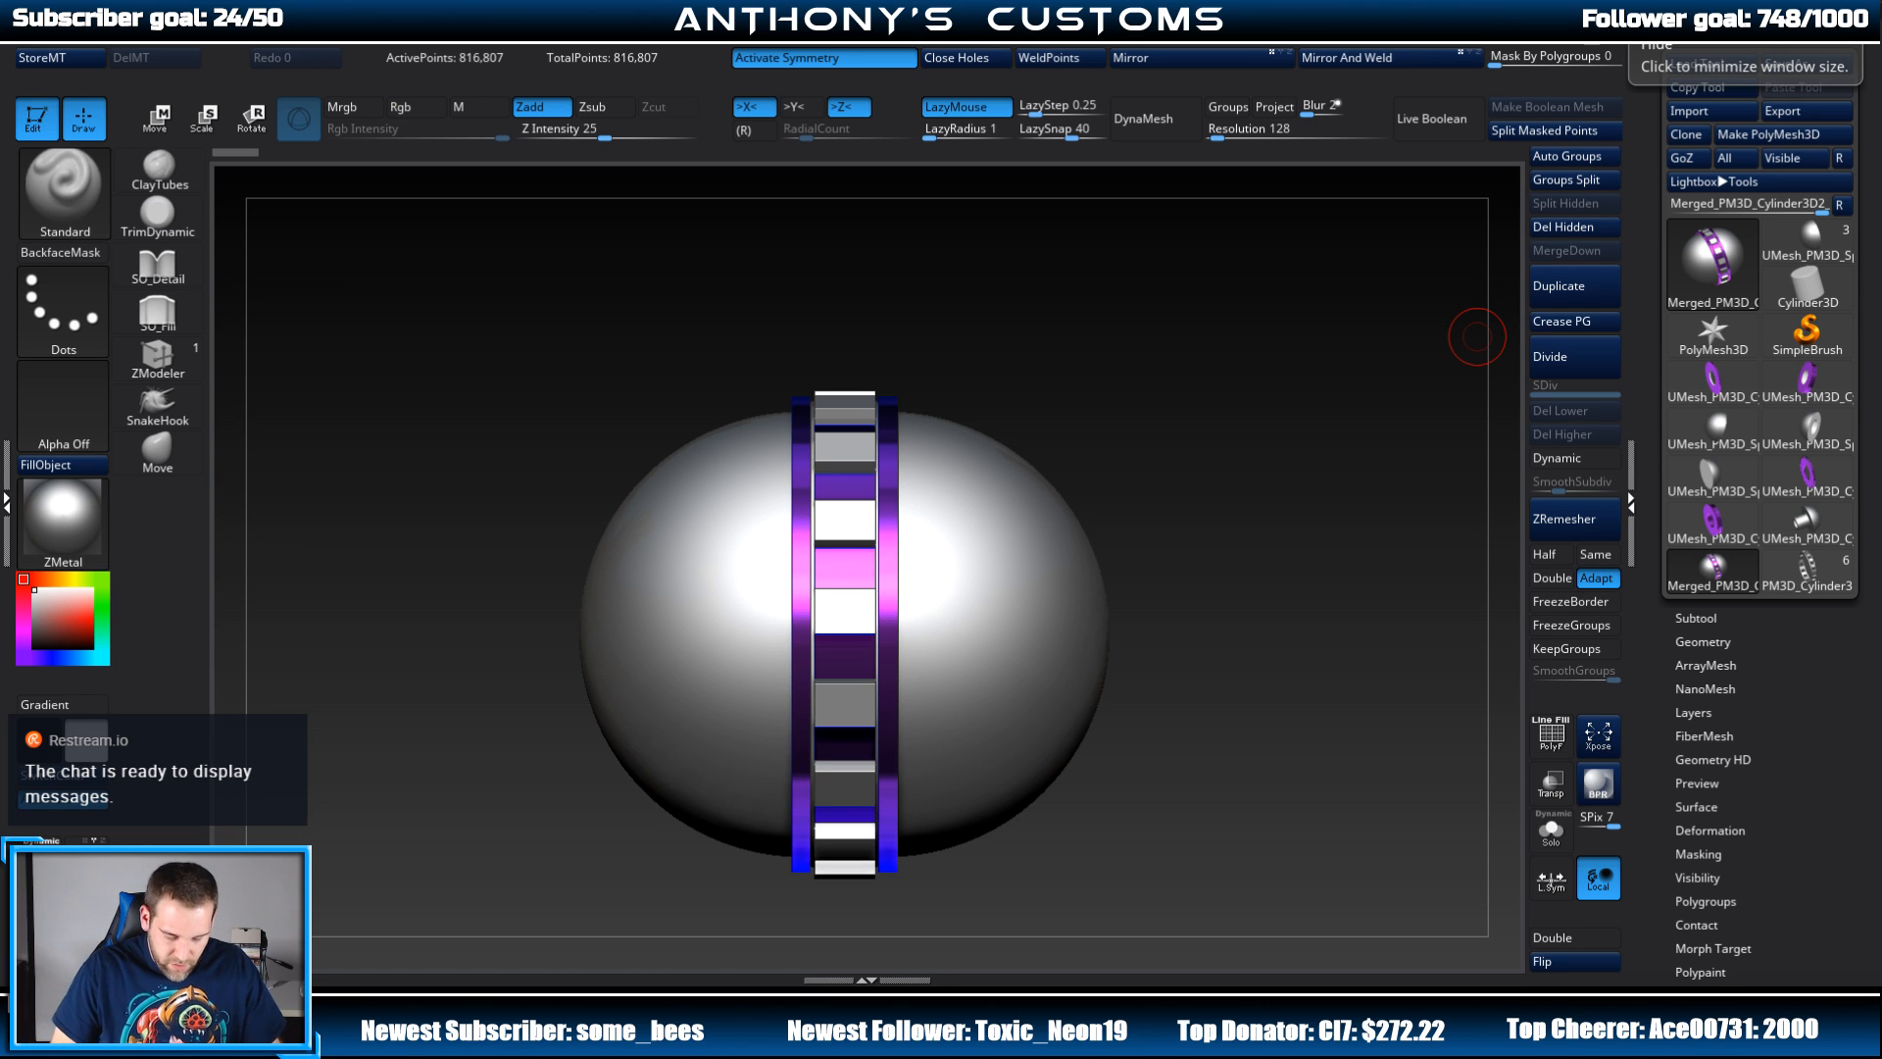
left_click_drag(1238, 463, 1241, 388, "alt")
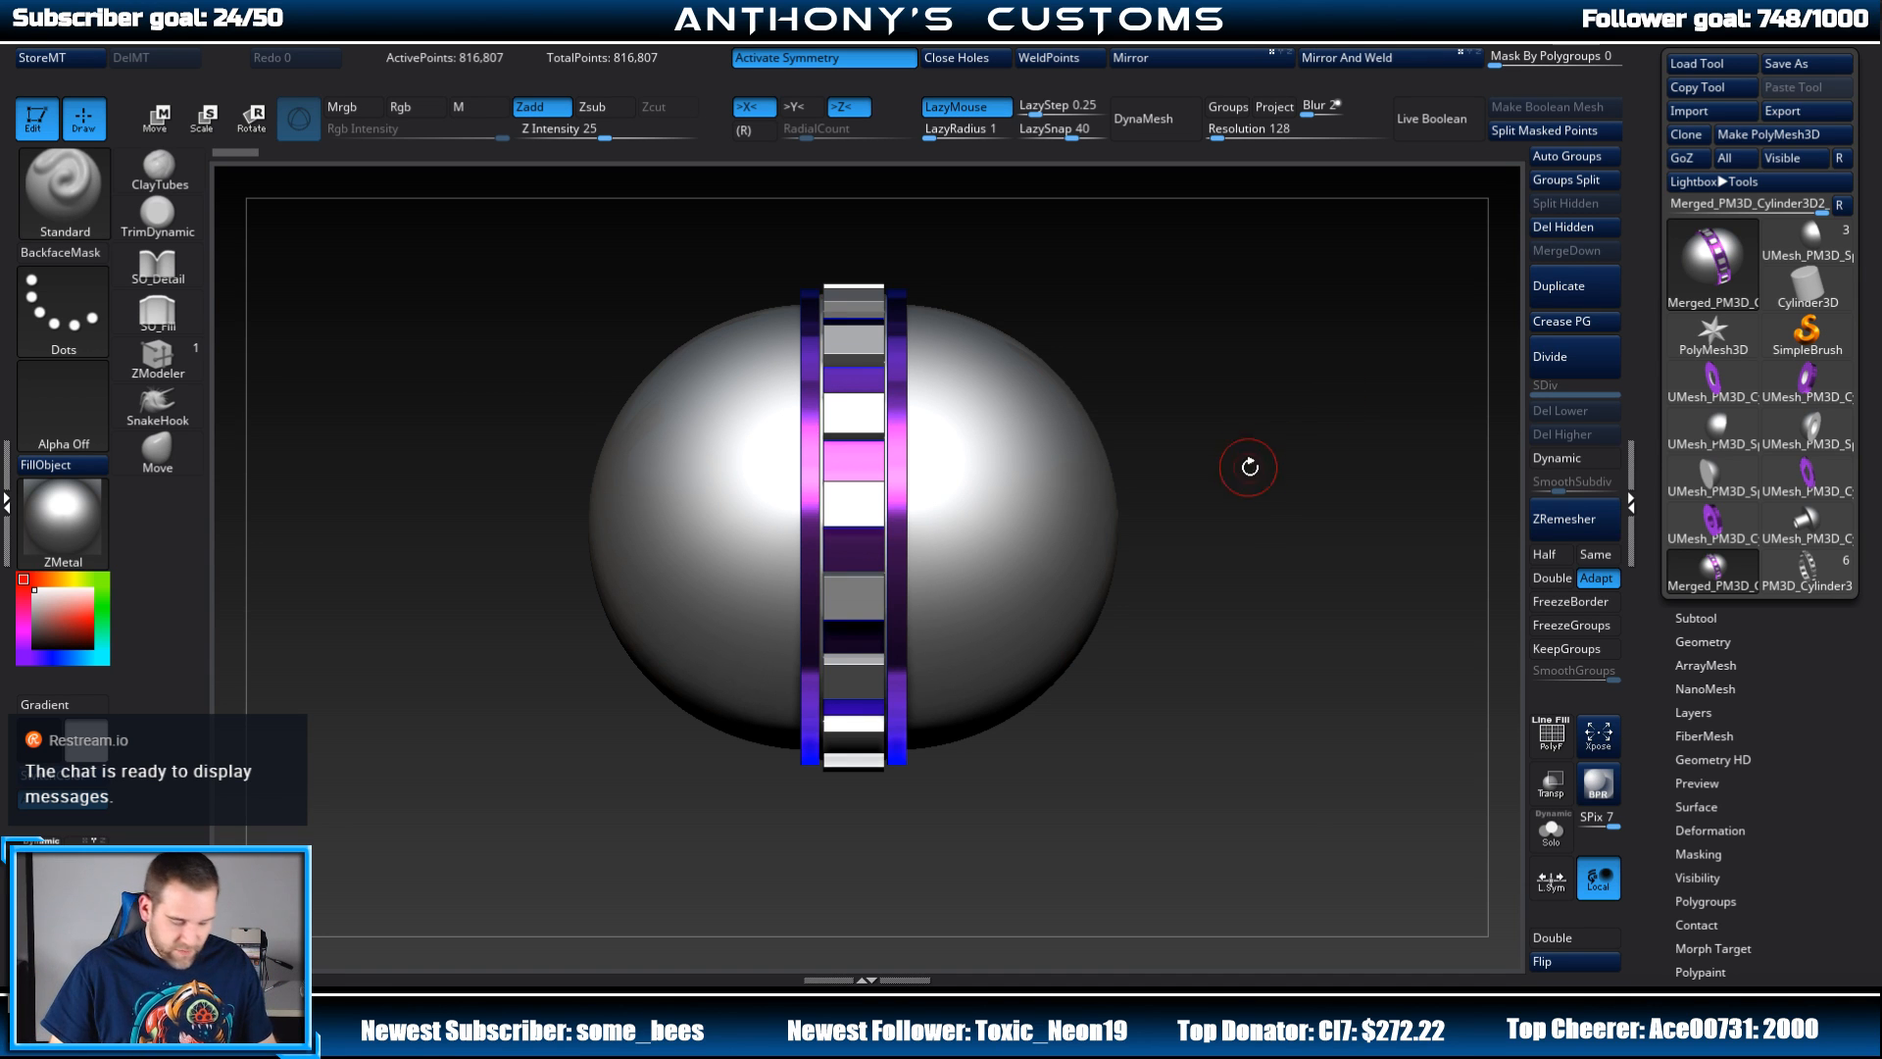
left_click_drag(1244, 458, 1241, 527)
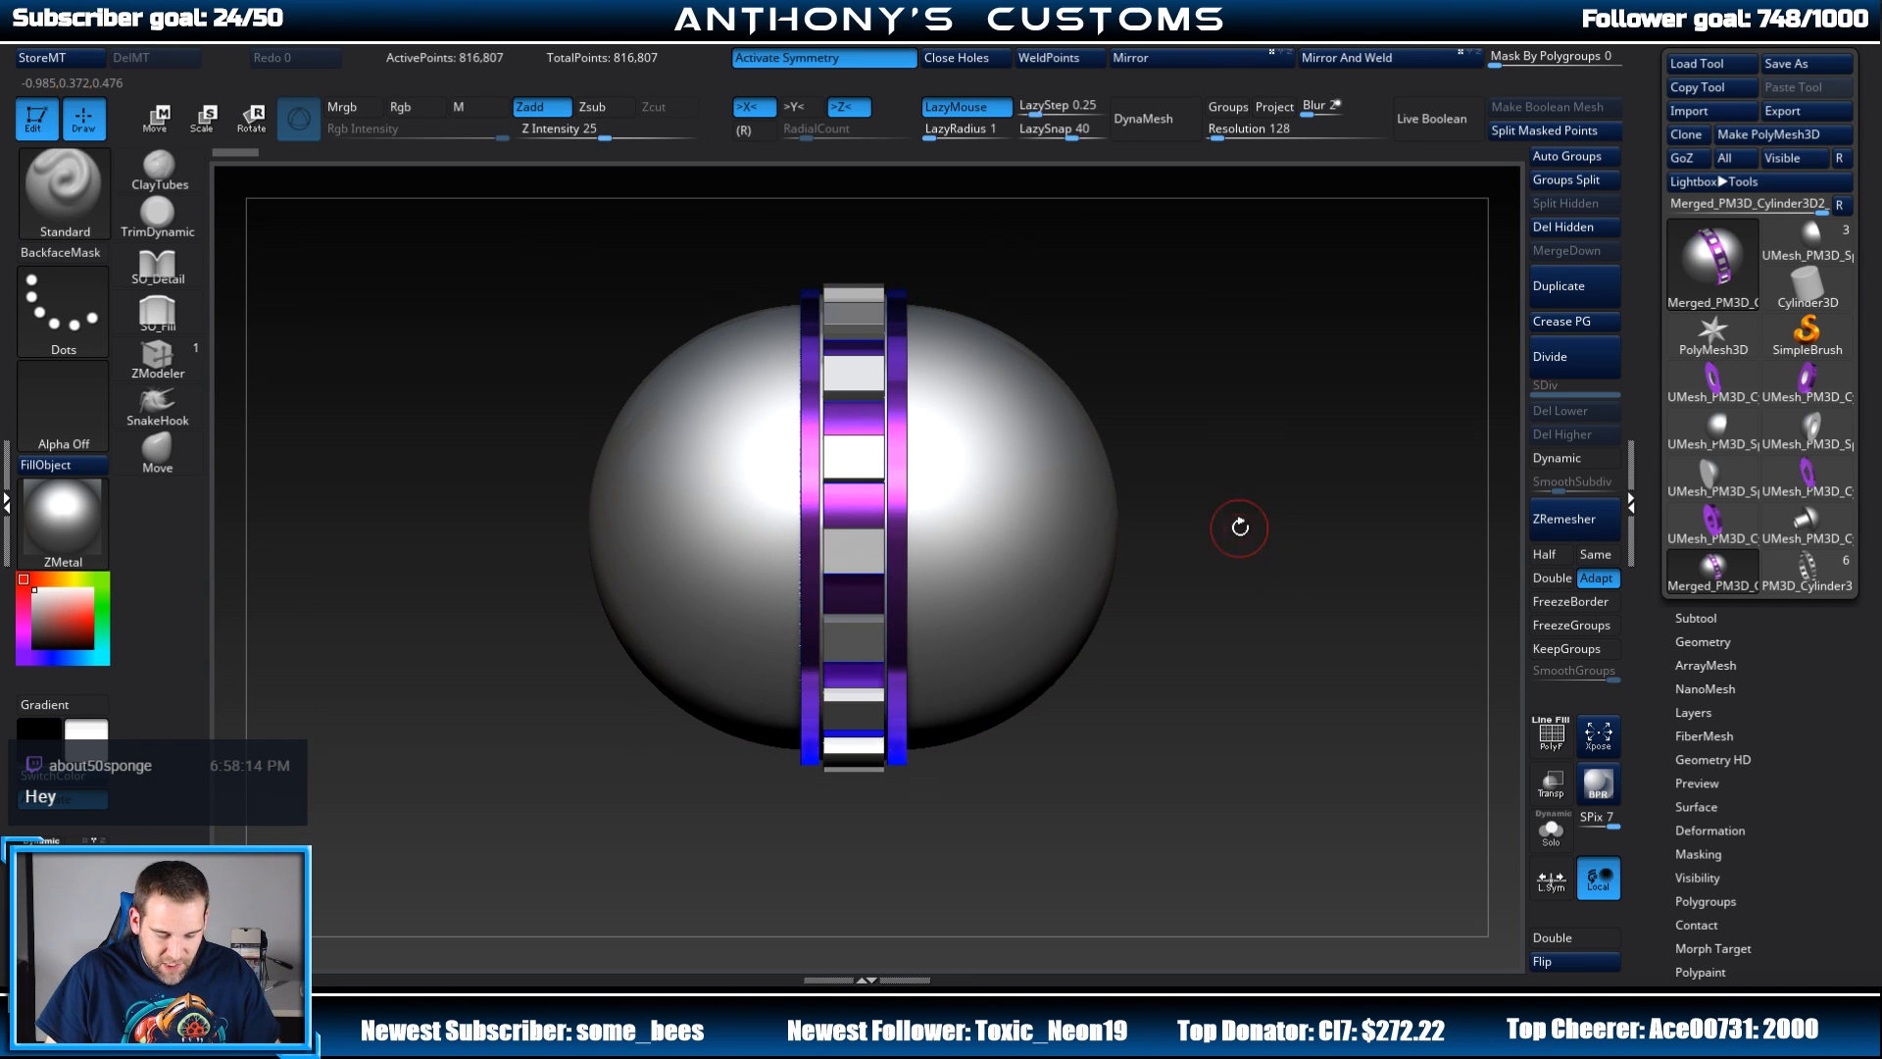
left_click_drag(1255, 640, 1214, 622, "alt")
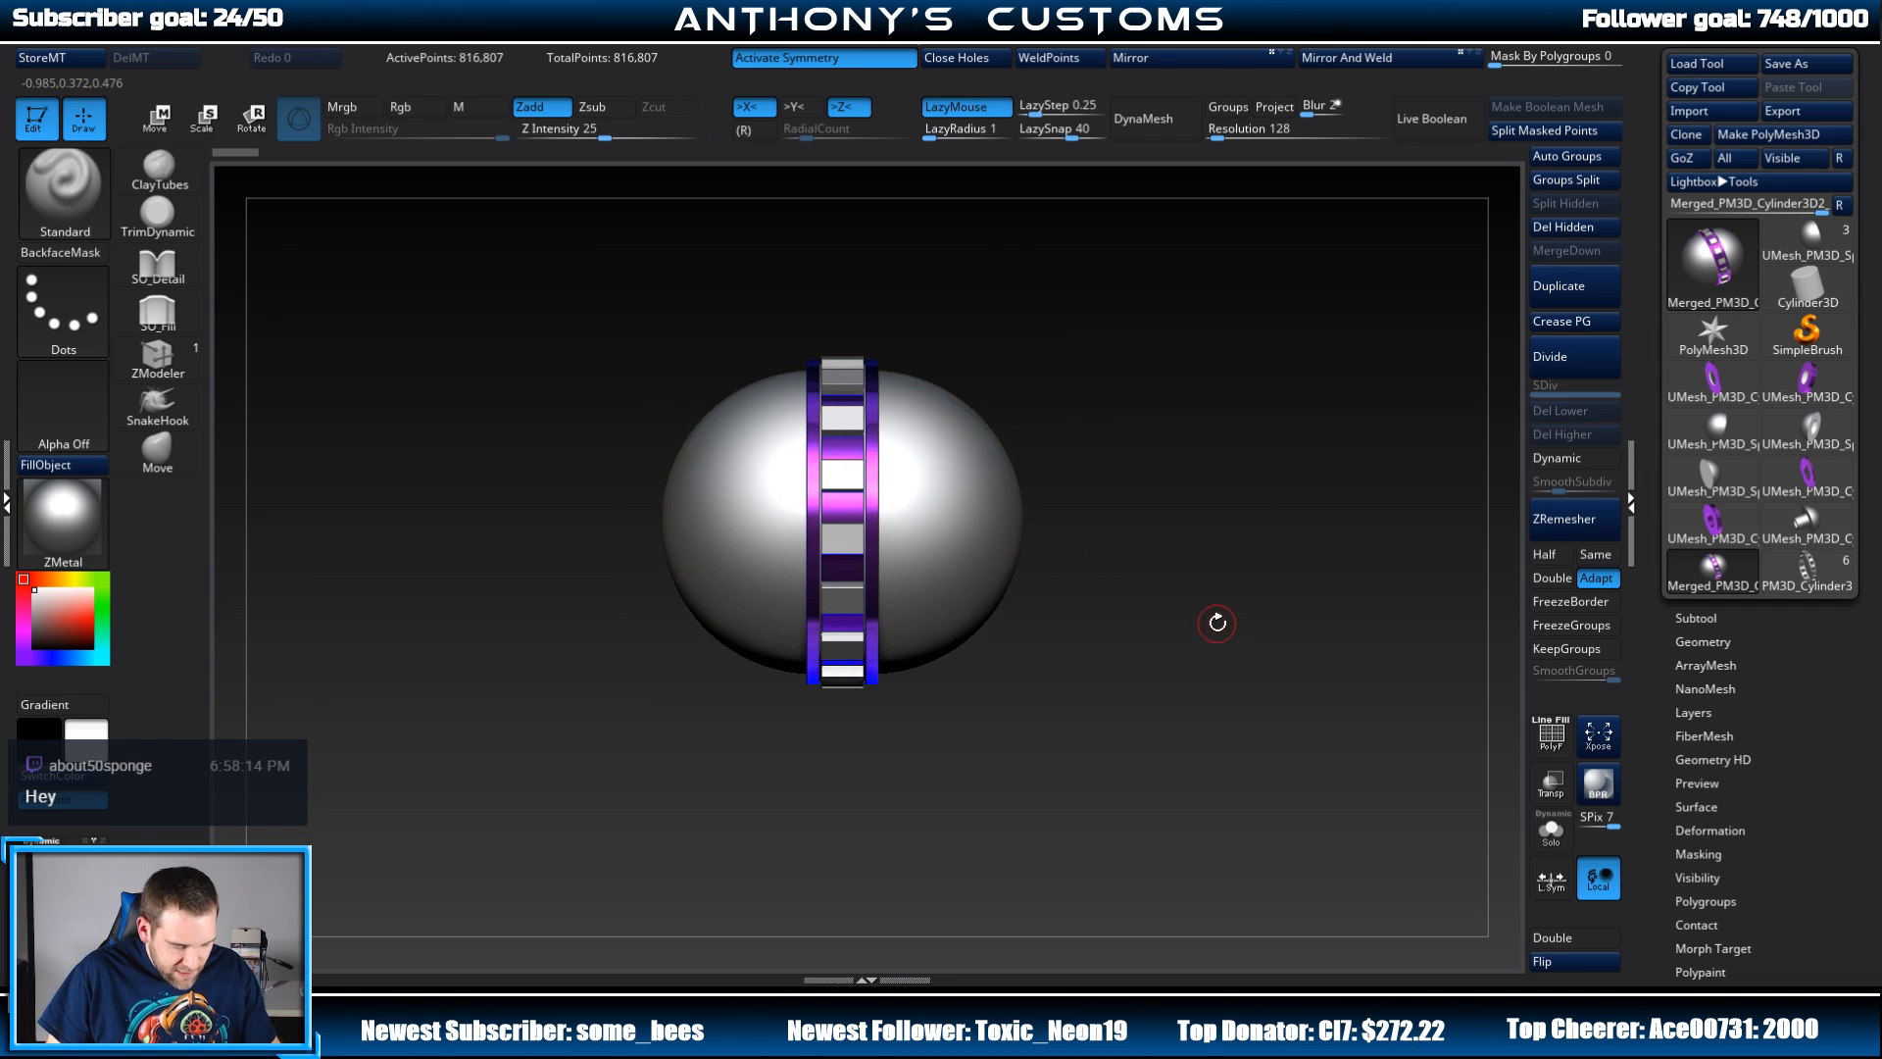
left_click_drag(1158, 813, 1170, 807)
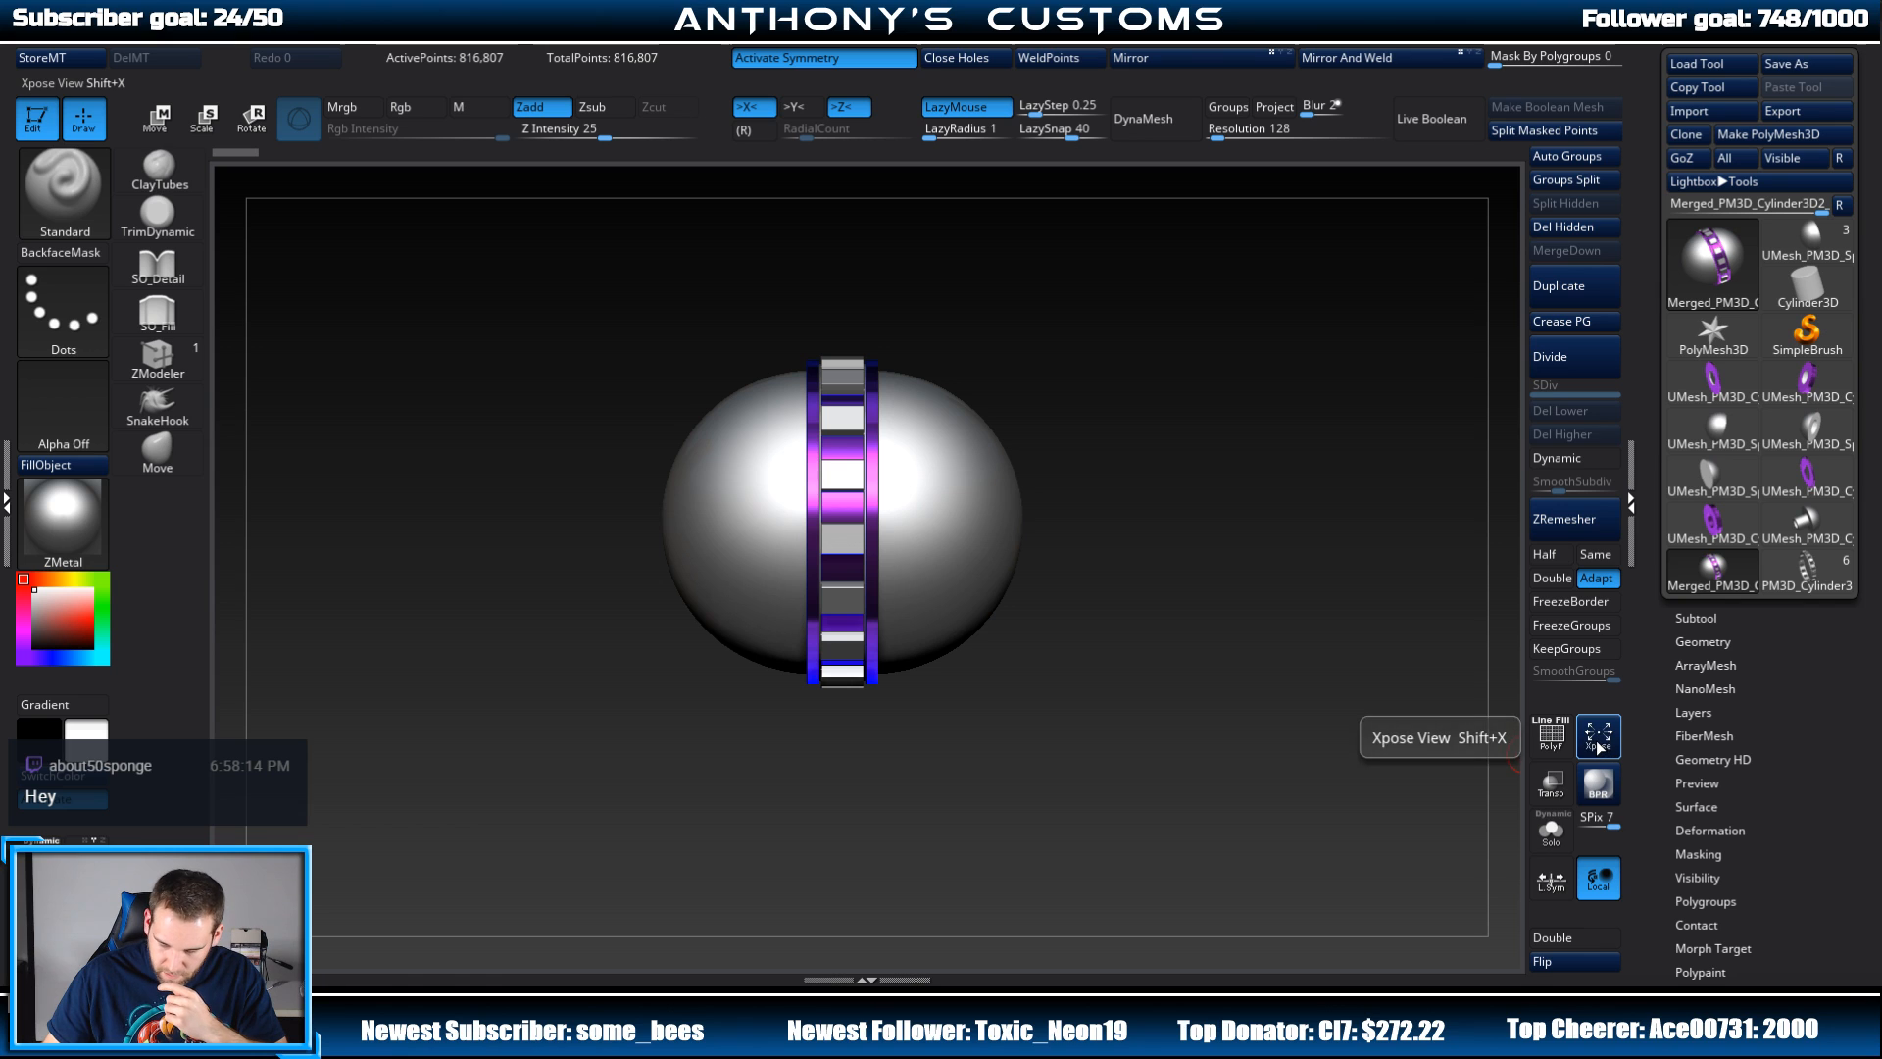
left_click_drag(1210, 706, 1204, 628, "alt")
Step: Check the polygroups of the merged sphere-and-ring model and split it into separate subtools by polygroup
left_click(1694, 616)
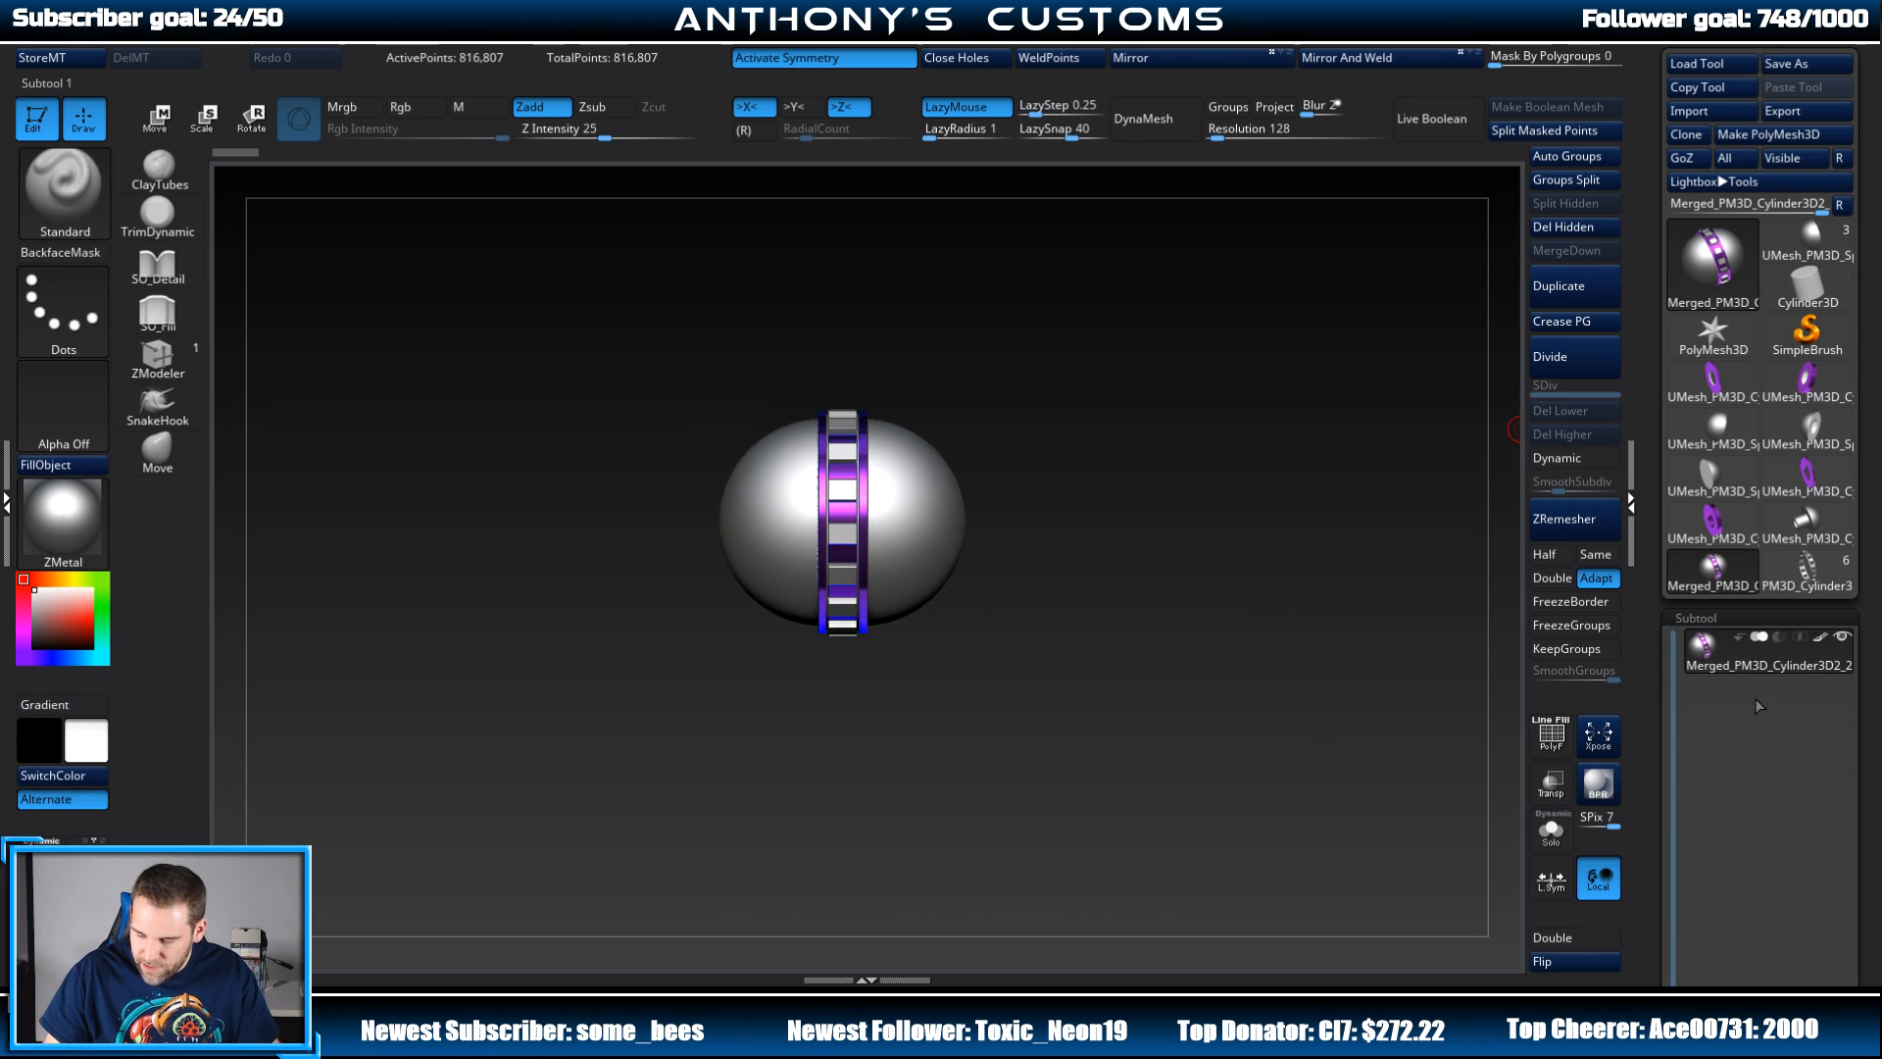
key("shift+f")
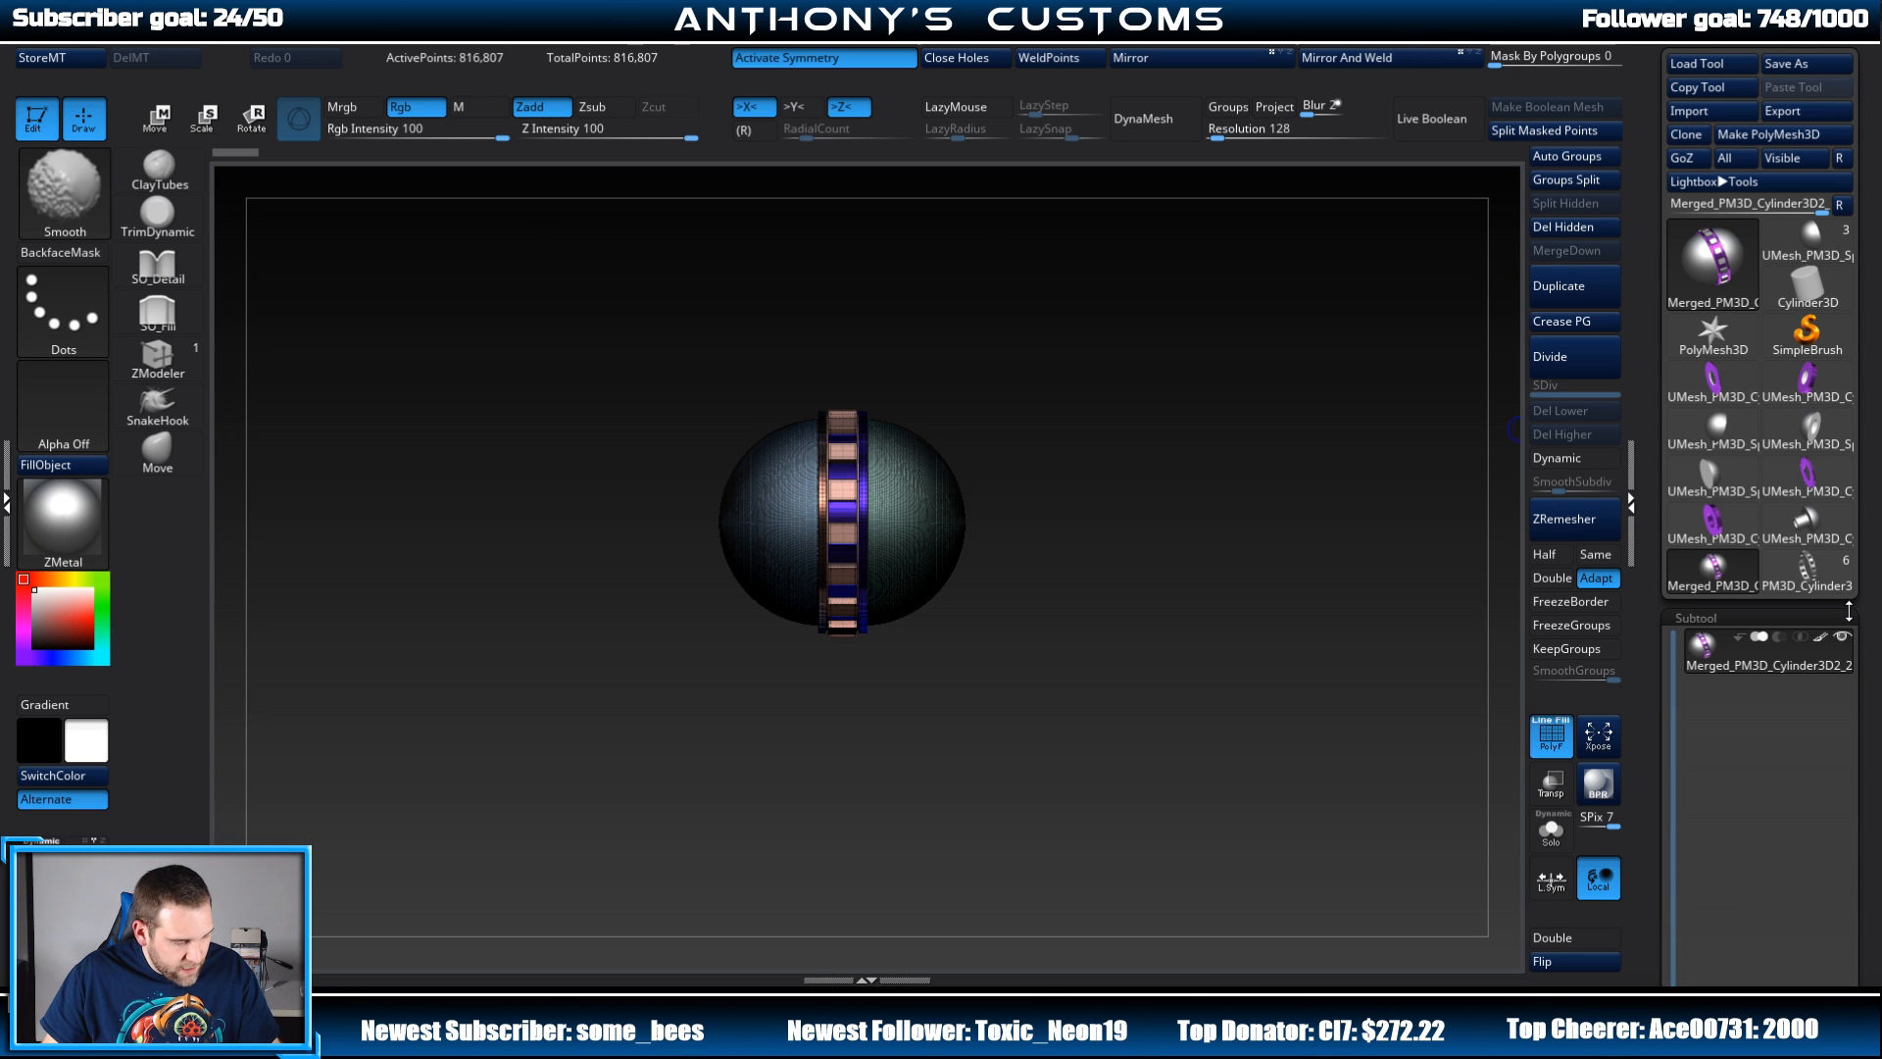
key("shift+f")
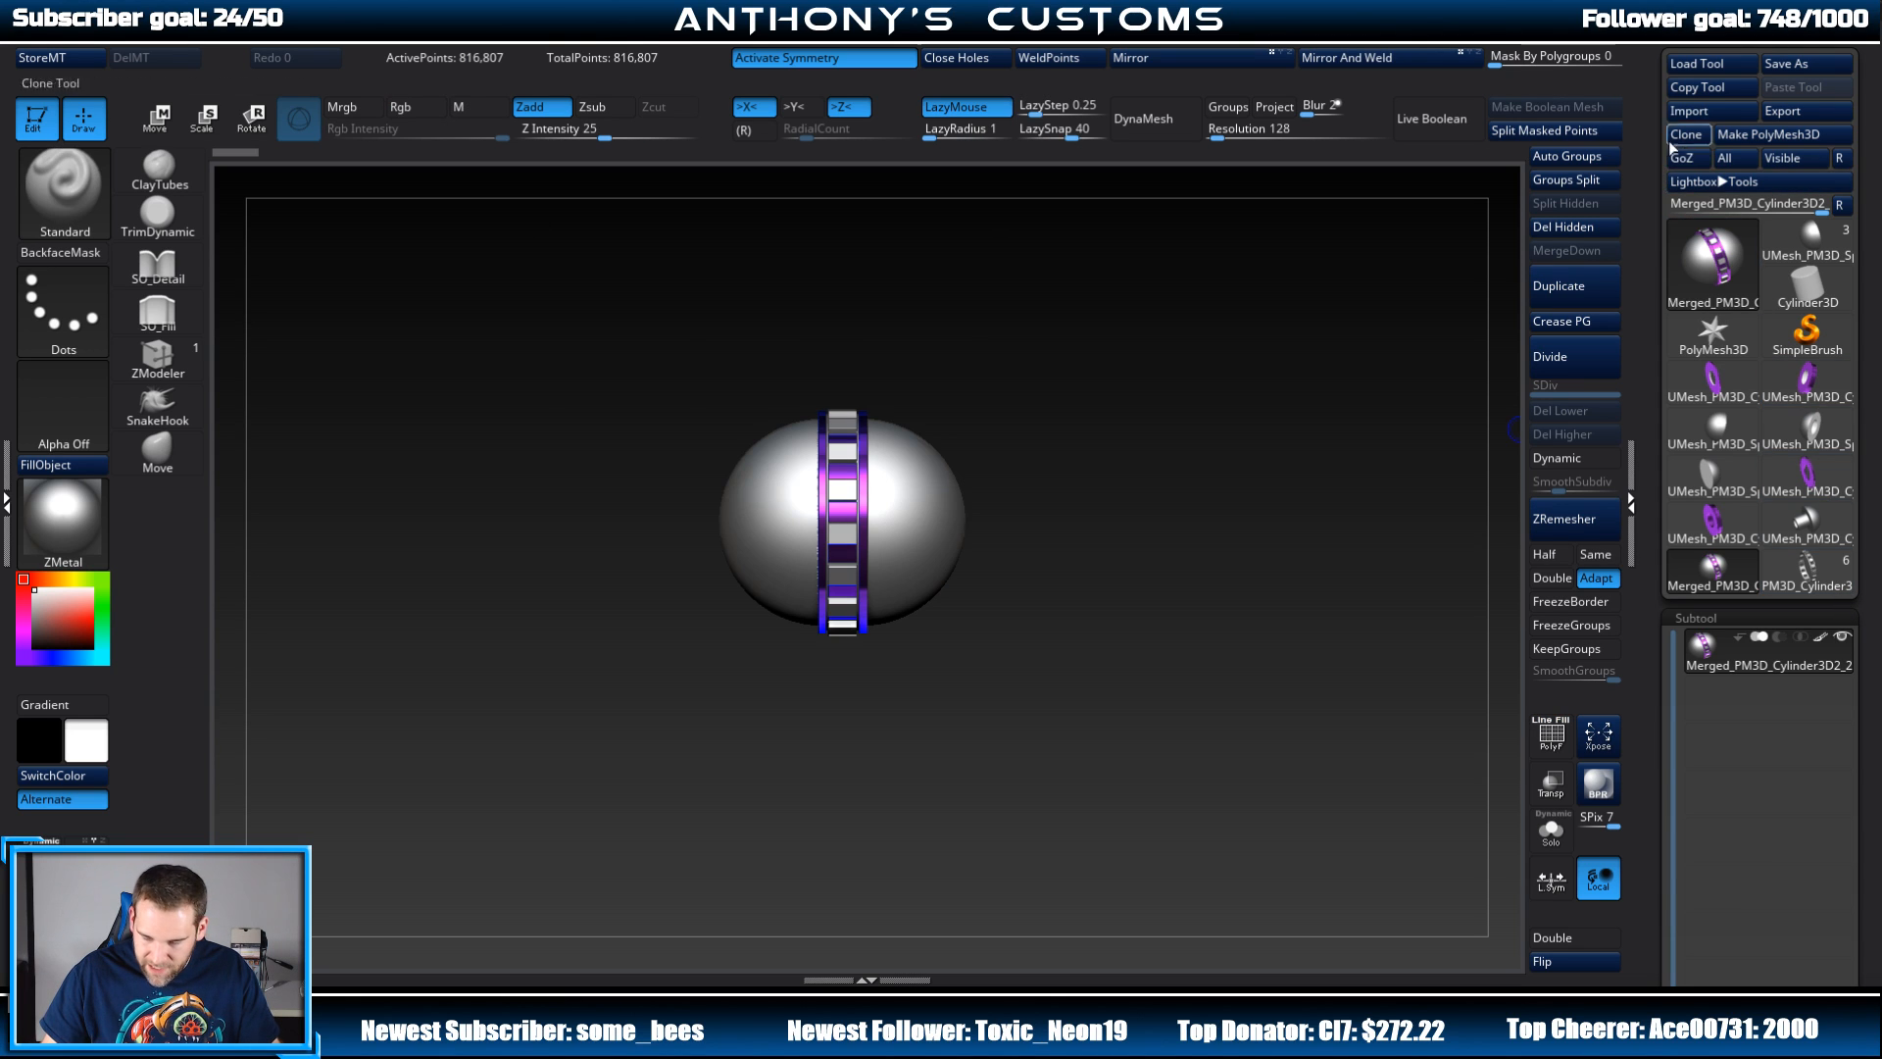
left_click(1558, 180)
left_click(1527, 210)
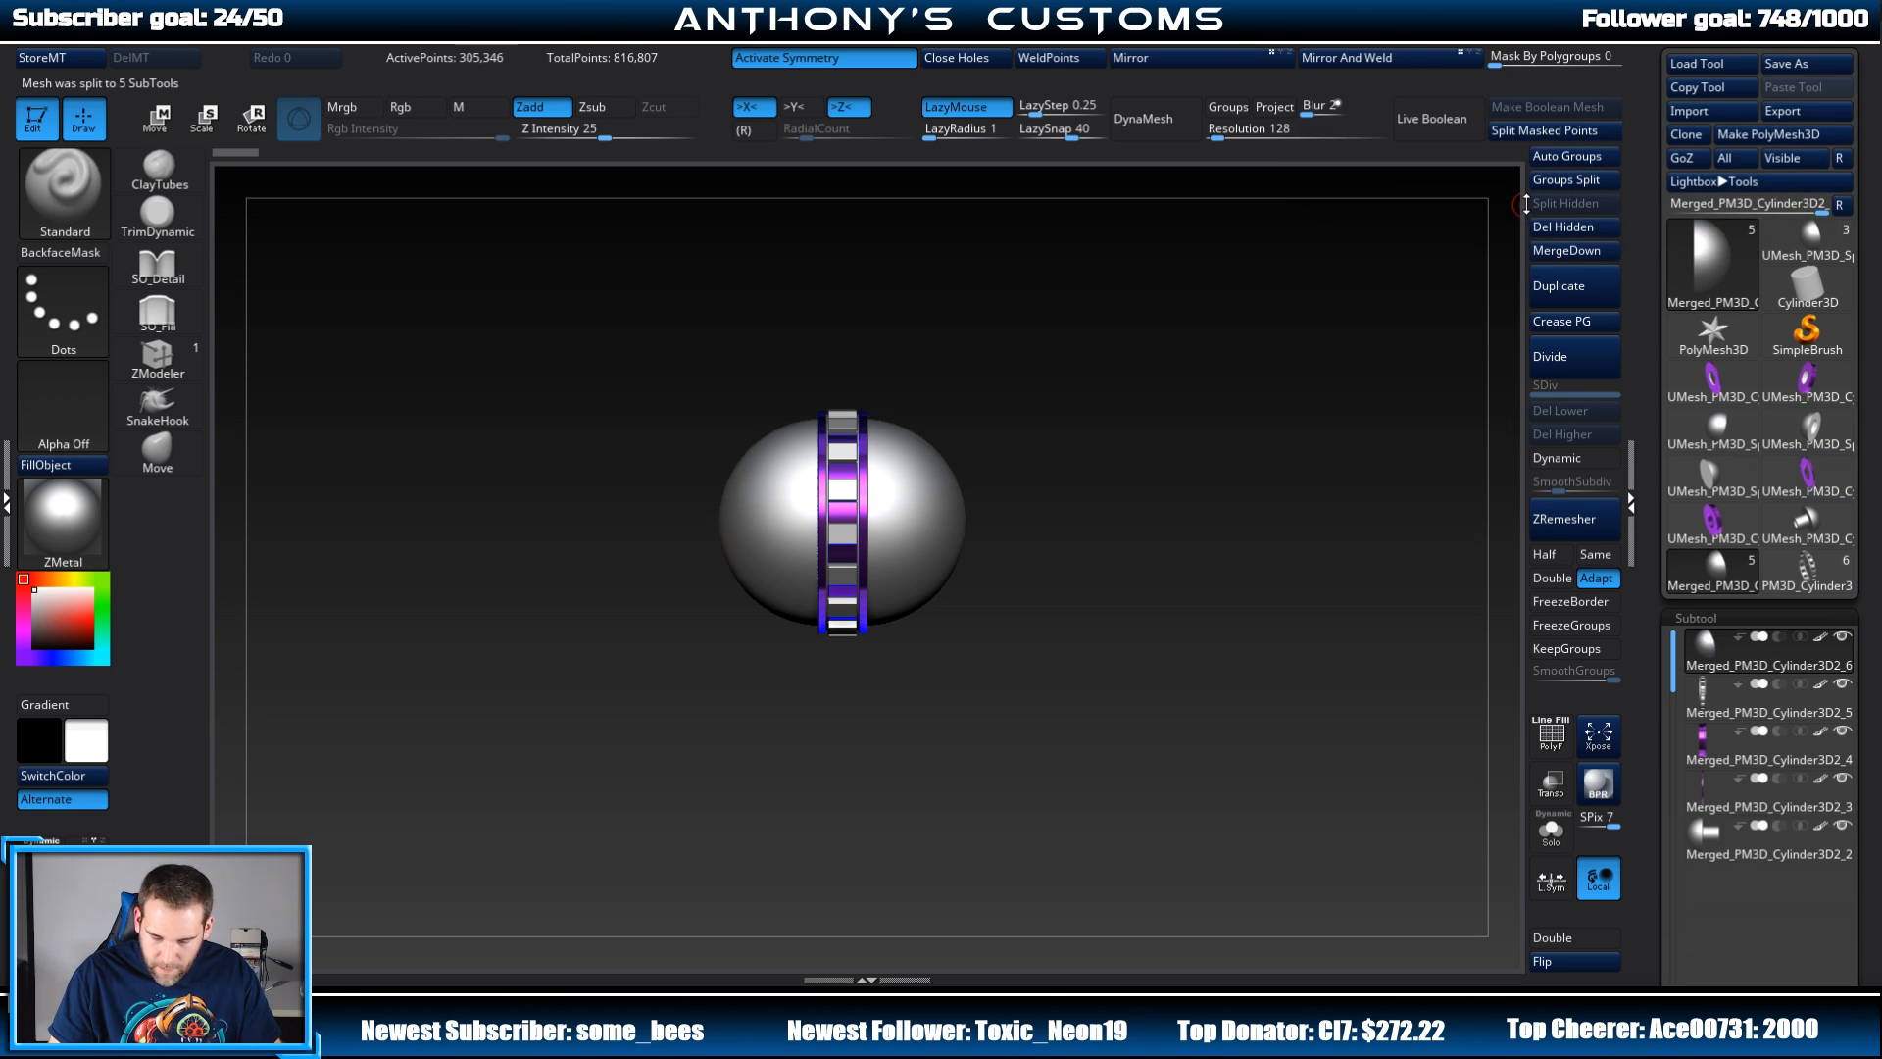
Step: Turn off symmetry for the split sphere-and-ring model
left_click_drag(1251, 686, 1206, 571, "alt")
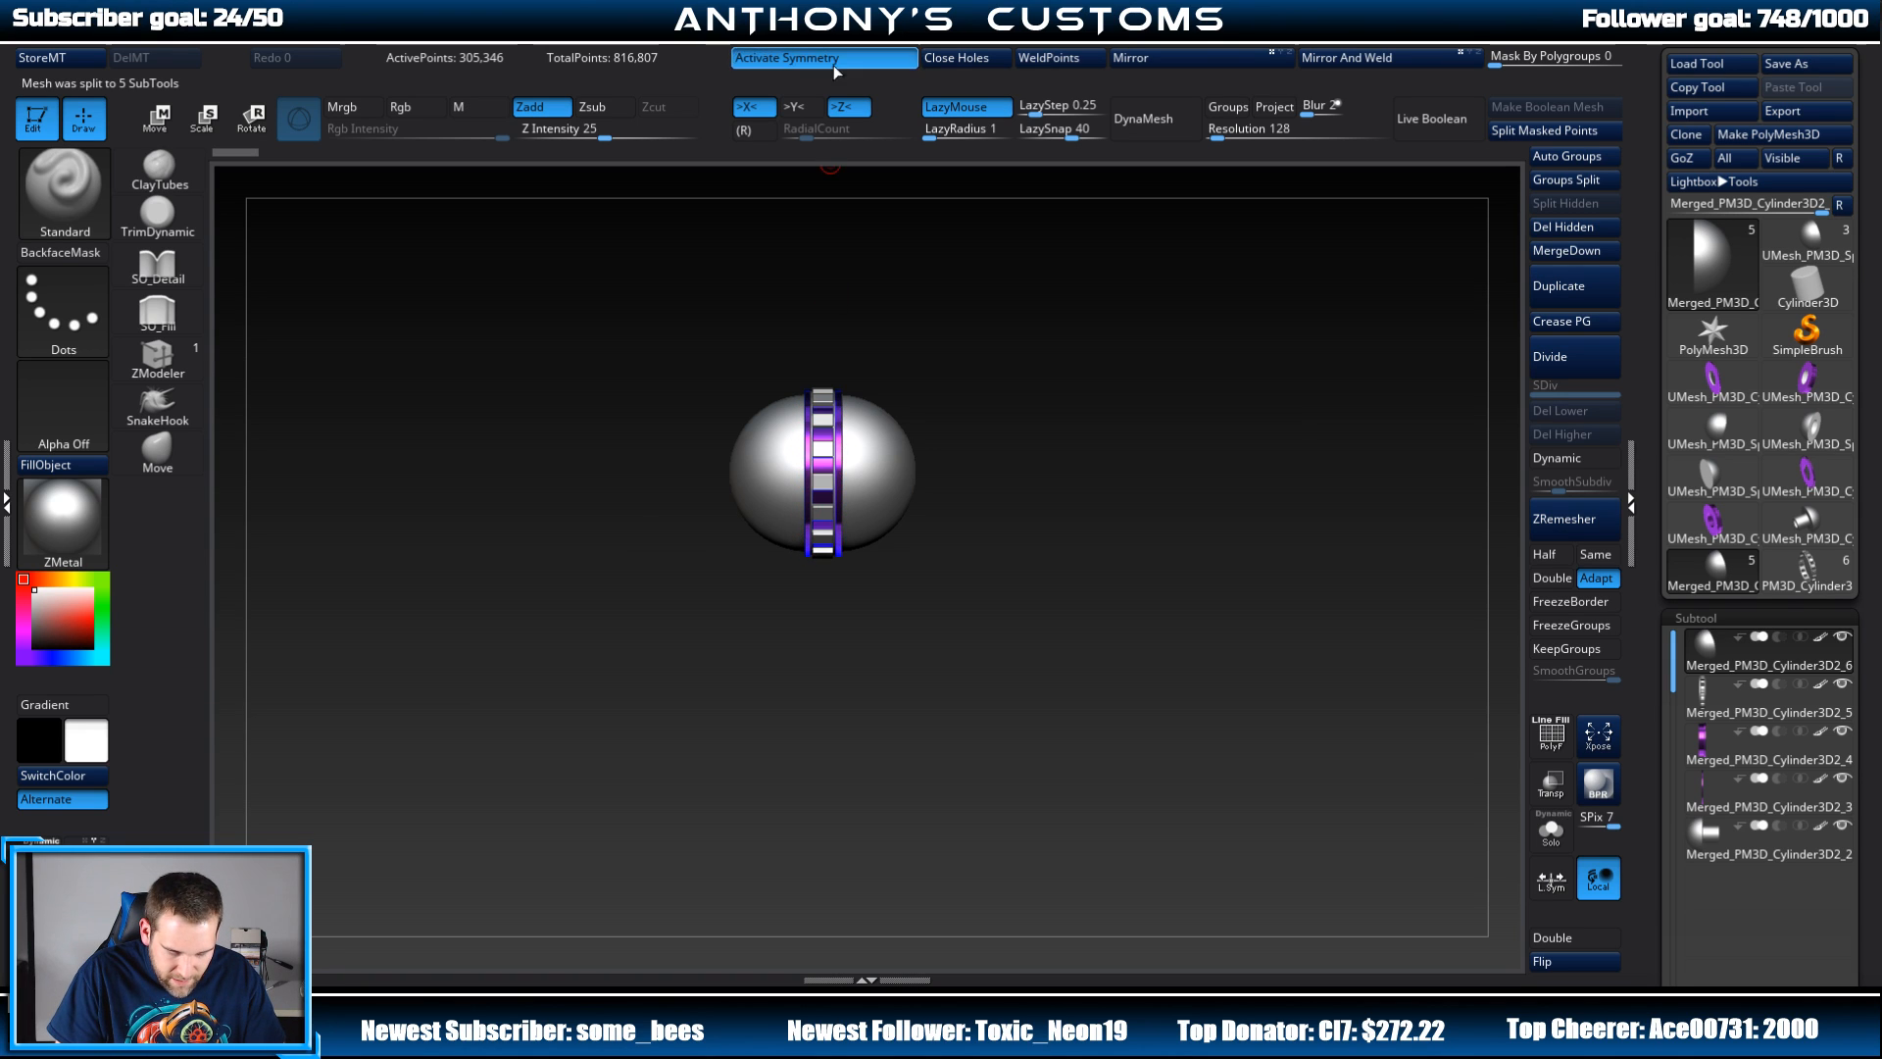
key("x")
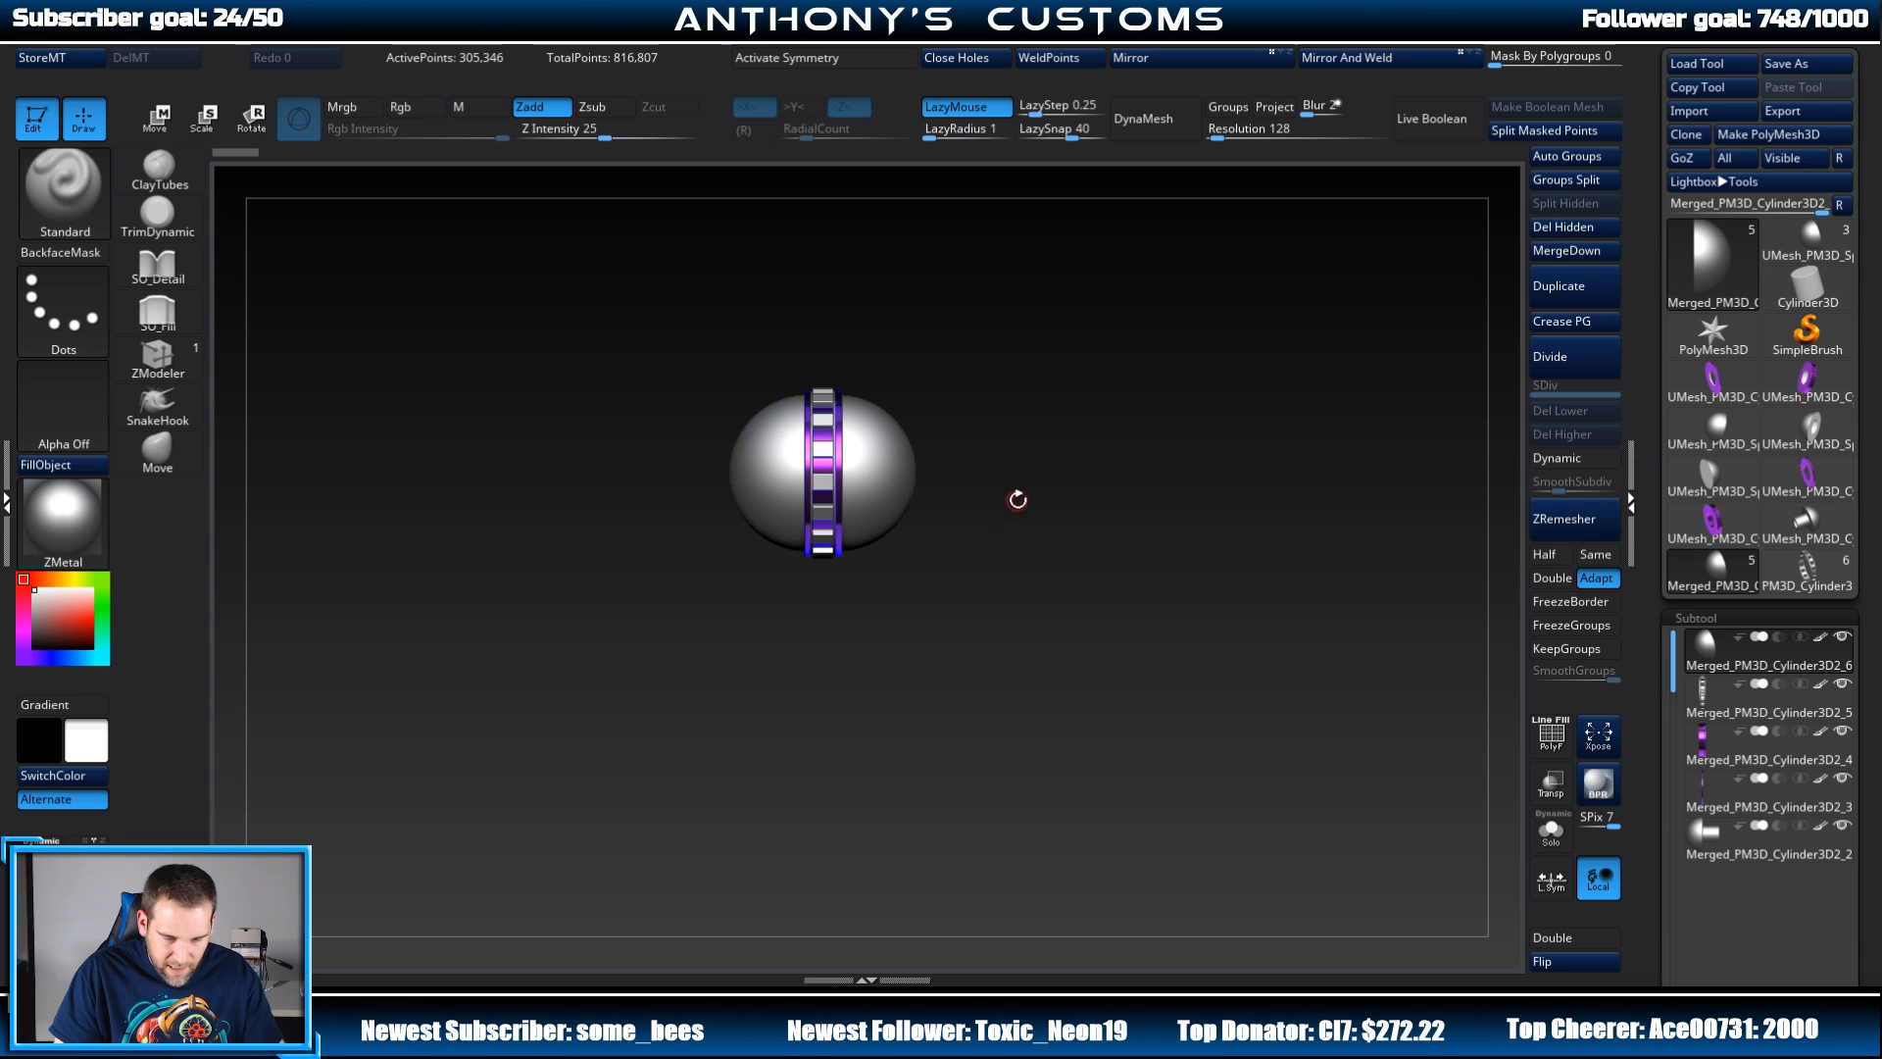
left_click_drag(1090, 446, 1083, 537, "alt")
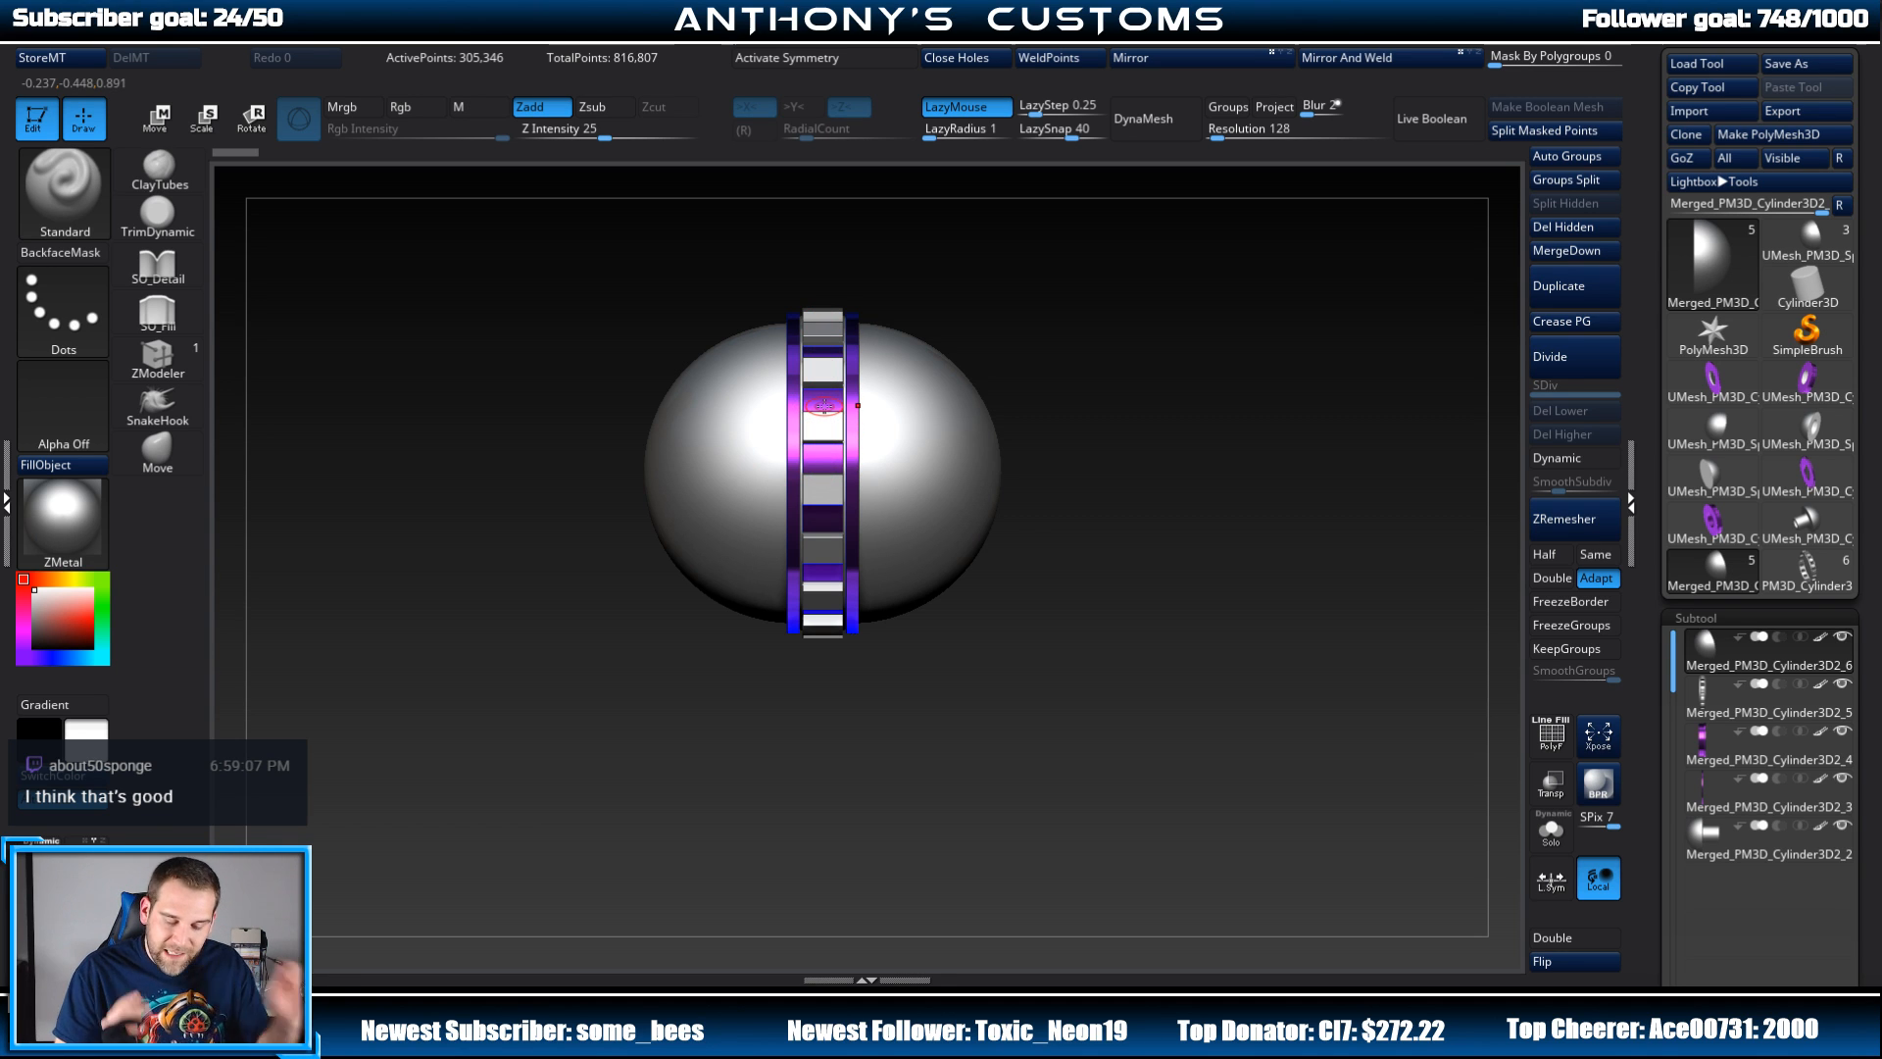
left_click_drag(1207, 689, 1212, 613, "alt")
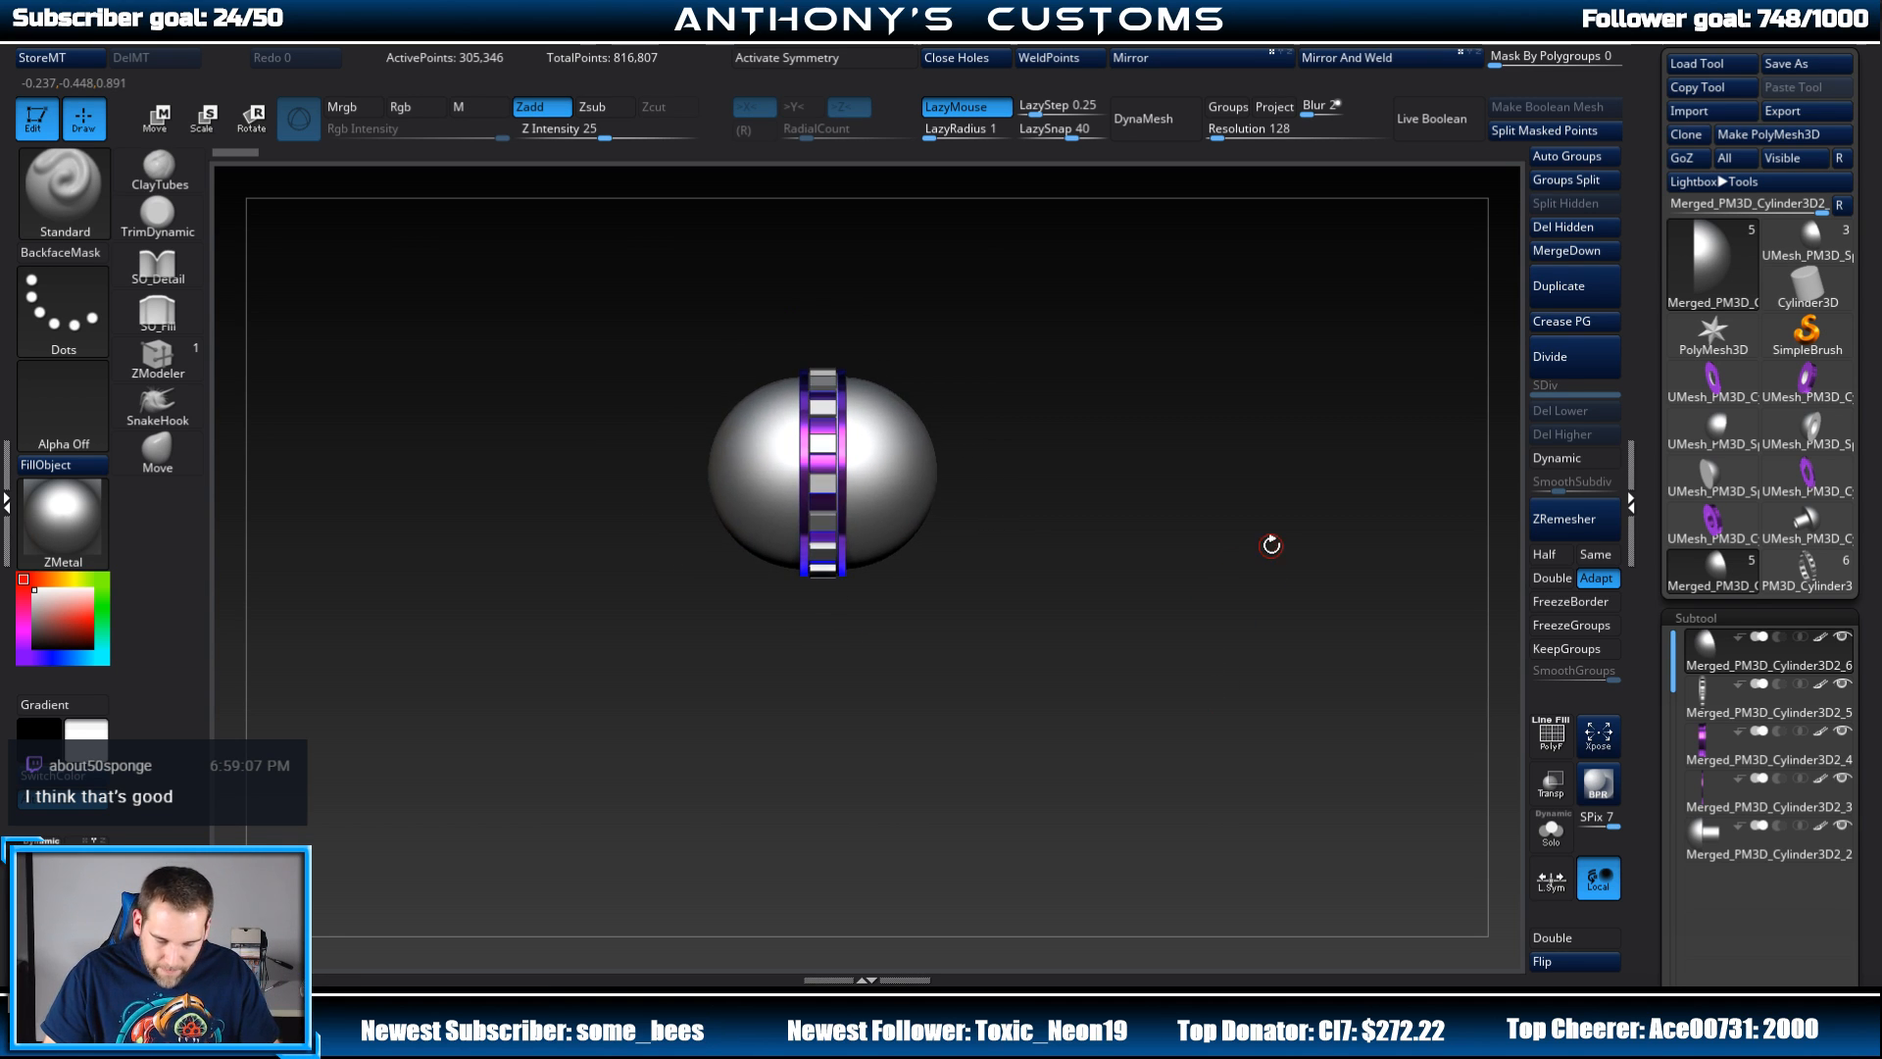
Step: Spread the subtools apart with Xpose, examine the rings and half-spheres from several sides, and reassemble them
left_click(1600, 745)
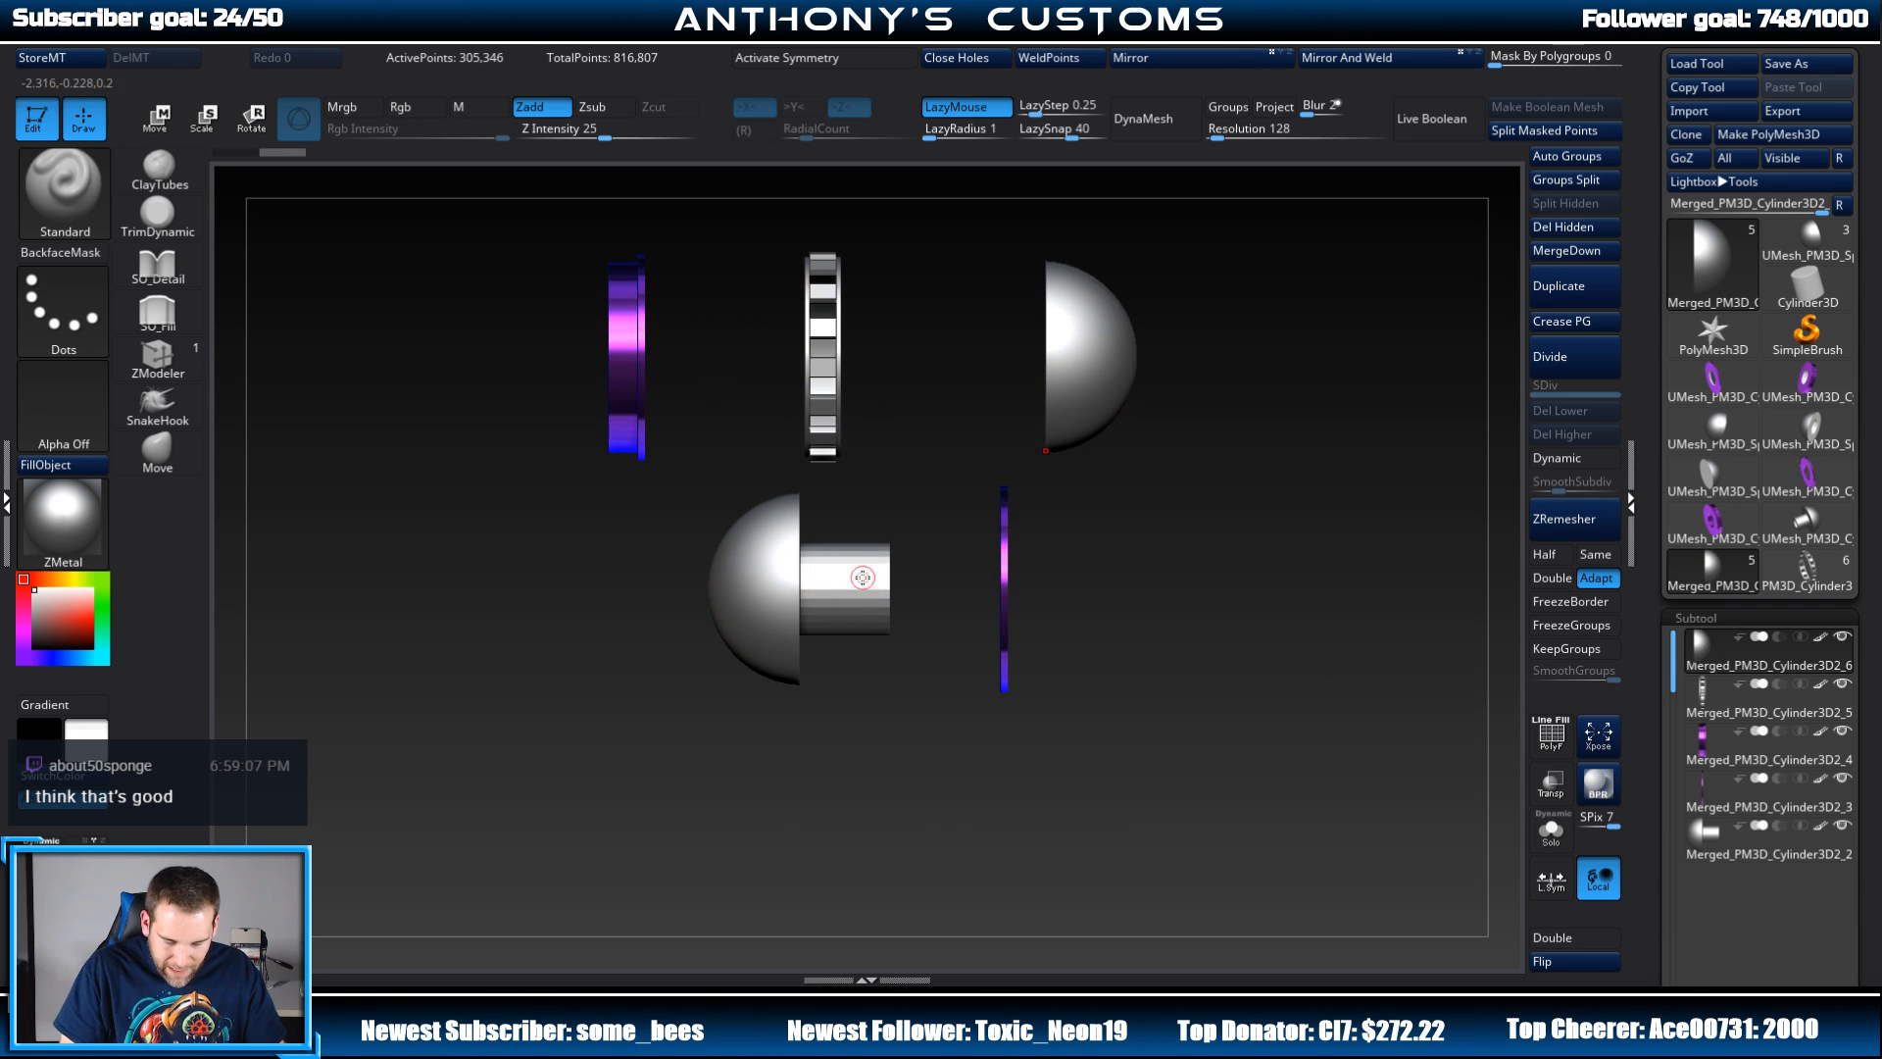
right_click_drag(895, 575, 976, 599)
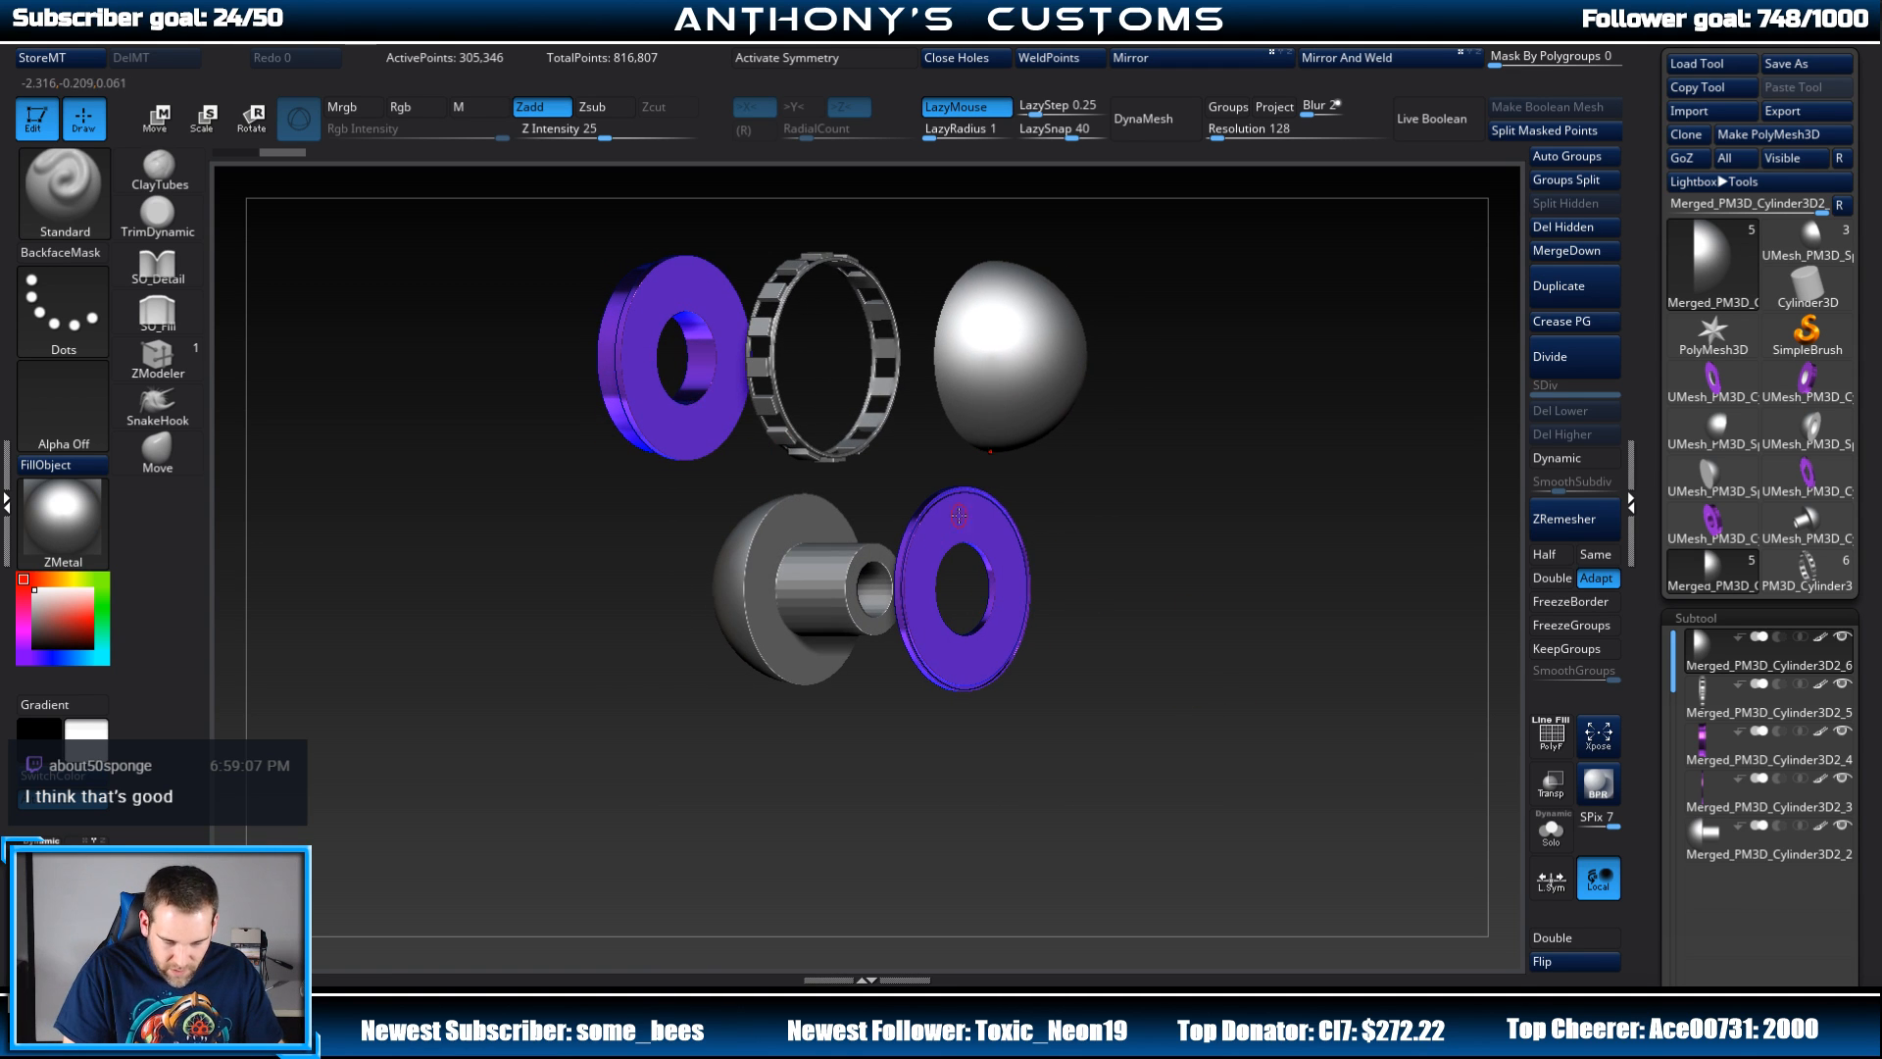
right_click_drag(958, 515, 1236, 609, "shift")
right_click_drag(1098, 566, 981, 518)
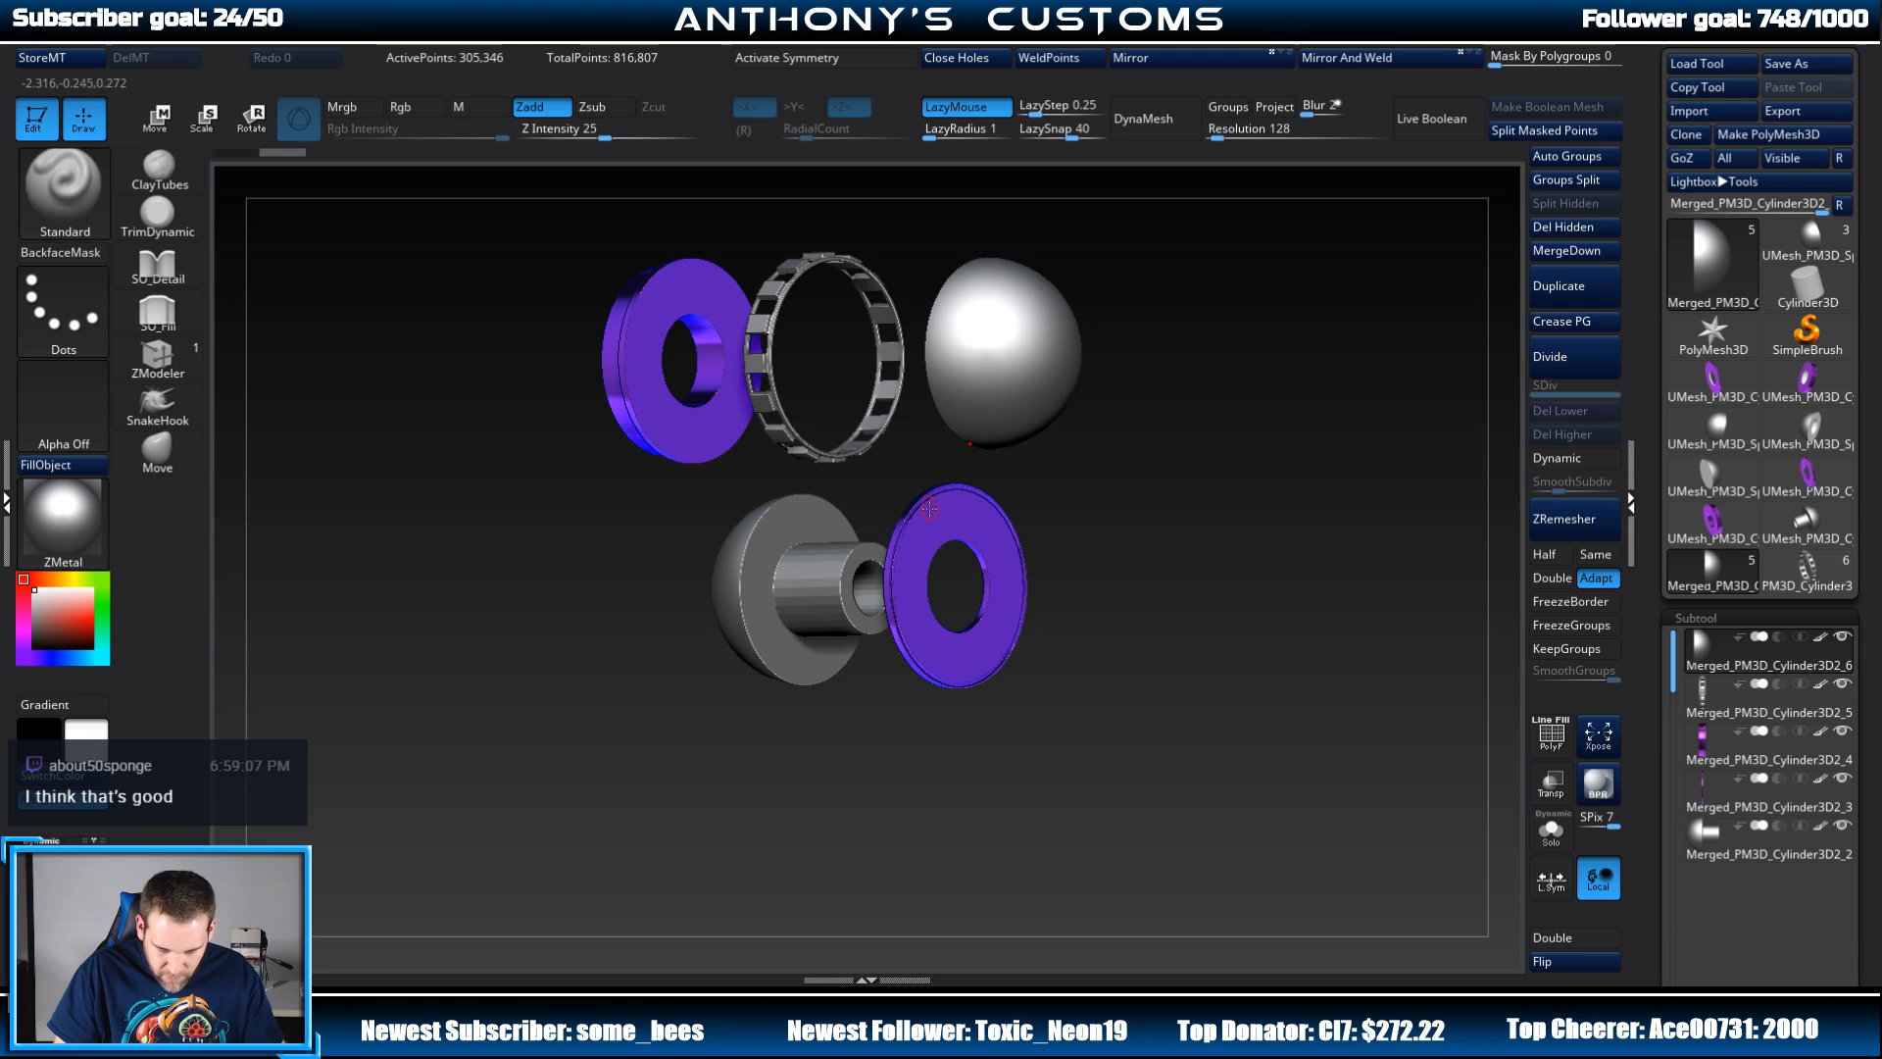
right_click_drag(1118, 489, 1163, 466)
right_click_drag(1237, 415, 1195, 529, "ctrl")
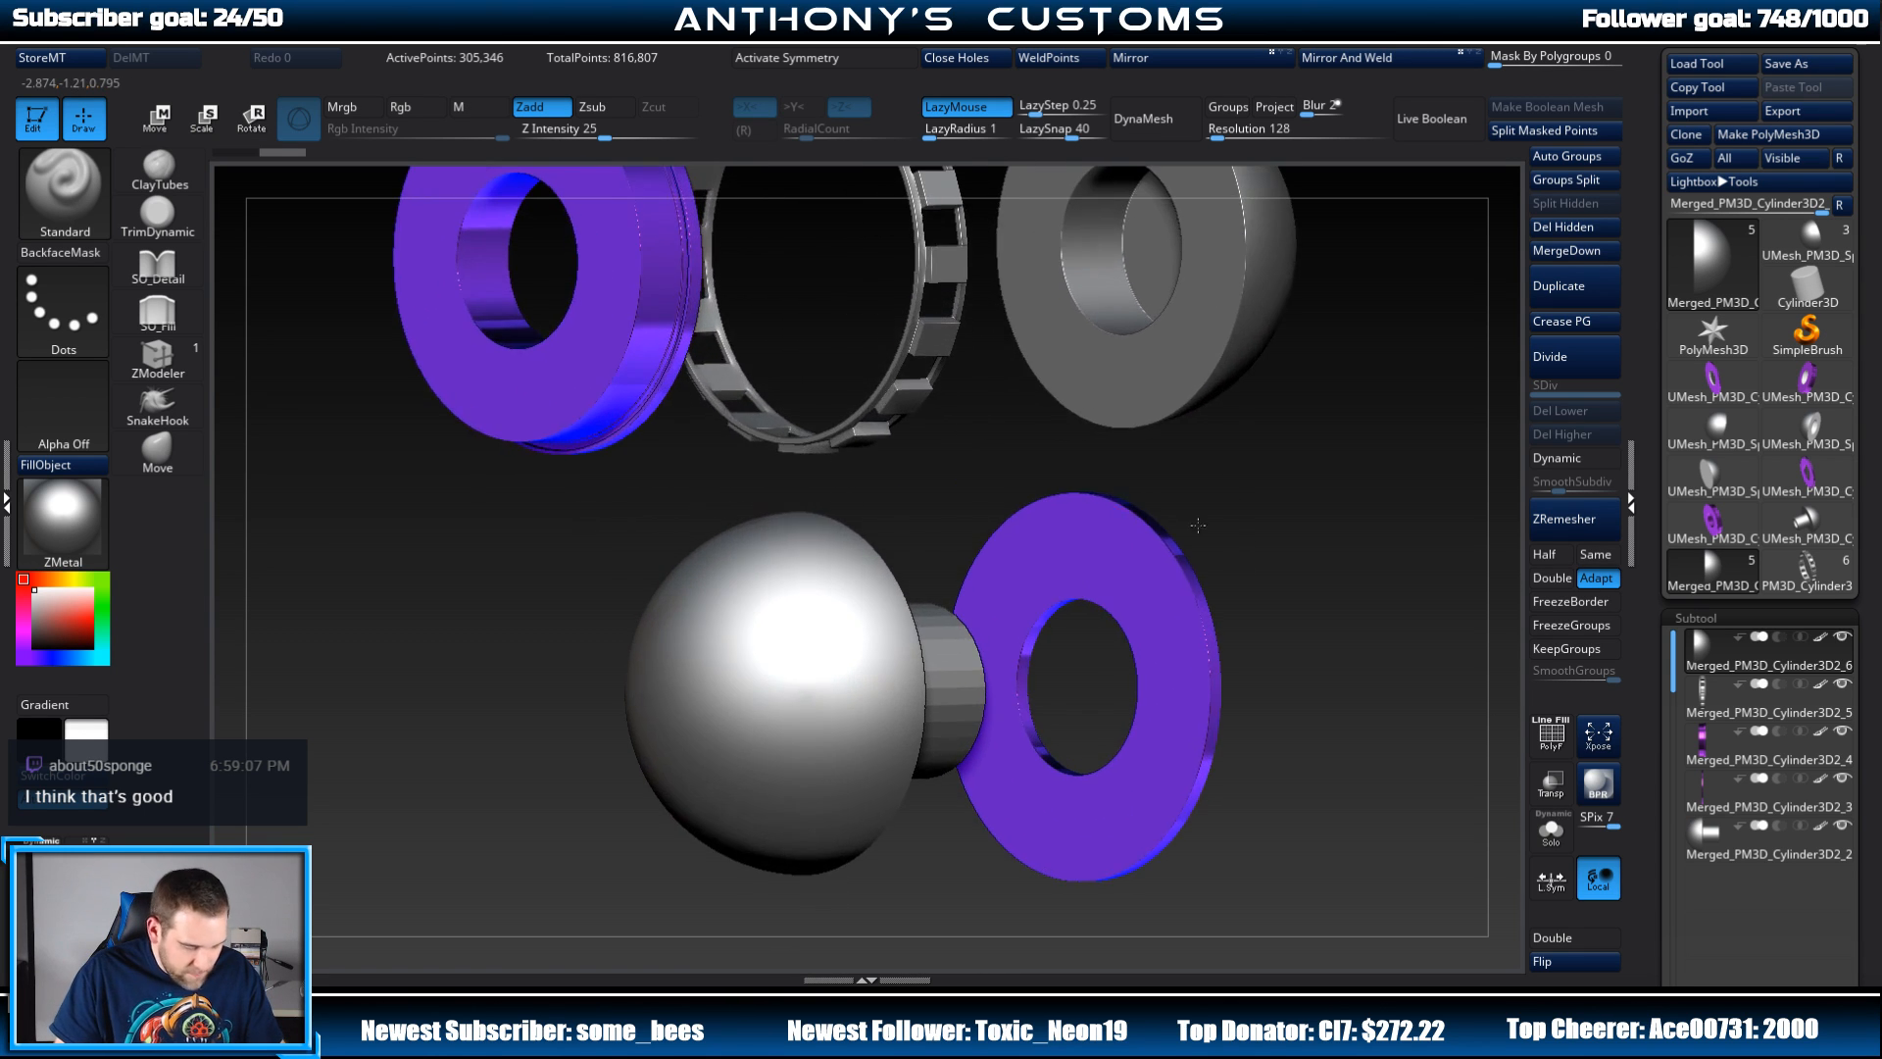
right_click_drag(810, 298, 931, 453, "alt")
right_click_drag(812, 380, 1000, 303, "shift")
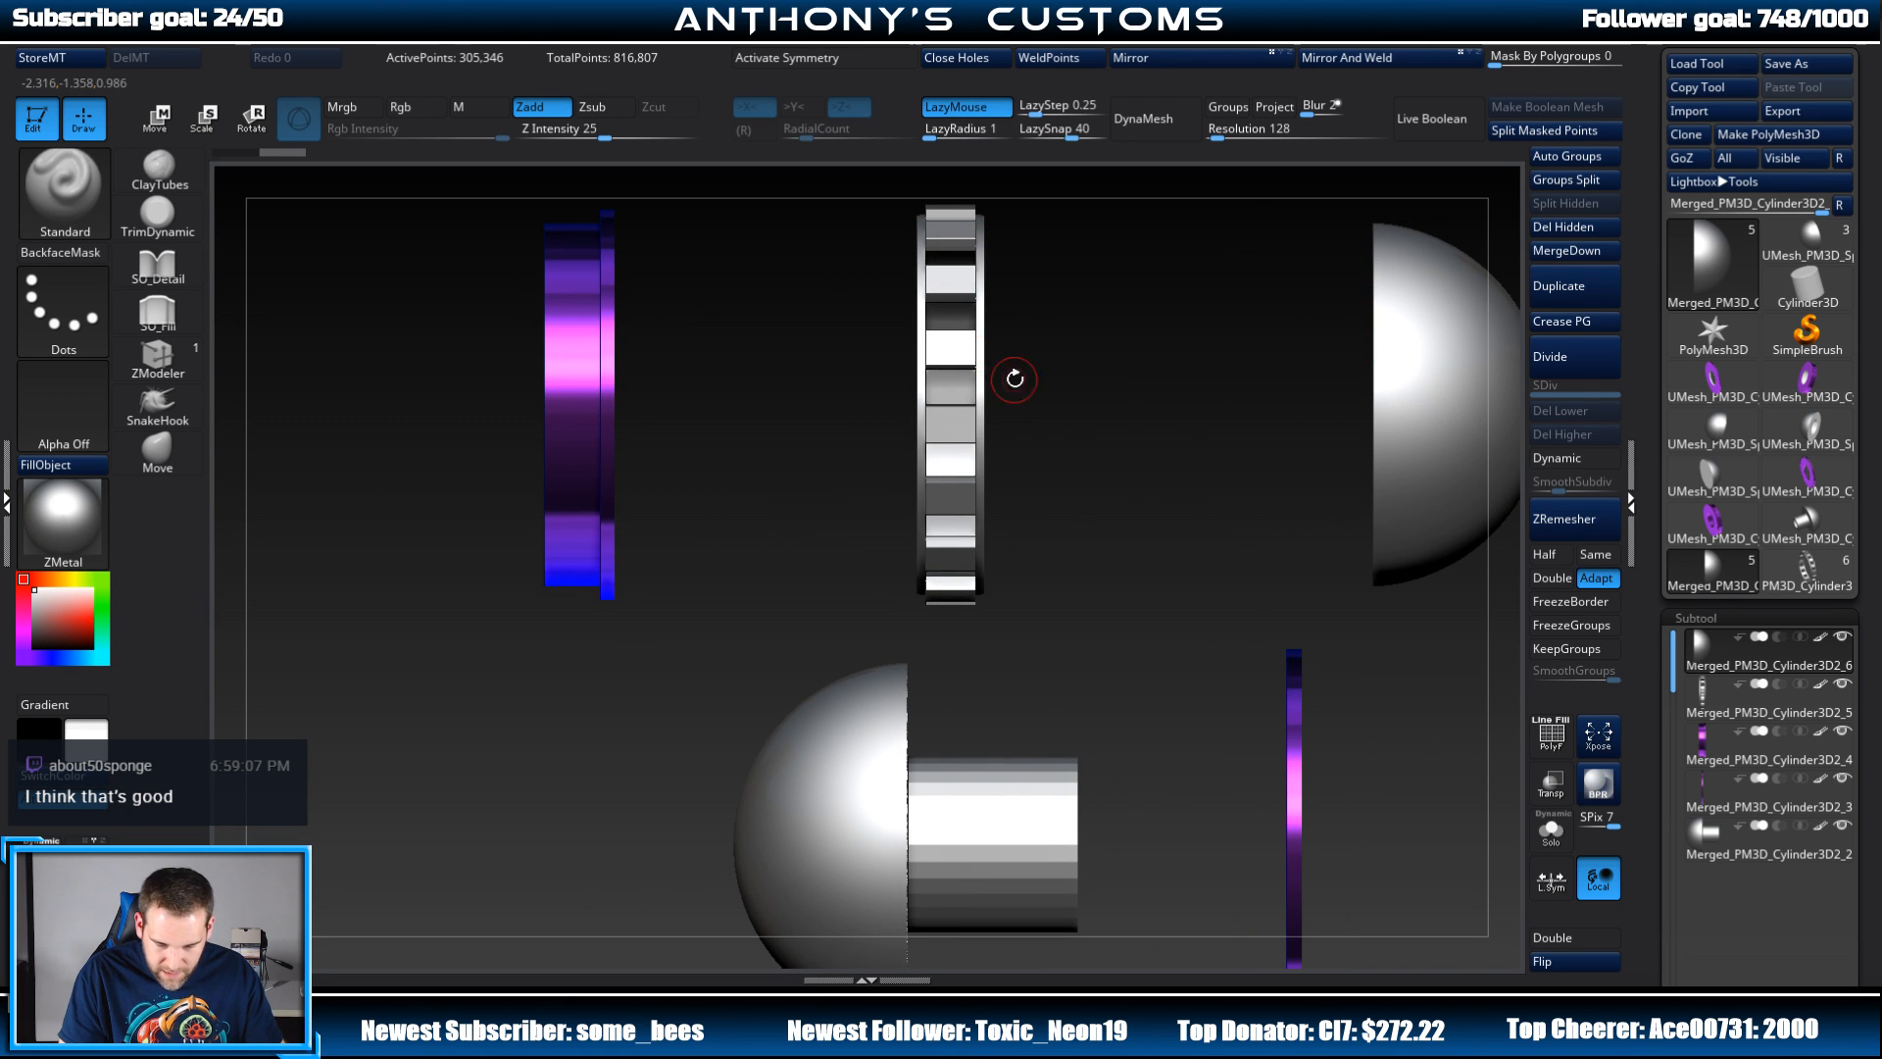
right_click_drag(1013, 379, 1066, 326, "ctrl")
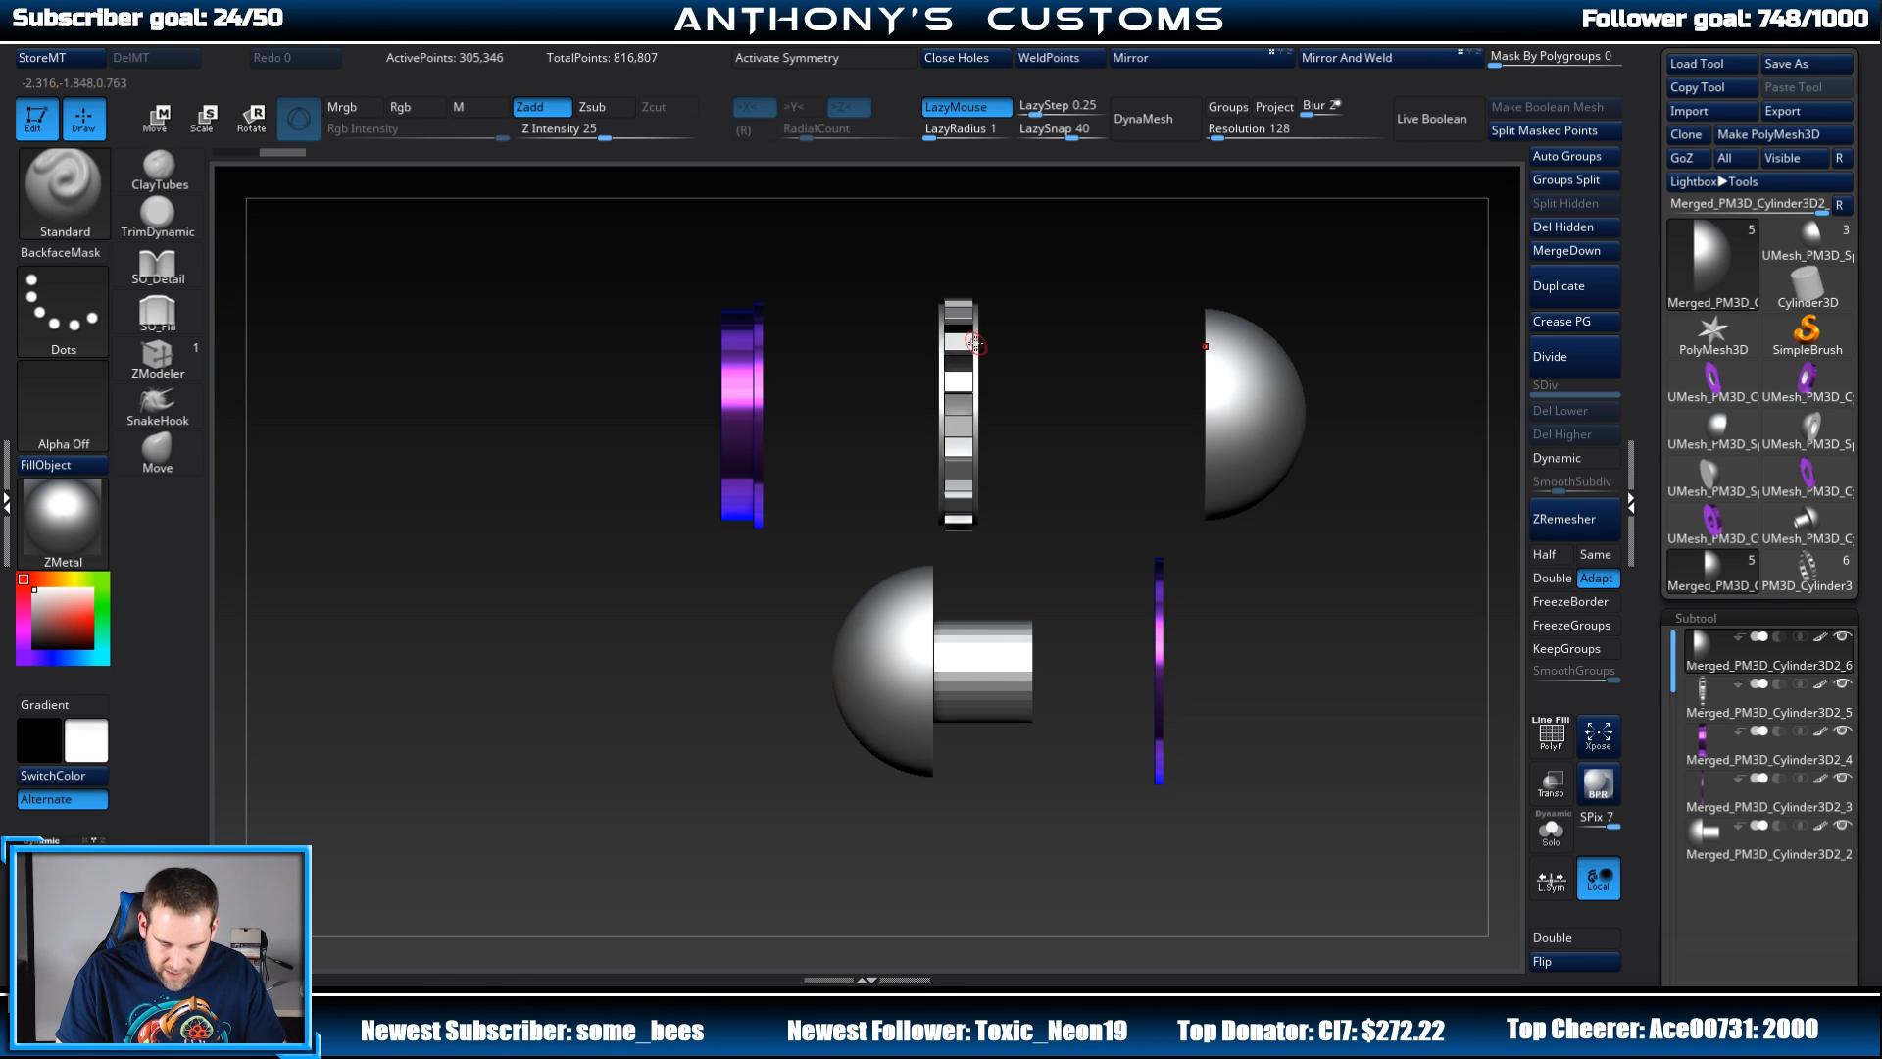
right_click_drag(998, 382, 1331, 487)
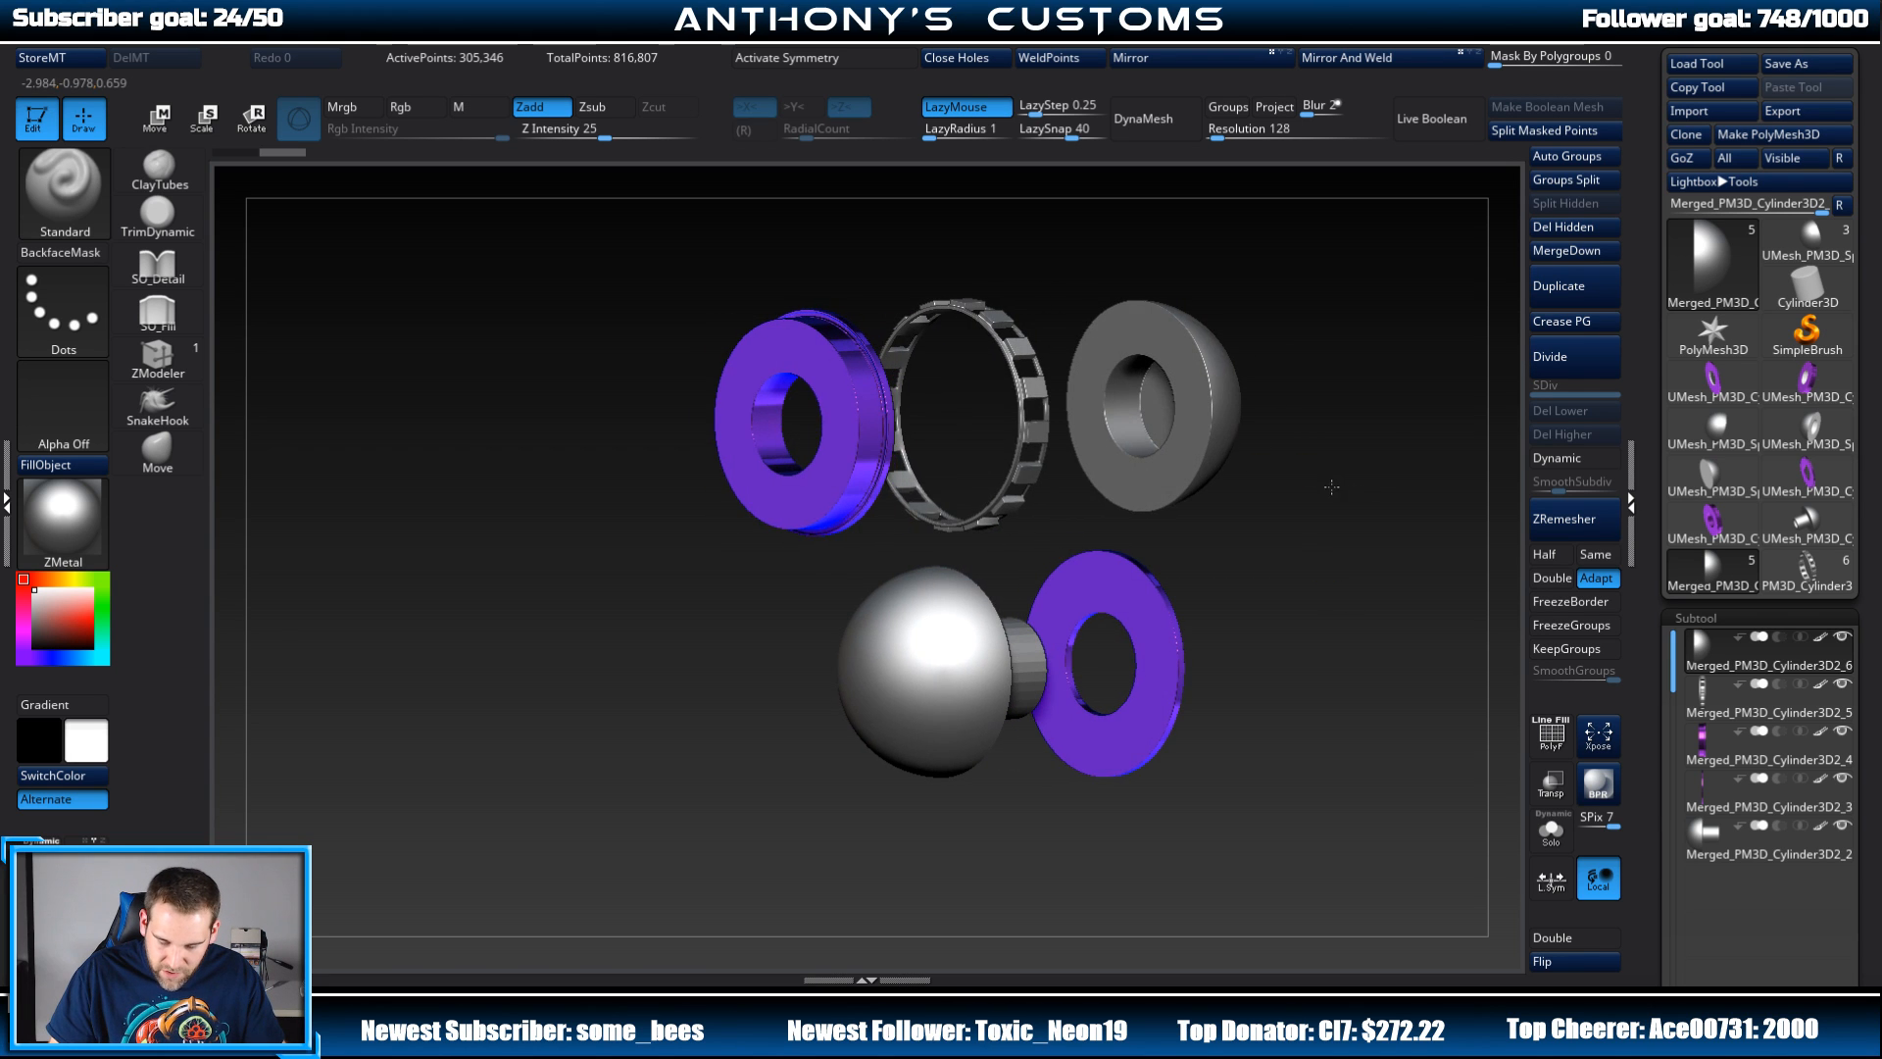
left_click(1598, 734)
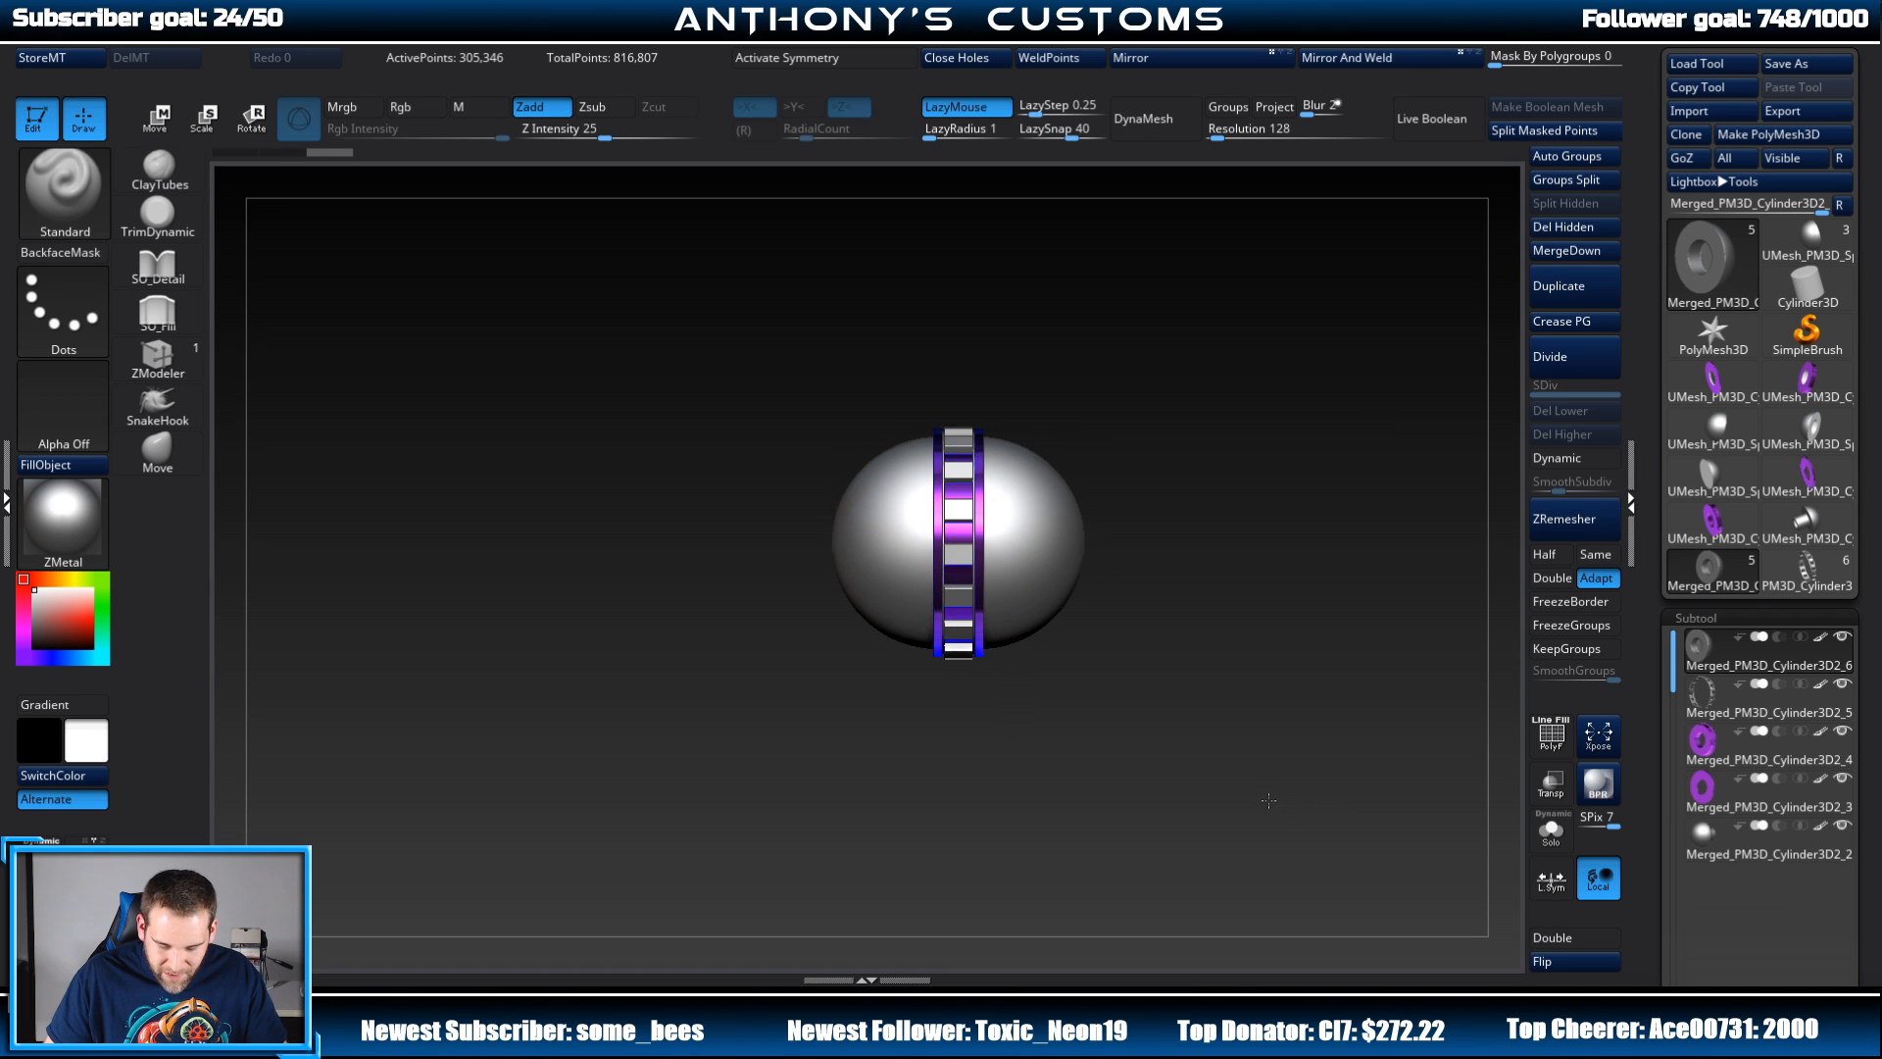
Step: Load the Female.ZPR project from the Lightbox library
right_click_drag(1293, 689, 1263, 651, "ctrl")
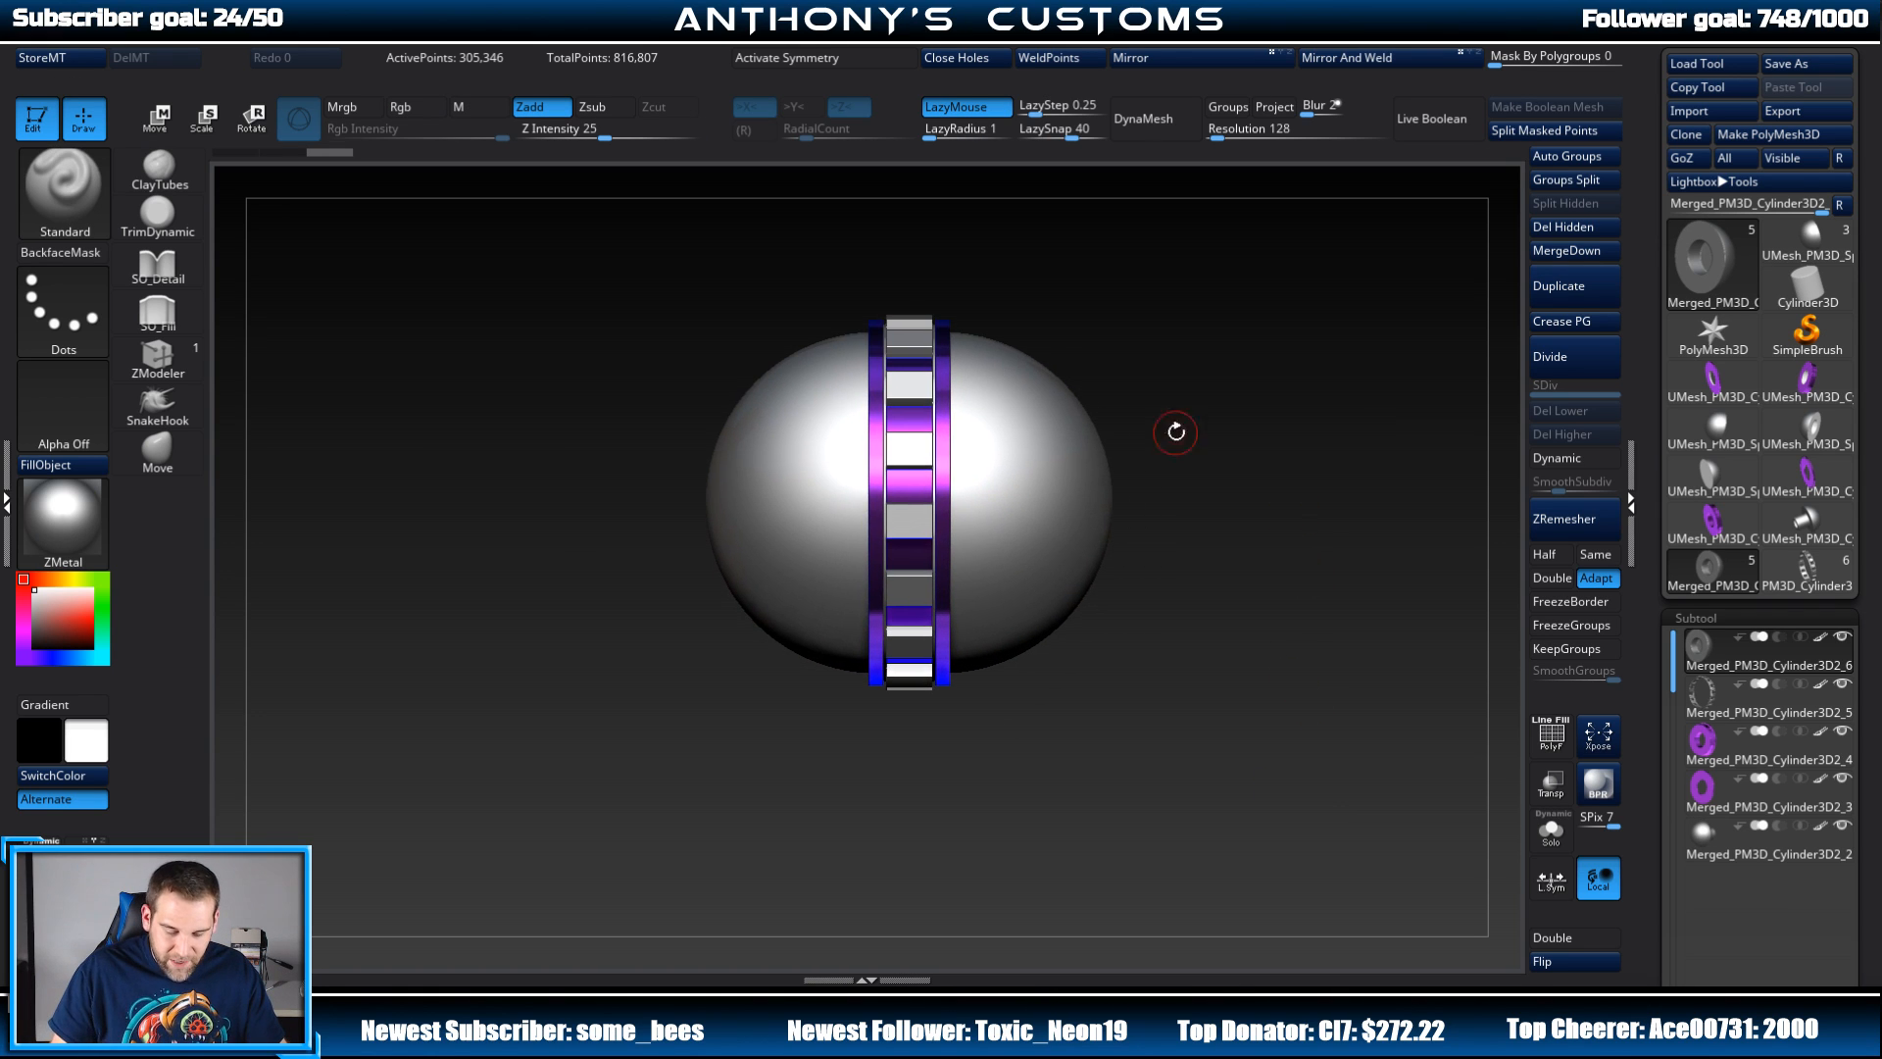
right_click_drag(988, 541, 1219, 638)
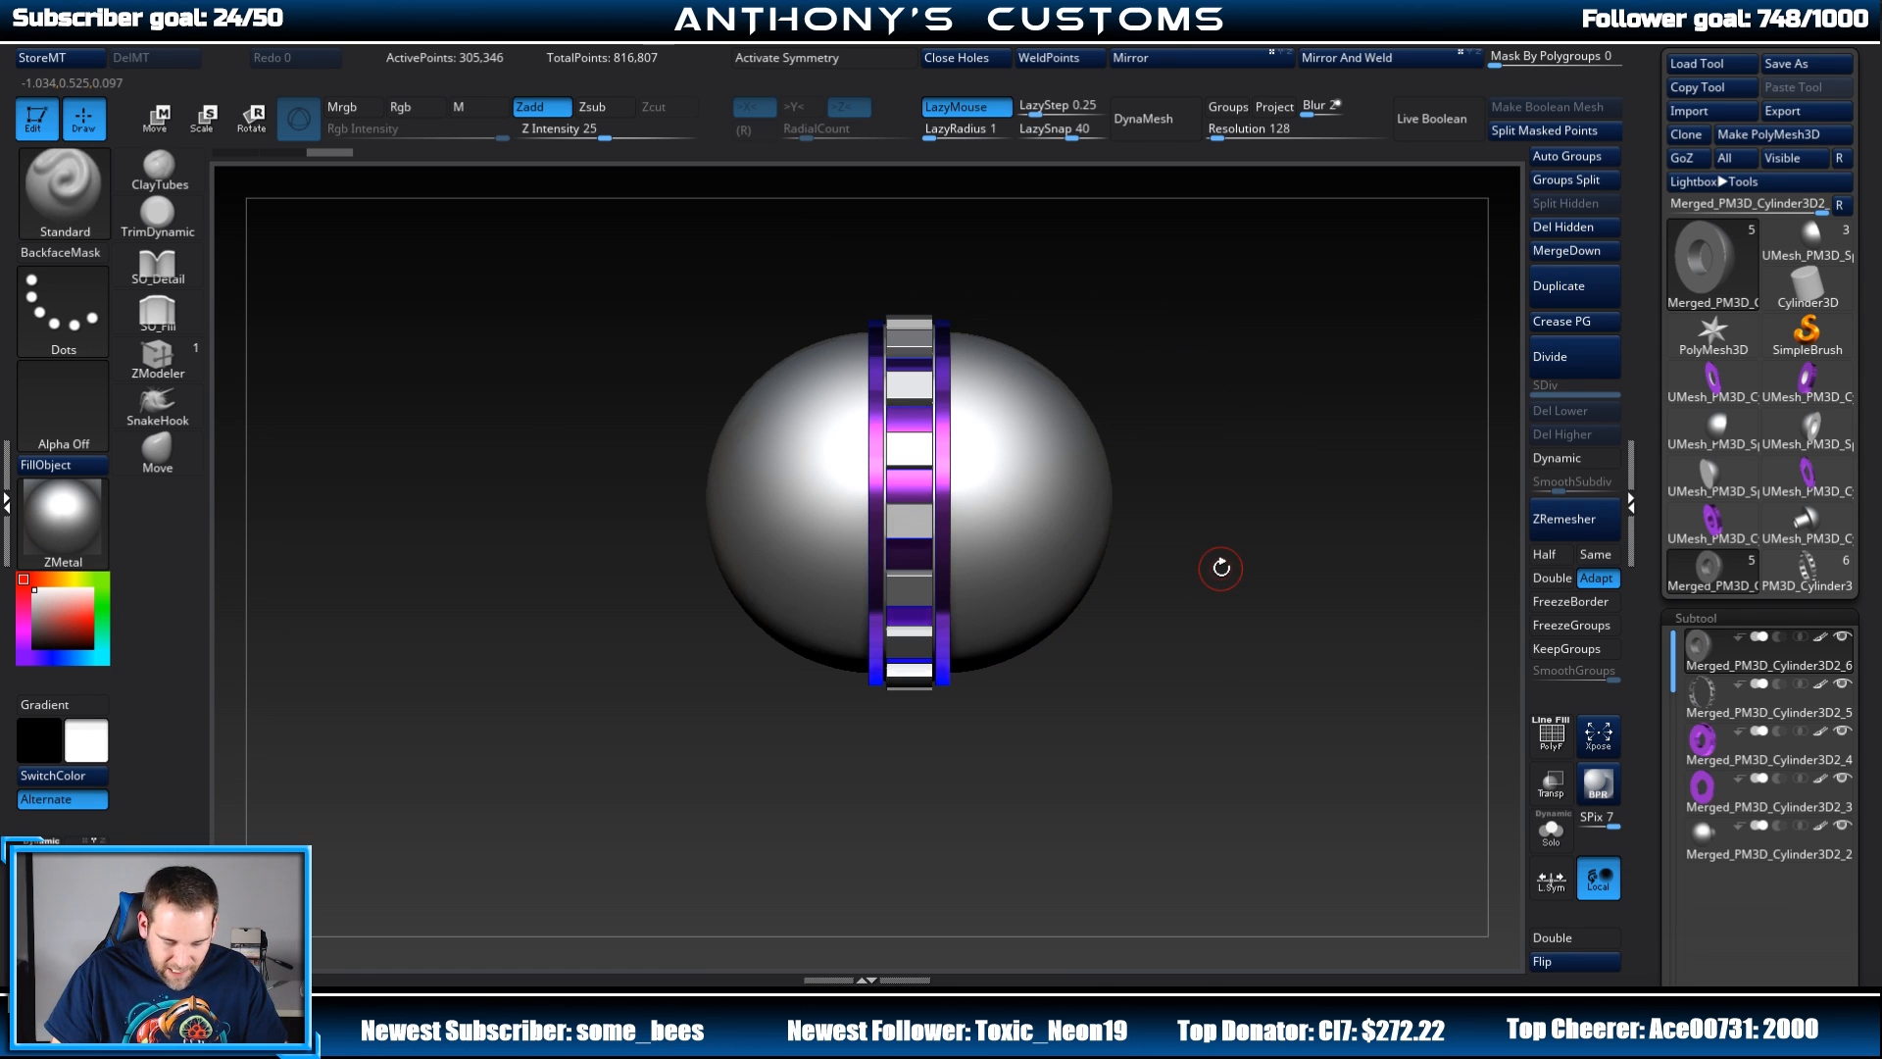
right_click_drag(1206, 466, 1200, 537)
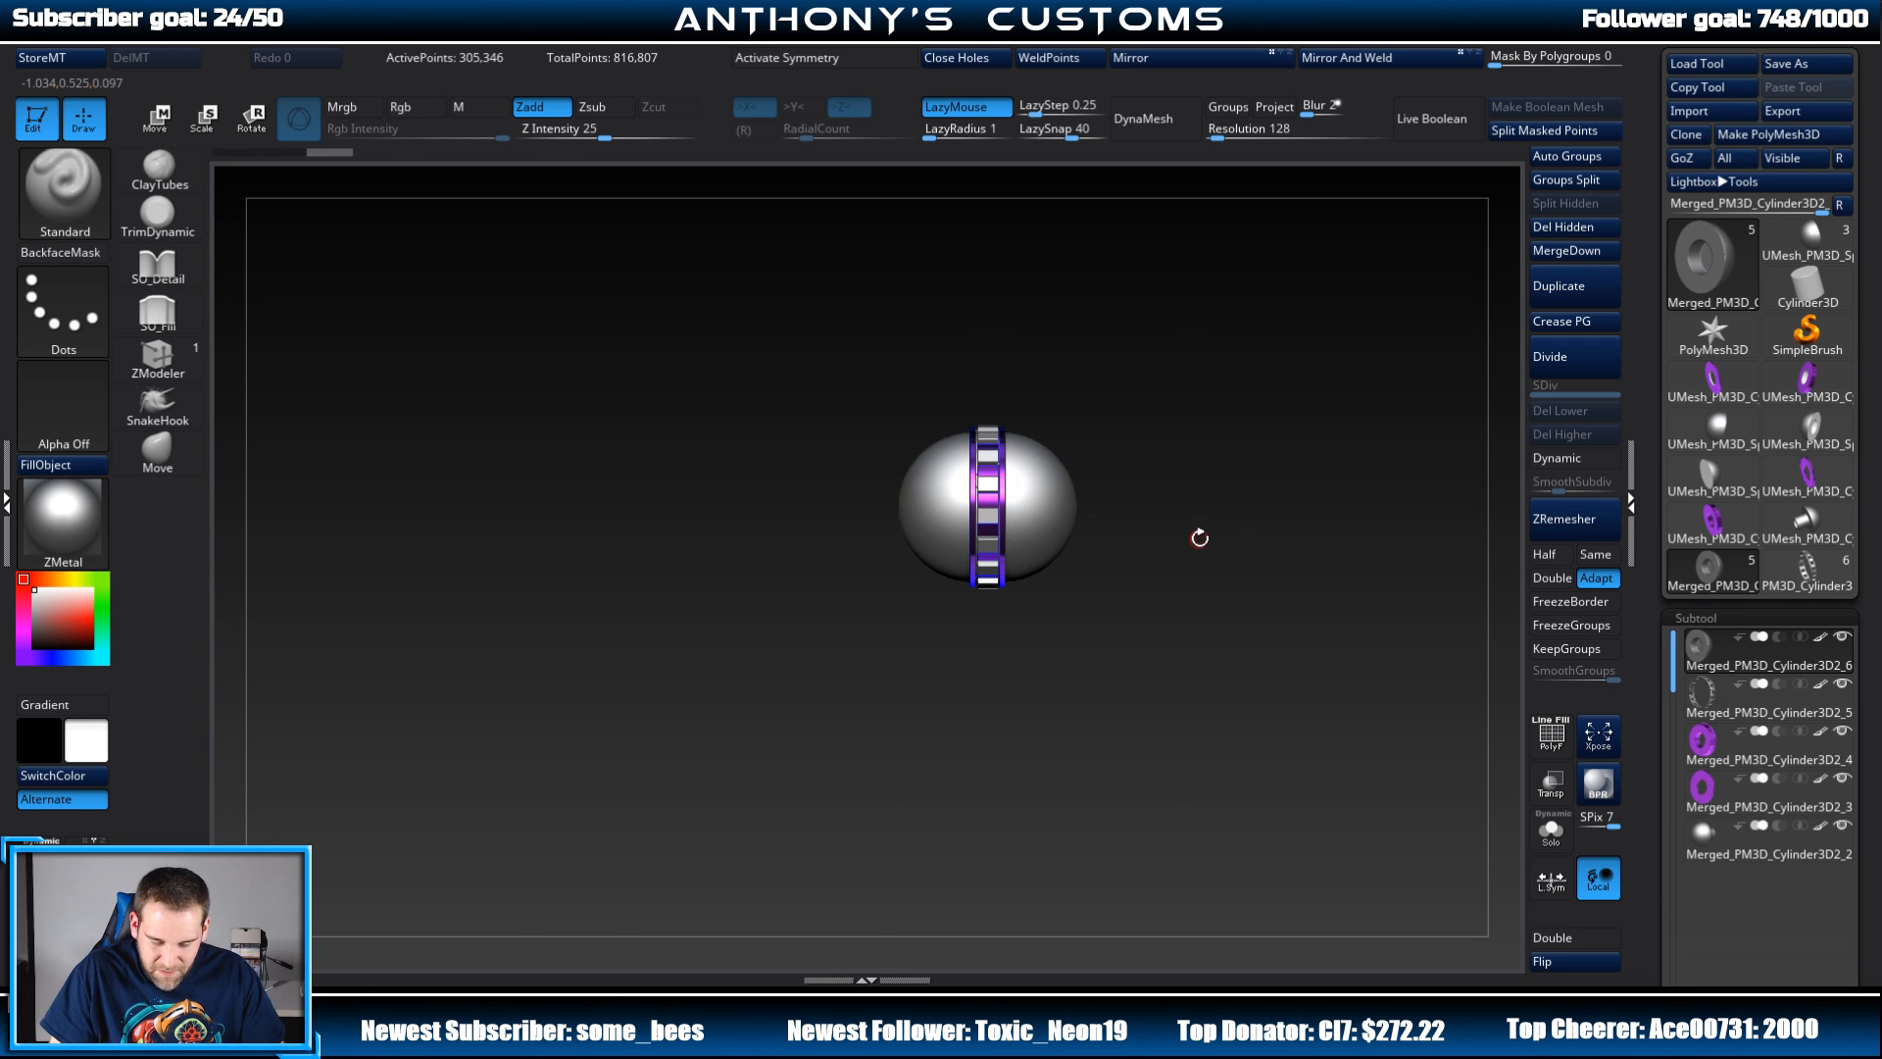
key("comma")
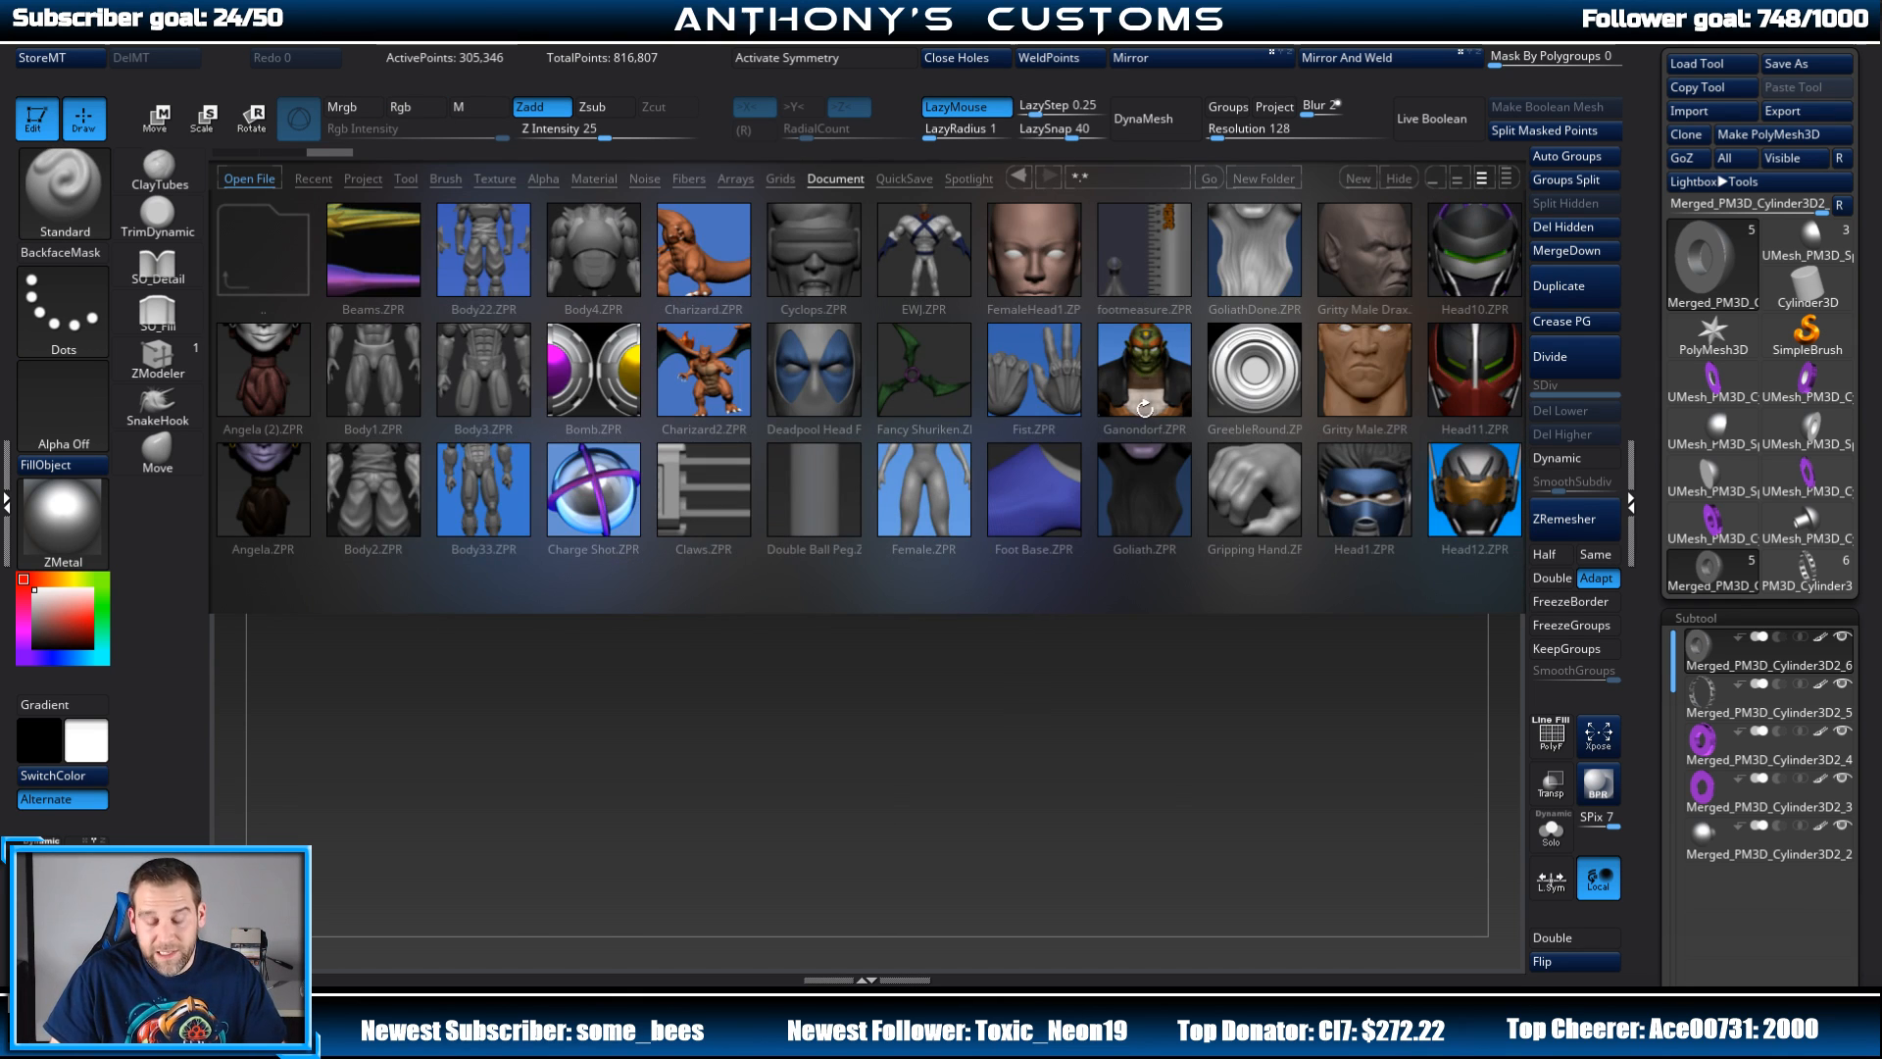
double_click(944, 491)
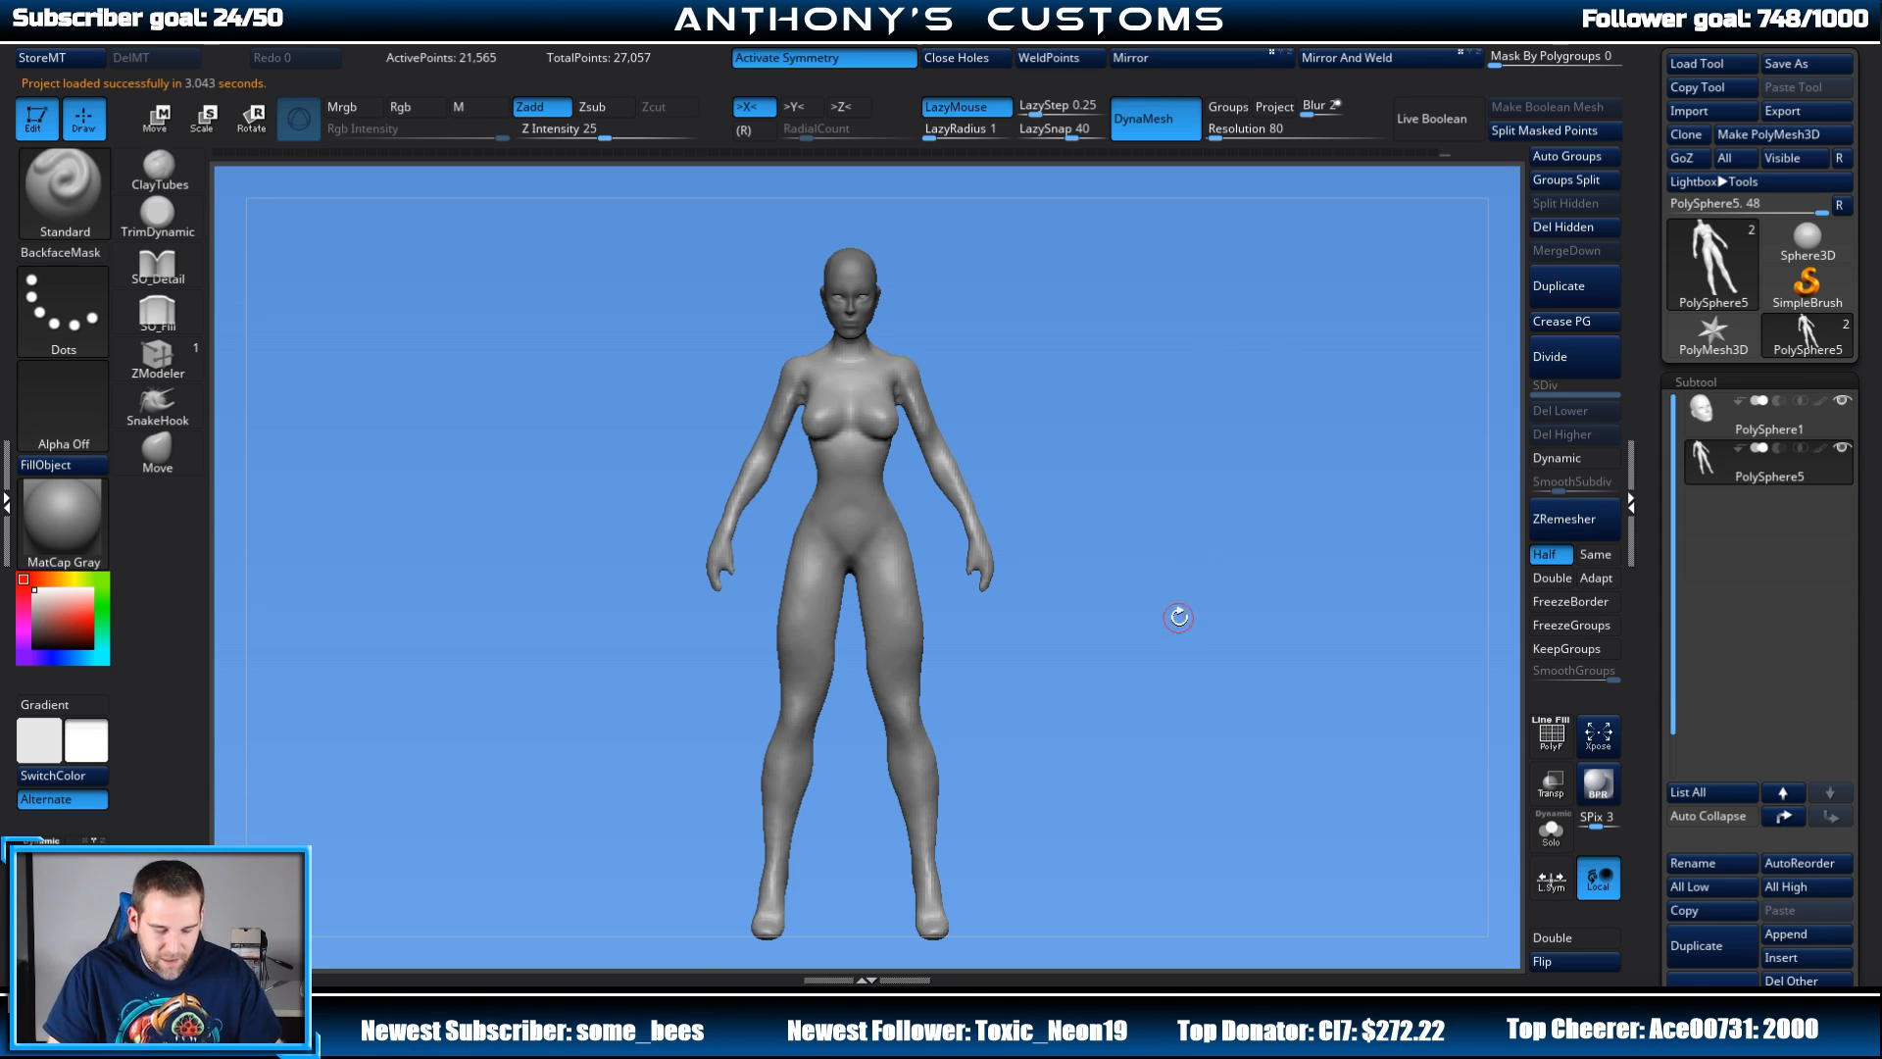
Step: Examine the female base figure's proportions from the front, the side and a slight angle
left_click_drag(1179, 617, 1130, 558)
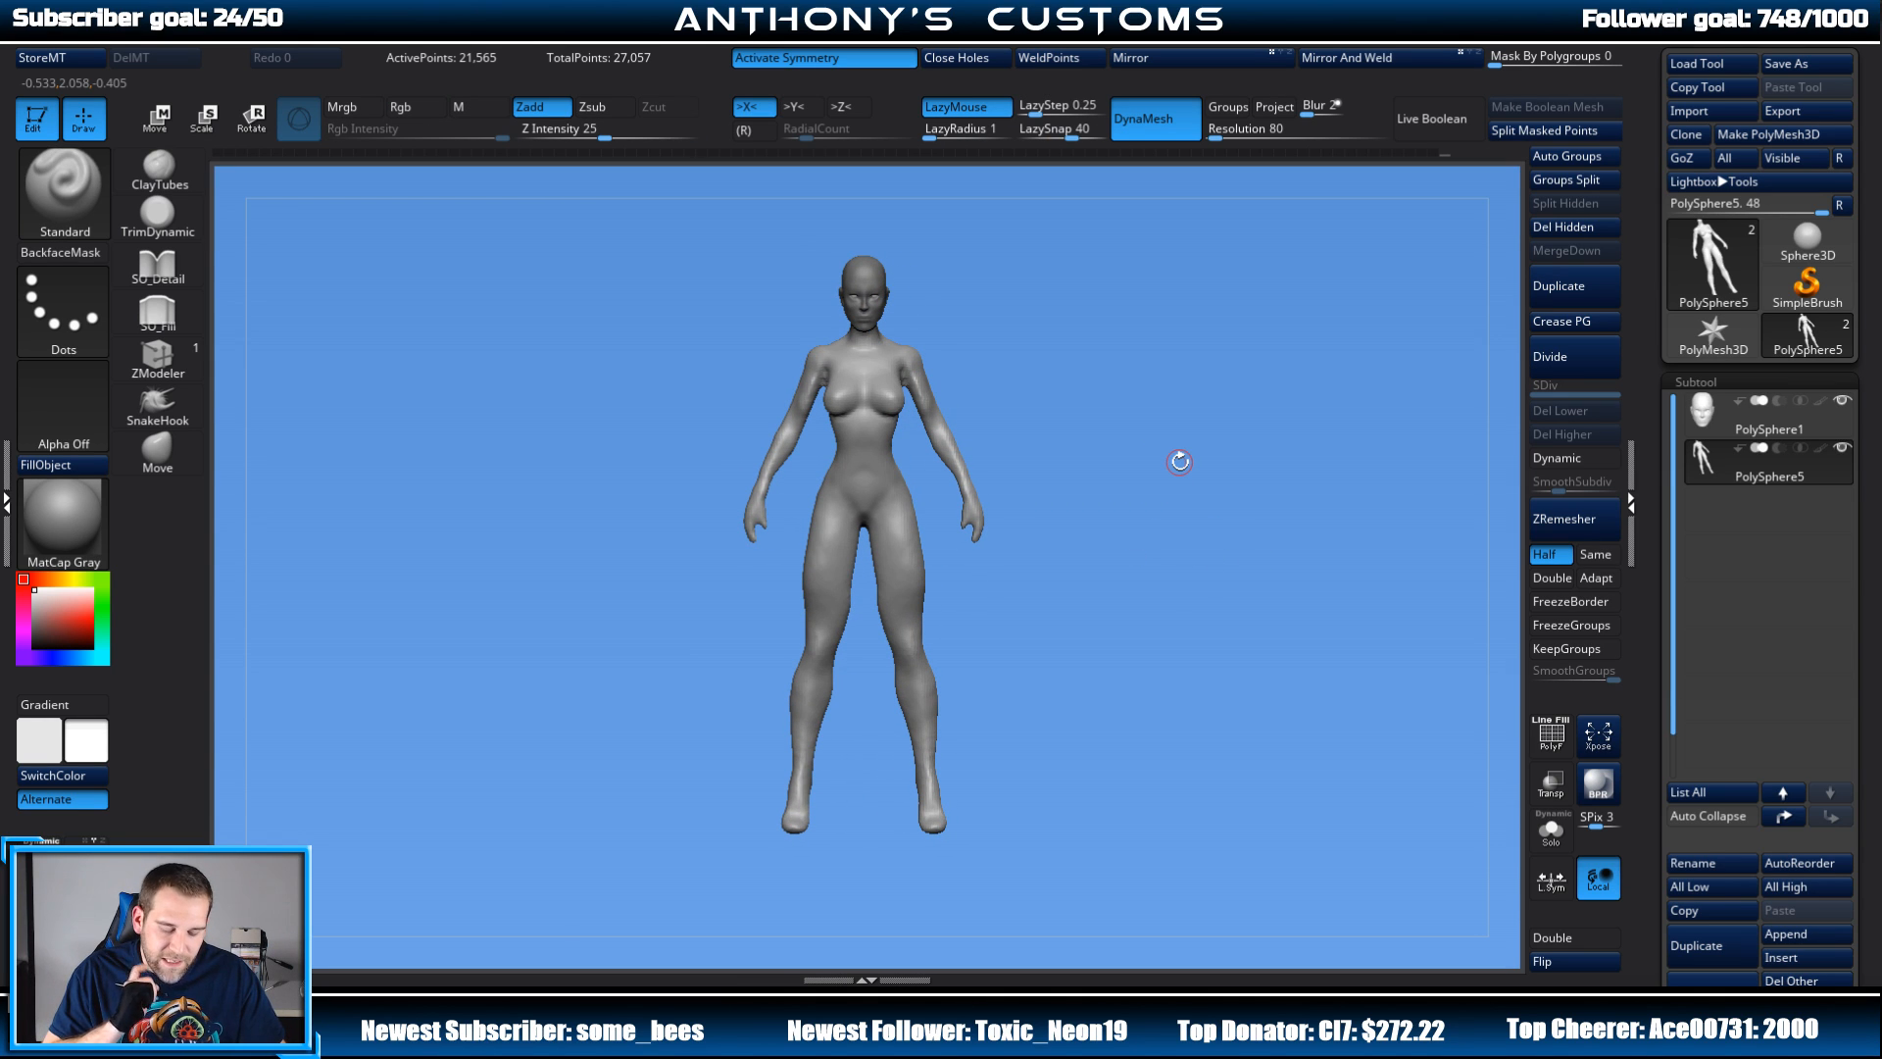
left_click_drag(1180, 461, 869, 665)
mouse_move(1137, 516)
left_mouse_down("alt")
mouse_move(1157, 580)
mouse_move(1155, 533)
left_mouse_up("alt")
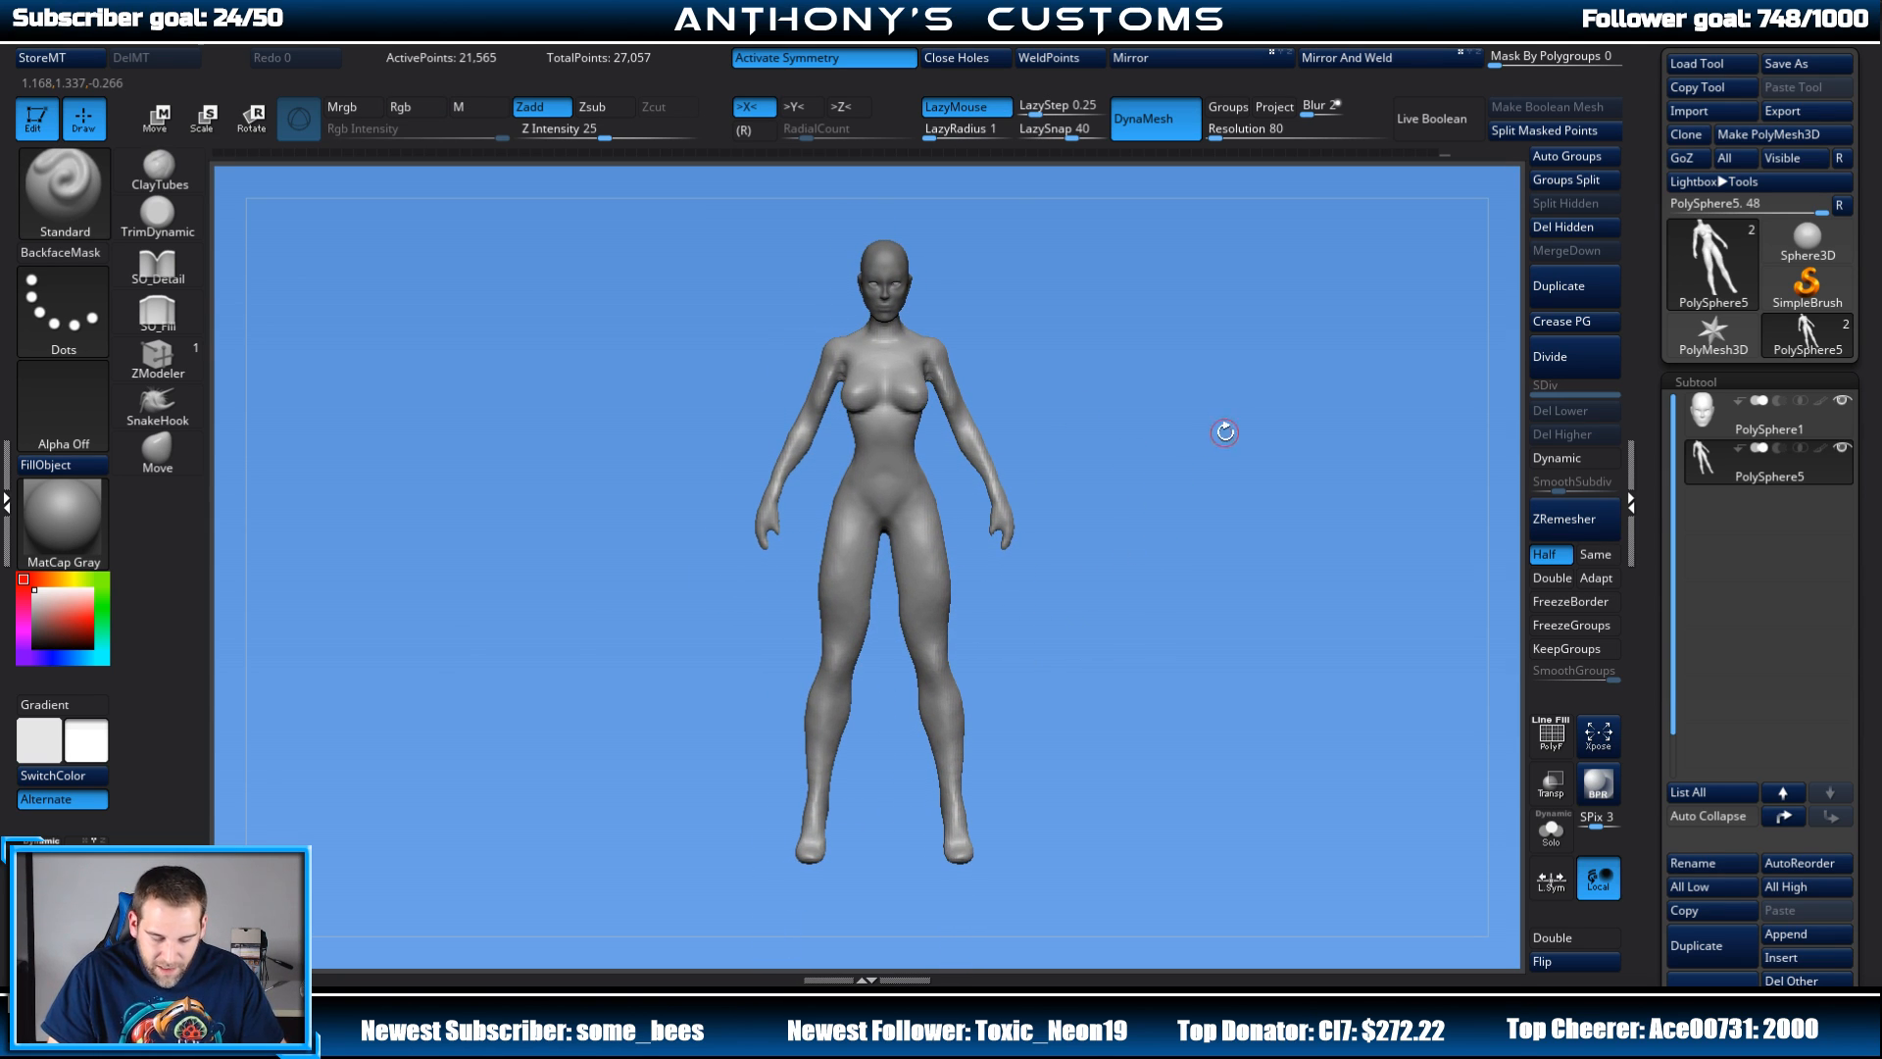
right_click(1158, 498)
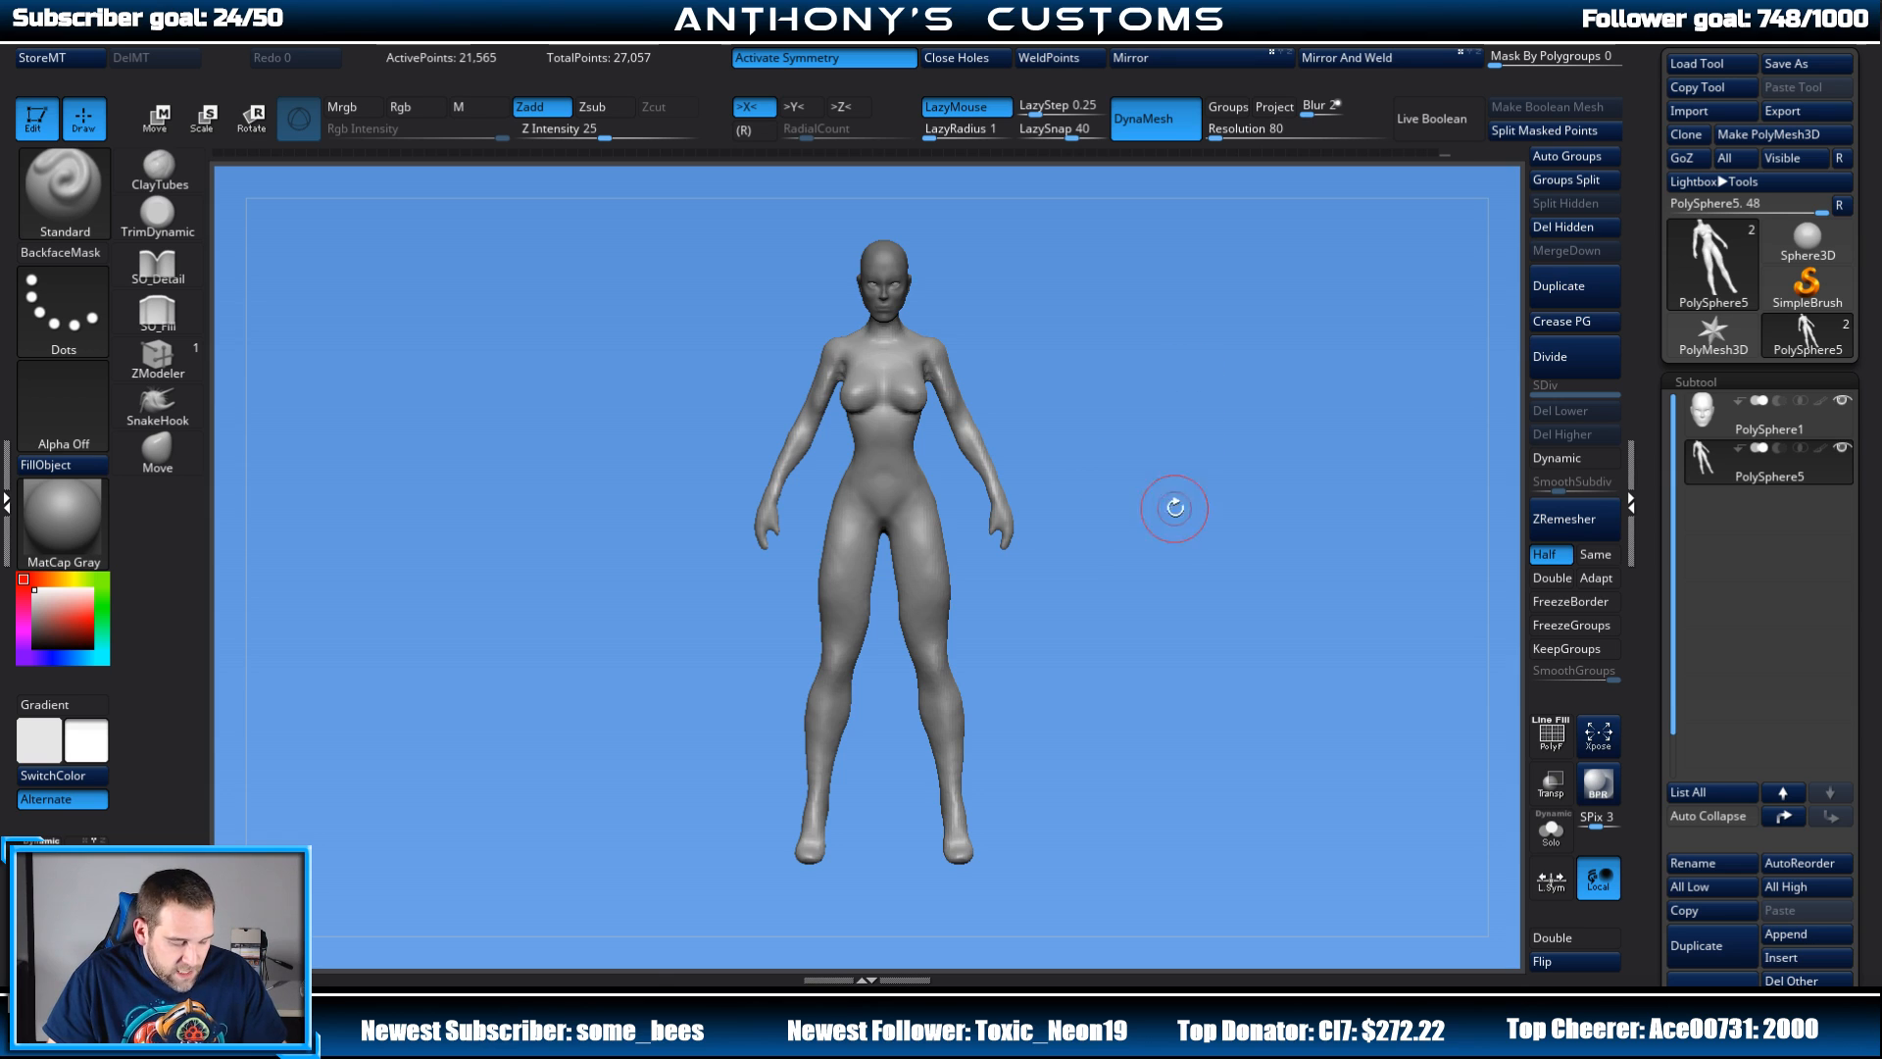
left_click_drag(1177, 511, 1102, 525)
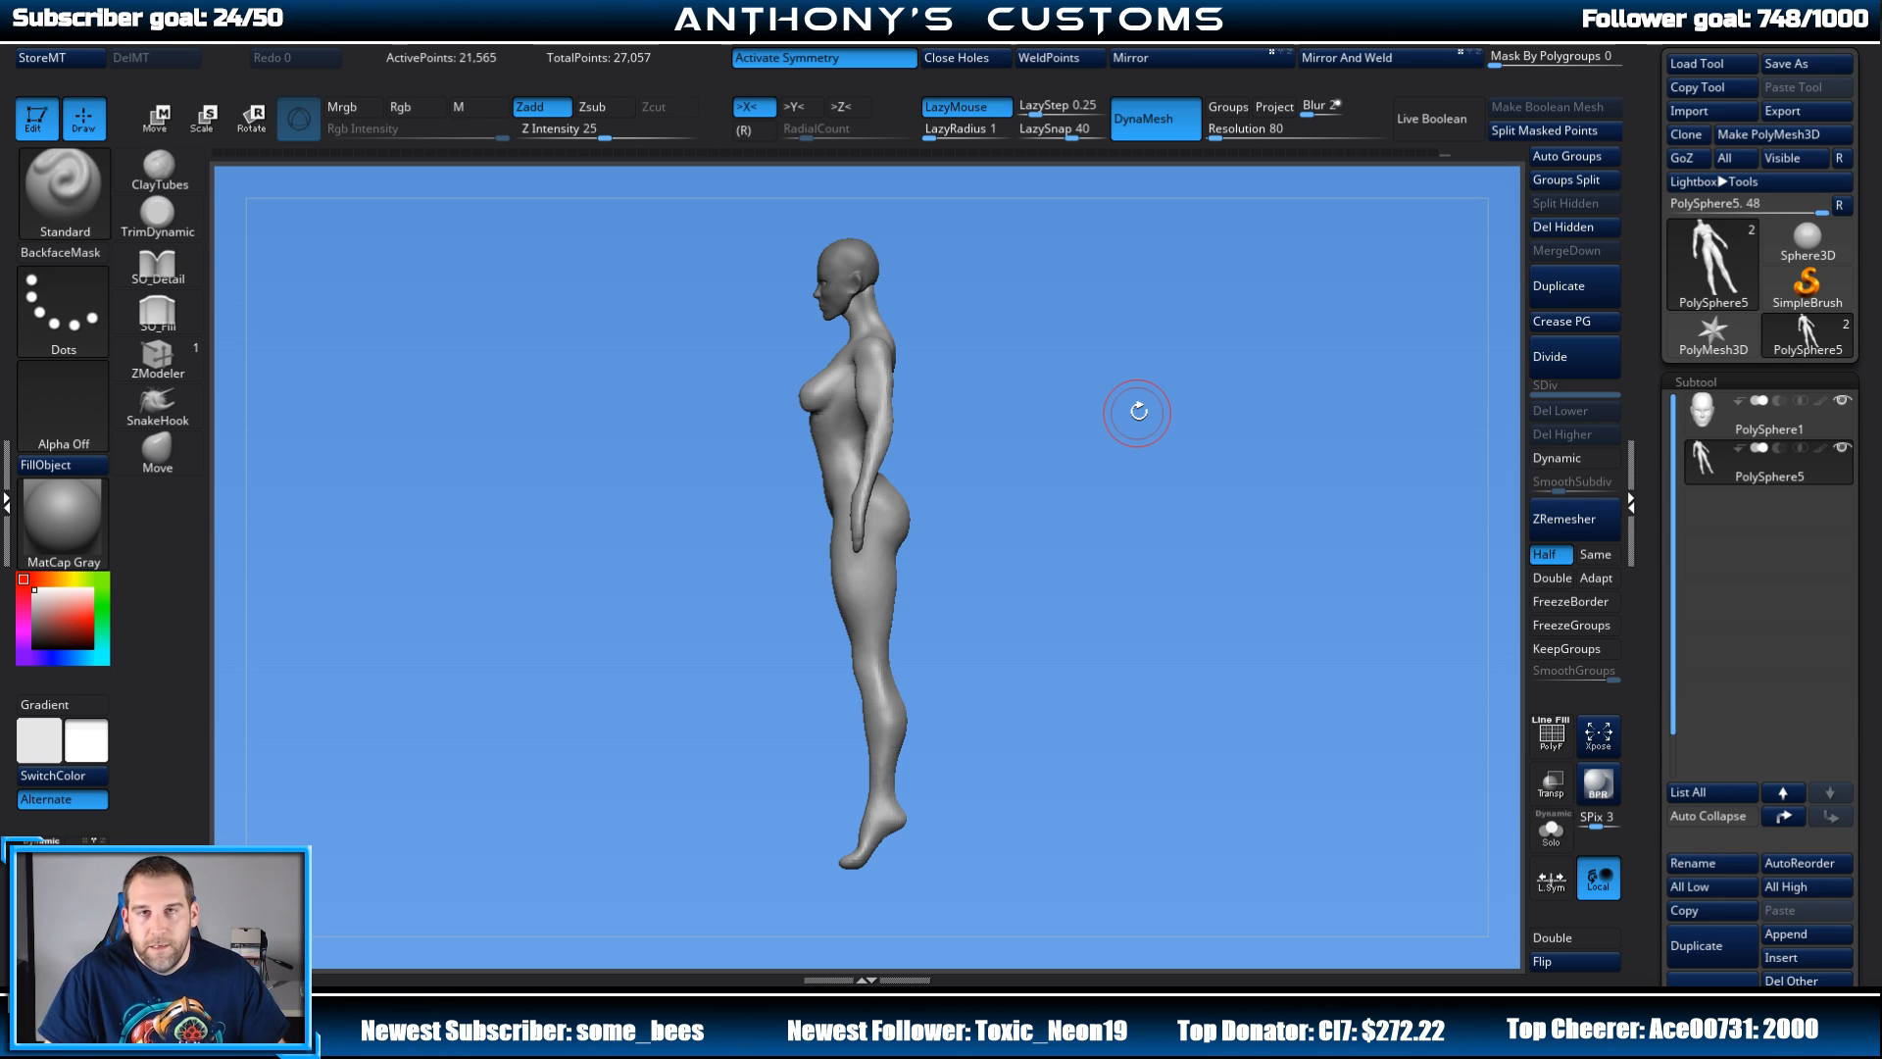
left_click_drag(1168, 521, 1277, 343)
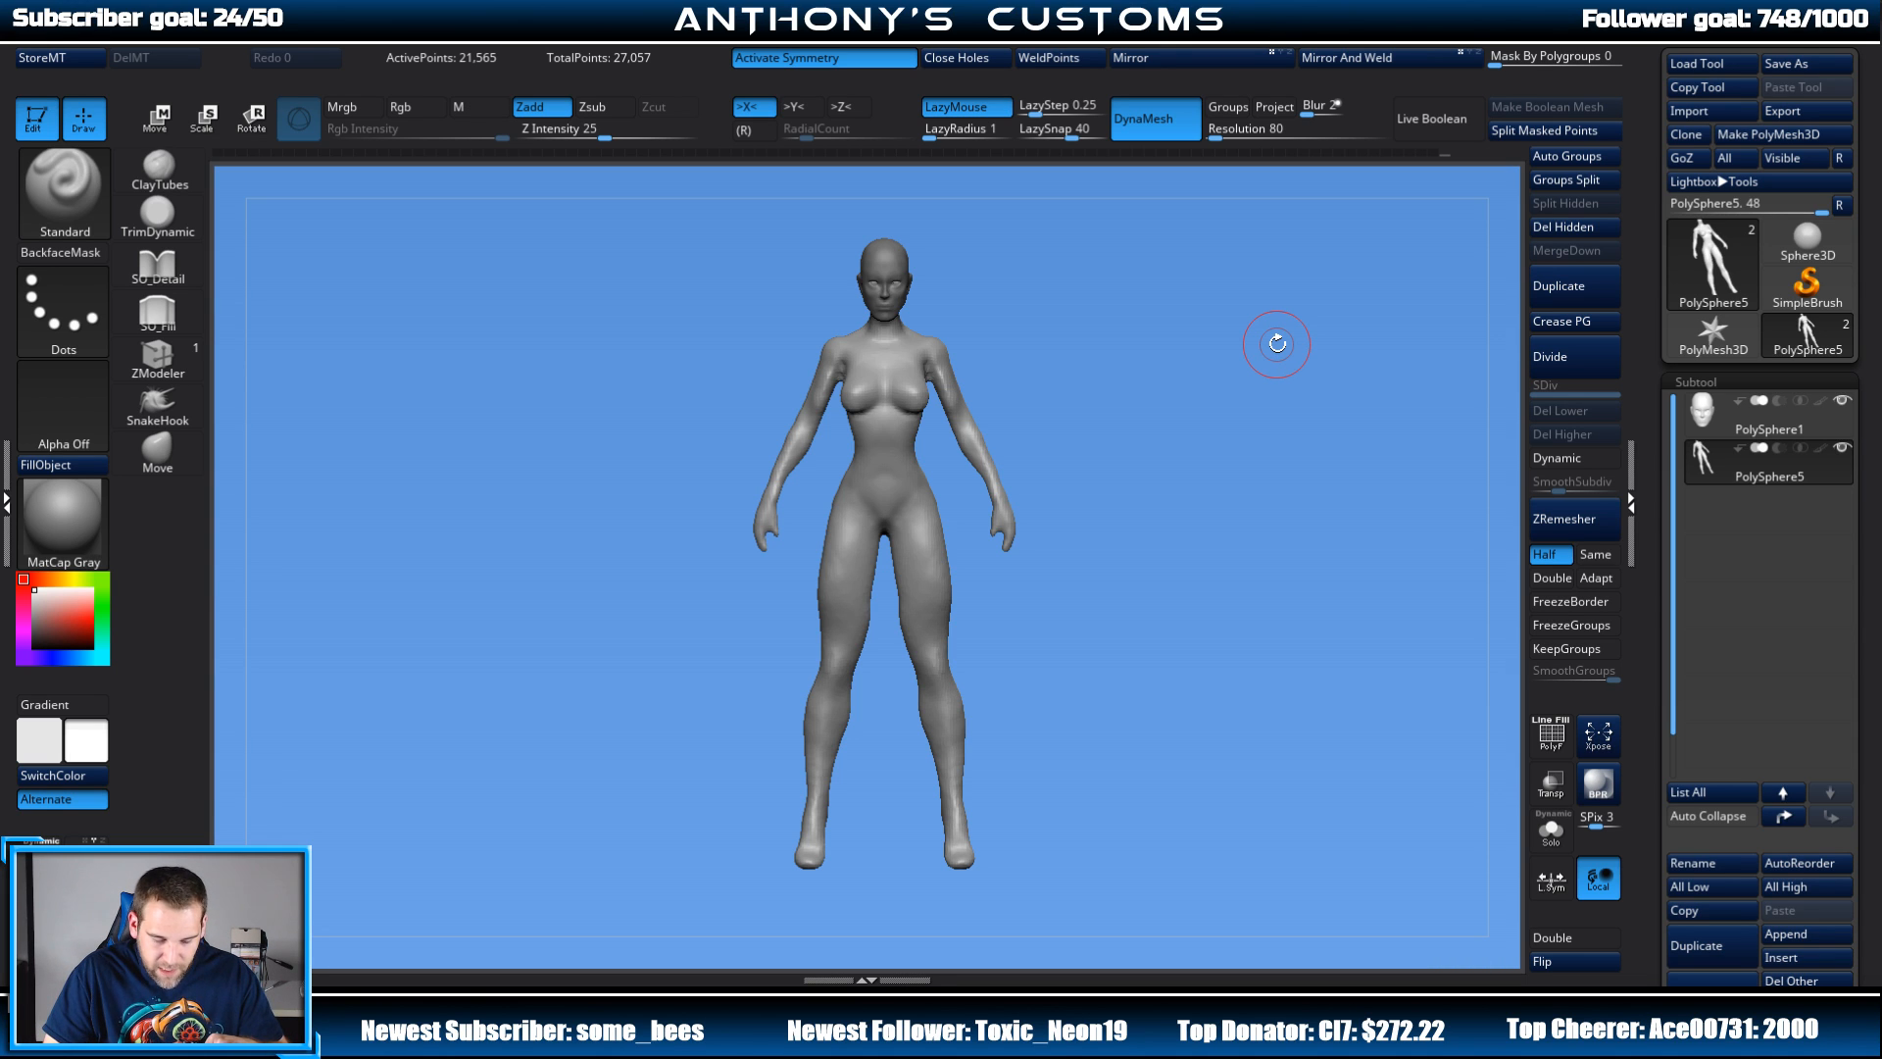
left_click_drag(1185, 526, 945, 613)
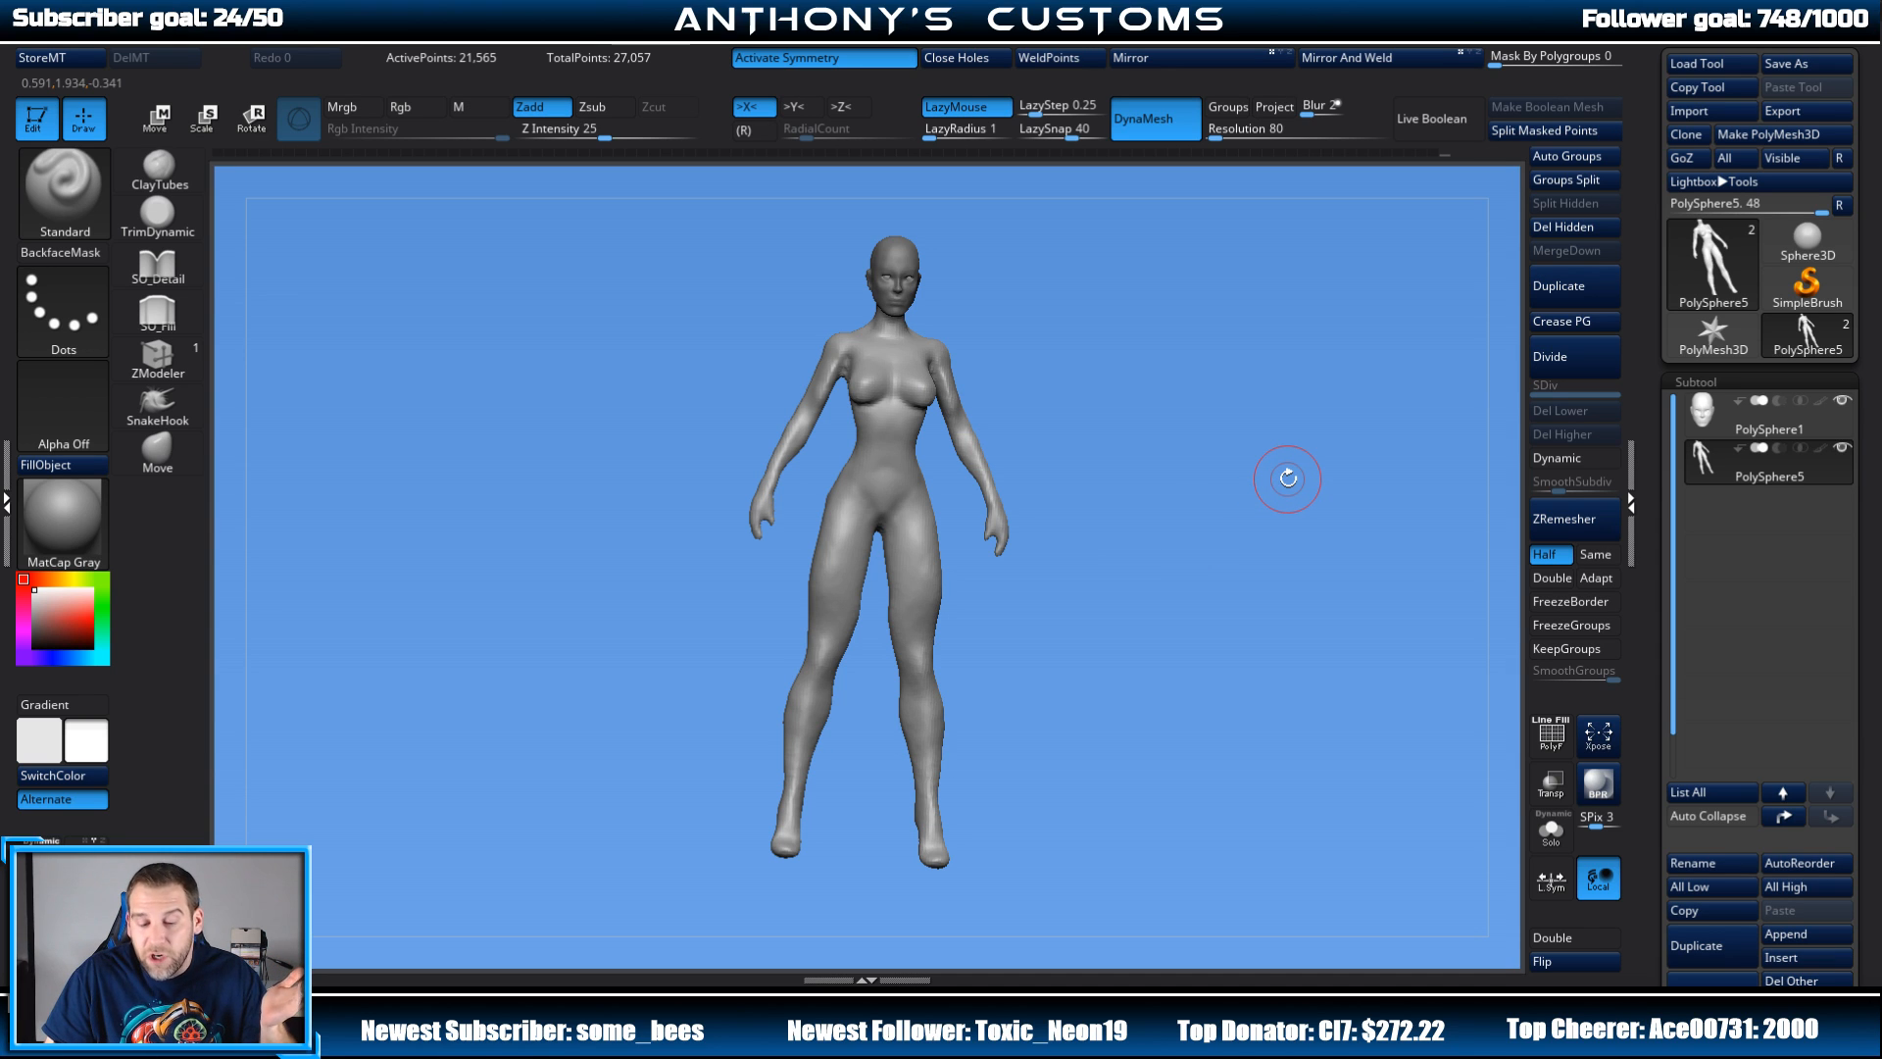
left_click_drag(1186, 640, 1197, 627, "shift")
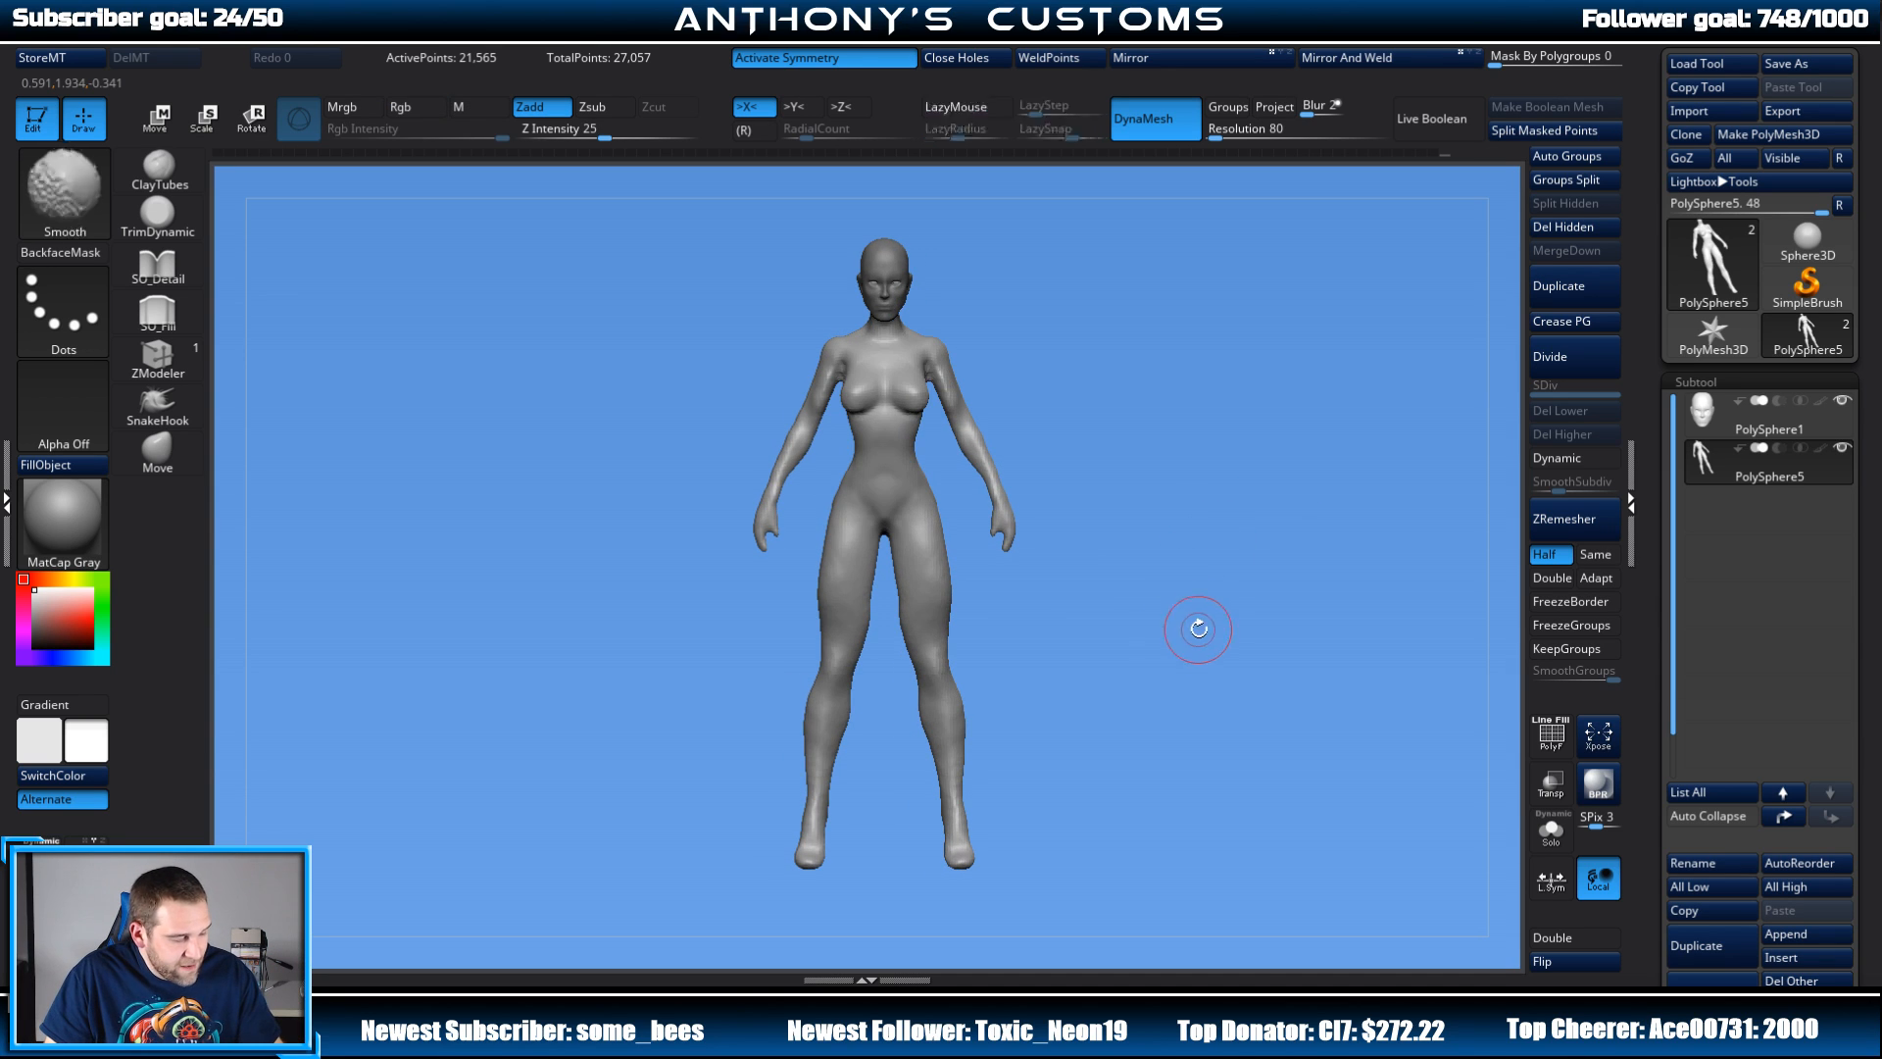
Step: Scrub the figure's undo history back to its earliest state and return to the latest state
left_click(1435, 55)
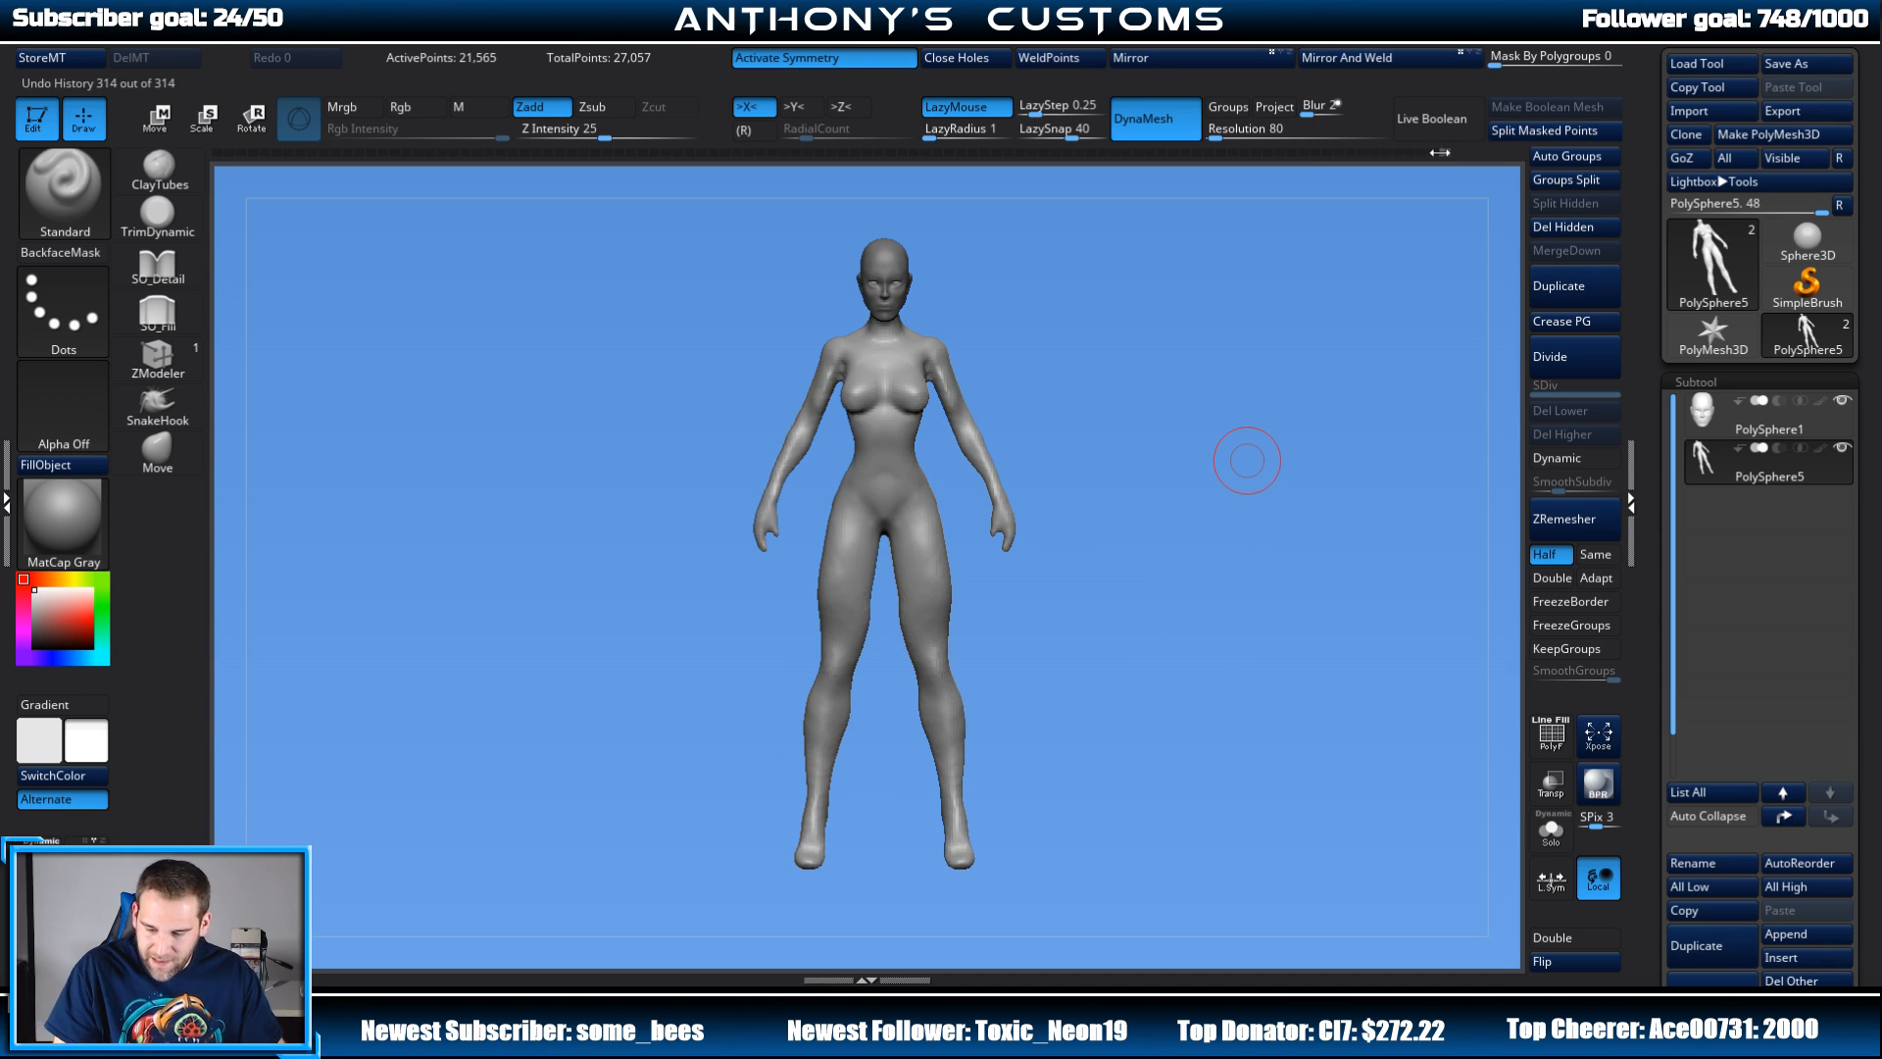
left_click_drag(829, 172, 174, 135)
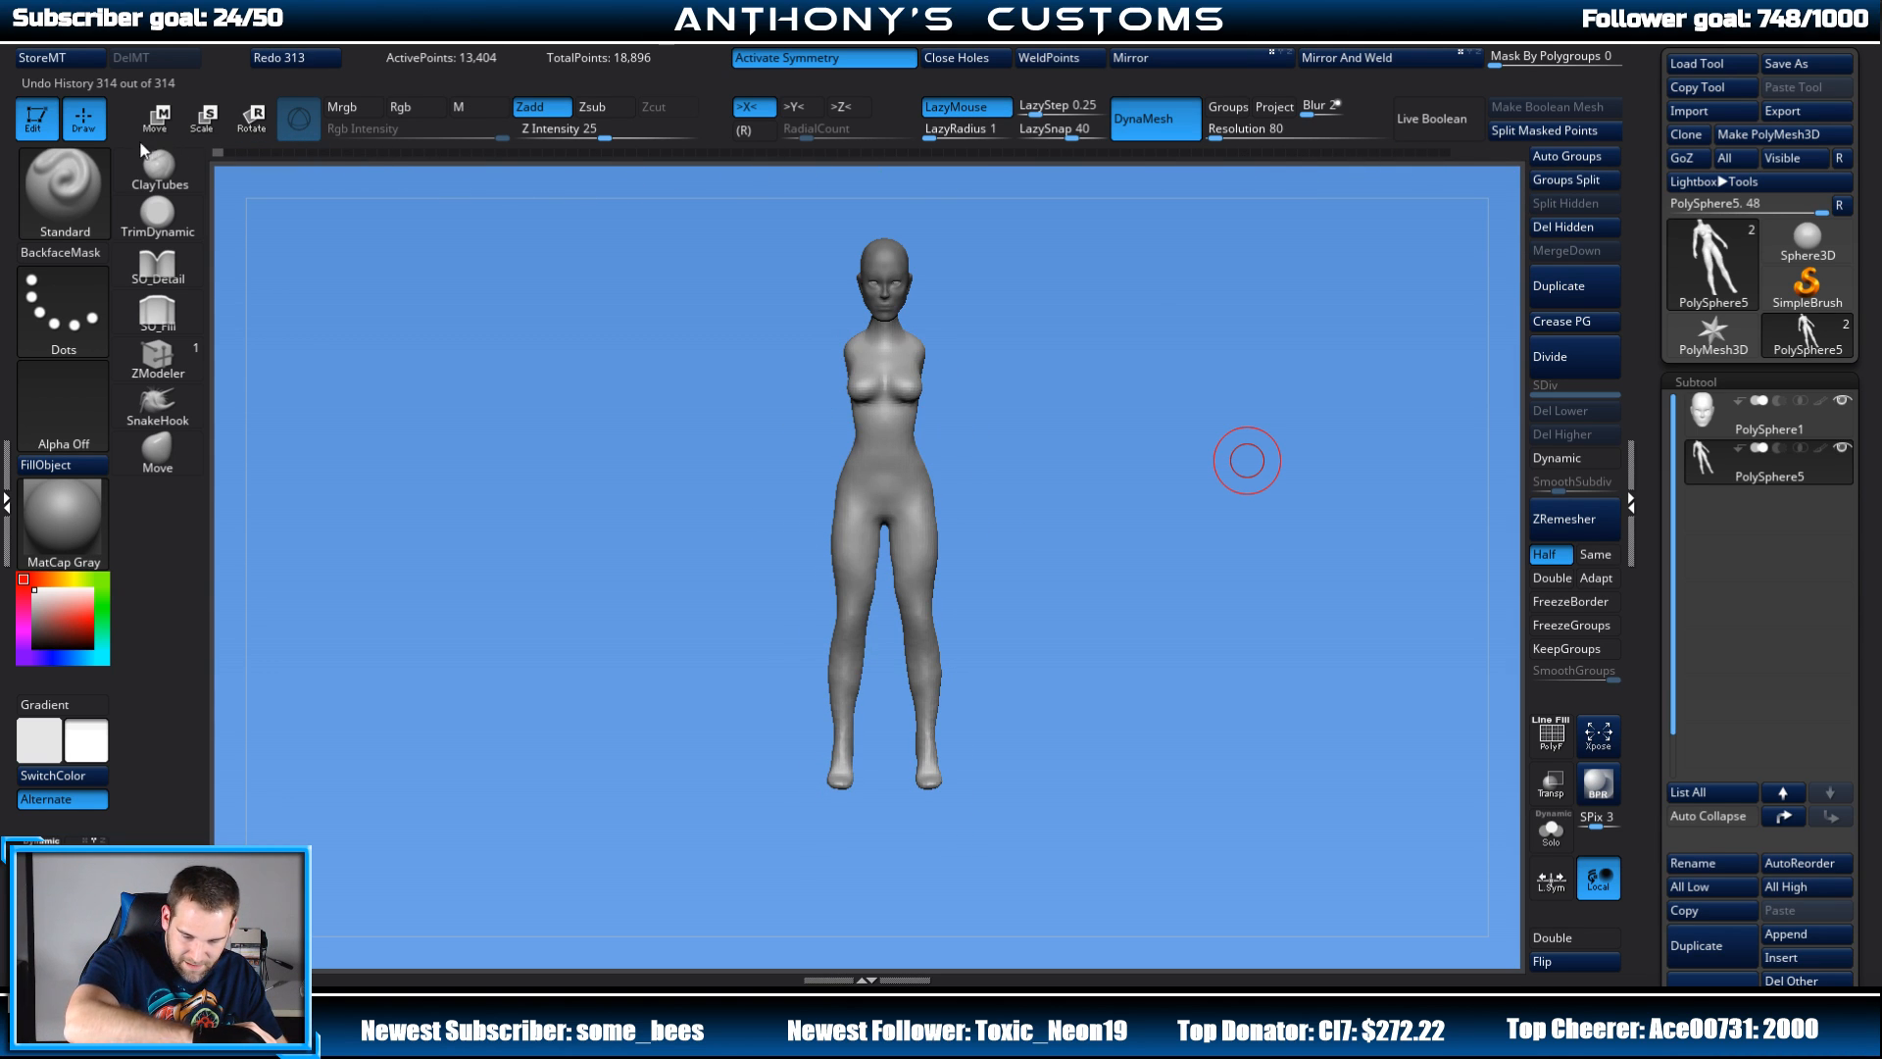
left_click_drag(217, 152, 1449, 153)
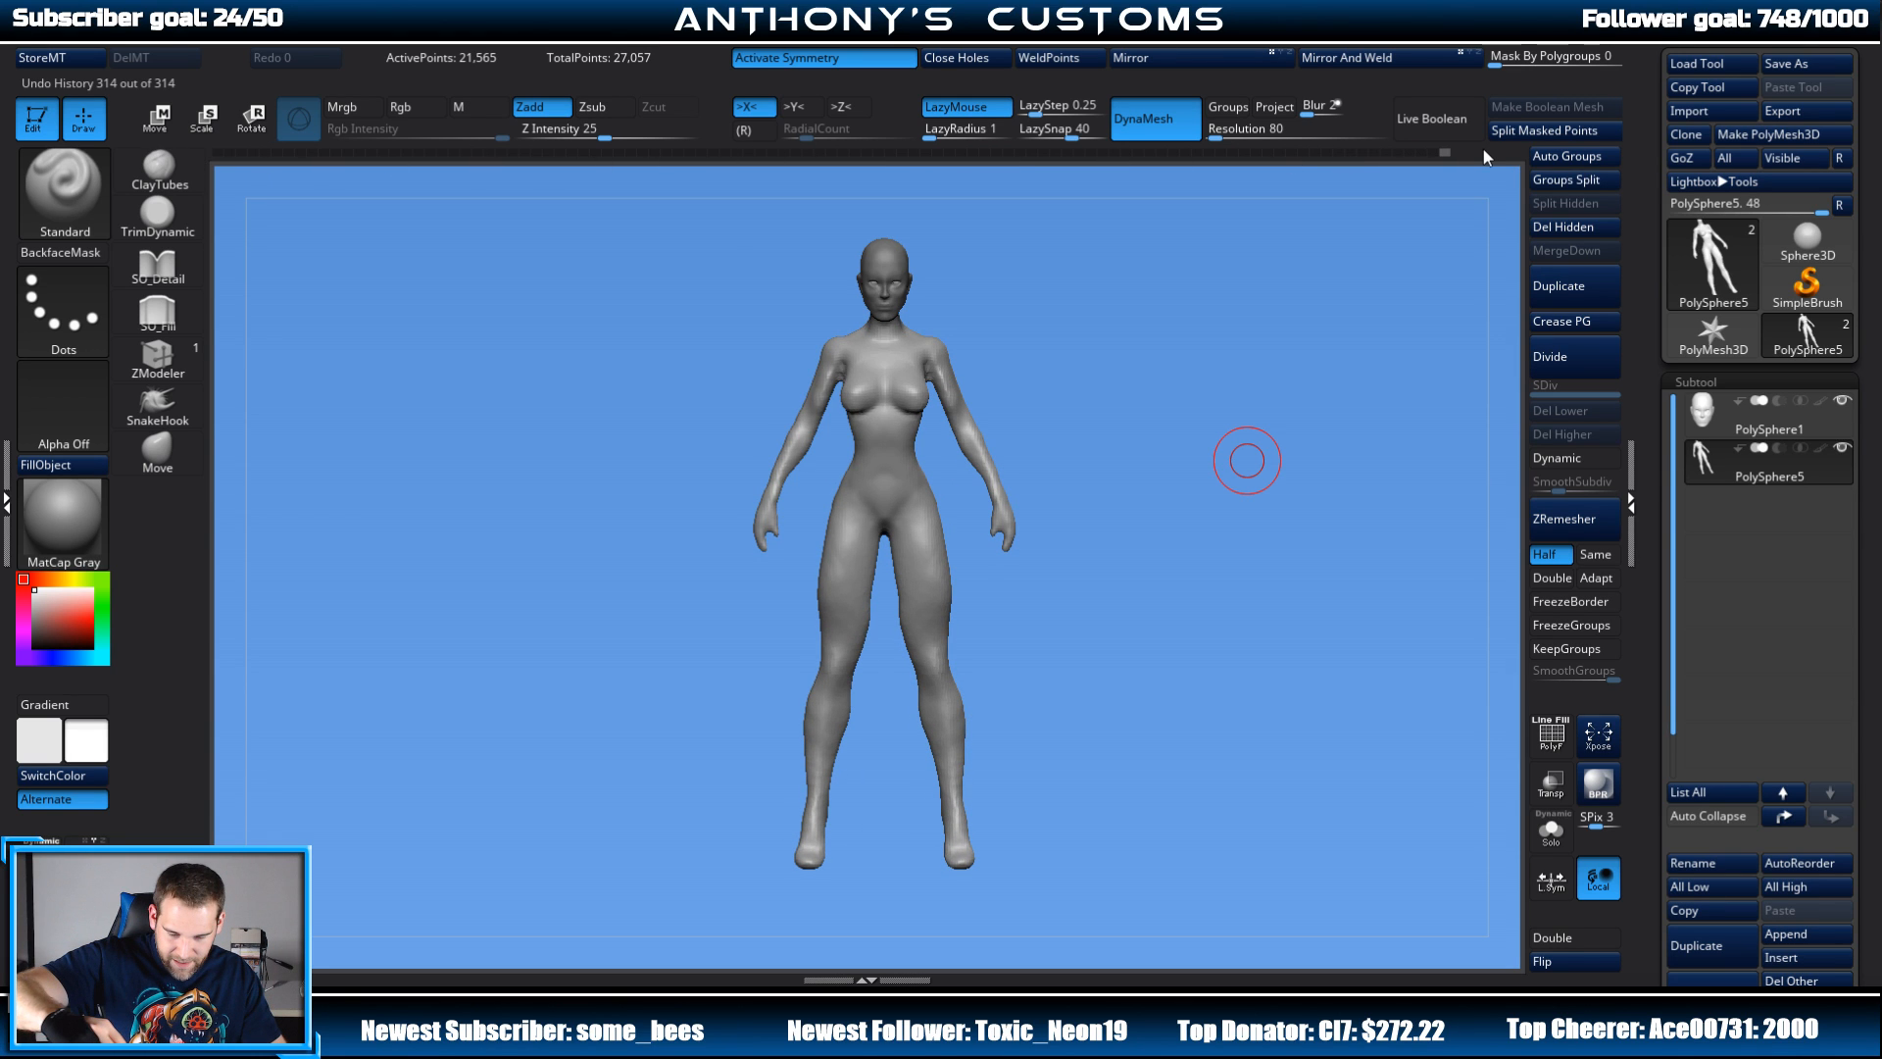
Step: Make the head subtool PolySphere1 active, adjust the draw size and choose the Move brush for work on the face
left_click_drag(1157, 569, 1203, 806, "shift")
left_click_drag(1258, 442, 1274, 670, "alt")
left_click_drag(1244, 555, 1247, 642, "alt")
left_click_drag(1247, 476, 1266, 442, "alt")
key("space")
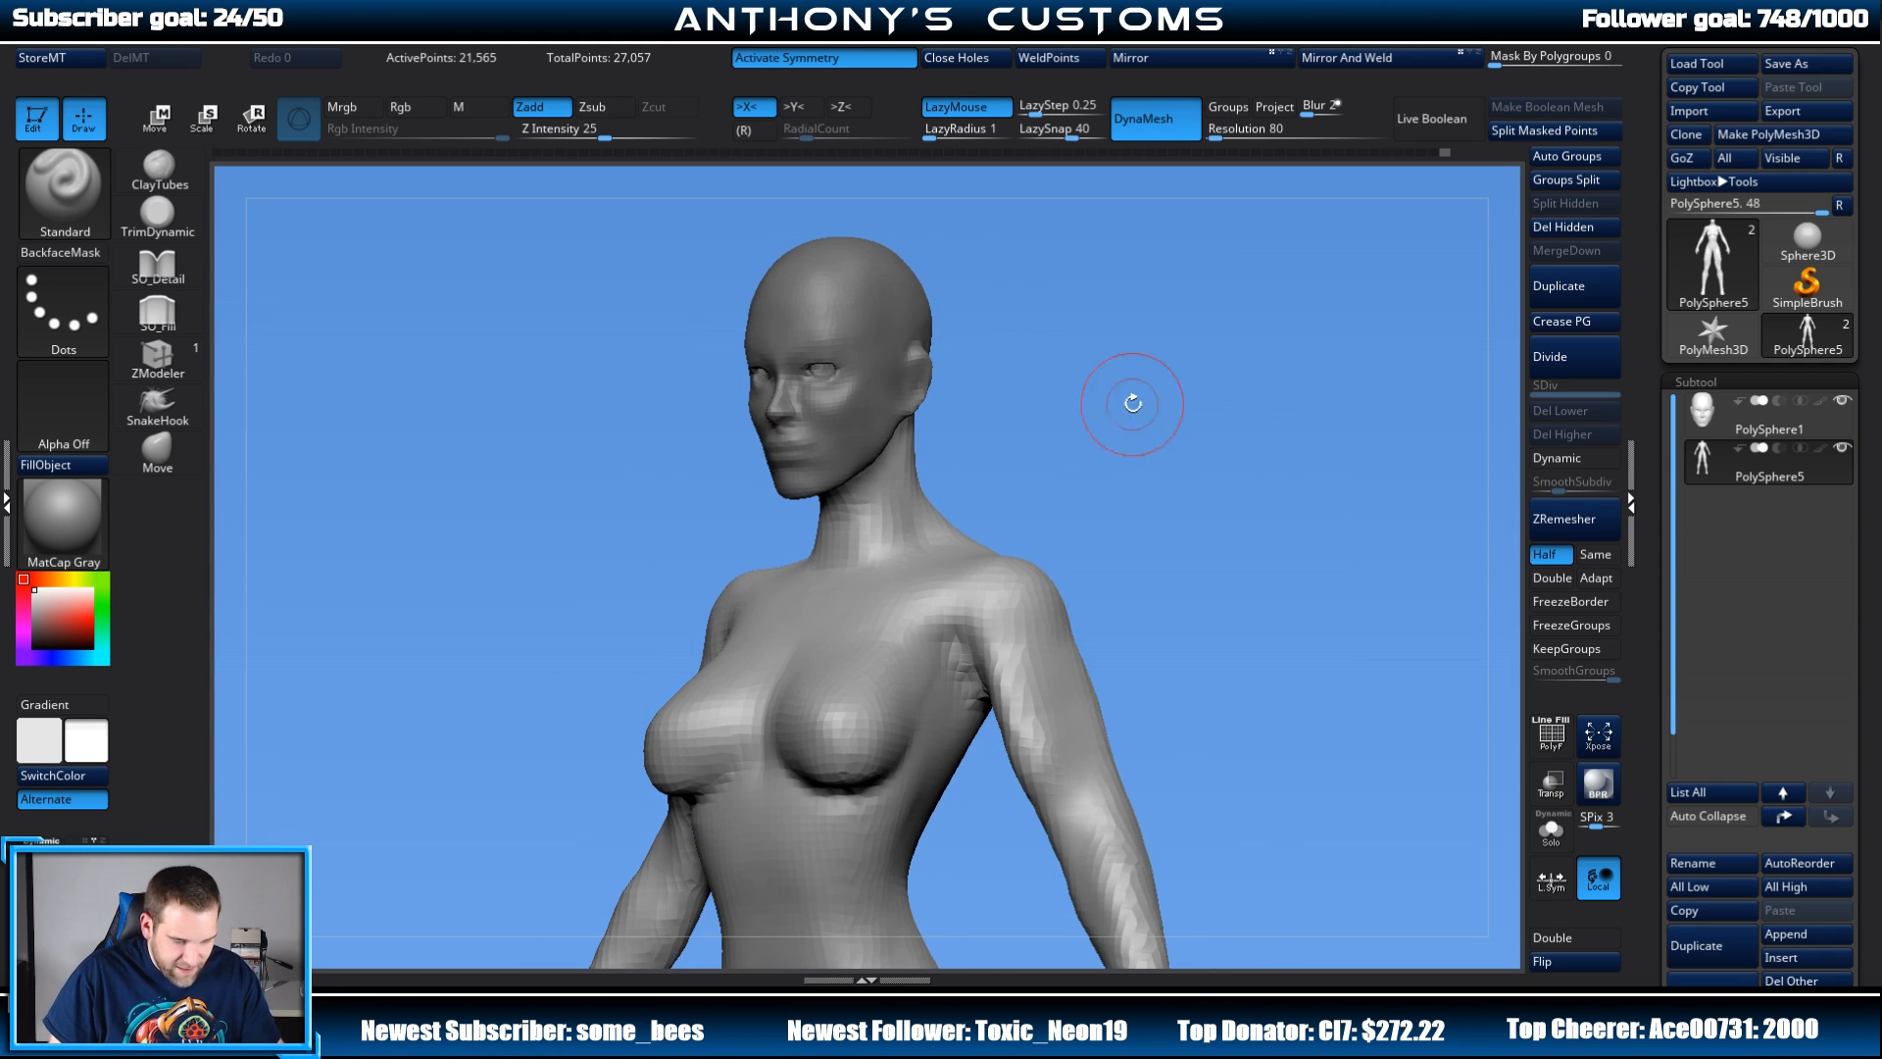
left_click(871, 355, "alt")
key("space")
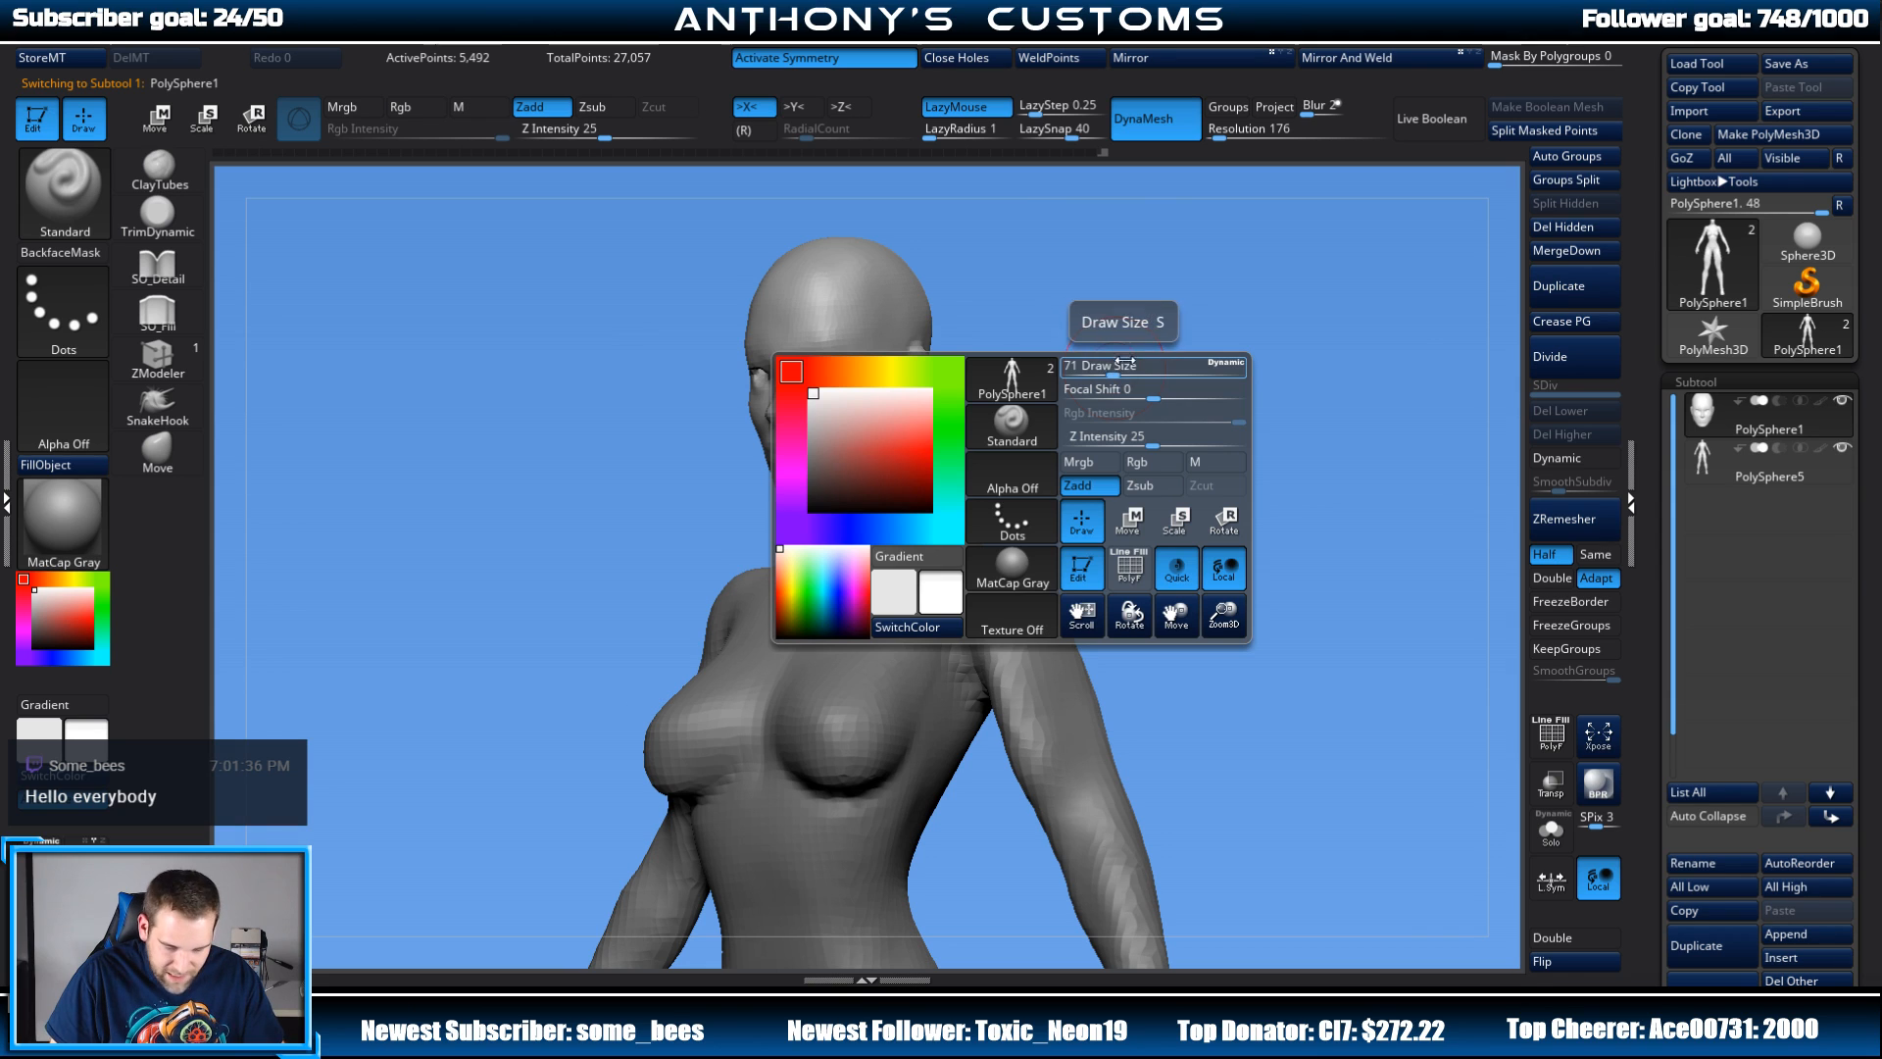
left_click(1112, 367)
mouse_move(1113, 367)
left_mouse_down()
mouse_move(1139, 362)
mouse_move(1154, 502)
left_mouse_up()
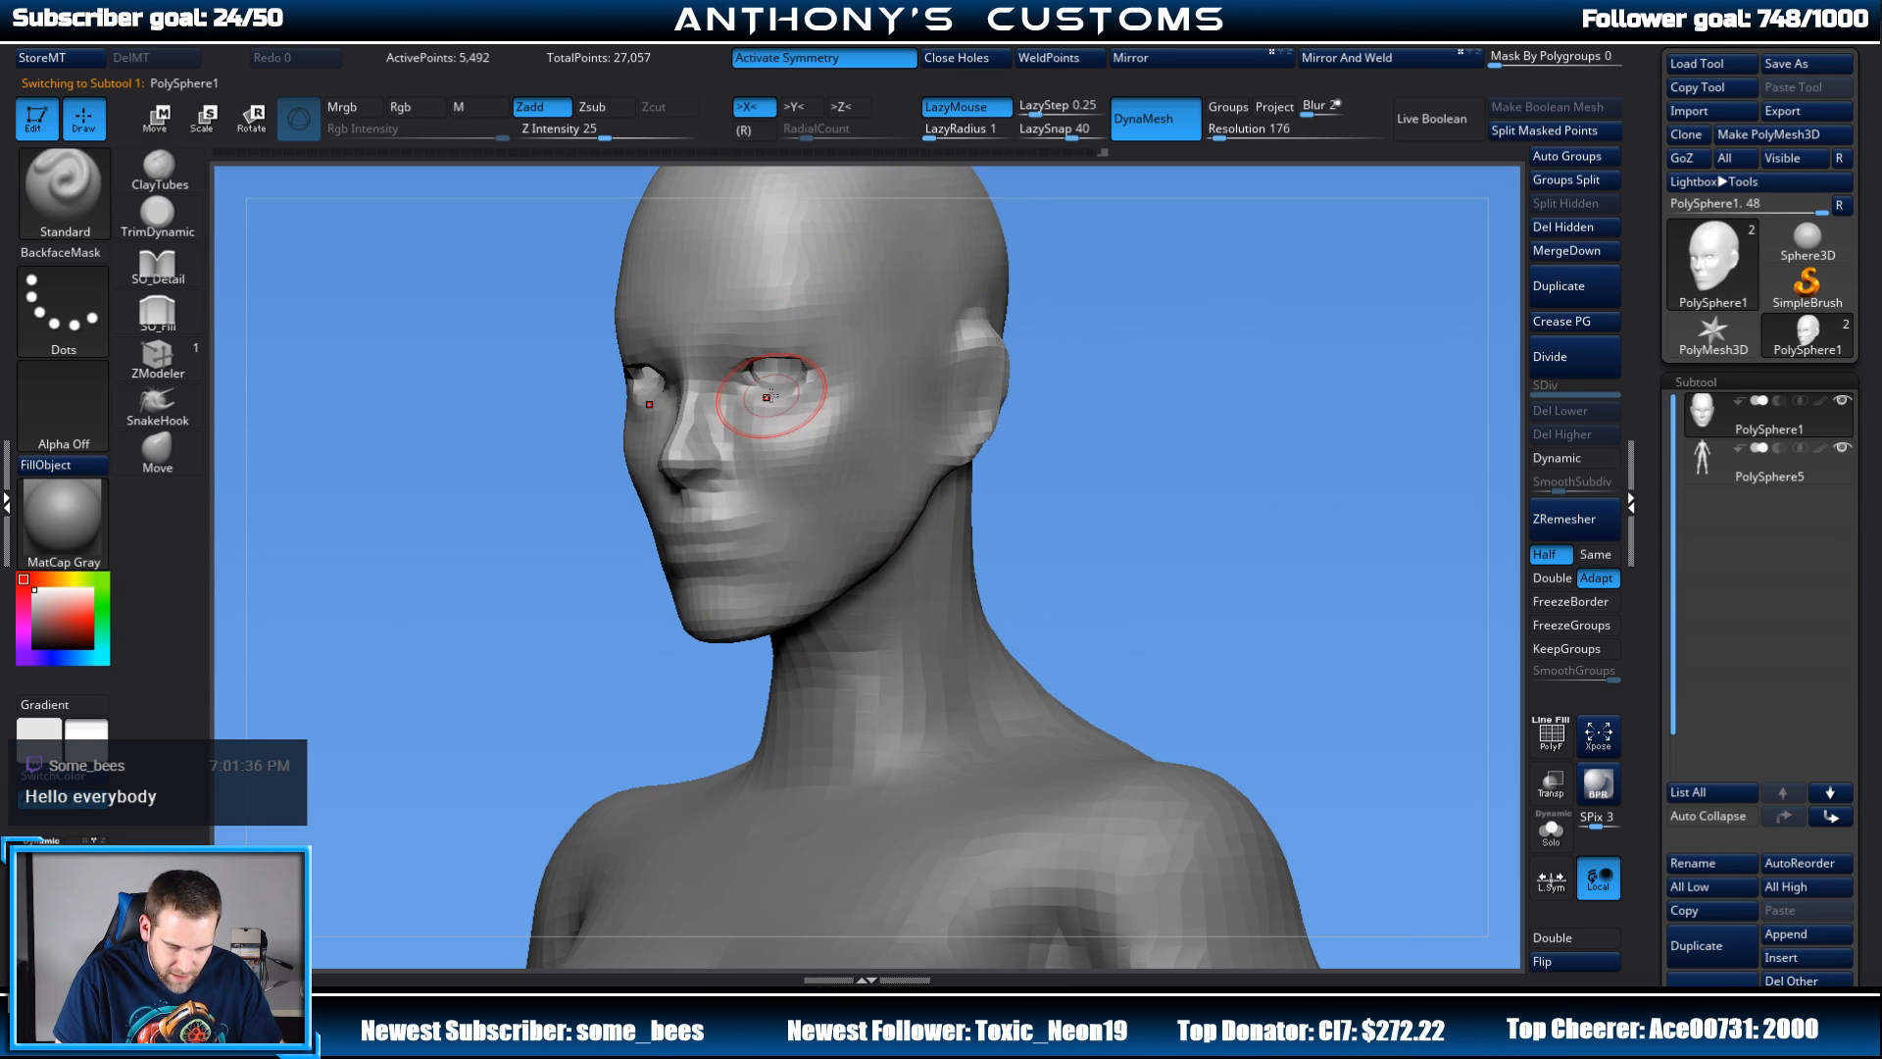
left_click(157, 451)
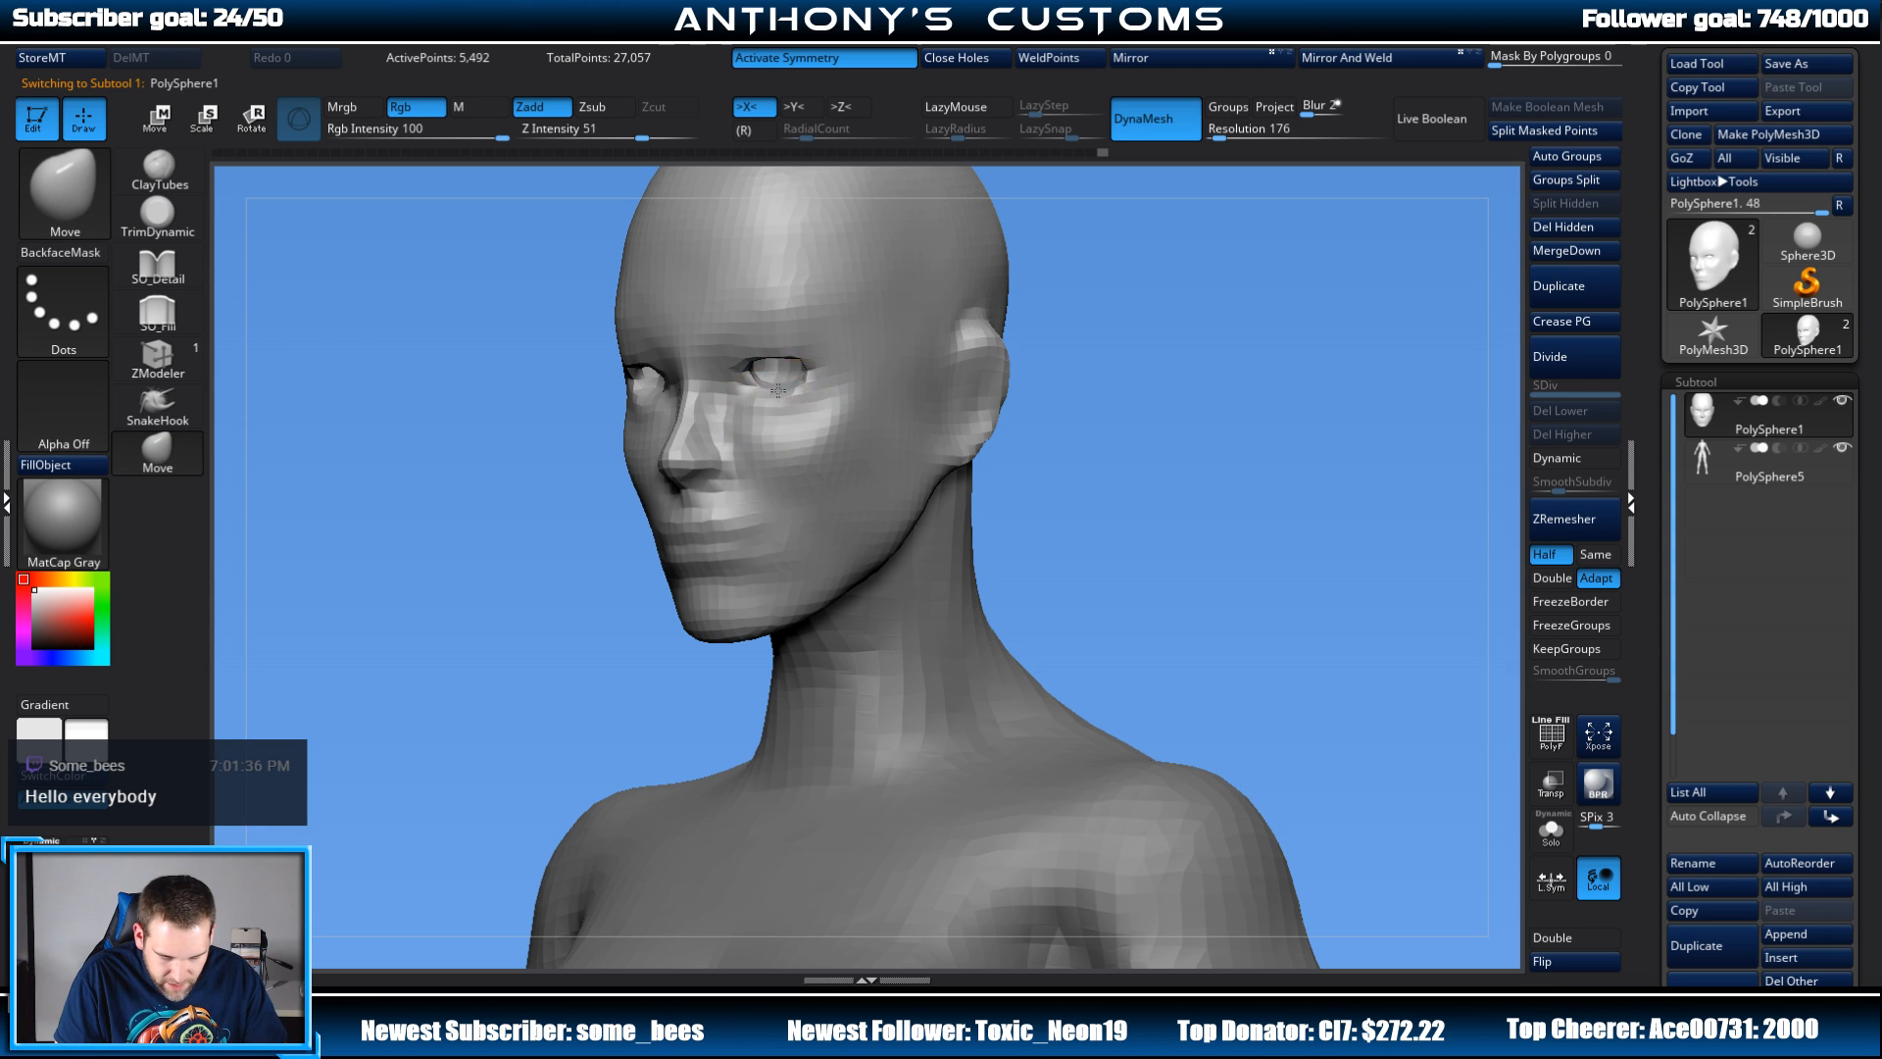
Step: Reshape the upper eyelids and outer eye corners symmetrically with the Move brush, working from front and angled views
left_click_drag(1104, 337, 1216, 323)
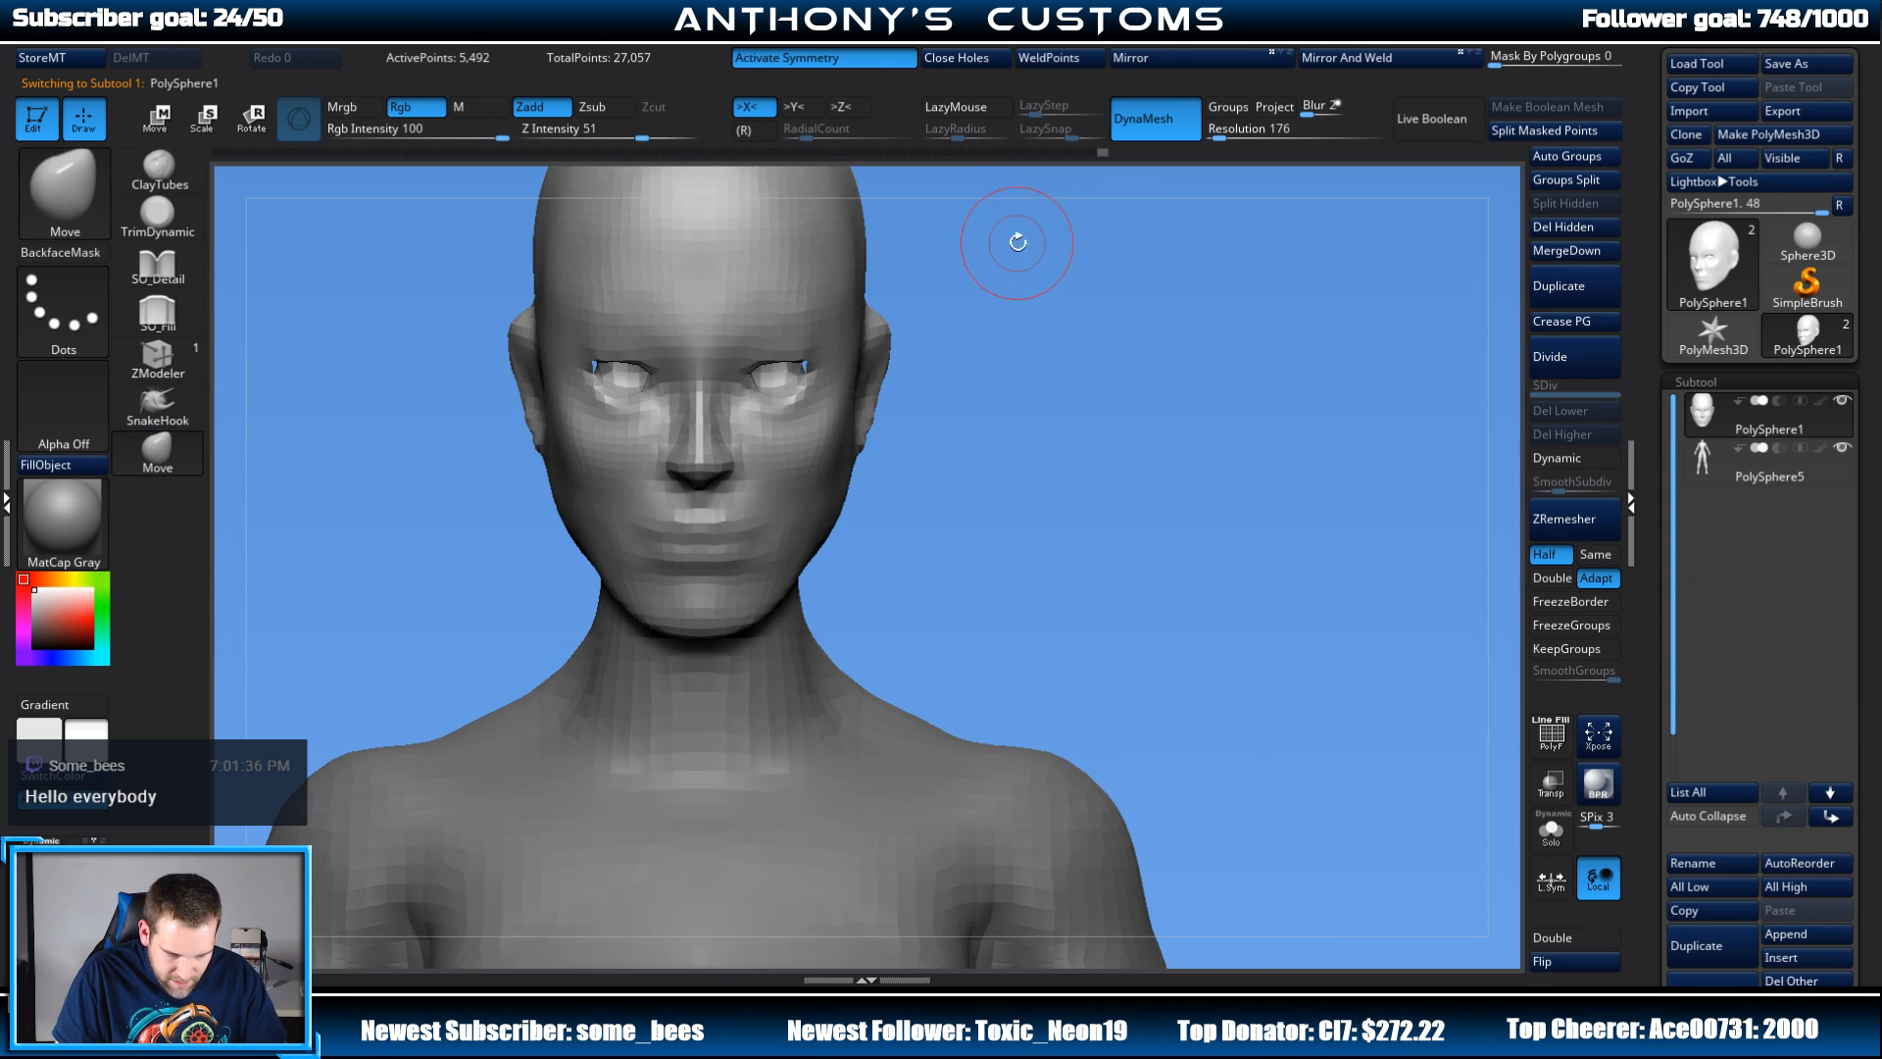
key("space")
left_click(1002, 279)
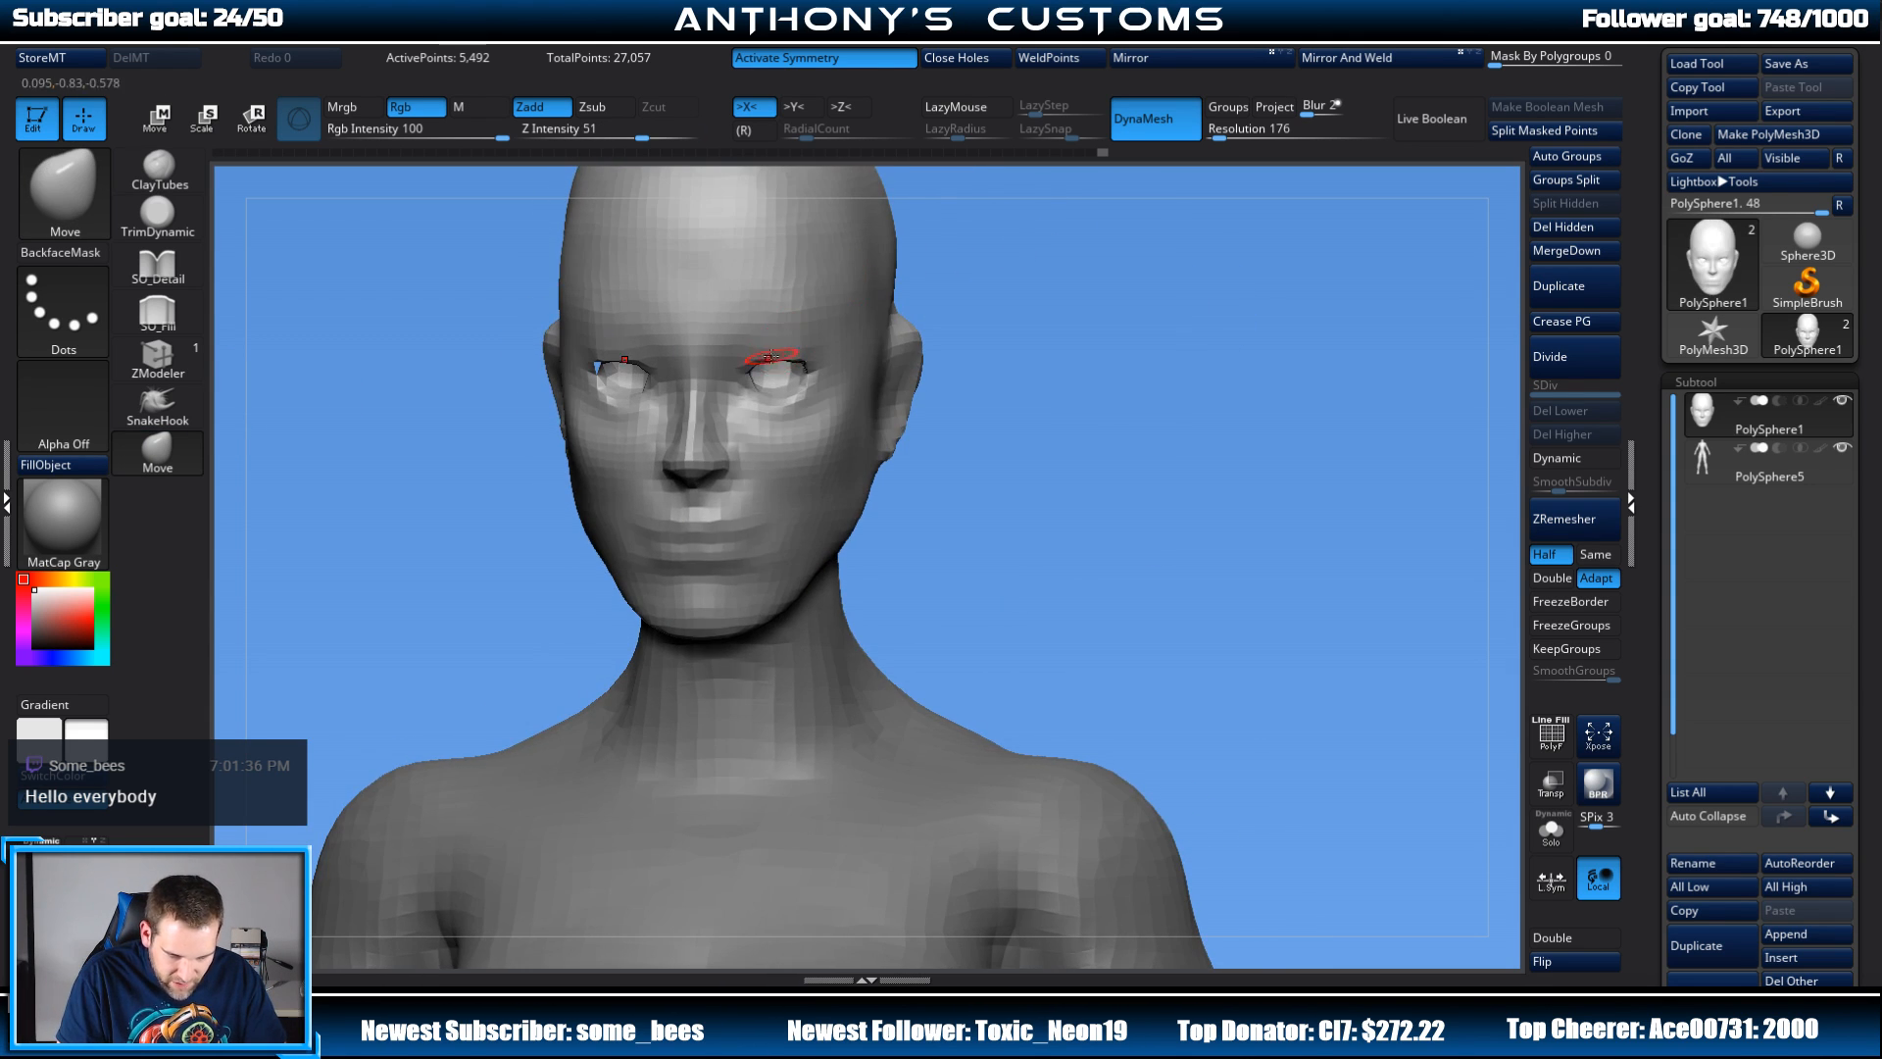
left_click_drag(783, 346, 783, 342)
mouse_move(1010, 316)
left_mouse_down()
mouse_move(1086, 302)
mouse_move(1089, 353)
mouse_move(1182, 345)
mouse_move(1213, 366)
left_mouse_up()
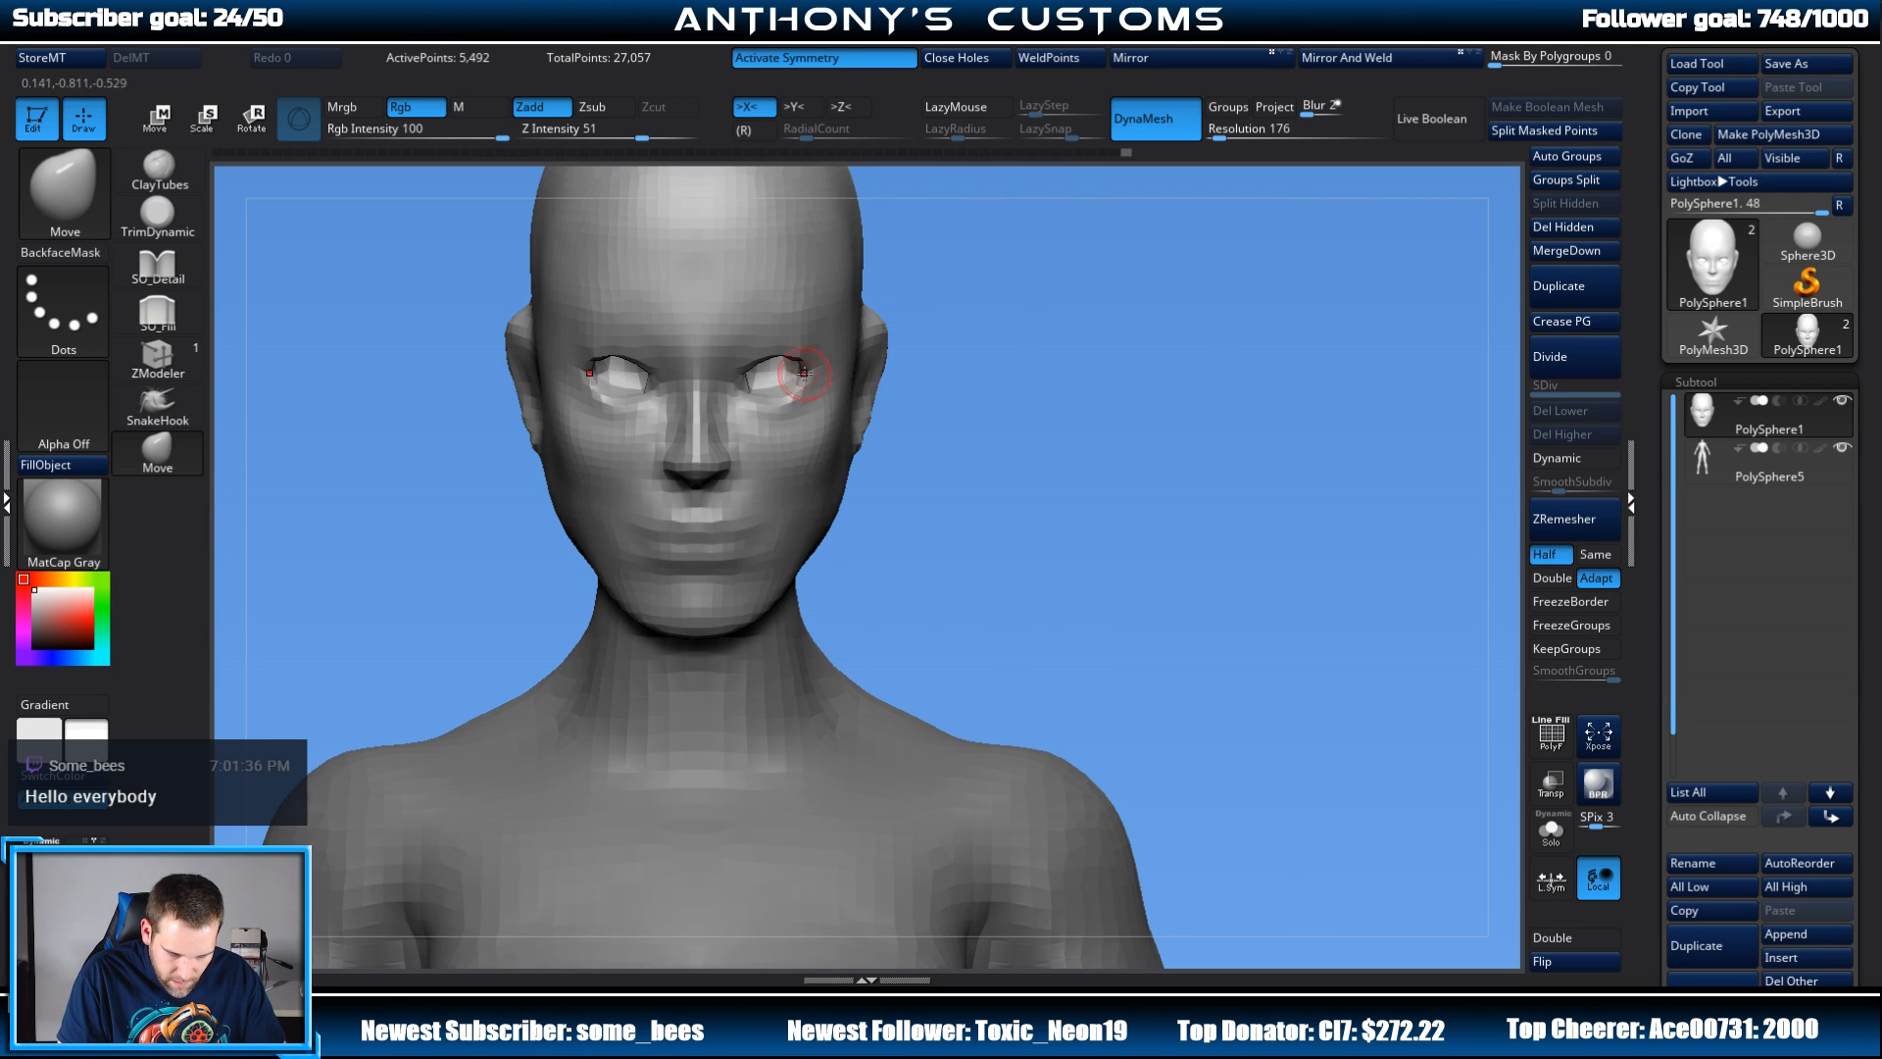
left_click_drag(912, 324, 954, 287)
left_click_drag(1001, 357, 853, 374)
mouse_move(1103, 328)
left_mouse_down()
mouse_move(1155, 344)
mouse_move(1191, 392)
left_mouse_up()
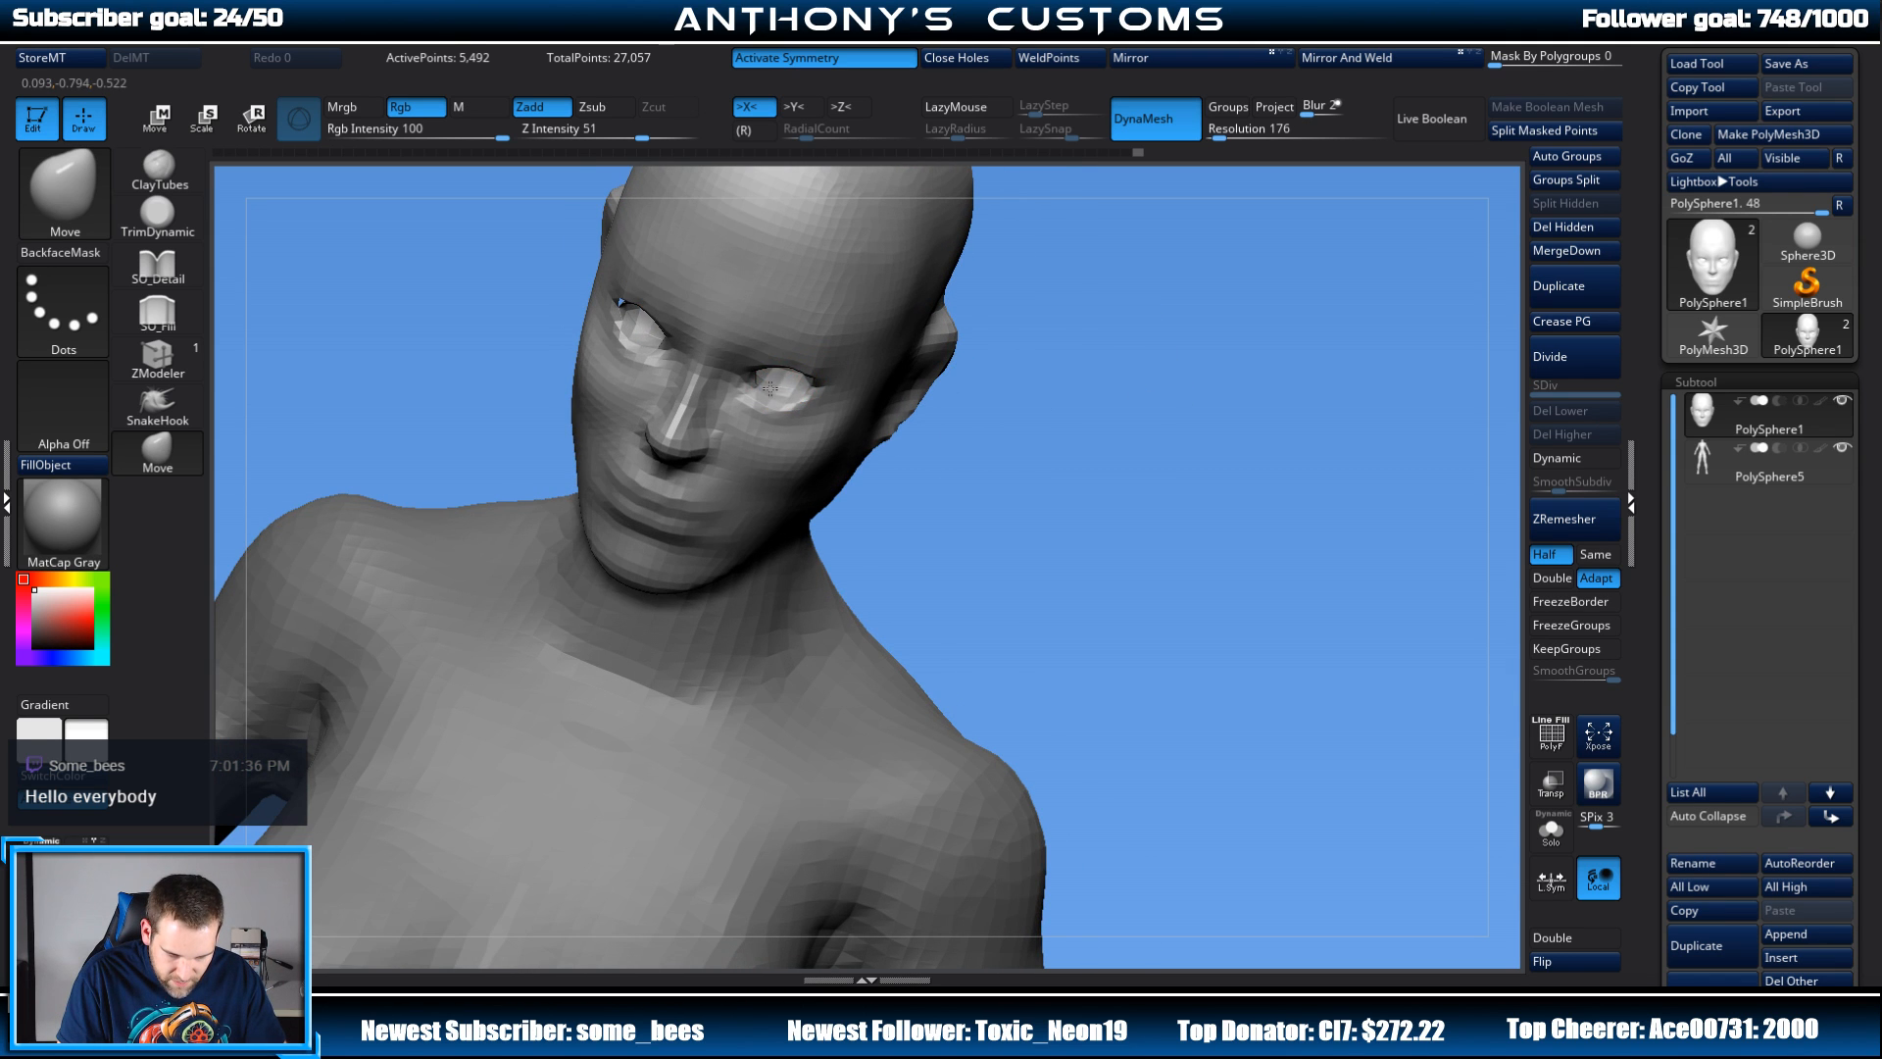
Step: Refine the brow, temples and outer eye corners with the Move brush, checking the head in profile and from the front
left_click_drag(977, 390, 779, 391)
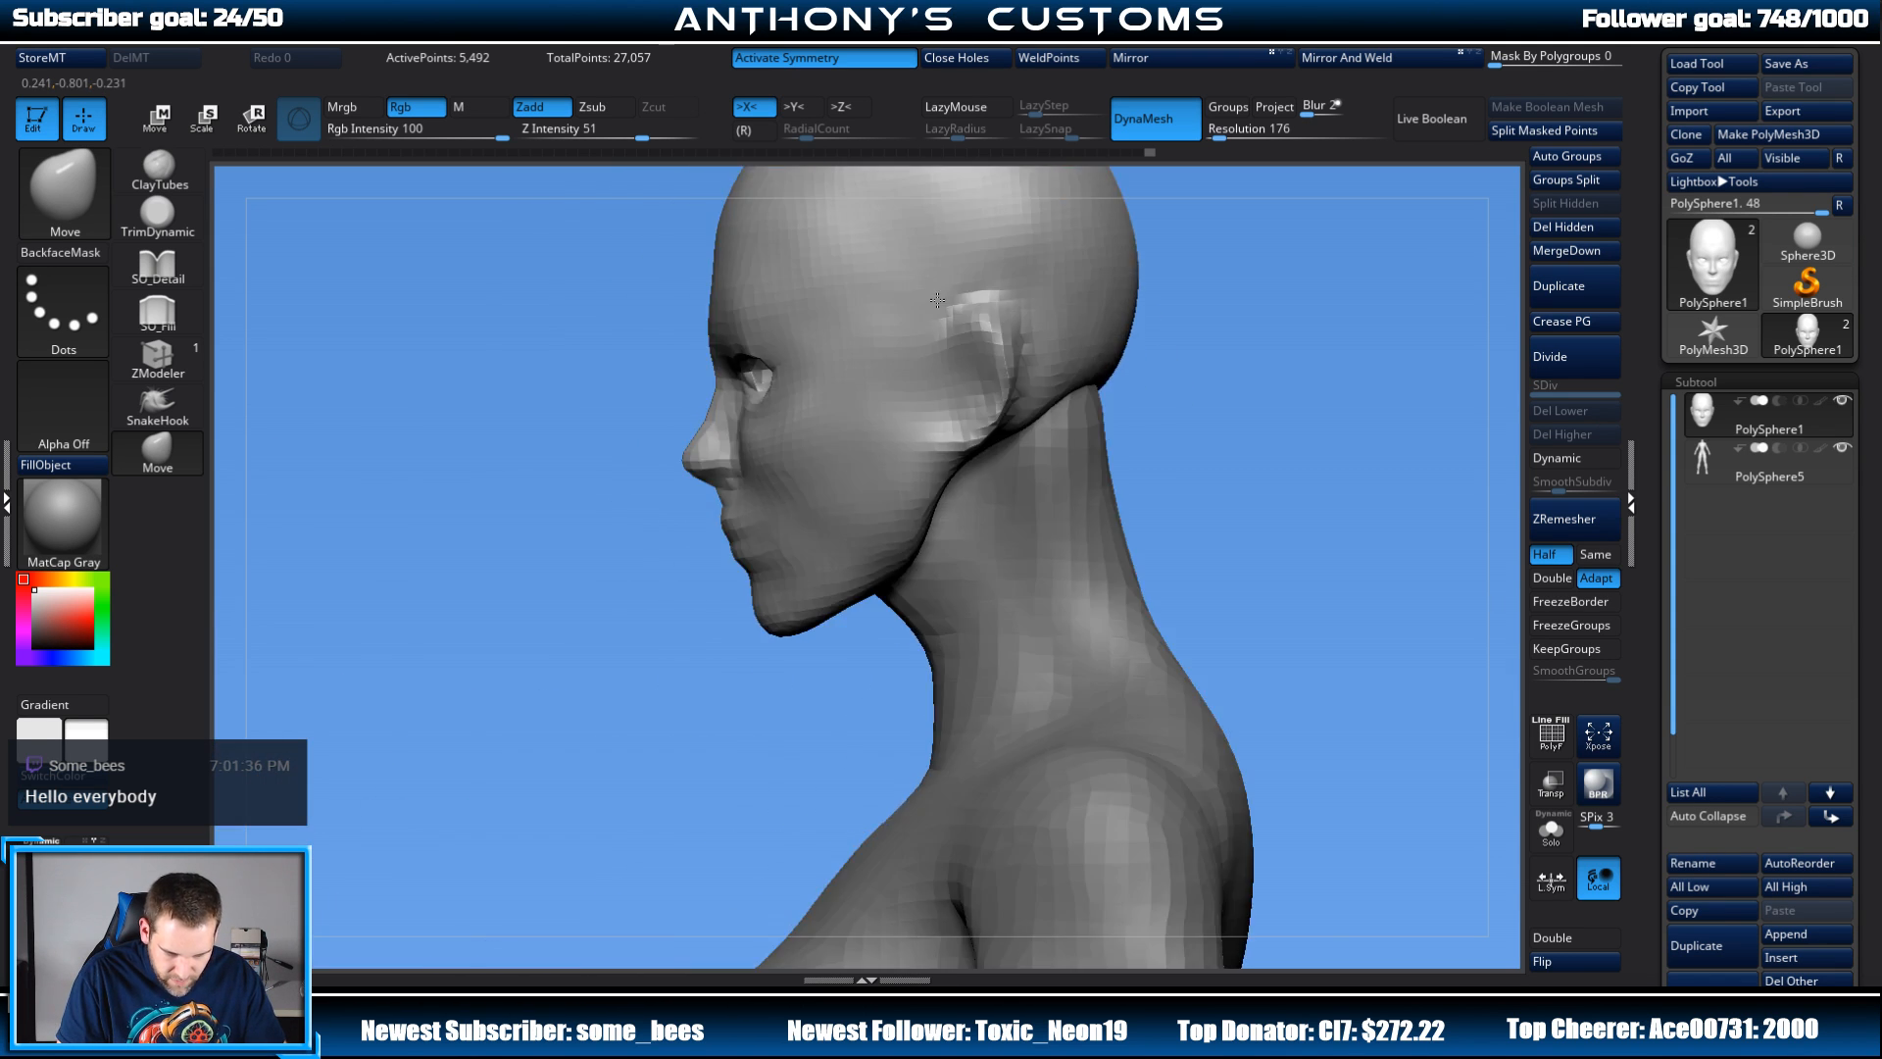
left_click_drag(628, 628, 759, 676)
mouse_move(992, 392)
left_mouse_down("alt")
mouse_move(1130, 403)
mouse_move(920, 344)
left_mouse_up("alt")
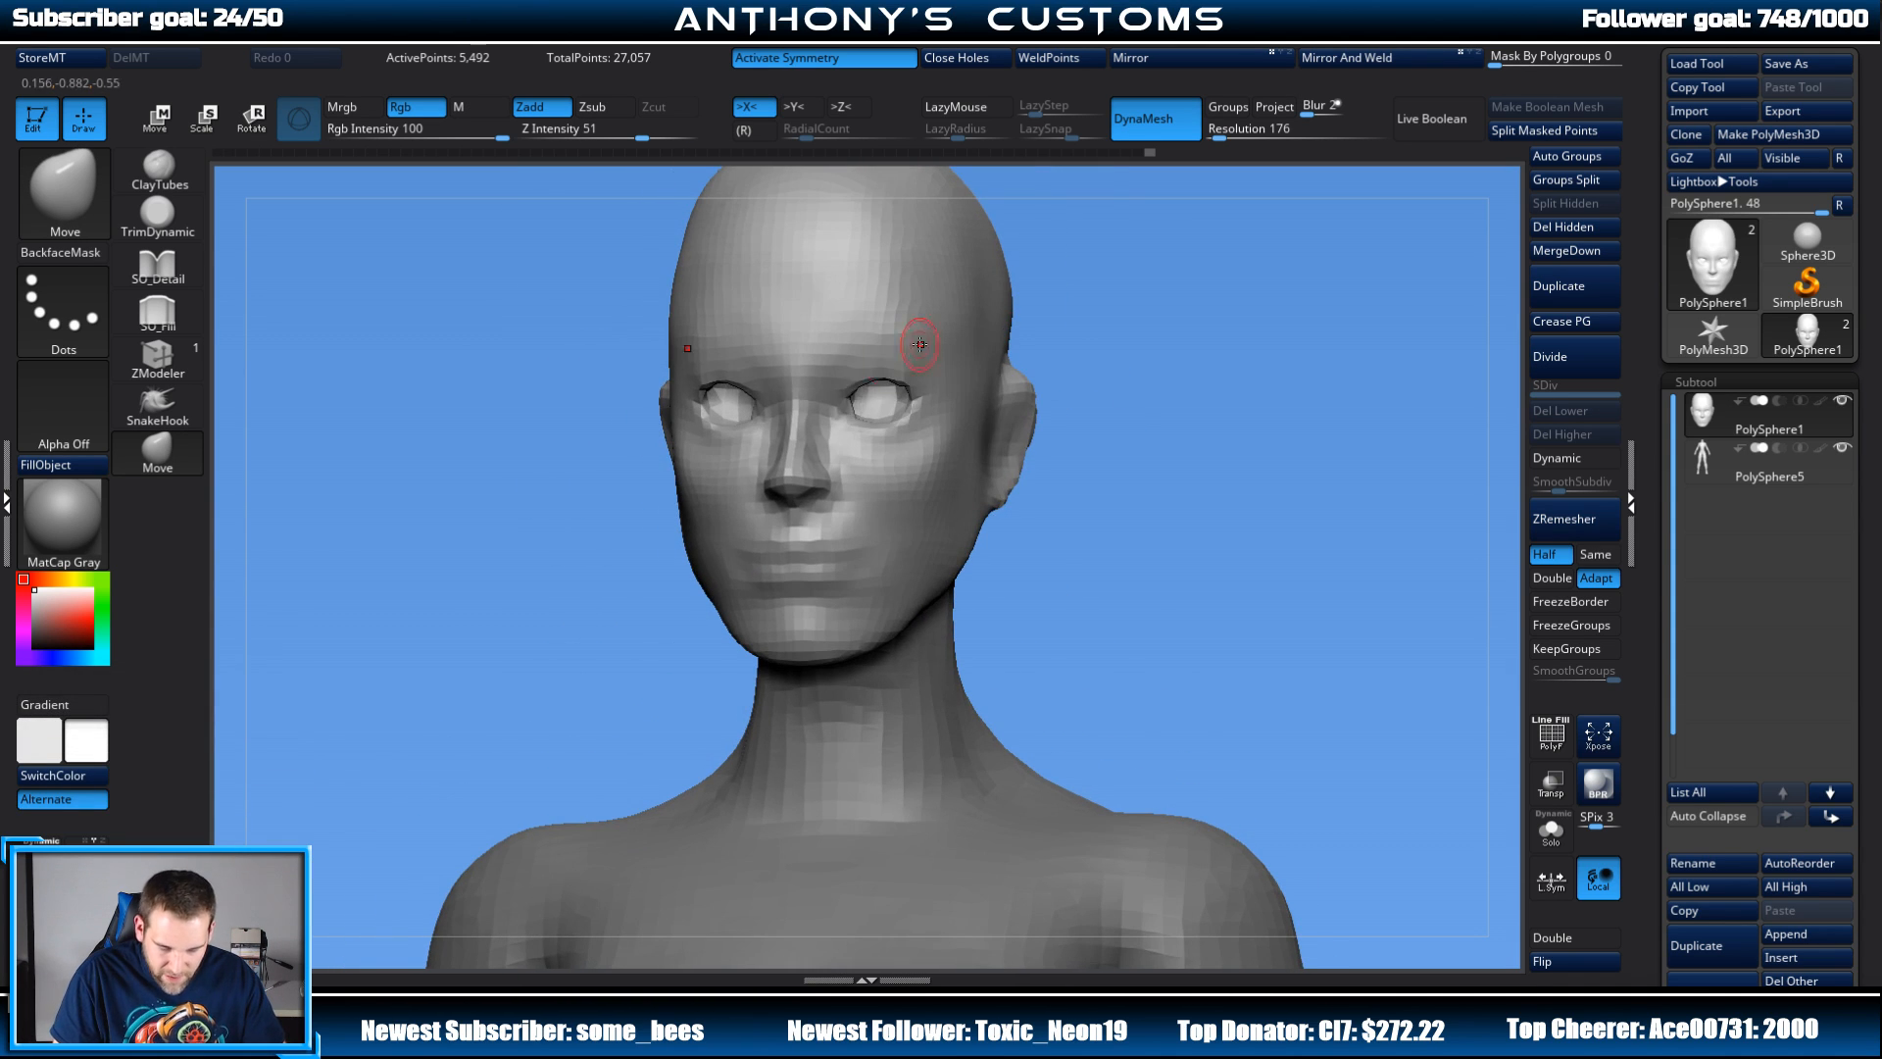
left_click_drag(1103, 372, 1090, 336)
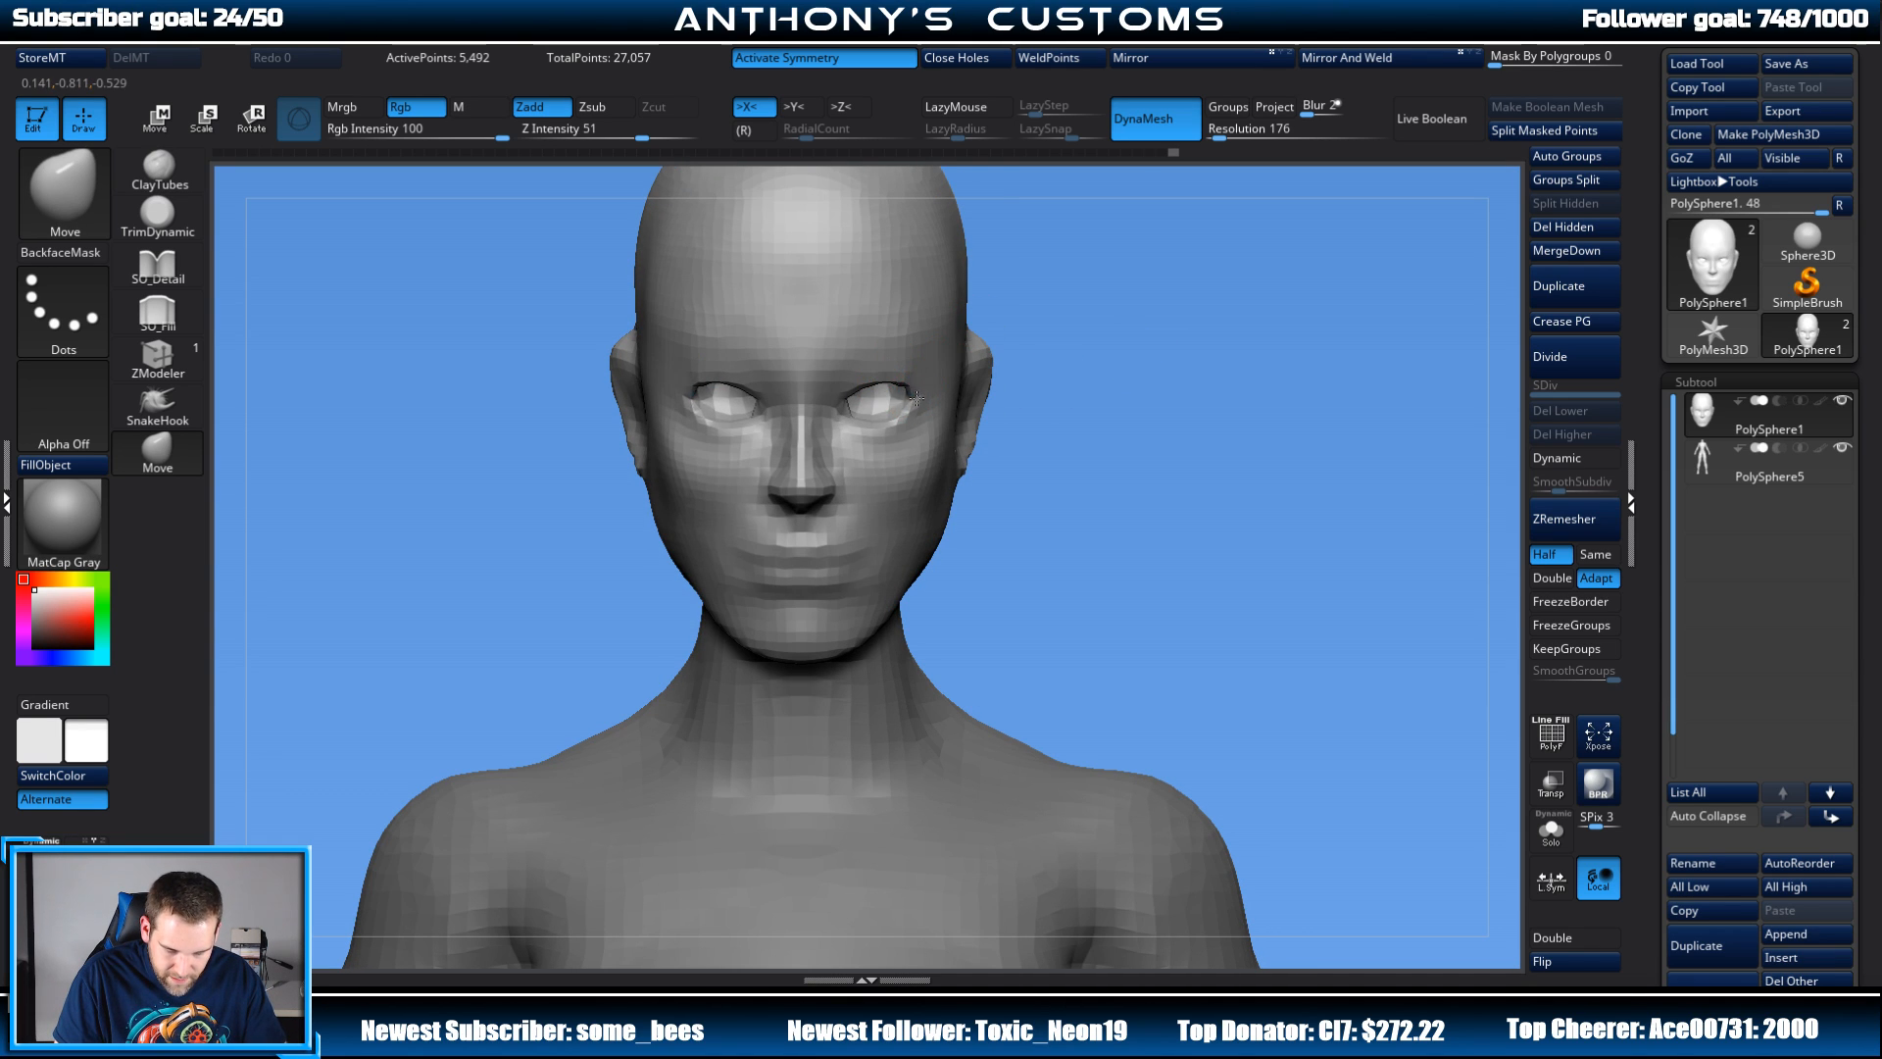
left_click_drag(1161, 363, 930, 378)
left_click_drag(704, 715, 784, 706)
left_click_drag(1183, 315, 1236, 281, "shift")
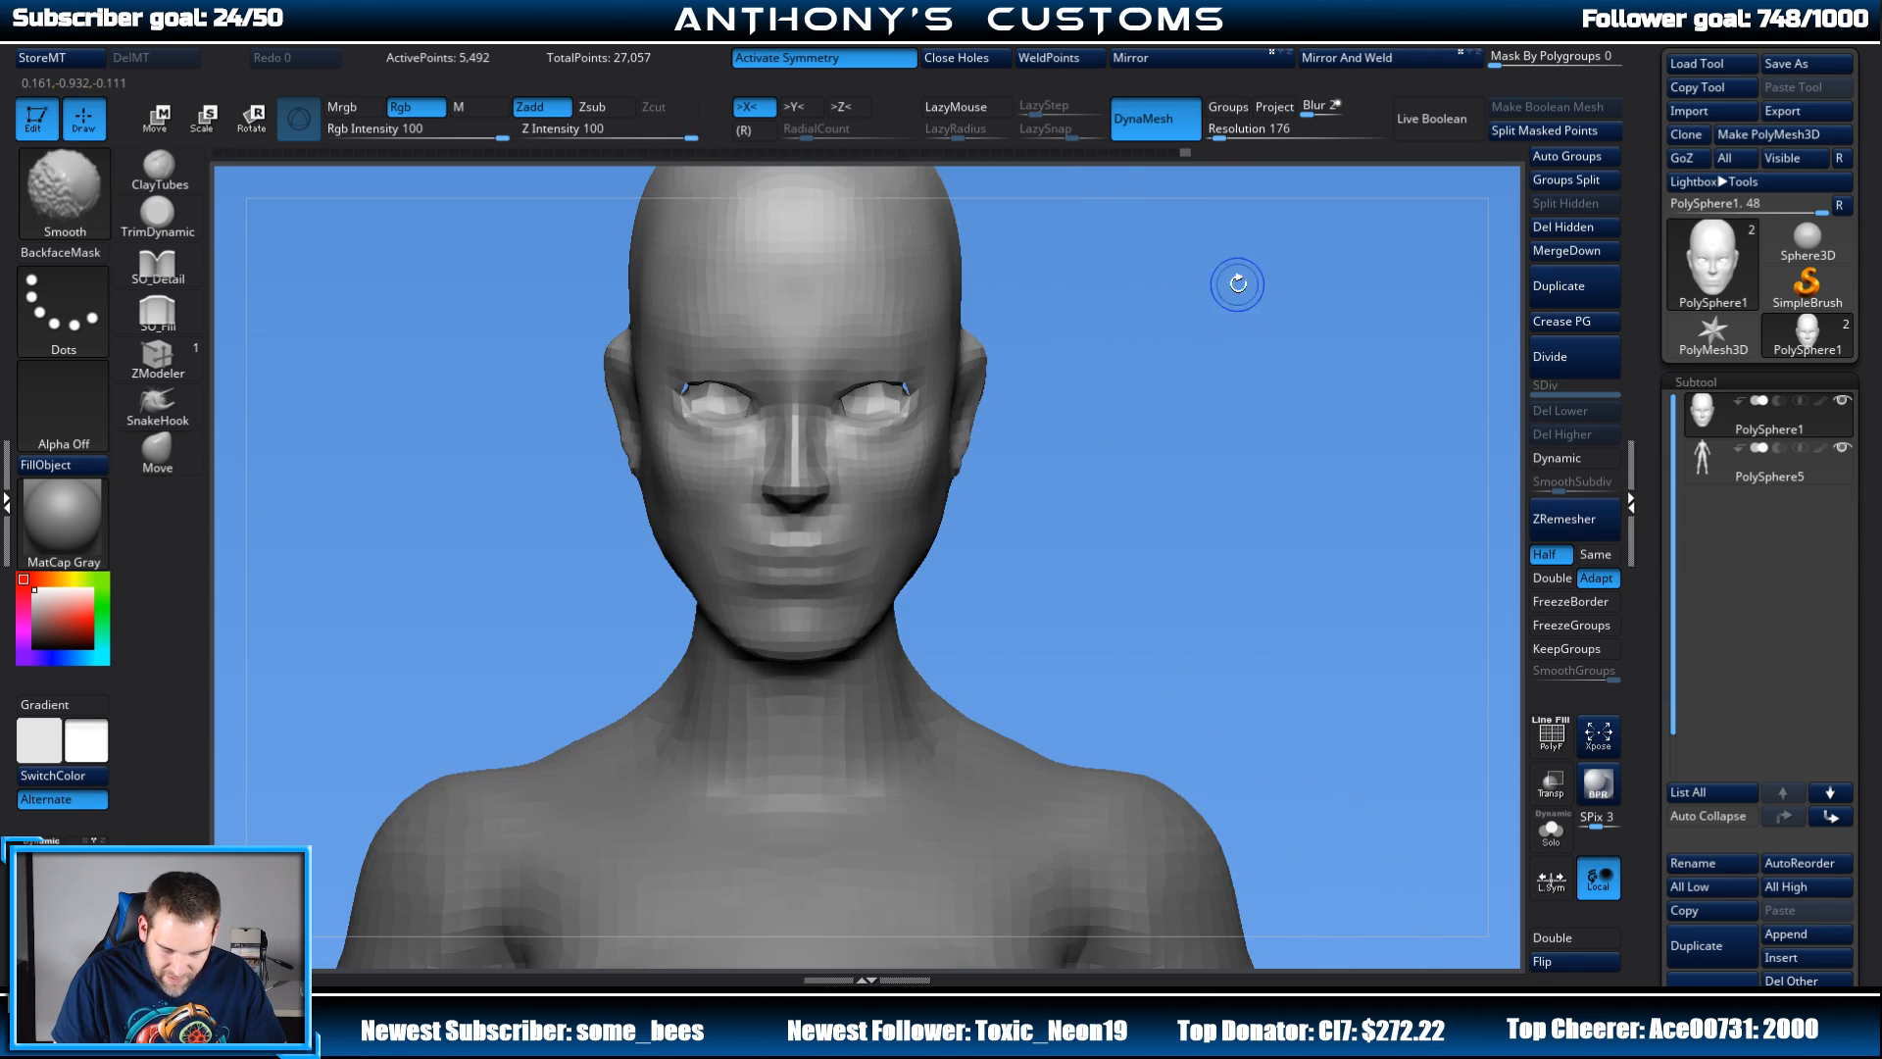
mouse_move(1097, 403)
left_mouse_down("alt")
mouse_move(1164, 425)
mouse_move(1124, 380)
mouse_move(1206, 408)
mouse_move(1148, 369)
left_mouse_up("alt")
Step: Adjust the nose bridge and the mouth area in profile with the Move brush, and smooth the jaw from the front
key("space")
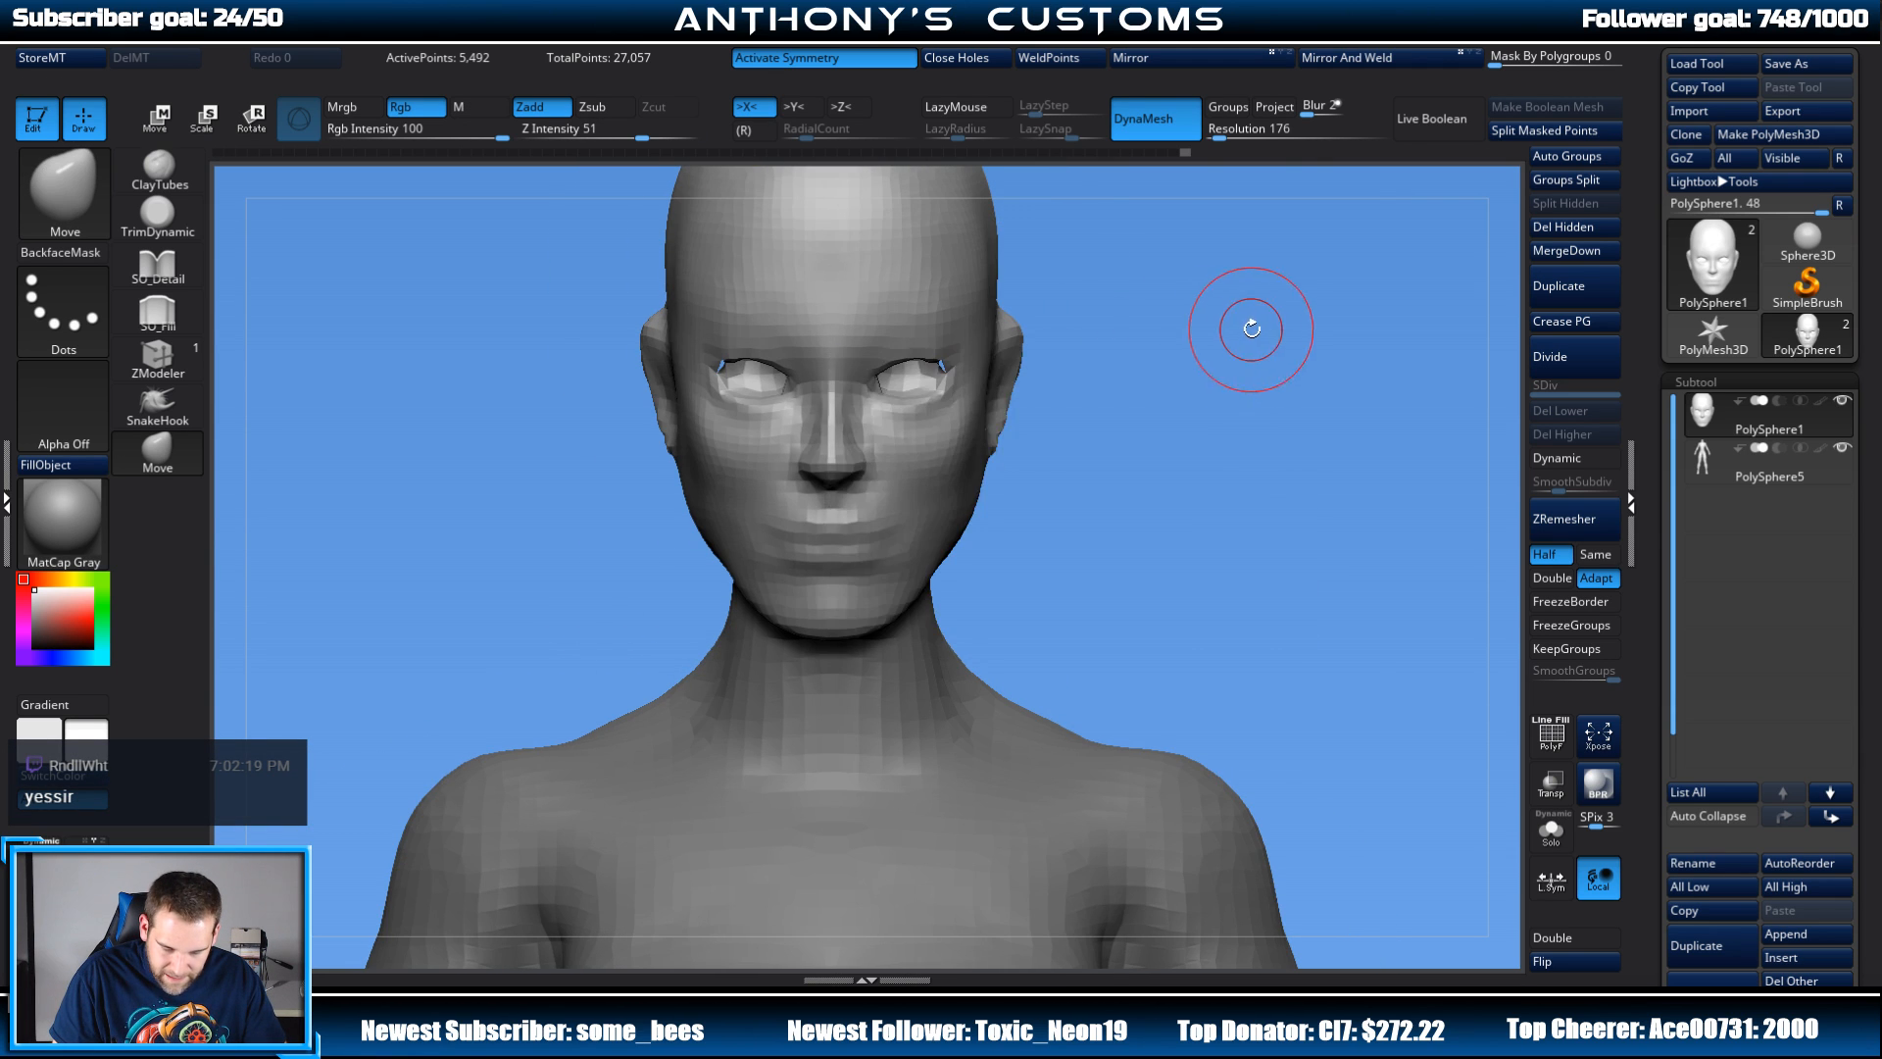
mouse_move(1248, 323)
left_mouse_down()
mouse_move(1063, 425)
mouse_move(1022, 478)
mouse_move(999, 435)
left_mouse_up()
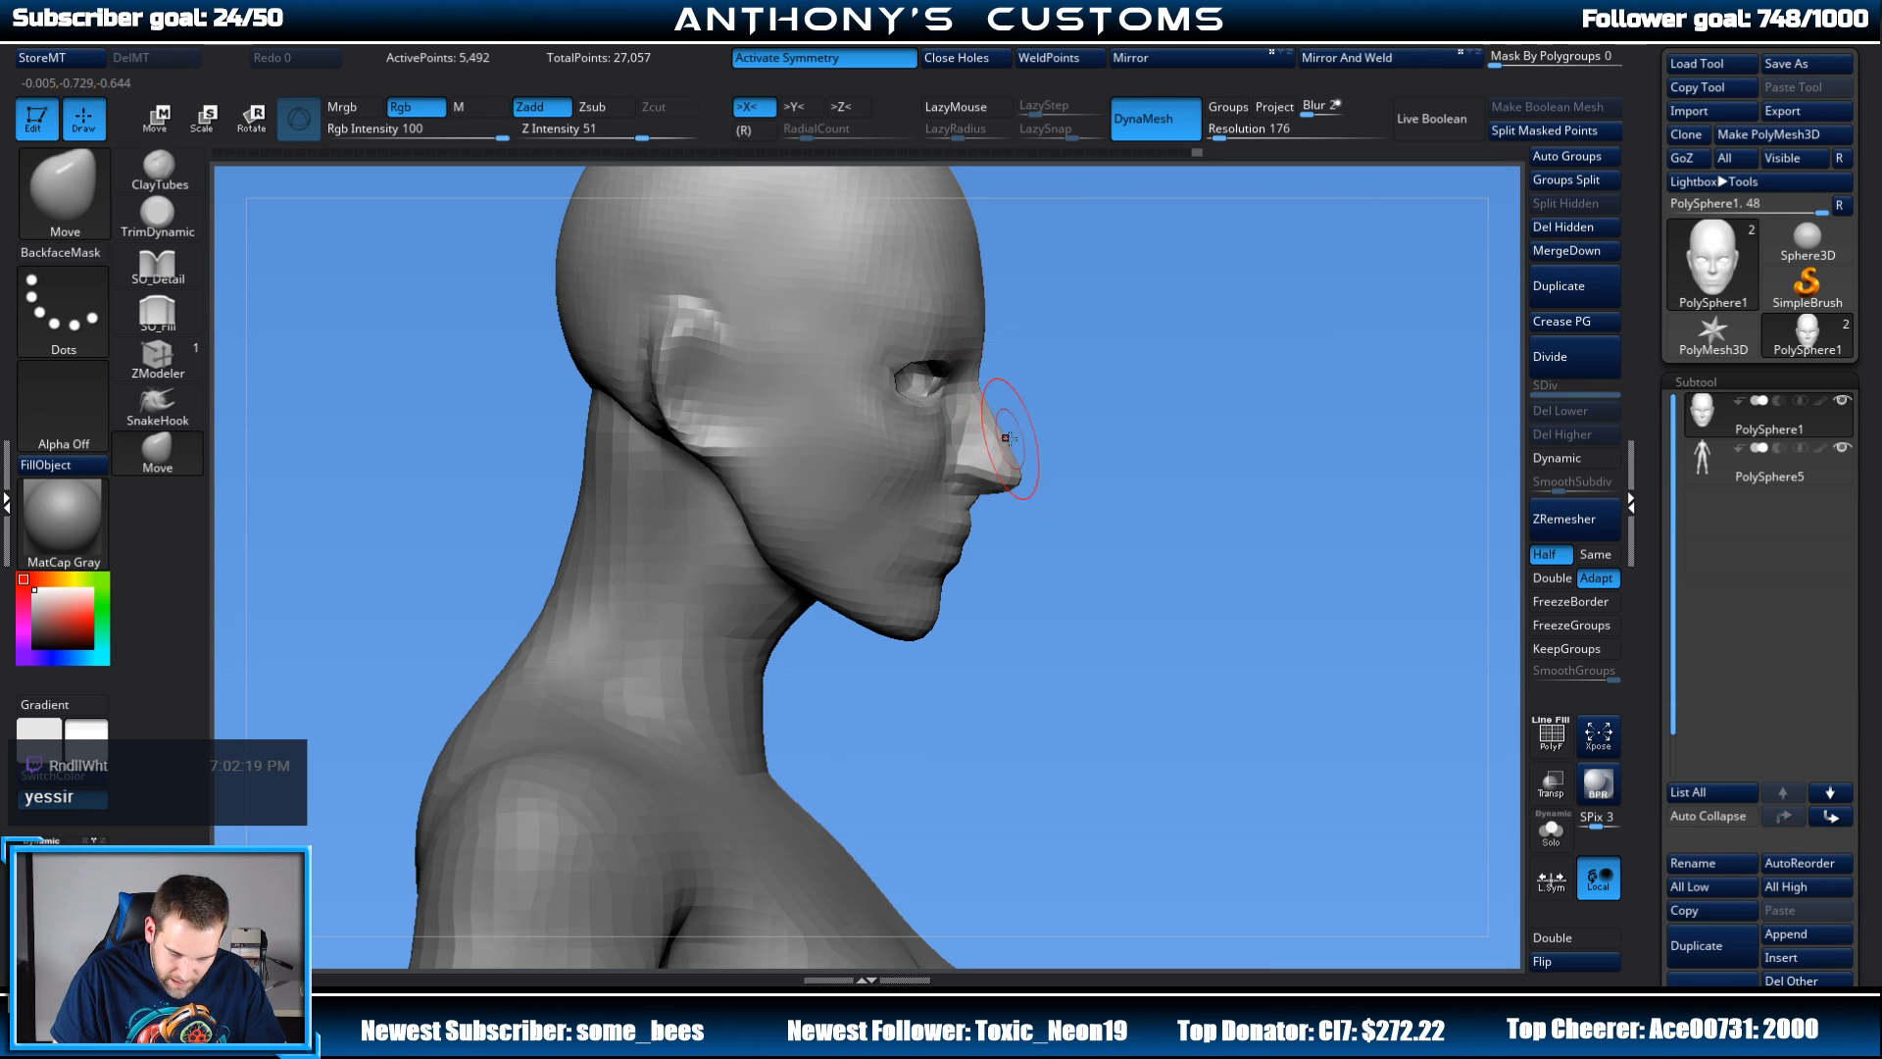
left_click_drag(1008, 420, 1100, 420)
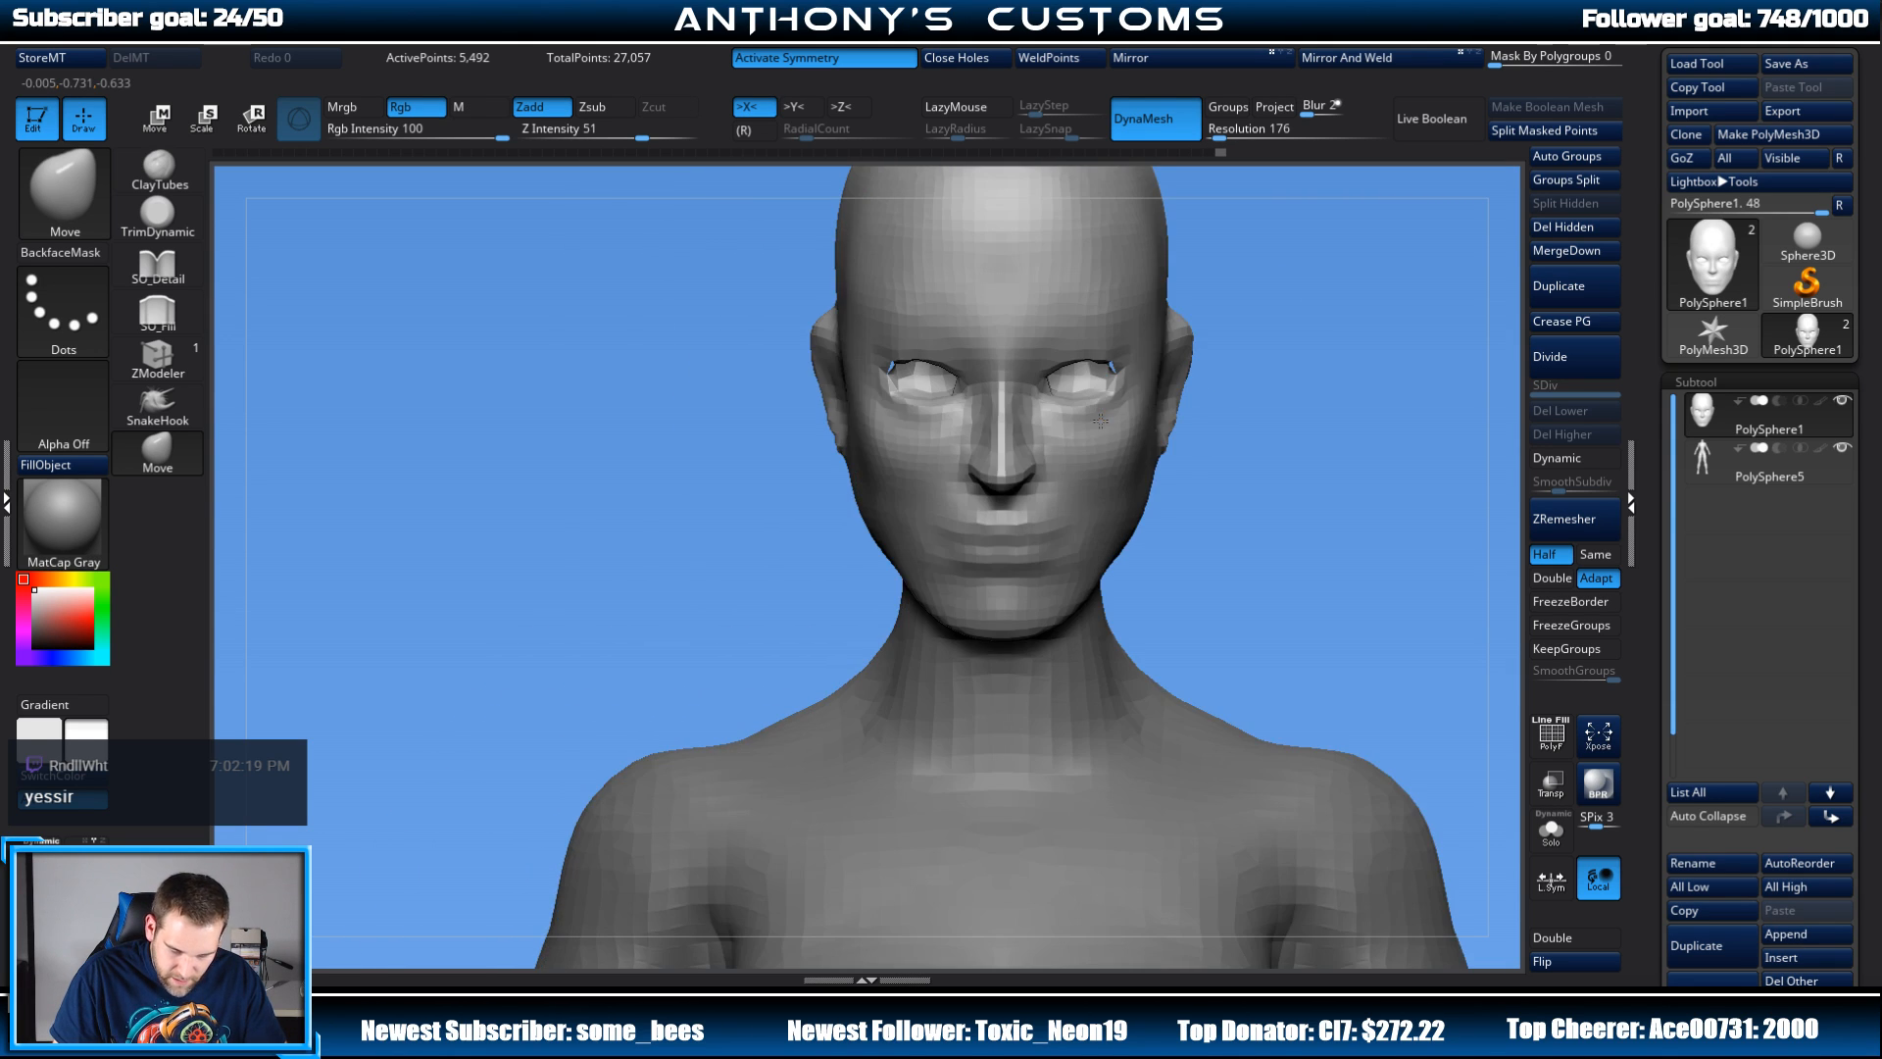
left_click_drag(1268, 356, 916, 442)
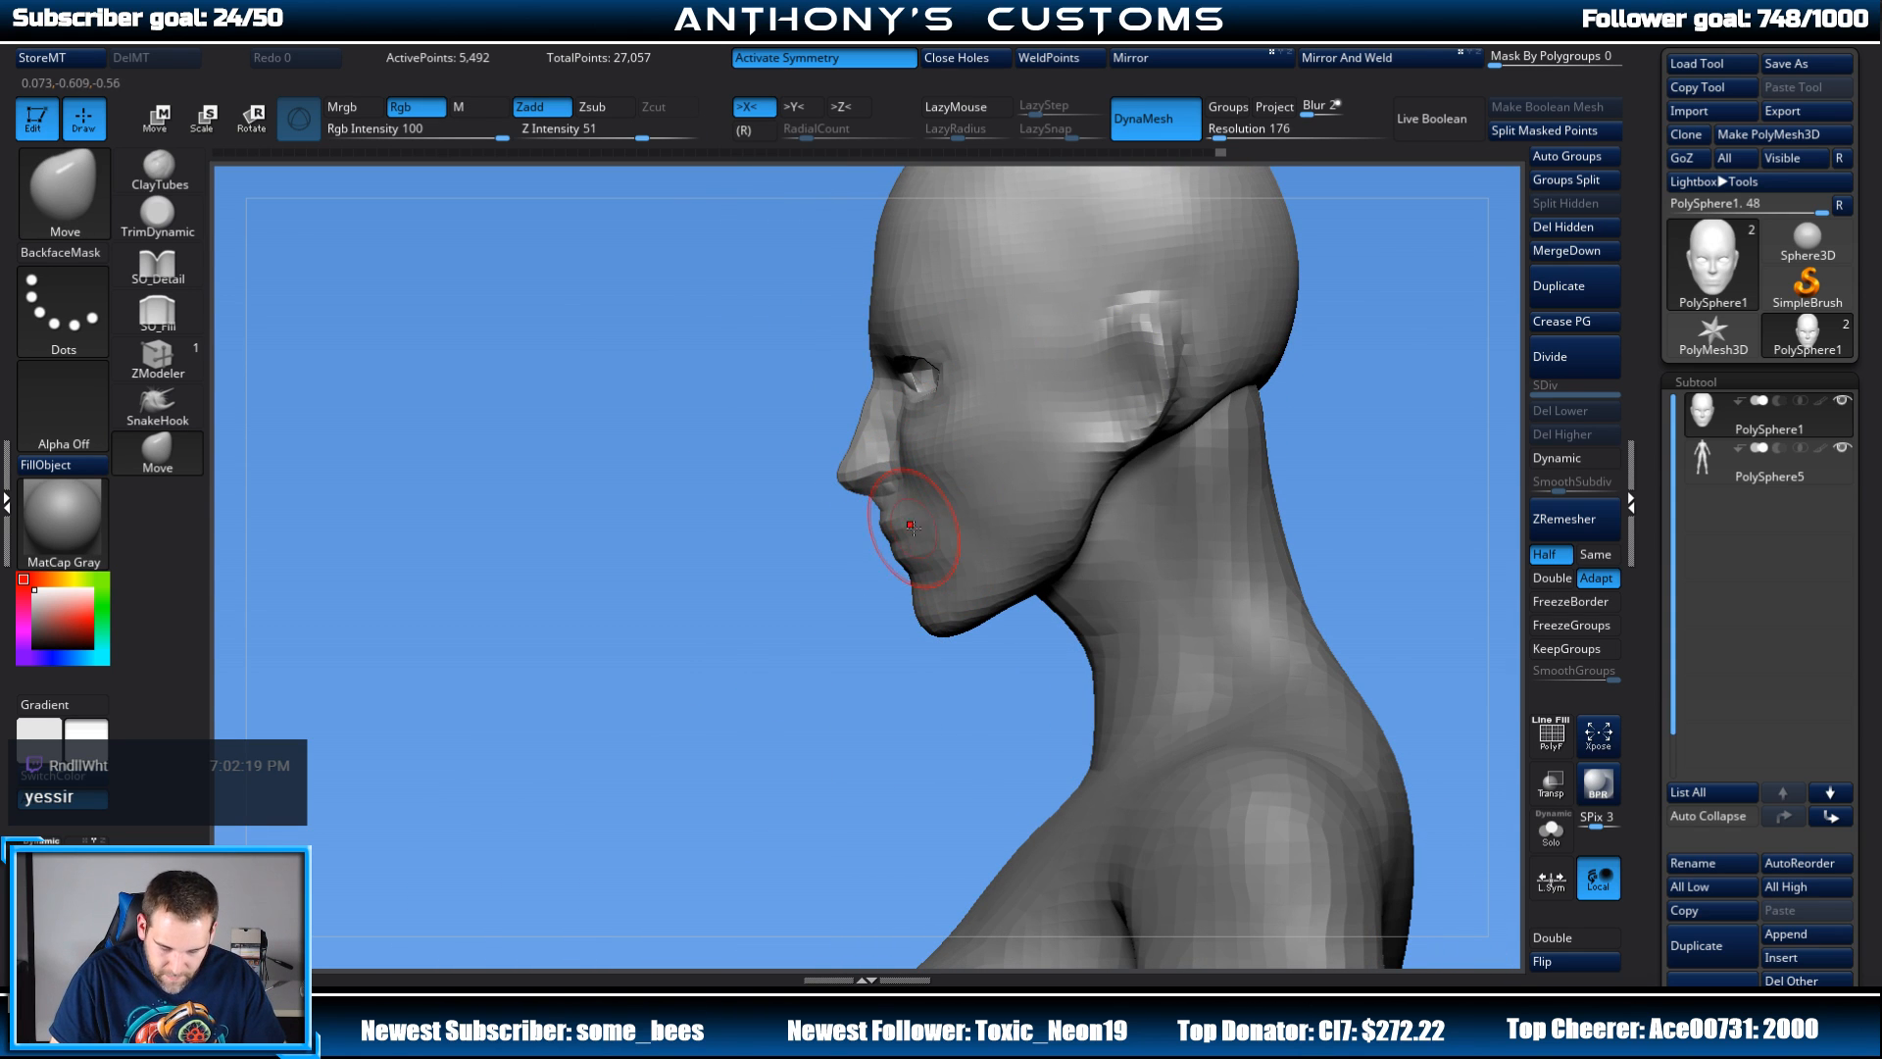
mouse_move(796, 672)
left_mouse_down()
mouse_move(886, 681)
mouse_move(966, 647)
left_mouse_up()
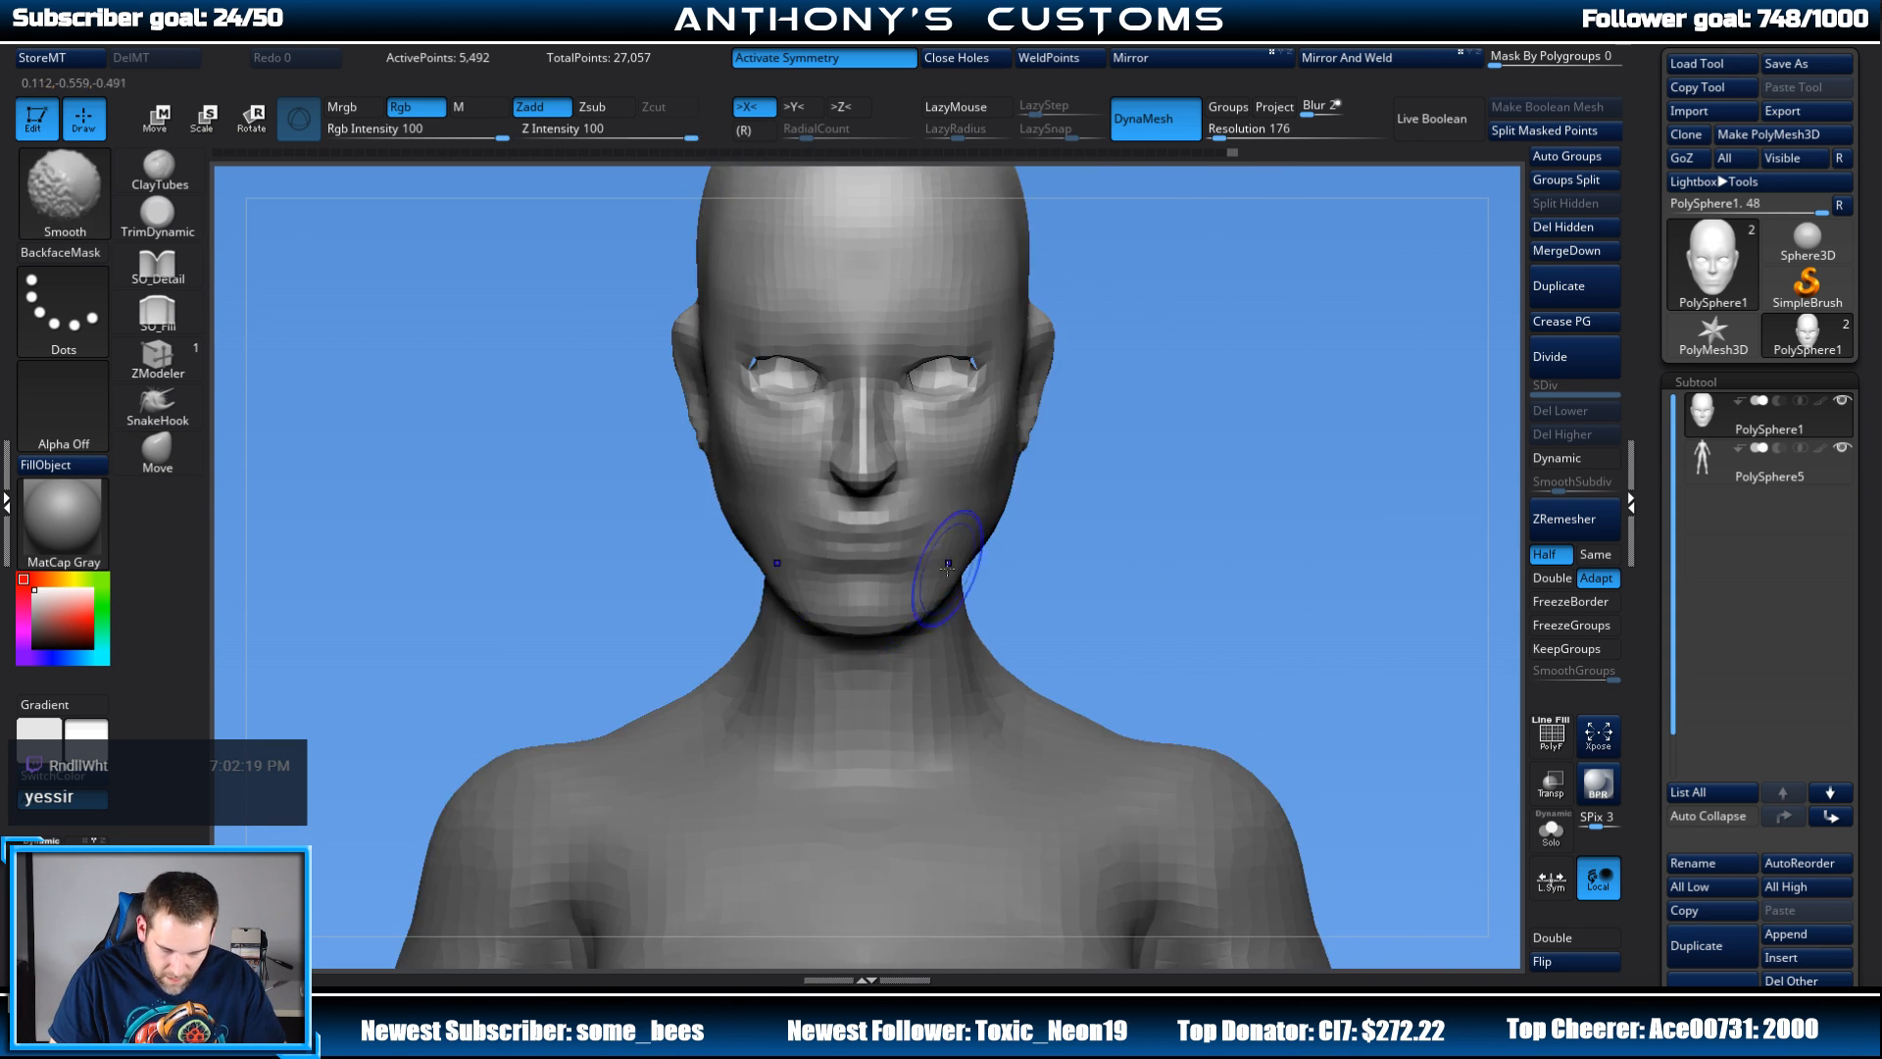
Step: Make the body subtool PolySphere5 active, check its wireframe briefly, and choose the ClayTubes brush
mouse_move(1198, 507)
left_mouse_down("alt")
mouse_move(1169, 376)
mouse_move(1181, 542)
mouse_move(1167, 442)
left_mouse_up("alt")
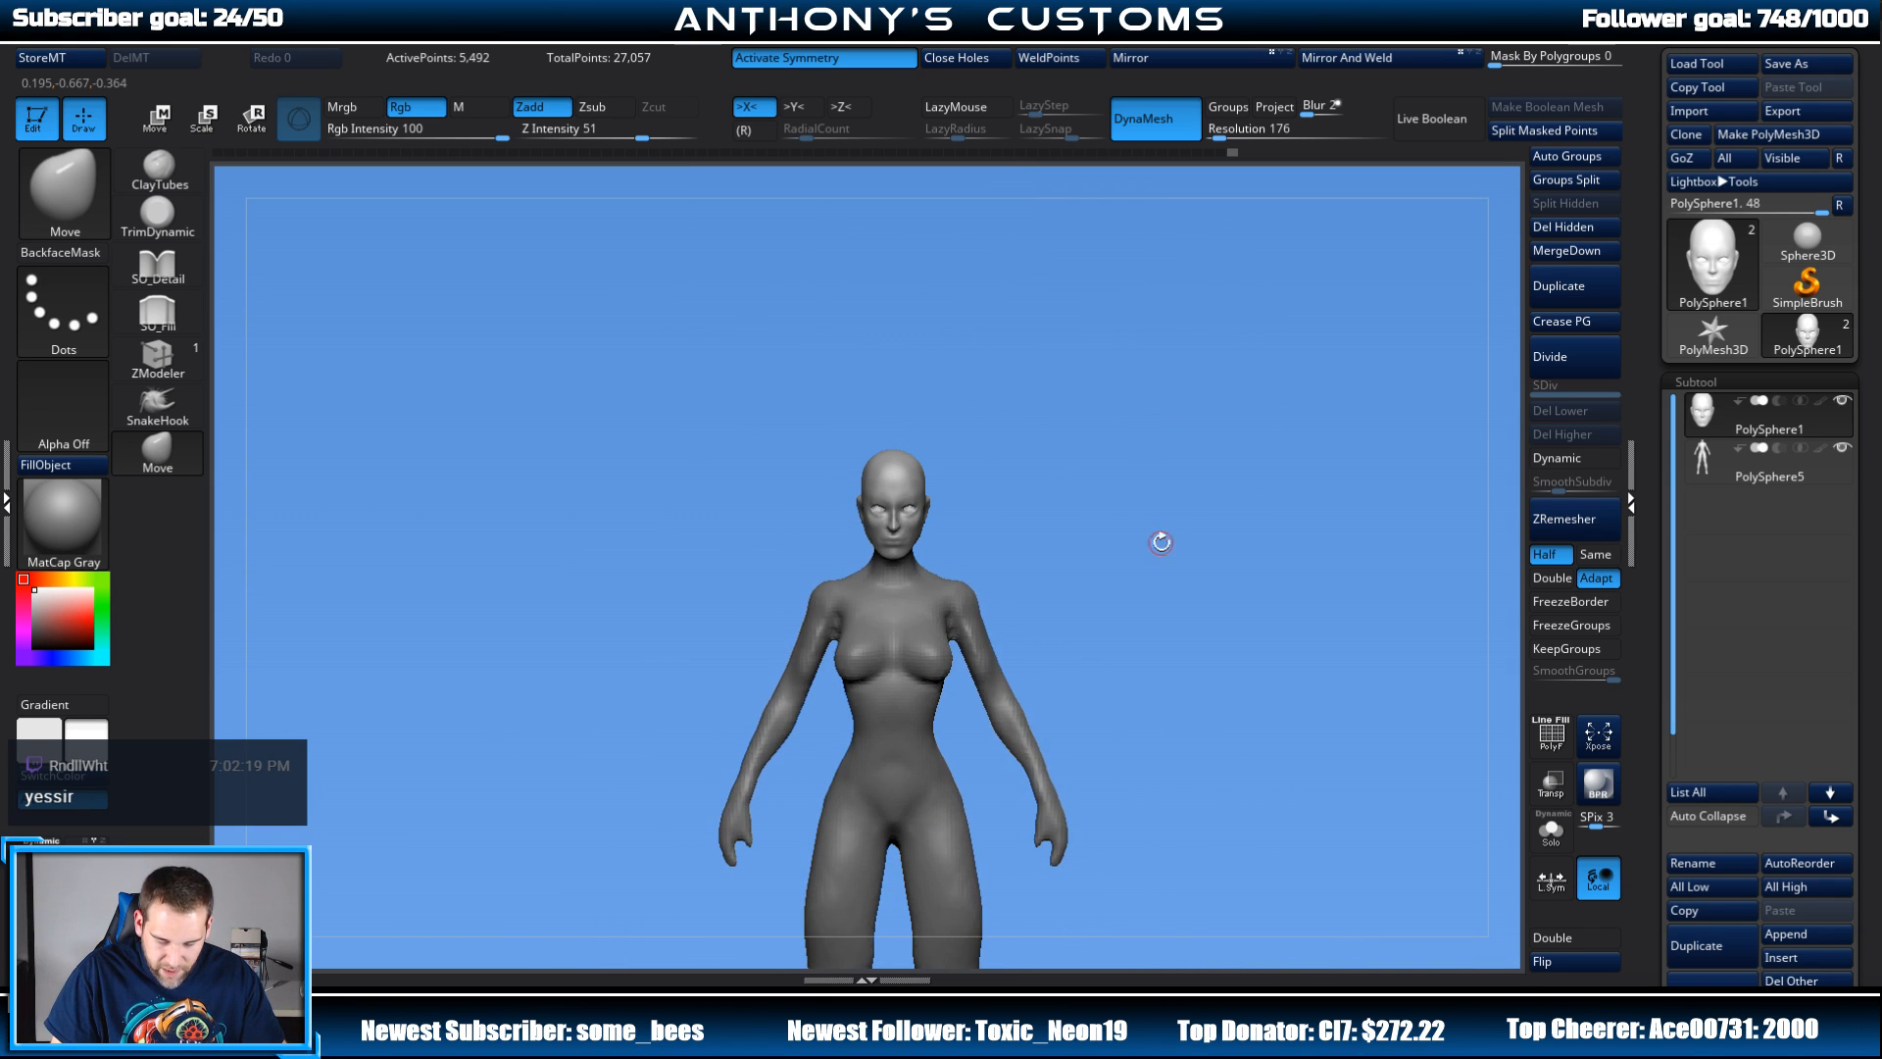
left_click_drag(1160, 608, 1184, 414, "alt")
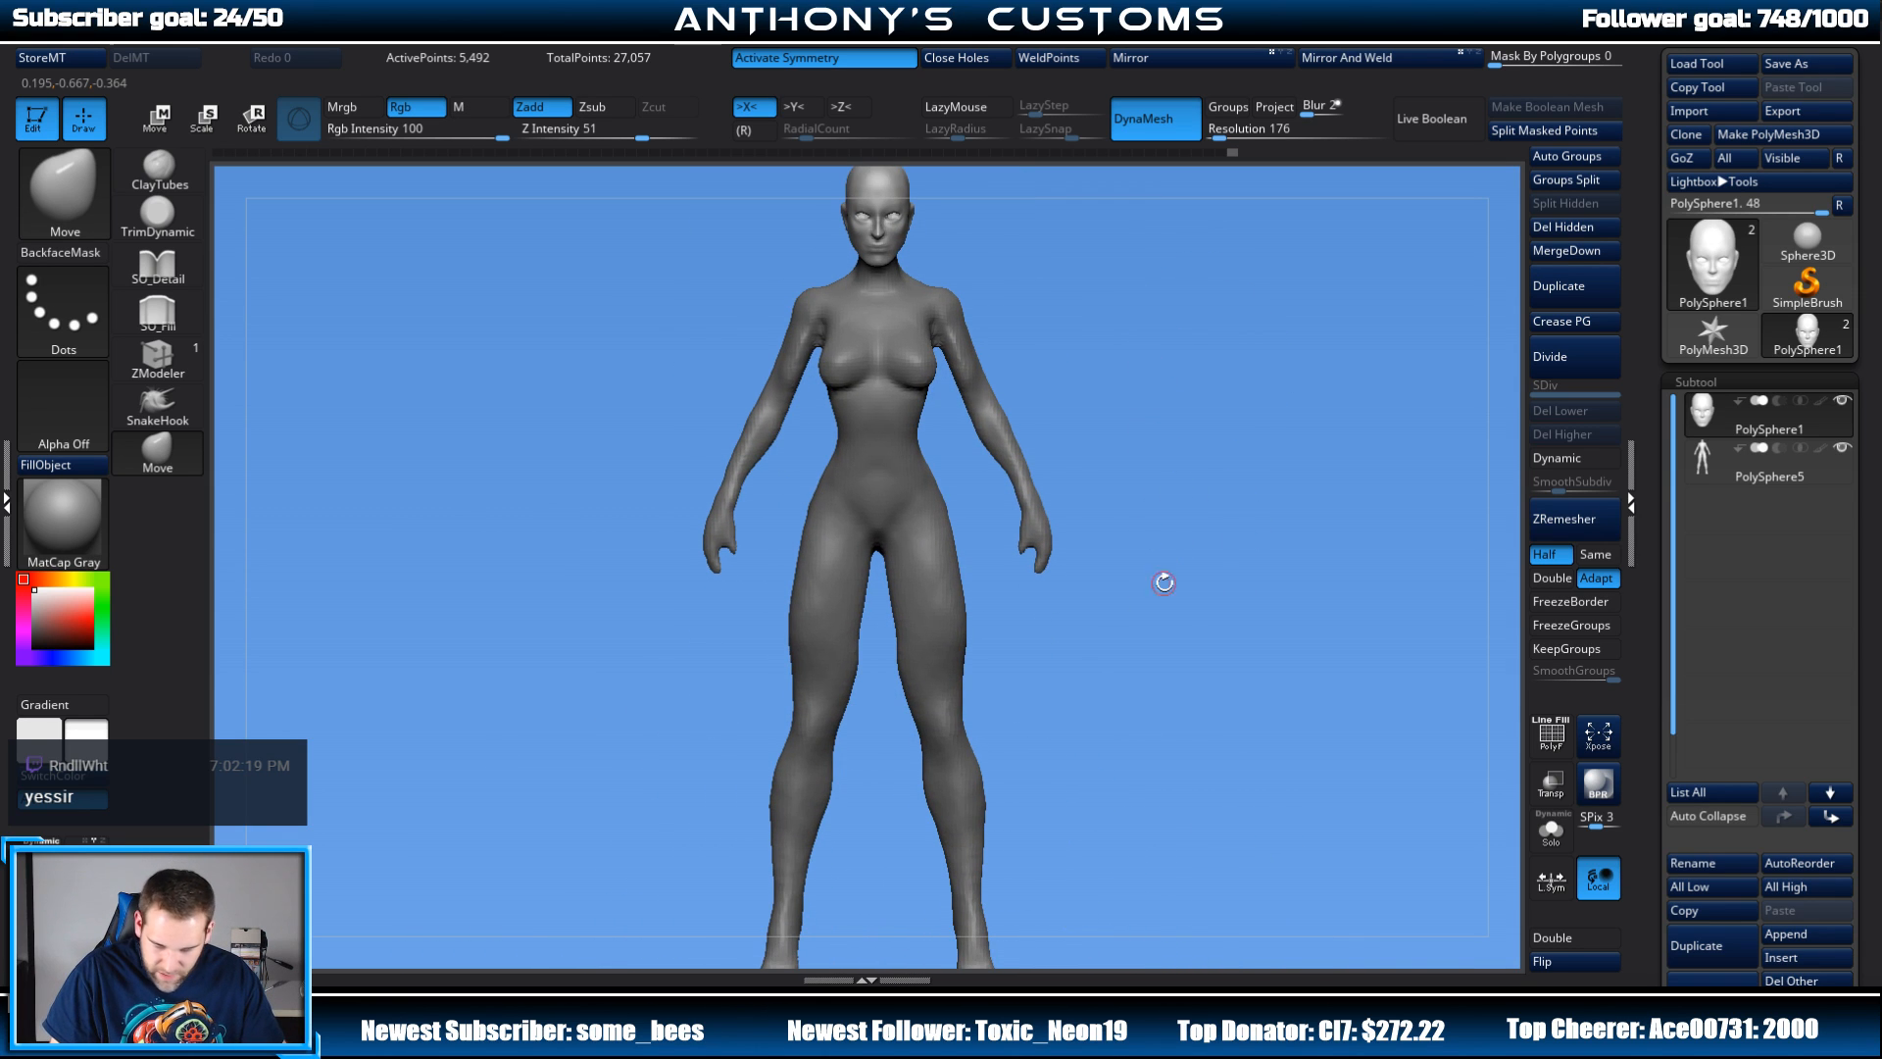
left_click(1711, 462)
left_click_drag(1135, 625, 1131, 540, "alt")
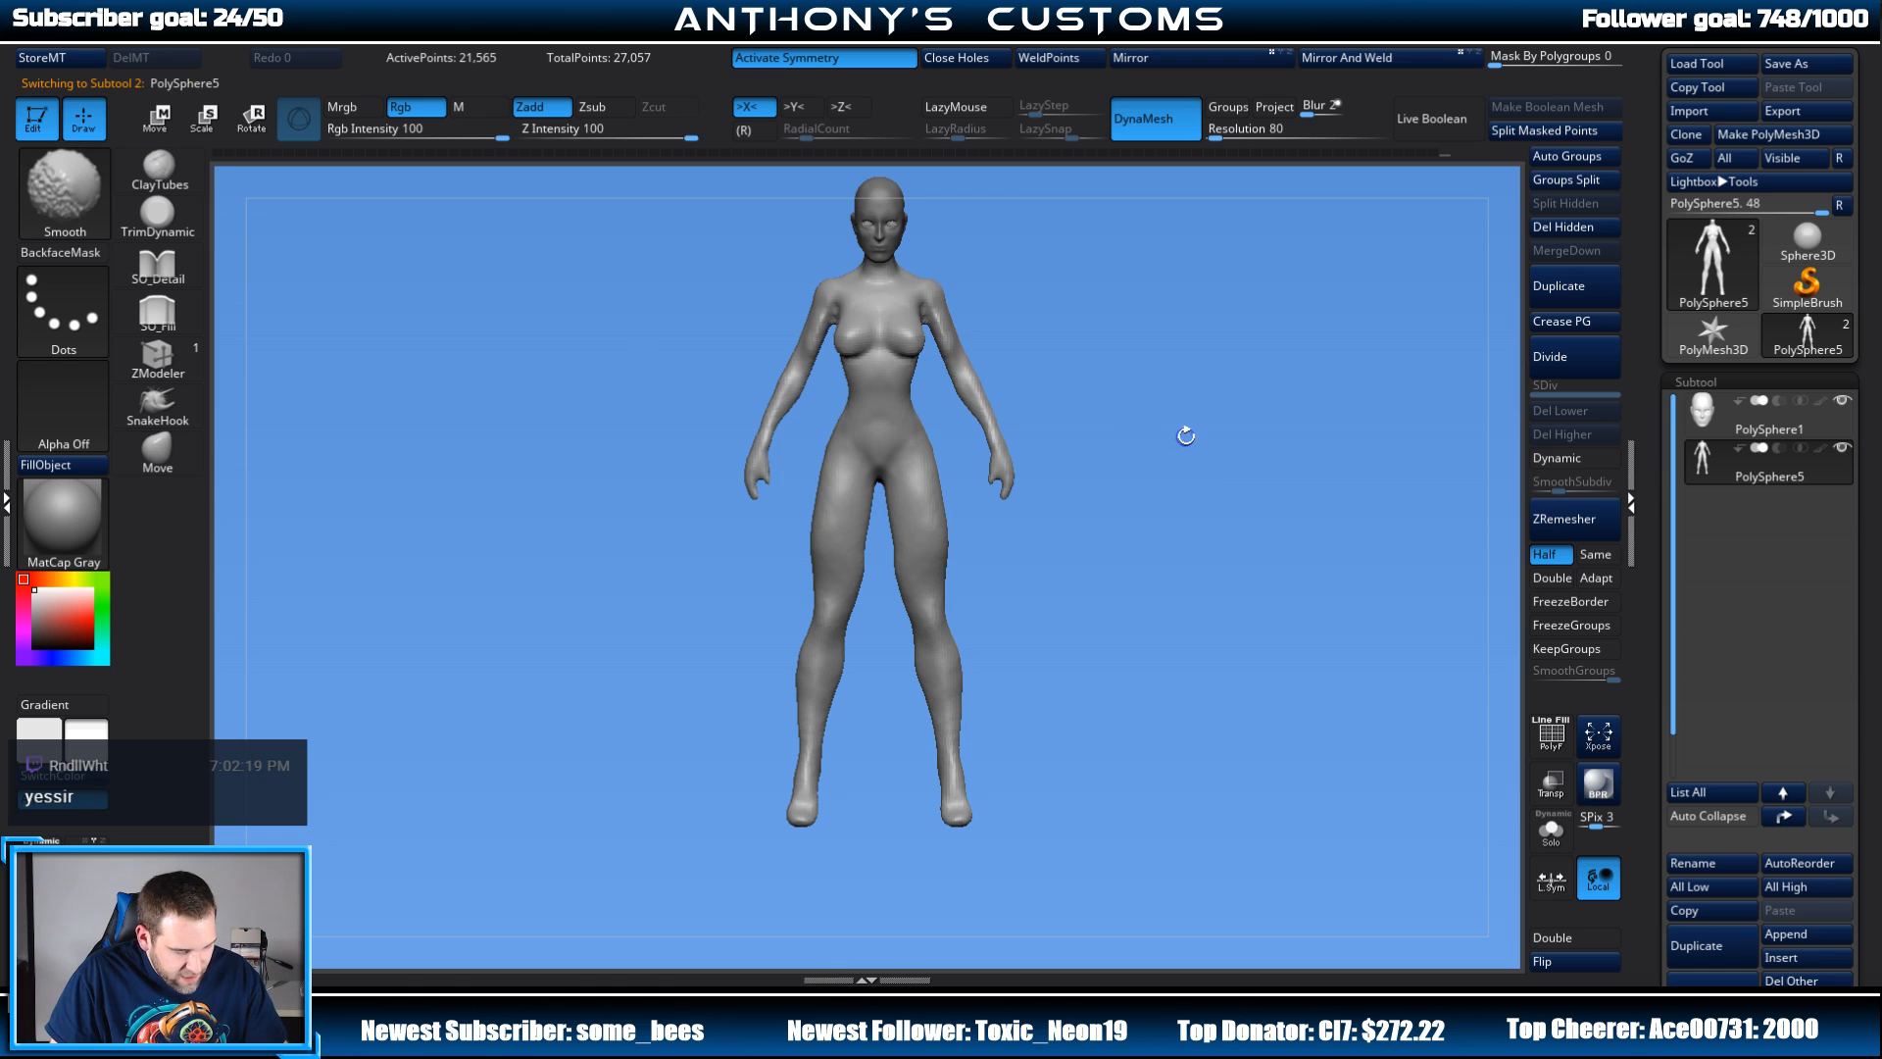
key("shift+f")
key("space")
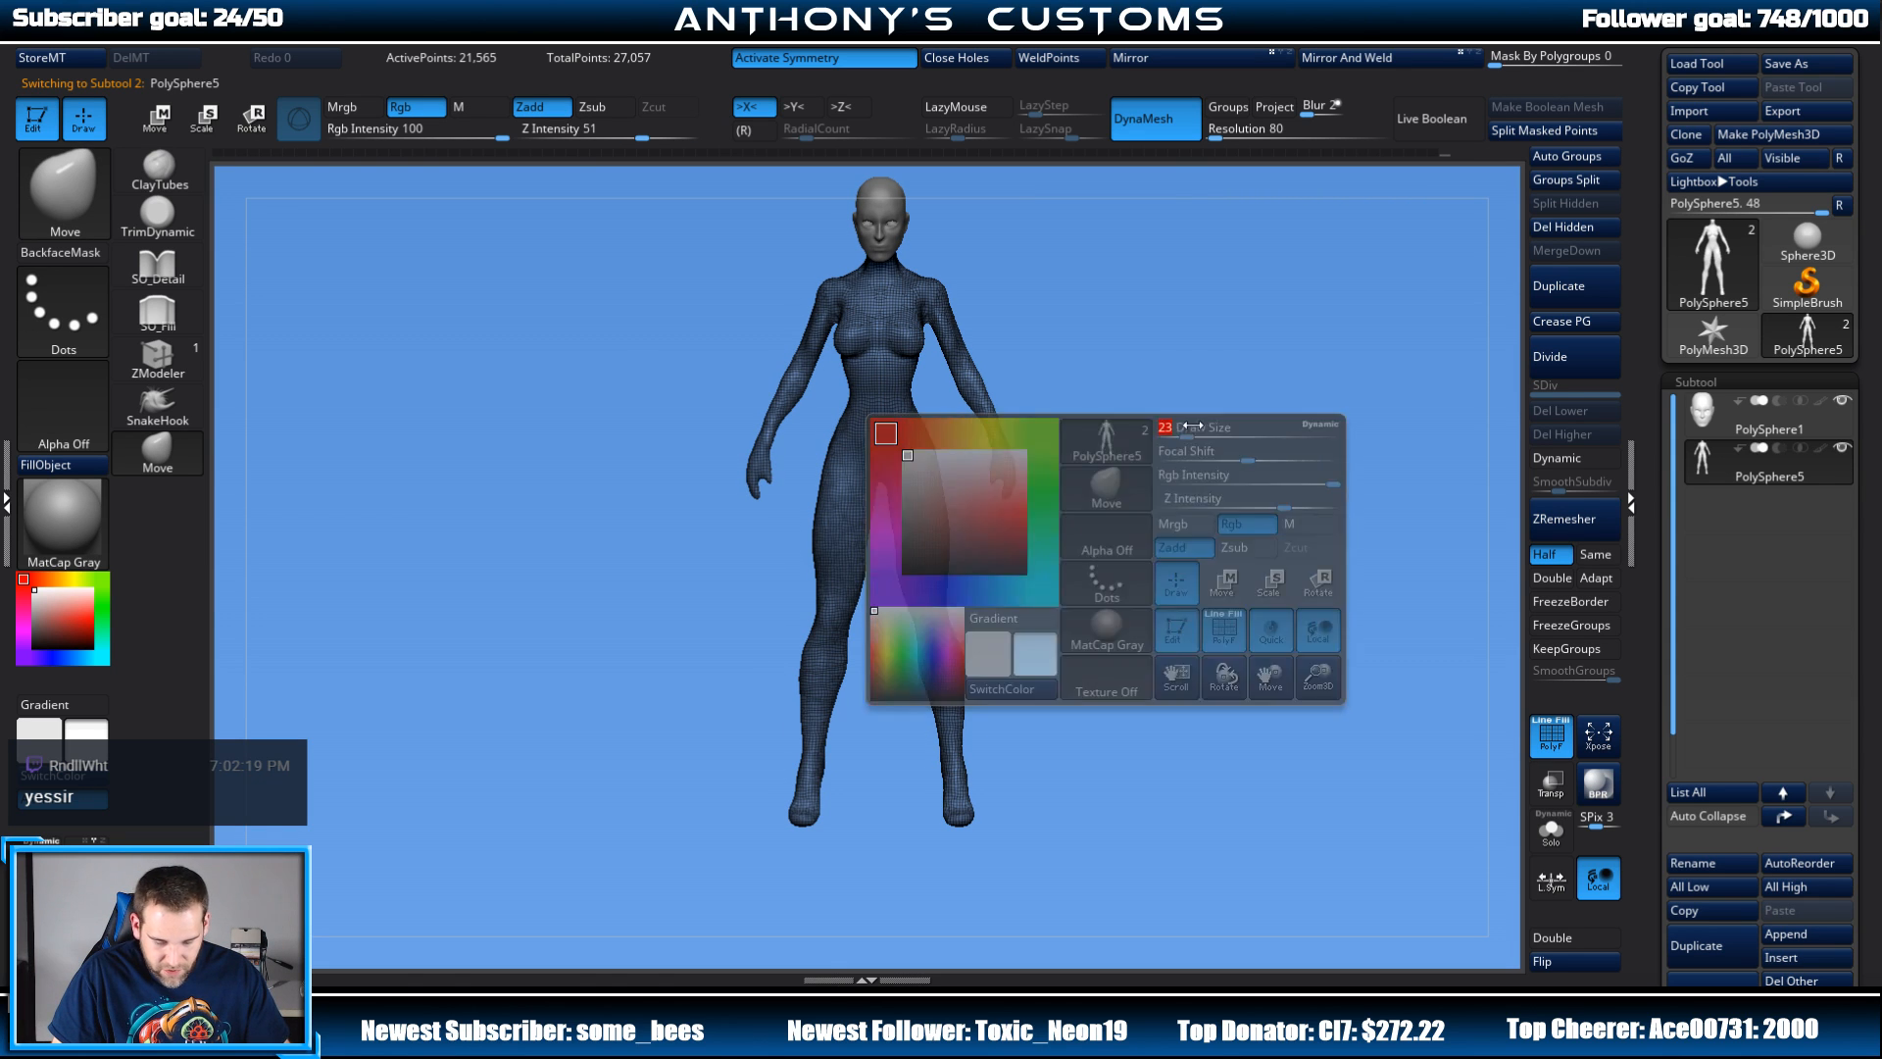
key("shift+f")
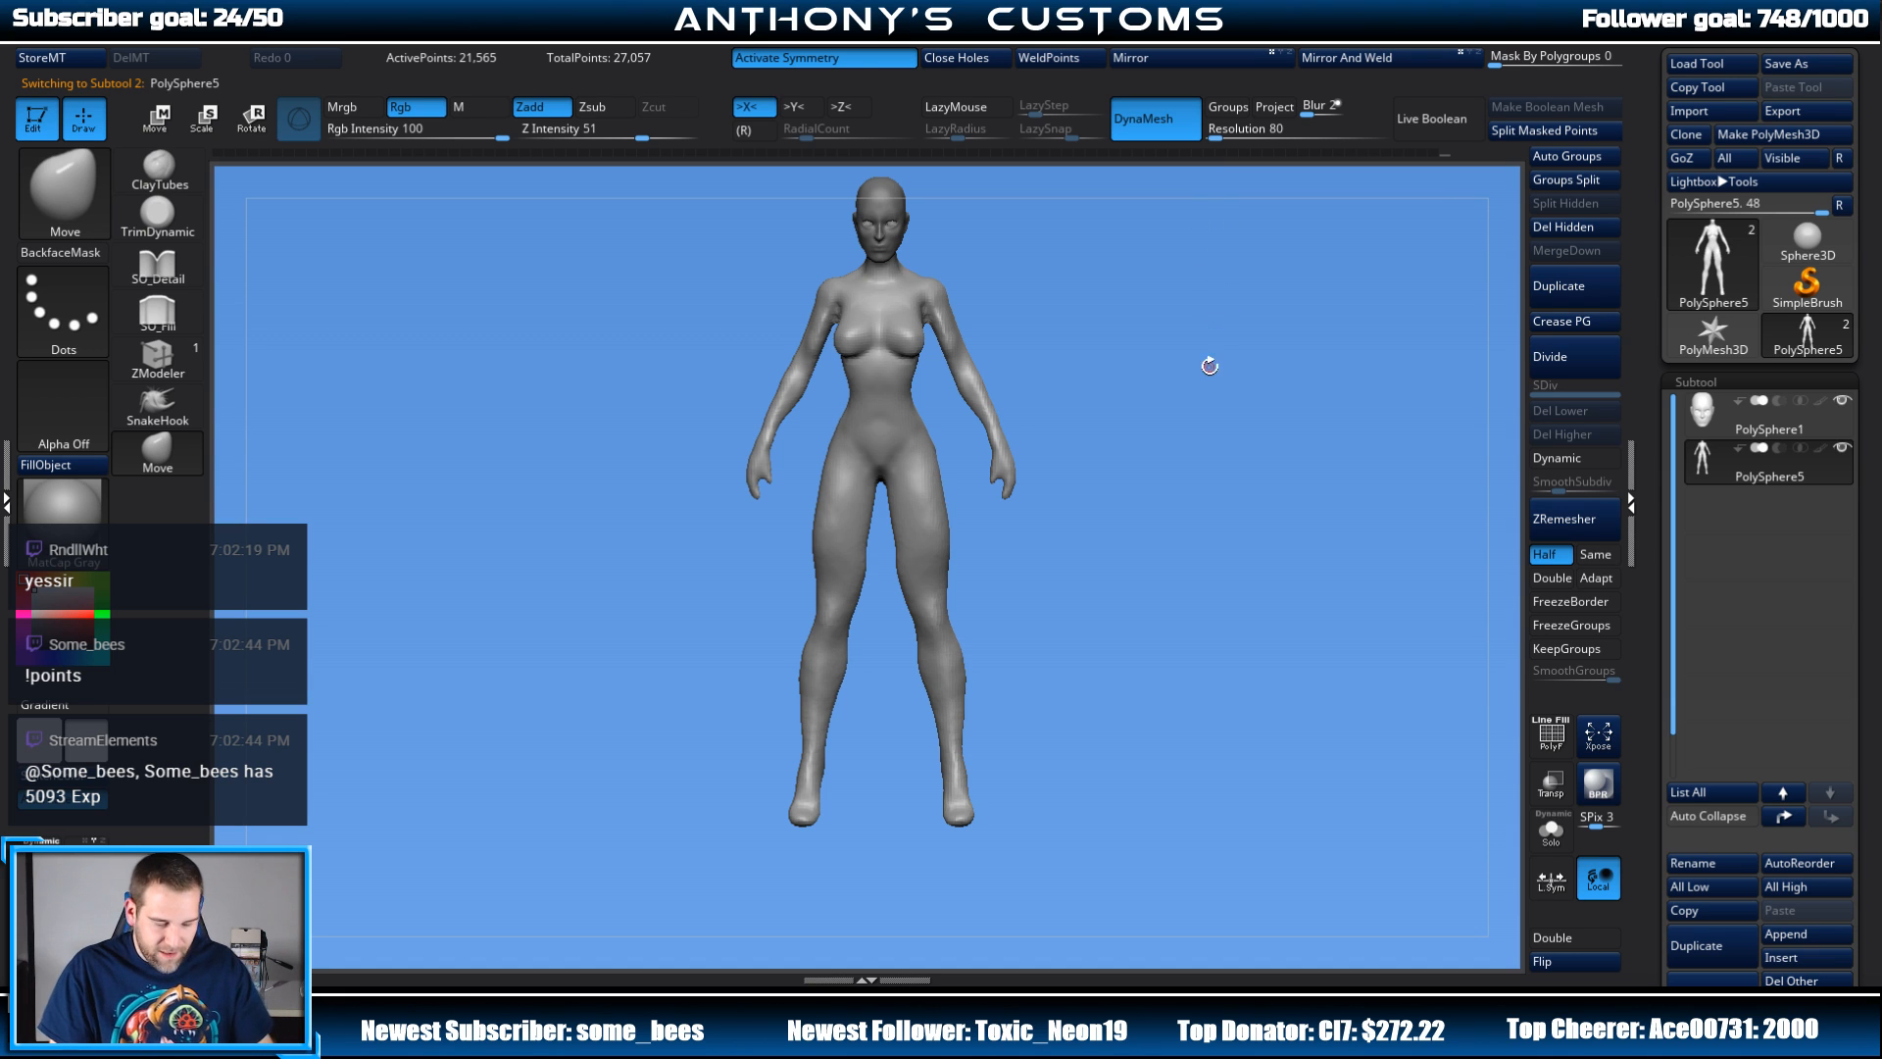
mouse_move(1179, 479)
left_mouse_down("alt")
mouse_move(1183, 533)
mouse_move(1168, 470)
mouse_move(1125, 462)
mouse_move(1175, 441)
mouse_move(1175, 471)
left_mouse_up("alt")
left_click(159, 168)
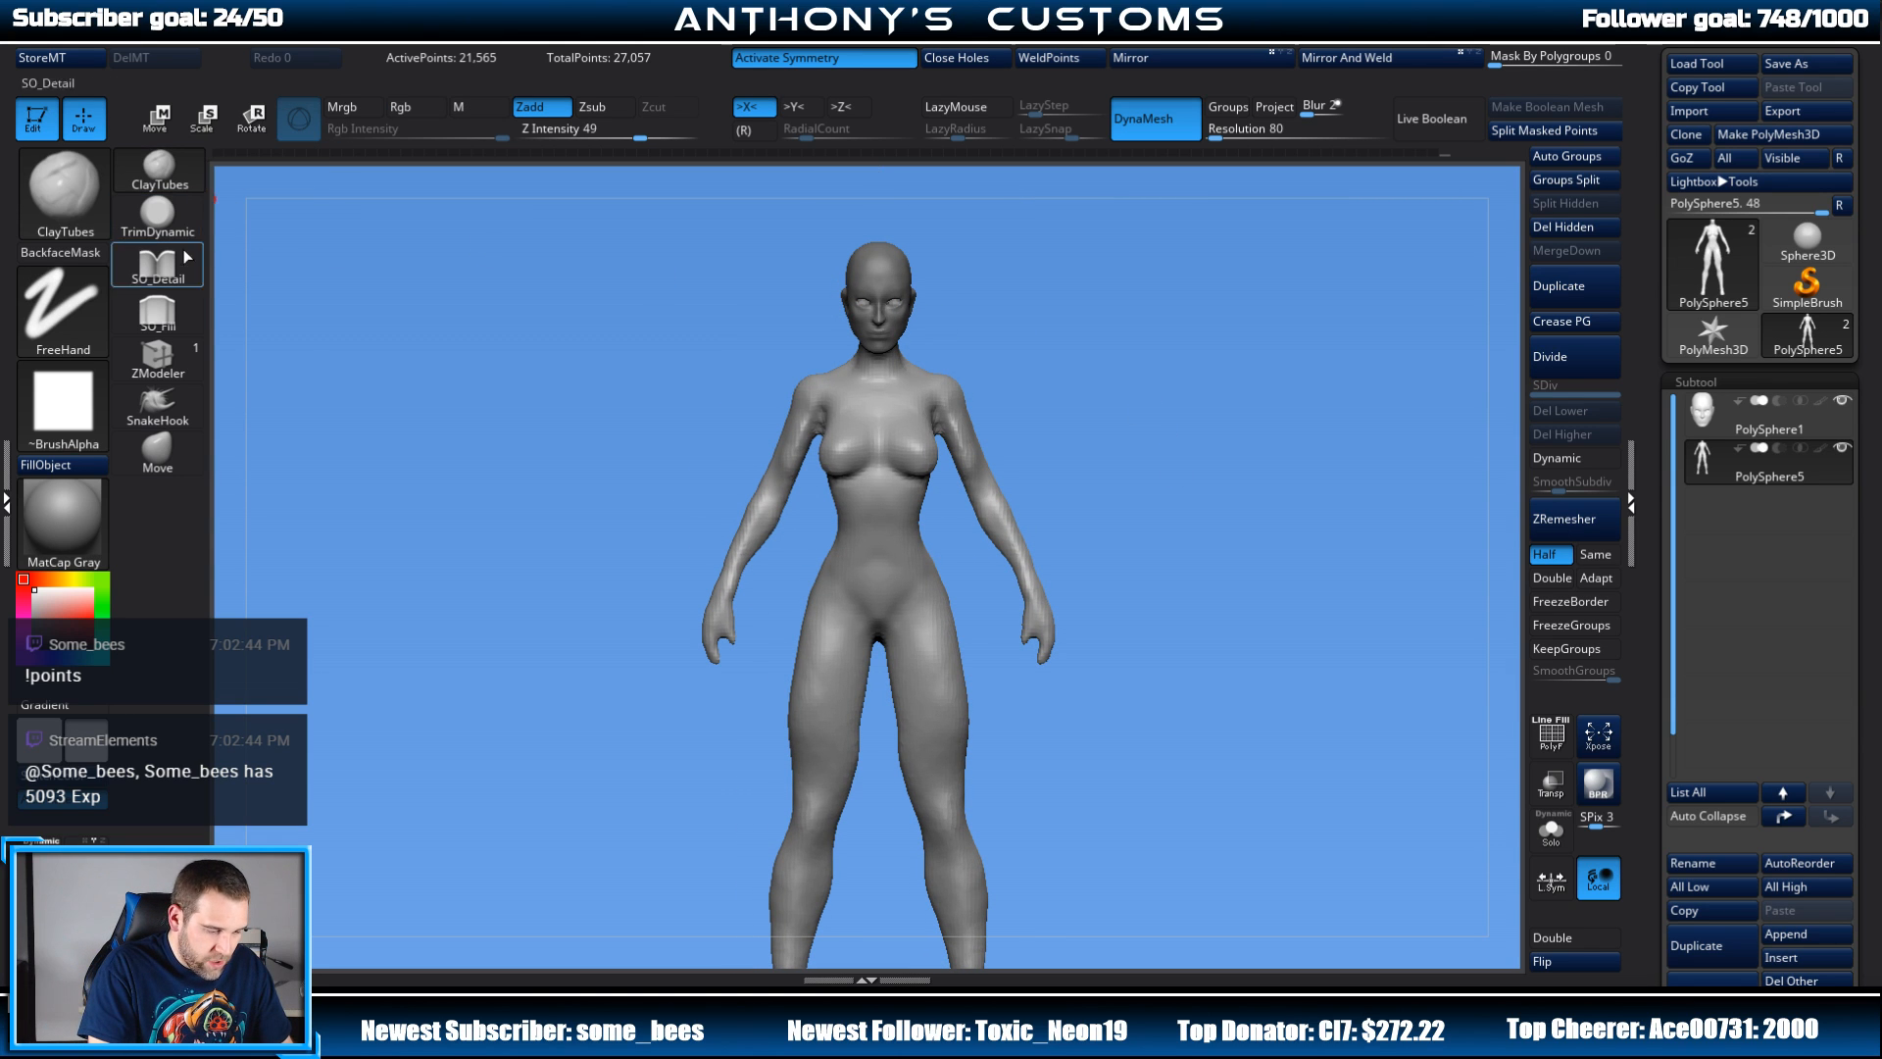
mouse_move(1133, 374)
left_mouse_down("alt")
mouse_move(1127, 504)
mouse_move(1126, 434)
mouse_move(1067, 449)
left_mouse_up("alt")
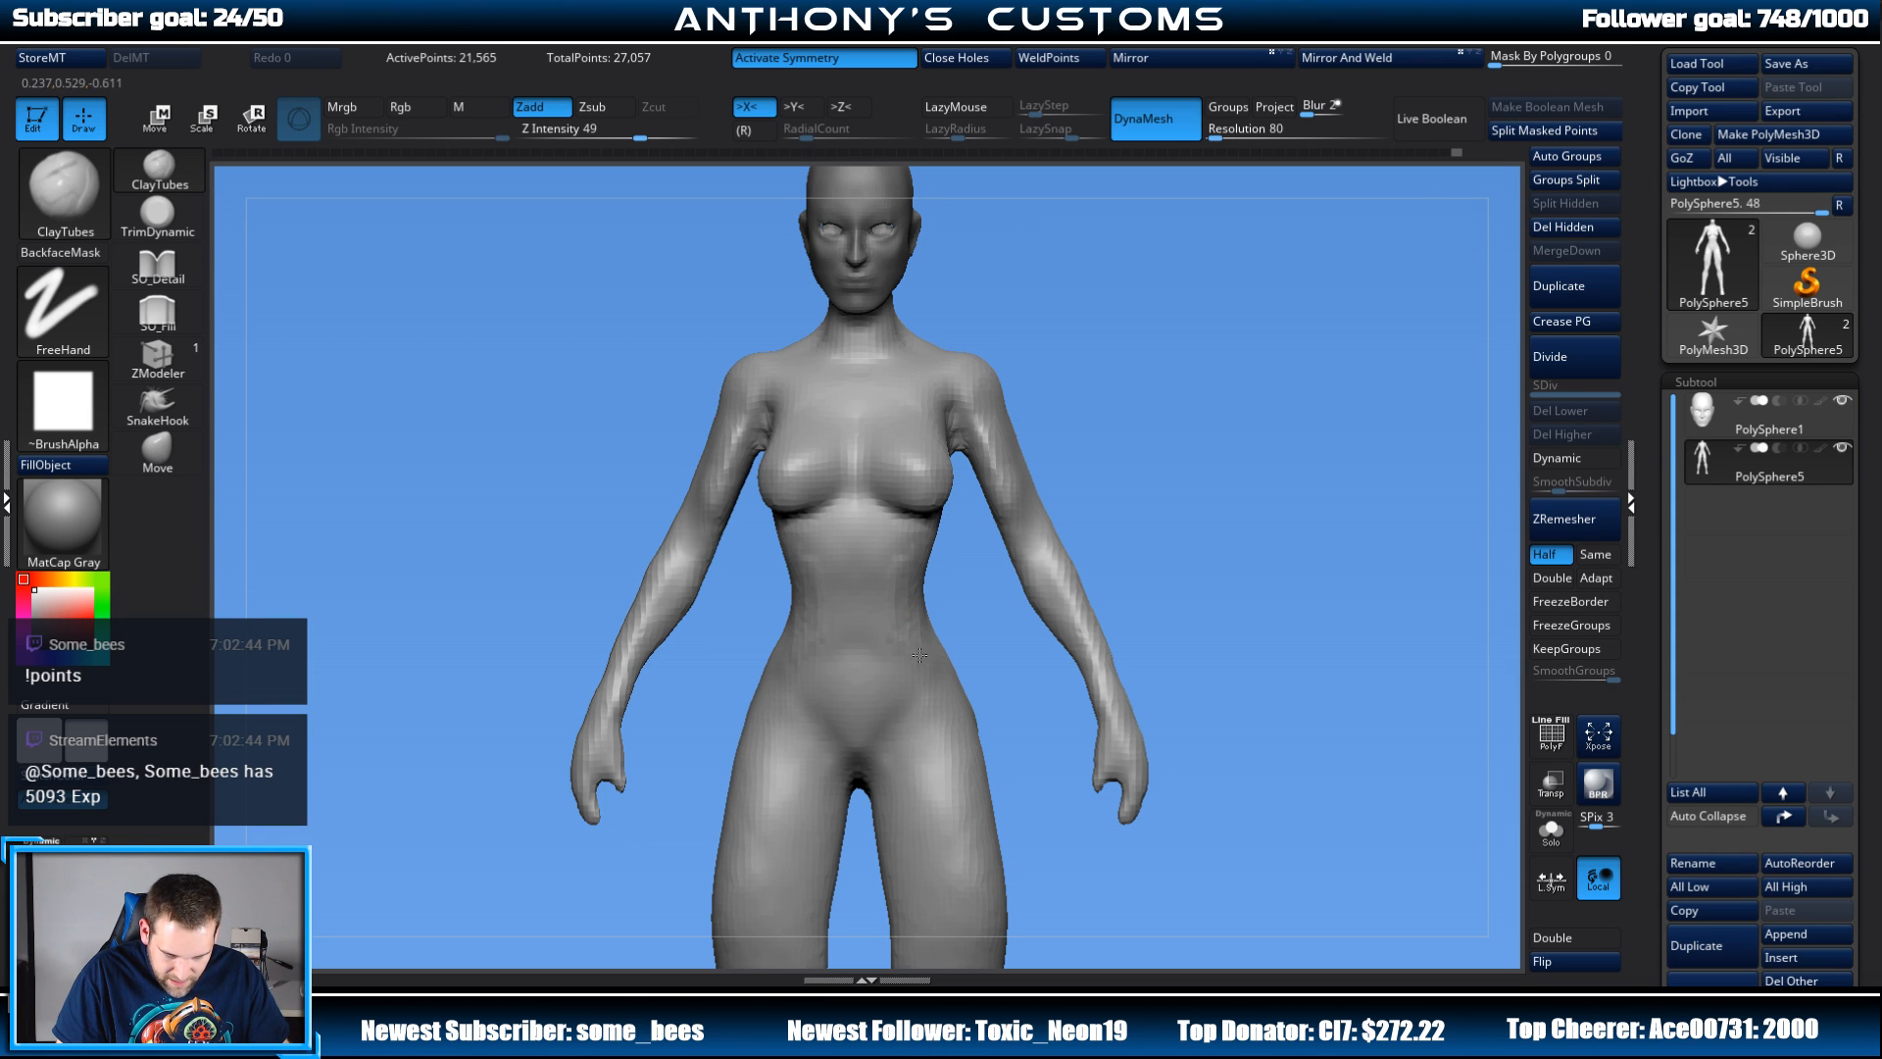
key("ctrl+z")
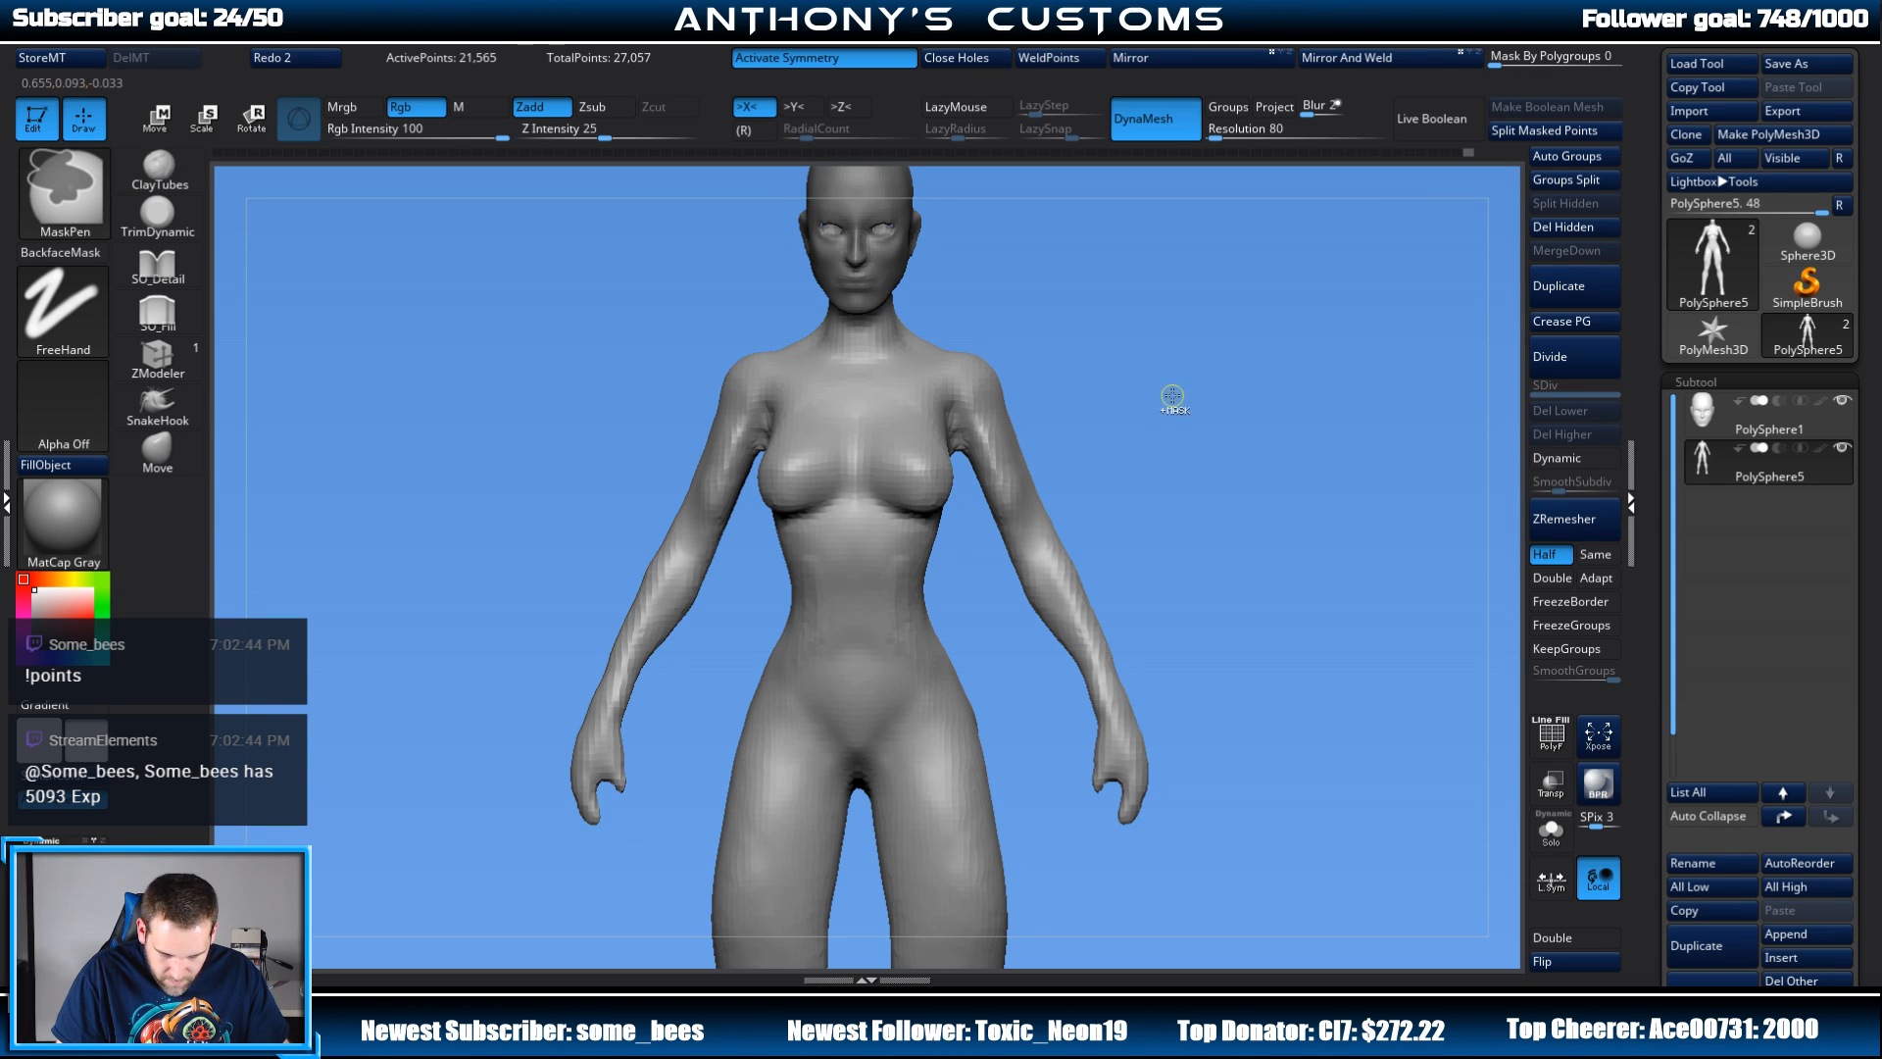
key("space")
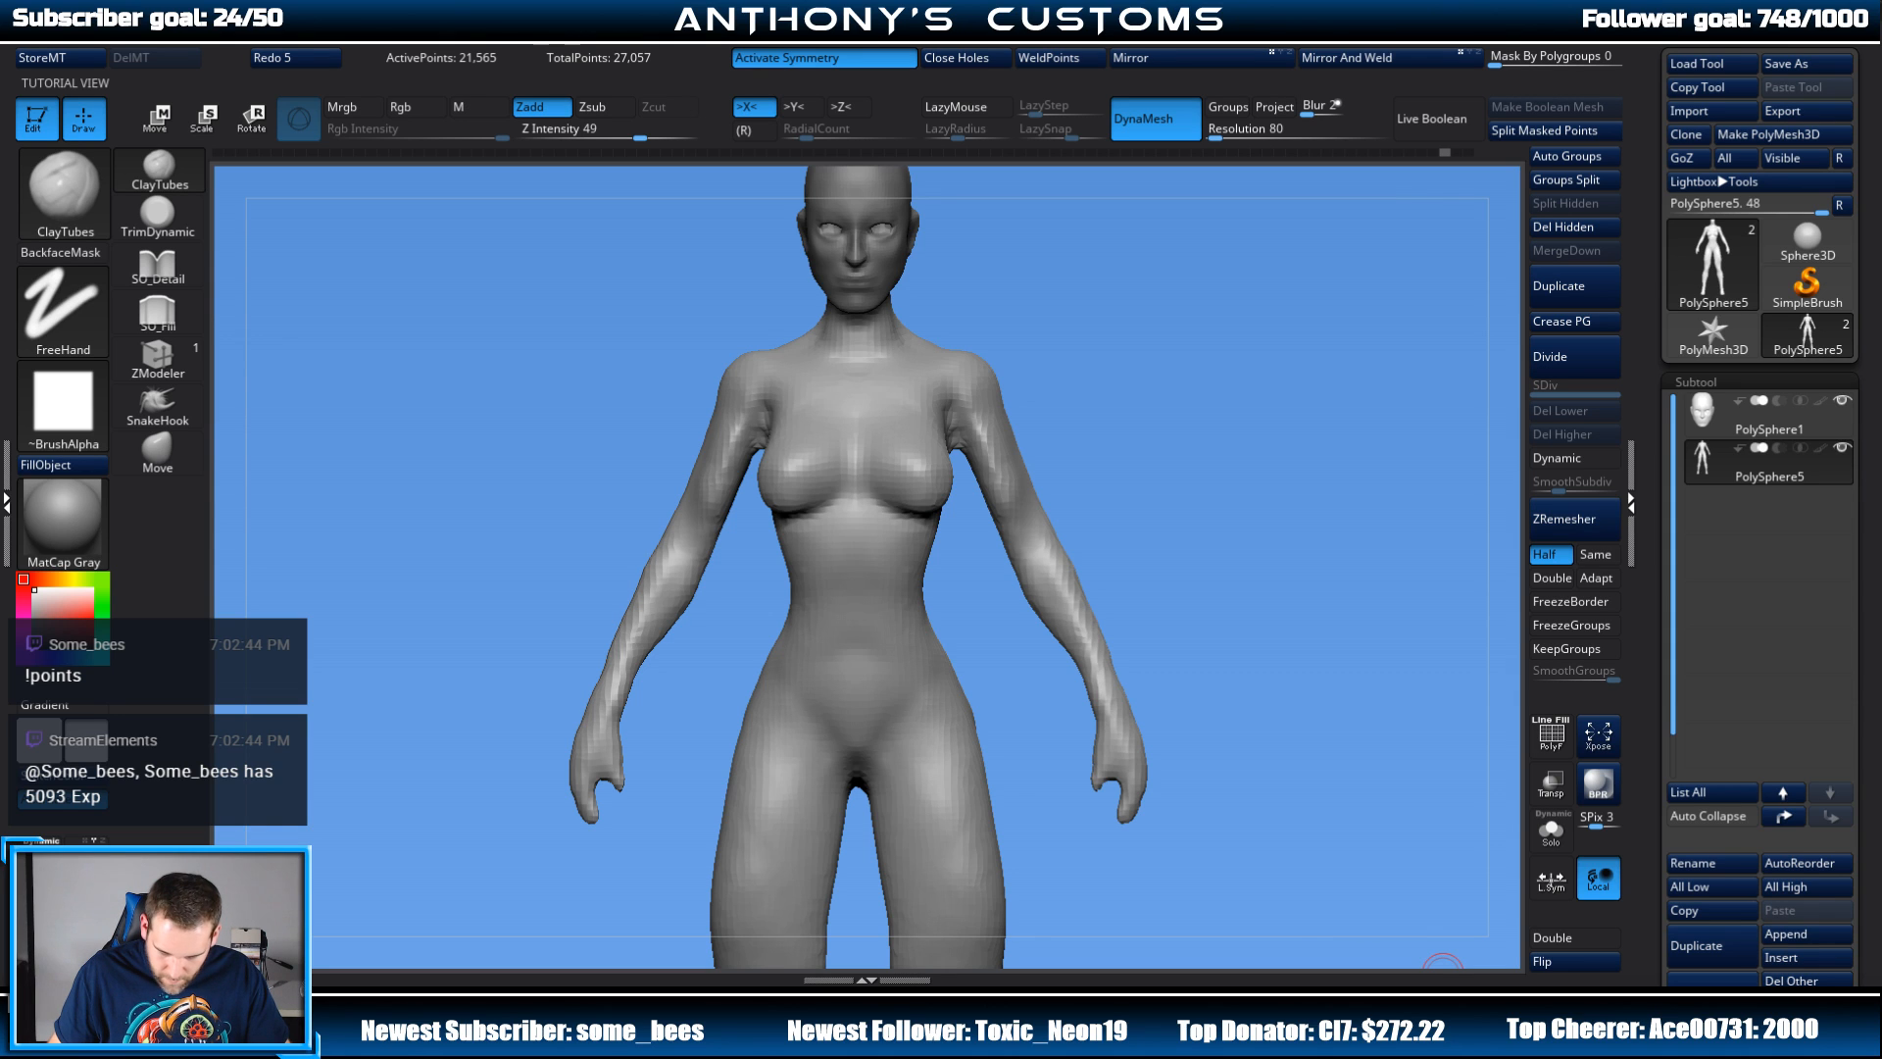
Step: Build up the lower rib edge and the upper abdominal muscles below the chest symmetrically with ClayTubes
left_click_drag(1202, 497, 1231, 450, "alt")
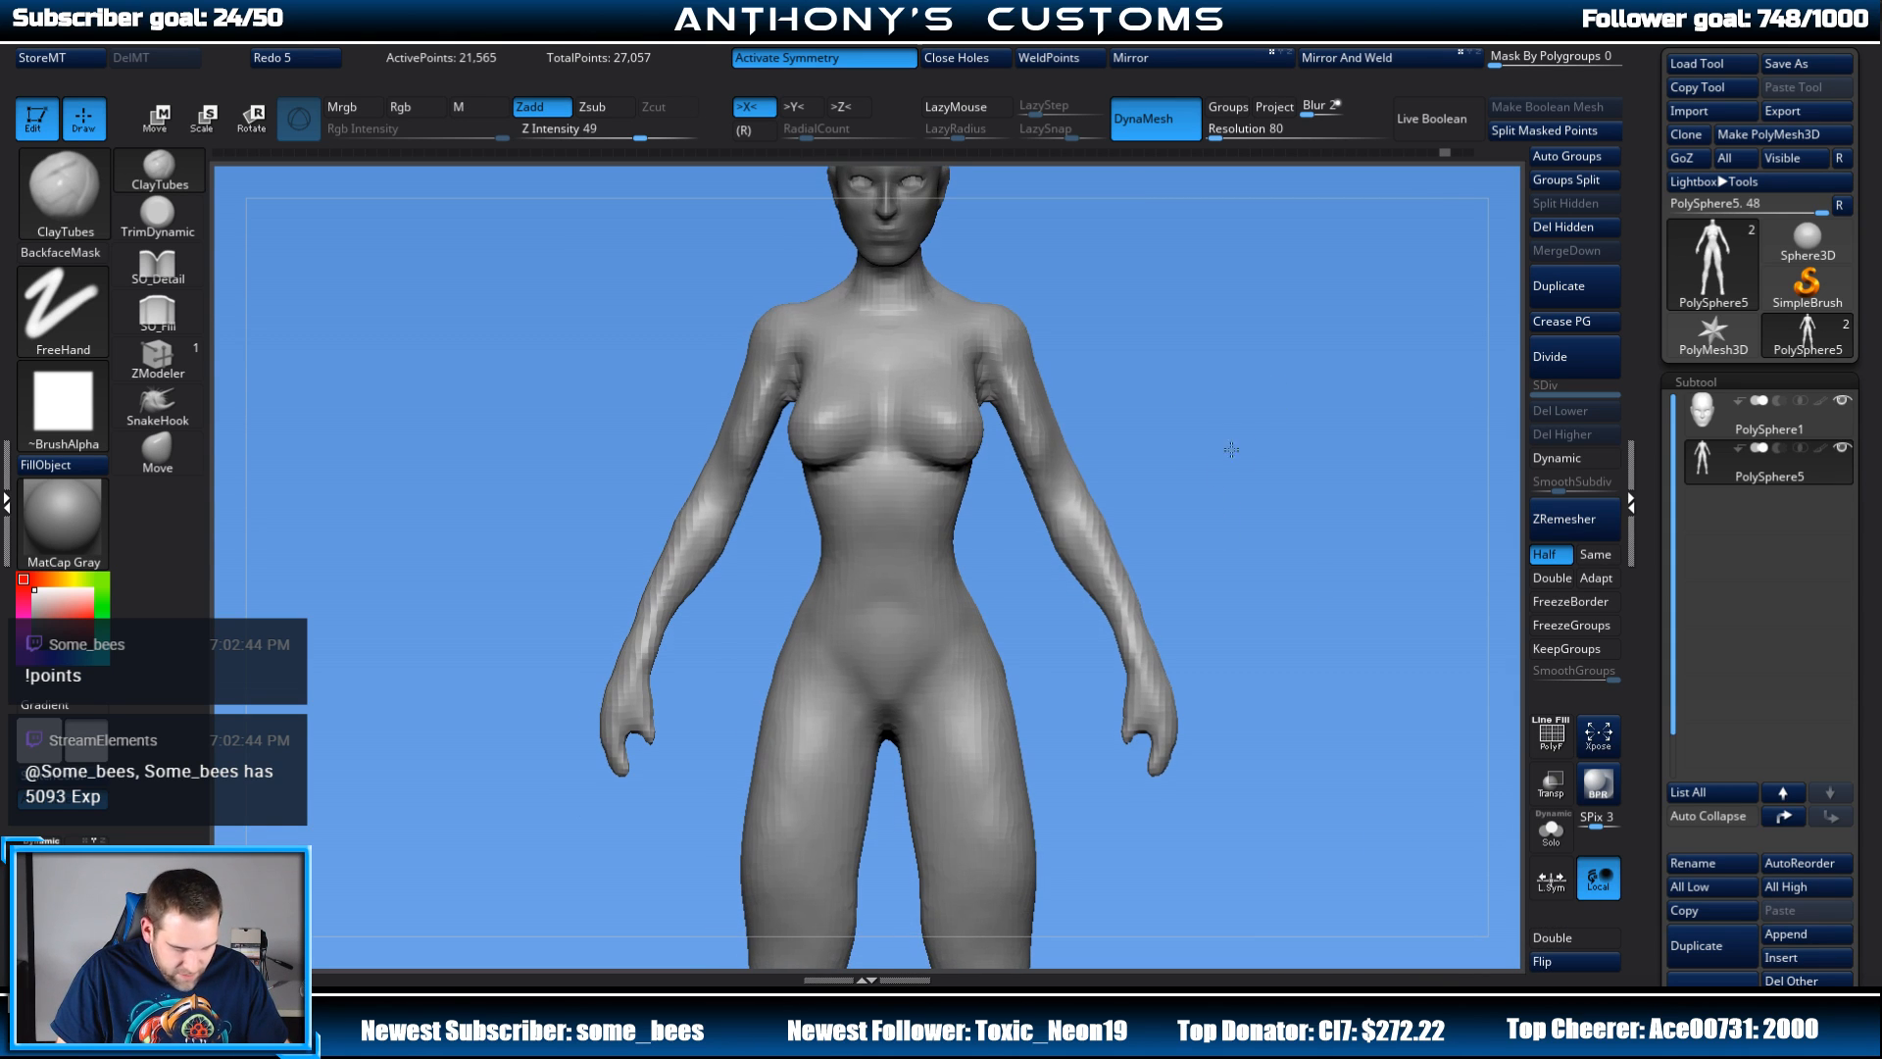
left_click(854, 476)
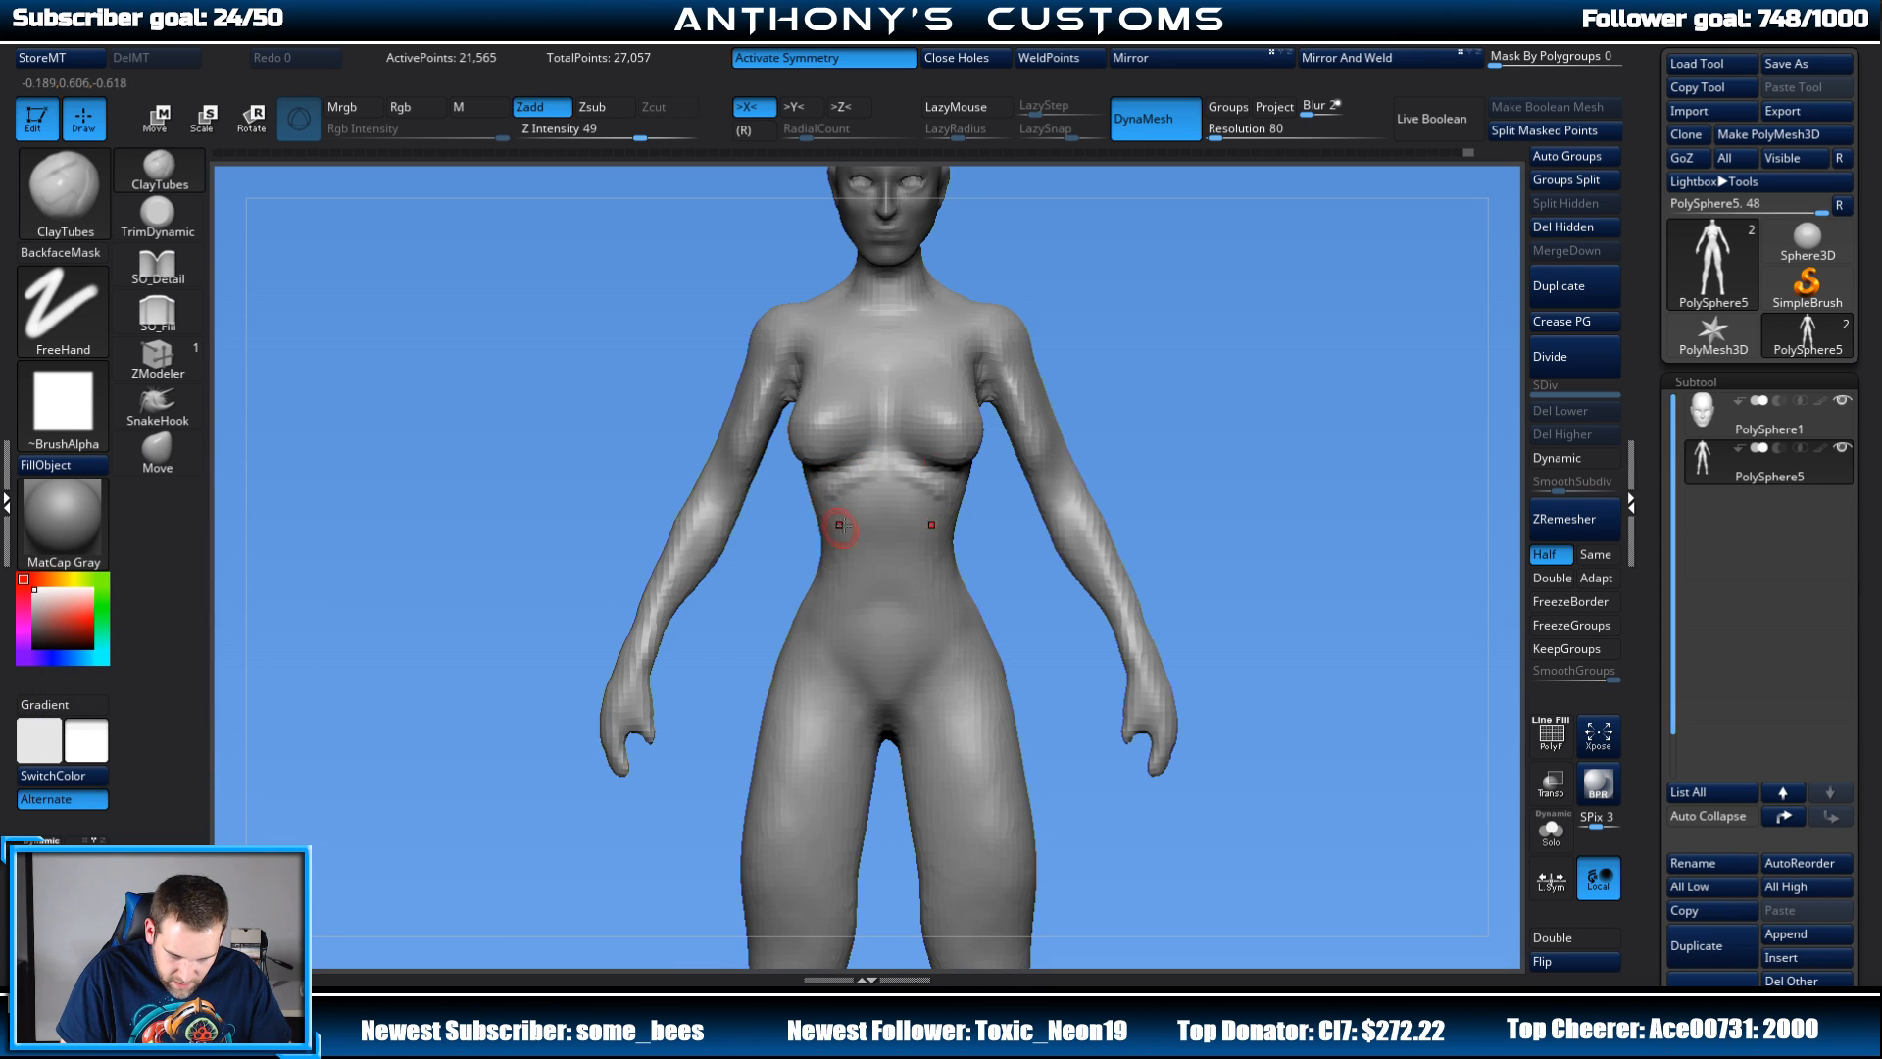
left_click_drag(1192, 431, 1149, 400)
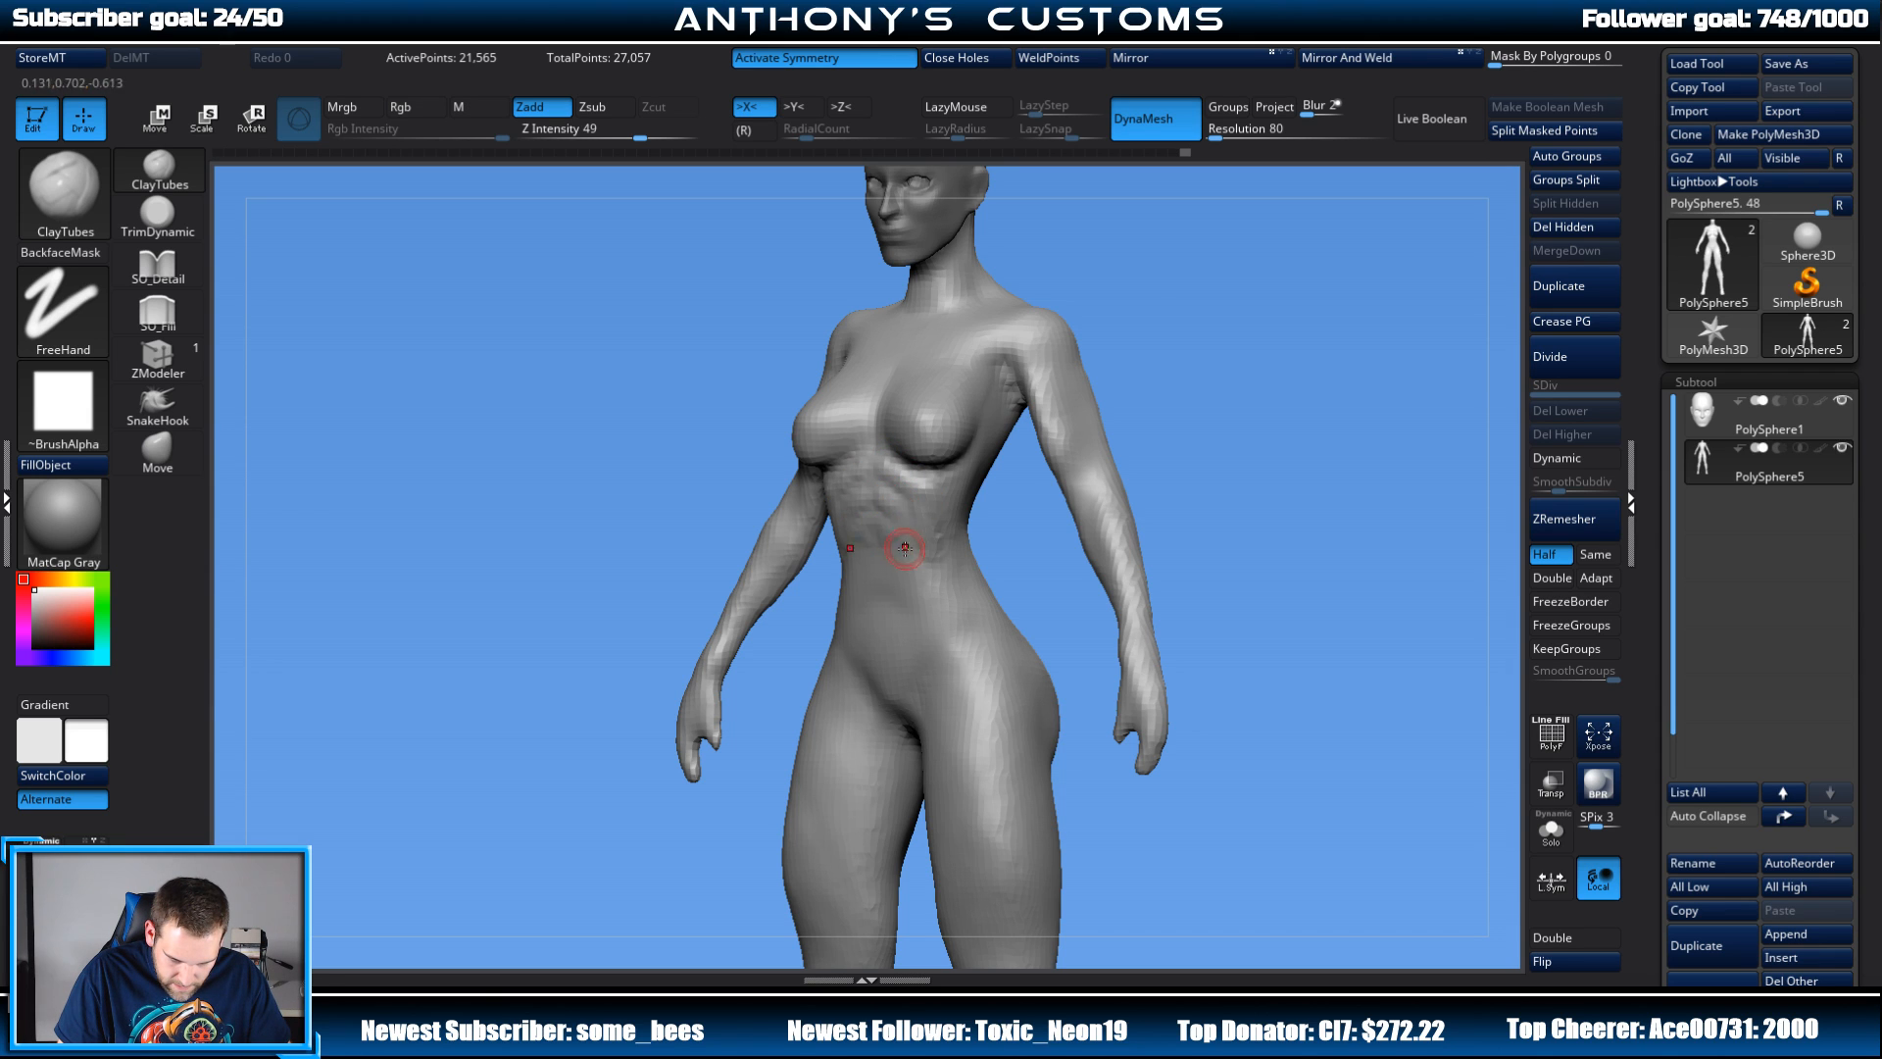
mouse_move(1012, 490)
left_mouse_down("shift")
mouse_move(904, 469)
mouse_move(831, 555)
left_mouse_up("shift")
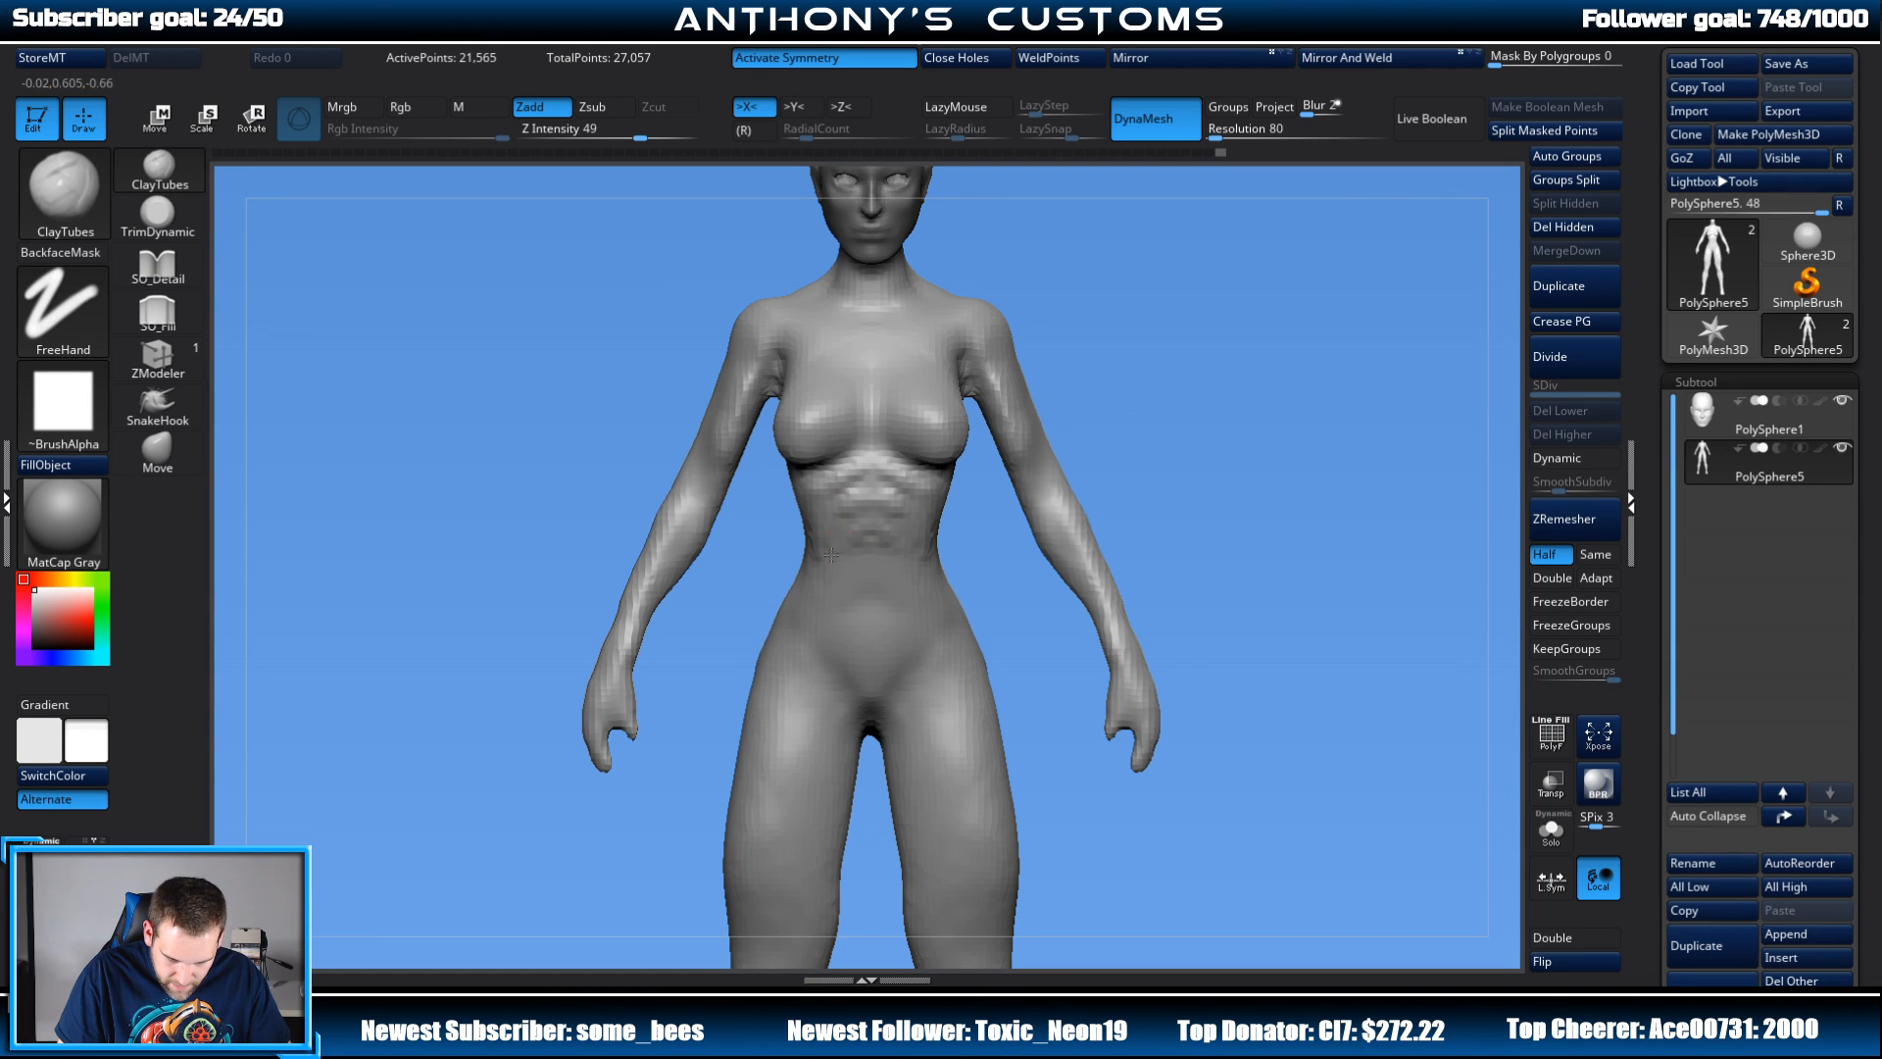
Step: Sculpt the lower abdomen, the hip-bone lines and the ribs along the torso's sides with ClayTubes
left_click_drag(967, 521, 1171, 409)
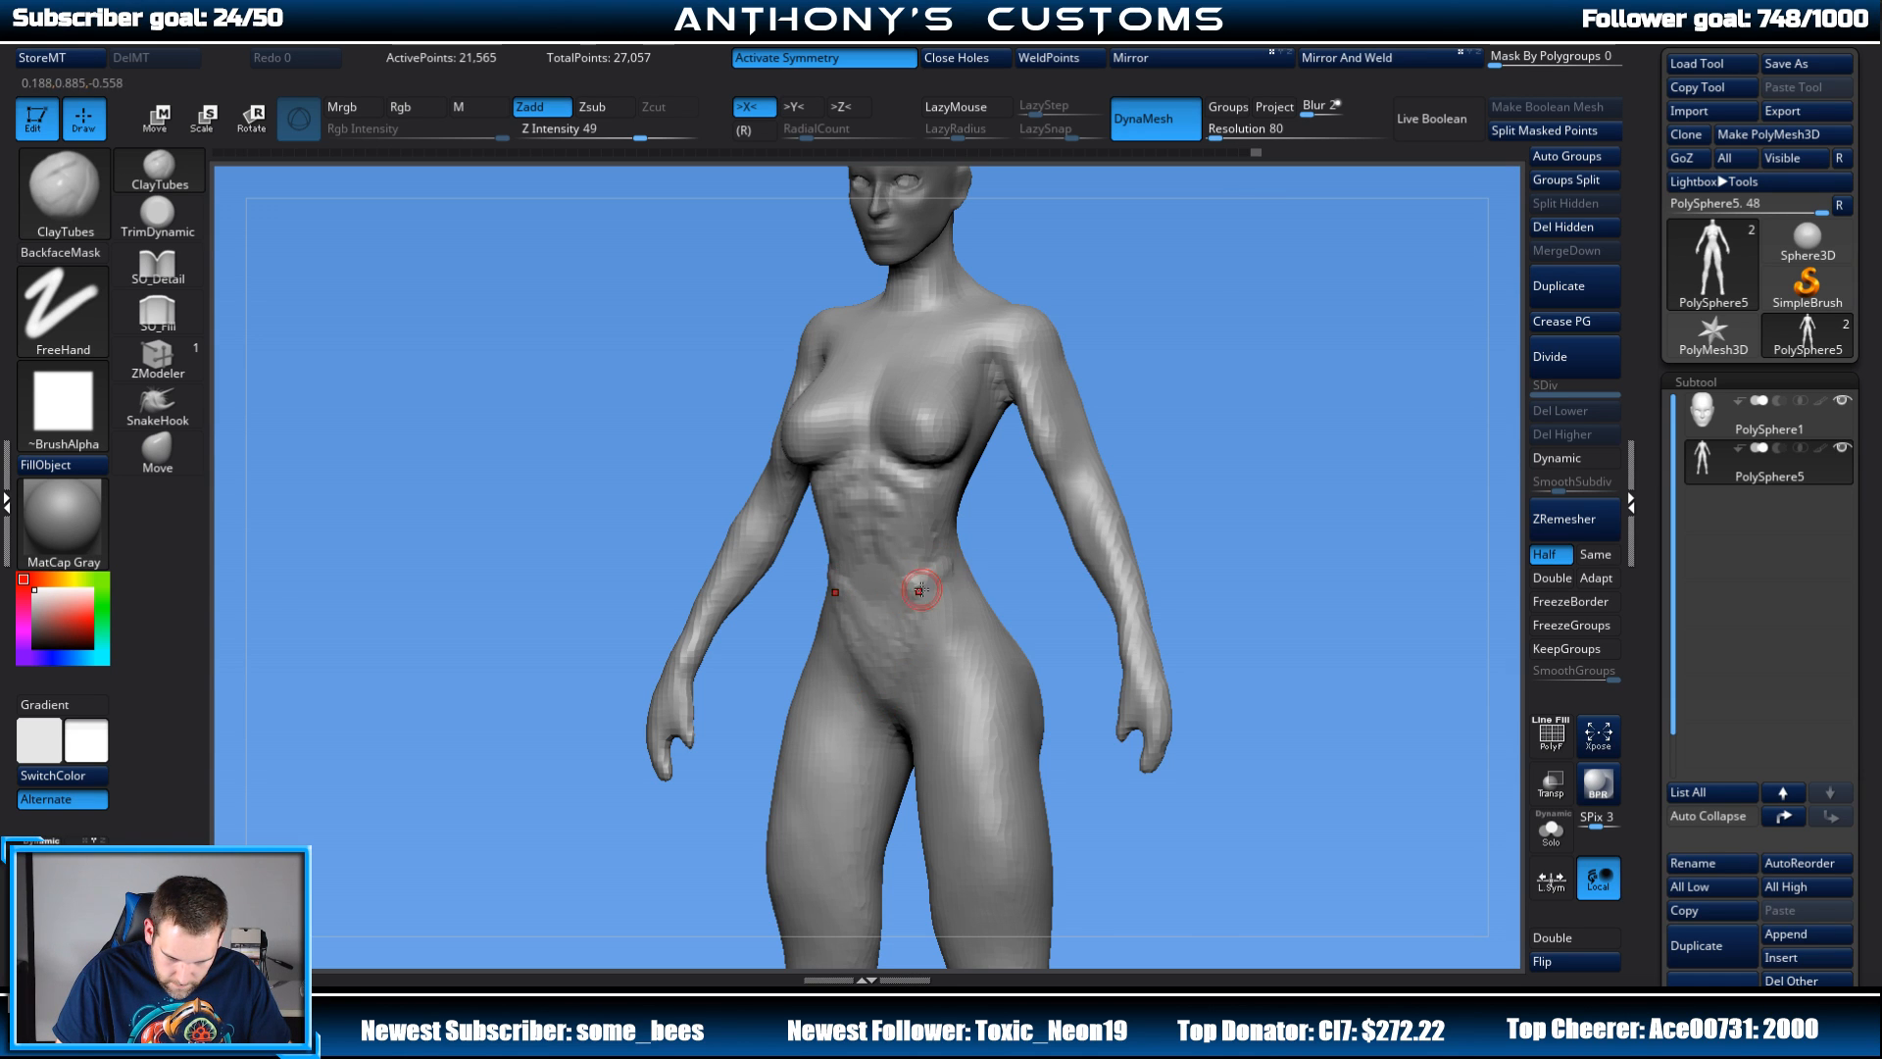
left_click_drag(1198, 434, 1095, 415)
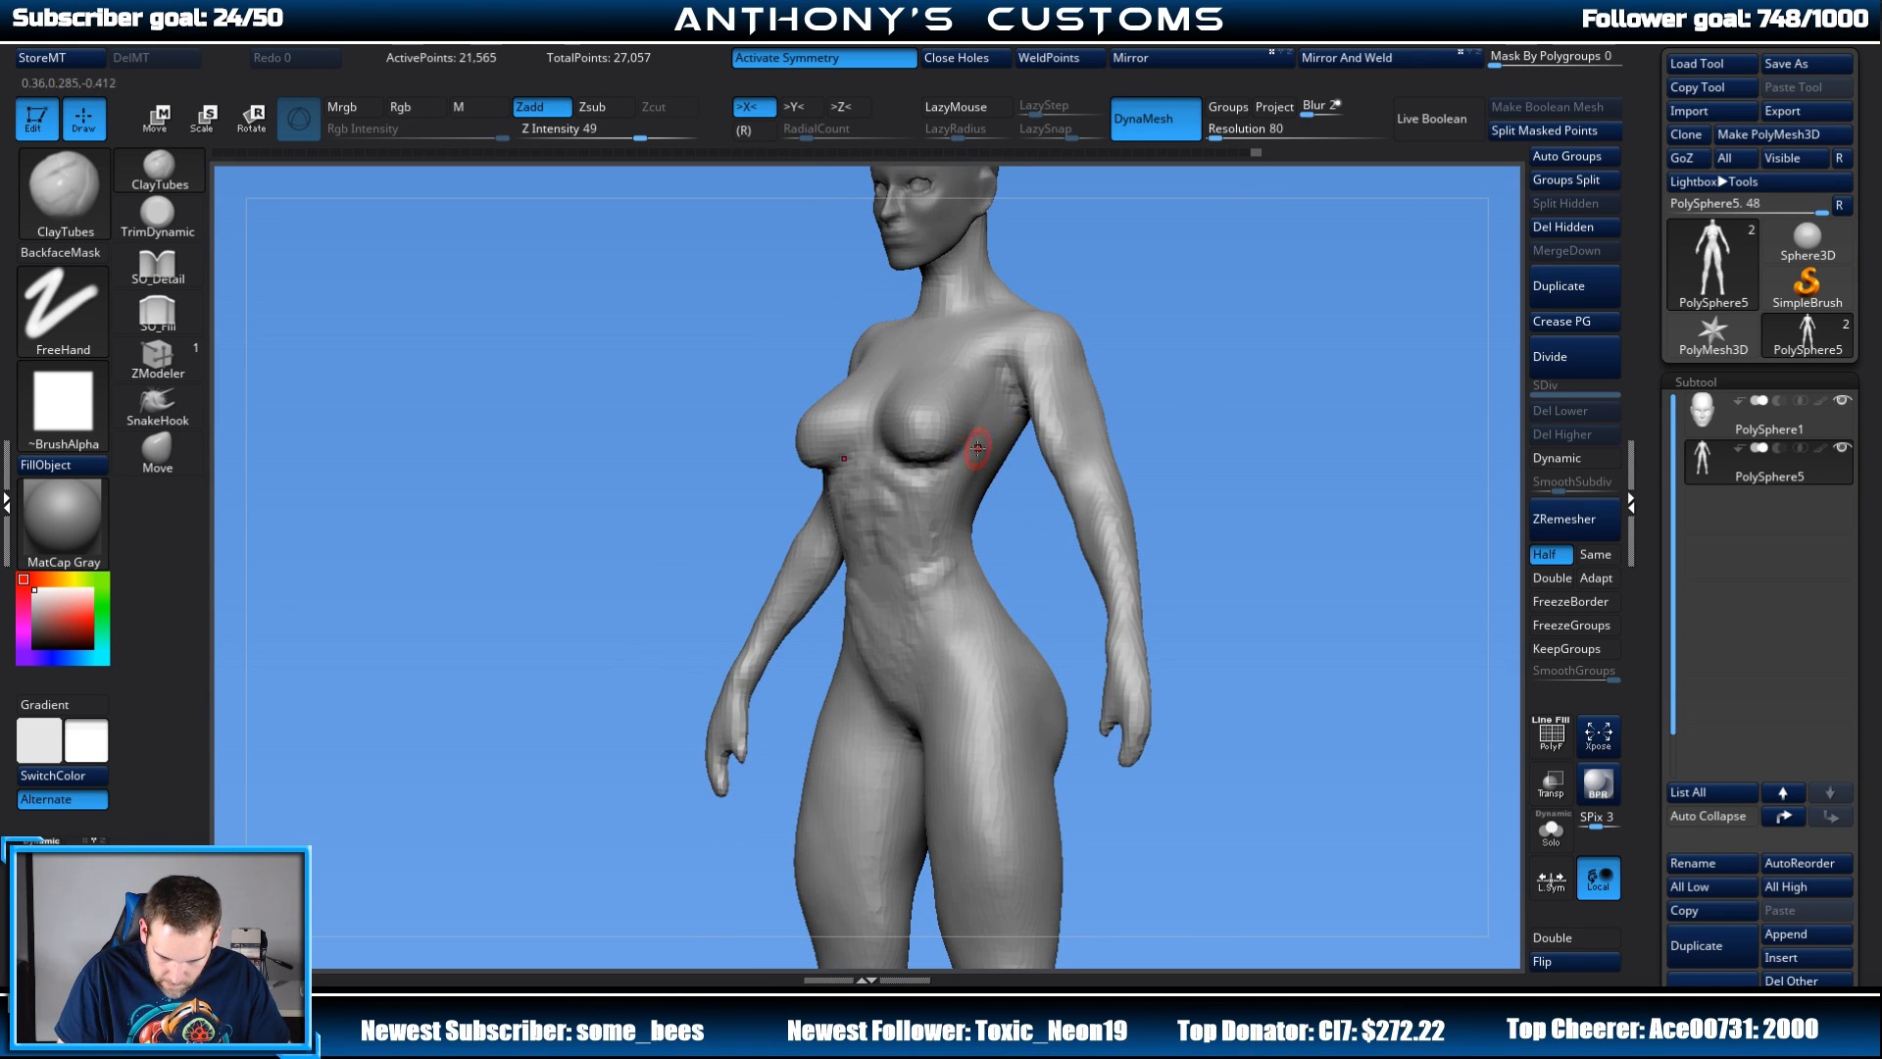
right_click_drag(977, 448, 1017, 416)
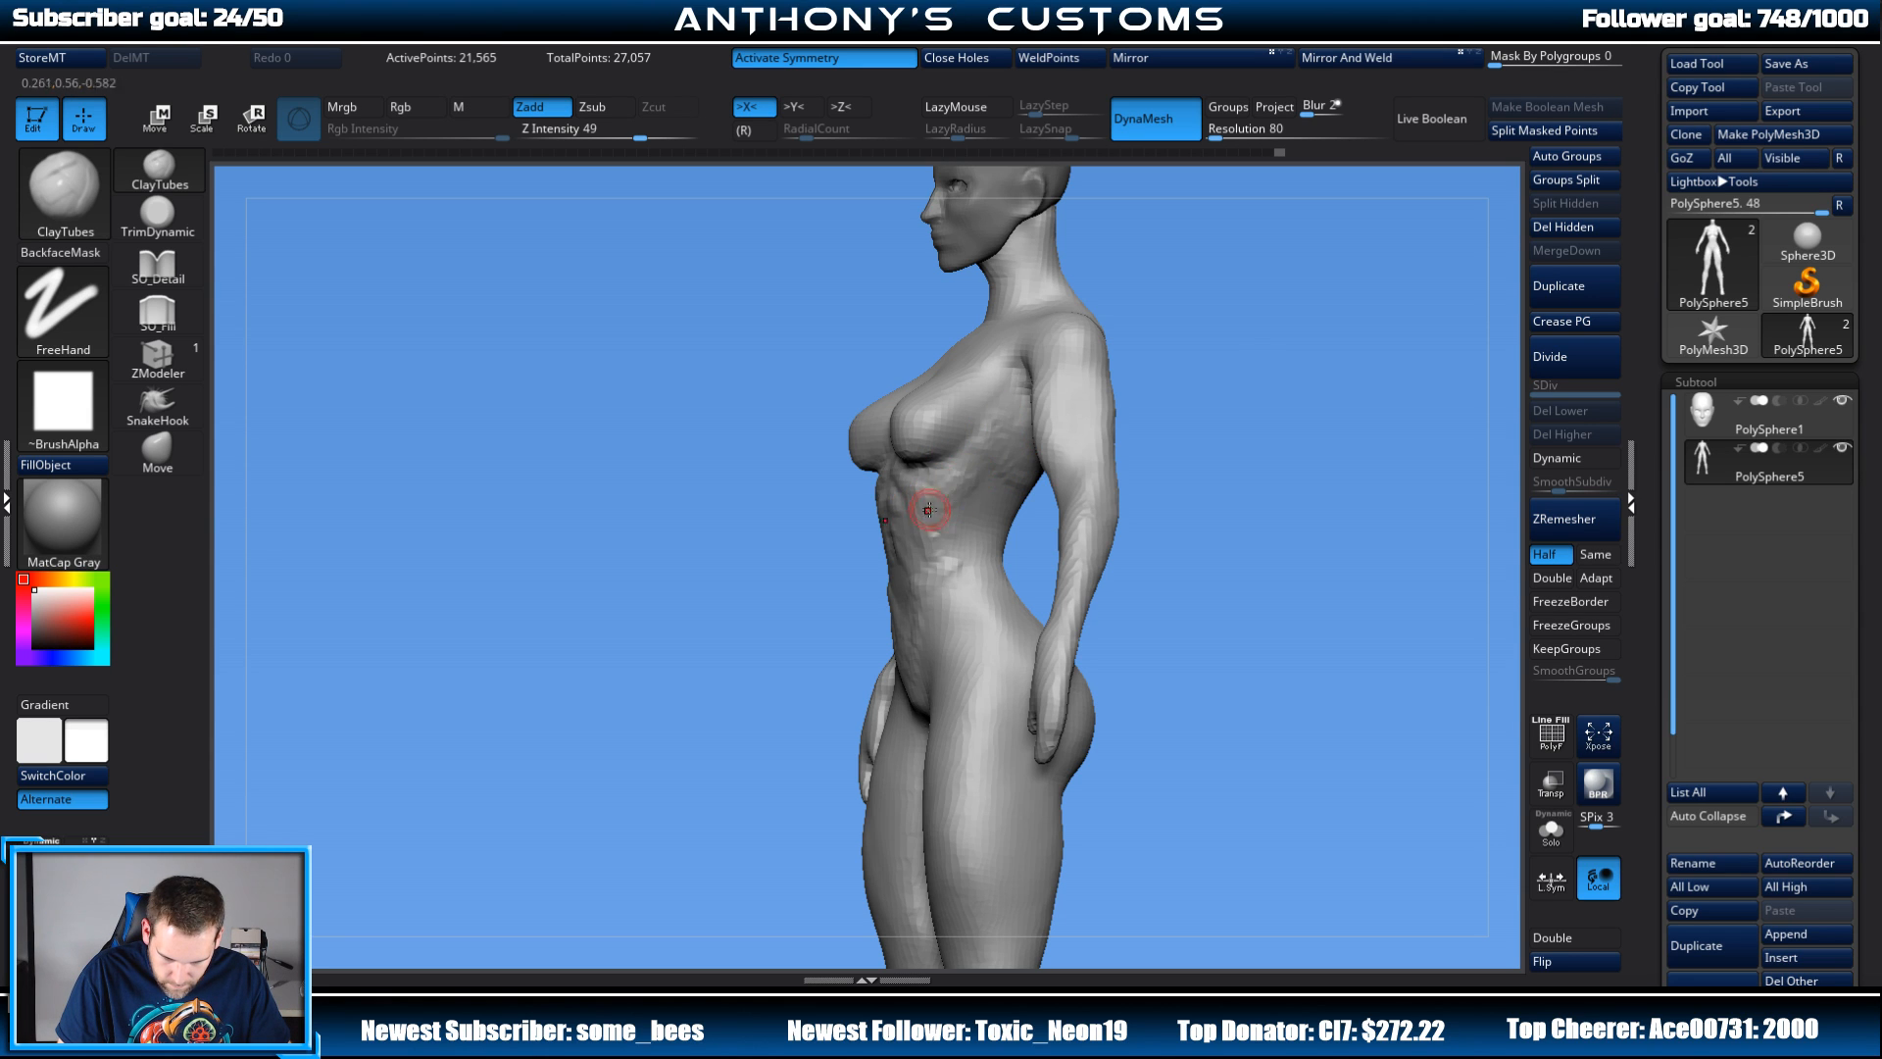
left_click_drag(1145, 440, 1261, 377)
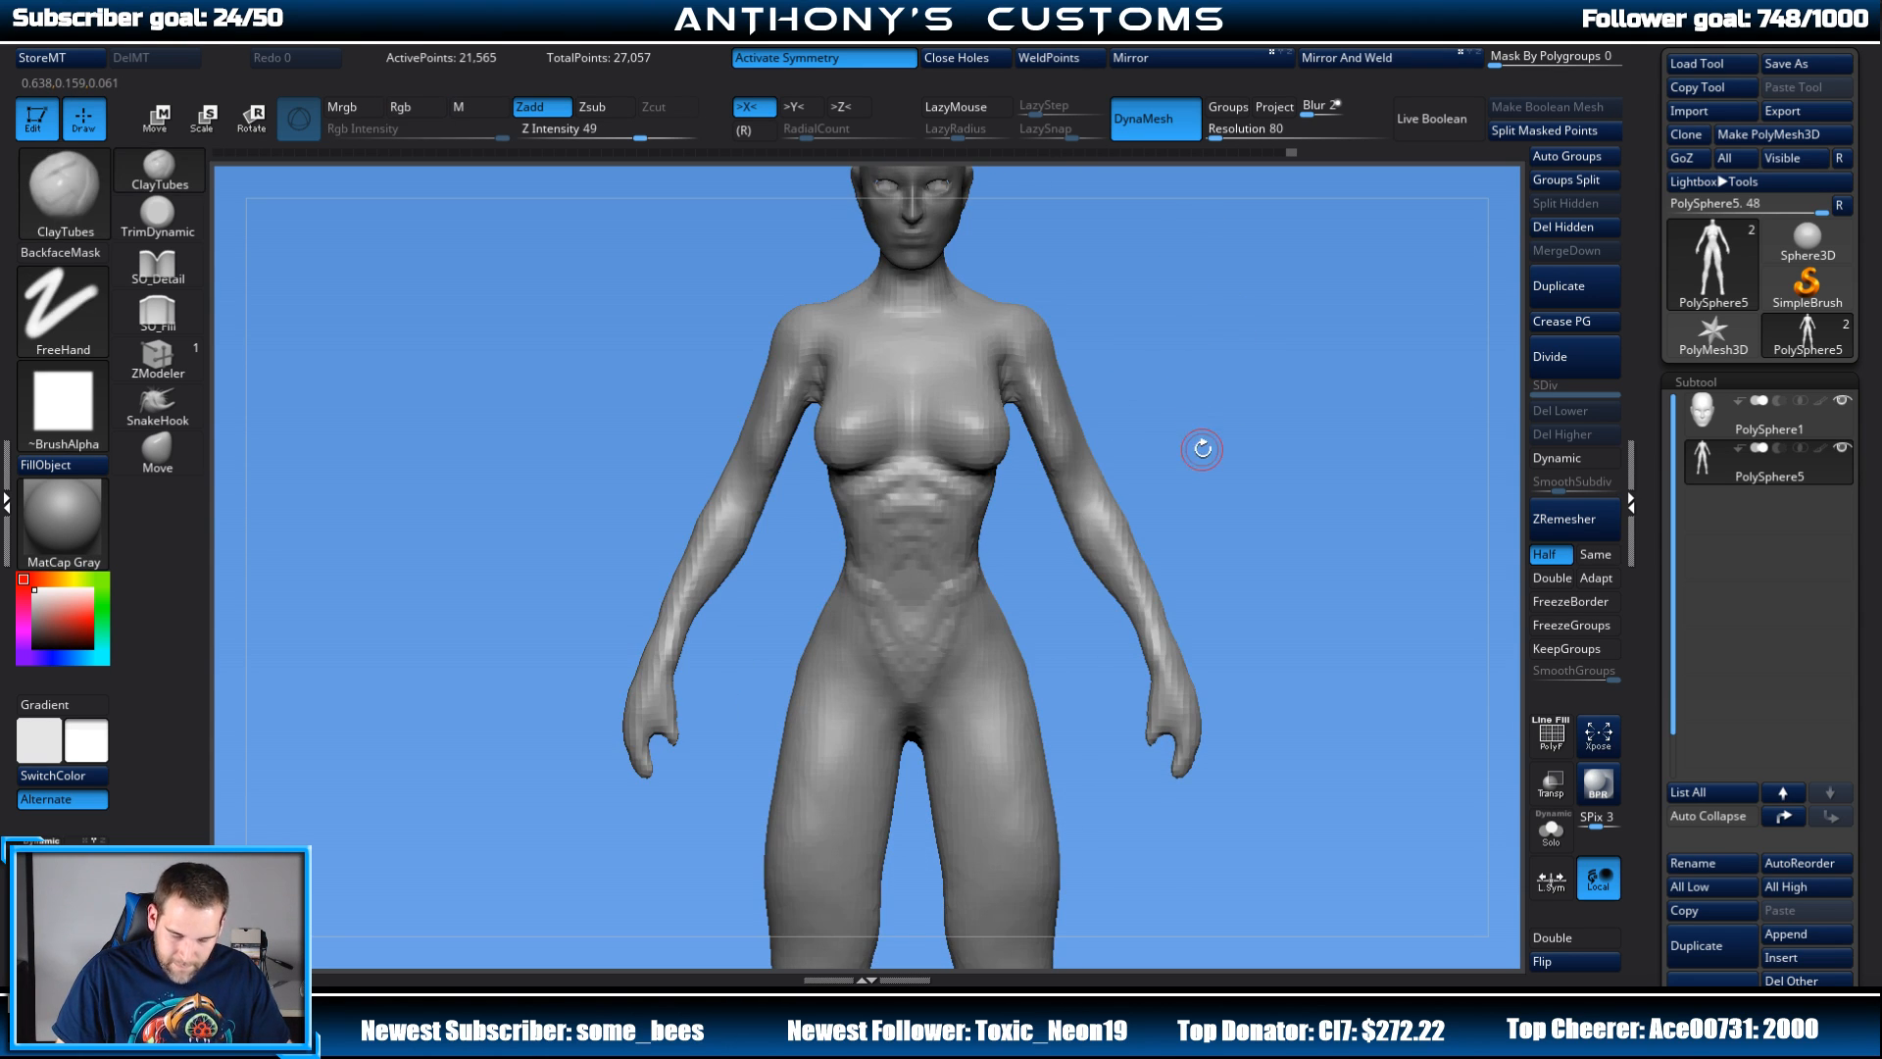
left_click_drag(1201, 448, 1219, 319, "alt")
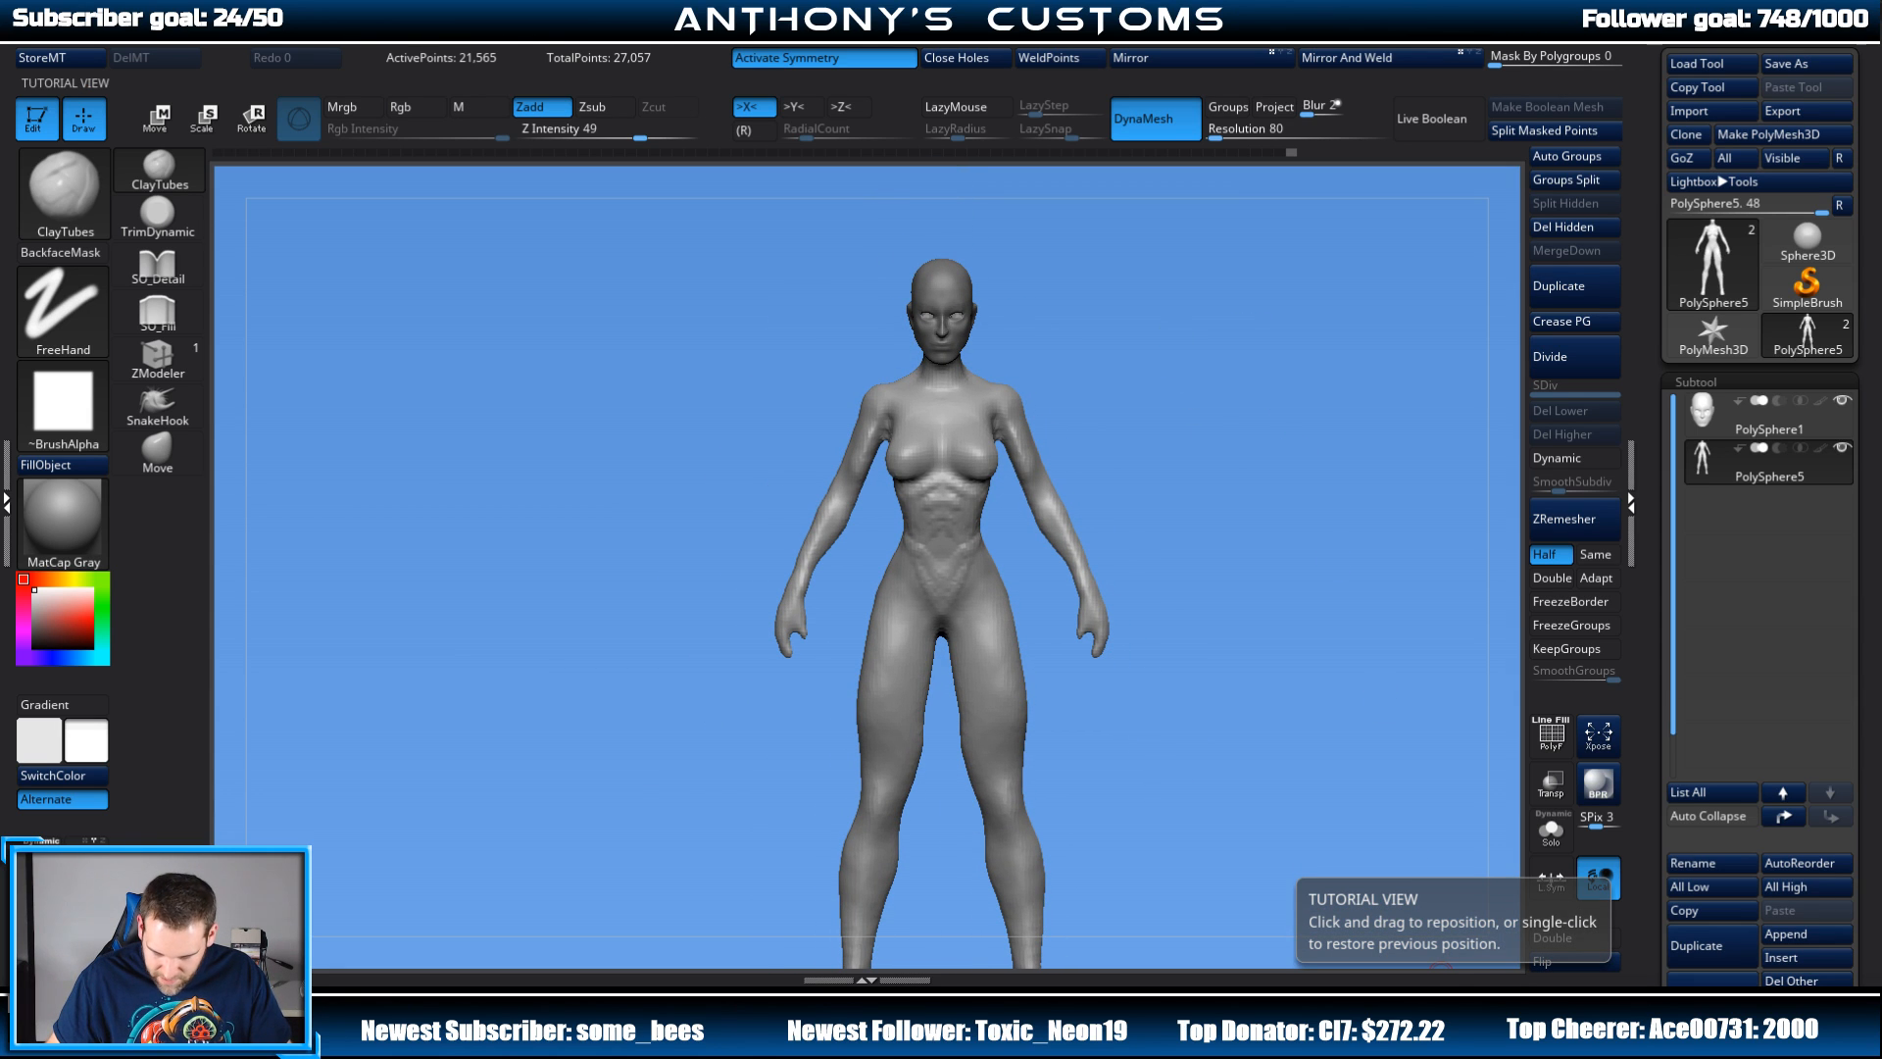
Step: Build up the shoulder blades, the spine and the upper back muscles symmetrically with ClayTubes
left_click(1598, 875)
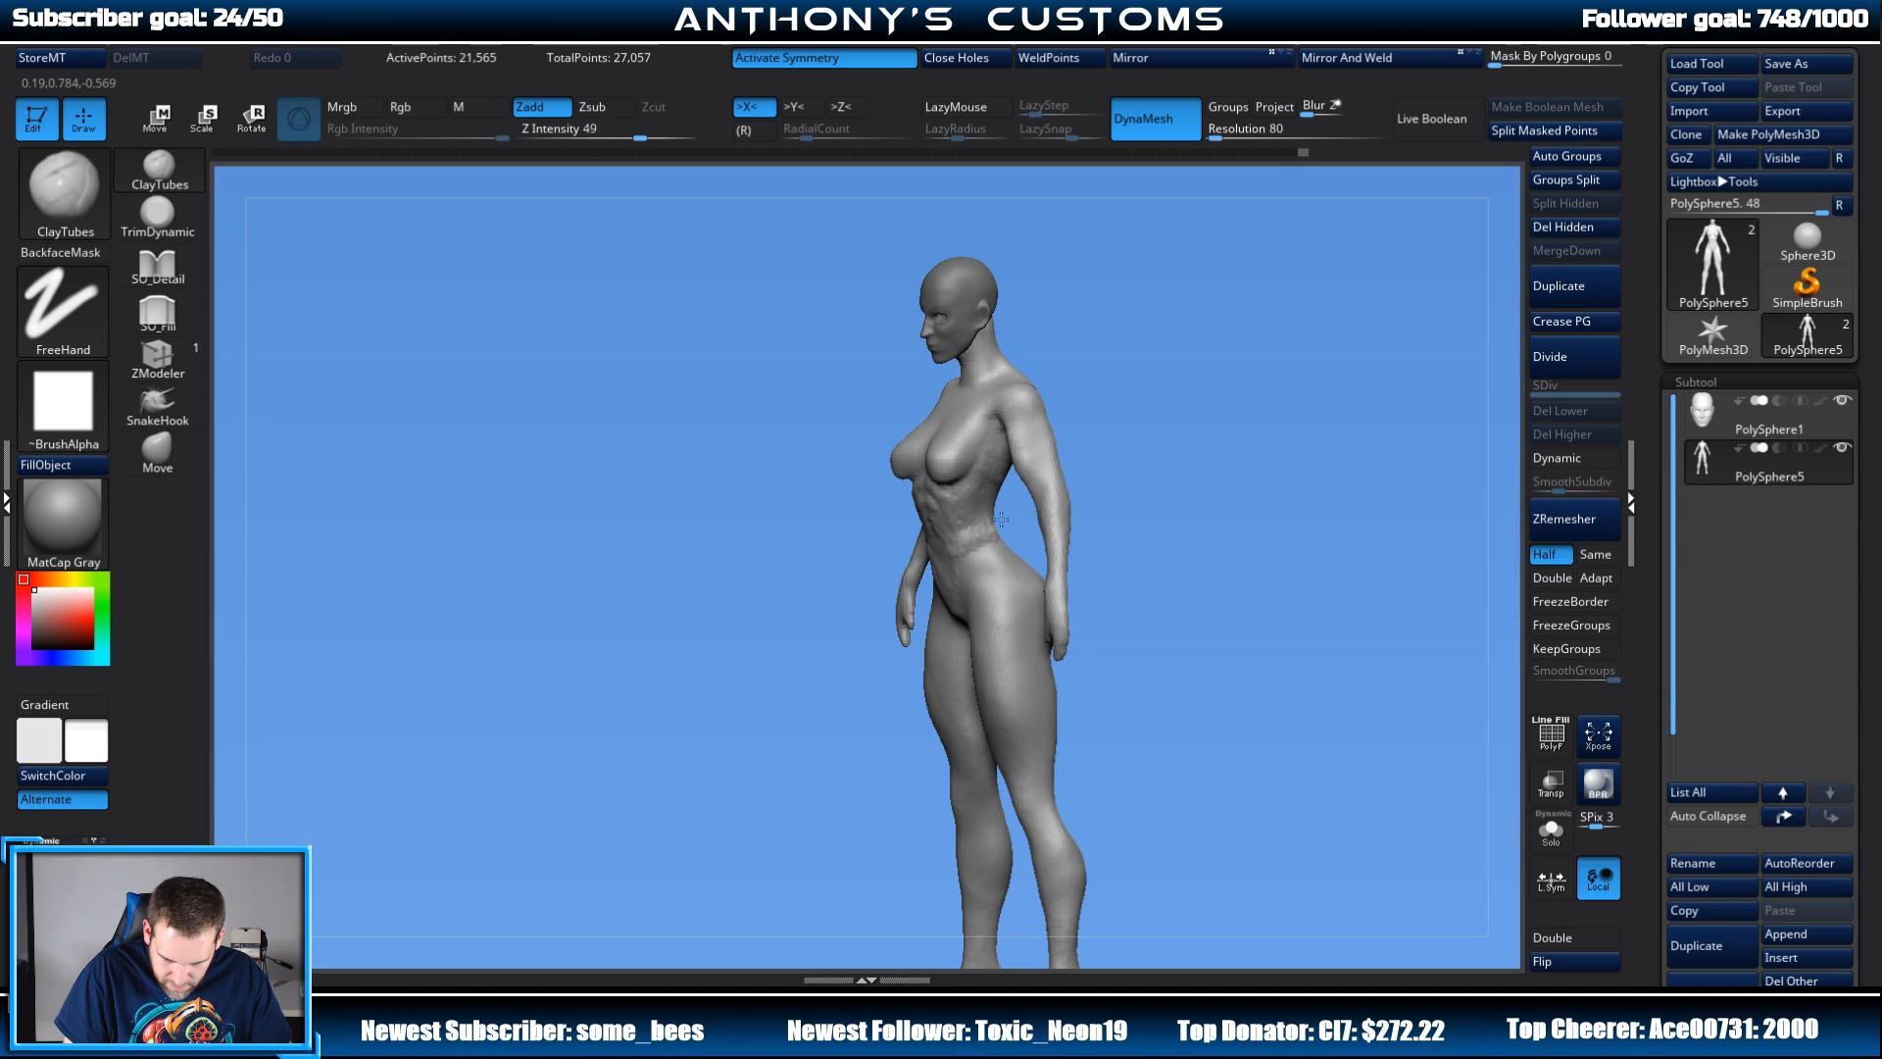
right_click_drag(987, 537, 947, 608)
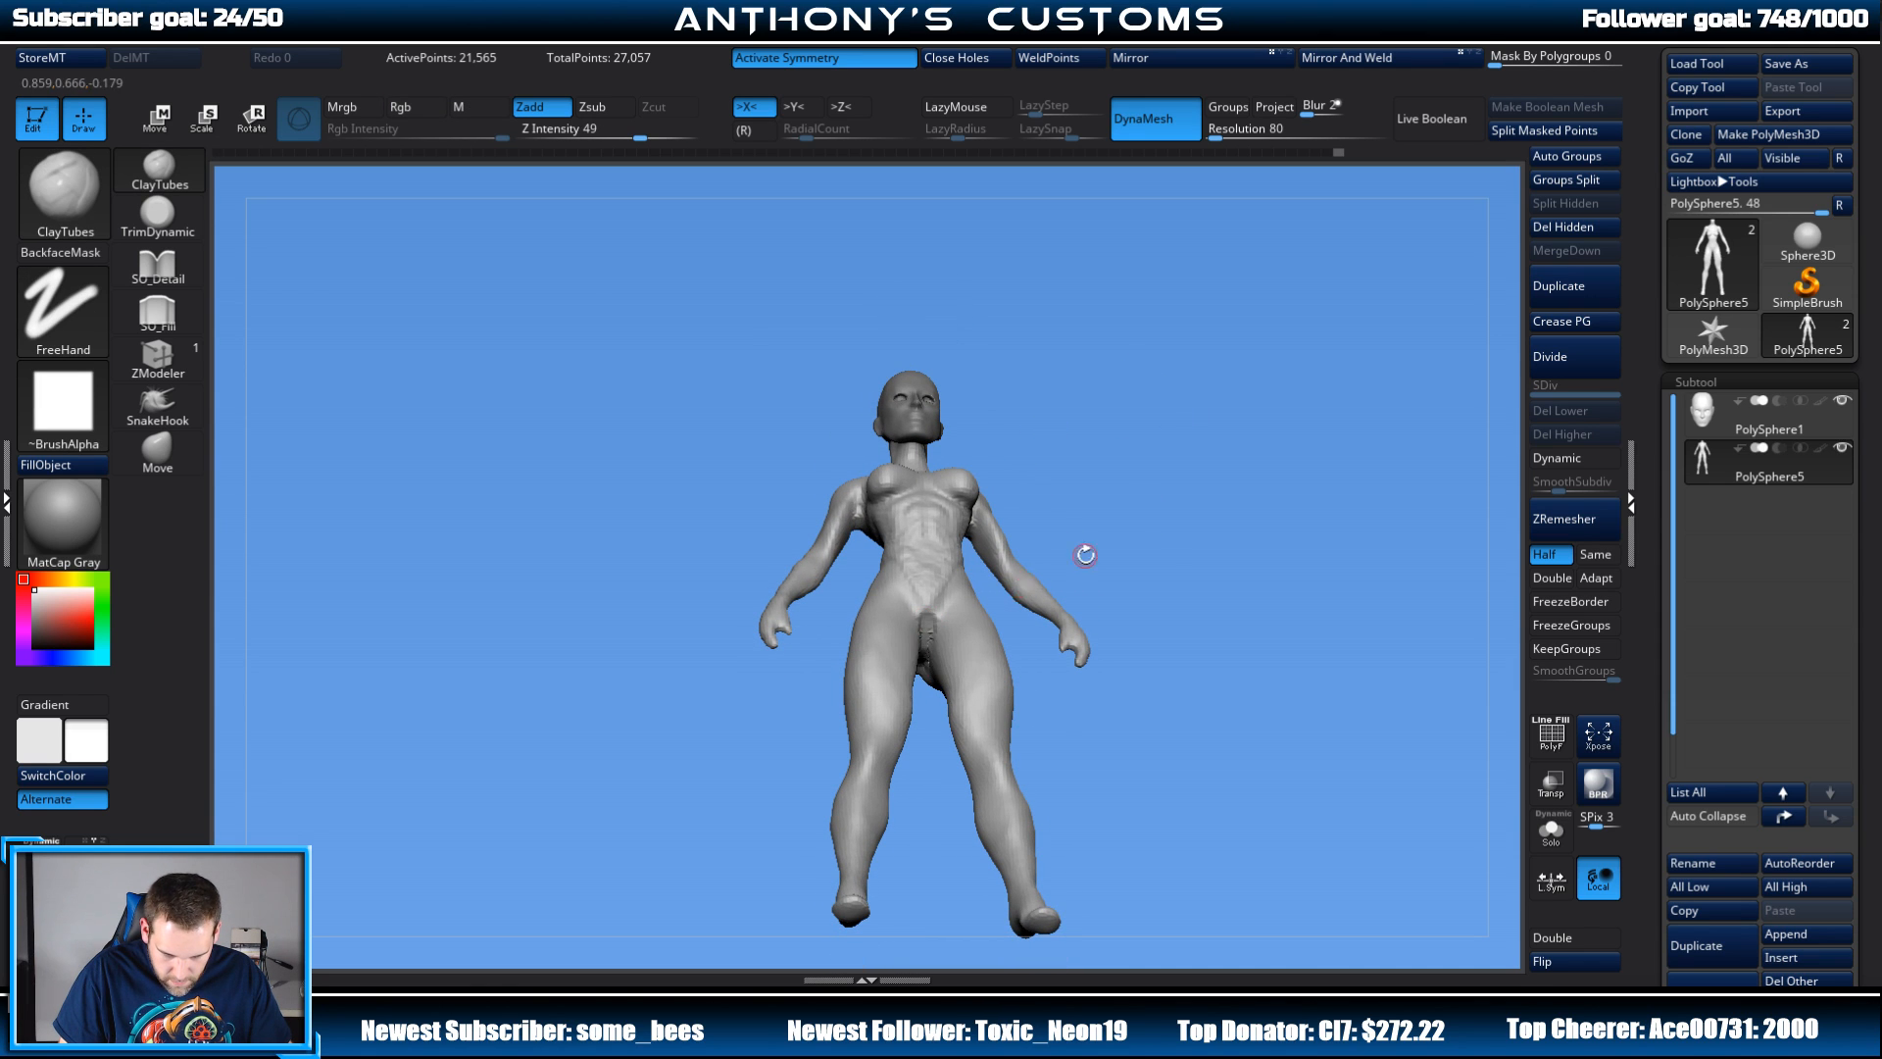
right_click_drag(1085, 555, 1185, 592)
right_click_drag(1252, 496, 1145, 473)
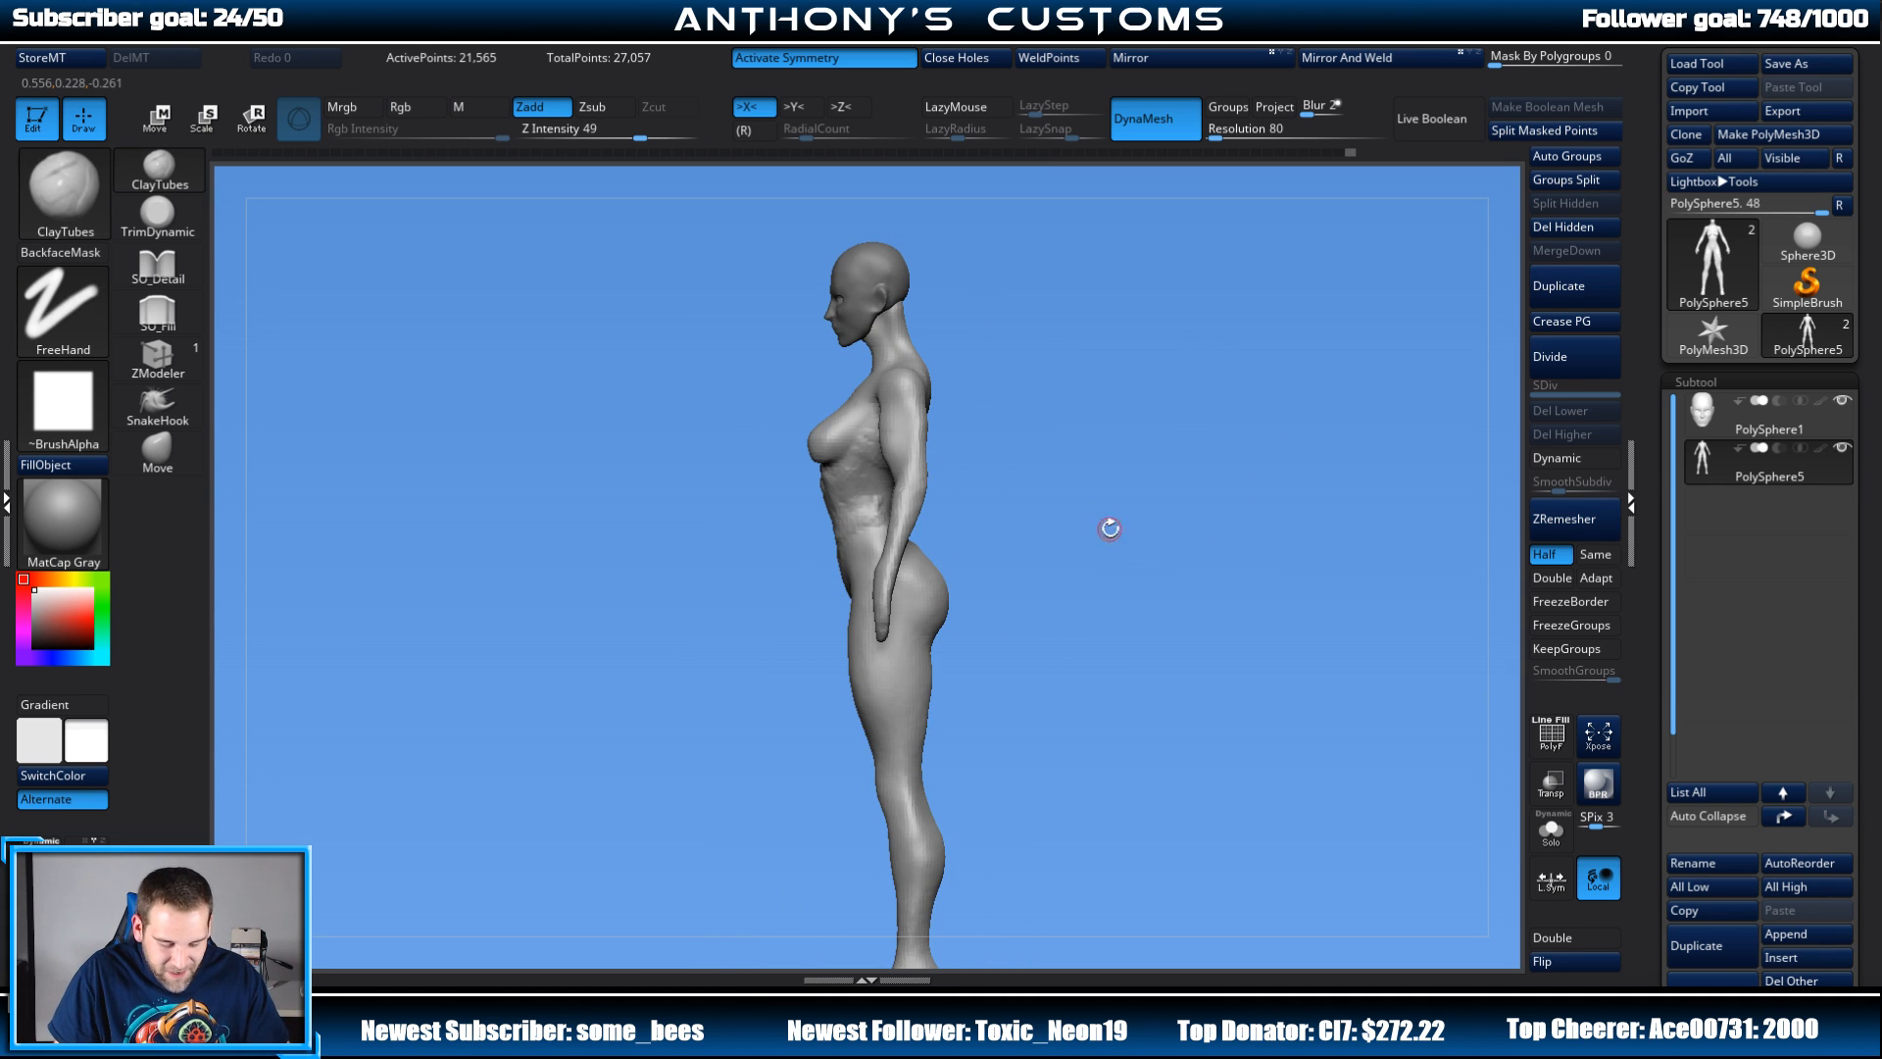
right_click_drag(1177, 534, 1145, 483, "alt")
right_click_drag(1215, 384, 1183, 569, "ctrl")
right_click_drag(1268, 390, 1188, 560, "alt")
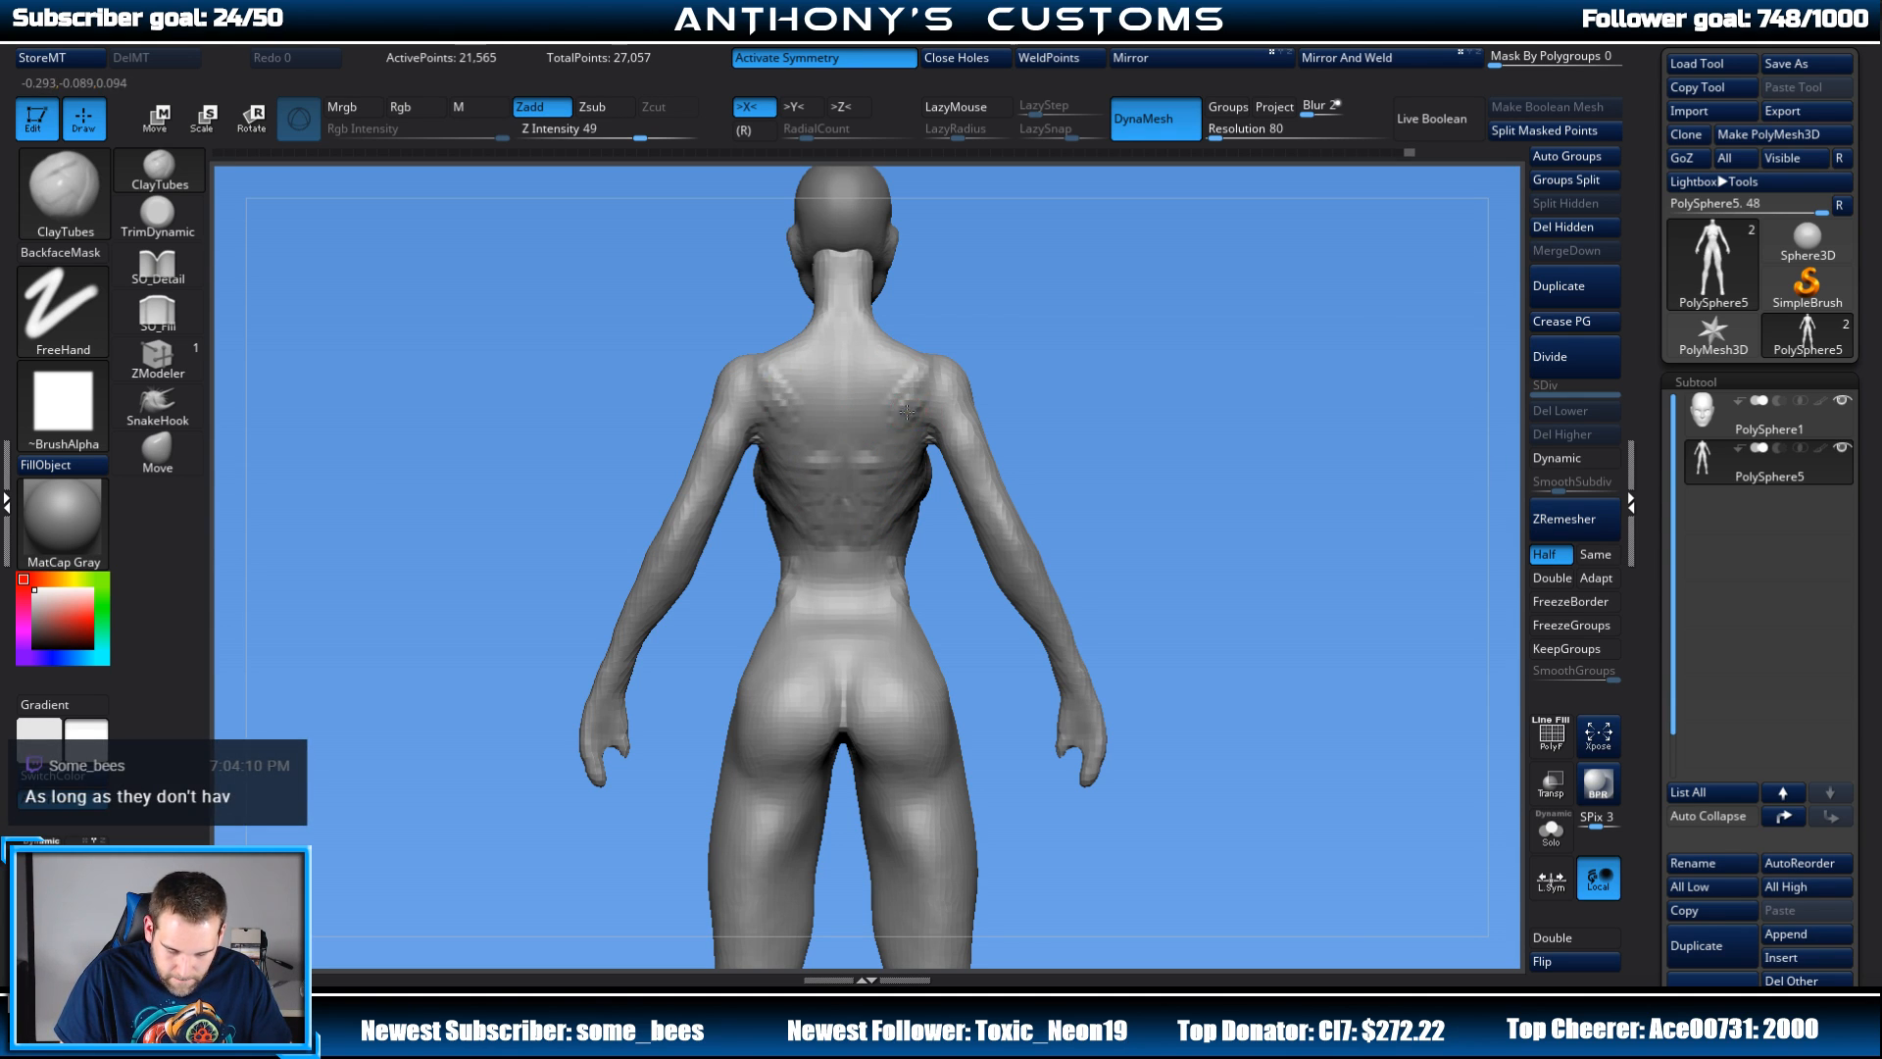
mouse_move(907, 412)
left_mouse_down()
mouse_move(855, 319)
mouse_move(851, 449)
left_mouse_up()
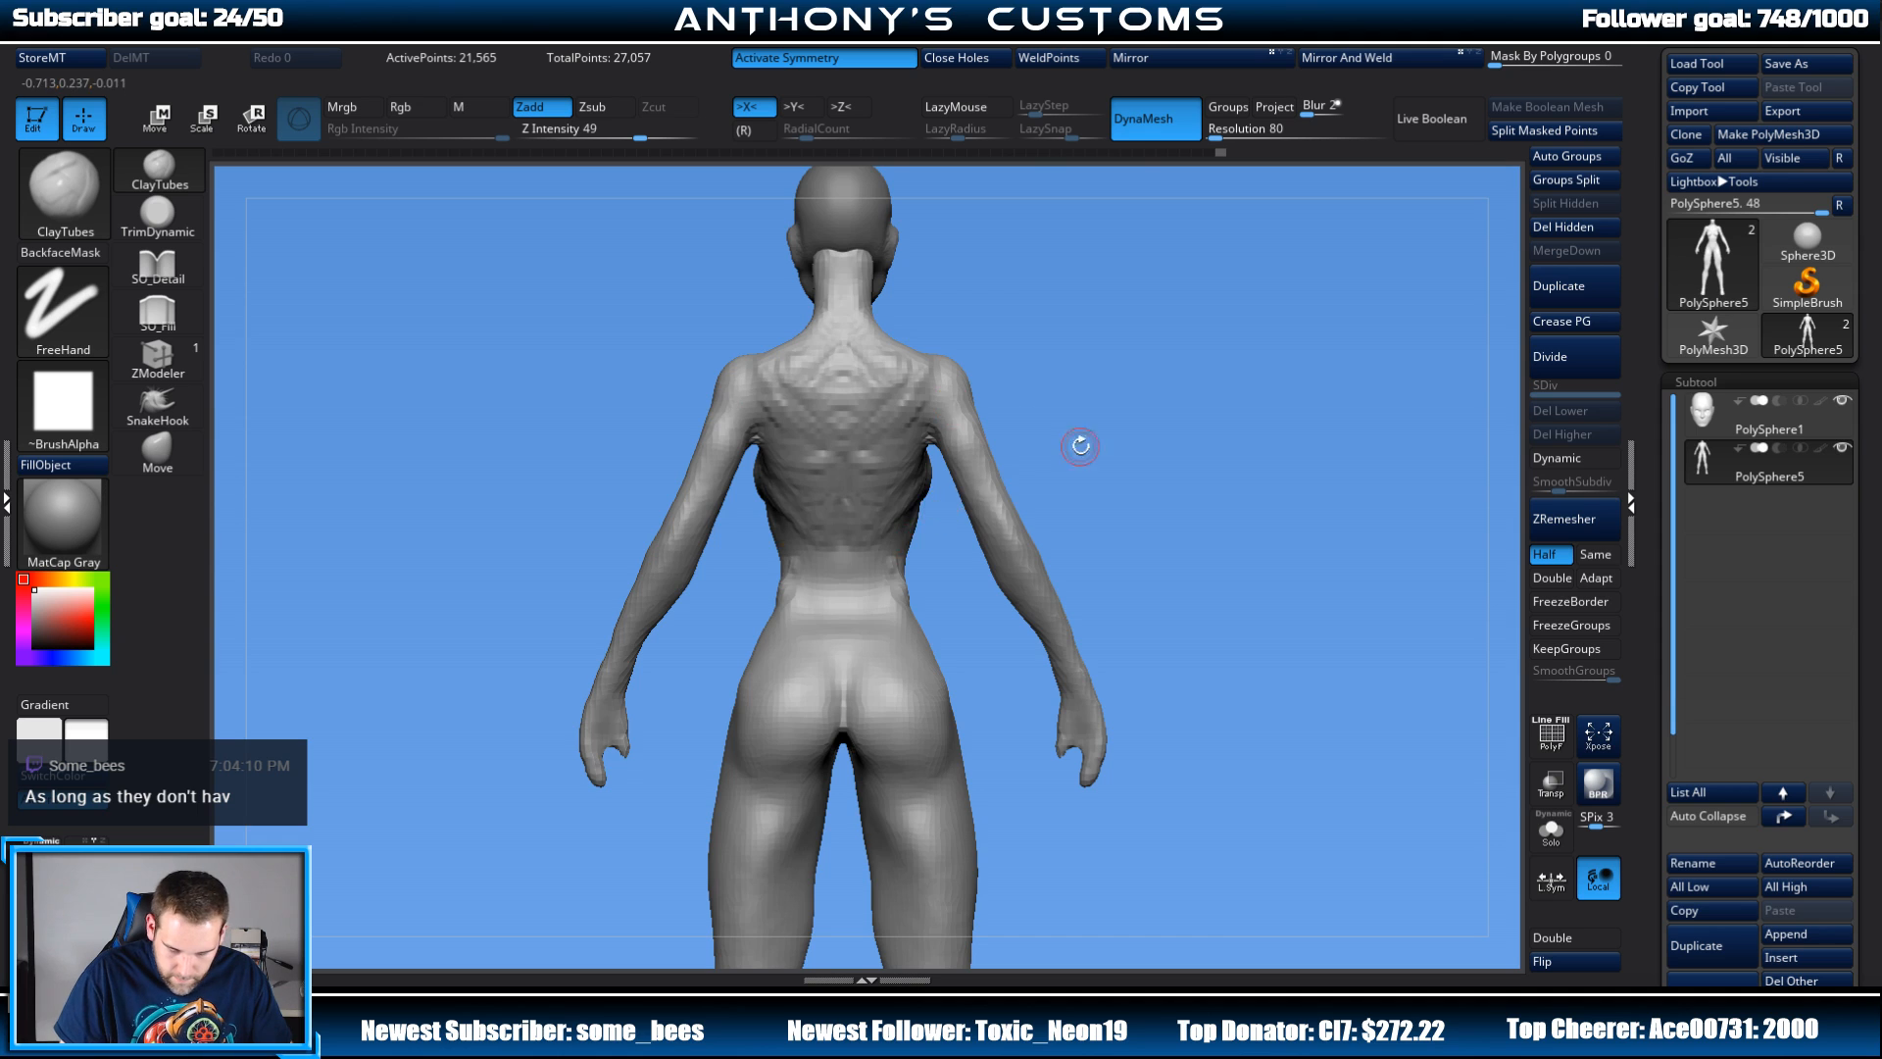
mouse_move(1081, 446)
left_mouse_down()
mouse_move(1092, 421)
mouse_move(1026, 542)
left_mouse_up()
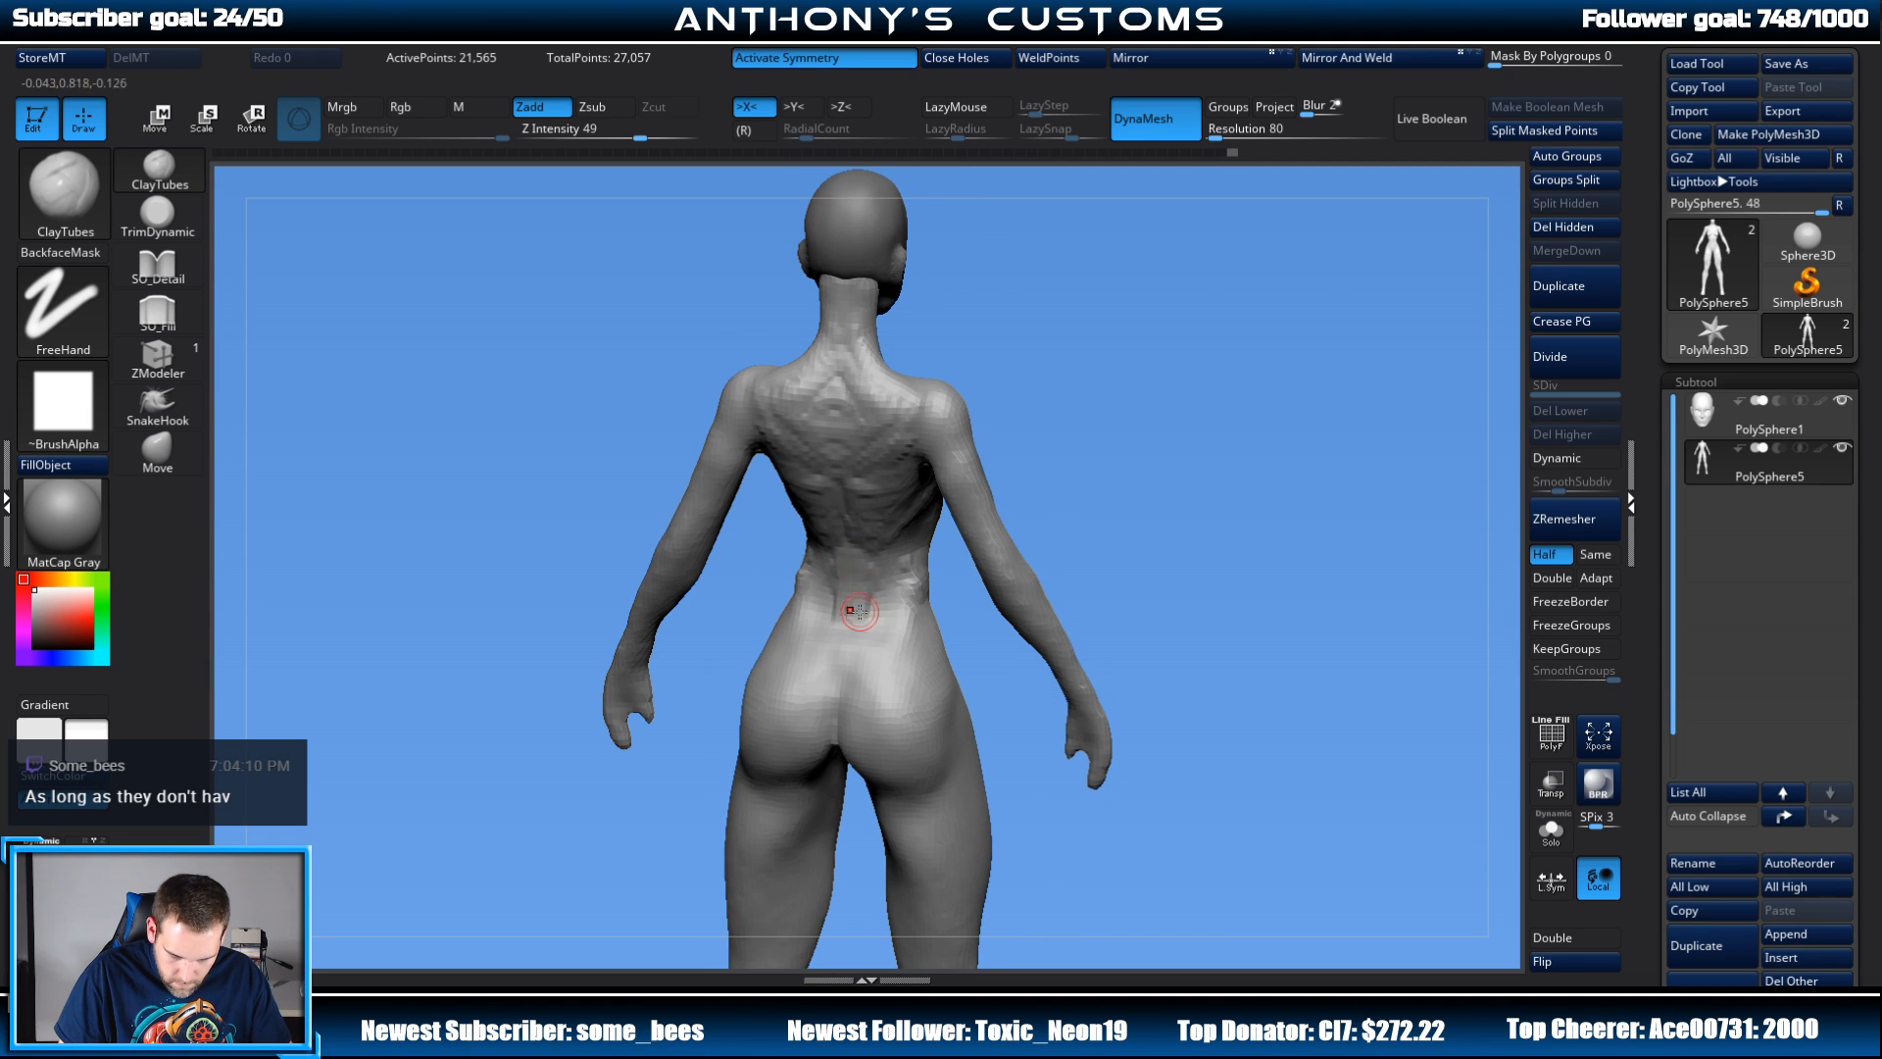
Step: Sculpt the muscle columns along the lower spine and add volume to the buttocks with ClayTubes
left_click_drag(1052, 446, 1047, 453, "shift")
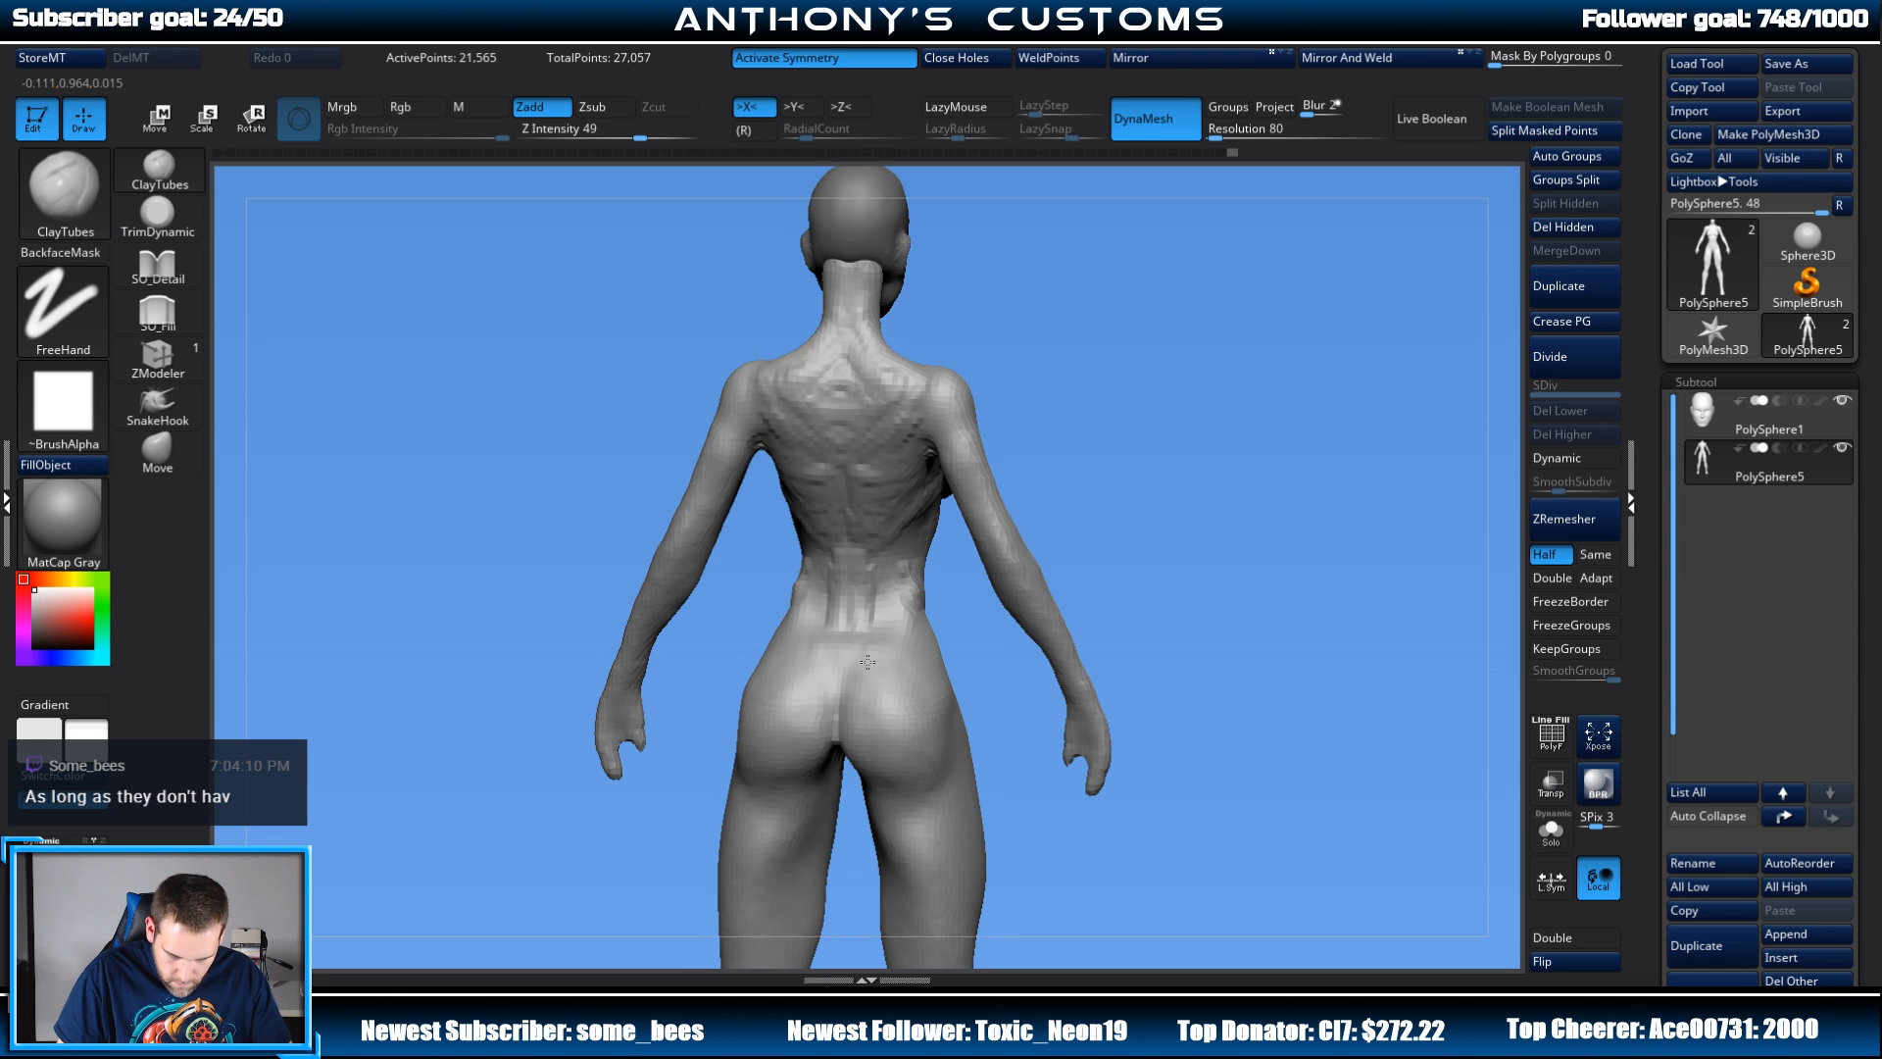
left_click_drag(861, 649, 895, 755)
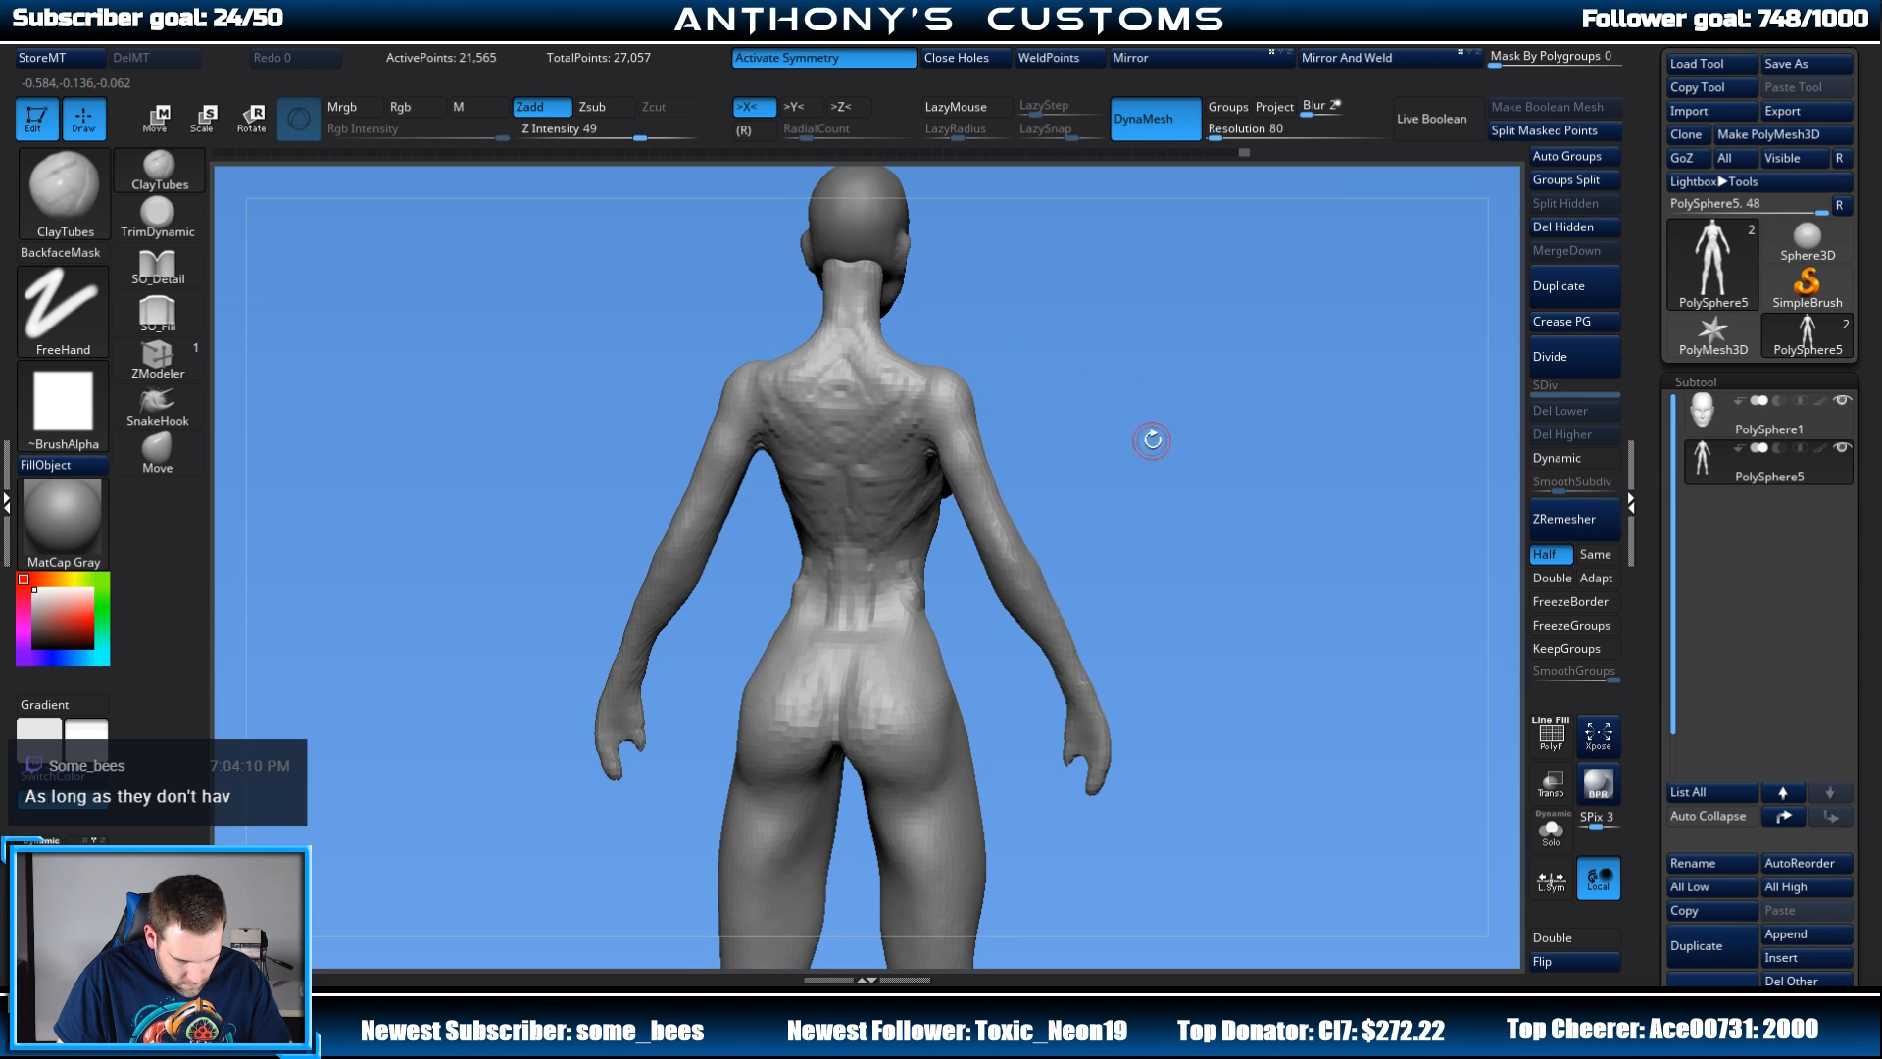
mouse_move(1152, 441)
left_mouse_down("alt")
mouse_move(1186, 426)
mouse_move(1181, 397)
mouse_move(1231, 339)
left_mouse_up("alt")
key("space")
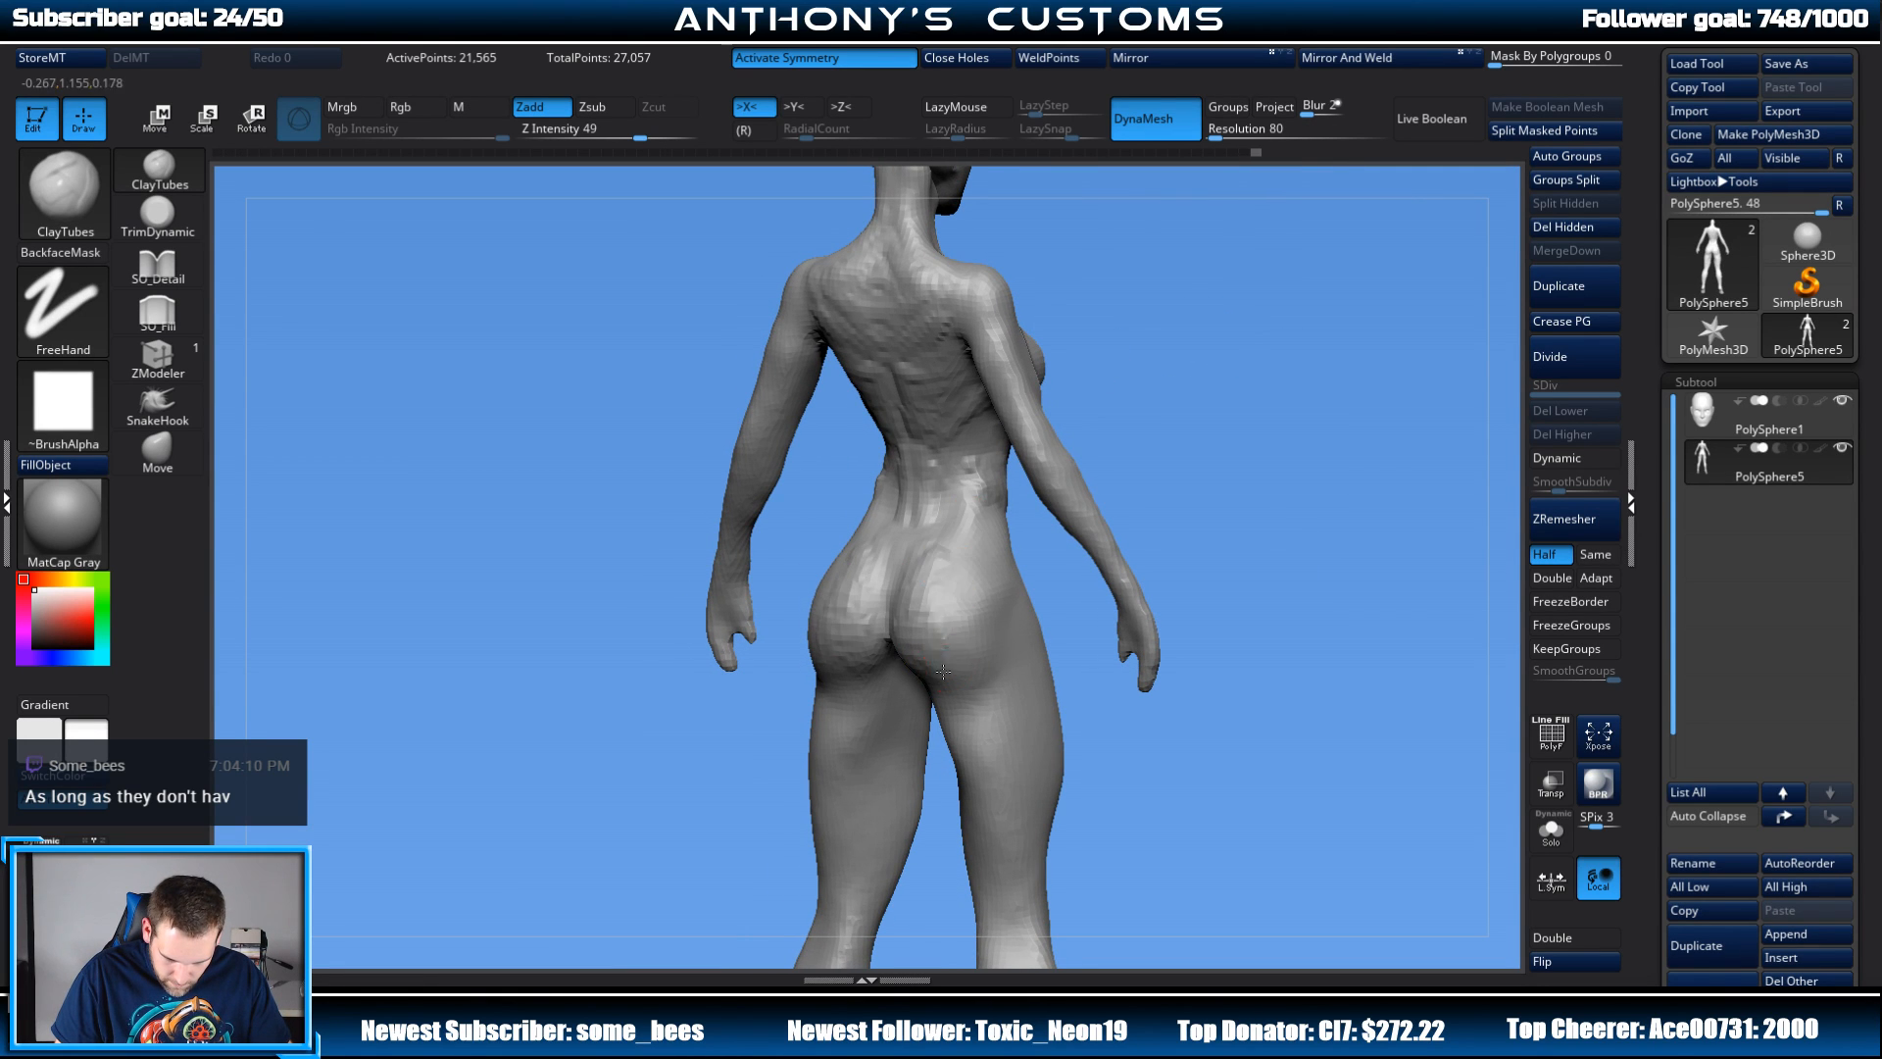
Step: Refine the hips, side ribs and abdominal muscles with ClayTubes and smoothing, and update the body's DynaMesh
left_click_drag(1212, 444, 1143, 419)
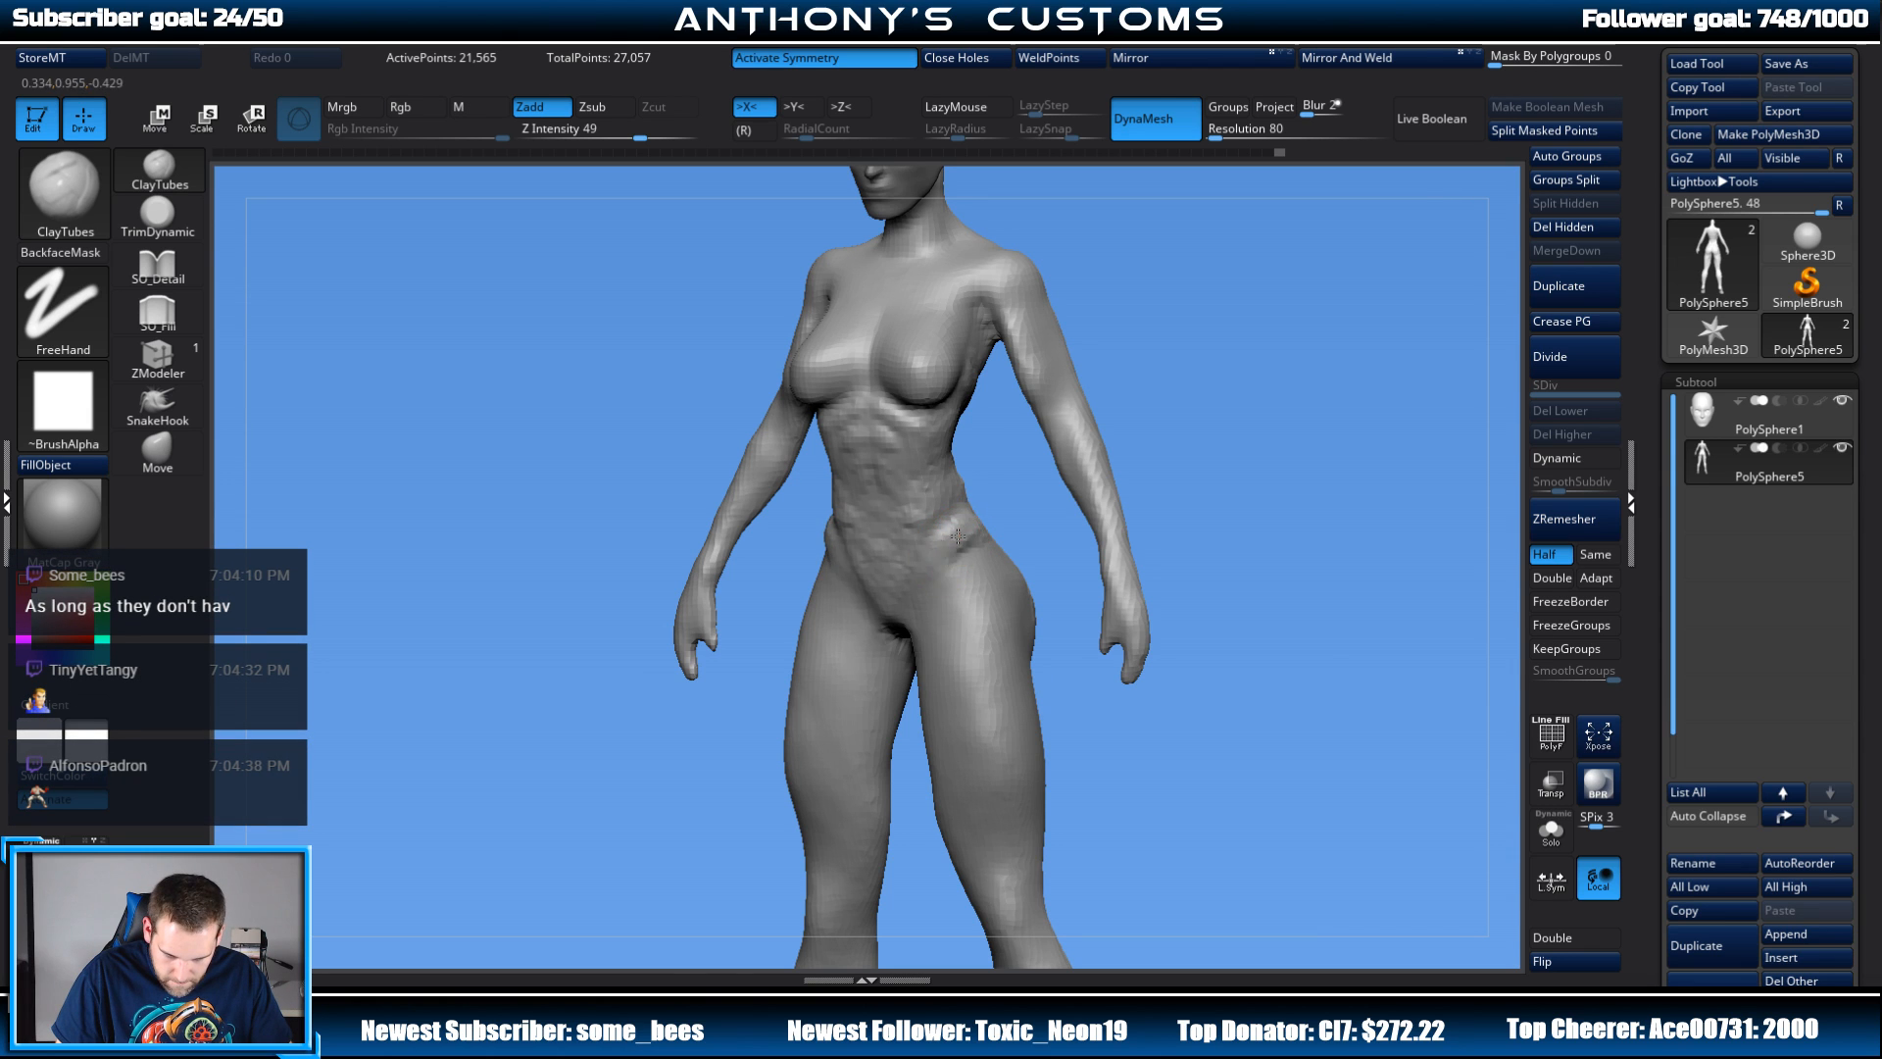
left_click_drag(1021, 484, 1122, 345)
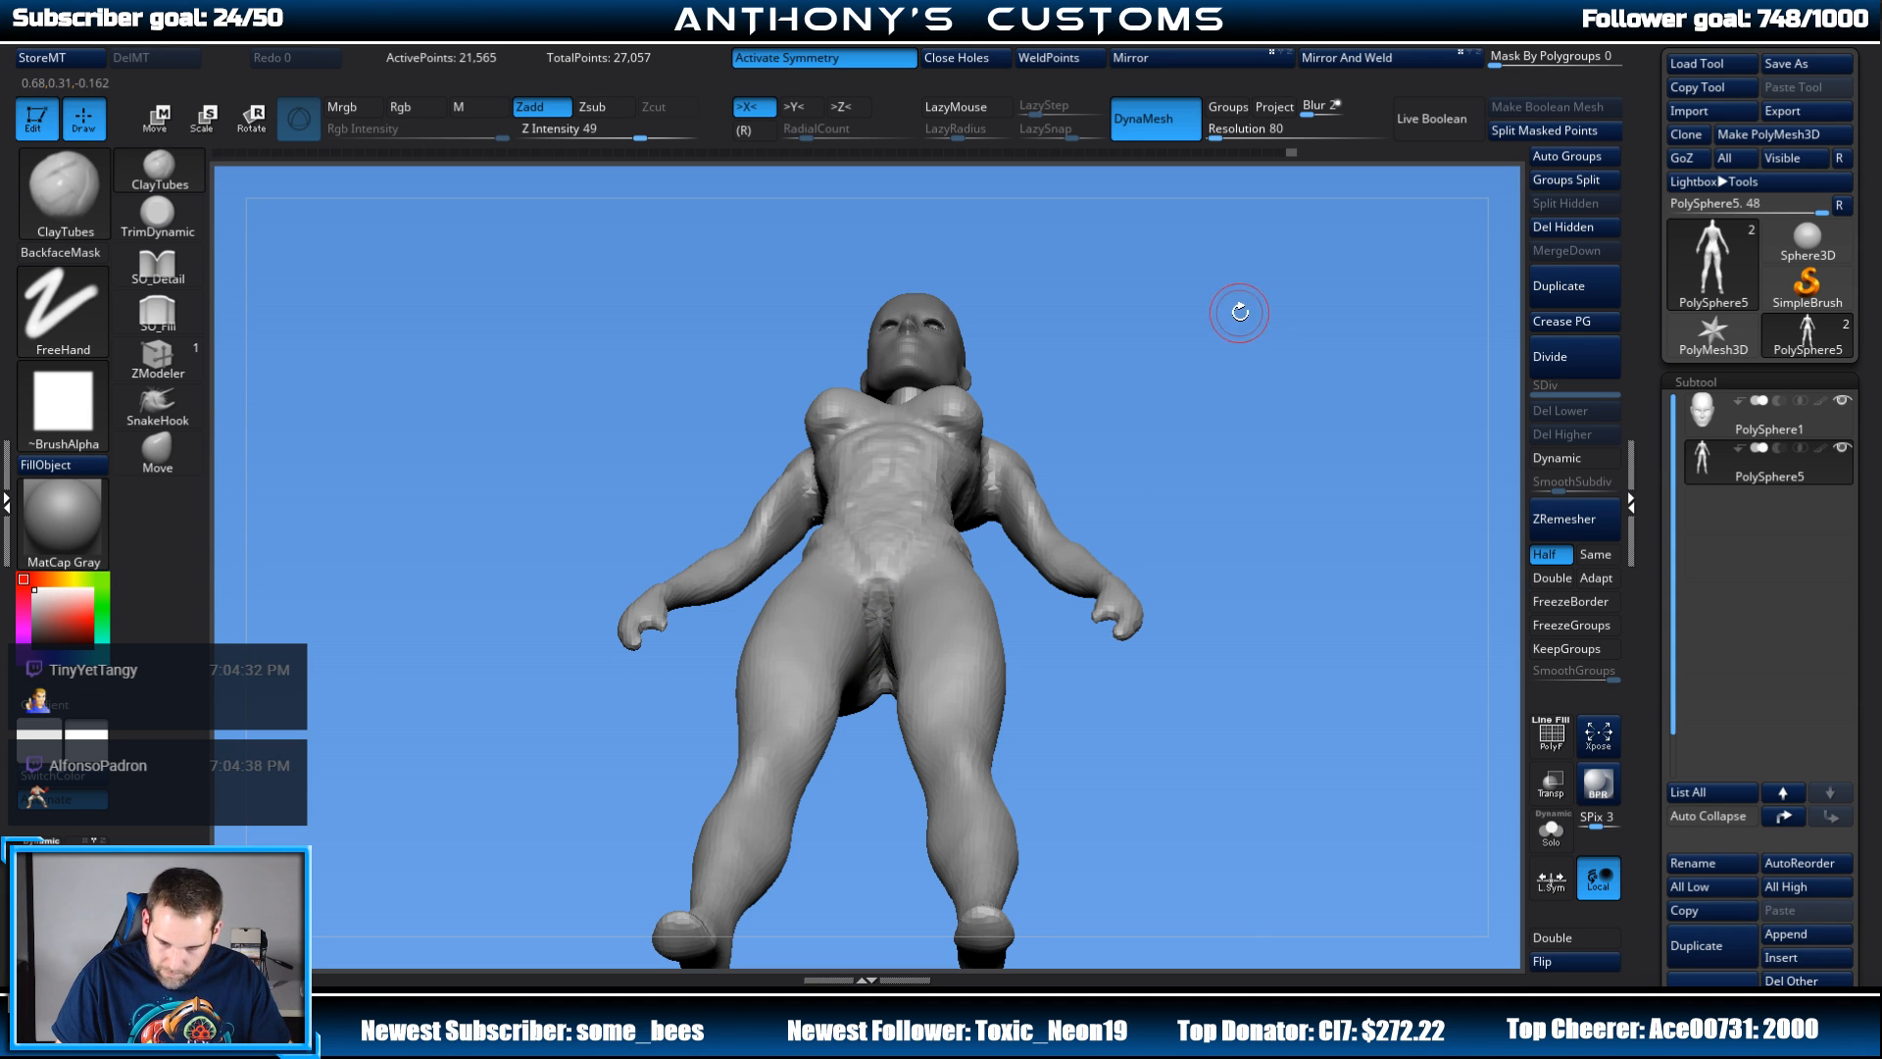
mouse_move(1231, 416)
left_mouse_down()
mouse_move(1009, 504)
mouse_move(1210, 324)
mouse_move(1227, 427)
mouse_move(1013, 423)
left_mouse_up()
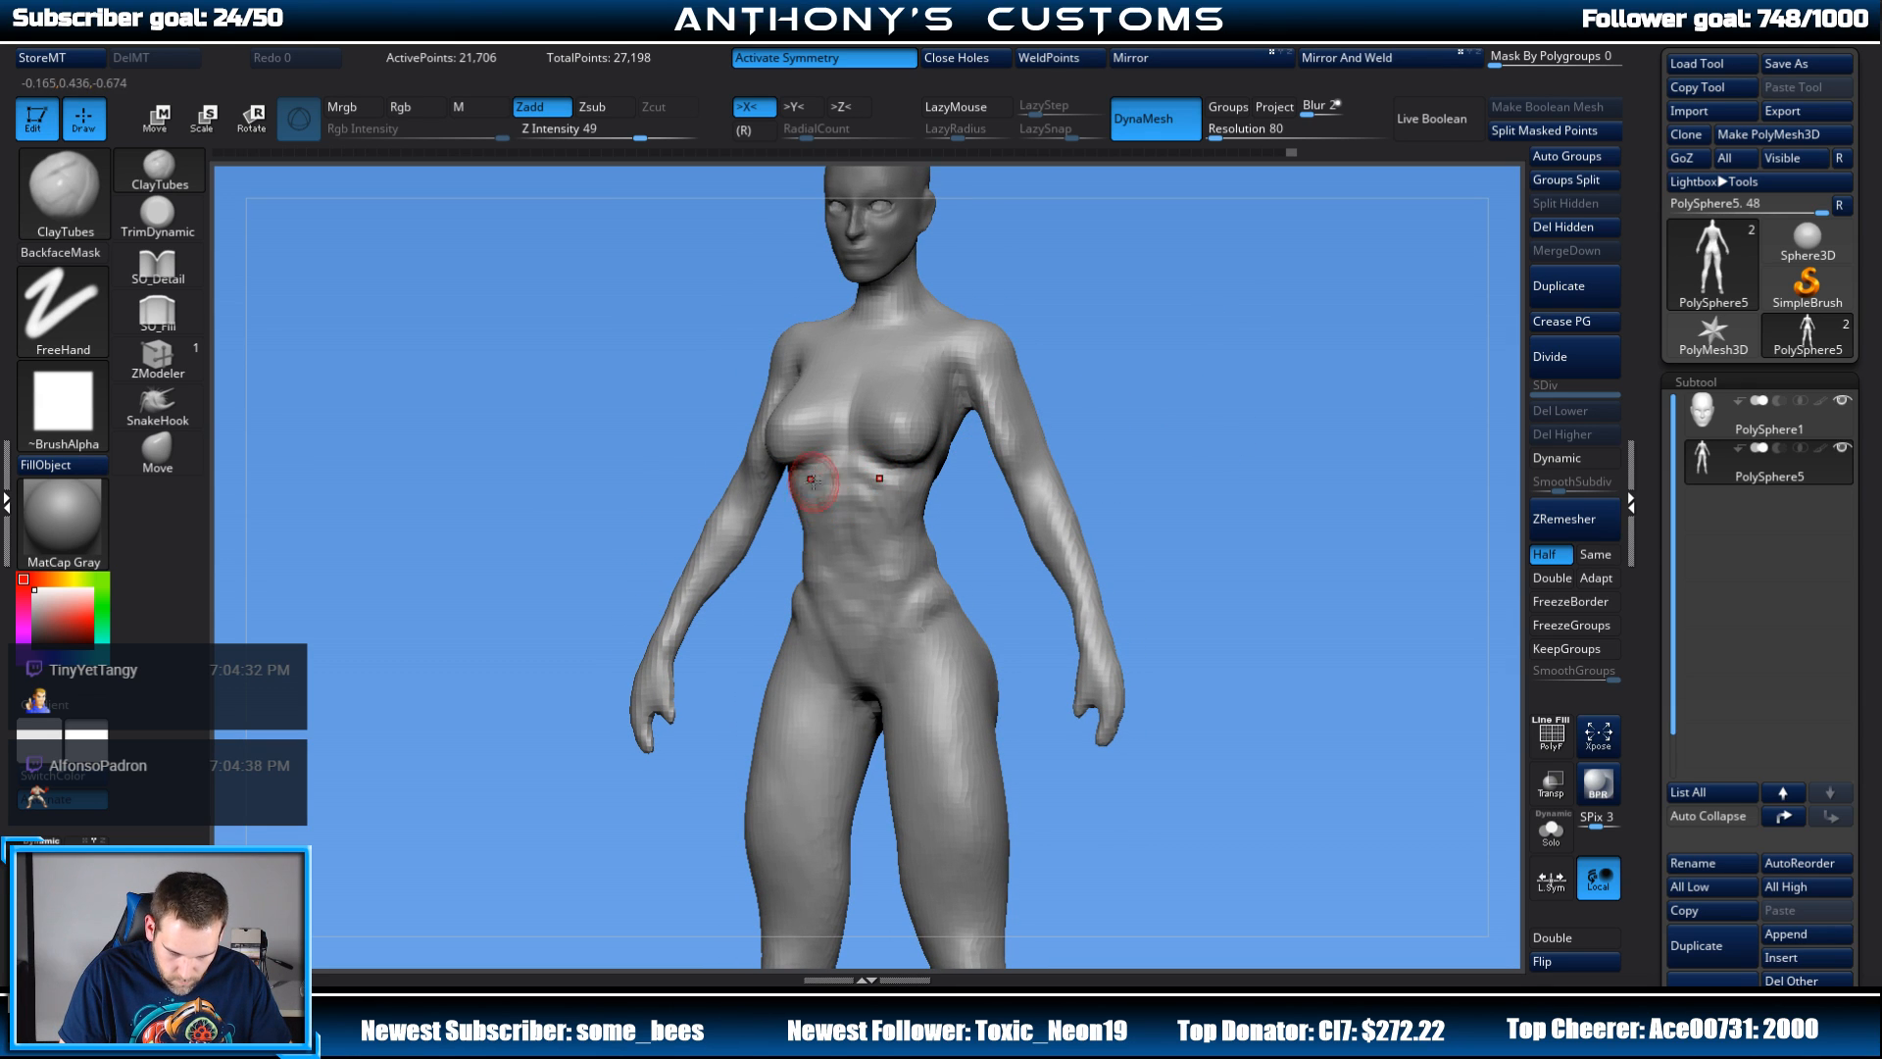
left_click_drag(1135, 384, 880, 516)
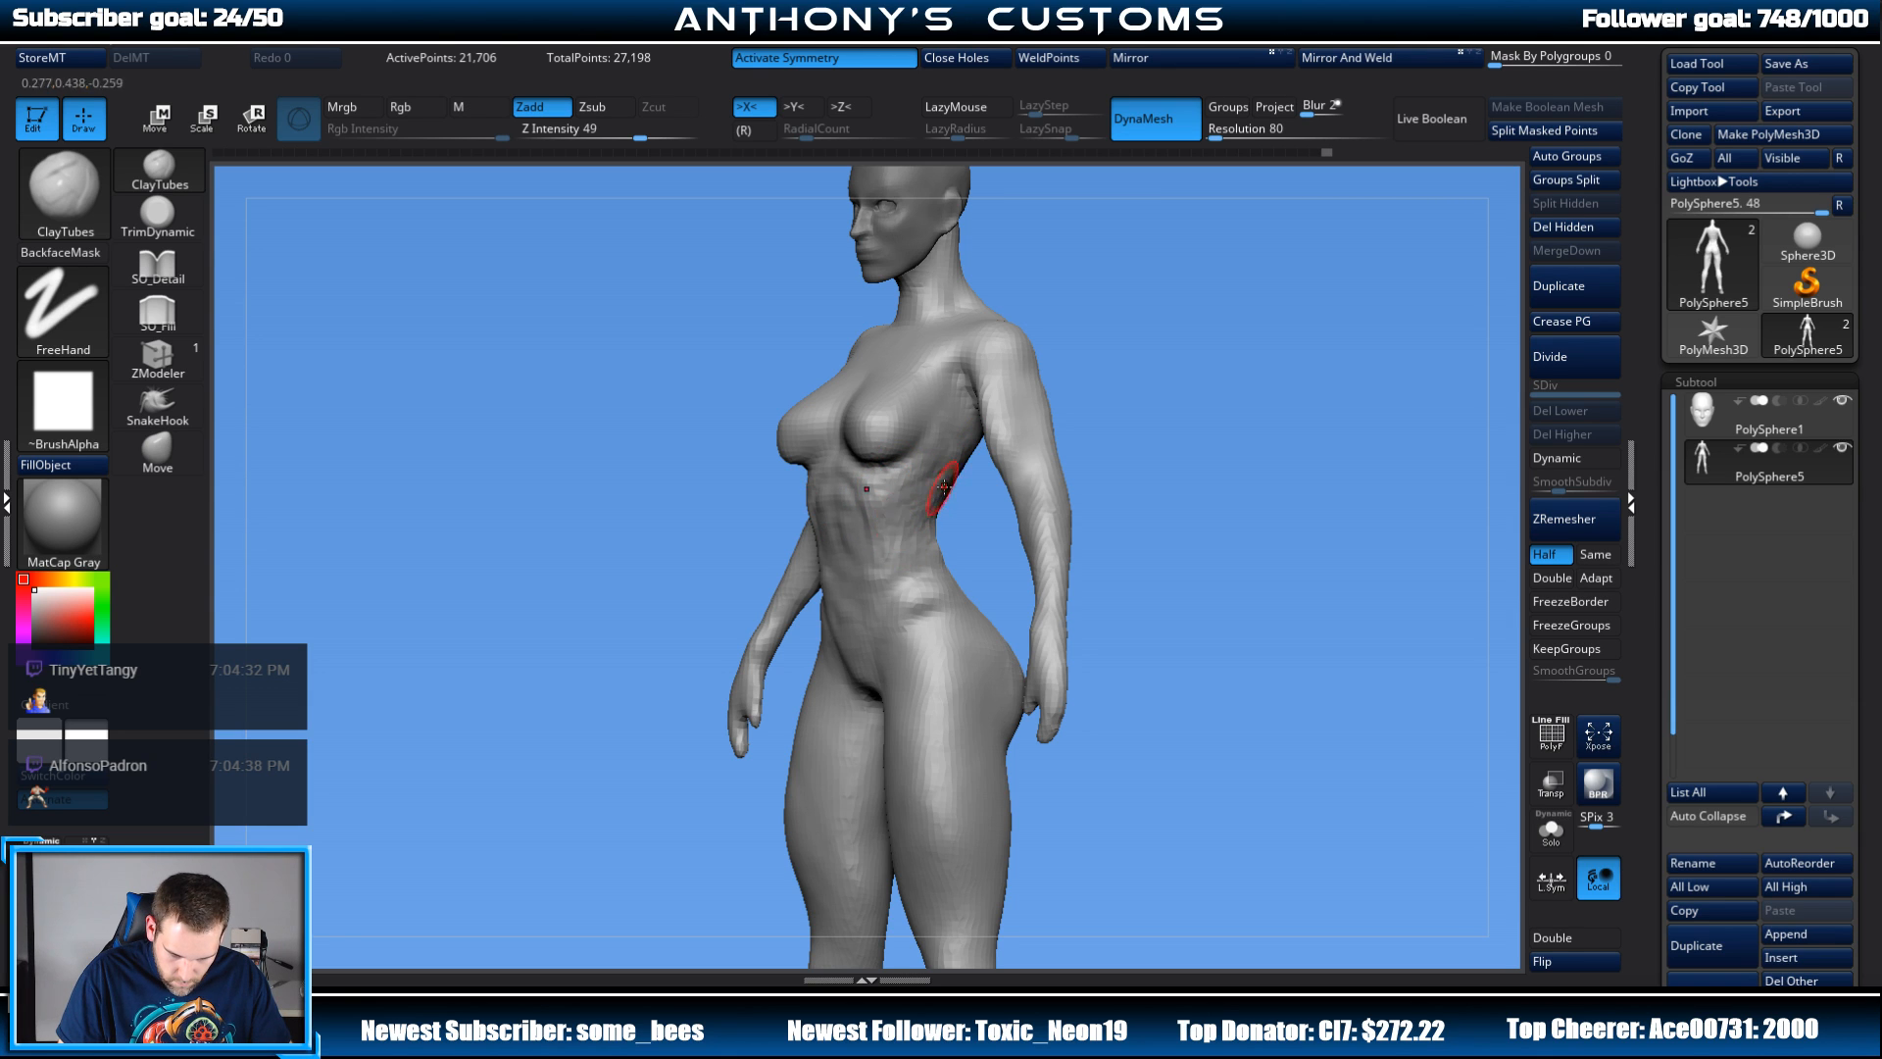
left_click_drag(1059, 402, 1186, 469)
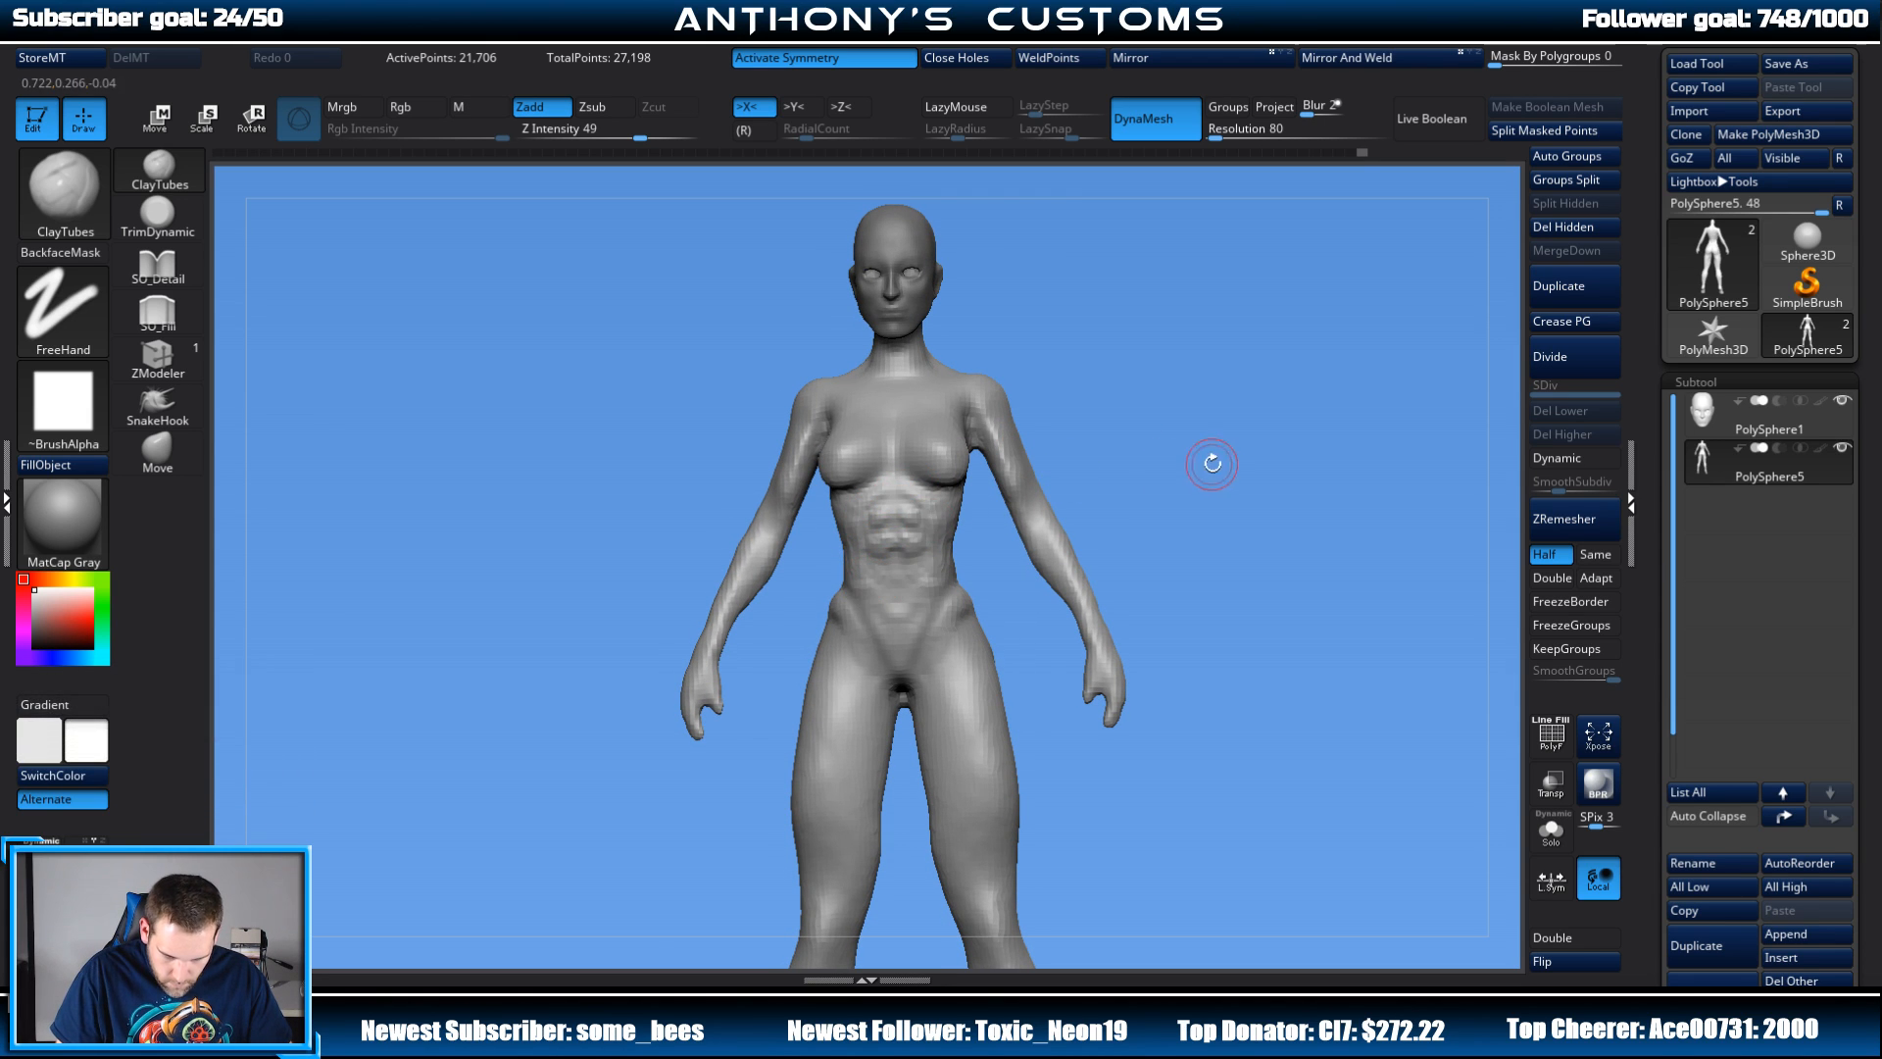
Step: Smooth the abdominal muscles, undoing the first pass, and build up the lower pelvis with ClayTubes
mouse_move(921, 518)
left_mouse_down("shift")
mouse_move(918, 549)
mouse_move(894, 500)
left_mouse_up("shift")
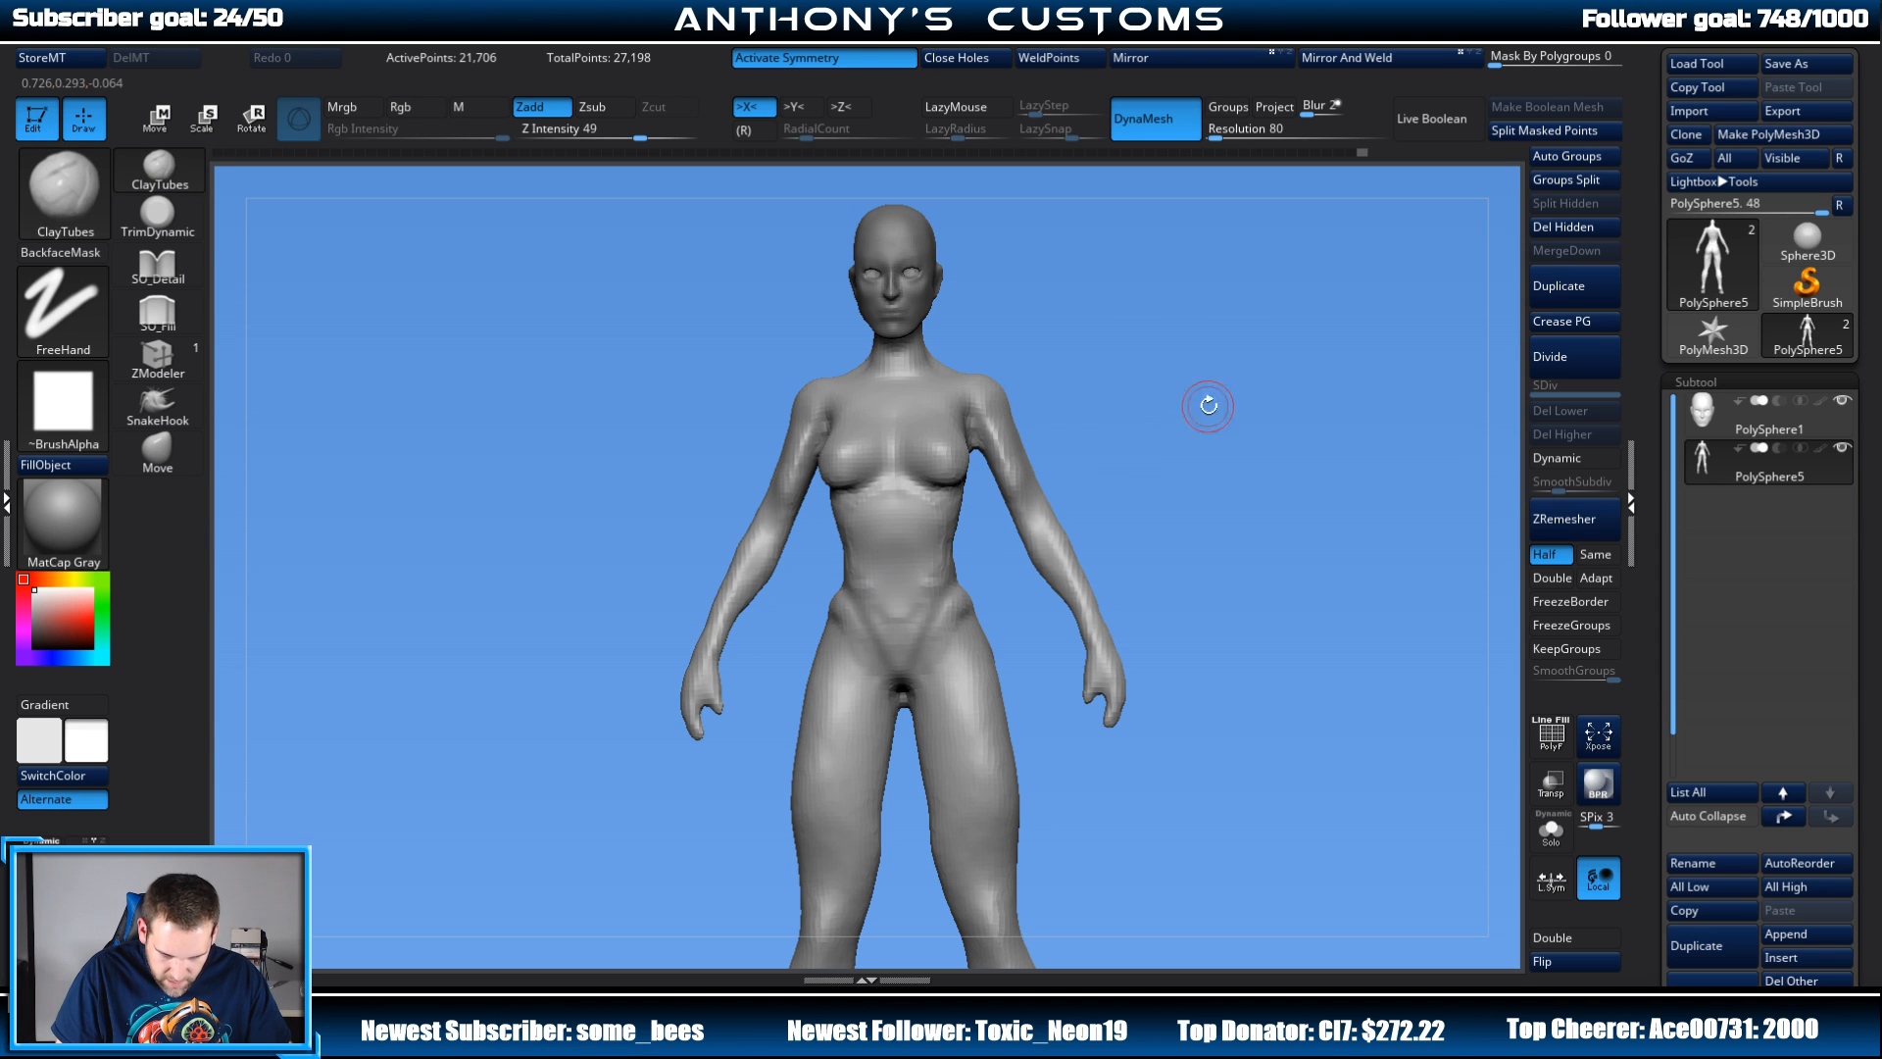
key("ctrl+z")
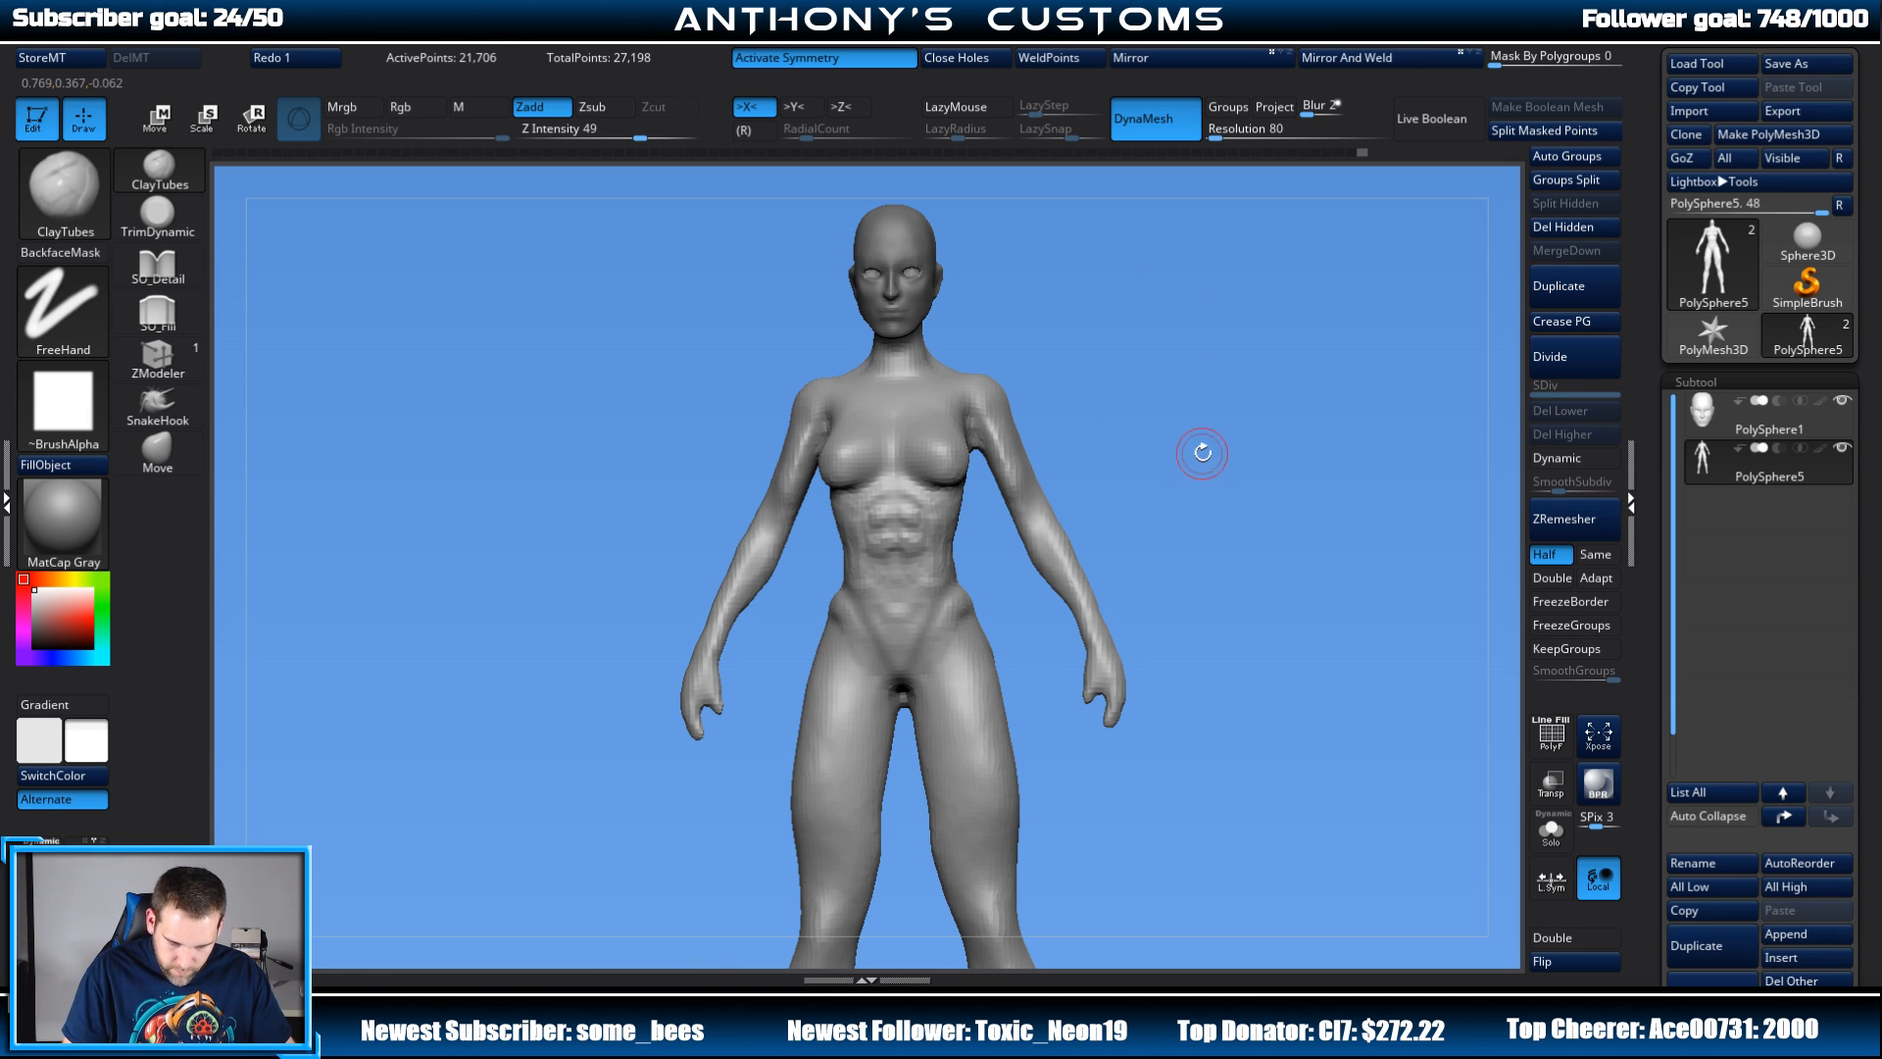
left_click_drag(1202, 449, 1169, 415)
left_click_drag(878, 465, 849, 530, "shift")
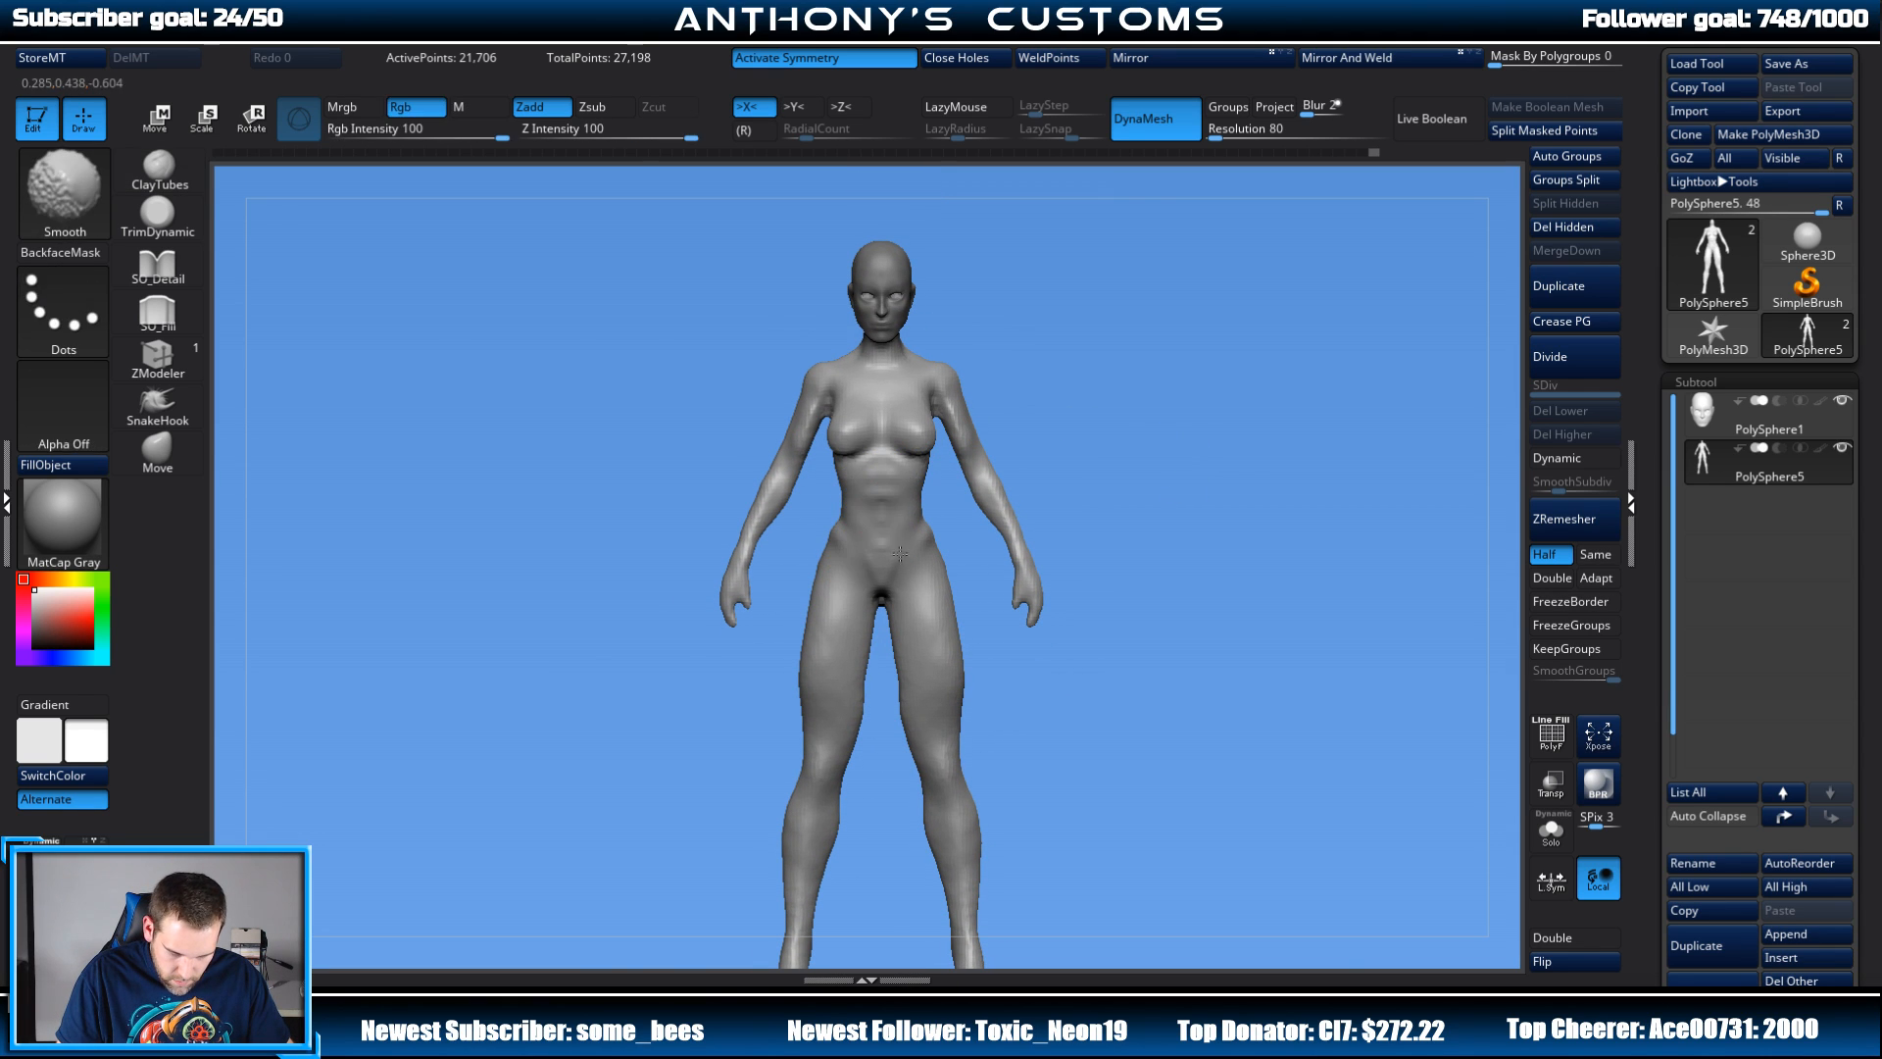
left_click_drag(1122, 450, 984, 497)
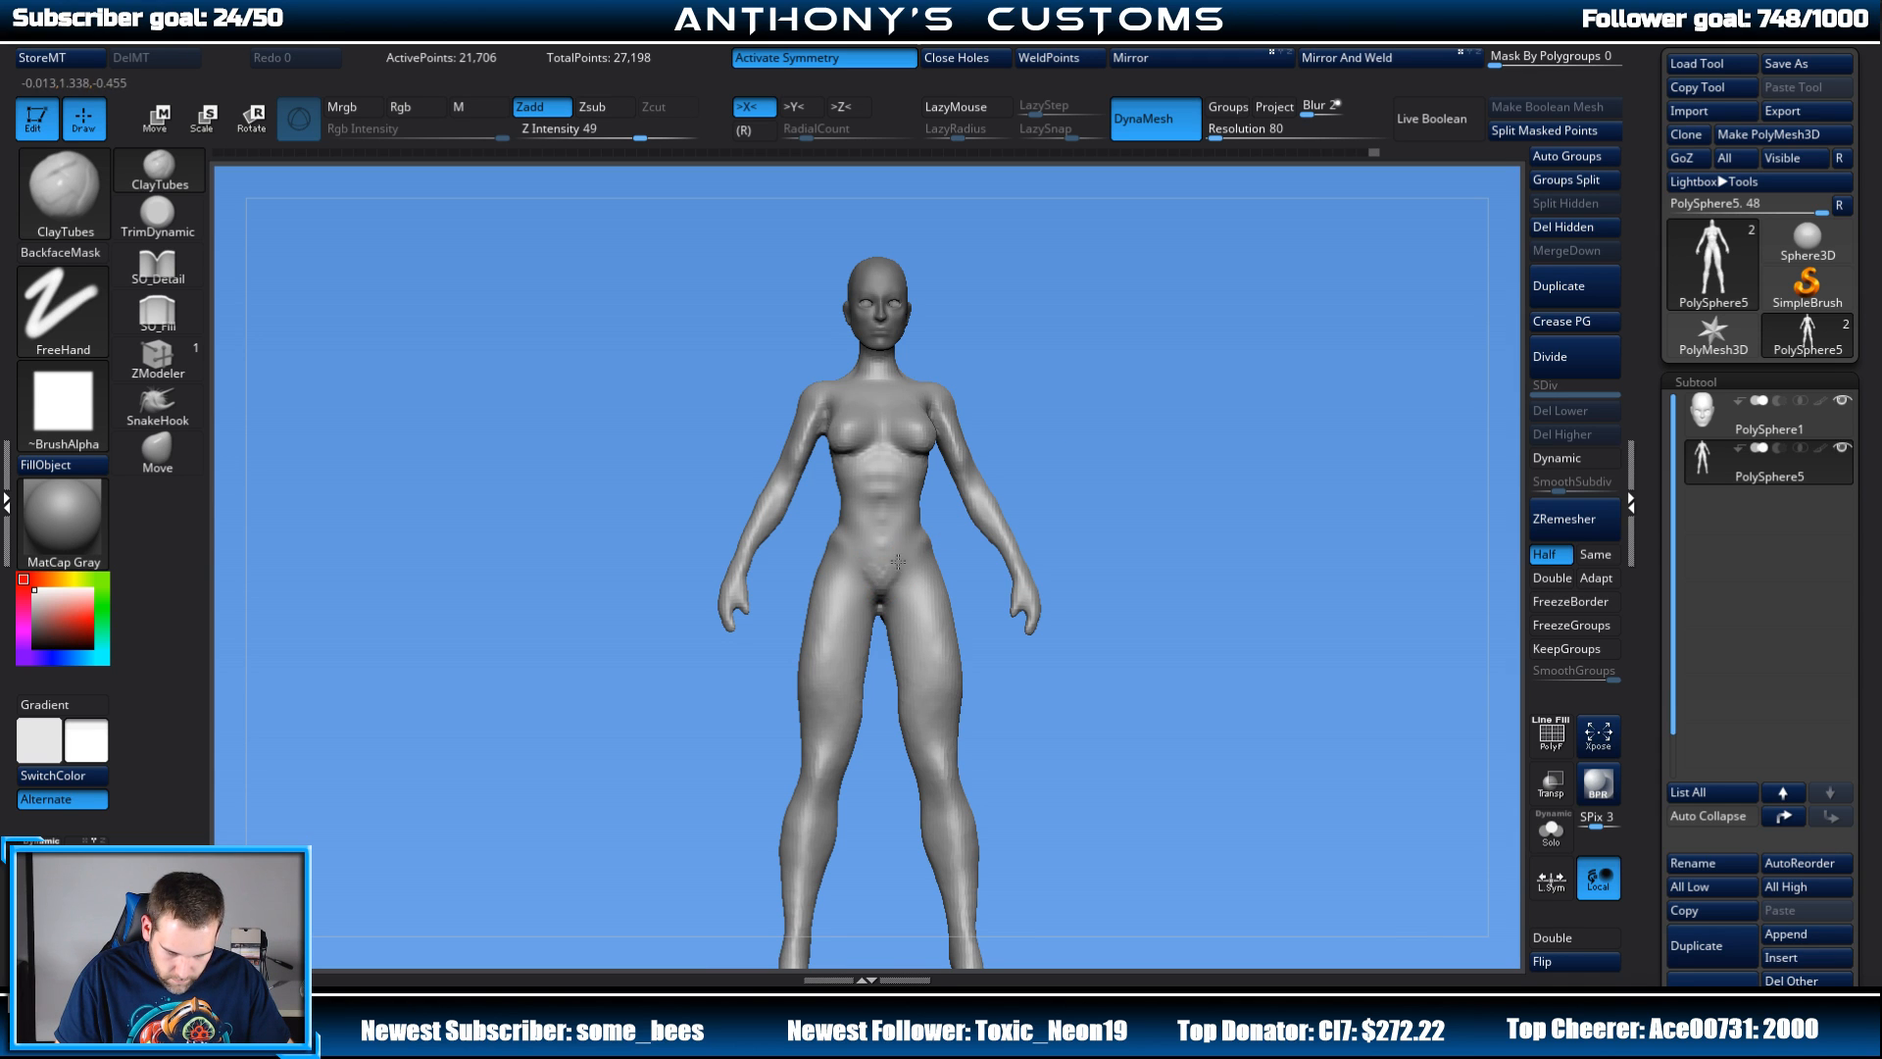
mouse_move(1117, 505)
left_mouse_down()
mouse_move(1122, 354)
mouse_move(1140, 582)
left_mouse_up()
Step: Mask the legs with the MaskLasso brush and invert the mask so the upper body is protected
key("f")
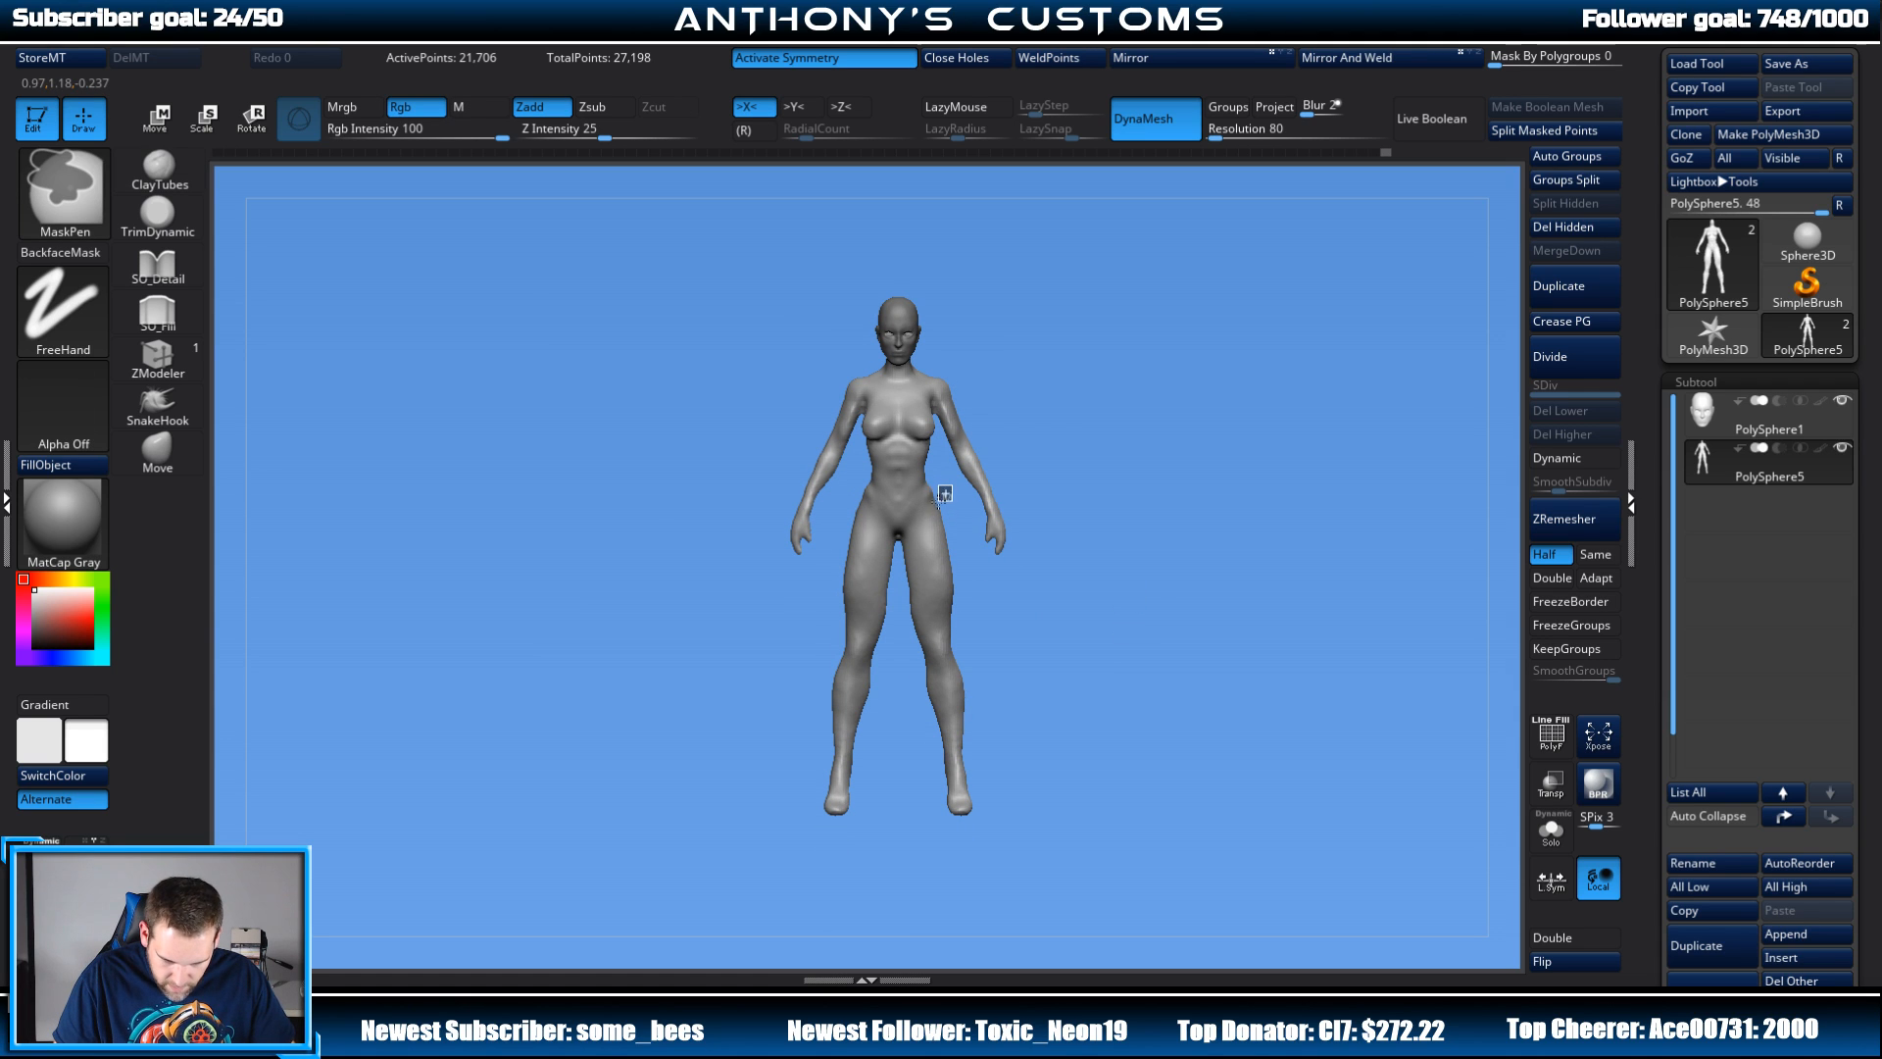
left_click(74, 208, "ctrl")
left_click(579, 332, "ctrl")
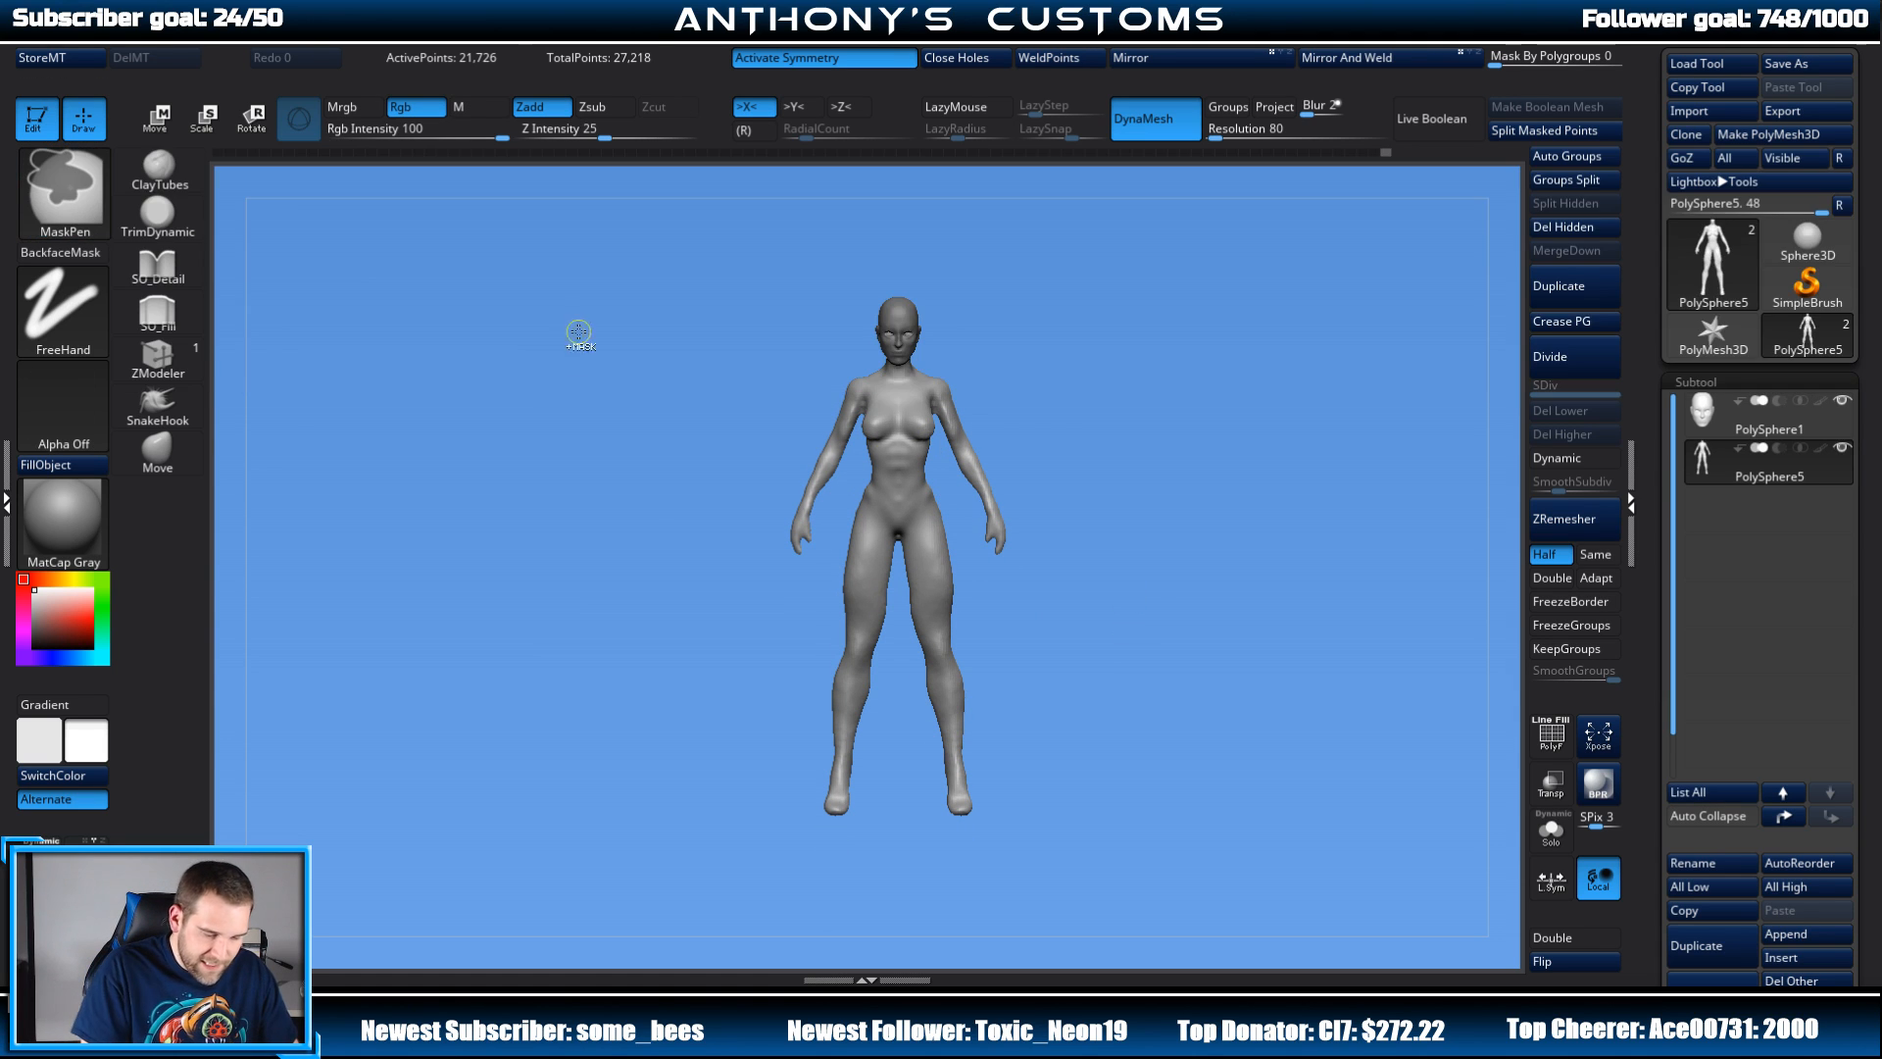
left_click(103, 200, "ctrl")
left_click(468, 302, "ctrl")
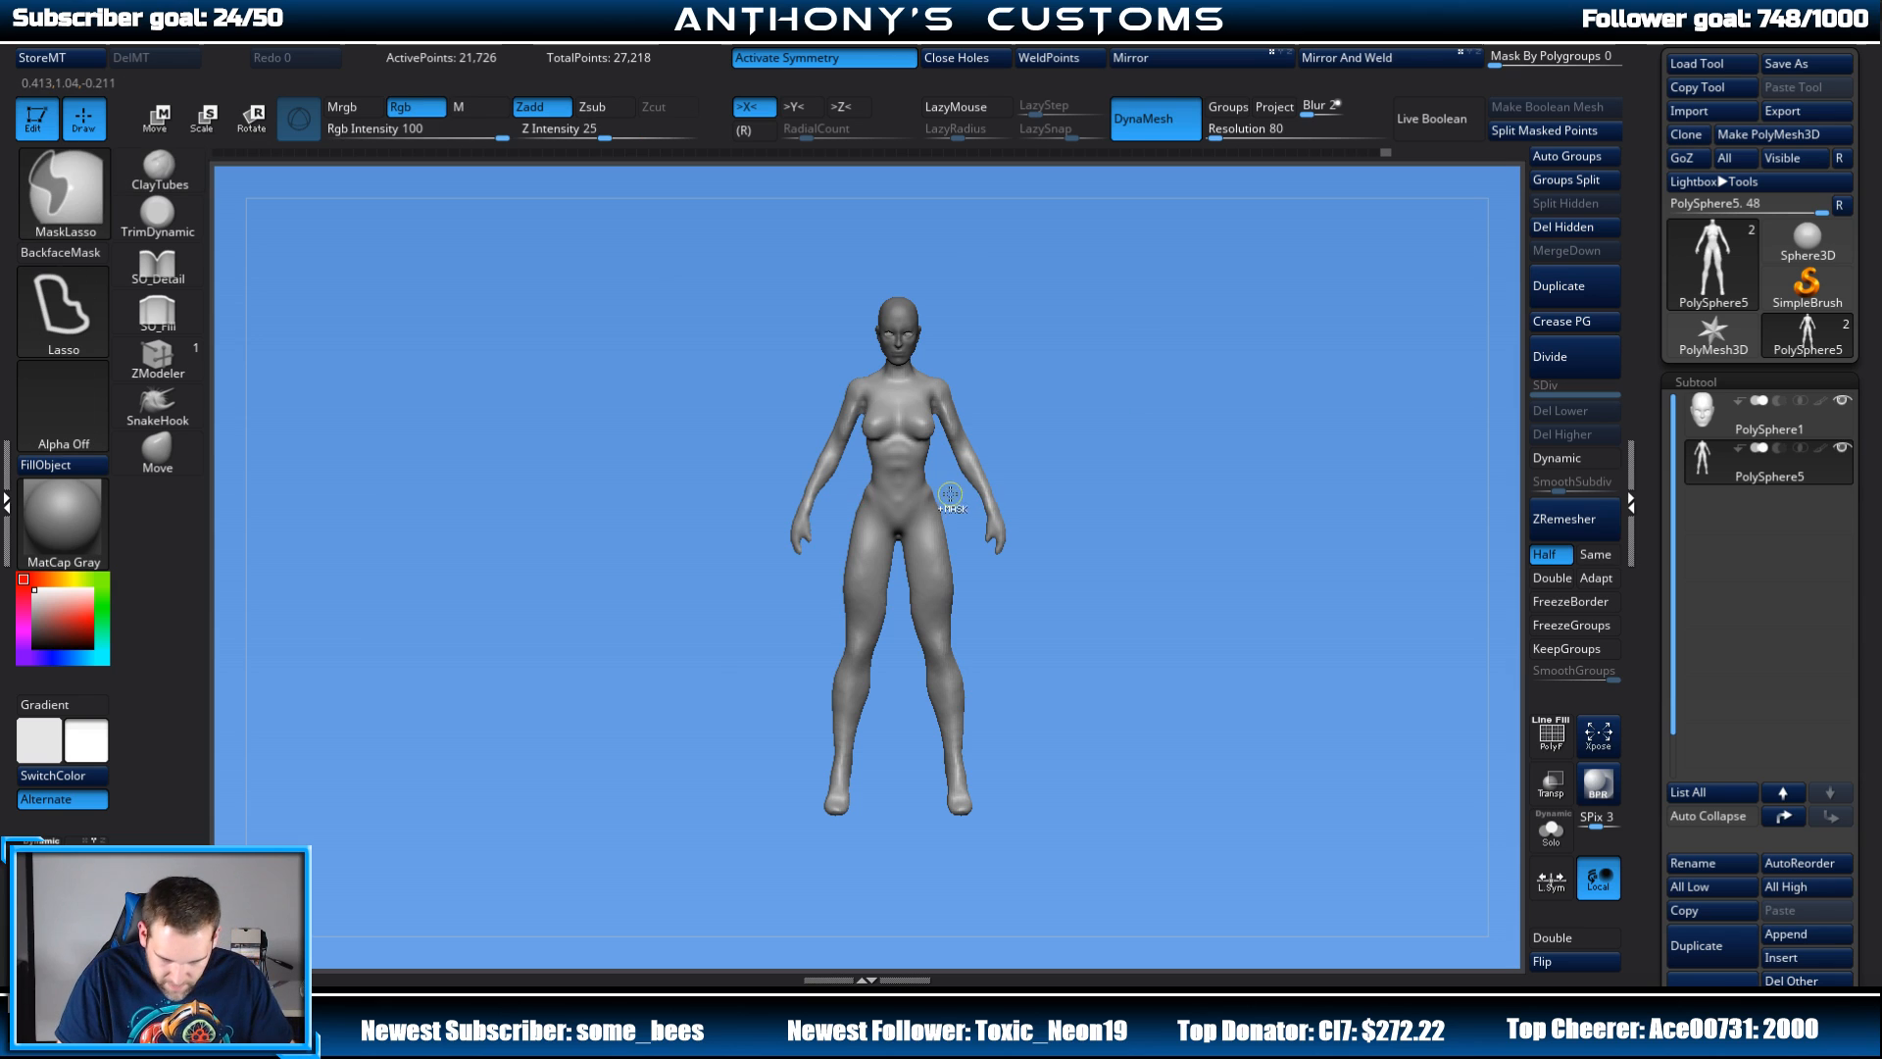
mouse_move(895, 561)
left_mouse_down("ctrl")
mouse_move(936, 731)
mouse_move(1029, 853)
left_mouse_up("ctrl")
left_click(1112, 608, "ctrl")
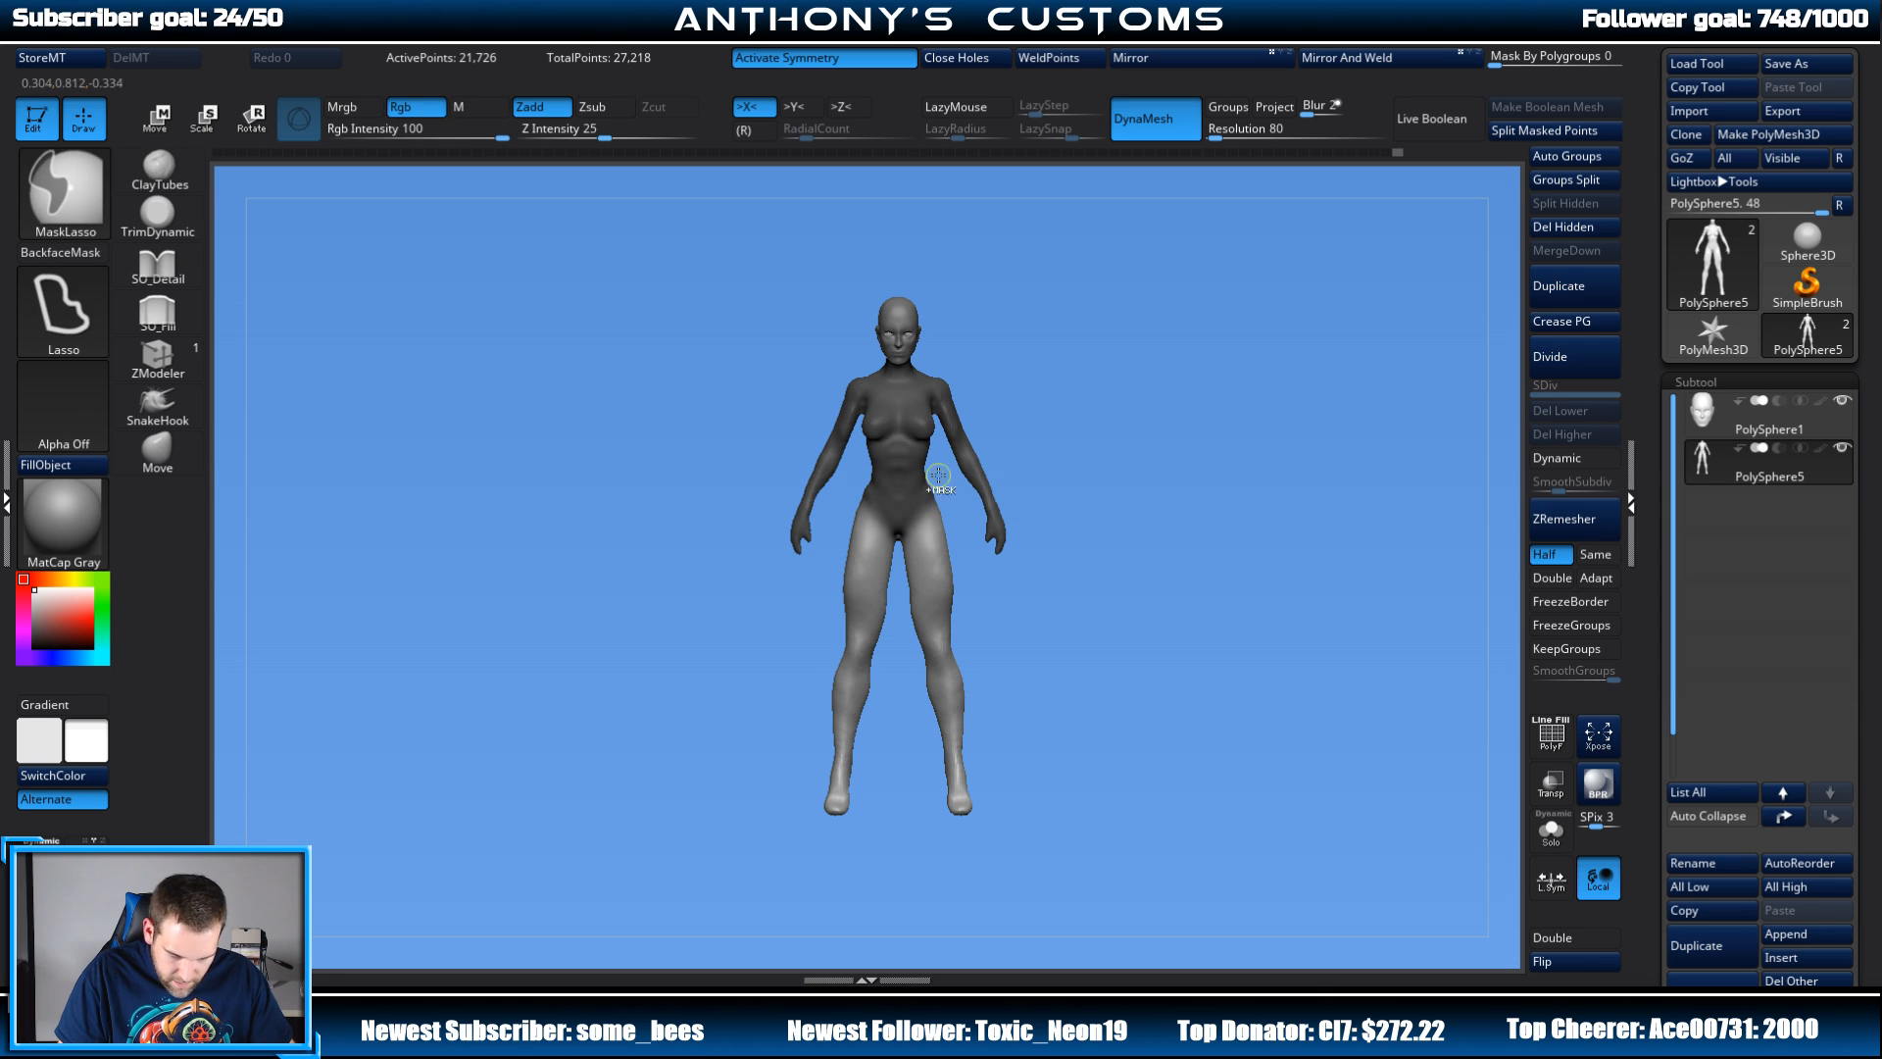
Step: Adjust the unmasked legs slightly with the transform gizmo and clear the mask
key("w")
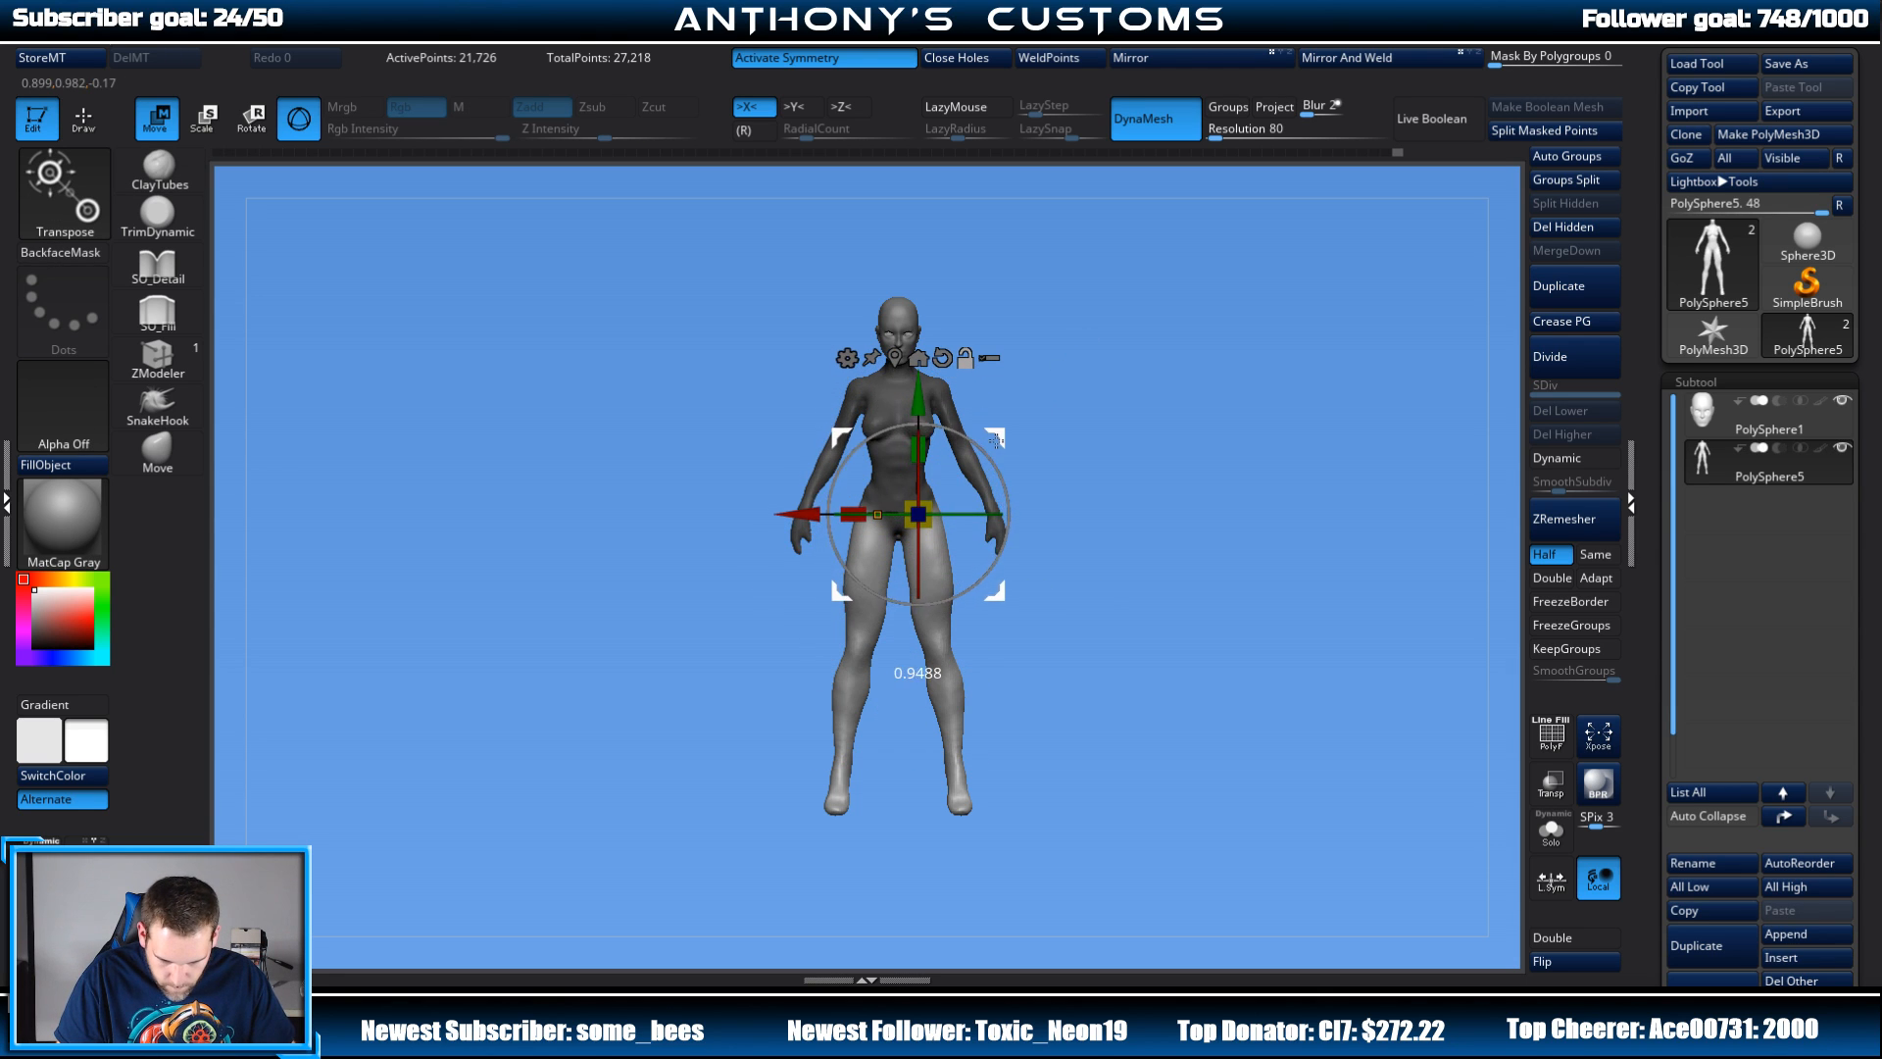
left_click_drag(1001, 551, 1001, 560)
key("q")
mouse_move(1164, 488)
left_mouse_down("ctrl")
mouse_move(1173, 549)
mouse_move(1139, 386)
left_mouse_up("ctrl")
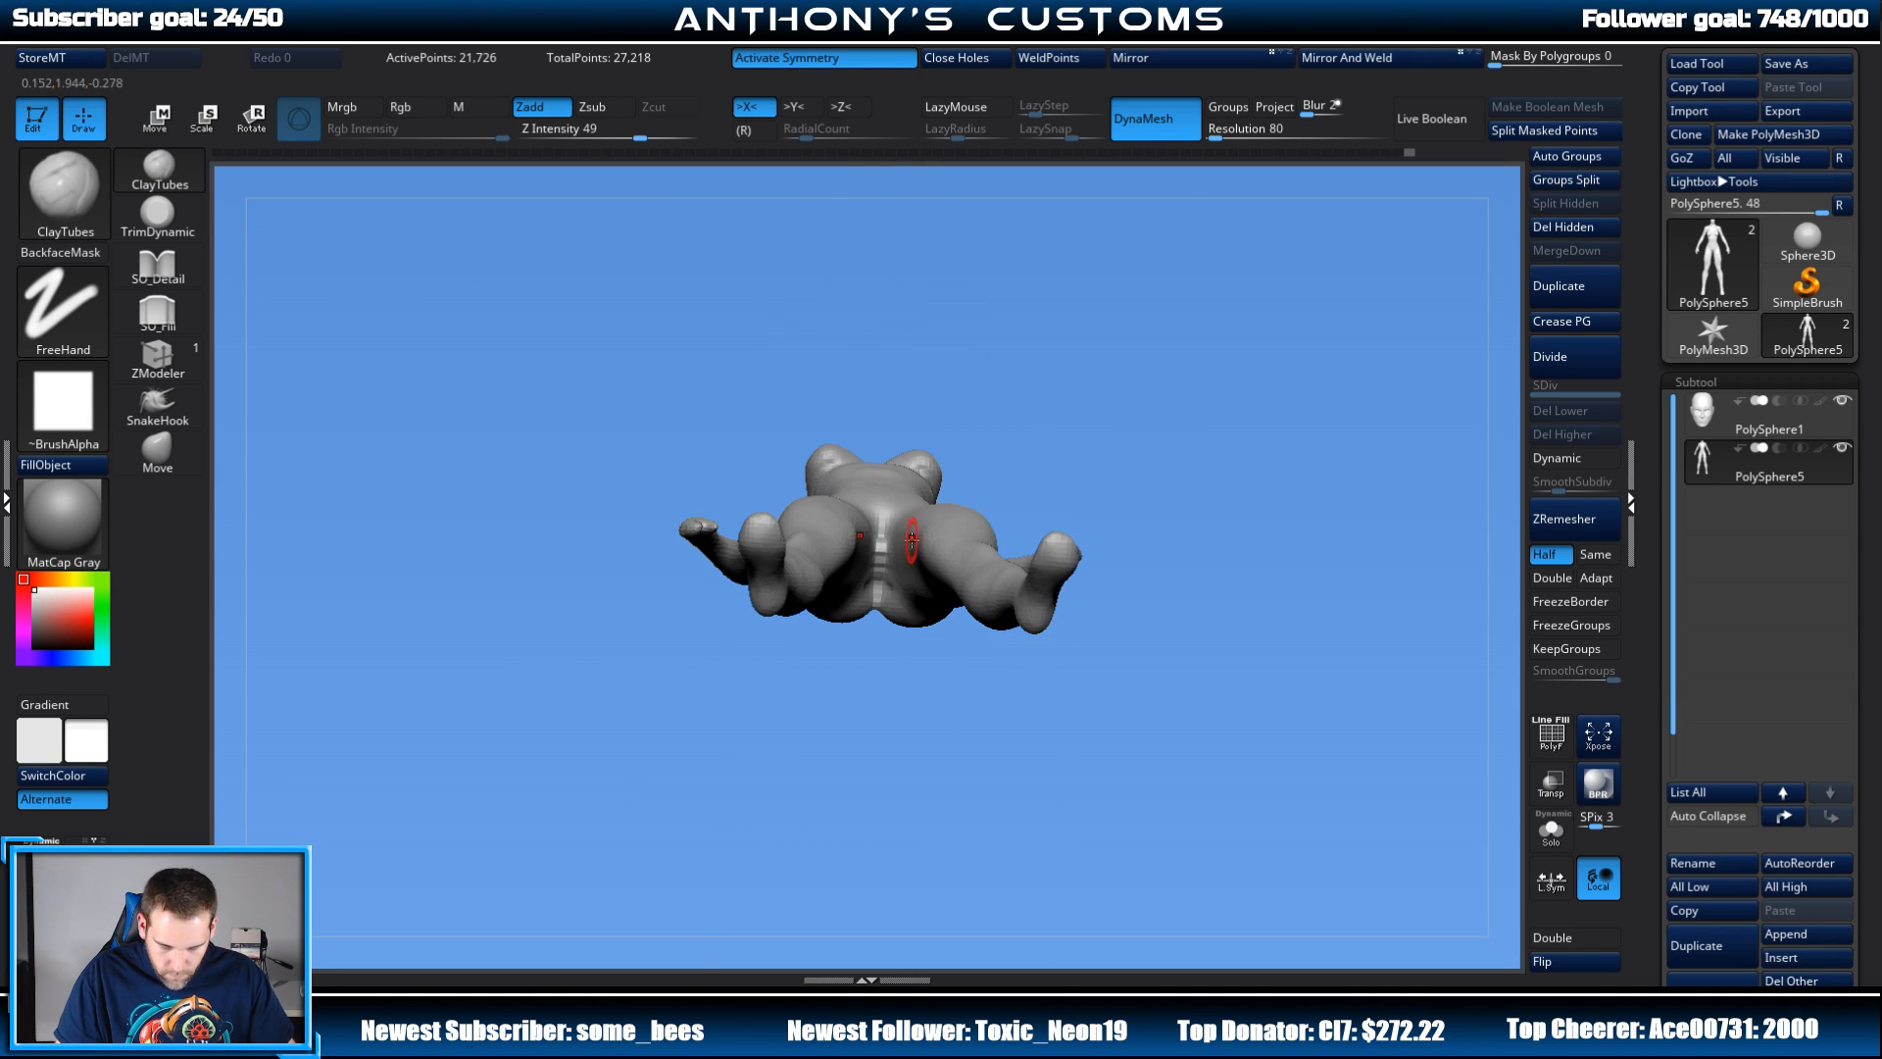
Step: Smooth the surface between the upper thighs from below the figure
key("shift")
left_click_drag(880, 596, 894, 500, "shift")
mouse_move(1132, 436)
left_mouse_down()
mouse_move(1173, 621)
mouse_move(1216, 456)
mouse_move(1198, 520)
mouse_move(1193, 416)
mouse_move(1147, 385)
mouse_move(1164, 475)
mouse_move(1181, 437)
mouse_move(1163, 431)
mouse_move(1190, 450)
mouse_move(1191, 510)
left_mouse_up()
Step: Carve the crease between the buttocks from below with the SO_Detail brush
left_click(157, 265)
left_click_drag(1191, 510, 1202, 561, "alt")
mouse_move(1274, 456)
left_mouse_down()
mouse_move(1274, 282)
mouse_move(1256, 313)
mouse_move(1247, 275)
left_mouse_up()
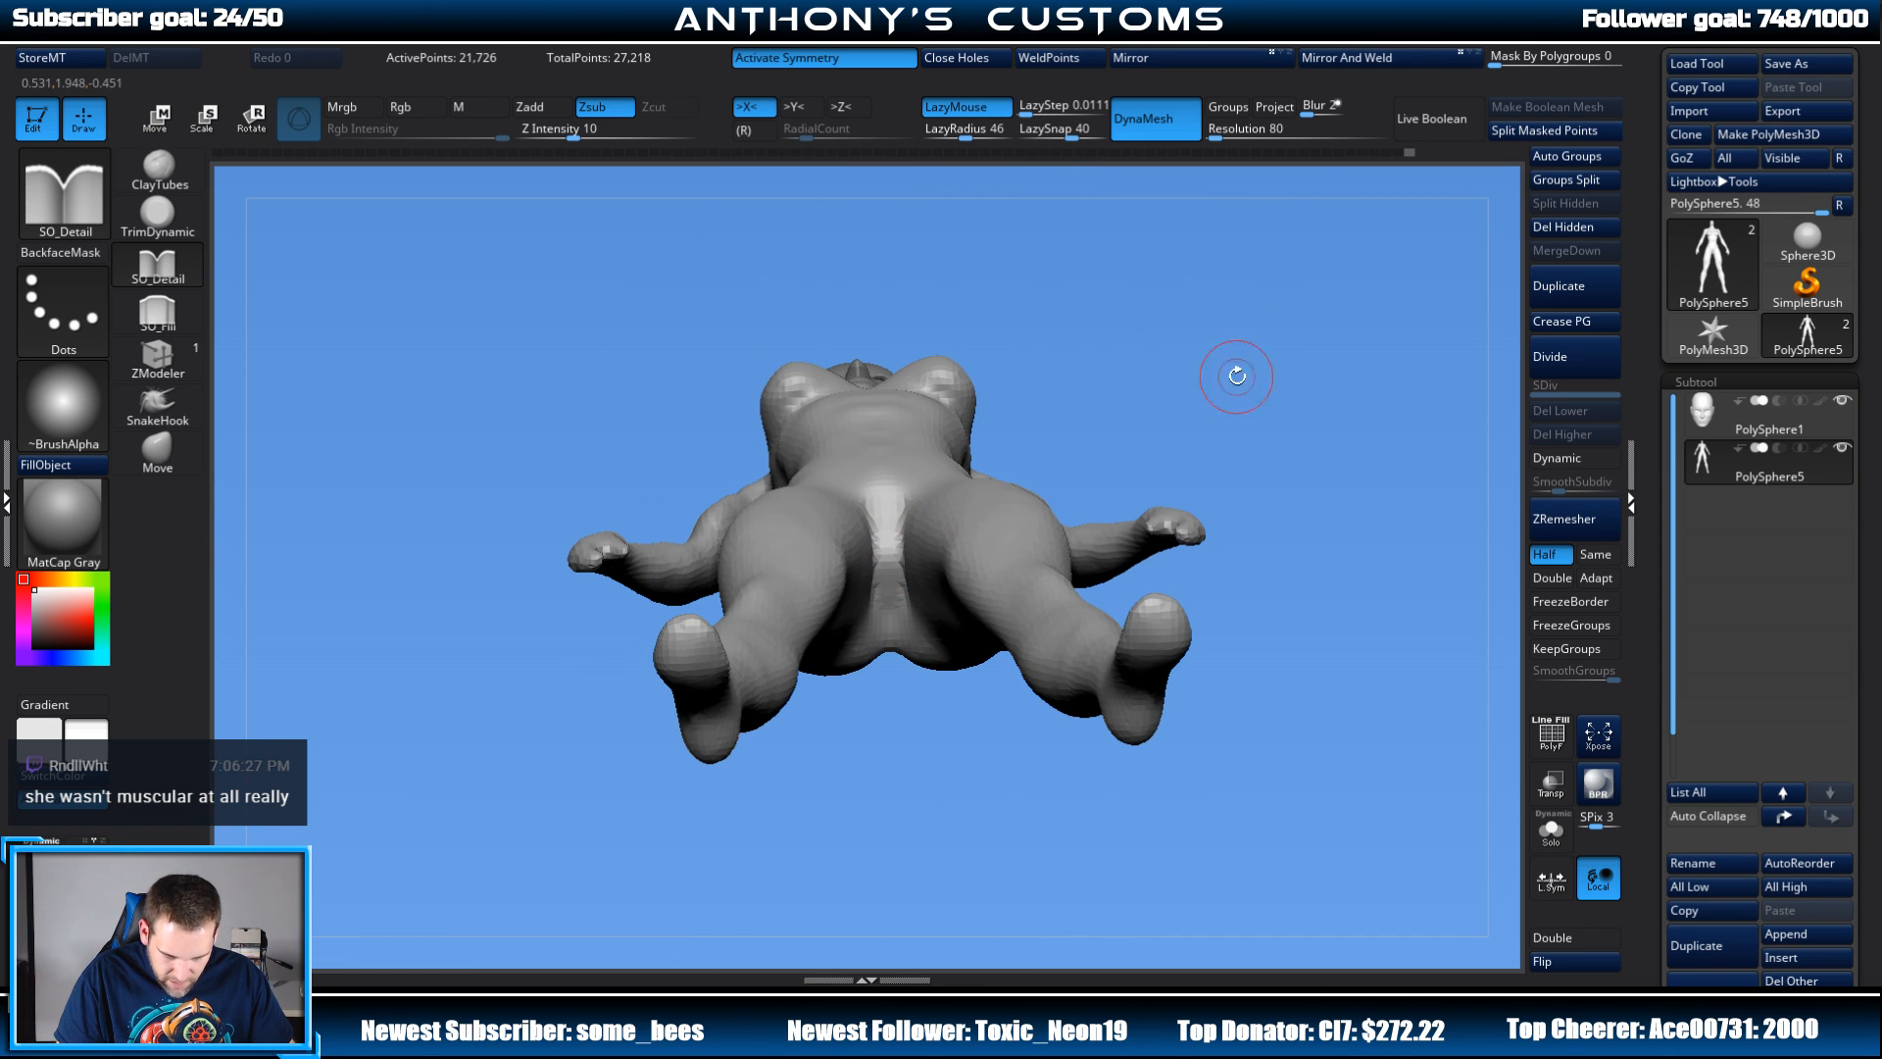
left_click_drag(1237, 375, 1233, 281)
left_click_drag(1160, 454, 1050, 425)
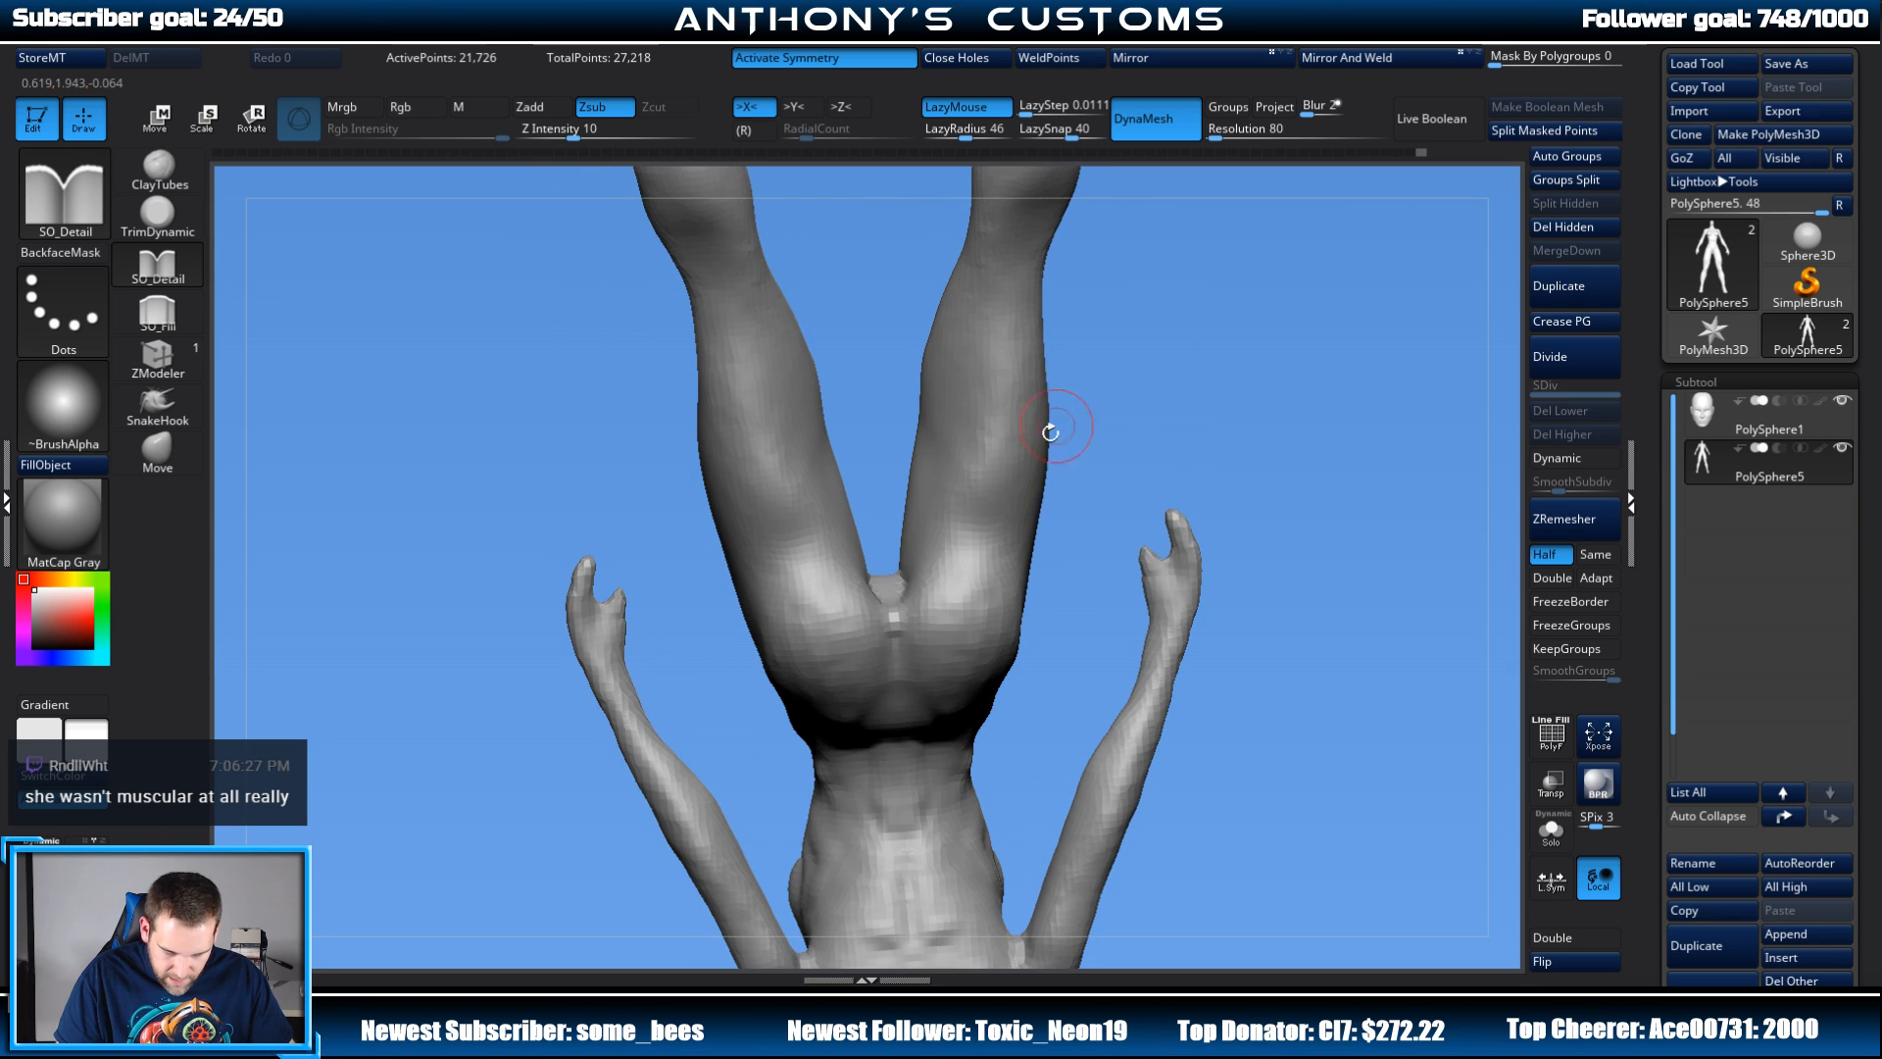
left_click_drag(899, 693, 899, 698)
left_click_drag(1214, 429, 1138, 345)
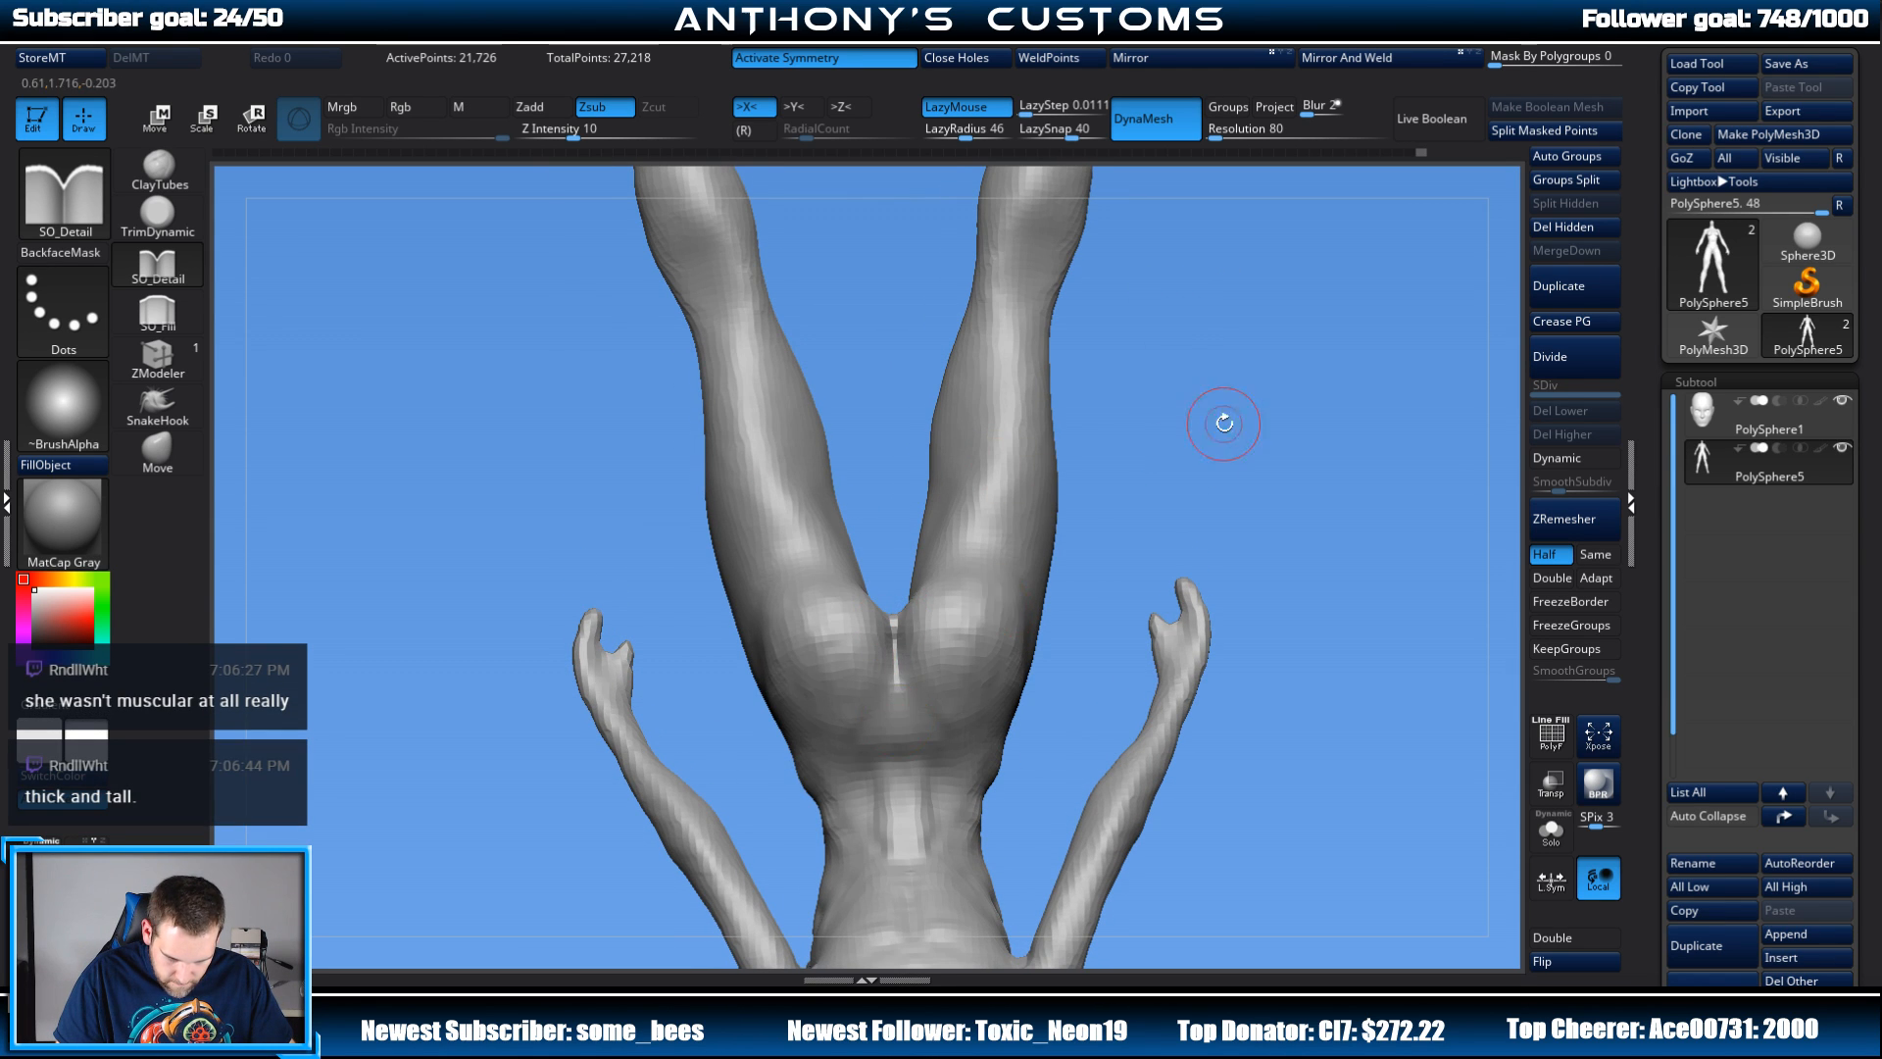
Step: Update the body's DynaMesh and refine the buttock crease with SO_Detail and Smooth, turning LazyMouse off for SO_Detail
left_click_drag(1223, 422, 1287, 289)
left_click_drag(1227, 370, 1157, 363, "ctrl")
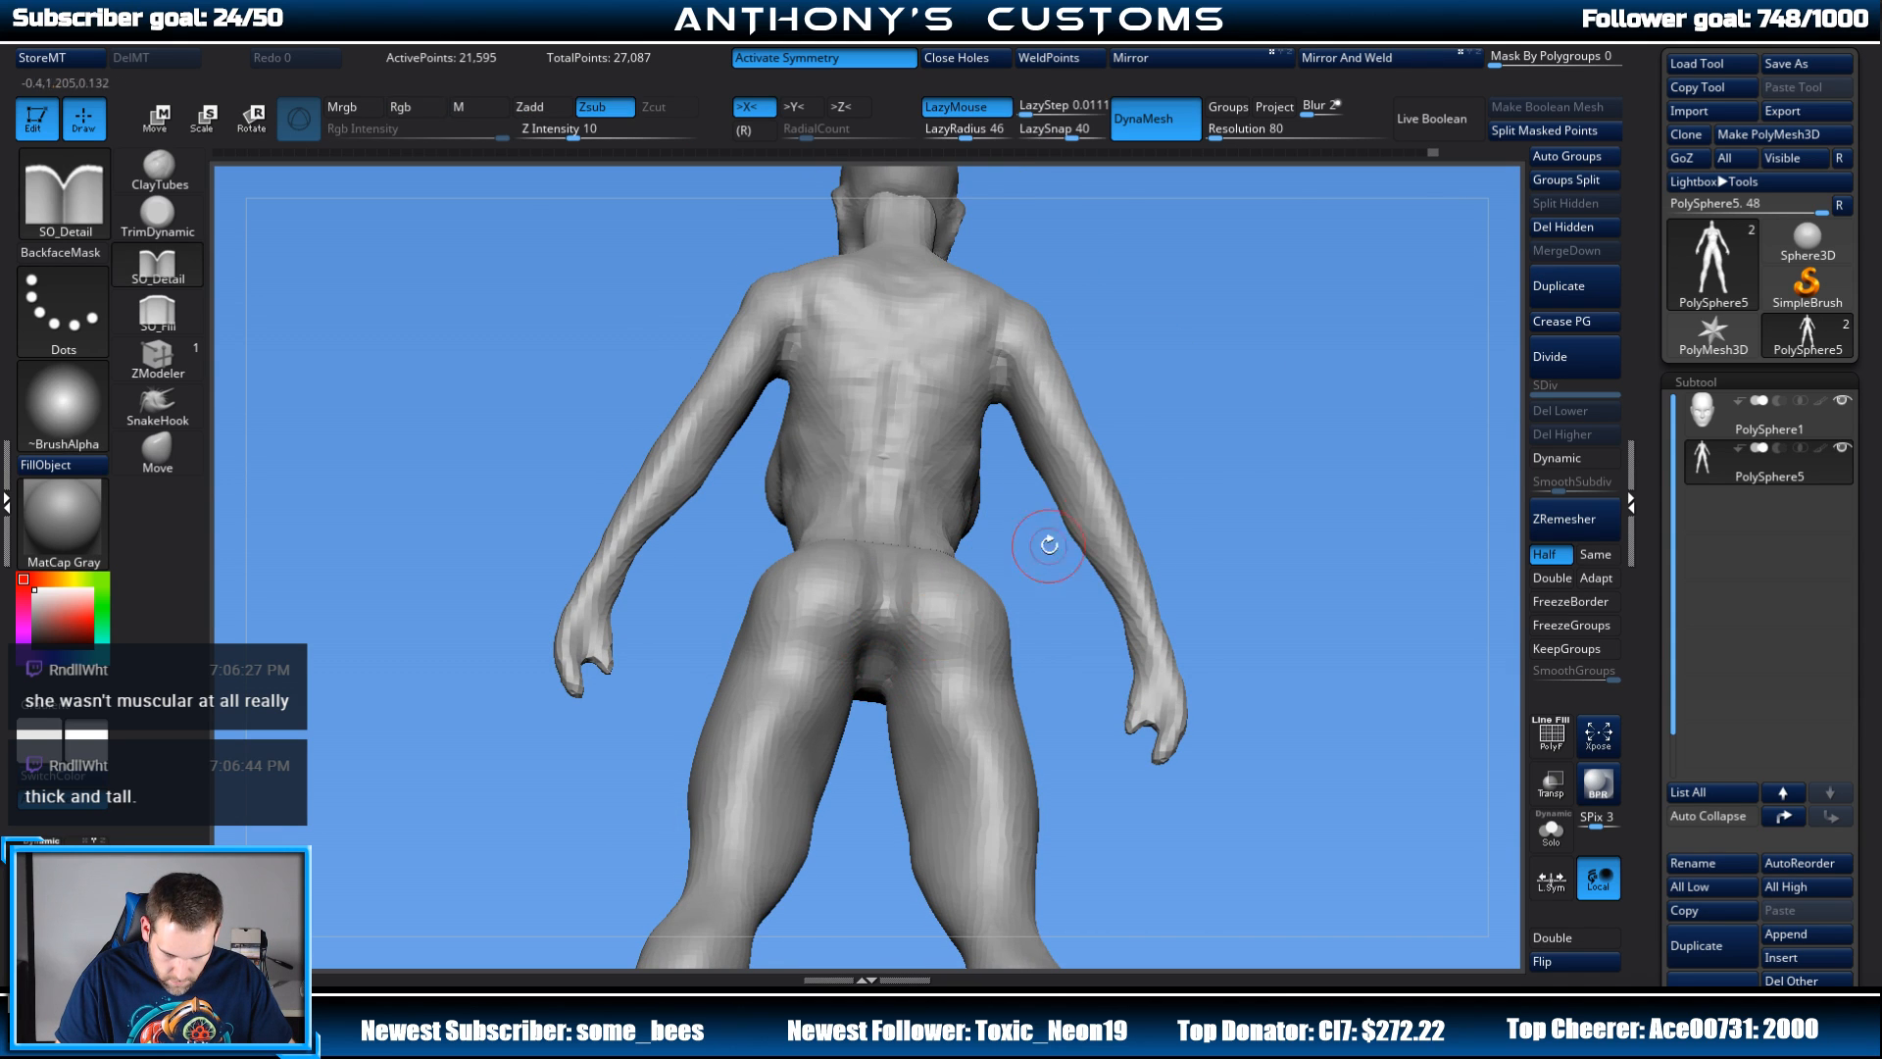
left_click_drag(1264, 417, 1235, 344)
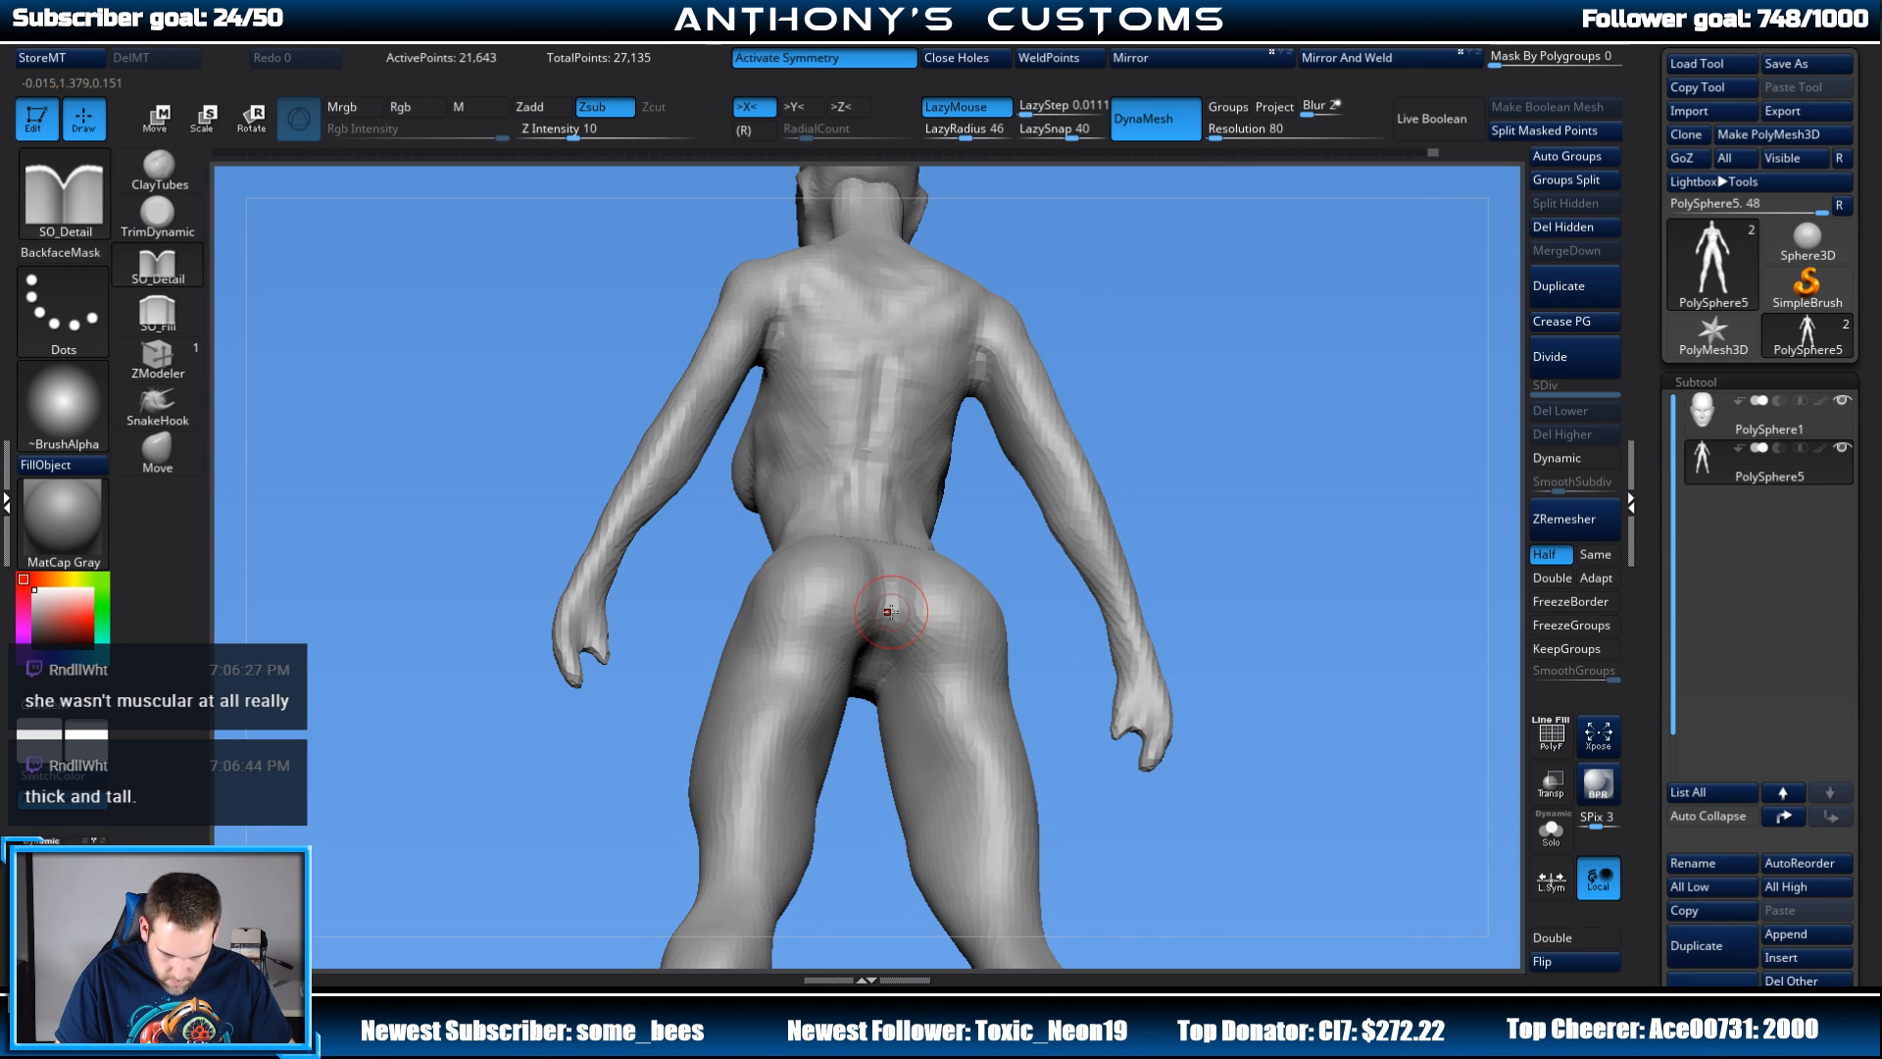
left_click_drag(1223, 412, 1201, 370)
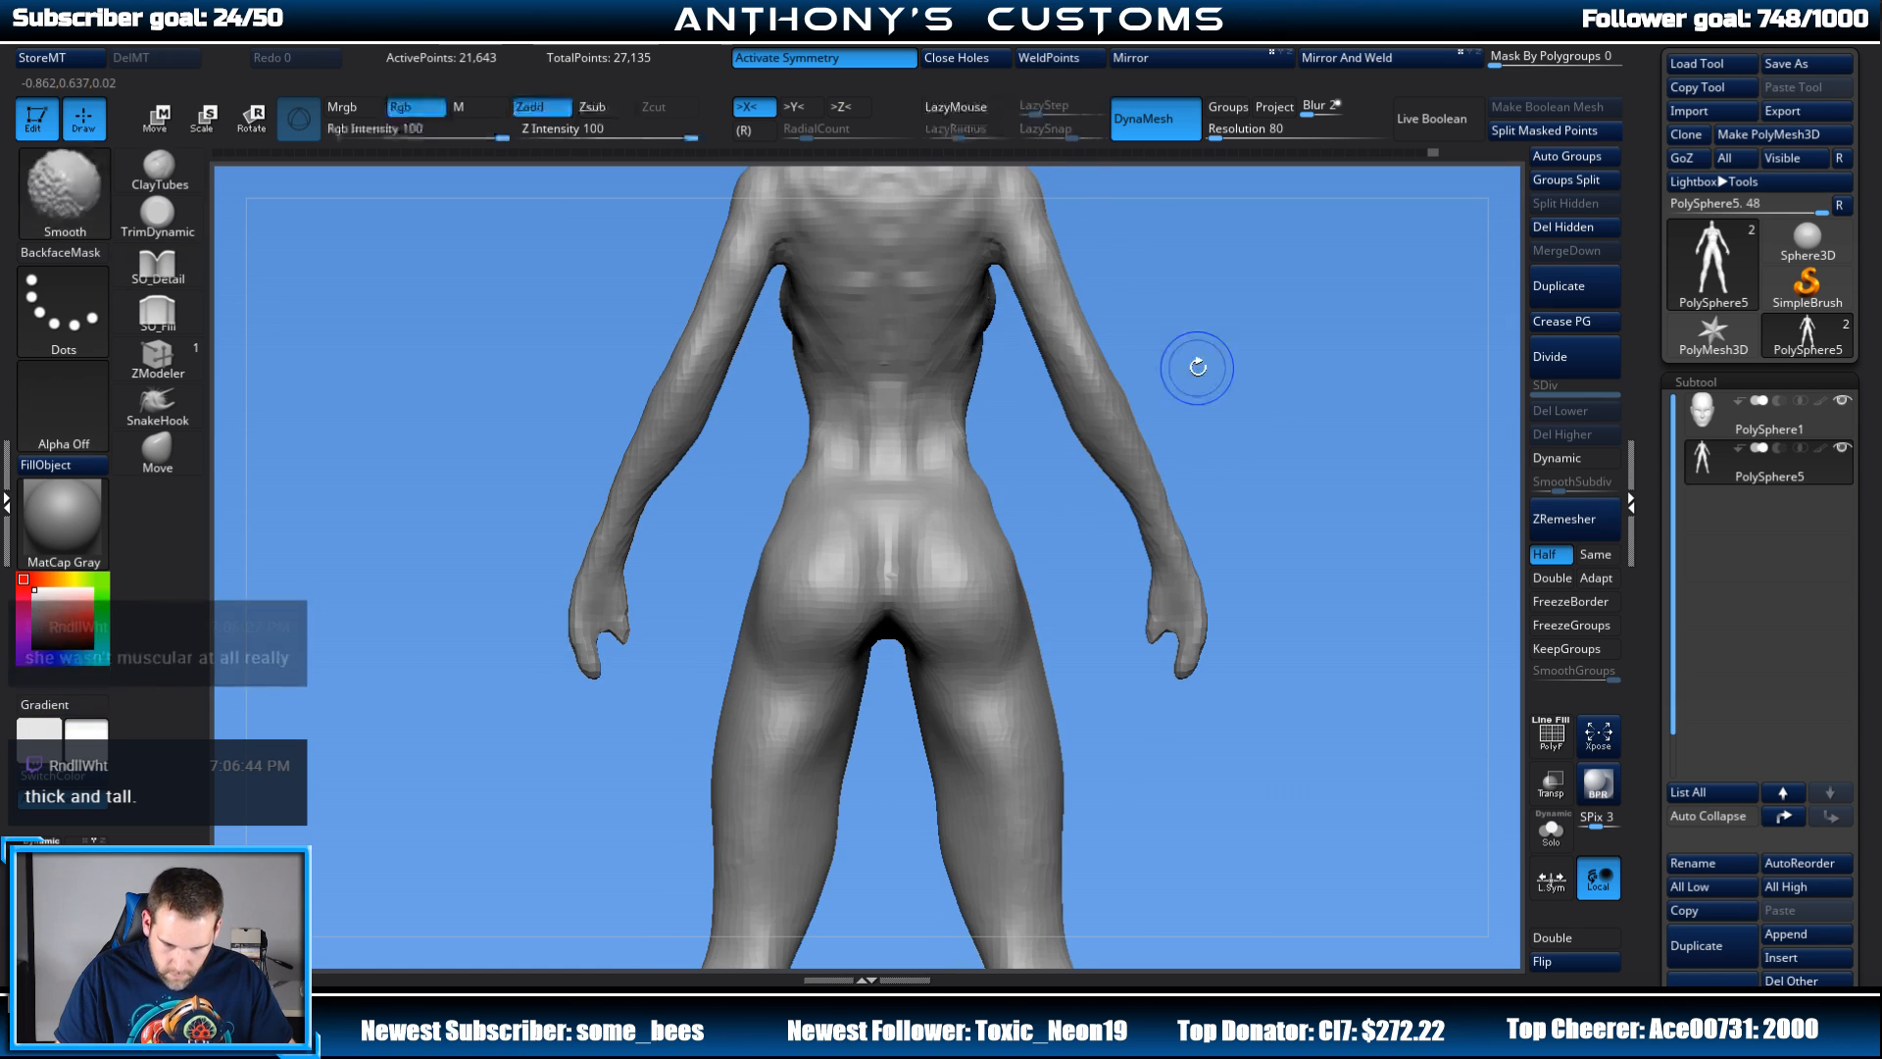
key("l")
left_click_drag(1207, 232, 1250, 358, "alt")
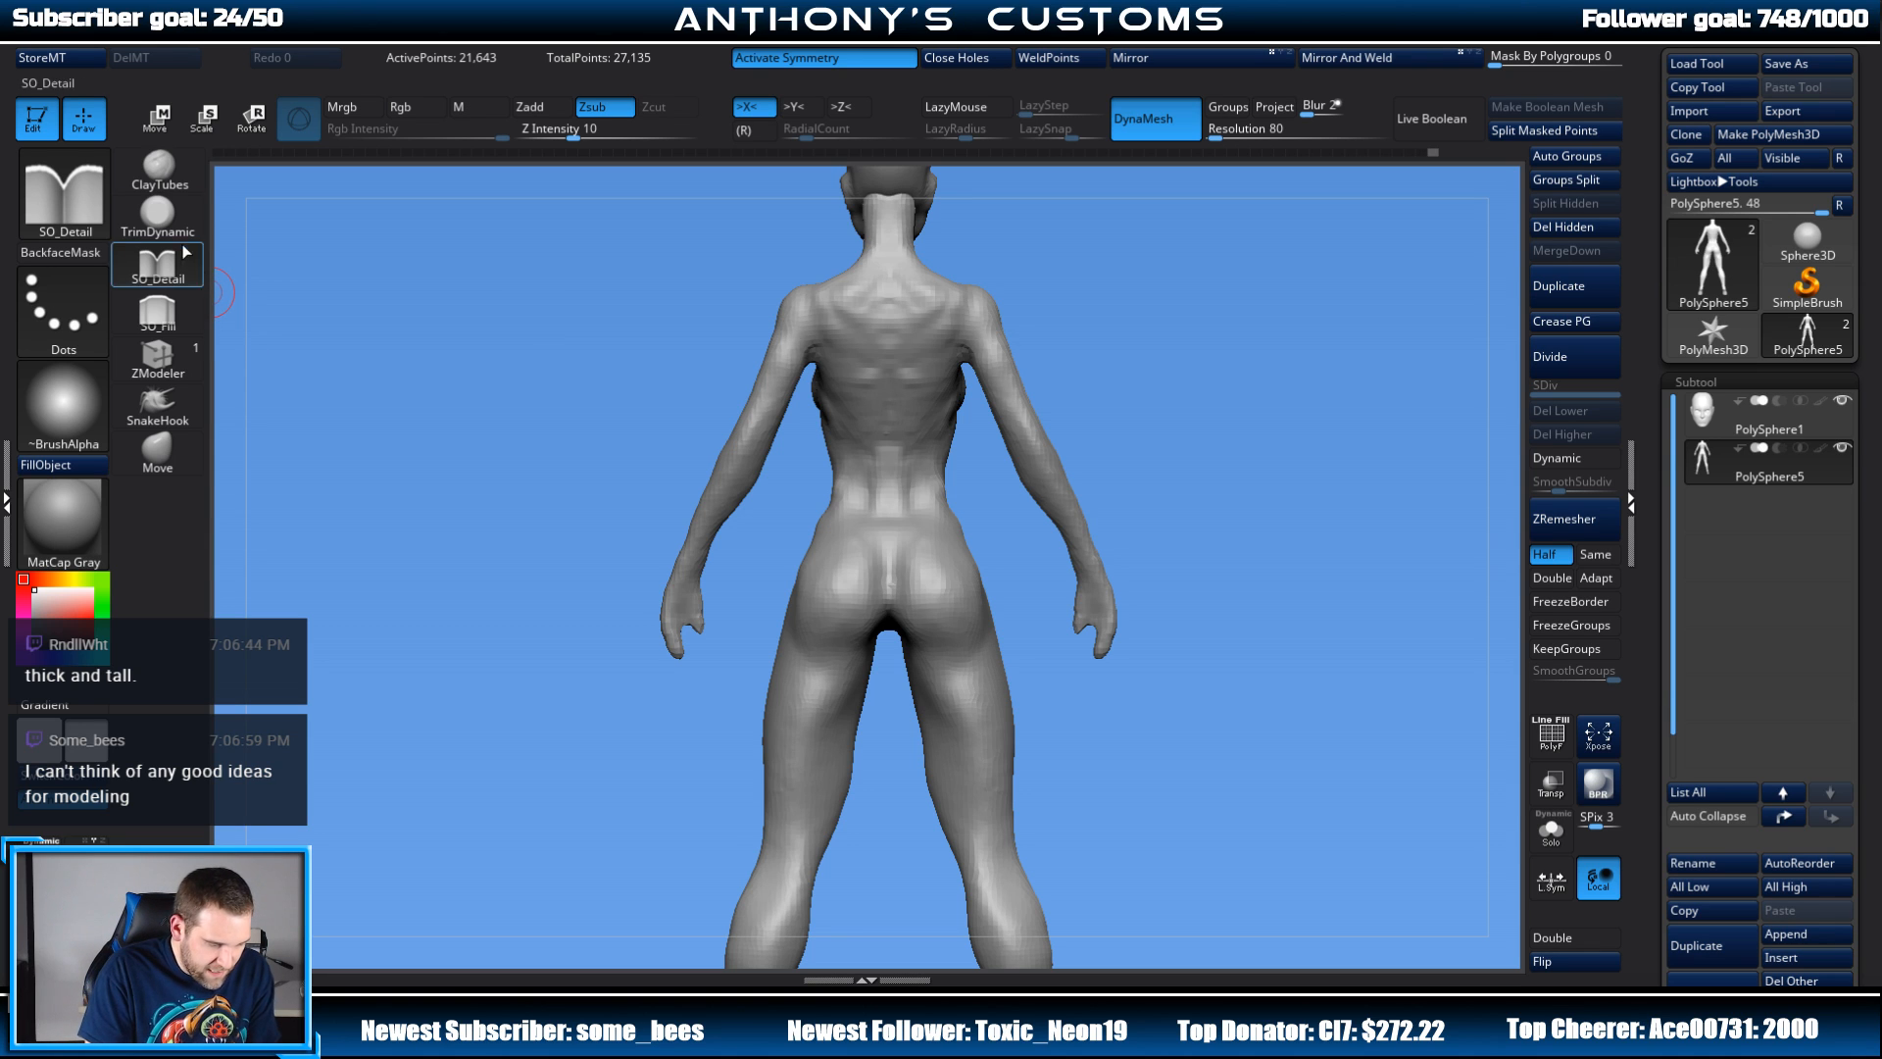
Step: Fill out the inner buttocks and the underside of the pelvis with the ClayTubes brush
left_click(157, 167)
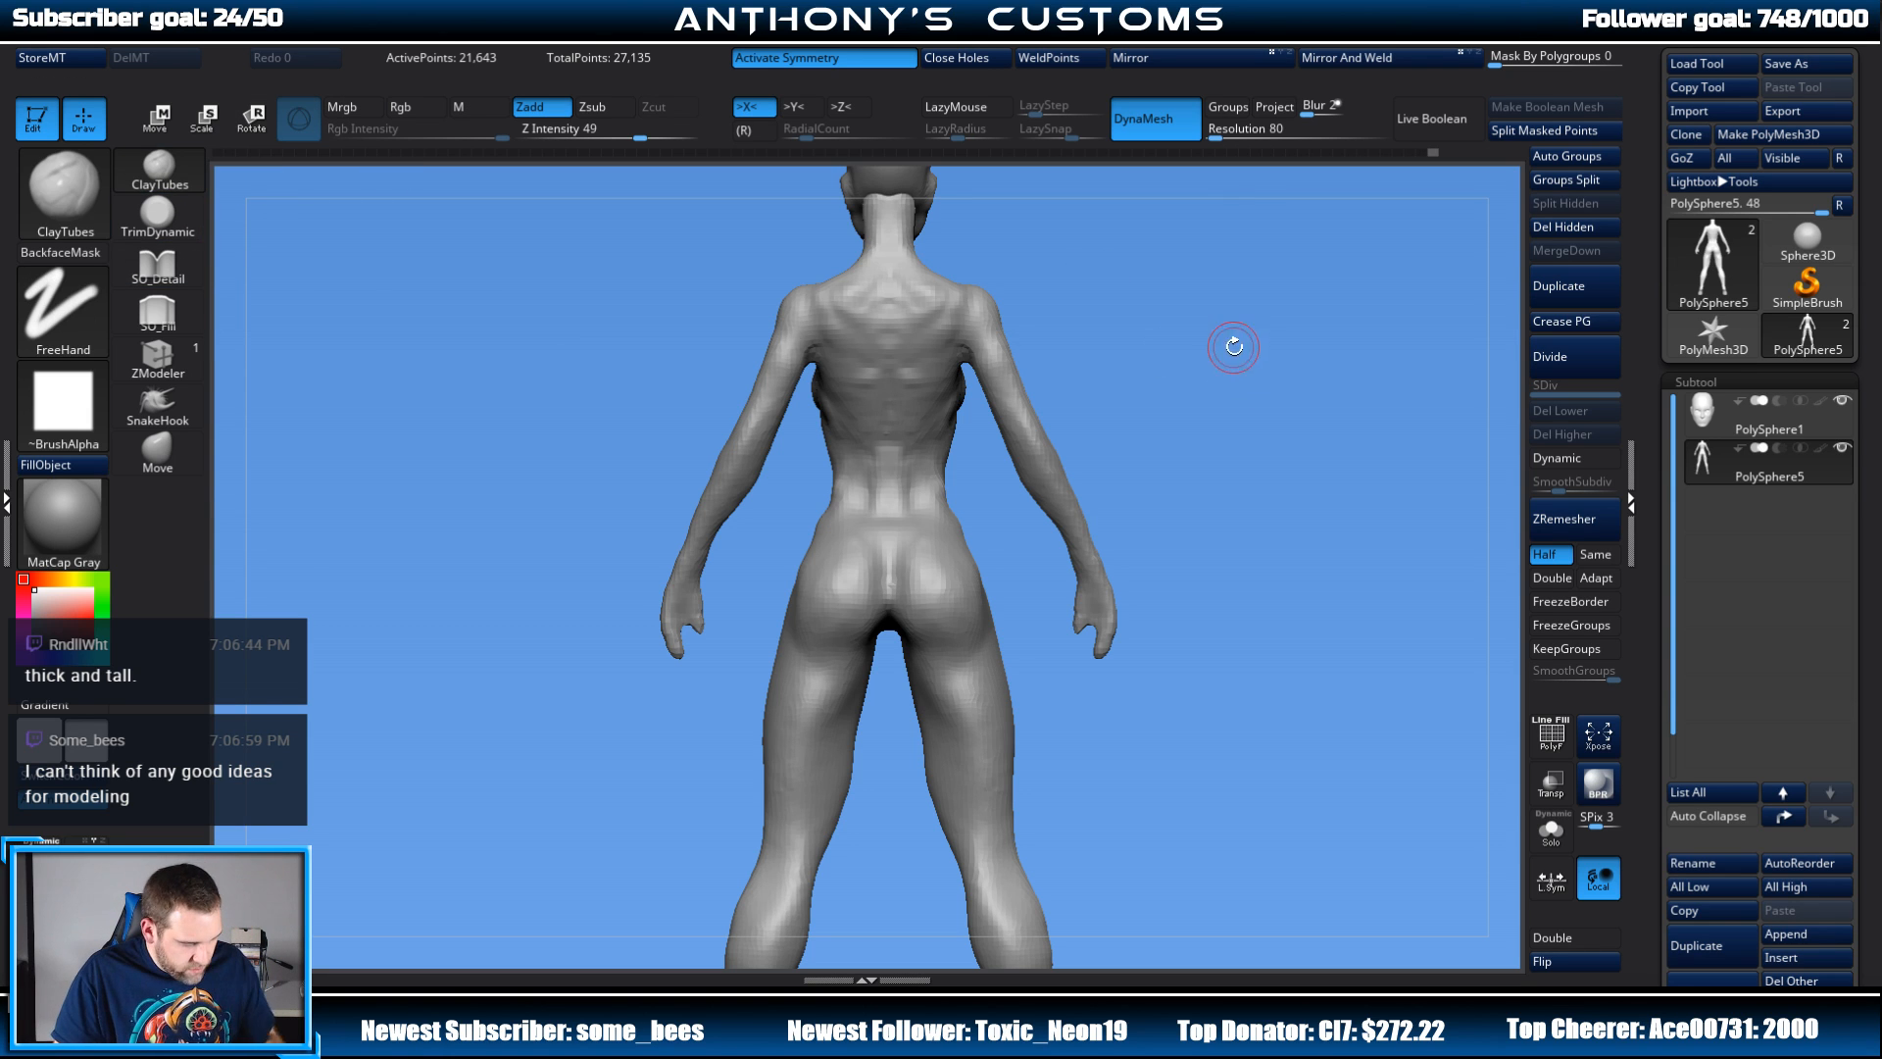
left_click_drag(1231, 344, 1195, 351)
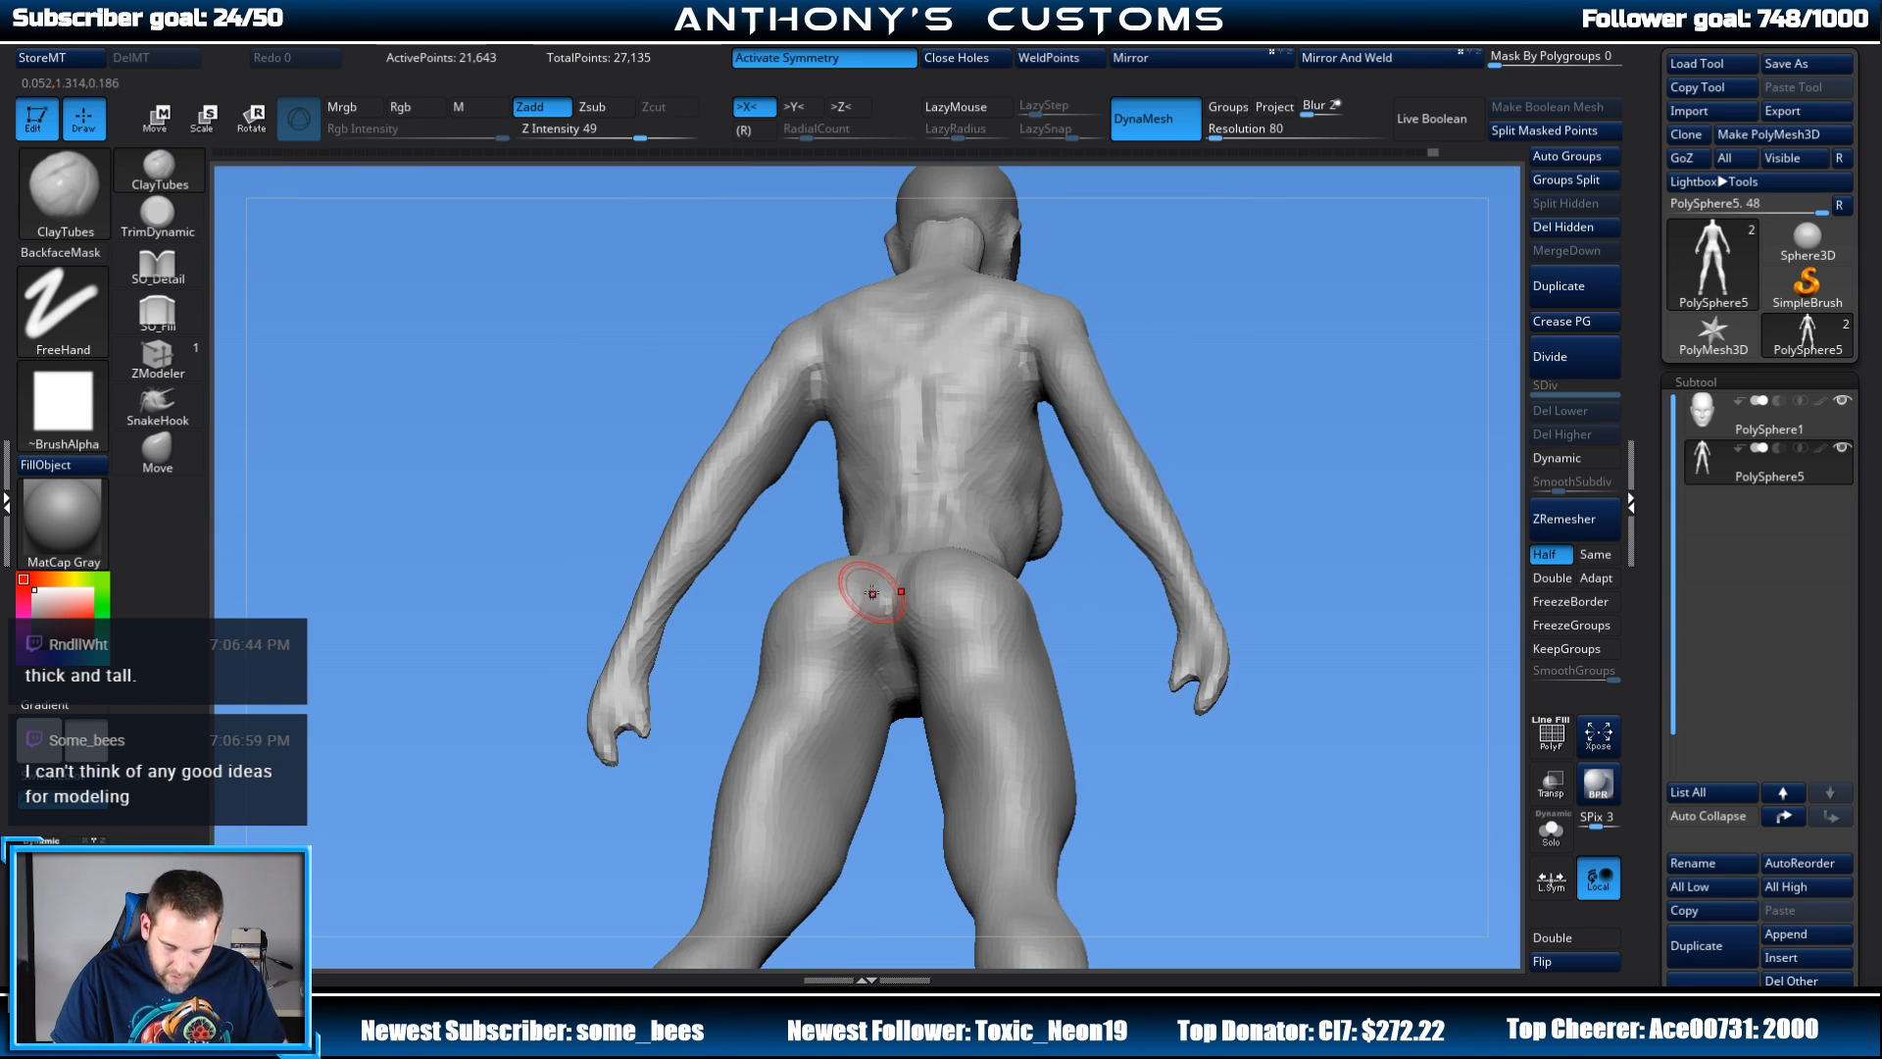
mouse_move(872, 630)
left_mouse_down()
mouse_move(870, 588)
mouse_move(884, 643)
left_mouse_up()
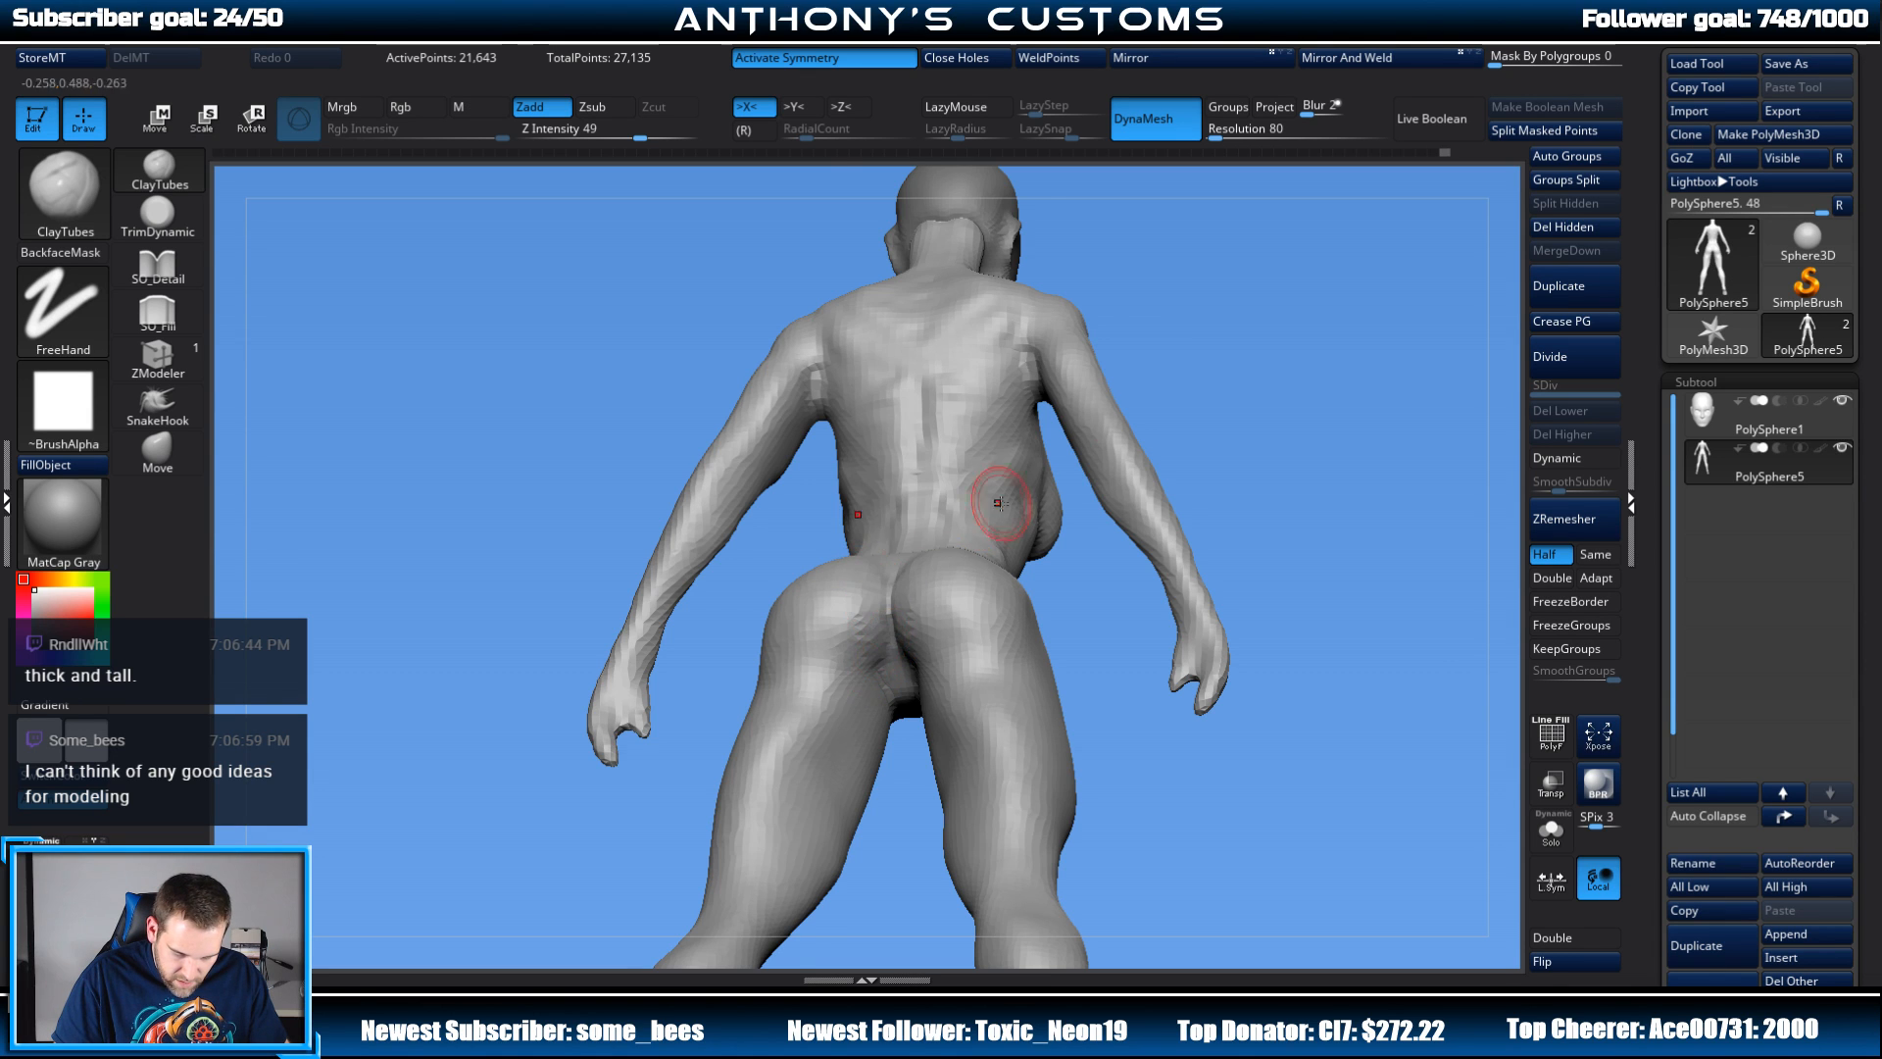
left_click_drag(1191, 451, 1206, 578)
left_click_drag(1088, 490, 1071, 455)
left_click_drag(1088, 540, 1132, 379)
mouse_move(912, 661)
left_mouse_down()
mouse_move(905, 731)
mouse_move(904, 681)
left_mouse_up()
mouse_move(1103, 627)
left_mouse_down()
mouse_move(1261, 501)
mouse_move(1059, 504)
left_mouse_up()
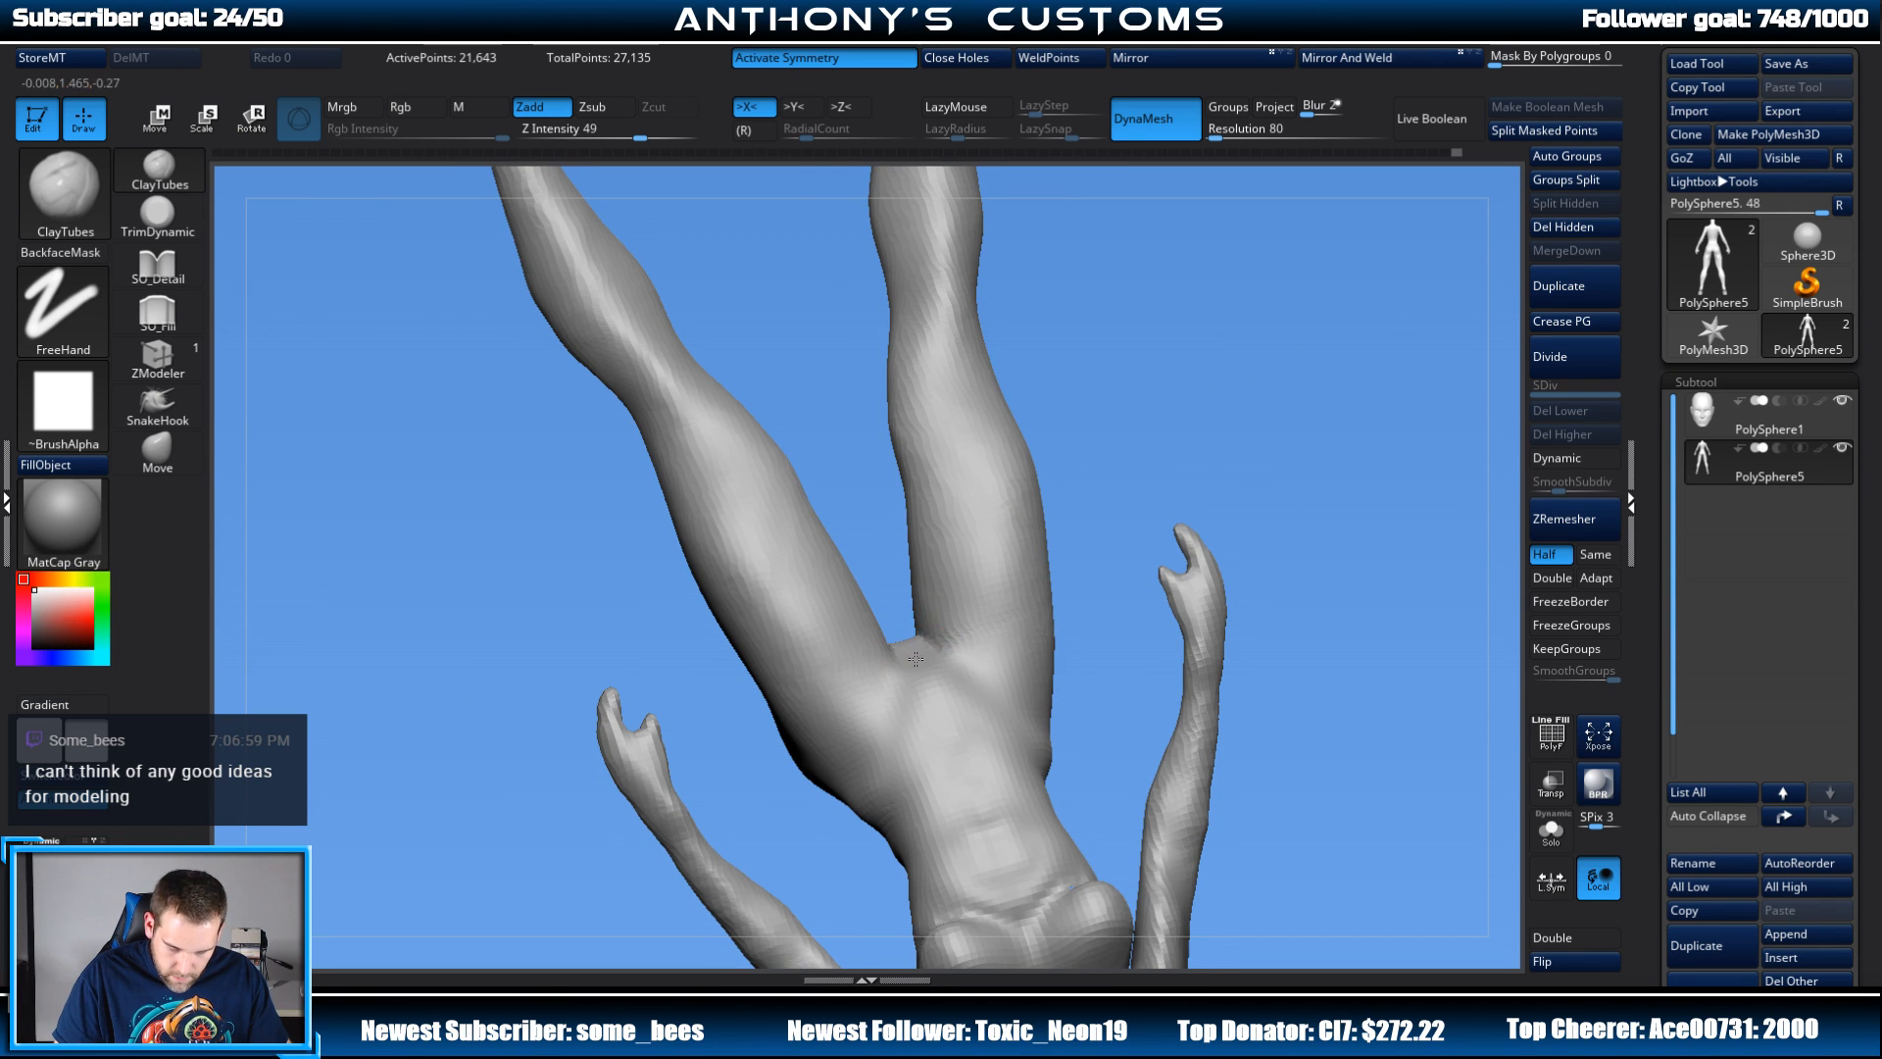
Step: Build up the lower abdomen and raise vertical abdominal muscle columns between the pelvis and ribs with the ClayTubes brush
left_click_drag(1039, 628, 1269, 321)
left_click_drag(1269, 322, 1299, 365)
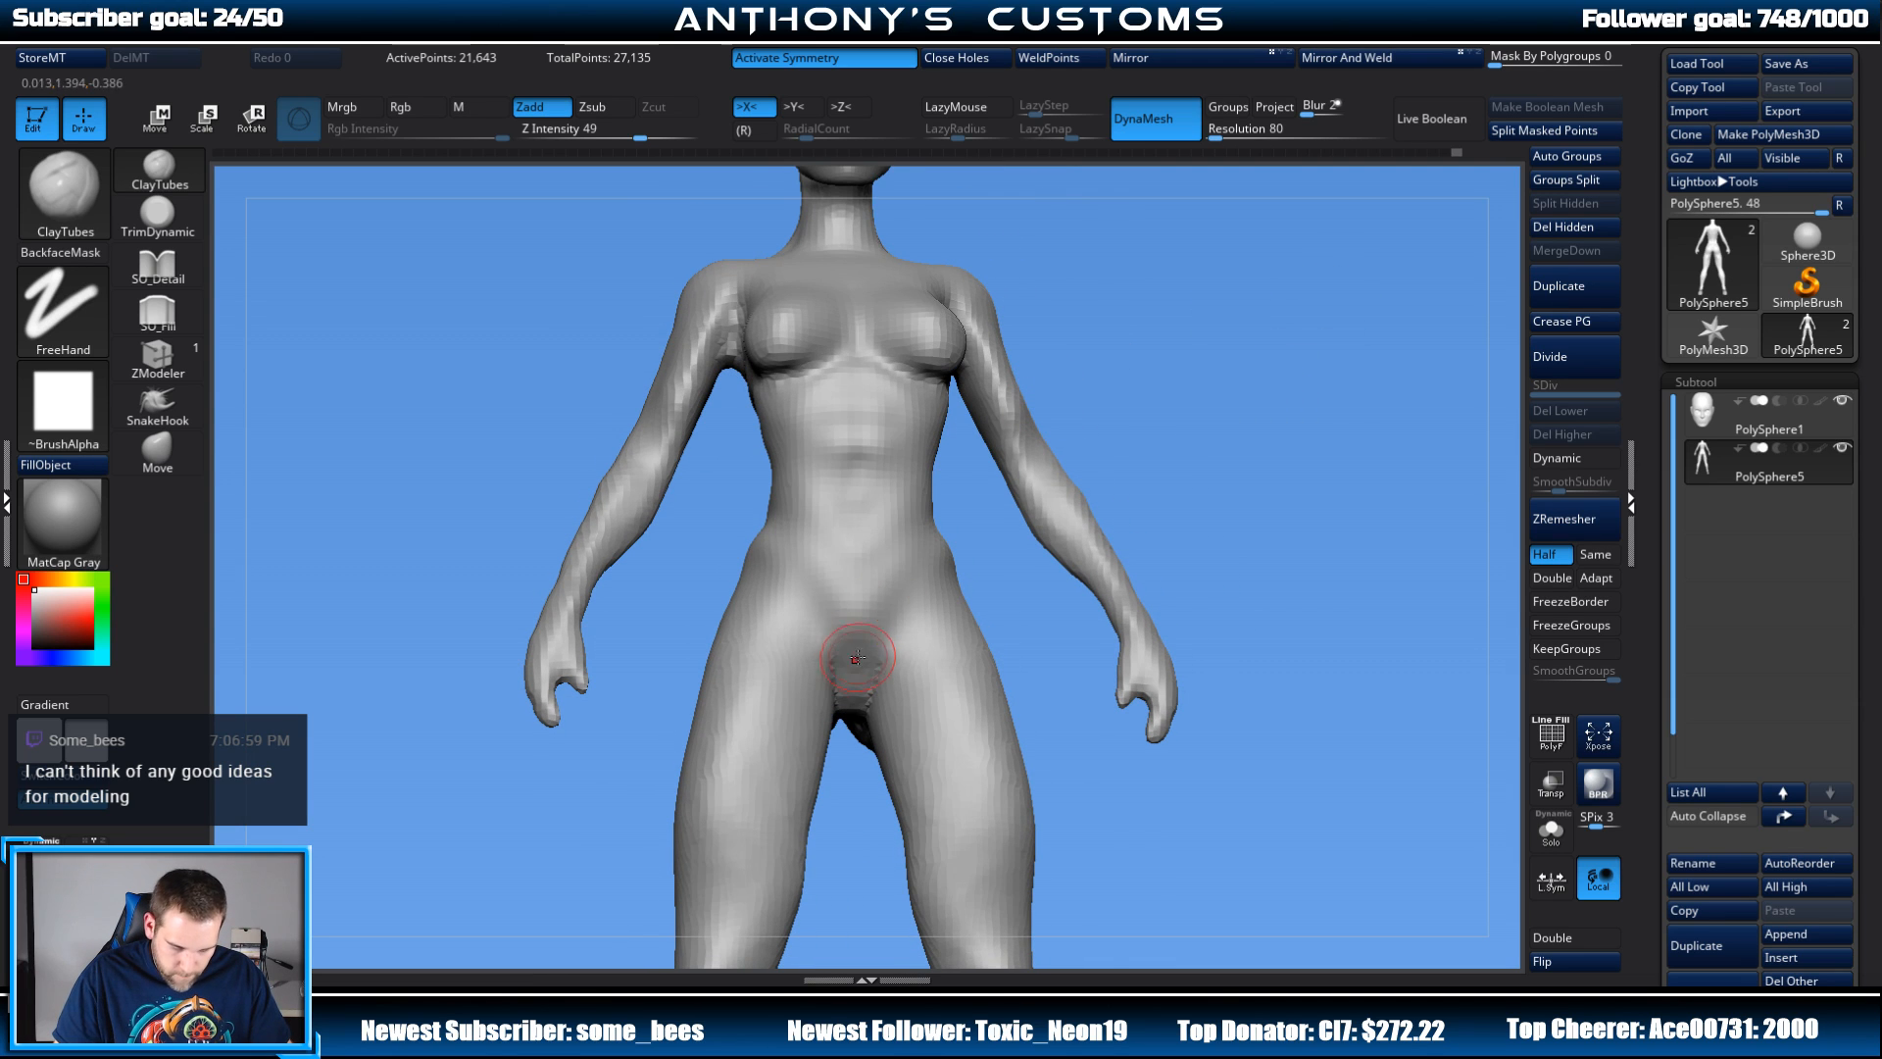
left_click_drag(1167, 439, 1200, 466)
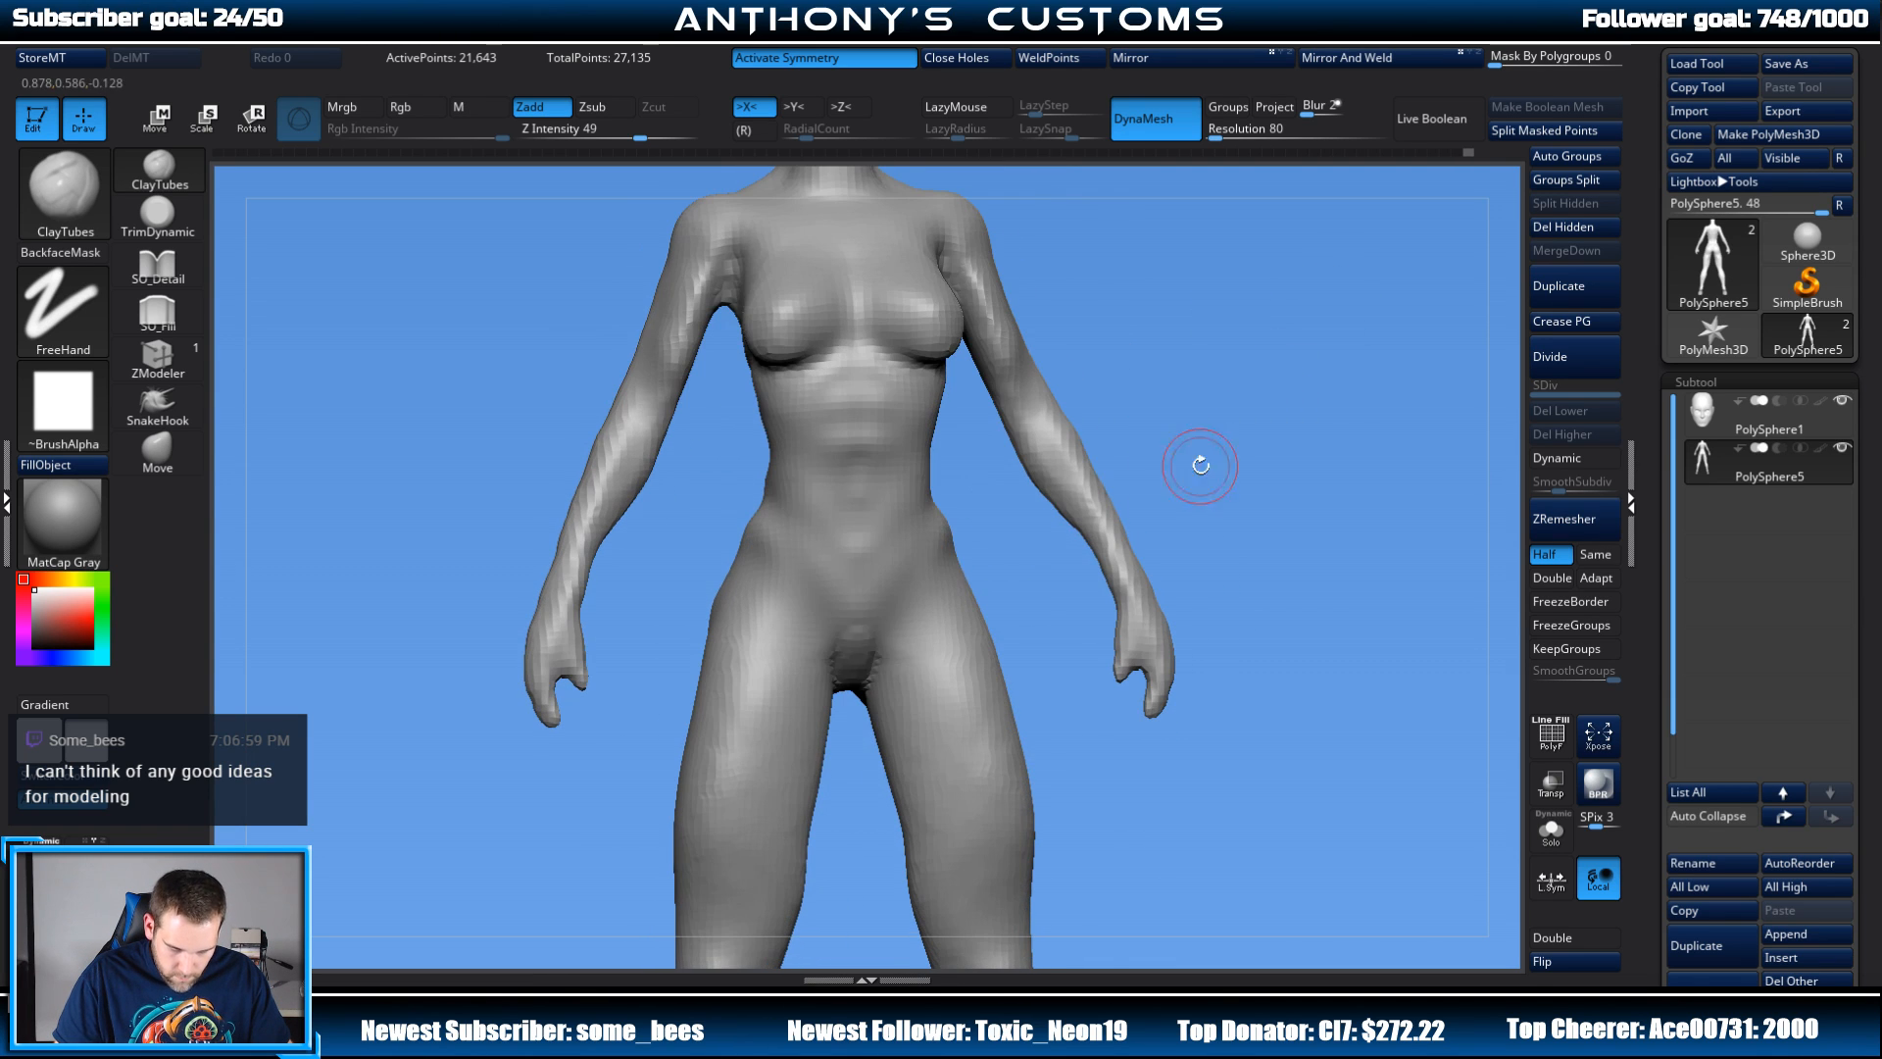
mouse_move(932, 537)
left_mouse_down()
mouse_move(873, 591)
mouse_move(884, 539)
mouse_move(861, 617)
left_mouse_up()
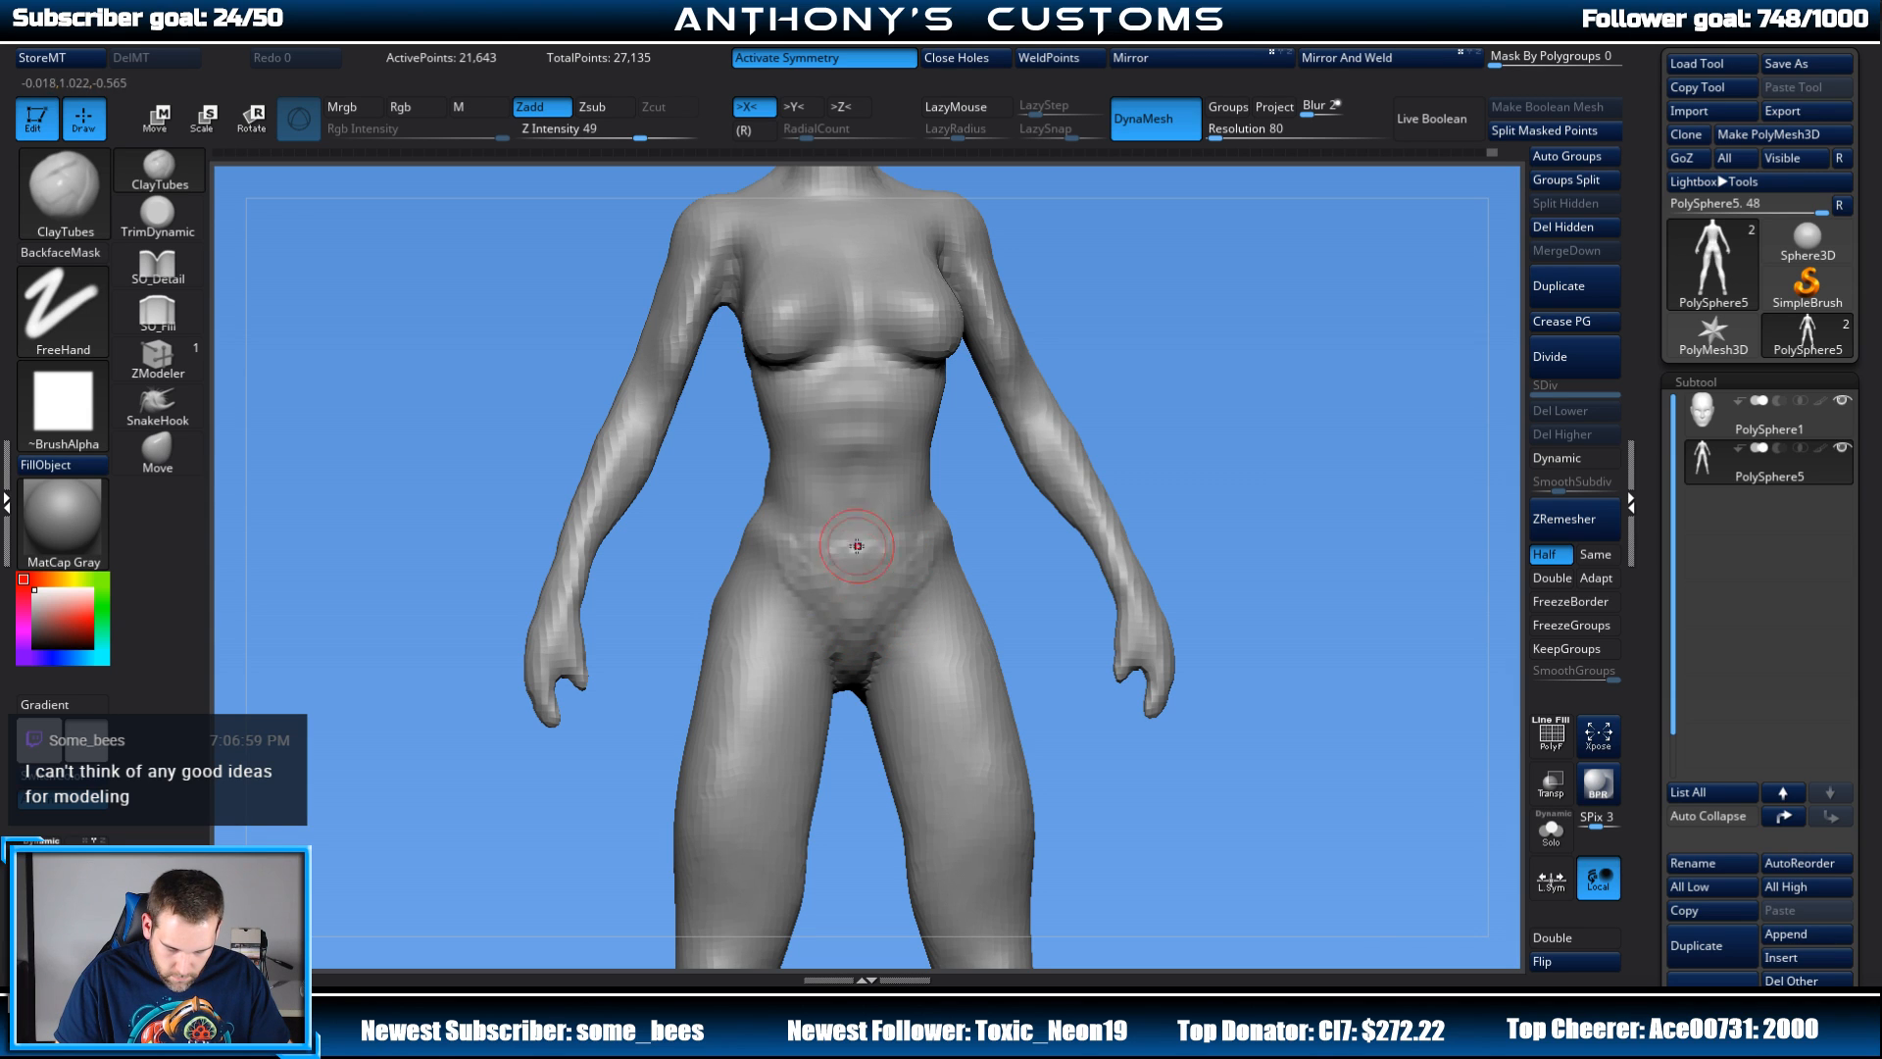
mouse_move(857, 546)
left_mouse_down()
mouse_move(862, 388)
mouse_move(833, 401)
mouse_move(850, 401)
mouse_move(849, 505)
left_mouse_up()
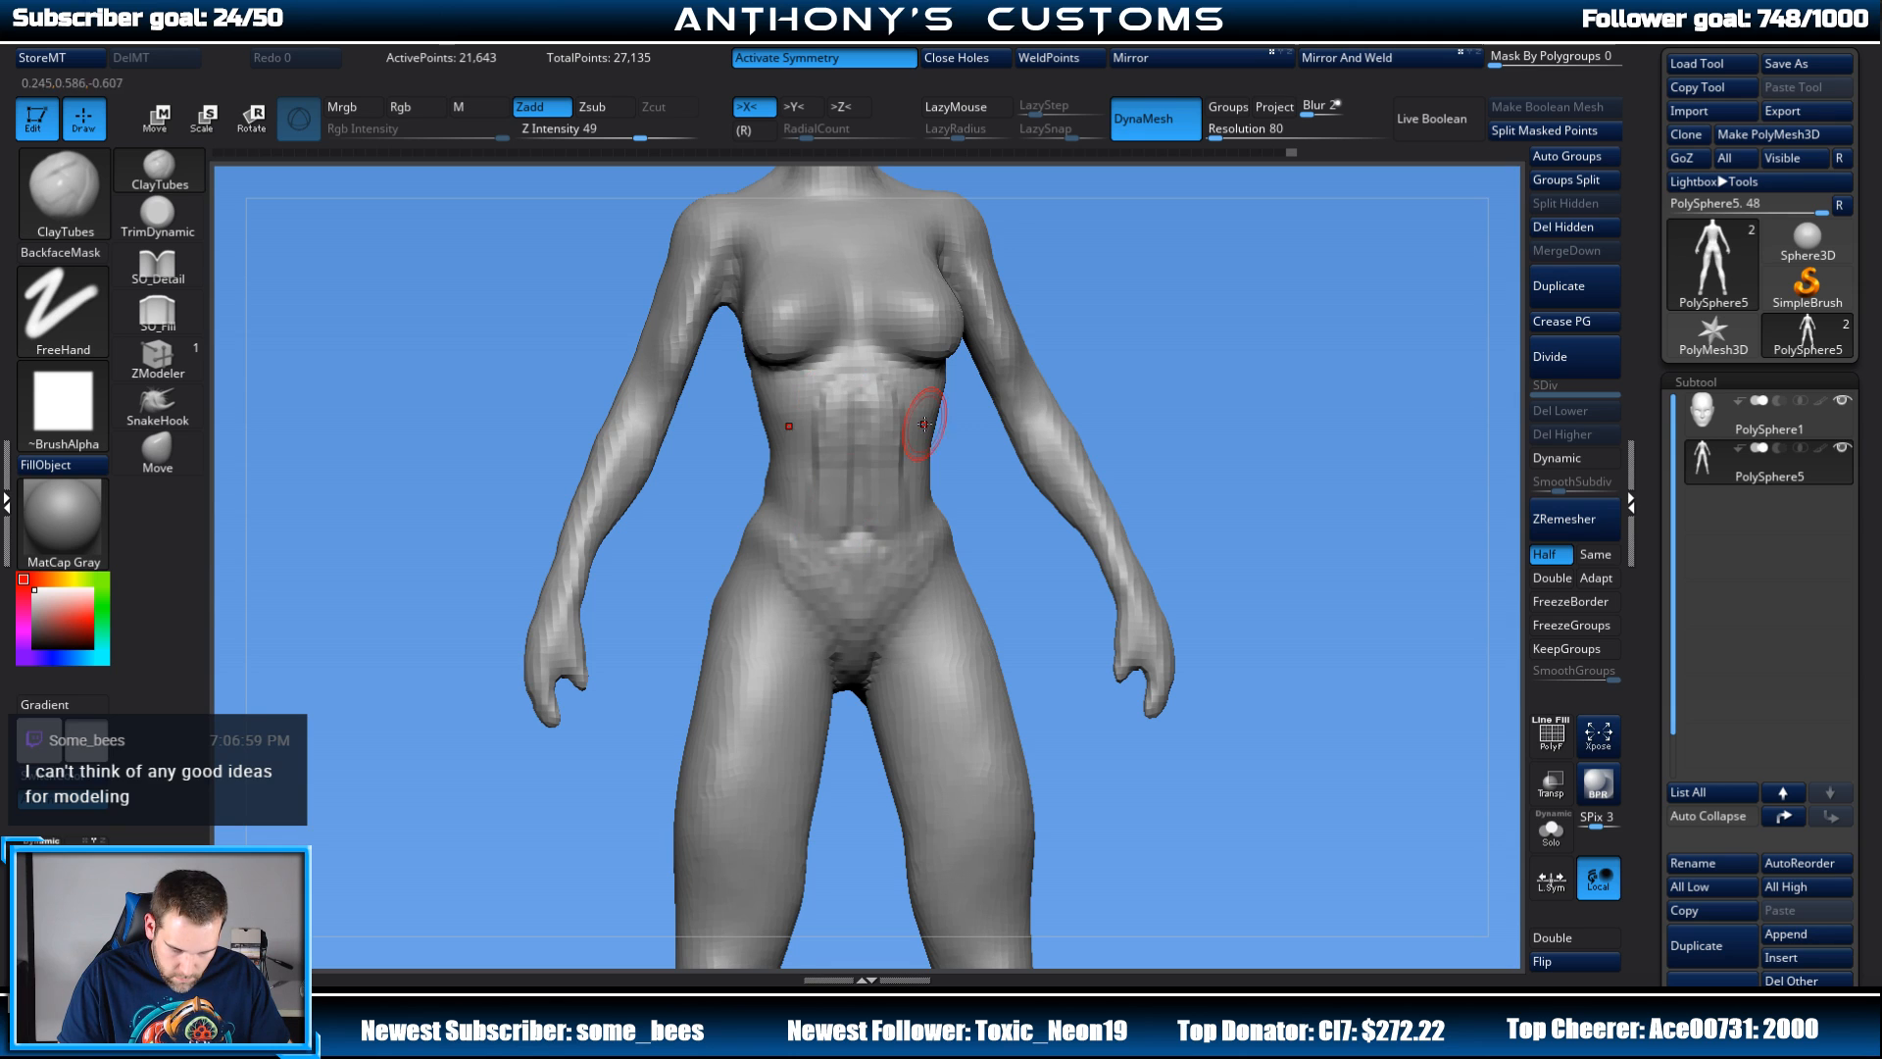
Step: Sculpt the rib cage edge and the sides of the torso beneath the breasts with the ClayTubes brush
left_click_drag(1179, 361, 1210, 306)
left_click_drag(861, 366, 830, 365)
left_click_drag(701, 432, 849, 343)
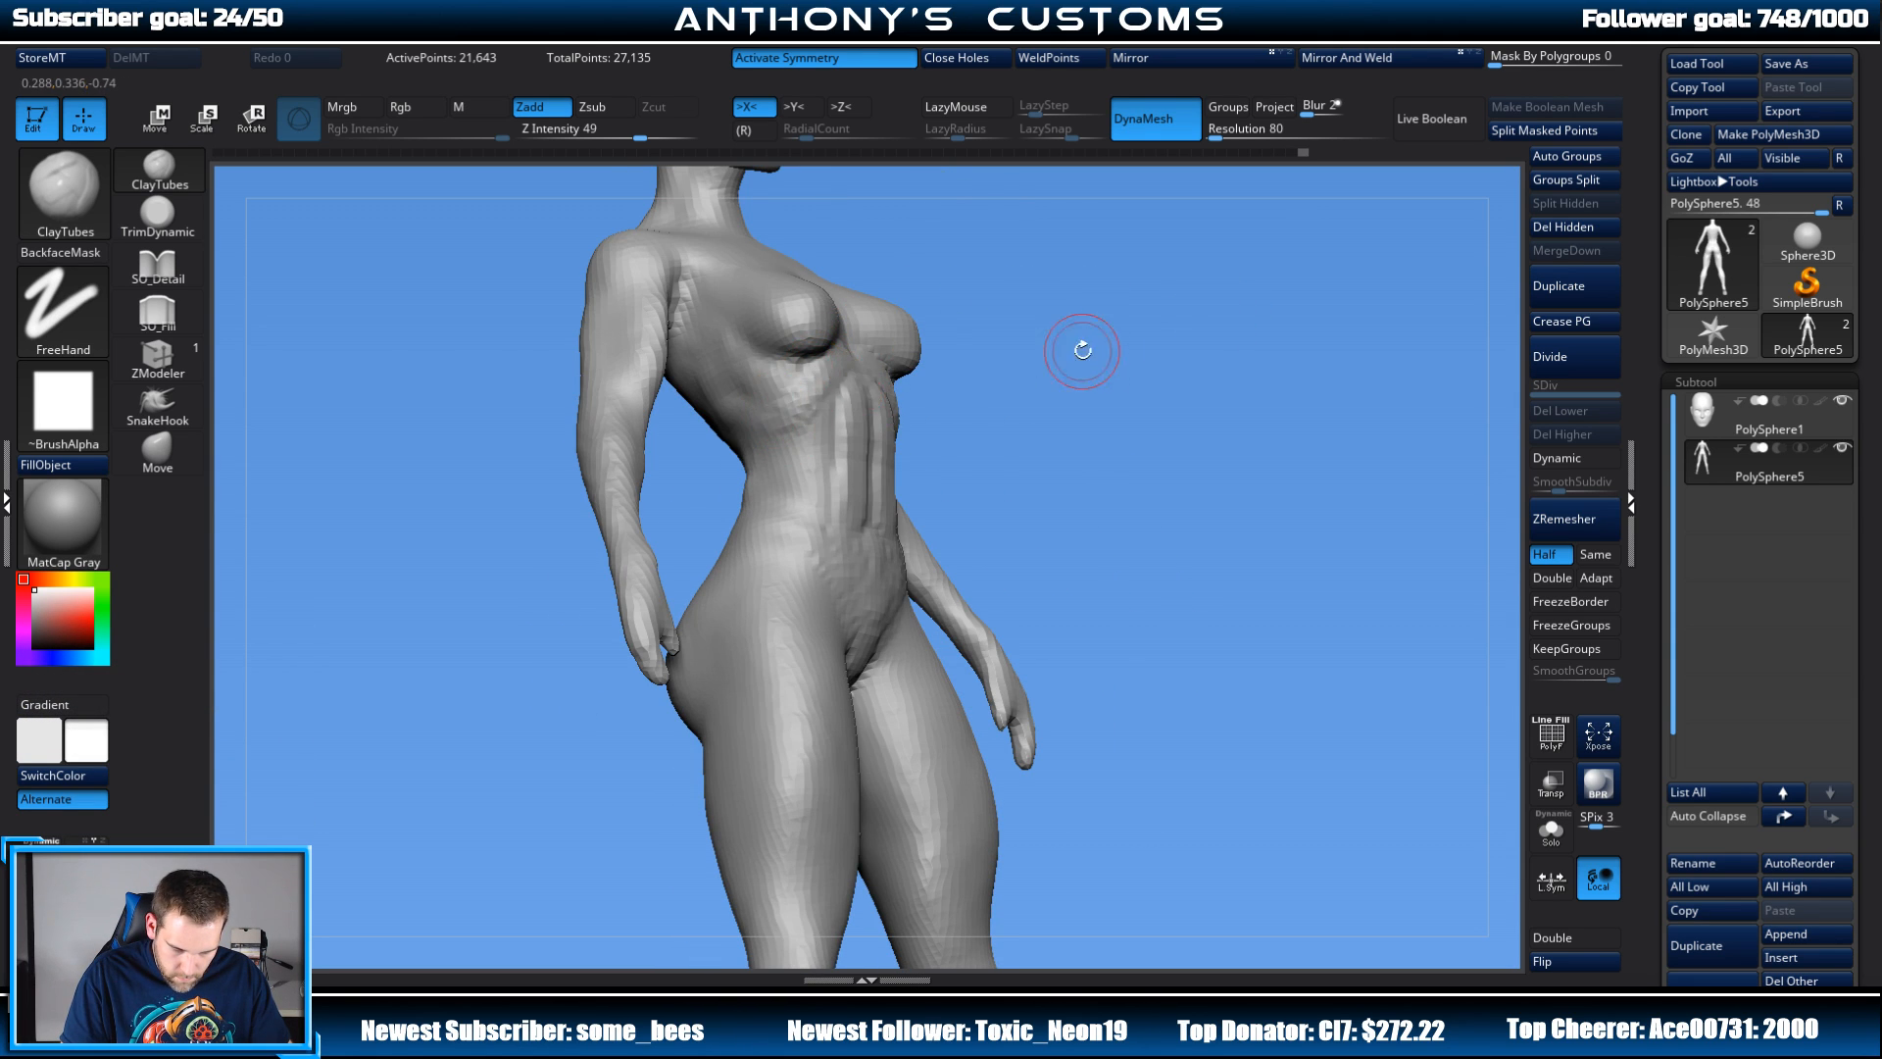
left_click_drag(1076, 344, 735, 372)
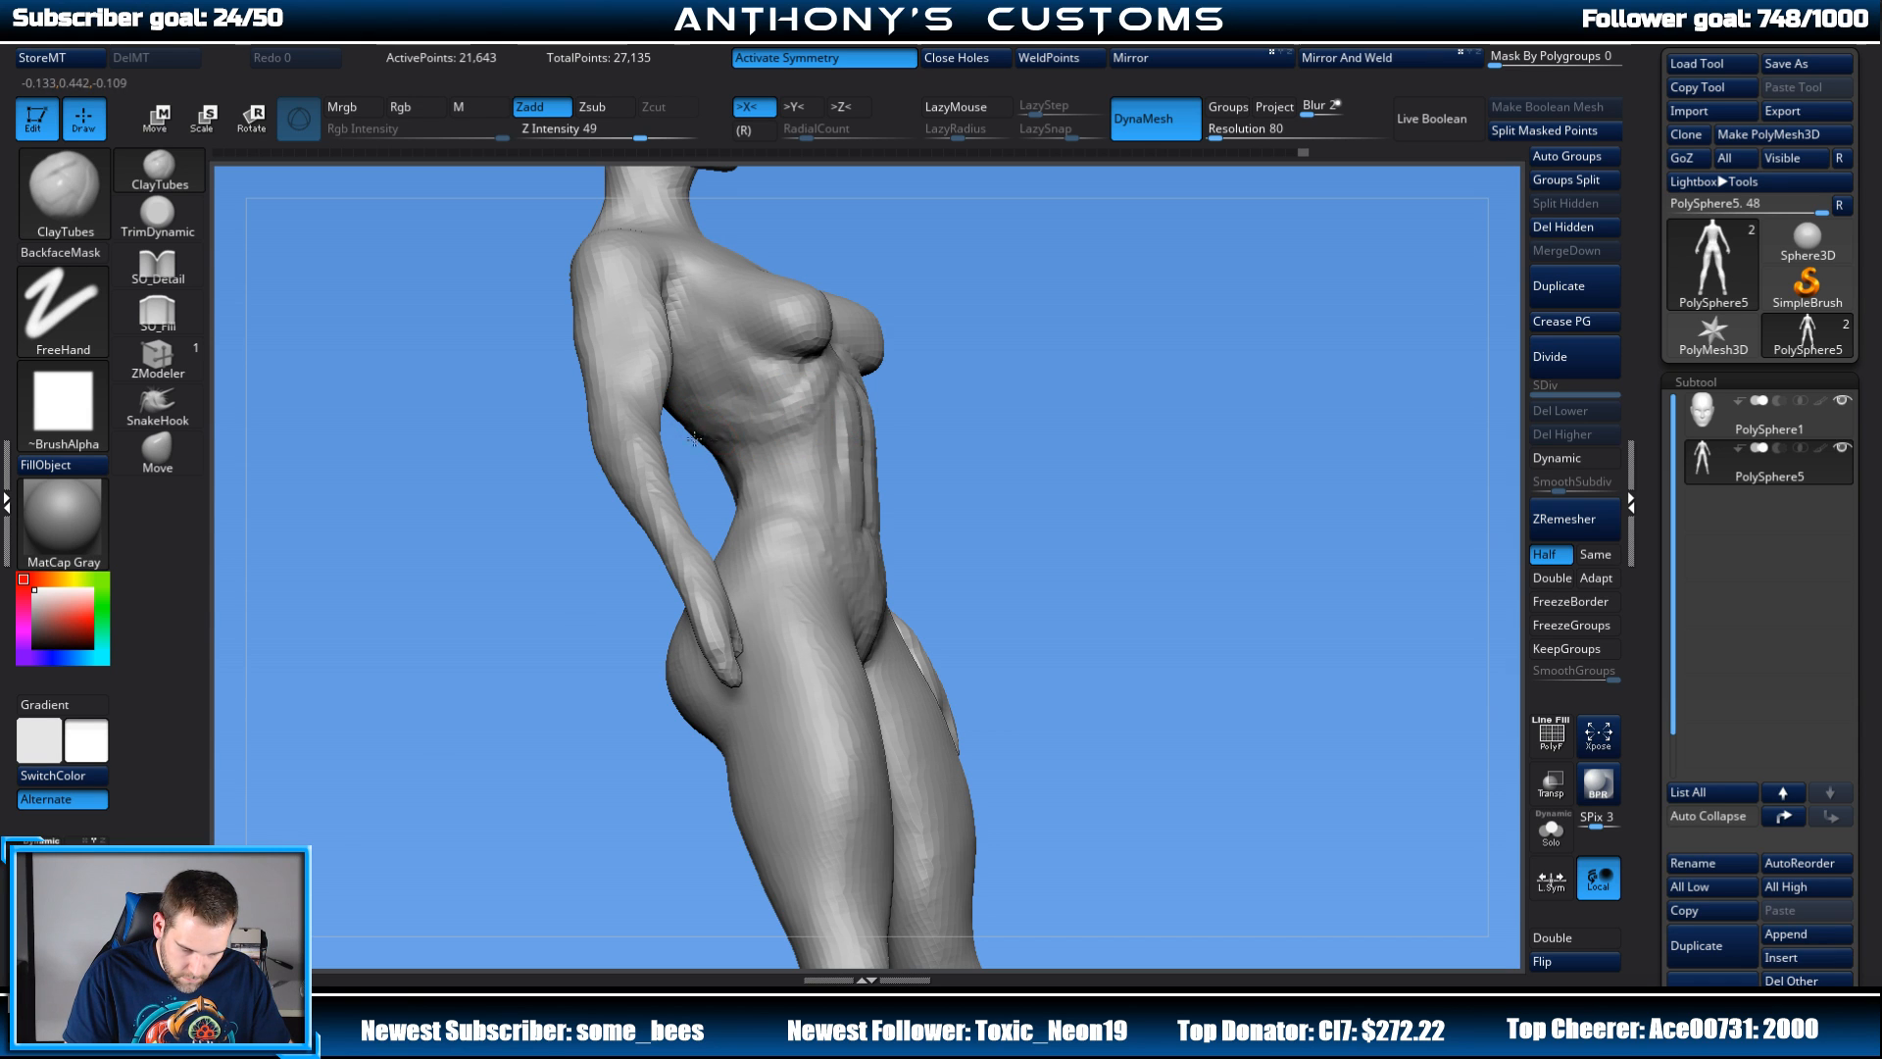
mouse_move(1092, 295)
left_mouse_down("shift")
mouse_move(1072, 353)
mouse_move(1170, 419)
mouse_move(1110, 348)
mouse_move(1088, 397)
mouse_move(1156, 421)
mouse_move(1206, 497)
left_mouse_up("shift")
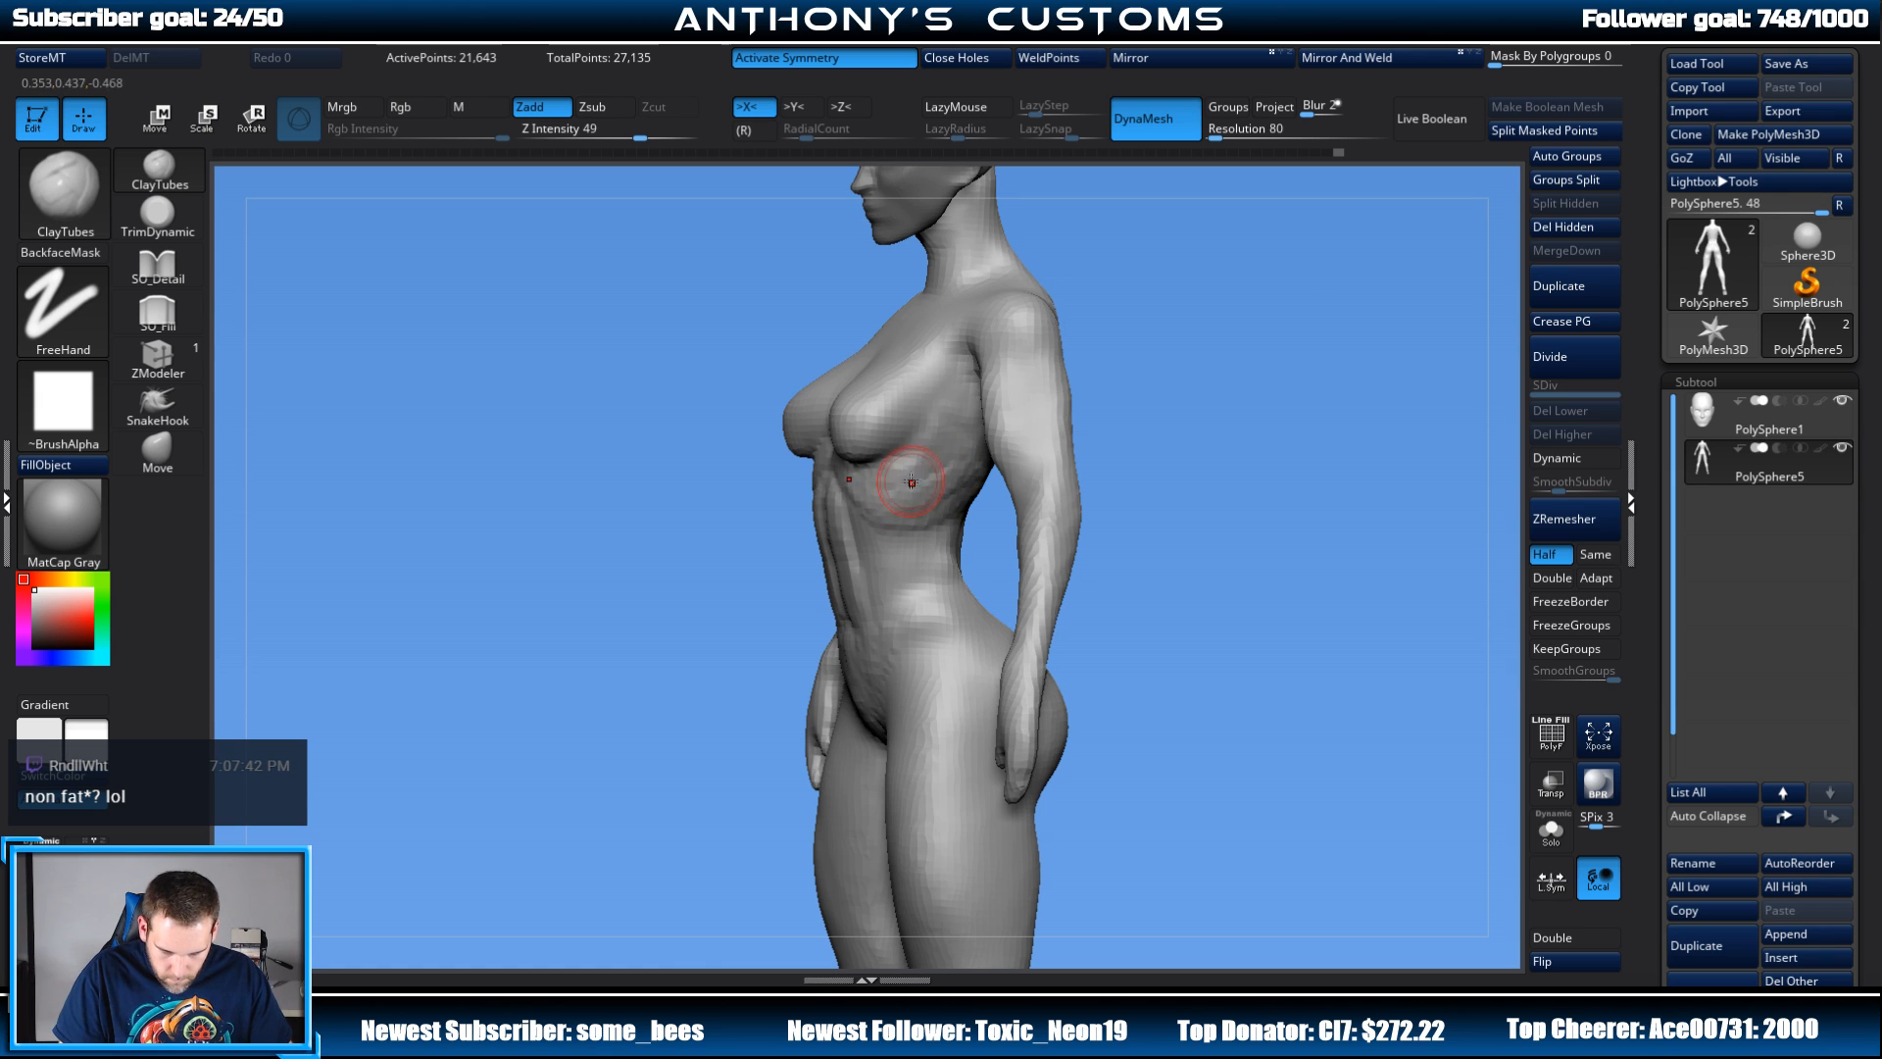
mouse_move(1175, 386)
left_mouse_down()
mouse_move(1218, 391)
mouse_move(1180, 390)
left_mouse_up()
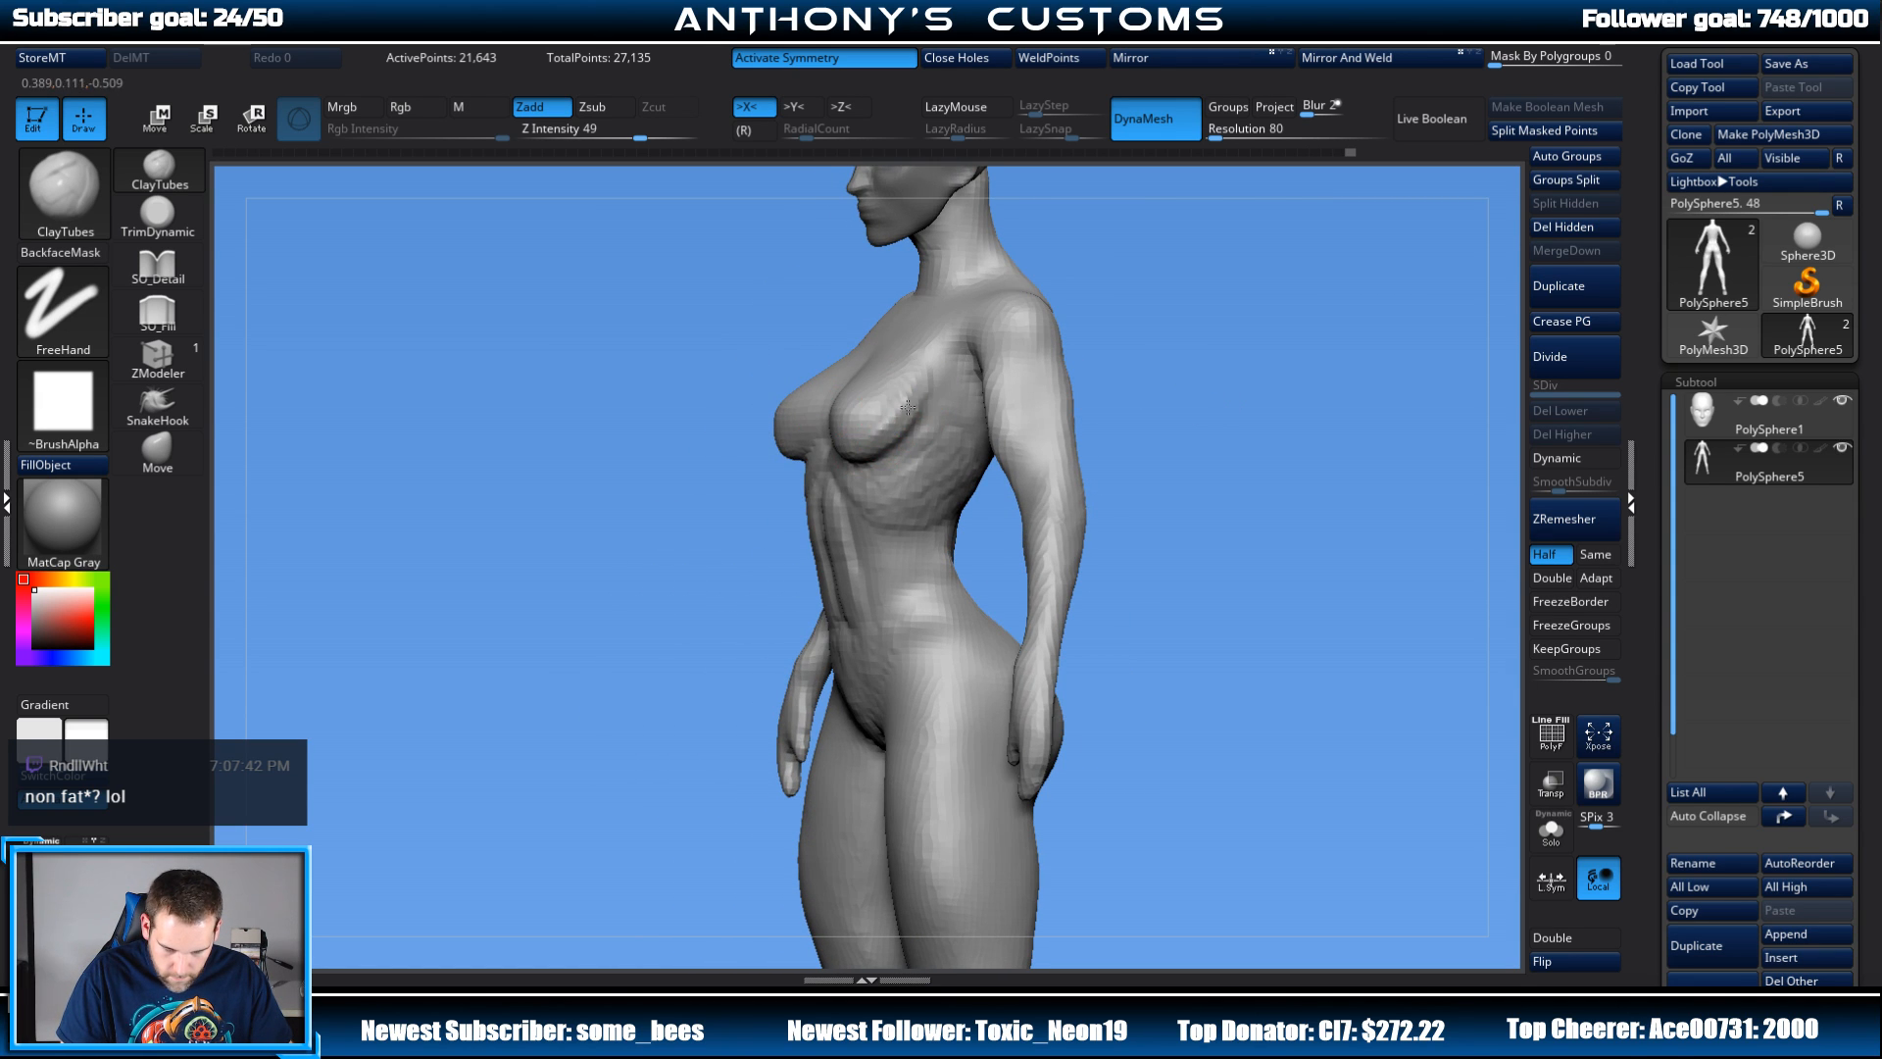
Step: Add volume to the upper and outer breasts and the chest toward the armpits with ClayTubes
left_click_drag(1114, 323, 841, 408)
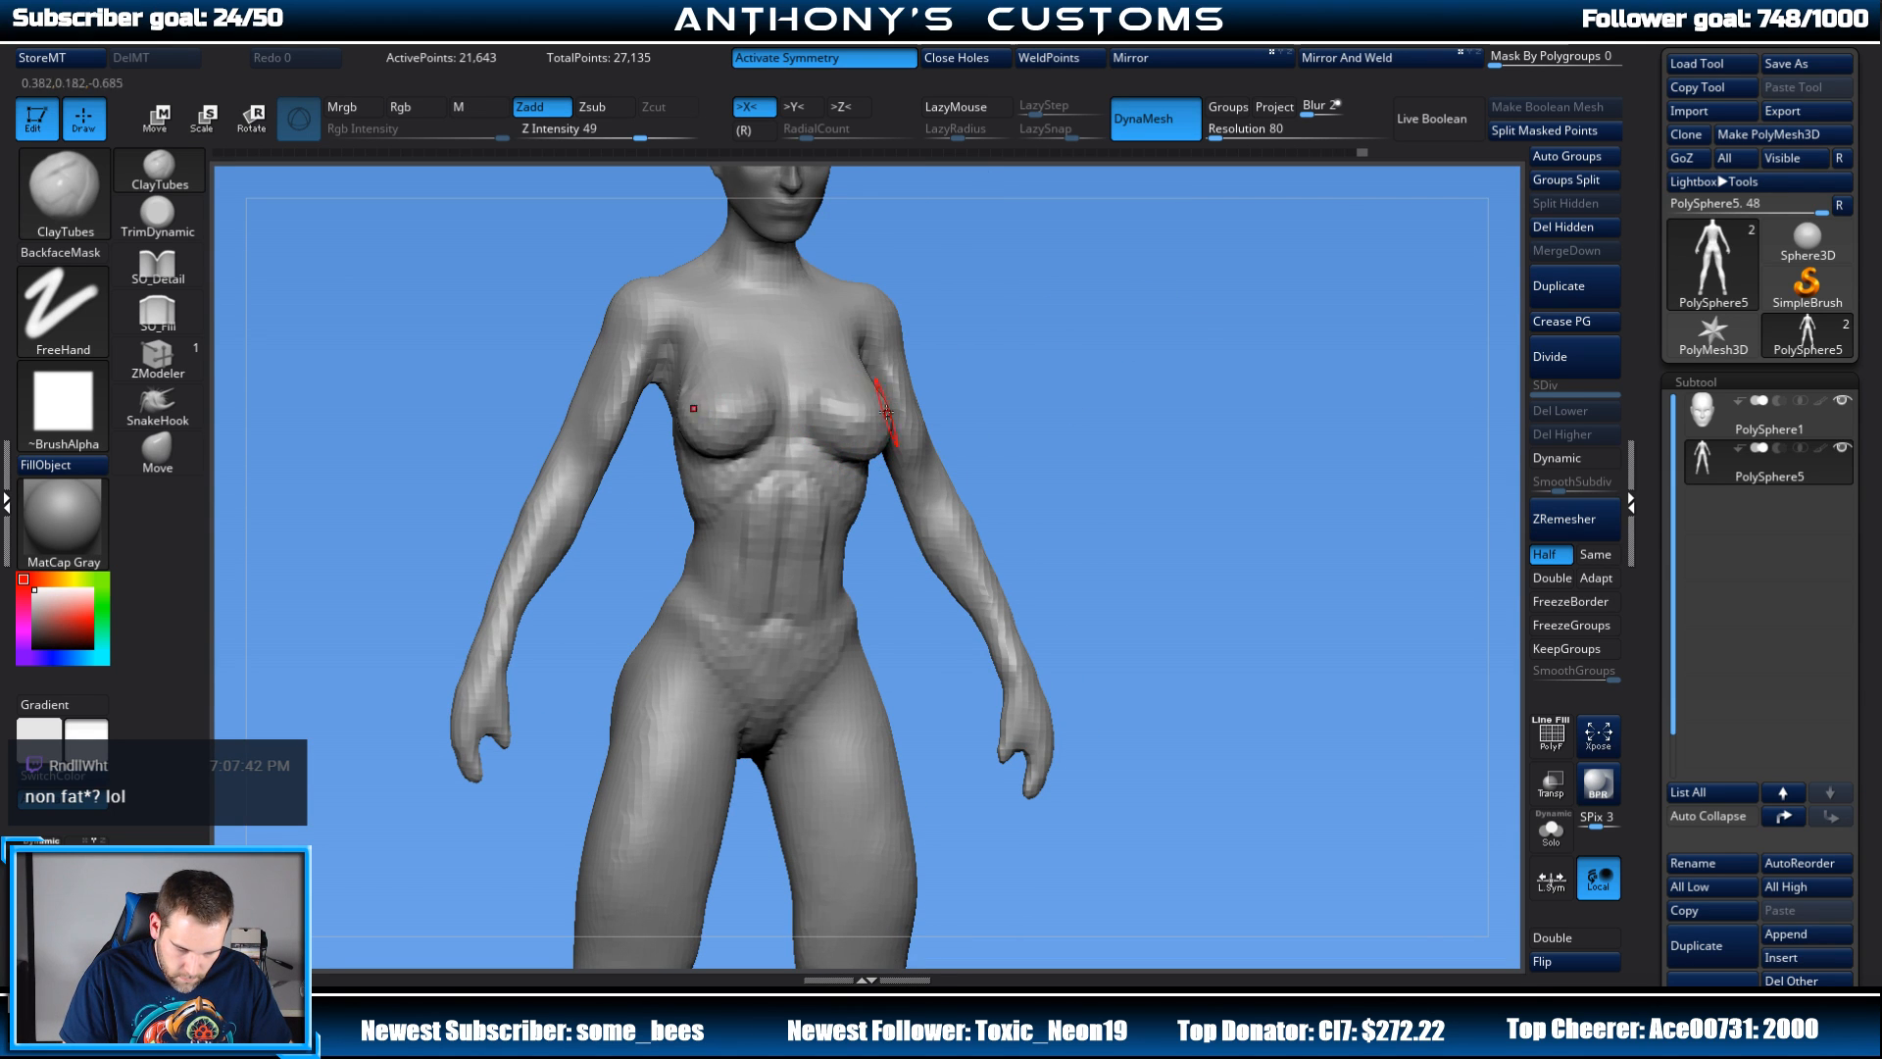
left_click_drag(1137, 333, 1182, 376)
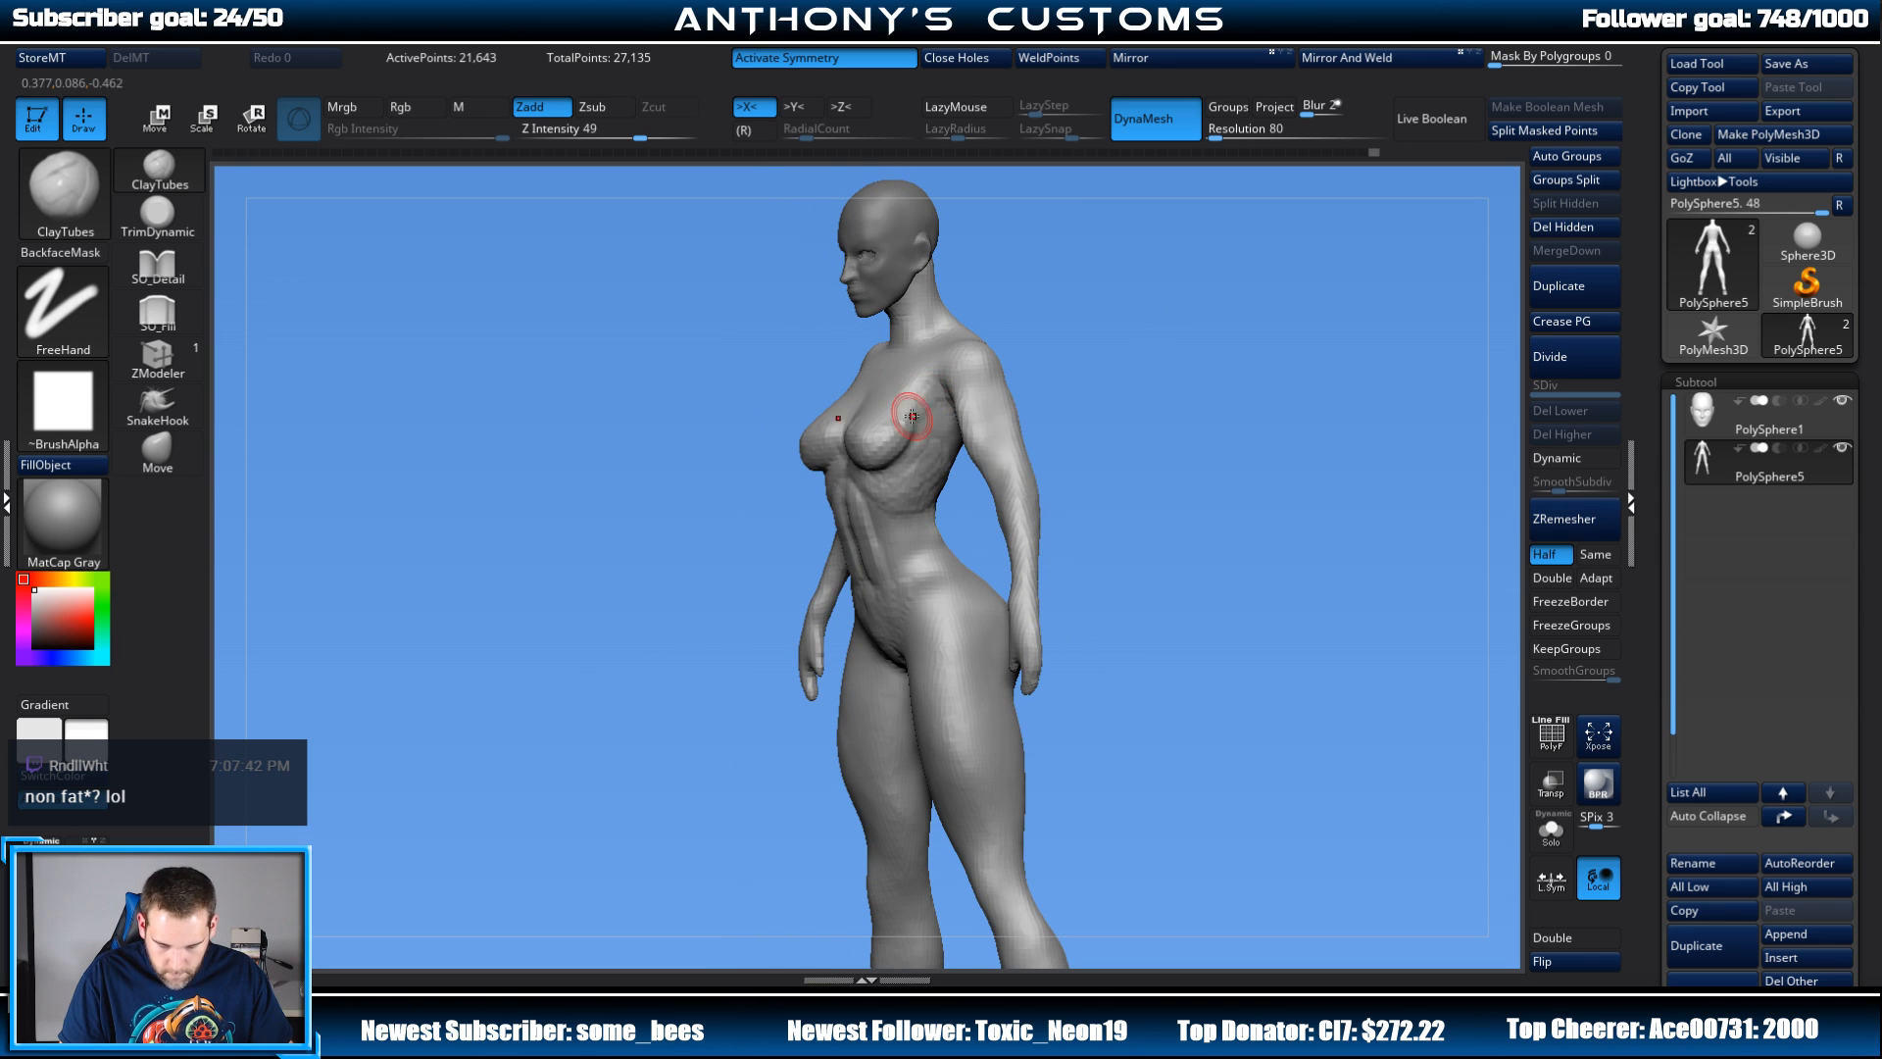
left_click_drag(1050, 357, 1206, 382, "shift")
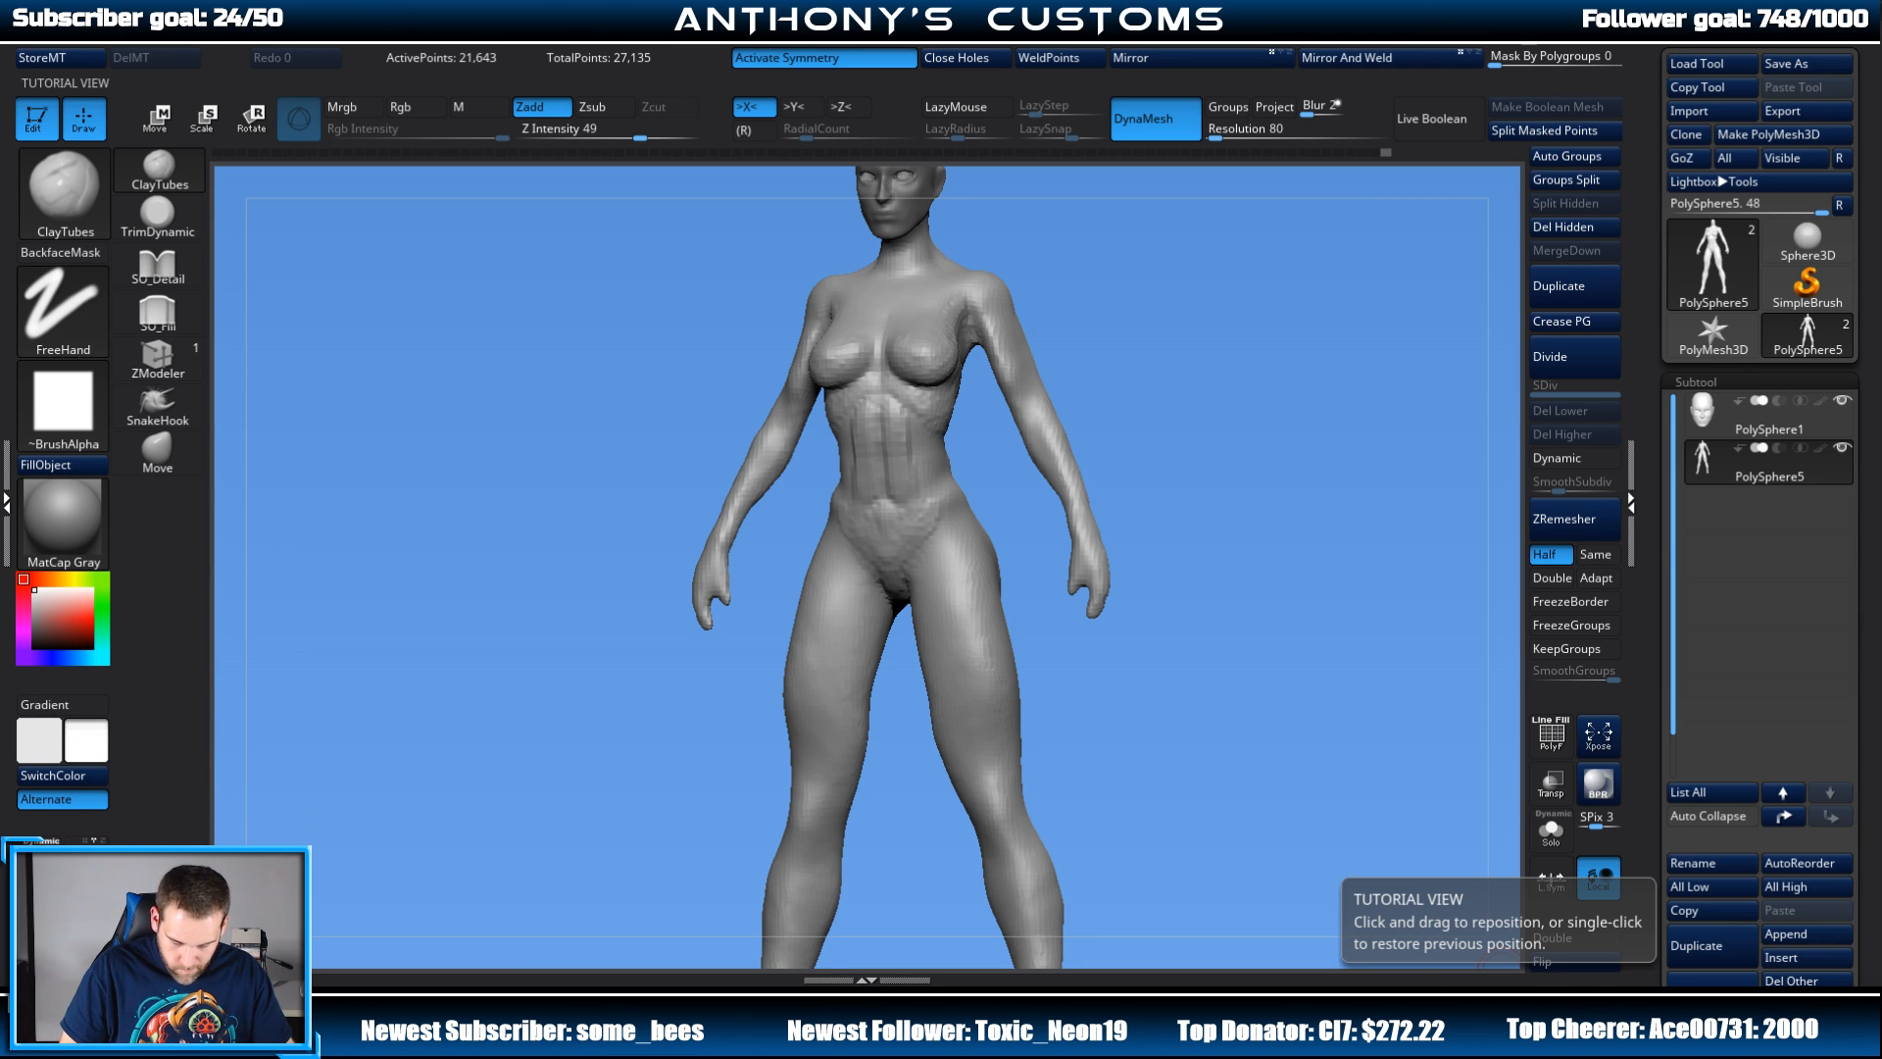
left_click_drag(1168, 385, 1300, 254, "shift")
mouse_move(1328, 348)
left_mouse_down("alt")
mouse_move(1234, 376)
mouse_move(958, 383)
left_mouse_up("alt")
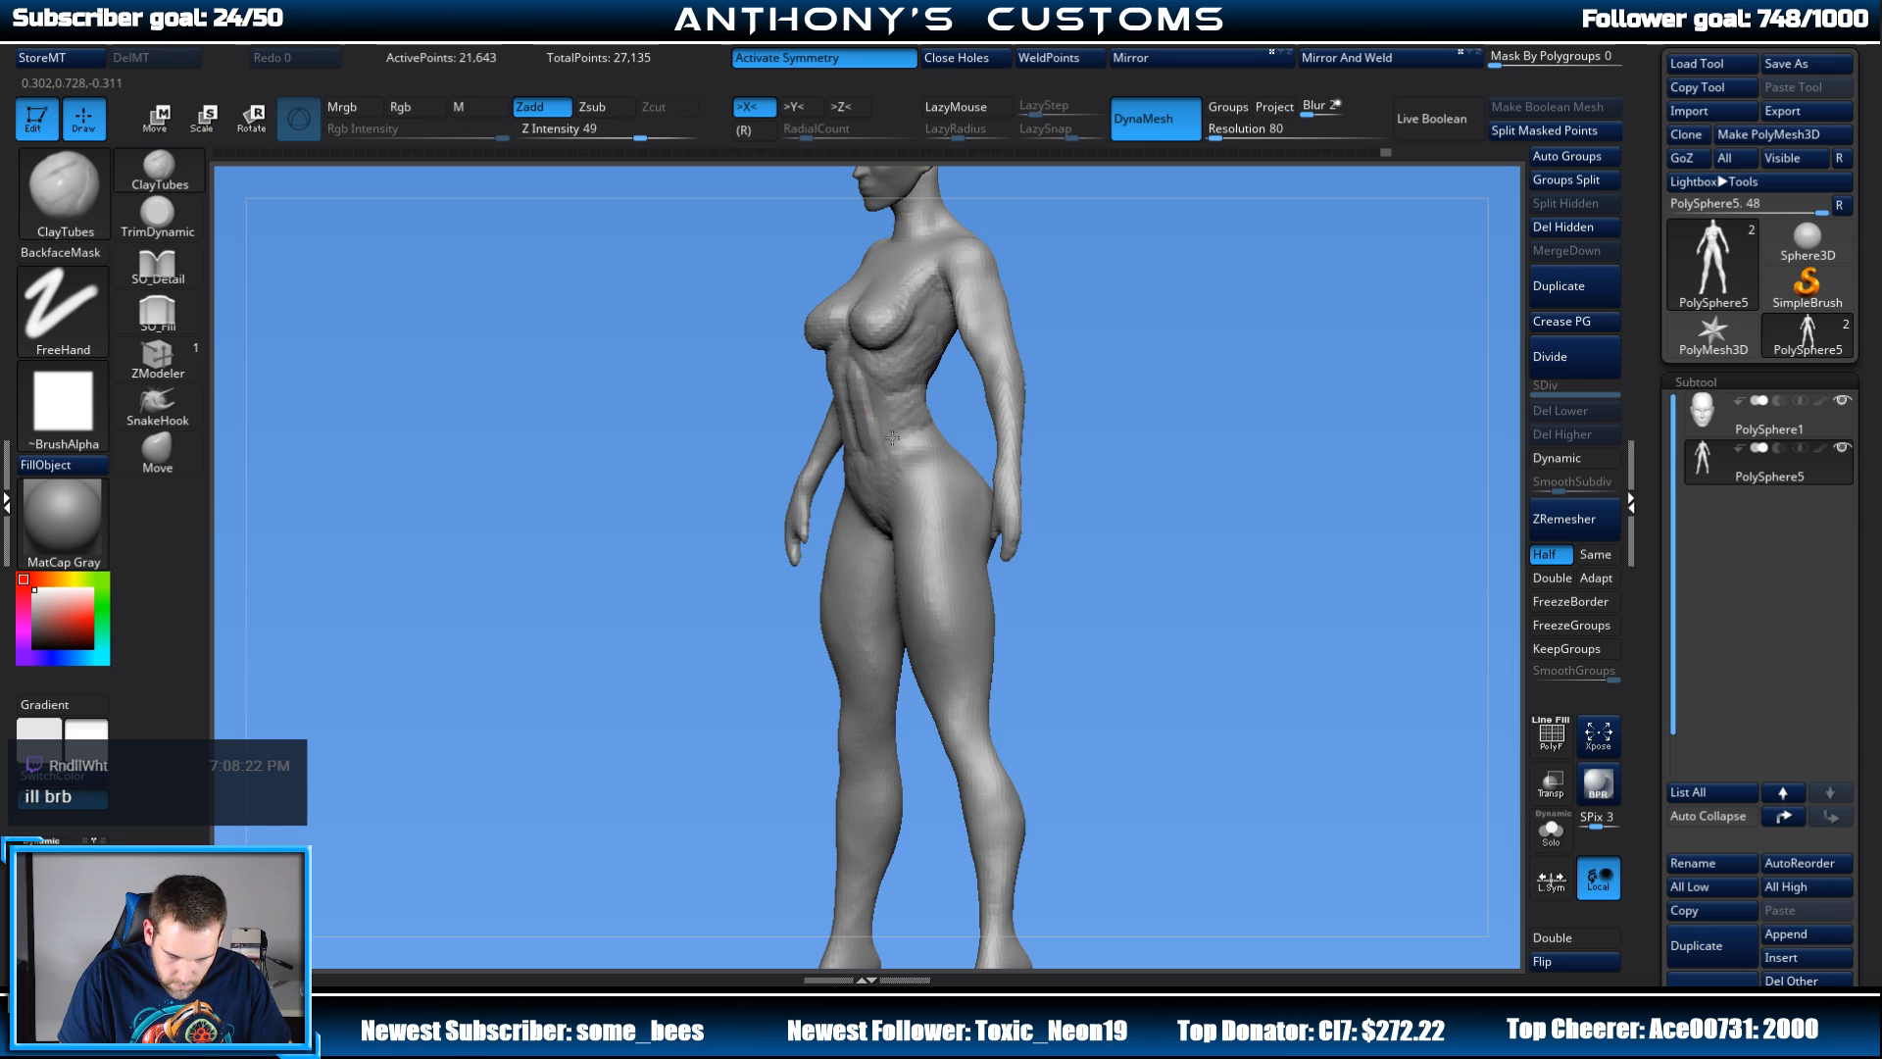
Step: Build up the obliques and hip crests along the waist with ClayTubes and switch to the Move brush for the hips
left_click_drag(891, 438, 896, 428)
mouse_move(1122, 321)
left_mouse_down()
mouse_move(1177, 327)
mouse_move(1133, 347)
left_mouse_up()
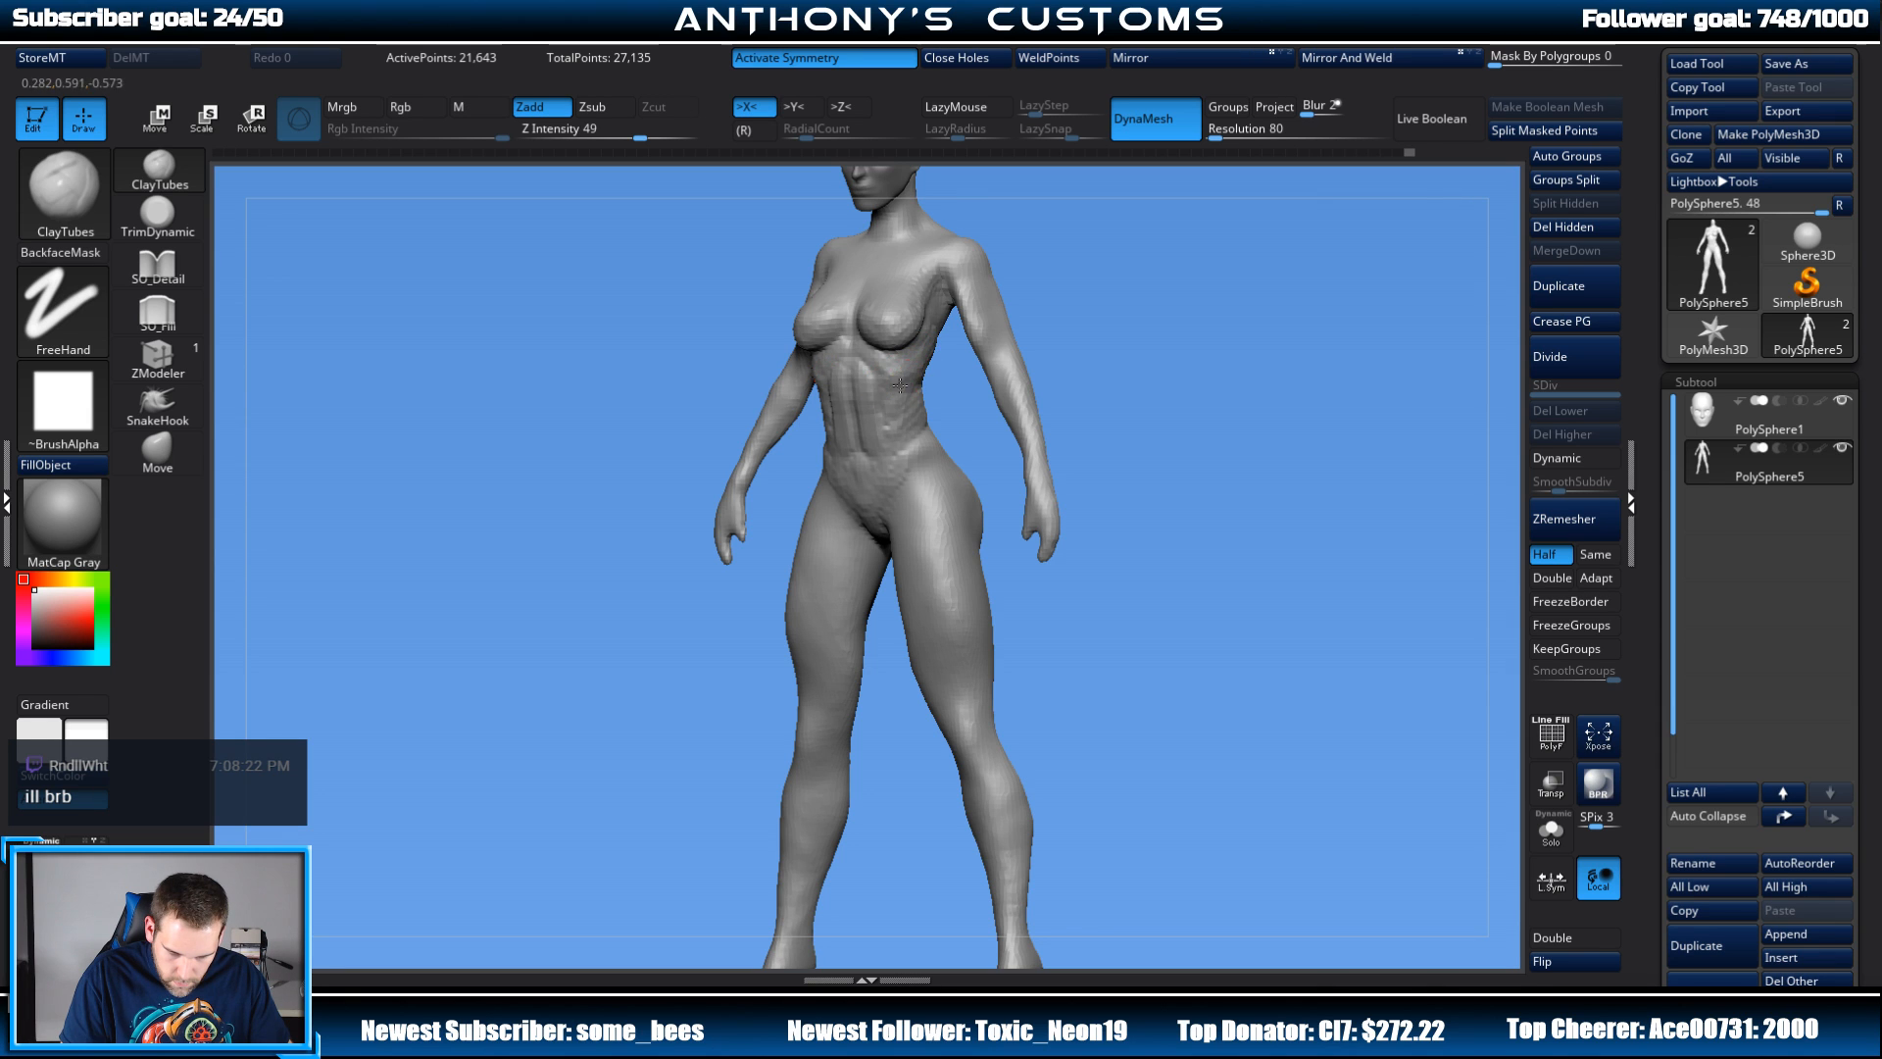
left_click_drag(1065, 285, 1181, 264)
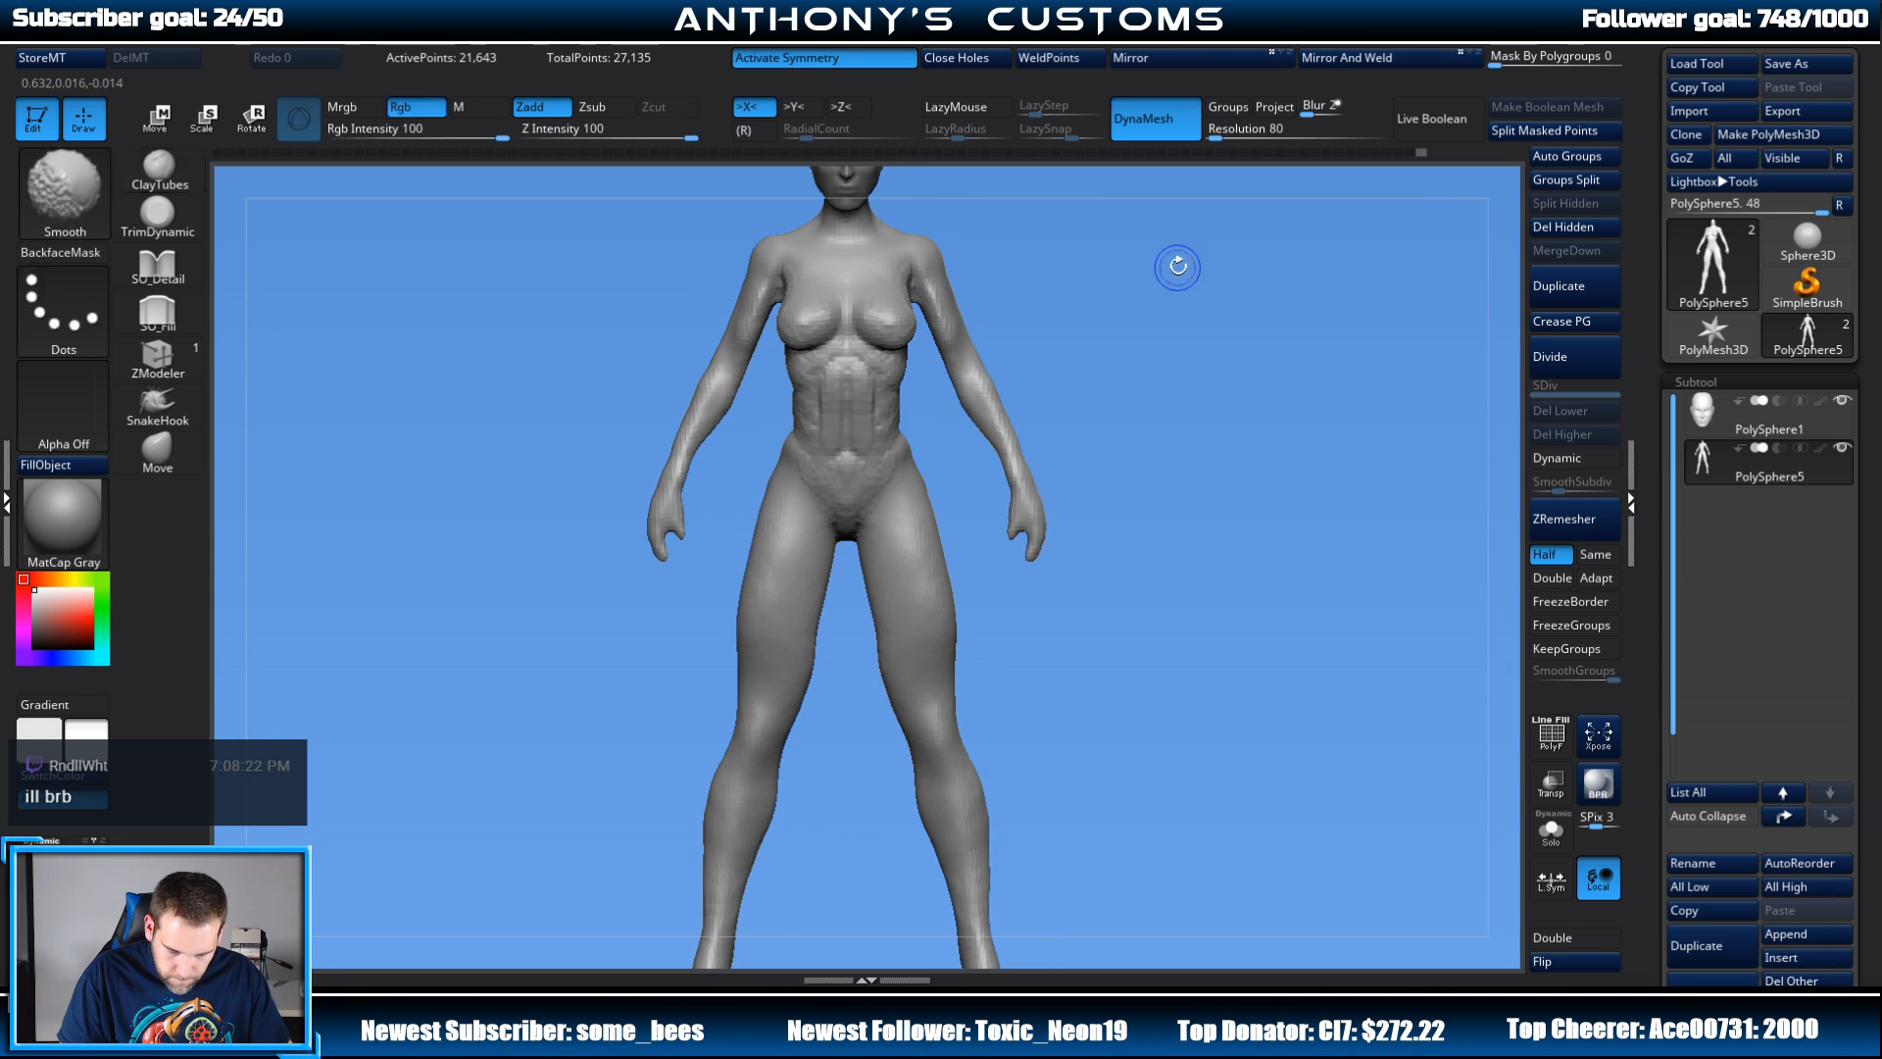
left_click_drag(1128, 324, 1043, 409, "alt")
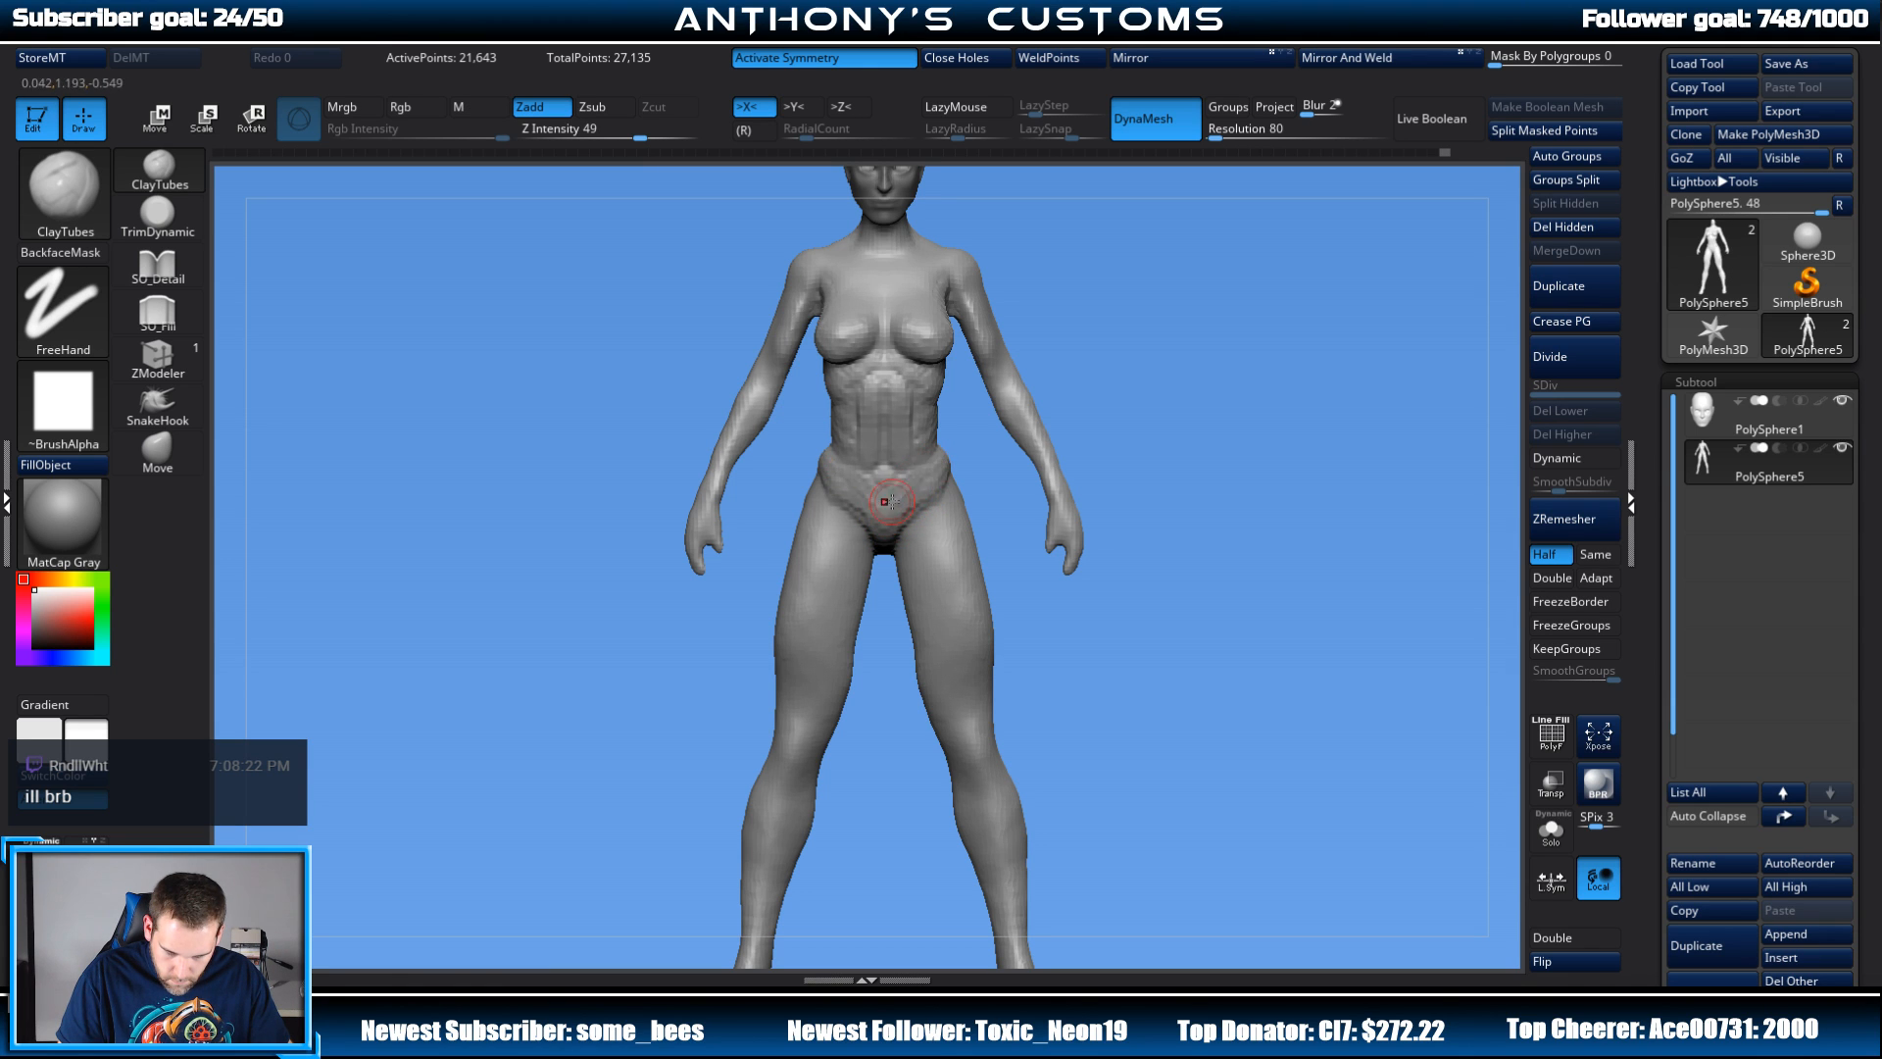
left_click(196, 449)
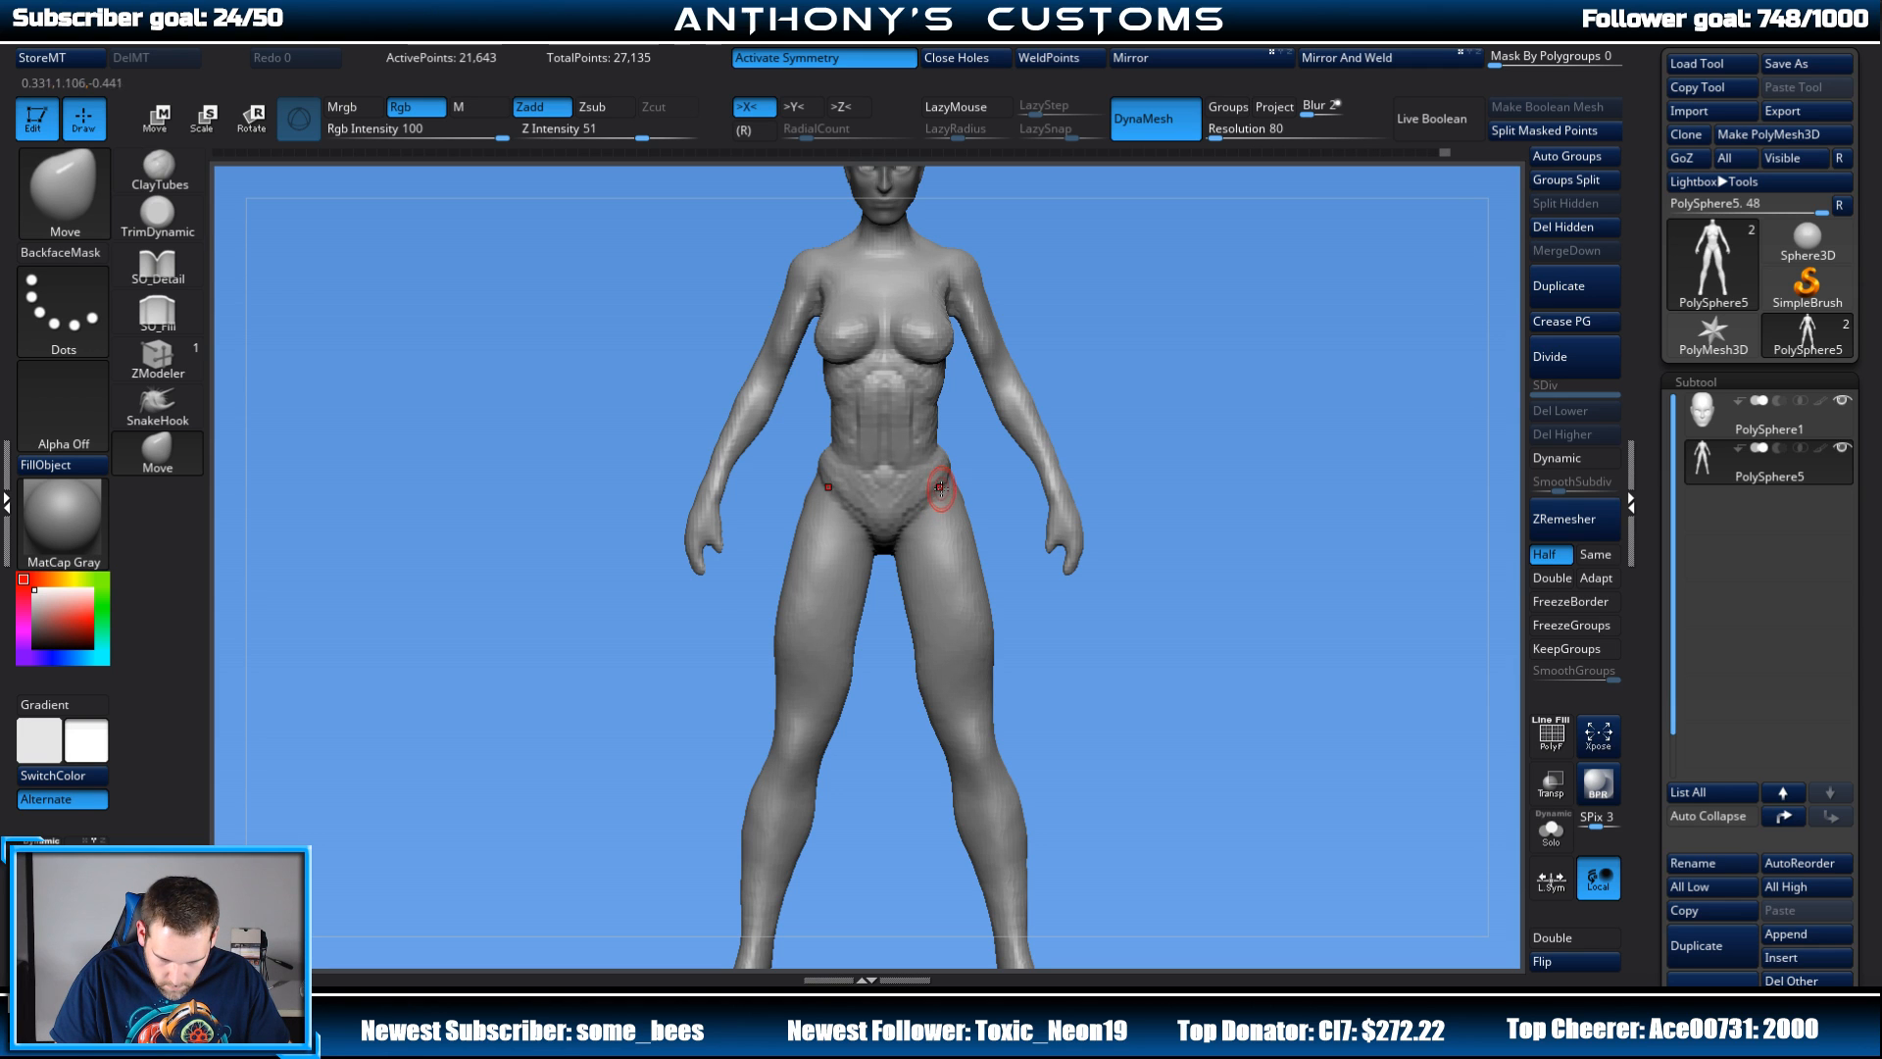
mouse_move(1088, 429)
left_mouse_down()
mouse_move(1108, 417)
mouse_move(1071, 396)
mouse_move(1118, 390)
mouse_move(970, 397)
left_mouse_up()
Step: Return to the ClayTubes brush and build up the upper buttocks, the back of the hips and the lower back
left_click(160, 176)
mouse_move(1172, 170)
left_mouse_down()
mouse_move(1189, 378)
mouse_move(1082, 410)
left_mouse_up()
mouse_move(1016, 467)
left_mouse_down()
mouse_move(981, 467)
mouse_move(964, 426)
left_mouse_up()
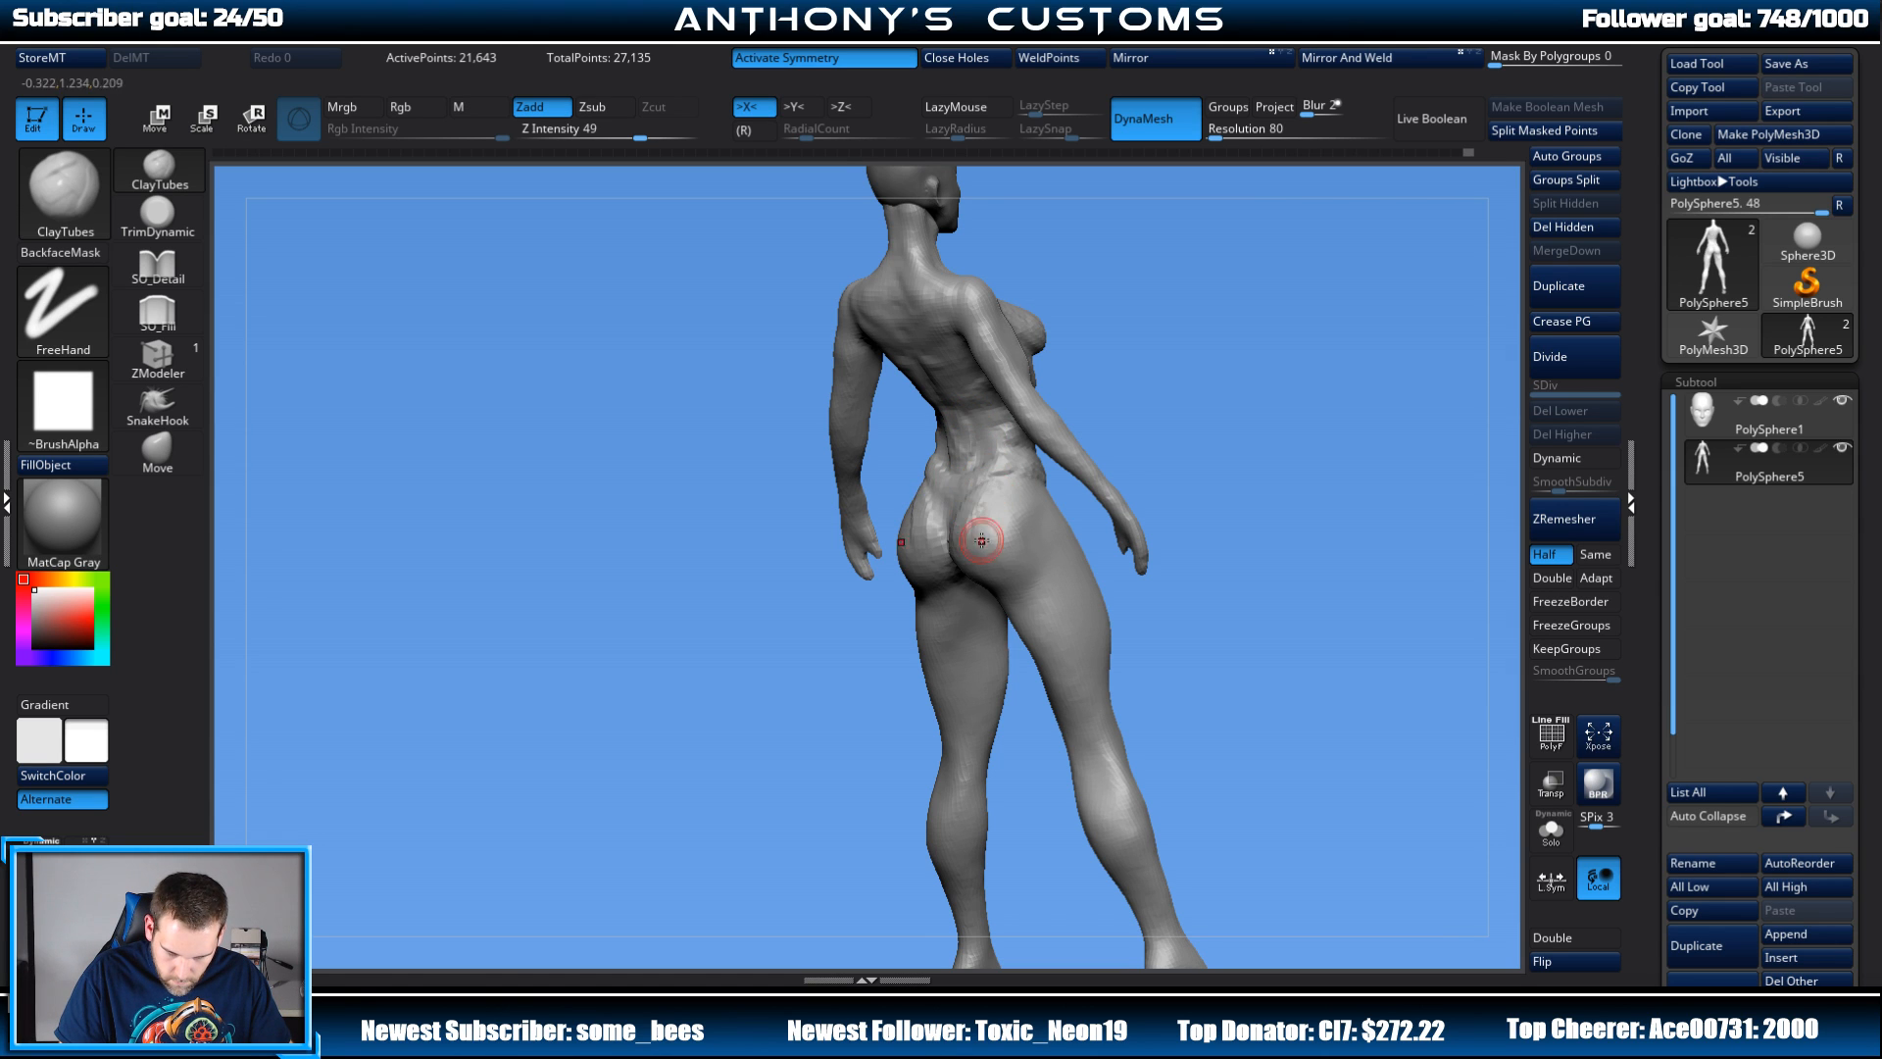
left_click_drag(1196, 355, 1268, 315)
mouse_move(981, 428)
left_mouse_down()
mouse_move(956, 436)
mouse_move(985, 402)
left_mouse_up()
left_click_drag(1239, 327, 1196, 324)
mouse_move(976, 431)
left_mouse_down()
mouse_move(943, 423)
mouse_move(990, 441)
mouse_move(965, 461)
mouse_move(980, 446)
left_mouse_up()
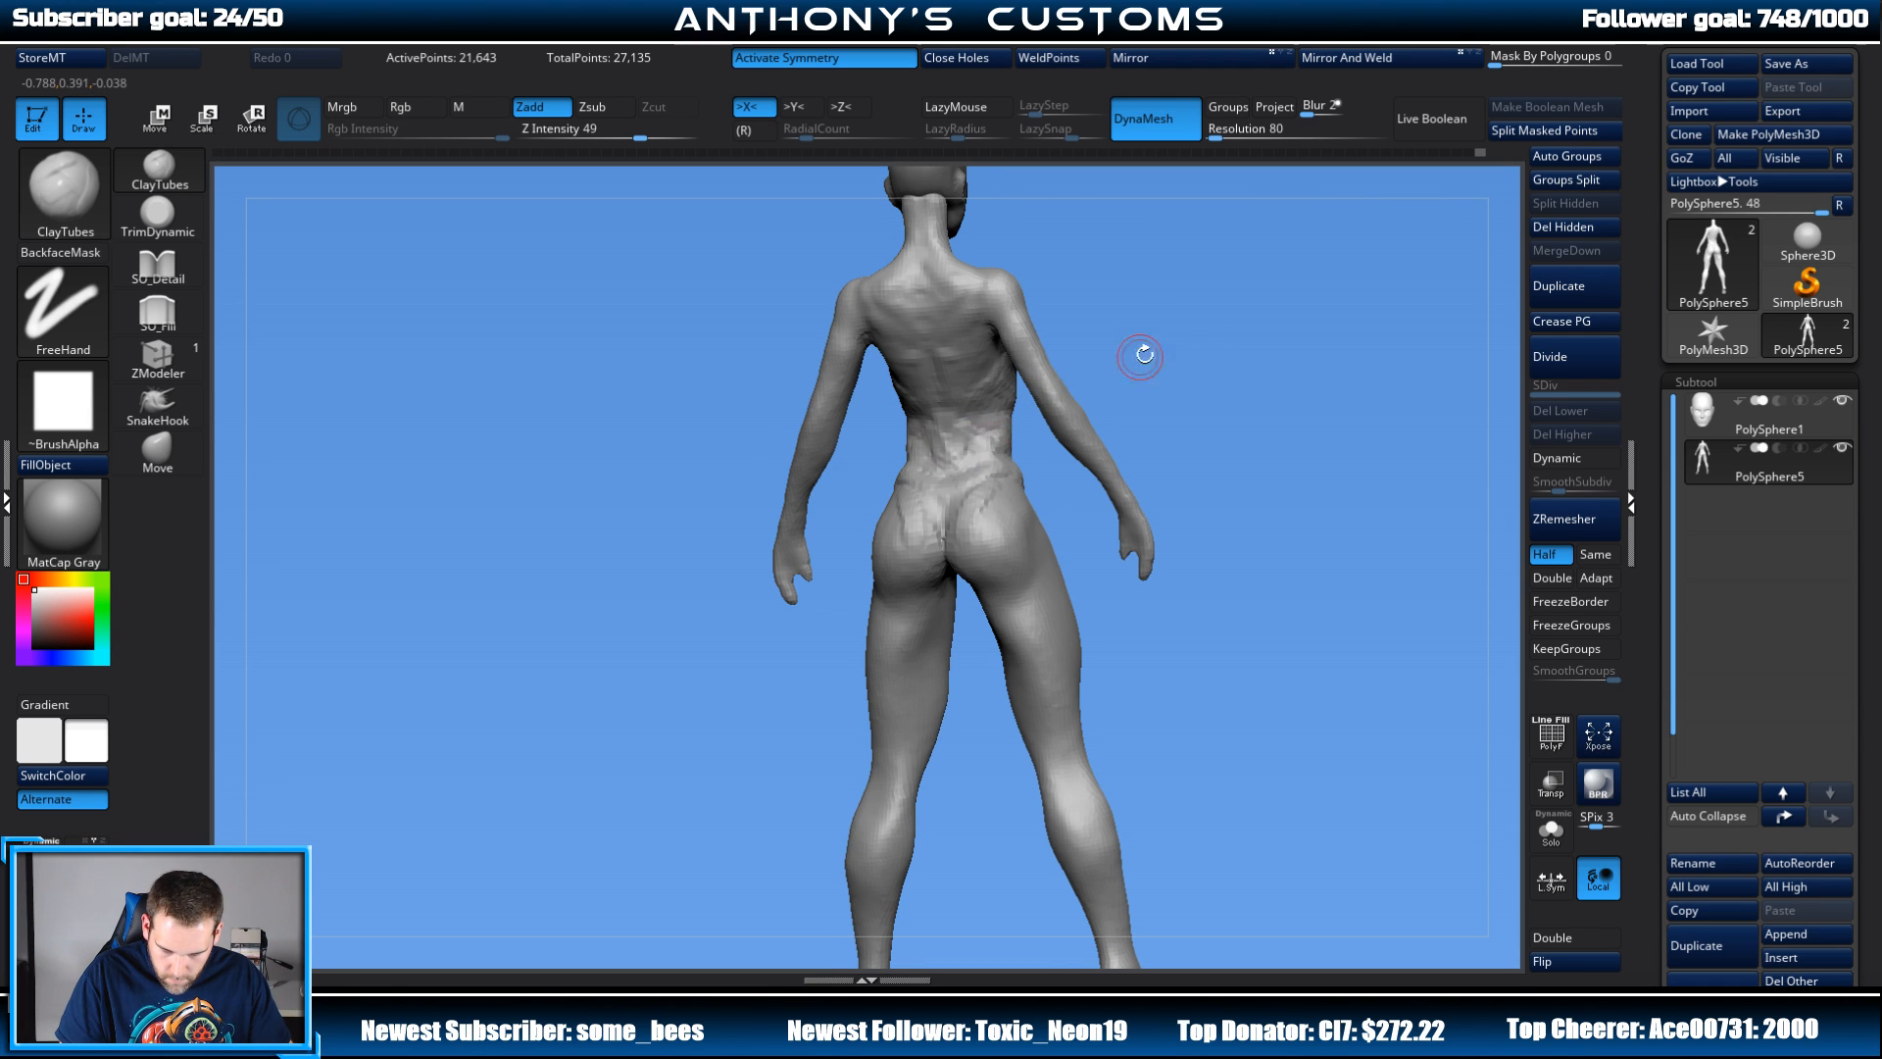
Step: Sculpt the V-shaped trapezius across the upper back and toward the shoulders with ClayTubes
mouse_move(1143, 353)
left_mouse_down()
mouse_move(1252, 344)
mouse_move(1210, 290)
mouse_move(1225, 300)
mouse_move(1038, 289)
mouse_move(937, 380)
left_mouse_up()
mouse_move(980, 311)
left_mouse_down()
mouse_move(946, 333)
mouse_move(903, 306)
mouse_move(915, 340)
mouse_move(881, 329)
mouse_move(903, 322)
left_mouse_up()
left_click_drag(1139, 274, 895, 315)
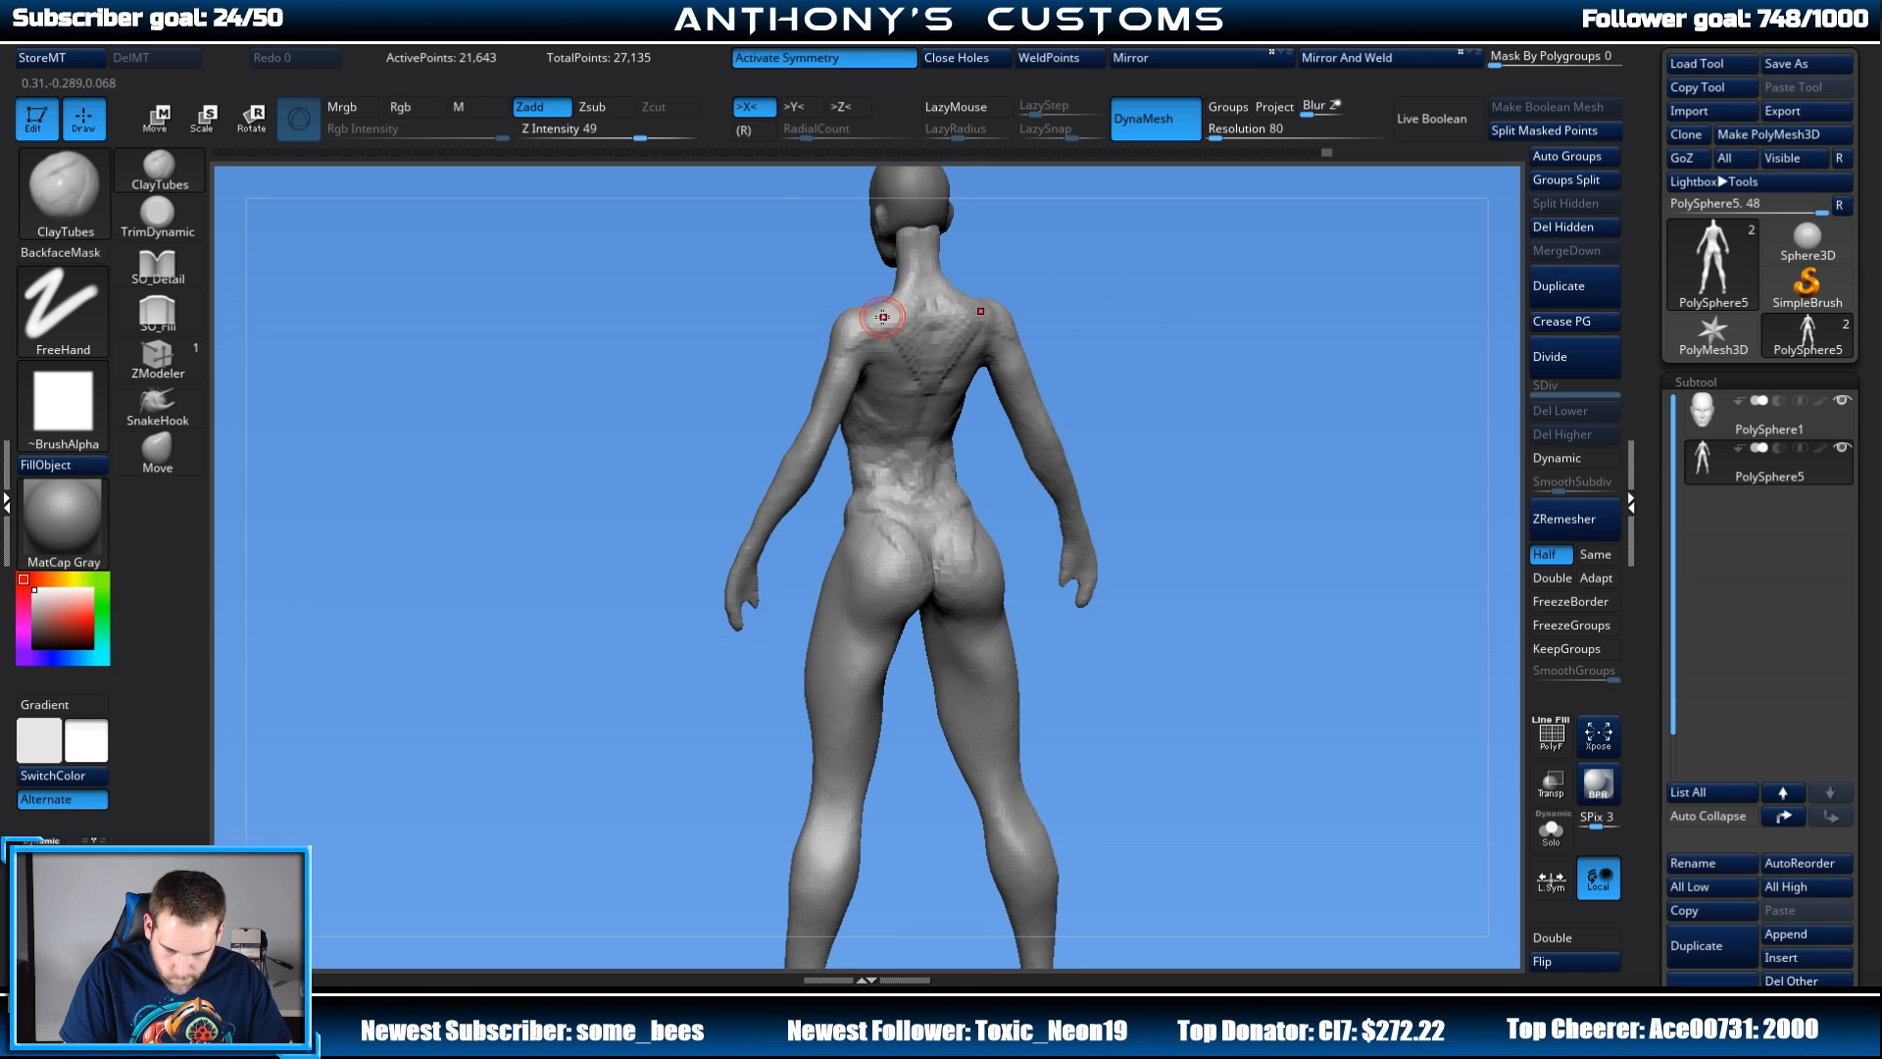
Step: Build up the deltoids and the upper arm muscles from the front and side with ClayTubes
mouse_move(1115, 270)
left_mouse_down()
mouse_move(1104, 407)
mouse_move(862, 422)
mouse_move(912, 470)
mouse_move(961, 431)
mouse_move(890, 459)
mouse_move(1067, 409)
mouse_move(906, 495)
left_mouse_up()
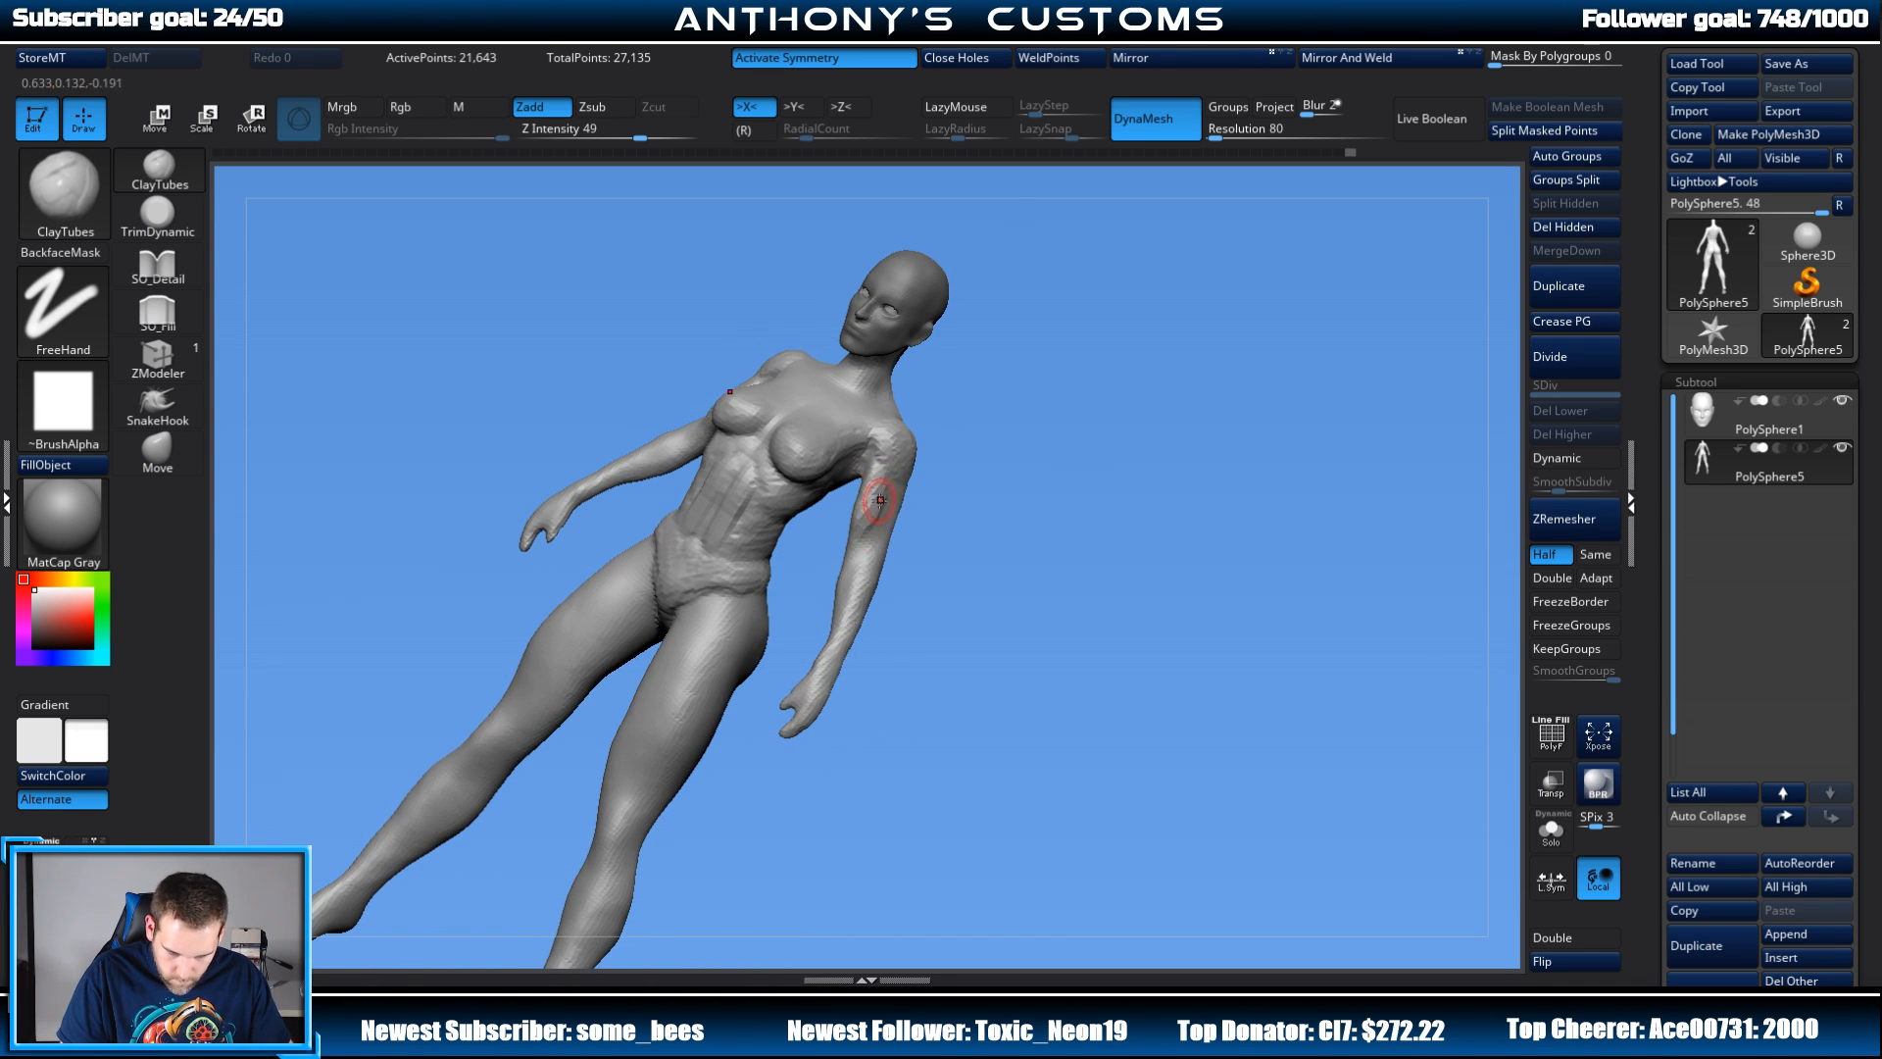
left_click_drag(945, 420, 861, 505)
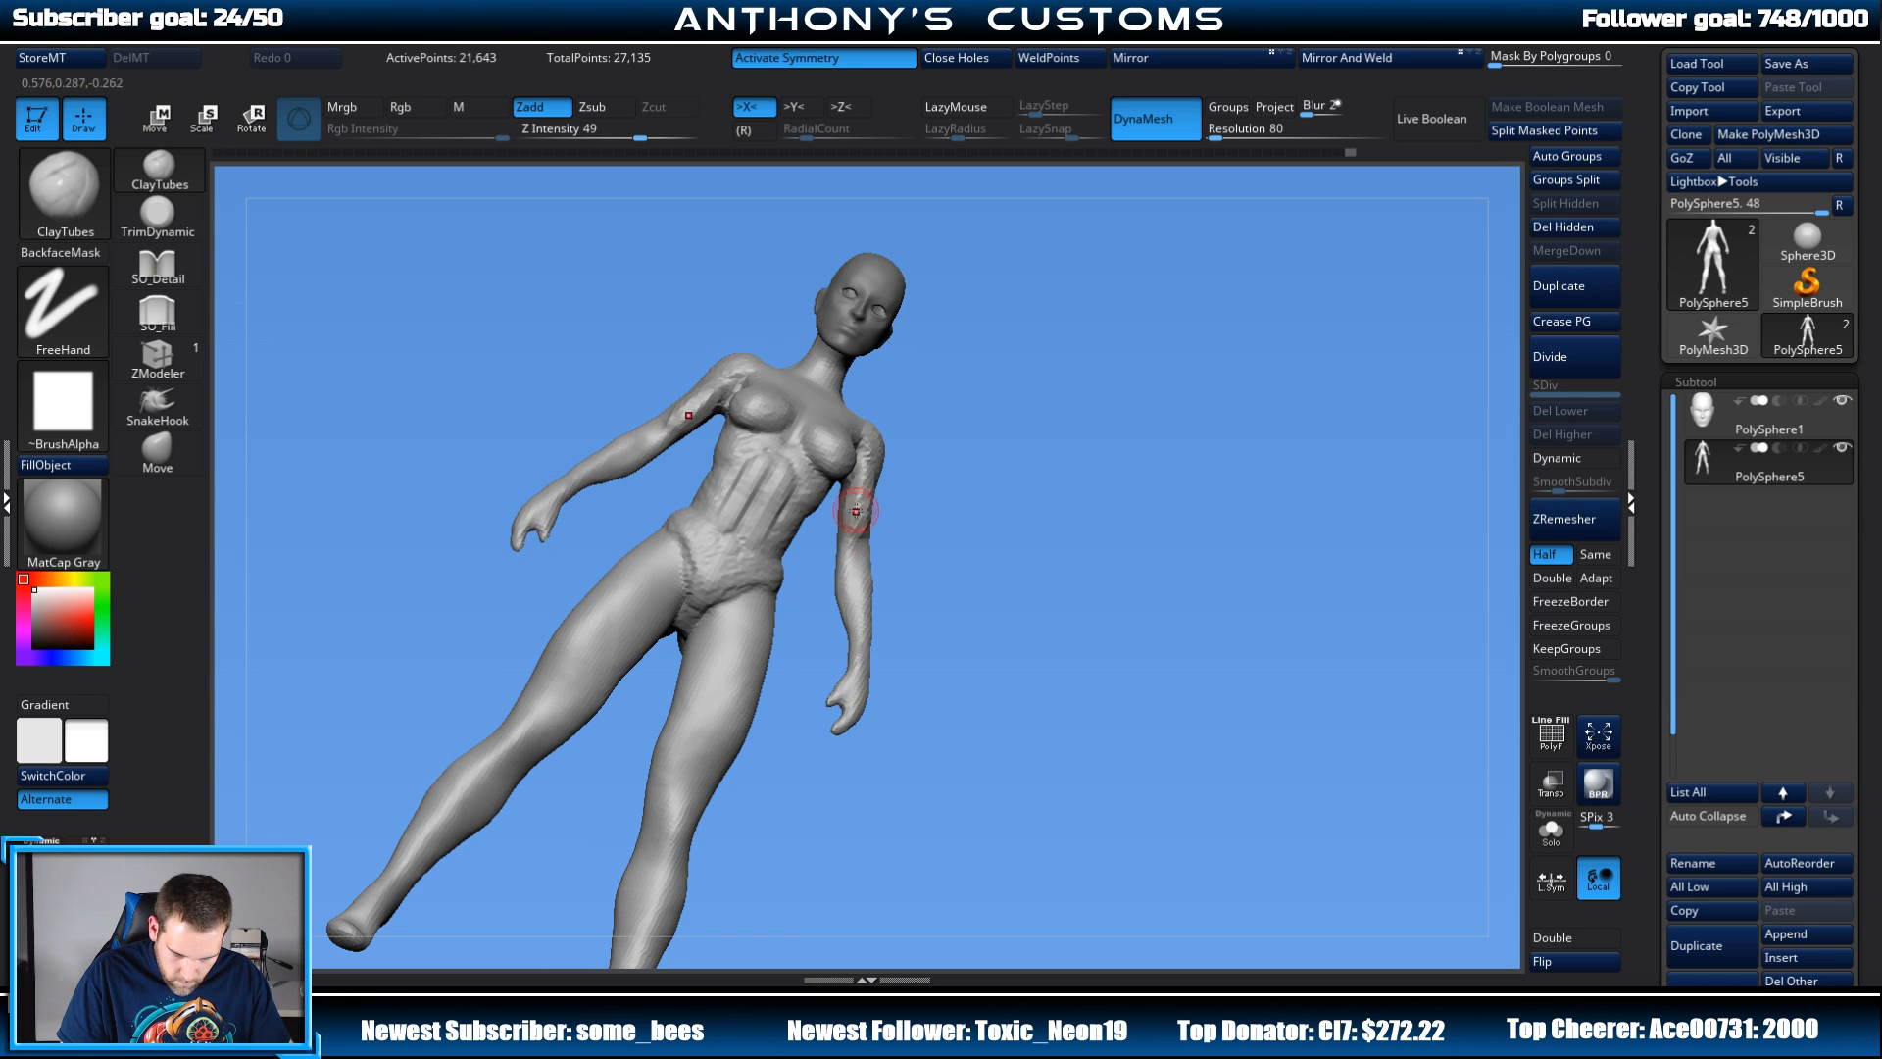
mouse_move(1001, 460)
left_mouse_down()
mouse_move(1109, 543)
mouse_move(1079, 431)
mouse_move(1040, 442)
left_mouse_up()
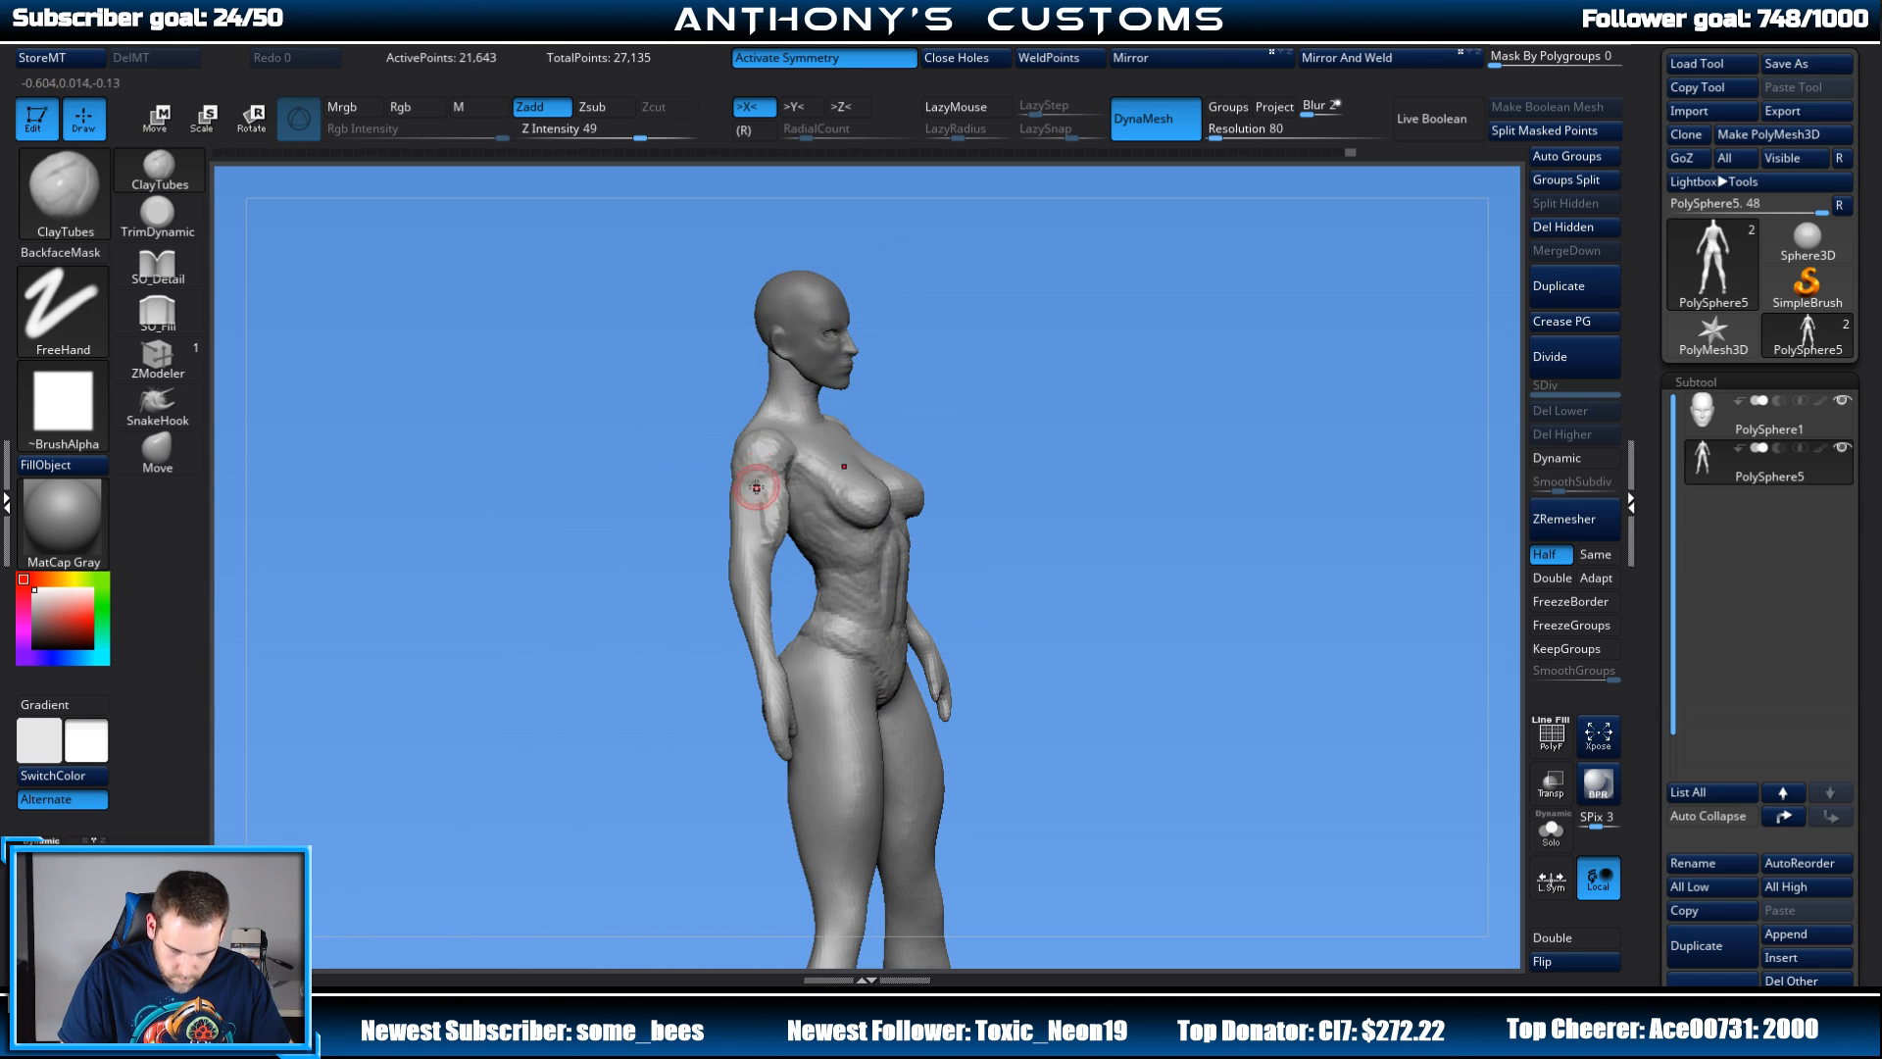
Step: Build up the backs of the shoulders and upper arms, the shoulder blades and the back muscles with ClayTubes
left_click_drag(869, 459, 903, 438)
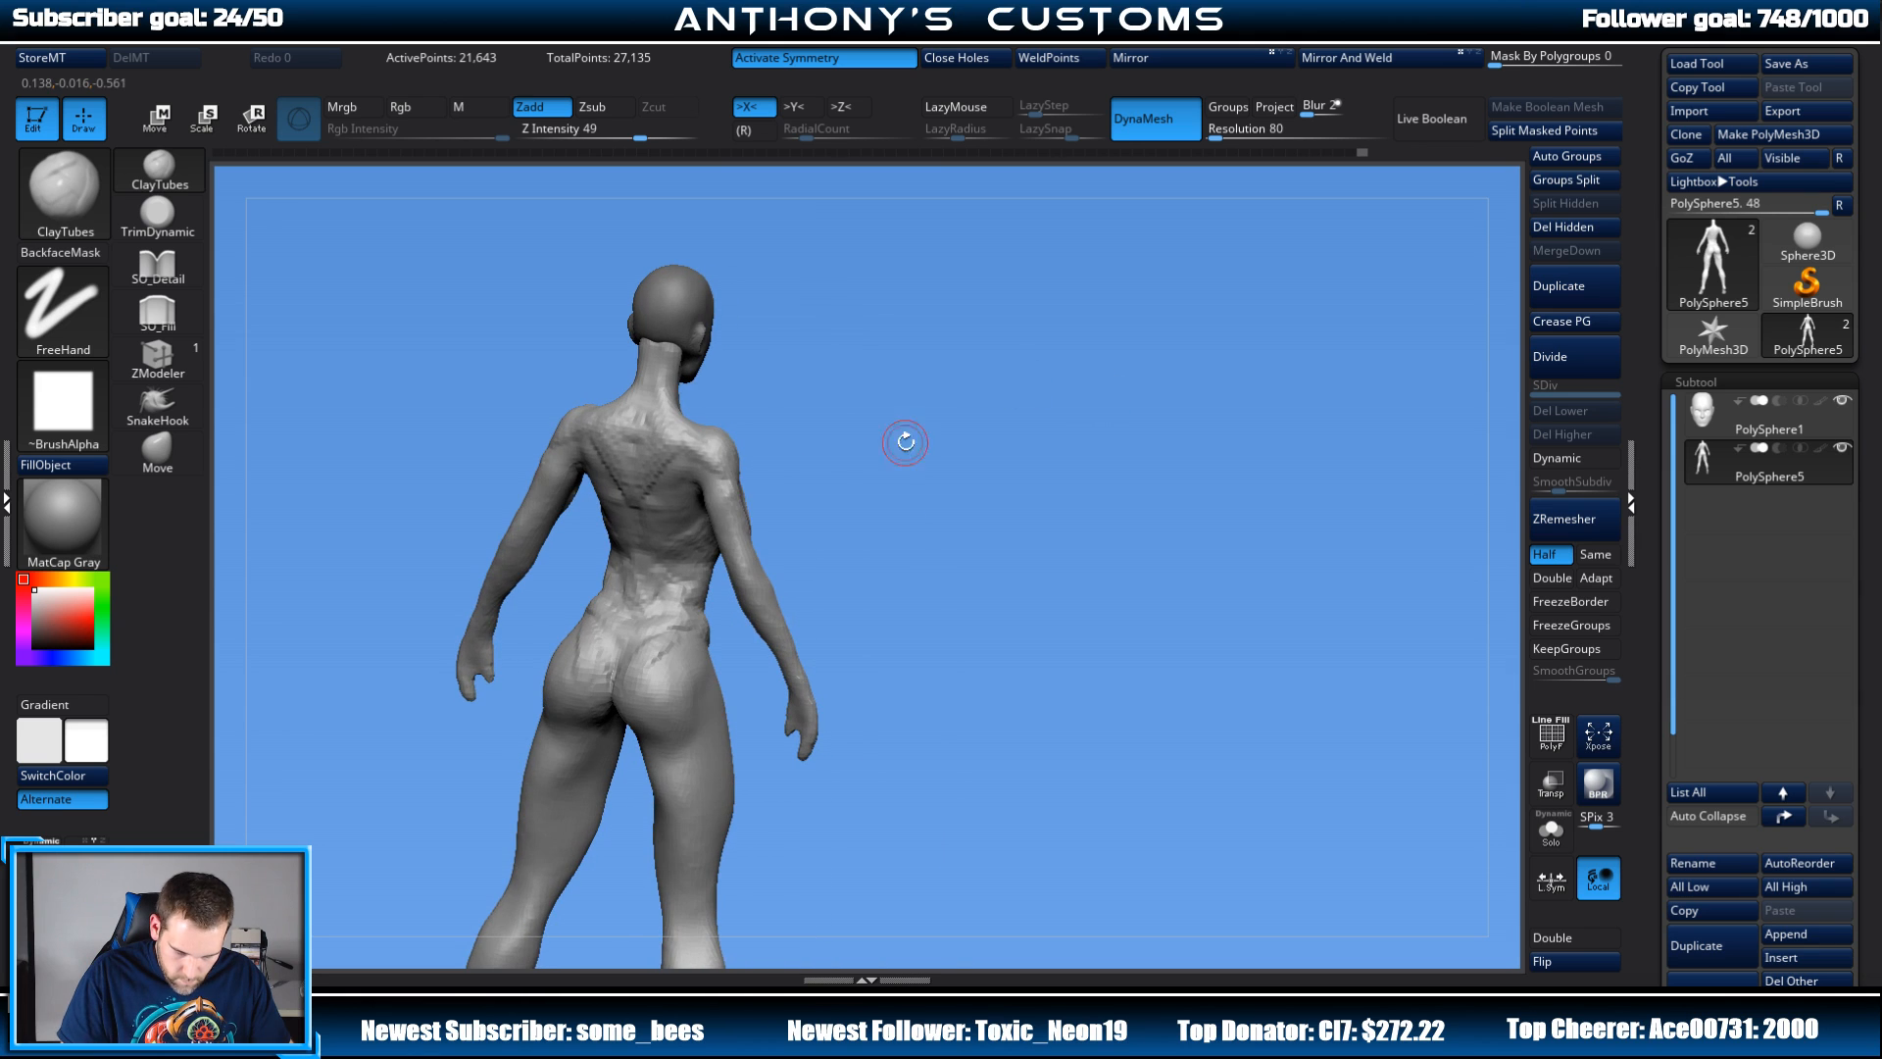
mouse_move(761, 545)
left_mouse_down()
mouse_move(734, 496)
mouse_move(790, 445)
left_mouse_up()
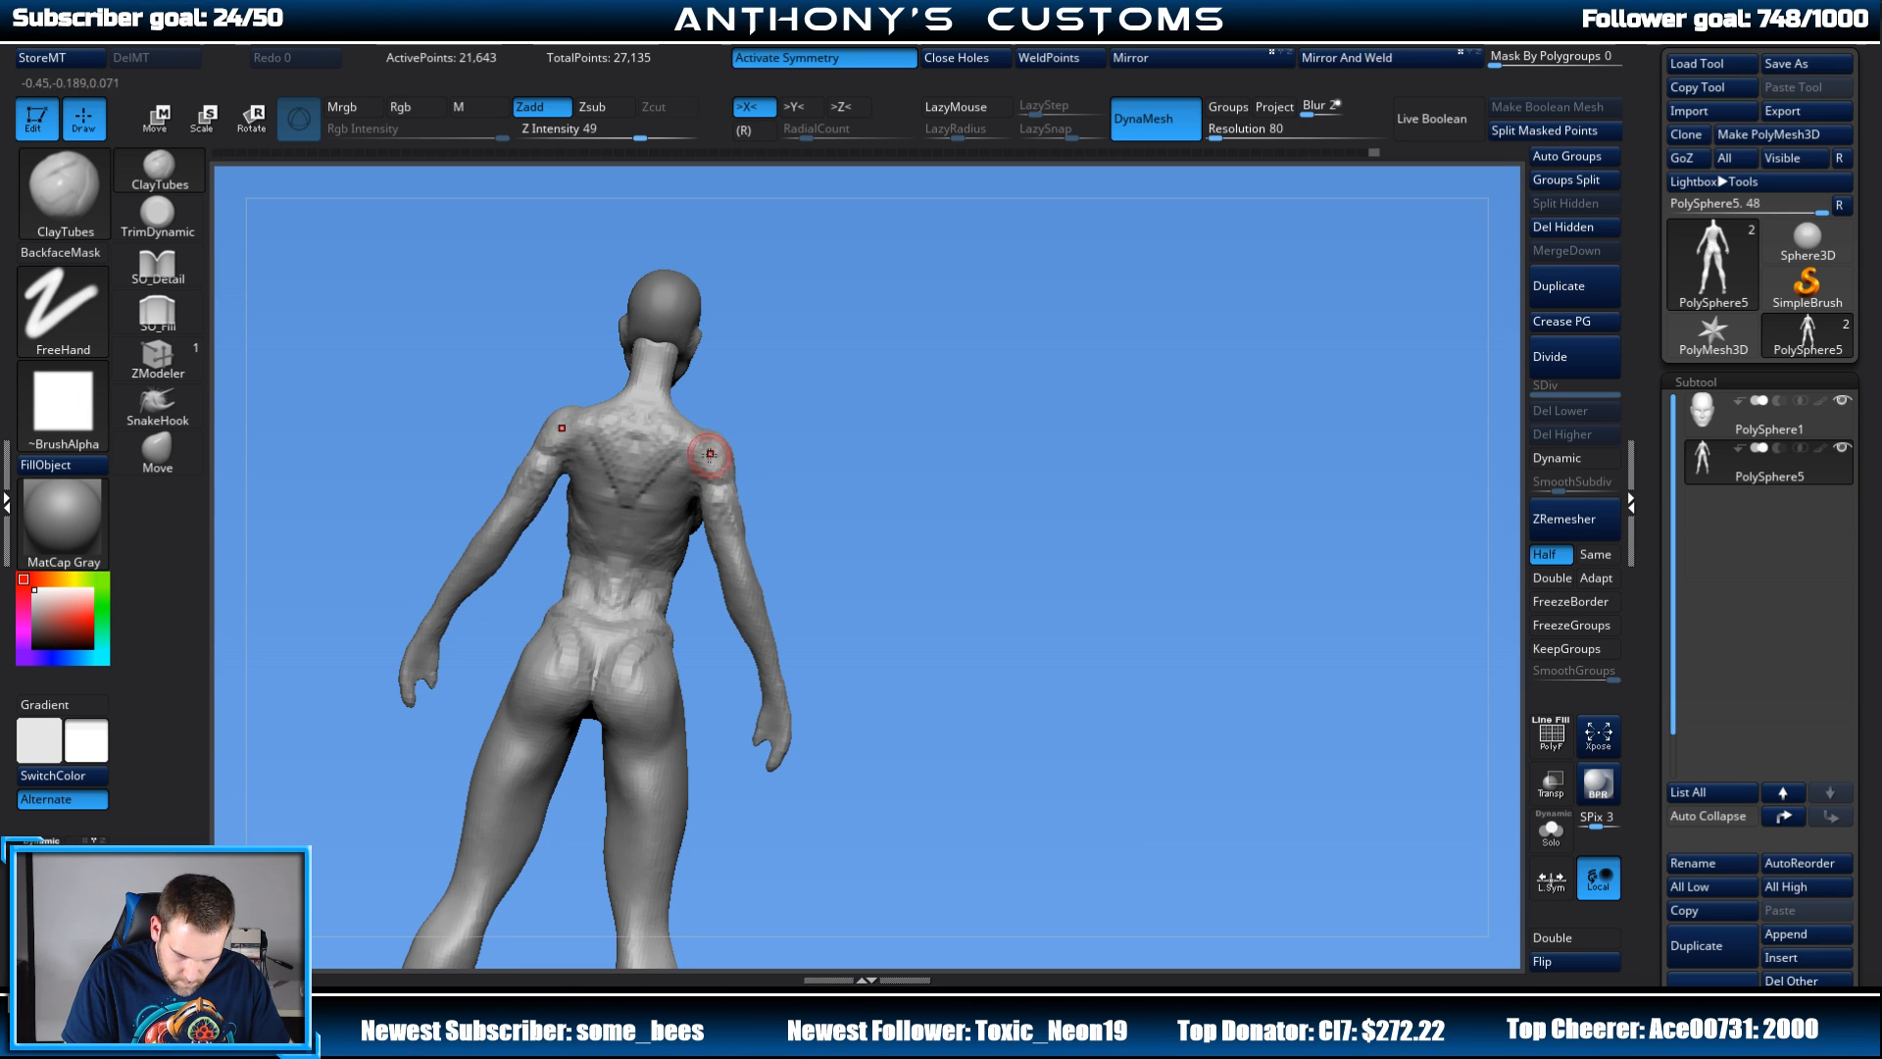
mouse_move(784, 453)
left_mouse_down()
mouse_move(920, 449)
mouse_move(949, 383)
left_mouse_up()
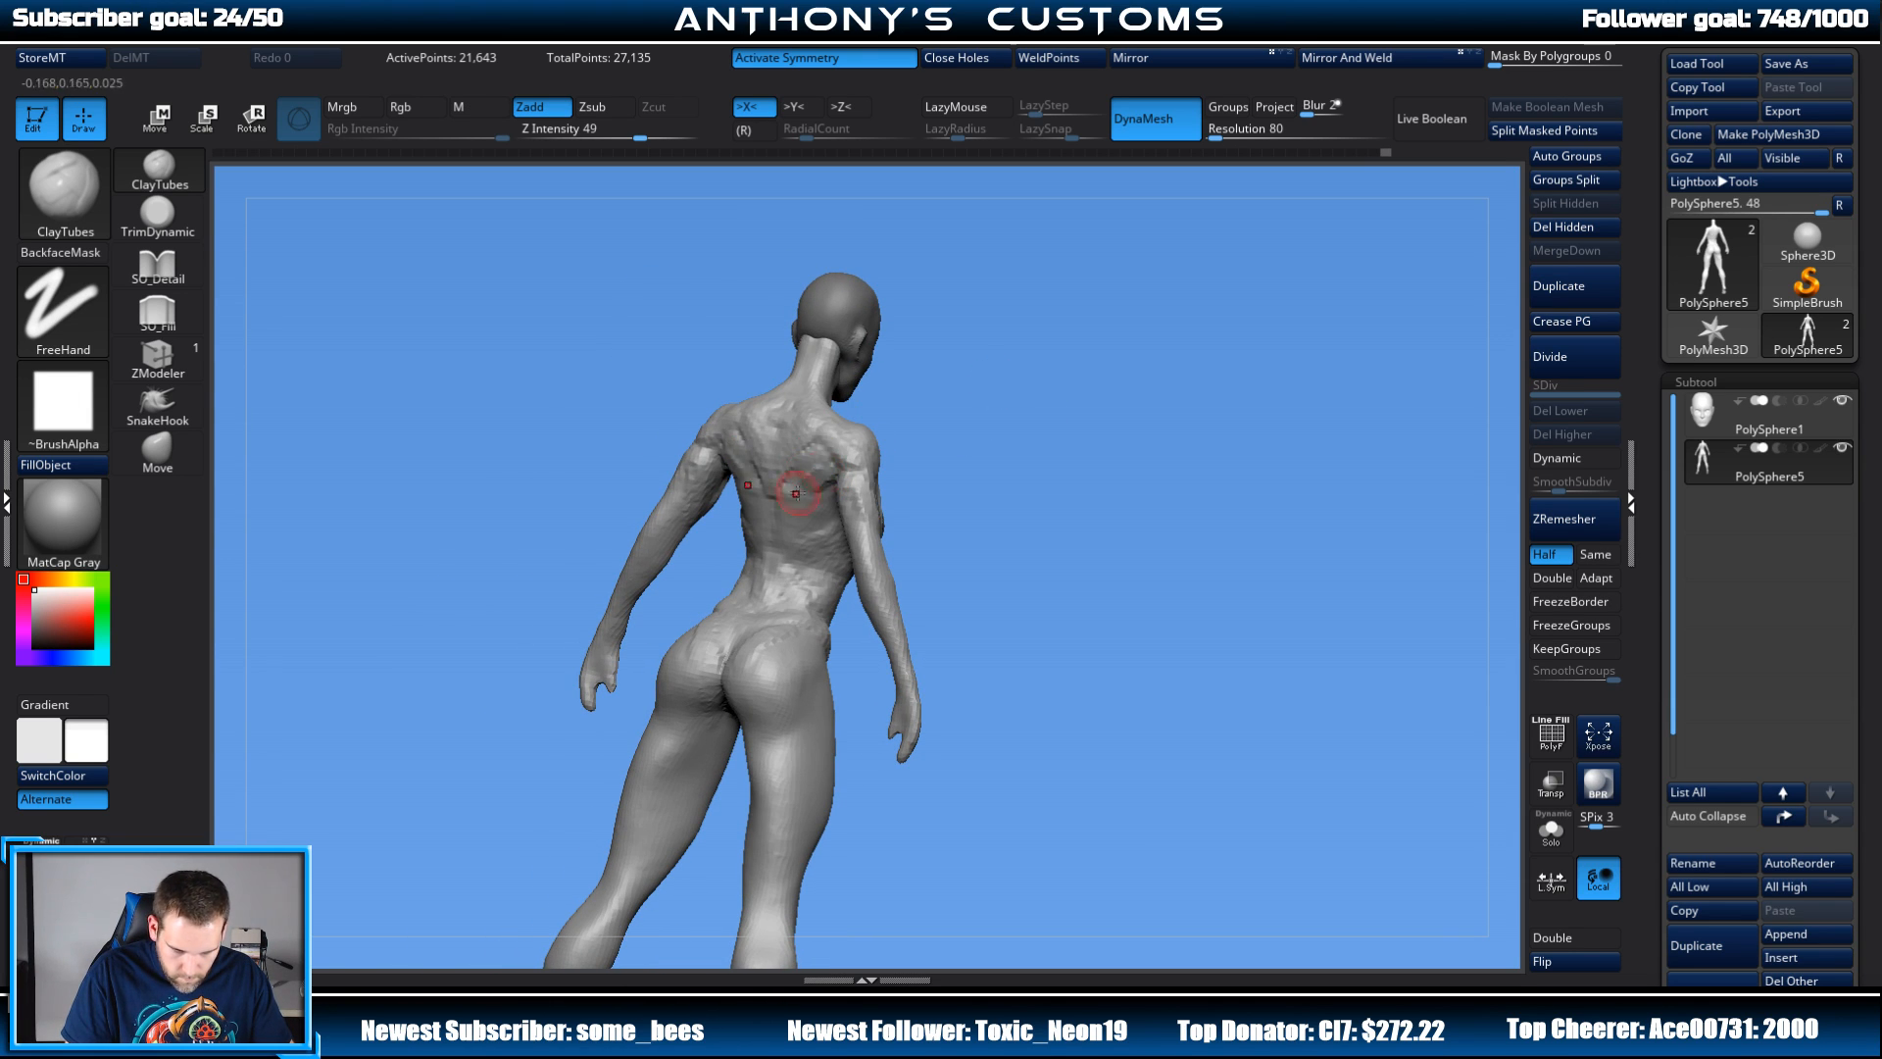
left_click_drag(945, 446, 971, 432)
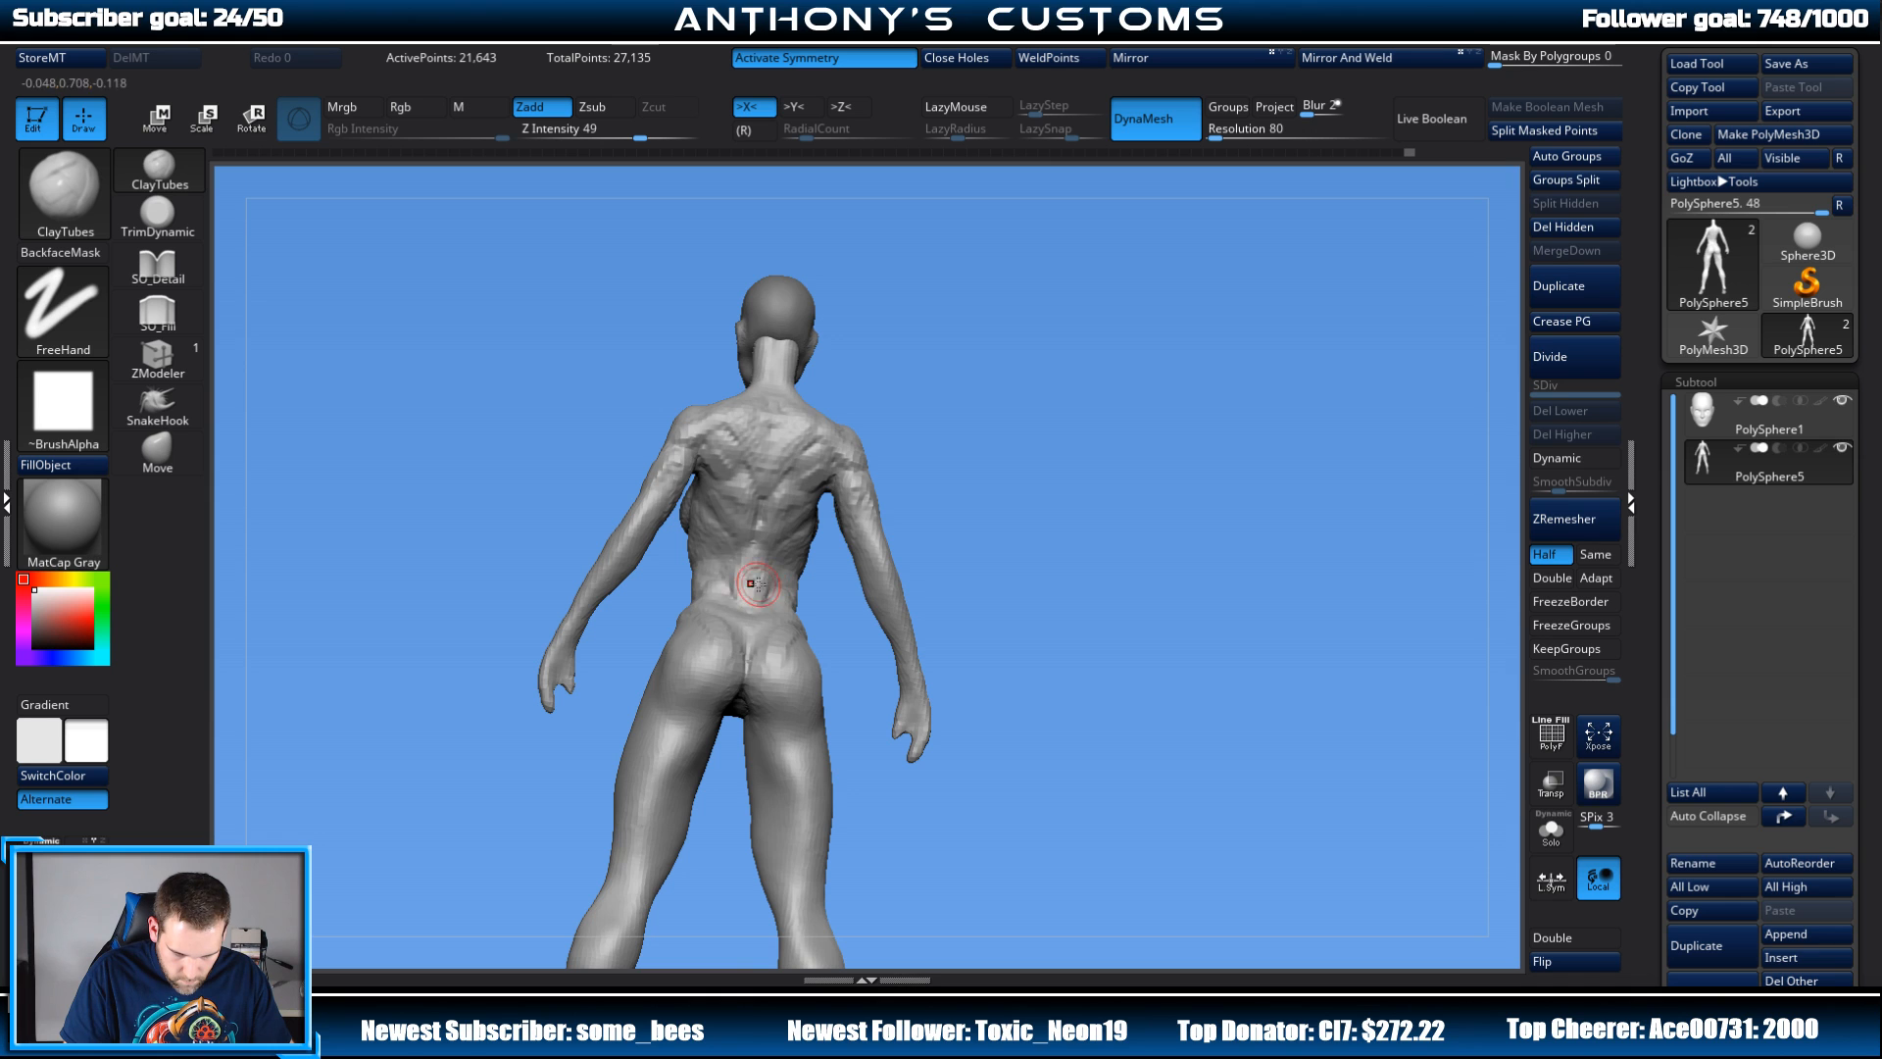
Step: Strengthen the abdominal muscle columns down to the pelvis from the front with the ClayTubes brush
mouse_move(1026, 439)
left_mouse_down()
mouse_move(948, 409)
mouse_move(1000, 450)
mouse_move(889, 437)
left_mouse_up()
left_click_drag(1125, 497, 1131, 371, "alt")
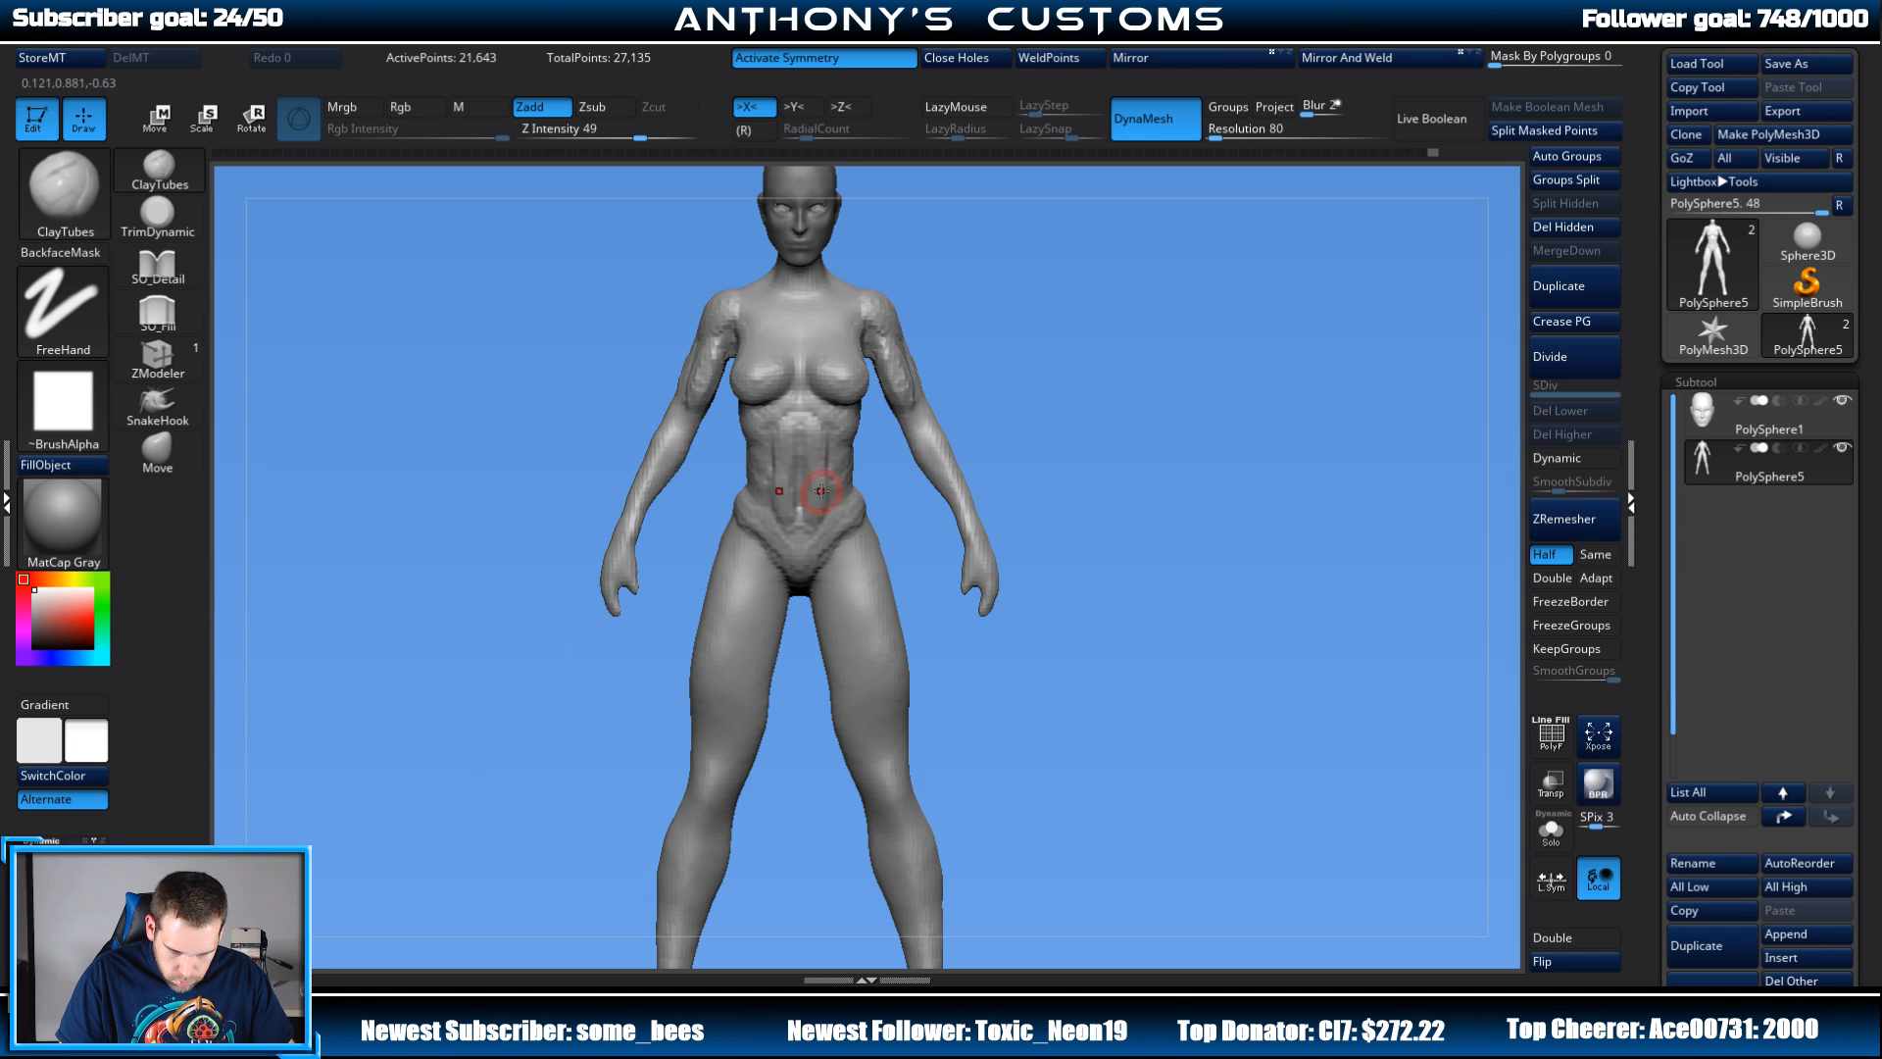
left_click_drag(1193, 269, 1180, 286)
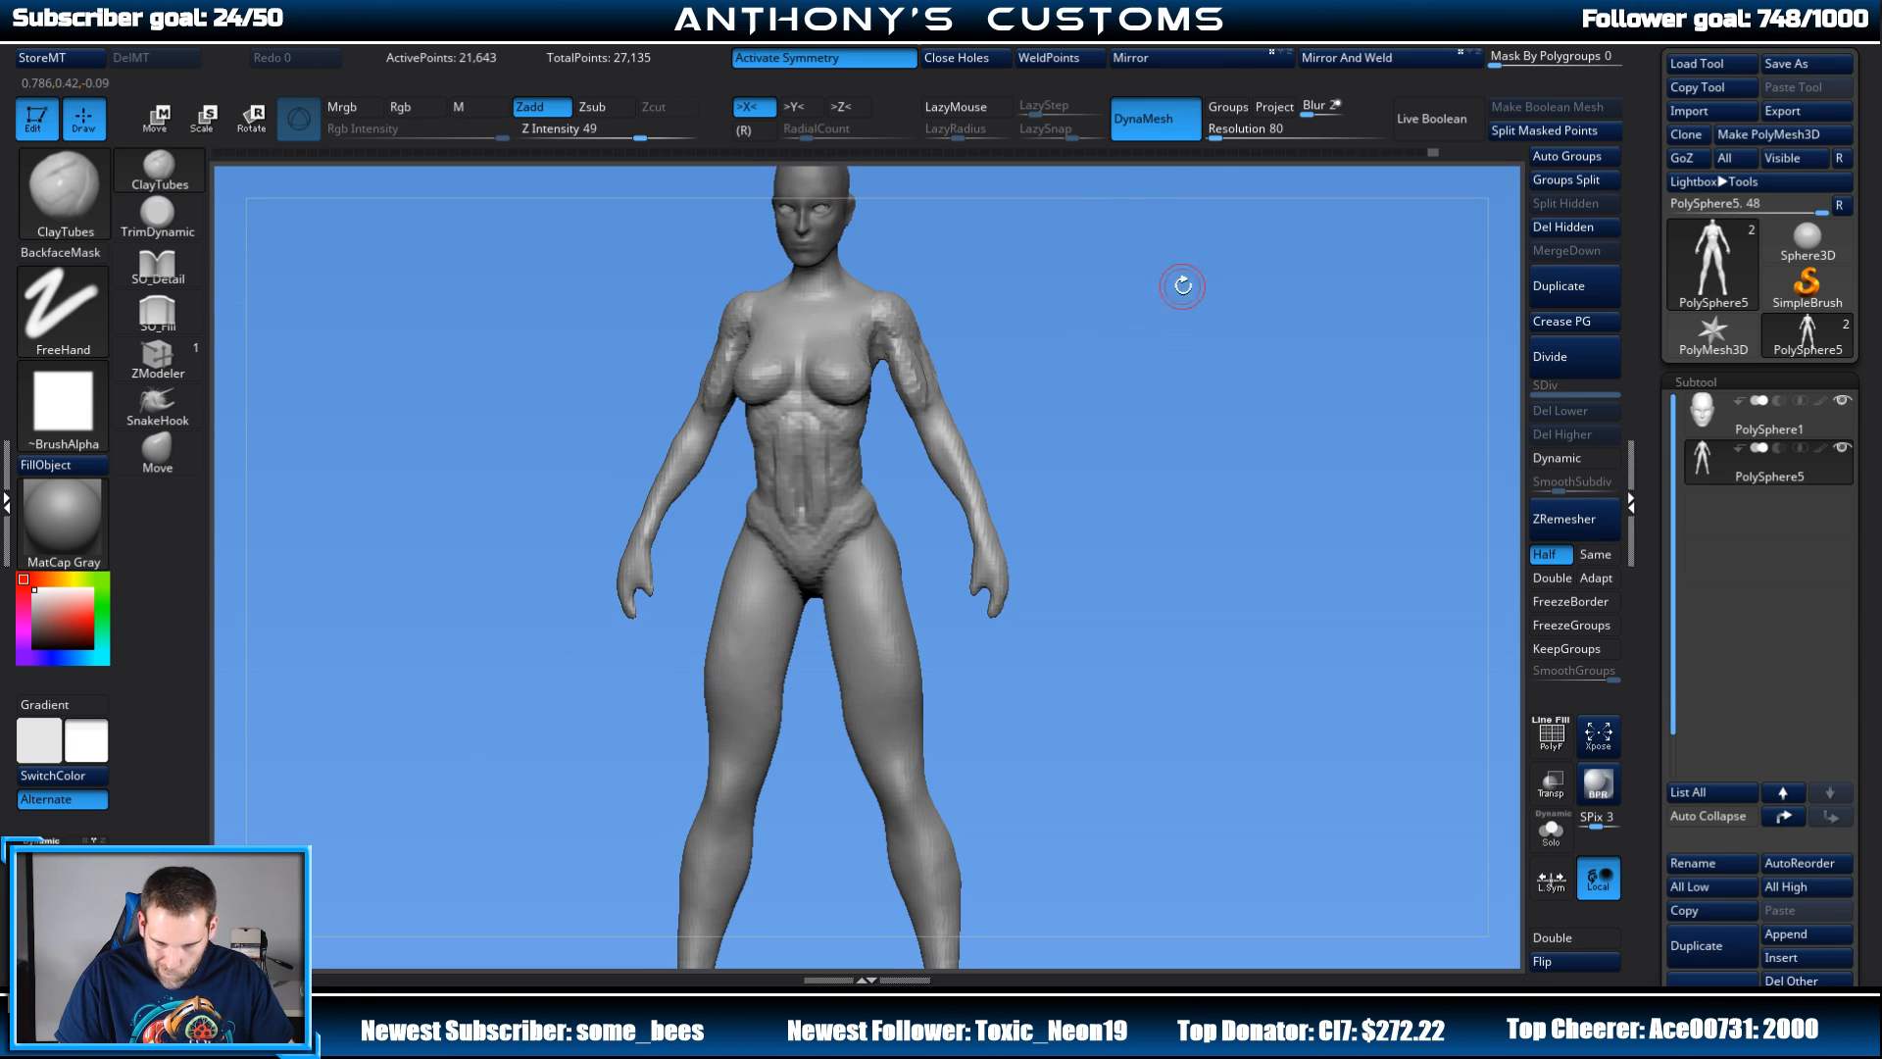
Step: Set the DynaMesh resolution to 240 and remesh the body
left_click(1221, 136)
type("240")
key("Return")
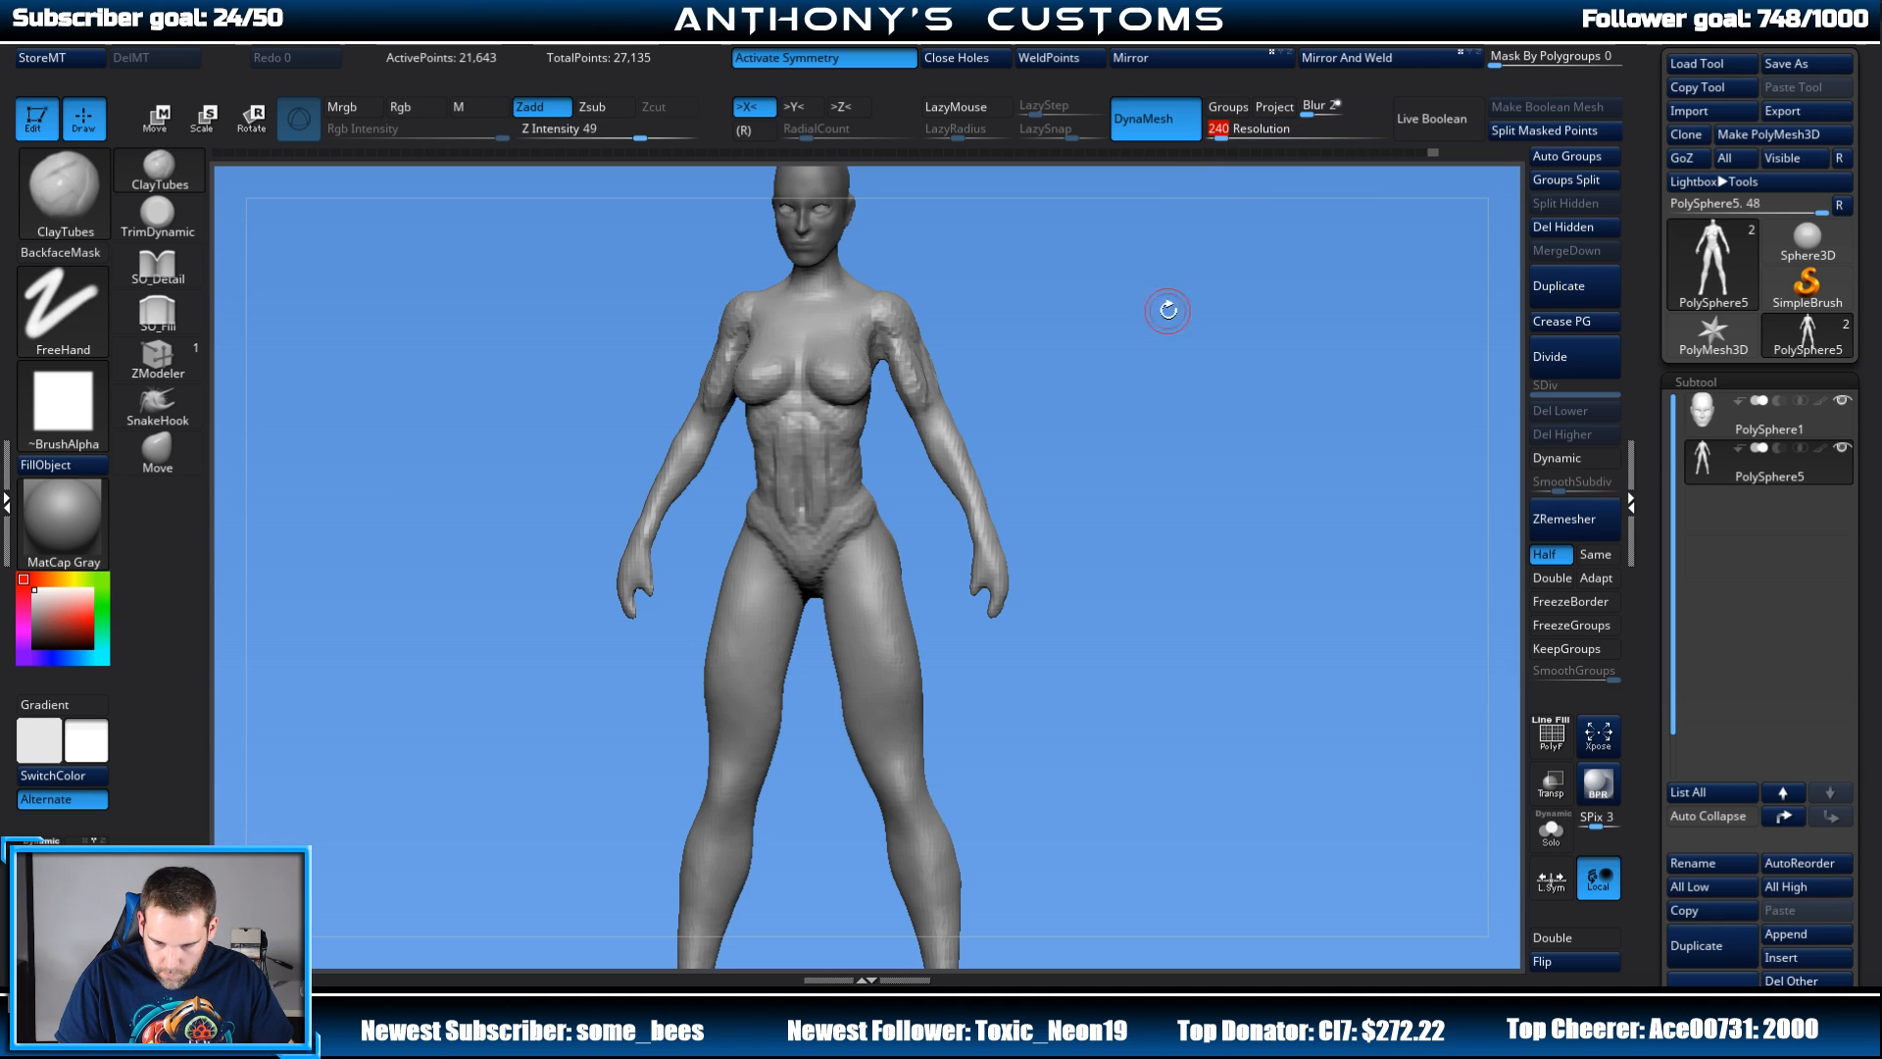
left_click_drag(1174, 332, 1177, 336, "ctrl")
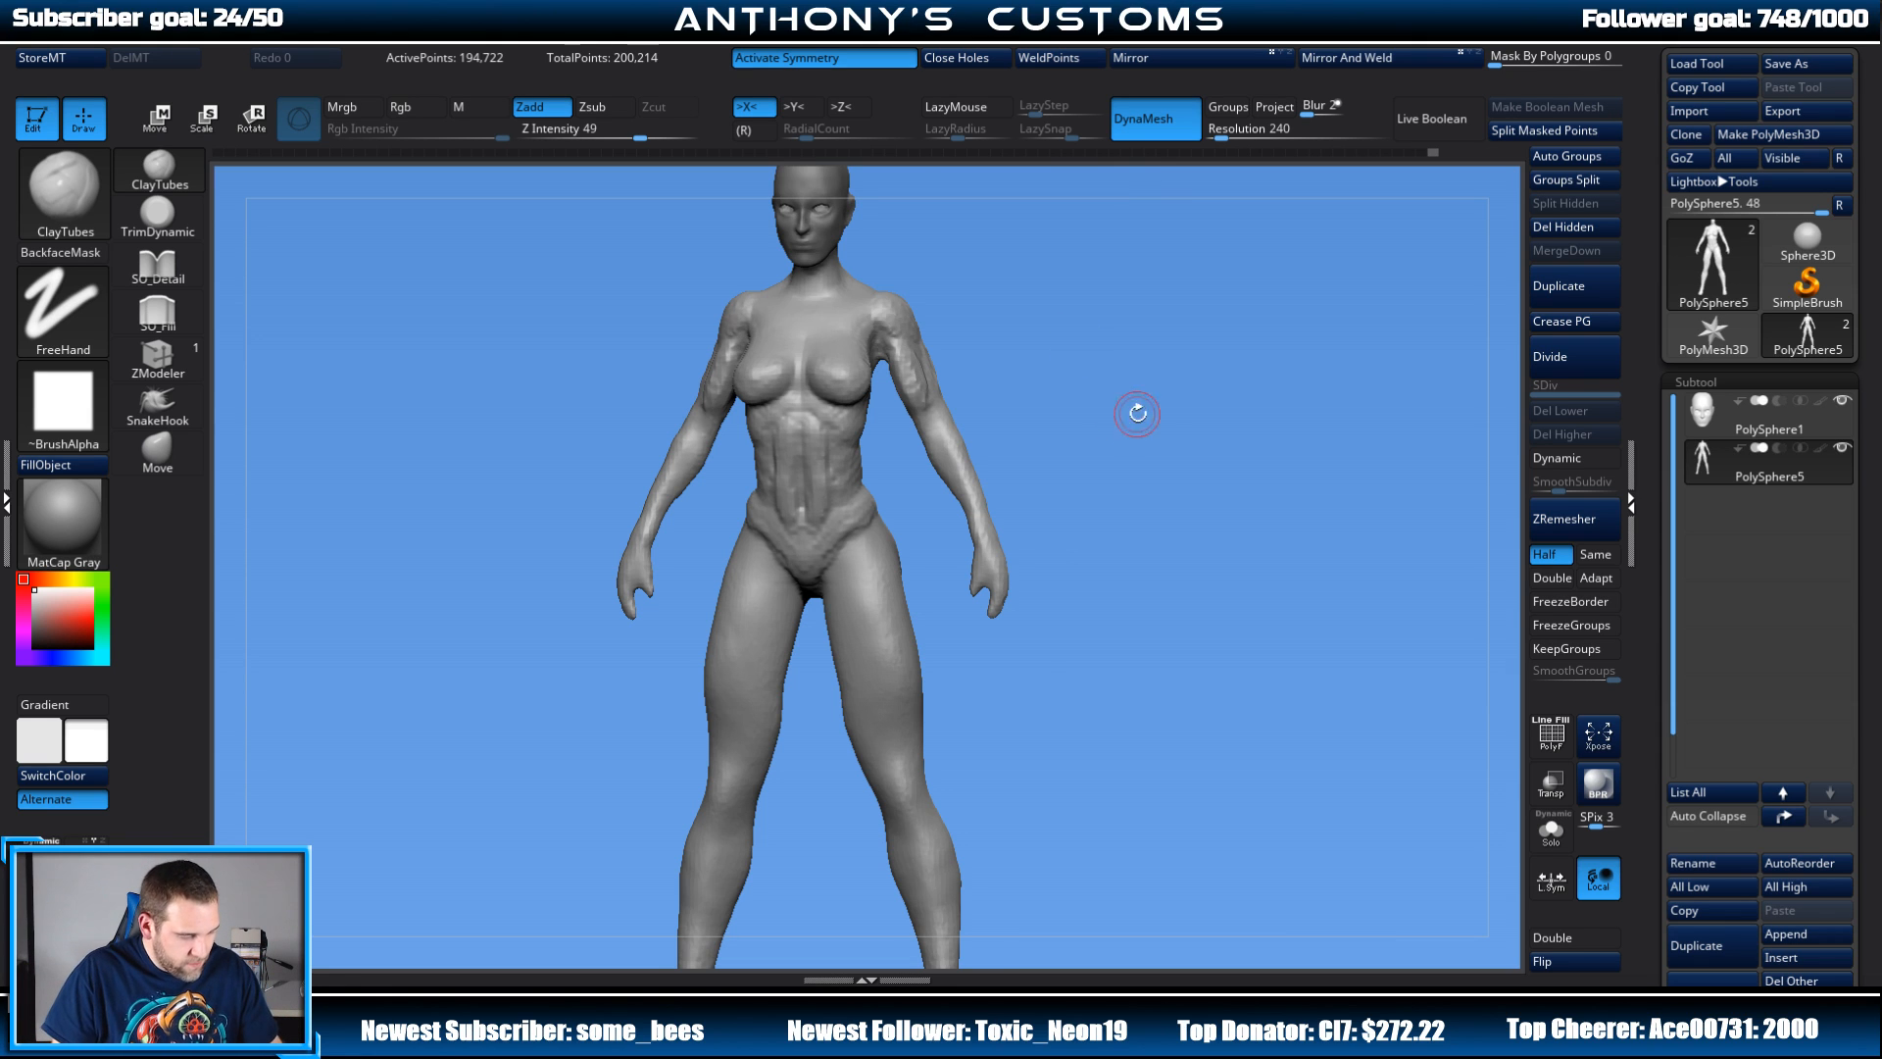
Step: Smooth the abdominal muscles, rib cage and lower abdomen on the front of the body
mouse_move(1137, 413)
left_mouse_down("alt")
mouse_move(1151, 471)
mouse_move(1189, 383)
mouse_move(1147, 378)
left_mouse_up("alt")
left_click_drag(867, 372, 818, 394)
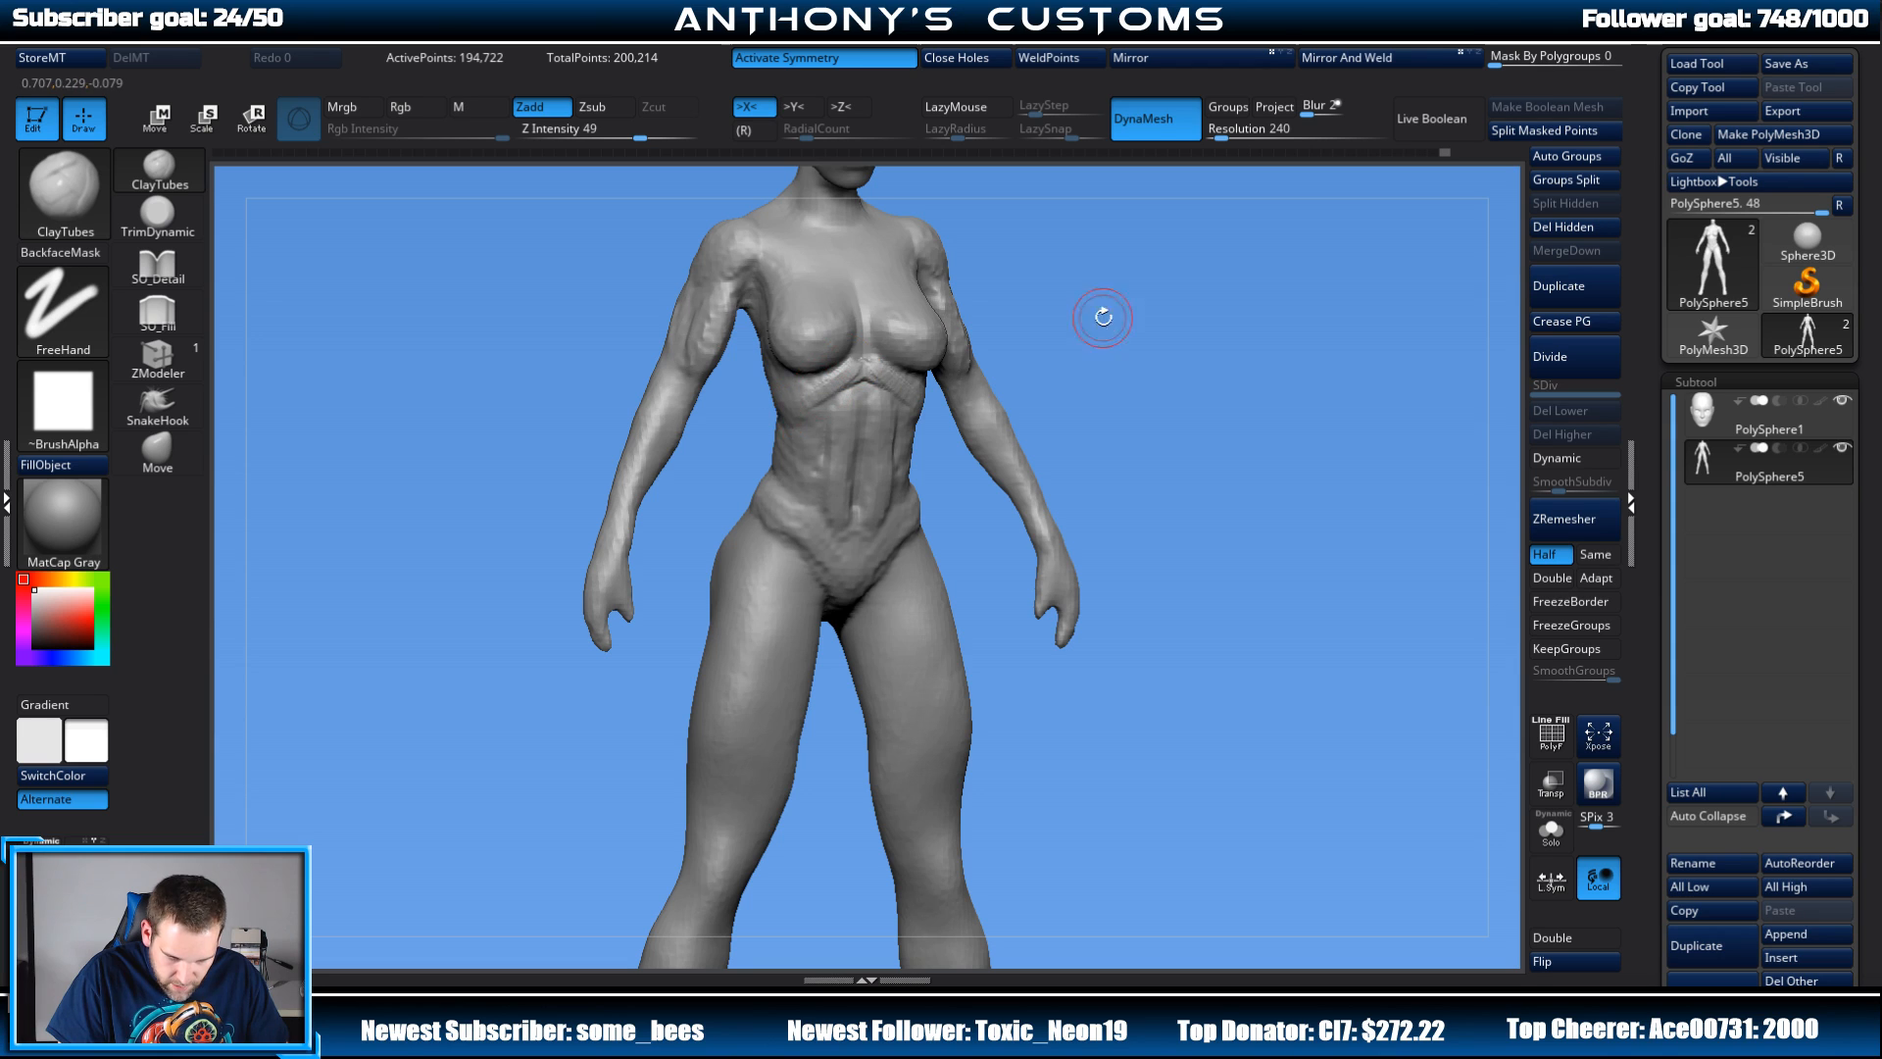
left_click_drag(1210, 325, 1231, 333, "shift")
mouse_move(869, 379)
left_mouse_down("shift")
mouse_move(821, 409)
mouse_move(909, 402)
mouse_move(865, 519)
left_mouse_up("shift")
mouse_move(873, 421)
left_mouse_down("shift")
mouse_move(892, 486)
mouse_move(857, 400)
left_mouse_up("shift")
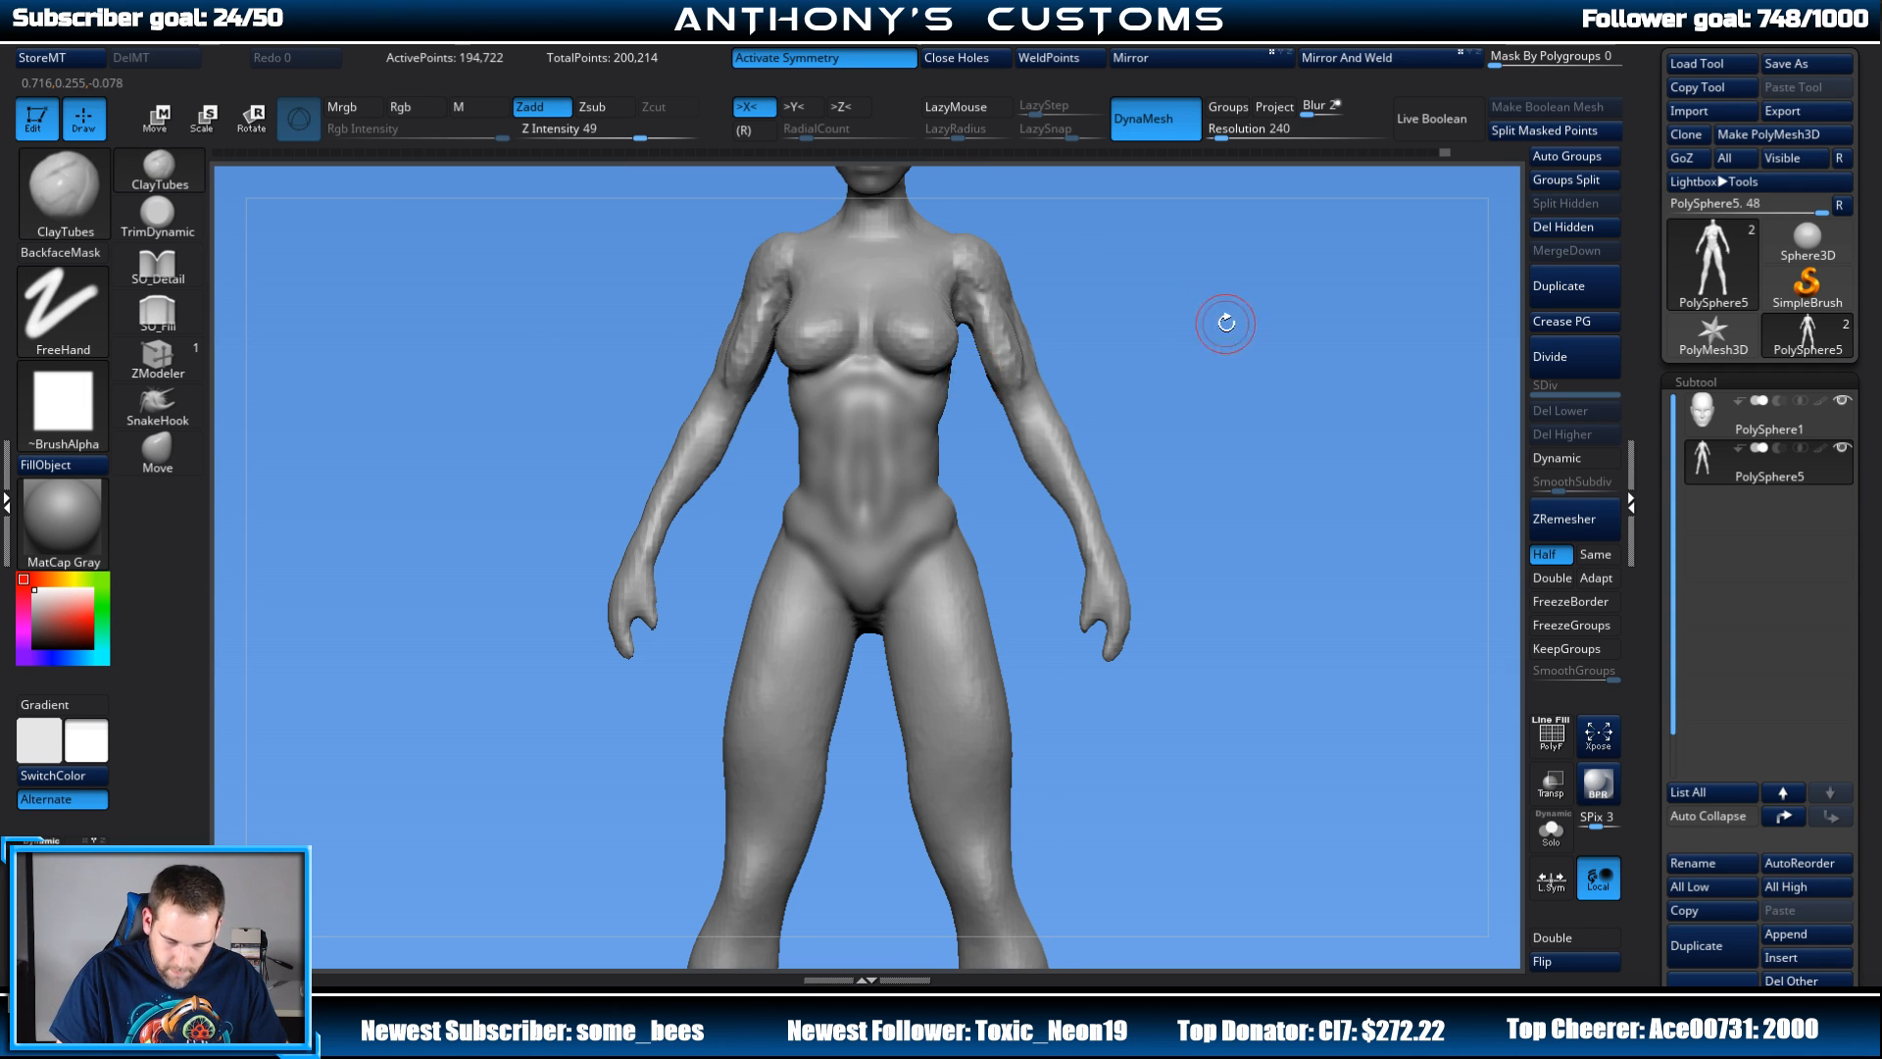
Step: Smooth the back muscles, lower back and upper buttocks from behind
left_click_drag(1223, 320, 956, 404)
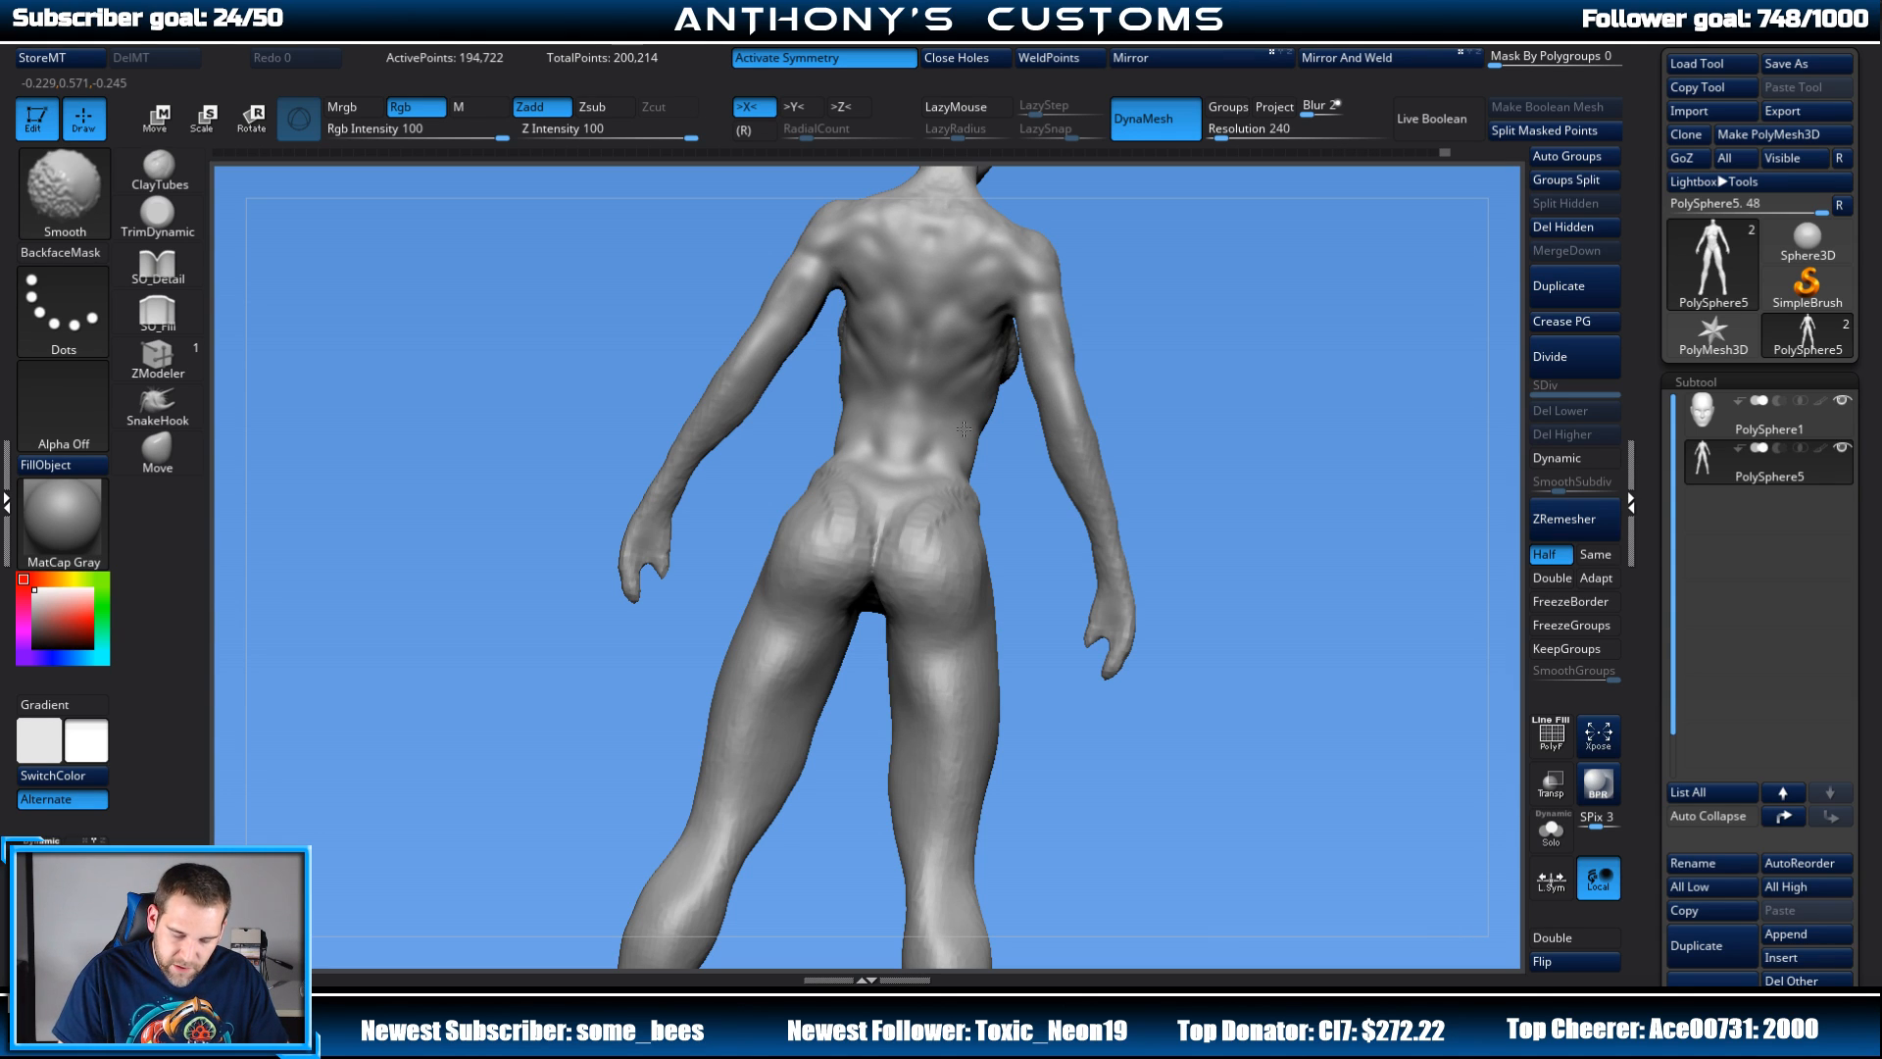
left_click_drag(876, 500, 816, 523, "shift")
mouse_move(1206, 341)
left_mouse_down()
mouse_move(1324, 409)
mouse_move(1186, 315)
mouse_move(1227, 284)
left_mouse_up()
Step: Undo the body smoothing and the DynaMesh update made at resolution 240
key("ctrl+z")
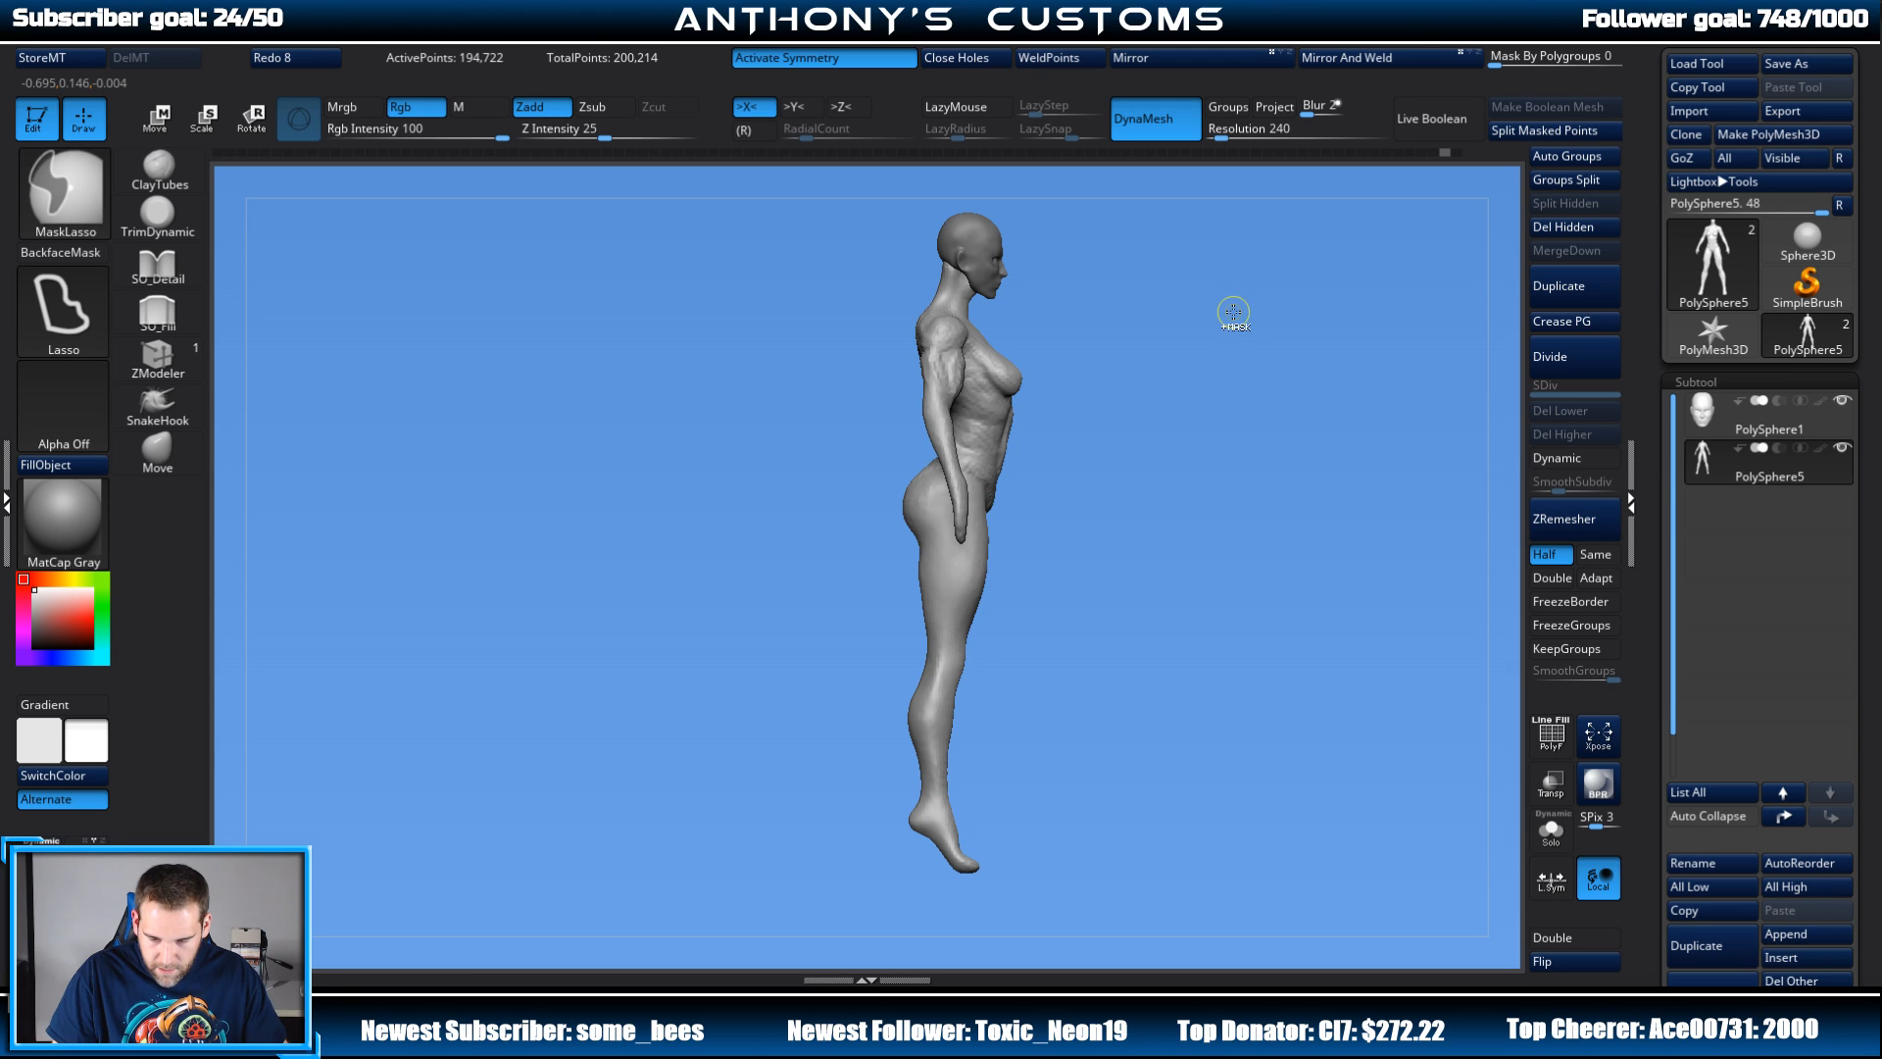
key("ctrl+z")
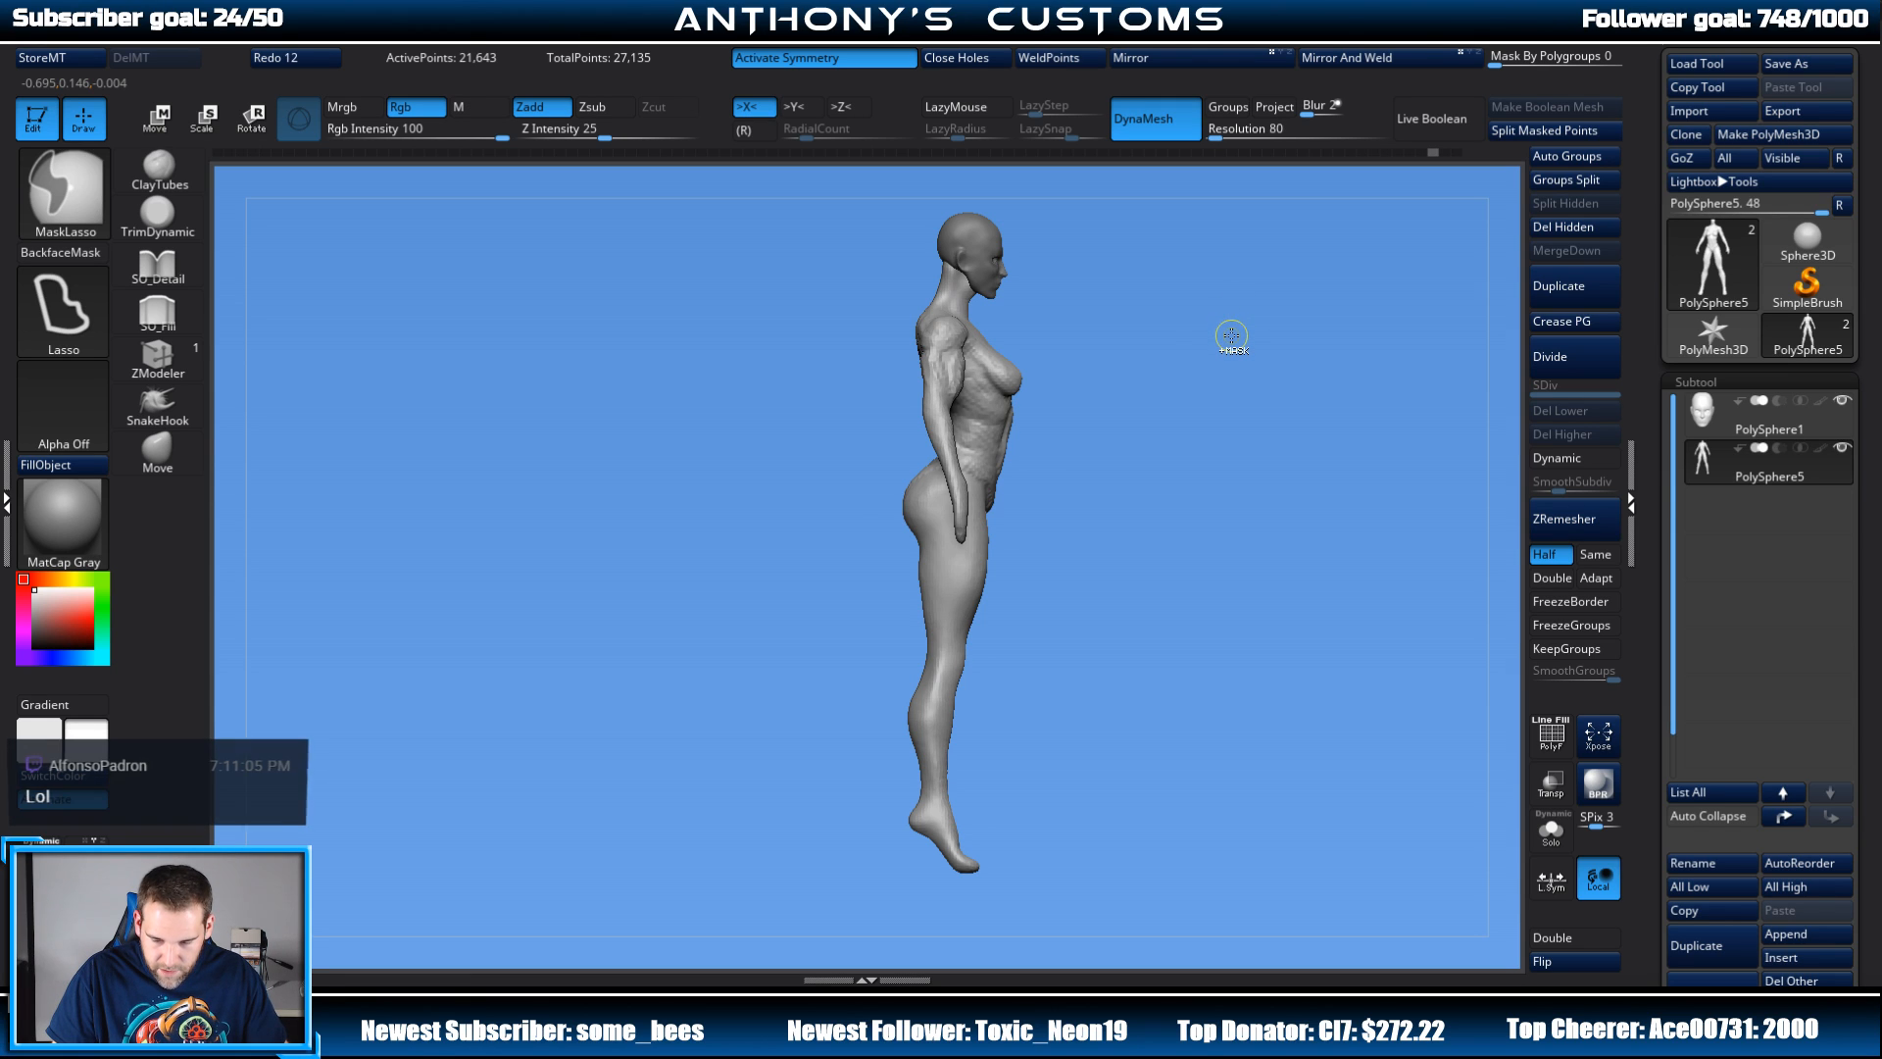
Step: Set the DynaMesh resolution to 152 and remesh the body
left_click(1220, 135)
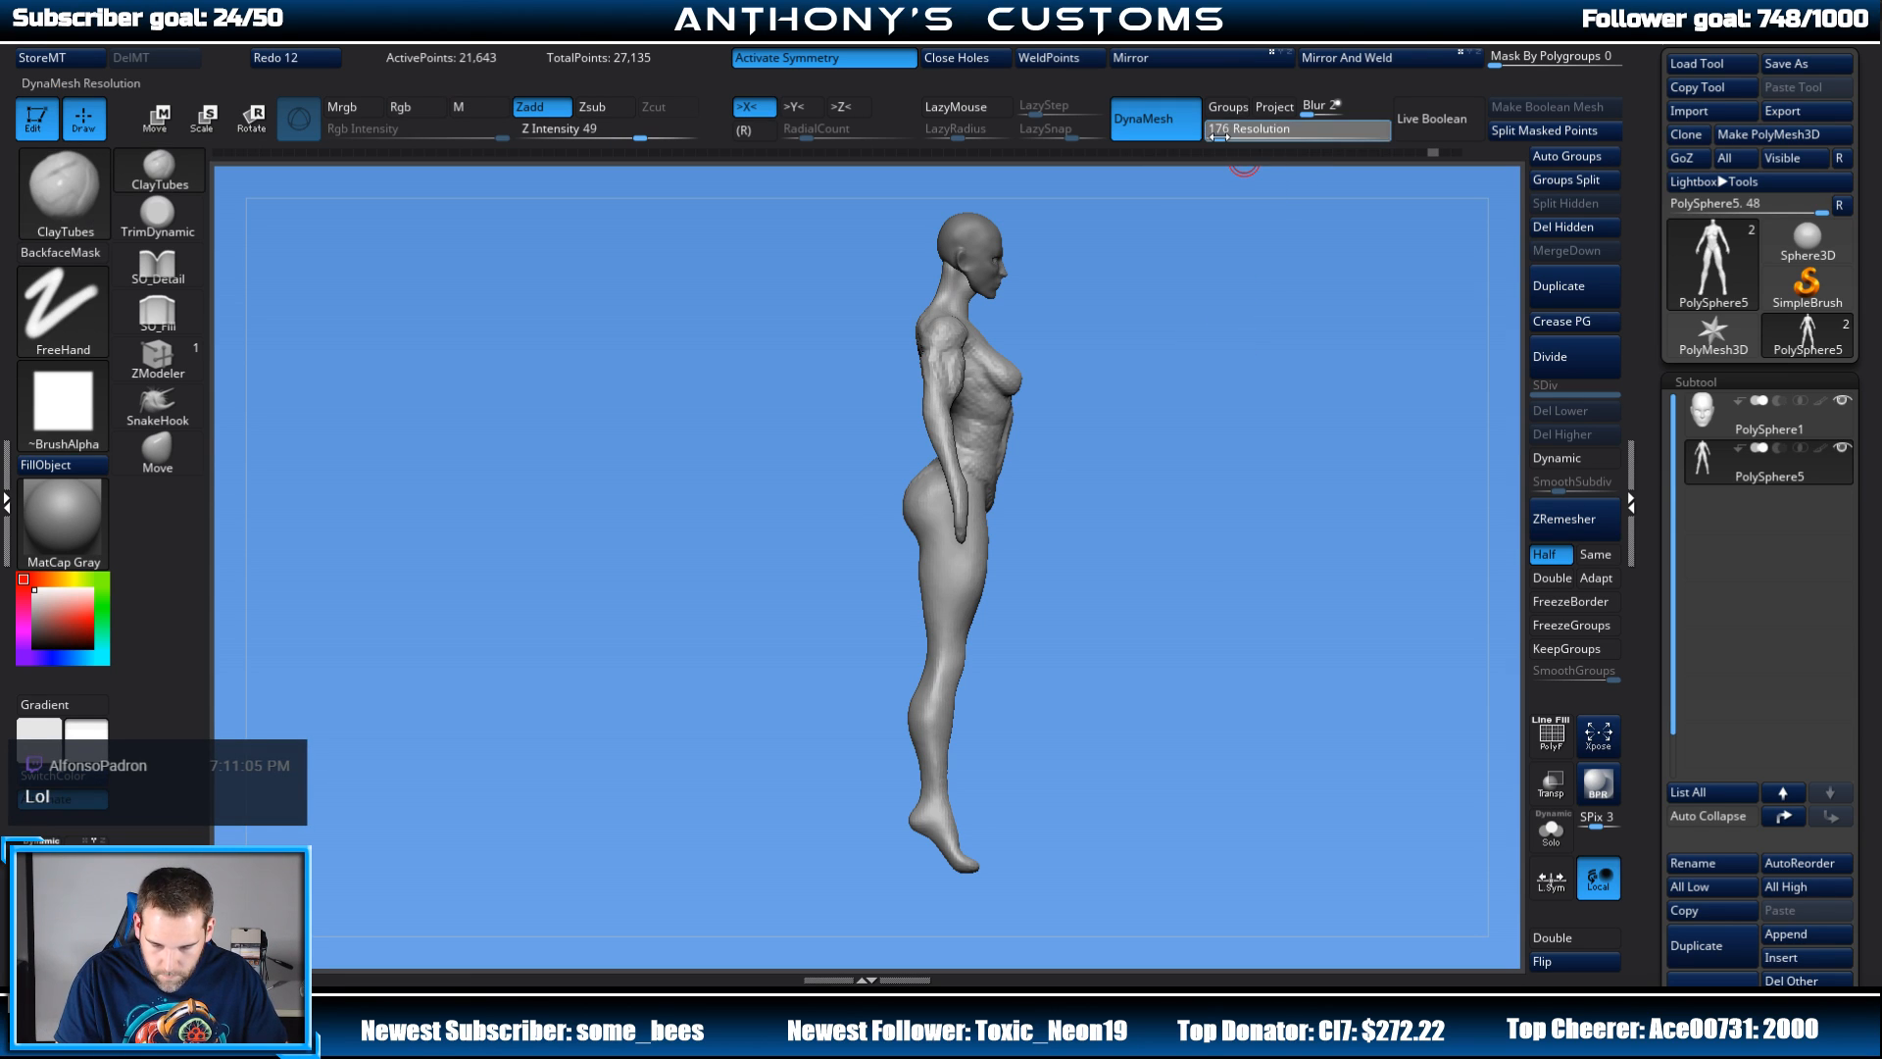
mouse_move(1237, 327)
left_mouse_down("ctrl")
mouse_move(1254, 348)
mouse_move(1200, 358)
mouse_move(1239, 285)
mouse_move(1259, 483)
mouse_move(1234, 477)
mouse_move(1282, 477)
left_mouse_up("ctrl")
left_click_drag(1233, 483, 1246, 485)
left_click_drag(1219, 395, 1157, 489)
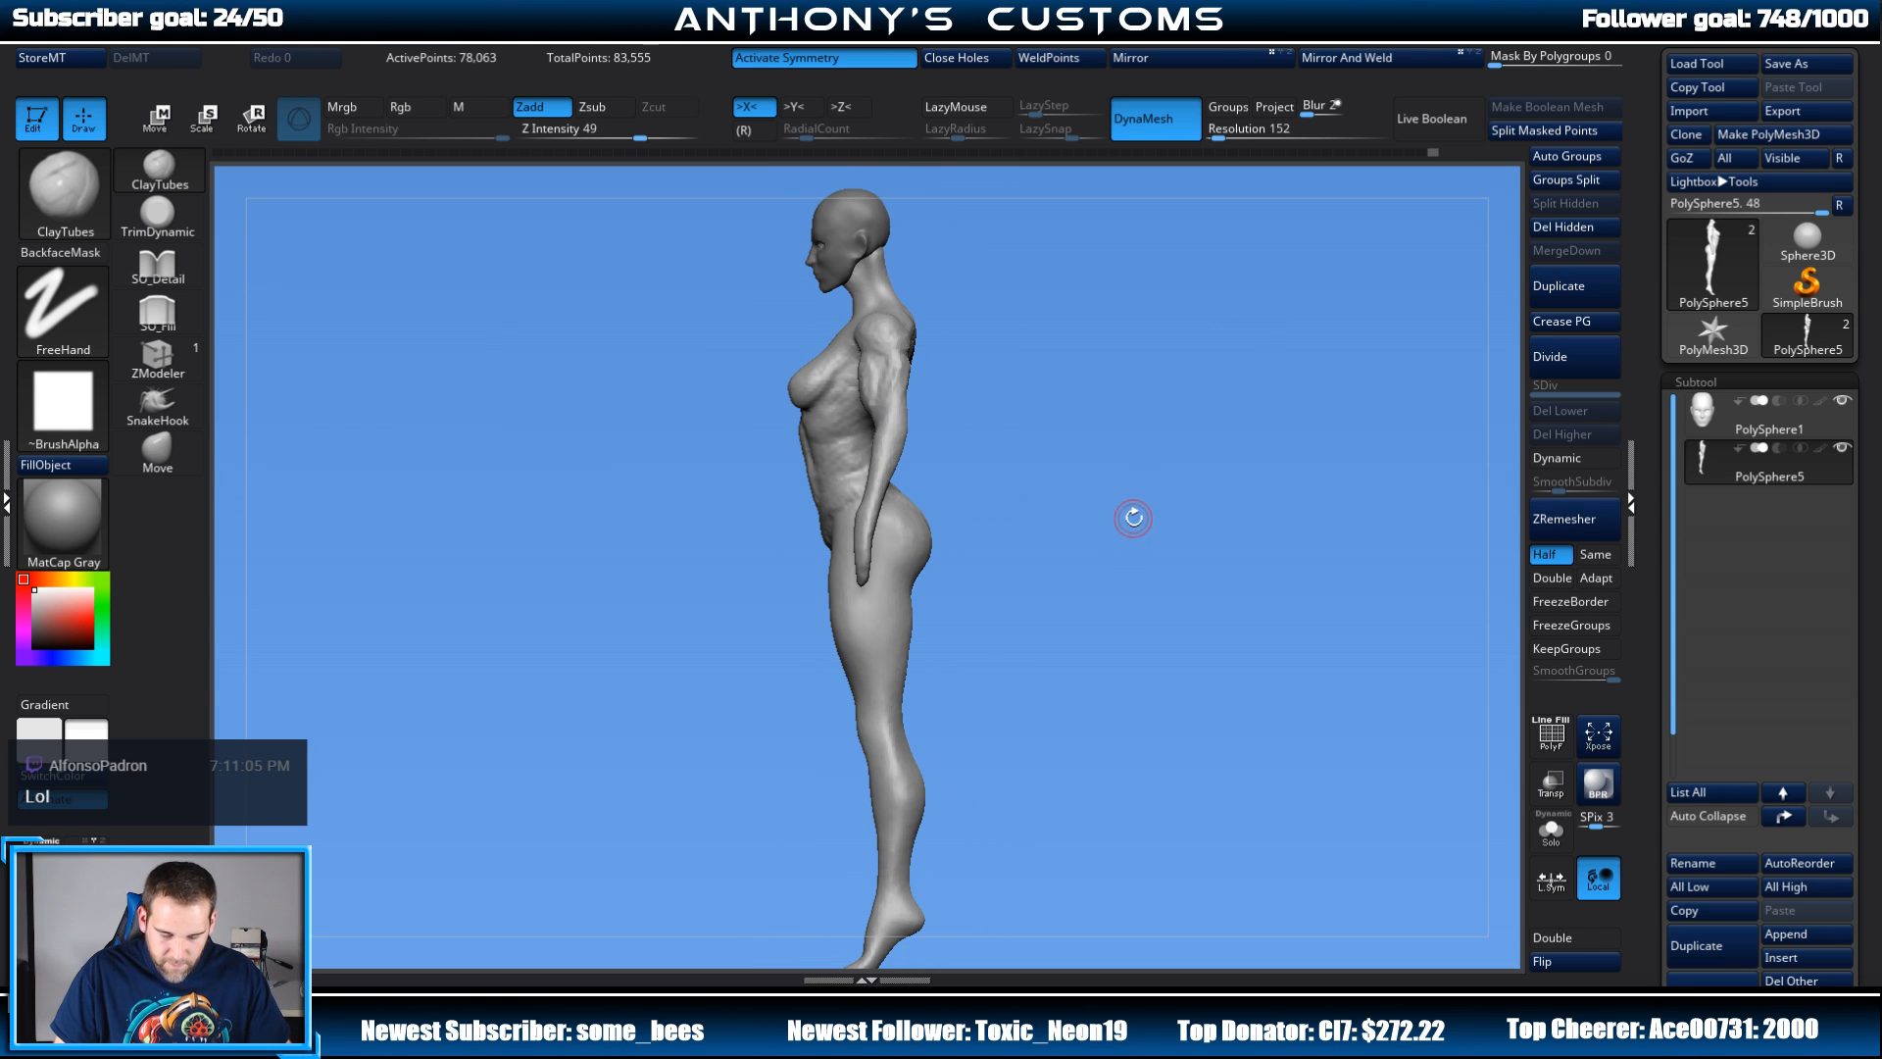
Step: Mask the body above the waist, invert the mask to protect the legs, and lean the upper body forward
mouse_move(1180, 327)
left_mouse_down()
mouse_move(1166, 387)
mouse_move(1223, 454)
mouse_move(1137, 564)
mouse_move(996, 446)
mouse_move(963, 502)
mouse_move(764, 535)
mouse_move(609, 305)
mouse_move(612, 257)
left_mouse_up()
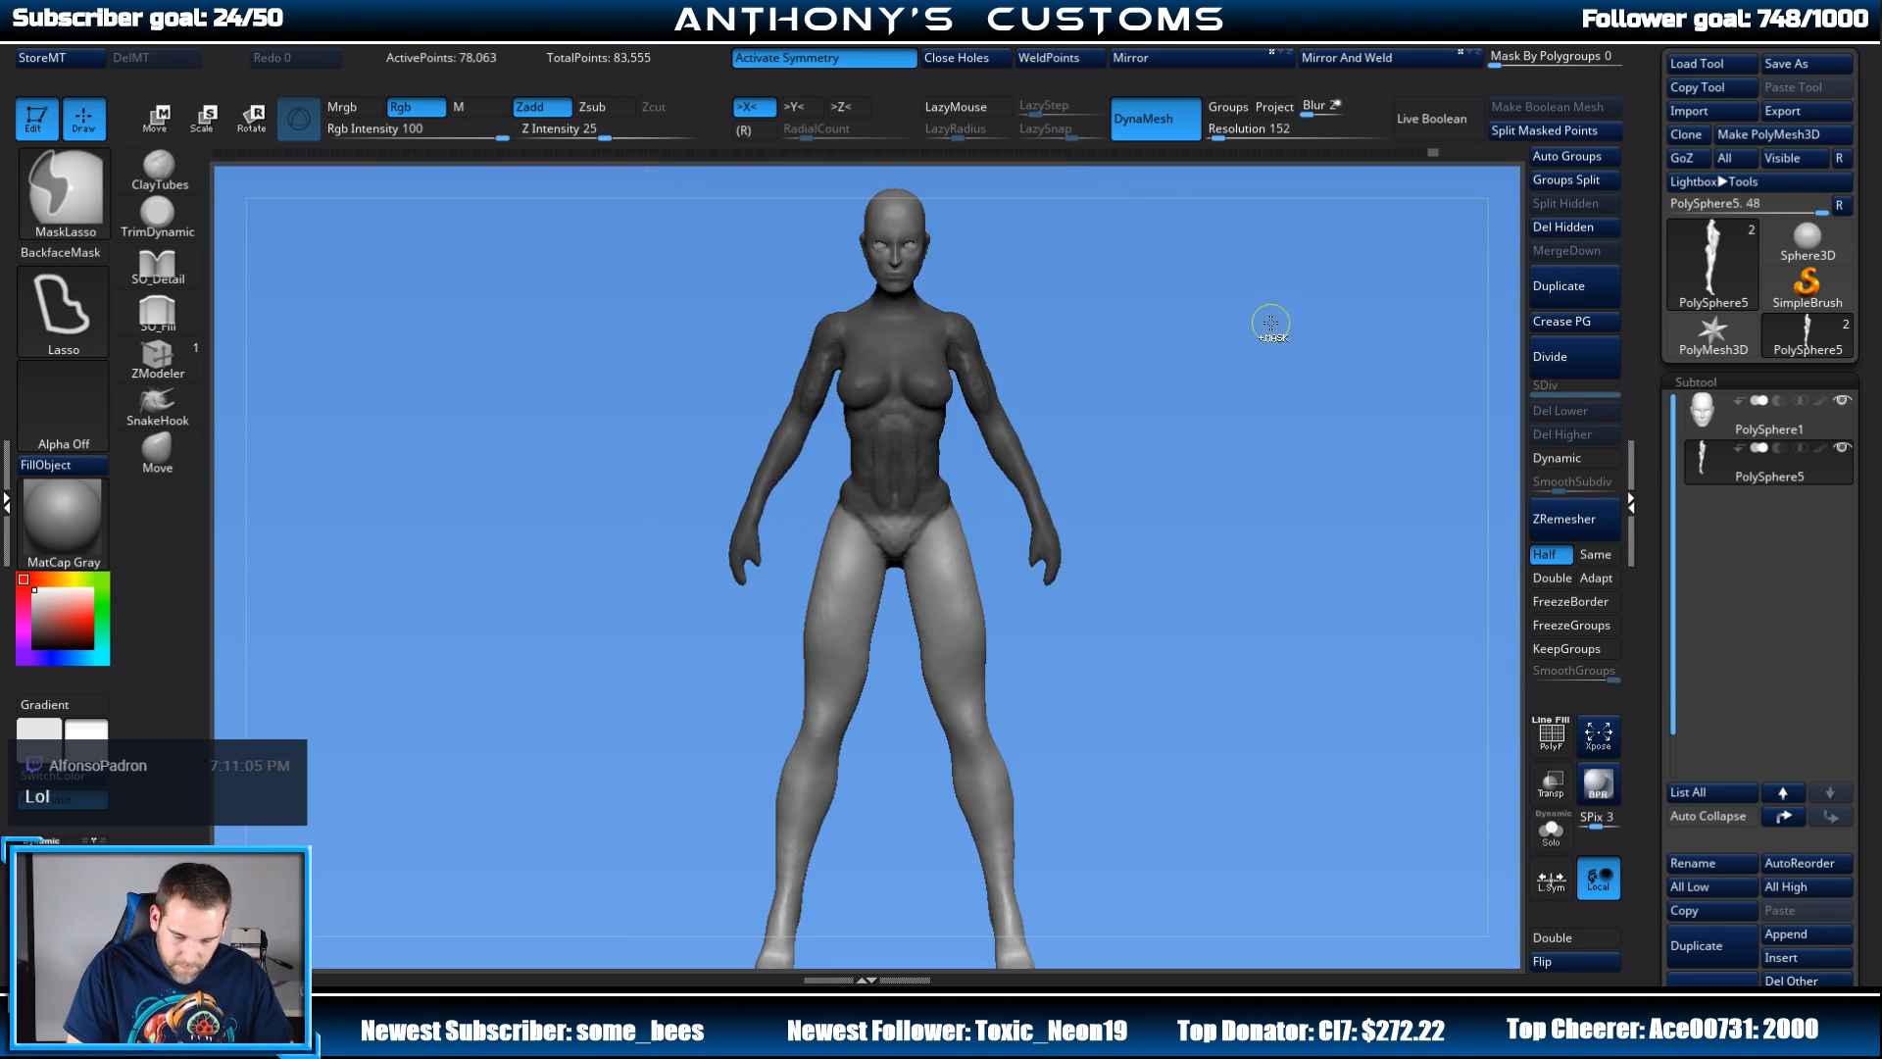
left_click_drag(1327, 513, 1117, 391)
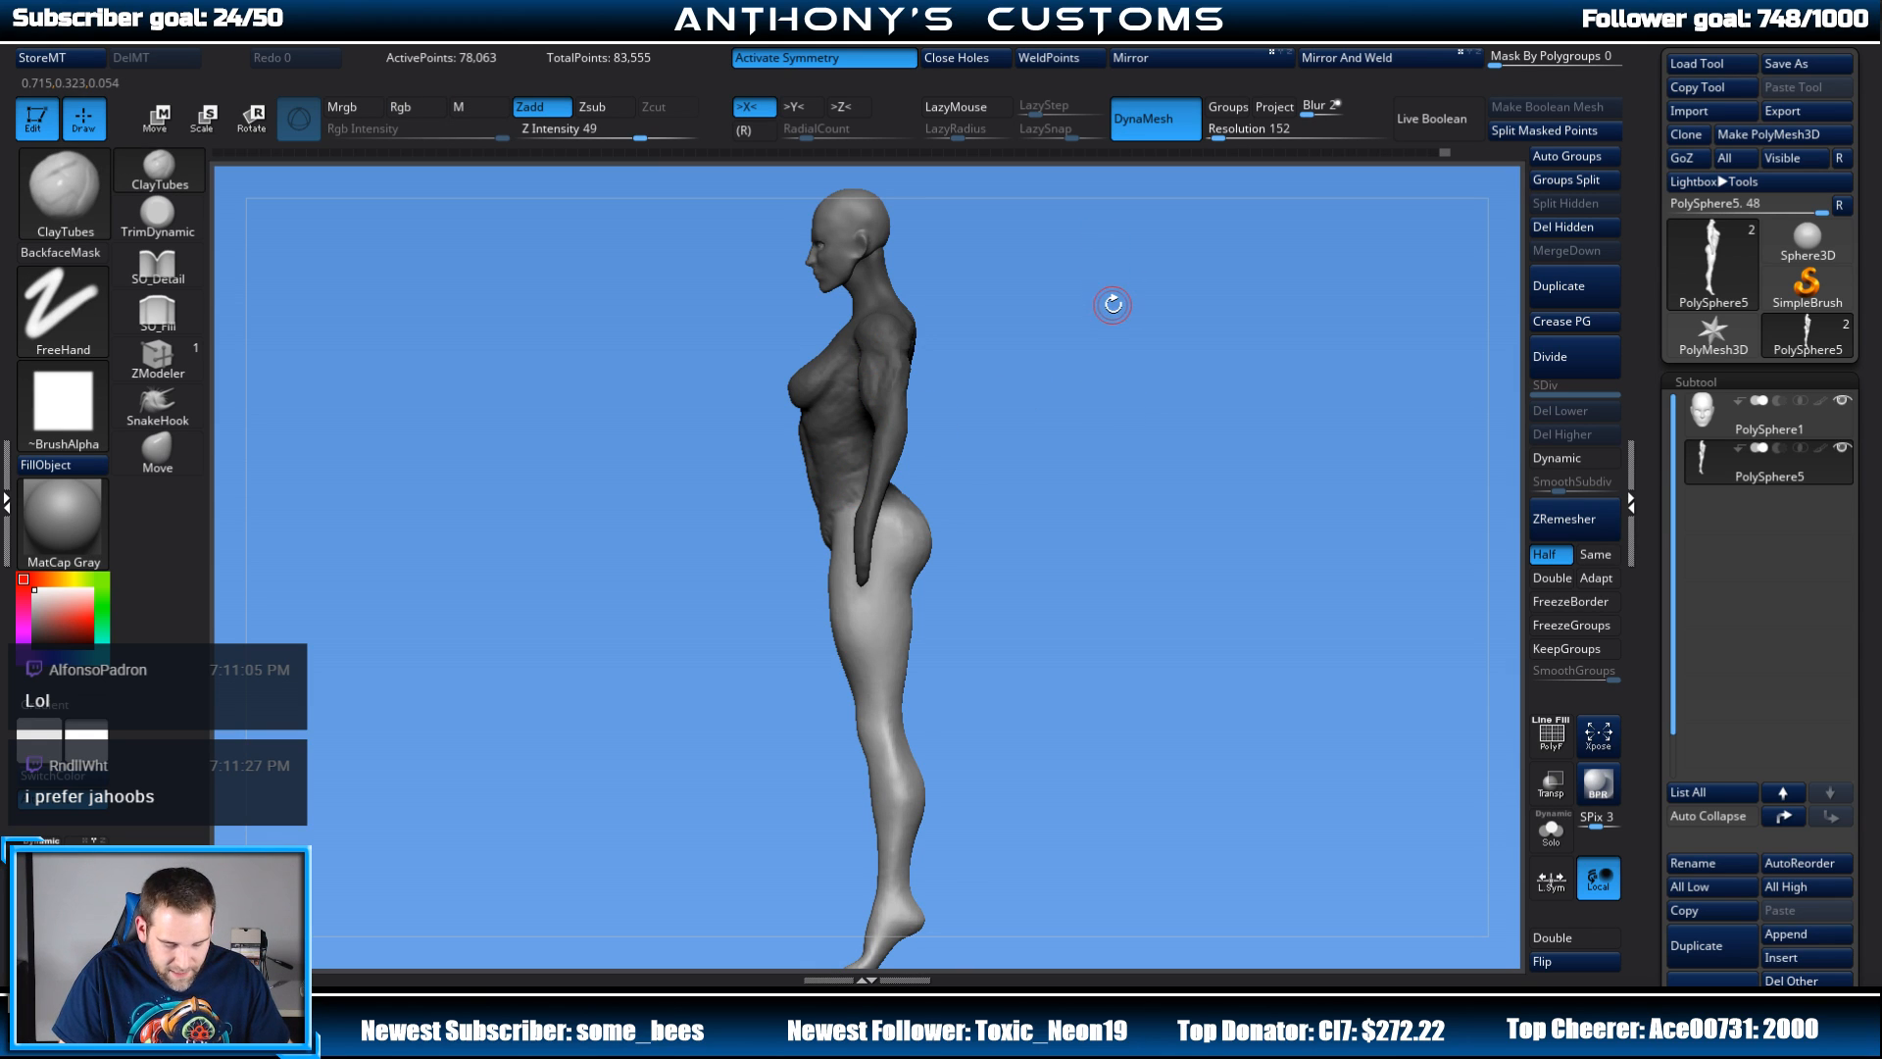
key("w")
mouse_move(964, 494)
left_mouse_down()
mouse_move(975, 469)
mouse_move(1055, 445)
mouse_move(961, 488)
left_mouse_up()
key("ctrl+z")
left_click(1139, 431, "ctrl")
key("q")
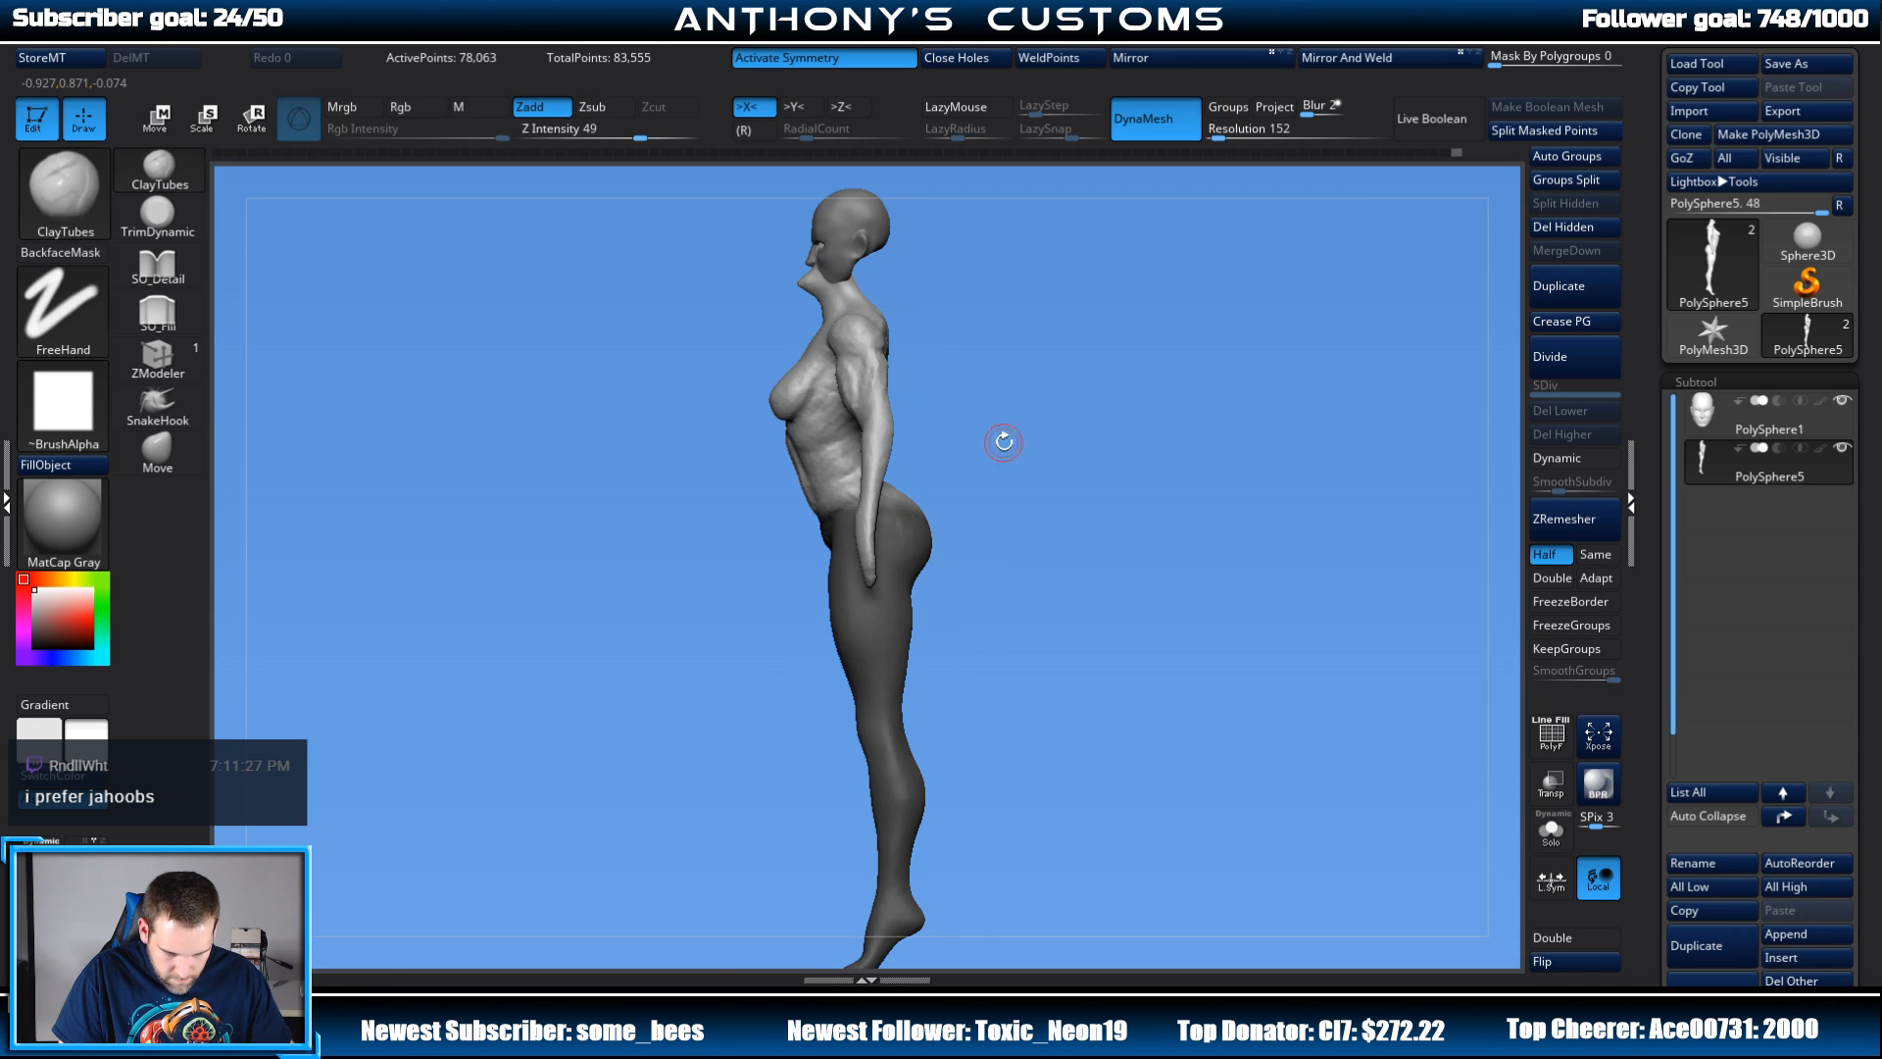
Step: Replace the mask with a softened one covering the legs below the pelvis, and tilt the pelvis and upper body backward
left_click(1038, 410, "ctrl")
mouse_move(1059, 355)
left_mouse_down("ctrl")
mouse_move(961, 541)
mouse_move(778, 569)
mouse_move(807, 189)
mouse_move(1059, 344)
left_mouse_up("ctrl")
left_click_drag(1113, 484, 1182, 461)
mouse_move(1127, 377)
left_mouse_down("ctrl")
mouse_move(1088, 583)
mouse_move(1076, 455)
left_mouse_up("ctrl")
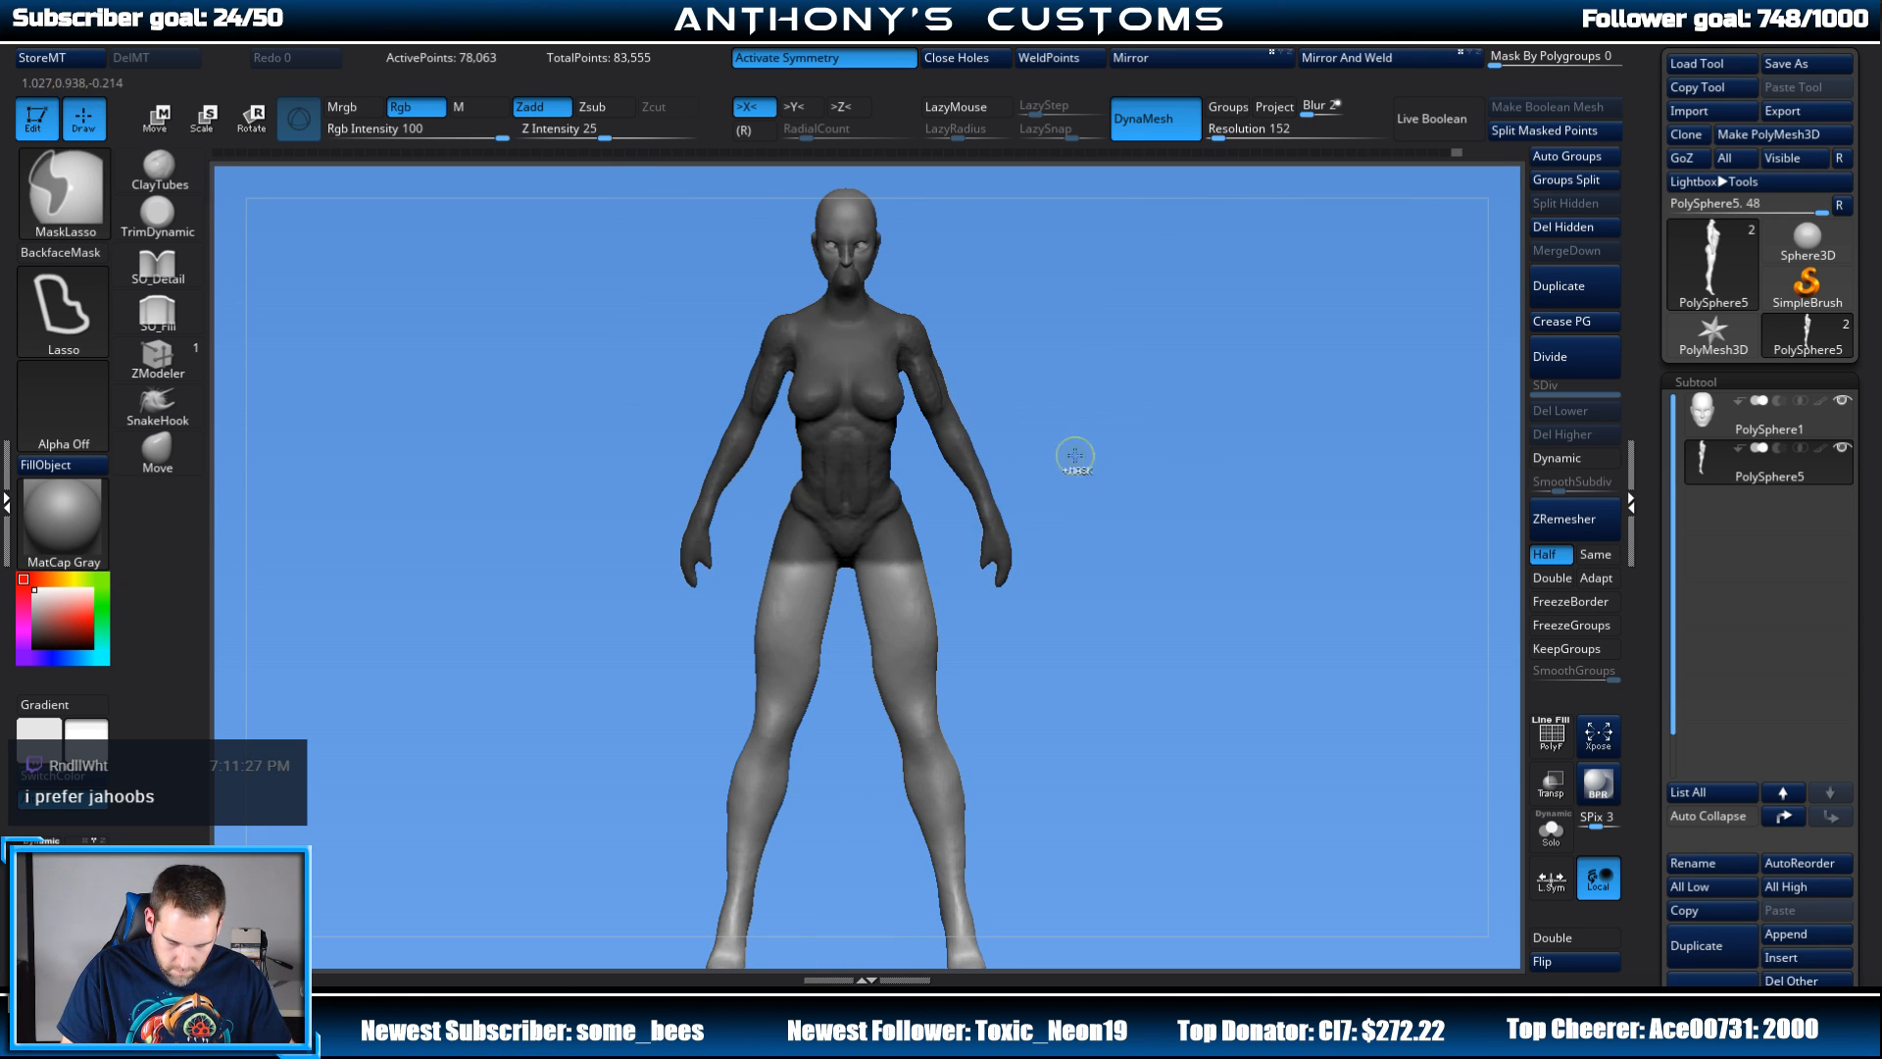
left_click(1061, 446, "ctrl")
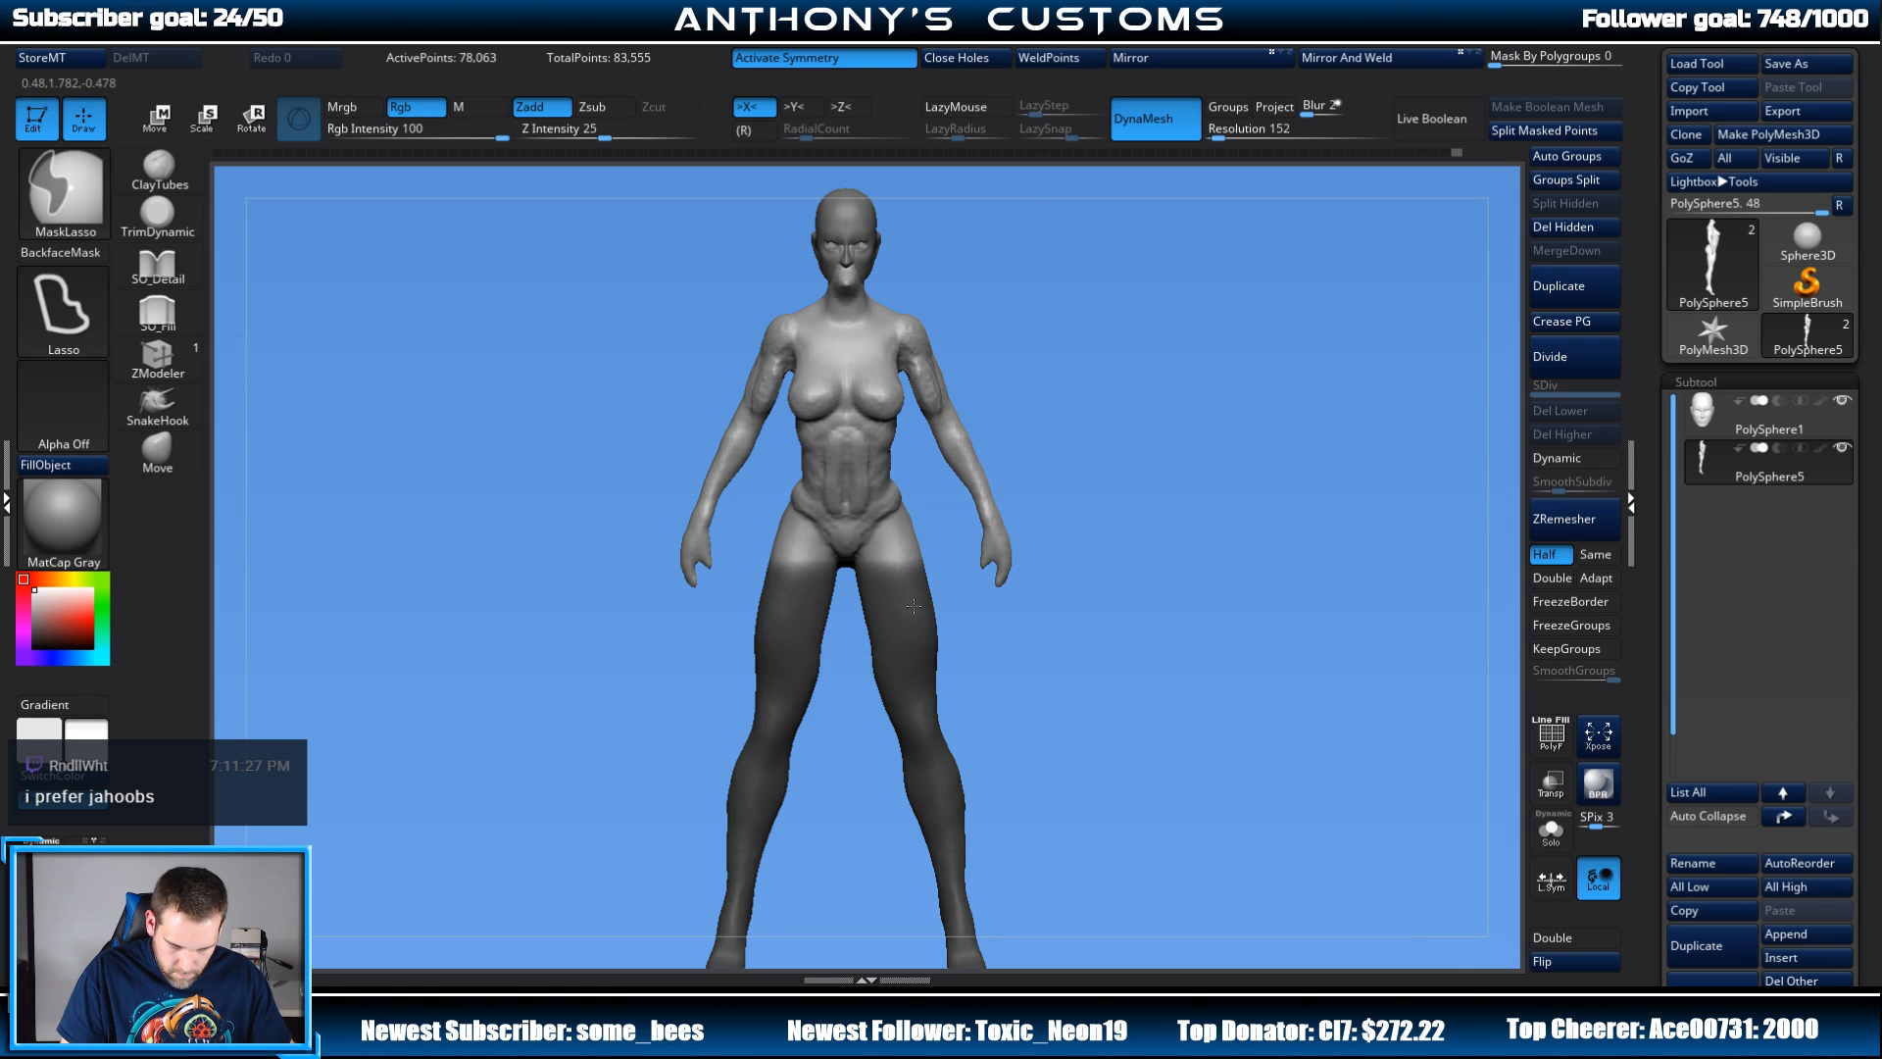
left_click(1143, 476, "ctrl")
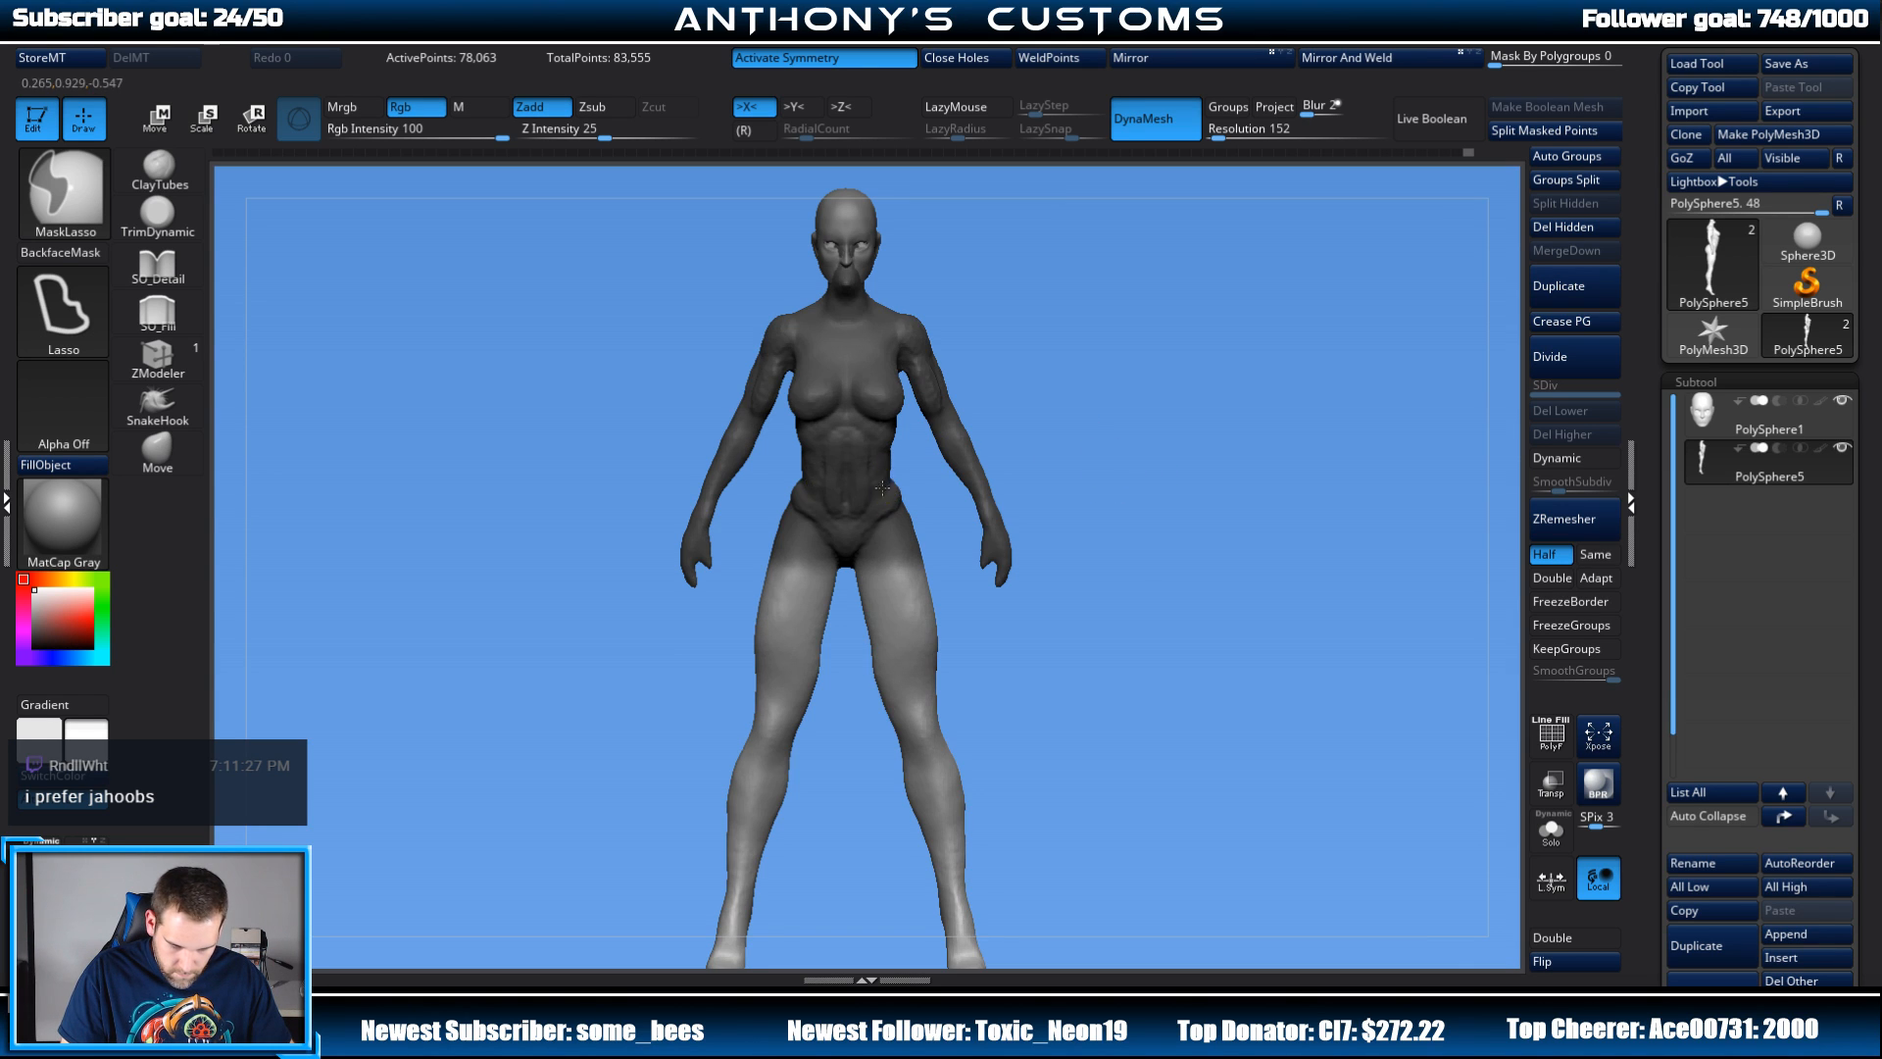
left_click_drag(1174, 412, 1198, 370)
left_click_drag(1191, 459, 1177, 445, "ctrl")
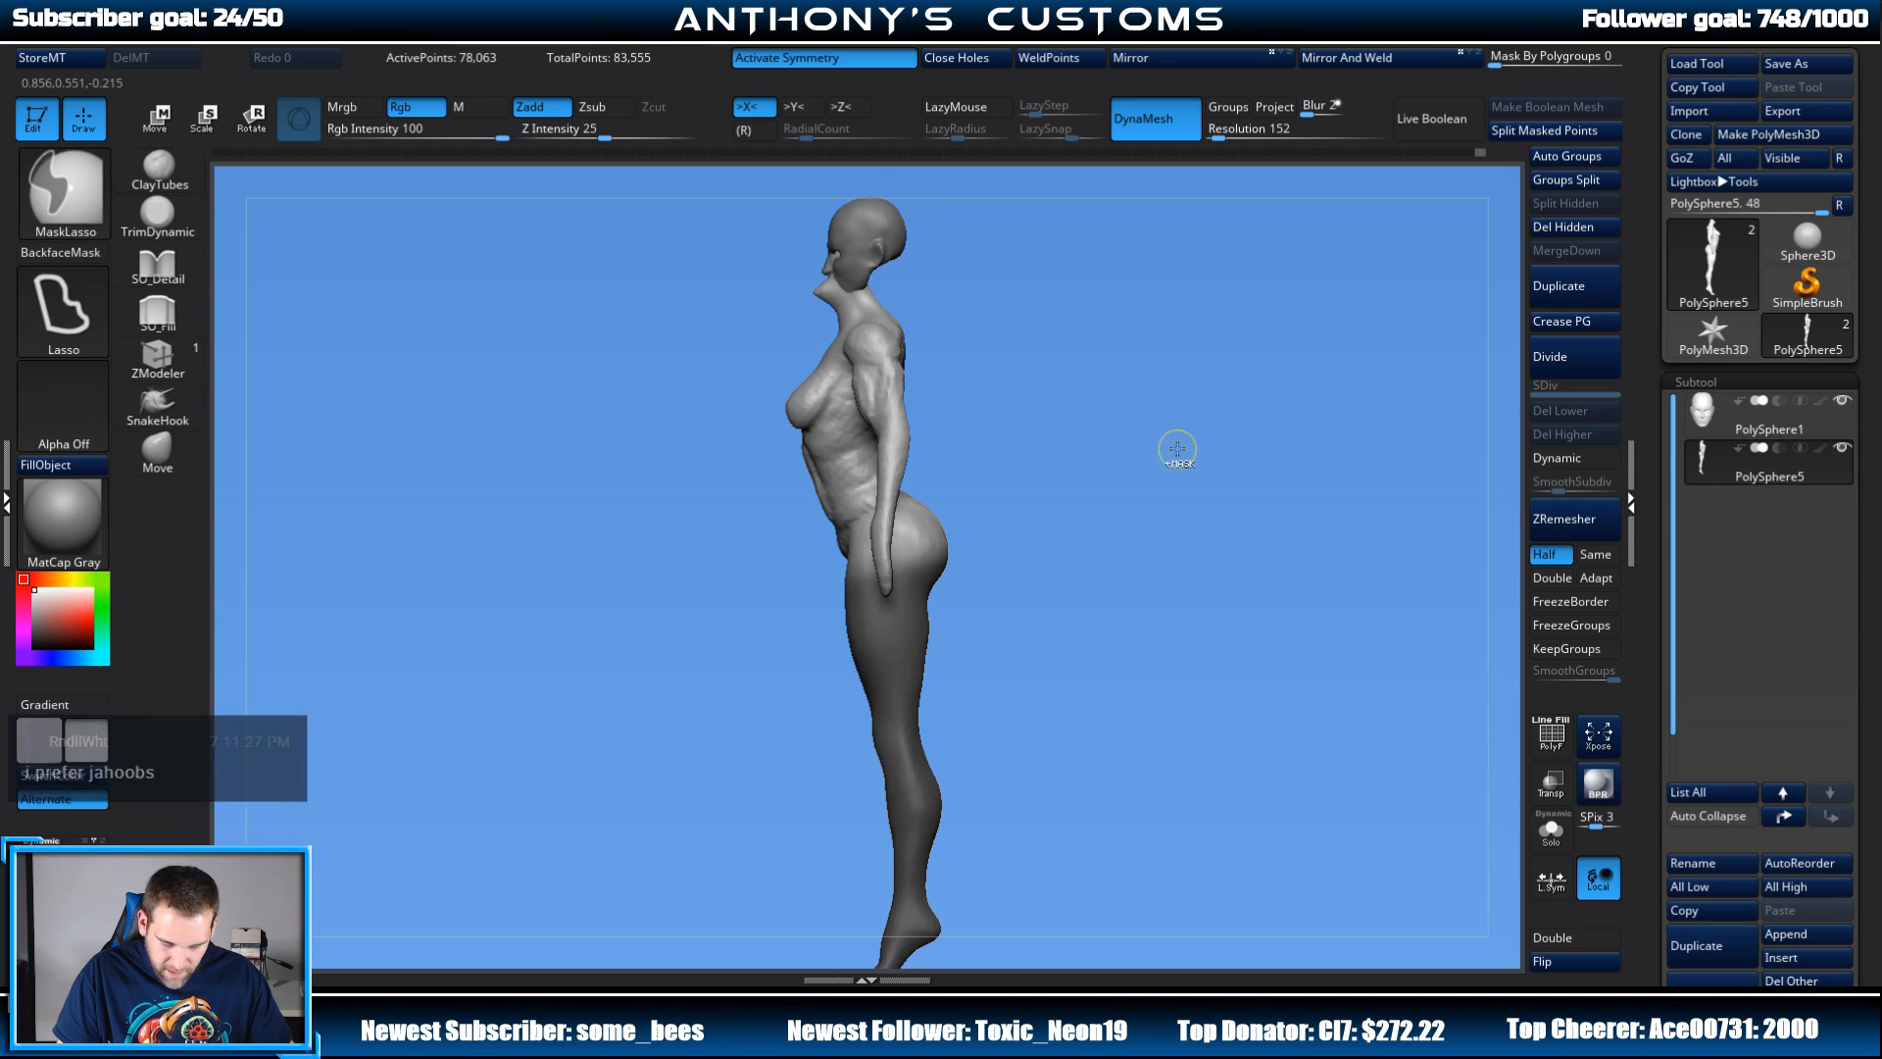
key("w")
left_click_drag(976, 495, 992, 457)
mouse_move(1198, 461)
left_mouse_down()
mouse_move(1081, 463)
mouse_move(1205, 460)
left_mouse_up()
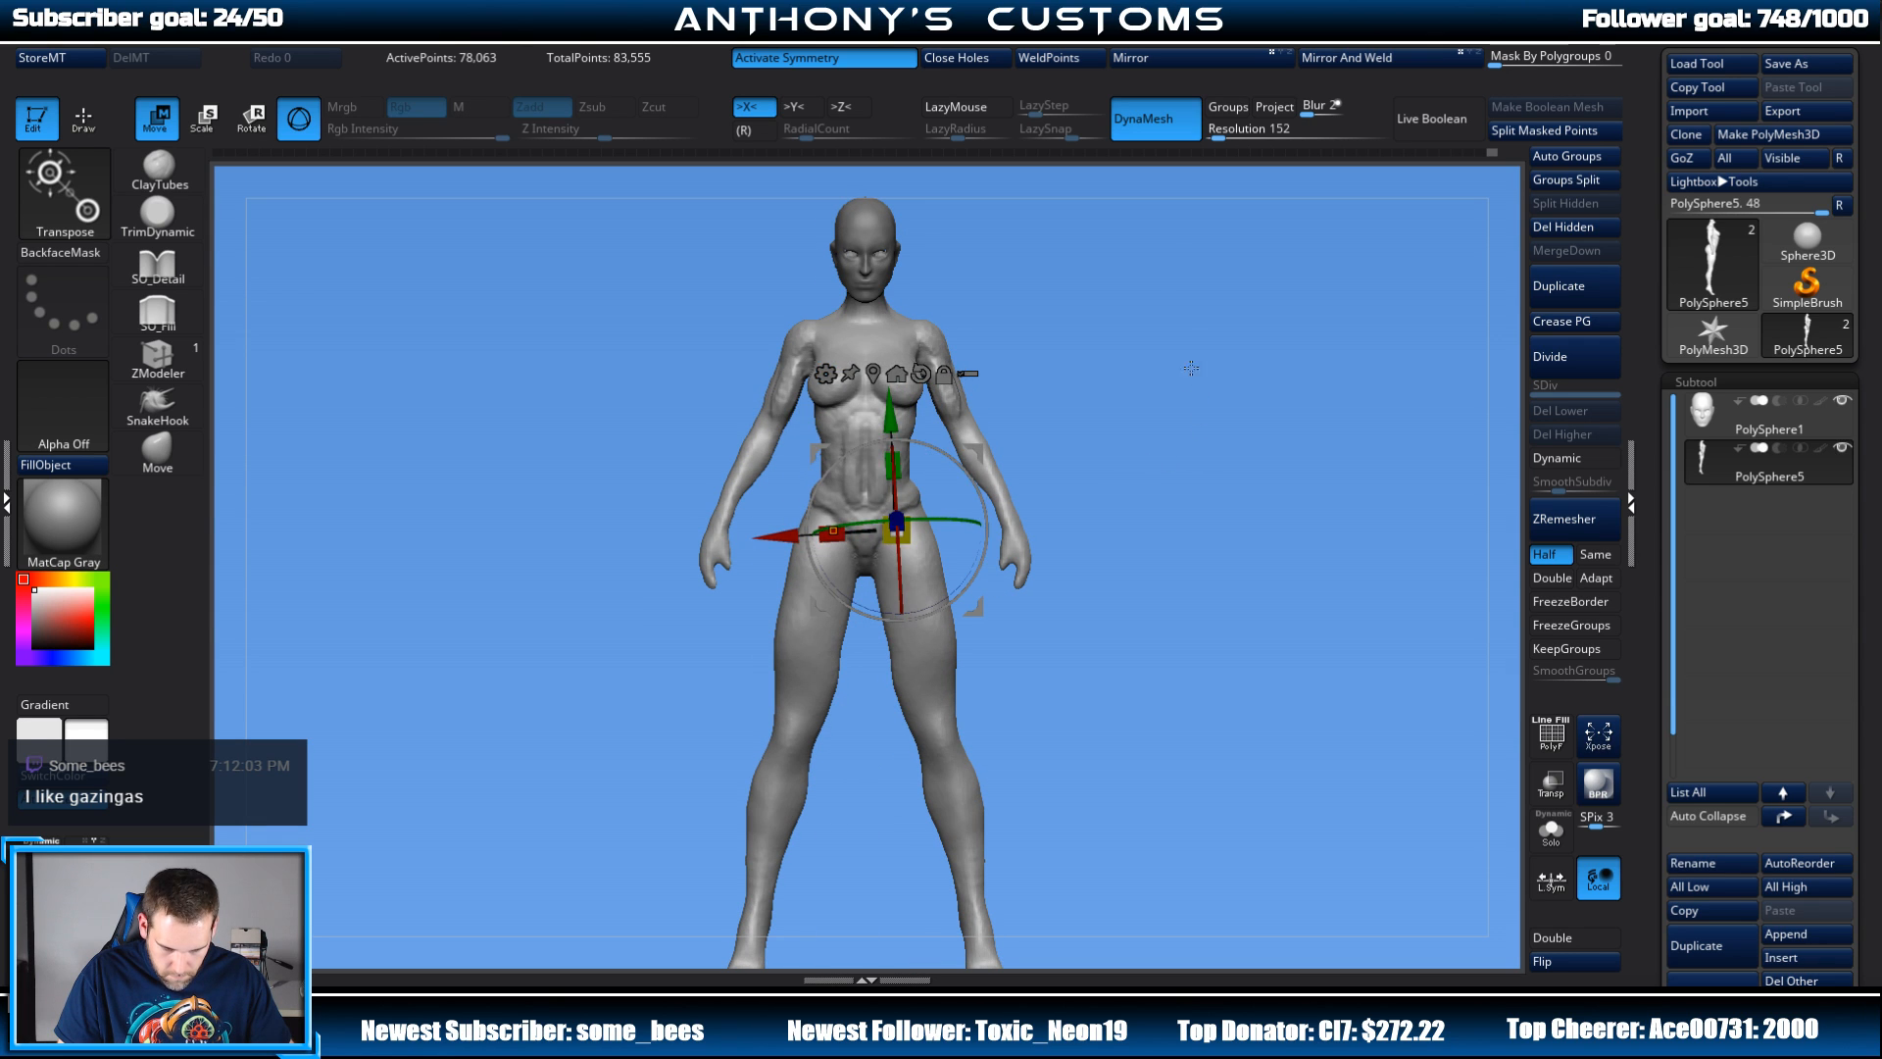
Step: Mask the figure from the waist down with a soft edge and rotate the upper torso forward
key("q")
mouse_move(1196, 301)
left_mouse_down("ctrl")
mouse_move(929, 425)
mouse_move(672, 411)
mouse_move(687, 176)
left_mouse_up("ctrl")
mouse_move(1187, 422)
left_mouse_down("ctrl")
mouse_move(985, 601)
mouse_move(941, 311)
mouse_move(1189, 424)
left_mouse_up("ctrl")
left_click(1172, 425, "ctrl")
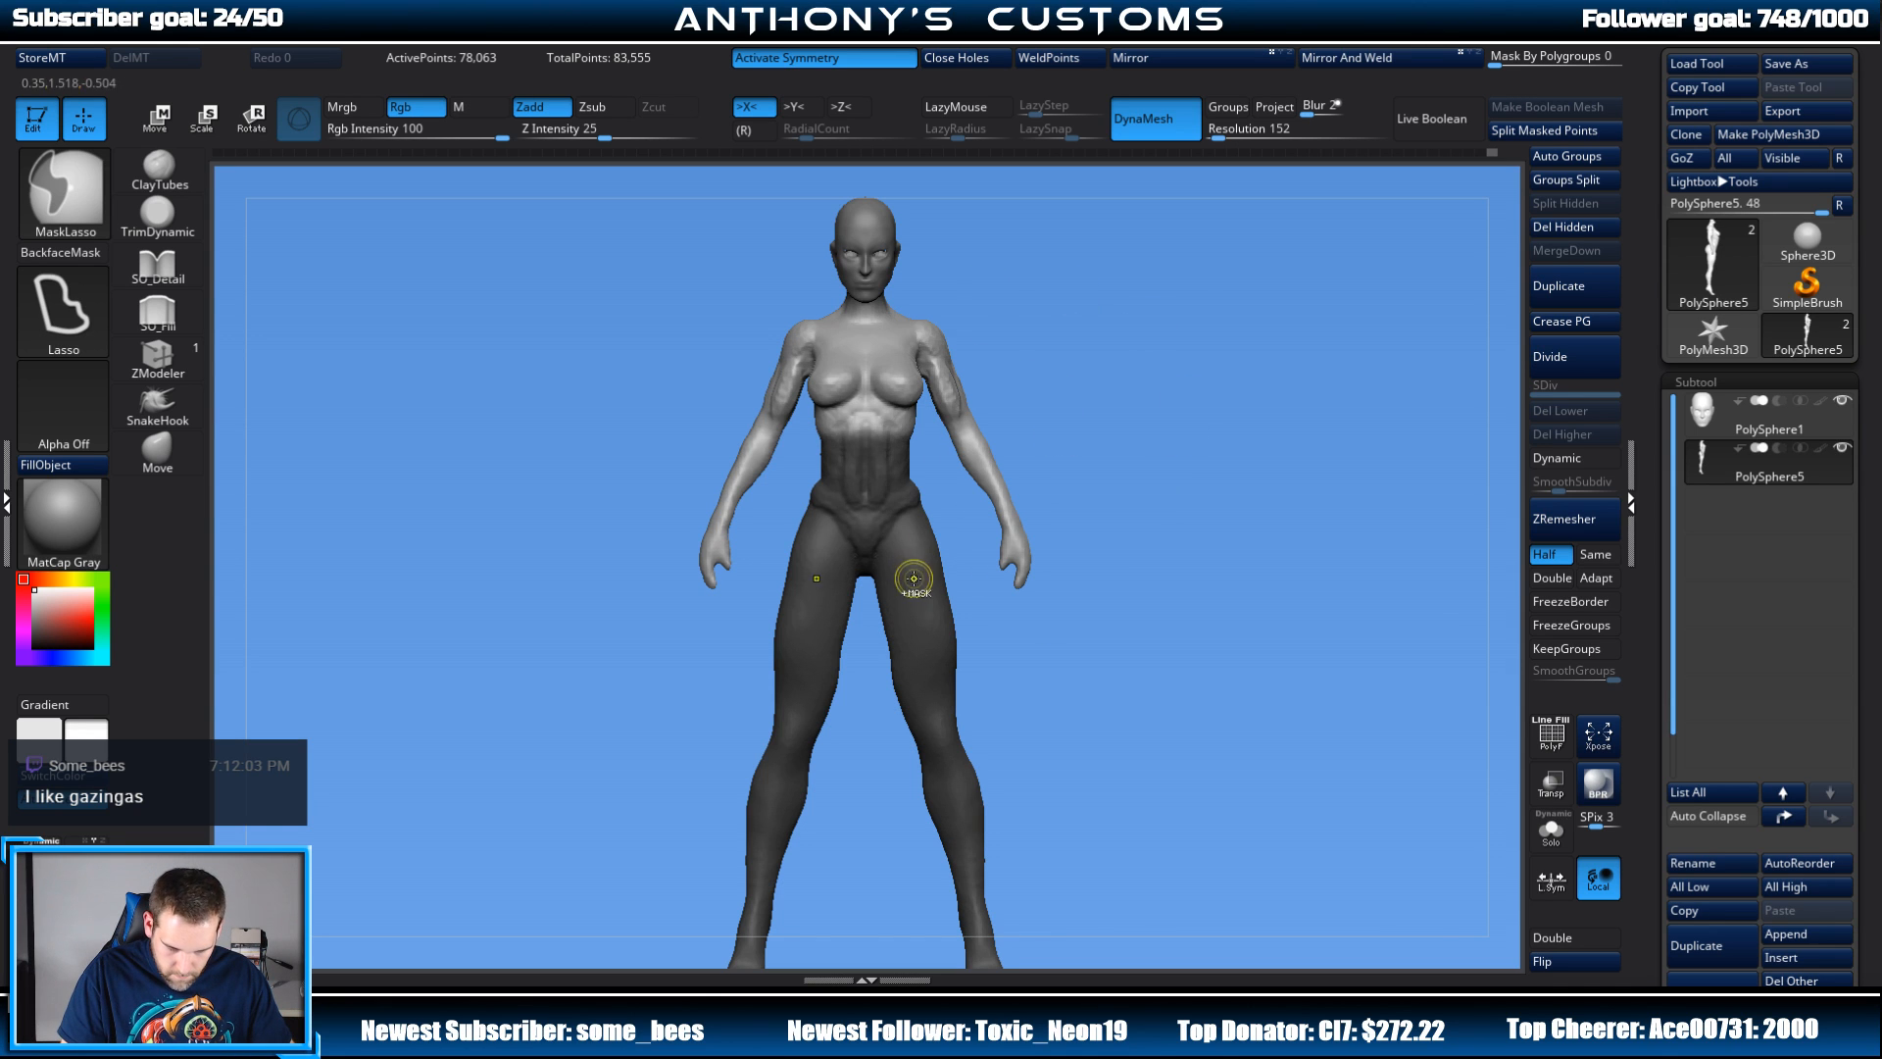
left_click(988, 531, "ctrl")
left_click_drag(1285, 410, 1183, 386)
left_click(1182, 483, "ctrl")
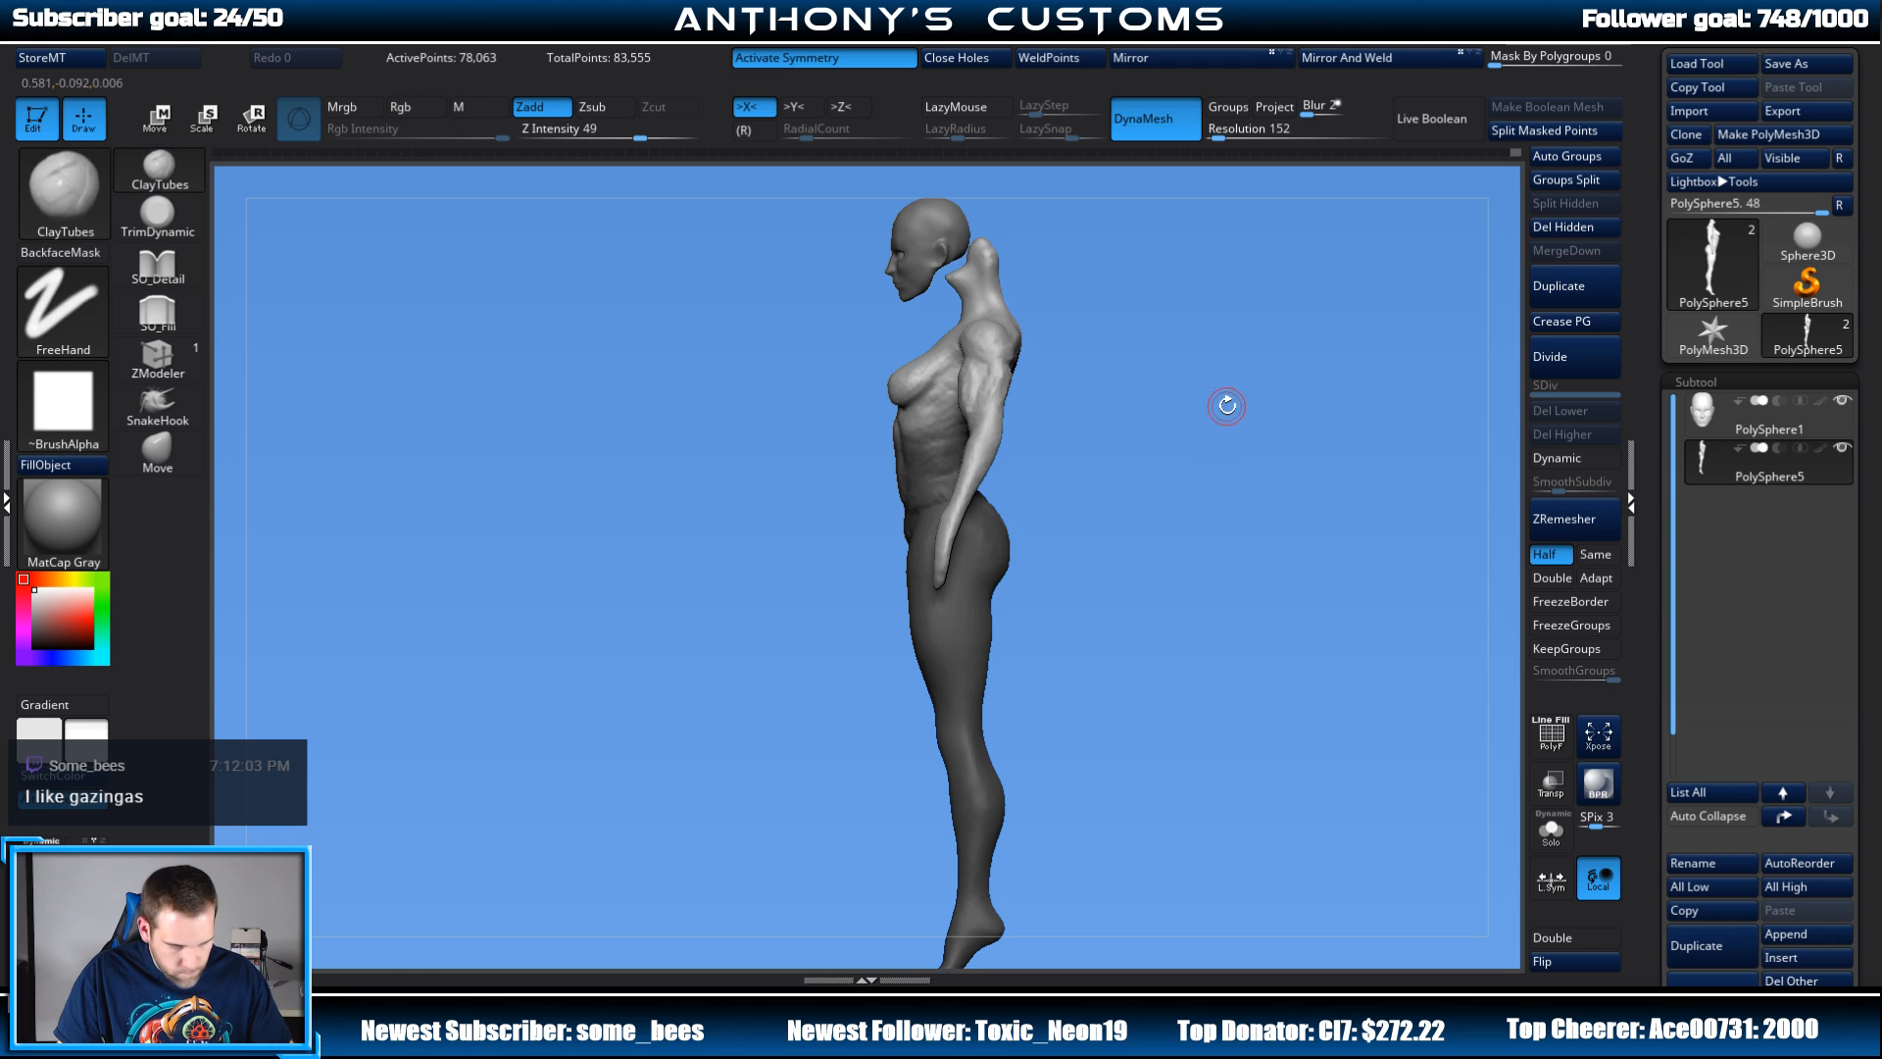
key("w")
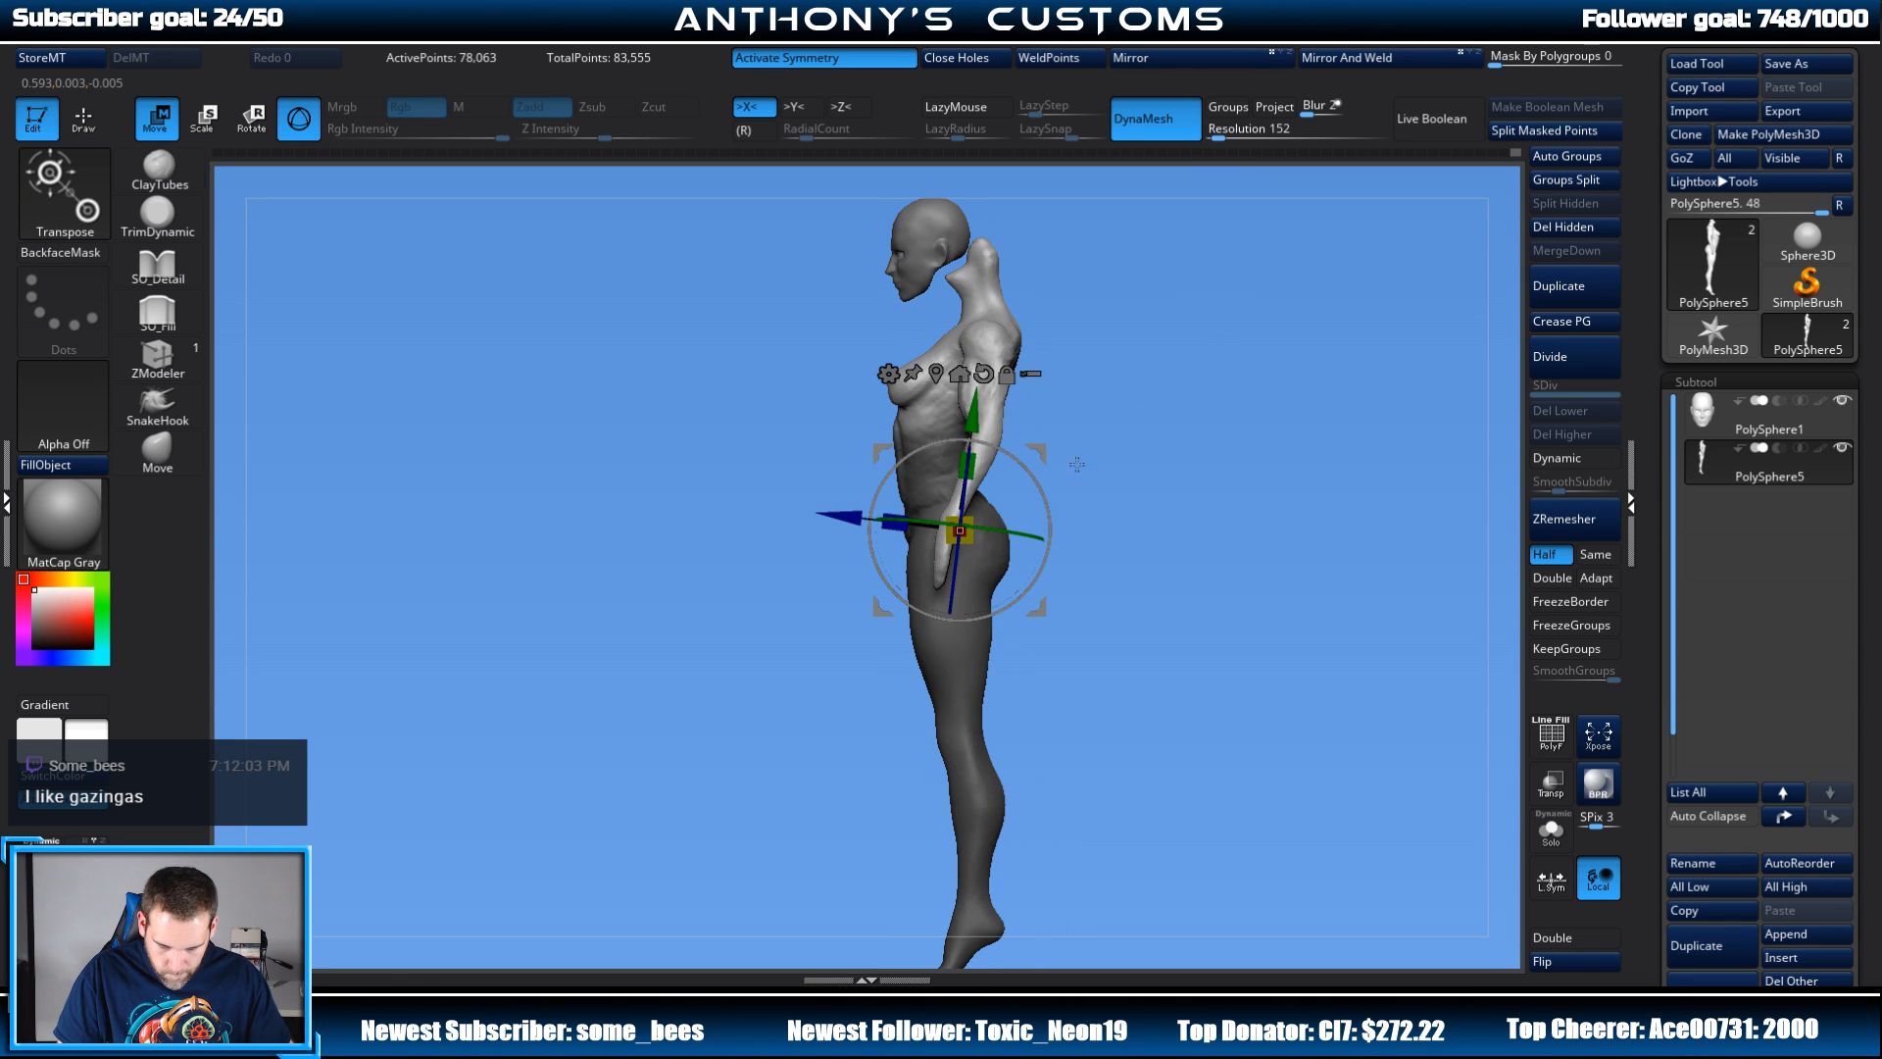
left_click_drag(1043, 446, 1078, 364)
left_click(975, 263, "alt")
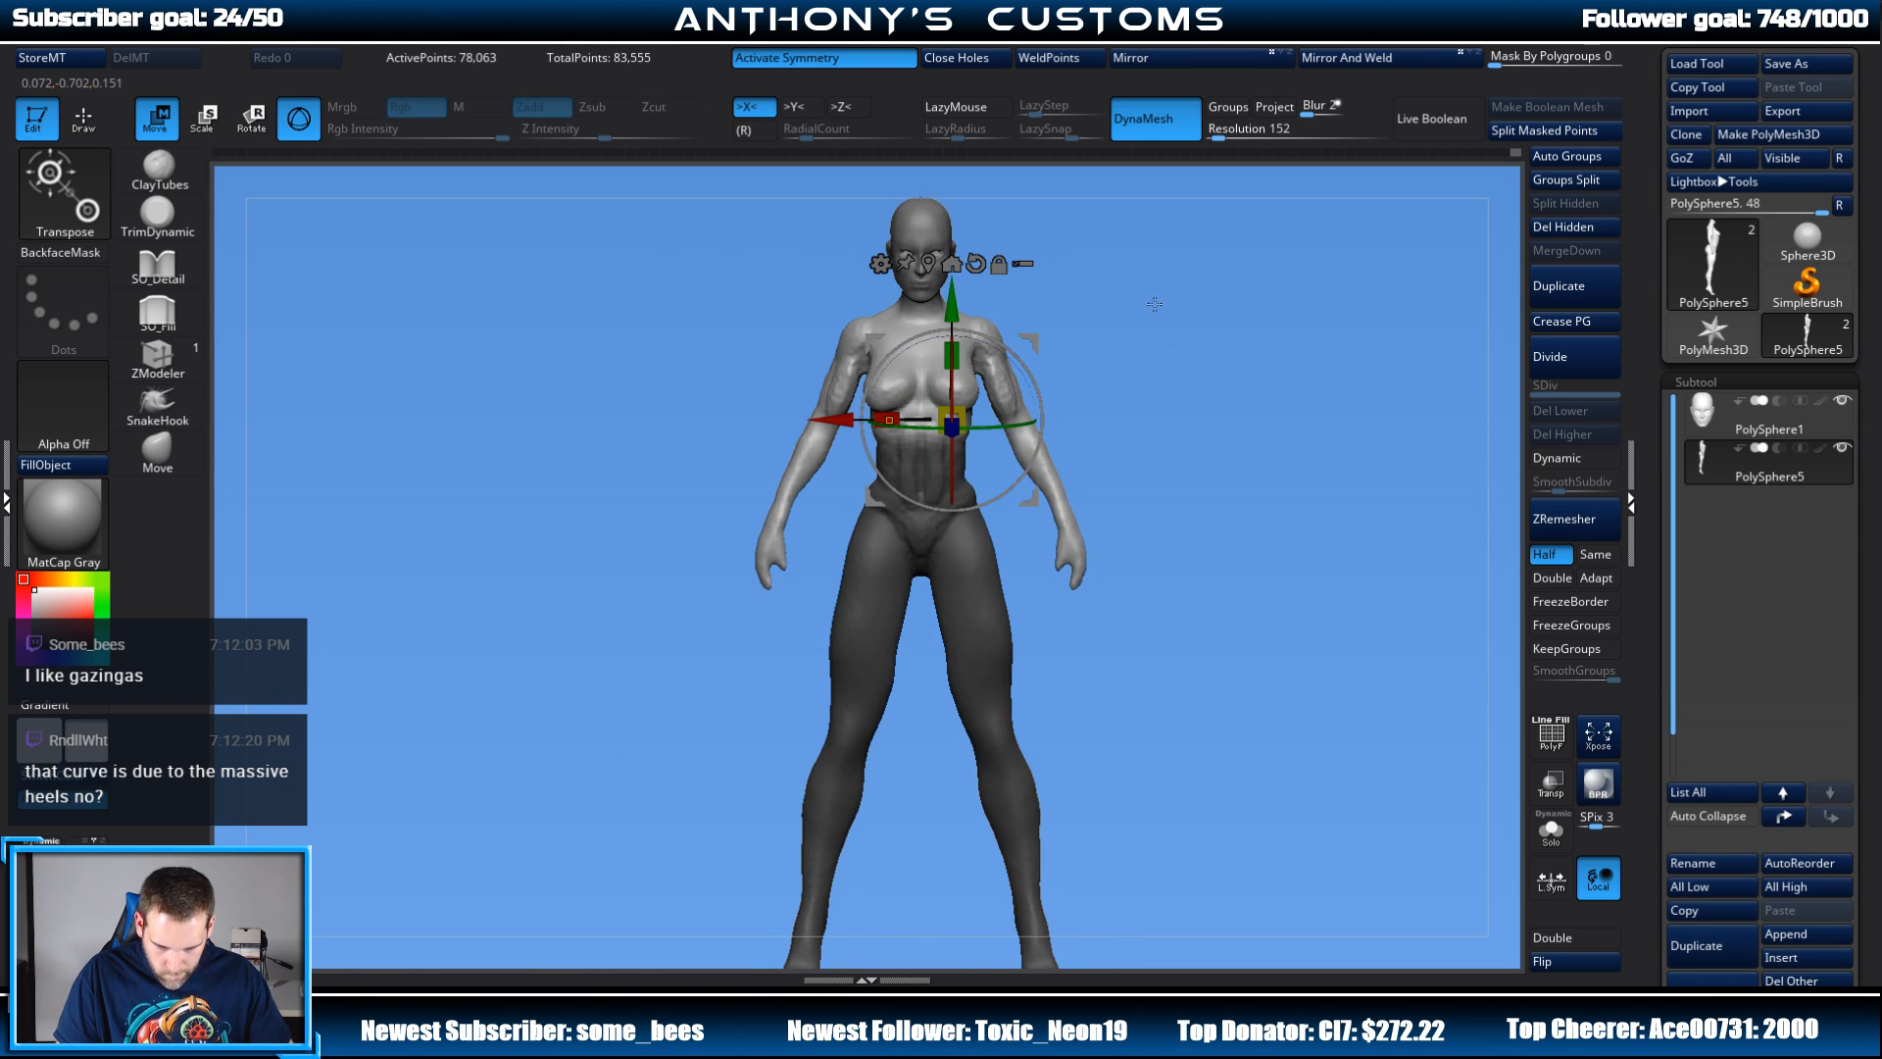
Step: Clear the body's mask and move the head subtool back so it sits over the neck
key("q")
mouse_move(1194, 338)
left_mouse_down("alt")
mouse_move(1196, 436)
mouse_move(1248, 447)
left_mouse_up("alt")
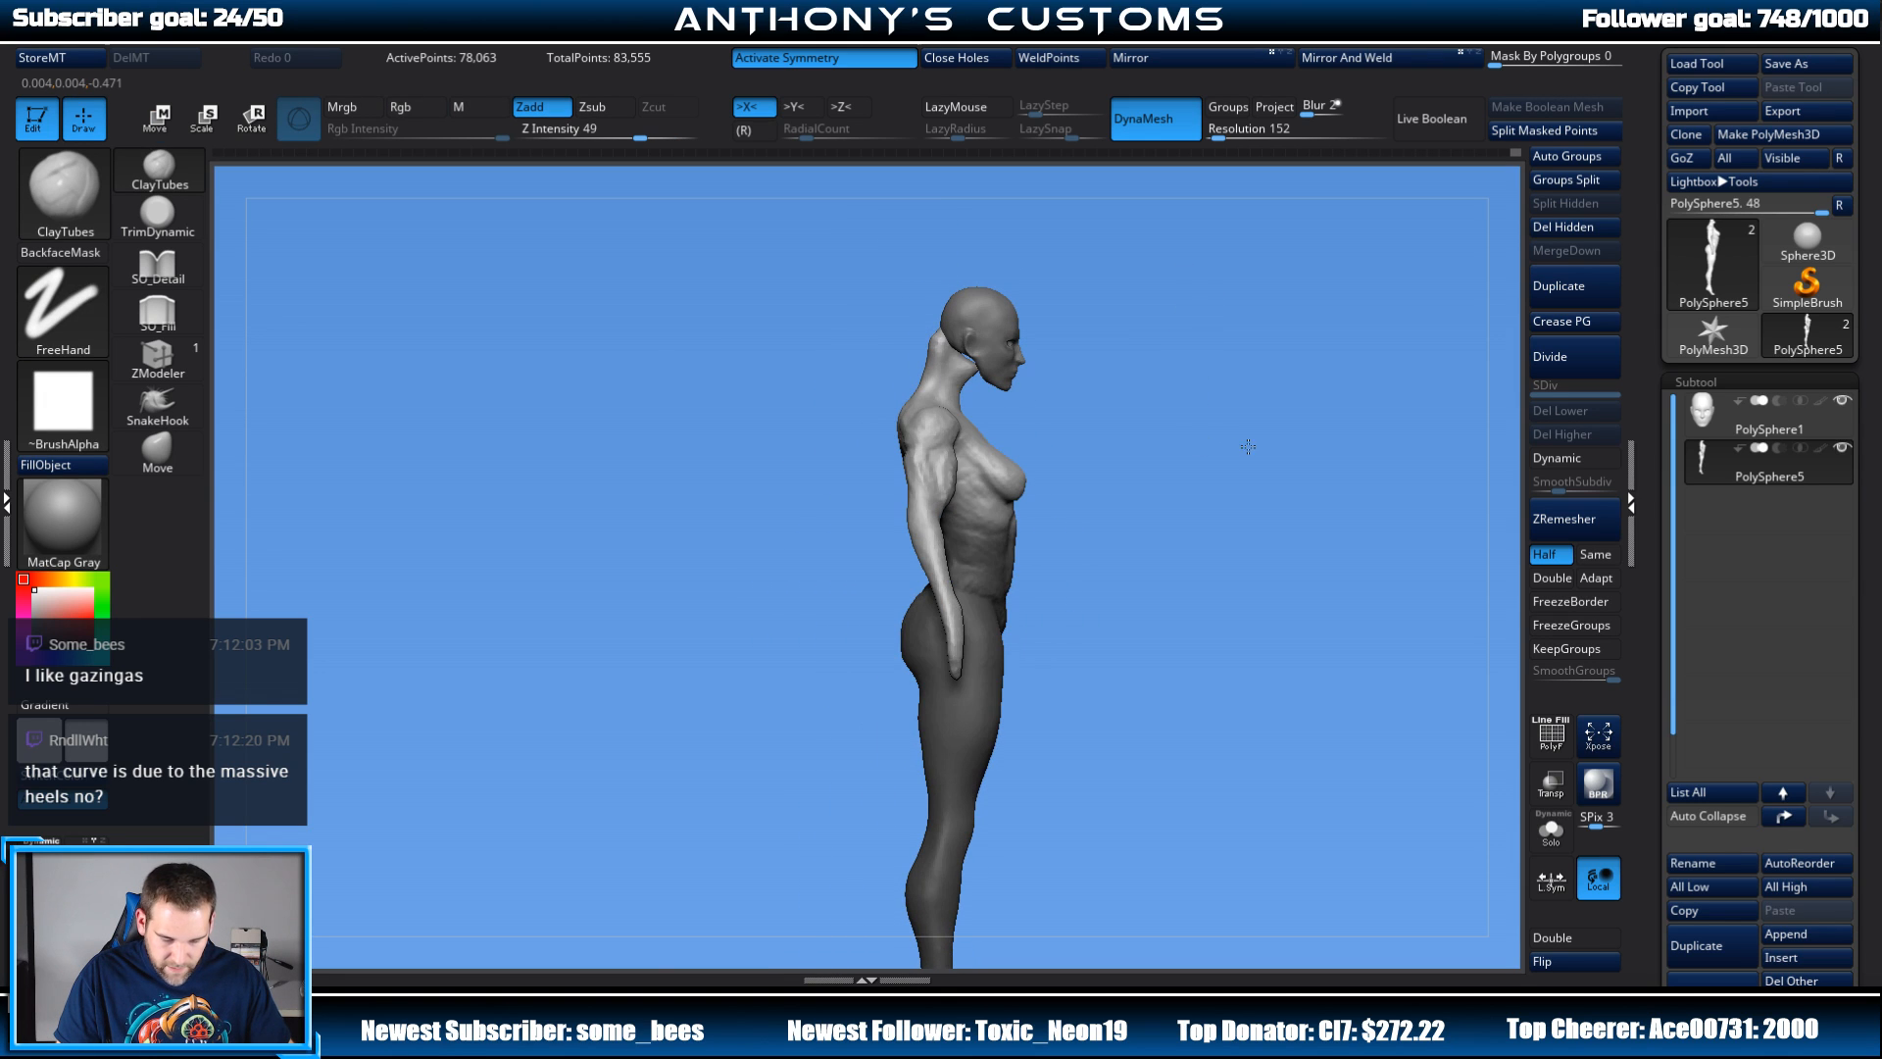
left_click(1244, 394, "ctrl")
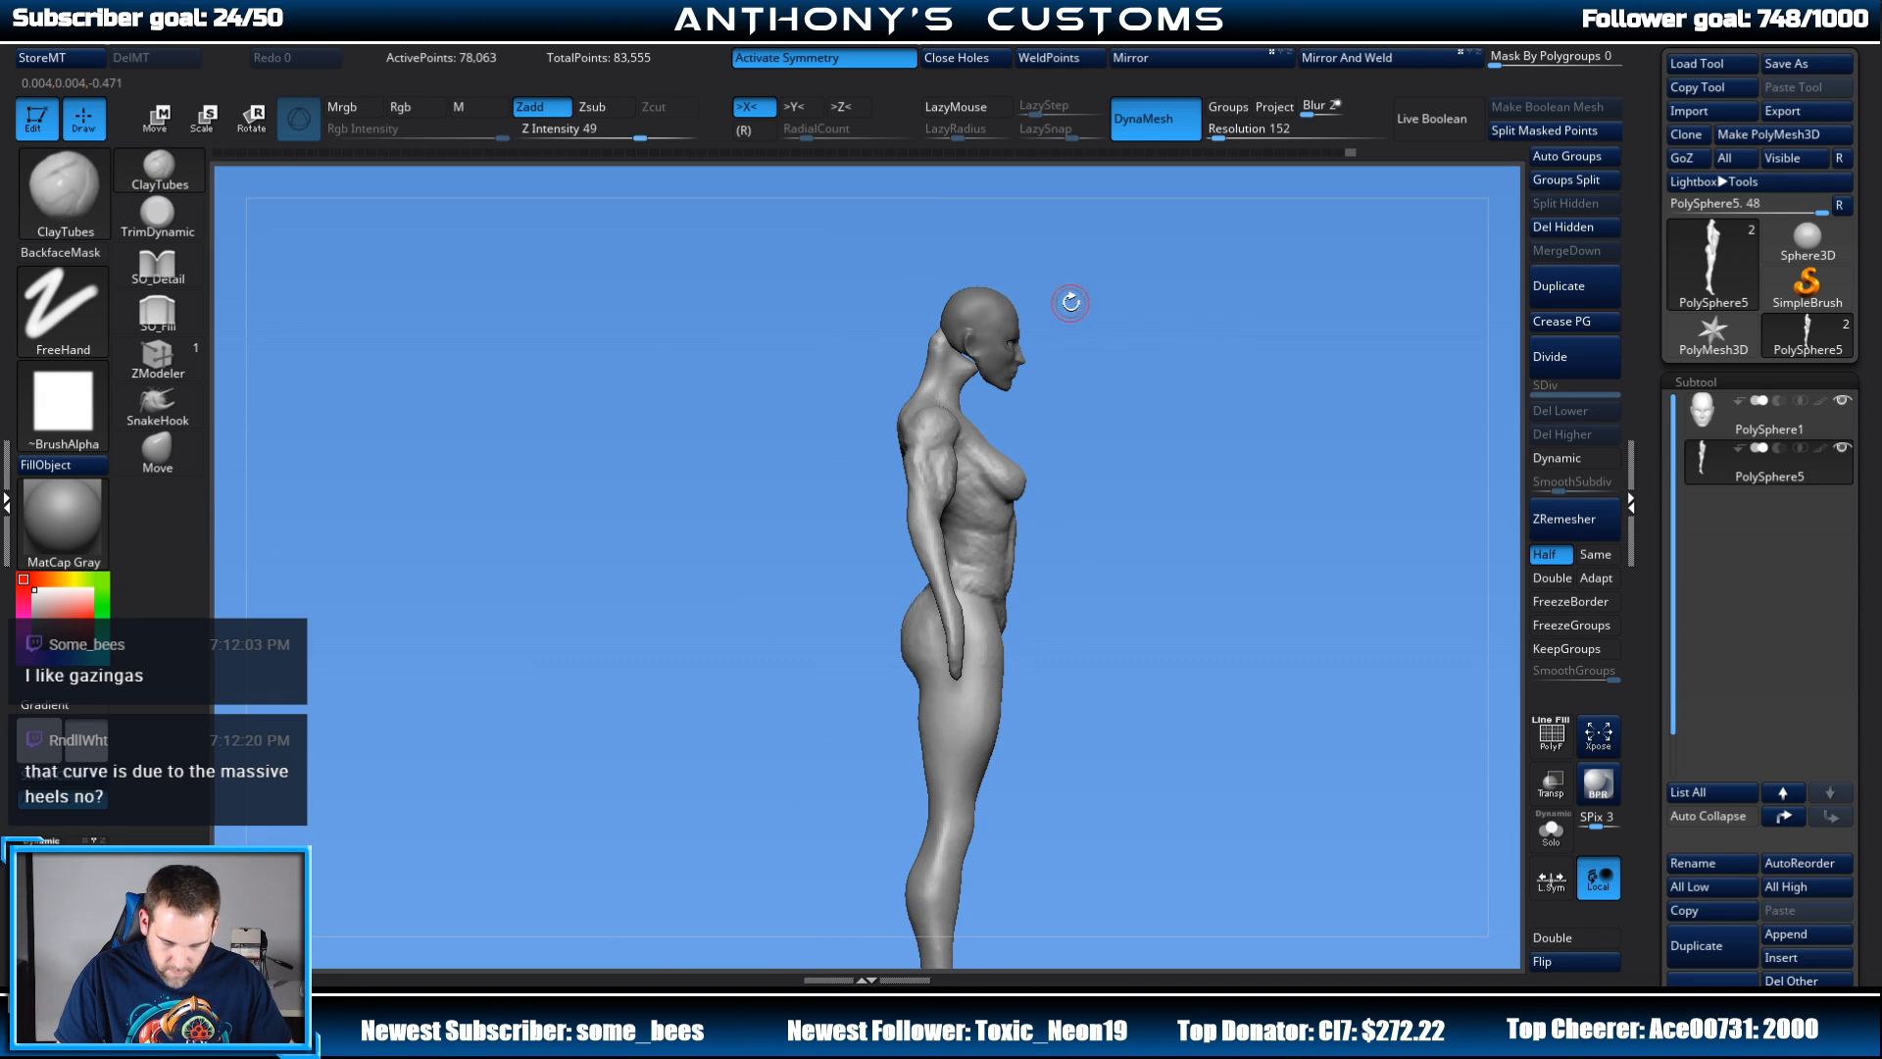
left_click(1003, 324, "alt")
key("w")
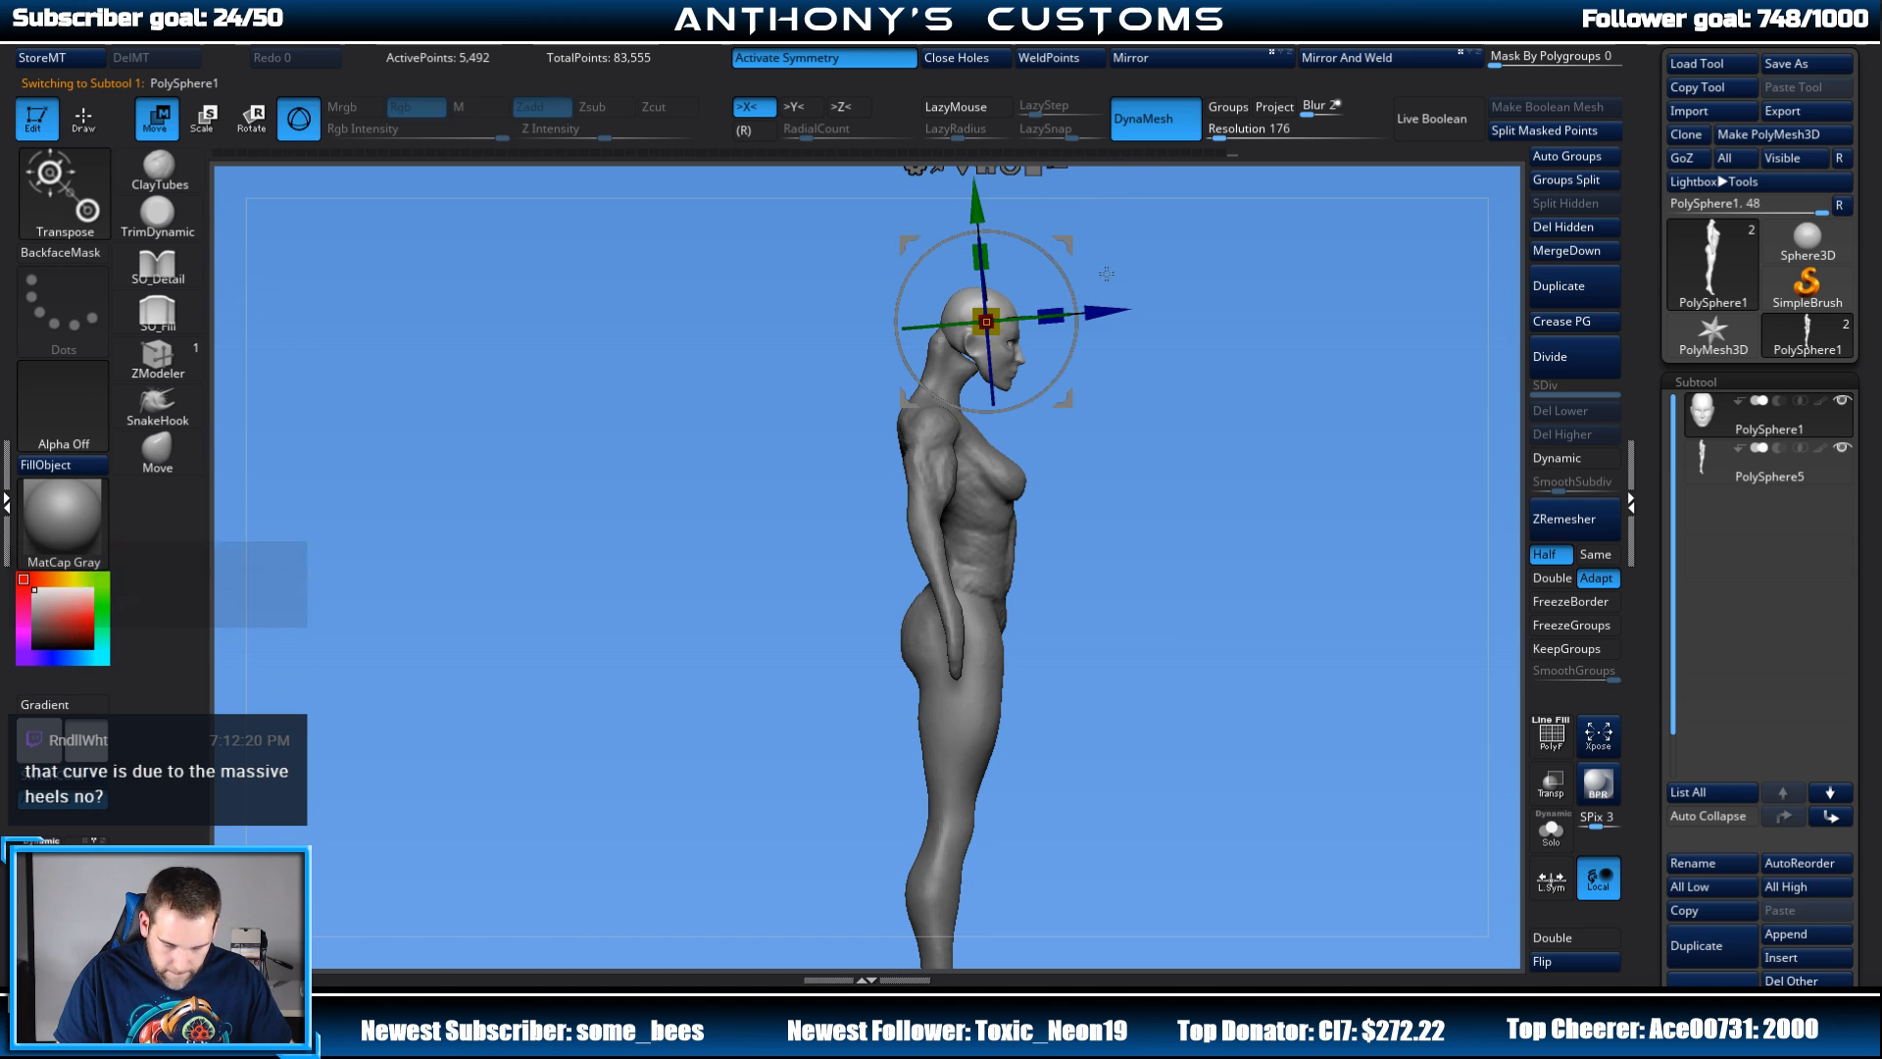
left_click_drag(1205, 278, 1177, 348, "alt")
left_click_drag(1042, 315, 1026, 313)
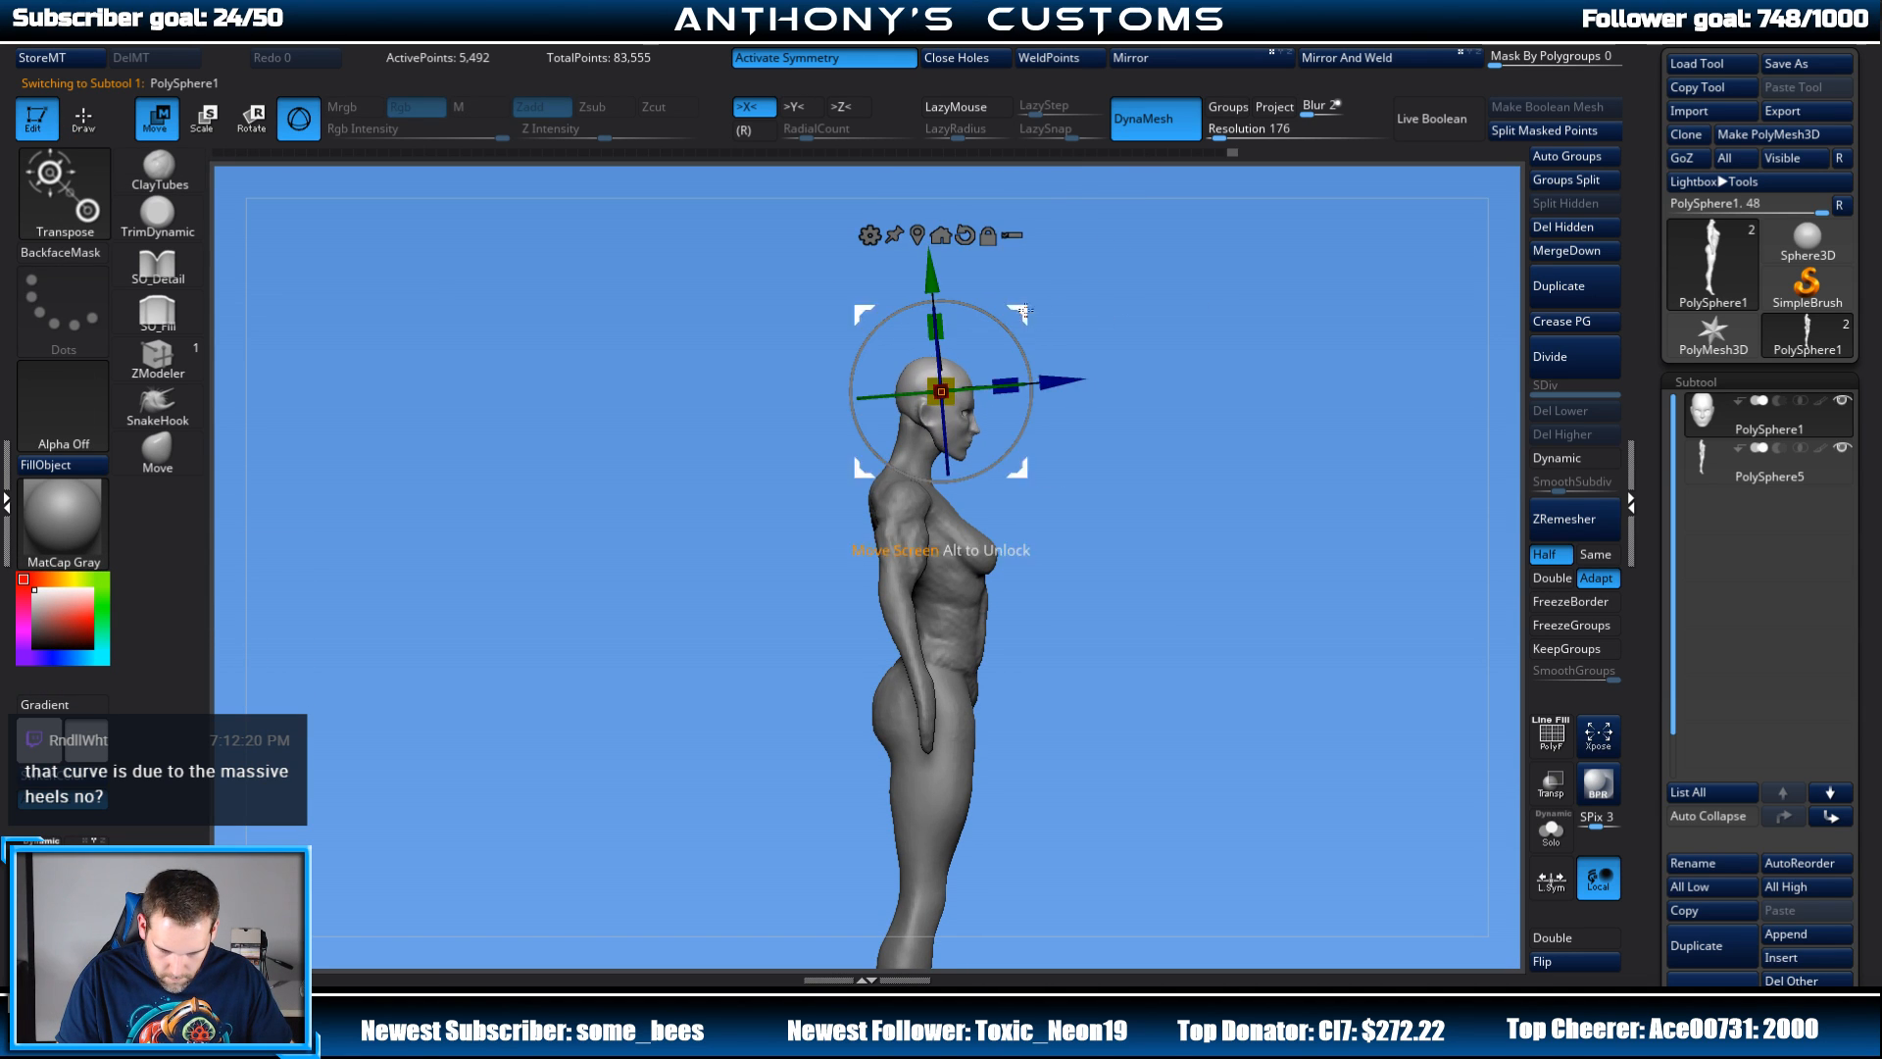
mouse_move(1284, 358)
left_mouse_down()
mouse_move(1186, 348)
mouse_move(1187, 331)
left_mouse_up()
key("q")
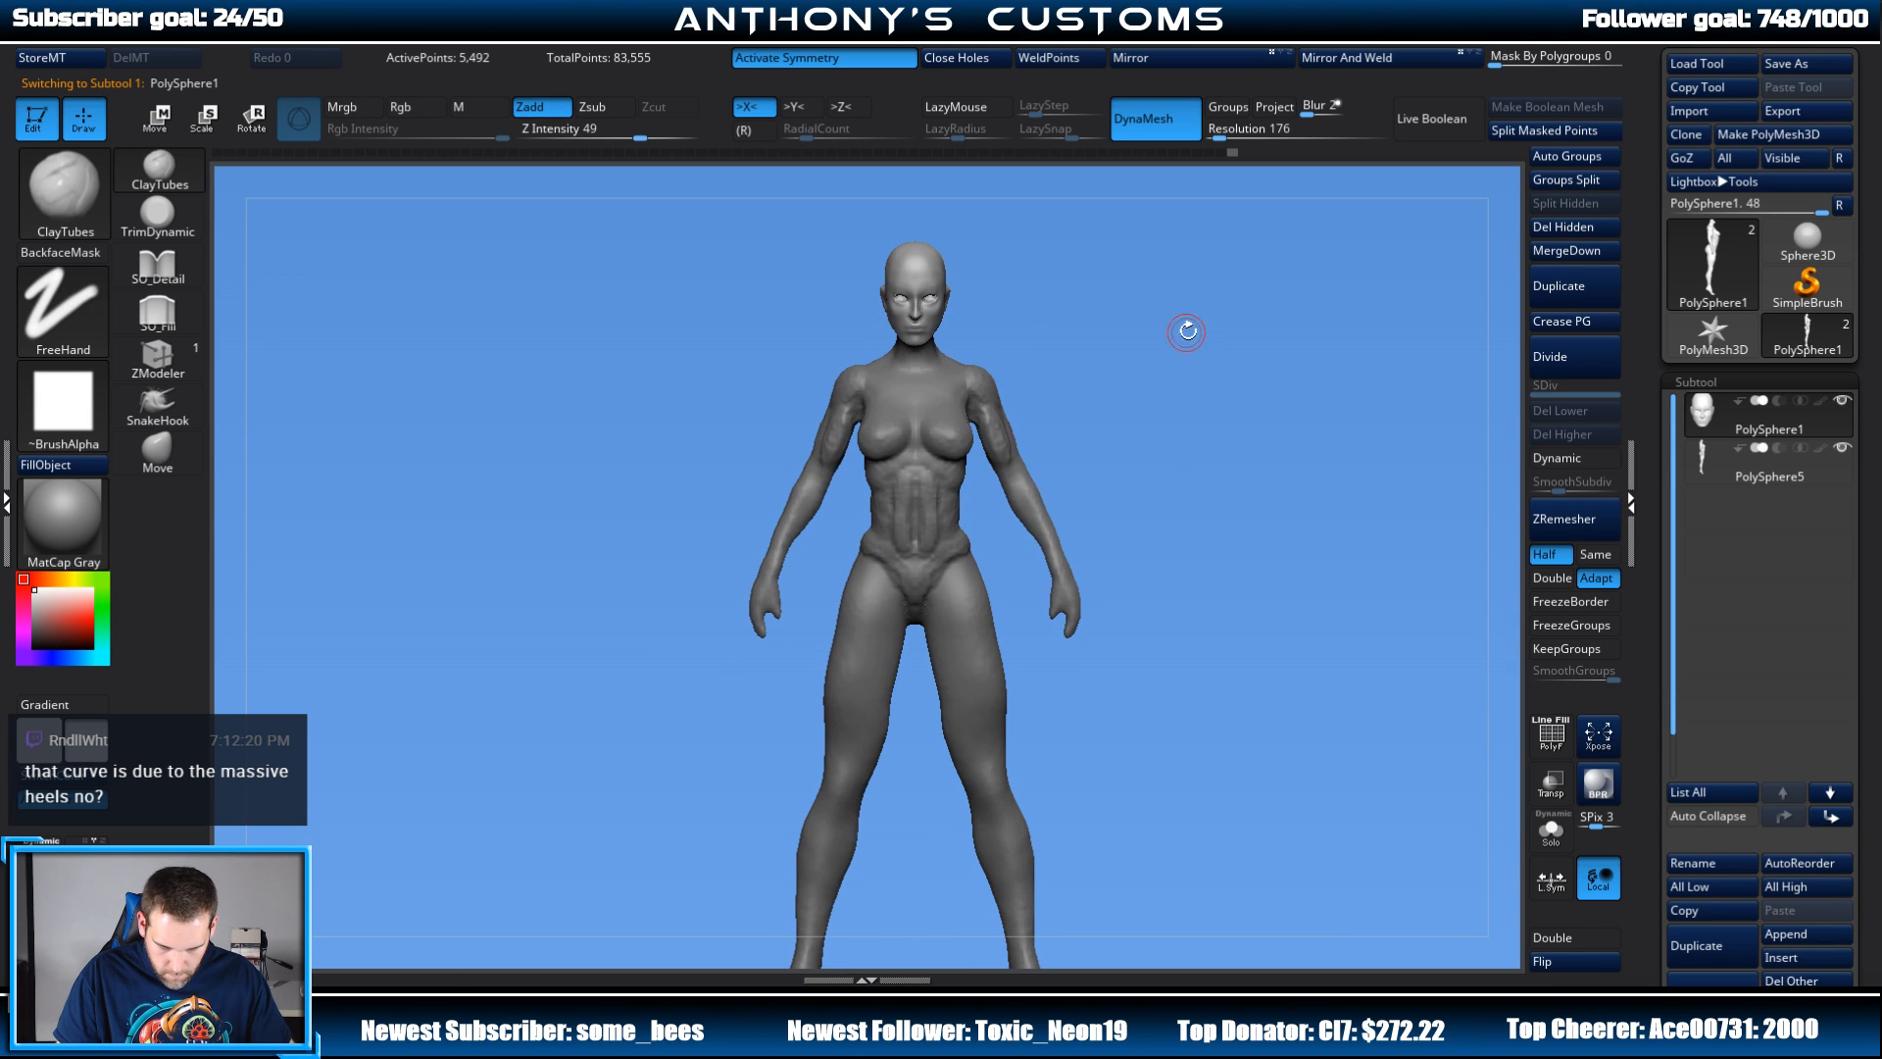
Step: Select the body subtool and smooth the abdominal muscles, rib cage and lower abdomen
mouse_move(1231, 390)
left_mouse_down("ctrl")
mouse_move(1261, 403)
mouse_move(1227, 420)
mouse_move(1231, 498)
mouse_move(1114, 357)
left_mouse_up("ctrl")
left_click(1029, 492, "alt")
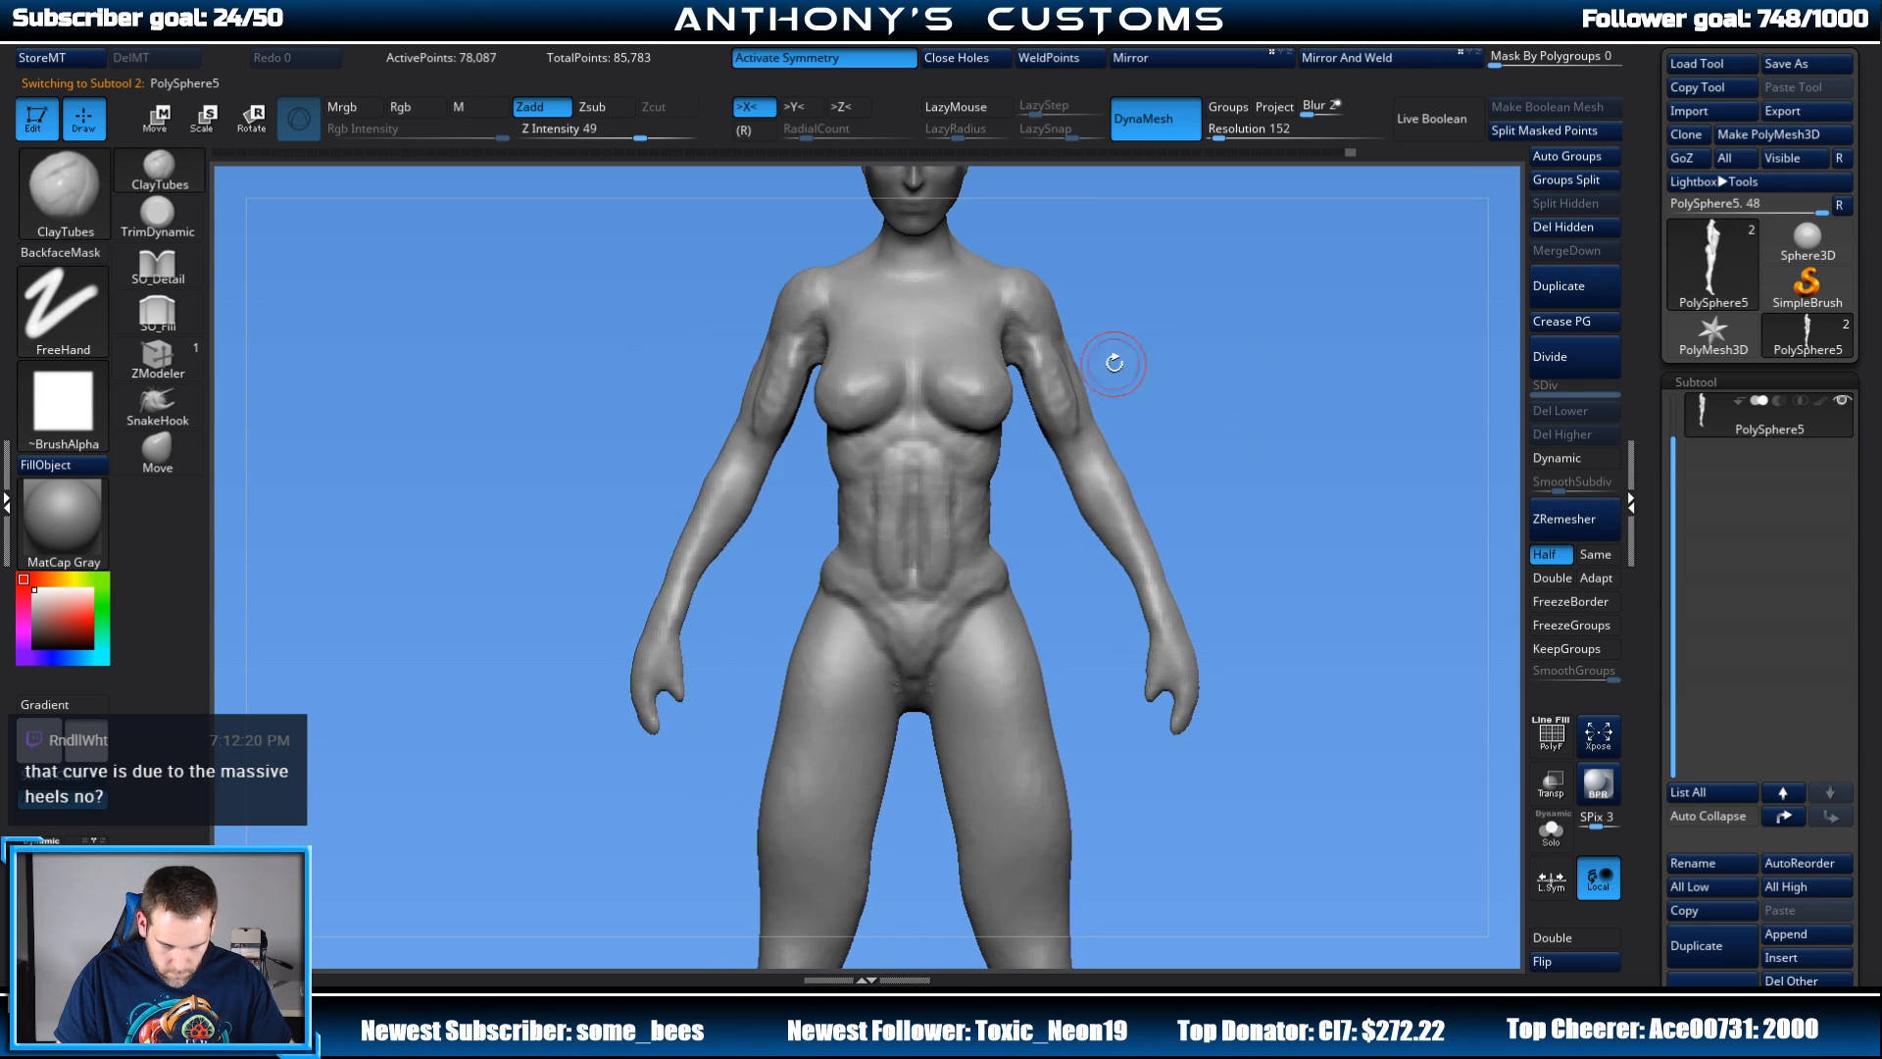
key("shift")
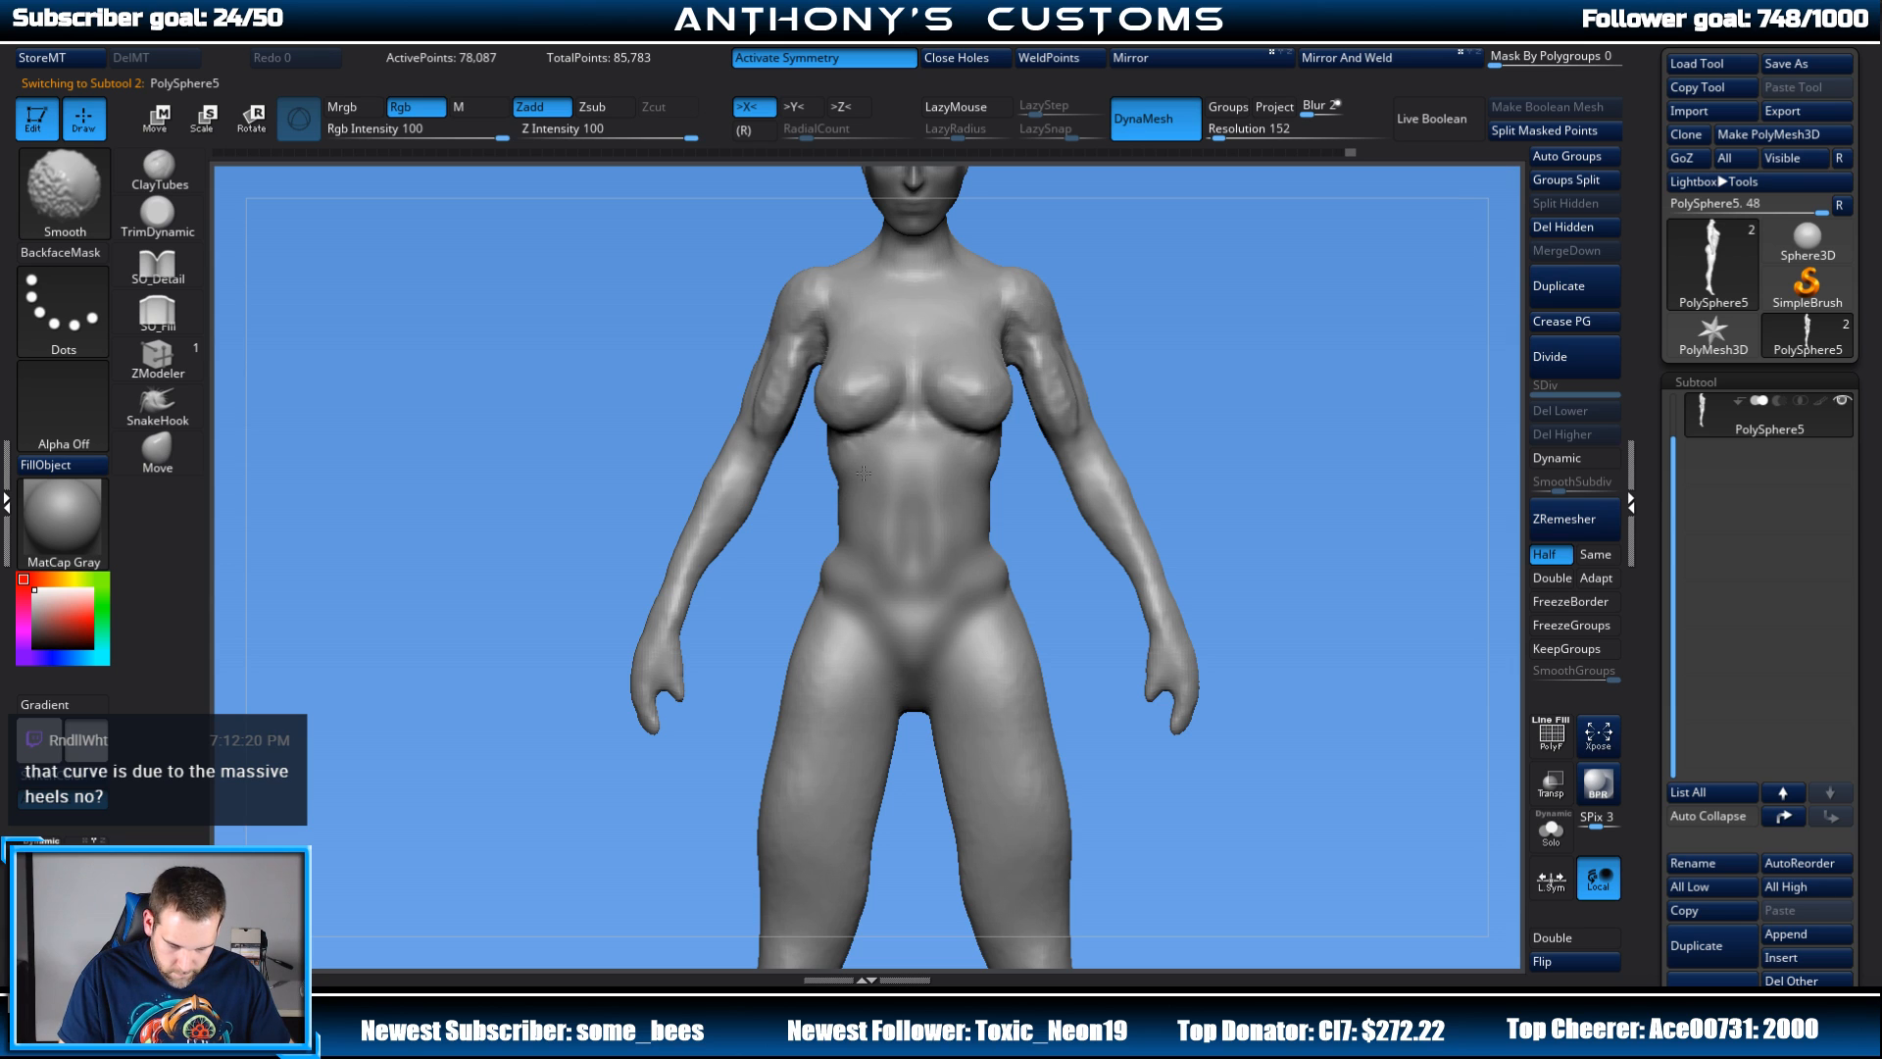
Step: Smooth the back muscles, lower back and buttocks from behind
mouse_move(1248, 402)
left_mouse_down("alt")
mouse_move(1236, 438)
mouse_move(1389, 454)
mouse_move(1299, 469)
left_mouse_up("alt")
key("shift")
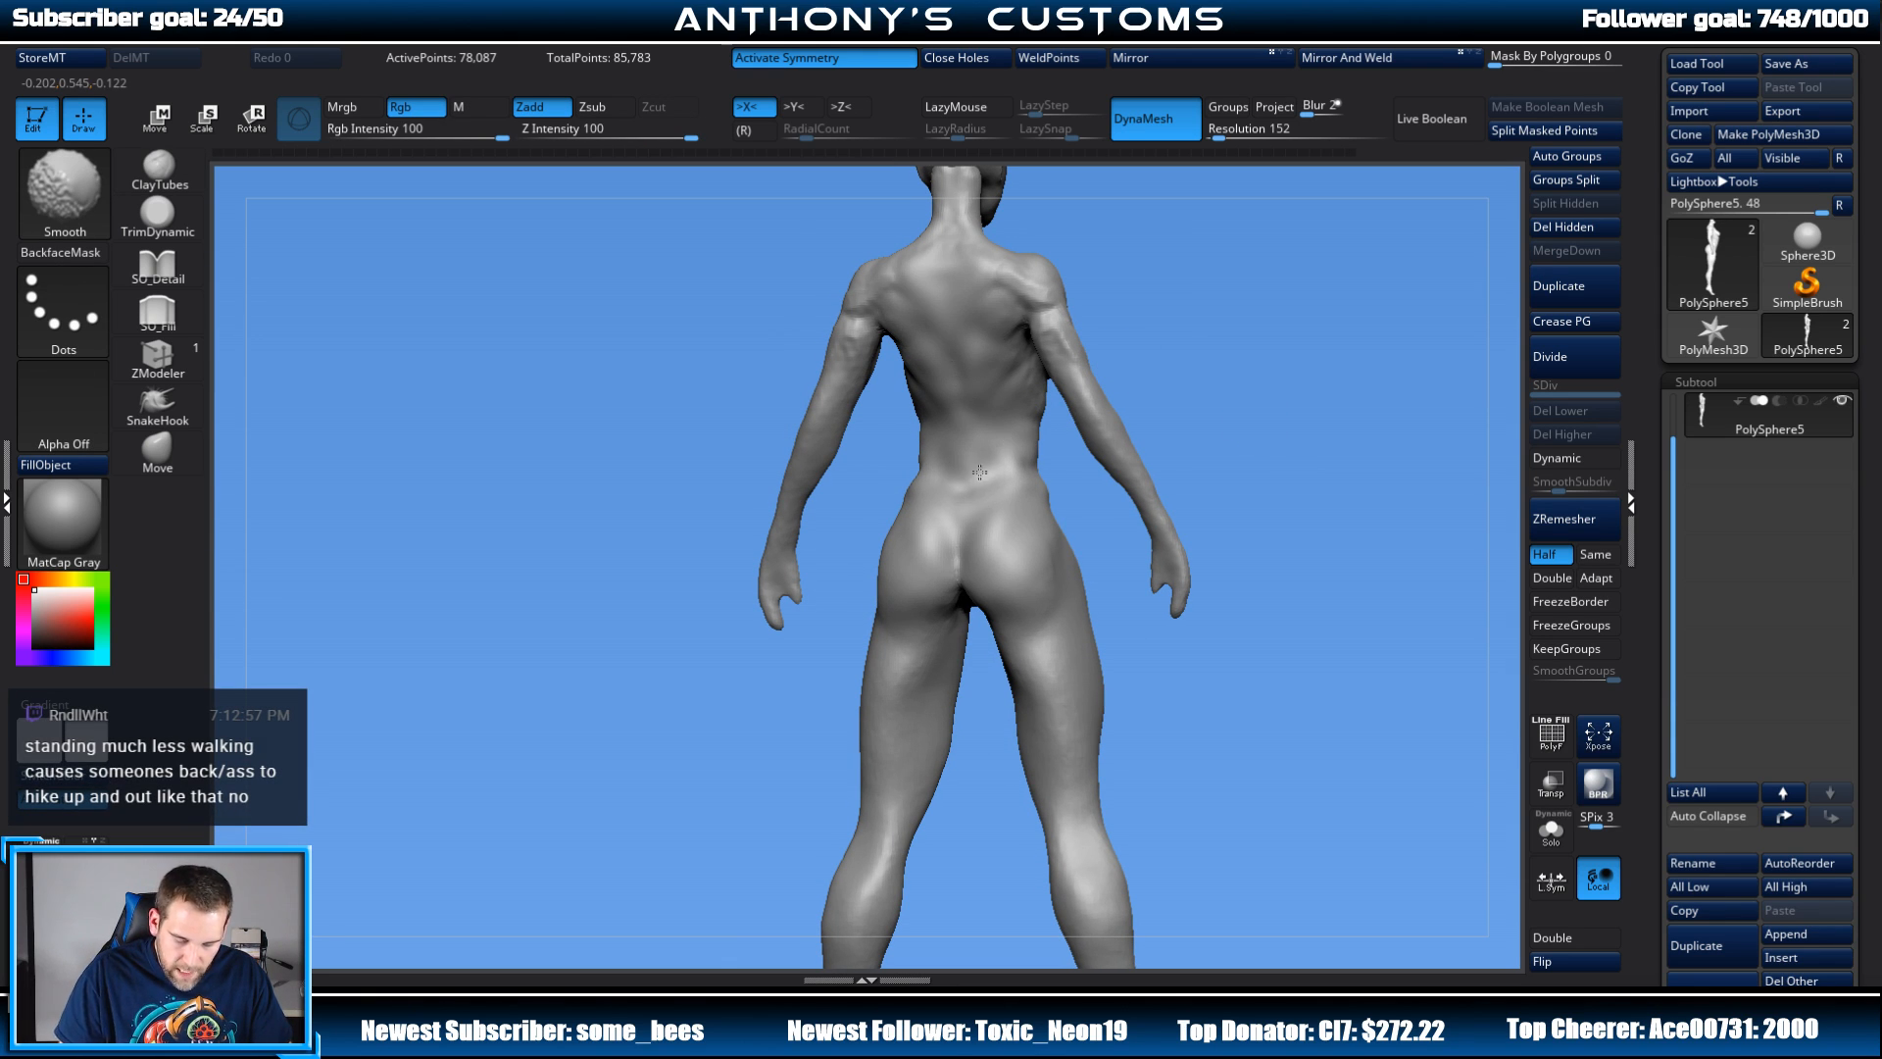
mouse_move(1231, 323)
left_mouse_down()
mouse_move(1298, 294)
mouse_move(970, 527)
left_mouse_up()
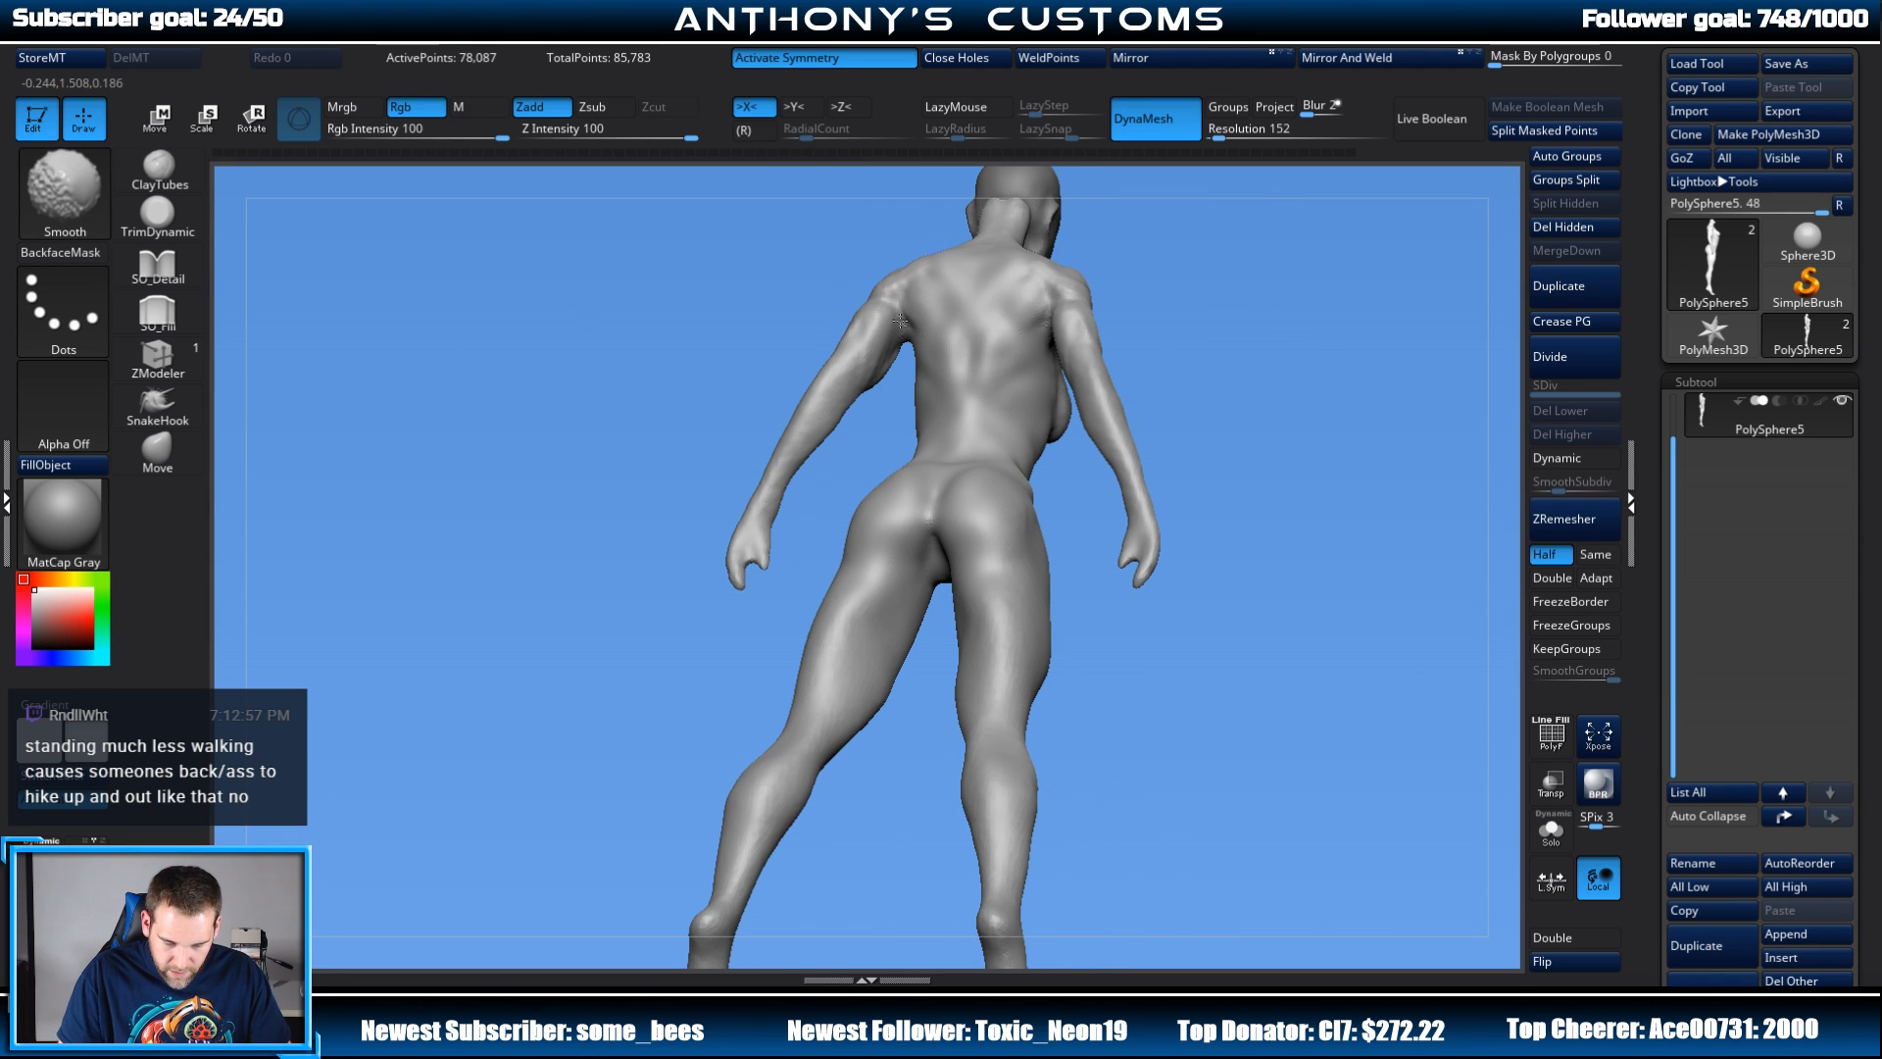
left_click_drag(720, 490, 1298, 362)
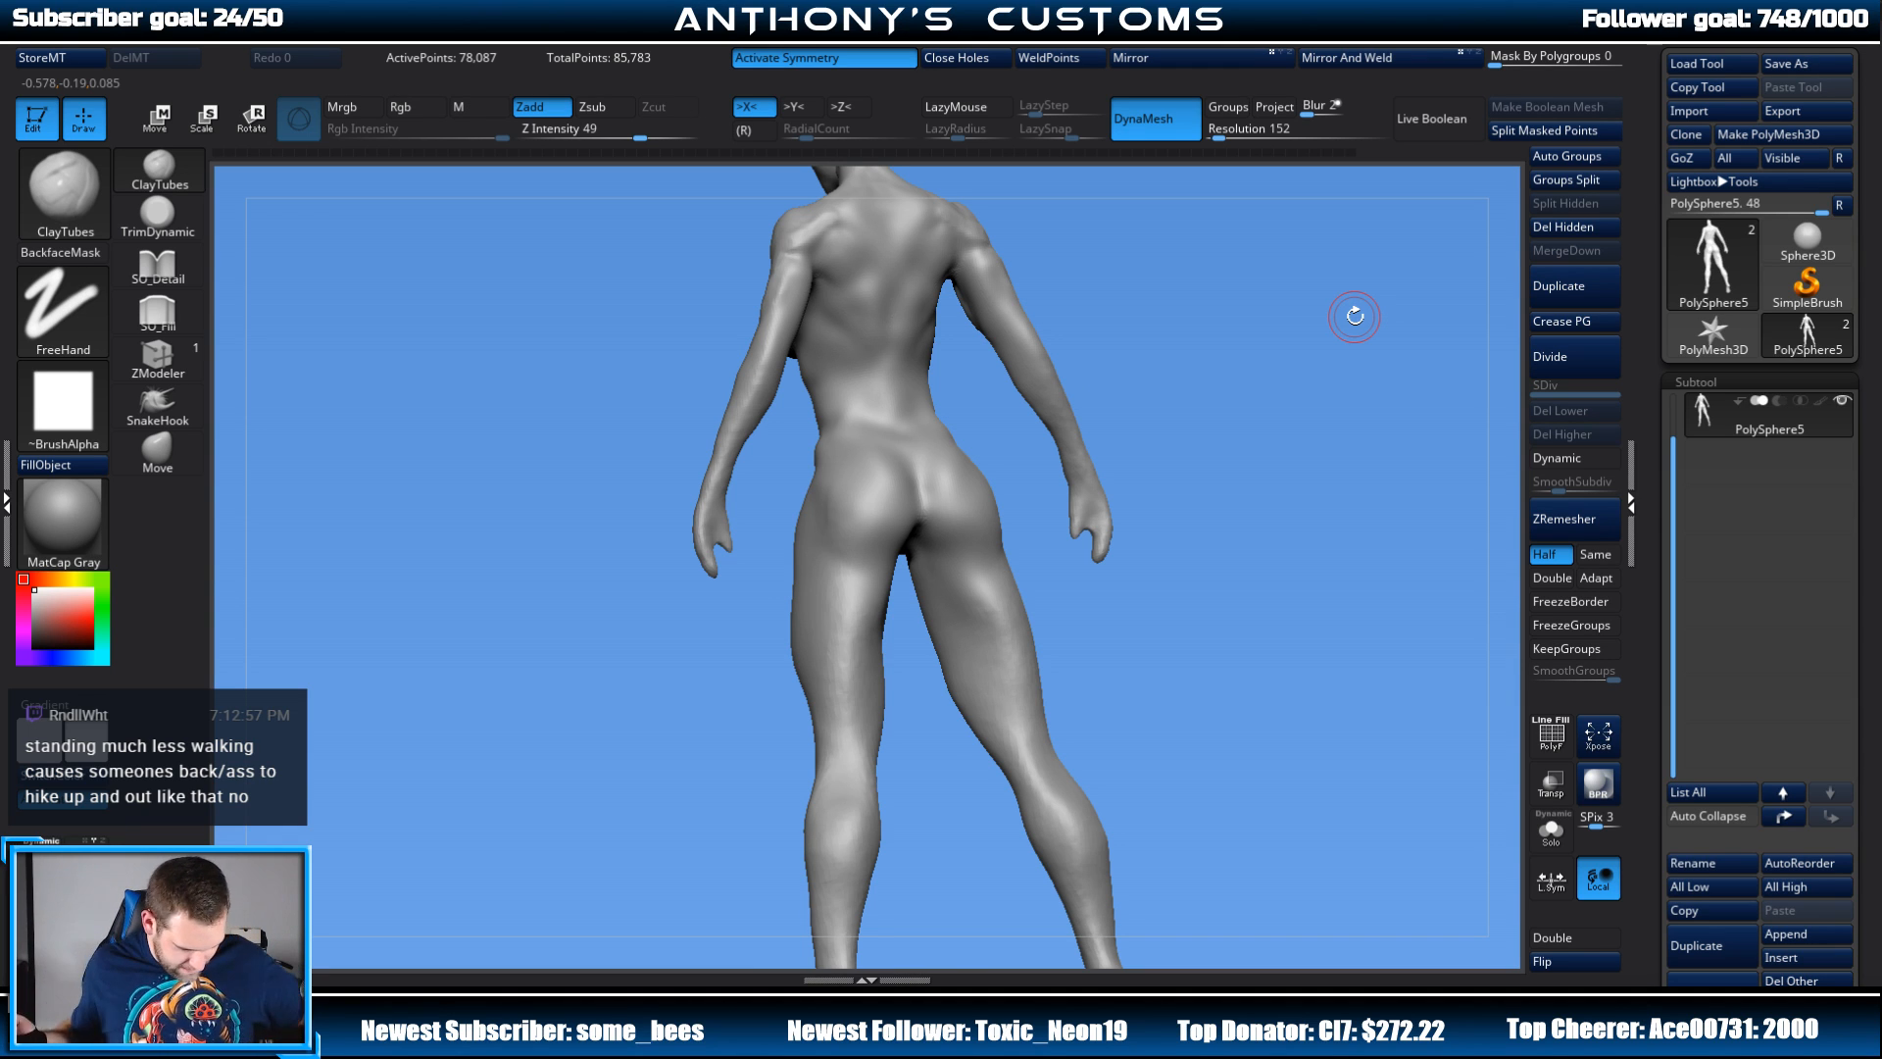
Step: Smooth the arms, shoulders and sides of the torso from the side and front
mouse_move(1152, 382)
left_mouse_down()
mouse_move(1193, 314)
mouse_move(1200, 364)
mouse_move(1020, 407)
left_mouse_up()
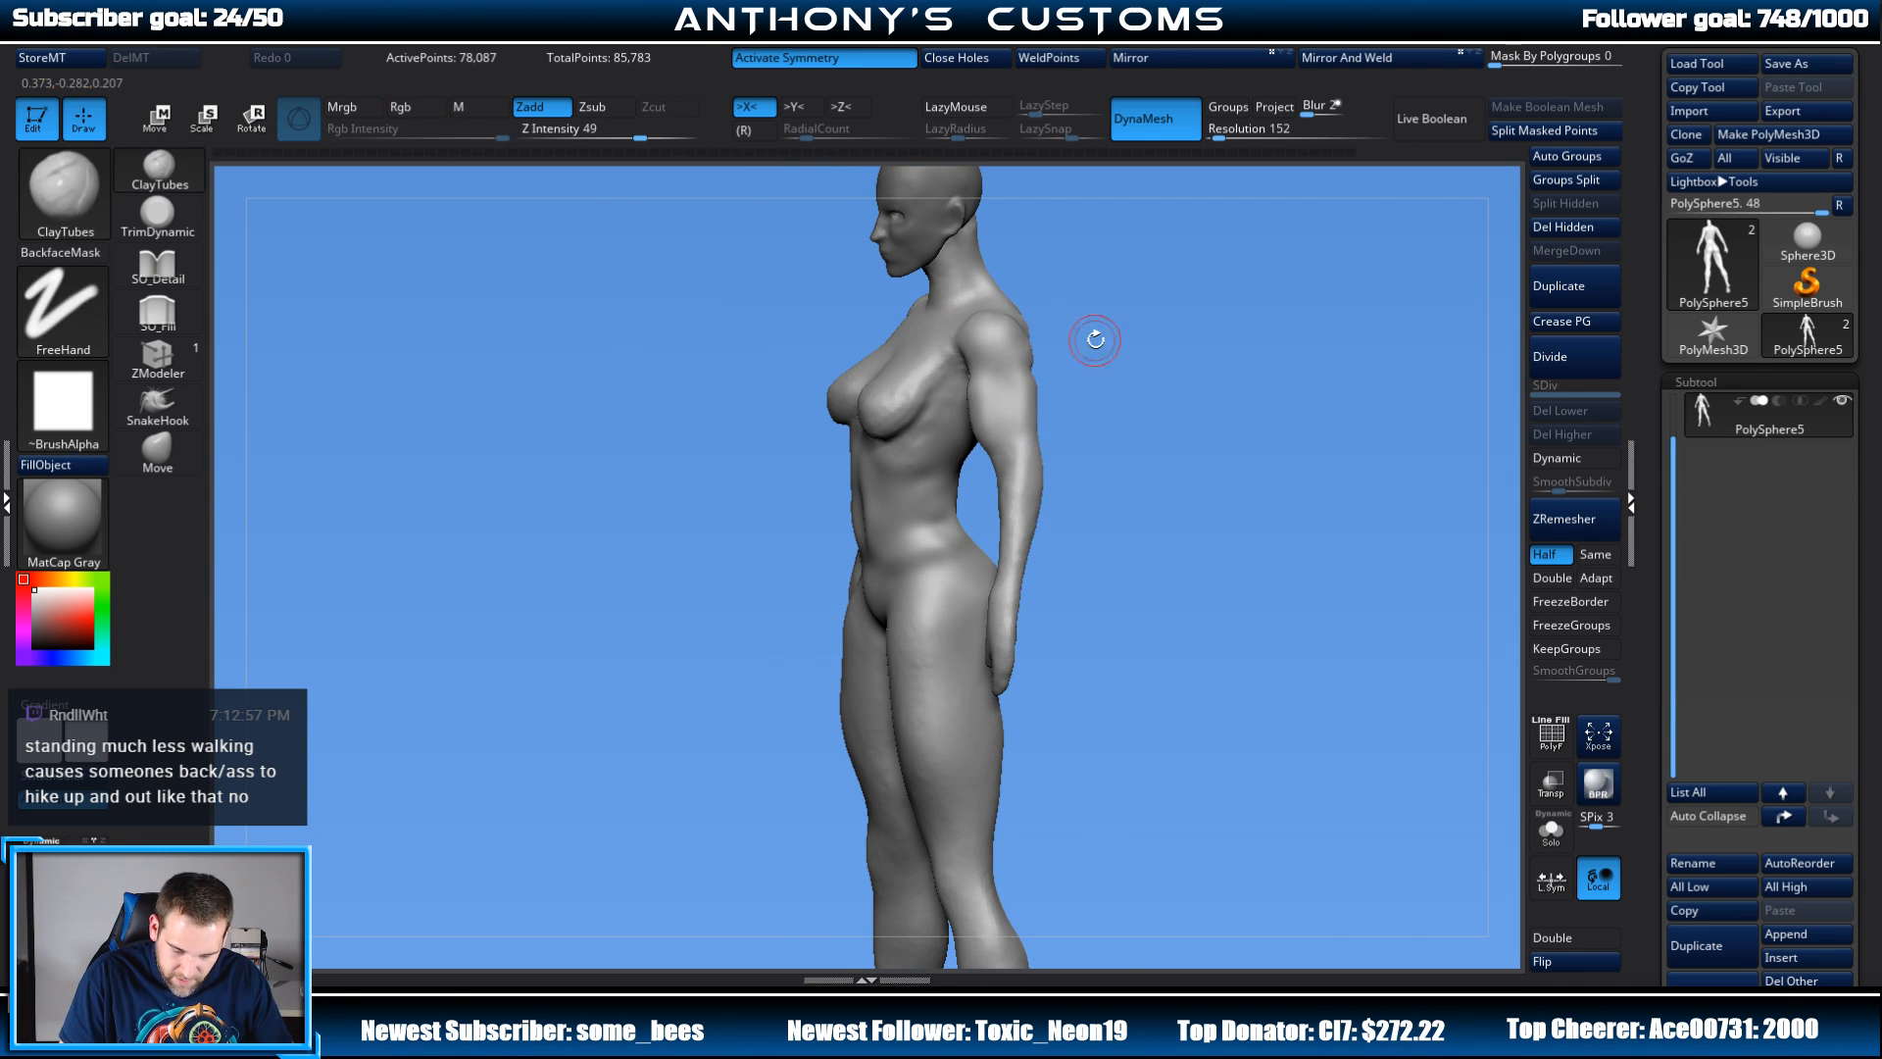
left_click_drag(1092, 336, 806, 517)
left_click_drag(1153, 321, 1211, 313)
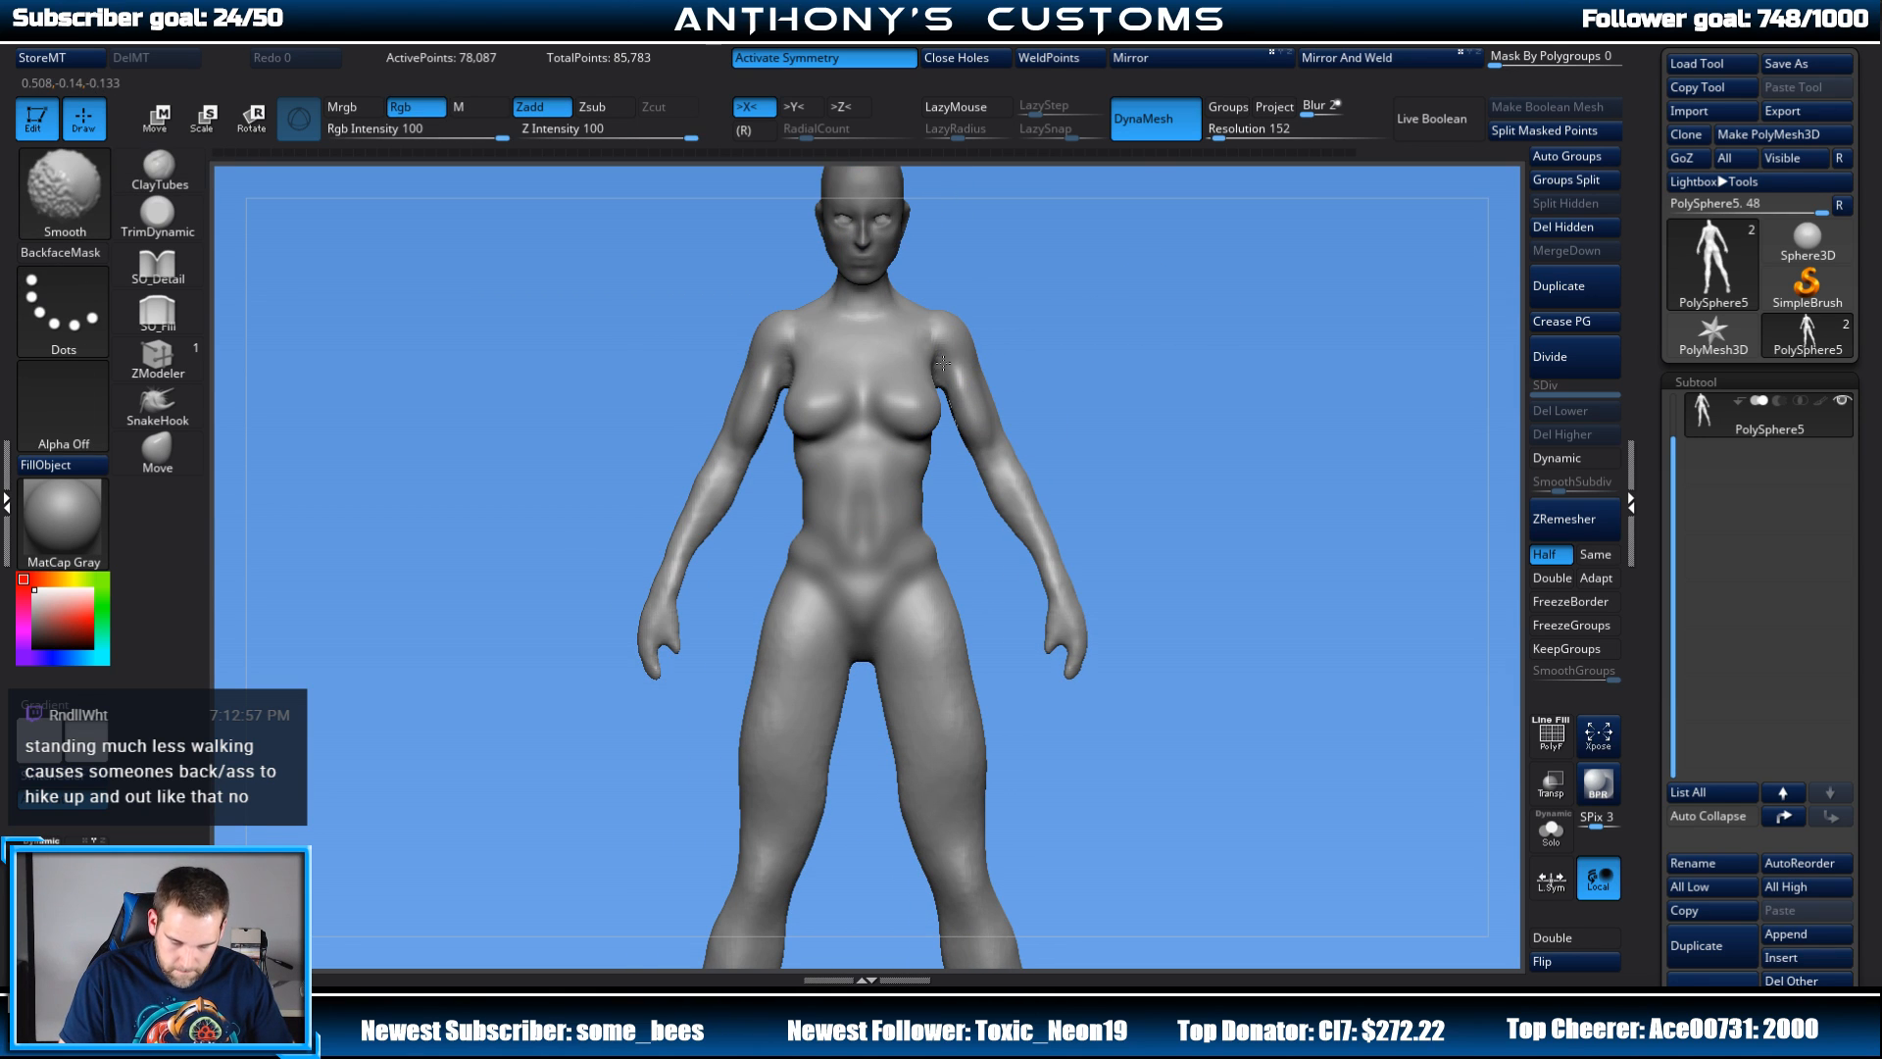
Step: Carve the crotch and inner-thigh creases from below with the SO_Detail brush, enabling LazyMouse with LazySnap 0
mouse_move(1178, 408)
left_mouse_down("alt")
mouse_move(1222, 386)
mouse_move(1214, 412)
mouse_move(1230, 253)
mouse_move(1248, 443)
mouse_move(1290, 332)
left_mouse_up("alt")
left_click(157, 264)
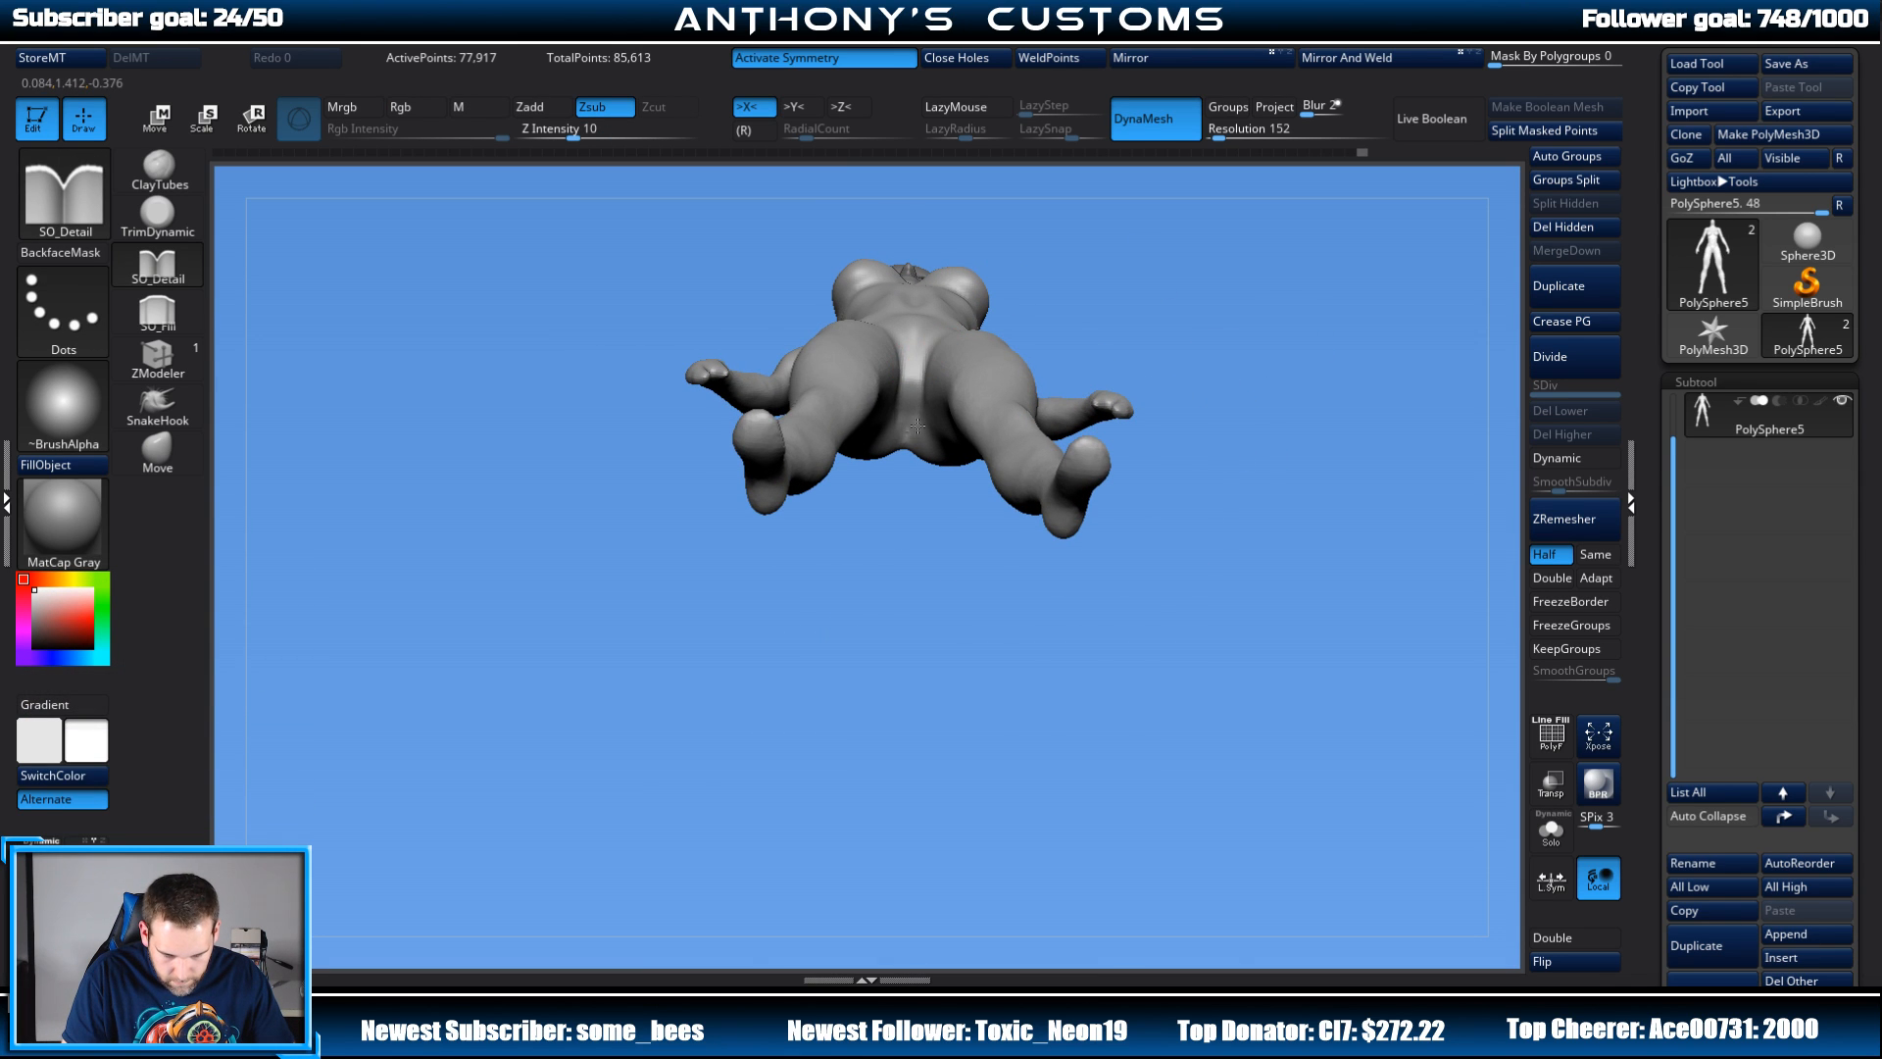
left_click_drag(1205, 314, 1216, 456)
left_click(971, 106)
left_click_drag(1294, 296, 1288, 434, "alt")
left_click_drag(1247, 503, 1248, 400)
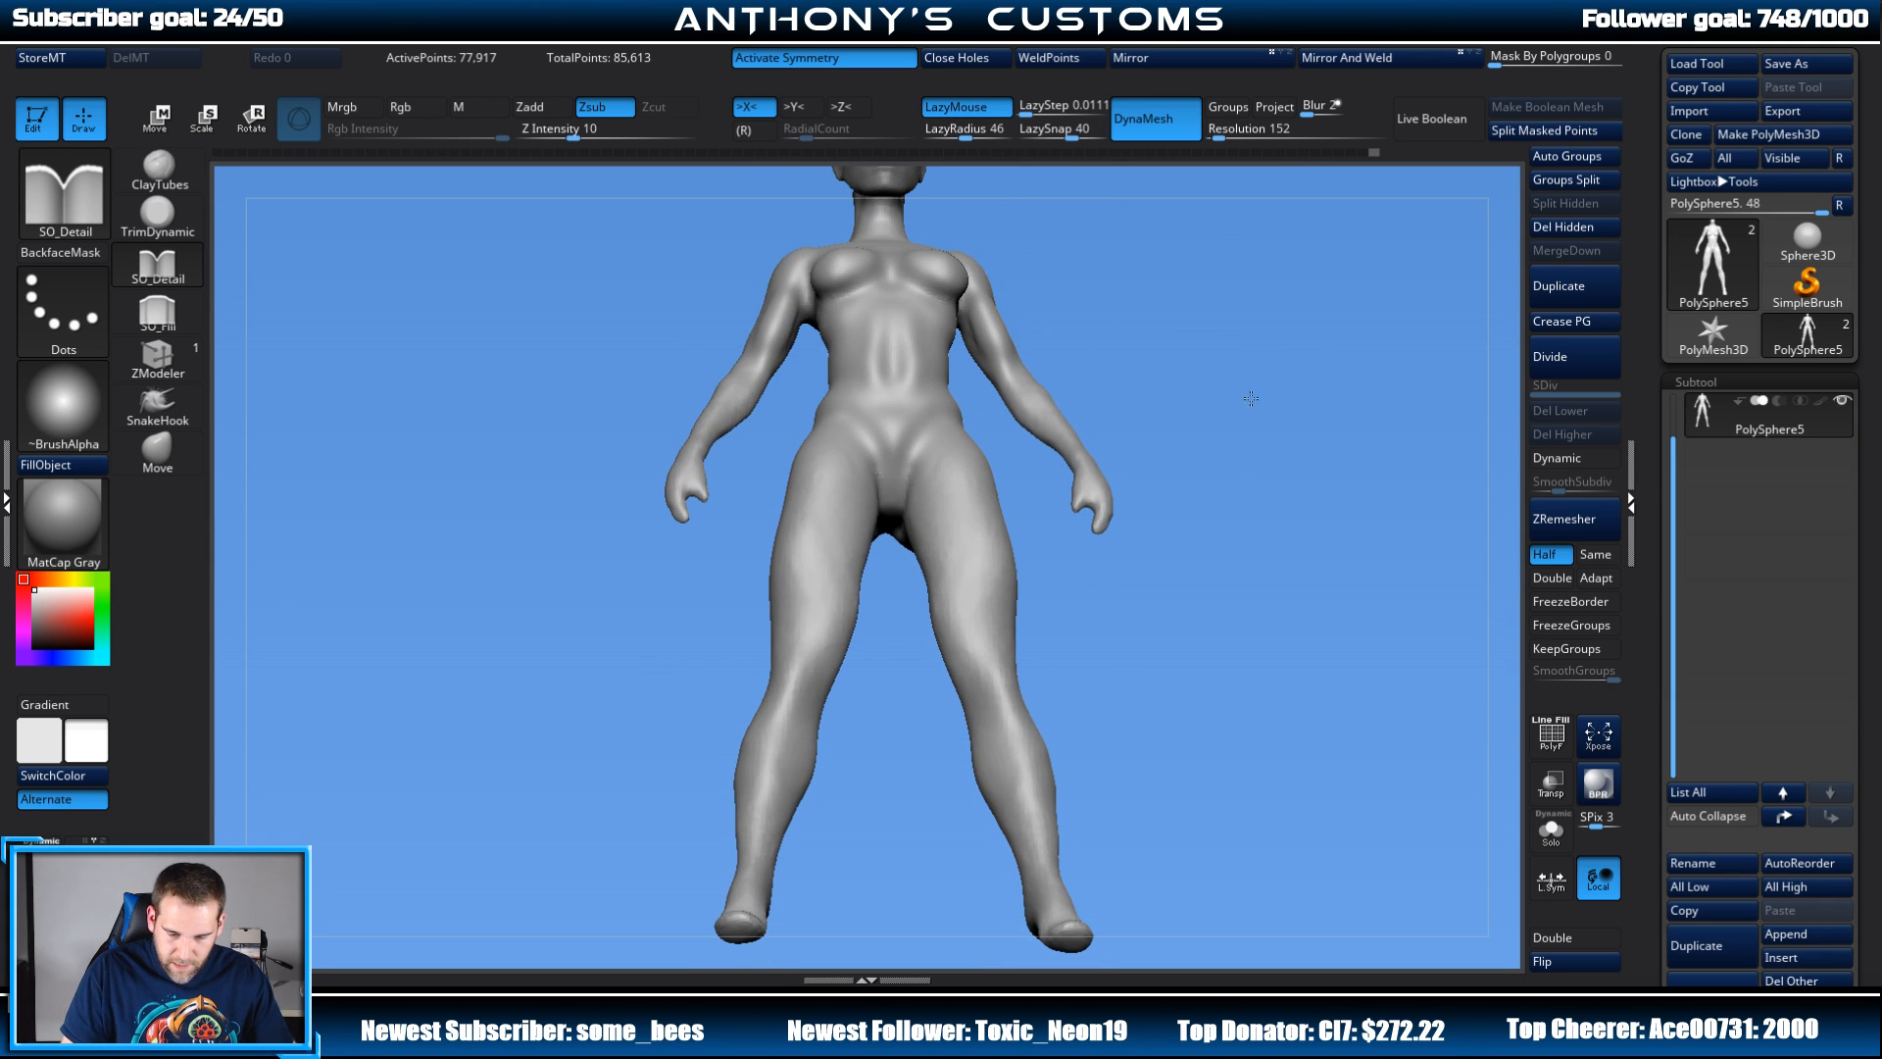
left_click(1063, 130)
type("0")
mouse_move(1237, 490)
left_mouse_down()
mouse_move(1258, 329)
mouse_move(1274, 329)
left_mouse_up()
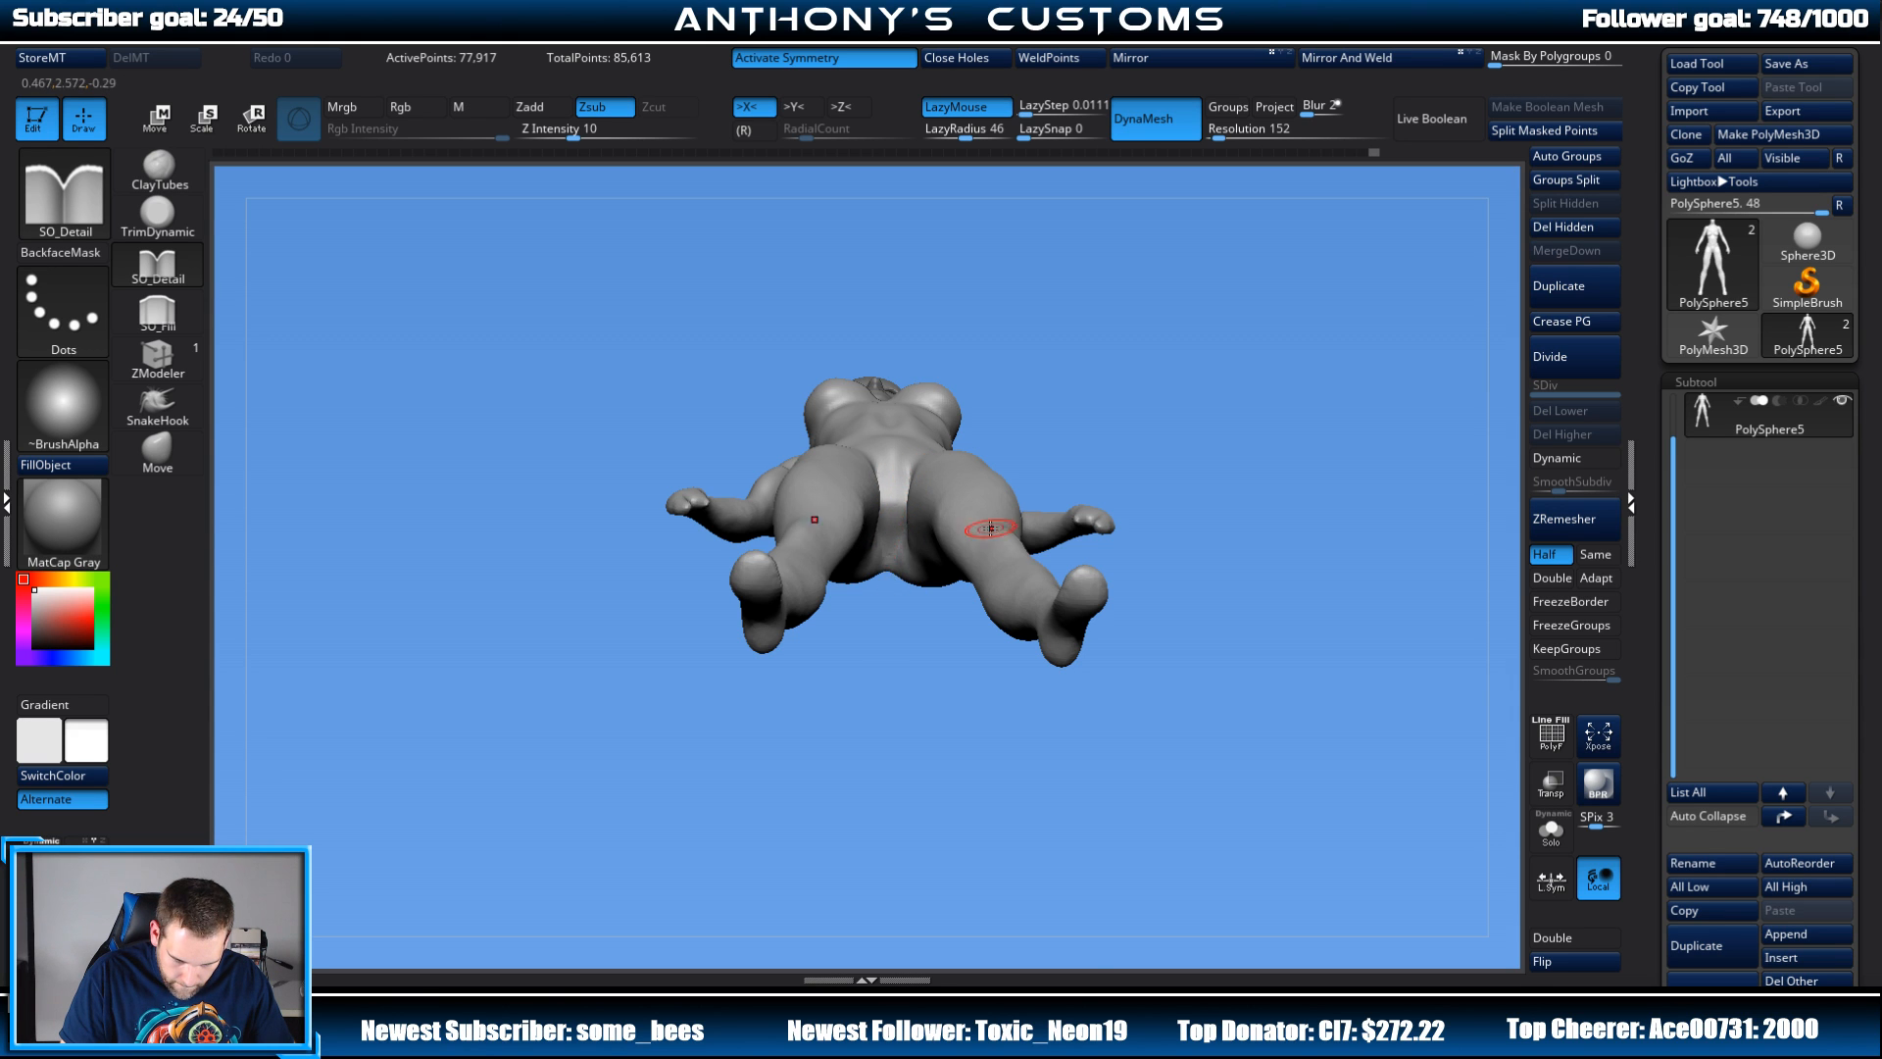
left_click_drag(1166, 441, 1368, 431)
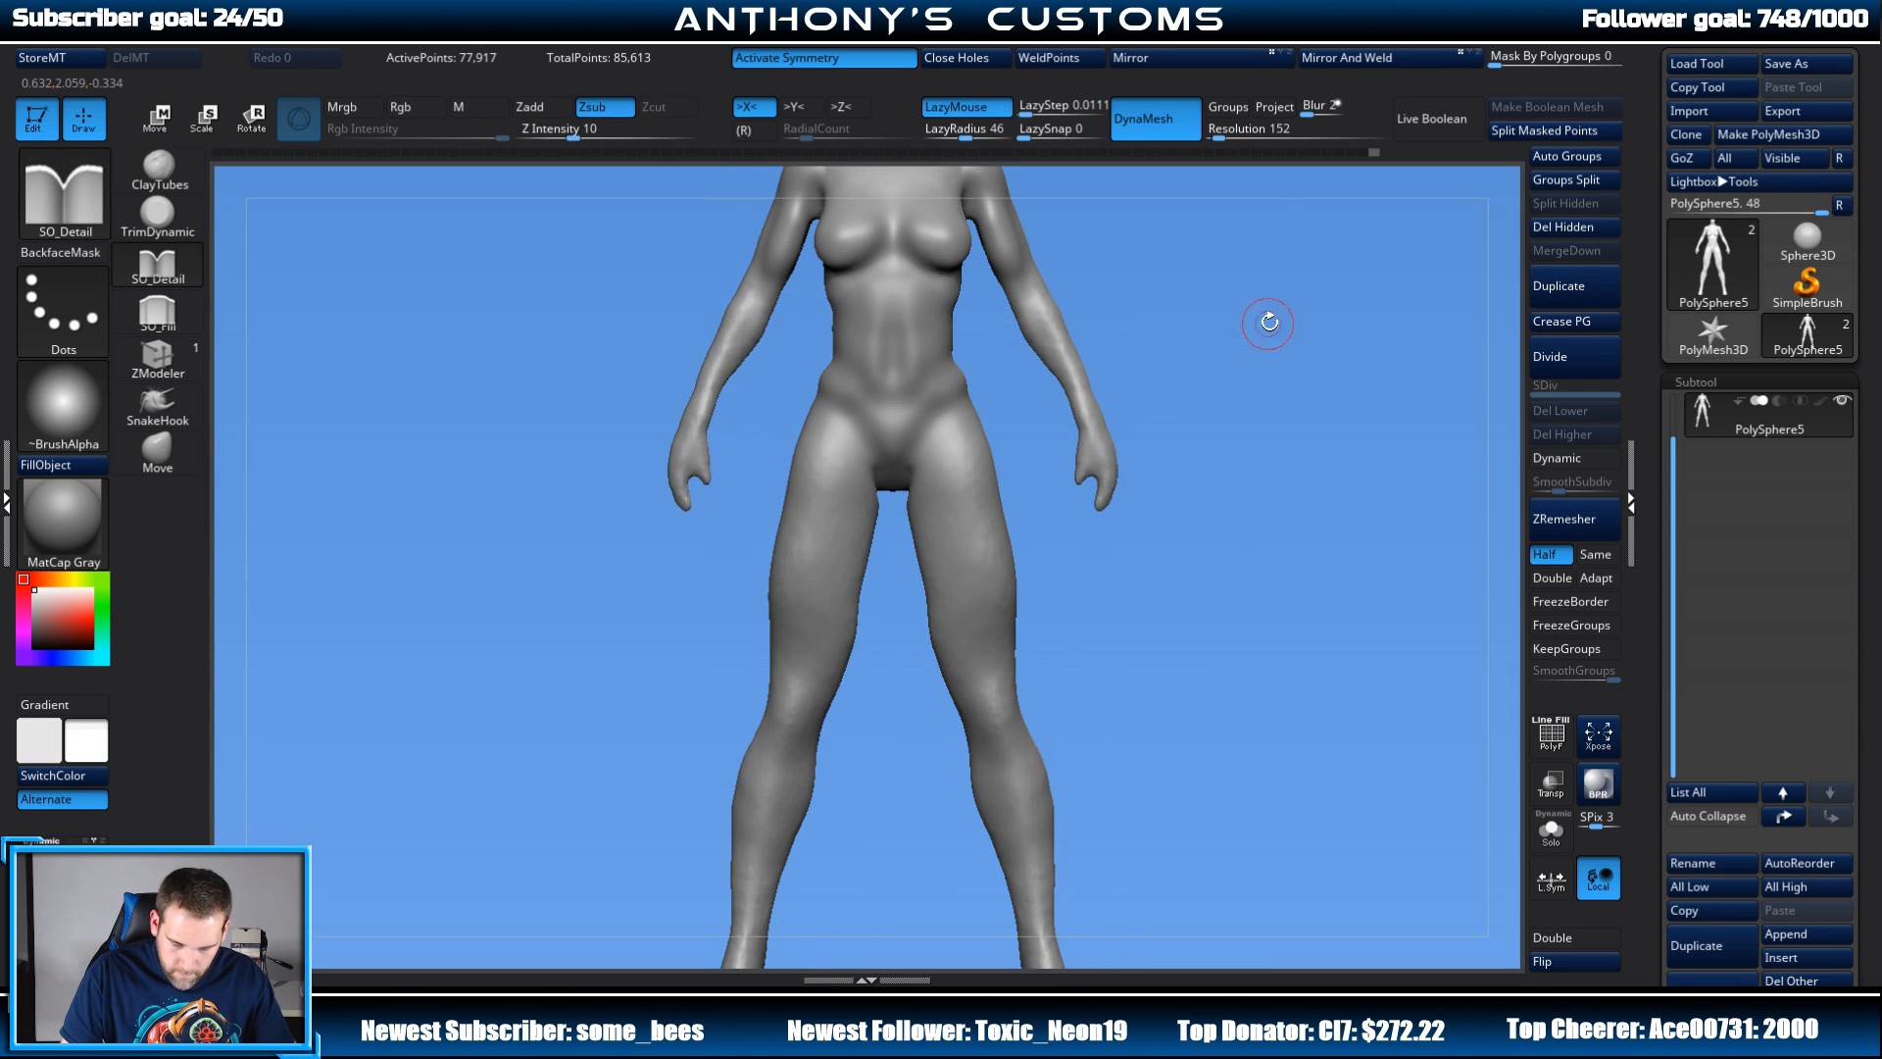
Step: Reshape the hips, crotch and waist with the Move brush, working from the front and side
left_click_drag(1298, 308, 1241, 312, "alt")
left_click(168, 456)
key("space")
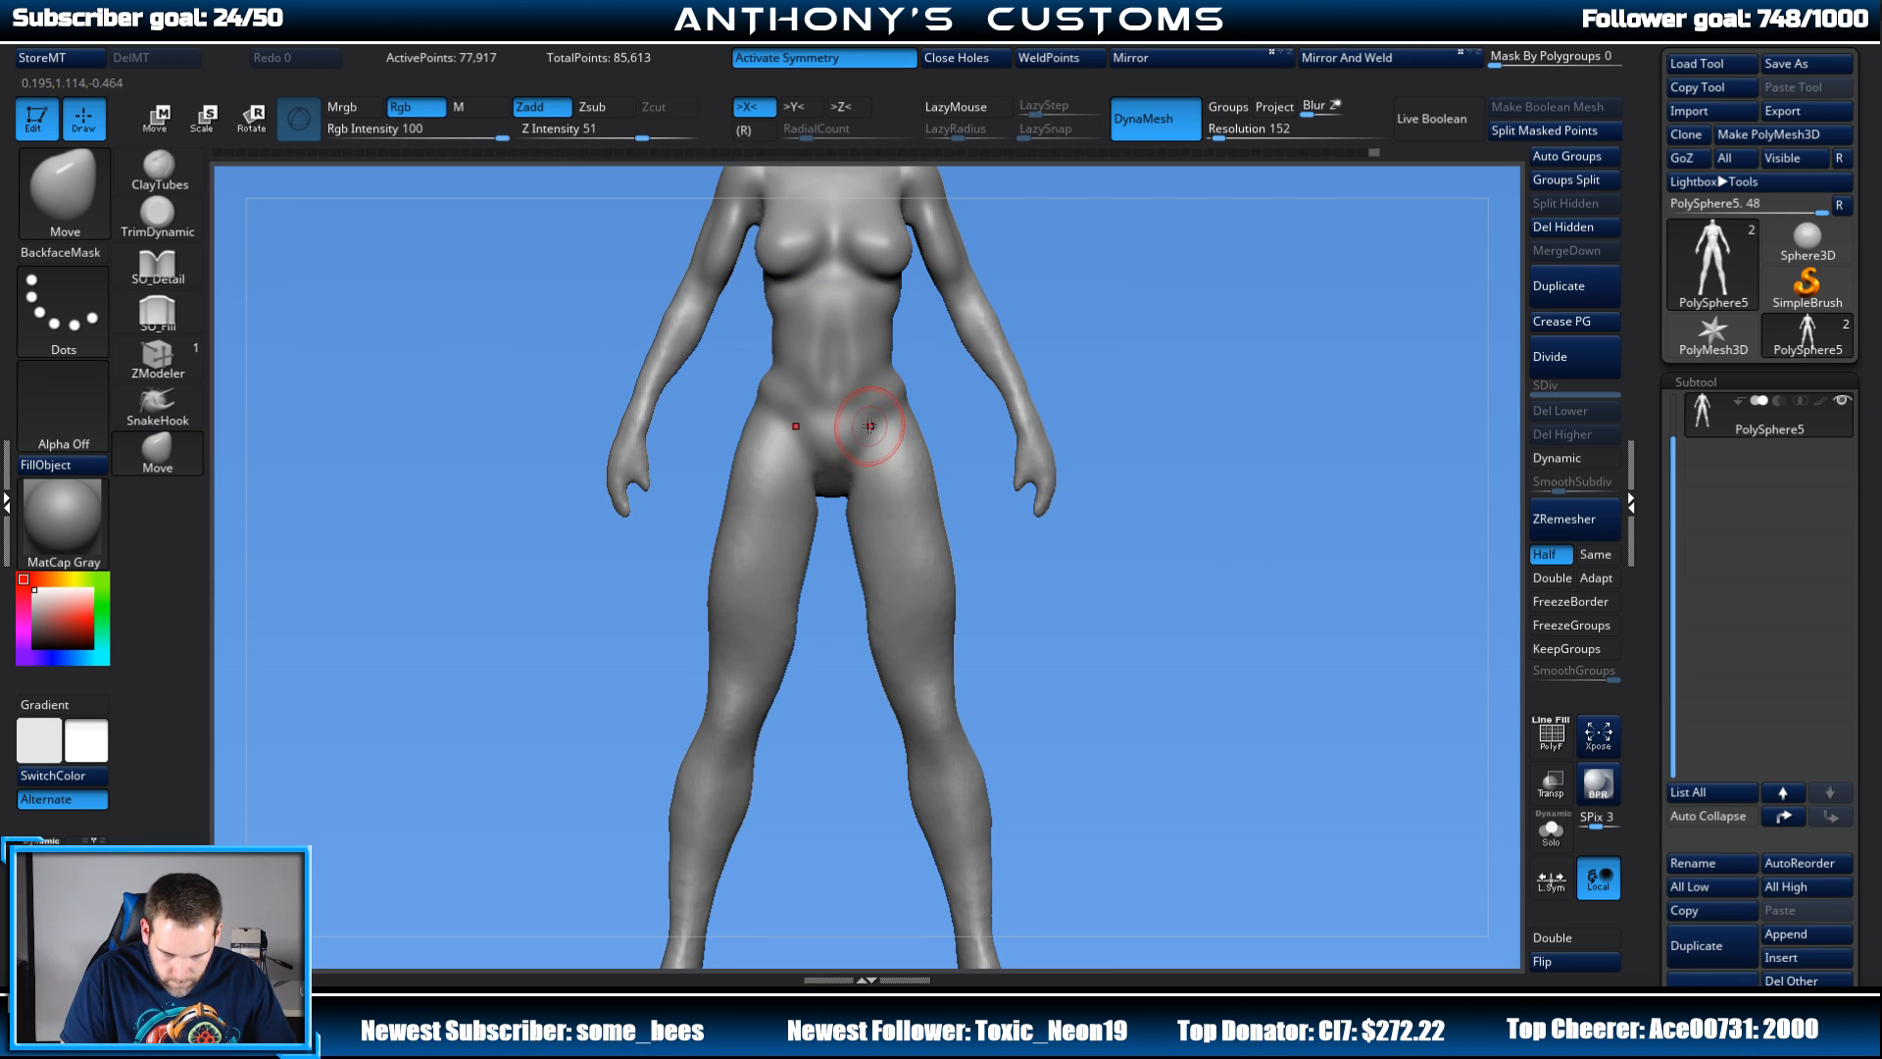
left_click_drag(1156, 357, 888, 475)
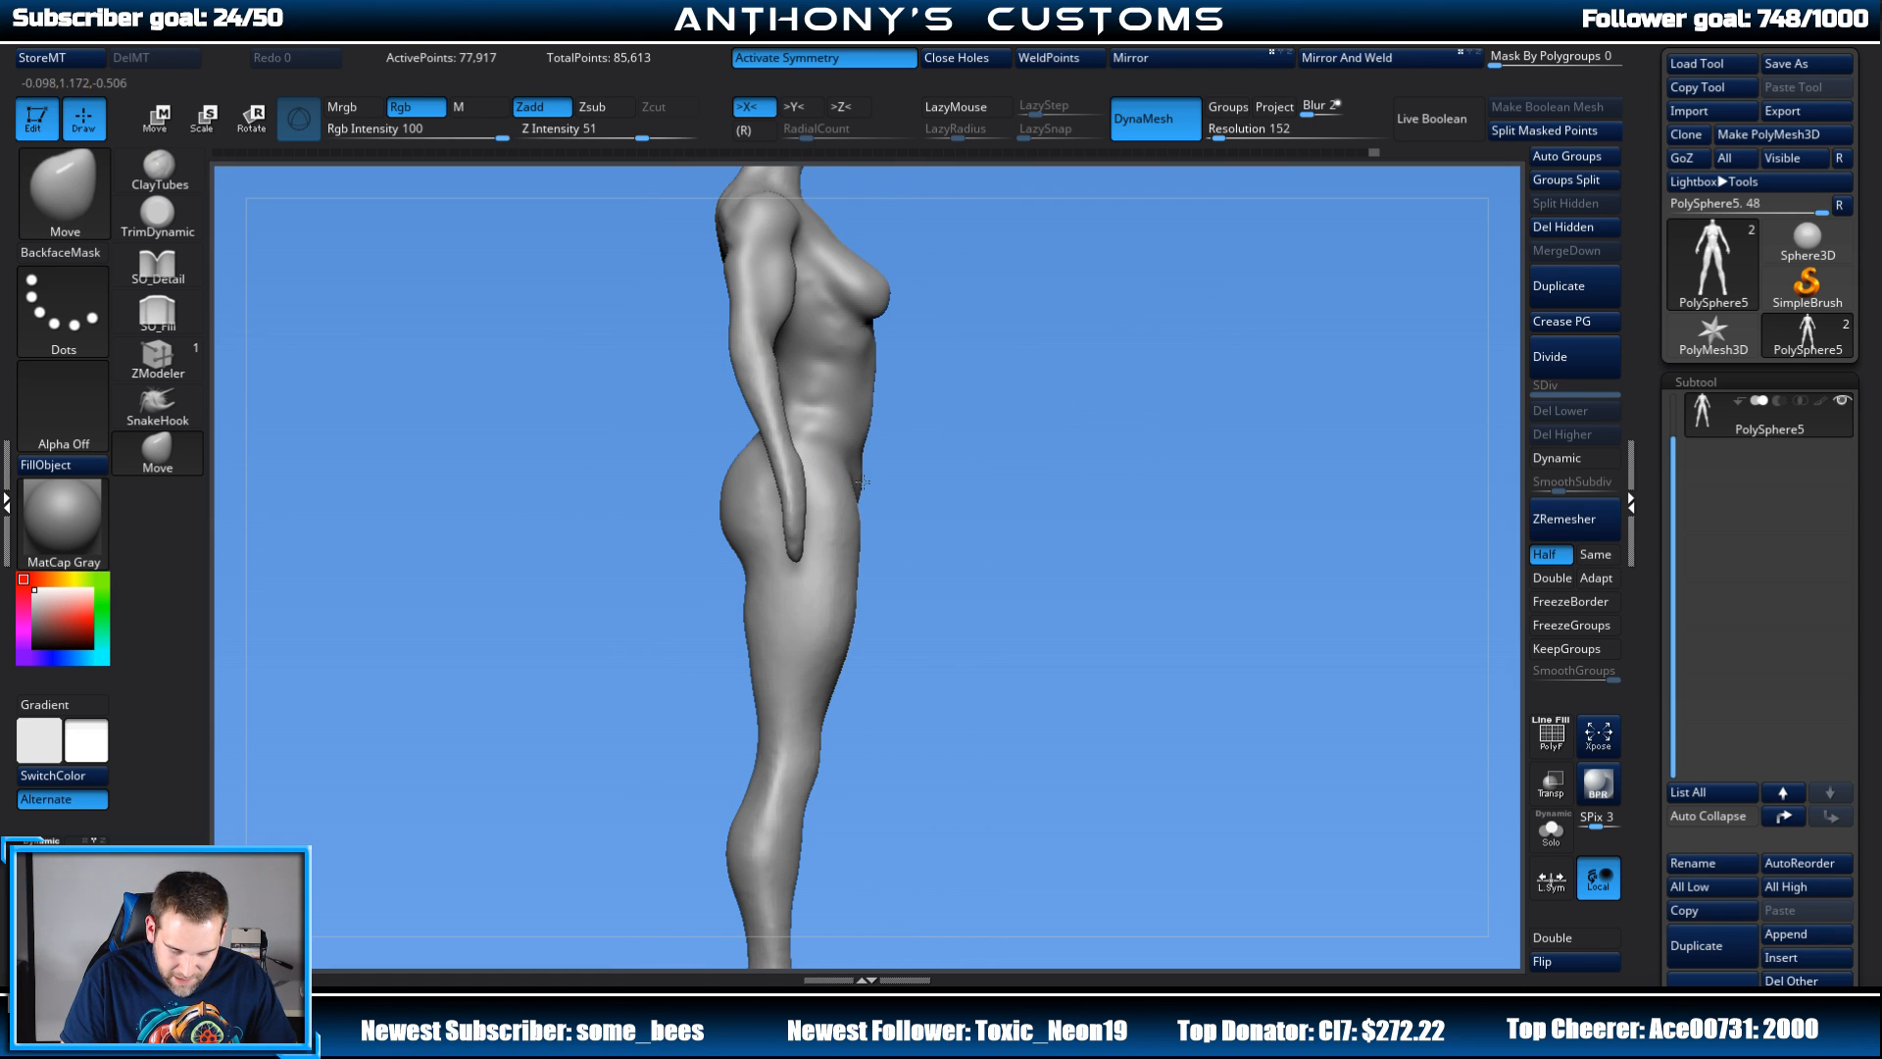
left_click_drag(968, 451, 887, 500)
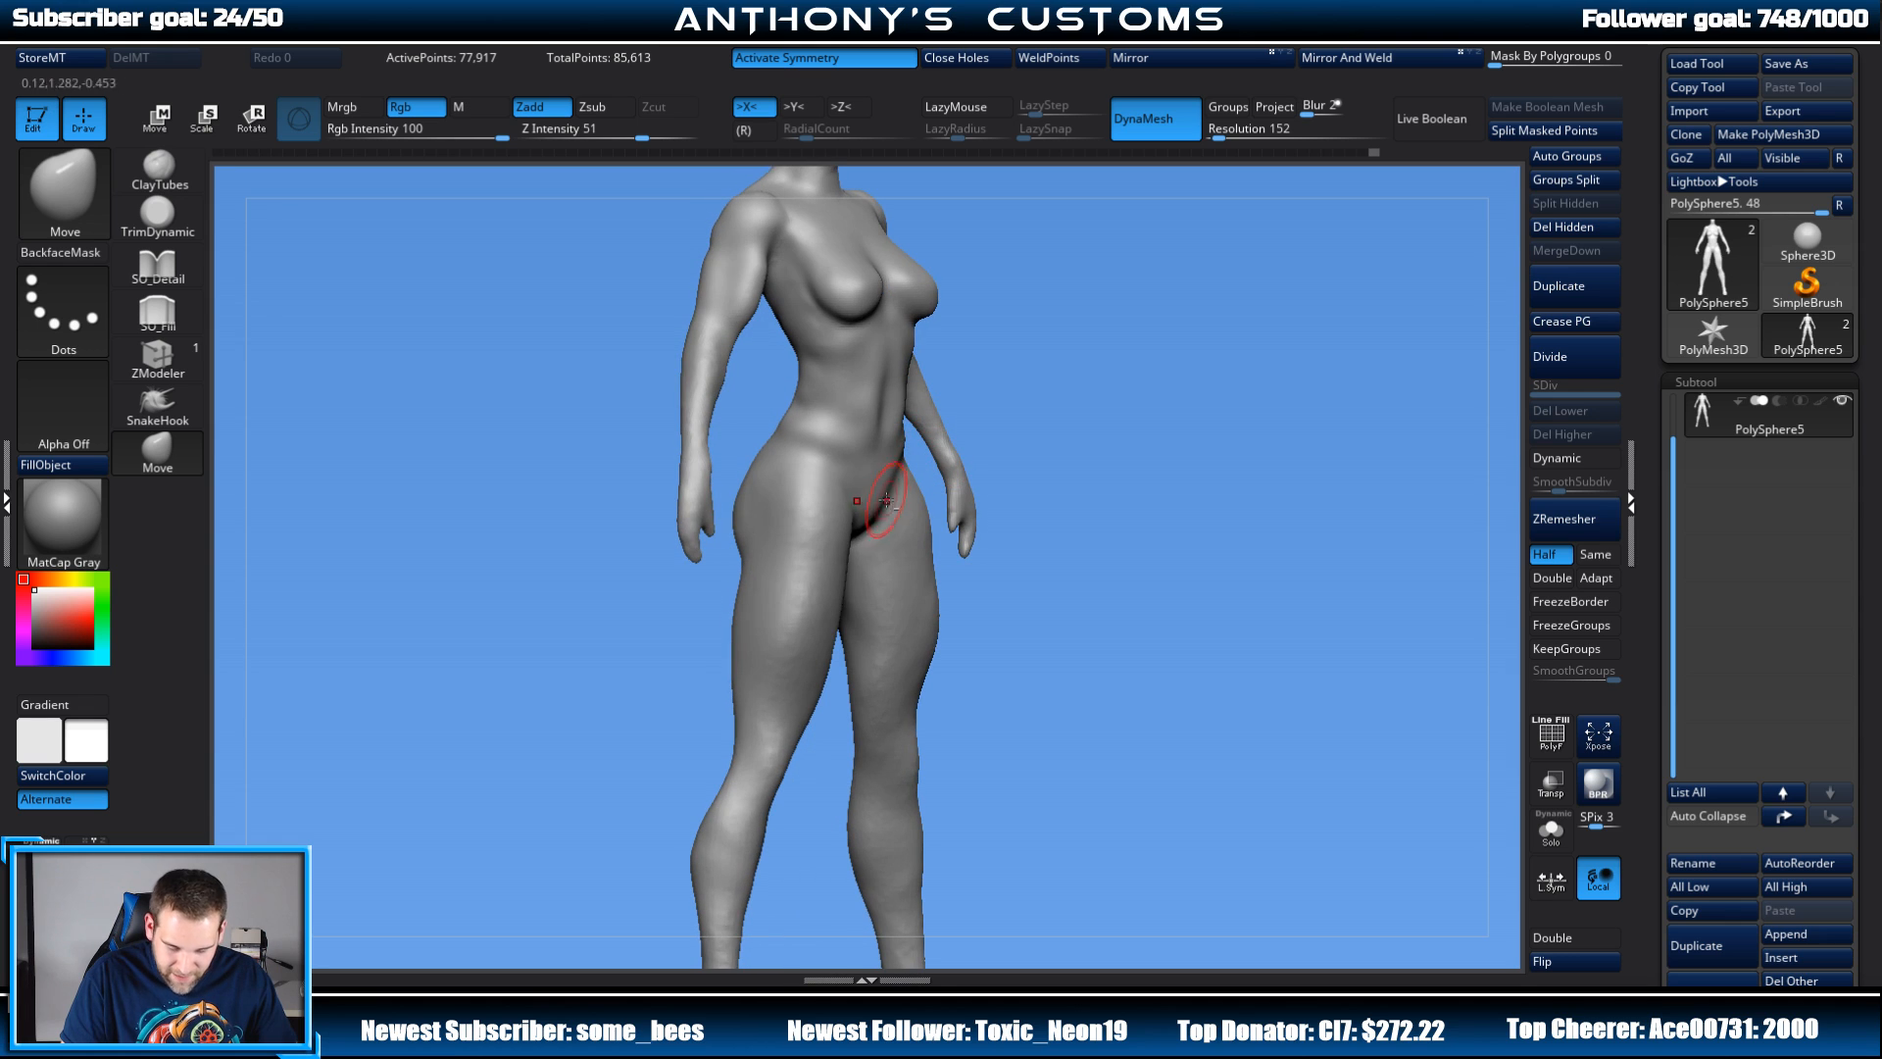
mouse_move(985, 461)
left_mouse_down()
mouse_move(1085, 357)
mouse_move(1170, 360)
mouse_move(1134, 357)
mouse_move(1151, 386)
mouse_move(1257, 350)
mouse_move(1181, 358)
mouse_move(1127, 323)
left_mouse_up()
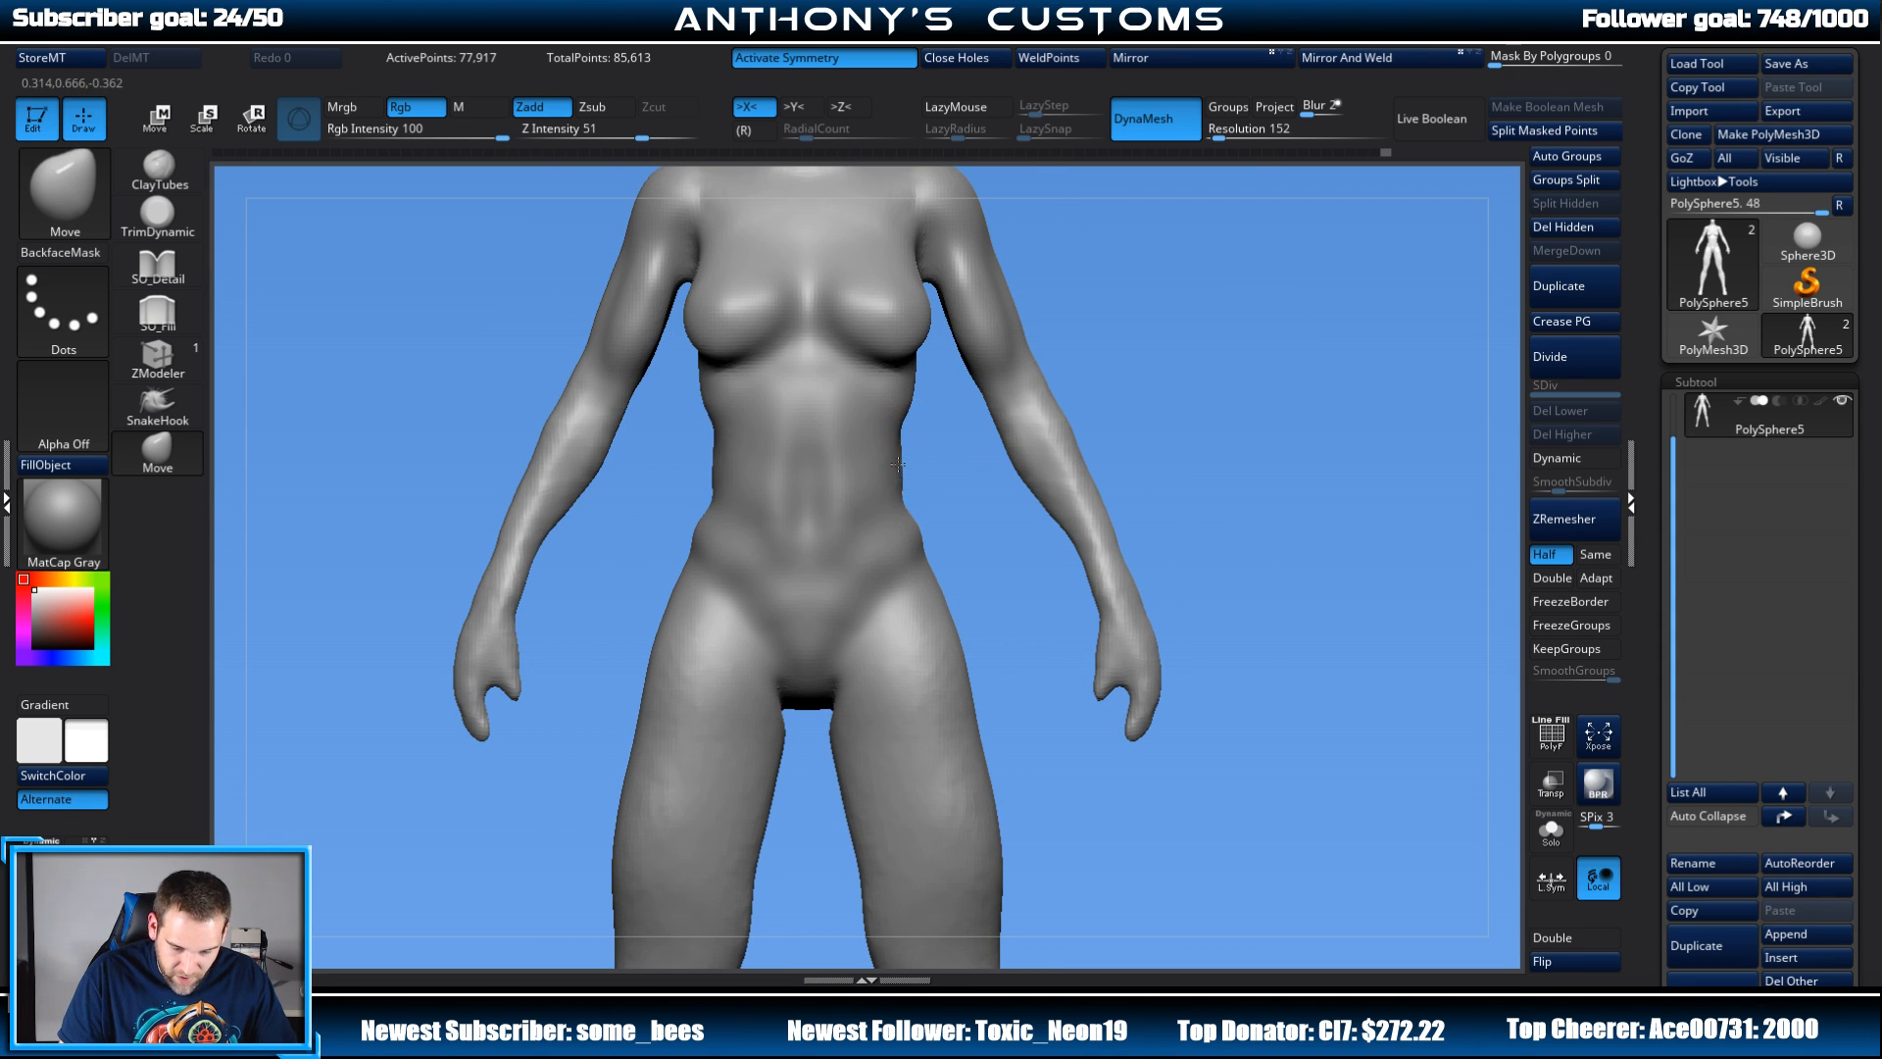
left_click_drag(1220, 343, 1151, 333, "shift")
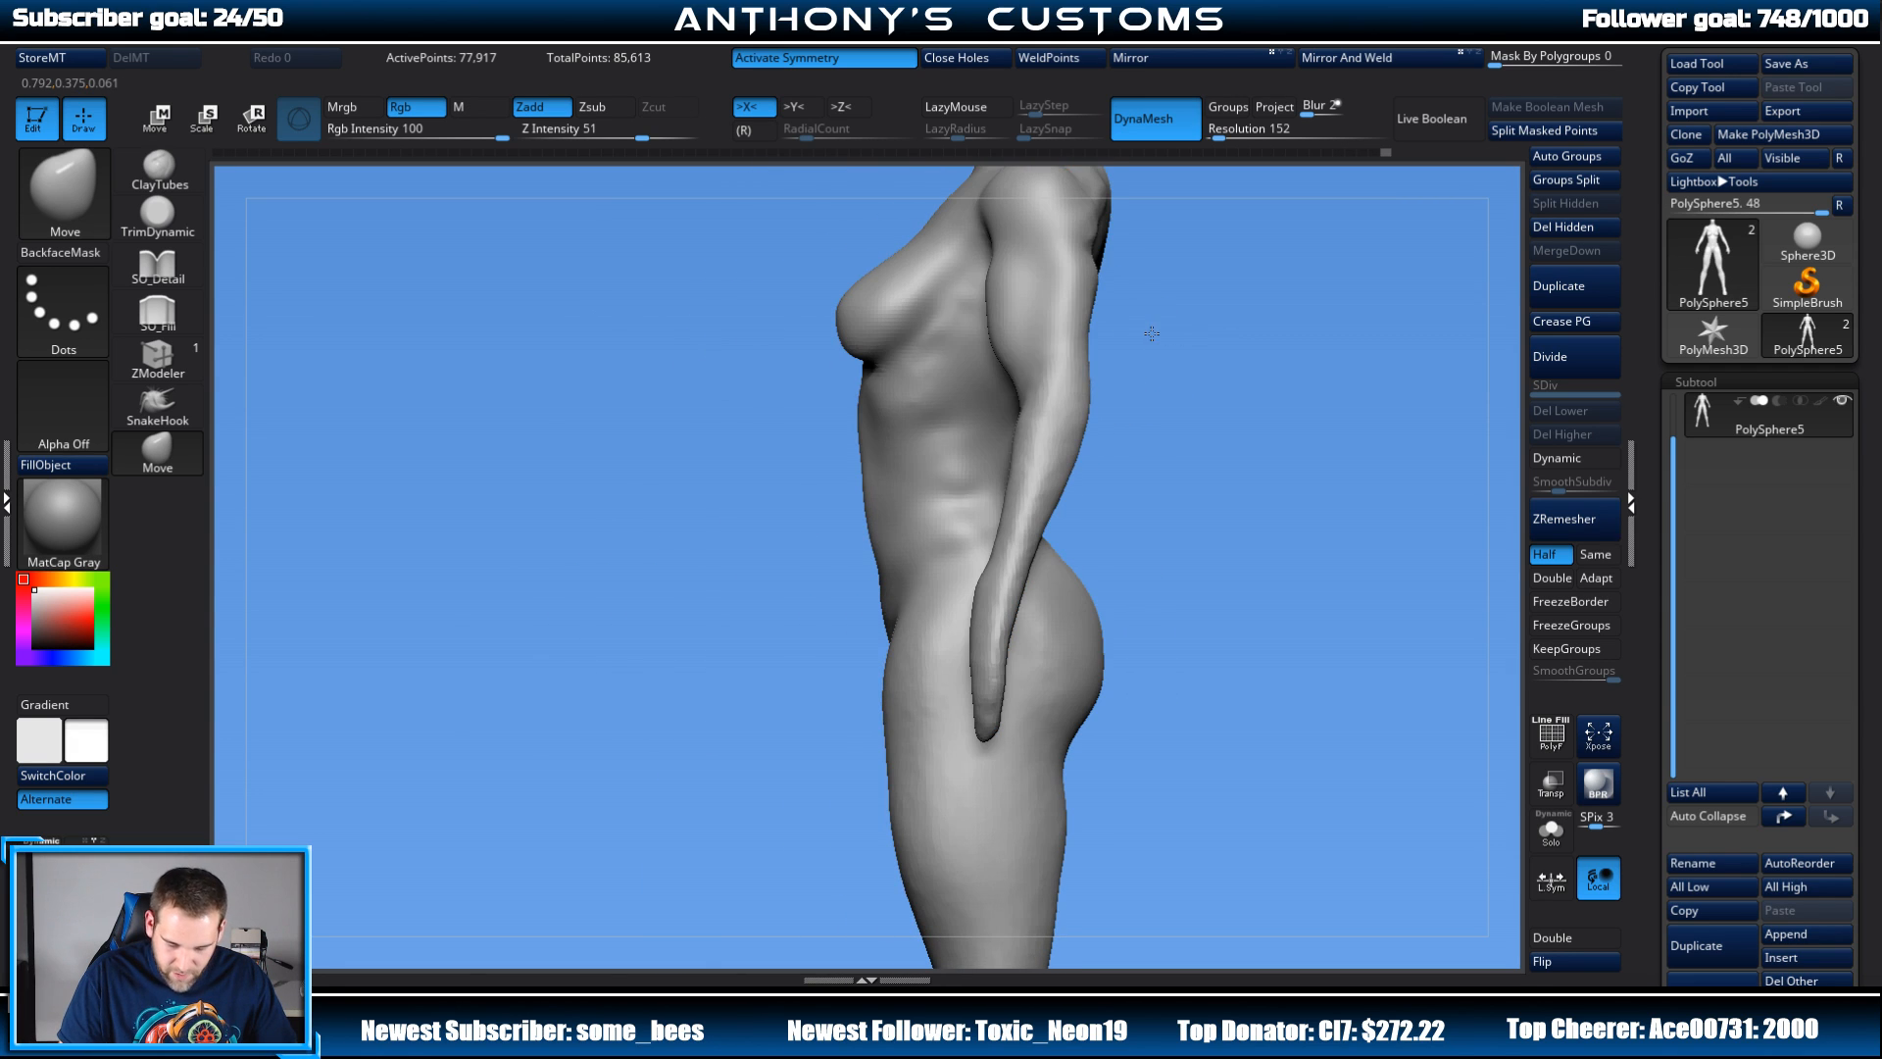
mouse_move(1108, 420)
left_mouse_down()
mouse_move(1175, 427)
mouse_move(1229, 313)
left_mouse_up()
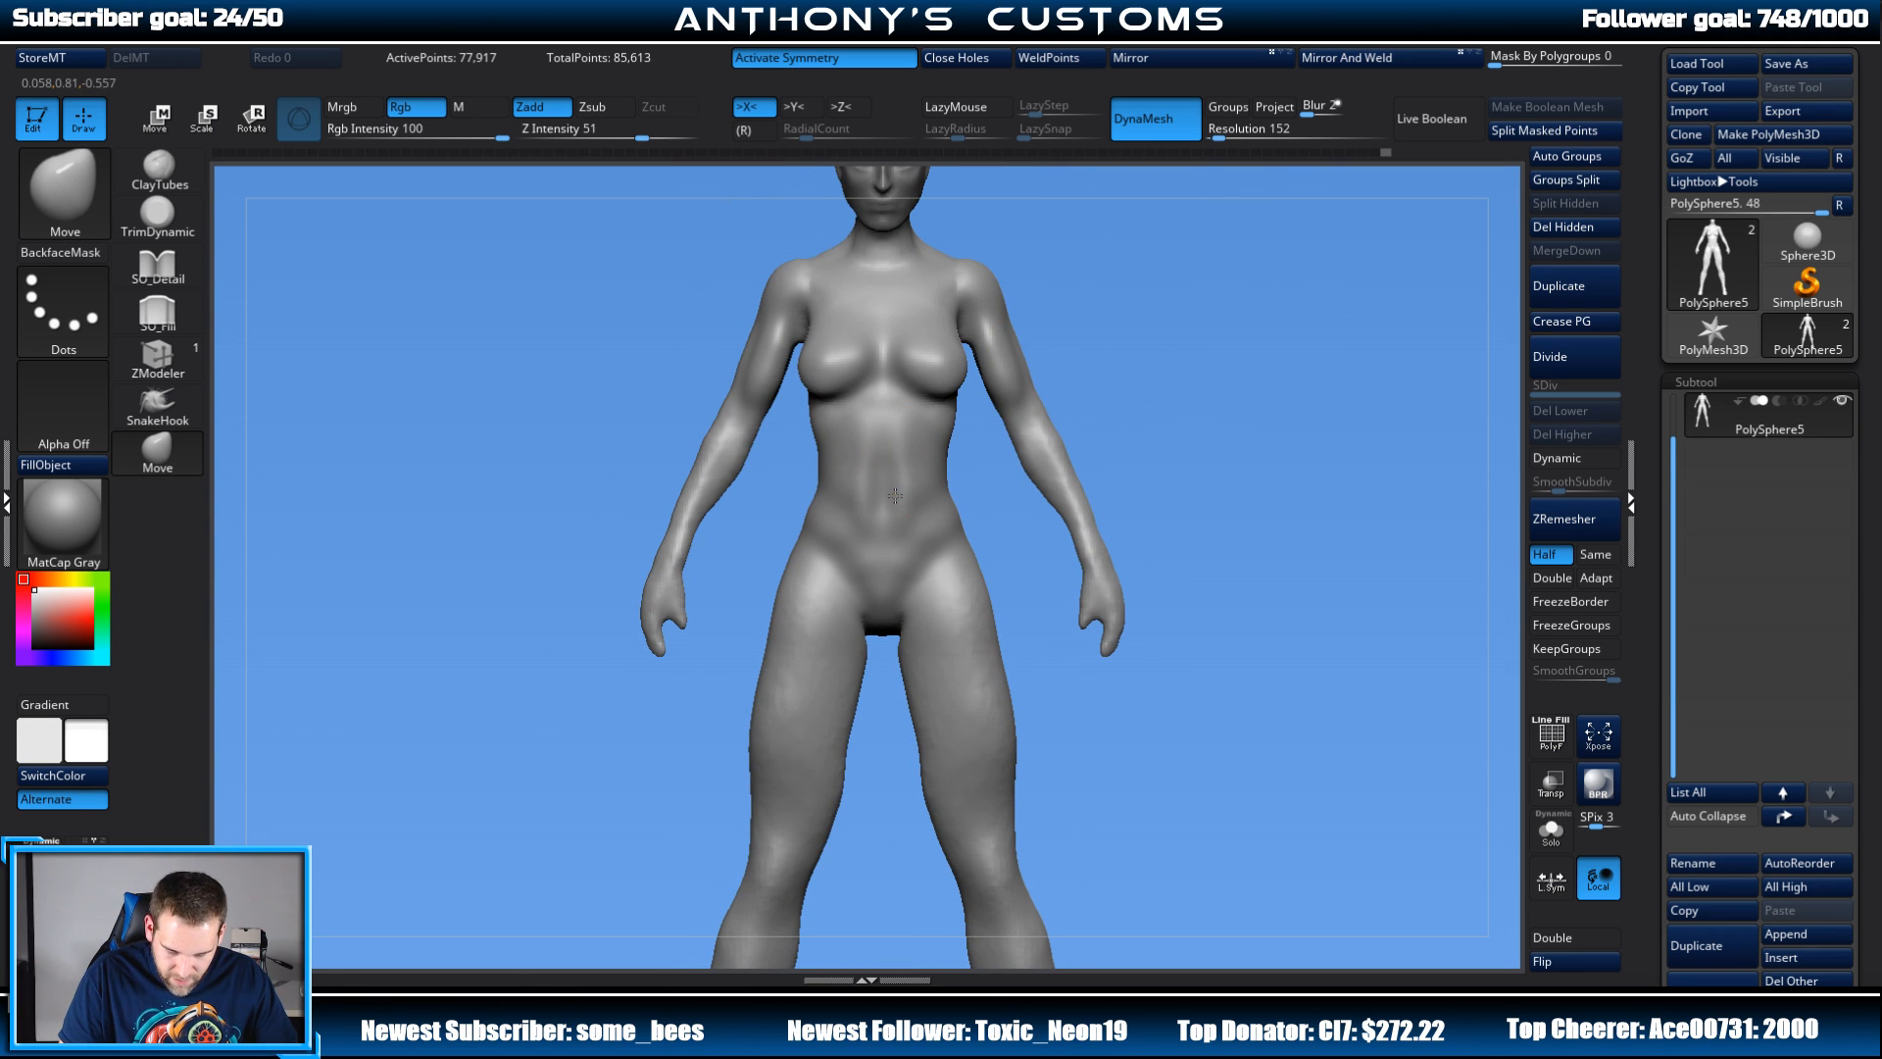
Step: Build up the upper inner thighs with the ClayTubes brush and smooth them together with the pubic area
left_click_drag(1224, 385, 1222, 453, "alt")
mouse_move(1281, 357)
left_mouse_down("alt")
mouse_move(1253, 375)
mouse_move(1275, 387)
mouse_move(1281, 314)
mouse_move(1261, 357)
mouse_move(1333, 378)
mouse_move(1315, 367)
mouse_move(1302, 389)
mouse_move(1319, 422)
mouse_move(1354, 413)
mouse_move(1340, 322)
left_mouse_up("alt")
left_click(164, 173)
key("space")
key("space")
left_click(1301, 368)
left_click(1299, 389)
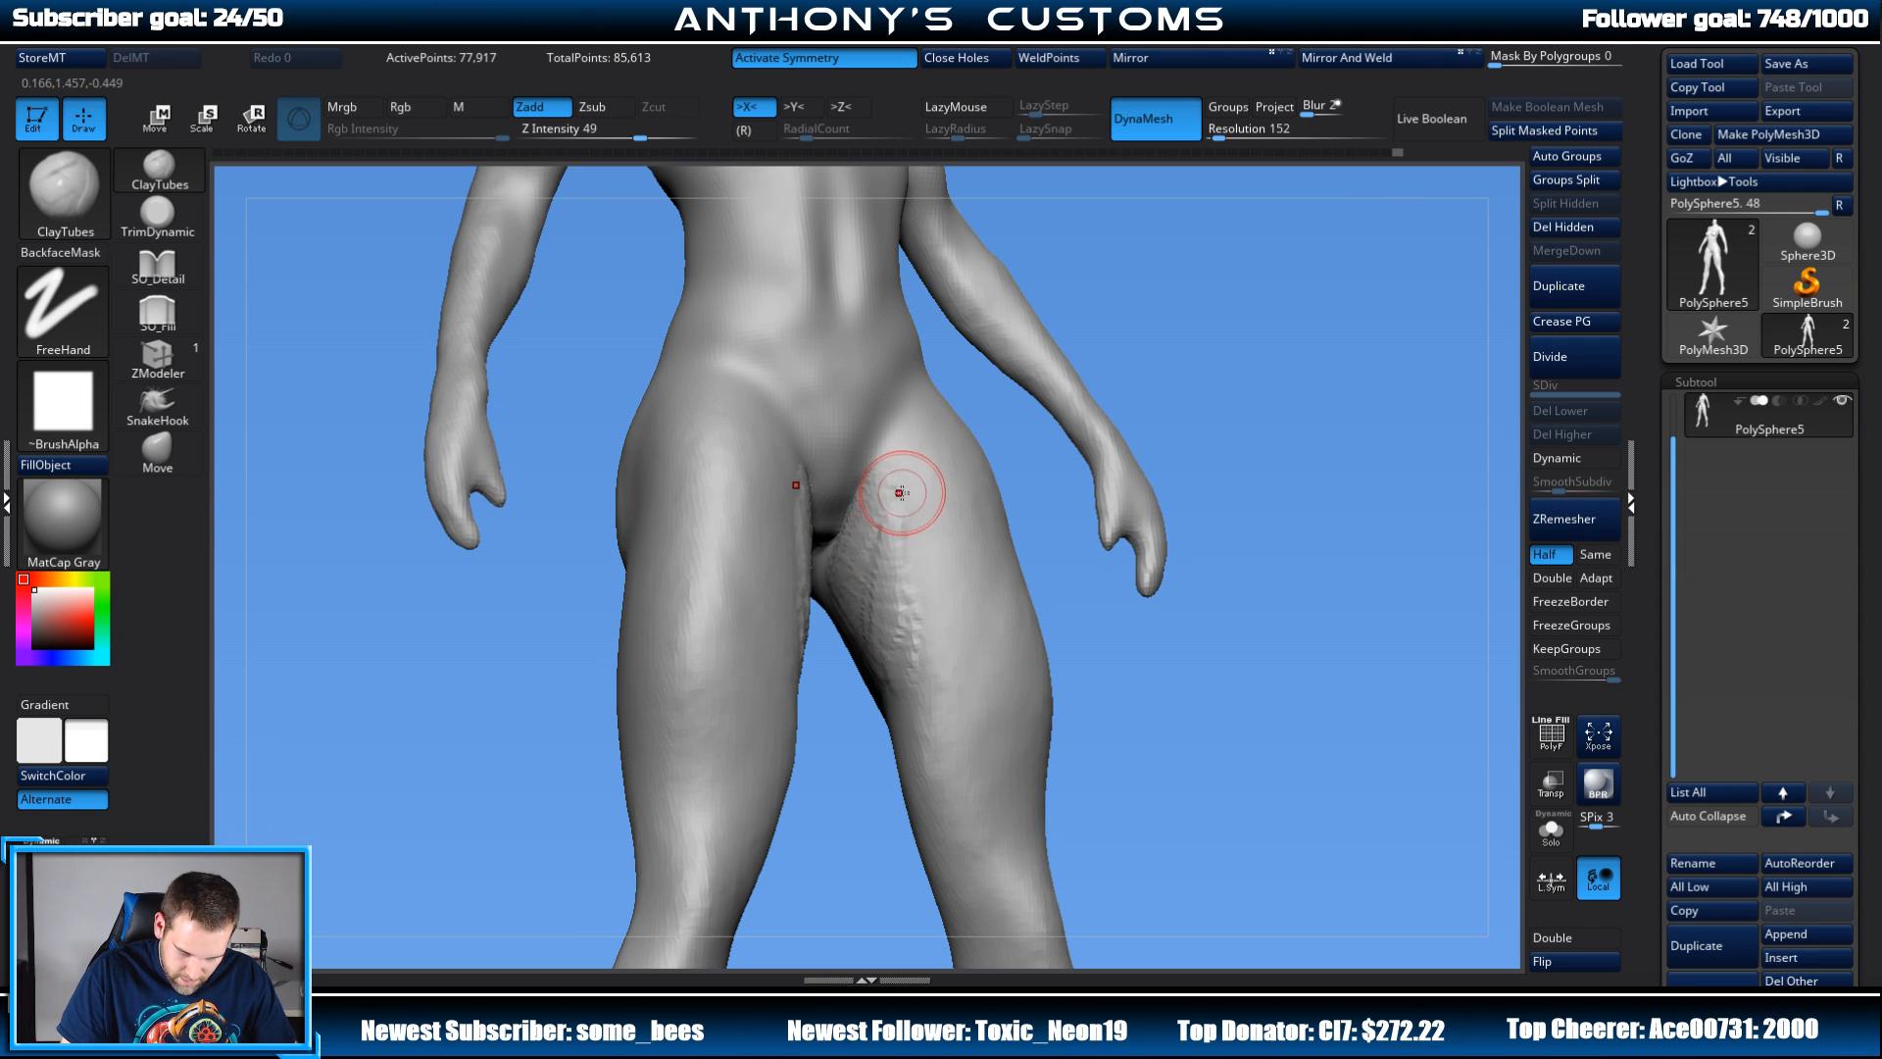
key("shift")
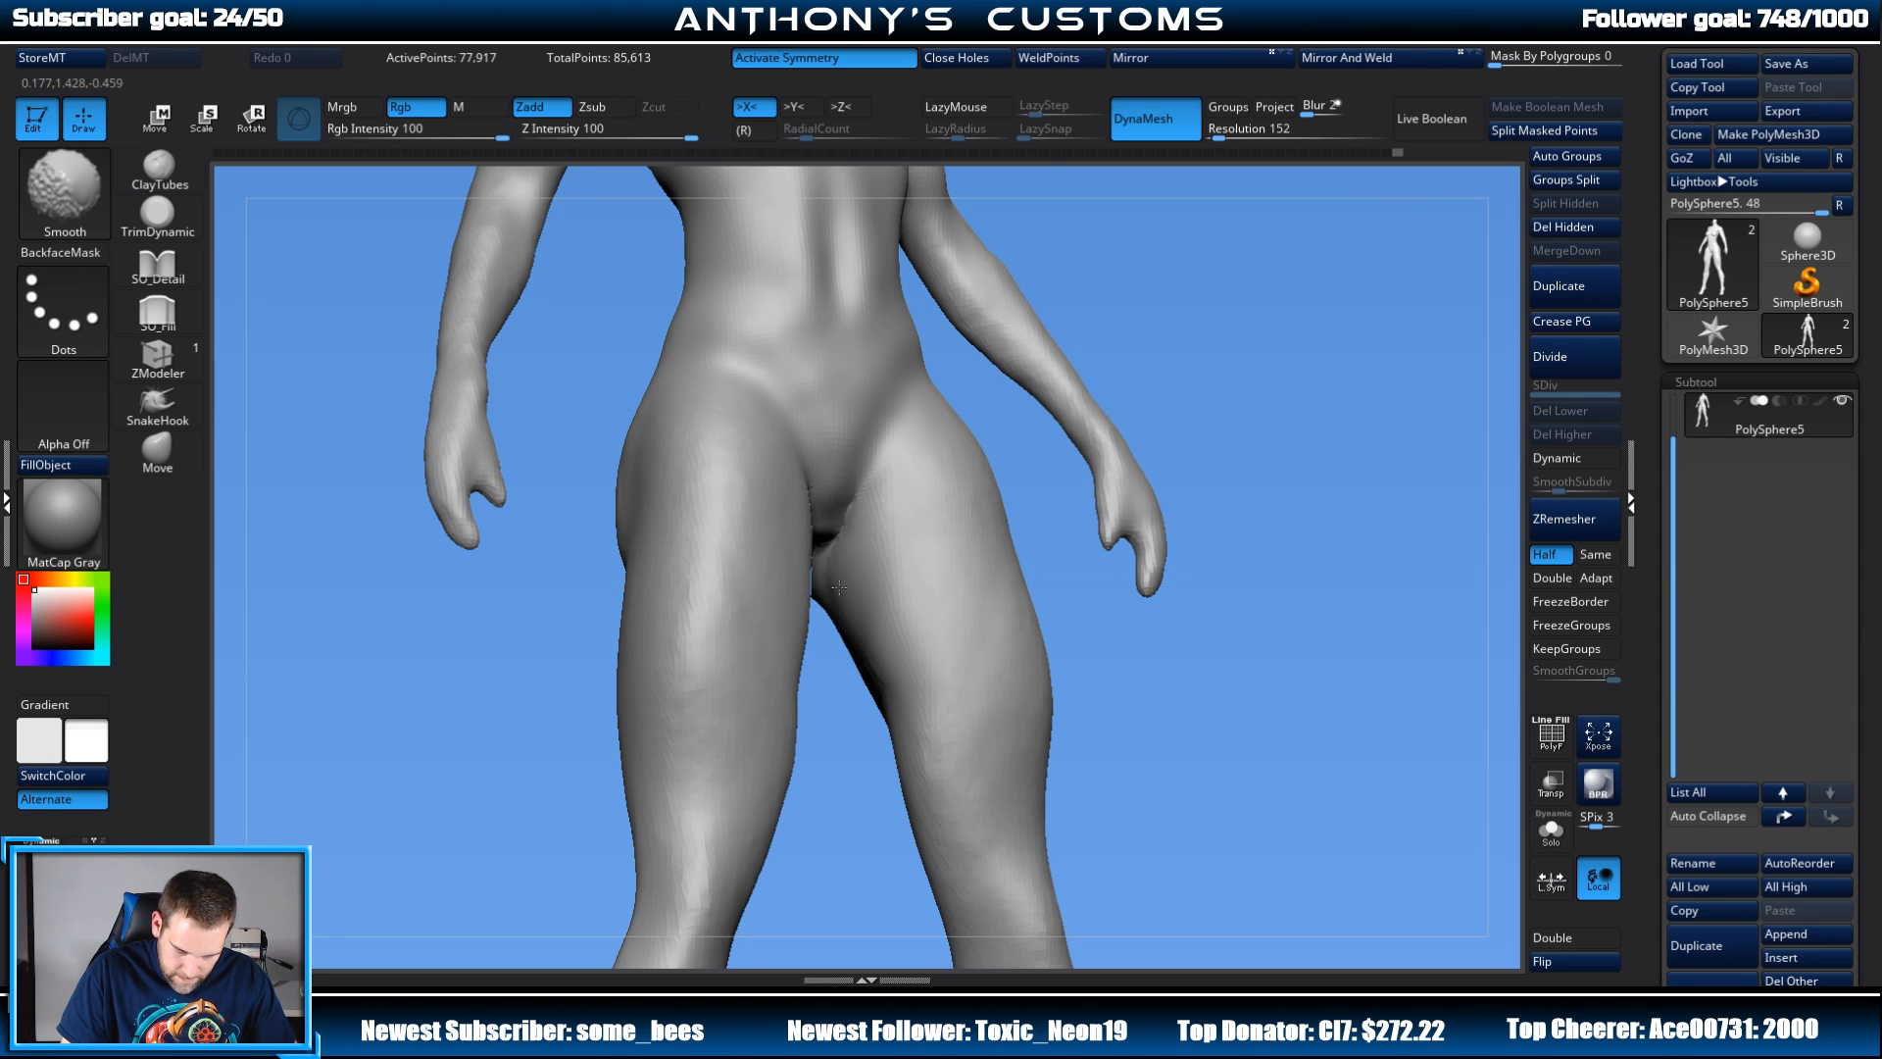
left_click_drag(1286, 380, 1169, 316)
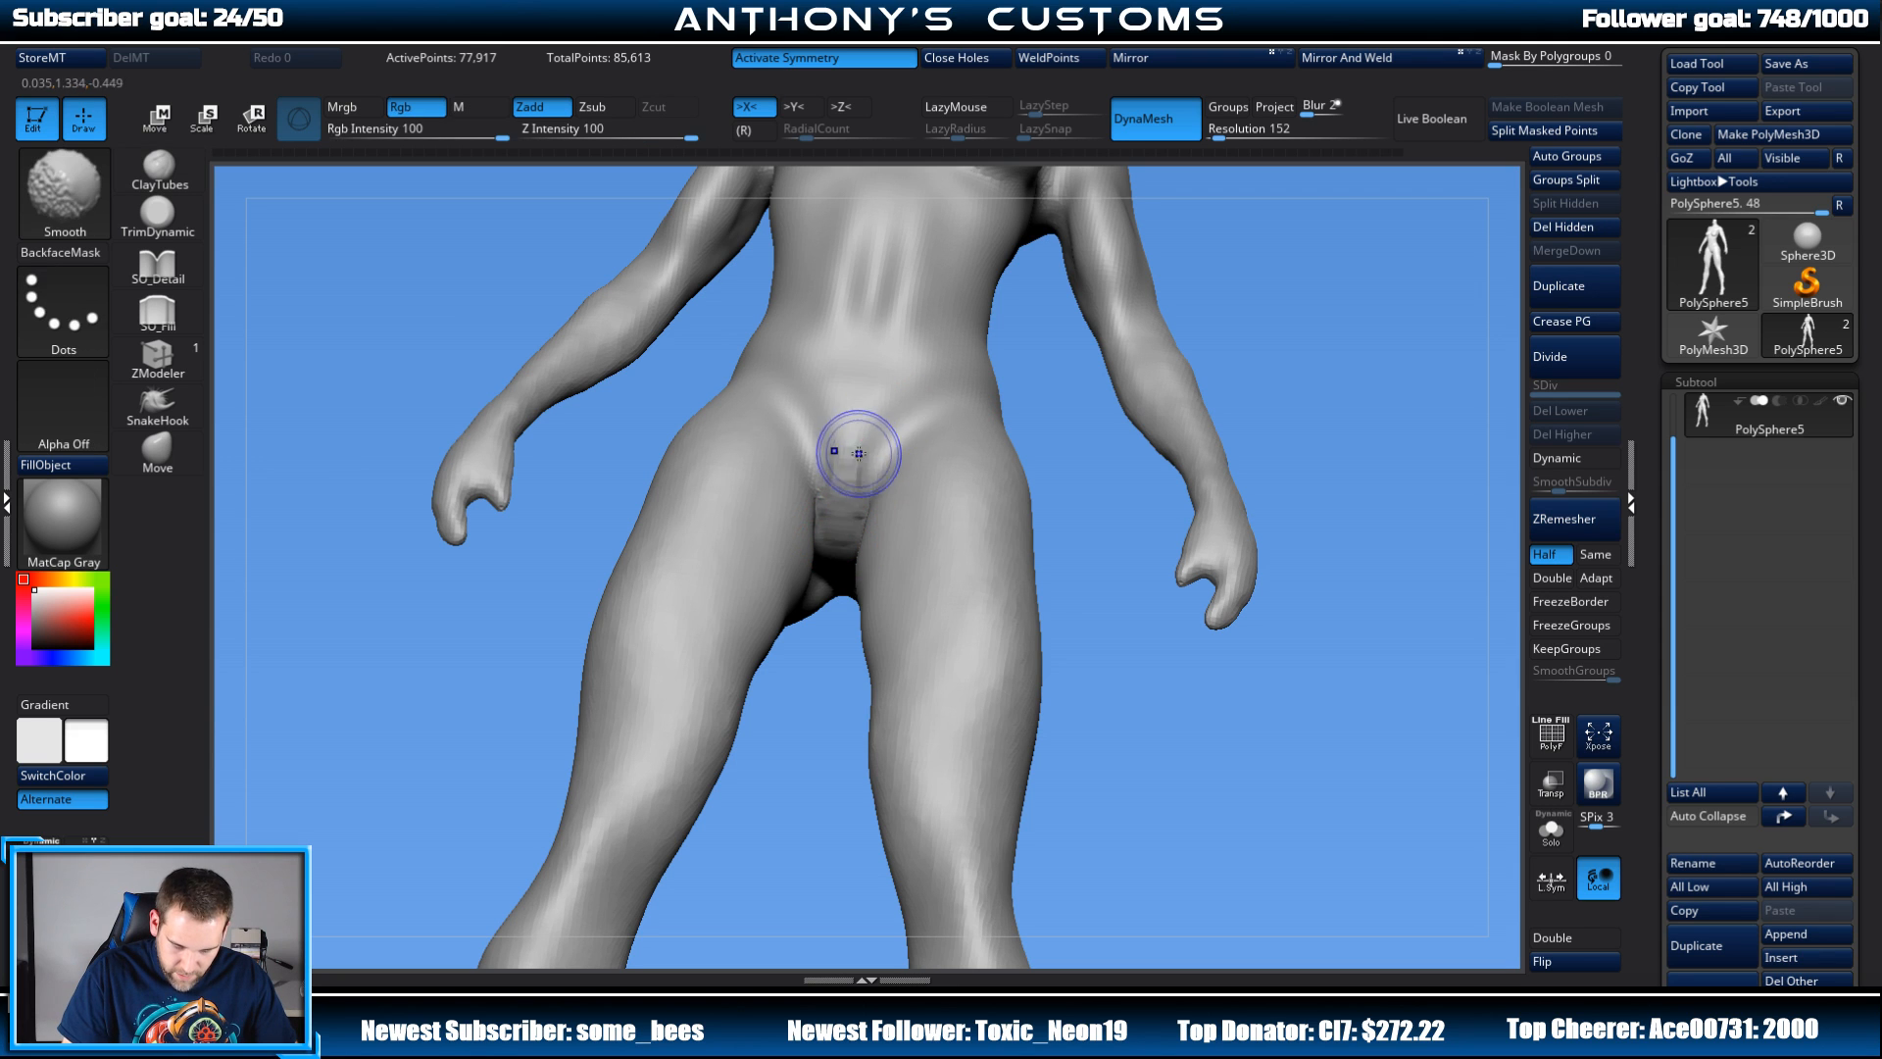
Step: Add ClayTubes volume to the inner buttocks from below and behind, and smooth the strokes
left_click_drag(1323, 402, 1333, 269)
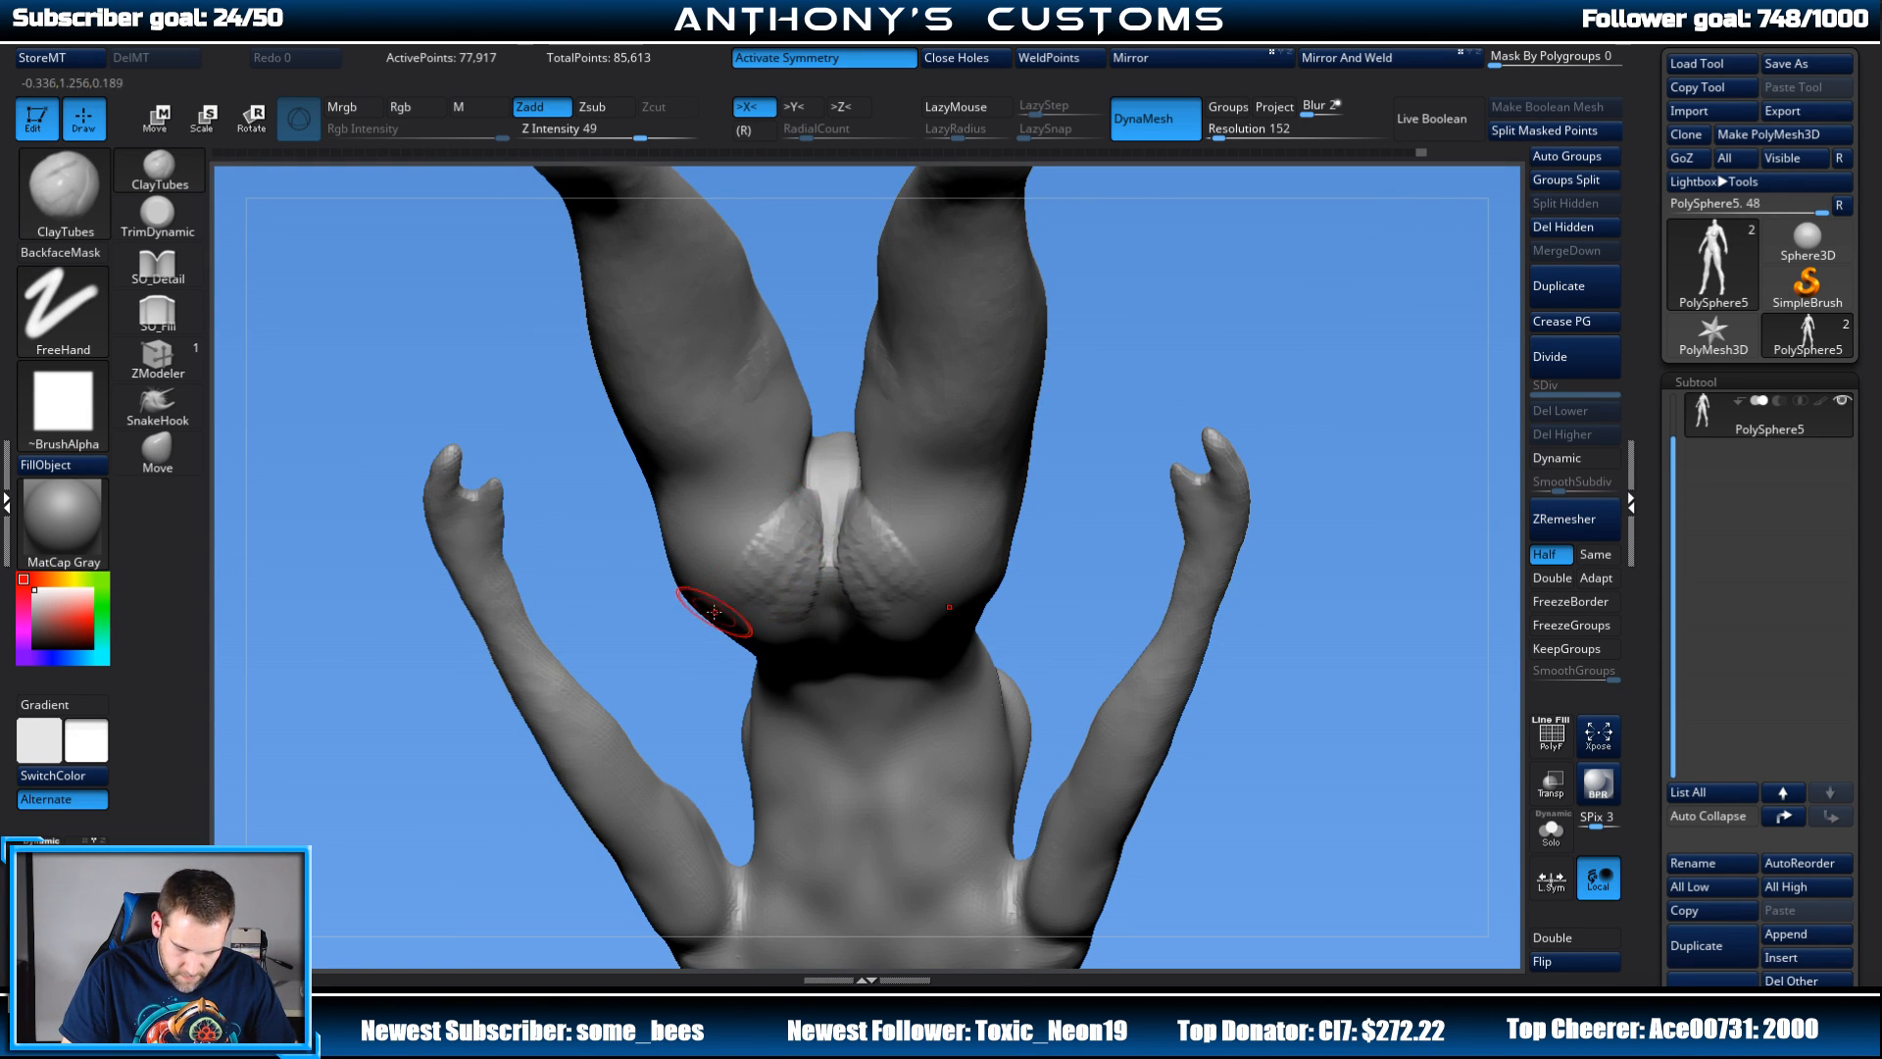
key("shift")
mouse_move(1295, 399)
left_mouse_down()
mouse_move(1071, 449)
mouse_move(1232, 349)
mouse_move(1181, 432)
mouse_move(1293, 392)
mouse_move(1148, 574)
left_mouse_up()
left_click_drag(1380, 341, 1412, 355, "shift")
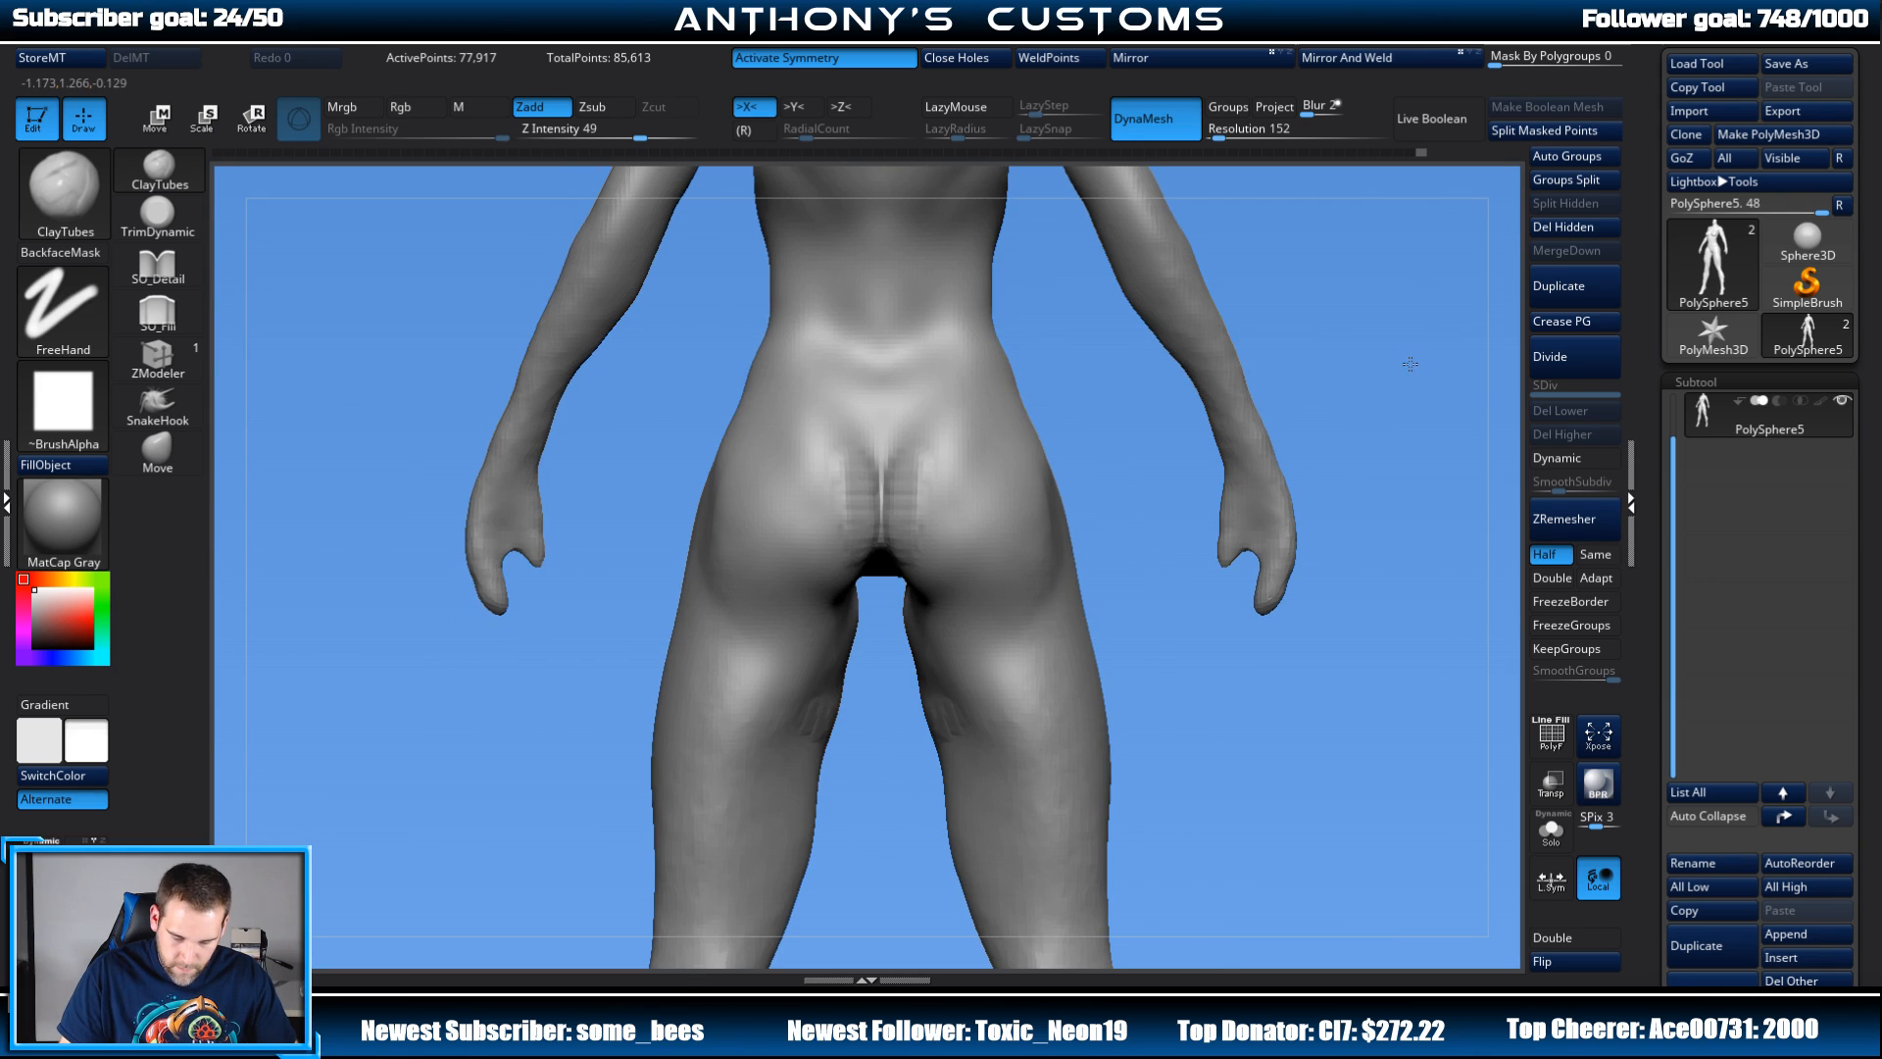
left_click_drag(949, 437, 928, 470, "shift")
Step: Build up the lower buttocks where they meet the thighs with ClayTubes and smooth them
left_click_drag(1397, 309, 1176, 259)
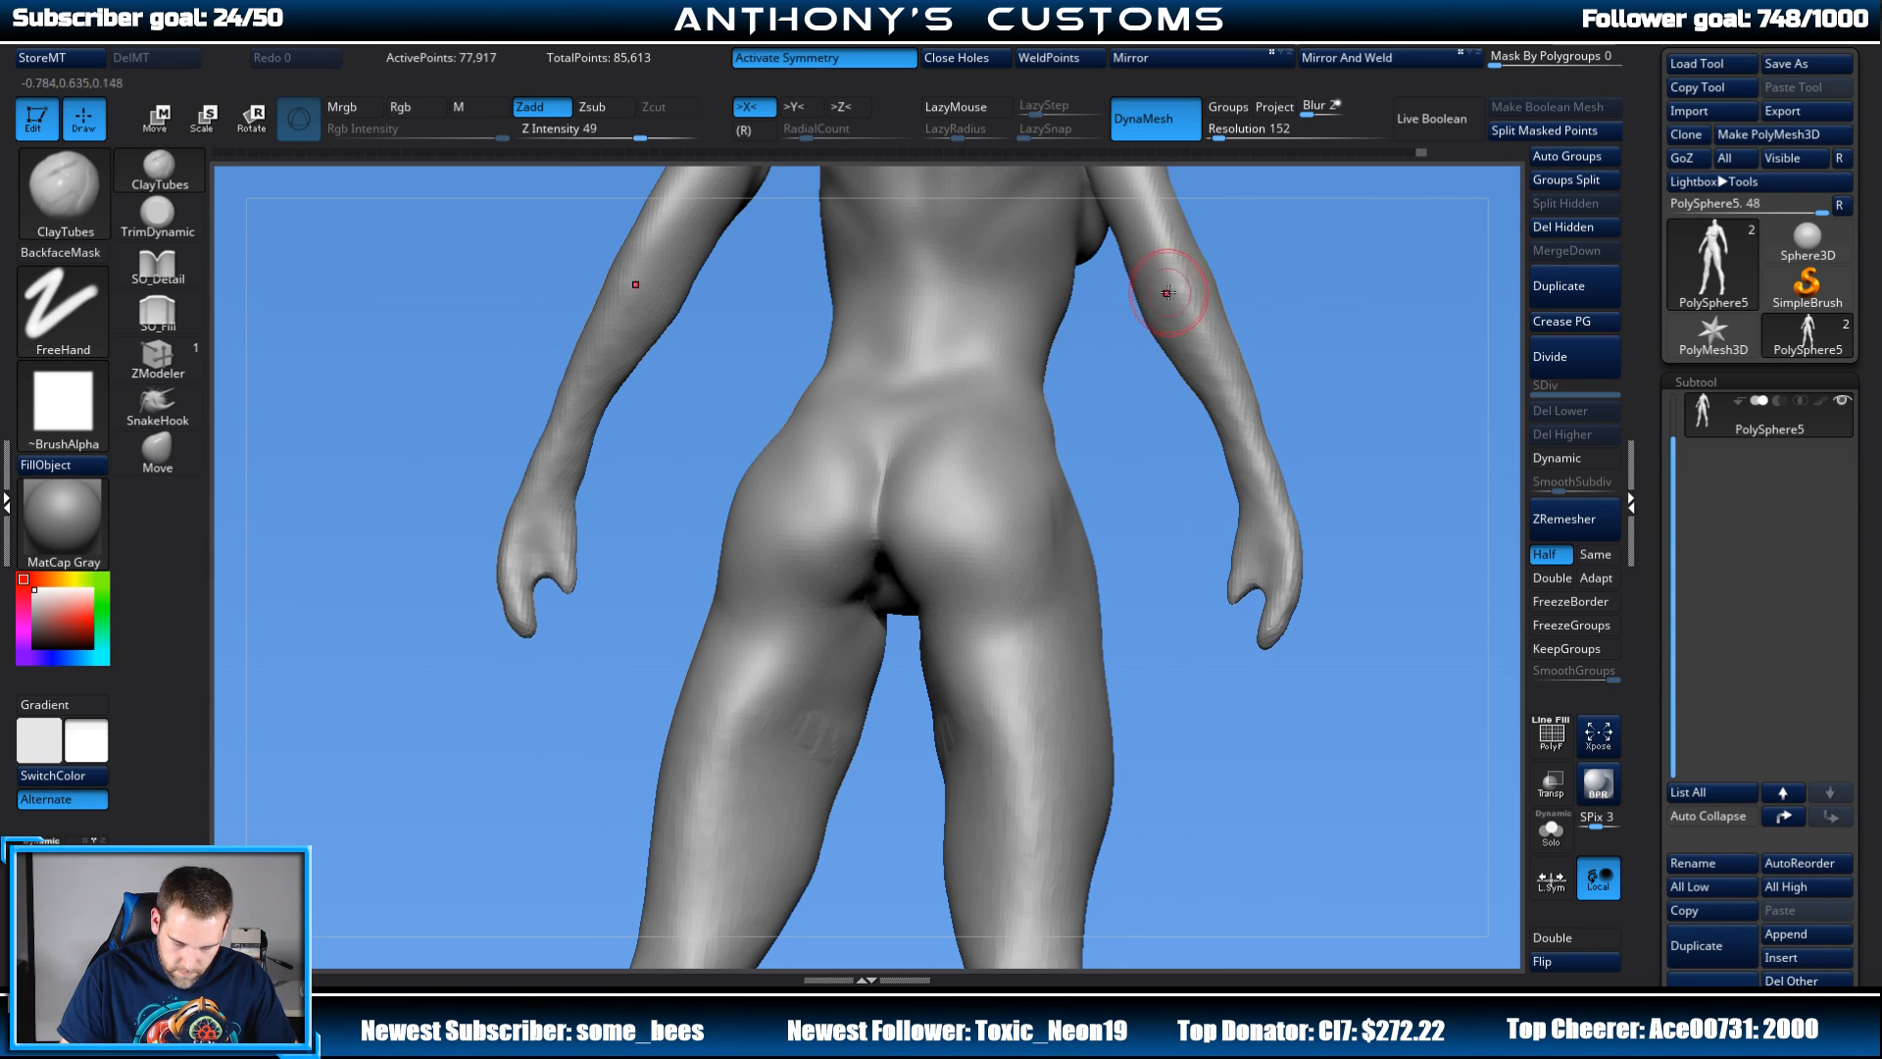
mouse_move(863, 549)
left_mouse_down()
mouse_move(831, 603)
mouse_move(862, 534)
left_mouse_up()
key("shift")
key("shift")
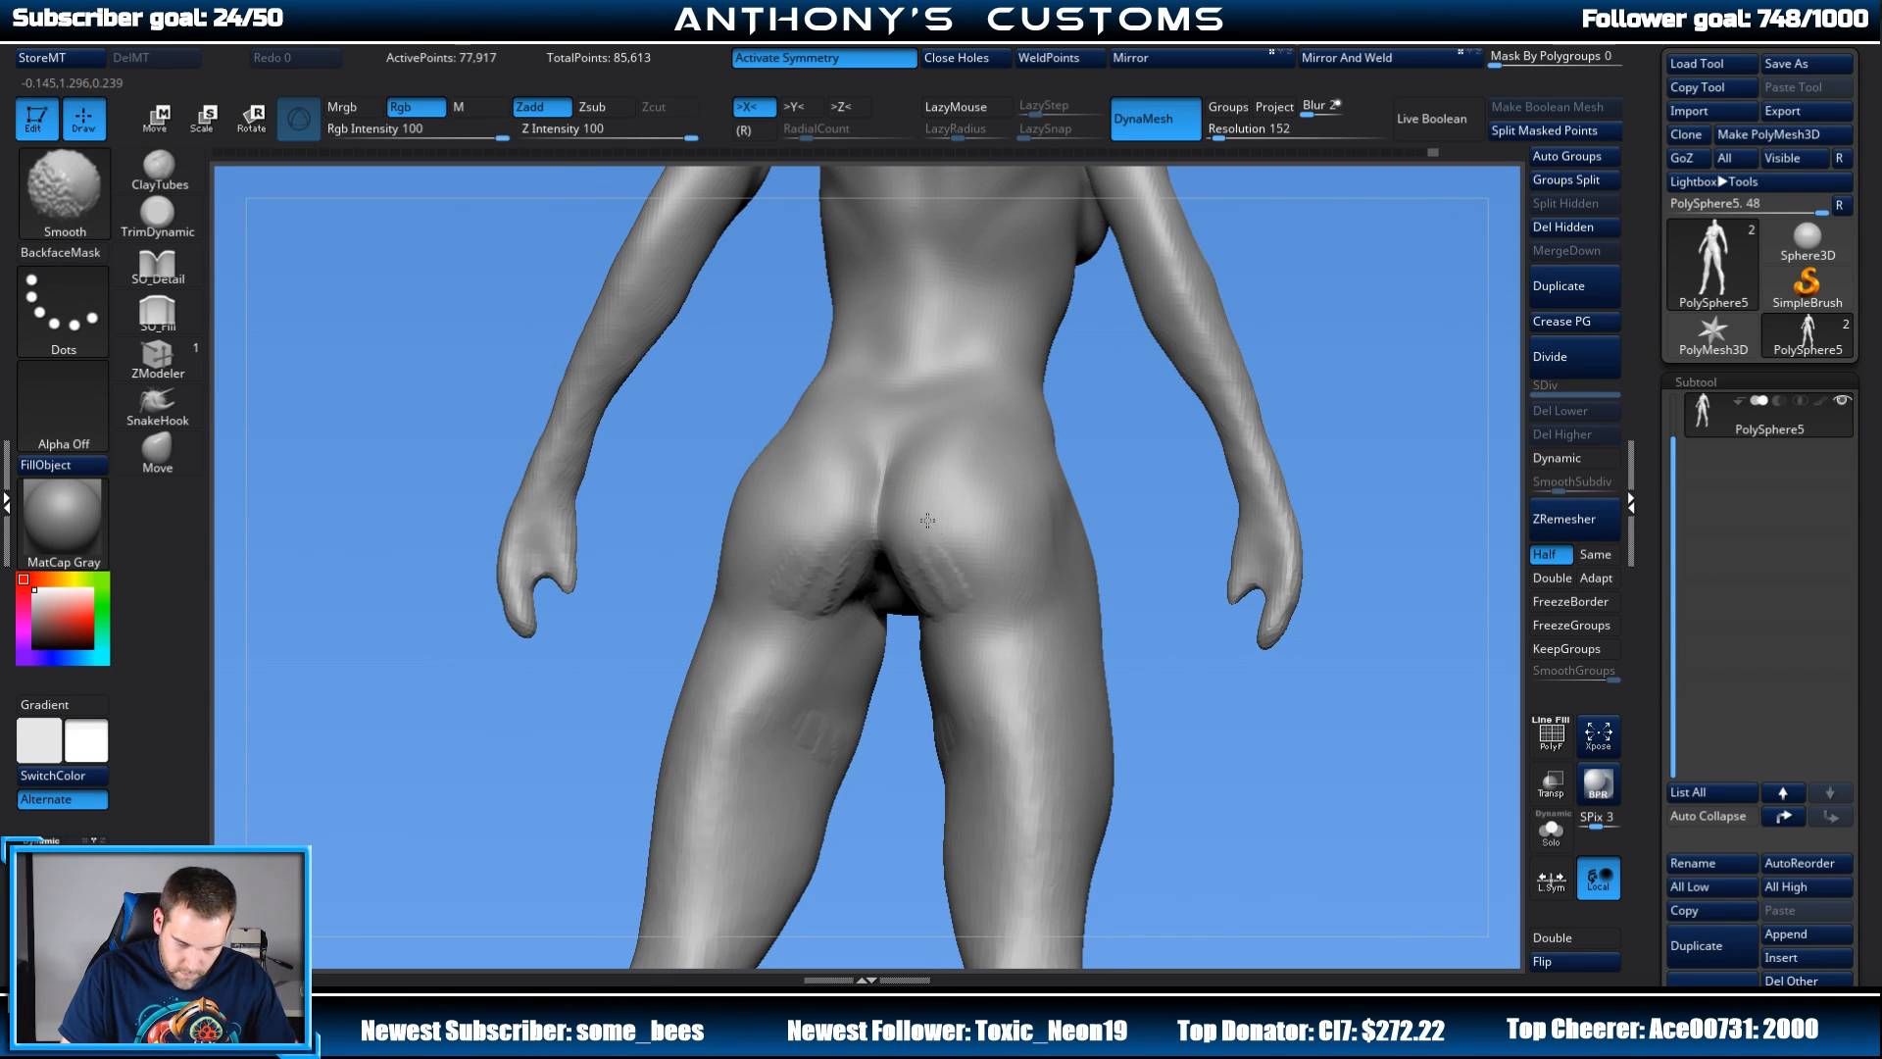
mouse_move(1285, 344)
left_mouse_down()
mouse_move(1357, 349)
mouse_move(1321, 351)
mouse_move(1336, 323)
mouse_move(1173, 286)
left_mouse_up()
key("shift")
Step: Sculpt a navel at the centre of the abdomen using a smaller ClayTubes brush
mouse_move(1080, 451)
left_mouse_down("alt")
mouse_move(1190, 504)
mouse_move(1235, 449)
mouse_move(1214, 295)
mouse_move(1239, 429)
left_mouse_up("alt")
mouse_move(1254, 493)
left_mouse_down("alt")
mouse_move(1303, 408)
mouse_move(1303, 345)
mouse_move(1265, 386)
mouse_move(1282, 422)
left_mouse_up("alt")
left_click_drag(1383, 351, 1309, 366, "alt")
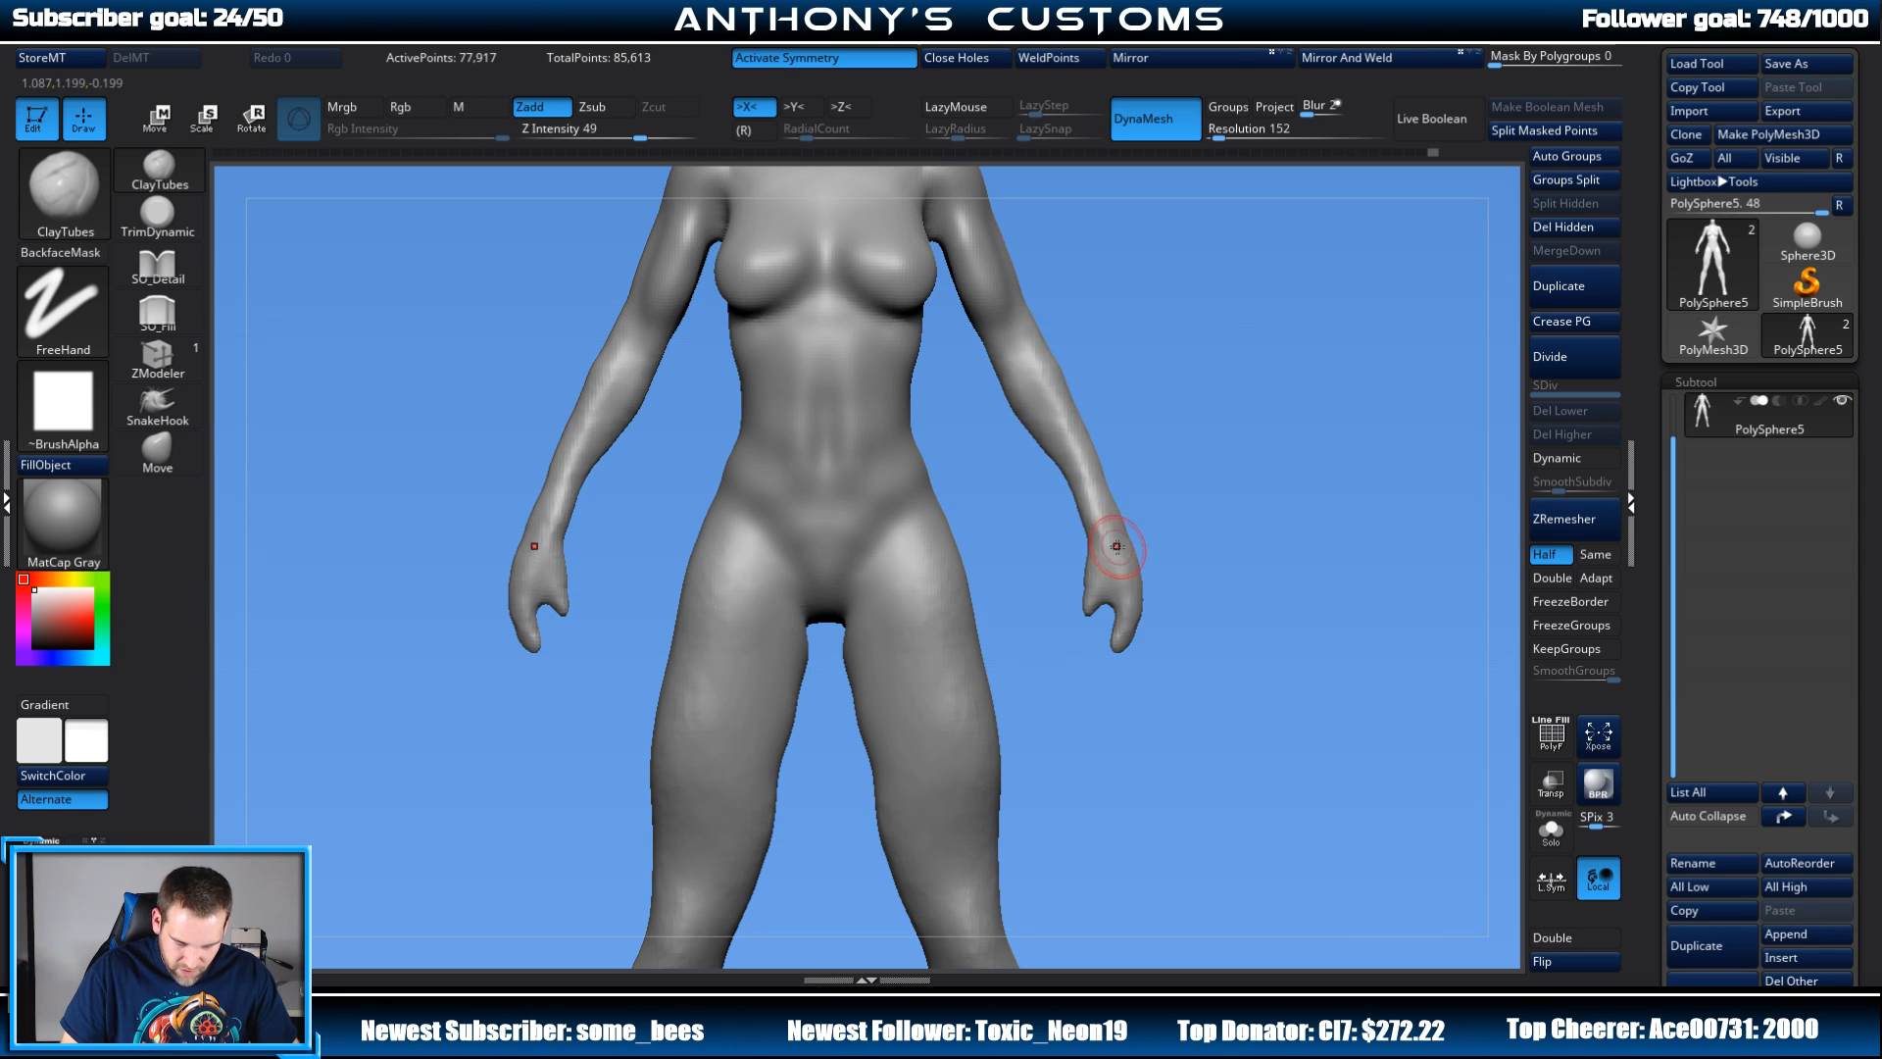
key("space")
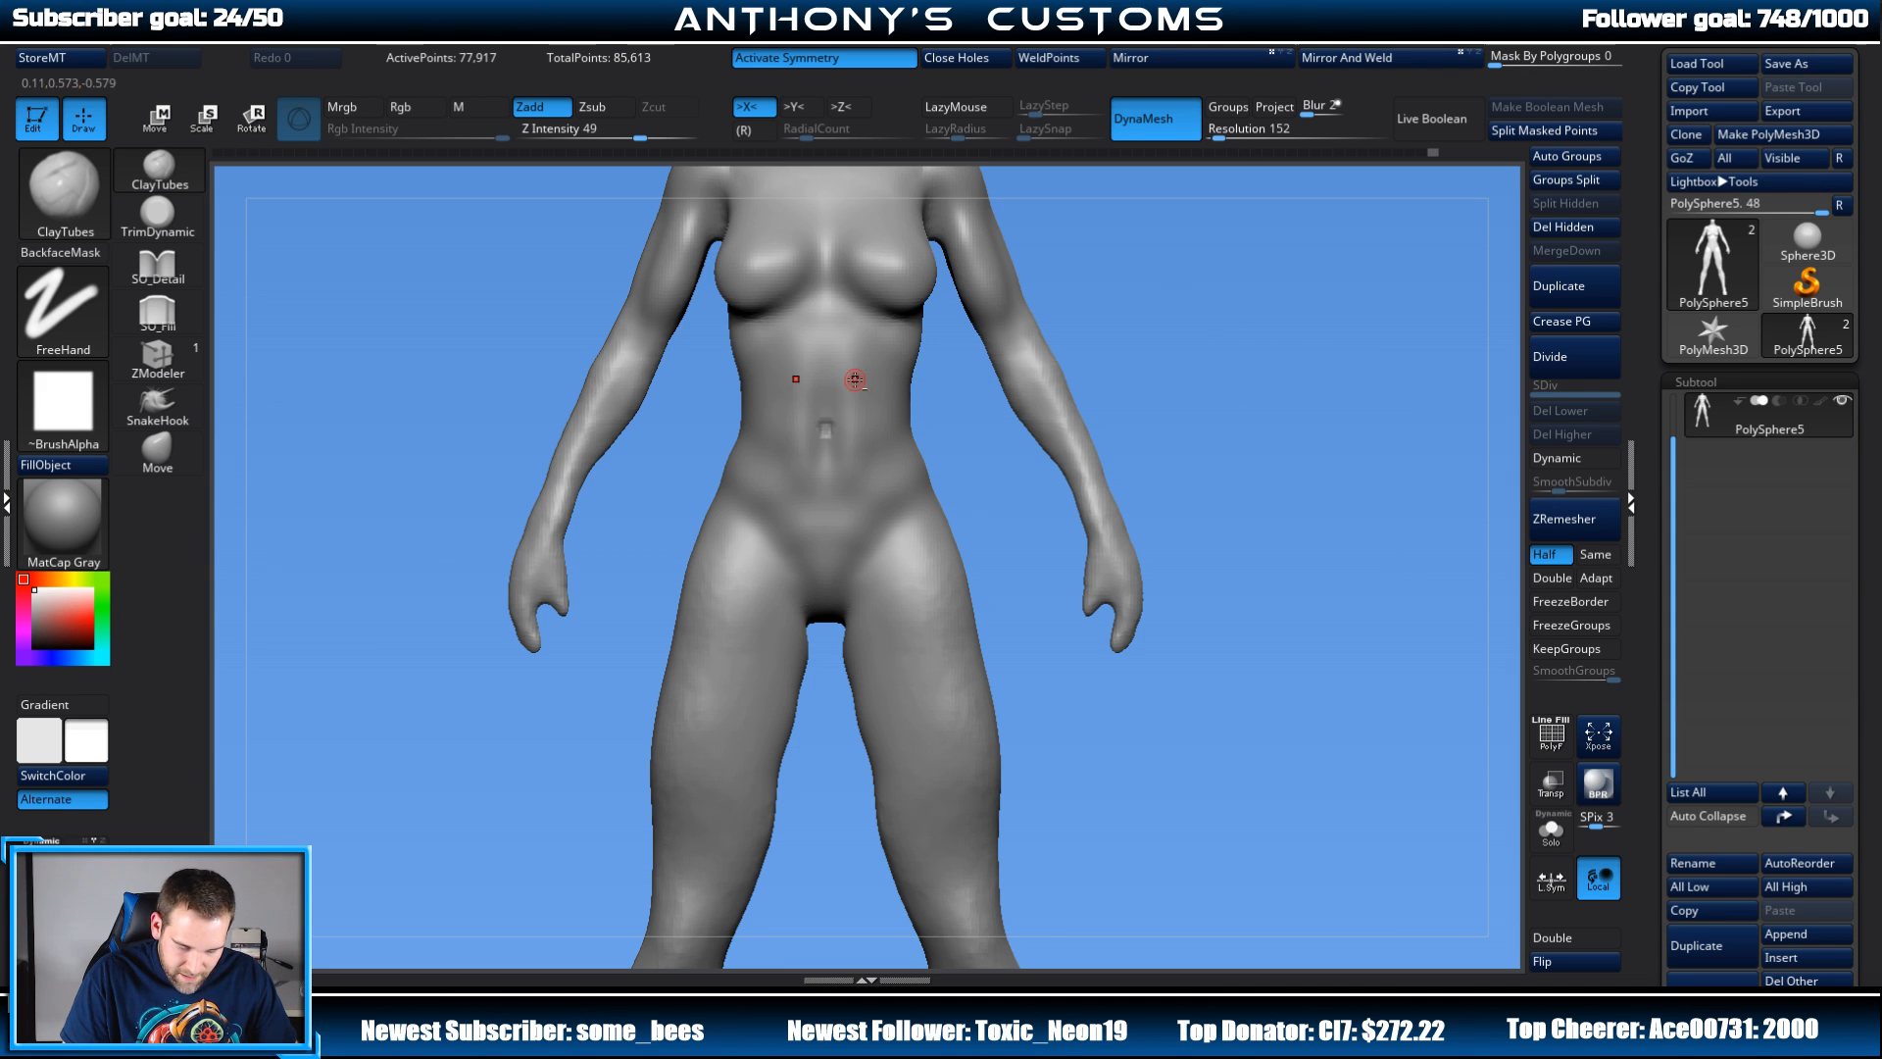
left_click_drag(1257, 392, 1232, 459, "alt")
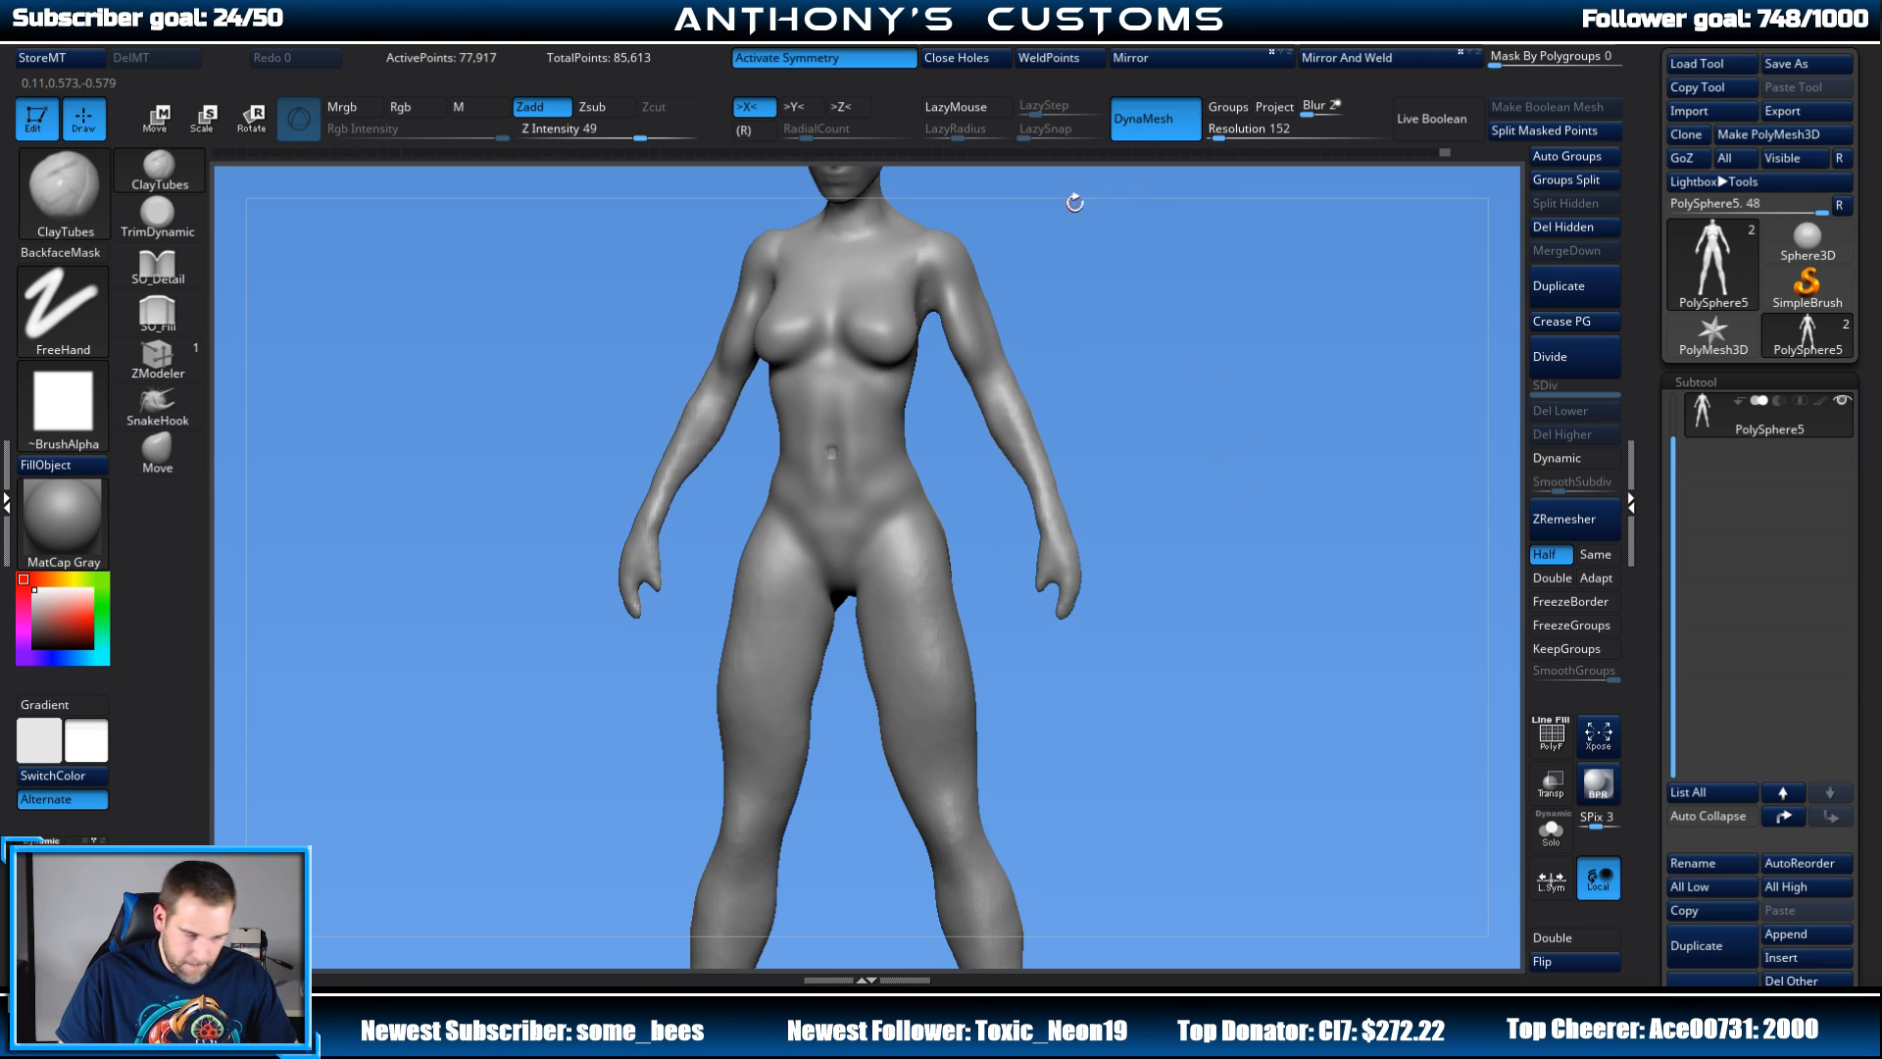
Step: Adjust the ClayTubes draw size and build up the biceps and deltoid muscles on the upper arms
key("space")
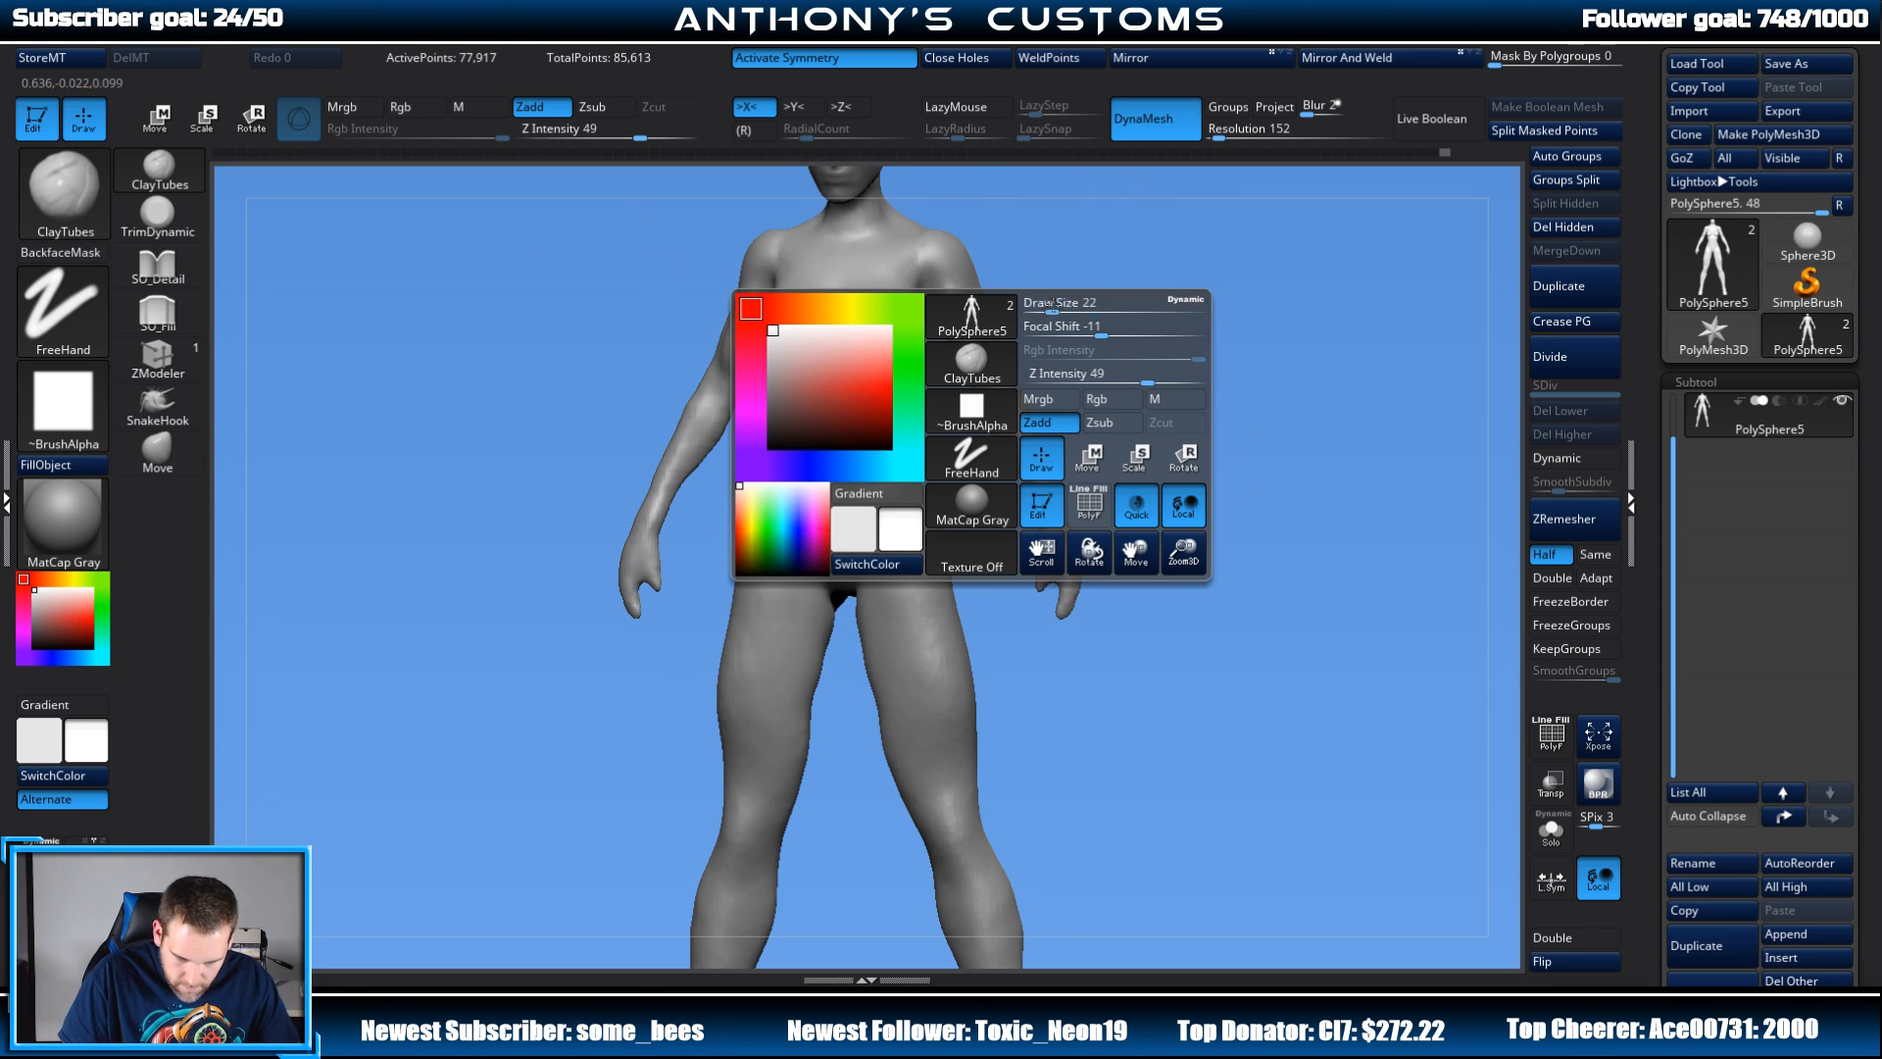
mouse_move(1052, 305)
left_mouse_down()
mouse_move(1134, 378)
mouse_move(1136, 275)
mouse_move(1173, 400)
mouse_move(1166, 345)
left_mouse_up()
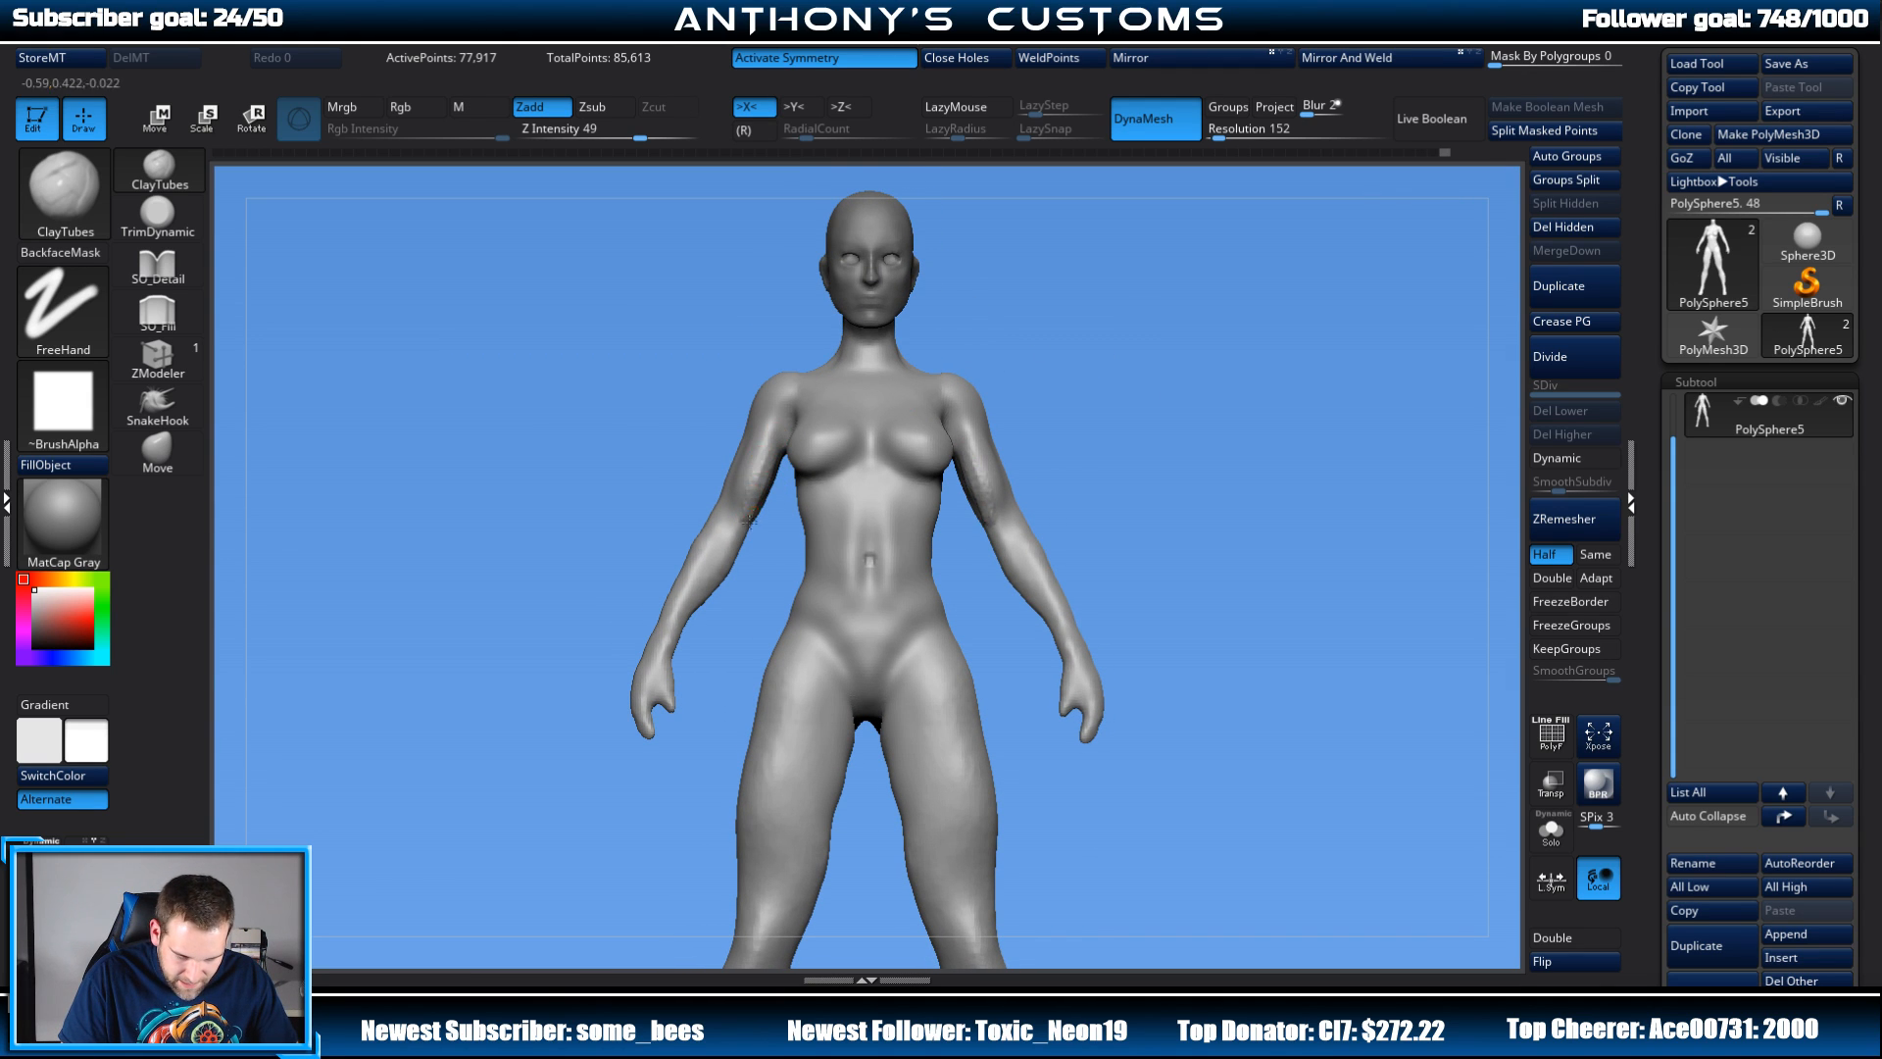
left_click_drag(1122, 353, 1020, 403)
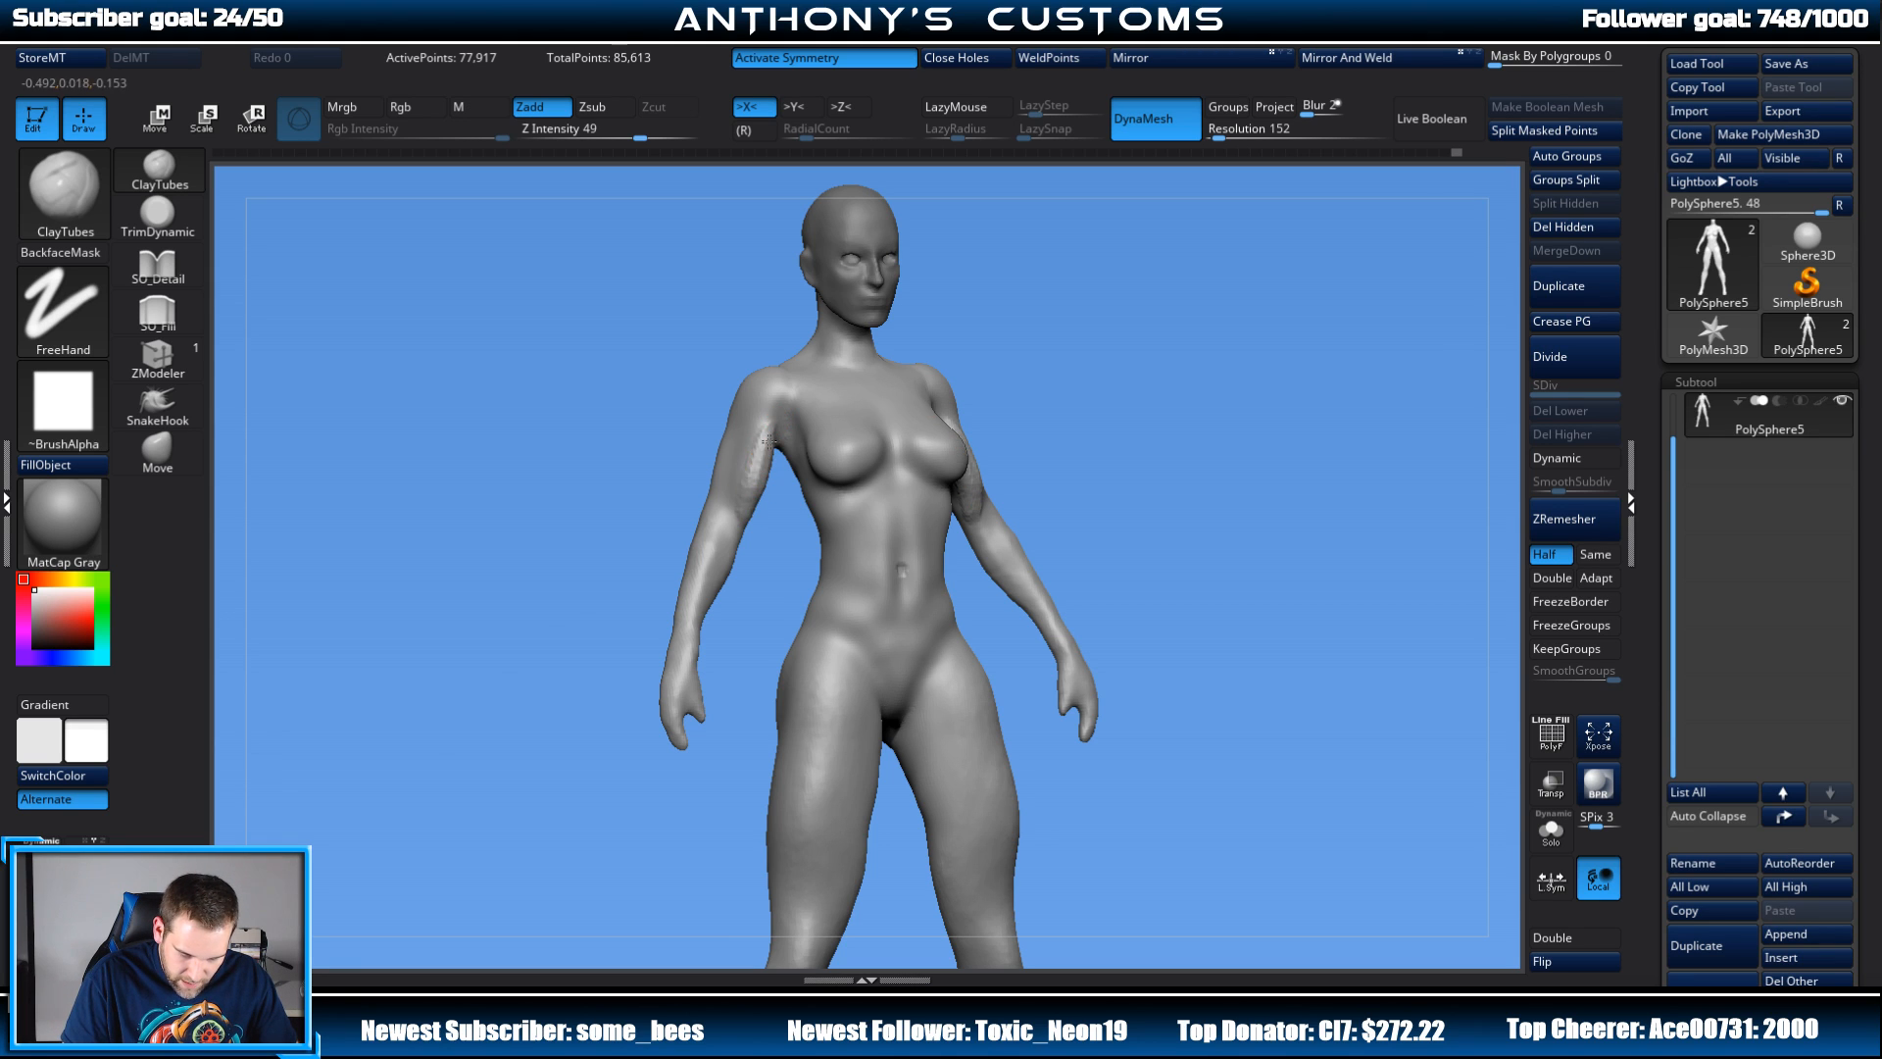
left_click_drag(953, 348, 806, 345)
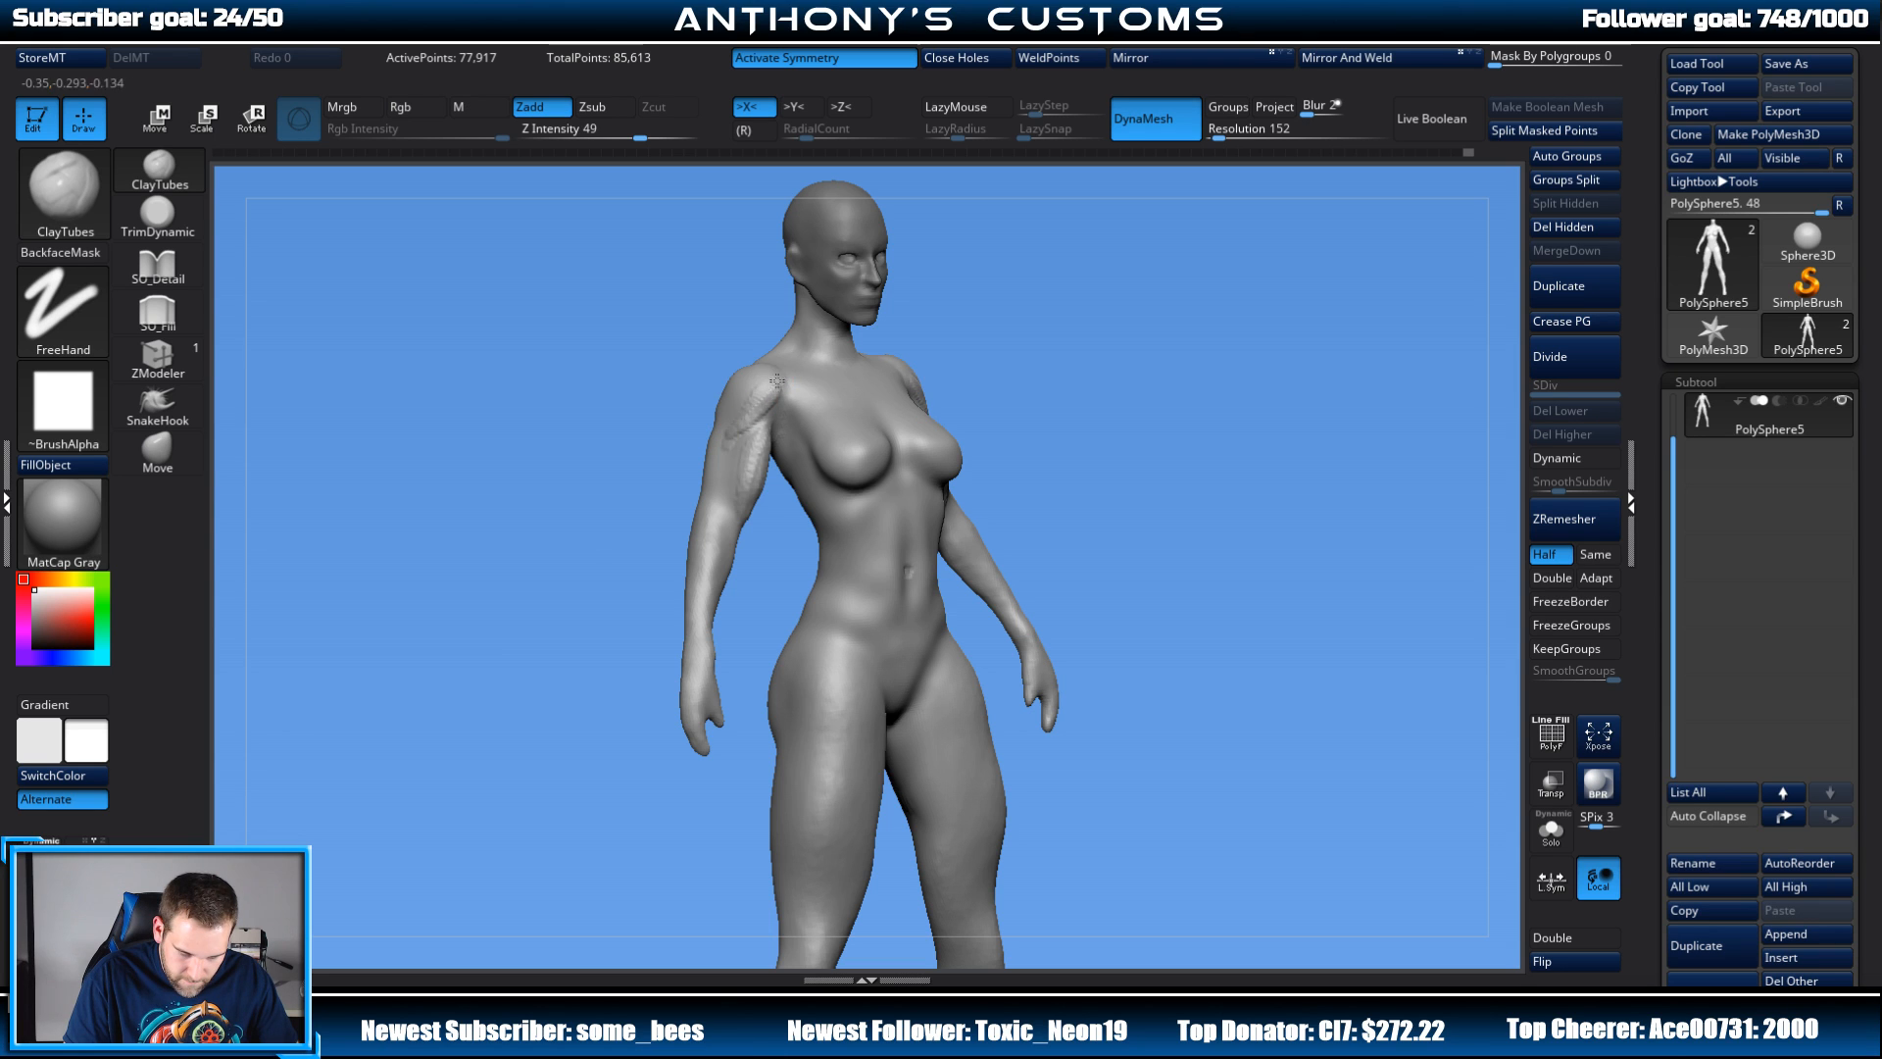
left_click_drag(1034, 320, 1114, 370)
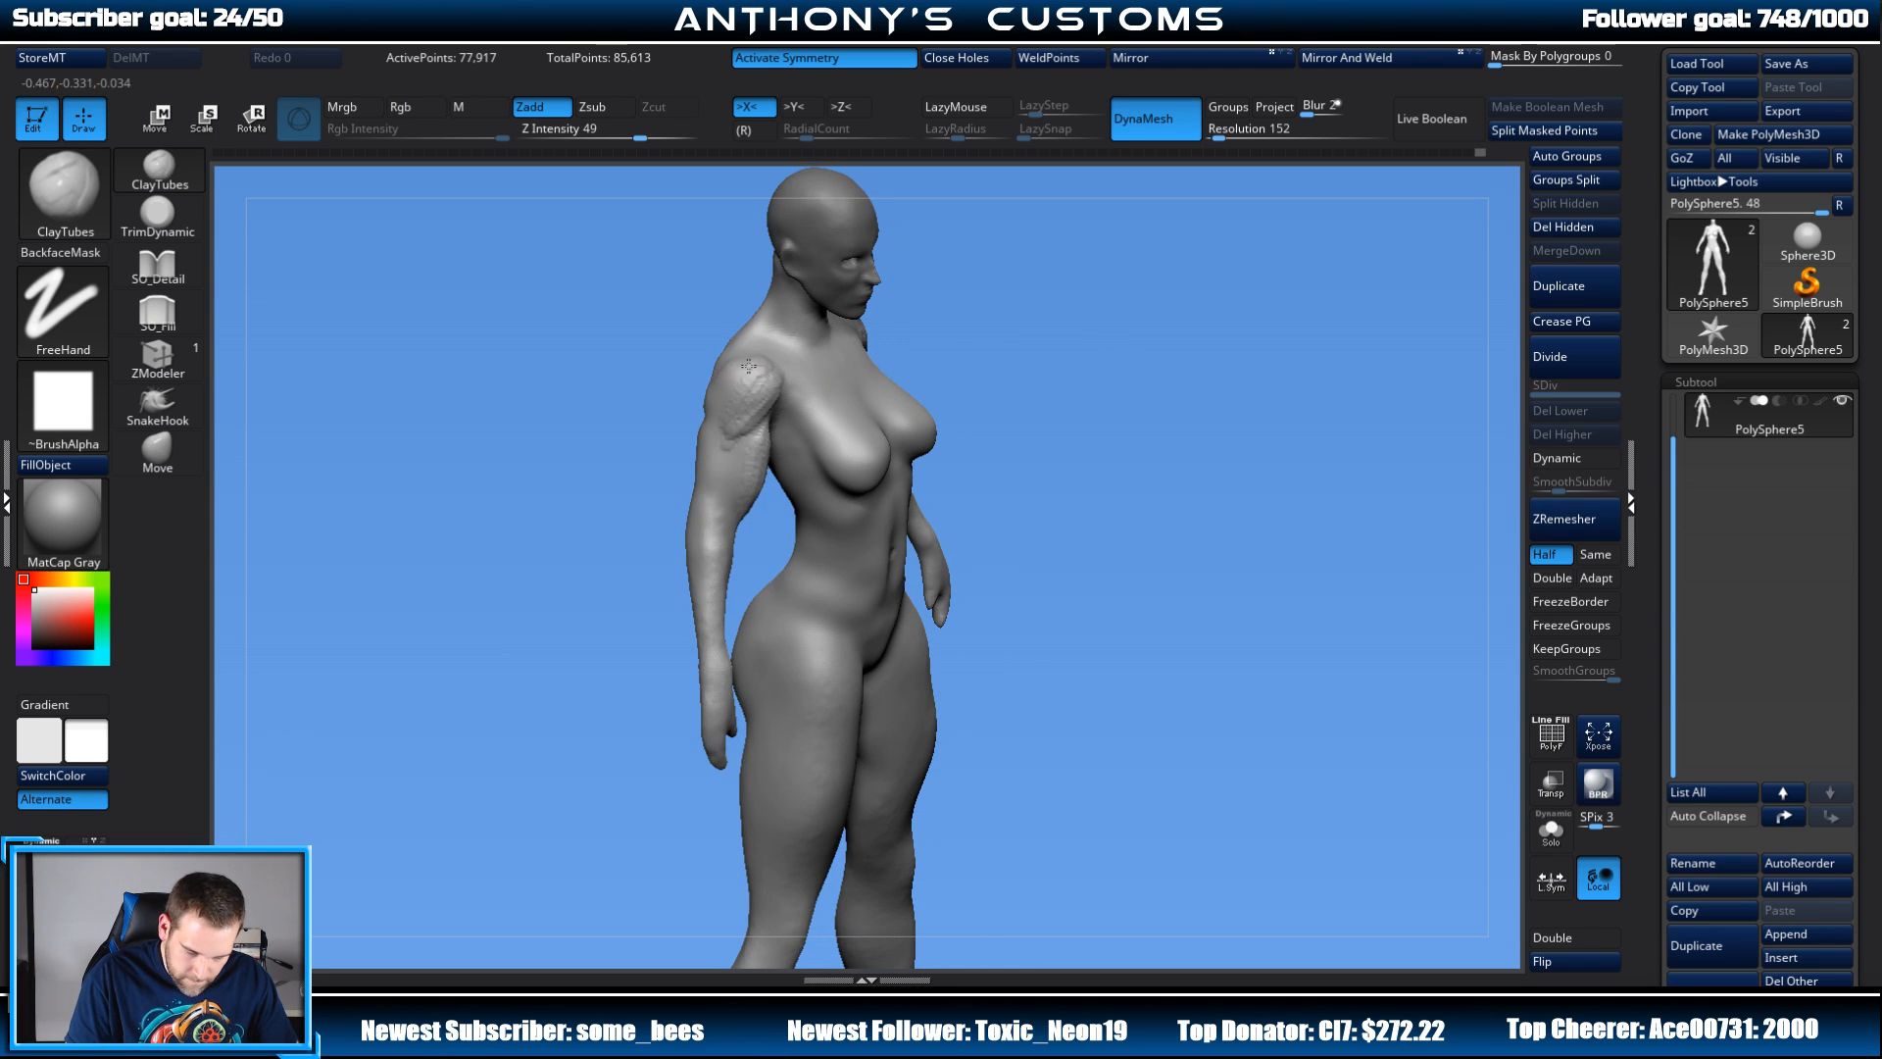
left_click_drag(966, 296, 1088, 412)
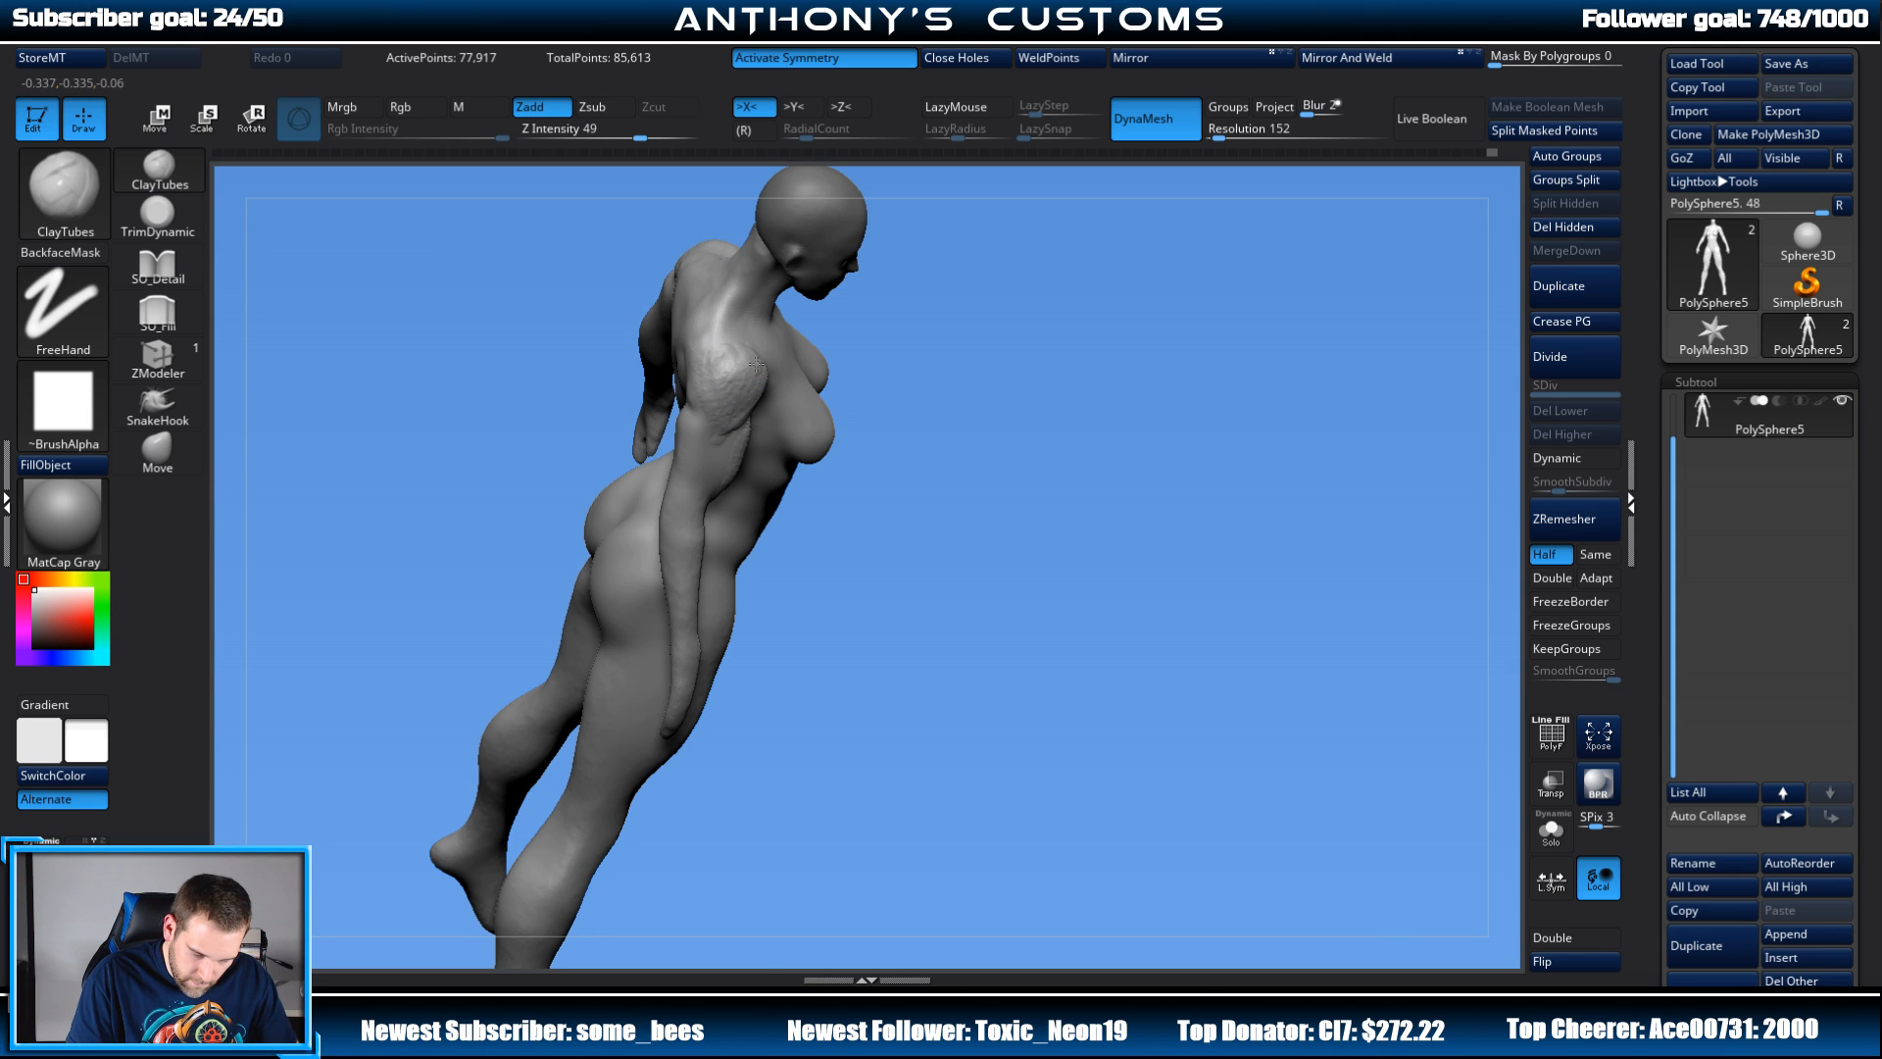
left_click_drag(875, 341, 916, 261, "shift")
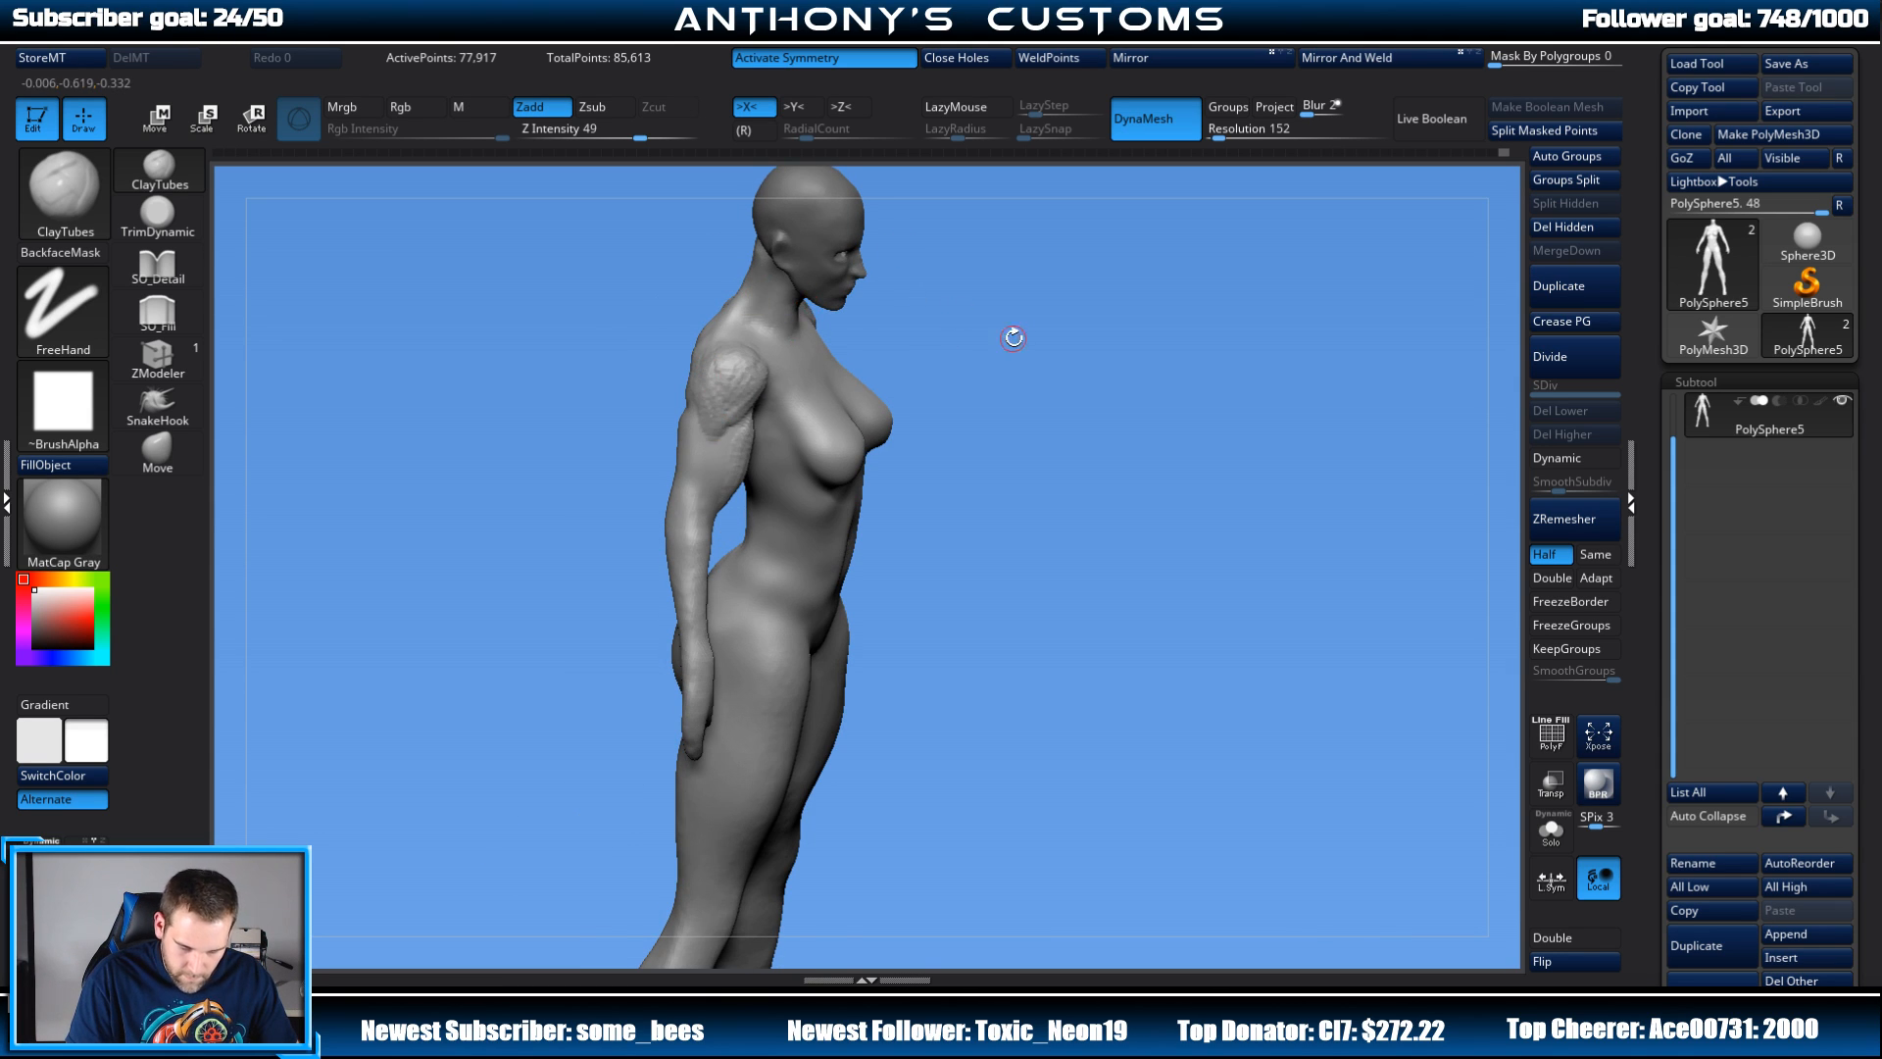
Step: Build up the triceps and elbows with ClayTubes on the backs of the arms
mouse_move(1014, 337)
left_mouse_down()
mouse_move(991, 310)
mouse_move(1074, 324)
mouse_move(1155, 378)
left_mouse_up()
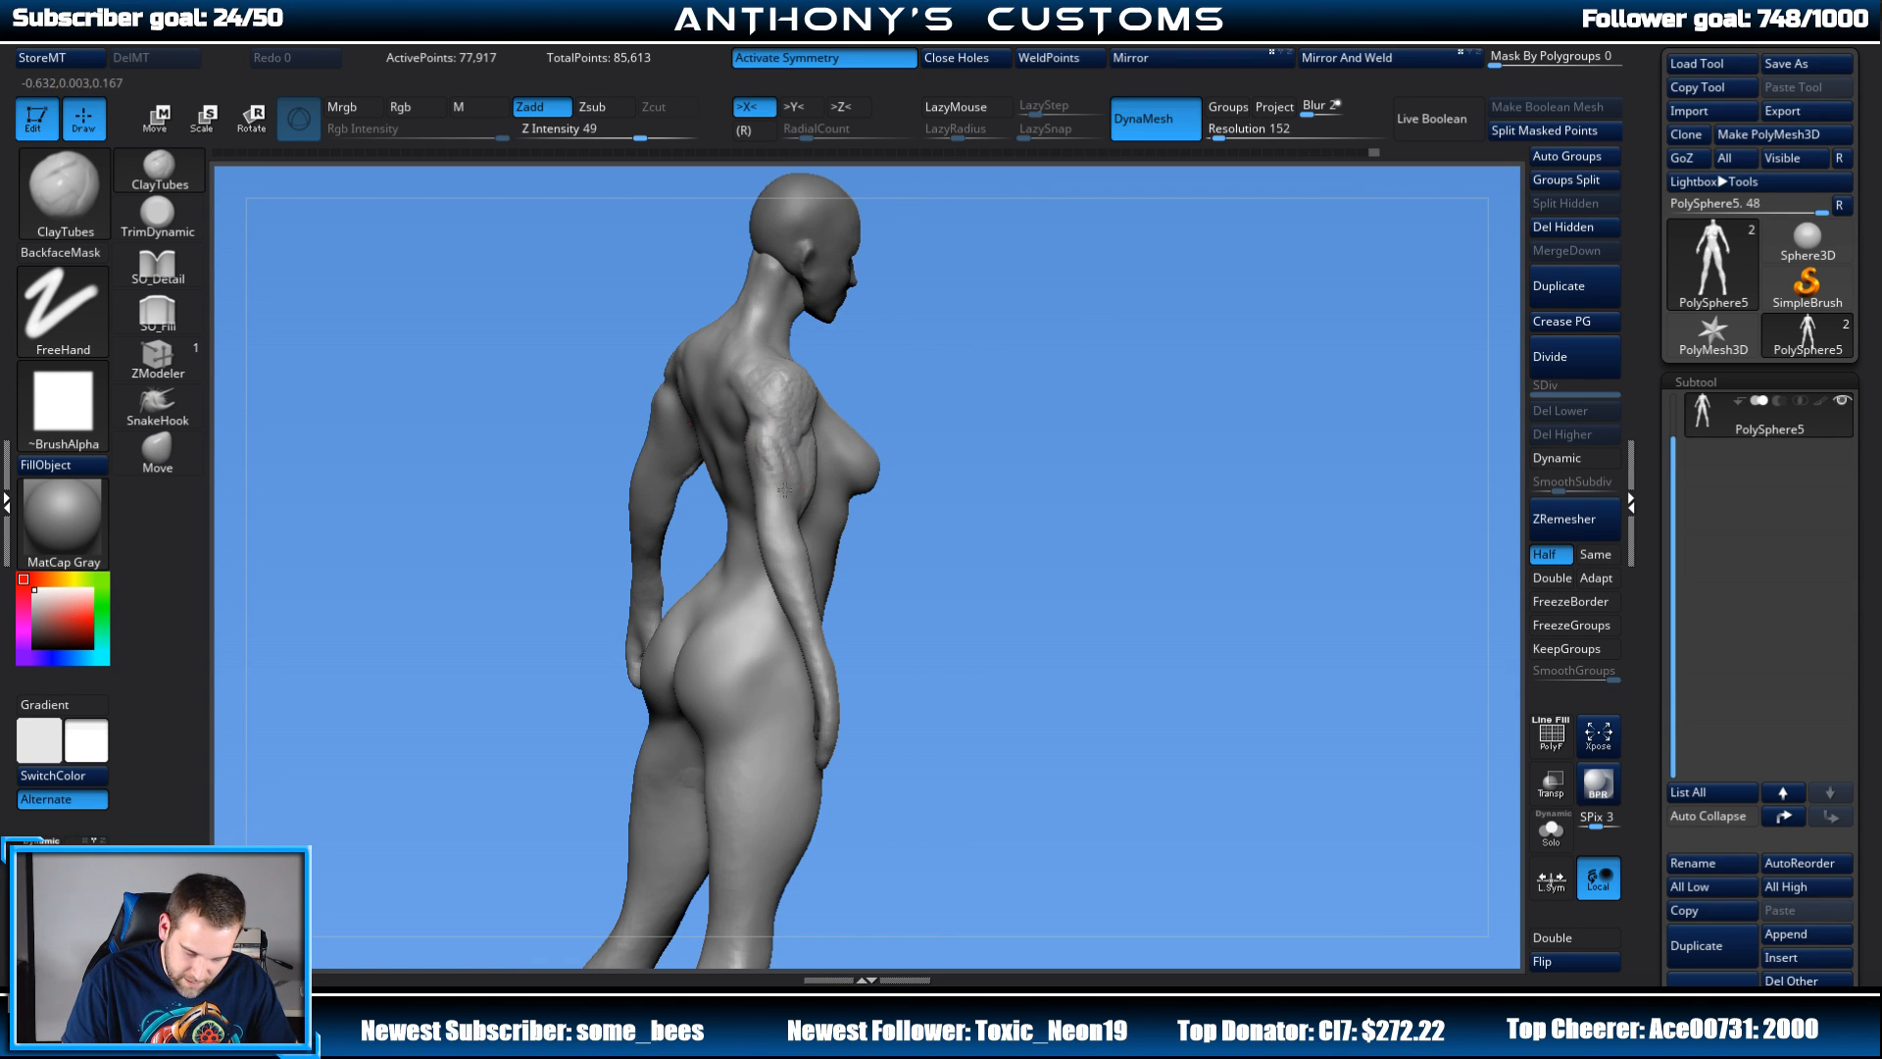
left_click_drag(962, 383, 1050, 365)
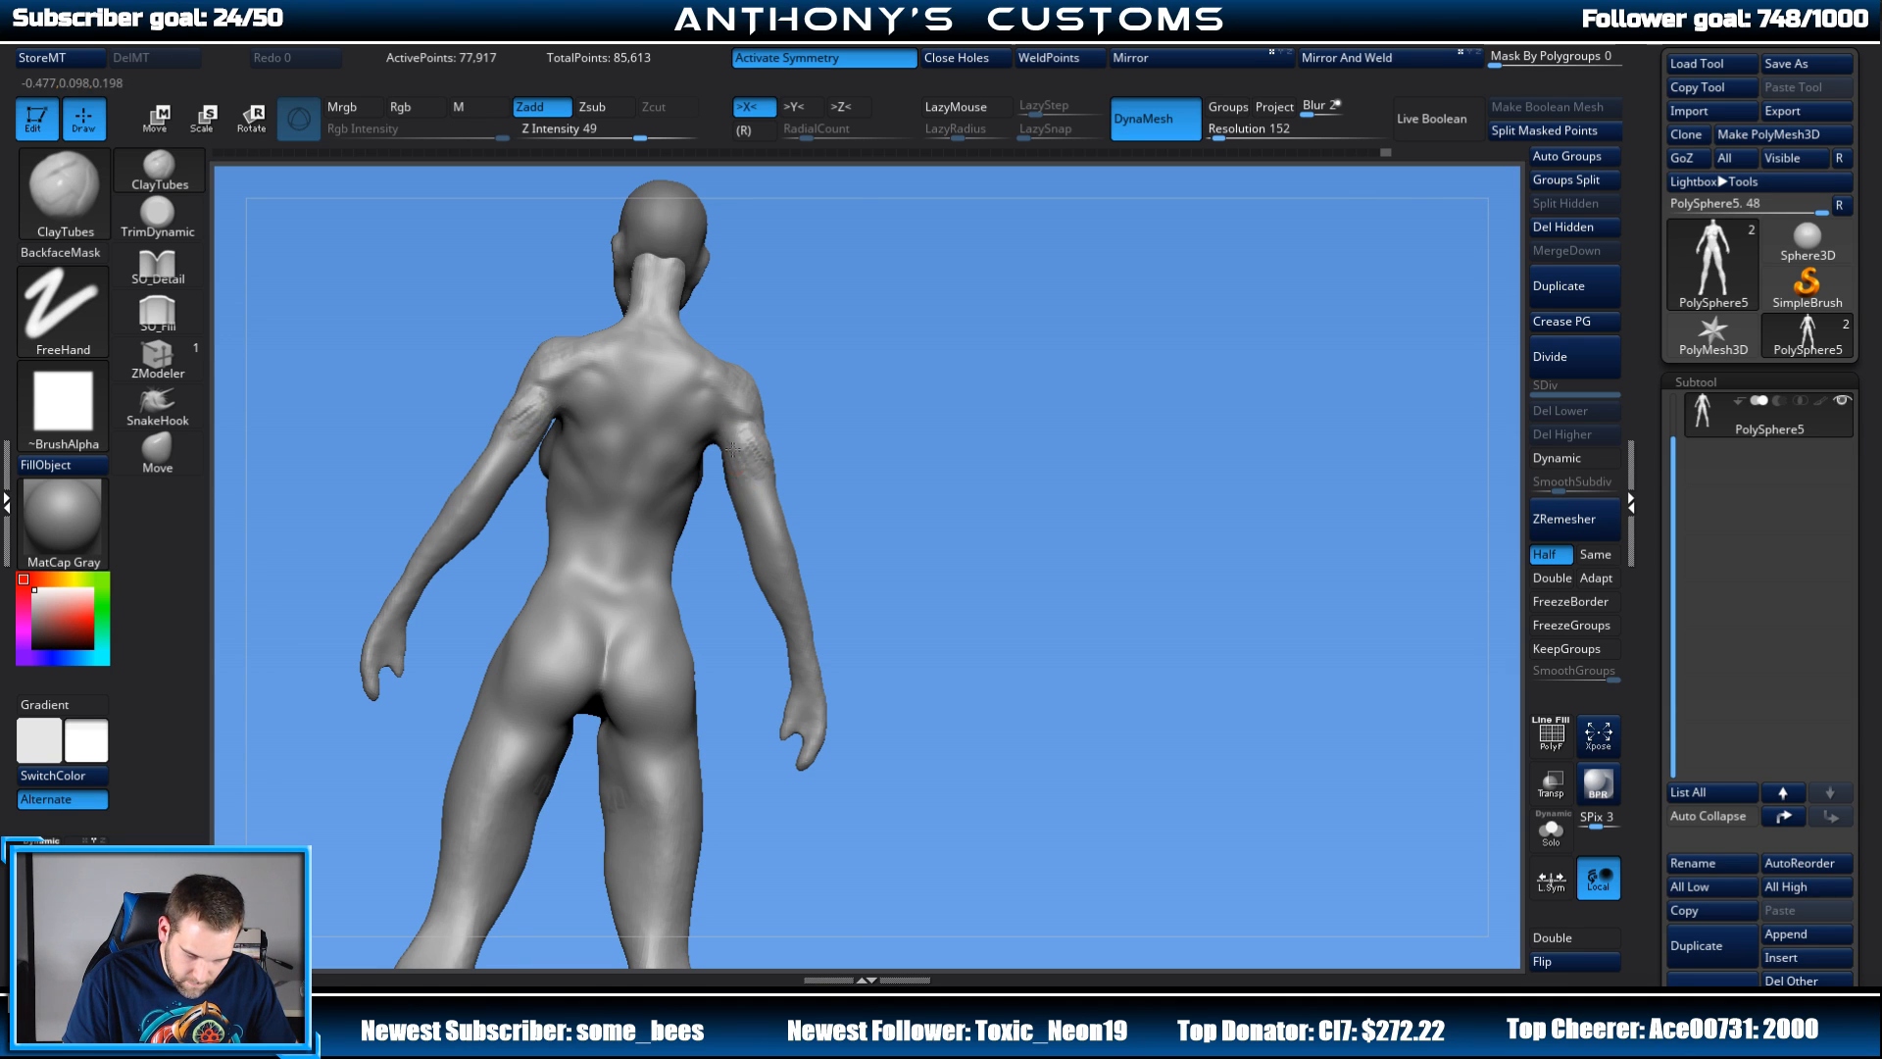
left_click_drag(900, 449, 851, 452)
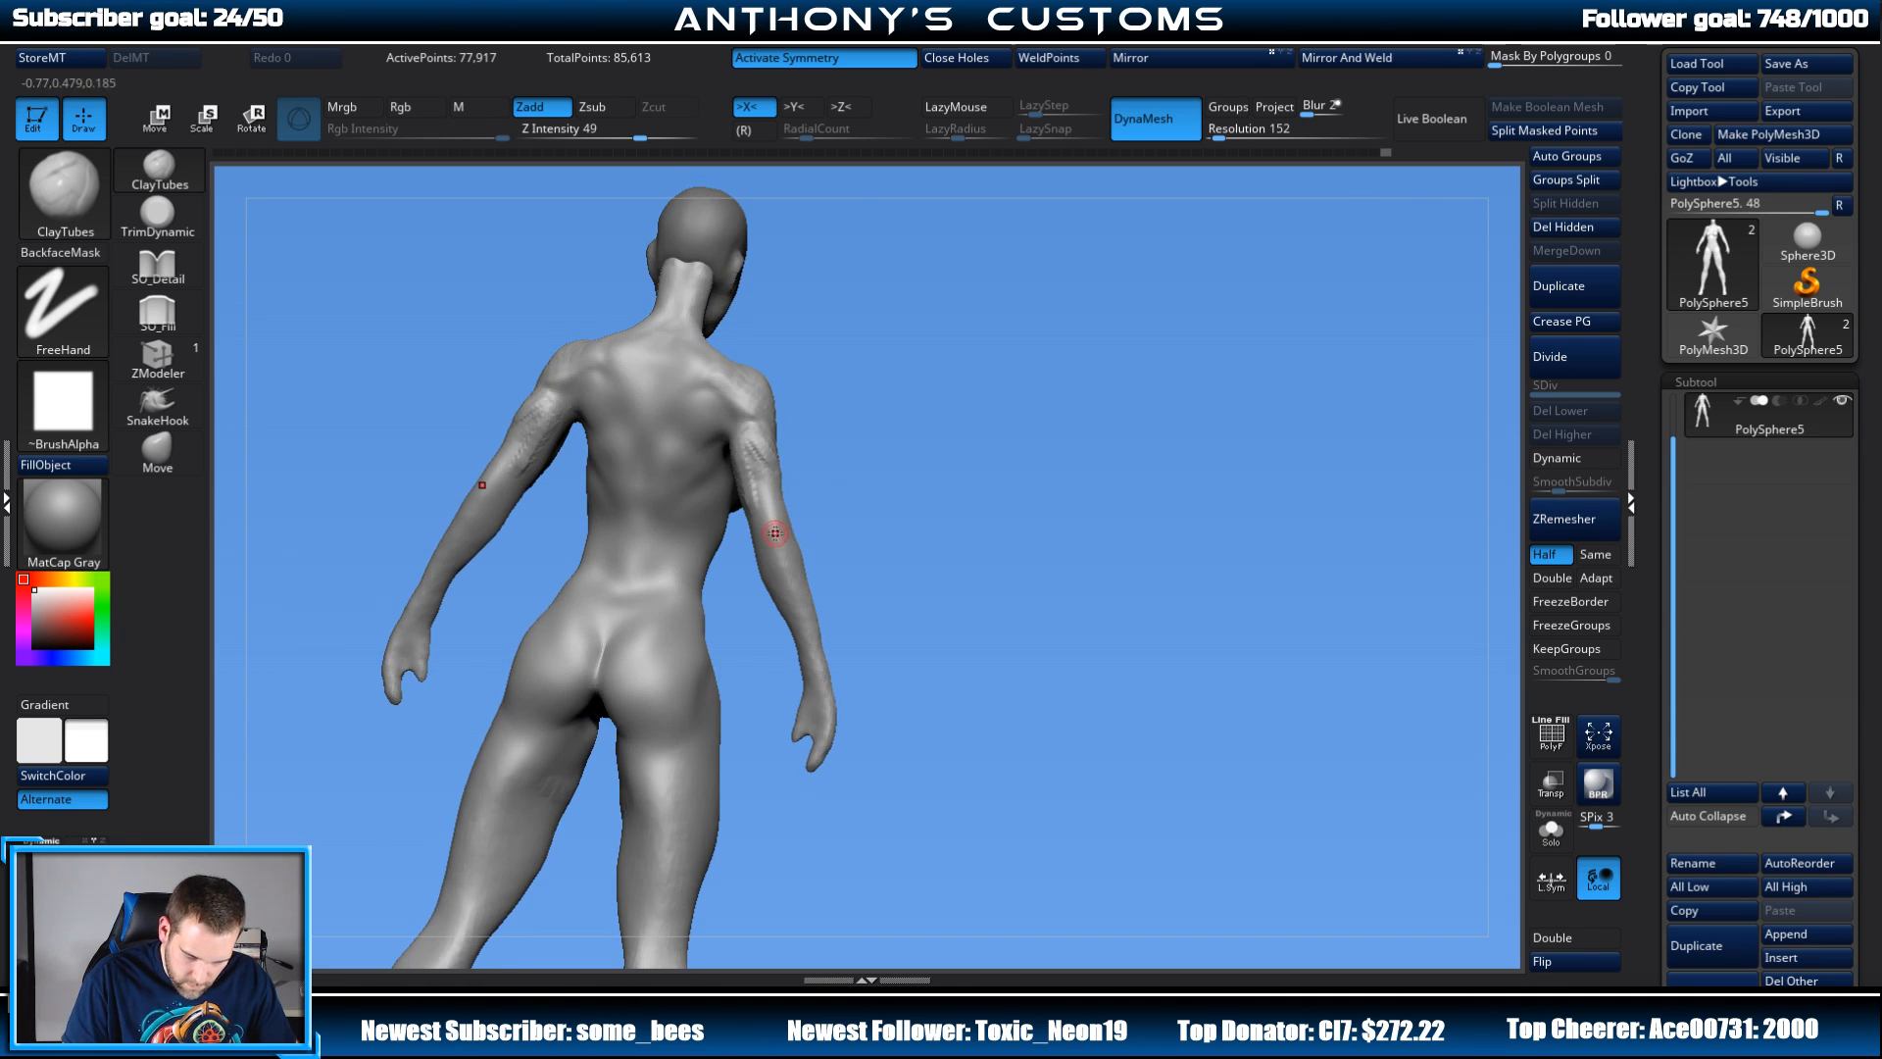
left_click_drag(773, 533, 770, 520)
mouse_move(1005, 439)
left_mouse_down()
mouse_move(912, 432)
mouse_move(1069, 379)
left_mouse_up()
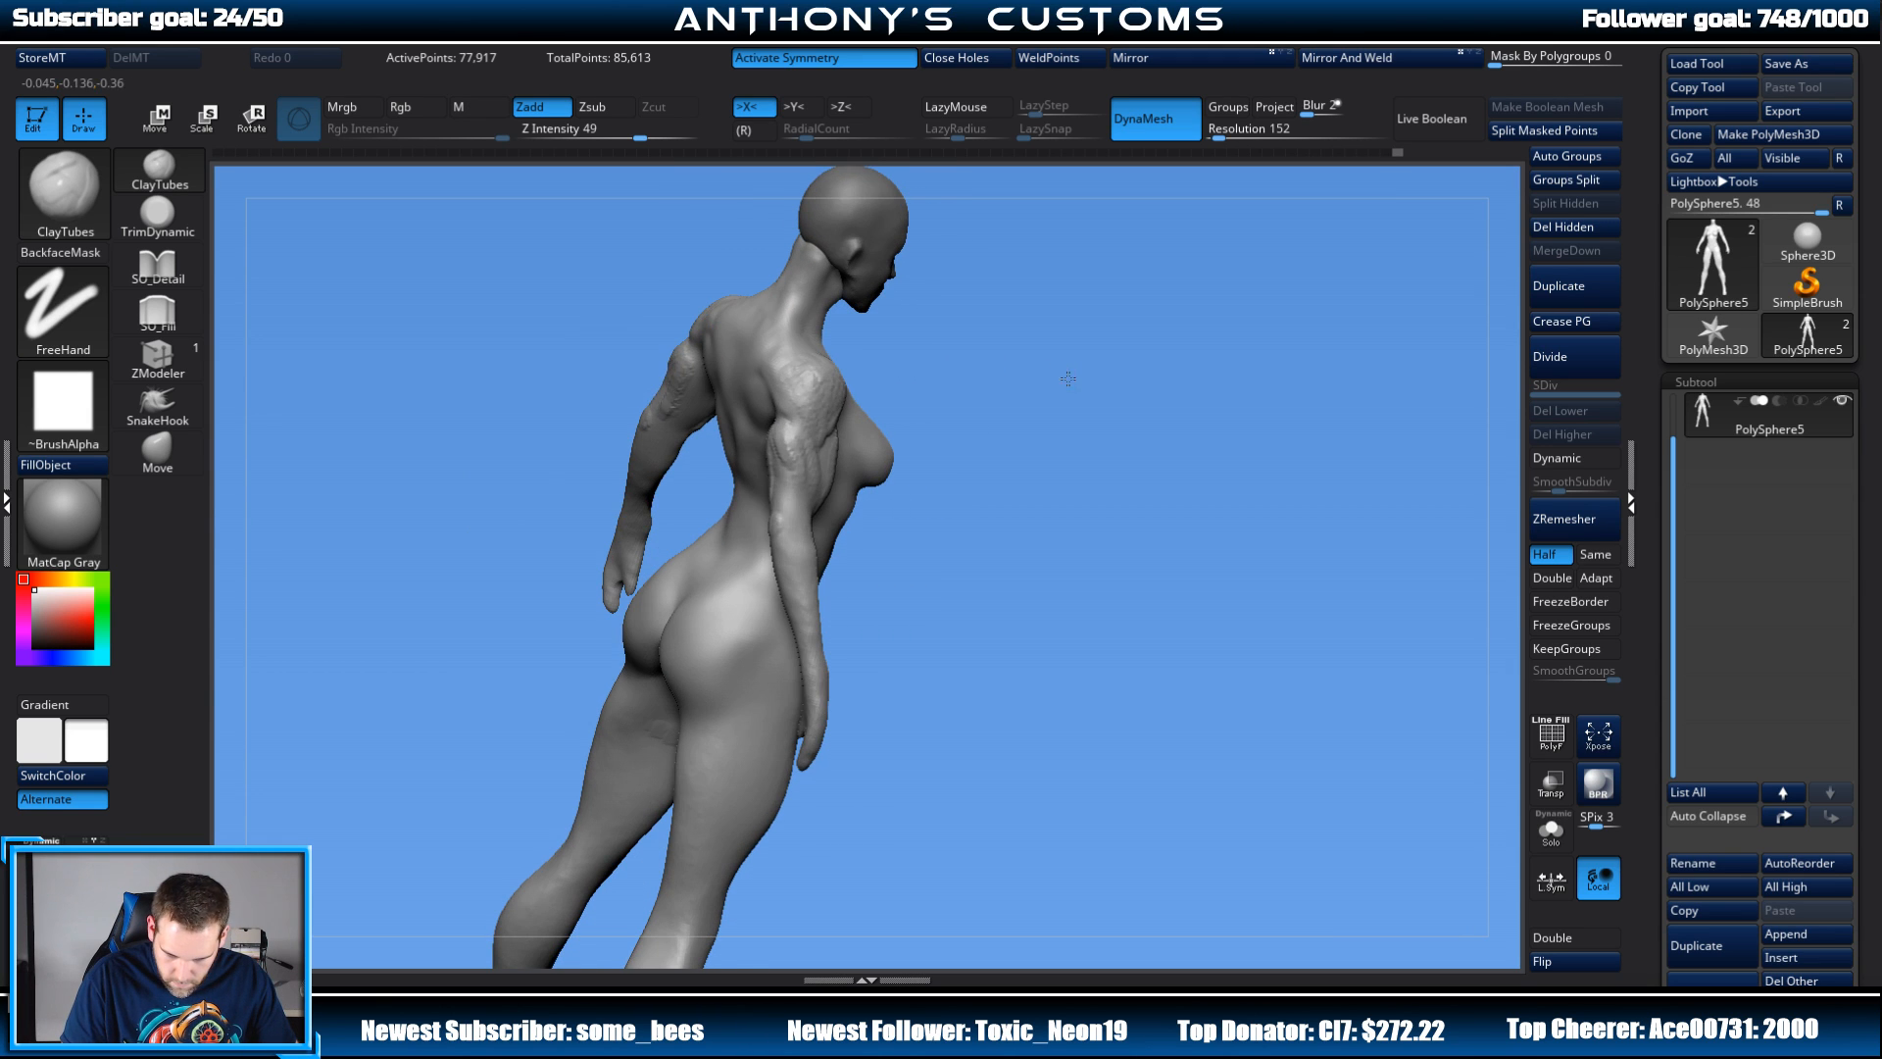
left_click_drag(775, 523, 781, 529)
left_click_drag(941, 397, 1049, 384)
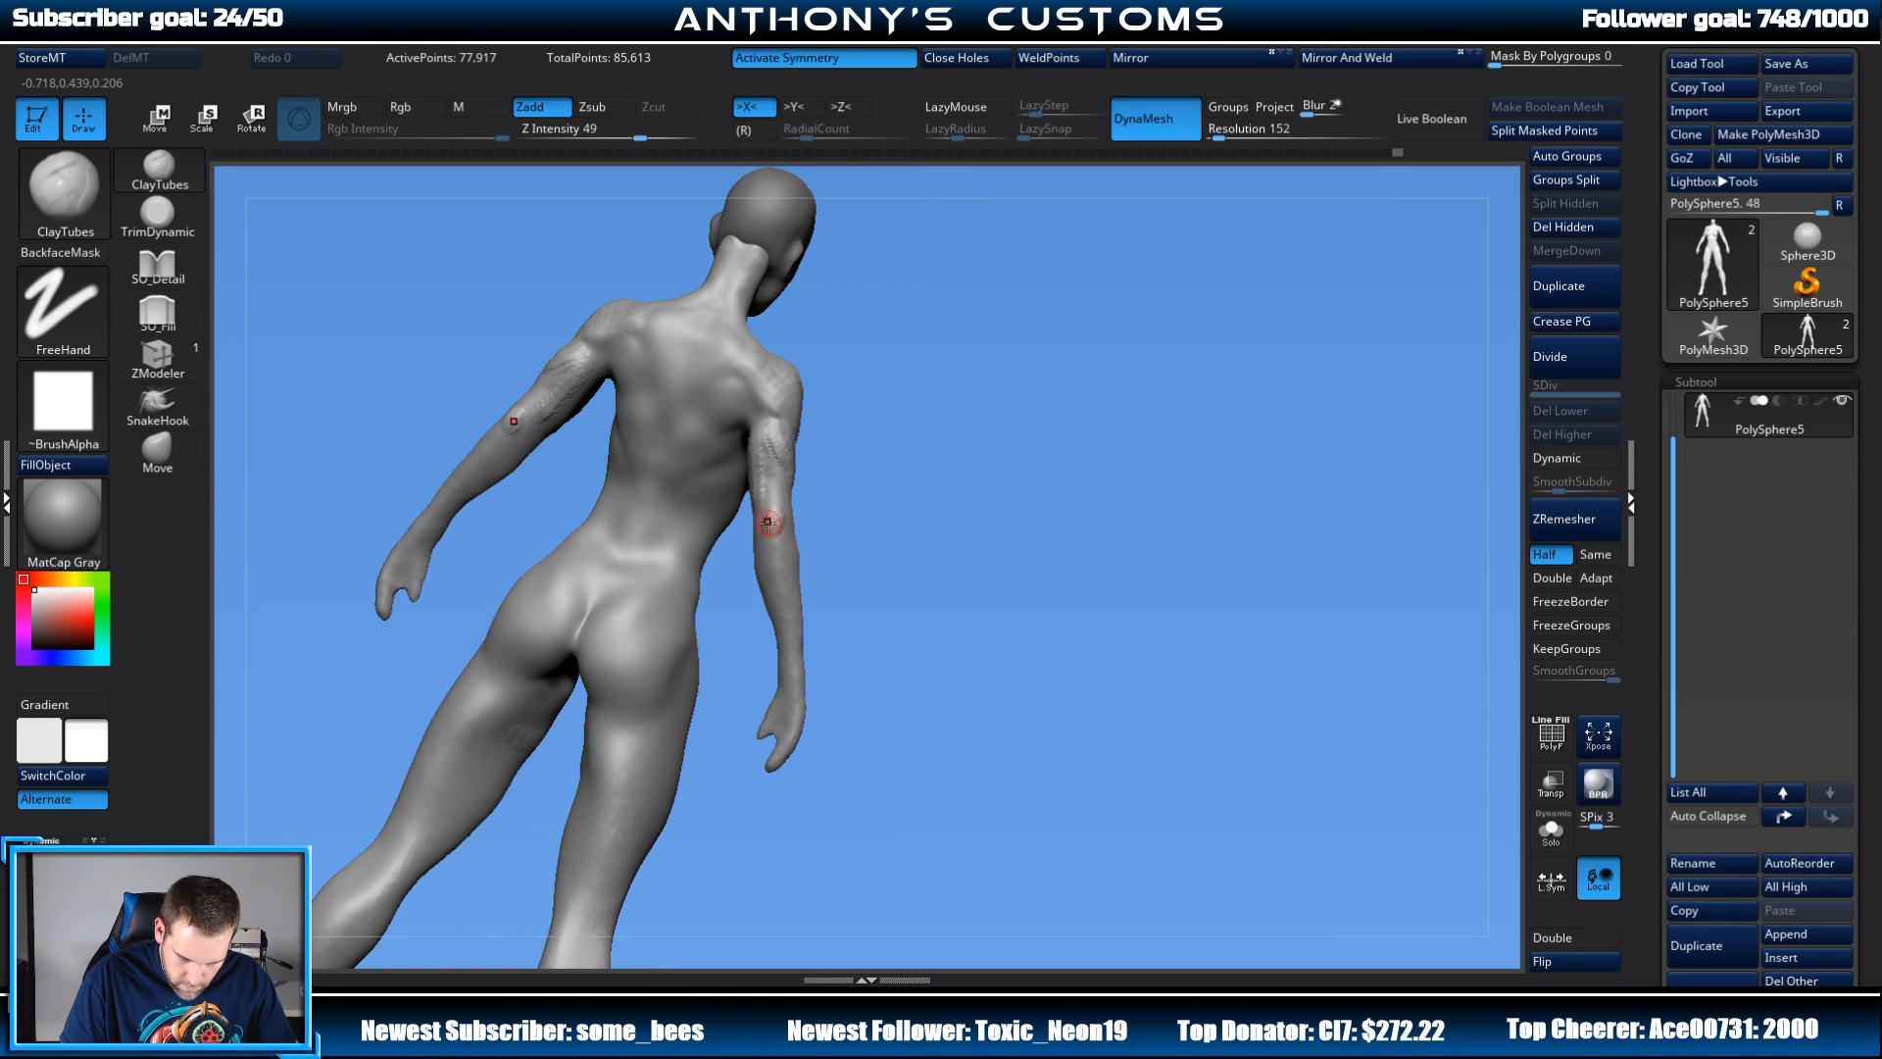
left_click_drag(877, 474, 1030, 451)
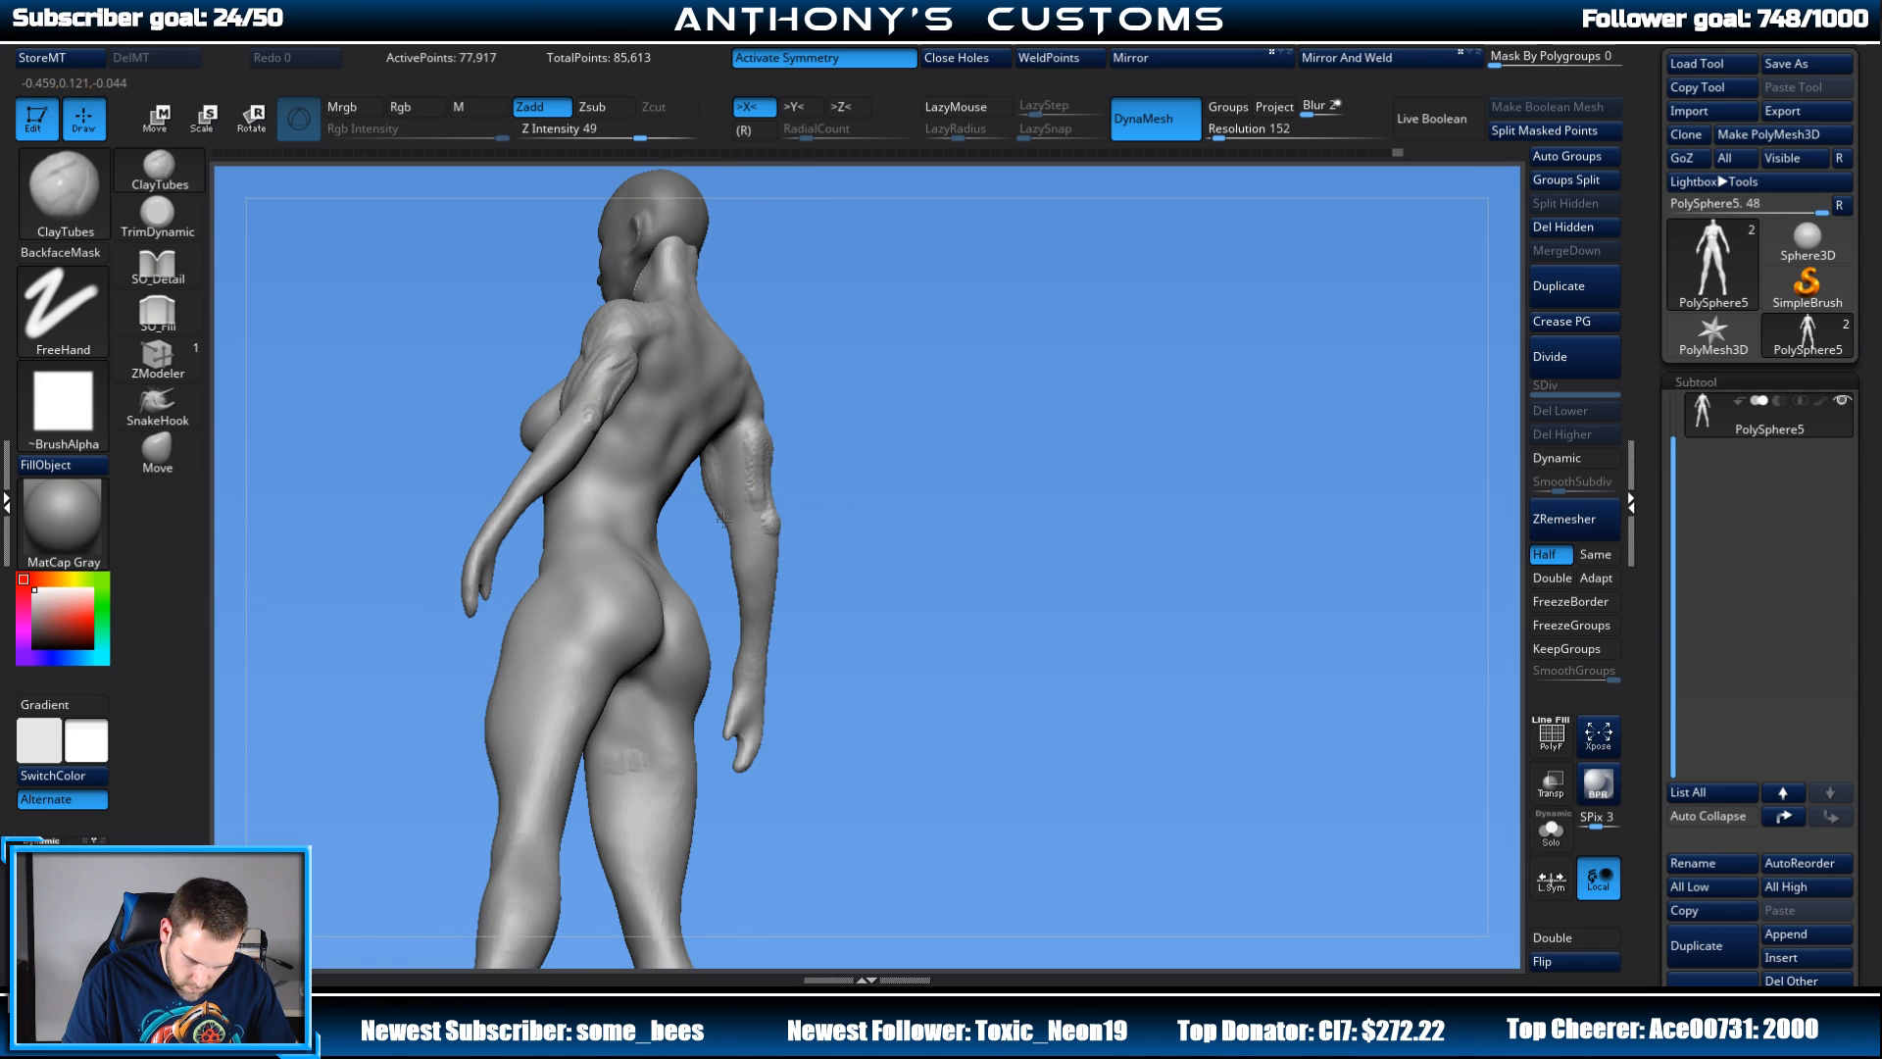
Step: Build up the outer forearm muscles below the elbows with ClayTubes
left_click_drag(970, 334, 1163, 325)
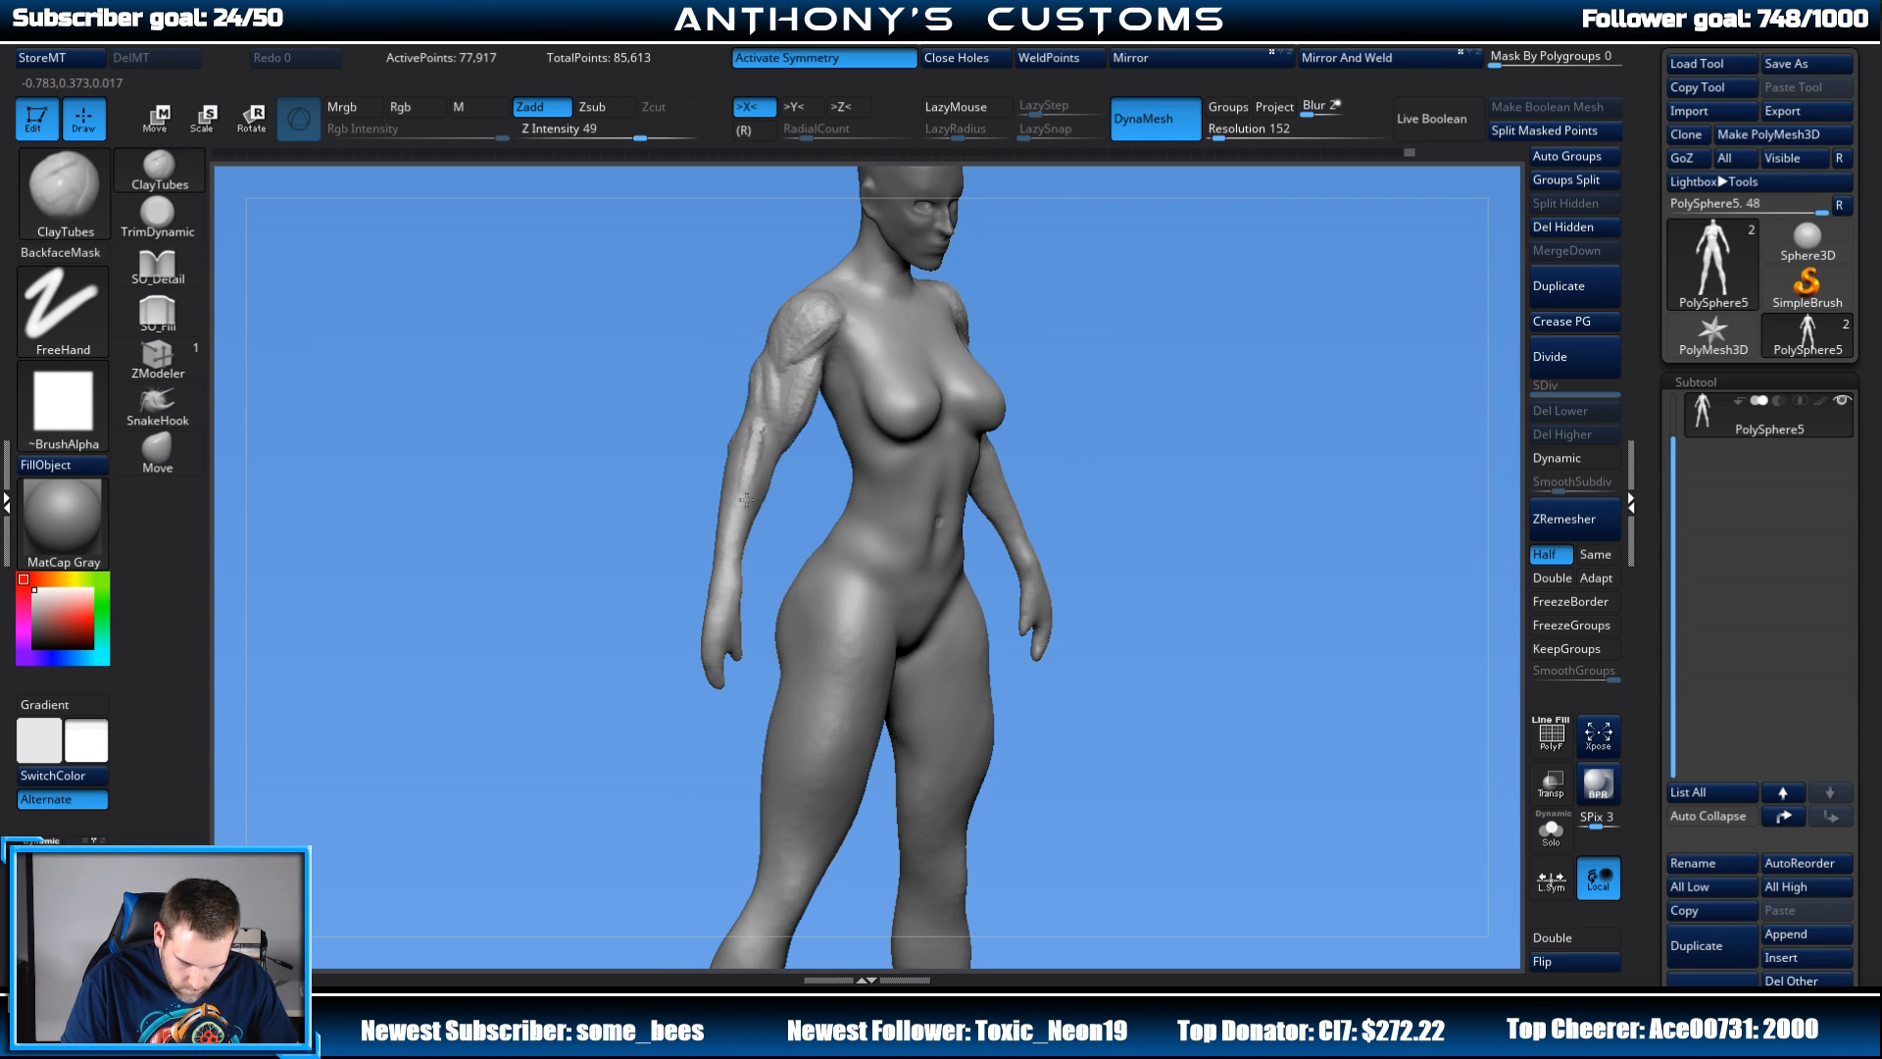
left_click_drag(1062, 324, 736, 437)
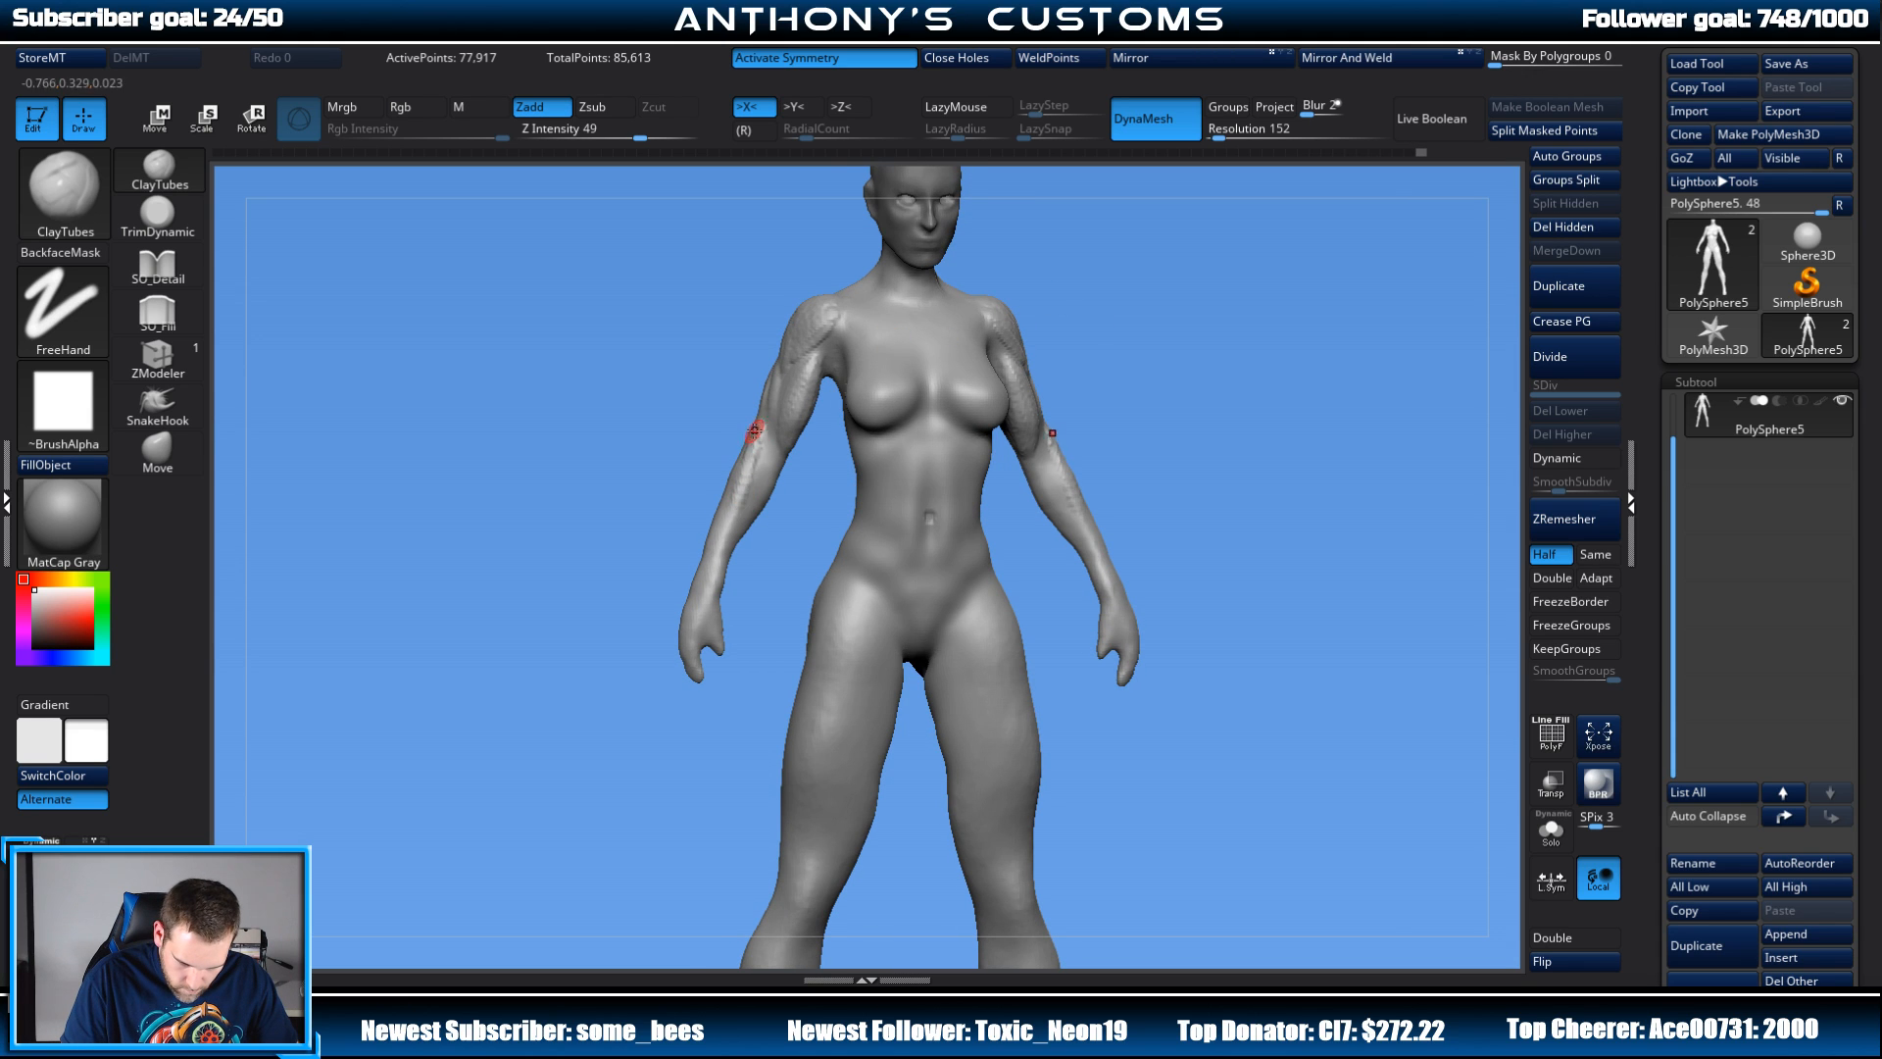
left_click_drag(1074, 314, 1195, 330)
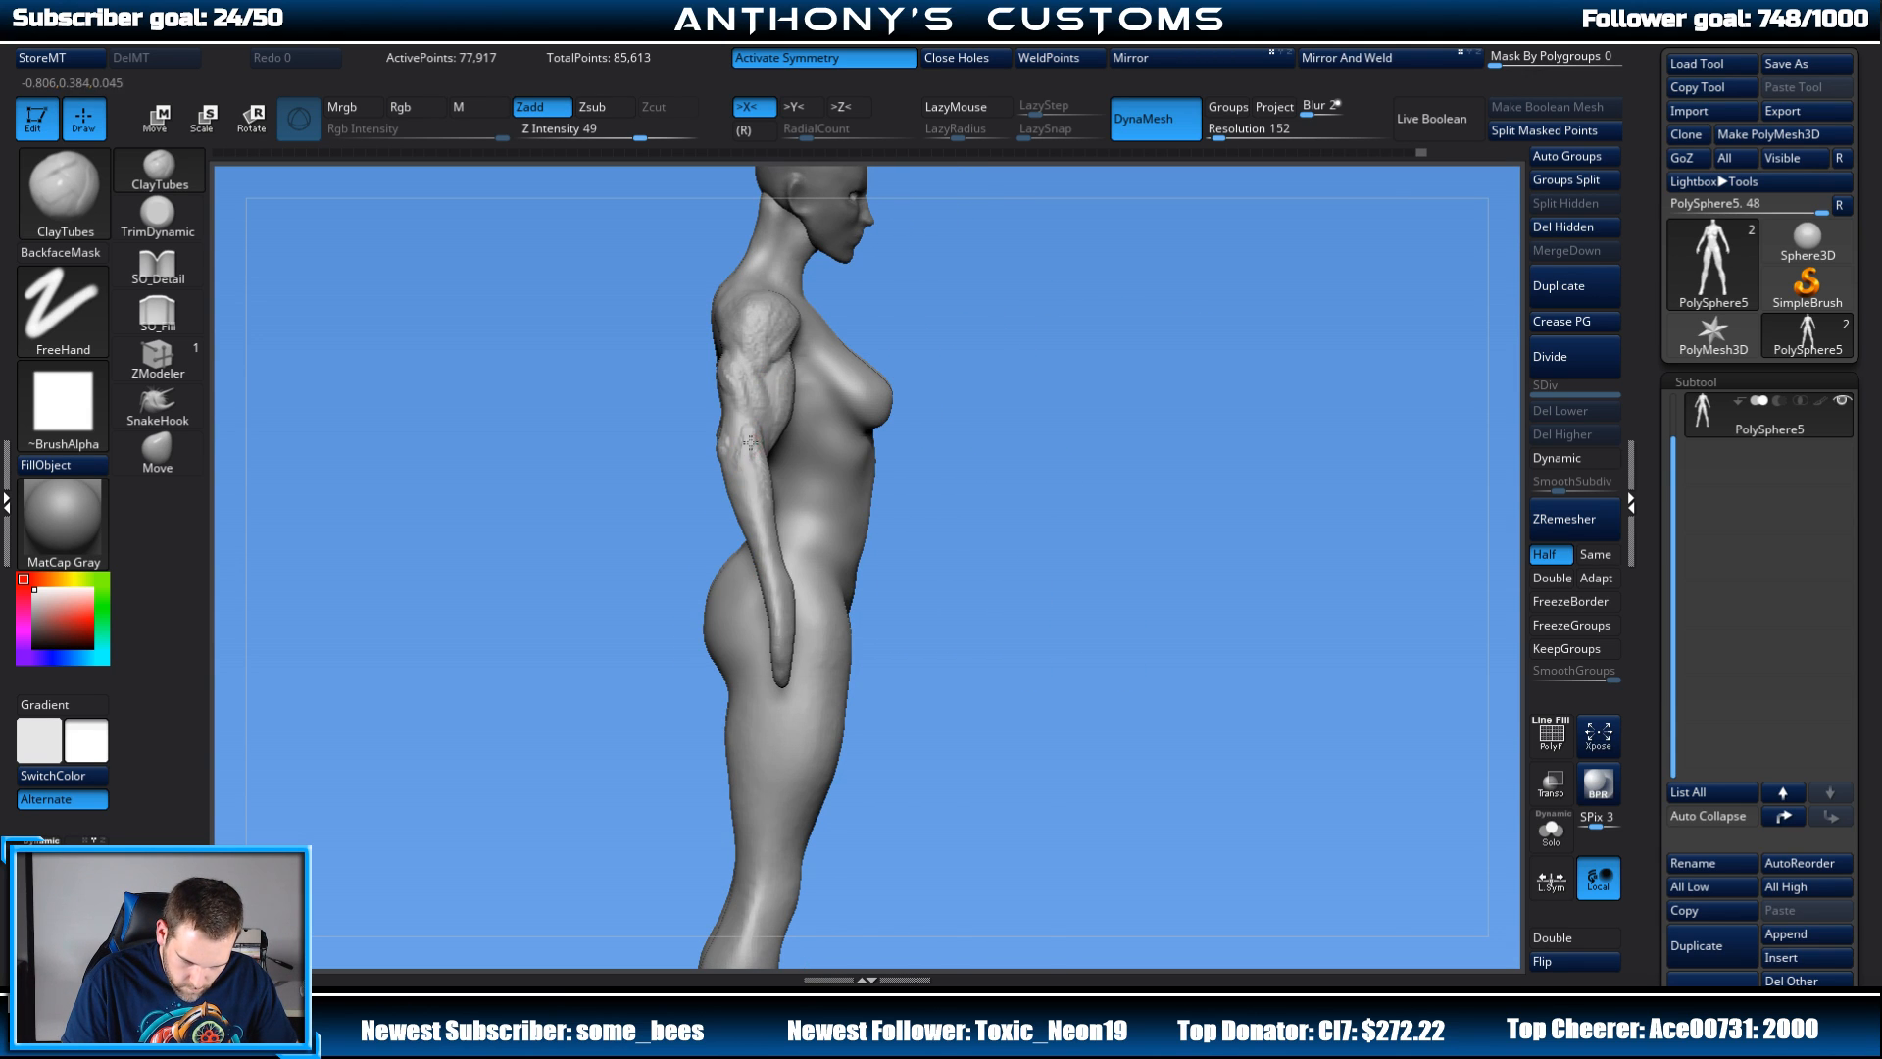
left_click_drag(1029, 343, 941, 345)
left_click_drag(768, 437, 742, 530)
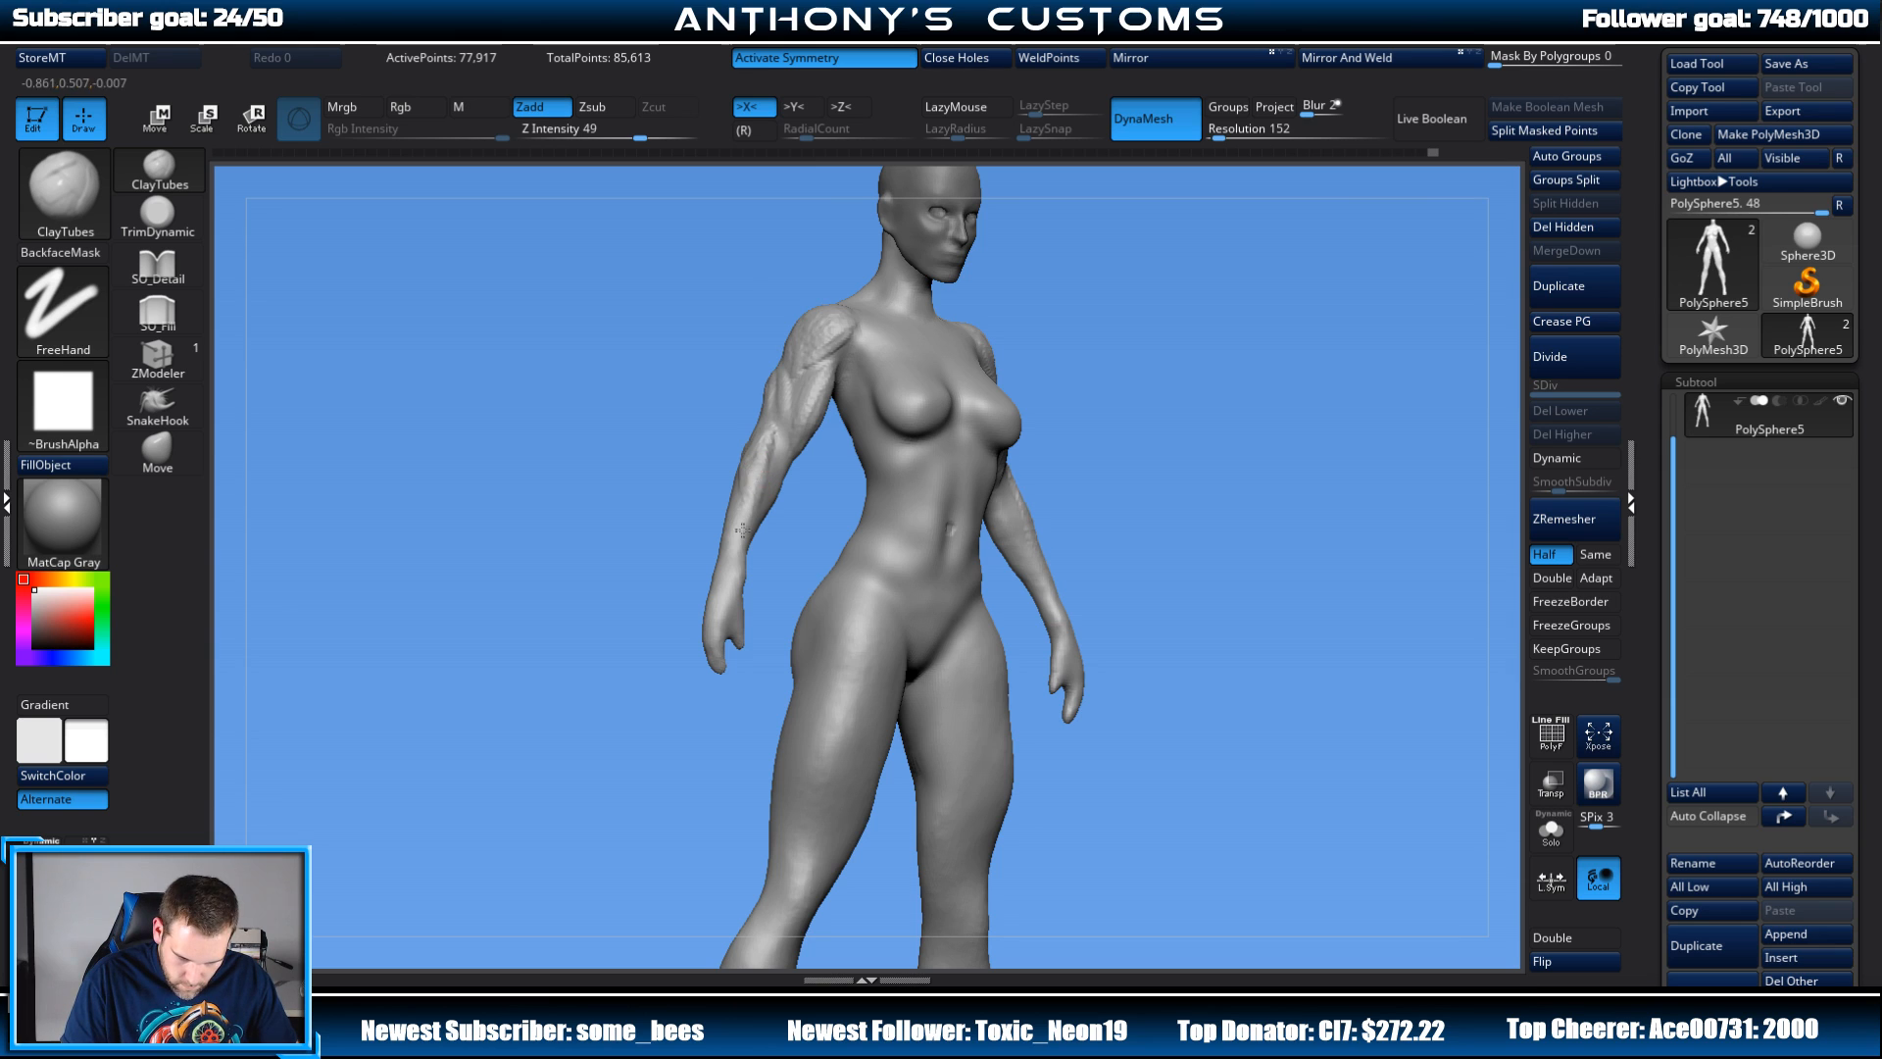
Step: Build up the inner elbows and upper inner forearms with ClayTubes where they meet the biceps
left_click_drag(1104, 331, 1055, 252)
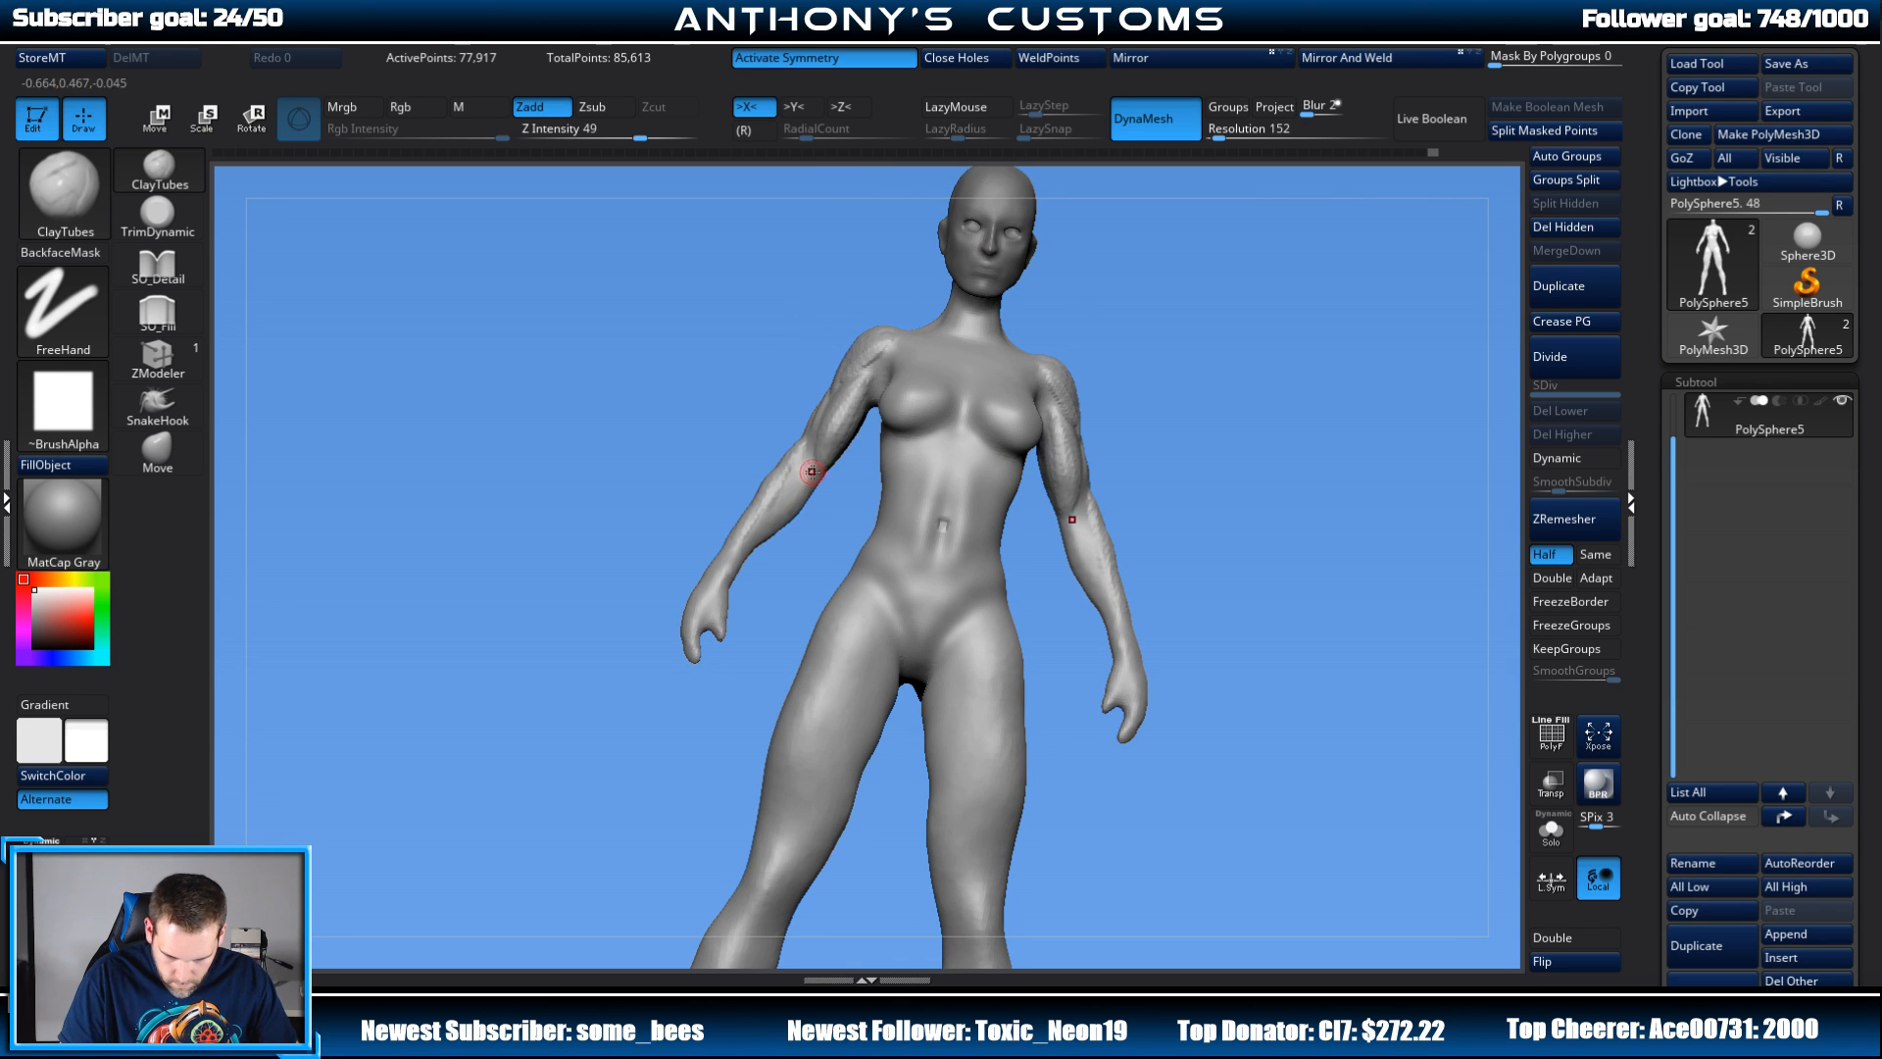
left_click_drag(849, 444, 795, 422)
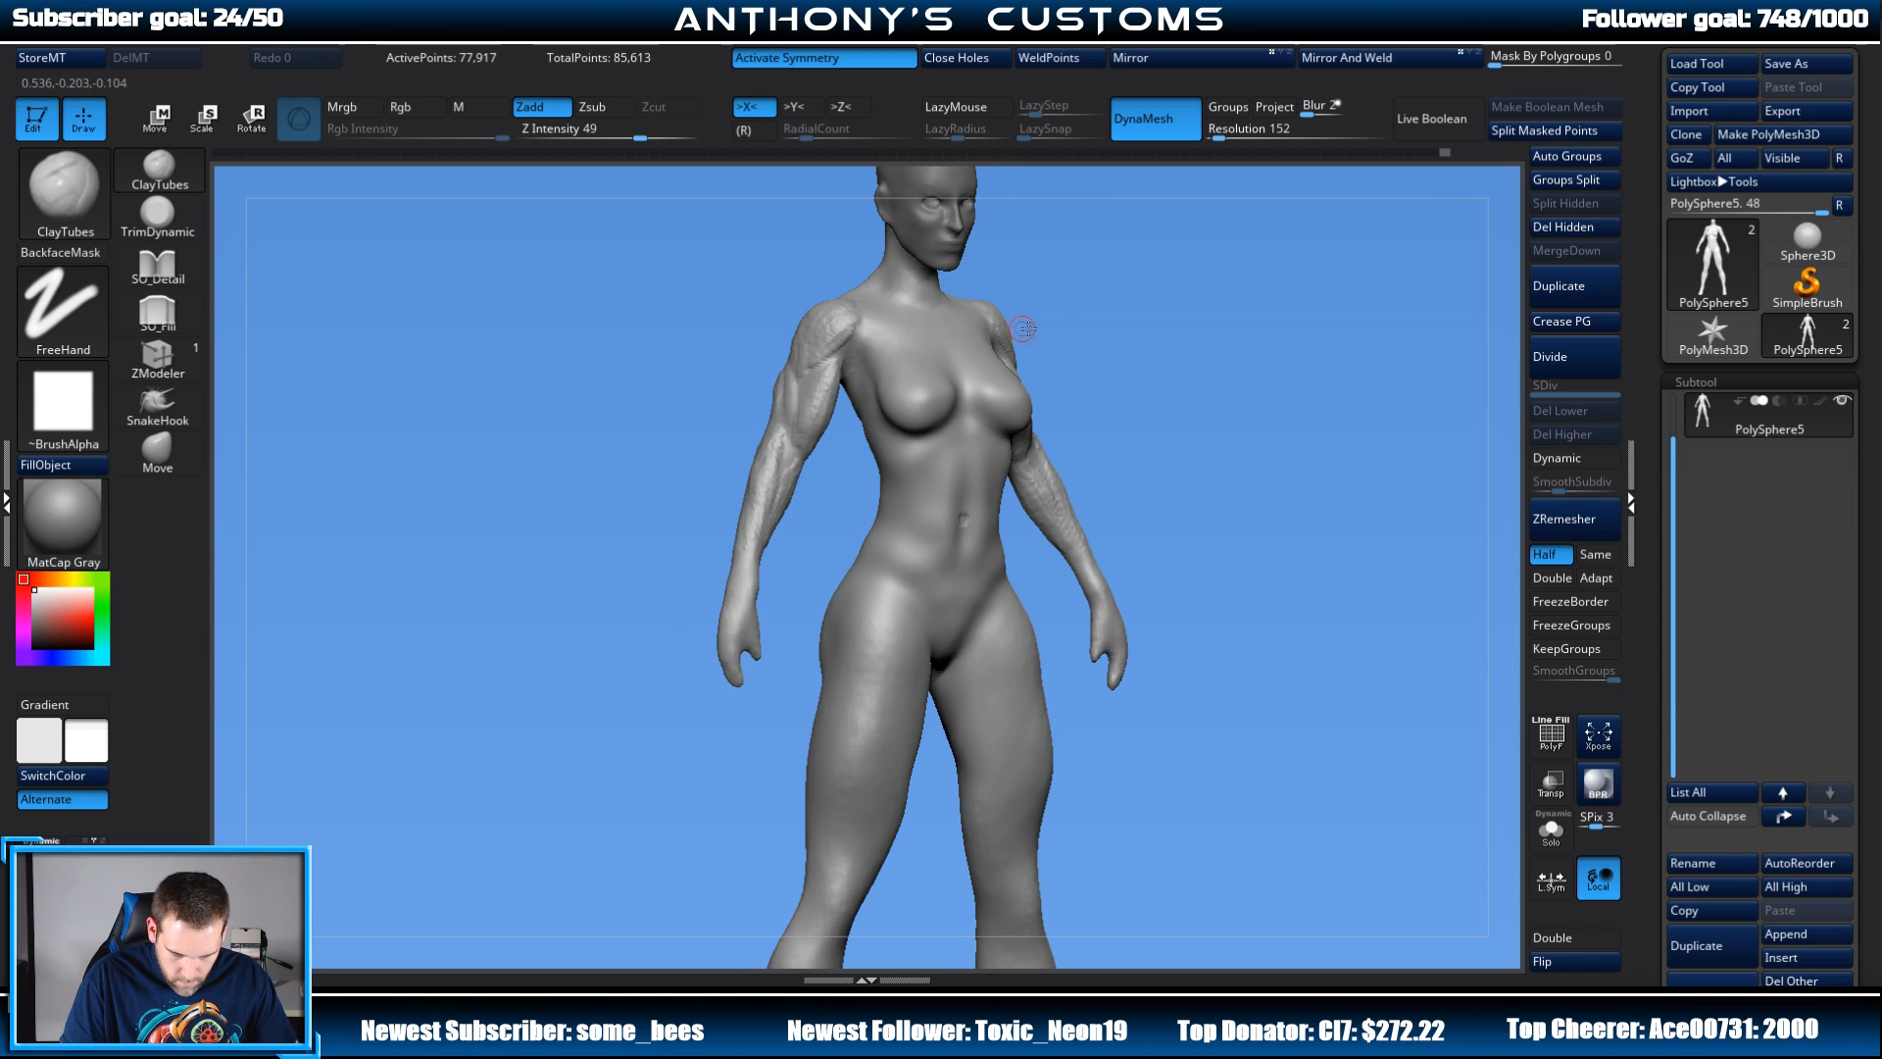
left_click_drag(1025, 329, 965, 299)
left_click_drag(809, 479, 812, 470)
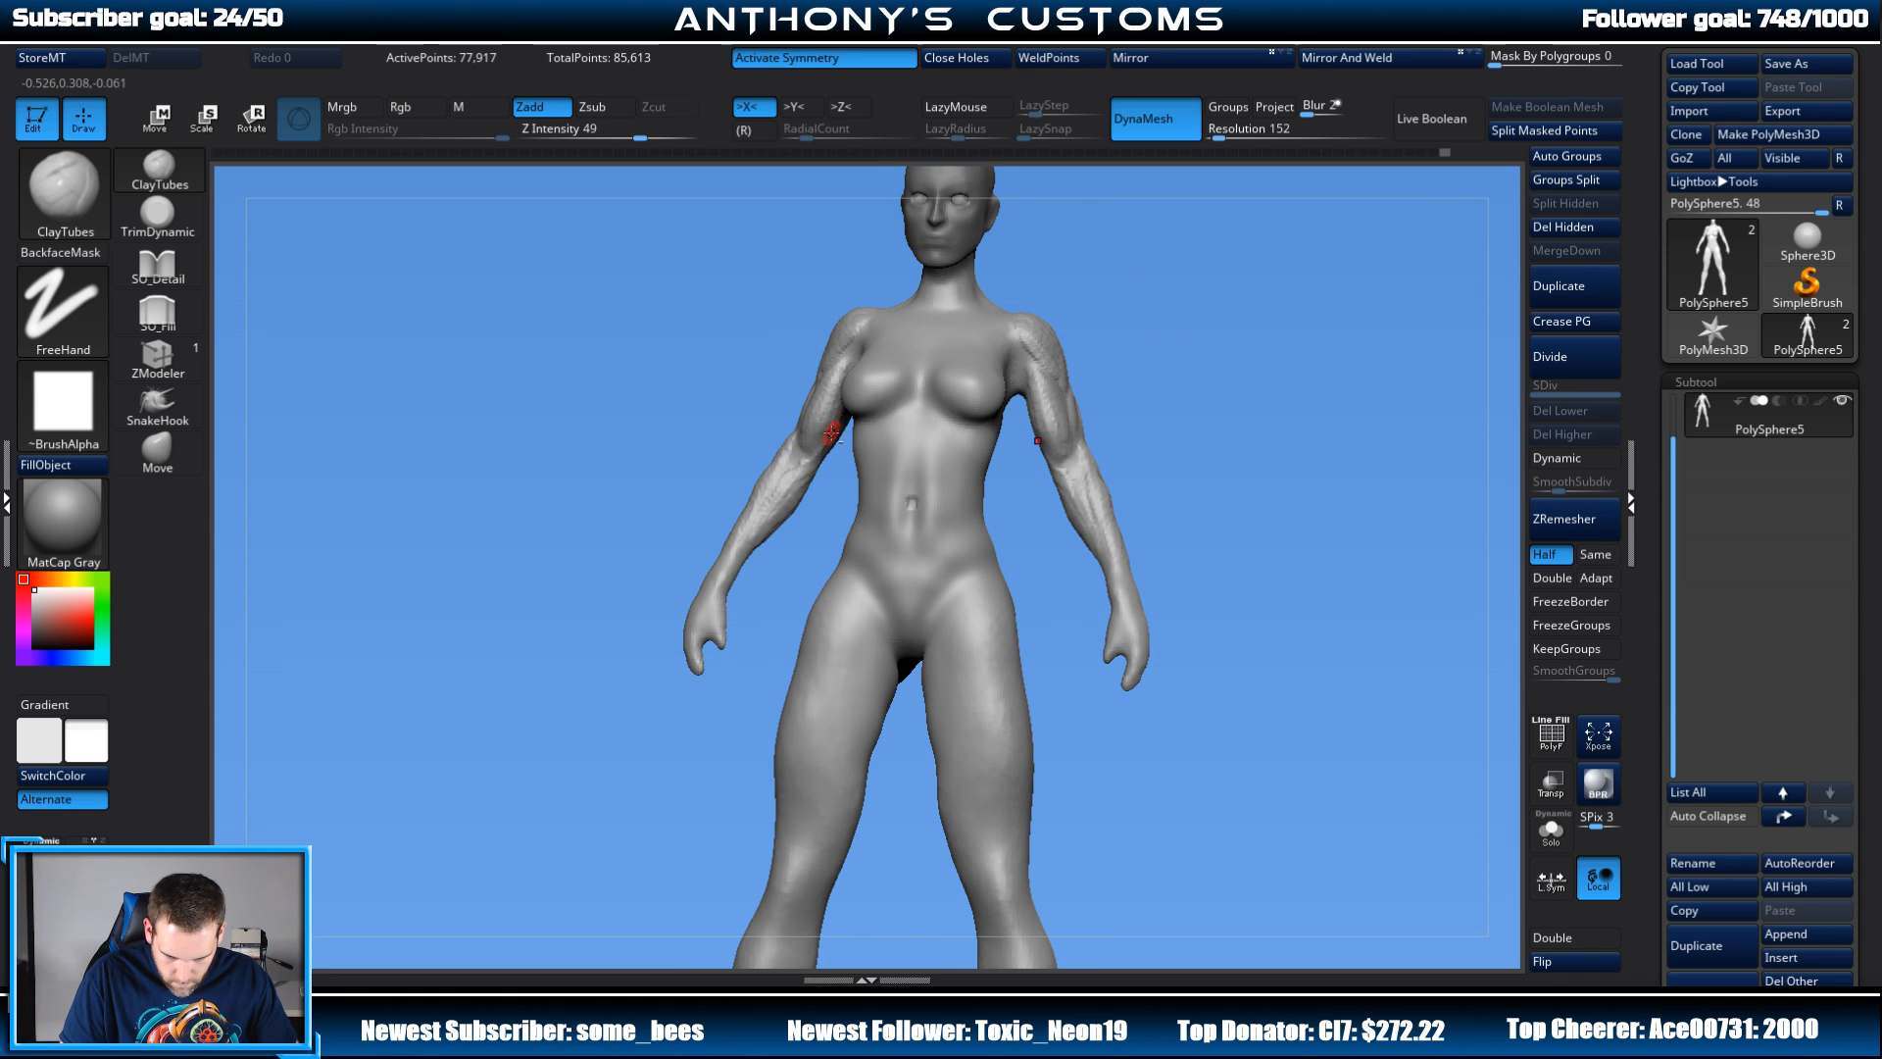
left_click_drag(832, 432, 827, 439)
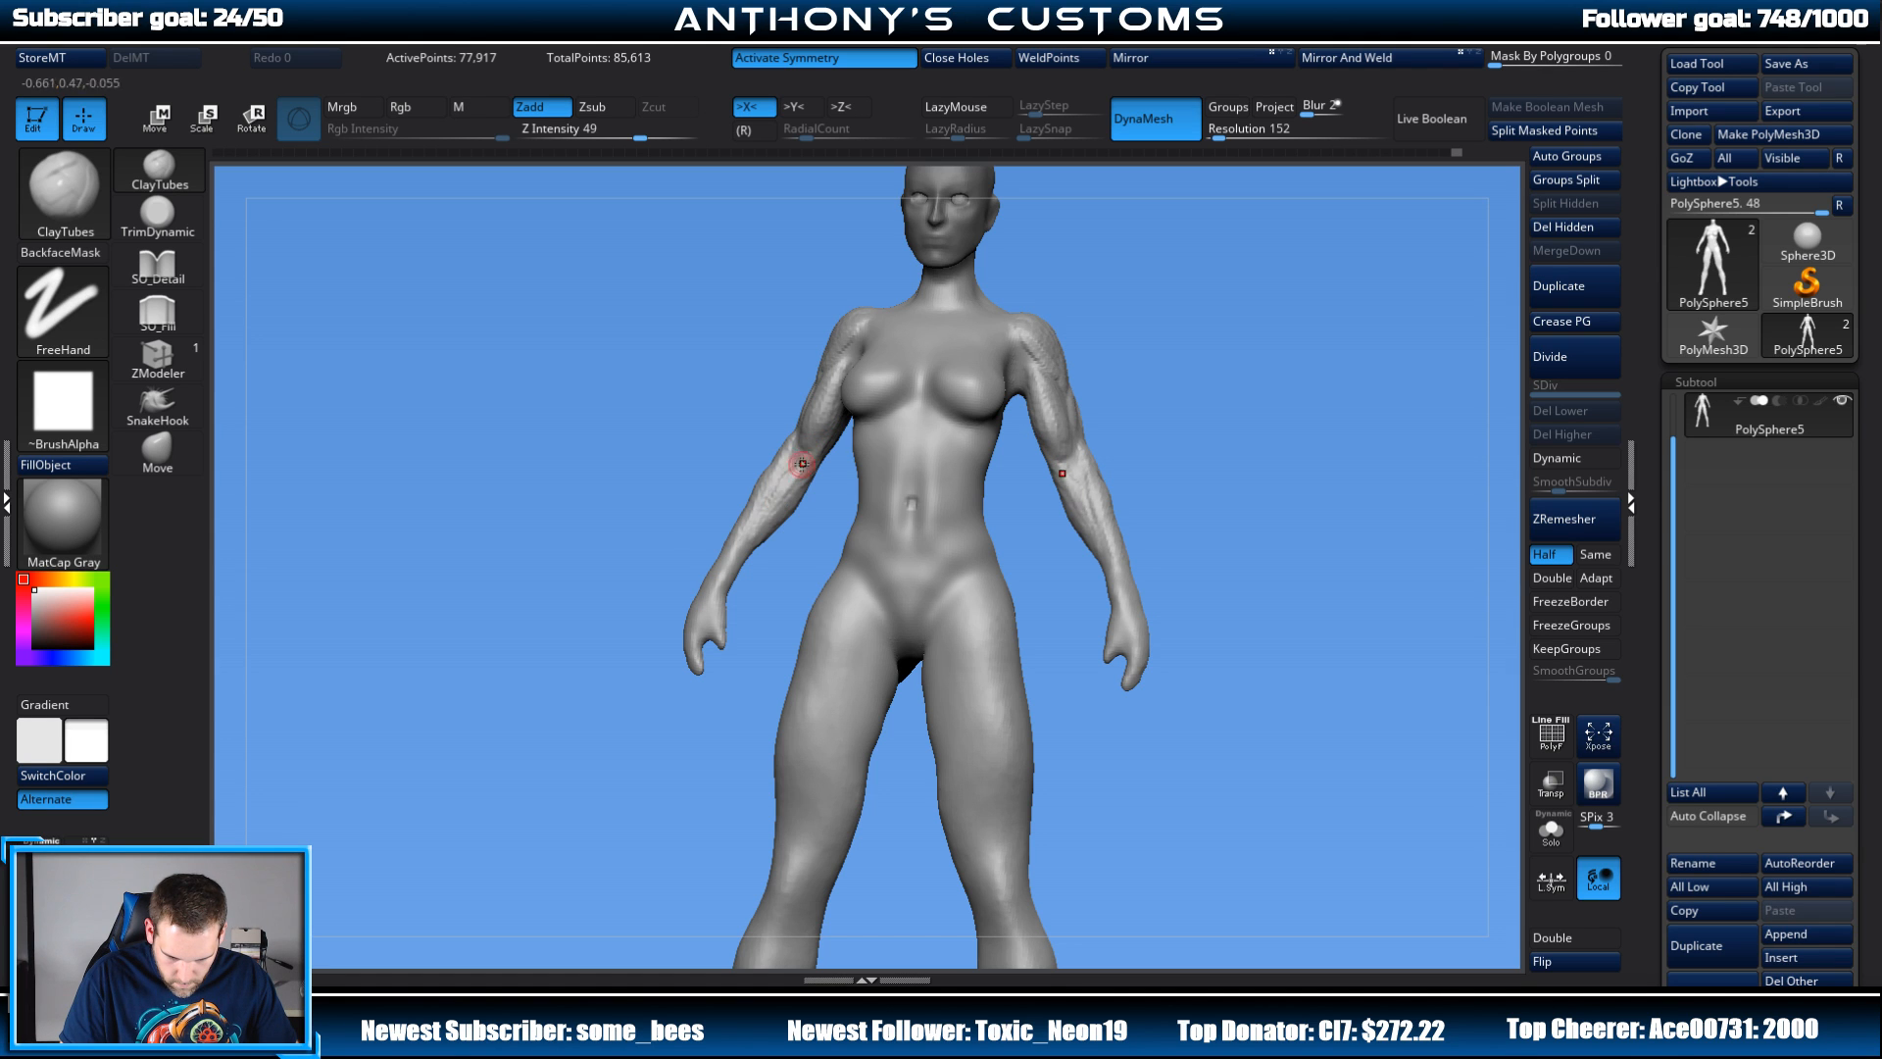
Step: Mask everything except the elbow regions, shift them slightly down along the arms with the Transpose gizmo, and clear the mask
mouse_move(1054, 297)
left_mouse_down("shift")
mouse_move(1090, 353)
mouse_move(1155, 318)
mouse_move(1219, 371)
mouse_move(1125, 357)
mouse_move(1184, 320)
mouse_move(1212, 350)
mouse_move(1181, 277)
mouse_move(1147, 327)
mouse_move(1161, 348)
left_mouse_up("shift")
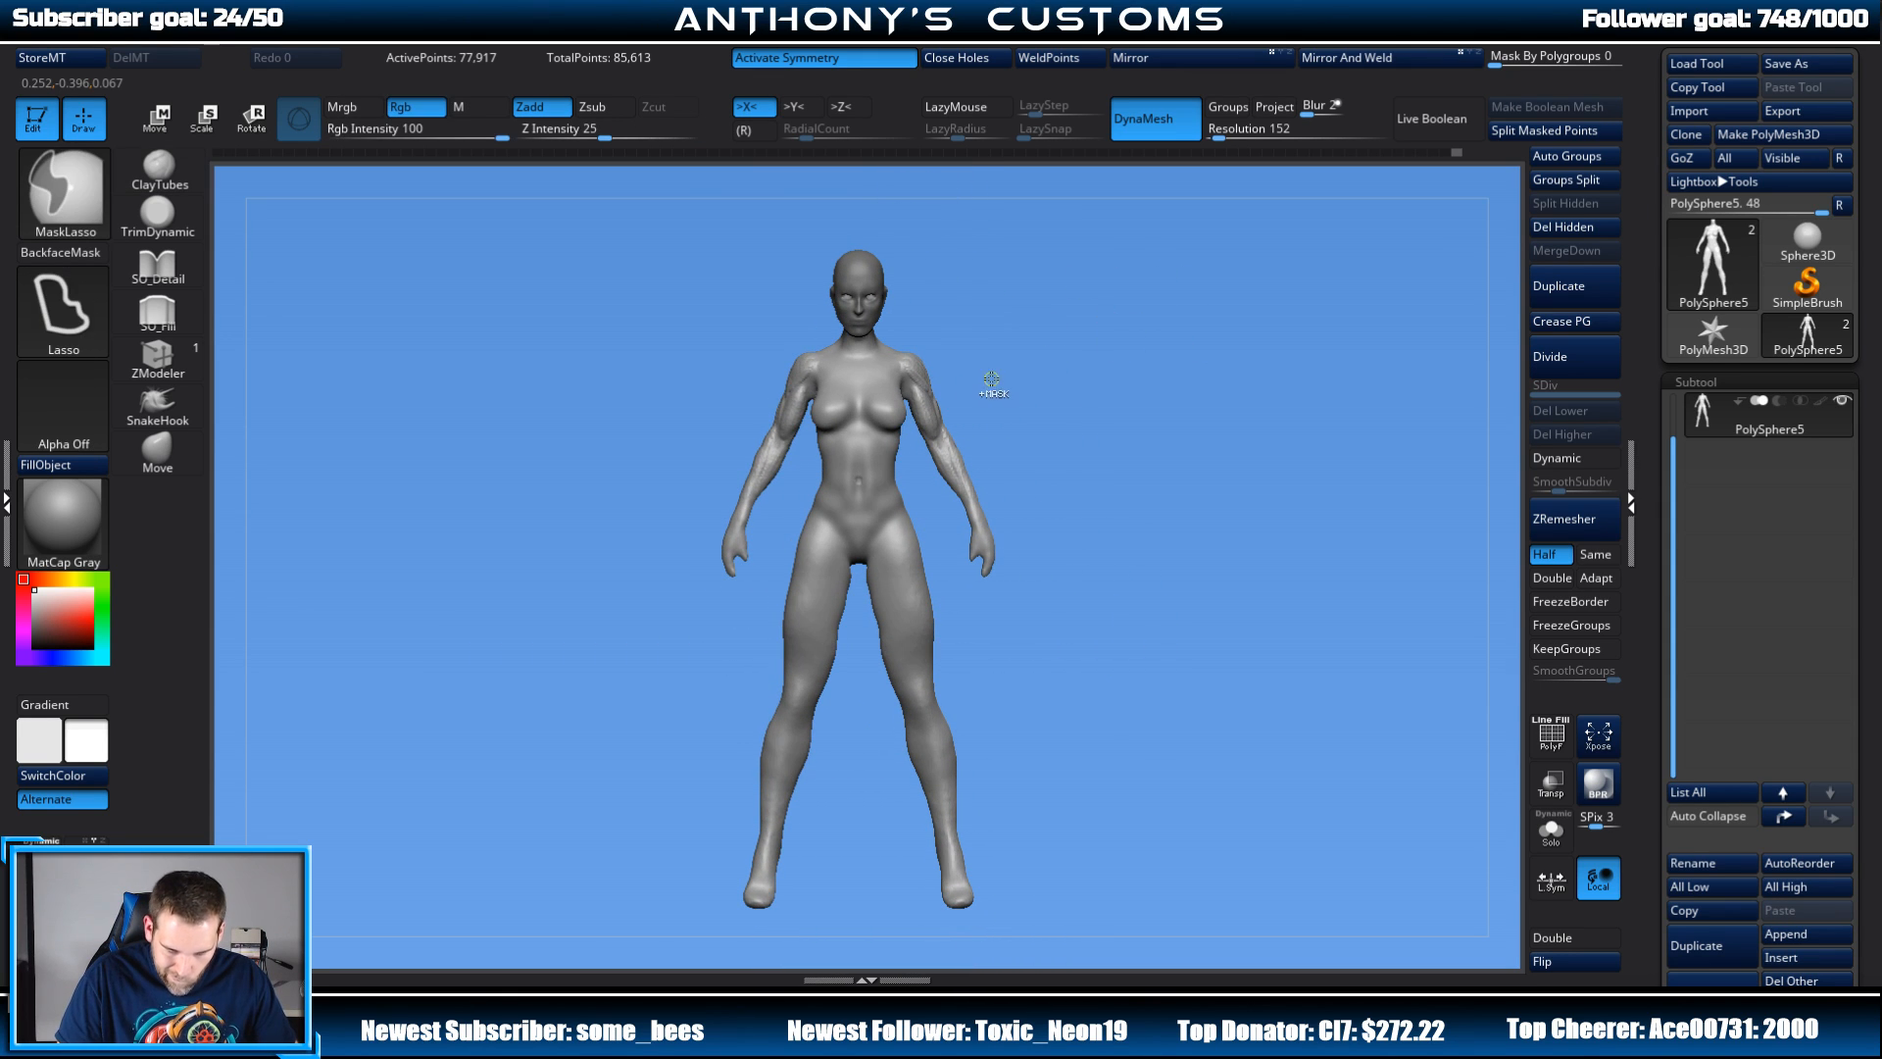
mouse_move(987, 382)
left_mouse_down("ctrl")
mouse_move(936, 397)
mouse_move(918, 462)
mouse_move(966, 417)
left_mouse_up("ctrl")
left_click(1025, 421, "ctrl")
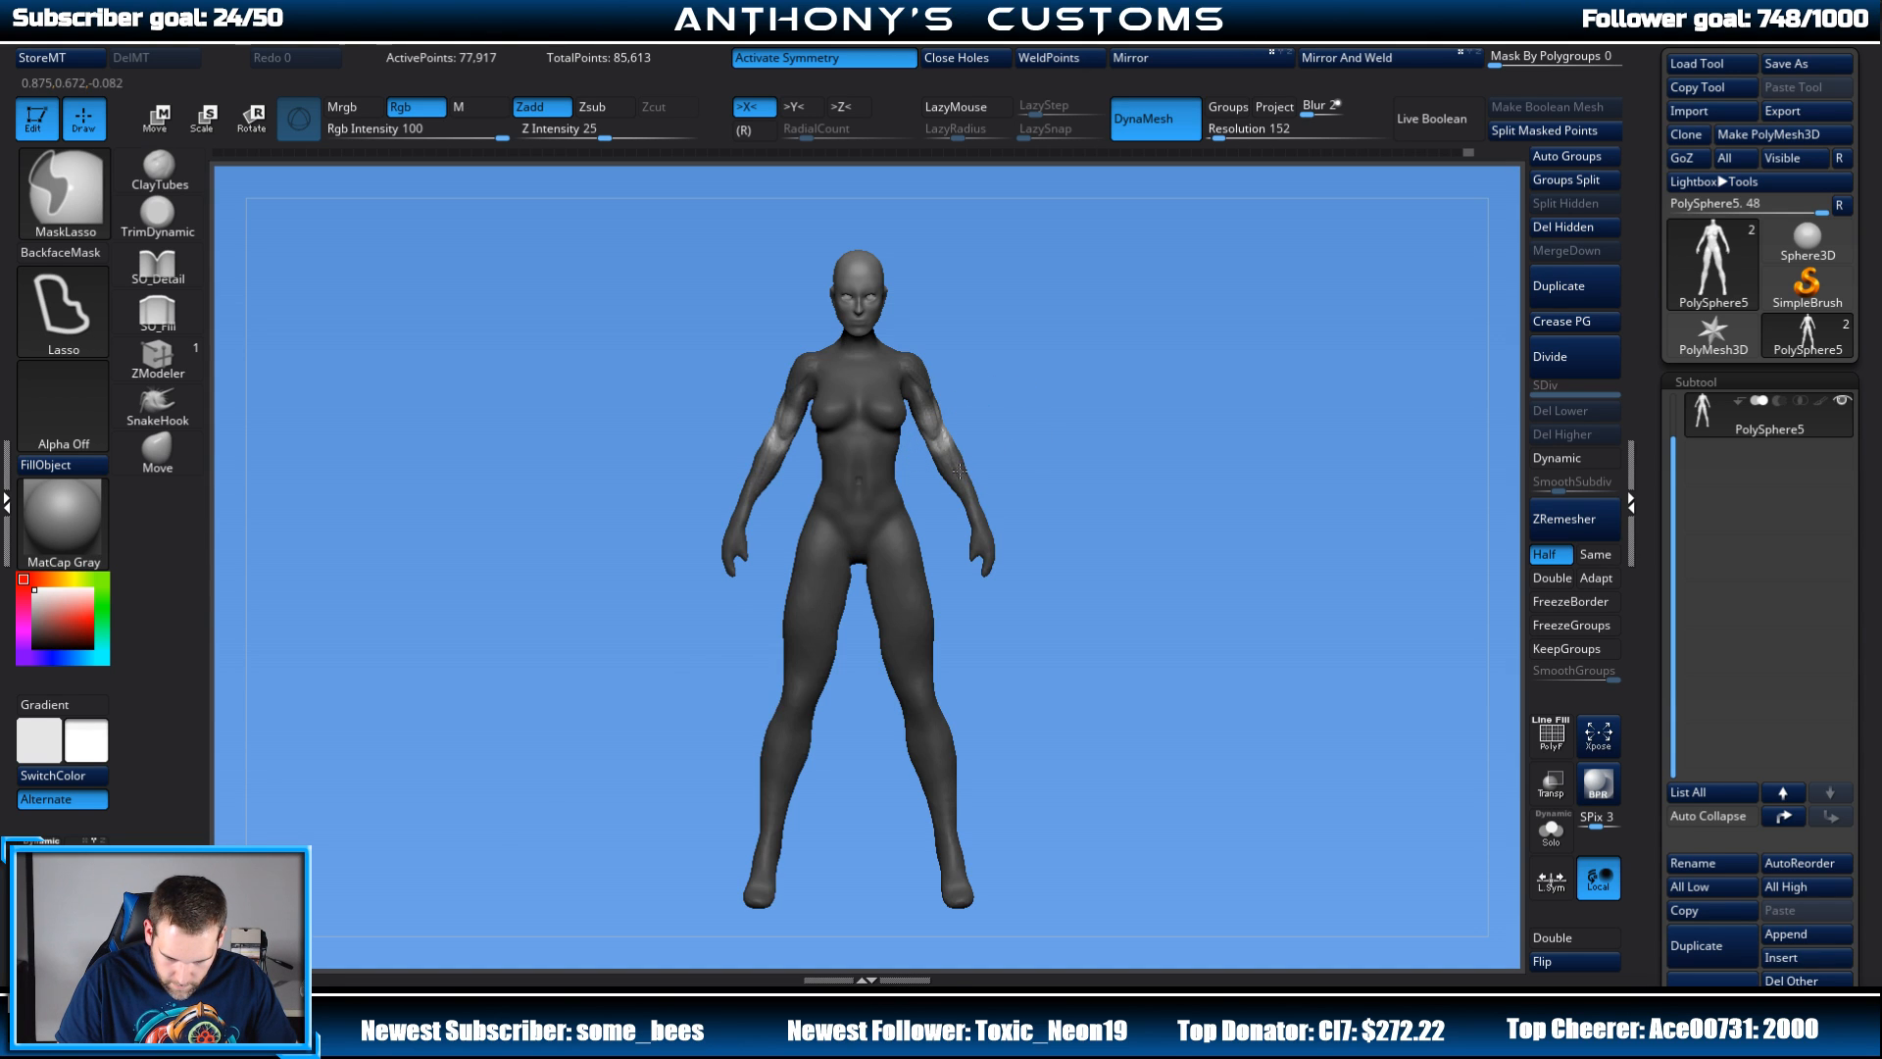
key("w")
left_click_drag(1104, 375, 1128, 493, "alt")
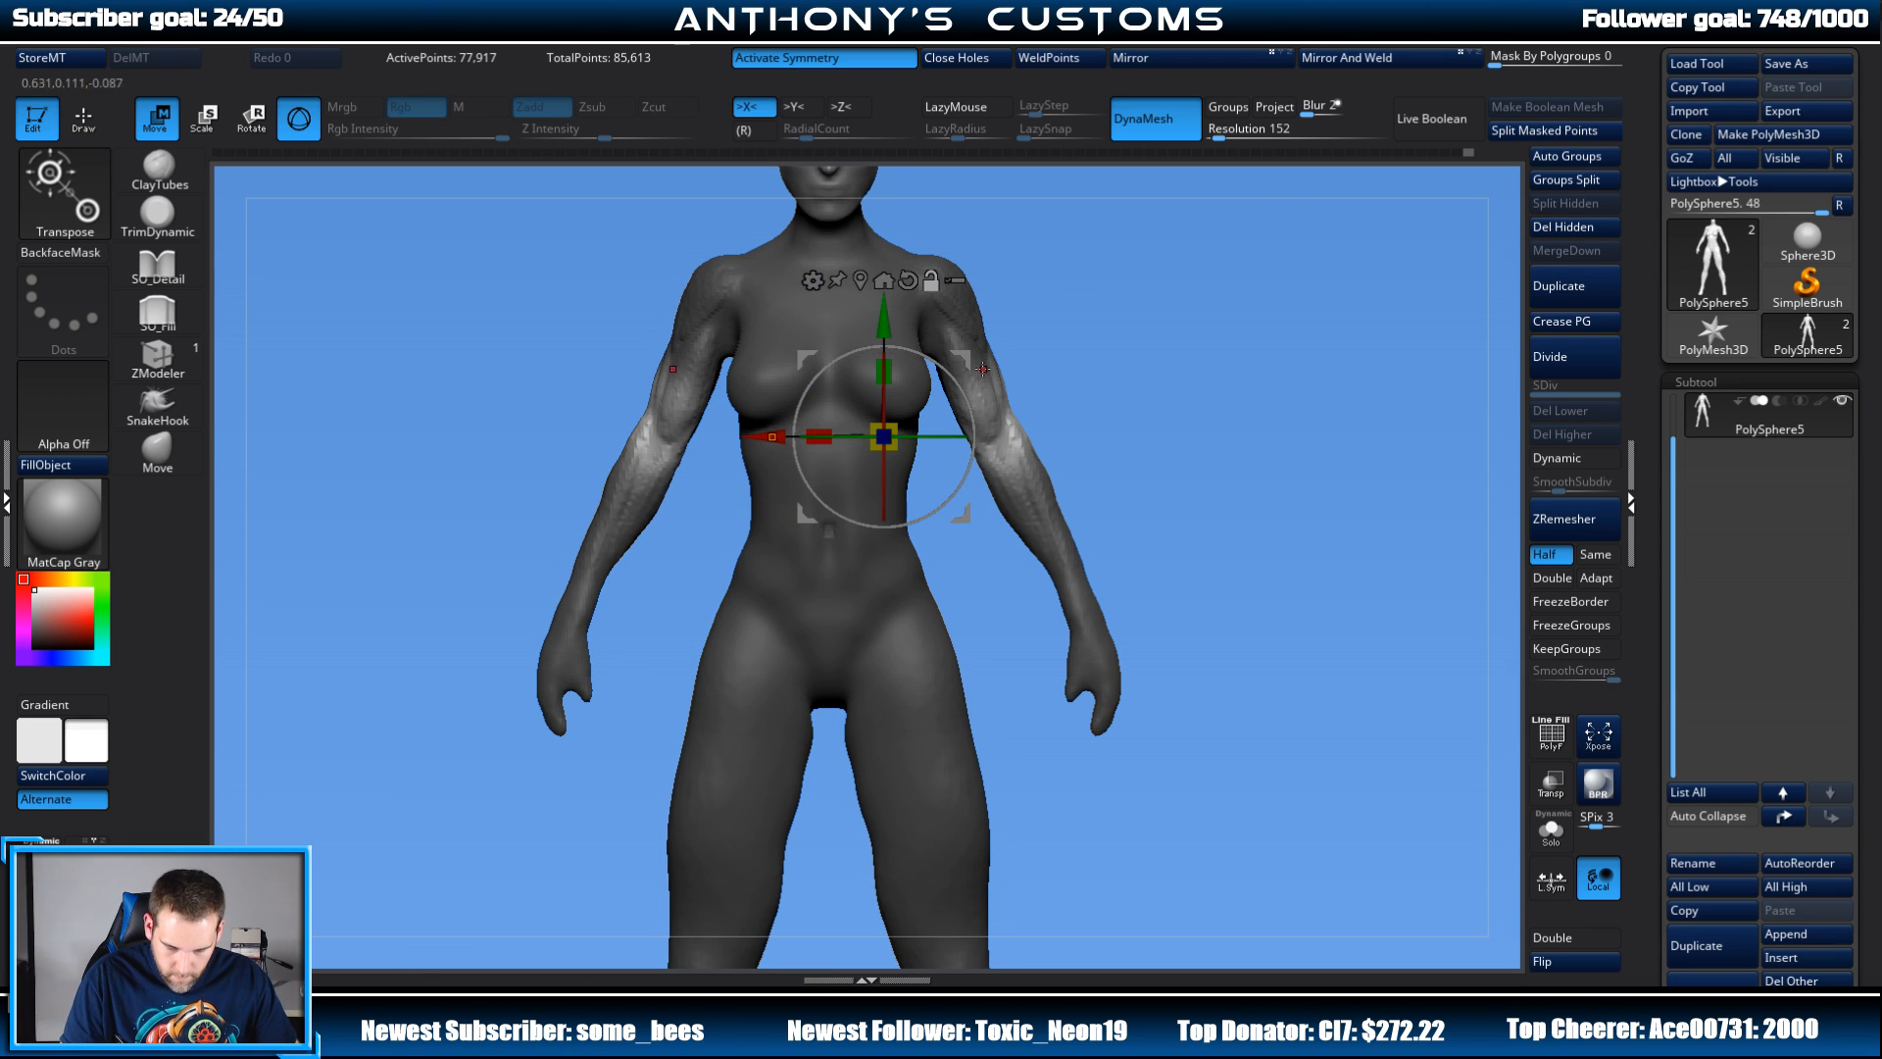
left_click_drag(961, 363, 1064, 373)
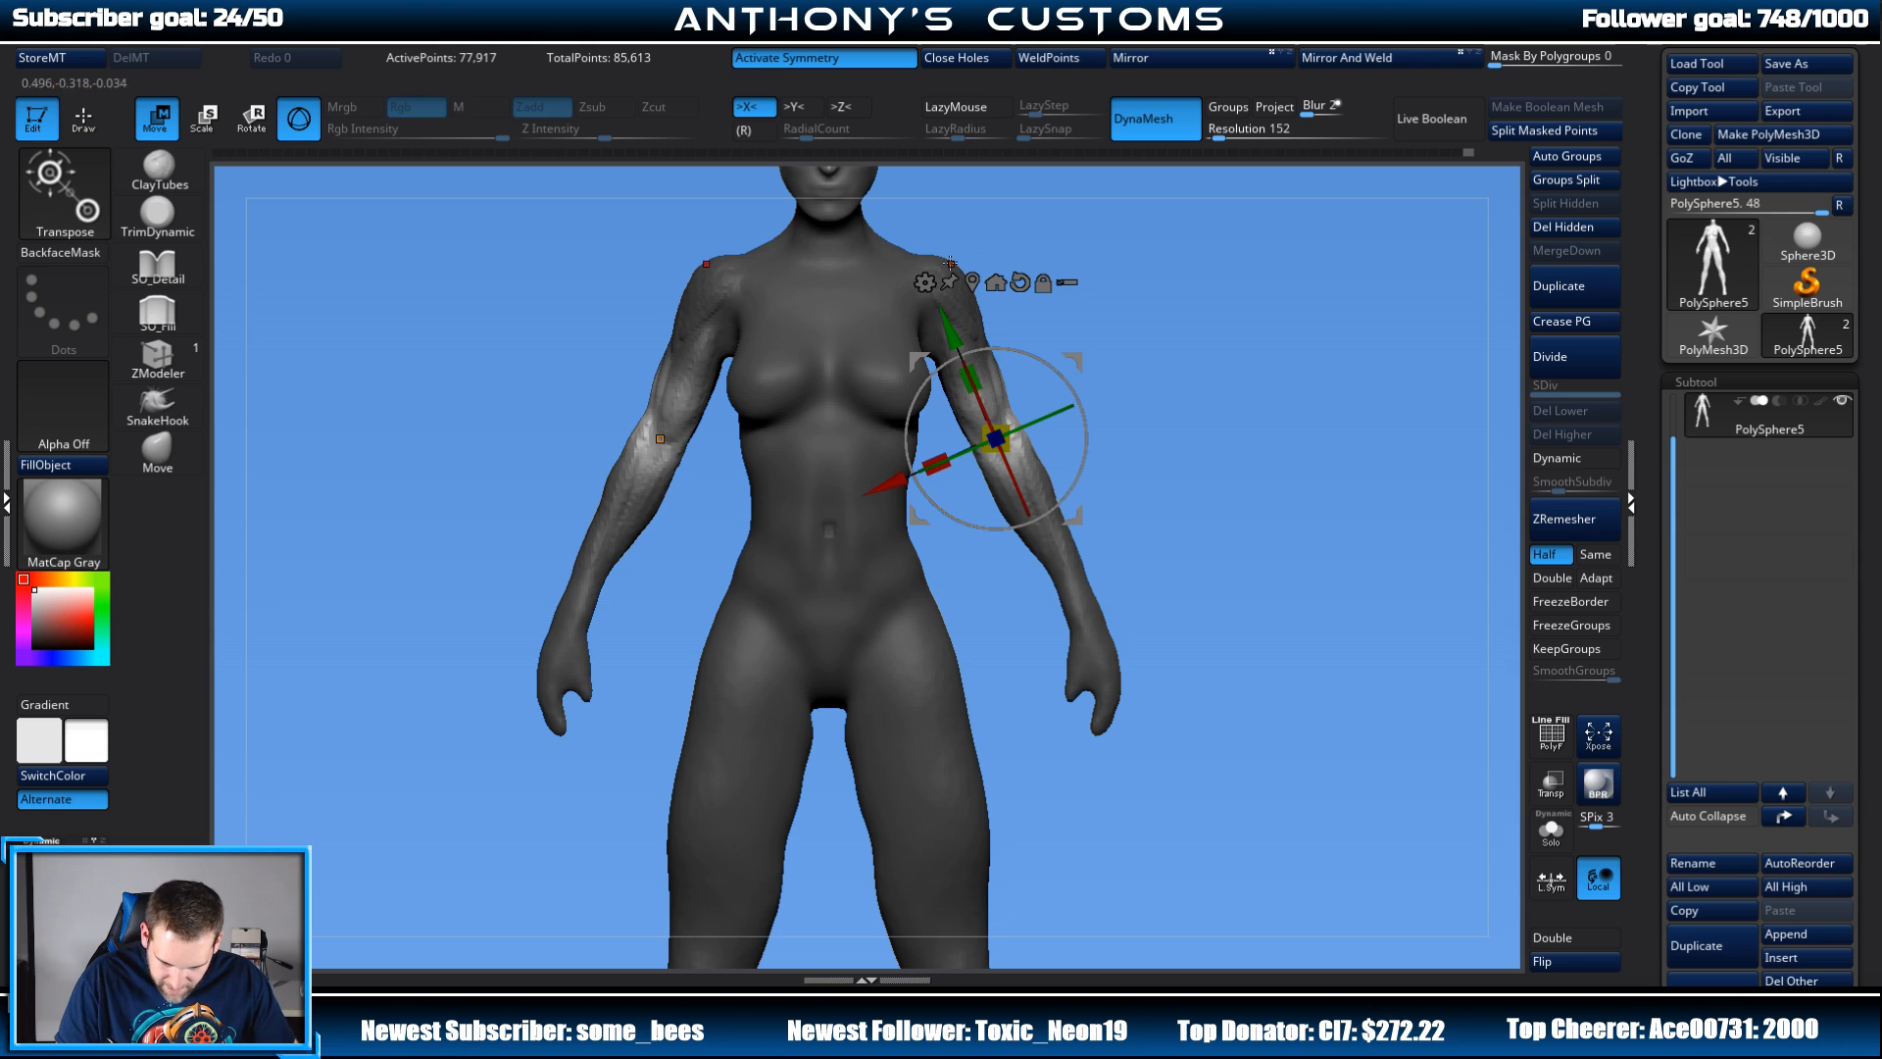
left_click_drag(957, 338, 962, 353)
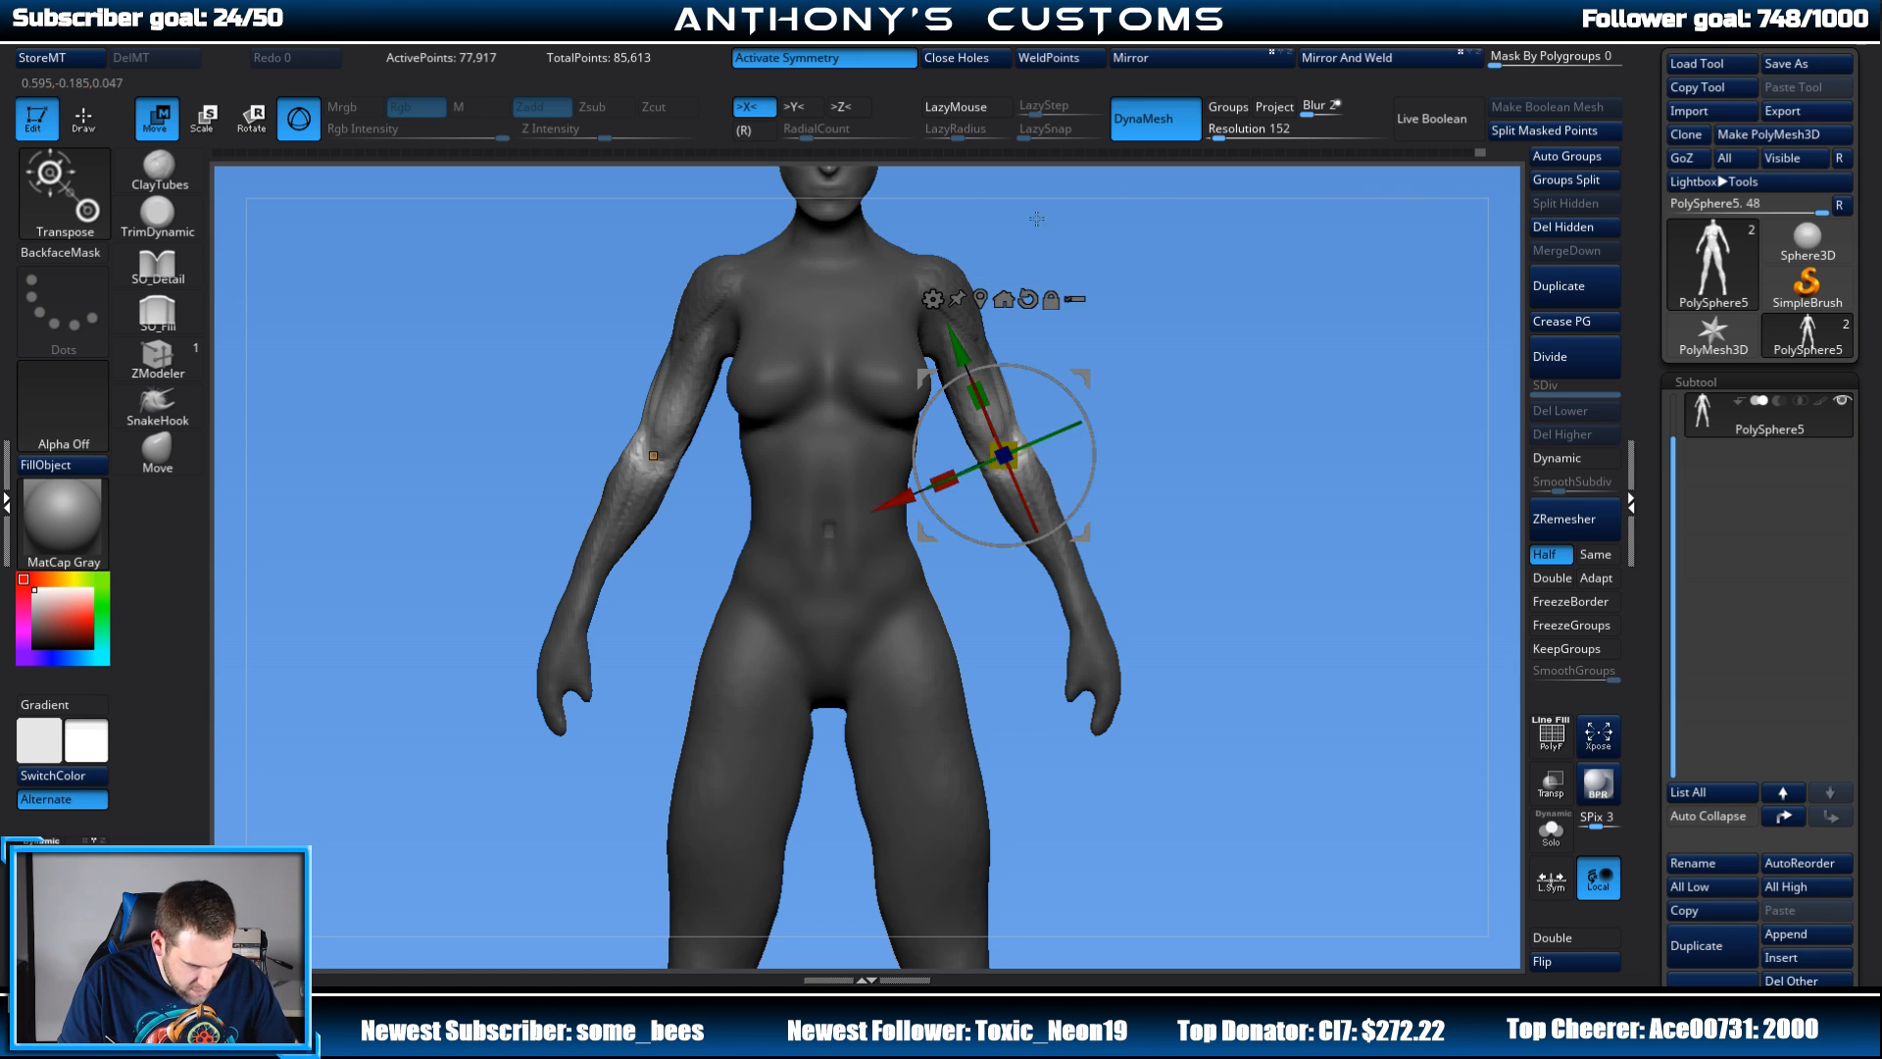
key("q")
mouse_move(1188, 367)
left_mouse_down("ctrl")
mouse_move(1219, 363)
mouse_move(1166, 423)
mouse_move(1284, 392)
mouse_move(1310, 364)
mouse_move(1259, 384)
mouse_move(1249, 360)
left_mouse_up("ctrl")
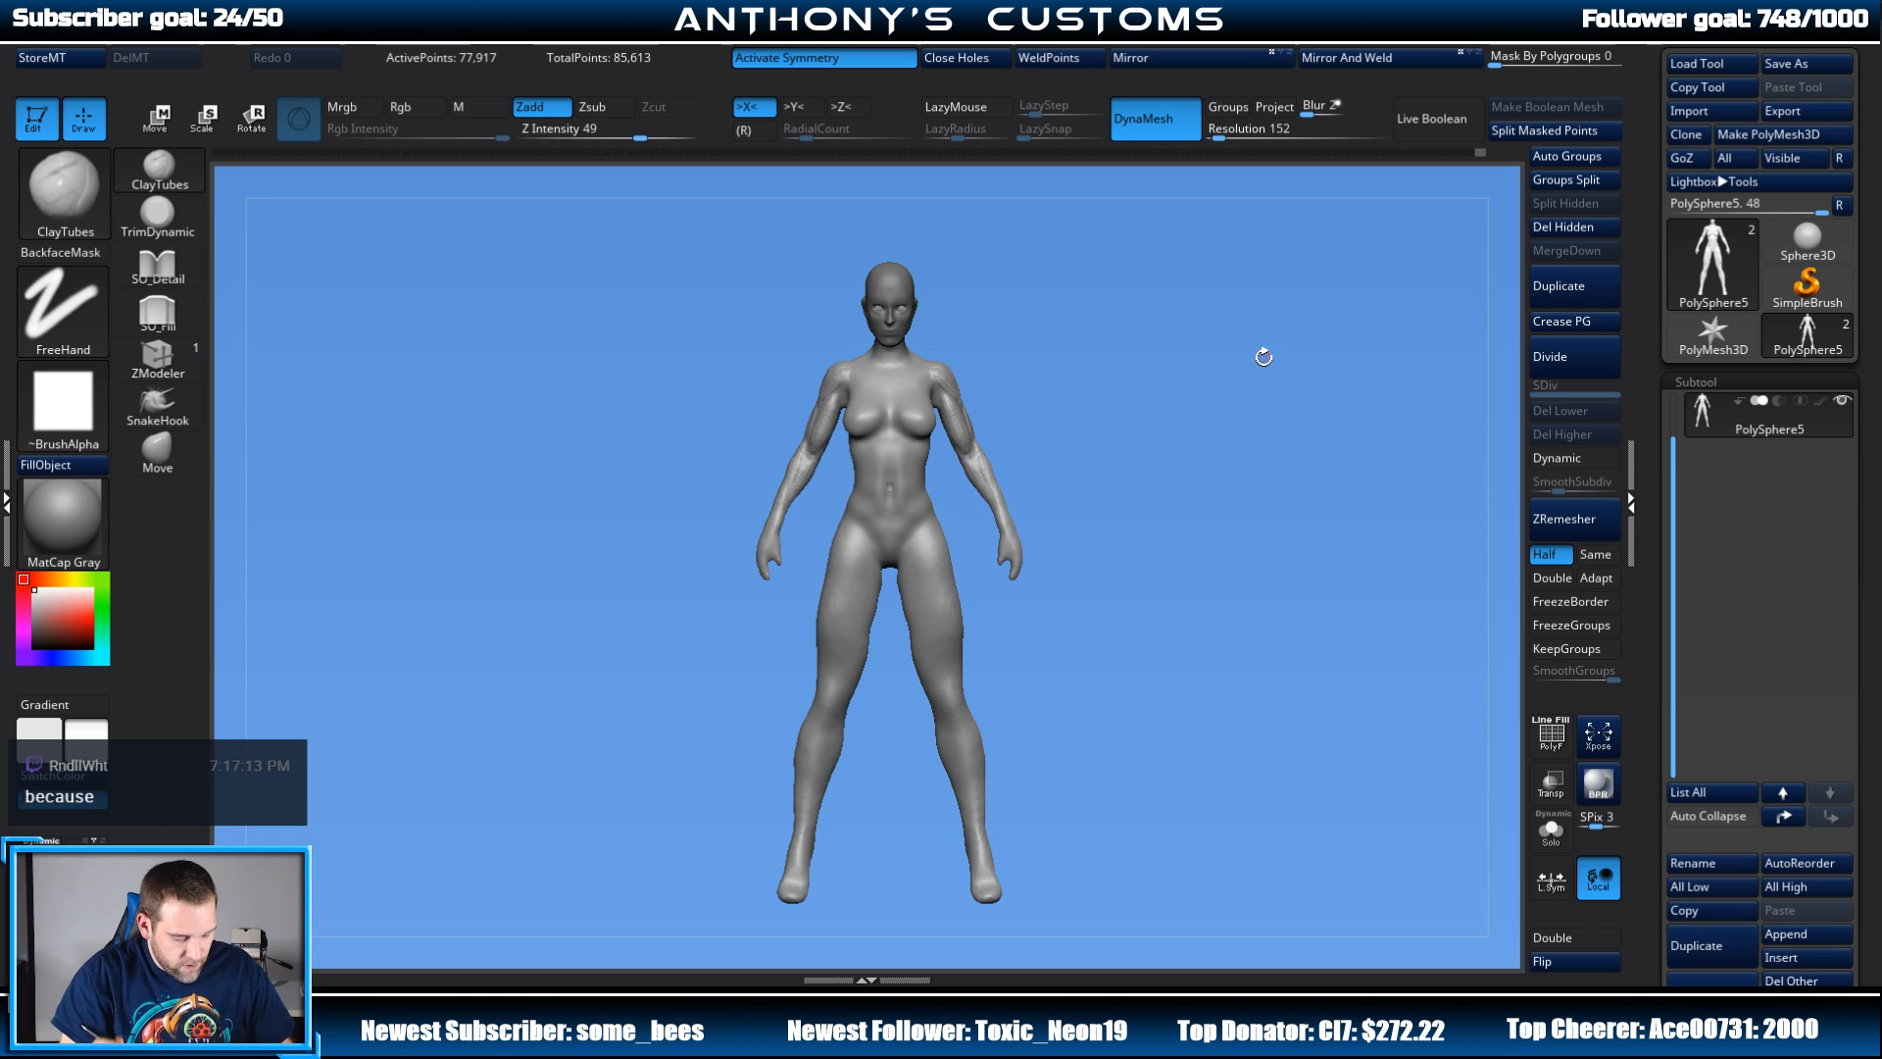
Step: Sculpt raised collarbones from the base of the neck to the shoulders with ClayTubes
mouse_move(1202, 532)
left_mouse_down()
mouse_move(1248, 529)
mouse_move(1186, 375)
left_mouse_up()
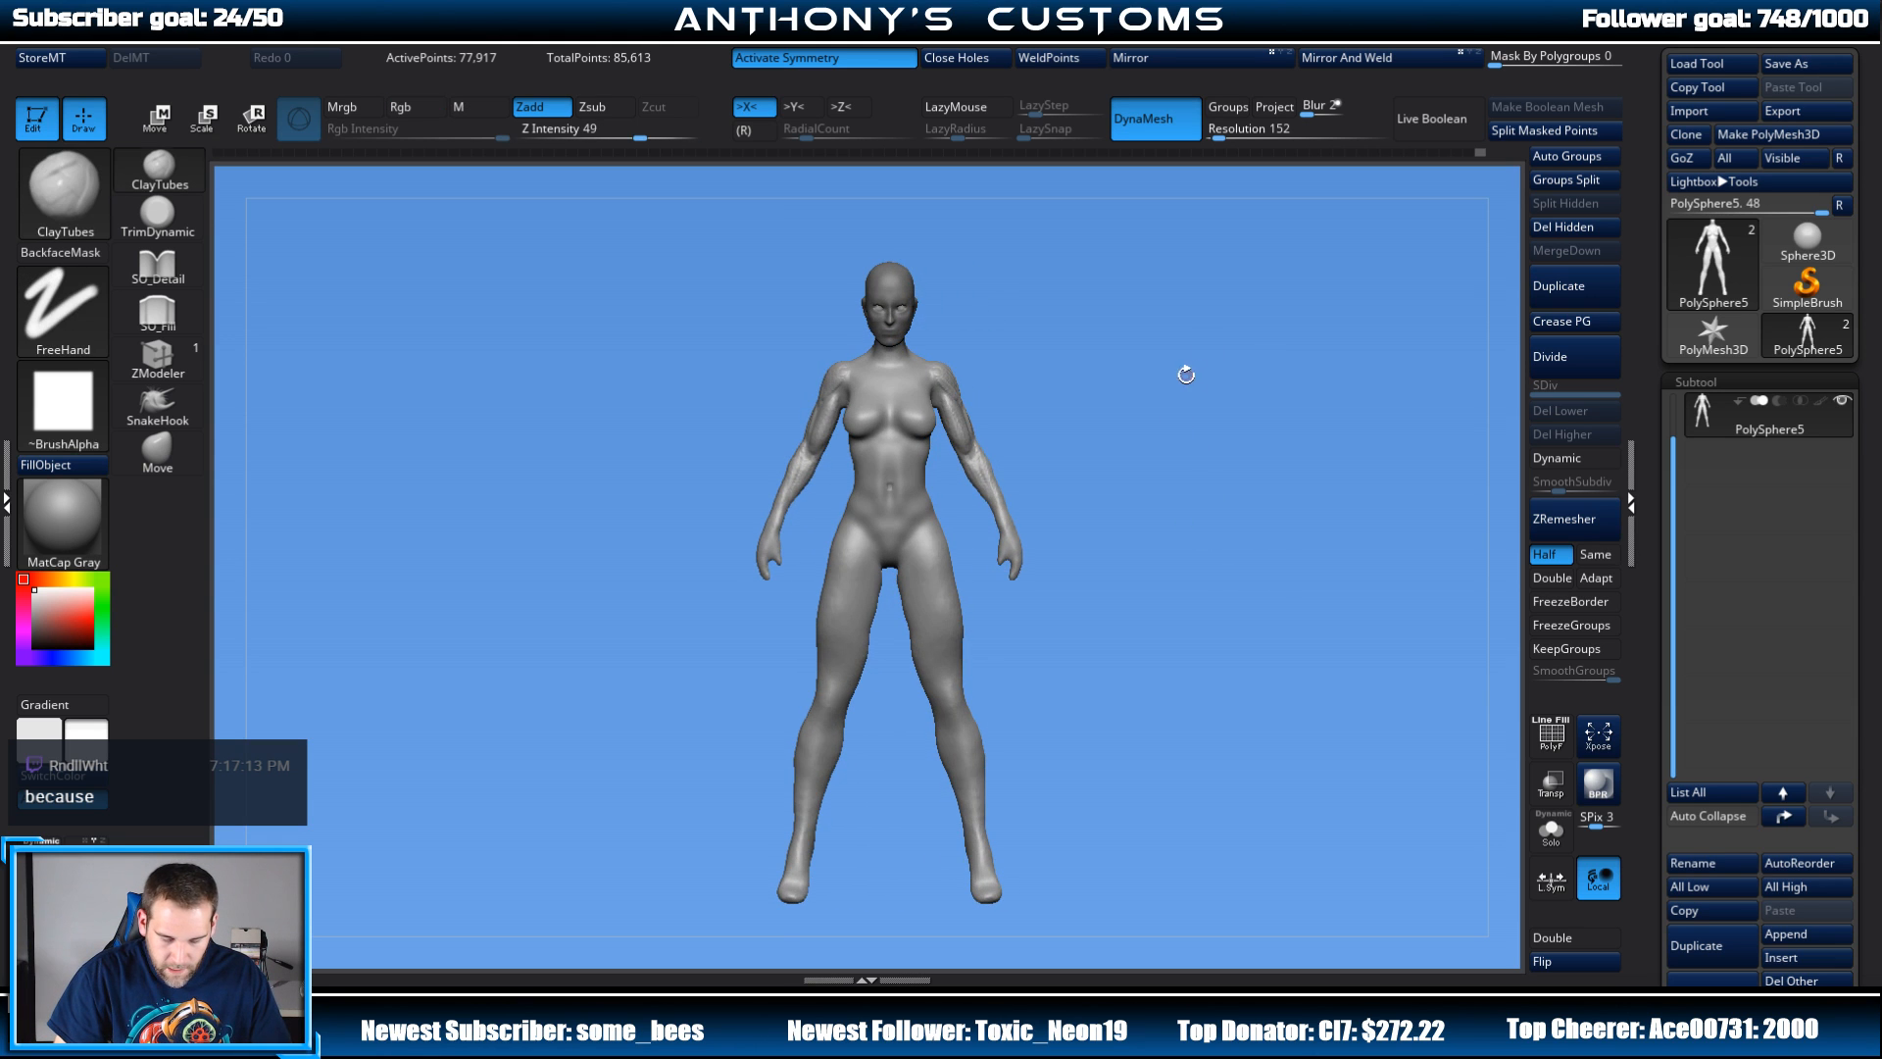
mouse_move(1207, 480)
left_mouse_down("alt")
mouse_move(1194, 487)
mouse_move(1191, 450)
mouse_move(1229, 466)
mouse_move(1235, 561)
mouse_move(1235, 450)
mouse_move(1143, 408)
mouse_move(933, 425)
mouse_move(867, 476)
mouse_move(898, 457)
left_mouse_up("alt")
left_click_drag(1056, 374, 1108, 431)
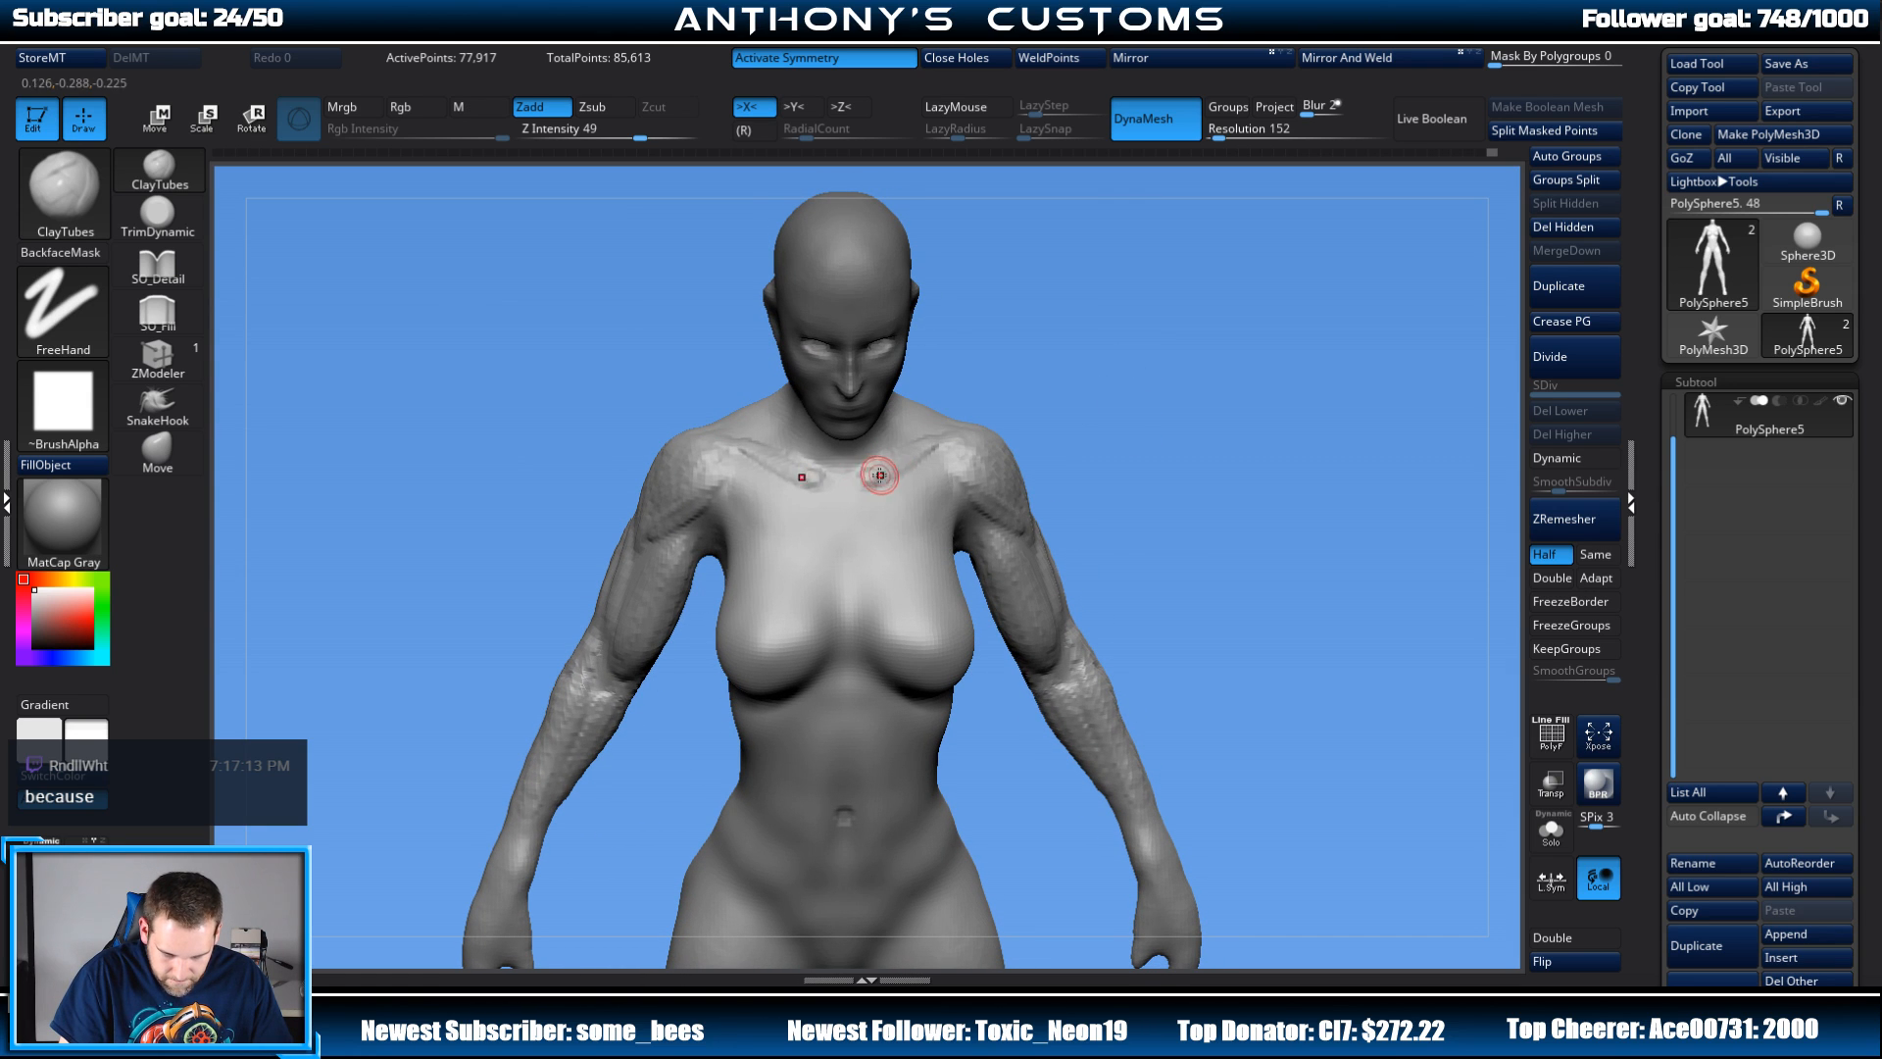
left_click_drag(869, 478, 929, 430)
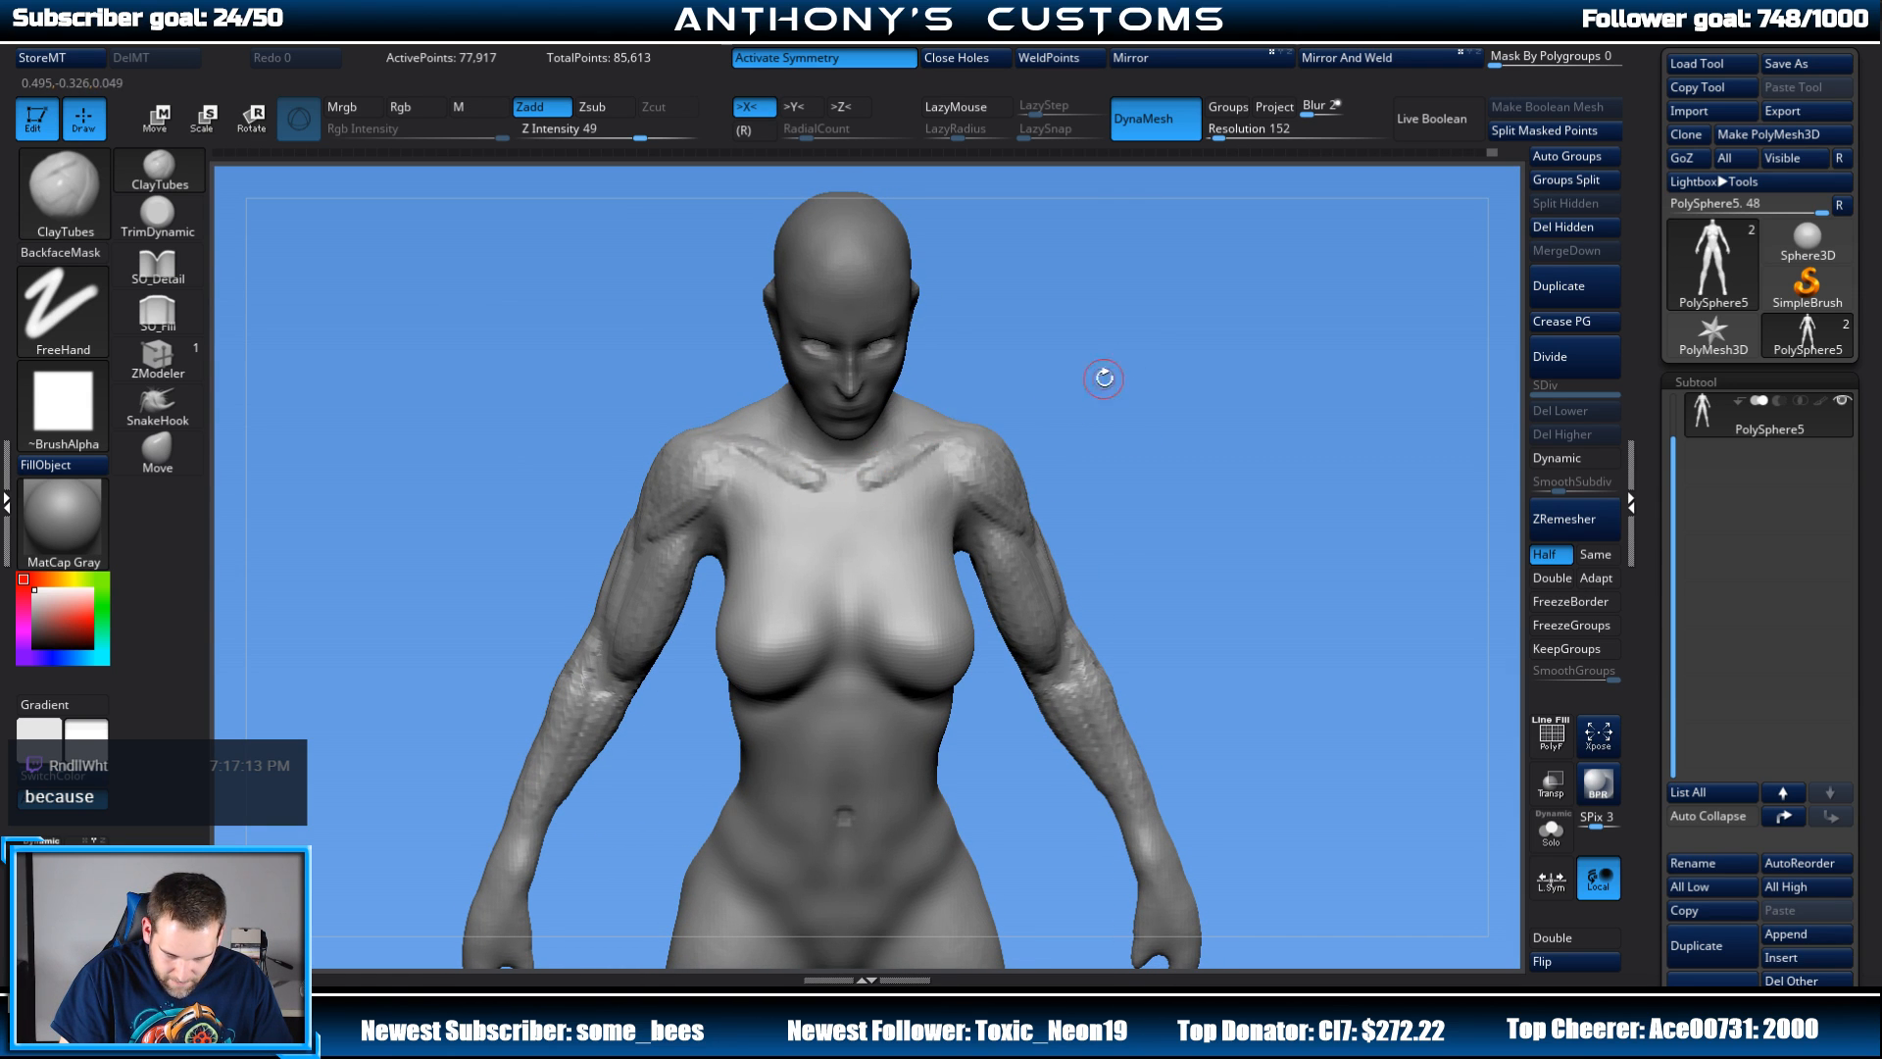
left_click_drag(1103, 379, 1064, 343)
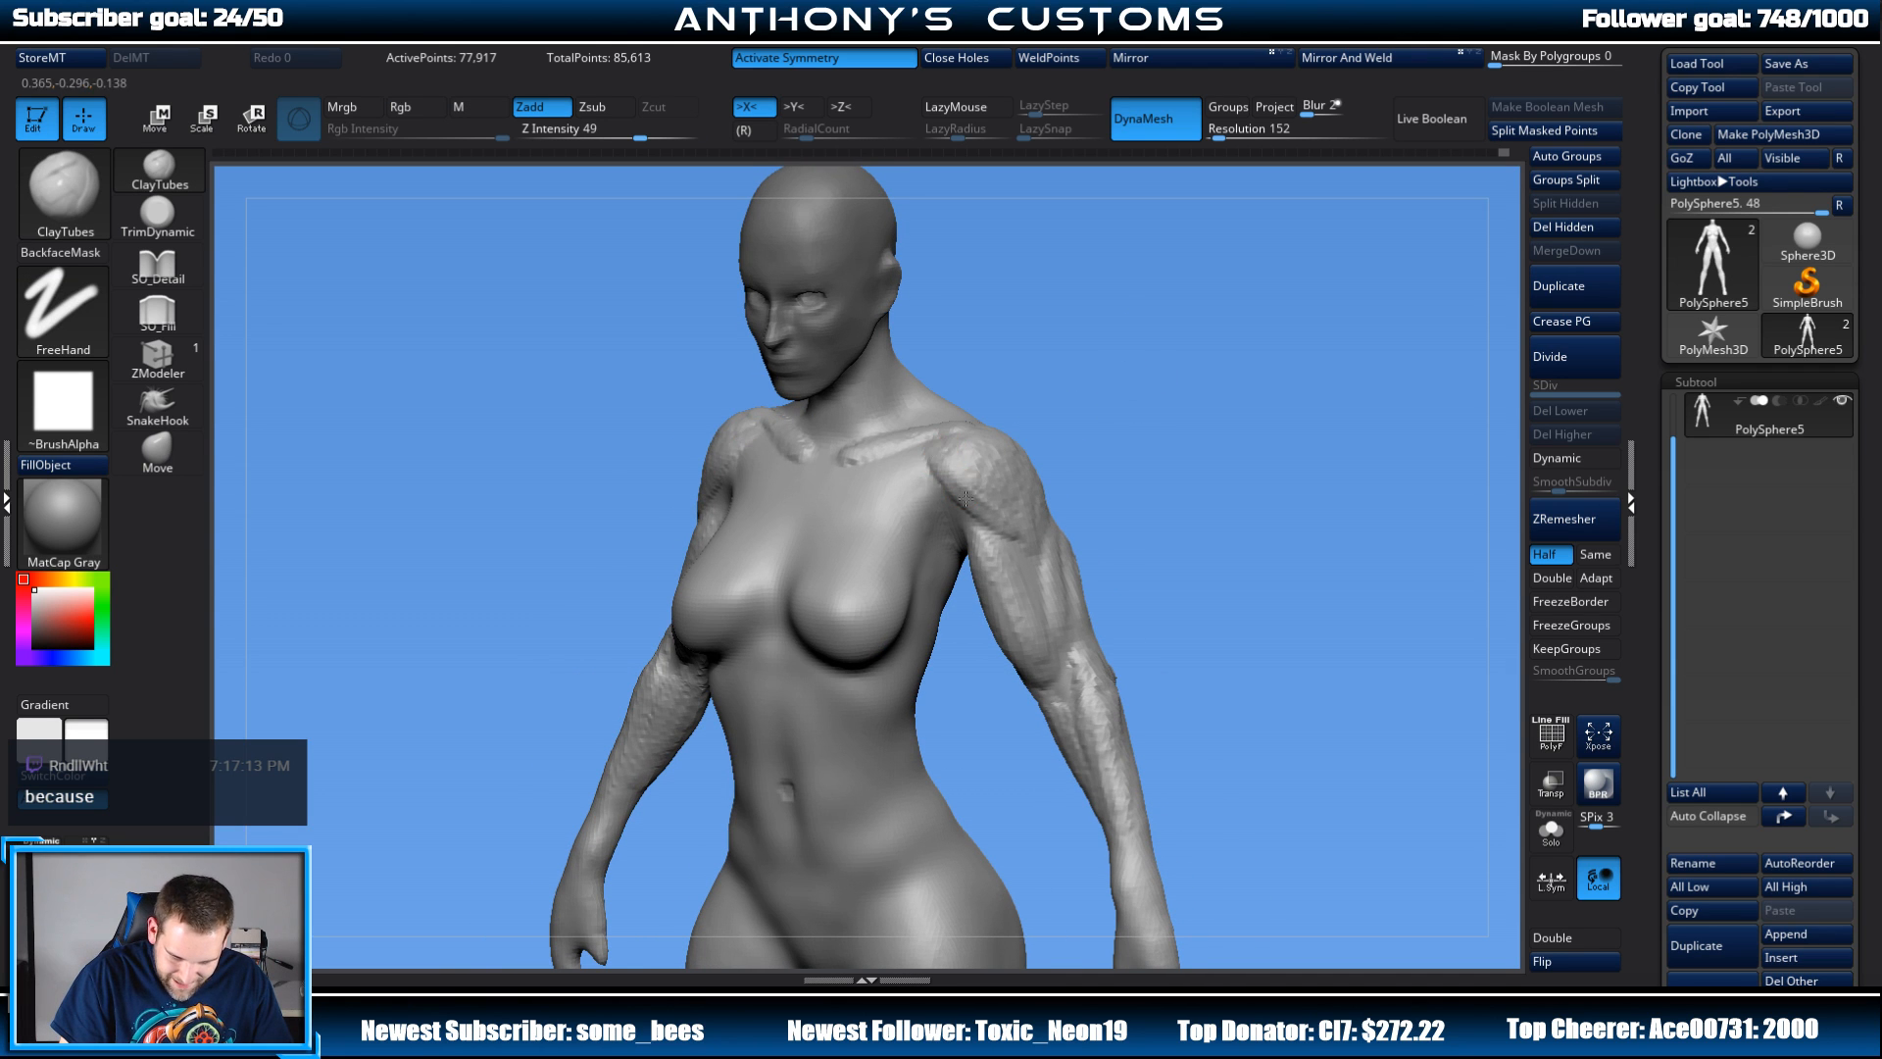
Step: Build up the armpits and the outer chest muscles where they connect to the shoulders
left_click_drag(1091, 409, 1159, 367)
left_click_drag(1106, 443, 1120, 524)
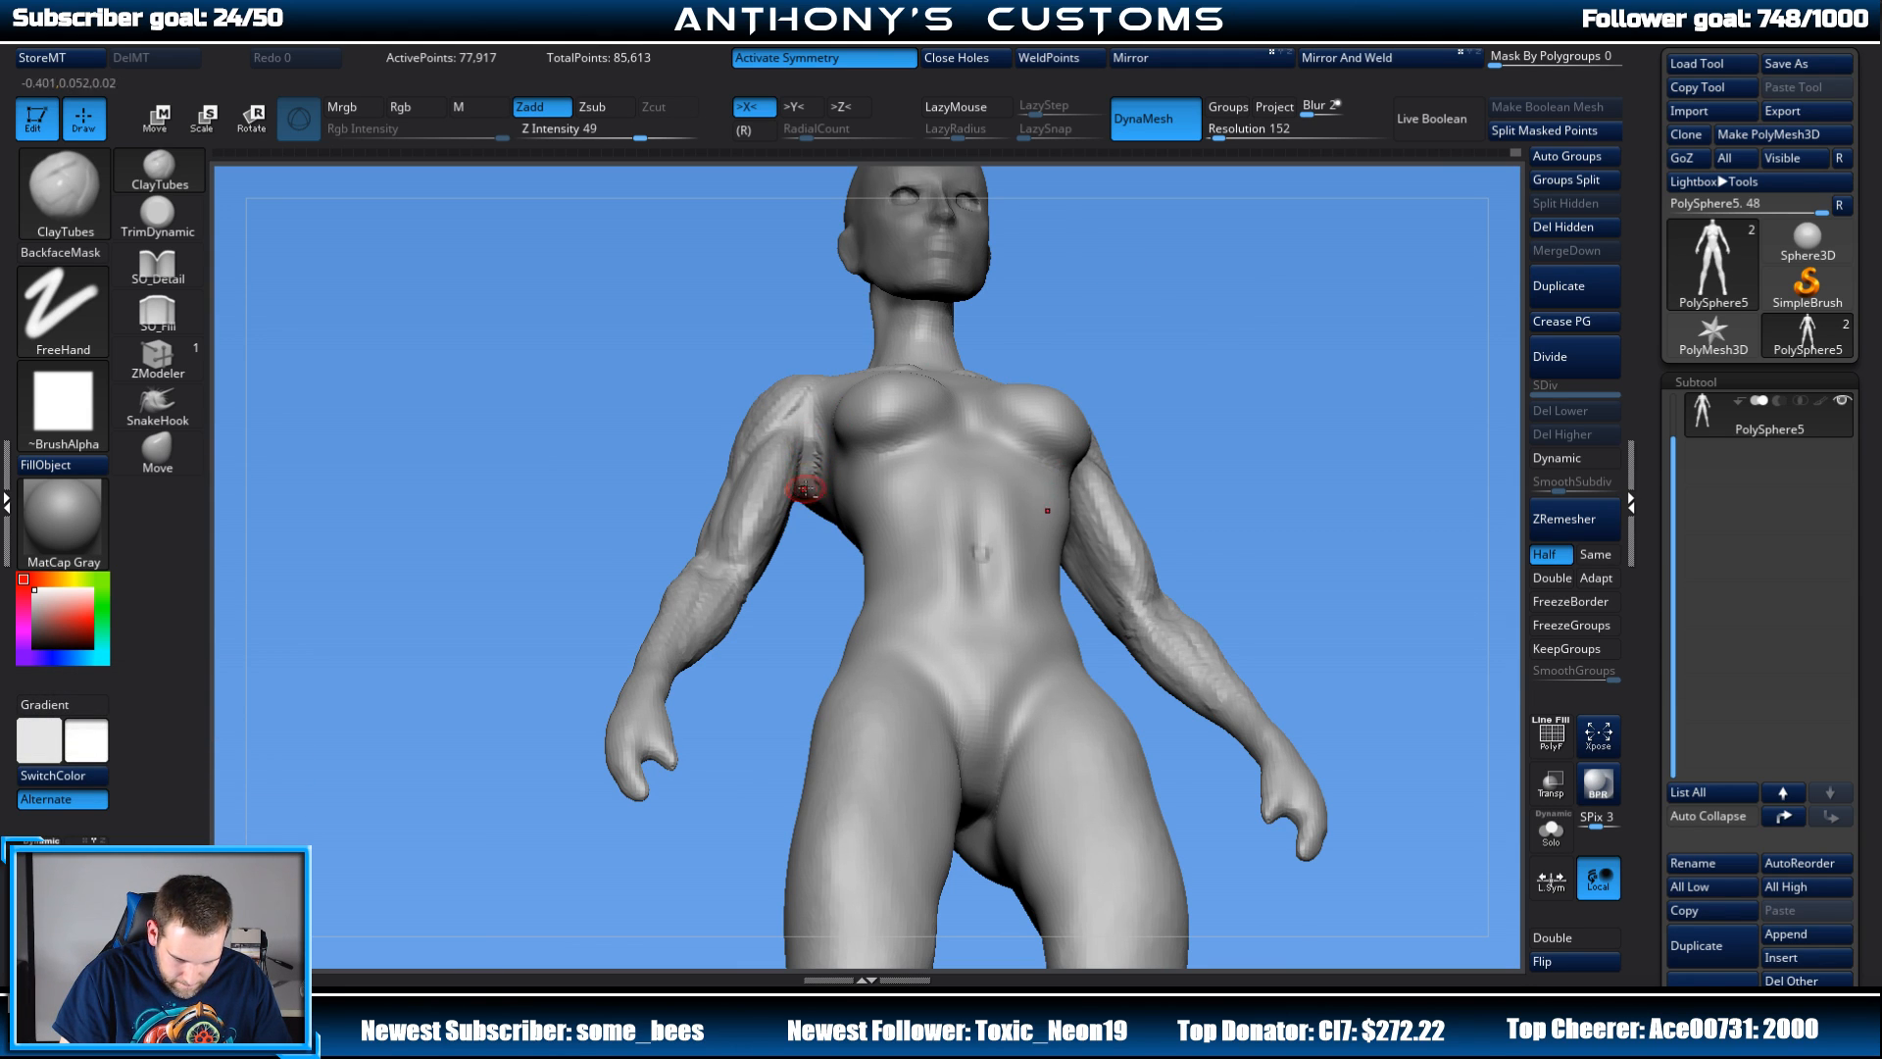
left_click_drag(807, 594, 807, 482)
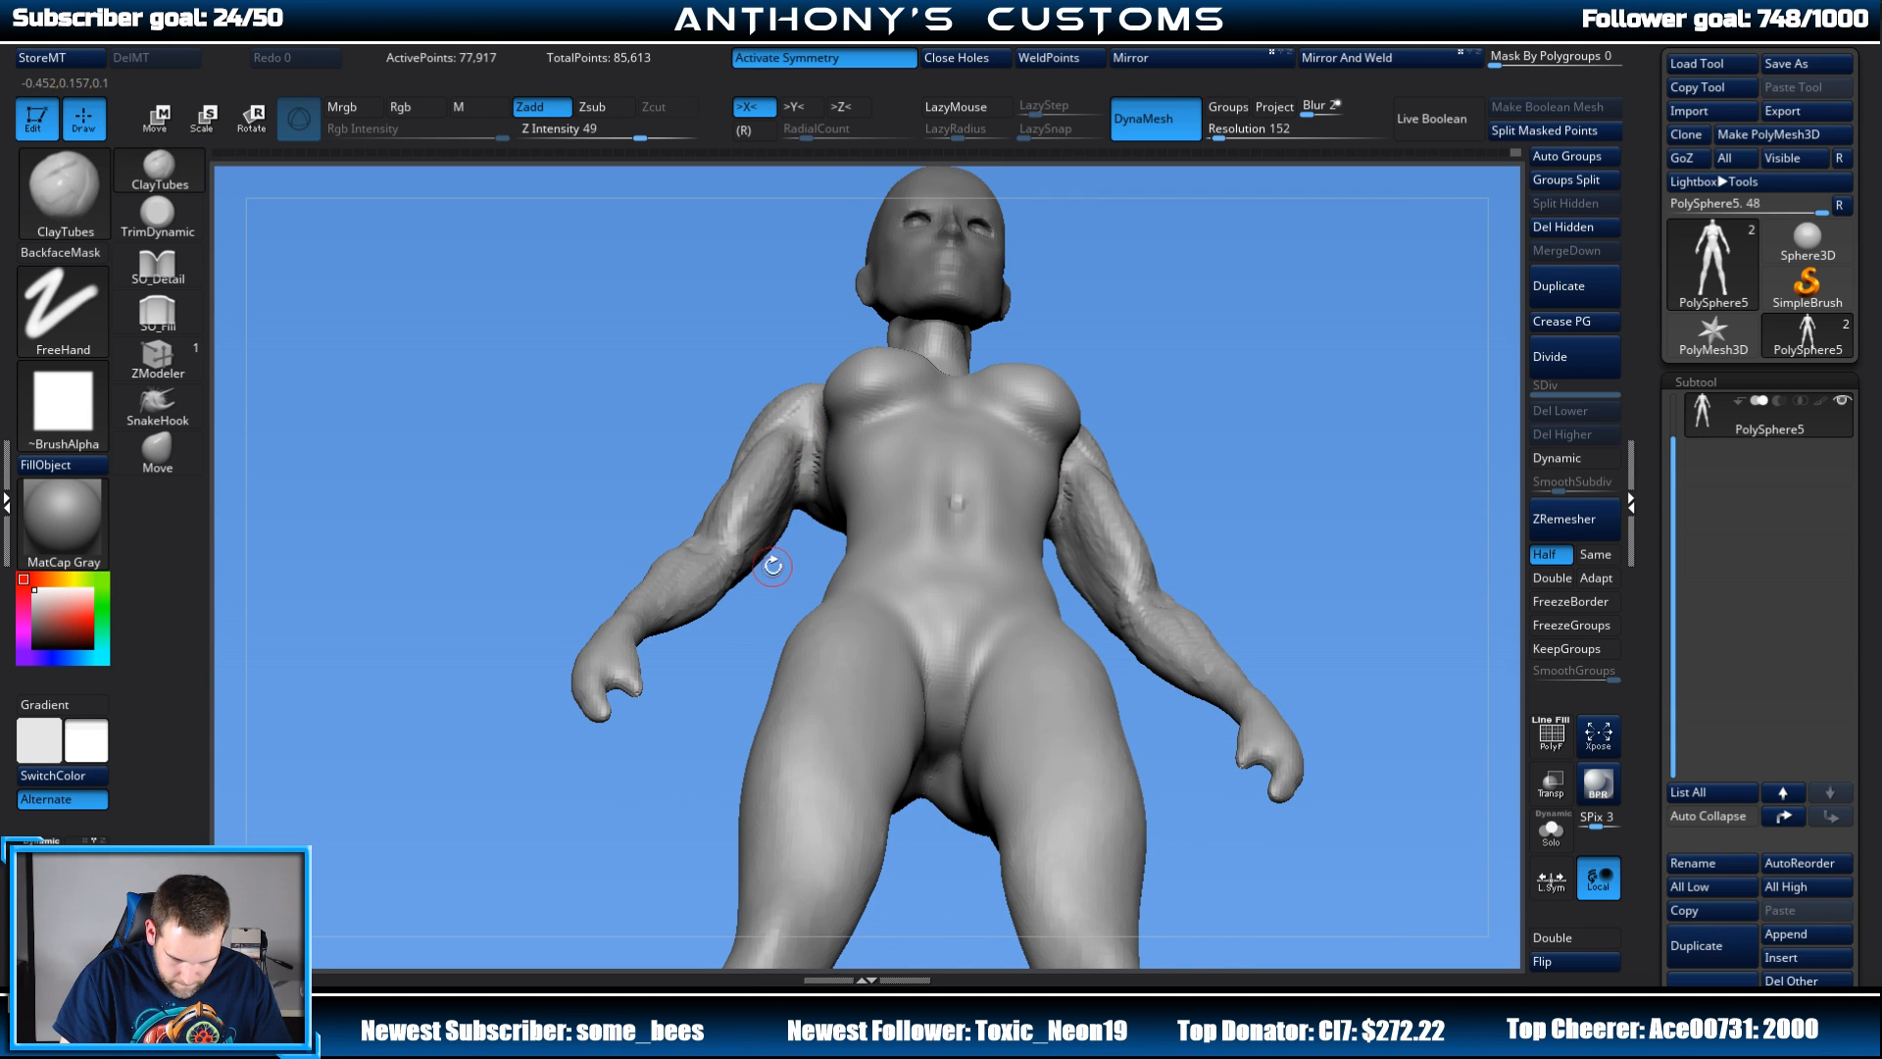
left_click_drag(773, 566, 818, 428)
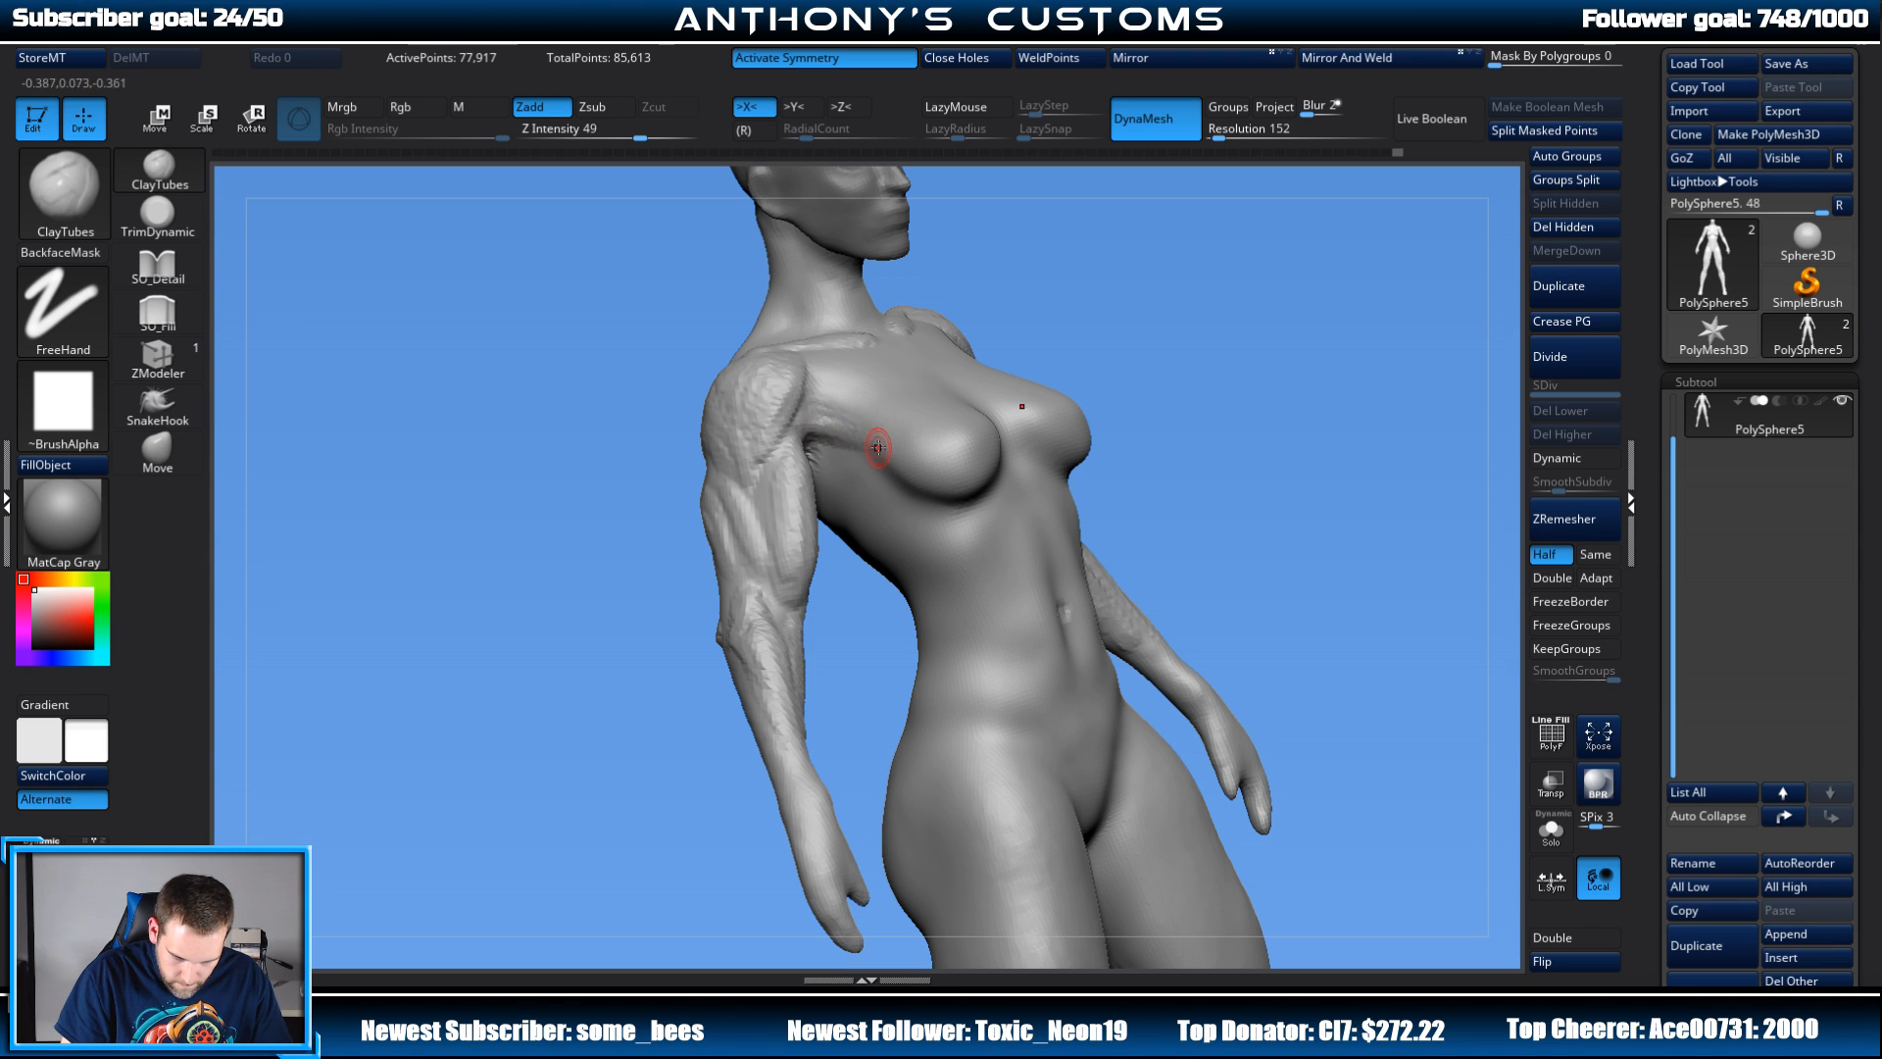
mouse_move(1227, 310)
left_mouse_down("shift")
mouse_move(1299, 323)
mouse_move(1339, 364)
mouse_move(1256, 324)
left_mouse_up("shift")
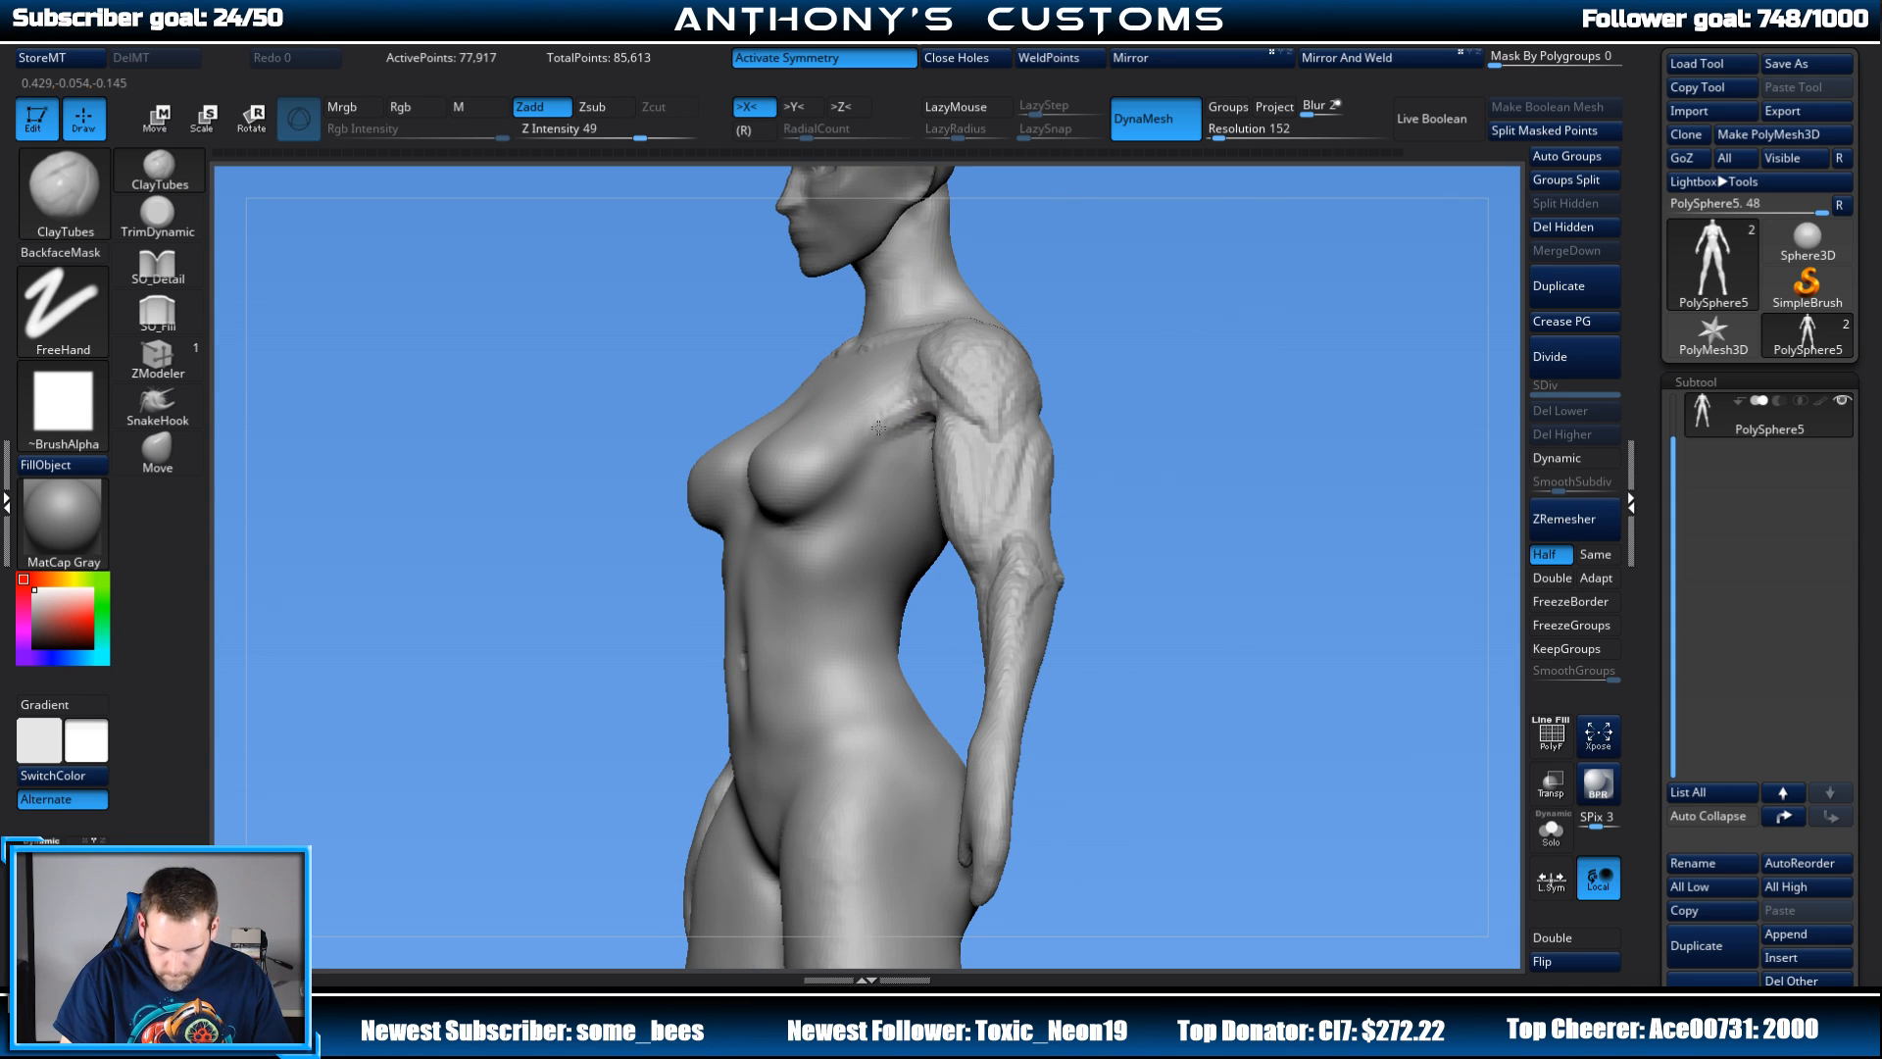
left_click_drag(913, 407, 916, 392)
Step: Build up the rear deltoids and upper triceps on the backs of the arms with ClayTubes
left_click_drag(1127, 362, 1226, 345, "shift")
mouse_move(1168, 266)
left_mouse_down("alt")
mouse_move(1159, 337)
mouse_move(1236, 504)
mouse_move(1175, 497)
mouse_move(1190, 441)
mouse_move(1304, 294)
left_mouse_up("alt")
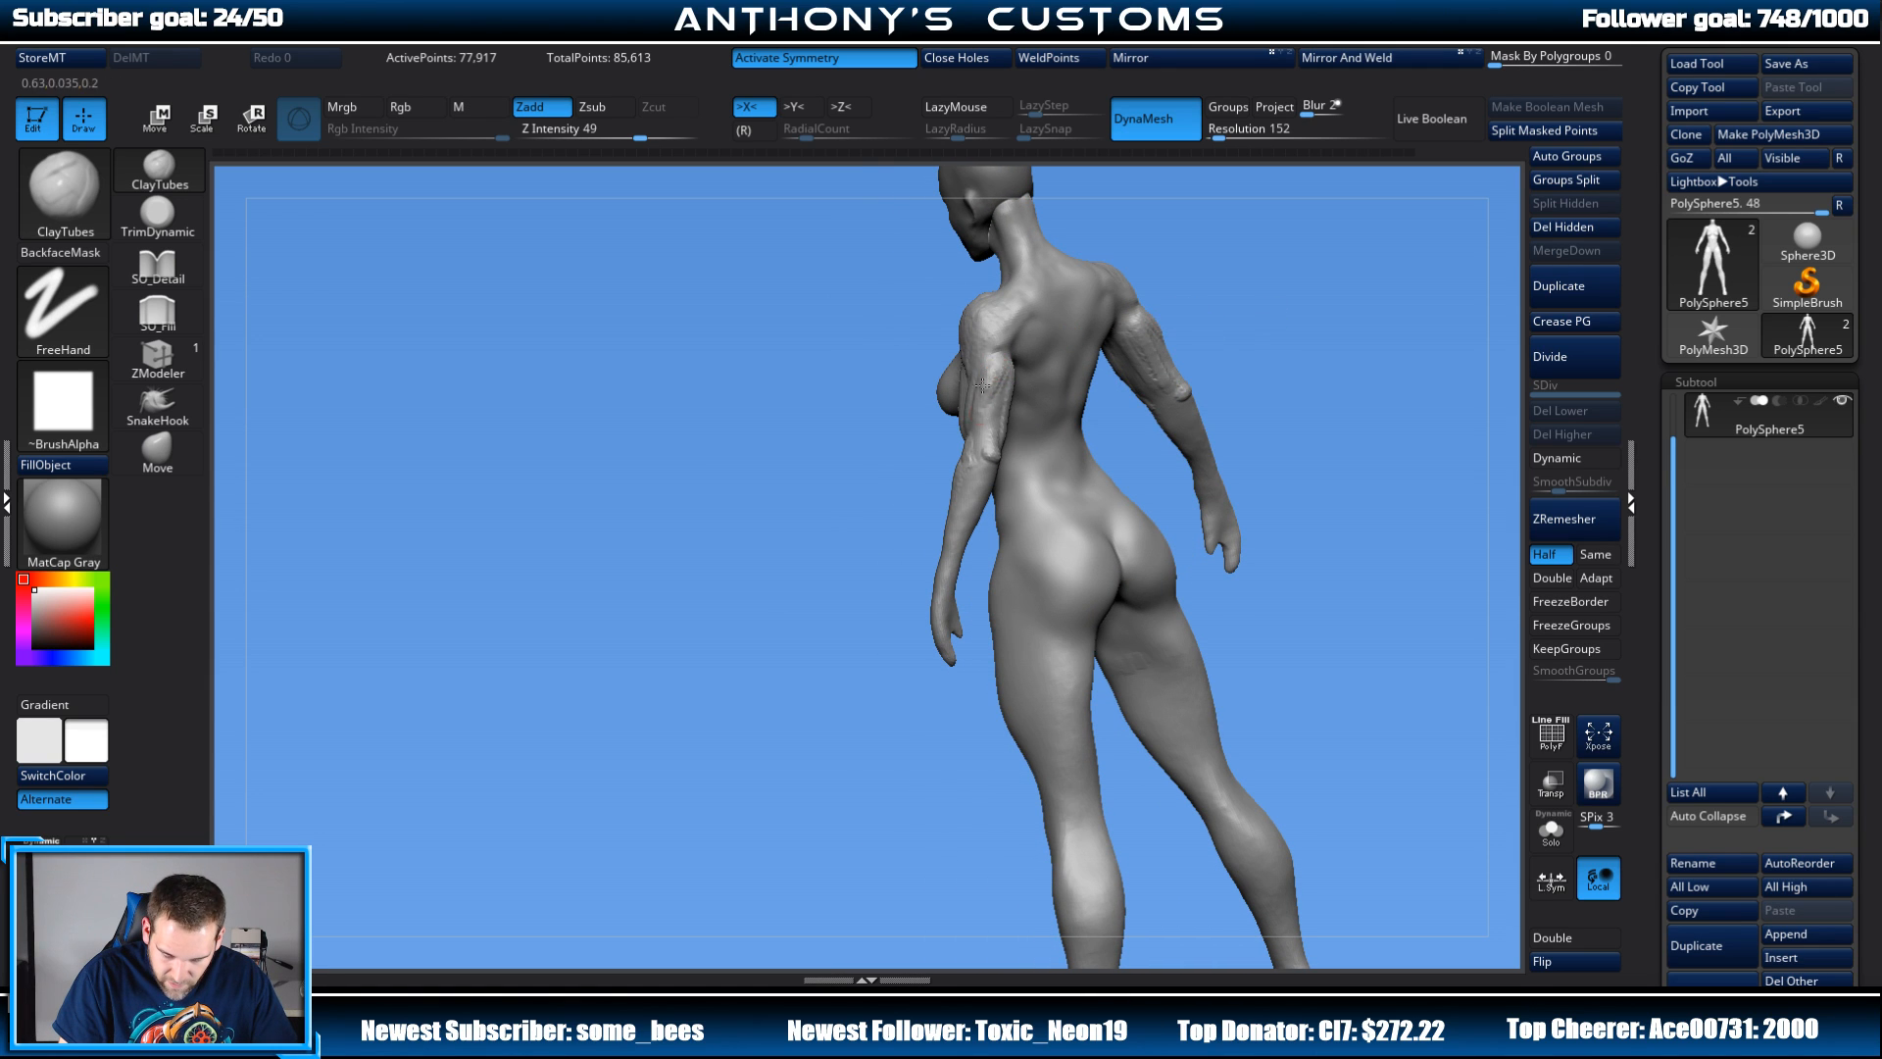
right_click_drag(986, 392, 1067, 317)
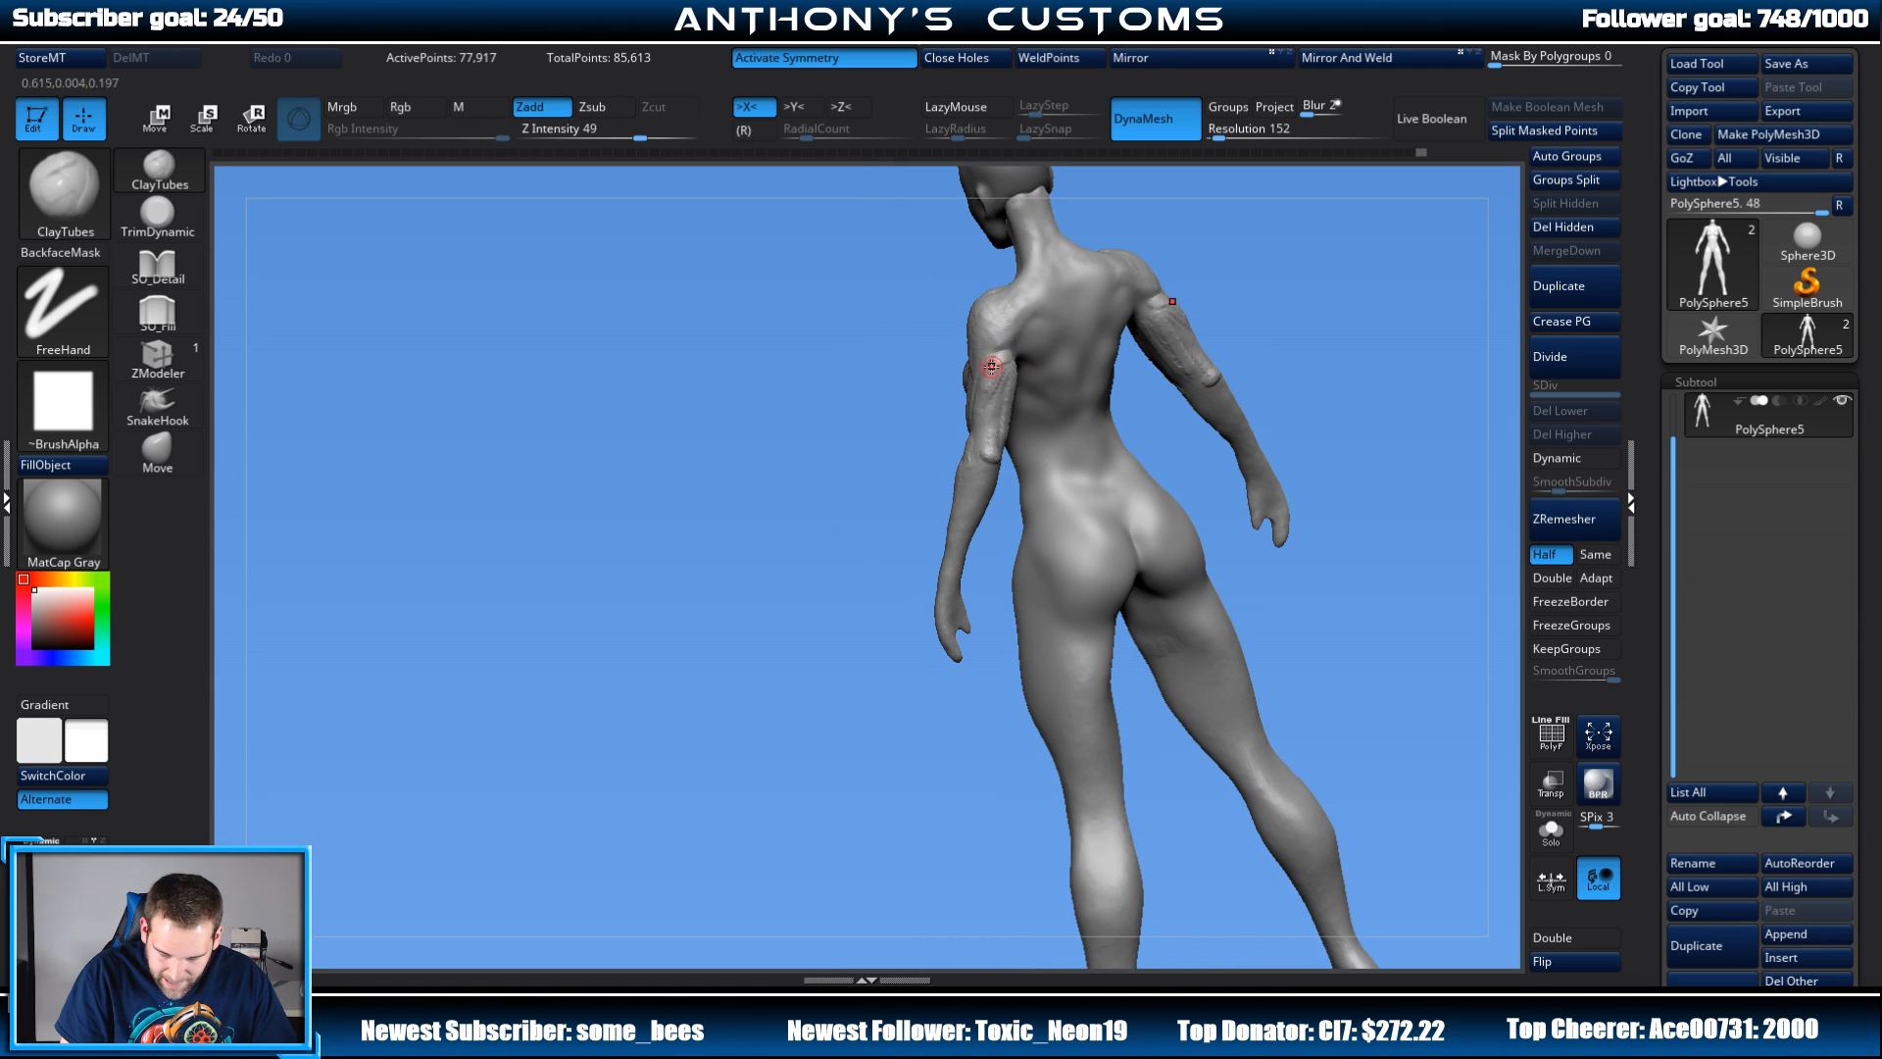
mouse_move(1357, 303)
left_mouse_down()
mouse_move(1306, 344)
mouse_move(1349, 320)
left_mouse_up()
left_click_drag(1146, 436, 1165, 326)
left_click_drag(1327, 370, 1176, 403)
Step: Add ClayTubes strokes along the rib cage below the breasts and smooth them into the waist
left_click_drag(1070, 440, 1218, 366)
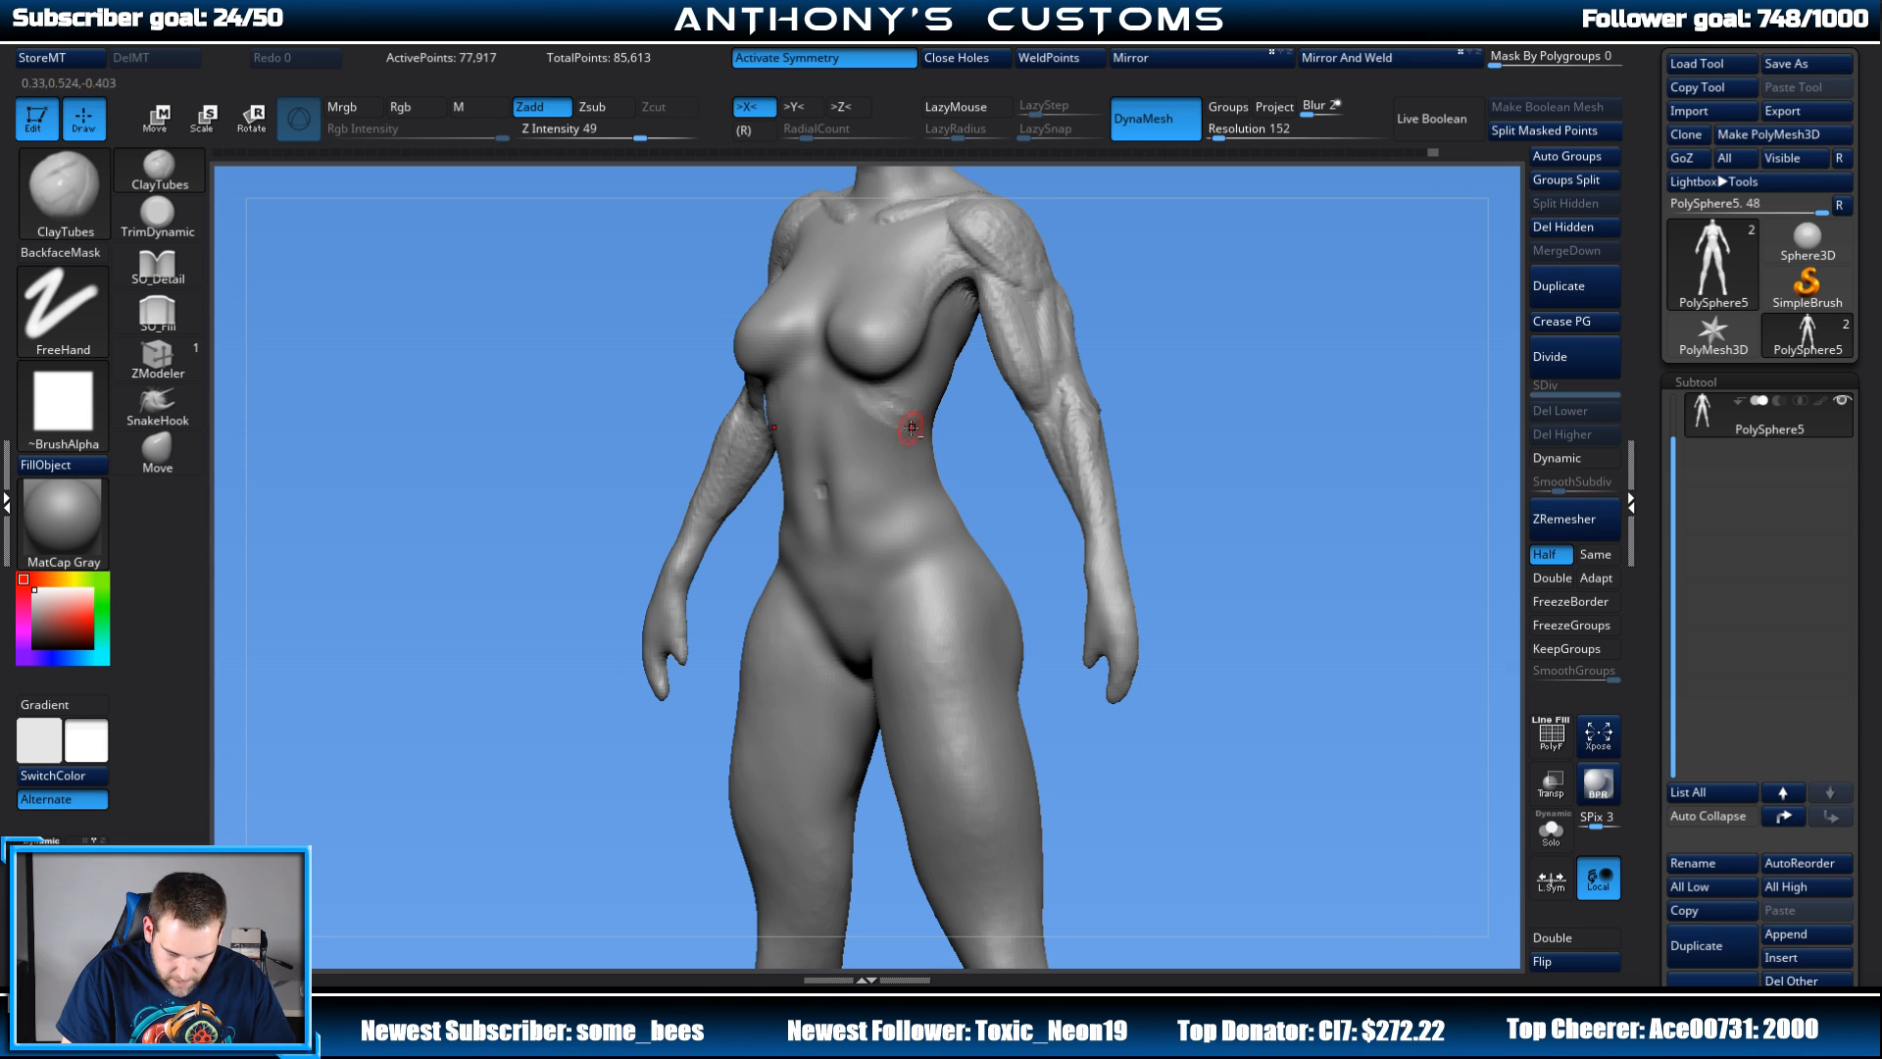
key("shift")
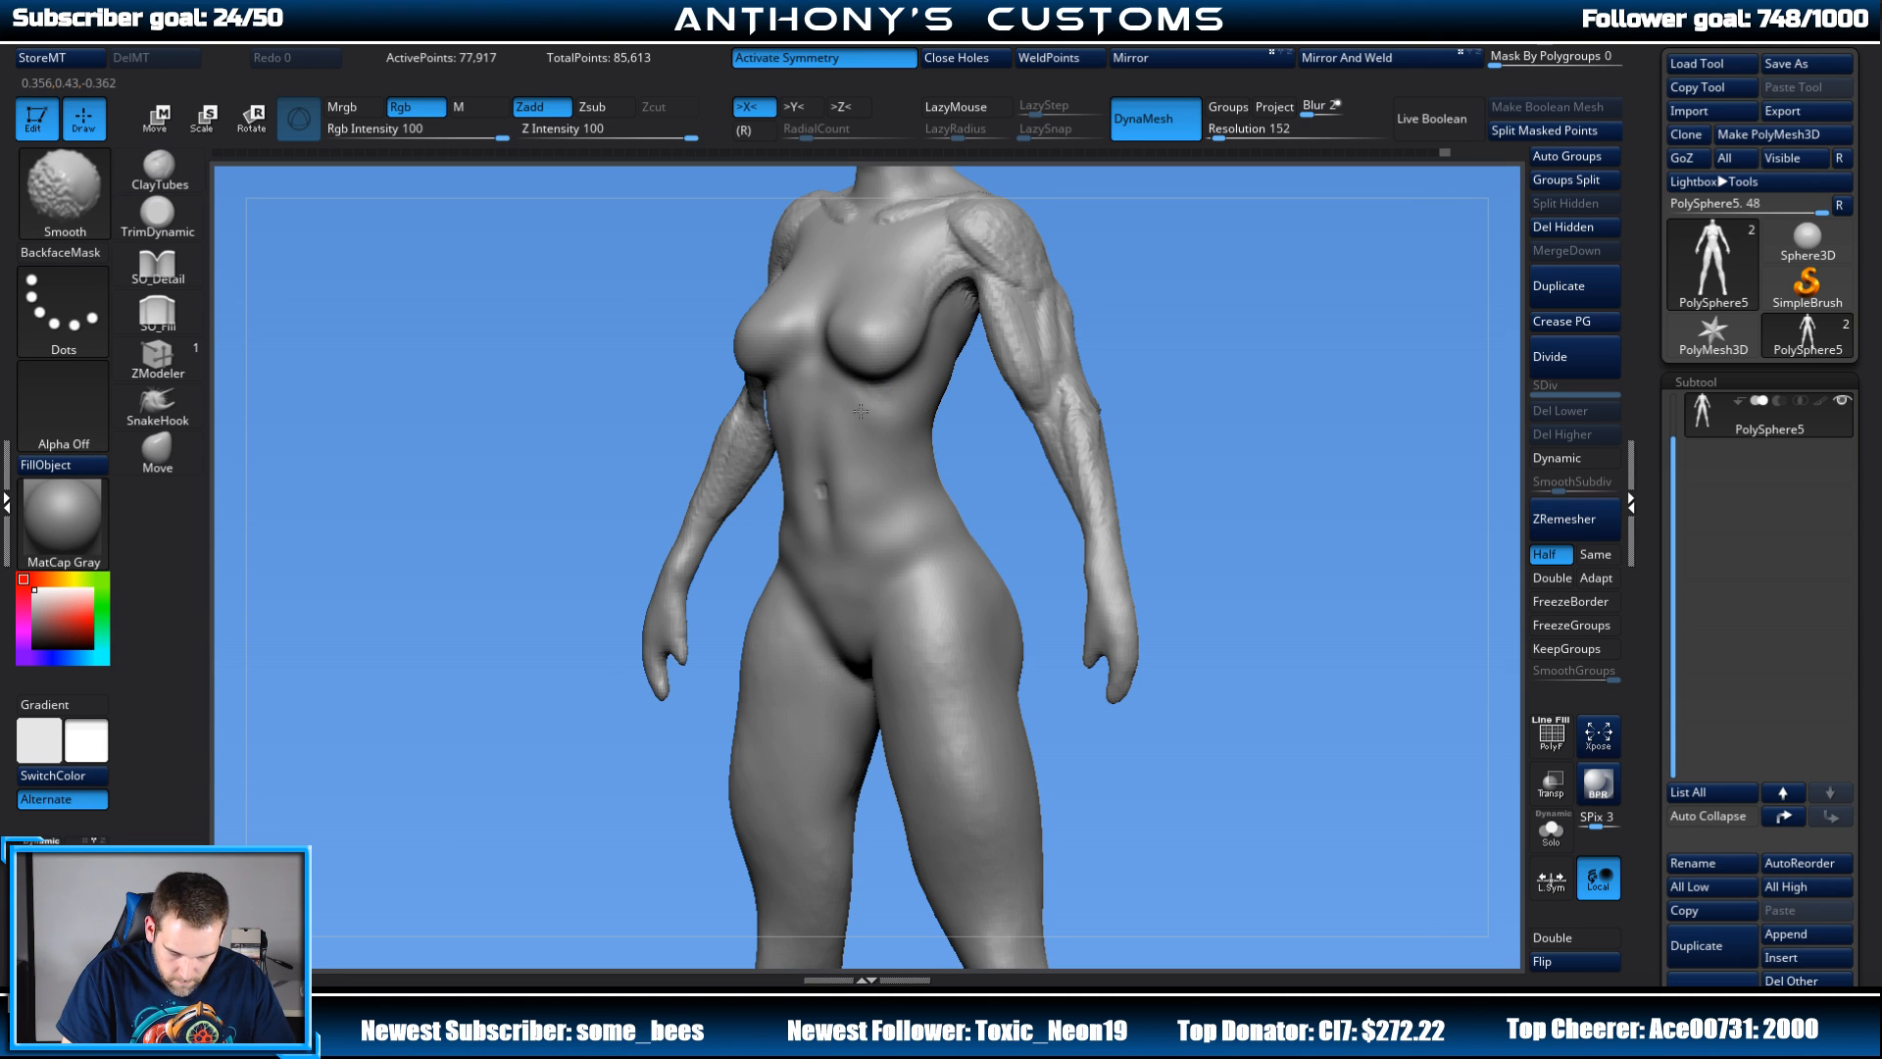
mouse_move(1181, 222)
left_mouse_down()
mouse_move(1273, 323)
mouse_move(1252, 286)
mouse_move(1267, 380)
left_mouse_up()
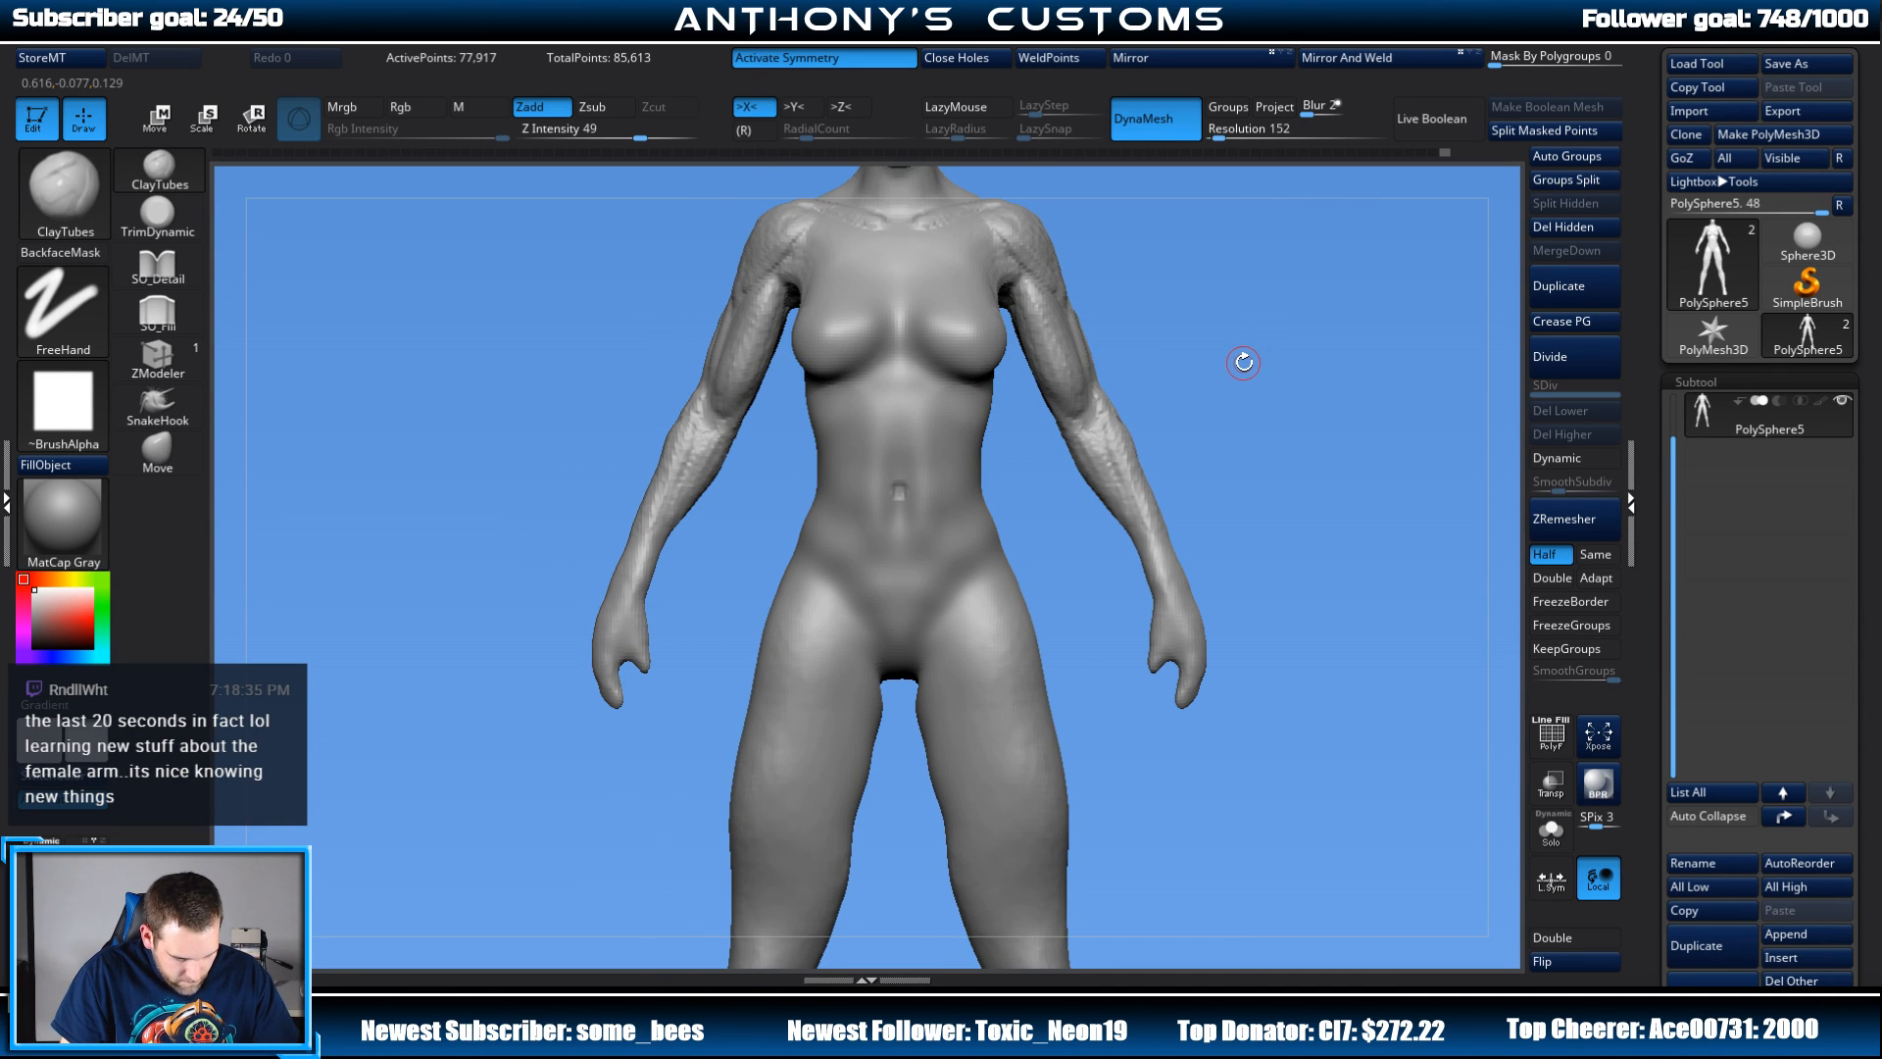
Step: Fill the front armpit folds between the chest and the deltoids with ClayTubes
mouse_move(1244, 411)
left_mouse_down("alt")
mouse_move(1223, 329)
mouse_move(1191, 384)
left_mouse_up("alt")
left_click_drag(1212, 359, 1225, 486, "alt")
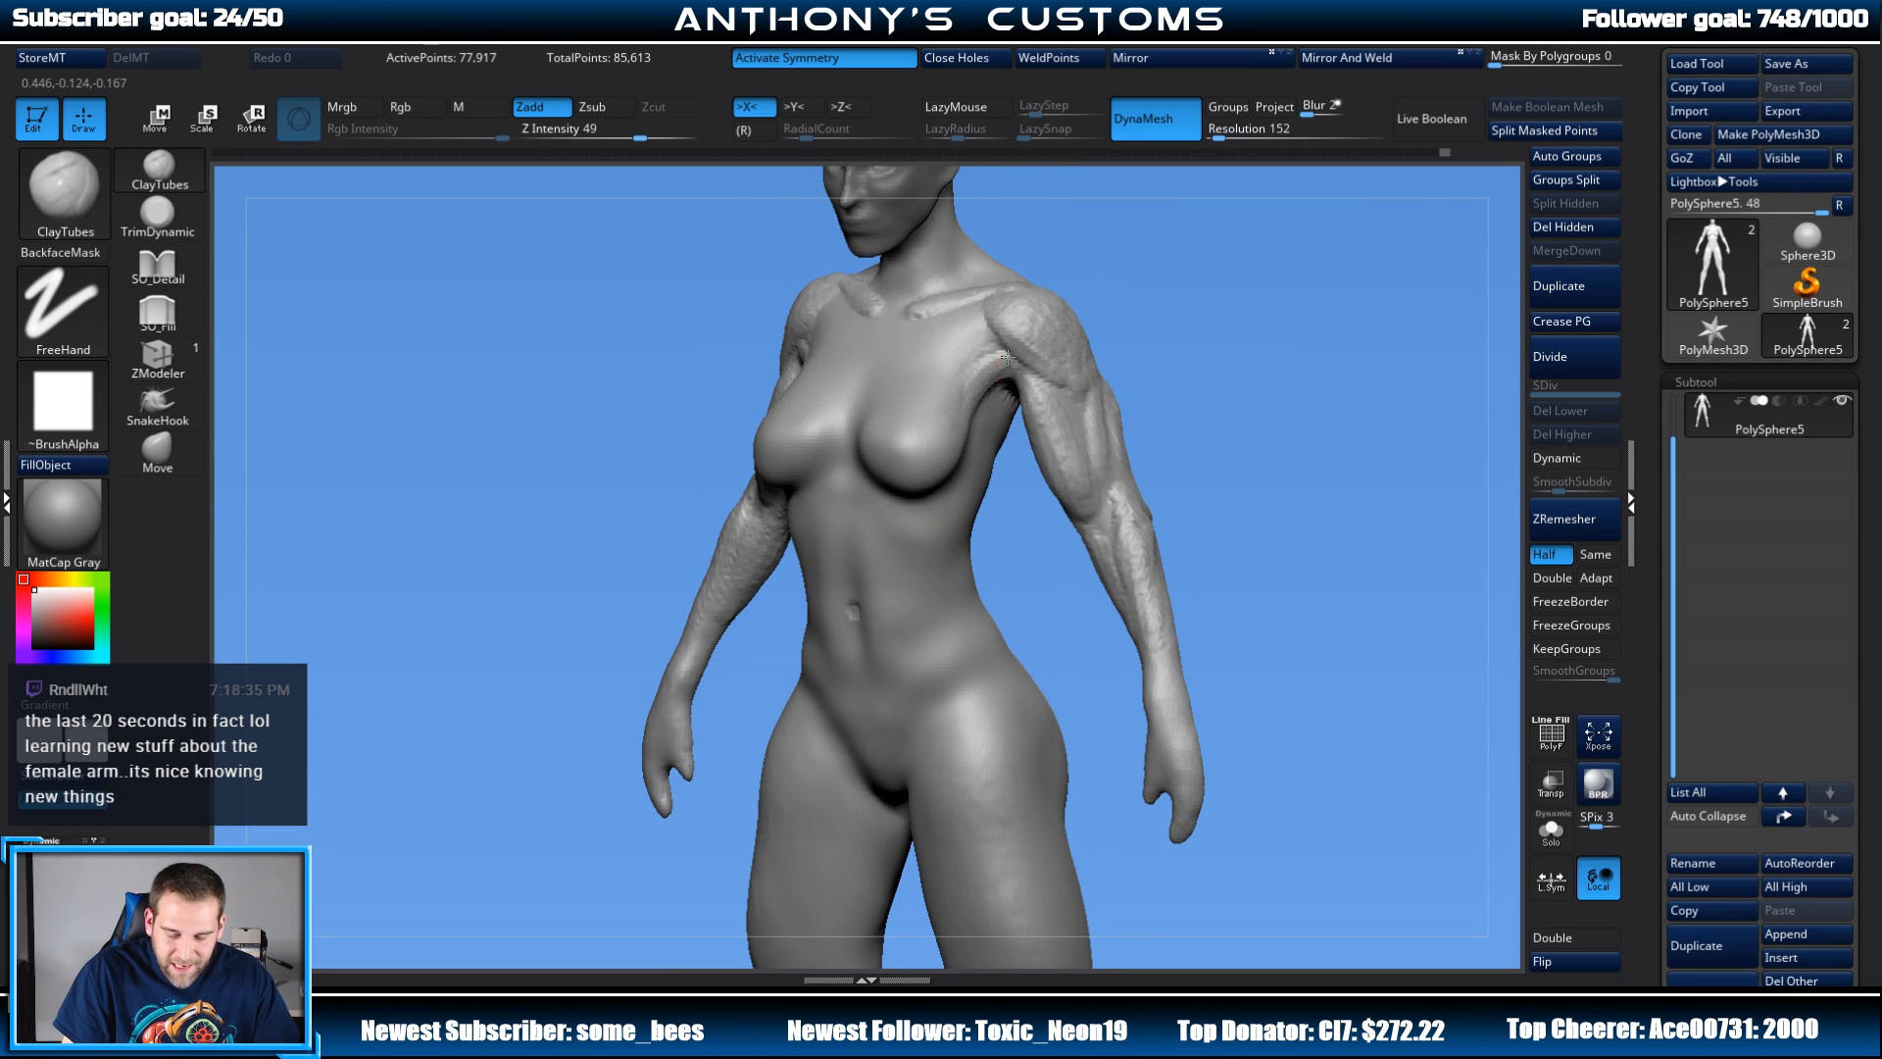
left_click_drag(986, 350, 989, 346)
Step: Add small ClayTubes strokes to the fronts of the breasts and smooth them
left_click_drag(1201, 339, 1273, 324, "shift")
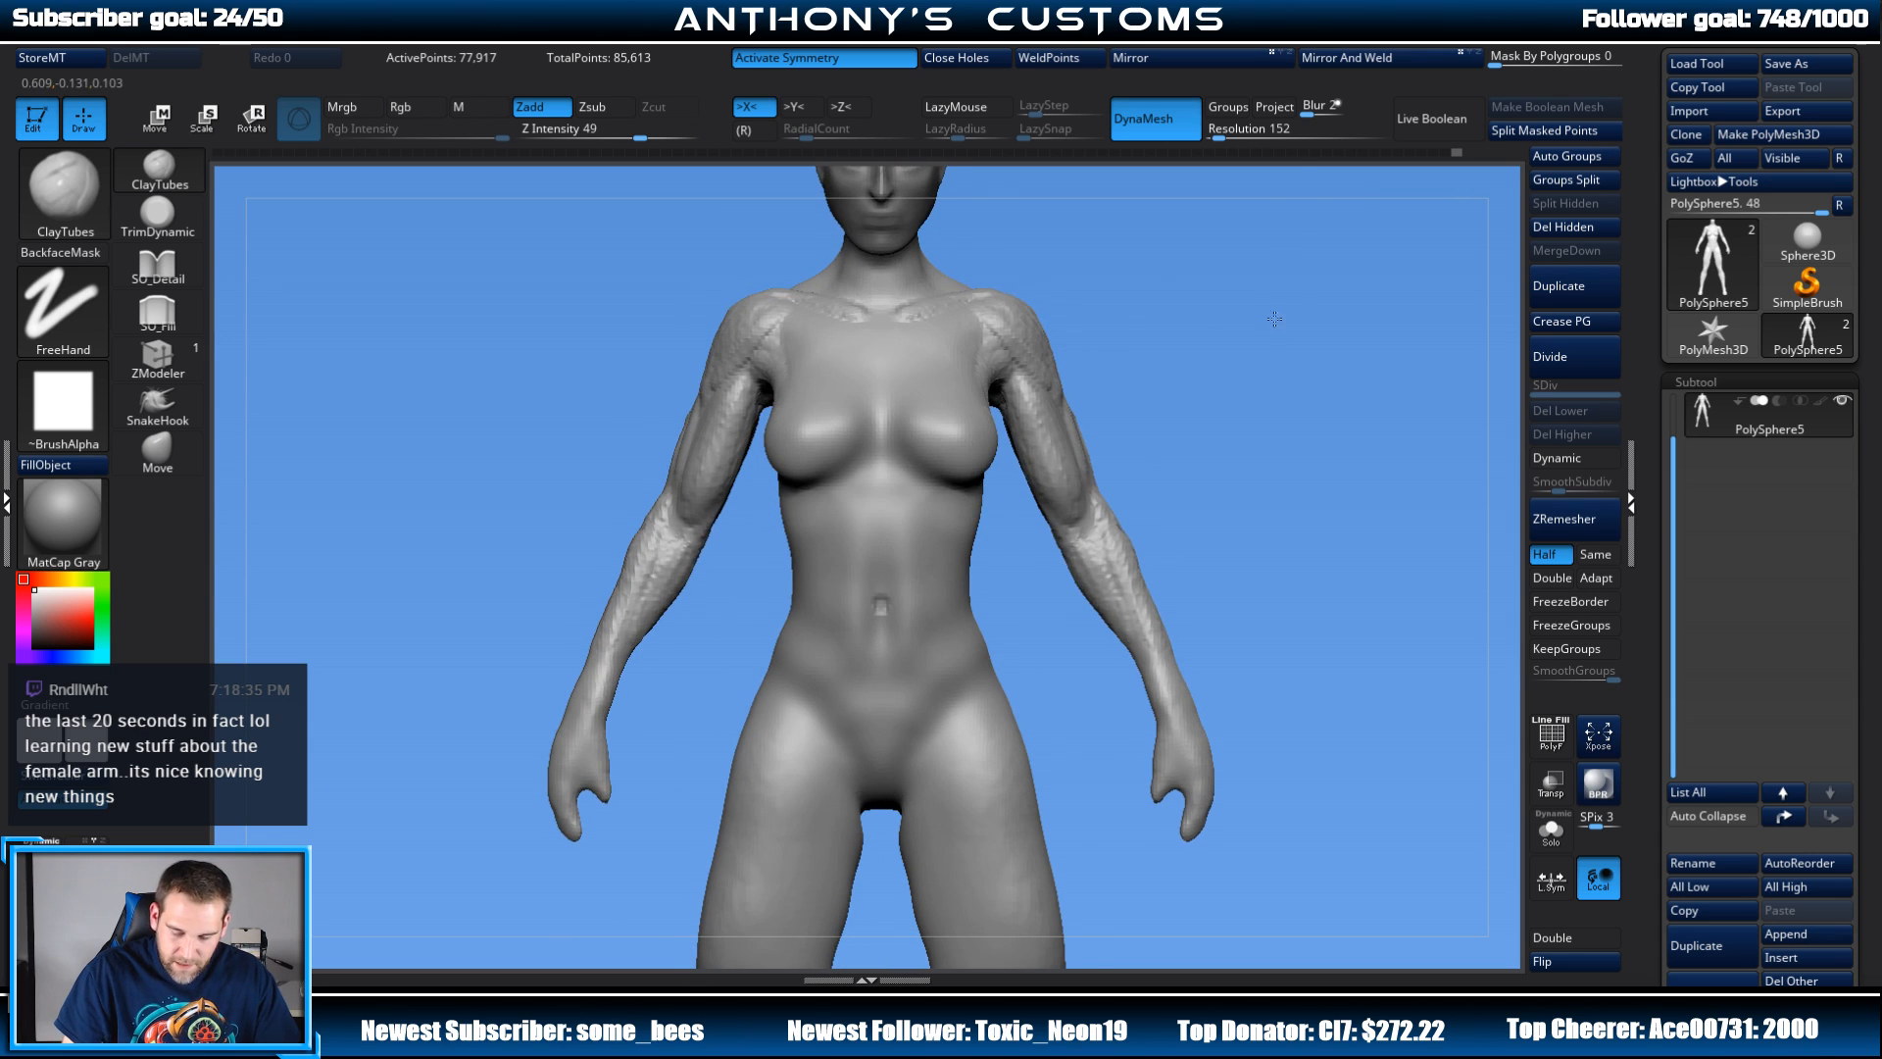
left_click_drag(1224, 402, 1206, 316, "alt")
mouse_move(845, 374)
left_mouse_down()
mouse_move(811, 396)
mouse_move(843, 383)
left_mouse_up()
key("shift")
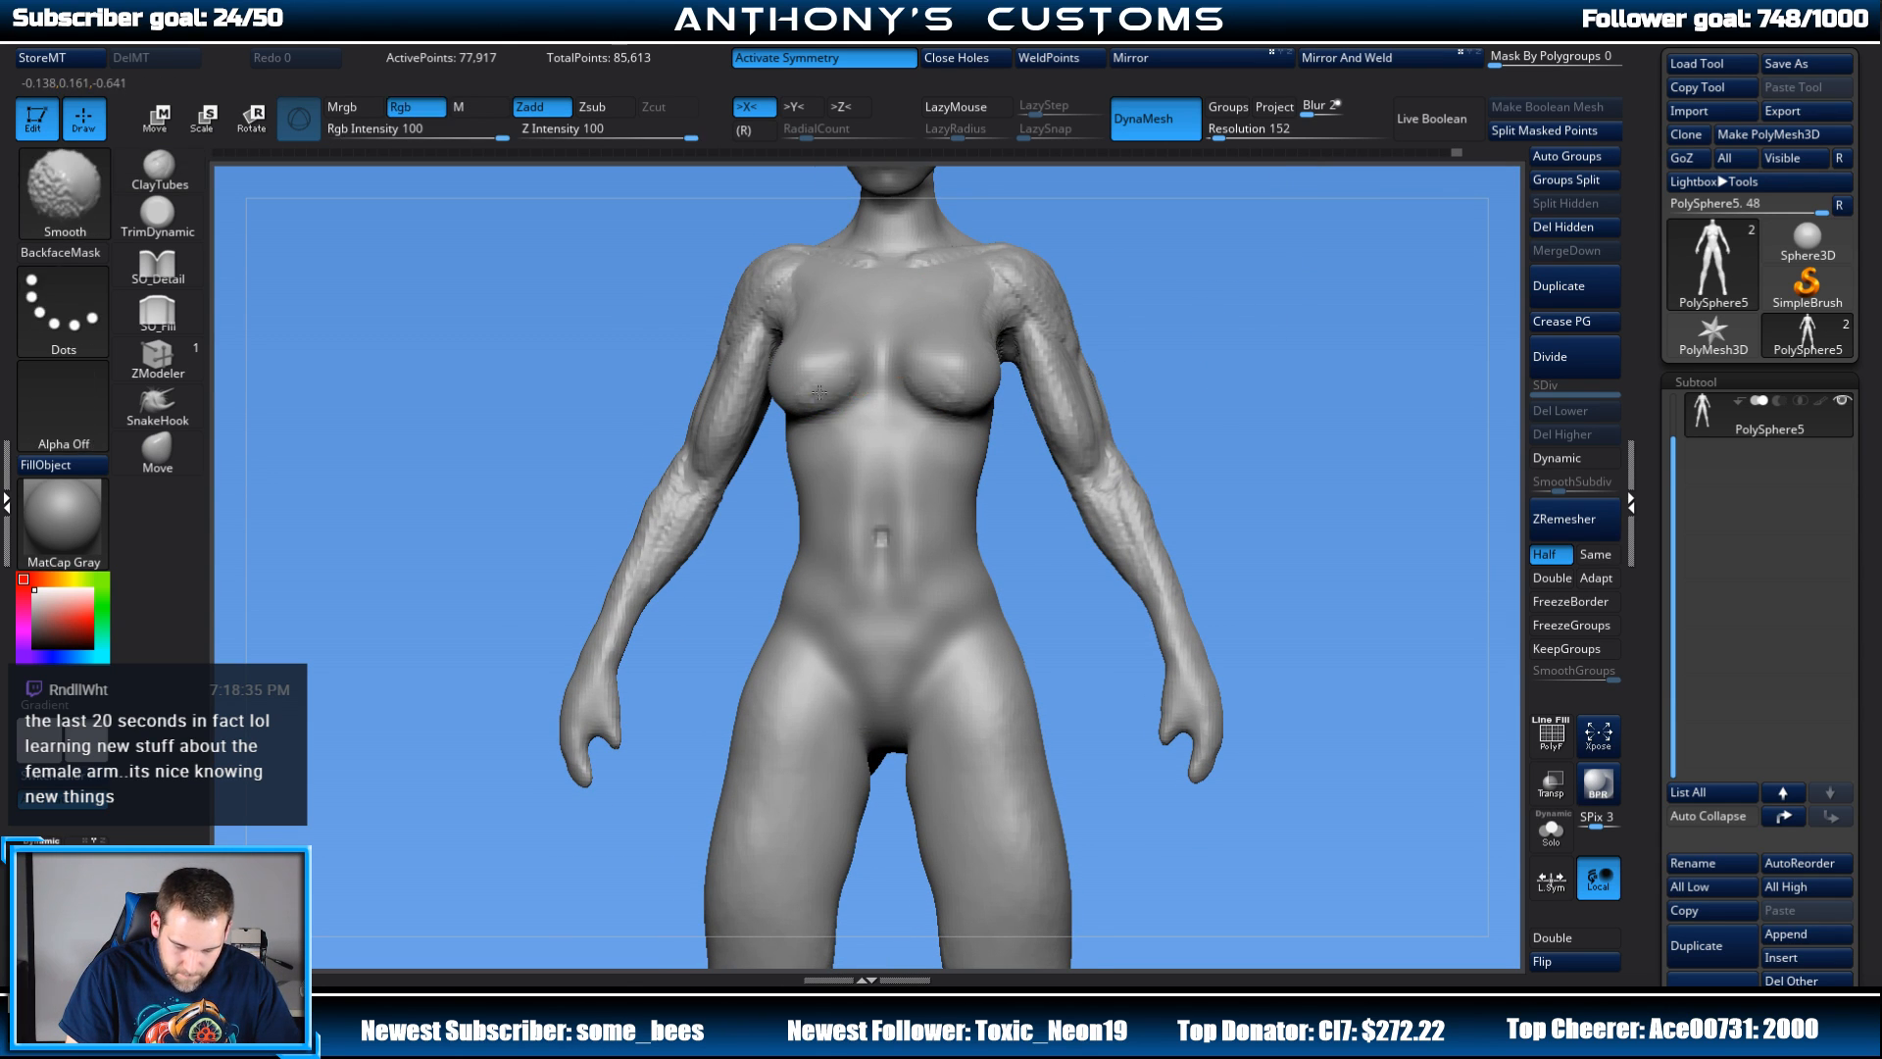
Step: Build up two vertical abdominal muscle bands beside the navel with ClayTubes and smooth them into the abdomen
mouse_move(1180, 300)
left_mouse_down("shift")
mouse_move(1302, 348)
mouse_move(1247, 359)
left_mouse_up("shift")
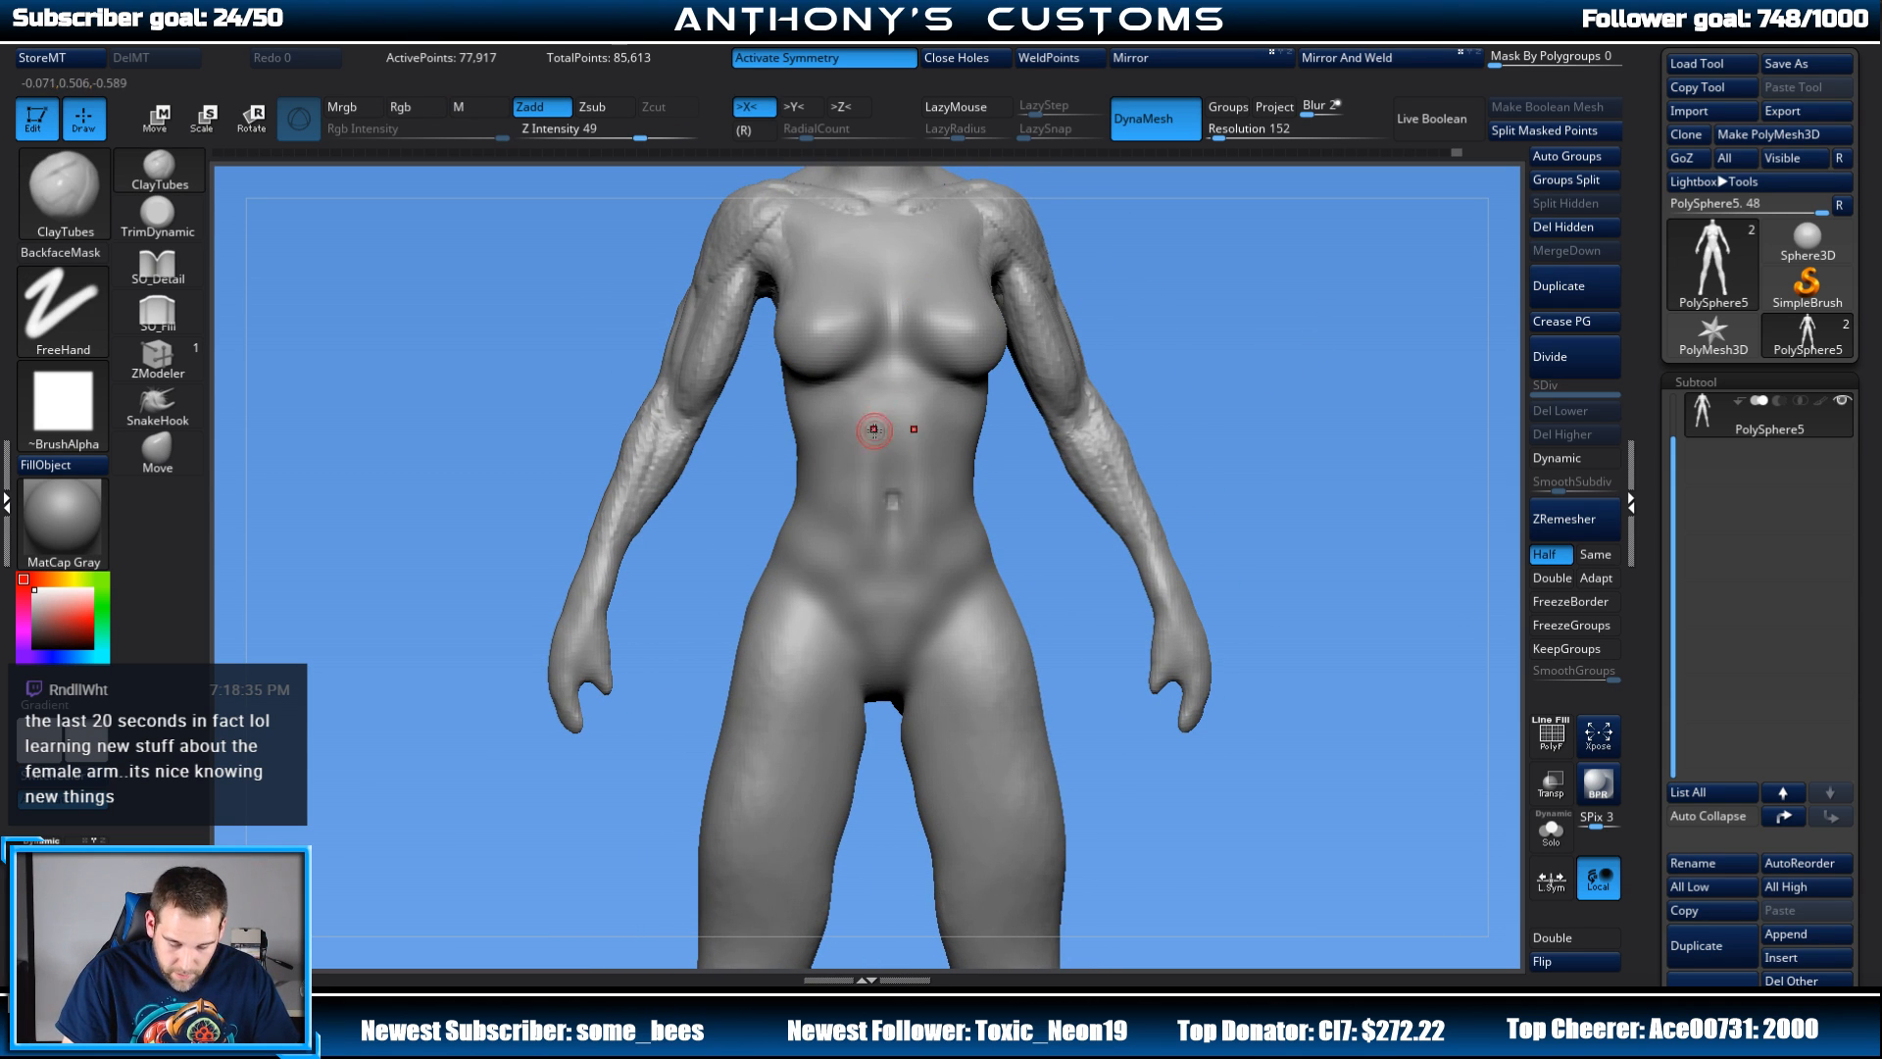
left_click_drag(875, 468, 869, 480)
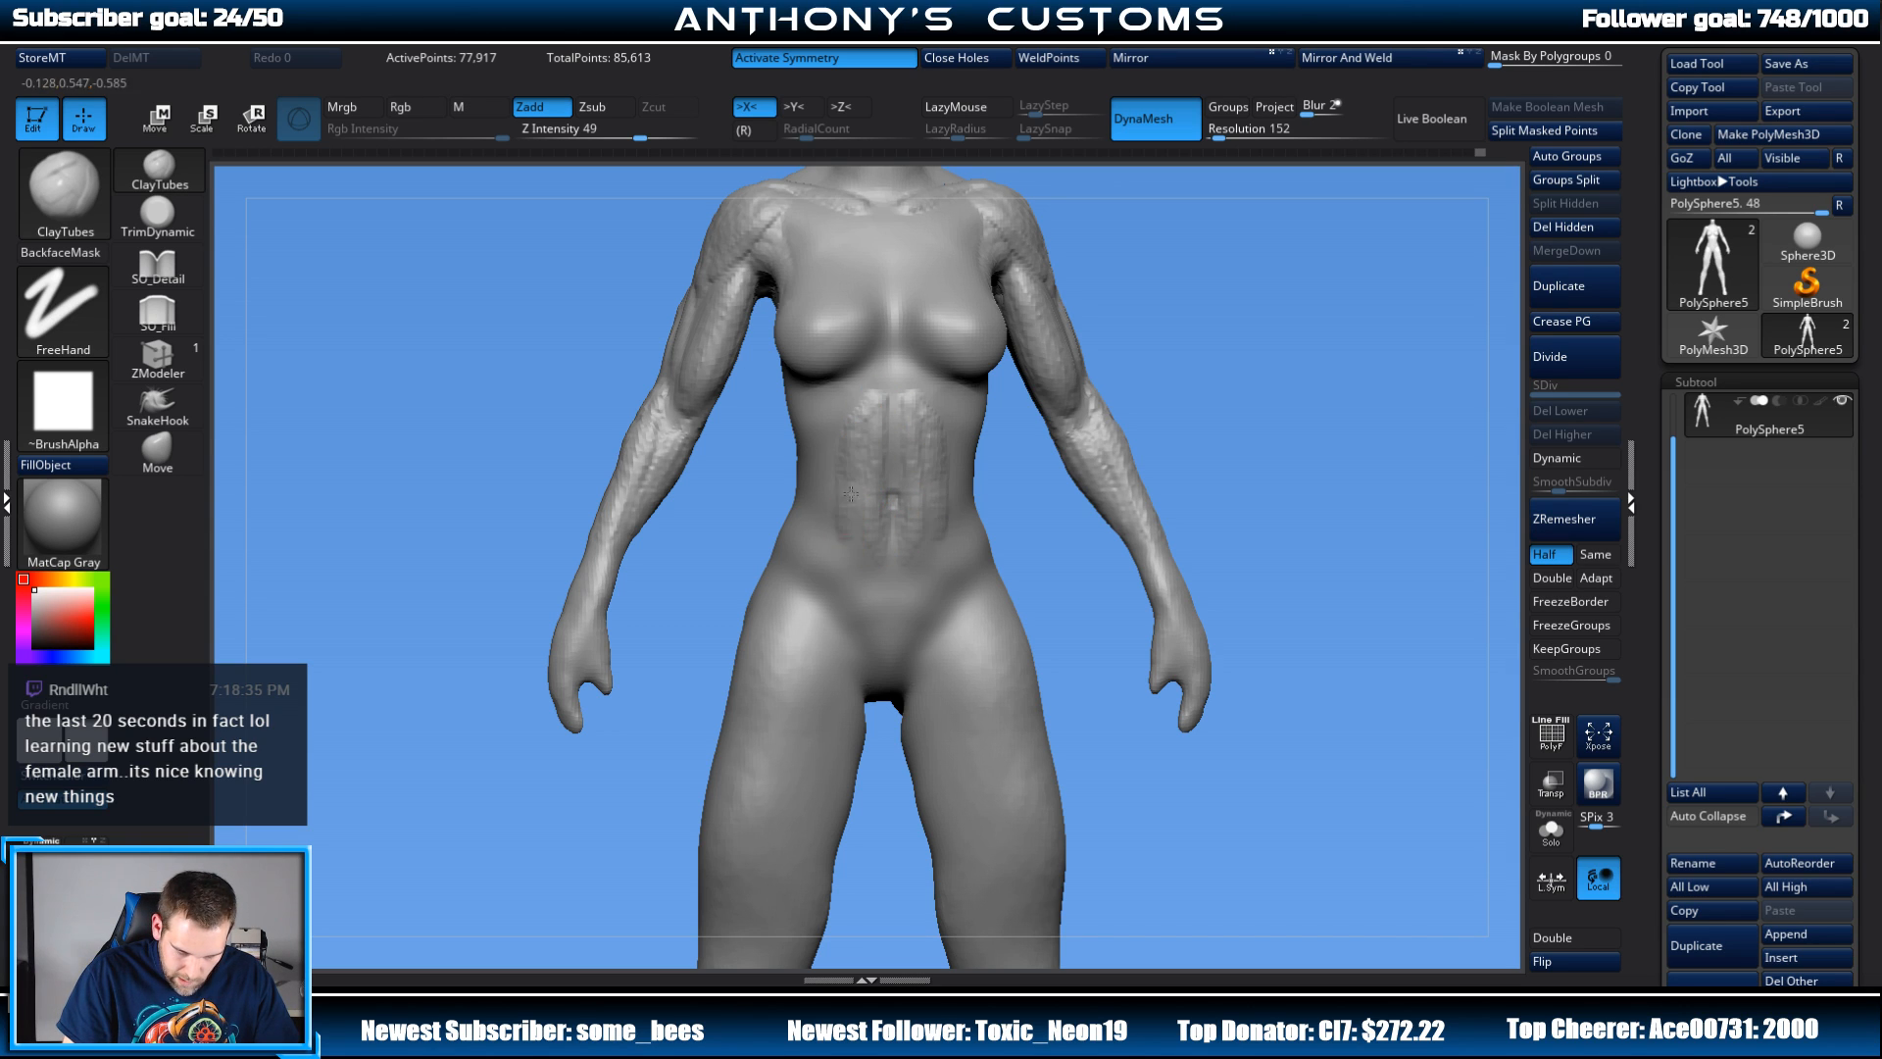
left_click_drag(856, 500, 881, 467)
key("shift")
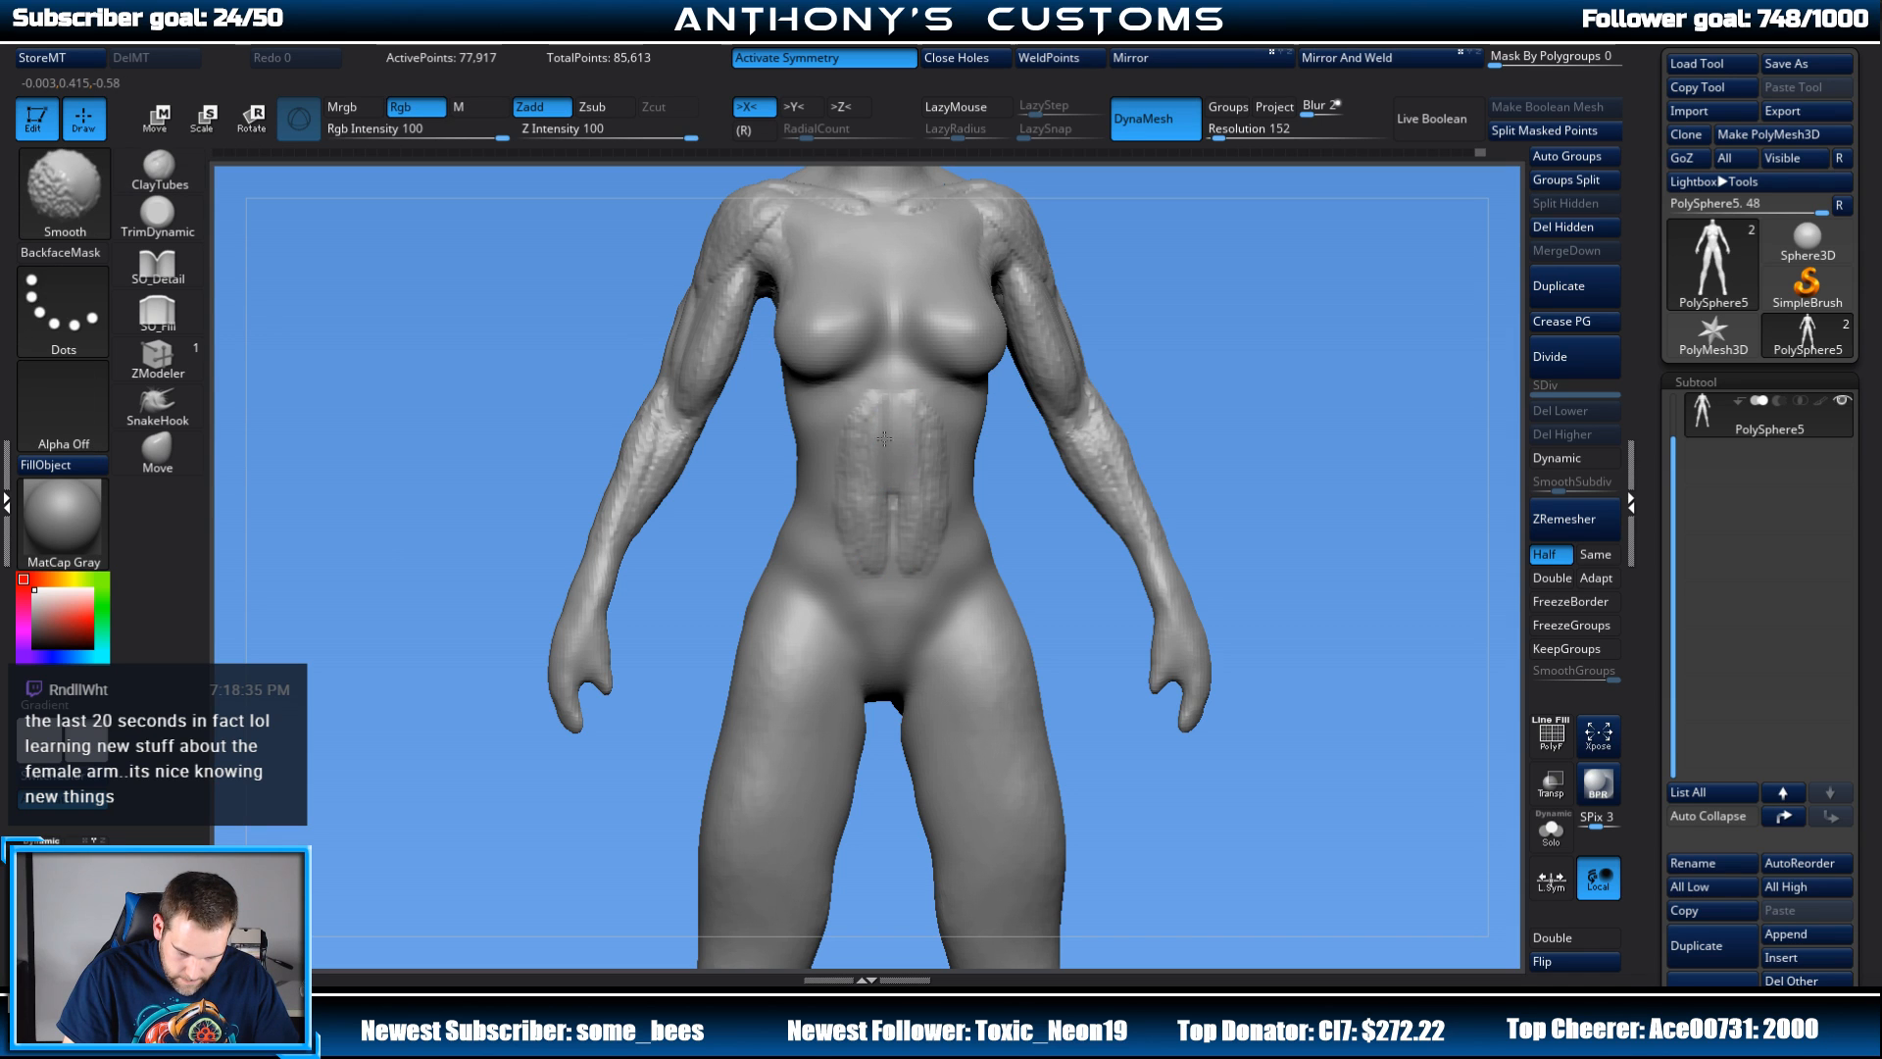
left_click_drag(864, 558, 890, 498, "shift")
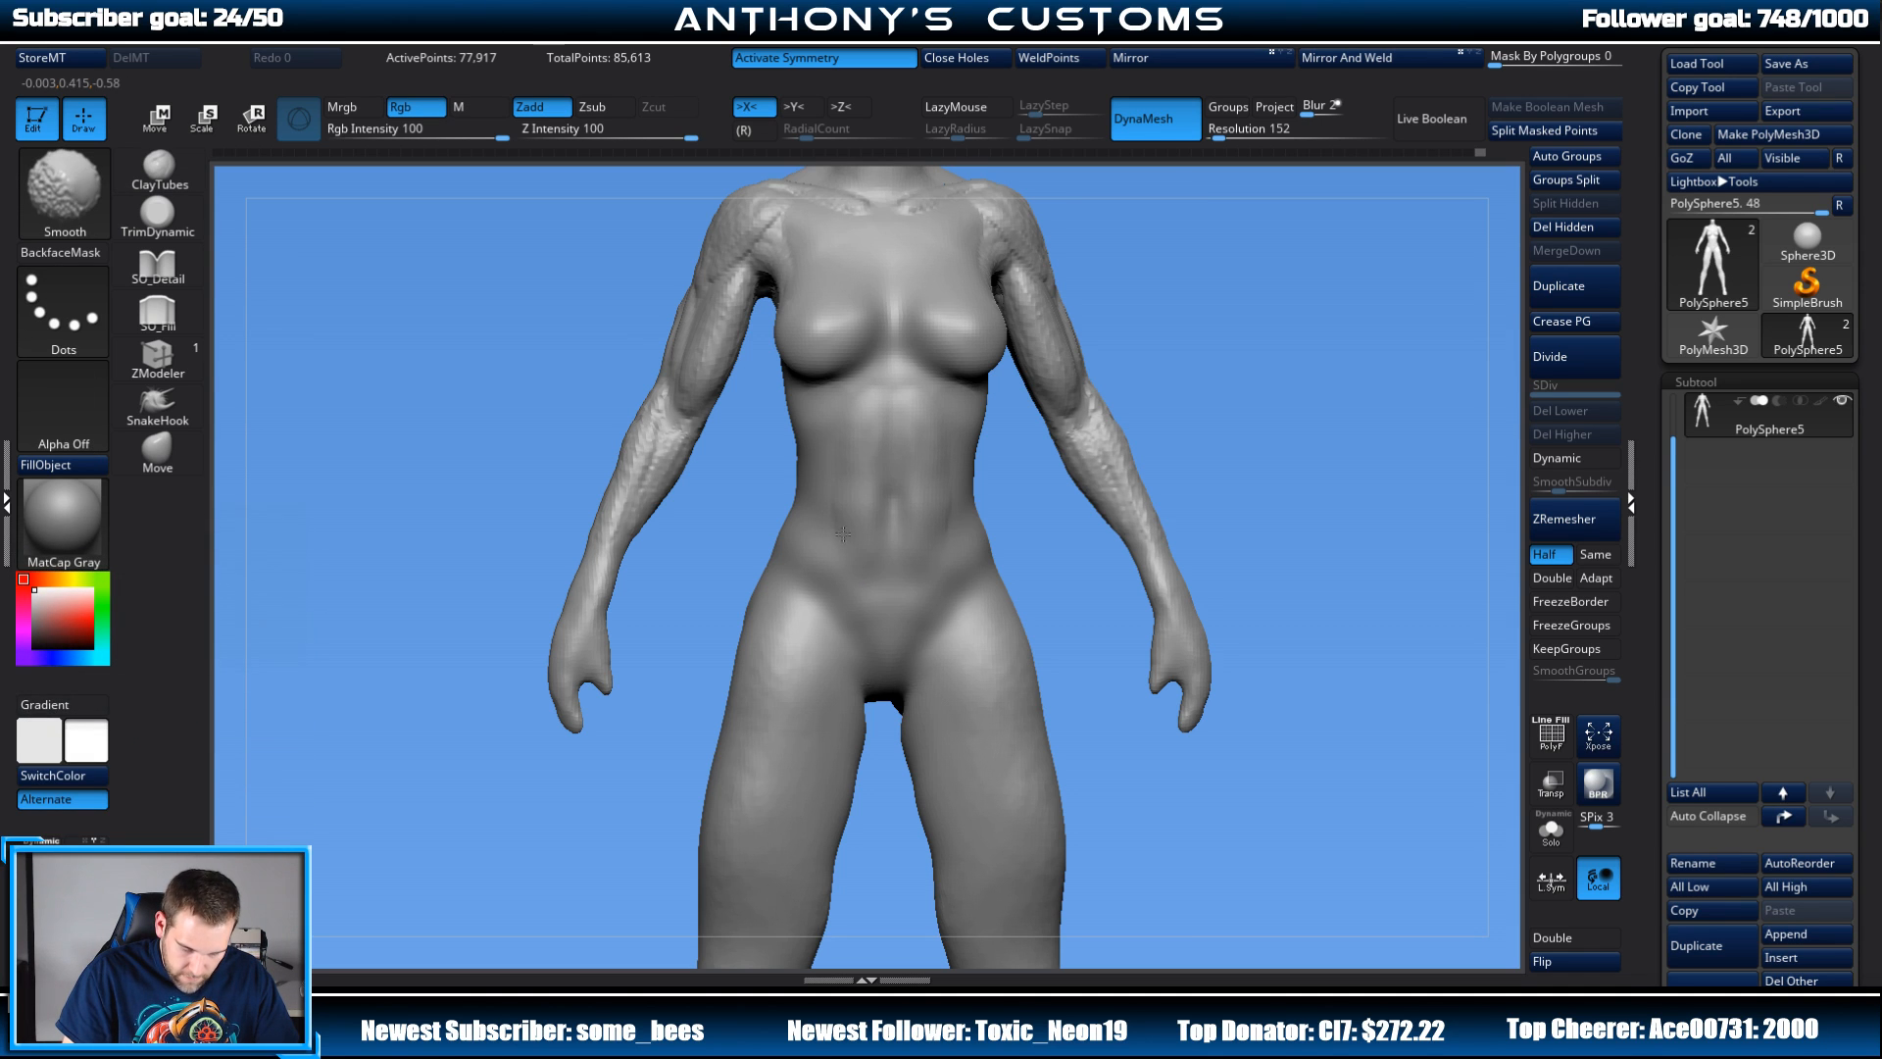
left_click_drag(1193, 369, 1275, 392)
key("shift")
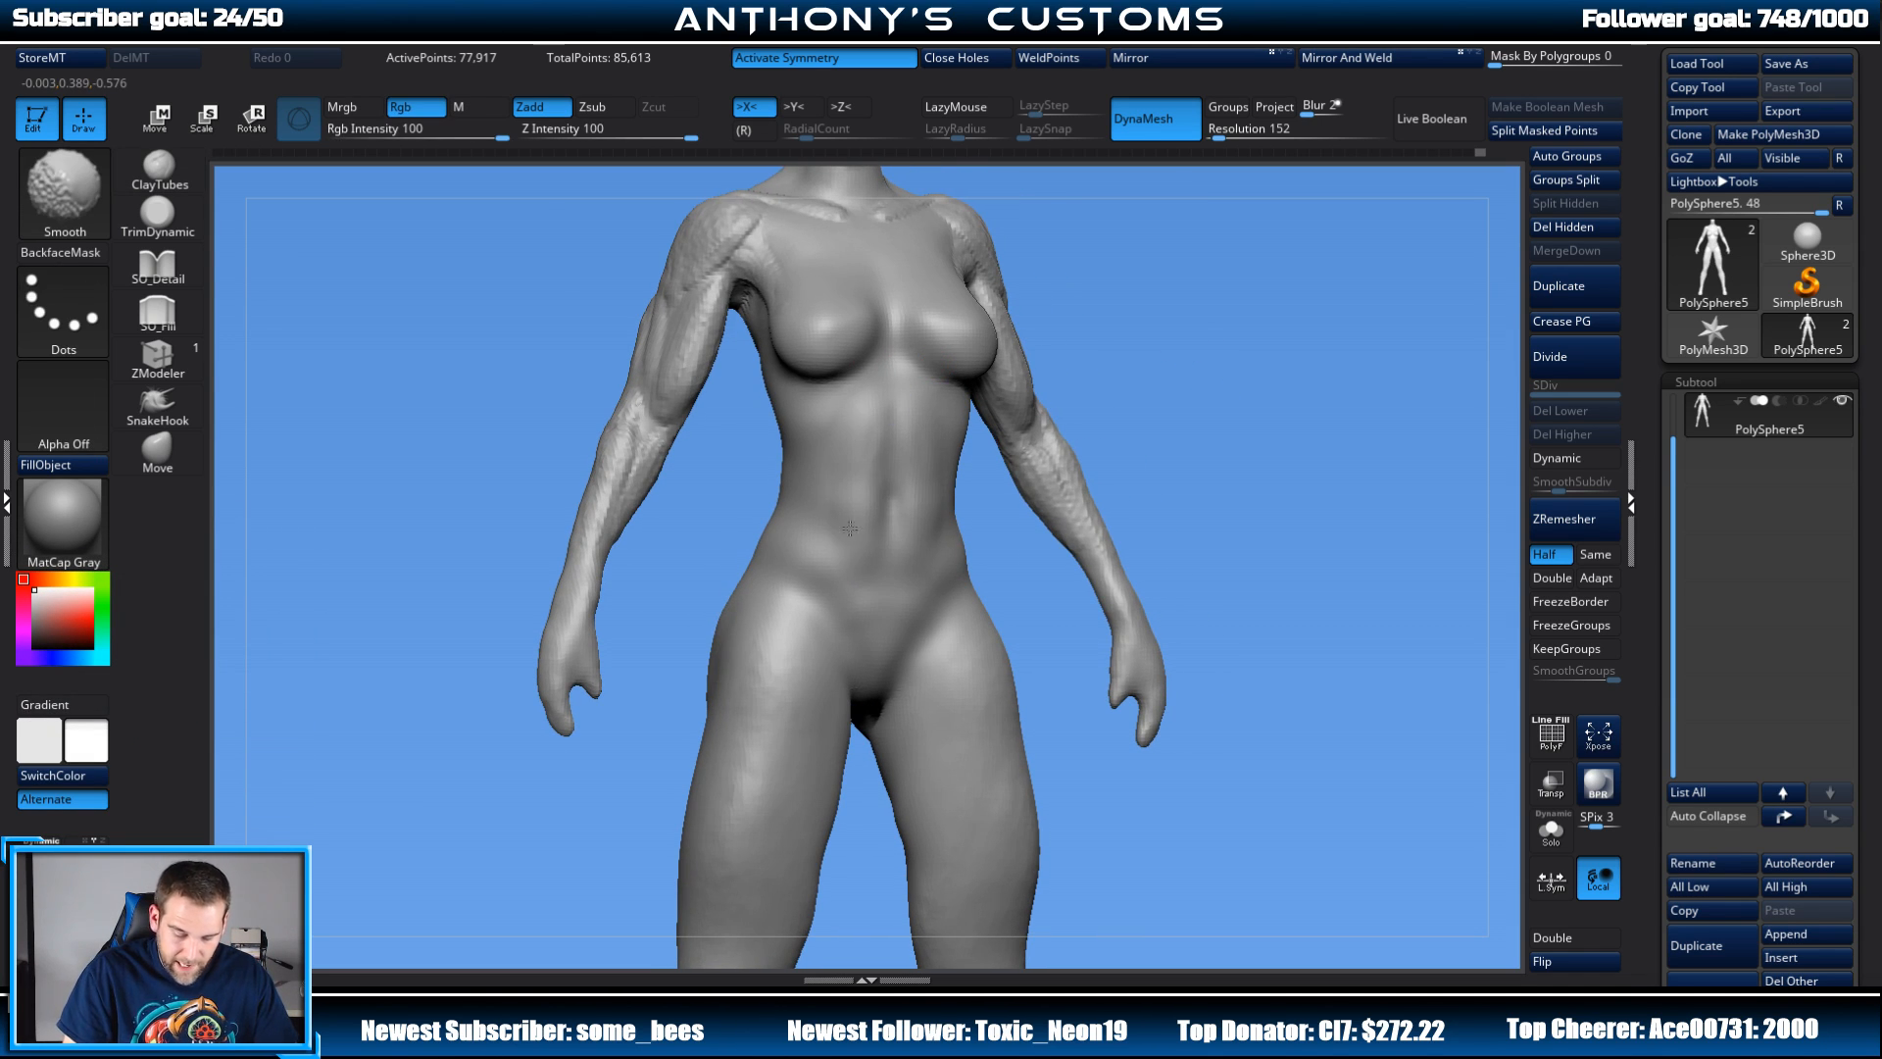
Step: Build up the lower edge of the rib cage below the breasts with ClayTubes and smooth it into the abdomen
left_click_drag(908, 462, 907, 451, "shift")
mouse_move(1251, 379)
left_mouse_down()
mouse_move(1098, 378)
mouse_move(1226, 357)
left_mouse_up()
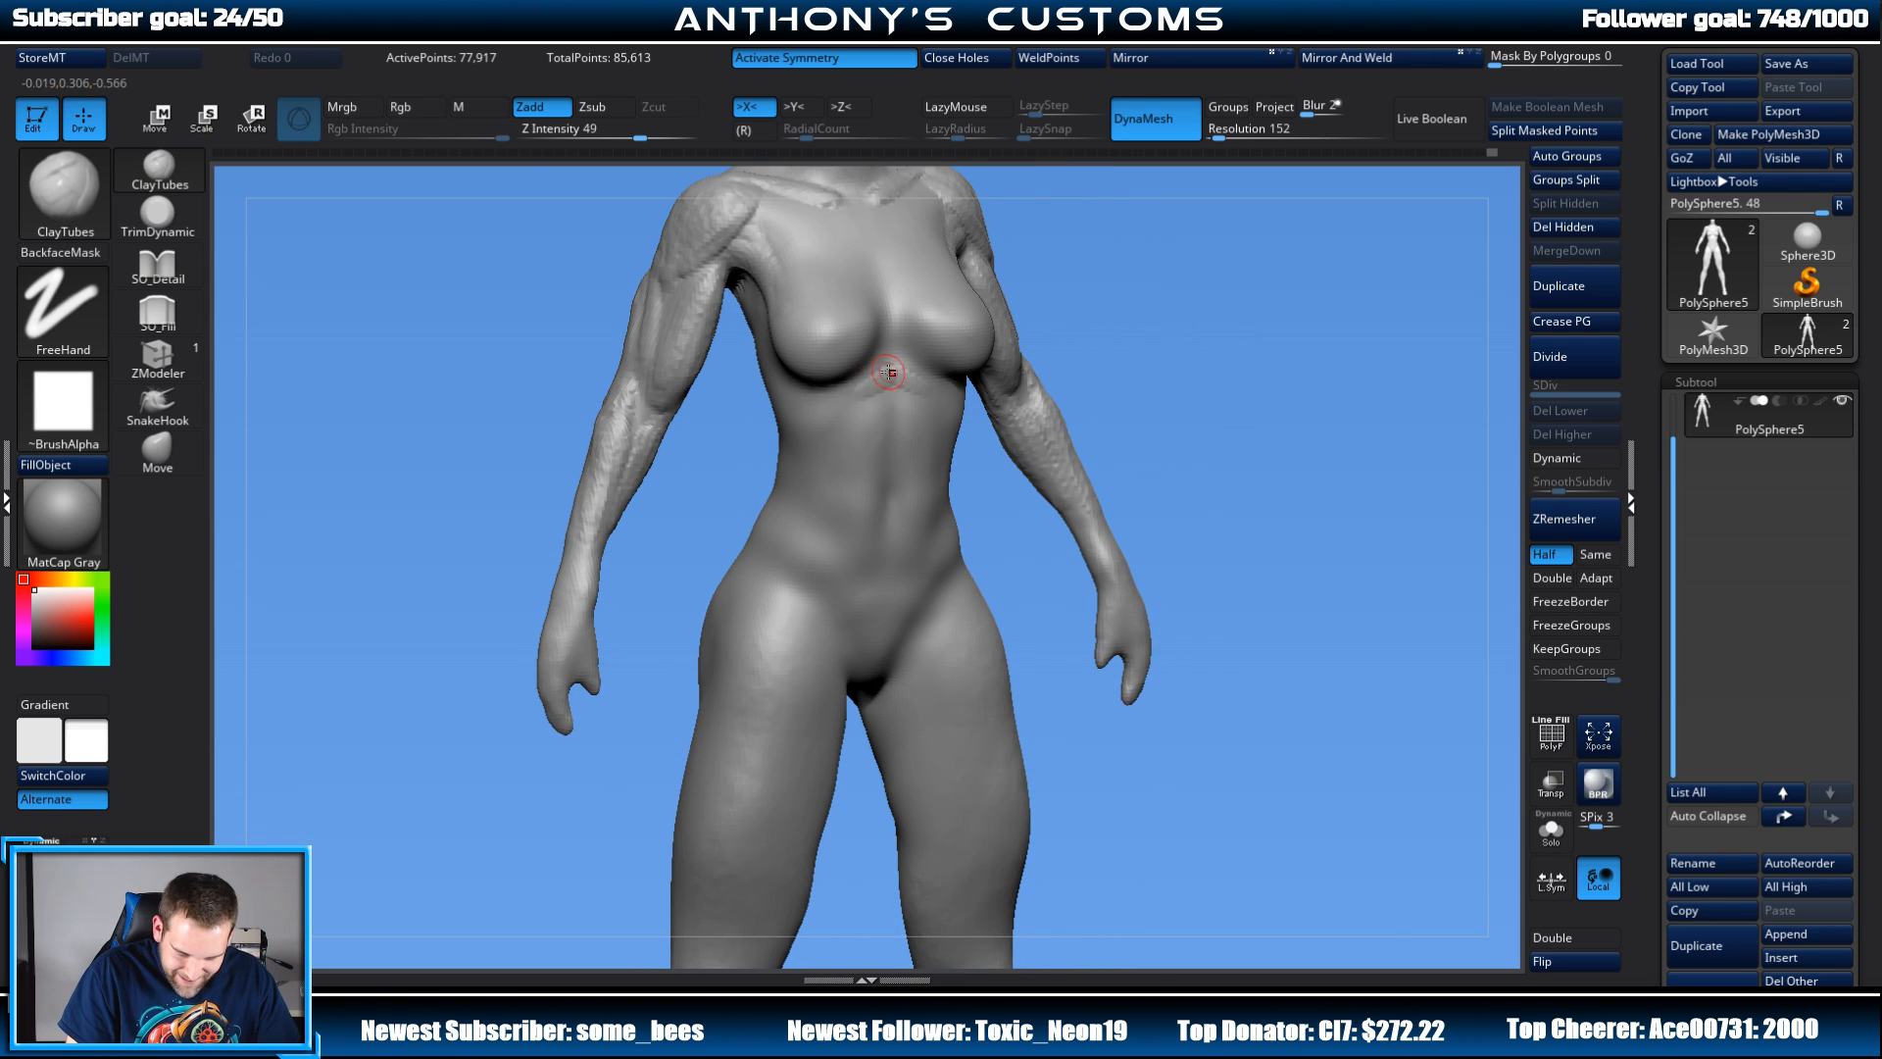
mouse_move(888, 372)
left_mouse_down()
mouse_move(821, 404)
mouse_move(851, 410)
left_mouse_up()
mouse_move(1240, 325)
left_mouse_down()
mouse_move(1180, 303)
mouse_move(1259, 312)
mouse_move(1150, 319)
mouse_move(880, 391)
left_mouse_up()
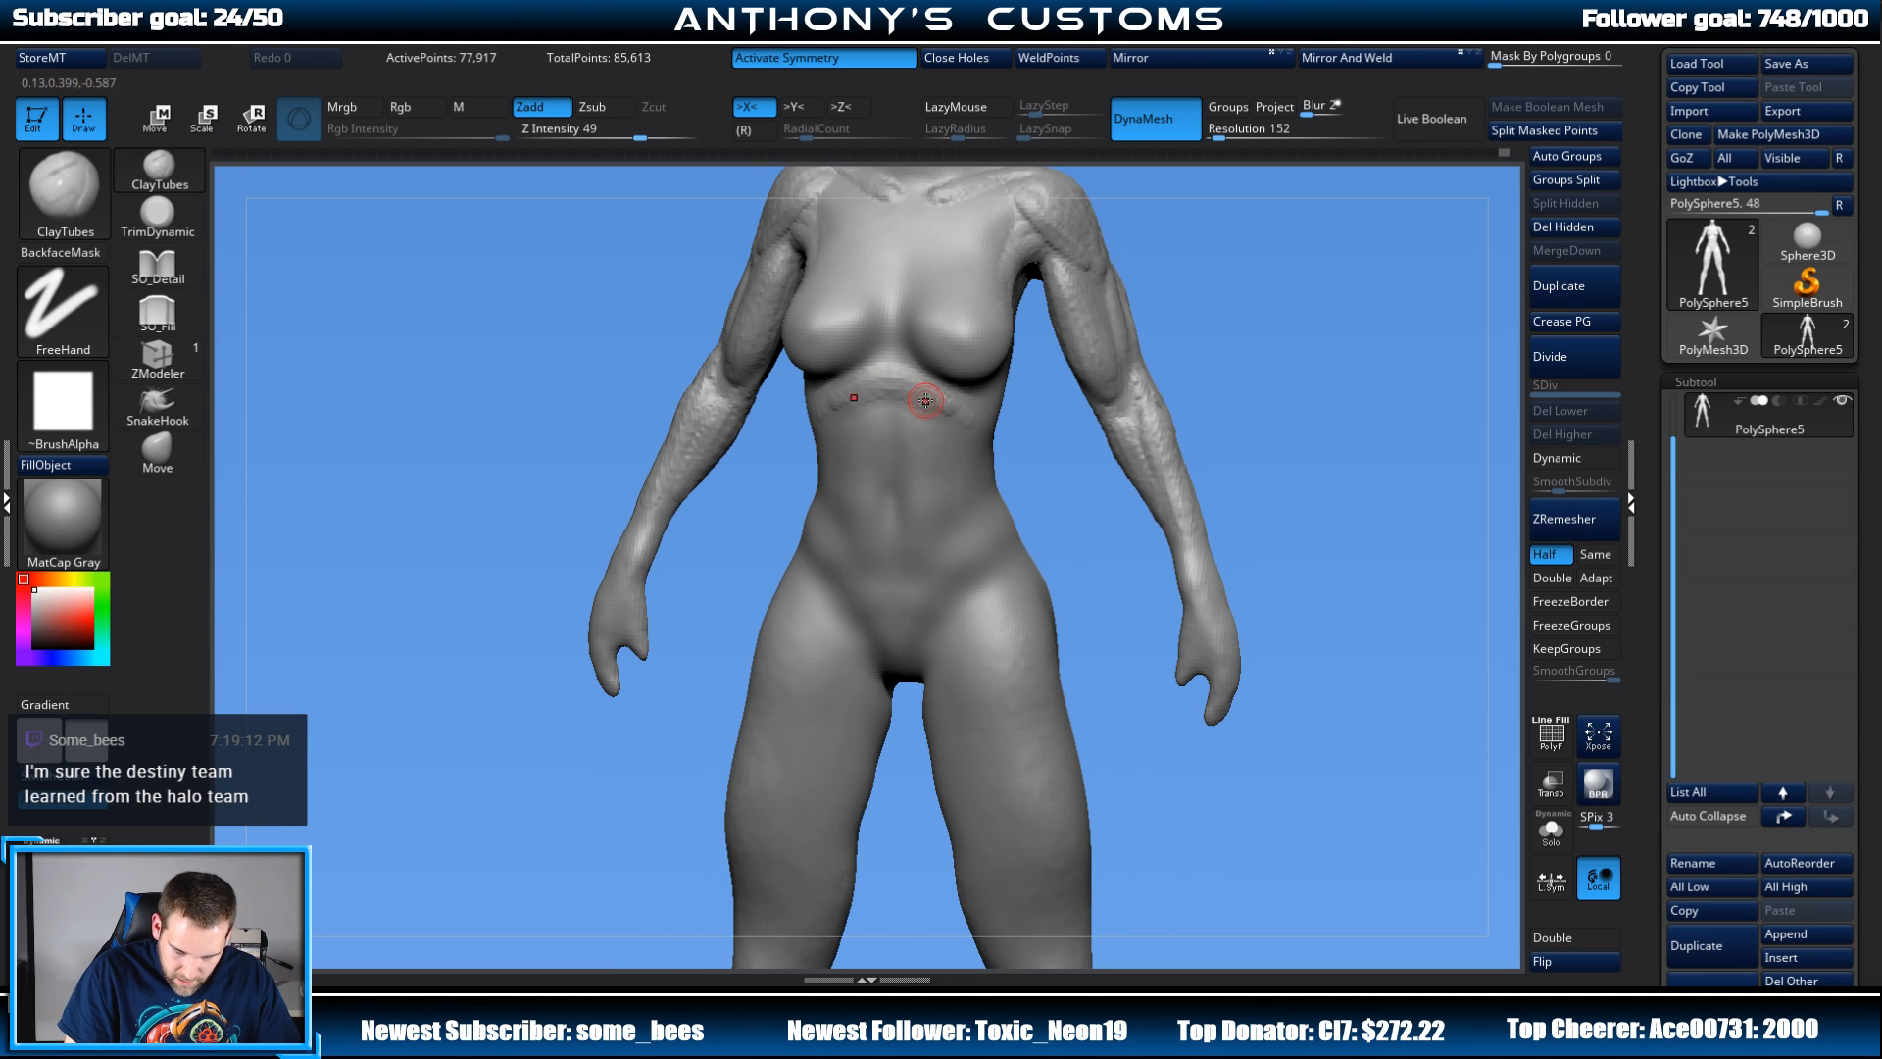
key("shift")
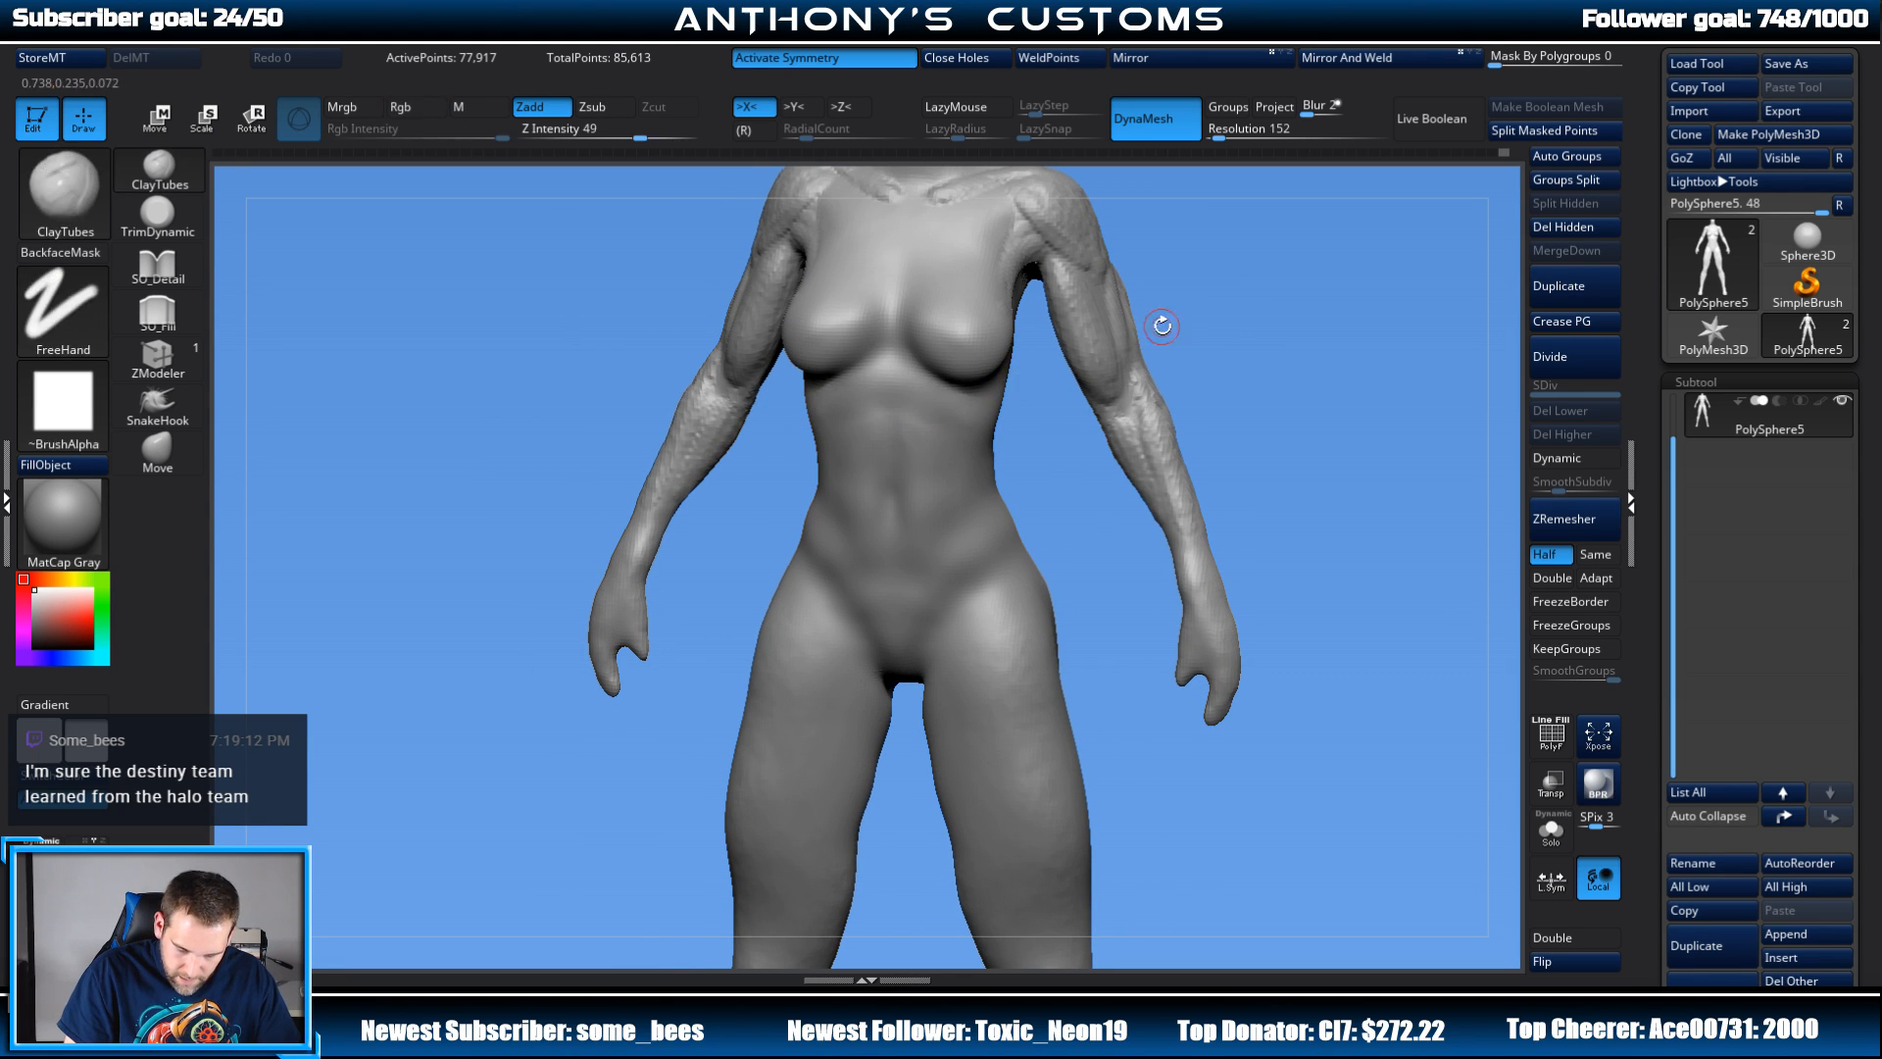
Step: Add ClayTubes strokes to the lower inner sides of the breasts and smooth them
left_click_drag(1164, 323, 1302, 291)
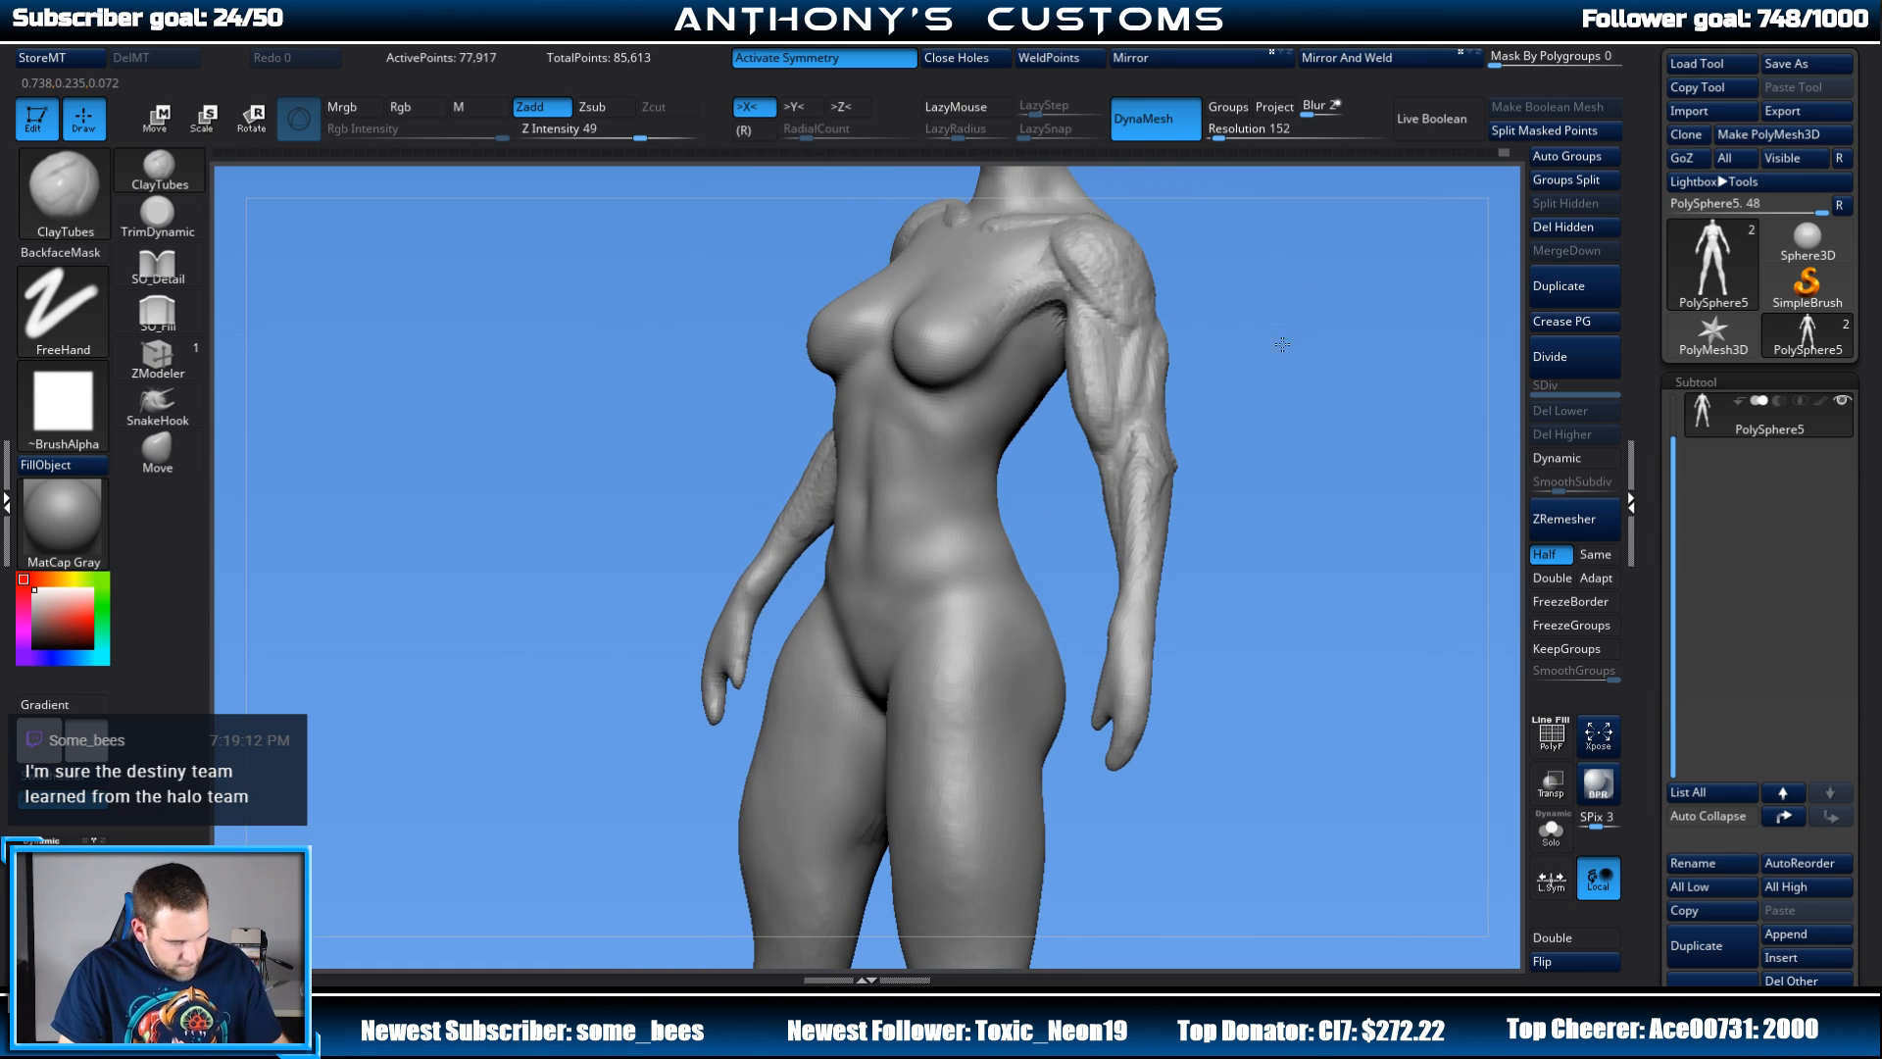
left_click_drag(1281, 336, 1185, 370)
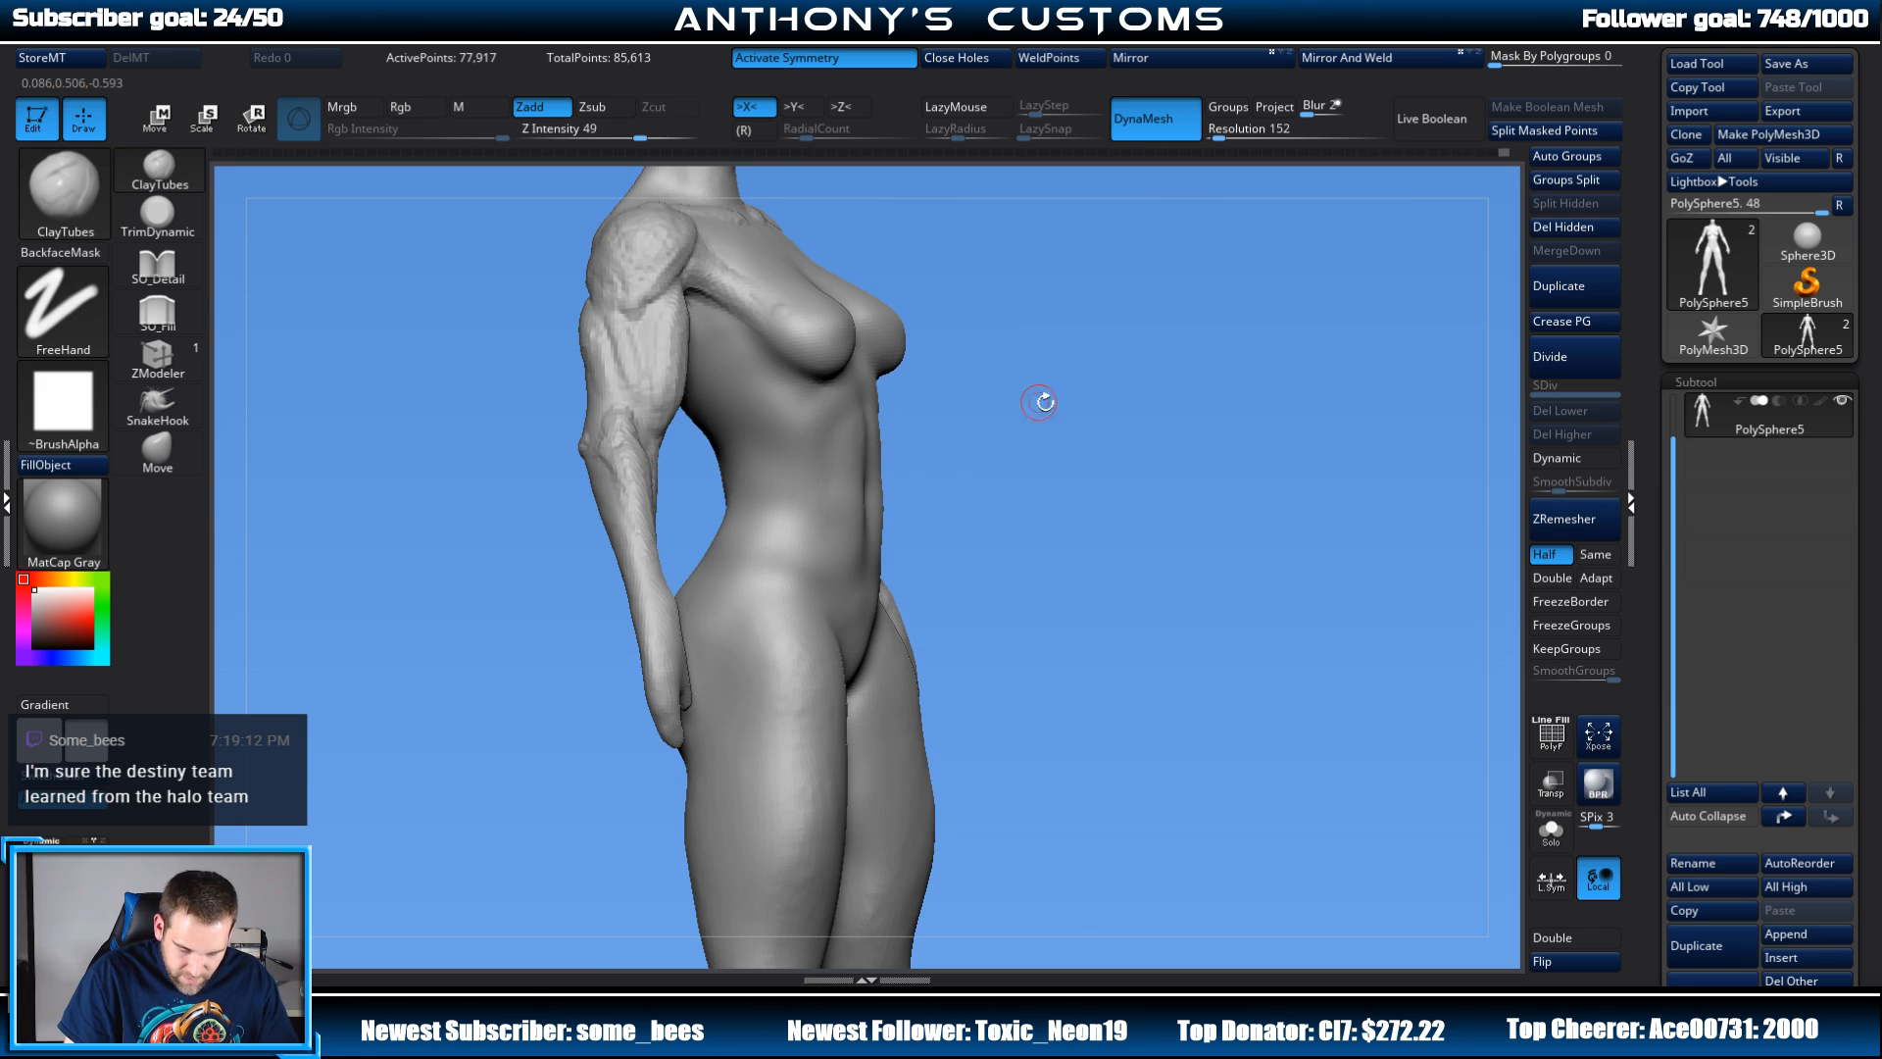
left_click_drag(1042, 399, 1250, 304)
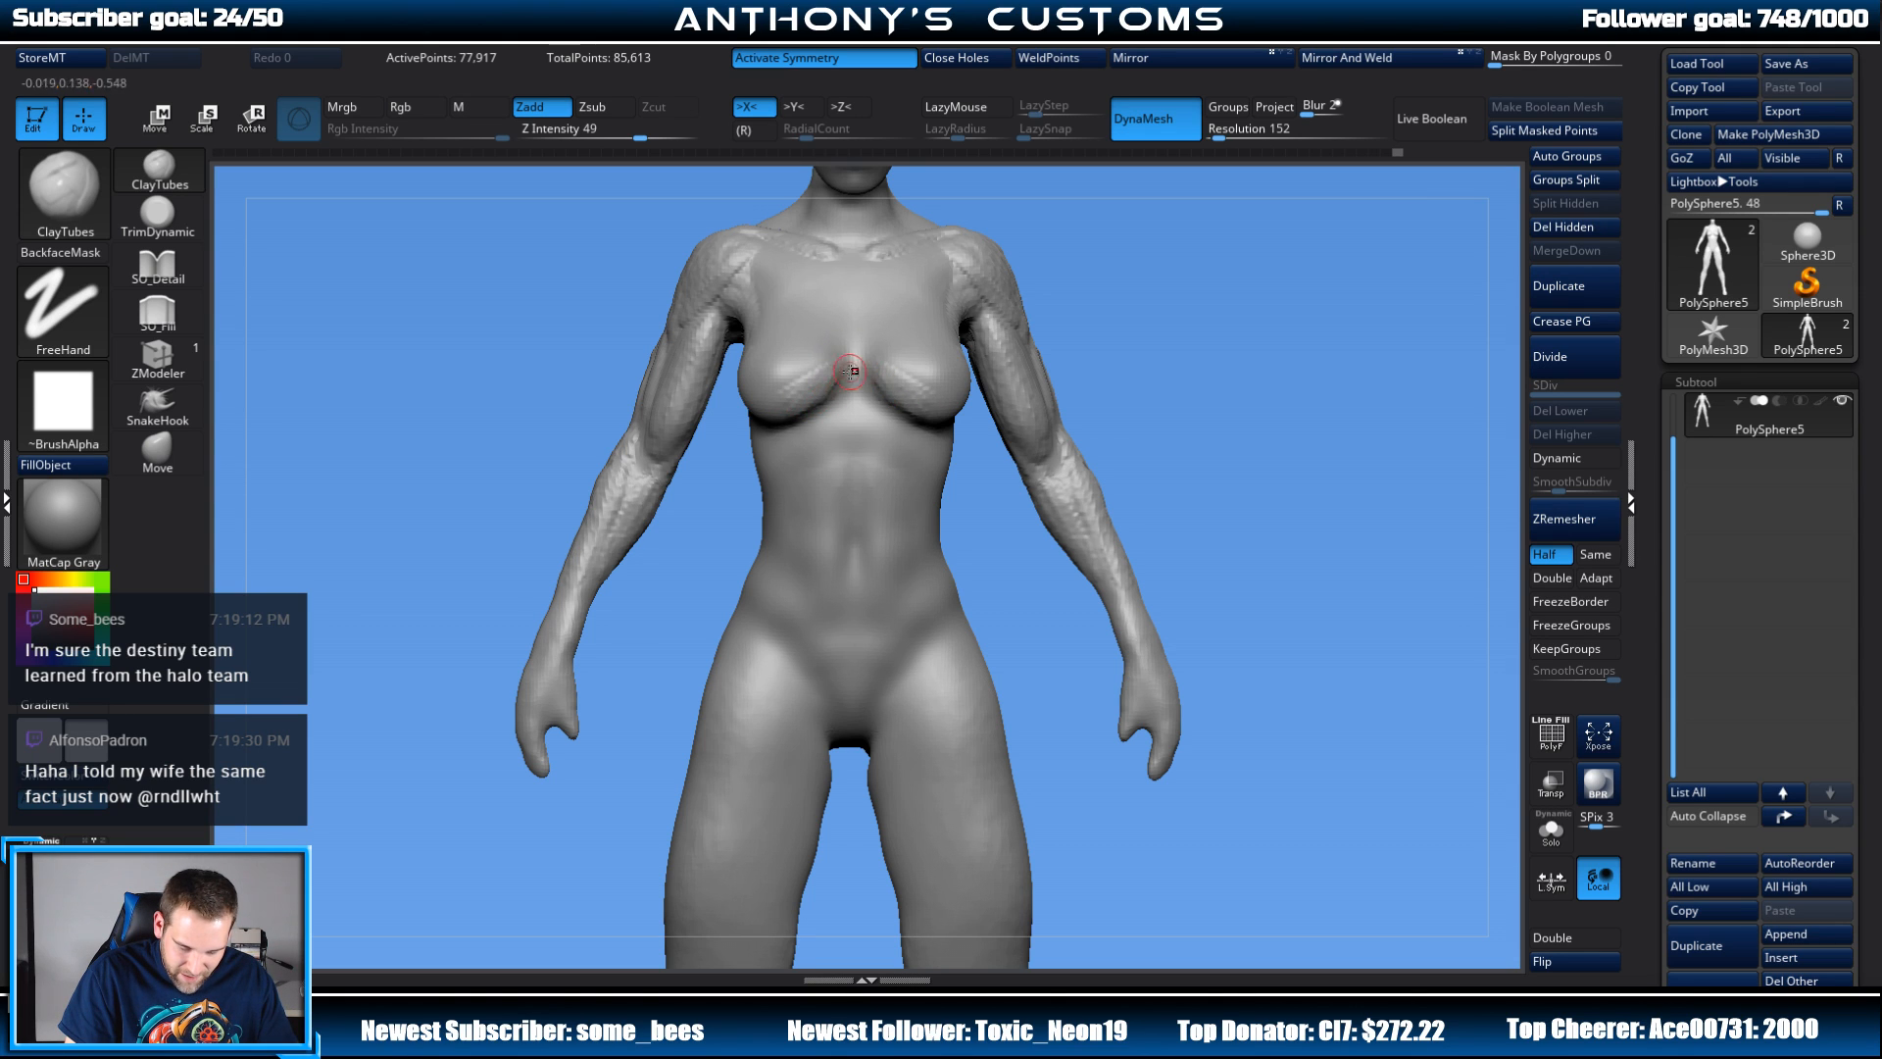
key("shift")
mouse_move(1171, 322)
left_mouse_down()
mouse_move(1054, 311)
mouse_move(1259, 312)
left_mouse_up()
key("shift")
mouse_move(744, 412)
left_mouse_down("shift")
mouse_move(715, 366)
mouse_move(1185, 230)
left_mouse_up("shift")
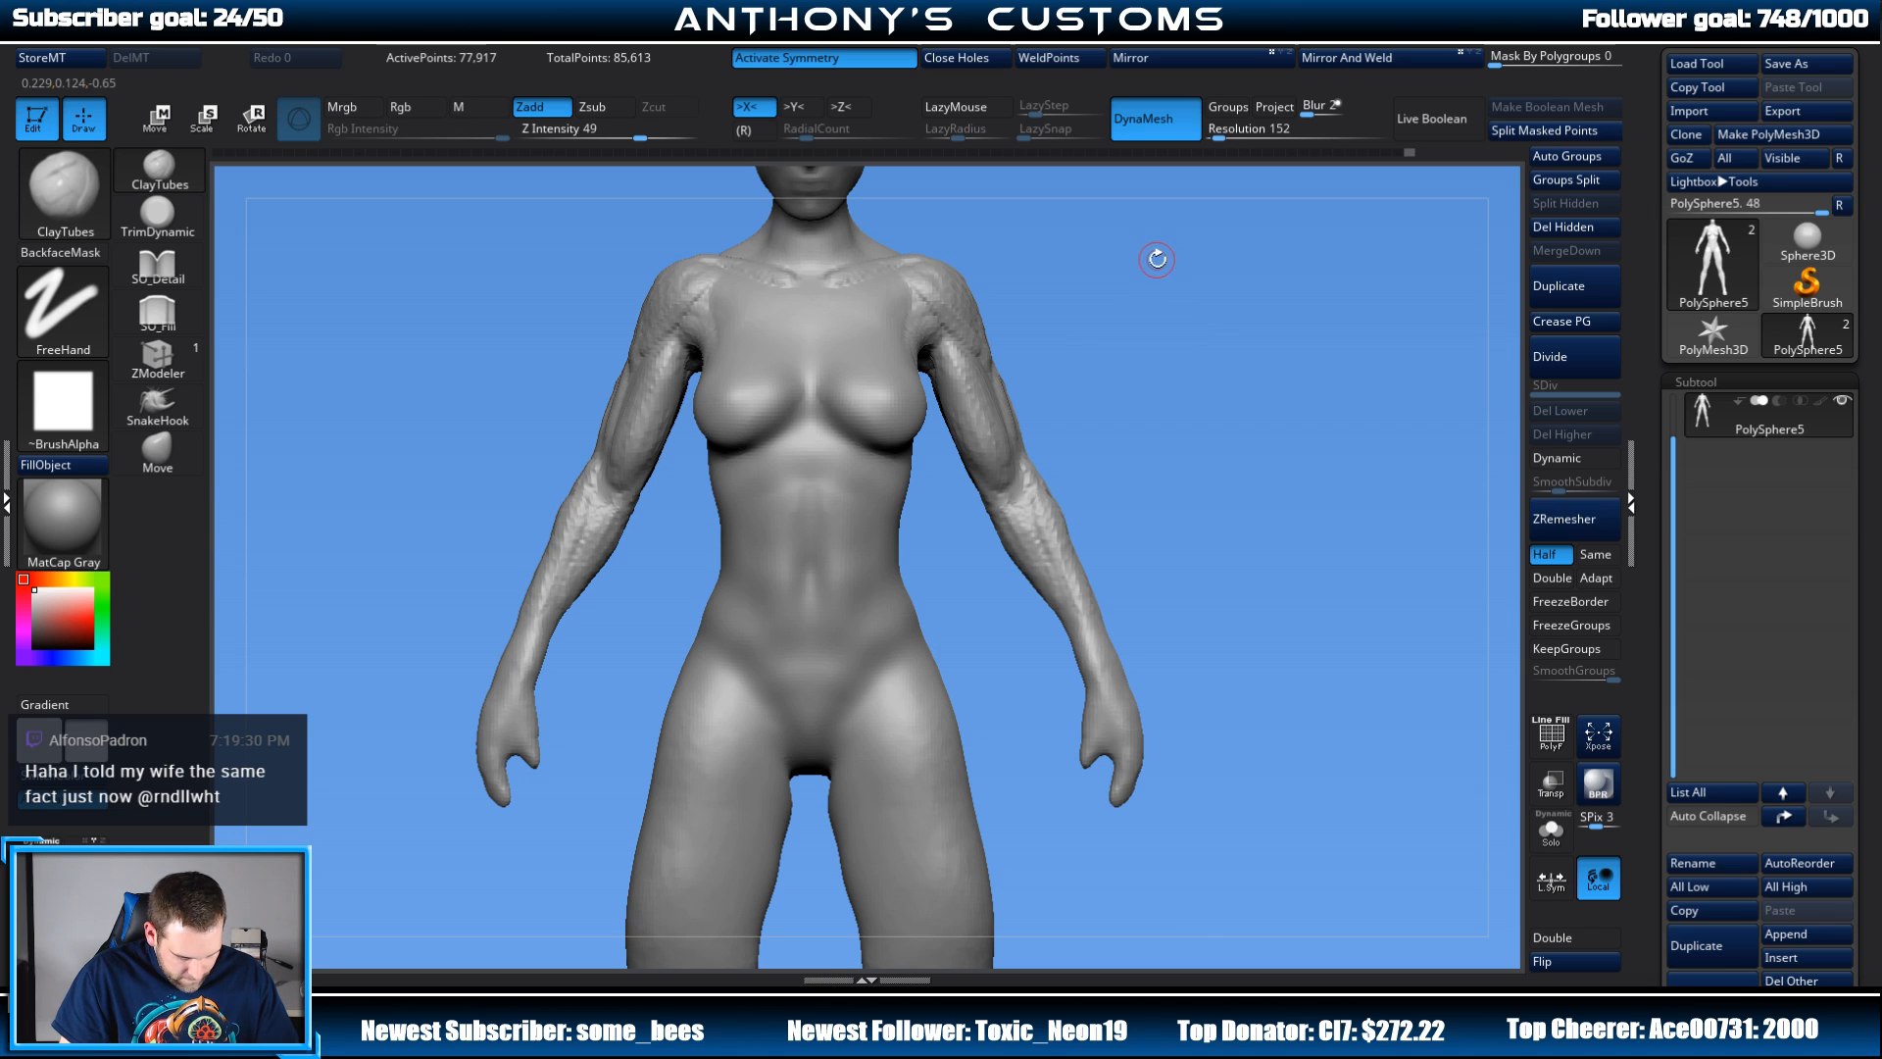
Step: Build up the inner ends of the collarbones and layer ClayTubes strokes across the upper chest and sternum
left_click_drag(1166, 398, 1125, 390, "alt")
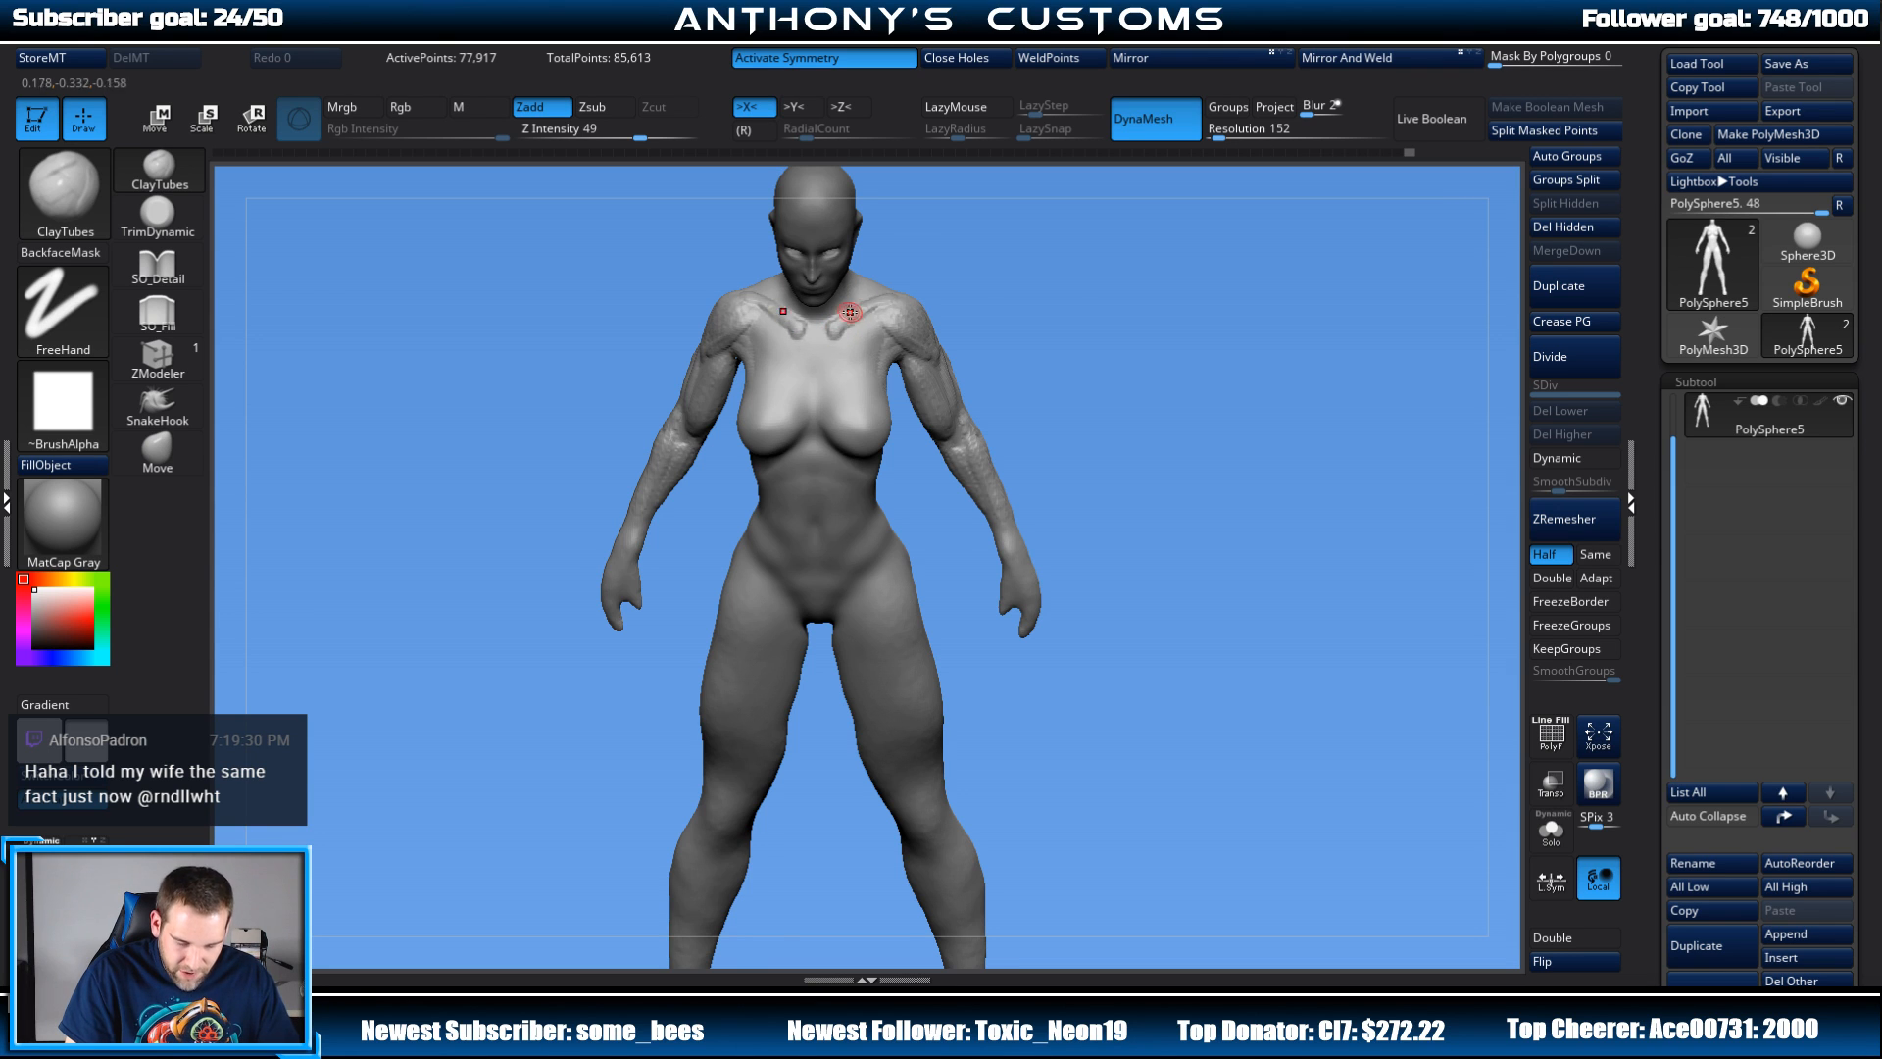
left_click_drag(1134, 351, 1147, 248)
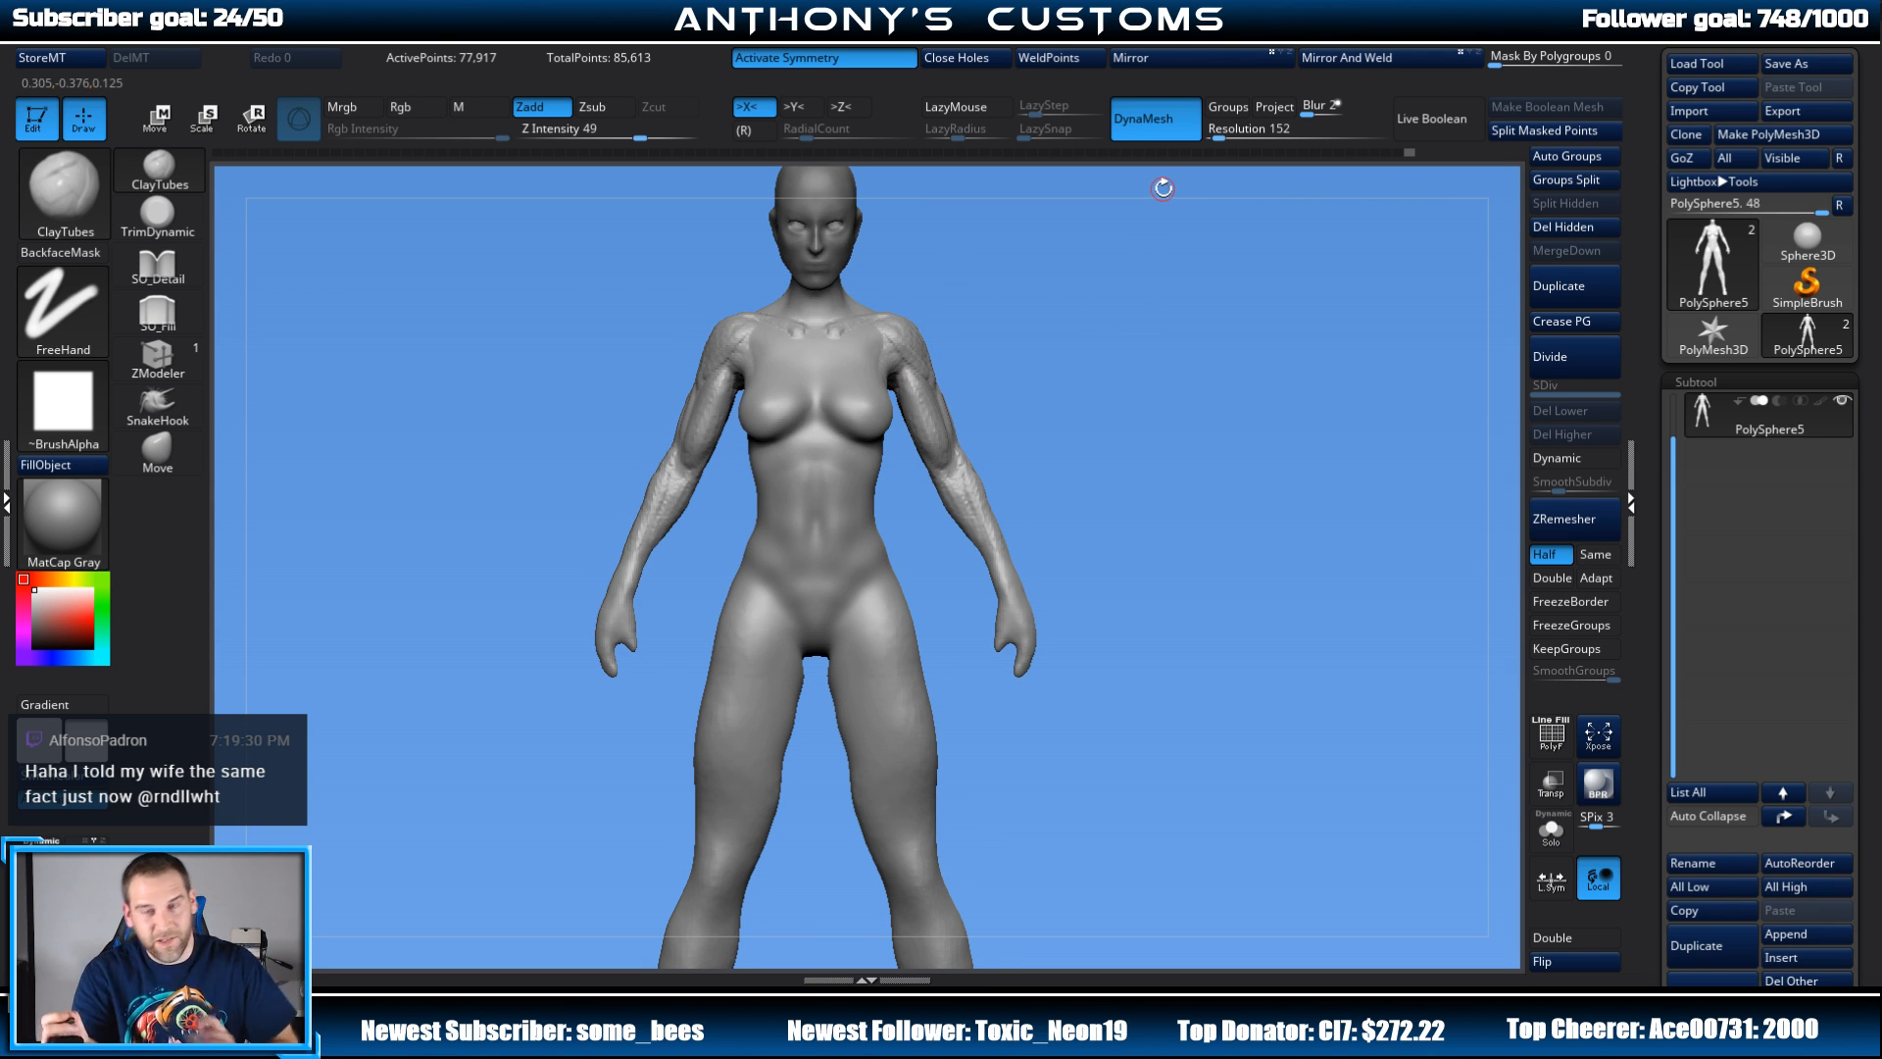
left_click_drag(1184, 359, 1171, 393)
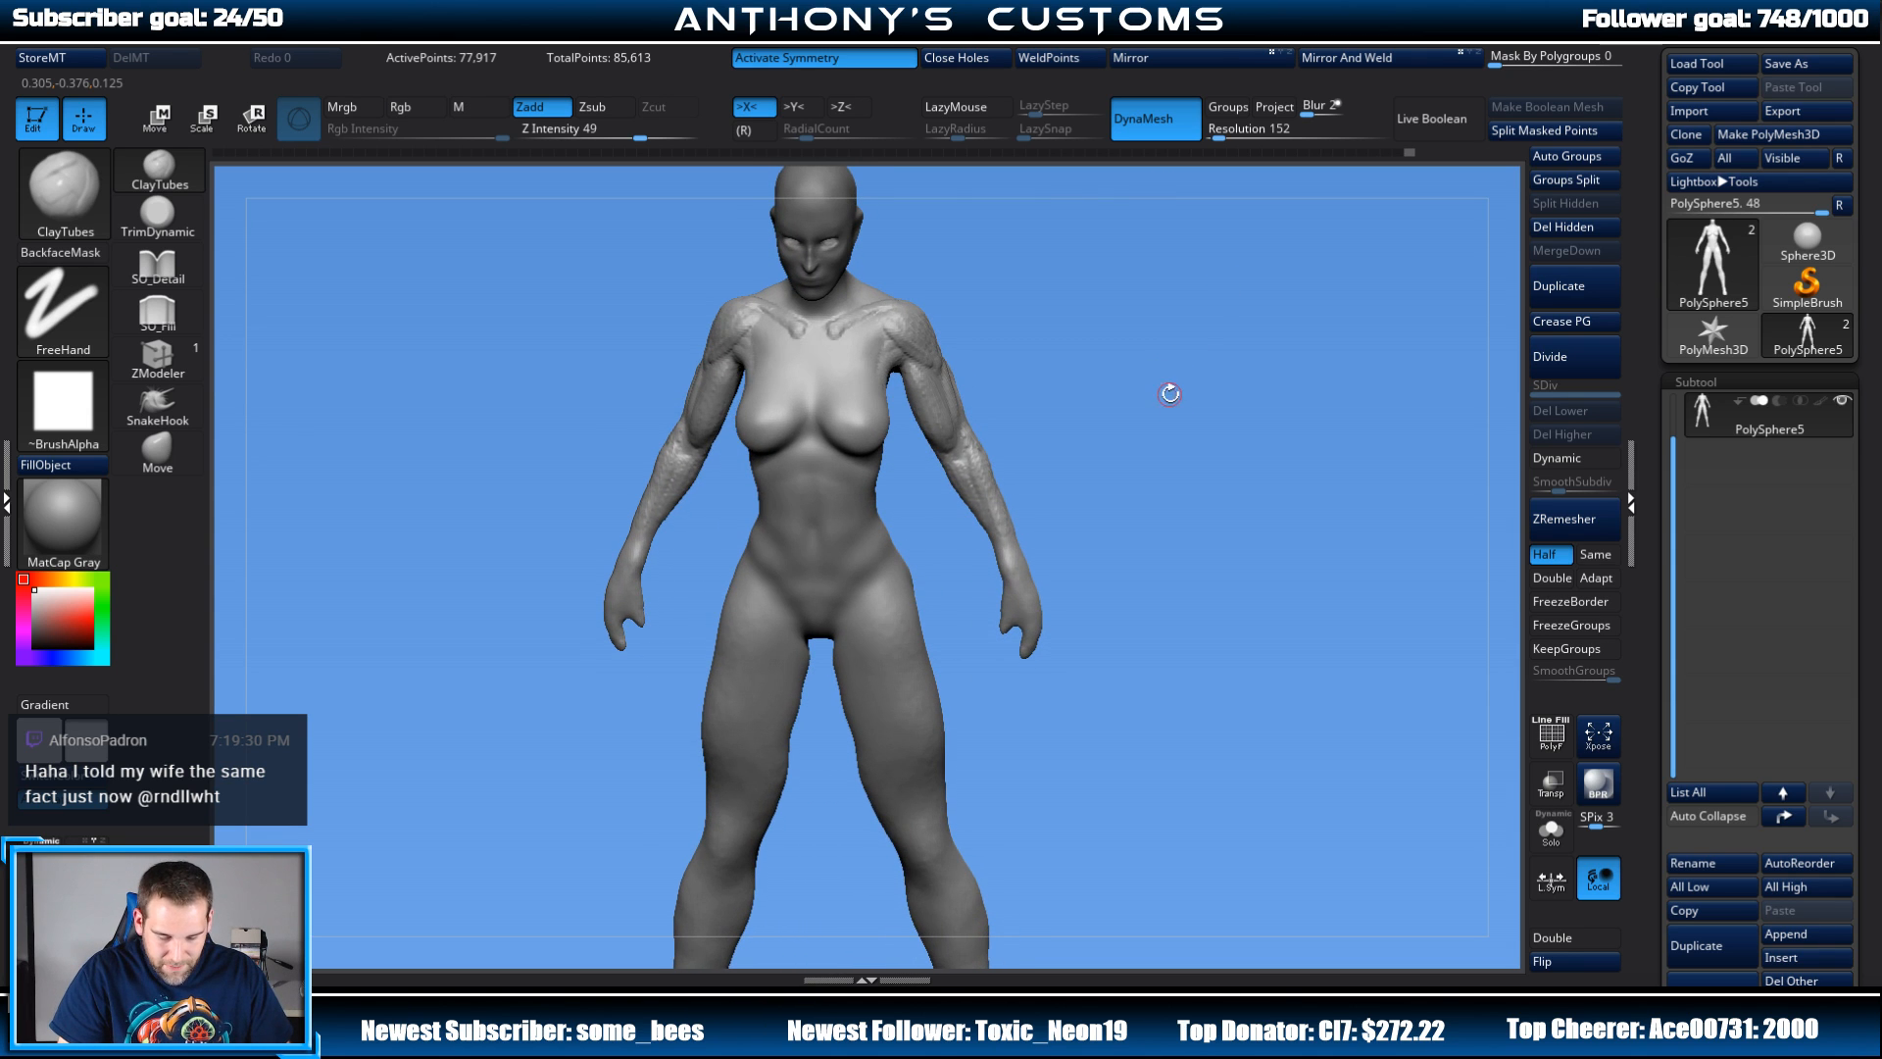
left_click_drag(1160, 329, 1219, 500, "alt")
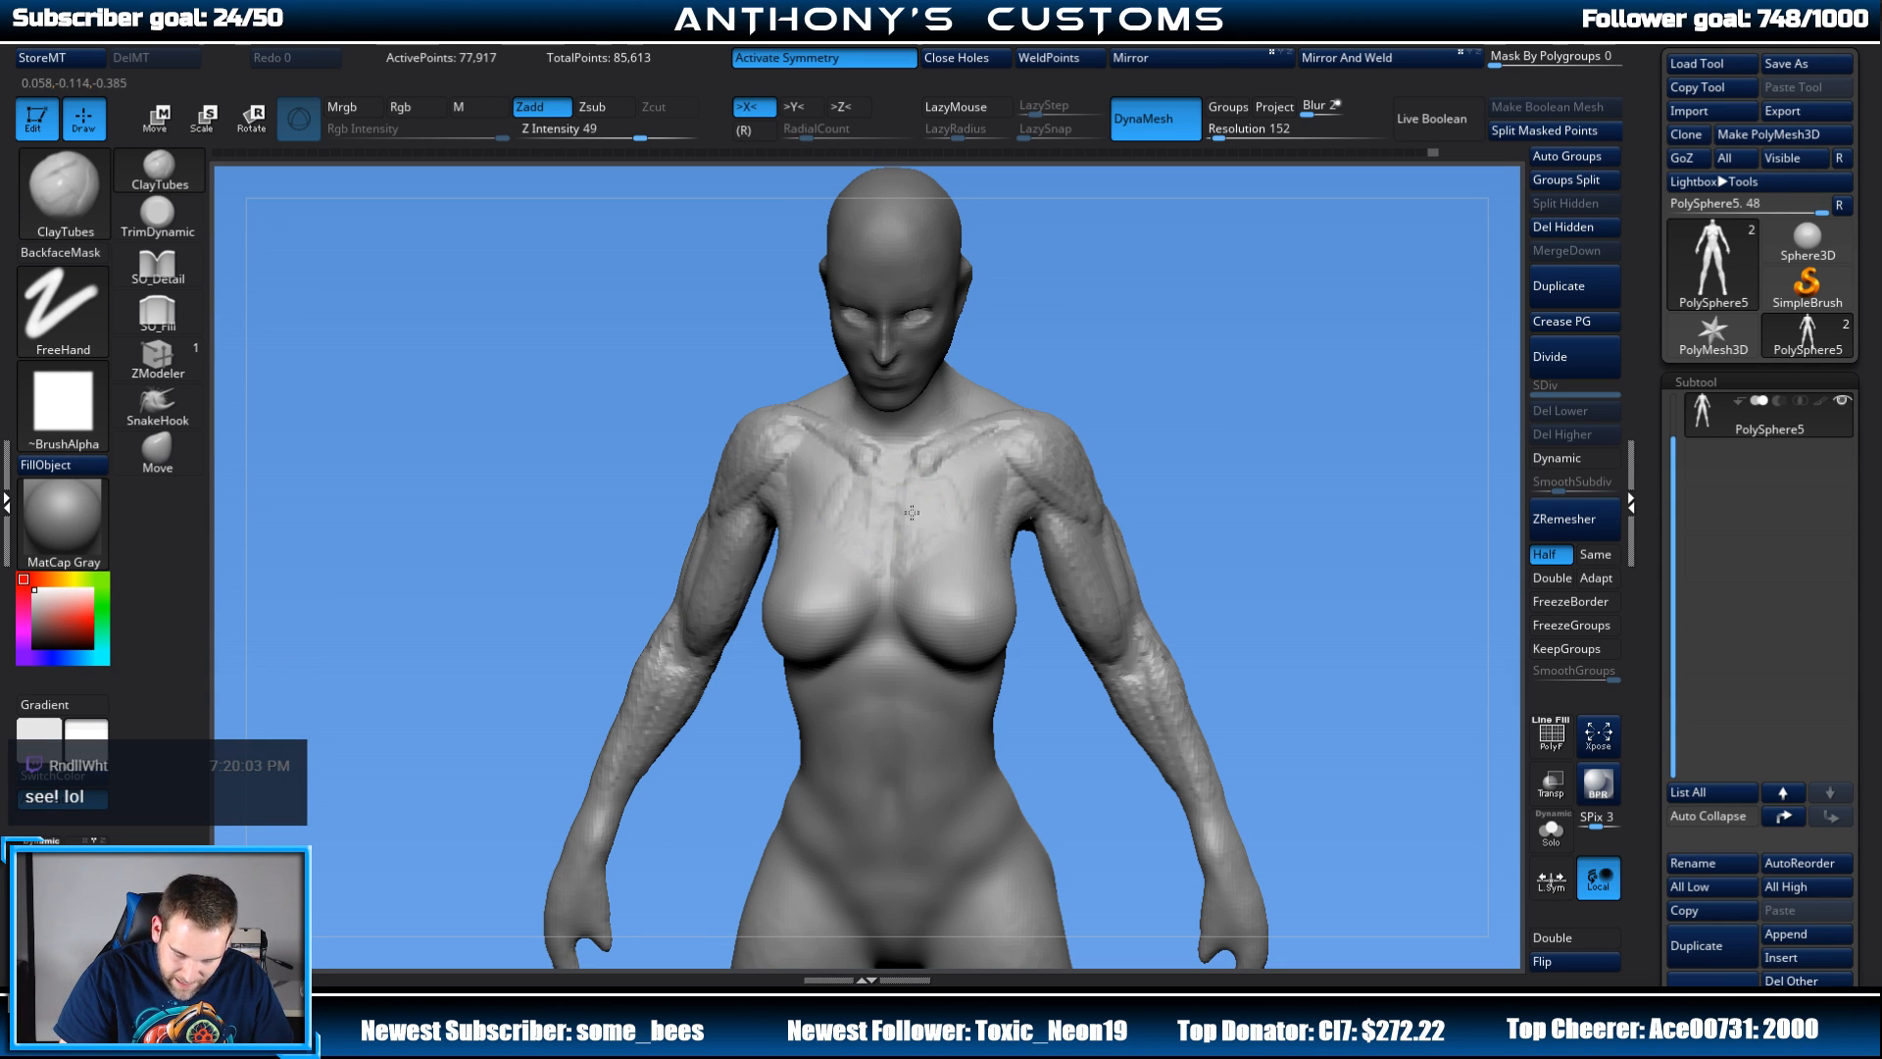
left_click_drag(1167, 362, 1240, 375)
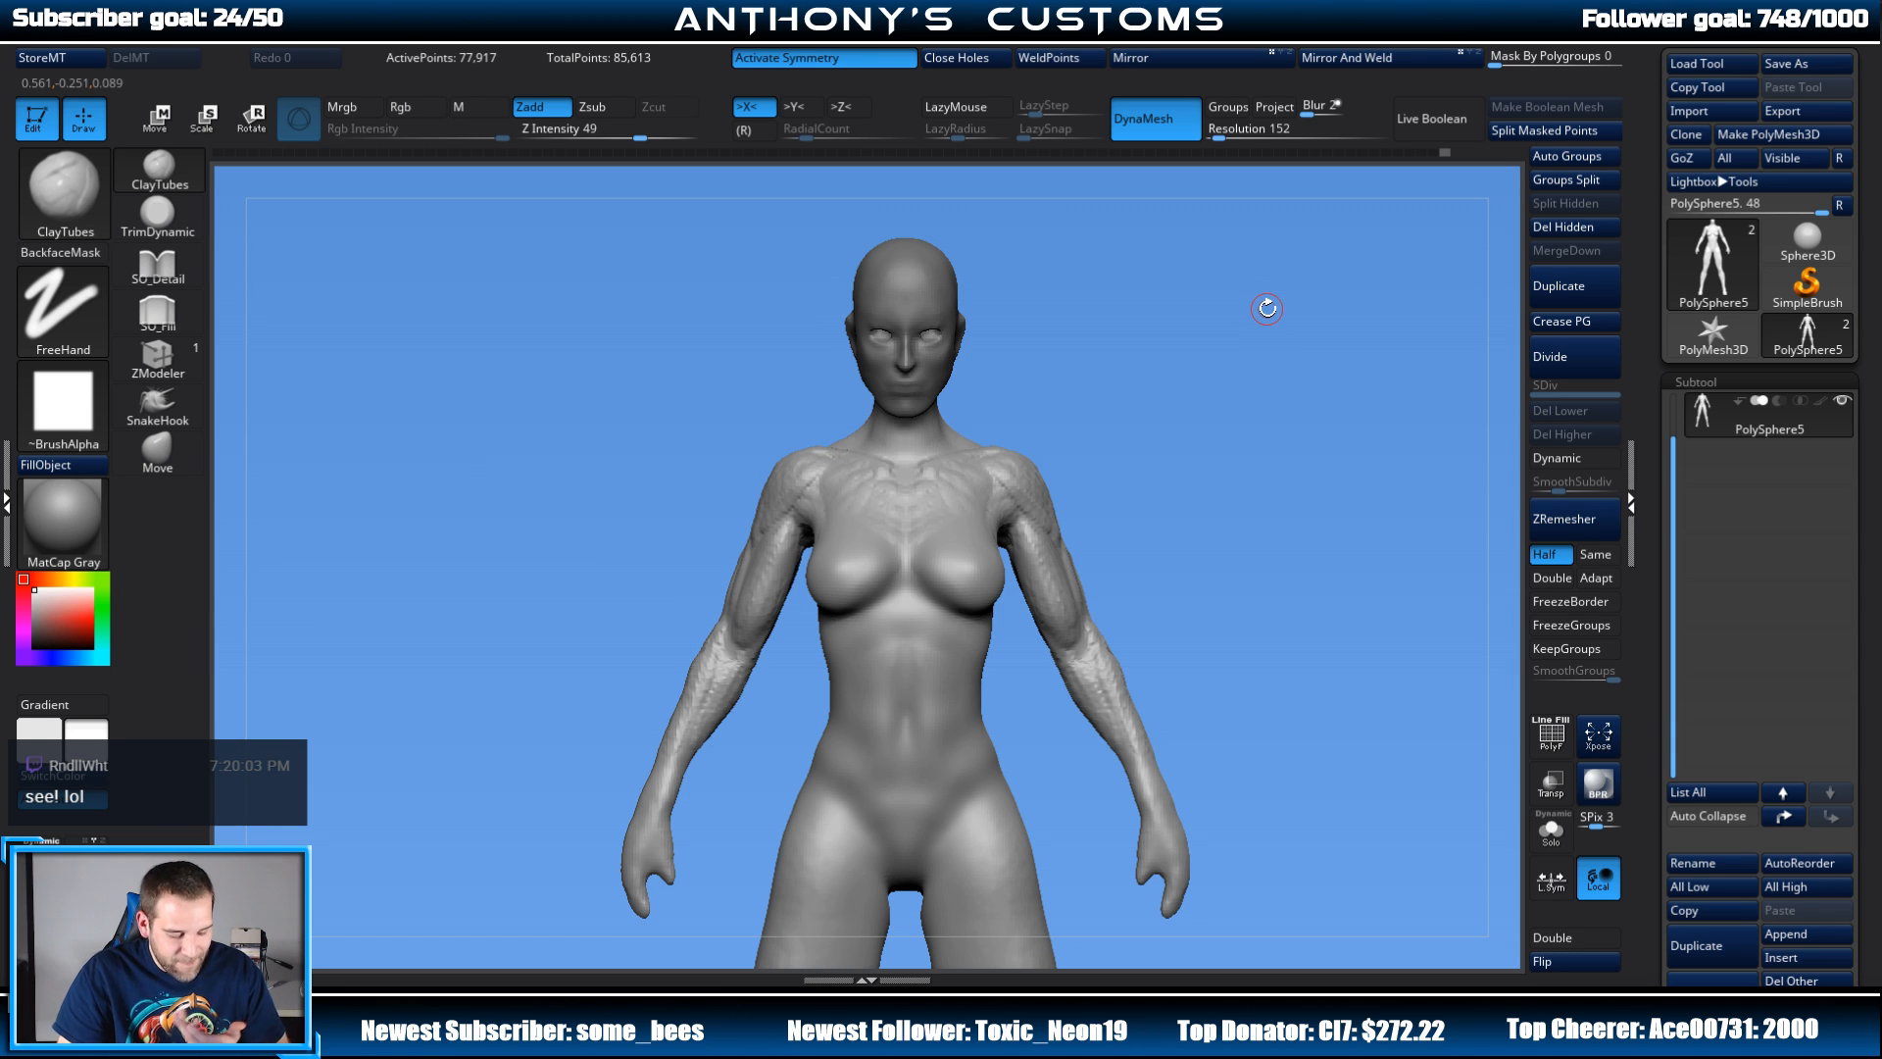
Step: Add ClayTubes strokes along the sides of the neck from below the ears toward the collarbones
left_click_drag(1267, 309, 1038, 355)
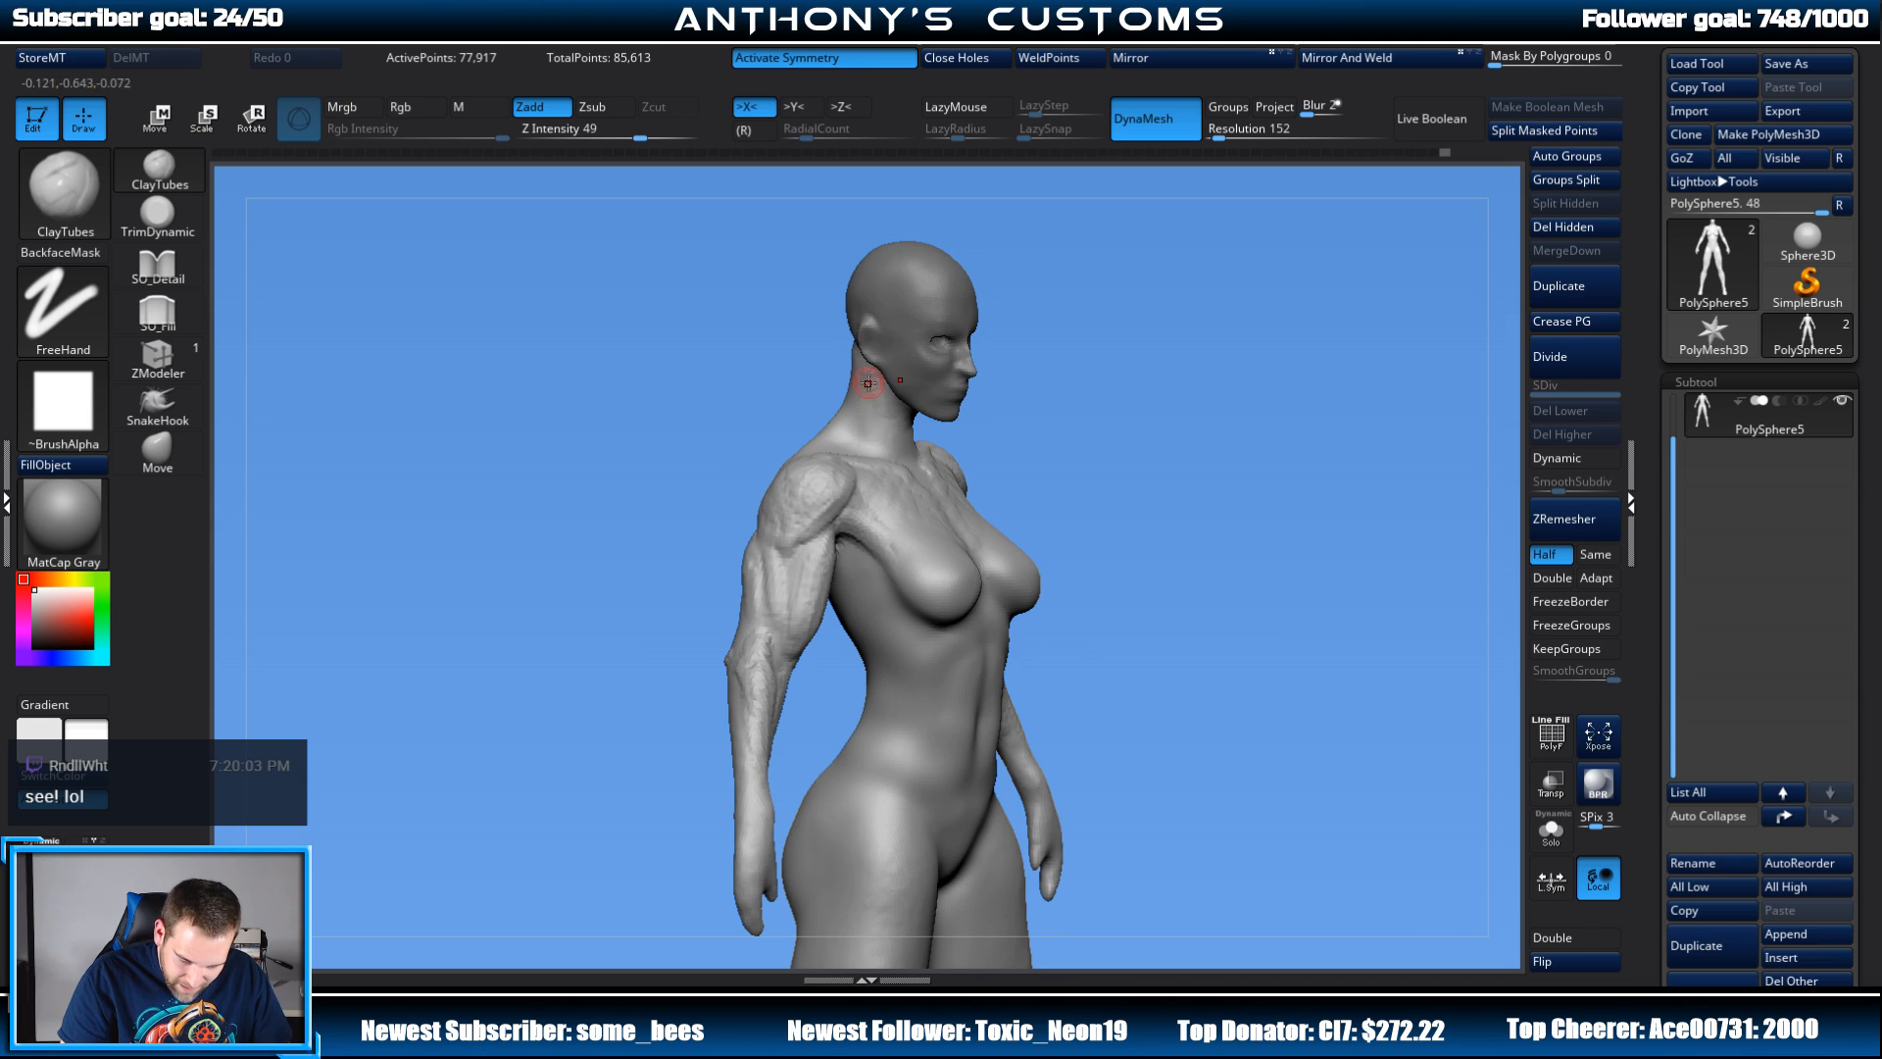
left_click_drag(1177, 365, 1088, 387)
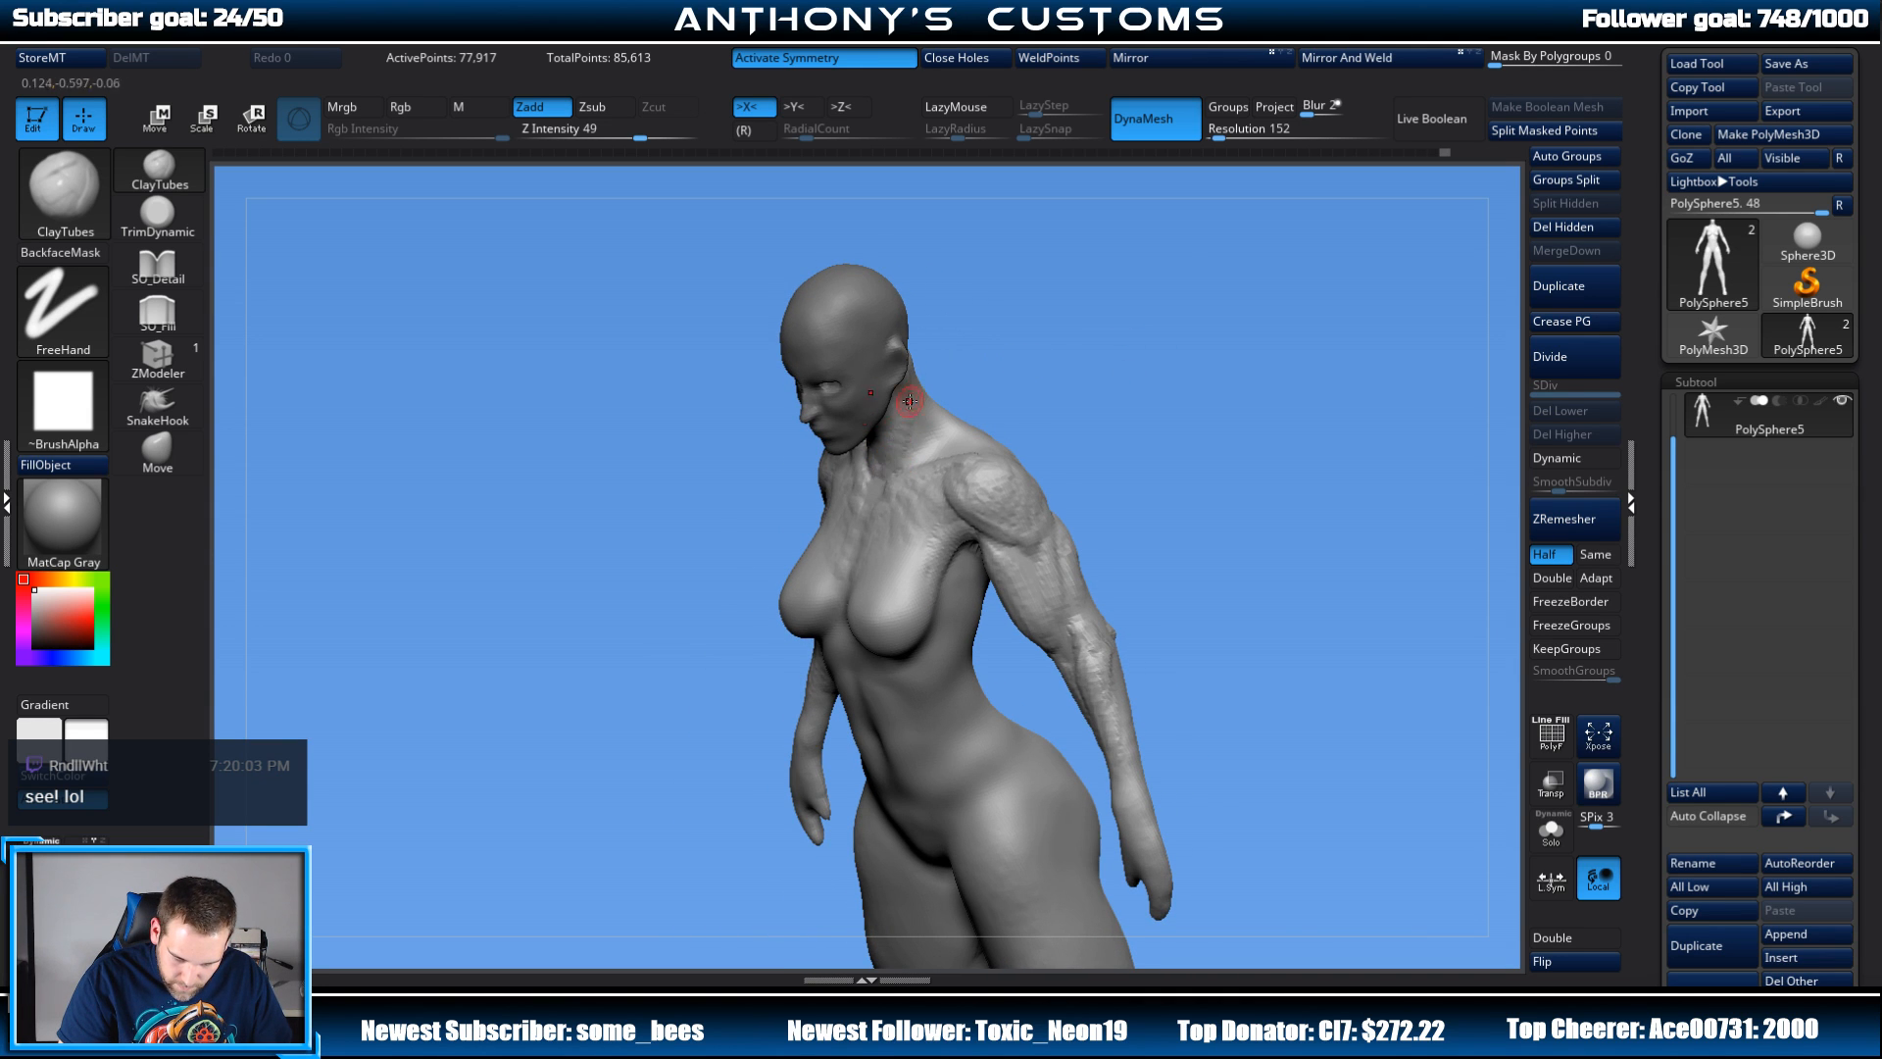
left_click_drag(1088, 365, 895, 391)
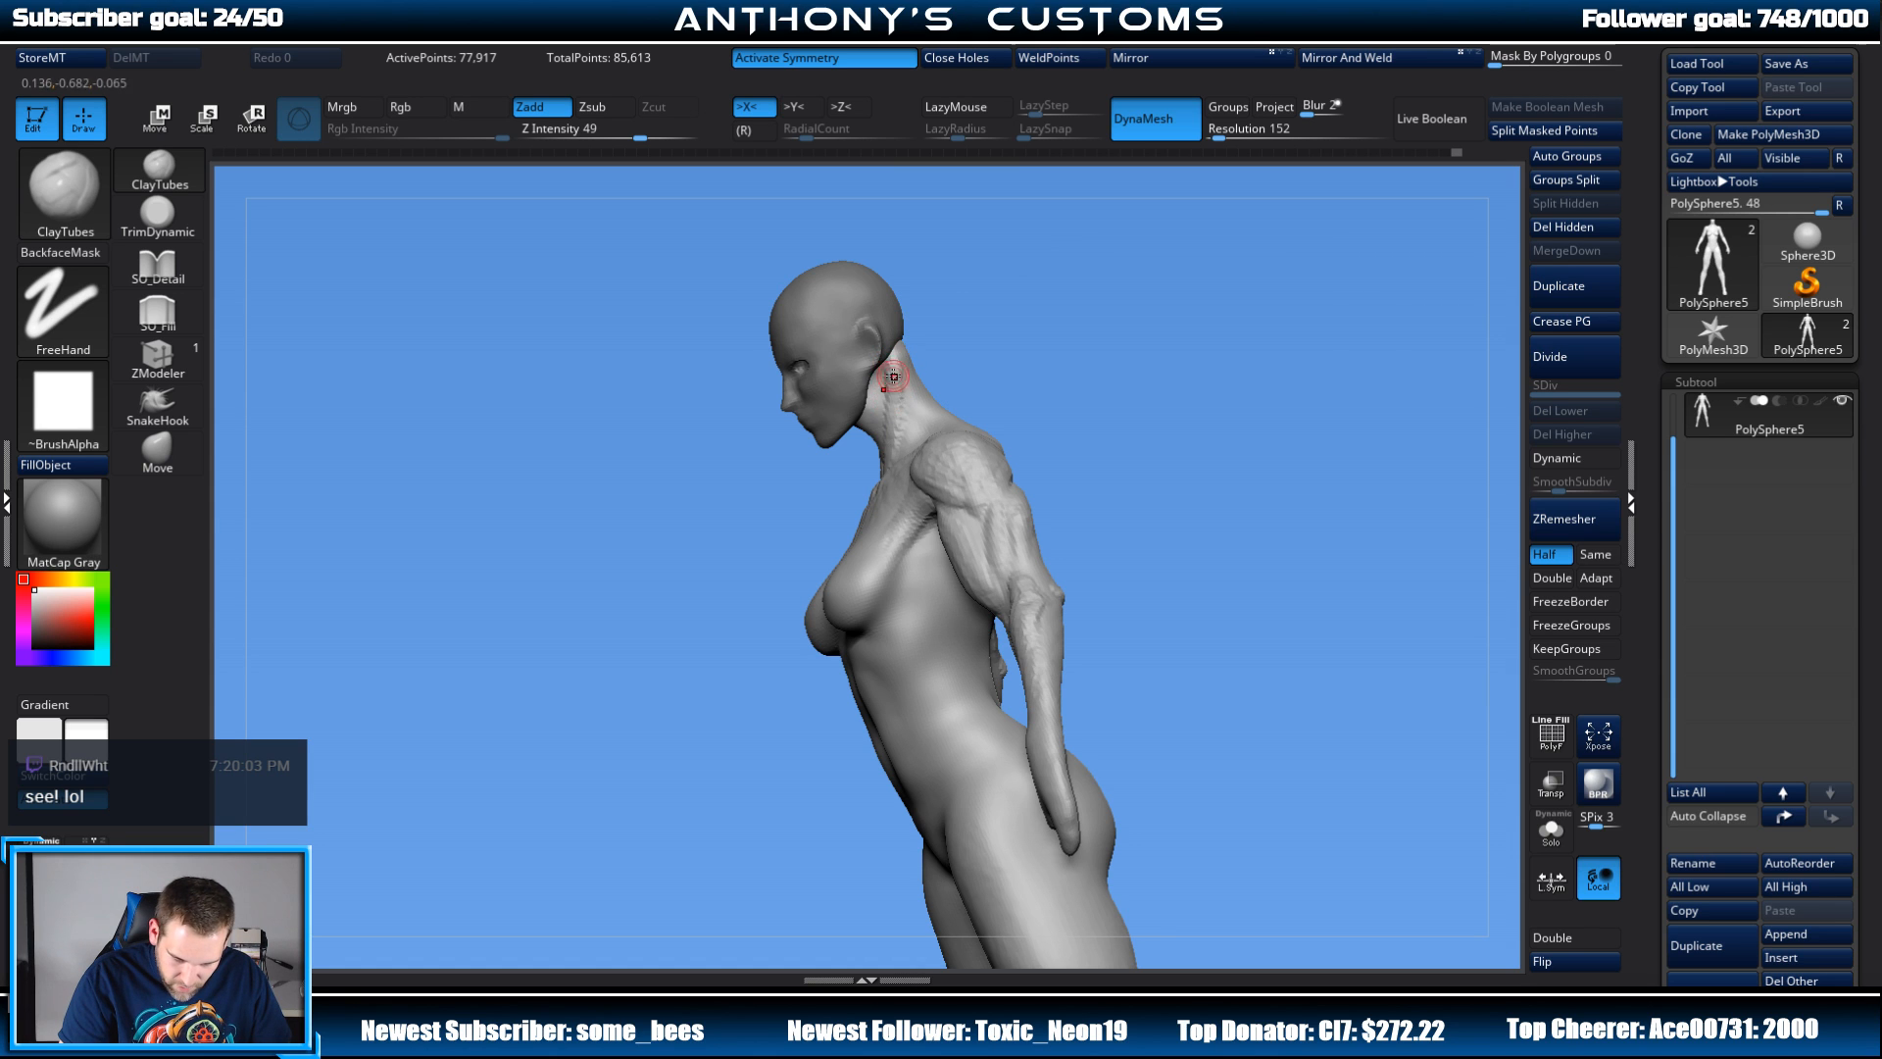
left_click_drag(1032, 340, 1261, 333)
Step: Hide the head subtool PolySphere1 and build up the neck and trapezius with ClayTubes strokes
scroll(1834, 402, "up", 1)
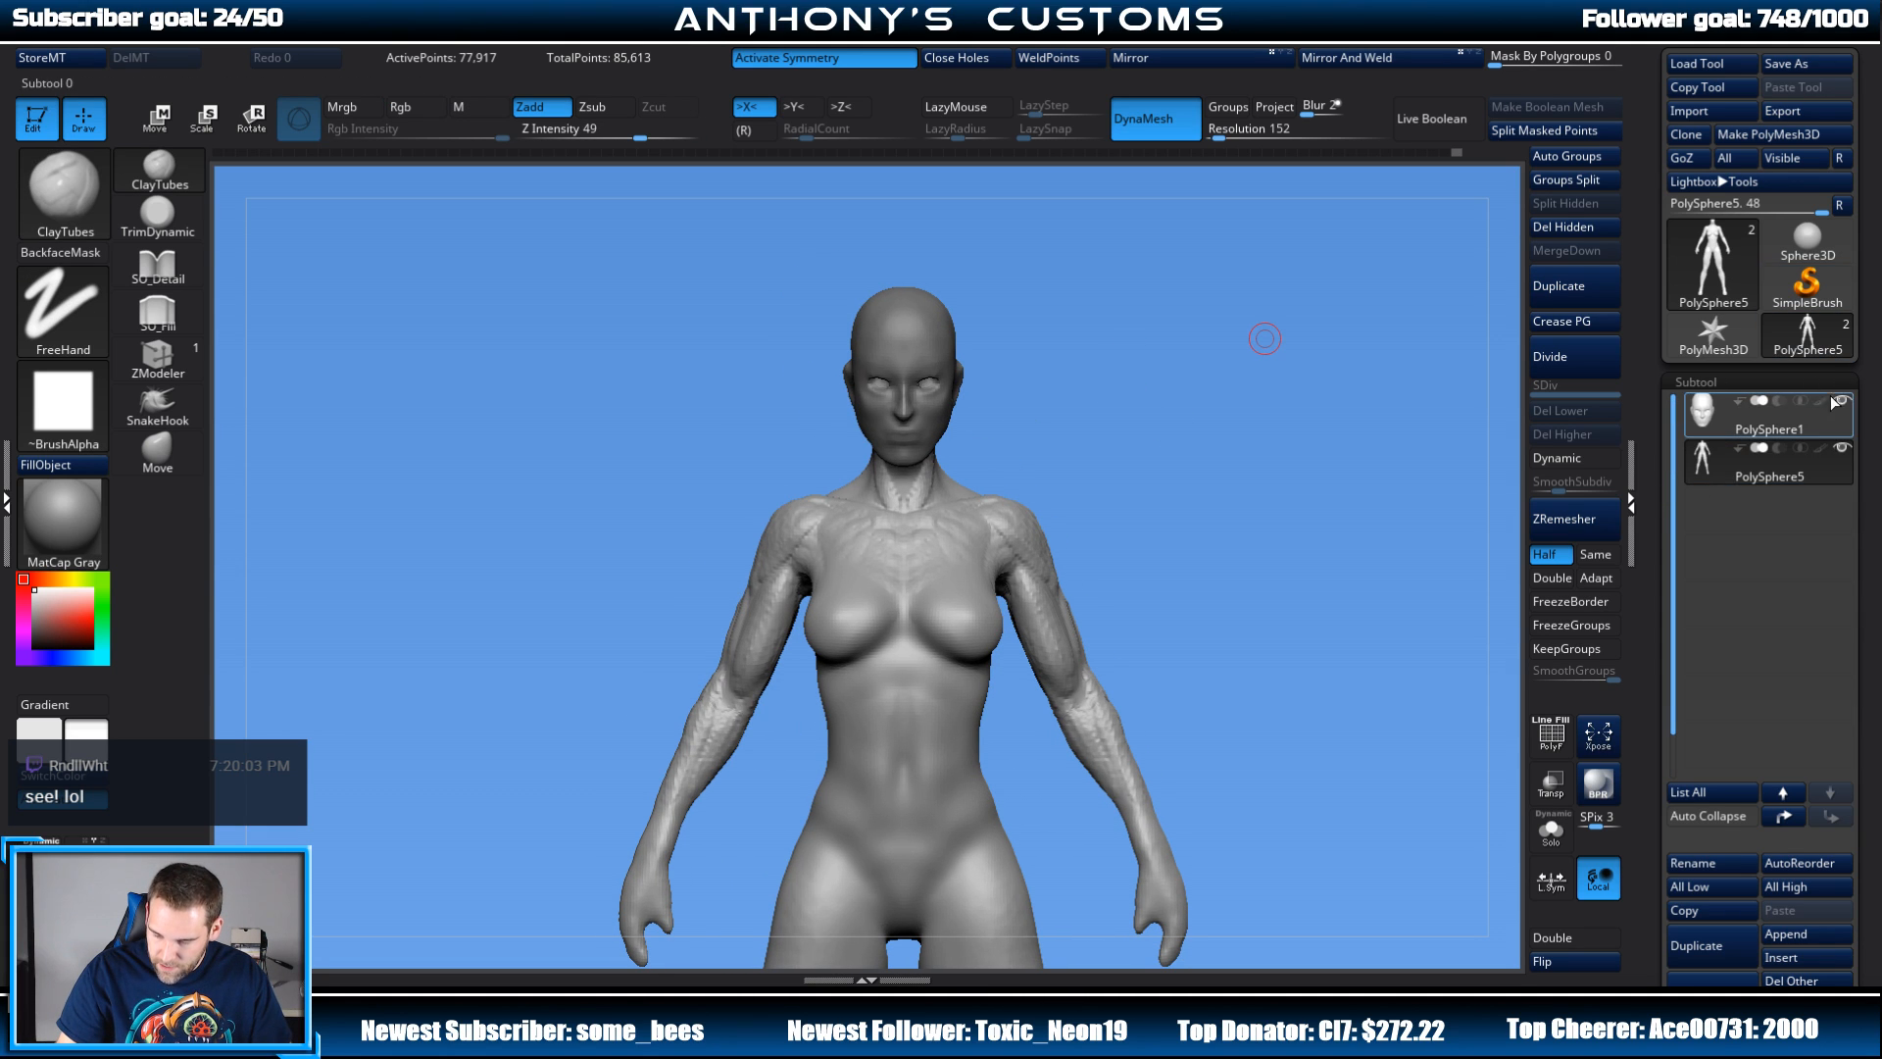
left_click(1840, 401)
left_click_drag(1119, 339, 910, 424)
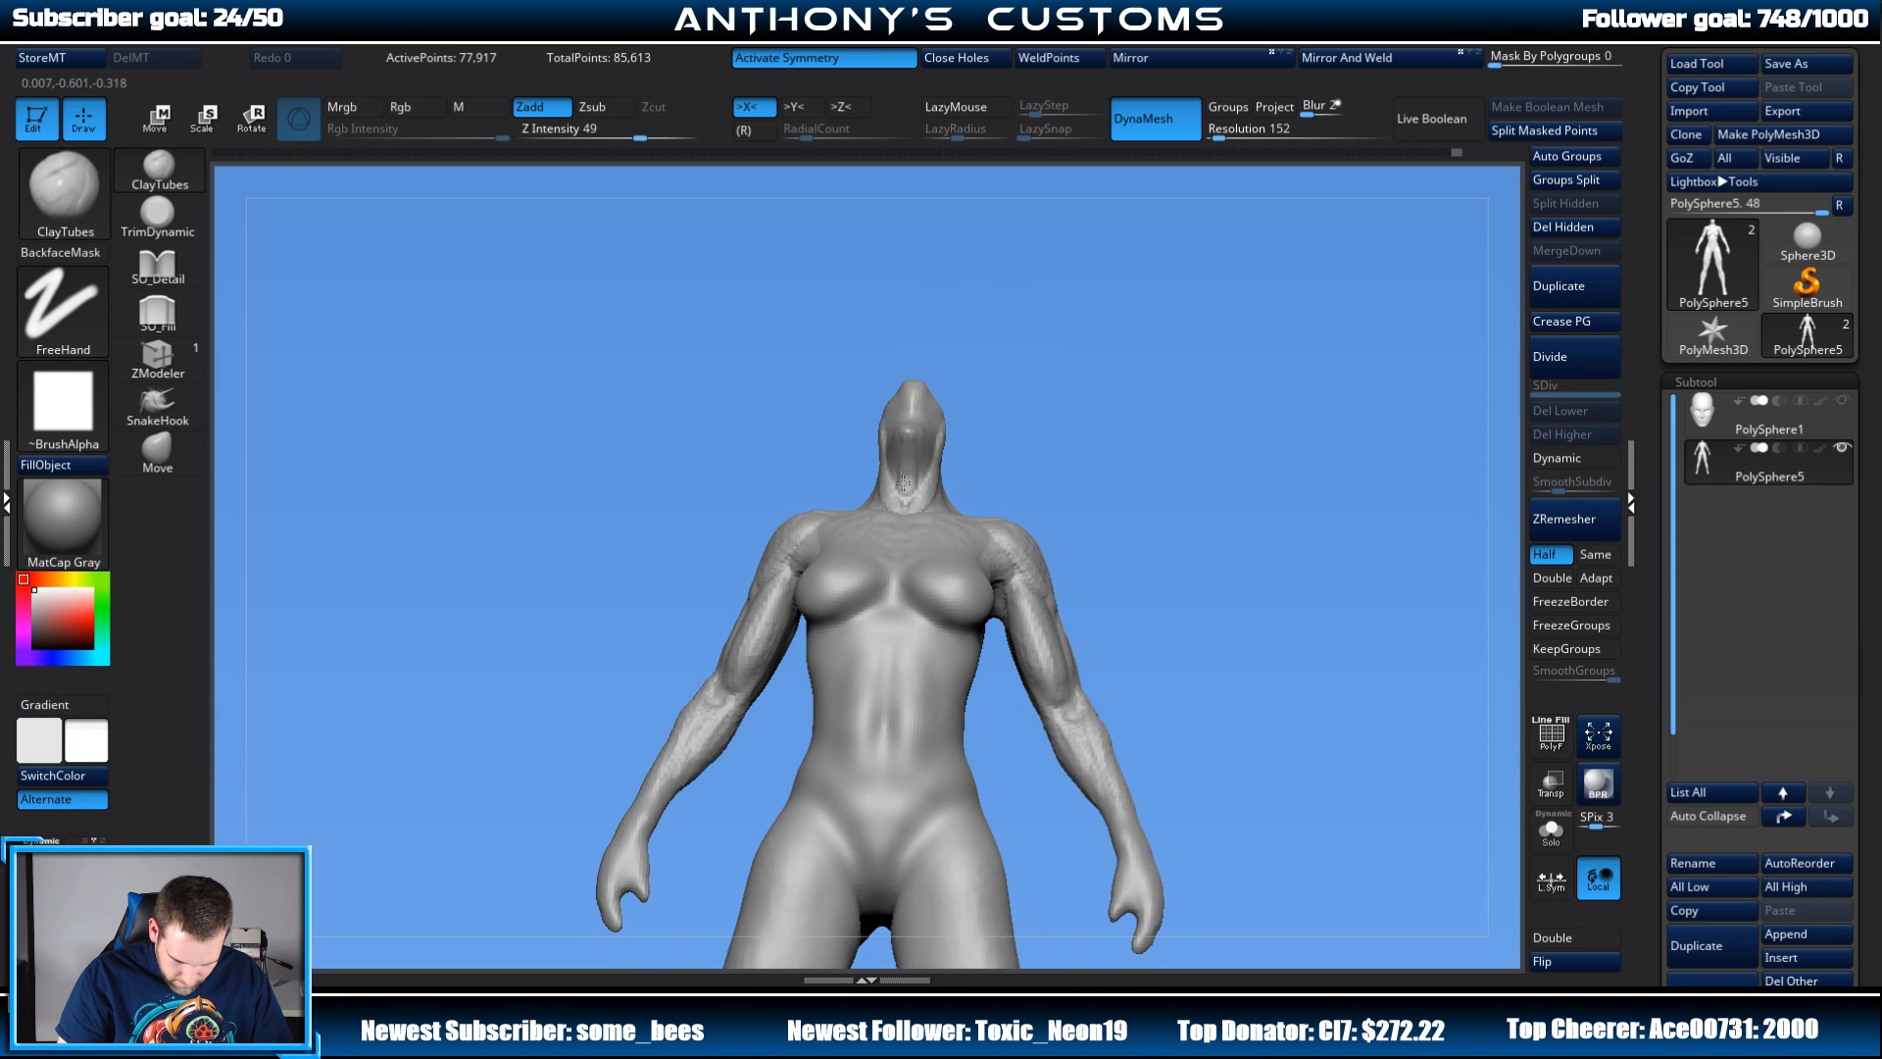
left_click_drag(1117, 377, 956, 401)
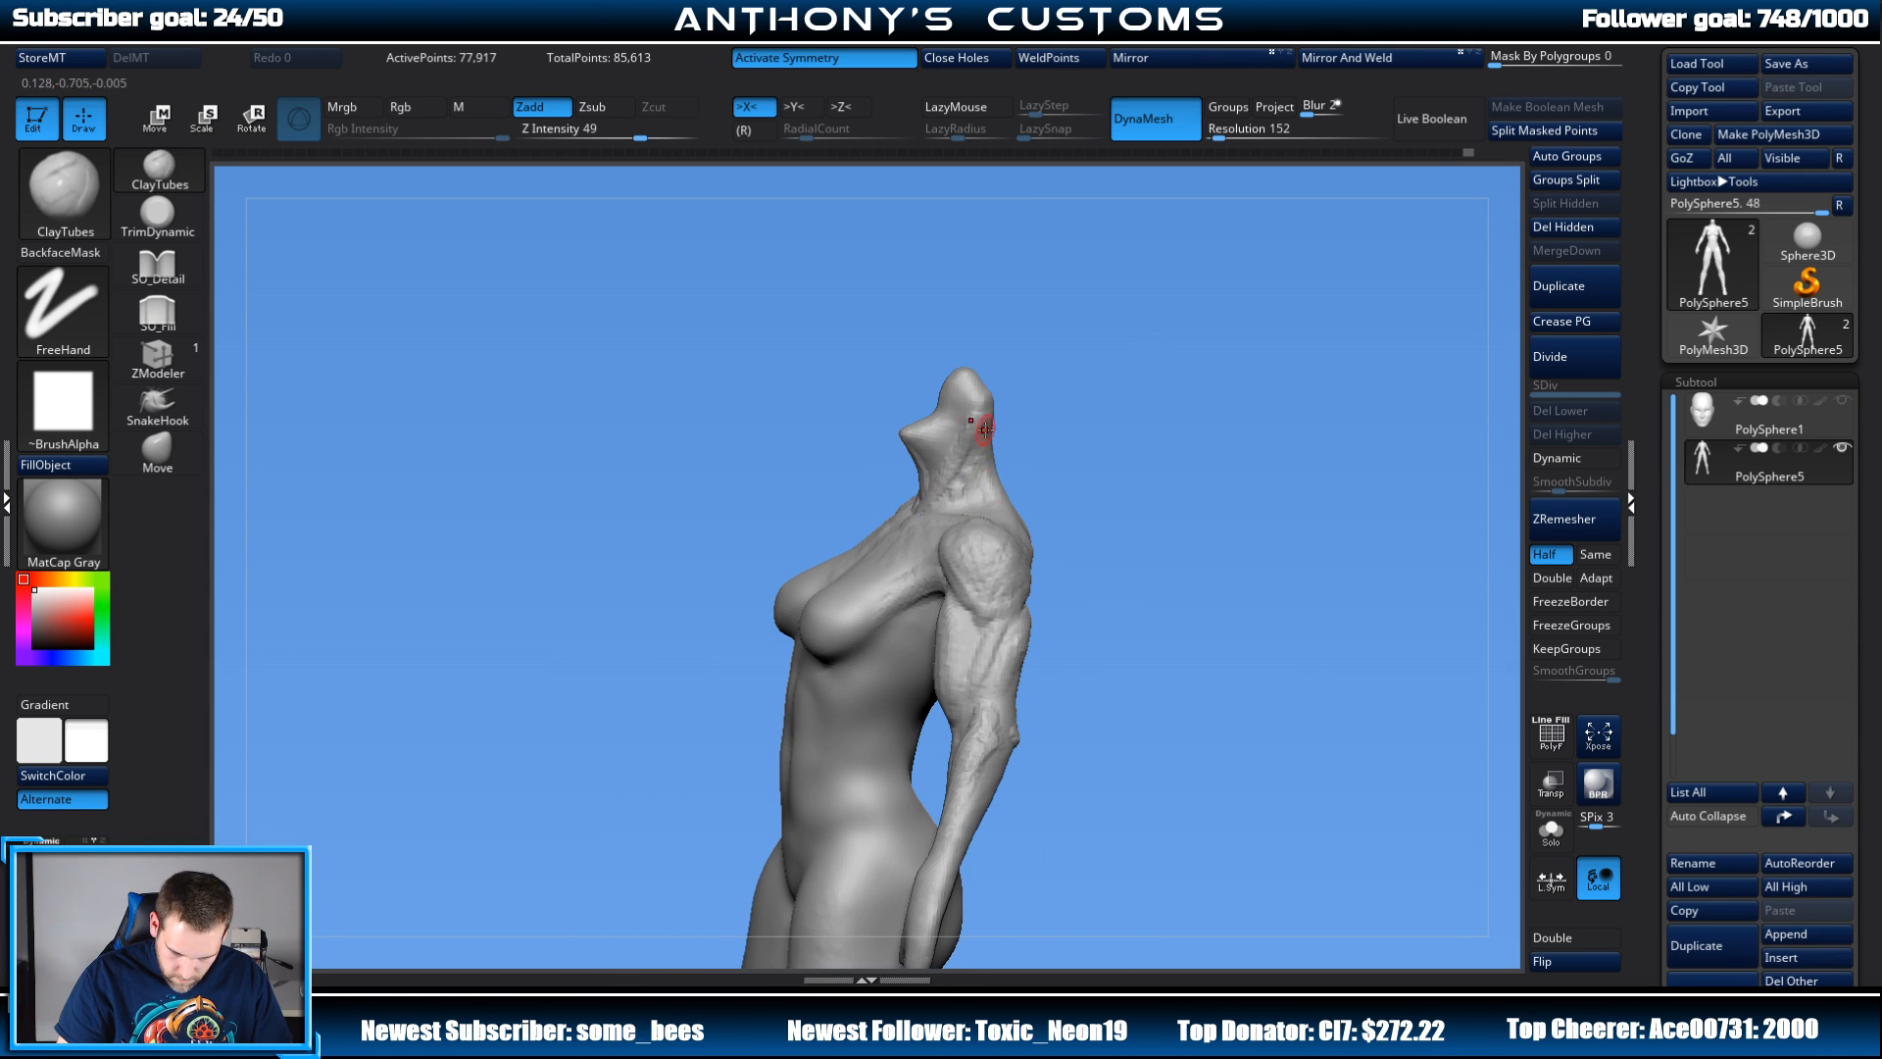
left_click_drag(1014, 474, 1199, 495)
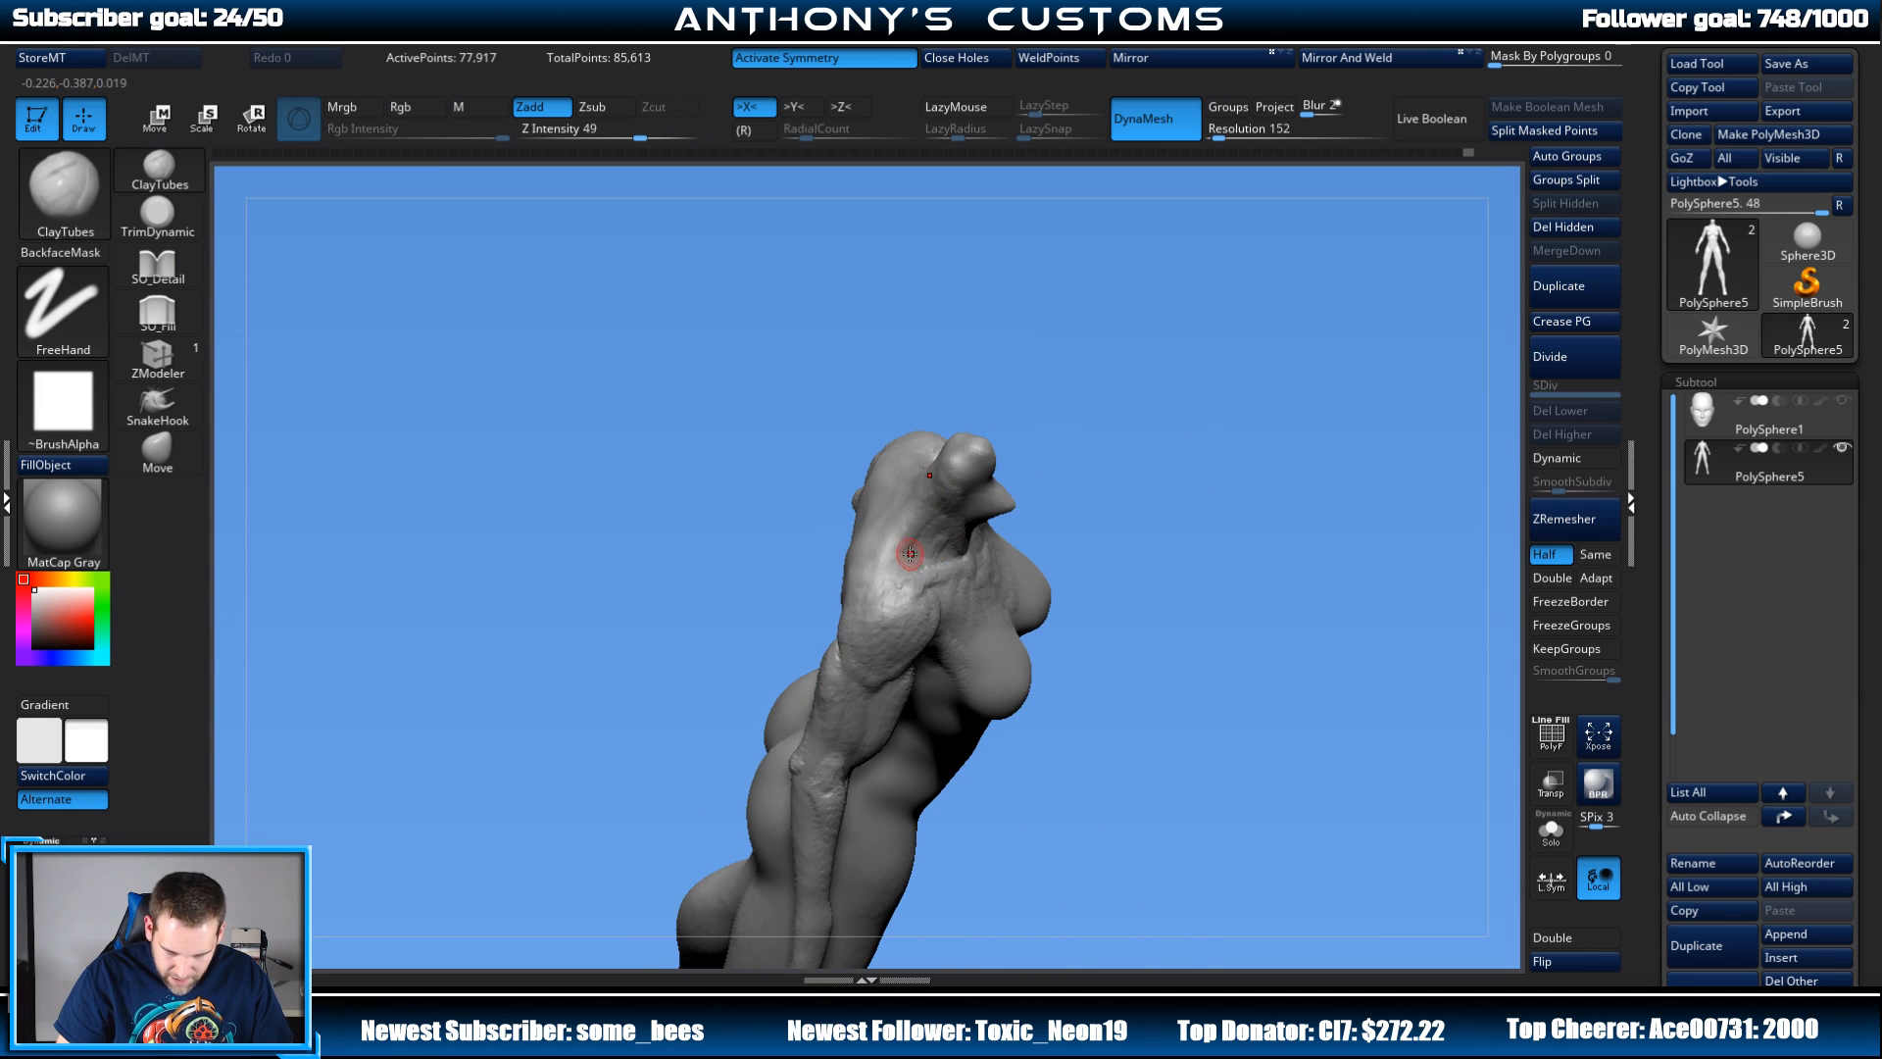
left_click_drag(1098, 453, 1110, 372)
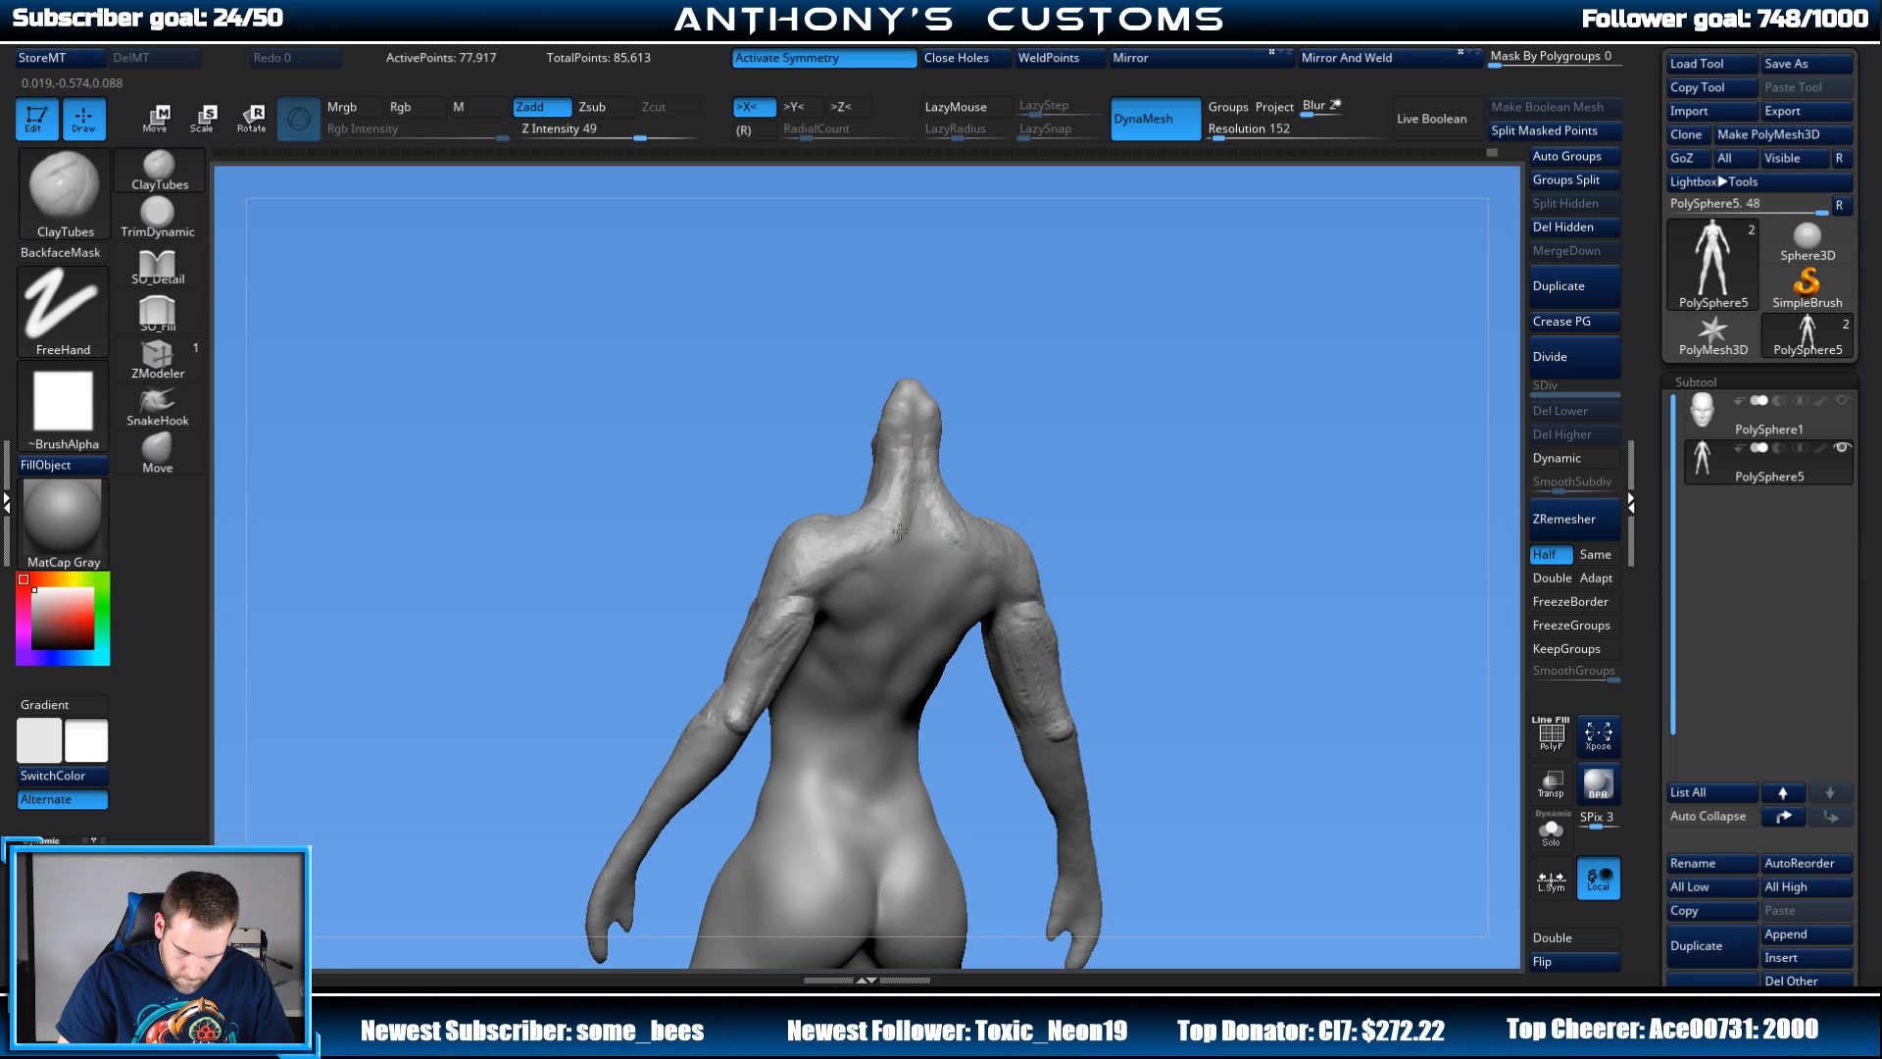
left_click_drag(1088, 446, 1254, 284)
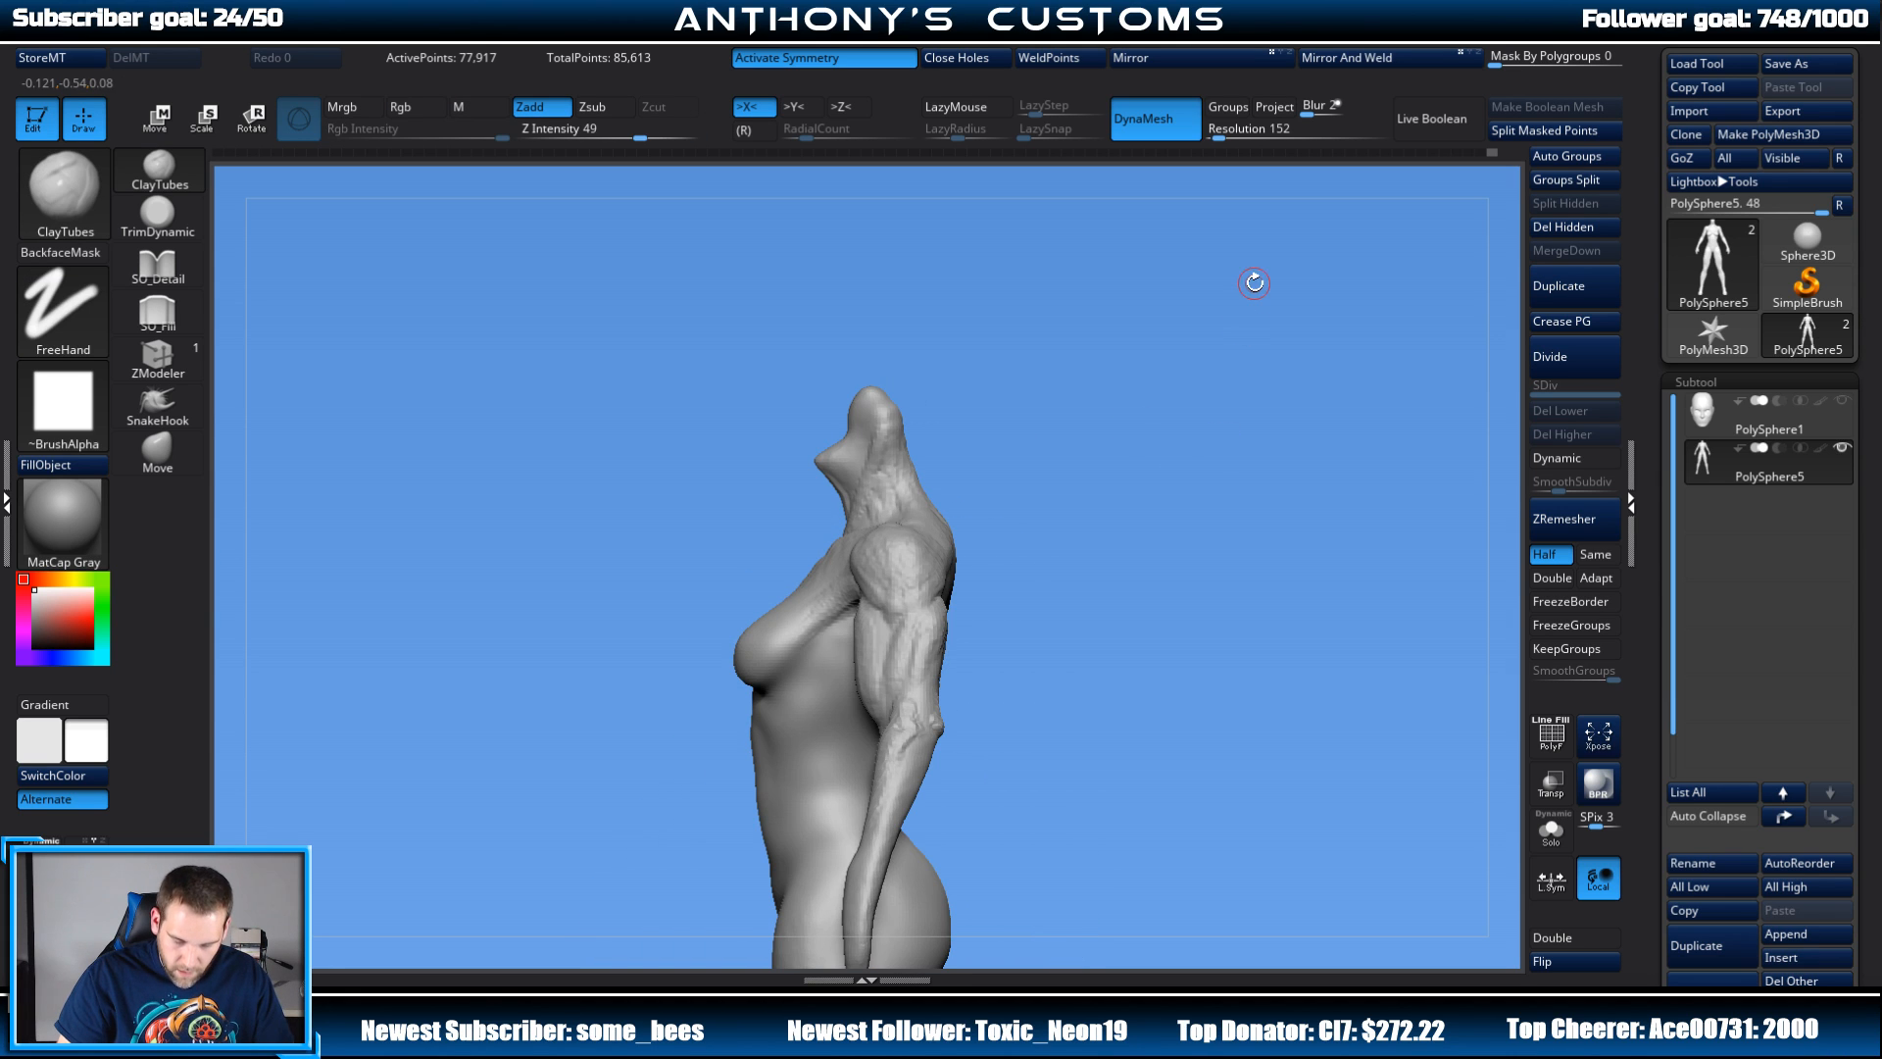
Step: Show the head subtool PolySphere1 again, check the figure's front and side proportions, and save the project
left_click(1842, 400)
mouse_move(1176, 495)
left_mouse_down()
mouse_move(1242, 441)
mouse_move(1194, 429)
left_mouse_up()
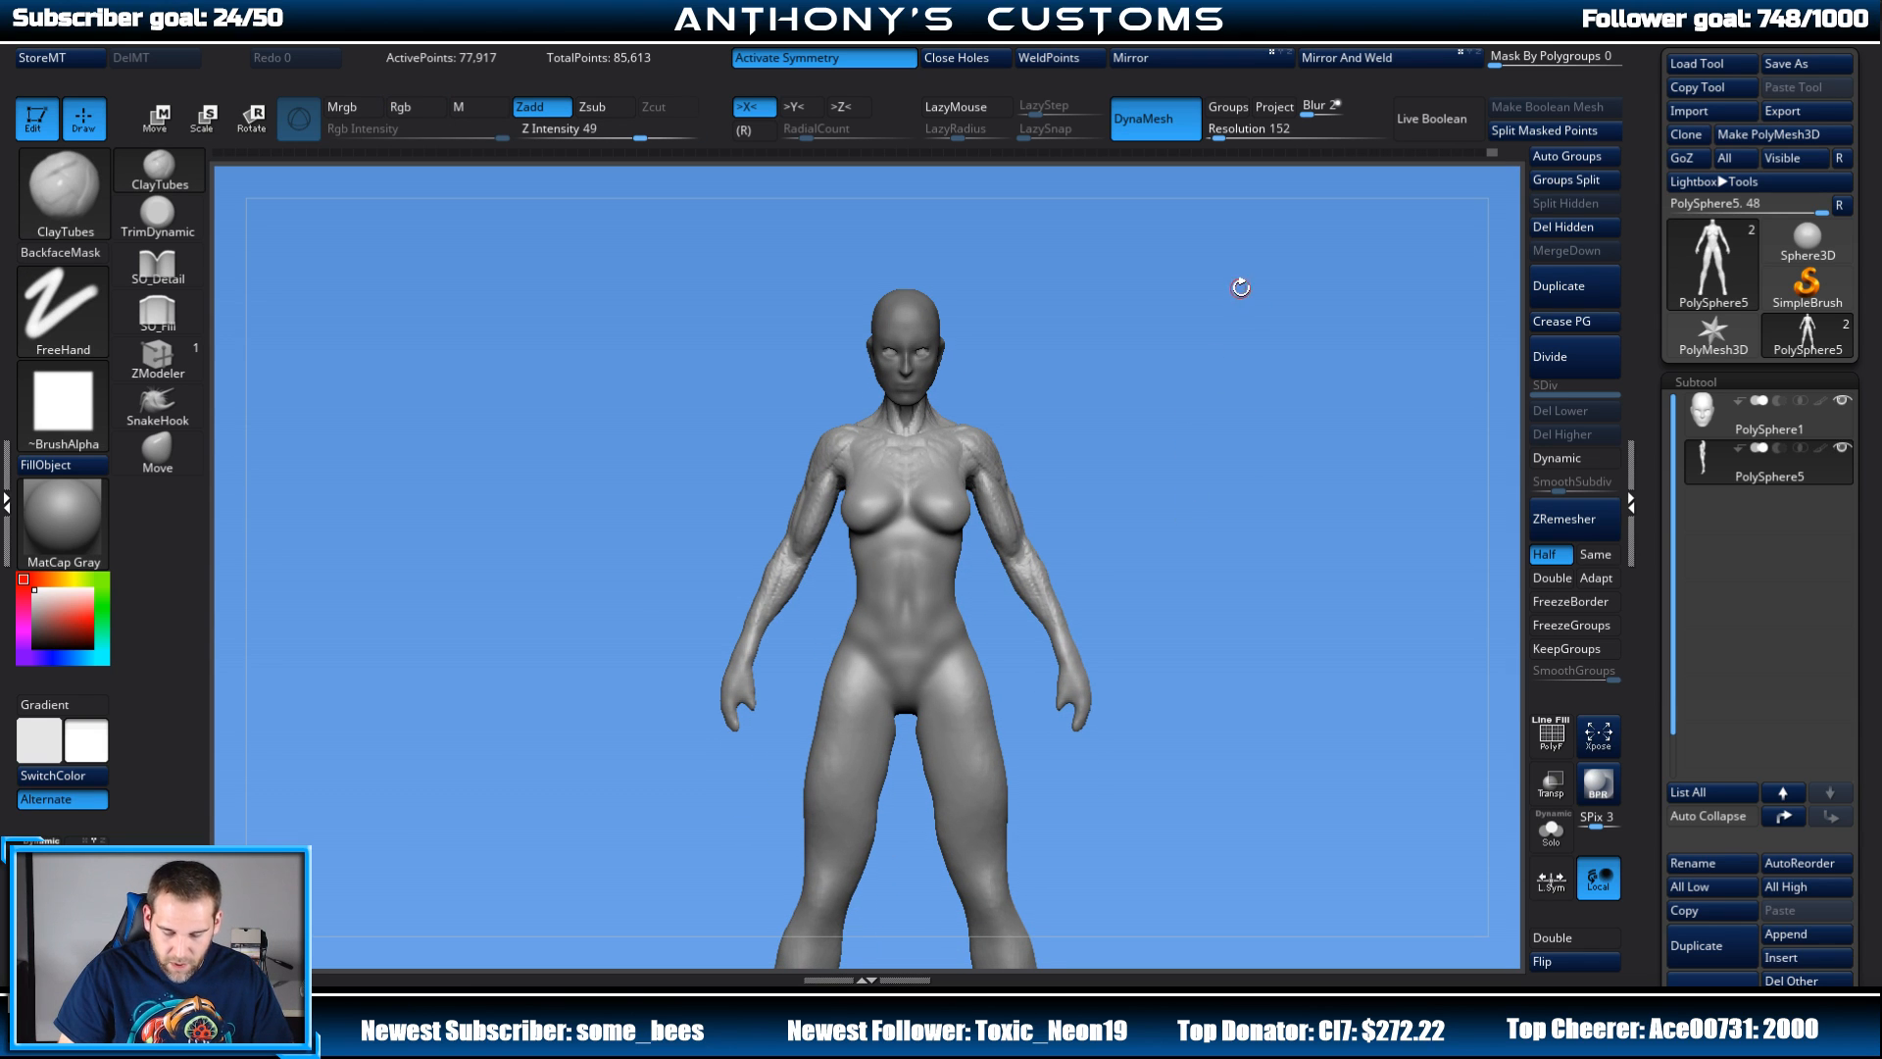
mouse_move(1240, 288)
left_mouse_down()
mouse_move(1201, 419)
mouse_move(1118, 402)
mouse_move(1206, 433)
left_mouse_up()
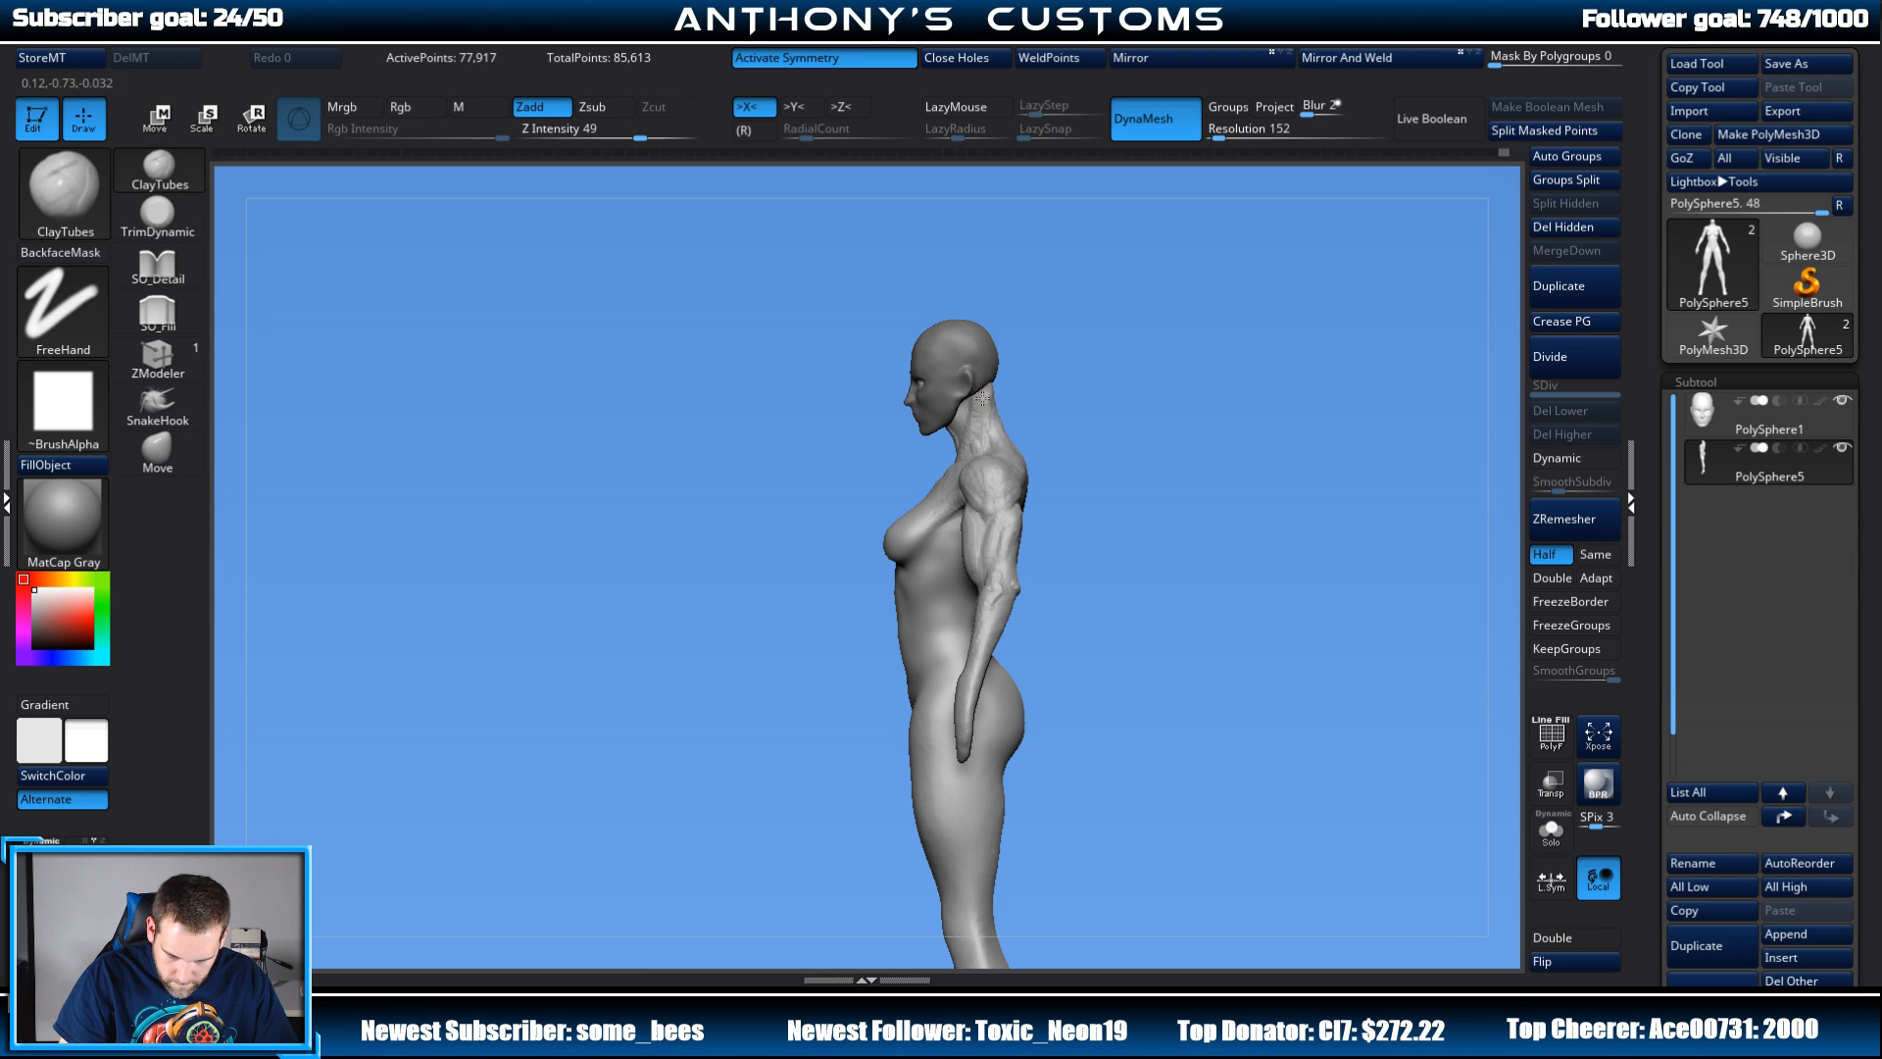
mouse_move(1111, 383)
left_mouse_down()
mouse_move(1055, 377)
mouse_move(992, 426)
left_mouse_up()
mouse_move(1167, 374)
left_mouse_down()
mouse_move(1121, 386)
mouse_move(1255, 314)
left_mouse_up()
left_click_drag(1216, 377, 1088, 403)
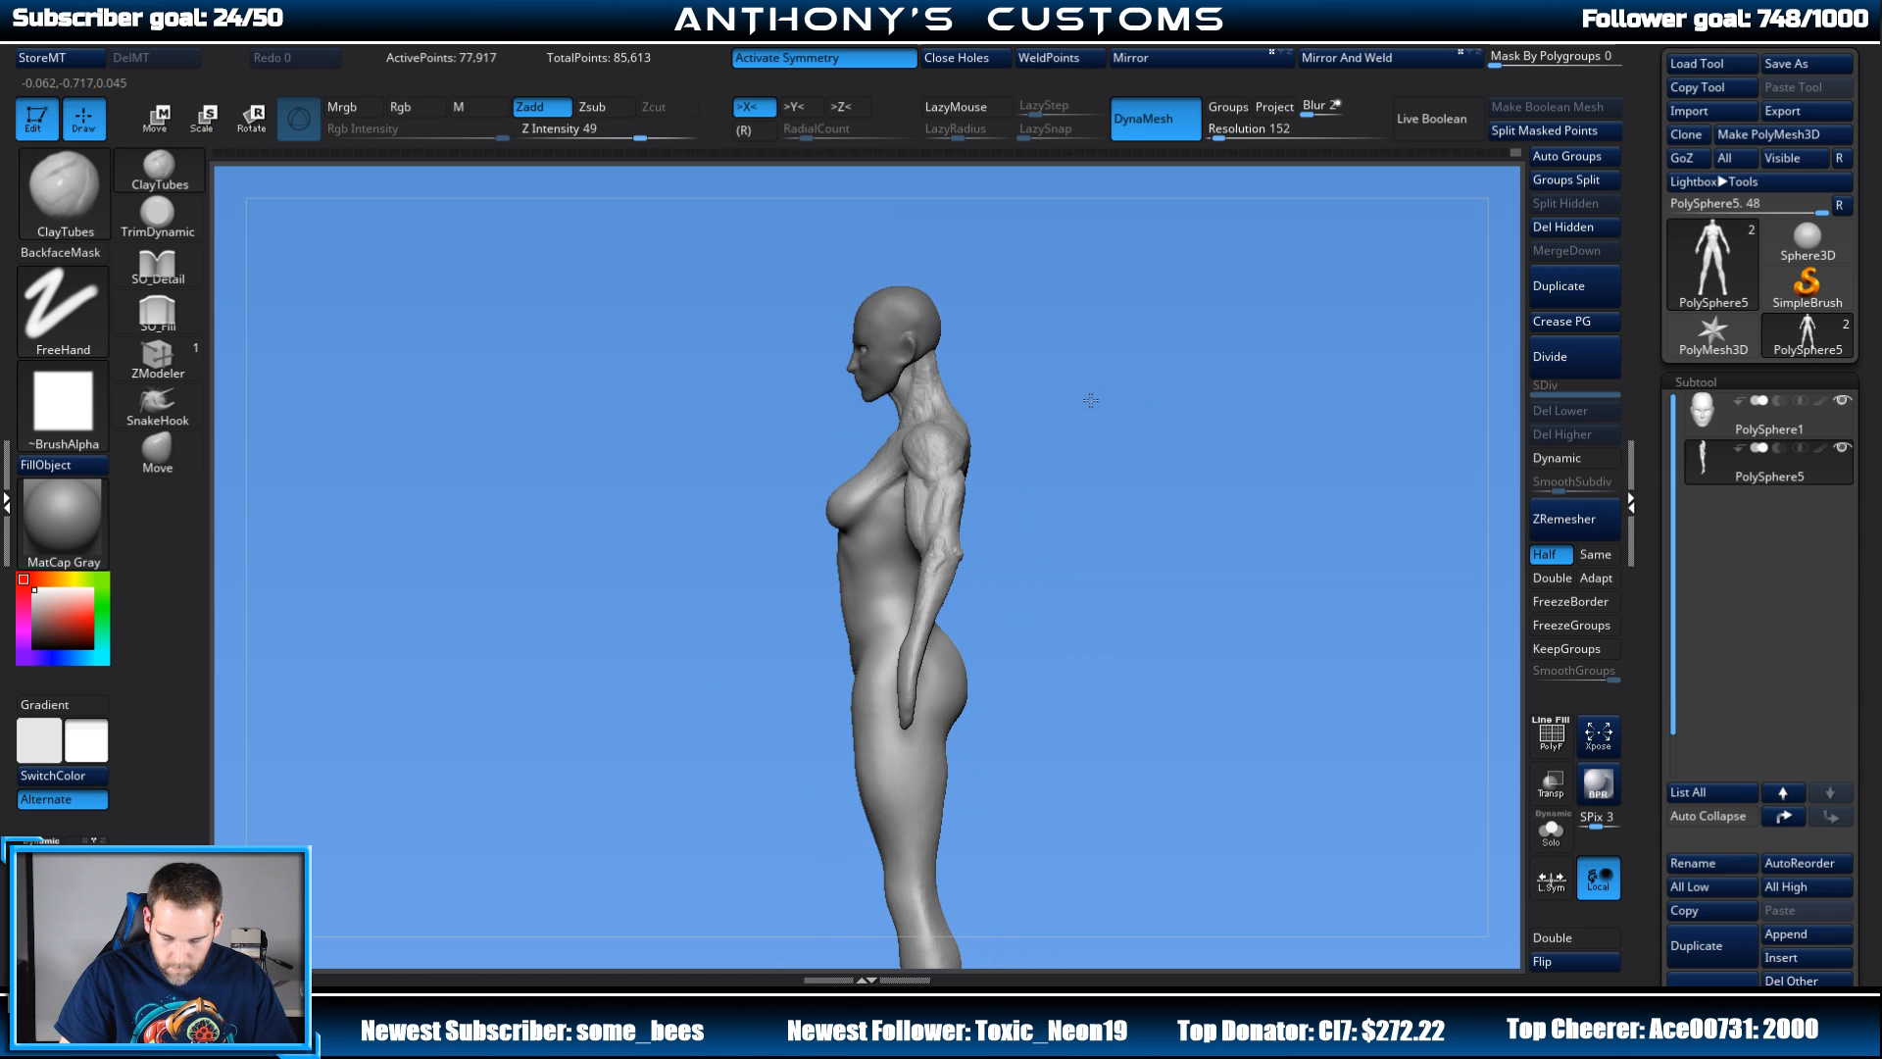
key("ctrl+s")
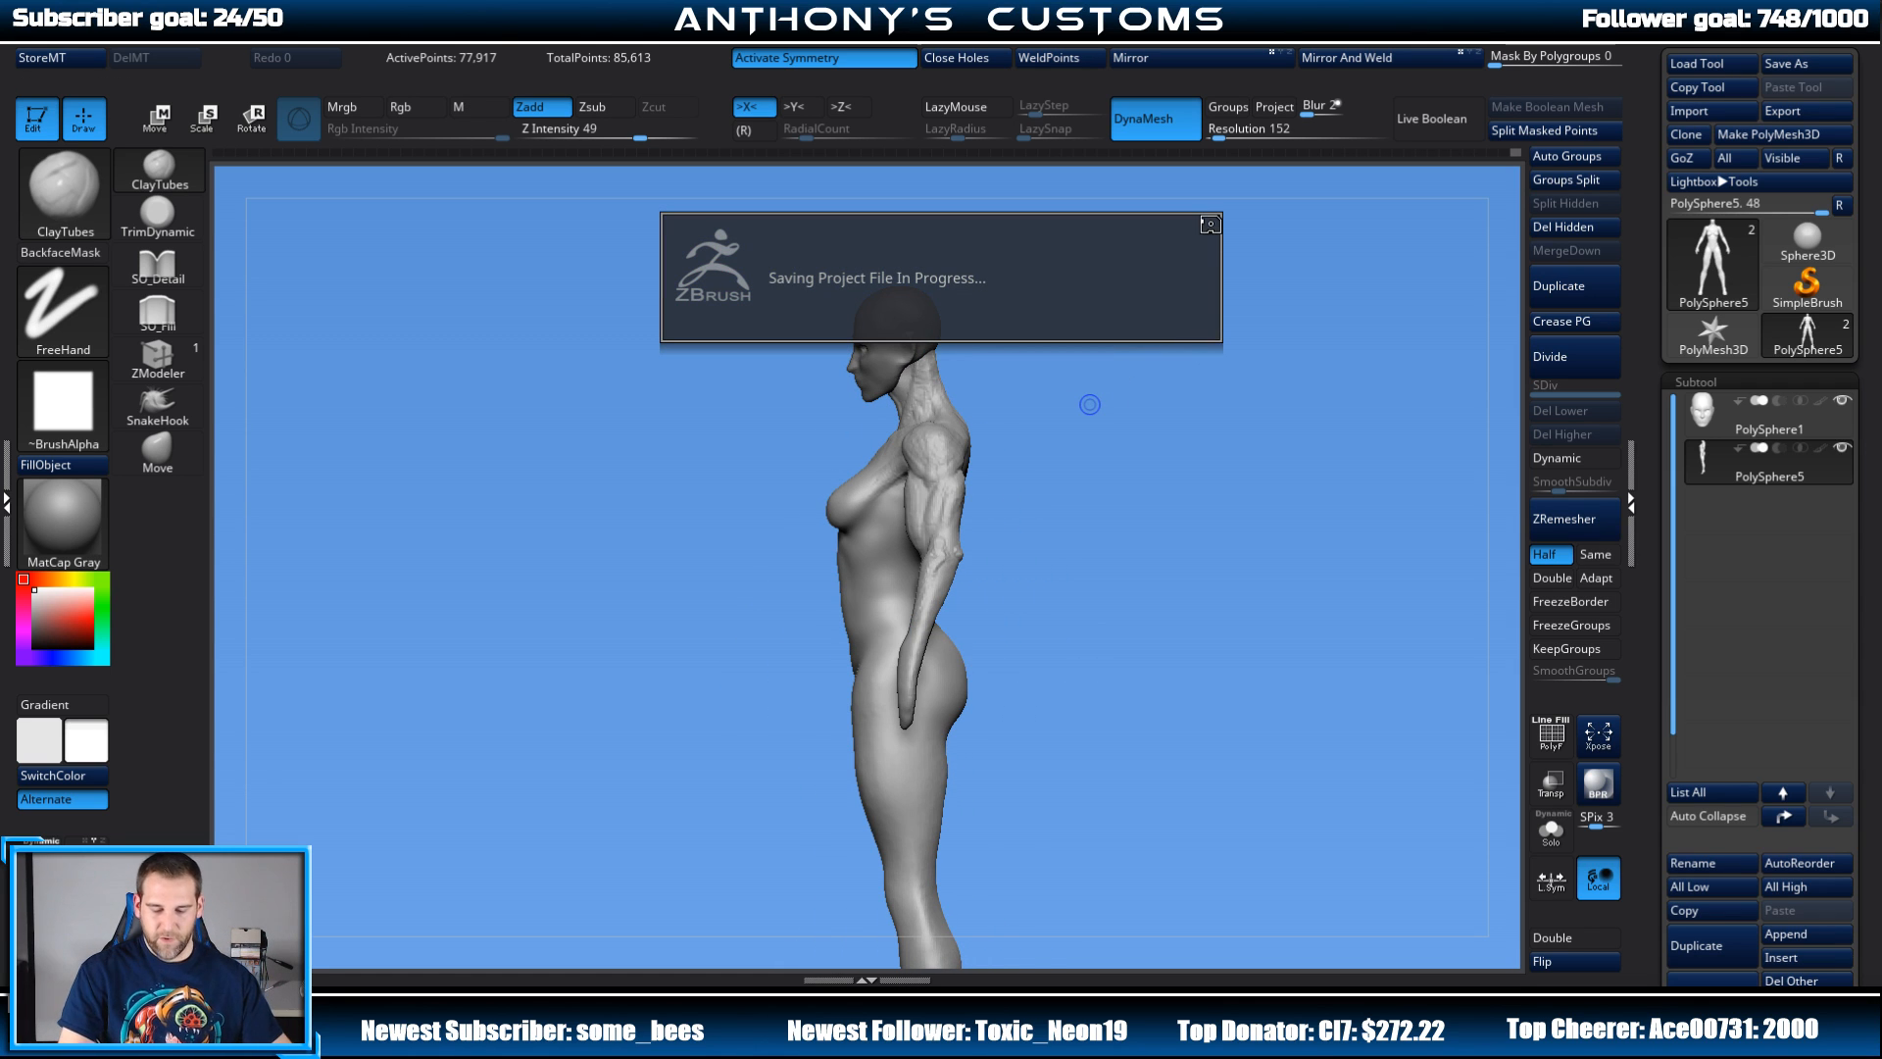
Step: Build up the outer forearm muscles between the elbows and wrists with ClayTubes strokes
mouse_move(1230, 588)
left_mouse_down()
mouse_move(1218, 526)
mouse_move(1227, 658)
mouse_move(1252, 432)
mouse_move(1181, 437)
left_mouse_up()
mouse_move(944, 546)
left_mouse_down()
mouse_move(908, 568)
mouse_move(926, 521)
mouse_move(898, 615)
left_mouse_up()
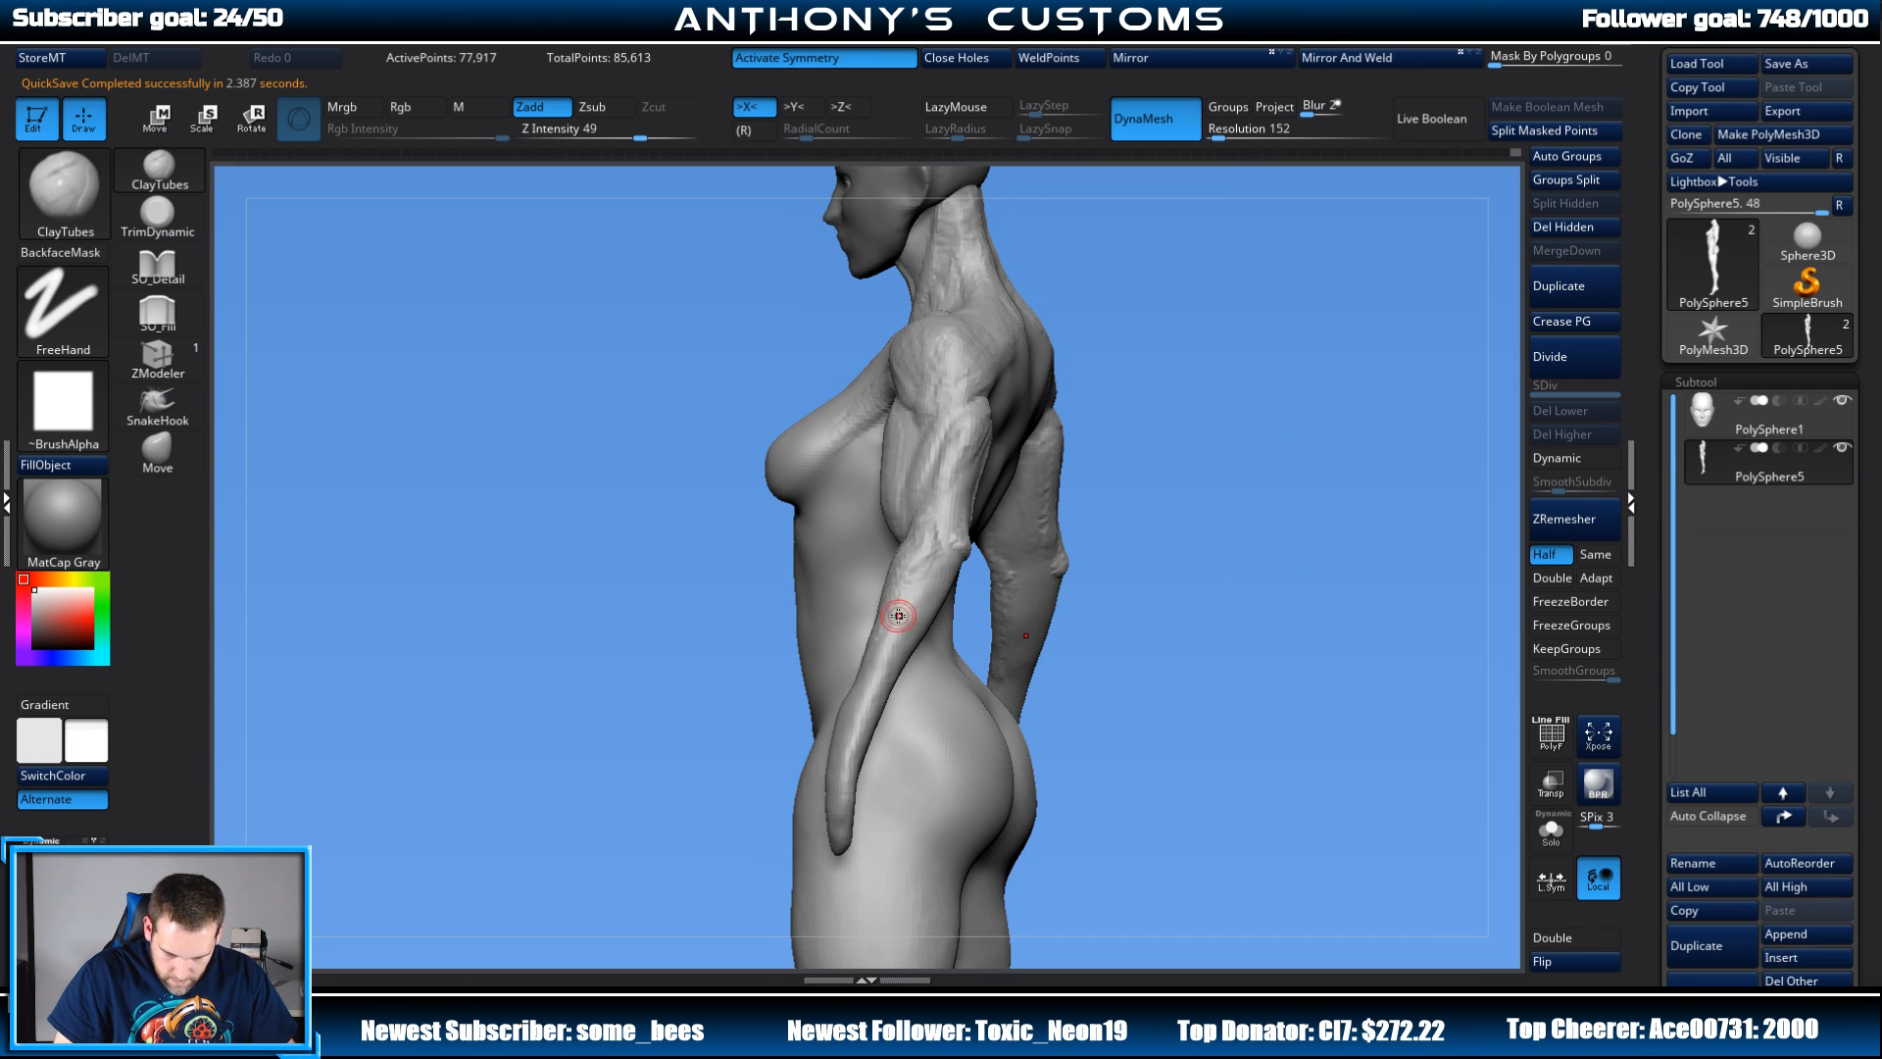
mouse_move(1166, 486)
left_mouse_down()
mouse_move(1085, 420)
mouse_move(943, 687)
mouse_move(929, 546)
mouse_move(961, 578)
mouse_move(922, 623)
mouse_move(871, 630)
mouse_move(869, 670)
mouse_move(907, 628)
mouse_move(1234, 502)
mouse_move(1134, 563)
mouse_move(789, 542)
left_mouse_up()
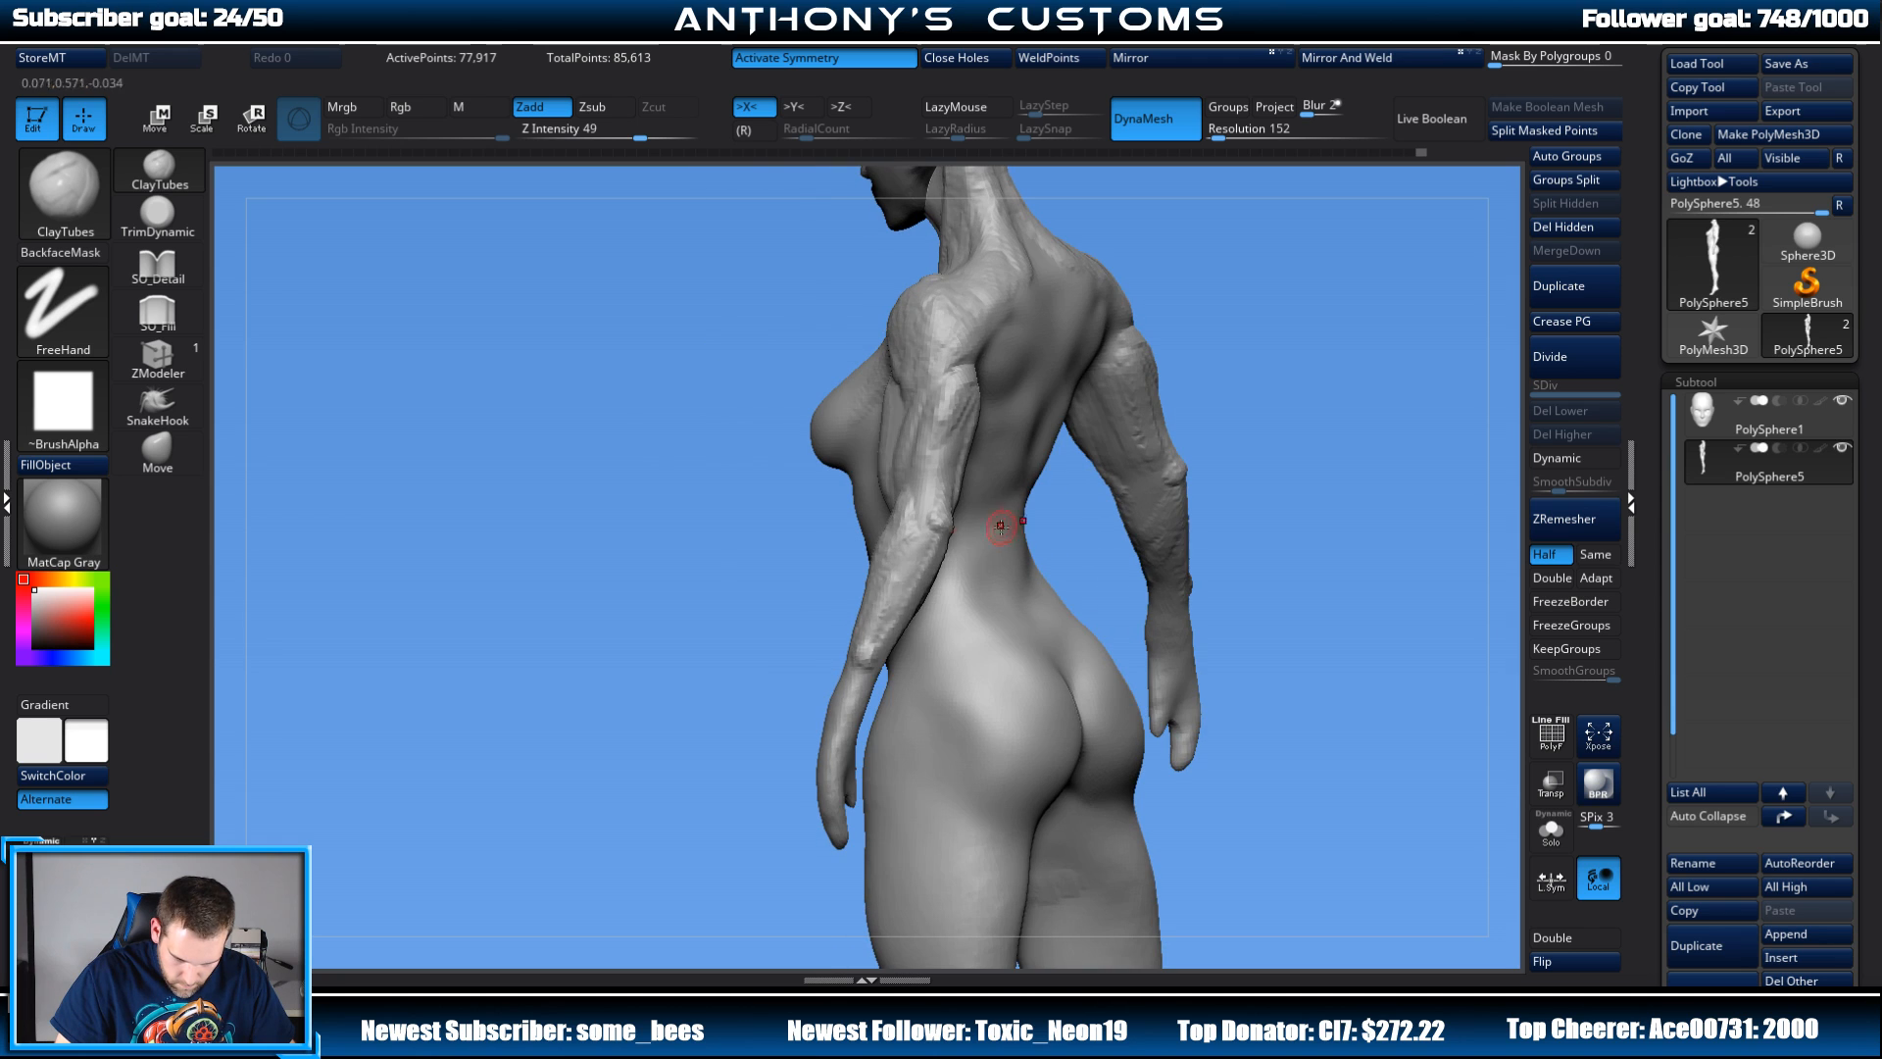
left_click_drag(862, 660, 920, 568)
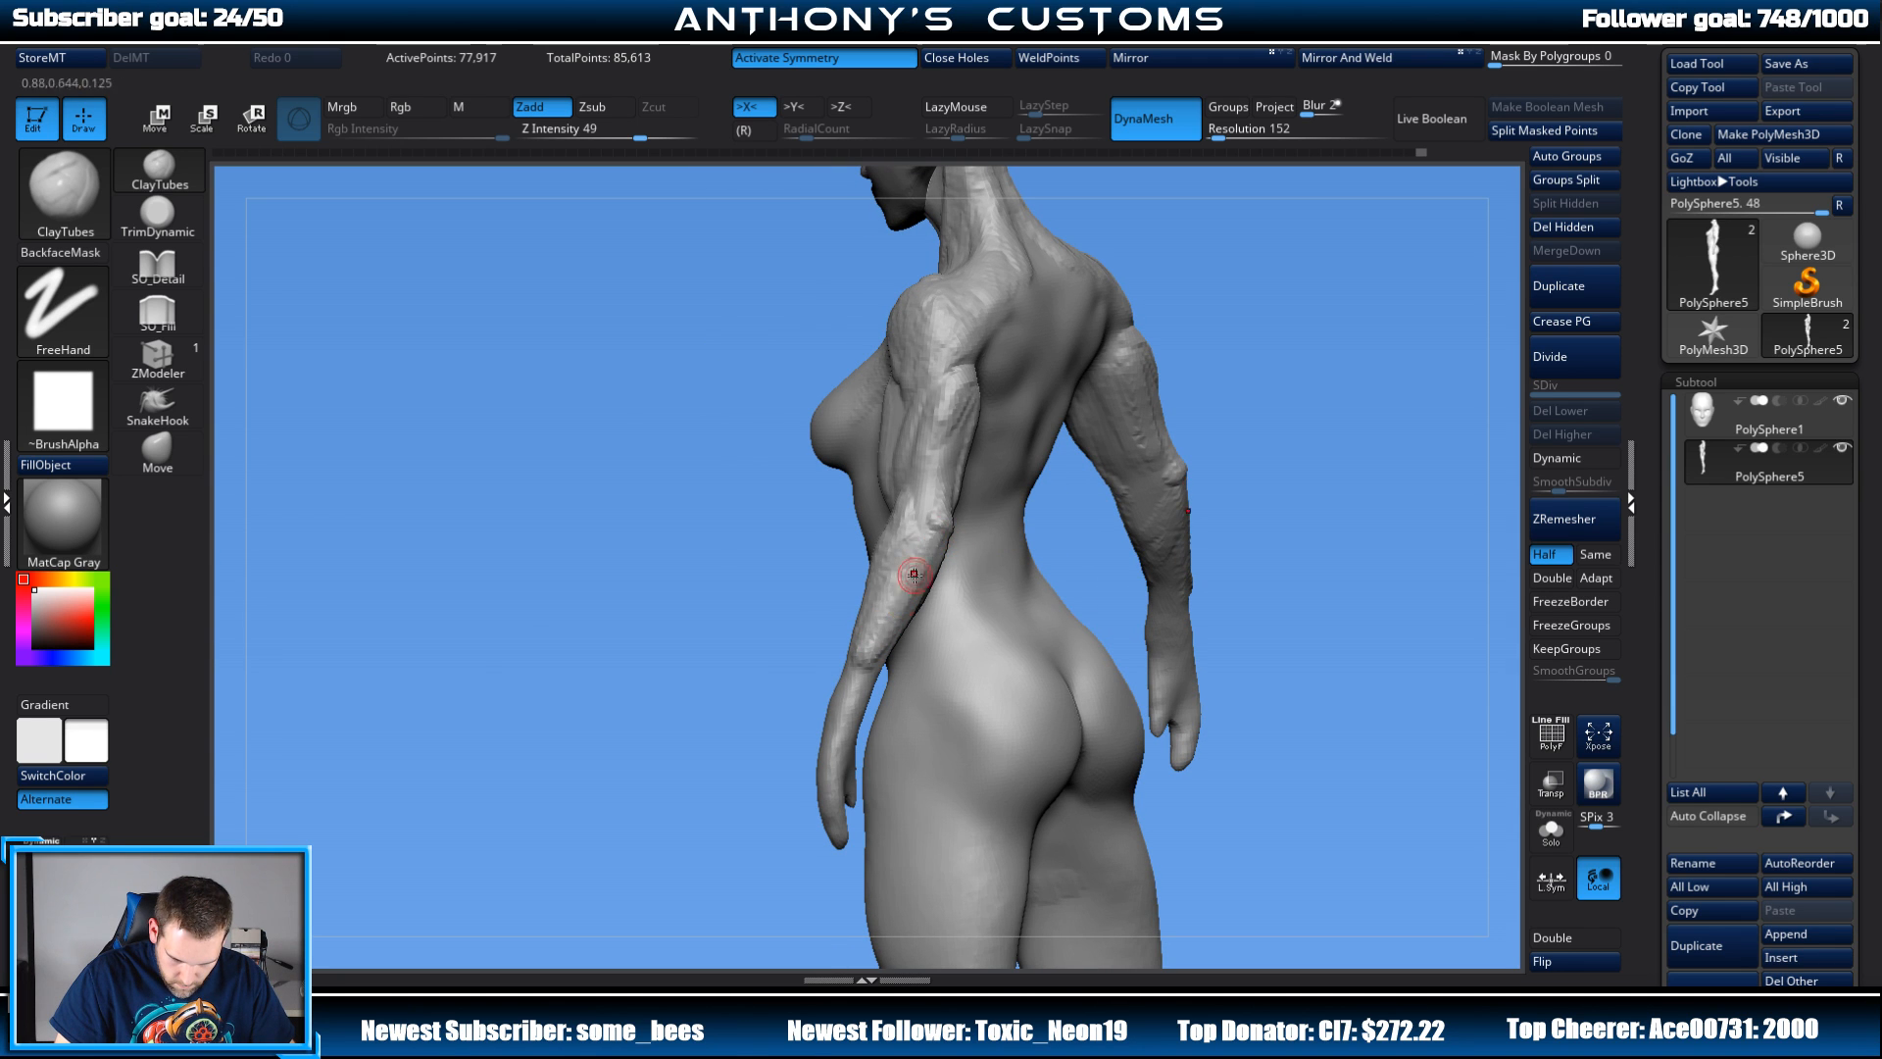
Step: Refine the elbows and the backs of the upper arms with ClayTubes strokes
mouse_move(1007, 443)
left_mouse_down()
mouse_move(1139, 403)
mouse_move(1141, 338)
left_mouse_up()
left_click_drag(1071, 402, 932, 490)
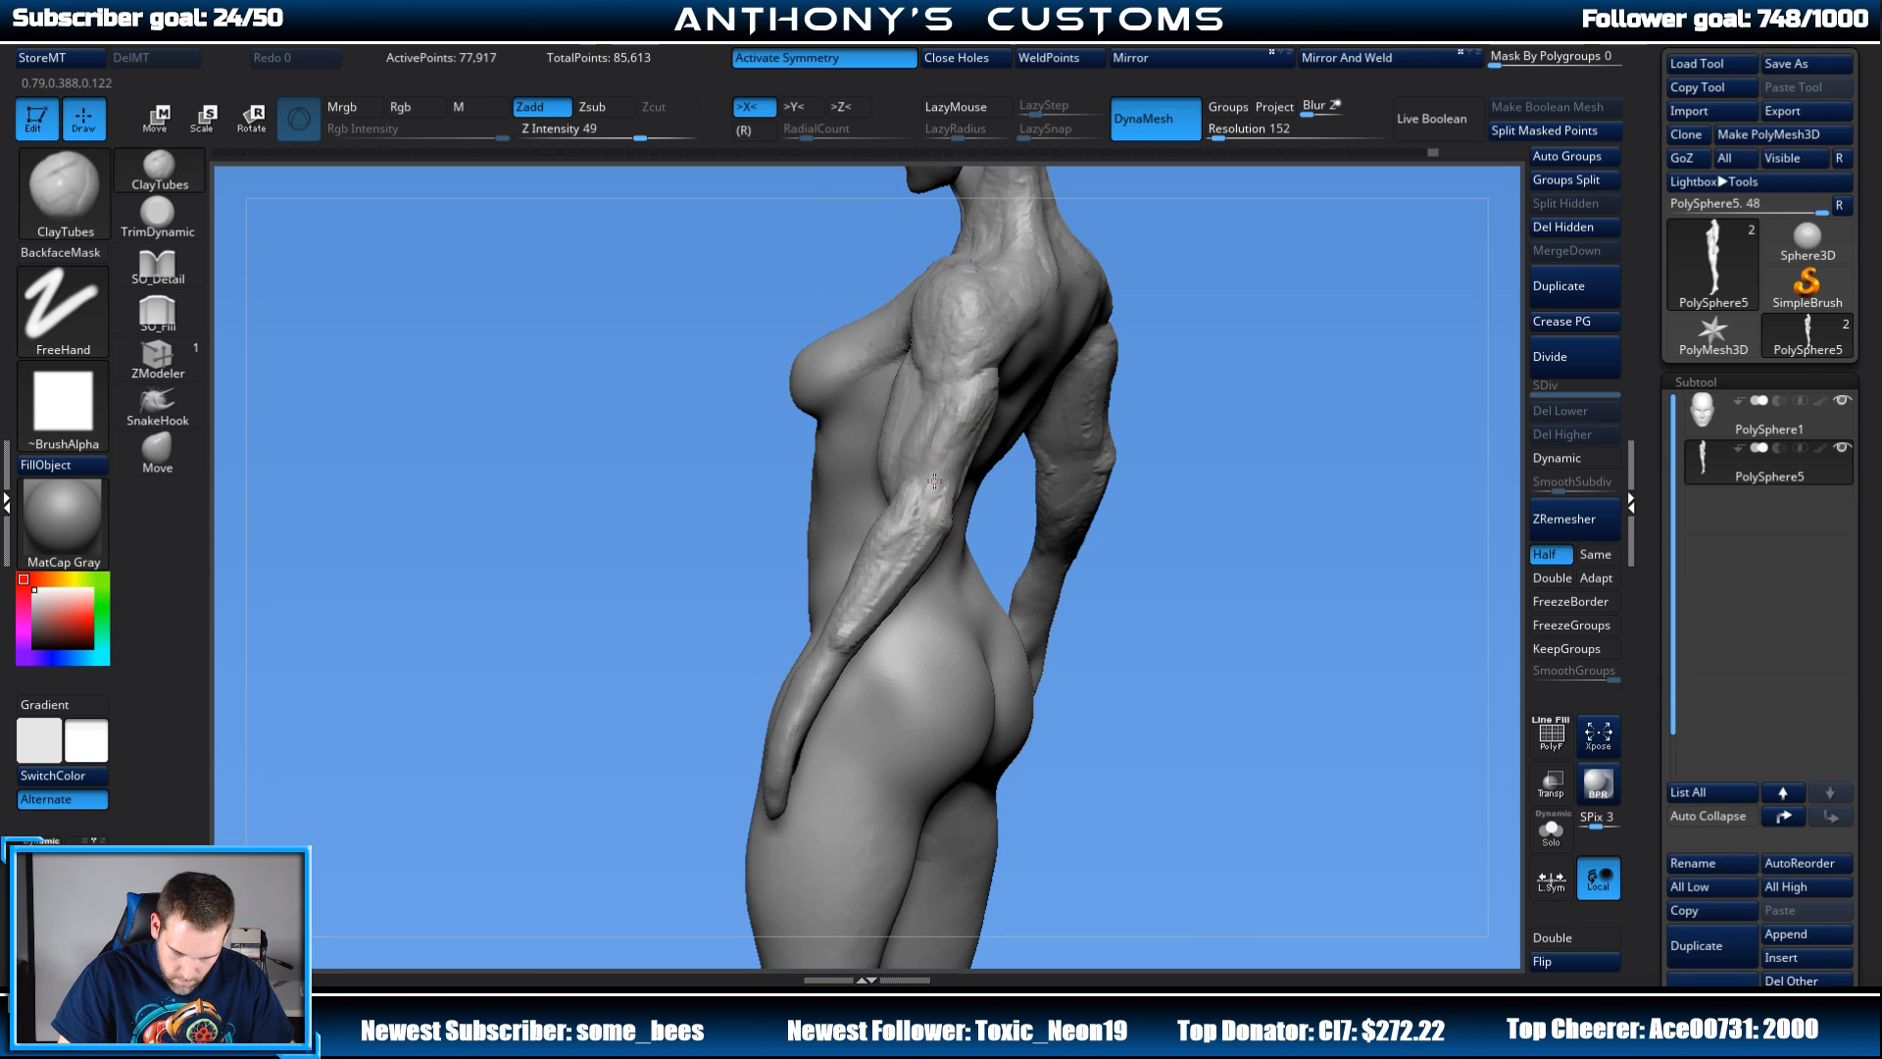
left_click_drag(1279, 286, 1128, 296)
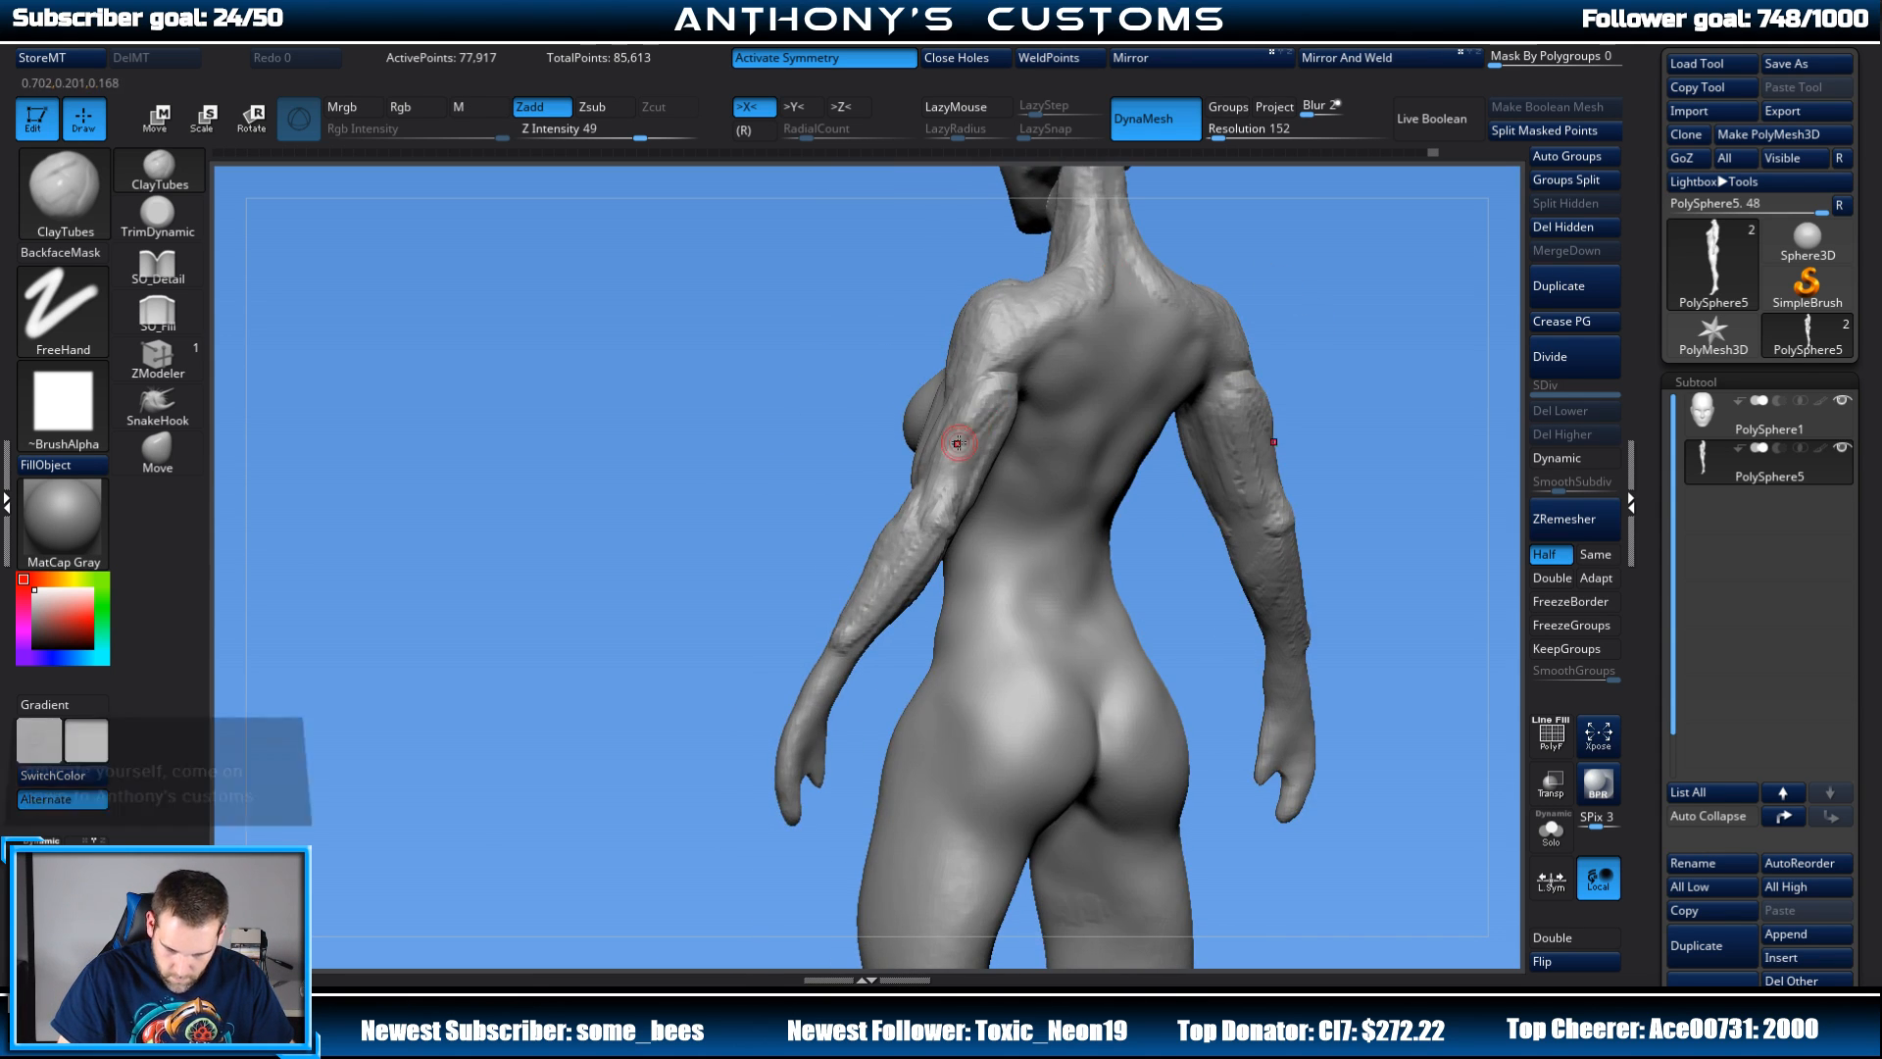
mouse_move(706, 500)
left_mouse_down()
mouse_move(824, 526)
mouse_move(865, 512)
left_mouse_up()
Step: Build up the shoulder blades and the upper back muscles between them with ClayTubes strokes
mouse_move(1160, 456)
left_mouse_down("alt")
mouse_move(1140, 392)
mouse_move(1234, 378)
mouse_move(1217, 418)
mouse_move(1286, 421)
left_mouse_up("alt")
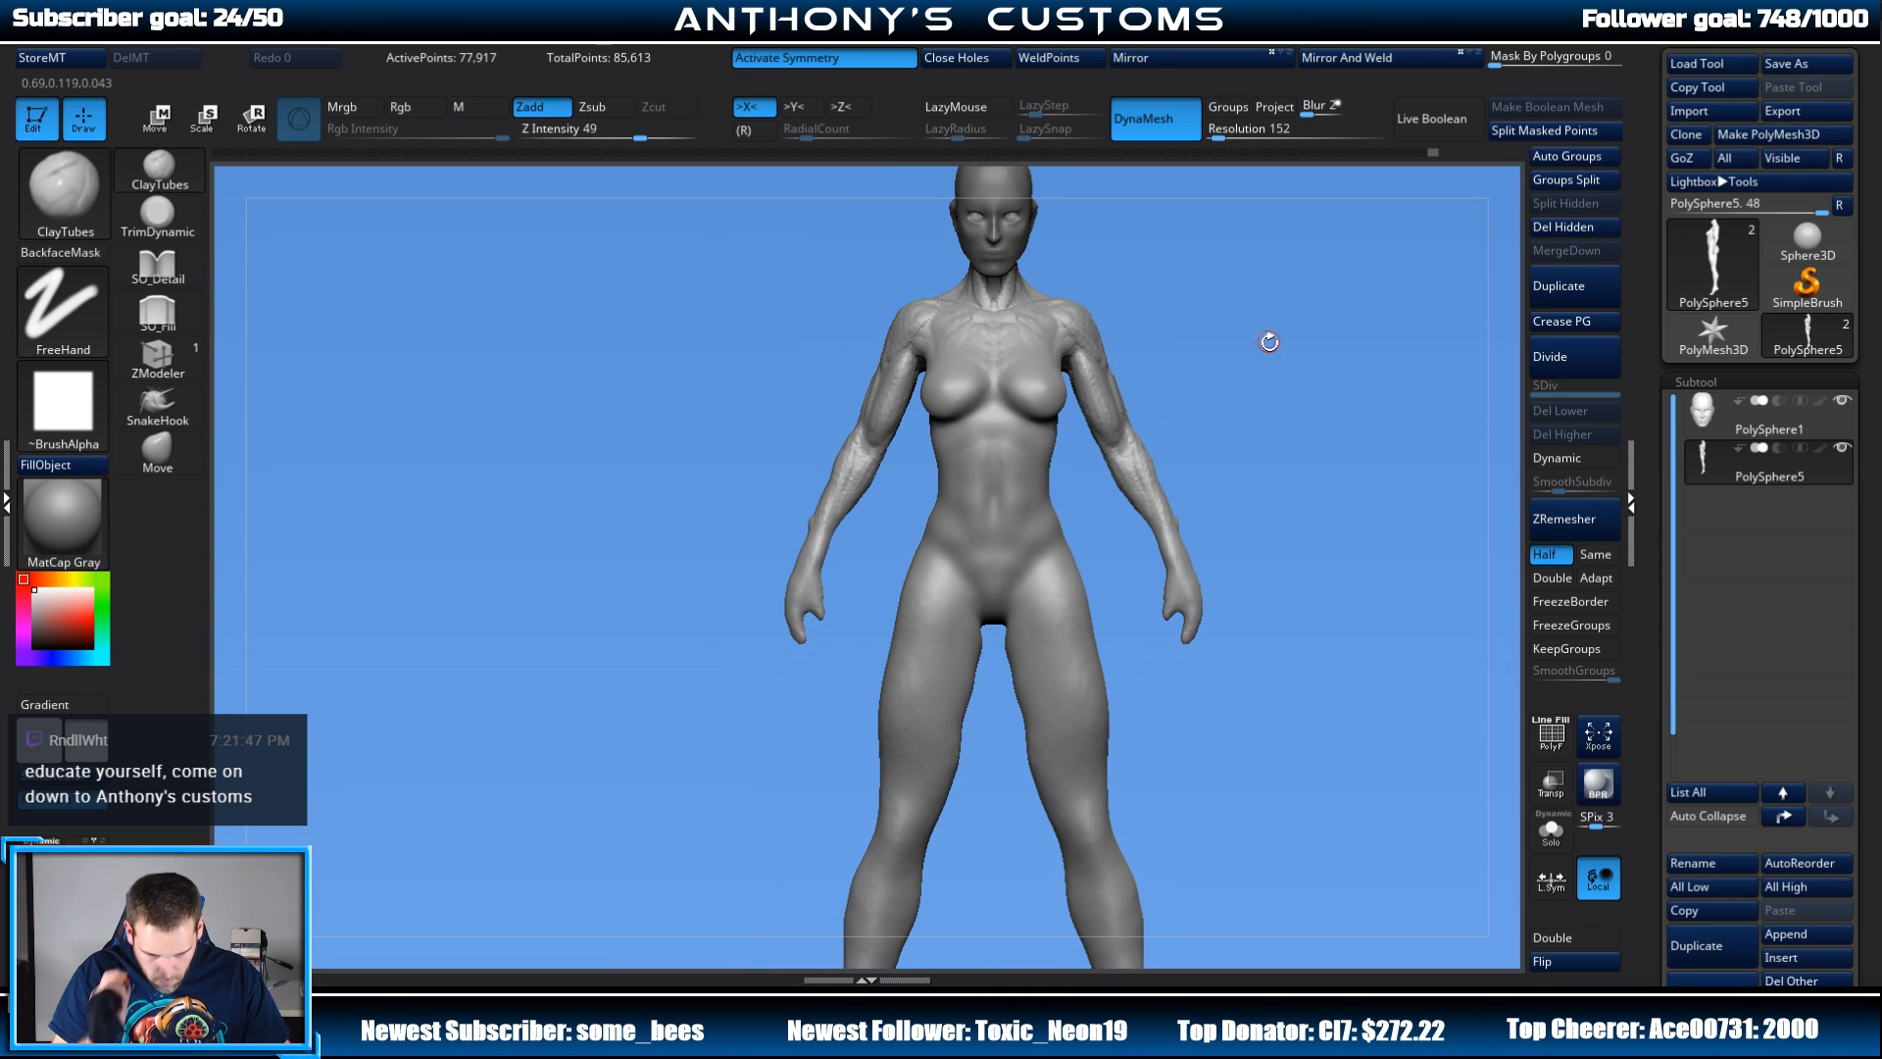
mouse_move(1264, 340)
left_mouse_down()
mouse_move(1222, 392)
mouse_move(1384, 398)
mouse_move(1411, 314)
mouse_move(1248, 277)
left_mouse_up()
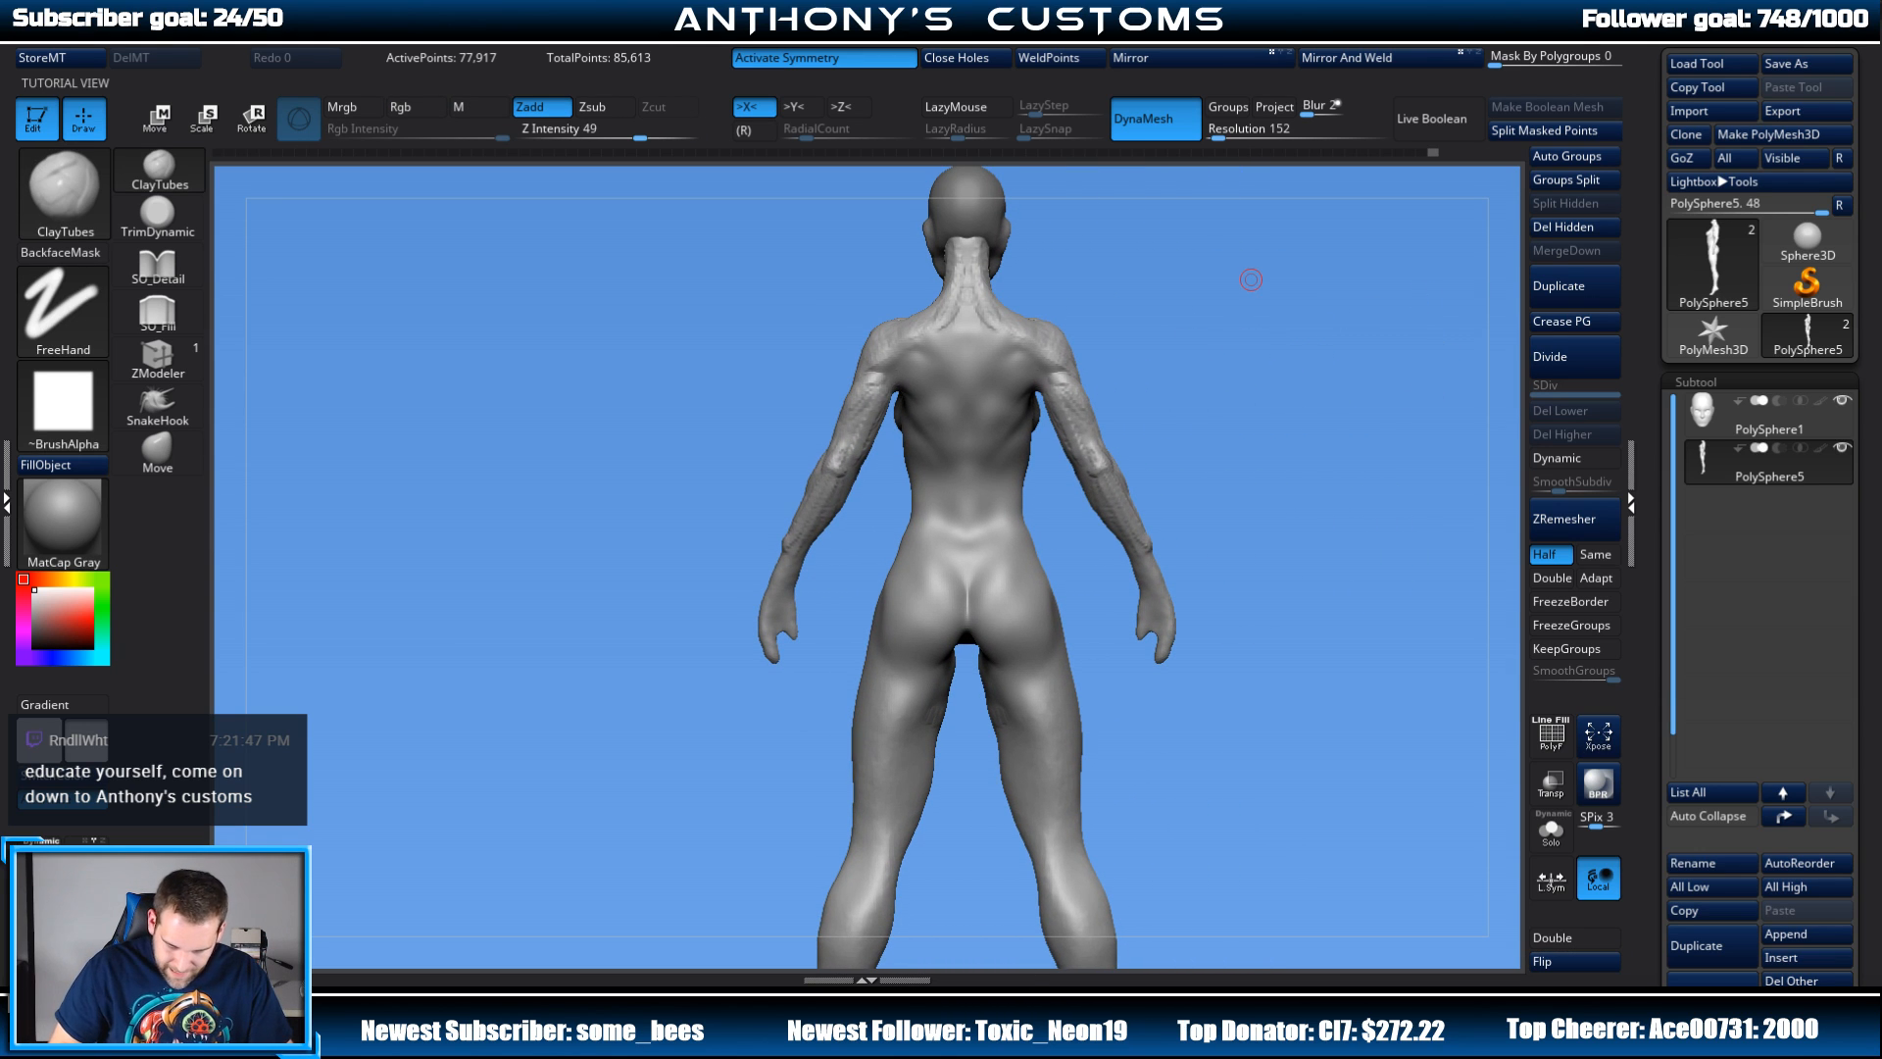
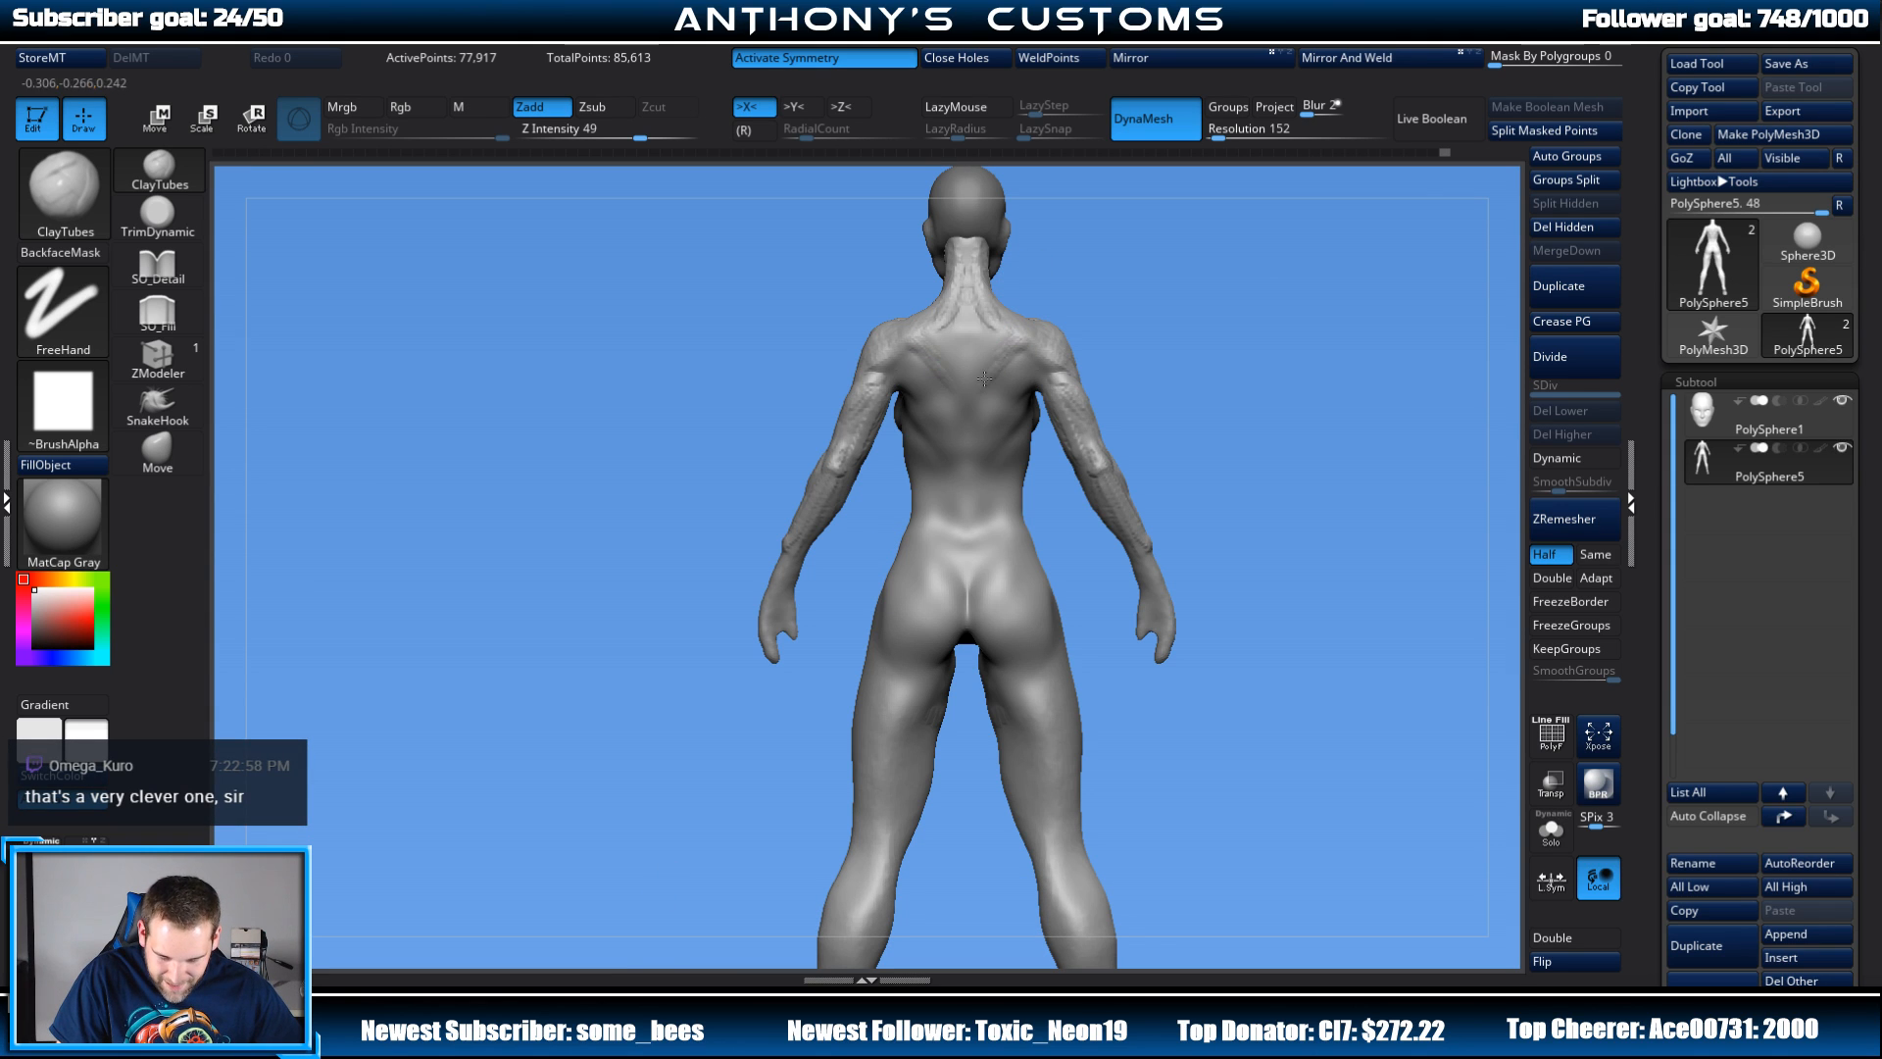
mouse_move(980, 355)
left_mouse_down()
mouse_move(1015, 337)
mouse_move(968, 305)
mouse_move(1031, 336)
left_mouse_up()
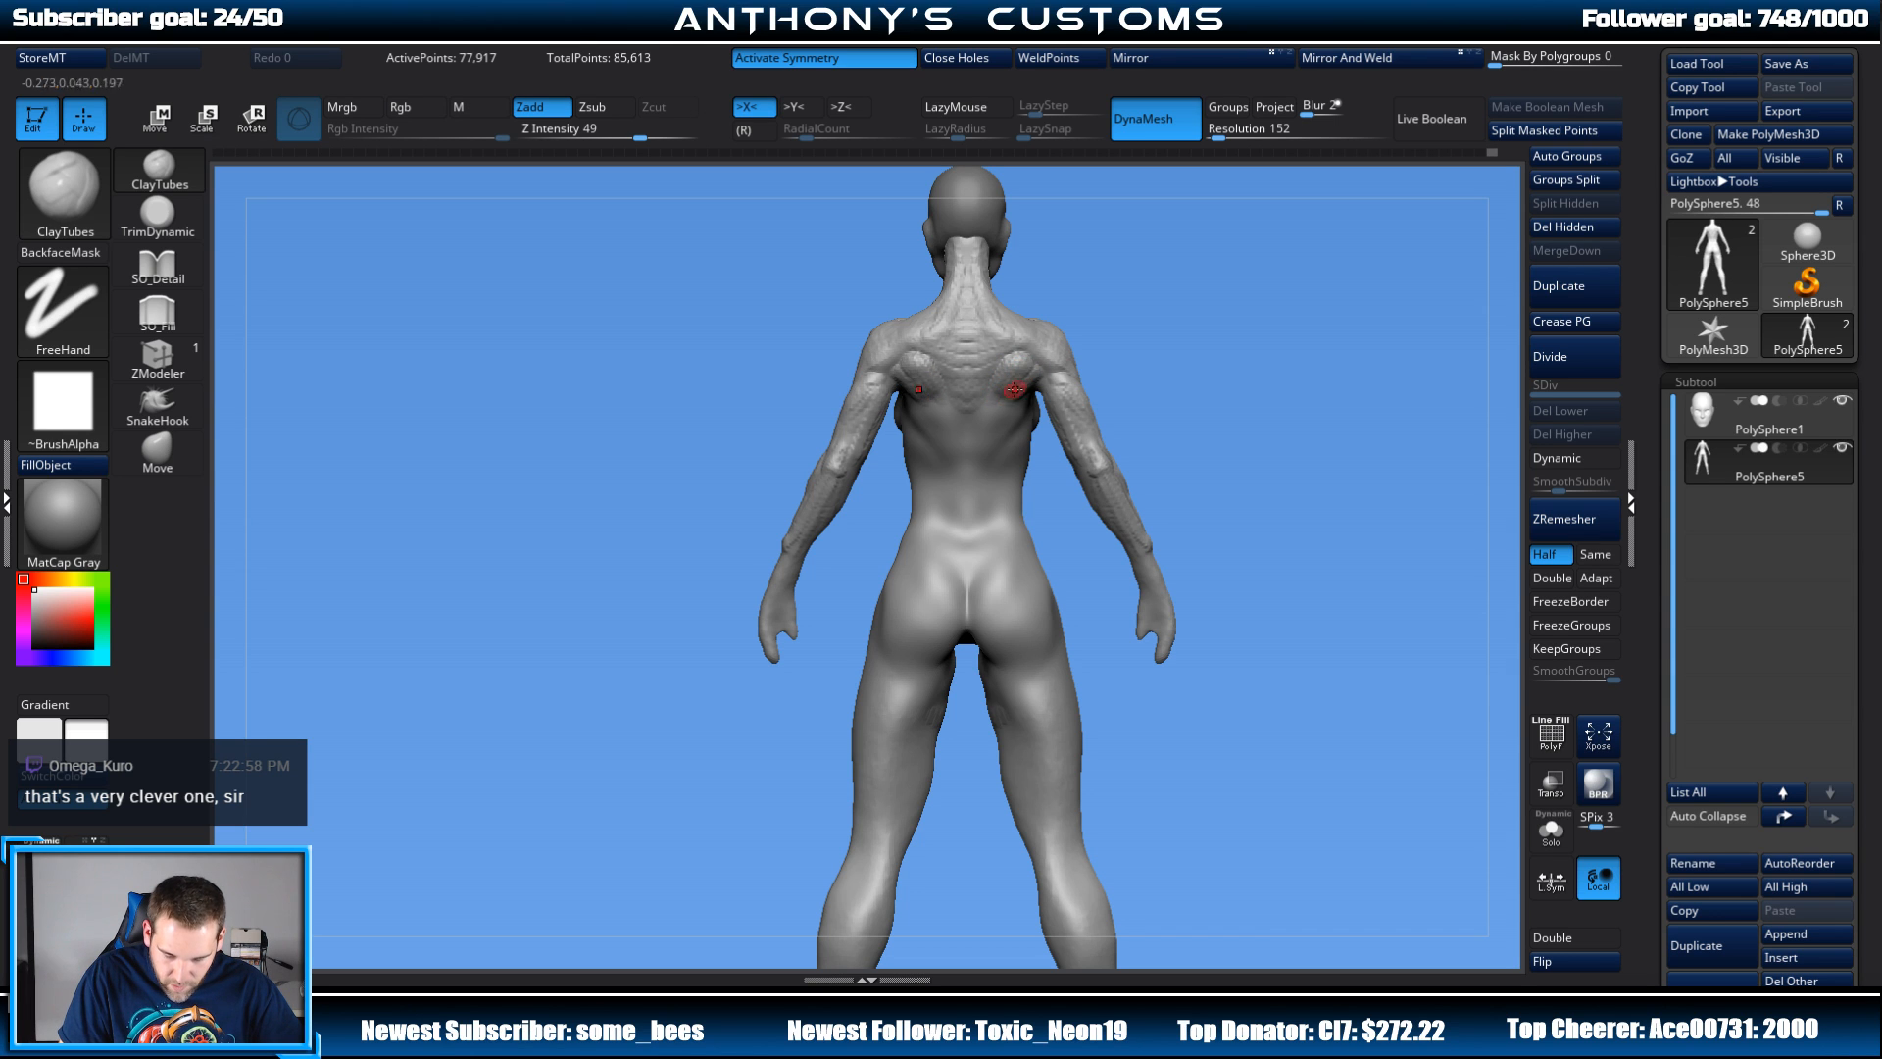
left_click_drag(1077, 341, 1038, 278)
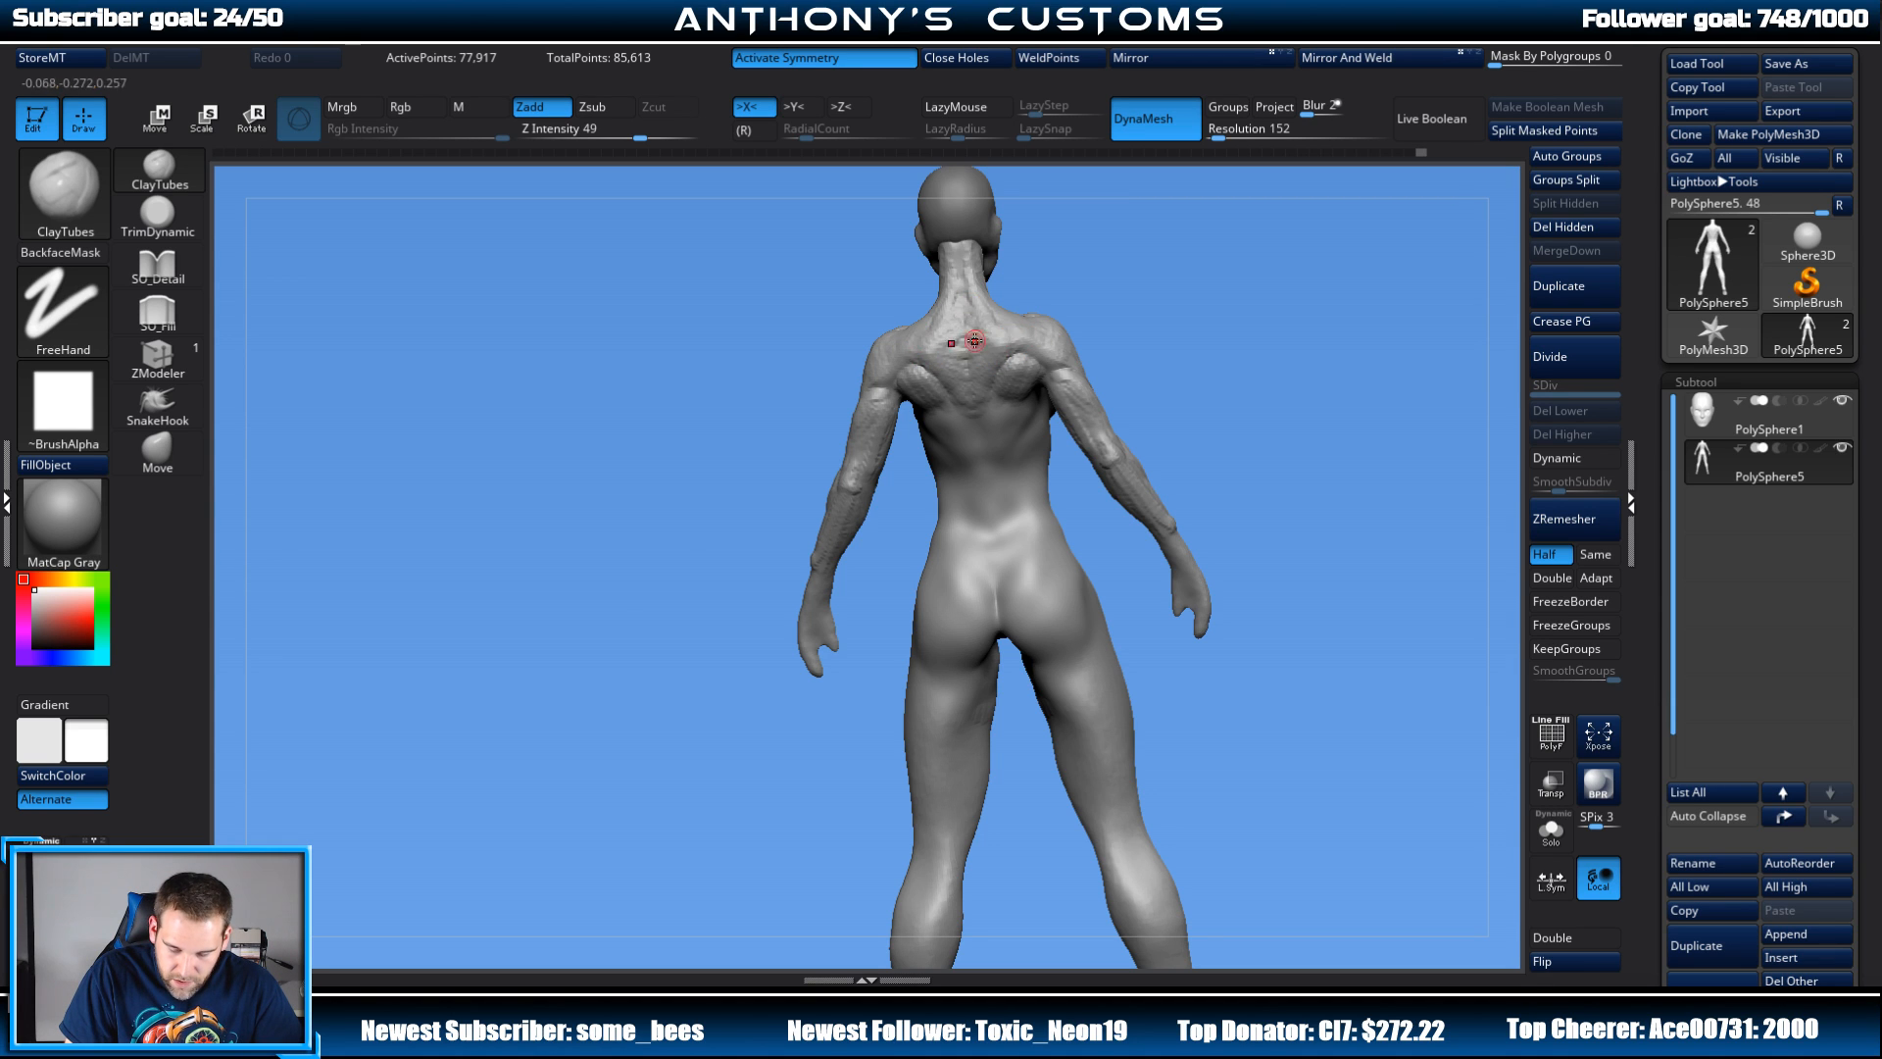
mouse_move(1089, 301)
left_mouse_down()
mouse_move(1264, 270)
mouse_move(1164, 349)
mouse_move(1193, 409)
mouse_move(942, 384)
left_mouse_up()
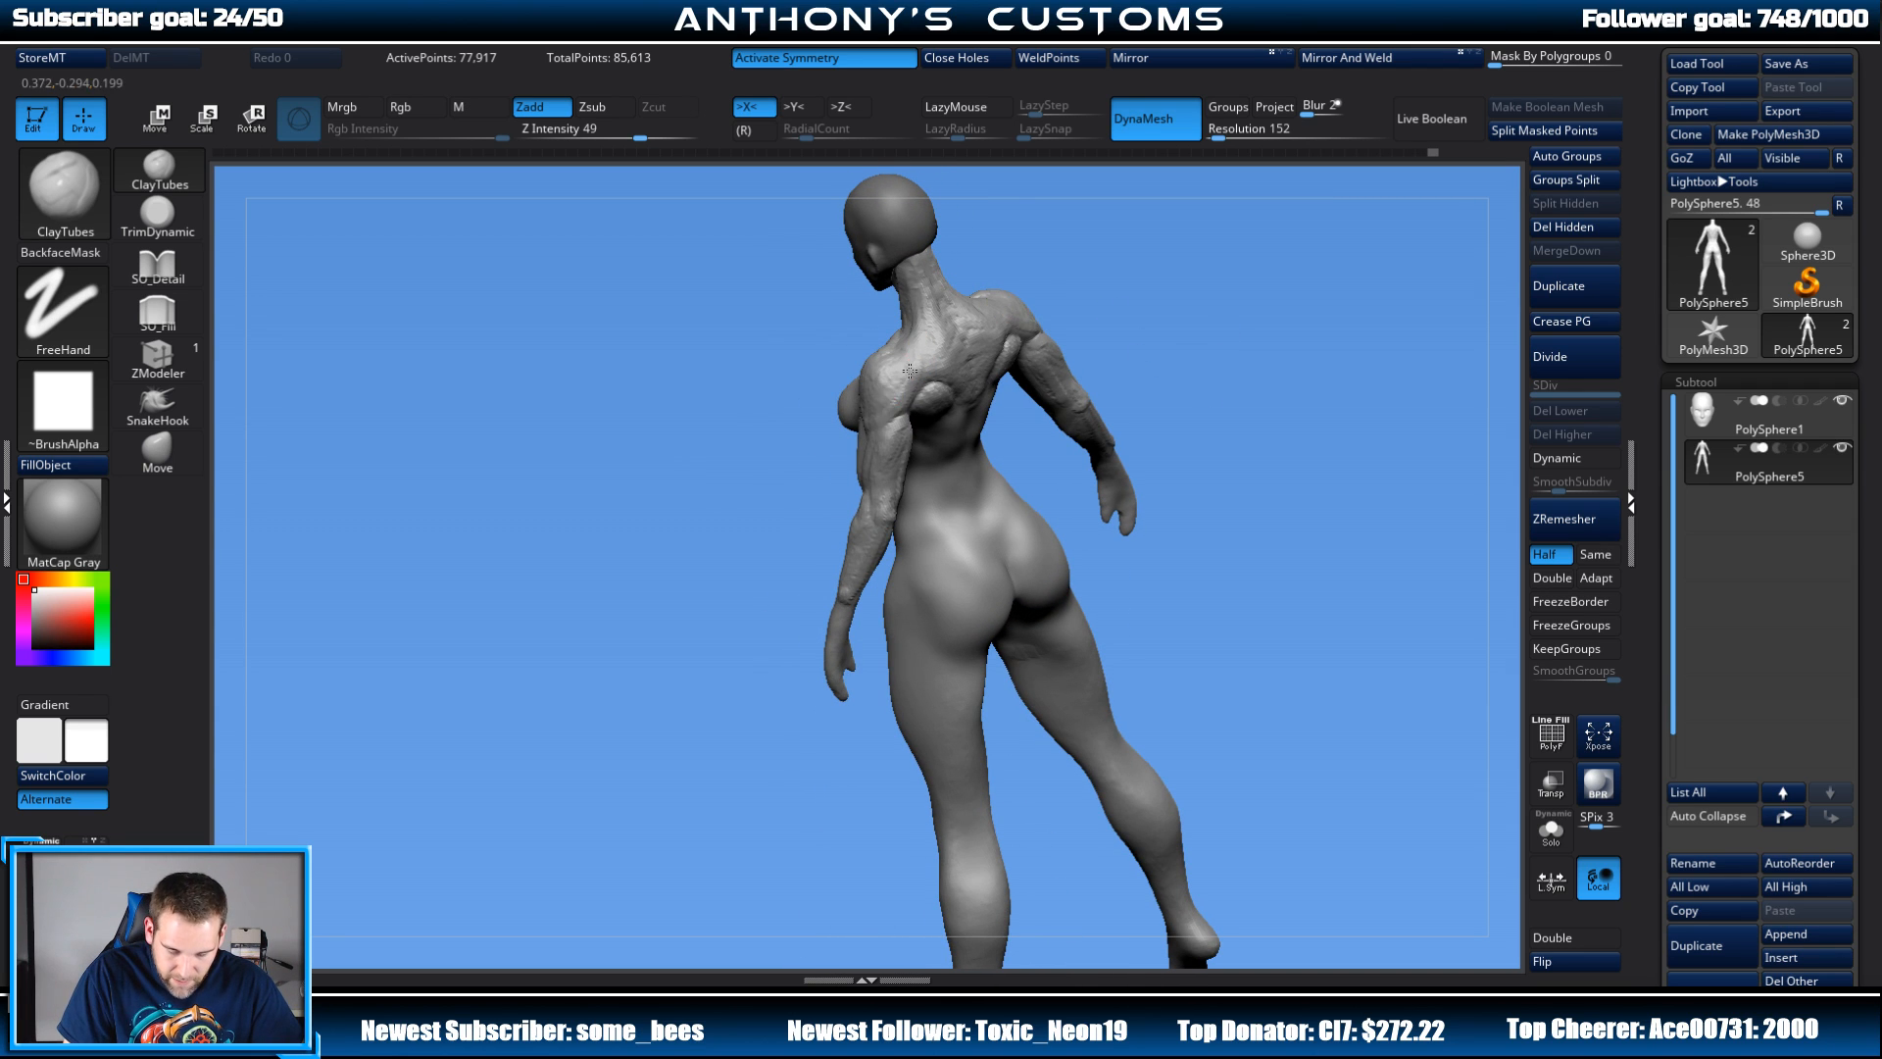
left_click_drag(1232, 297, 927, 319)
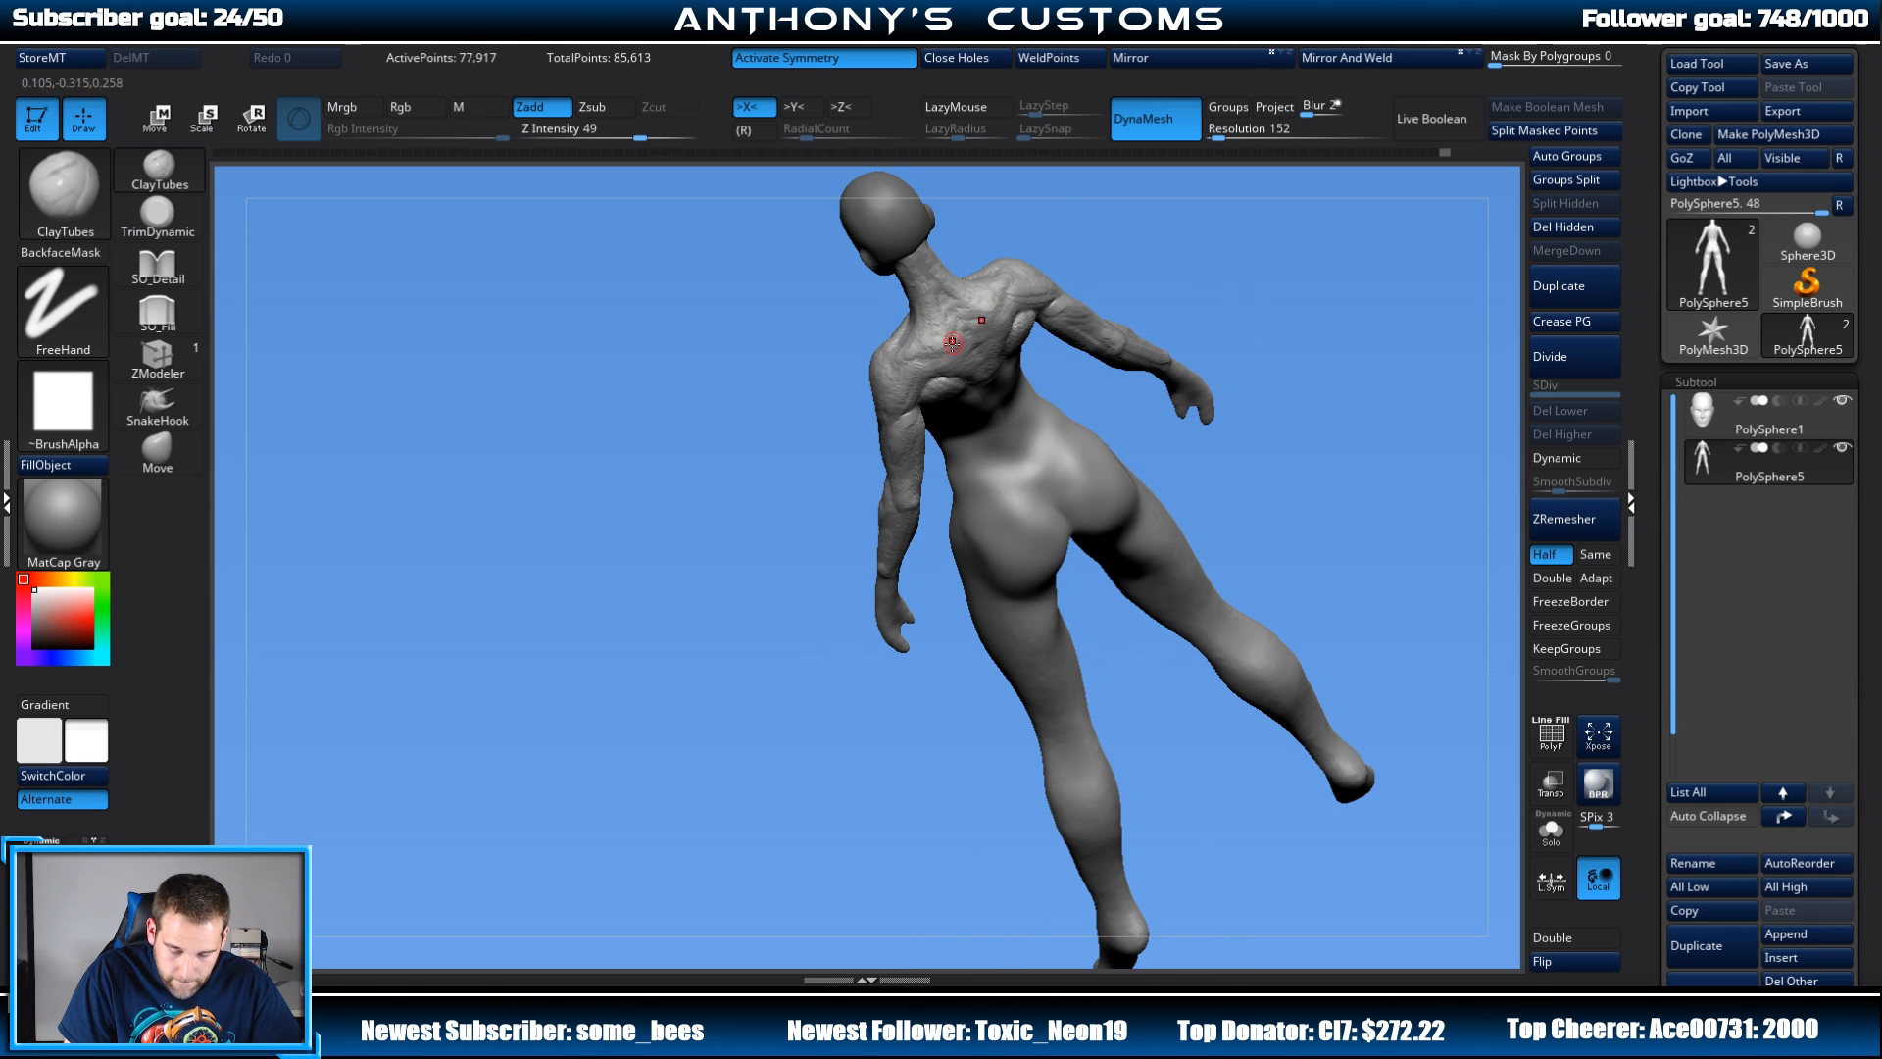
left_click_drag(1268, 291, 928, 369)
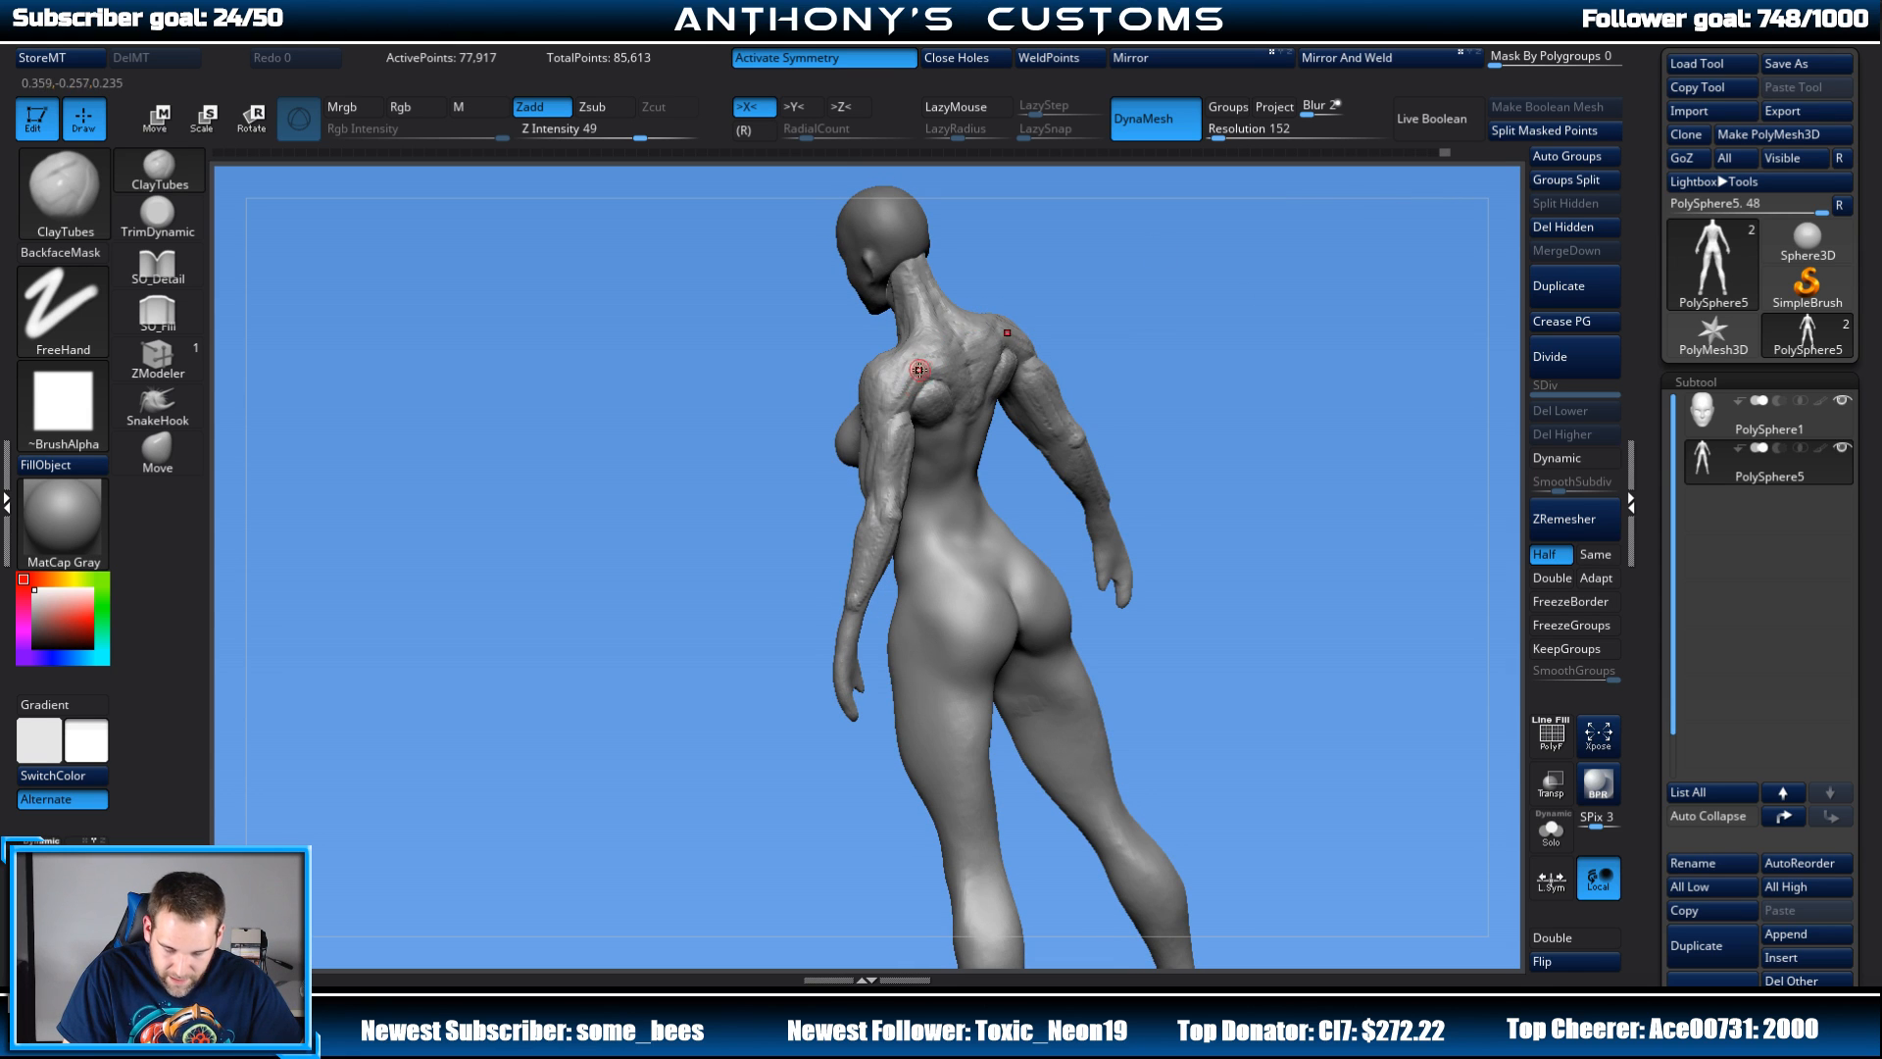
left_click_drag(1265, 294, 1171, 351)
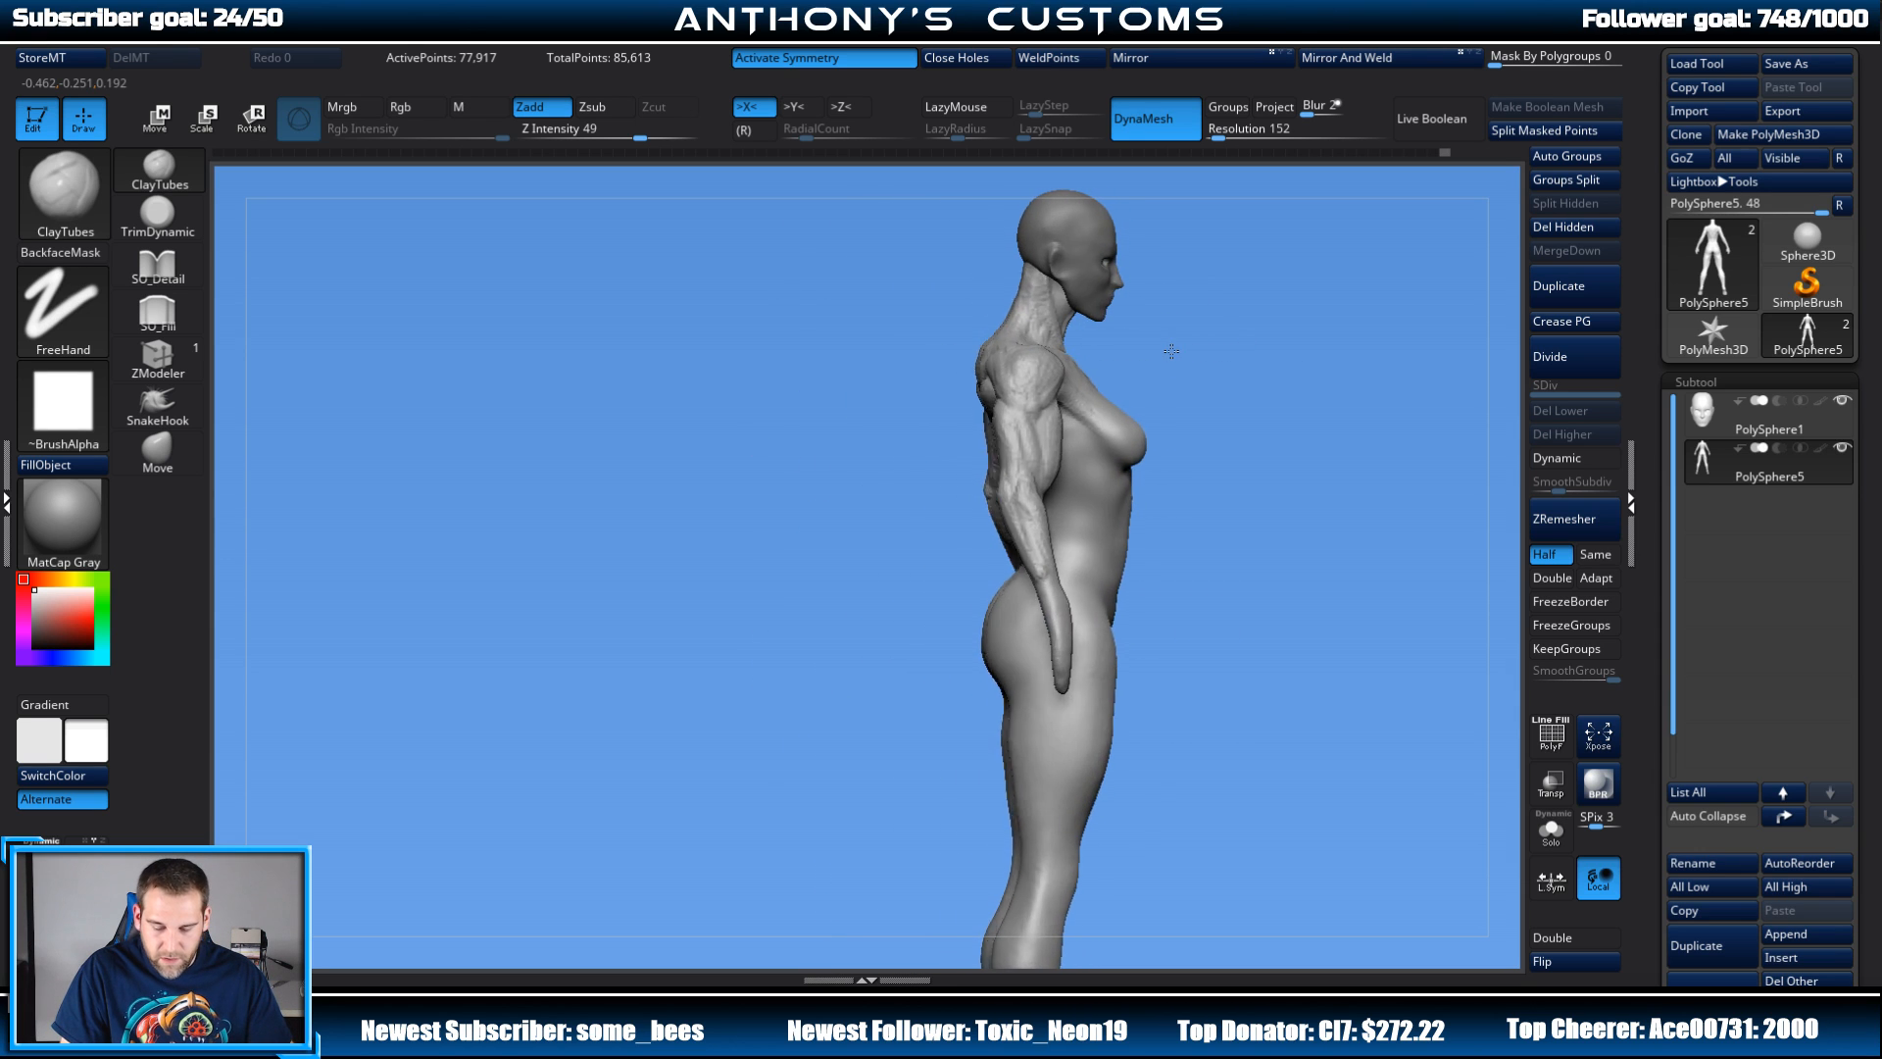
Step: Sculpt the muscles of the middle and lower back down to the waist with ClayTubes strokes
mouse_move(1302, 398)
left_mouse_down()
mouse_move(1240, 461)
mouse_move(1217, 421)
mouse_move(1211, 467)
mouse_move(1097, 428)
mouse_move(1148, 415)
mouse_move(1164, 530)
mouse_move(1154, 406)
mouse_move(1248, 382)
mouse_move(1172, 436)
mouse_move(1189, 399)
mouse_move(1155, 441)
mouse_move(1207, 436)
left_mouse_up()
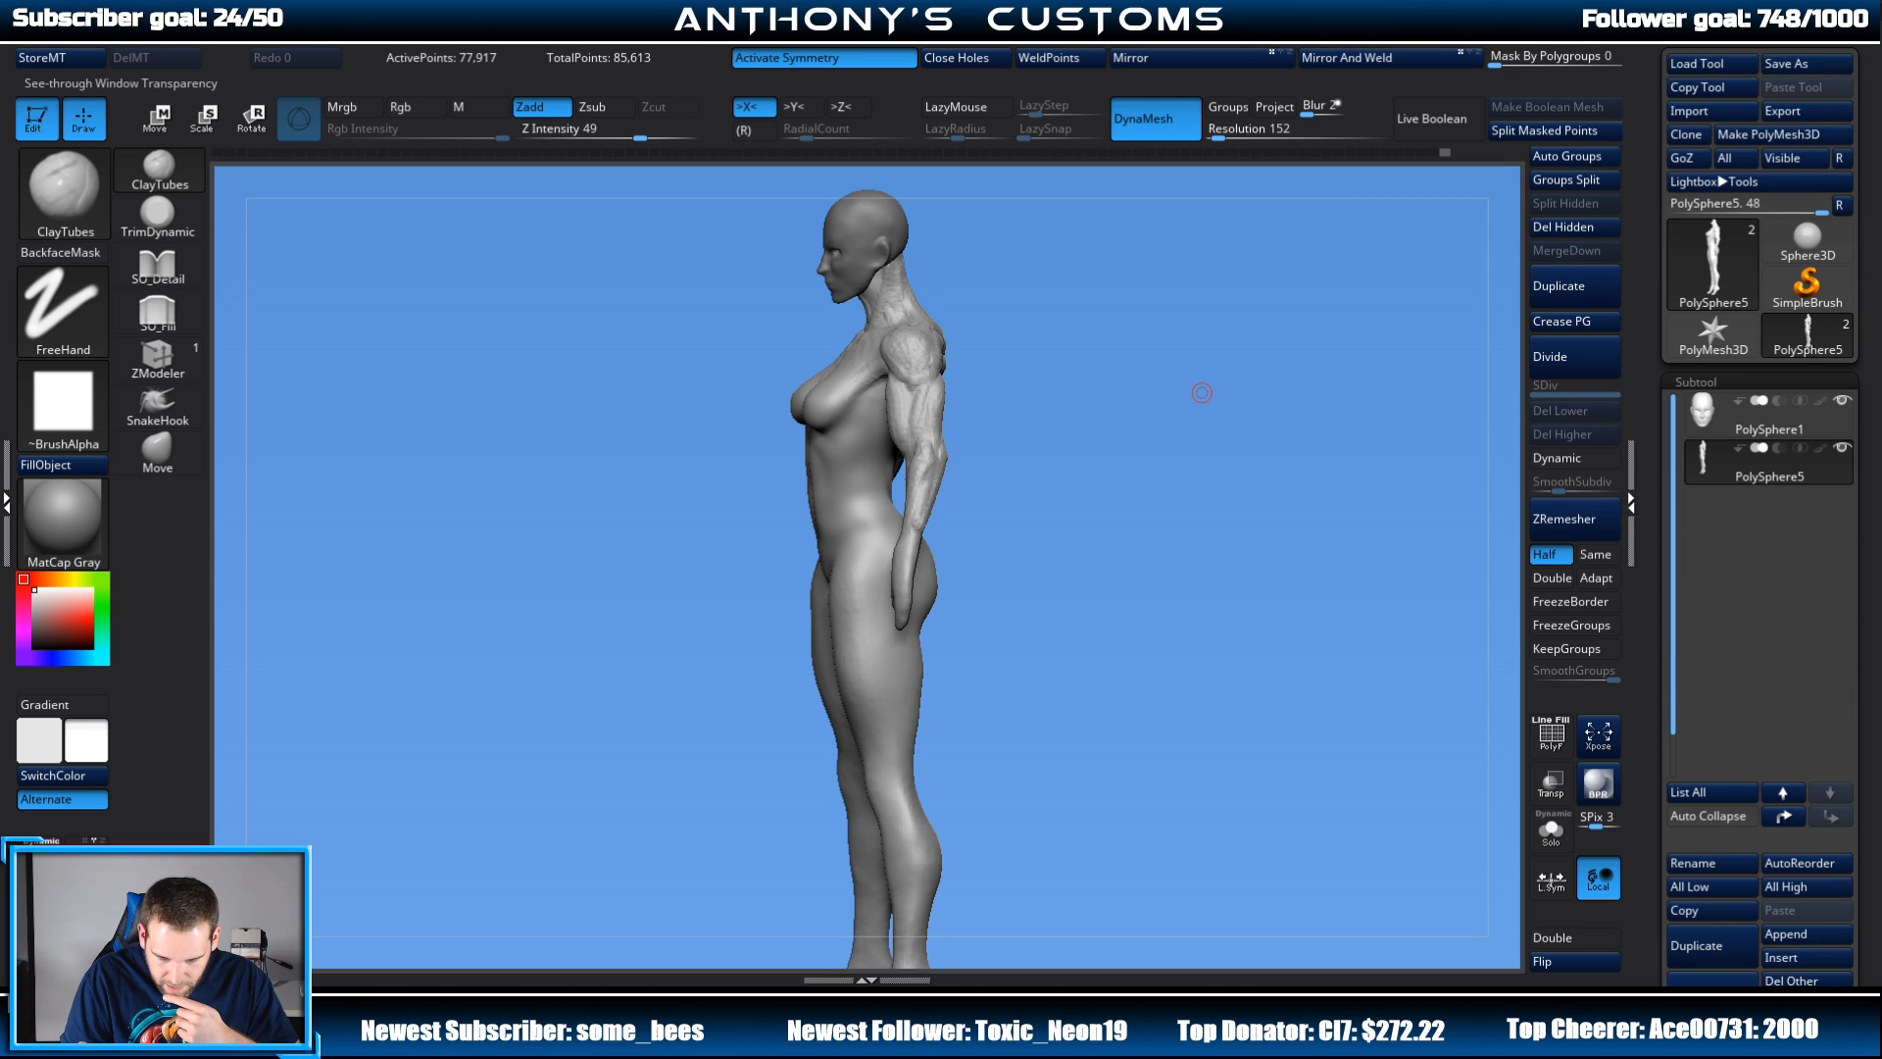
left_click_drag(1197, 391, 1257, 304)
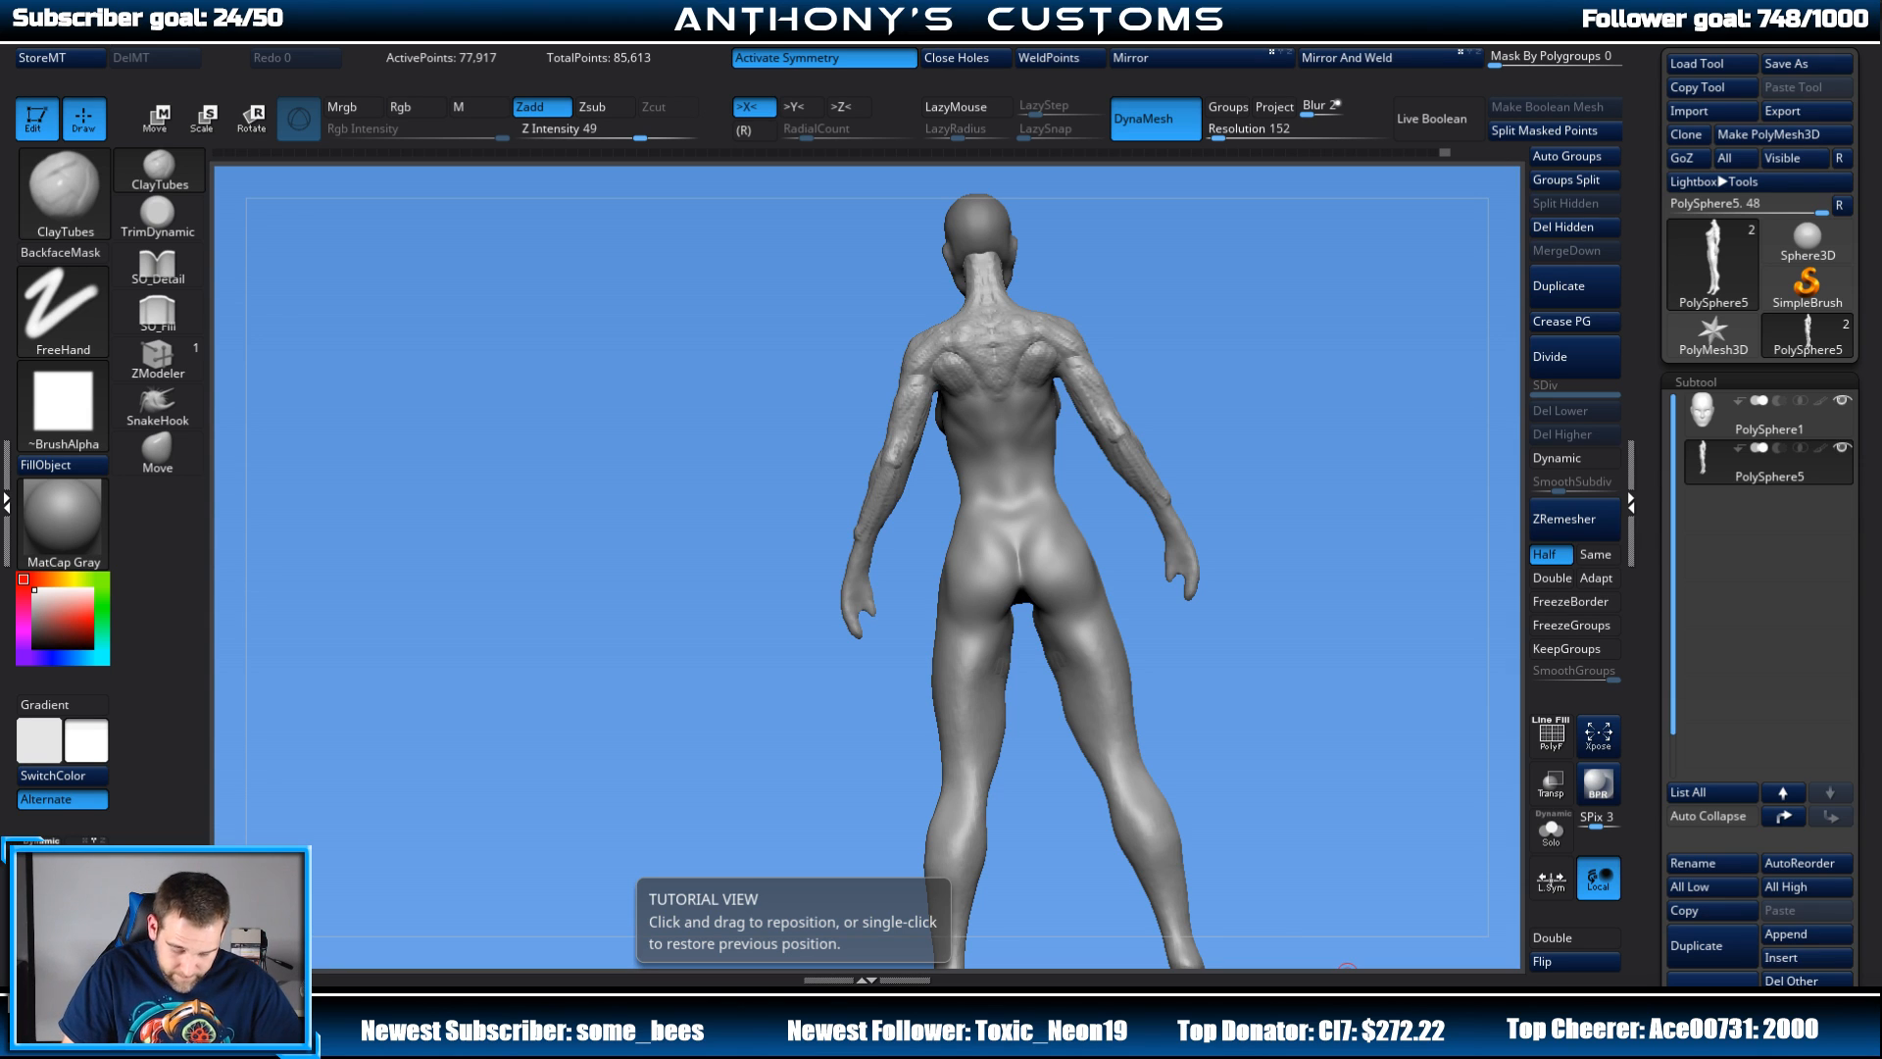
left_click_drag(1194, 374, 1275, 353)
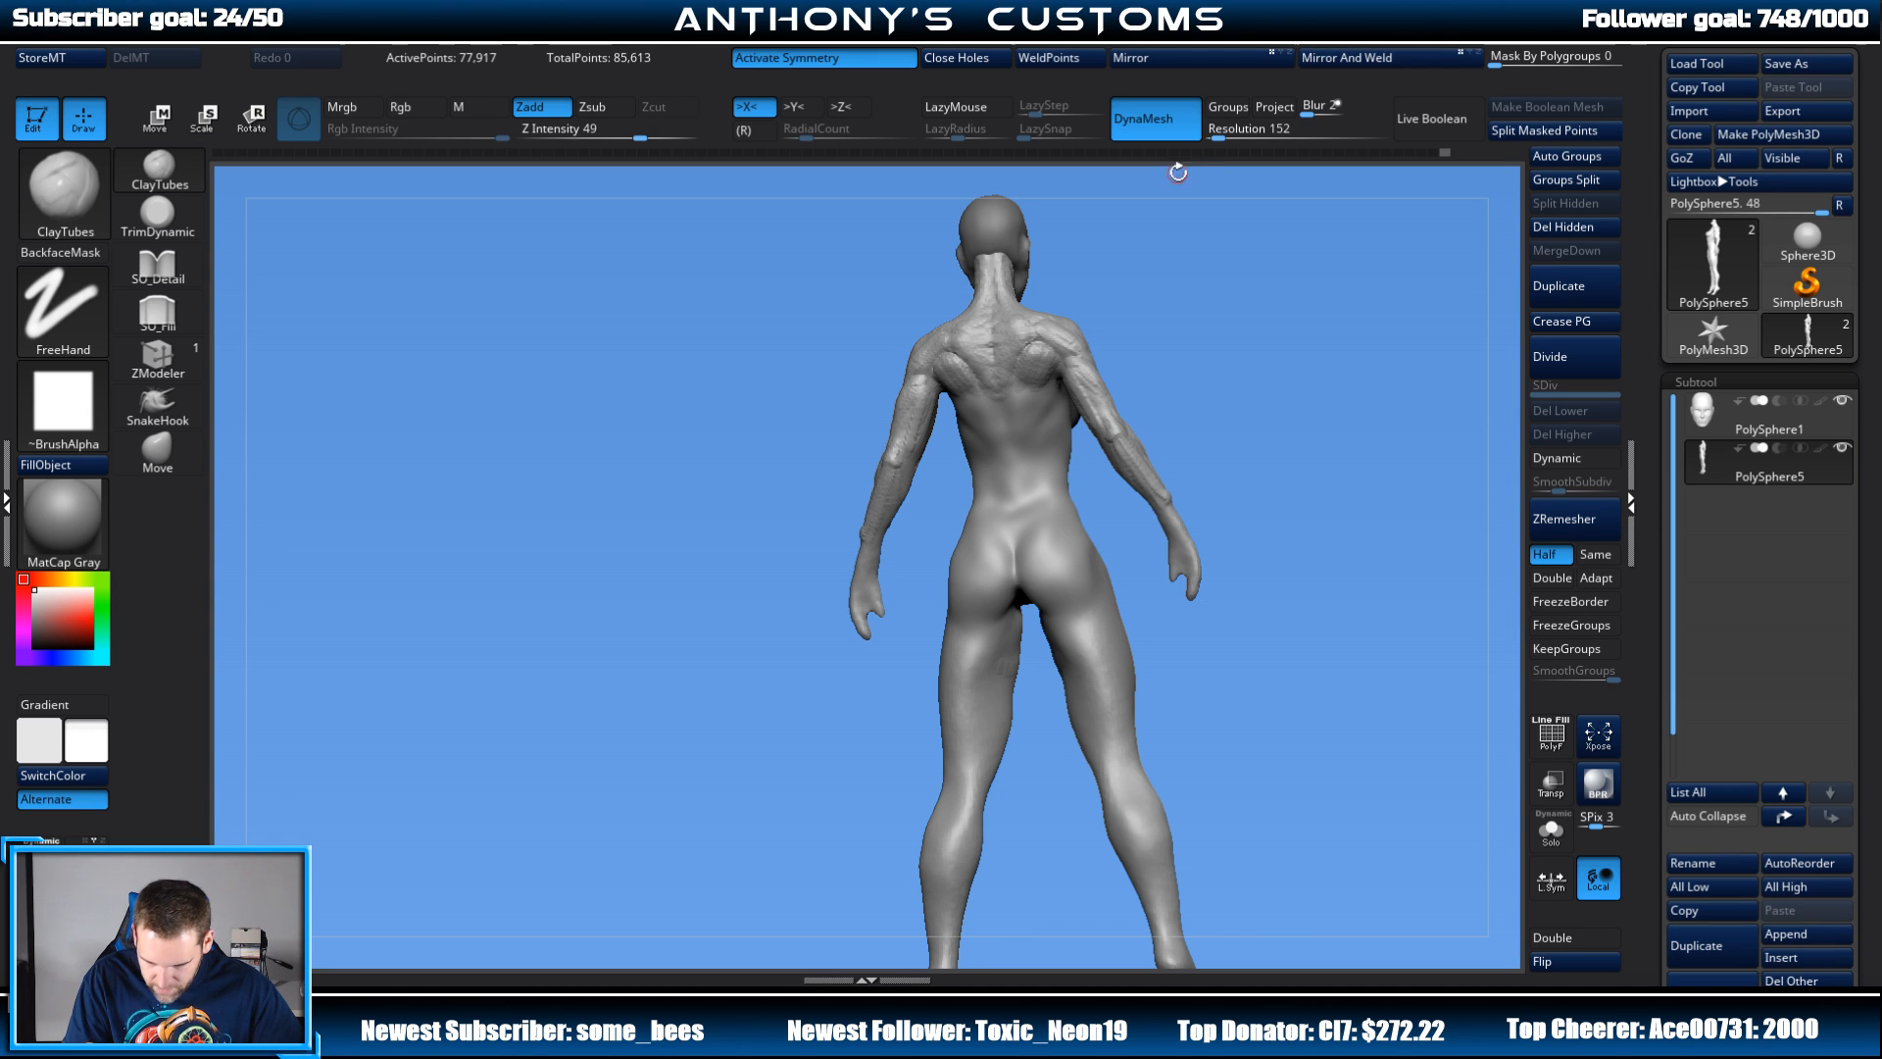
left_click_drag(1240, 323, 997, 429)
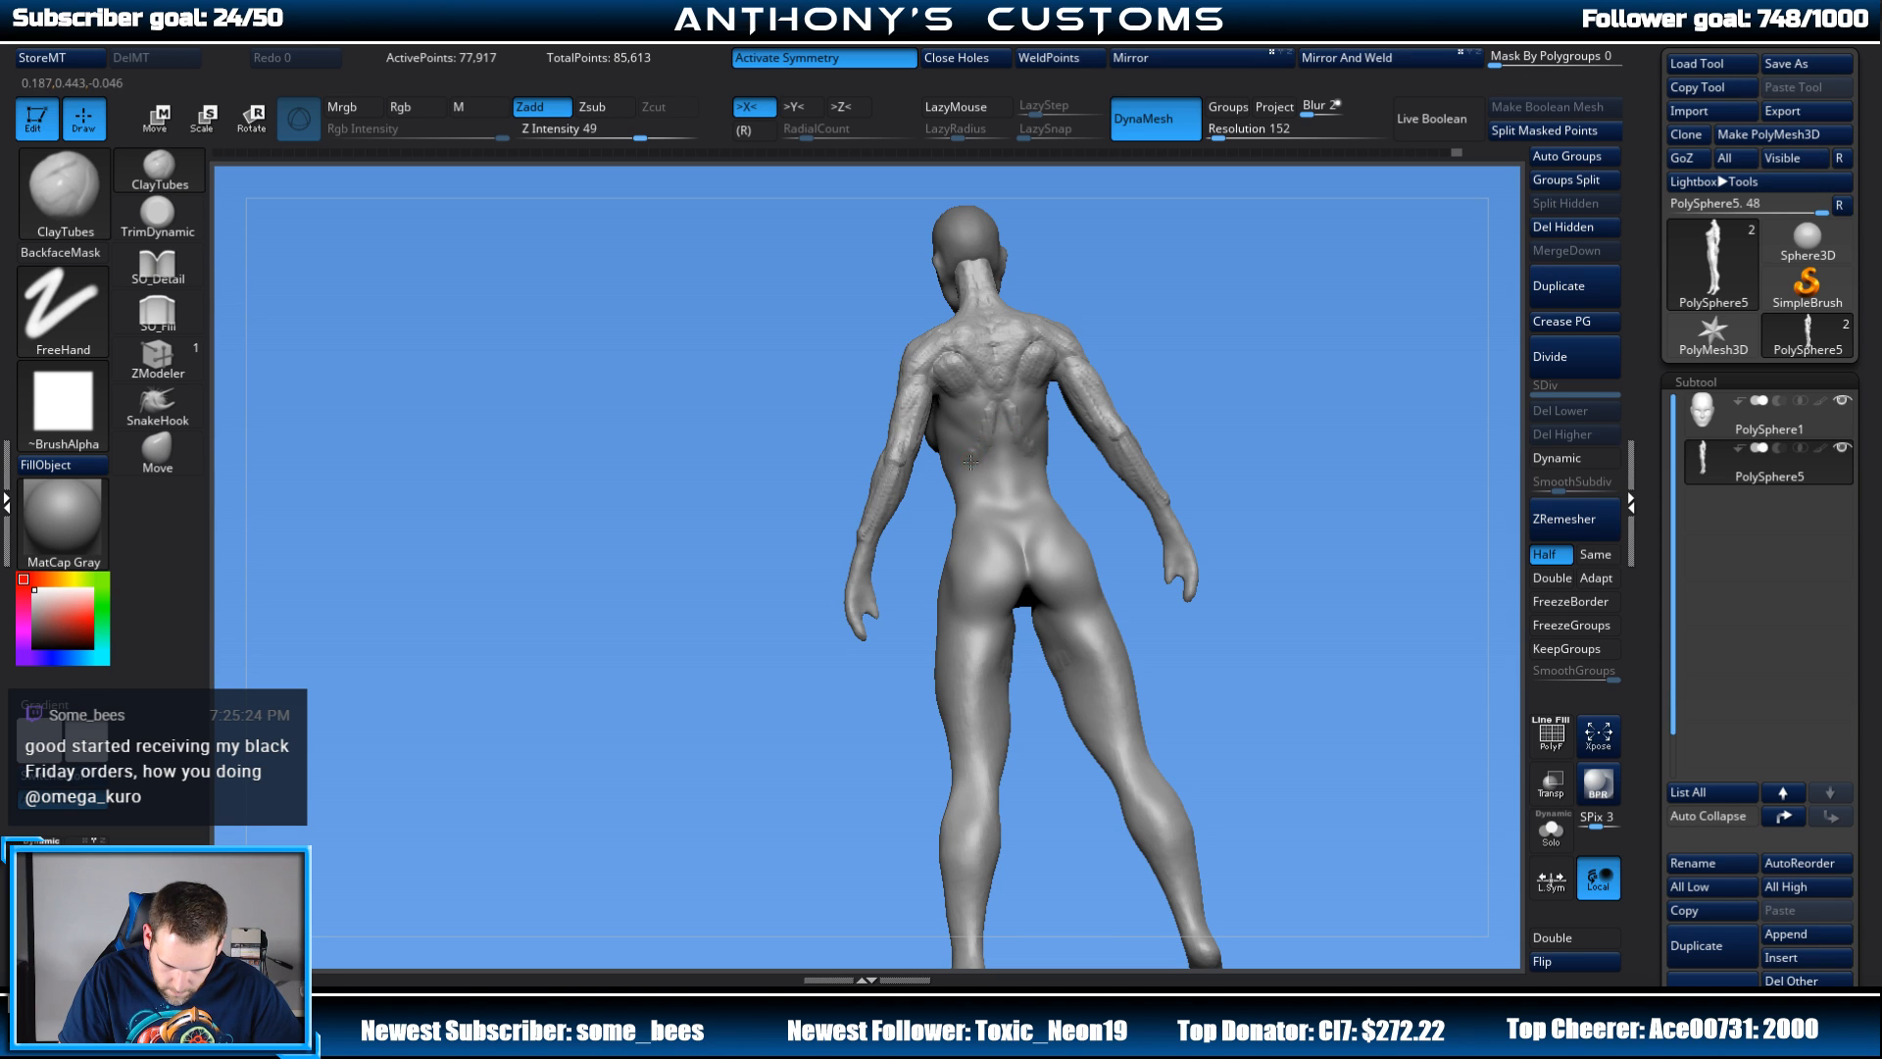
left_click_drag(1251, 318, 993, 397)
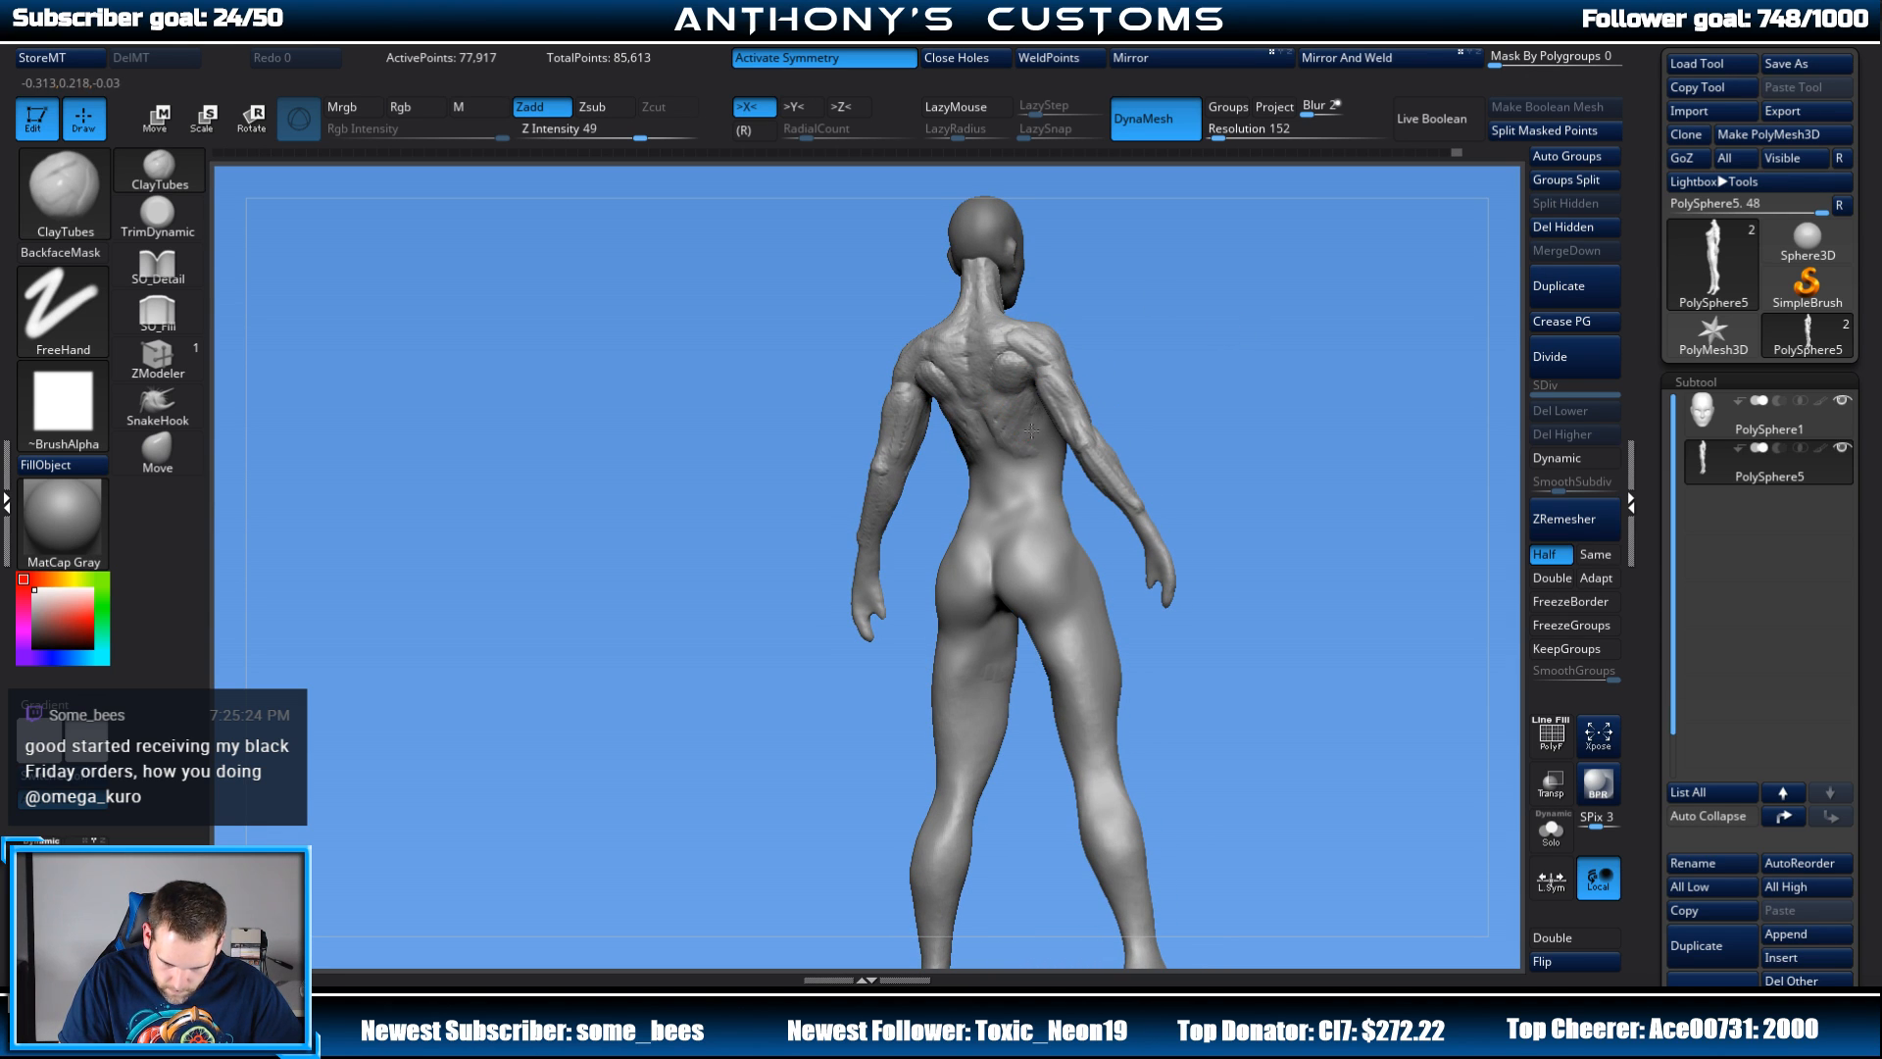
left_click_drag(1134, 392, 1027, 460)
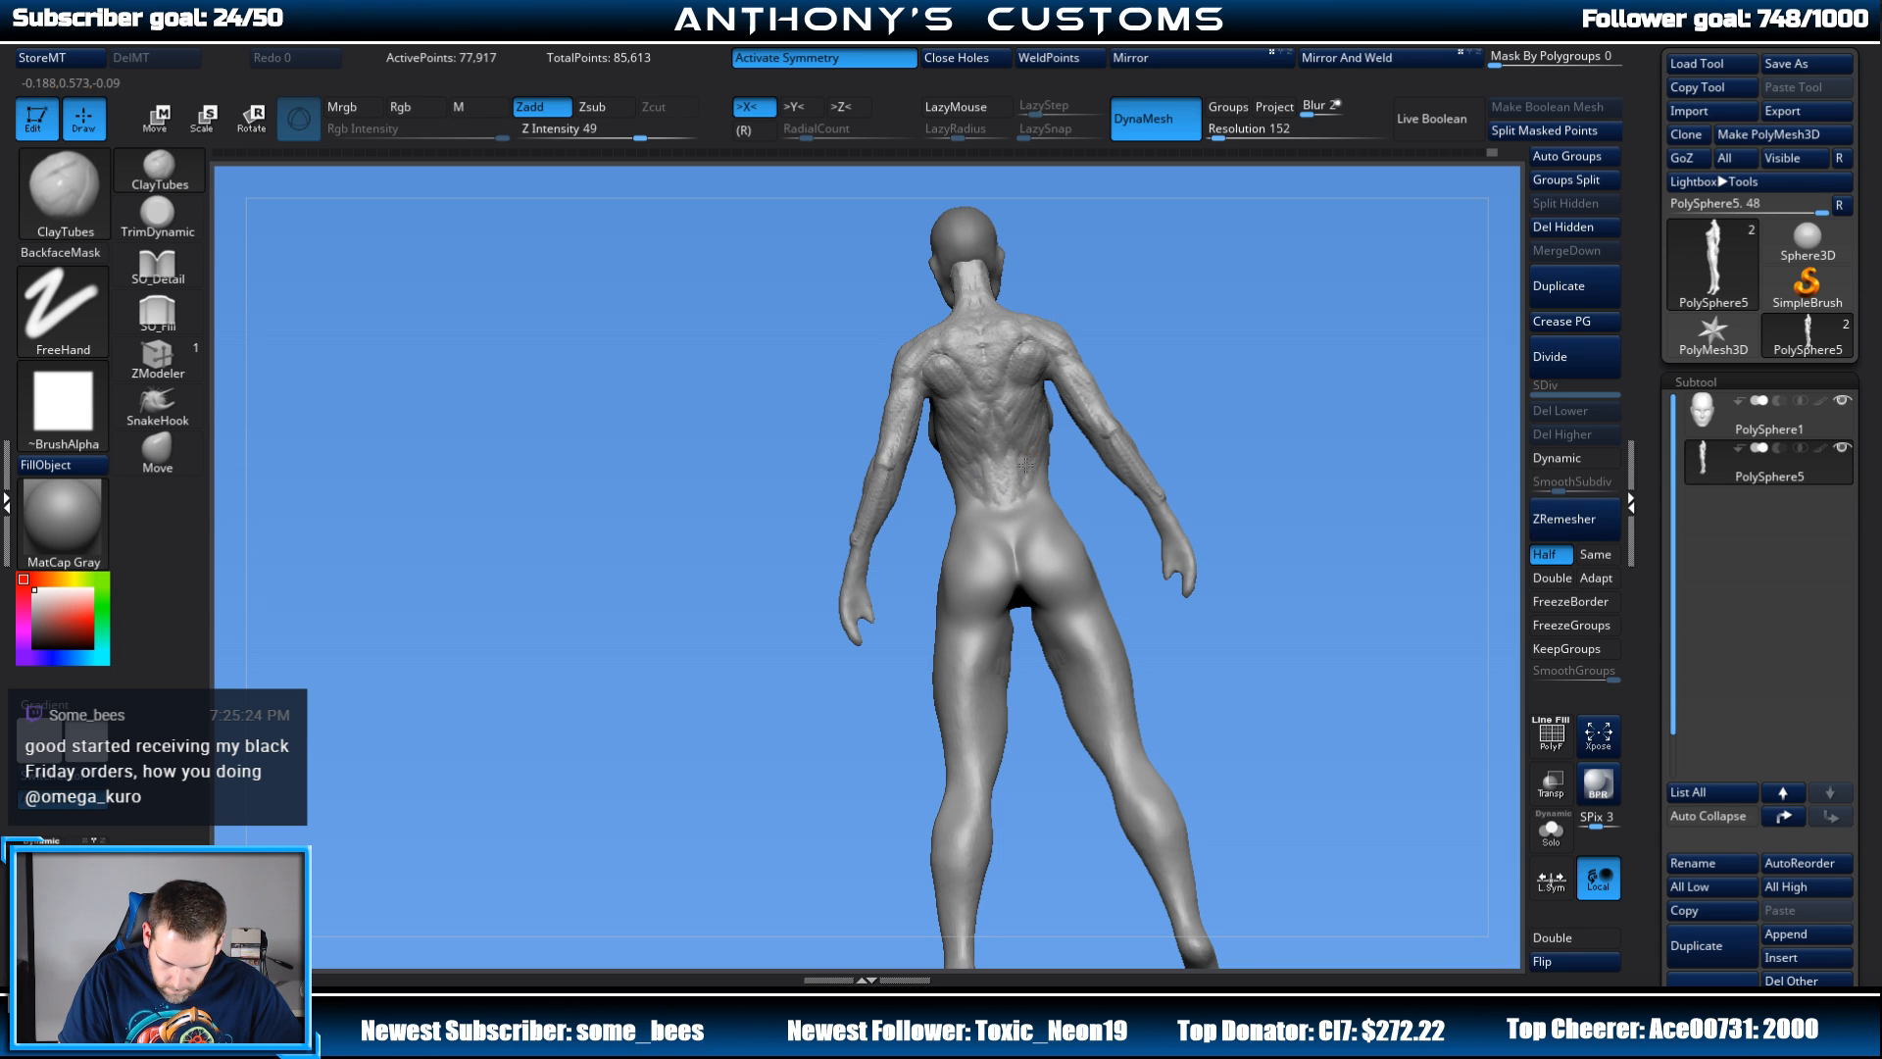
Step: Mask the whole body except the arms, move the arms slightly outward along X, and clear the mask
left_click_drag(1204, 380, 1346, 189)
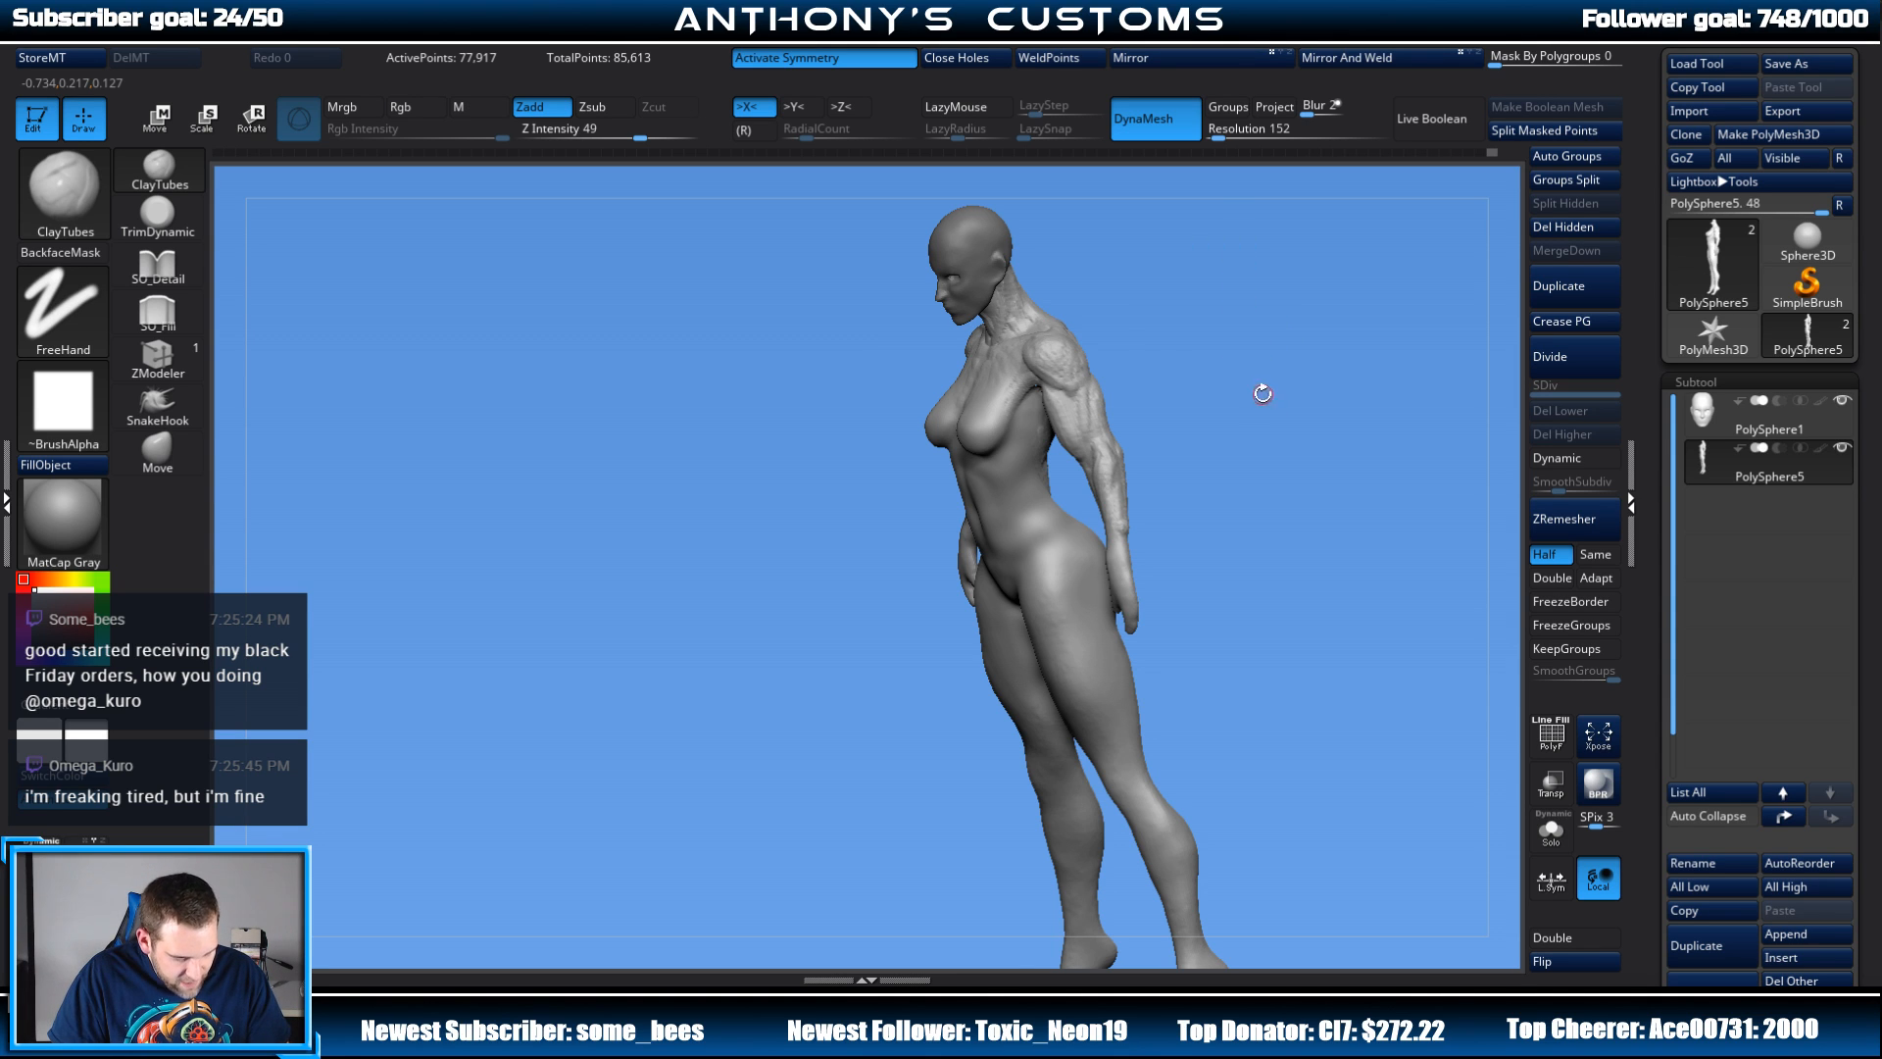
mouse_move(1261, 391)
left_mouse_down()
mouse_move(1335, 415)
mouse_move(1210, 391)
mouse_move(1274, 407)
mouse_move(1222, 366)
mouse_move(1355, 395)
mouse_move(1229, 382)
left_mouse_up()
mouse_move(1149, 279)
left_mouse_down("ctrl")
mouse_move(1020, 263)
mouse_move(991, 289)
mouse_move(1088, 672)
mouse_move(1059, 285)
left_mouse_up("ctrl")
left_click(1159, 429, "ctrl")
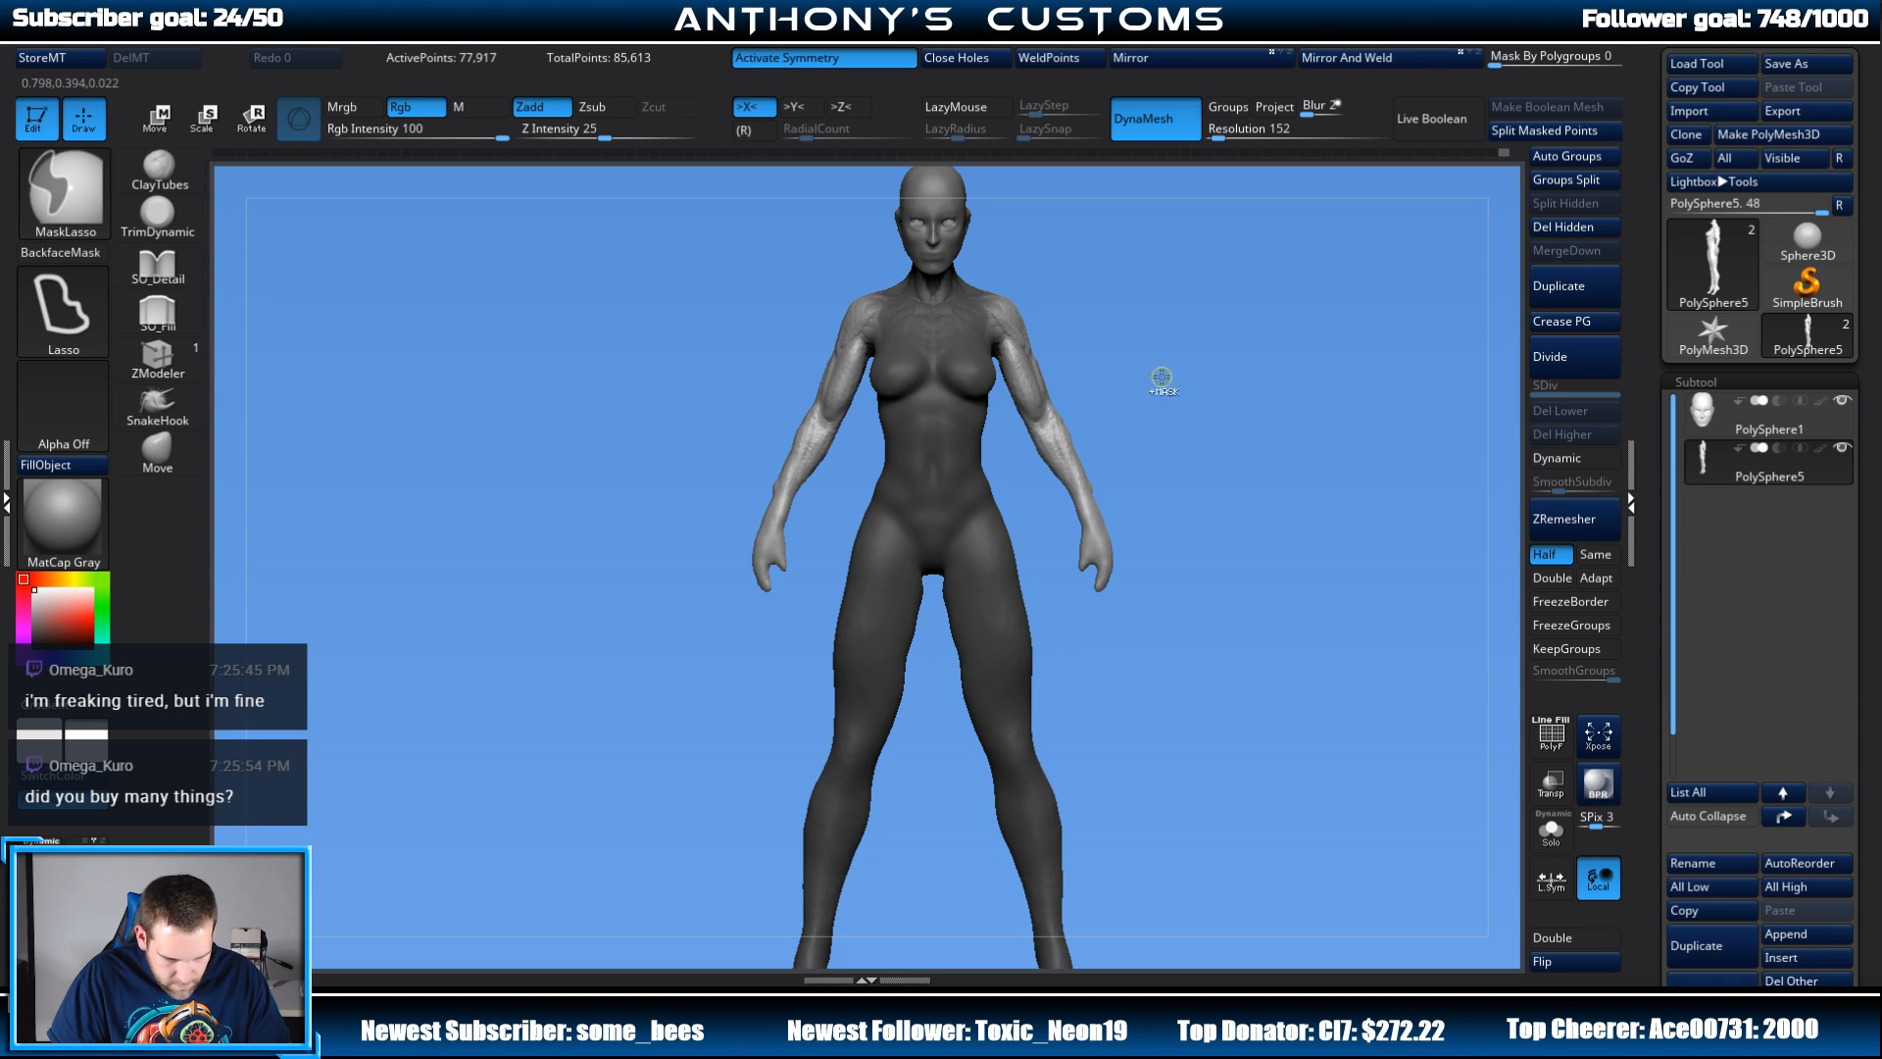
left_click_drag(1260, 403, 1272, 388)
key("w")
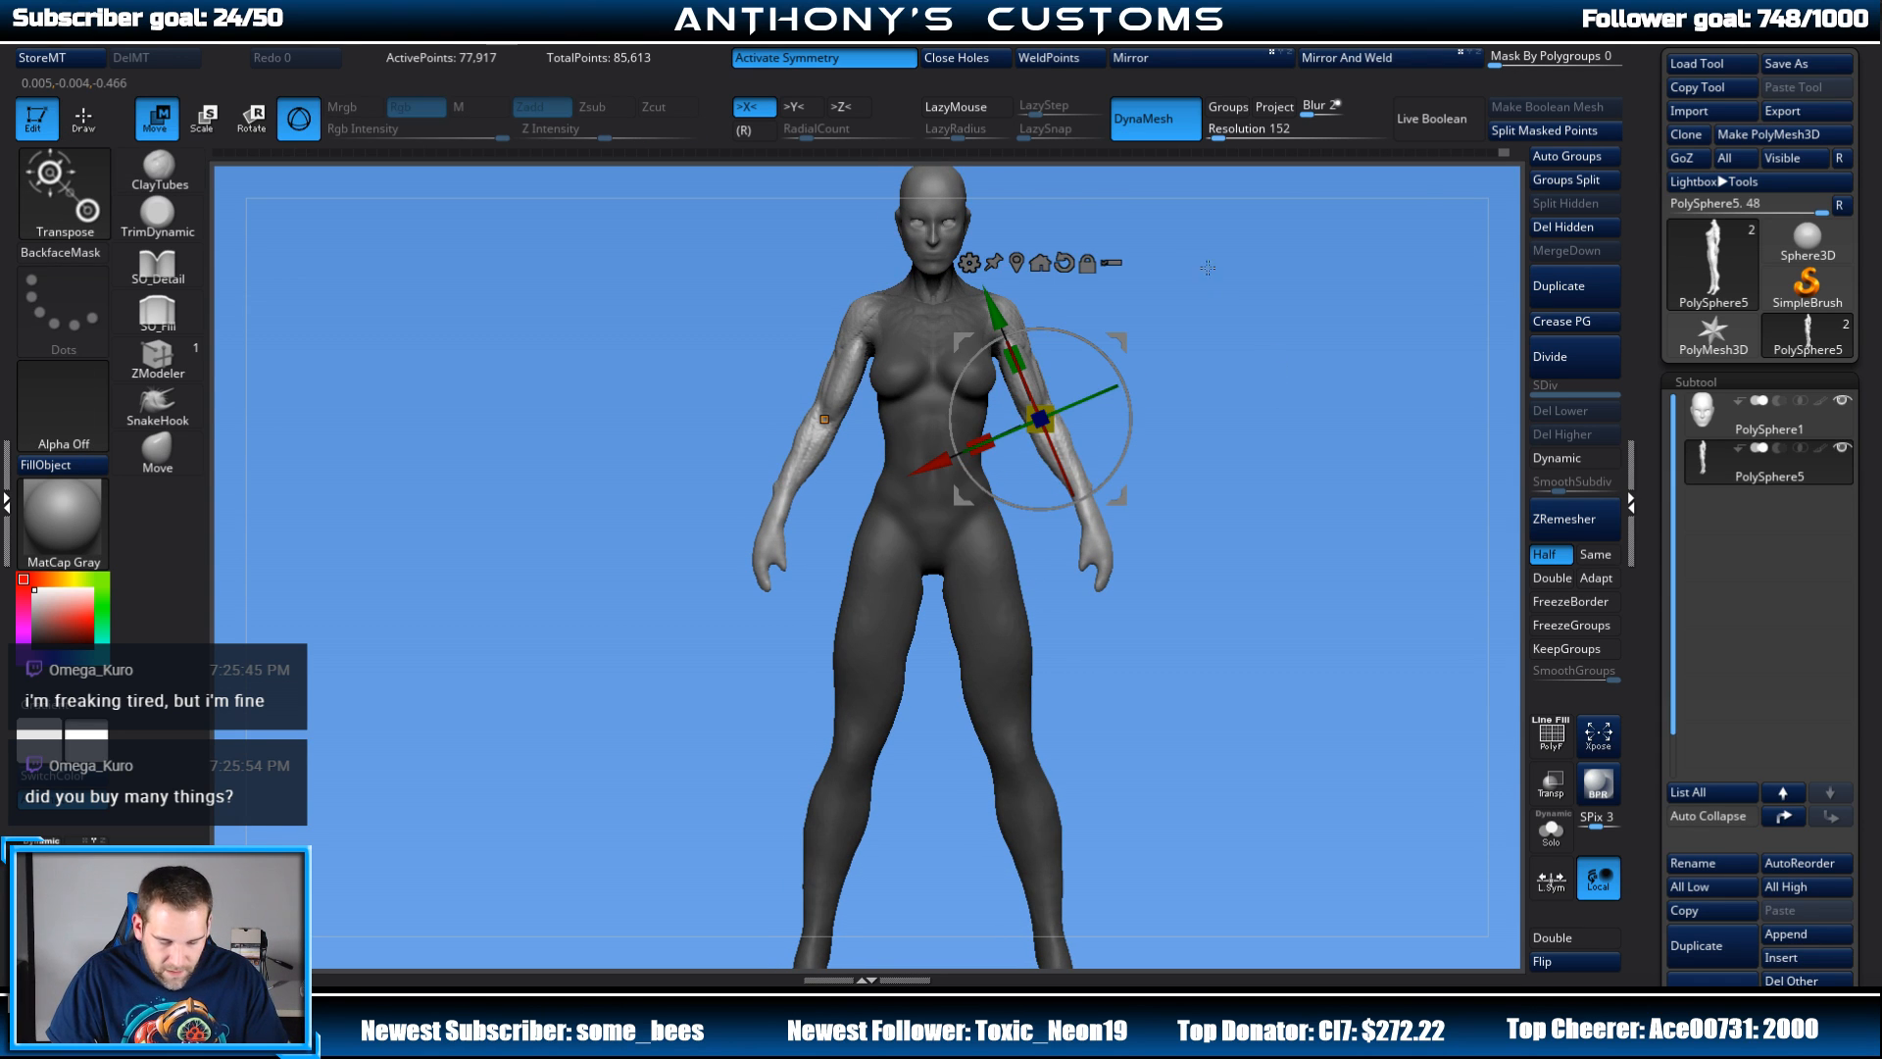
left_click(1065, 263)
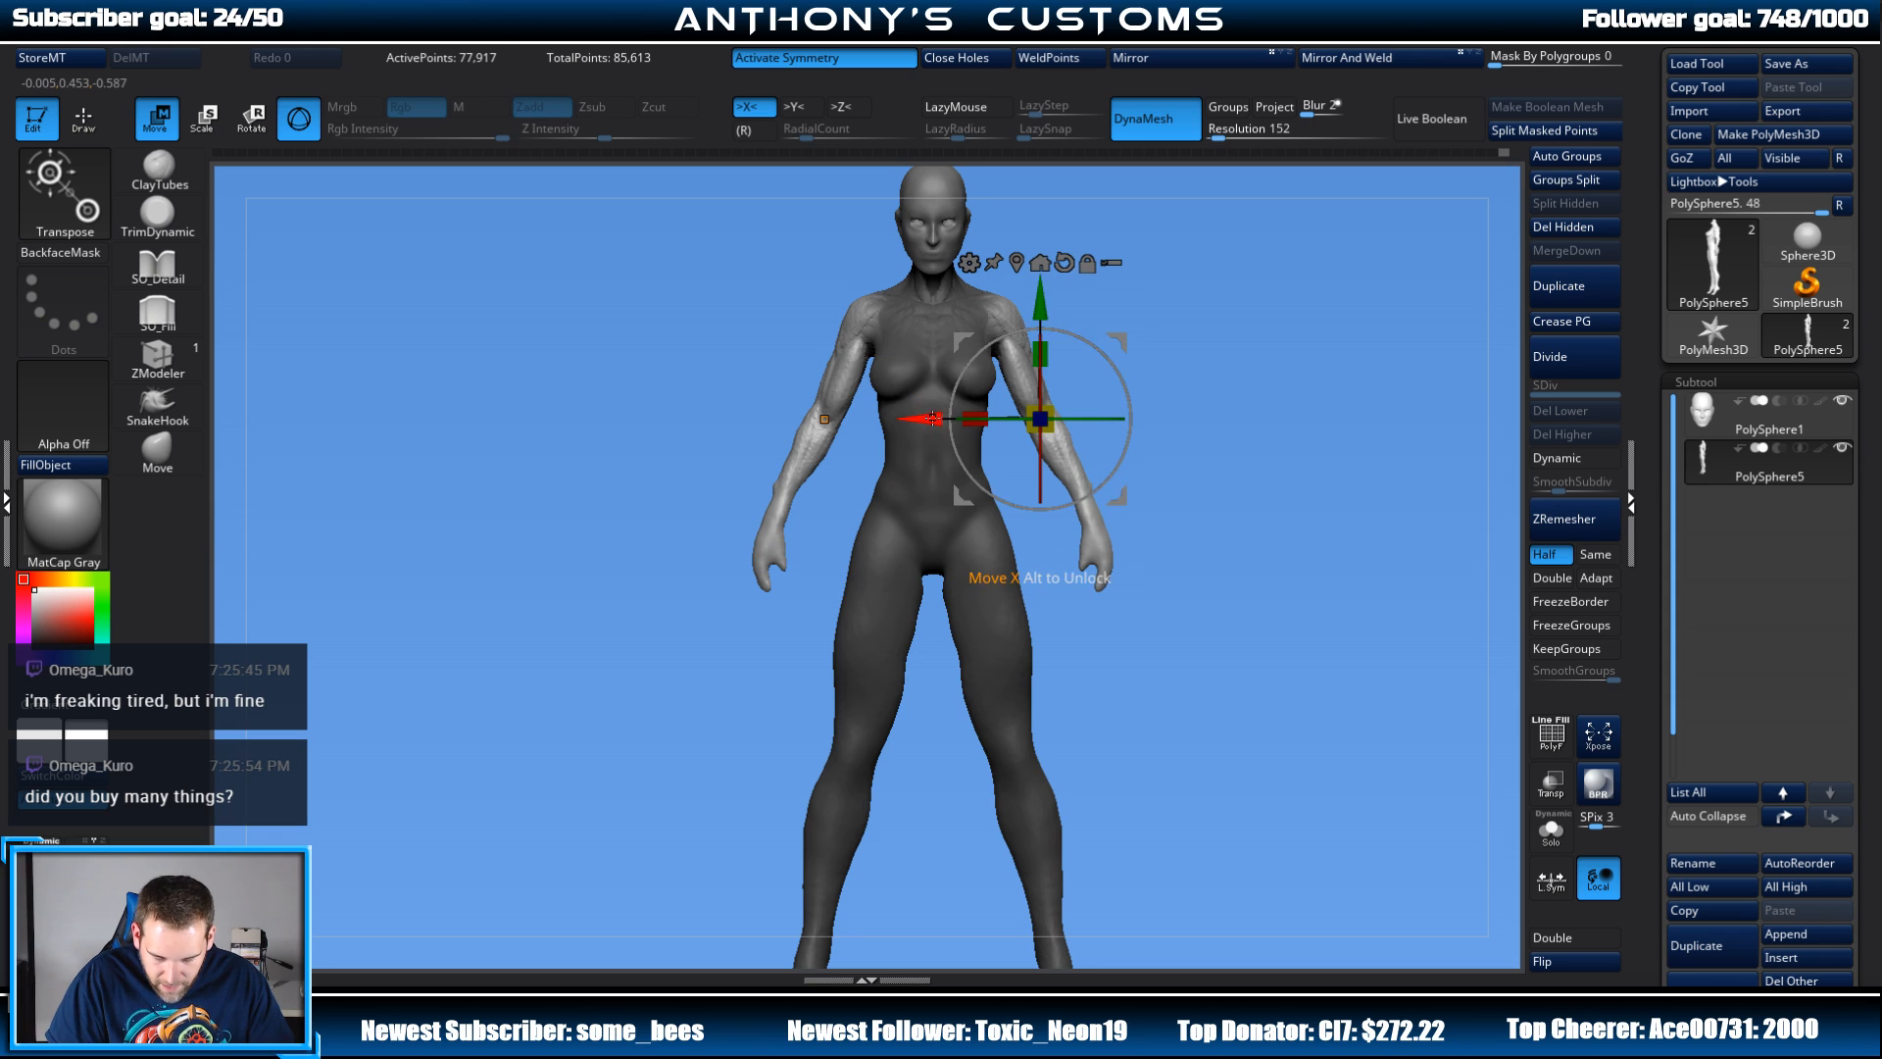
left_click_drag(924, 420, 935, 419)
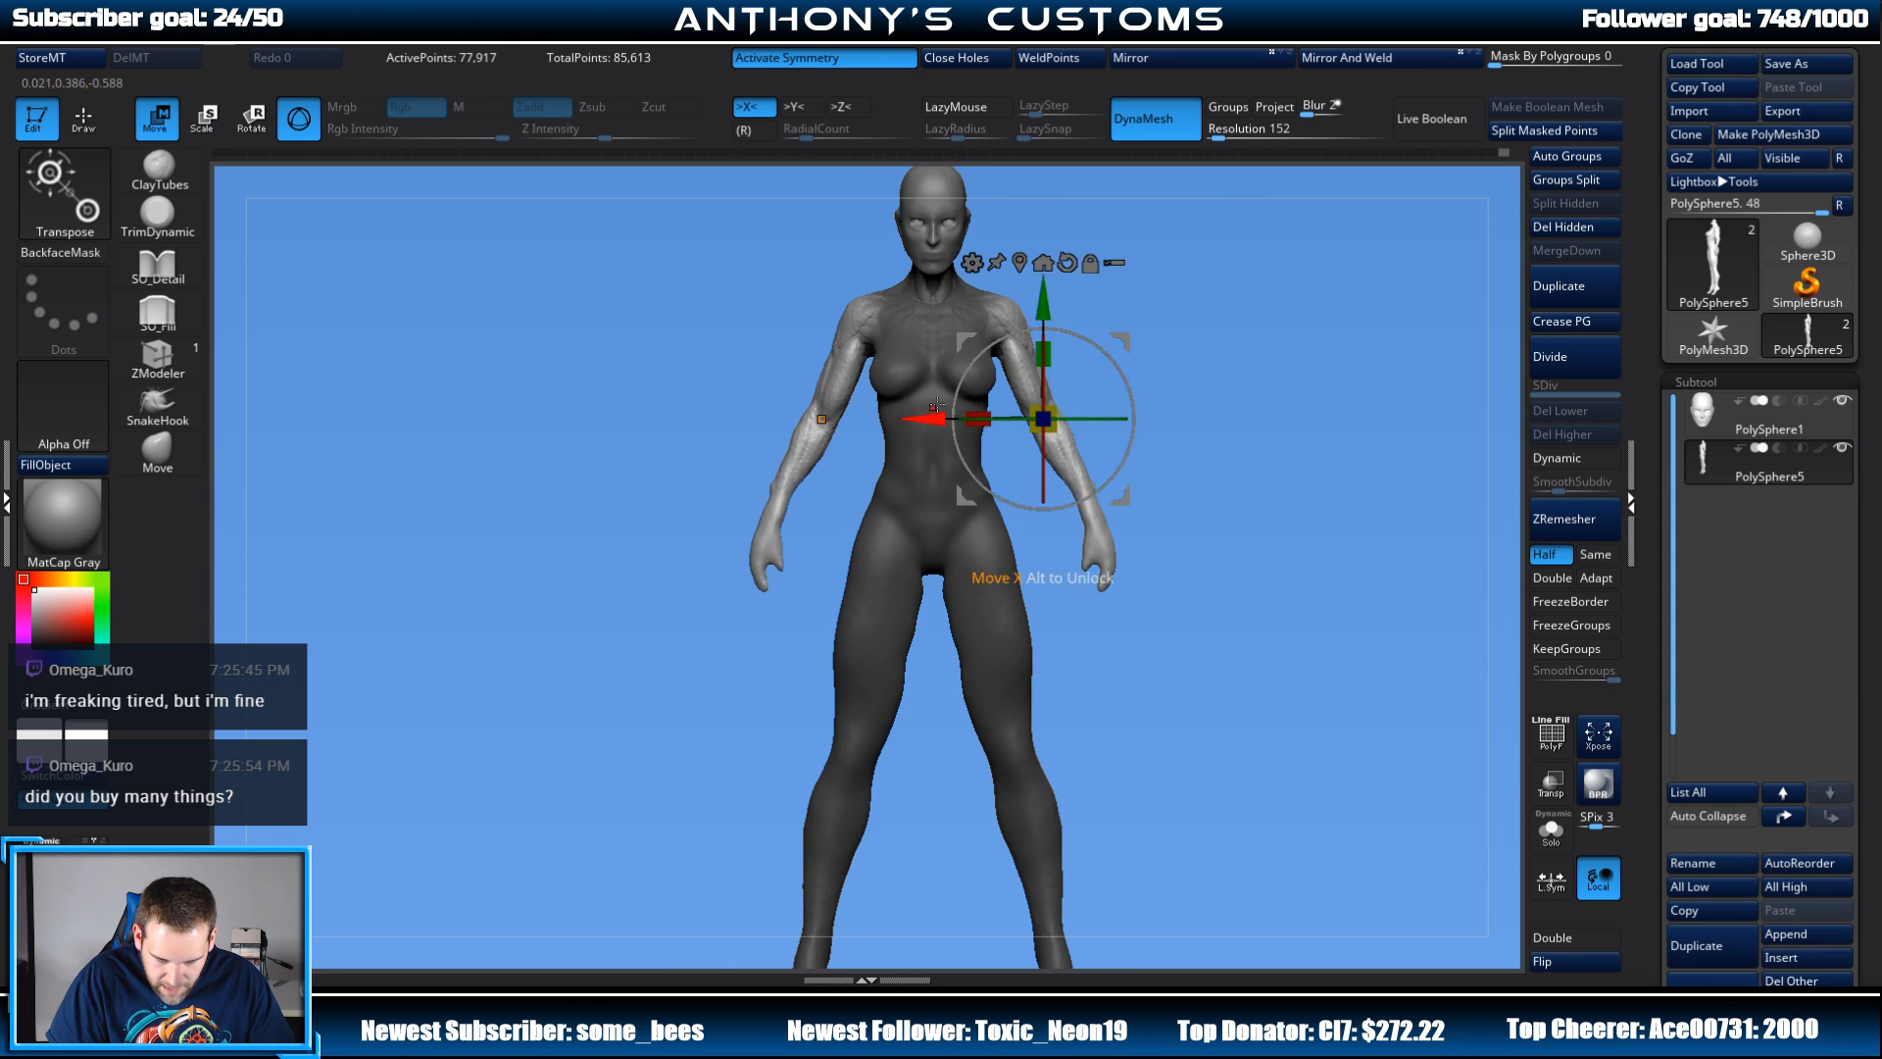
left_click_drag(1332, 352, 991, 341)
left_click_drag(1461, 265, 1313, 264, "alt")
key("q")
mouse_move(1303, 336)
left_mouse_down("ctrl")
mouse_move(1323, 353)
mouse_move(1148, 380)
mouse_move(1177, 400)
mouse_move(1290, 354)
mouse_move(1274, 359)
left_mouse_up("ctrl")
Step: Refine the elbows and the adjoining backs of the arms with short ClayTubes strokes from several angles
mouse_move(754, 400)
left_mouse_down()
mouse_move(746, 429)
mouse_move(731, 419)
mouse_move(812, 358)
mouse_move(798, 314)
mouse_move(760, 341)
left_mouse_up()
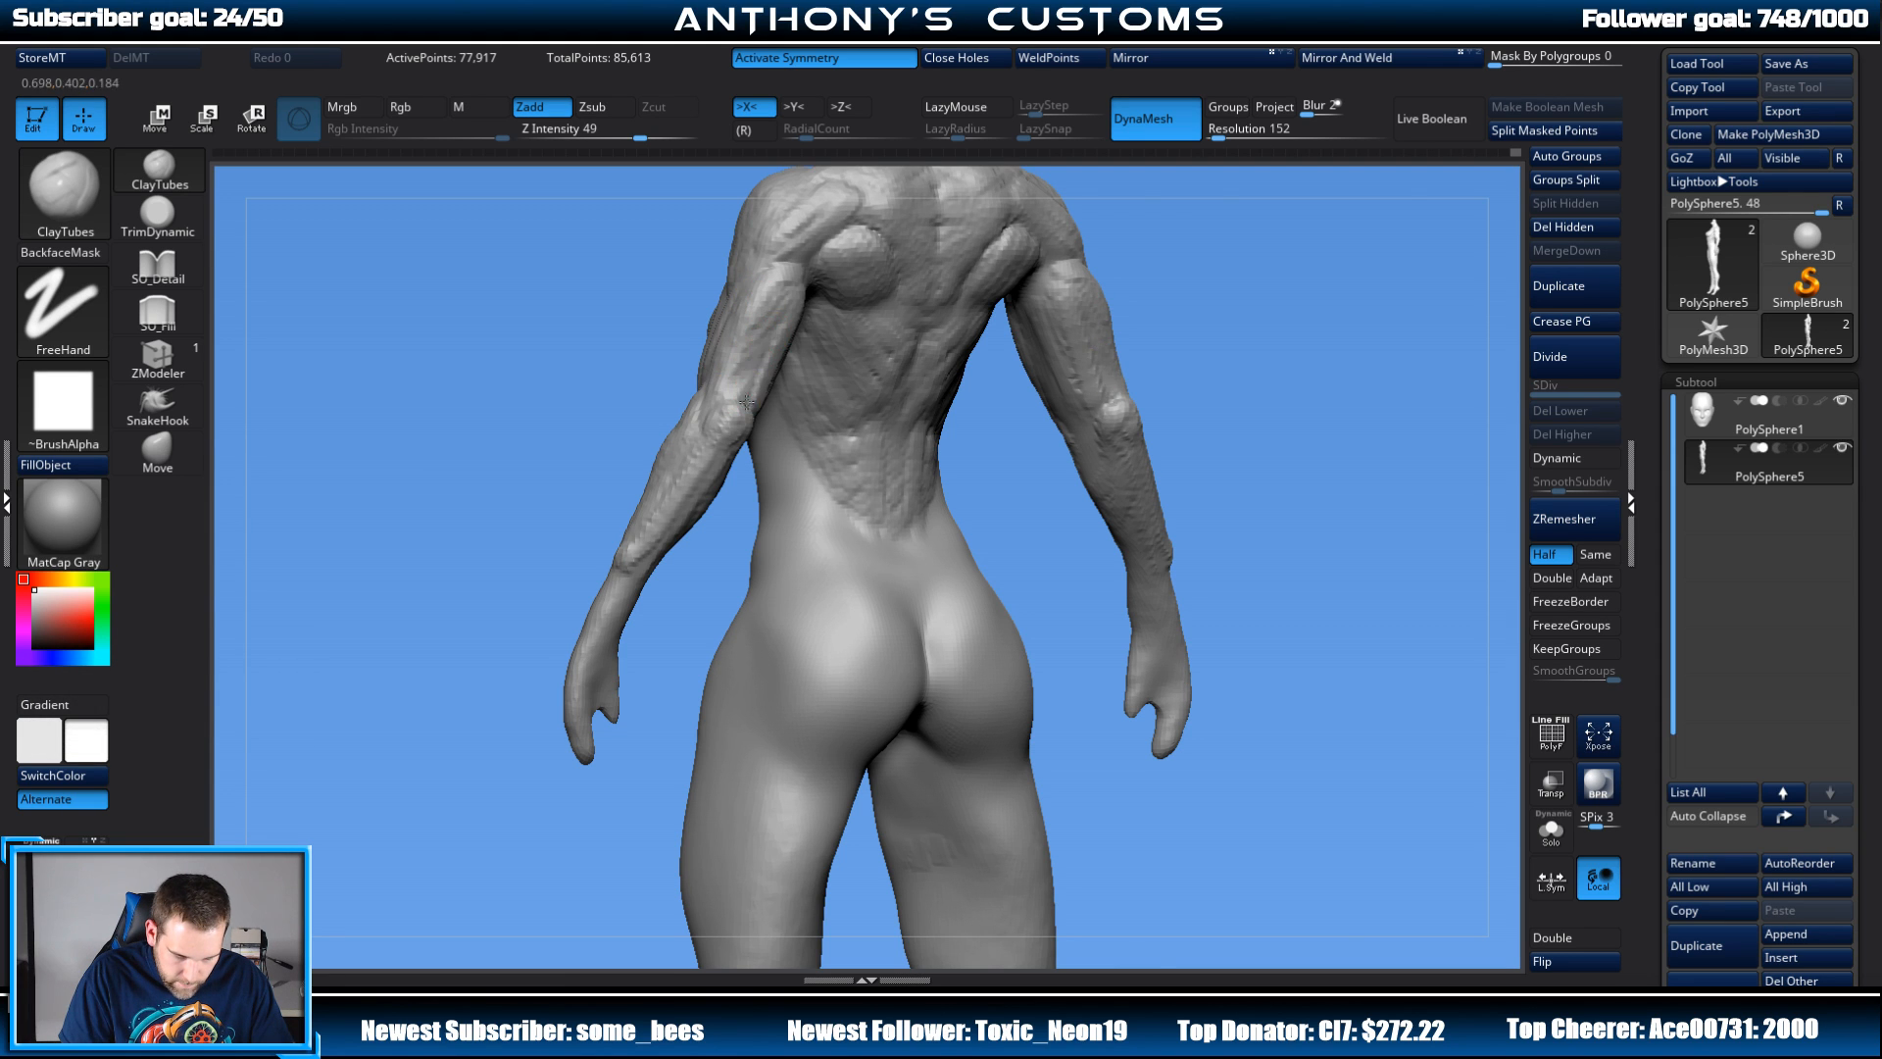
mouse_move(1304, 297)
left_mouse_down()
mouse_move(1206, 275)
mouse_move(1231, 282)
left_mouse_up()
left_click_drag(744, 407, 741, 384)
mouse_move(1298, 212)
left_mouse_down()
mouse_move(1281, 338)
mouse_move(1226, 304)
mouse_move(1144, 299)
left_mouse_up()
mouse_move(700, 449)
left_mouse_down()
mouse_move(695, 499)
mouse_move(700, 433)
left_mouse_up()
left_click_drag(1158, 335, 1110, 257)
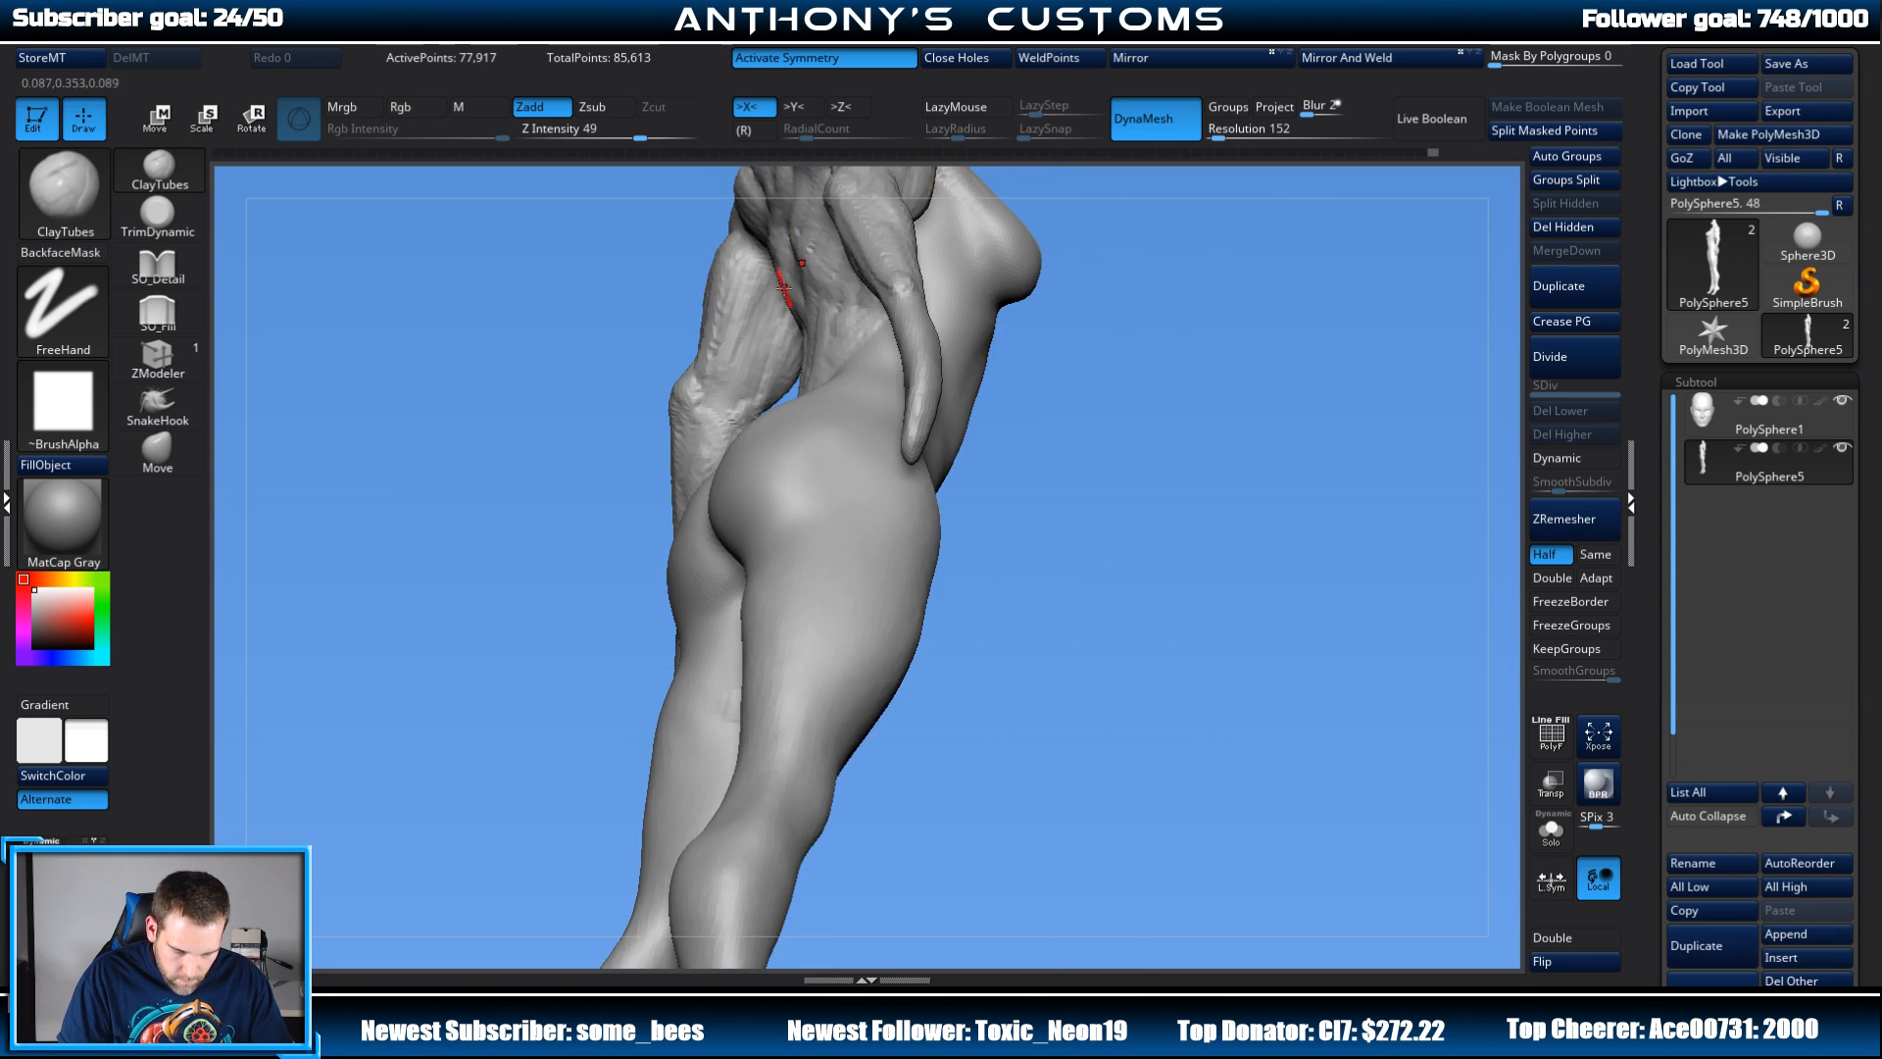
left_click_drag(747, 373, 770, 311)
mouse_move(1147, 300)
left_mouse_down()
mouse_move(1260, 304)
mouse_move(1275, 284)
left_mouse_up()
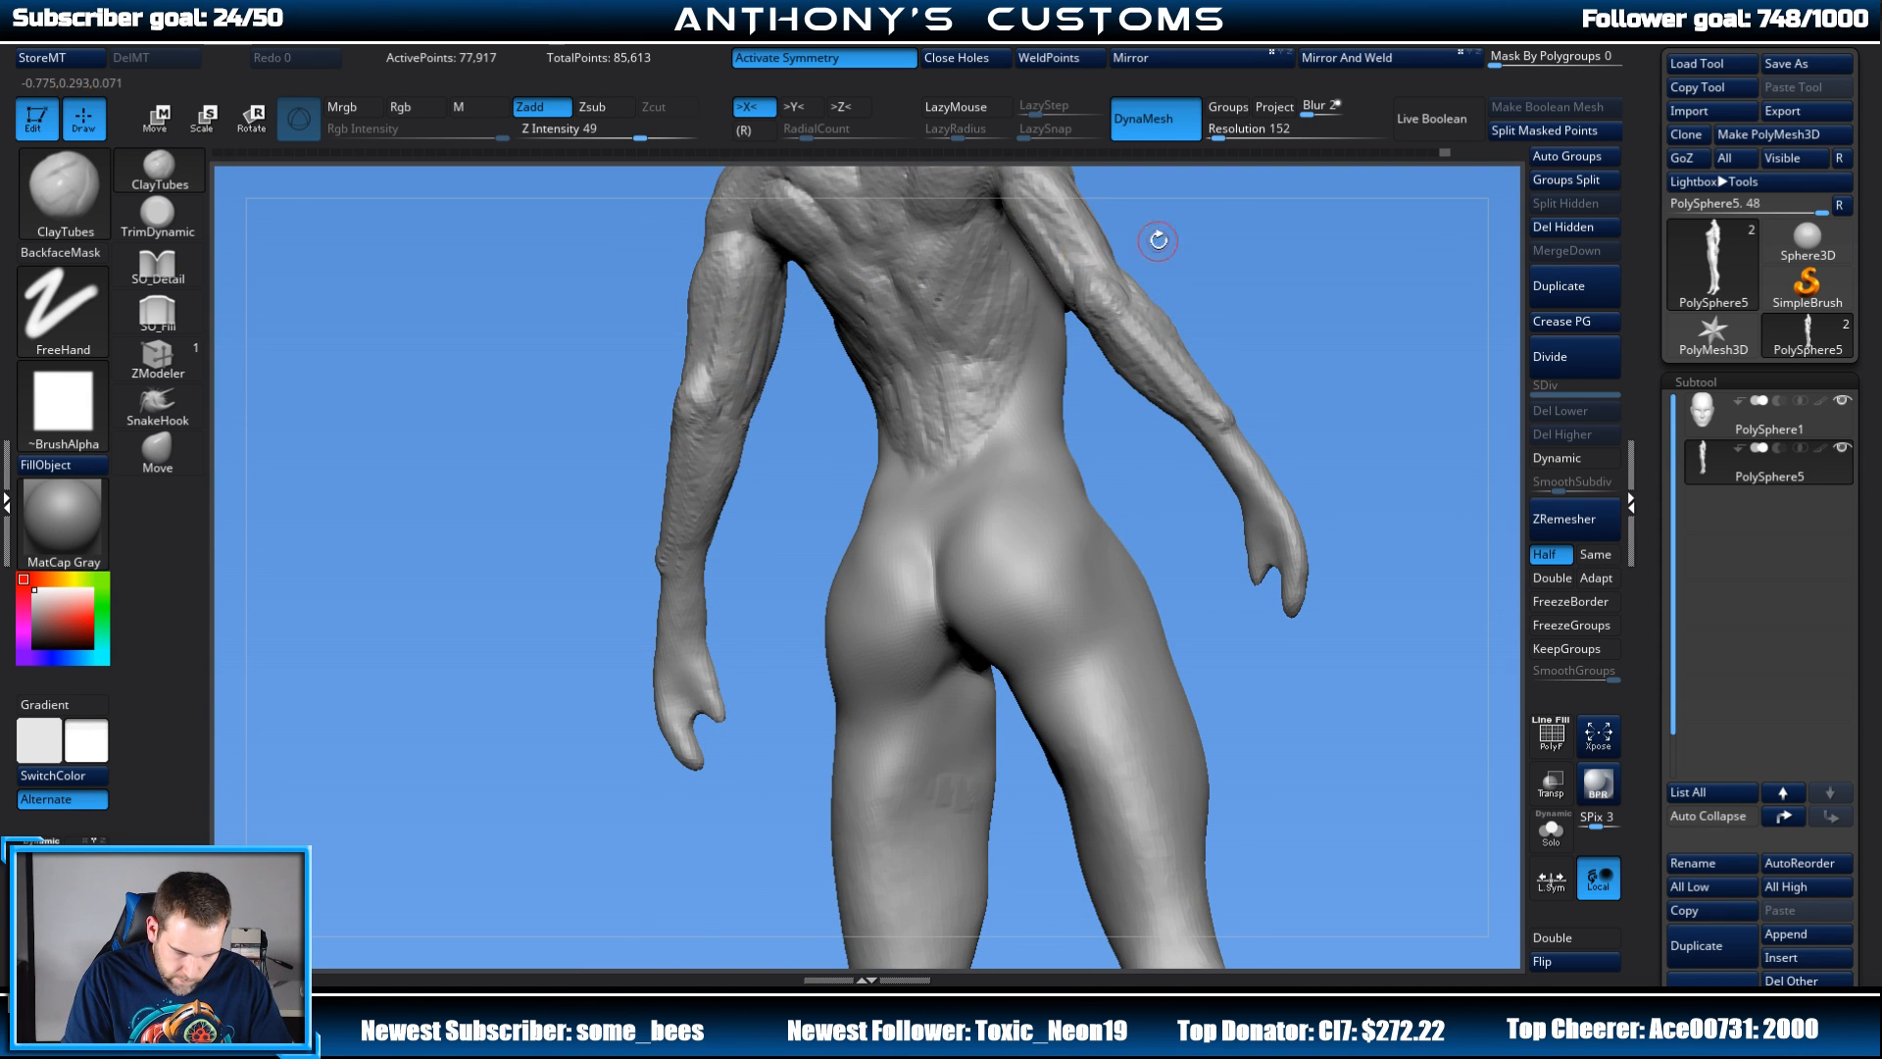
Step: Define the muscles below the shoulder blades and beside the lower spine with ClayTubes strokes
left_click_drag(1156, 243, 836, 261)
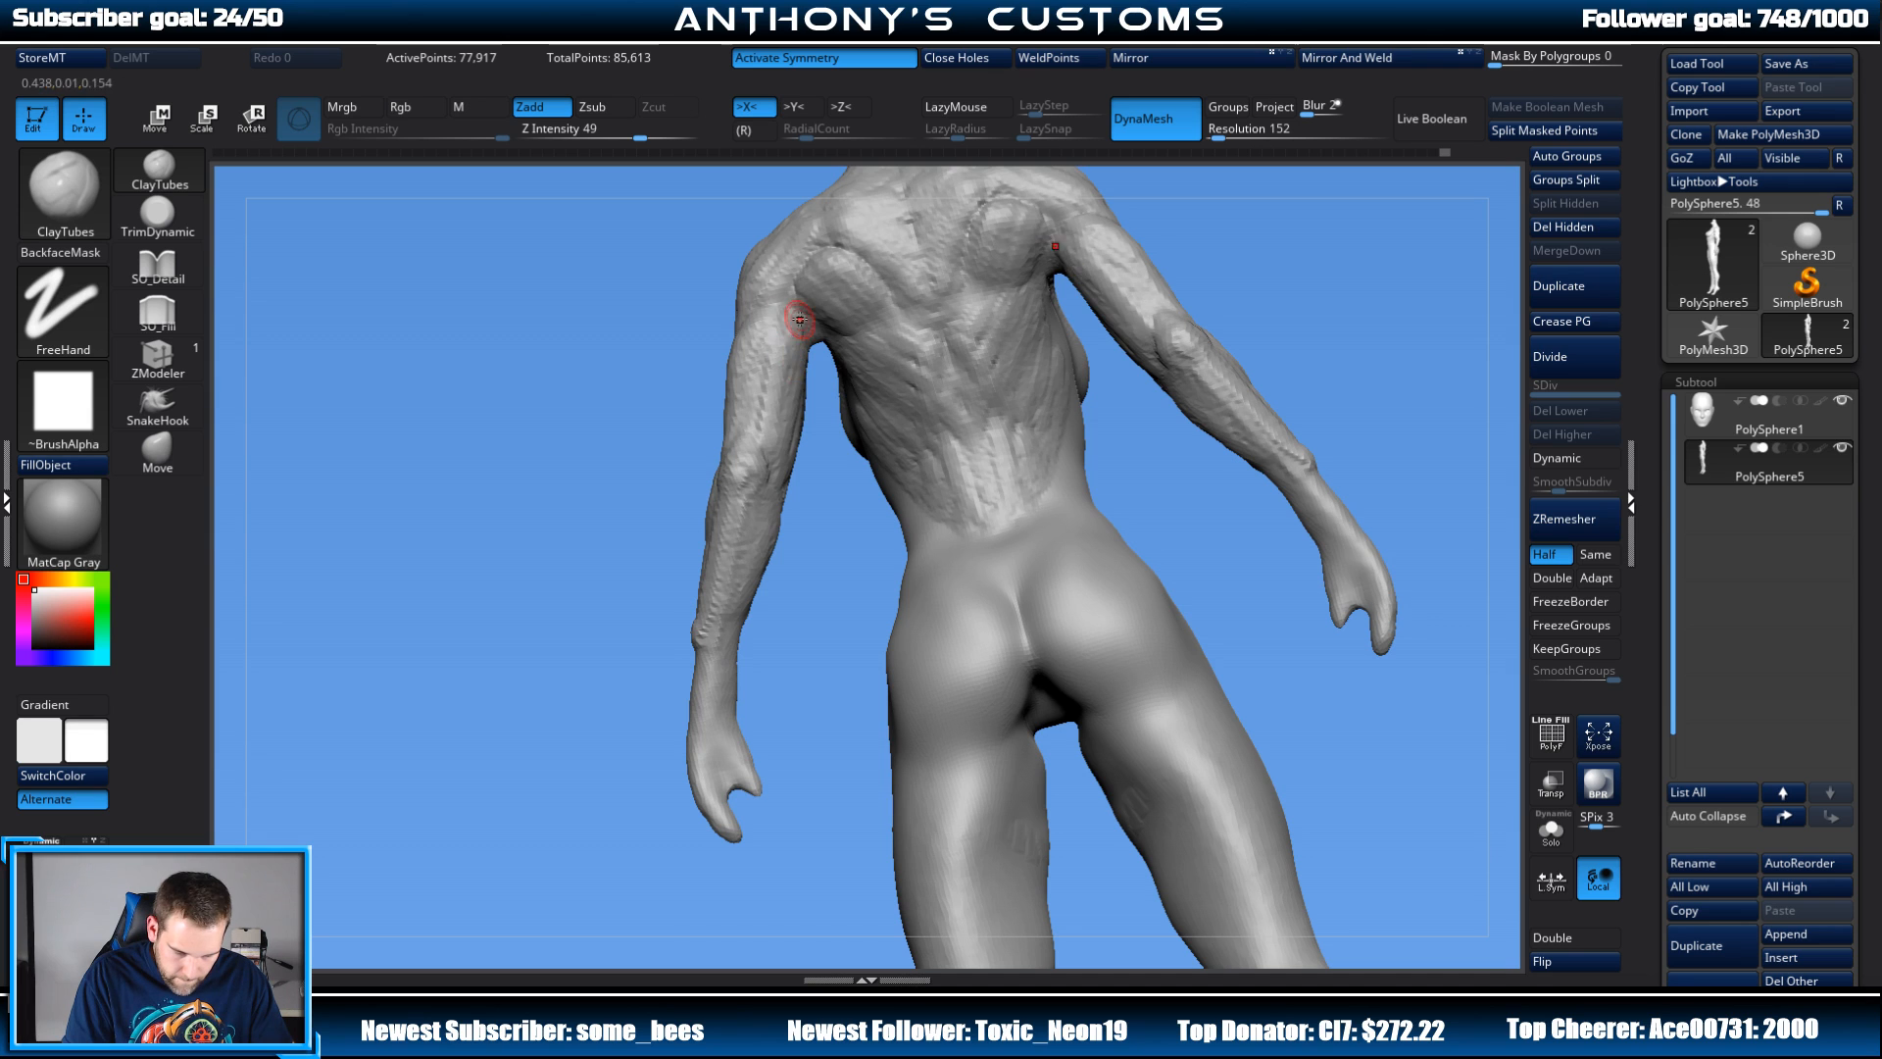
mouse_move(1314, 273)
left_mouse_down()
mouse_move(1378, 295)
mouse_move(1344, 314)
mouse_move(1304, 284)
left_mouse_up()
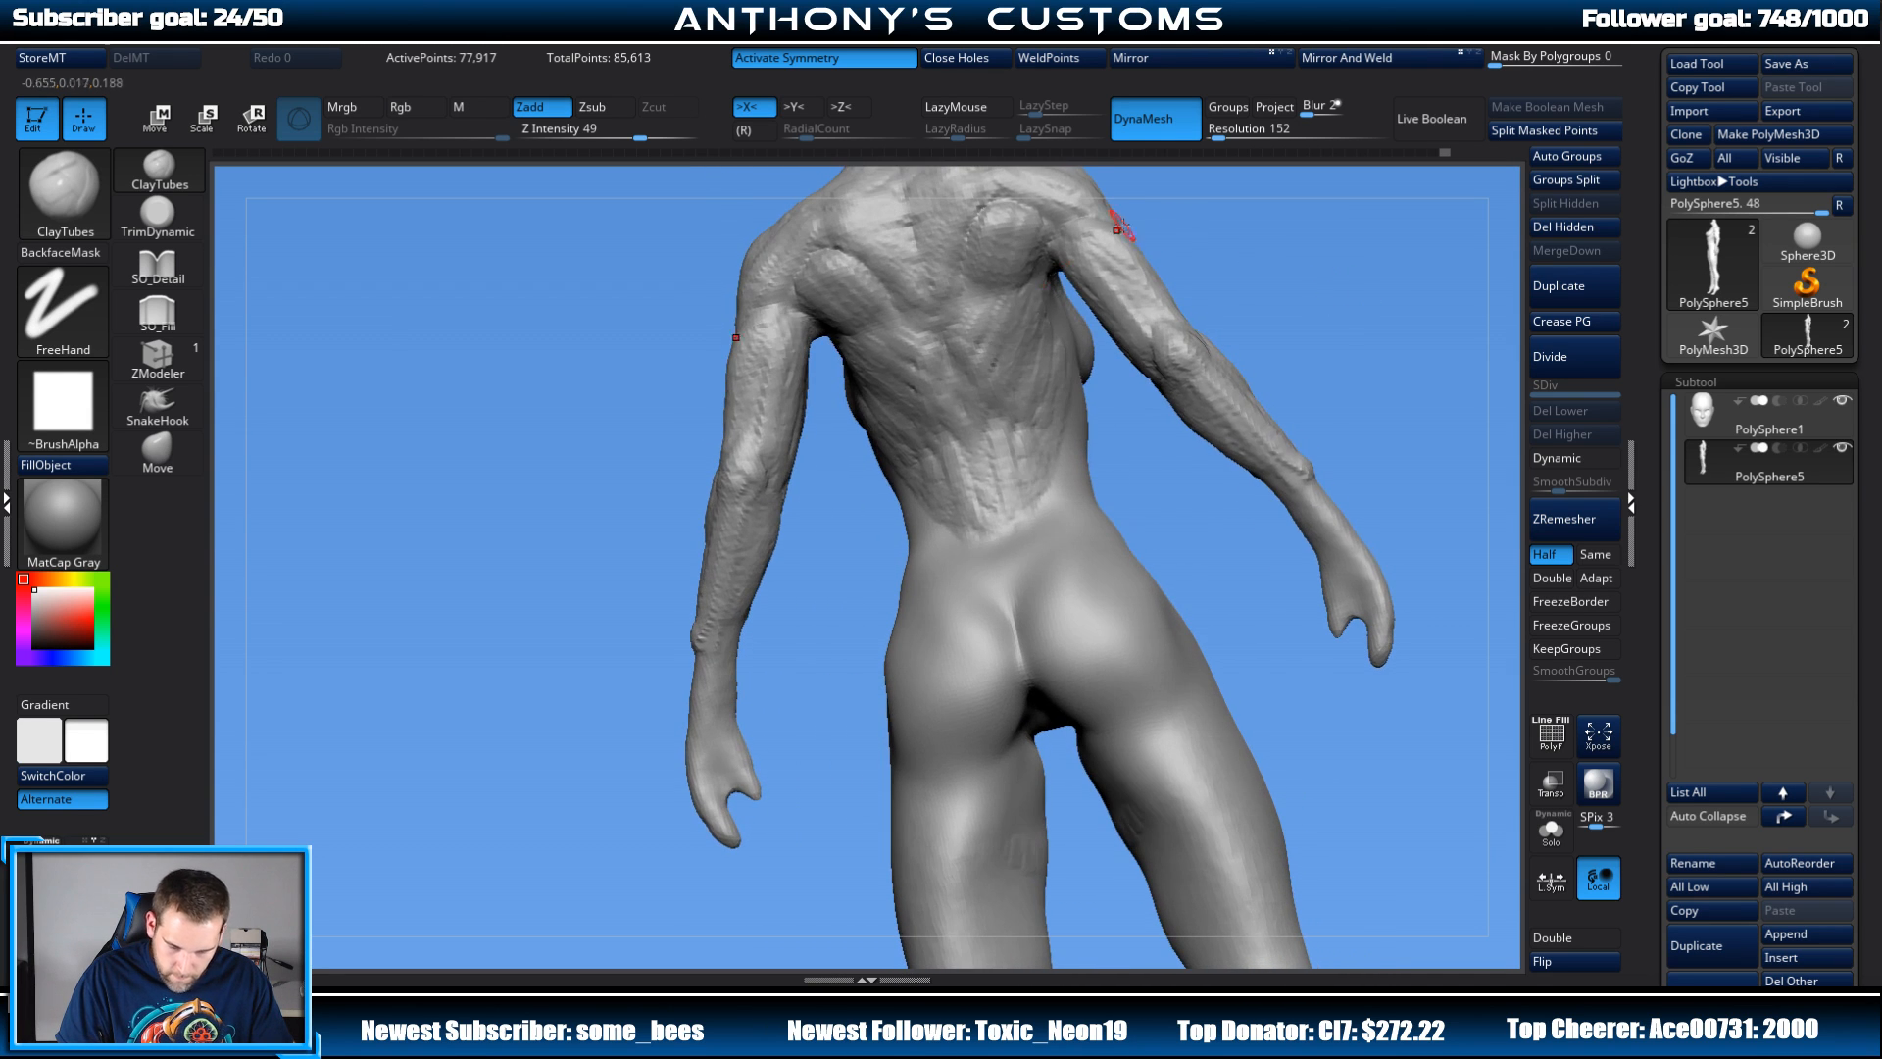
mouse_move(1034, 294)
left_mouse_down()
mouse_move(969, 320)
mouse_move(973, 301)
mouse_move(1040, 297)
mouse_move(982, 328)
mouse_move(1039, 312)
mouse_move(1032, 373)
left_mouse_up()
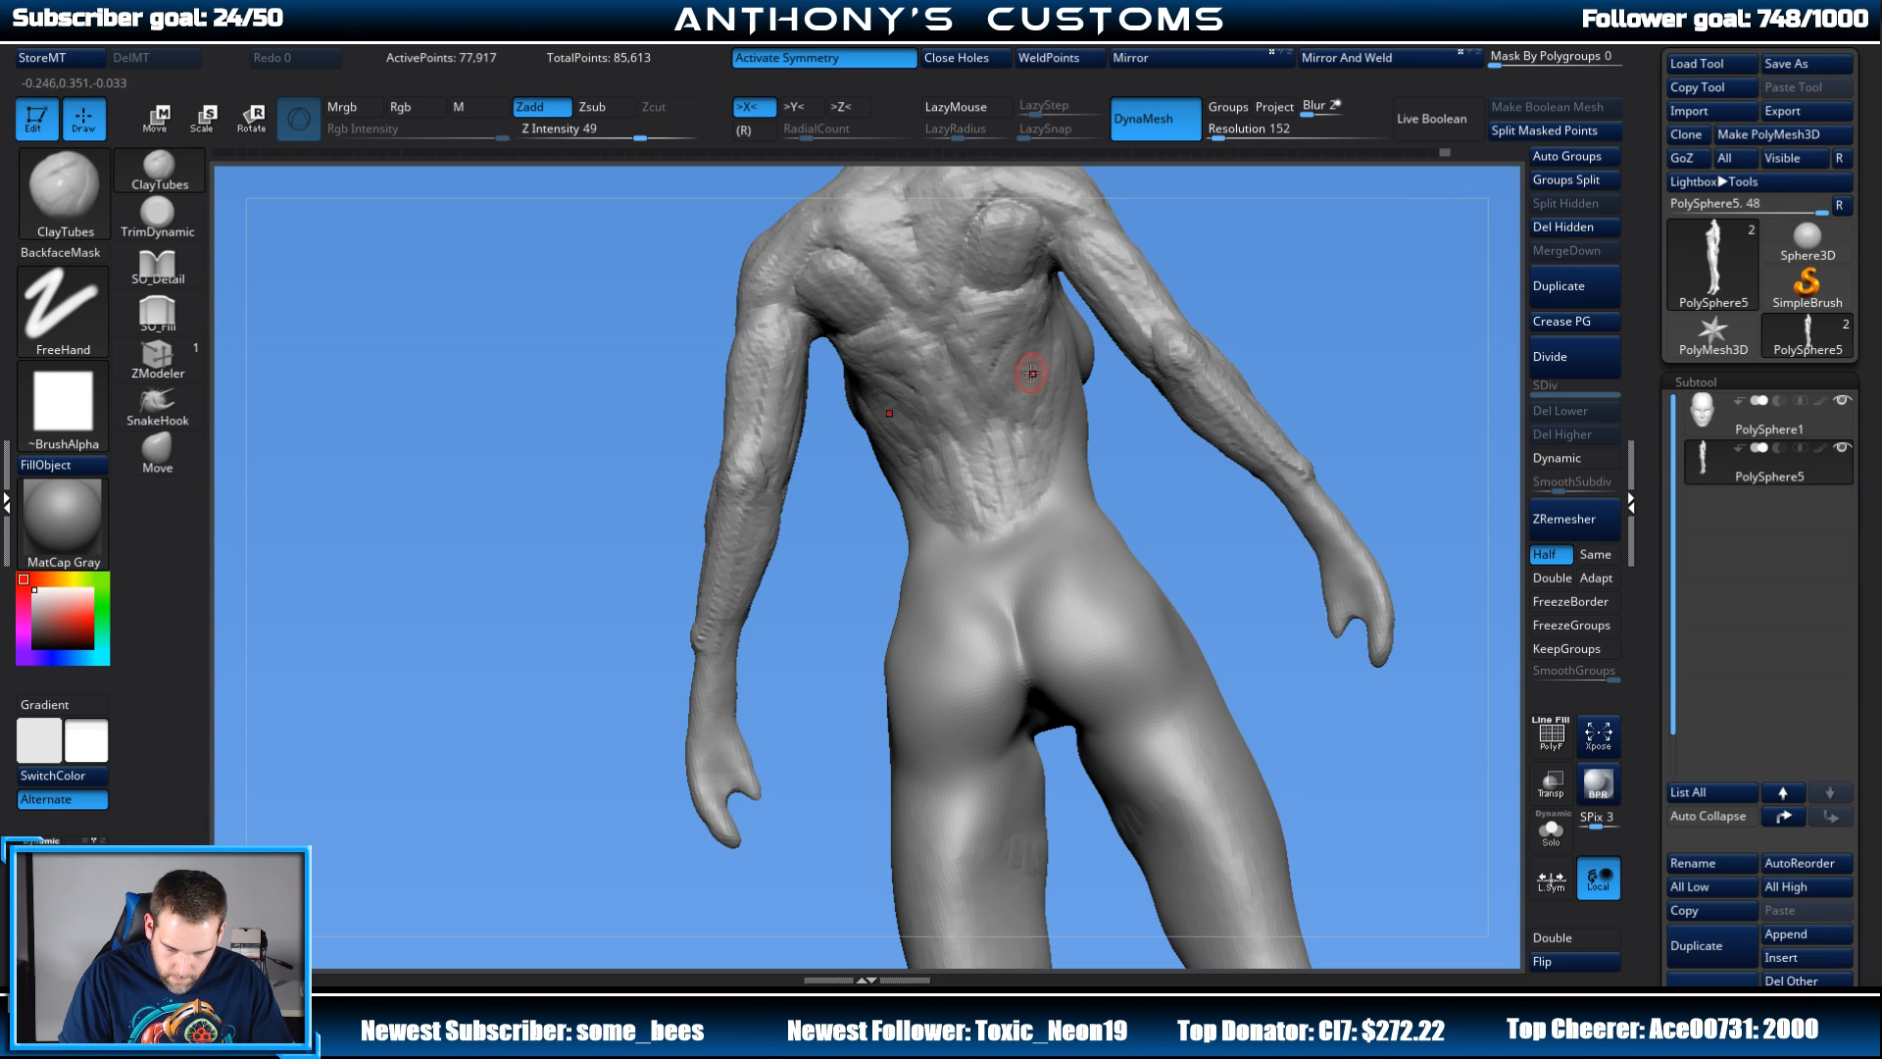
left_click_drag(1314, 252, 1287, 227)
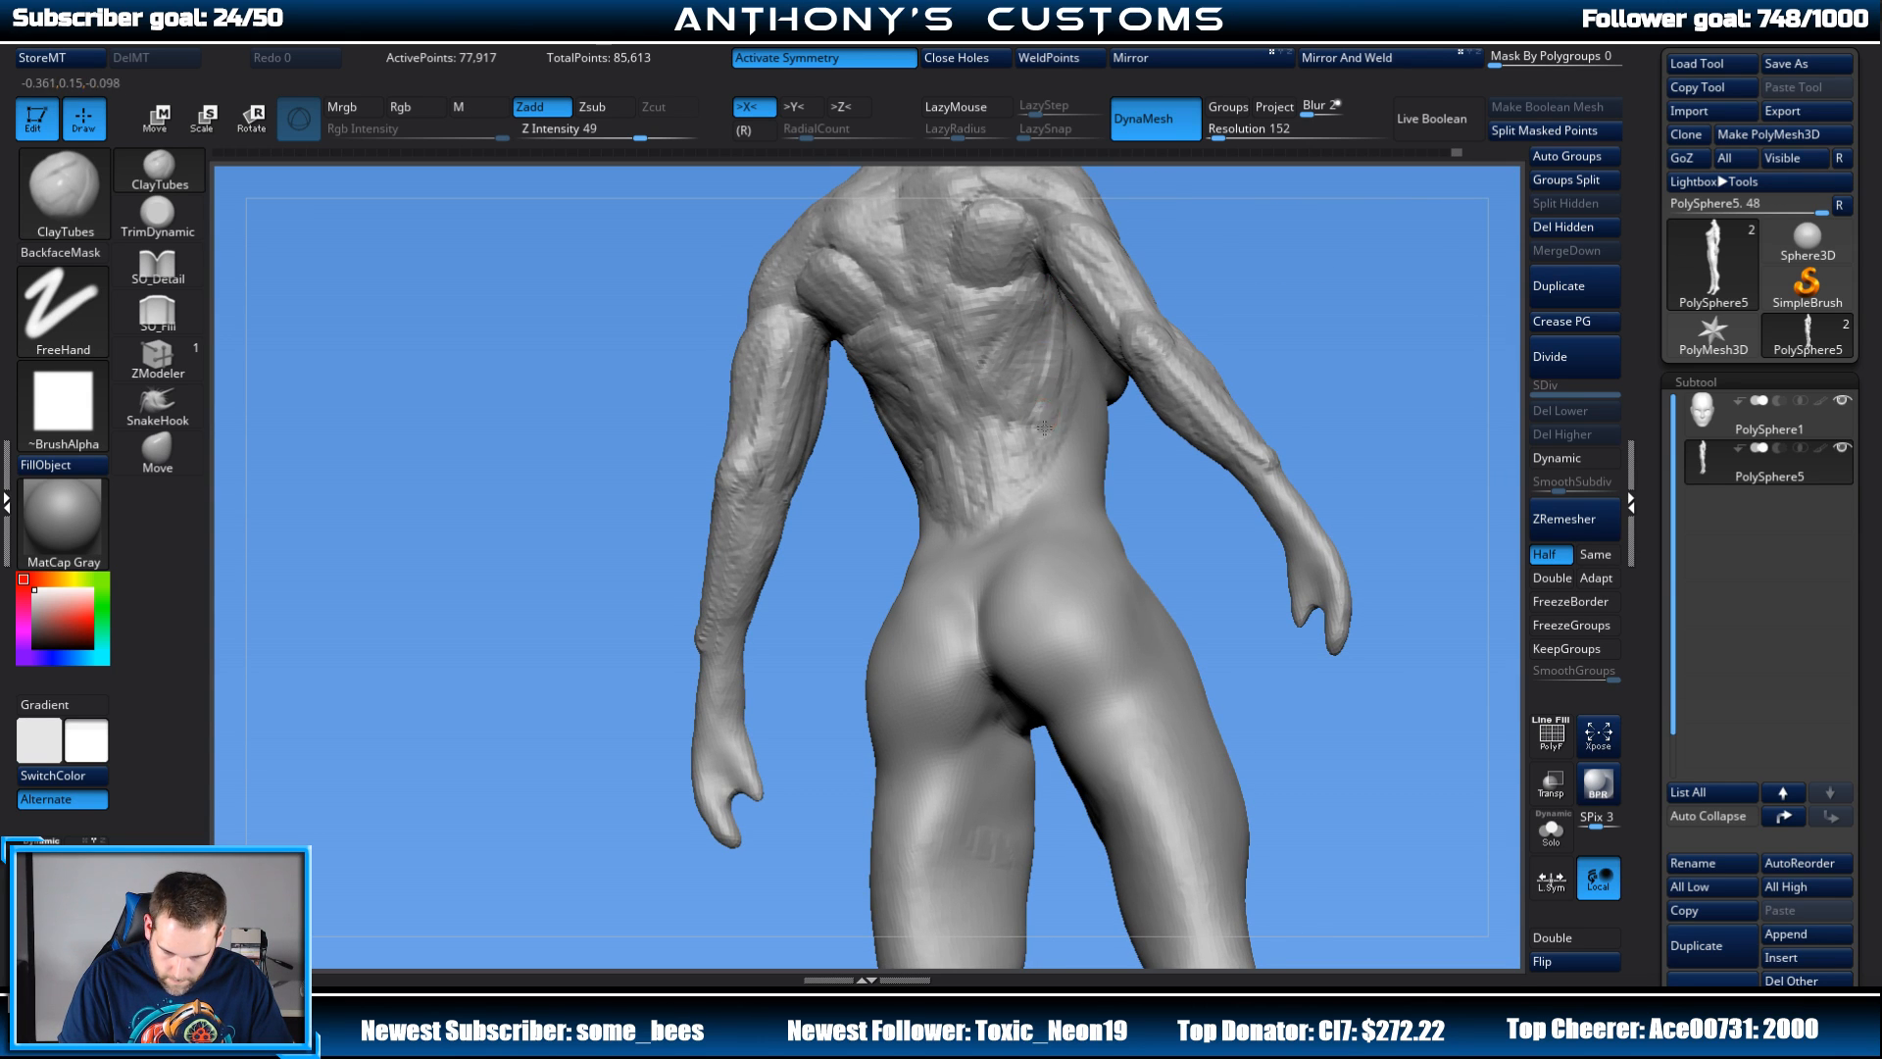
mouse_move(1044, 428)
left_mouse_down()
mouse_move(1051, 343)
mouse_move(1037, 461)
mouse_move(1034, 337)
mouse_move(1026, 377)
mouse_move(1046, 299)
mouse_move(985, 367)
left_mouse_up()
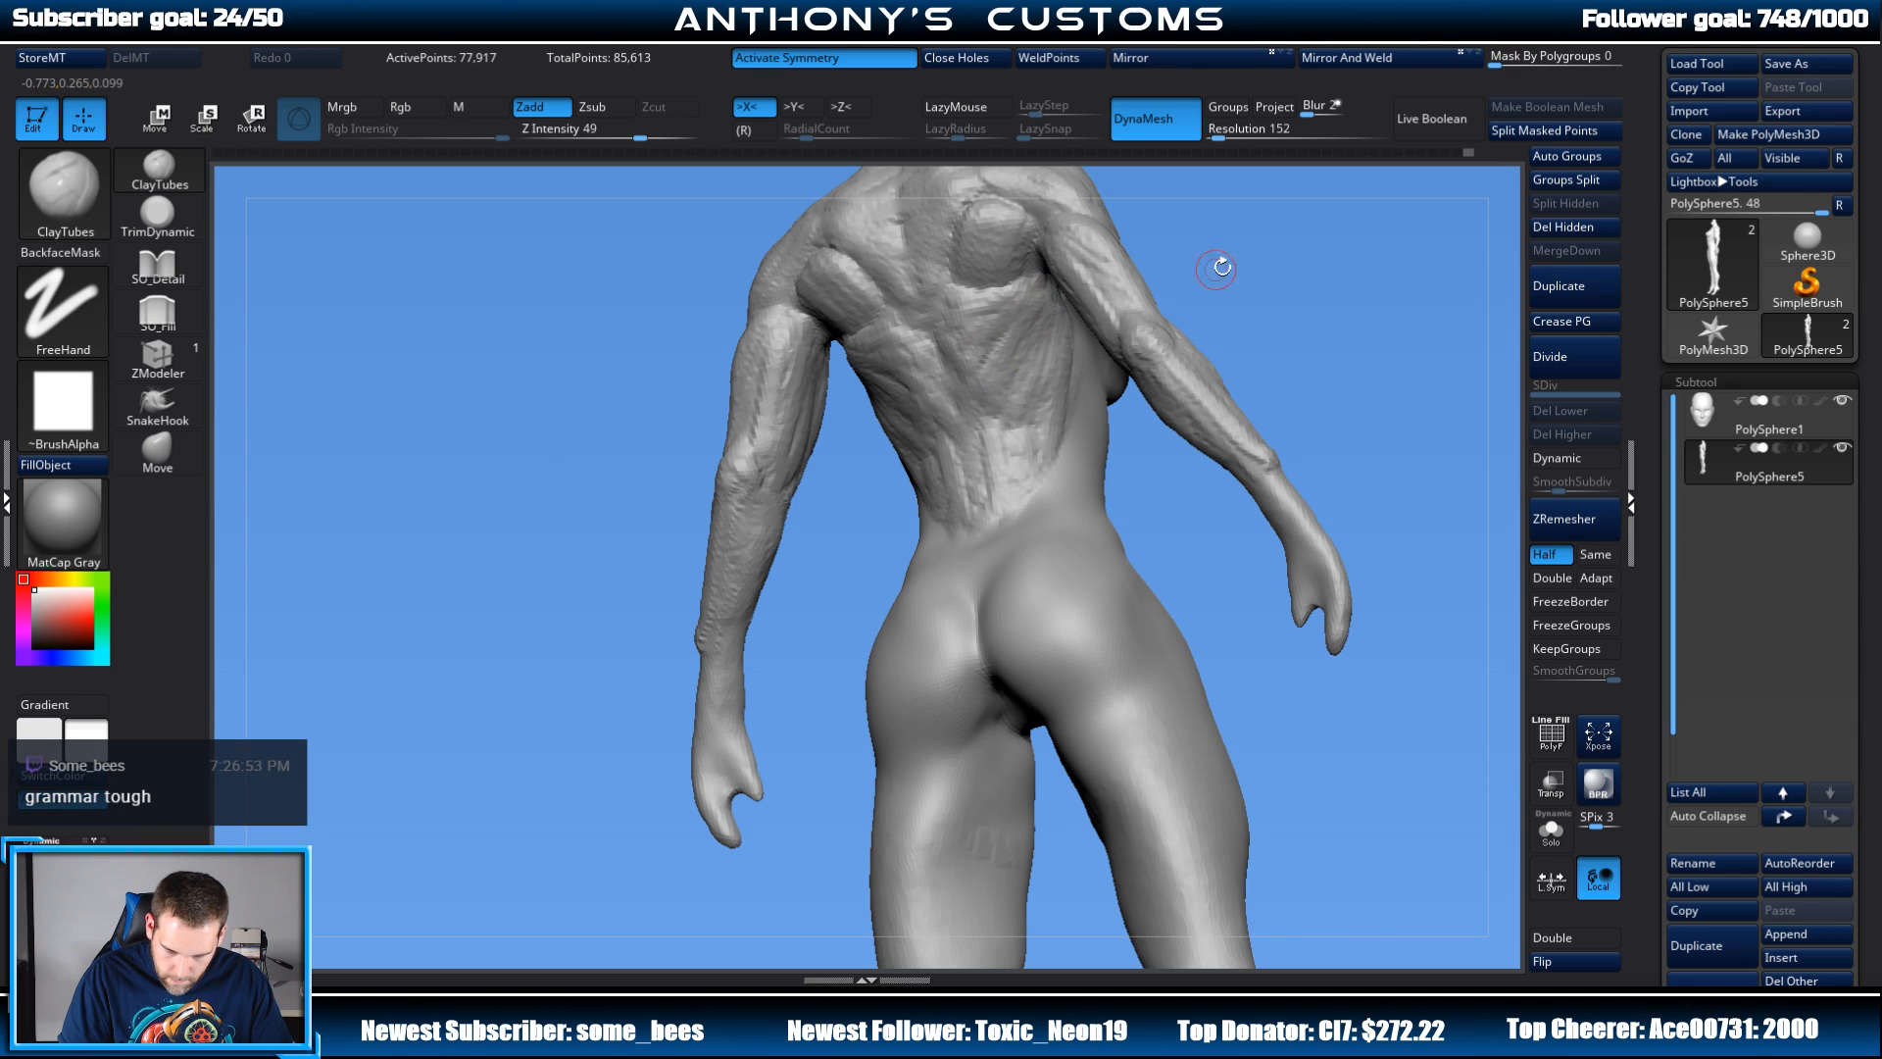
left_click_drag(1221, 267, 1128, 274)
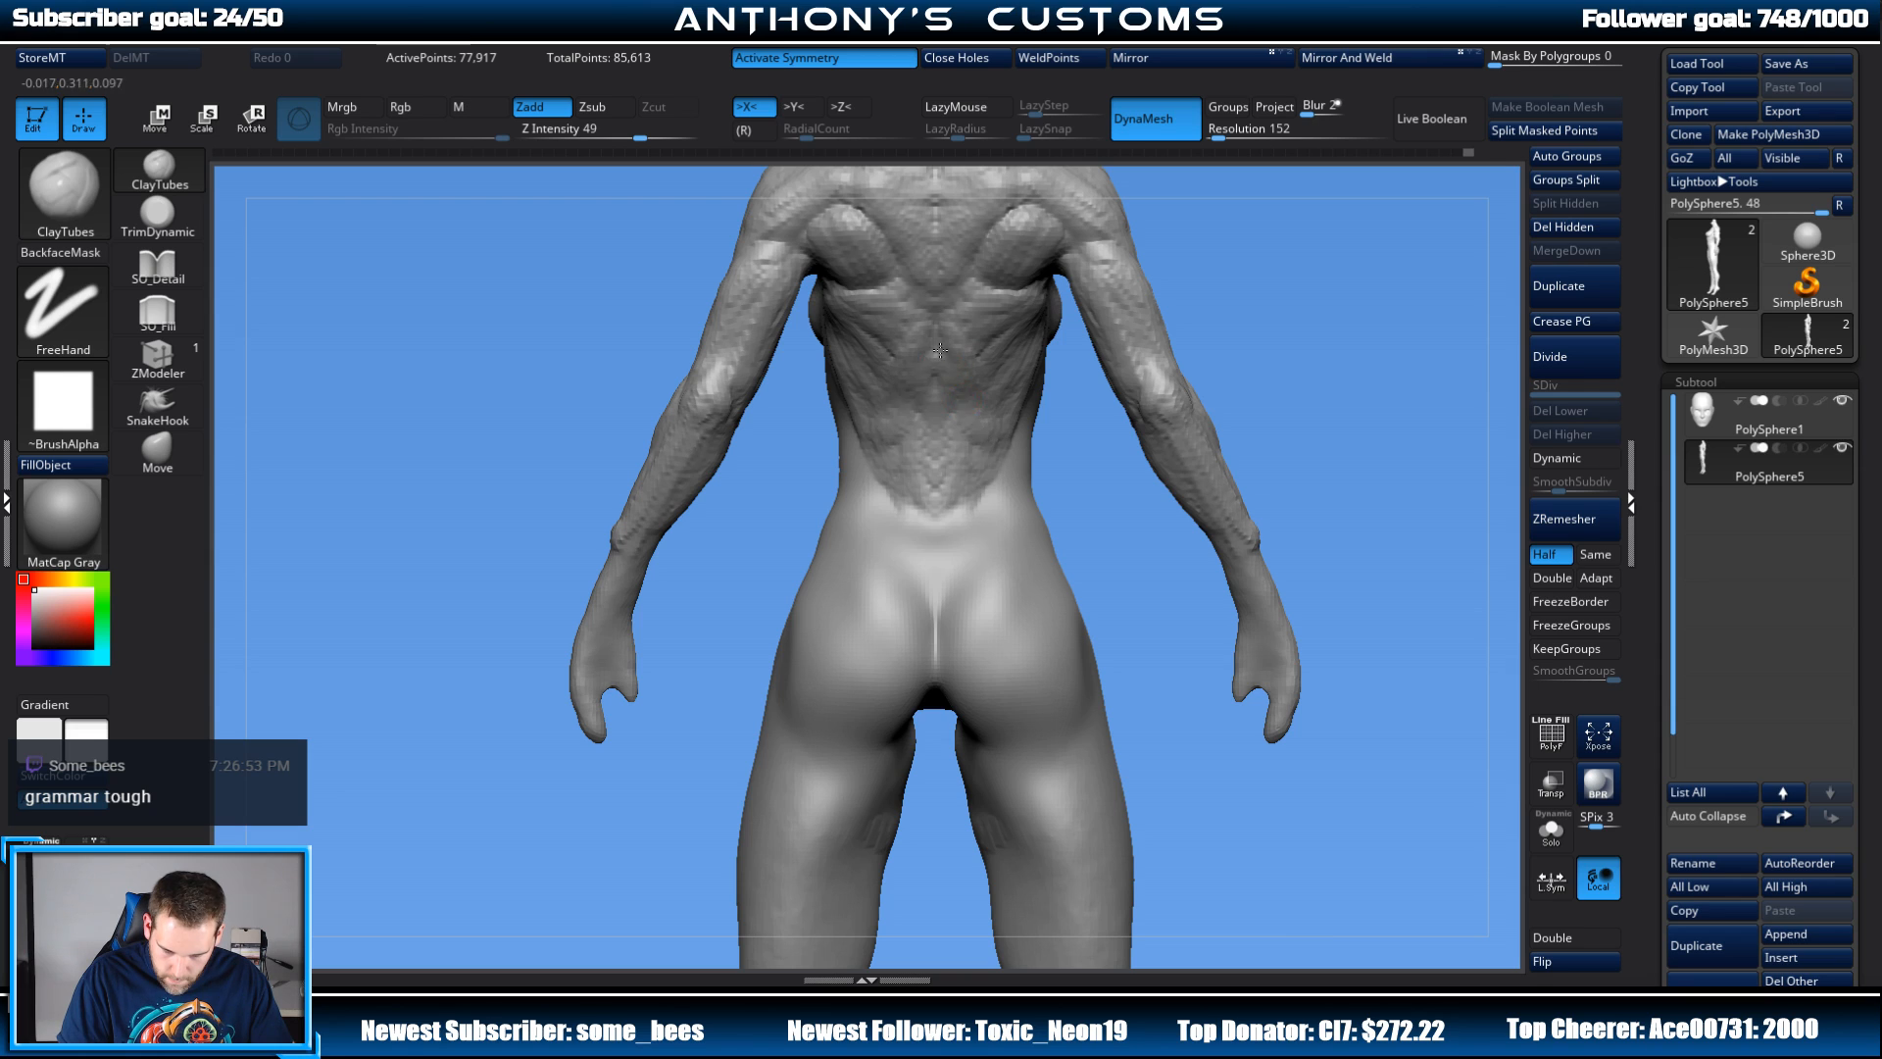
mouse_move(976, 404)
left_mouse_down()
mouse_move(1002, 425)
mouse_move(1031, 310)
left_mouse_up()
mouse_move(963, 453)
left_mouse_down()
mouse_move(945, 520)
mouse_move(958, 471)
left_mouse_up()
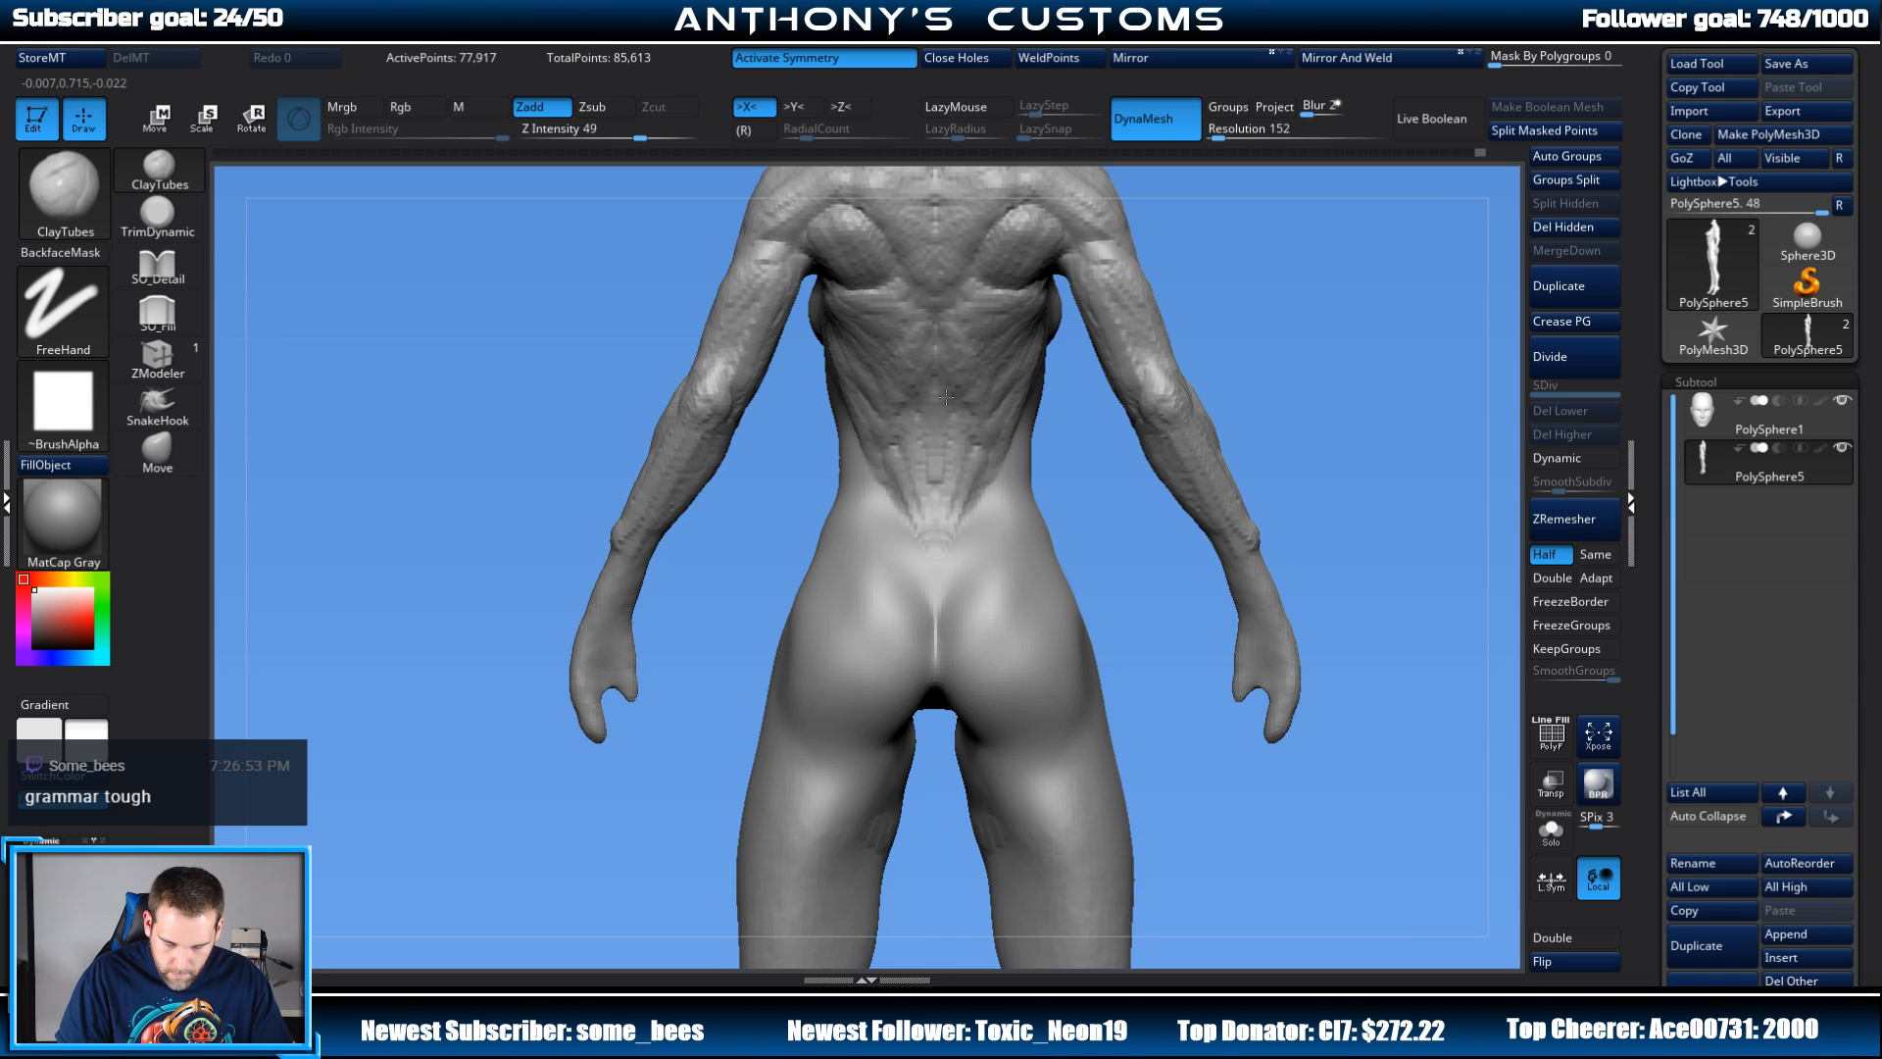
Step: Carve the spine groove down the lower back to the buttocks with the SO_Detail brush
left_click_drag(1147, 312, 1285, 302)
left_click(156, 265)
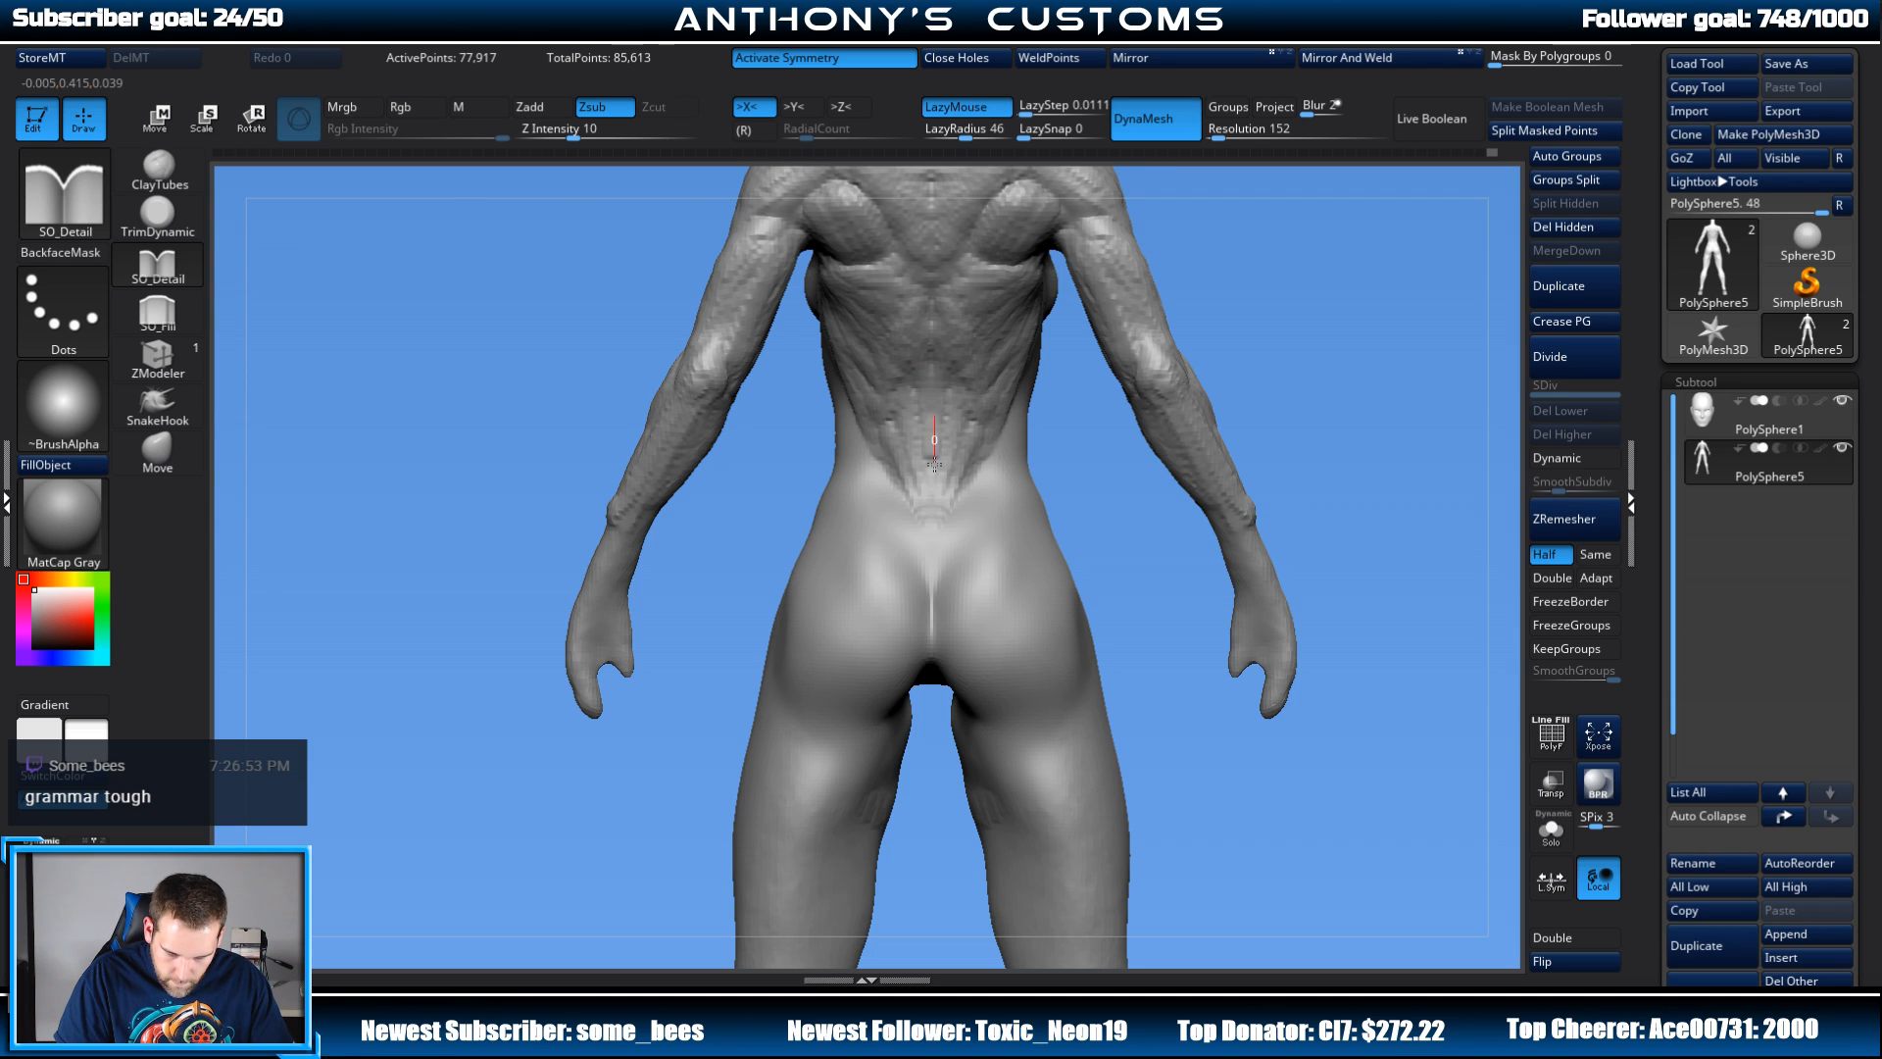
left_click_drag(935, 464, 932, 530)
left_click_drag(932, 442, 935, 591)
mouse_move(1277, 369)
left_mouse_down()
mouse_move(1243, 365)
mouse_move(1295, 353)
mouse_move(1312, 293)
left_mouse_up()
mouse_move(1298, 360)
left_mouse_down("alt")
mouse_move(1286, 312)
mouse_move(1256, 331)
left_mouse_up("alt")
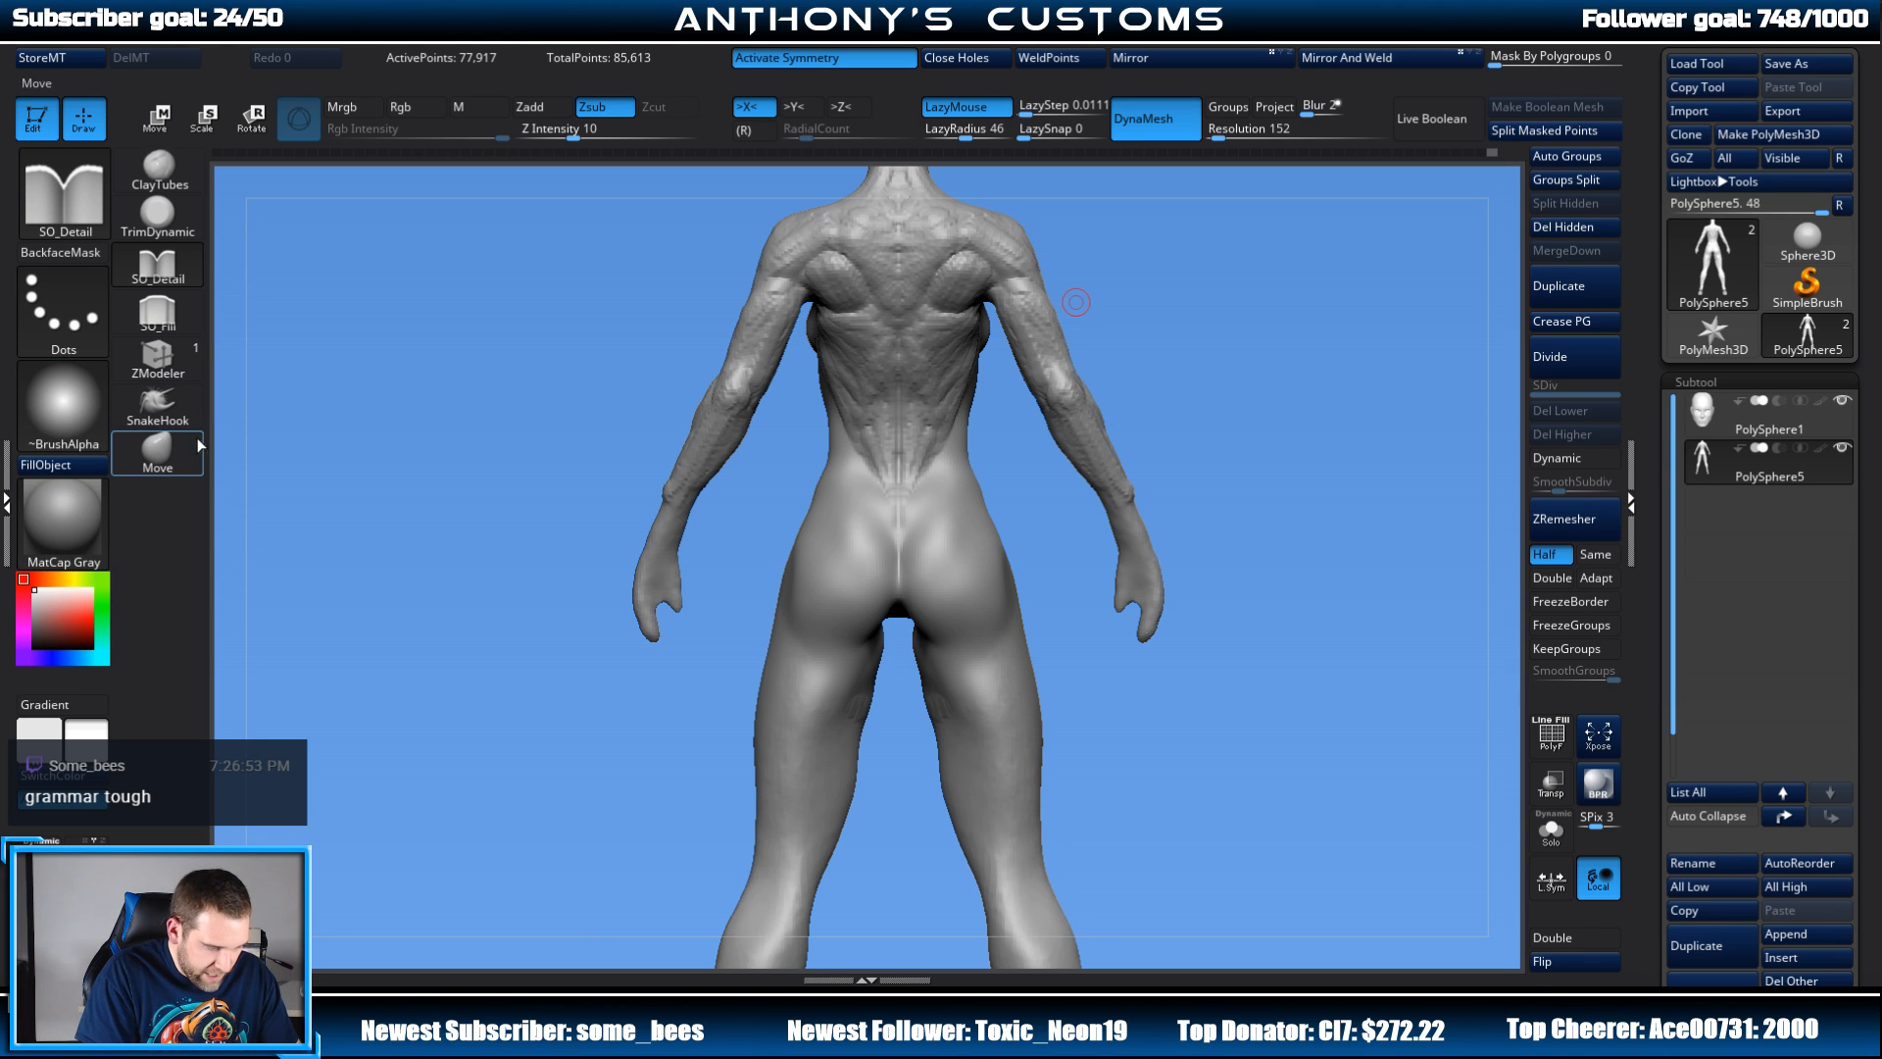
Step: Build up the side of the rib cage between the armpit and the breast with ClayTubes strokes
left_click(159, 167)
mouse_move(1226, 209)
left_mouse_down()
mouse_move(1252, 353)
mouse_move(1137, 324)
left_mouse_up()
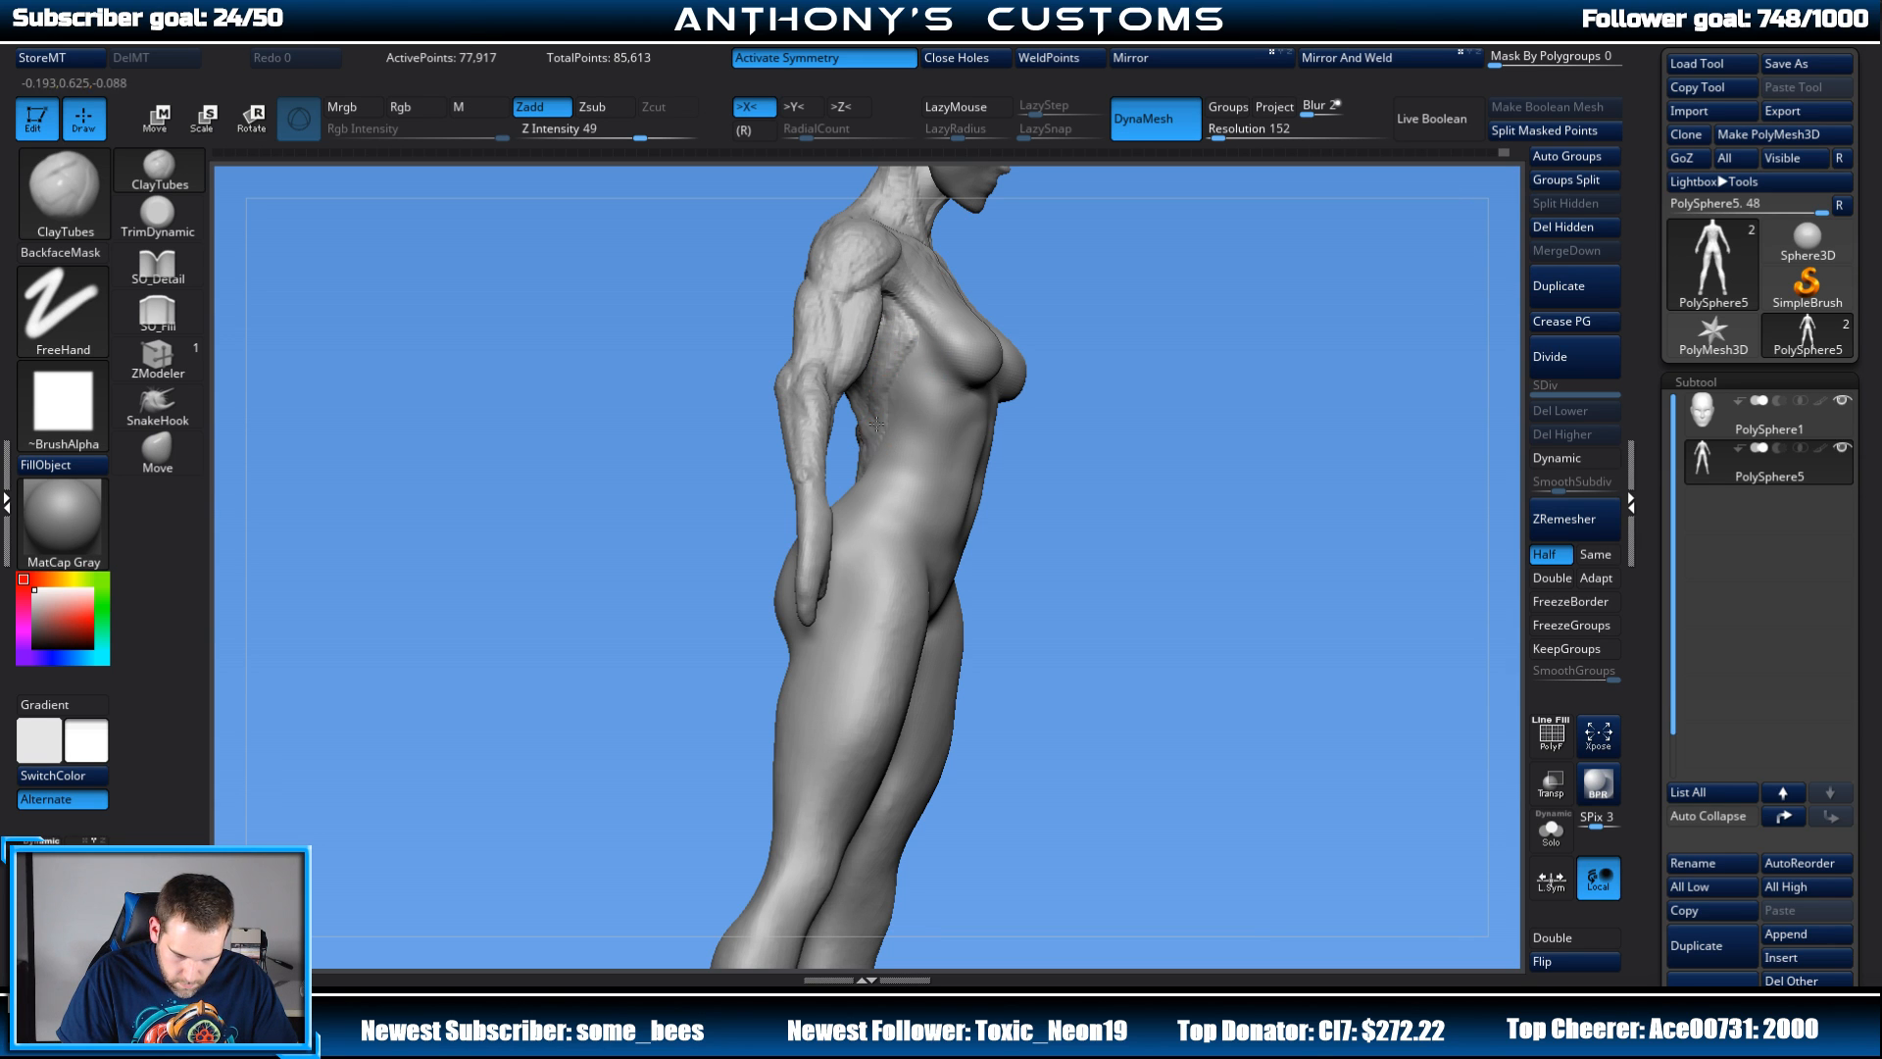
left_click_drag(1078, 313, 1114, 264)
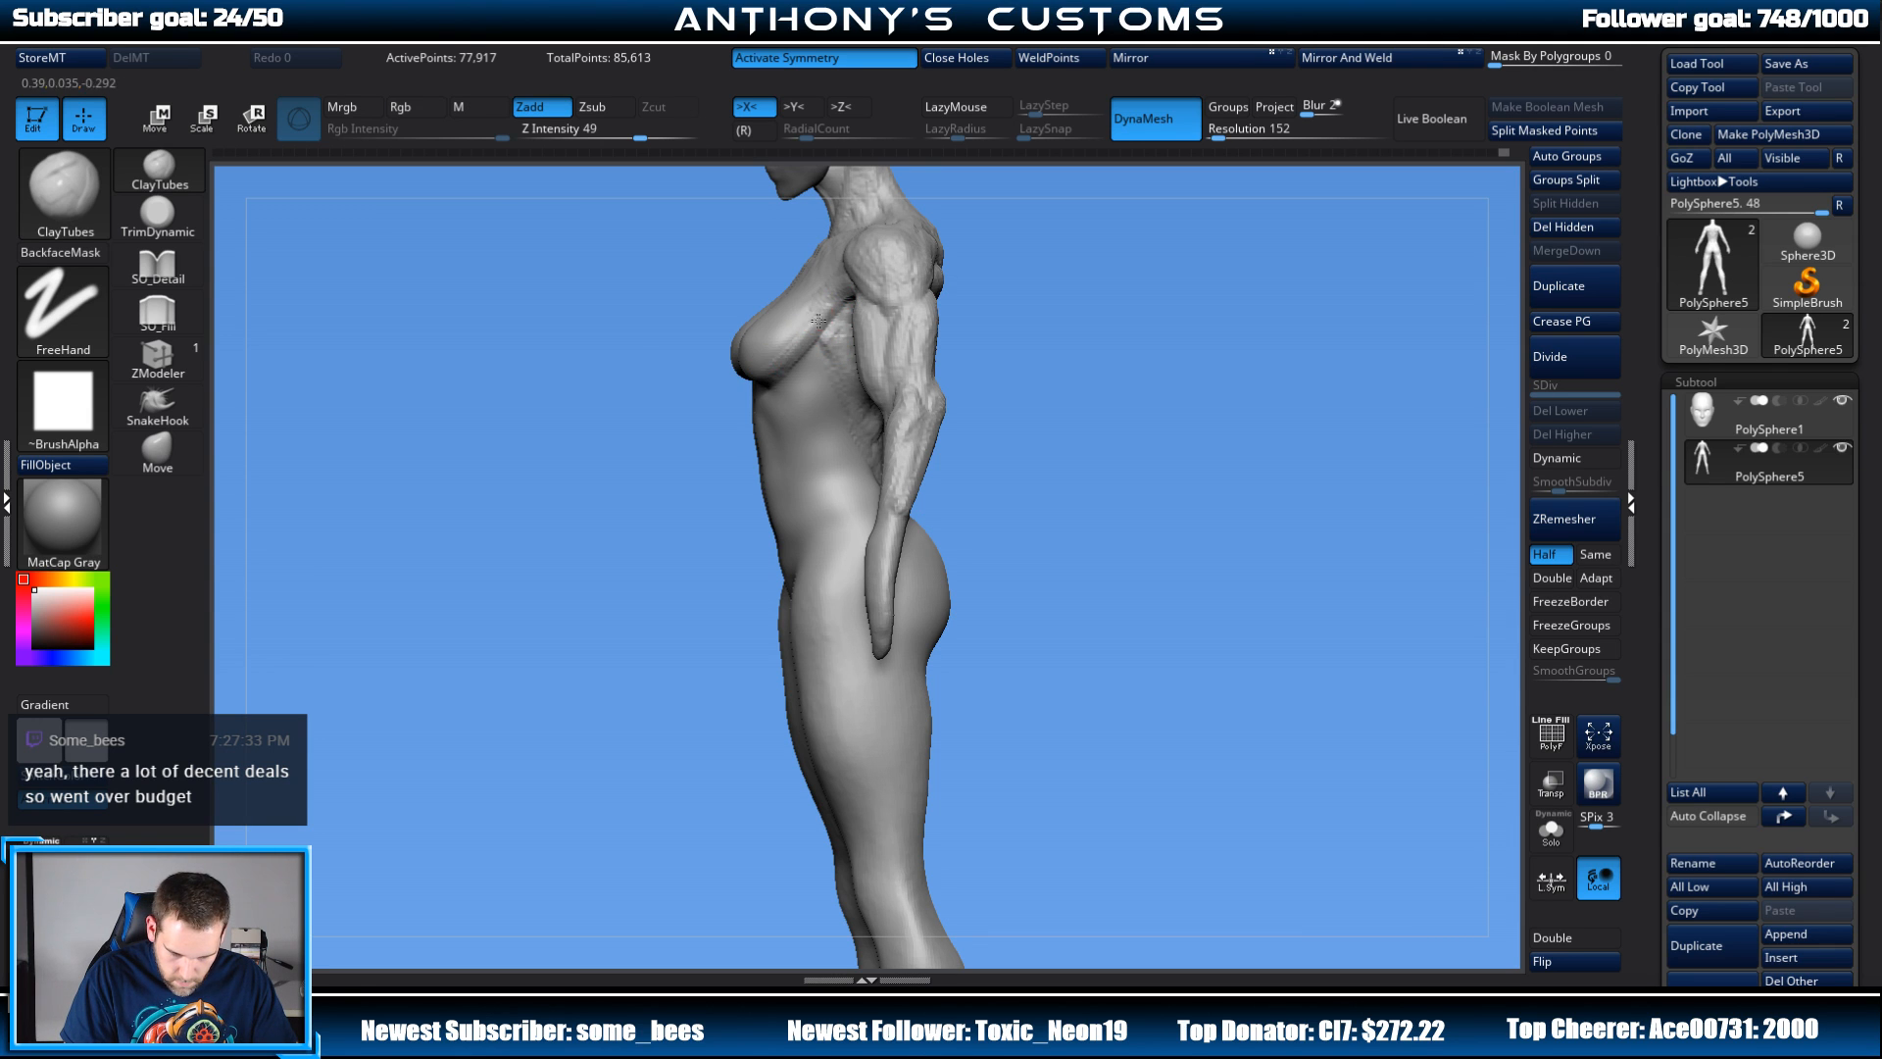
mouse_move(990, 306)
left_mouse_down()
mouse_move(1101, 292)
mouse_move(1121, 353)
left_mouse_up()
left_click_drag(1121, 353, 1019, 291)
key("shift")
mouse_move(1085, 343)
left_mouse_down()
mouse_move(1182, 306)
mouse_move(1168, 351)
mouse_move(1190, 370)
left_mouse_up()
left_click_drag(1191, 435, 1225, 391, "alt")
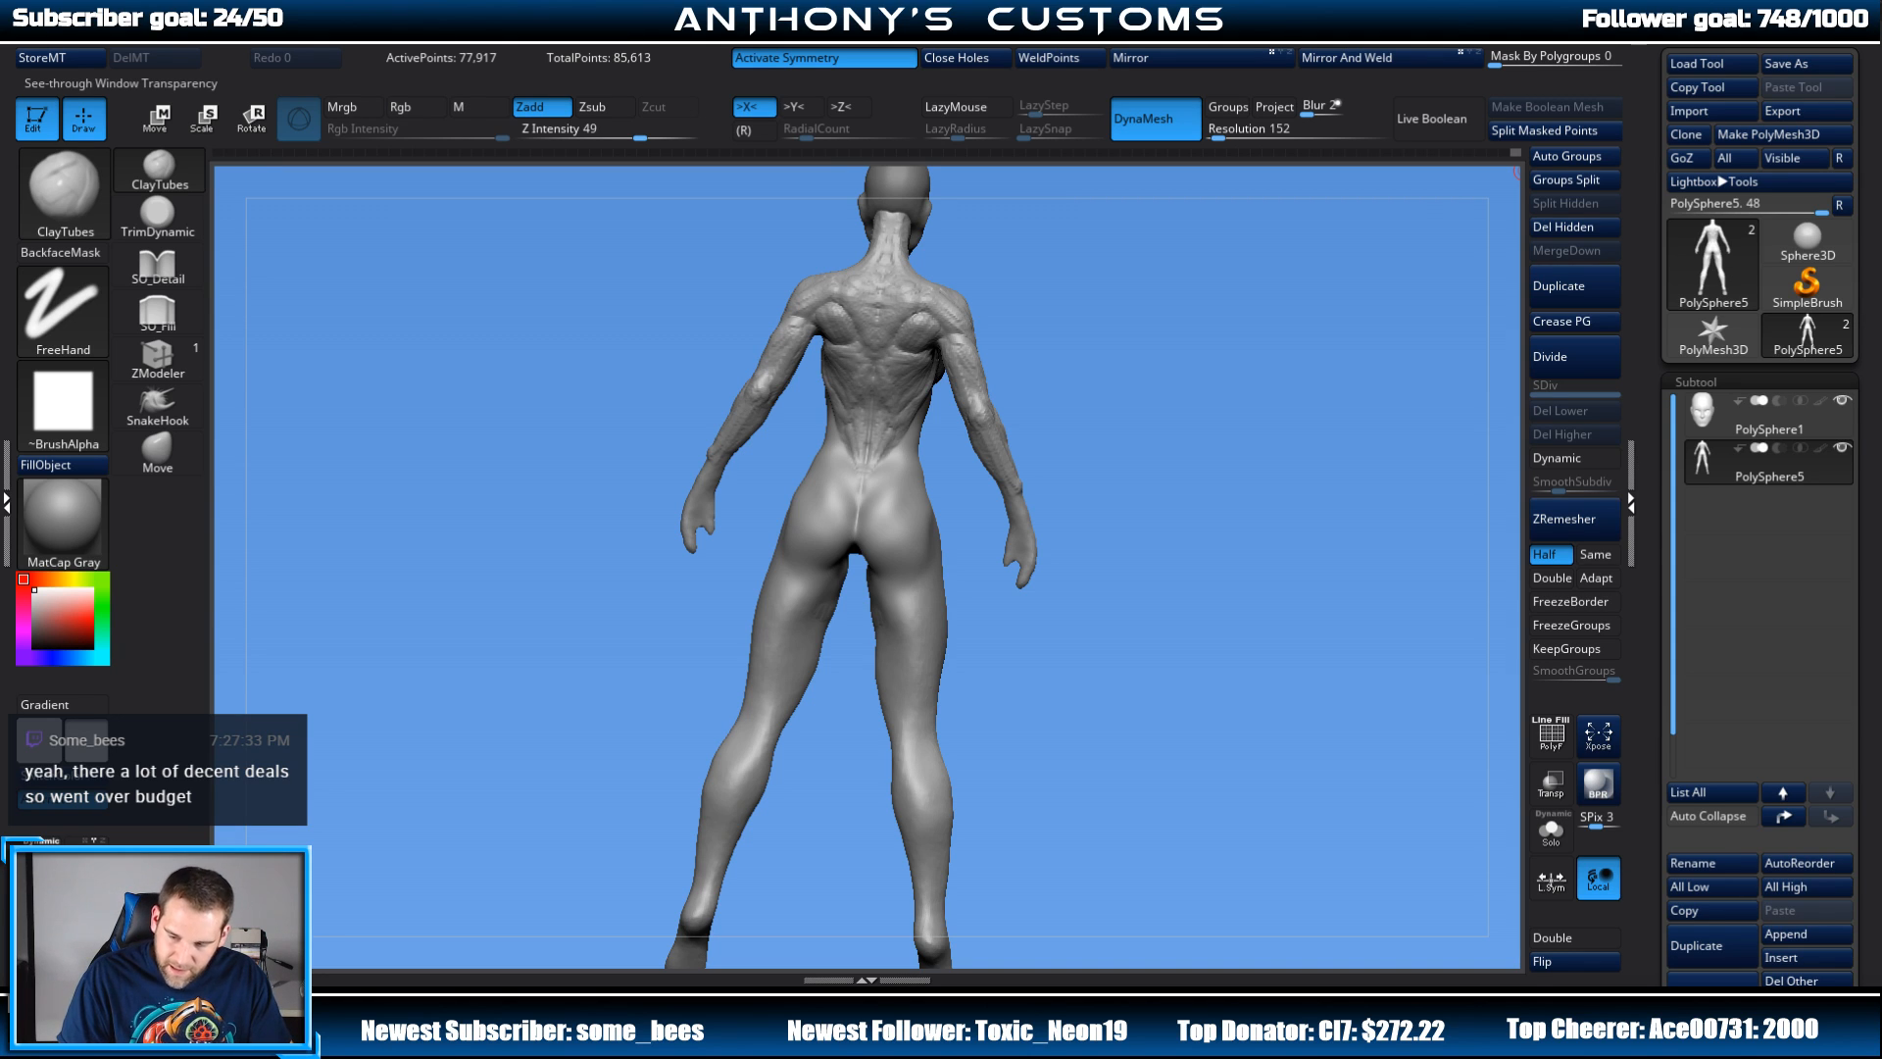
Step: Sculpt the lower ribs below the breasts, from the side of the rib cage to the sternum, with ClayTubes strokes
mouse_move(1127, 373)
left_mouse_down()
mouse_move(1314, 369)
mouse_move(1267, 366)
mouse_move(1260, 417)
left_mouse_up()
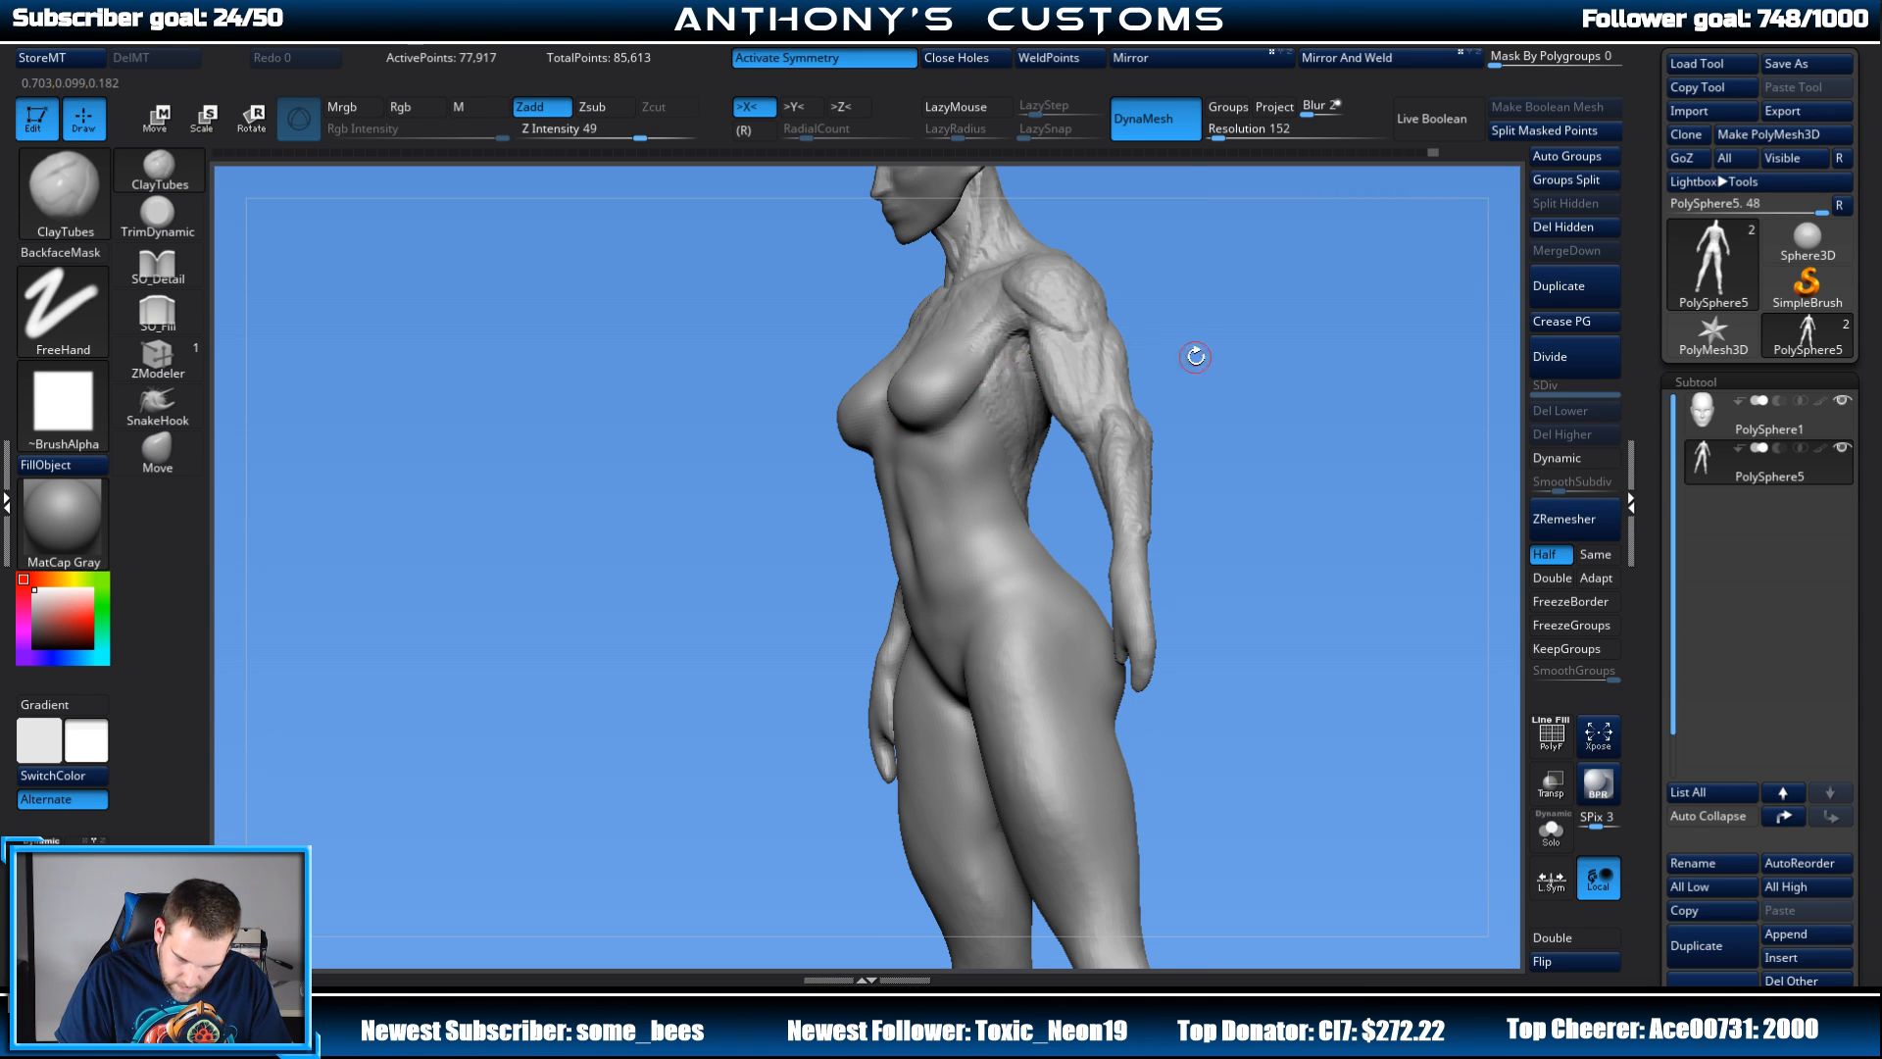
mouse_move(1195, 356)
left_mouse_down()
mouse_move(1098, 355)
mouse_move(1150, 365)
mouse_move(1168, 322)
left_mouse_up()
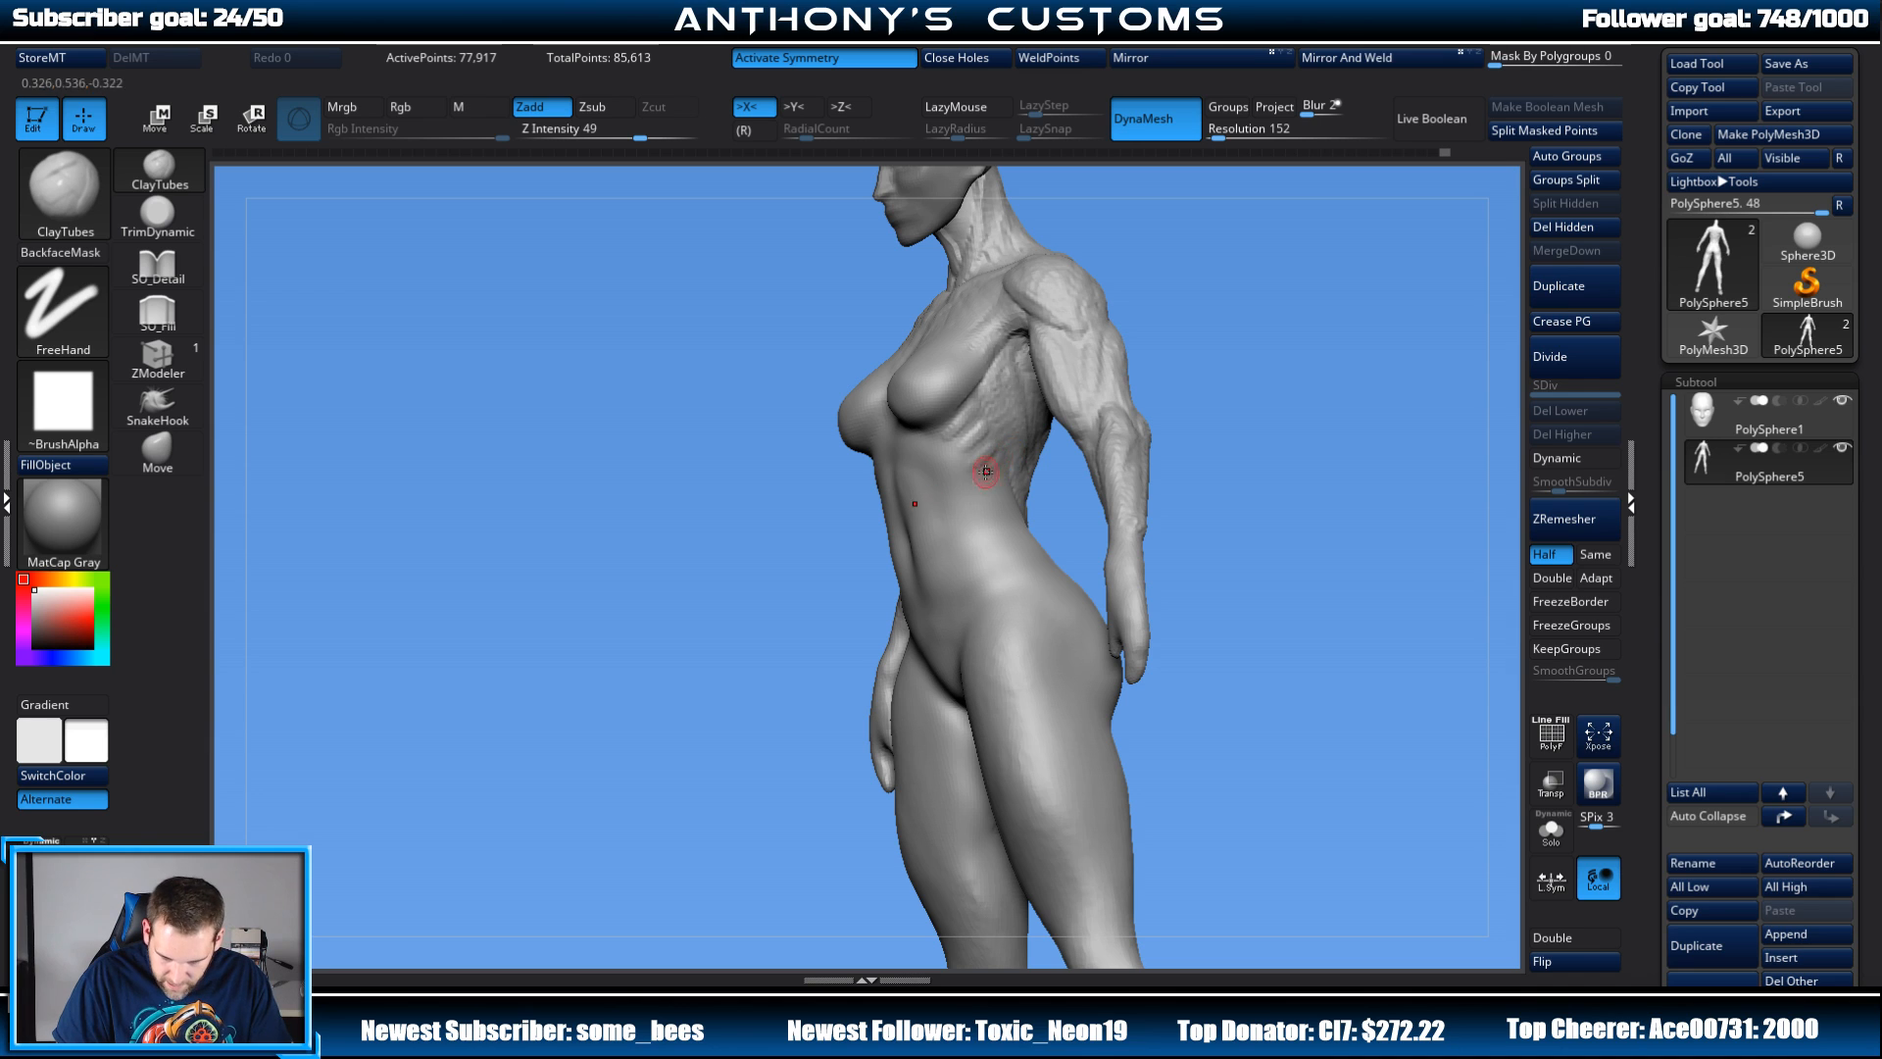
mouse_move(1224, 355)
left_mouse_down()
mouse_move(1128, 343)
mouse_move(1208, 335)
left_mouse_up()
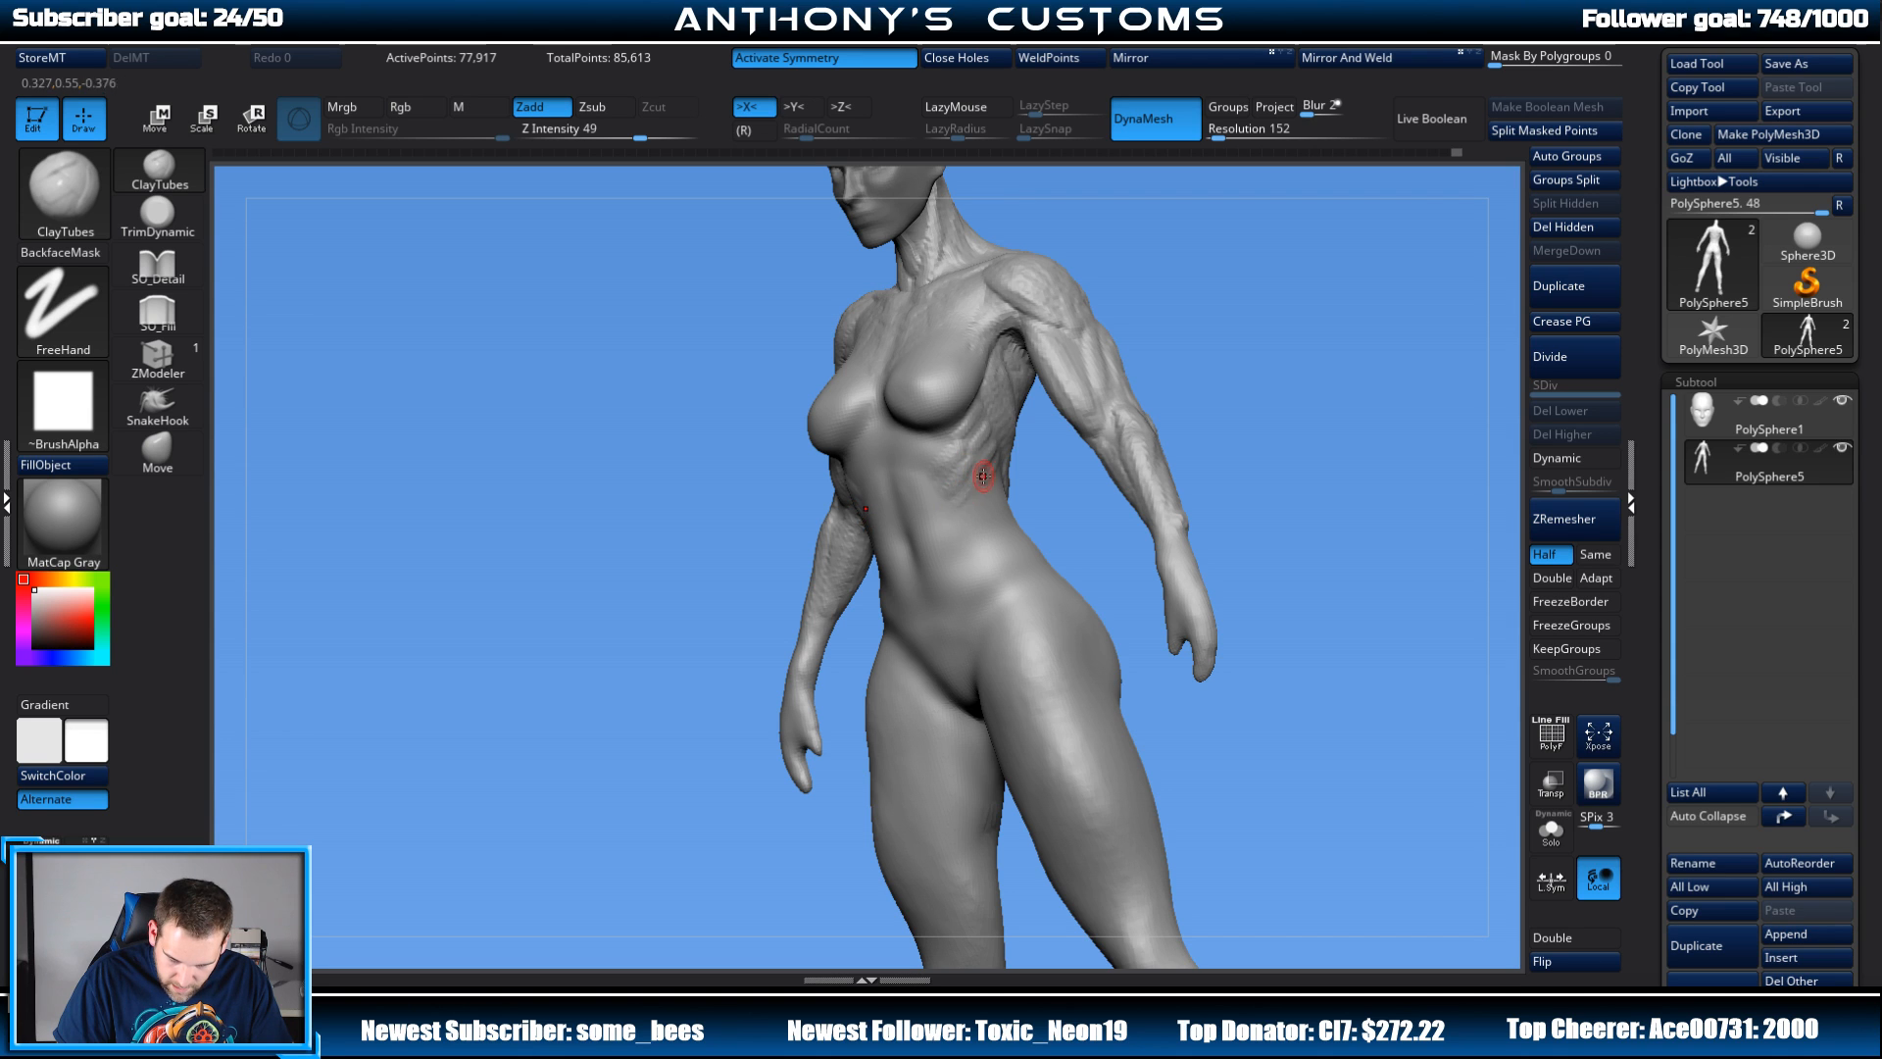
left_click_drag(1204, 353, 1098, 324)
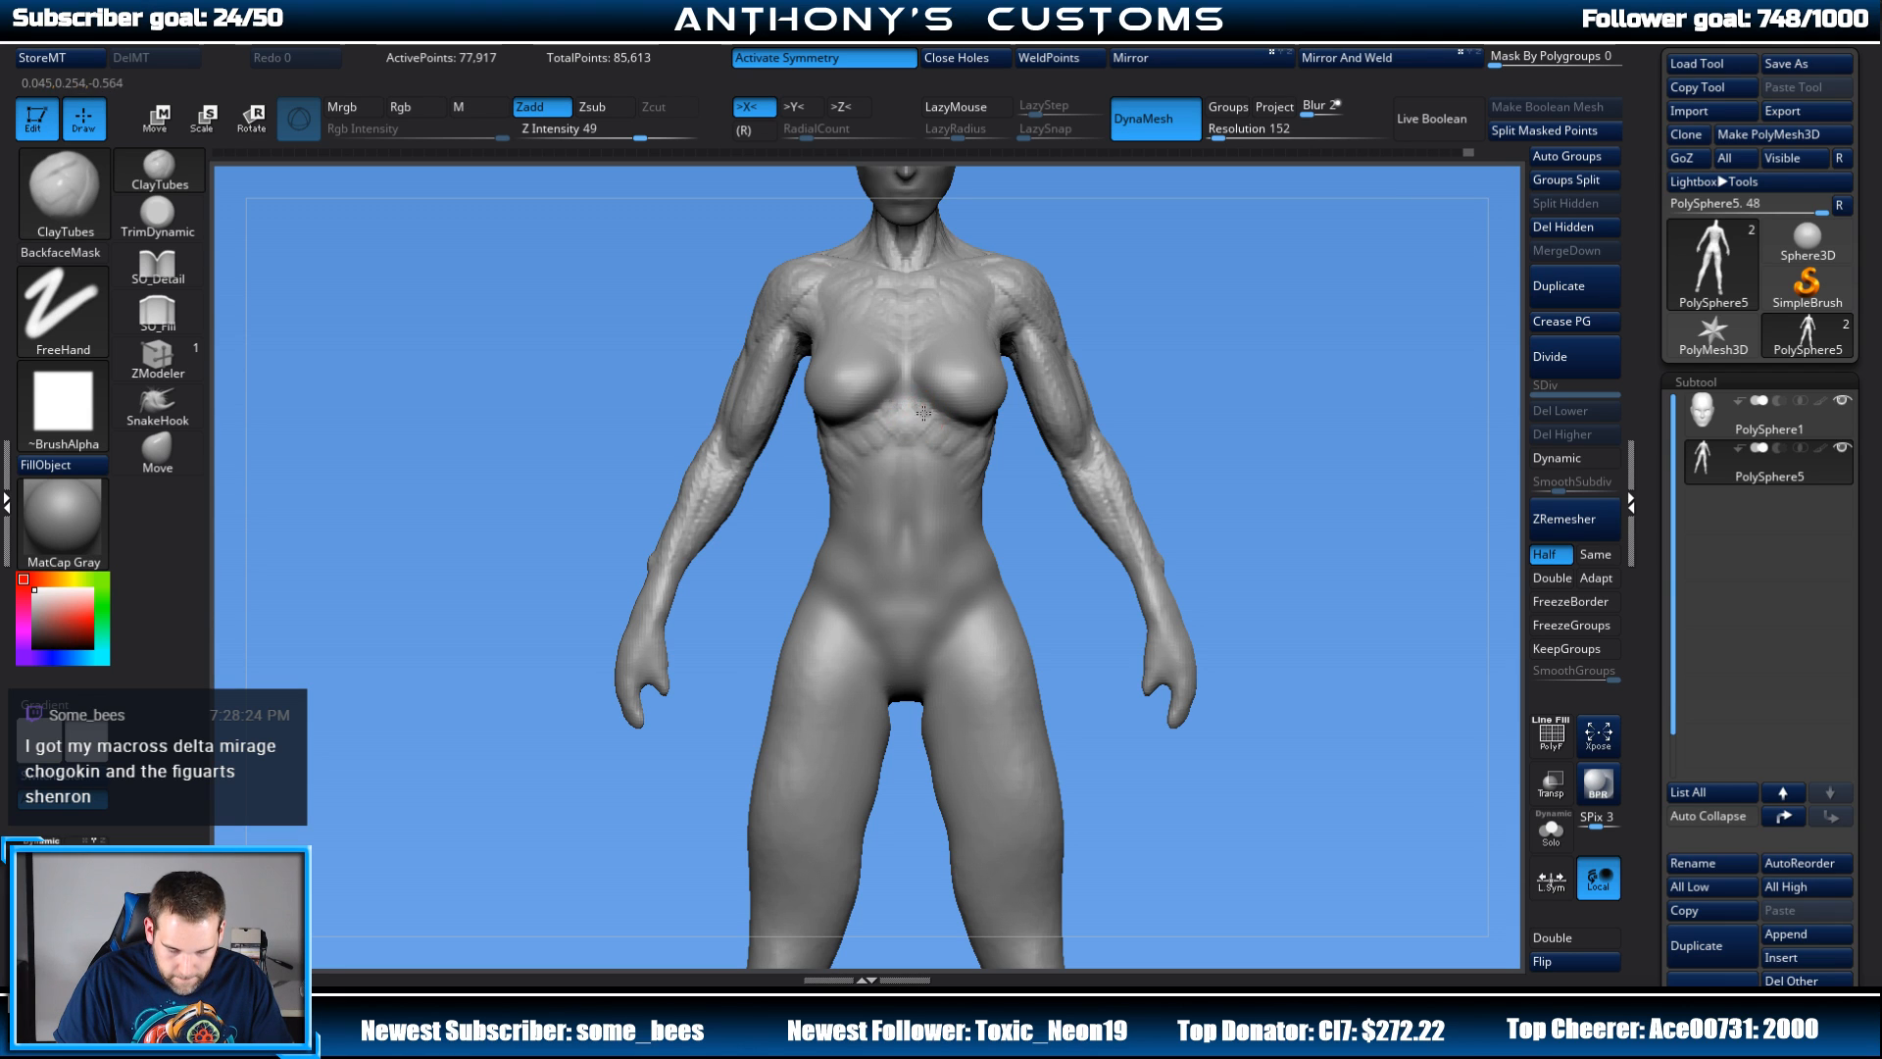
Step: Build up the segmented abdominal muscles from the lower rib cage down to the navel with ClayTubes strokes
mouse_move(1265, 388)
left_mouse_down("alt")
mouse_move(1279, 349)
mouse_move(979, 377)
left_mouse_up("alt")
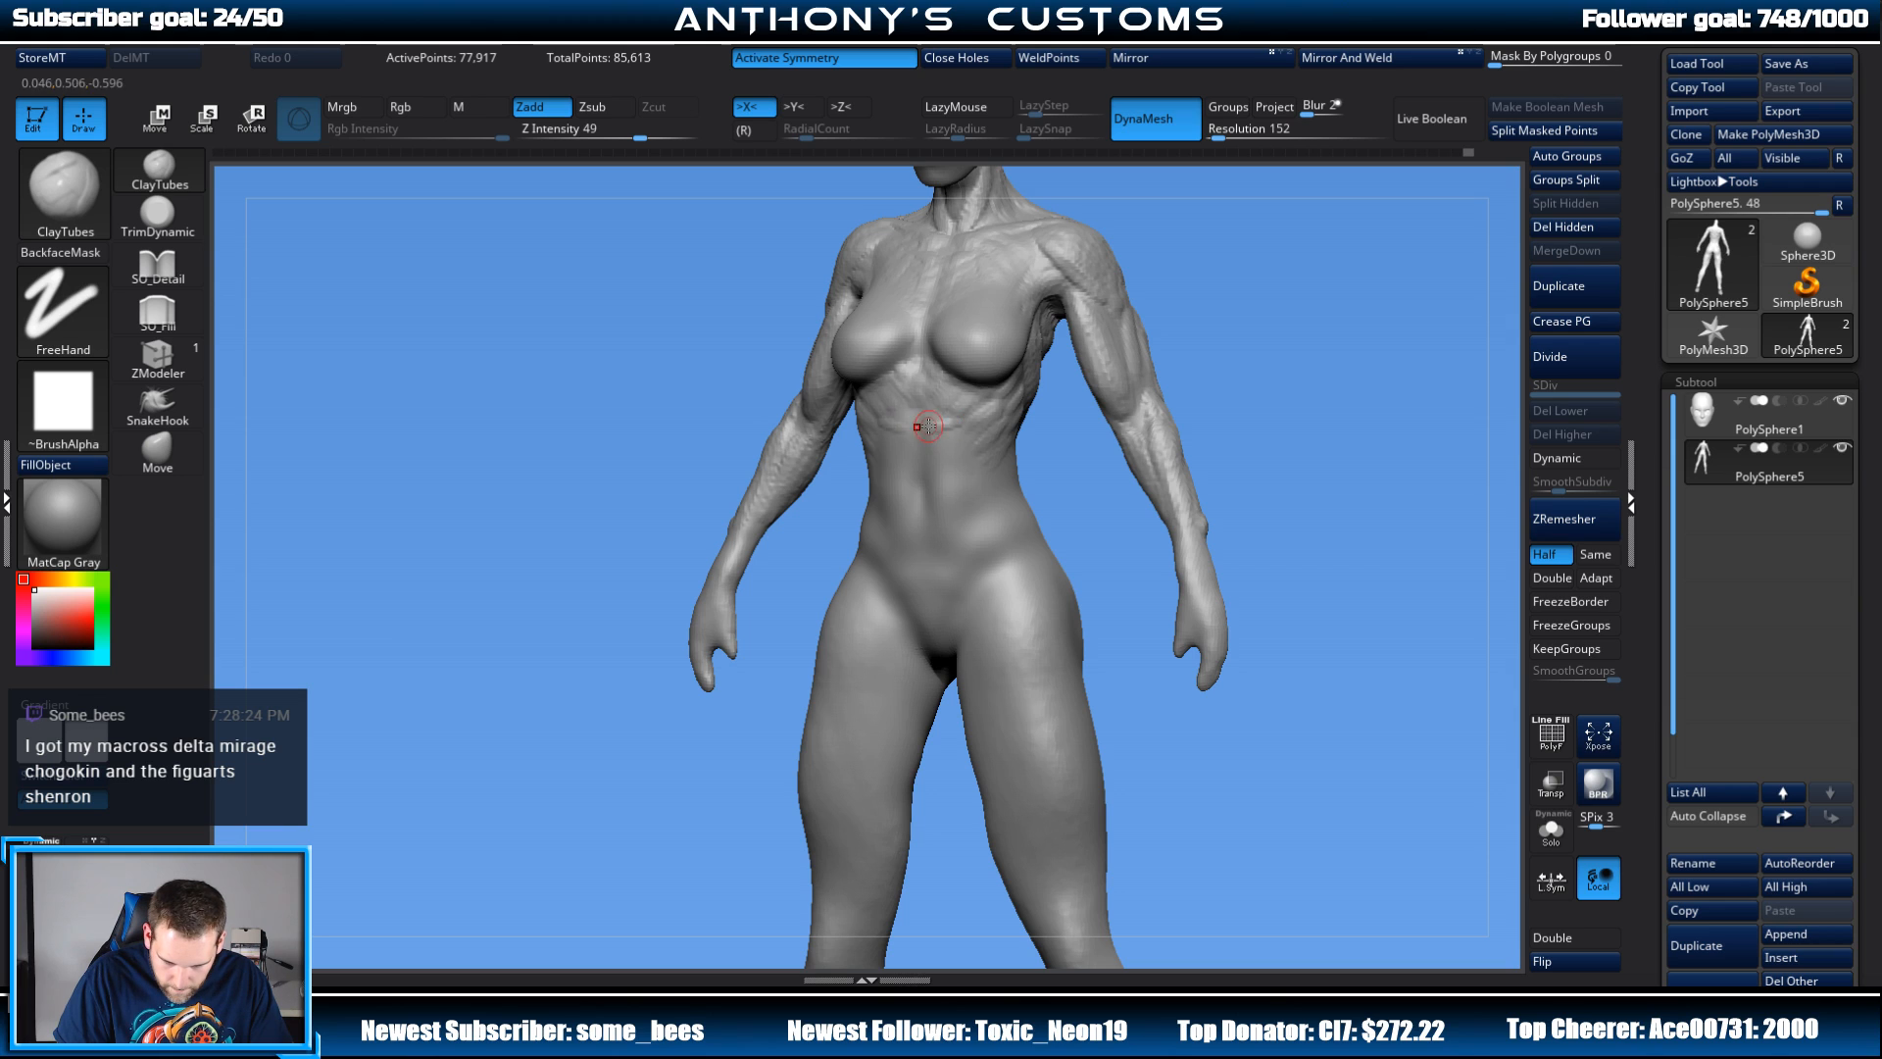
left_click_drag(891, 429, 942, 431)
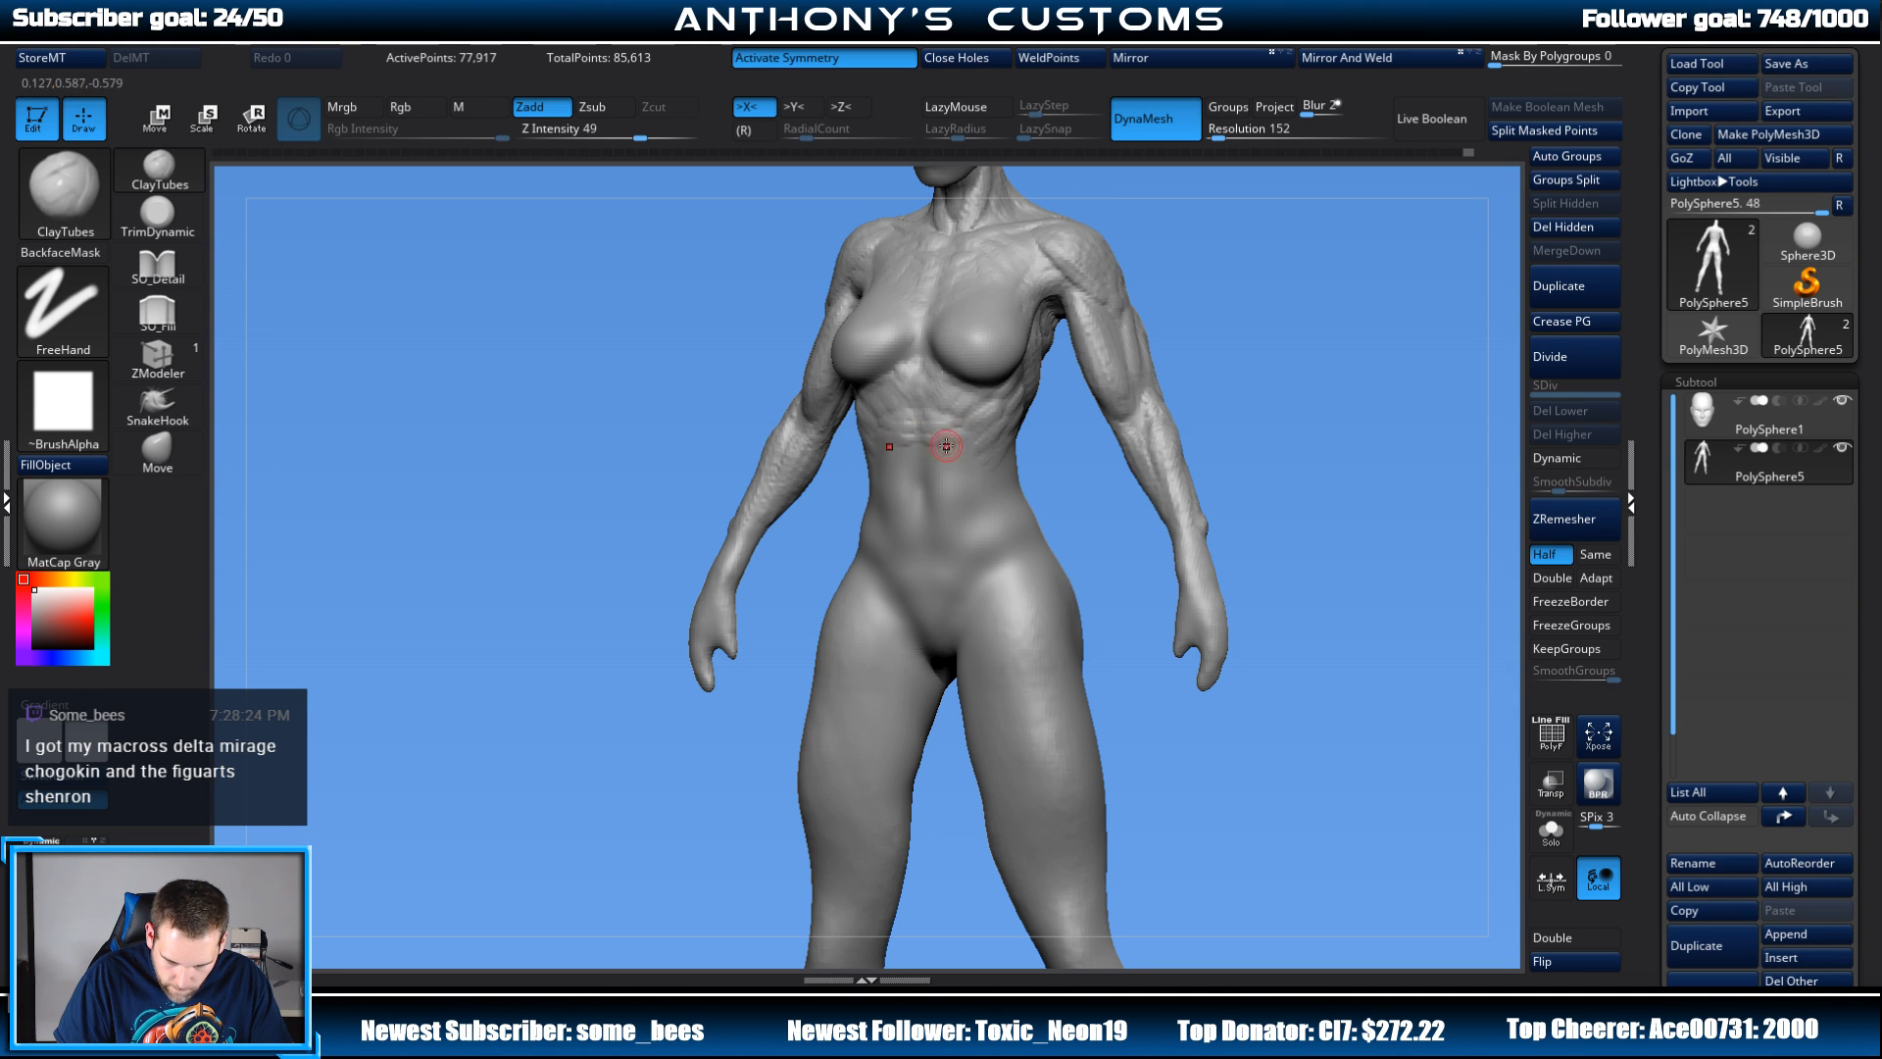
left_click_drag(1204, 337, 1285, 303, "shift")
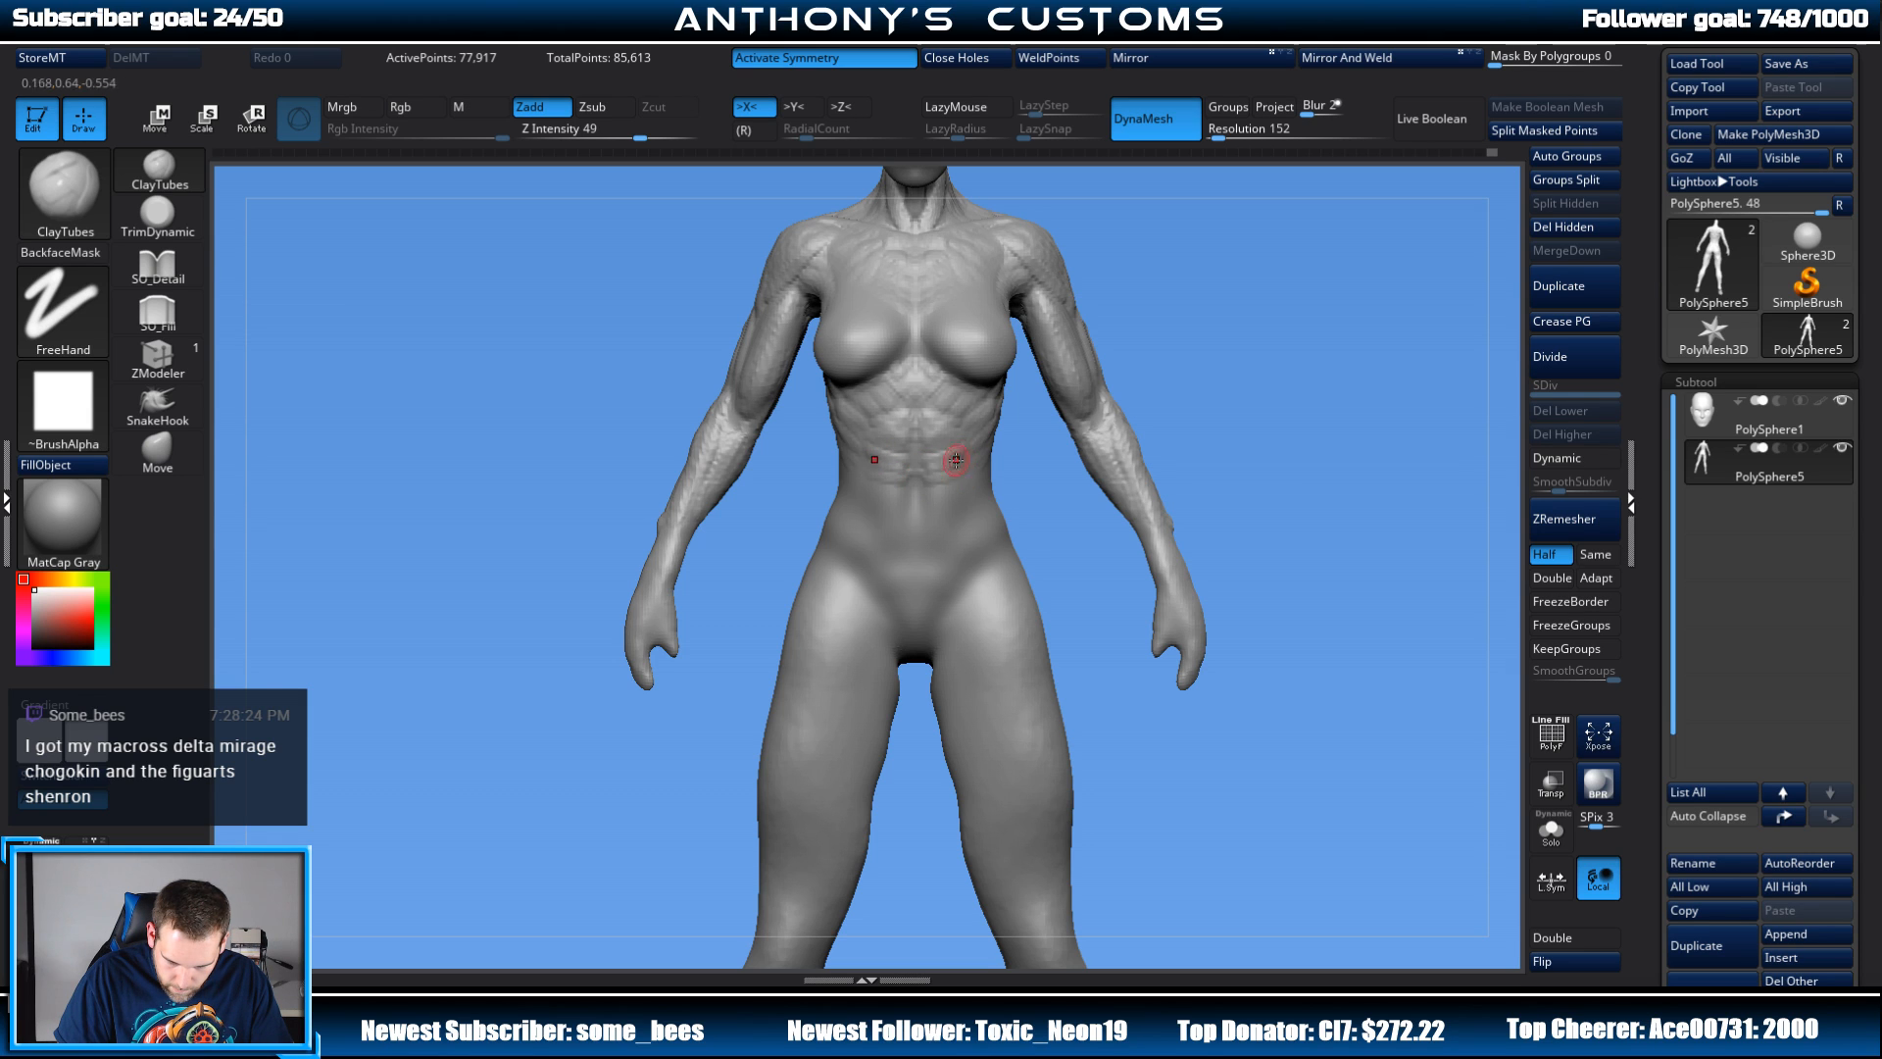
left_click_drag(1258, 392, 1161, 305, "alt")
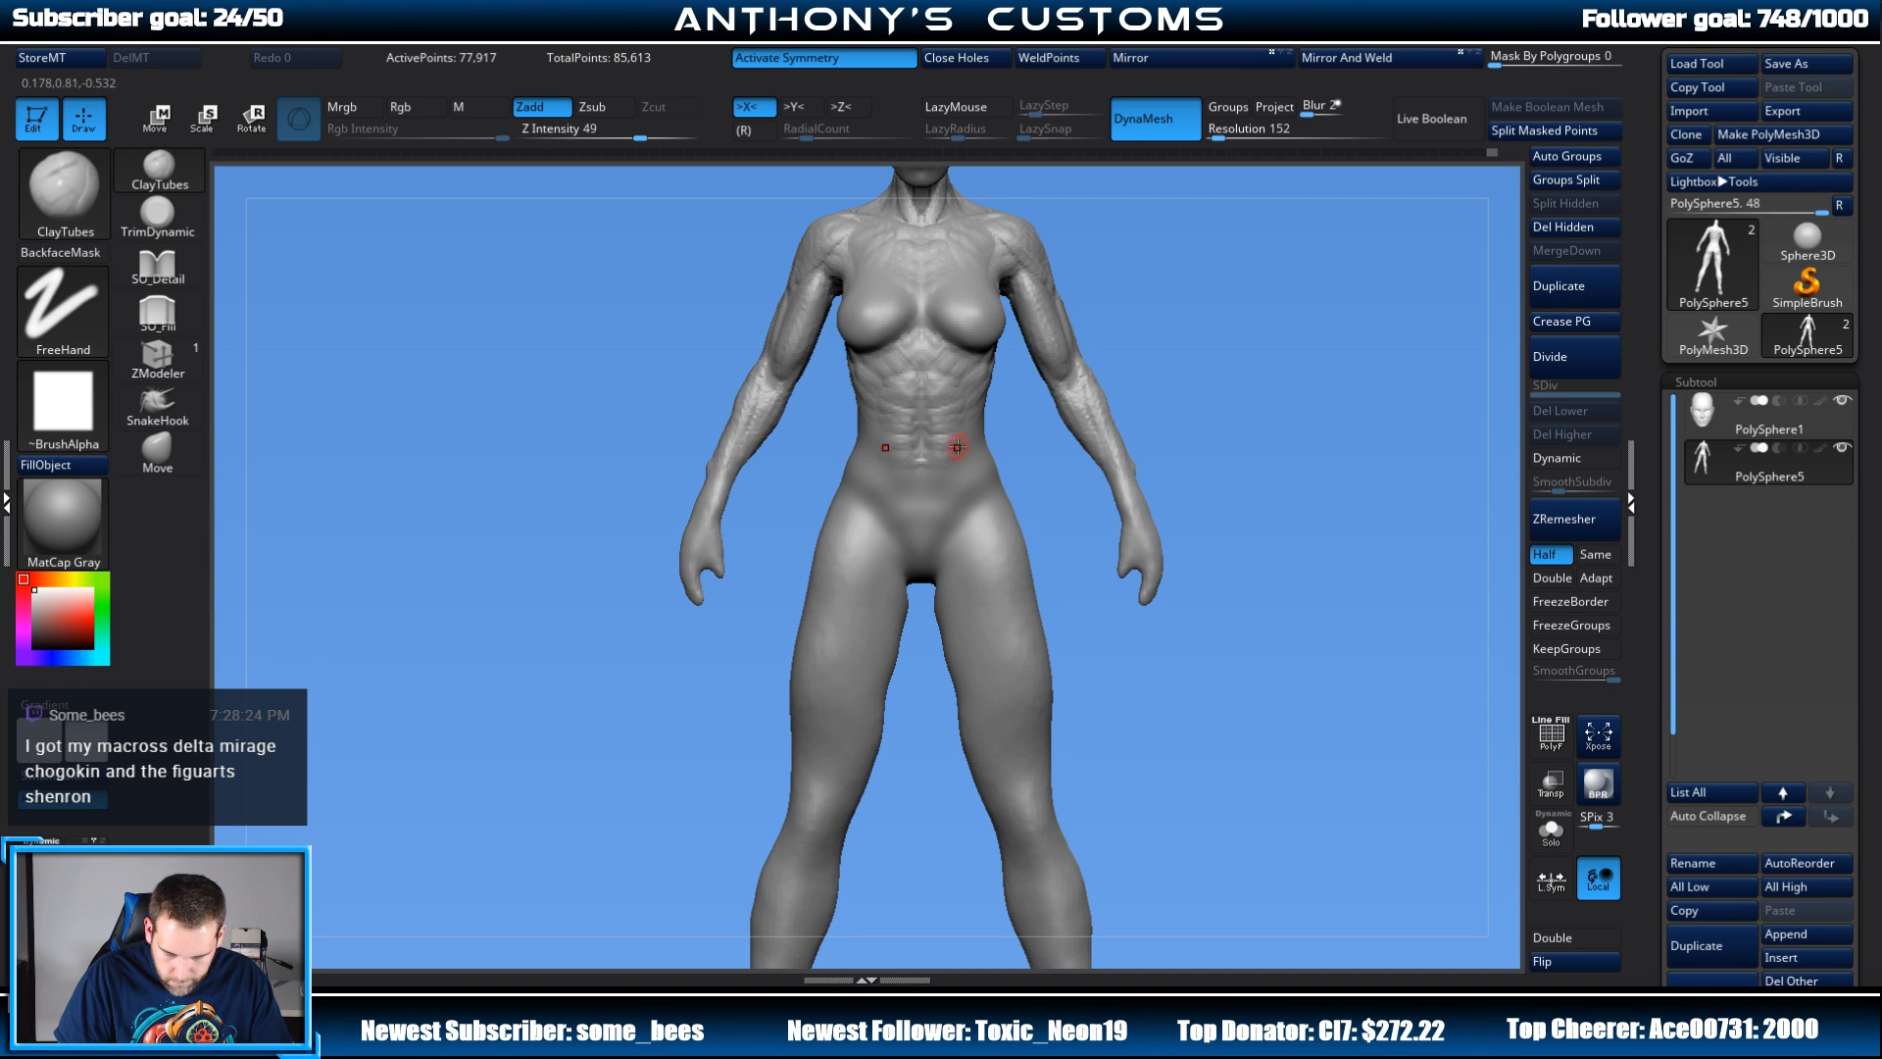
left_click_drag(1023, 402, 1233, 320)
left_click_drag(1256, 248, 1412, 277, "alt")
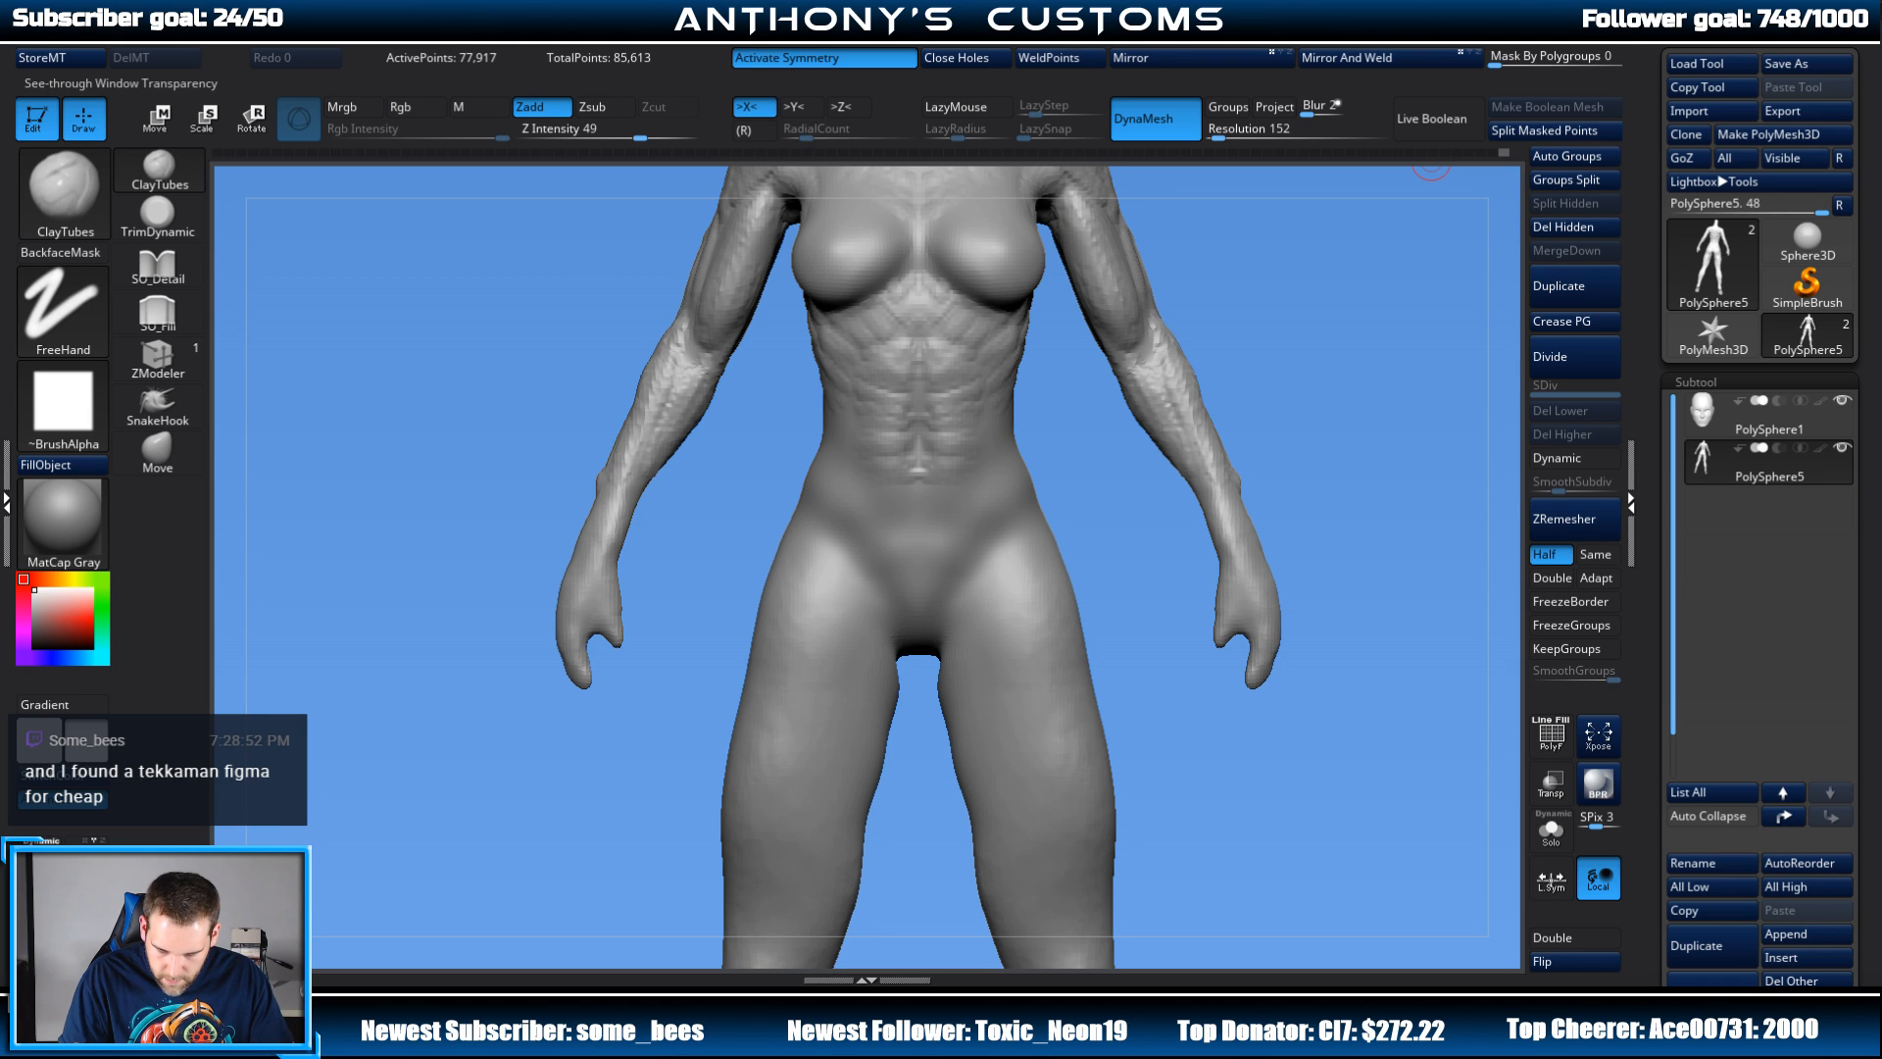
Step: Build up the obliques at the waist with ClayTubes strokes, wrapping them around the flanks to the lower back
left_click_drag(1365, 277, 1336, 252)
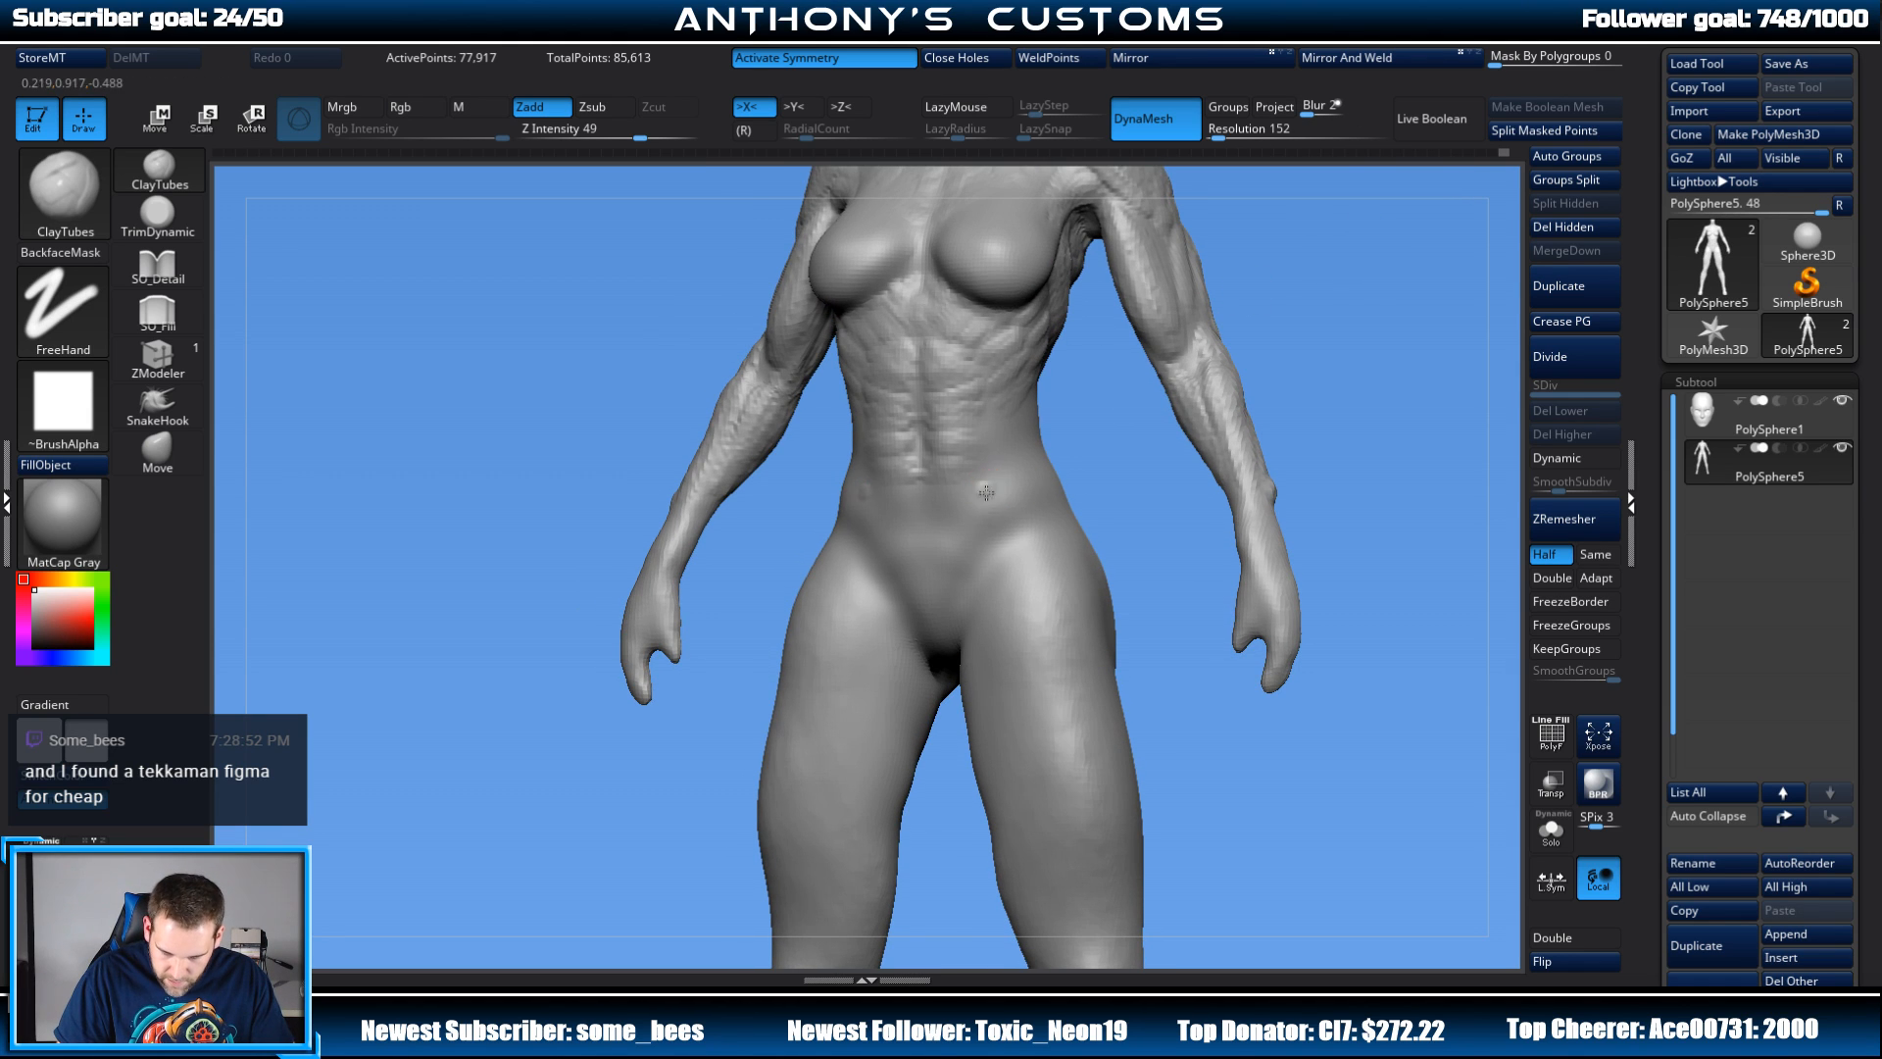
mouse_move(986, 493)
left_mouse_down()
mouse_move(990, 511)
mouse_move(1014, 457)
mouse_move(988, 488)
mouse_move(1045, 490)
mouse_move(1002, 512)
mouse_move(1008, 454)
mouse_move(983, 489)
mouse_move(984, 431)
mouse_move(999, 434)
left_mouse_up()
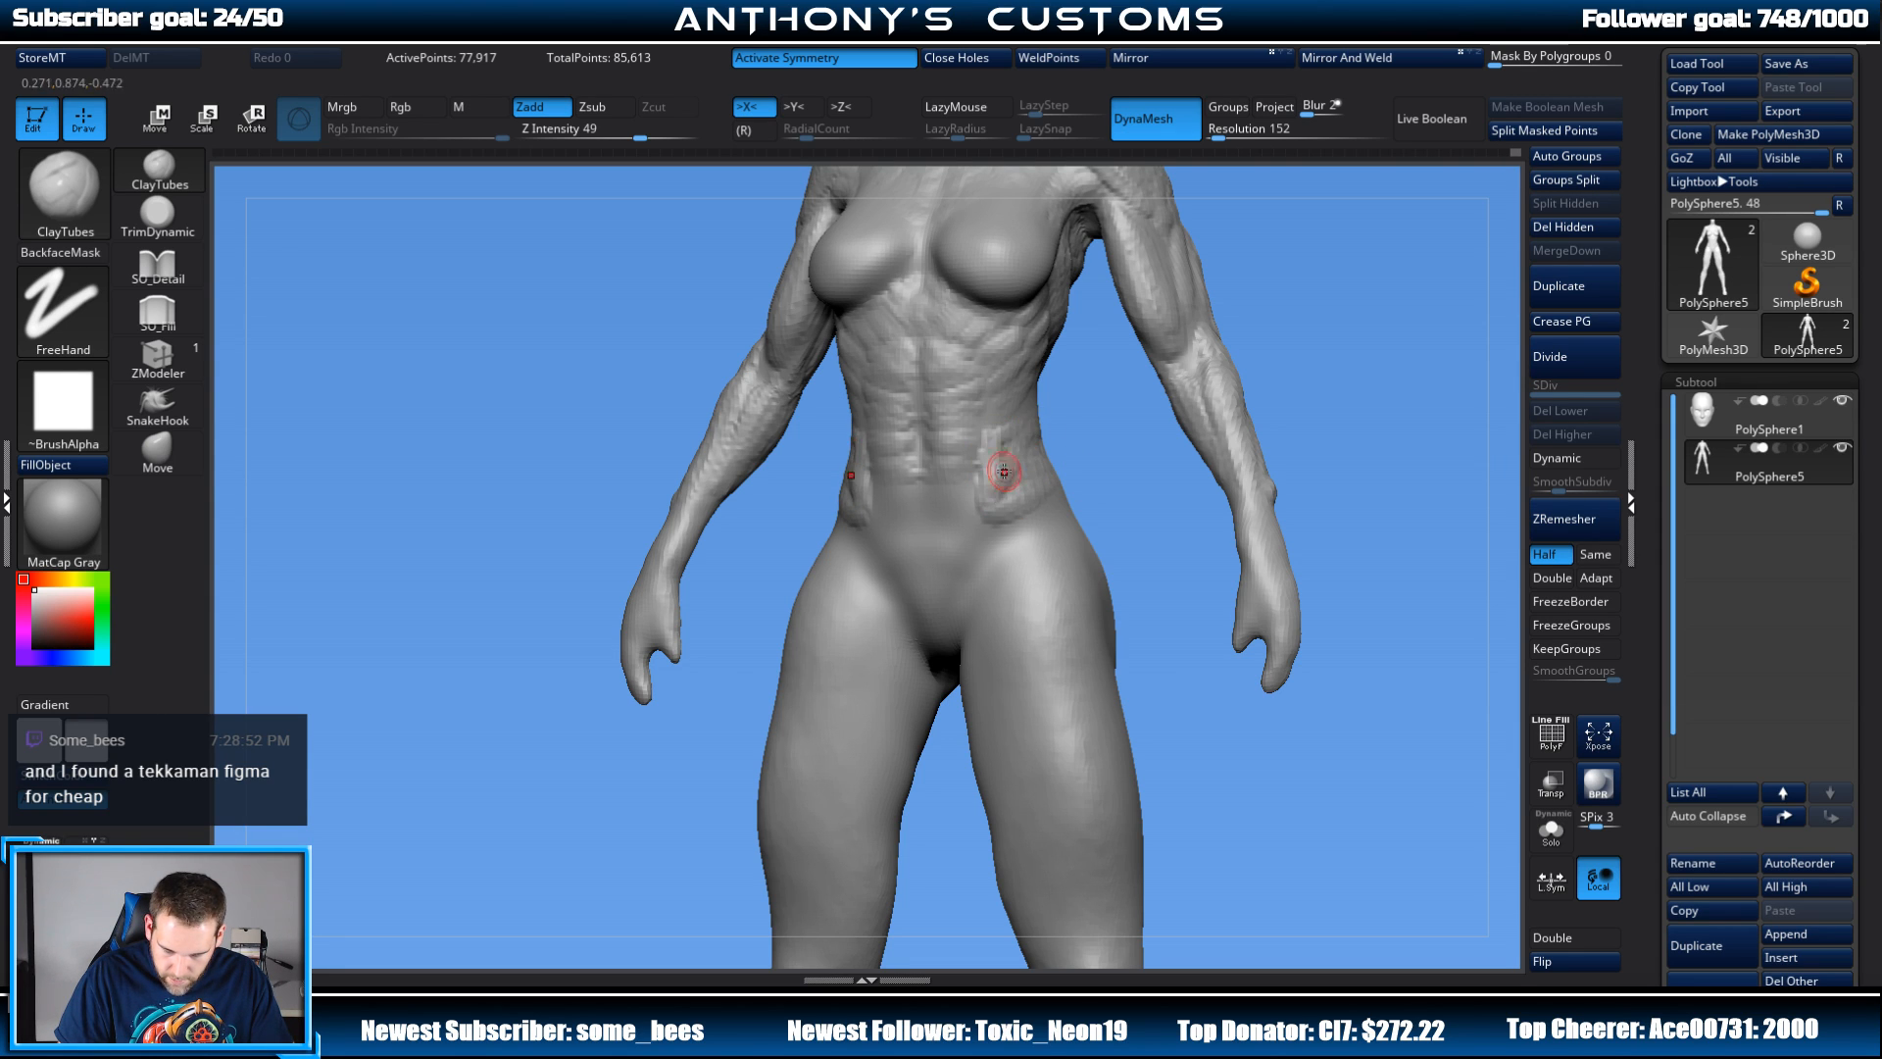
mouse_move(1122, 399)
left_mouse_down()
mouse_move(1443, 276)
mouse_move(1412, 257)
left_mouse_up()
mouse_move(1035, 476)
left_mouse_down()
mouse_move(1097, 462)
mouse_move(1028, 437)
left_mouse_up()
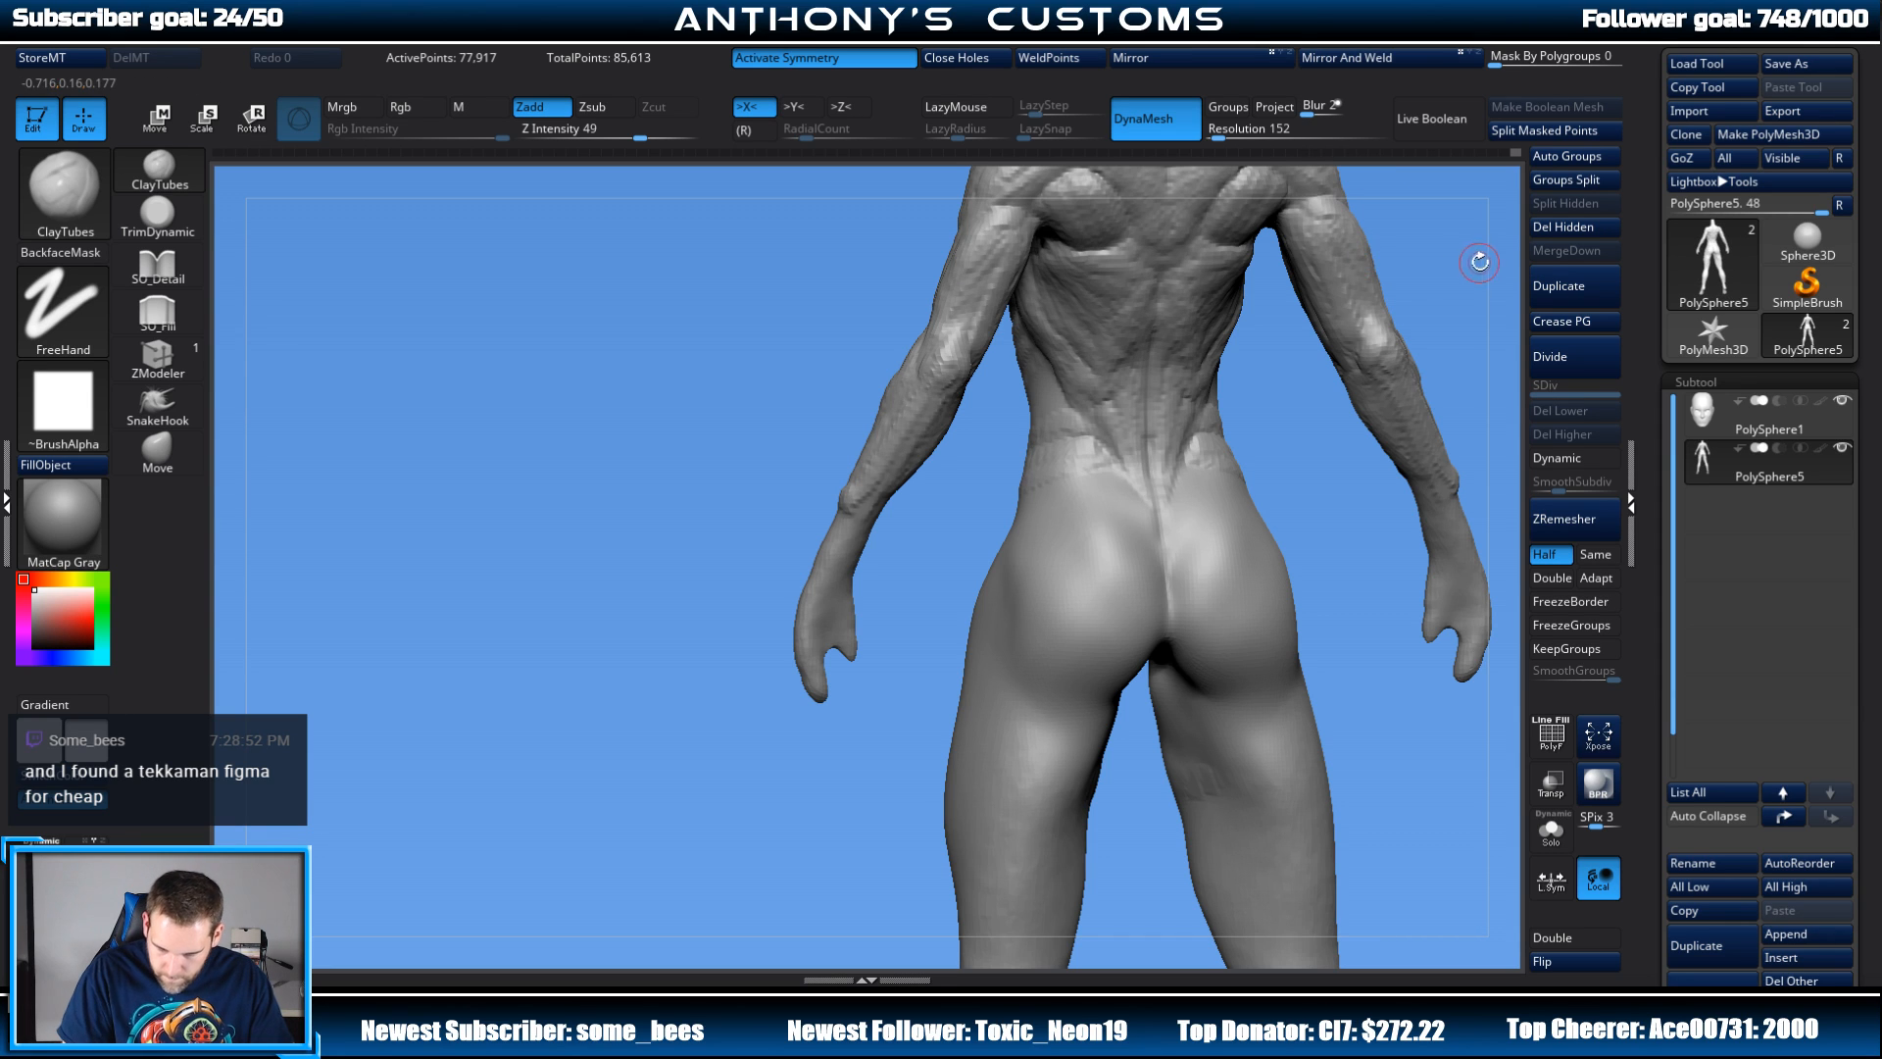
left_click_drag(1465, 244, 1088, 423)
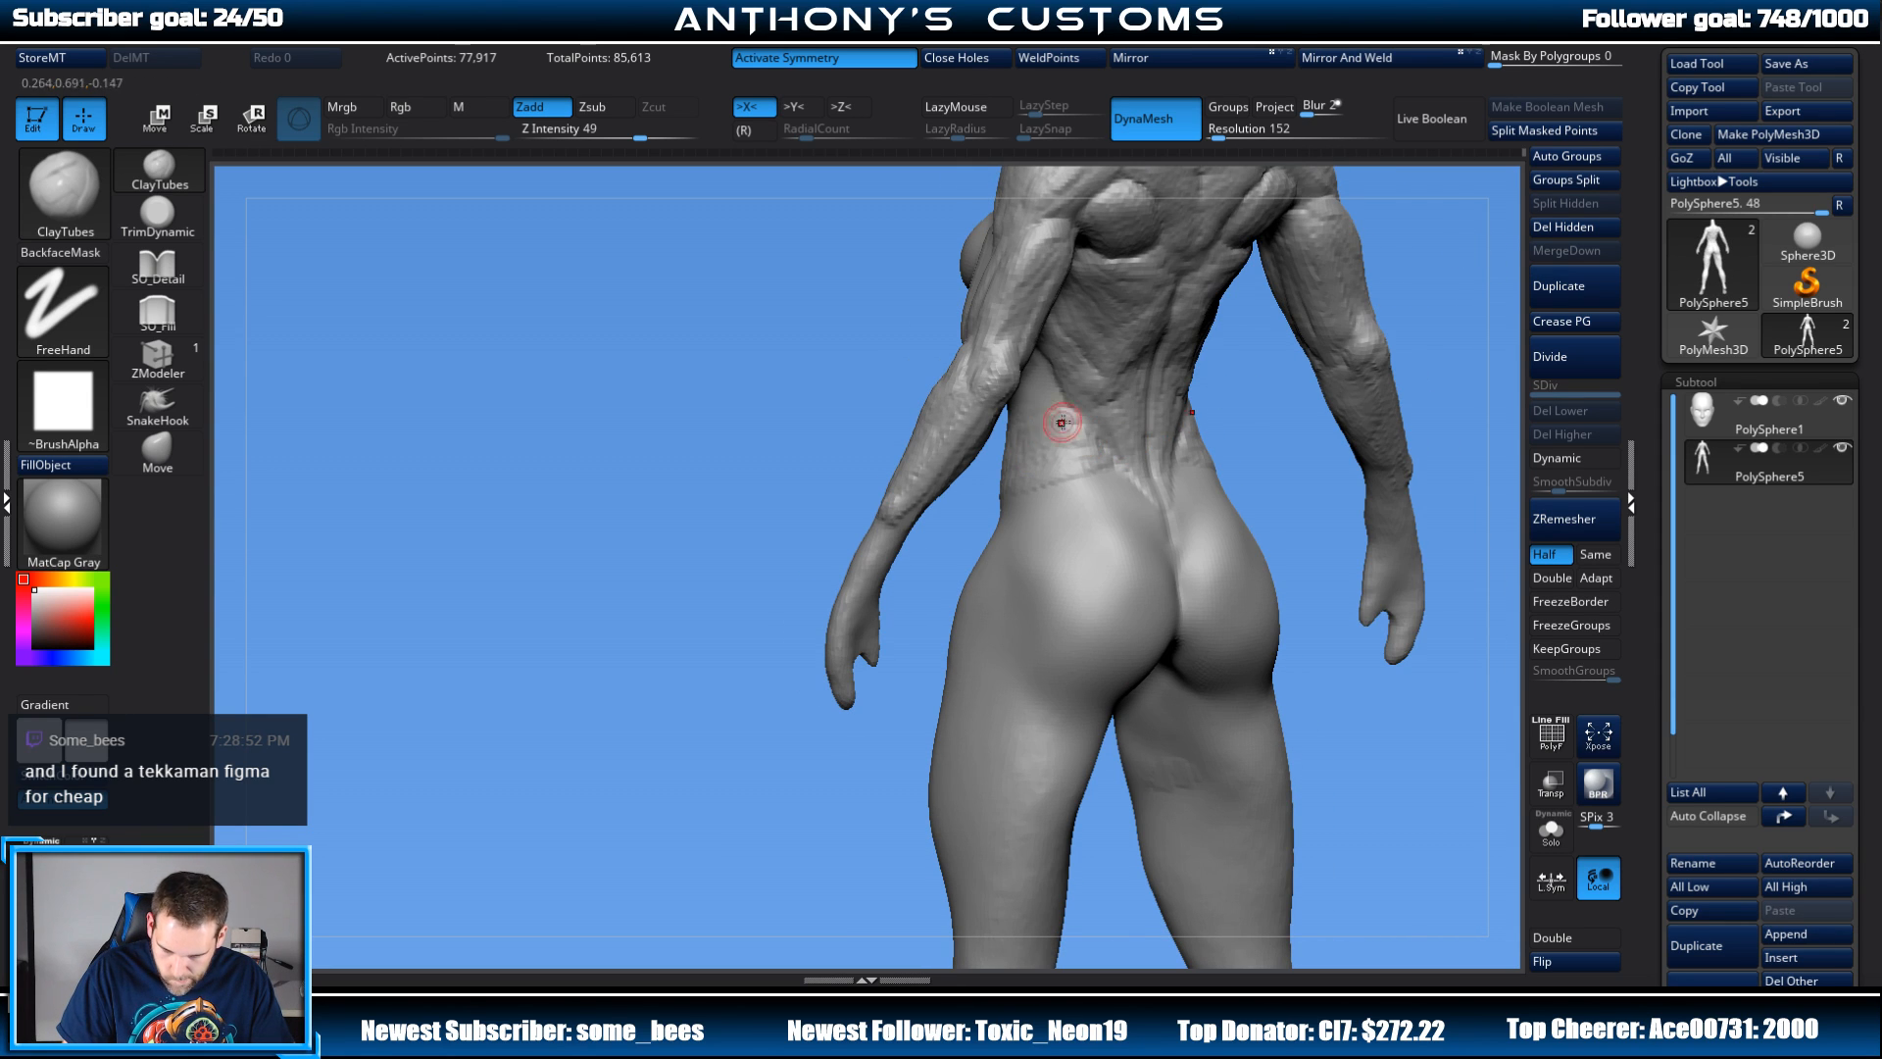
left_click_drag(709, 582, 991, 541)
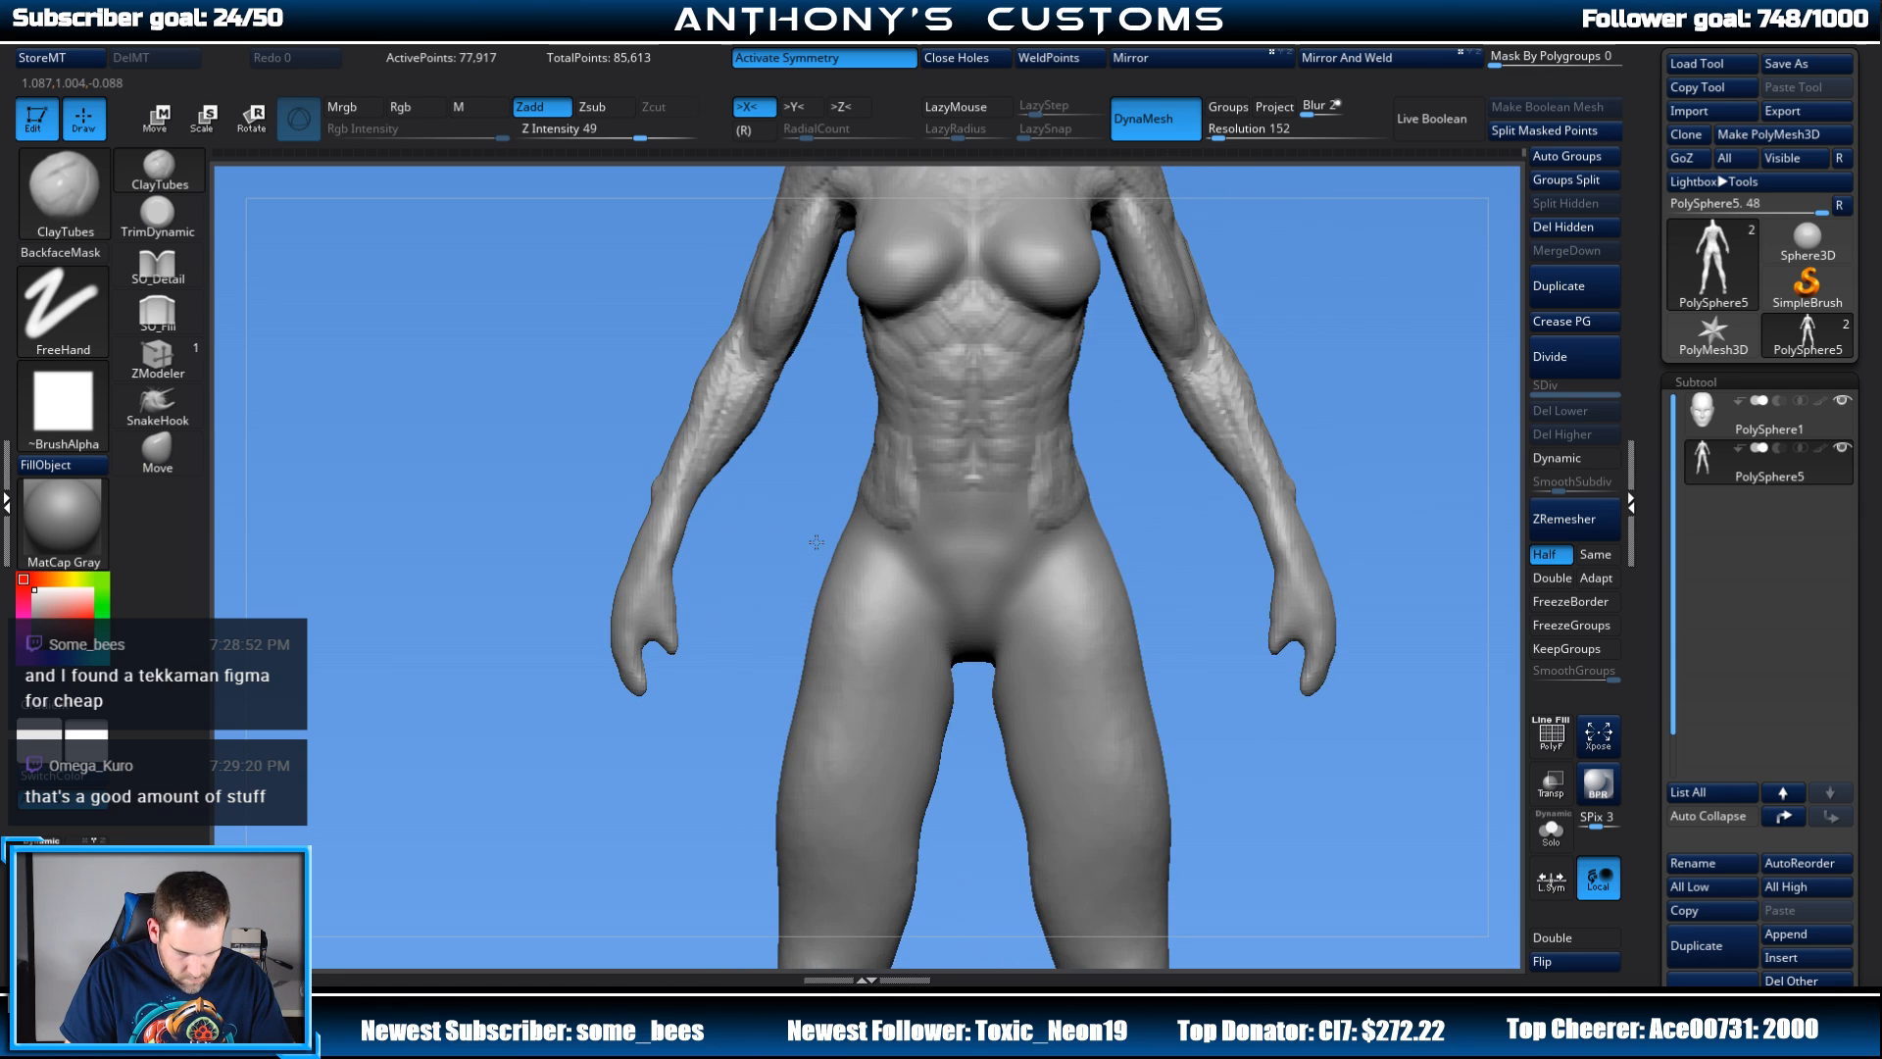
Step: Define the V-shaped groin lines and fill in the lower abdomen between them with ClayTubes strokes
left_click_drag(1408, 319, 1323, 330, "alt")
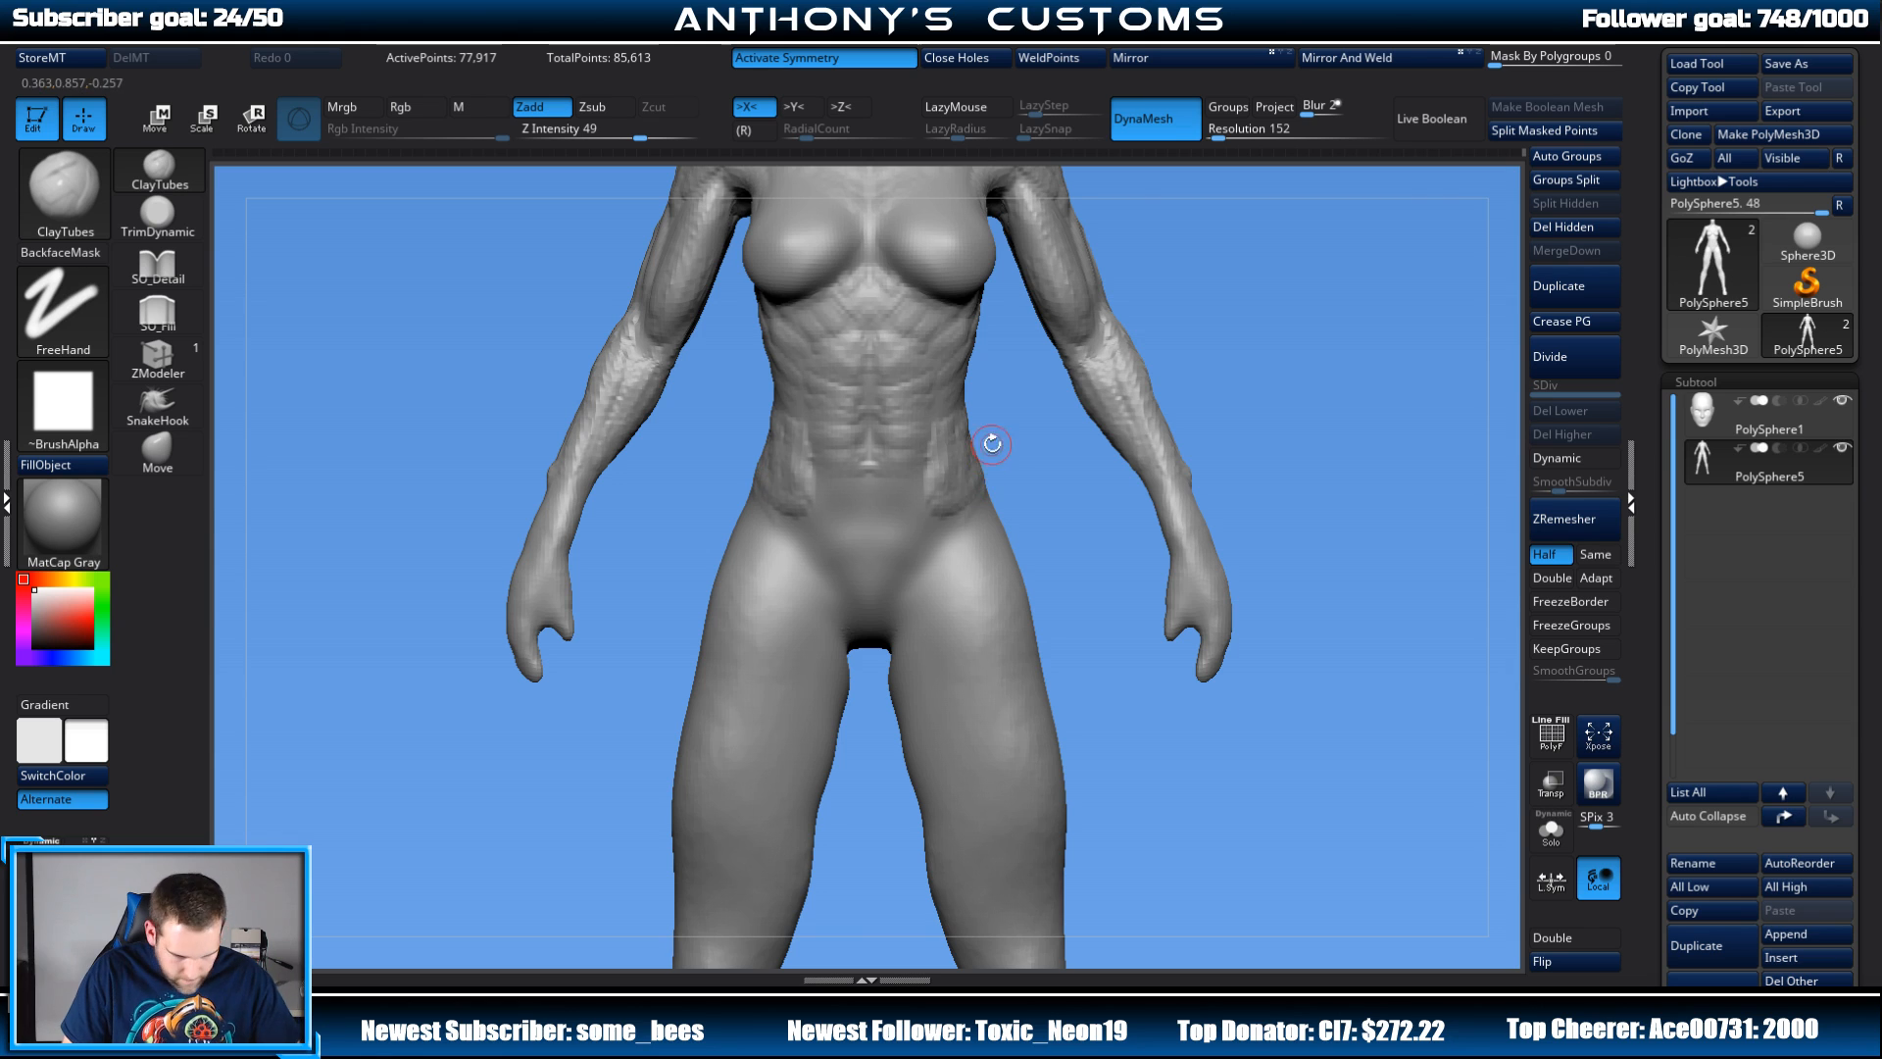
right_click_drag(1139, 425, 1009, 445)
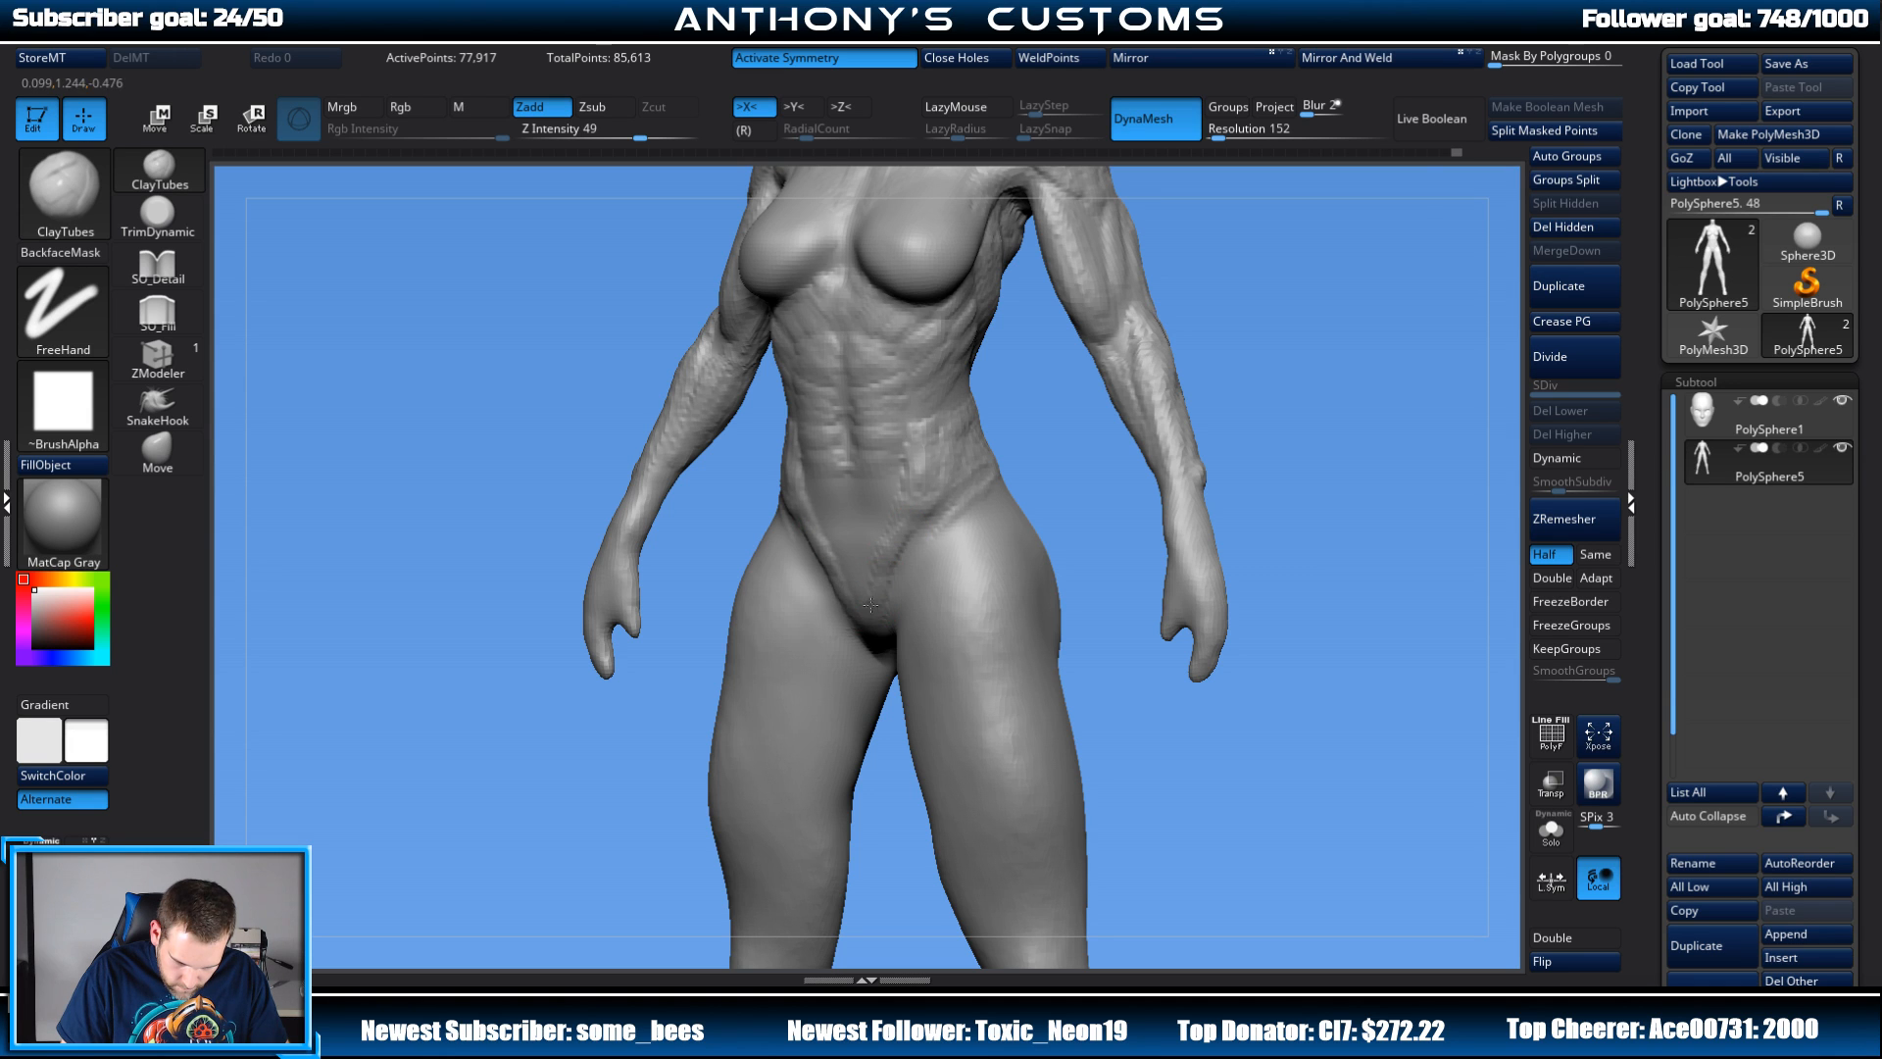
left_click_drag(1302, 353, 1327, 309)
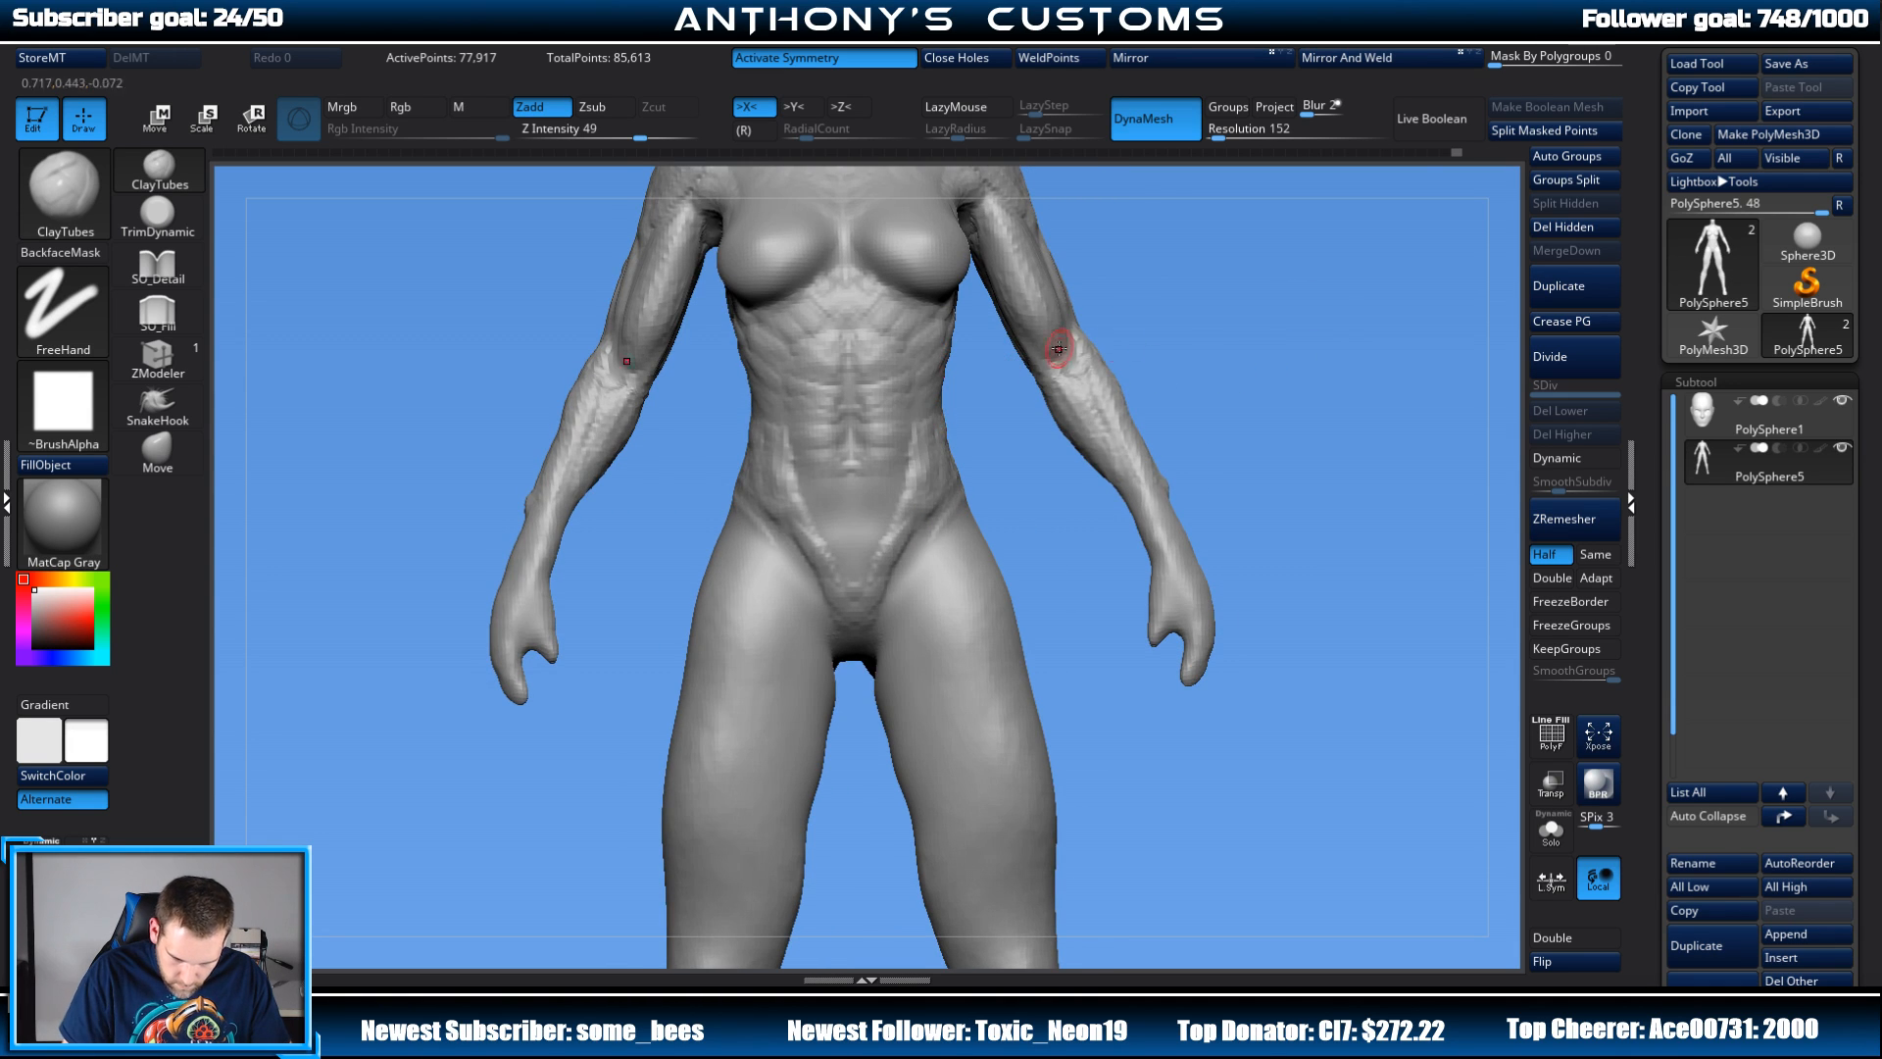
left_click_drag(1058, 350, 1024, 356)
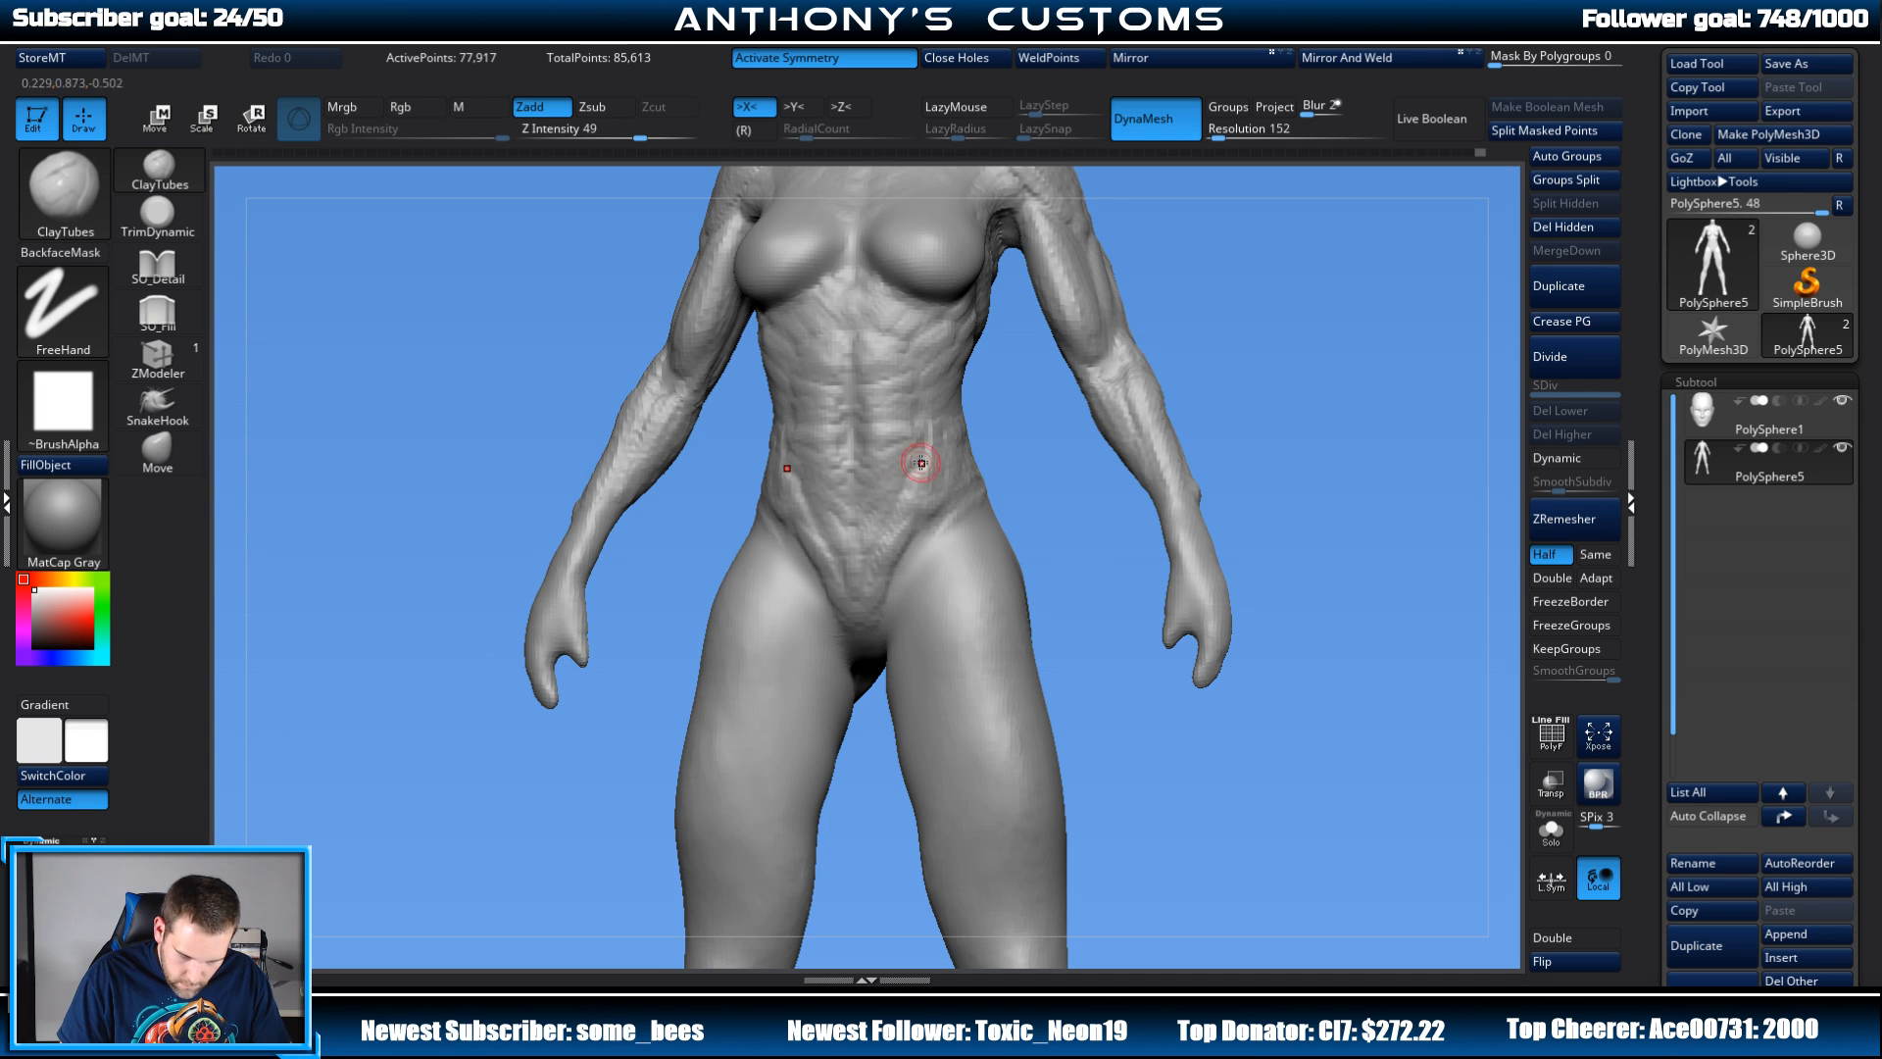
left_click_drag(1182, 318, 1263, 235)
mouse_move(1265, 391)
left_mouse_down("alt")
mouse_move(1239, 294)
mouse_move(1248, 382)
mouse_move(1234, 392)
mouse_move(1189, 354)
mouse_move(1172, 467)
mouse_move(1259, 450)
mouse_move(1273, 382)
left_mouse_up("alt")
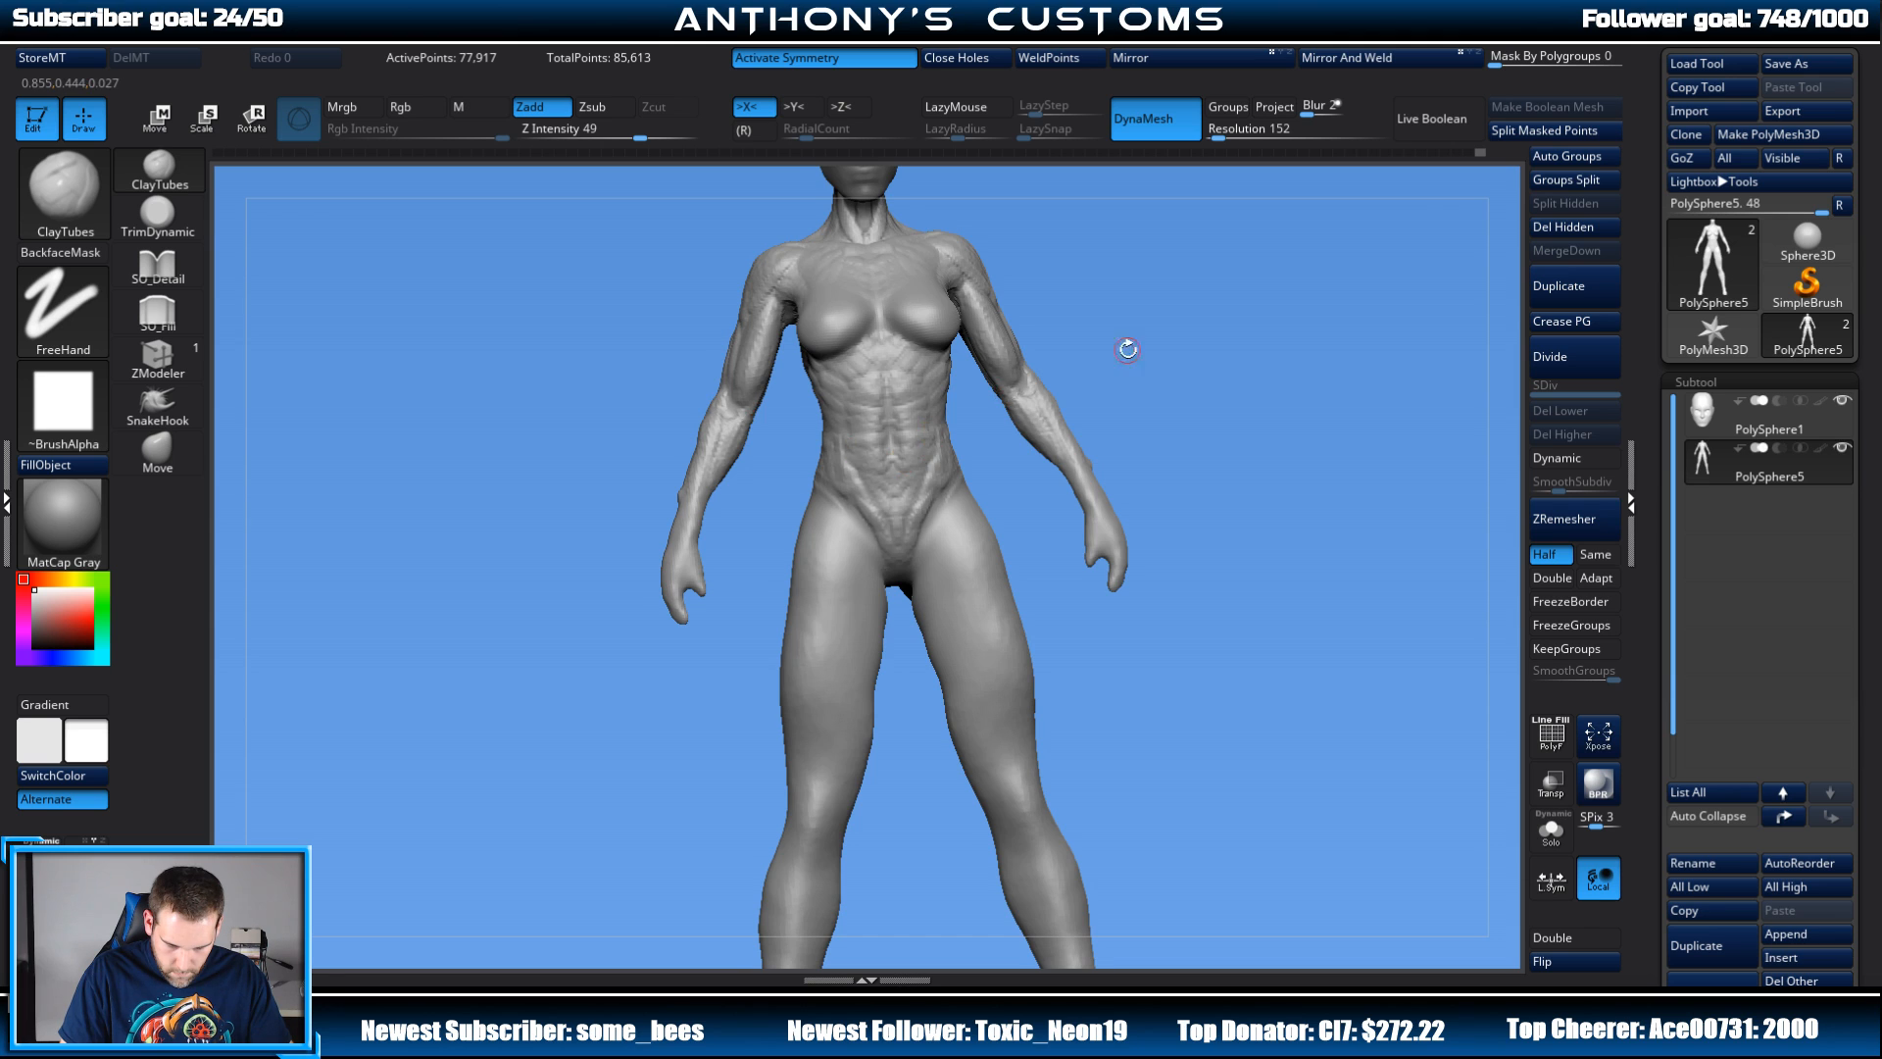
Step: Refine the groin creases and the flanks above the hip bones from front, side and back with ClayTubes strokes
left_click_drag(1125, 349, 1029, 395)
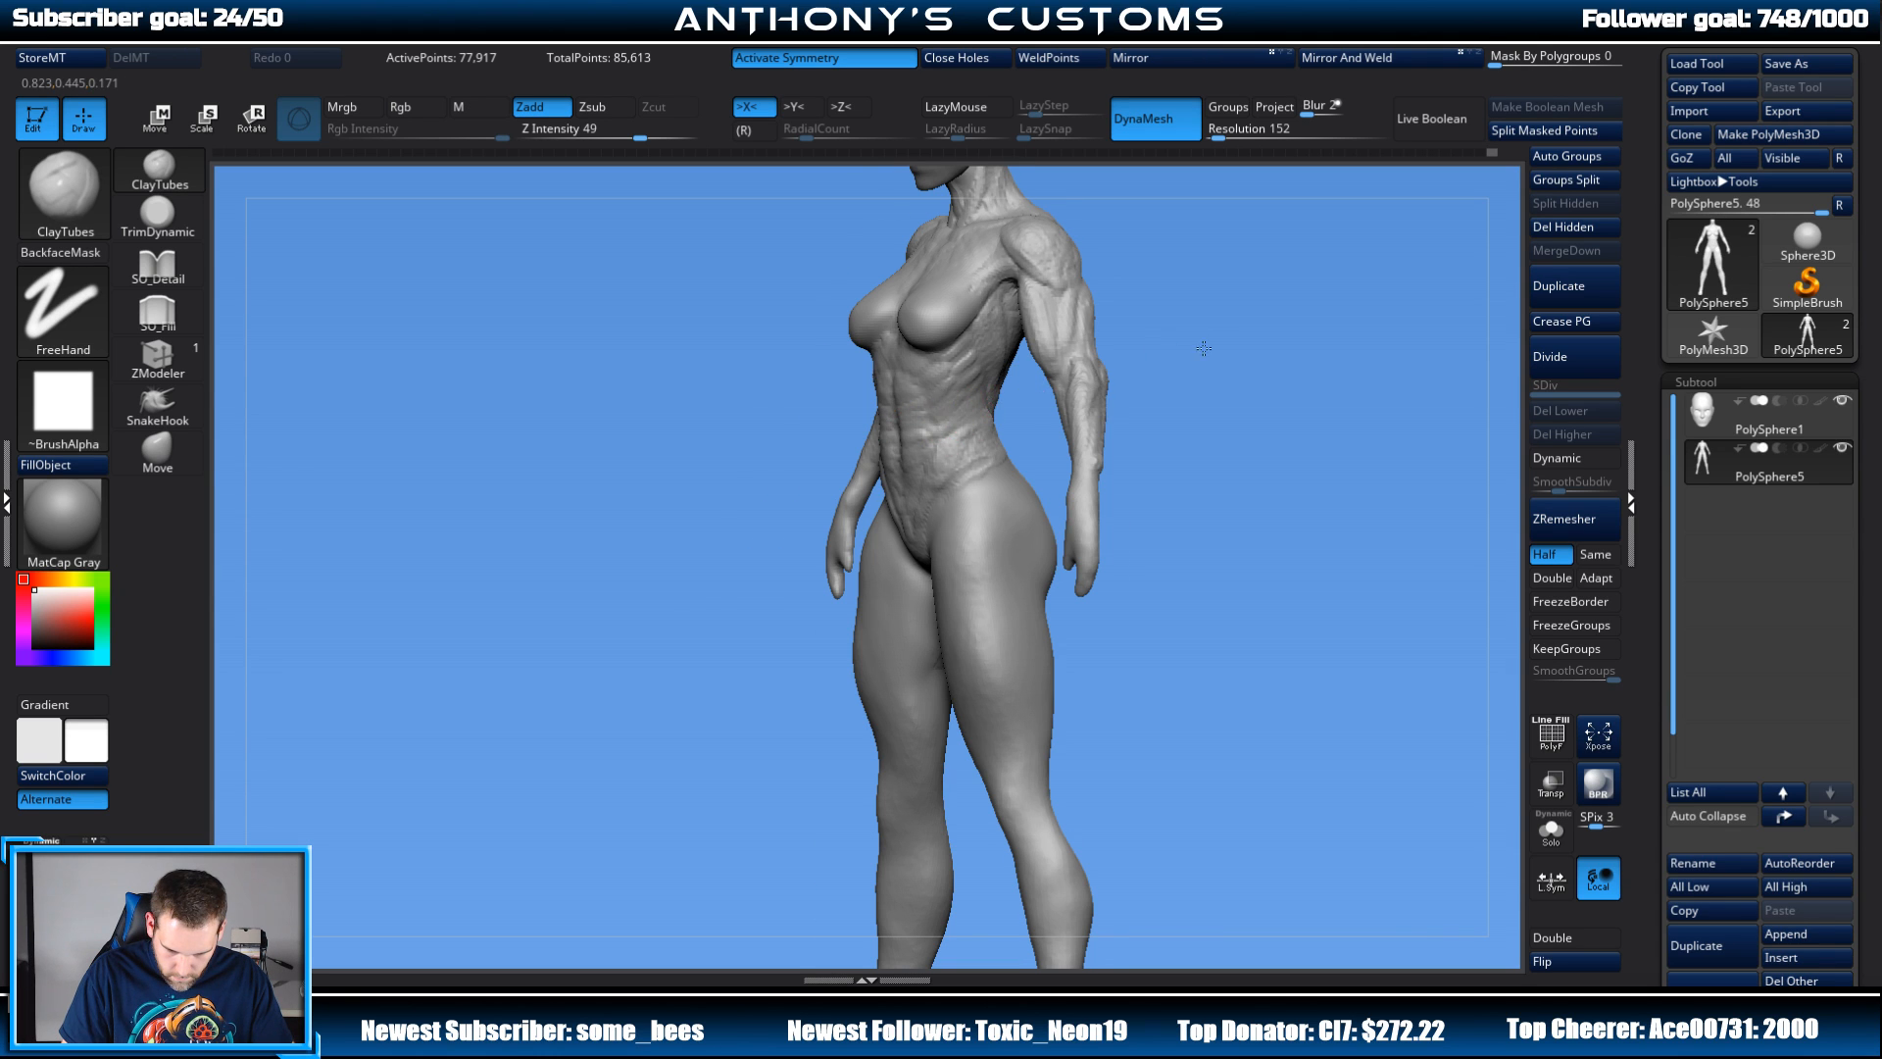
mouse_move(1204, 348)
left_mouse_down()
mouse_move(1256, 339)
mouse_move(1215, 335)
left_mouse_up()
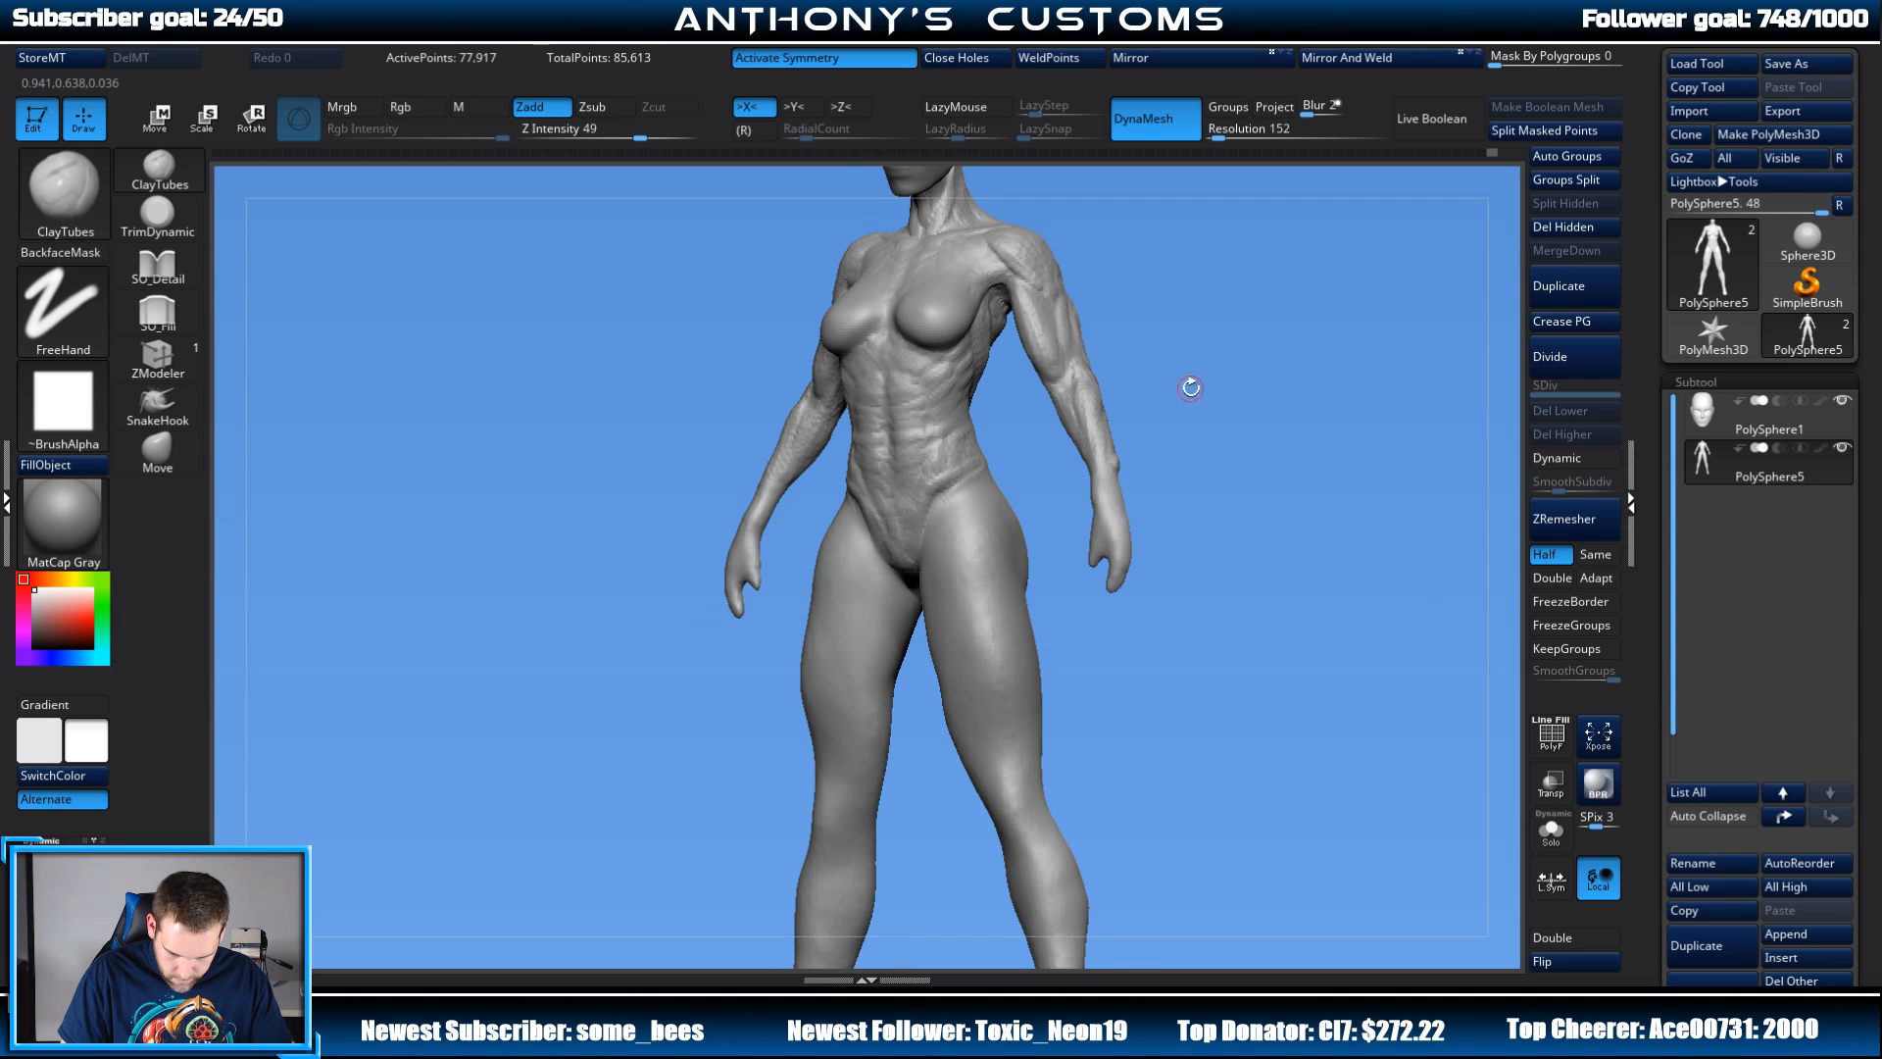
left_click_drag(1191, 387, 923, 546)
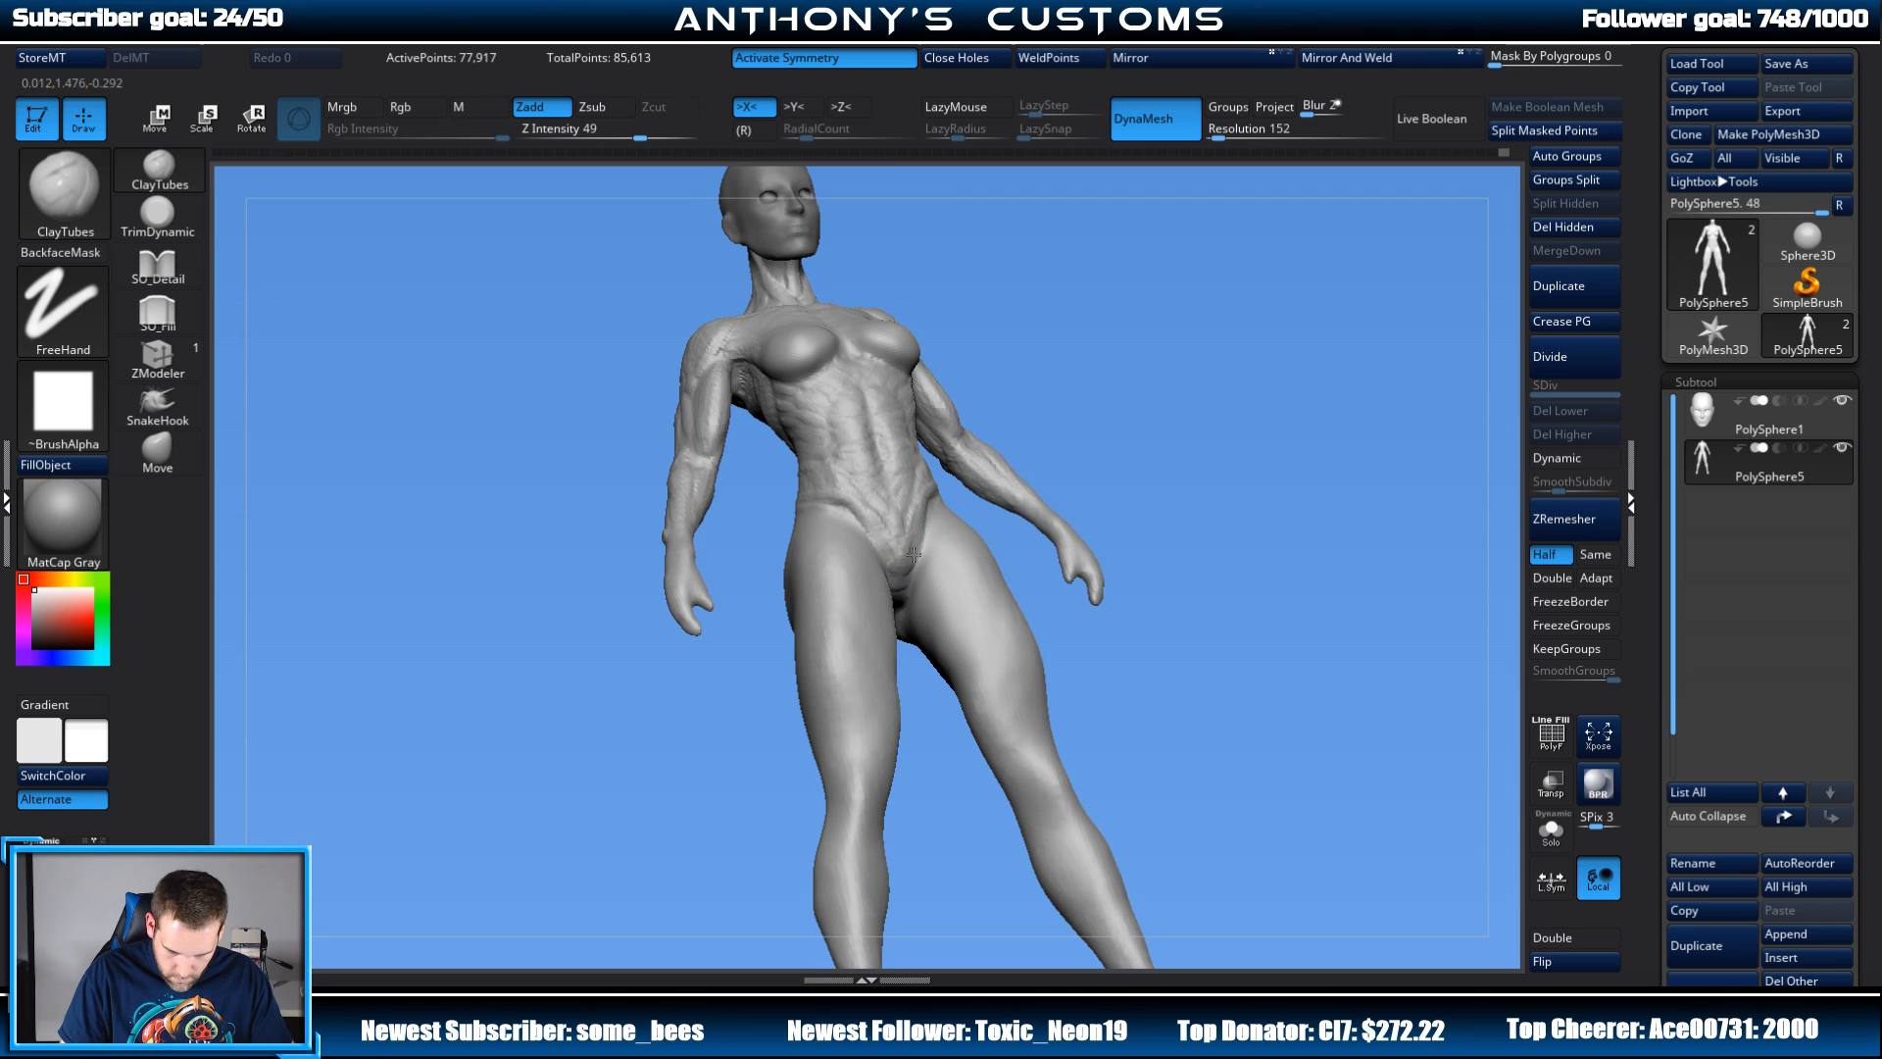
left_click_drag(1128, 394, 1121, 388, "shift")
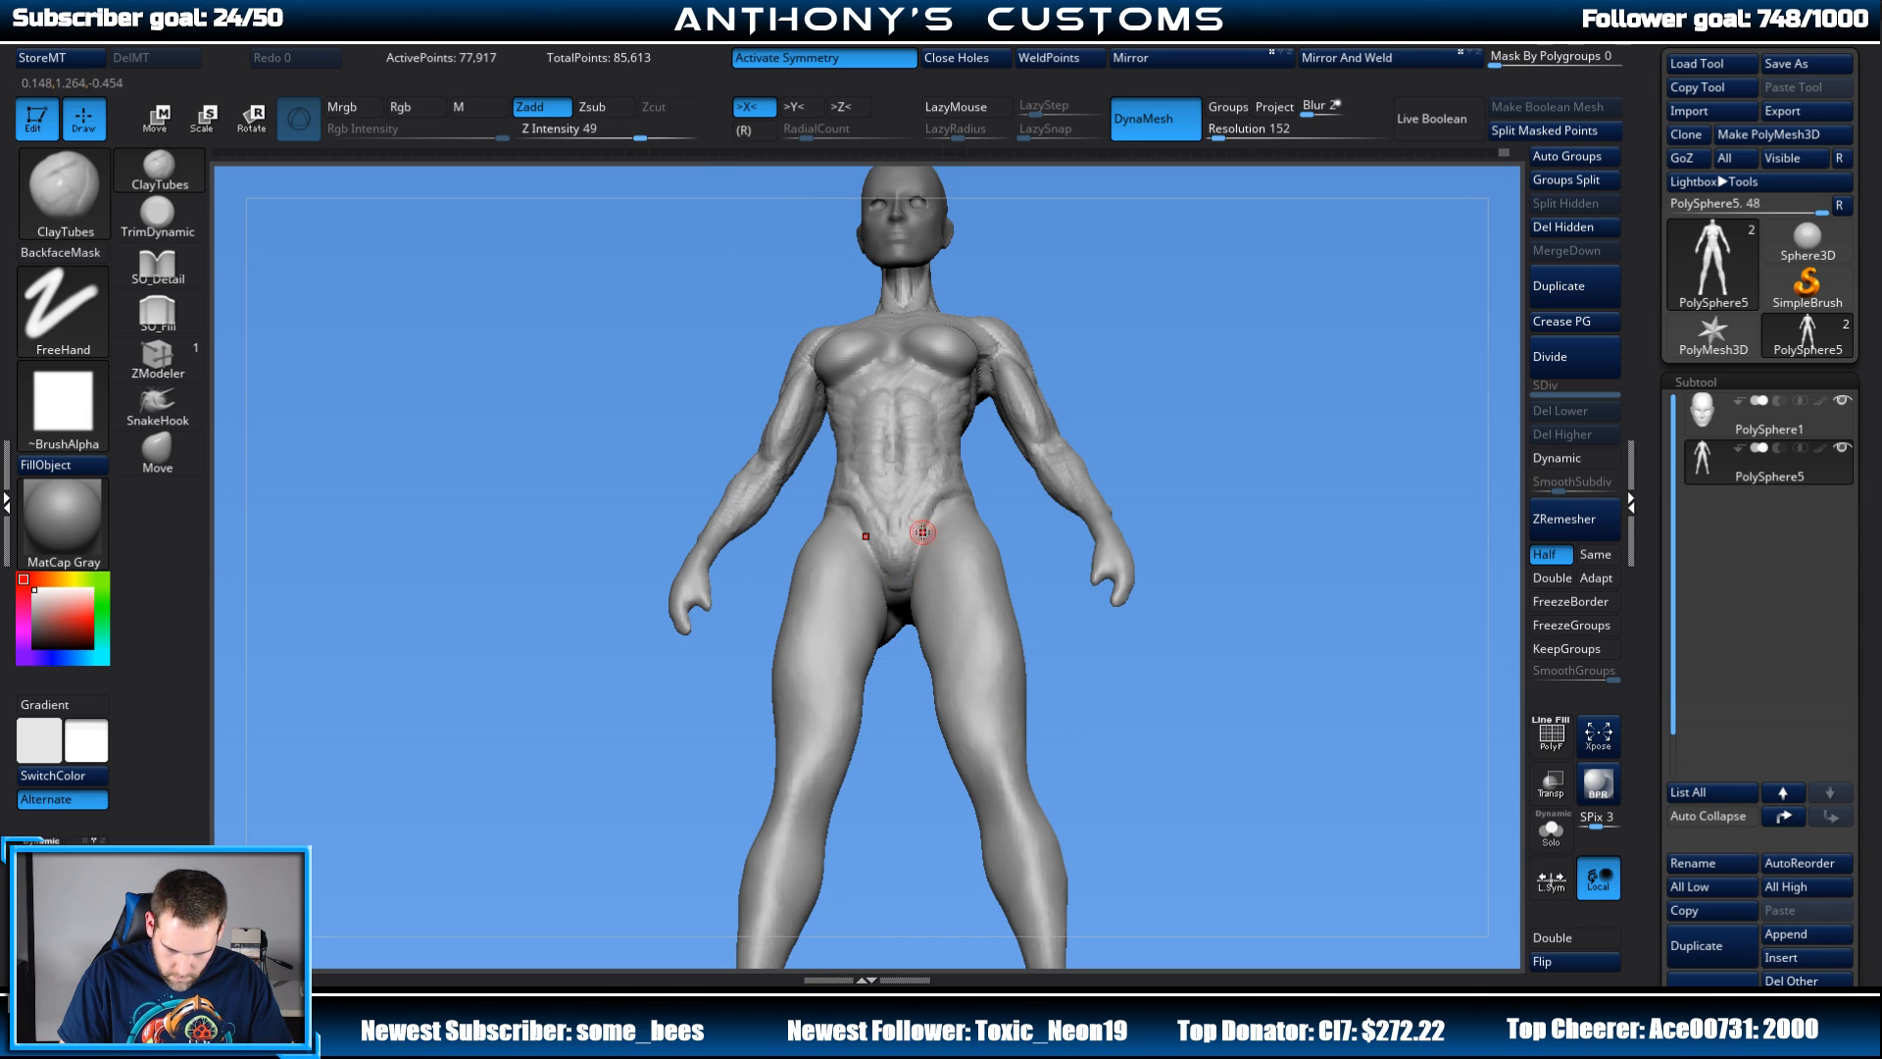
mouse_move(1230, 358)
left_mouse_down()
mouse_move(1259, 411)
mouse_move(1237, 385)
left_mouse_up()
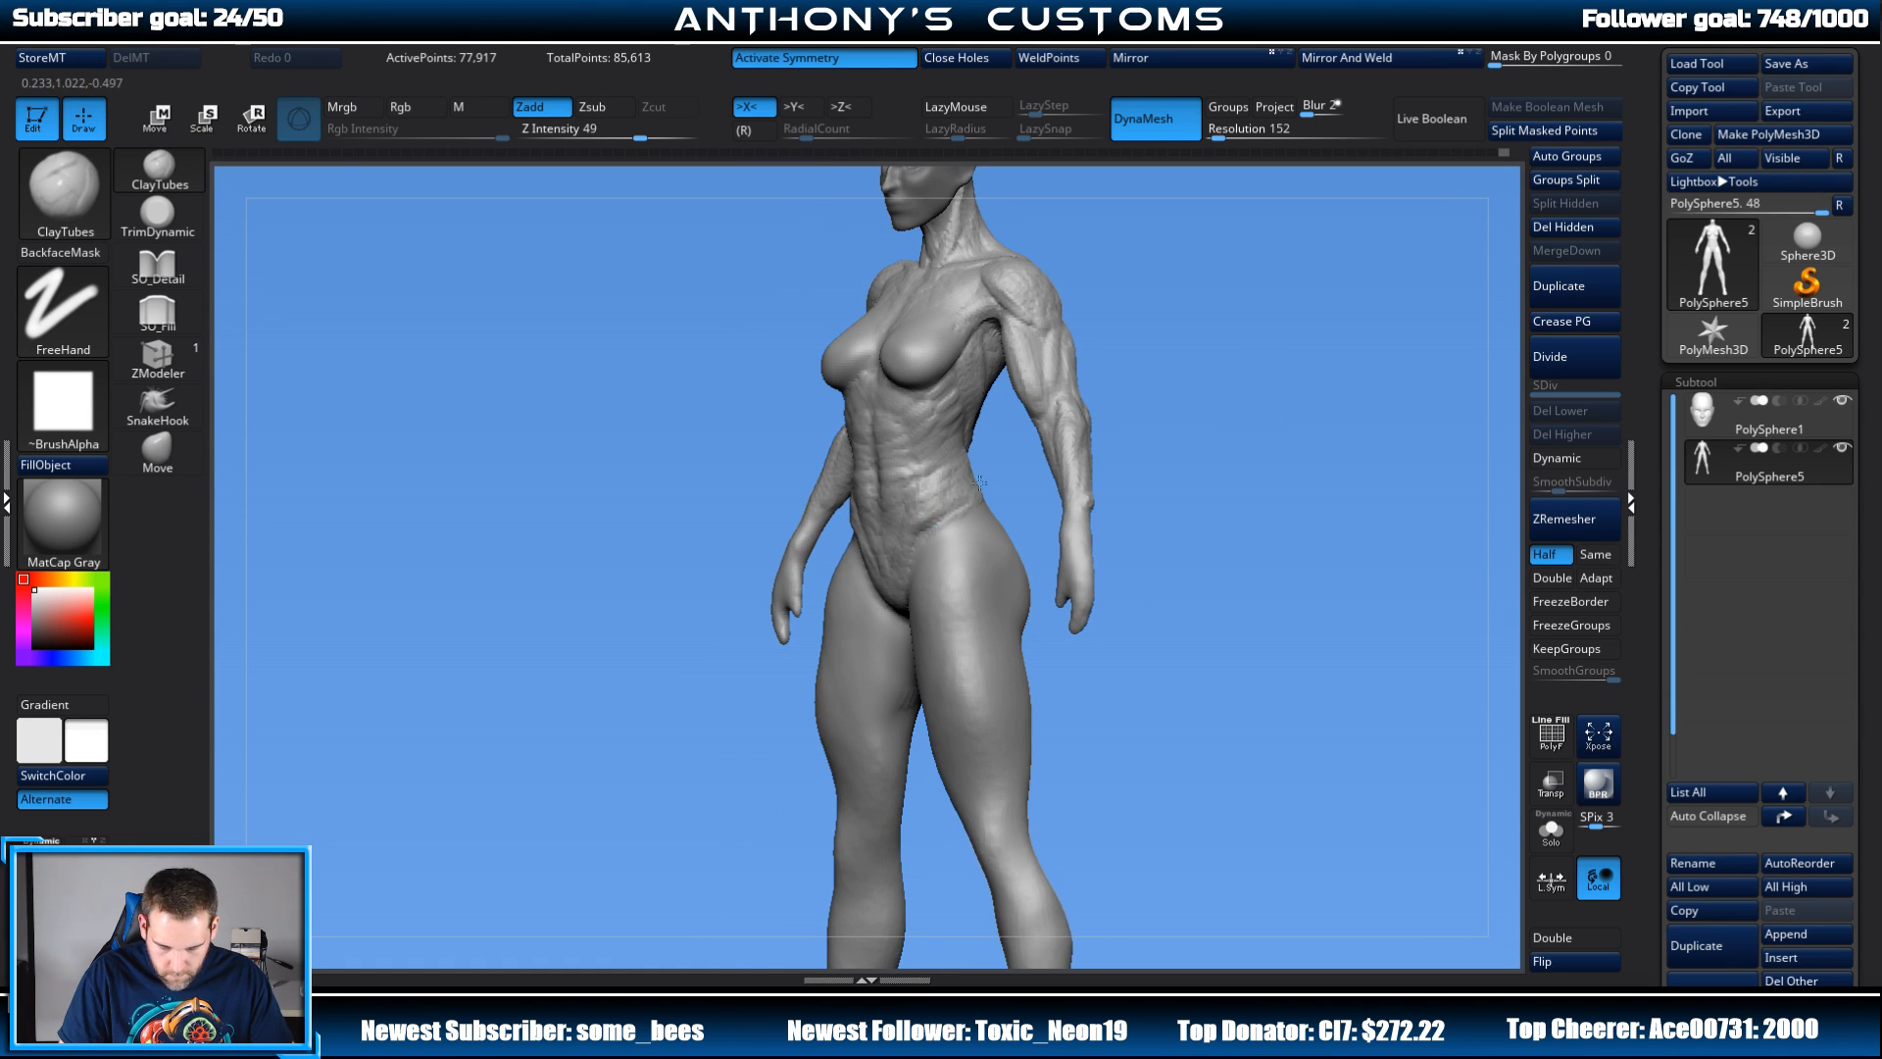
mouse_move(1168, 390)
left_mouse_down("shift")
mouse_move(1244, 365)
mouse_move(1219, 369)
mouse_move(1282, 376)
mouse_move(1030, 420)
left_mouse_up("shift")
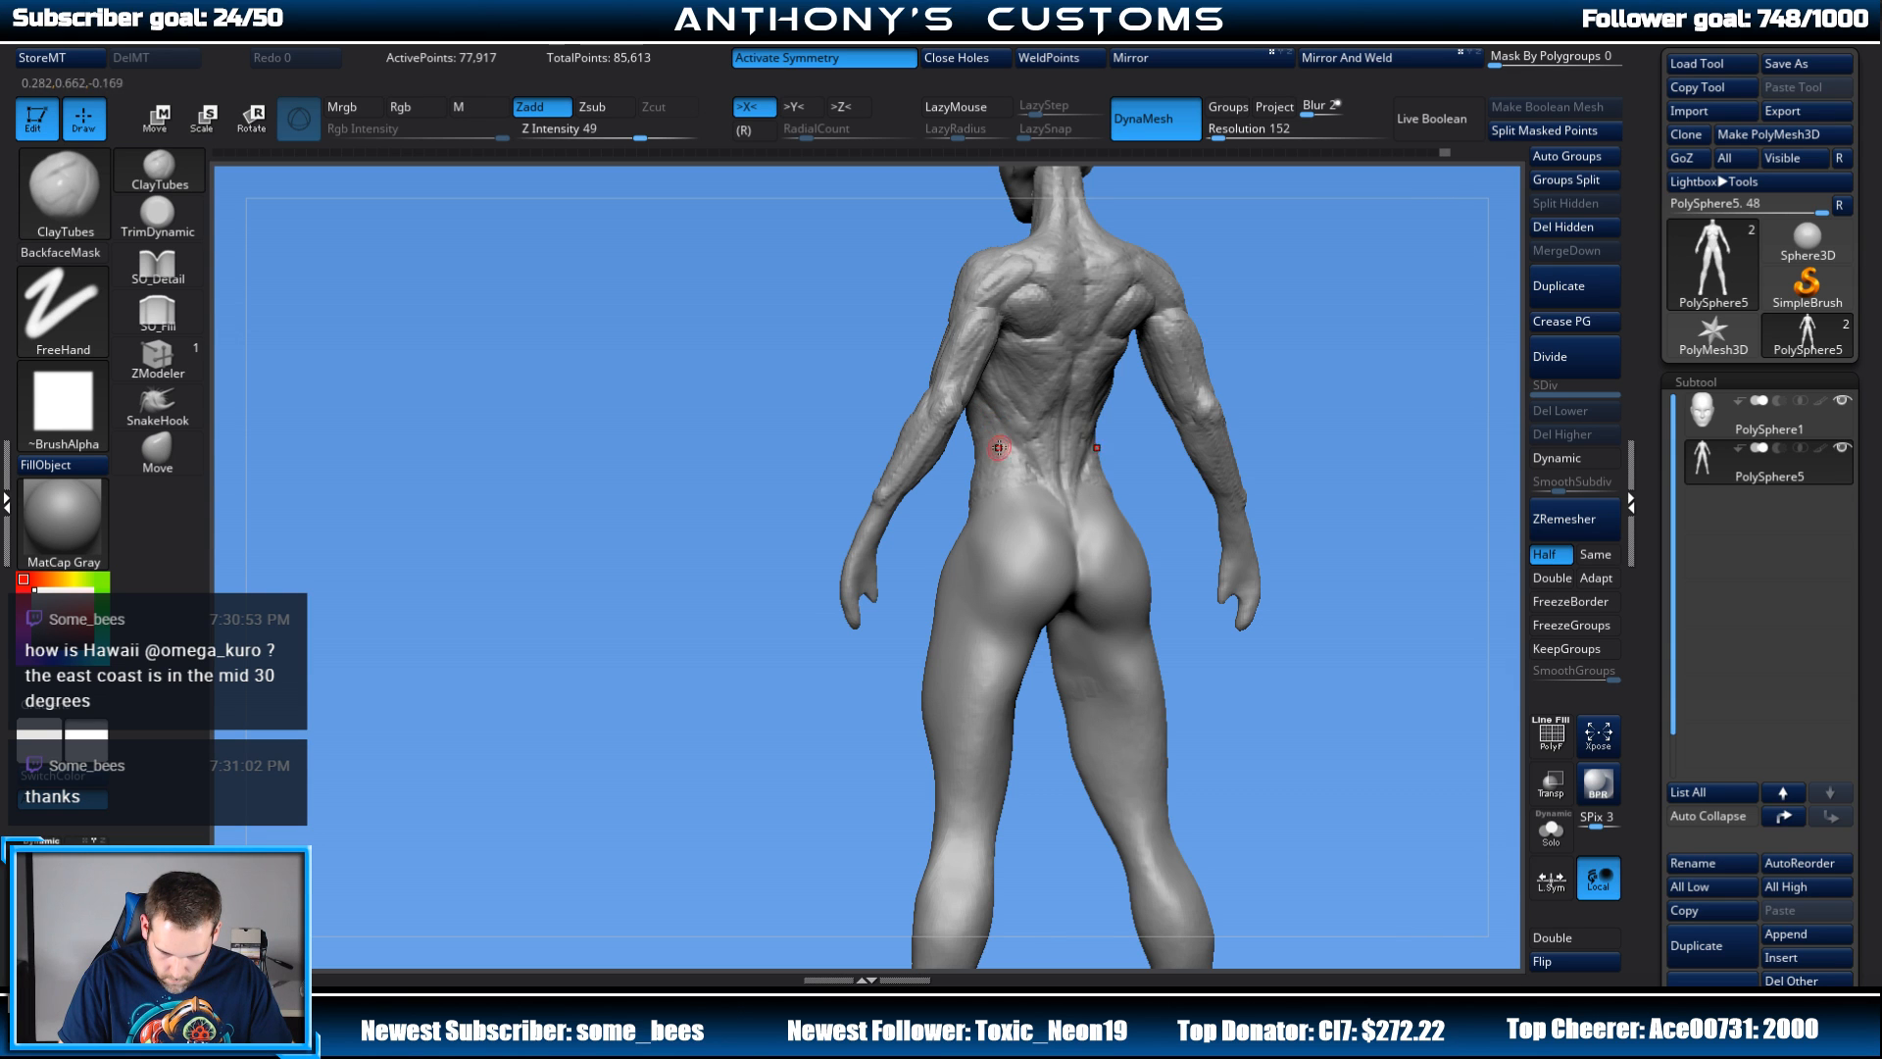
Step: Start the thigh muscles at the front of the hips with short ClayTubes strokes just below the groin lines
left_click_drag(1349, 307, 1122, 314)
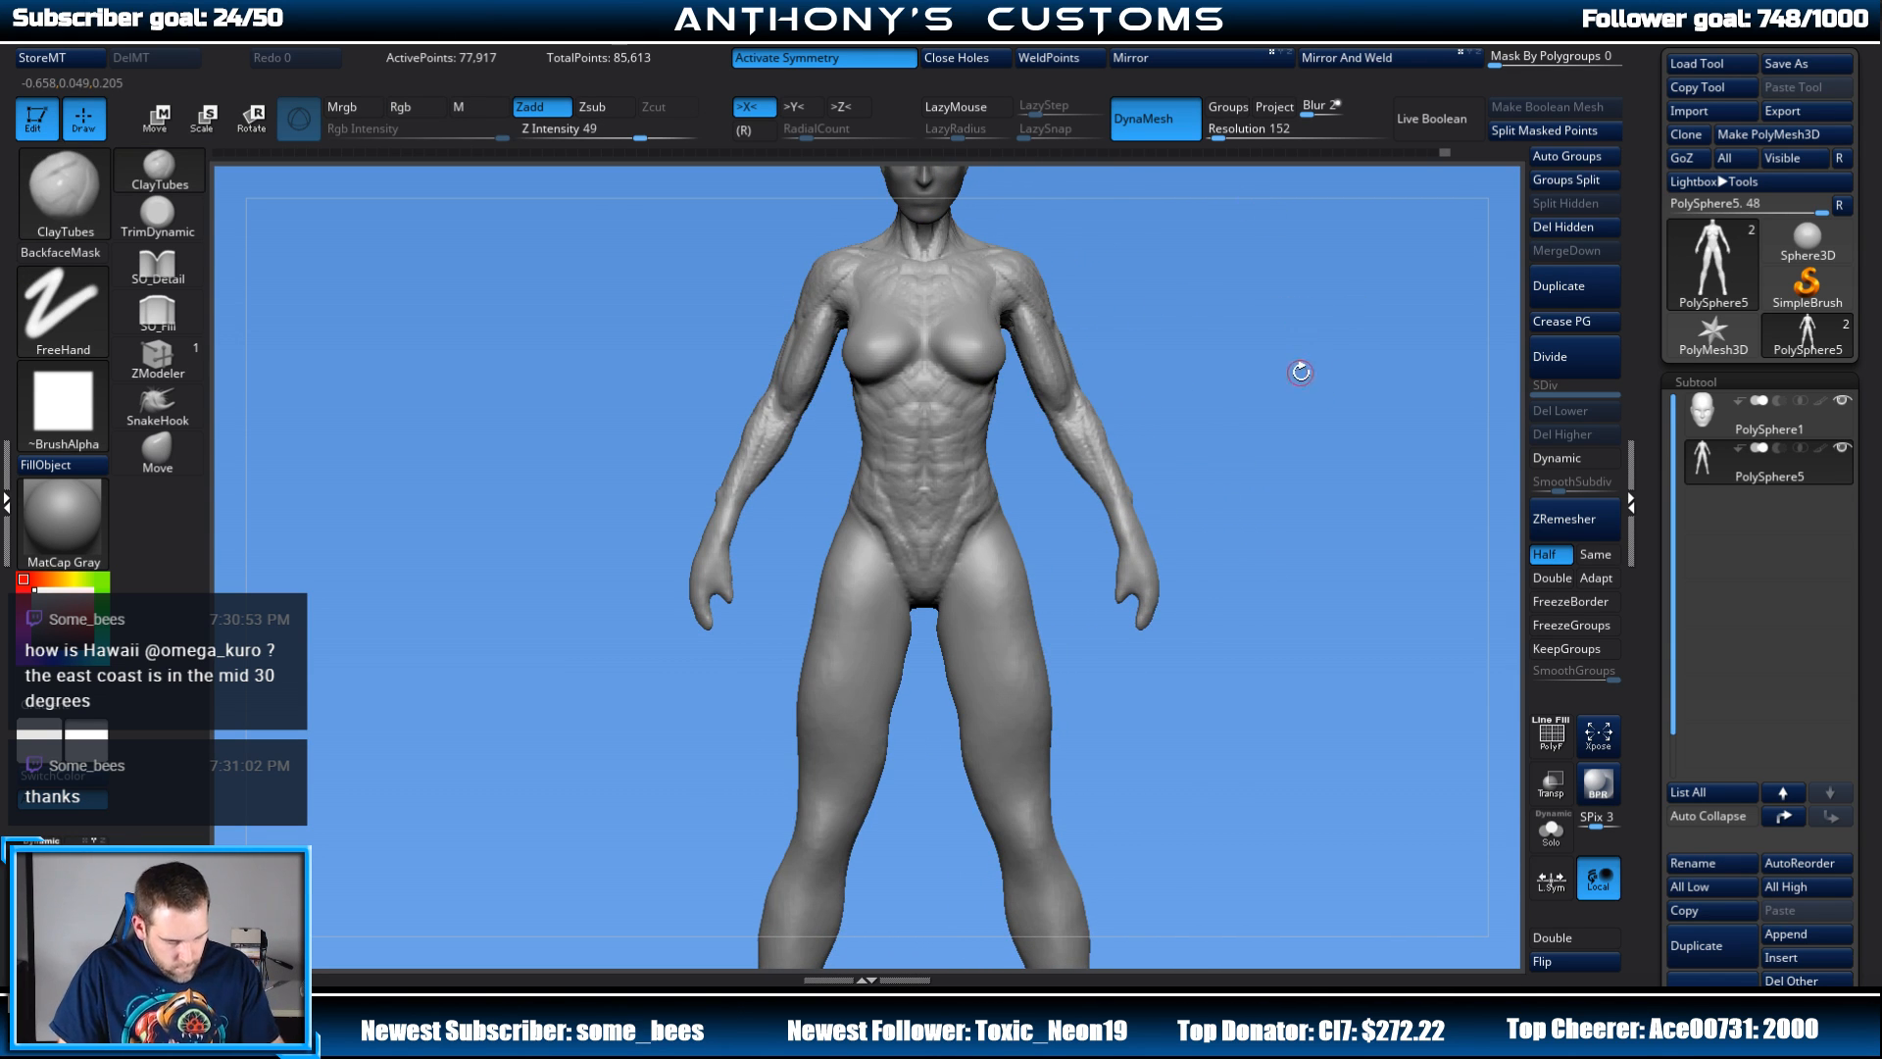
left_click_drag(1302, 371, 1435, 273, "alt")
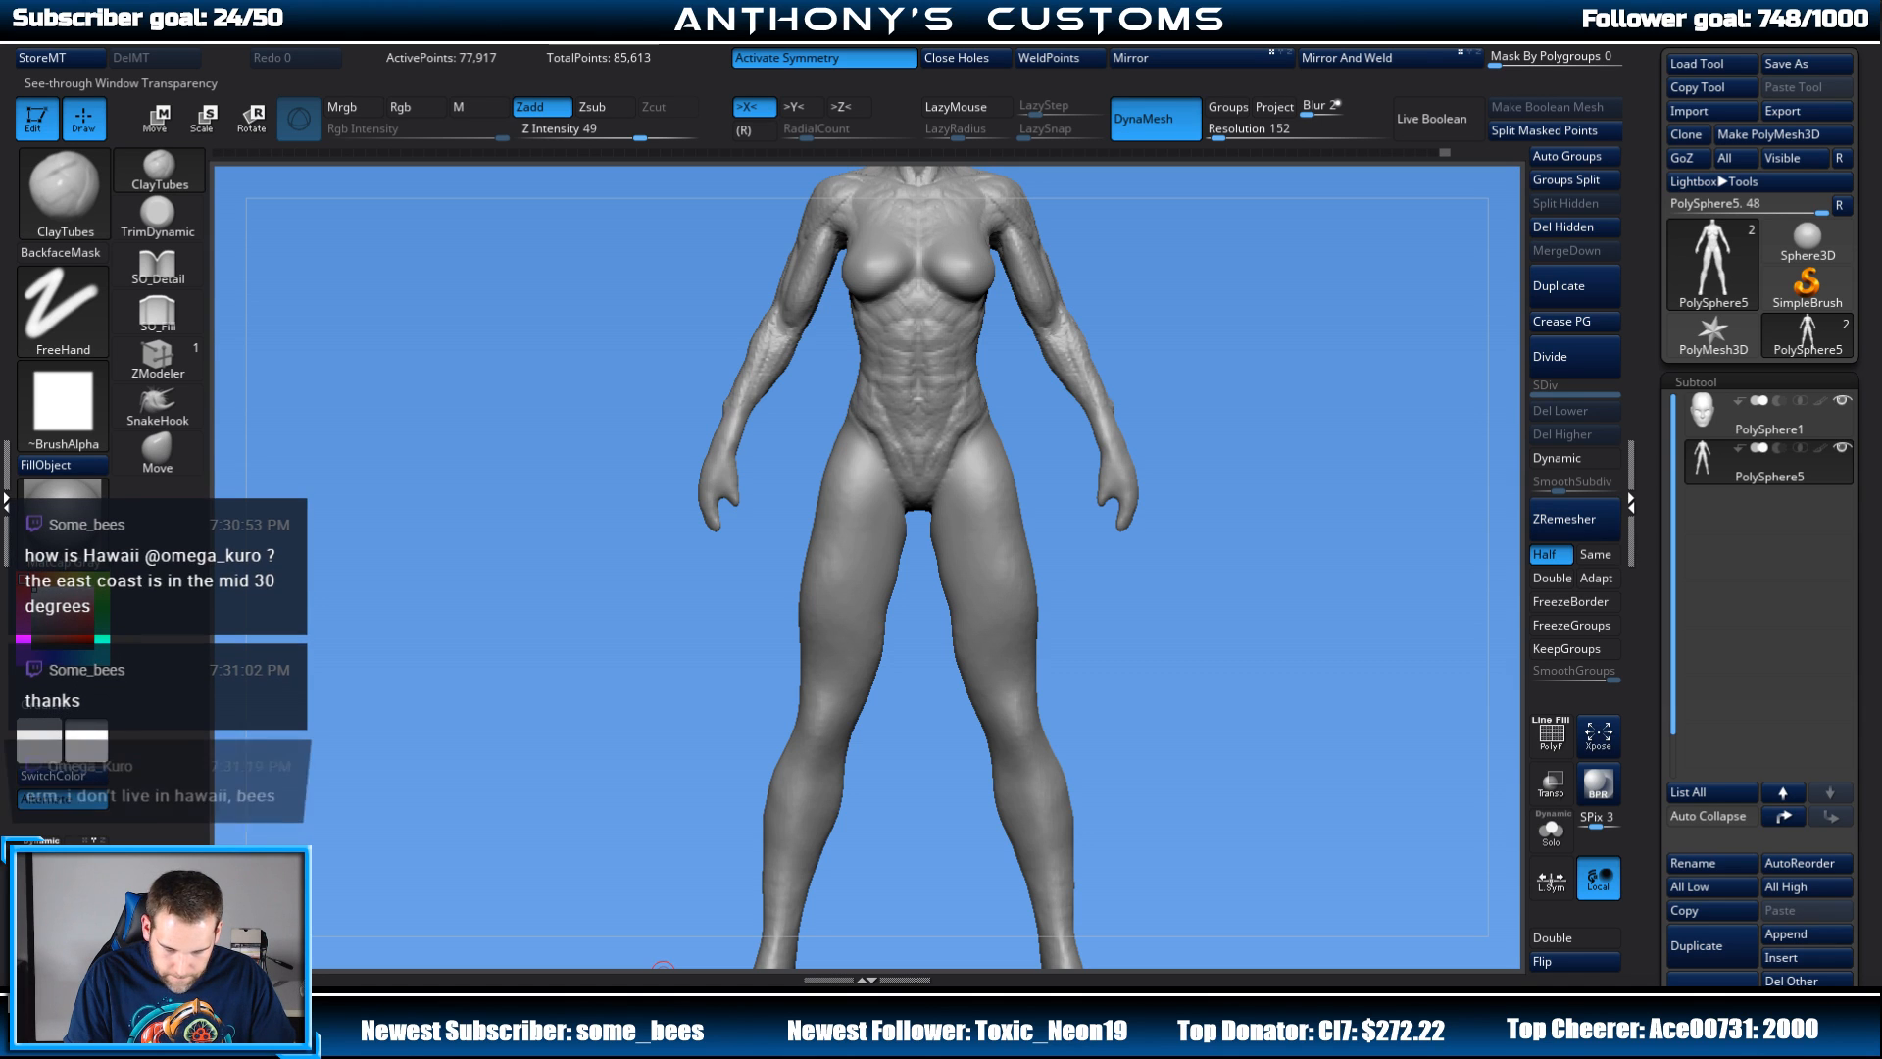
left_click_drag(1243, 371, 1287, 348)
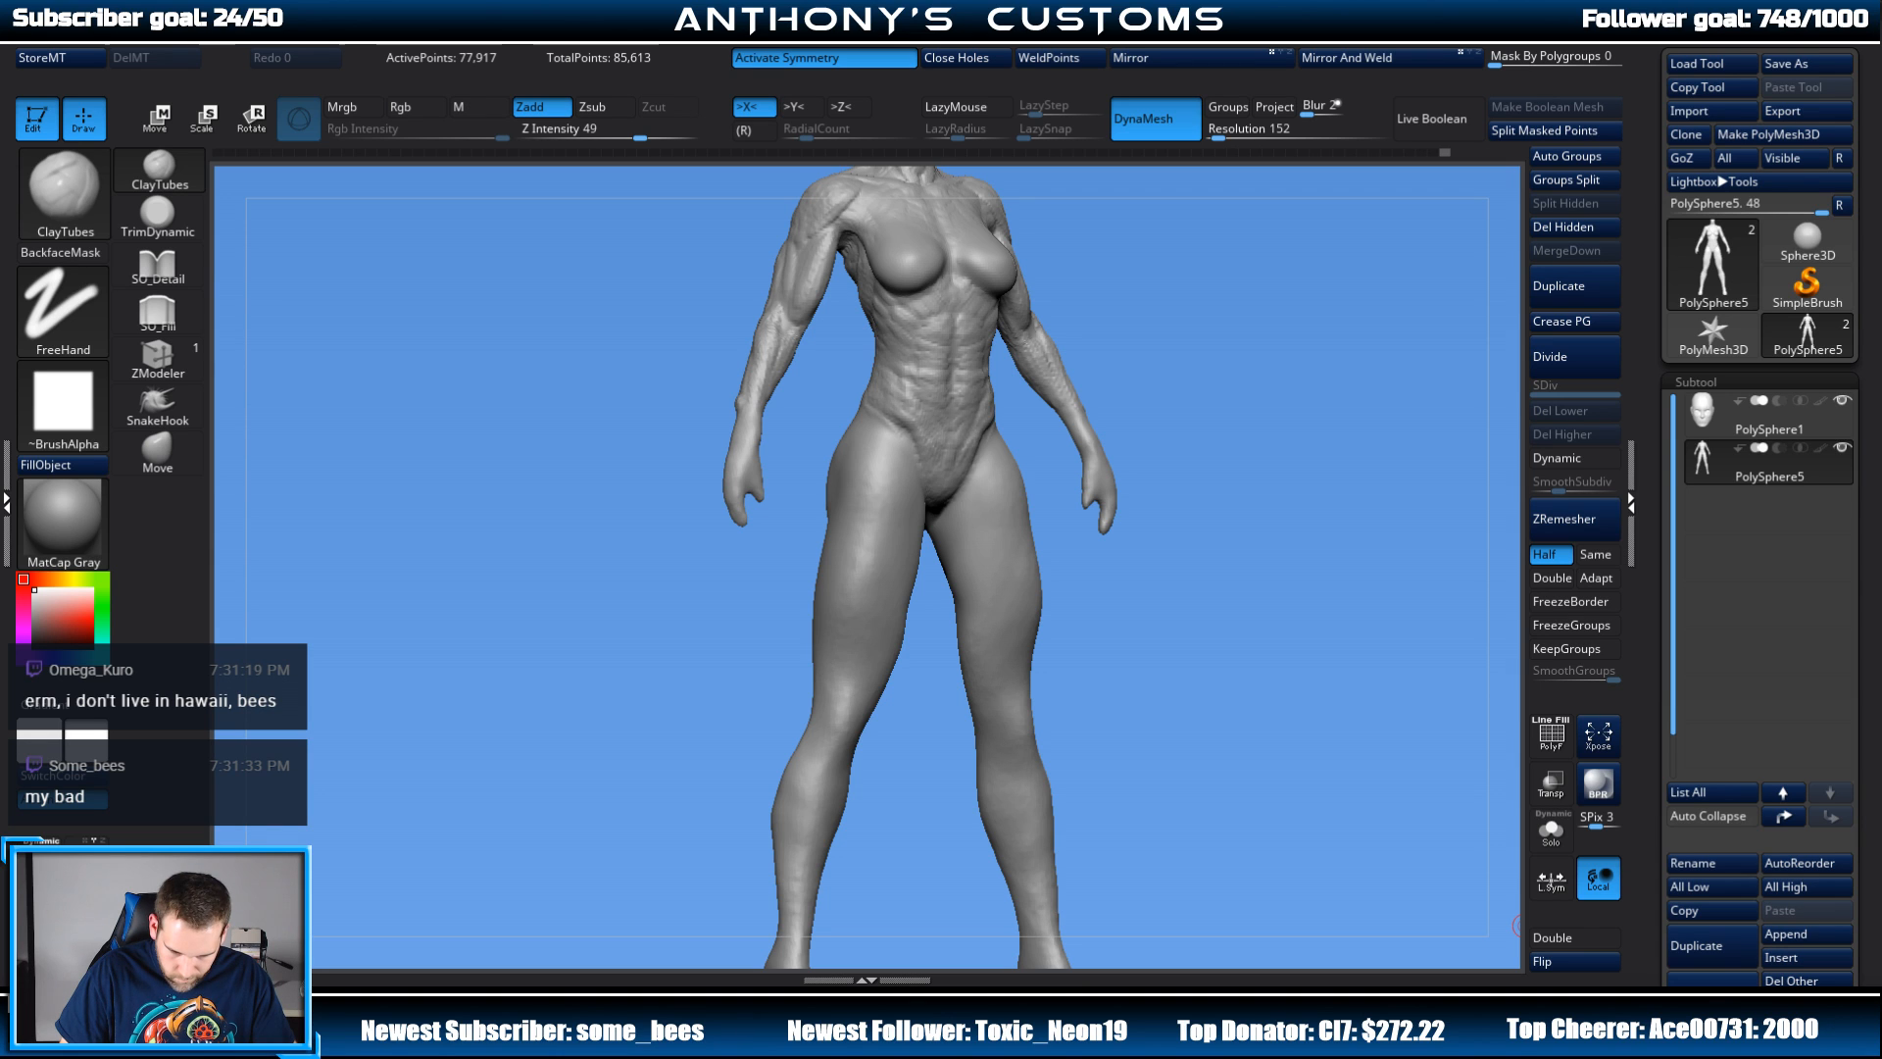
mouse_move(1261, 307)
left_mouse_down()
mouse_move(958, 422)
mouse_move(970, 459)
left_mouse_up()
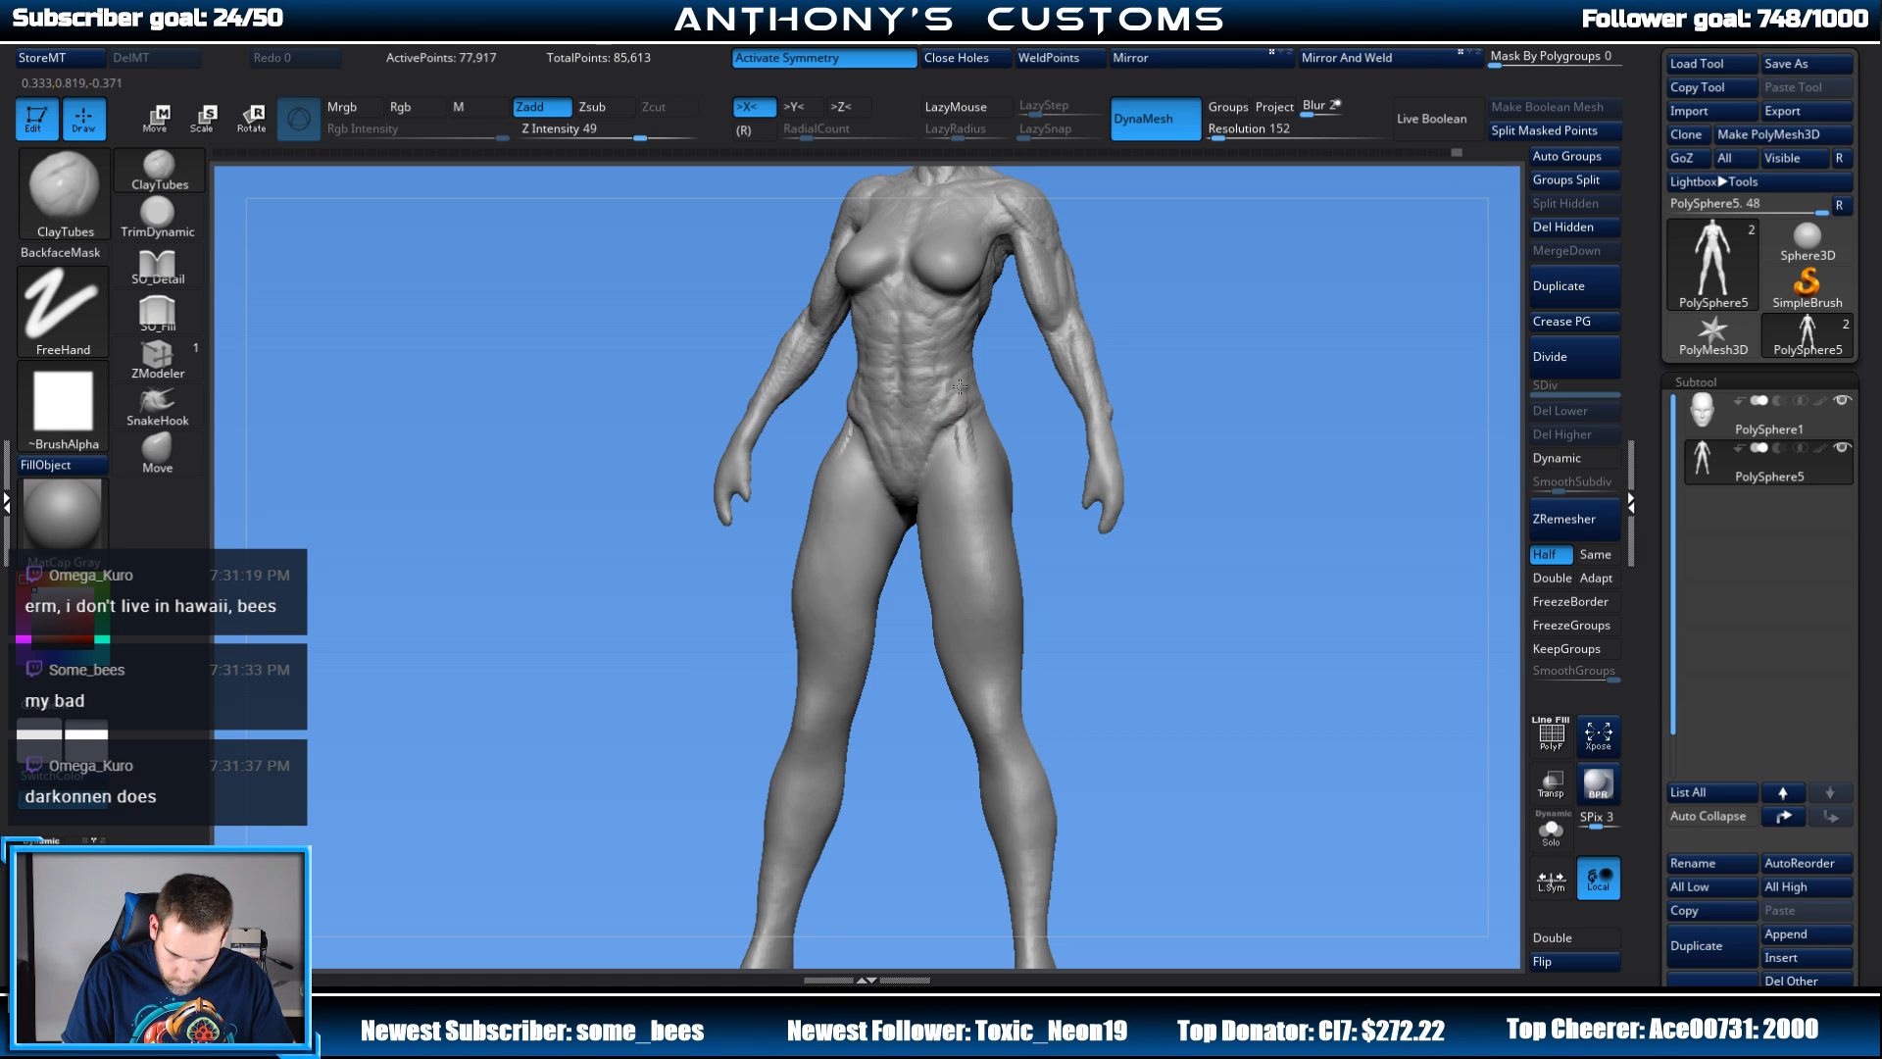
mouse_move(1121, 341)
left_mouse_down()
mouse_move(1086, 299)
mouse_move(1151, 302)
mouse_move(1131, 323)
left_mouse_up()
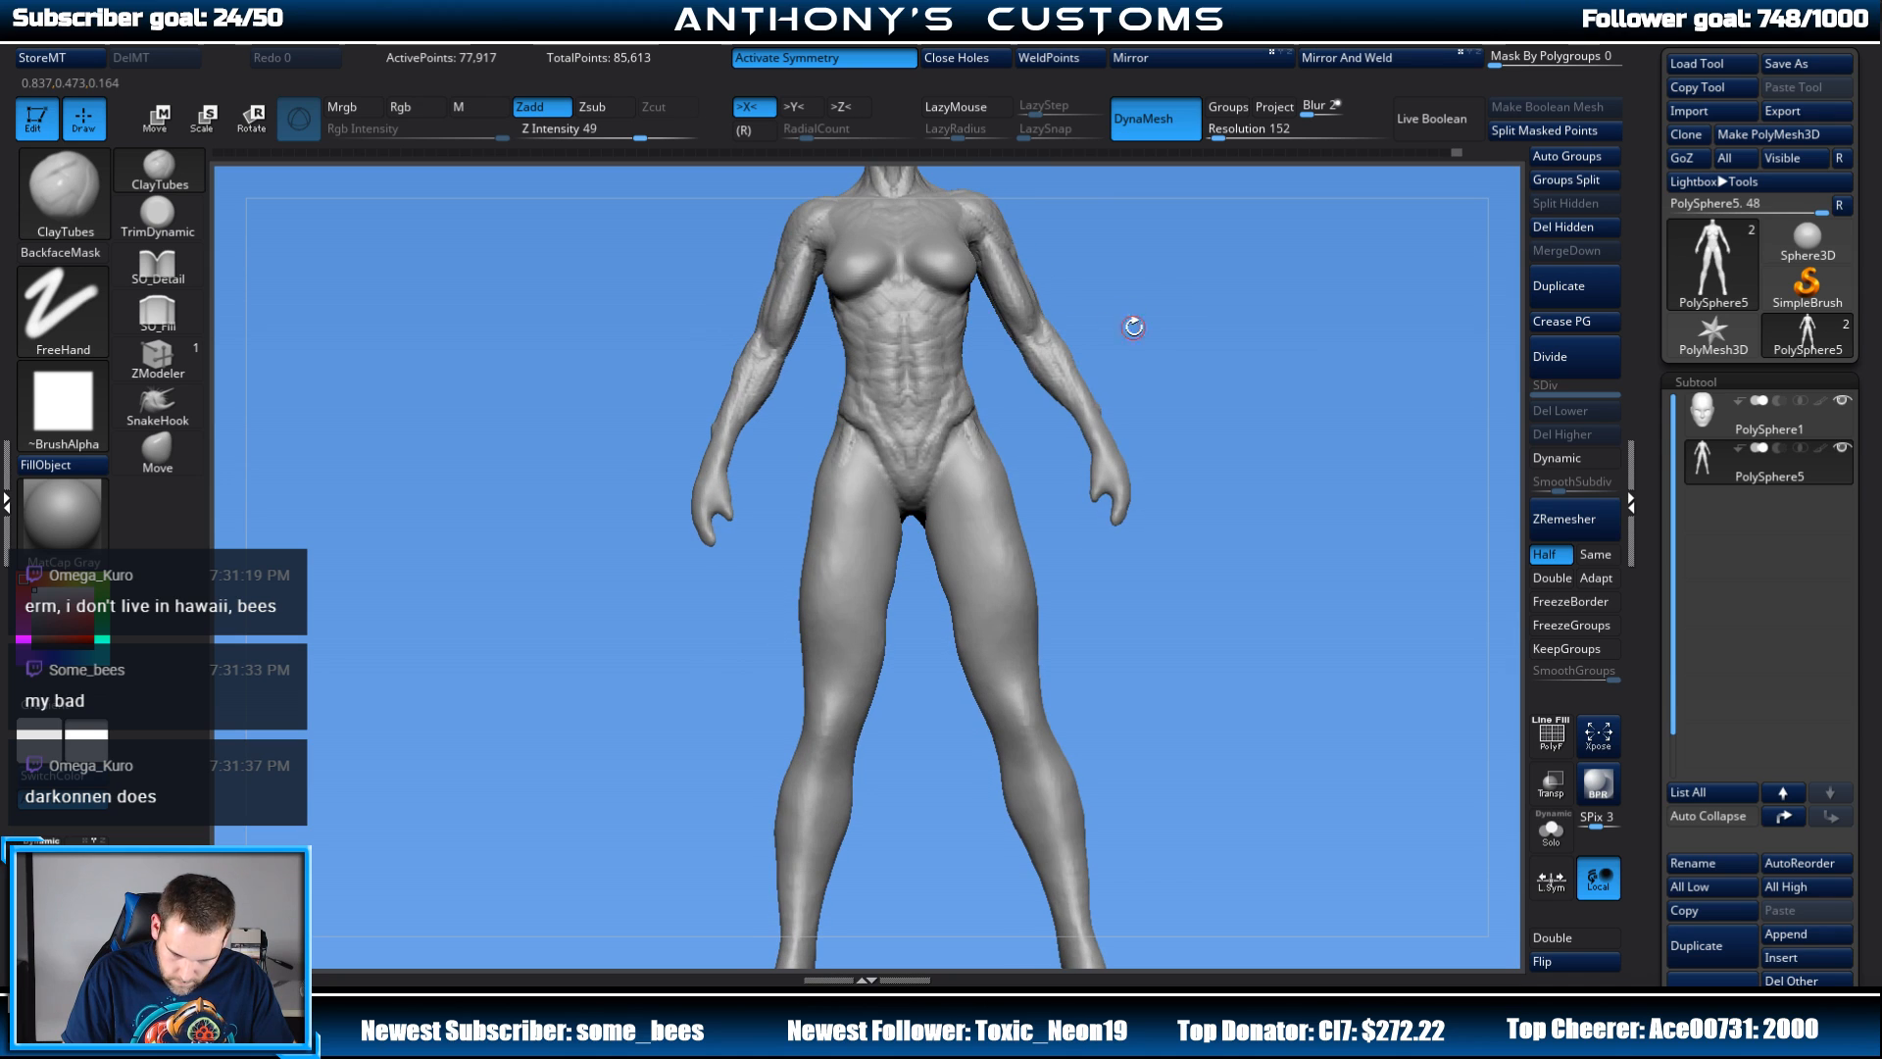
left_click_drag(961, 438, 961, 478)
left_click_drag(1127, 348, 1198, 363)
left_click_drag(960, 443, 948, 495)
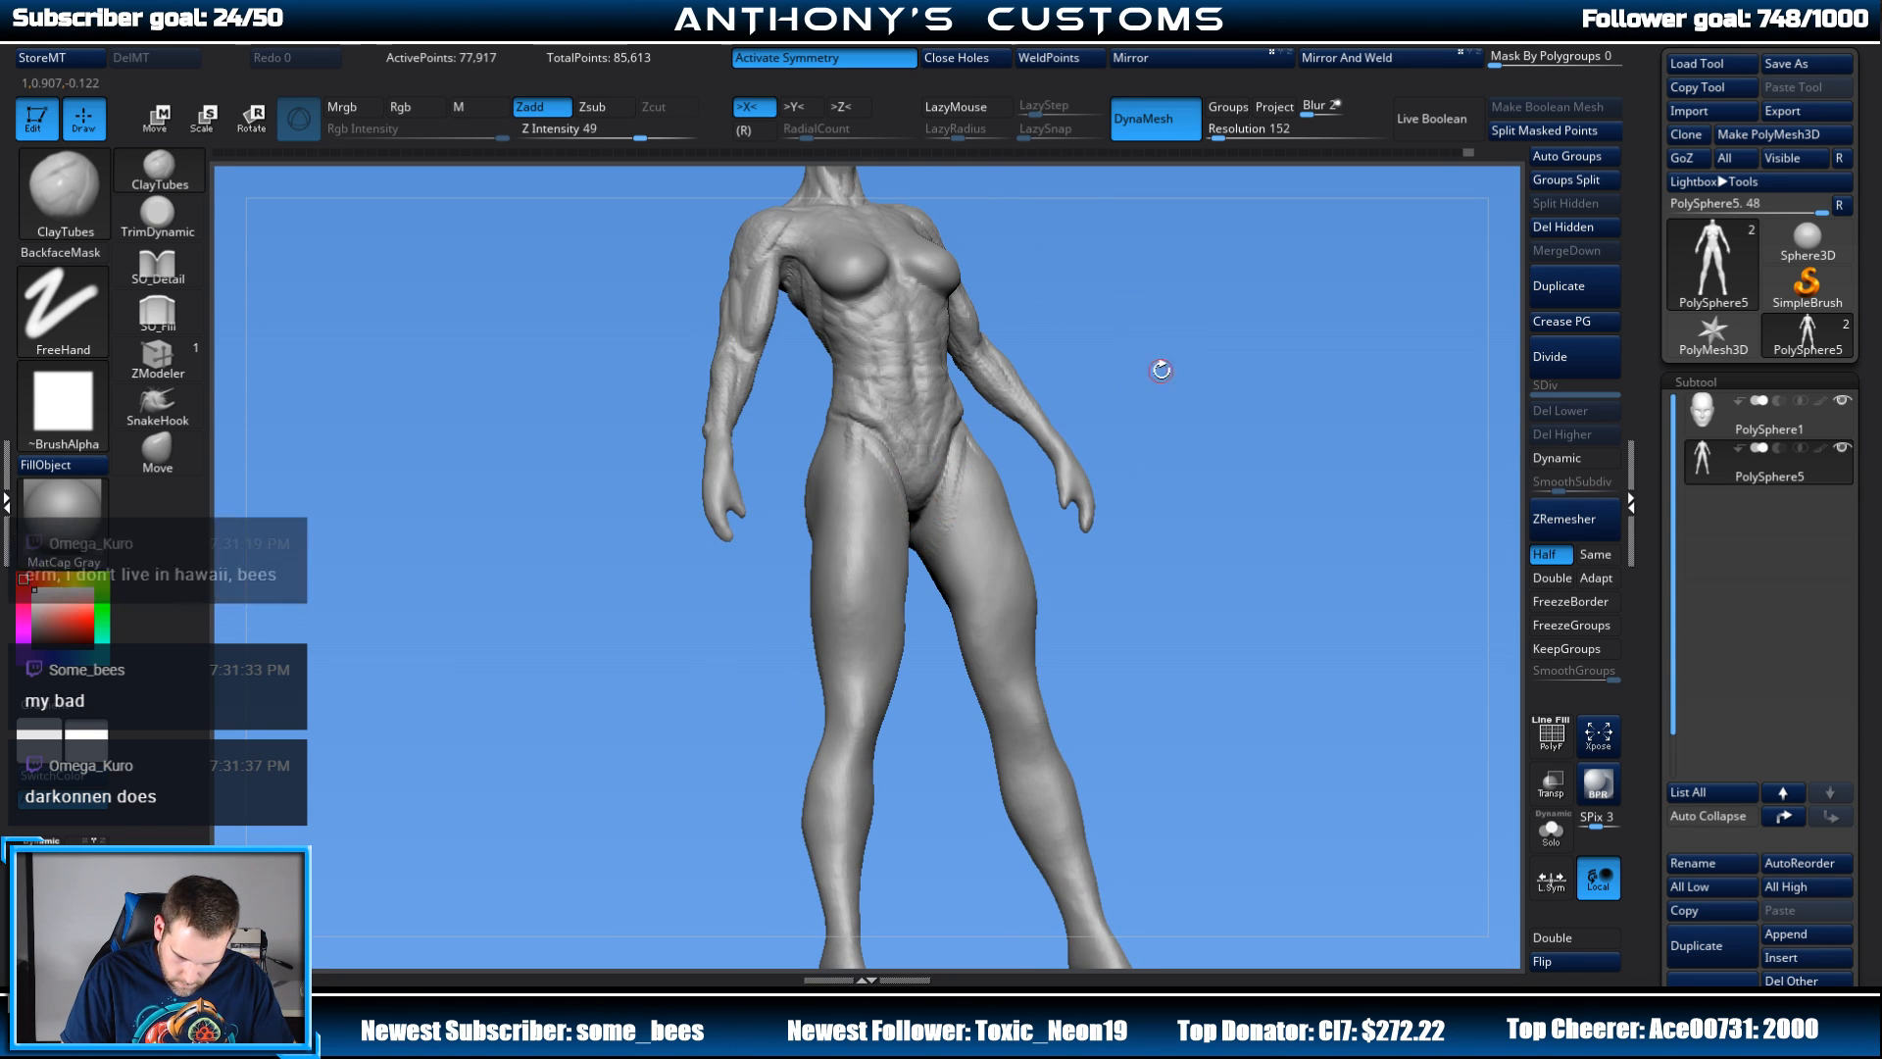
mouse_move(1160, 369)
left_mouse_down()
mouse_move(1181, 374)
mouse_move(1134, 381)
mouse_move(1108, 336)
left_mouse_up()
key("ctrl+z")
key("ctrl+z")
Step: Build up the inner thigh muscles just below the groin with ClayTubes strokes, working from the front and from underneath
left_click_drag(951, 472, 958, 520)
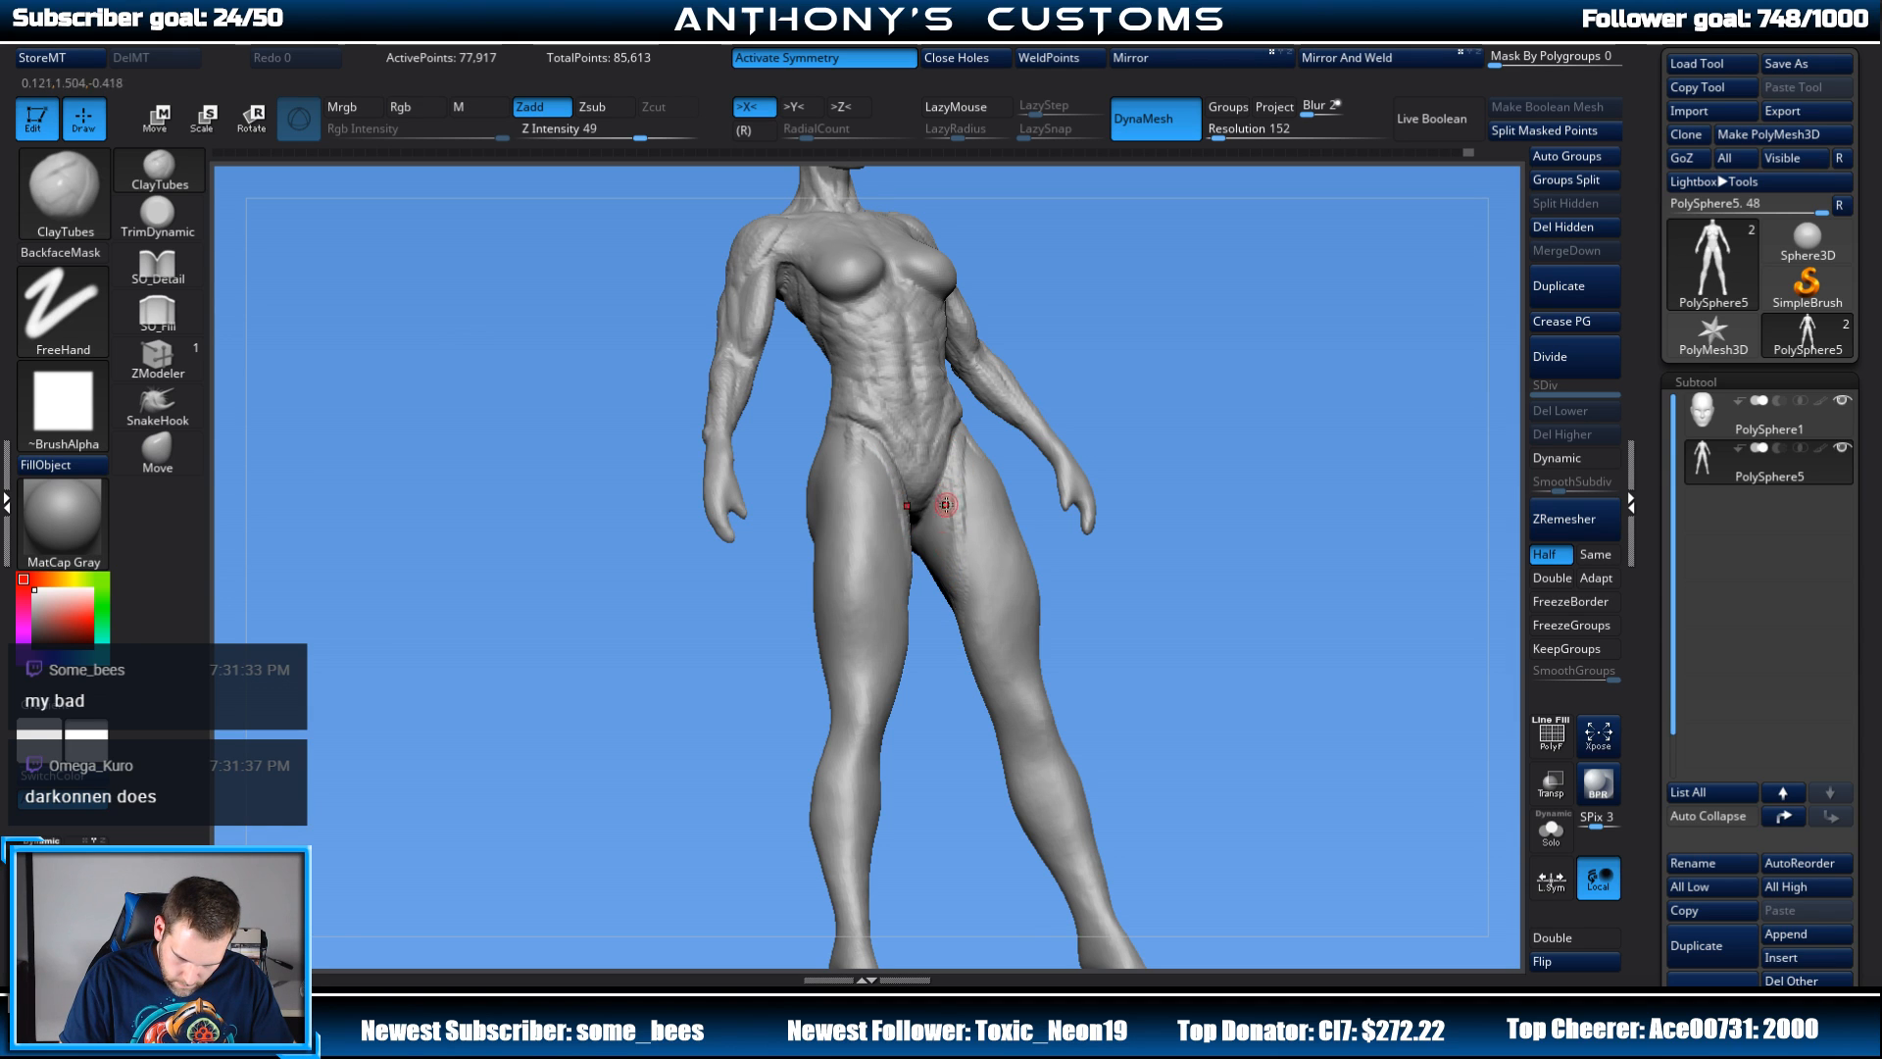
left_click_drag(1075, 442, 1112, 361)
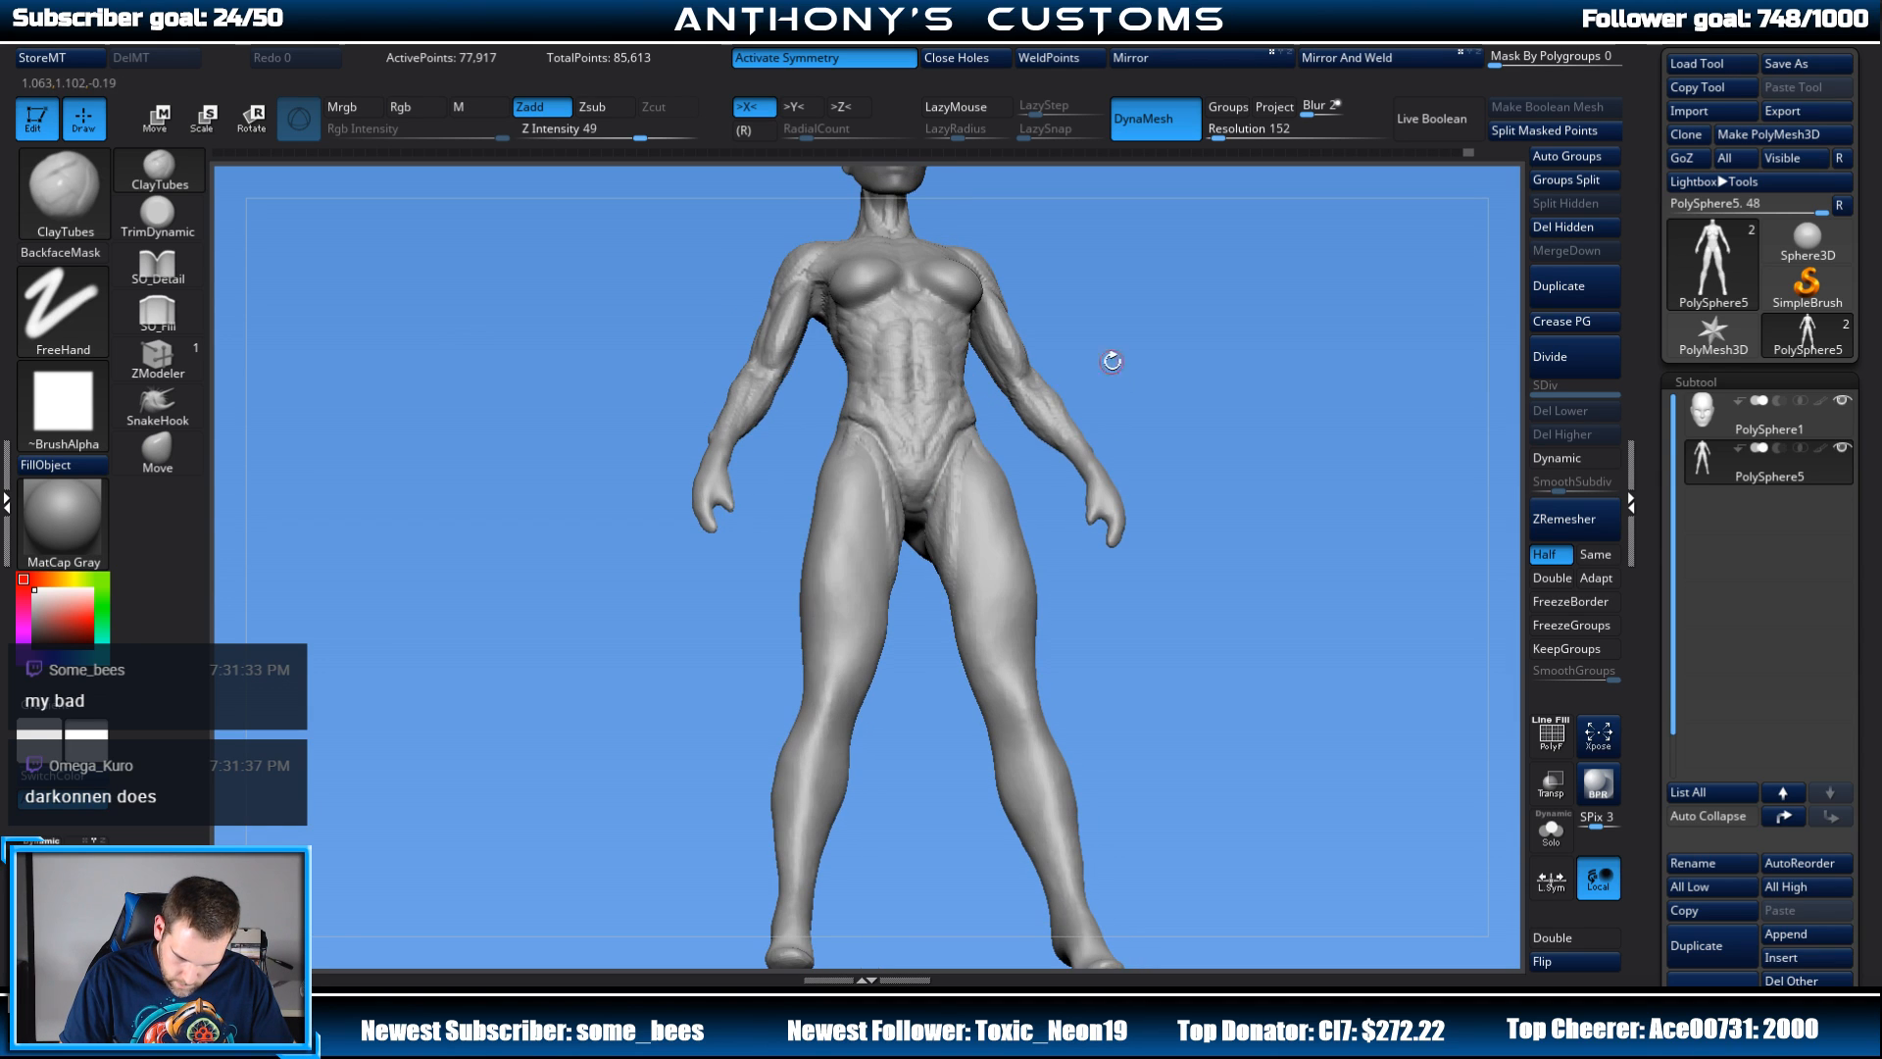
left_click_drag(1078, 422, 1174, 316)
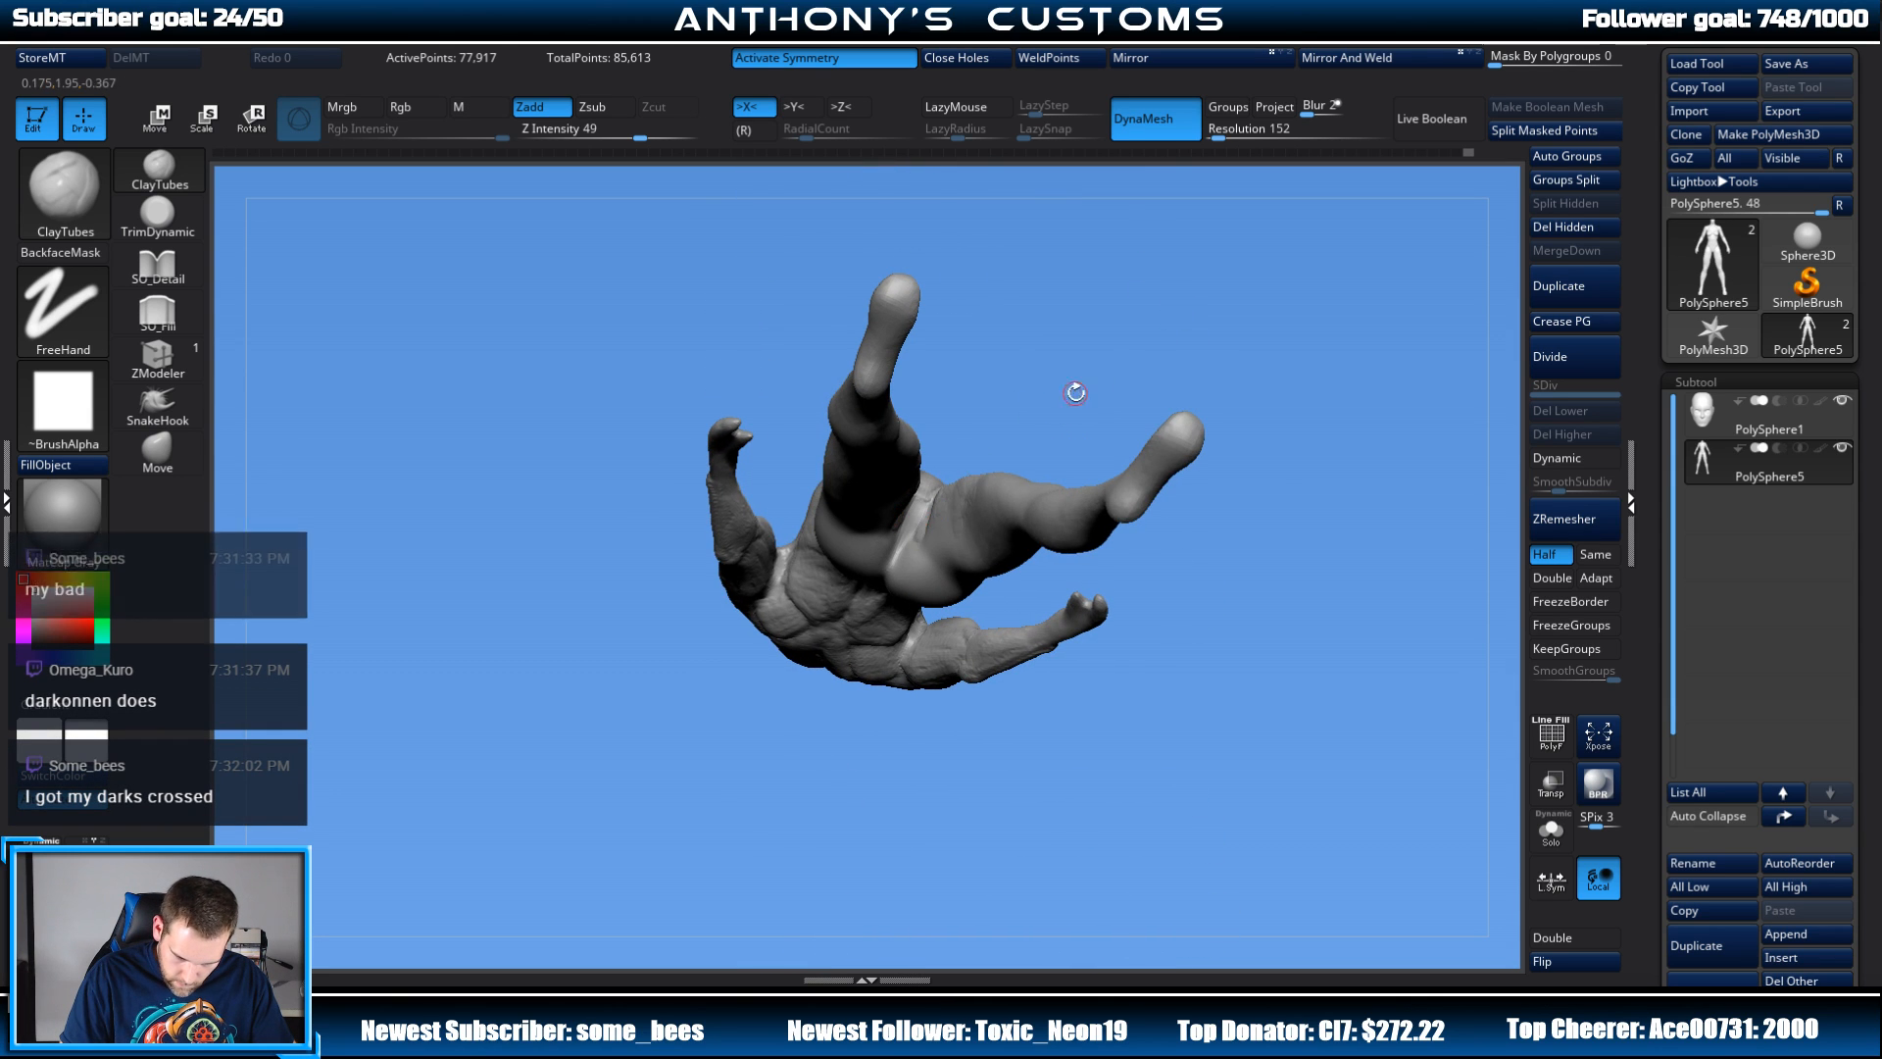
left_click_drag(1076, 392, 1133, 380)
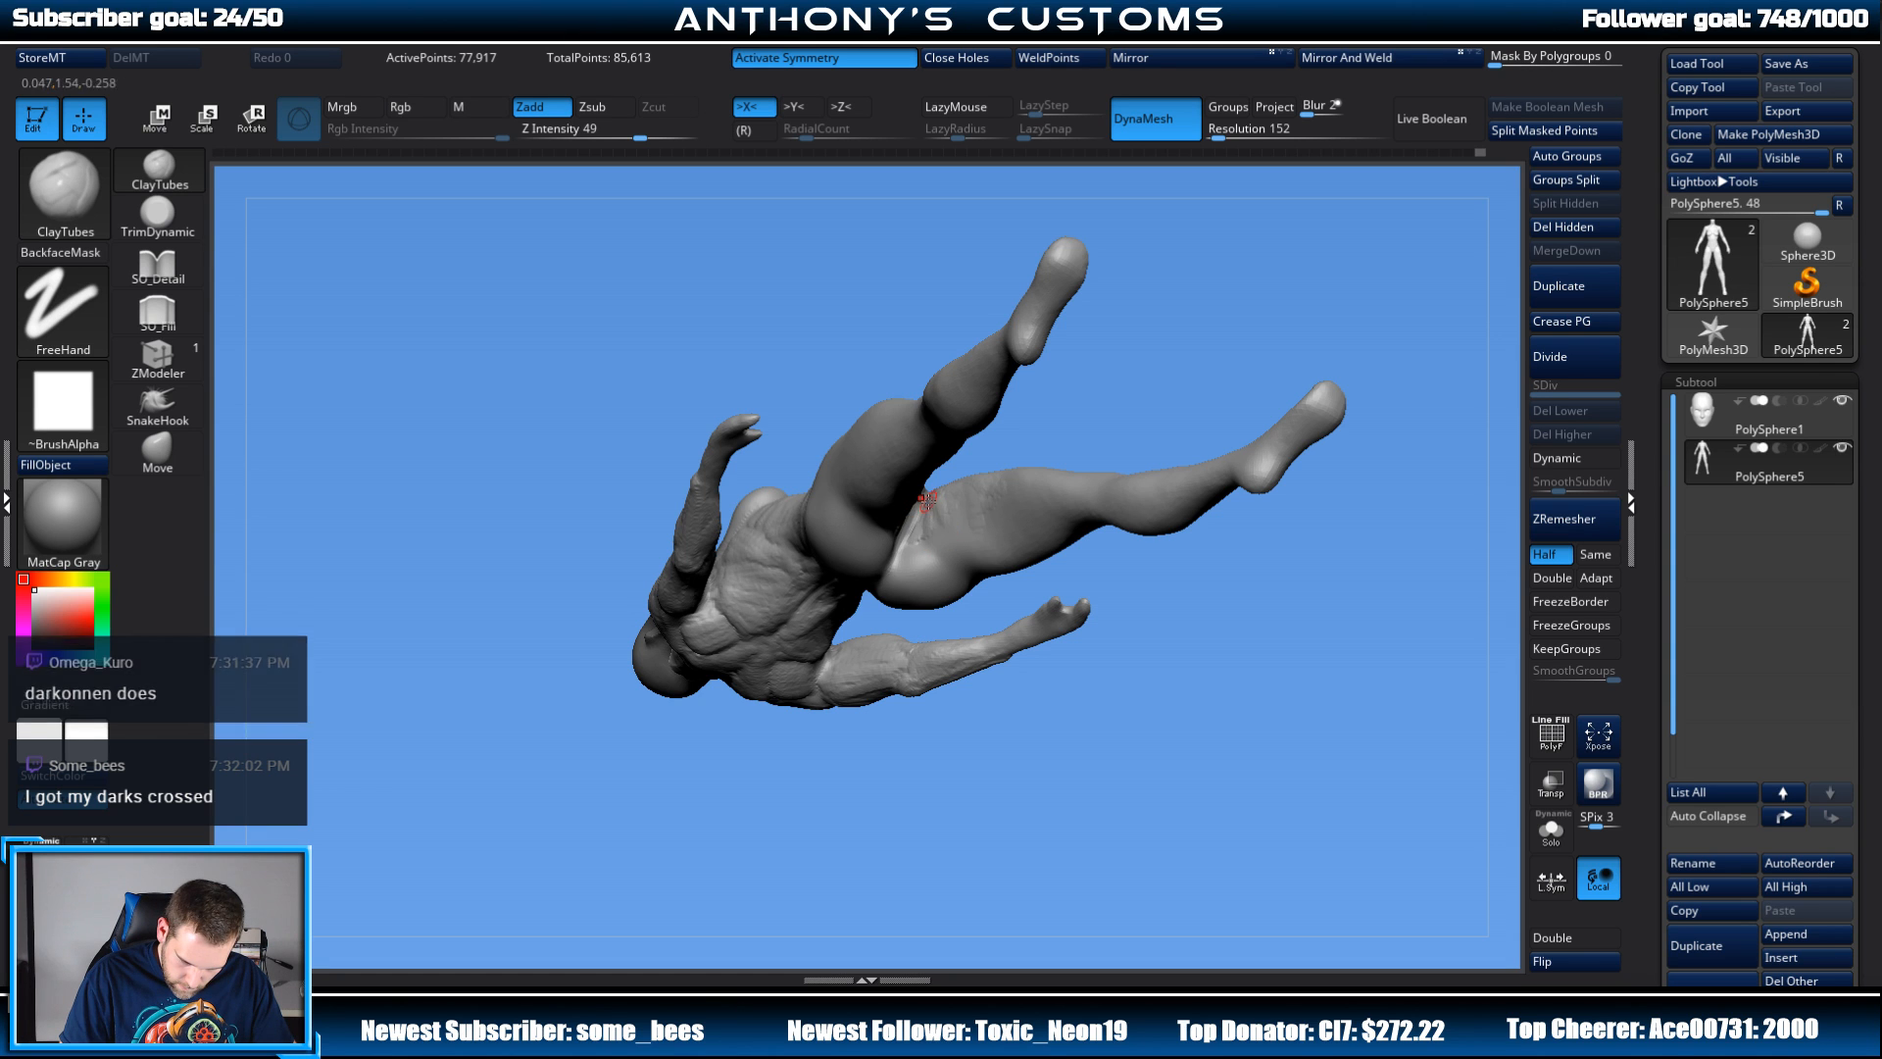
mouse_move(1225, 340)
left_mouse_down()
mouse_move(1181, 581)
mouse_move(1239, 508)
mouse_move(1257, 420)
mouse_move(1289, 381)
mouse_move(1243, 357)
left_mouse_up()
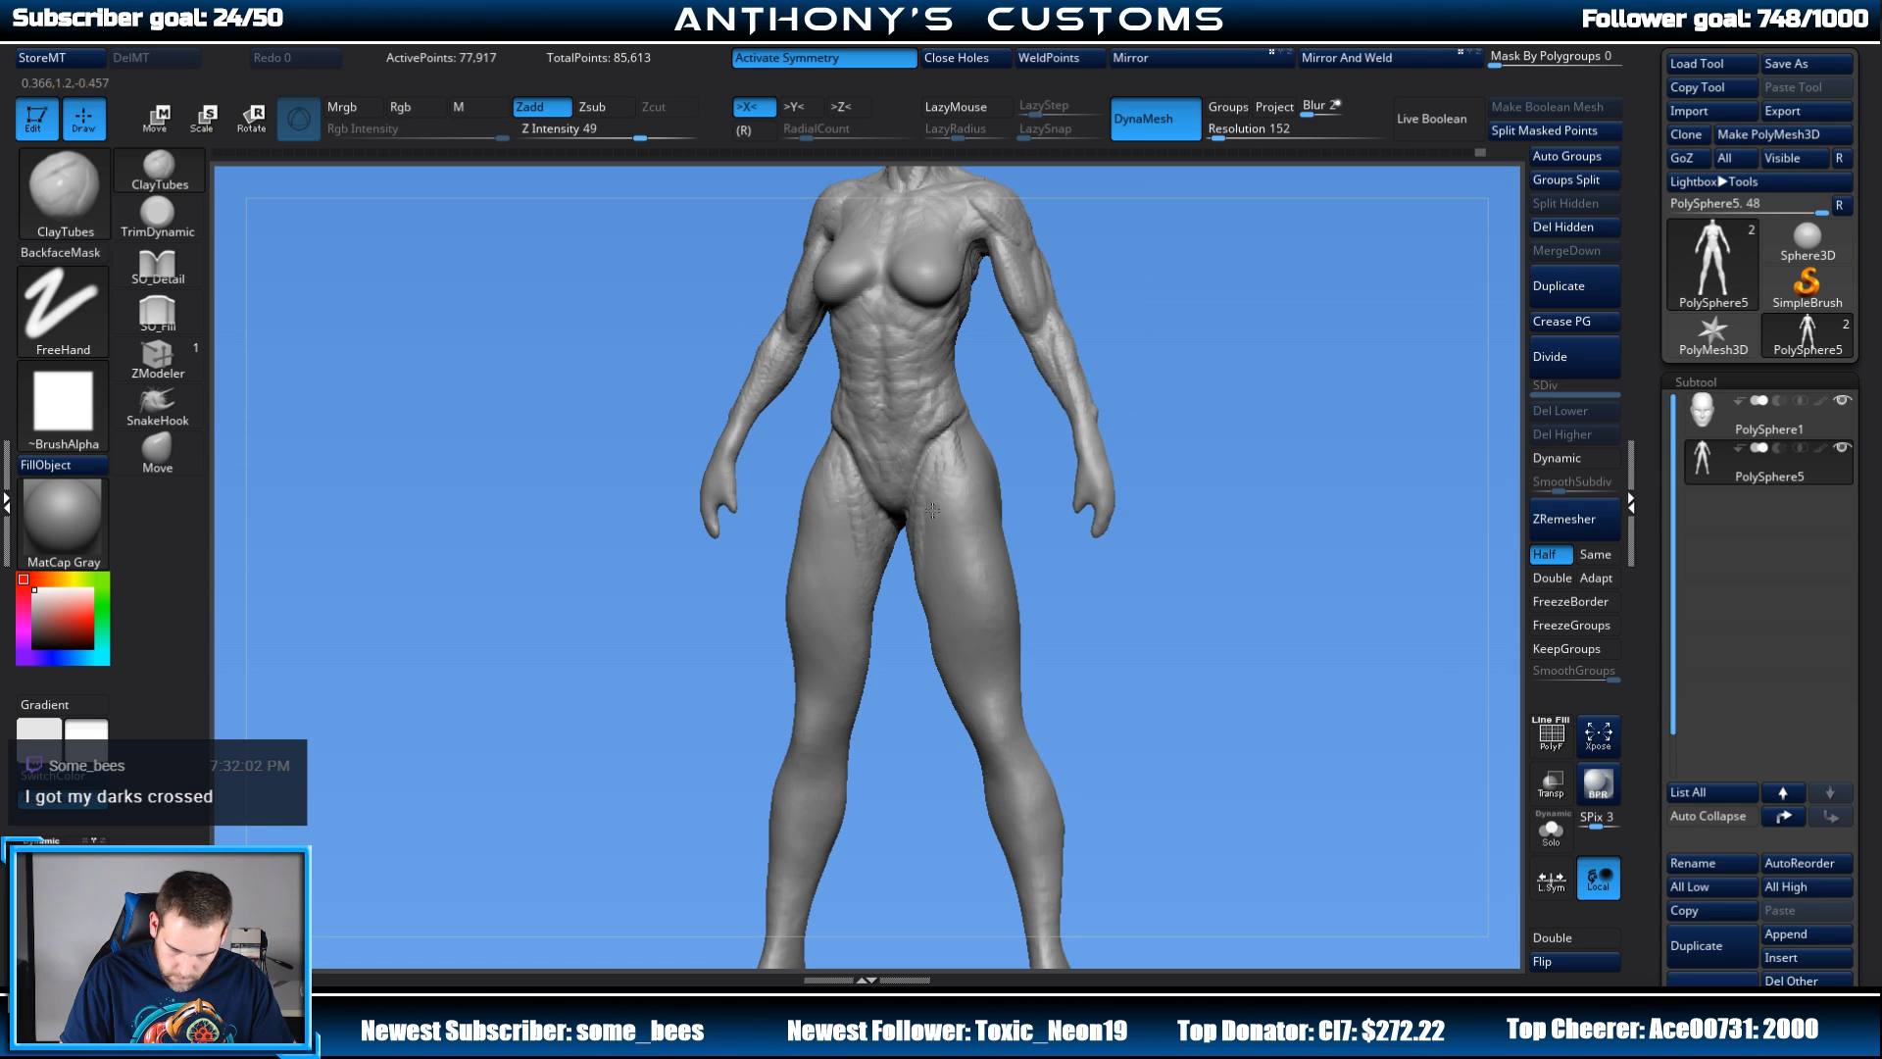
left_click_drag(1160, 369, 1202, 303, "shift")
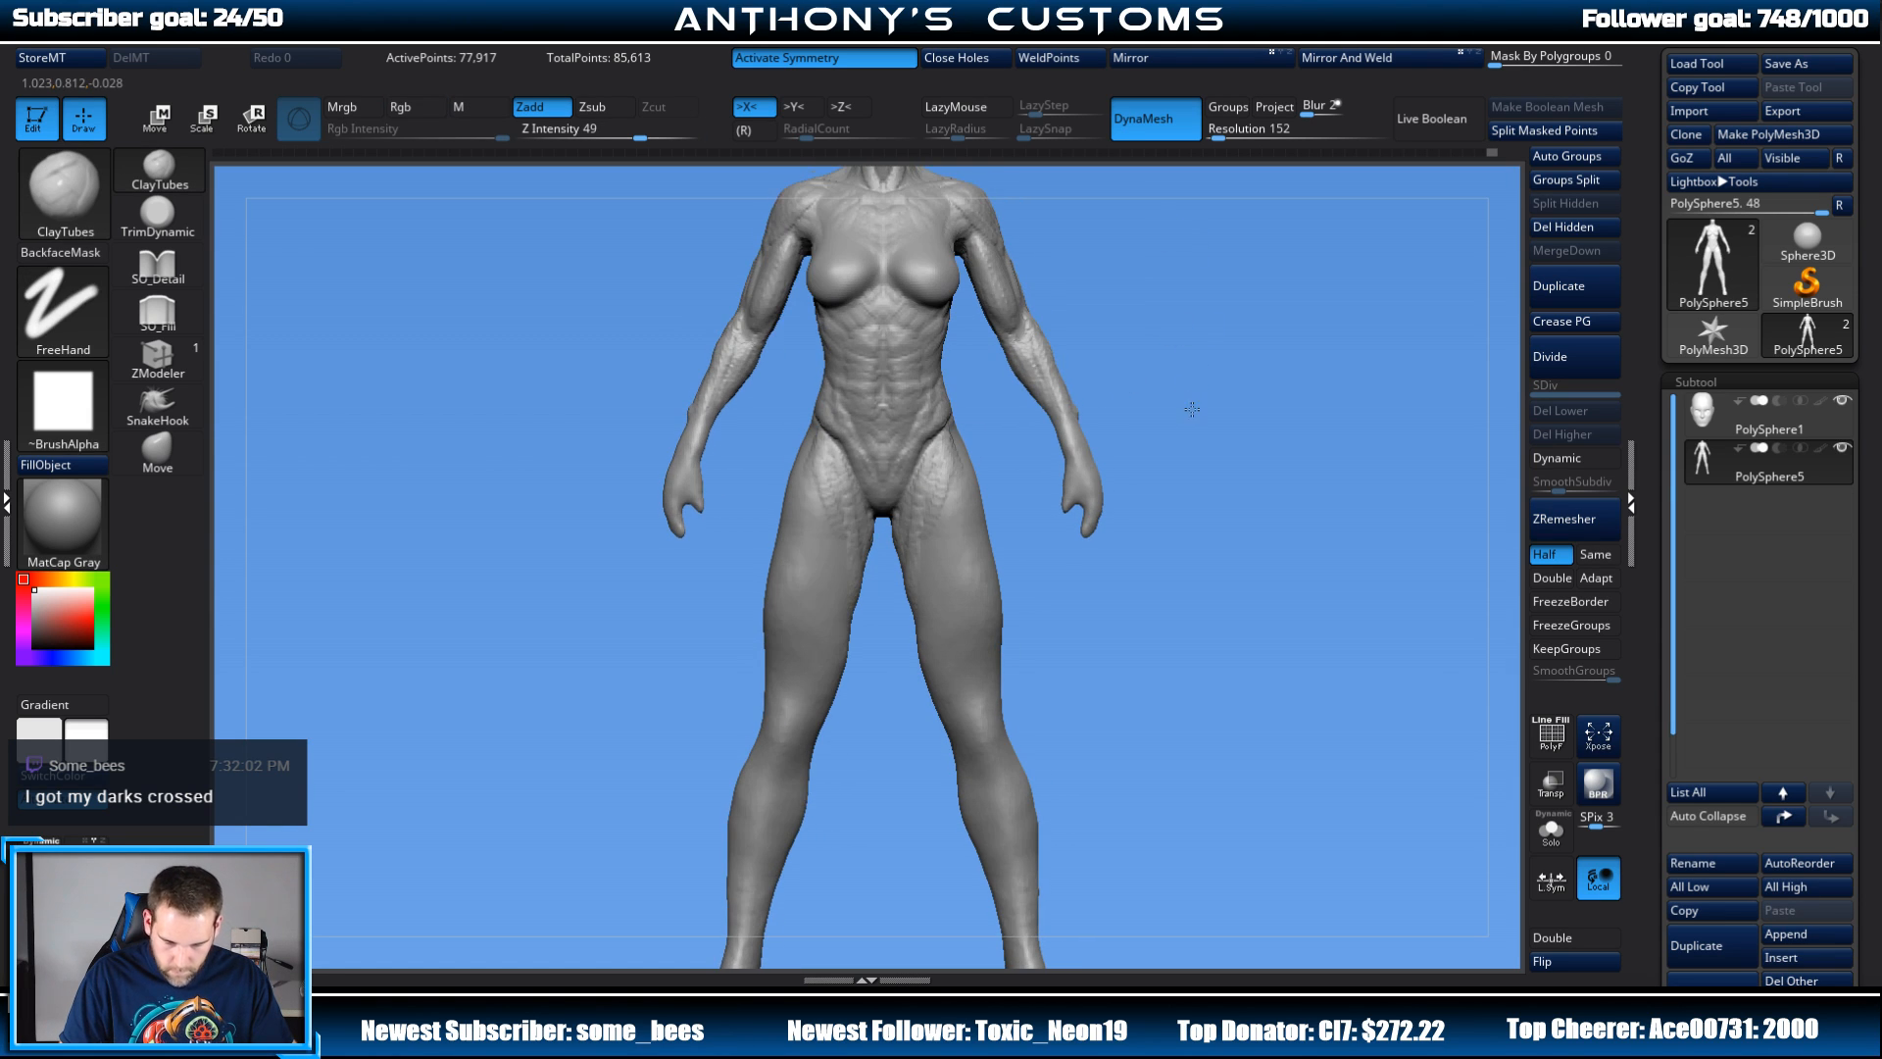
Step: Extend the inner thigh muscles down to just above the knees with ClayTubes strokes
left_click_drag(1193, 408, 1188, 325, "alt")
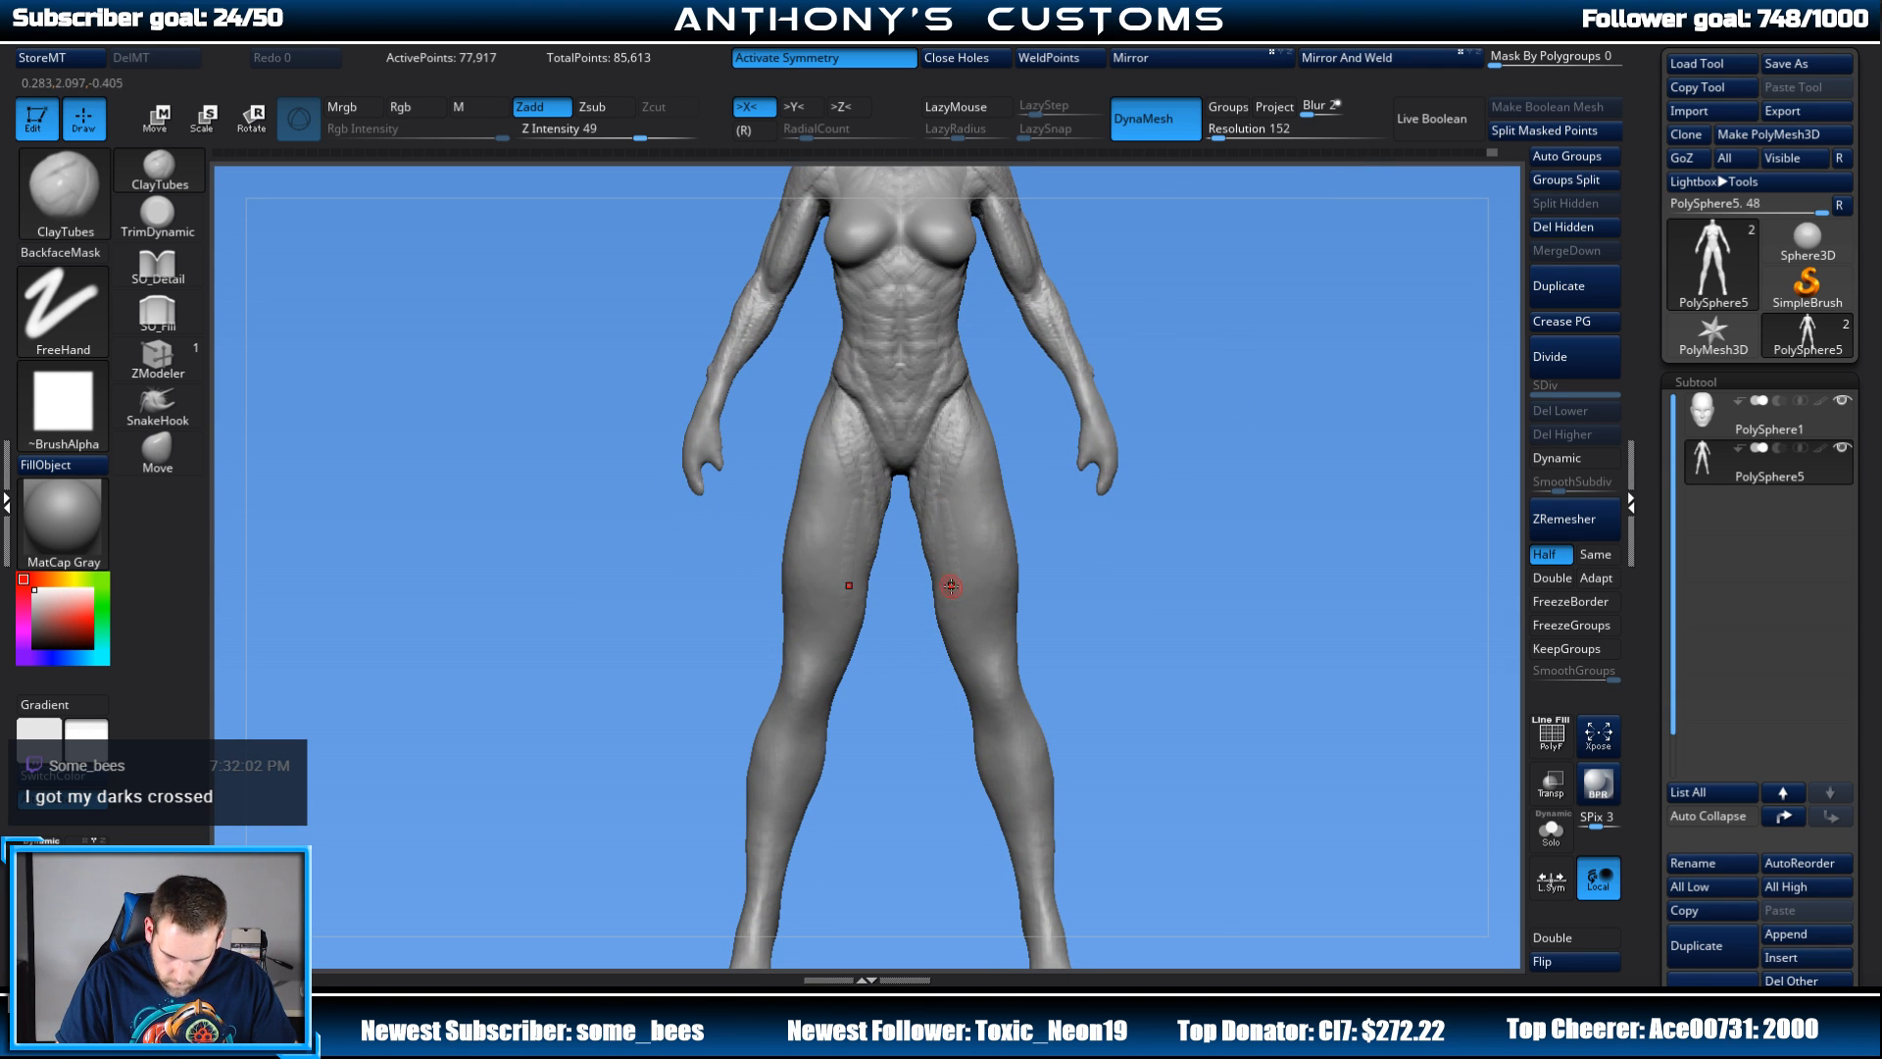
left_click_drag(1137, 392, 1254, 337)
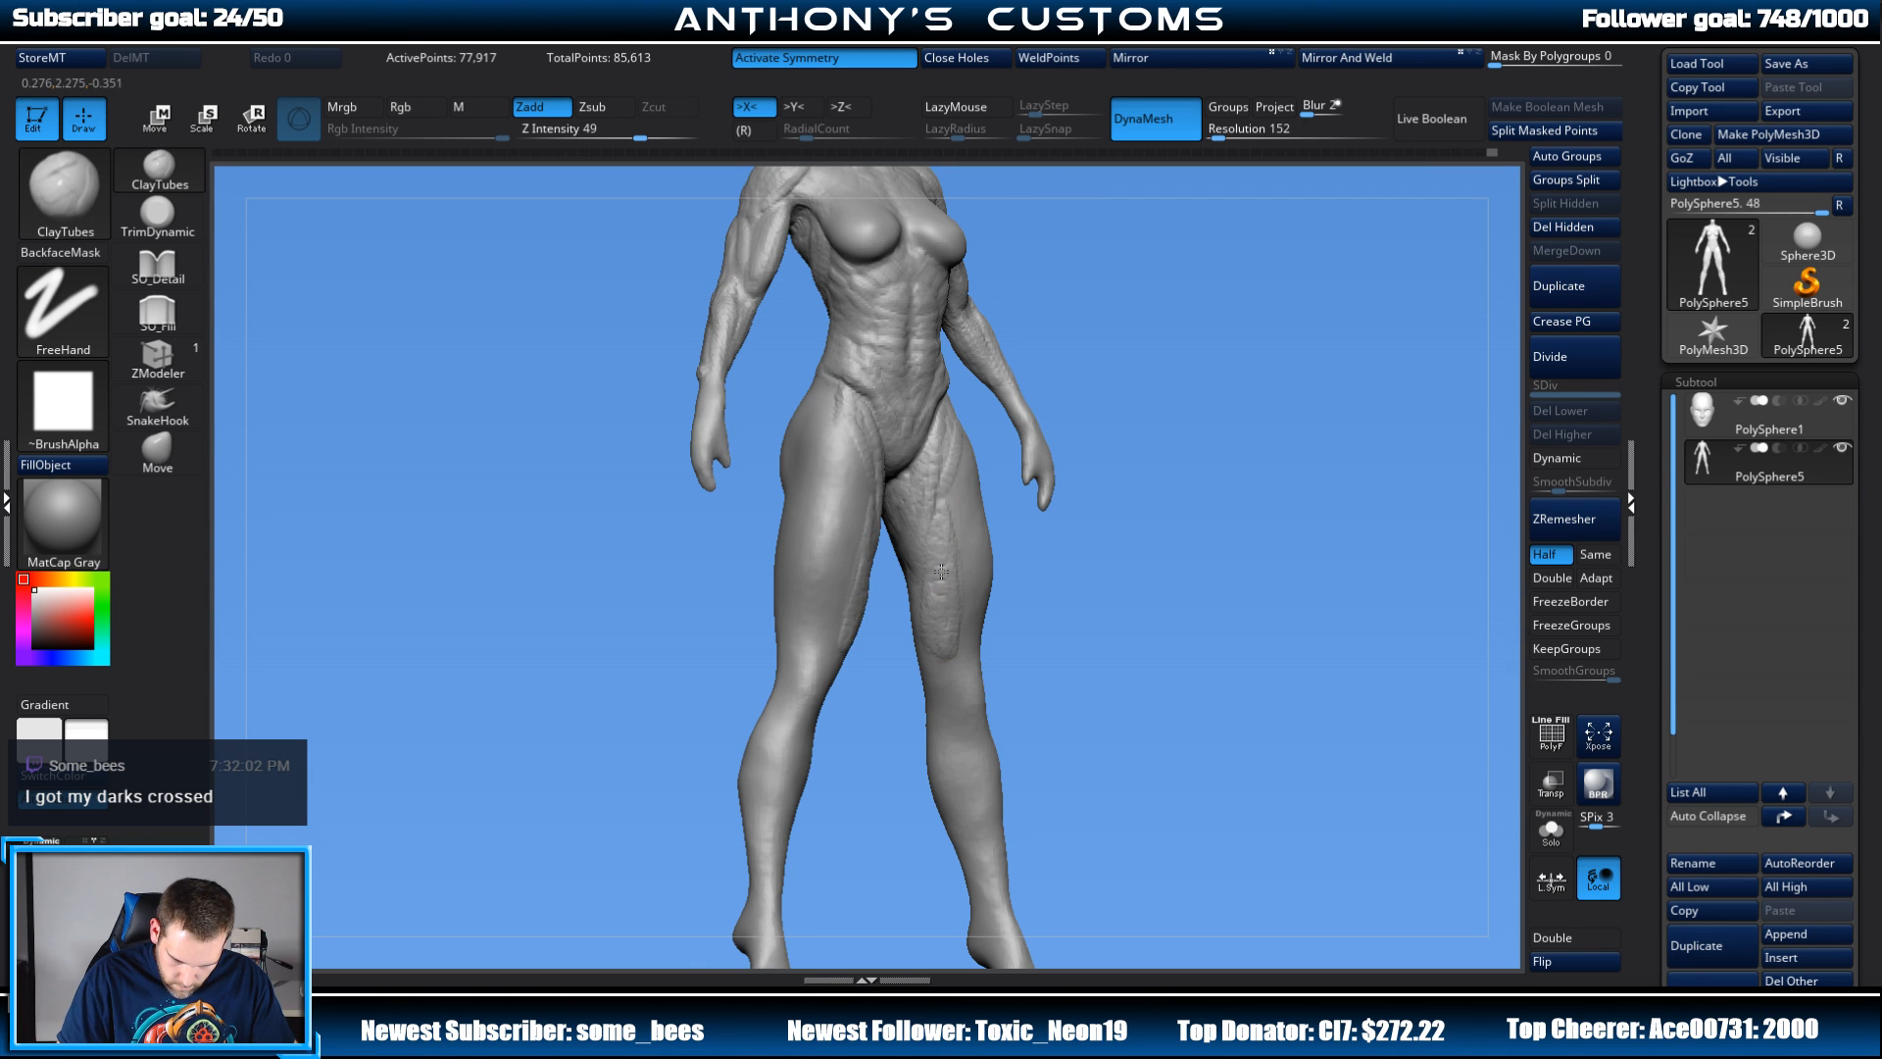
left_click_drag(1274, 380, 1055, 404)
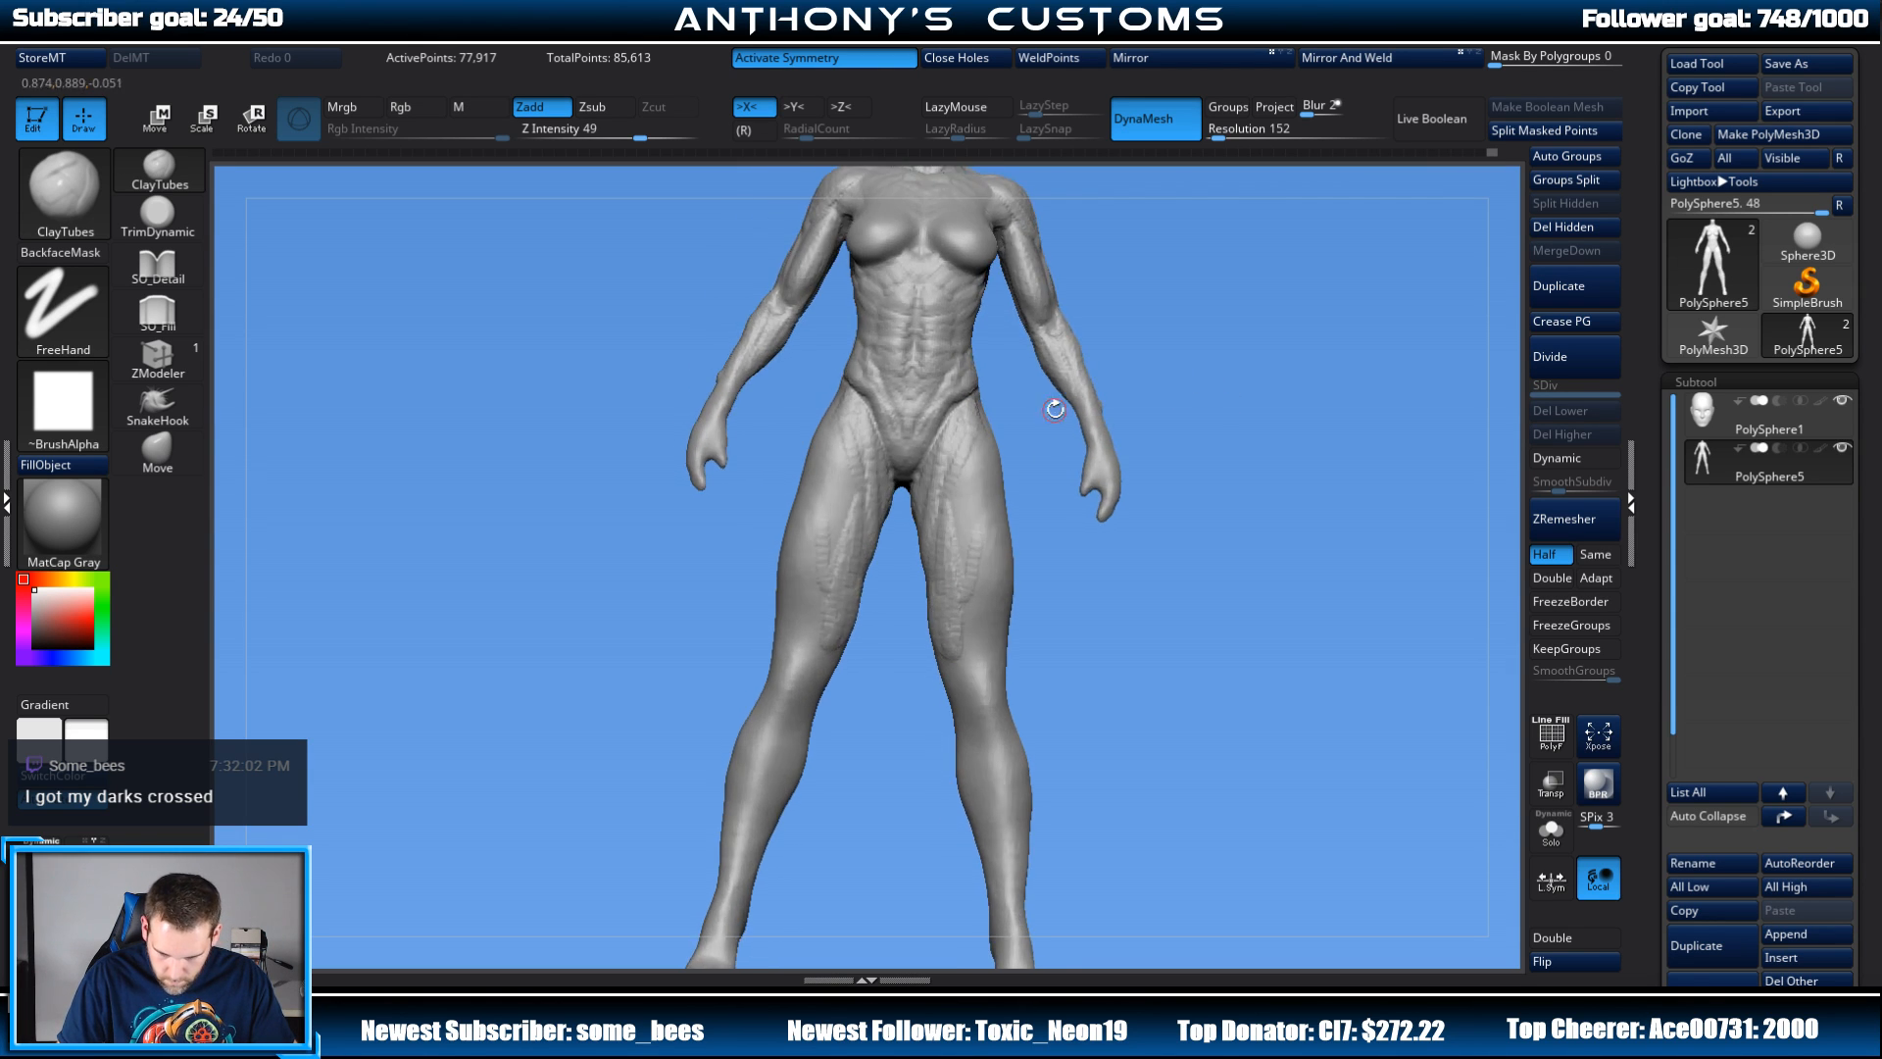
Step: Fill in the central front thigh muscles from the hips to just above the knees with long ClayTubes strokes
left_click_drag(982, 455, 983, 511)
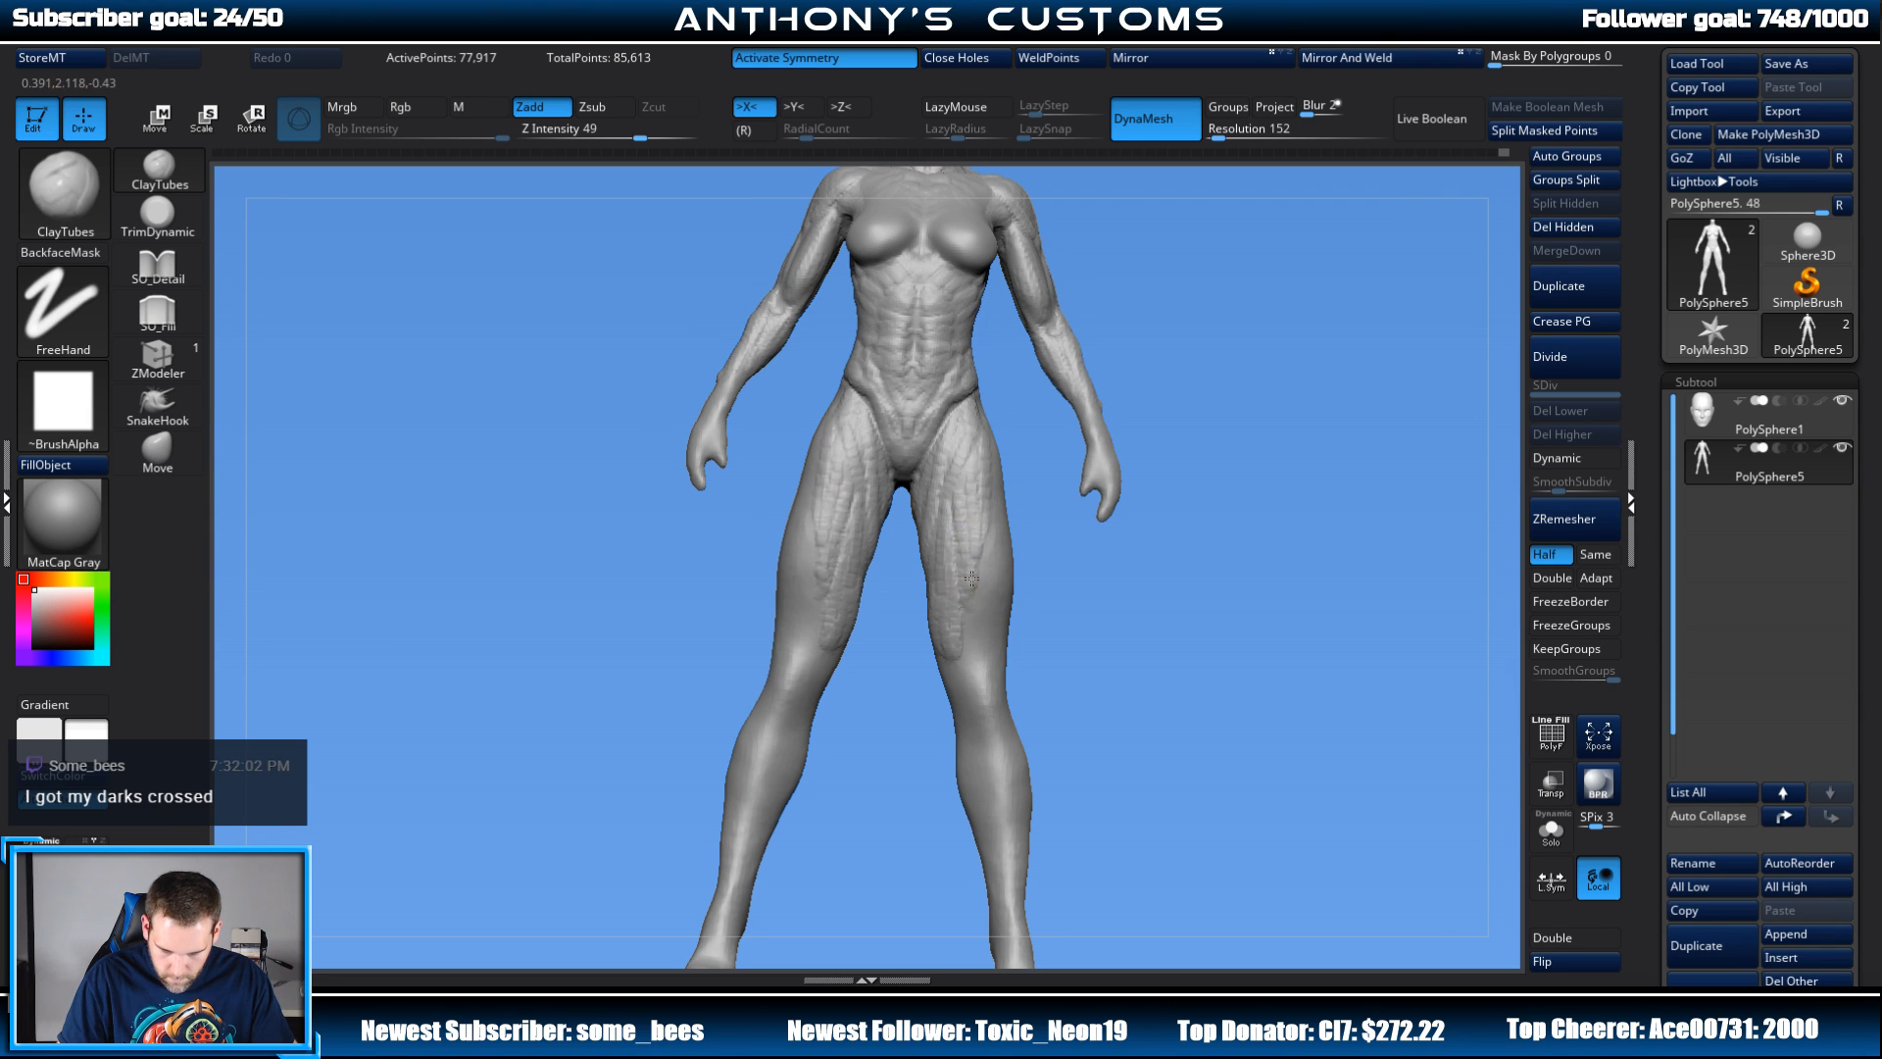
left_click_drag(975, 550, 973, 585)
left_click_drag(1237, 355, 1166, 364)
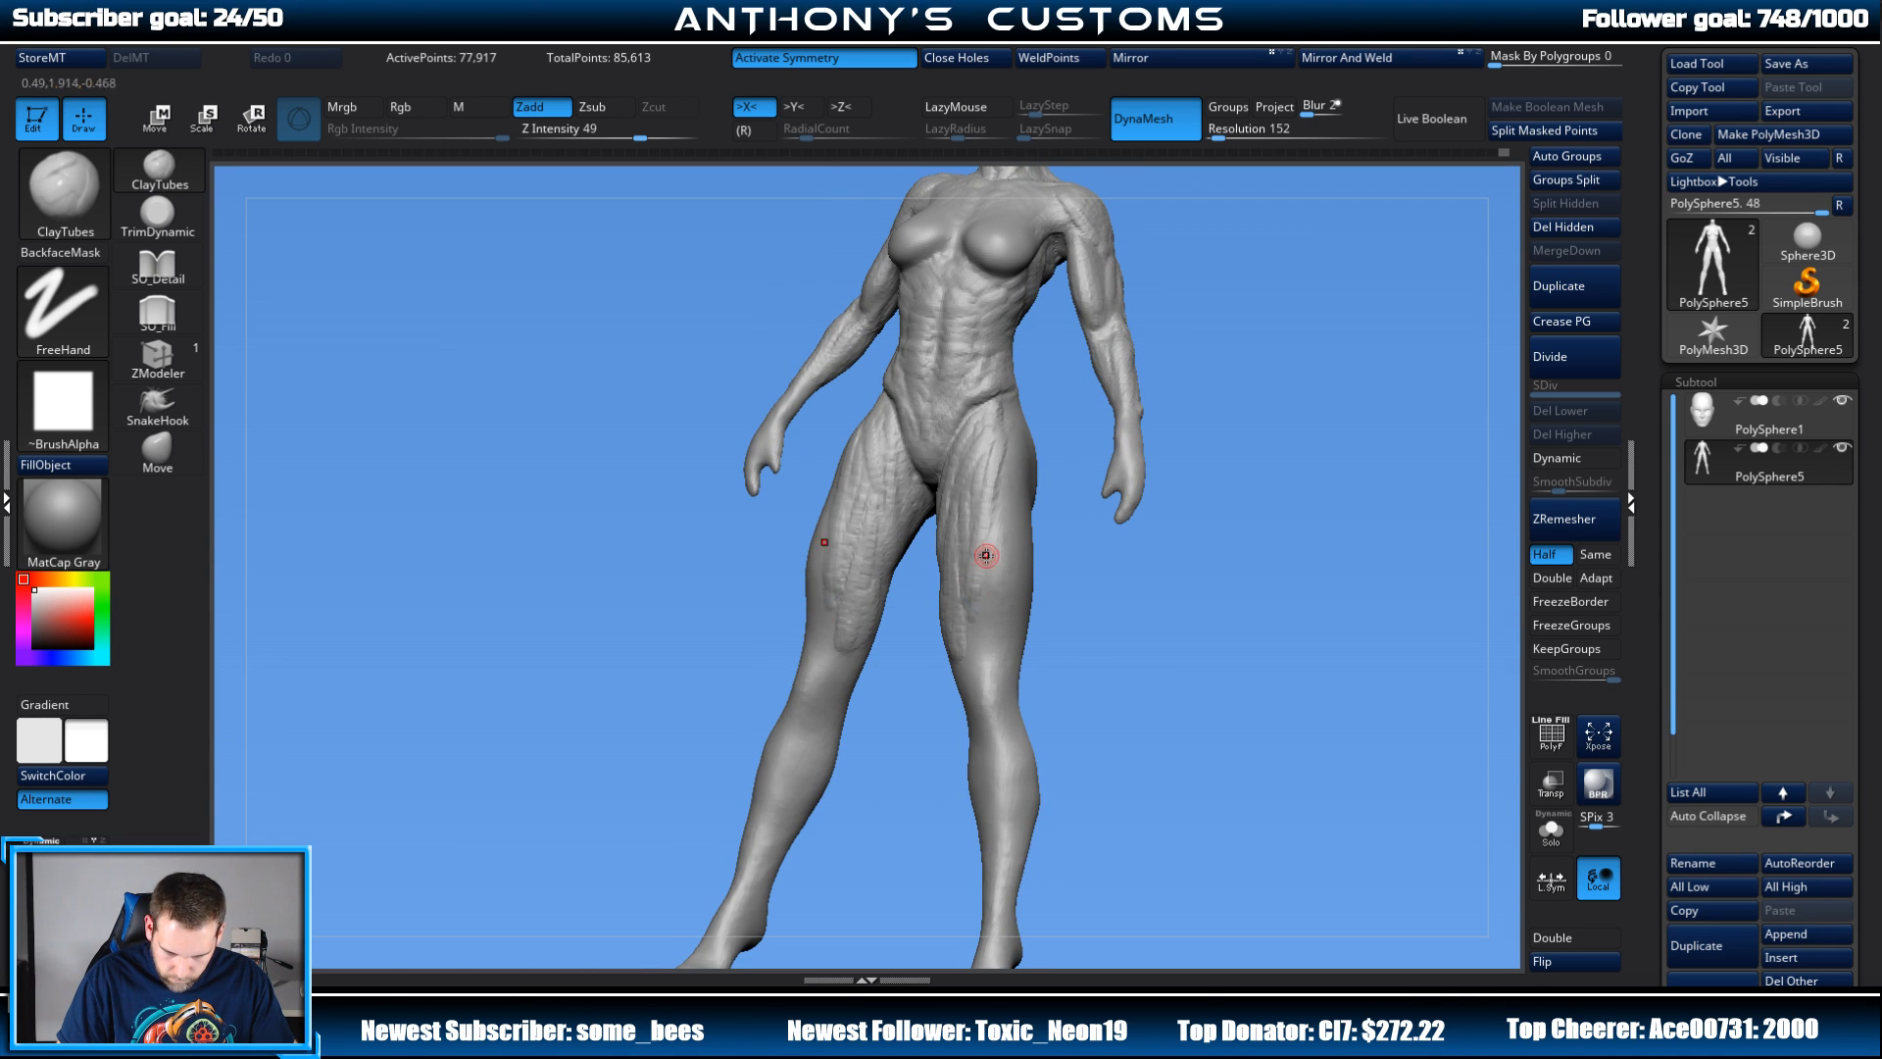
left_click_drag(1230, 432, 1471, 392)
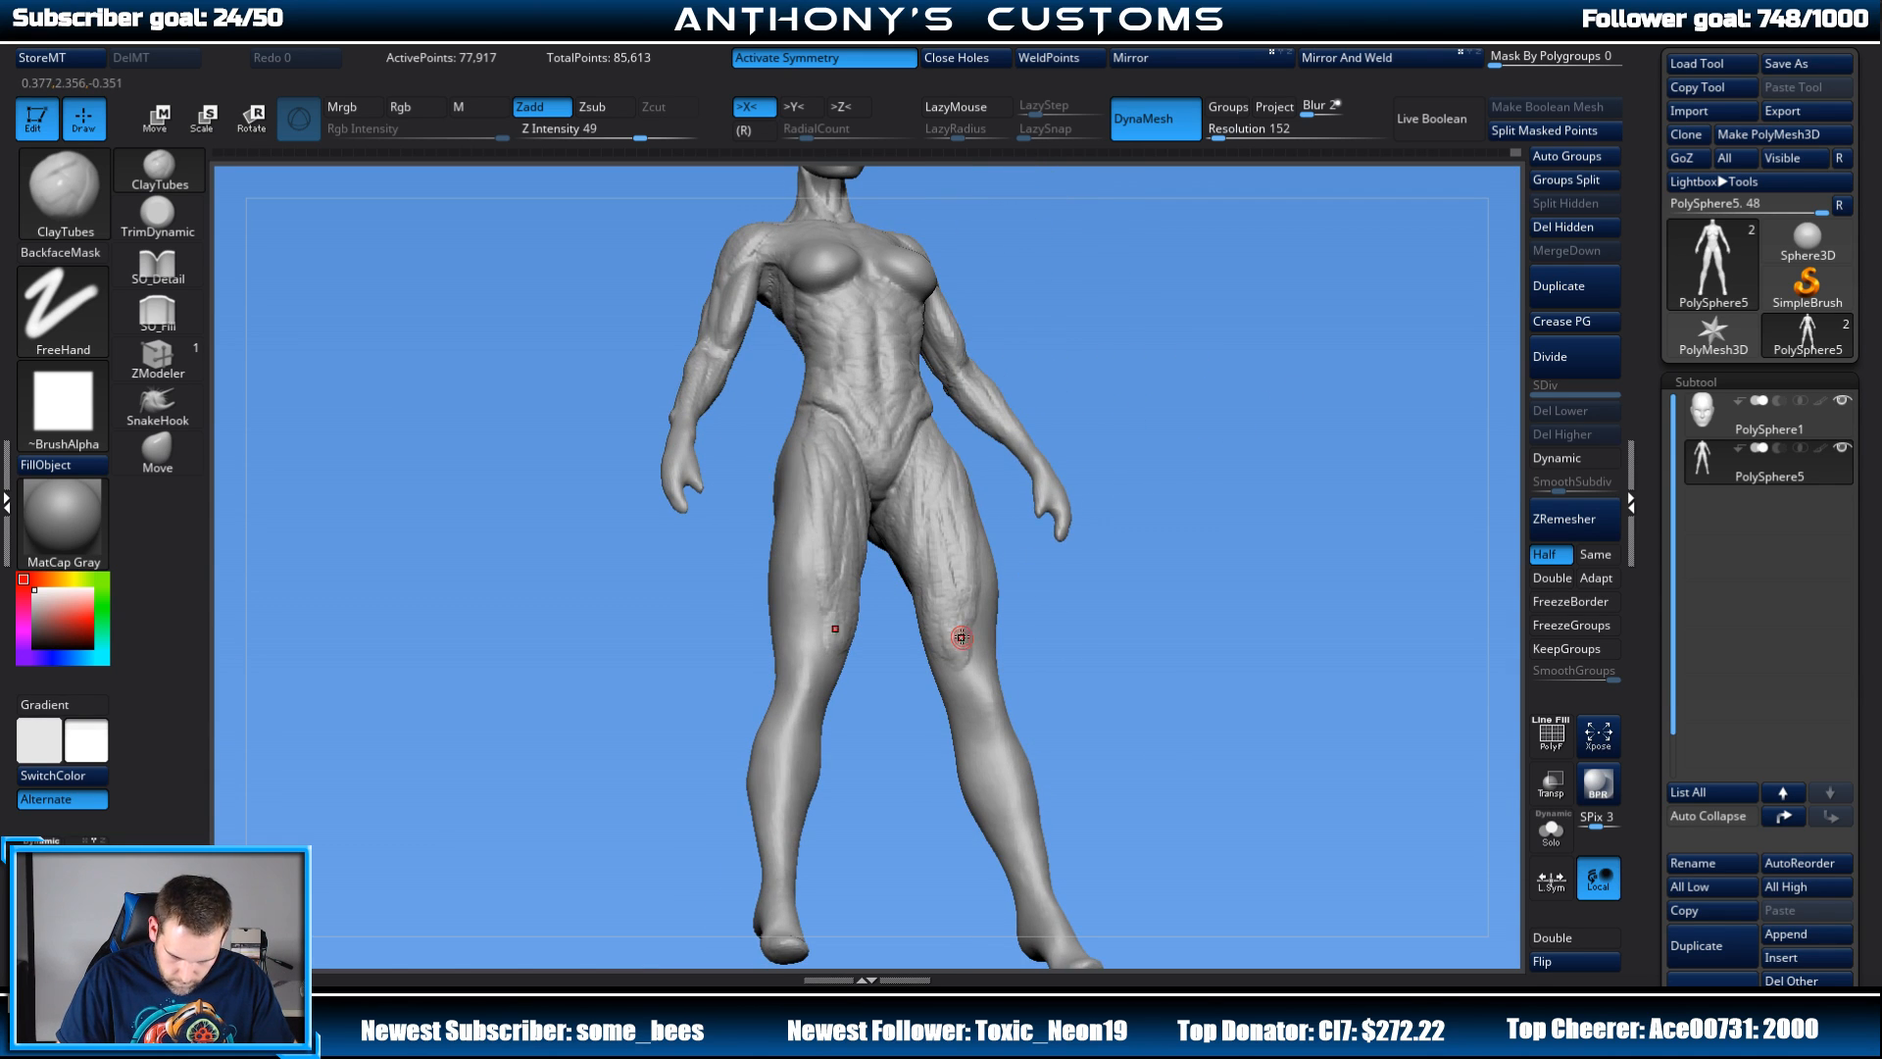
mouse_move(959, 638)
left_mouse_down()
mouse_move(951, 666)
mouse_move(951, 629)
left_mouse_up()
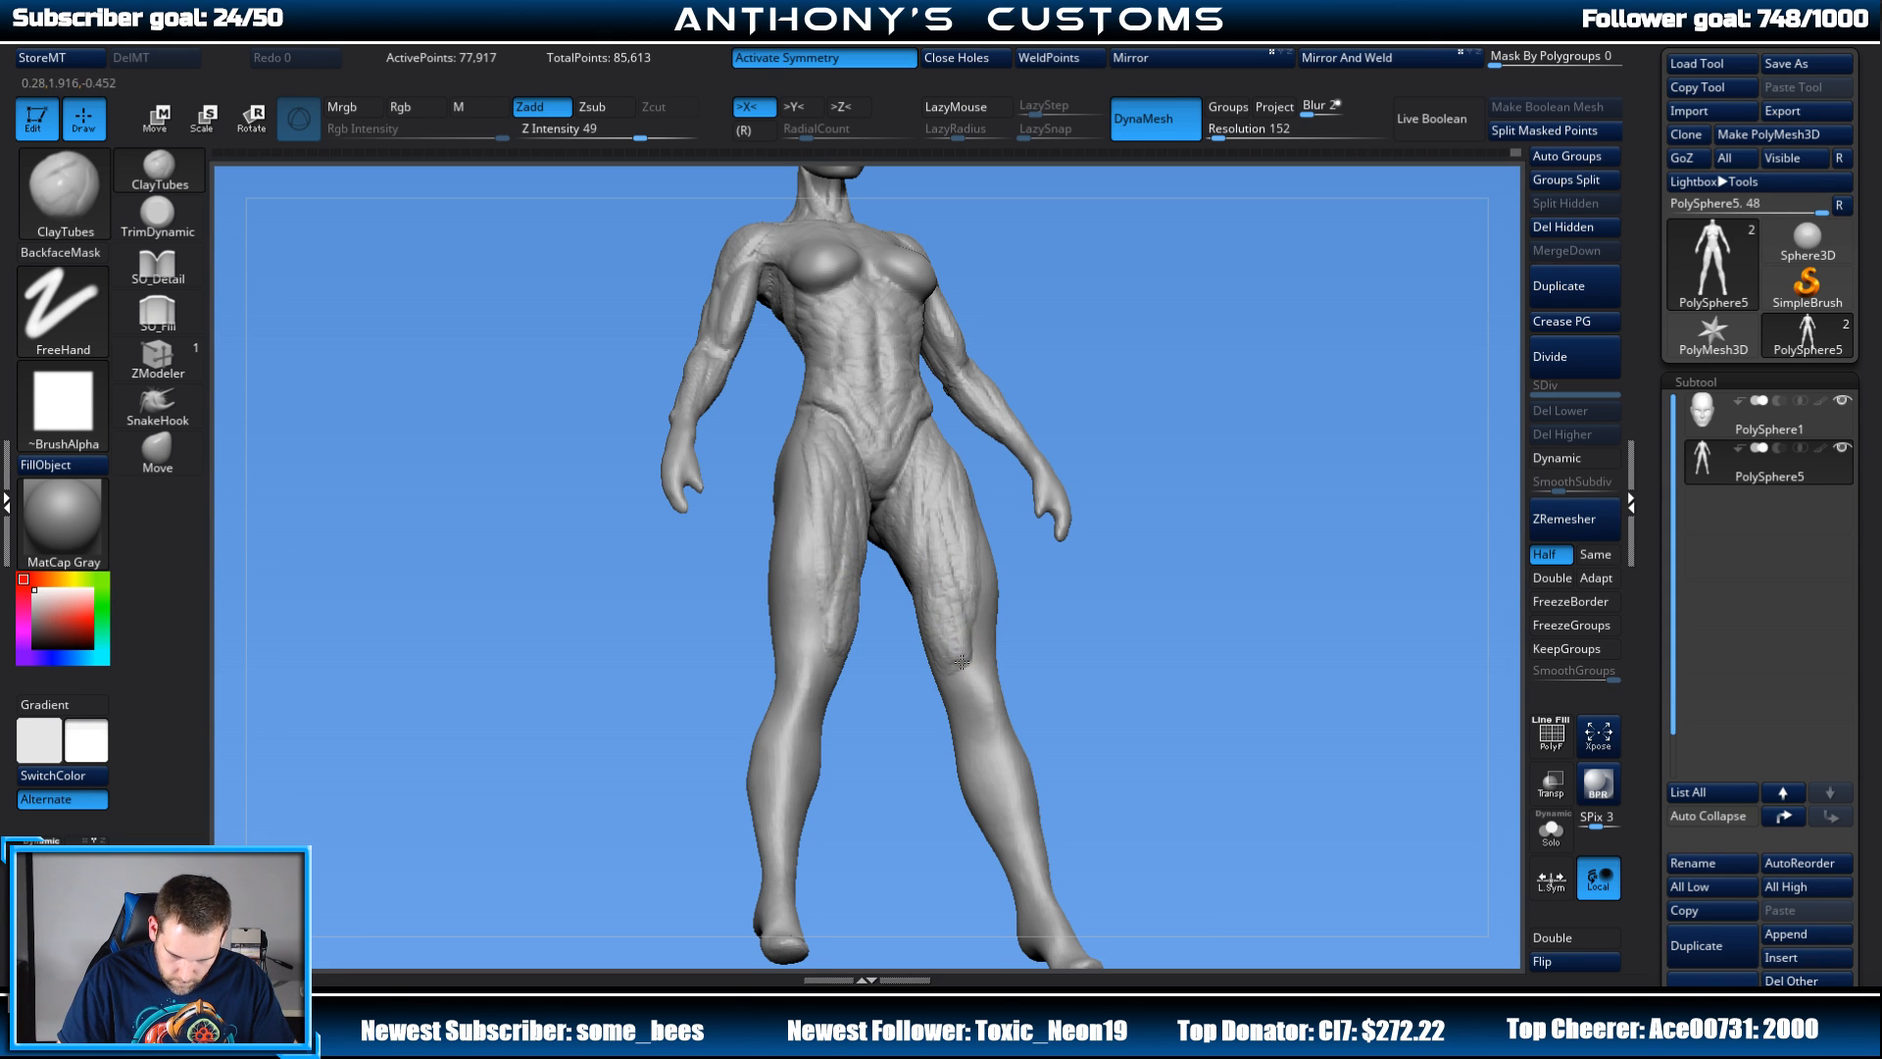
Step: Adjust the brush draw size and build up the outer front thigh muscles from the hips toward the knees
left_click_drag(1051, 529, 1144, 387, "shift")
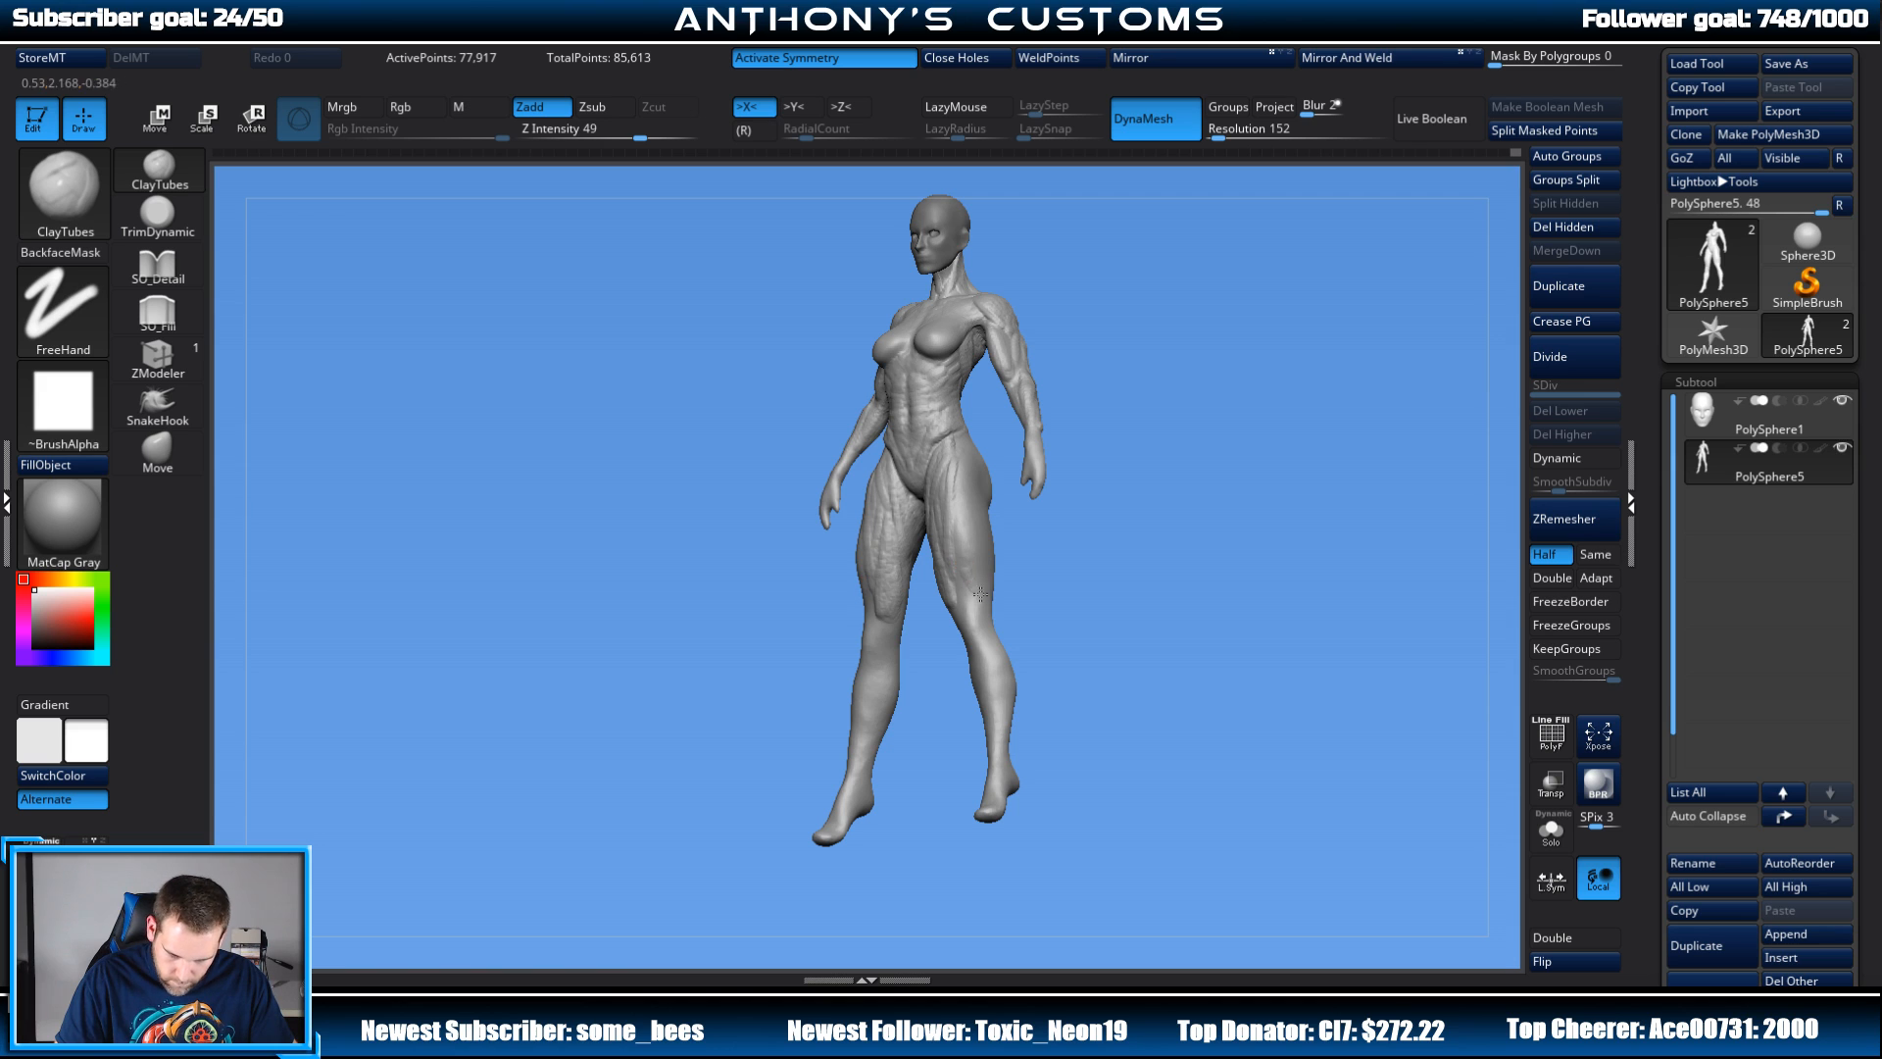
key("space")
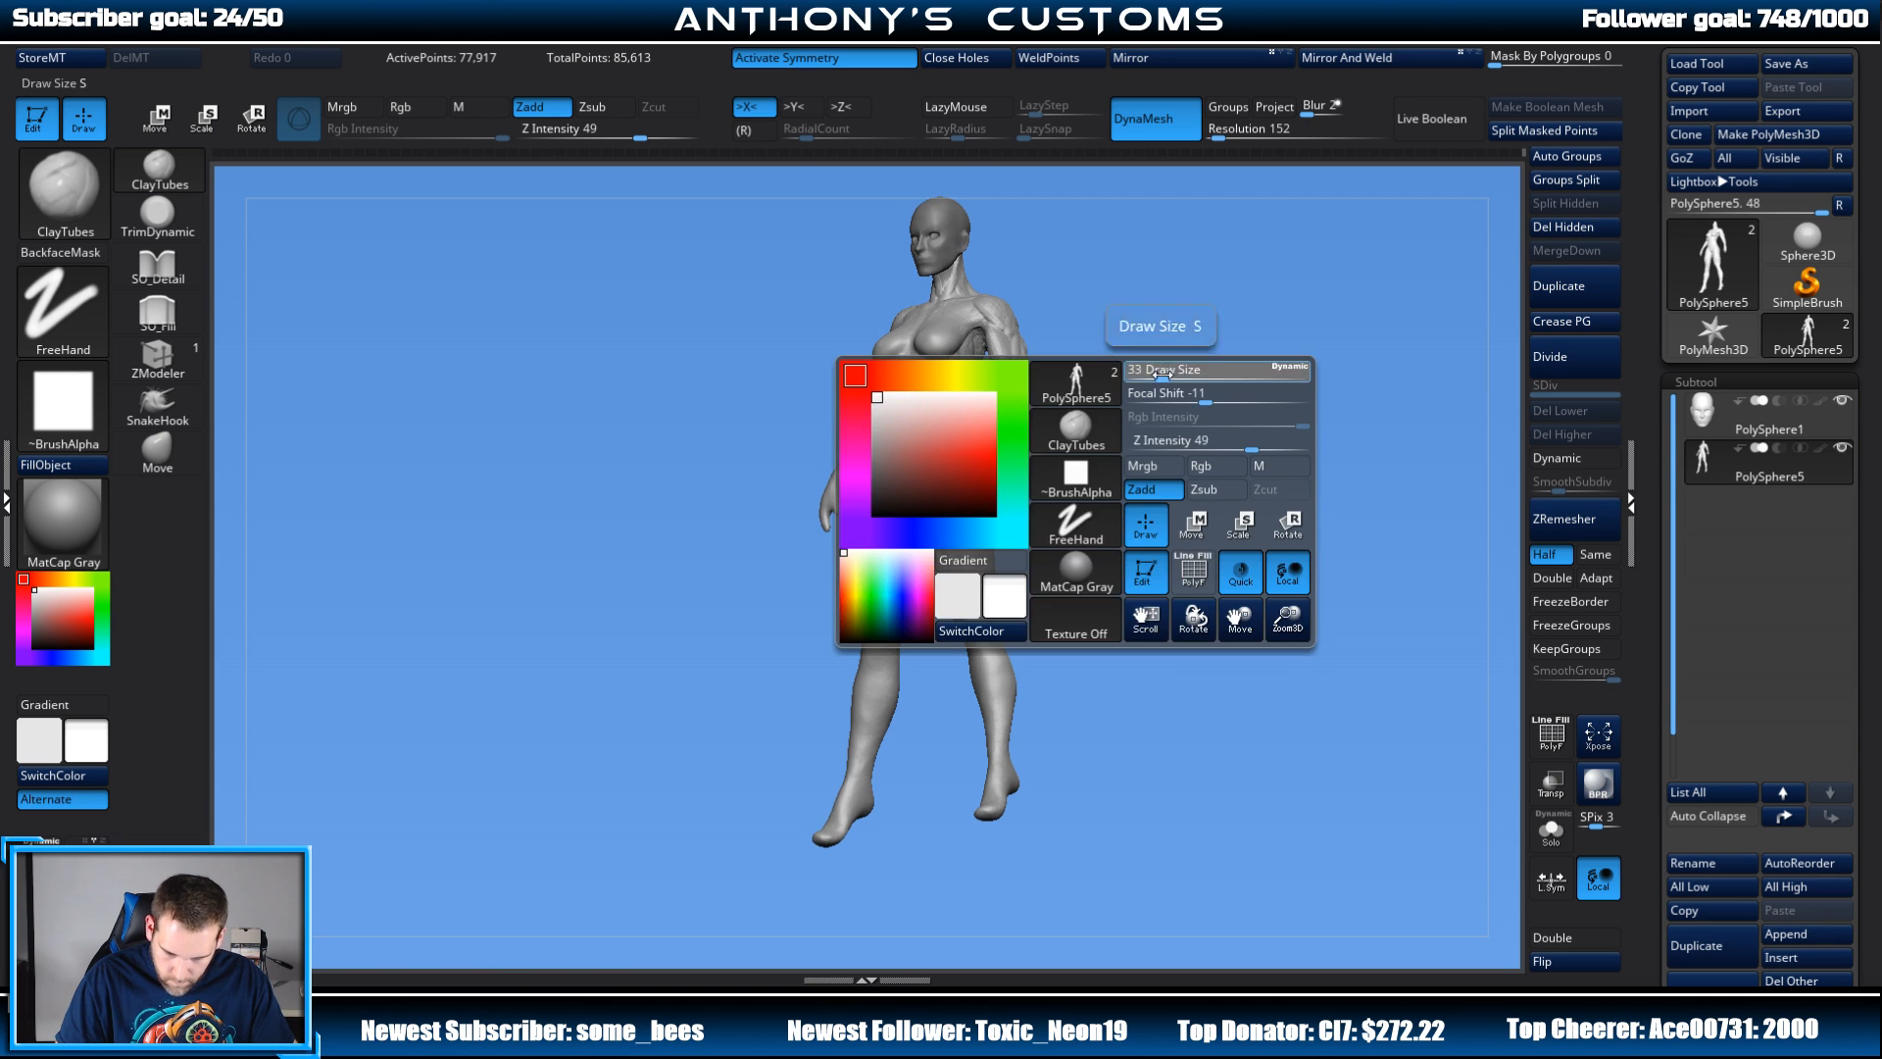
left_click(1161, 380)
mouse_move(1231, 317)
left_mouse_down("alt")
mouse_move(1203, 440)
mouse_move(1177, 234)
left_mouse_up("alt")
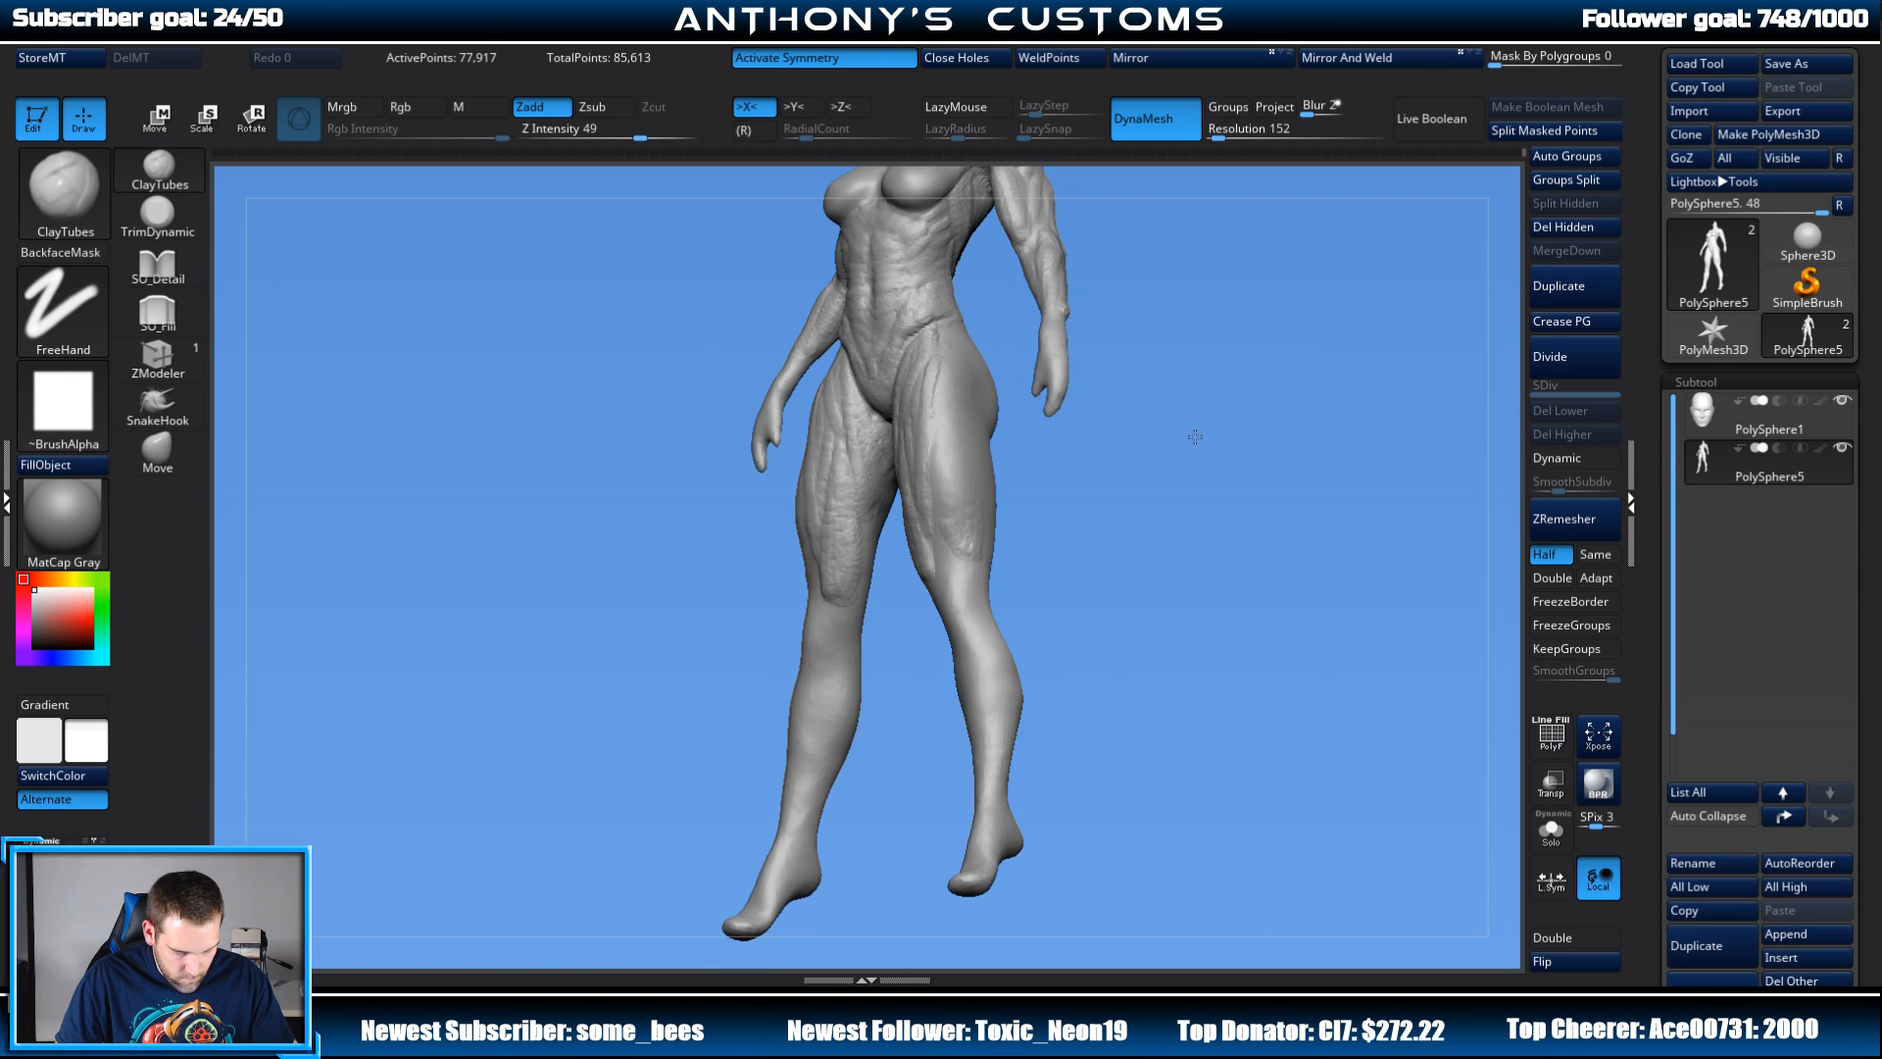
left_click_drag(1202, 374, 1194, 384)
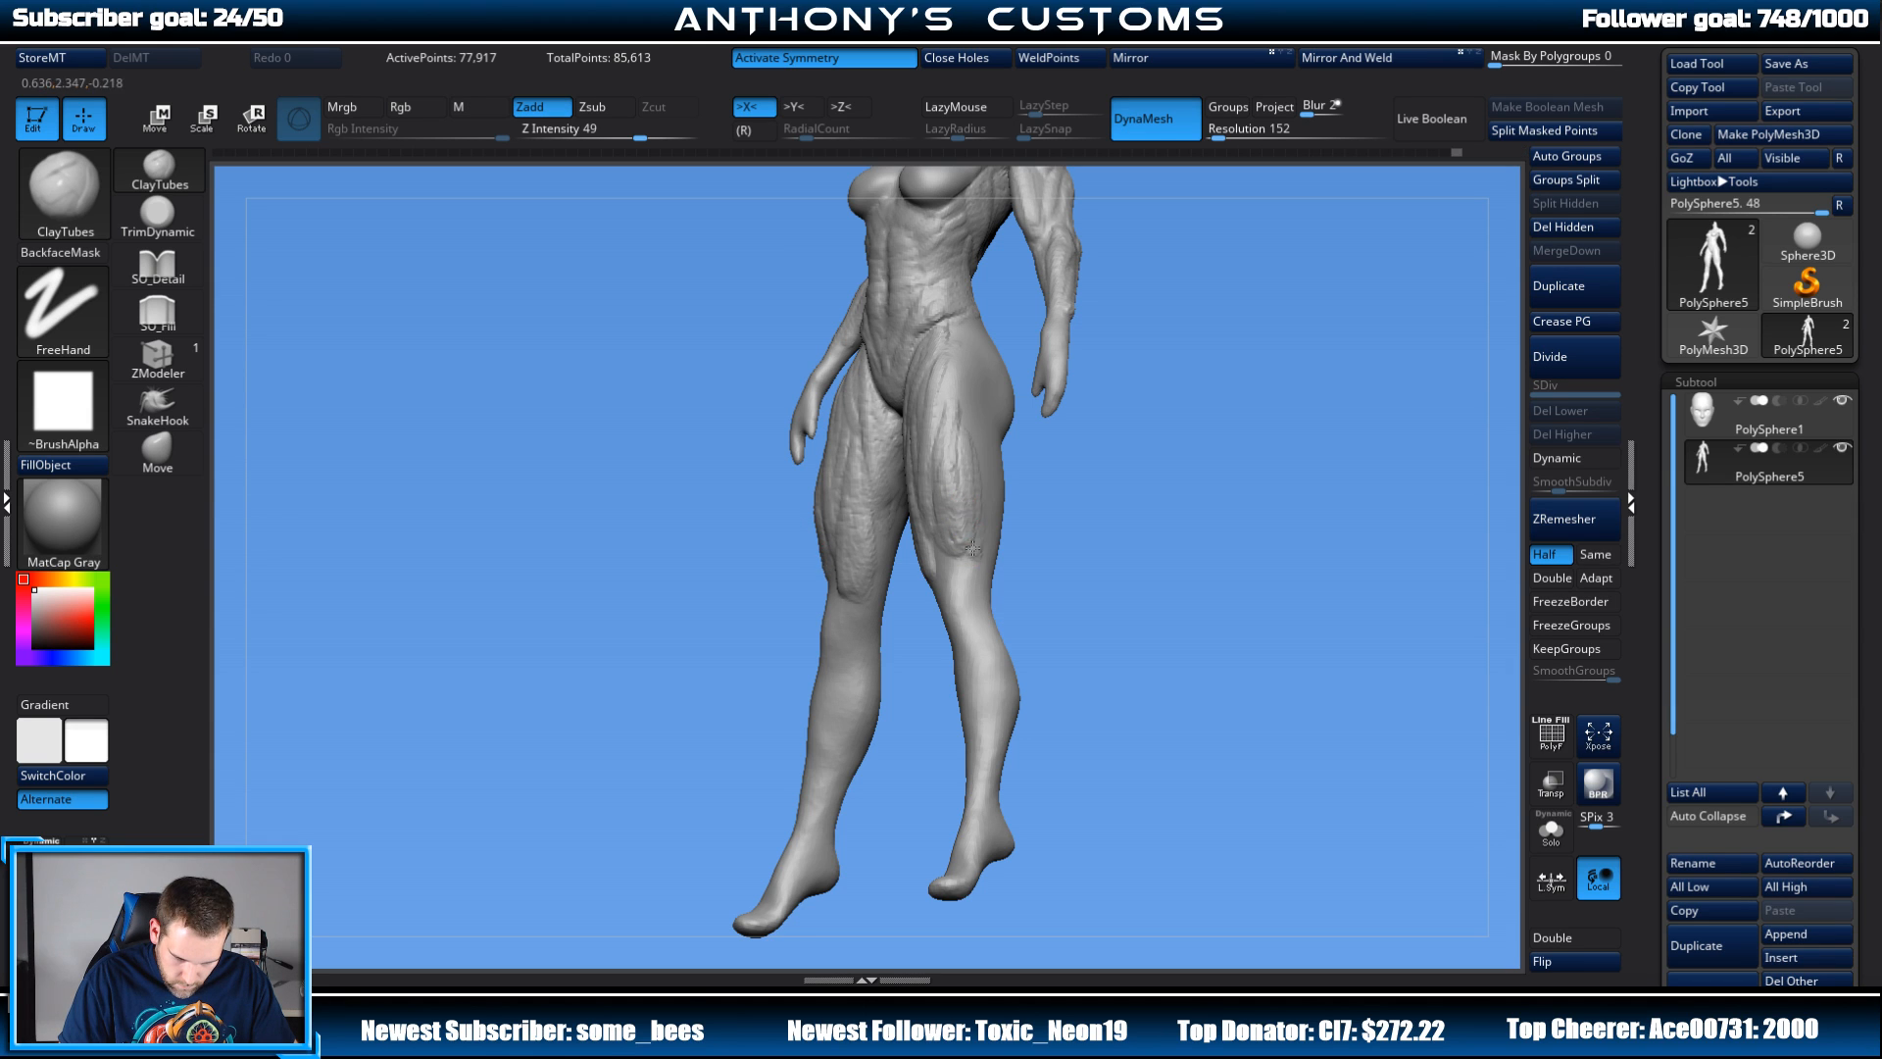
left_click_drag(1020, 357, 975, 378)
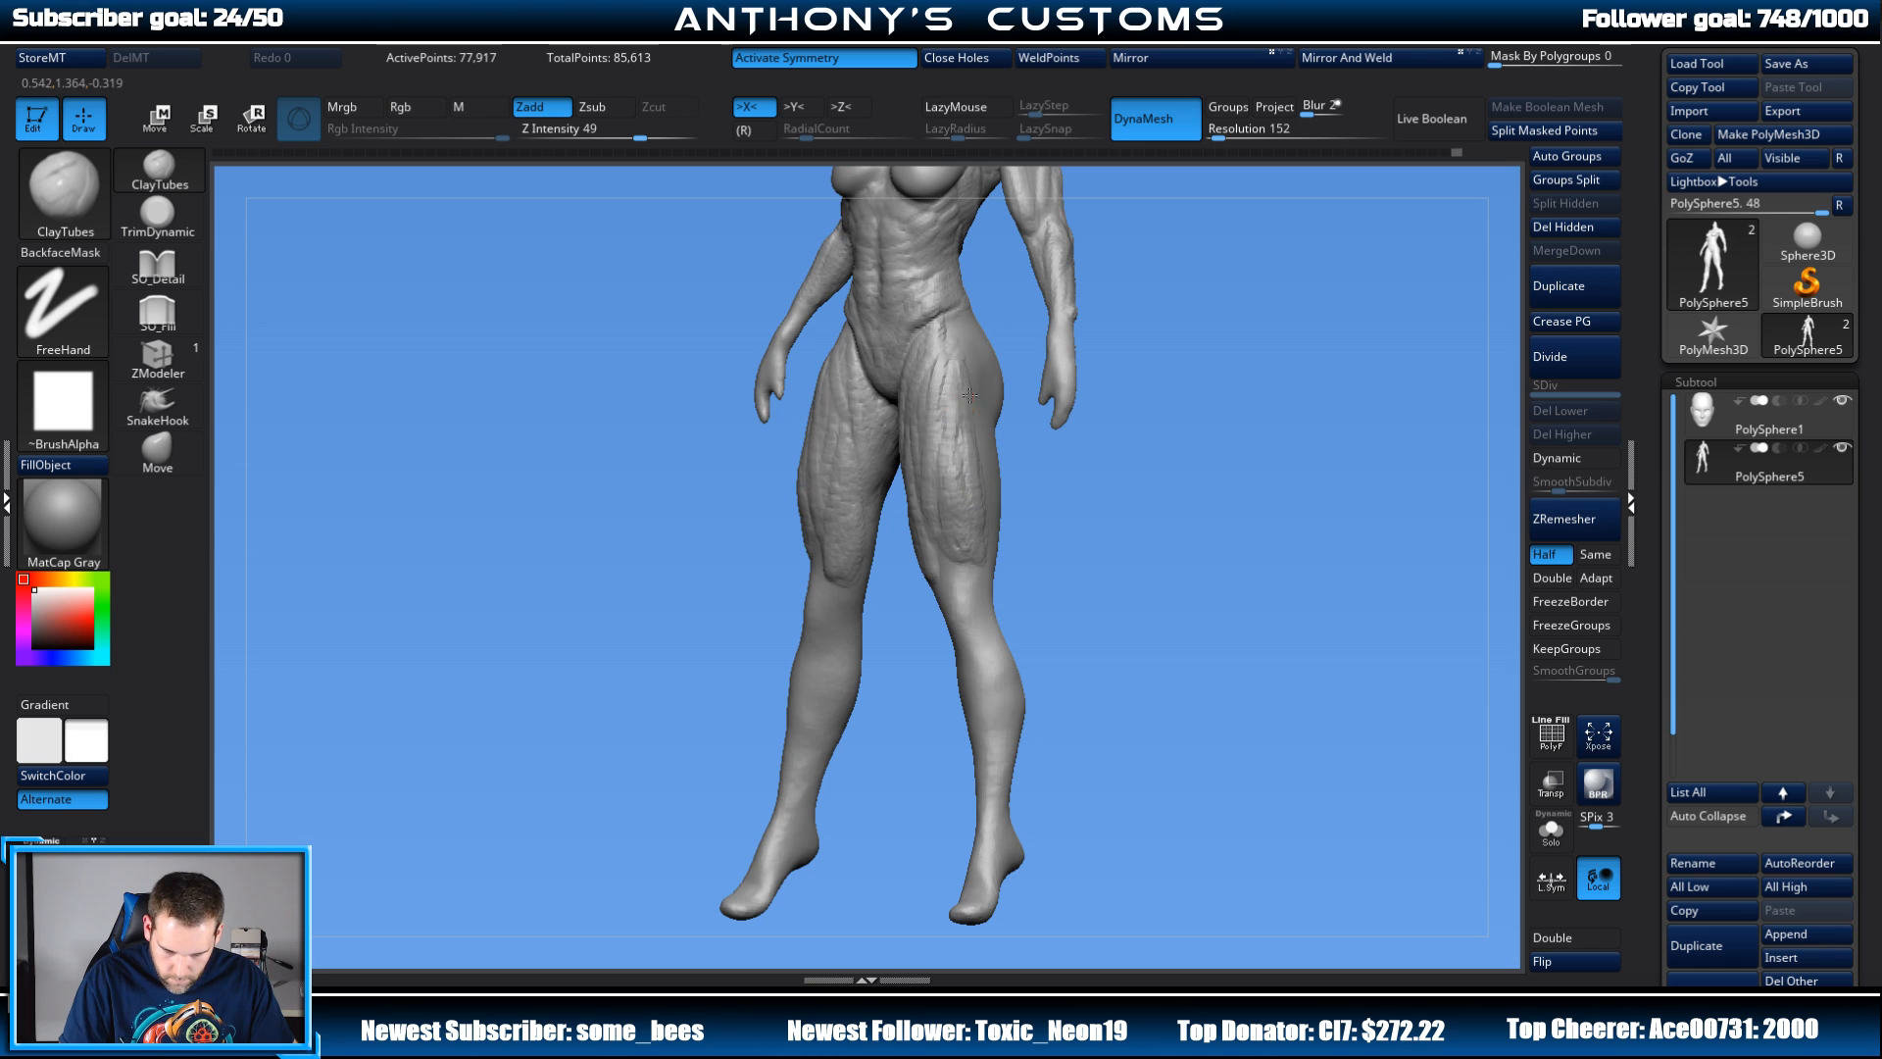
Step: Refine the tops of the front thighs below the hip bones and the outer quadriceps edges with ClayTubes strokes
left_click_drag(1229, 306, 1162, 402)
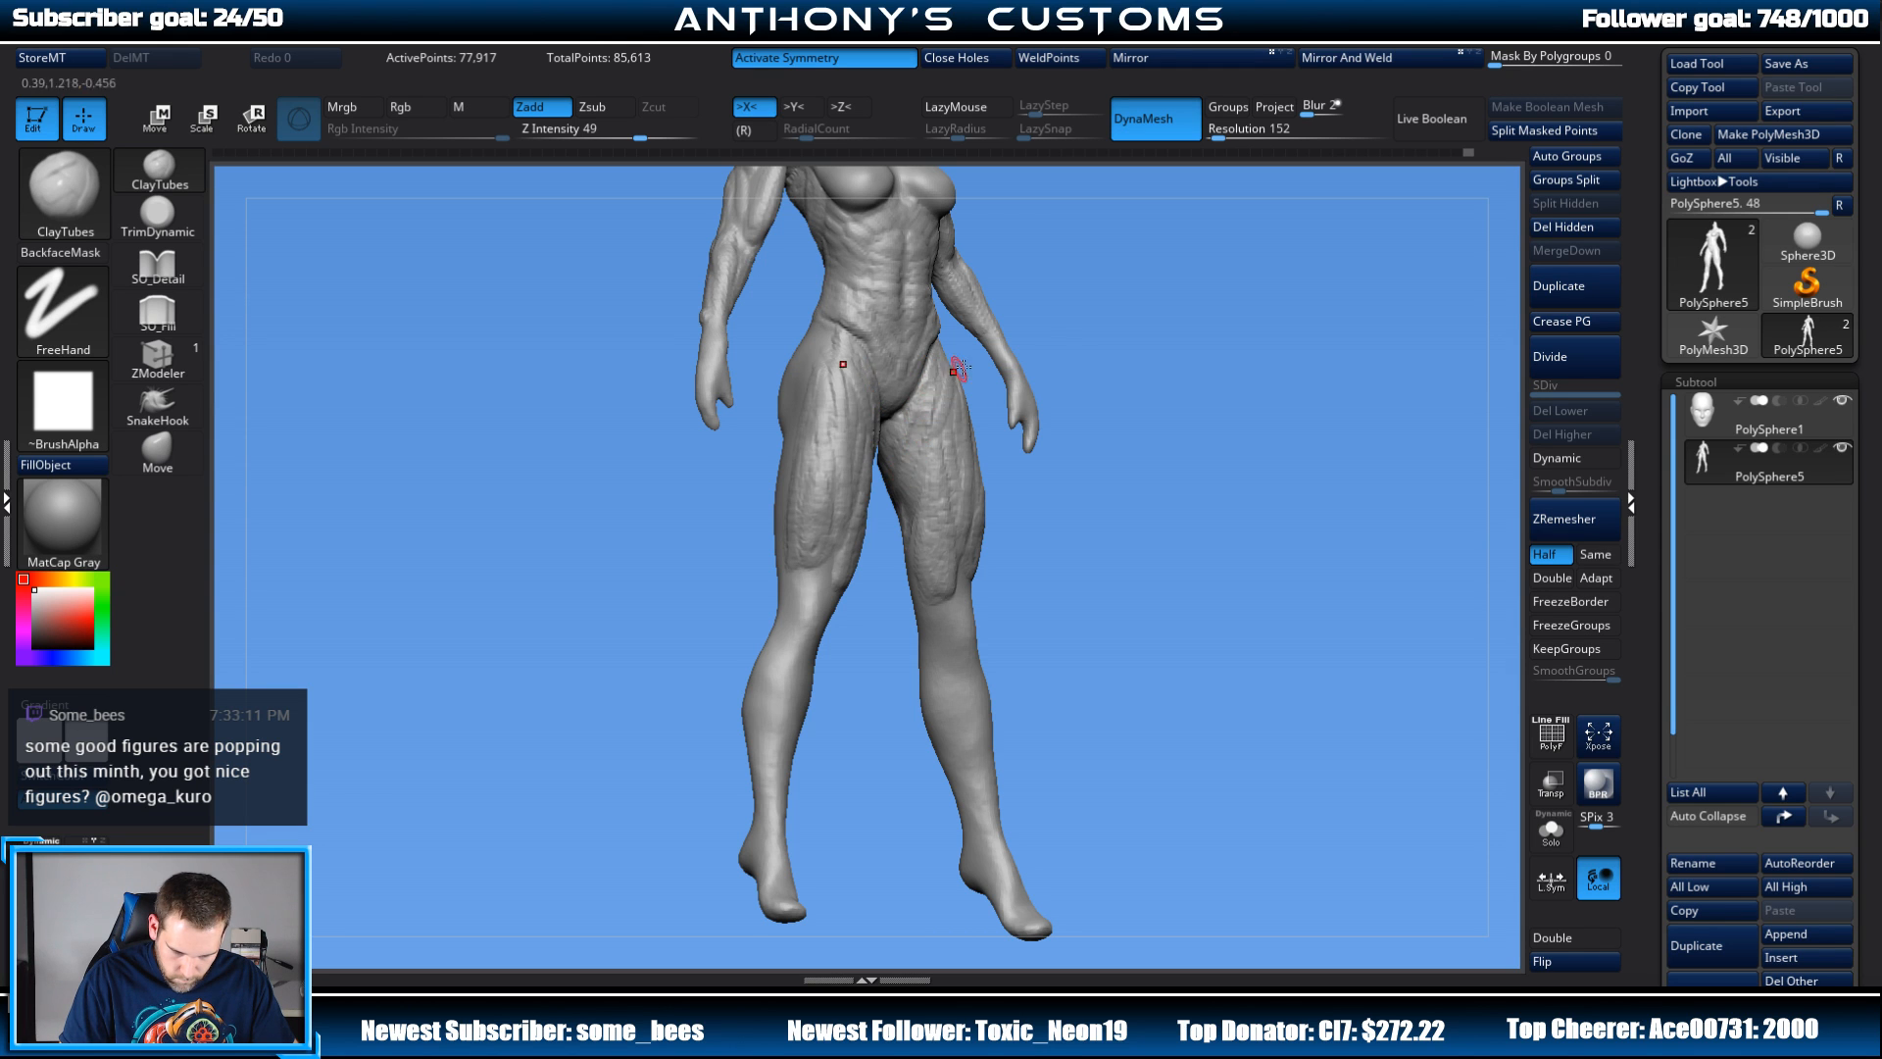
left_click_drag(1255, 350, 1243, 202, "shift")
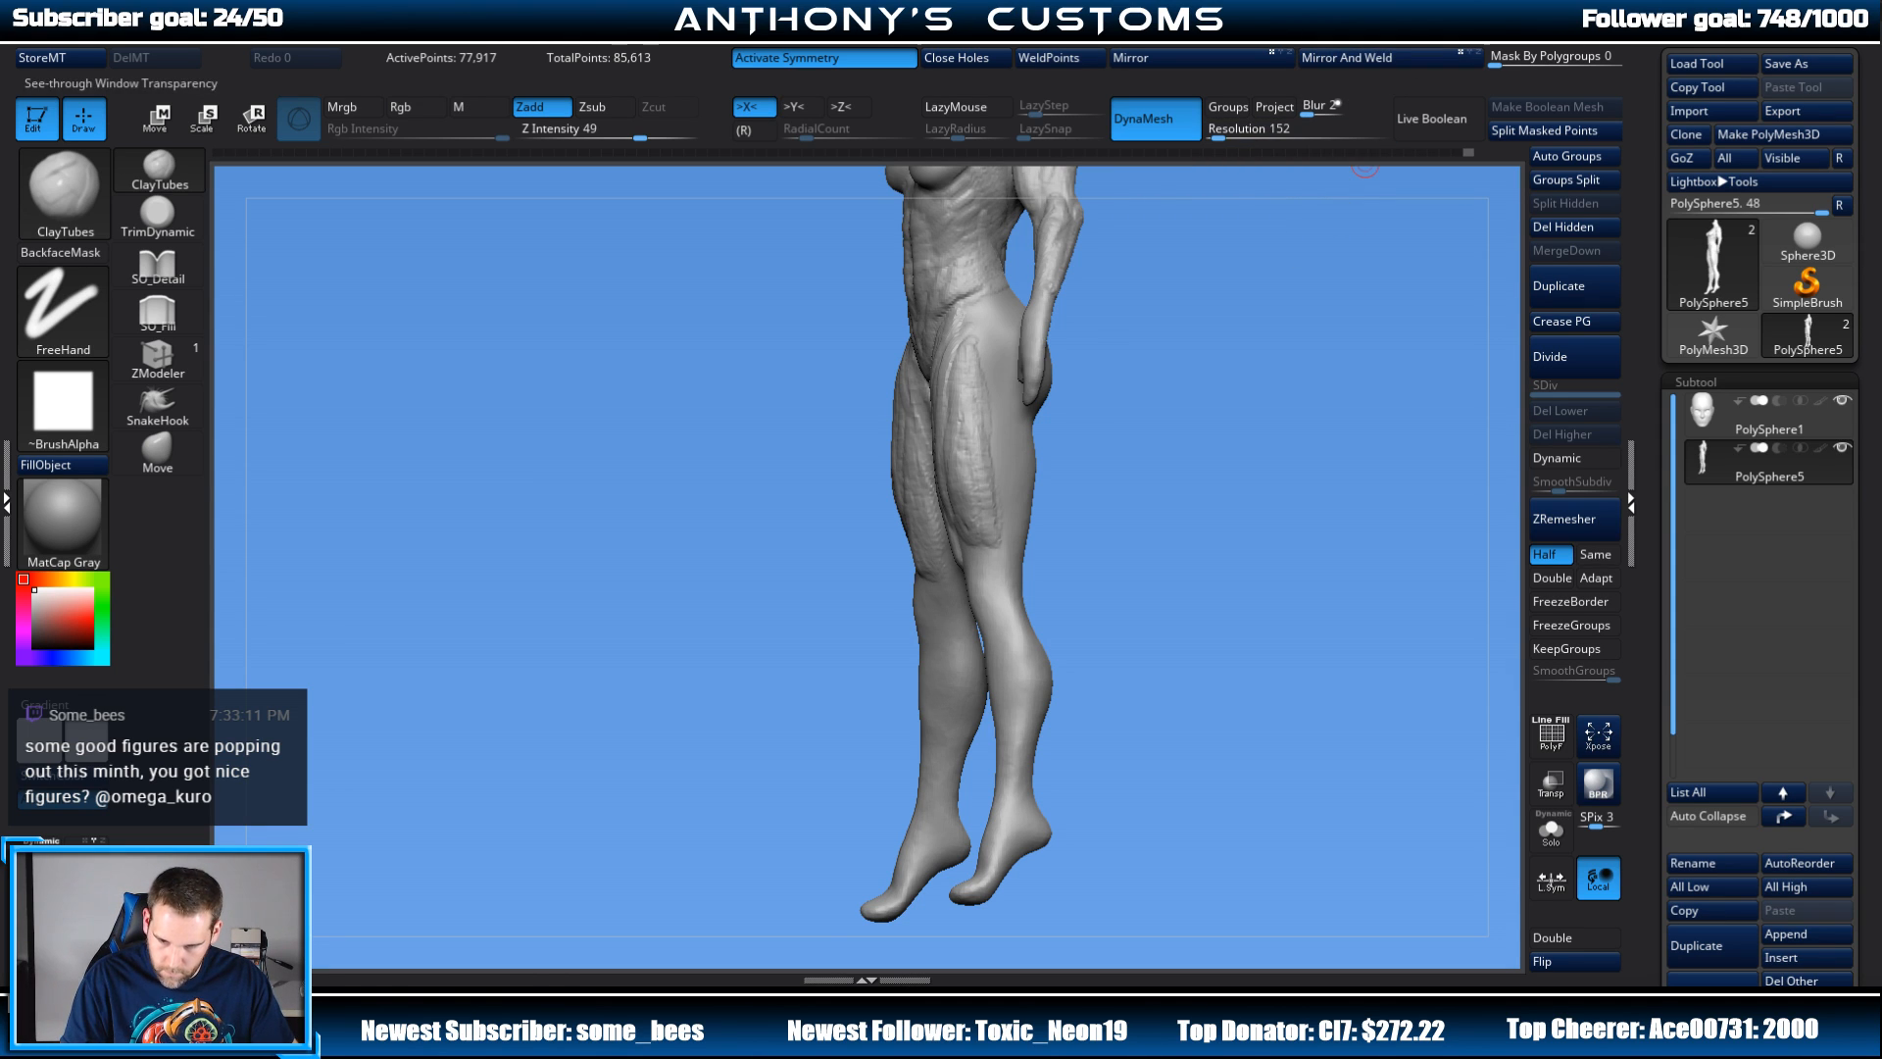
left_click_drag(1251, 326, 966, 315)
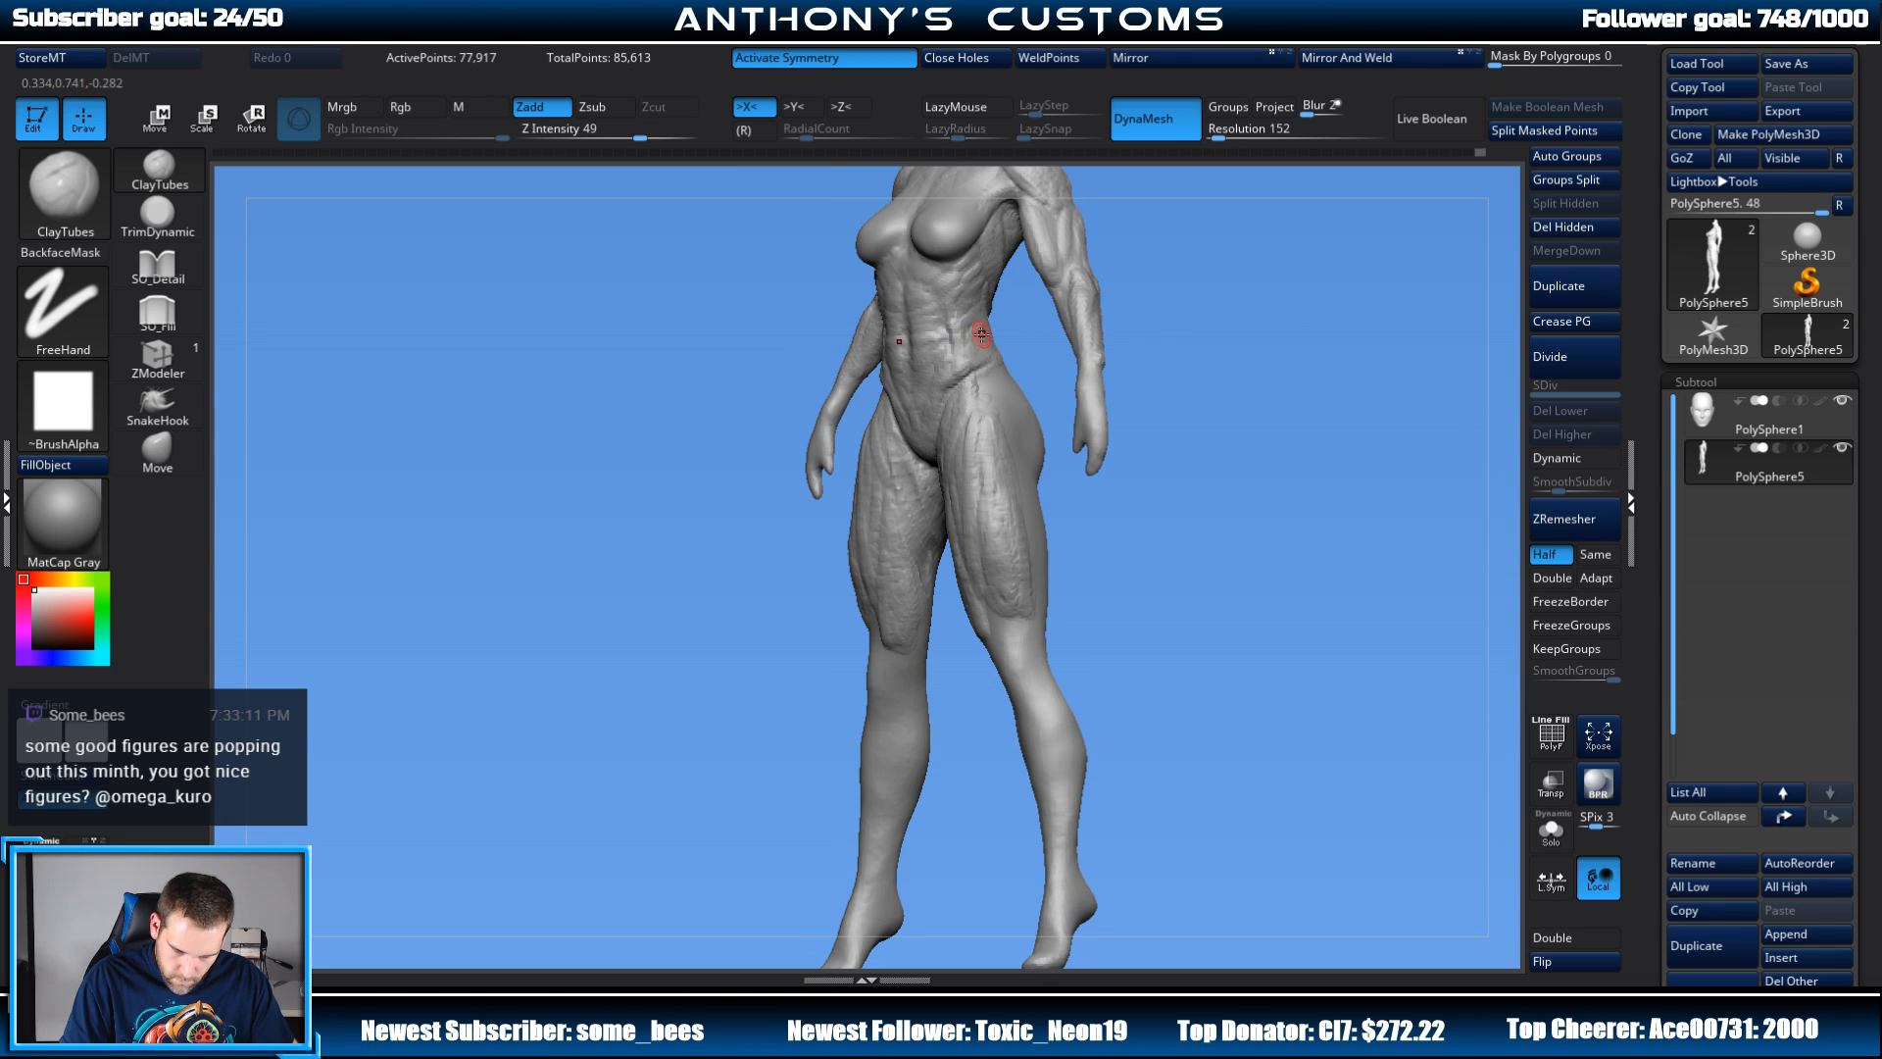
Step: Sculpt the sacrum area from the lower back down to the top of the gluteal cleft with ClayTubes strokes
left_click_drag(1152, 294, 1244, 269)
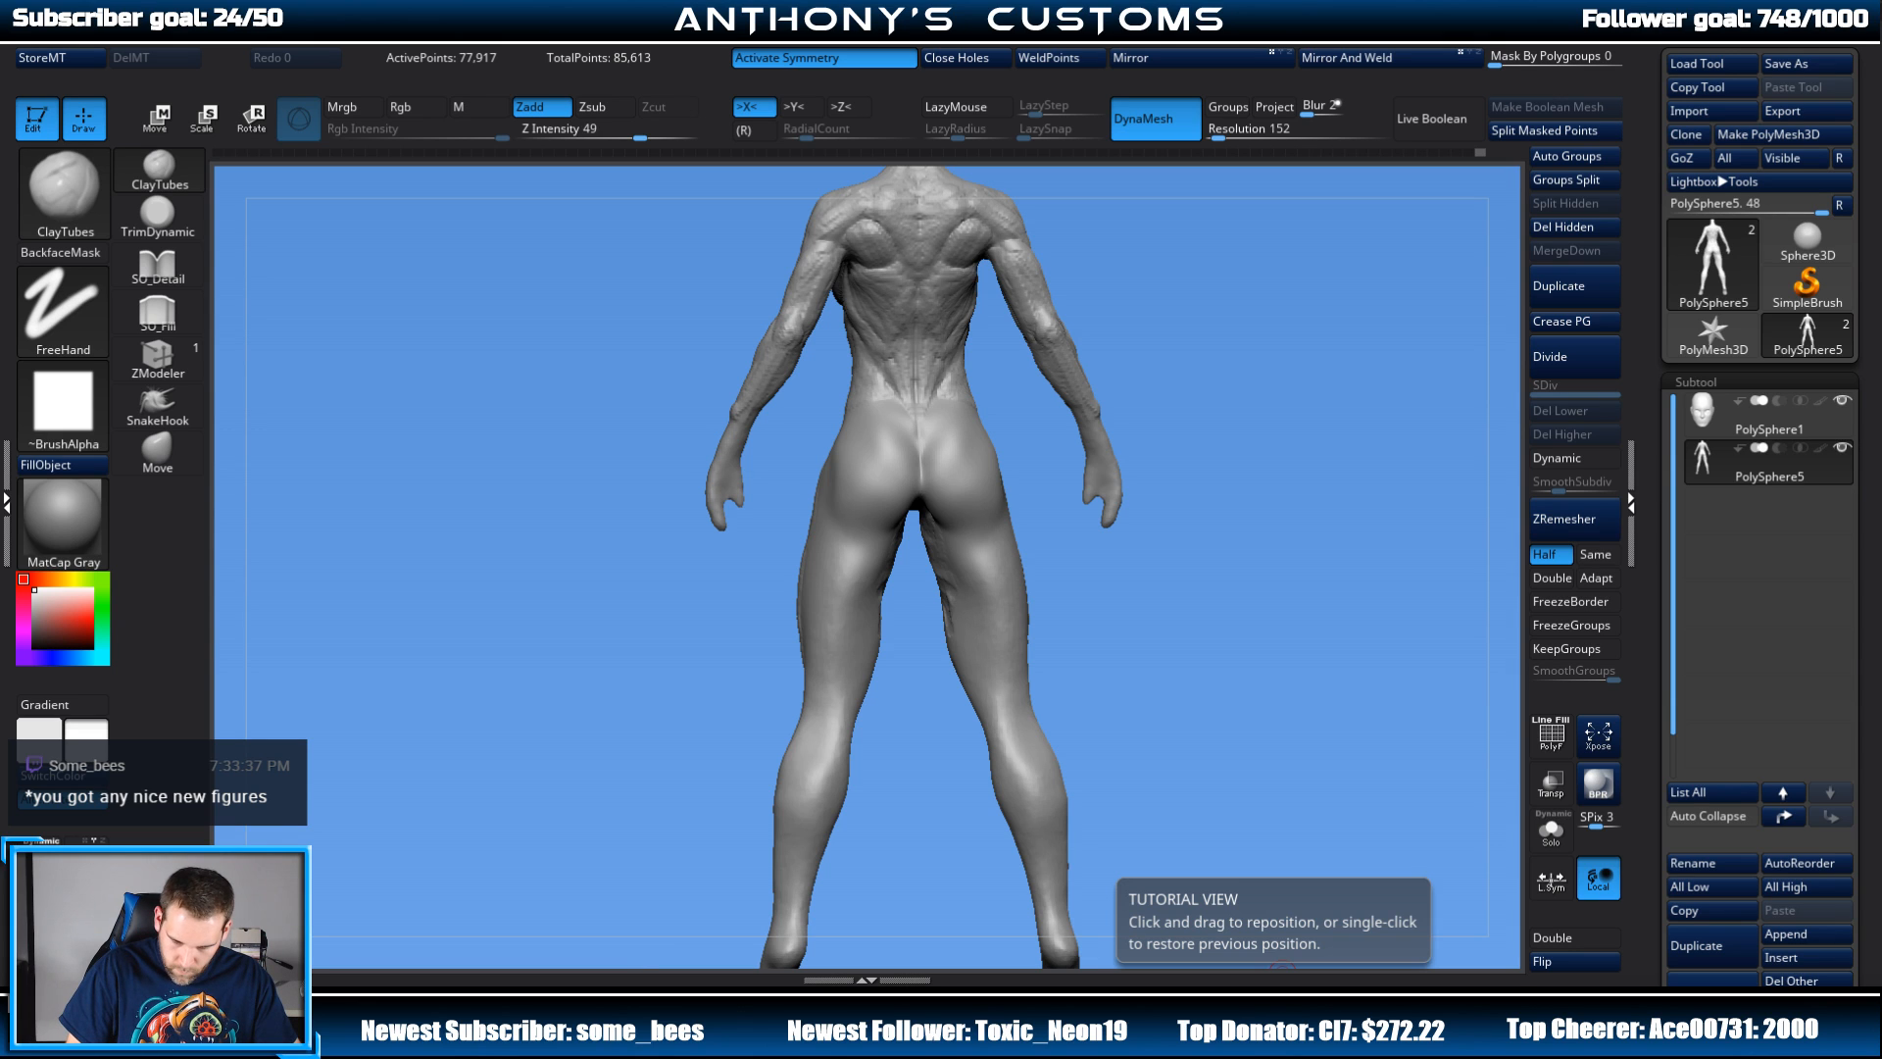
left_click_drag(1248, 468, 1119, 288)
left_click_drag(915, 439, 918, 400)
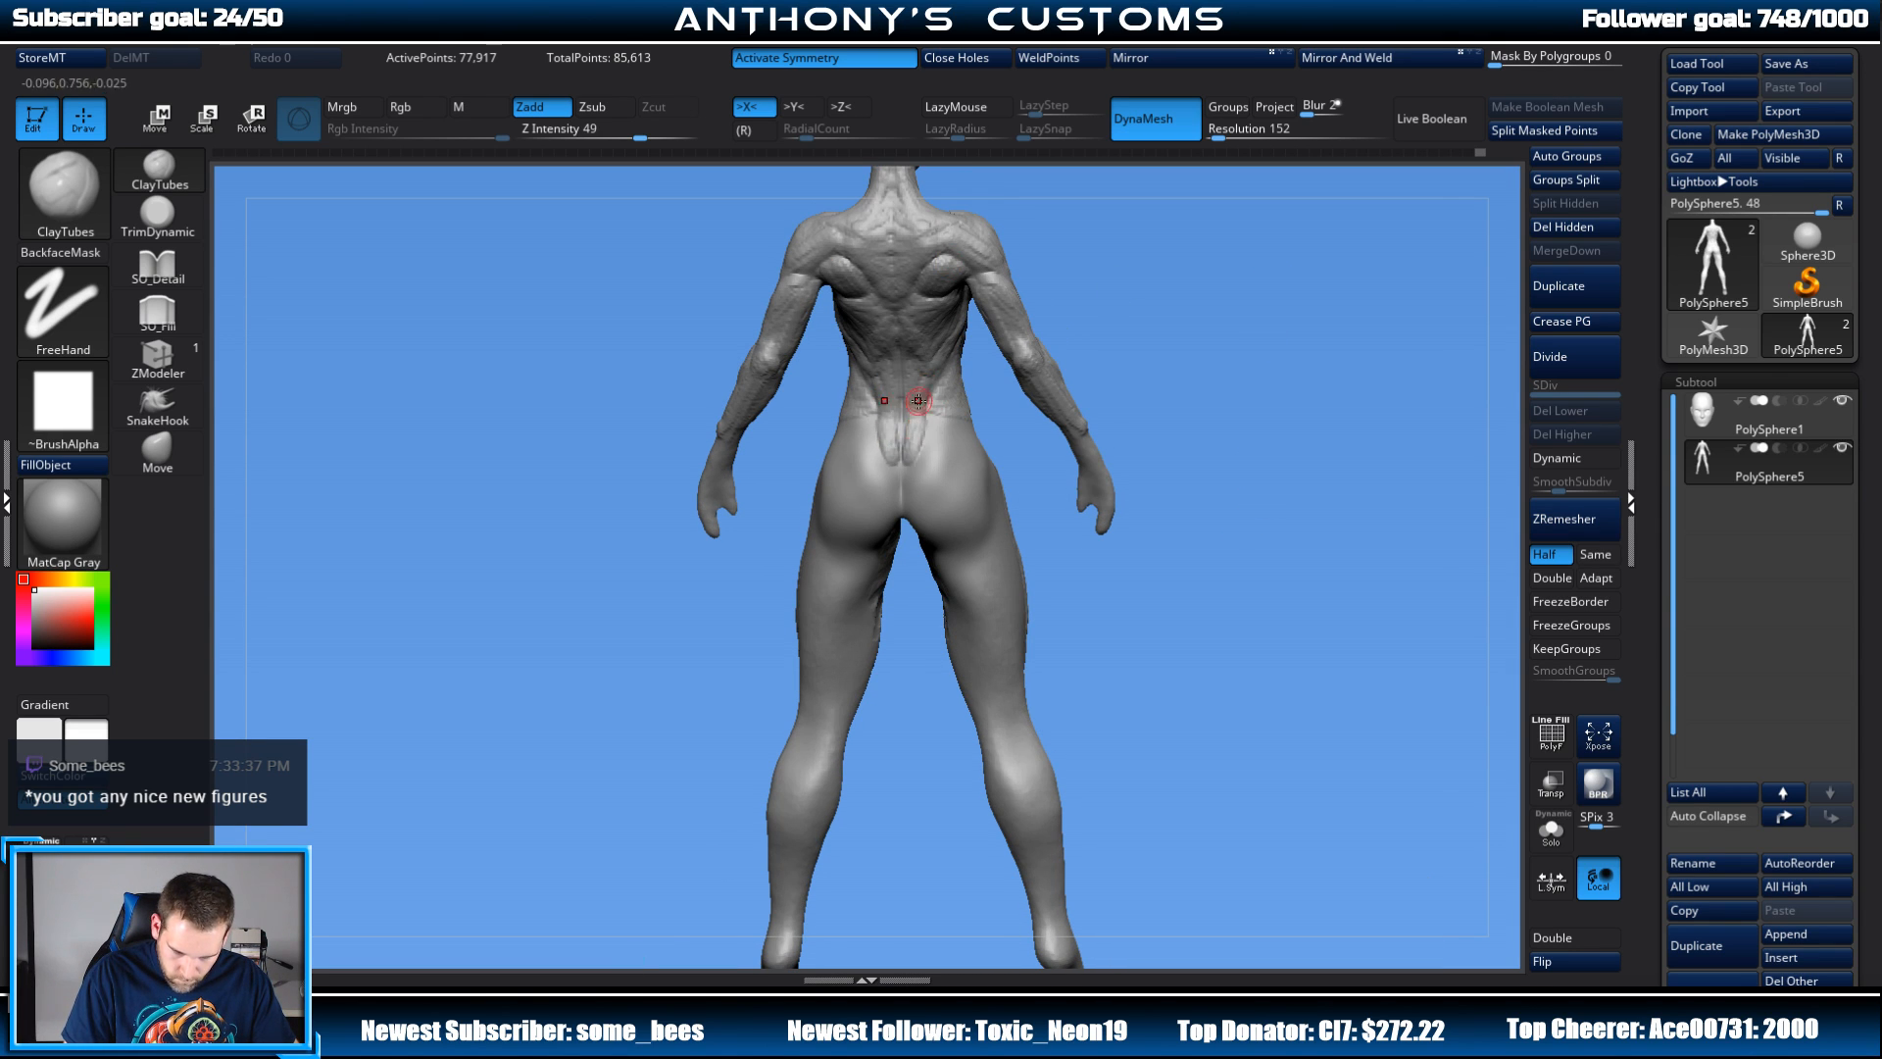
mouse_move(1145, 318)
left_mouse_down()
mouse_move(1215, 305)
mouse_move(1241, 335)
left_mouse_up()
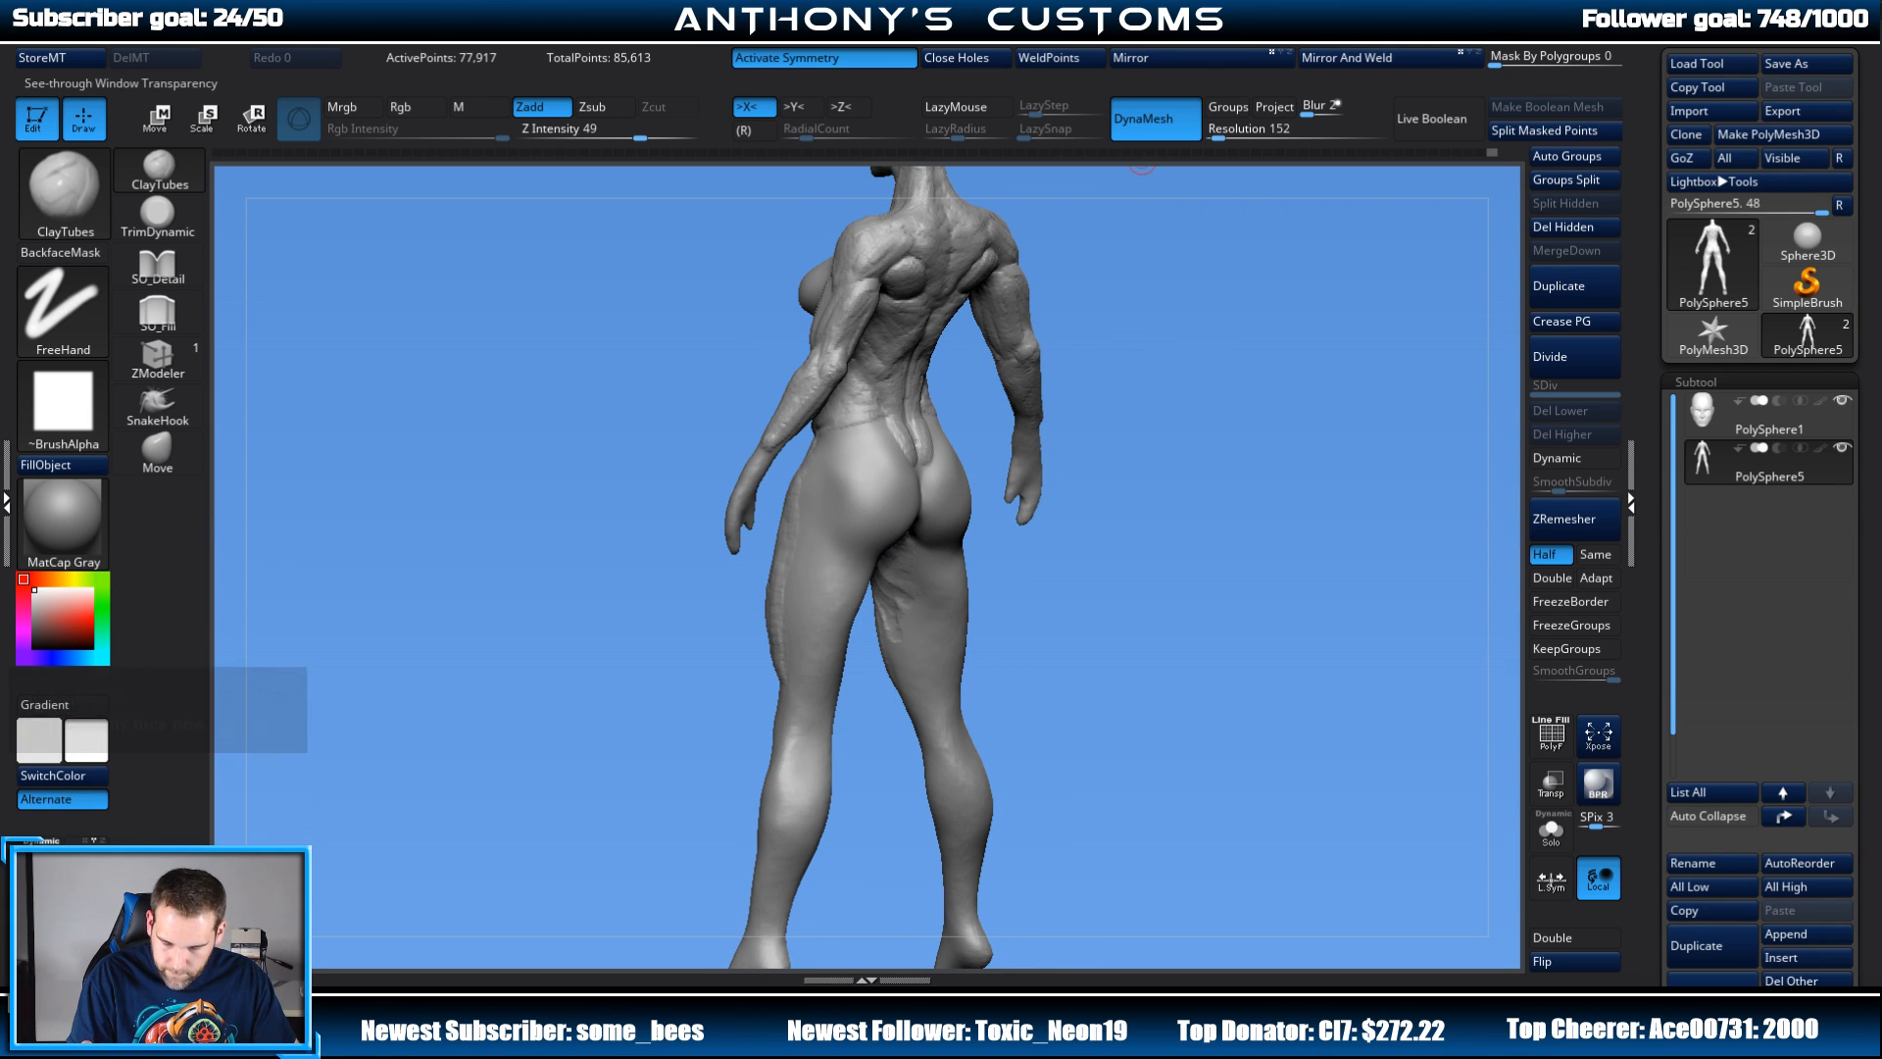
Step: Start the gluteal muscles with diagonal ClayTubes strokes running from the cleft down and outward across the buttocks
mouse_move(1336, 314)
left_mouse_down("shift")
mouse_move(870, 491)
mouse_move(846, 518)
left_mouse_up("shift")
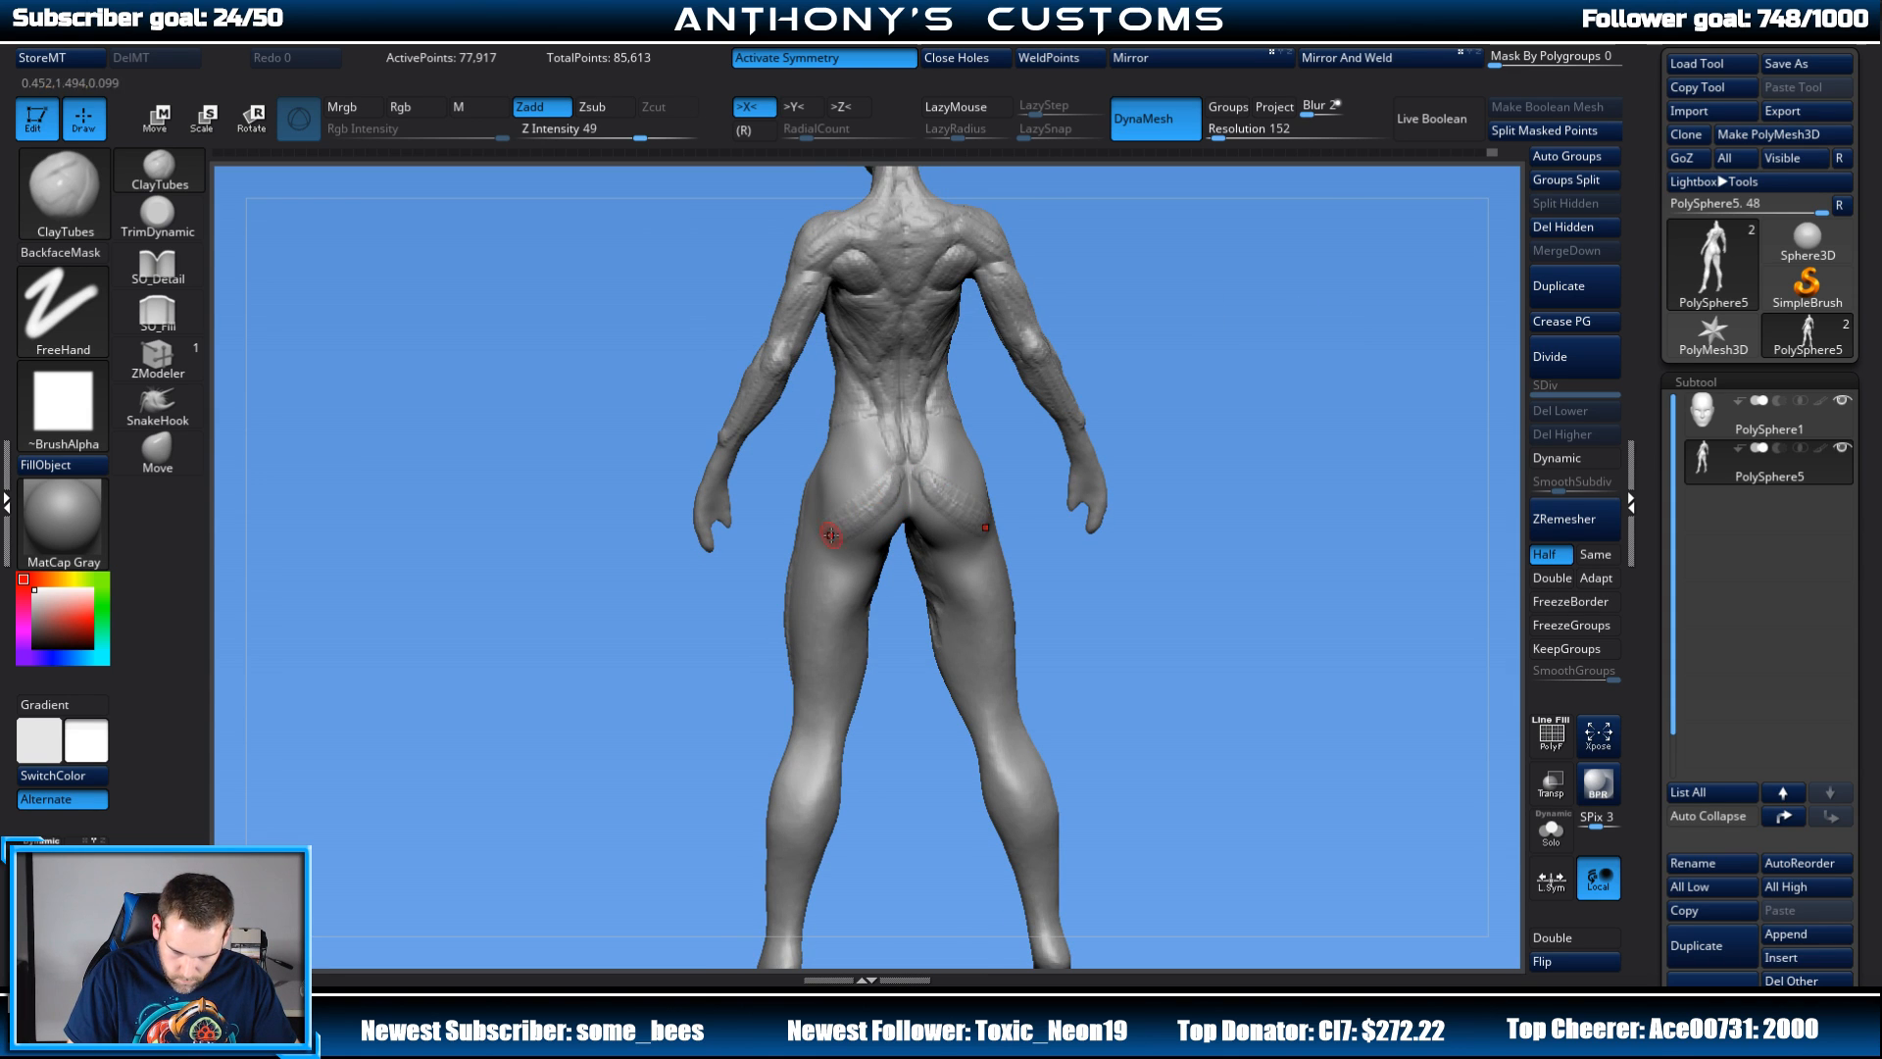
left_click_drag(1054, 410, 1025, 410, "shift")
left_click_drag(896, 487, 853, 544)
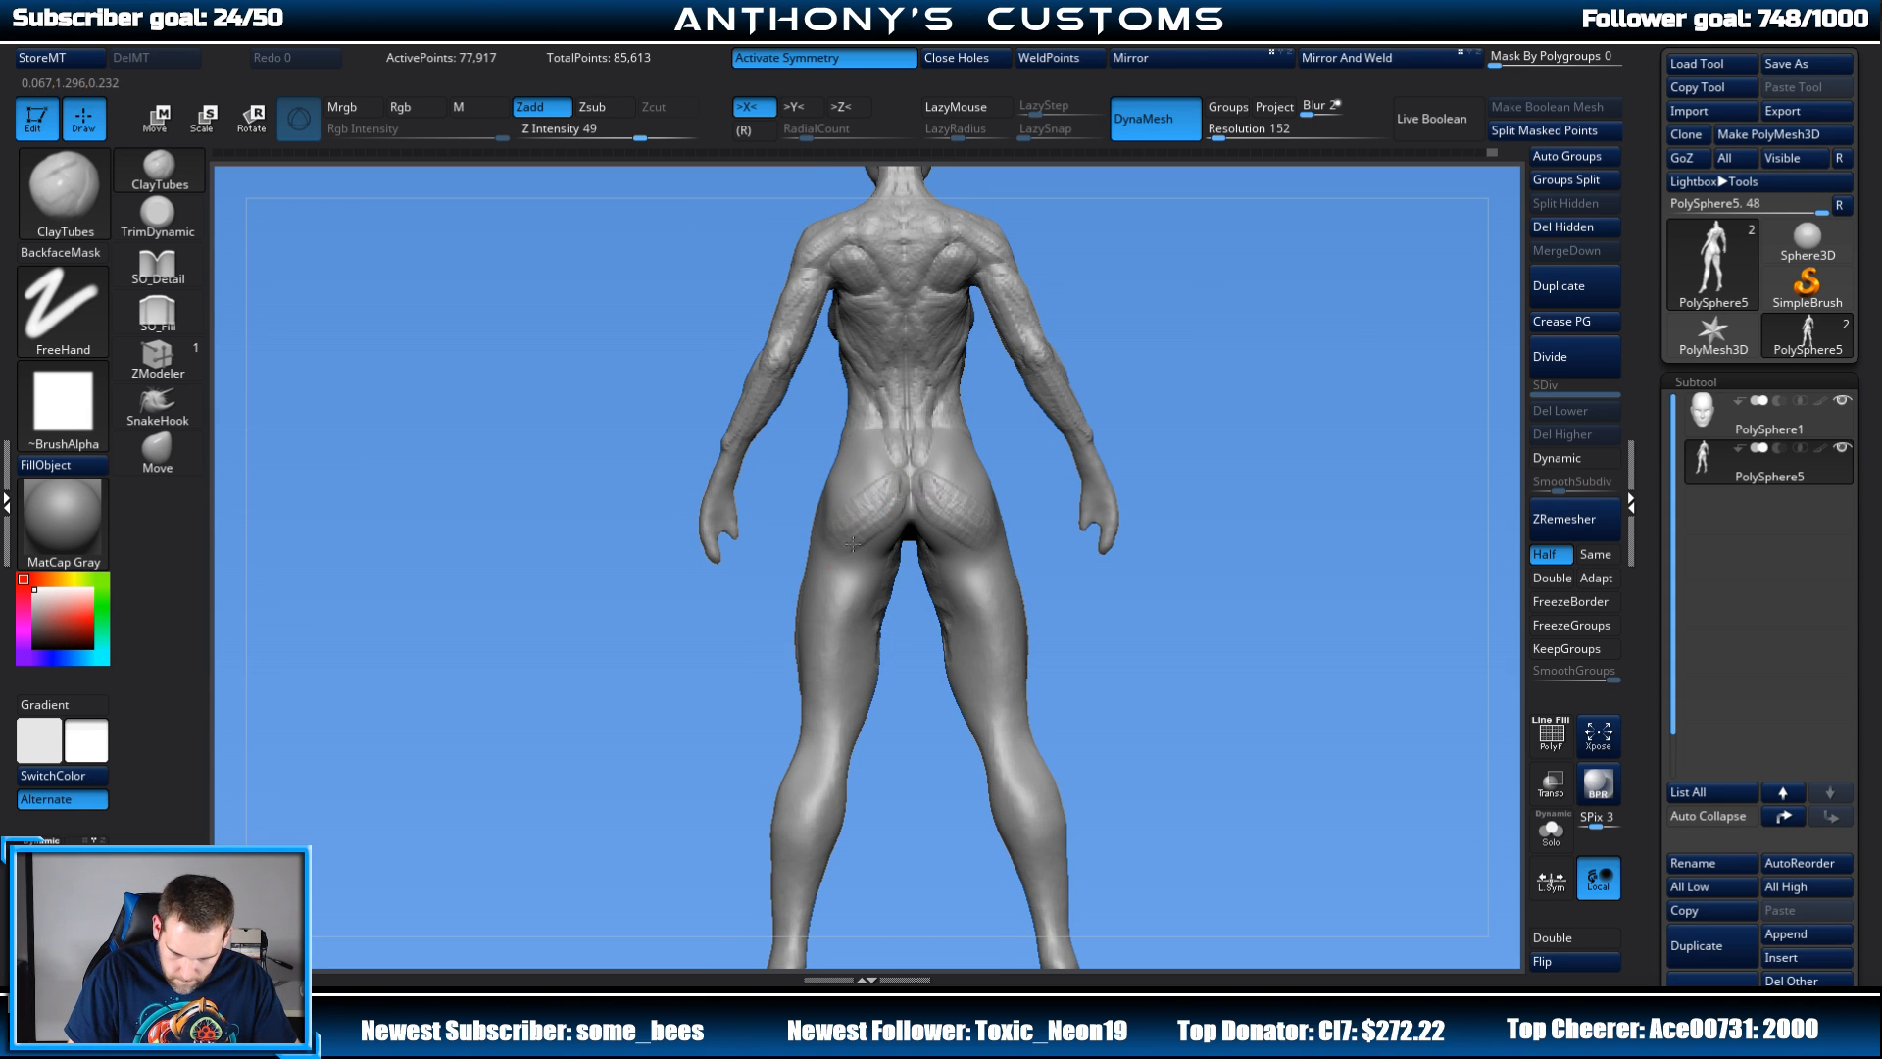
left_click_drag(894, 476, 841, 513)
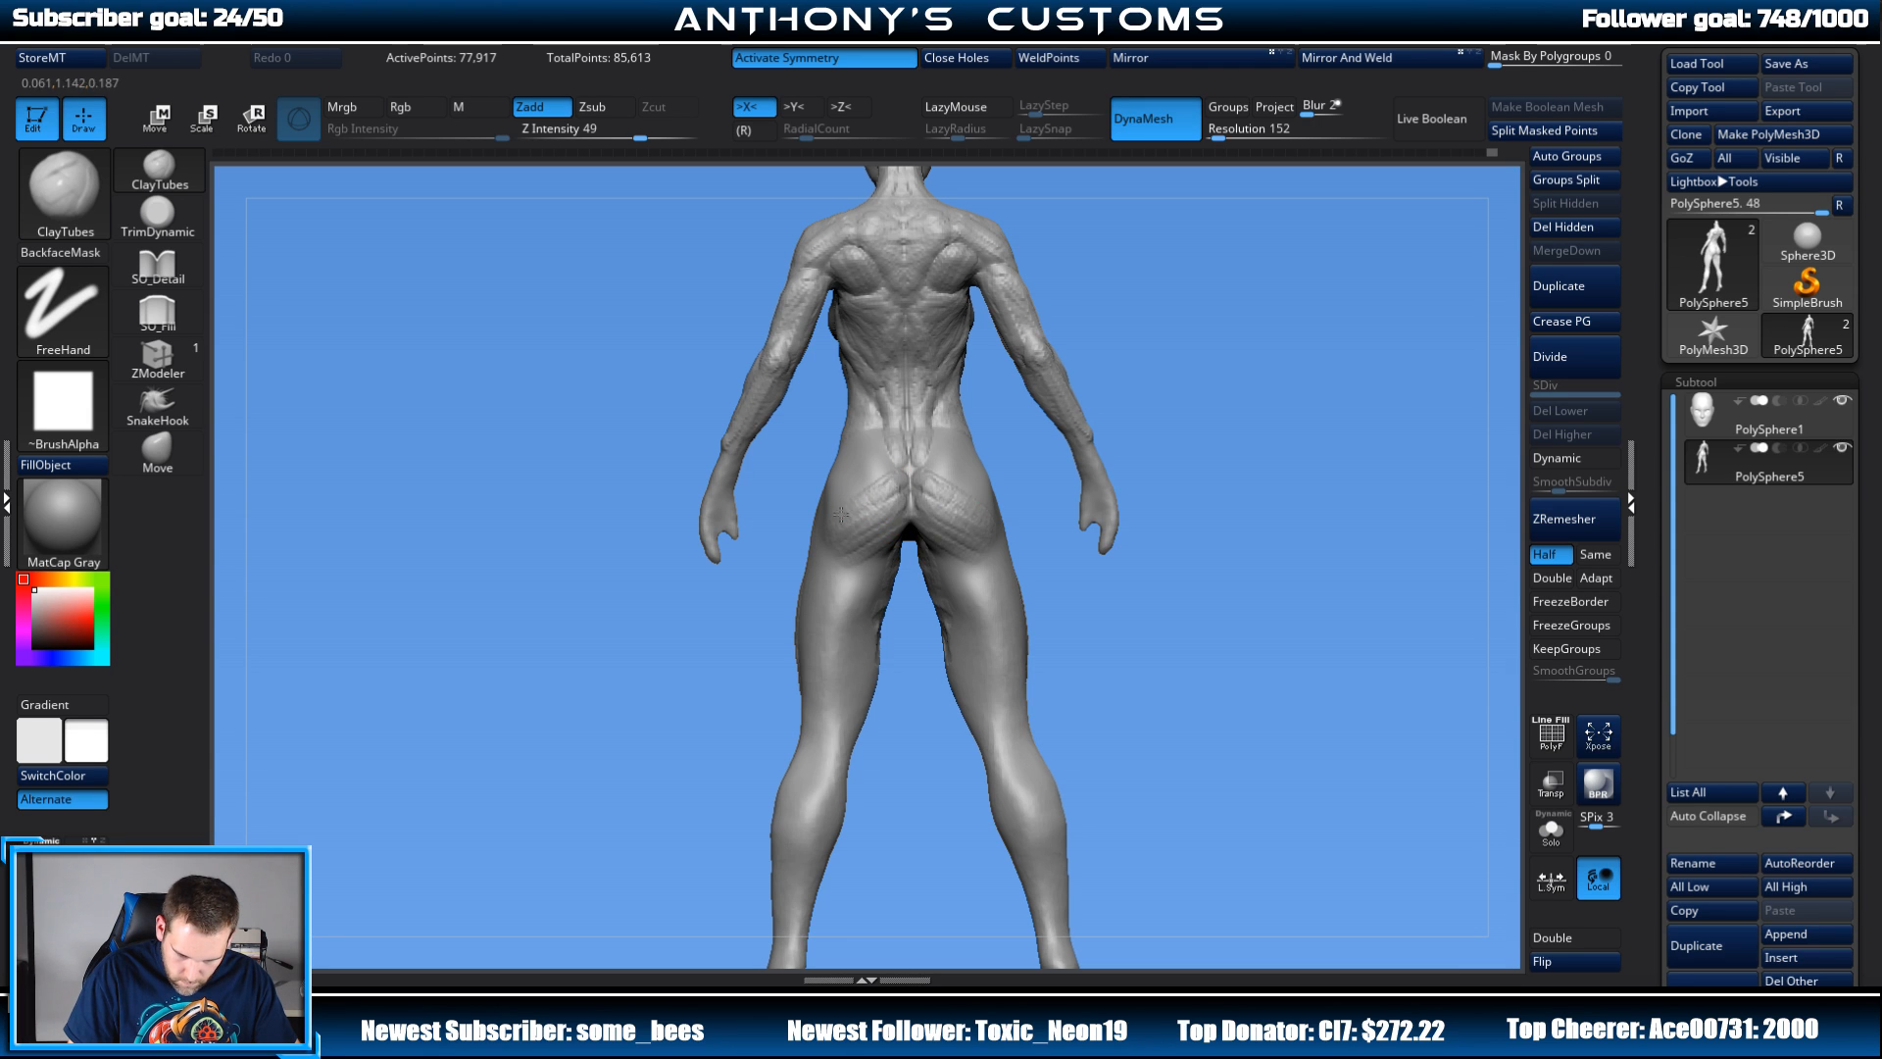
Step: Carry the gluteal muscles outward to the sides of the hips and fill in the rounded buttocks with ClayTubes strokes
left_click_drag(1188, 416, 1098, 422)
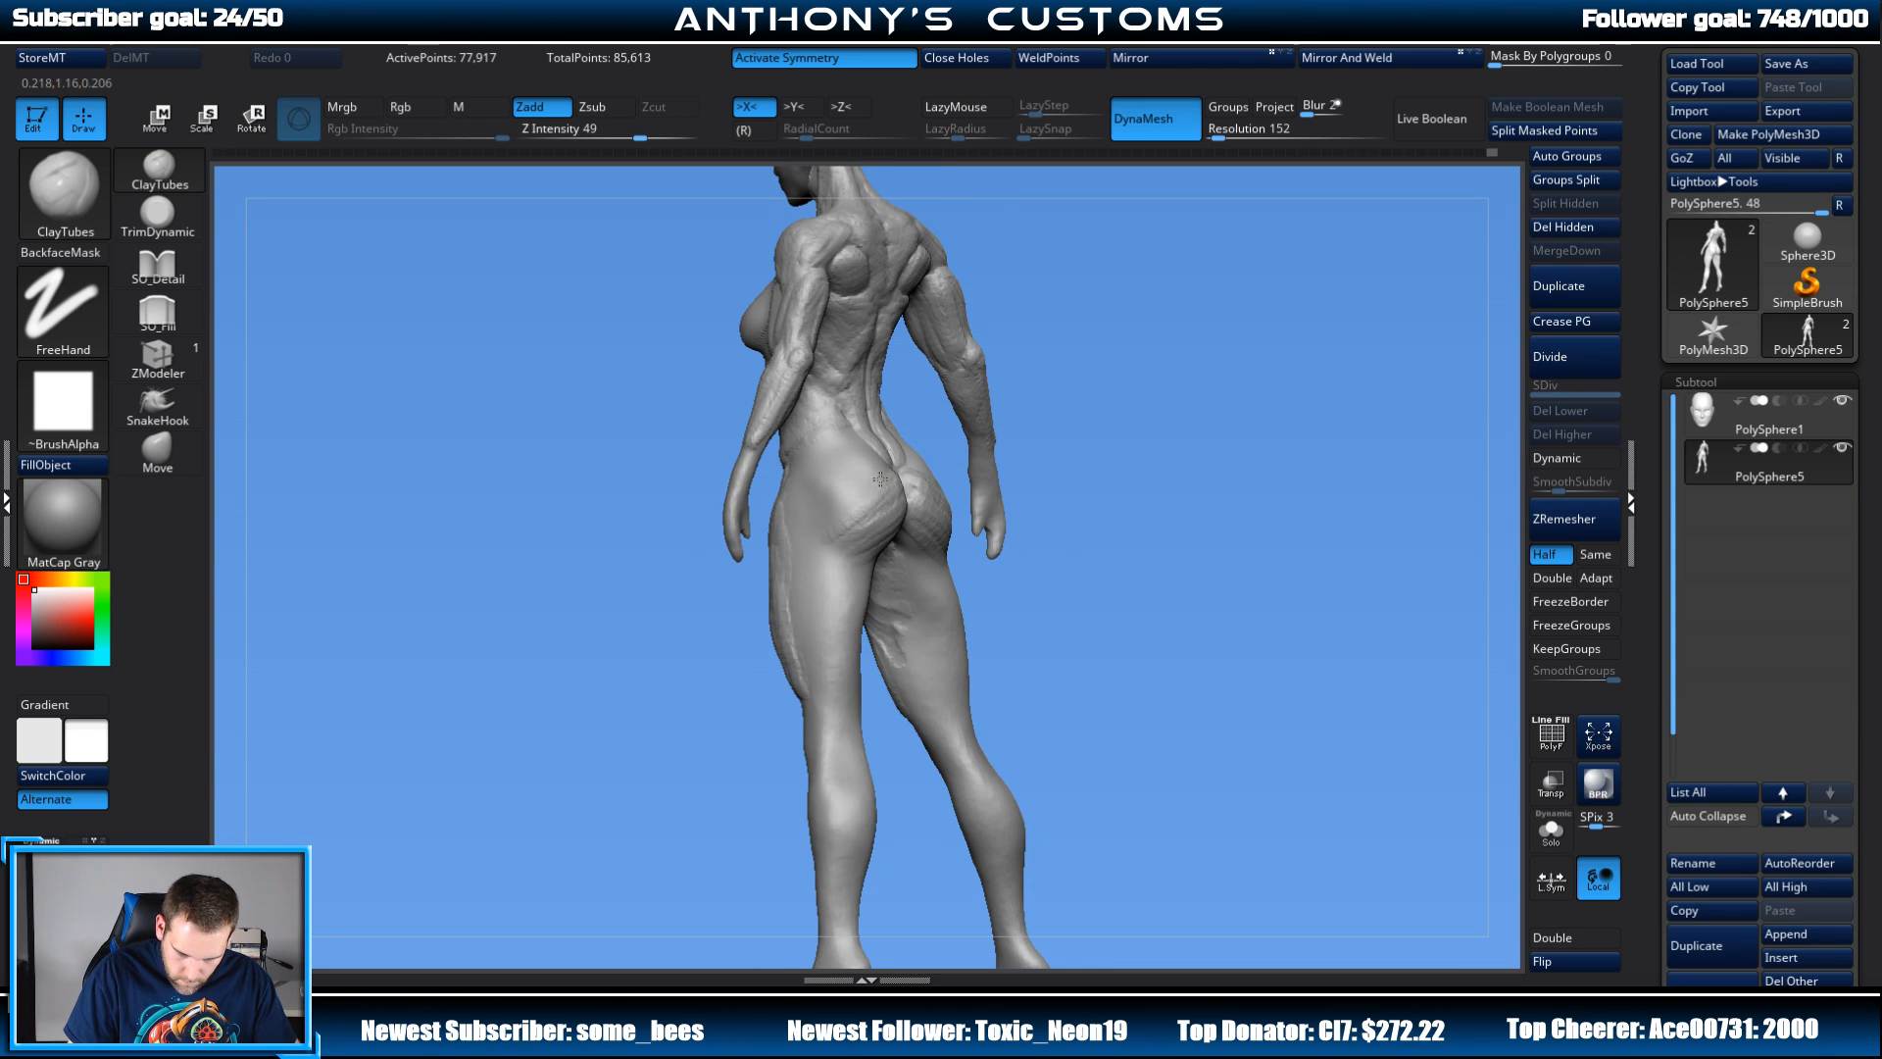
left_click_drag(879, 478, 815, 530)
mouse_move(1103, 394)
left_mouse_down()
mouse_move(1235, 372)
mouse_move(1067, 396)
left_mouse_up()
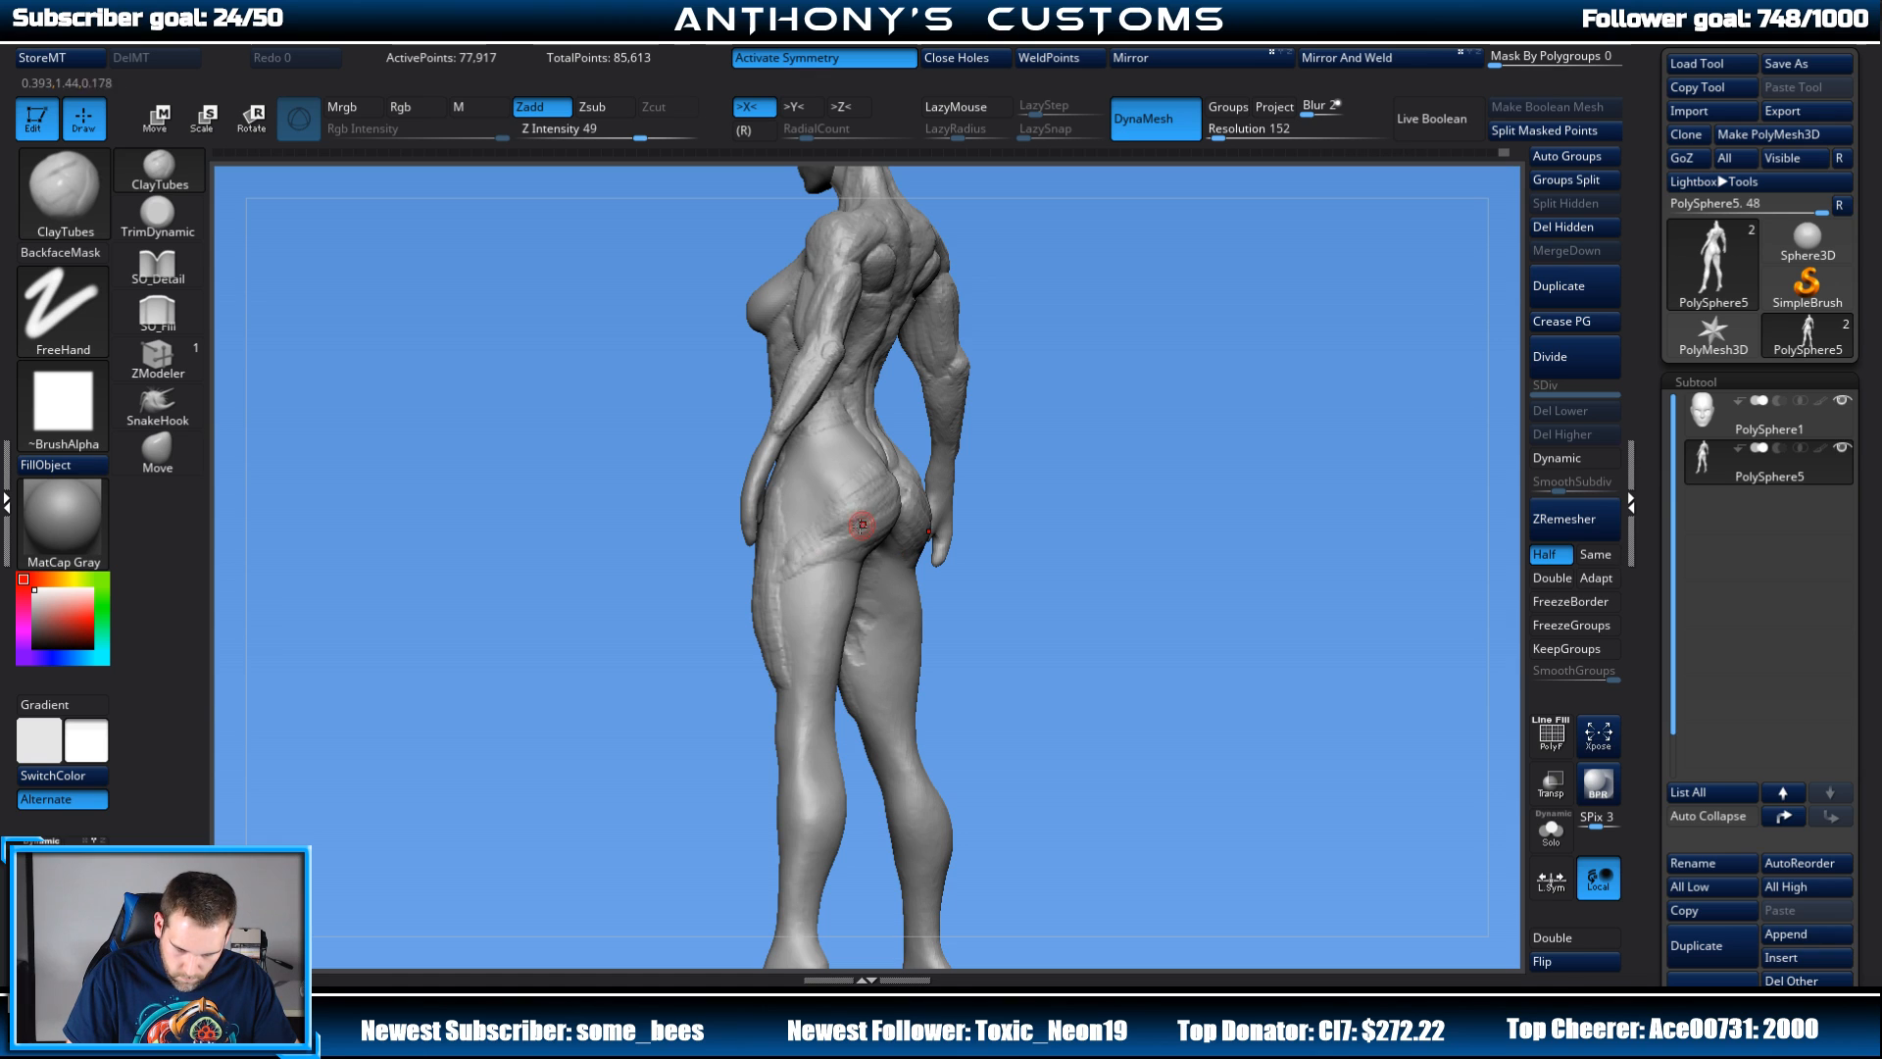
mouse_move(1021, 383)
left_mouse_down("shift")
mouse_move(1220, 214)
mouse_move(1209, 303)
mouse_move(1344, 349)
left_mouse_up("shift")
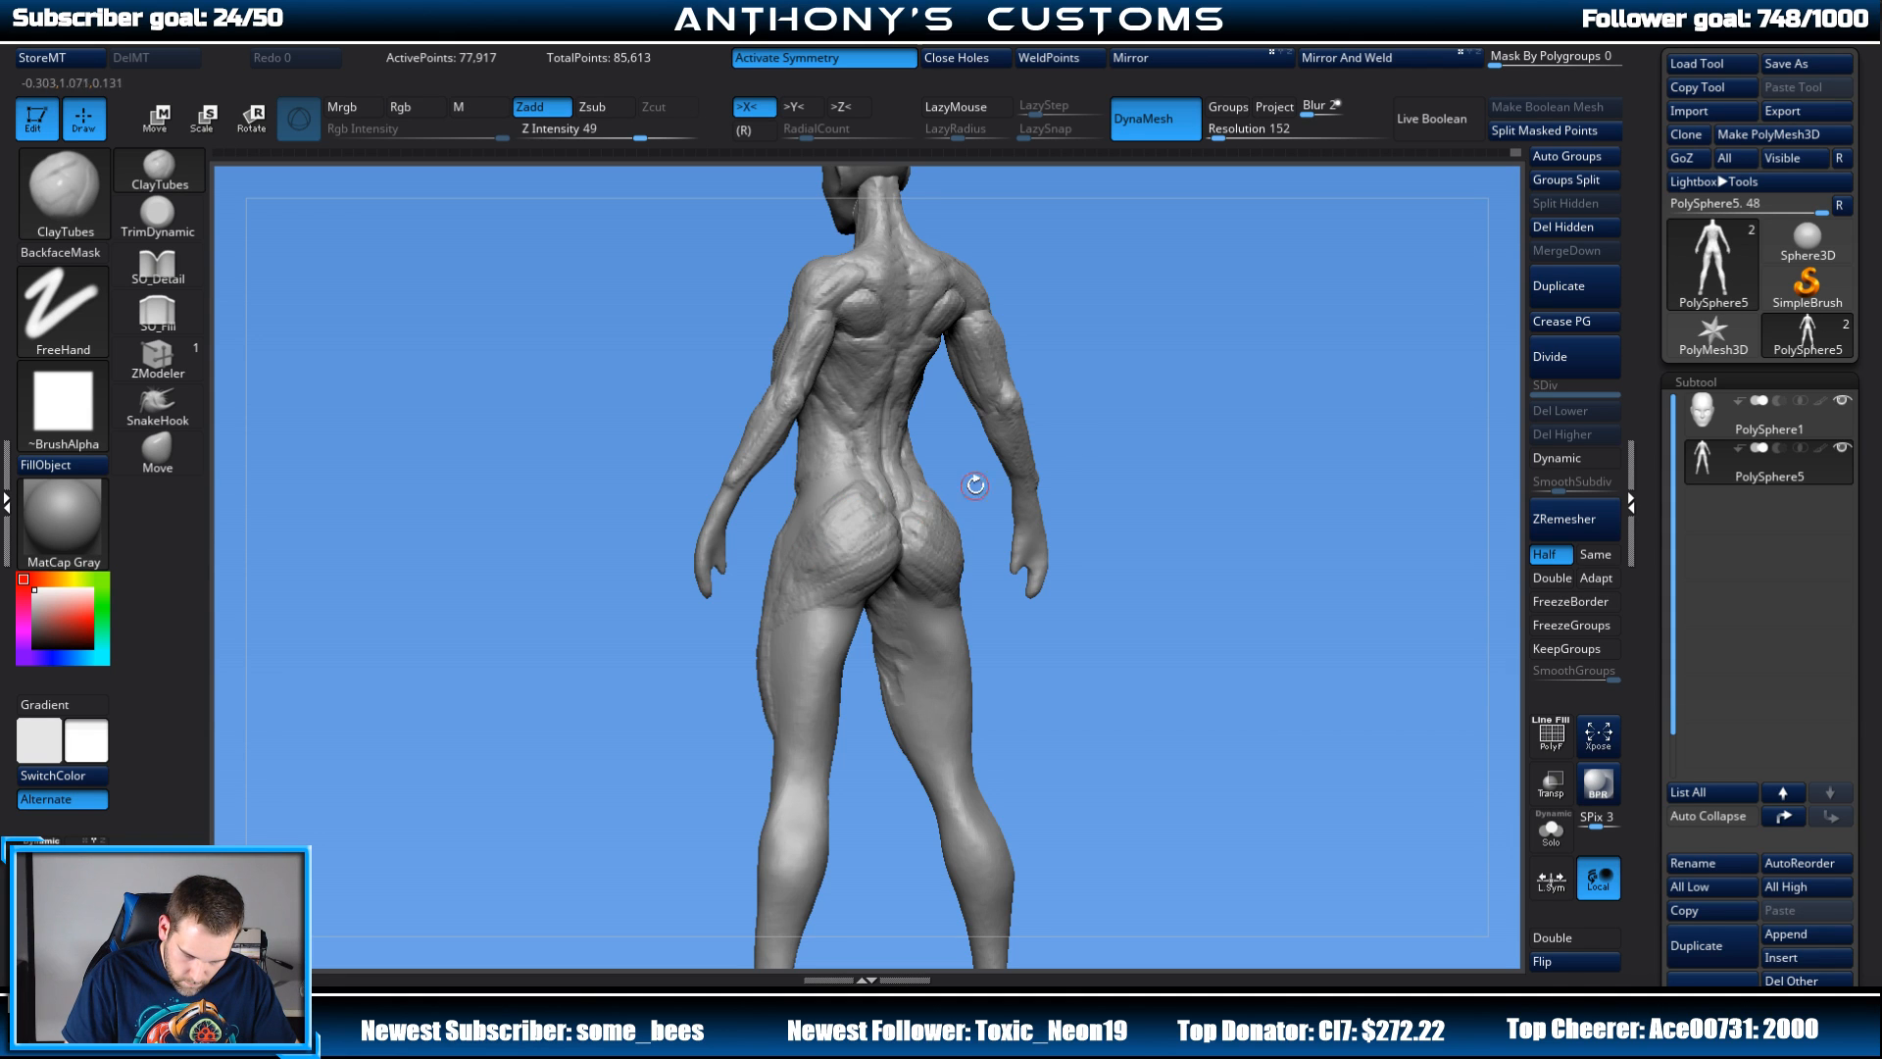
Step: Add the muscle band along the outer hip and side of the thigh with ClayTubes strokes
left_click_drag(976, 485, 1193, 411)
left_click_drag(1079, 375, 1126, 383)
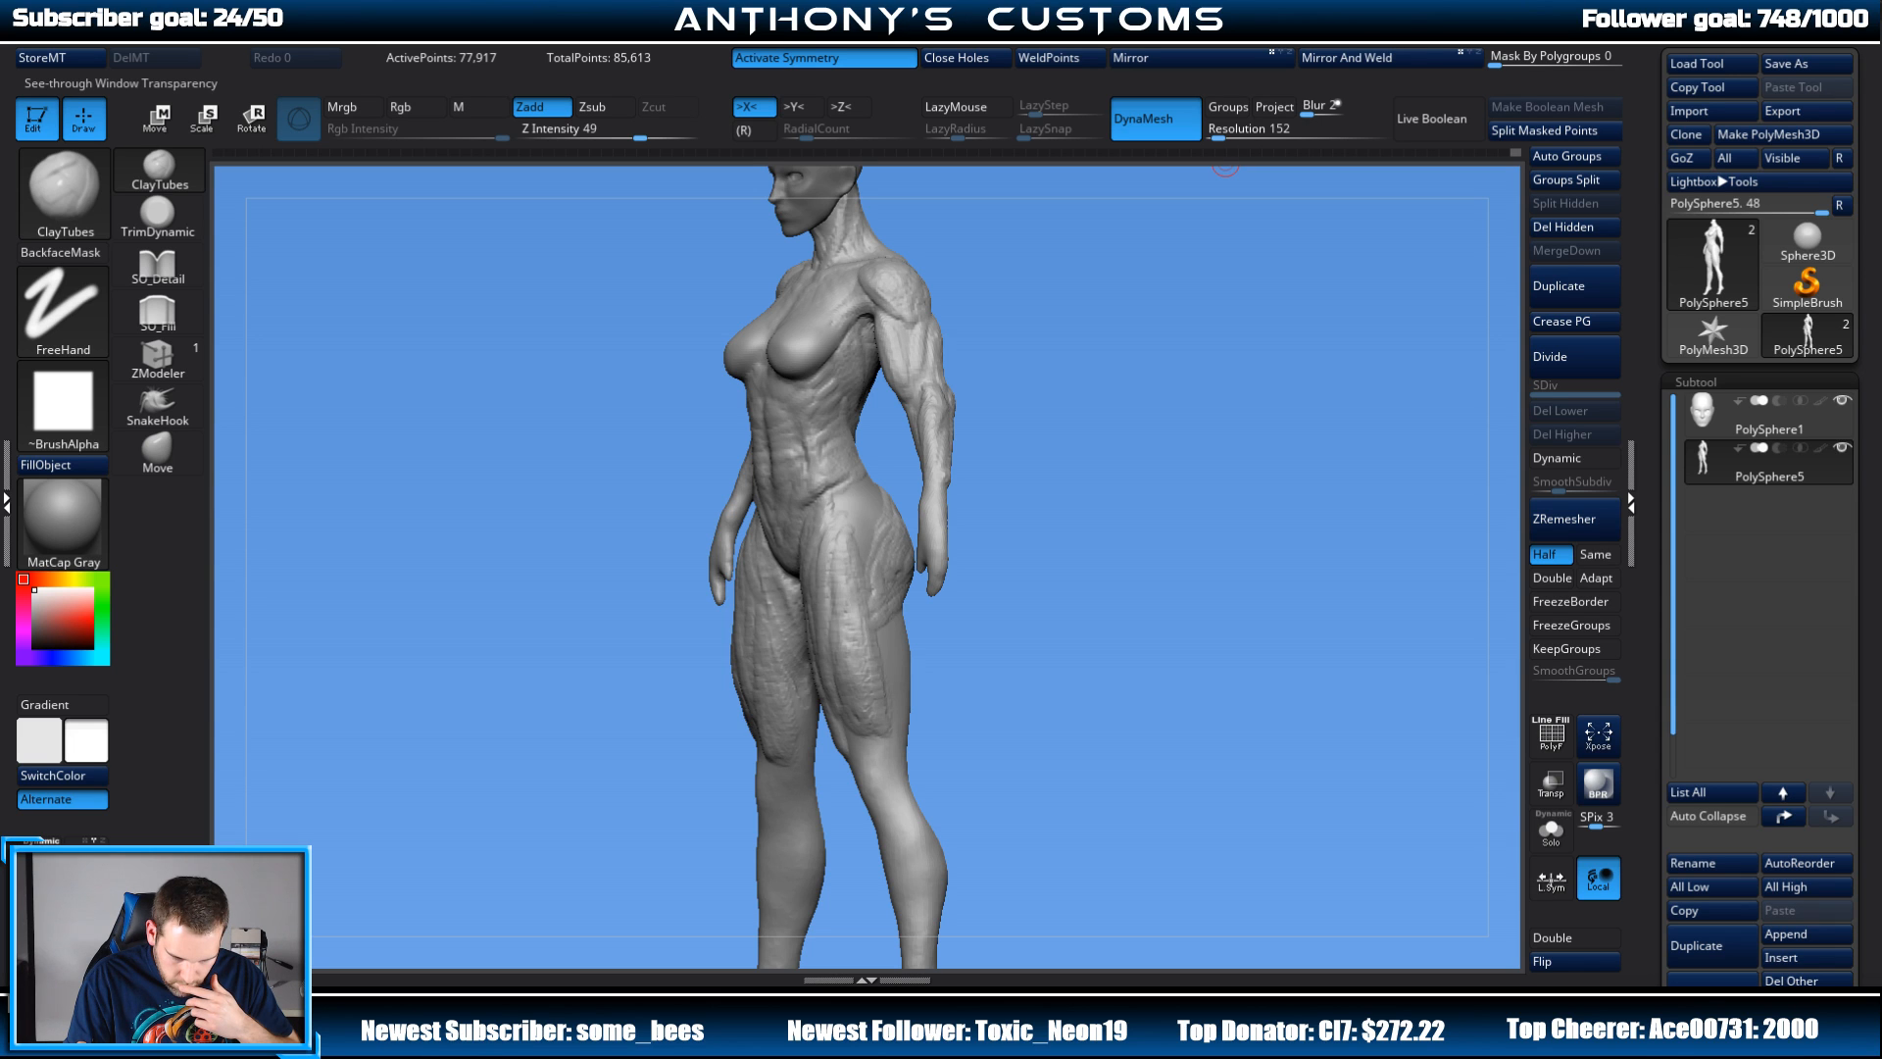
left_click_drag(1226, 165, 879, 481)
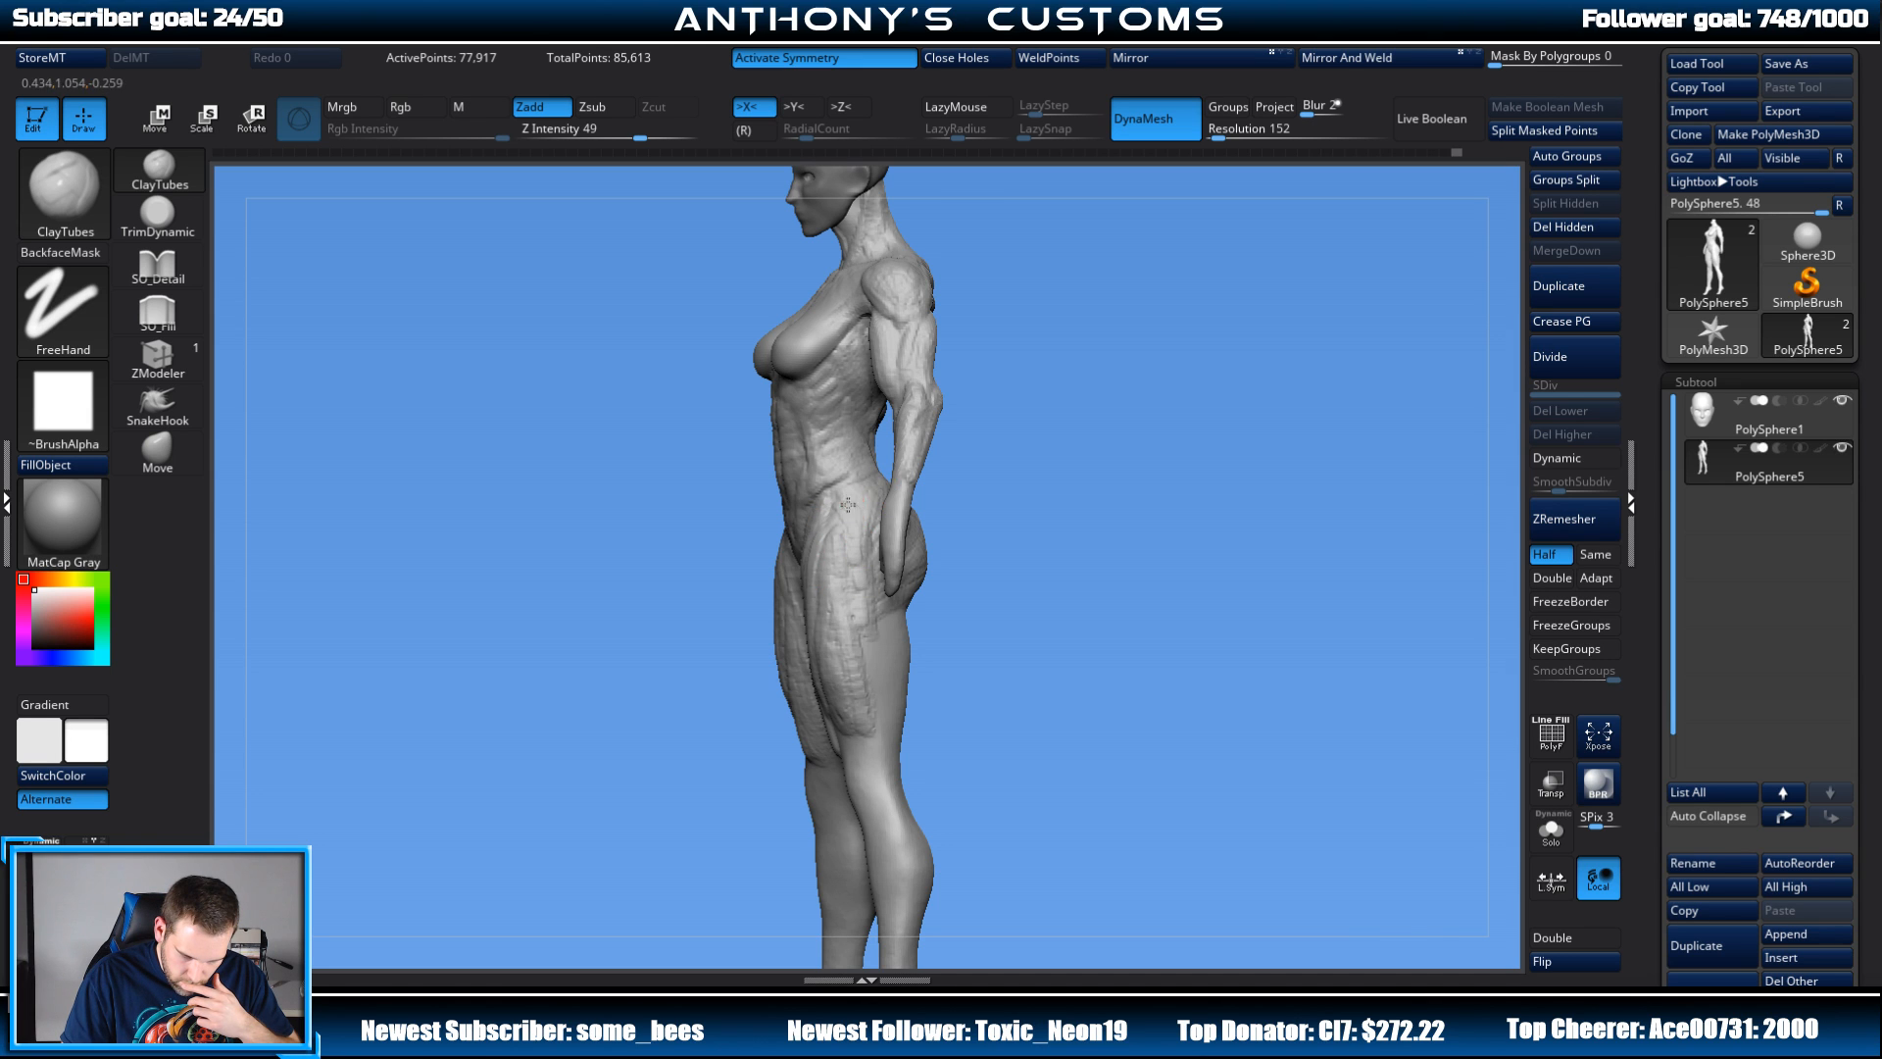
Step: Form the kneecaps and the muscle ends around both knees with short ClayTubes strokes
mouse_move(870, 517)
right_mouse_down()
mouse_move(1116, 448)
mouse_move(1091, 400)
mouse_move(1093, 673)
mouse_move(1107, 470)
right_mouse_up()
mouse_move(1060, 576)
right_mouse_down()
mouse_move(1045, 501)
mouse_move(956, 514)
mouse_move(986, 534)
right_mouse_up()
mouse_move(922, 561)
left_mouse_down()
mouse_move(945, 556)
mouse_move(941, 574)
left_mouse_up()
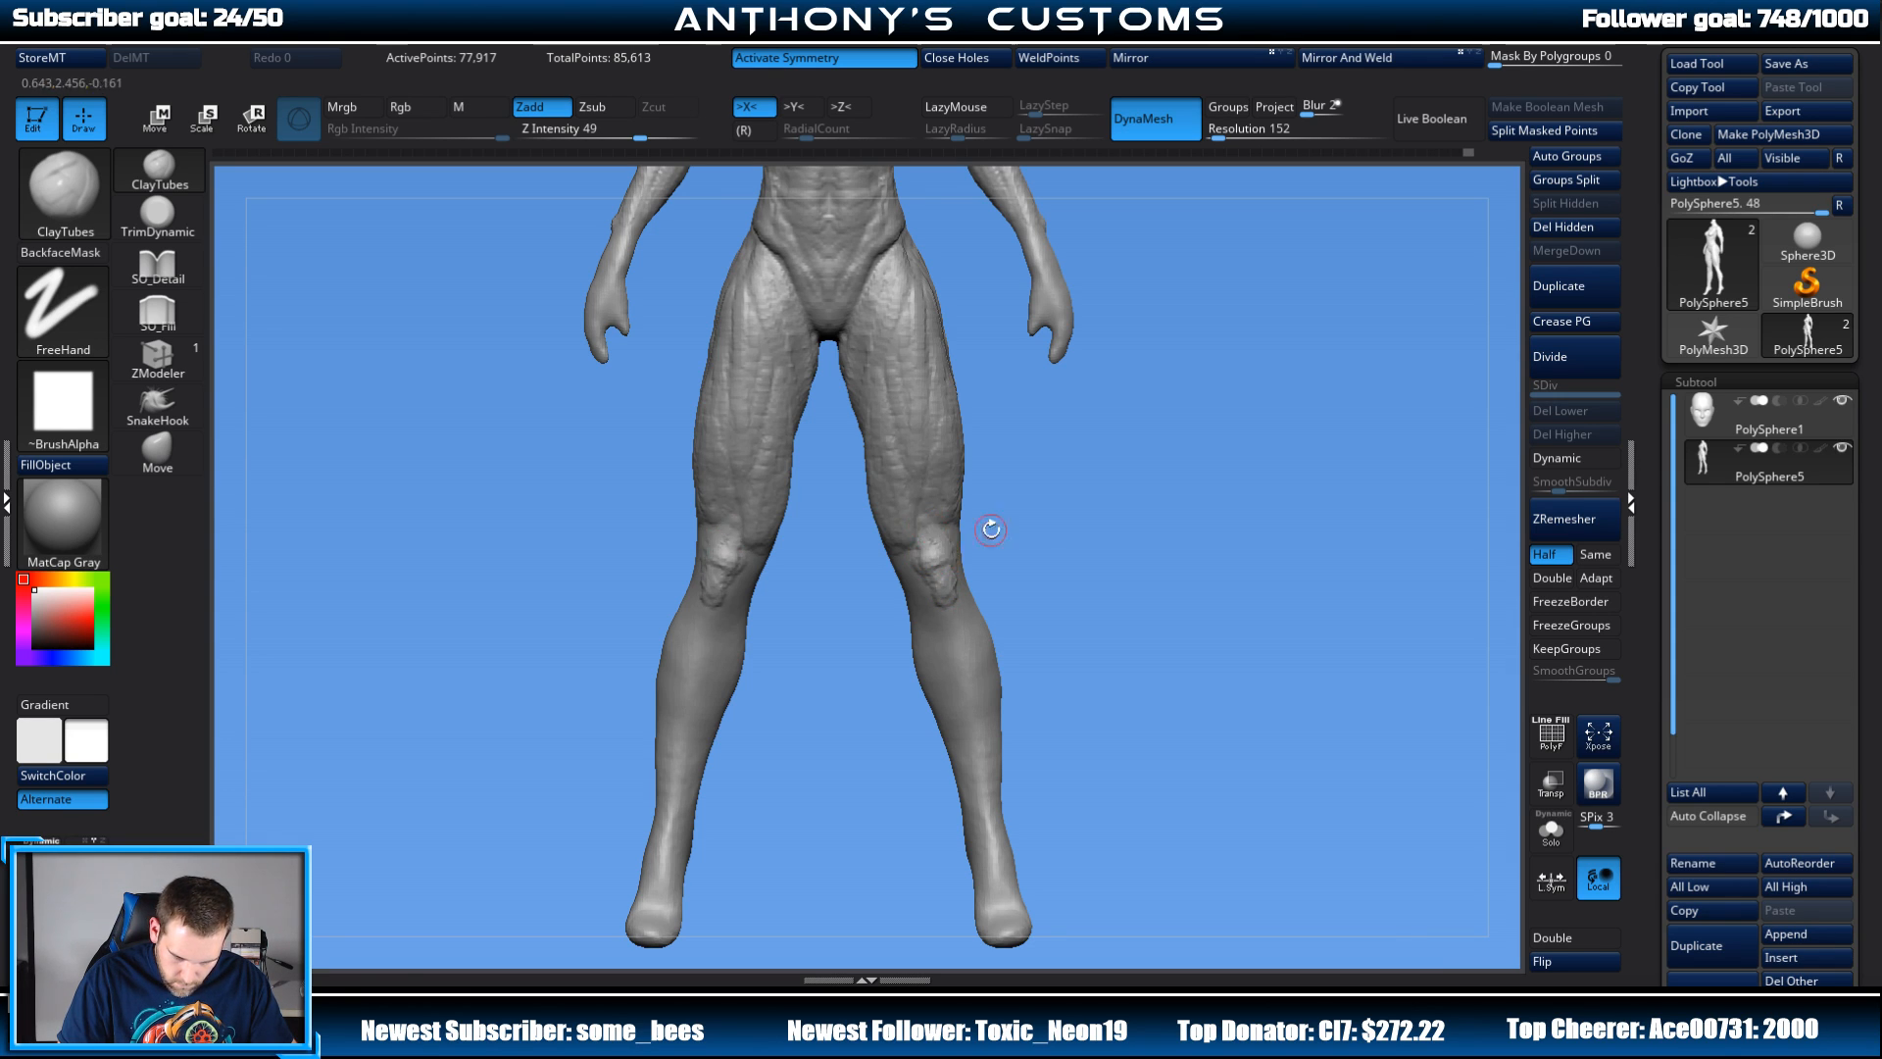
right_click_drag(990, 529, 940, 557)
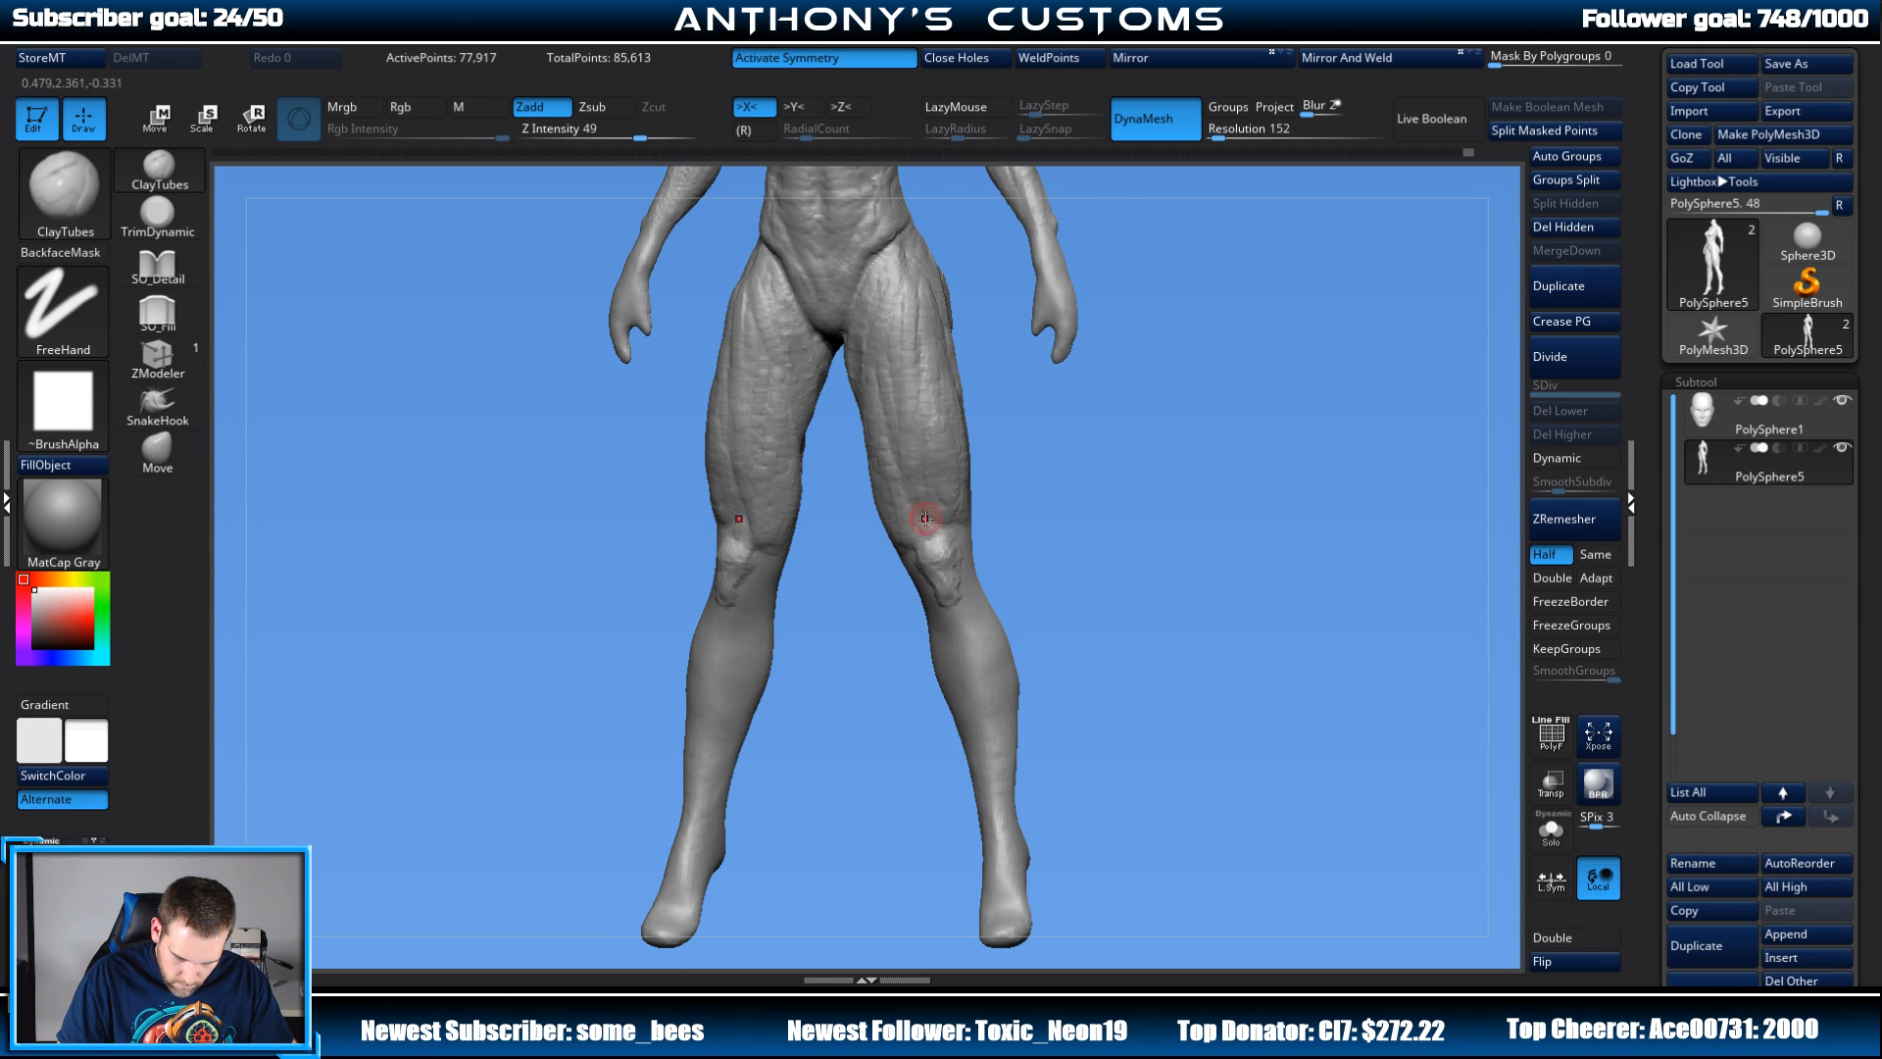
mouse_move(926, 518)
right_mouse_down()
mouse_move(1038, 496)
mouse_move(888, 564)
right_mouse_up()
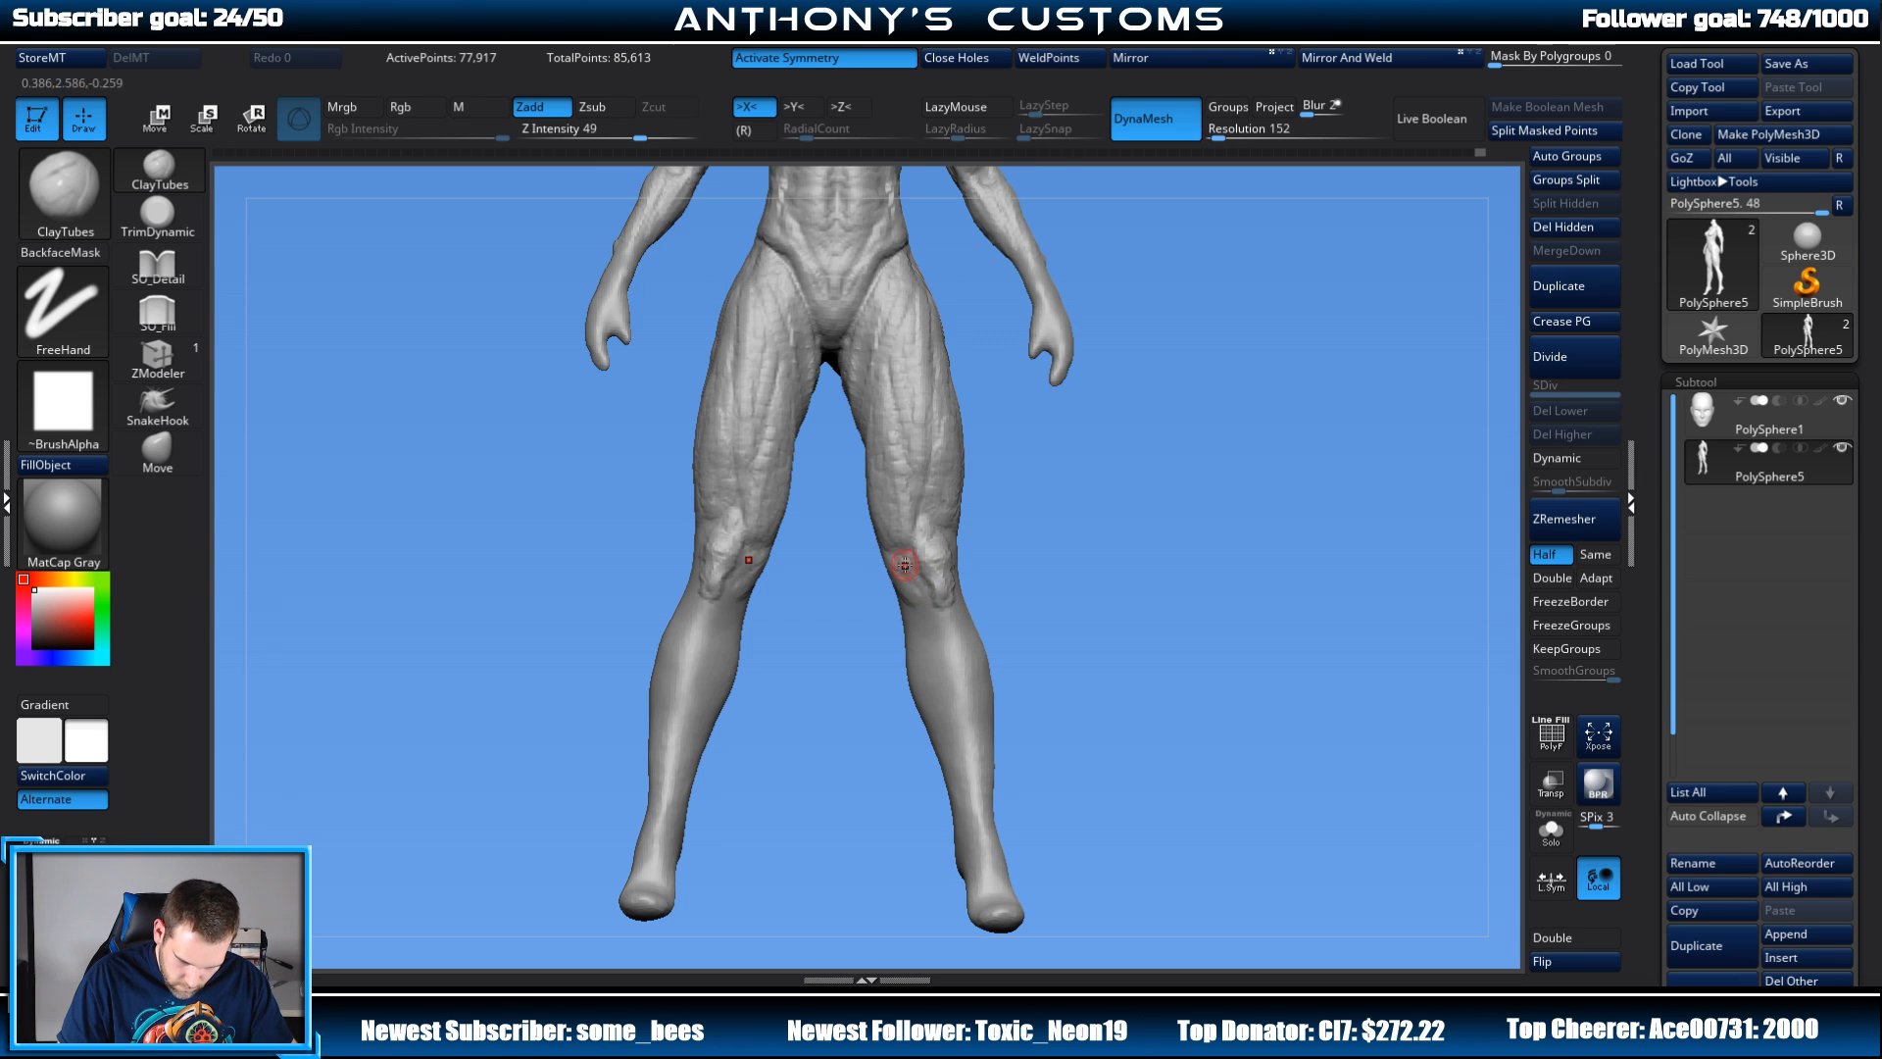
Step: Switch to the Move brush and adjust the inner contours around both knees
right_click_drag(904, 564, 1027, 532)
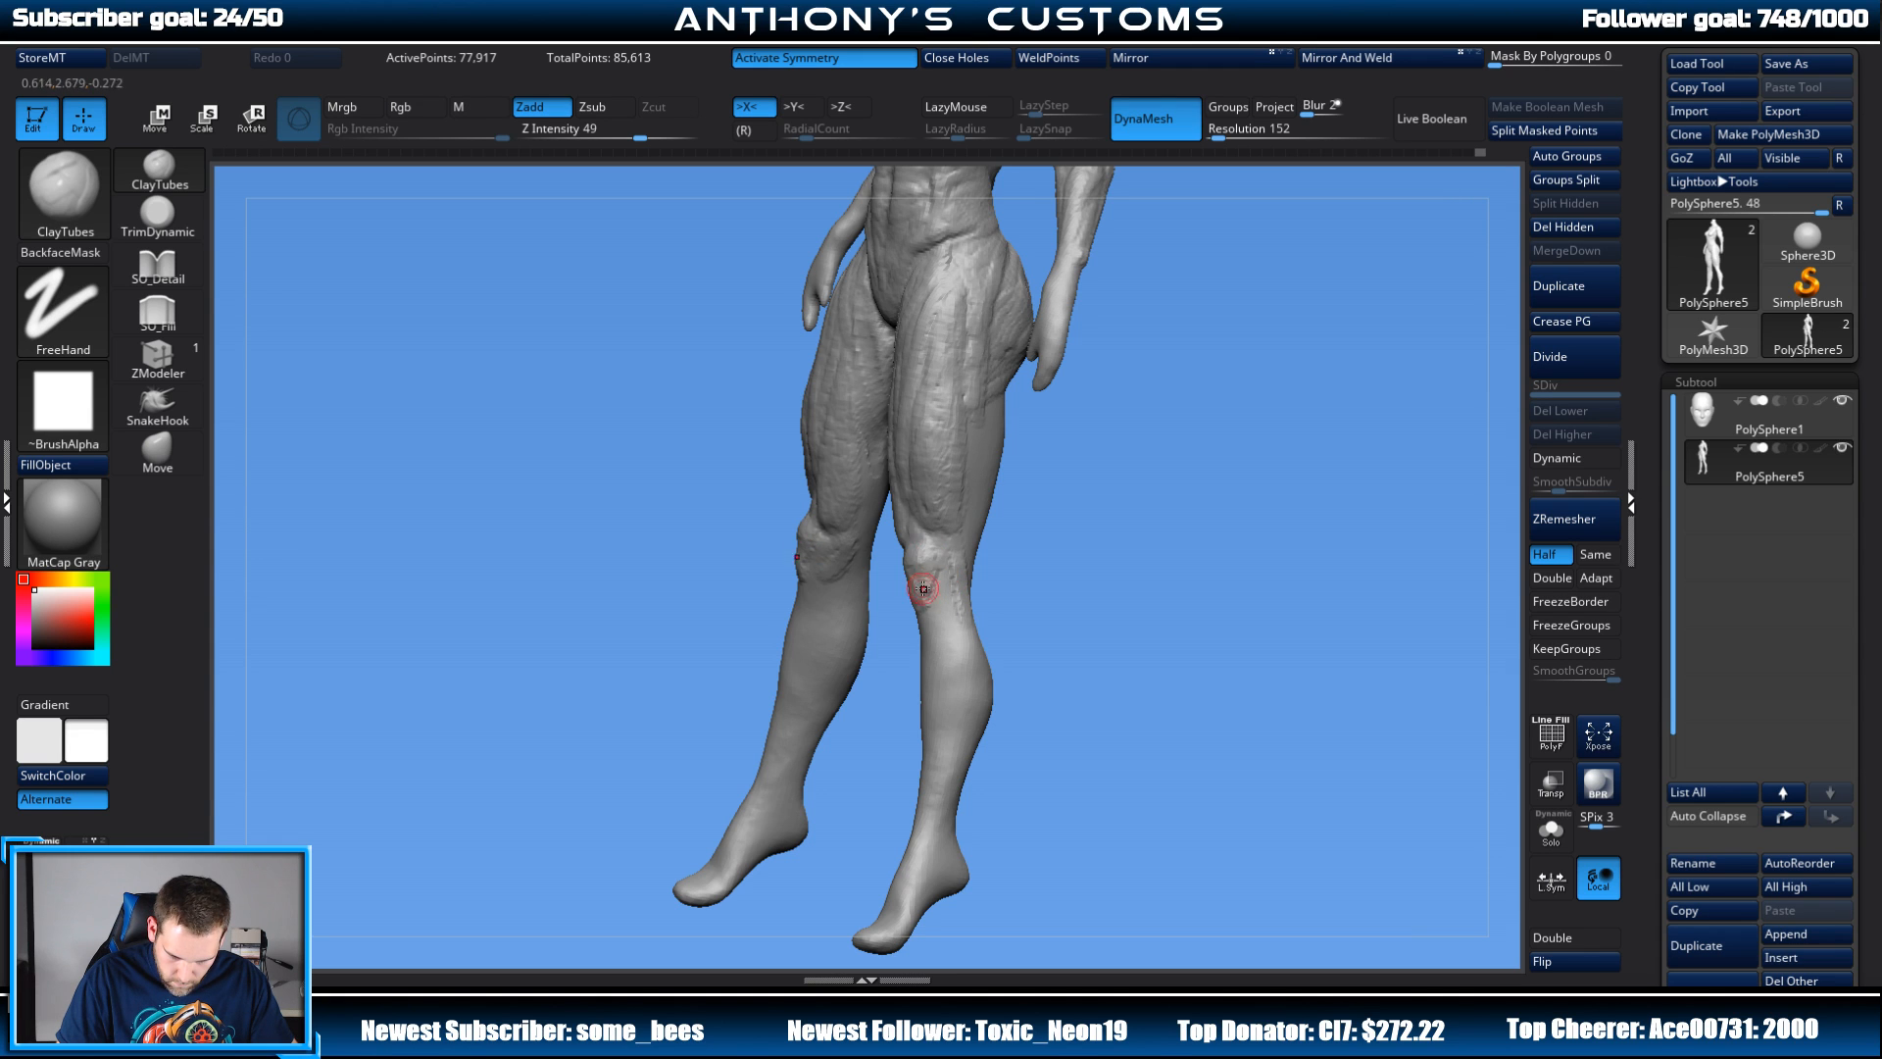
right_click_drag(1061, 539, 912, 546)
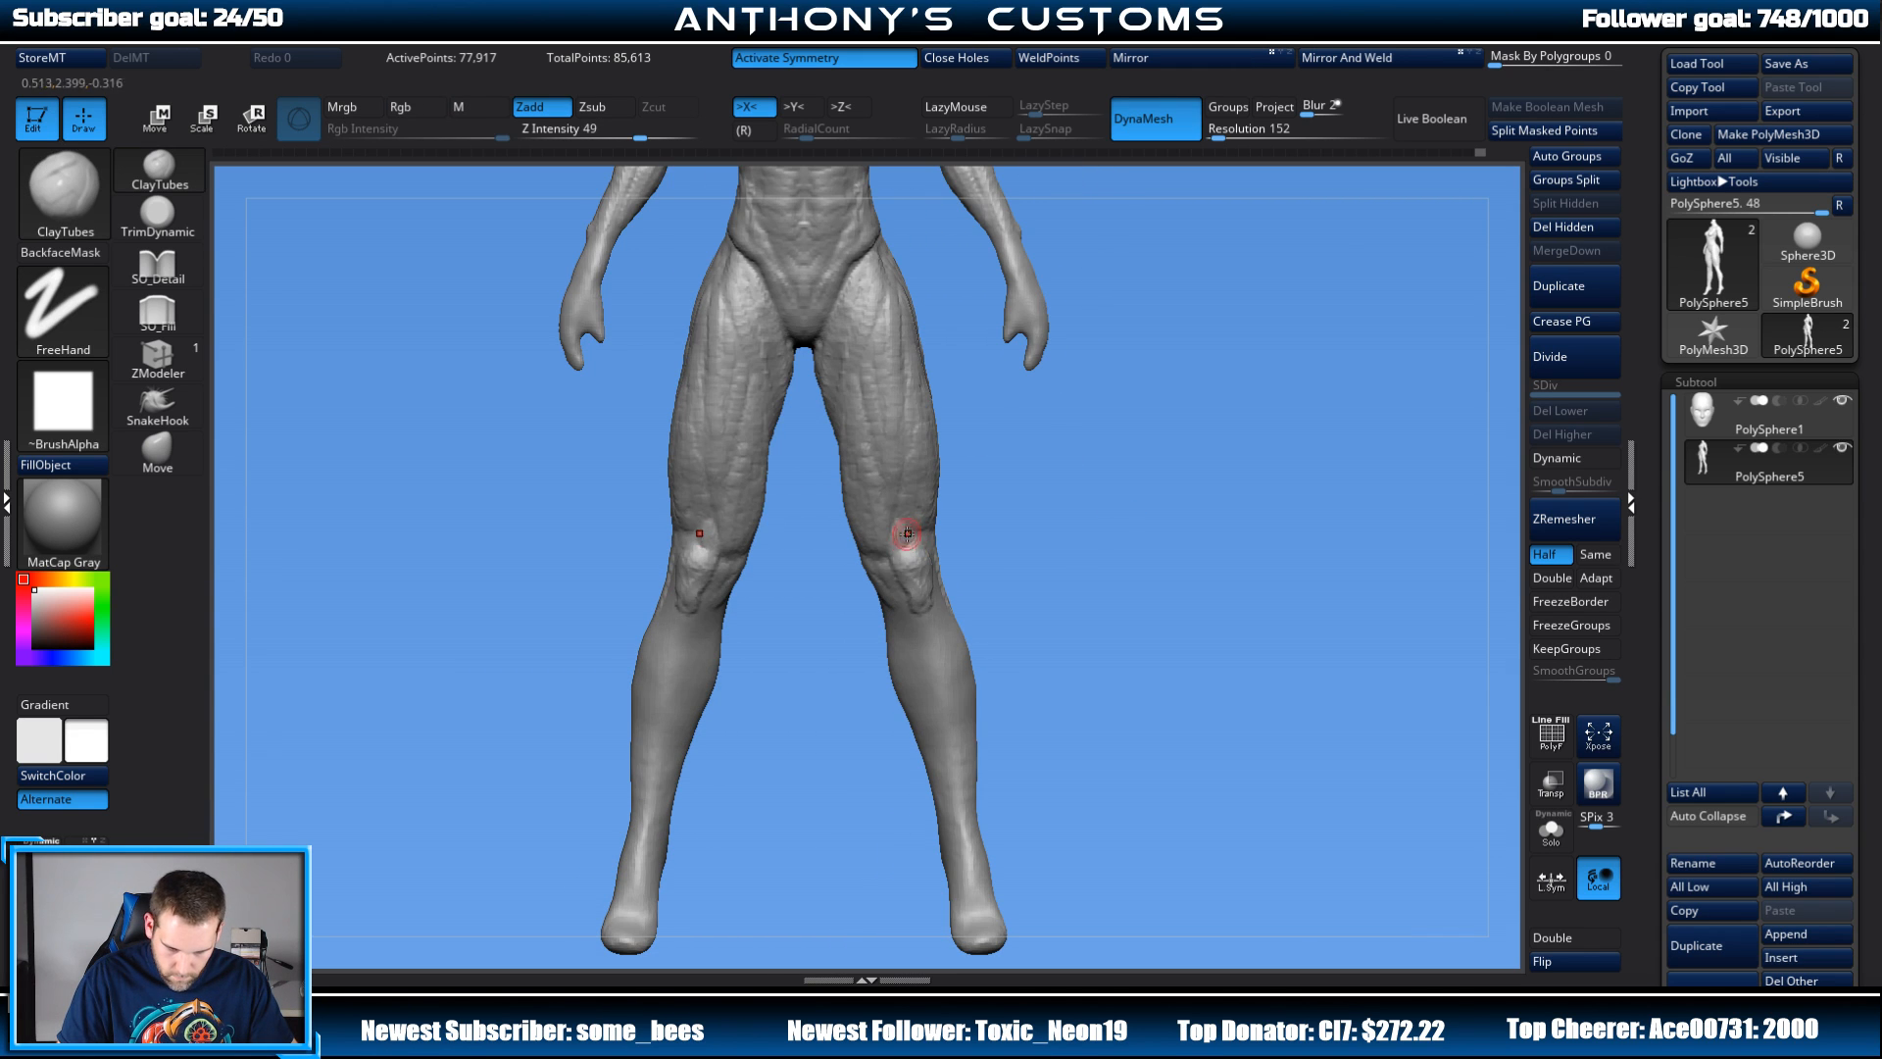
right_click(1075, 427)
left_click_drag(1091, 430, 1115, 430)
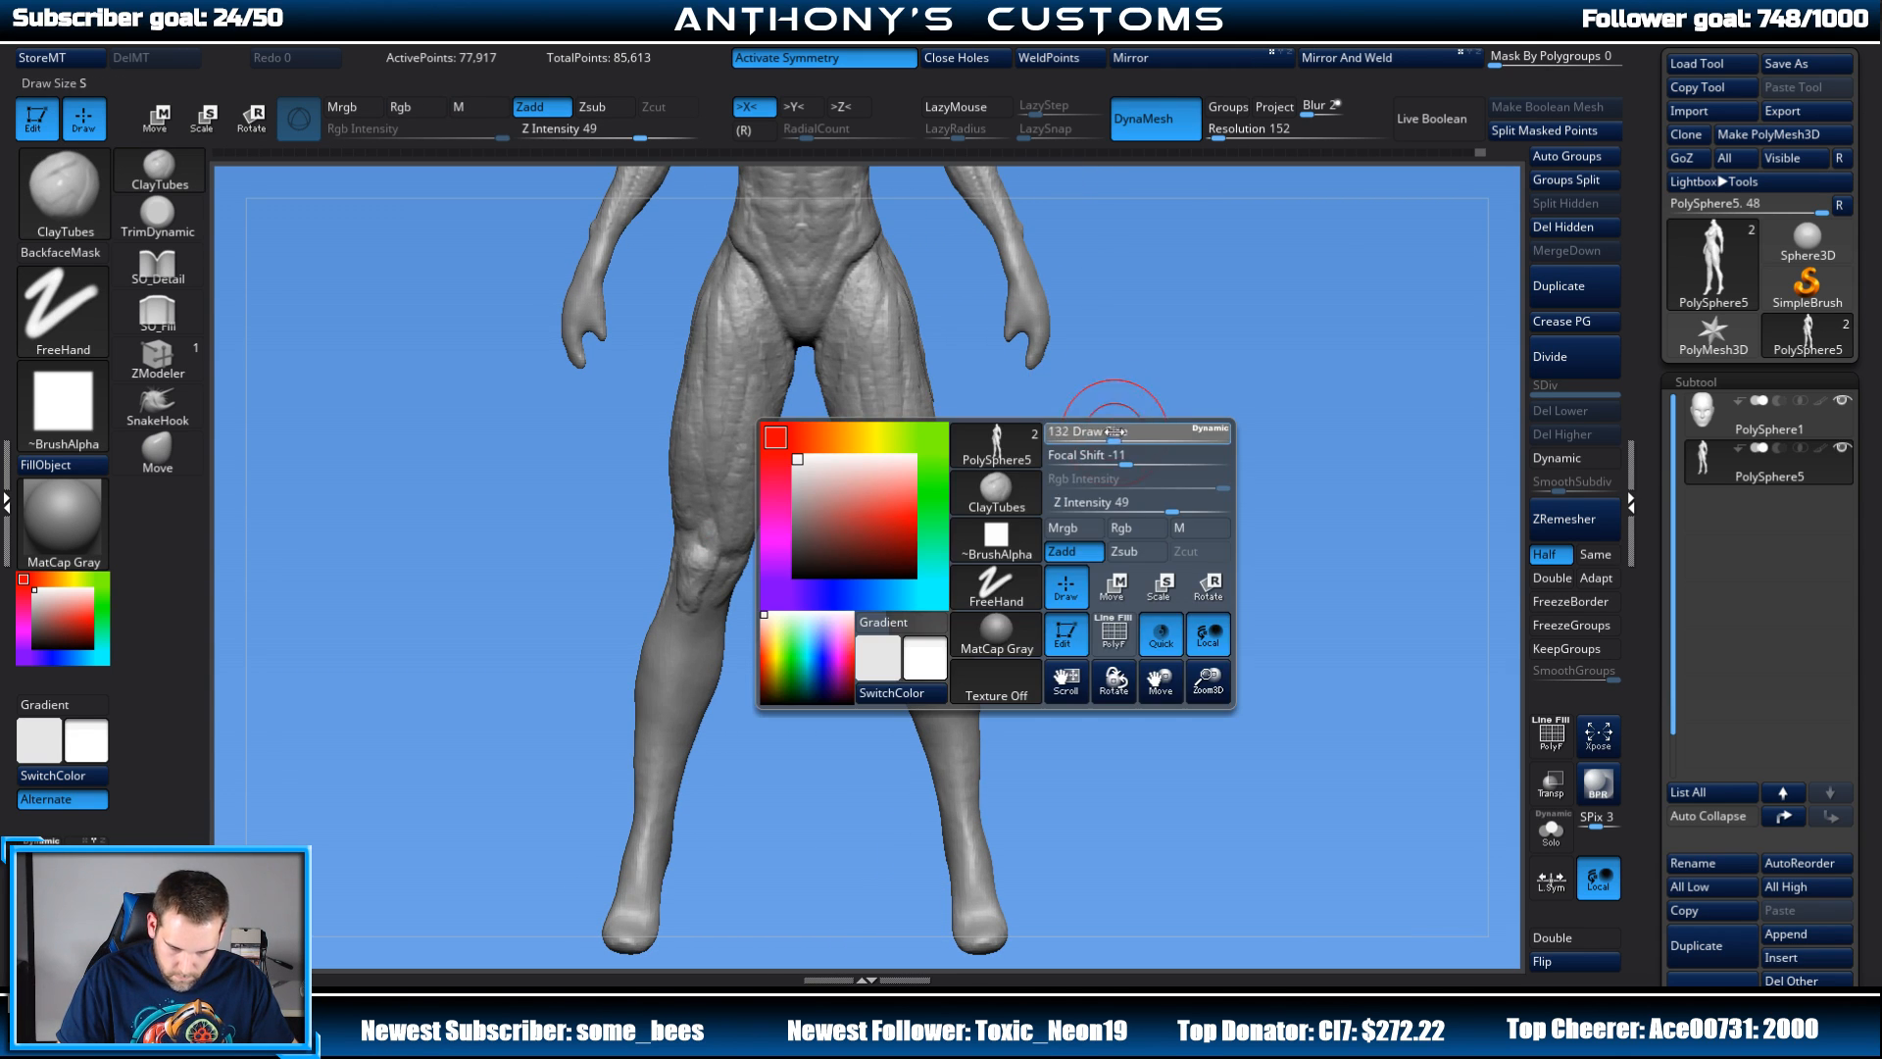
left_click(157, 452)
right_click_drag(1139, 394, 1185, 462, "ctrl")
right_click(1179, 447)
left_click_drag(1179, 447, 1190, 447)
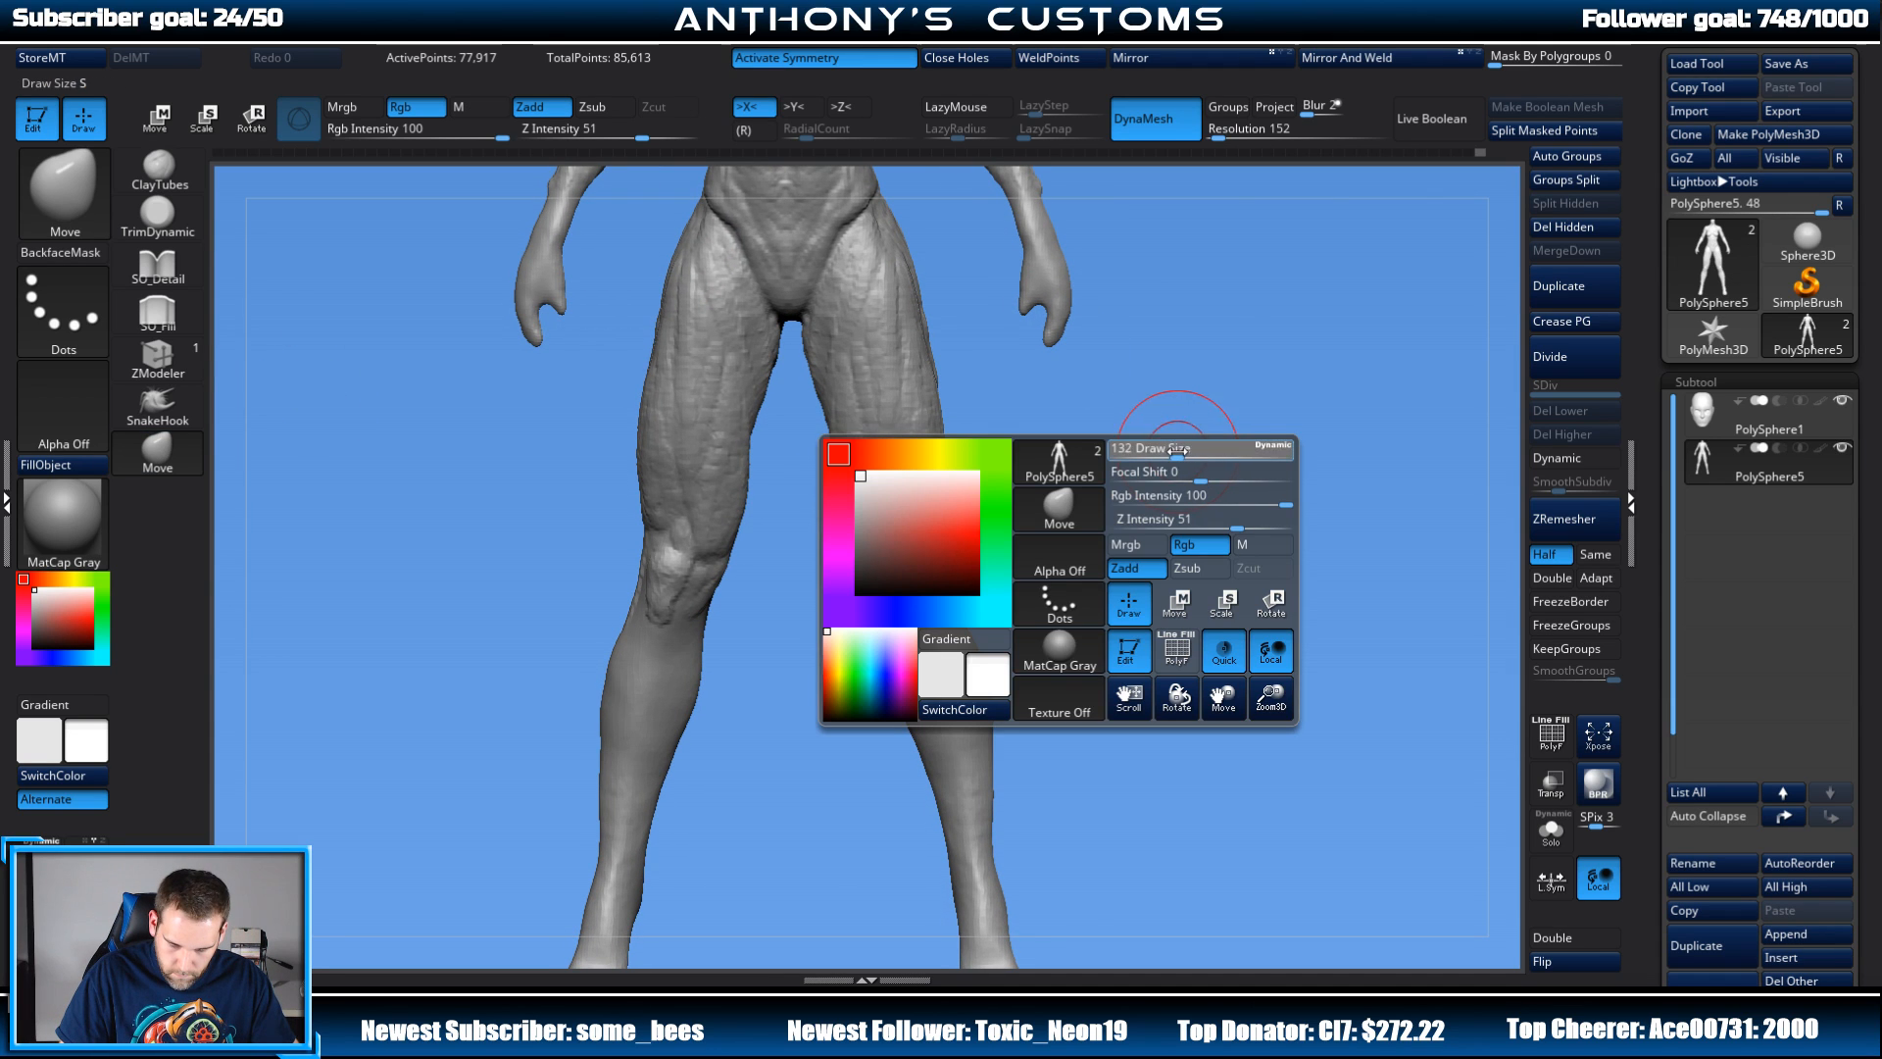
right_click_drag(1196, 402, 1296, 375, "alt")
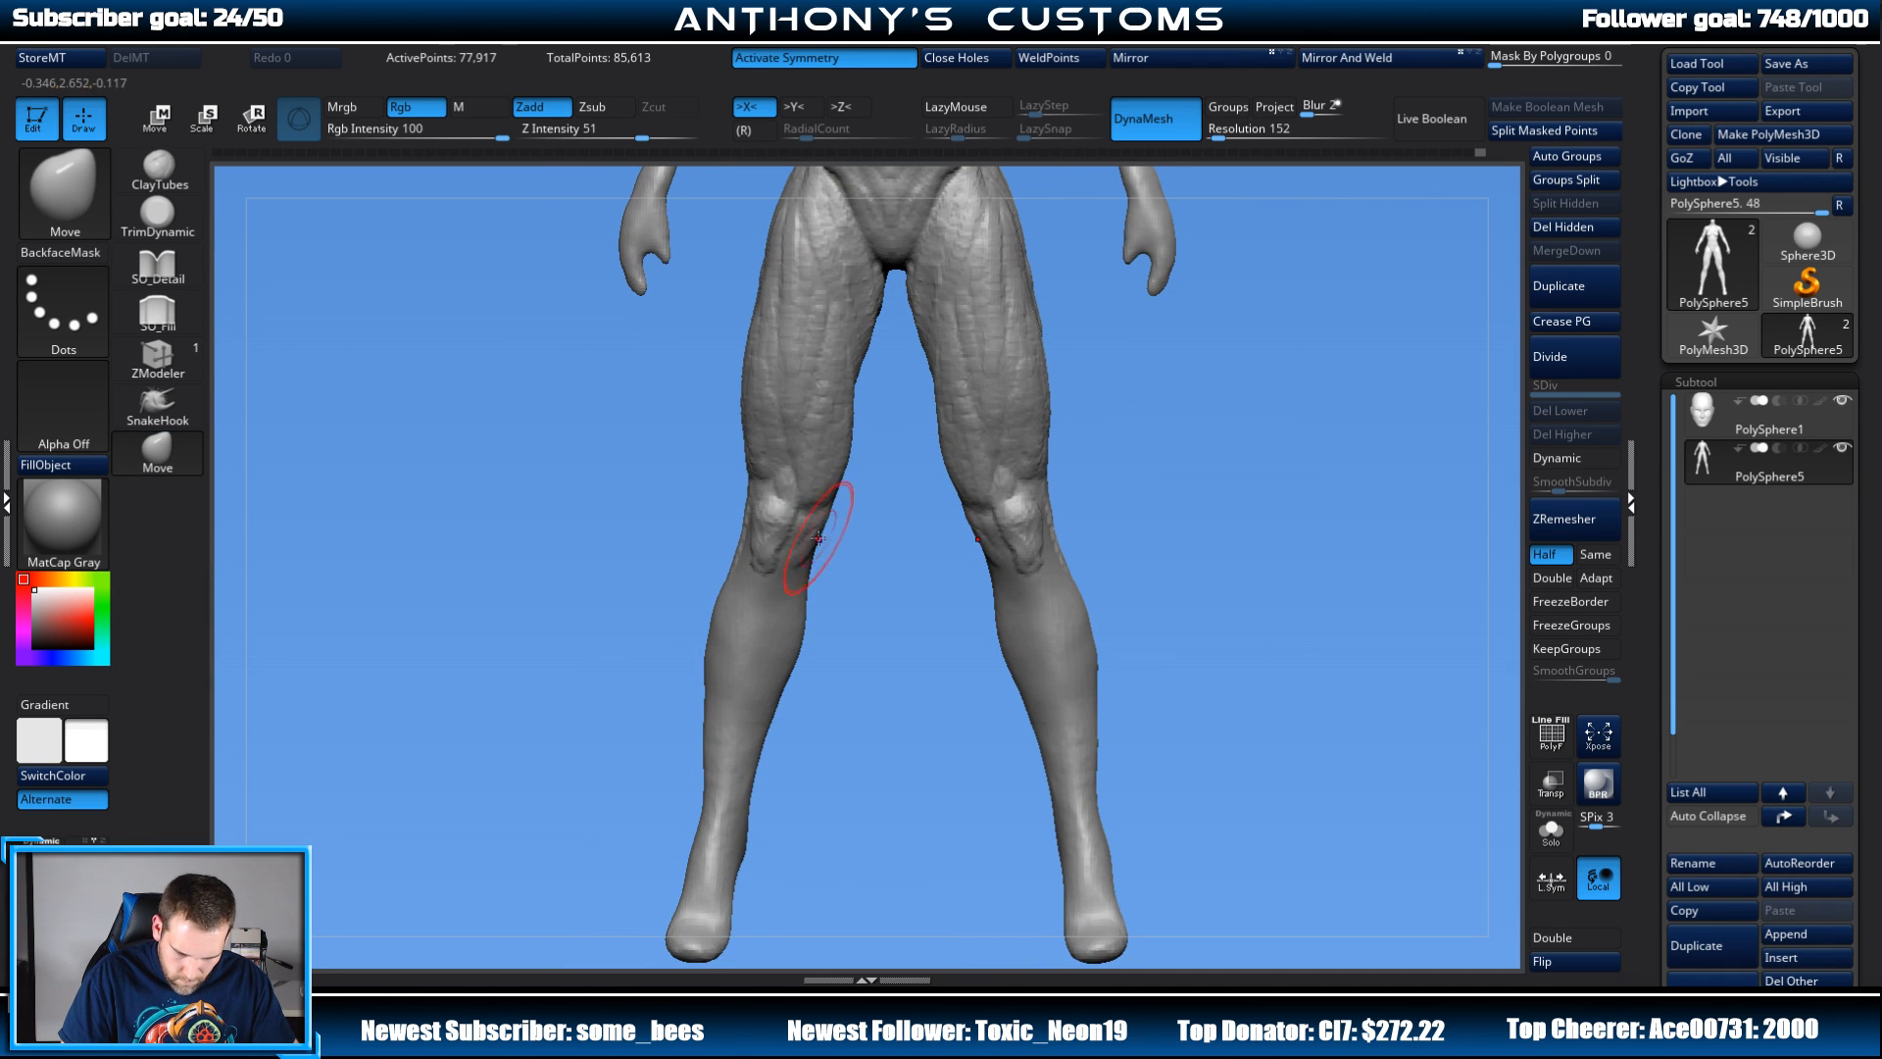
mouse_move(1203, 403)
right_mouse_down("shift")
mouse_move(1232, 390)
mouse_move(1192, 436)
right_mouse_up("shift")
Step: Nudge the inner contours of the lower thighs outward with the Move brush at draw size 136
key("space")
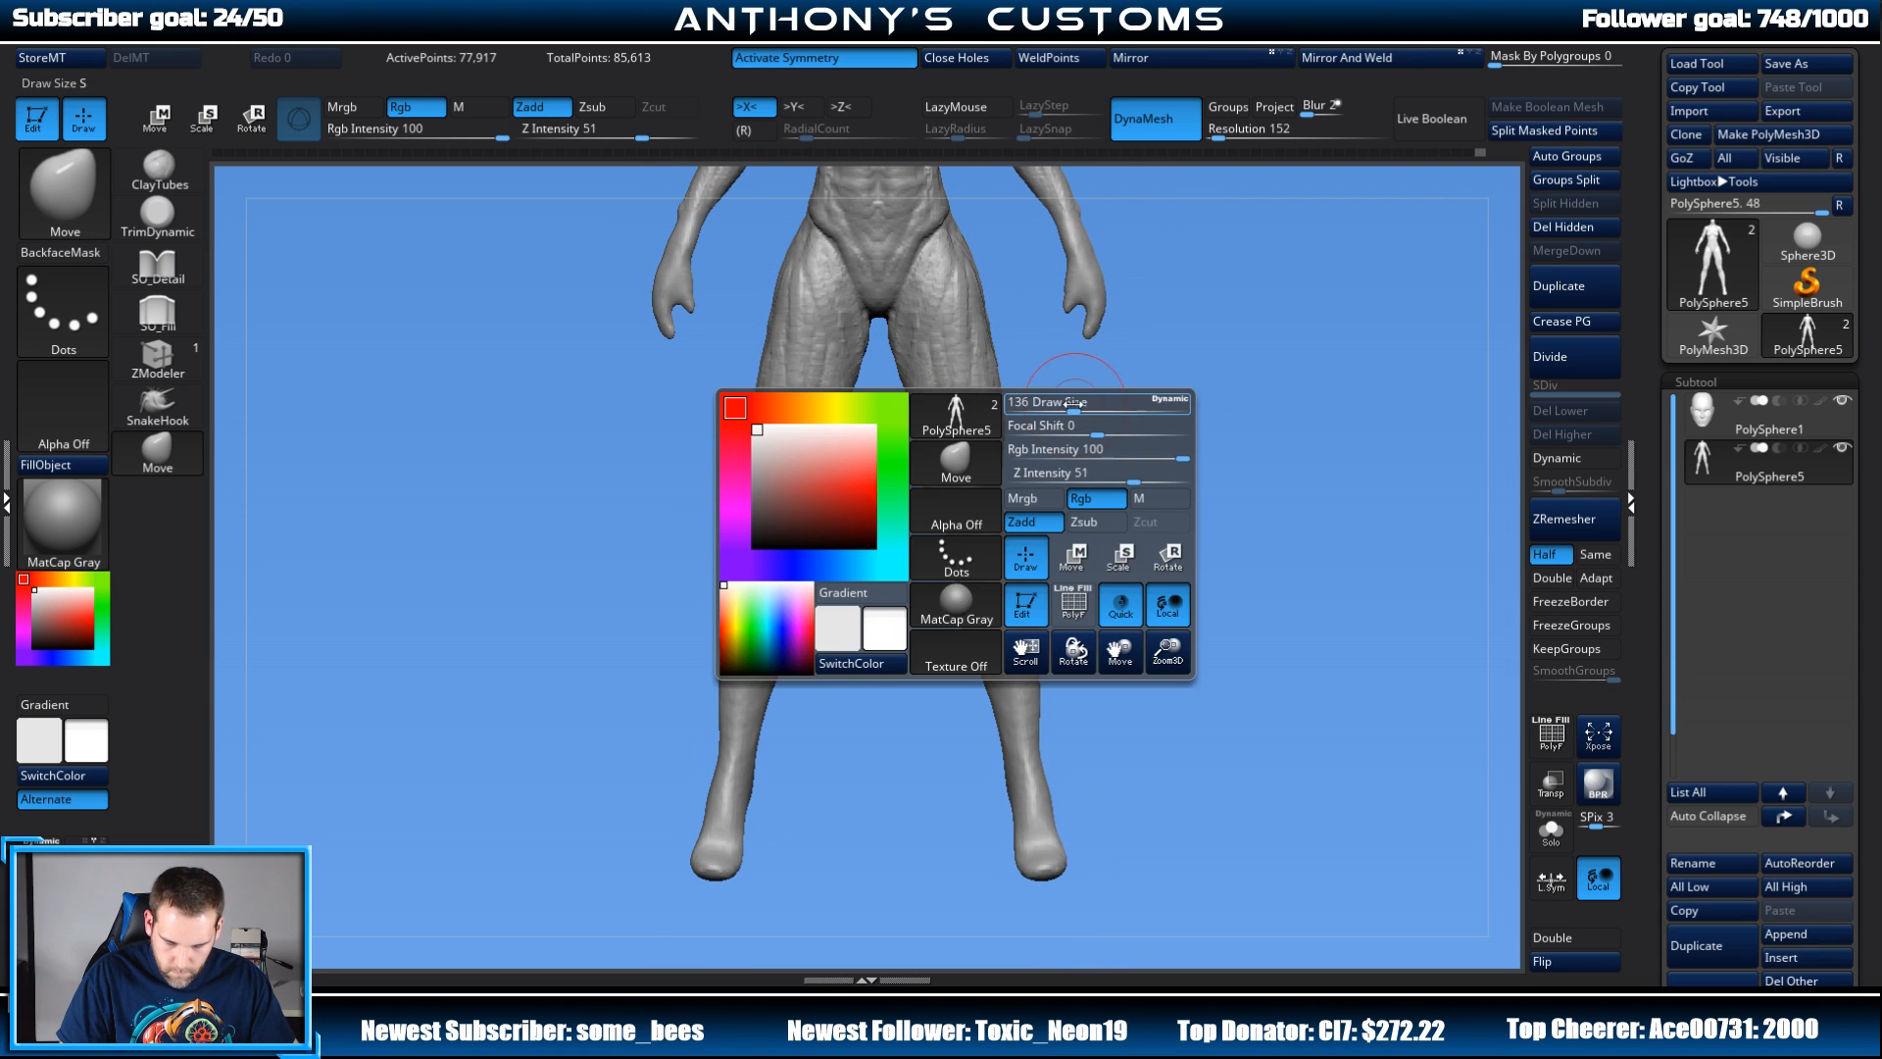
left_click_drag(1043, 401, 1073, 403)
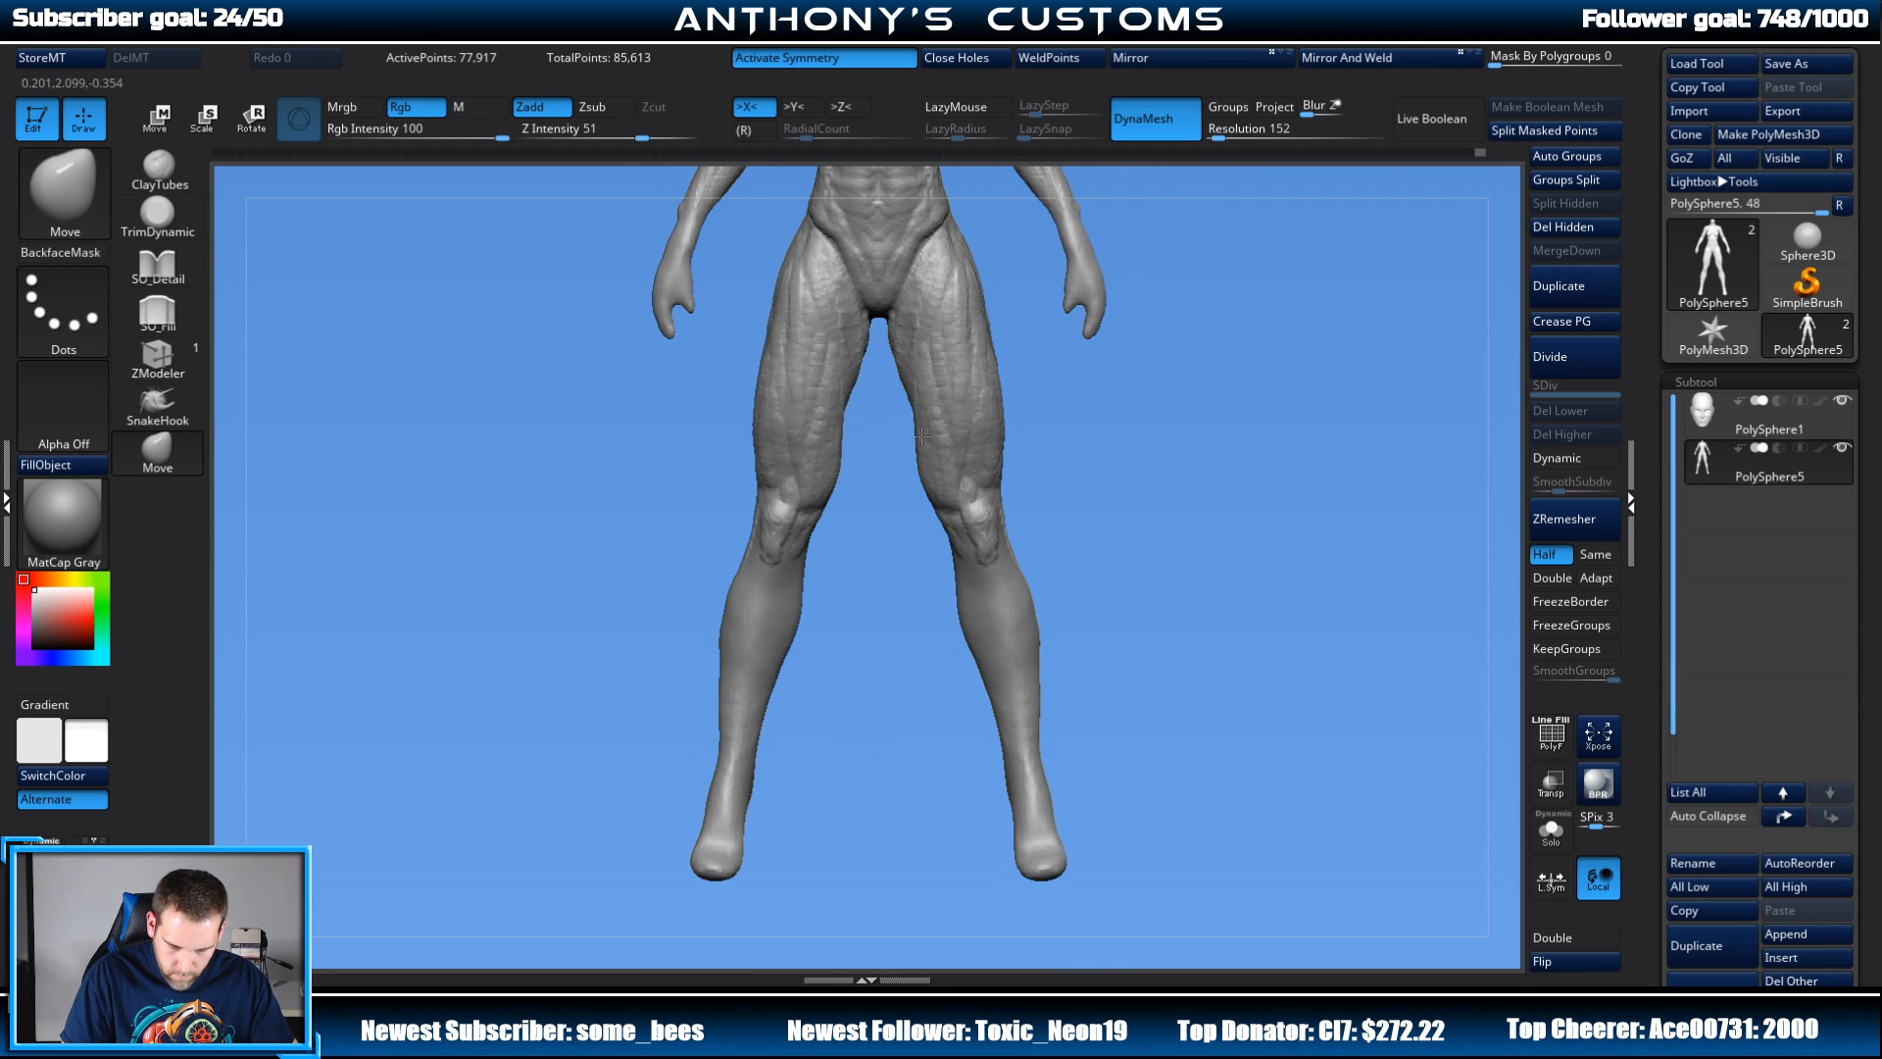
left_click_drag(925, 454, 935, 451)
right_click_drag(1064, 416, 1129, 422)
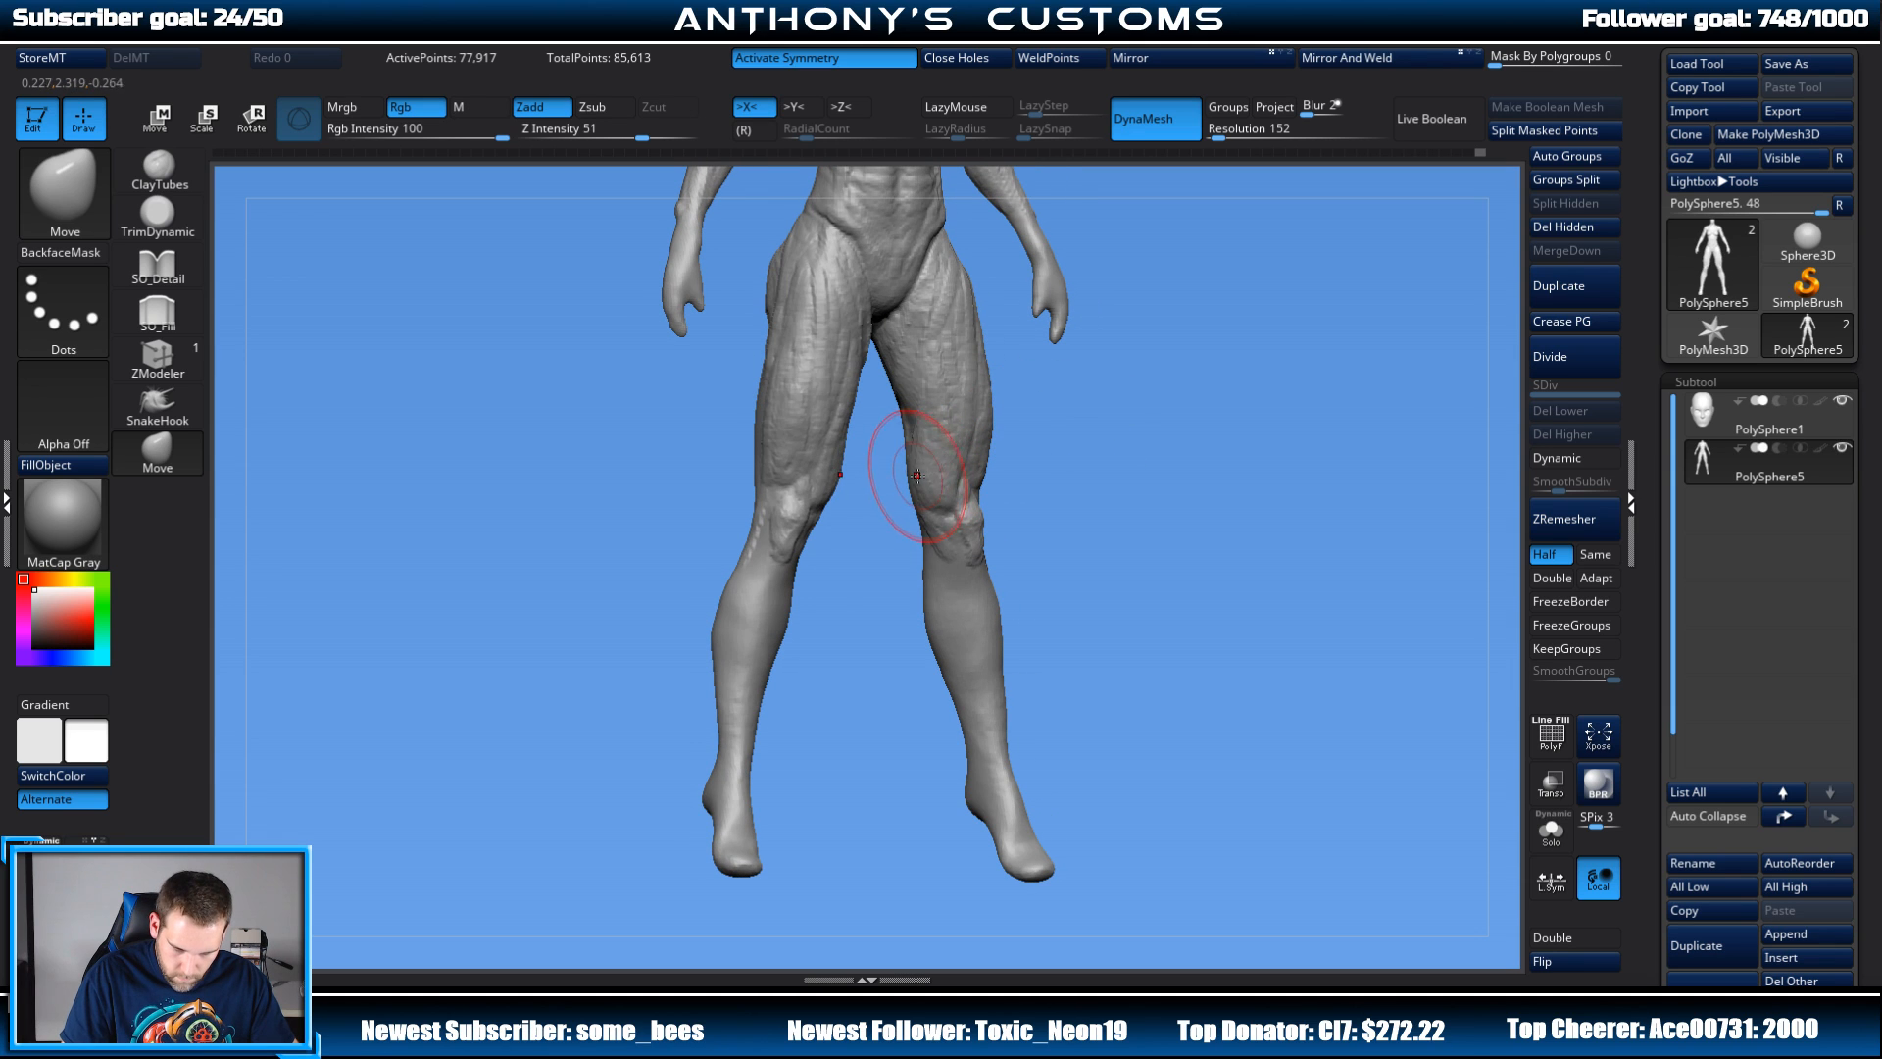
mouse_move(1149, 431)
left_mouse_down("shift")
mouse_move(1108, 424)
mouse_move(1121, 462)
mouse_move(1054, 448)
left_mouse_up("shift")
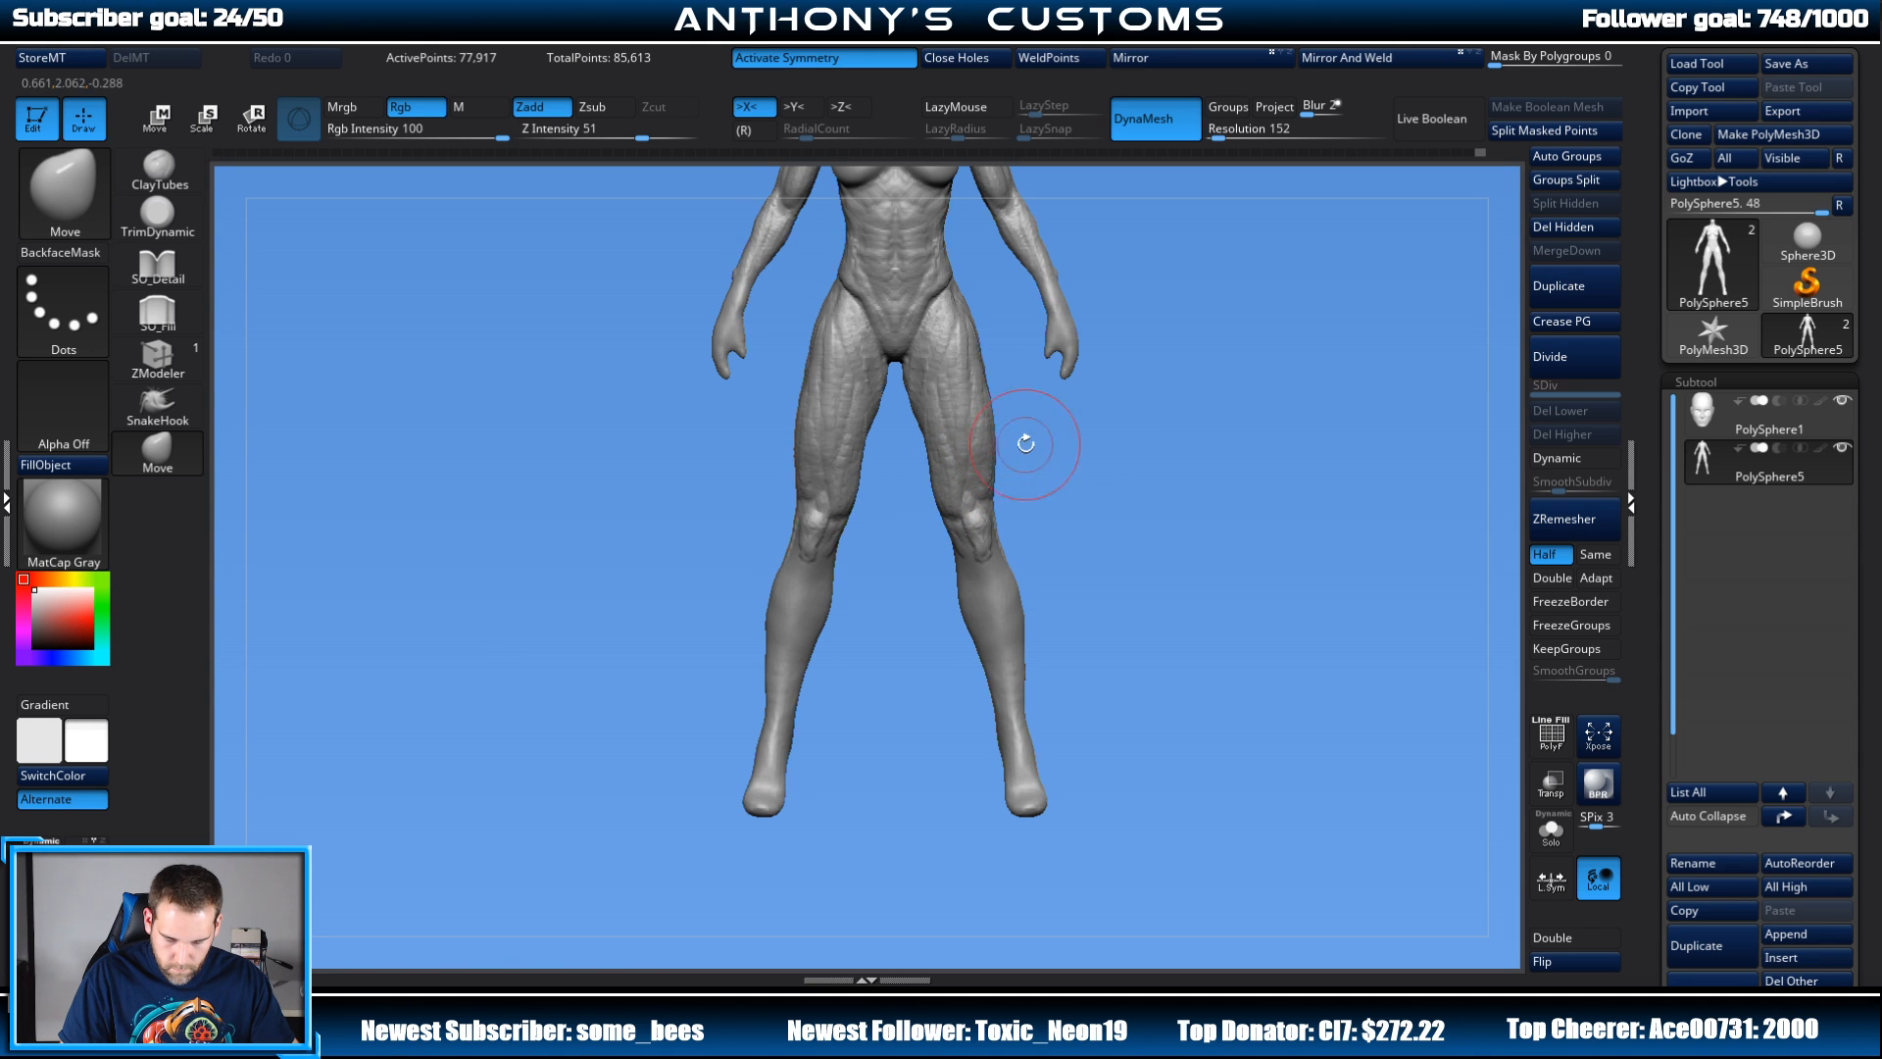
left_click_drag(1026, 444, 1034, 528, "alt")
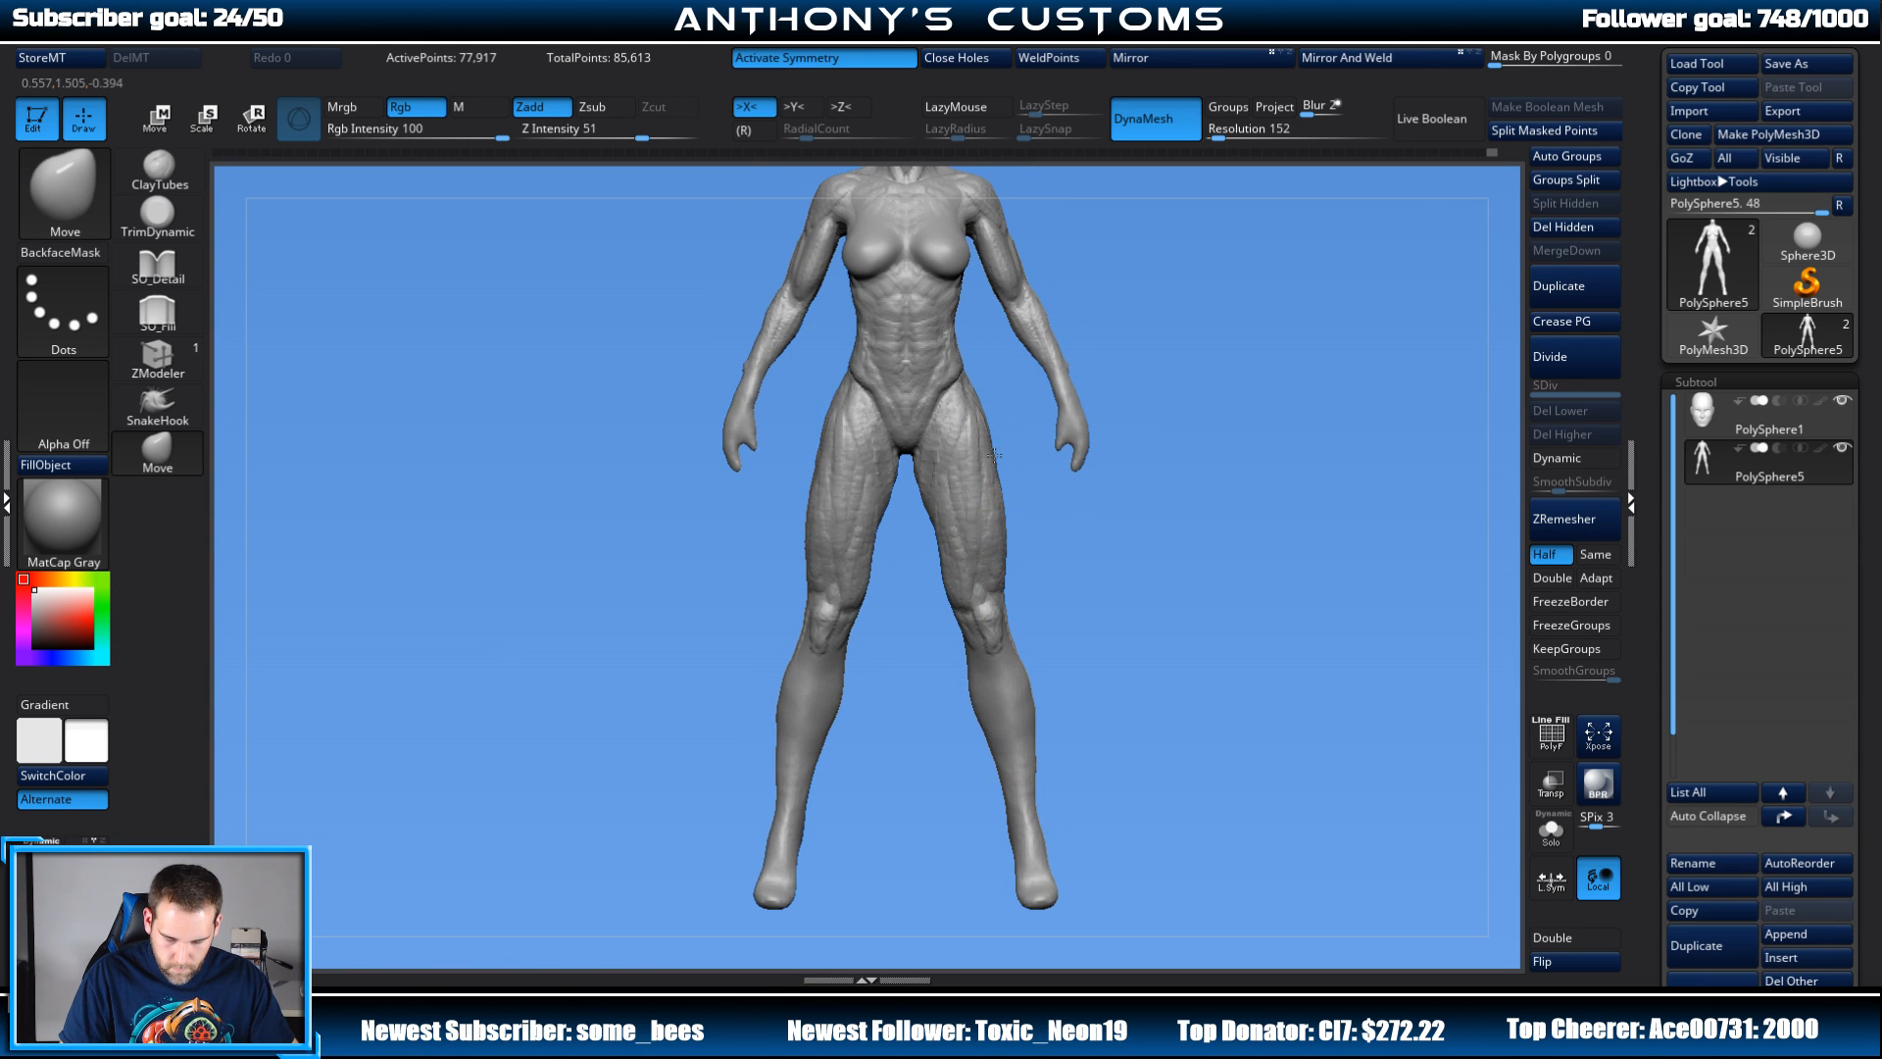
mouse_move(1103, 453)
left_mouse_down()
mouse_move(1324, 344)
mouse_move(1303, 300)
mouse_move(1164, 320)
mouse_move(1202, 328)
mouse_move(1190, 353)
mouse_move(1211, 299)
mouse_move(1092, 336)
left_mouse_up()
Step: Reduce the Move brush size and reshape the upper buttocks and the lower back of the hips
key("space")
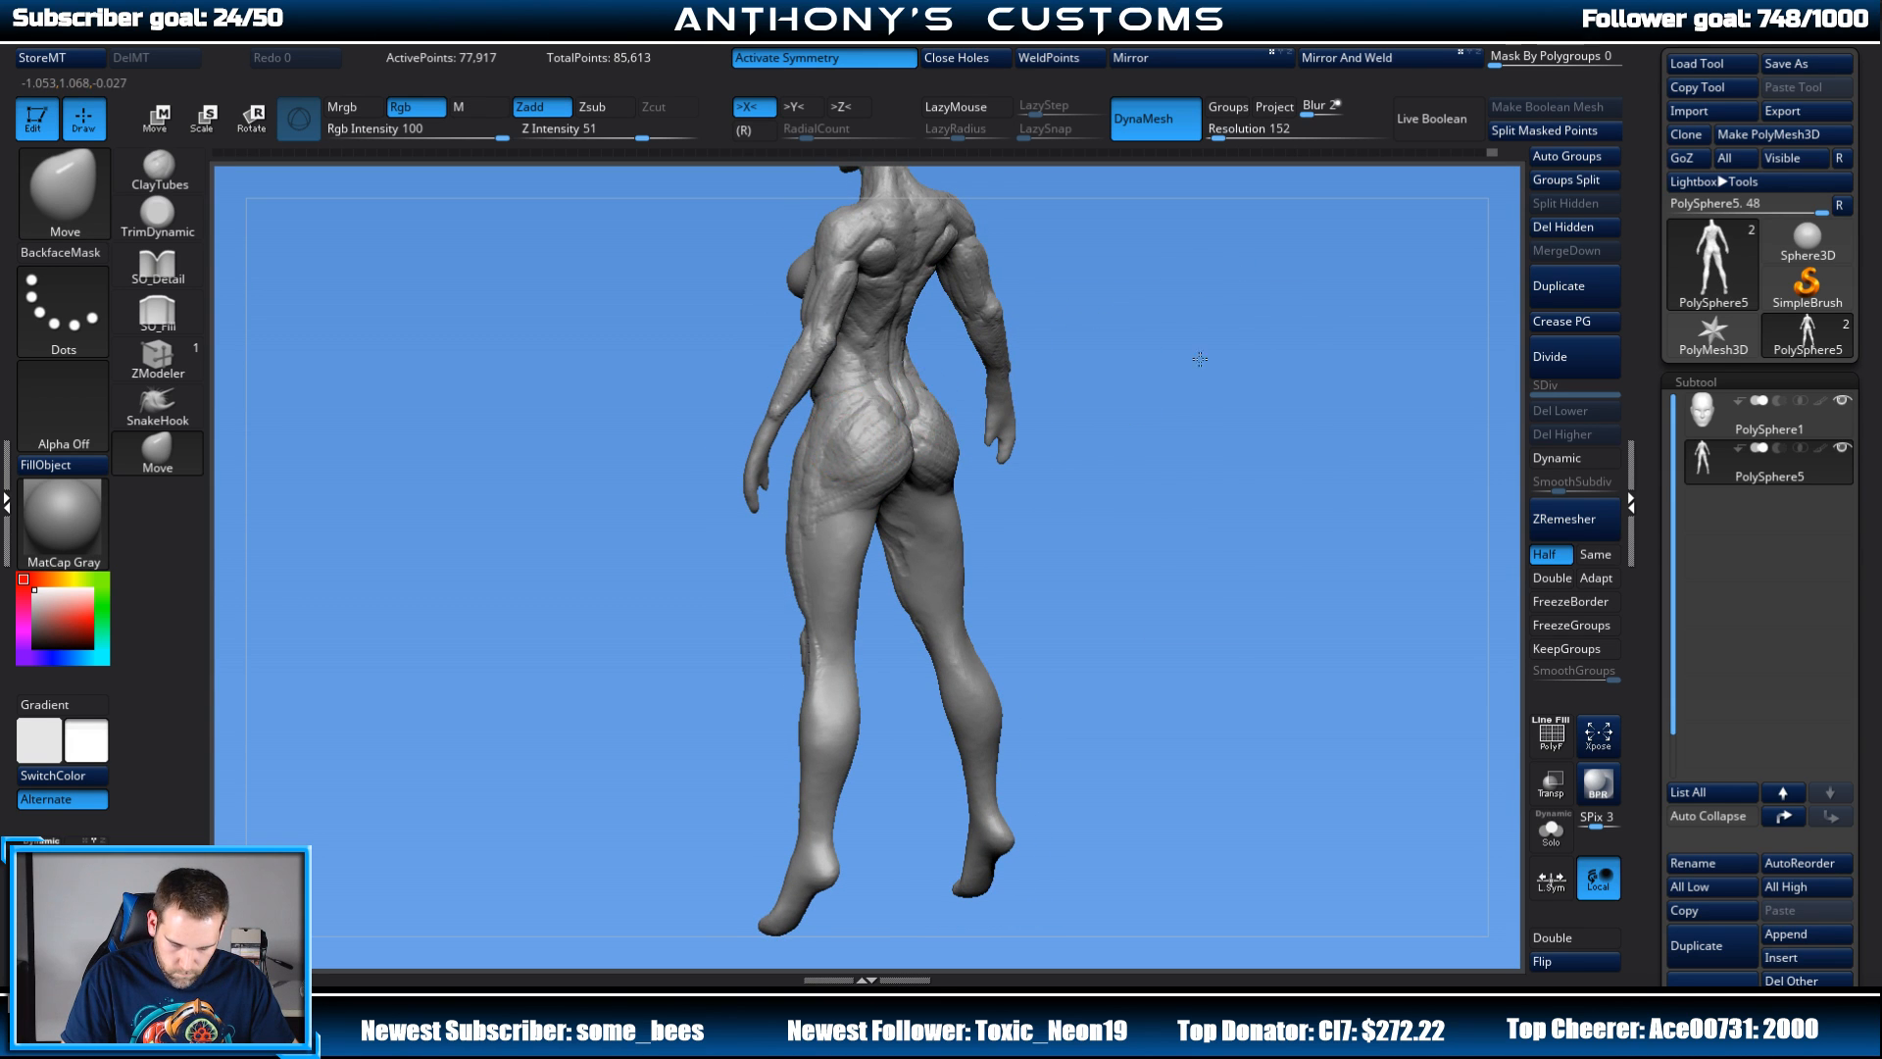
left_click_drag(1200, 359, 1223, 306)
key("space")
mouse_move(1236, 299)
left_mouse_down("alt")
mouse_move(1273, 303)
mouse_move(1239, 479)
mouse_move(1248, 392)
left_mouse_up("alt")
key("space")
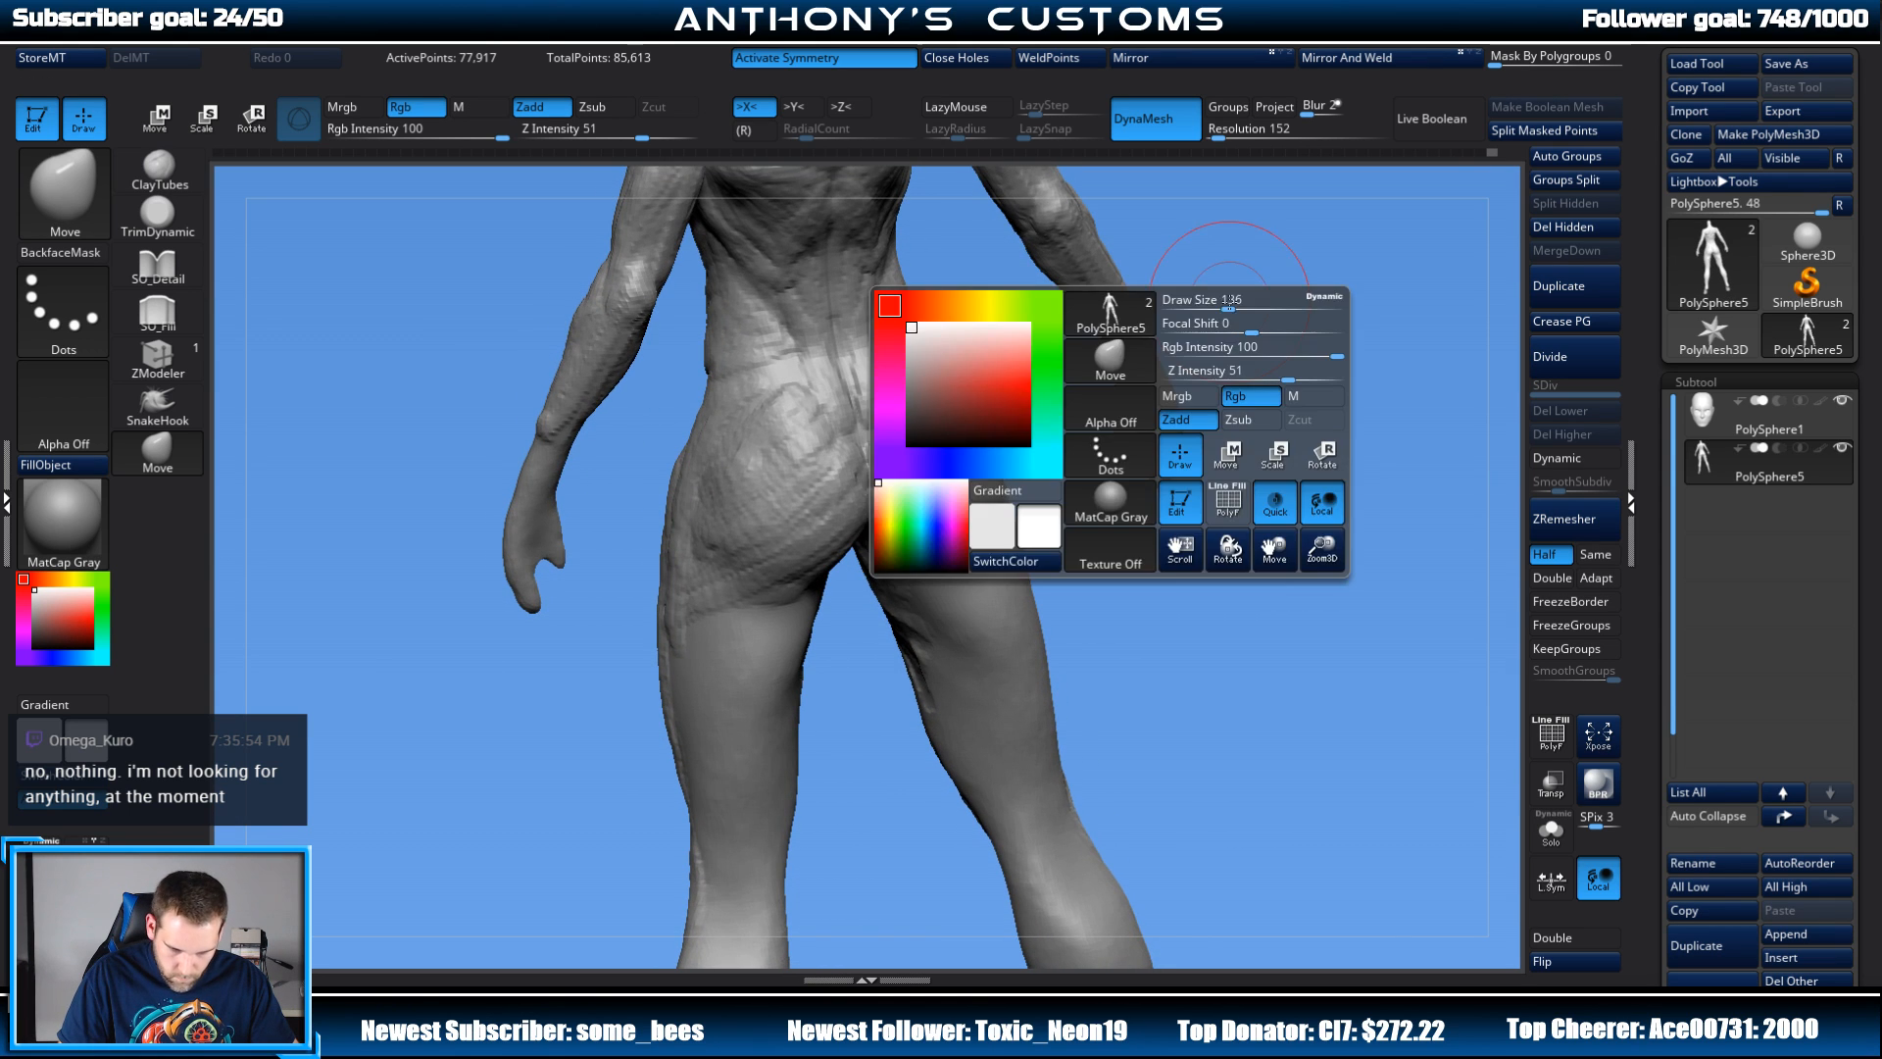
left_click_drag(1230, 305, 1221, 302)
left_click_drag(1016, 391, 974, 385)
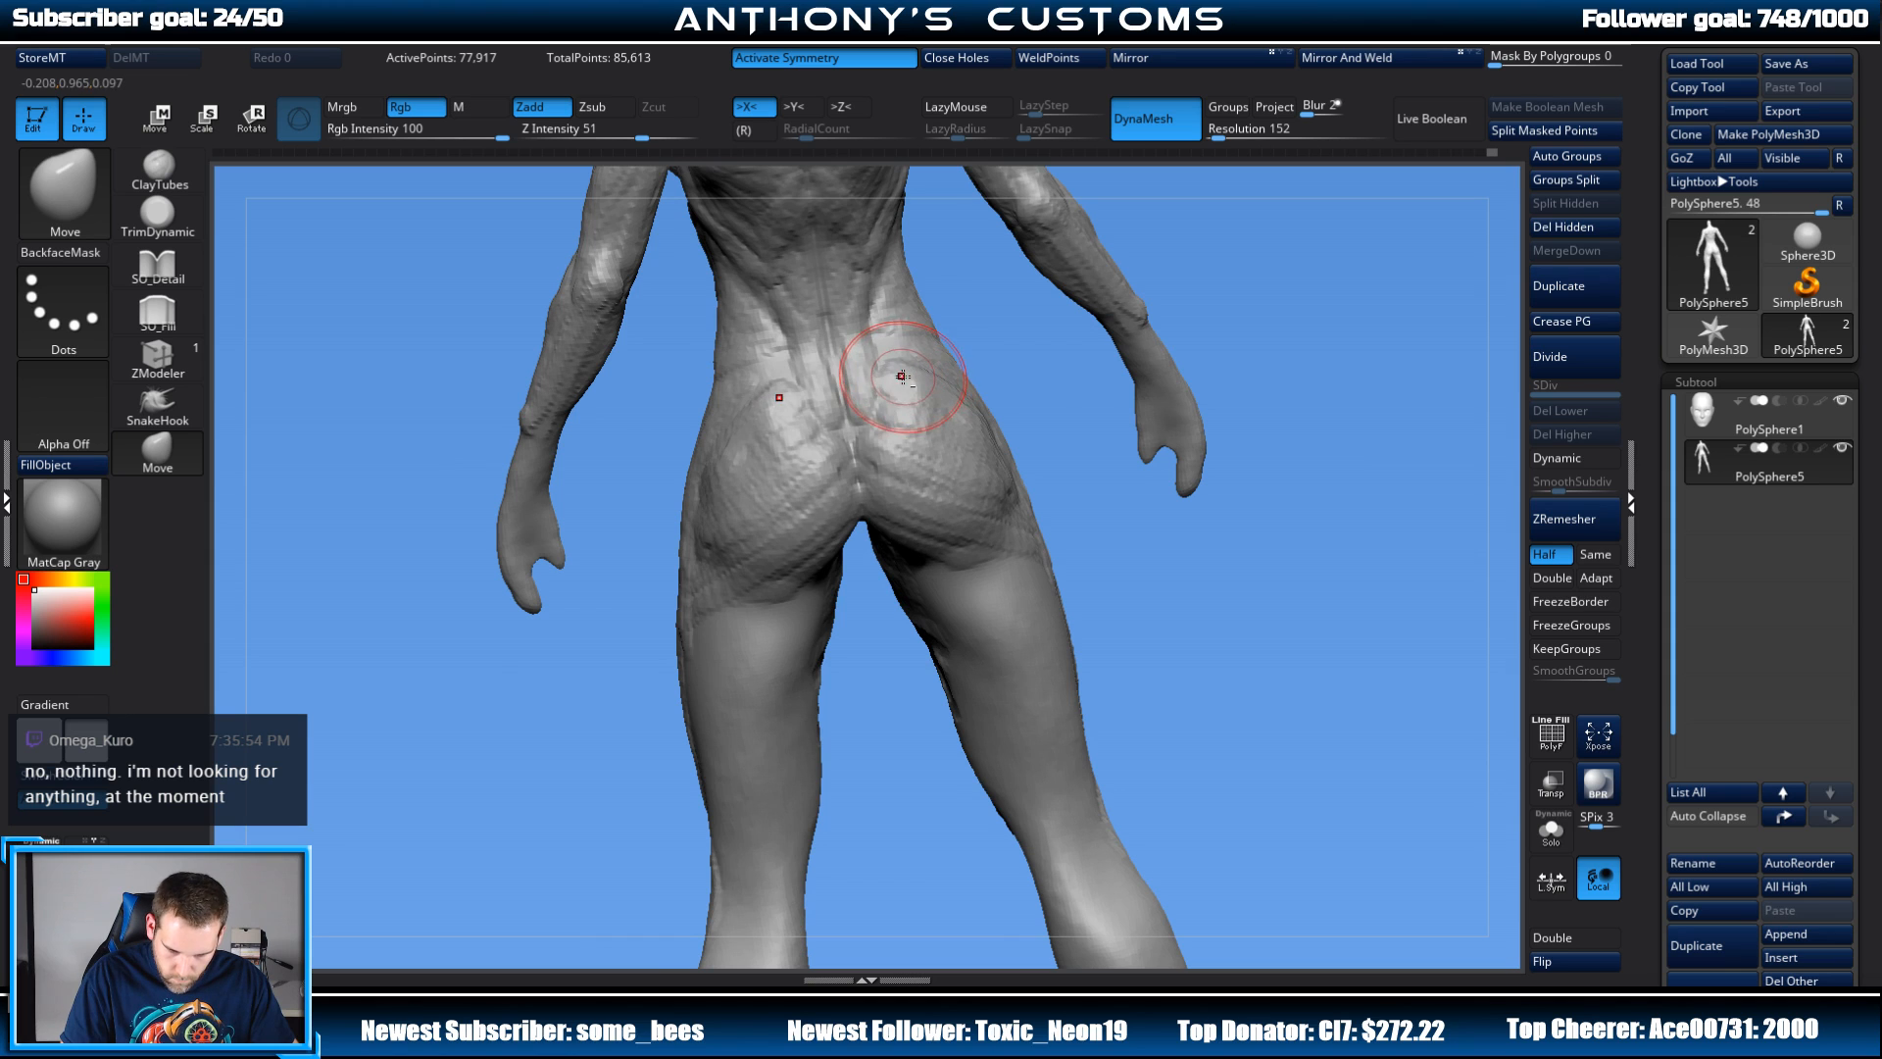
left_click_drag(1021, 322, 895, 375)
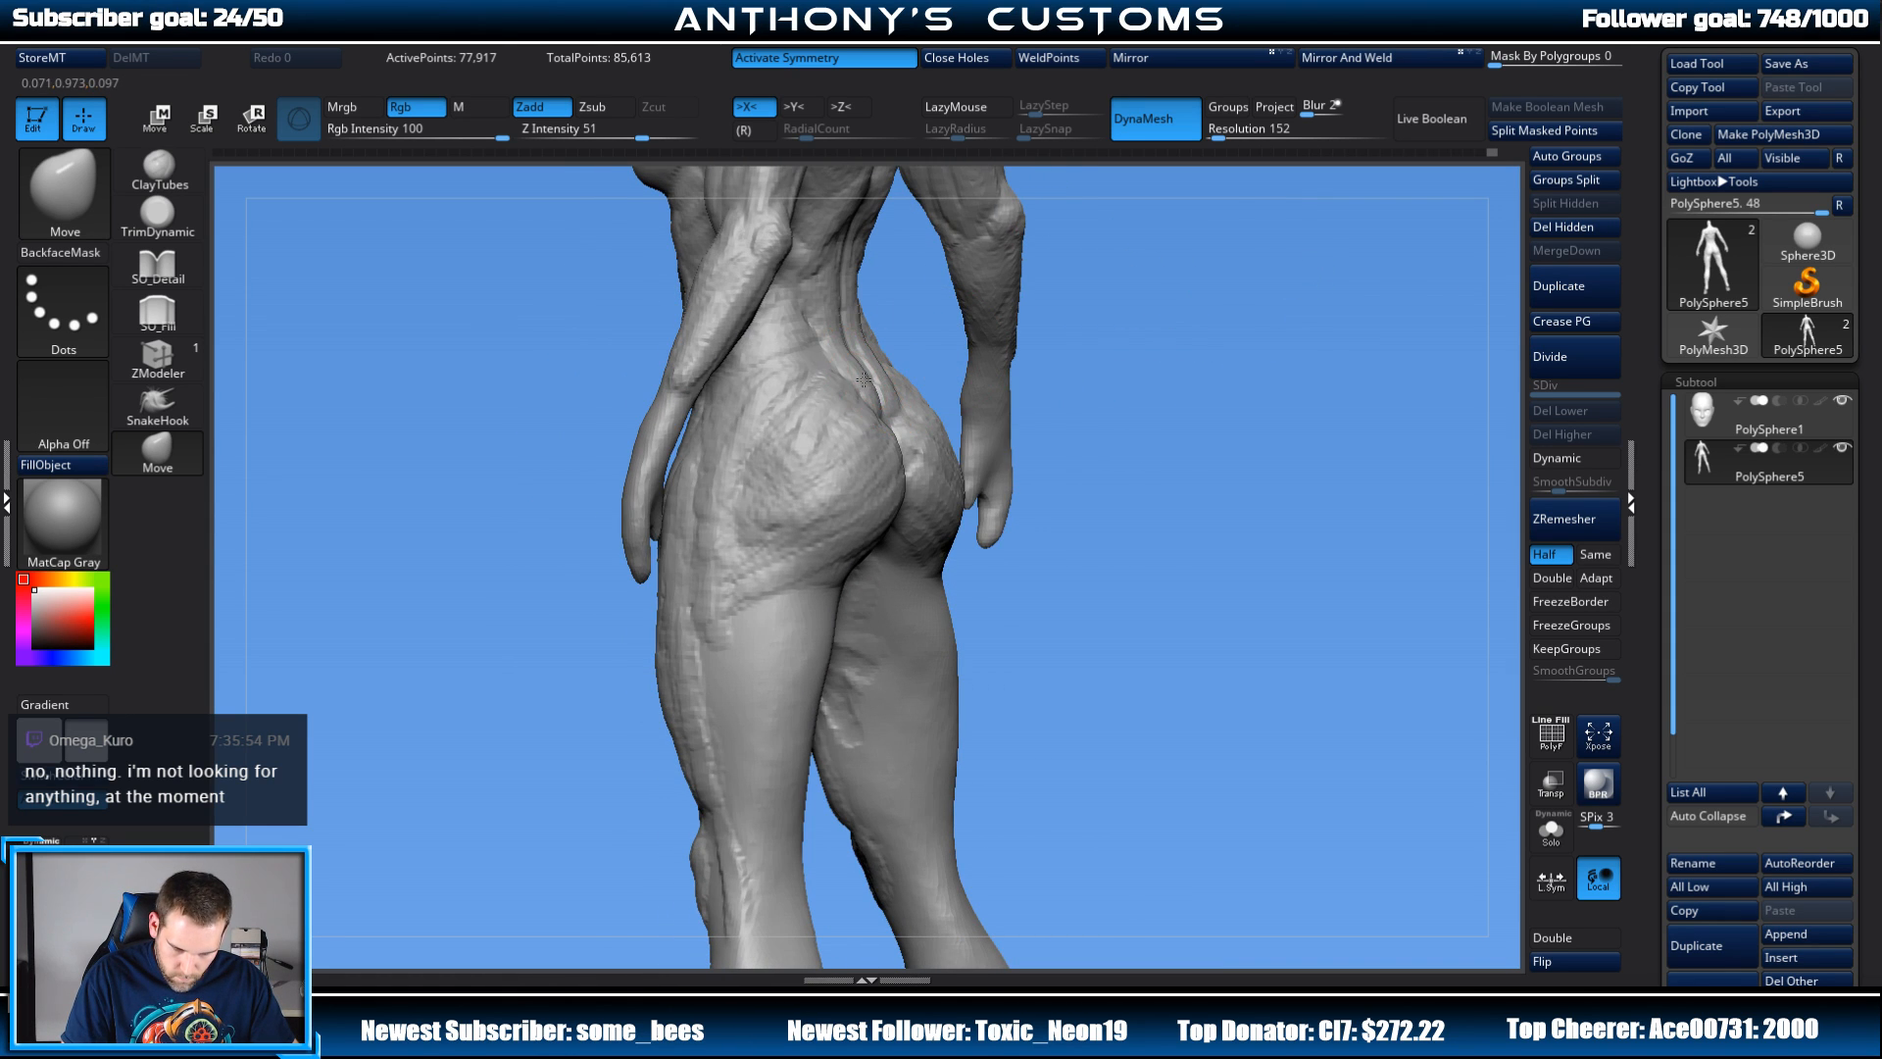
mouse_move(1173, 319)
left_mouse_down()
mouse_move(1243, 303)
mouse_move(1197, 341)
left_mouse_up()
left_click_drag(1022, 388, 1007, 396)
Step: Set the Move brush draw size to about 80 and refine the upper contour of the buttocks
key("space")
left_click_drag(1123, 275, 1118, 275)
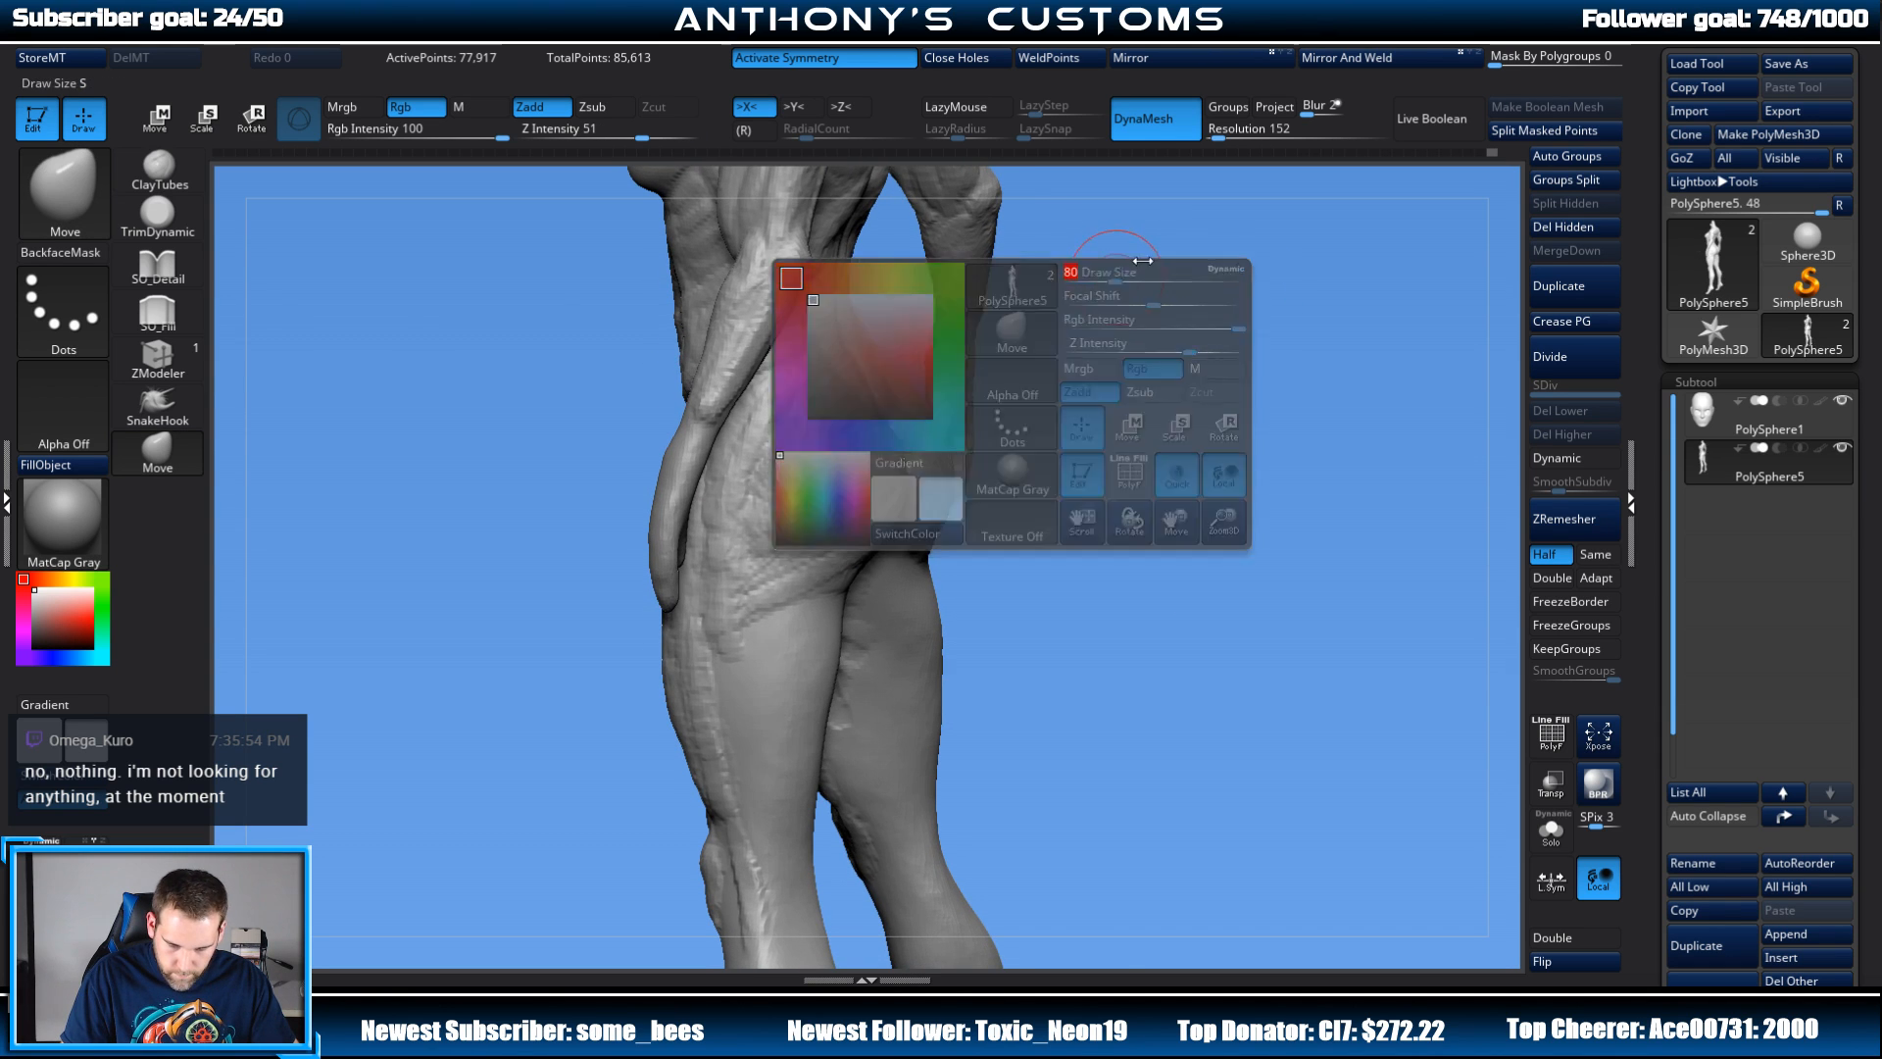
left_click_drag(1088, 338, 1014, 377)
left_click_drag(854, 412, 859, 403)
mouse_move(1078, 315)
left_mouse_down()
mouse_move(1216, 279)
mouse_move(1138, 378)
mouse_move(1071, 392)
mouse_move(1181, 390)
mouse_move(1157, 397)
mouse_move(1127, 362)
mouse_move(1178, 477)
left_mouse_up()
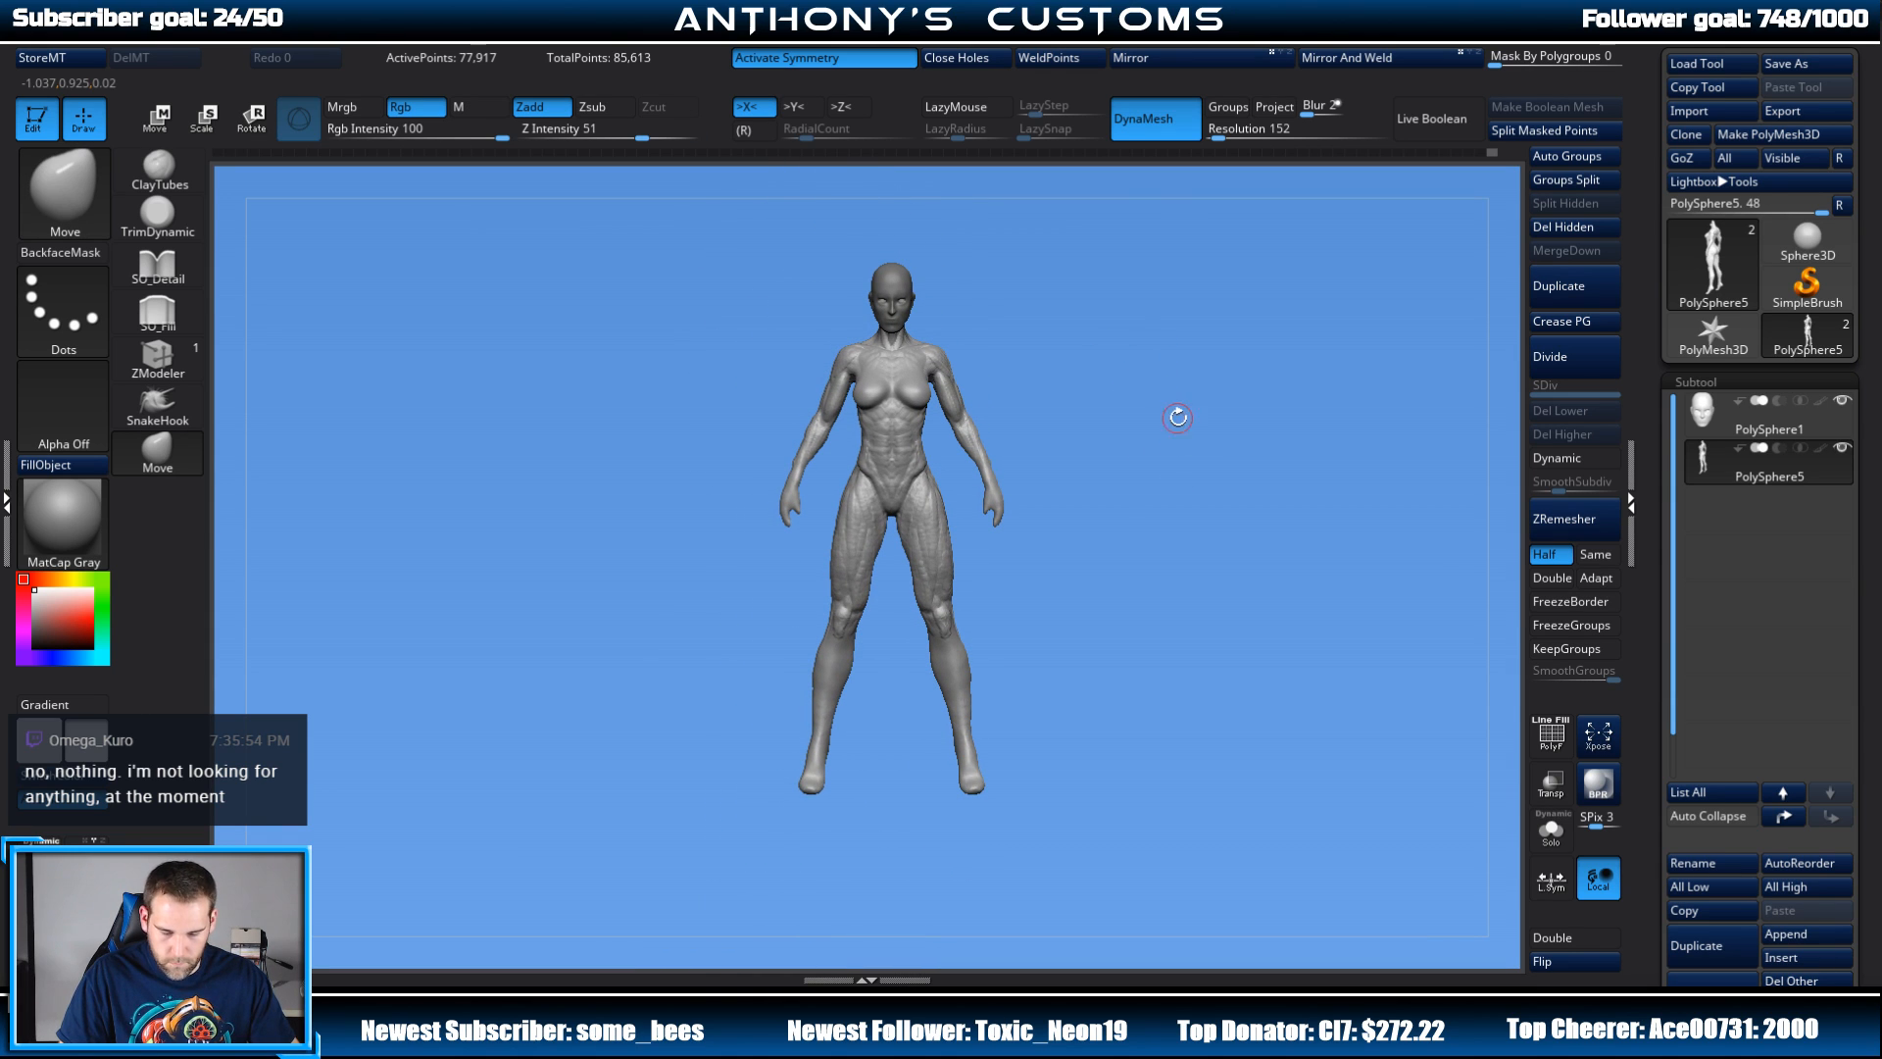
Step: Frame the whole figure from the front and save the project
left_click_drag(1152, 411, 1149, 433, "alt")
key("ctrl")
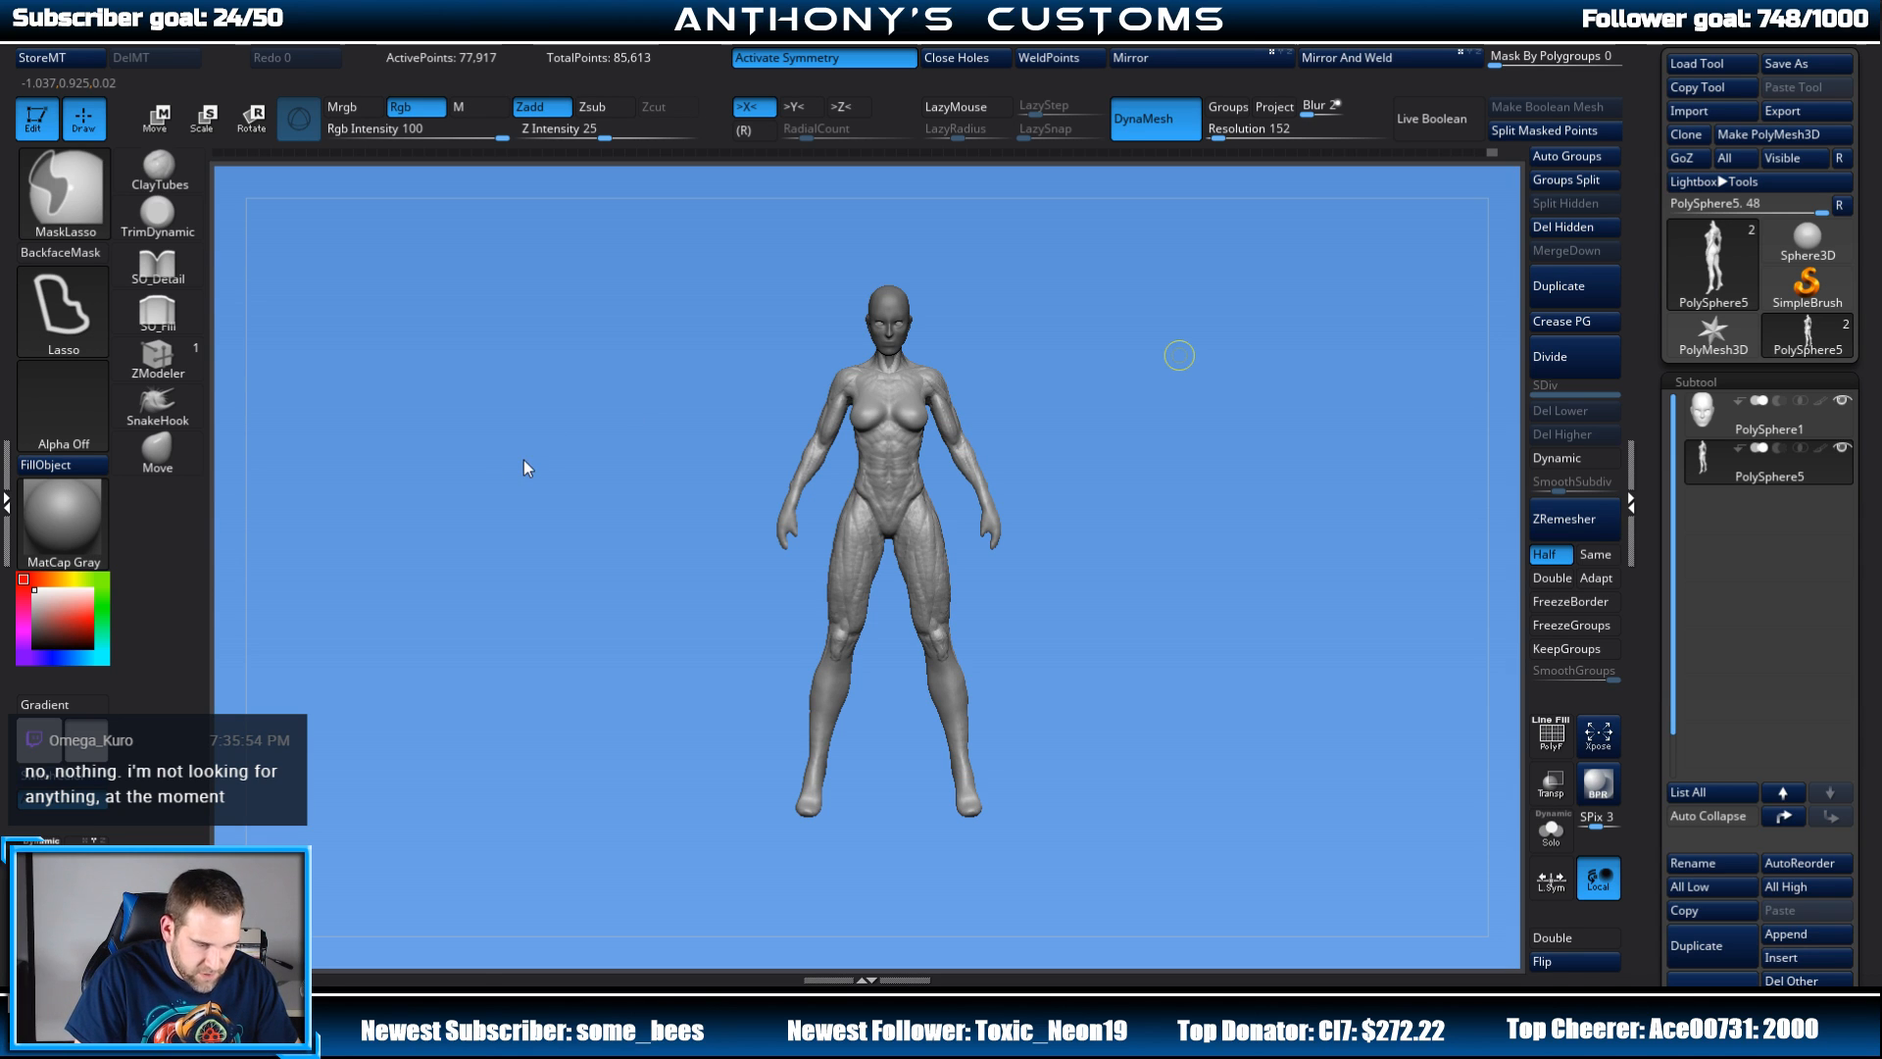
key("ctrl+s")
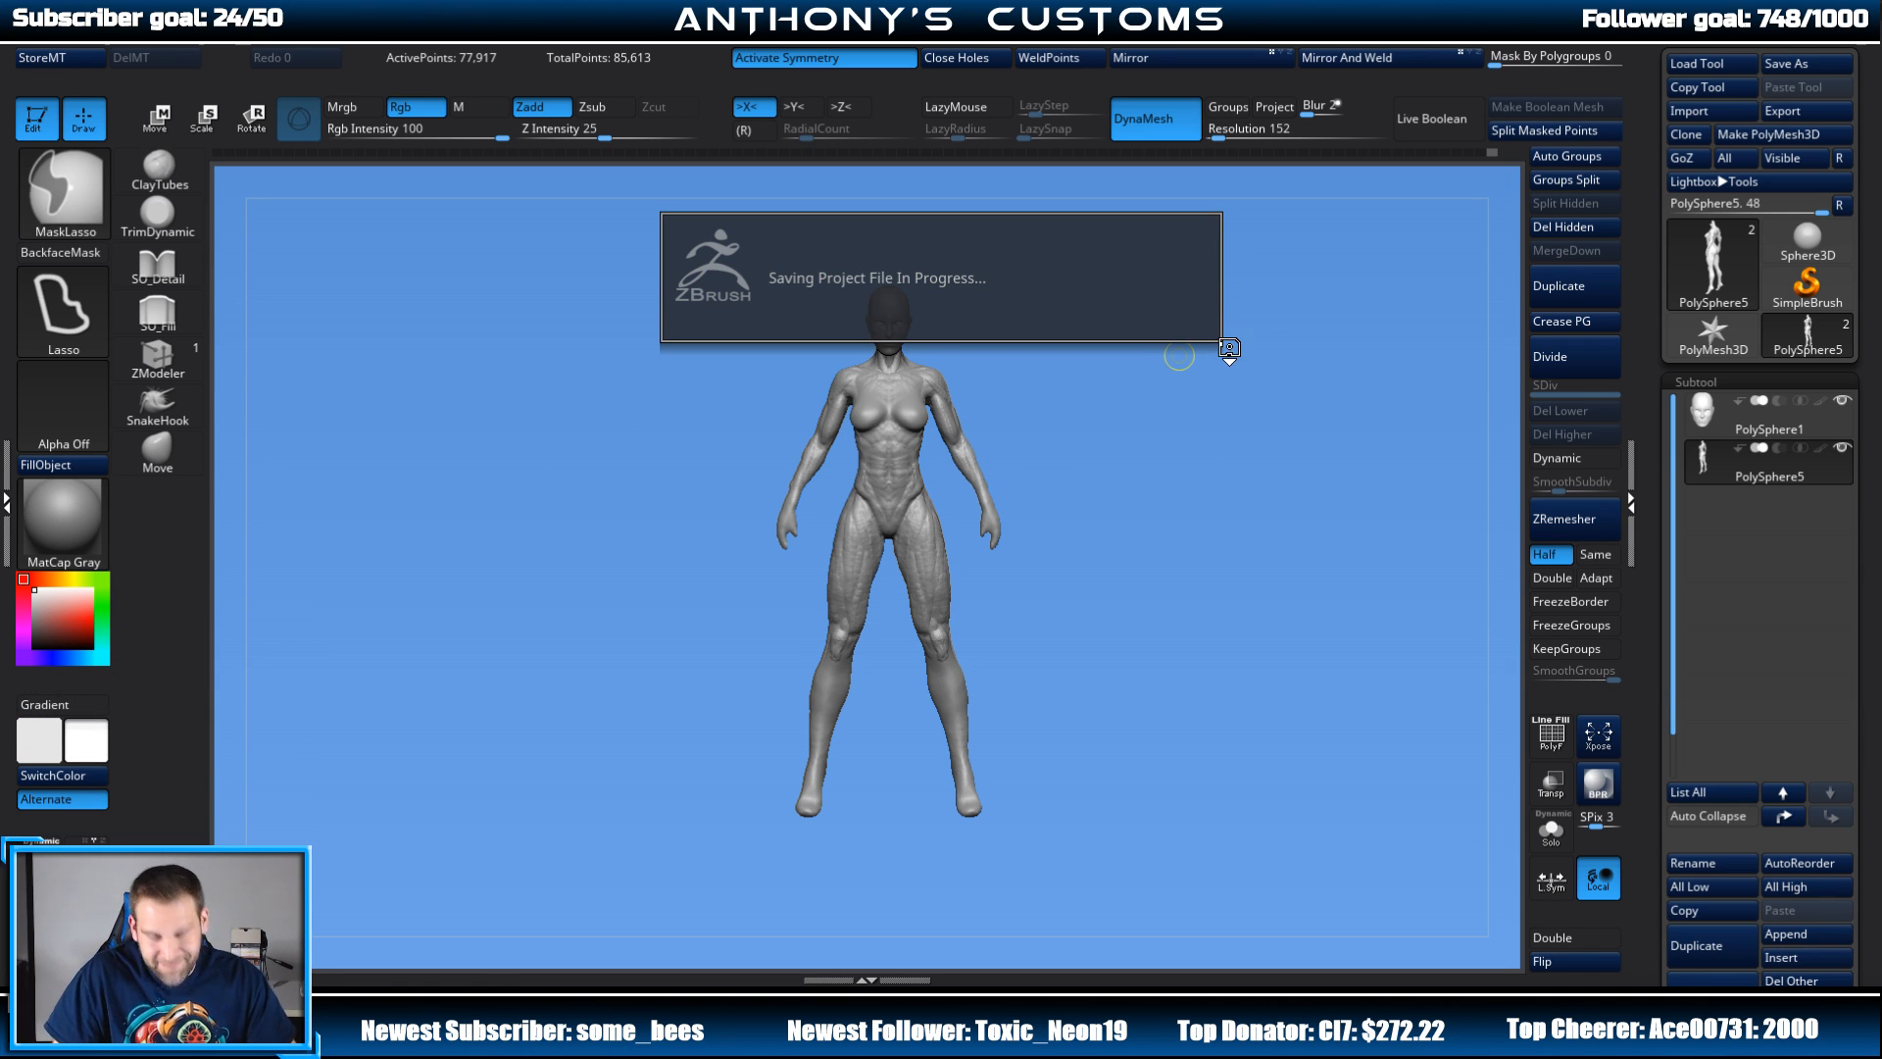
Step: Nudge the area below the kneecaps upward with the Move brush and check the legs from the side and back
left_click_drag(1168, 513, 1270, 376, "alt")
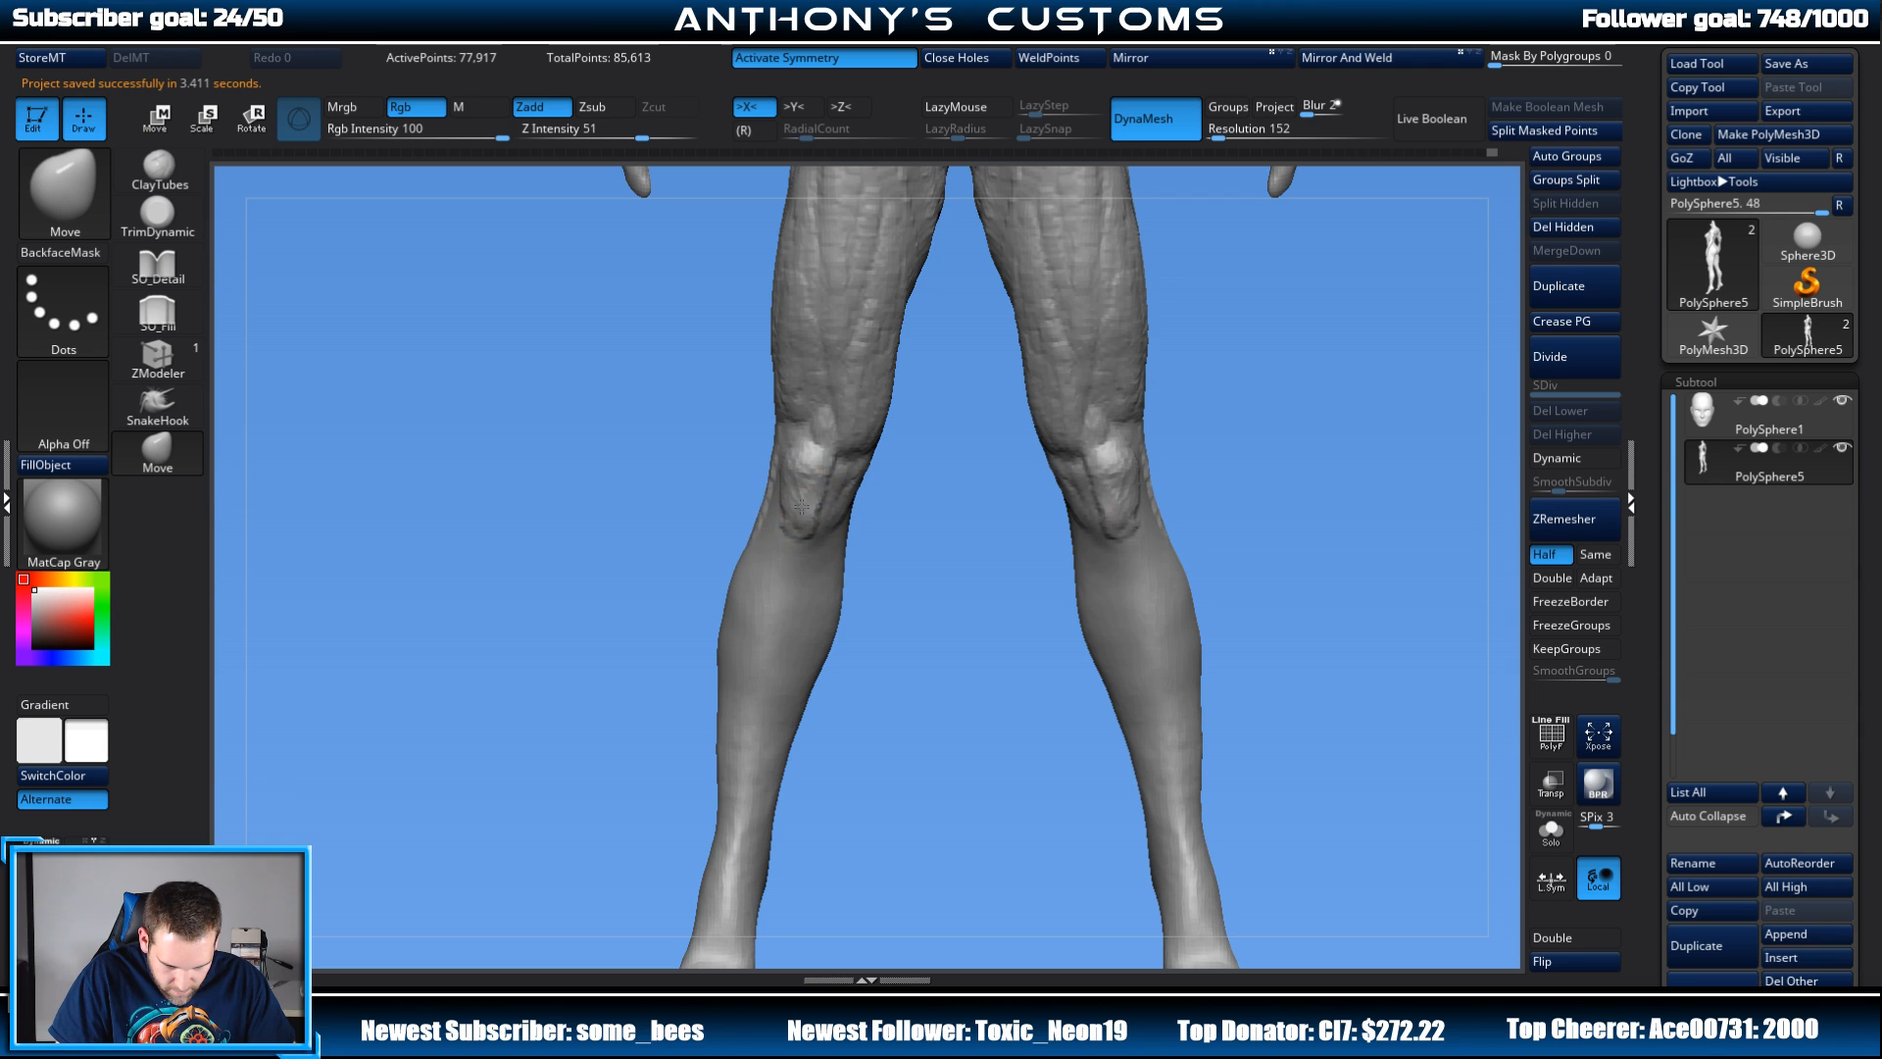
left_click_drag(815, 496, 820, 486)
left_click_drag(936, 514, 982, 368)
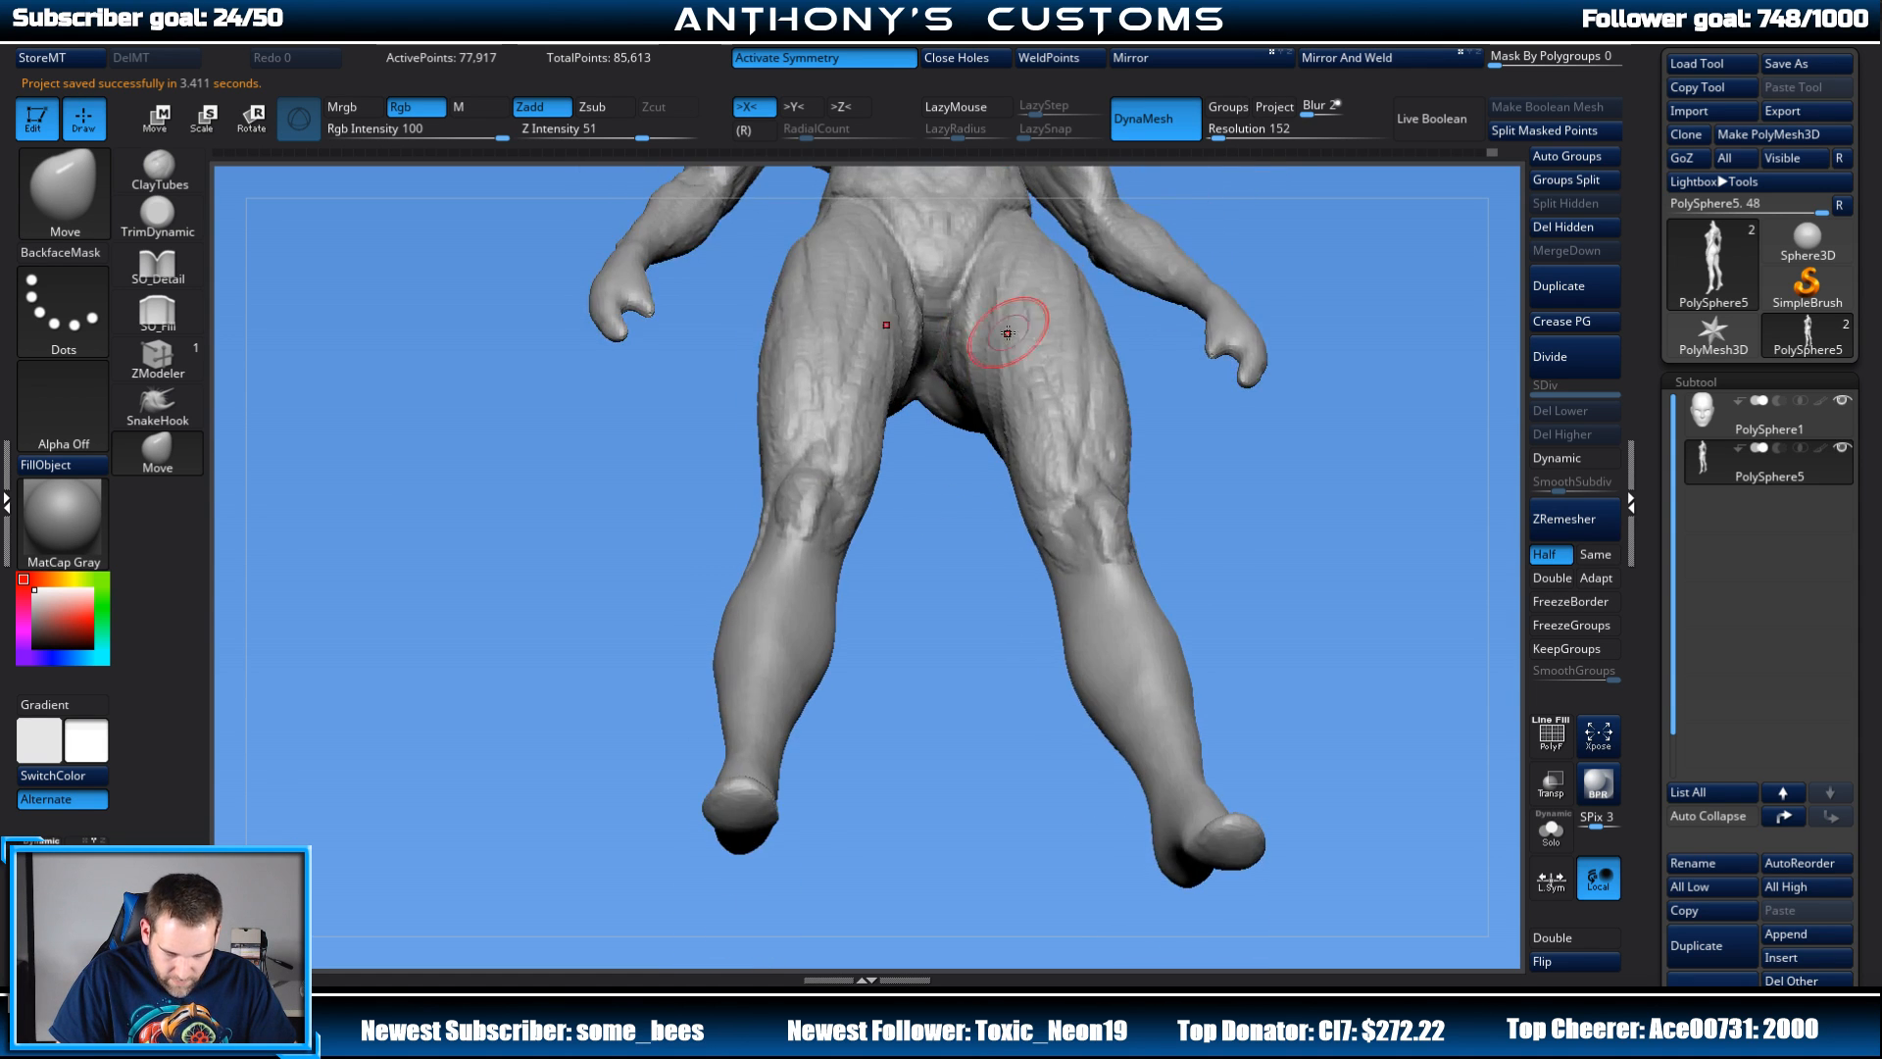
mouse_move(1358, 395)
left_mouse_down()
mouse_move(1315, 496)
mouse_move(1181, 437)
left_mouse_up()
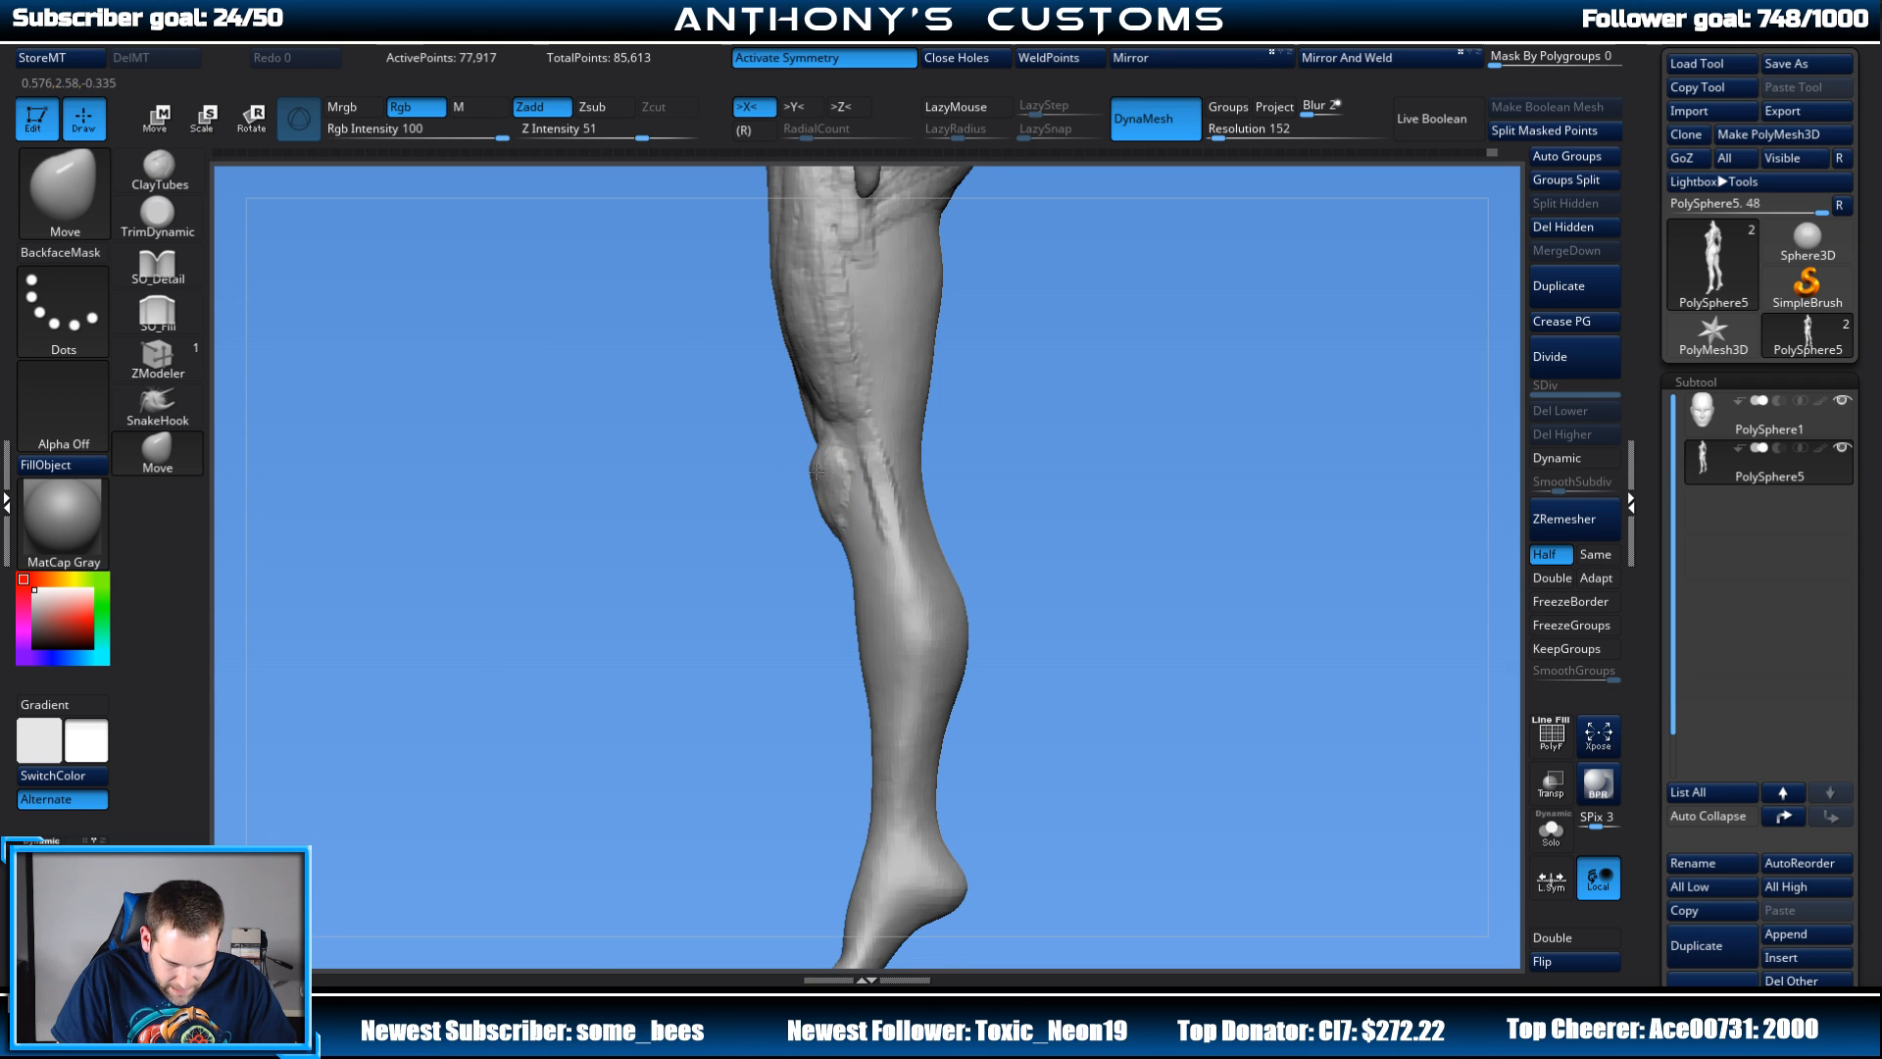
mouse_move(1017, 421)
left_mouse_down()
mouse_move(1094, 380)
mouse_move(1000, 424)
mouse_move(857, 453)
mouse_move(979, 458)
mouse_move(985, 342)
mouse_move(1109, 392)
mouse_move(1020, 422)
left_mouse_up()
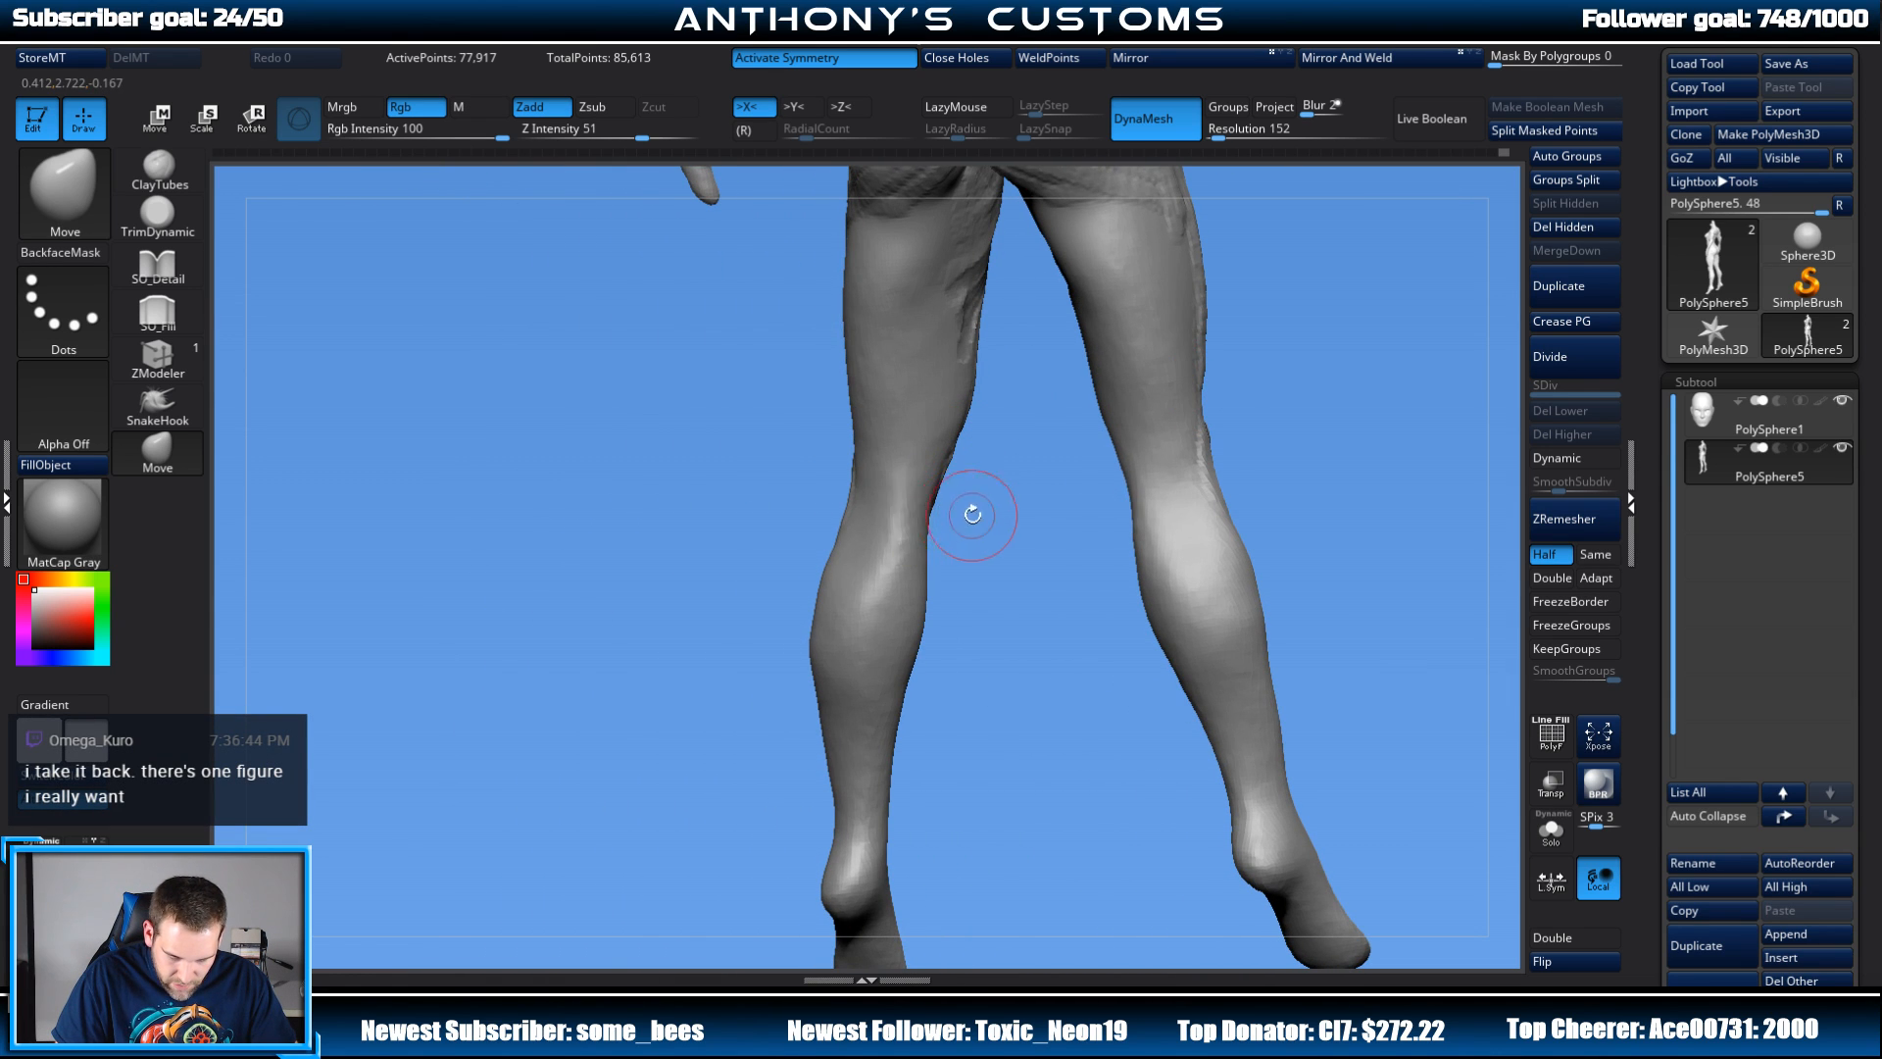
Step: Reshape the contours around the backs of the knees and upper calves symmetrically with the Move brush
left_click_drag(972, 513, 945, 496)
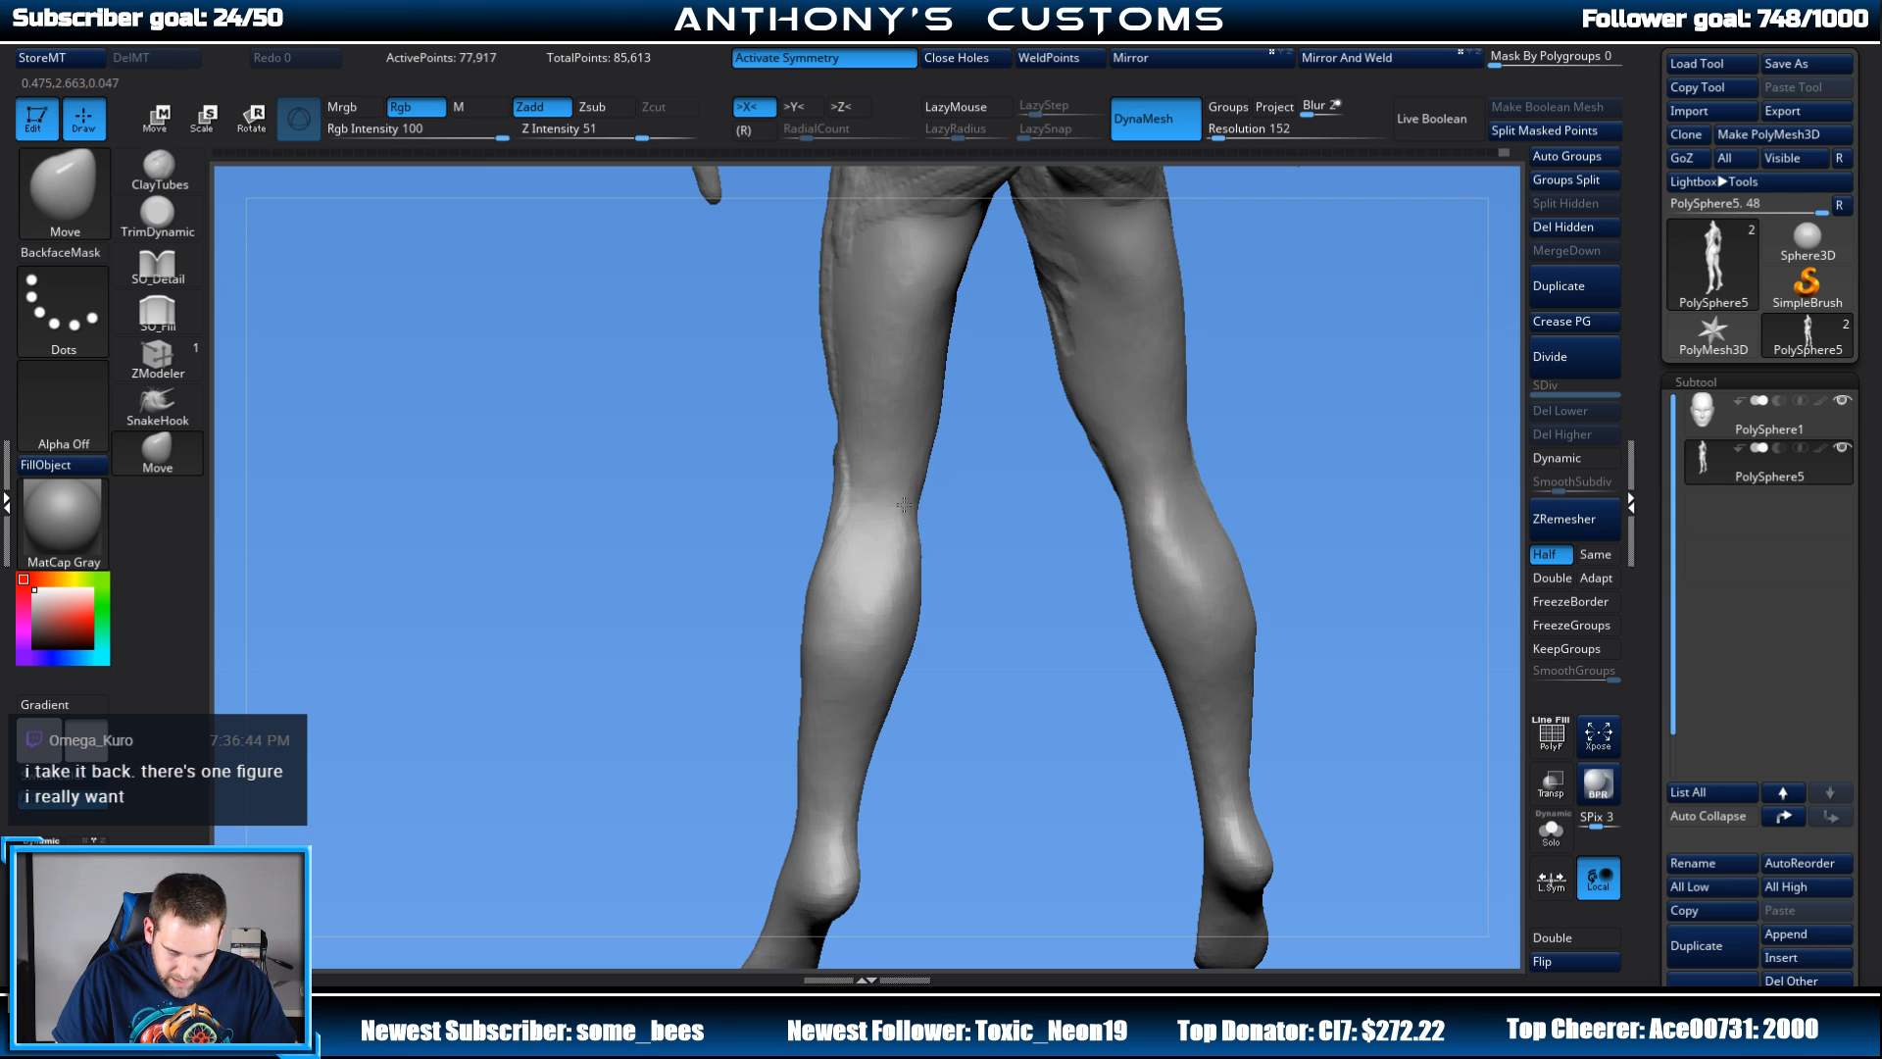
left_click_drag(1281, 375, 1245, 341)
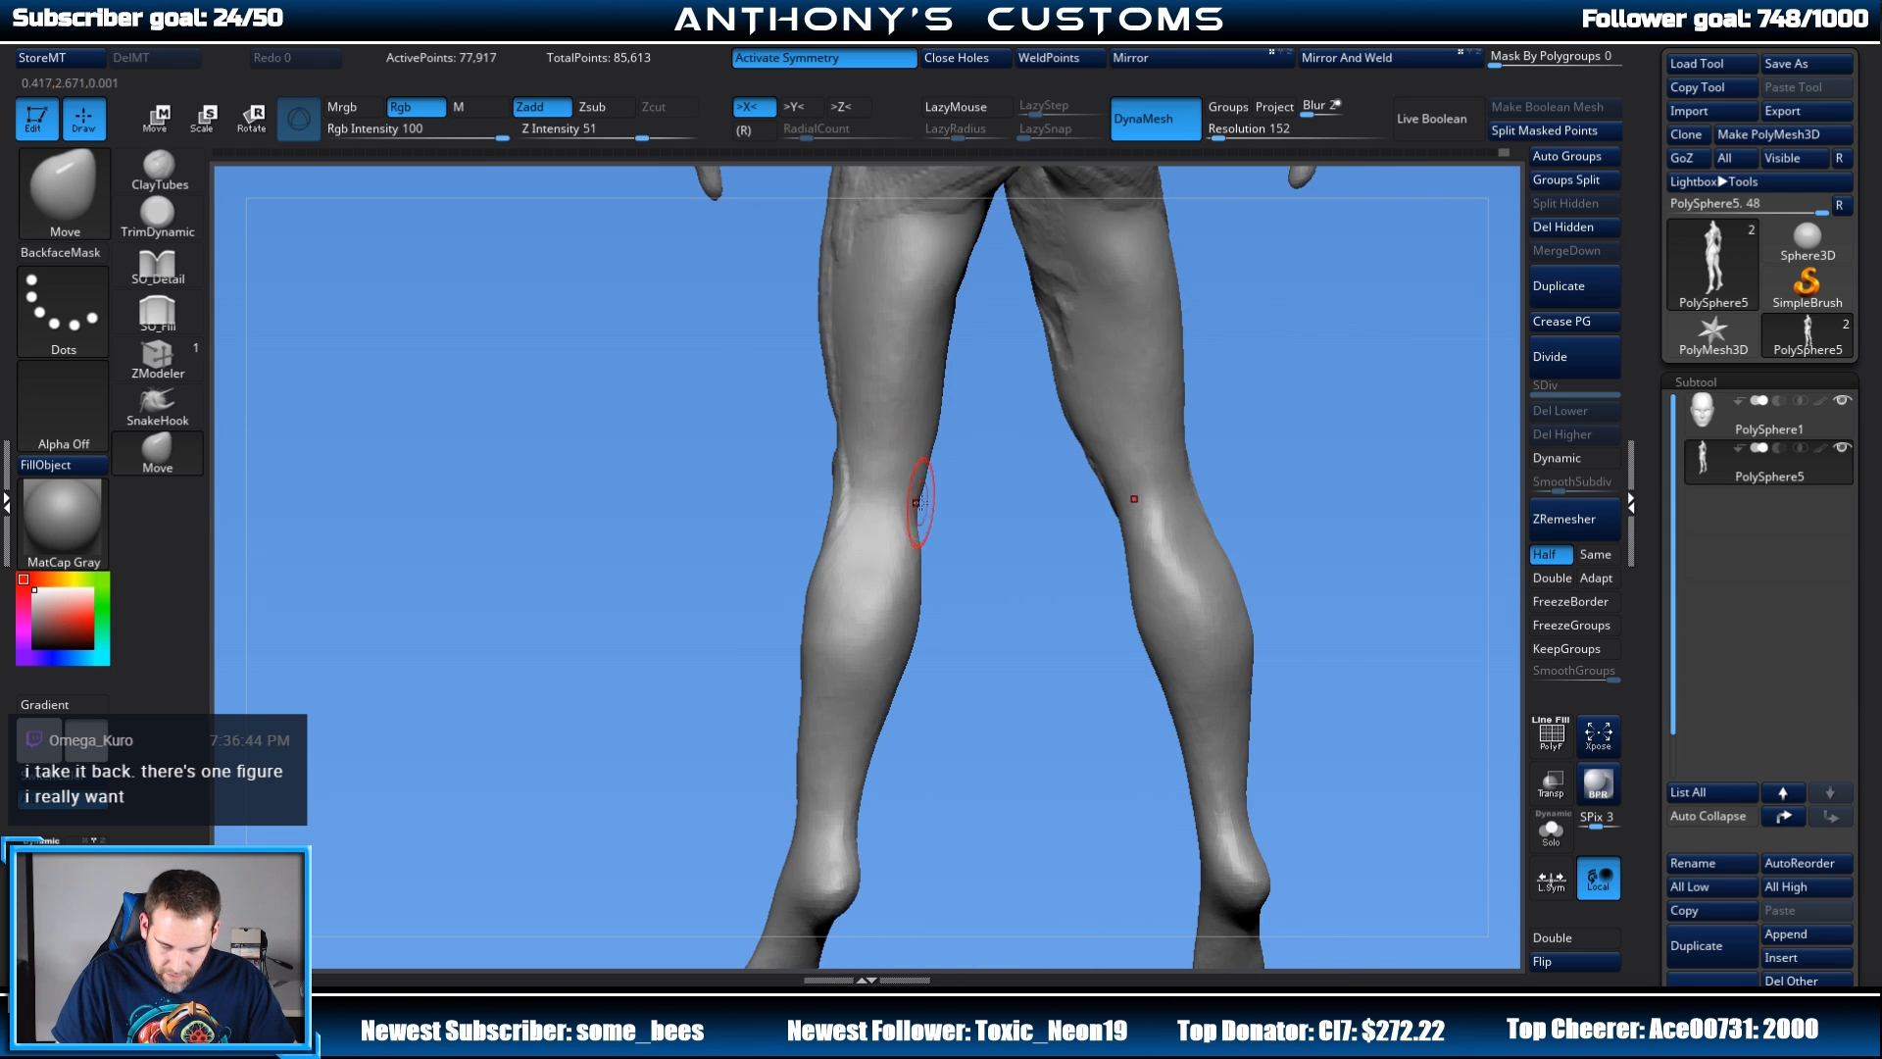
mouse_move(988, 531)
left_mouse_down()
mouse_move(945, 542)
mouse_move(1002, 549)
mouse_move(912, 544)
left_mouse_up()
mouse_move(1055, 549)
left_mouse_down()
mouse_move(1017, 551)
mouse_move(1063, 533)
left_mouse_up()
mouse_move(1118, 362)
left_mouse_down()
mouse_move(1197, 470)
mouse_move(1109, 466)
mouse_move(1078, 627)
mouse_move(981, 530)
mouse_move(932, 568)
mouse_move(739, 496)
left_mouse_up()
left_click_drag(631, 672, 619, 591)
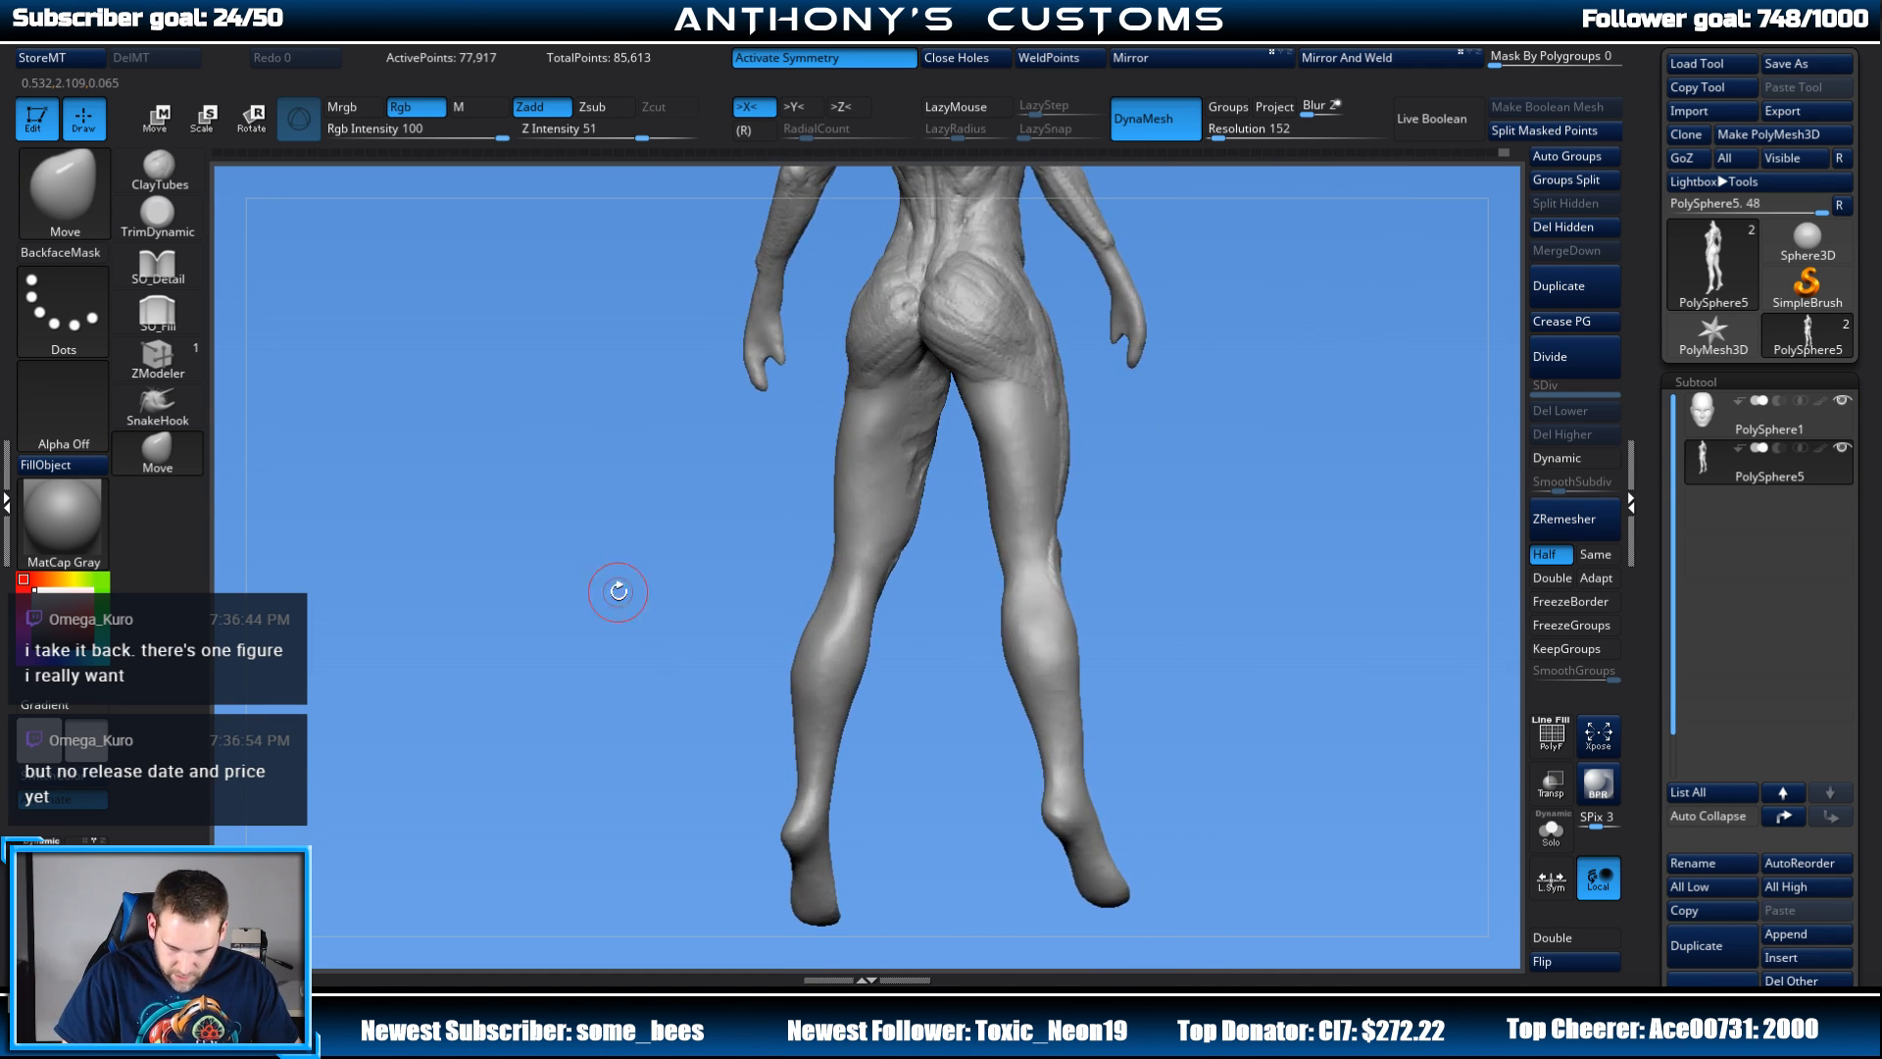
Step: Build up long hamstring muscle forms down the backs of both thighs with the ClayTubes brush
left_click_drag(1126, 235, 1294, 369, "shift")
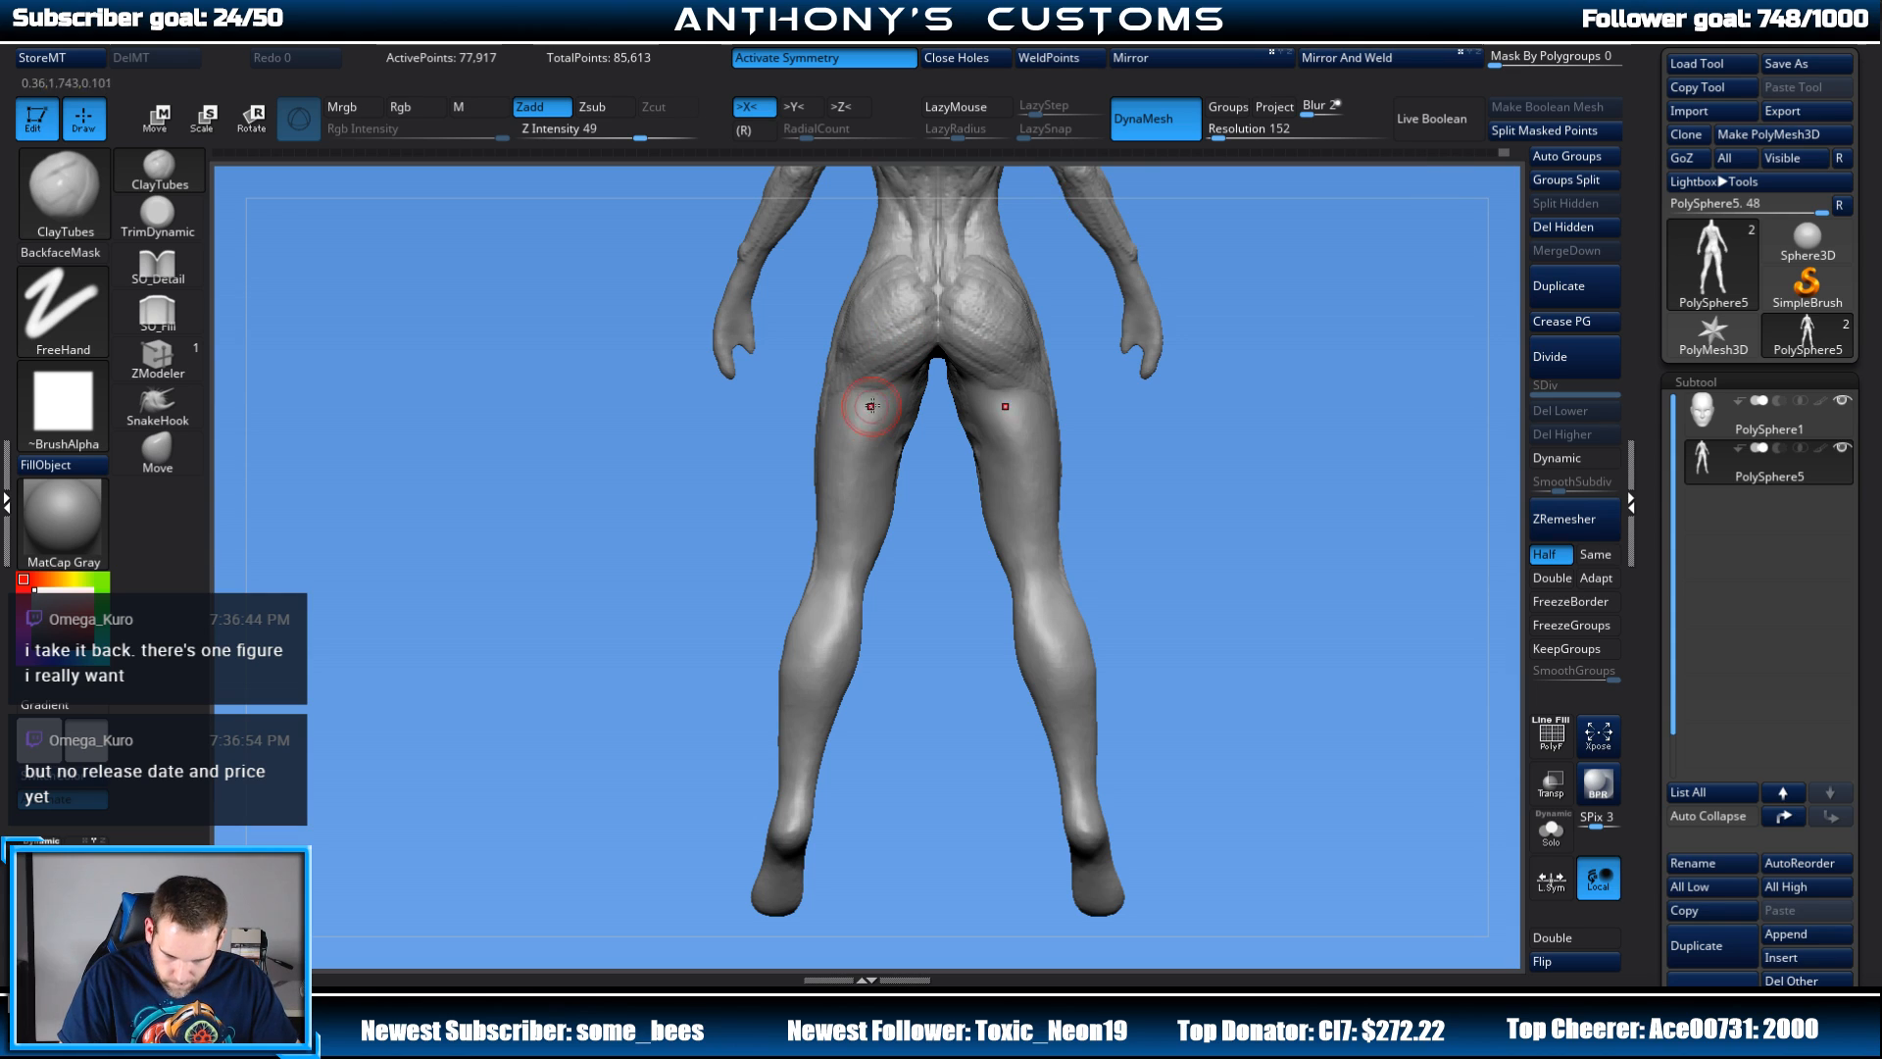
mouse_move(870, 405)
left_mouse_down()
mouse_move(878, 490)
mouse_move(870, 408)
left_mouse_up()
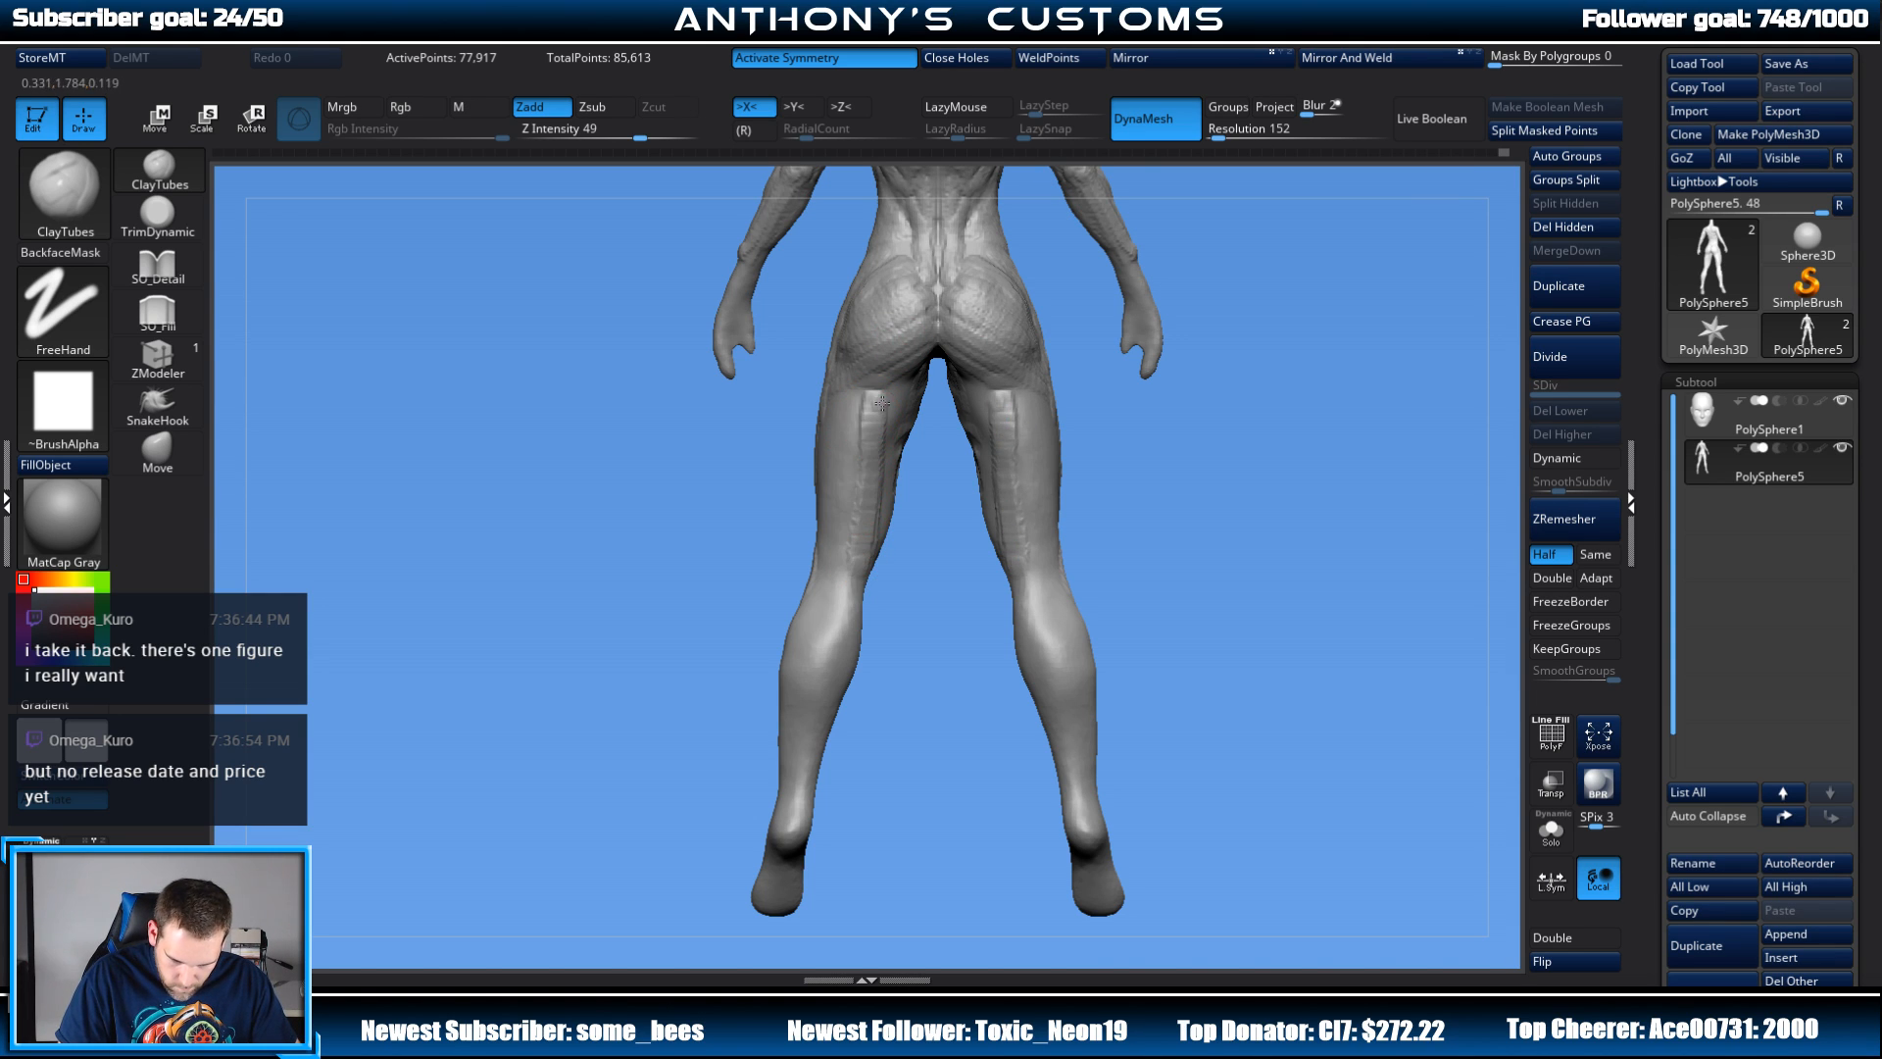
right_click_drag(879, 392, 895, 399)
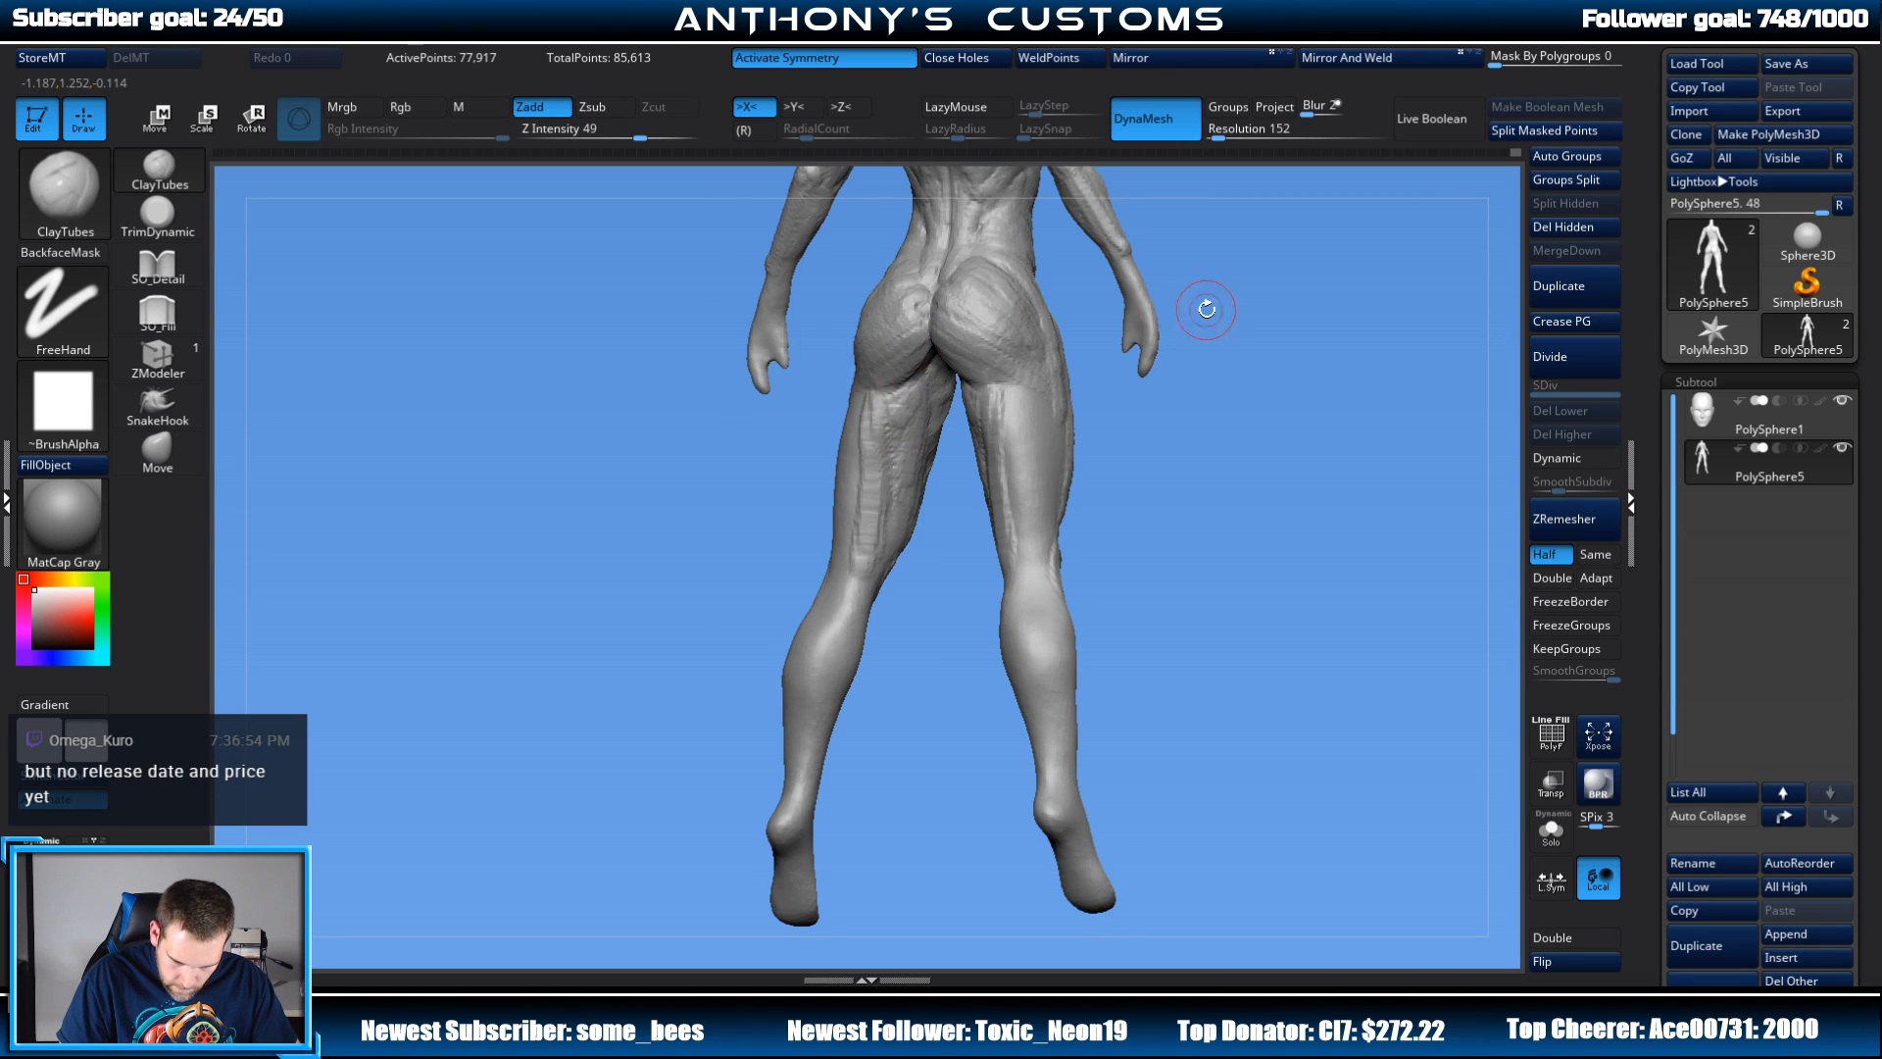
Step: Sculpt the glutes with ClayTubes, working from the sacrum and hips down to the crease above the thighs
mouse_move(1207, 310)
left_mouse_down()
mouse_move(1269, 320)
mouse_move(1230, 431)
mouse_move(1127, 392)
left_mouse_up()
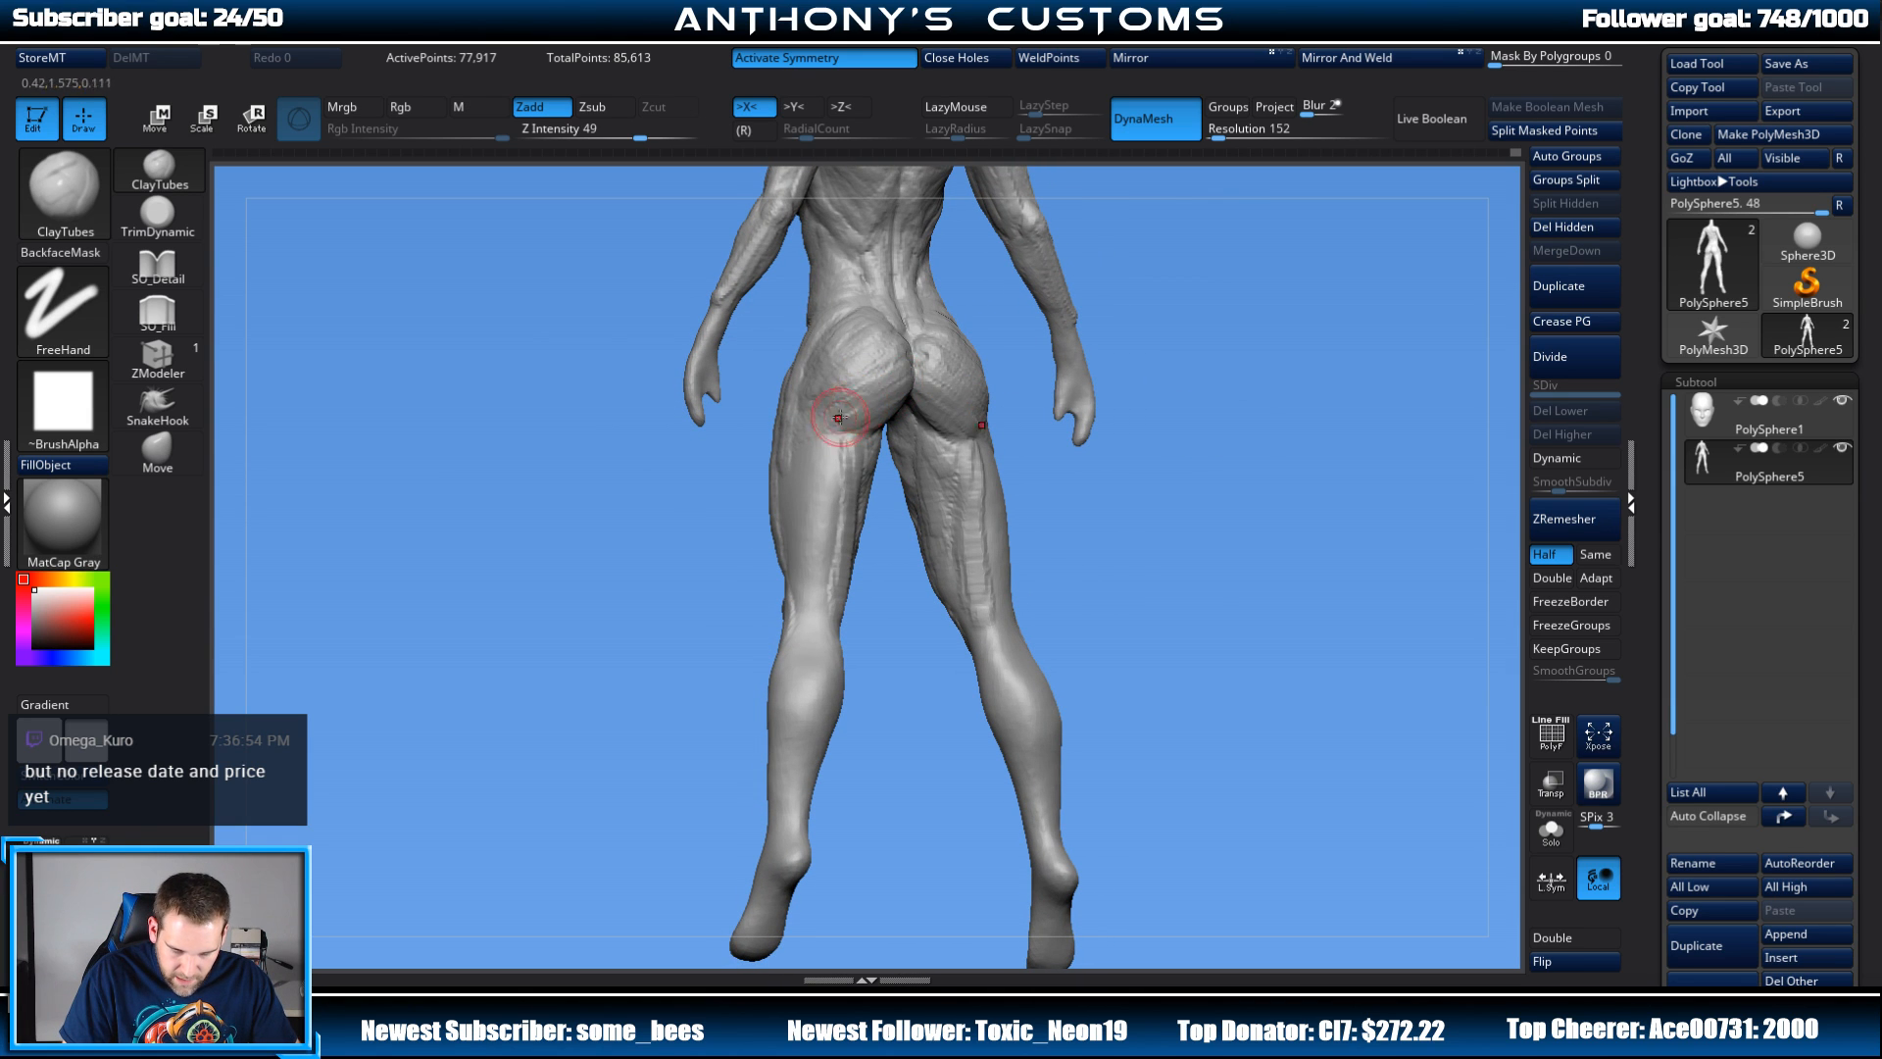
left_click_drag(1114, 265, 902, 353)
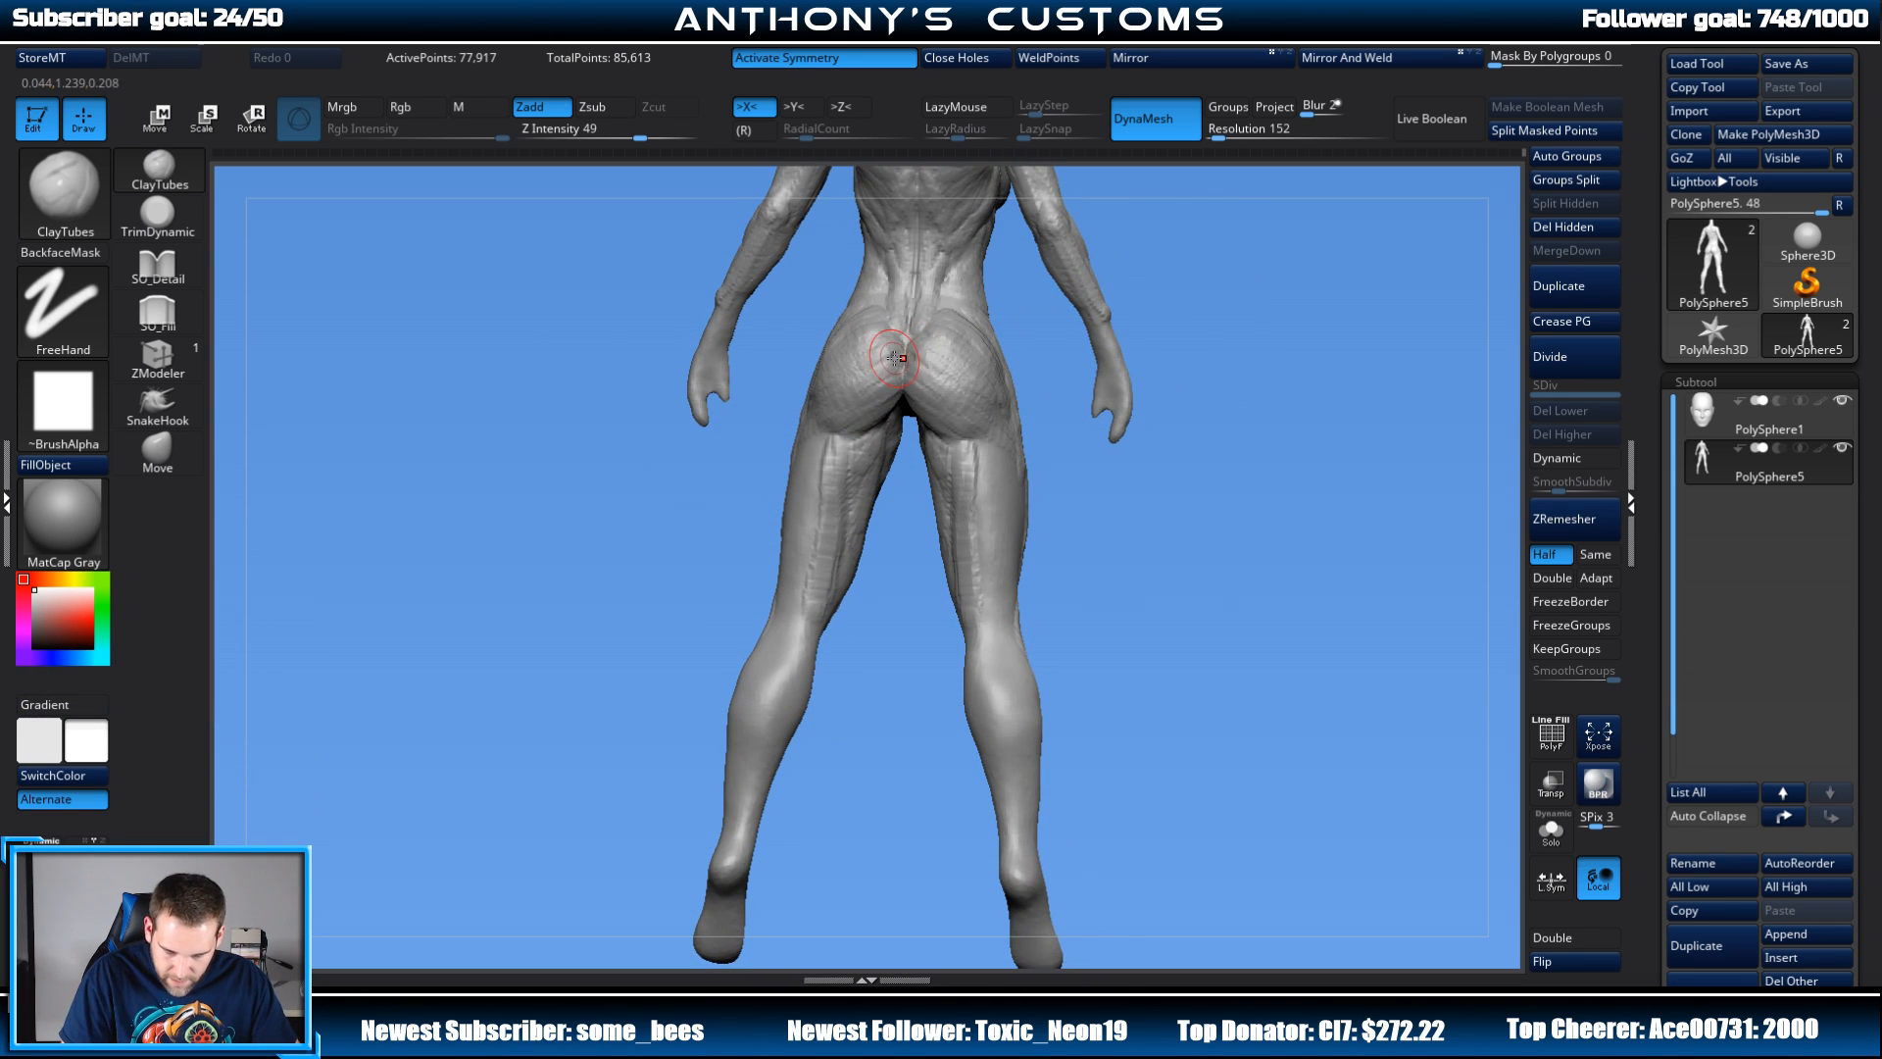
left_click_drag(1166, 308, 1281, 344)
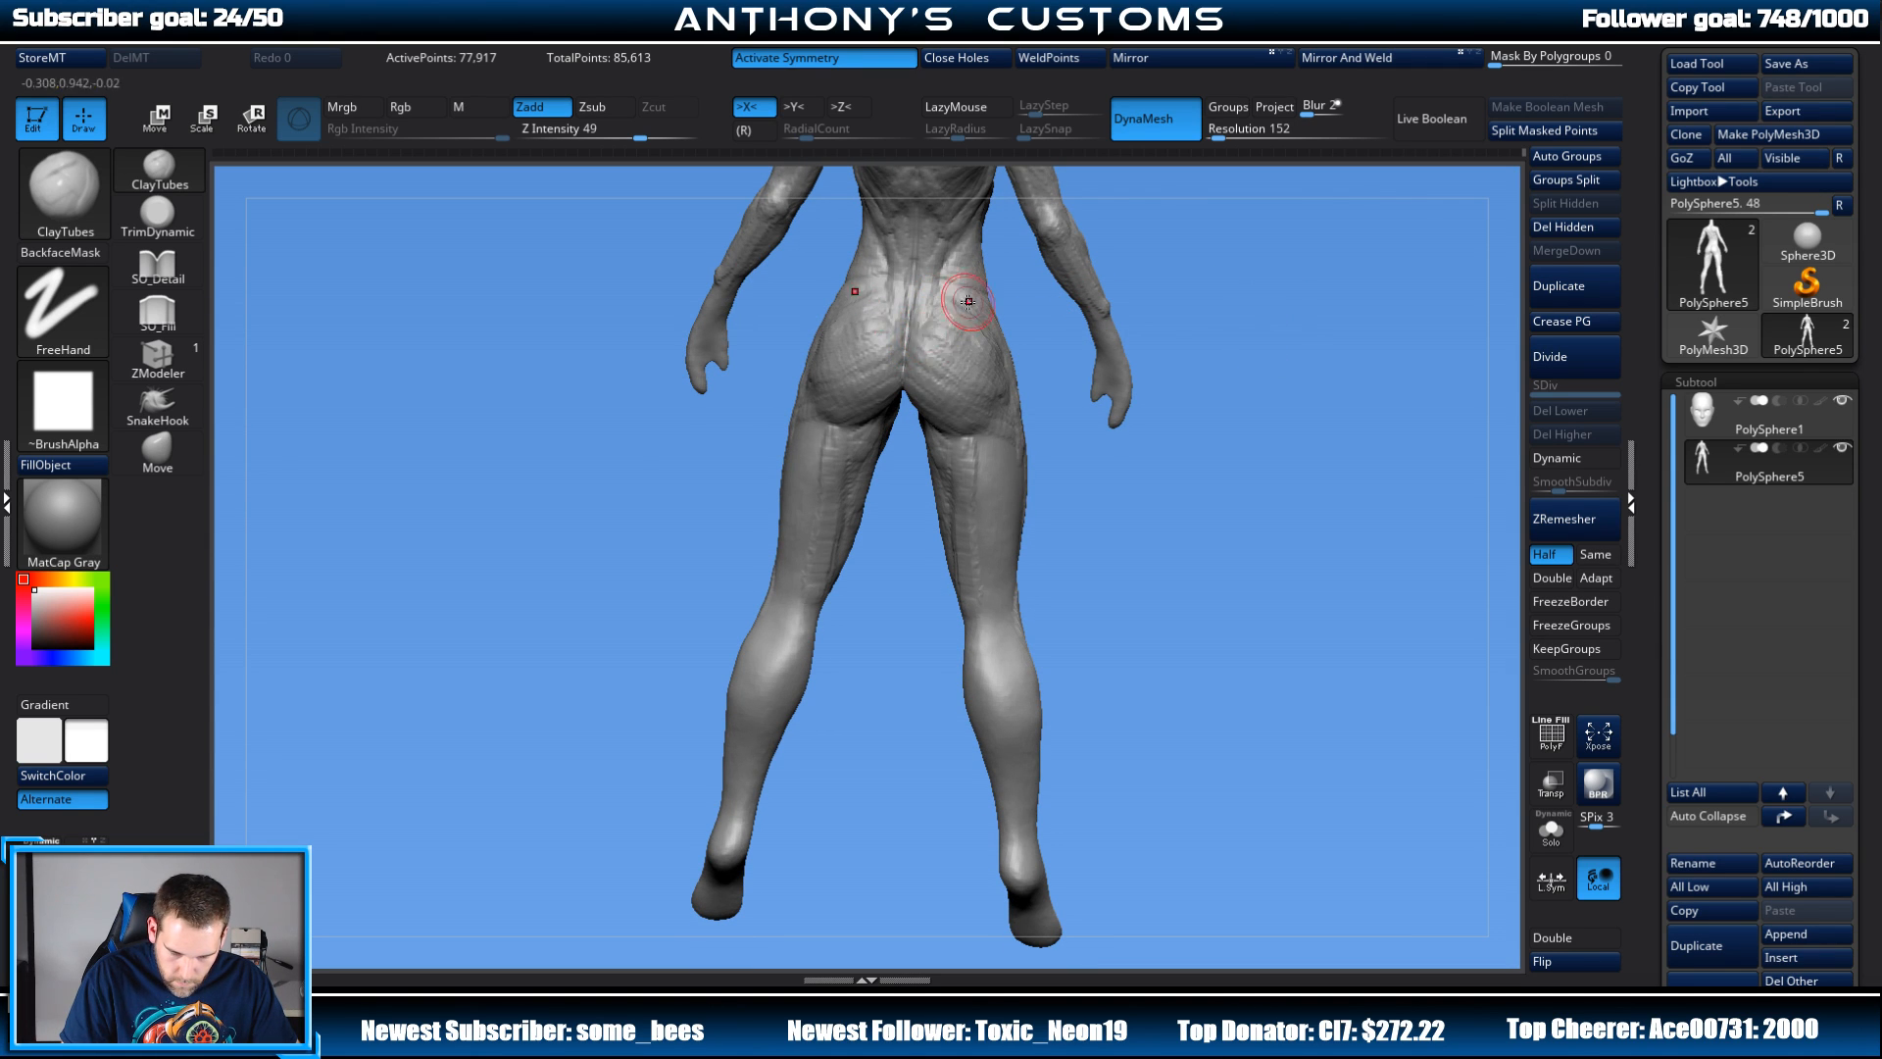
mouse_move(1210, 314)
left_mouse_down()
mouse_move(1230, 294)
mouse_move(1220, 267)
mouse_move(1206, 244)
mouse_move(1181, 259)
left_mouse_up()
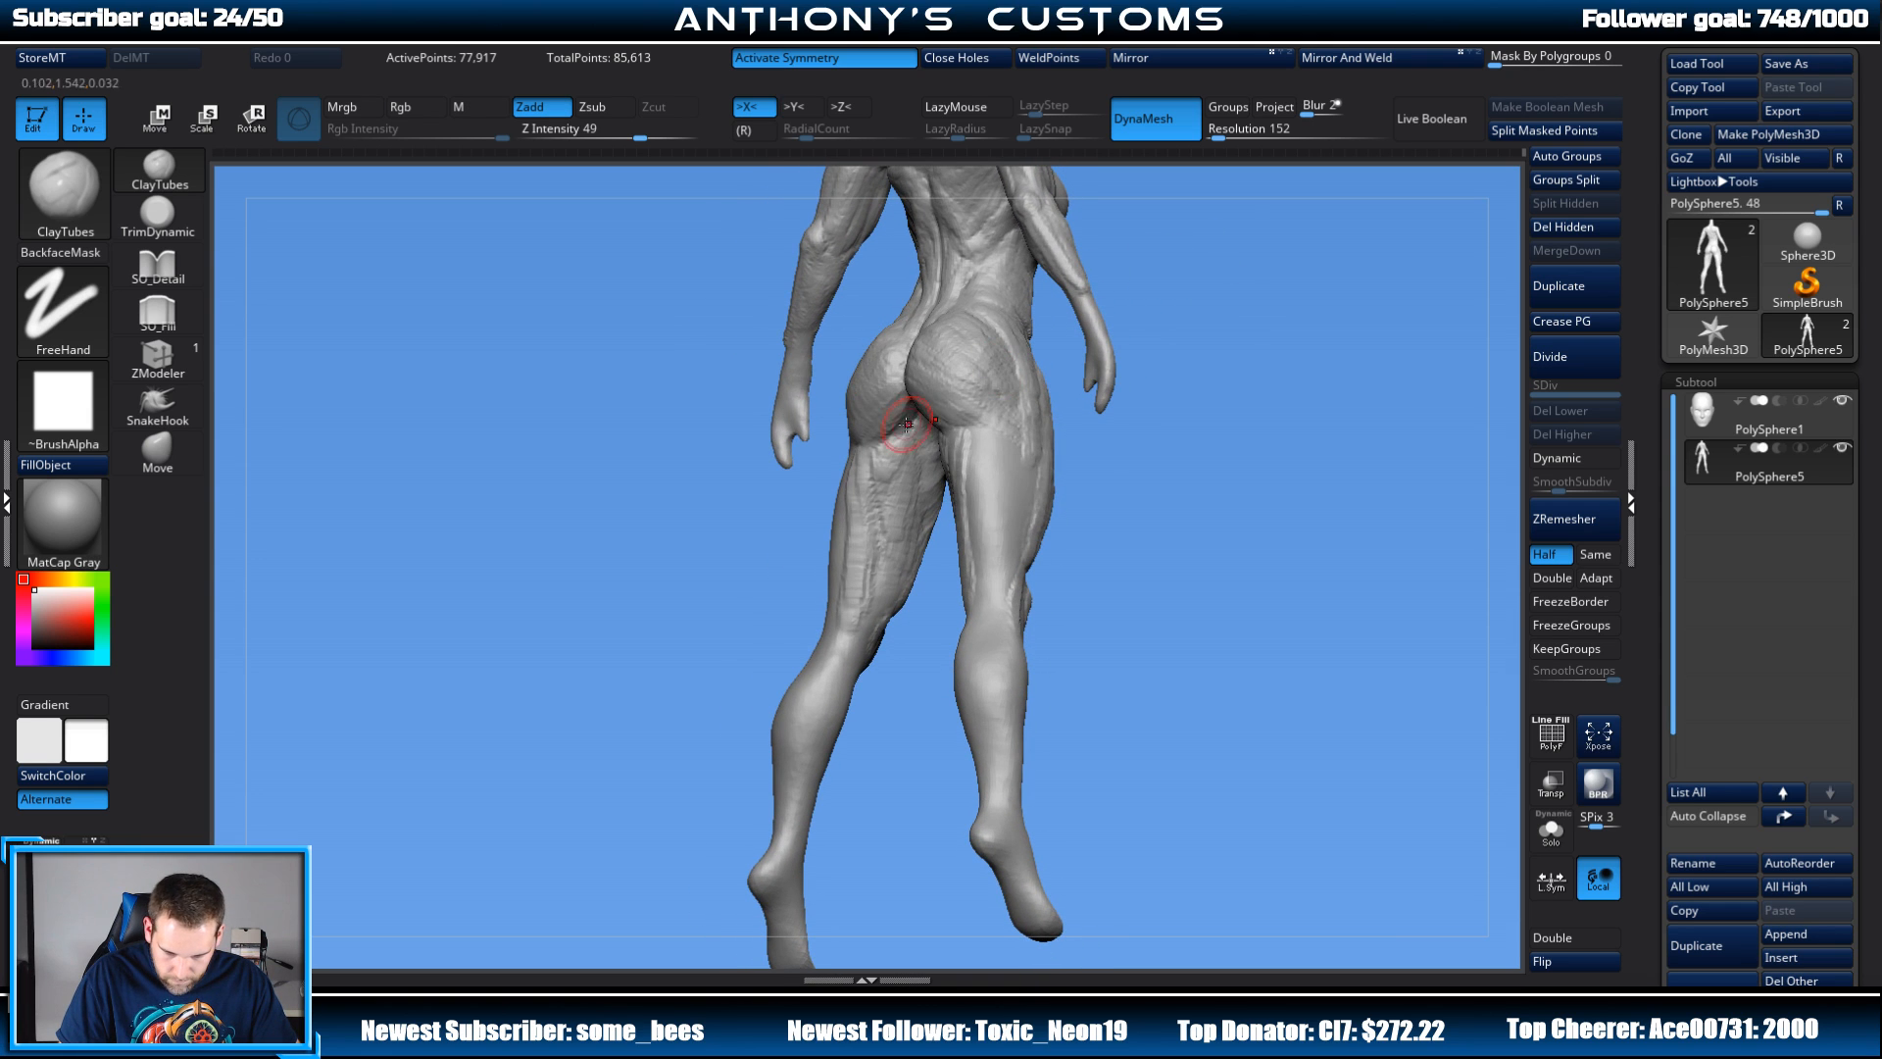
left_click_drag(1115, 357, 959, 423)
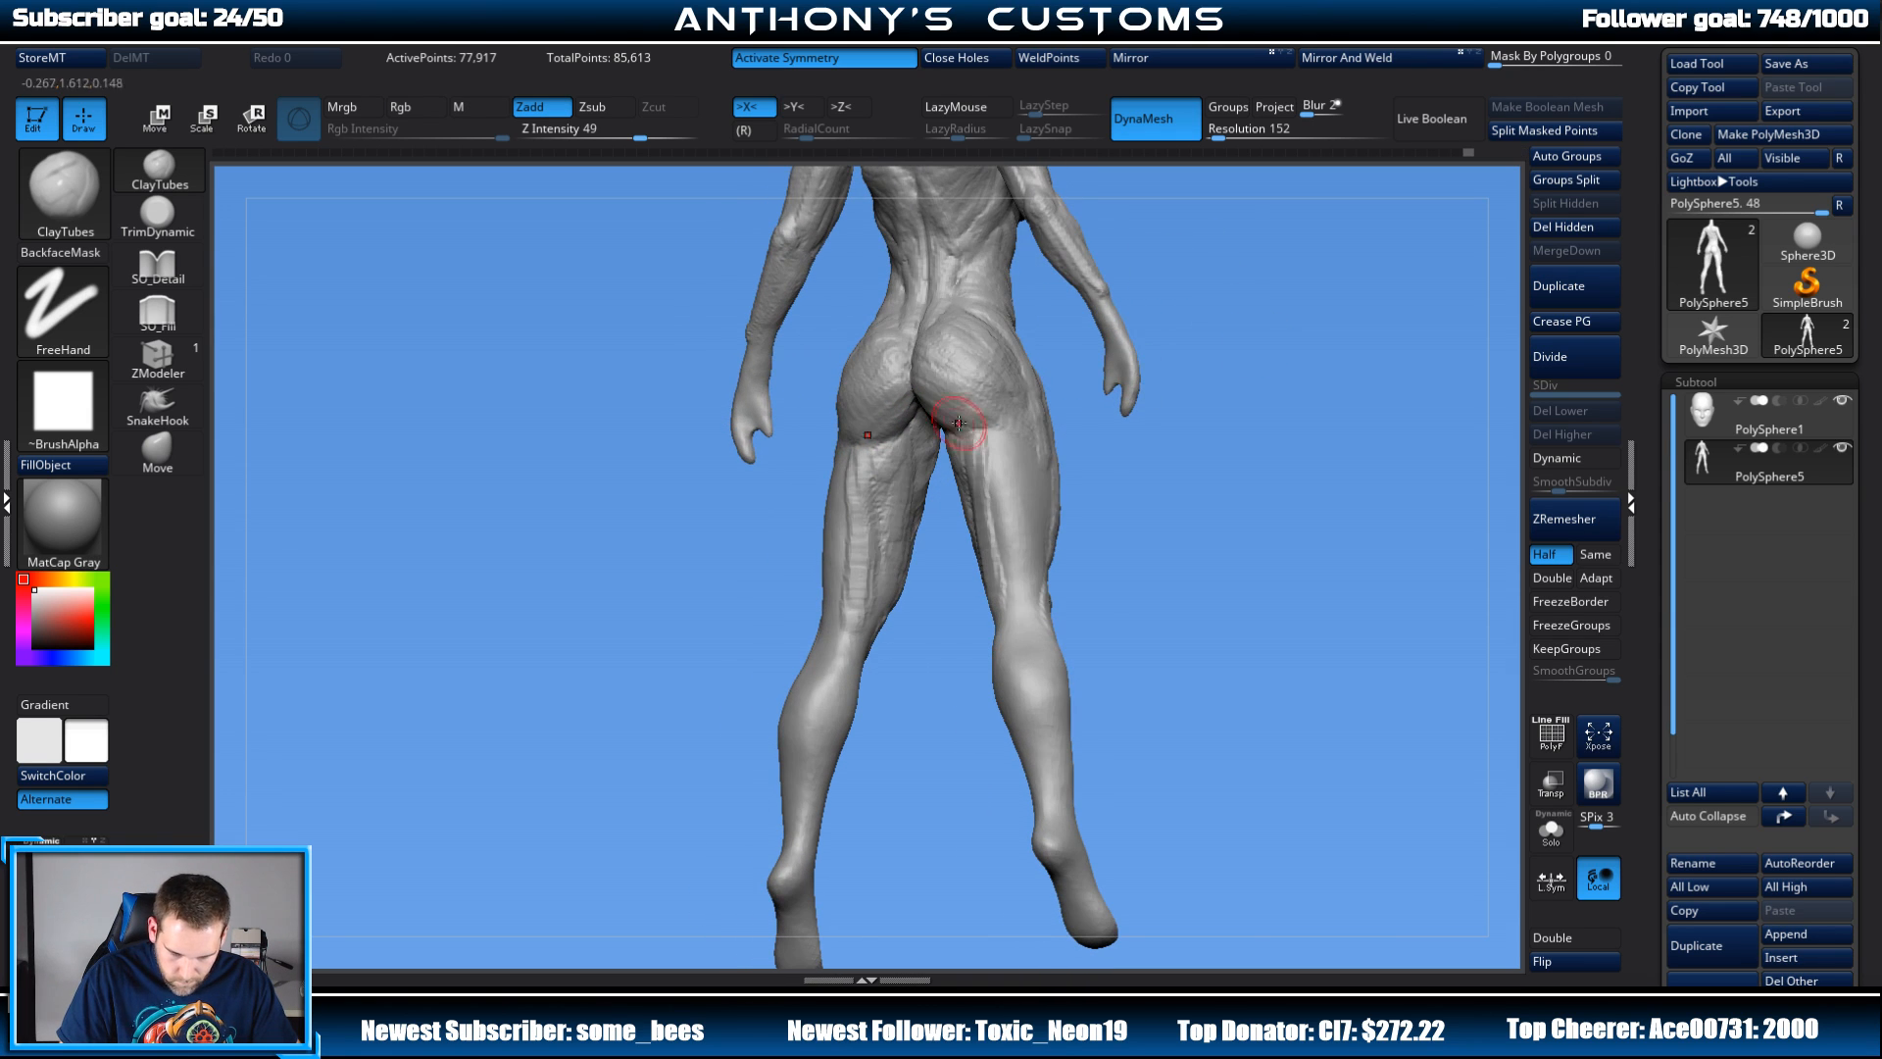
Step: Add ClayTubes strokes to the upper inner thighs and hamstrings, blending them into the underside of the glutes
mouse_move(1191, 358)
left_mouse_down()
mouse_move(1248, 338)
mouse_move(1239, 366)
mouse_move(1196, 339)
left_mouse_up()
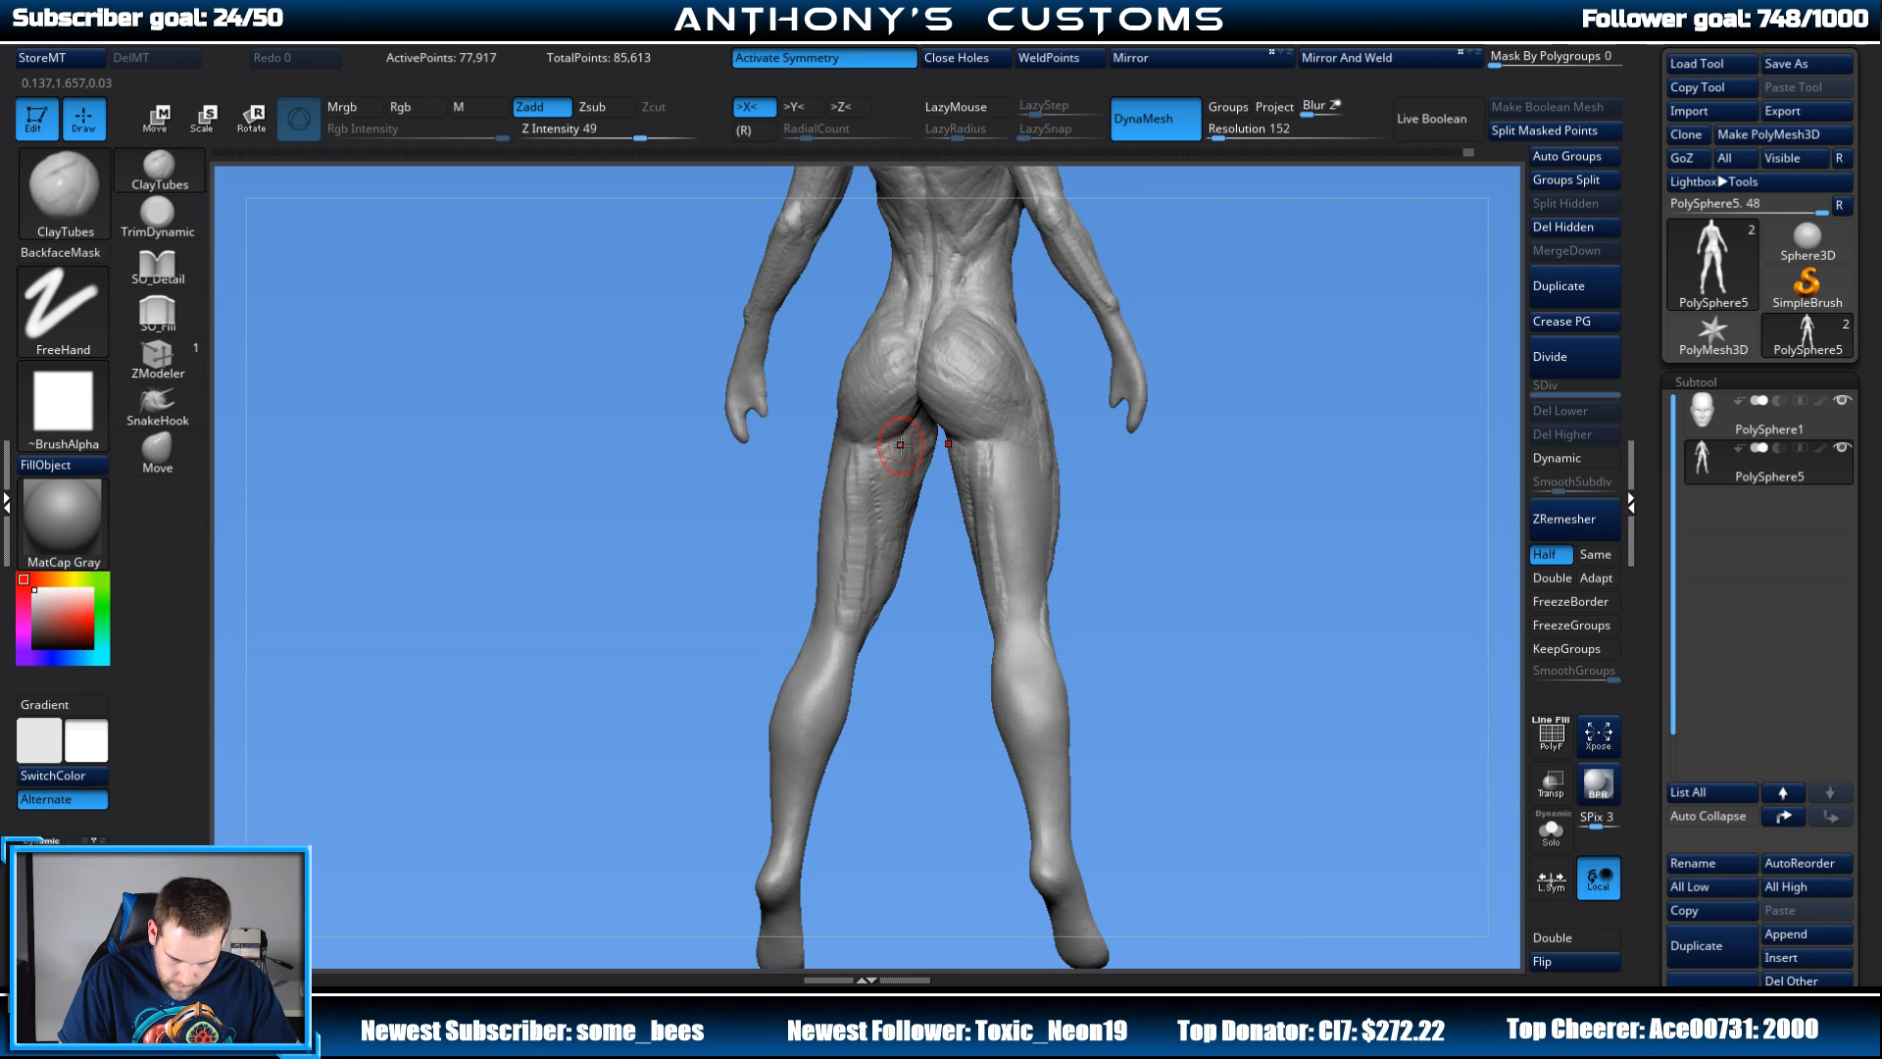
left_click_drag(1255, 369, 1137, 333)
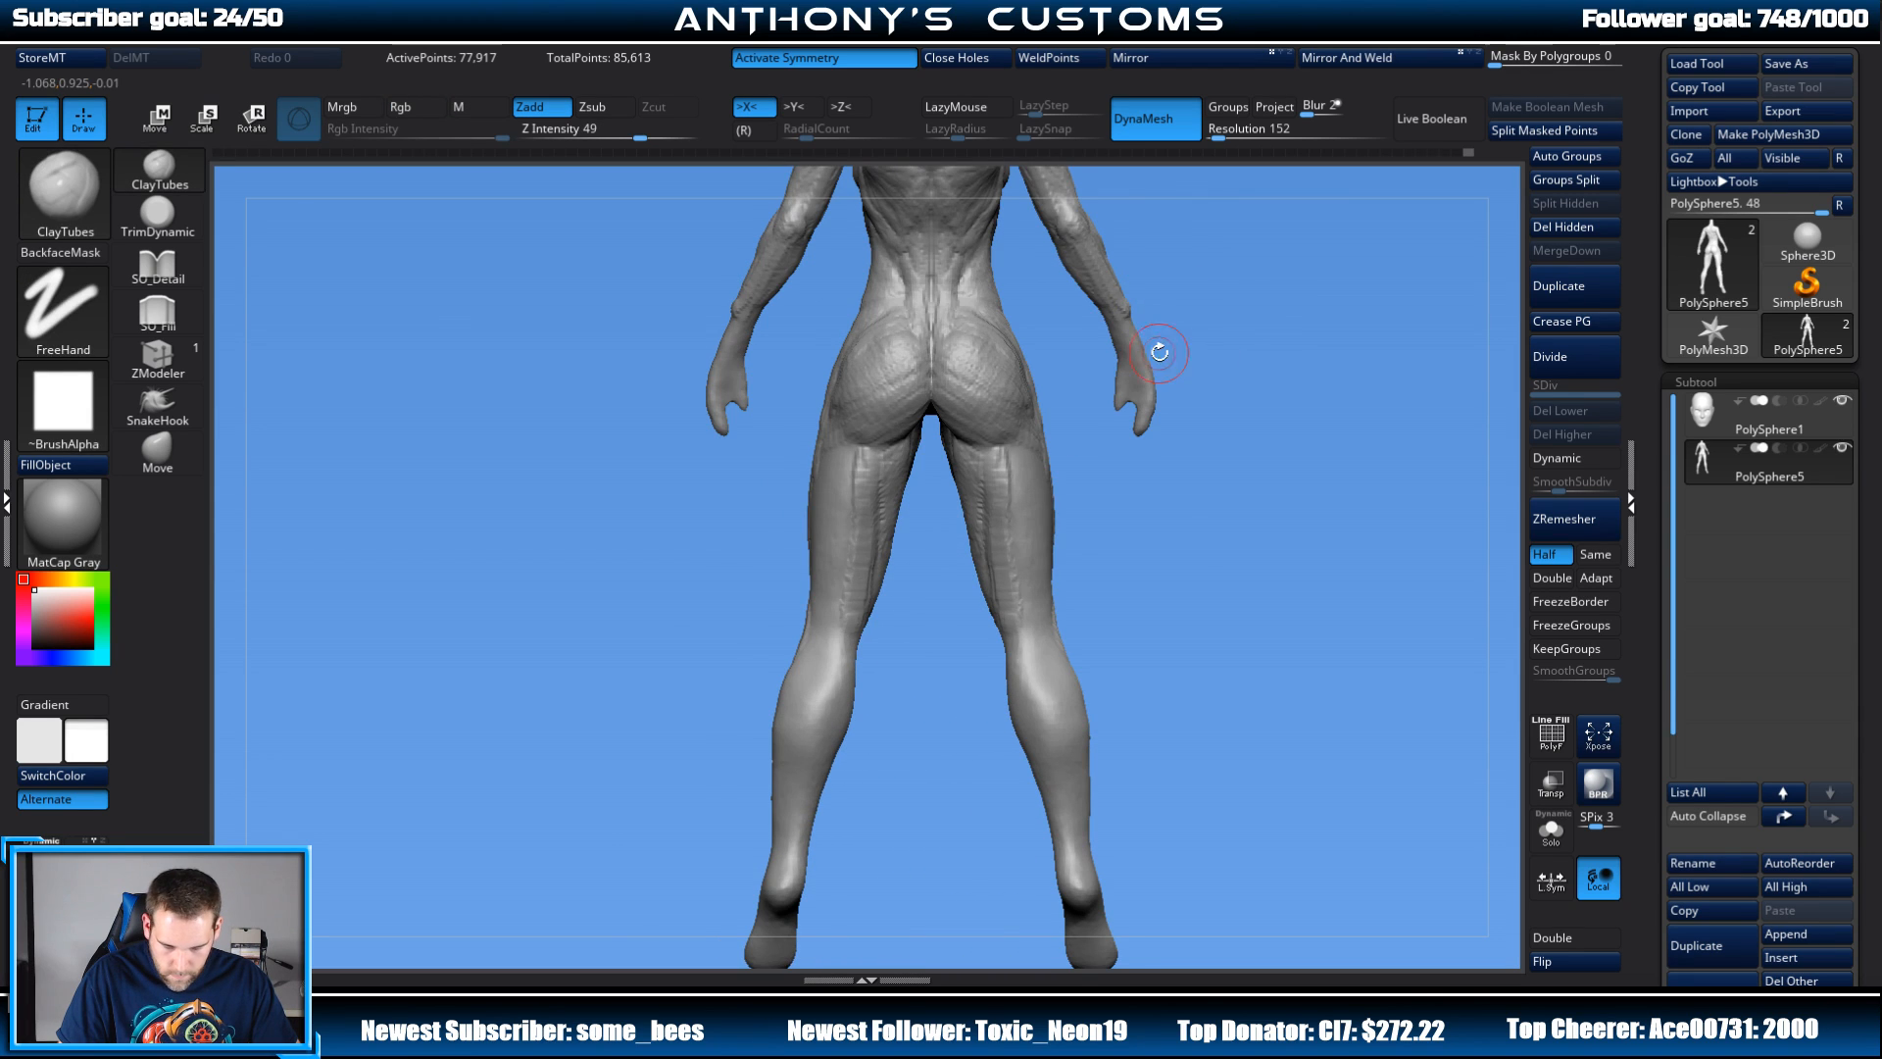
mouse_move(1255, 338)
left_mouse_down()
mouse_move(1286, 290)
mouse_move(1174, 263)
left_mouse_up()
key("space")
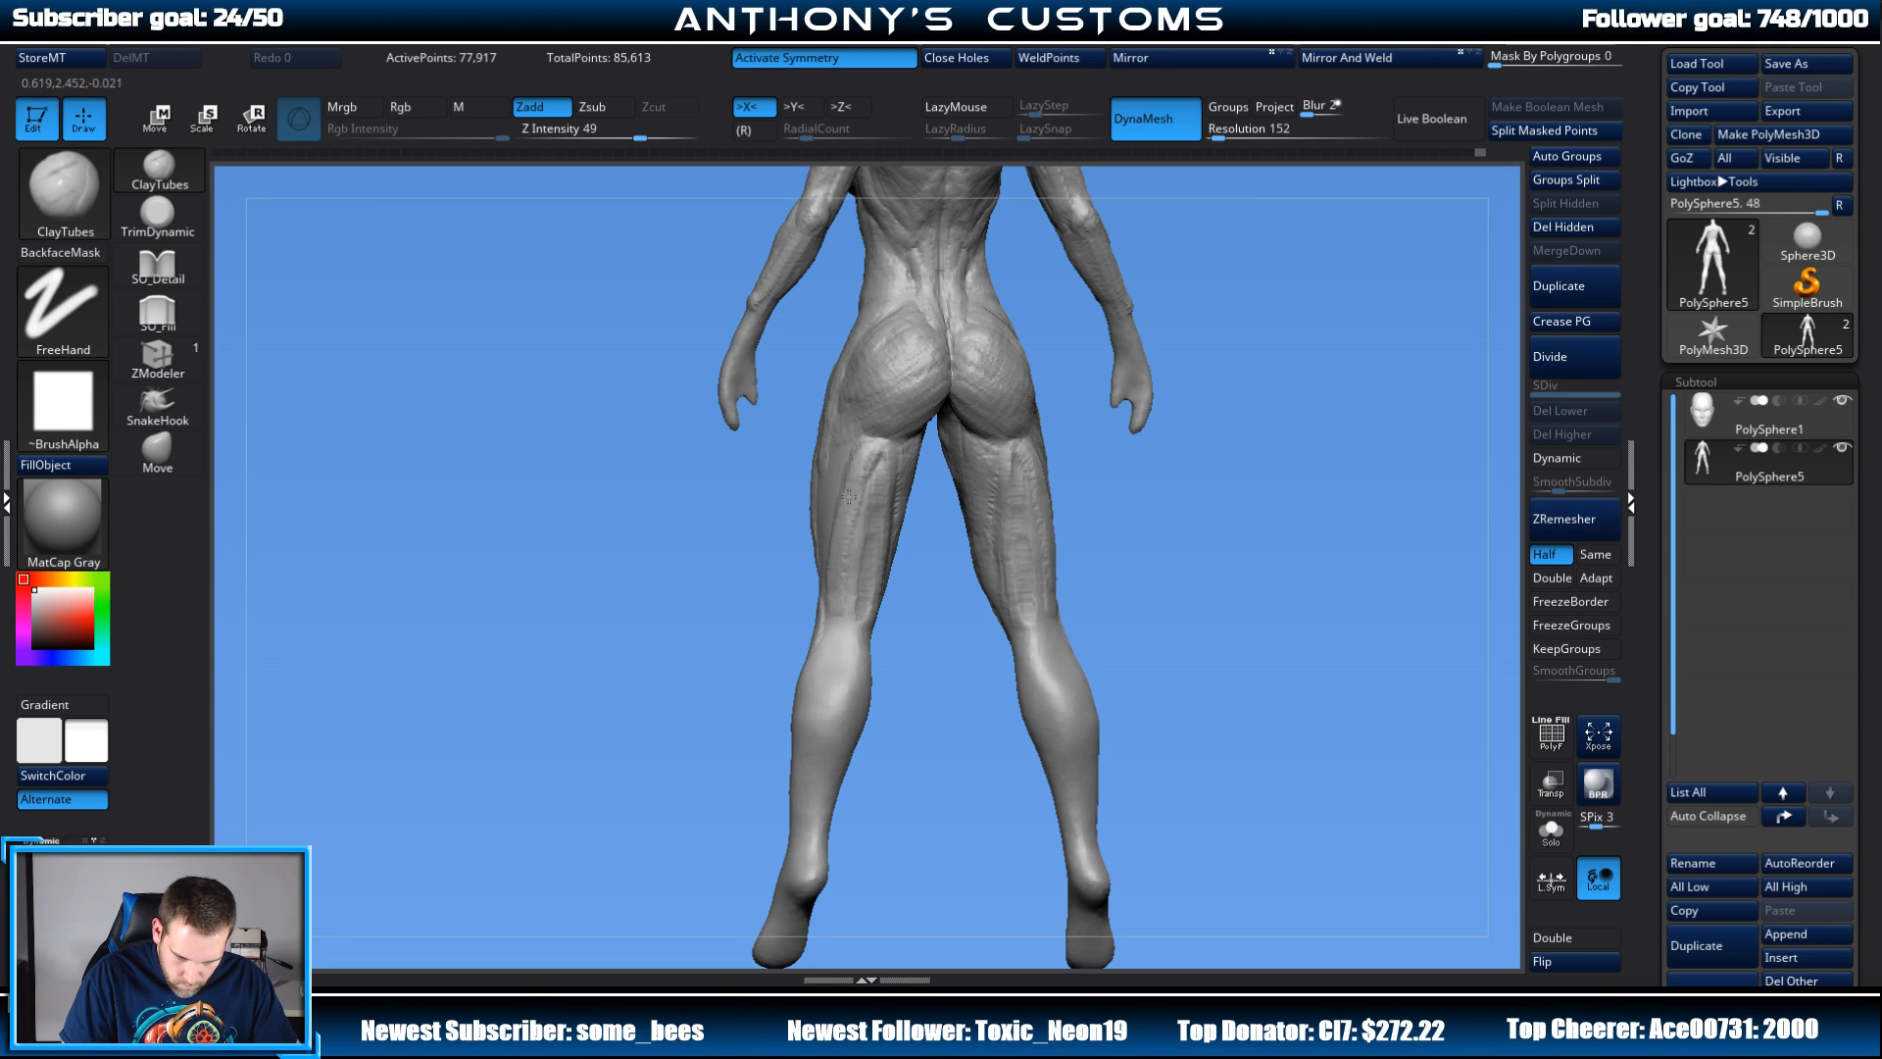
left_click_drag(1271, 298, 1251, 294)
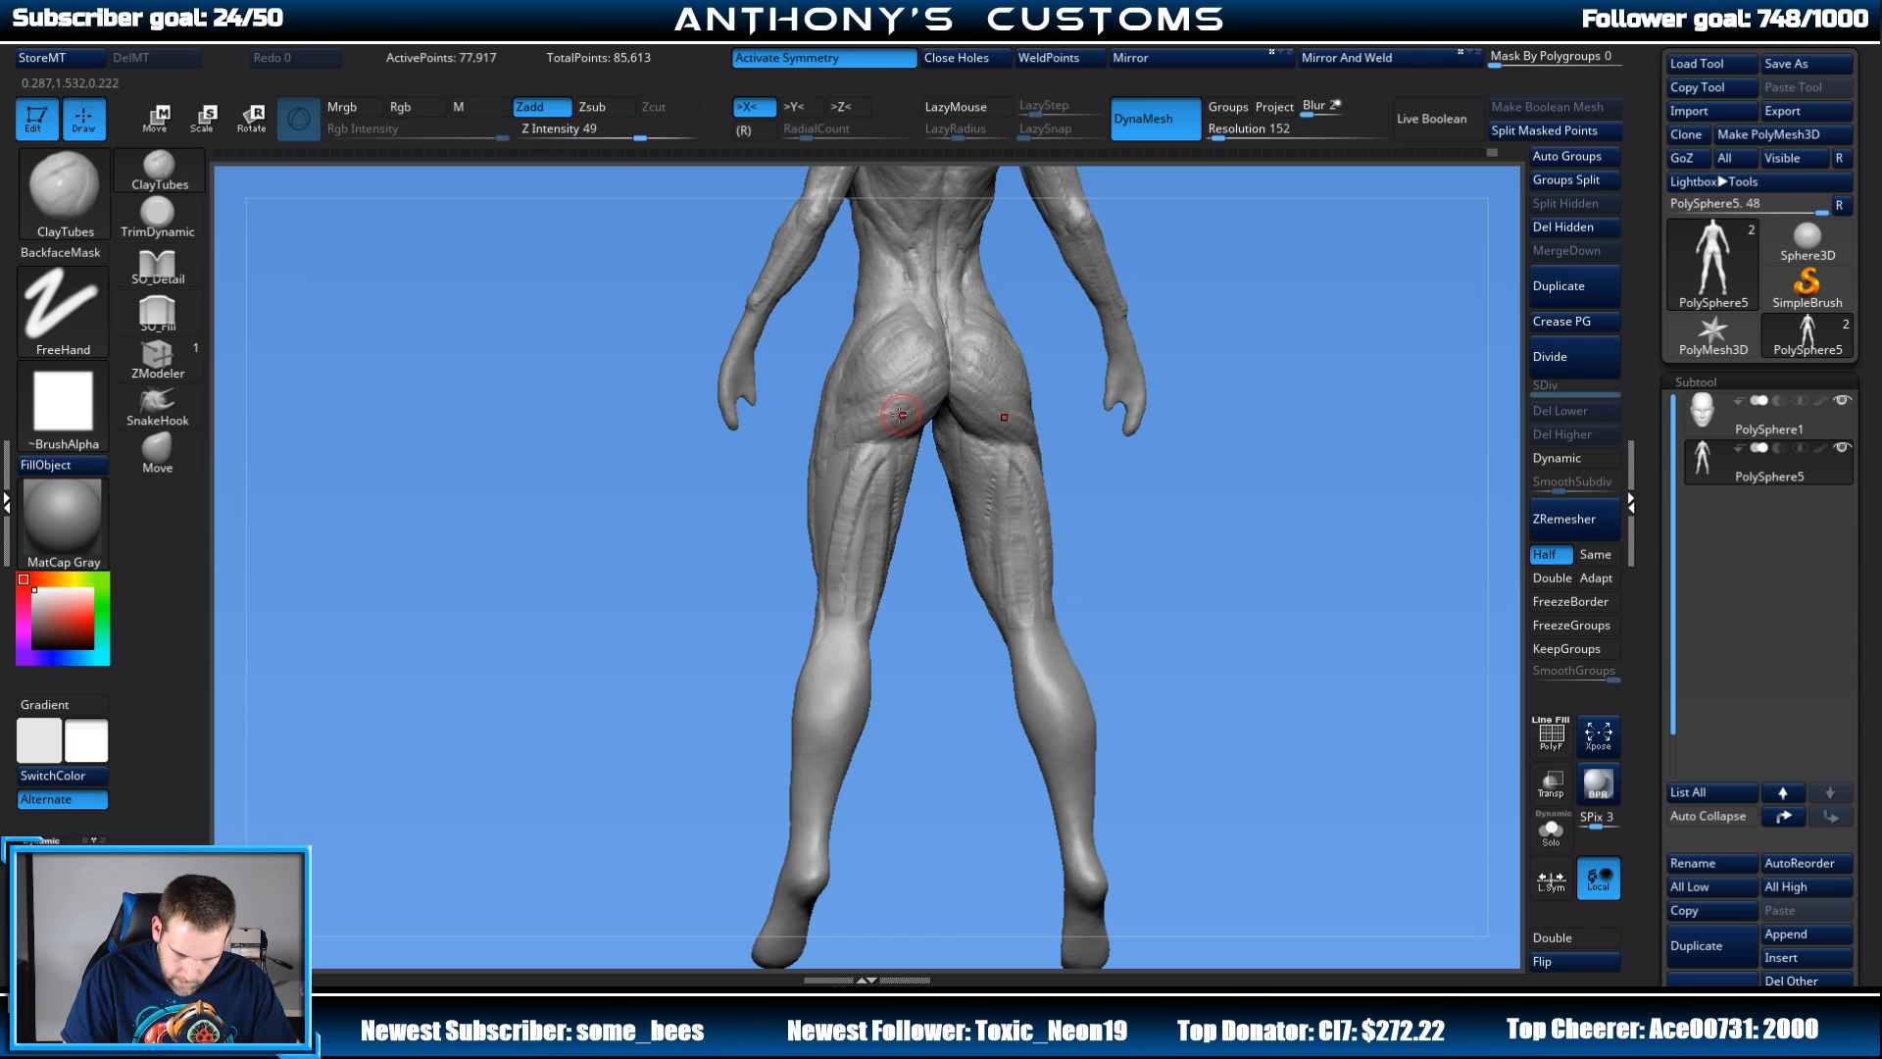
Step: Define the outer hamstrings and the lower outer edge of the glutes with ClayTubes strokes
left_click_drag(1135, 343, 1221, 374)
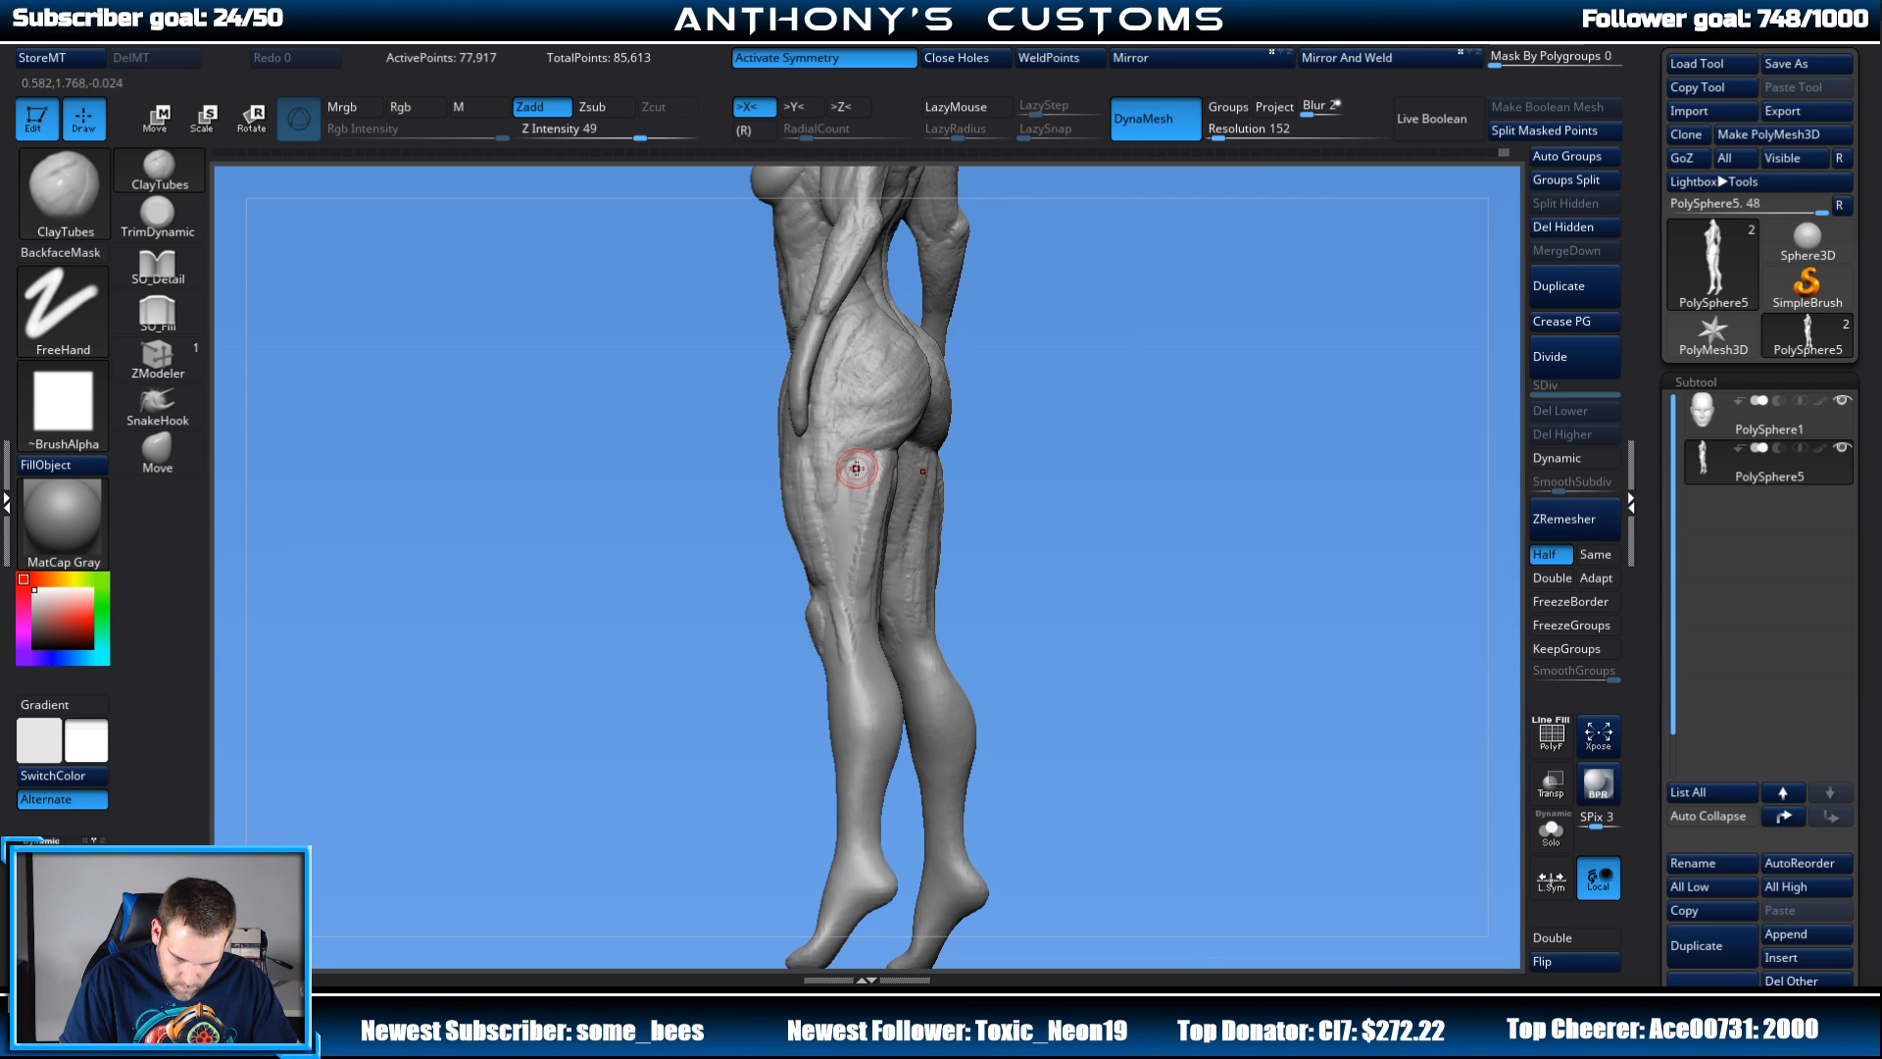
left_click_drag(1132, 397, 991, 402)
left_click_drag(874, 472, 904, 457)
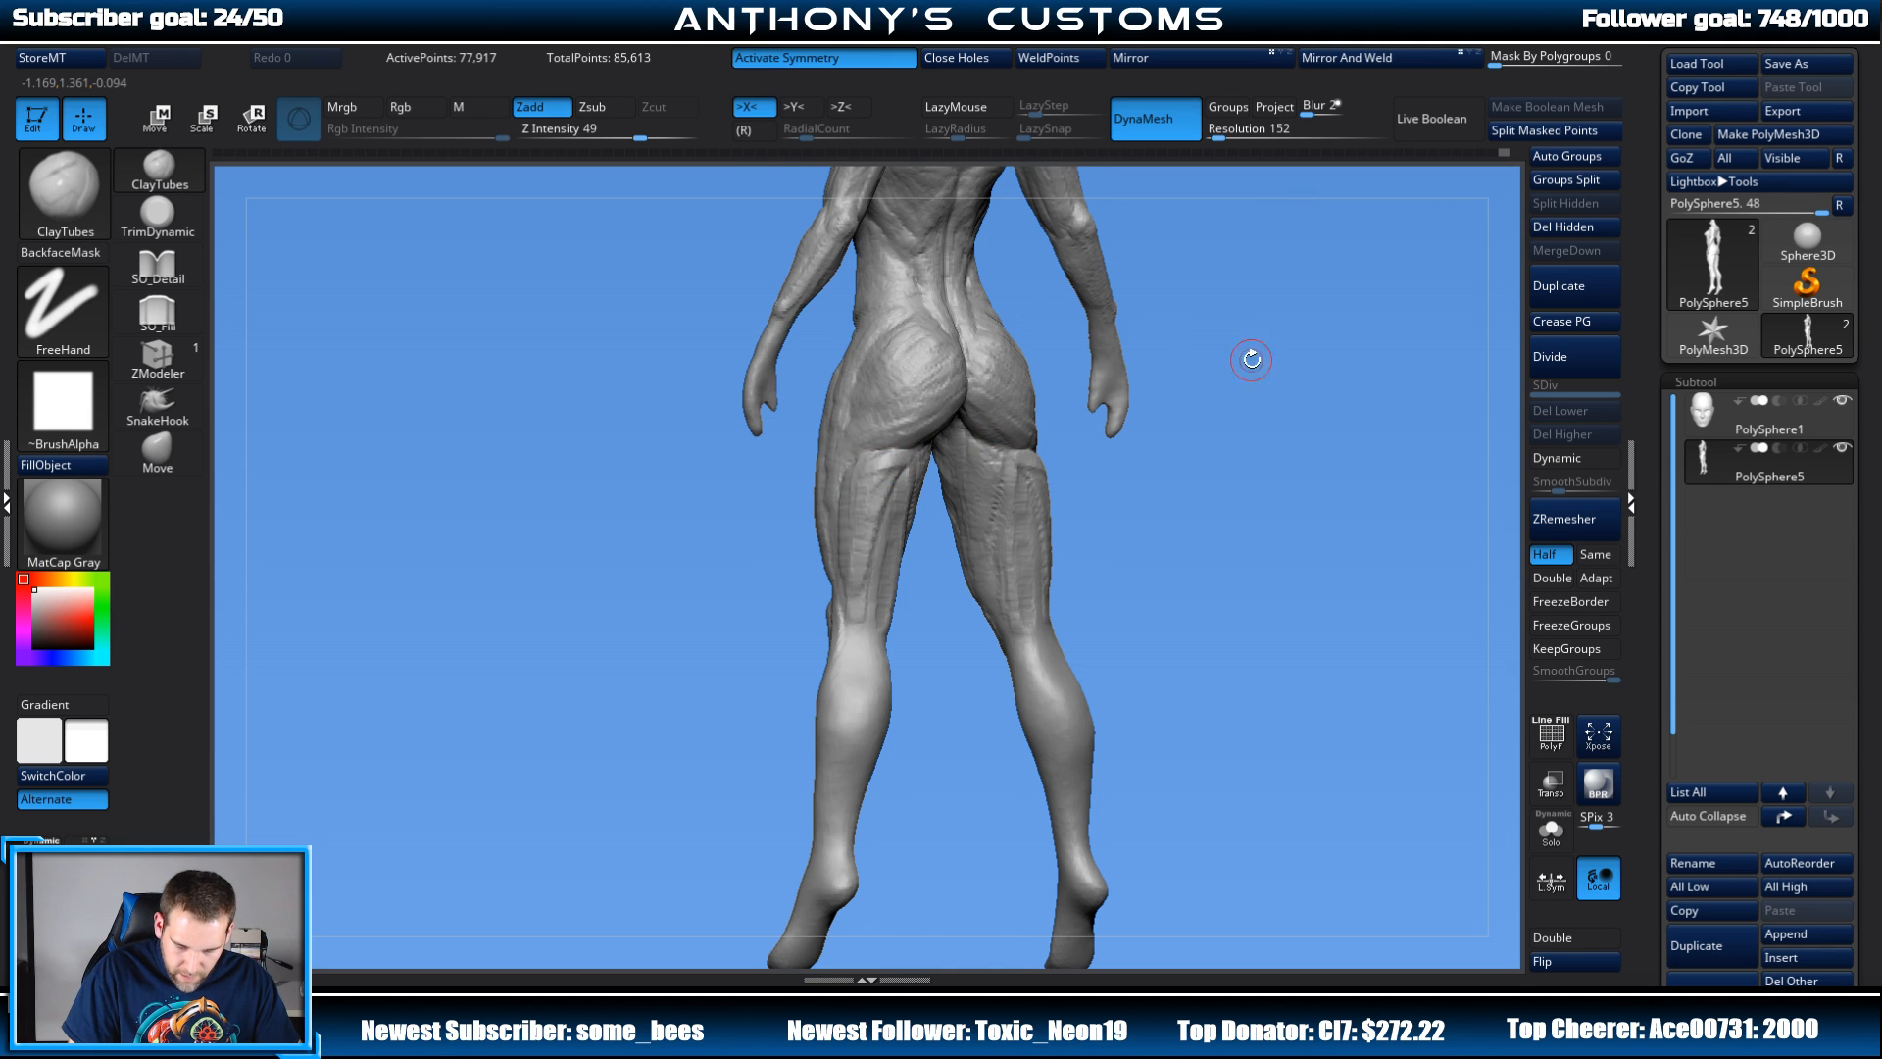
left_click_drag(1252, 358, 897, 417)
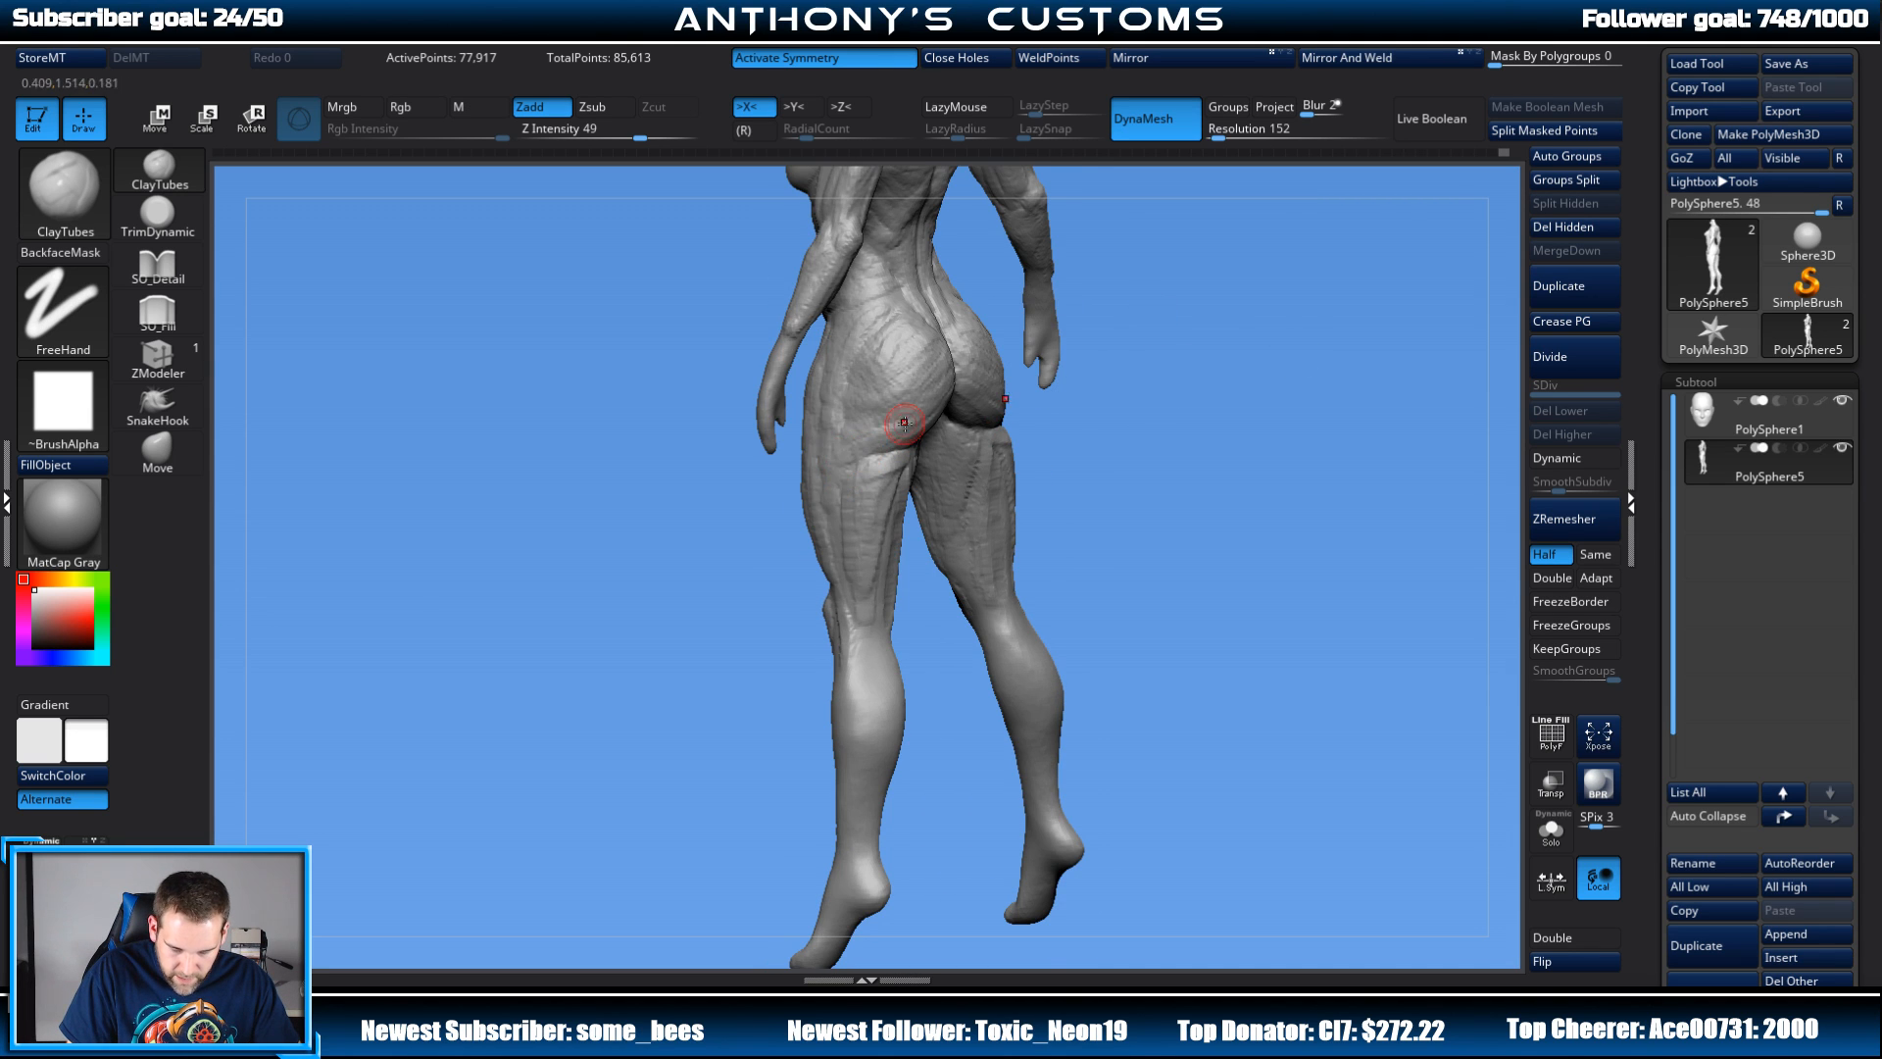
left_click_drag(1131, 329, 897, 481)
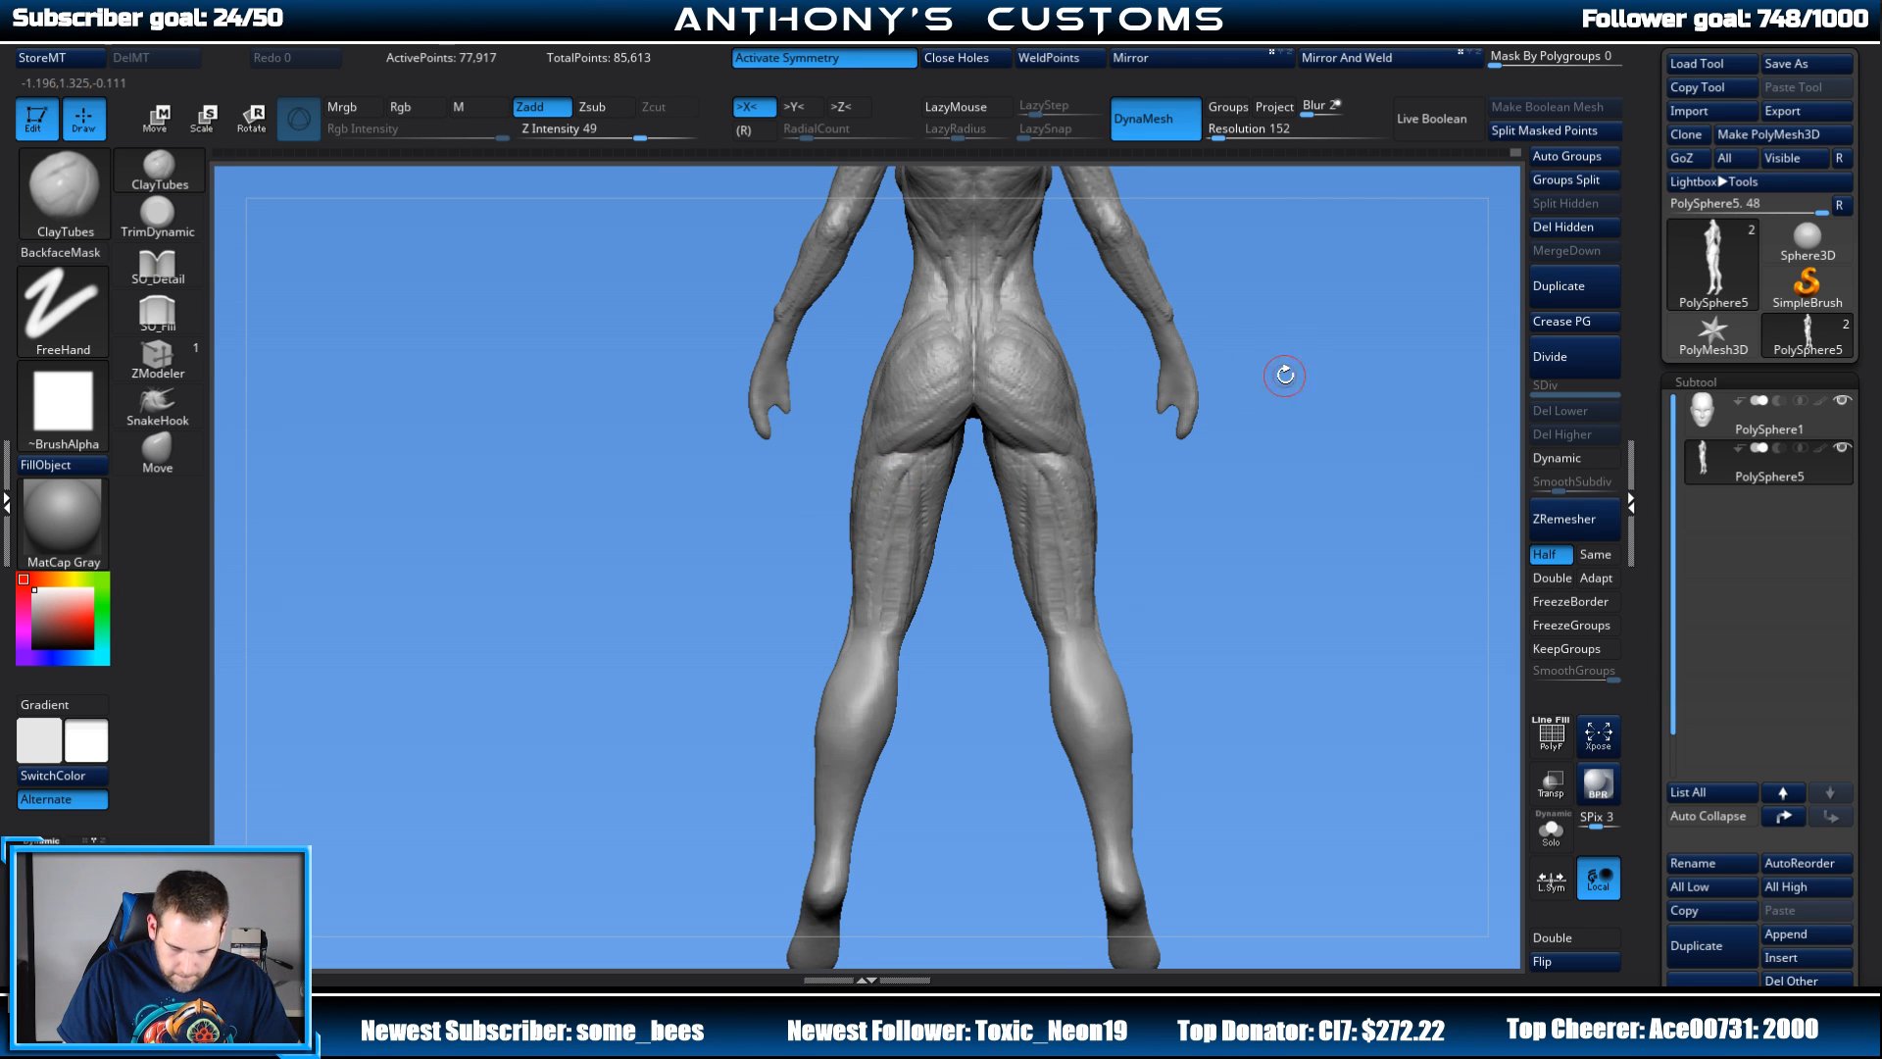
Step: Refine the inner hamstring separation and fill in the tops of the thighs below the gluteal folds
left_click_drag(1286, 369, 966, 418)
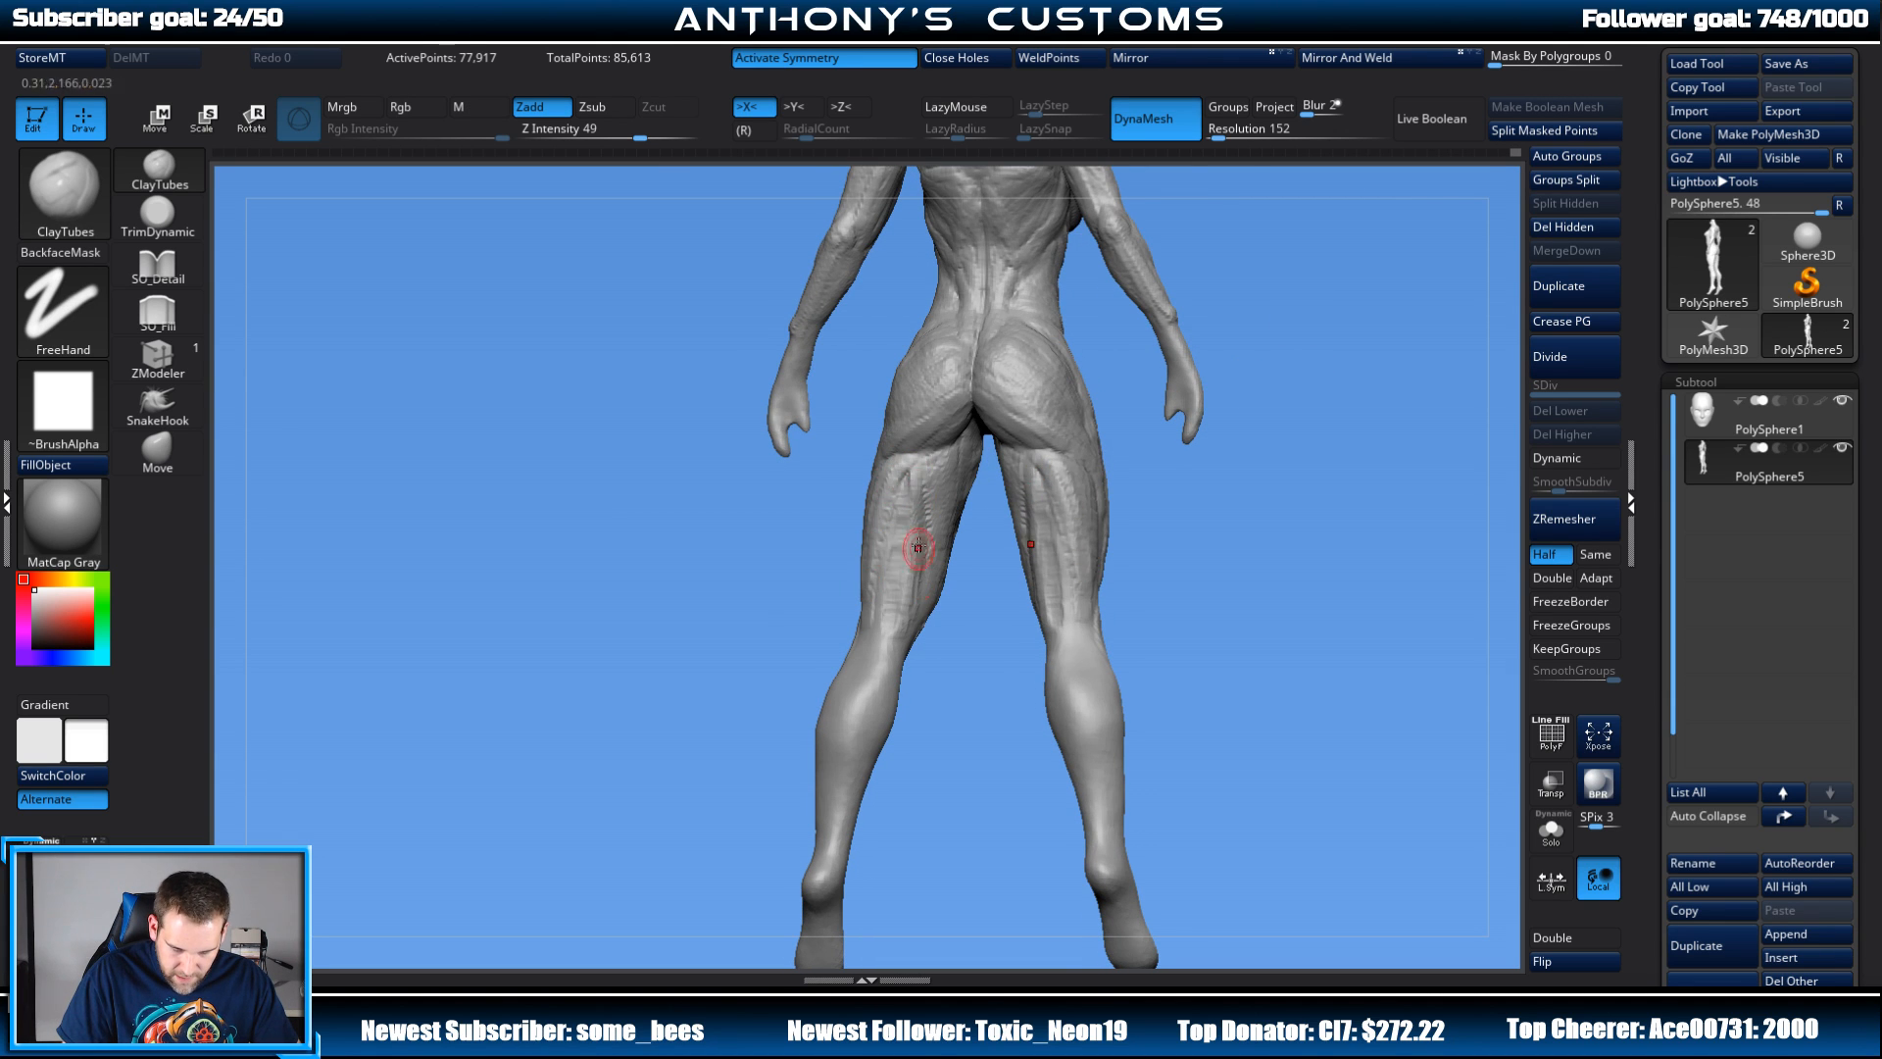
left_click_drag(1344, 348, 1182, 329)
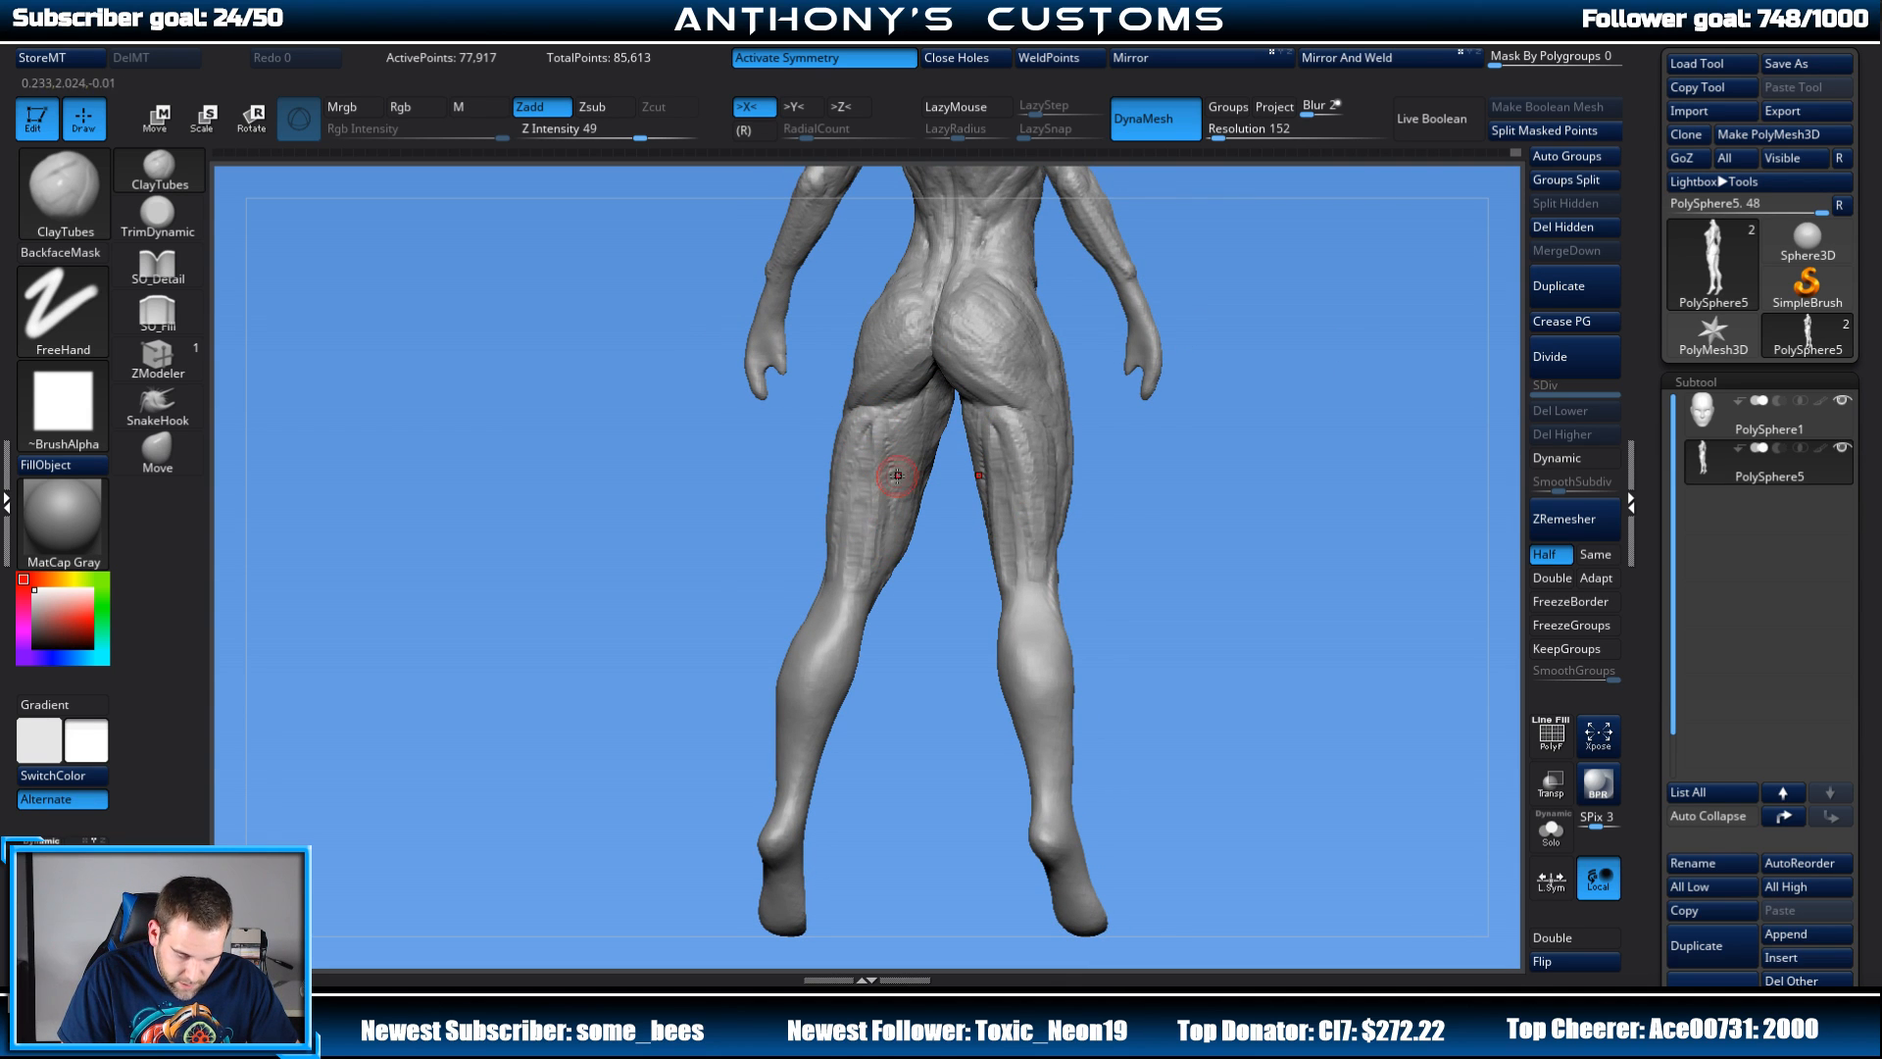
left_click_drag(1236, 316, 1210, 272)
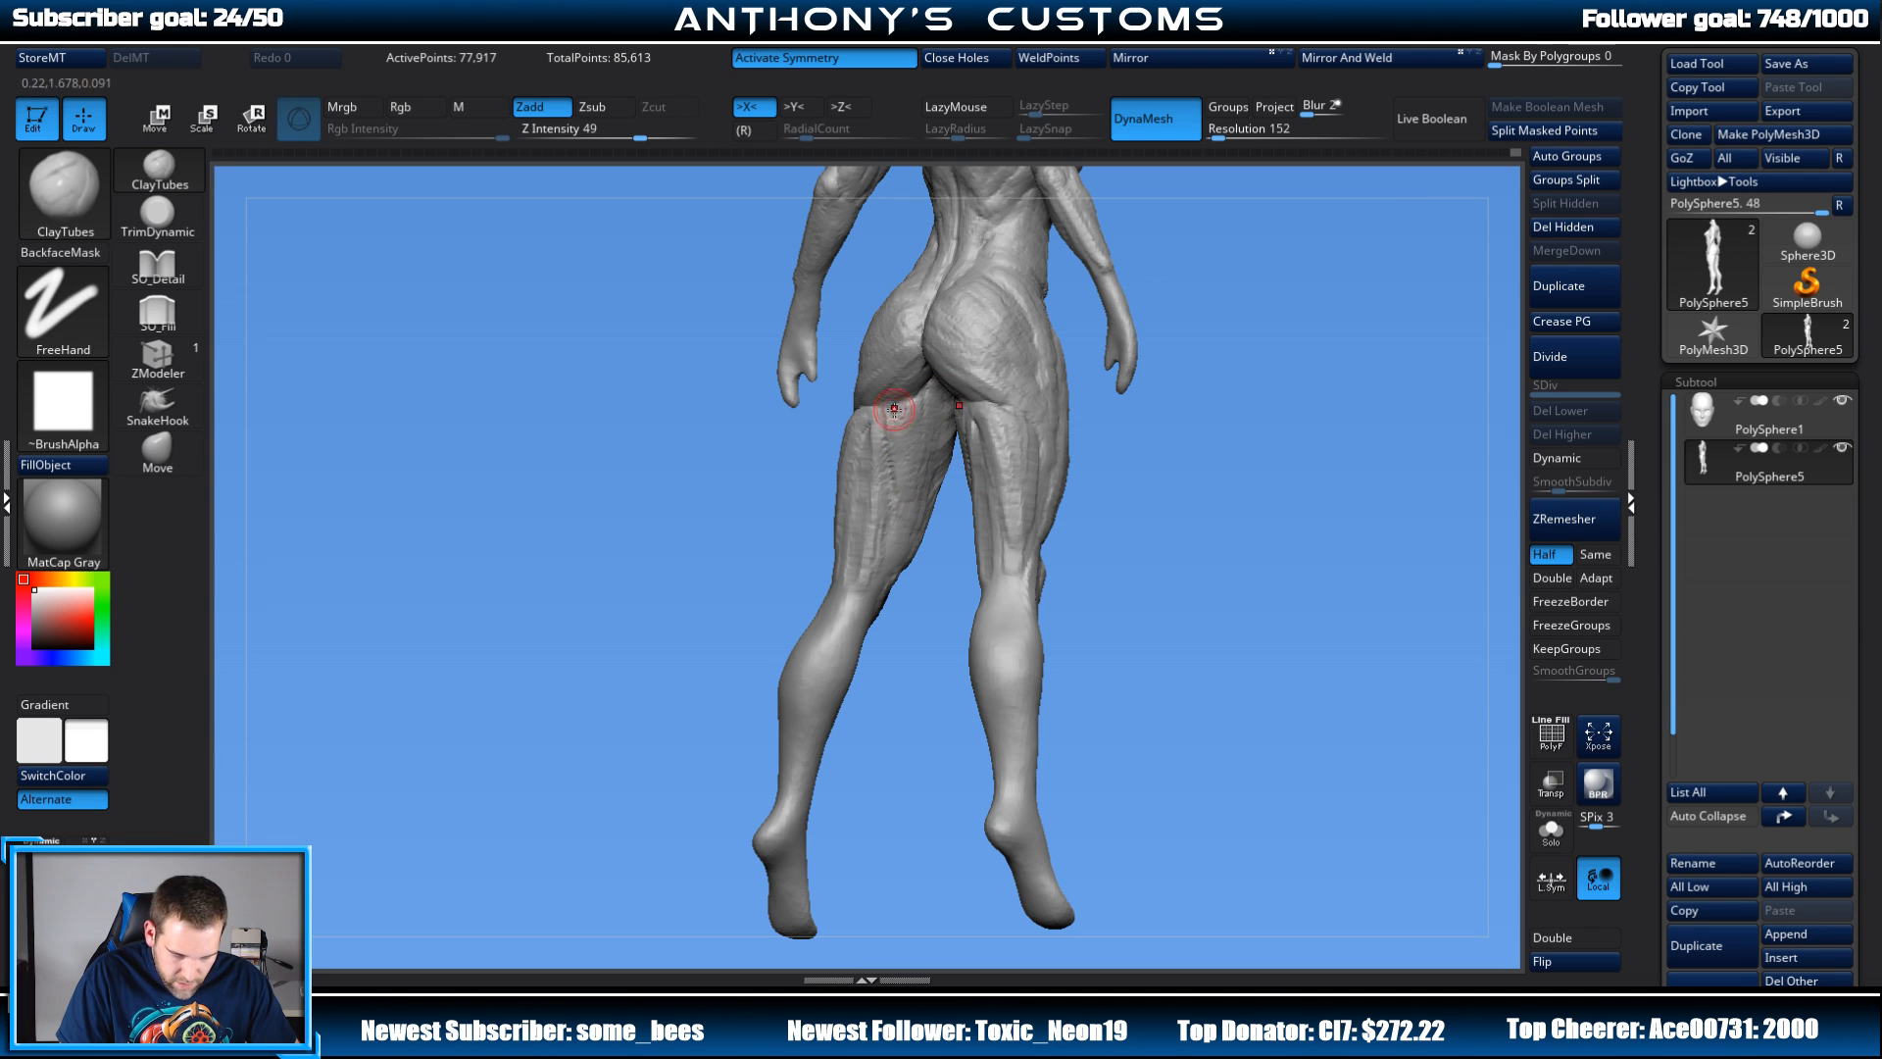
left_click_drag(1272, 377, 1224, 394)
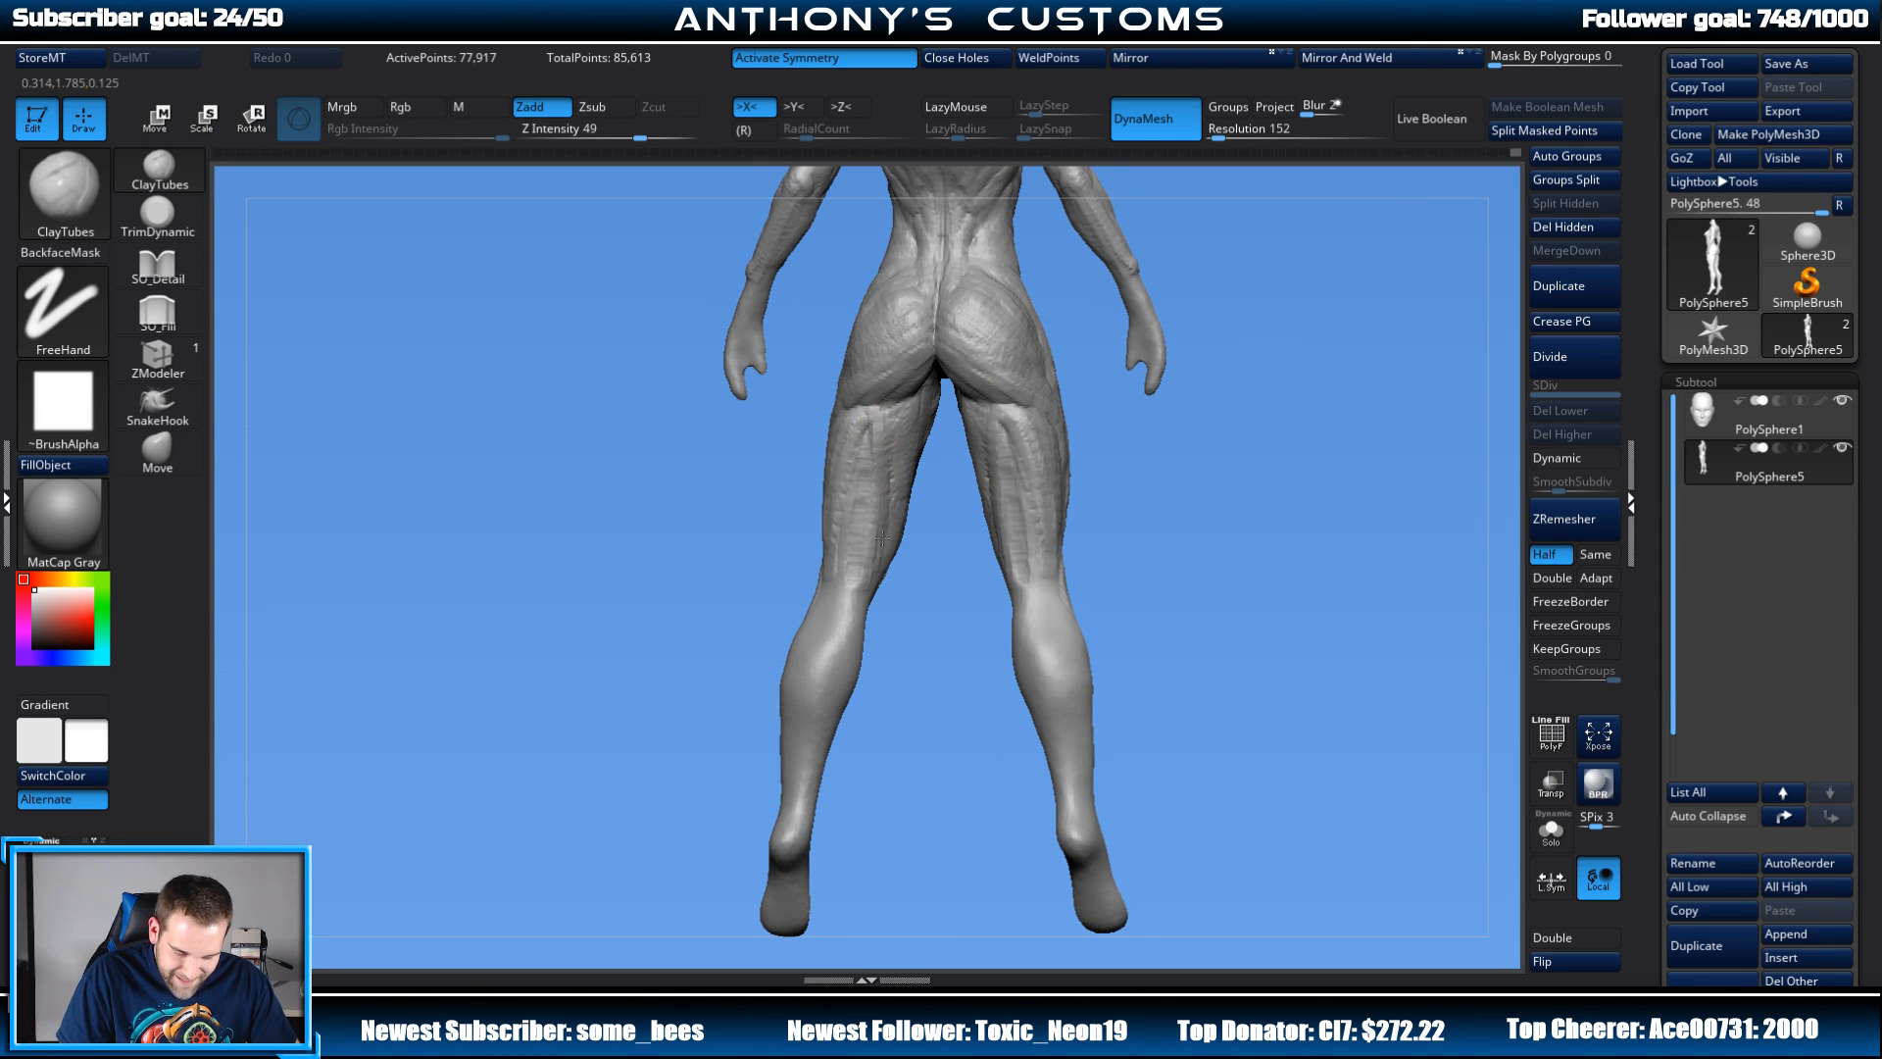
left_click_drag(1324, 331, 1211, 366)
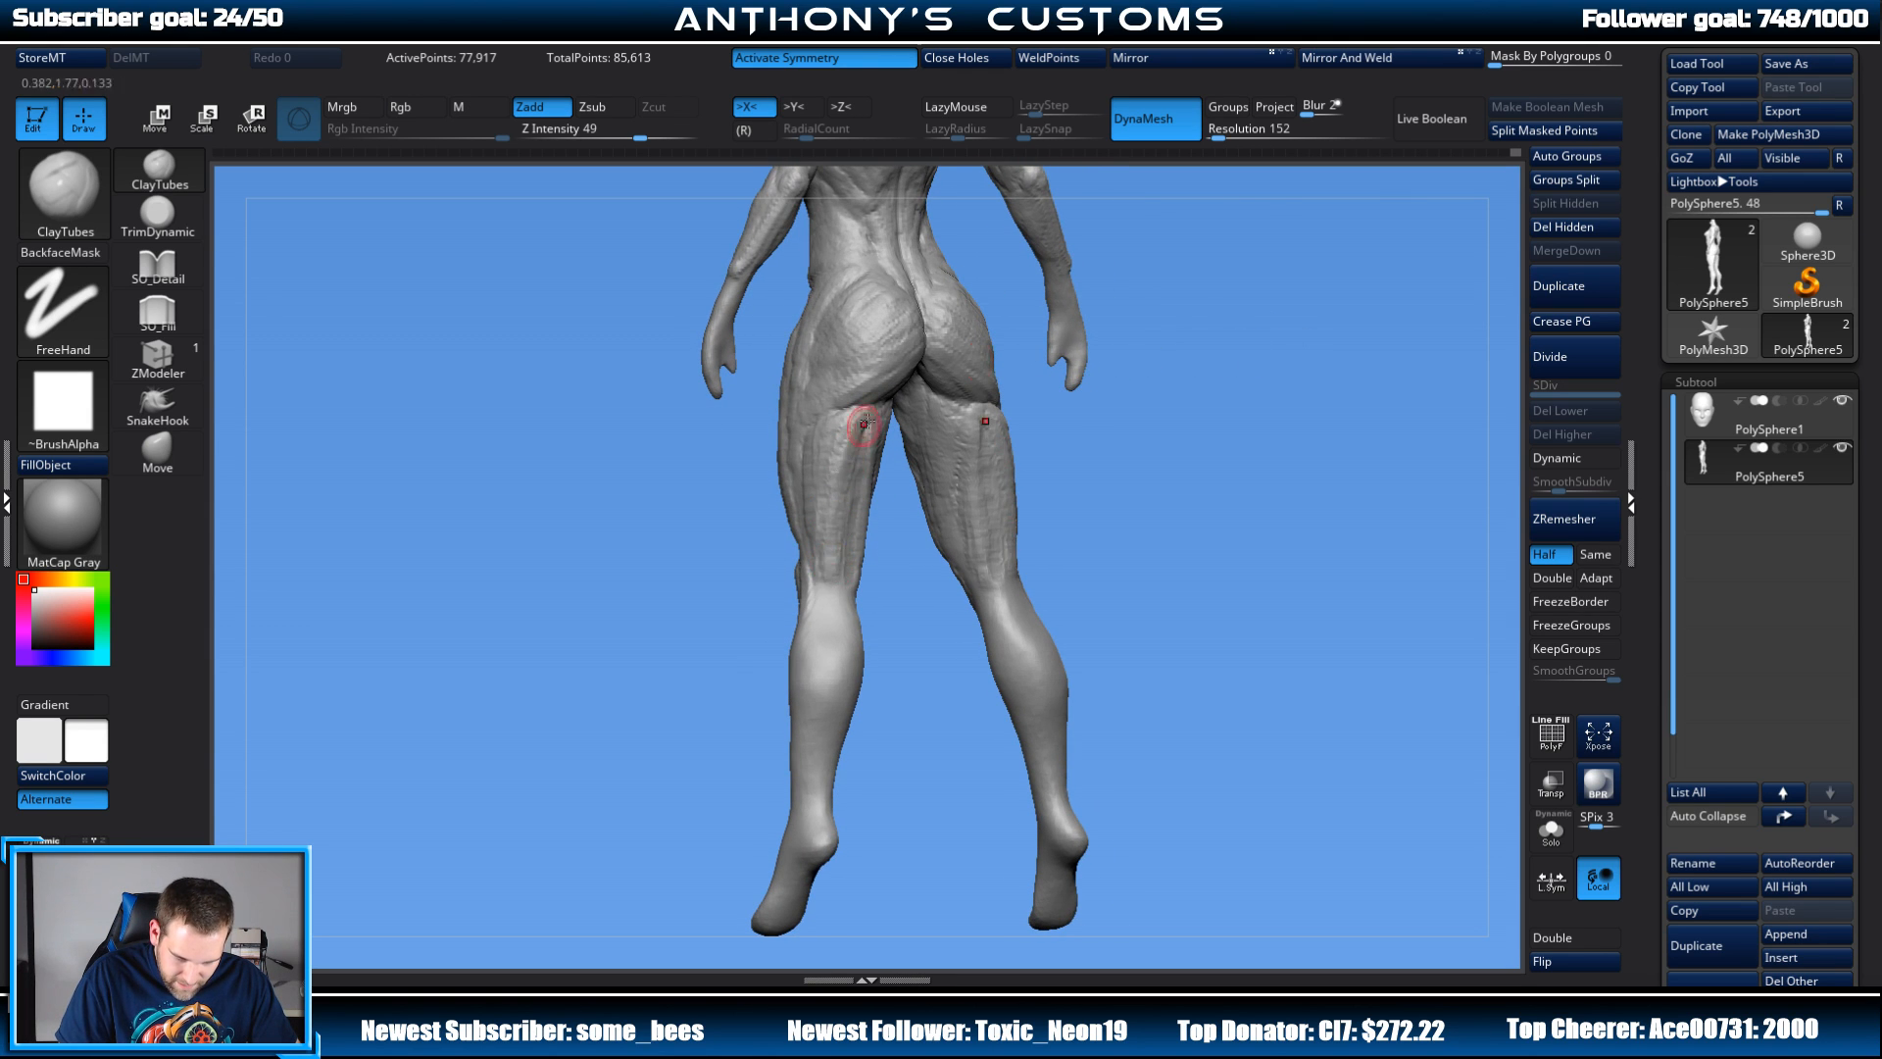
Step: Sculpt the outer thigh and extend a ridge from the outer side of the knee into the upper calf
mouse_move(1039, 421)
left_mouse_down()
mouse_move(1252, 337)
mouse_move(1068, 393)
left_mouse_up()
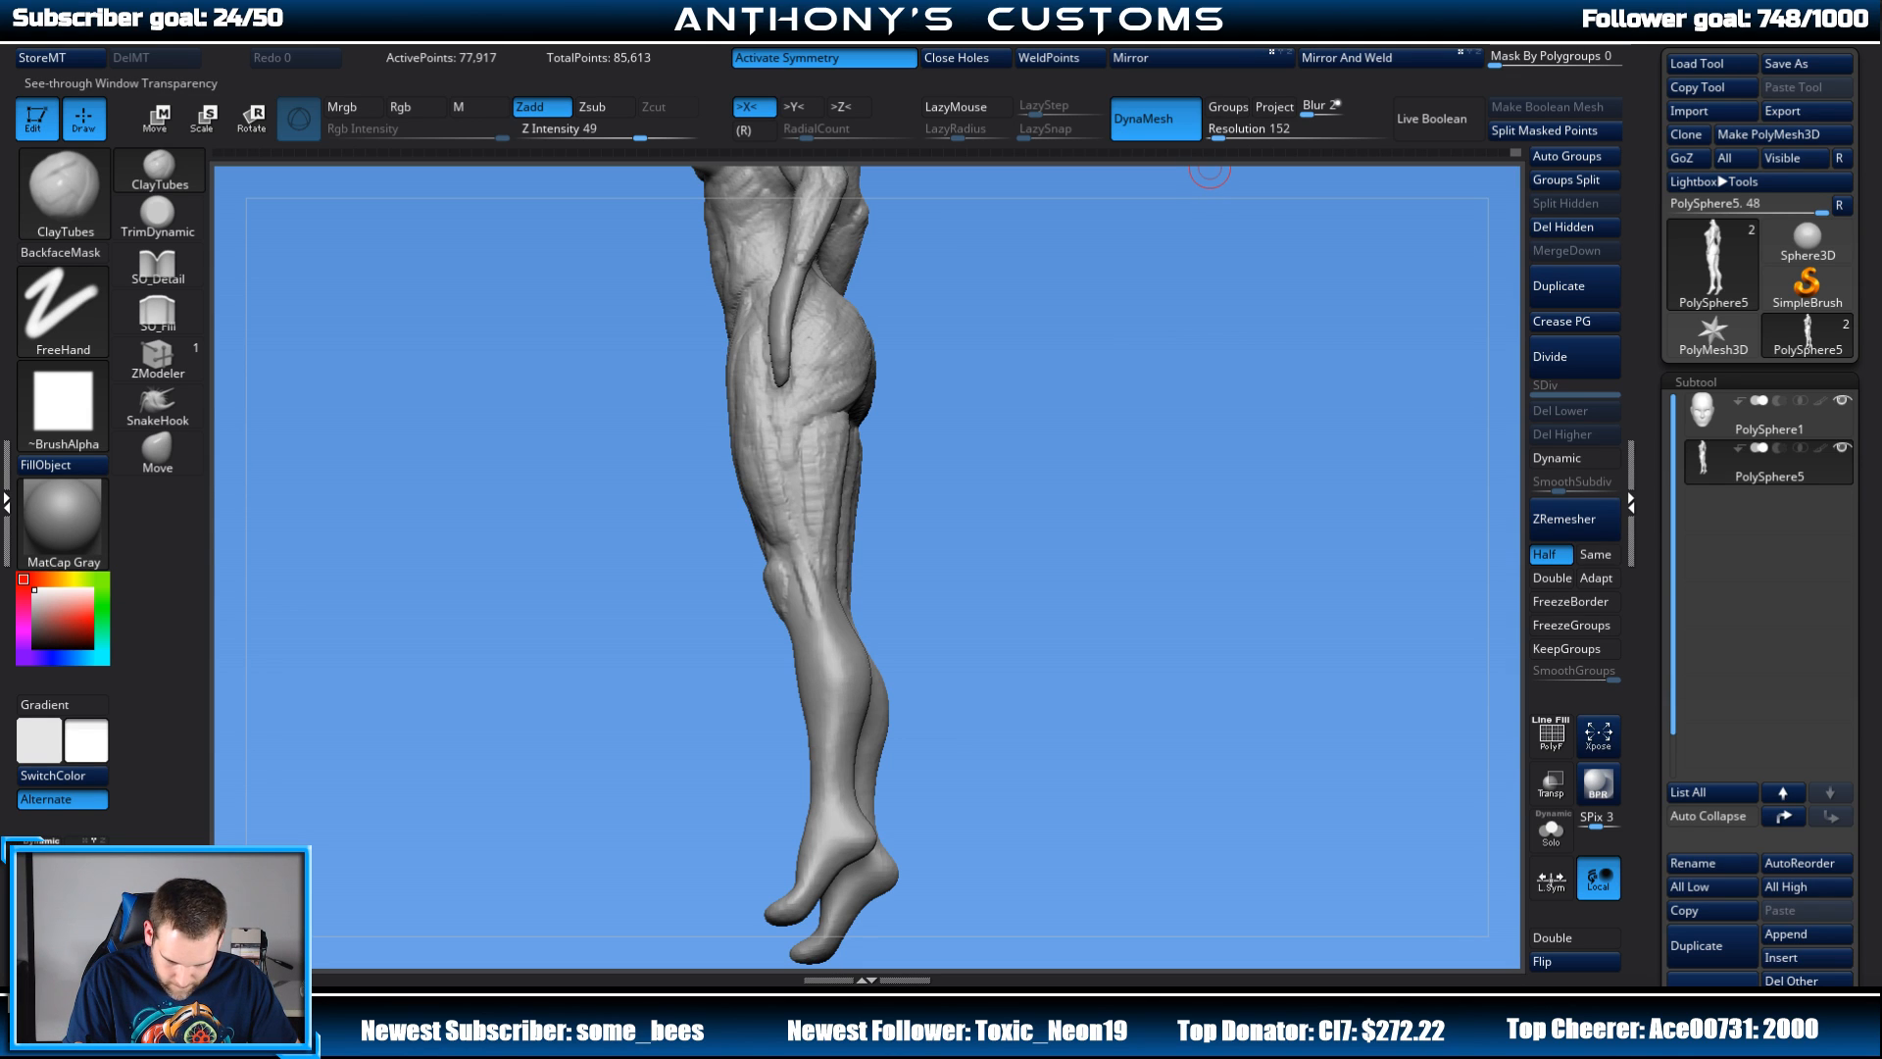
left_click_drag(1147, 202, 1084, 370)
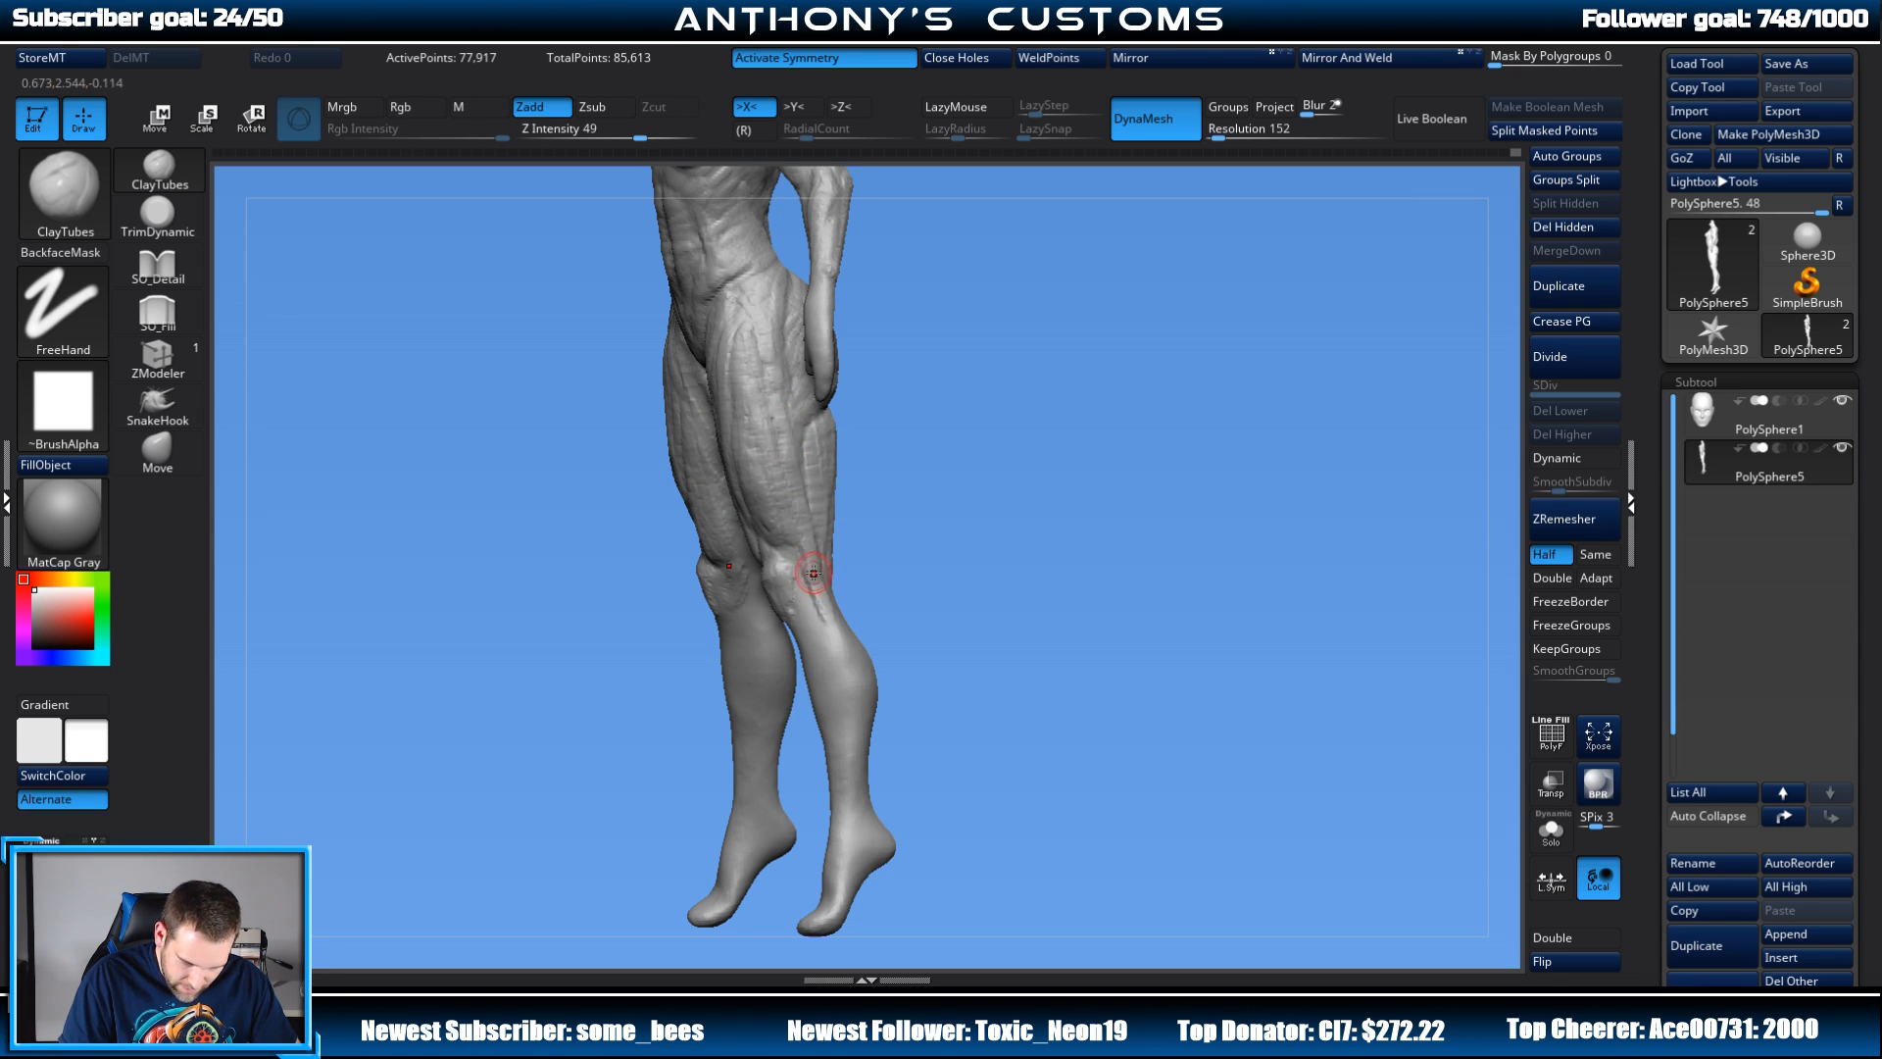
left_click_drag(819, 593, 844, 659)
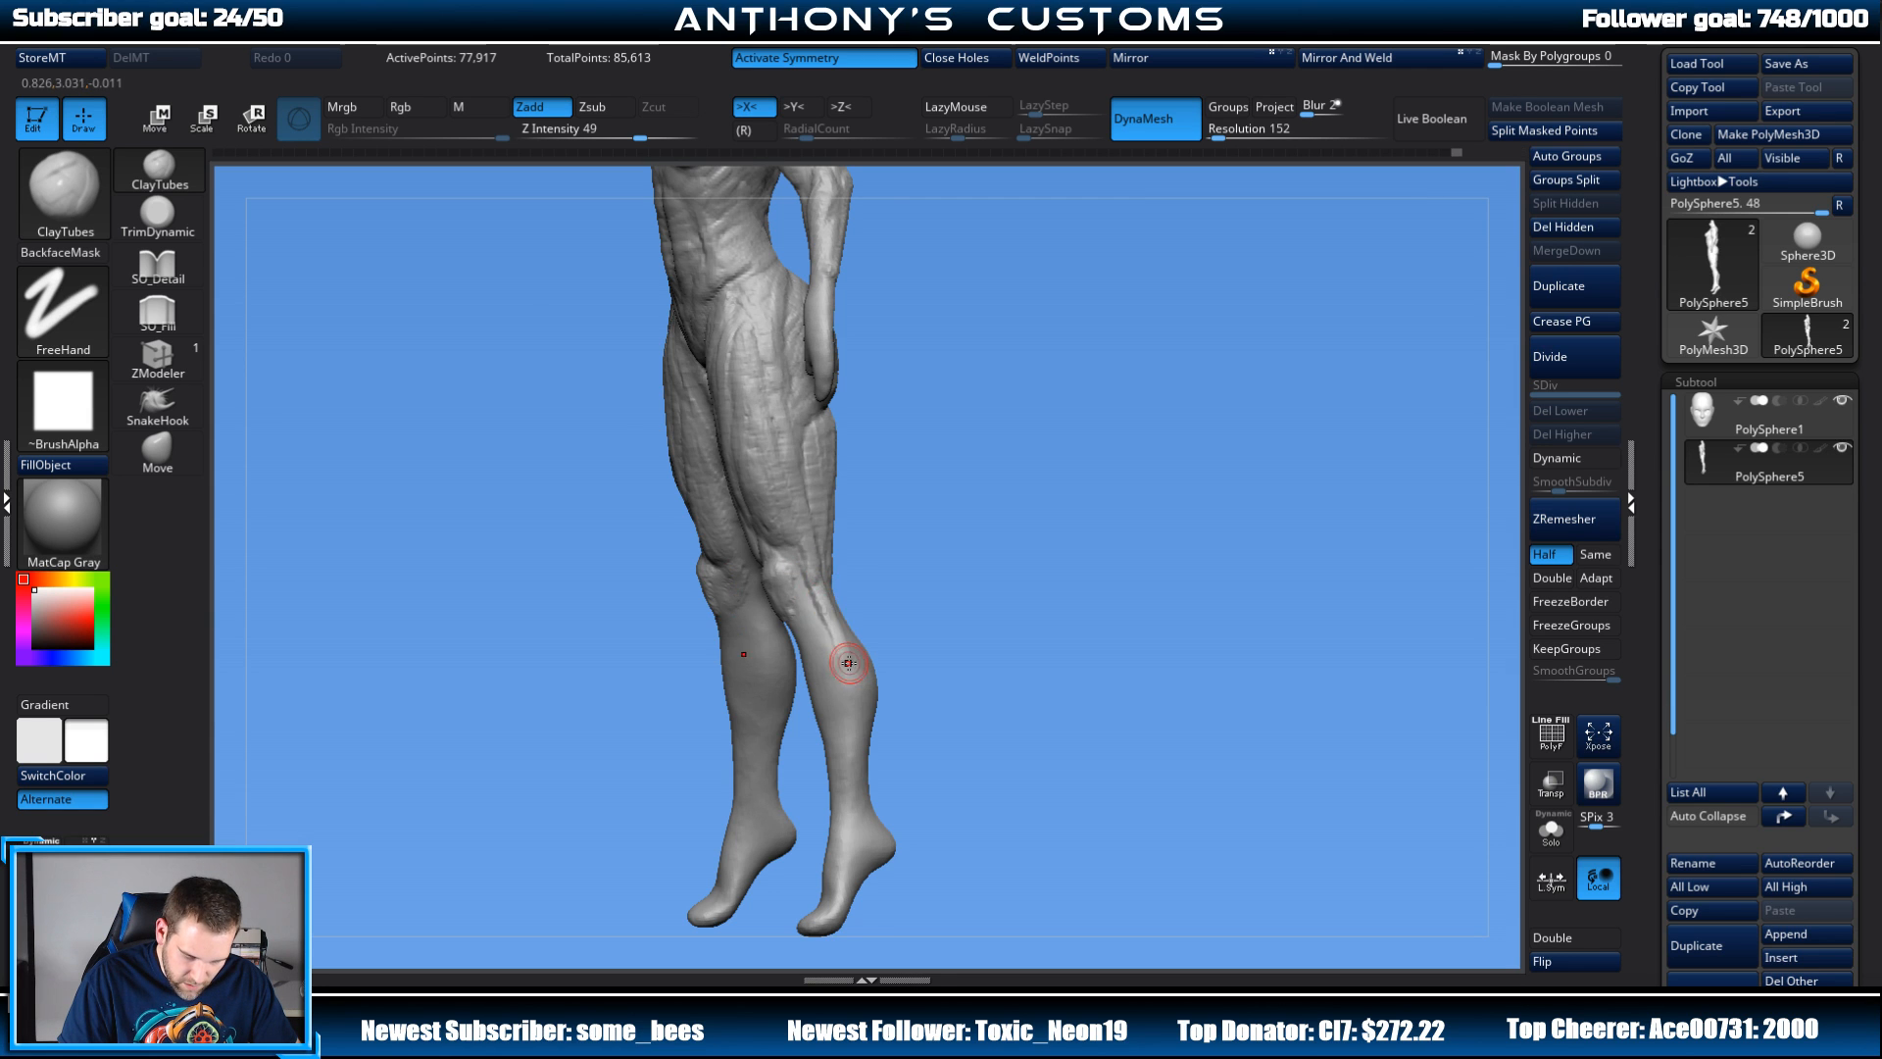
Step: Refine the front thigh muscles and the forms around both kneecaps with ClayTubes strokes
mouse_move(937, 514)
left_mouse_down("shift")
mouse_move(1054, 490)
mouse_move(1033, 468)
mouse_move(1076, 487)
mouse_move(994, 365)
left_mouse_up("shift")
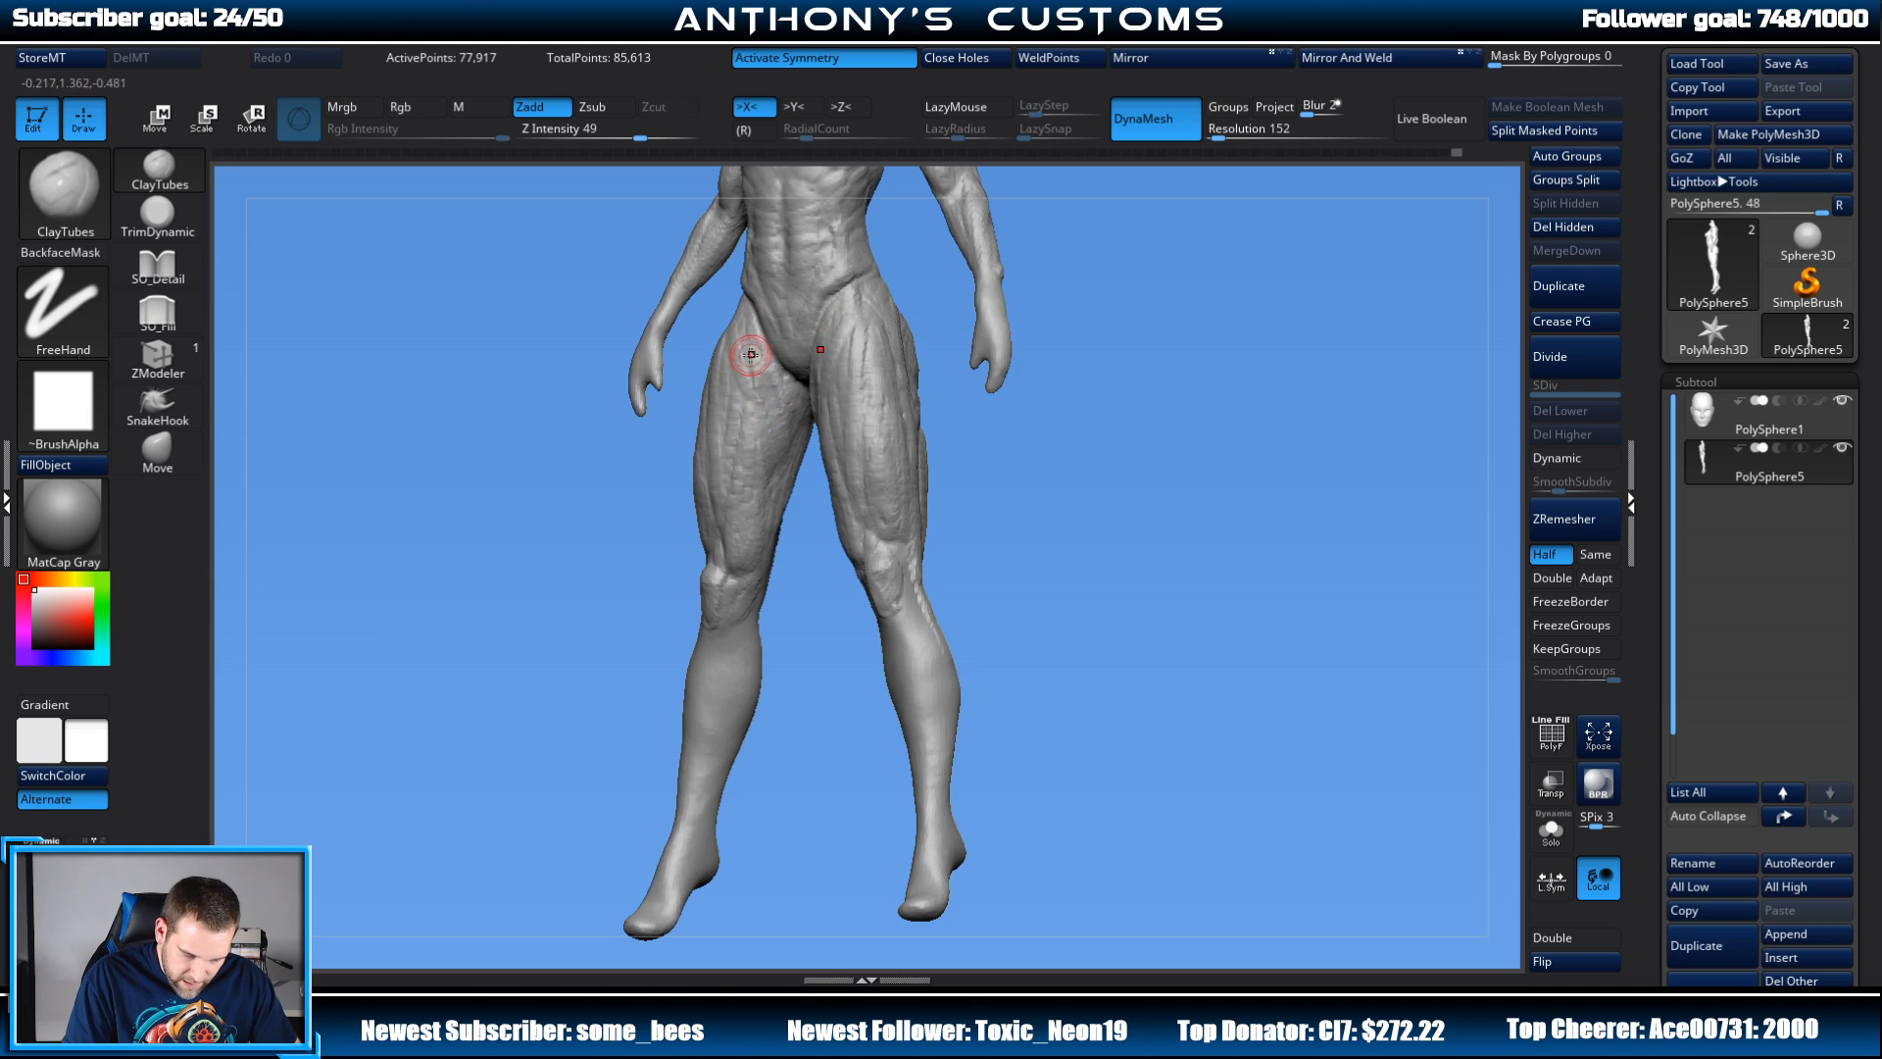
left_click_drag(758, 403, 768, 415)
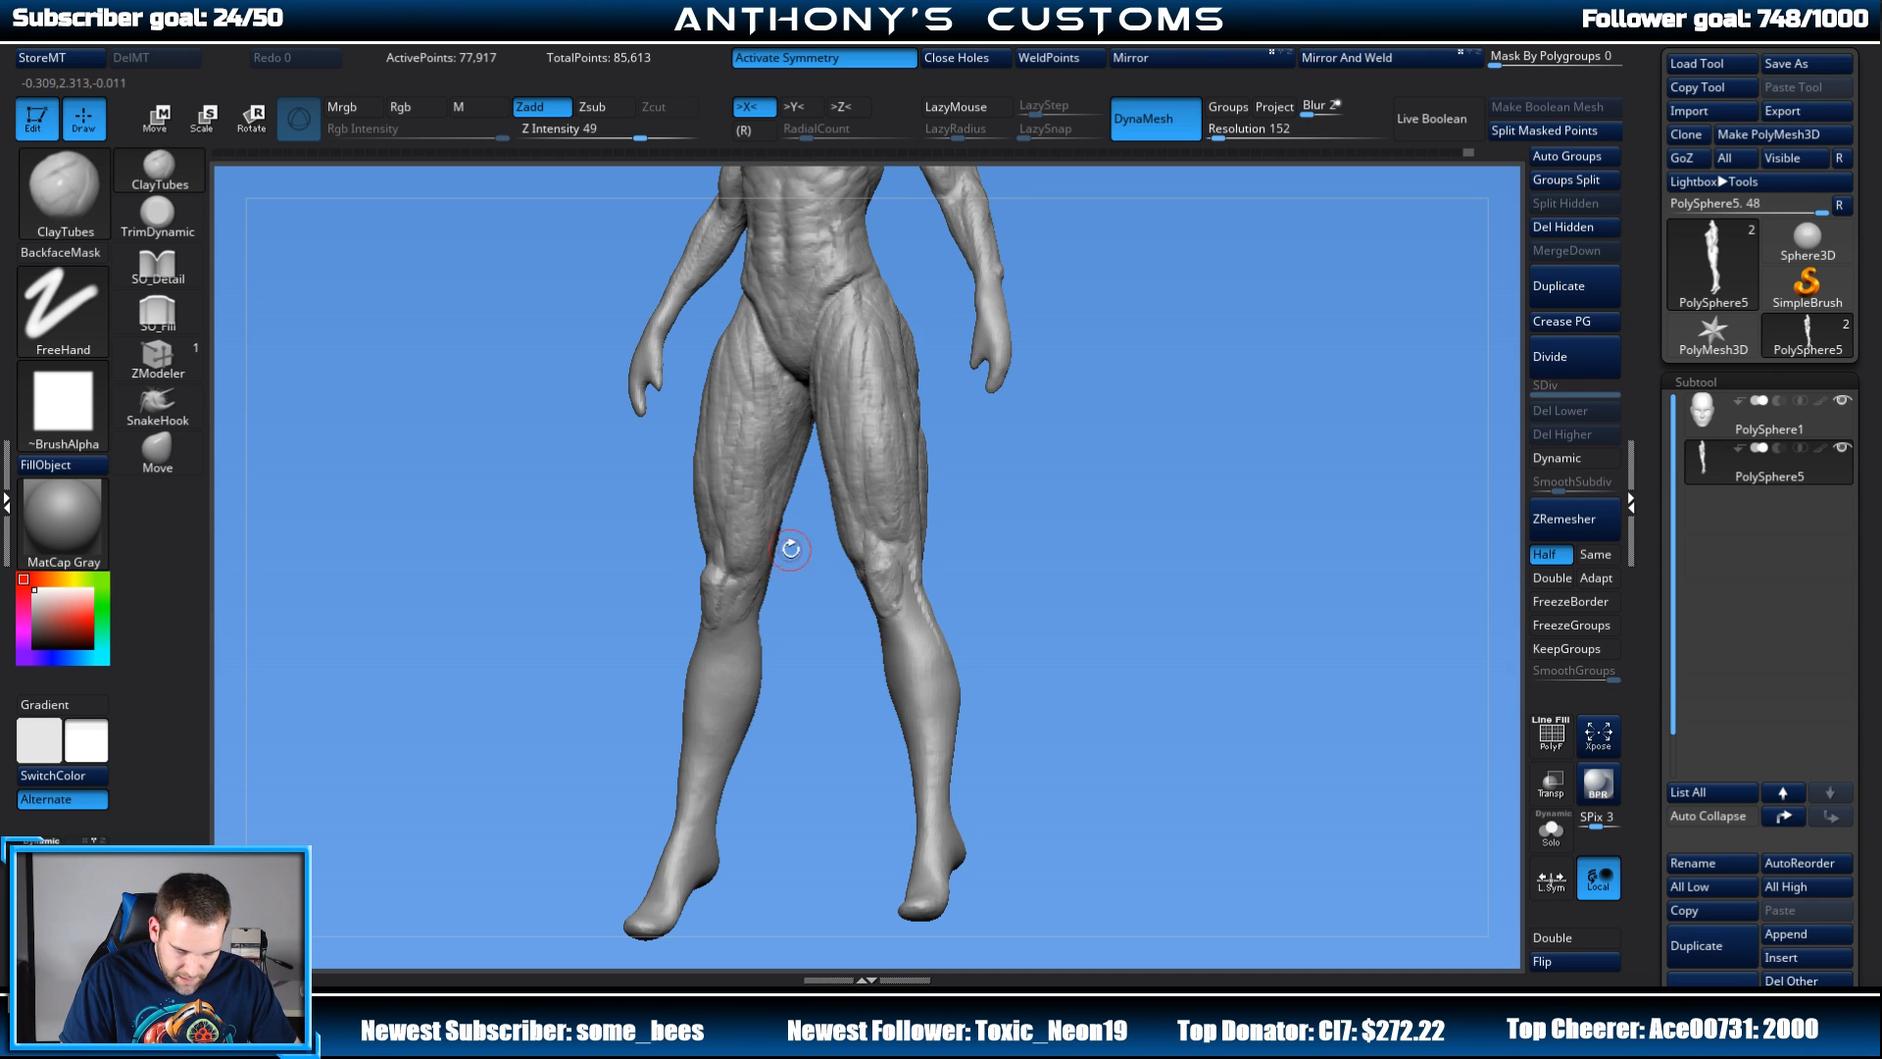
left_click_drag(791, 549, 755, 549)
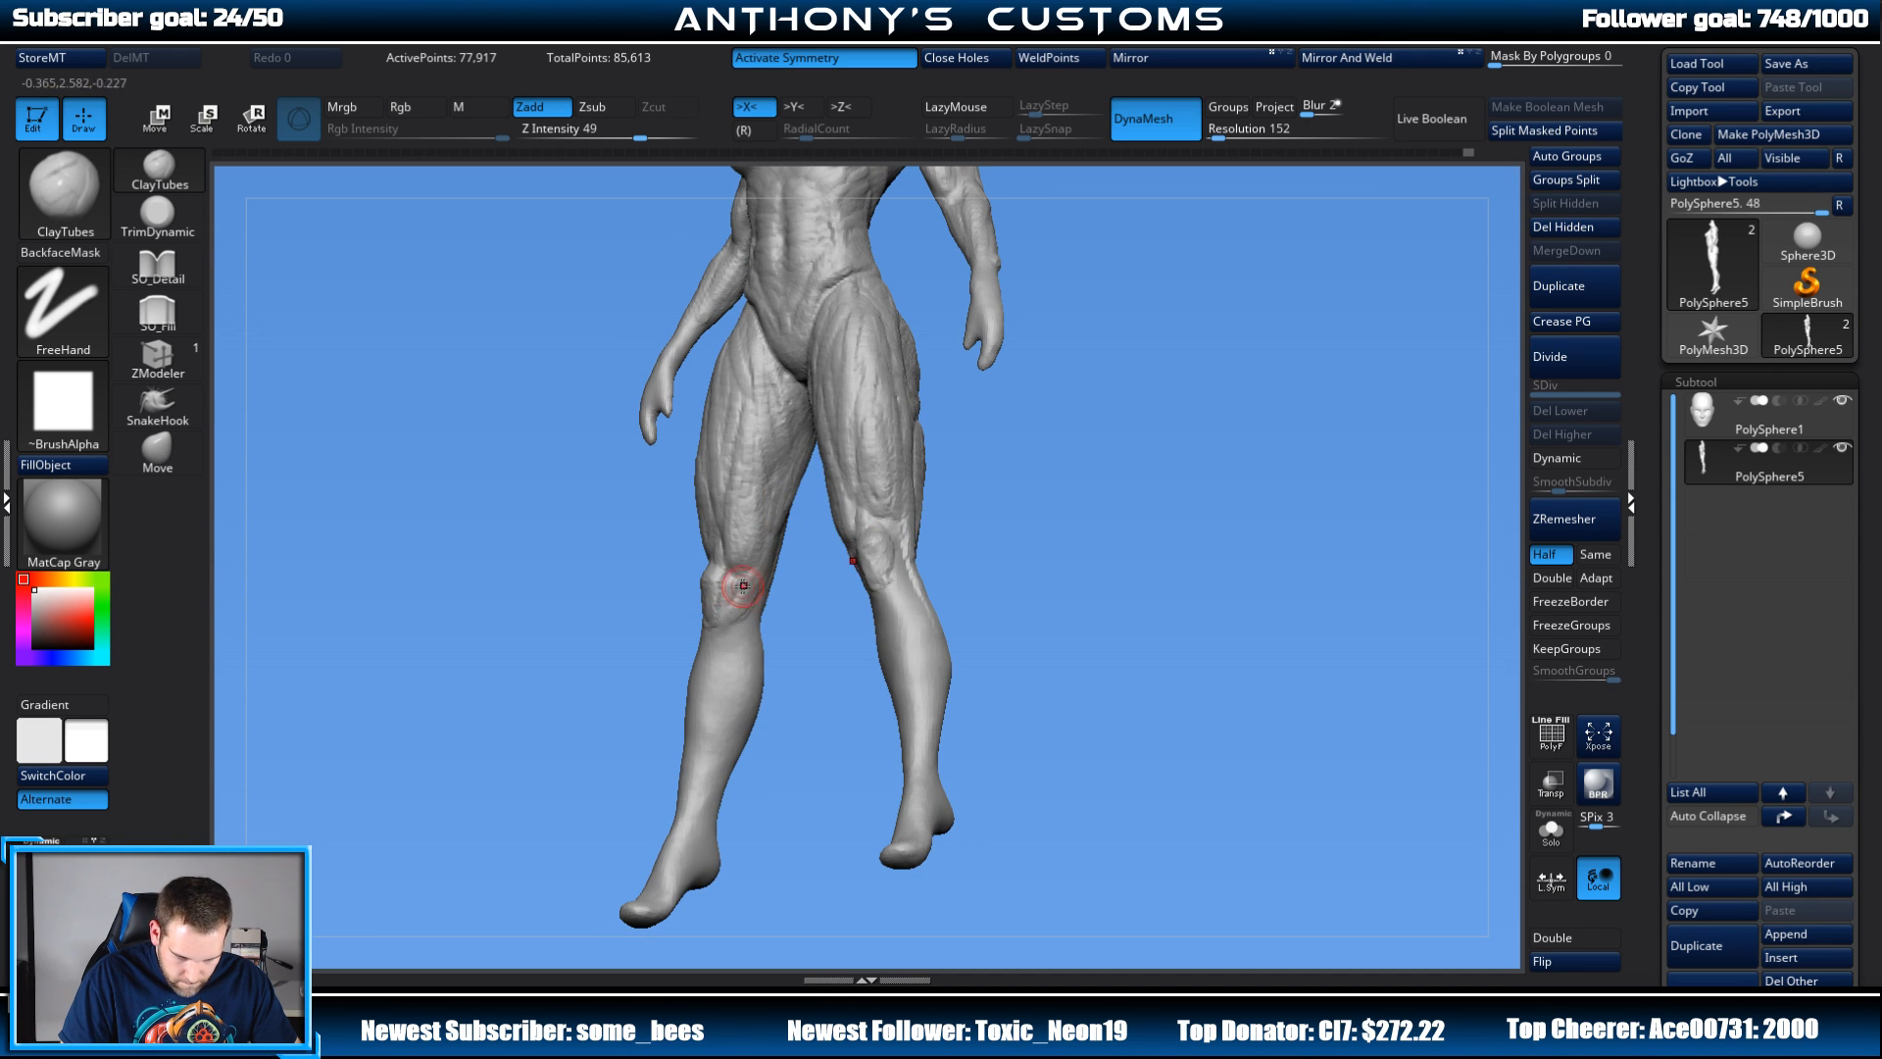
mouse_move(1073, 445)
left_mouse_down()
mouse_move(1143, 273)
mouse_move(1154, 431)
mouse_move(1109, 504)
mouse_move(939, 602)
left_mouse_up()
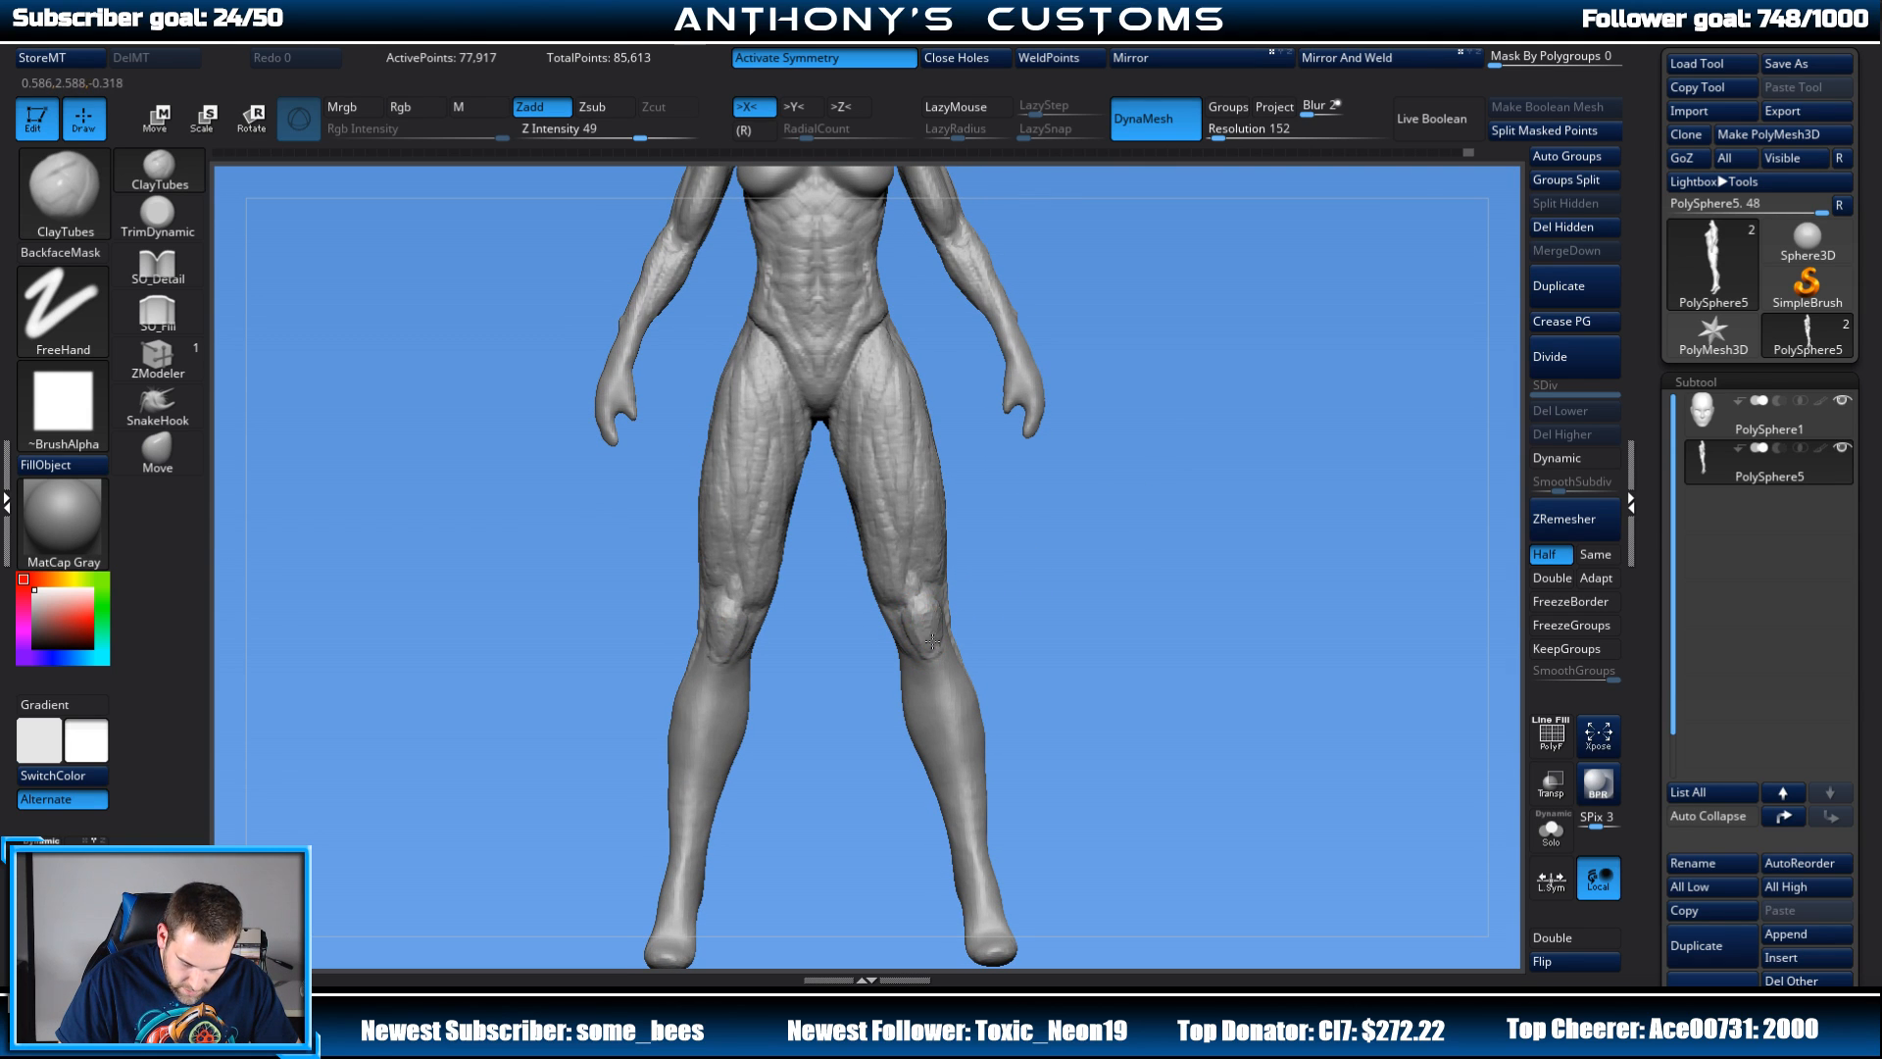
left_click_drag(1015, 571, 1009, 562)
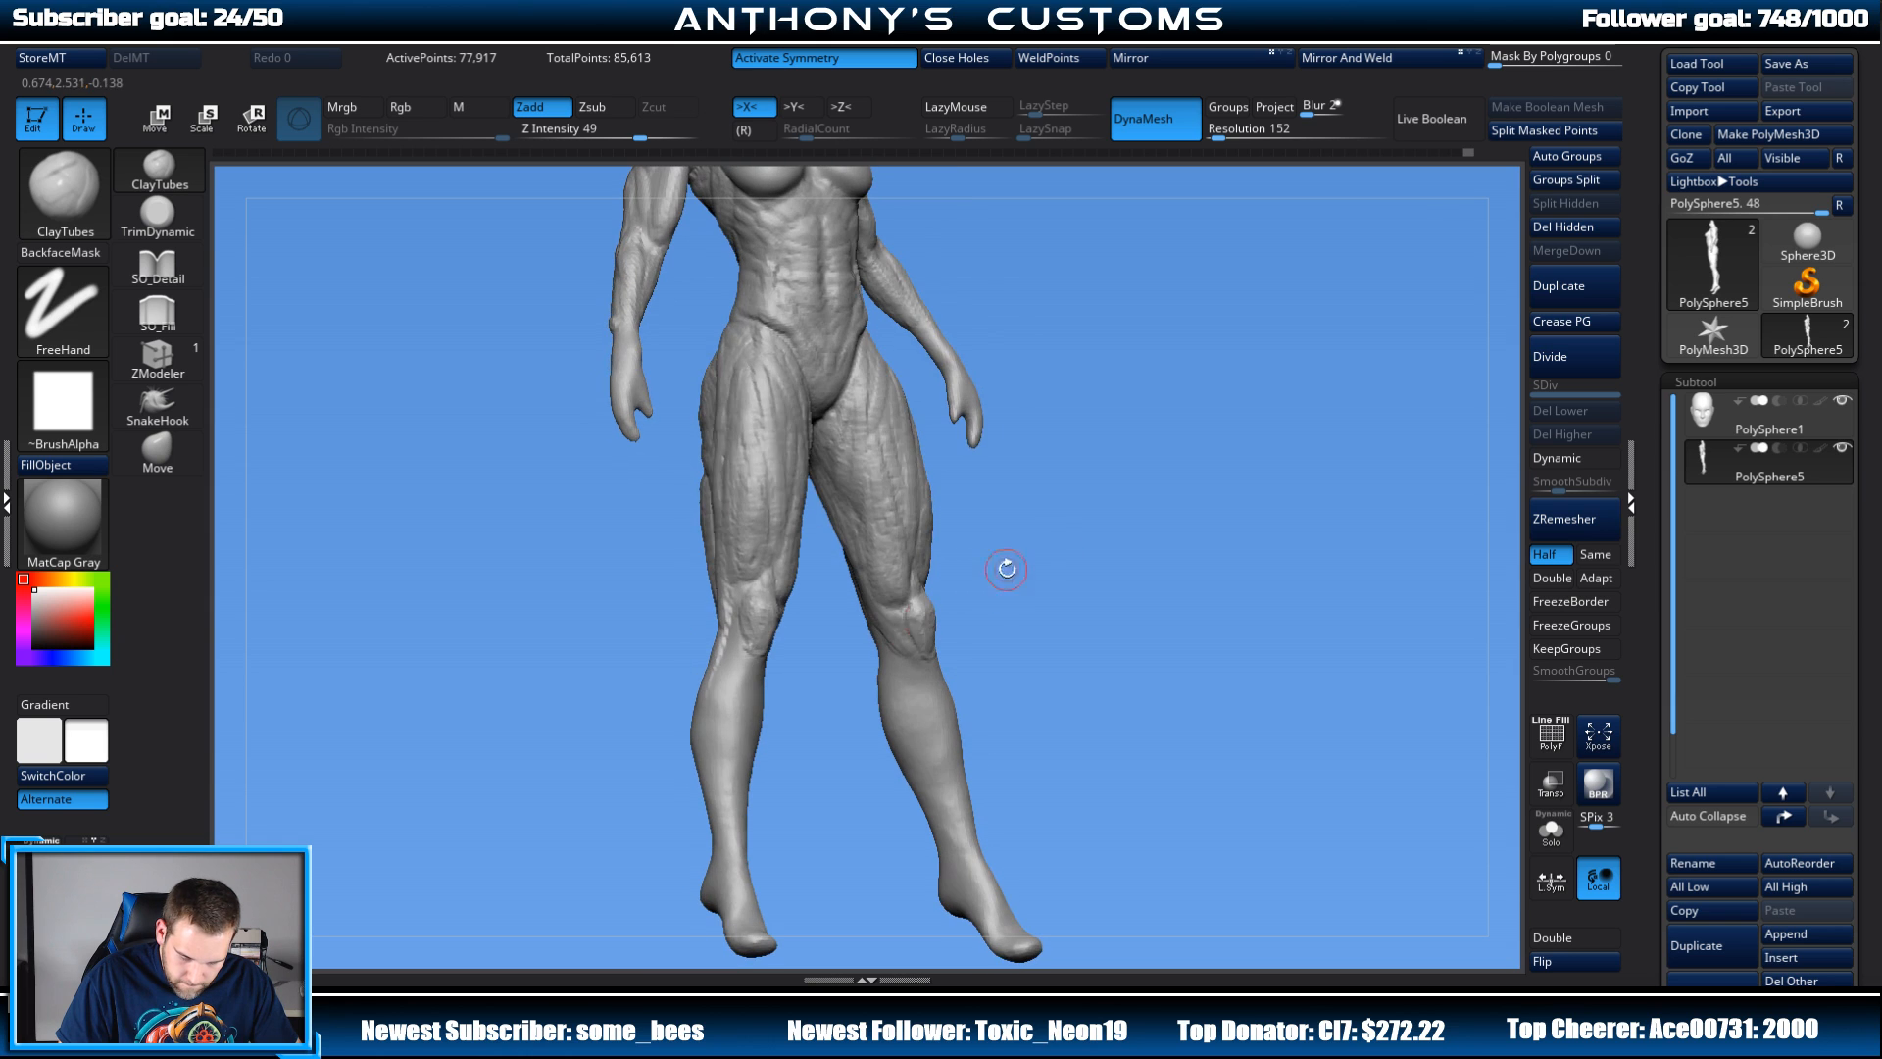
Step: Detail the lower hamstrings and tendons where they run into the backs of the knees
mouse_move(1096, 516)
left_mouse_down()
mouse_move(1105, 491)
mouse_move(1088, 546)
mouse_move(1114, 520)
mouse_move(1067, 511)
mouse_move(1306, 411)
mouse_move(1289, 471)
mouse_move(1175, 466)
left_mouse_up()
left_click_drag(1175, 467, 1117, 488)
left_click_drag(887, 560, 912, 549)
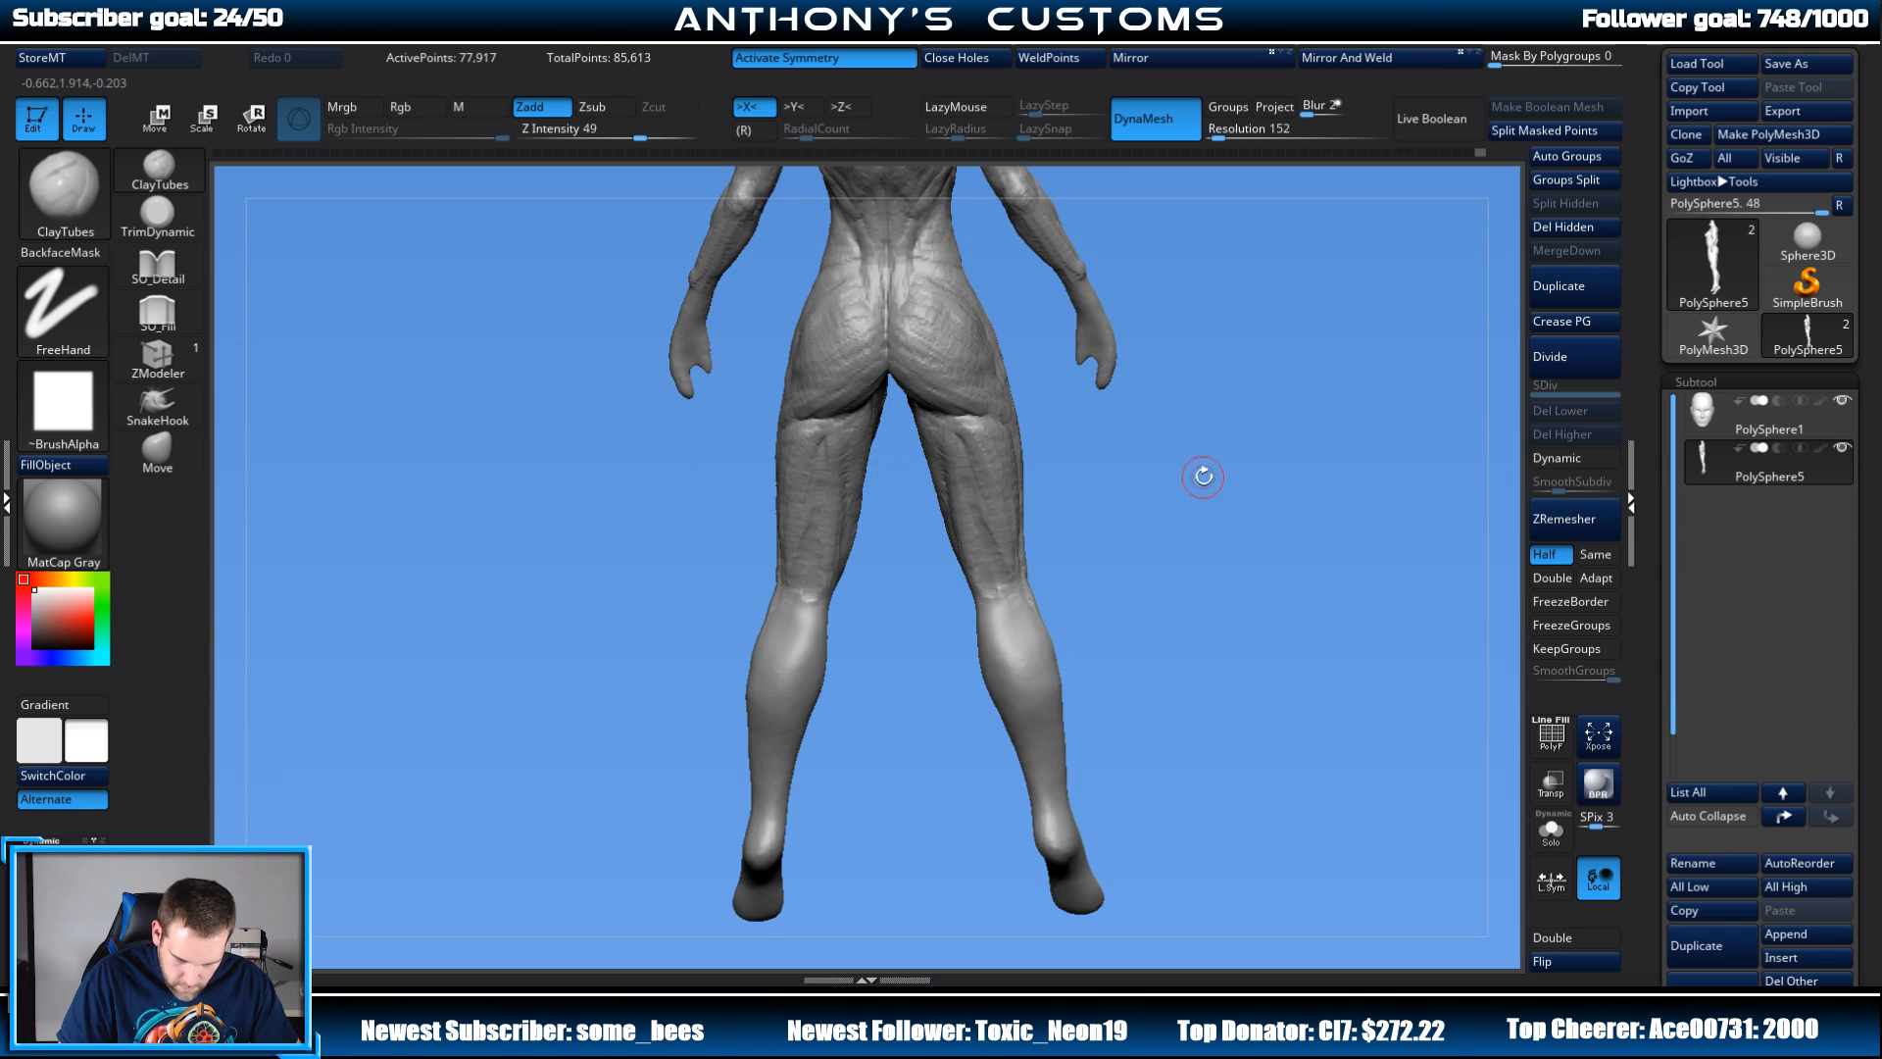
left_click_drag(1203, 477, 1157, 480)
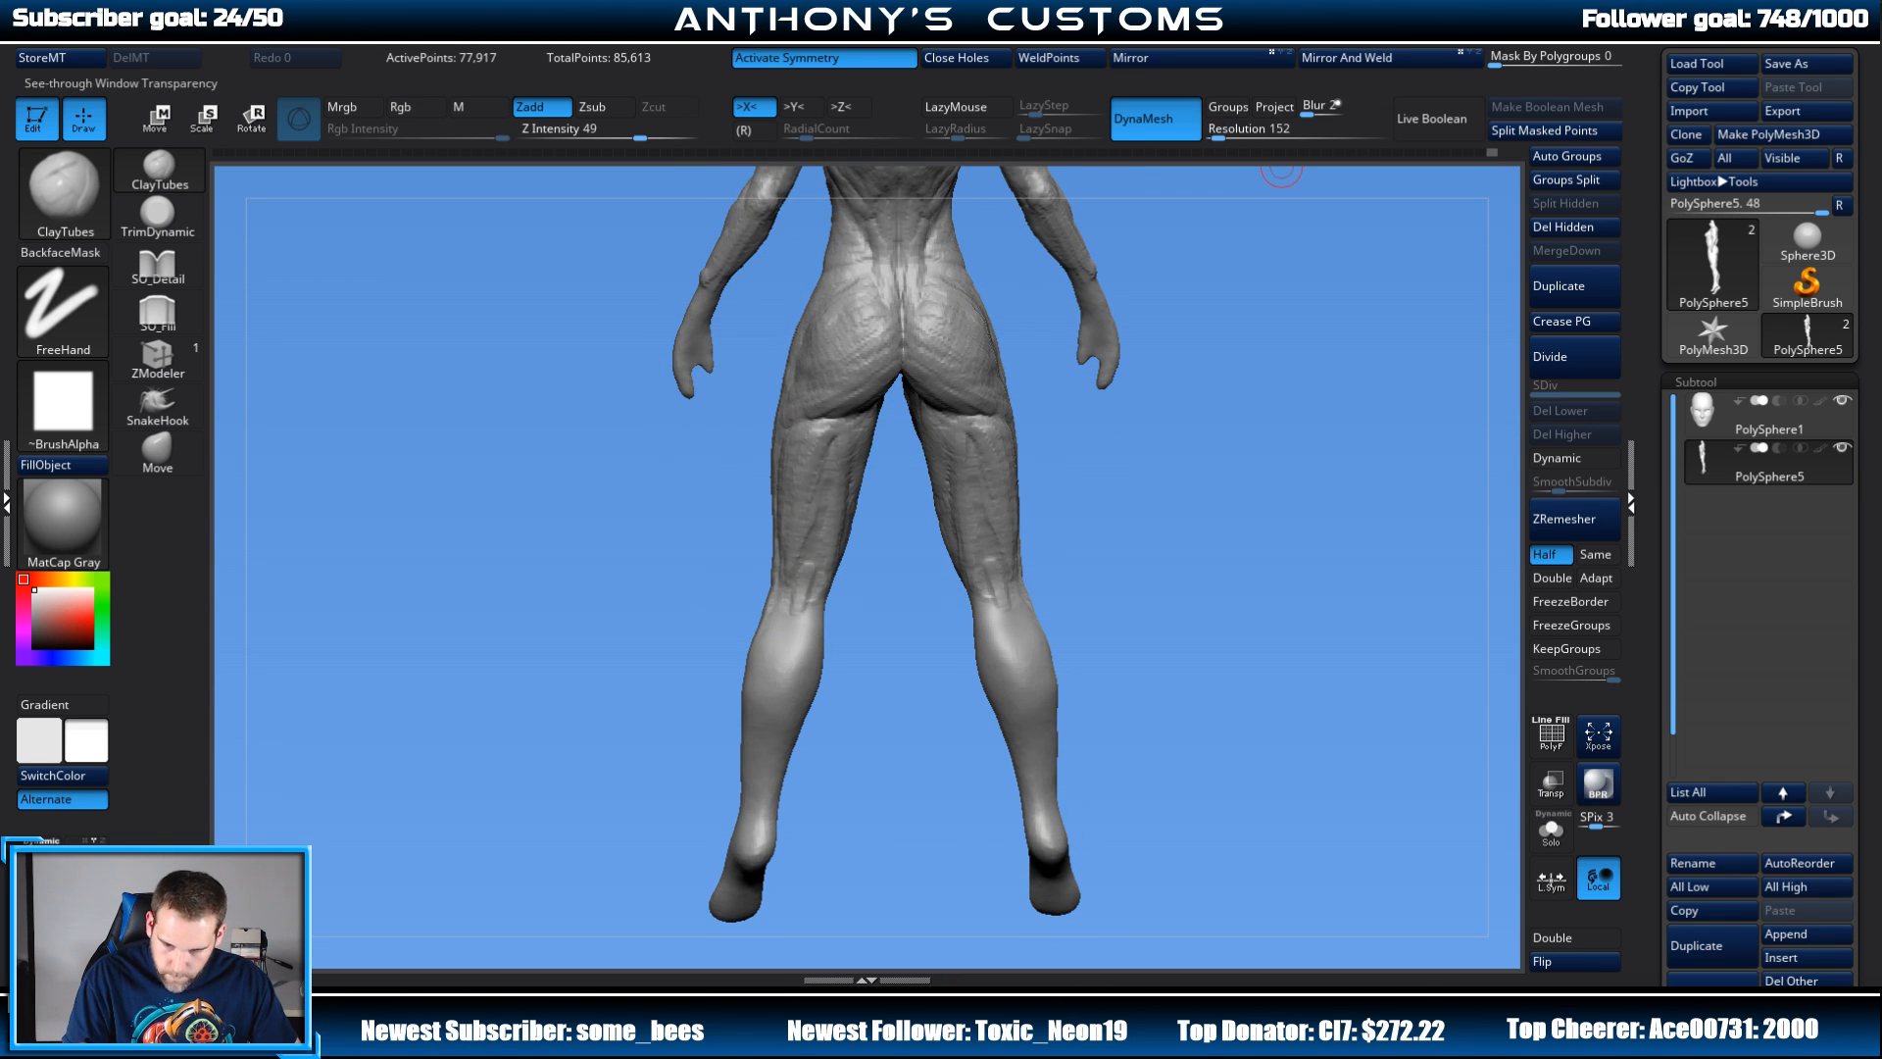
left_click_drag(1281, 168, 1282, 272)
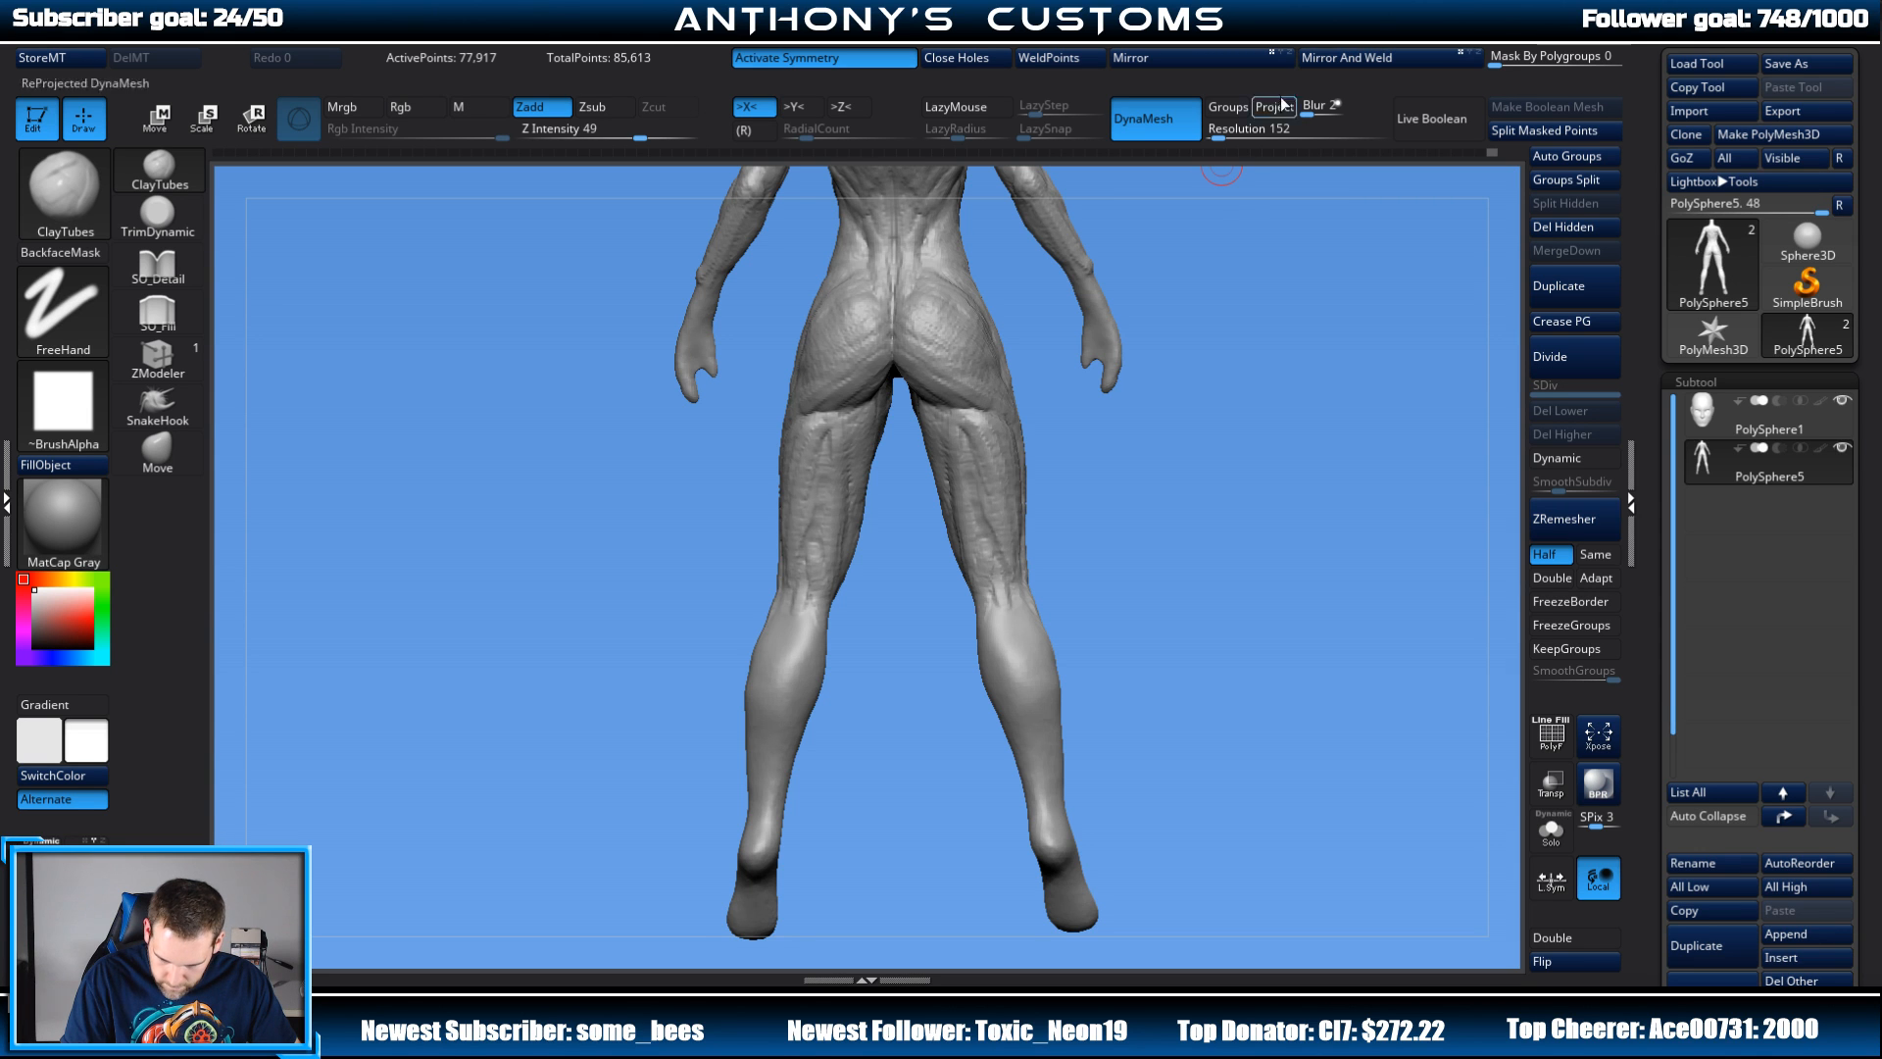
Step: Refine the inner sides of the knees and the lower ends of the thigh muscles with ClayTubes strokes
left_click_drag(1229, 321, 1181, 302)
mouse_move(1206, 415)
left_mouse_down()
mouse_move(1084, 344)
mouse_move(886, 604)
mouse_move(848, 575)
left_mouse_up()
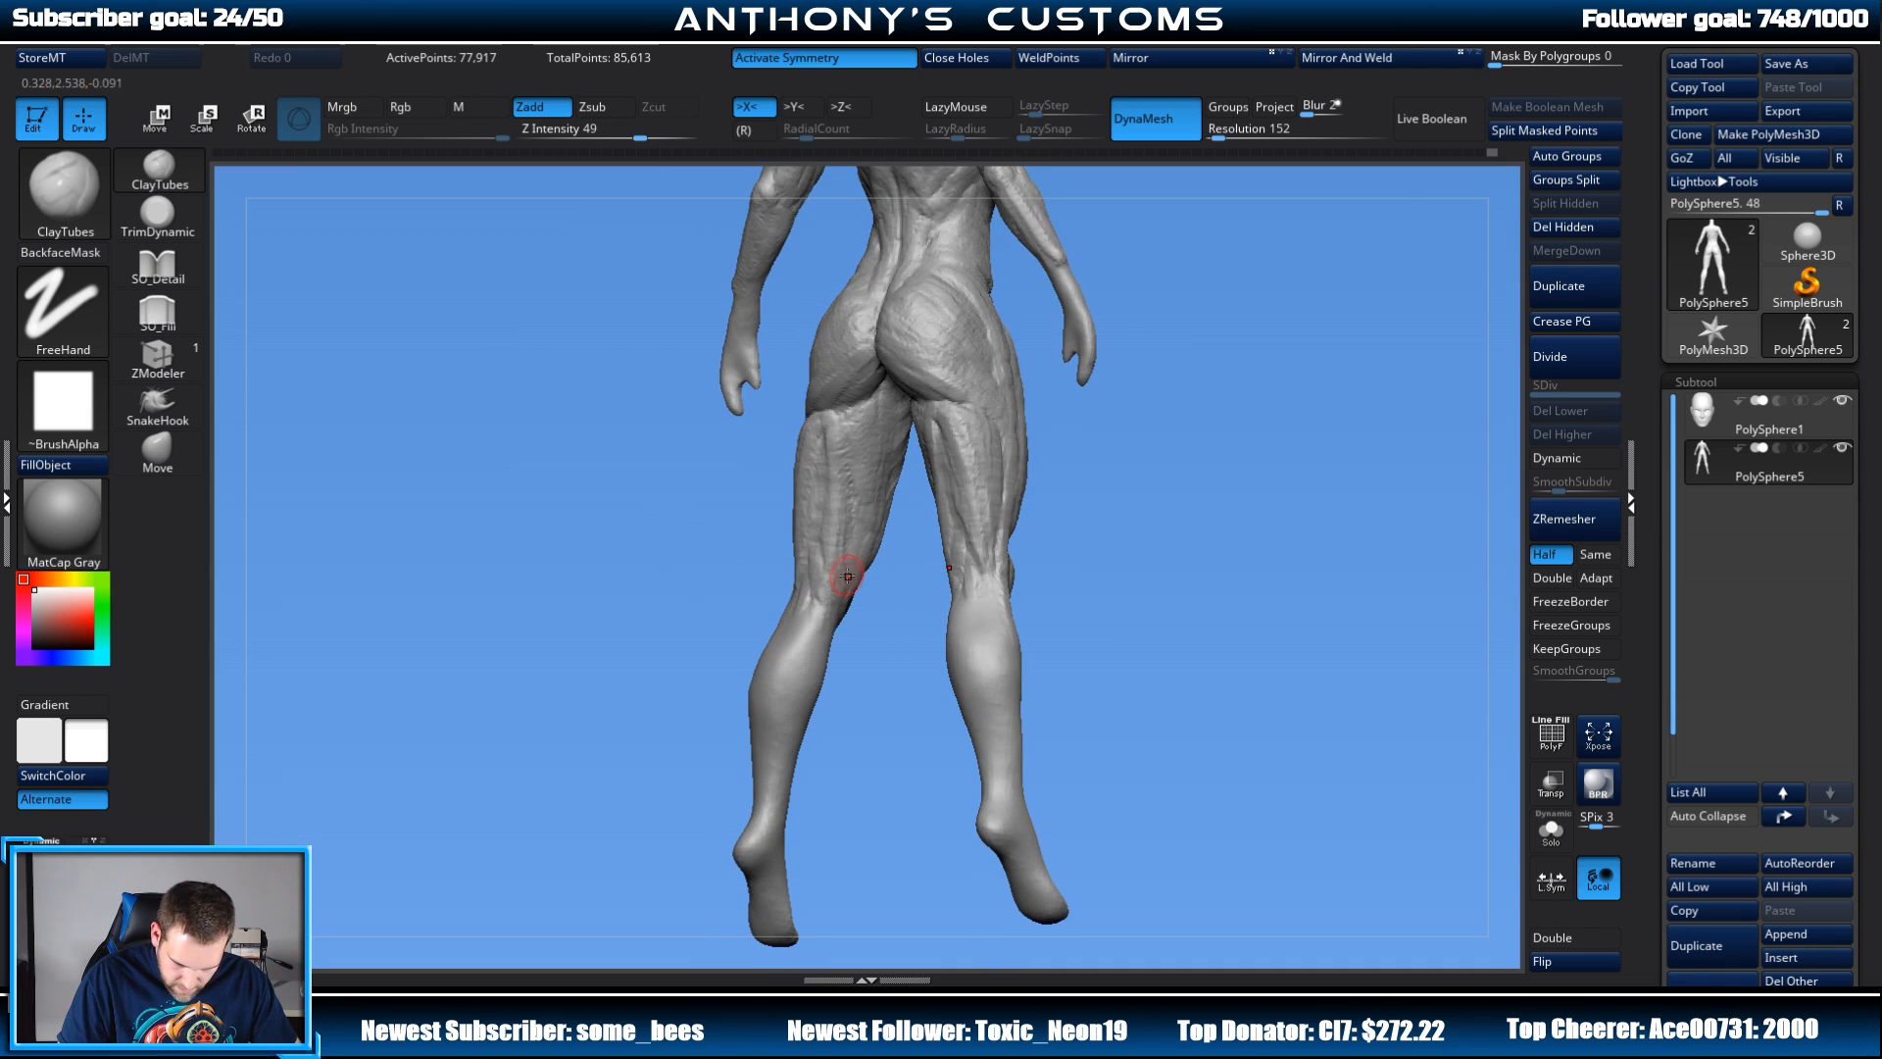
left_click_drag(867, 640, 894, 647)
left_click_drag(814, 585, 870, 559)
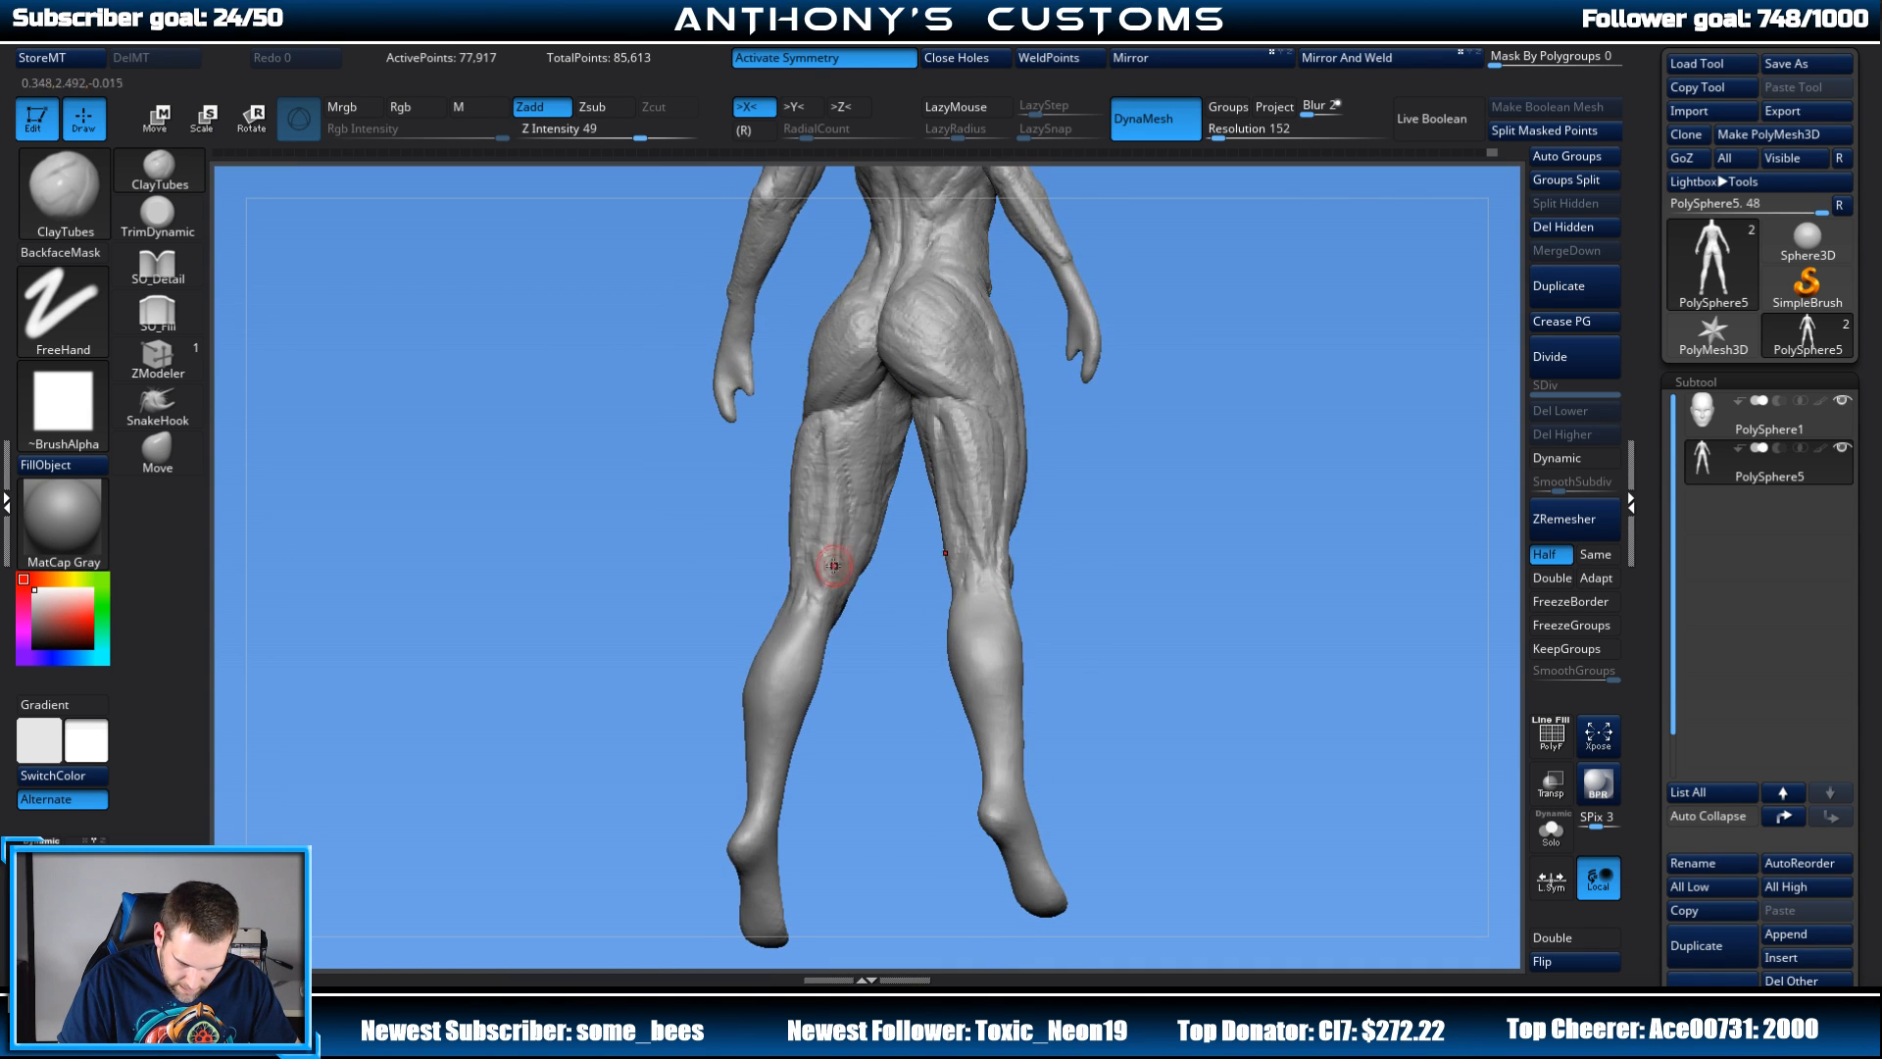
left_click_drag(1198, 474, 1059, 431)
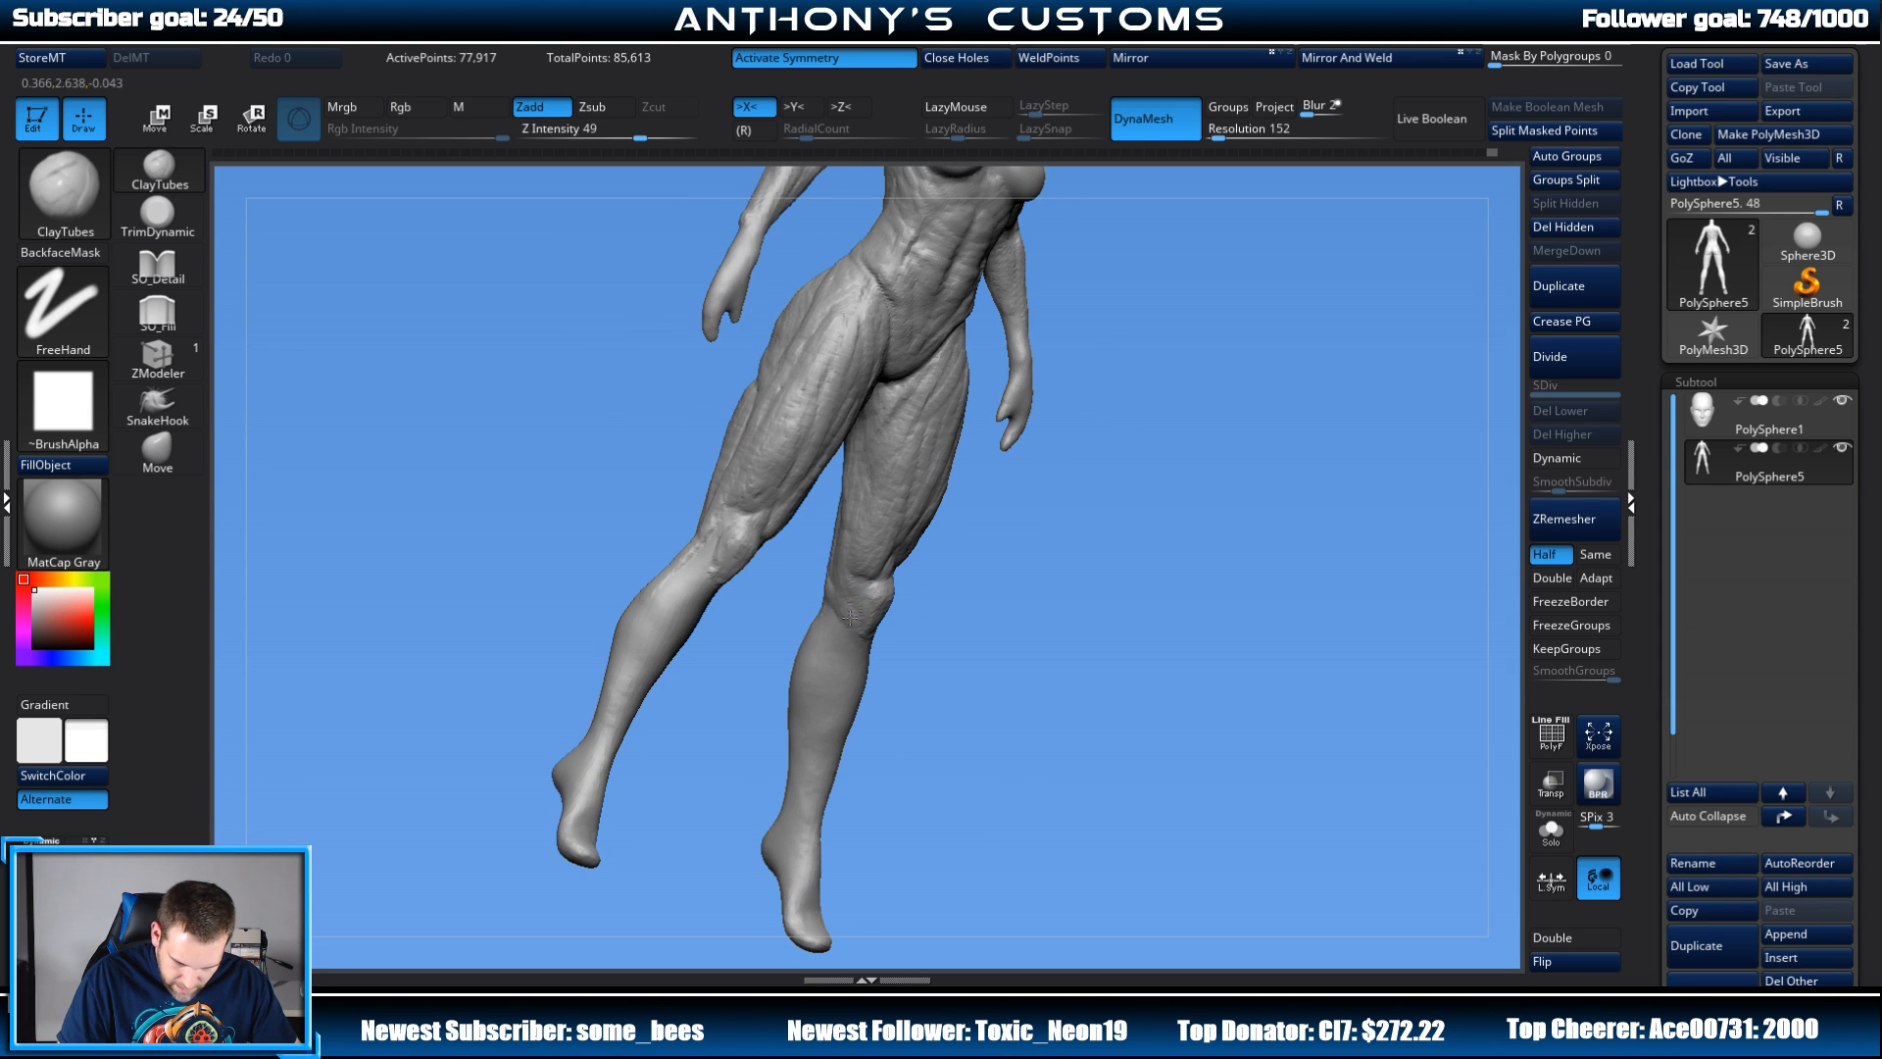
mouse_move(980, 540)
left_mouse_down()
mouse_move(1010, 487)
mouse_move(983, 626)
mouse_move(982, 547)
left_mouse_up()
mouse_move(927, 654)
left_mouse_down()
mouse_move(987, 614)
mouse_move(1000, 677)
mouse_move(1031, 598)
left_mouse_up()
mouse_move(981, 519)
left_mouse_down()
mouse_move(1055, 525)
mouse_move(1020, 387)
mouse_move(1128, 415)
mouse_move(1090, 405)
left_mouse_up()
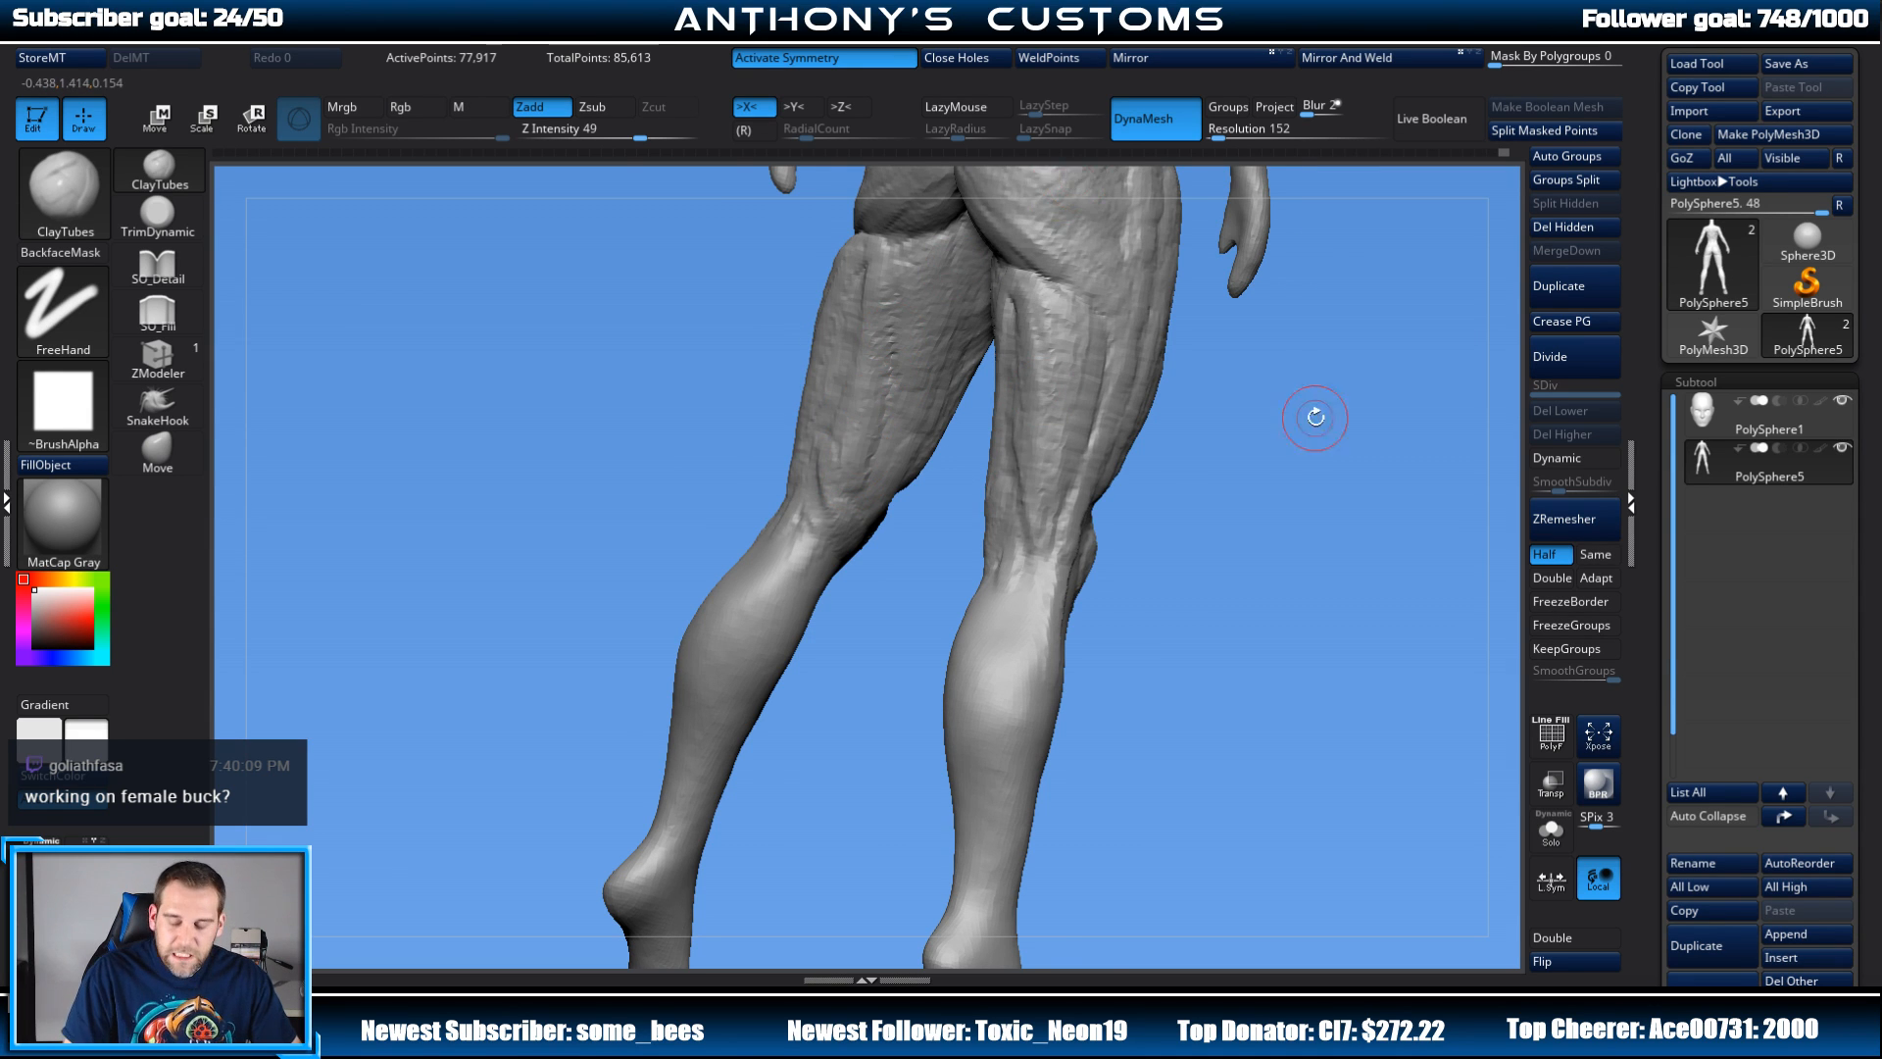
Step: Refine the hamstrings and fill the inner upper thighs where they meet the underside of the glutes
left_click_drag(1315, 416, 1264, 402, "shift")
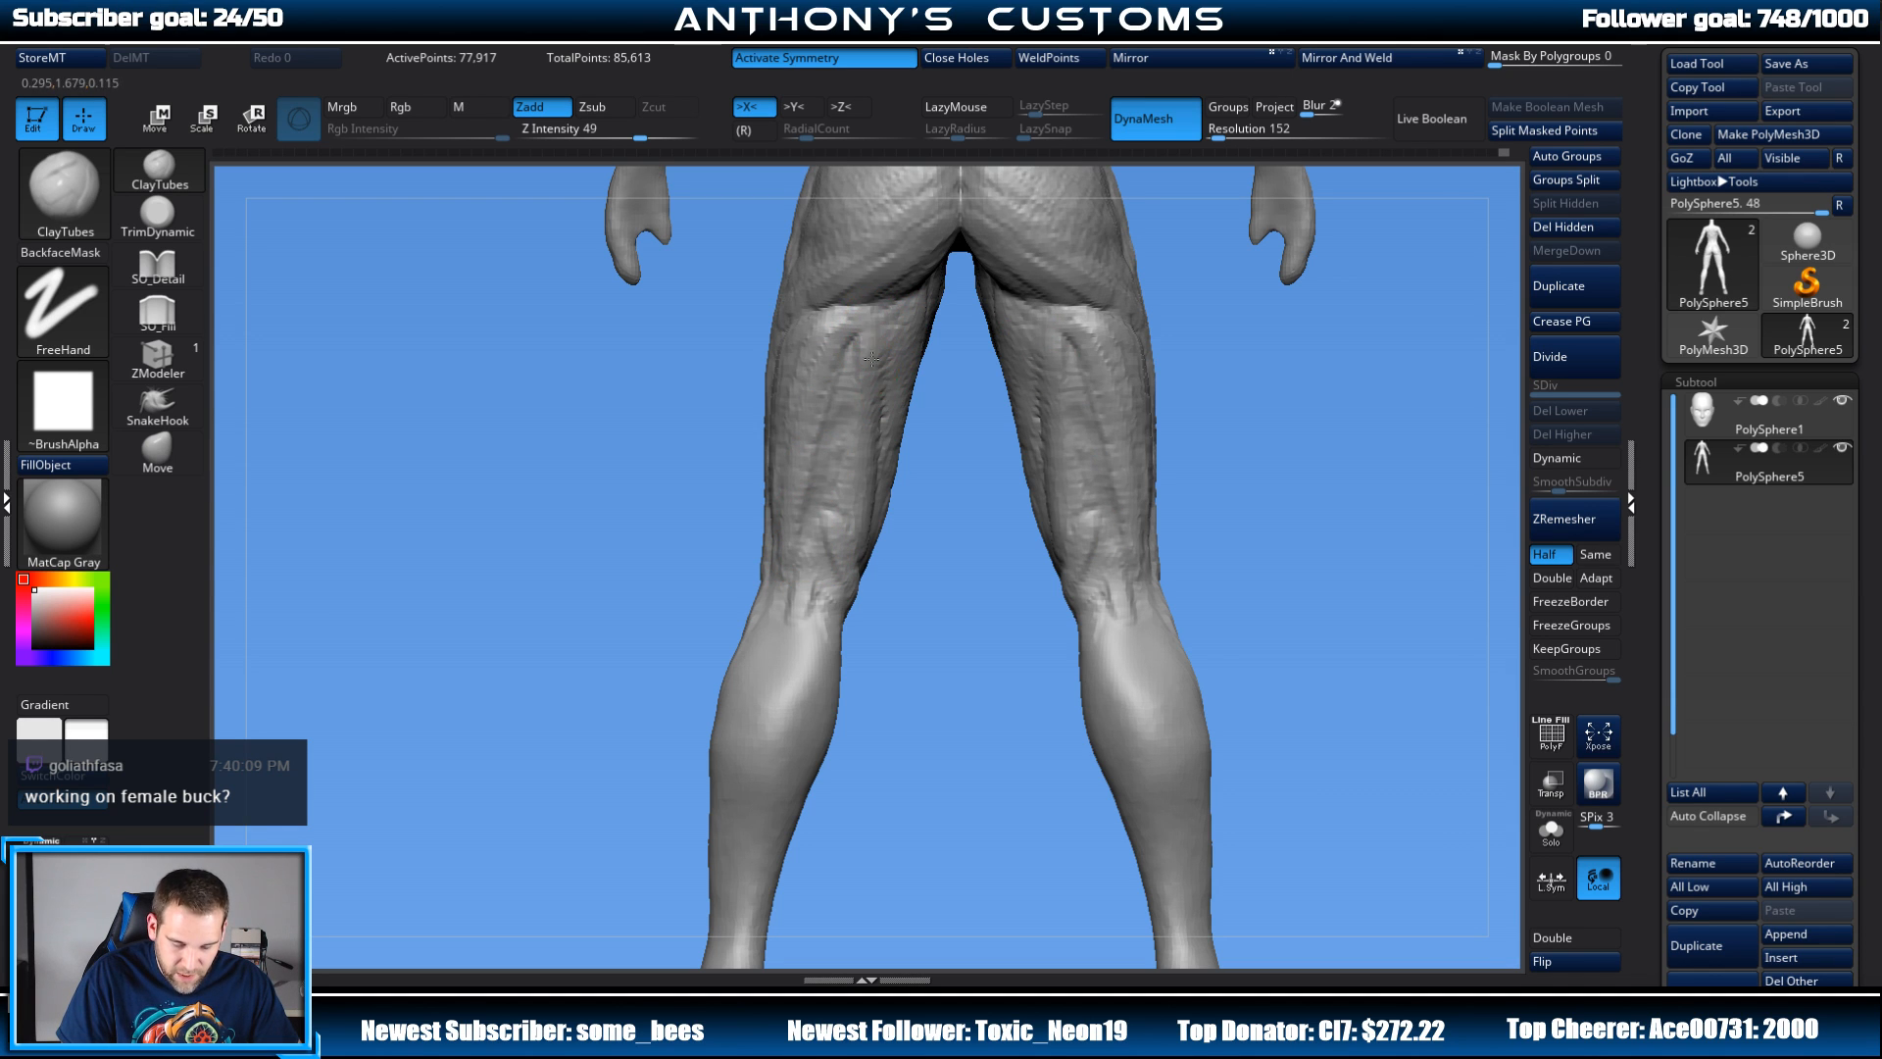
left_click_drag(1256, 467, 950, 326)
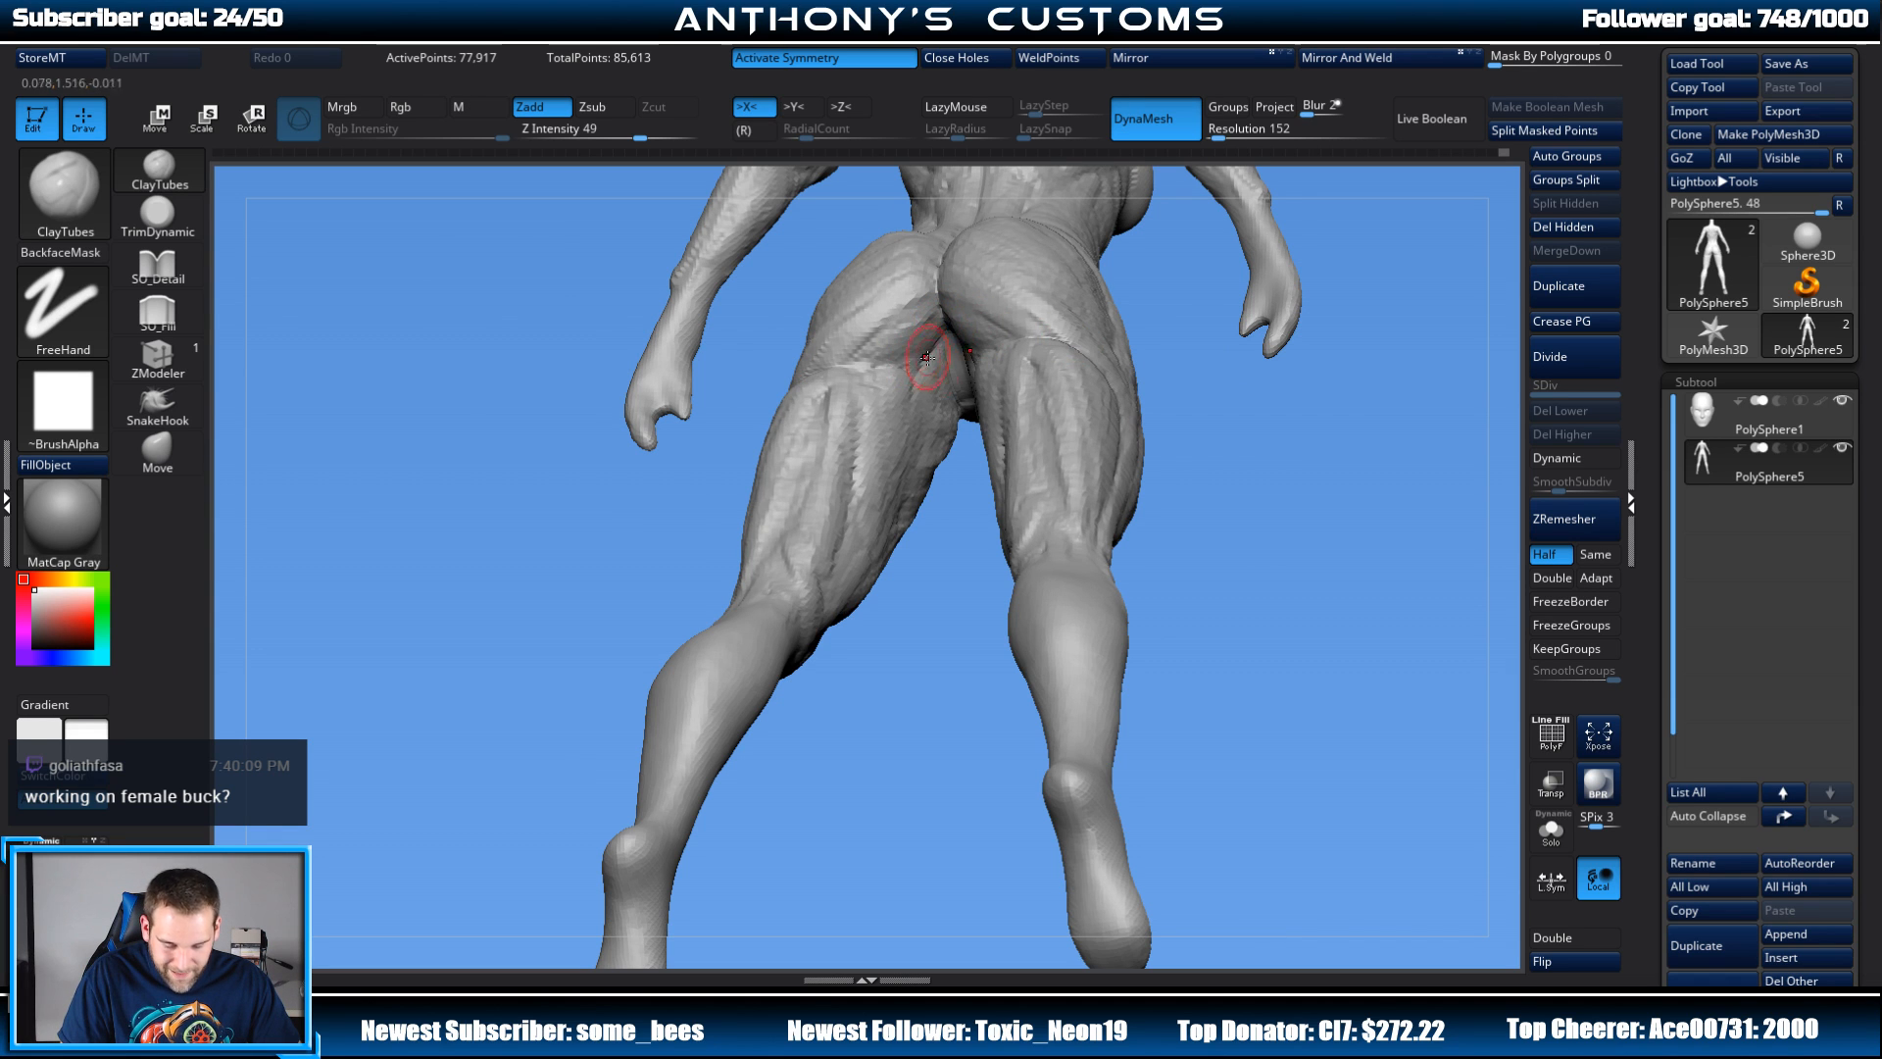
mouse_move(1166, 402)
left_mouse_down()
mouse_move(1198, 392)
mouse_move(1247, 455)
mouse_move(1008, 314)
left_mouse_up()
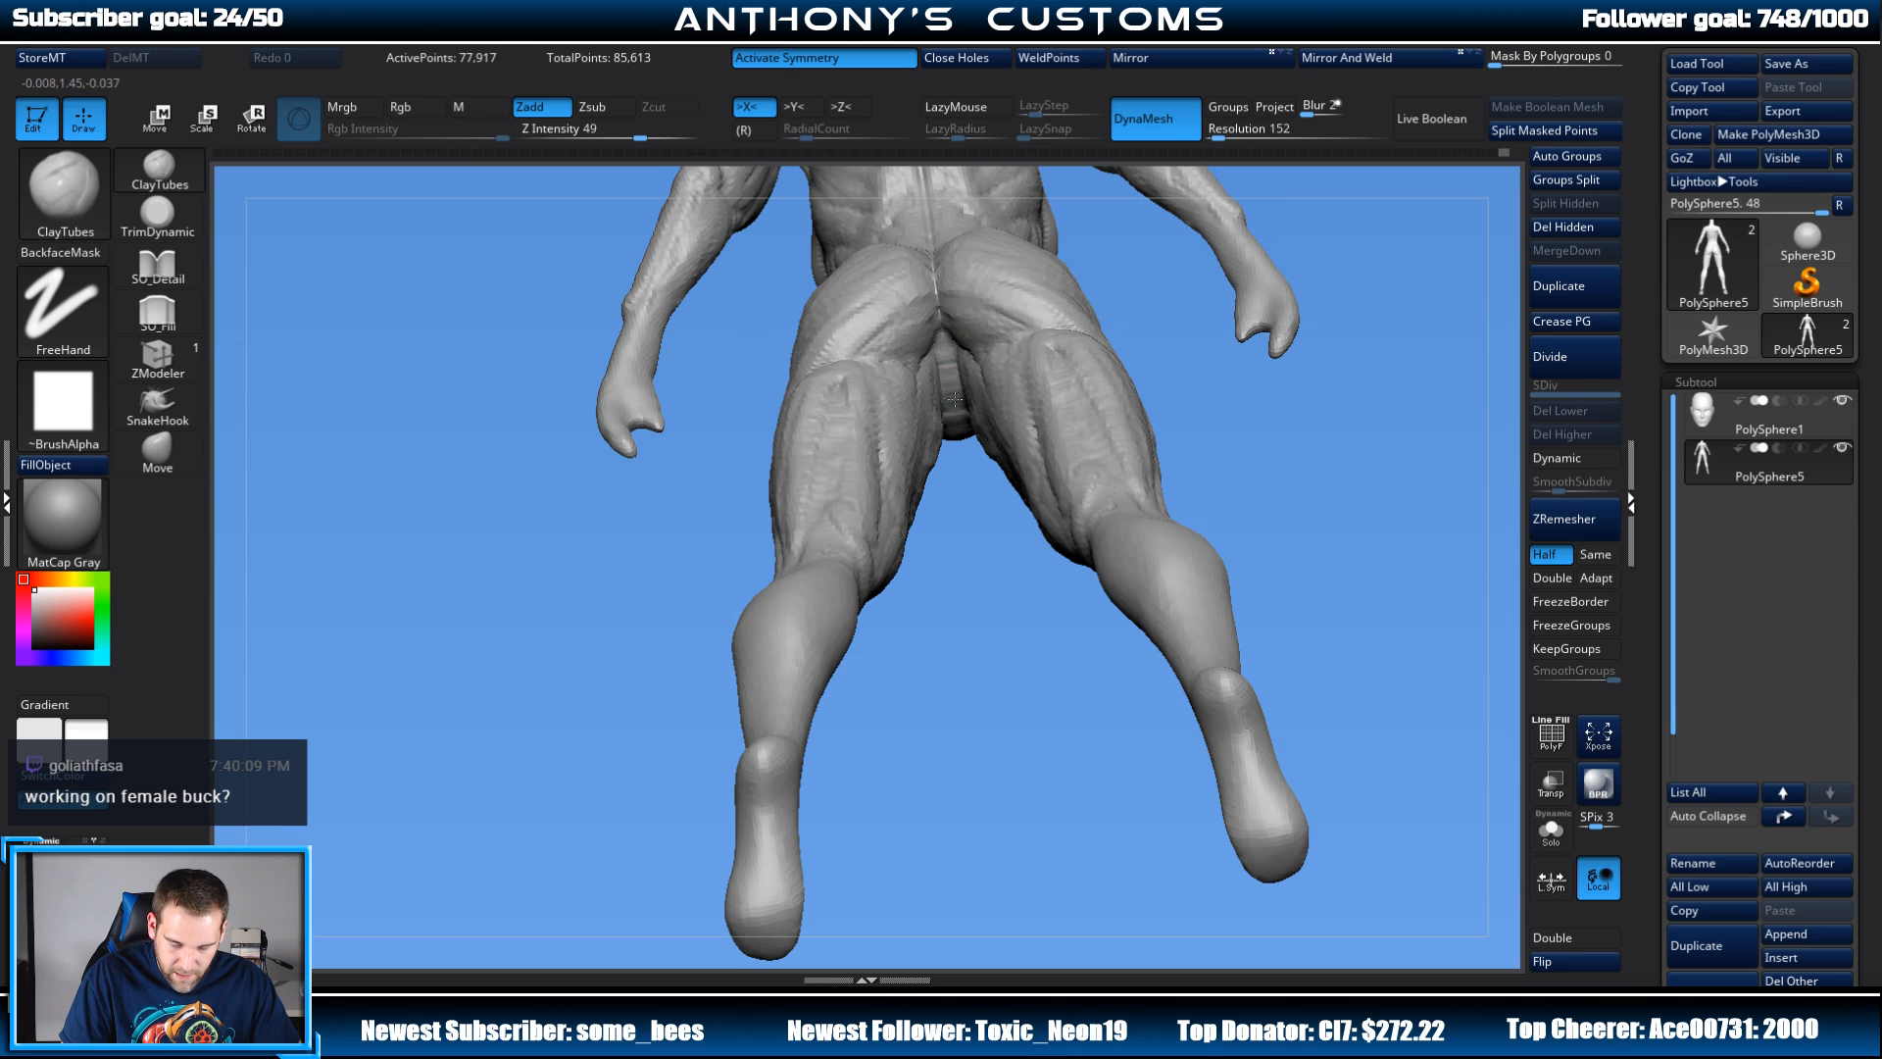
mouse_move(983, 495)
left_mouse_down()
mouse_move(1058, 471)
mouse_move(1206, 502)
mouse_move(1198, 531)
mouse_move(1291, 508)
mouse_move(1116, 312)
left_mouse_up()
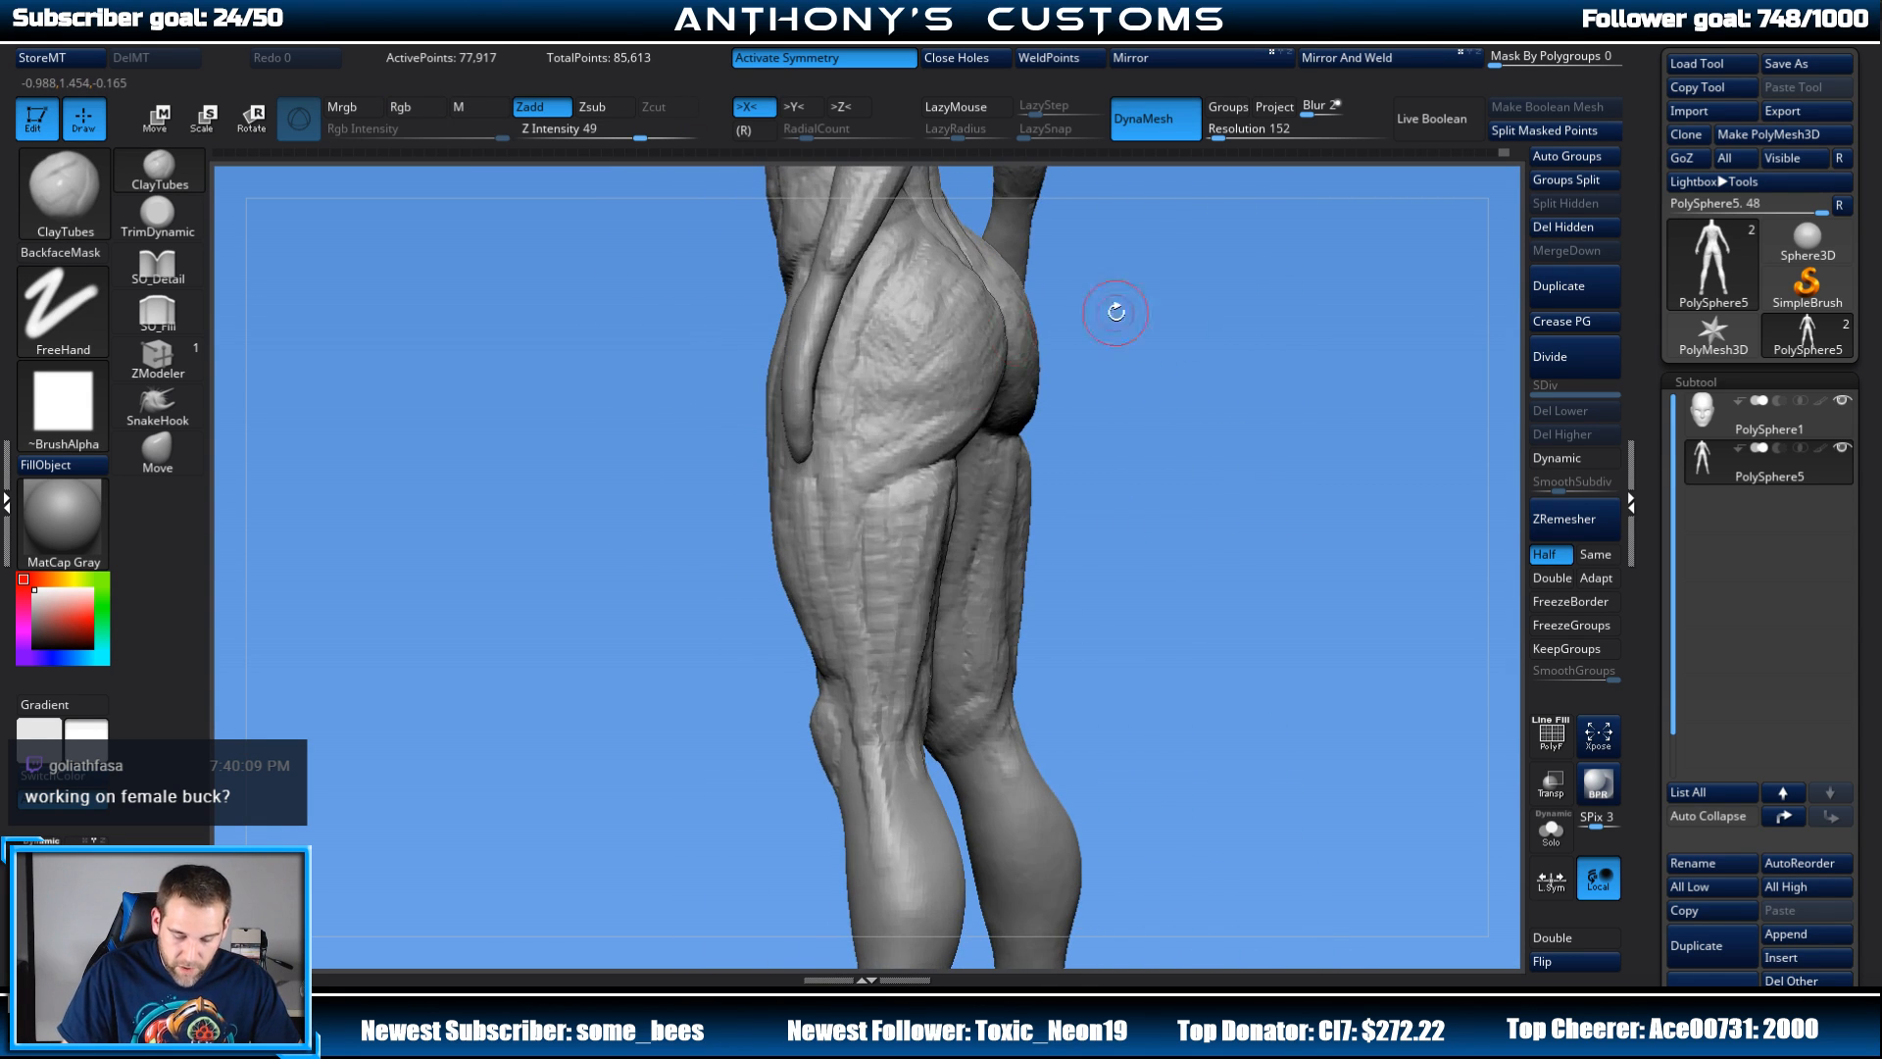
Step: Smooth the outer hips beside the glutes and refine the upper glute forms
left_click_drag(1126, 421, 1231, 416)
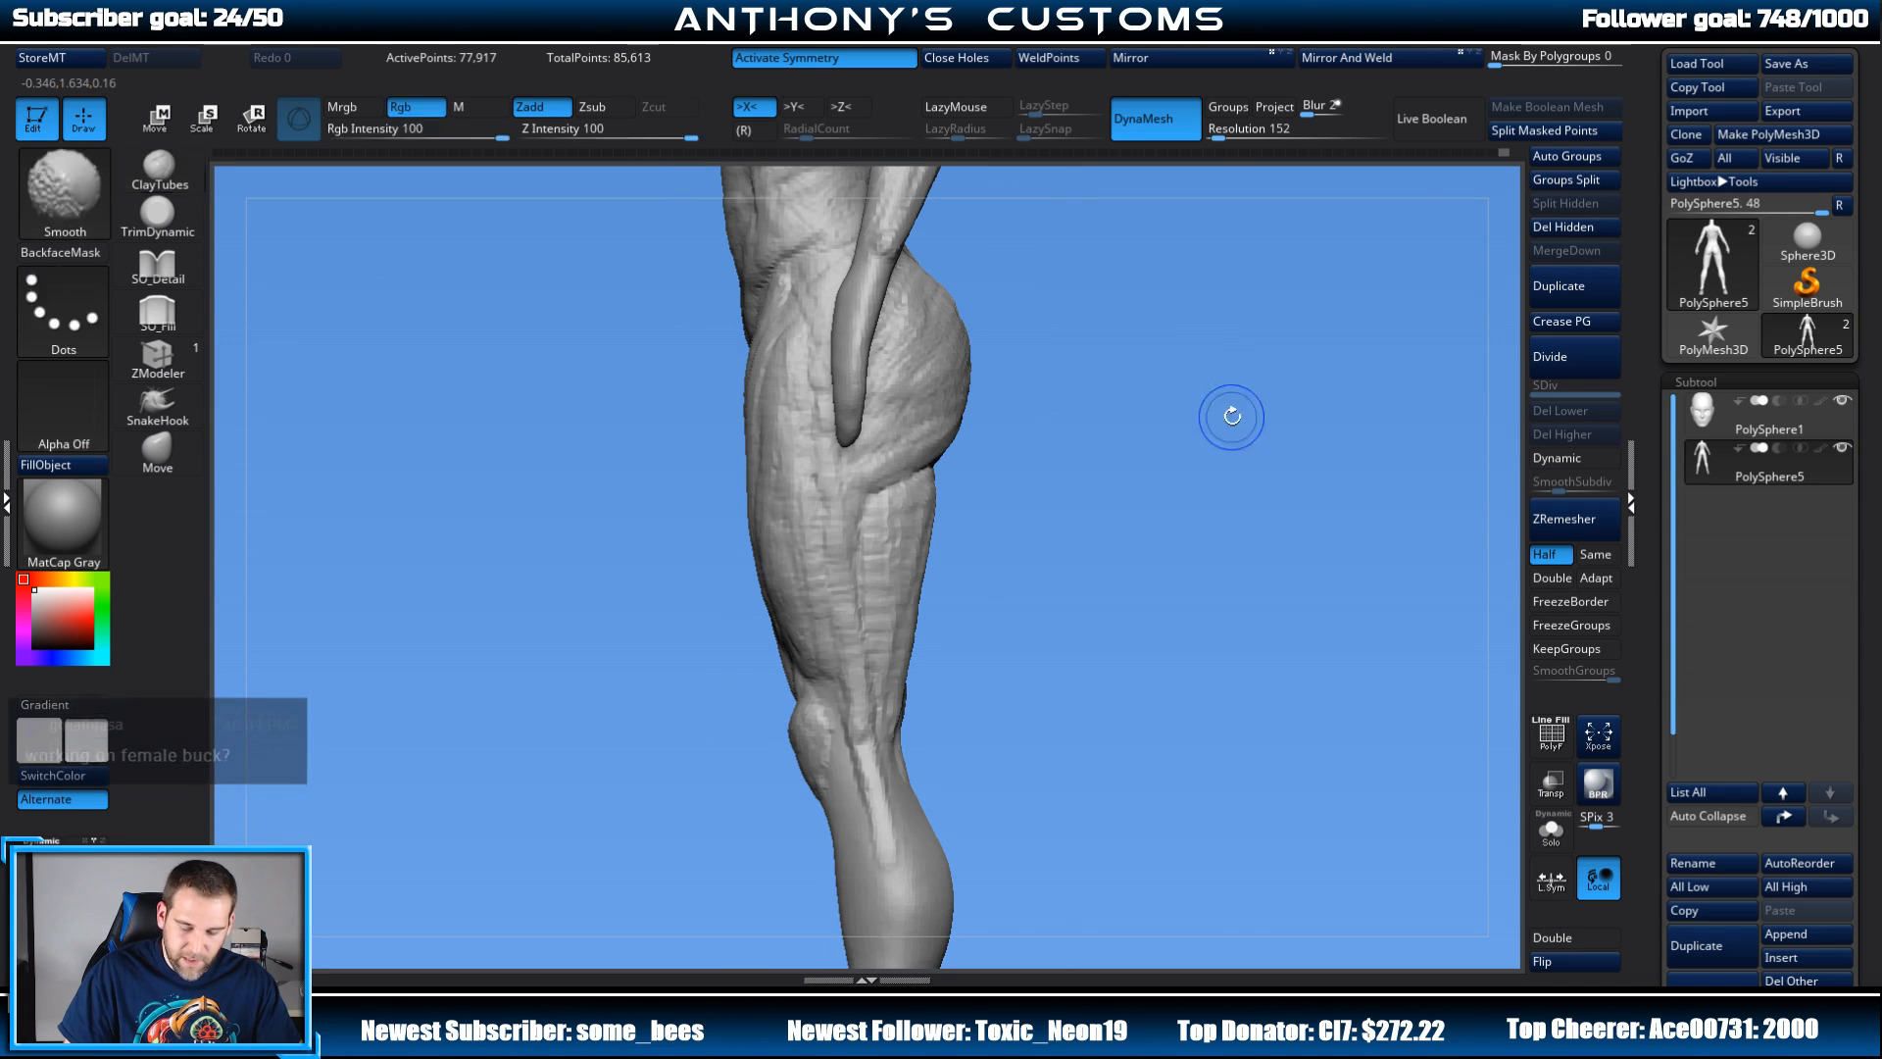
left_click_drag(875, 451, 886, 392)
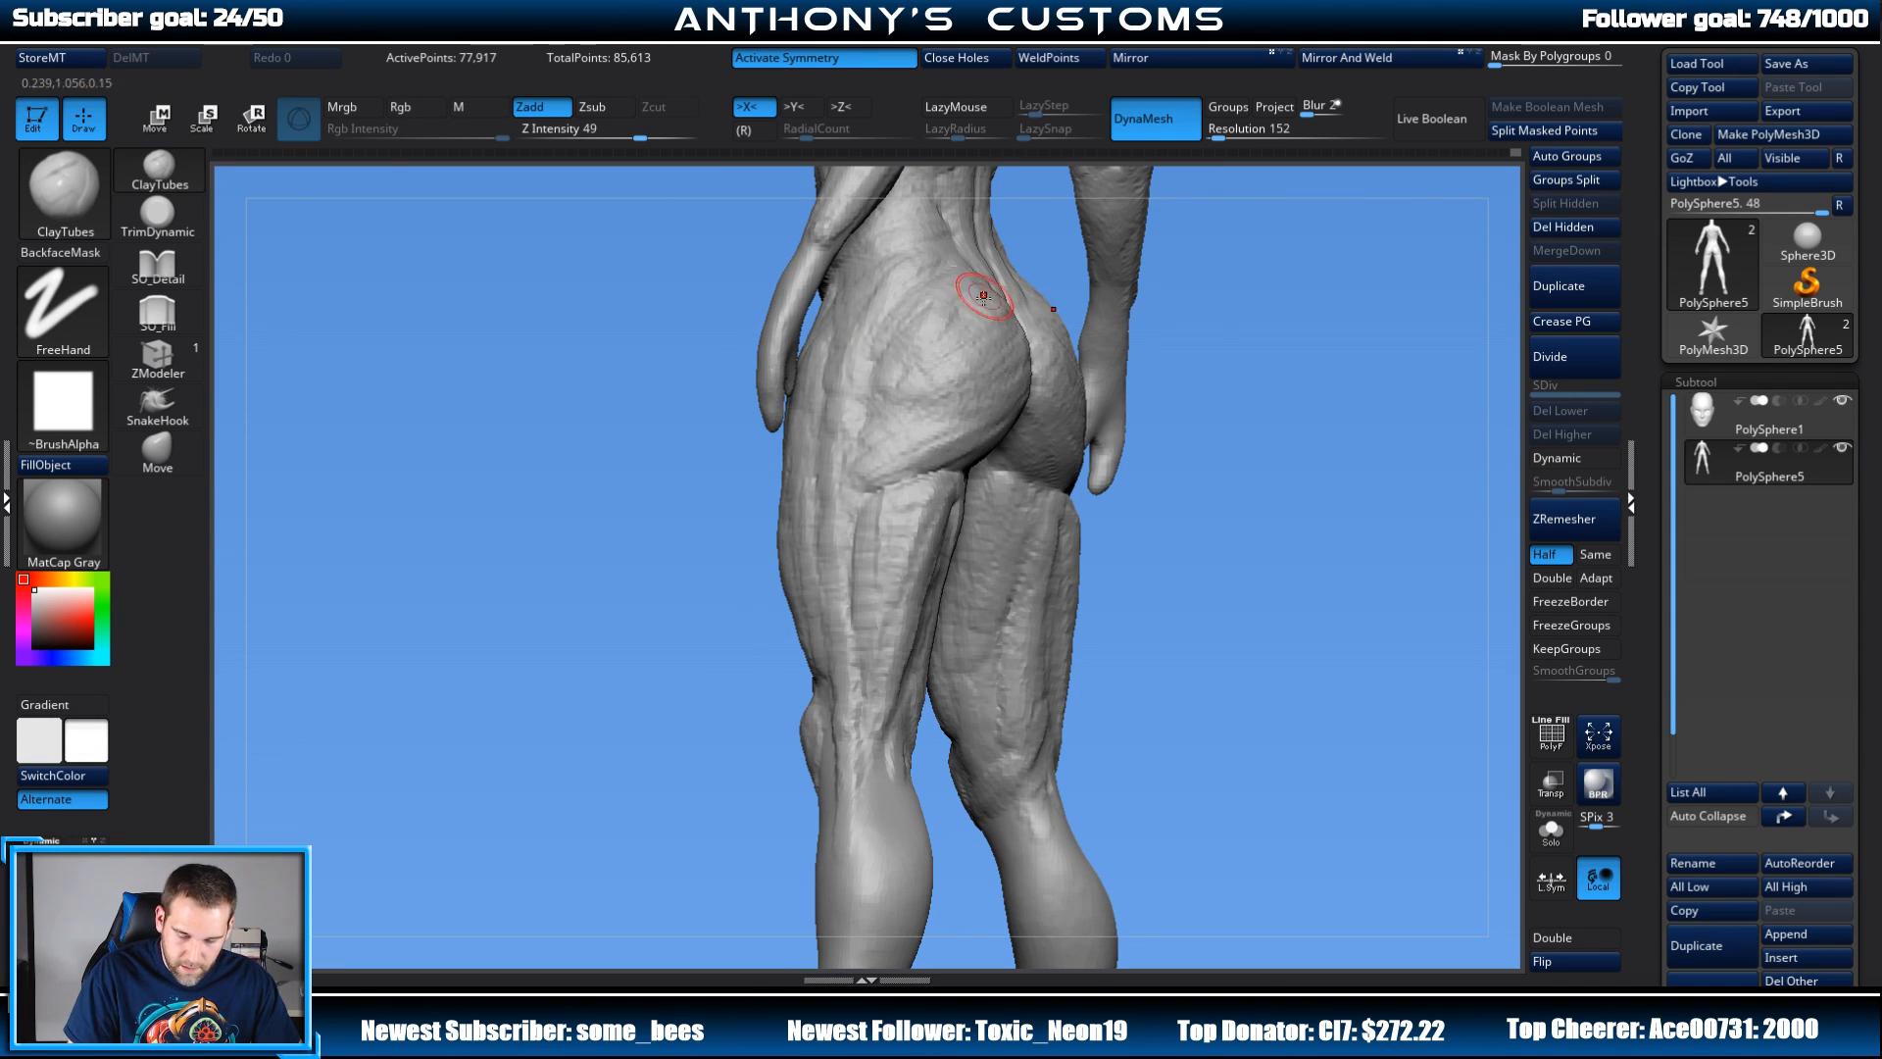
left_click_drag(1318, 408, 1191, 415)
Step: Refine the upper back and shoulder muscles with ClayTubes strokes, and save the project
left_click_drag(1041, 710, 1294, 517, "alt")
left_click_drag(1135, 443, 1254, 570, "alt")
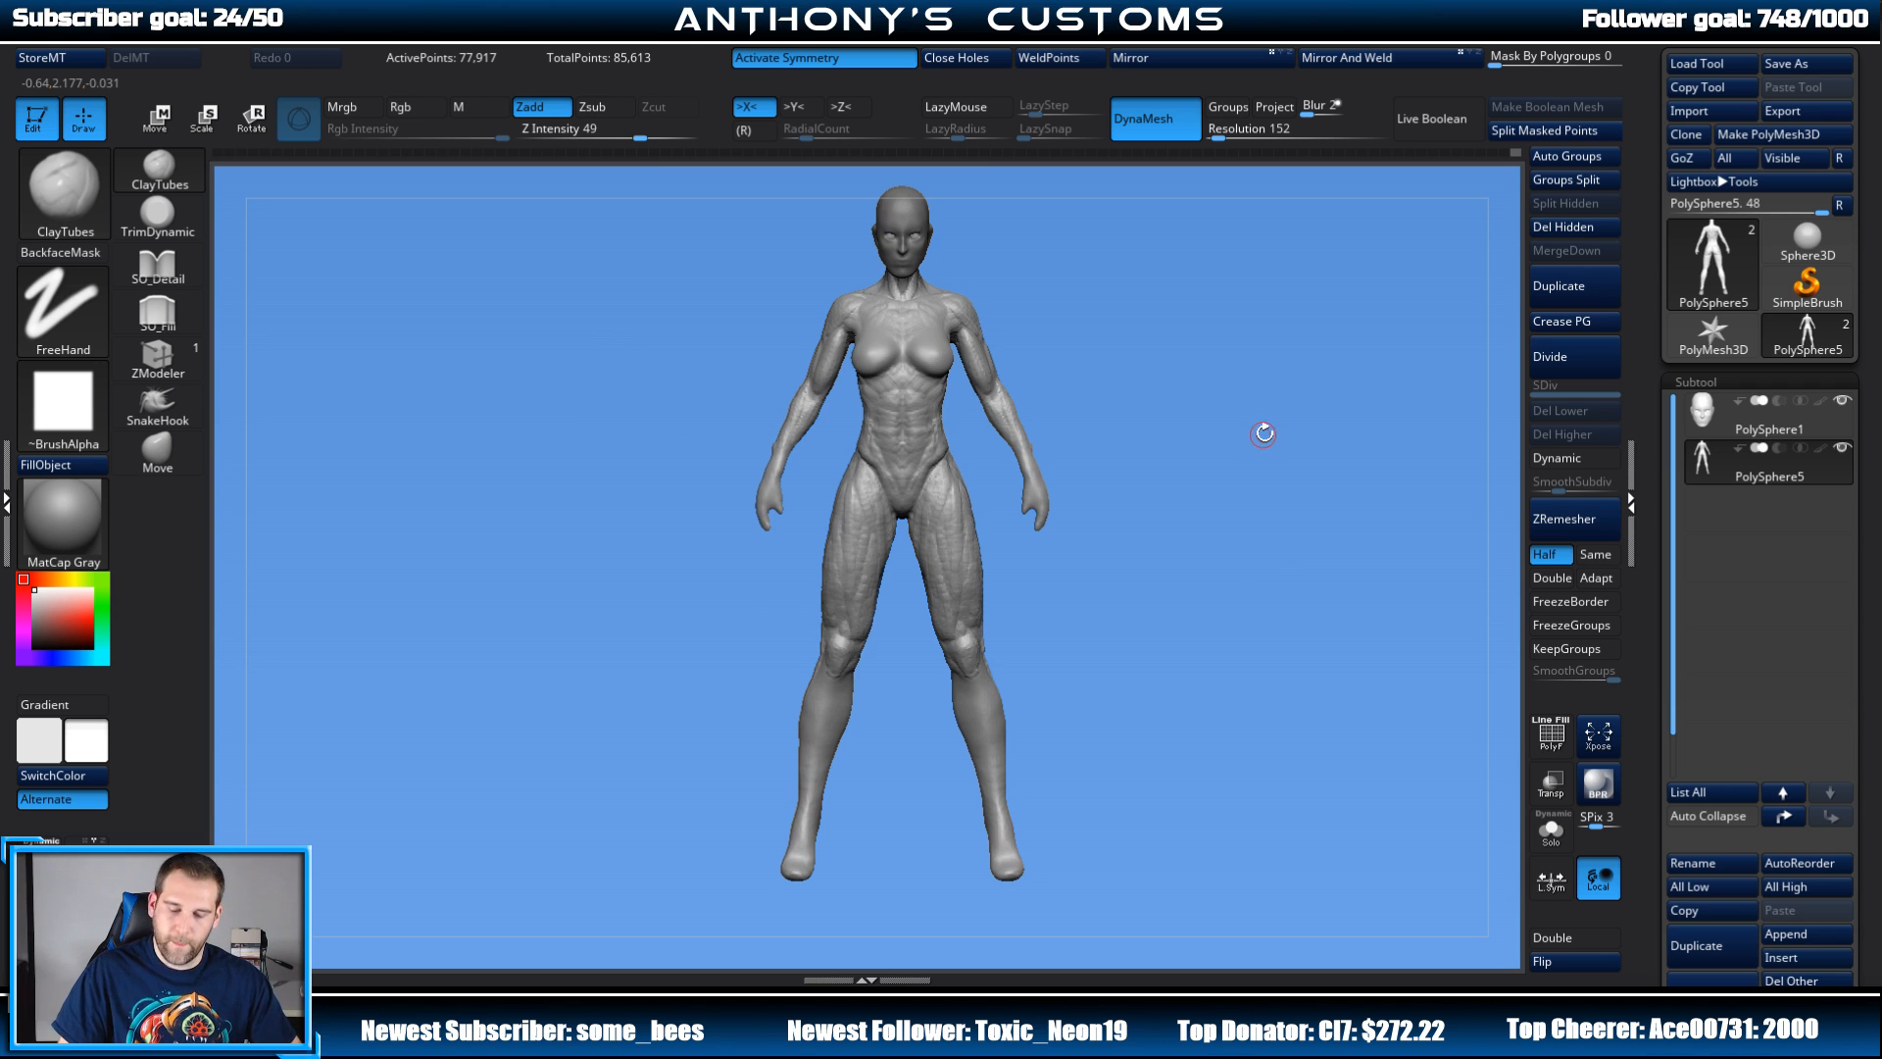
mouse_move(1252, 643)
left_mouse_down()
mouse_move(1132, 693)
mouse_move(998, 703)
mouse_move(1239, 693)
mouse_move(1157, 588)
mouse_move(1234, 509)
left_mouse_up()
mouse_move(1315, 563)
left_mouse_down("alt")
mouse_move(1285, 660)
mouse_move(1341, 647)
mouse_move(1176, 704)
left_mouse_up("alt")
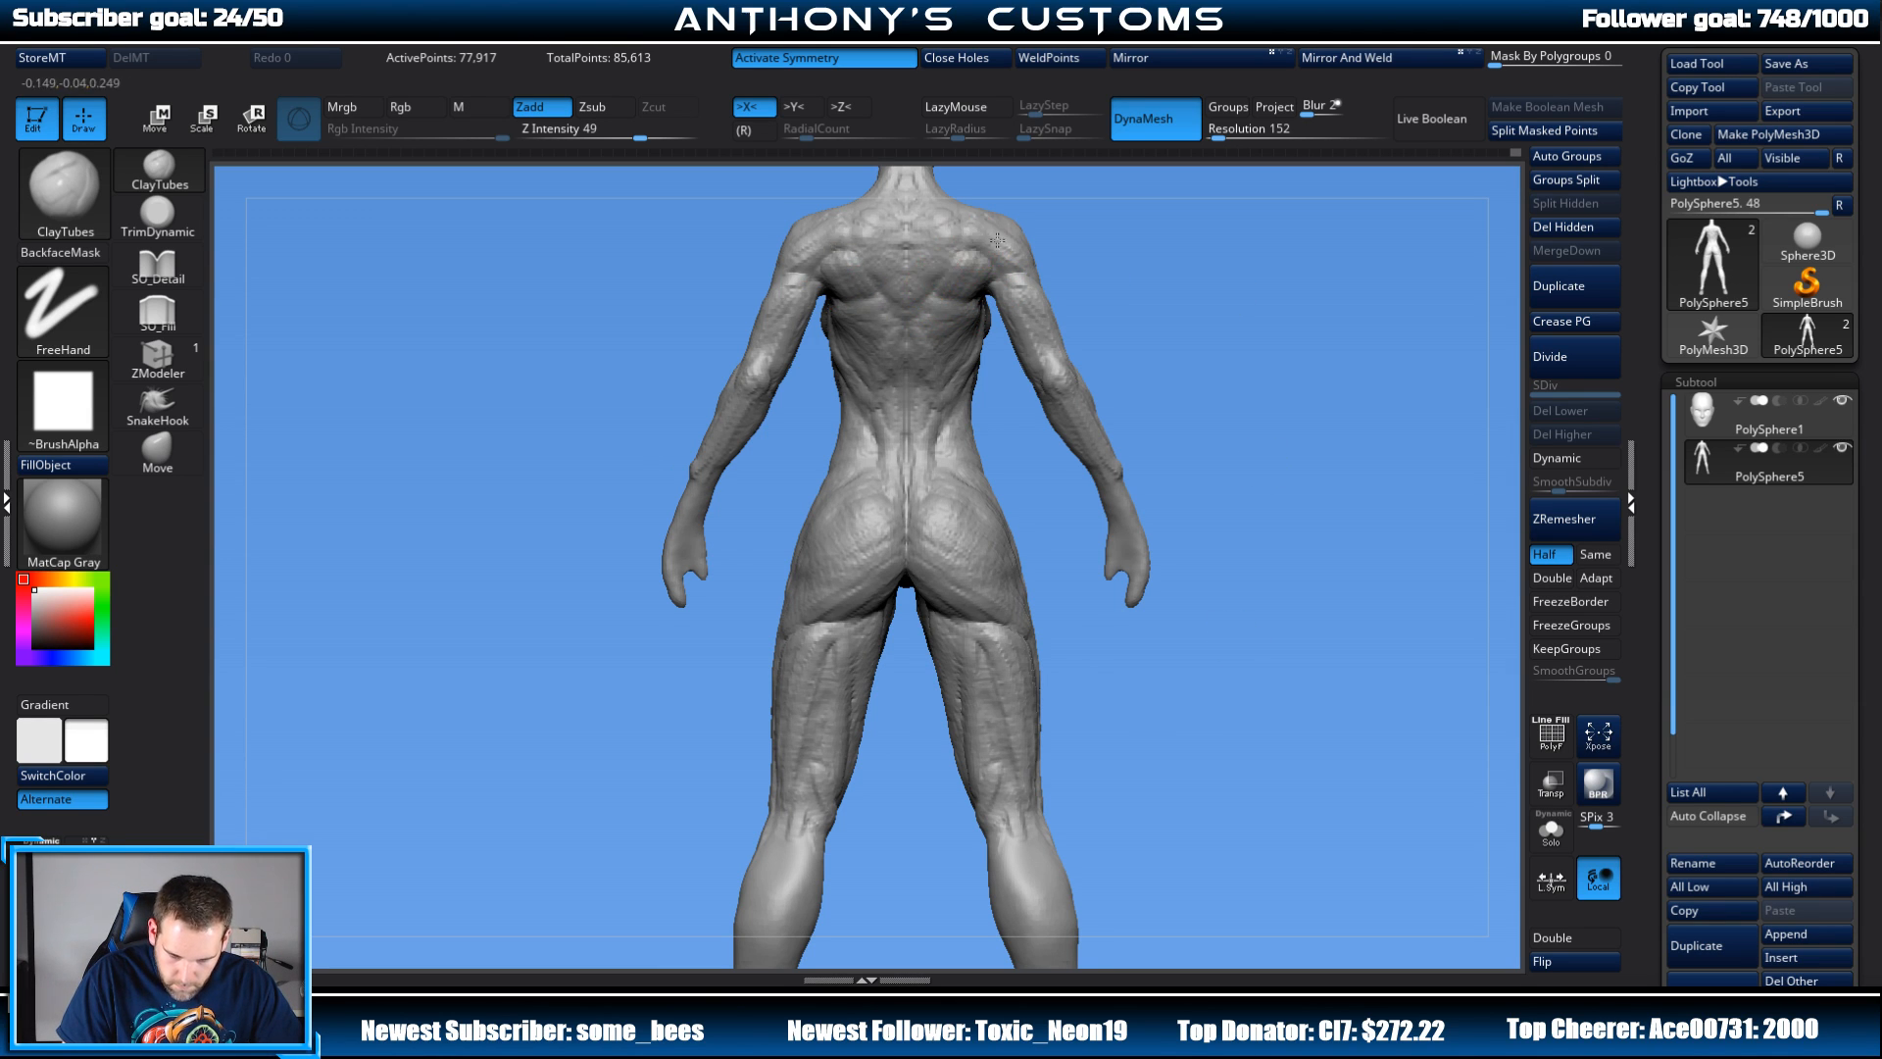
mouse_move(1108, 245)
left_mouse_down()
mouse_move(1206, 327)
mouse_move(947, 320)
left_mouse_up()
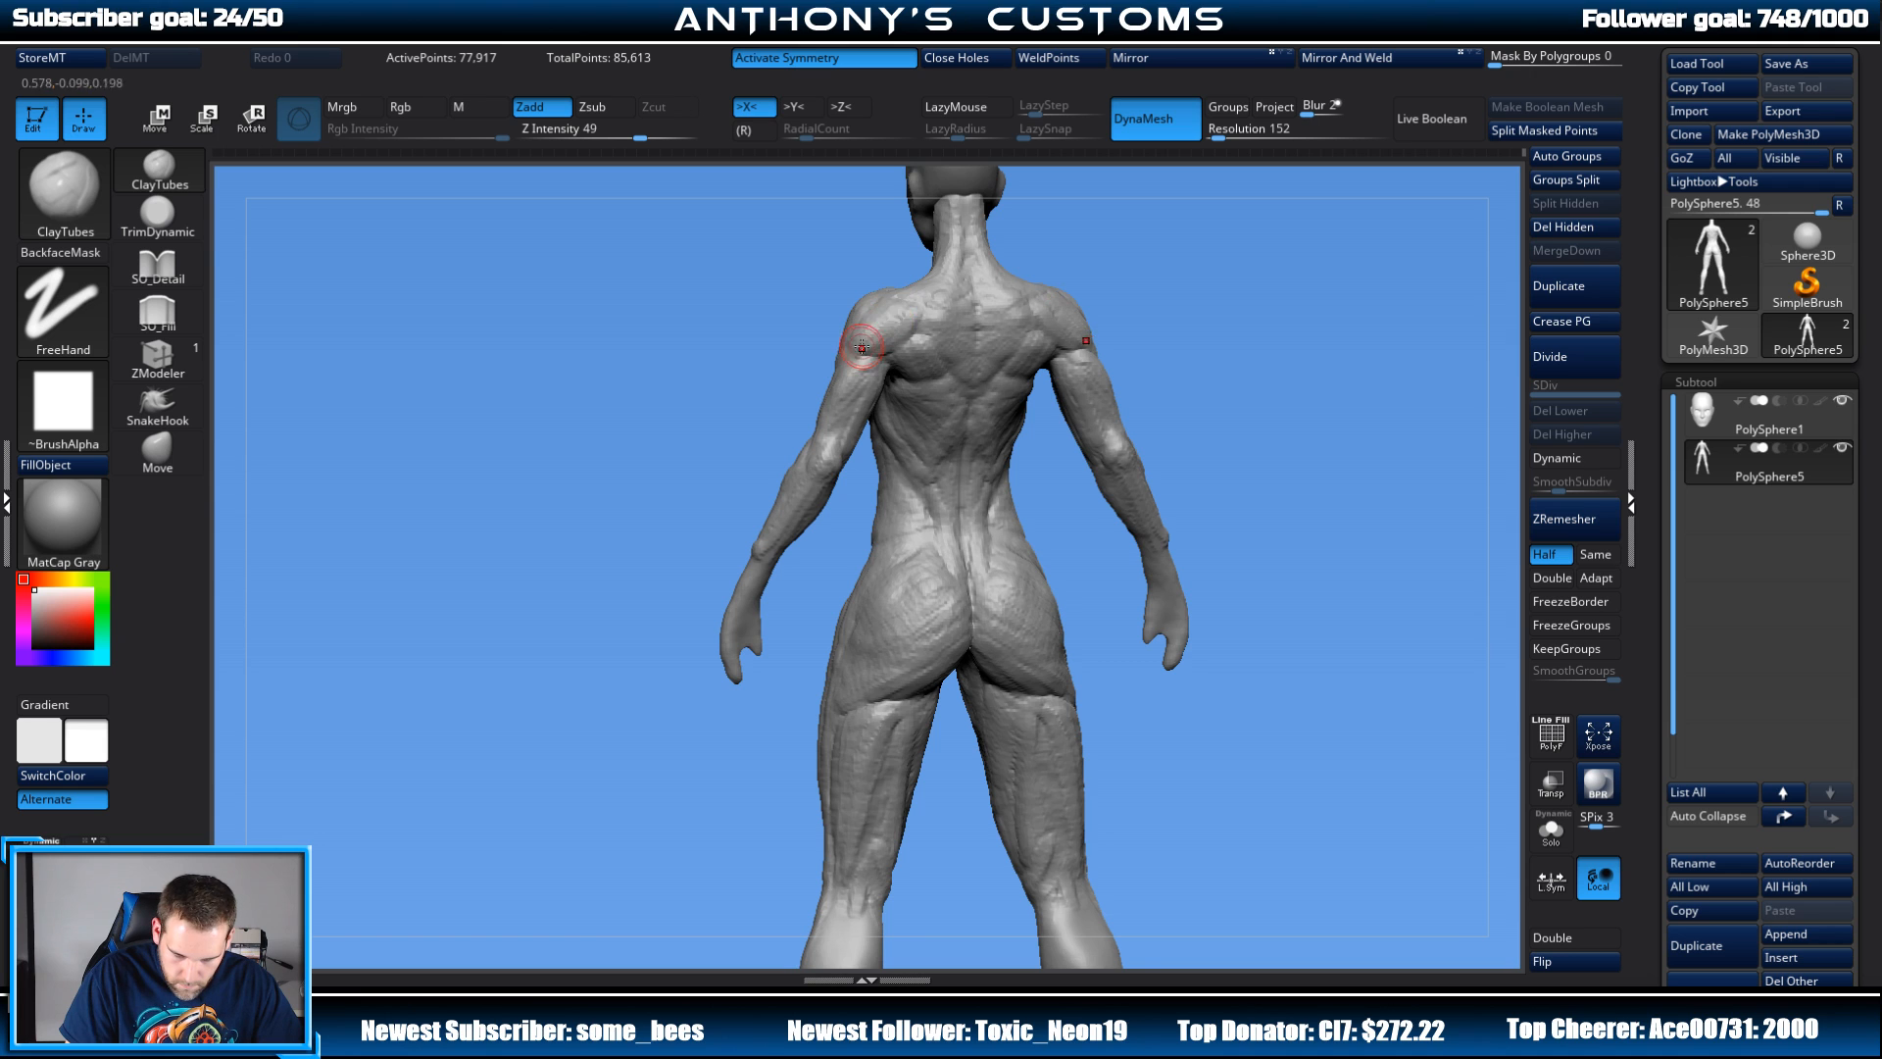
mouse_move(1252, 286)
left_mouse_down()
mouse_move(1201, 284)
mouse_move(1248, 277)
mouse_move(1223, 333)
mouse_move(1035, 343)
left_mouse_up()
mouse_move(1167, 312)
left_mouse_down()
mouse_move(1260, 252)
mouse_move(1245, 257)
mouse_move(1314, 337)
mouse_move(1243, 403)
left_mouse_up()
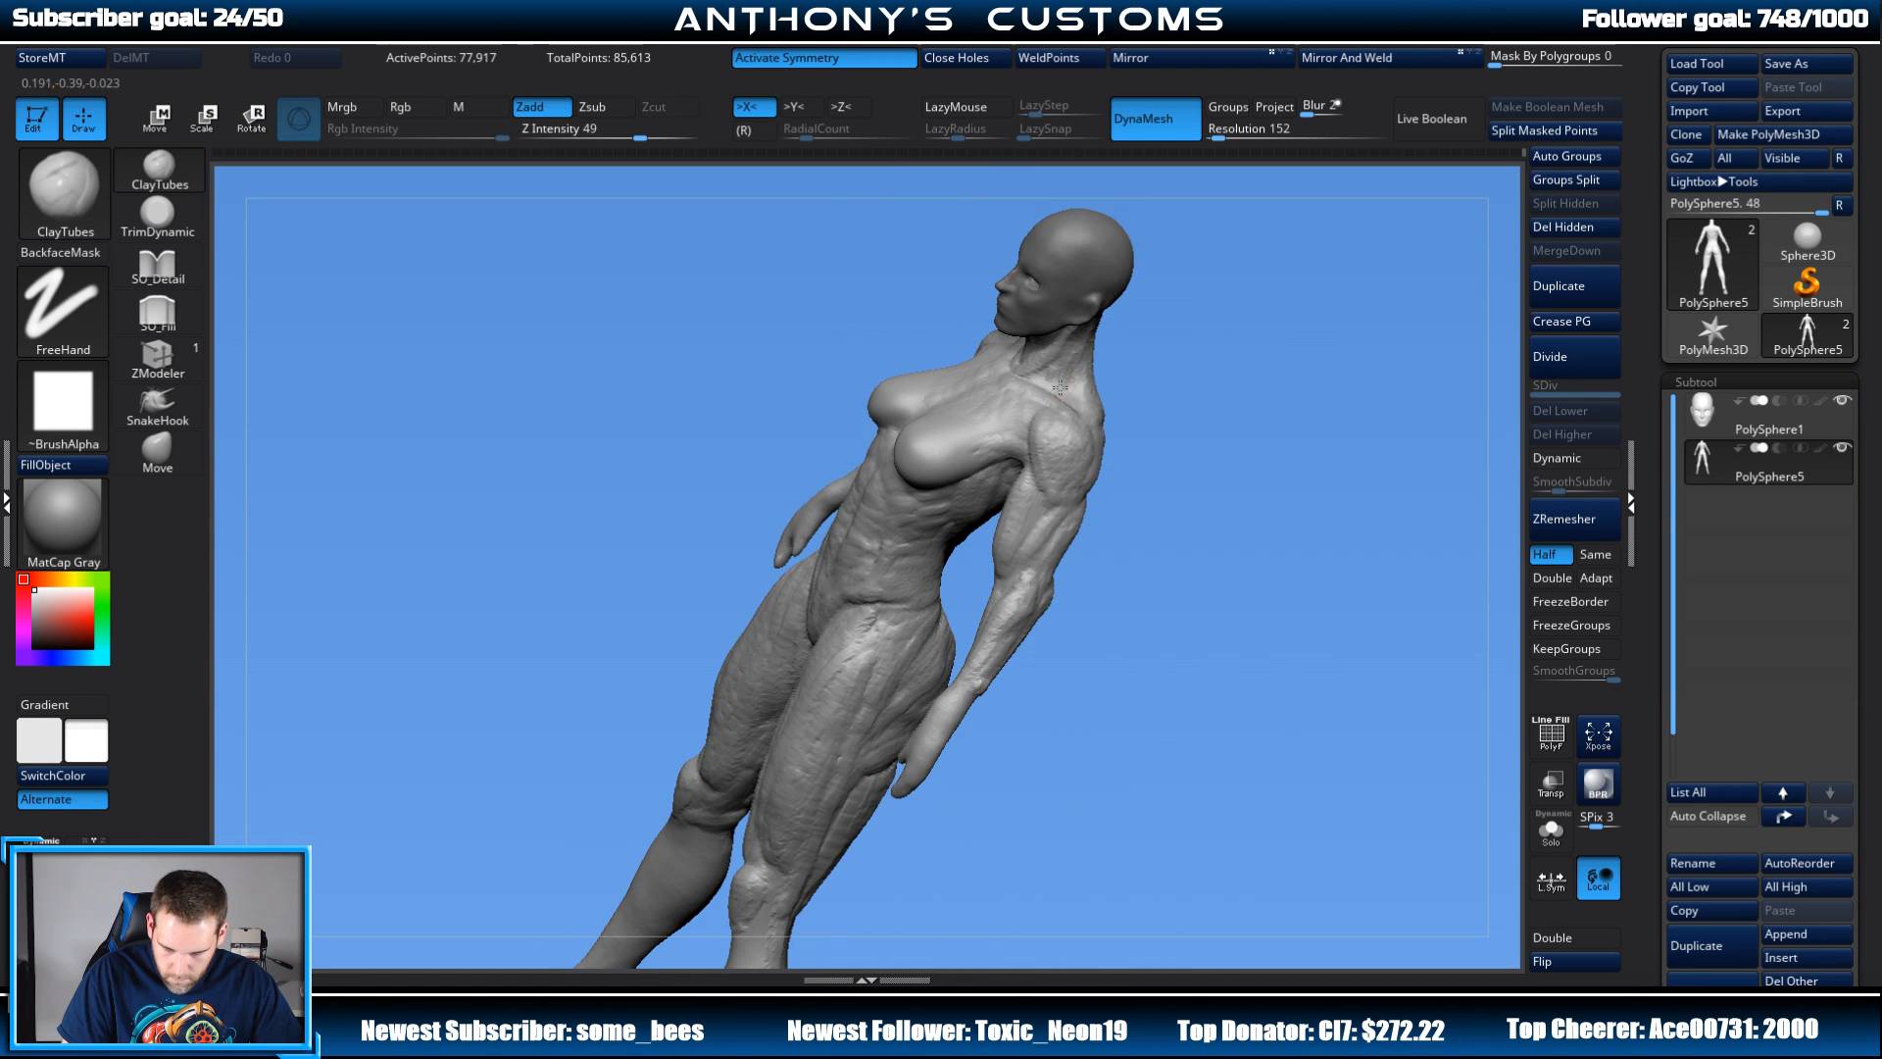
mouse_move(1167, 366)
left_mouse_down()
mouse_move(1168, 303)
mouse_move(1215, 223)
mouse_move(1221, 353)
mouse_move(1186, 379)
mouse_move(1215, 361)
mouse_move(1221, 385)
mouse_move(1101, 324)
mouse_move(1214, 330)
mouse_move(1136, 332)
mouse_move(1181, 282)
mouse_move(1137, 307)
left_mouse_up()
key("ctrl+s")
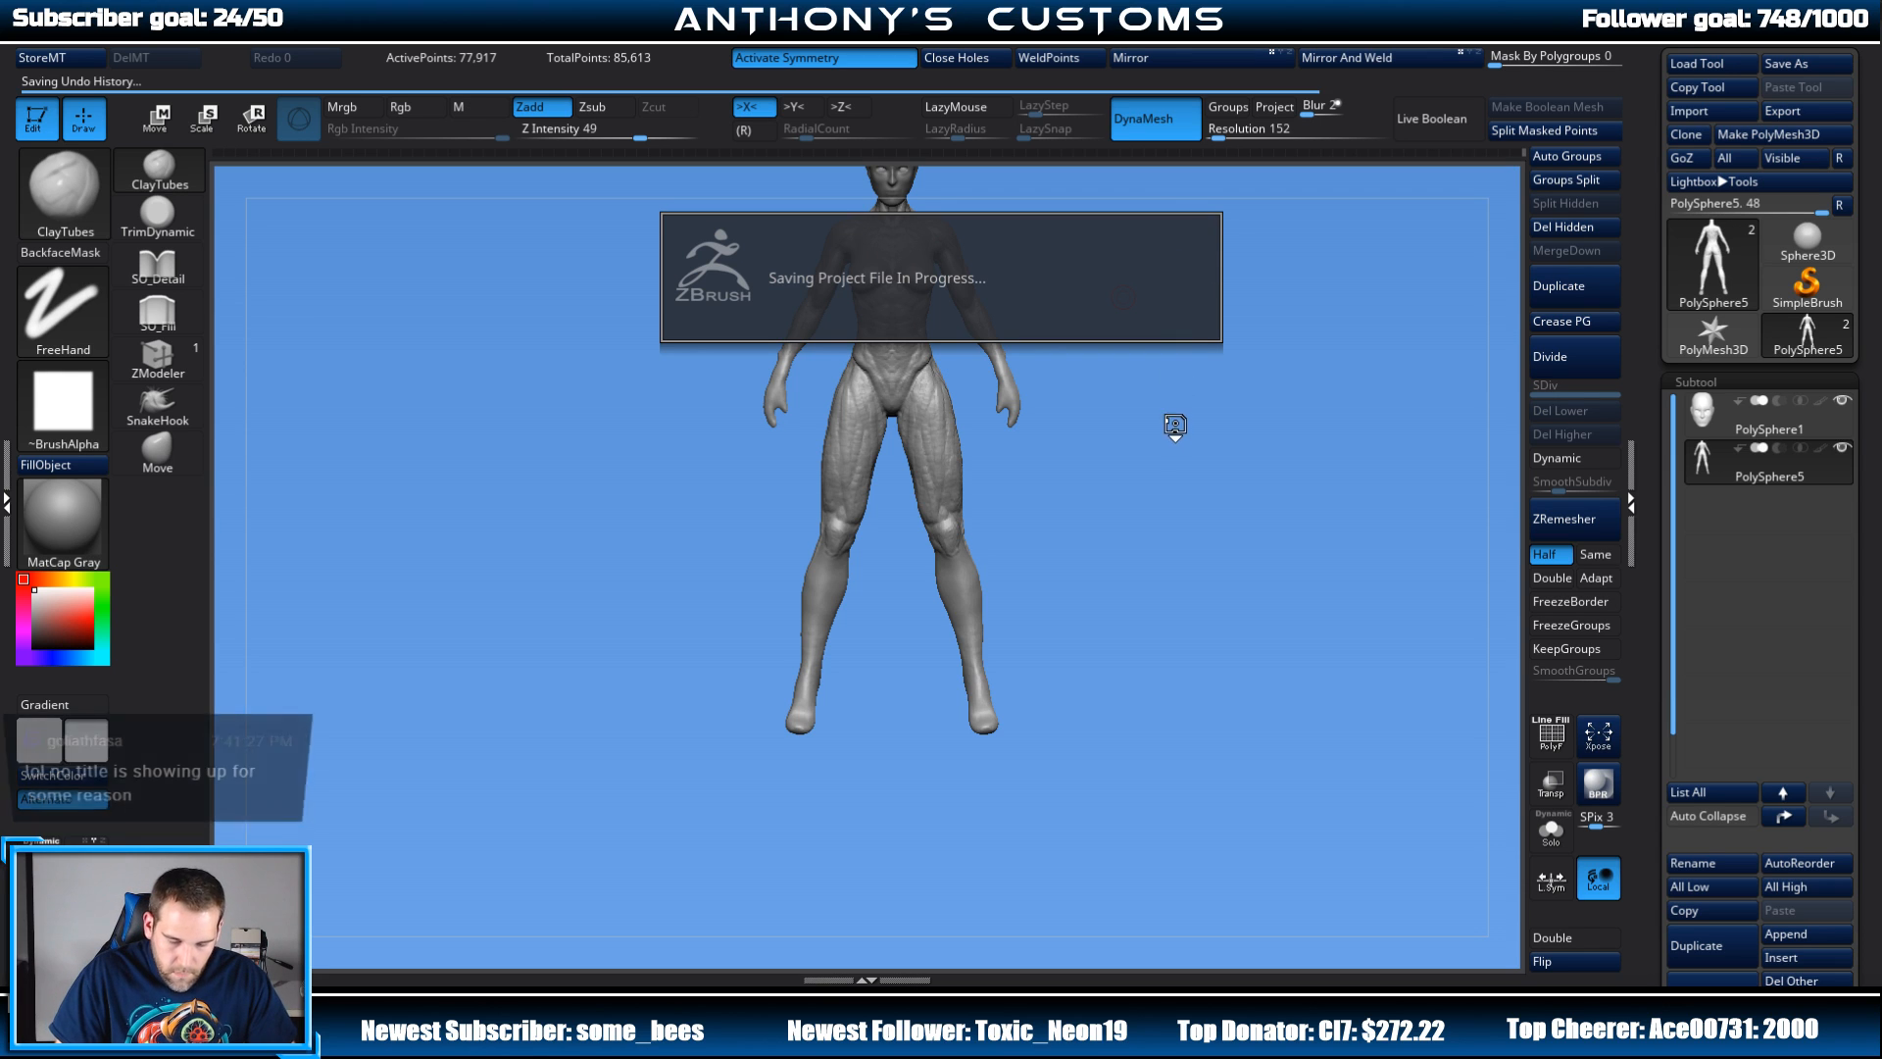
Step: Build up the chest muscles and blend them from the shoulders into the breasts with ClayTubes strokes
left_click_drag(1172, 465, 1158, 488, "alt")
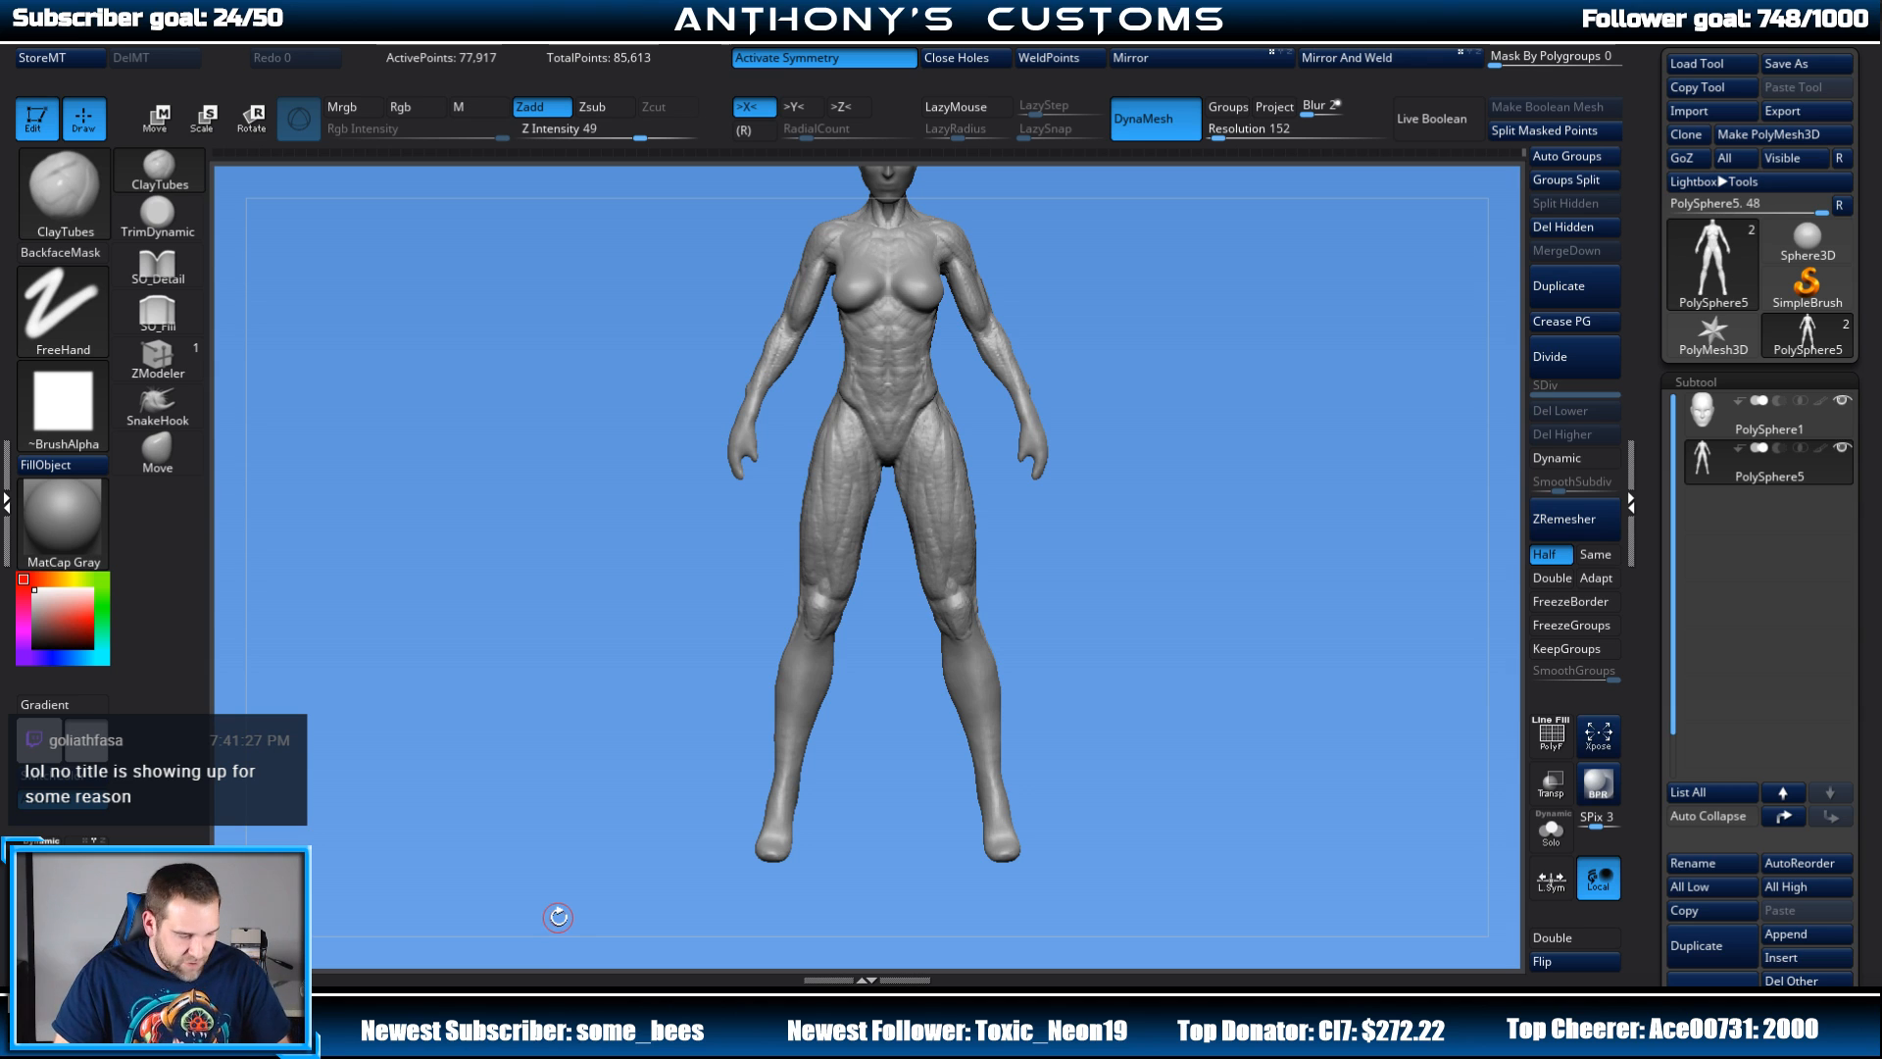
left_click_drag(1243, 466, 1204, 559, "alt")
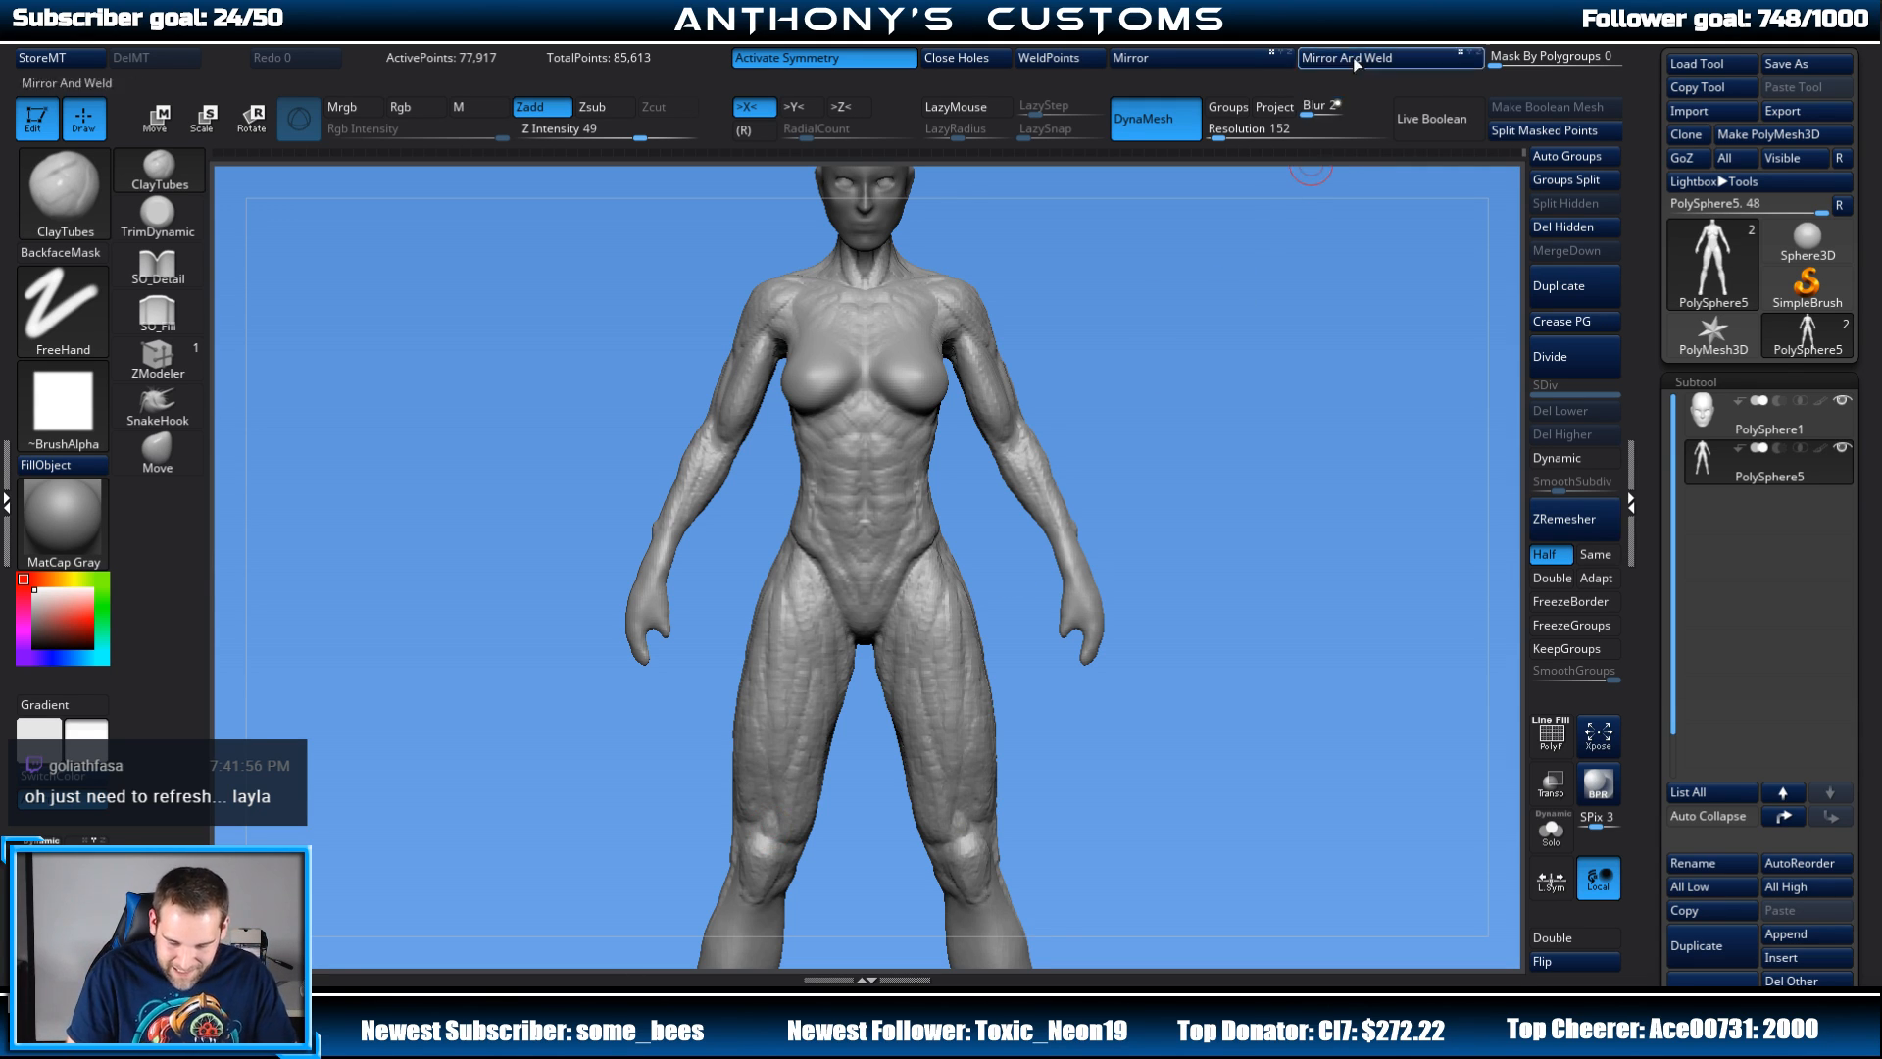
mouse_move(1206, 333)
left_mouse_down("alt")
mouse_move(1206, 366)
mouse_move(1265, 372)
left_mouse_up("alt")
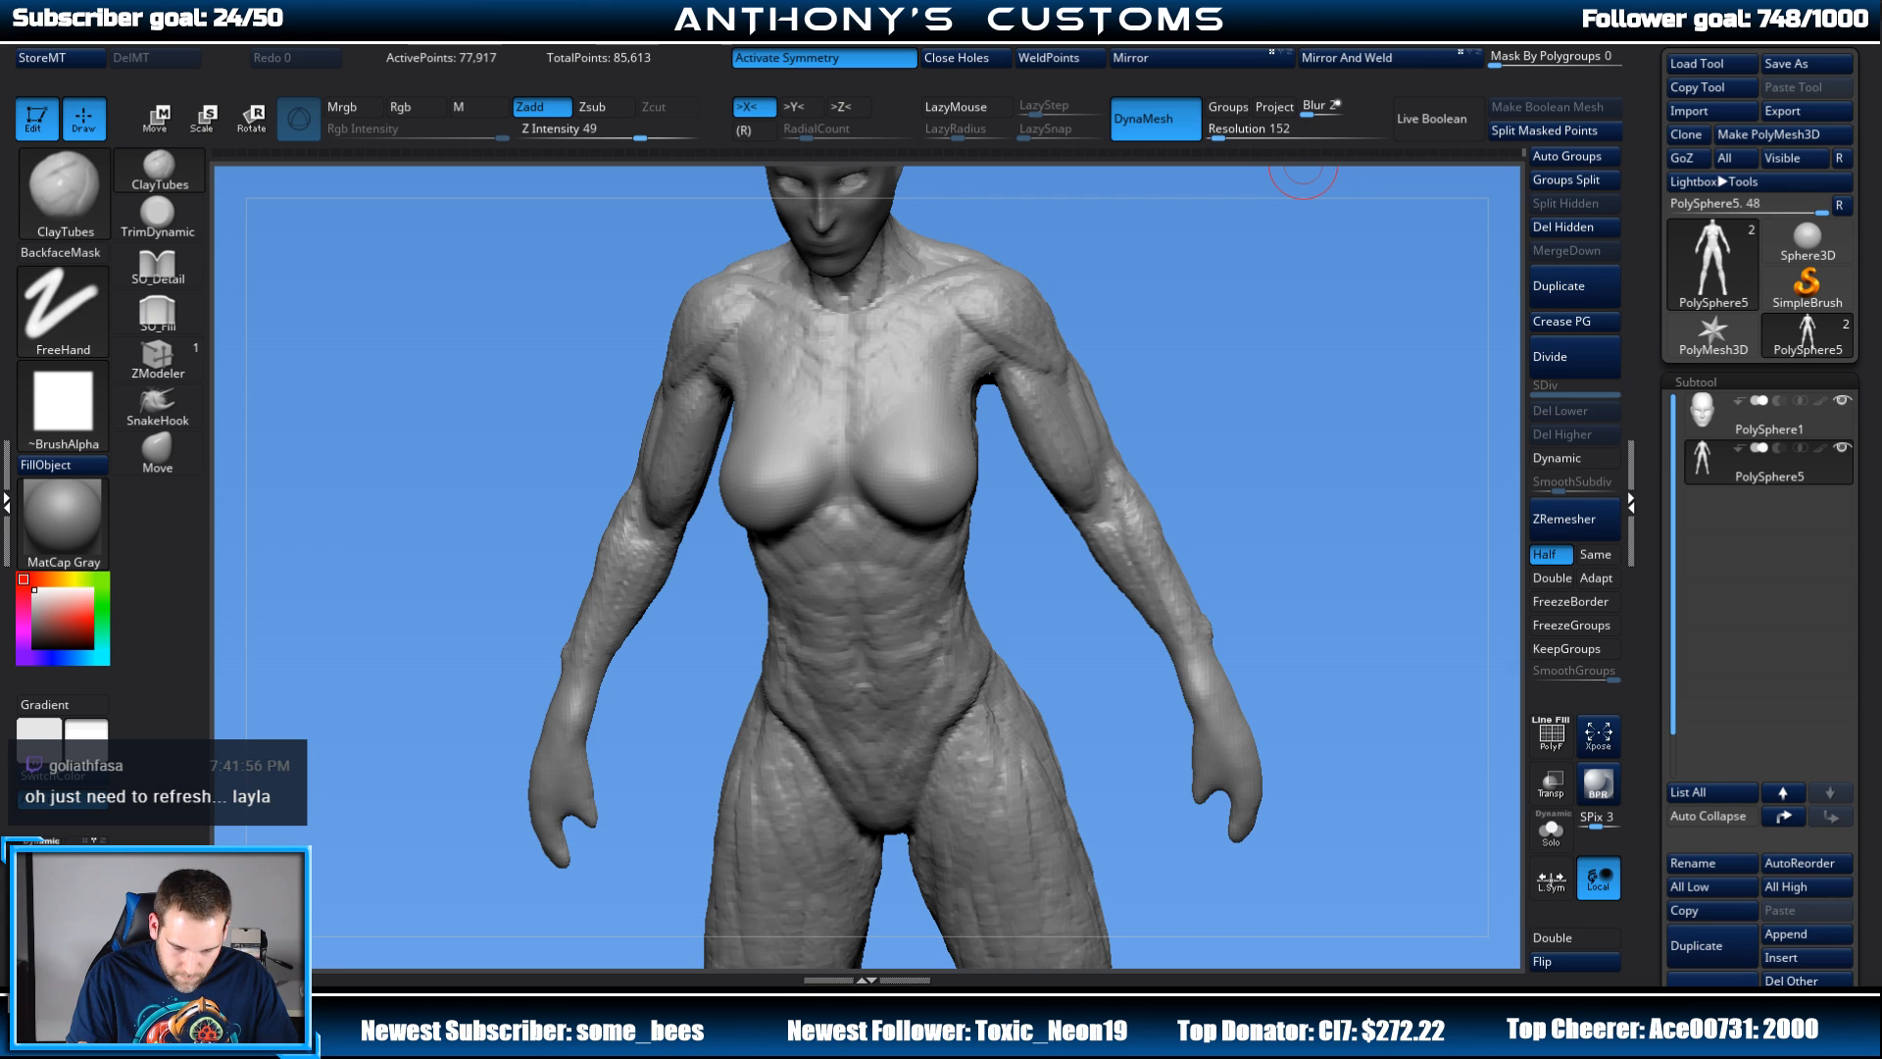
left_click_drag(1303, 172, 1310, 260)
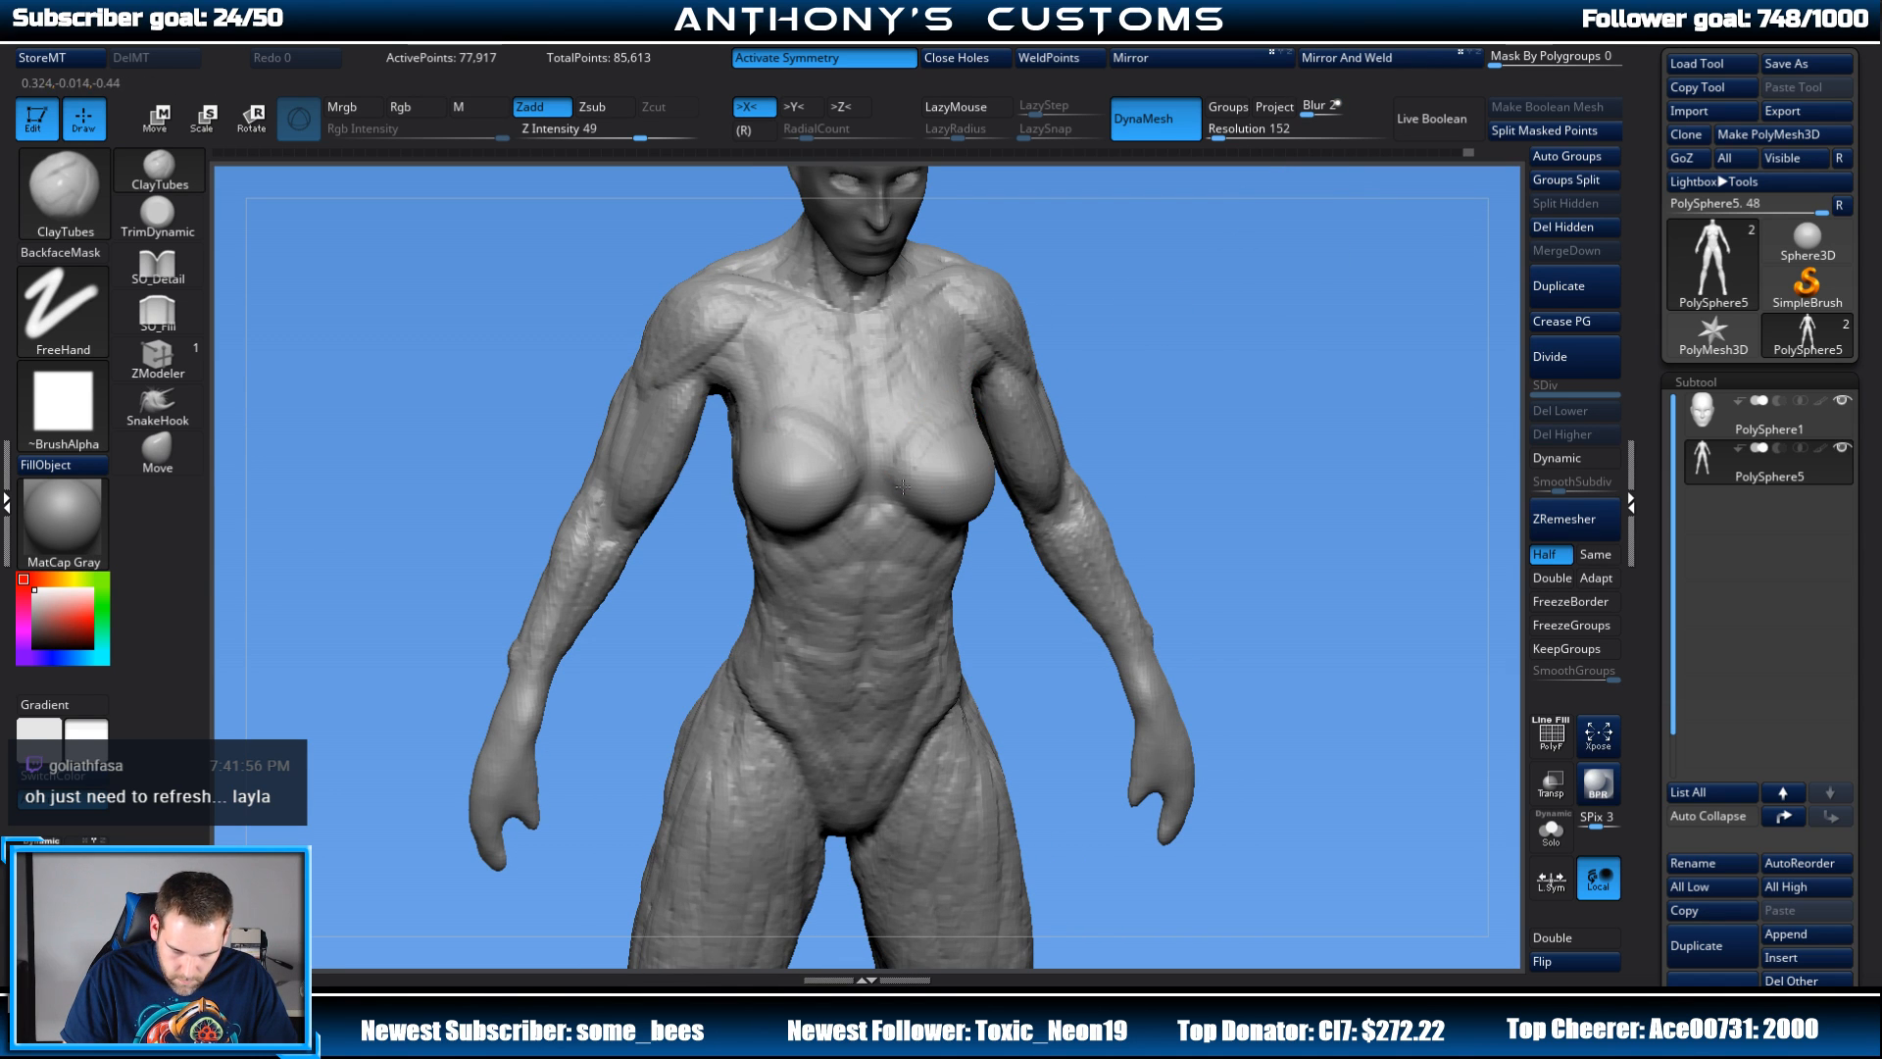
left_click_drag(1215, 385, 1137, 379)
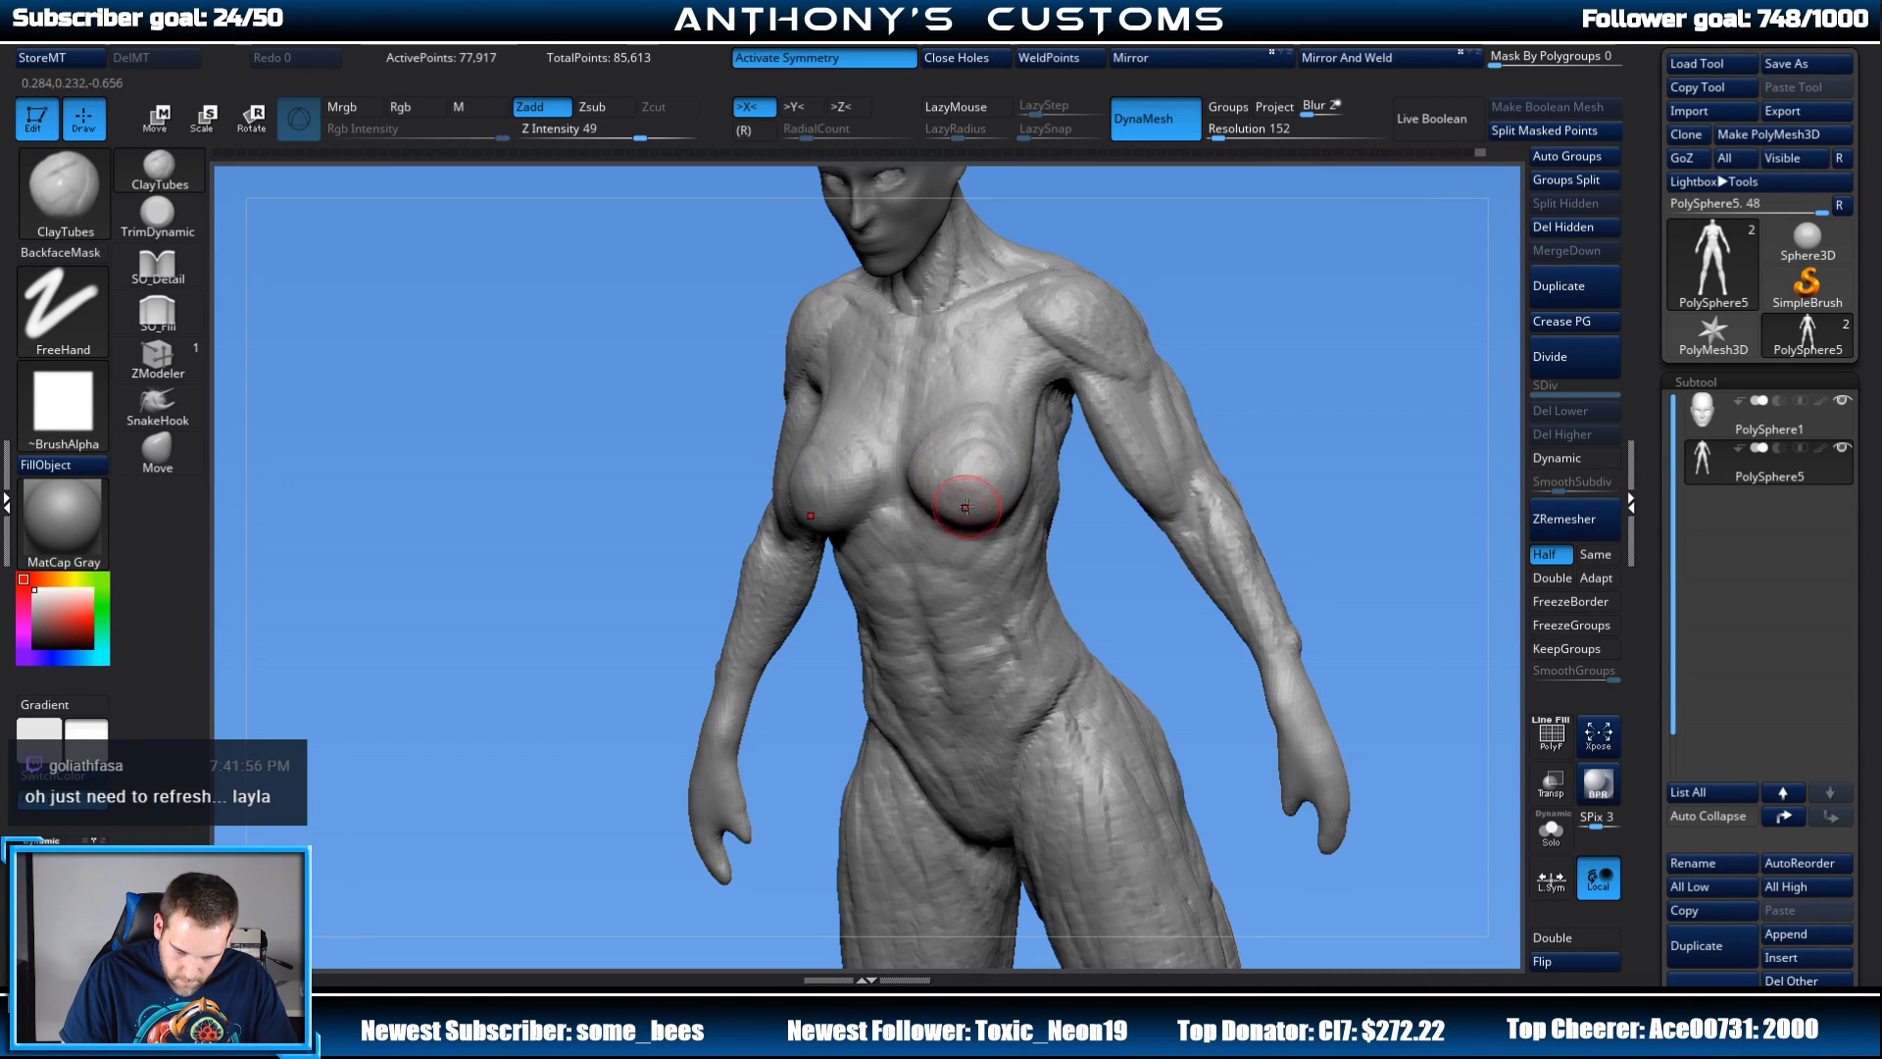
left_click_drag(1308, 265, 932, 420, "shift")
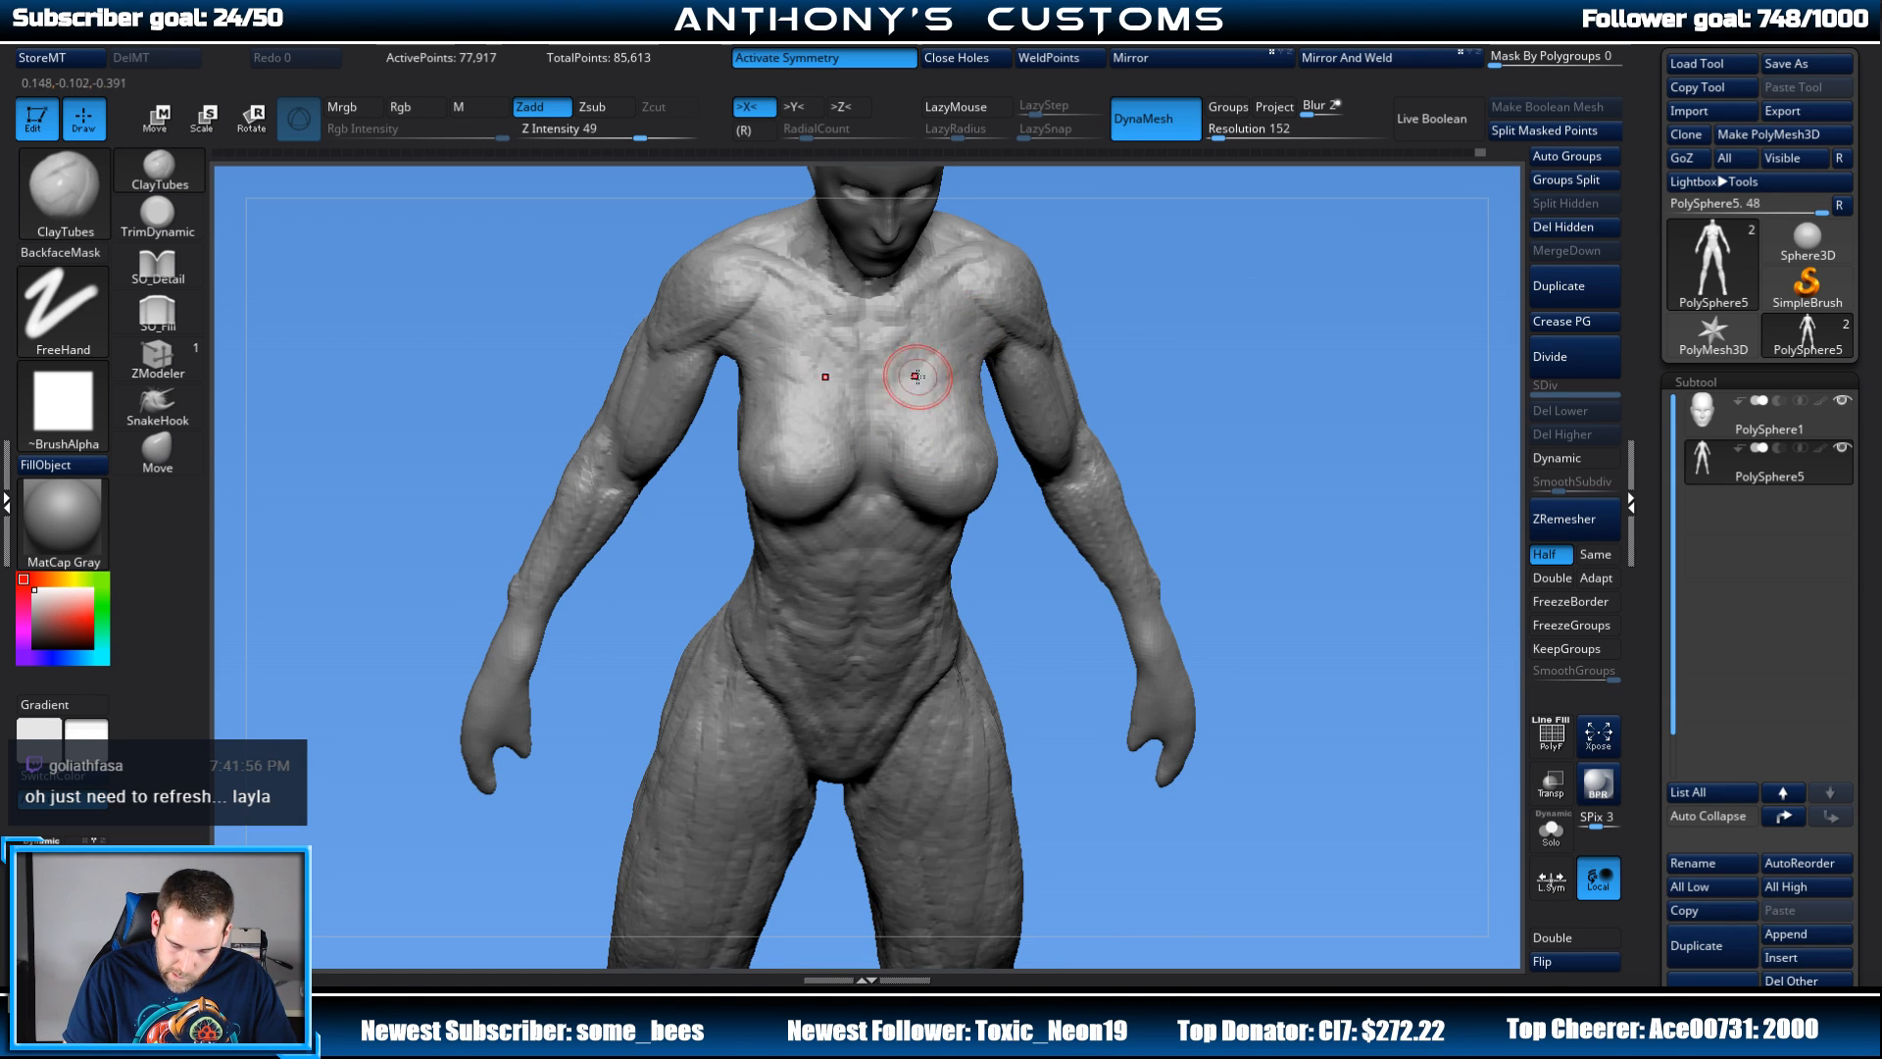
Step: Refine the sternum area and the inner and outer contours of the breasts from several angles
left_click_drag(1257, 276, 1180, 215)
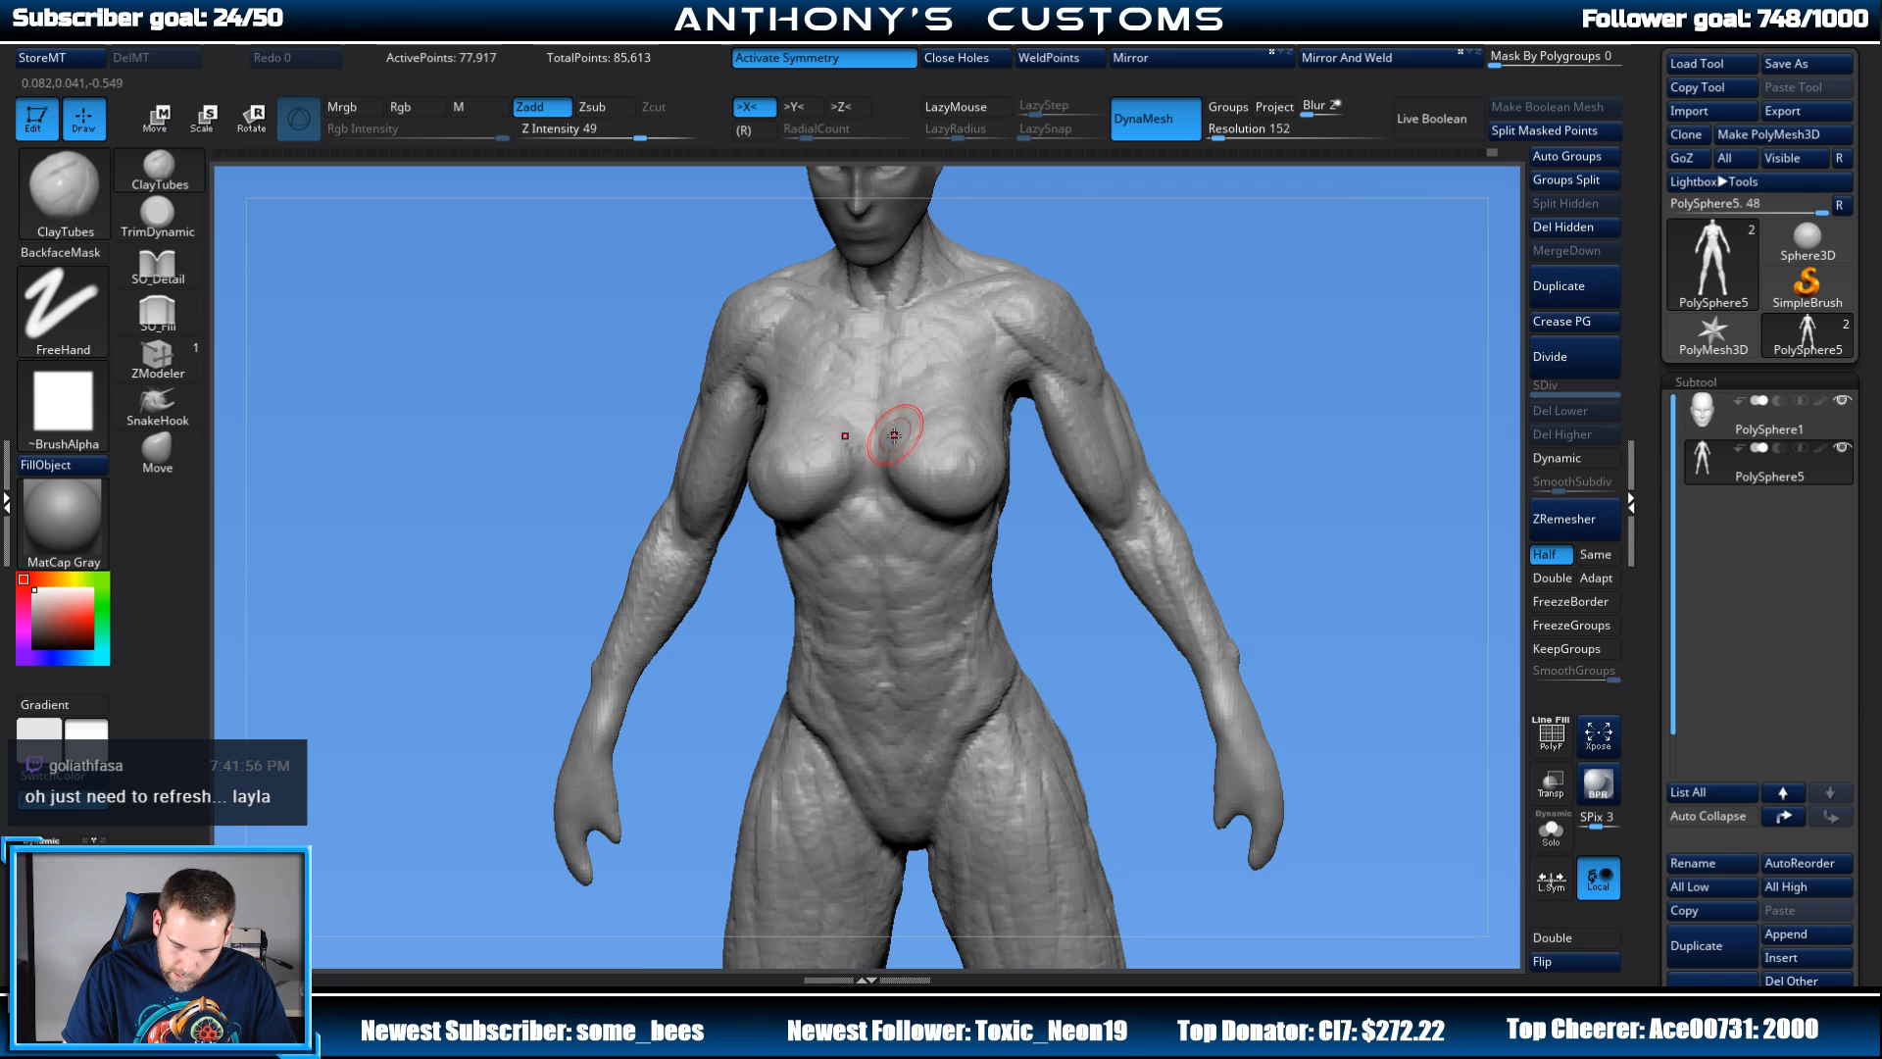
left_click_drag(1158, 303, 1265, 259)
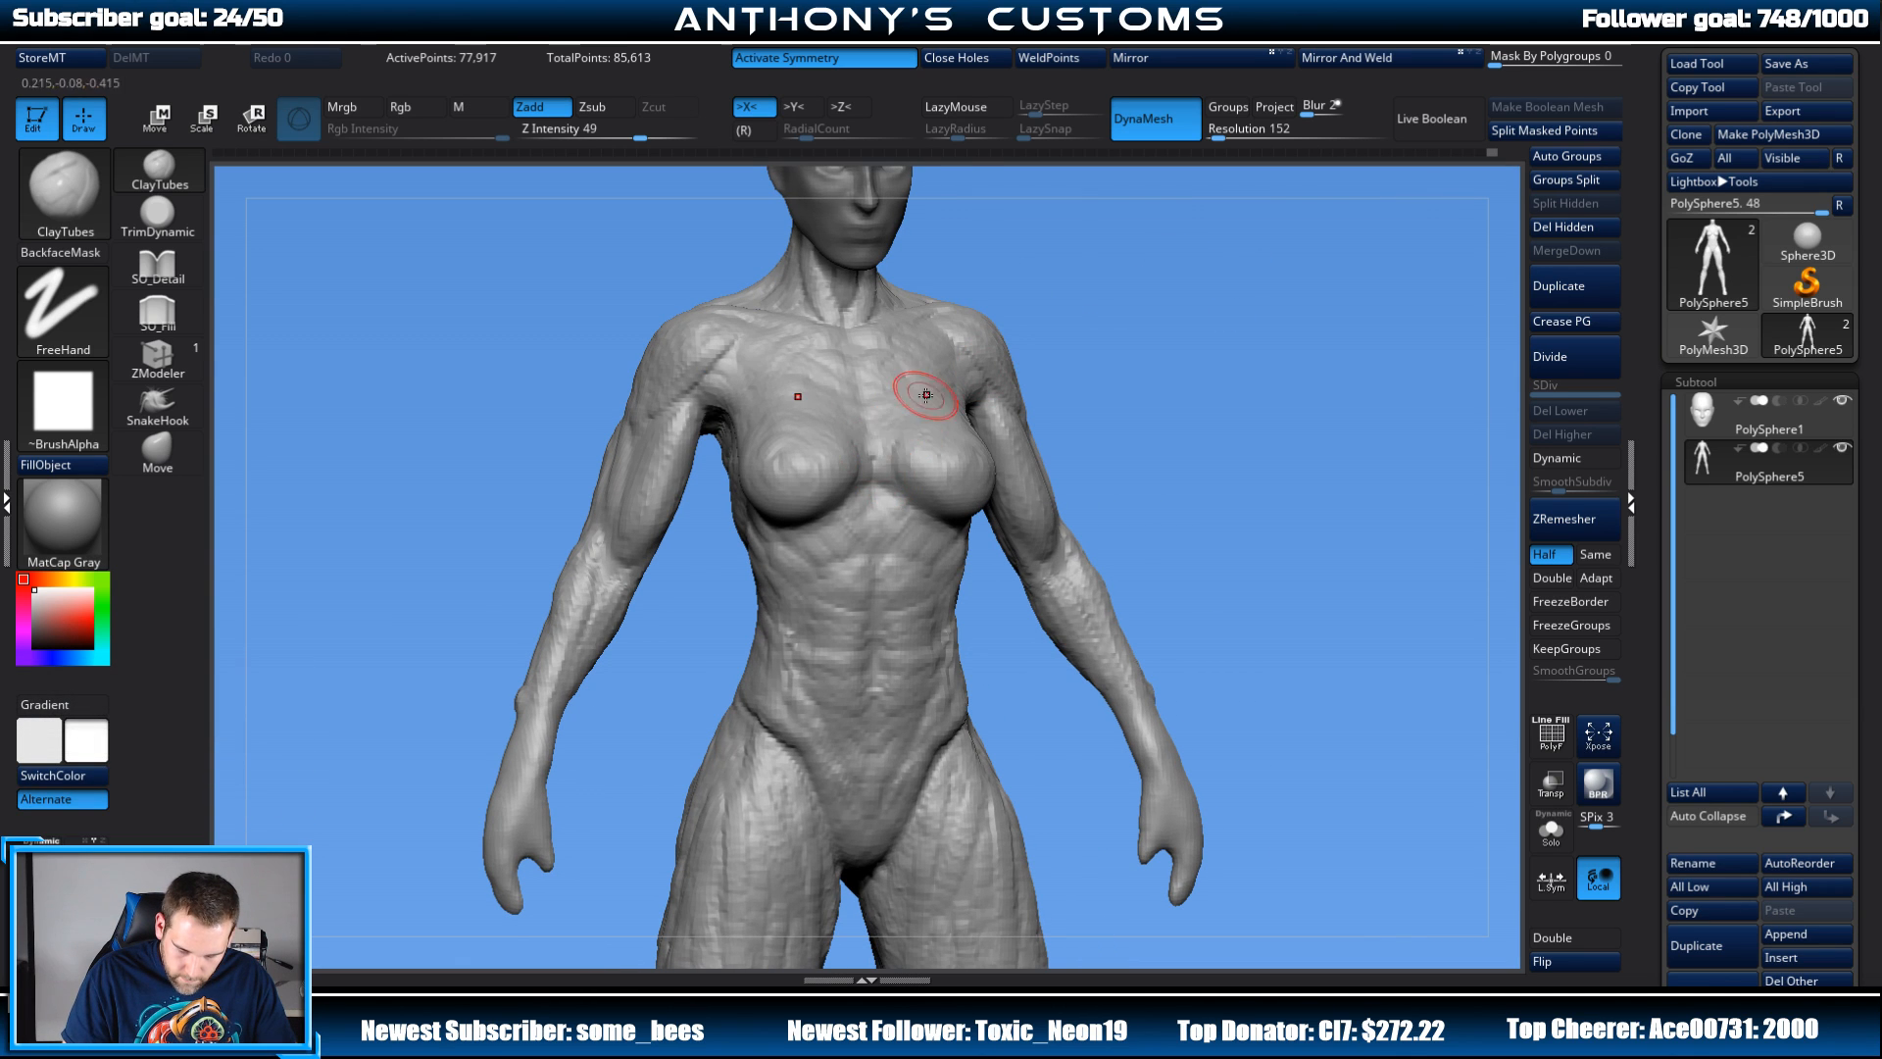
left_click_drag(1050, 365, 1165, 273)
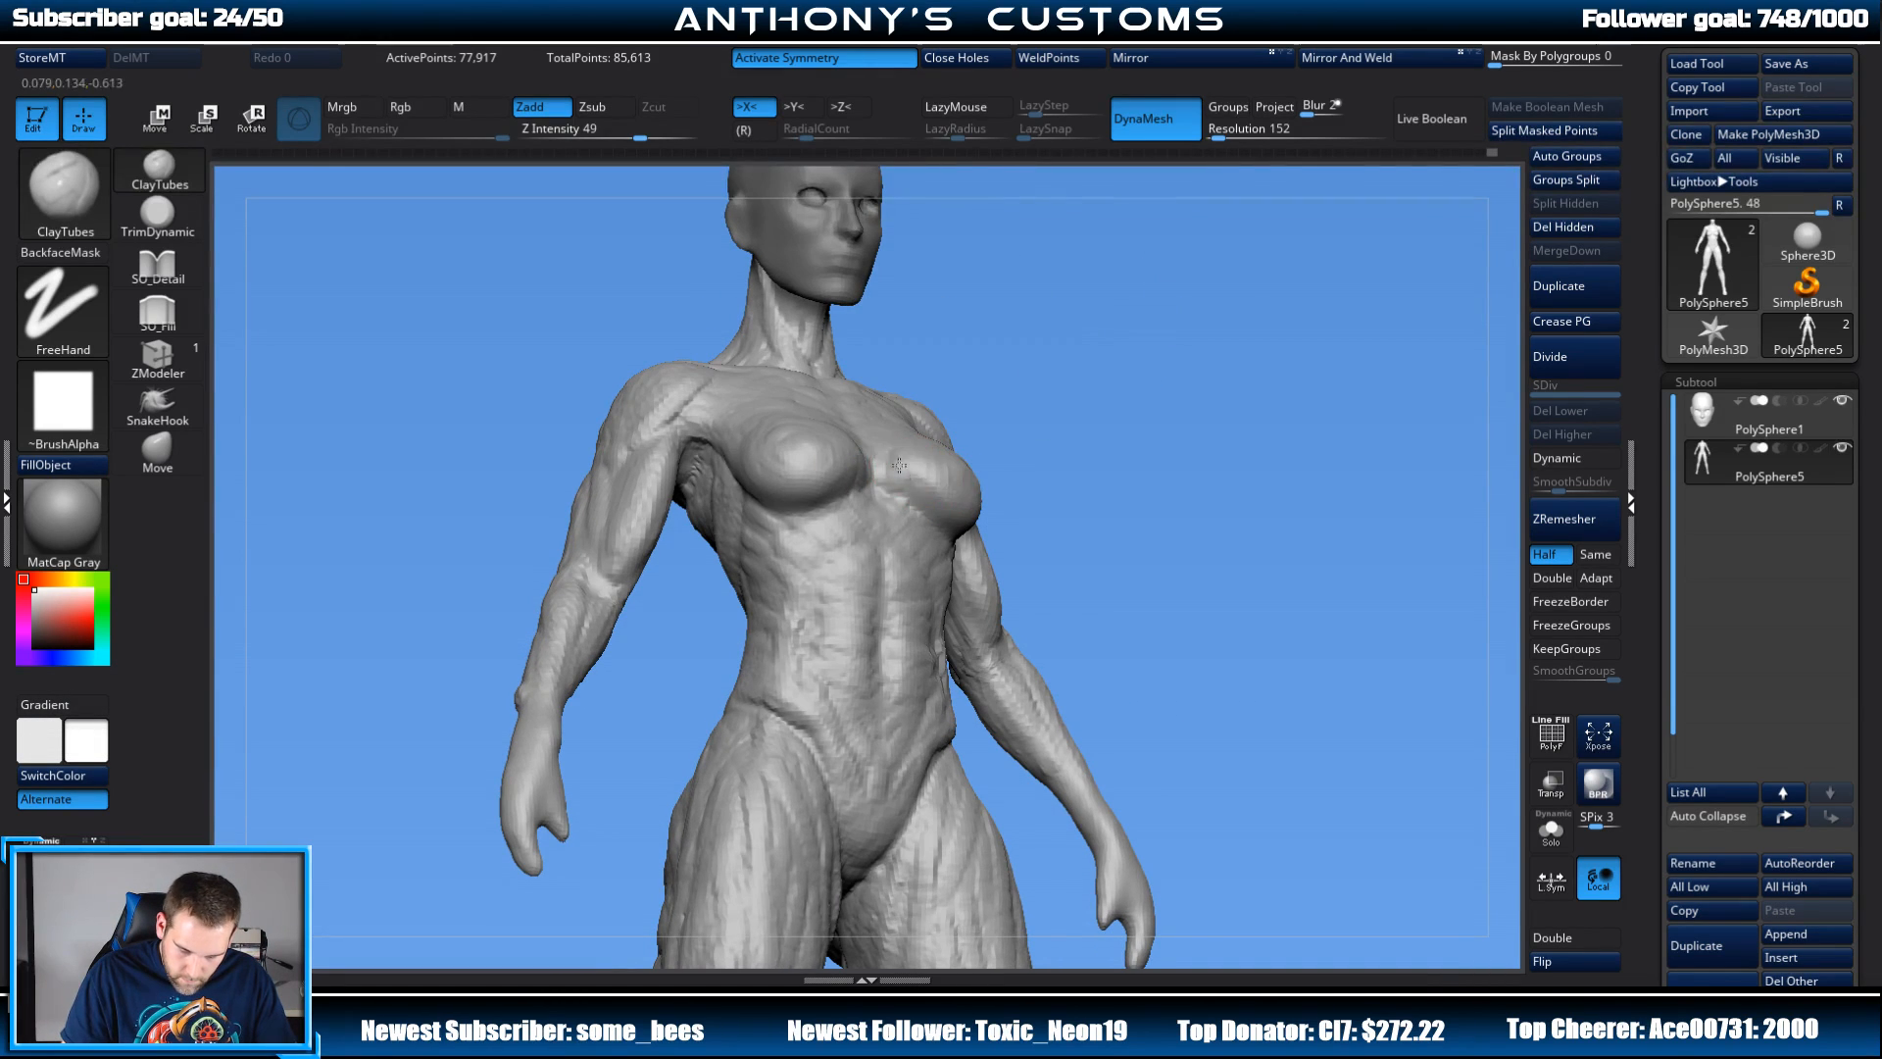
left_click_drag(1194, 362, 1368, 323)
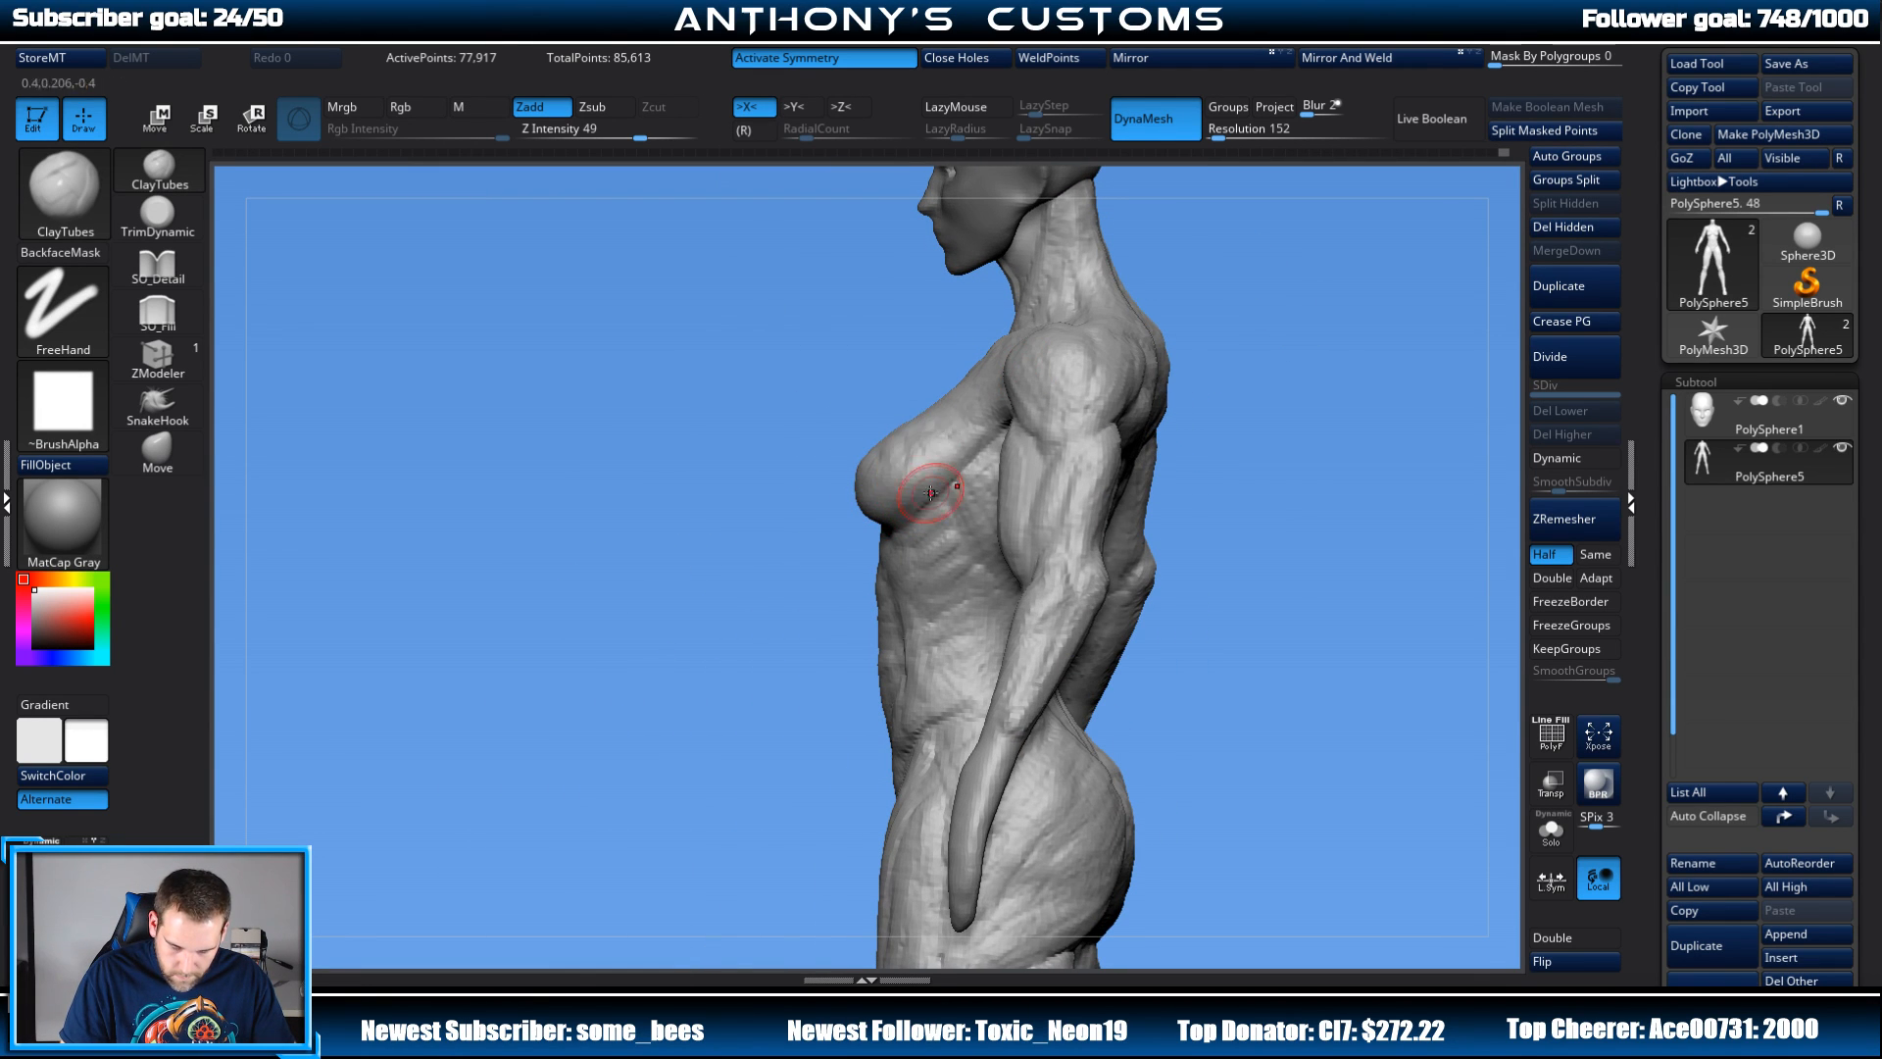
left_click_drag(1241, 347, 1290, 319, "shift")
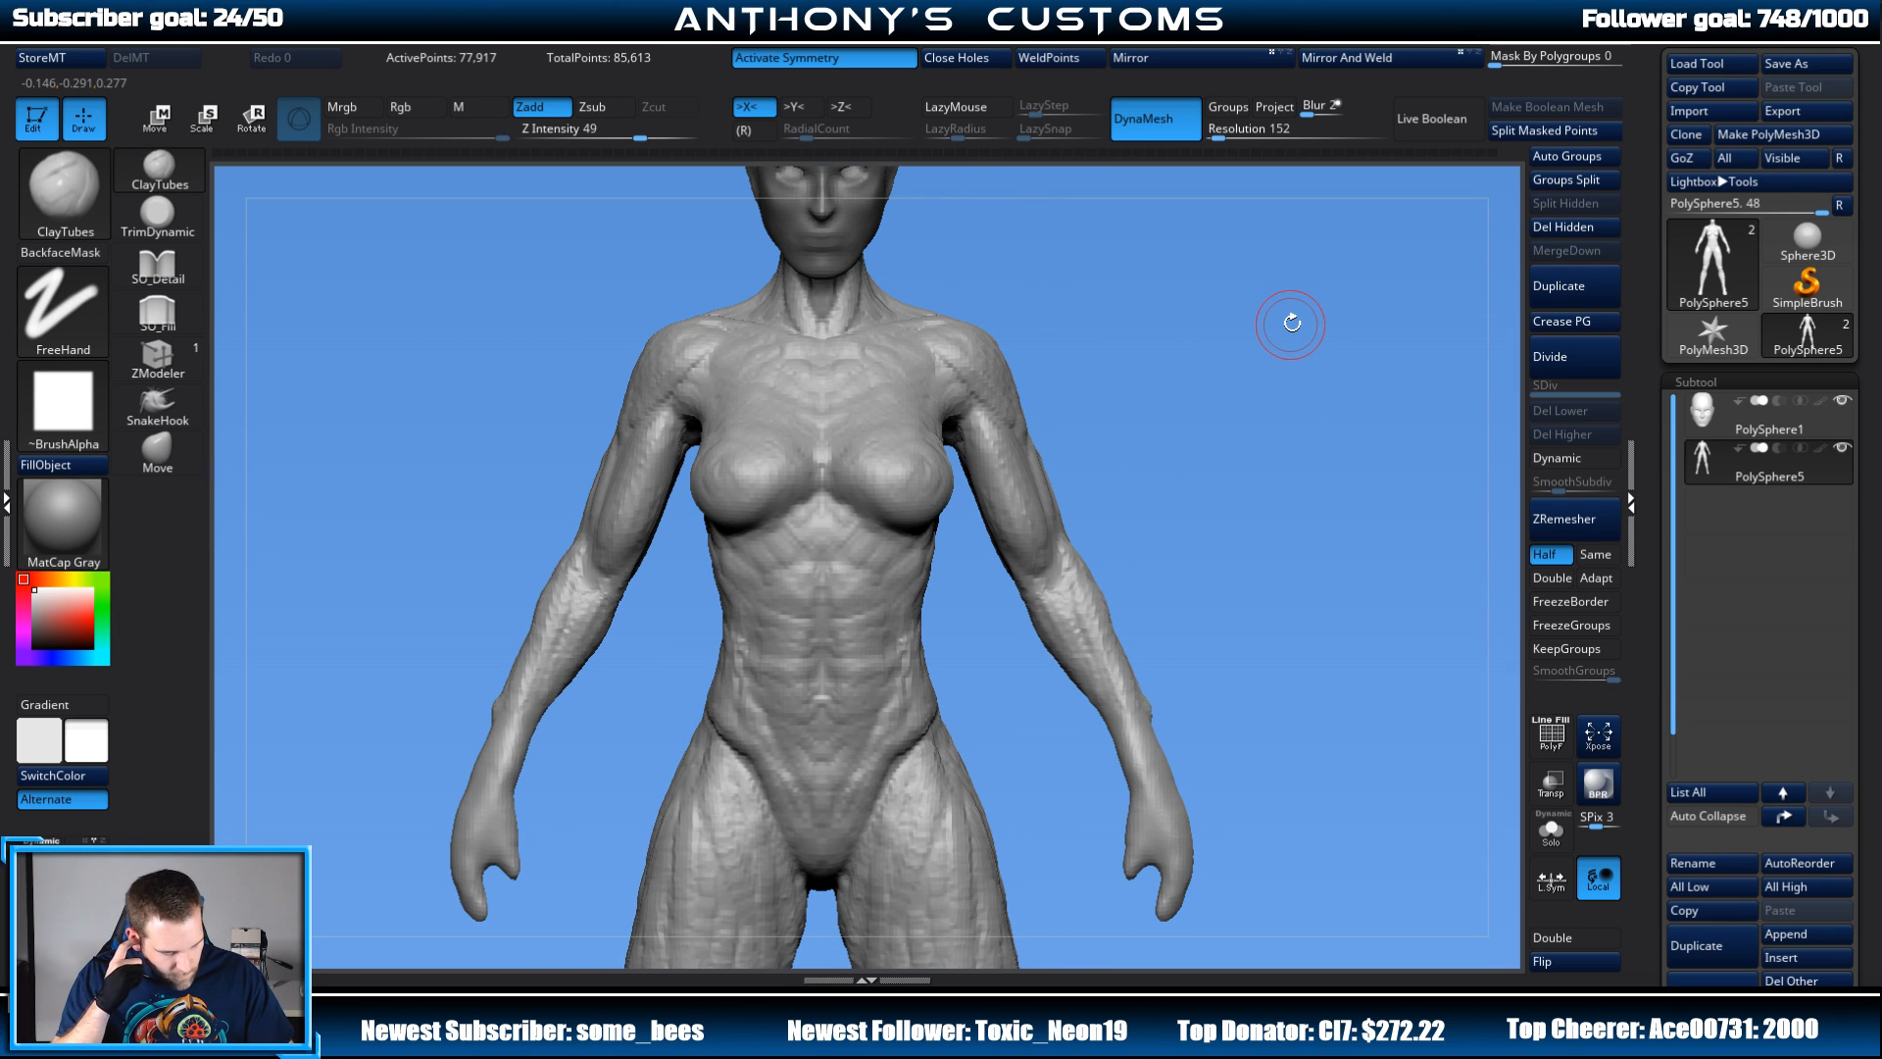
mouse_move(1166, 481)
left_mouse_down("alt")
mouse_move(1168, 515)
mouse_move(1134, 403)
mouse_move(1163, 474)
mouse_move(1202, 408)
mouse_move(1138, 277)
left_mouse_up("alt")
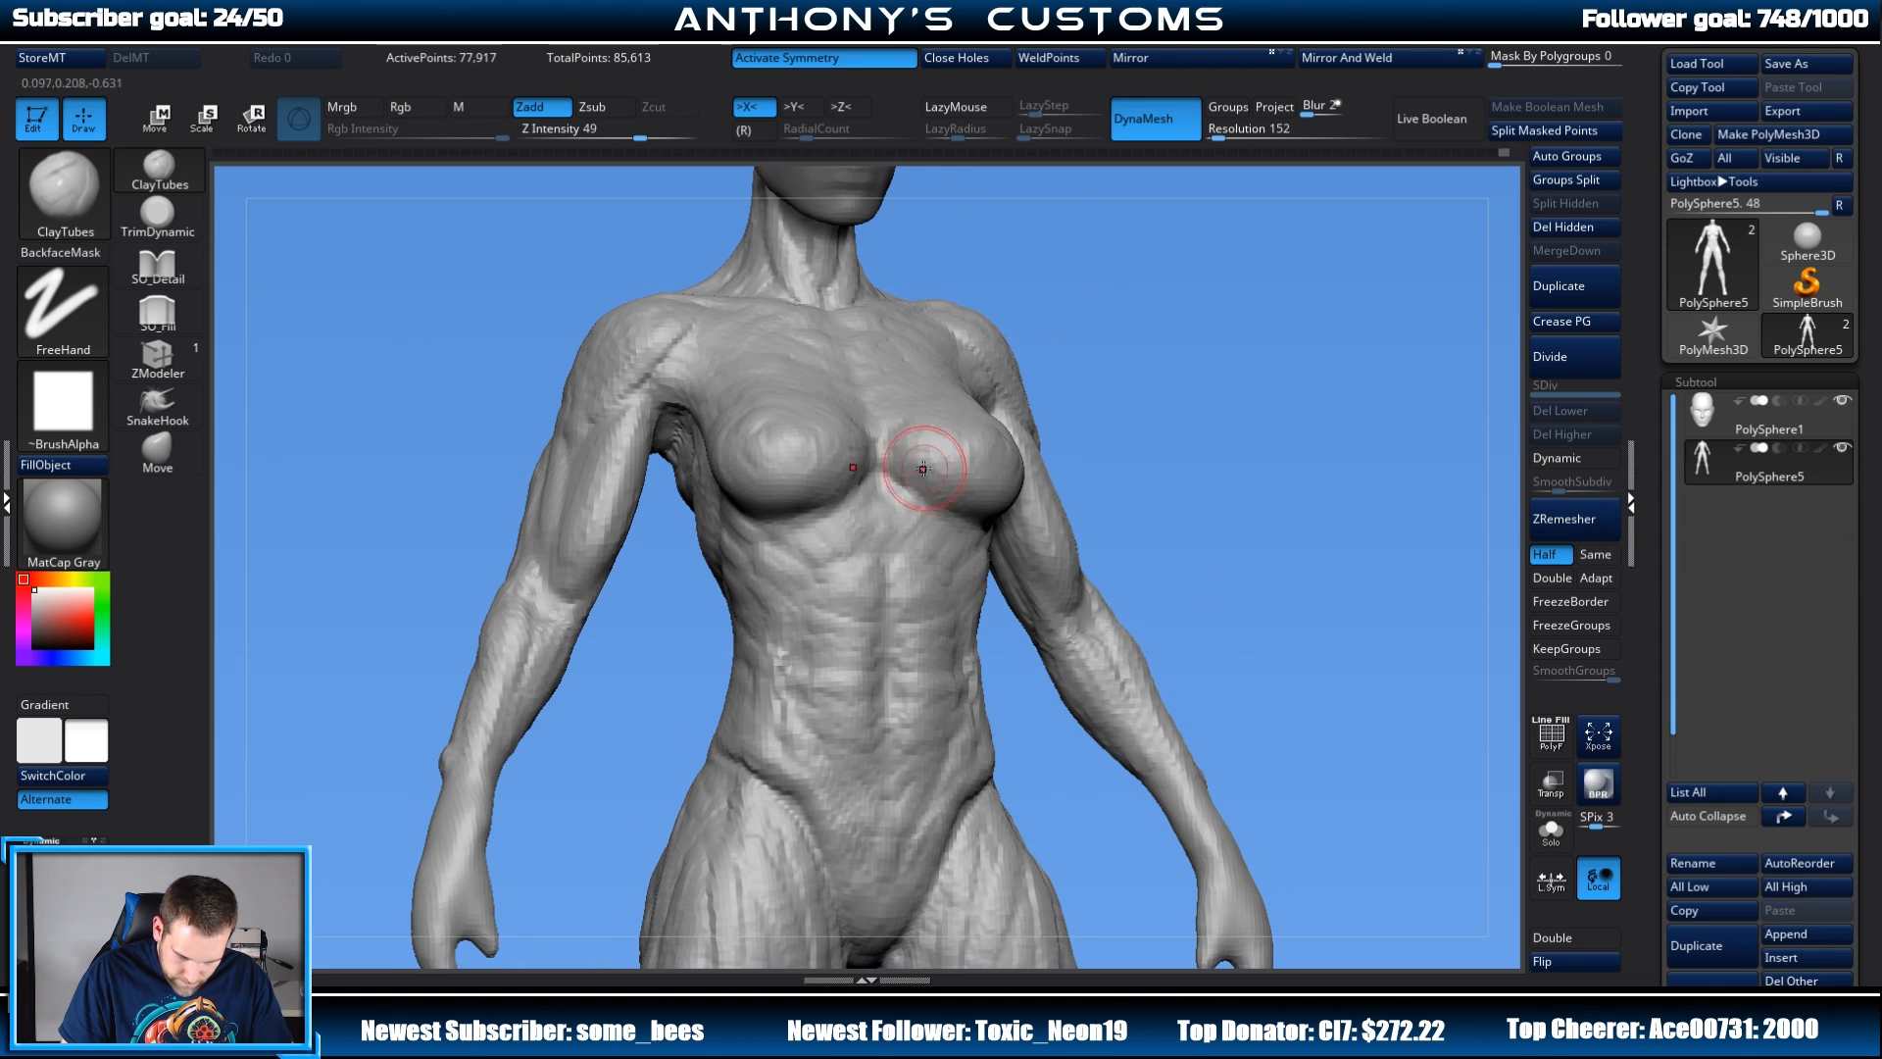
mouse_move(1280, 423)
left_mouse_down()
mouse_move(1241, 420)
mouse_move(1323, 409)
mouse_move(1320, 323)
left_mouse_up()
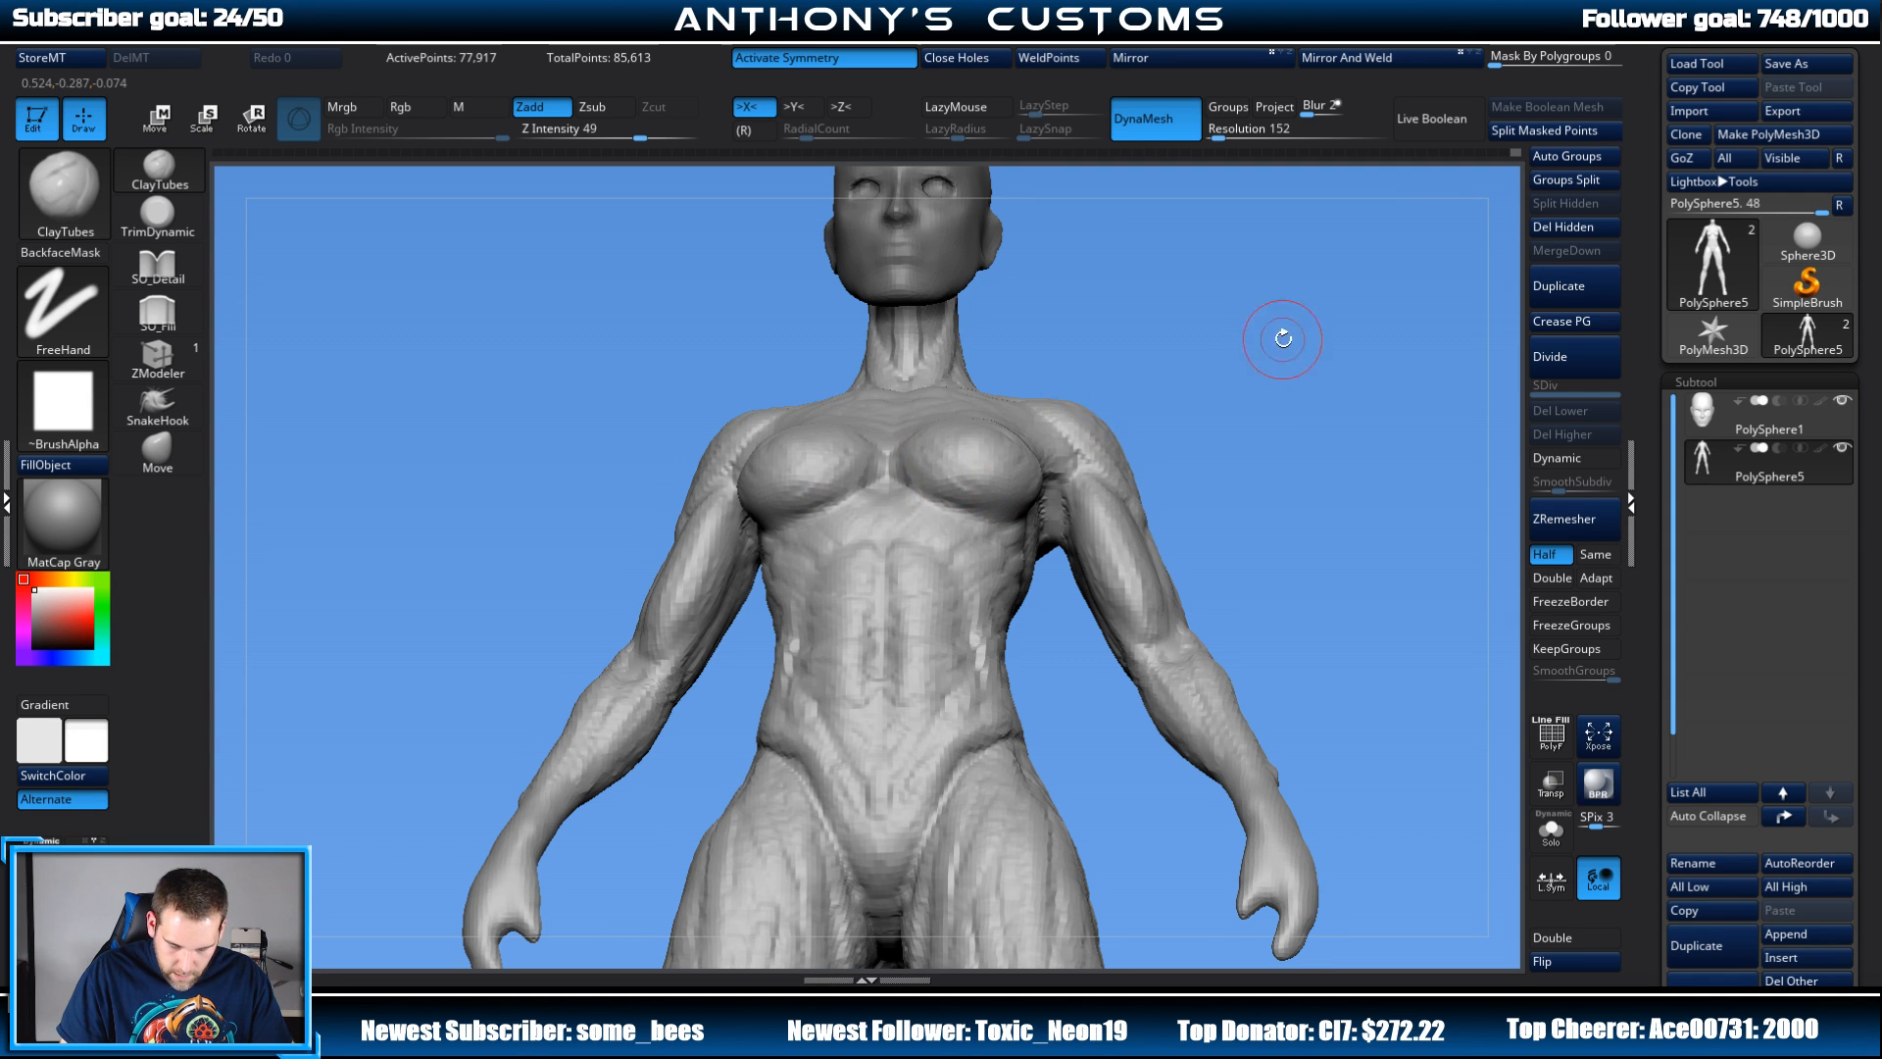
Step: Mask the whole body except the breasts with an inverted lasso mask and centre the transform gizmo on them
mouse_move(1282, 338)
left_mouse_down()
mouse_move(1269, 268)
mouse_move(1232, 391)
mouse_move(1320, 403)
mouse_move(1294, 397)
left_mouse_up()
mouse_move(1020, 388)
left_mouse_down("ctrl")
mouse_move(971, 383)
mouse_move(894, 481)
mouse_move(981, 490)
mouse_move(983, 432)
left_mouse_up("ctrl")
left_click(1026, 458, "ctrl")
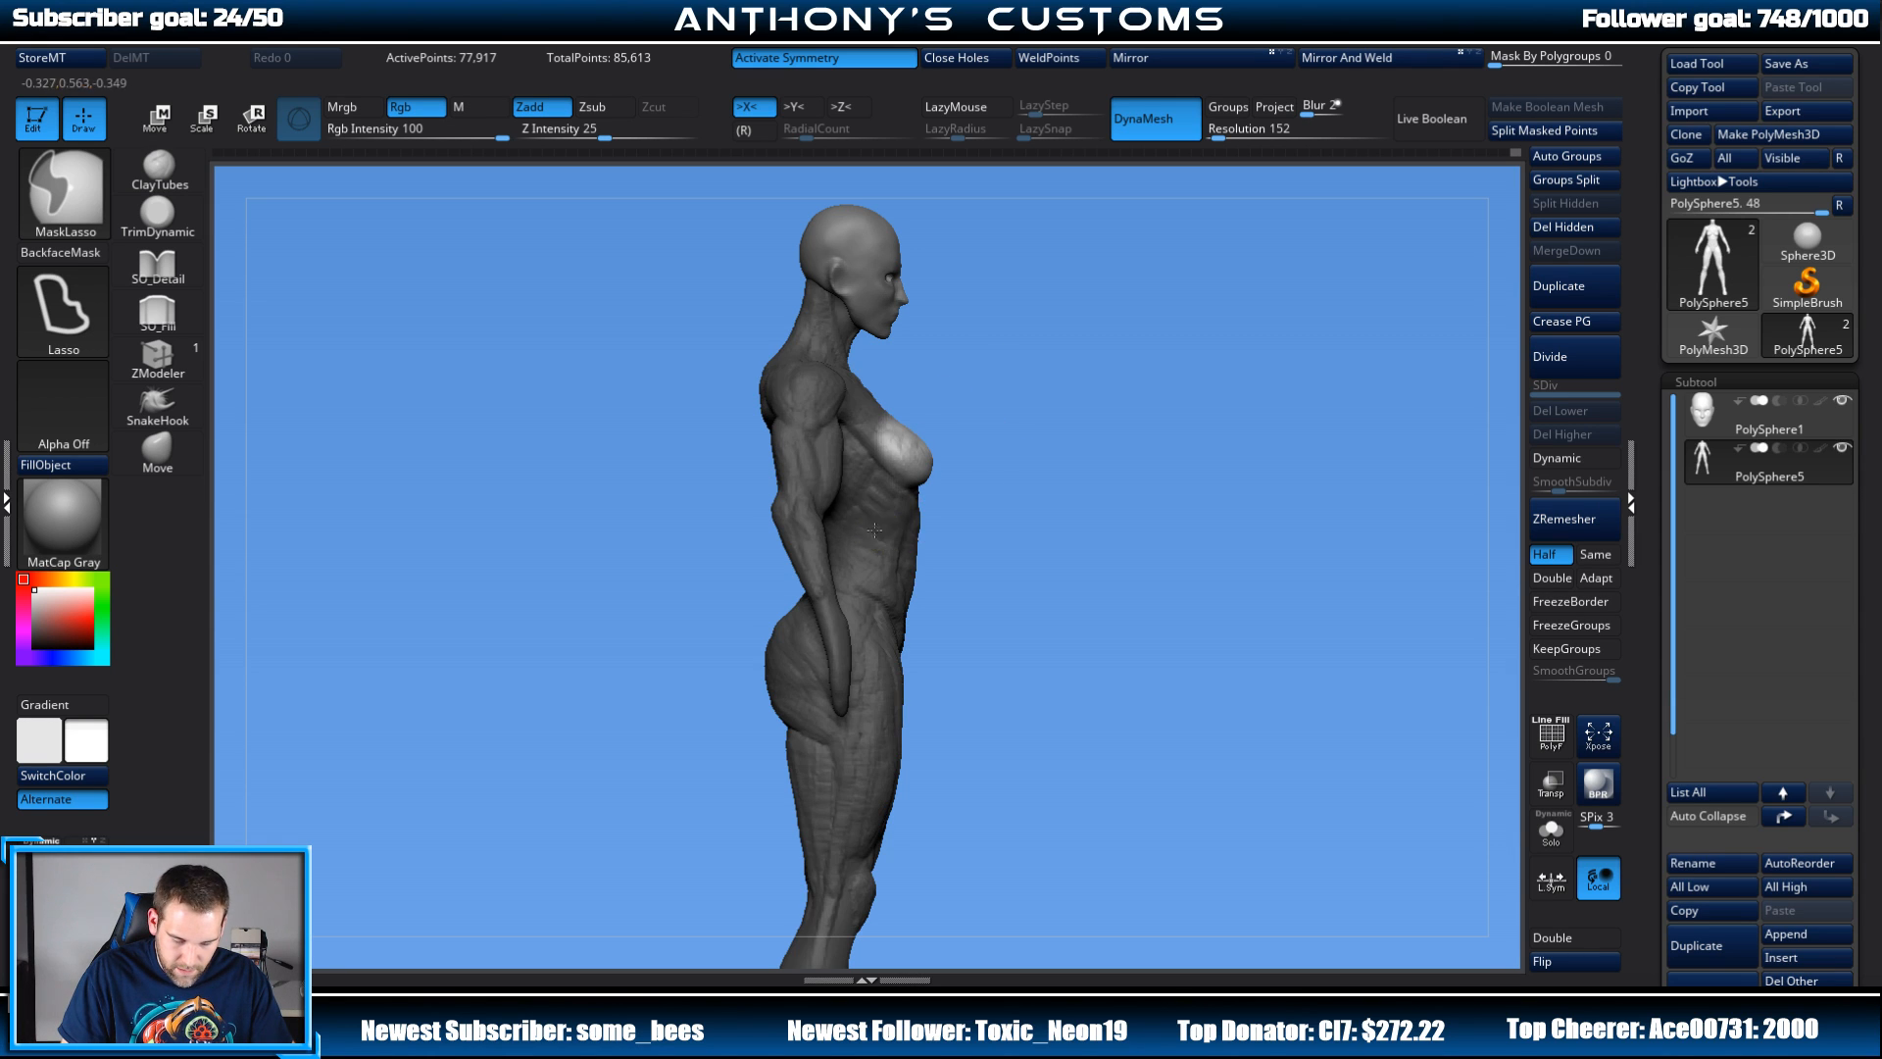
key("w")
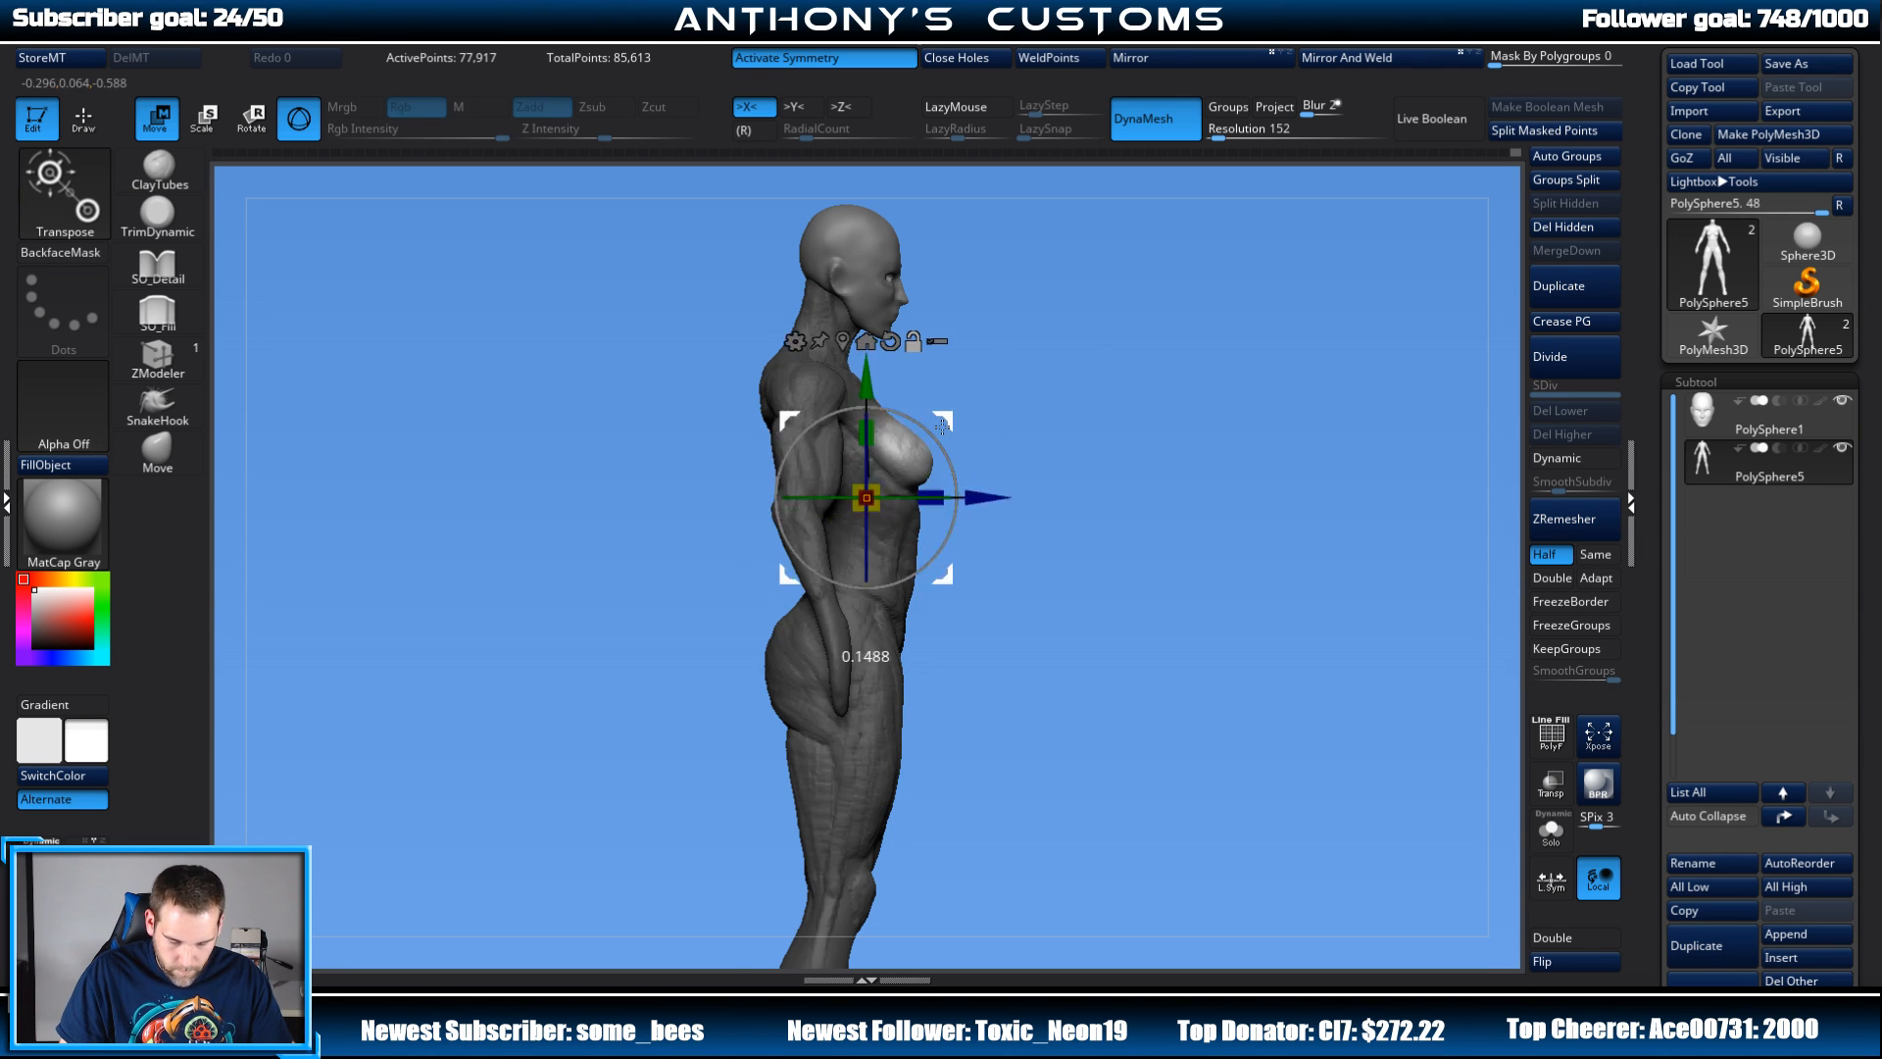
left_click_drag(922, 453, 1328, 399)
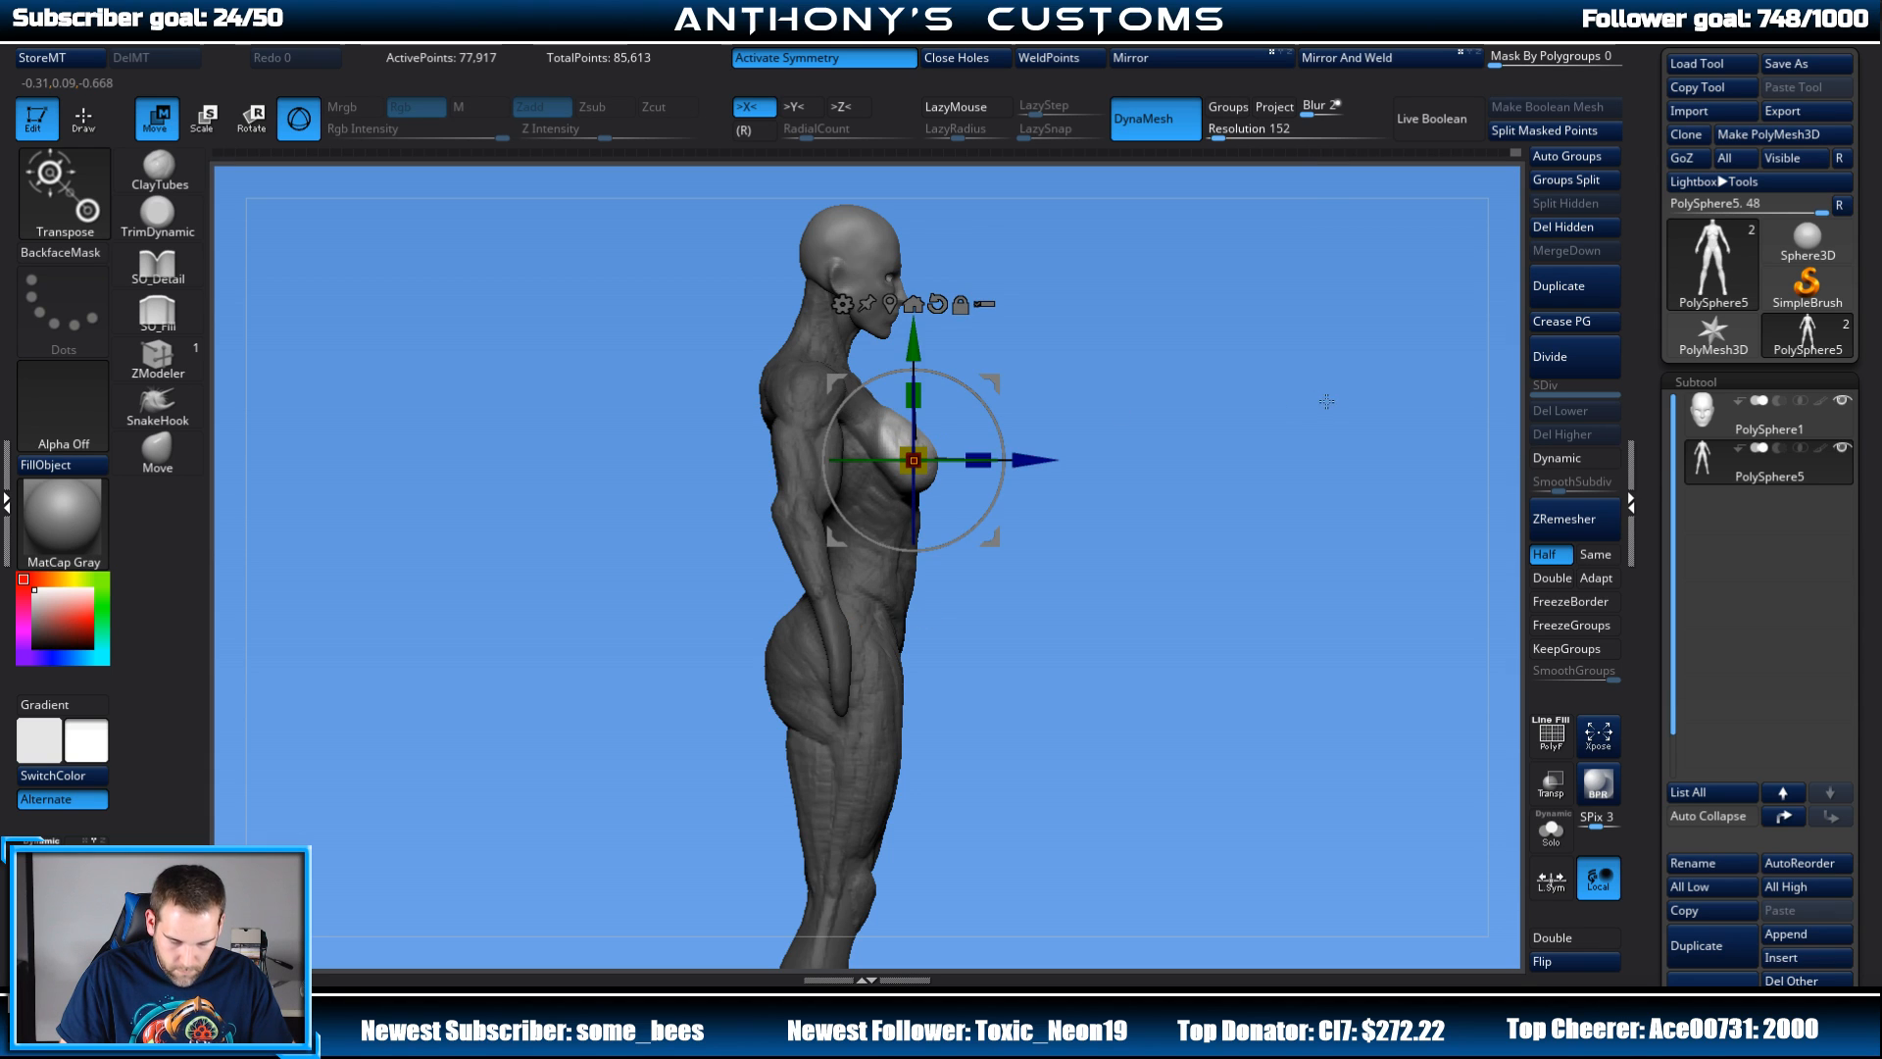
Step: Try to enlarge the unmasked breasts and pull them forward with the transform gizmo
left_click_drag(1028, 461, 1063, 462)
left_click_drag(1026, 525, 1248, 379)
left_click_drag(1061, 473, 1016, 463)
left_click_drag(1150, 441, 1116, 440, "shift")
left_click_drag(904, 480, 895, 476)
left_click_drag(1089, 410, 1157, 367)
left_click(932, 318)
left_click_drag(981, 368, 986, 402)
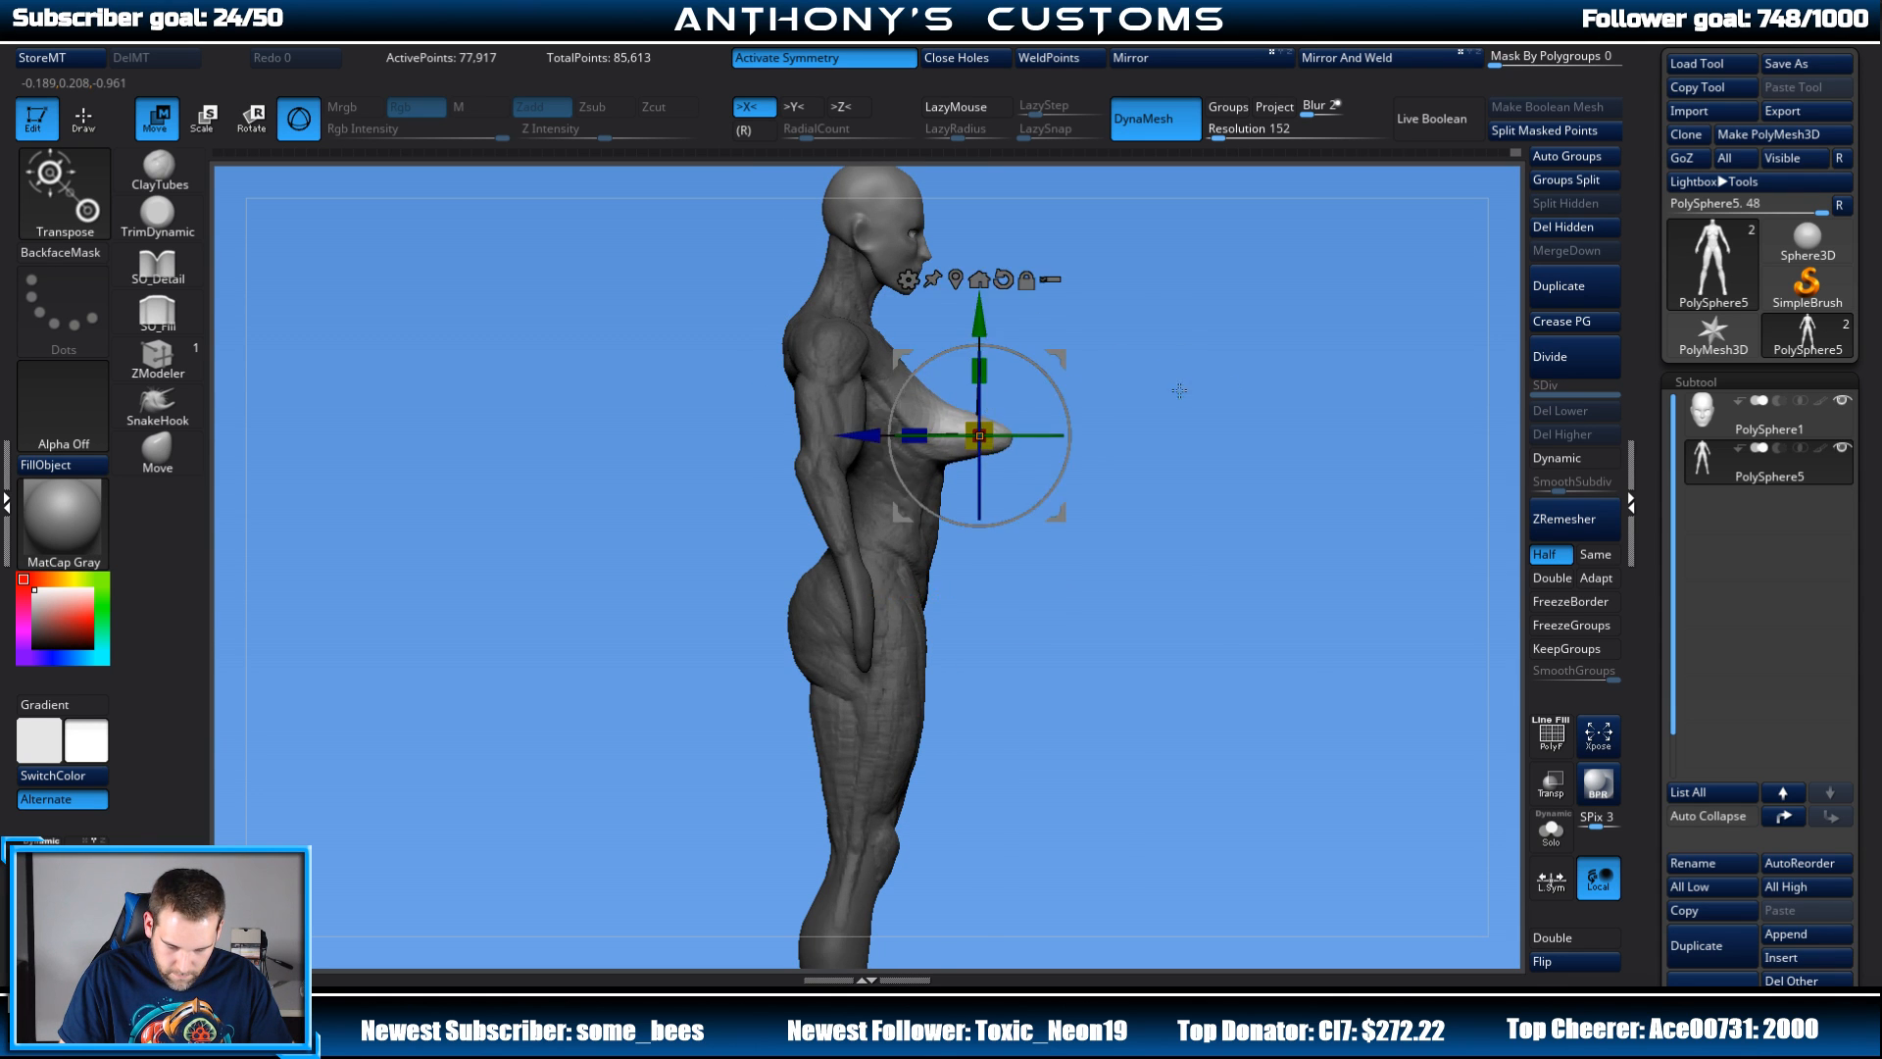
left_click_drag(1180, 390, 1077, 390, "shift")
key("q")
left_click_drag(1369, 335, 1123, 352, "alt")
left_click_drag(1078, 385, 1168, 382)
Step: Undo the breast transformations and the body mask
key("ctrl+z")
key("ctrl+z")
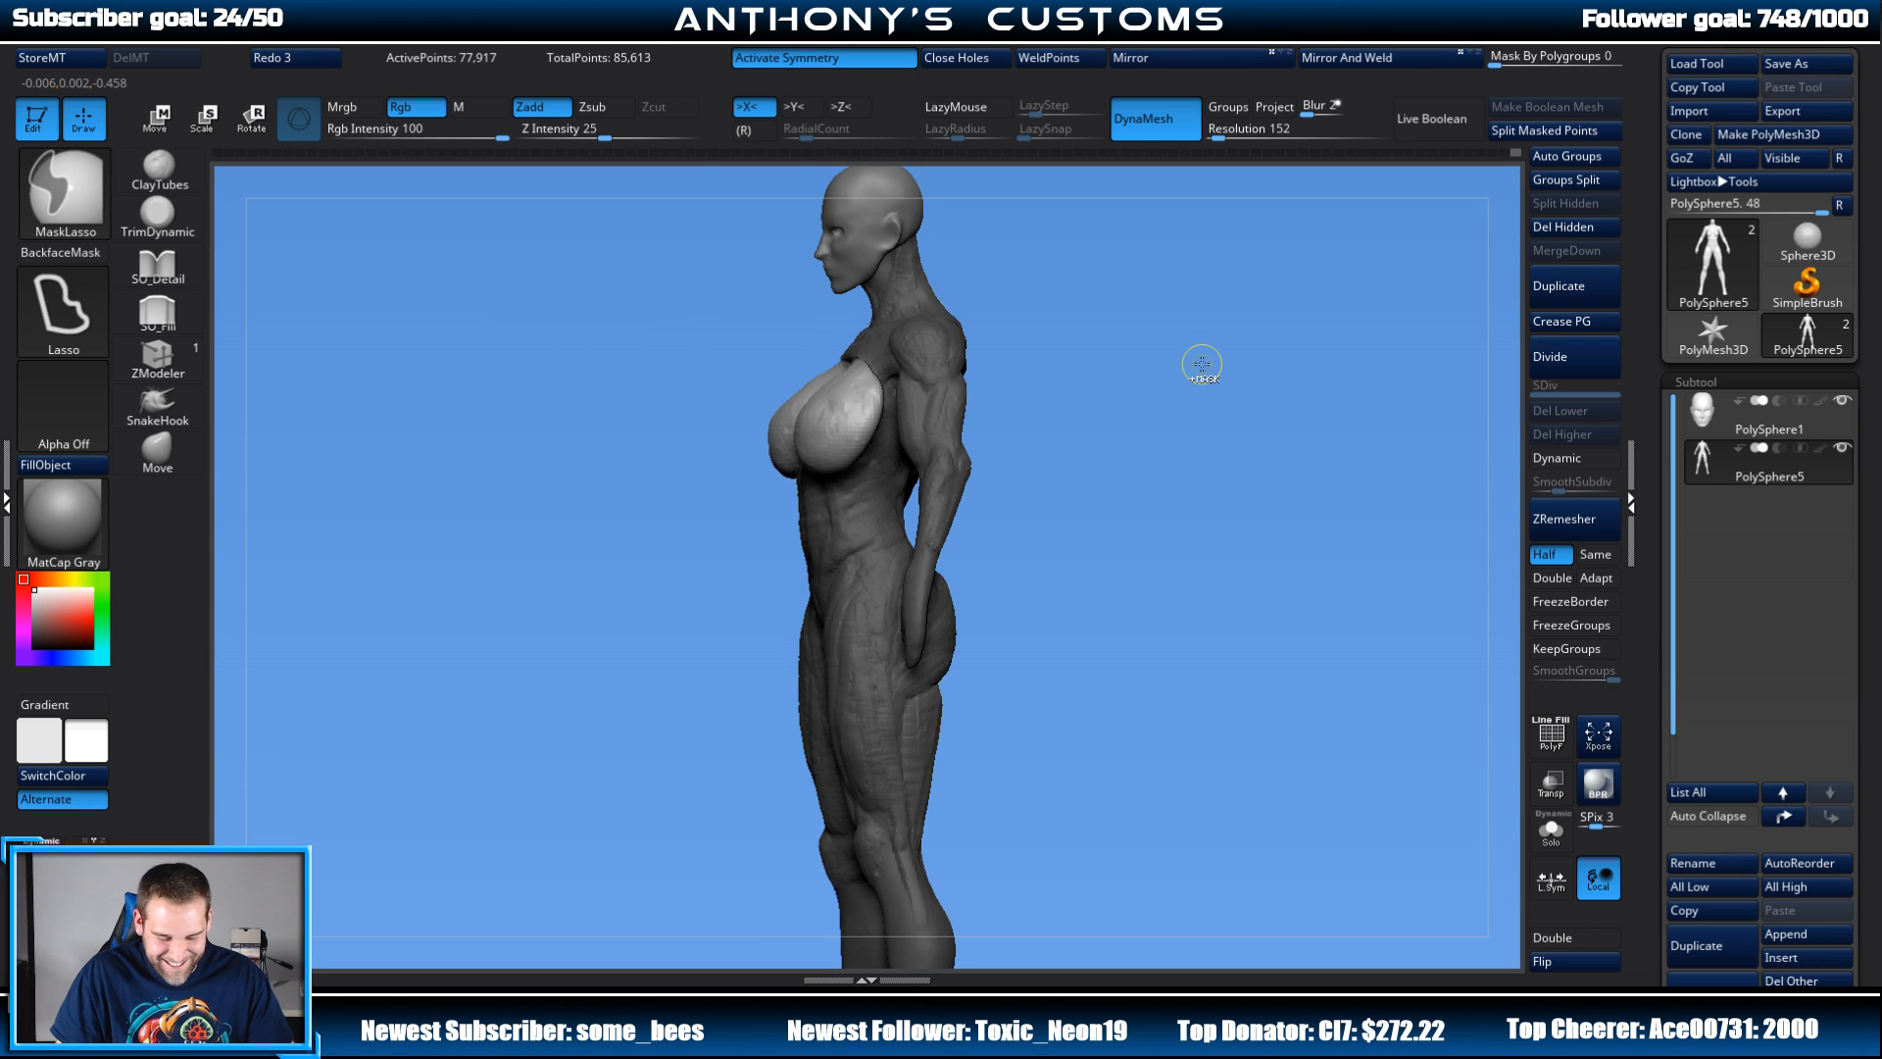
key("ctrl+z")
key("ctrl+z")
key("ctrl+z")
key("ctrl+z")
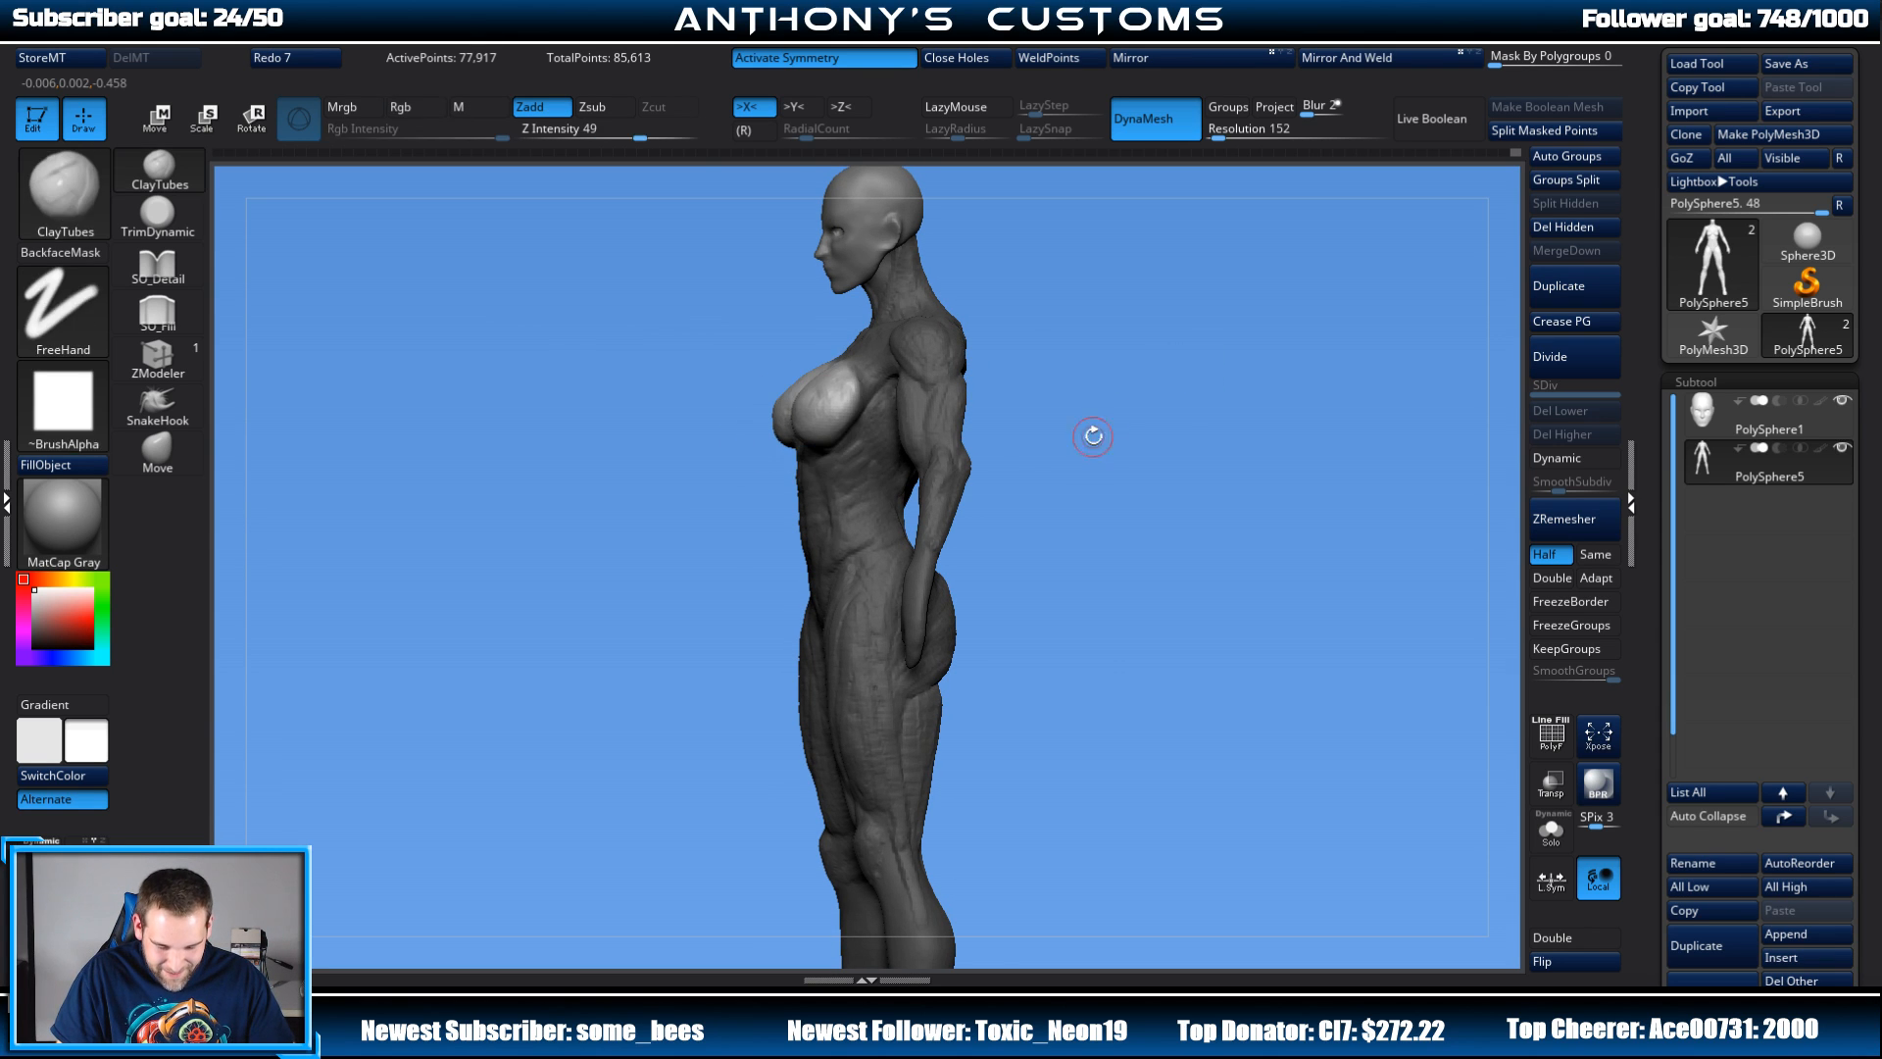
mouse_move(1093, 437)
left_mouse_down("shift")
mouse_move(1256, 433)
mouse_move(1221, 438)
mouse_move(1240, 450)
mouse_move(1212, 480)
left_mouse_up("shift")
key("ctrl+z")
key("ctrl+z")
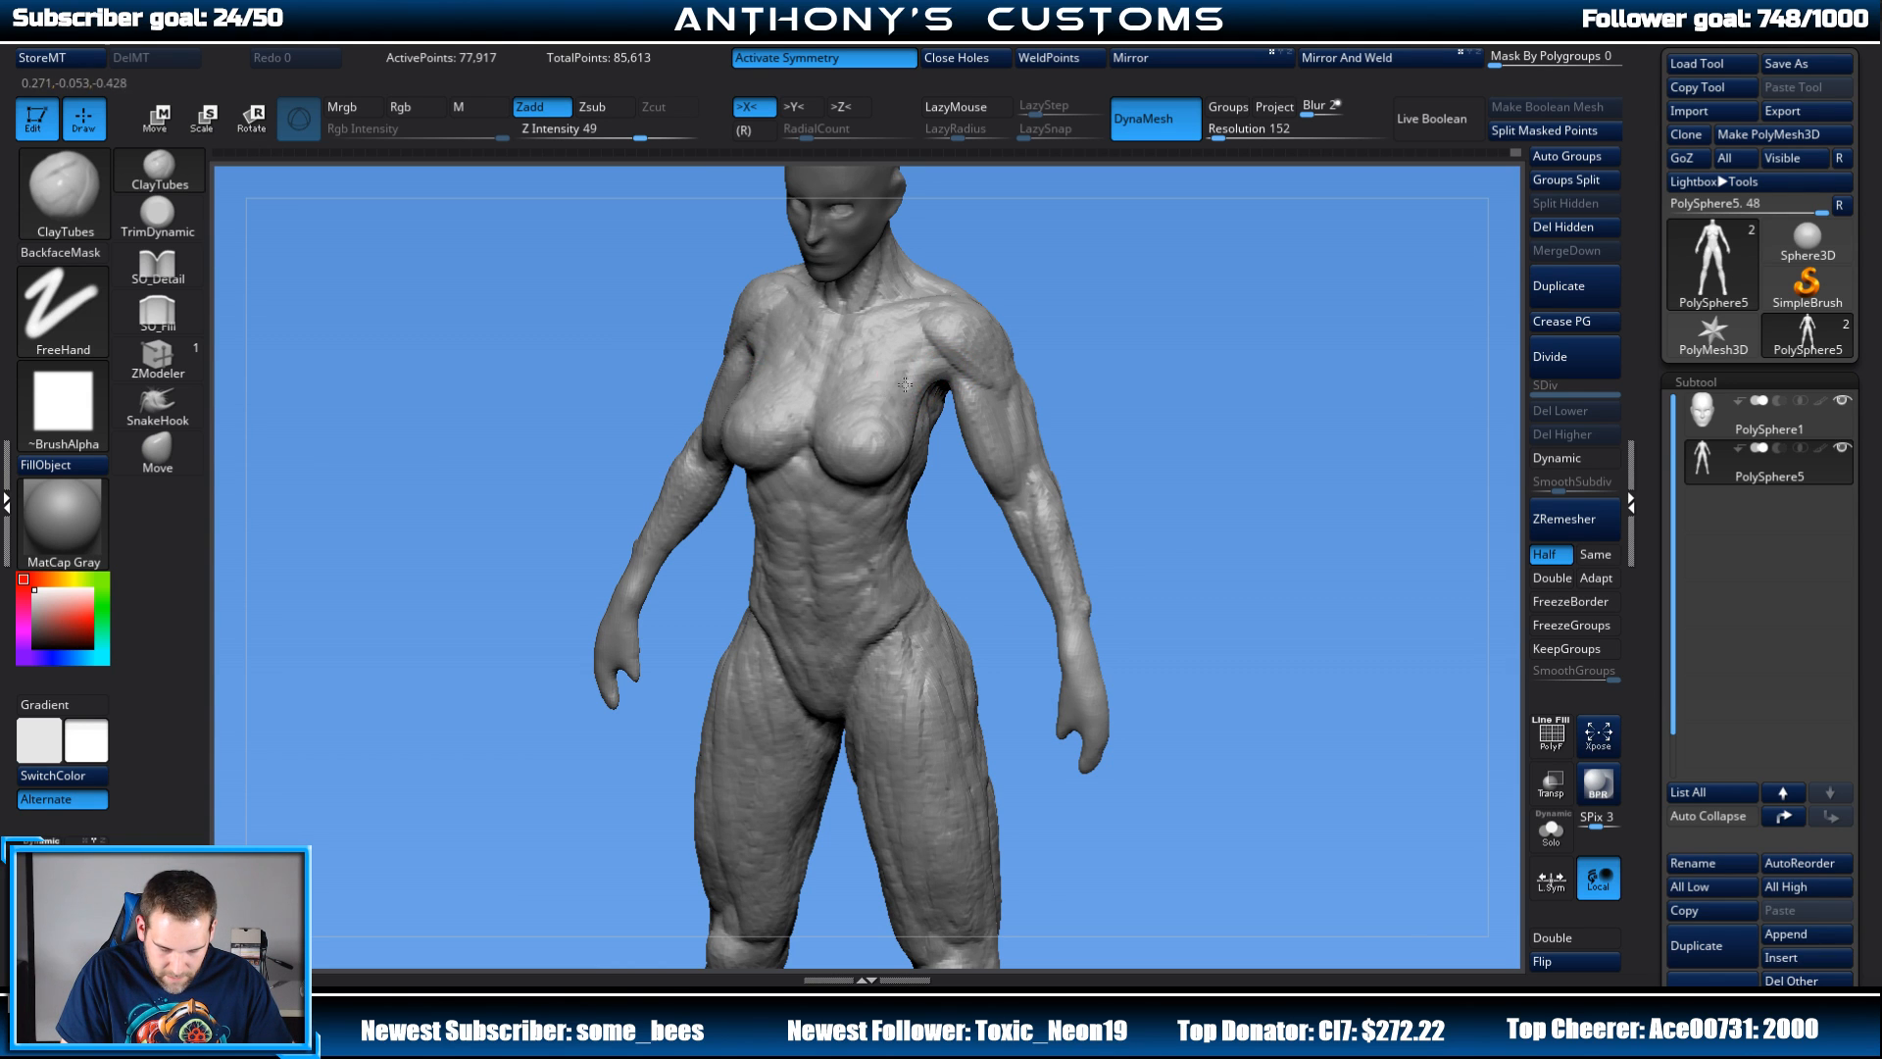
Step: Check the torso and back of the legs, and refine the knees and the tops of the shins with the ClayTubes brush
left_click_drag(1104, 395, 1252, 392)
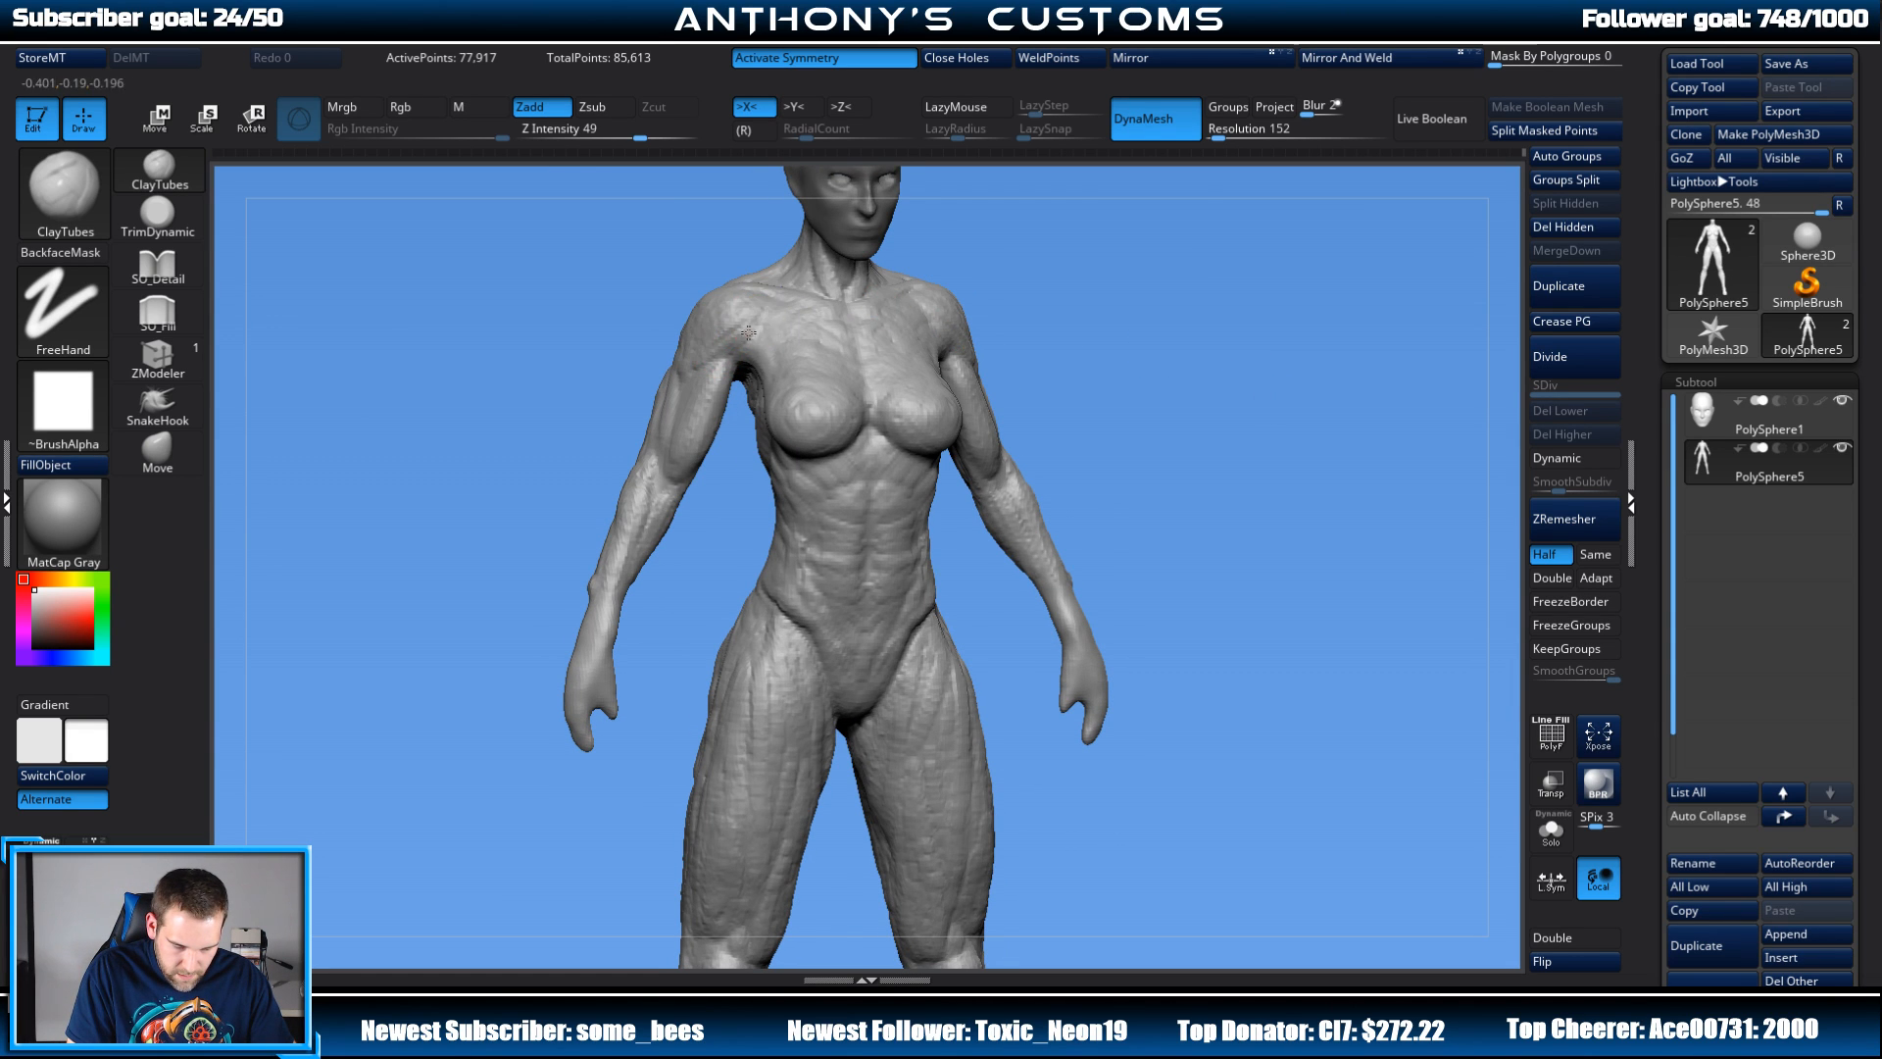
left_click_drag(1114, 327, 1212, 269)
mouse_move(1223, 366)
left_mouse_down()
mouse_move(1310, 369)
mouse_move(1244, 365)
mouse_move(1255, 390)
mouse_move(1201, 397)
mouse_move(1260, 373)
mouse_move(1260, 314)
mouse_move(1218, 400)
mouse_move(1274, 404)
mouse_move(1201, 431)
mouse_move(1169, 458)
mouse_move(1206, 450)
mouse_move(1135, 496)
mouse_move(1245, 450)
mouse_move(1291, 399)
left_mouse_up()
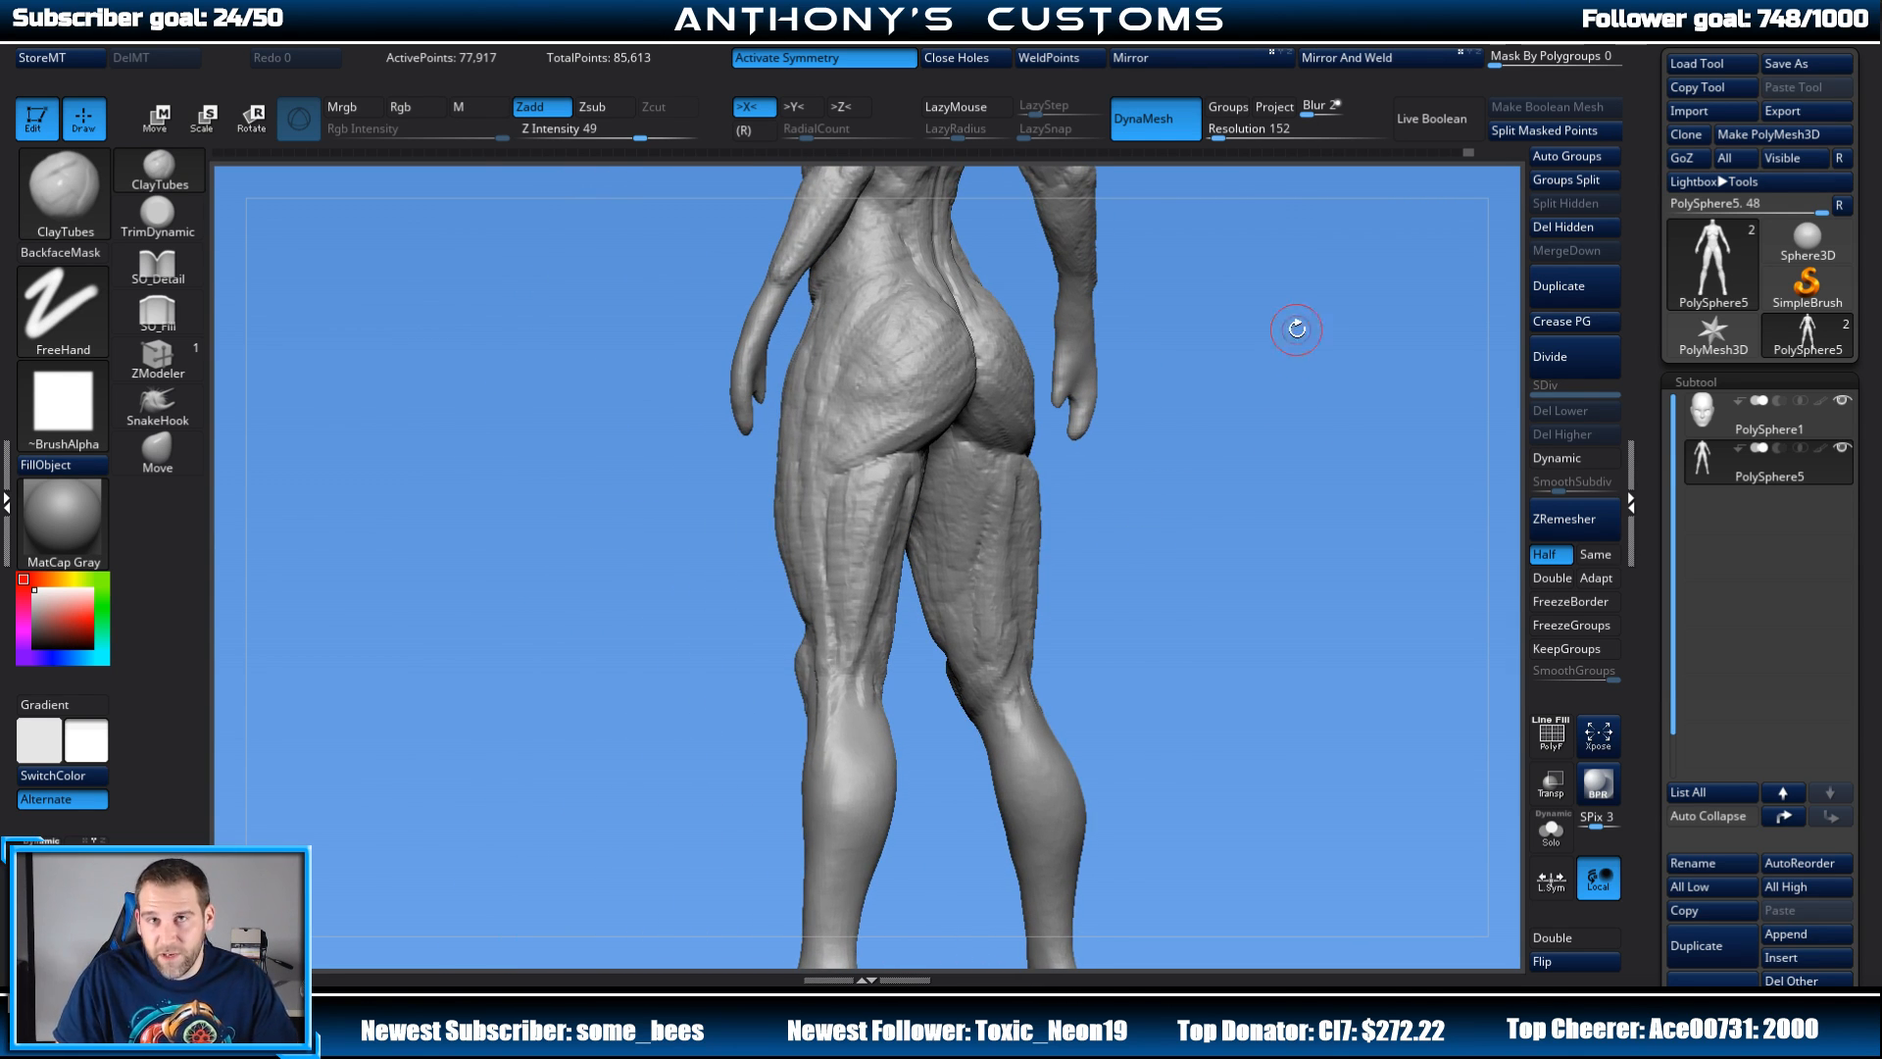
mouse_move(1297, 329)
left_mouse_down()
mouse_move(1366, 307)
mouse_move(1187, 507)
mouse_move(1231, 533)
mouse_move(956, 668)
left_mouse_up()
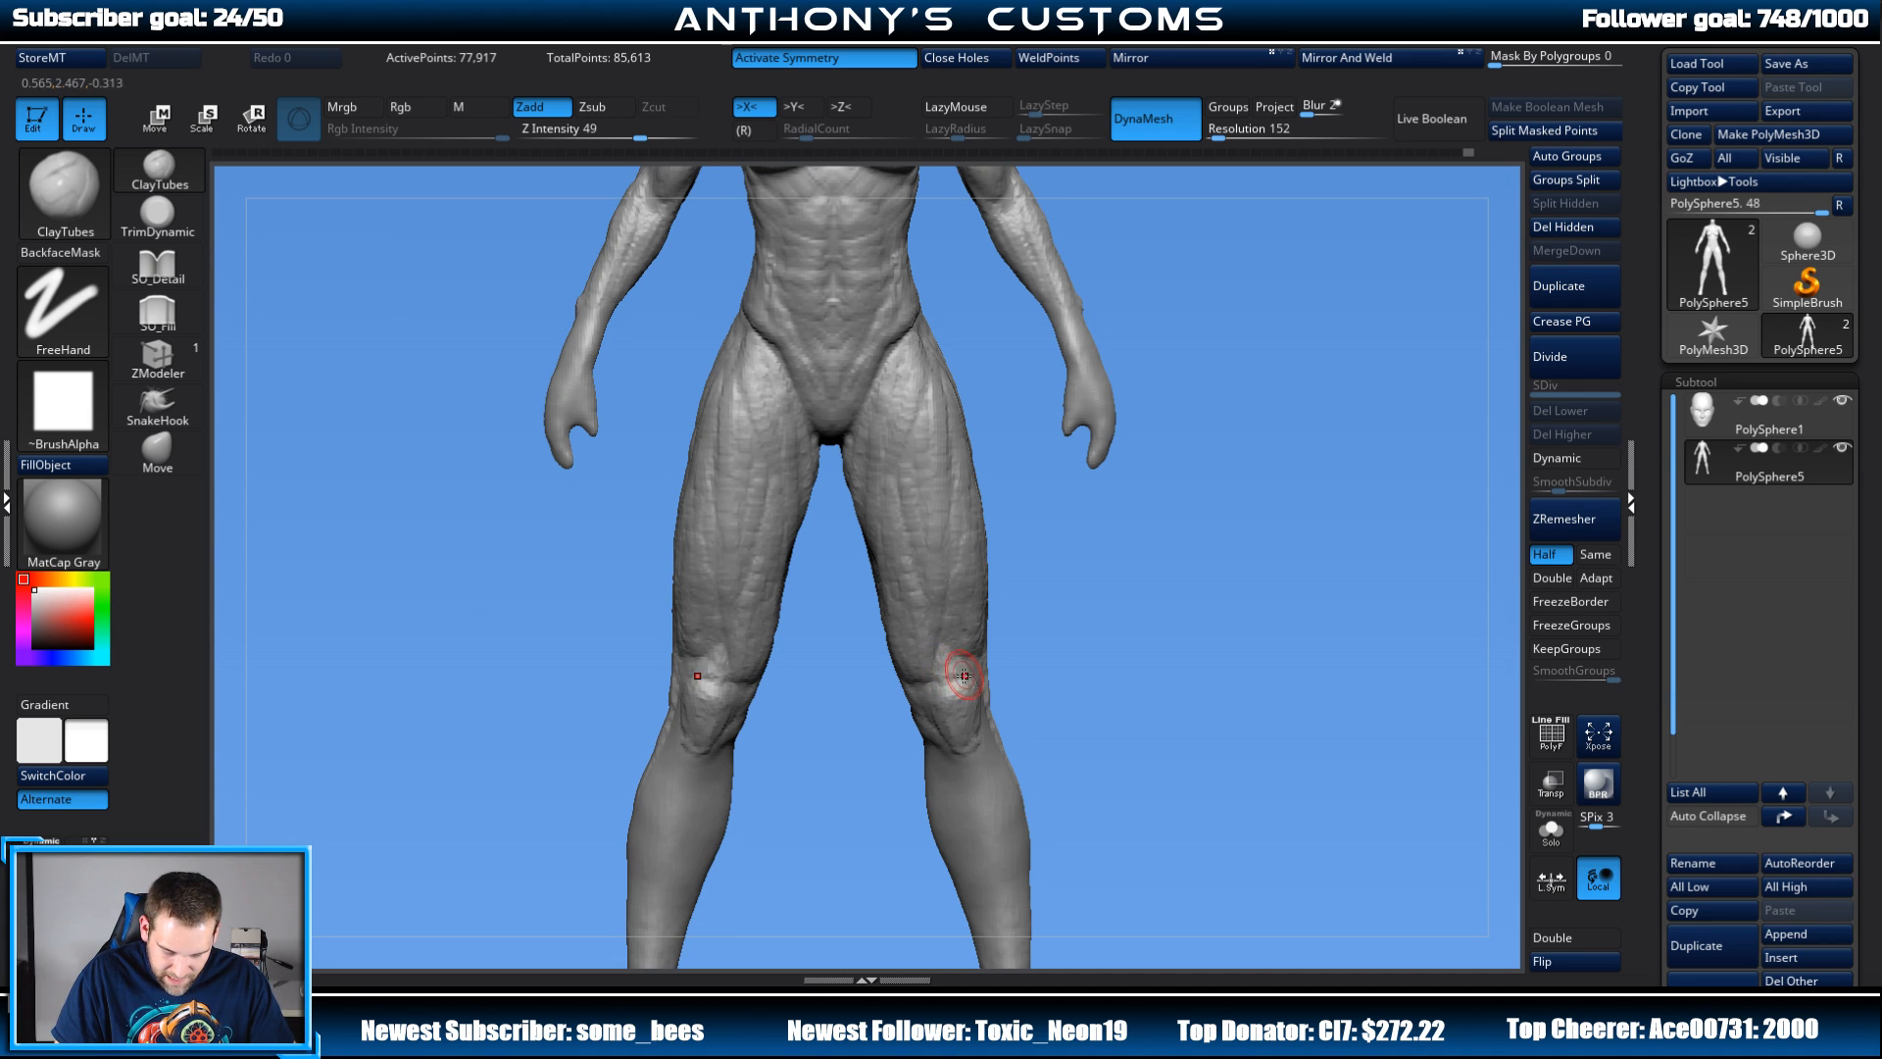
mouse_move(1124, 611)
left_mouse_down("alt")
mouse_move(1140, 544)
mouse_move(1137, 609)
mouse_move(1143, 562)
mouse_move(1046, 534)
left_mouse_up("alt")
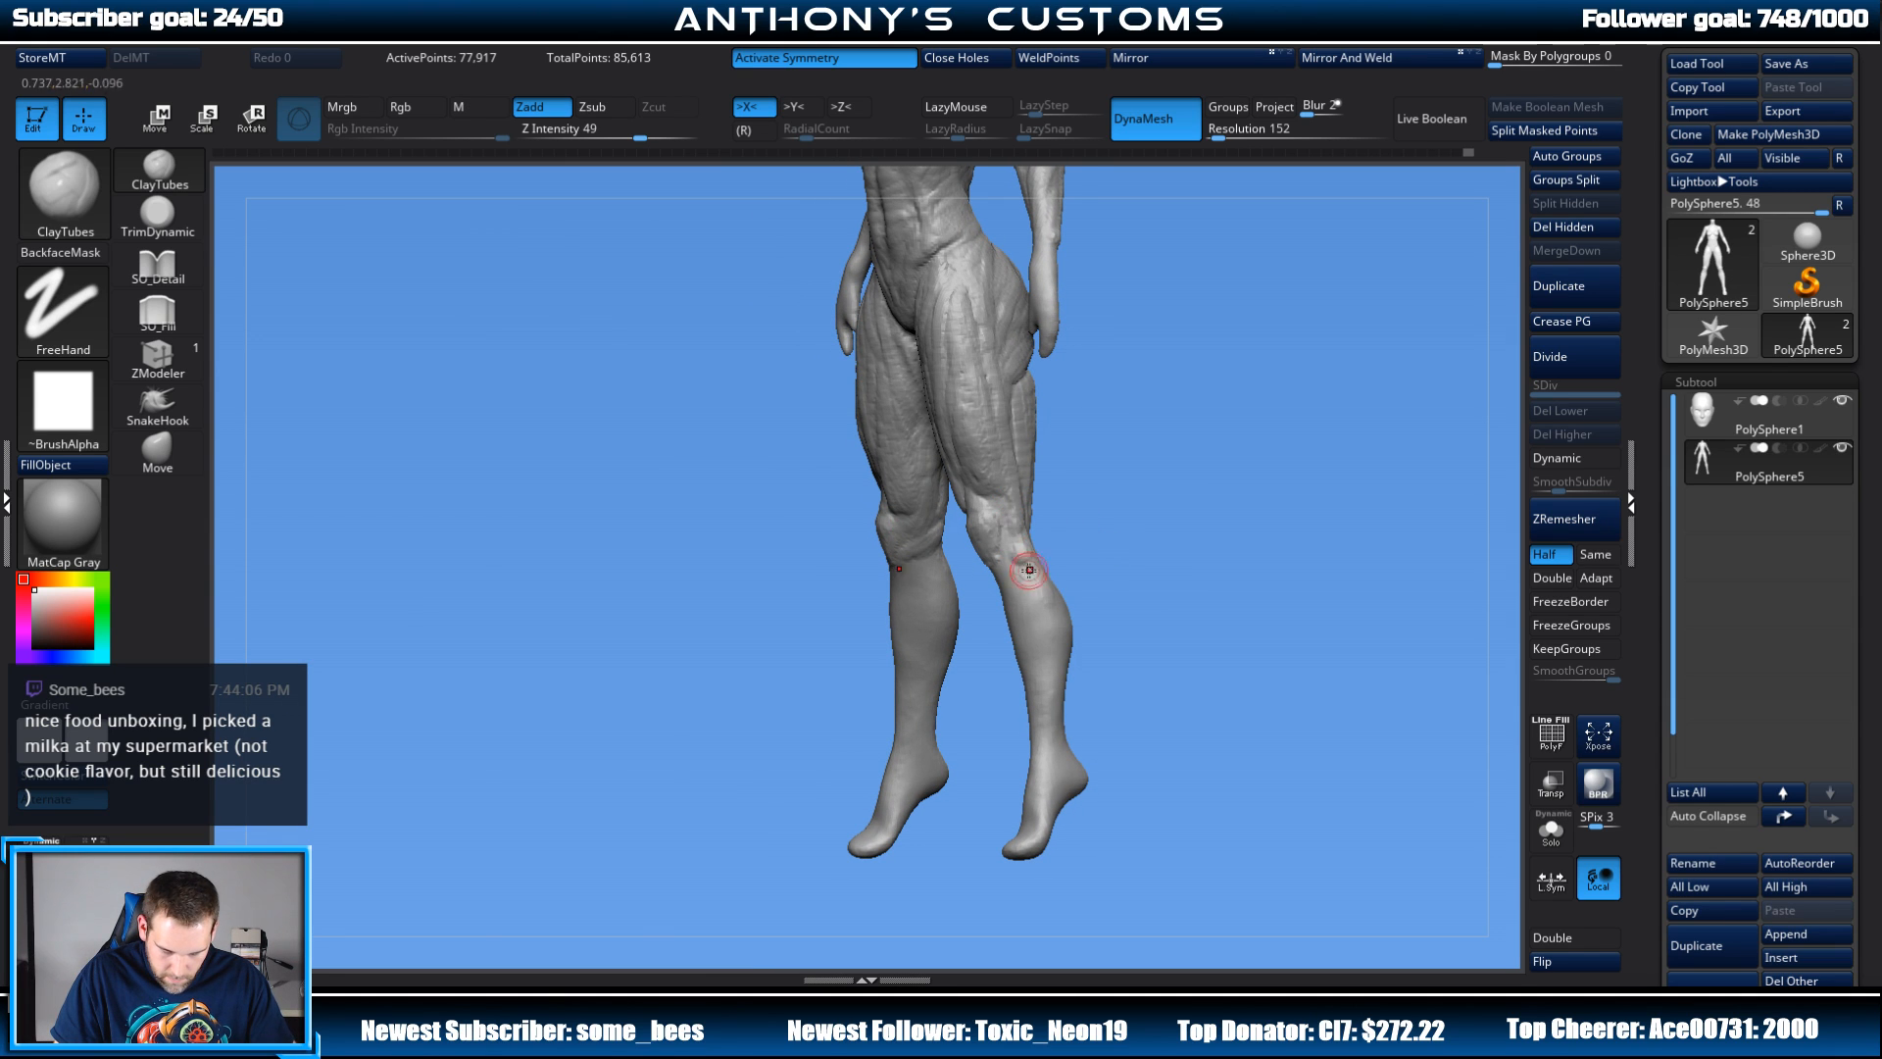
mouse_move(1092, 558)
left_mouse_down("shift")
mouse_move(1181, 516)
mouse_move(1156, 467)
mouse_move(1159, 569)
mouse_move(1157, 546)
left_mouse_up("shift")
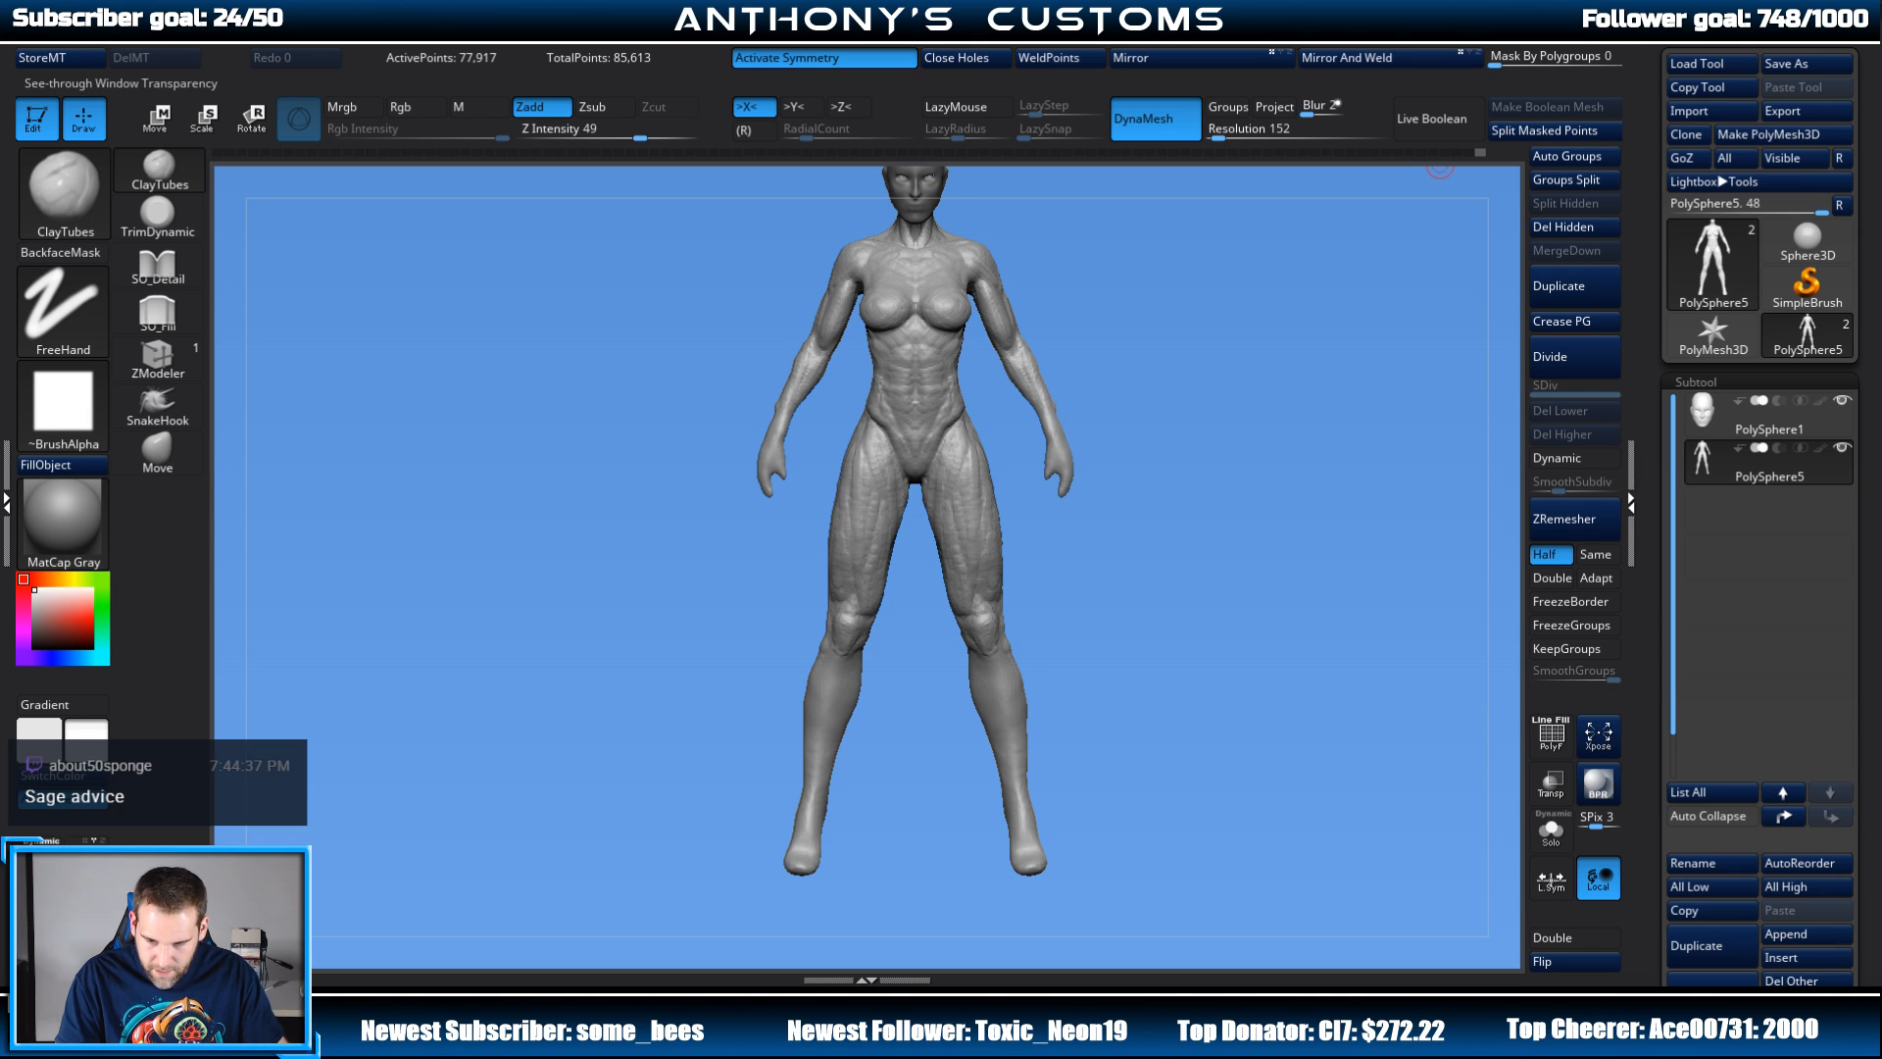
Step: Build up the muscle forms on the outer side of the lower legs just below the knees
left_click_drag(1281, 379, 1215, 429, "alt")
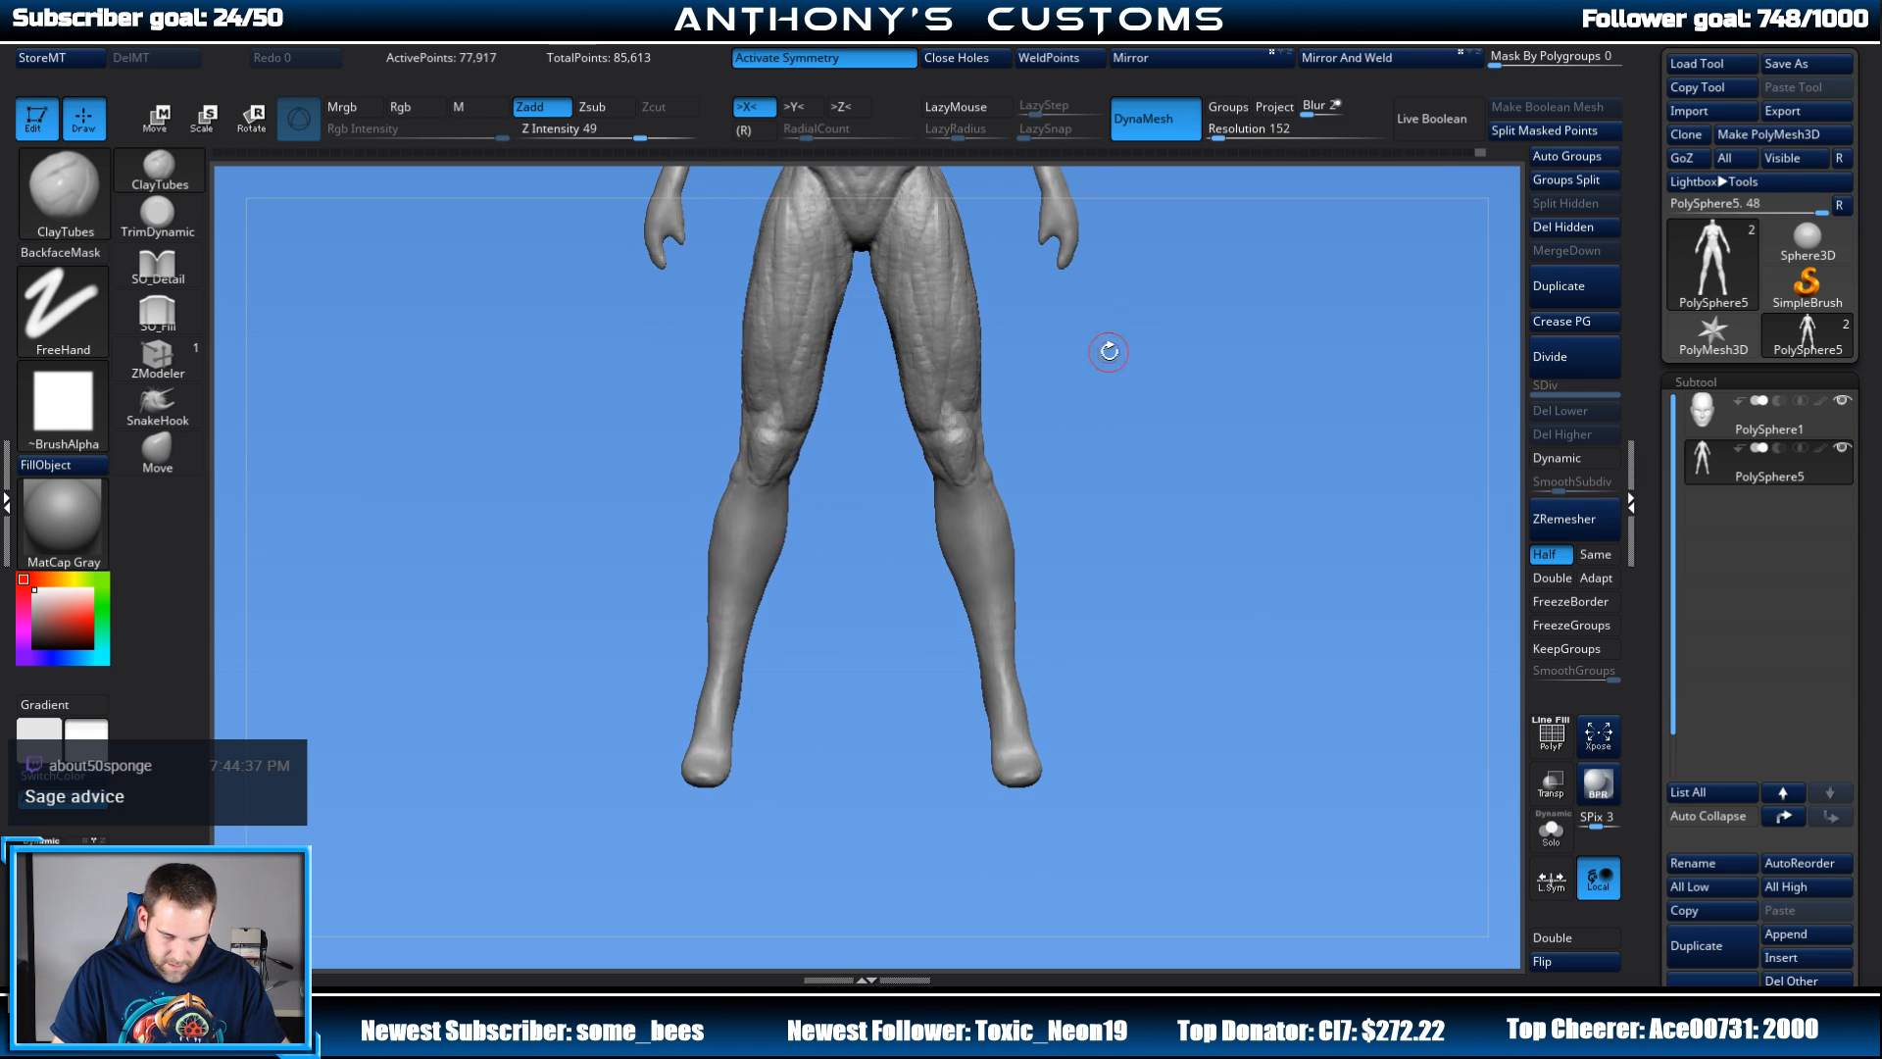
mouse_move(1109, 351)
left_mouse_down()
mouse_move(1069, 443)
mouse_move(1097, 496)
mouse_move(1069, 499)
left_mouse_up()
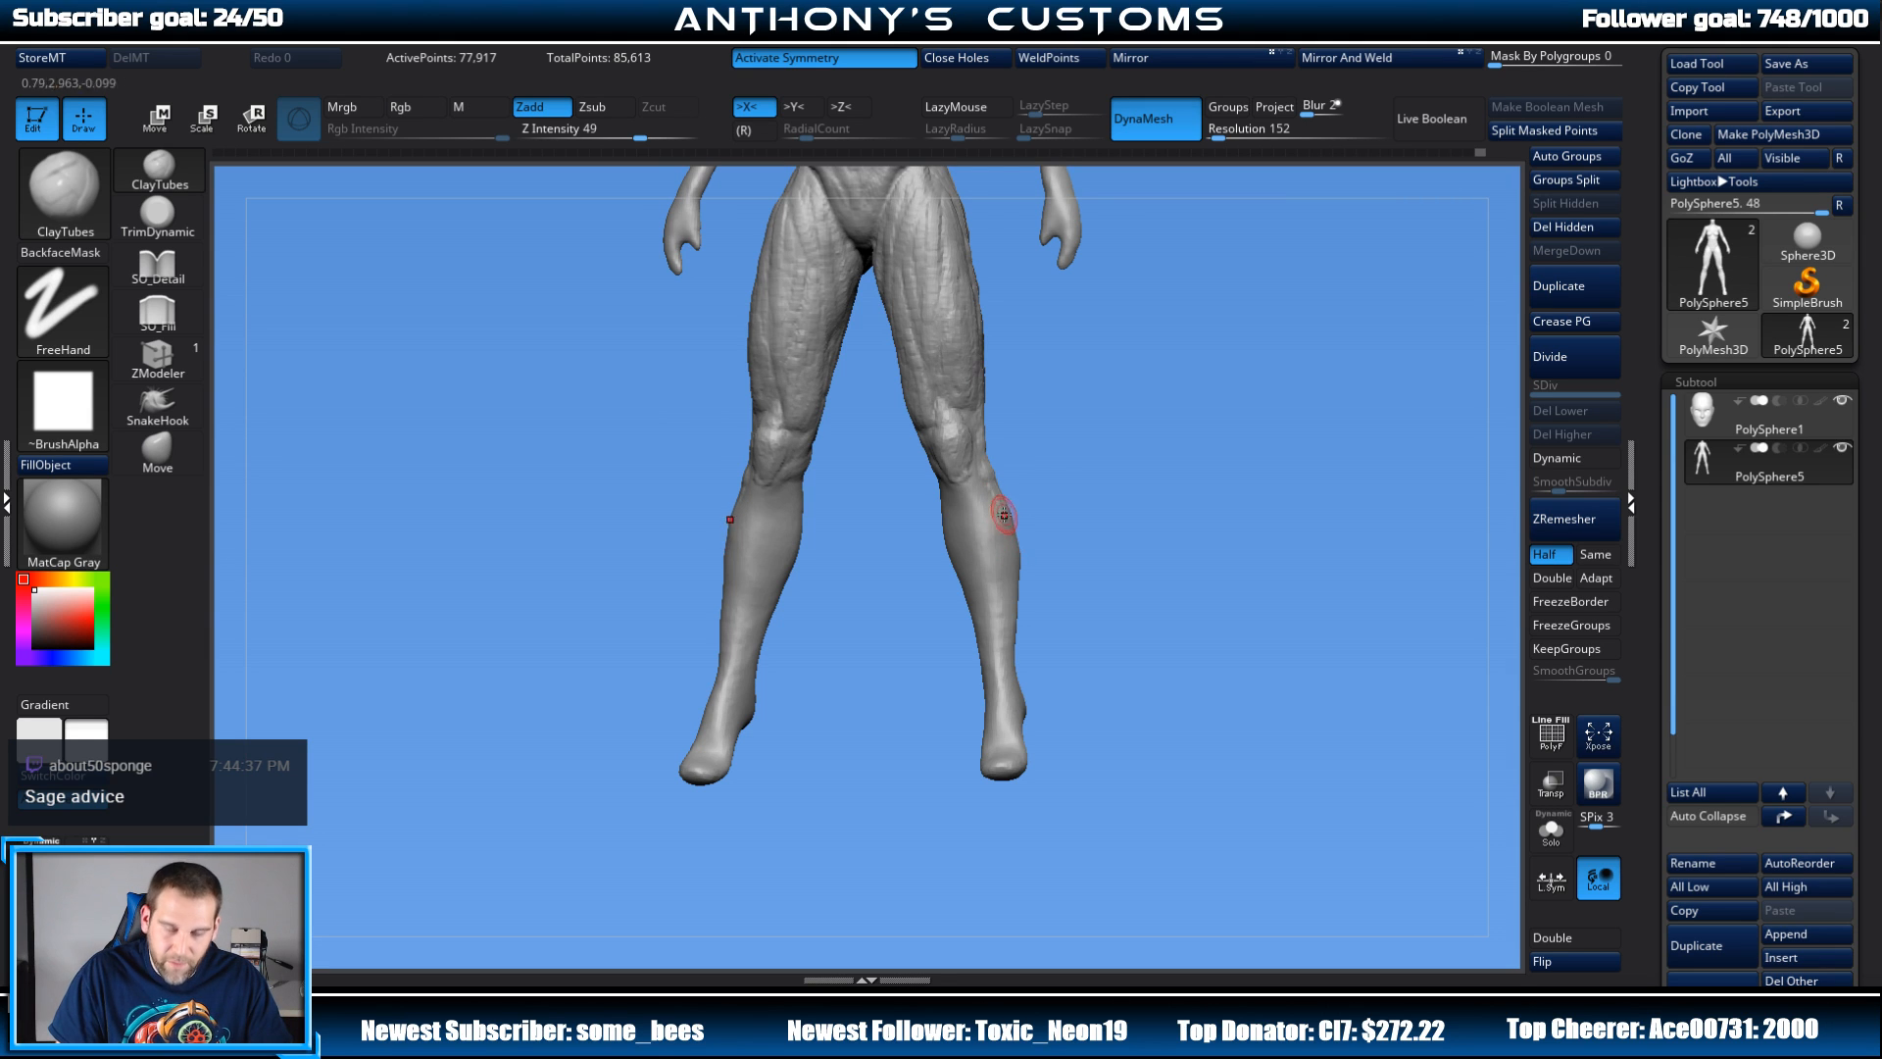
left_click_drag(1135, 494, 1076, 475)
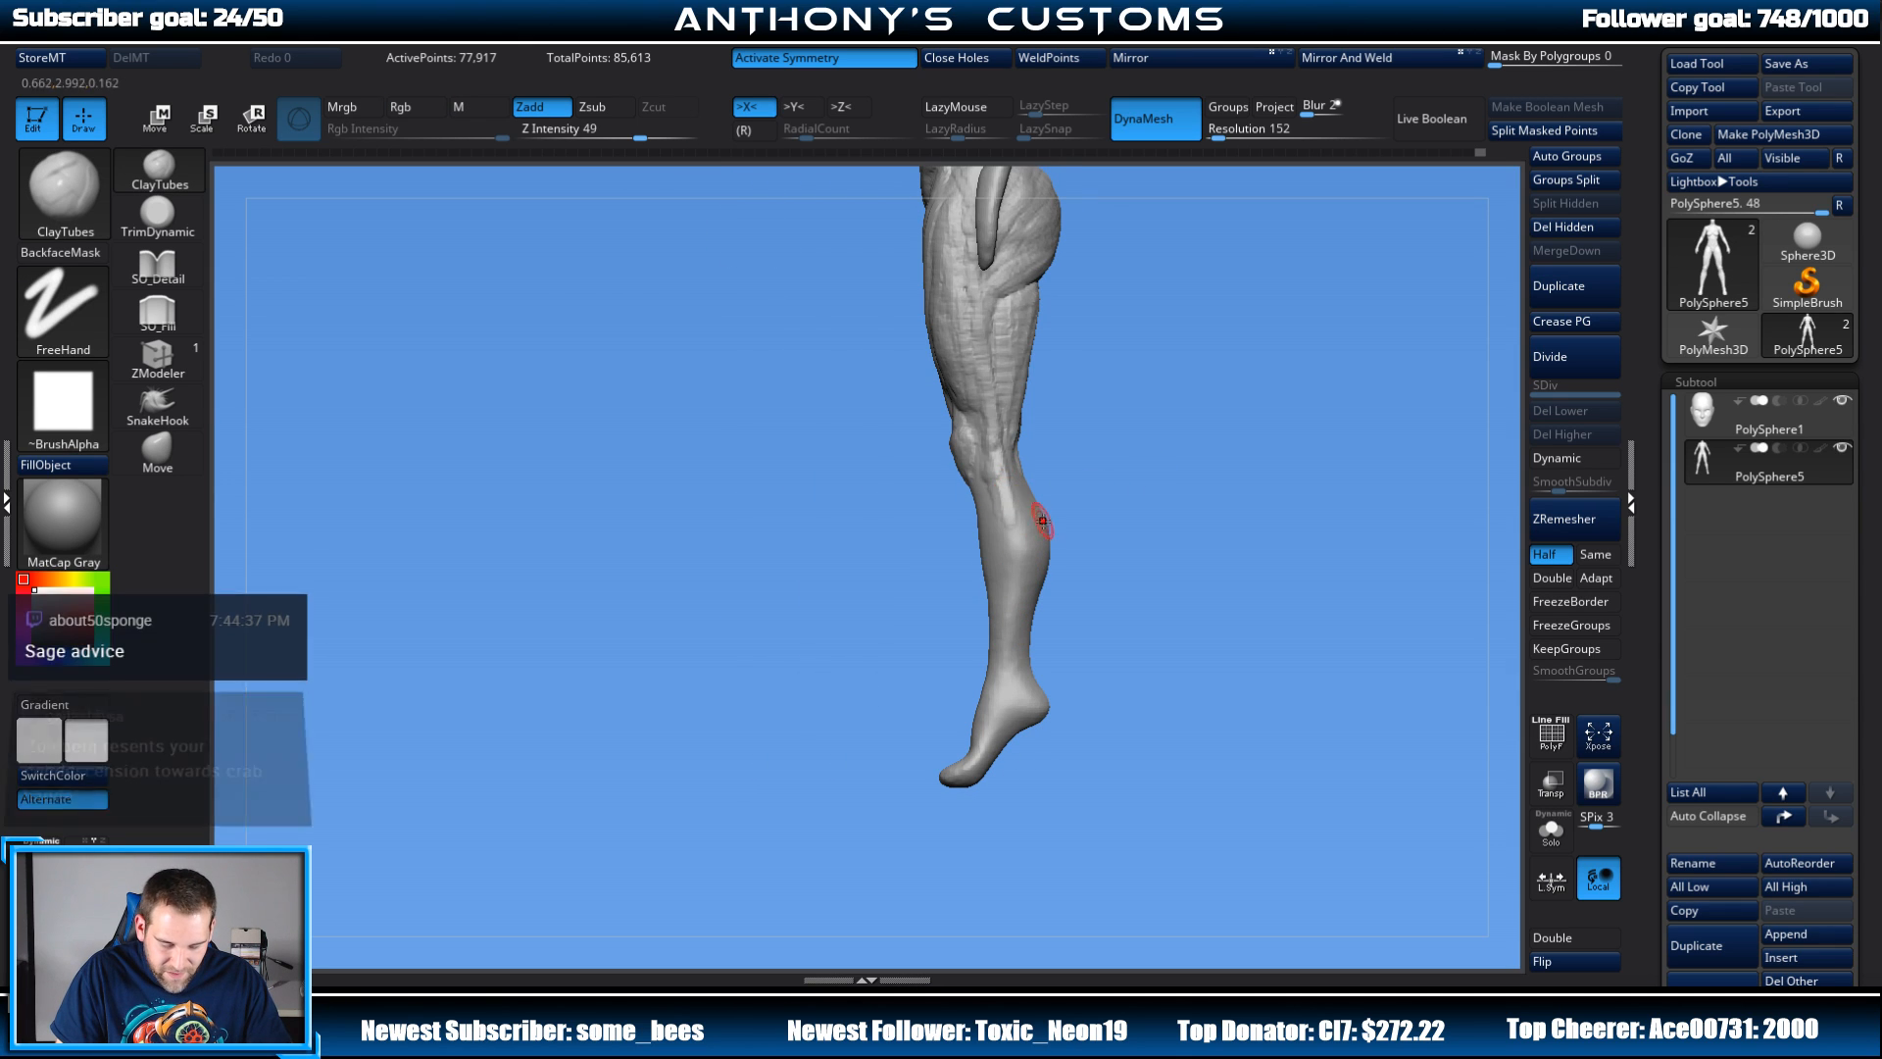
left_click_drag(1098, 505, 1202, 467)
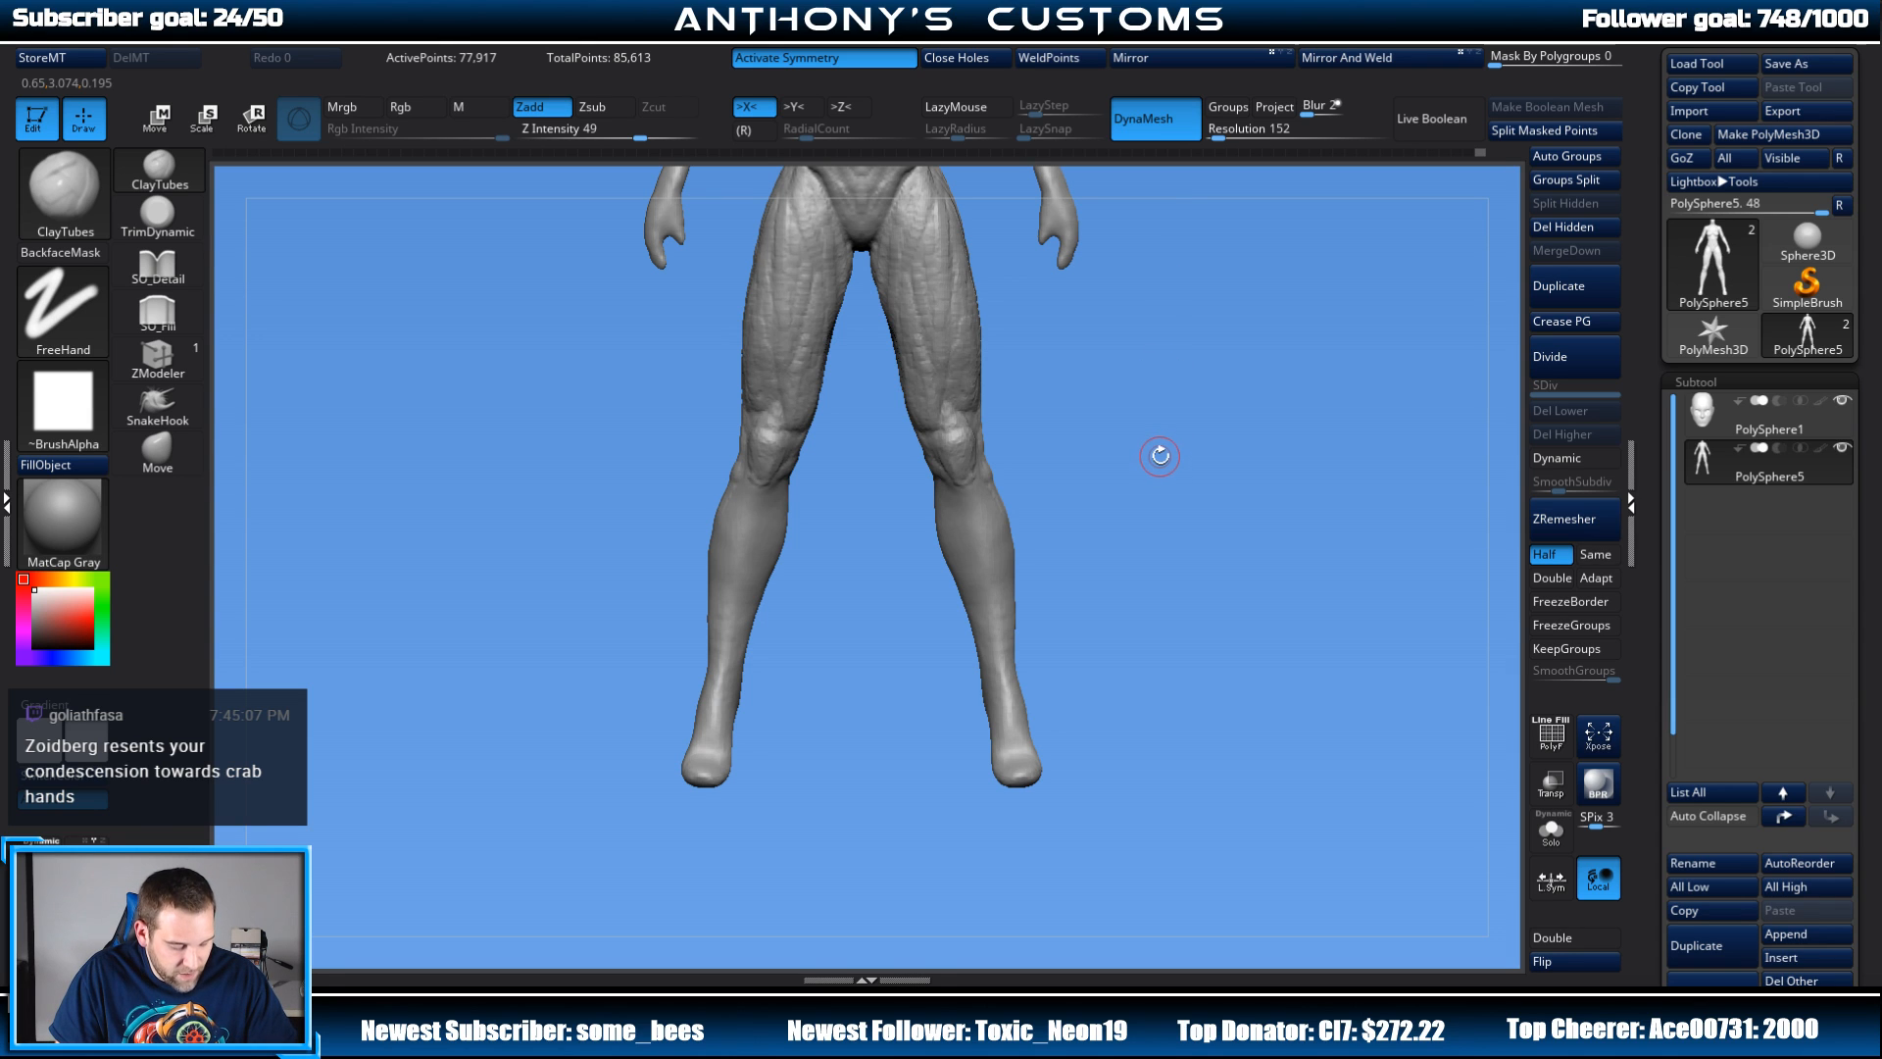
left_click_drag(1146, 449, 1027, 442, "alt")
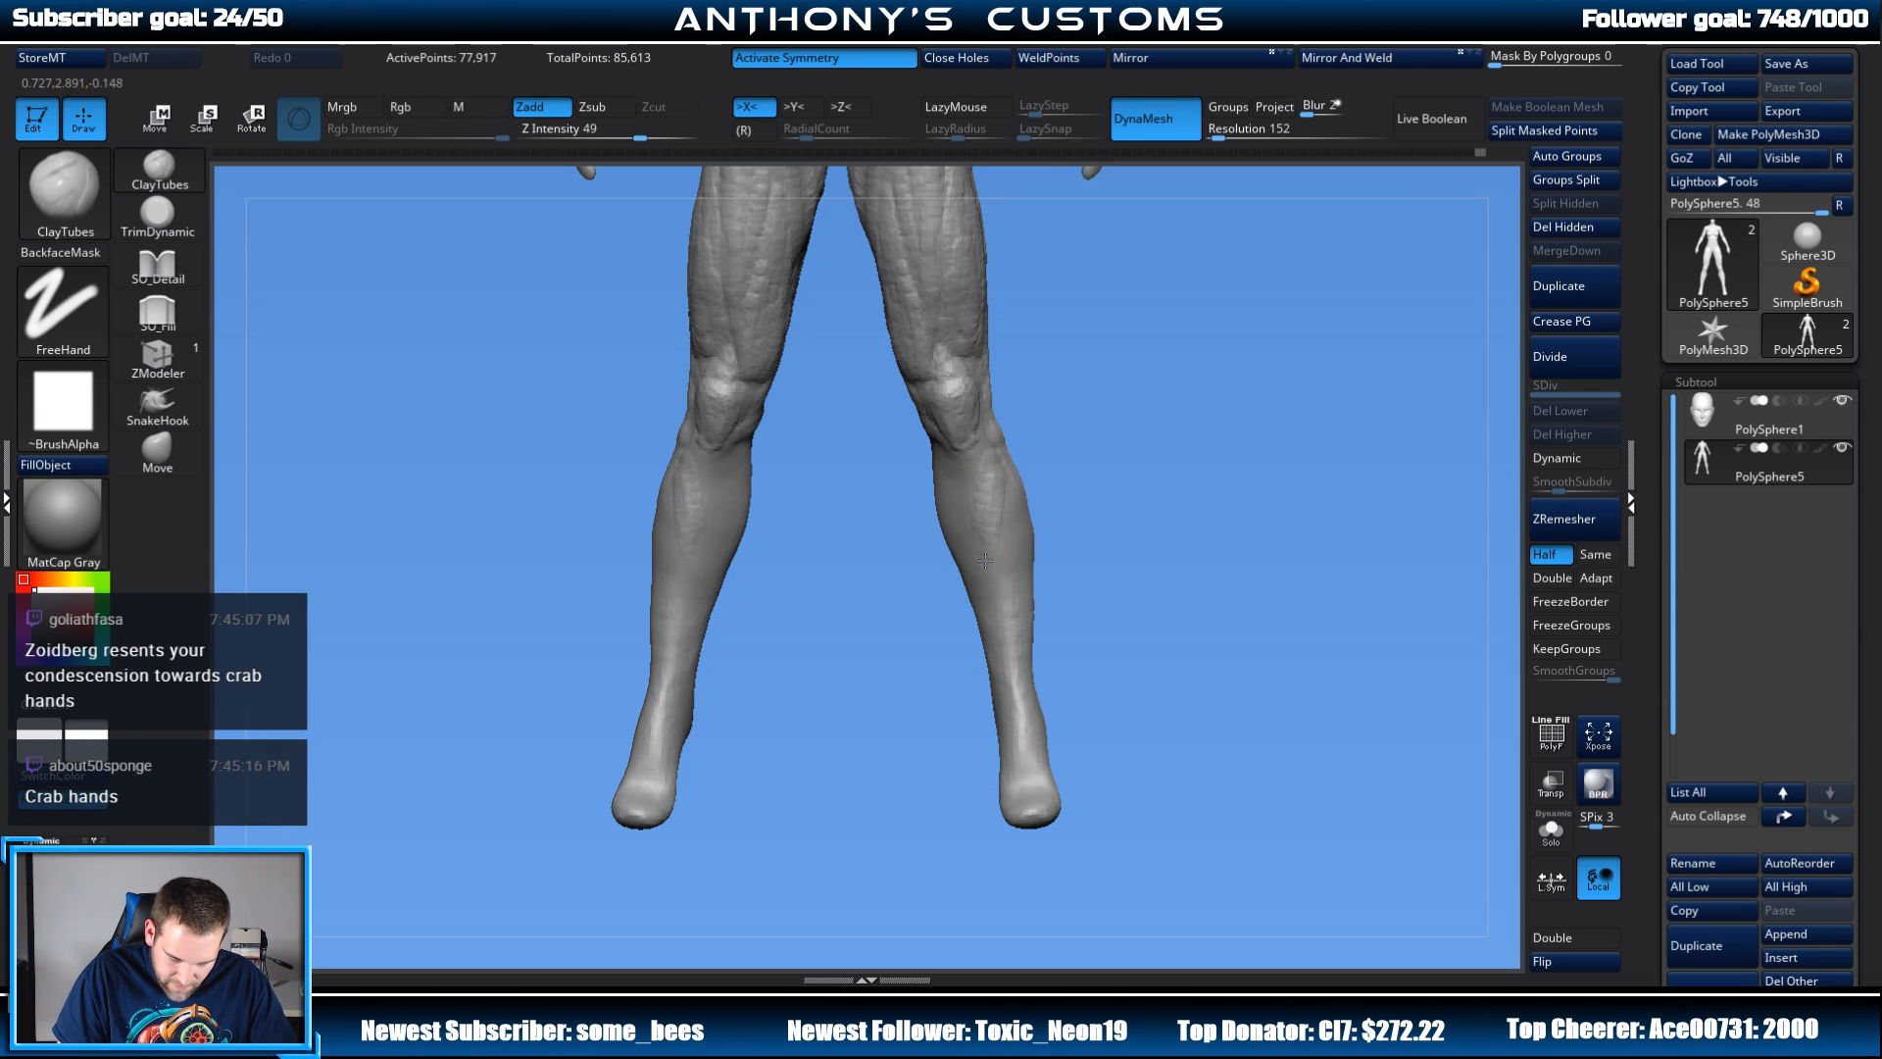
Step: Extend the outer calf and shin muscles down the lower legs, defining the edge along the shinbone
left_click_drag(1044, 491, 1117, 428)
left_click_drag(1013, 586, 1020, 542)
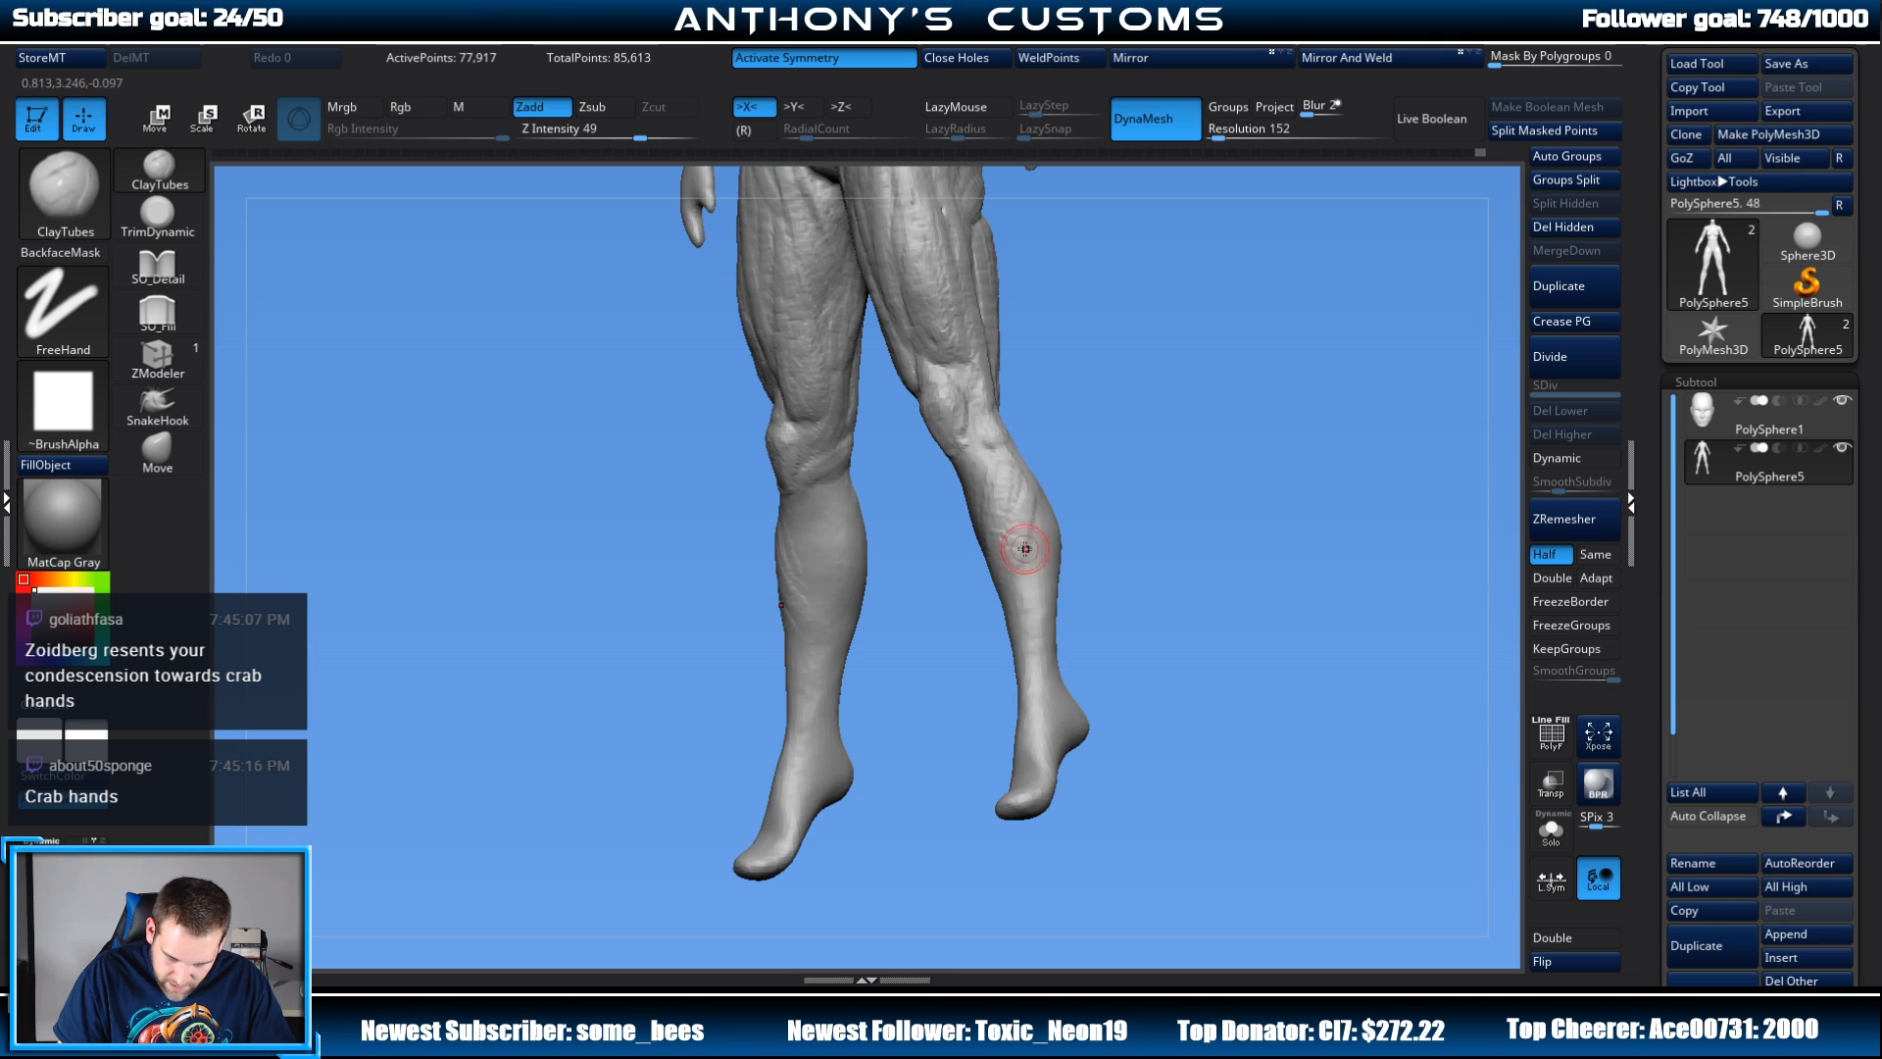
mouse_move(1093, 490)
left_mouse_down("shift")
mouse_move(1143, 450)
mouse_move(1054, 505)
mouse_move(1060, 543)
left_mouse_up("shift")
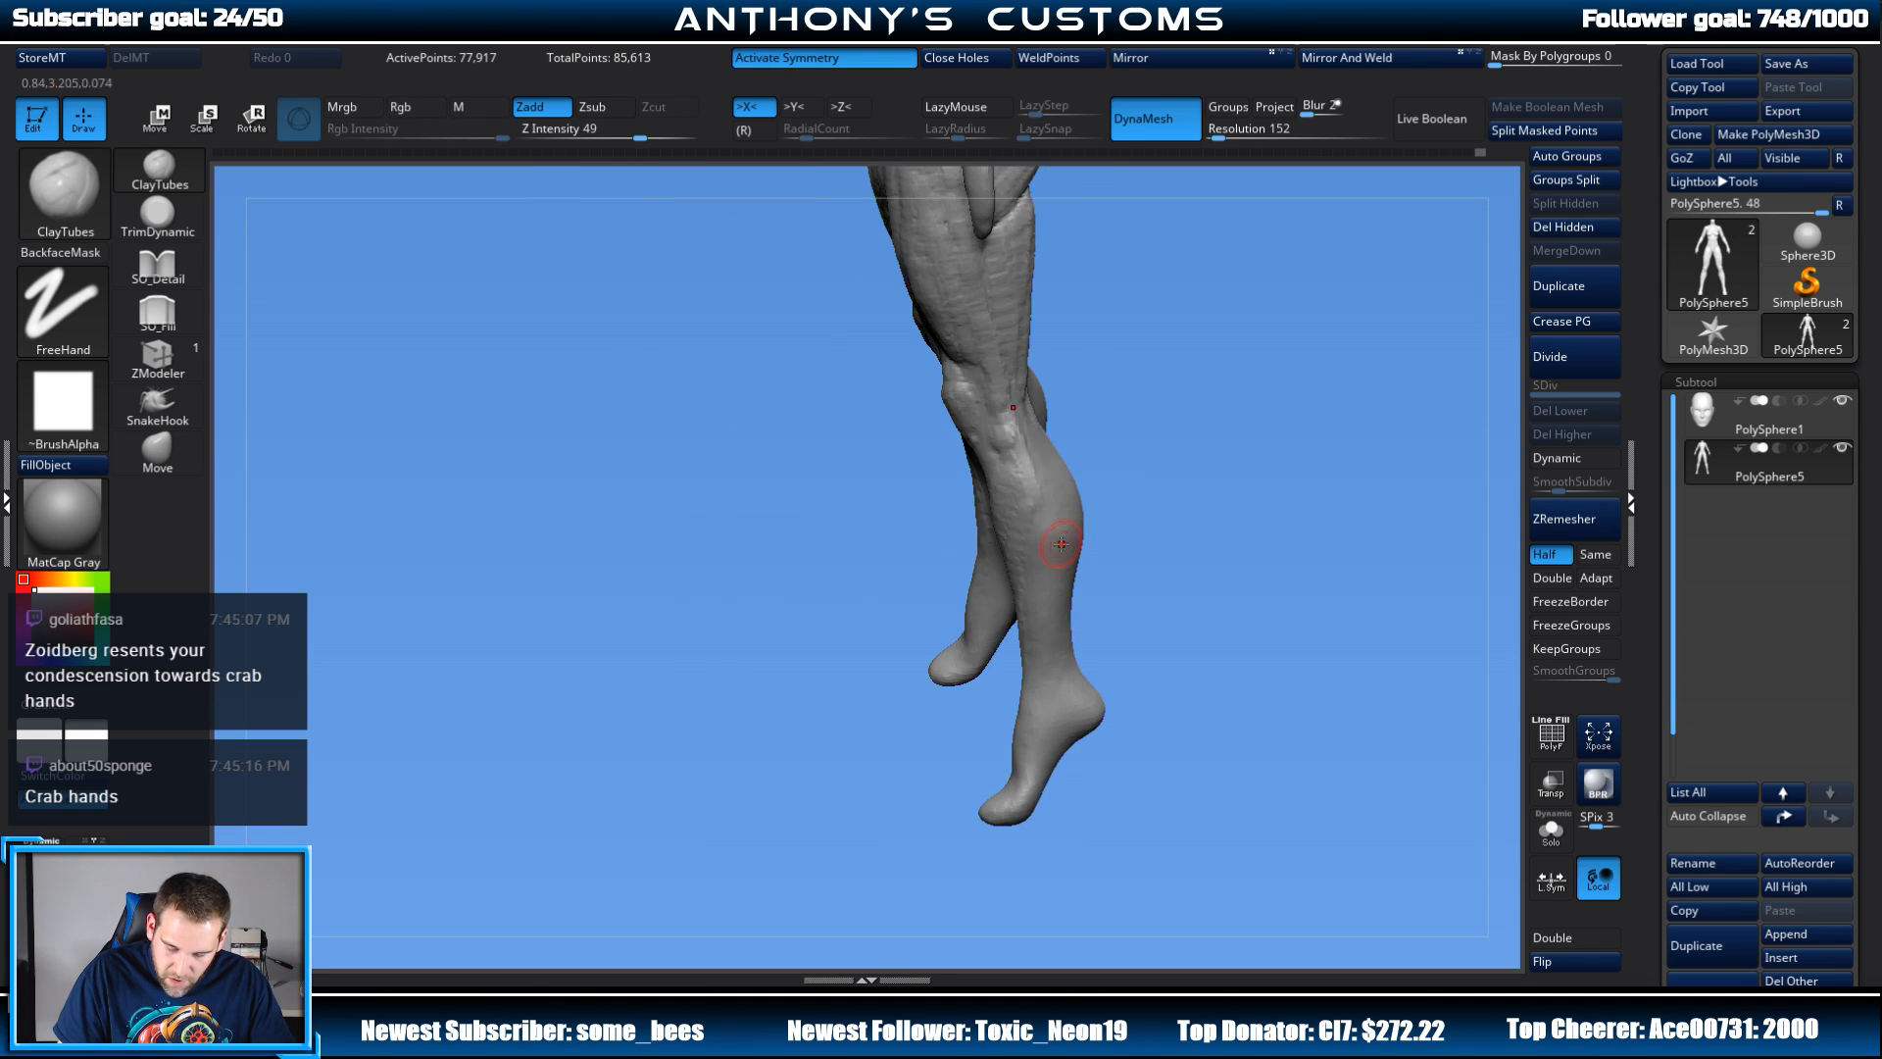
left_click_drag(1134, 485, 1169, 478)
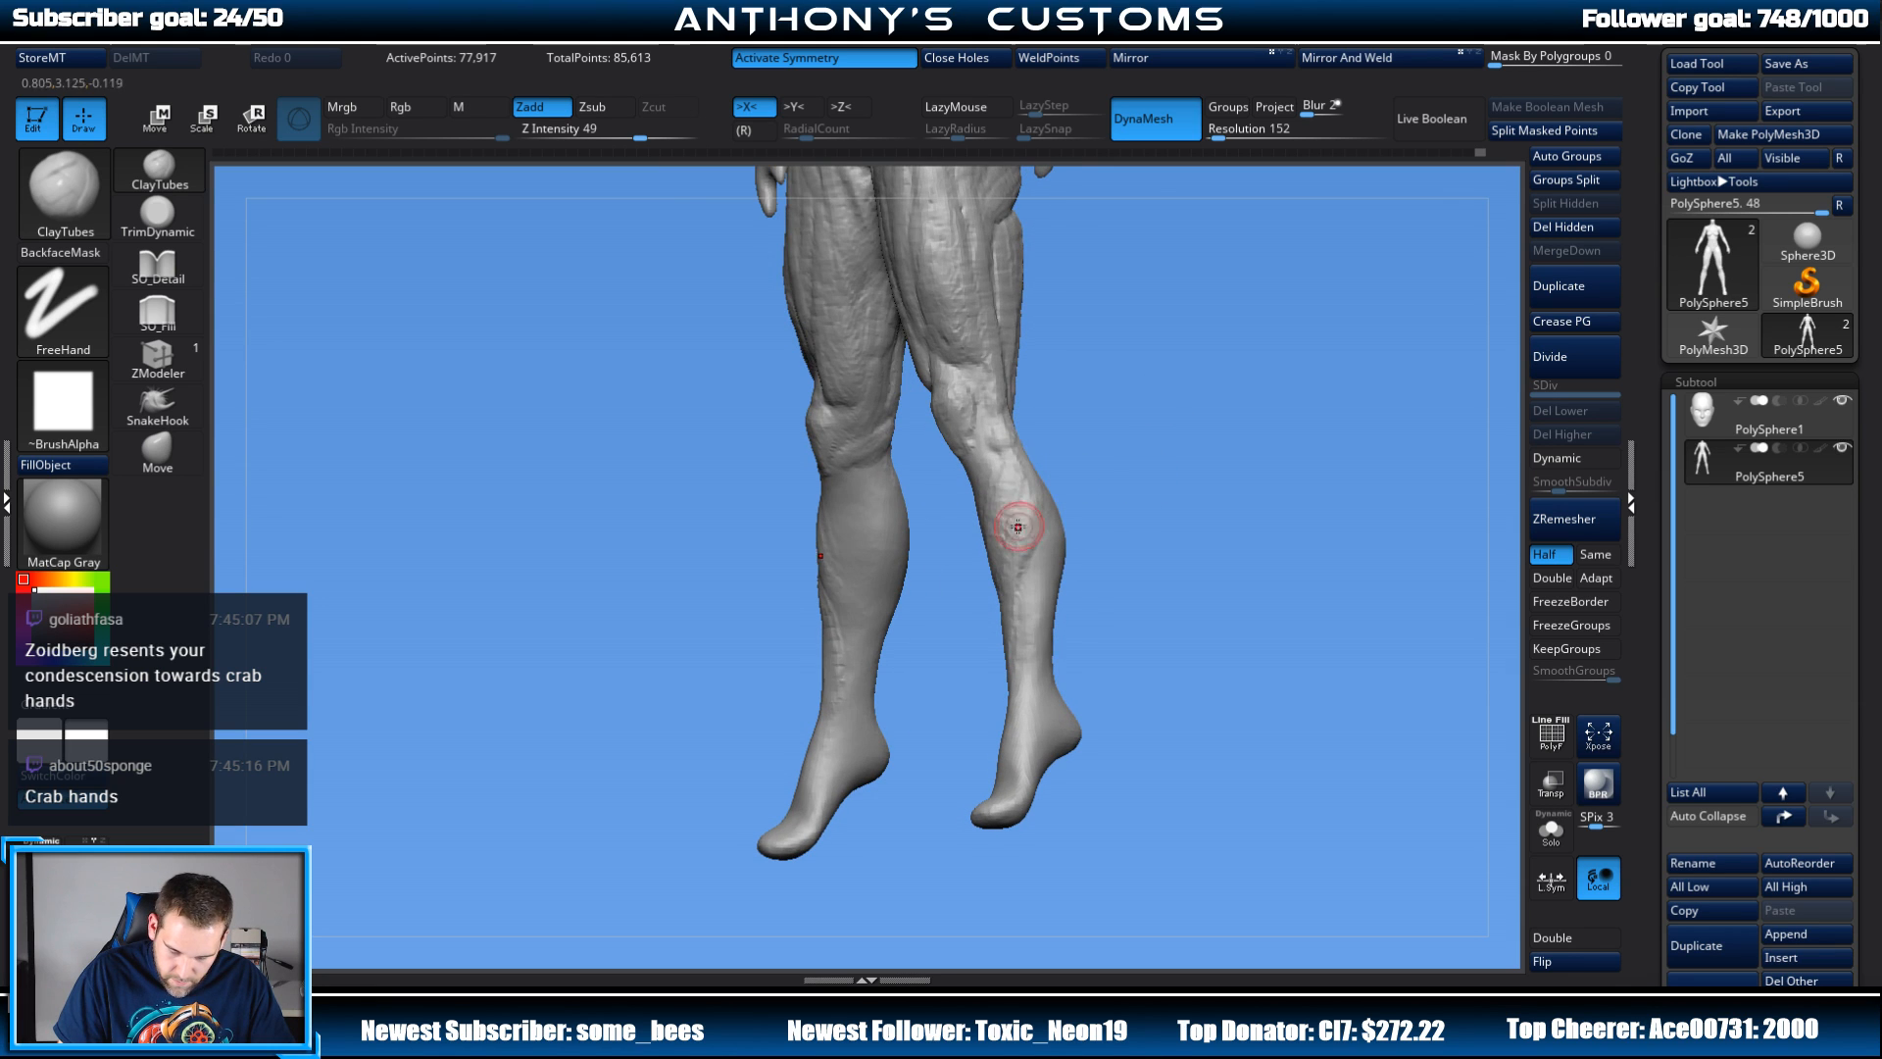
mouse_move(1019, 452)
left_mouse_down()
mouse_move(1004, 539)
mouse_move(1004, 490)
left_mouse_up()
mouse_move(1088, 441)
left_mouse_down()
mouse_move(1126, 427)
mouse_move(1009, 421)
left_mouse_up()
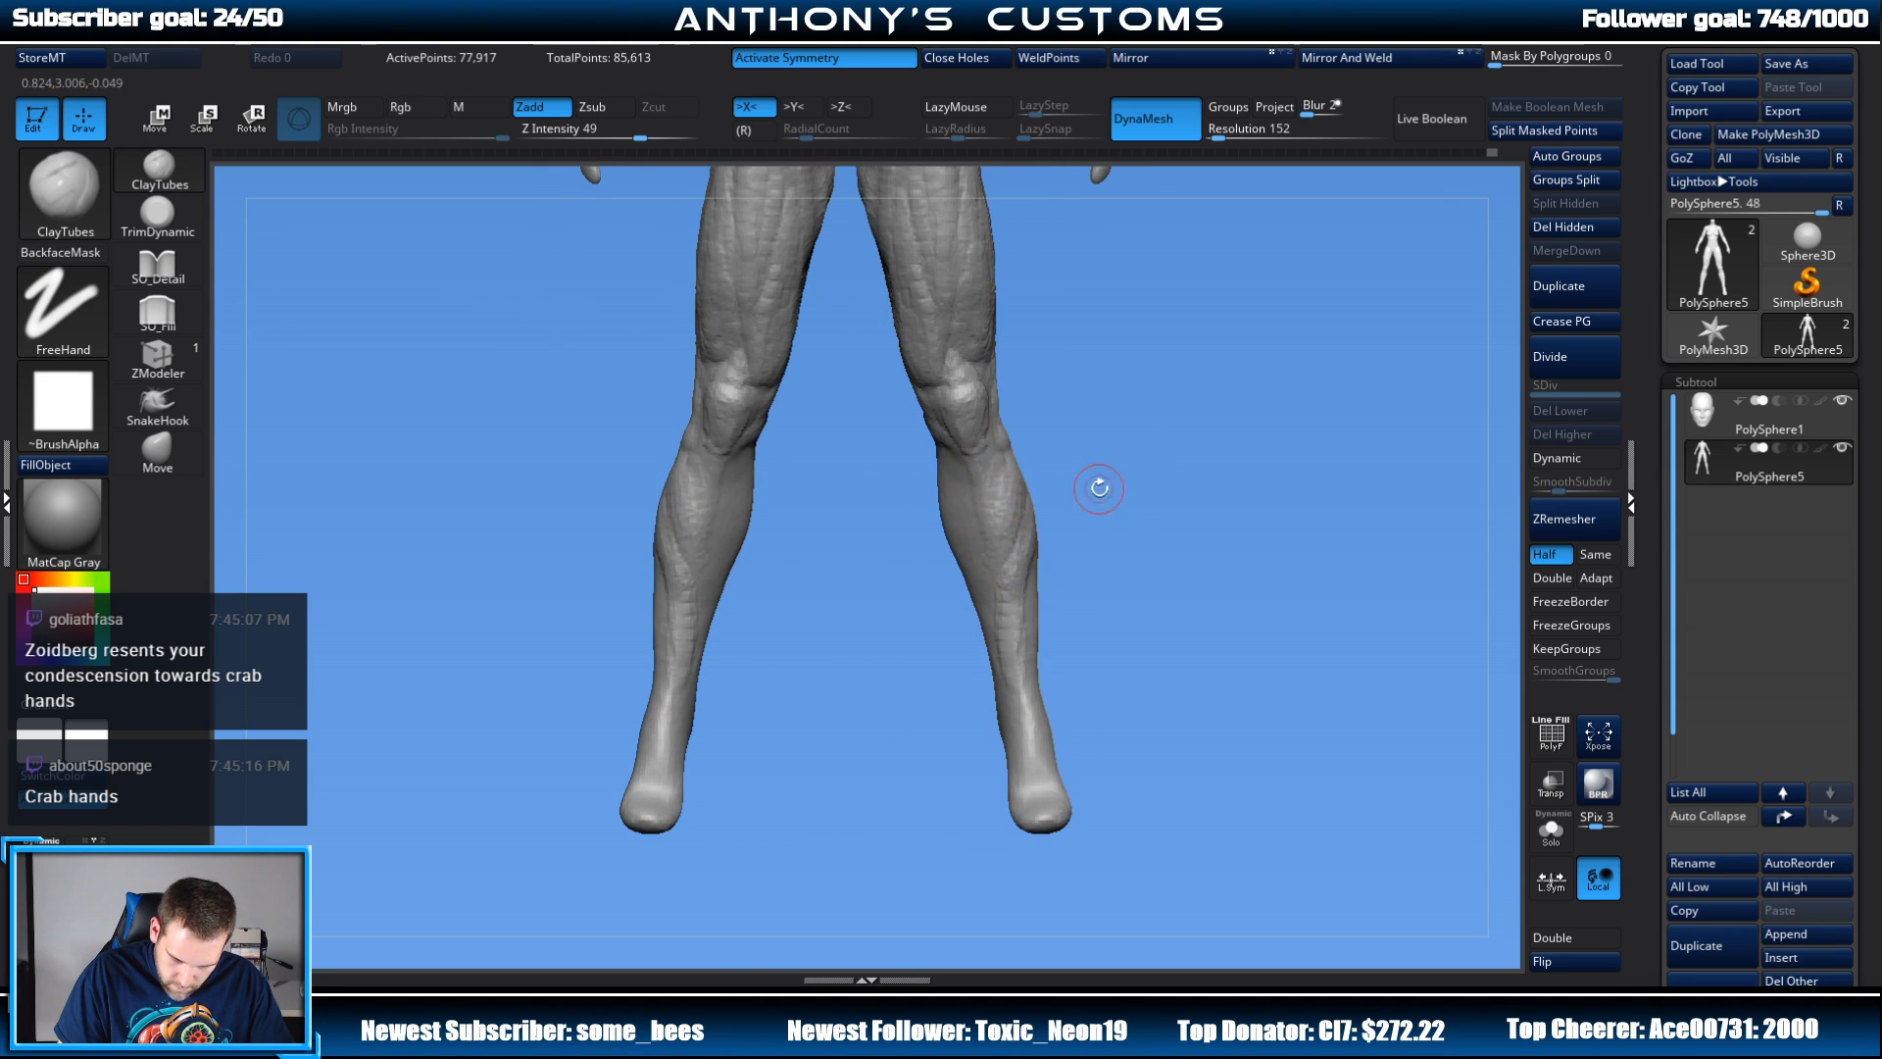
Step: Refine the outer calf contours from the side and front views
left_click_drag(1099, 488, 1137, 467)
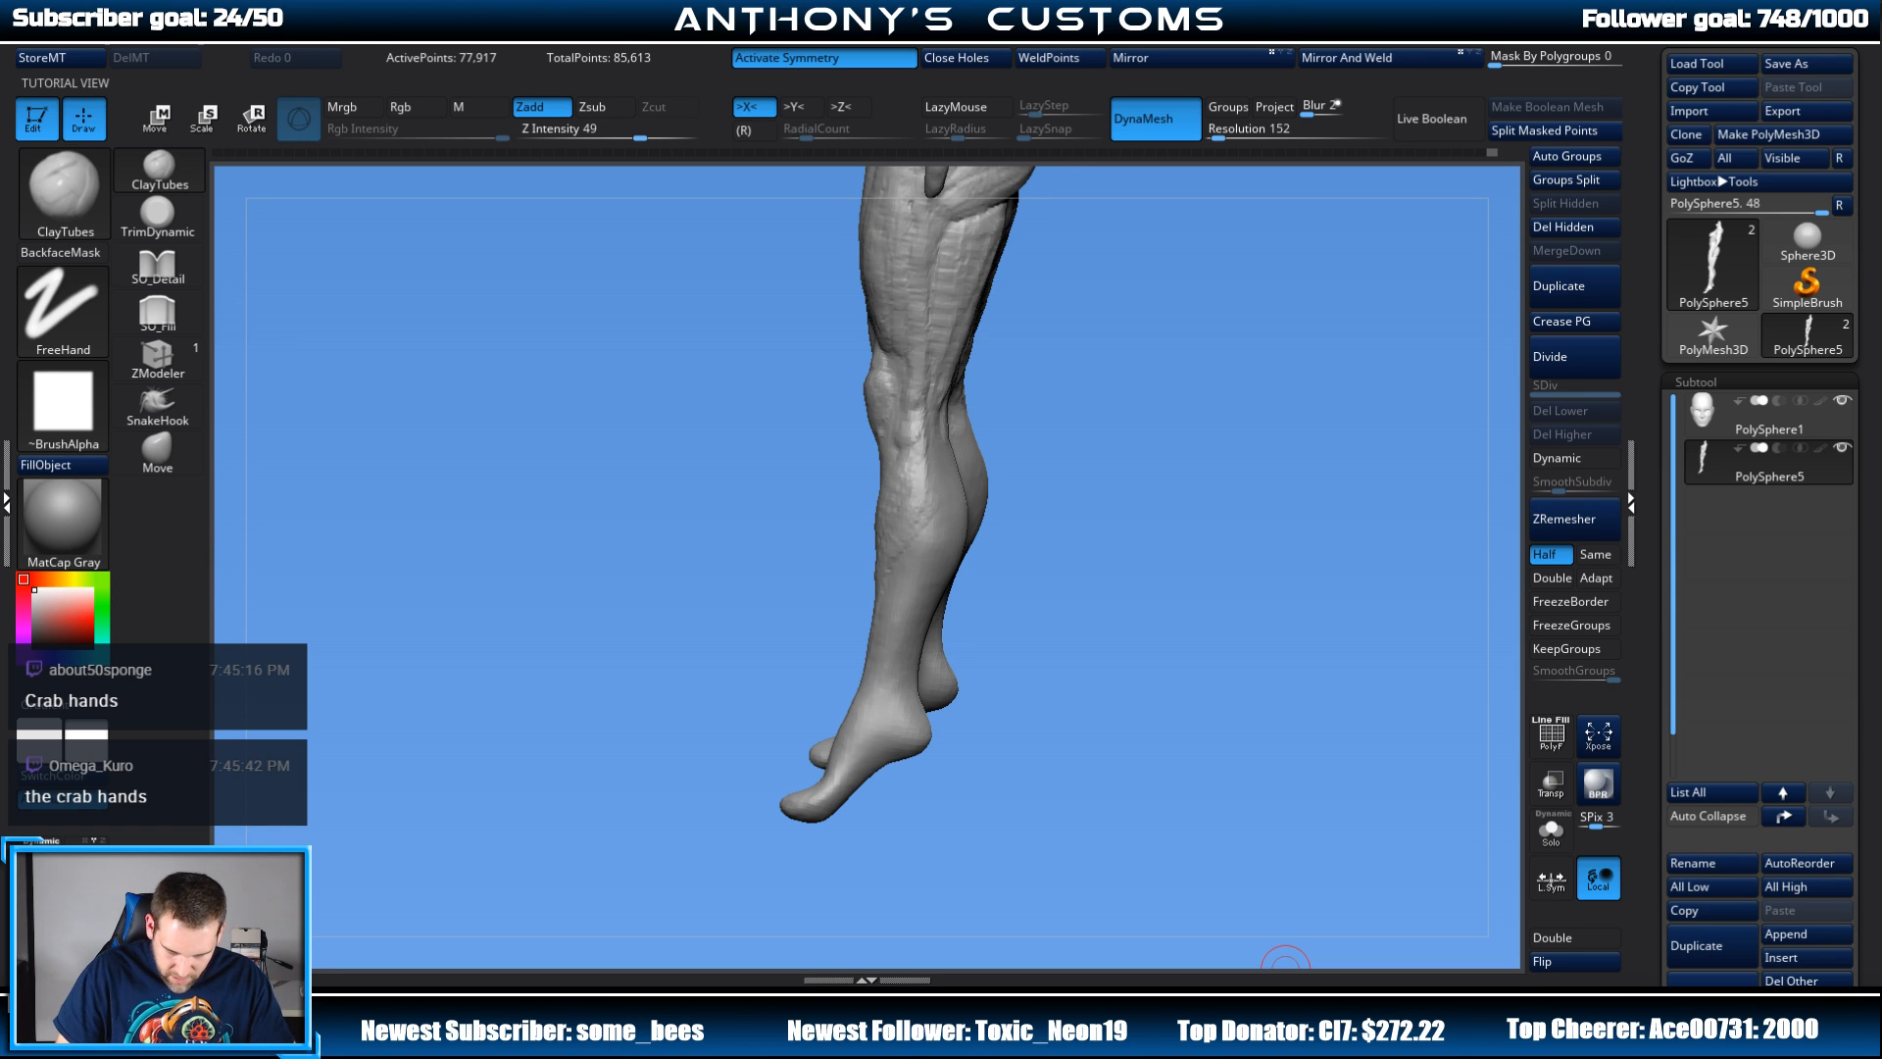
left_click_drag(1274, 946, 1197, 365)
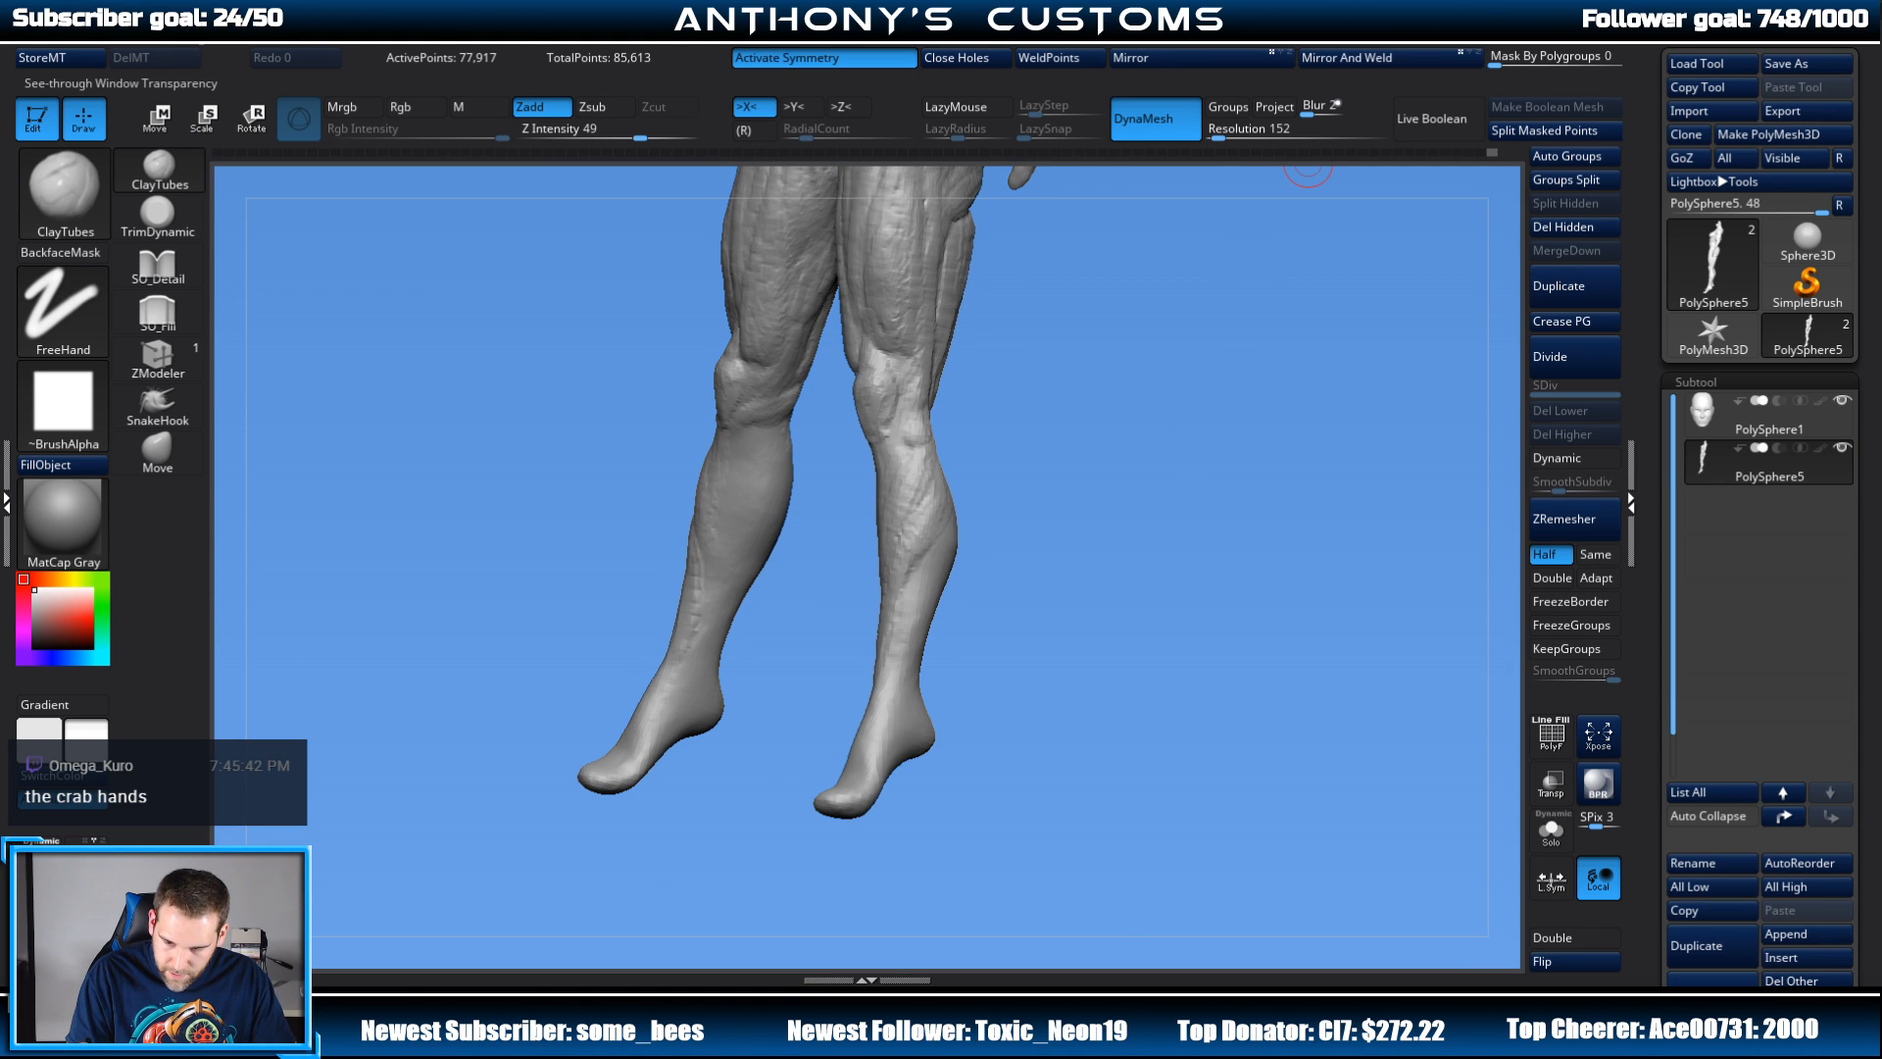
left_click_drag(1122, 445, 1059, 411)
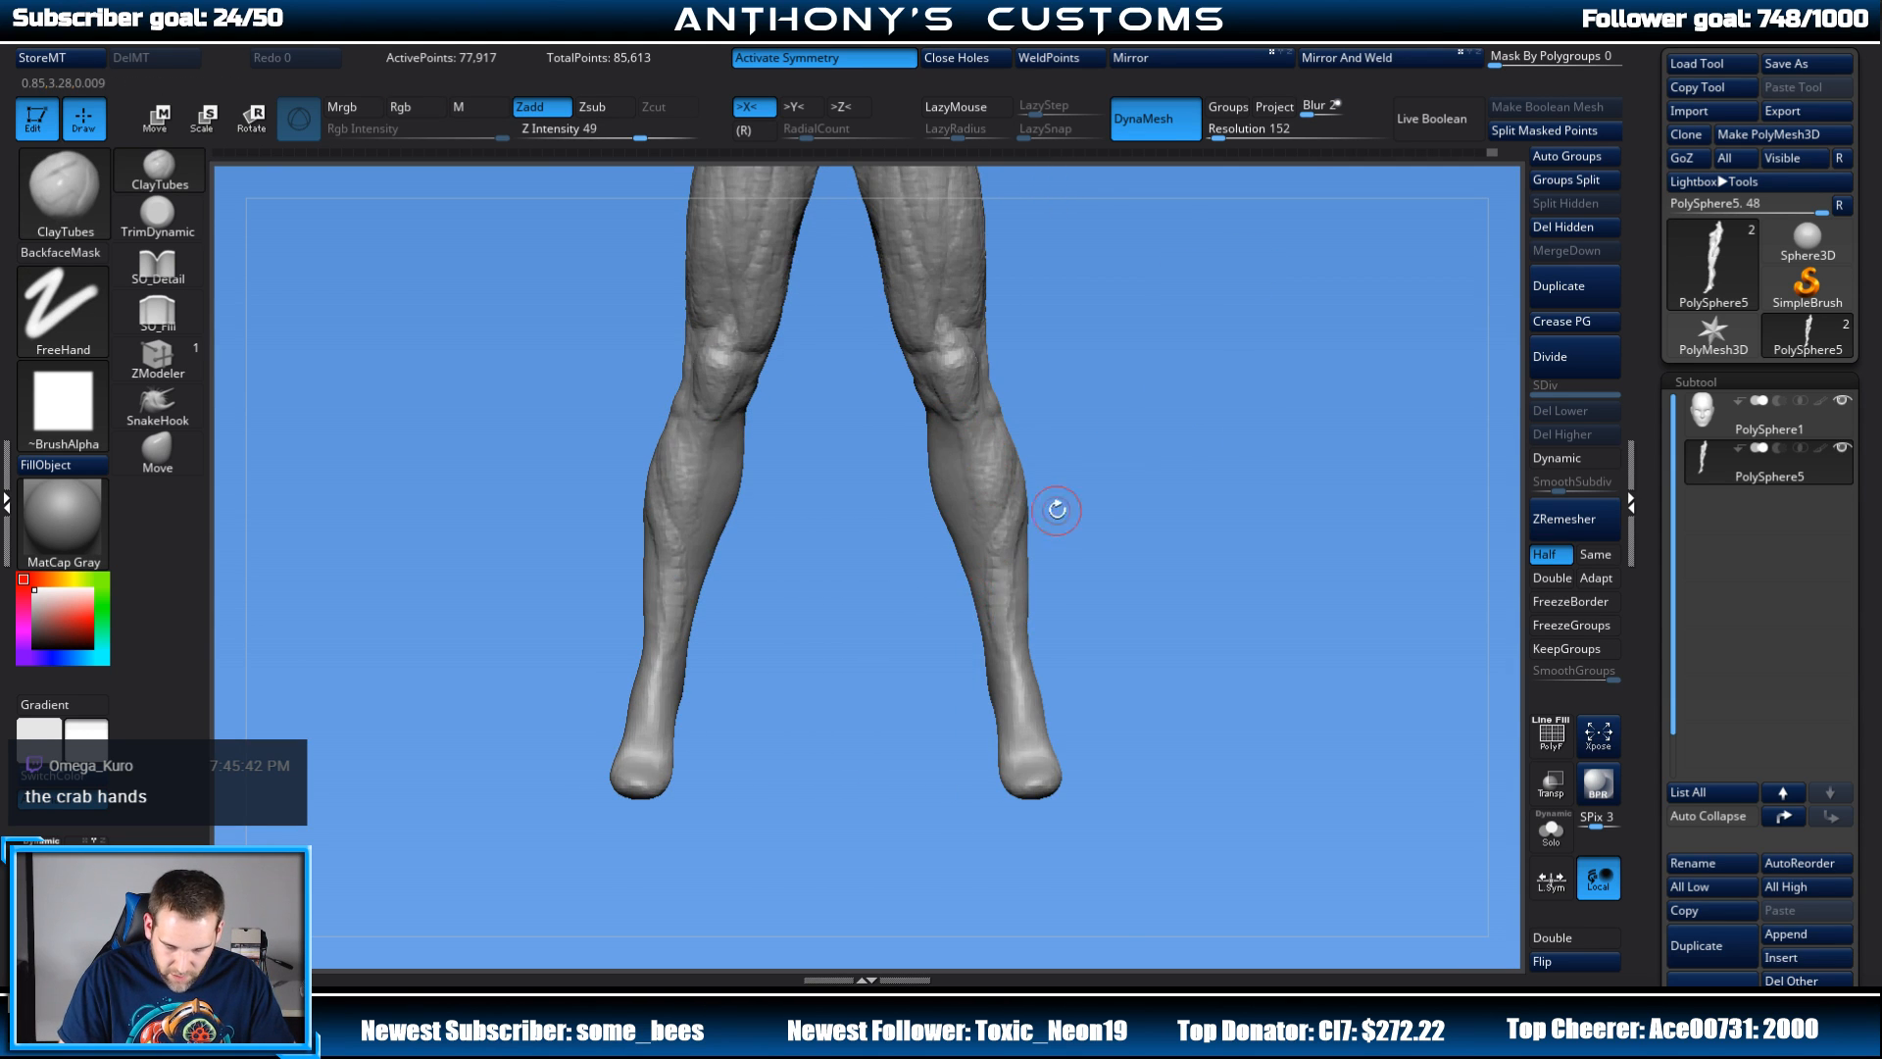
left_click_drag(1057, 509, 1261, 365)
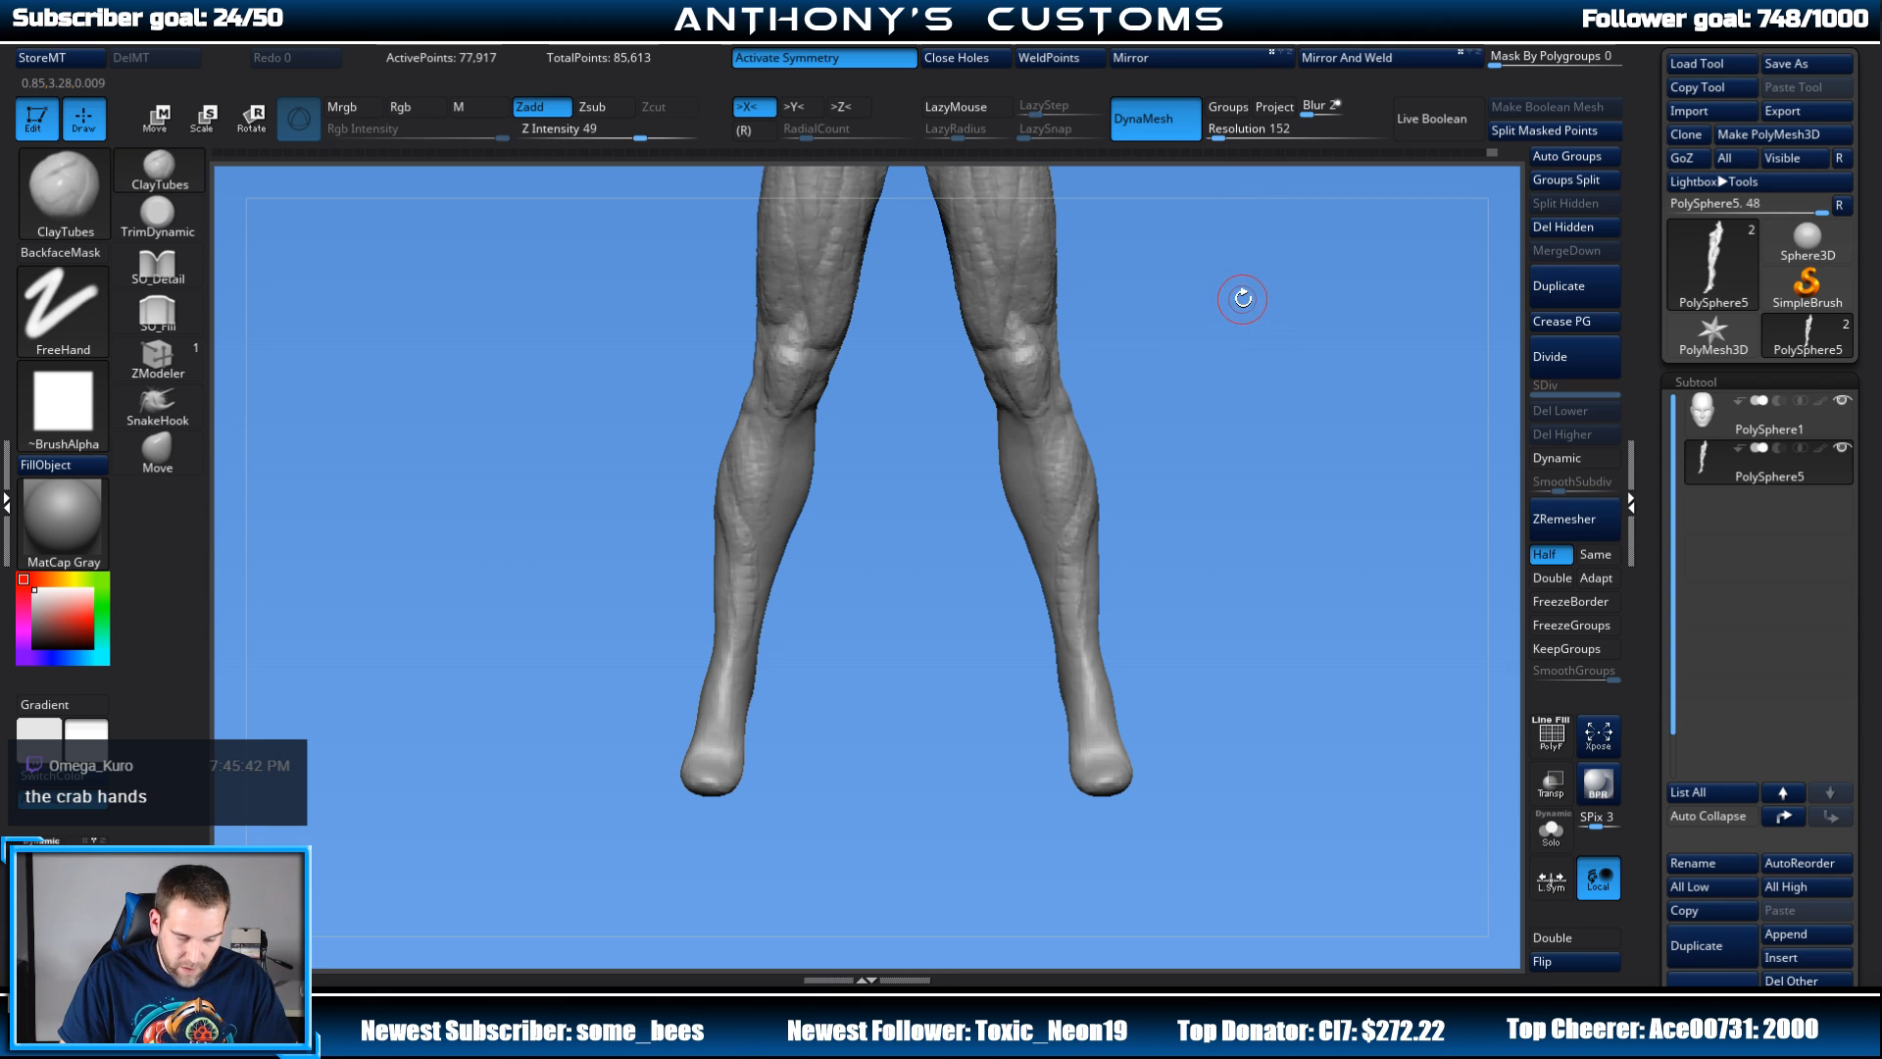
Step: Set the brush draw size to 280 and adjust the silhouettes of the calves and feet with the Move brush
key("space")
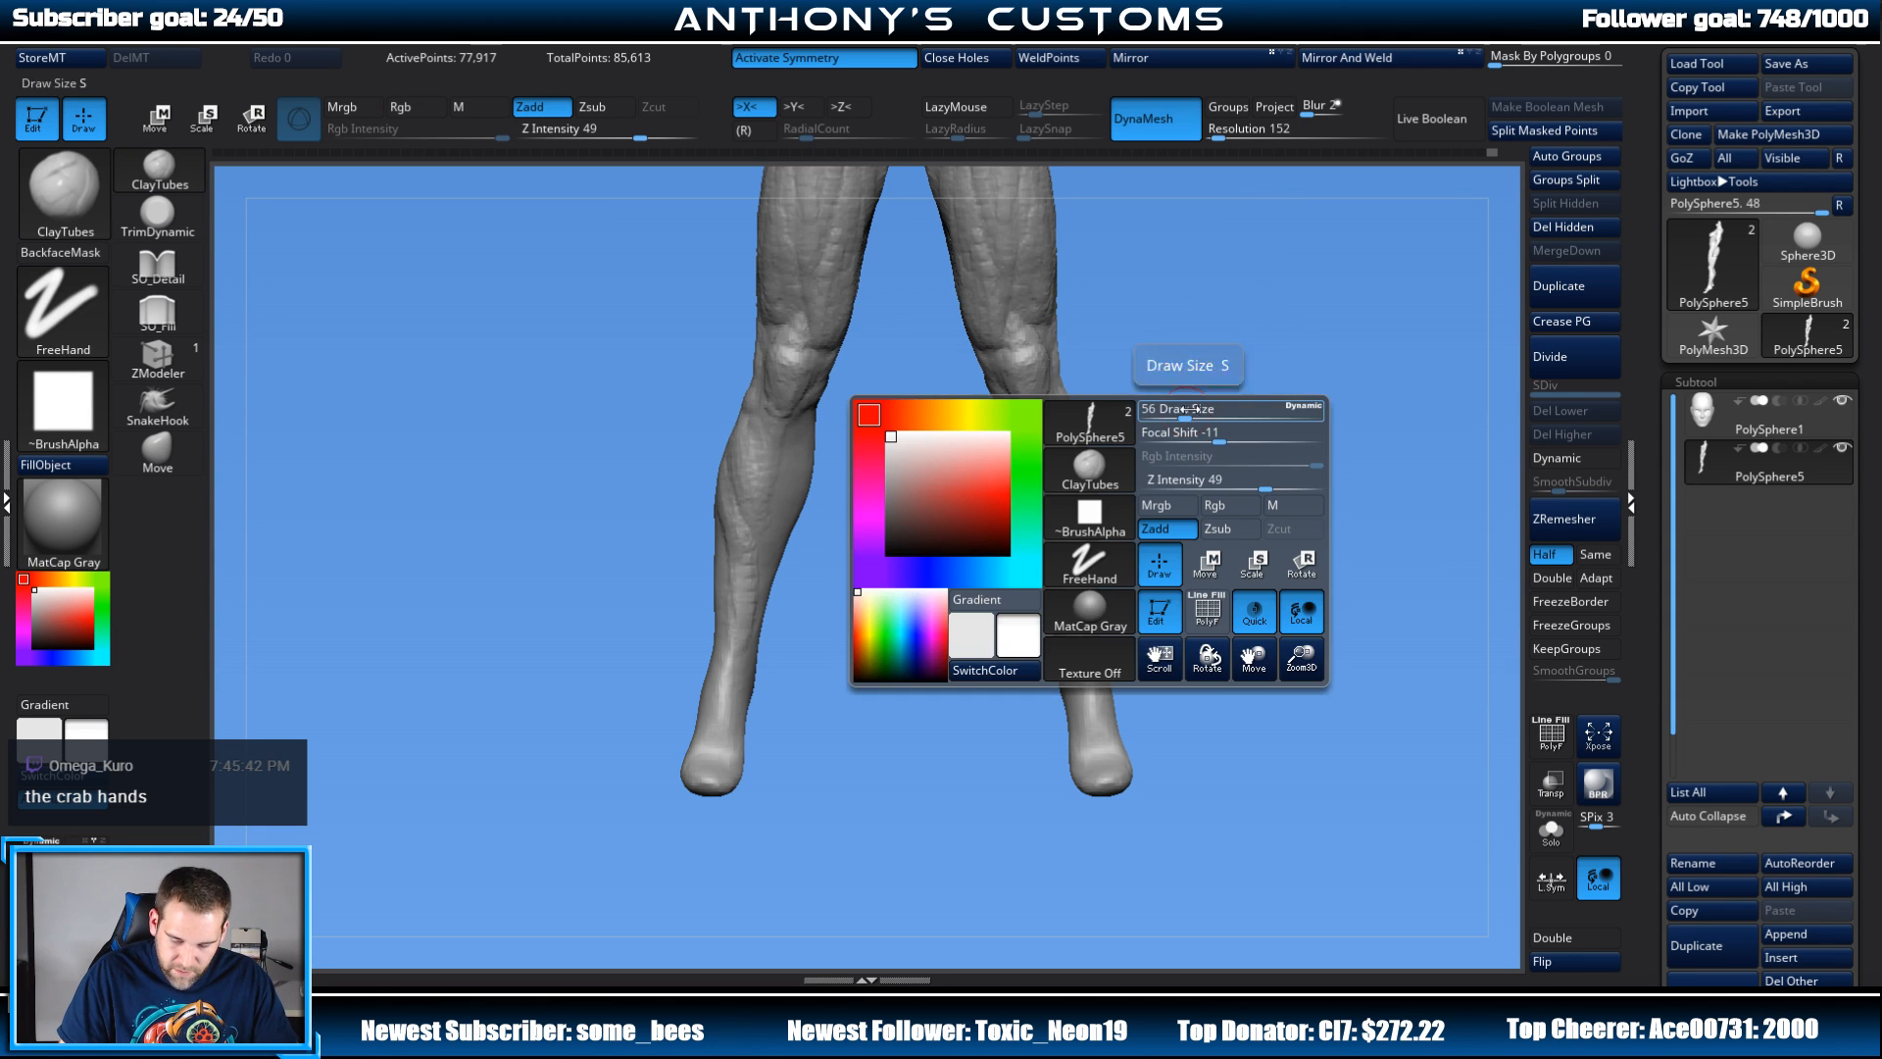
left_click_drag(1184, 409, 1181, 373)
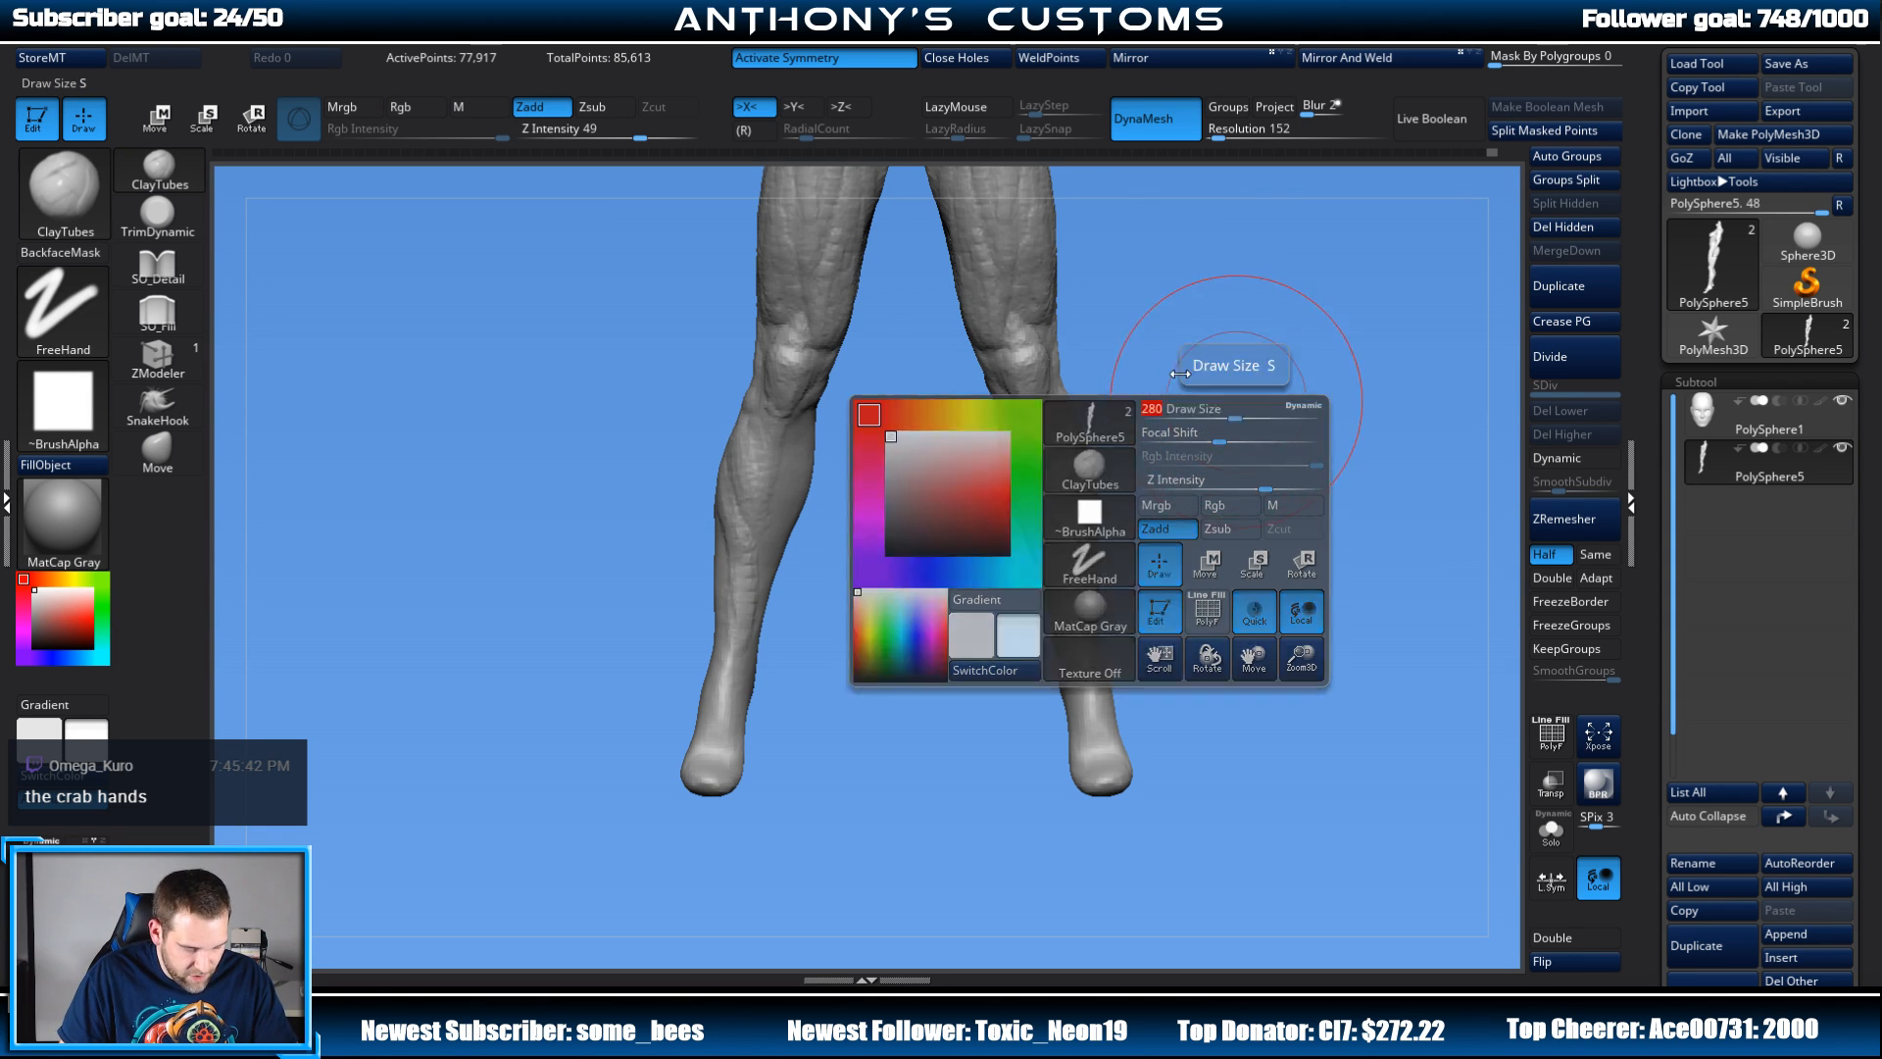
key("b")
key("m")
key("v")
key("space")
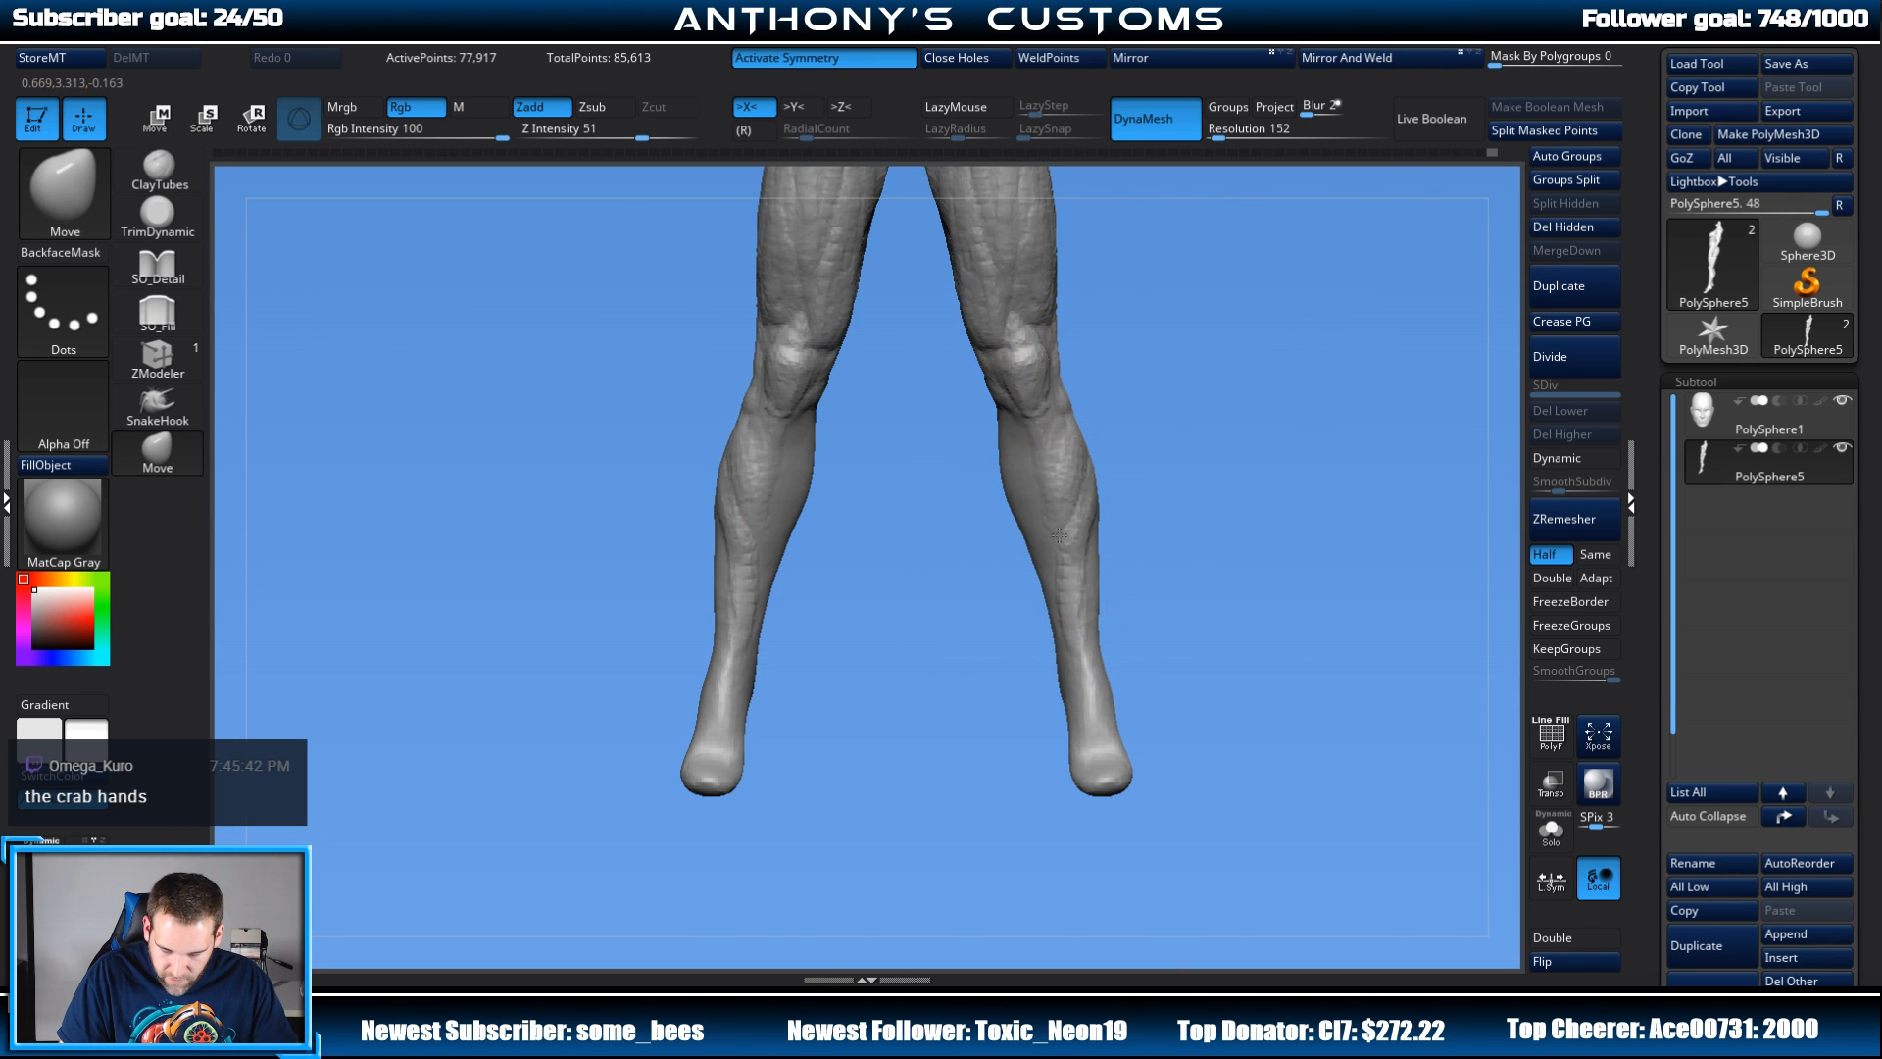
left_click_drag(1058, 536, 1066, 537)
left_click_drag(1096, 755, 1084, 753)
mouse_move(1139, 676)
left_mouse_down()
mouse_move(1222, 568)
mouse_move(1248, 595)
mouse_move(1181, 362)
mouse_move(1256, 529)
mouse_move(1197, 567)
mouse_move(1168, 558)
left_mouse_up()
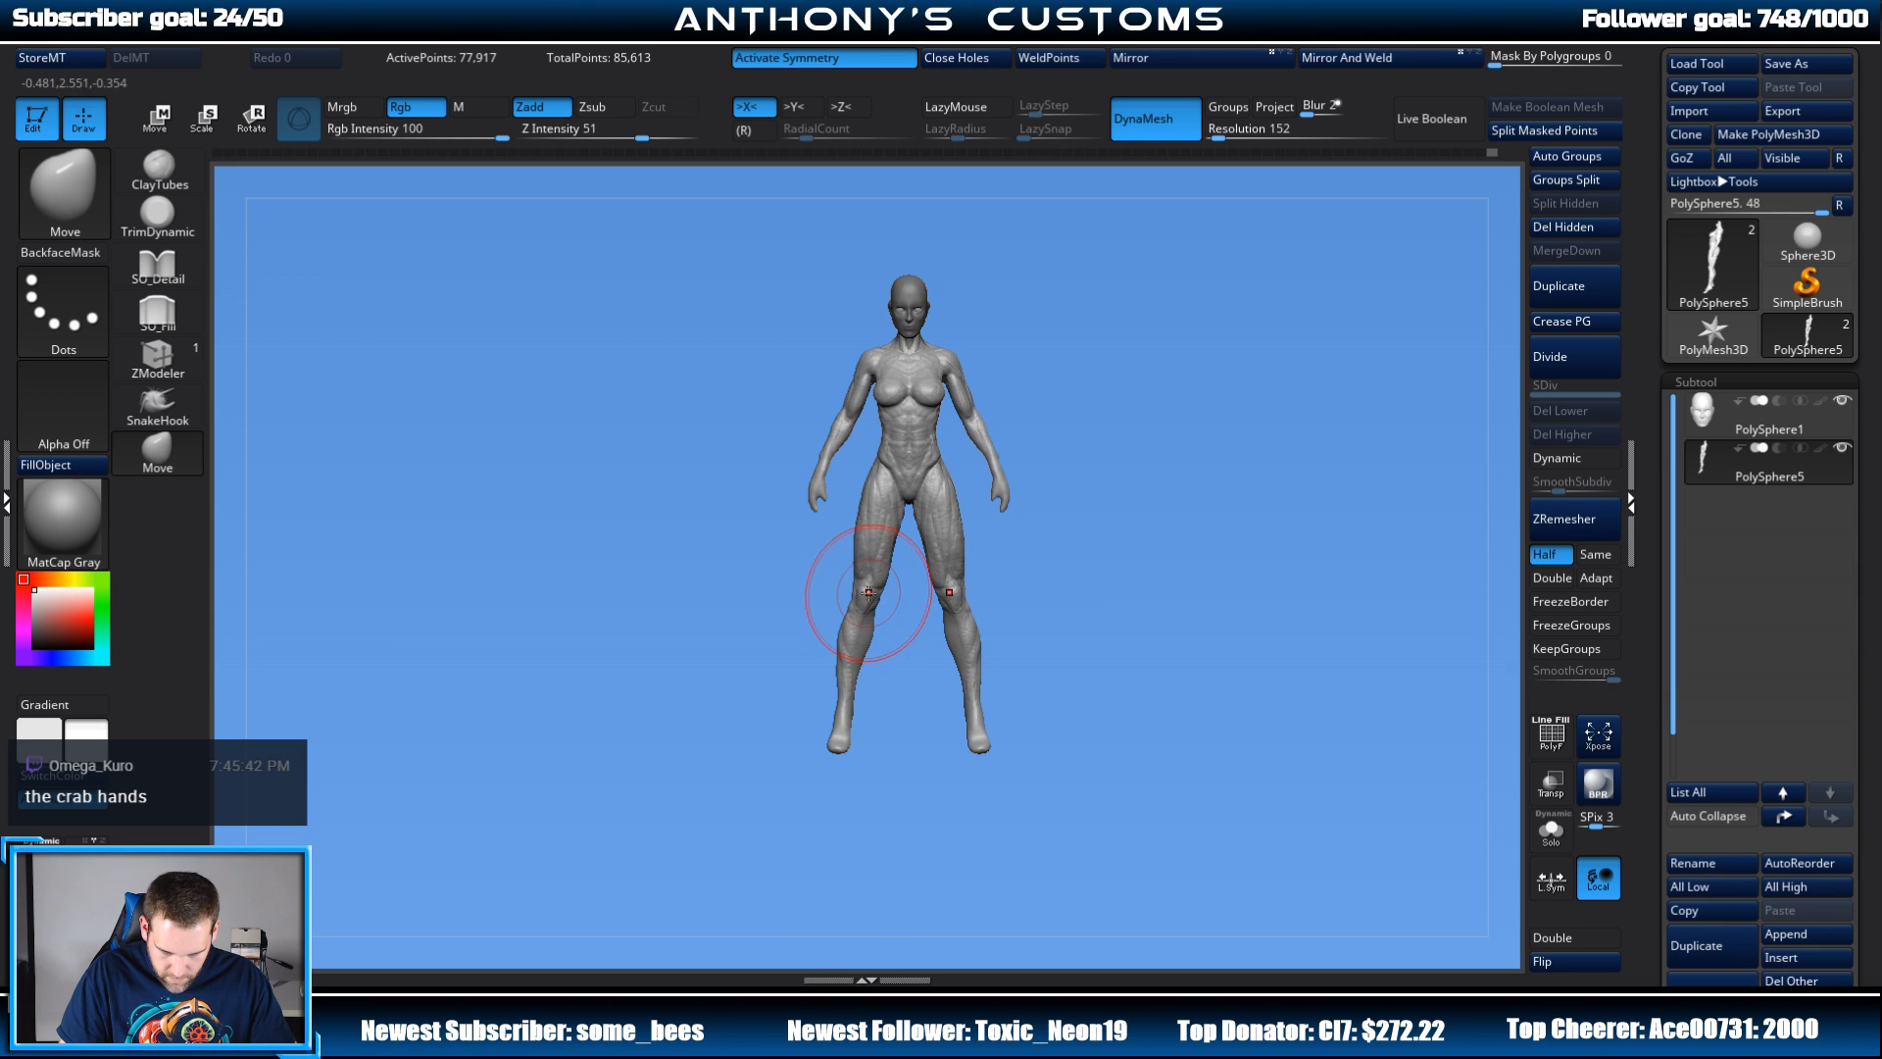
mouse_move(1171, 512)
left_mouse_down()
mouse_move(1155, 461)
mouse_move(1163, 579)
mouse_move(1222, 632)
mouse_move(1167, 570)
left_mouse_up()
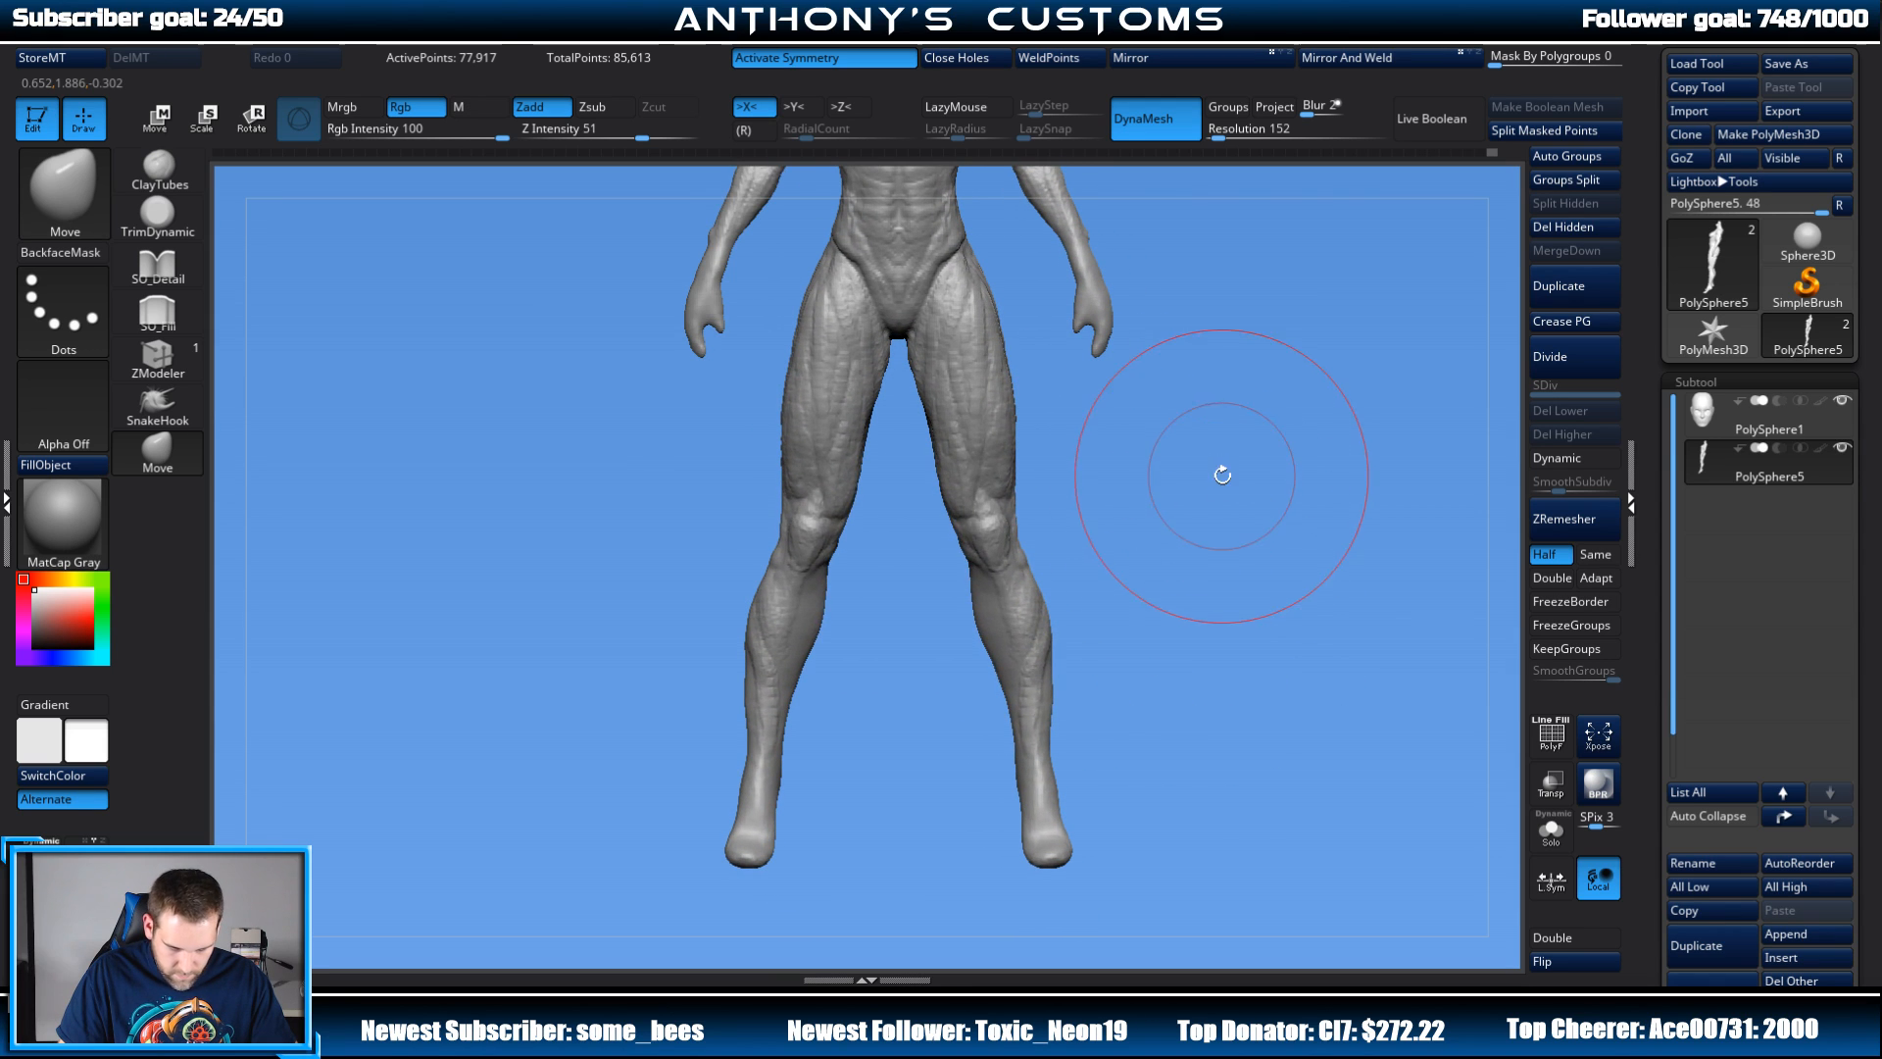
key("space")
left_click_drag(1218, 478, 1191, 478)
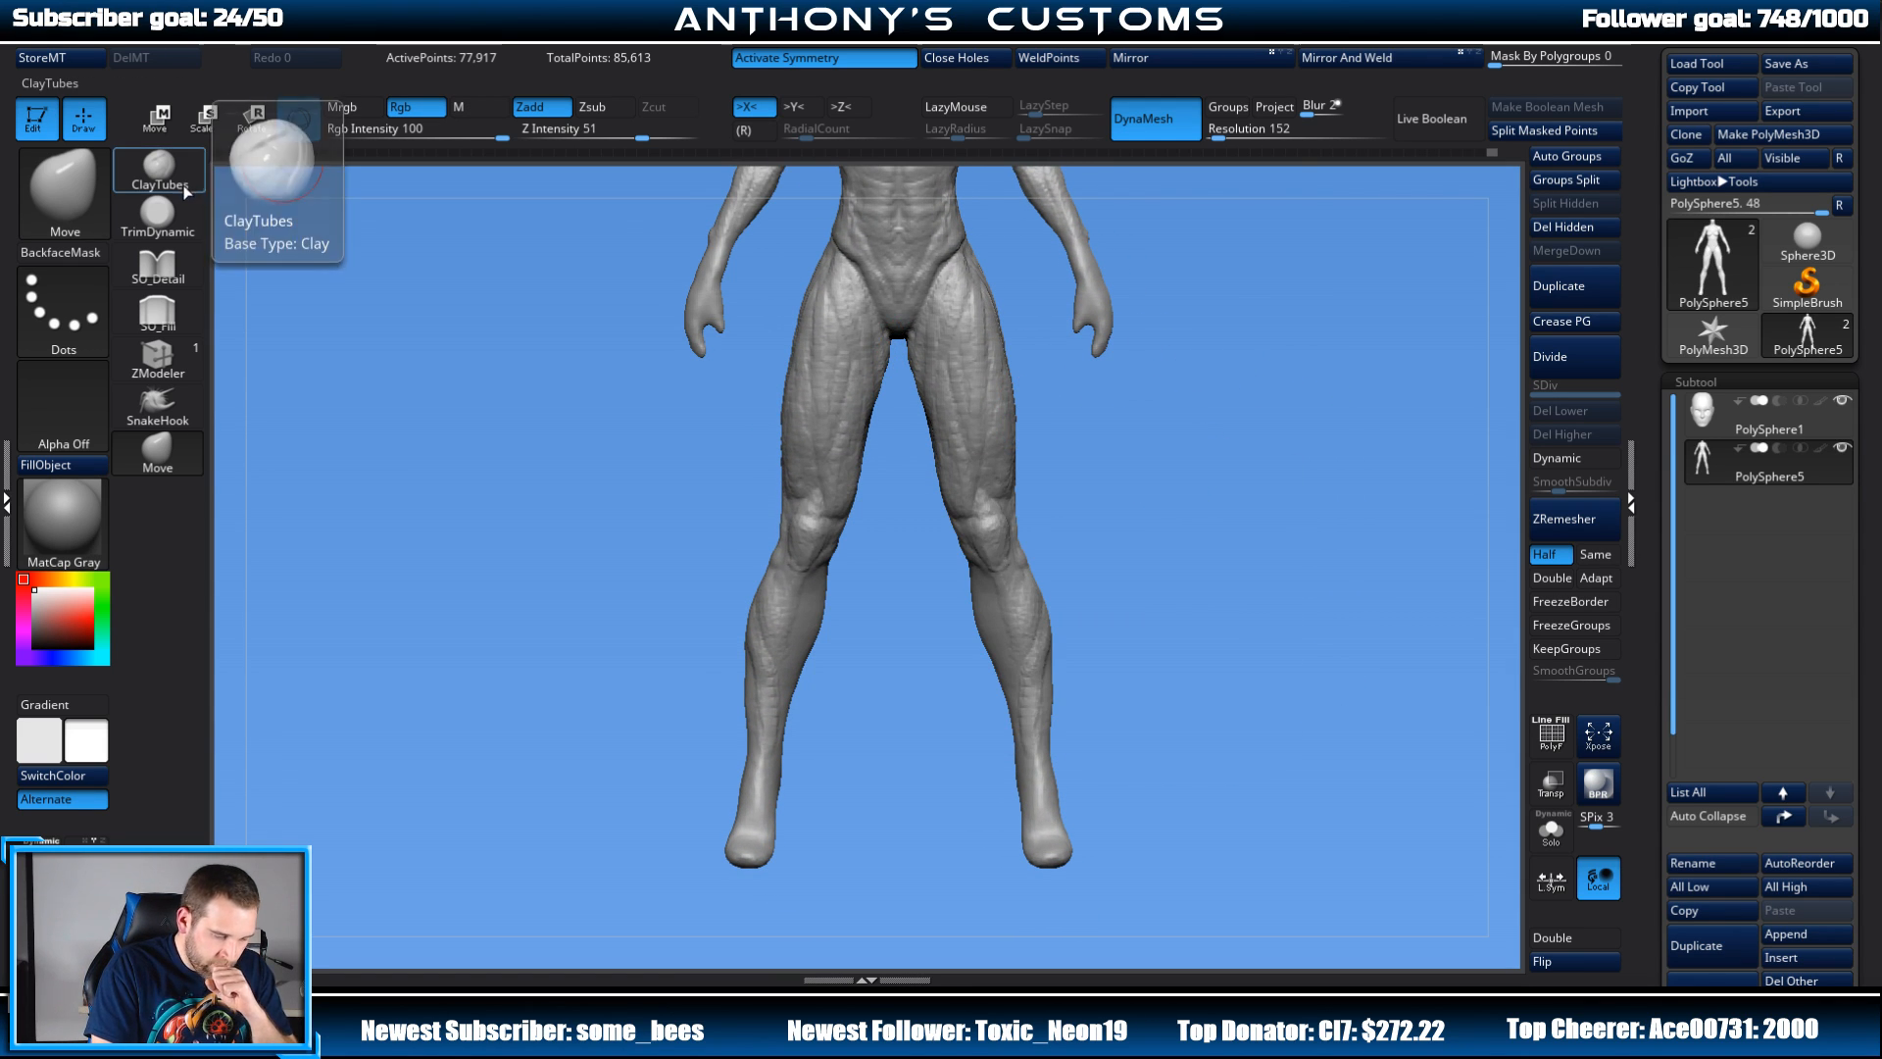
Step: Return to the ClayTubes brush and build up the inner calf muscle on both lower legs
left_click(160, 167)
mouse_move(1194, 503)
left_mouse_down()
mouse_move(1136, 496)
mouse_move(1172, 493)
left_mouse_up()
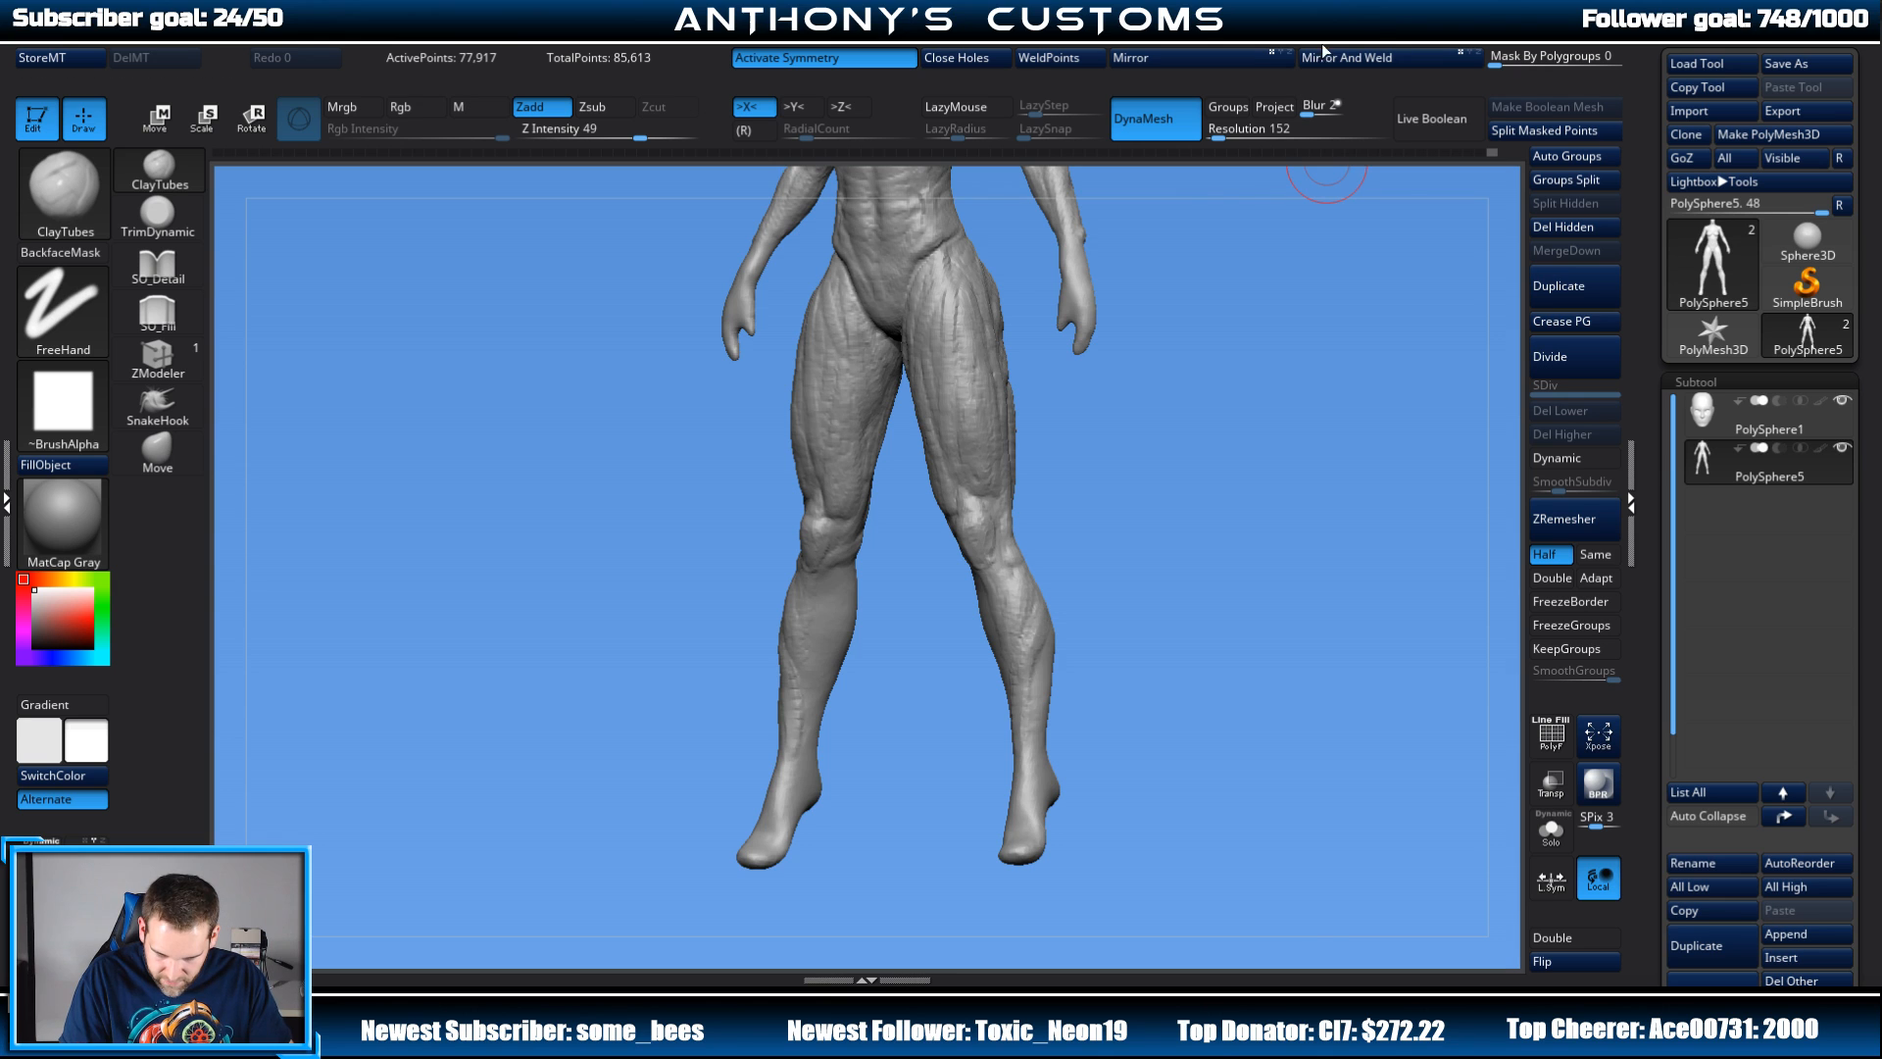
mouse_move(1185, 422)
left_mouse_down("alt")
mouse_move(1181, 525)
mouse_move(1198, 323)
mouse_move(1308, 327)
mouse_move(1316, 374)
mouse_move(1295, 292)
left_mouse_up("alt")
right_click(1249, 318)
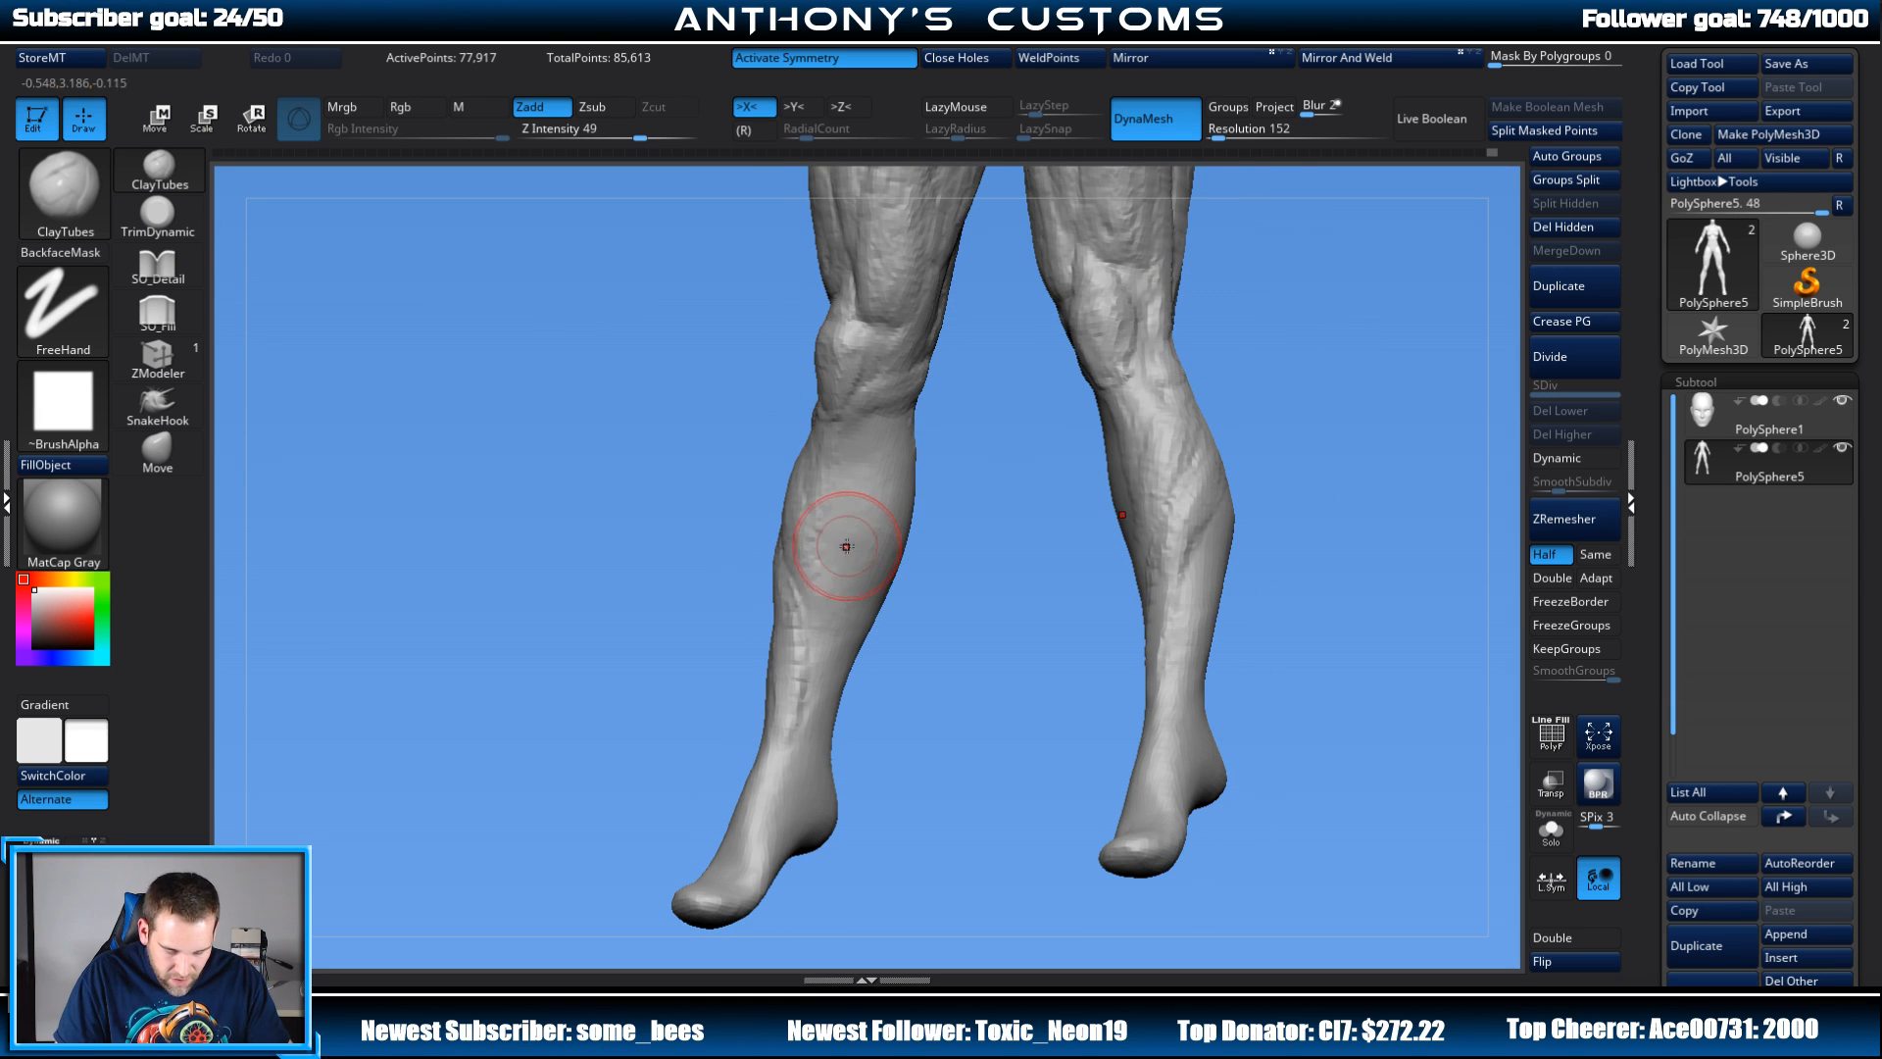
mouse_move(844, 546)
left_mouse_down()
mouse_move(870, 591)
mouse_move(887, 481)
mouse_move(863, 577)
left_mouse_up()
left_click_drag(1000, 547, 916, 539)
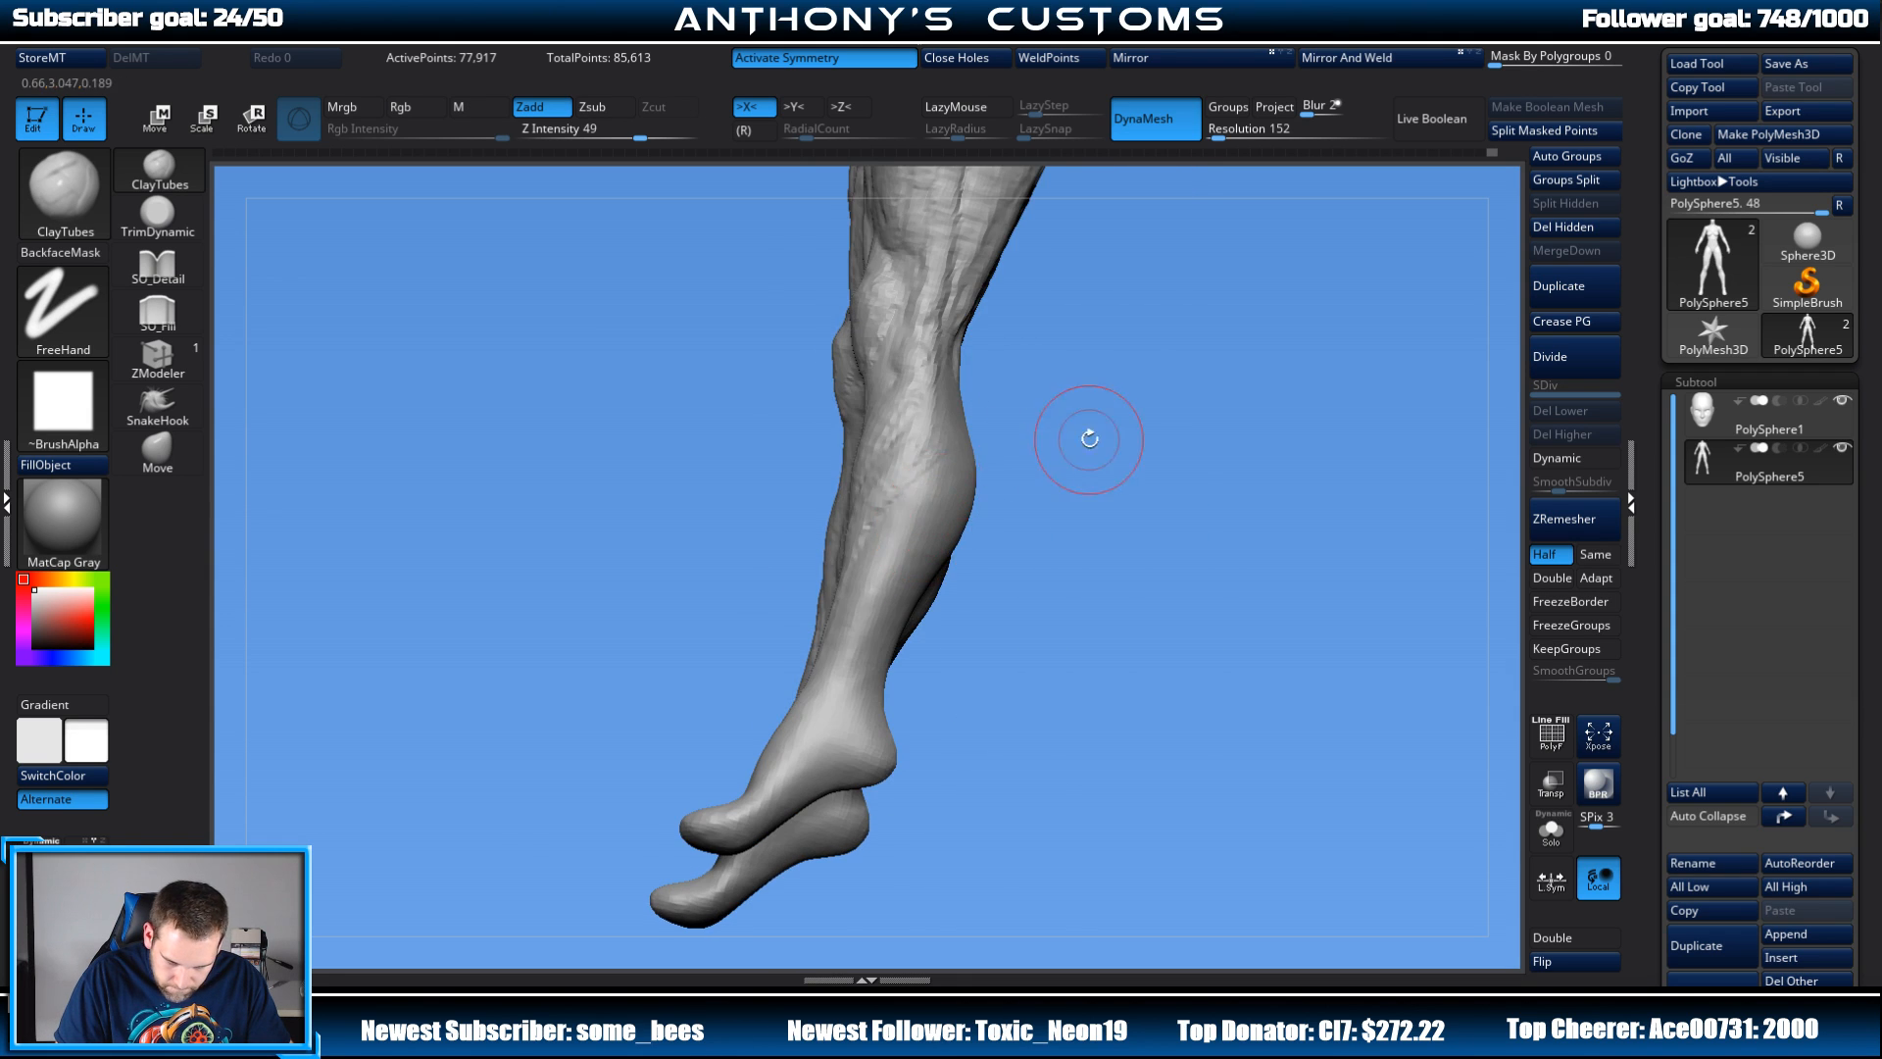
Step: Define the inner calf from below the knee to its lower edge and refine the transition toward the ankle
left_click_drag(1088, 439, 990, 471)
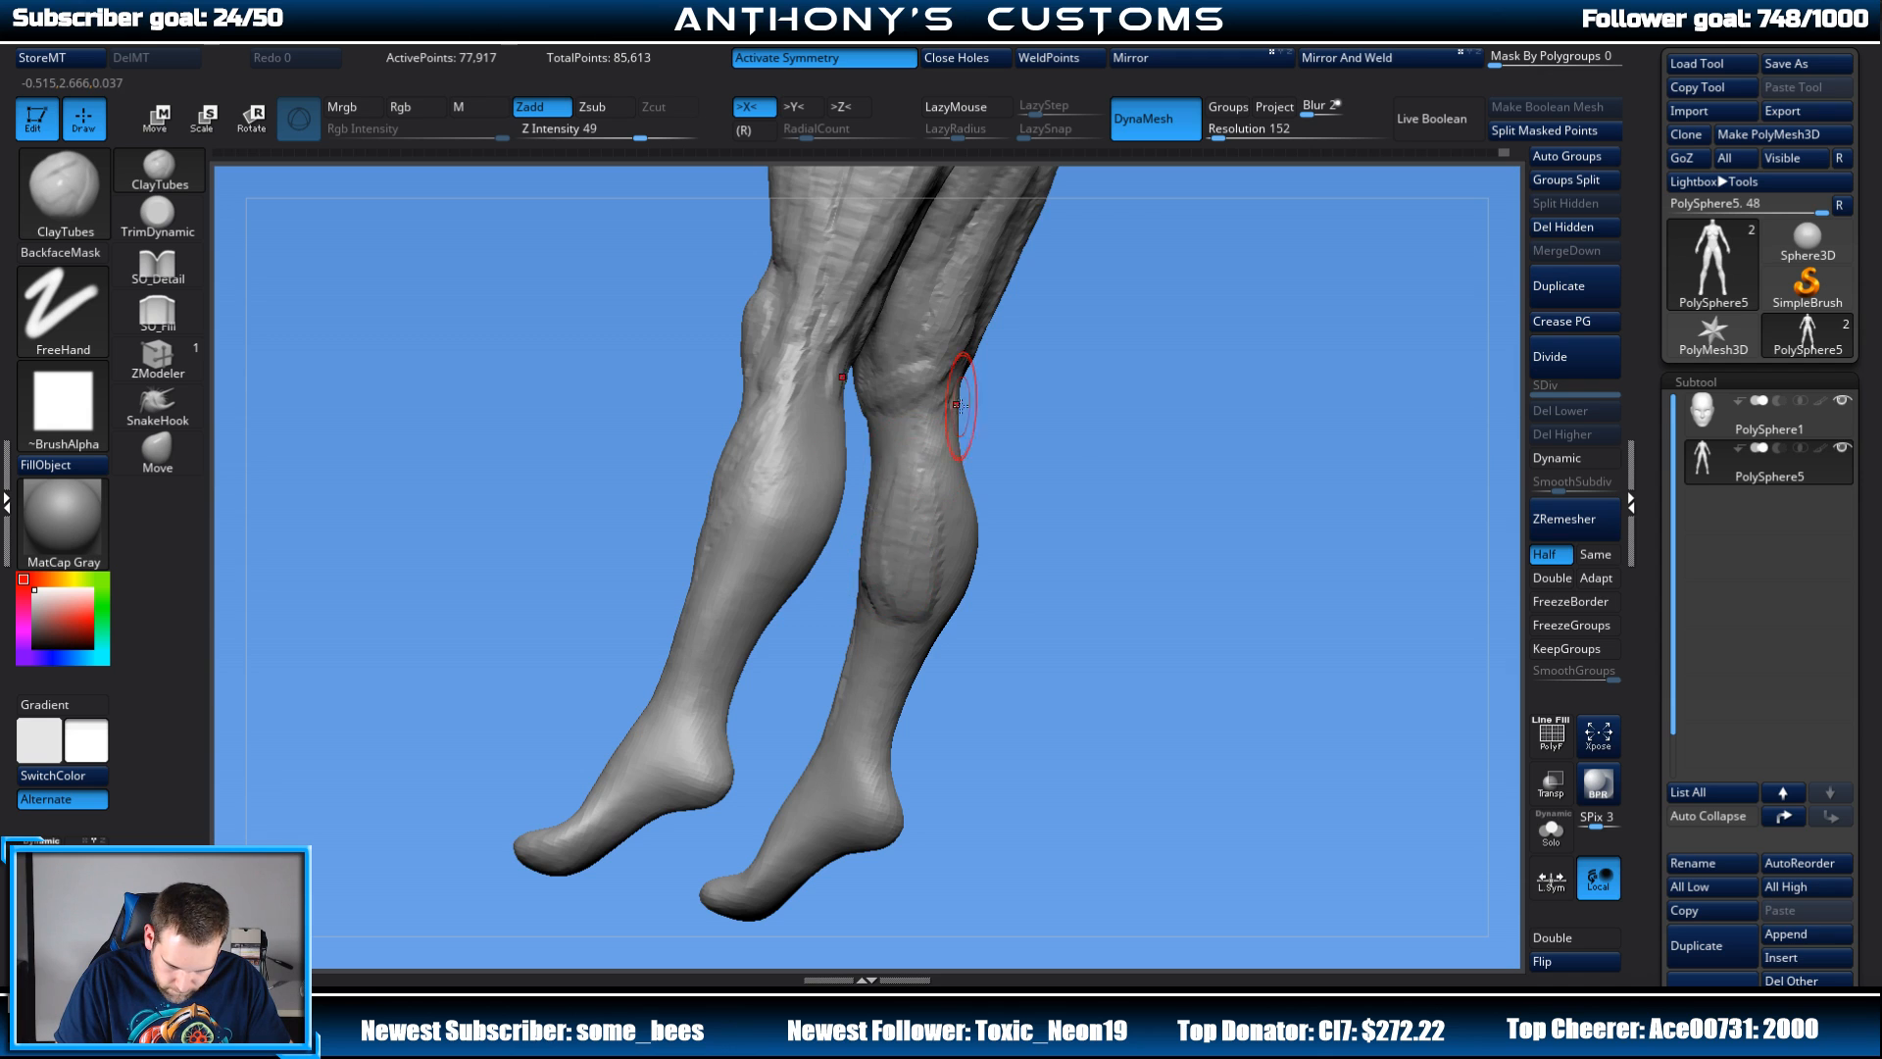
left_click_drag(959, 405, 1020, 513)
left_click_drag(901, 455, 903, 450)
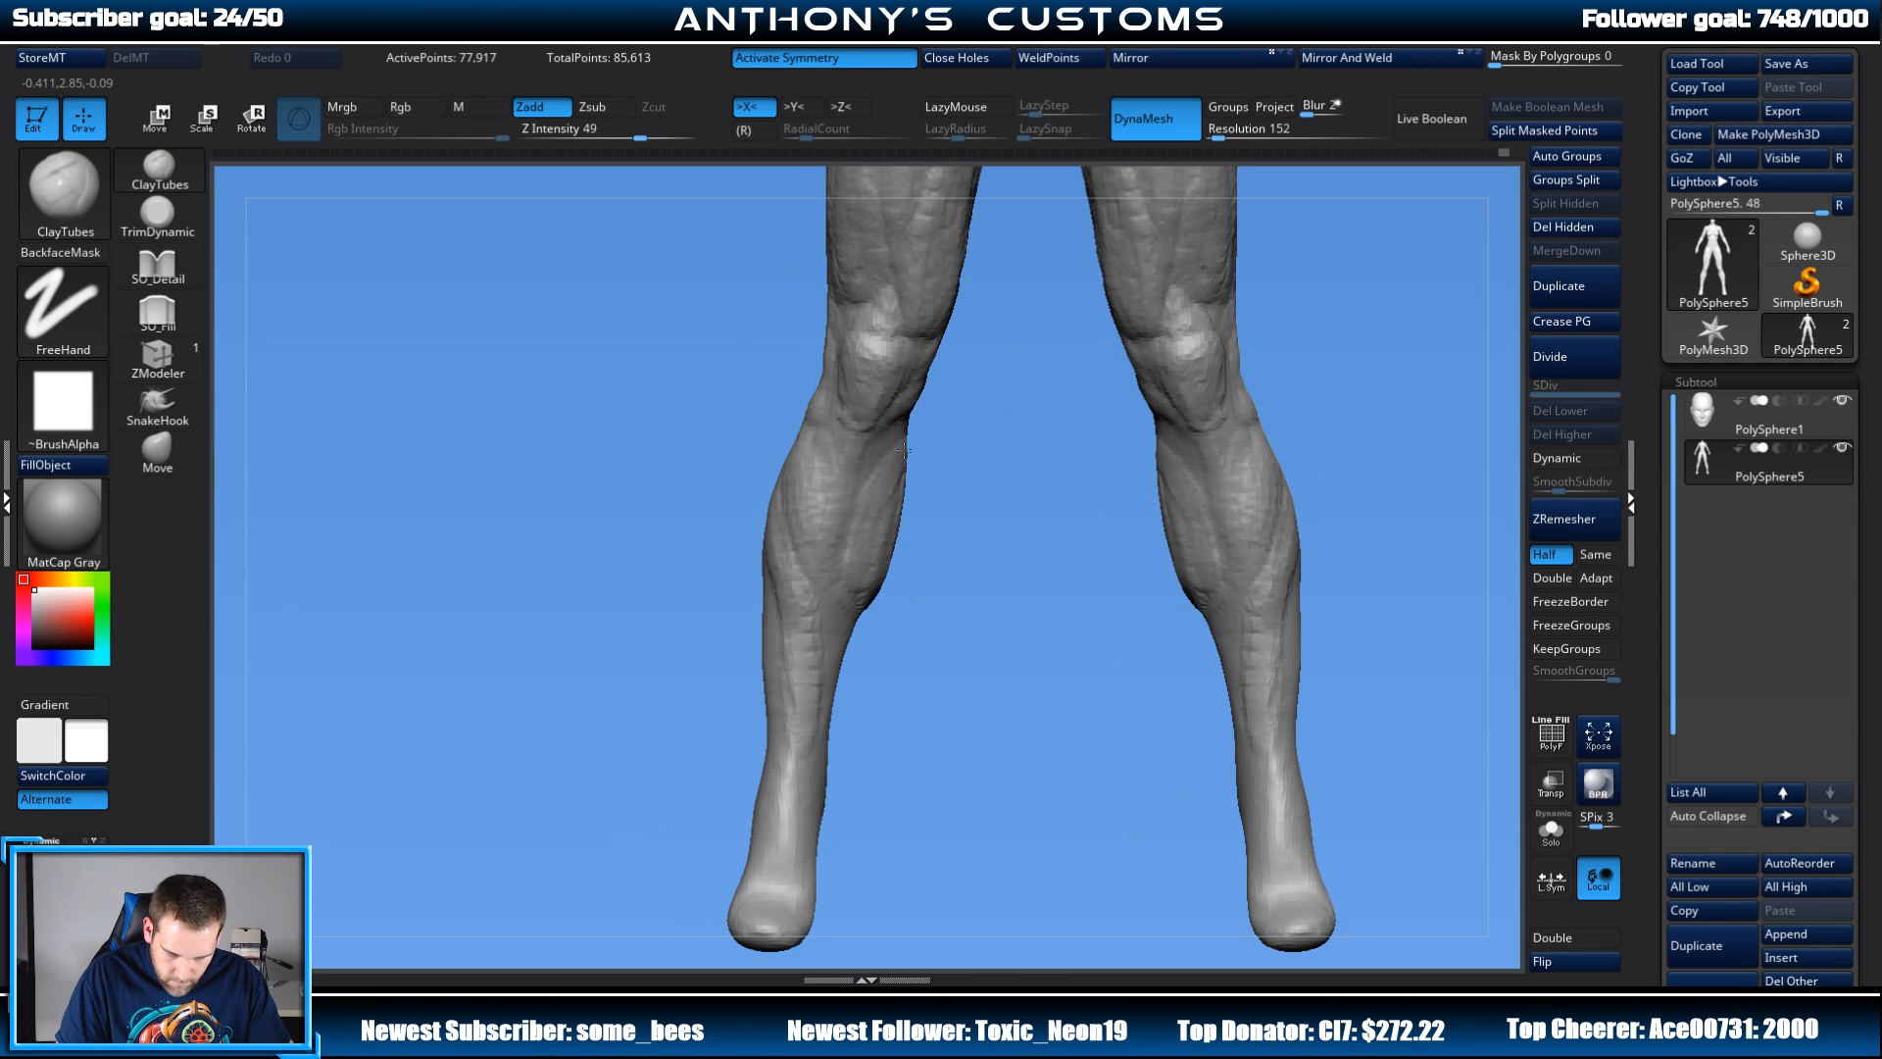
left_click_drag(880, 560, 891, 474)
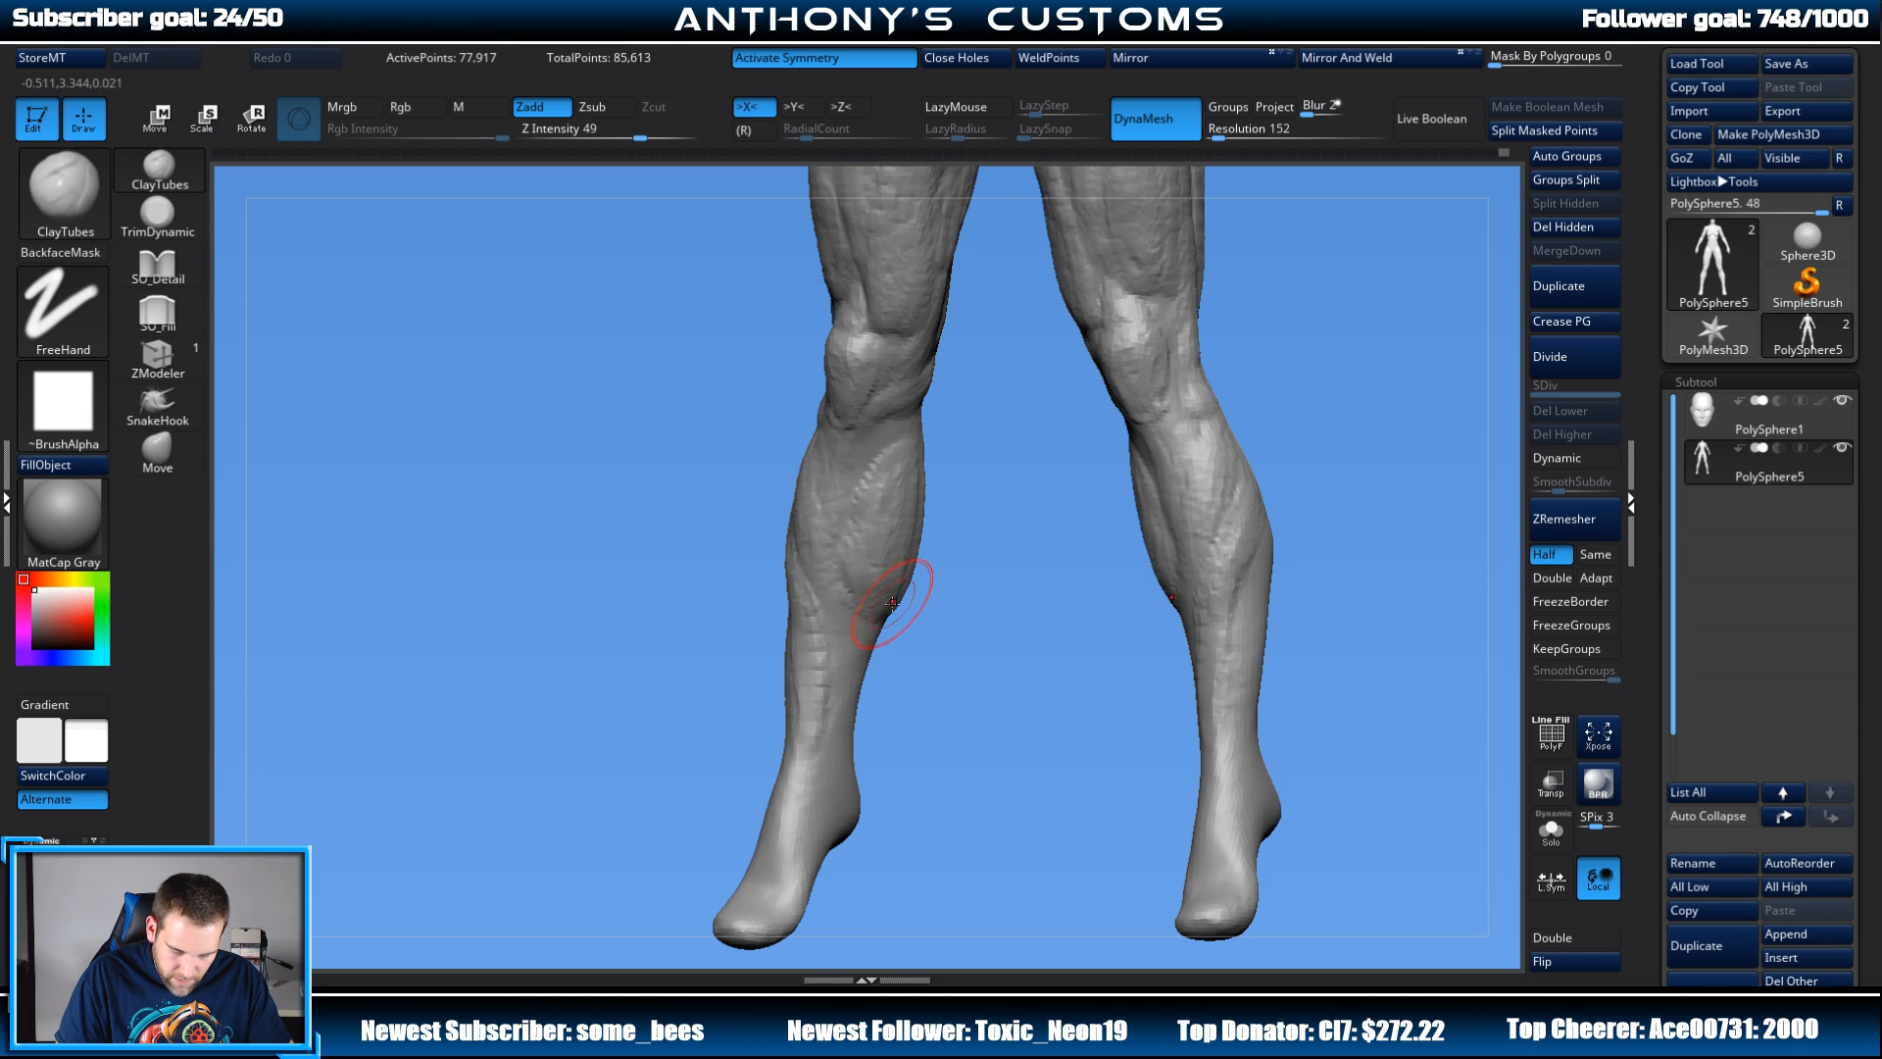
left_click_drag(966, 517, 991, 538, "shift")
mouse_move(1062, 666)
left_mouse_down()
mouse_move(1058, 633)
mouse_move(896, 660)
mouse_move(910, 547)
left_mouse_up()
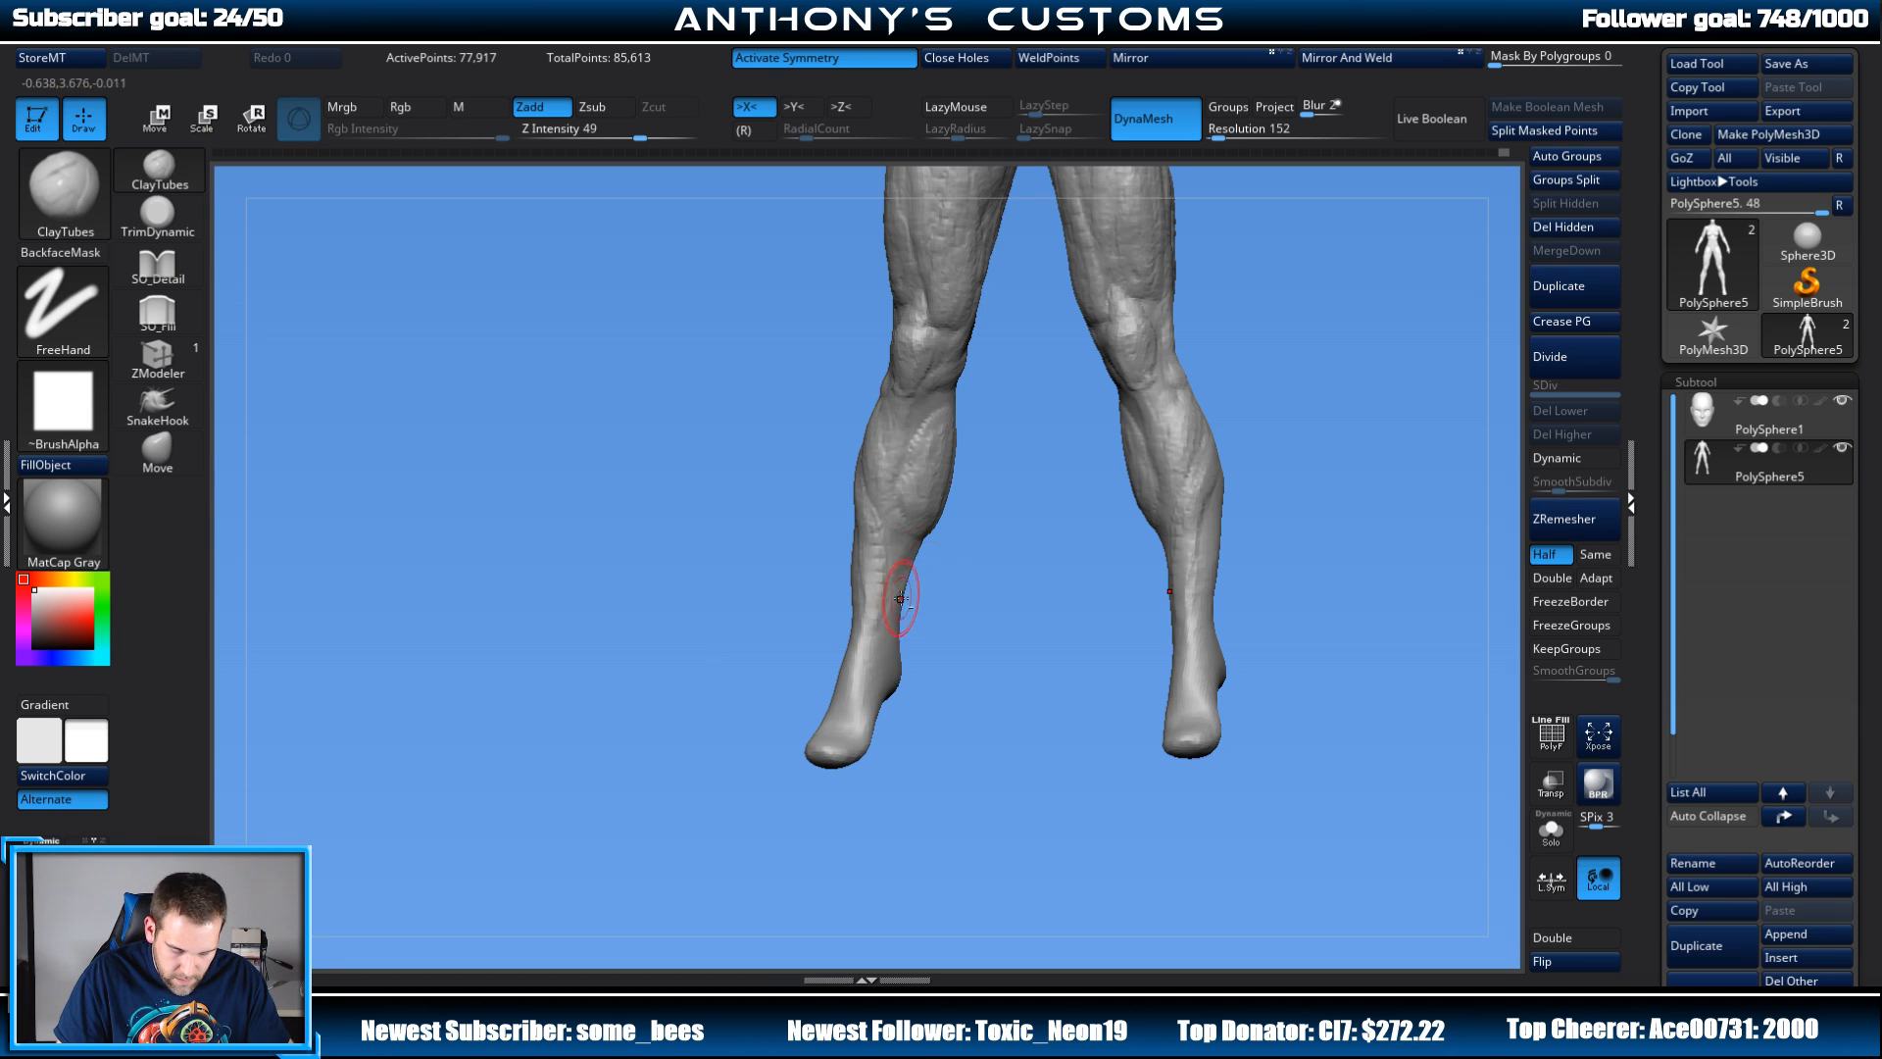
left_click_drag(900, 598, 1079, 416)
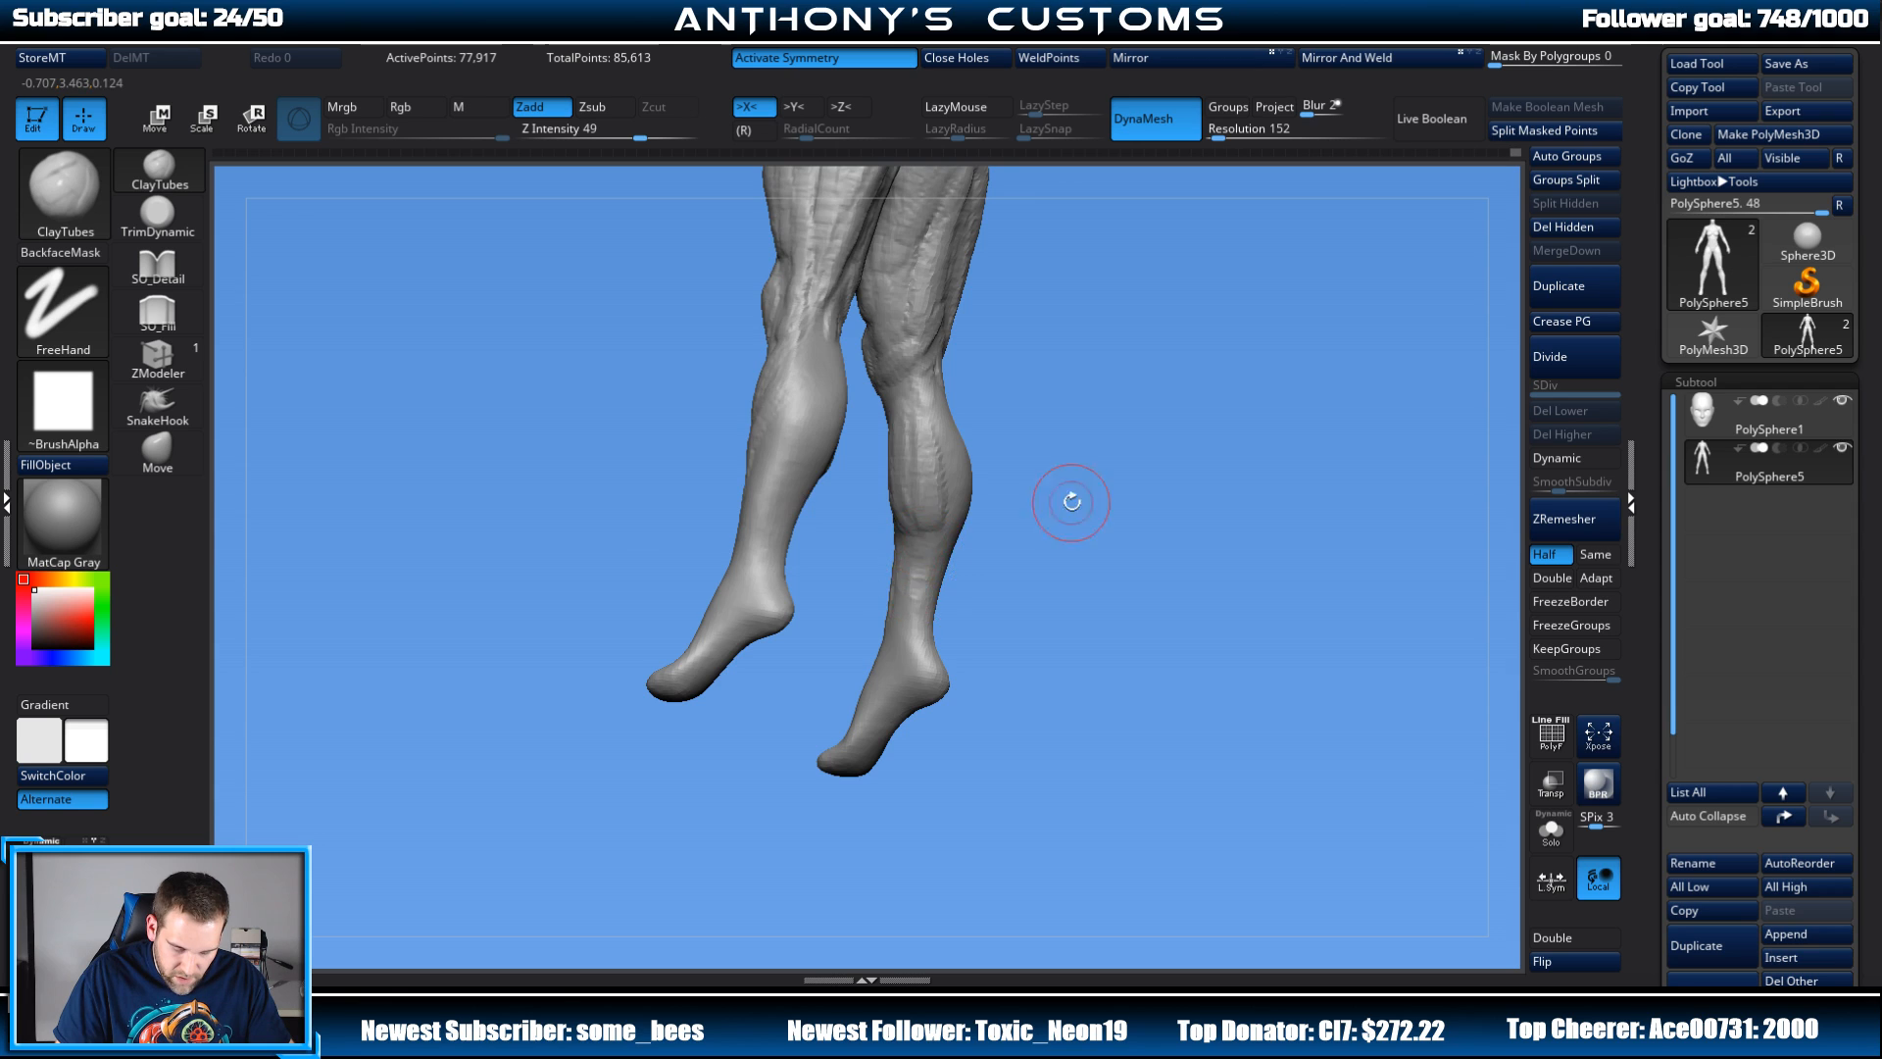
Step: Build up the rear calf muscles on both lower legs and refine their form from the back of the knee downward
left_click_drag(1071, 502, 1079, 480, "shift")
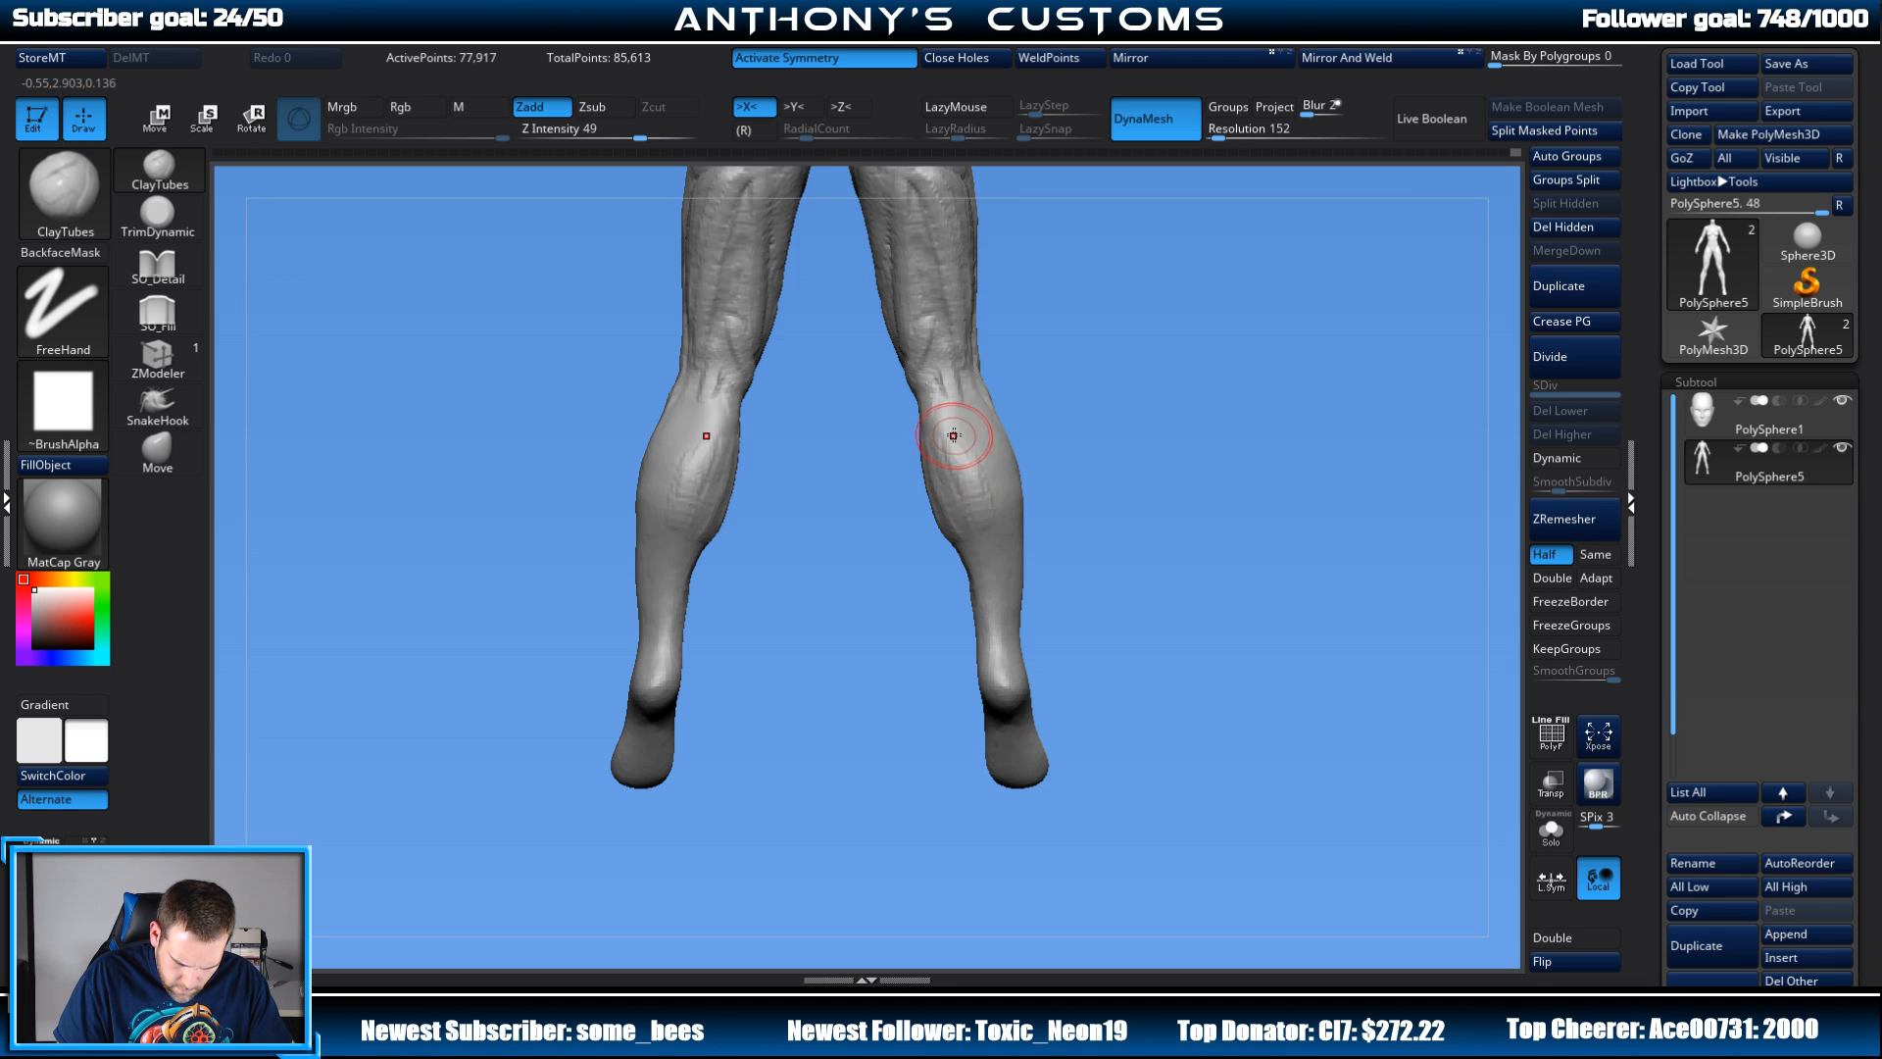
left_click_drag(1105, 463, 974, 497)
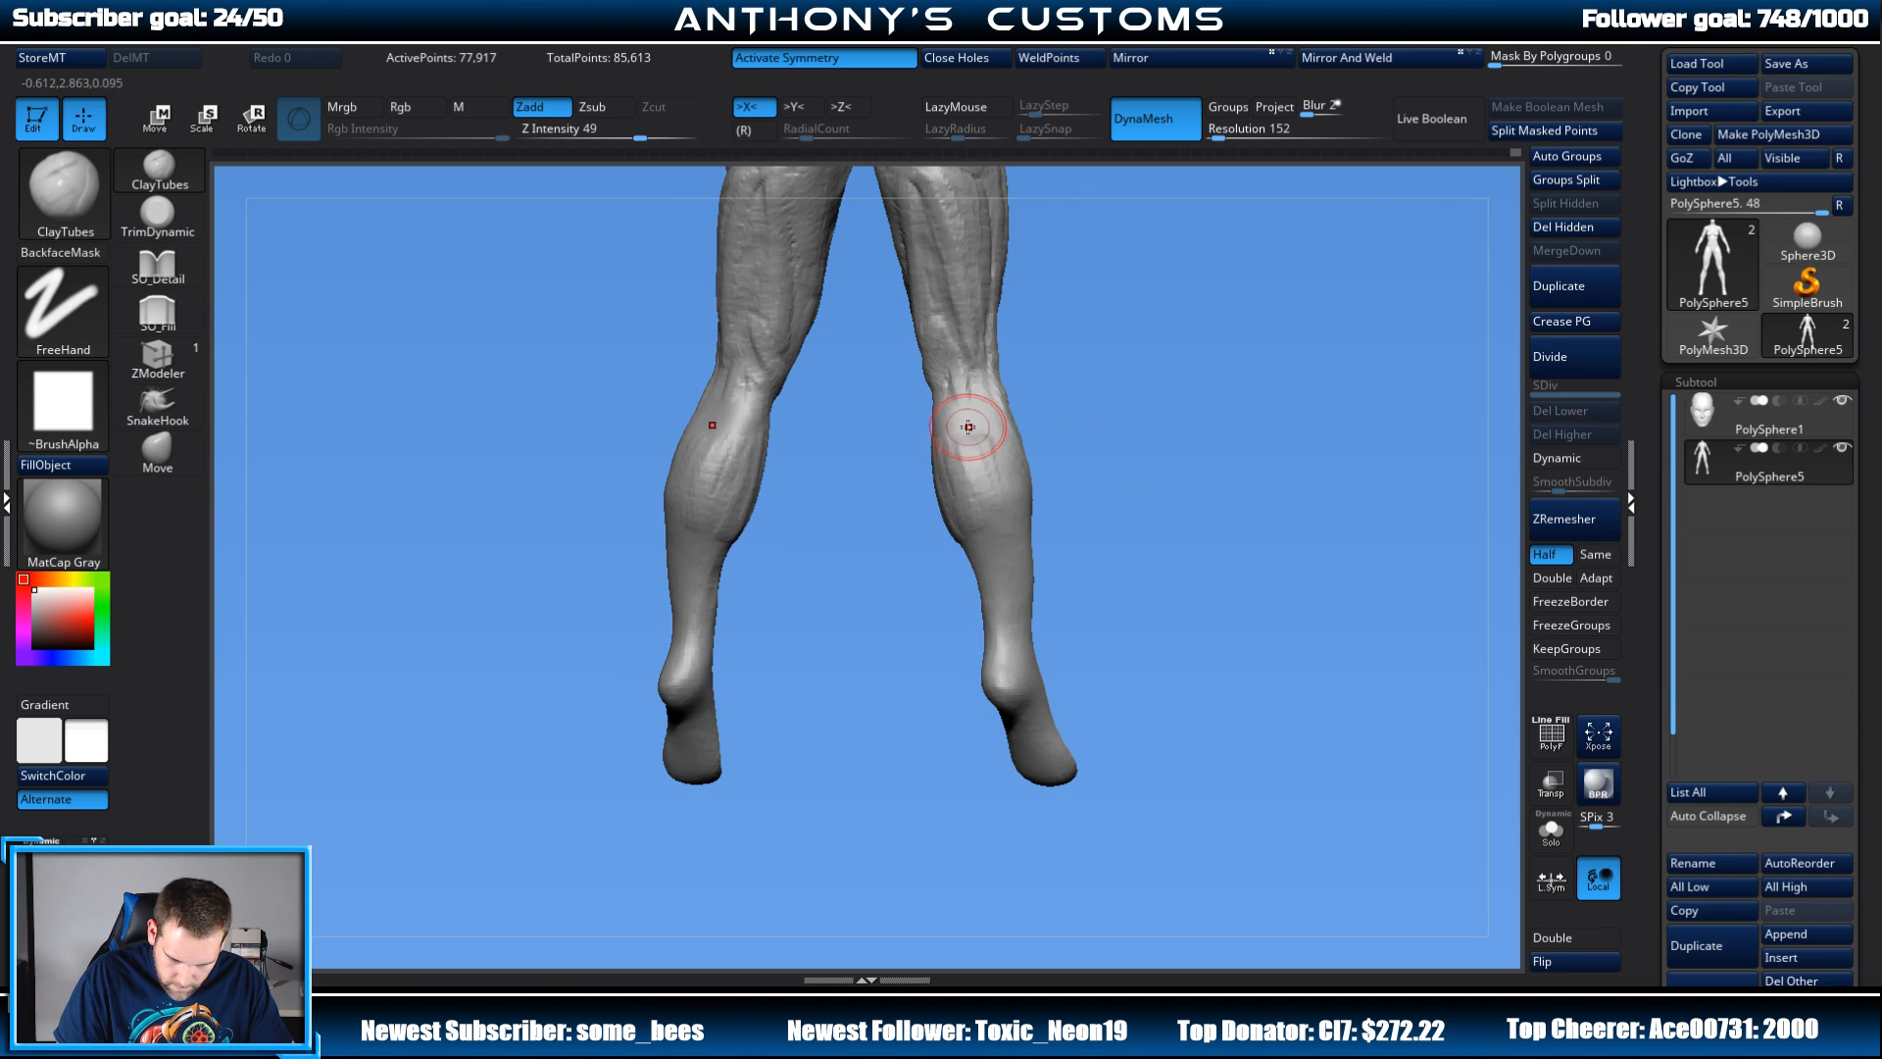
mouse_move(1128, 388)
left_mouse_down()
mouse_move(927, 404)
mouse_move(932, 470)
left_mouse_up()
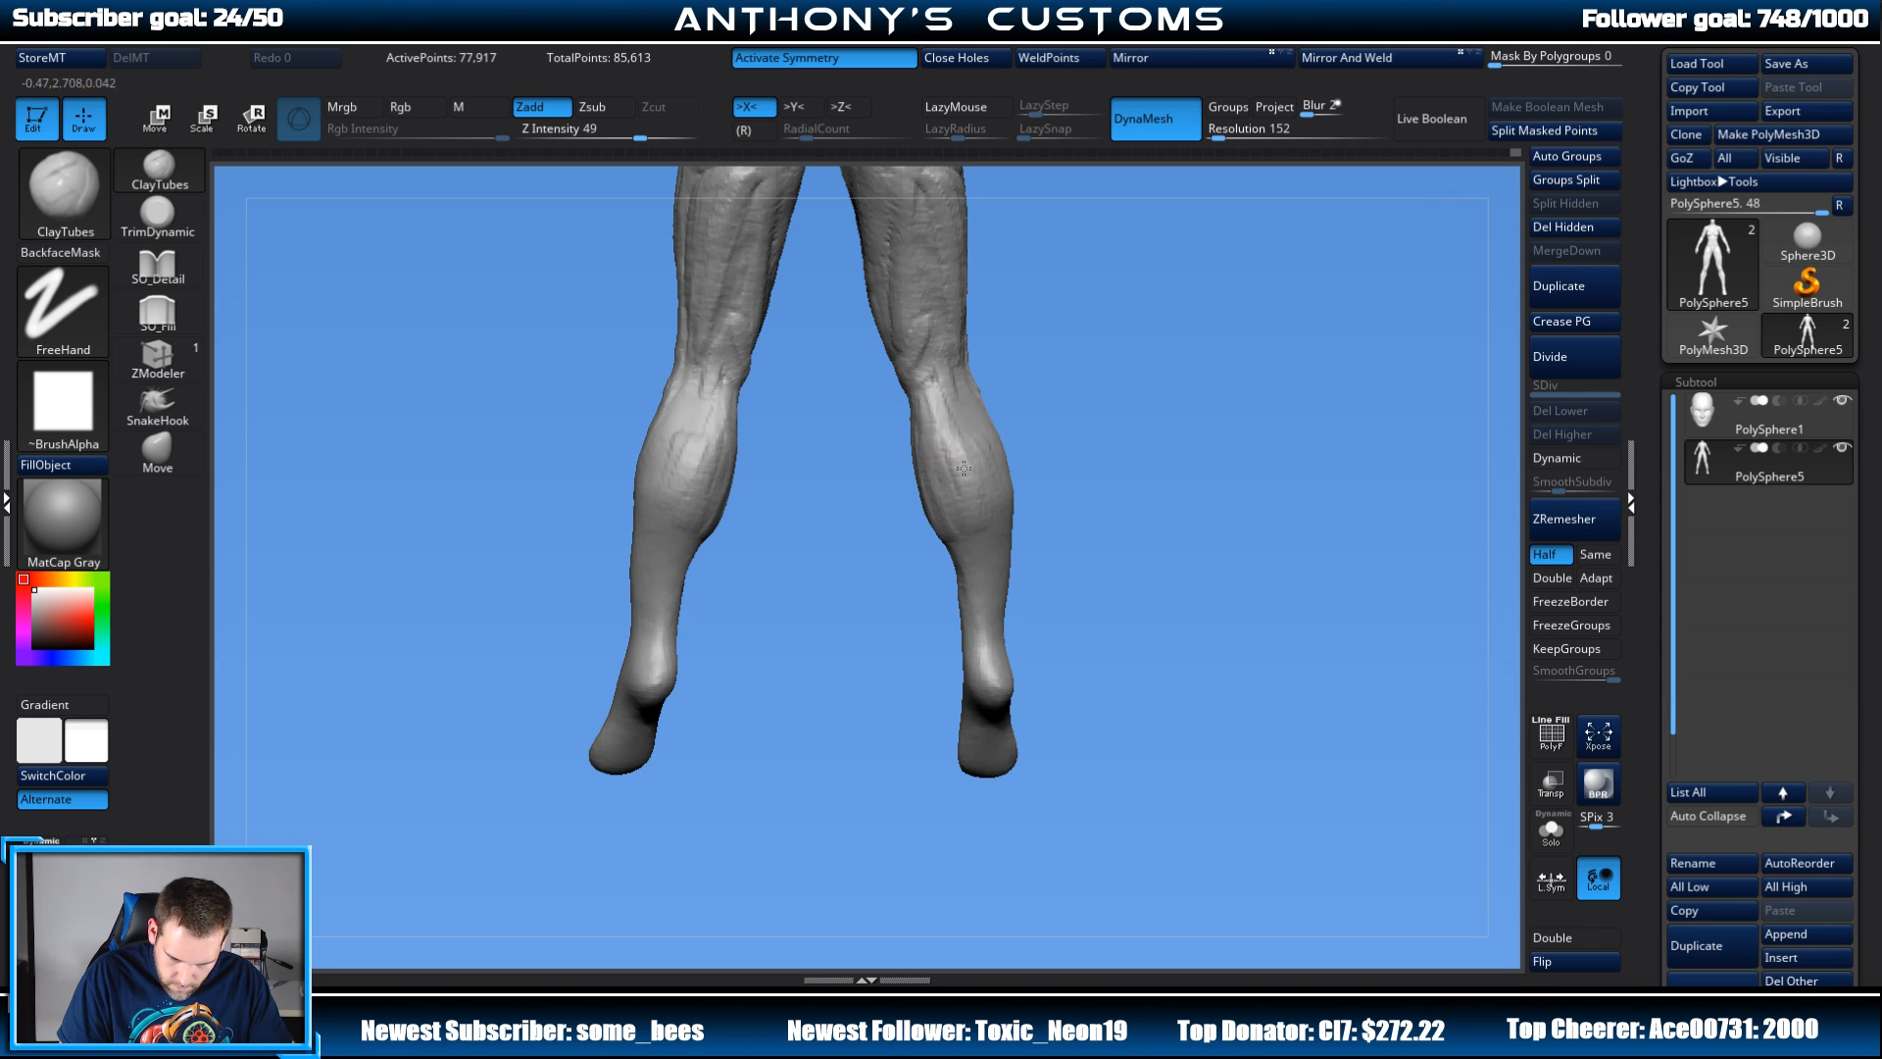
left_click_drag(1088, 380, 1076, 414)
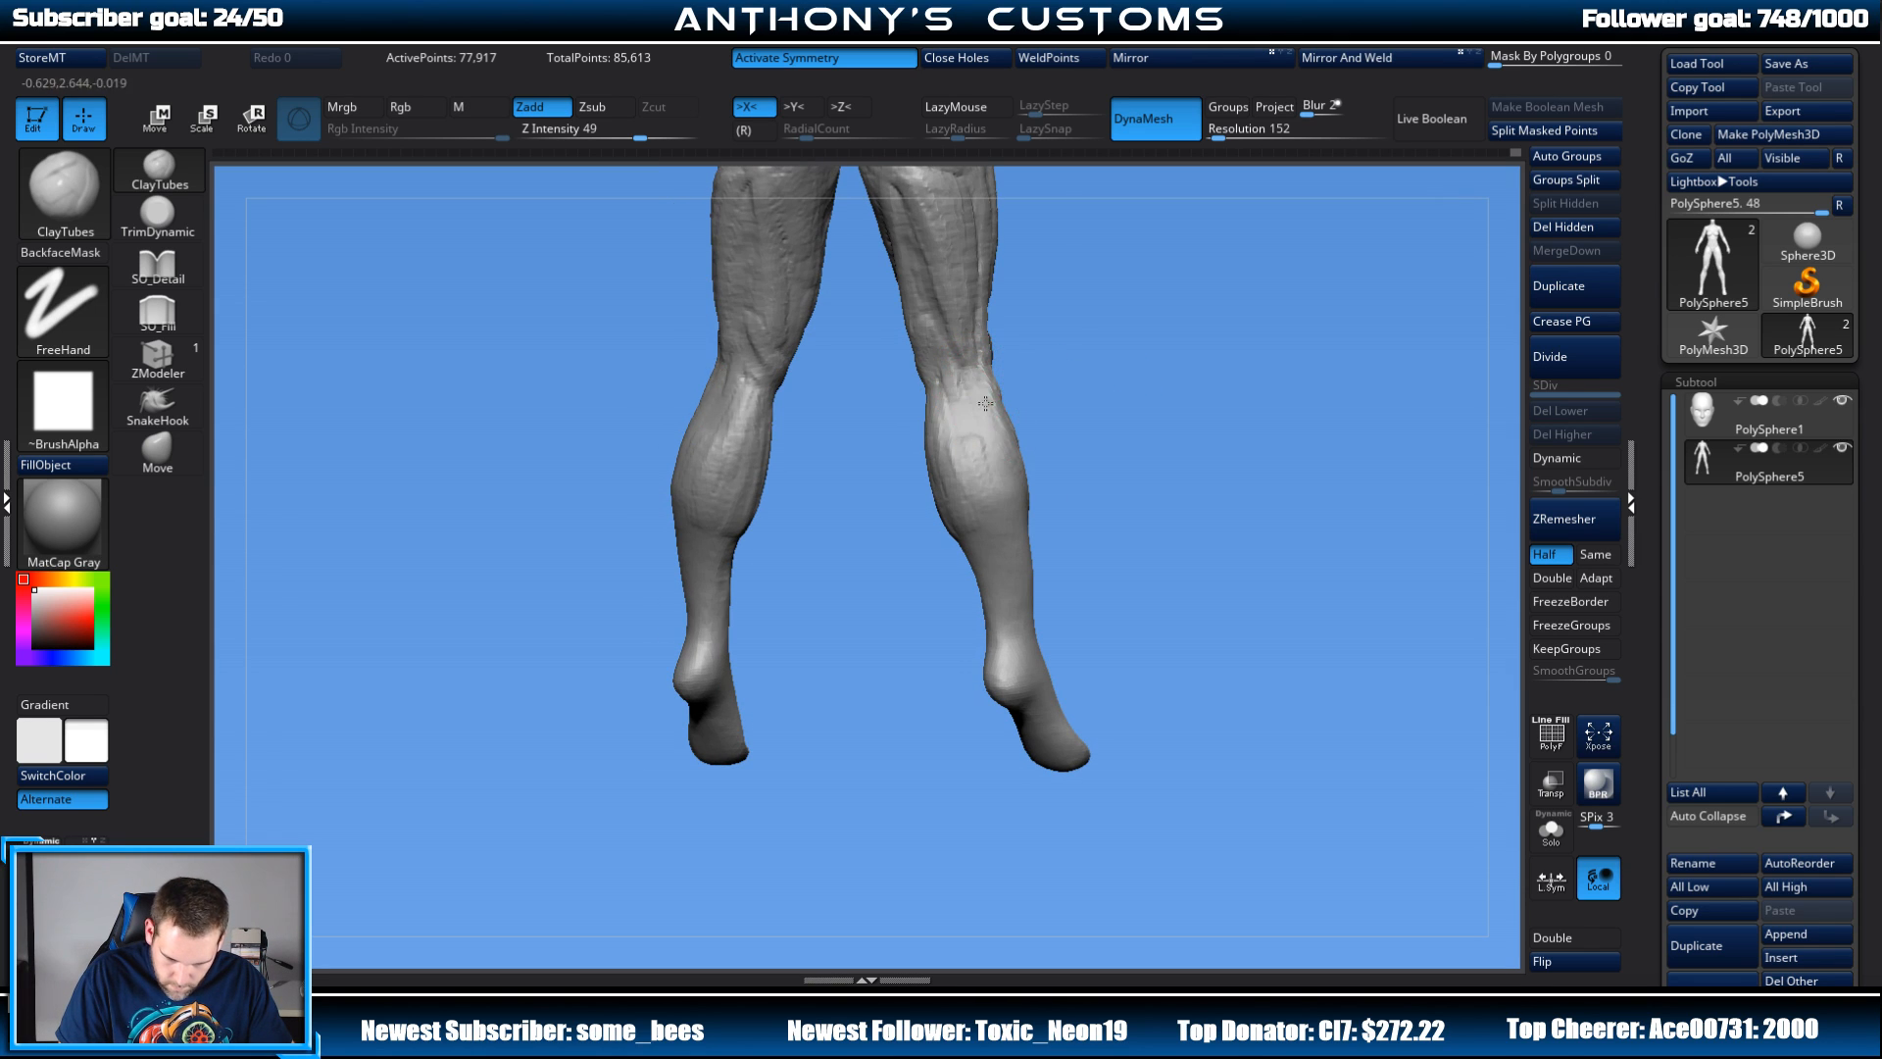
left_click_drag(1001, 479, 975, 446)
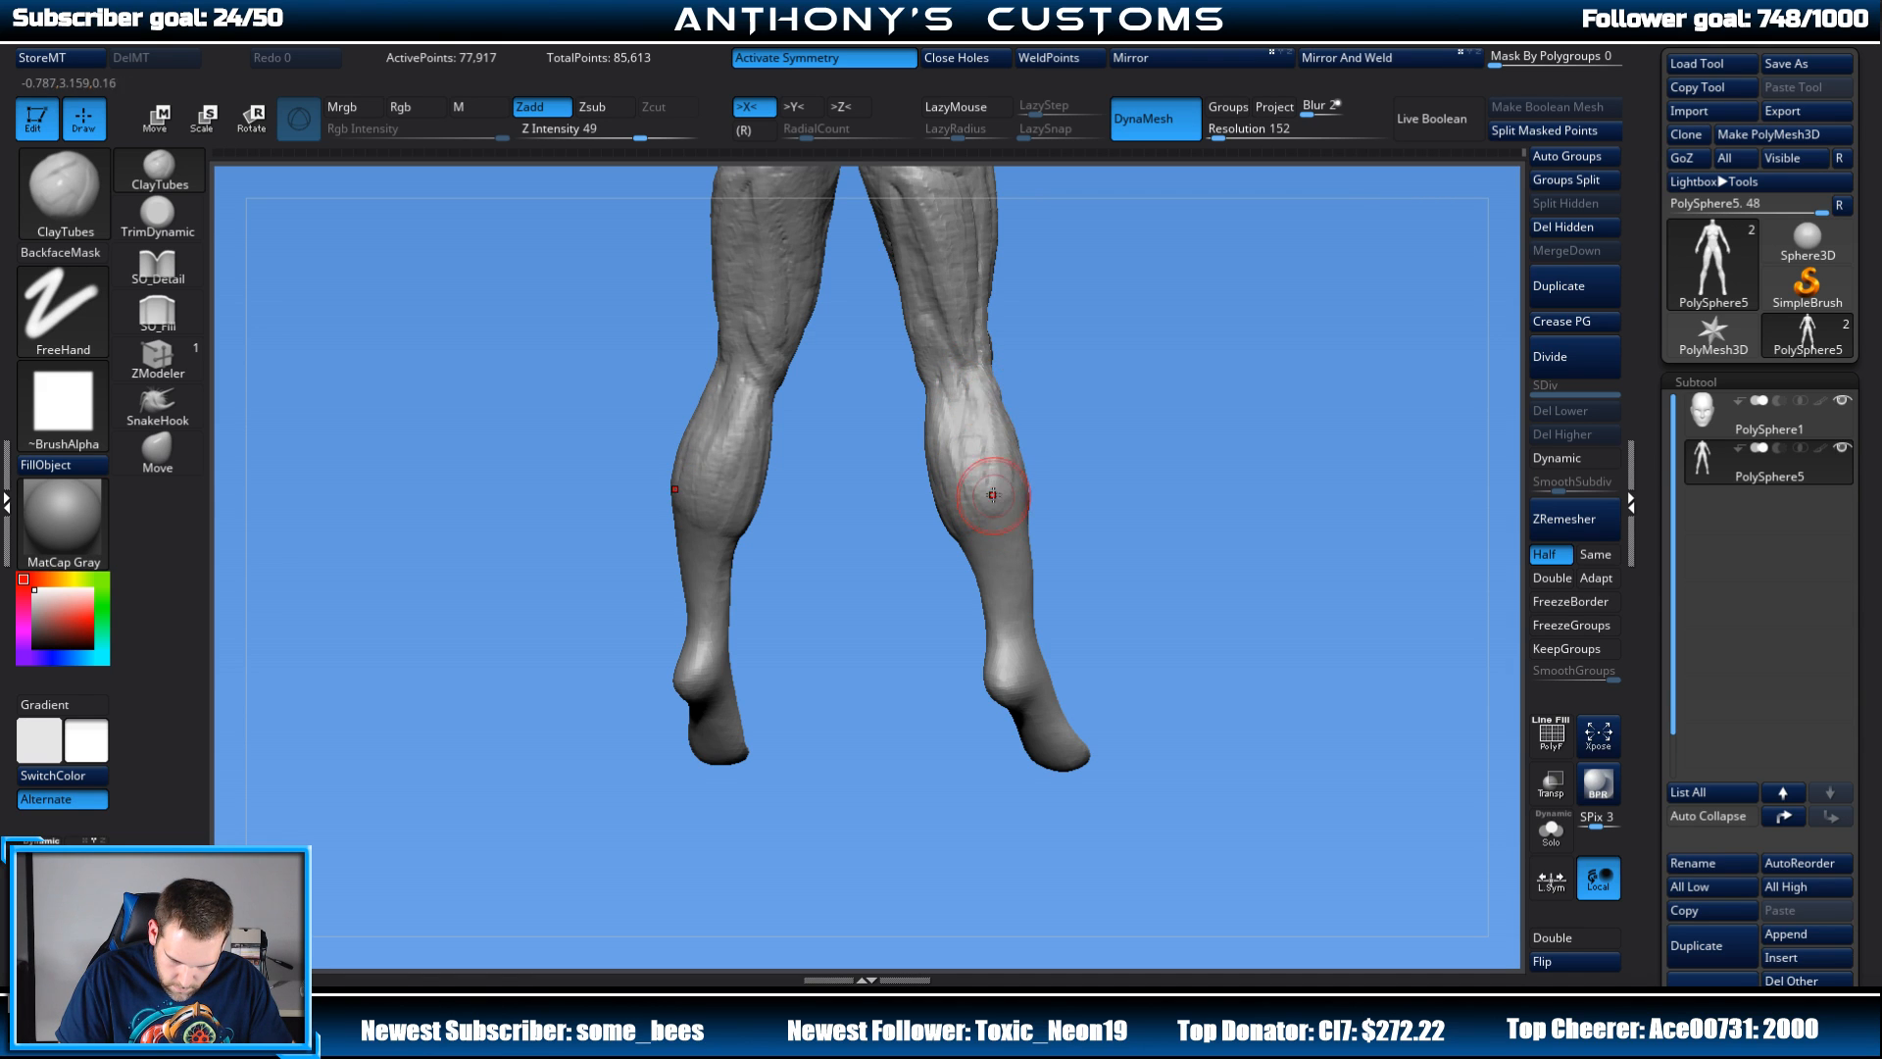
mouse_move(1041, 419)
left_mouse_down()
mouse_move(1010, 438)
mouse_move(1118, 357)
mouse_move(1196, 417)
mouse_move(1213, 534)
mouse_move(929, 386)
mouse_move(1051, 408)
mouse_move(939, 420)
mouse_move(1054, 422)
mouse_move(1113, 496)
mouse_move(1080, 471)
mouse_move(1092, 462)
left_mouse_up()
left_click_drag(1089, 392, 1138, 395)
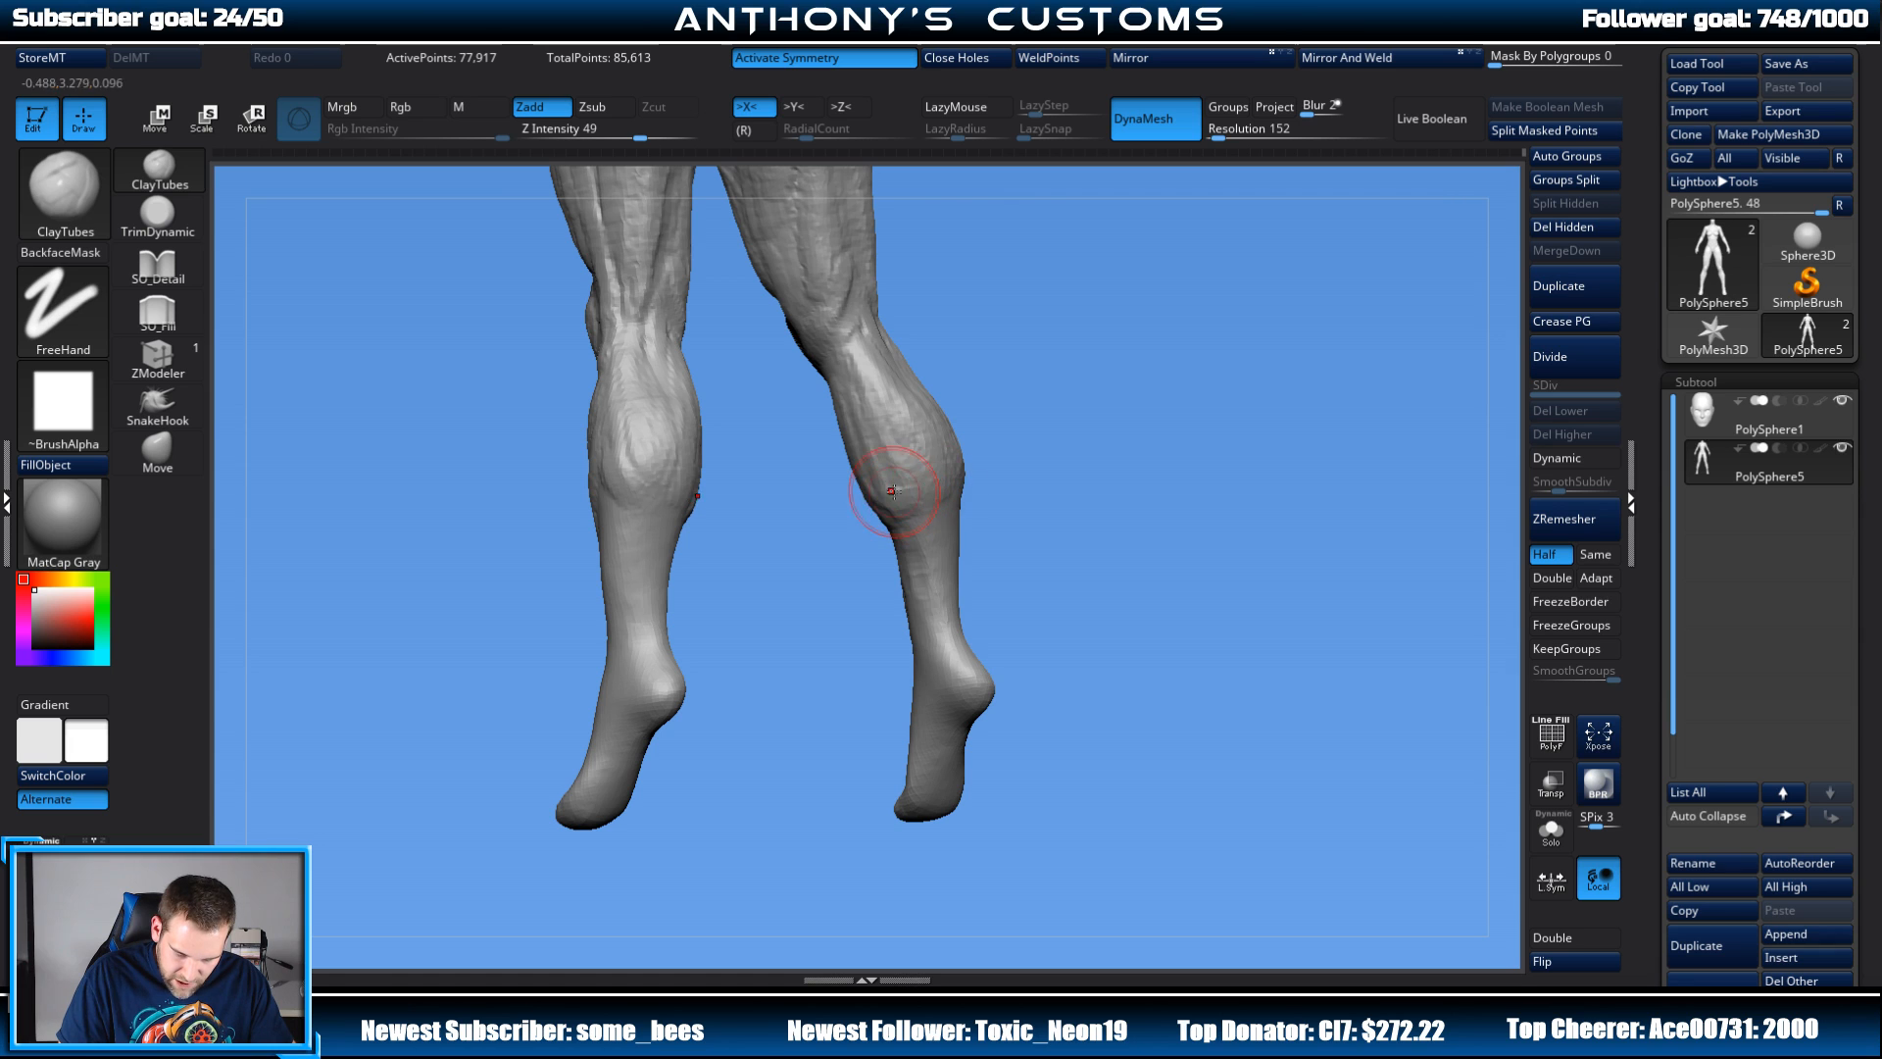
mouse_move(981, 433)
left_mouse_down()
mouse_move(857, 496)
mouse_move(869, 481)
left_mouse_up()
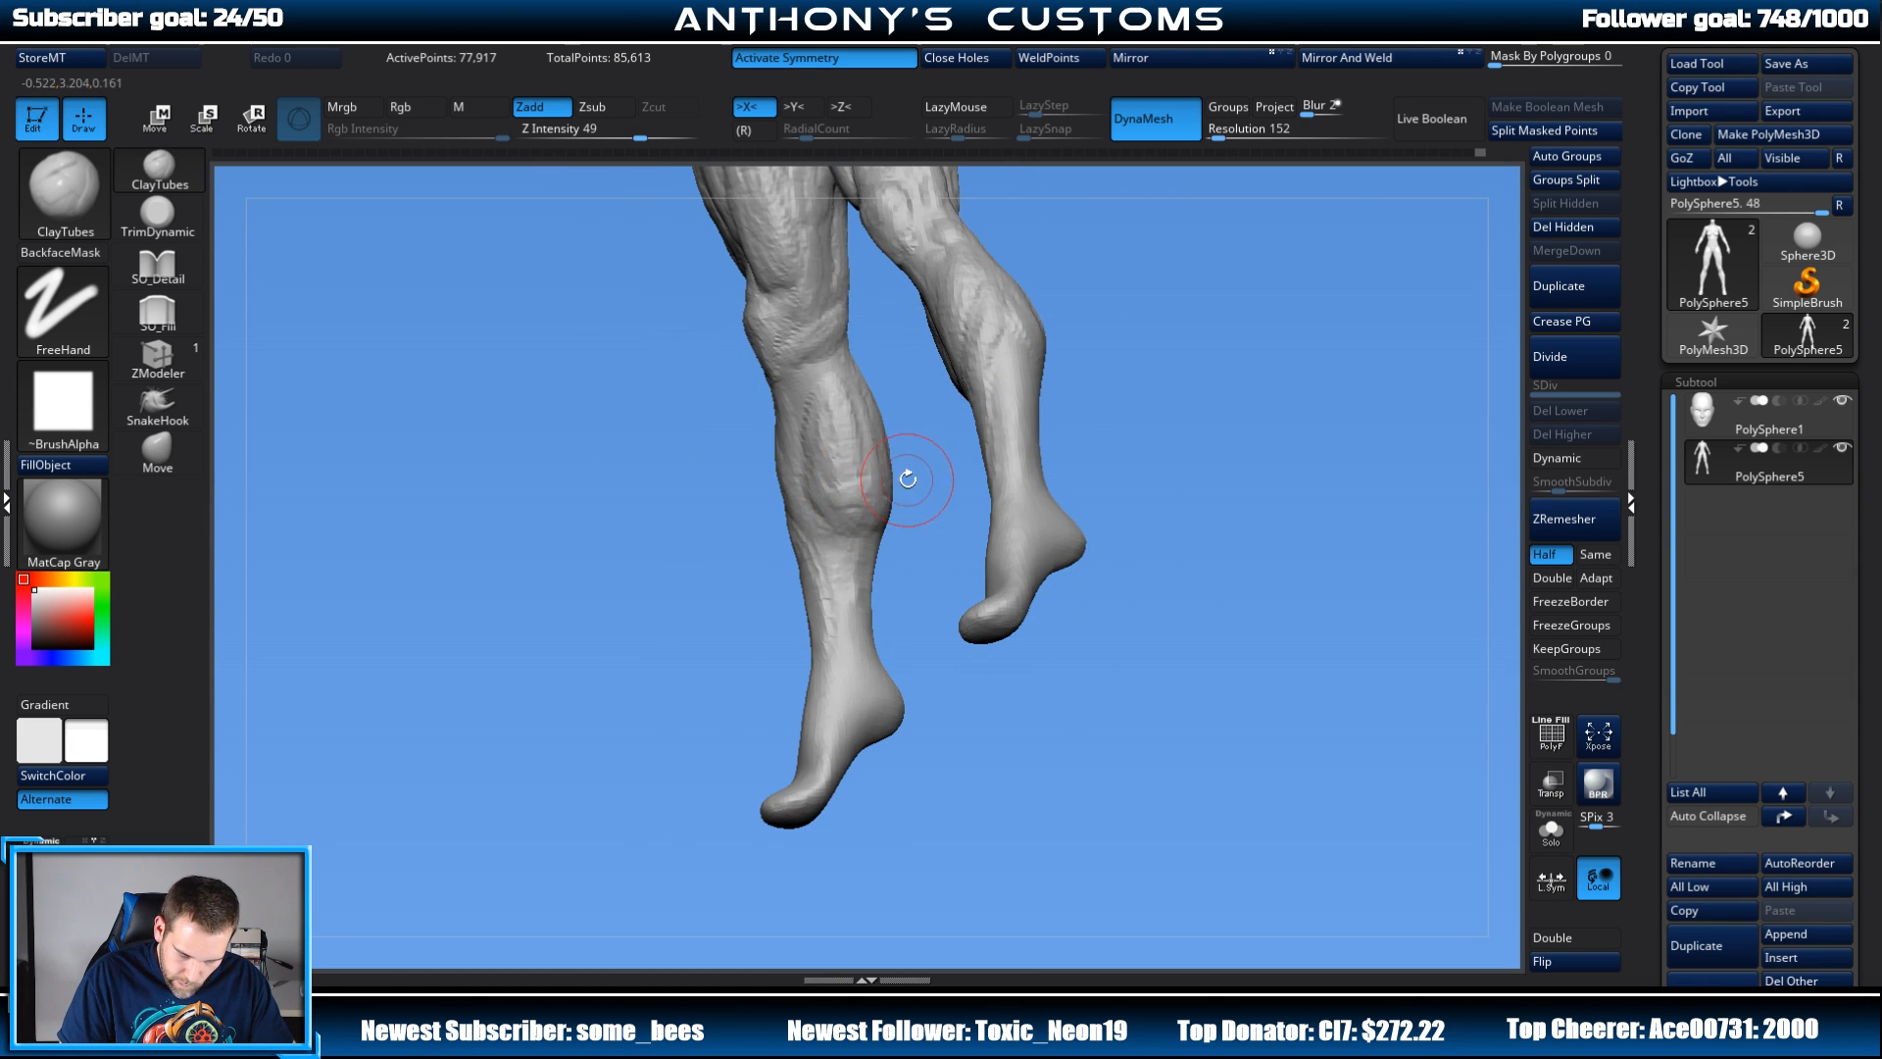
Step: Reduce the brush size and refine the outer calf and the muscle bands along the side of the lower leg
mouse_move(1157, 358)
left_mouse_down()
mouse_move(951, 422)
mouse_move(781, 625)
mouse_move(823, 551)
mouse_move(804, 592)
mouse_move(908, 621)
mouse_move(894, 601)
left_mouse_up()
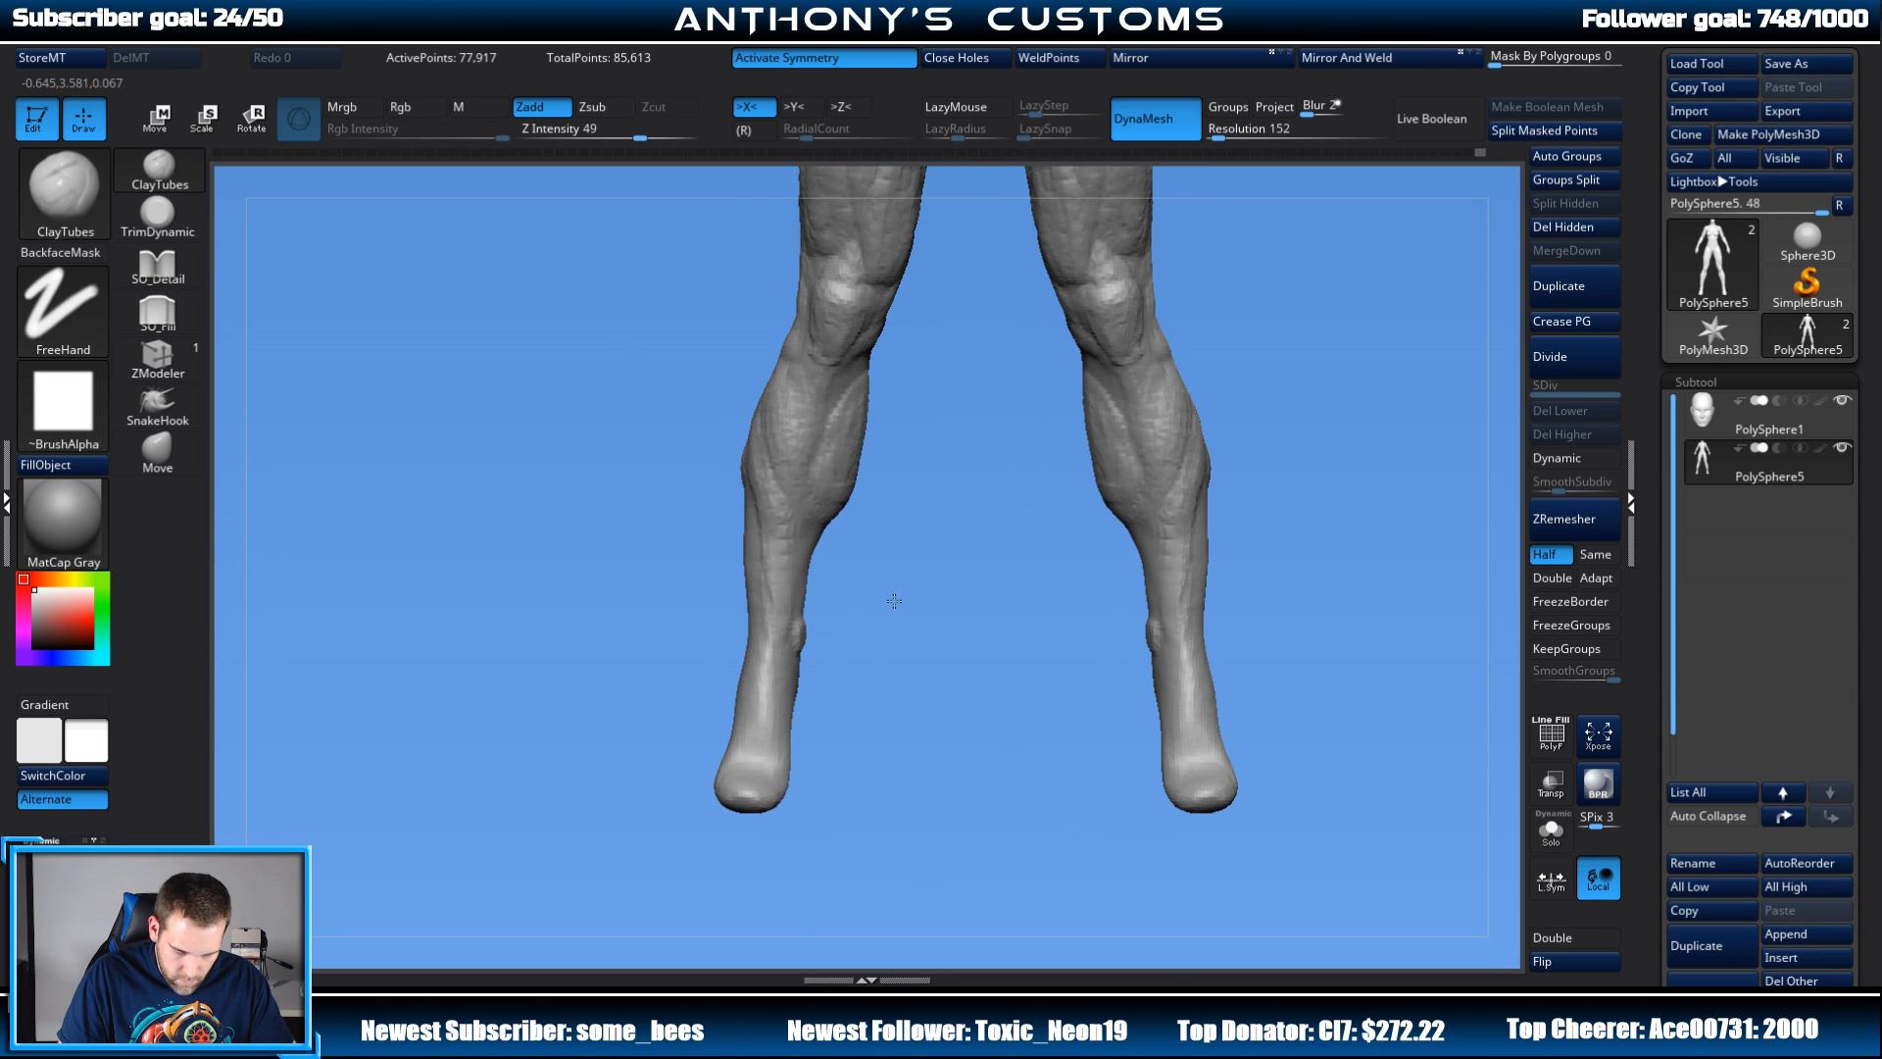
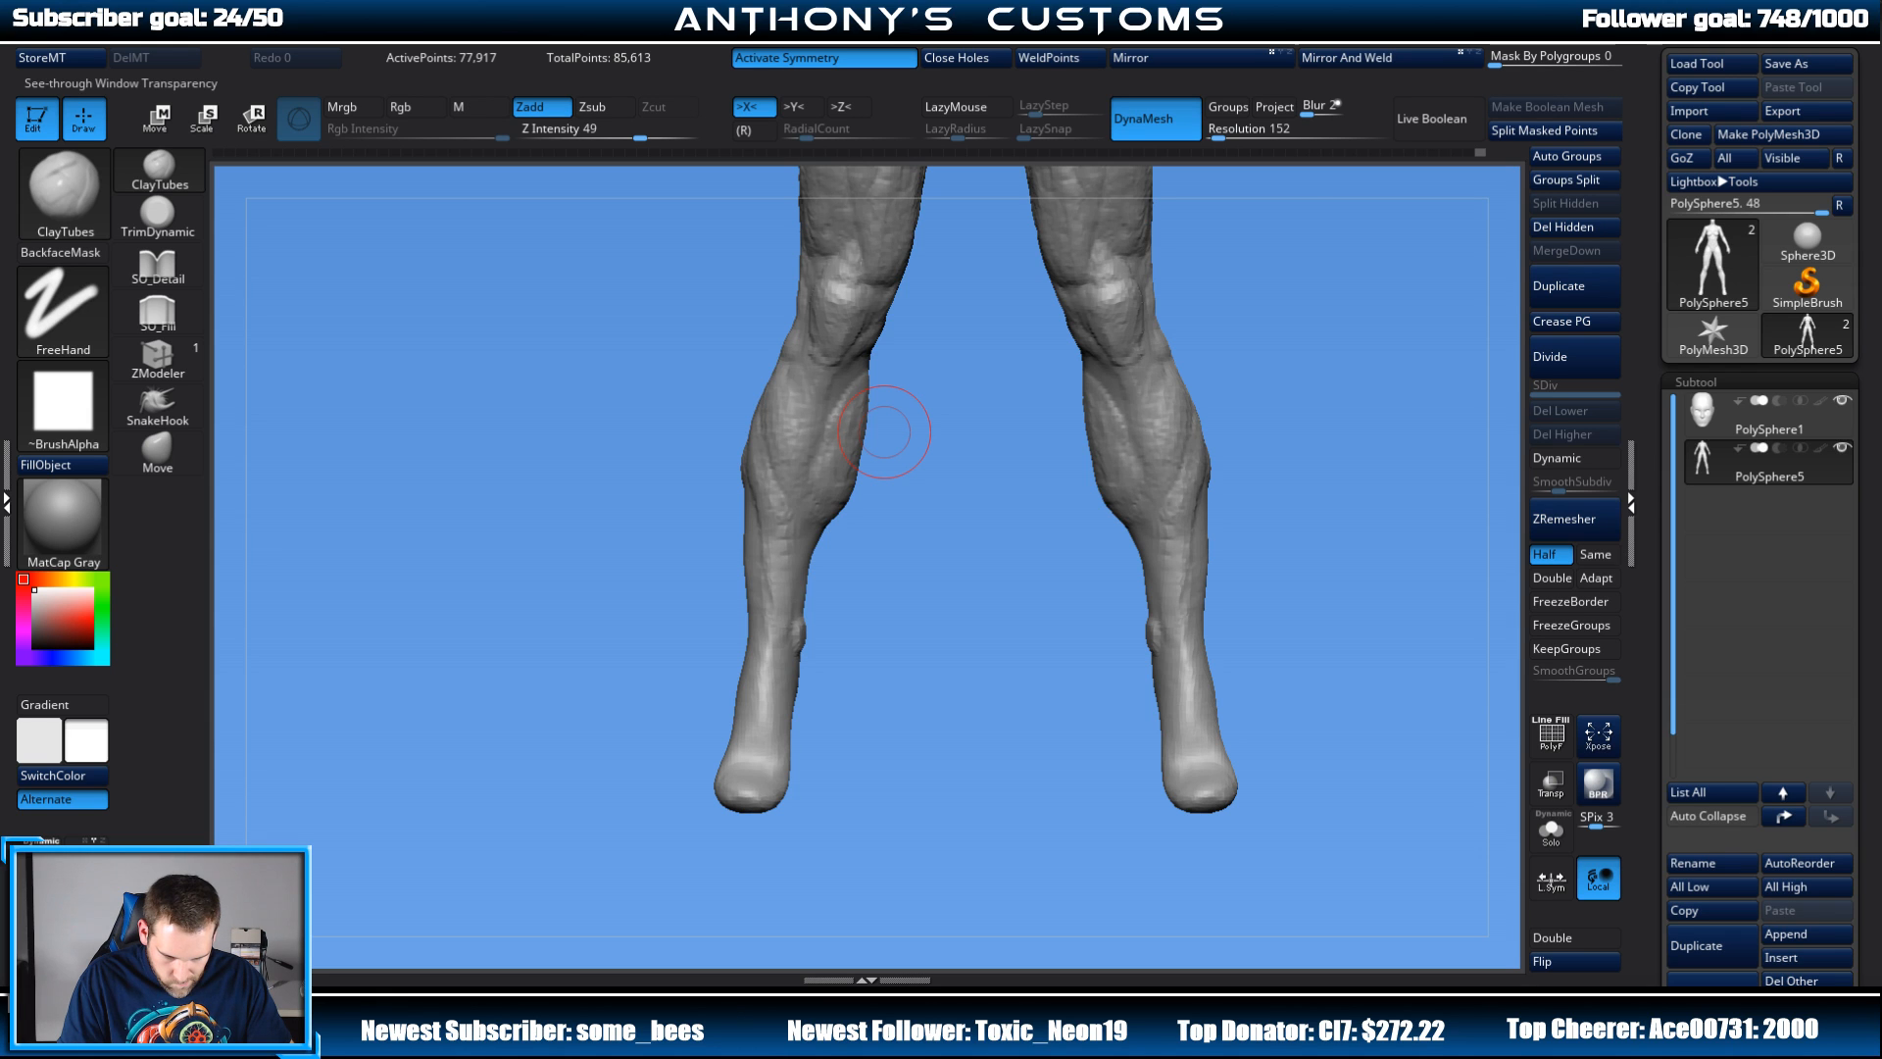
key("space")
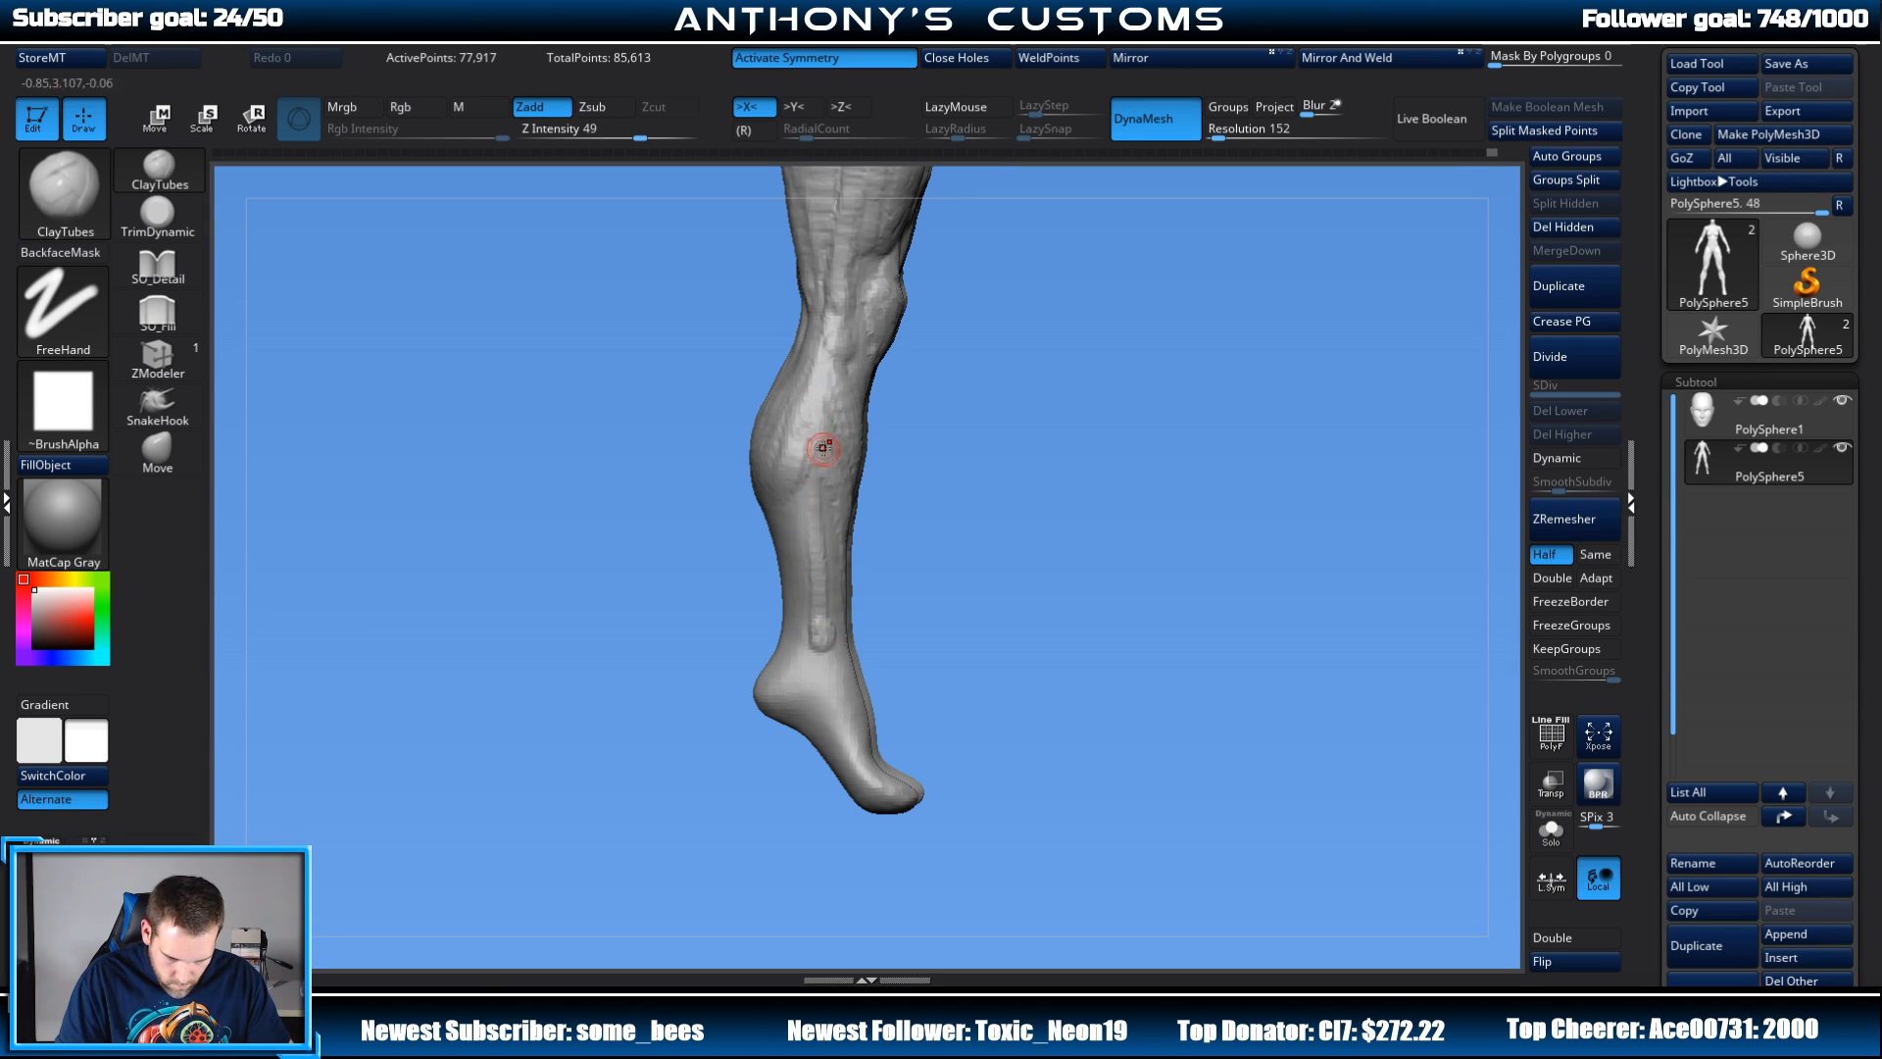
left_click_drag(919, 377, 899, 395)
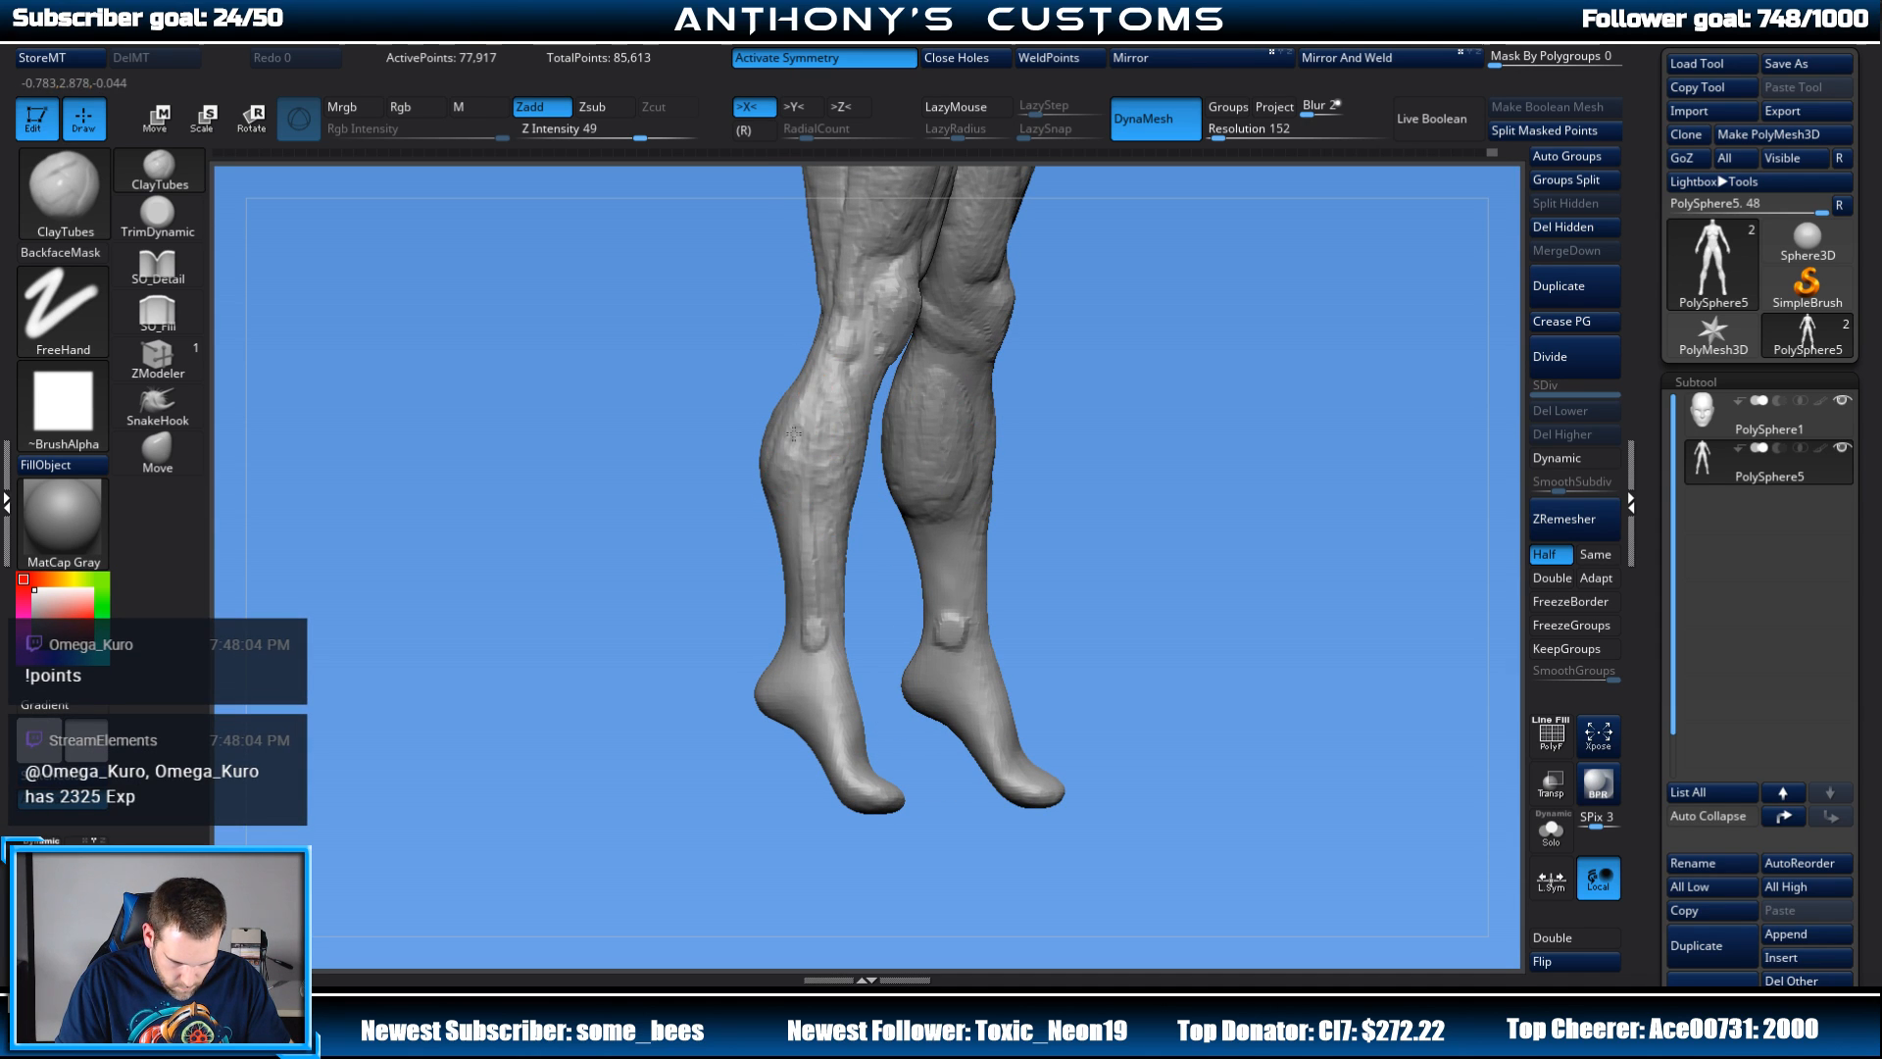
left_click_drag(1128, 355, 933, 377)
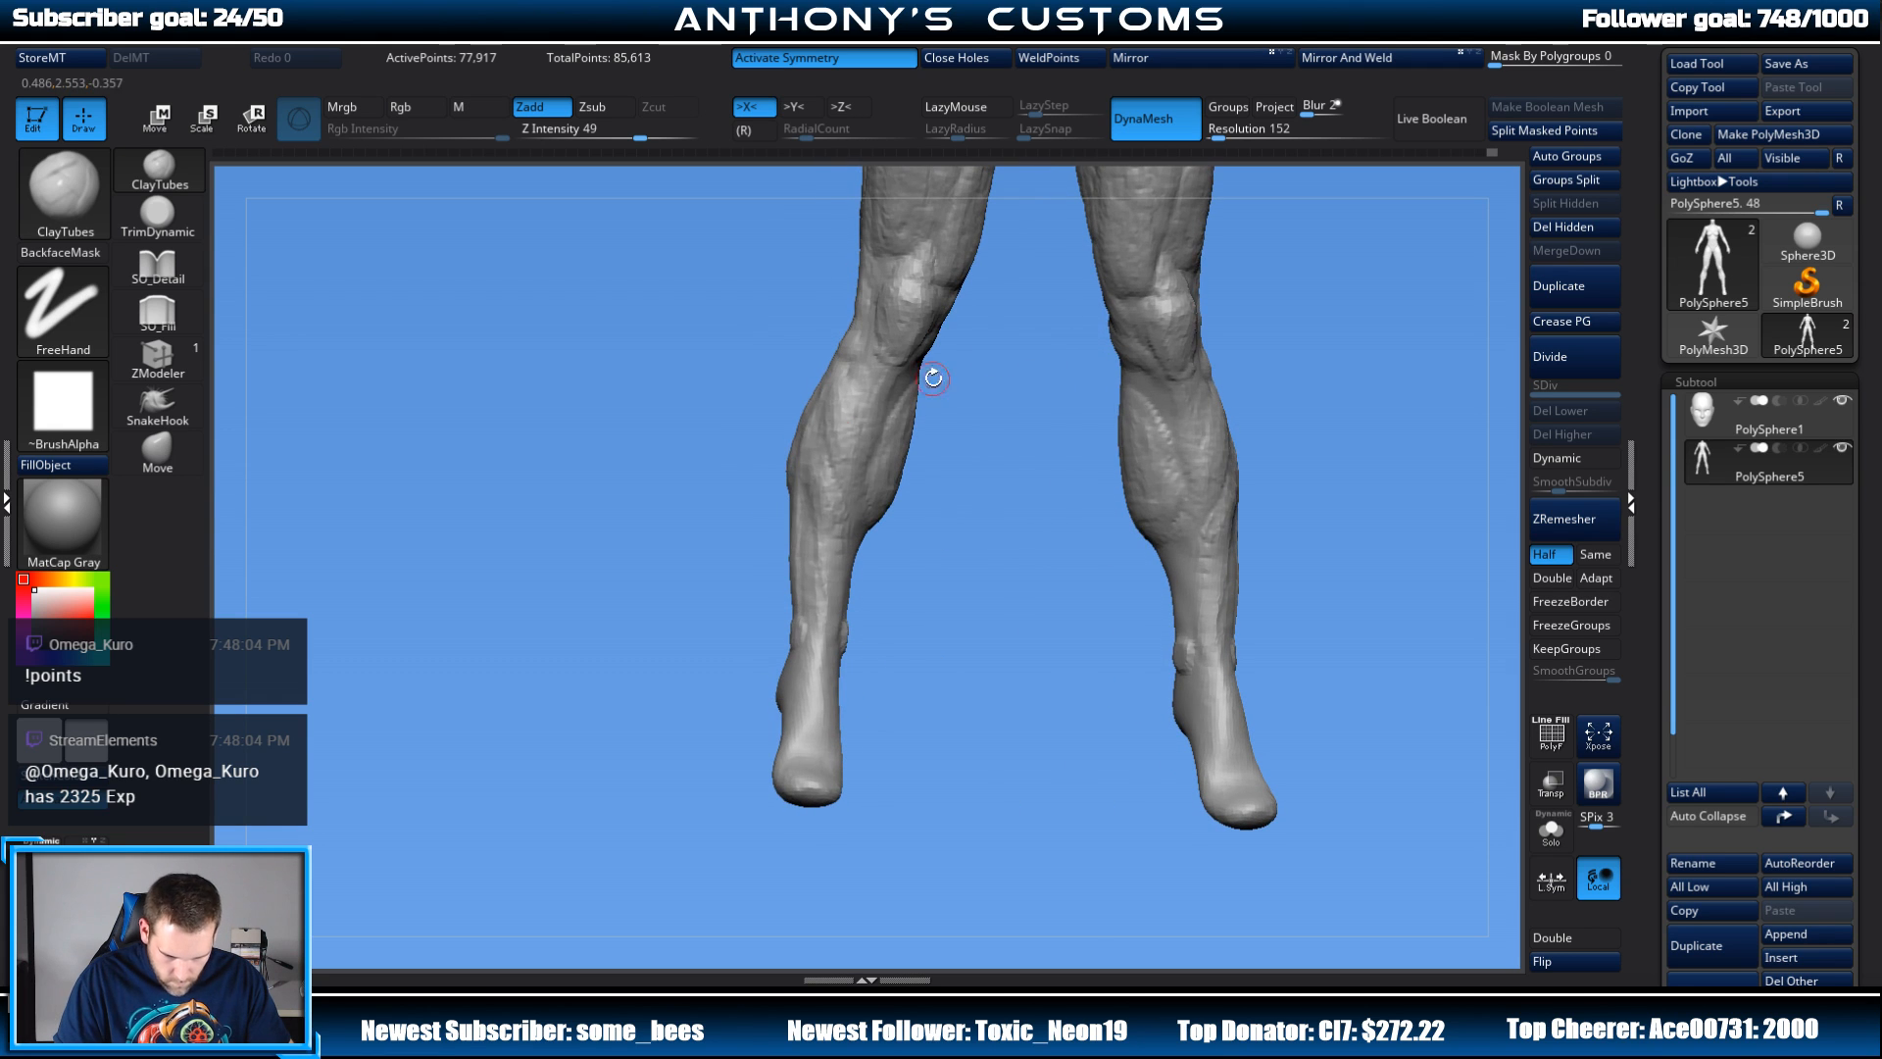
left_click_drag(933, 458, 1017, 455)
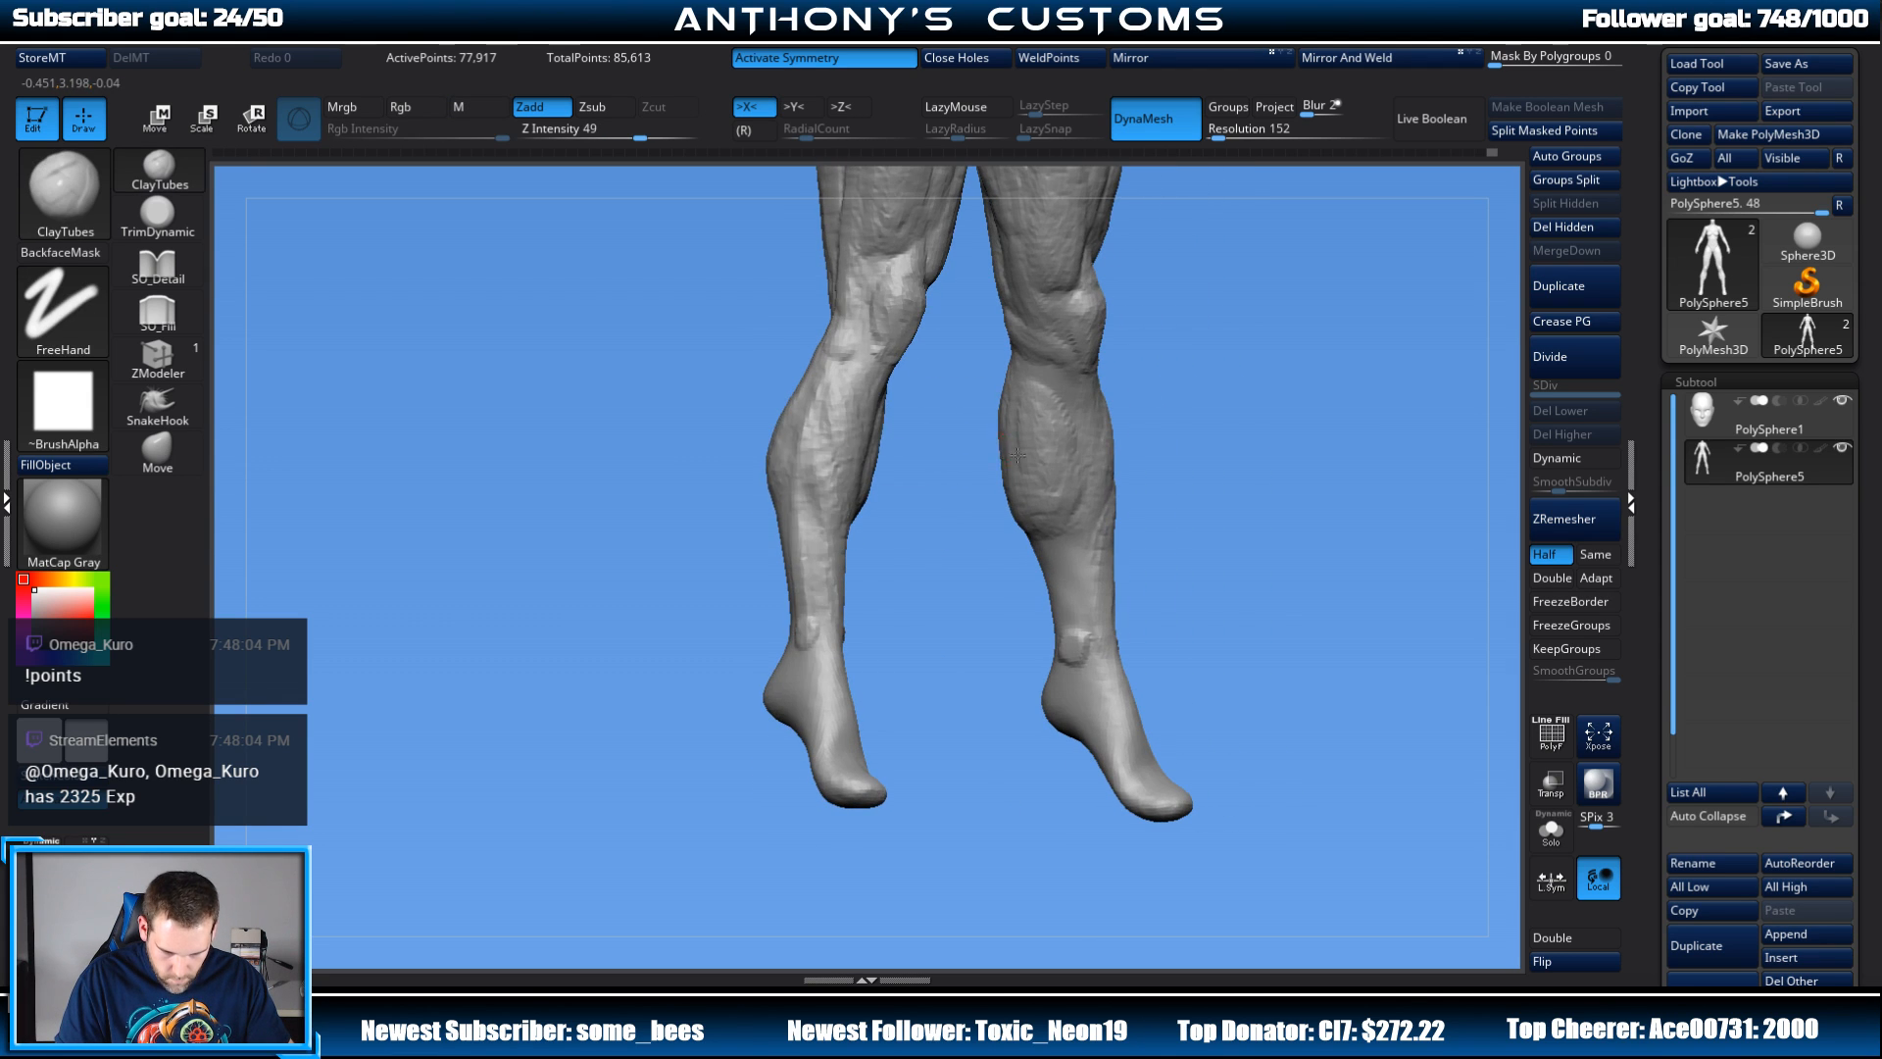
left_click_drag(795, 458, 861, 418)
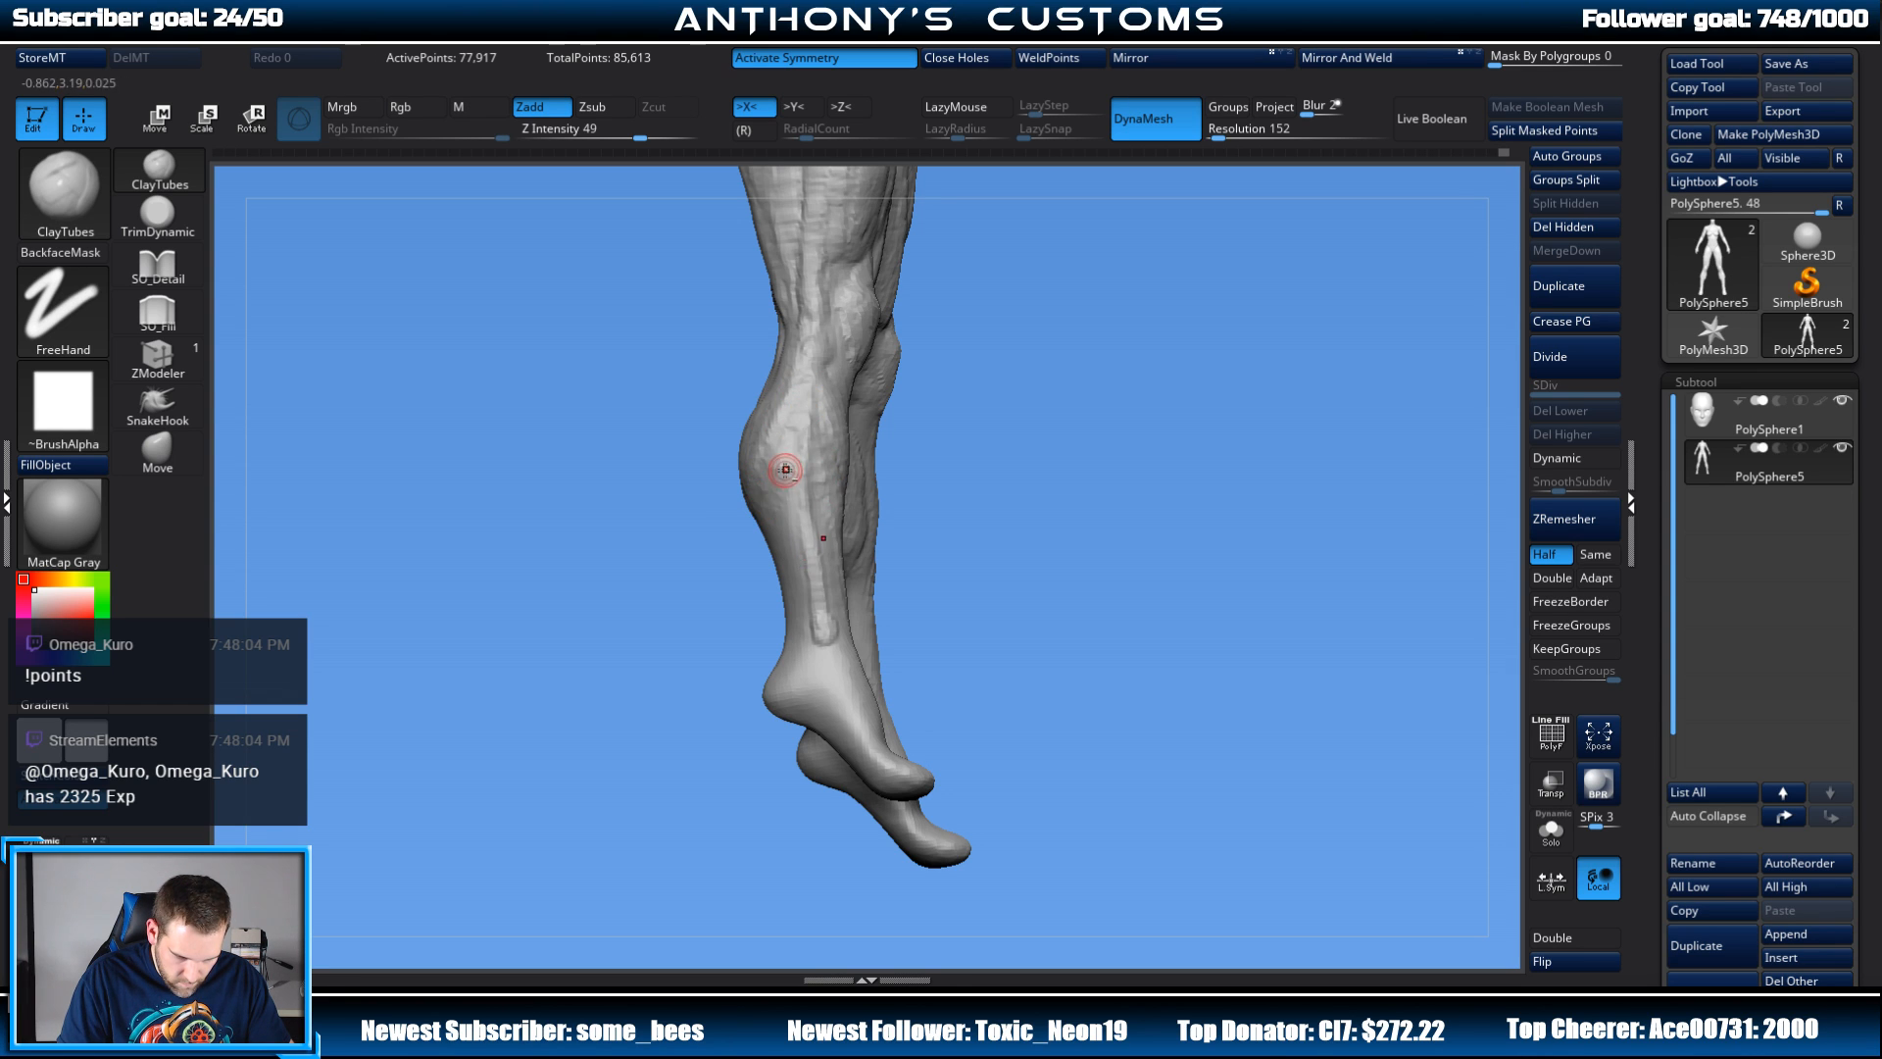
left_click_drag(1093, 386, 993, 397)
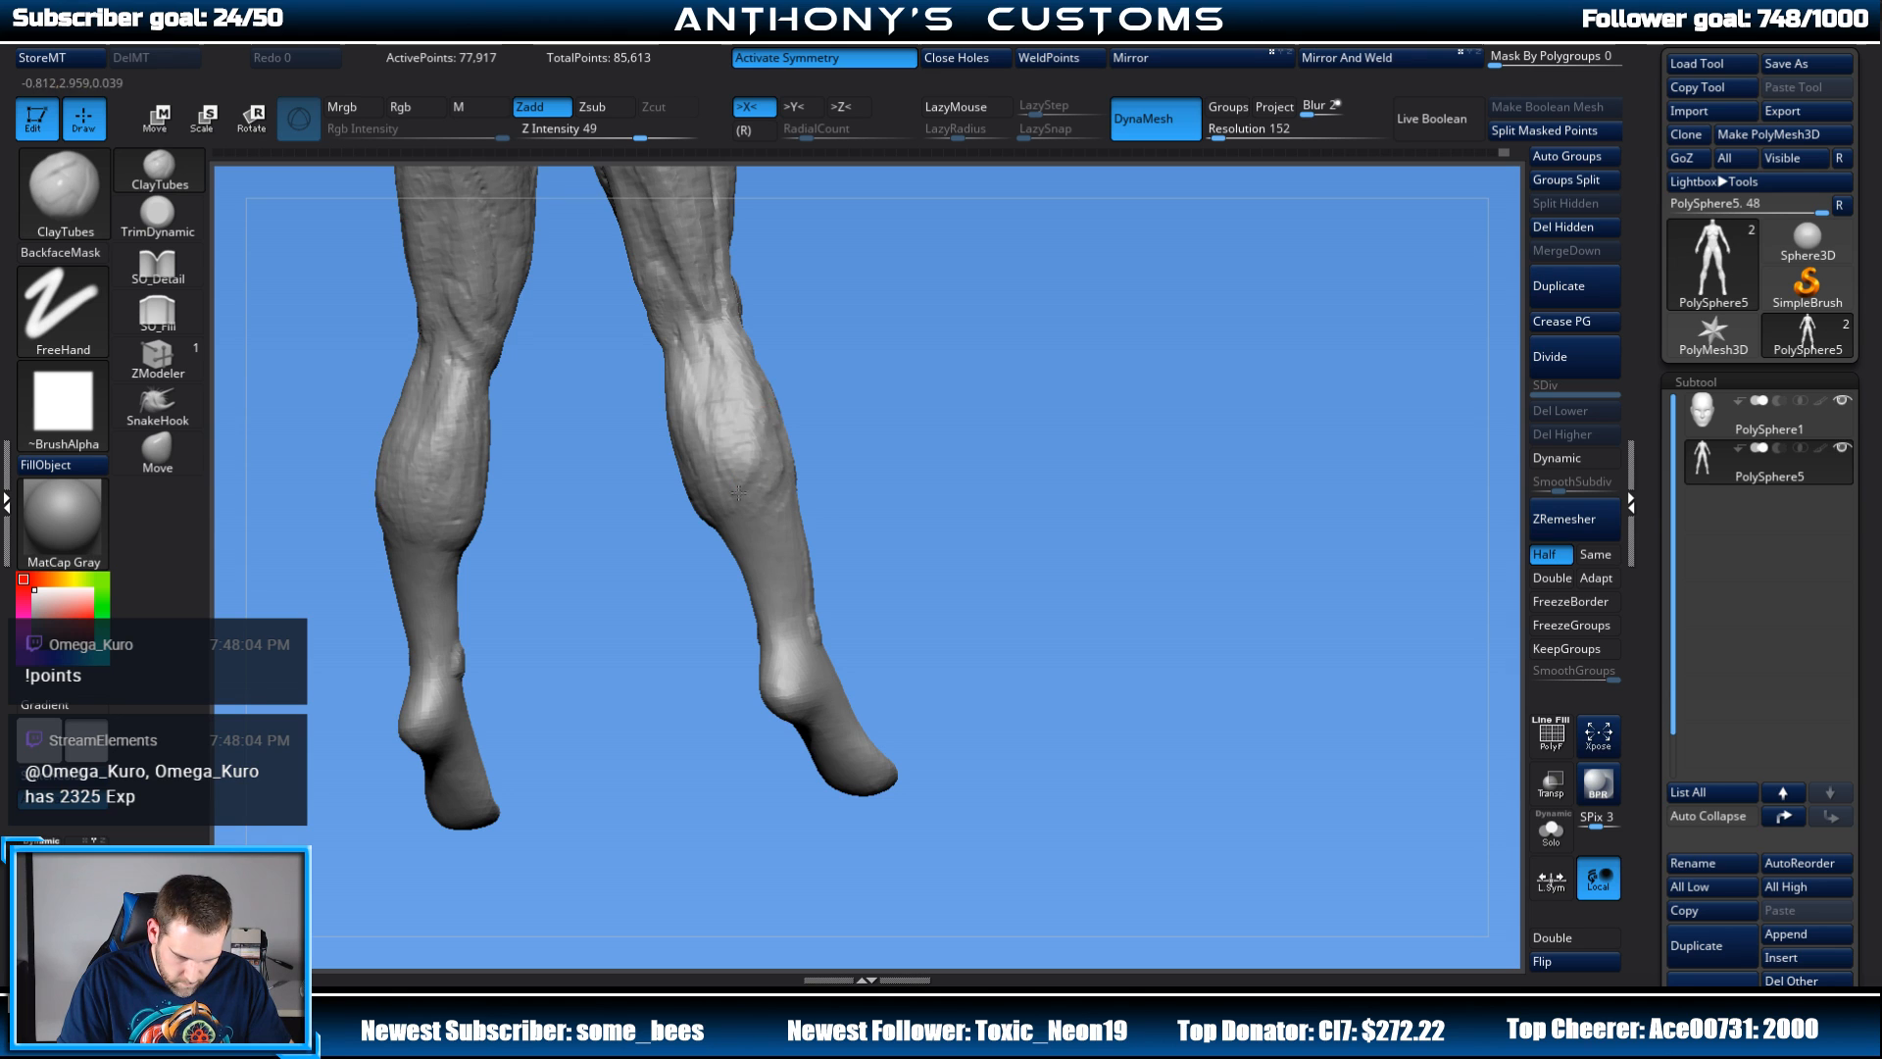
left_click_drag(936, 407, 799, 384)
Step: Adjust the inner calf silhouette from the front with the Move brush at a larger brush size
left_click_drag(994, 545, 983, 471, "alt")
mouse_move(1233, 424)
left_mouse_down("alt")
mouse_move(1180, 386)
mouse_move(1218, 485)
mouse_move(1222, 446)
left_mouse_up("alt")
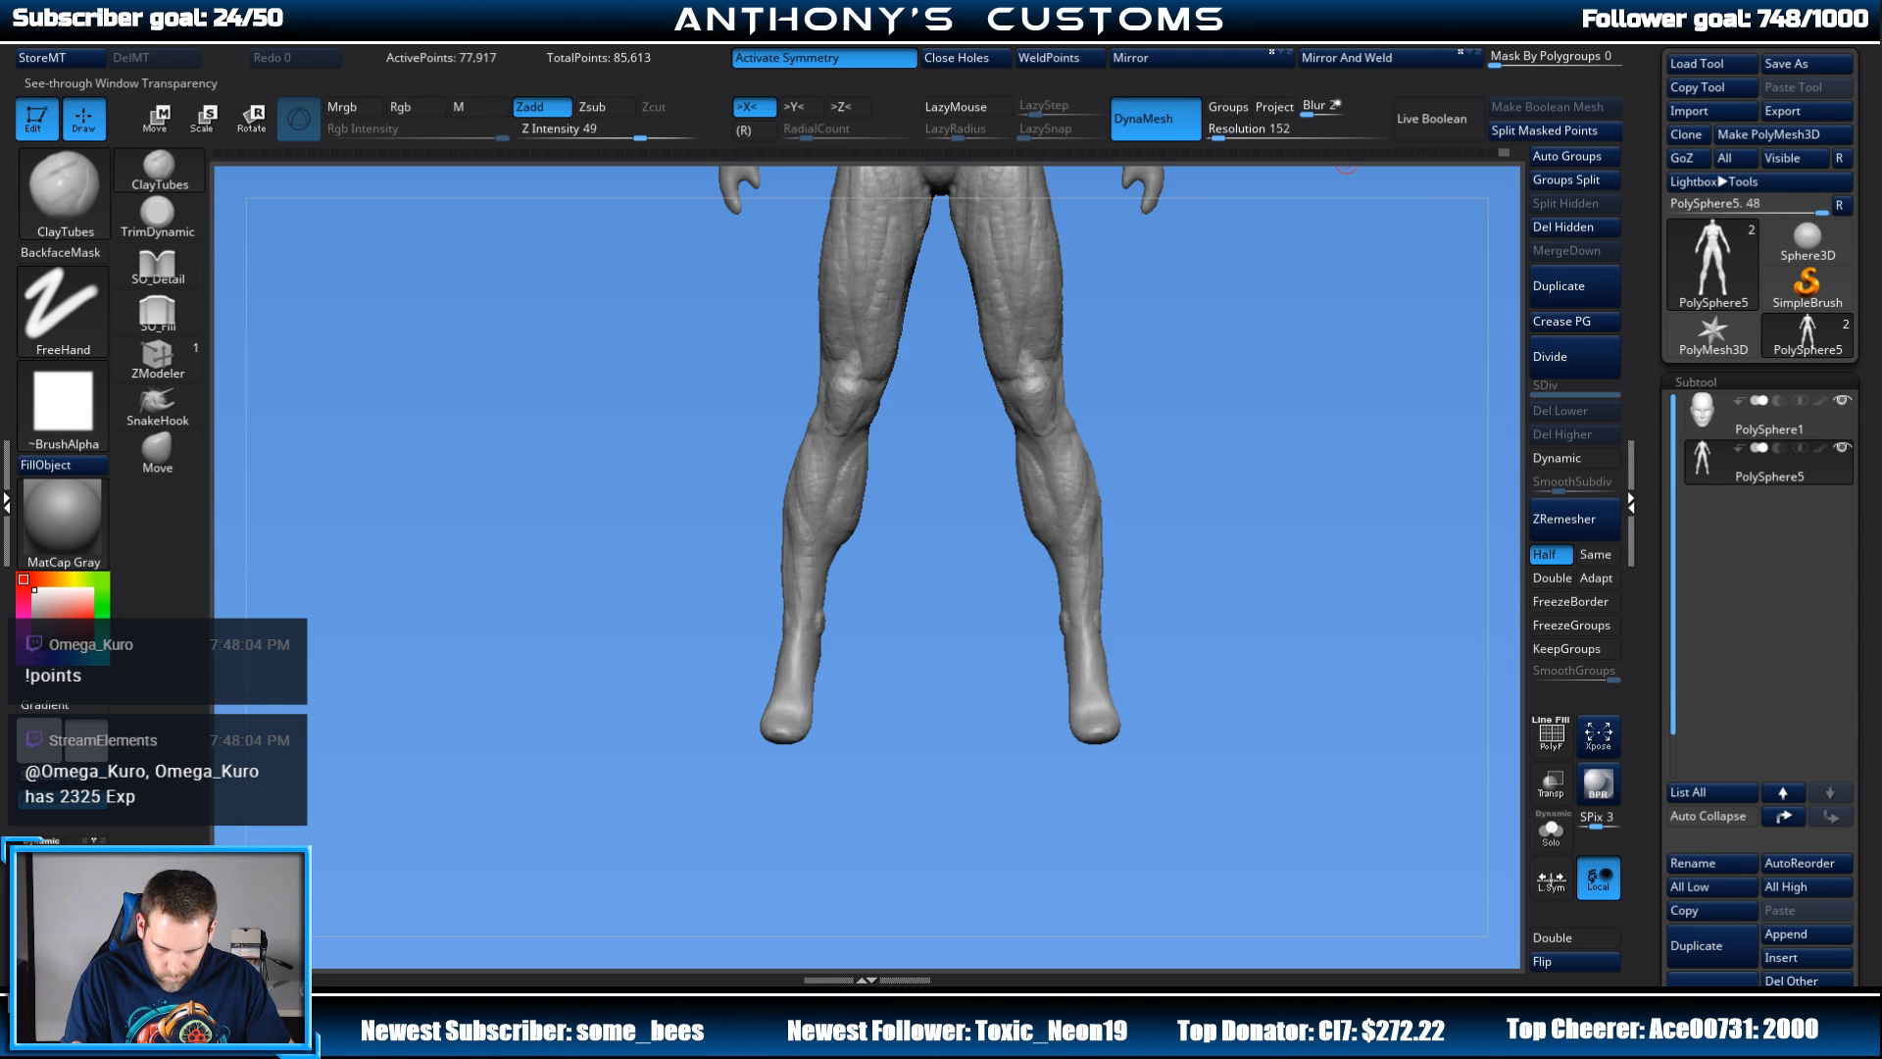
left_click_drag(1270, 312, 1231, 306)
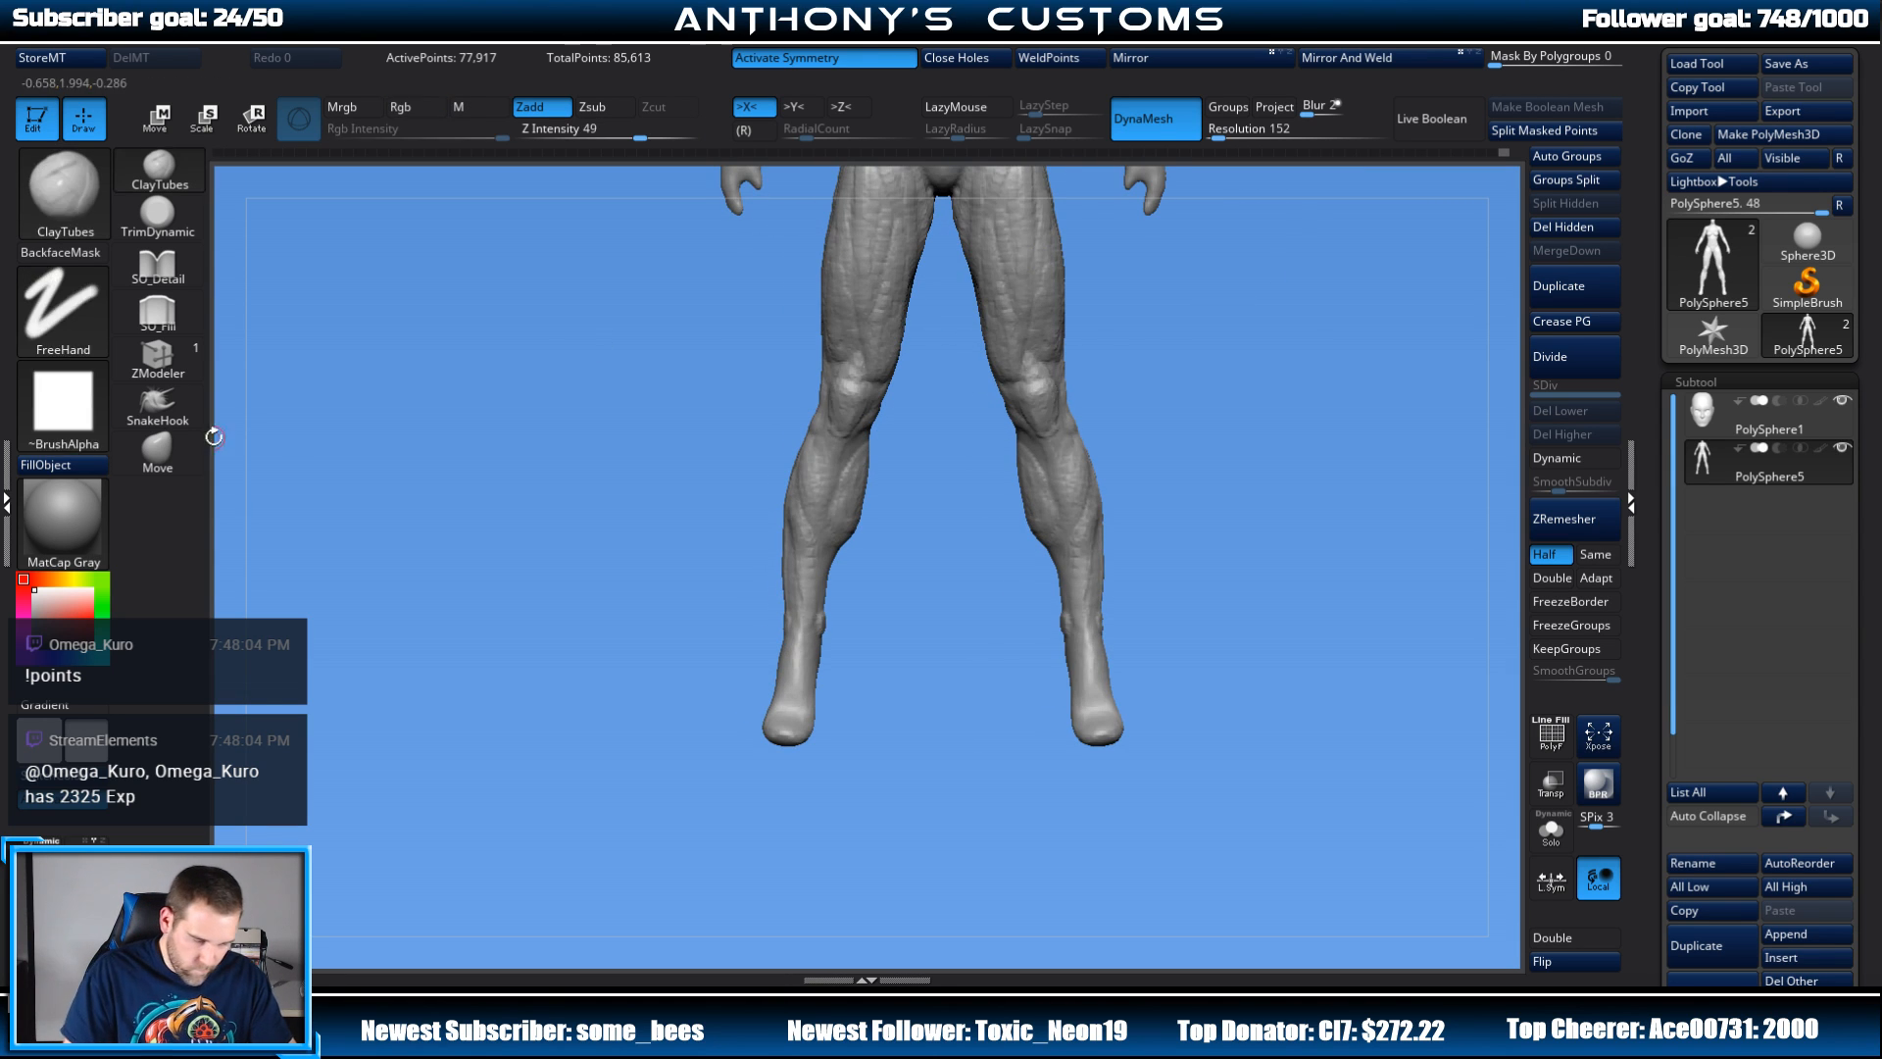
left_click(159, 452)
right_click(855, 669)
left_click_drag(936, 537, 981, 537)
left_click_drag(863, 530, 858, 531)
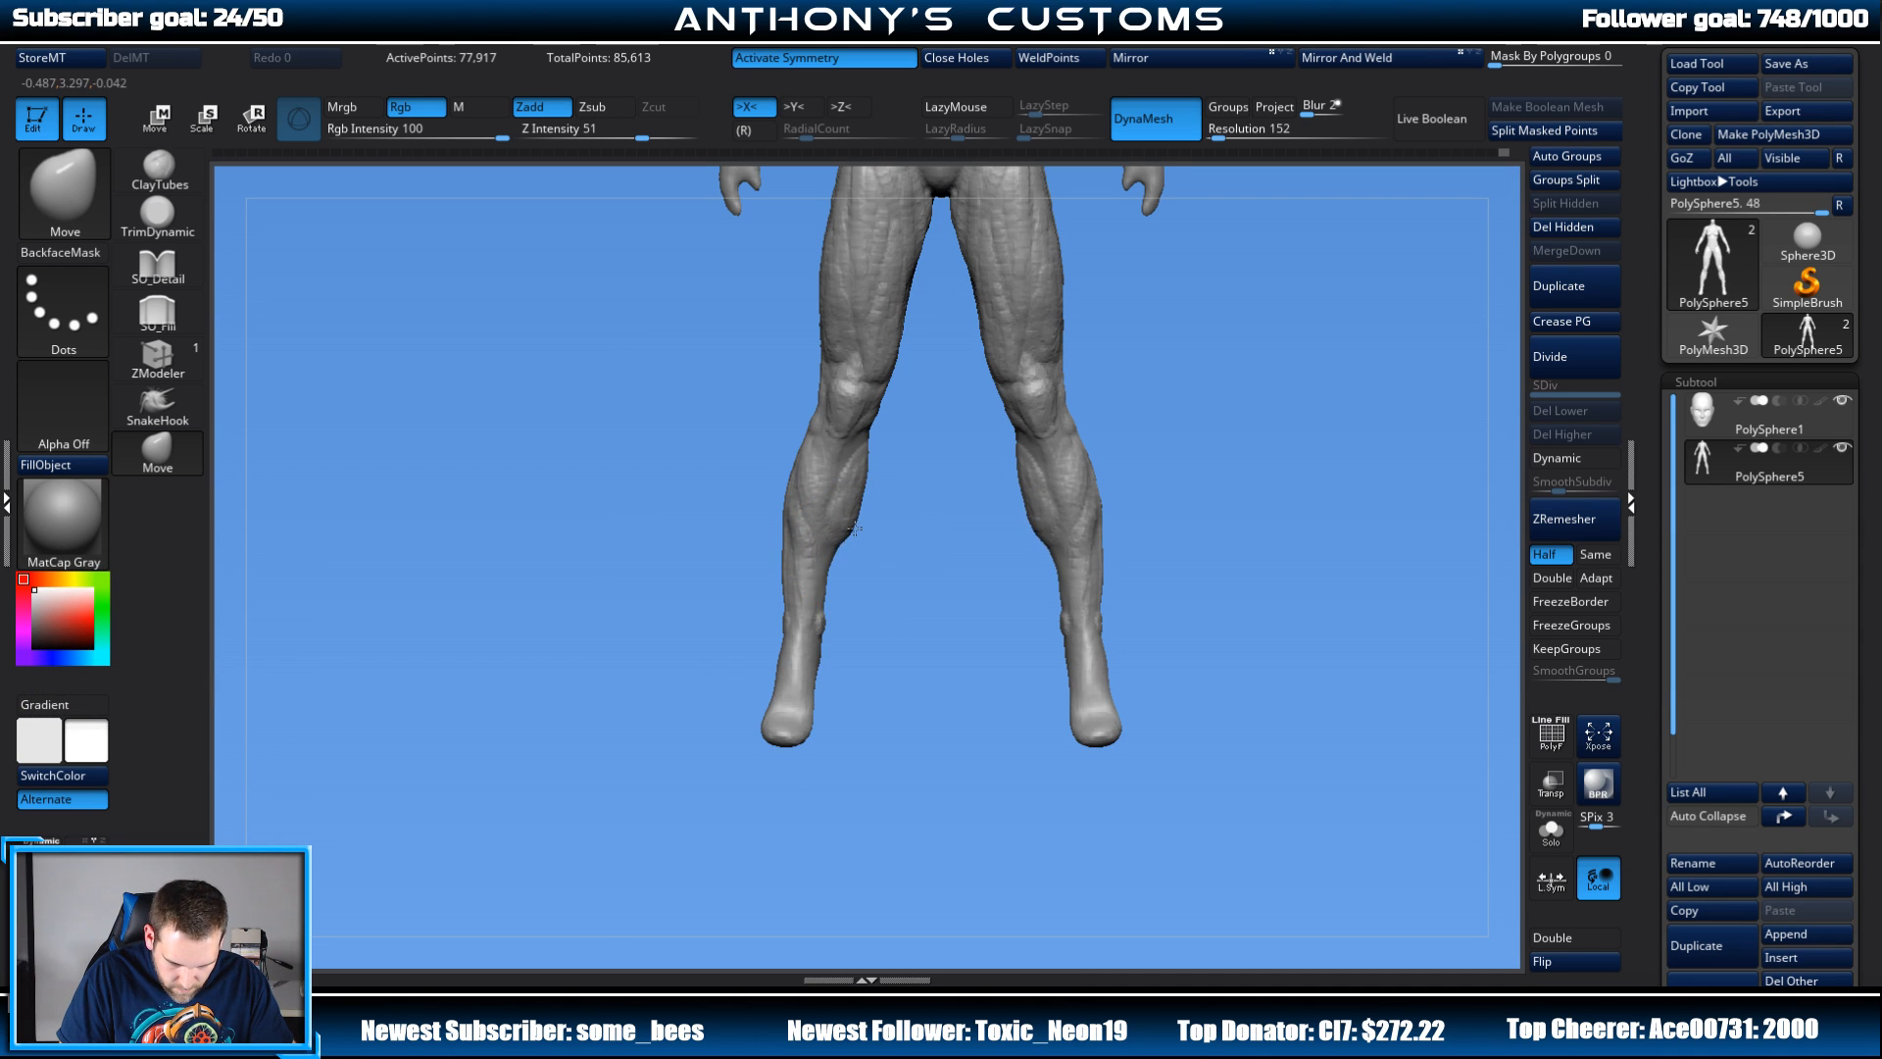
right_click(889, 519)
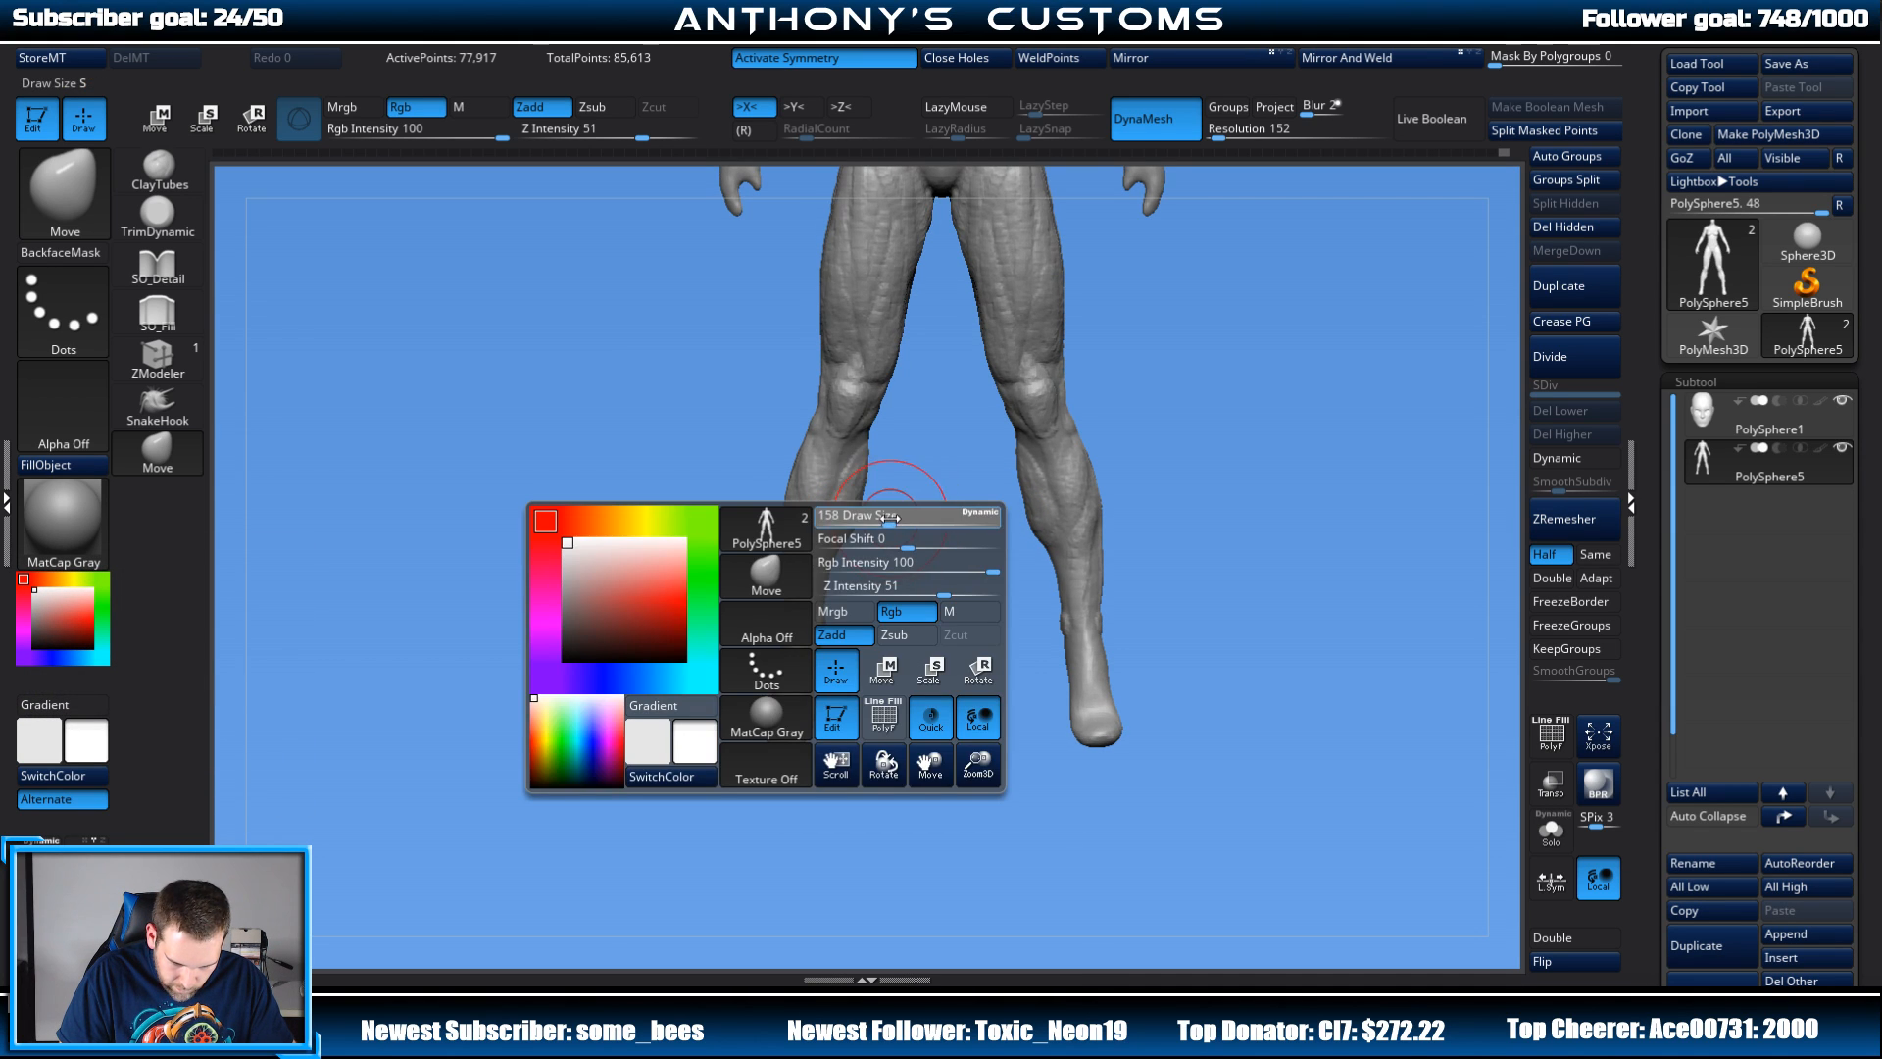
mouse_move(882, 518)
left_mouse_down()
mouse_move(858, 520)
mouse_move(891, 534)
mouse_move(860, 530)
mouse_move(916, 513)
left_mouse_up()
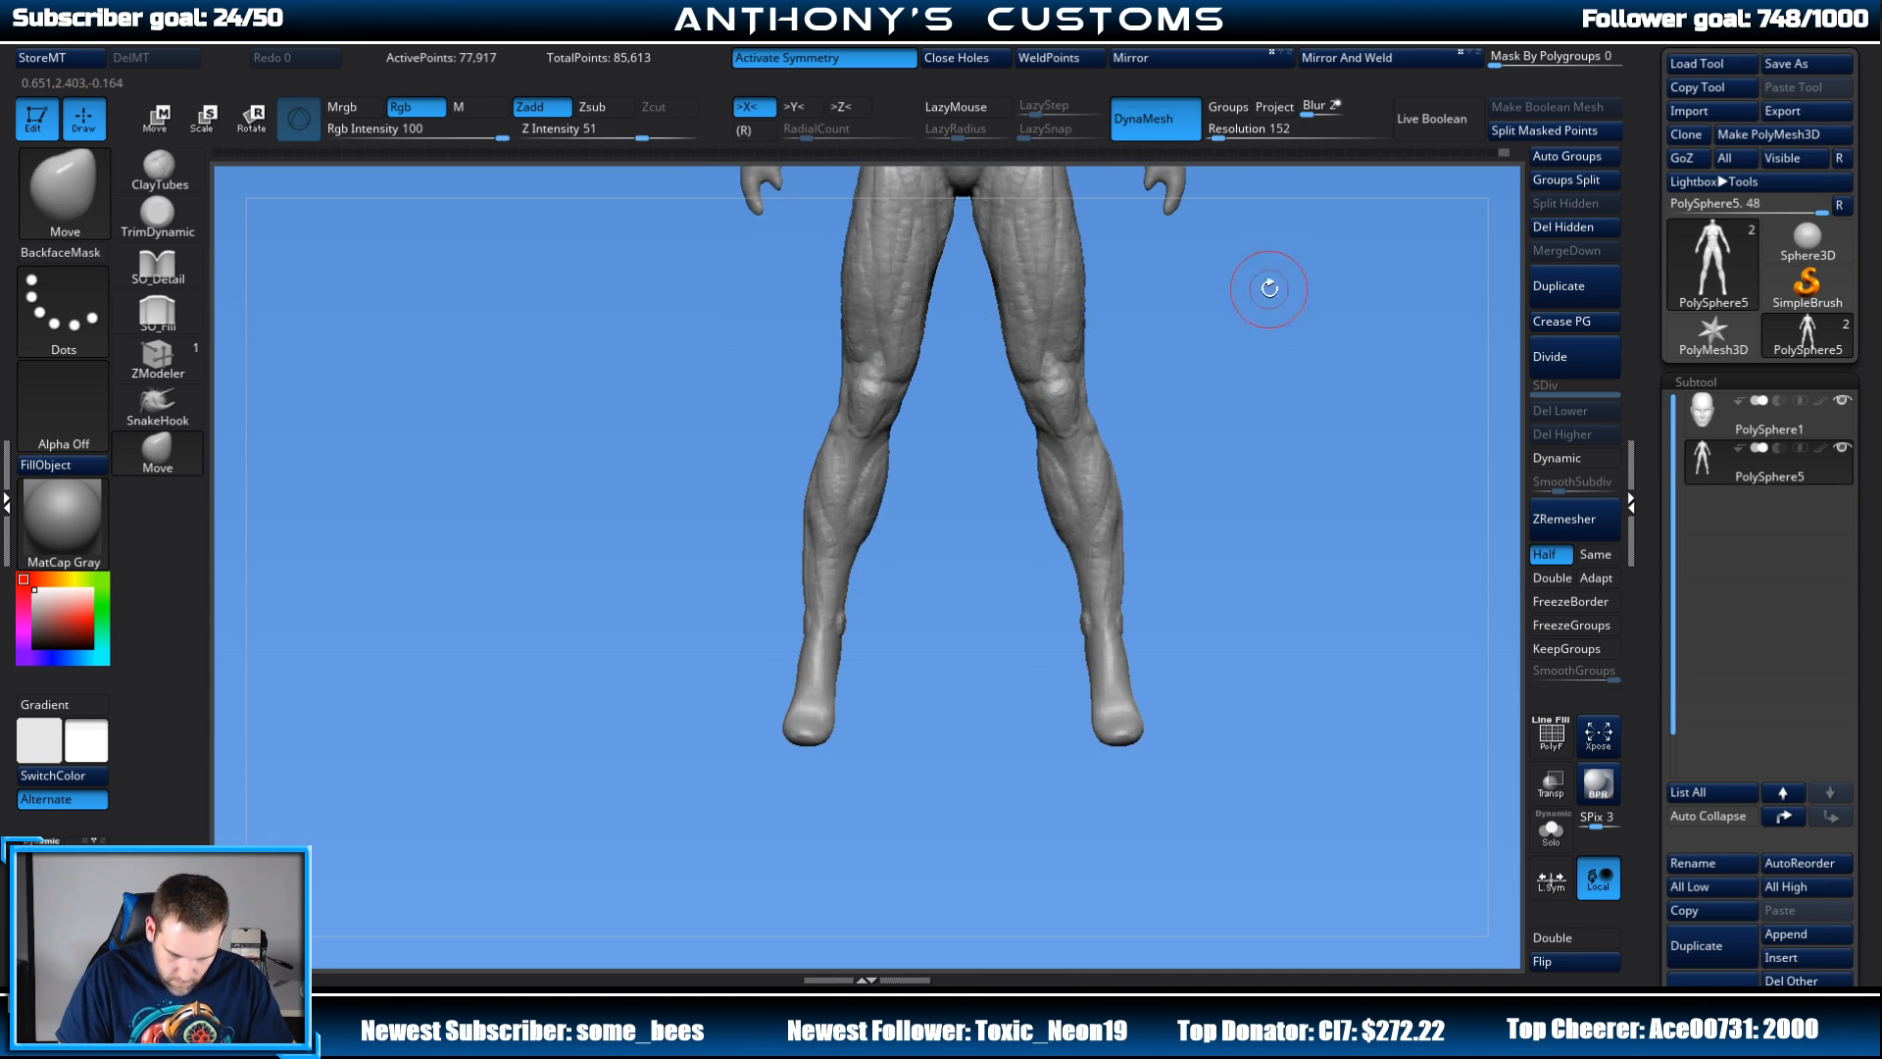
Step: Return to the ClayTubes brush and build a raised tendon down the front of both ankles onto the feet
left_click_drag(1228, 388, 1257, 442, "alt")
key("b")
key("c")
key("t")
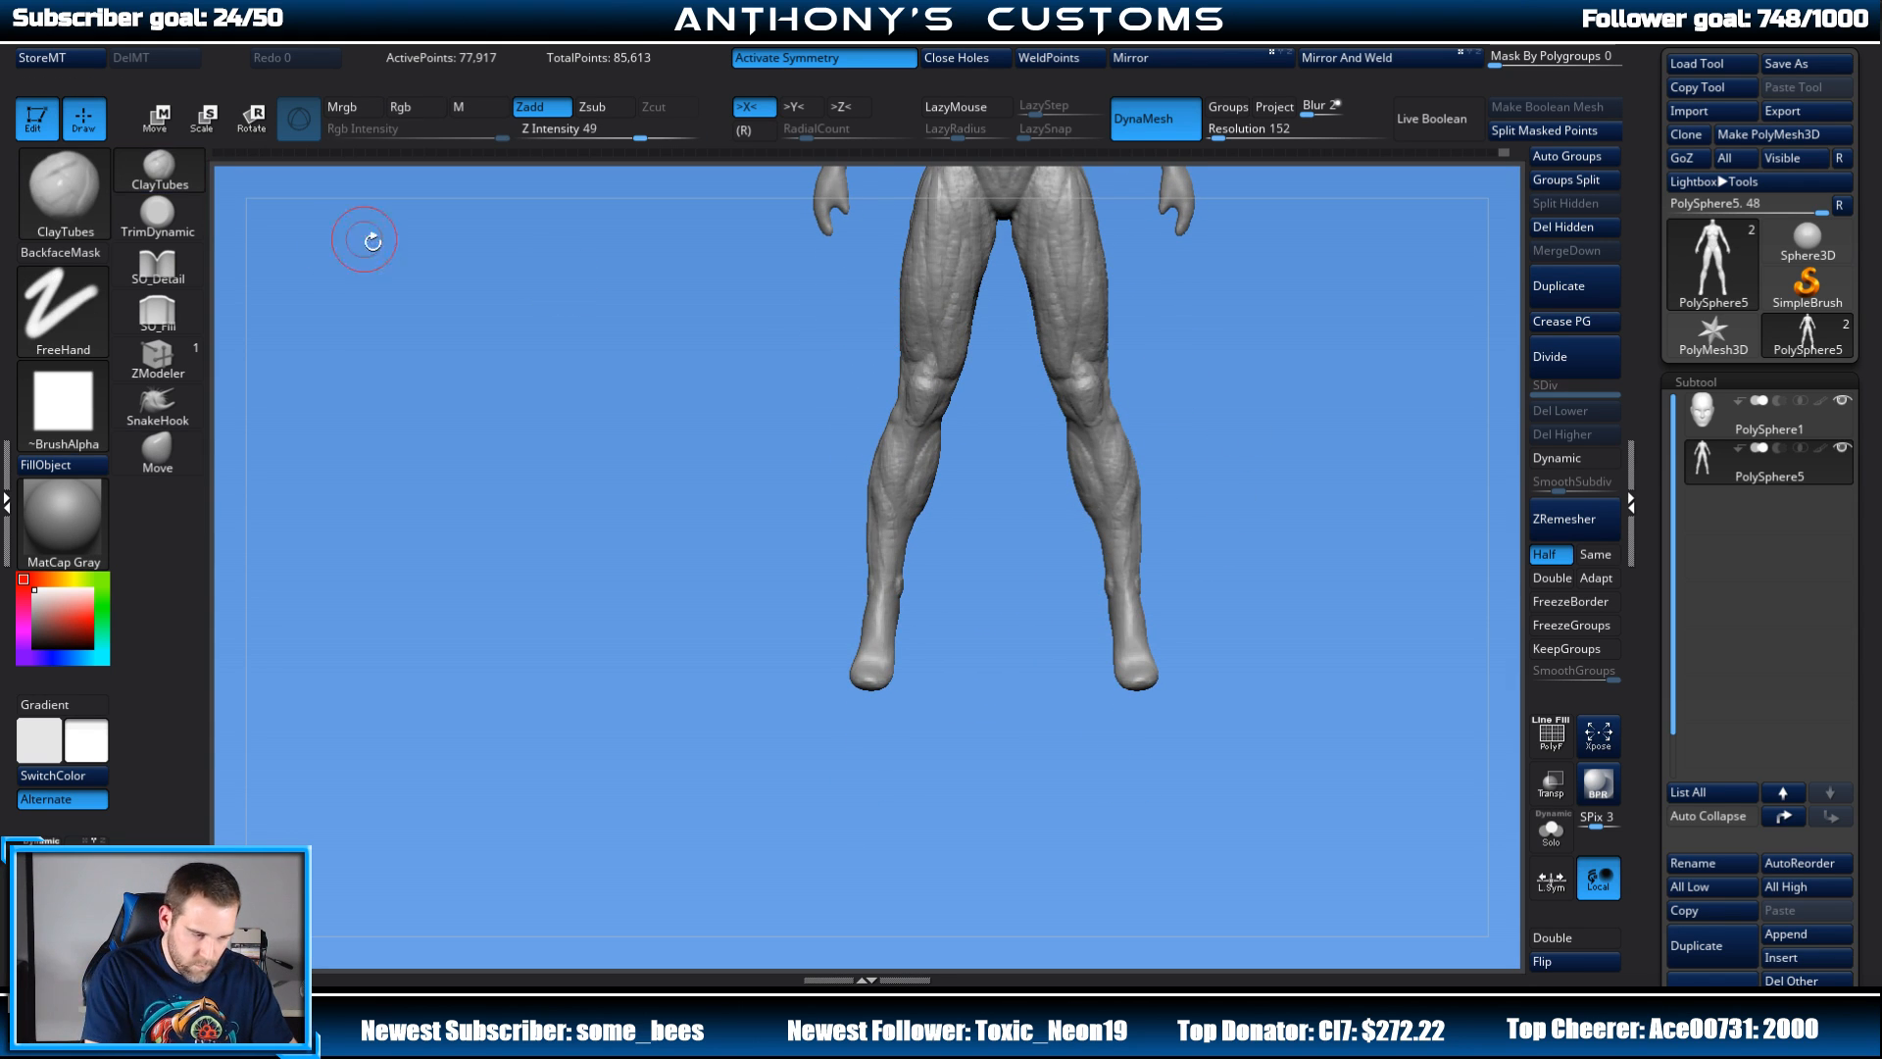
key("space")
left_click_drag(1311, 344, 1357, 392, "alt")
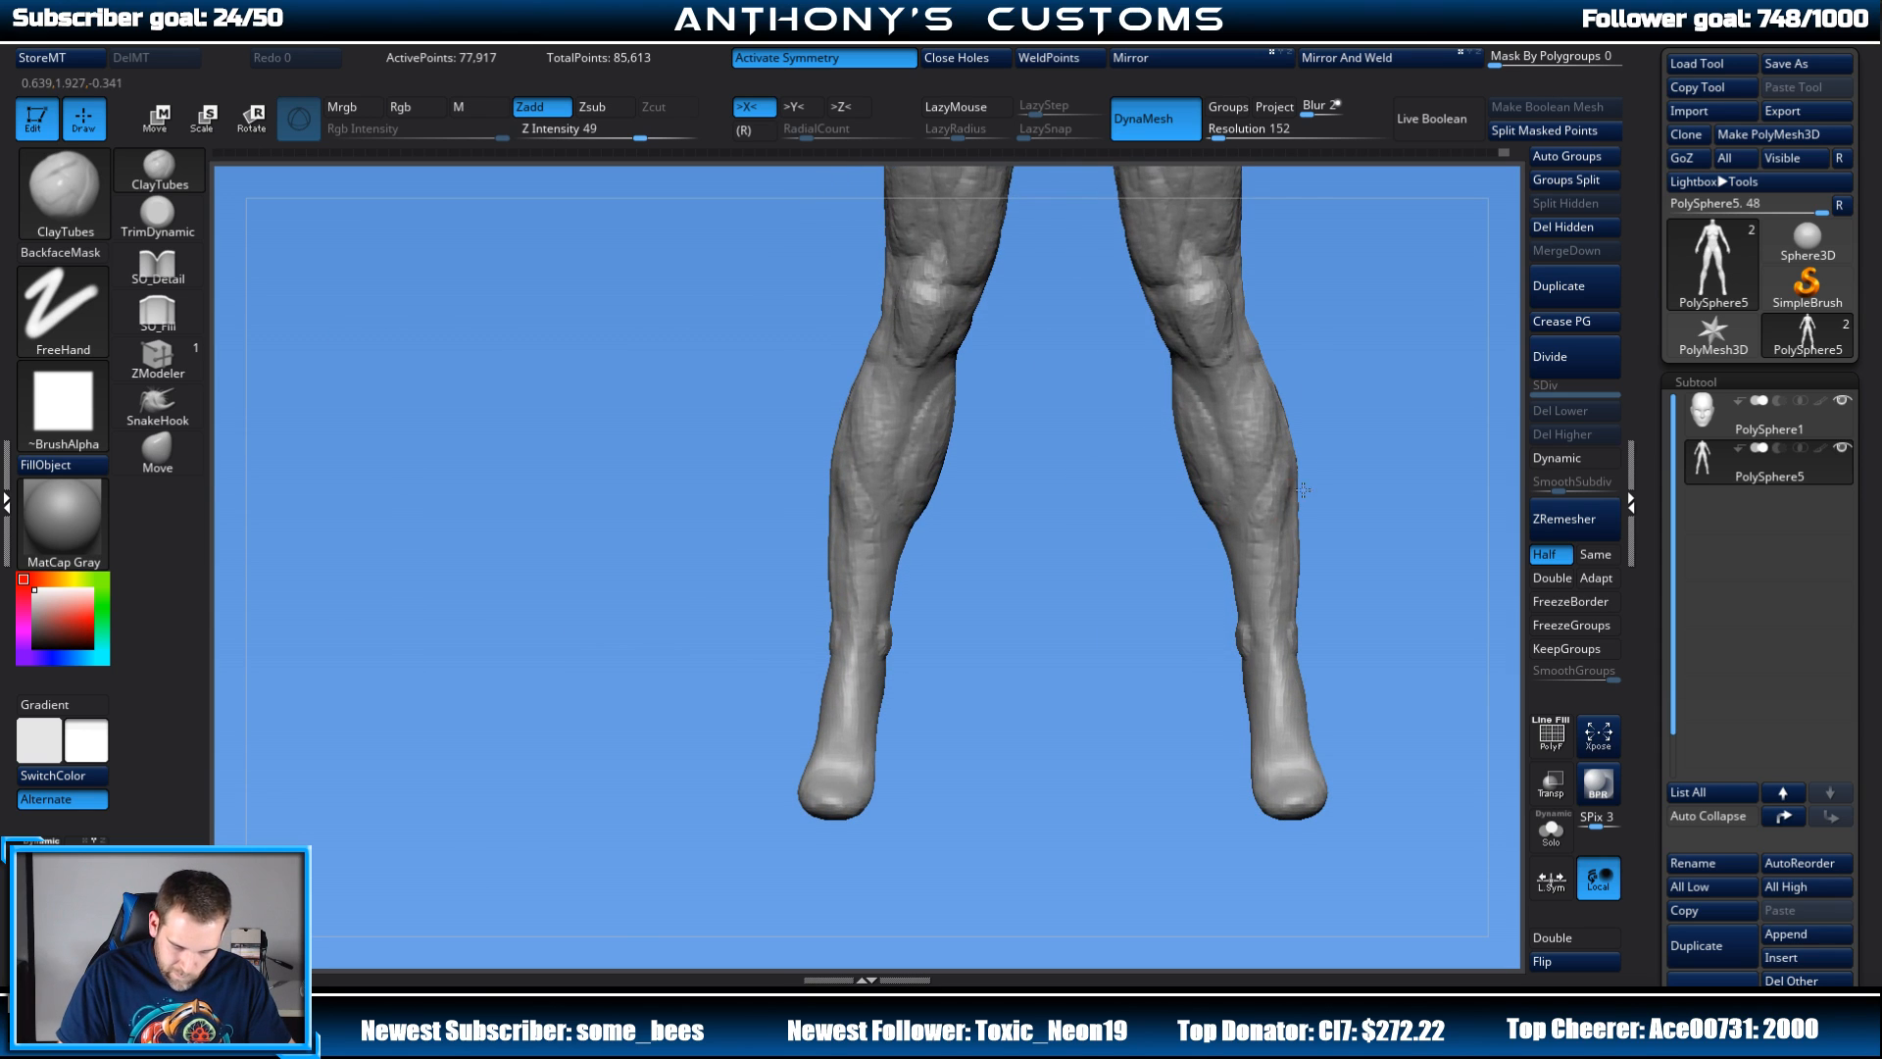
left_click_drag(856, 634, 858, 580)
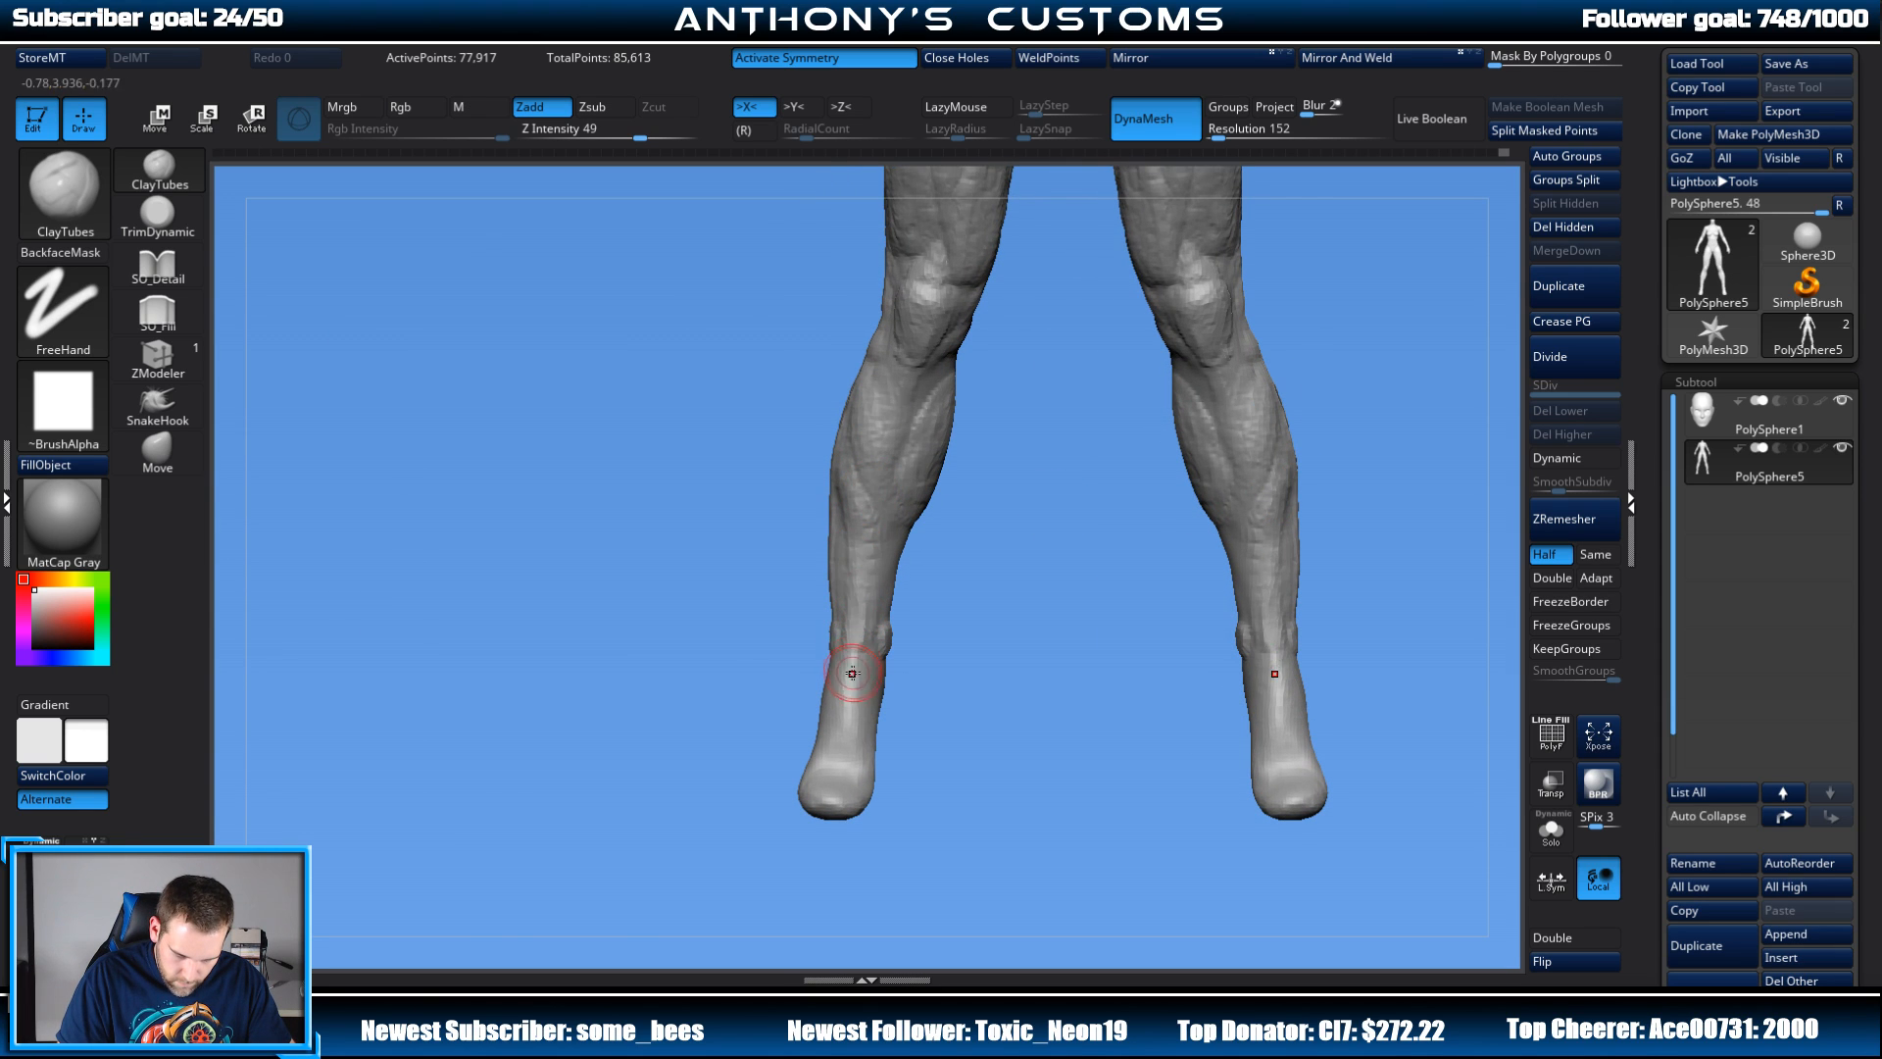
left_click_drag(844, 723, 861, 662)
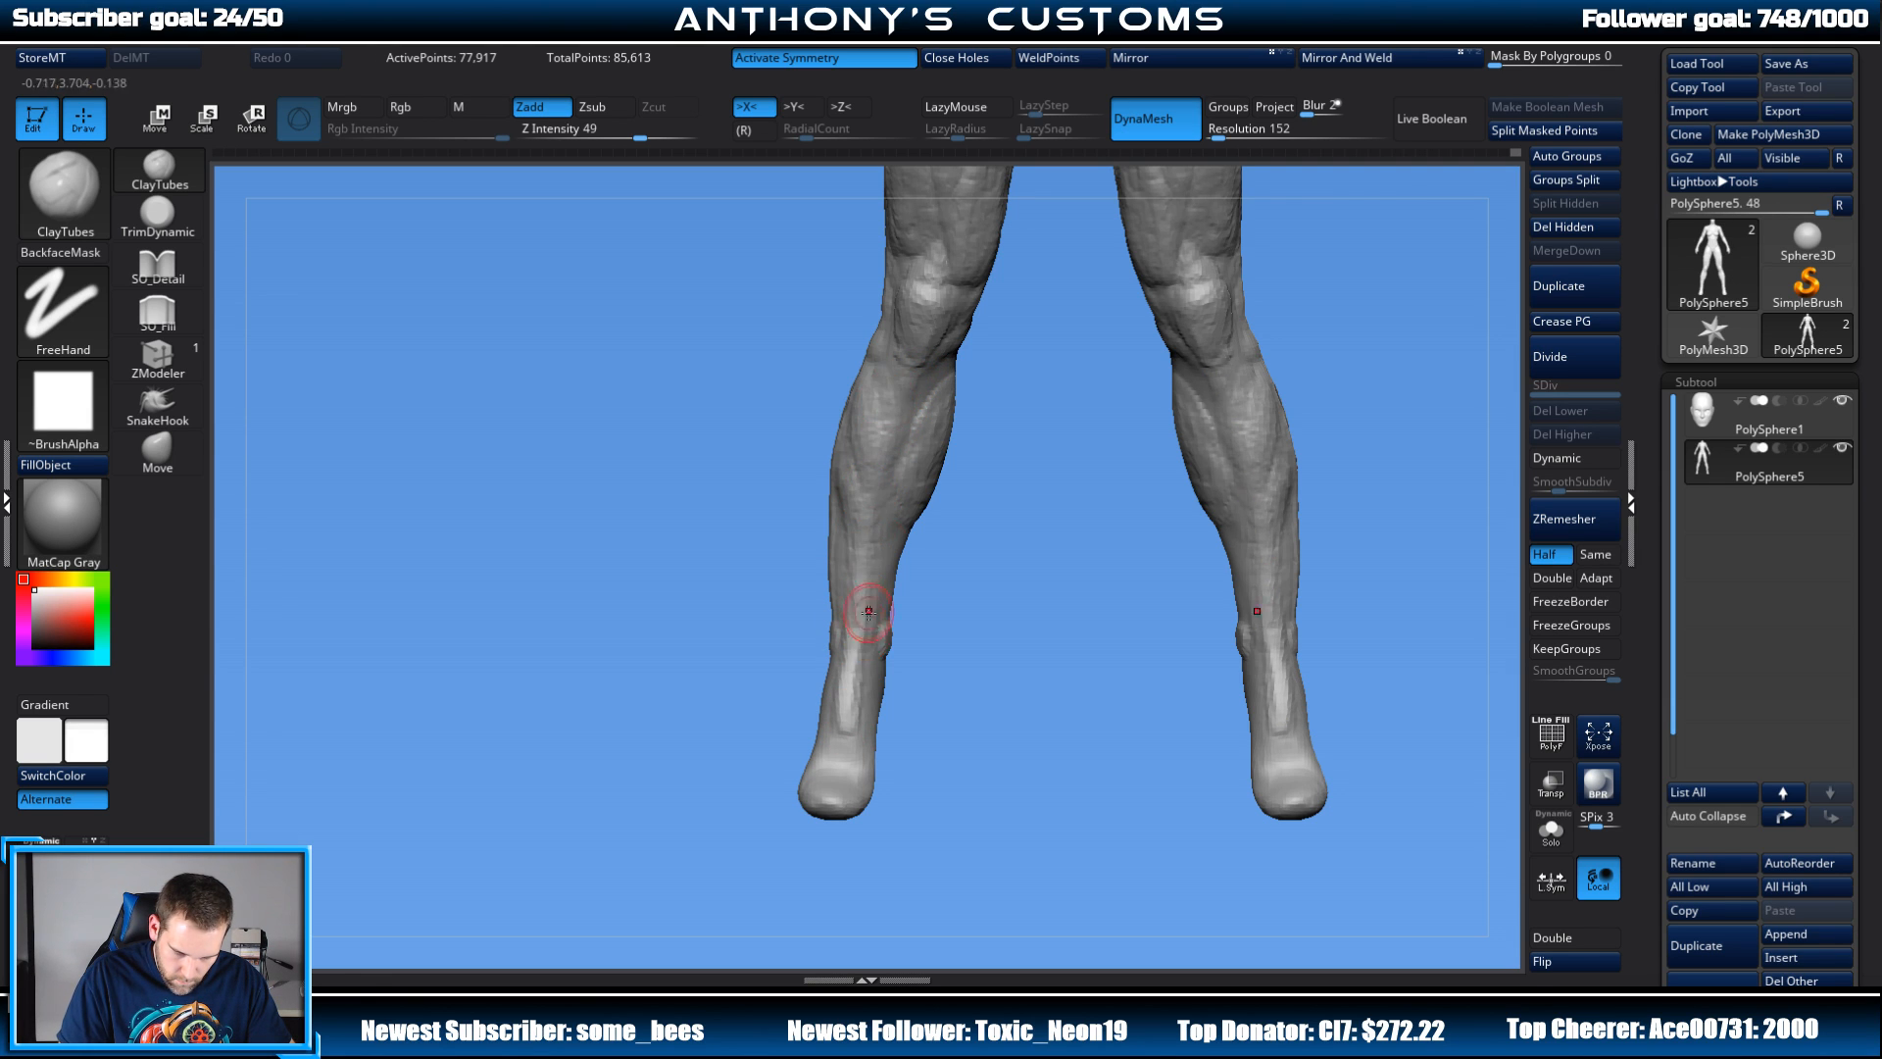
Step: Refine the shin muscle toward the ankle and the forms around the knee from angled, front and side views
mouse_move(957, 492)
left_mouse_down()
mouse_move(971, 475)
mouse_move(965, 491)
left_mouse_up()
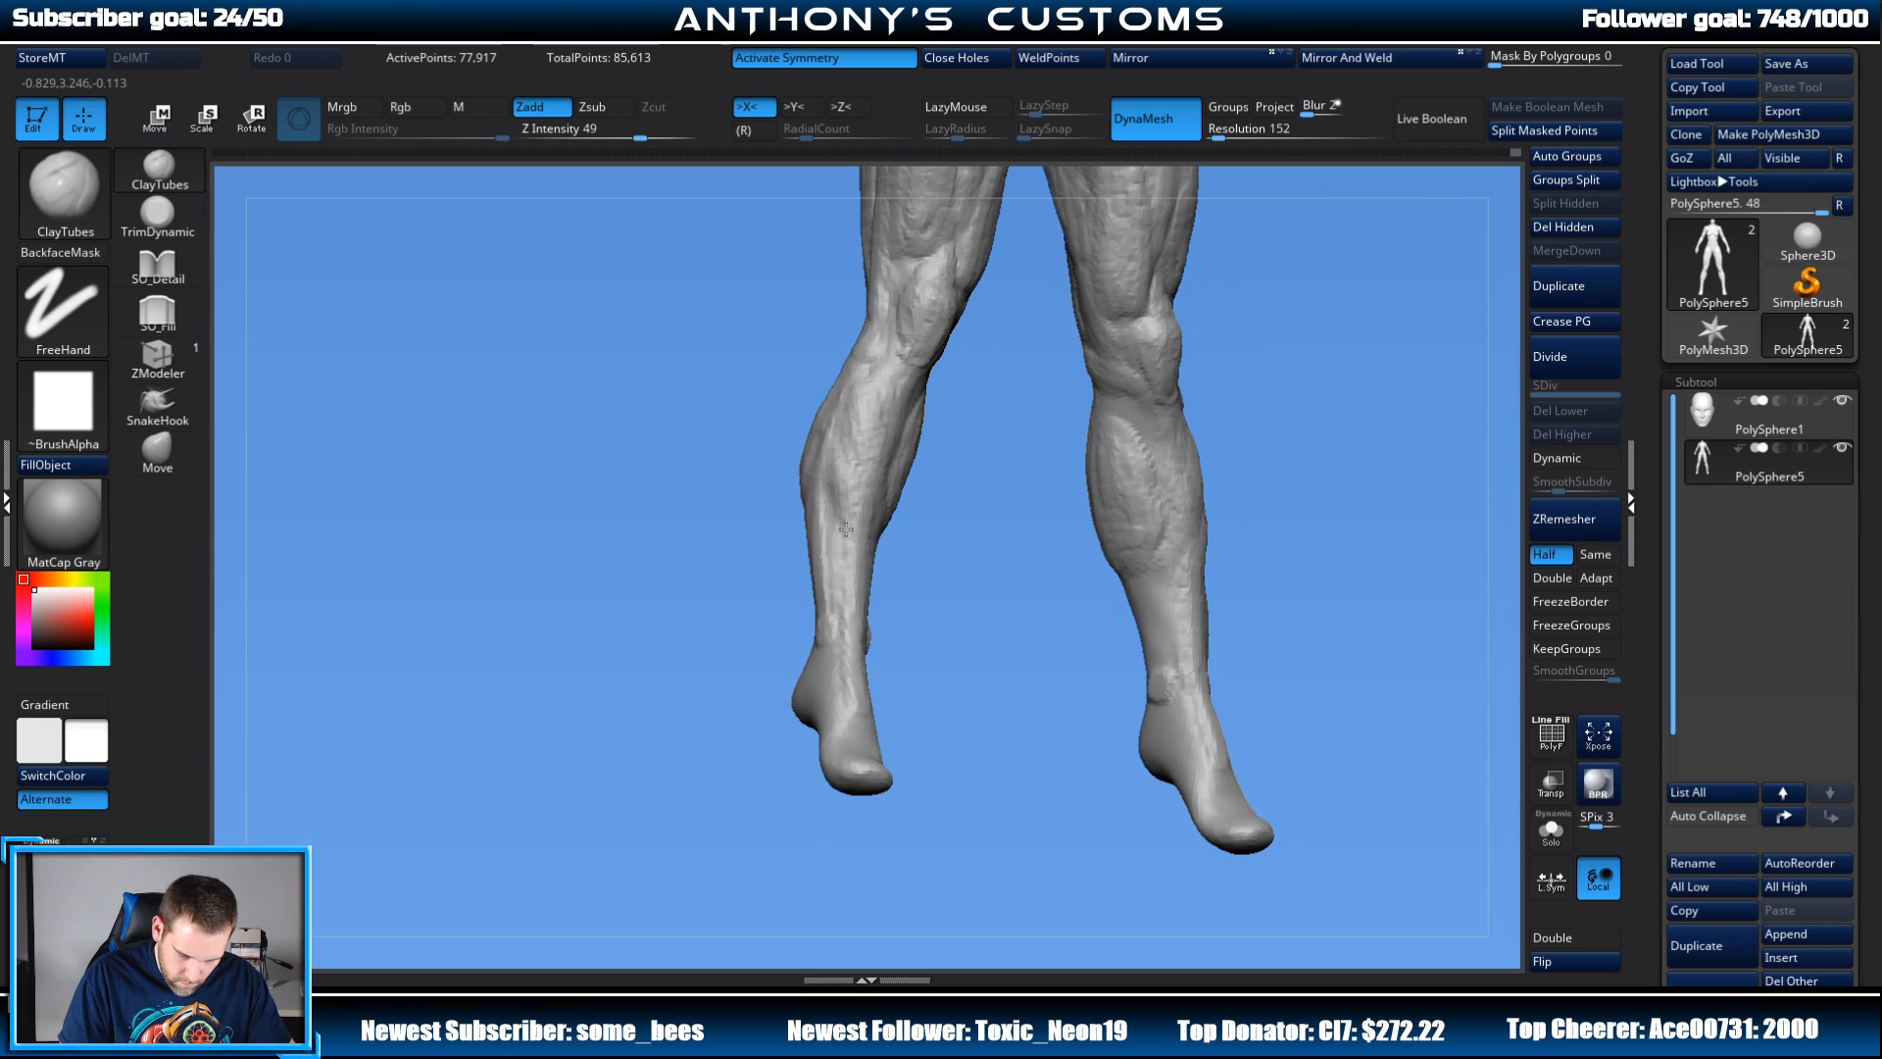
left_click_drag(846, 530, 851, 607)
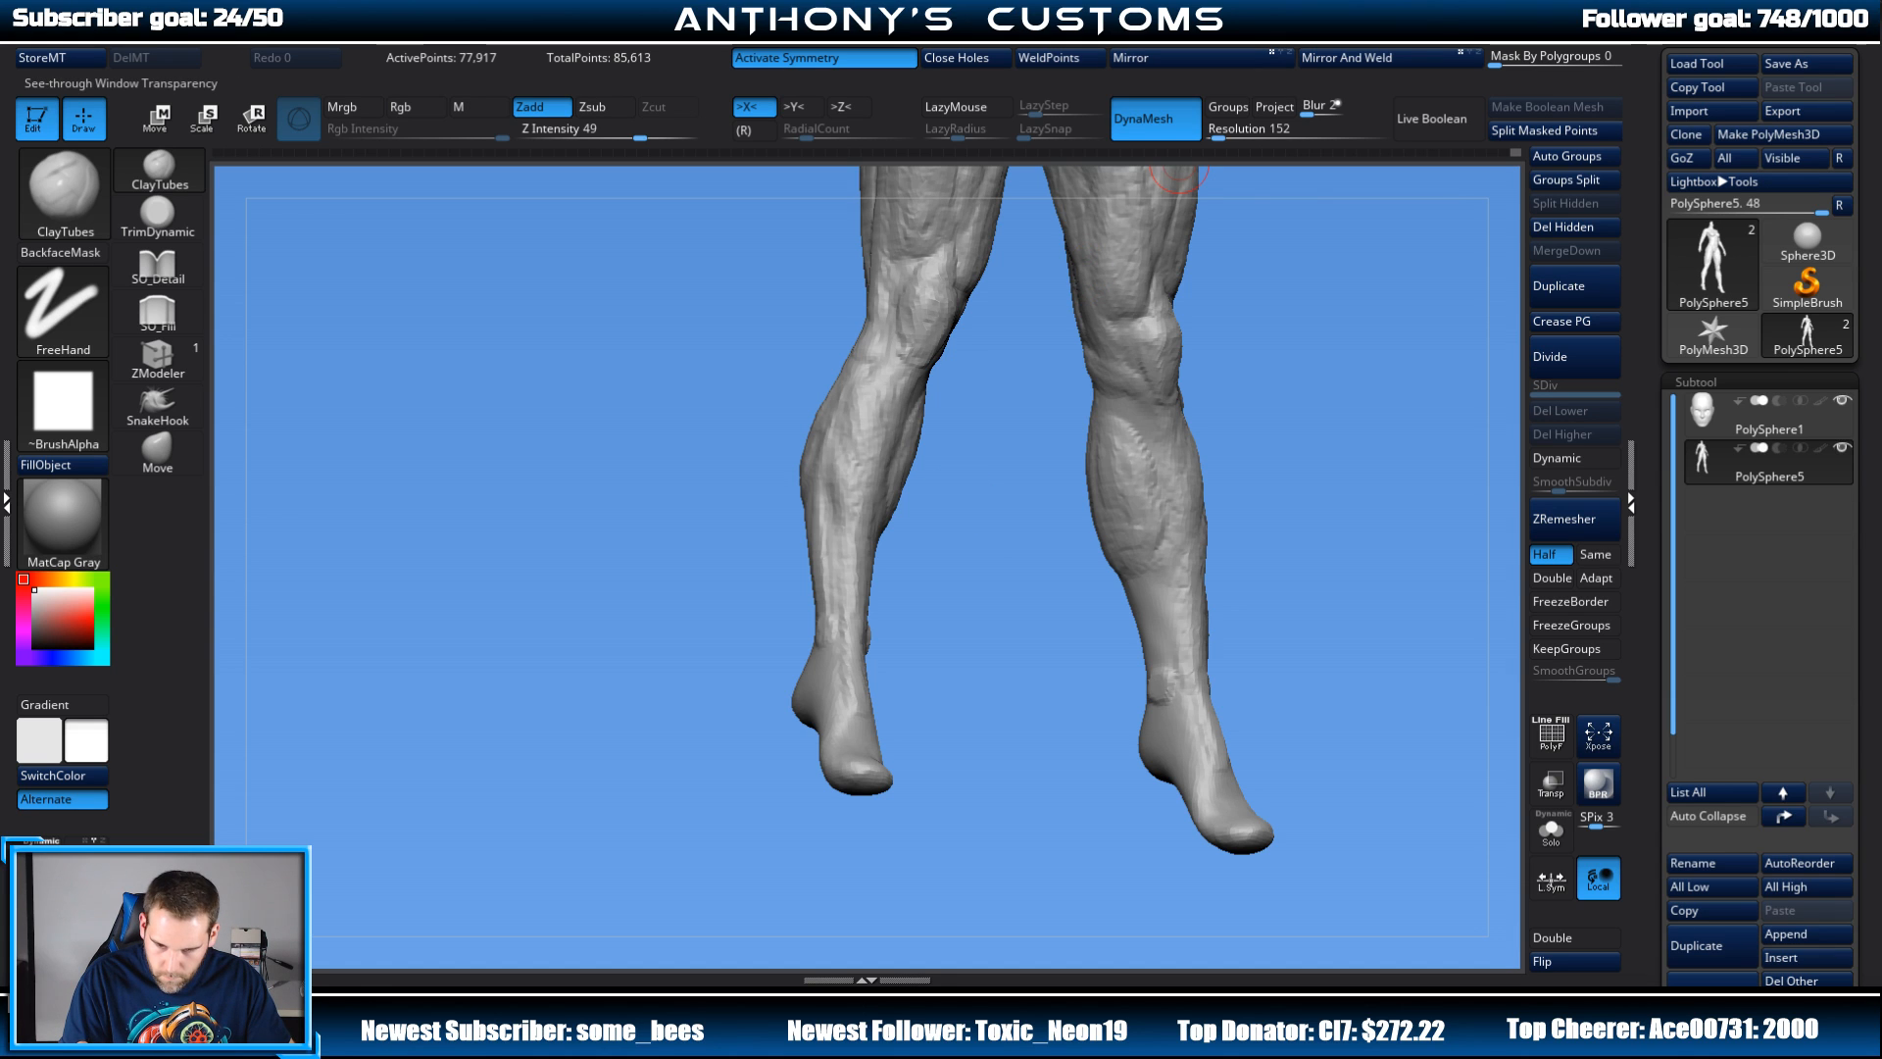
left_click_drag(1350, 219, 1156, 255)
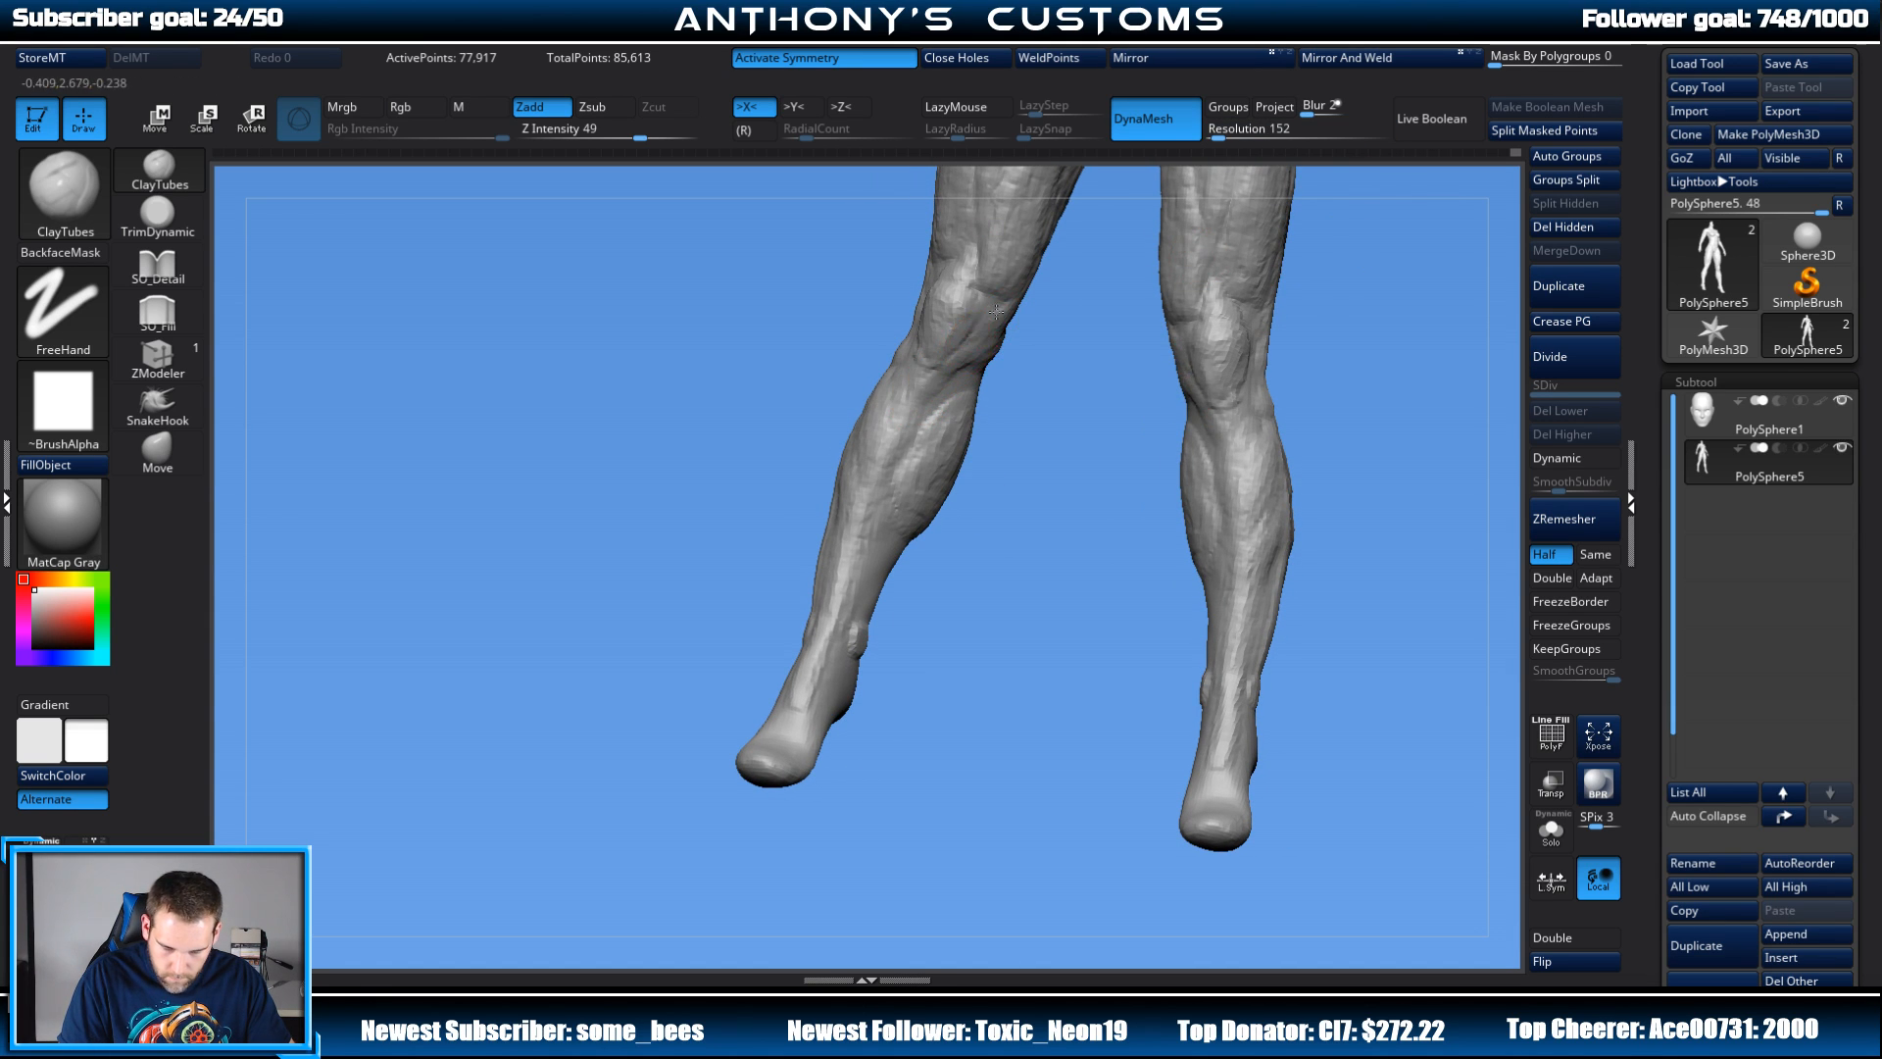
left_click_drag(1035, 355, 1085, 404)
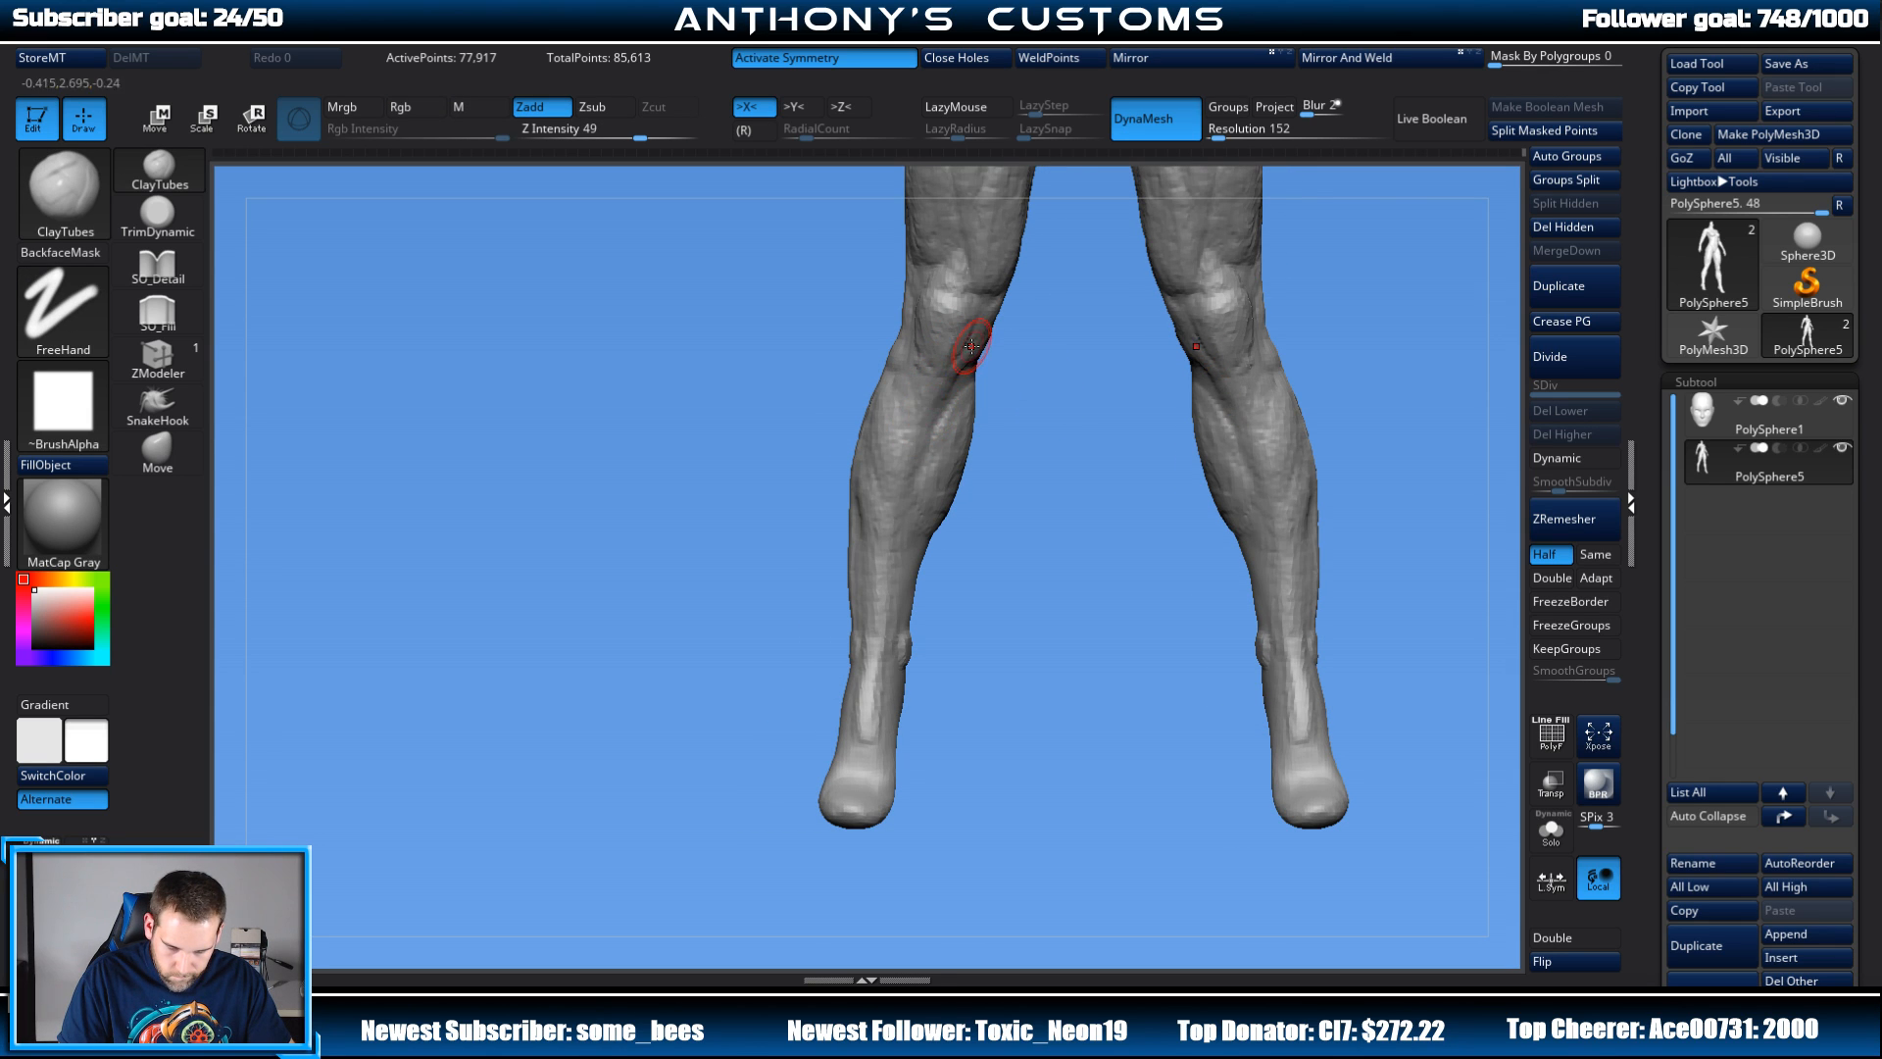
left_click_drag(1035, 363, 1088, 382)
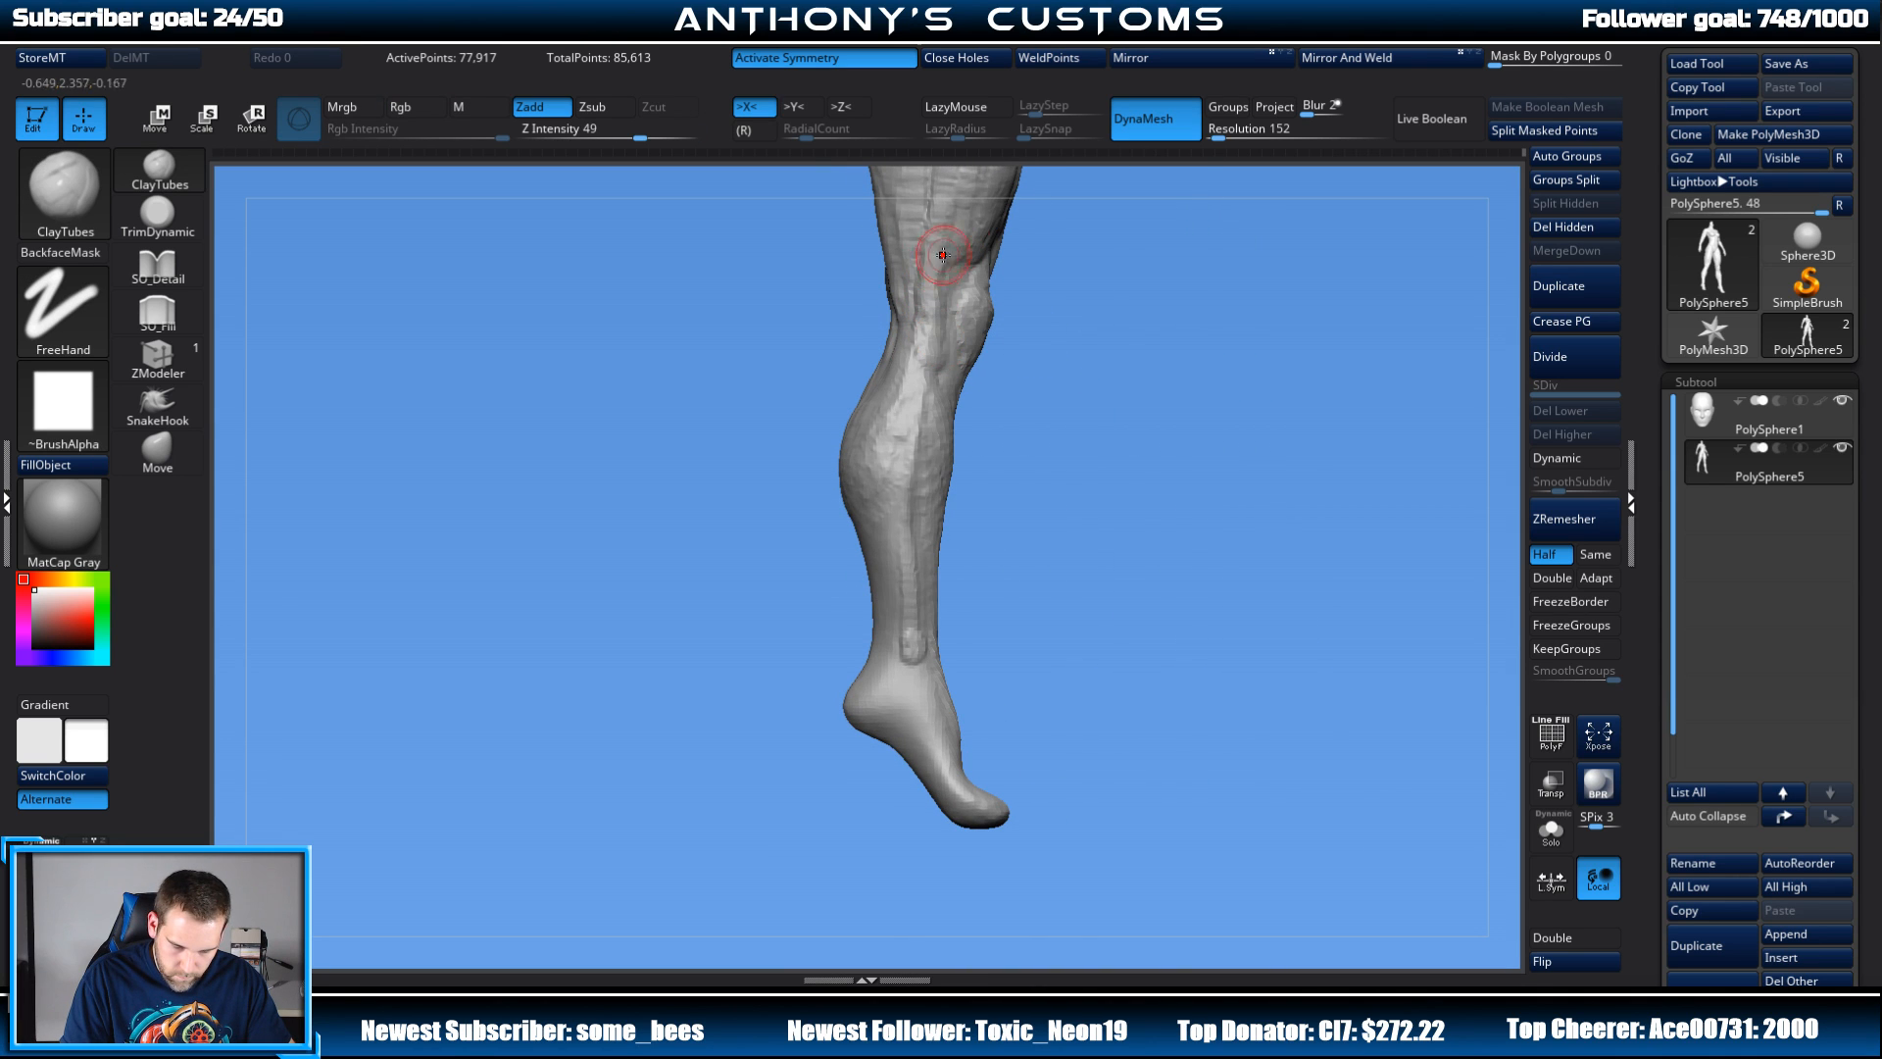
left_click_drag(1026, 311, 1063, 359)
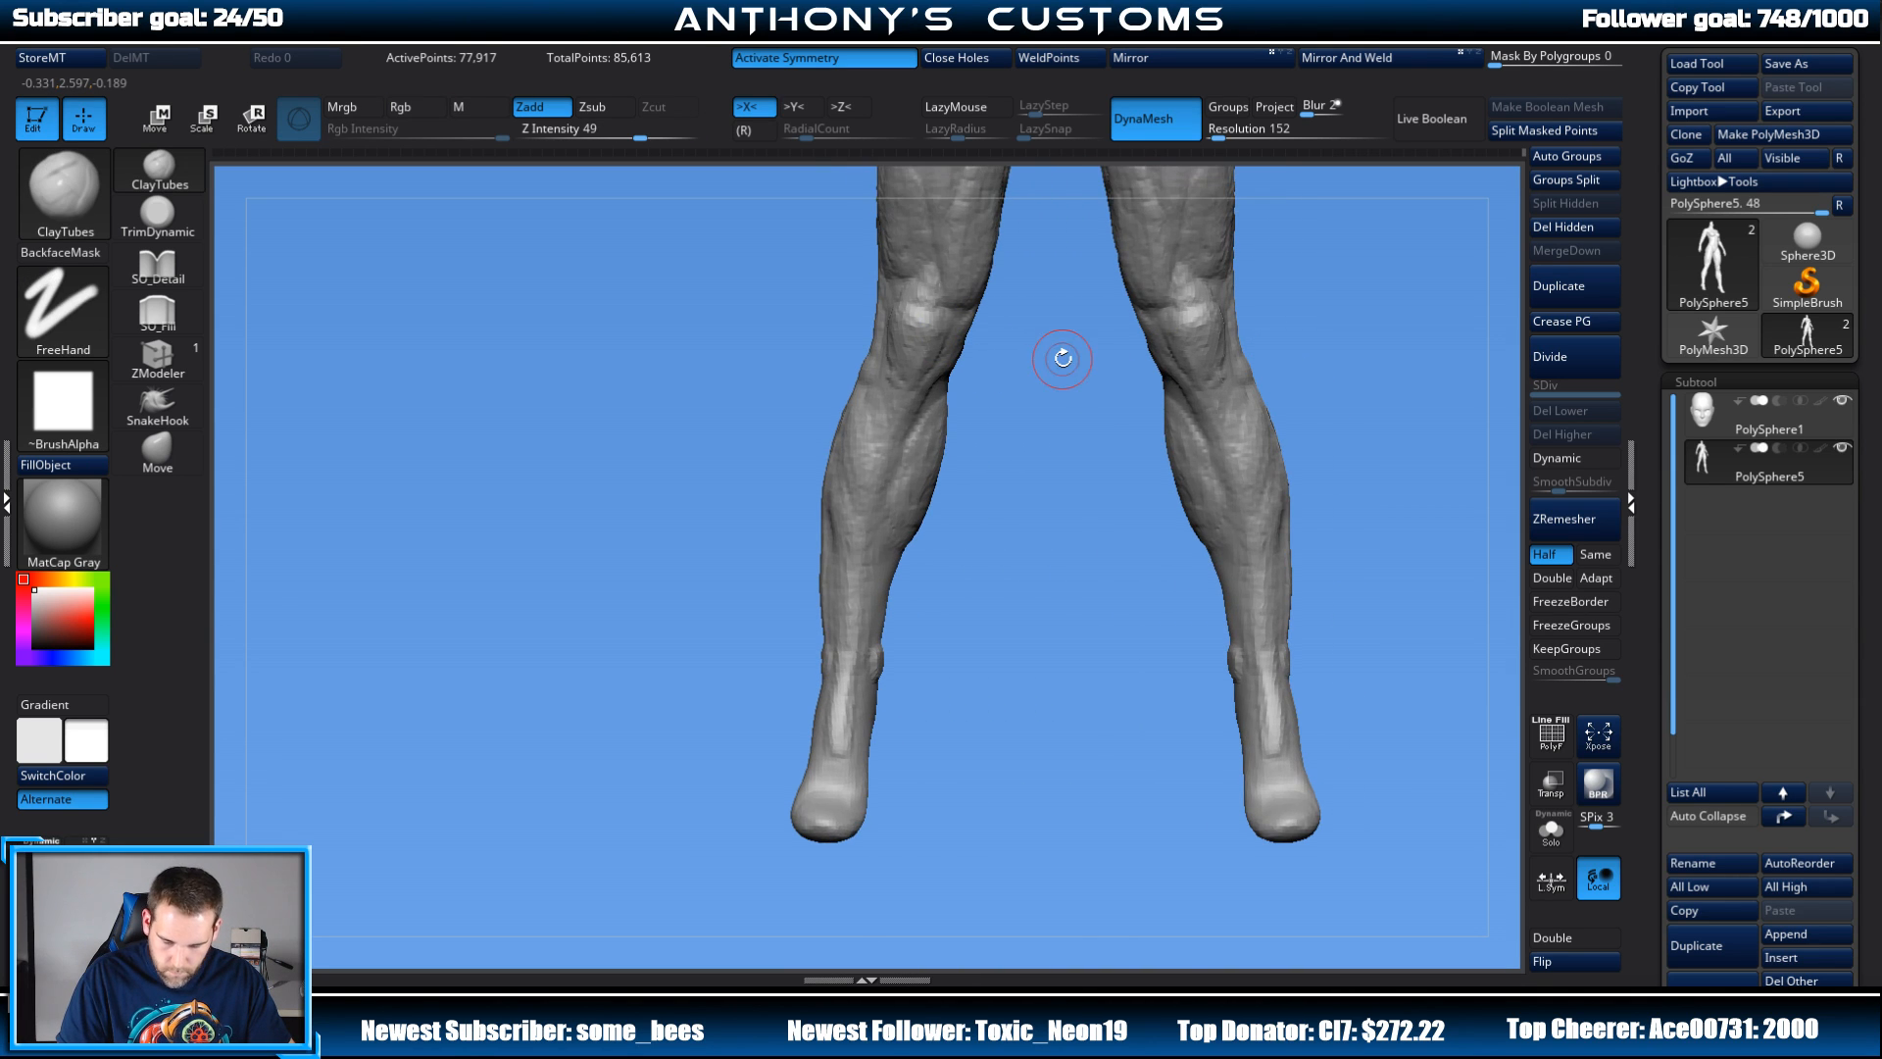
left_click_drag(1340, 342, 1214, 408, "alt")
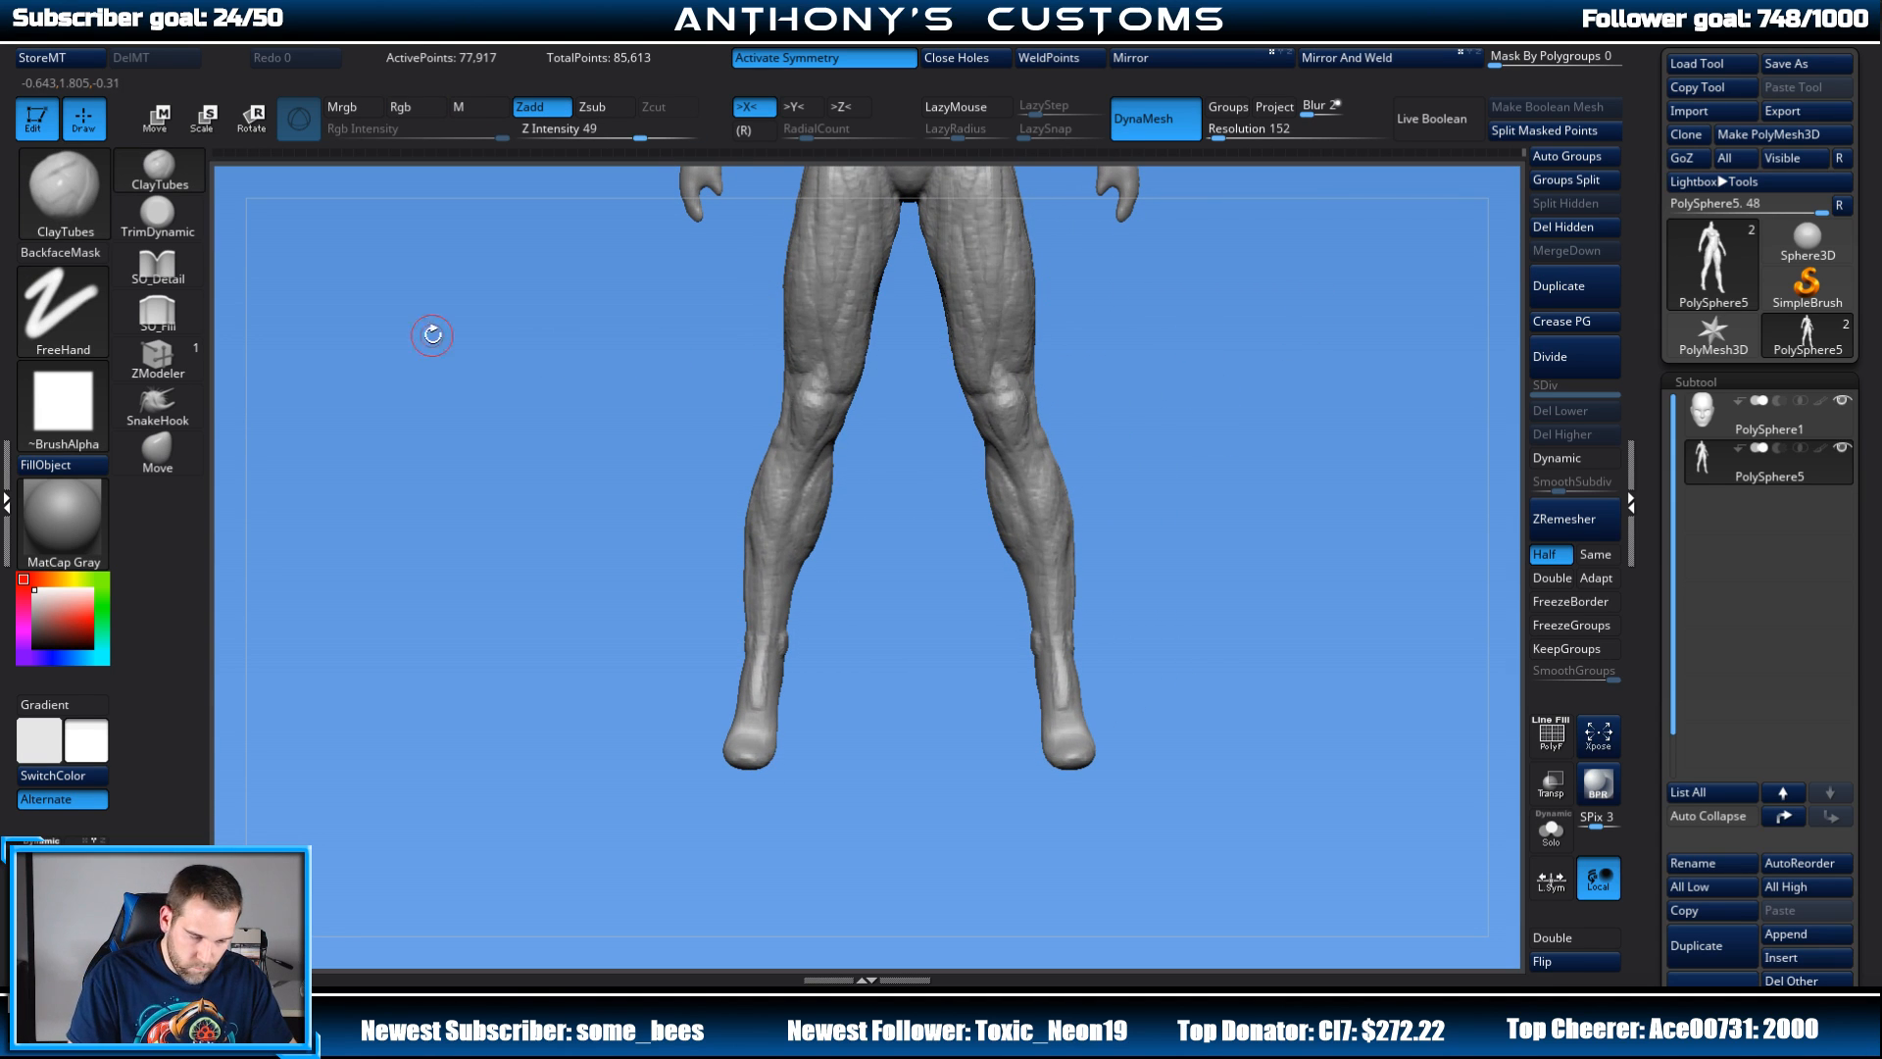
Step: Enlarge the Move brush and pull the outer contours of both lower legs inward to slim the silhouette
left_click(157, 451)
key("space")
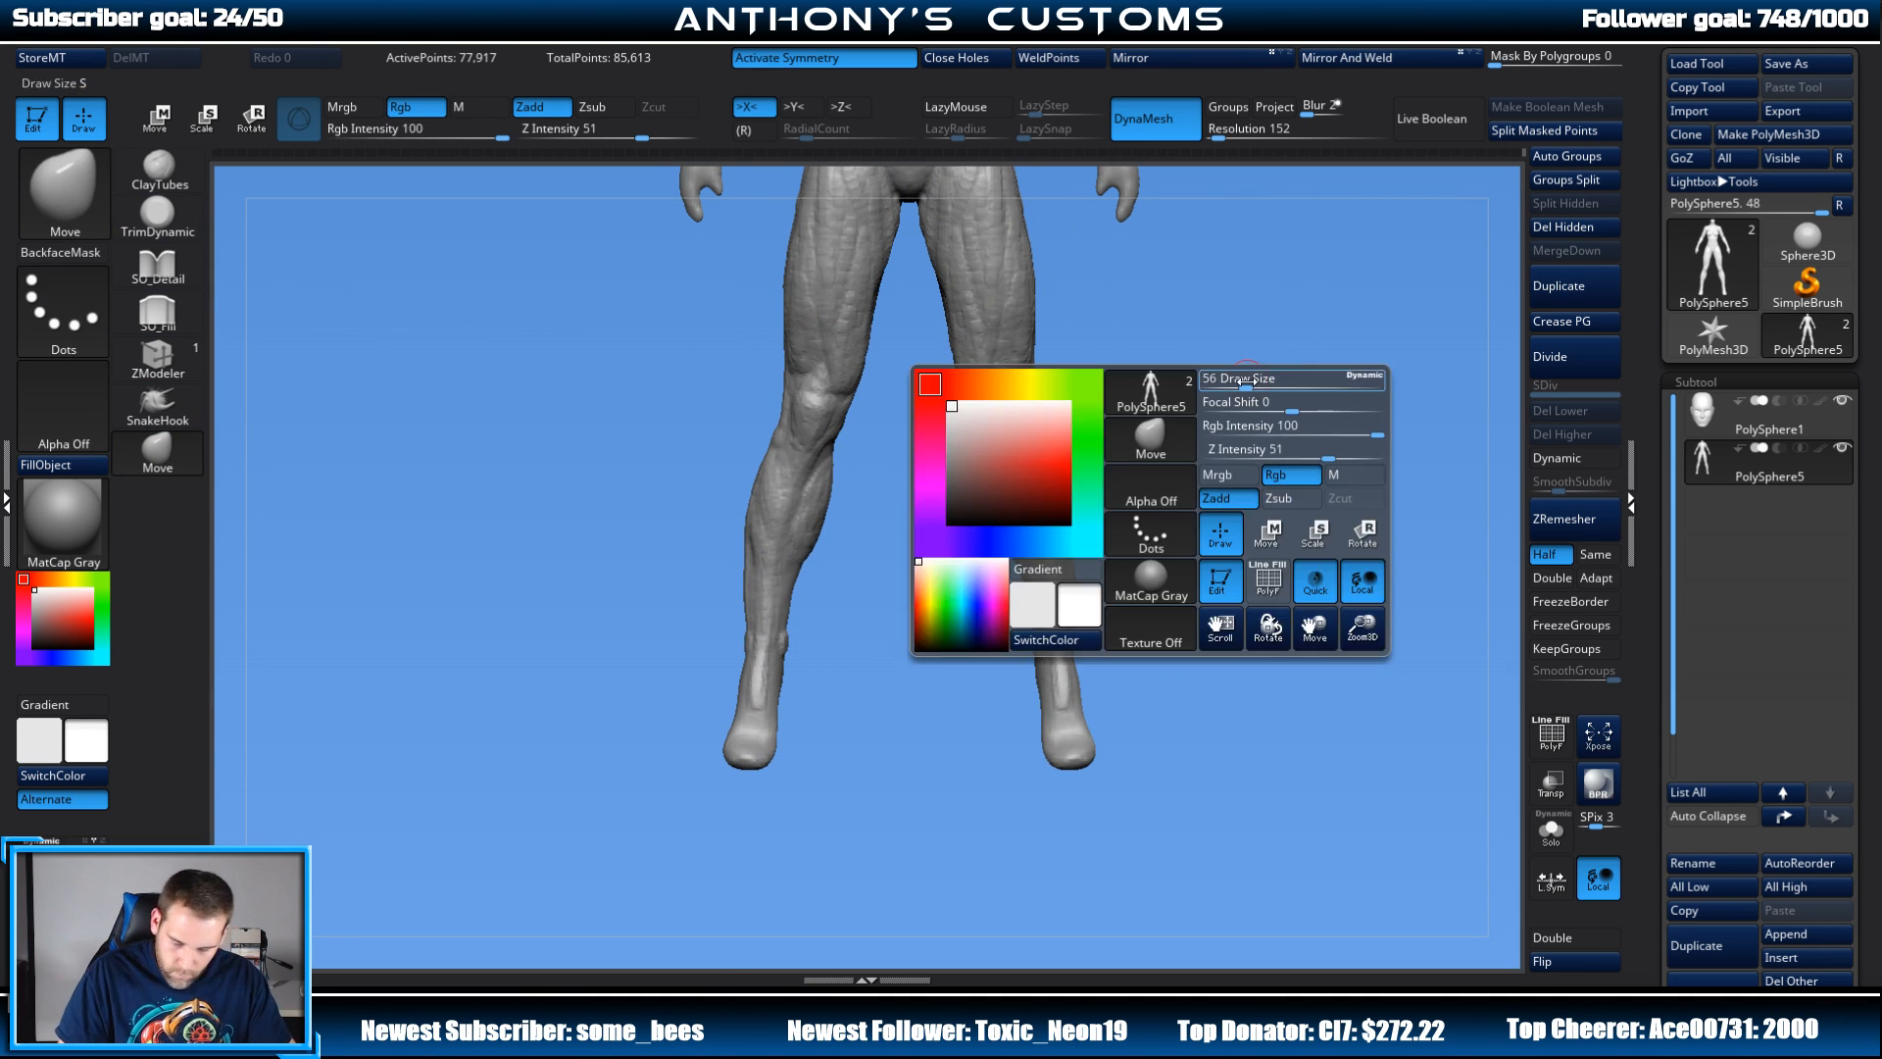
left_click_drag(1258, 382, 1290, 383)
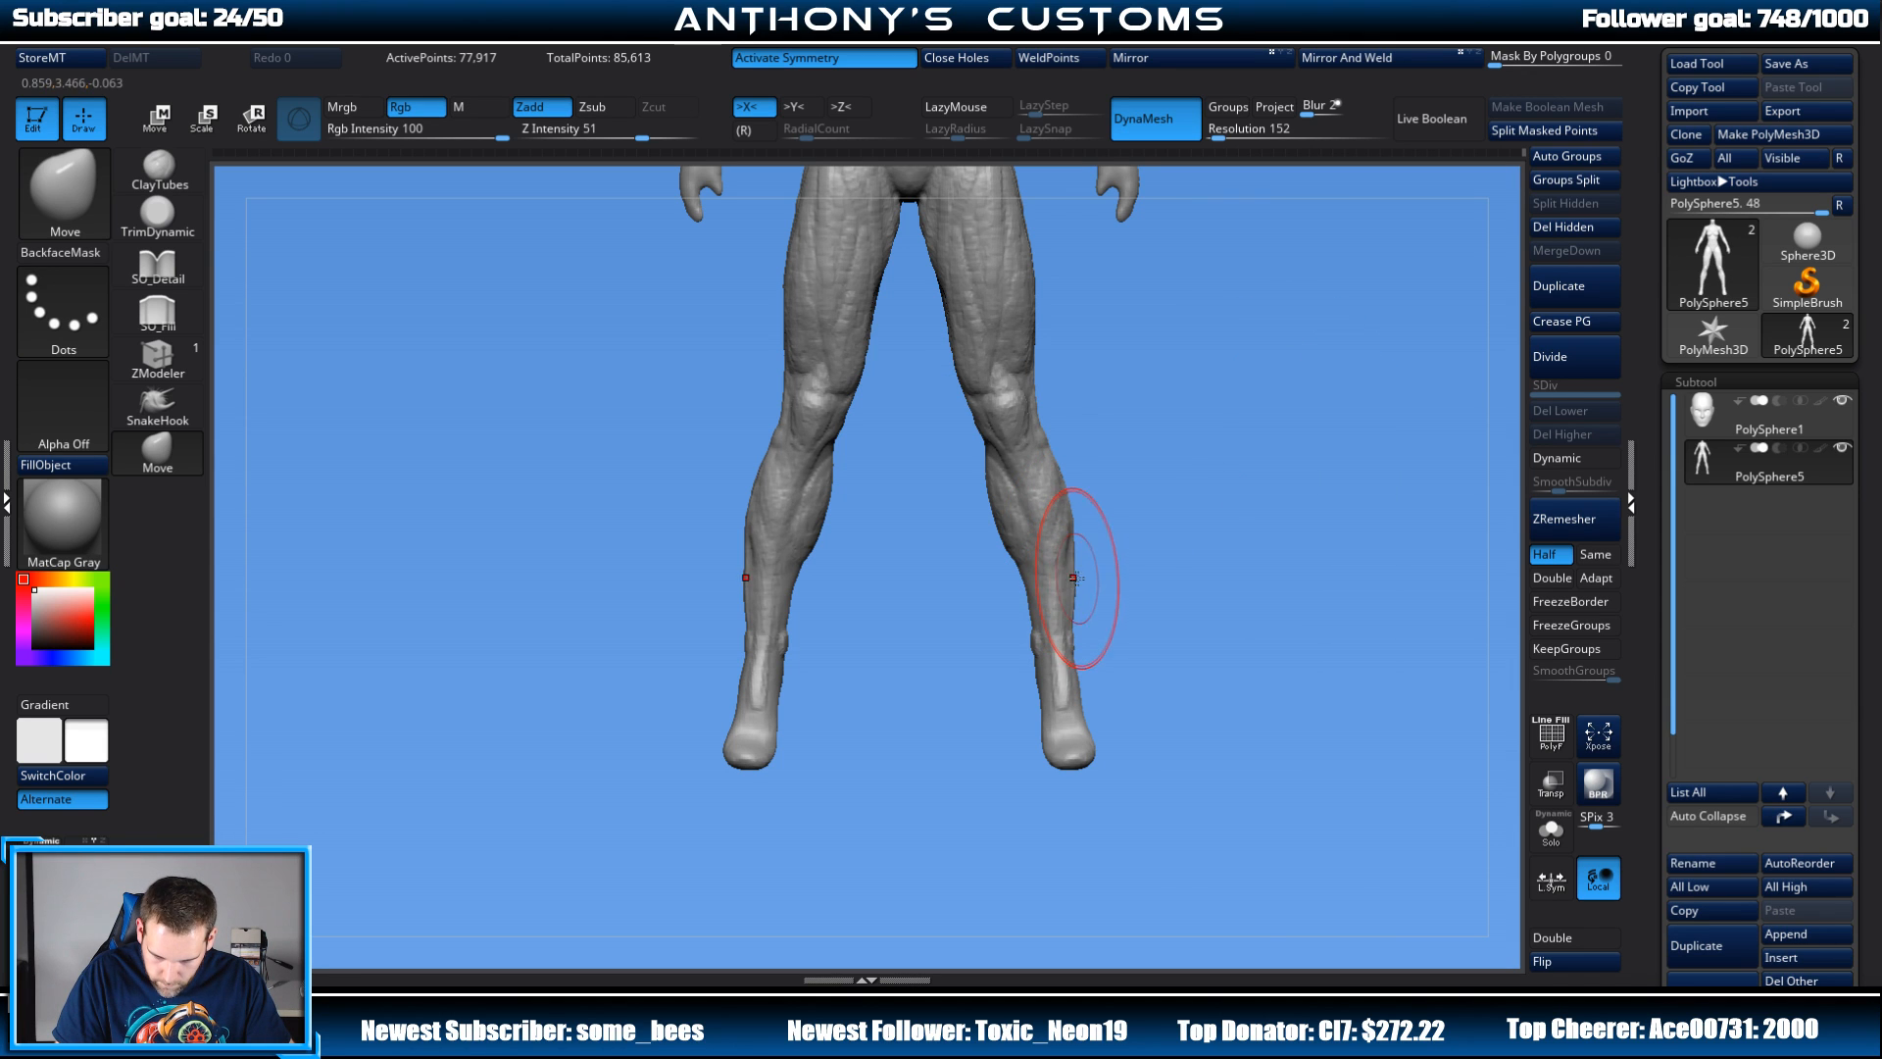
mouse_move(1082, 580)
left_mouse_down()
mouse_move(1196, 534)
mouse_move(1101, 546)
mouse_move(1139, 521)
left_mouse_up()
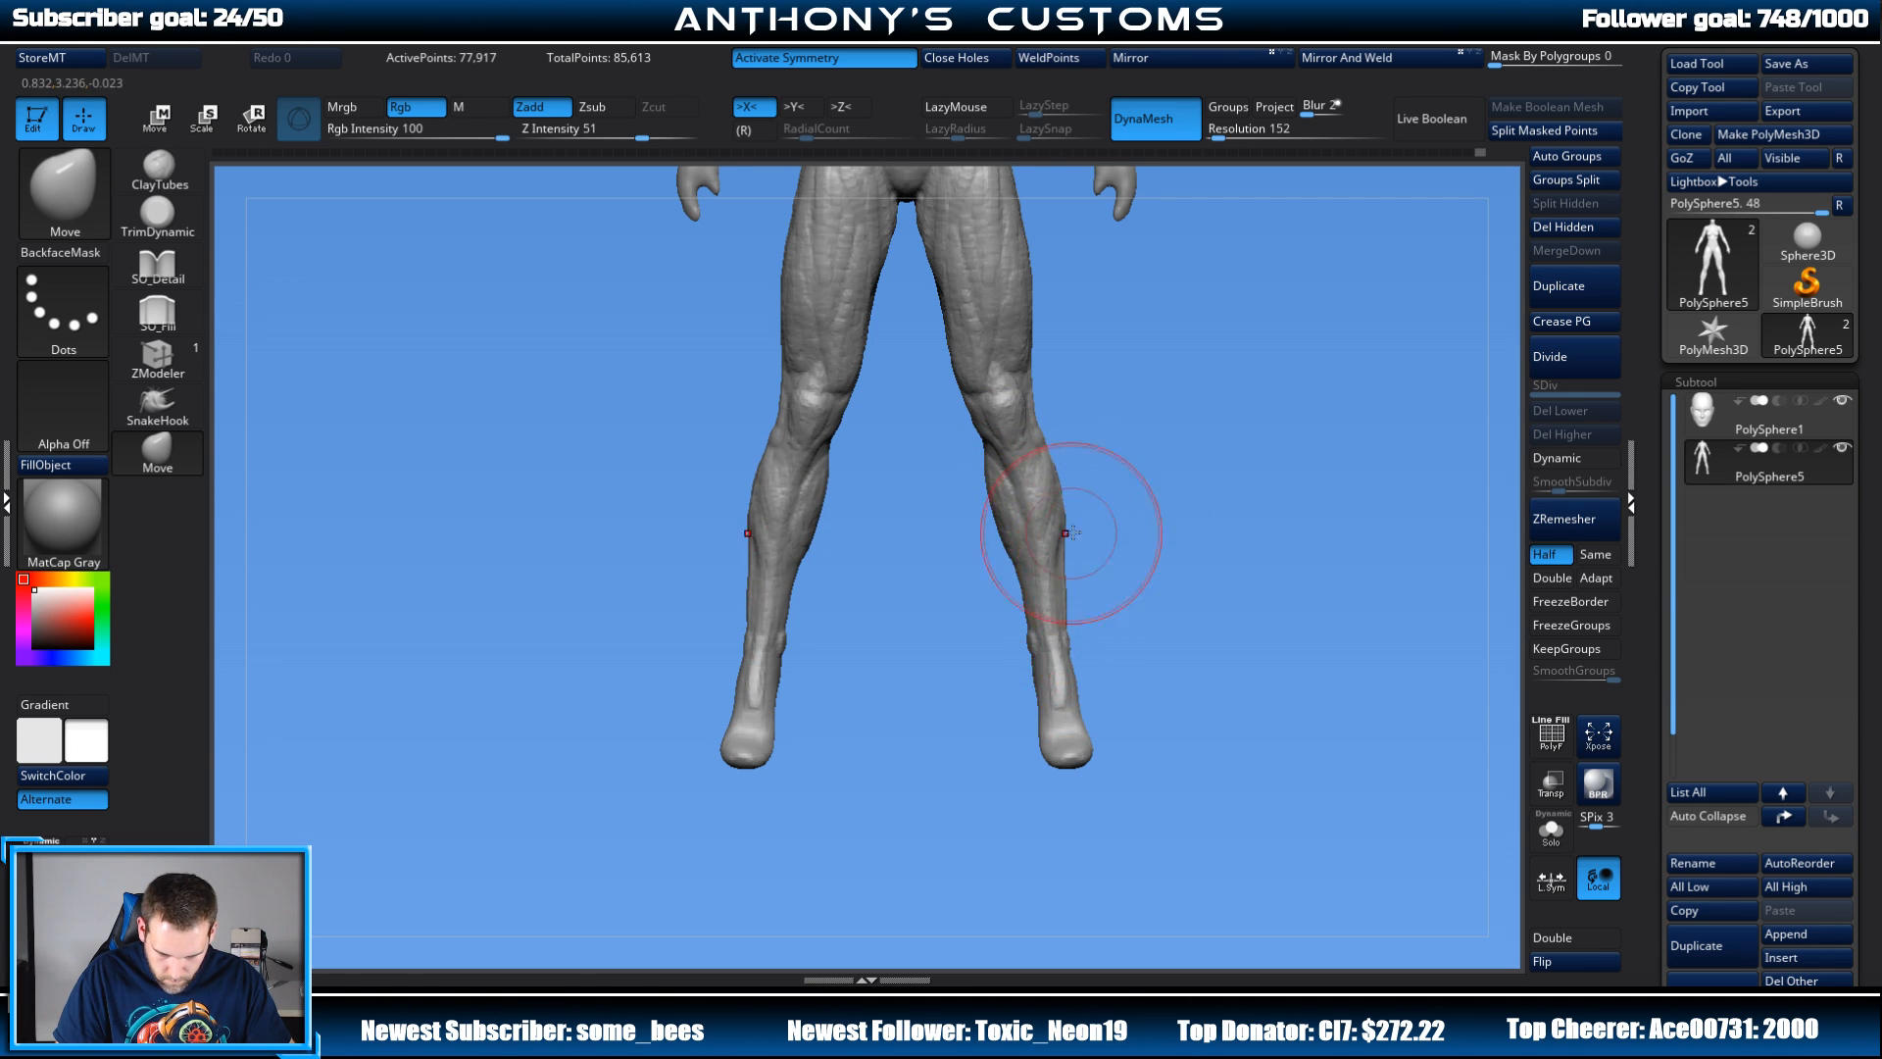
mouse_move(1192, 518)
left_mouse_down()
mouse_move(1105, 506)
mouse_move(1138, 484)
mouse_move(1096, 477)
left_mouse_up()
mouse_move(1266, 450)
left_mouse_down("alt")
mouse_move(1092, 542)
mouse_move(915, 514)
left_mouse_up("alt")
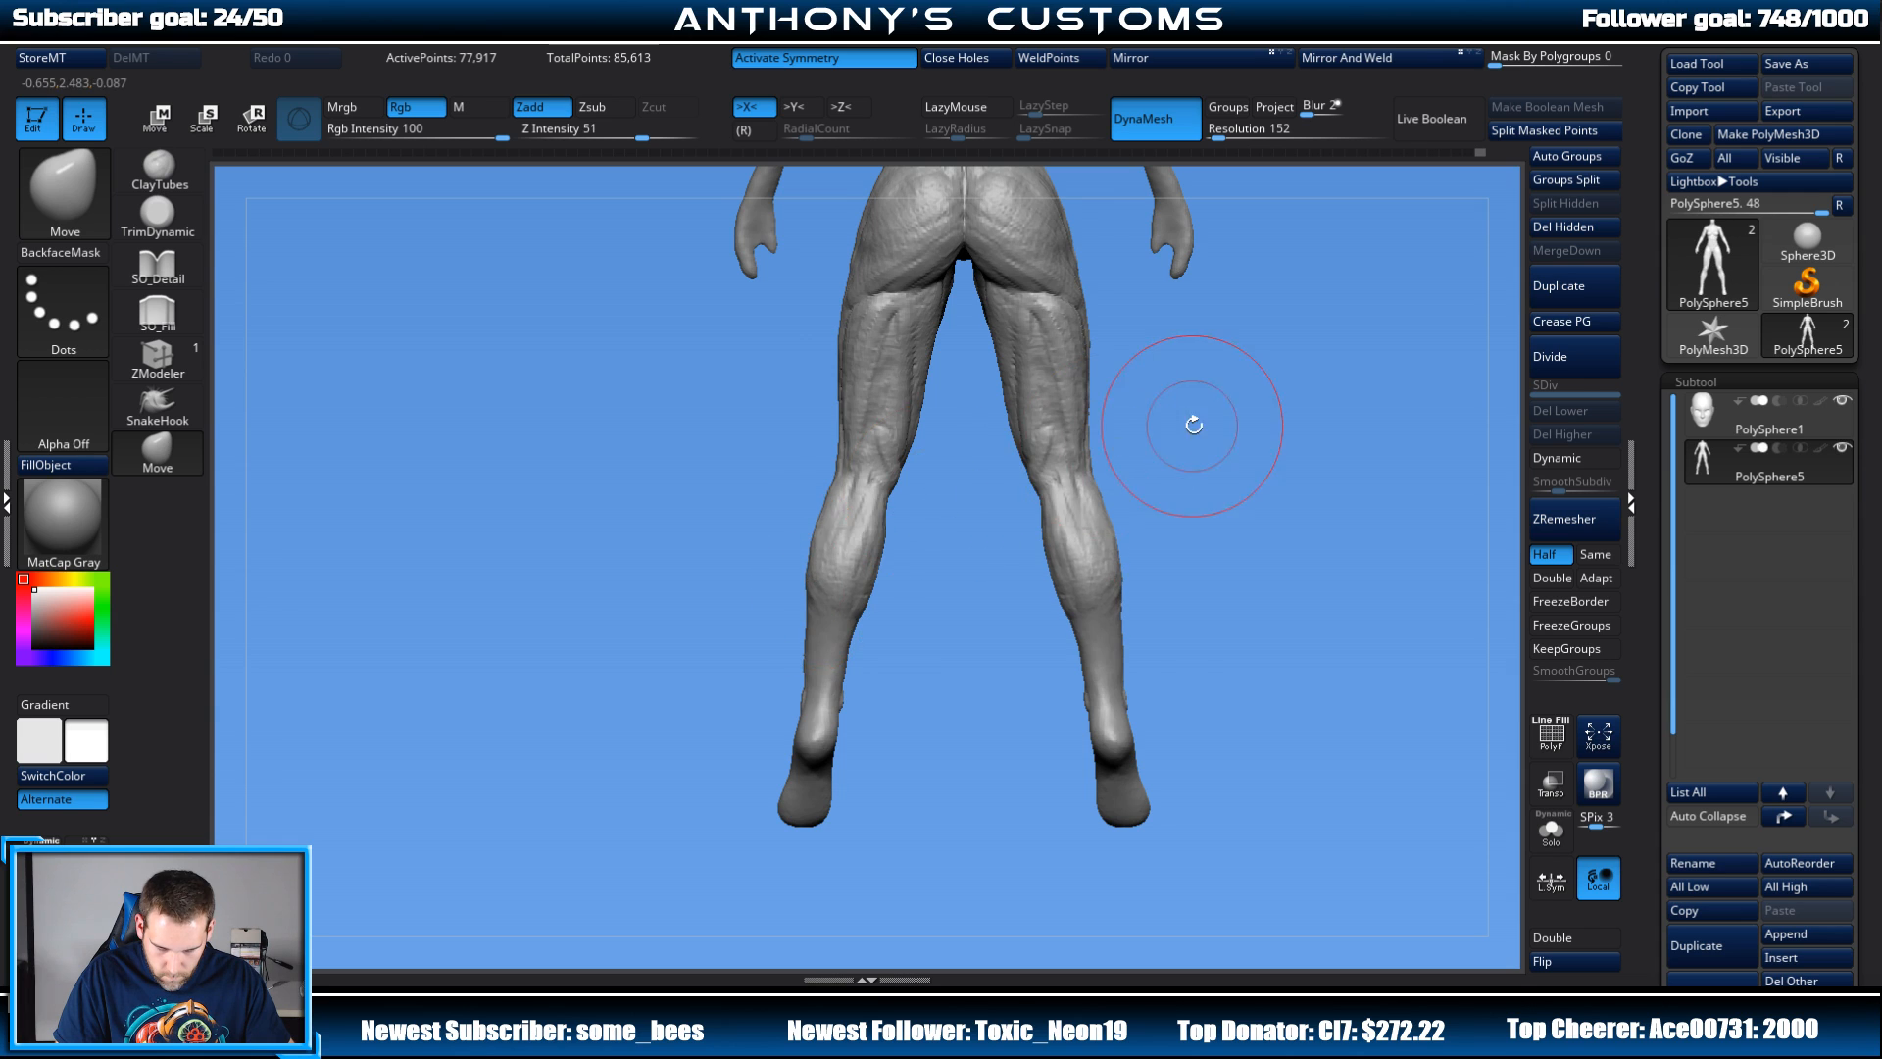
Step: Adjust the outer contours of both lower legs with the Move brush from the back and front
key("space")
left_click_drag(1195, 421, 1187, 421)
mouse_move(1138, 562)
left_mouse_down()
mouse_move(1158, 567)
mouse_move(1114, 576)
left_mouse_up()
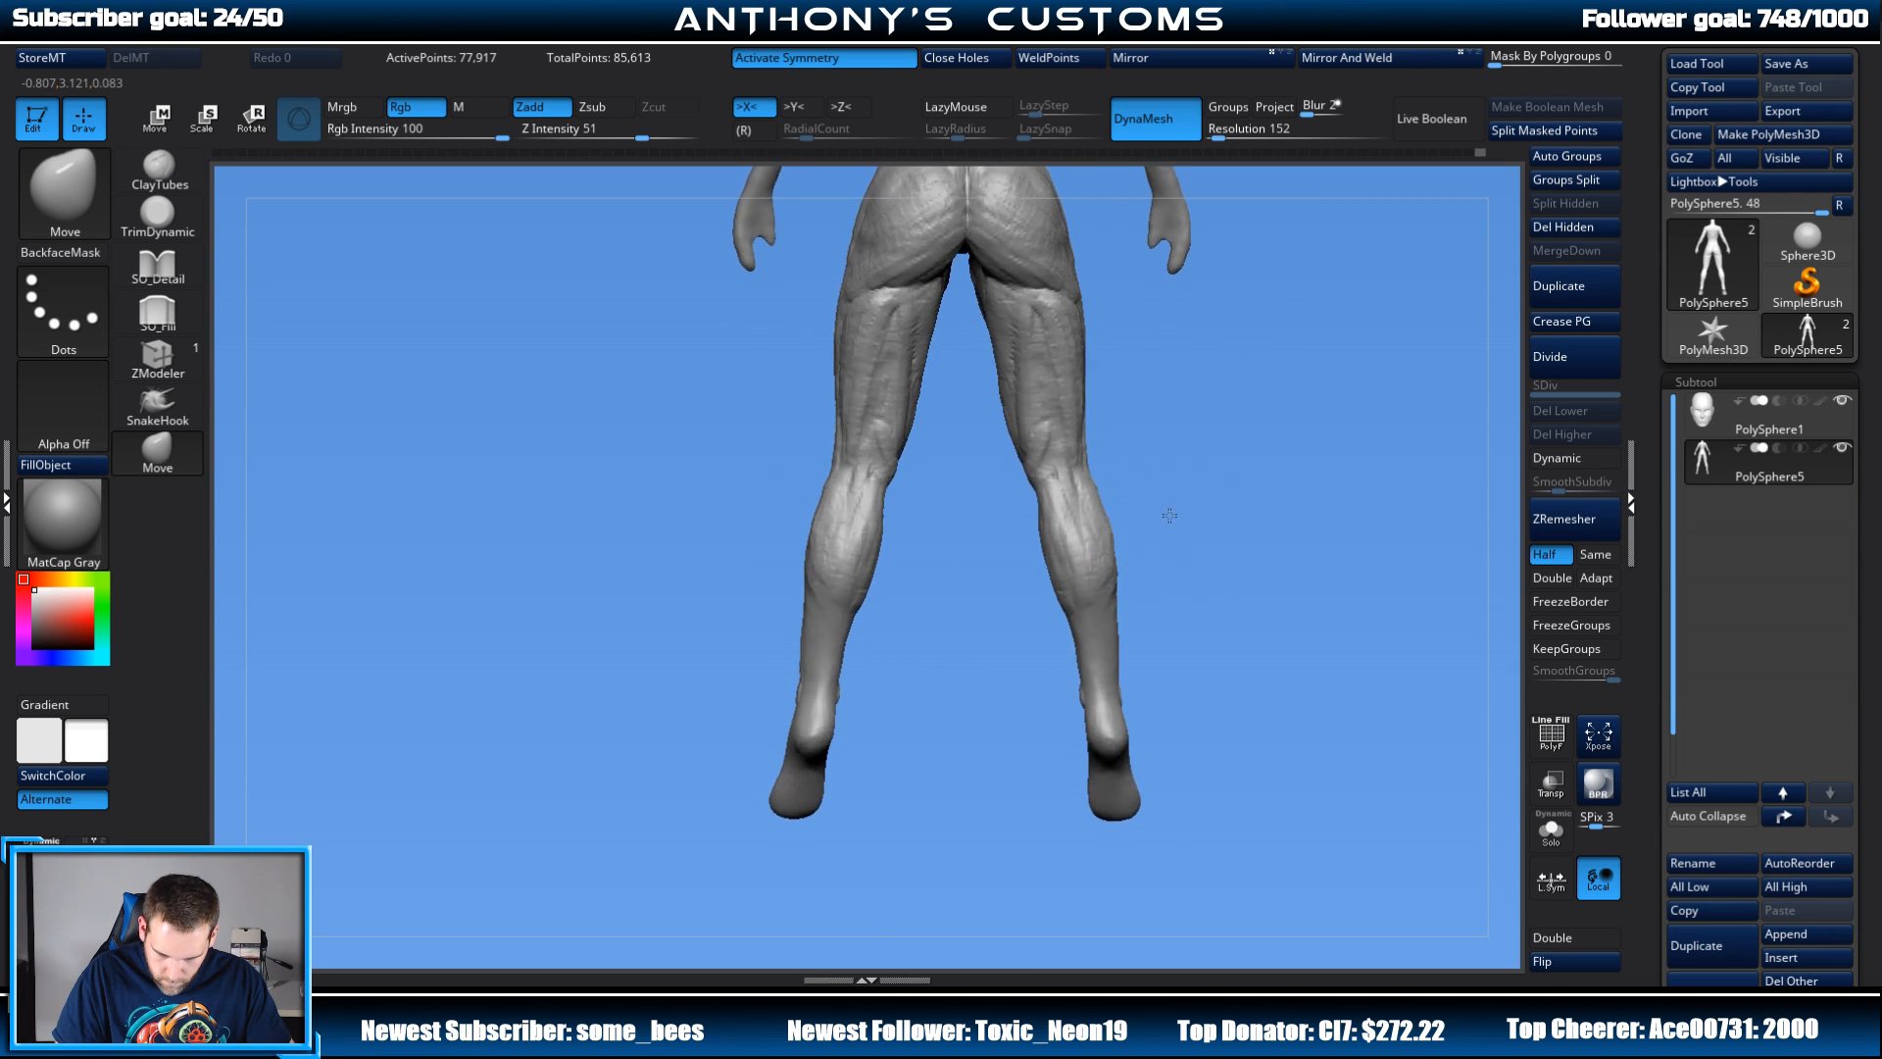
left_click_drag(1273, 513, 1412, 453)
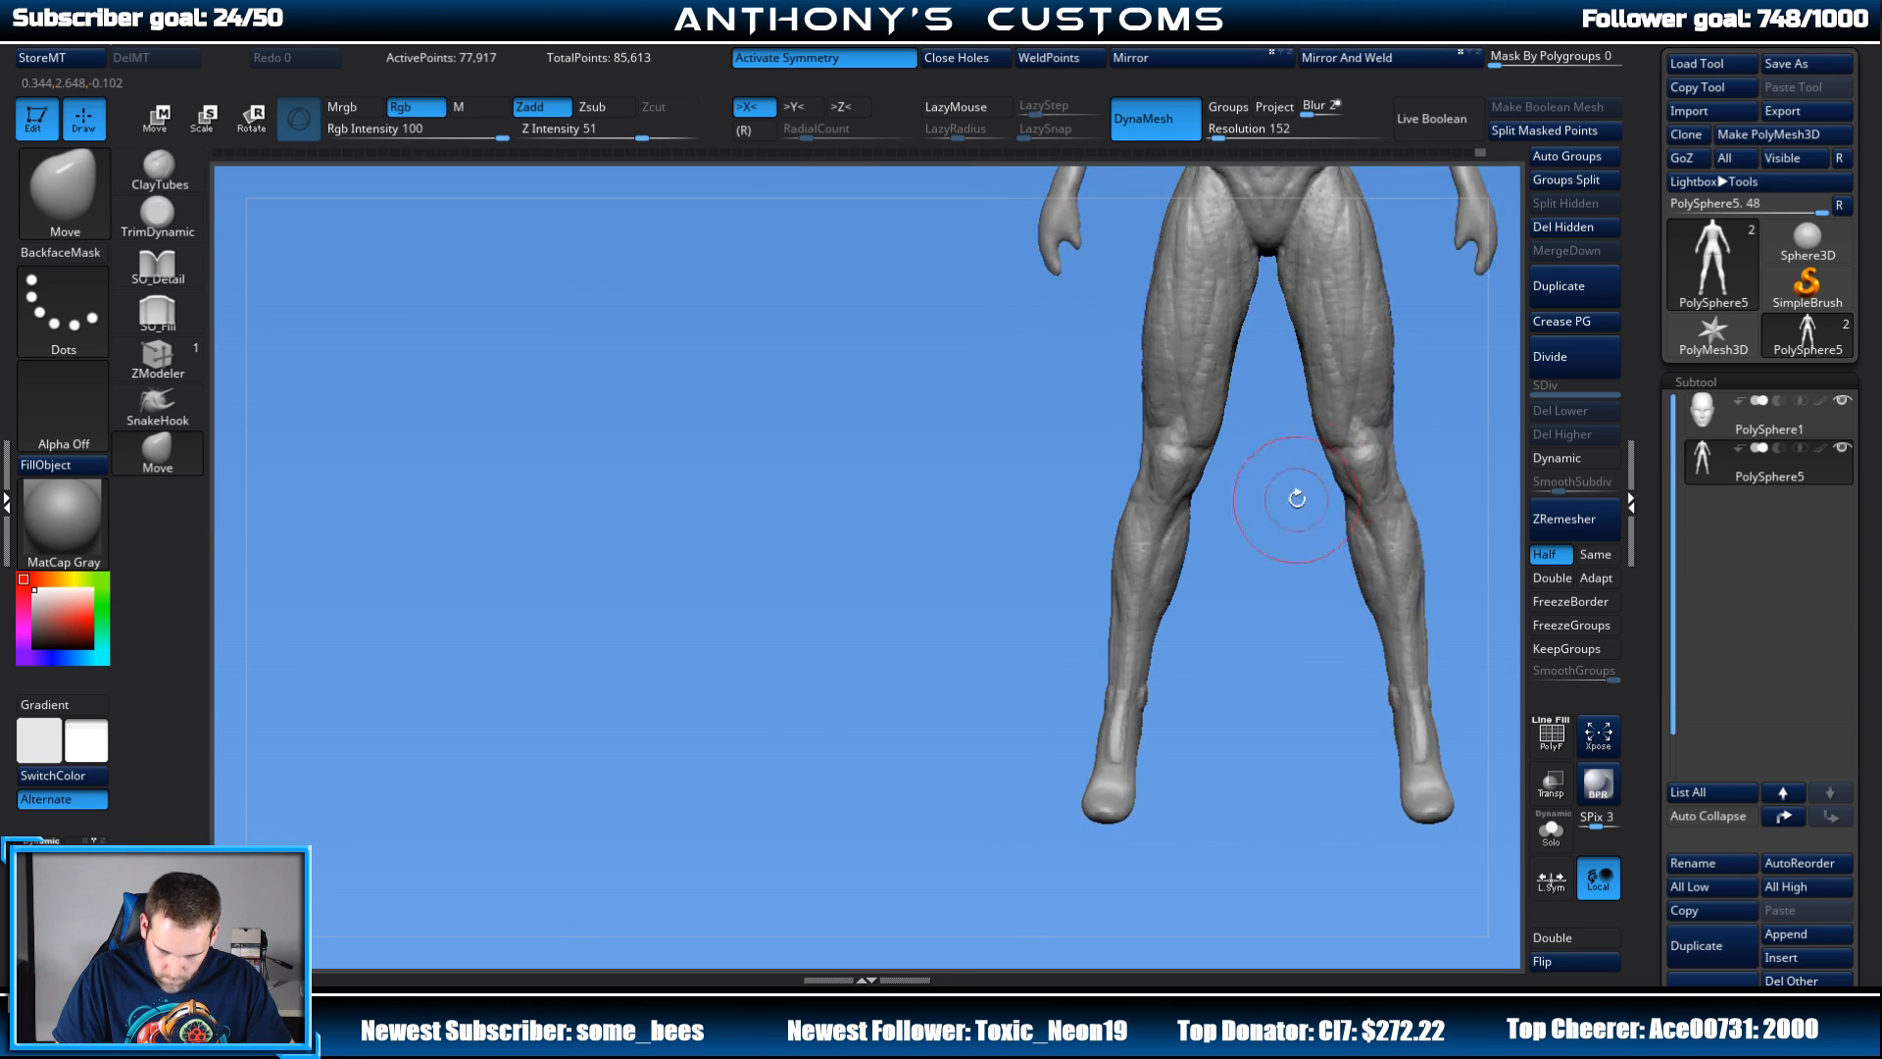
left_click_drag(1270, 545, 880, 556, "alt")
mouse_move(1189, 496)
left_mouse_down("alt")
mouse_move(1142, 403)
mouse_move(1114, 391)
mouse_move(1193, 475)
mouse_move(1176, 527)
mouse_move(1285, 513)
mouse_move(1240, 513)
mouse_move(1141, 663)
mouse_move(1143, 509)
mouse_move(1246, 509)
mouse_move(1298, 386)
left_mouse_up("alt")
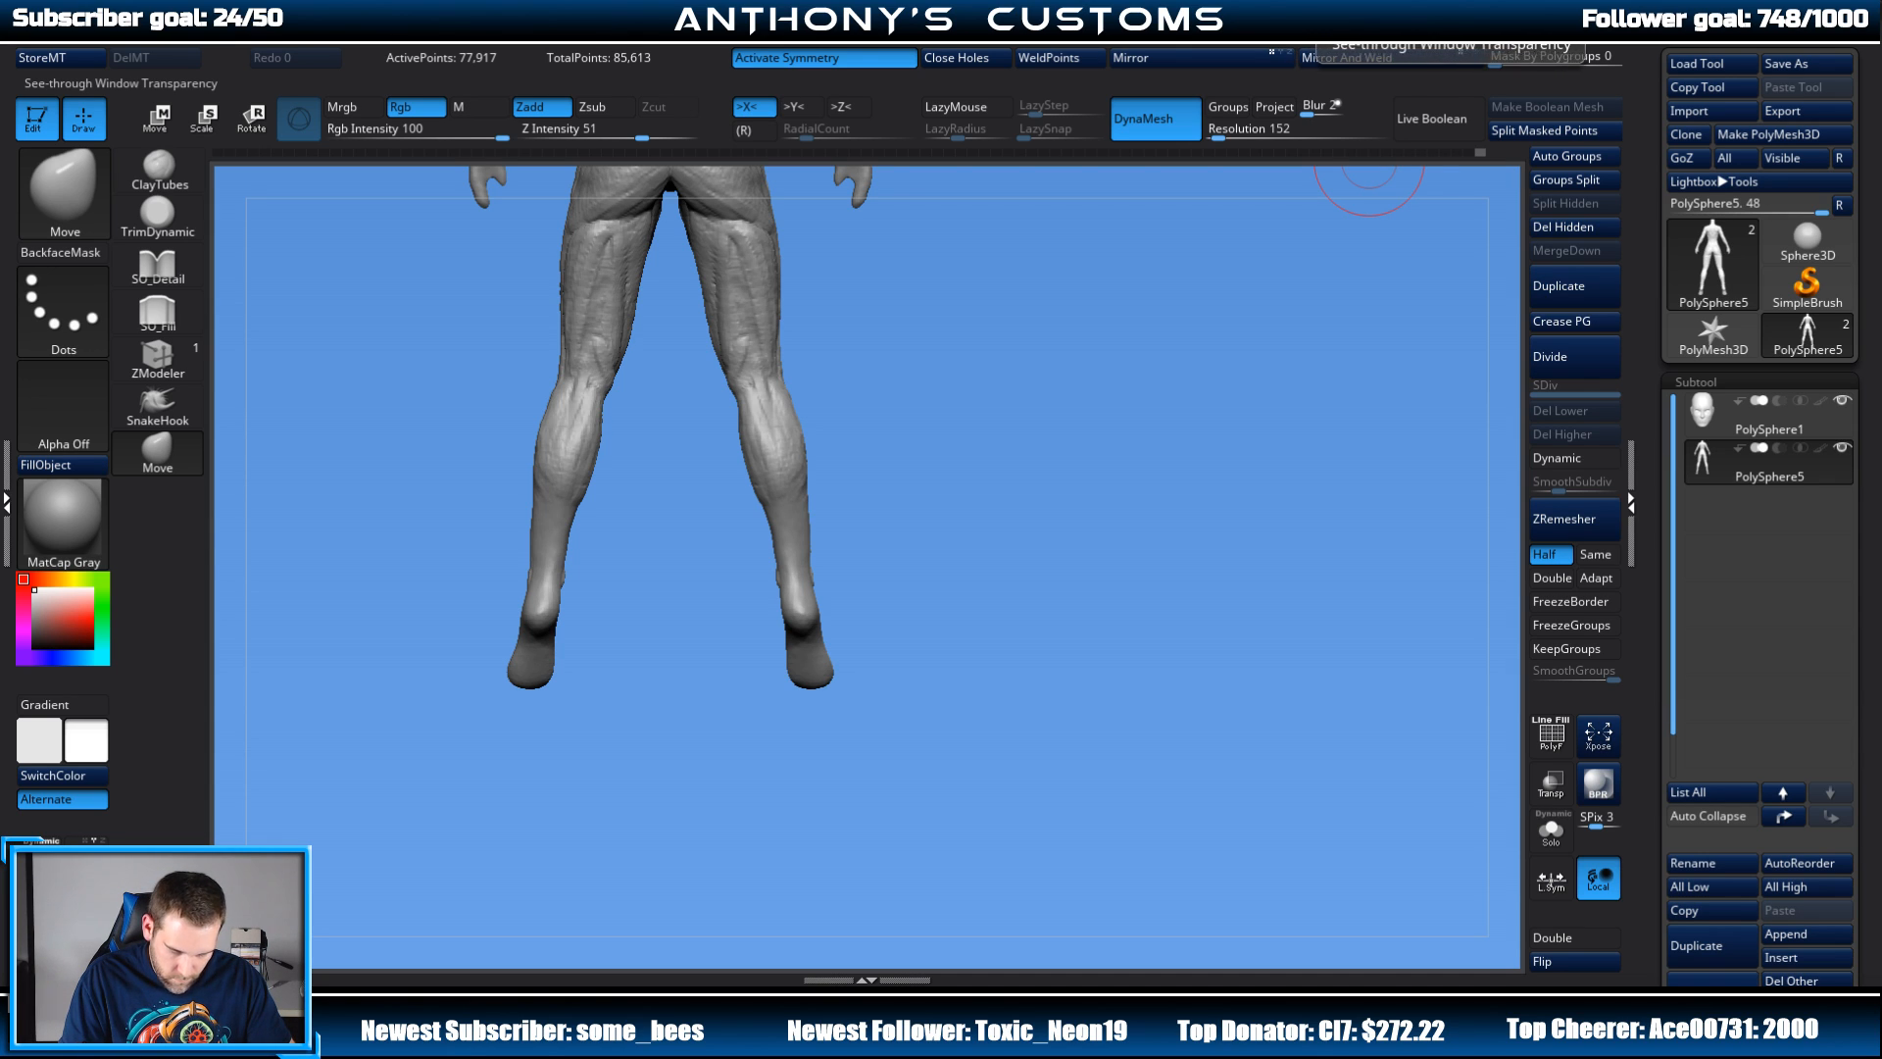
Step: Reduce the brush size, switch to ClayTubes and build up the ankle bones on the inner and outer sides of both ankles
key("space")
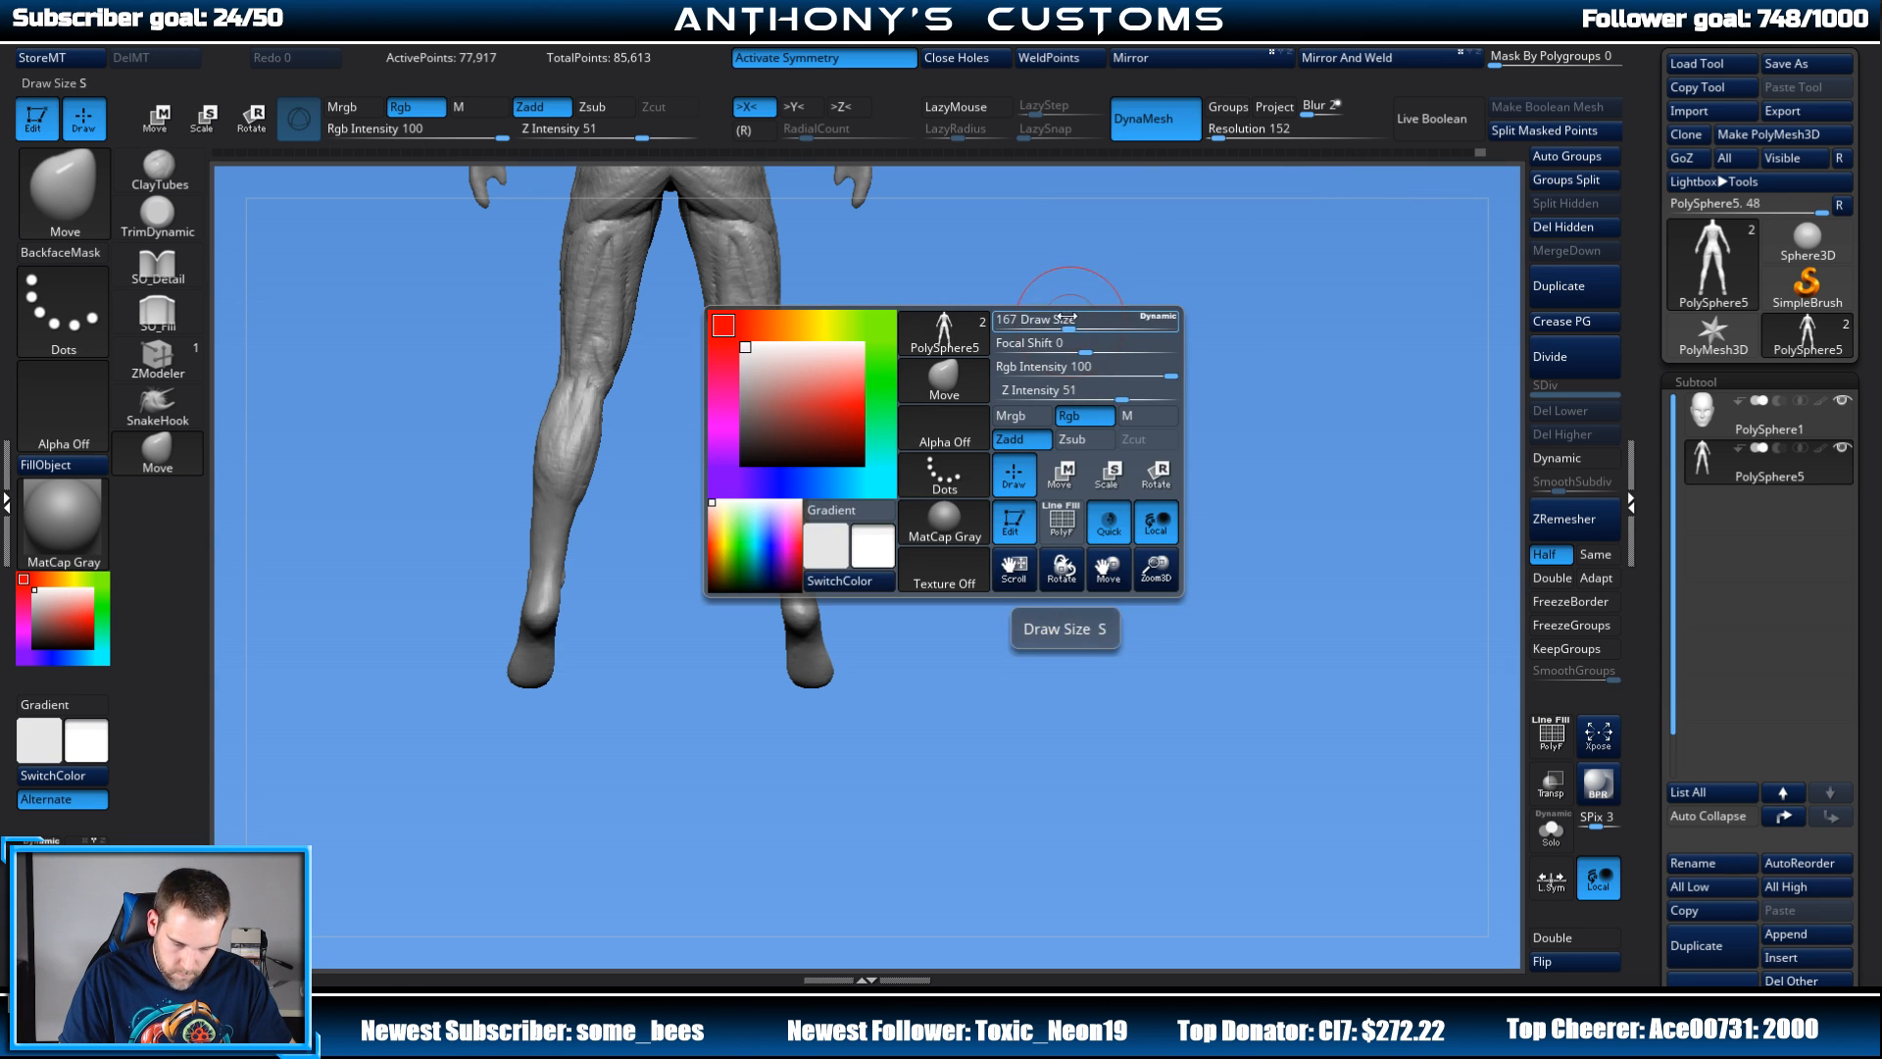
left_click_drag(1201, 314, 912, 280)
left_click(159, 169)
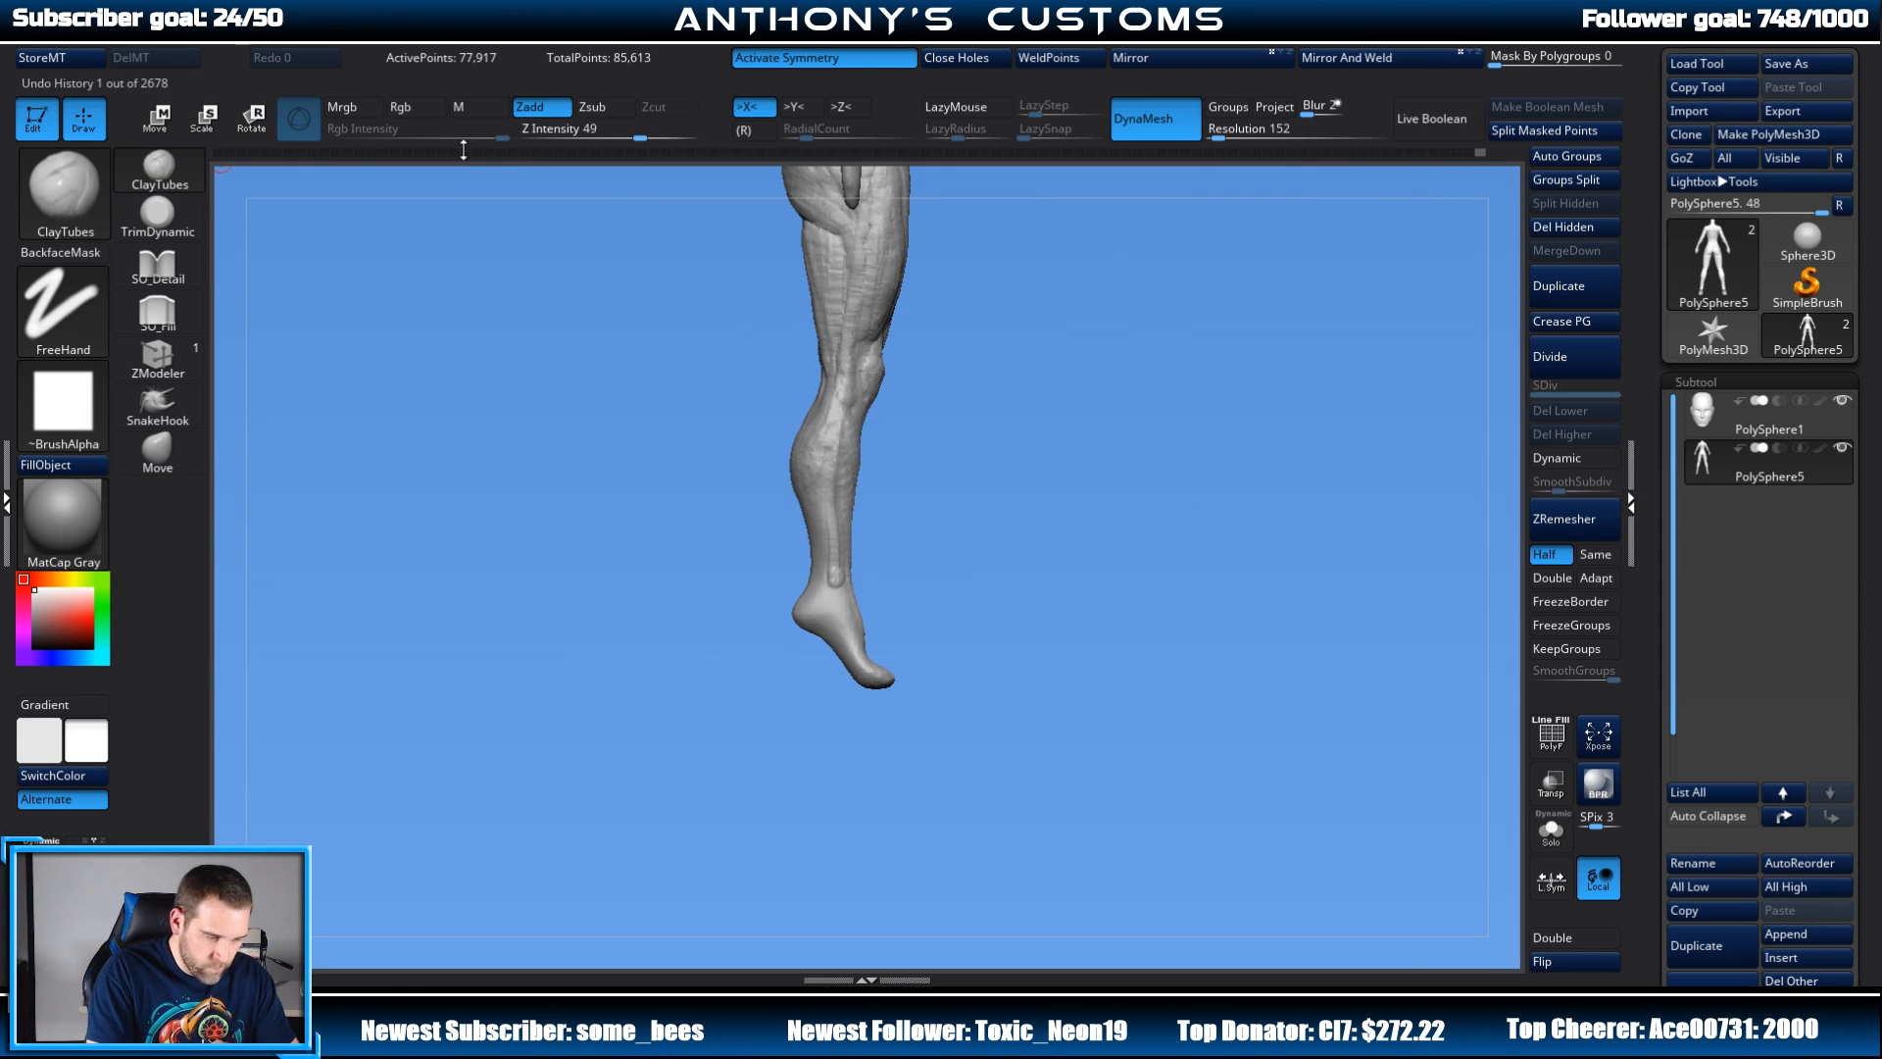
mouse_move(1097, 375)
left_mouse_down("alt")
mouse_move(1102, 495)
mouse_move(1076, 451)
left_mouse_up("alt")
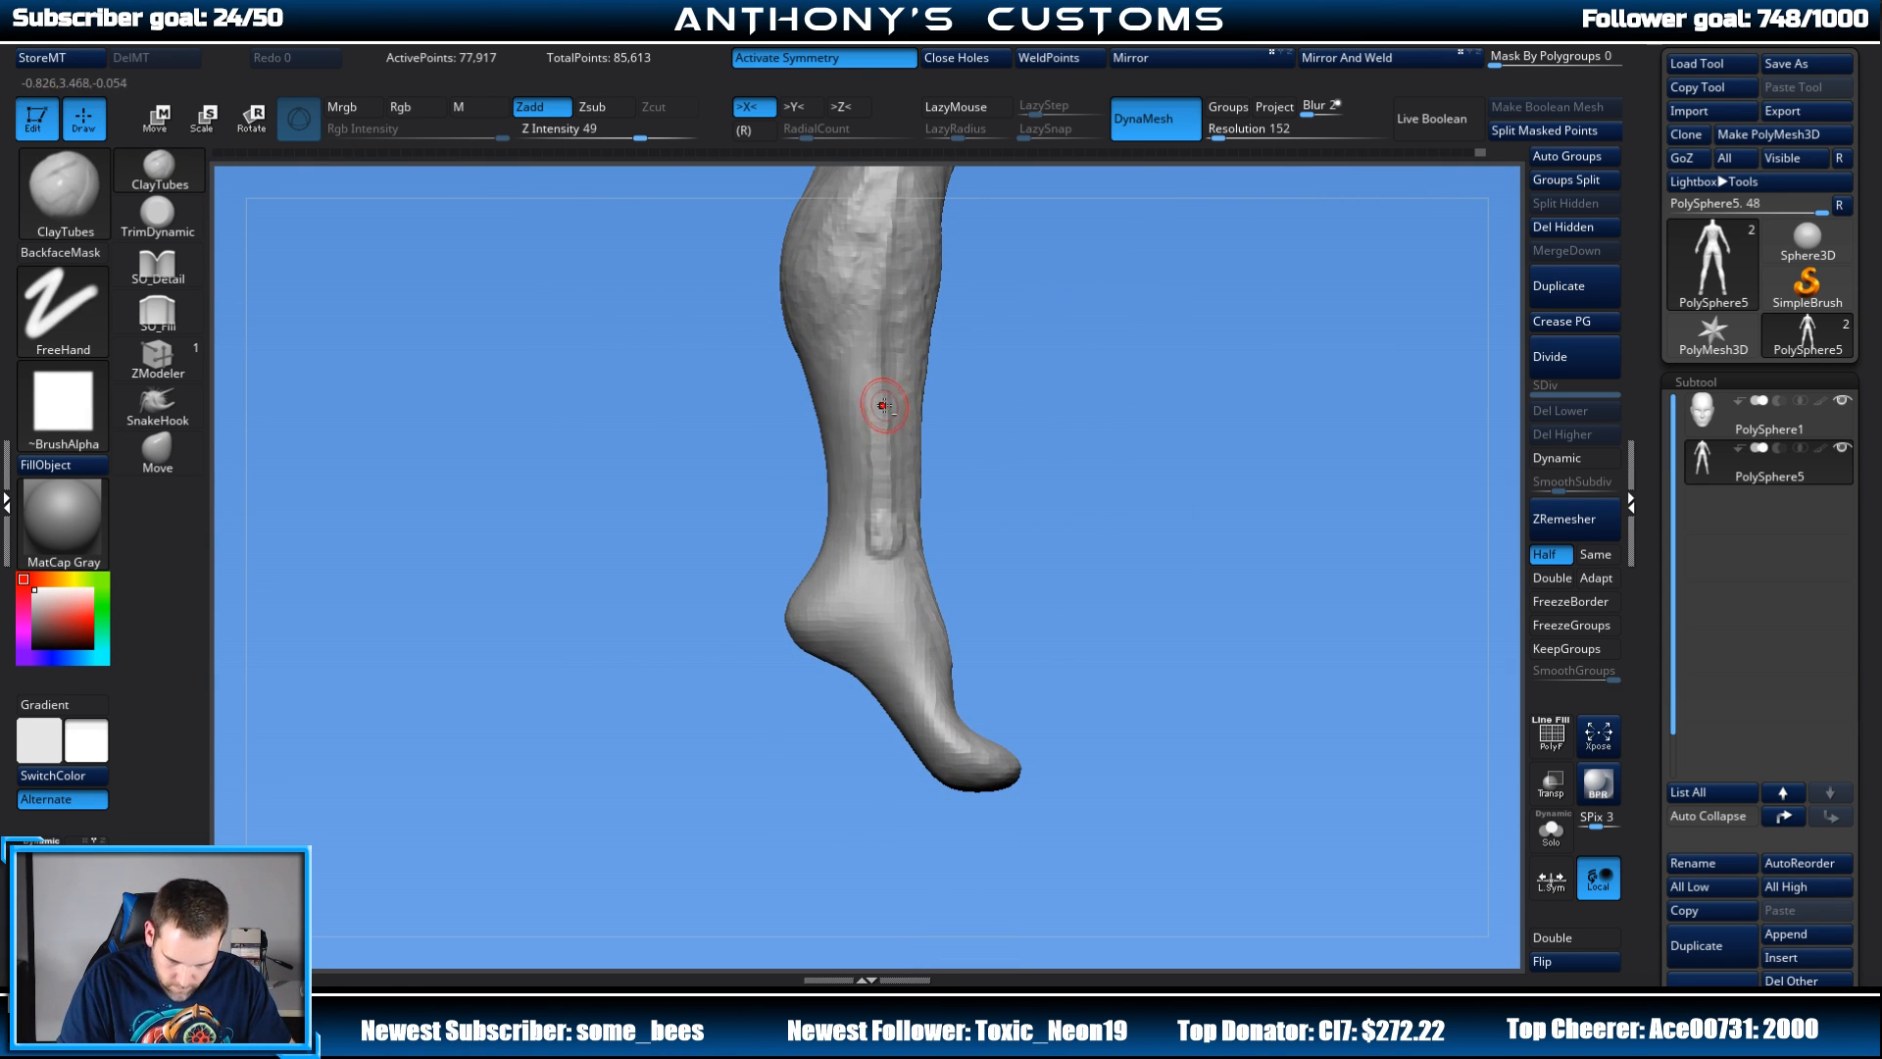
left_click_drag(1201, 260, 1126, 265)
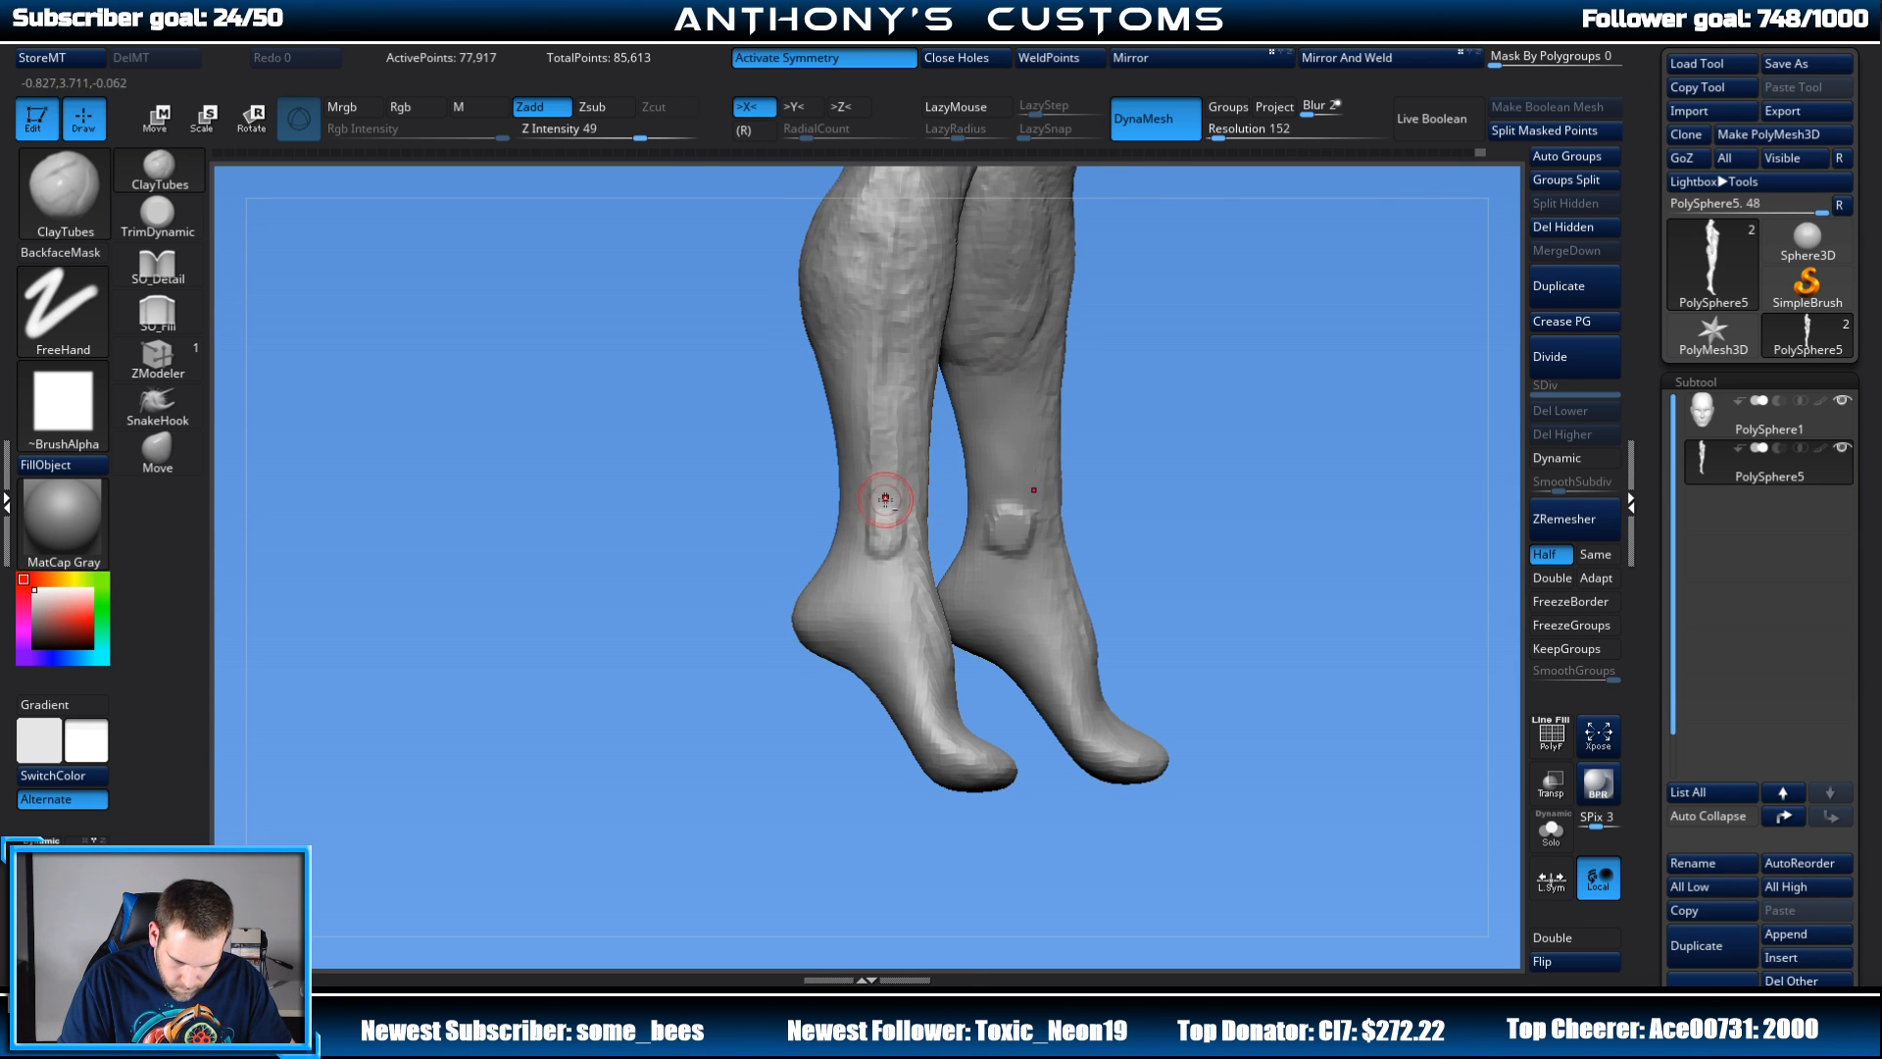
right_click(1202, 264)
left_click_drag(1200, 265, 1179, 265)
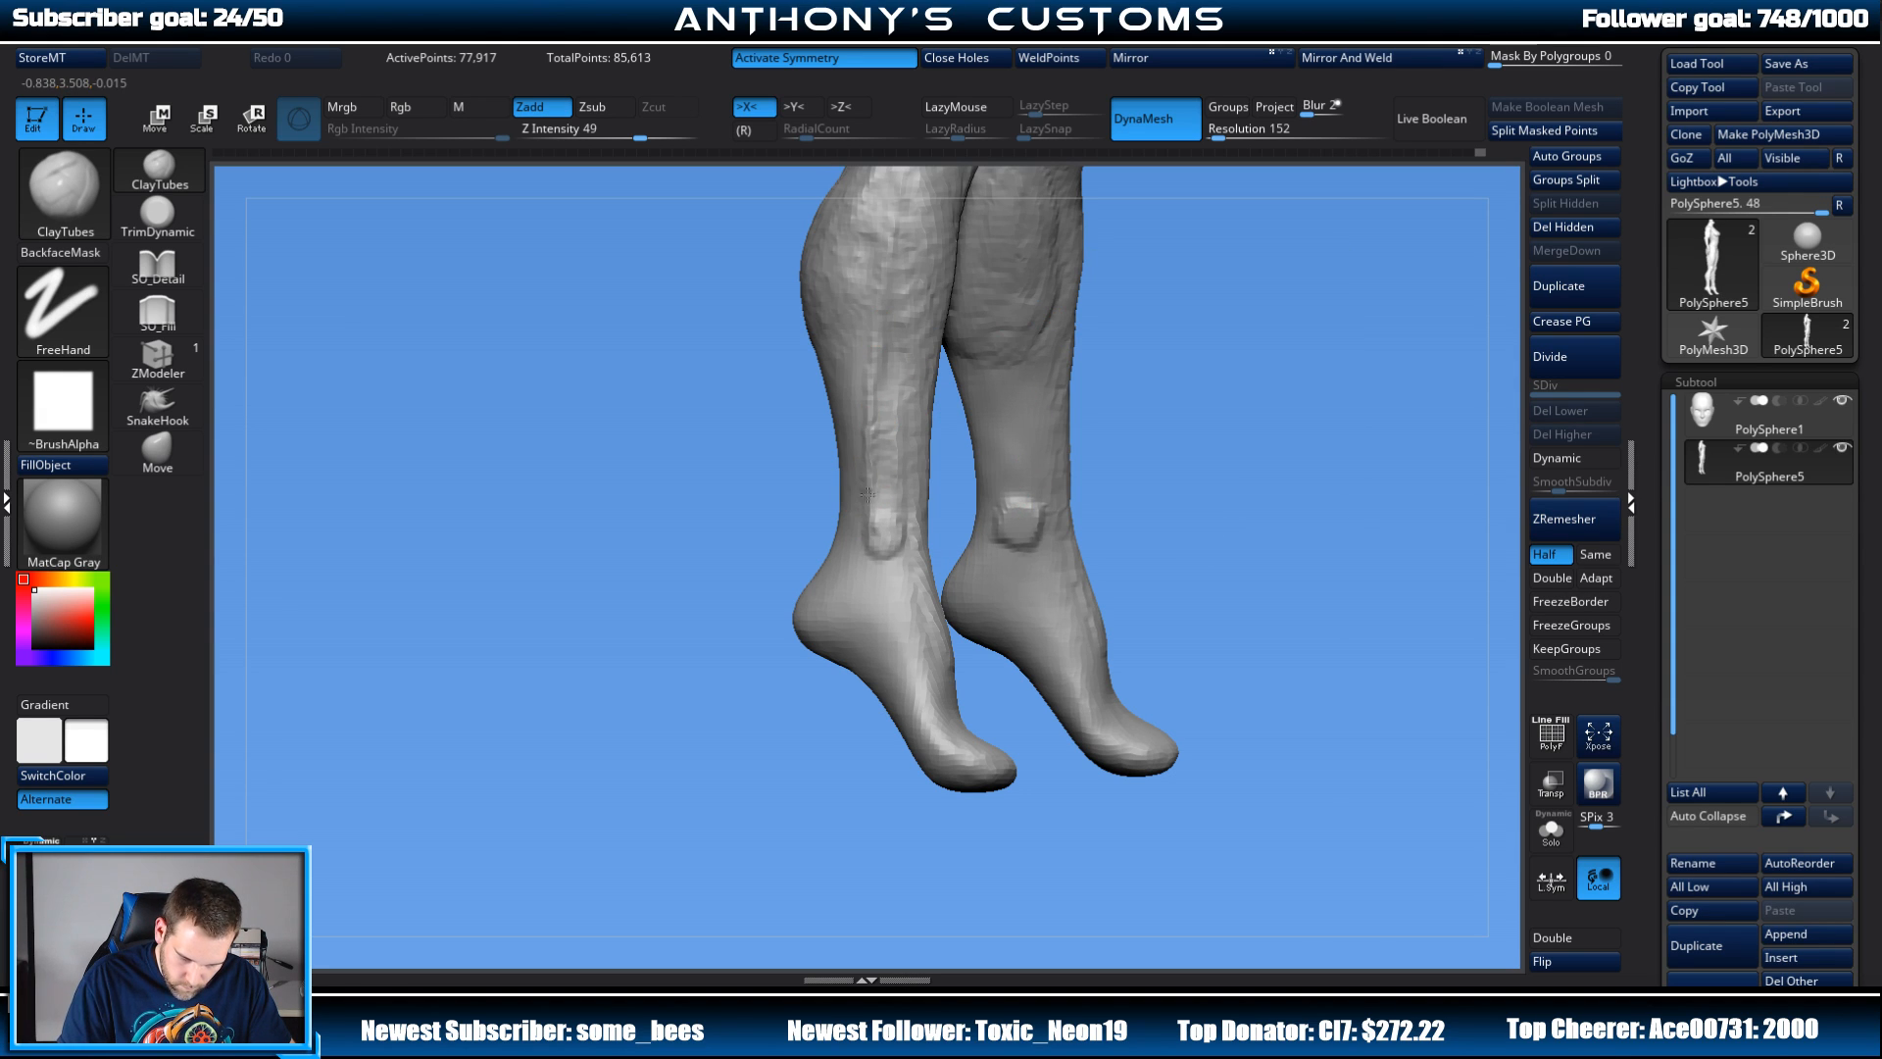
right_click(1124, 303)
left_click_drag(1127, 303, 1108, 300)
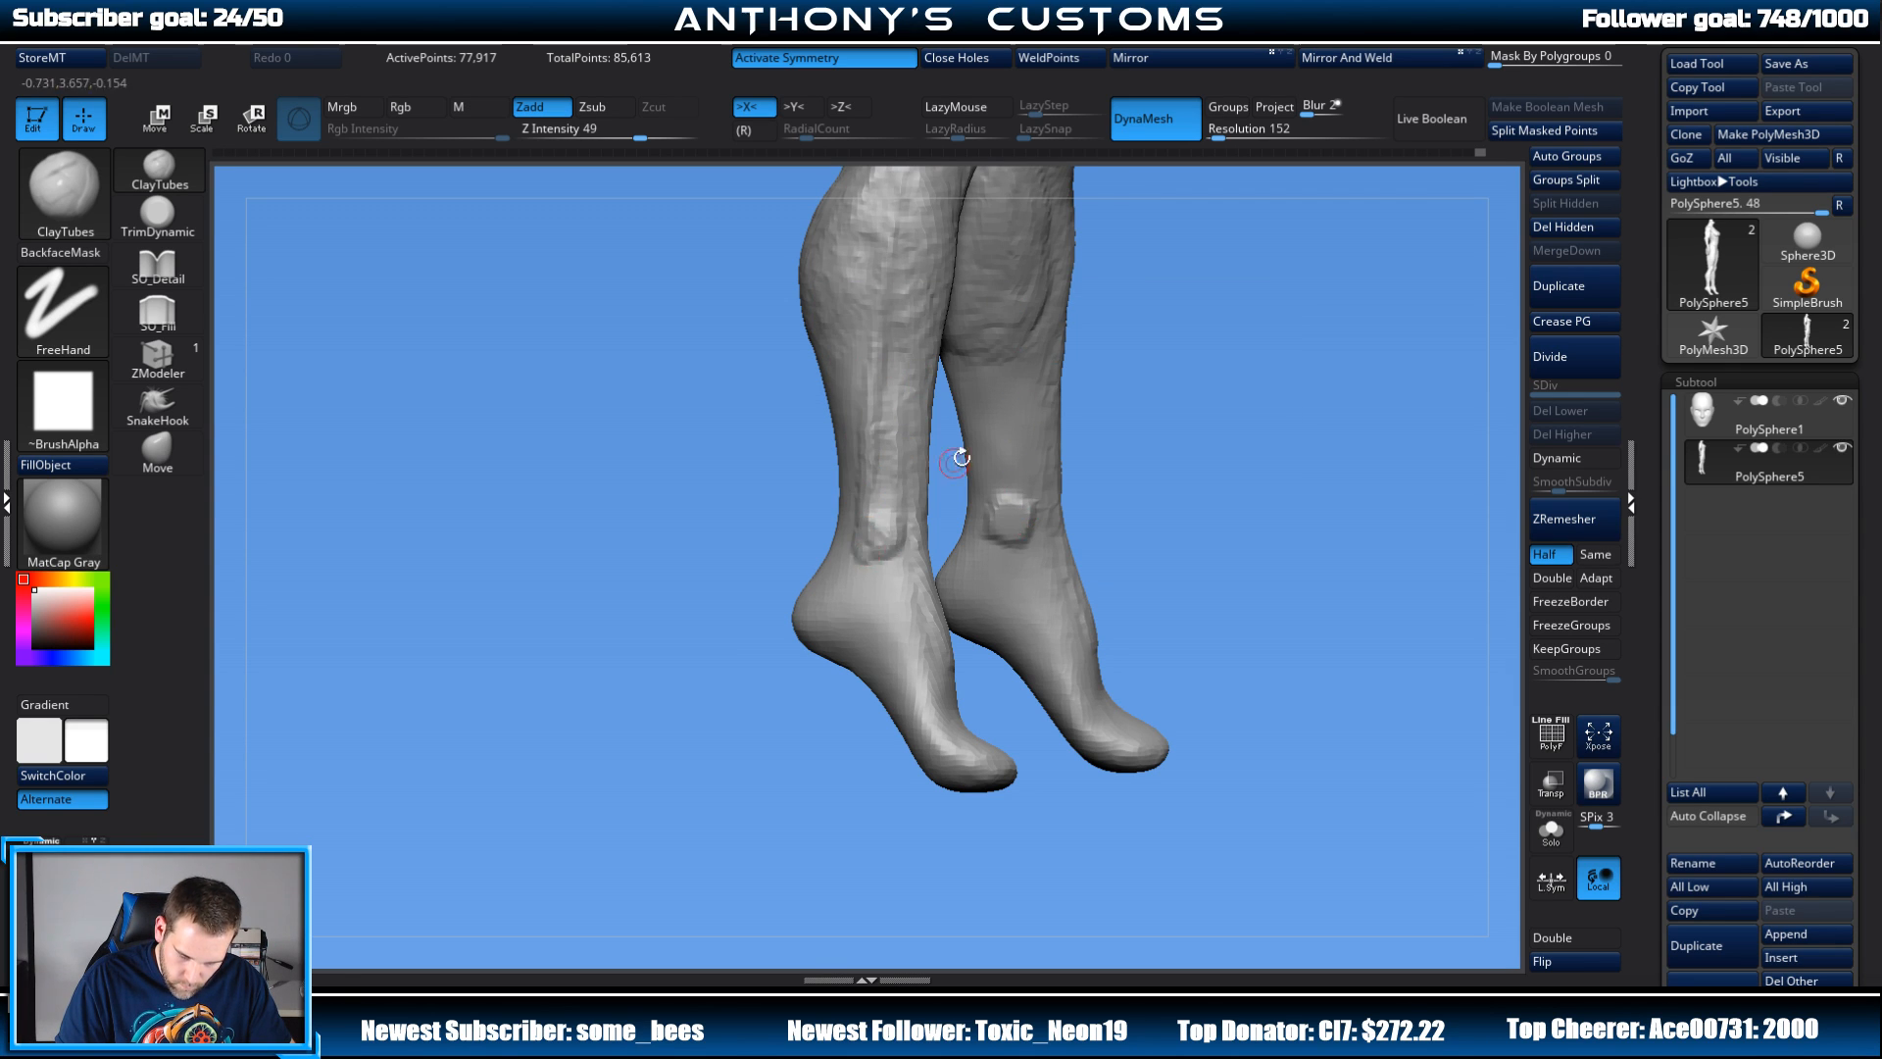
Step: Build up the Achilles tendons at the back of both ankles down to the heels with ClayTubes
left_click_drag(956, 462, 1247, 372)
left_click_drag(1082, 343, 1138, 398, "alt")
left_click_drag(1029, 410, 1275, 412)
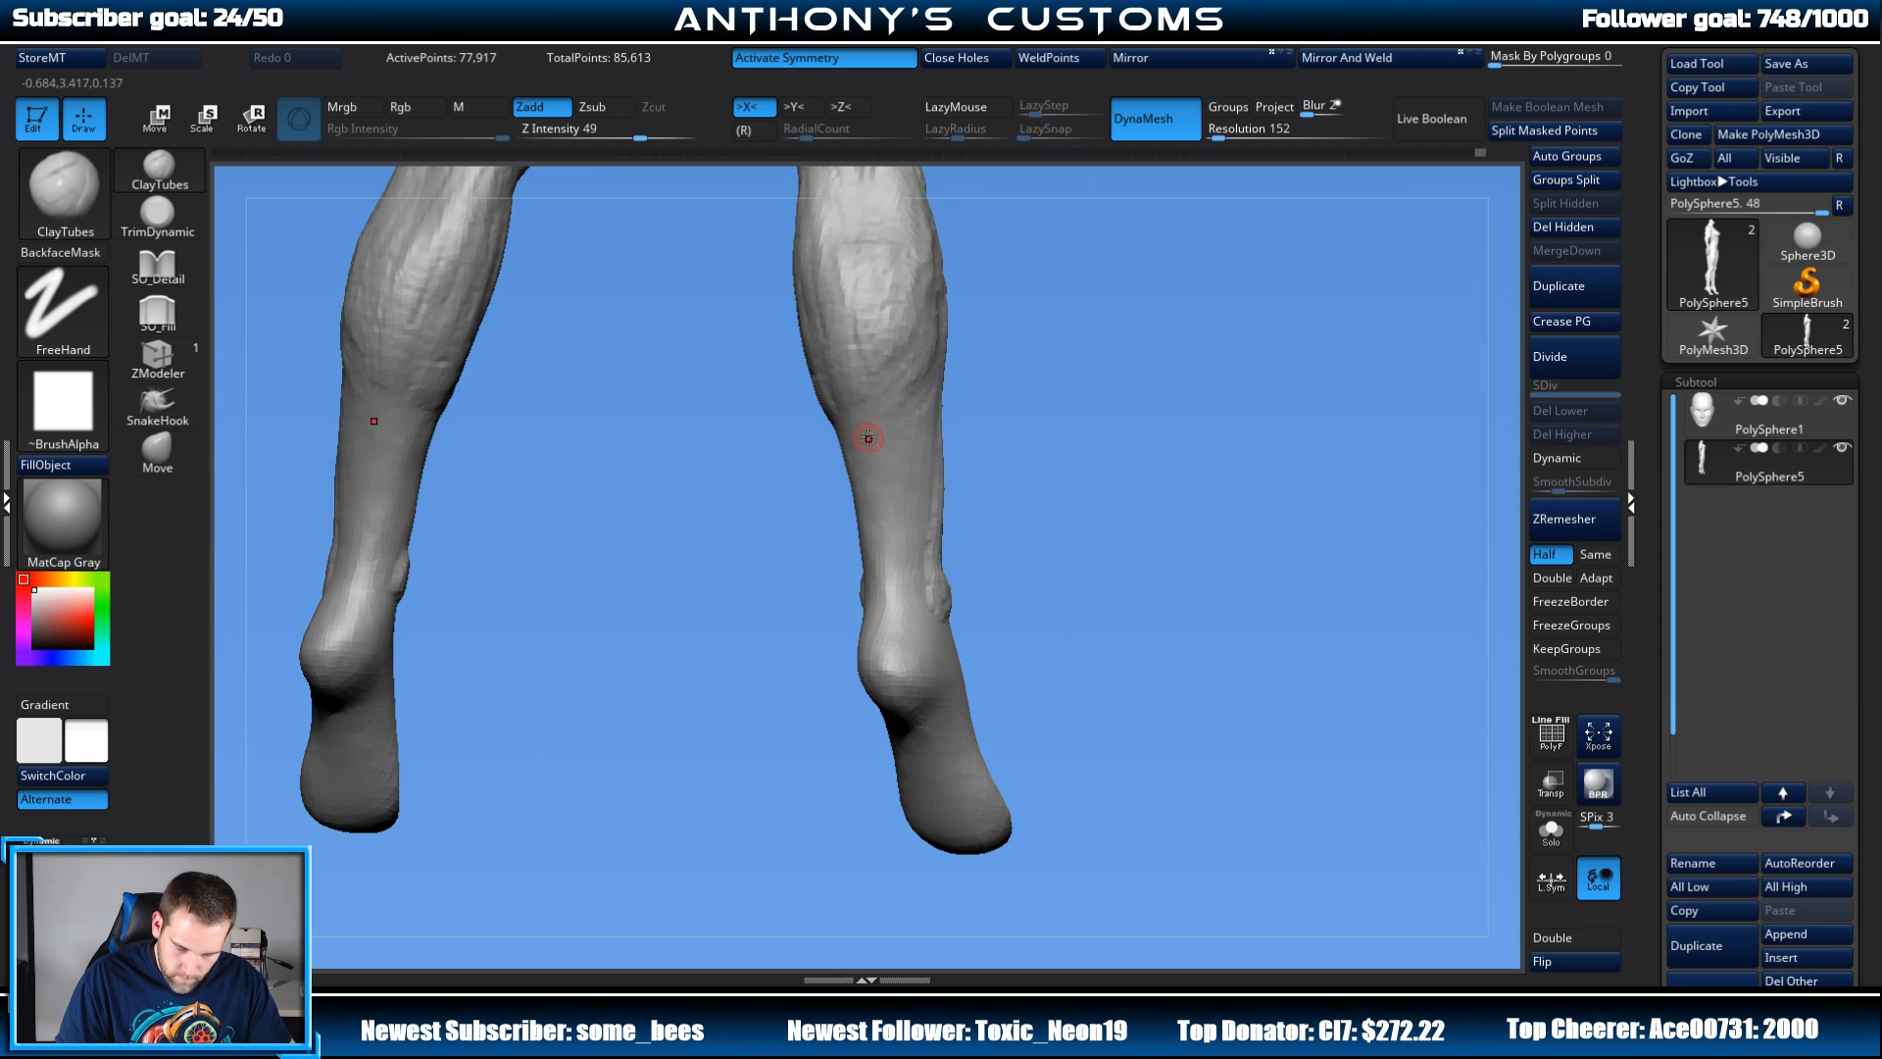
left_click_drag(1036, 405, 874, 583)
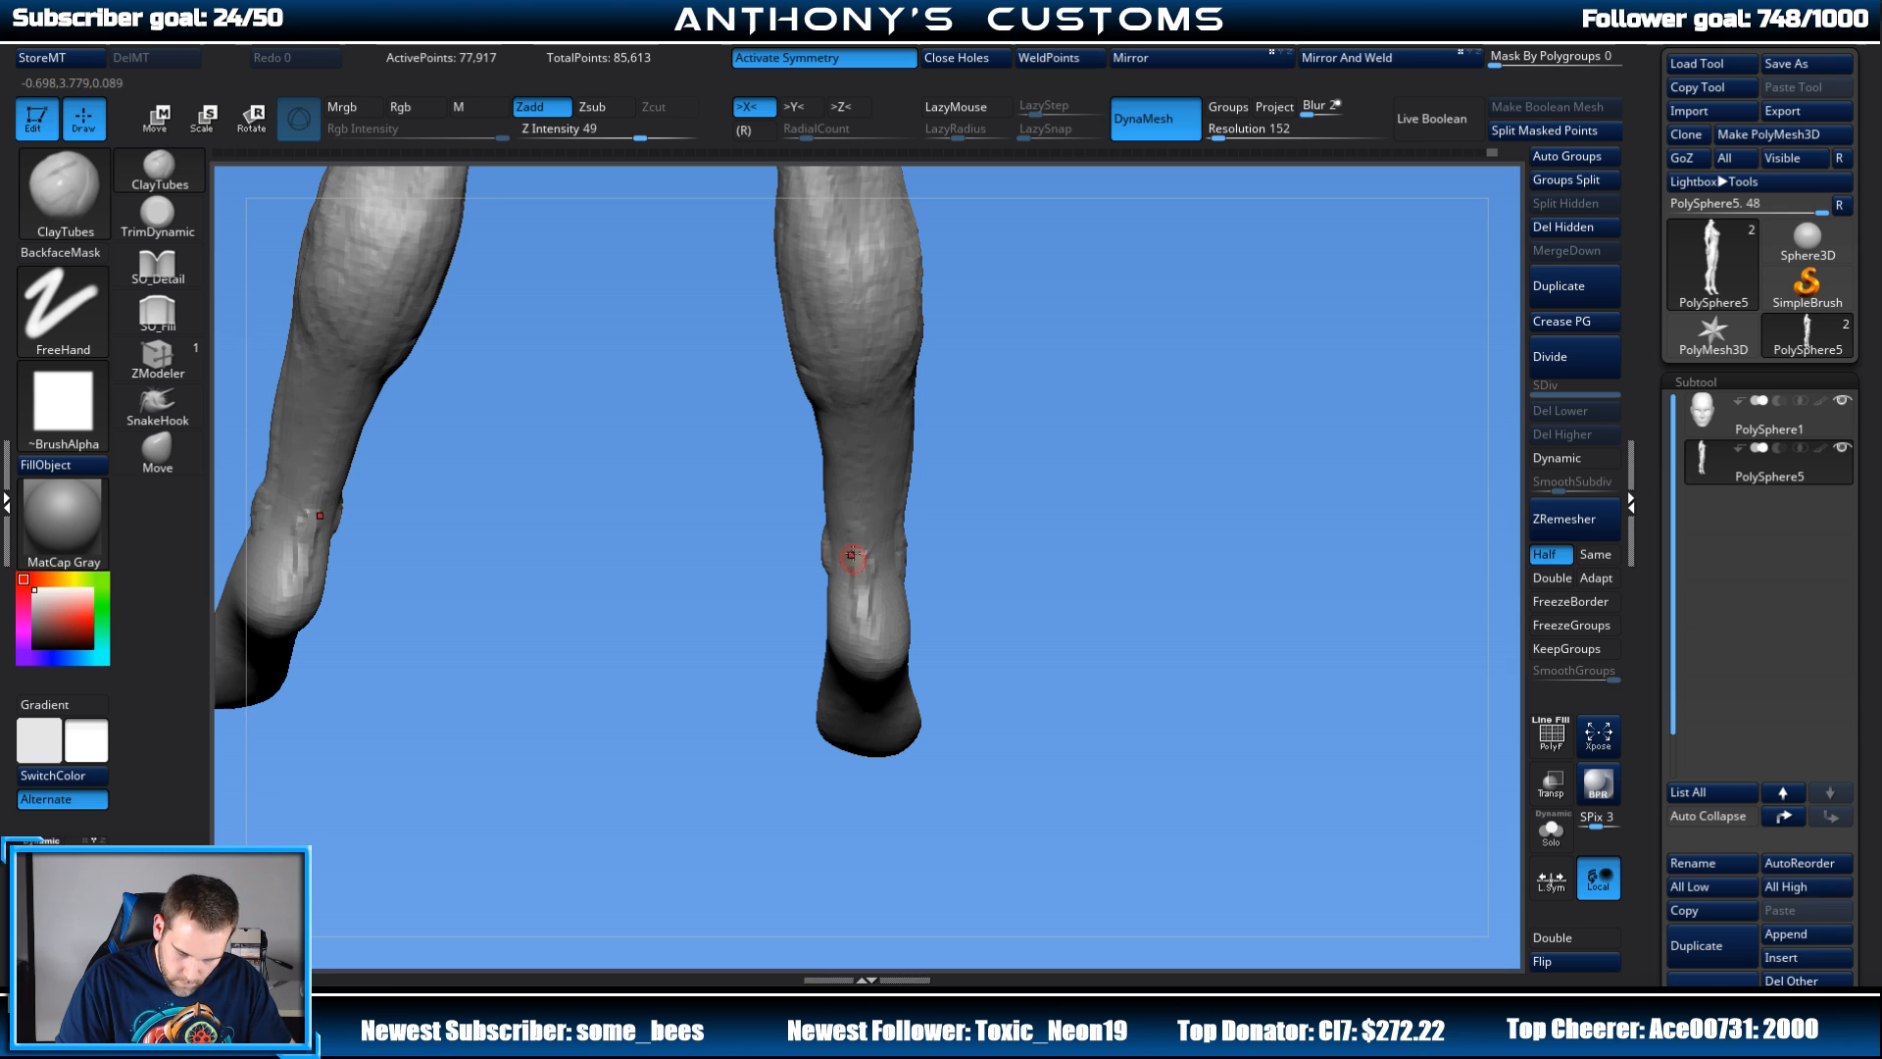
key("space")
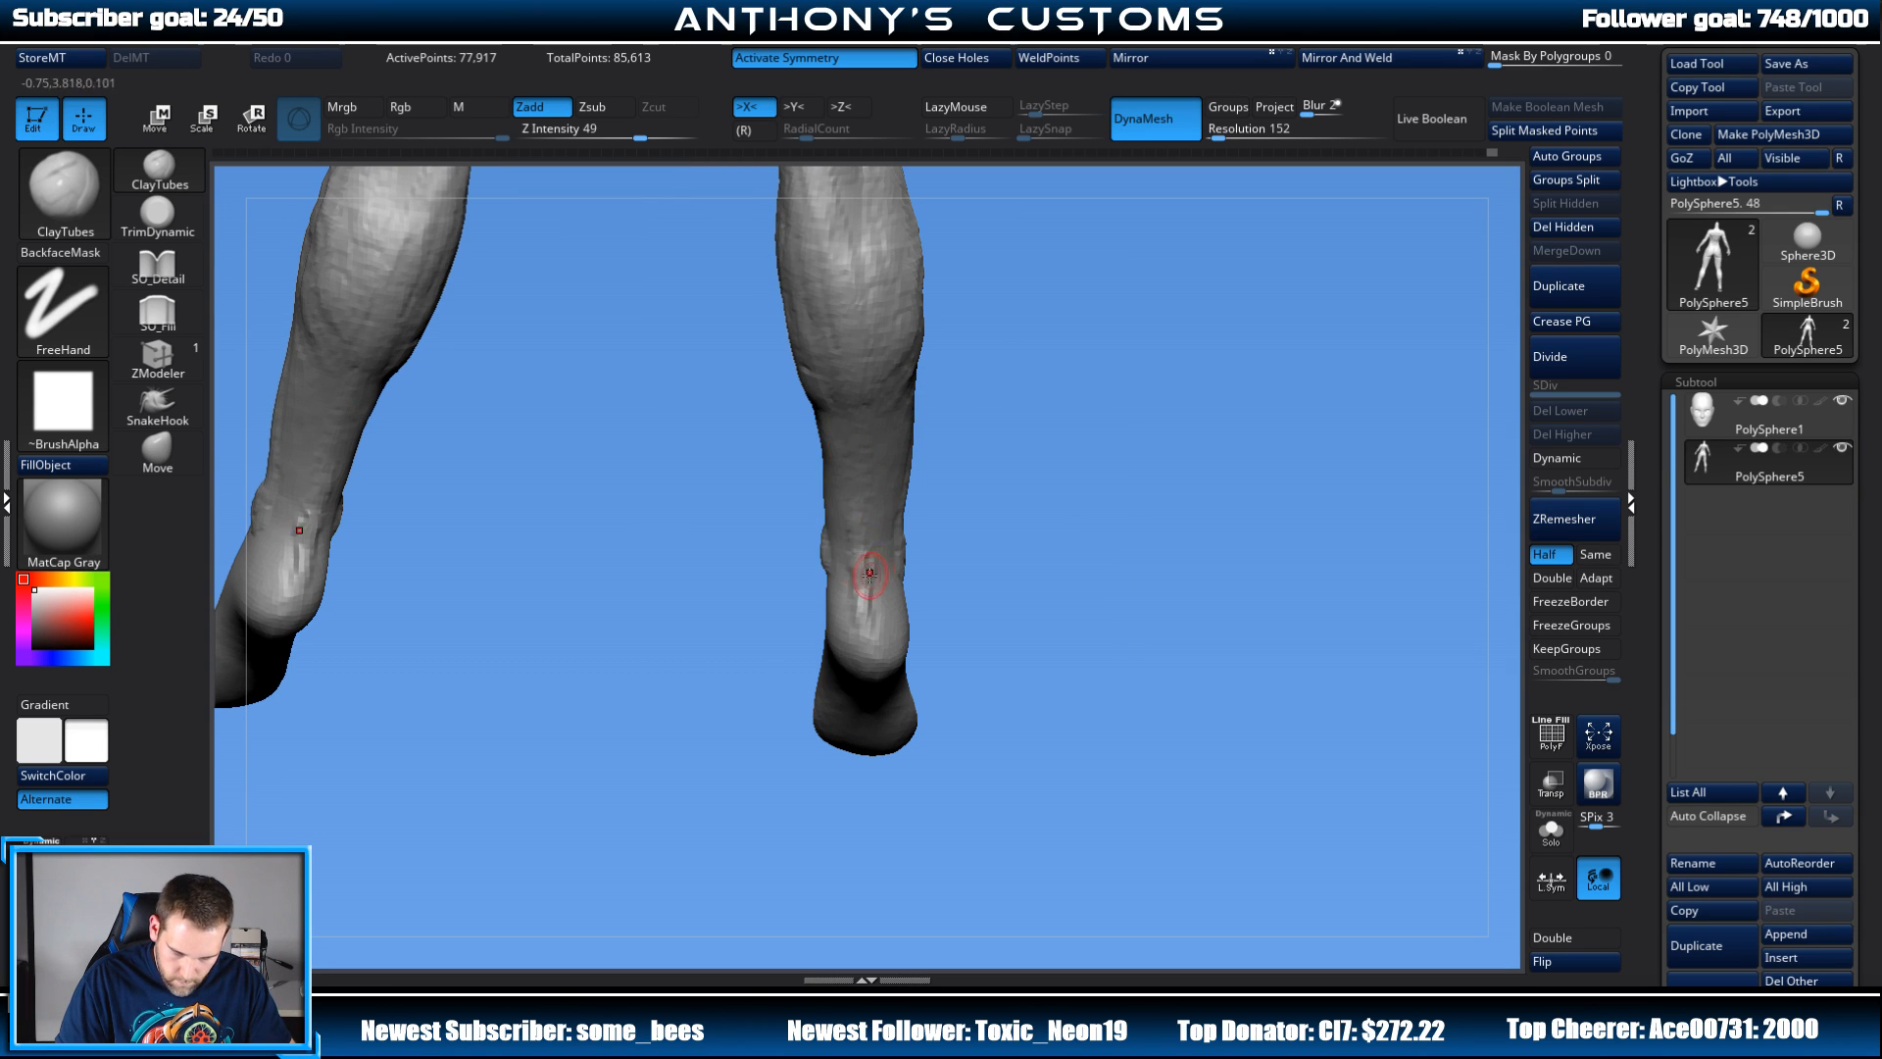
mouse_move(863, 588)
left_mouse_down()
mouse_move(855, 530)
mouse_move(868, 627)
left_mouse_up()
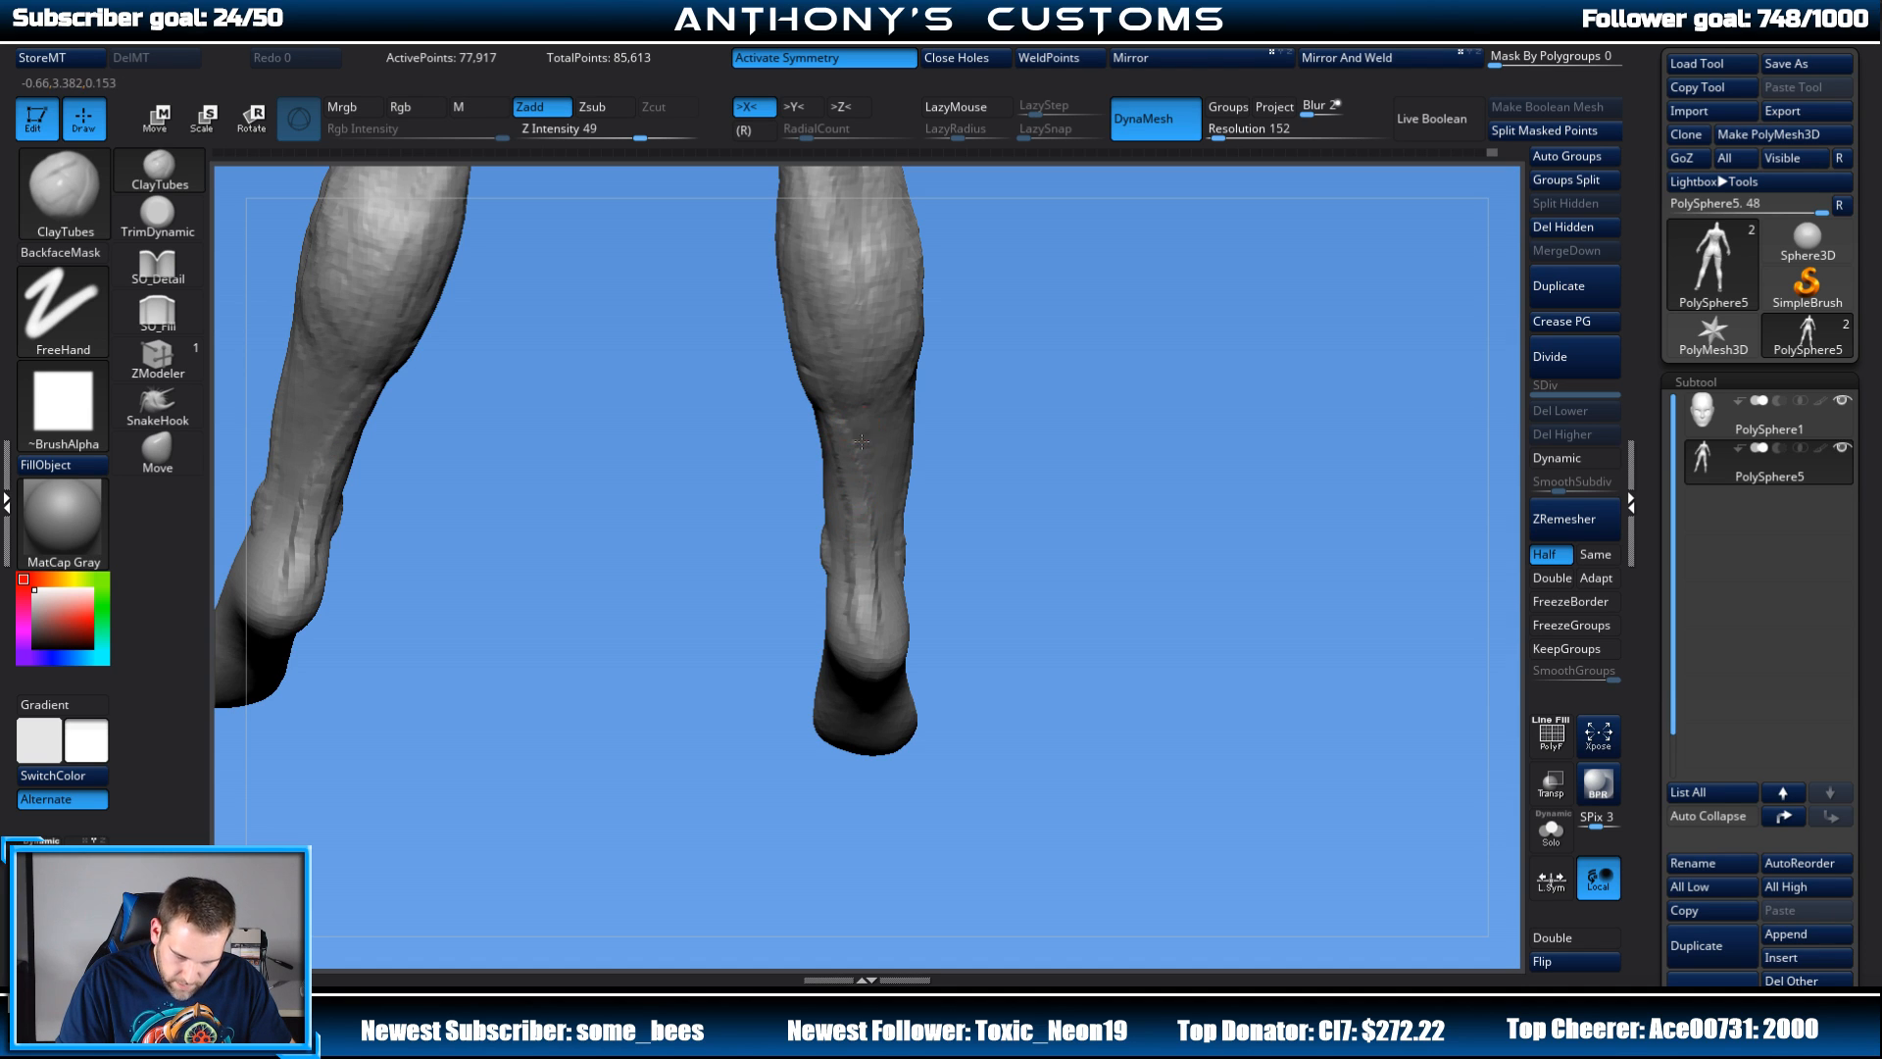
Step: Extend the Achilles tendons up into the lower calf muscles and remesh the body with DynaMesh at resolution 152
left_click_drag(1079, 431, 956, 345)
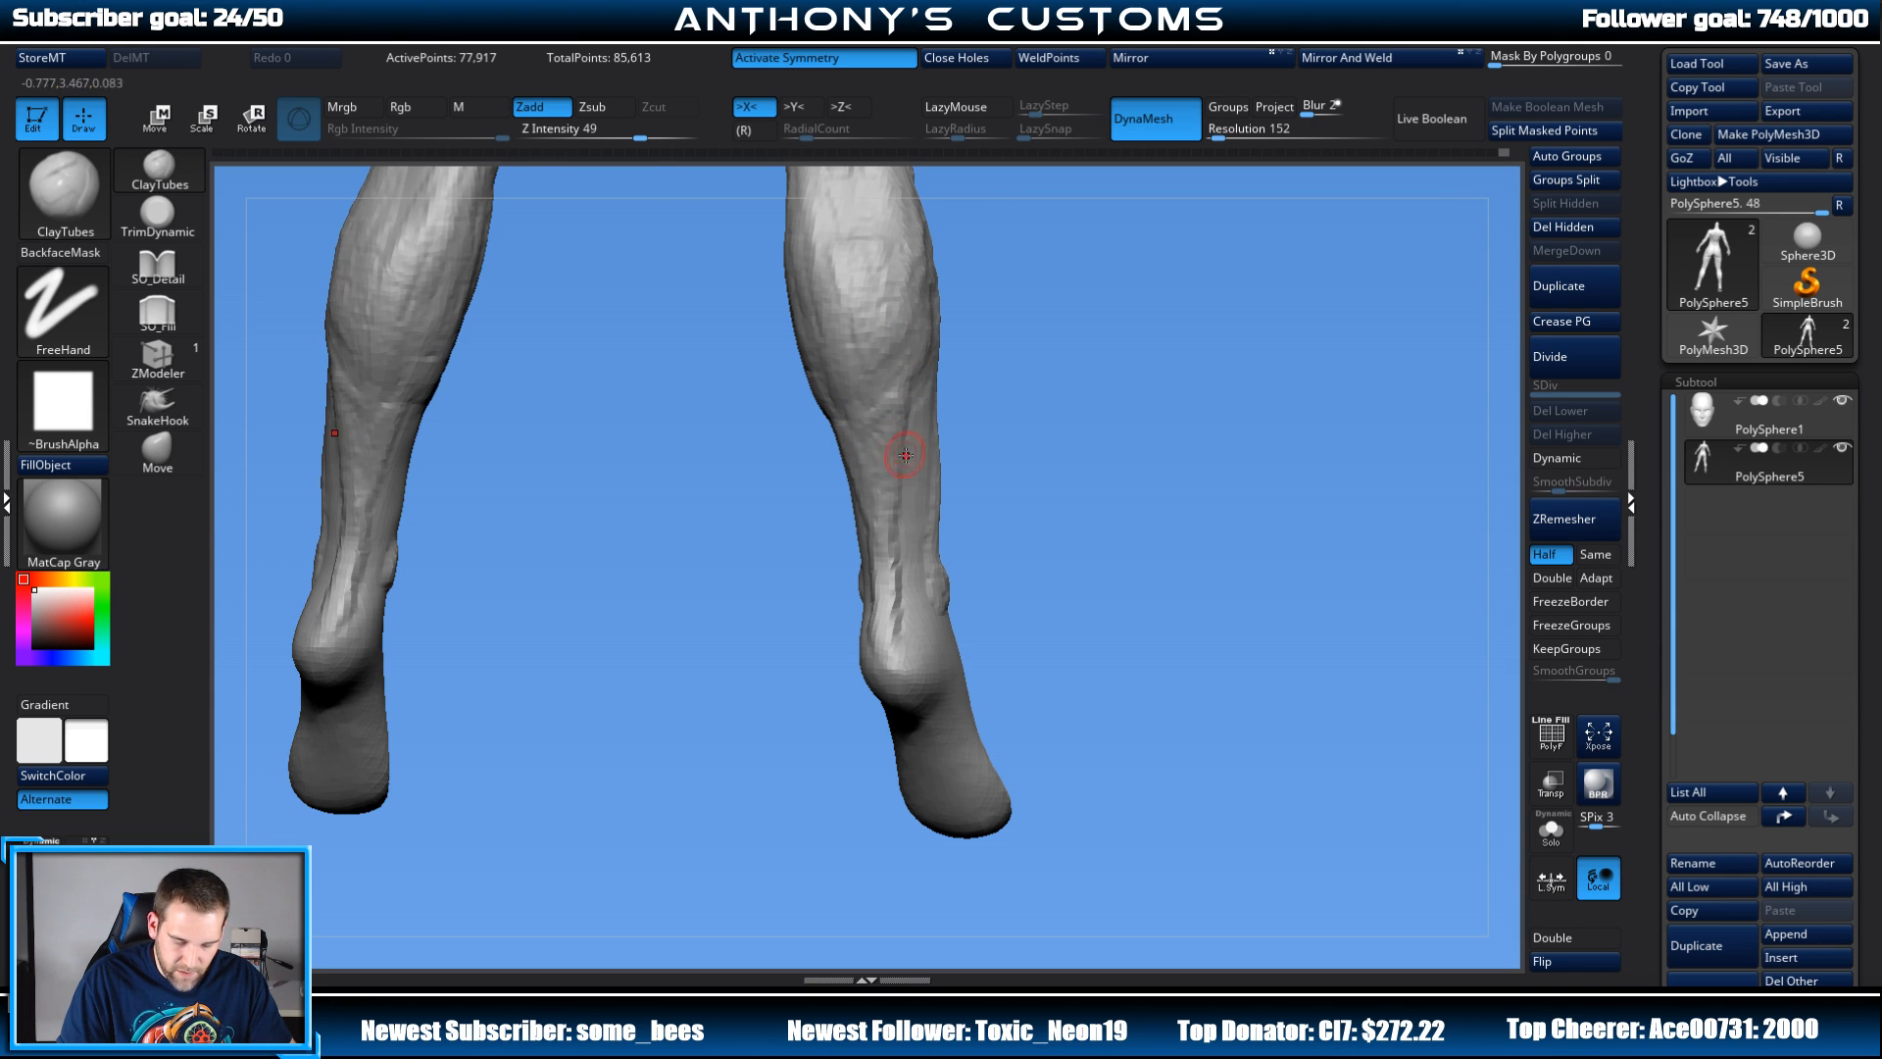
left_click_drag(1063, 432, 946, 397)
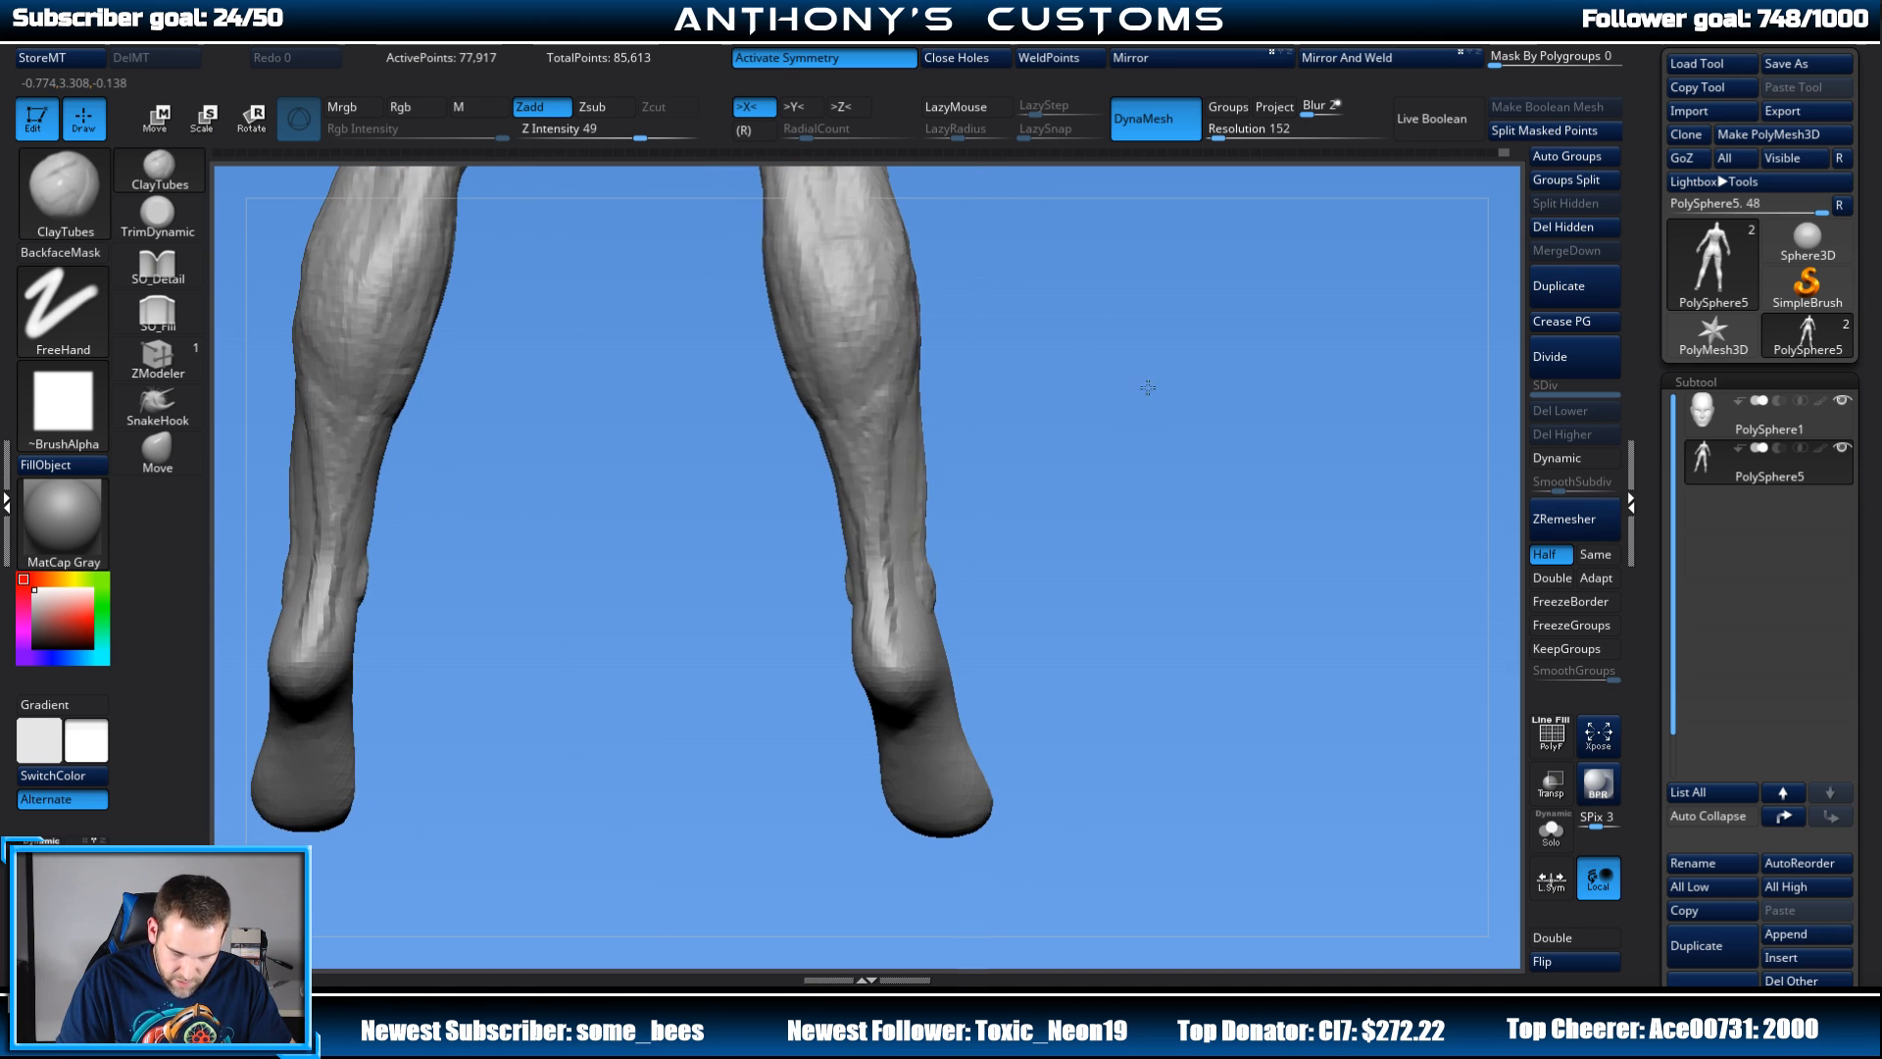
mouse_move(1029, 383)
left_mouse_down()
mouse_move(882, 480)
mouse_move(1071, 424)
mouse_move(1046, 428)
mouse_move(1206, 311)
left_mouse_up()
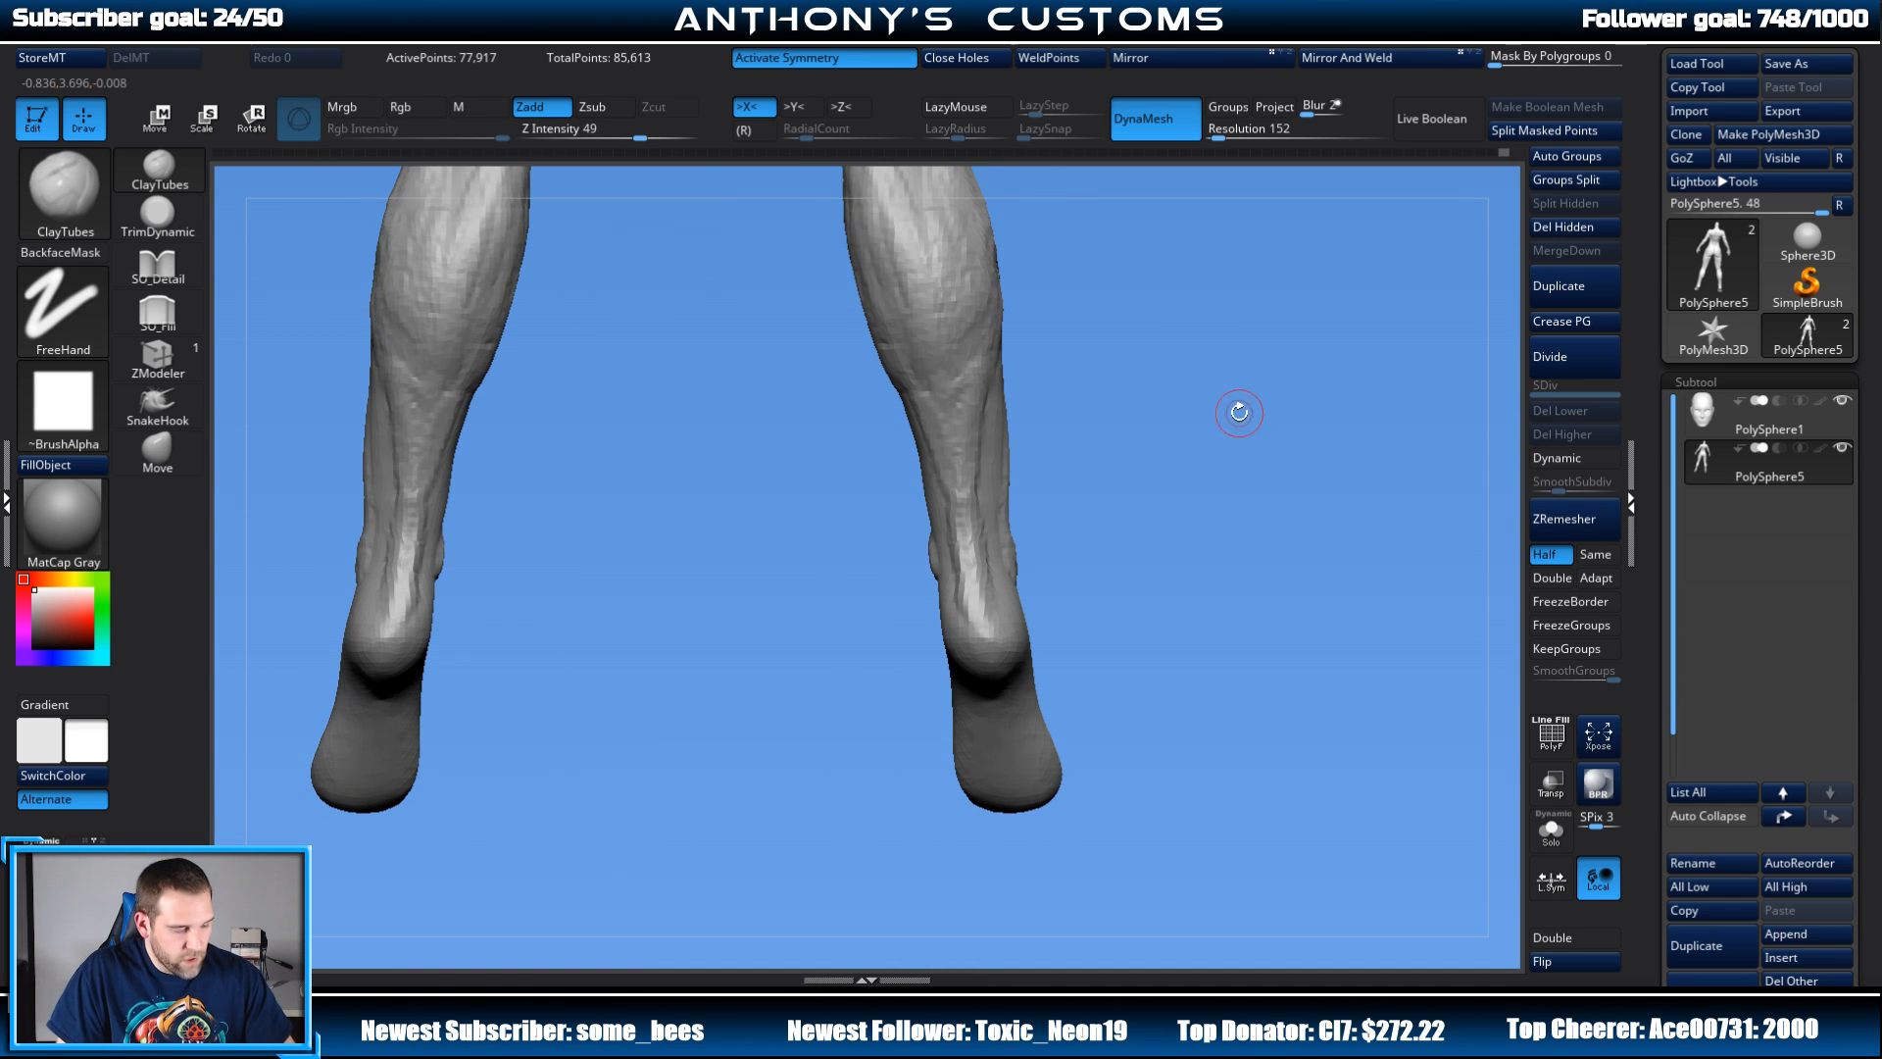
left_click_drag(1227, 424, 1151, 456, "ctrl")
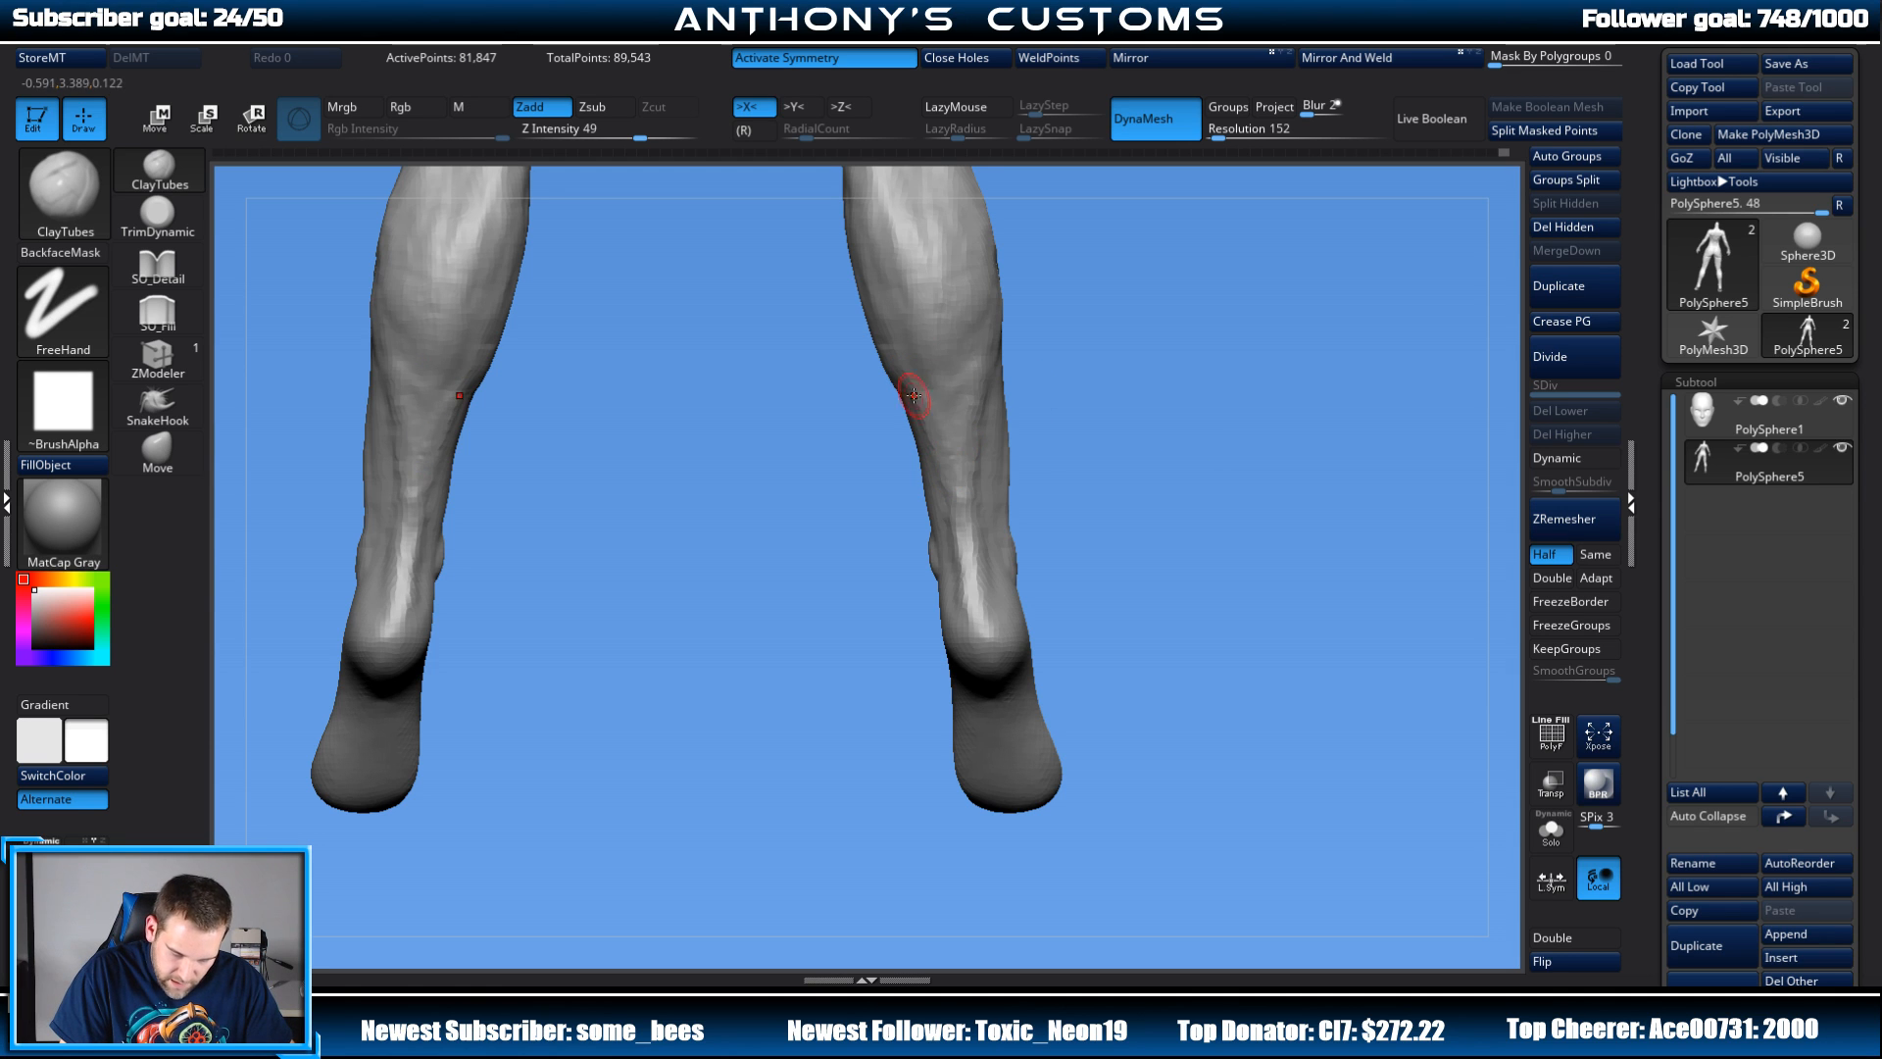
Step: Refine the lower calves and the areas between the Achilles tendons and ankle bones from the inner, outer and back sides
mouse_move(1020, 441)
left_mouse_down()
mouse_move(1185, 399)
mouse_move(1084, 454)
mouse_move(1034, 420)
mouse_move(1131, 414)
mouse_move(1155, 379)
left_mouse_up()
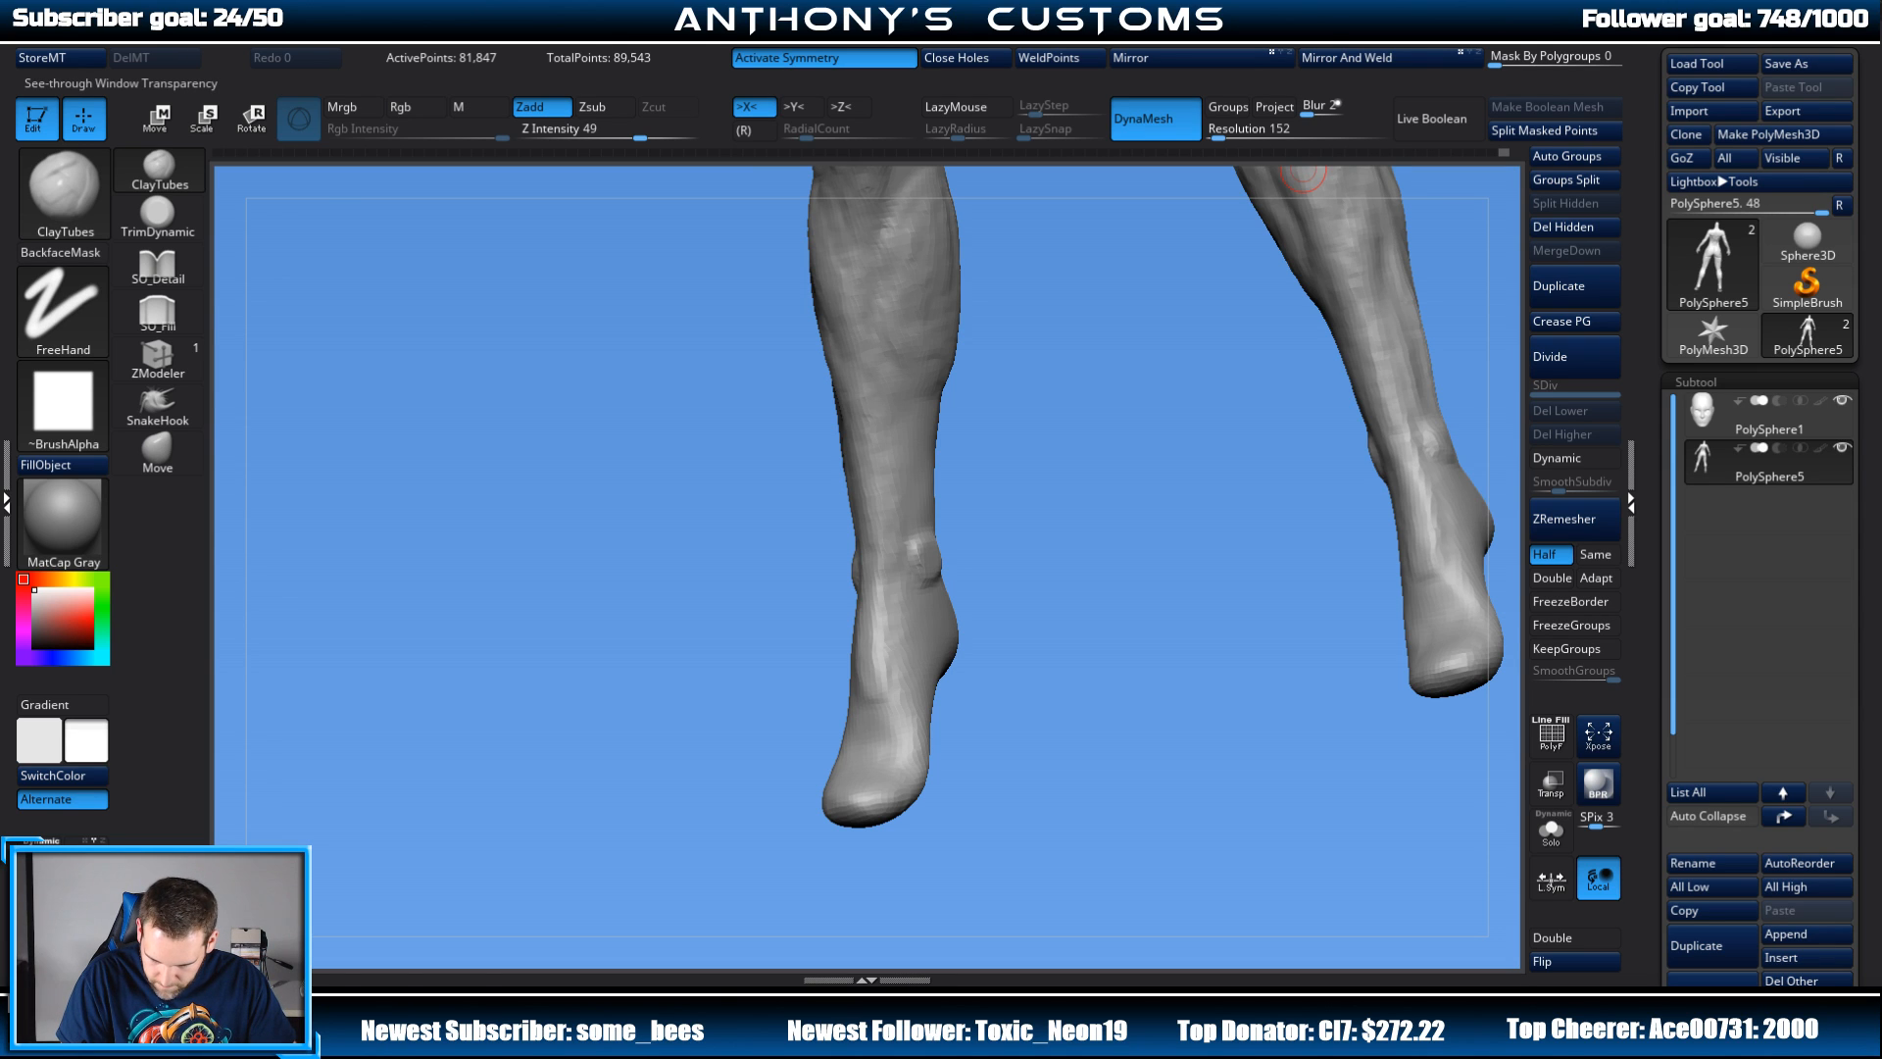
left_click_drag(1105, 408, 912, 431)
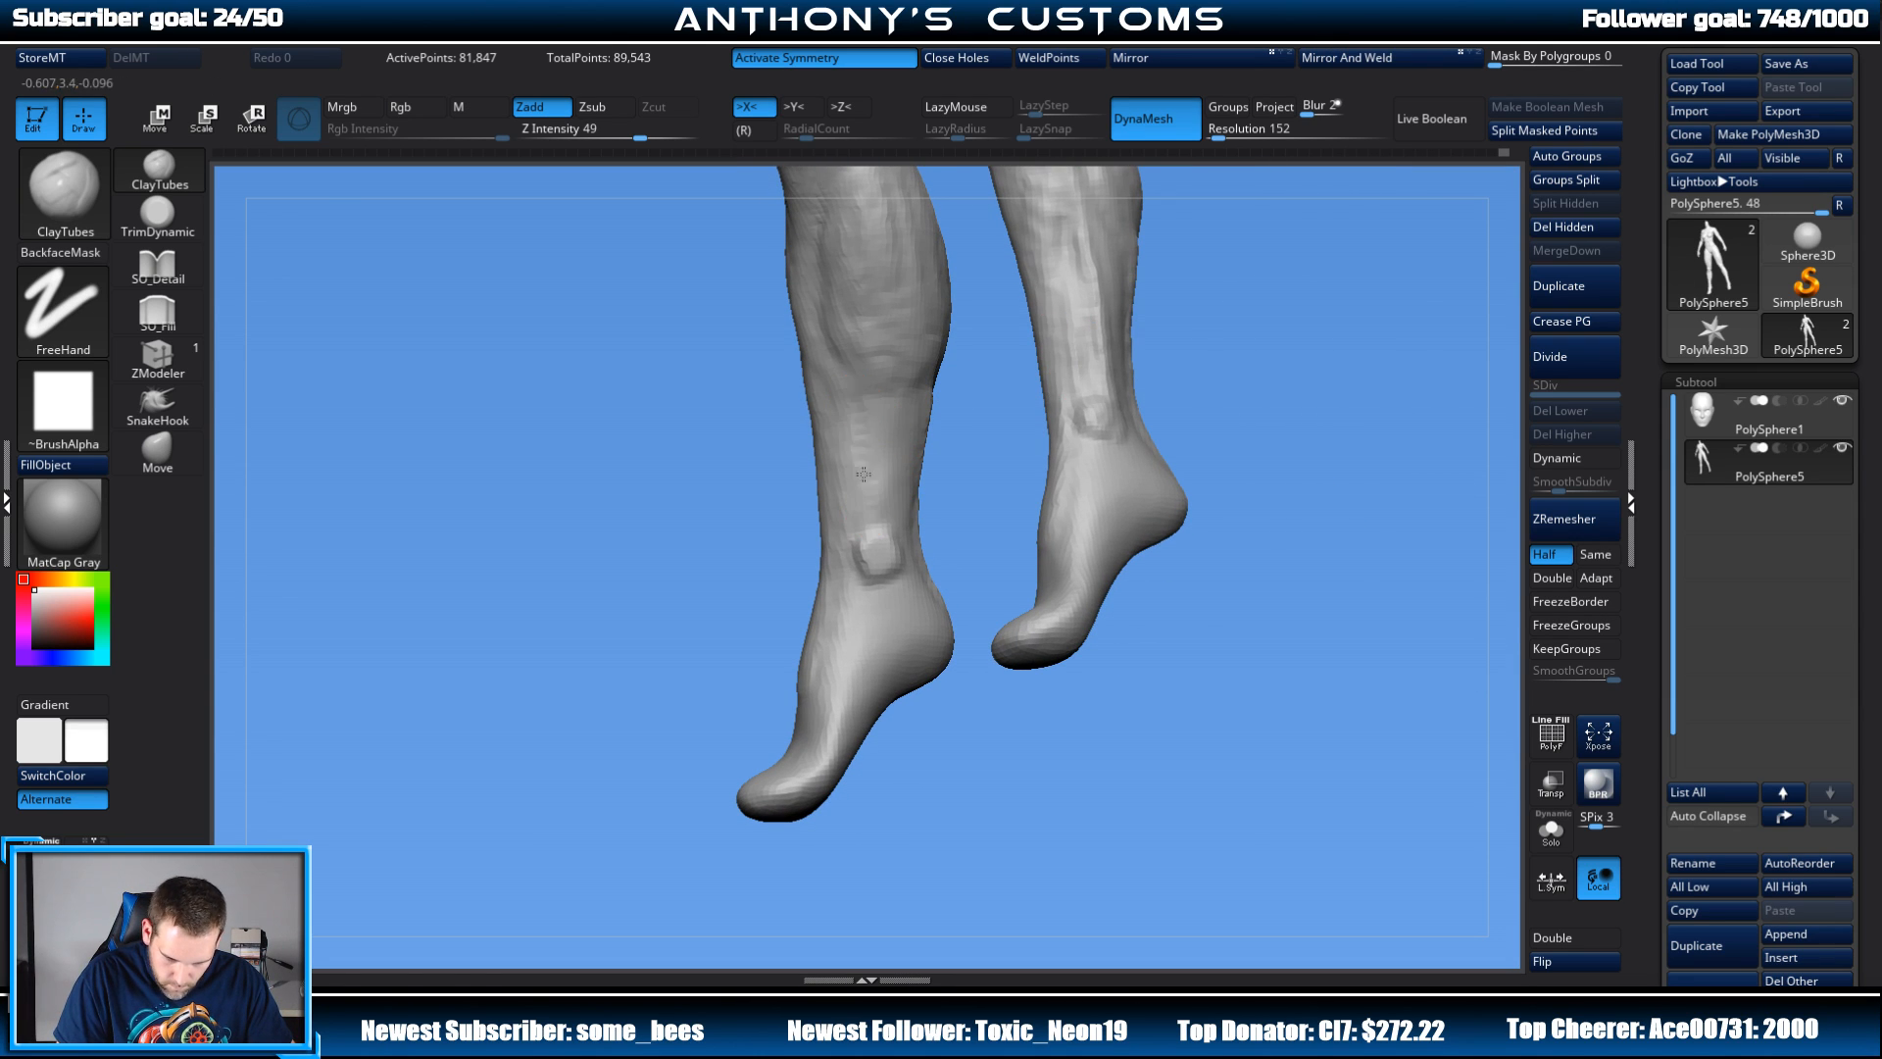
left_click_drag(967, 412, 905, 483)
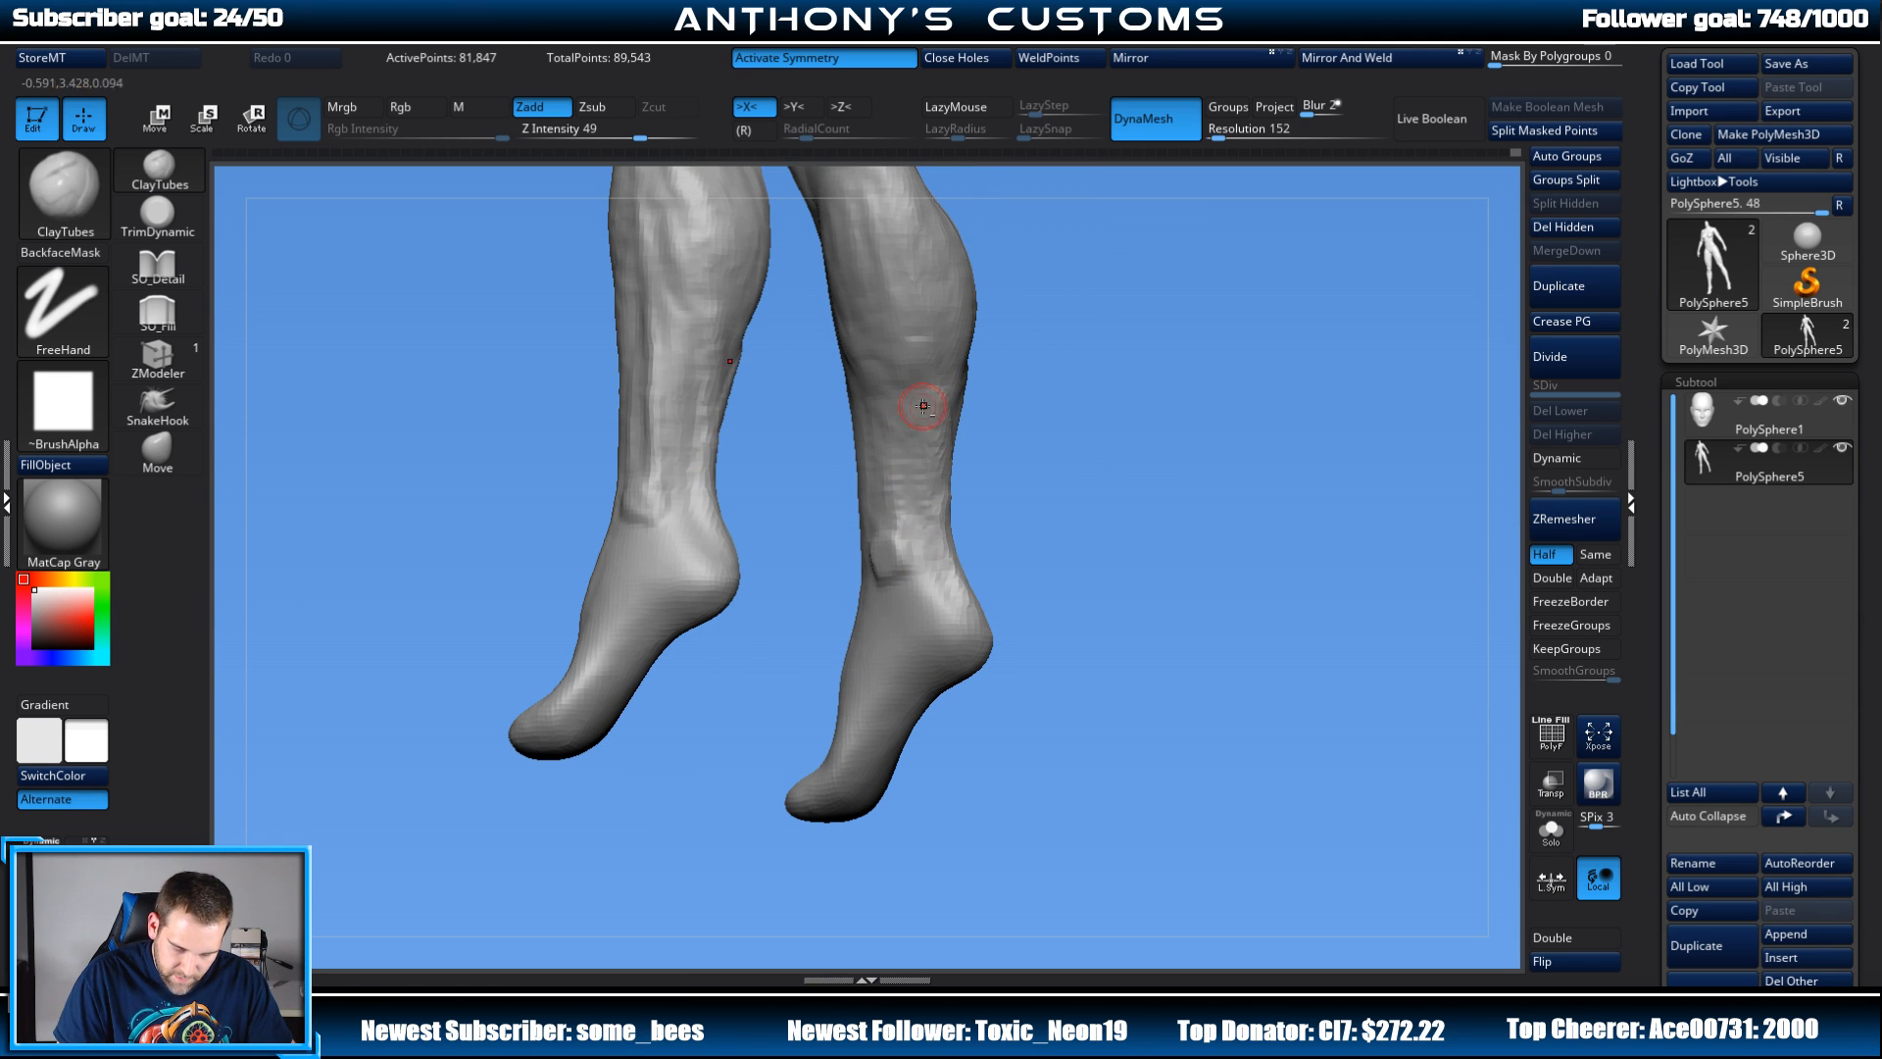
left_click_drag(924, 405, 995, 491)
left_click_drag(1373, 472, 1009, 500)
left_click_drag(1123, 430, 937, 501)
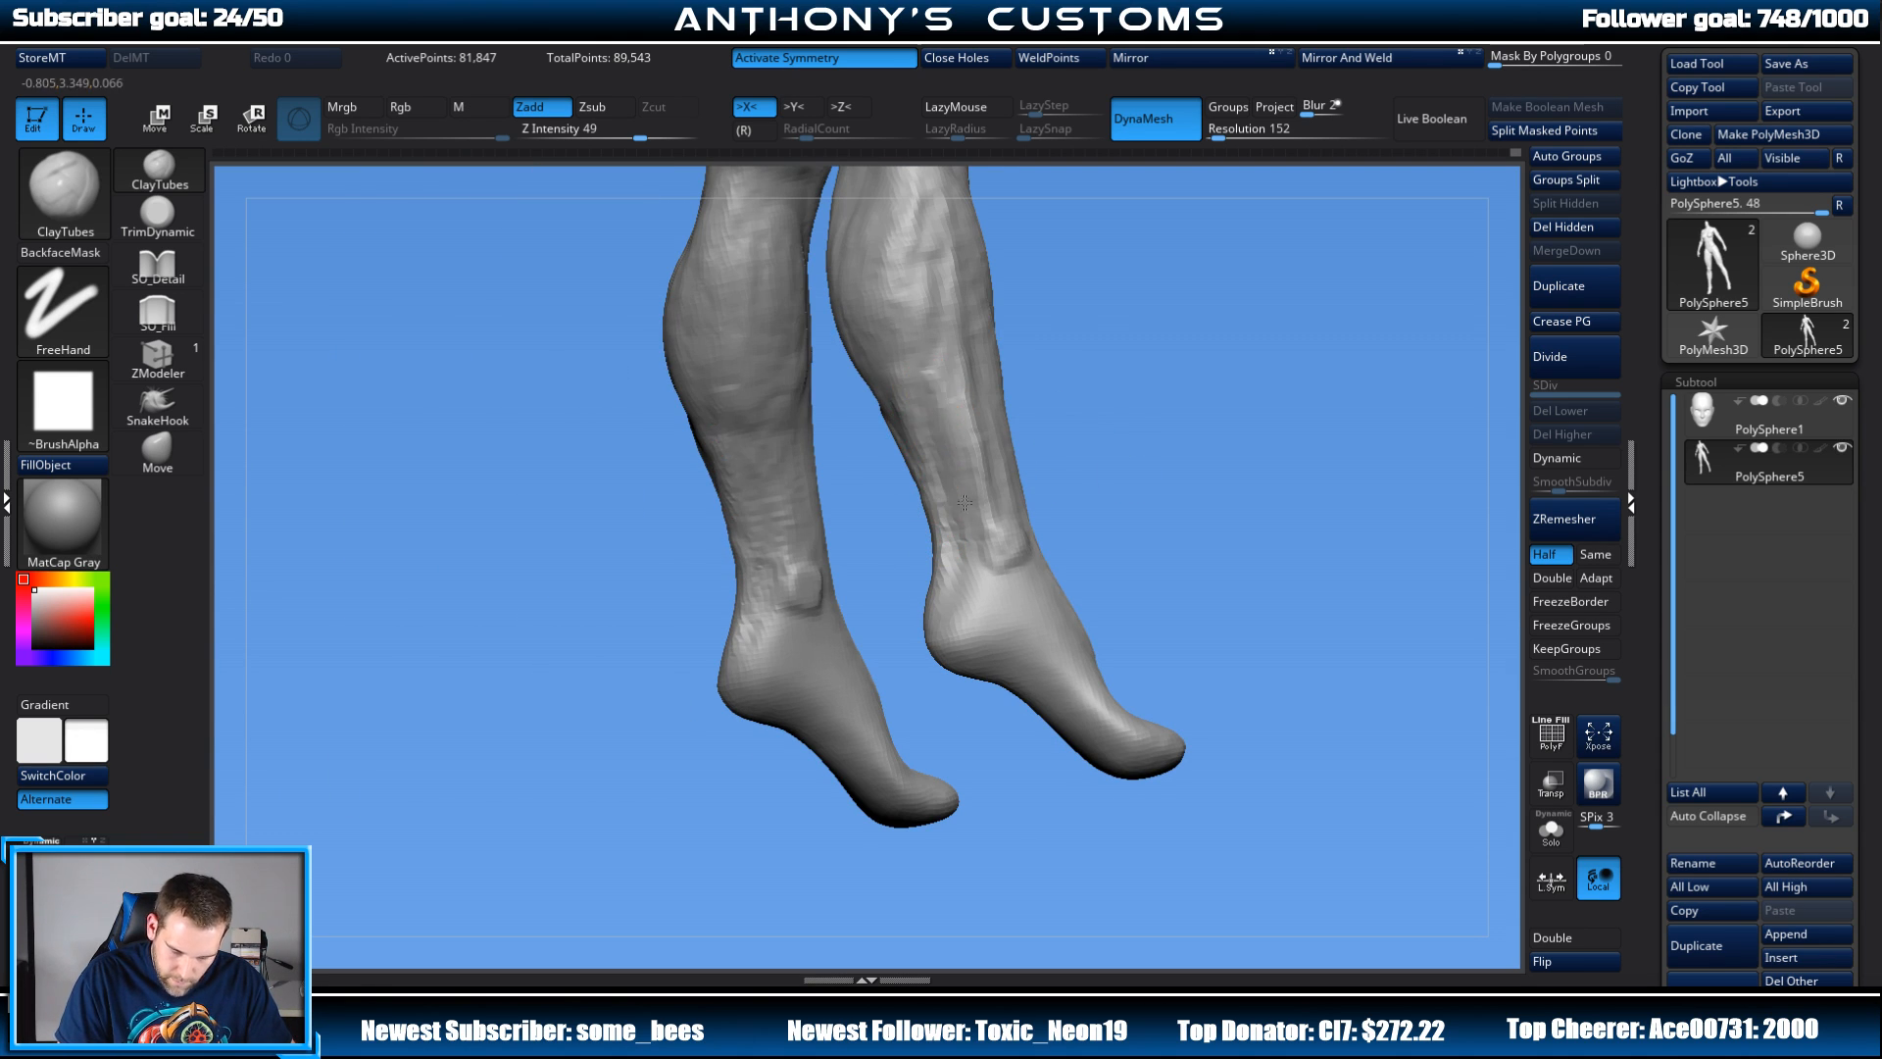
left_click_drag(1167, 428, 941, 617)
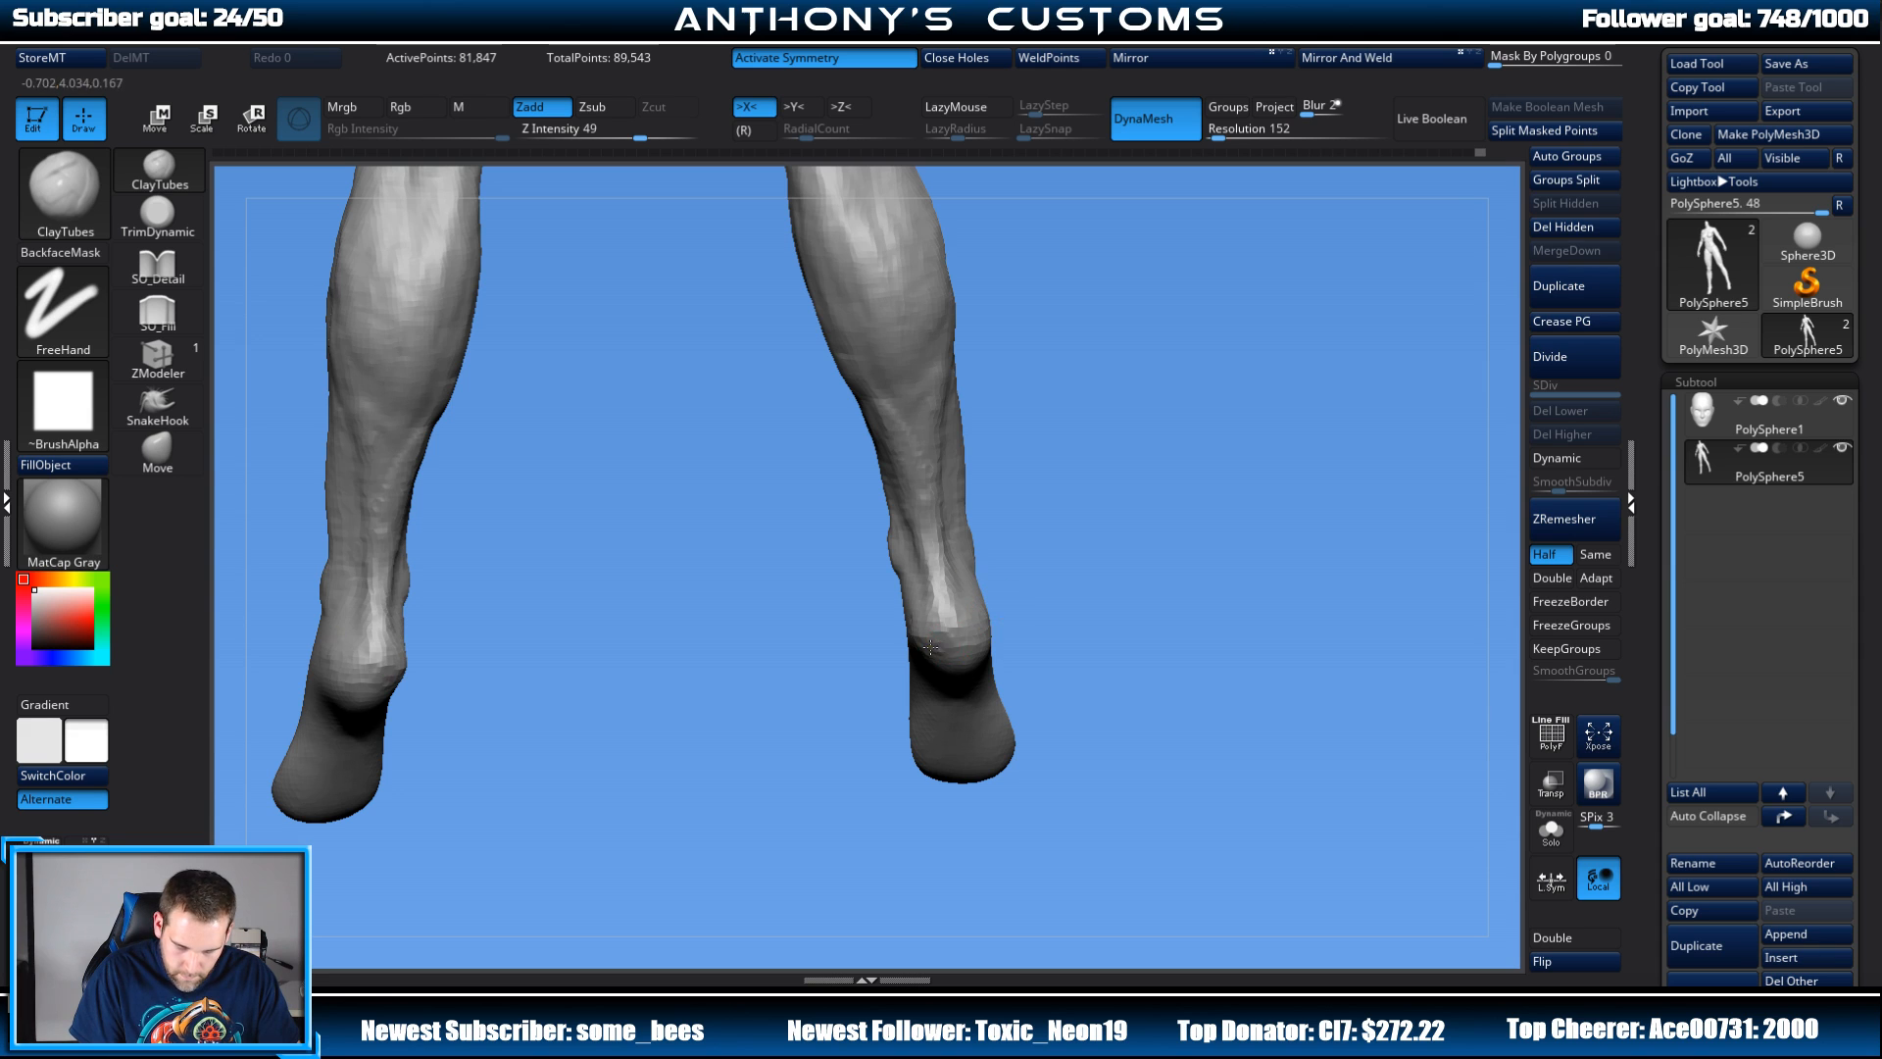
Step: Smooth the ankle and foot forms and refine the outer calves up toward the knees
left_click_drag(1020, 637, 1180, 576)
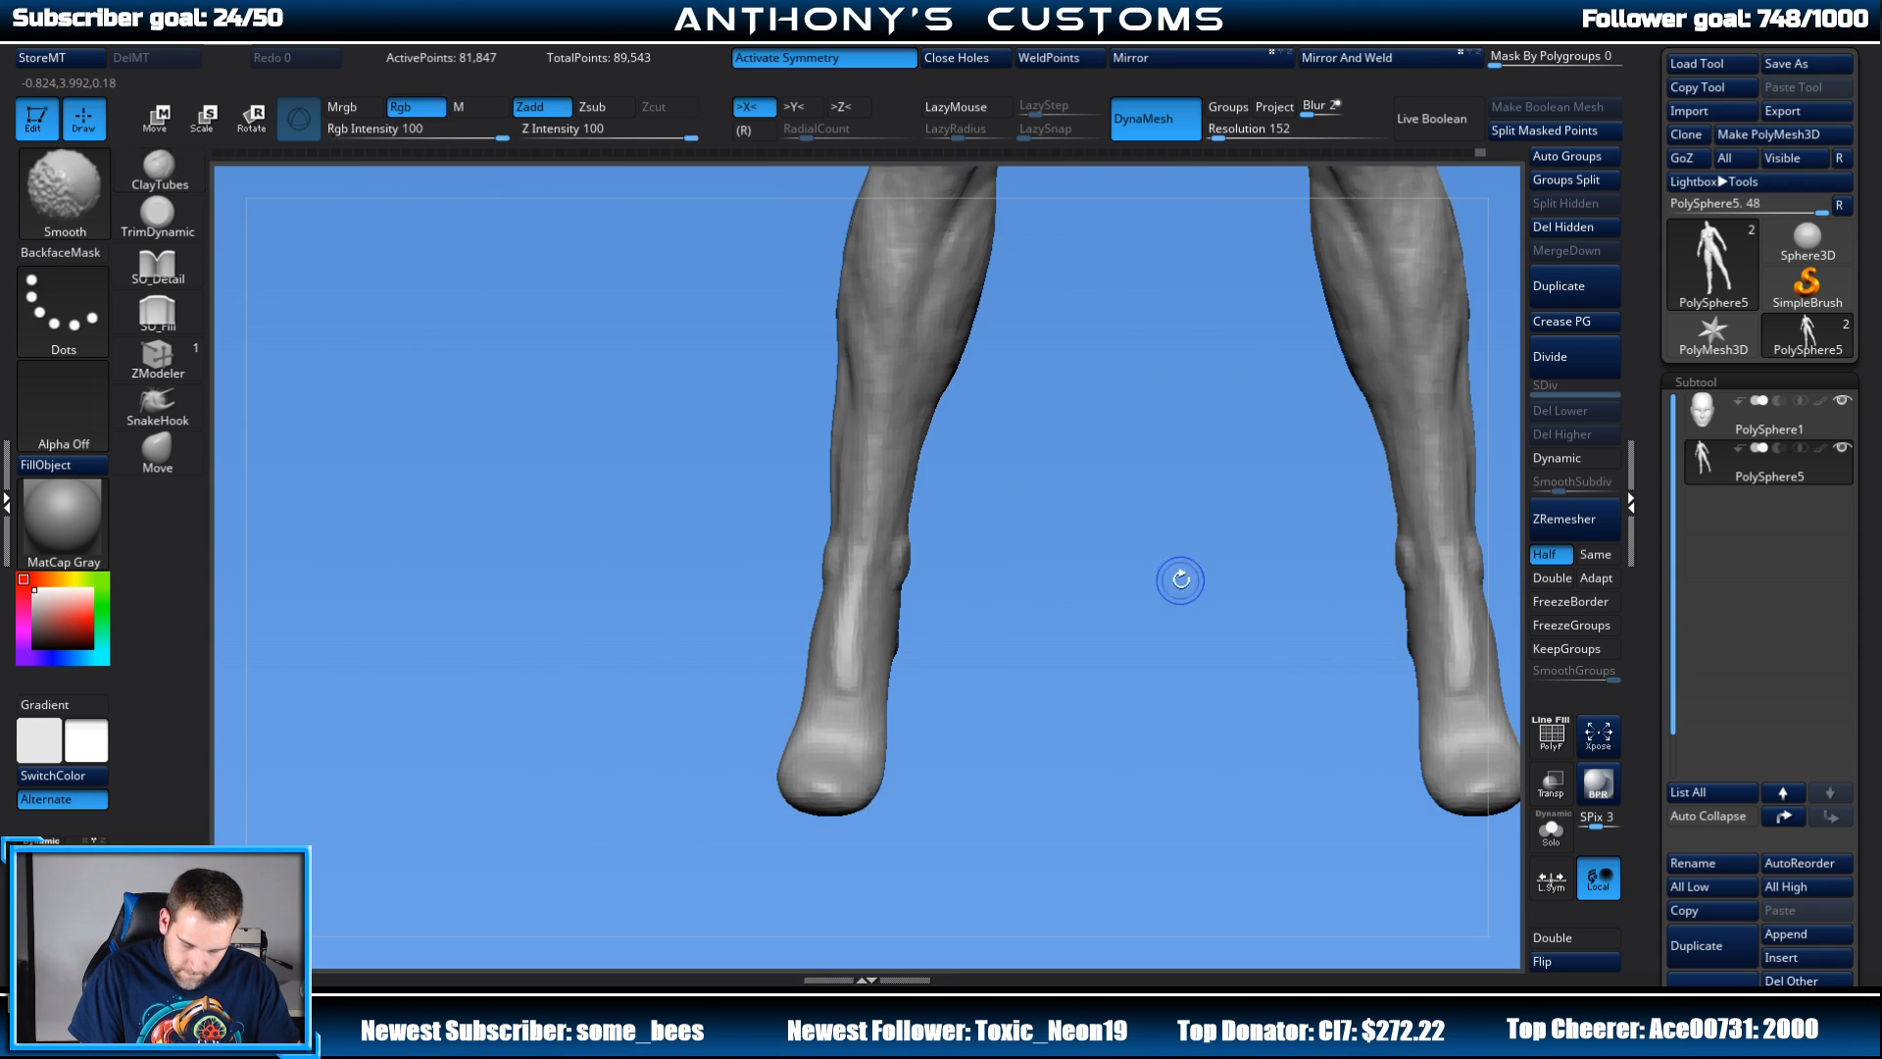
left_click_drag(1050, 563, 1156, 286)
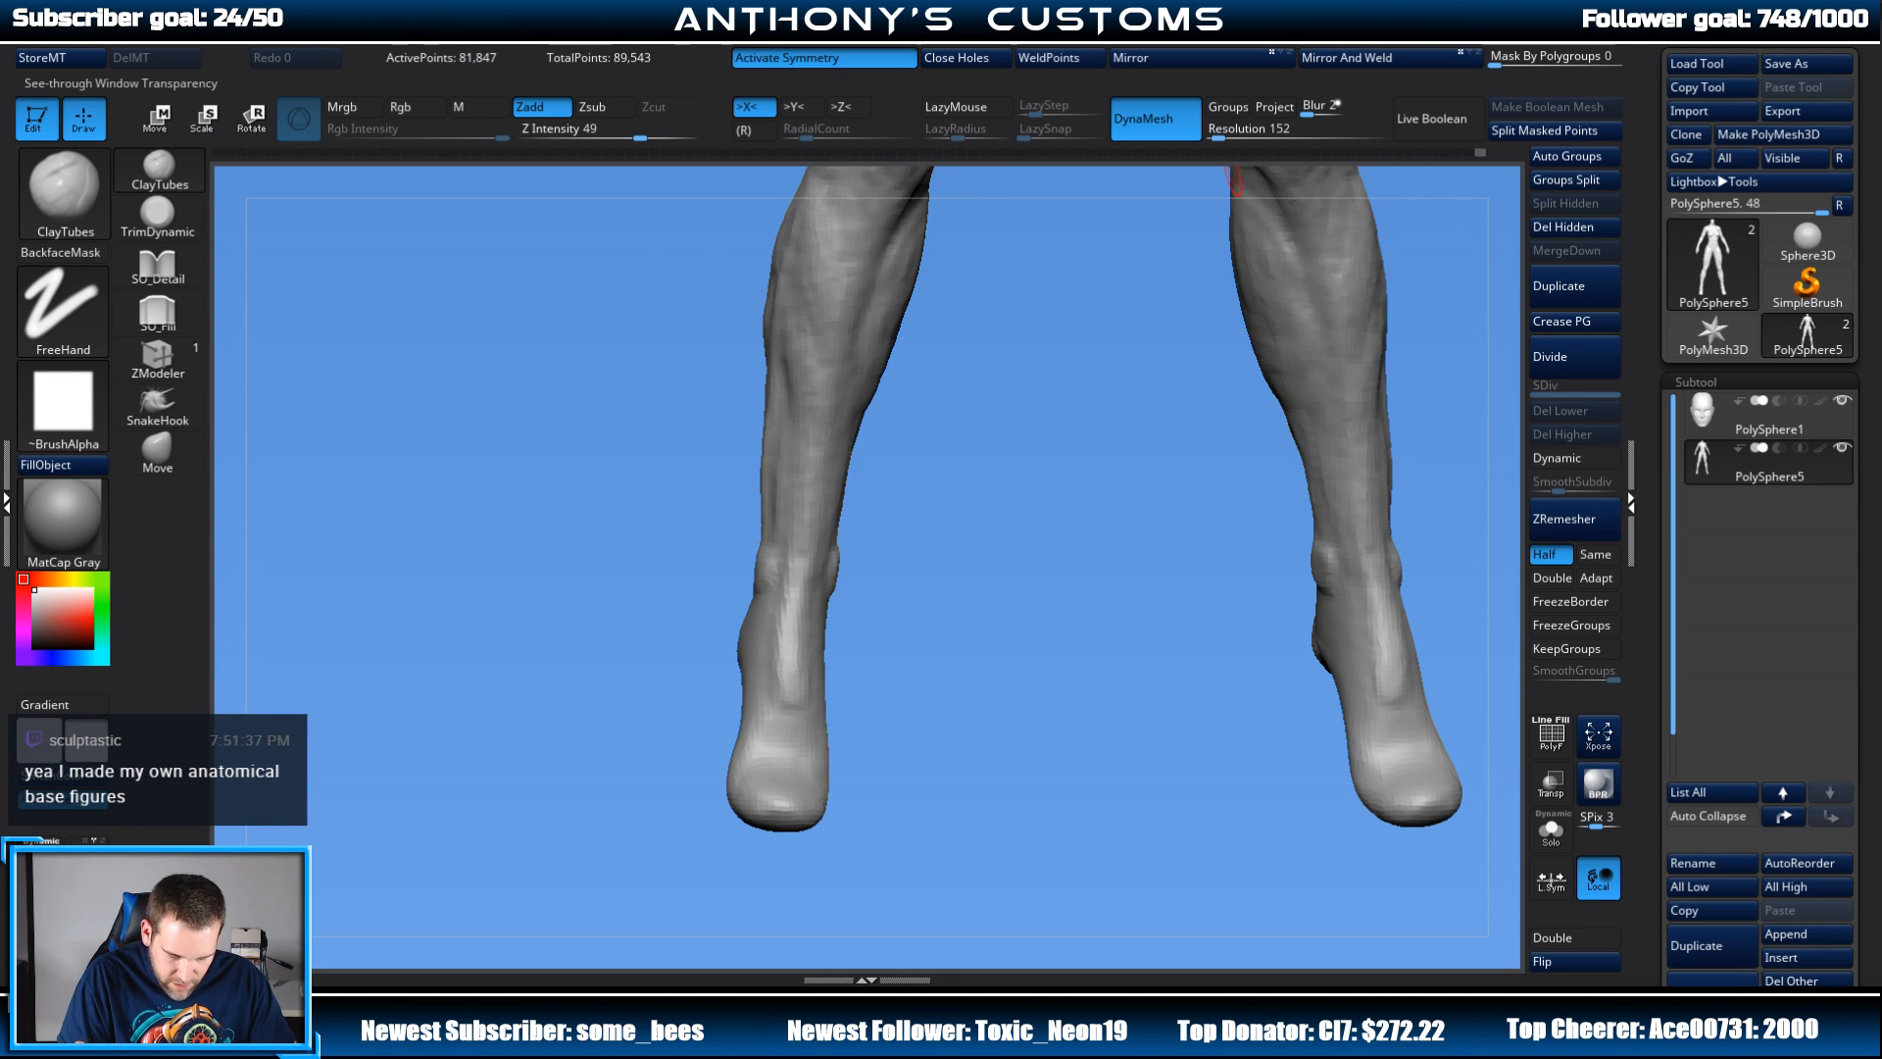
left_click_drag(1125, 185, 1189, 445)
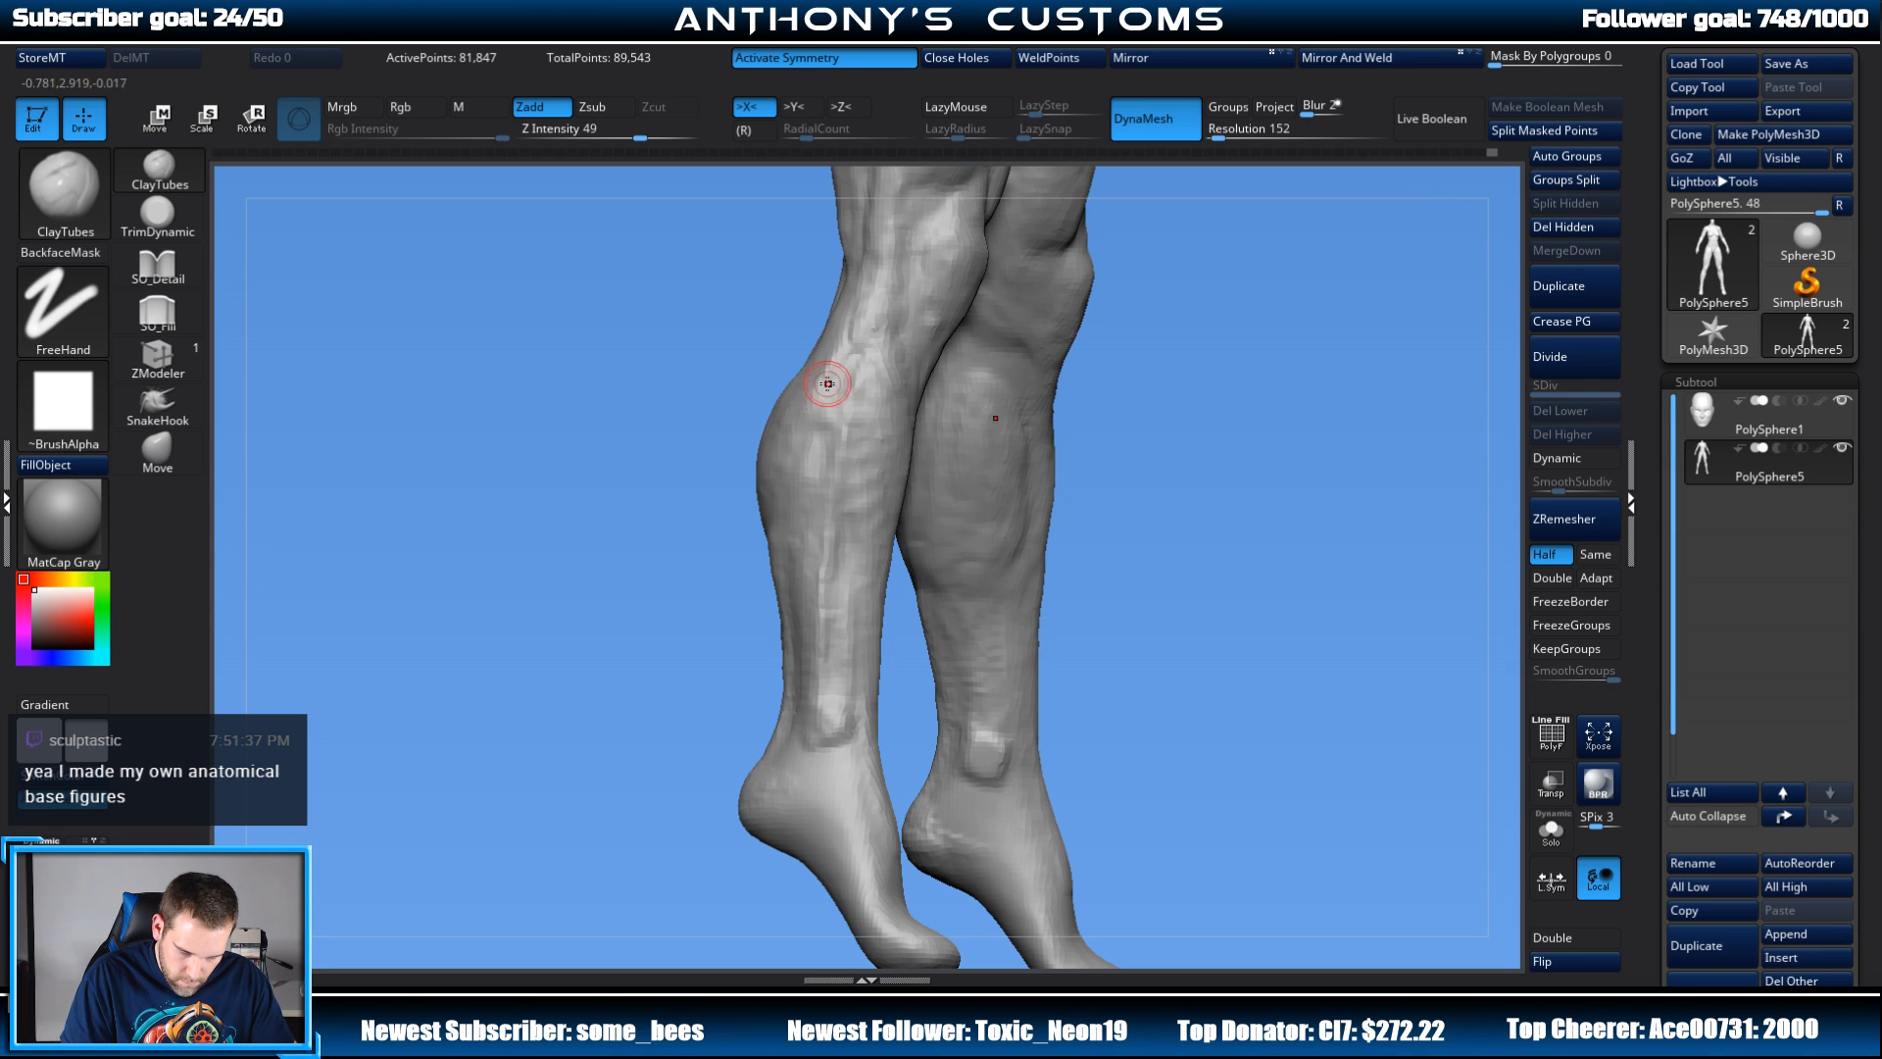
left_click_drag(1223, 300, 911, 525)
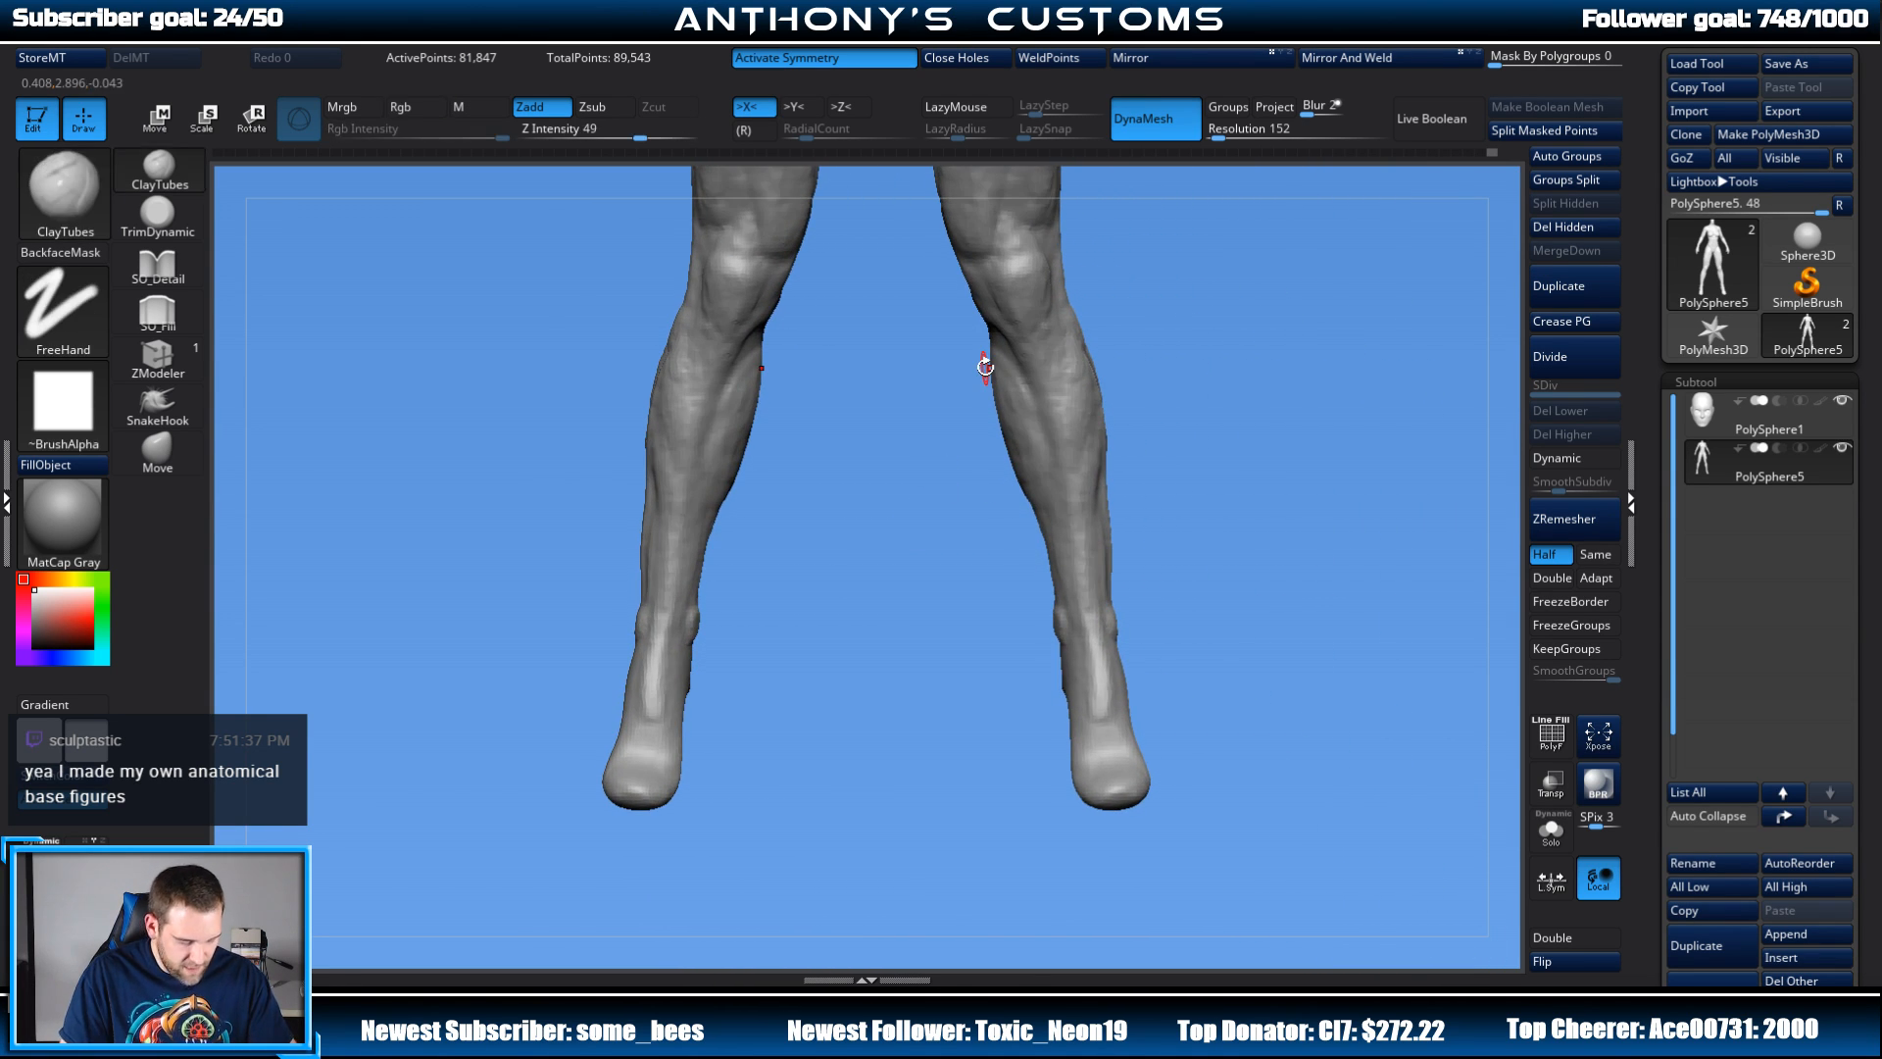
Step: Switch to the Move brush, adjust its size, reshape the wrists and hands from the side, and remesh the body
left_click_drag(1229, 309, 1243, 446, "alt")
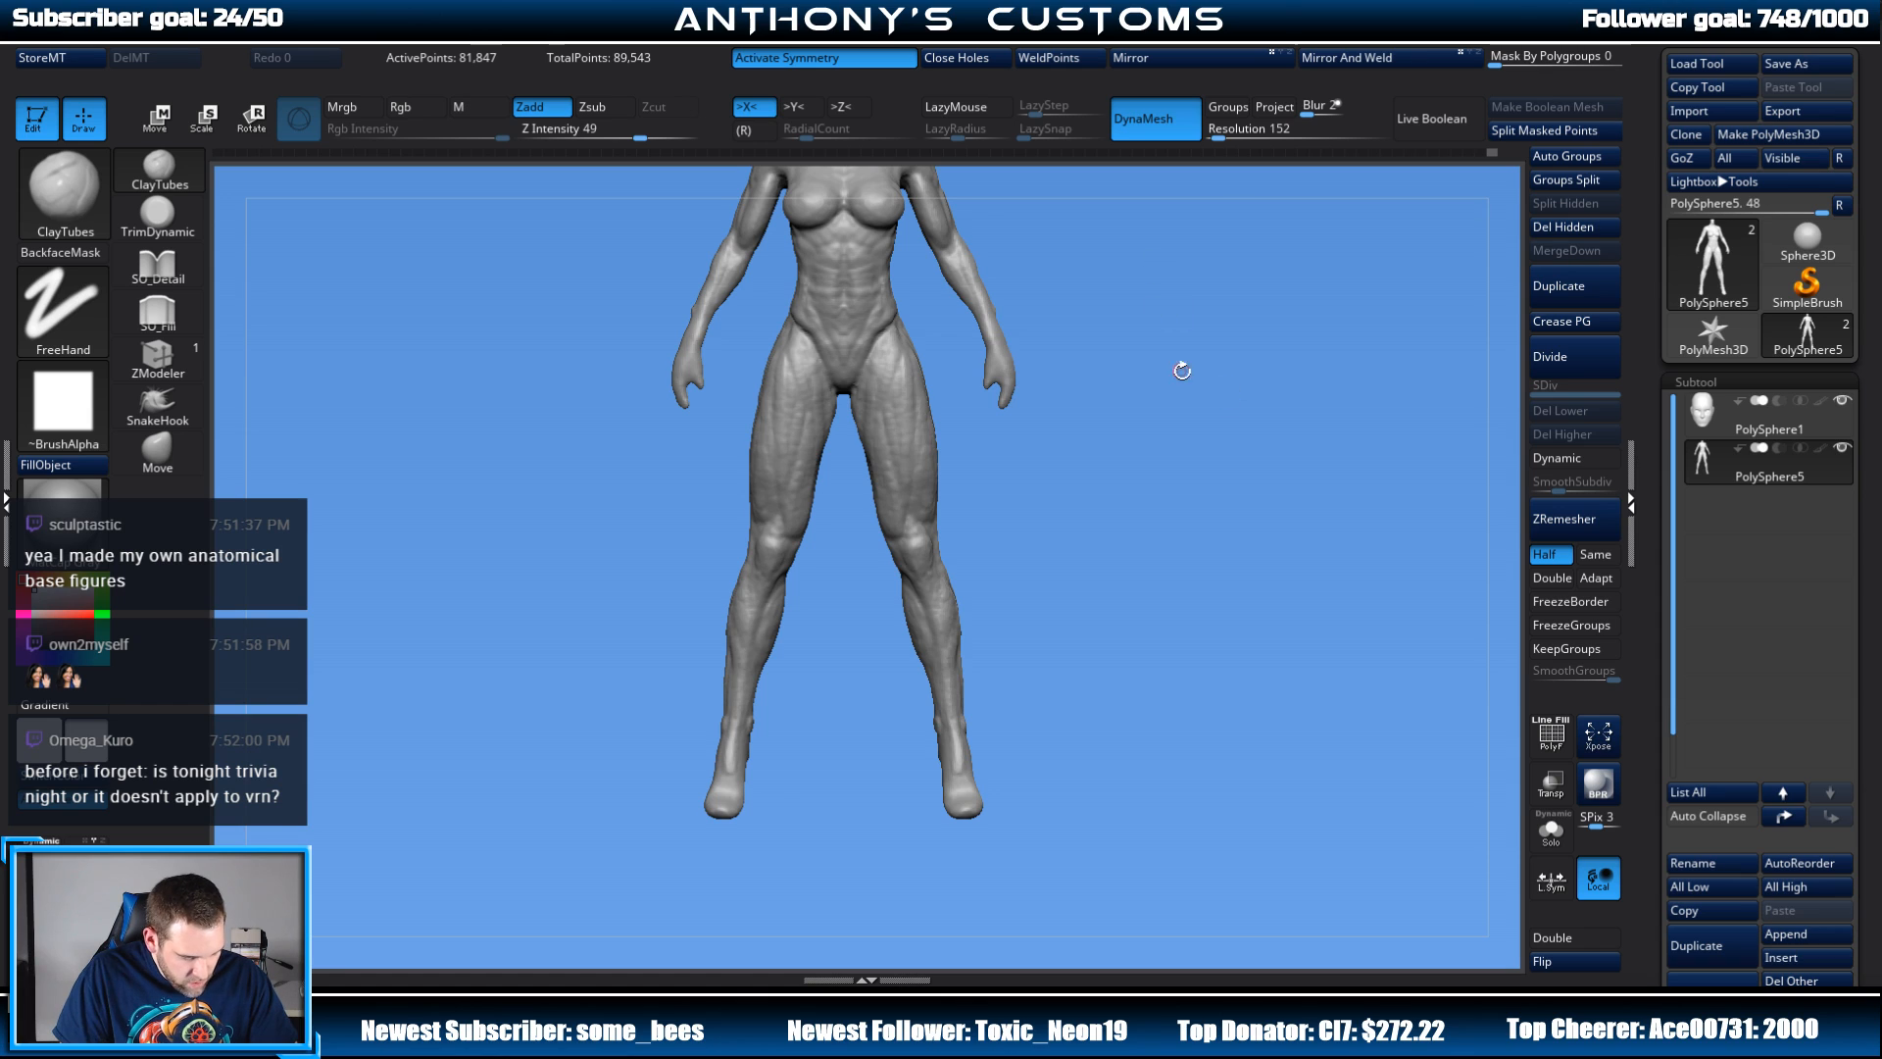
left_click_drag(1182, 371, 1210, 430, "alt")
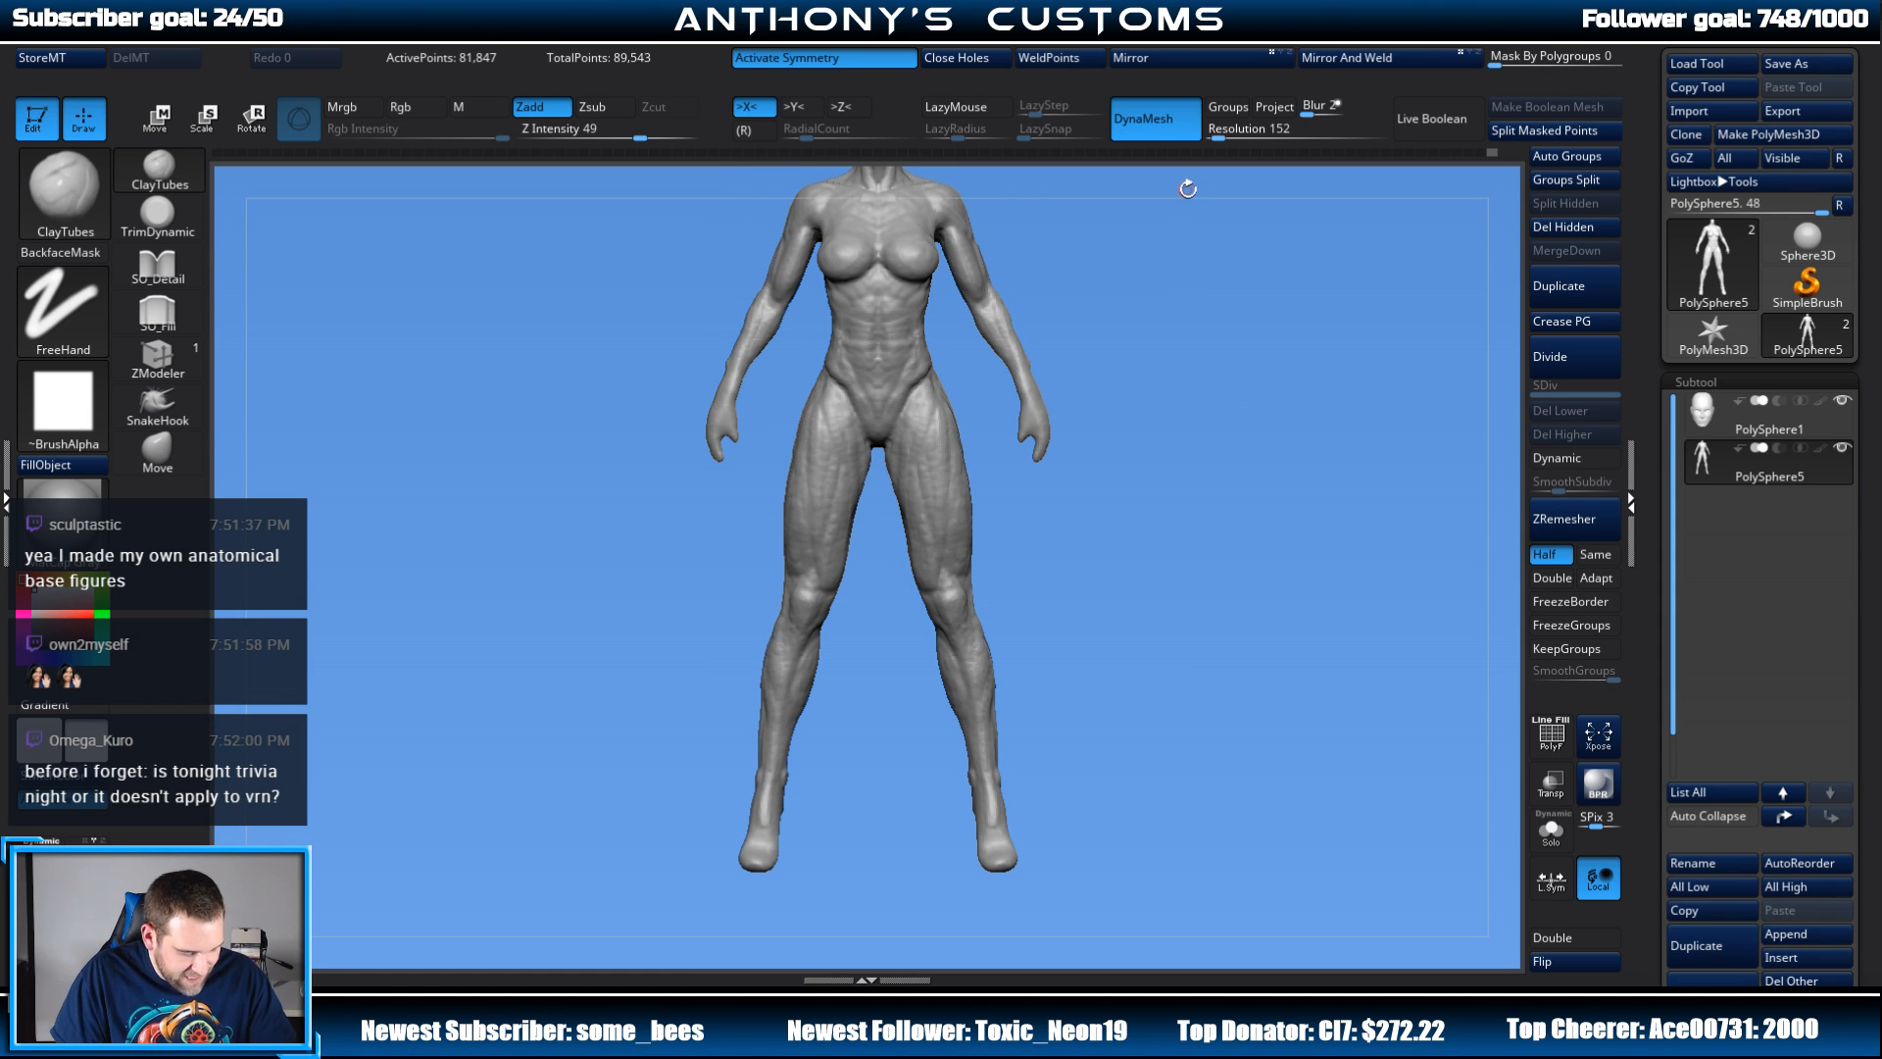
mouse_move(1180, 396)
left_mouse_down("alt")
mouse_move(1180, 437)
mouse_move(1139, 450)
mouse_move(1179, 442)
mouse_move(1193, 399)
mouse_move(1198, 441)
mouse_move(1213, 415)
mouse_move(1140, 434)
left_mouse_up("alt")
left_click_drag(1033, 388, 1189, 462, "alt")
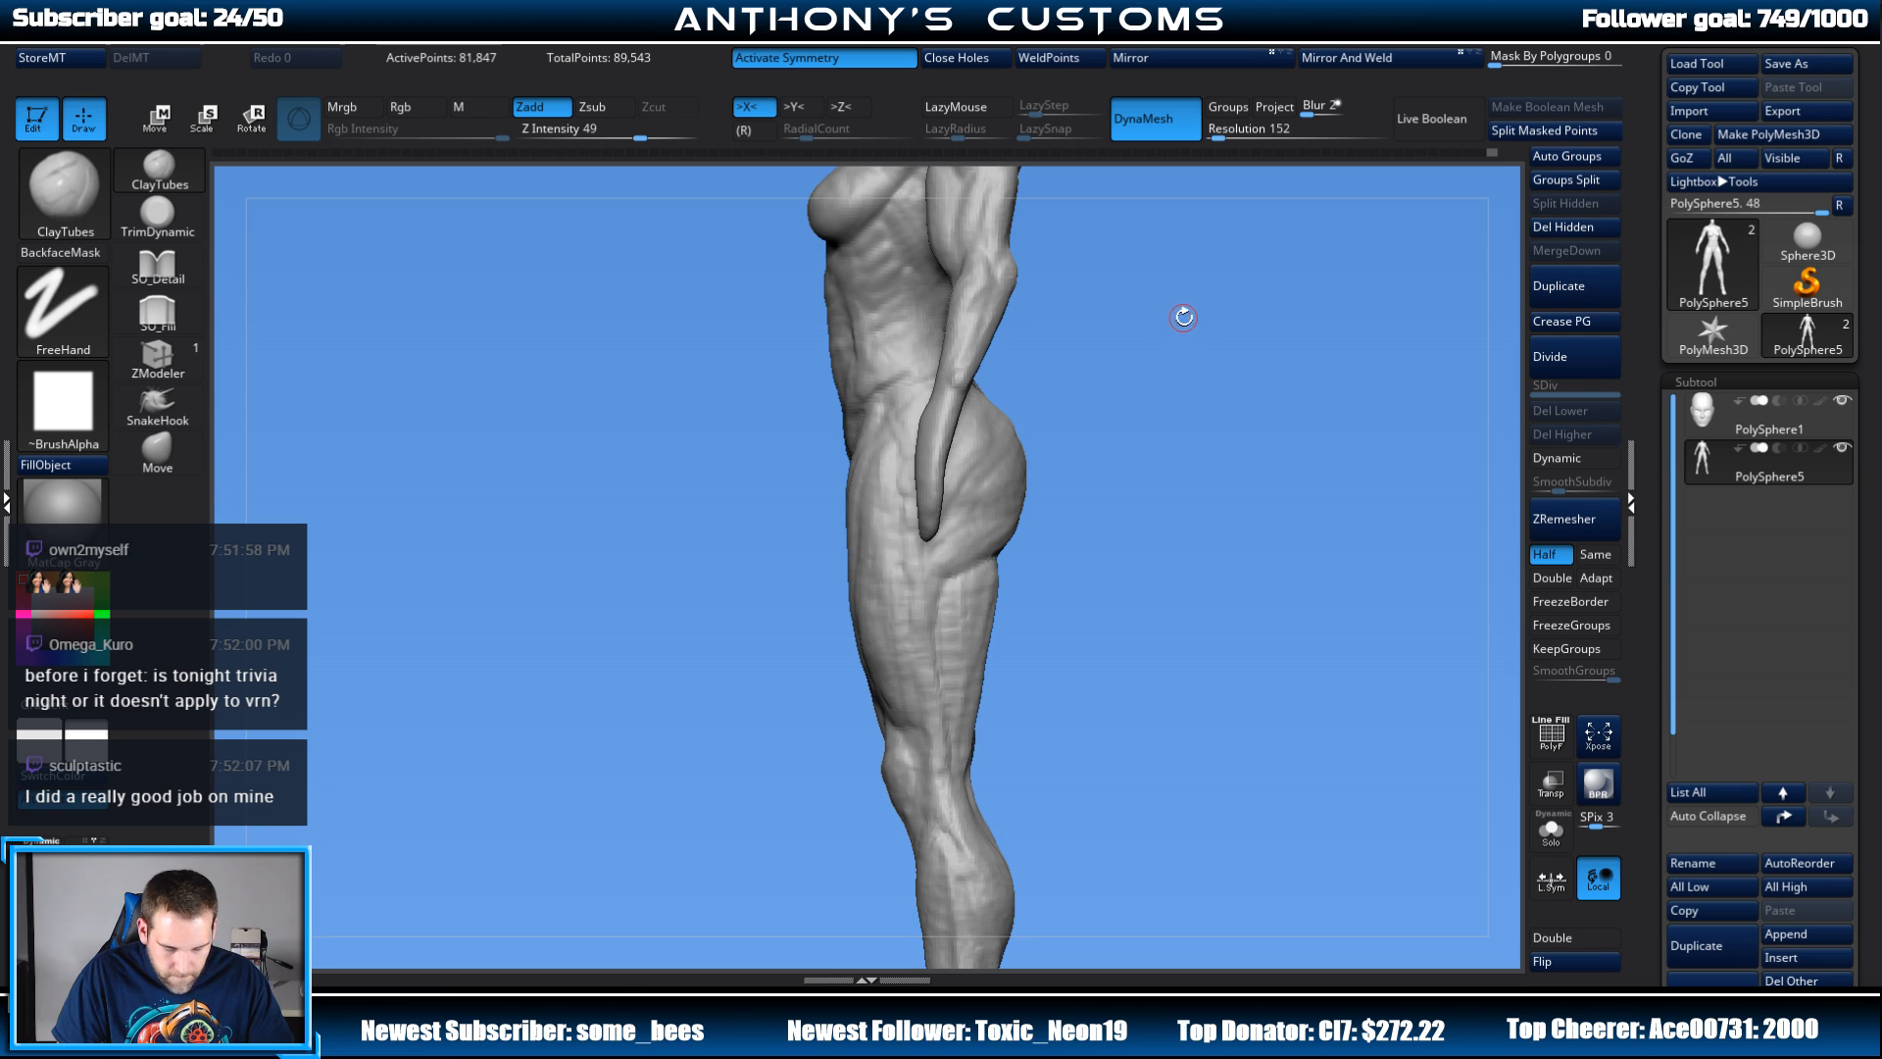
mouse_move(1198, 338)
left_mouse_down("alt")
mouse_move(1206, 395)
mouse_move(1231, 402)
mouse_move(1204, 424)
mouse_move(1195, 349)
mouse_move(1182, 359)
mouse_move(1253, 376)
left_mouse_up("alt")
left_click(157, 452)
key("space")
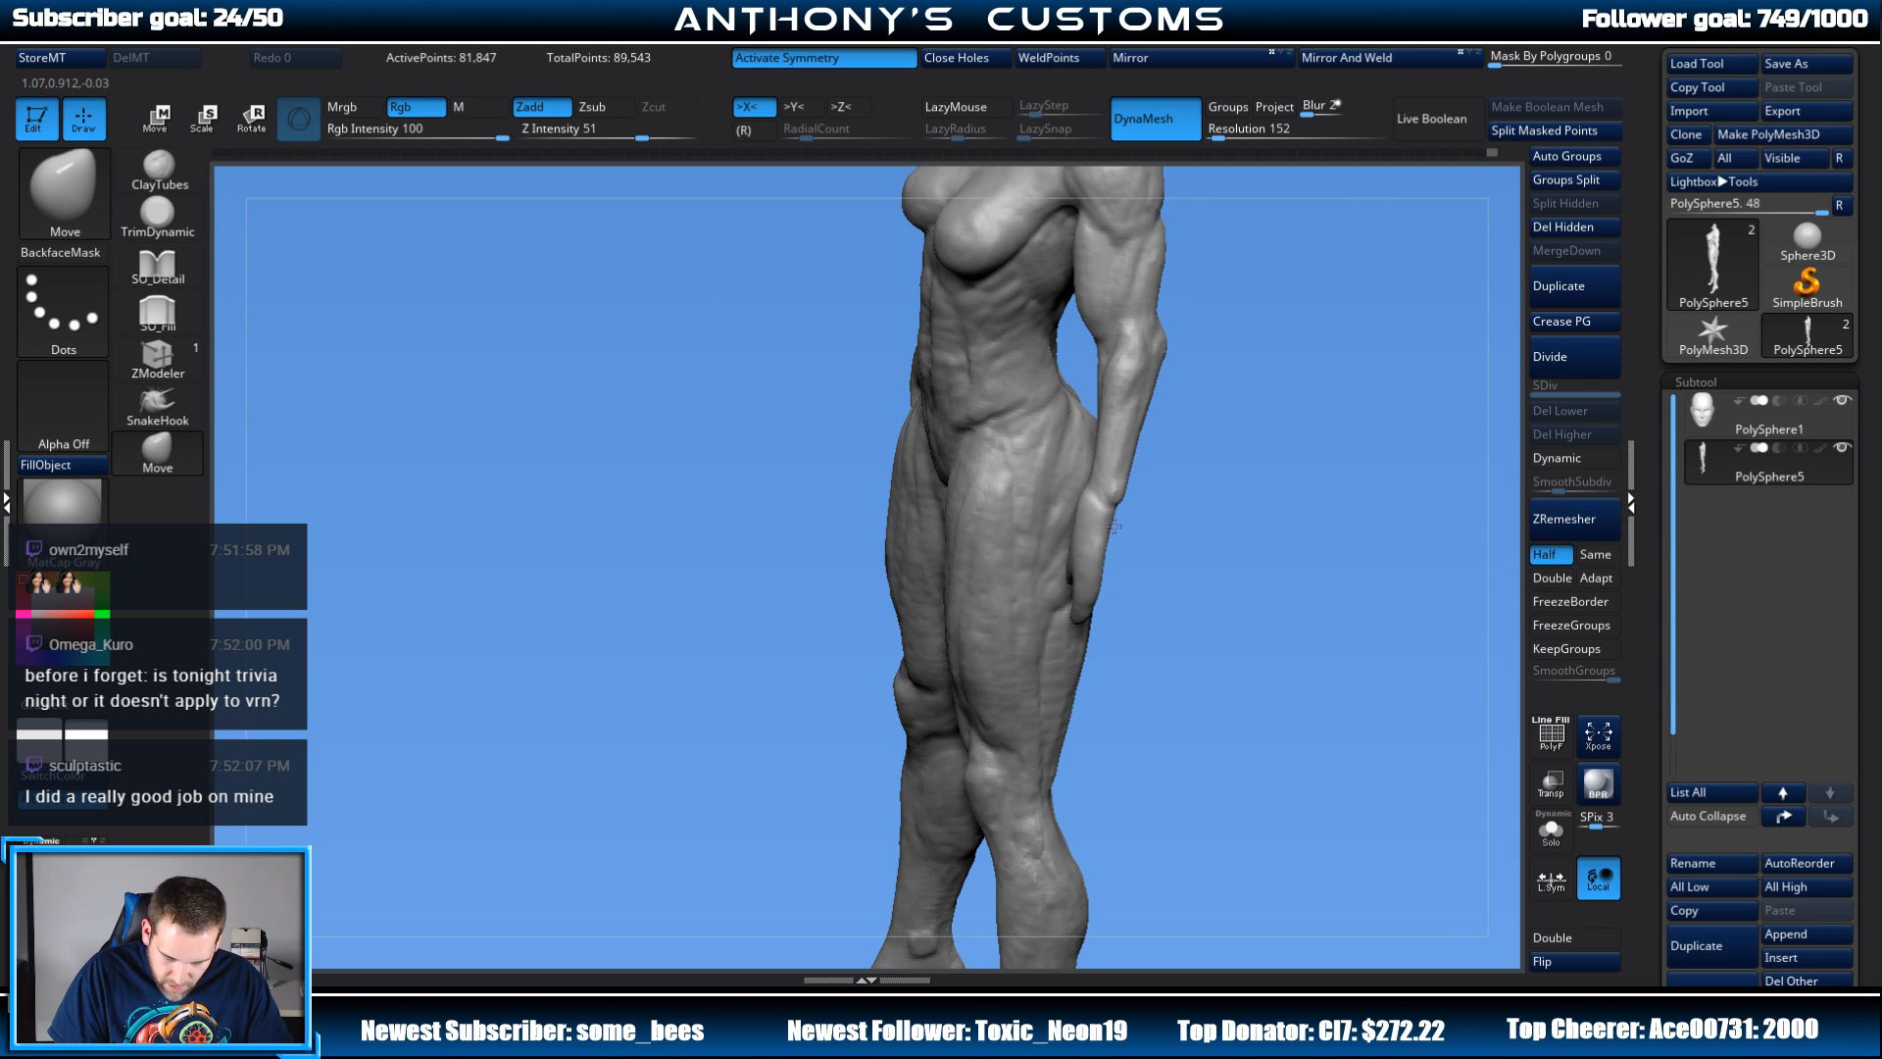
mouse_move(1115, 526)
left_mouse_down("shift")
mouse_move(1269, 428)
mouse_move(1210, 357)
left_mouse_up("shift")
key("ctrl")
key("space")
left_click_drag(1164, 462, 1149, 452)
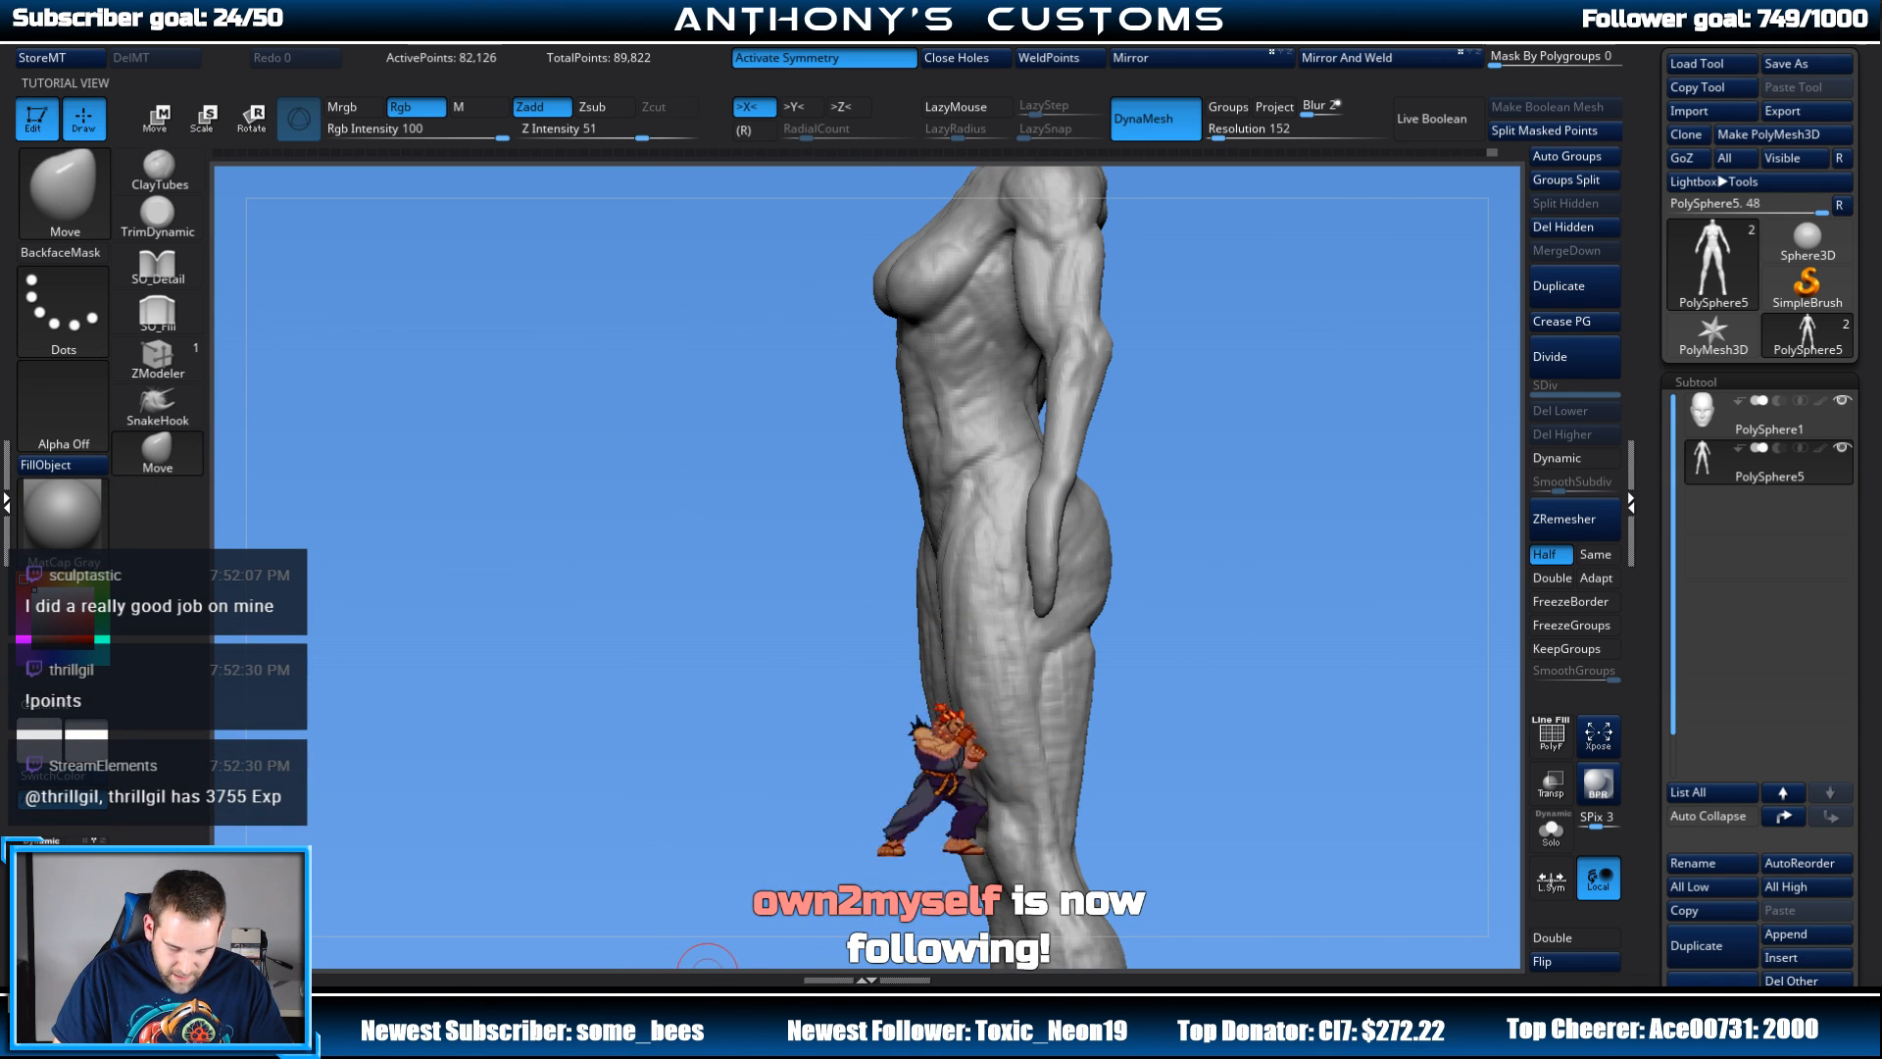
Step: Refine the hand shapes with the Move brush from angled and front views, remesh the body and save the project
mouse_move(1252, 344)
left_mouse_down()
mouse_move(1275, 392)
mouse_move(1260, 408)
mouse_move(1032, 497)
left_mouse_up()
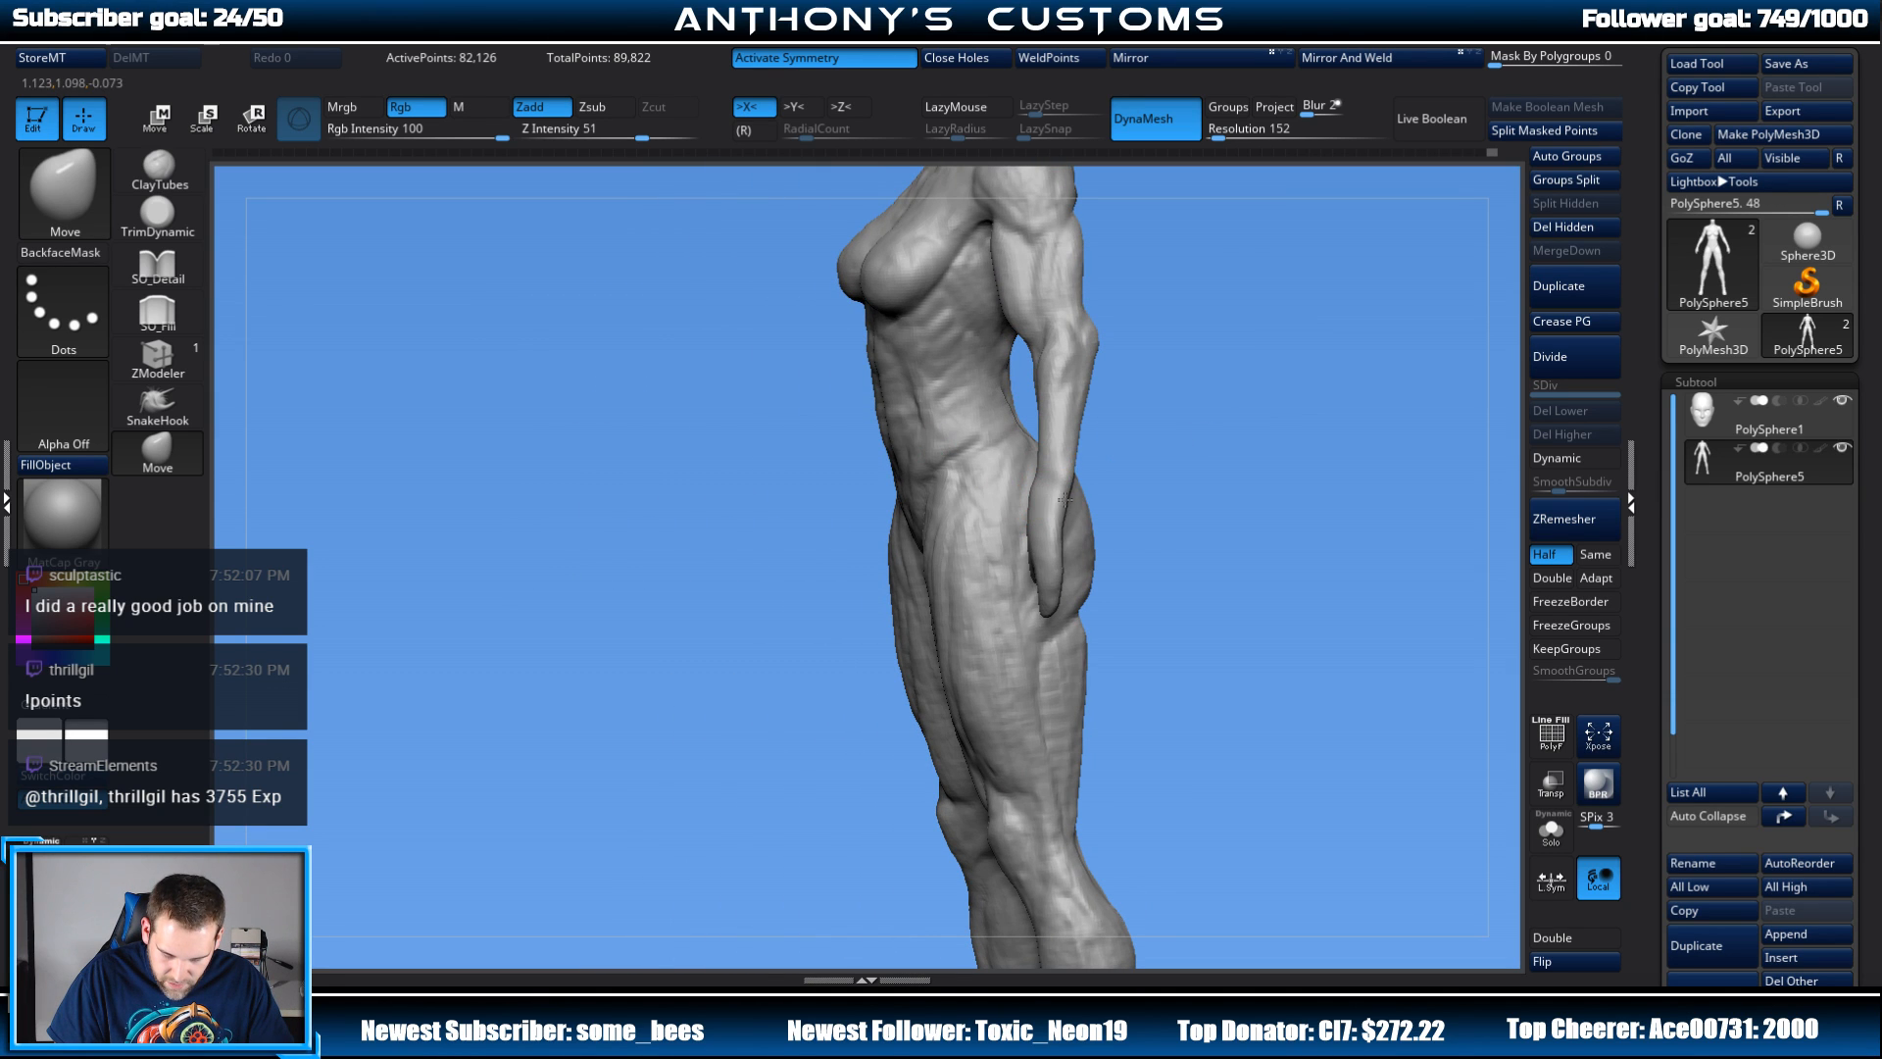
mouse_move(1184, 461)
left_mouse_down()
mouse_move(1126, 425)
mouse_move(1196, 434)
mouse_move(1205, 403)
left_mouse_up()
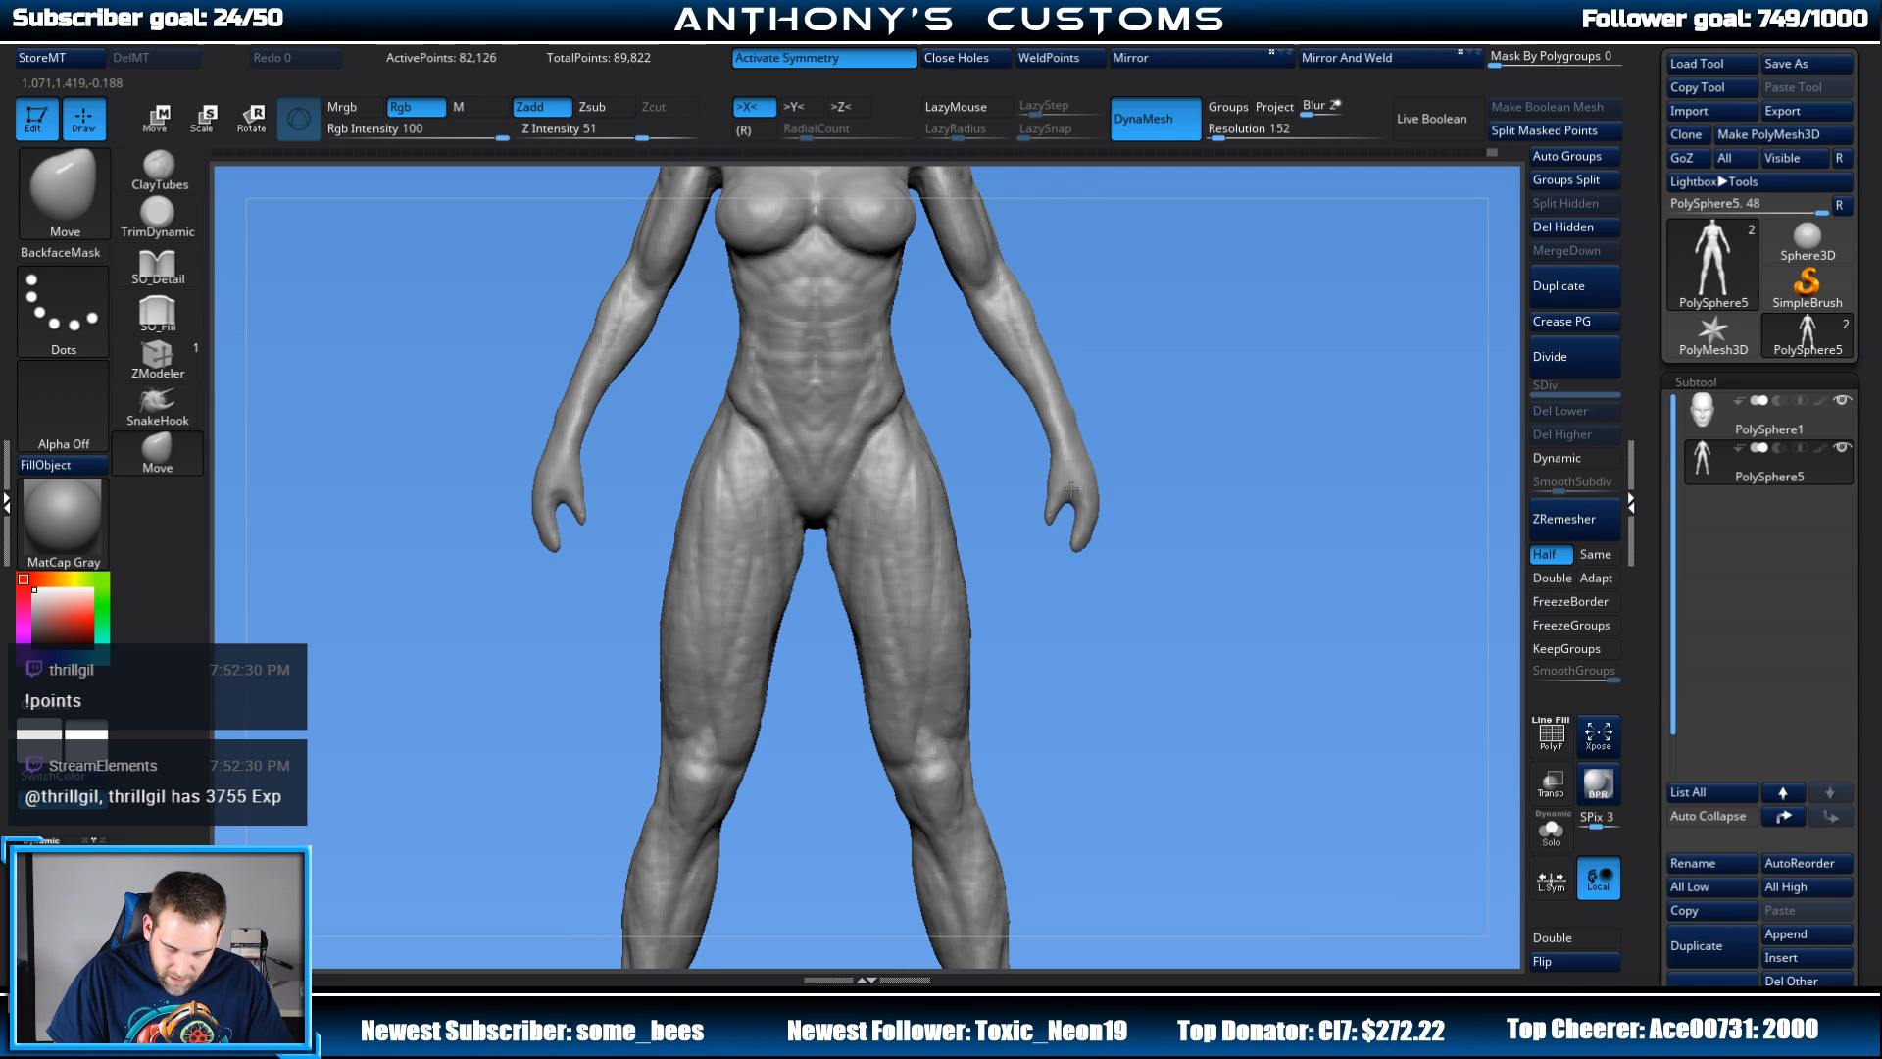
left_click_drag(1183, 474, 1213, 587)
key("ctrl")
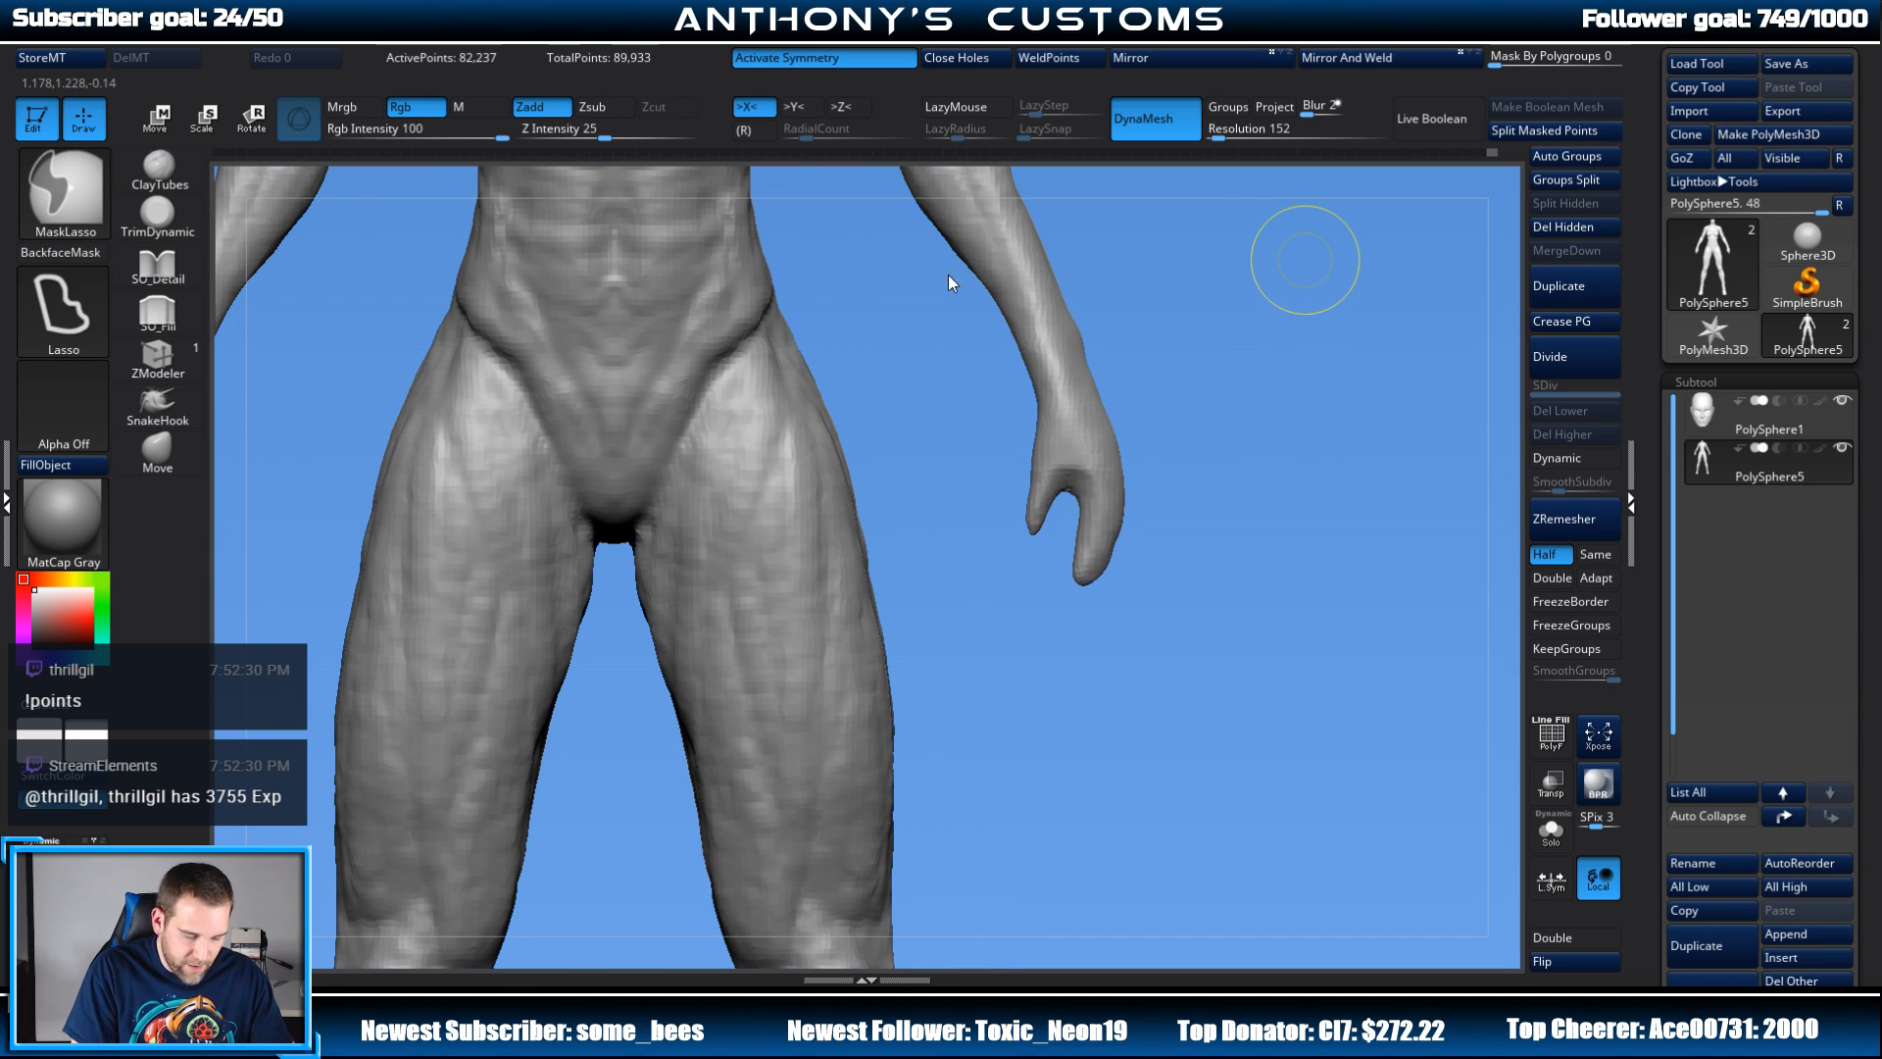
key("ctrl+s")
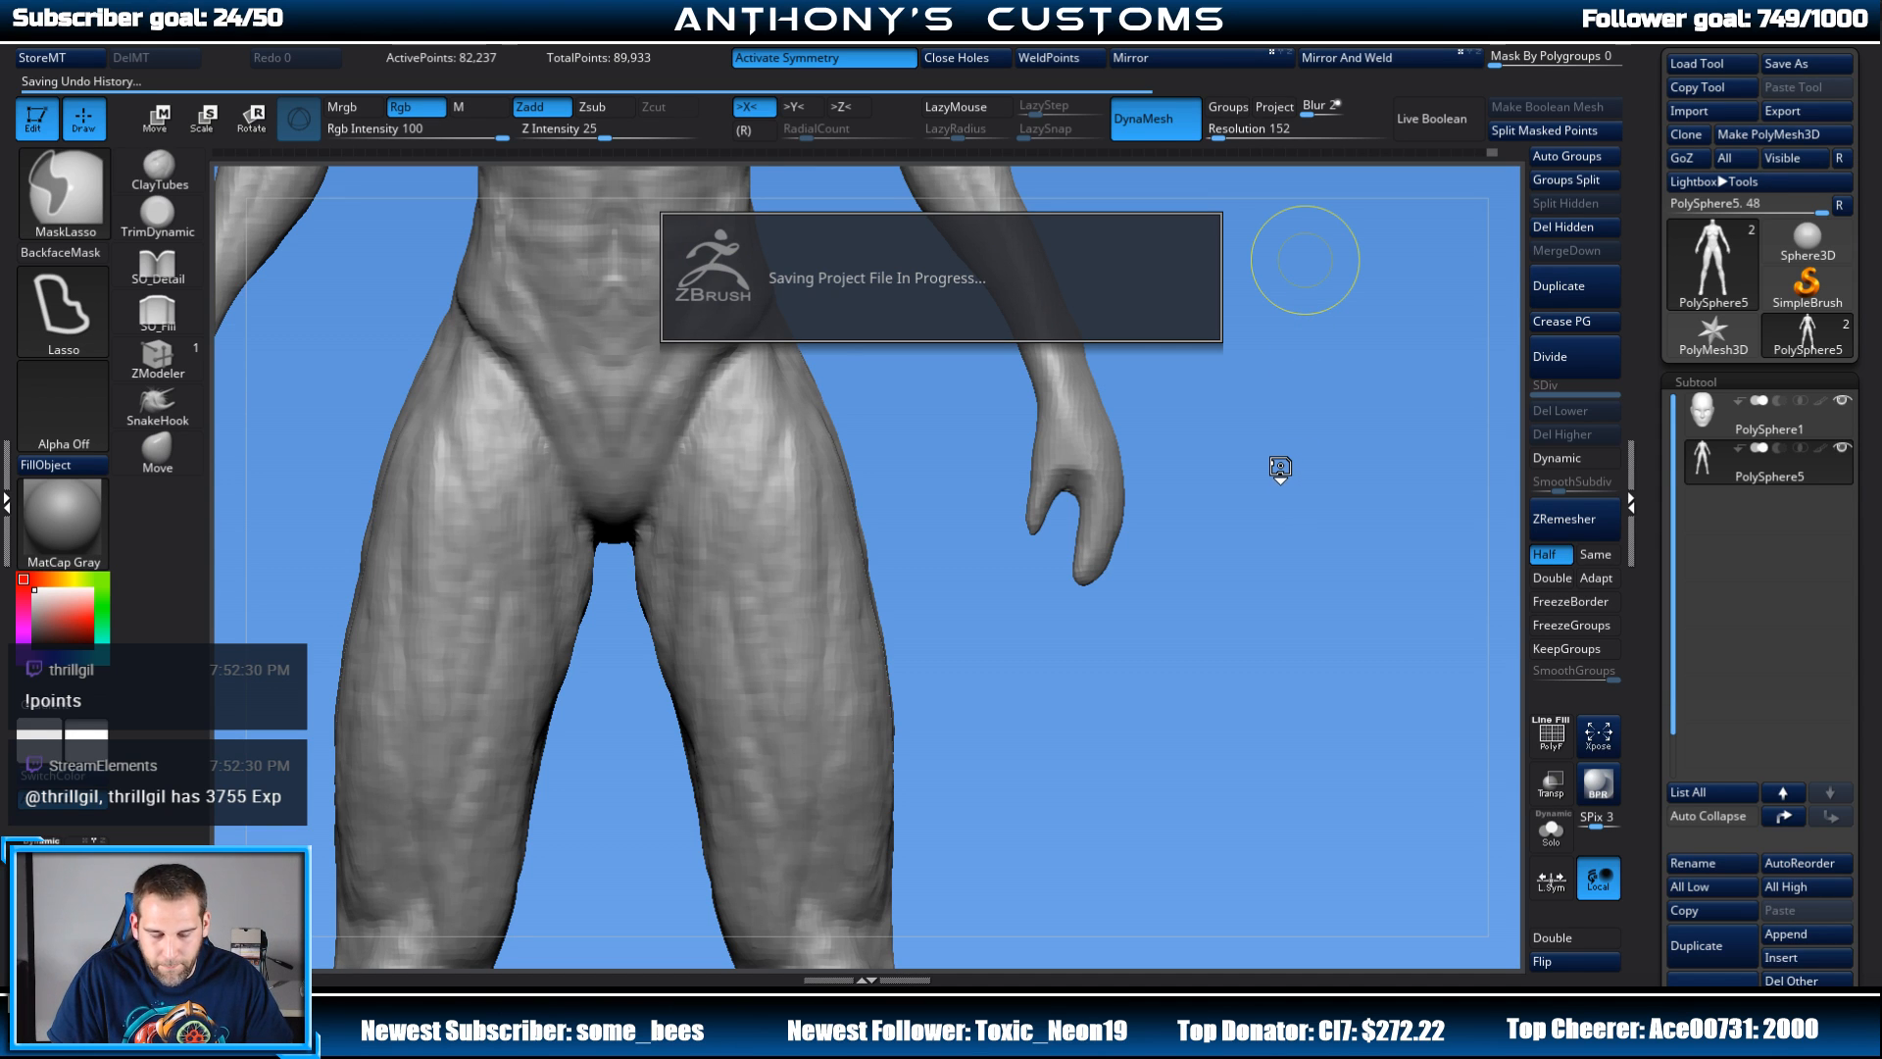
Step: Lasso-mask both hands at the wrists, split them into their own subtool and divide it three times to SDiv 4
mouse_move(1266, 465)
left_mouse_down("alt")
mouse_move(1252, 720)
mouse_move(1235, 421)
mouse_move(1266, 420)
mouse_move(1265, 529)
mouse_move(1310, 515)
mouse_move(1278, 366)
left_mouse_up("alt")
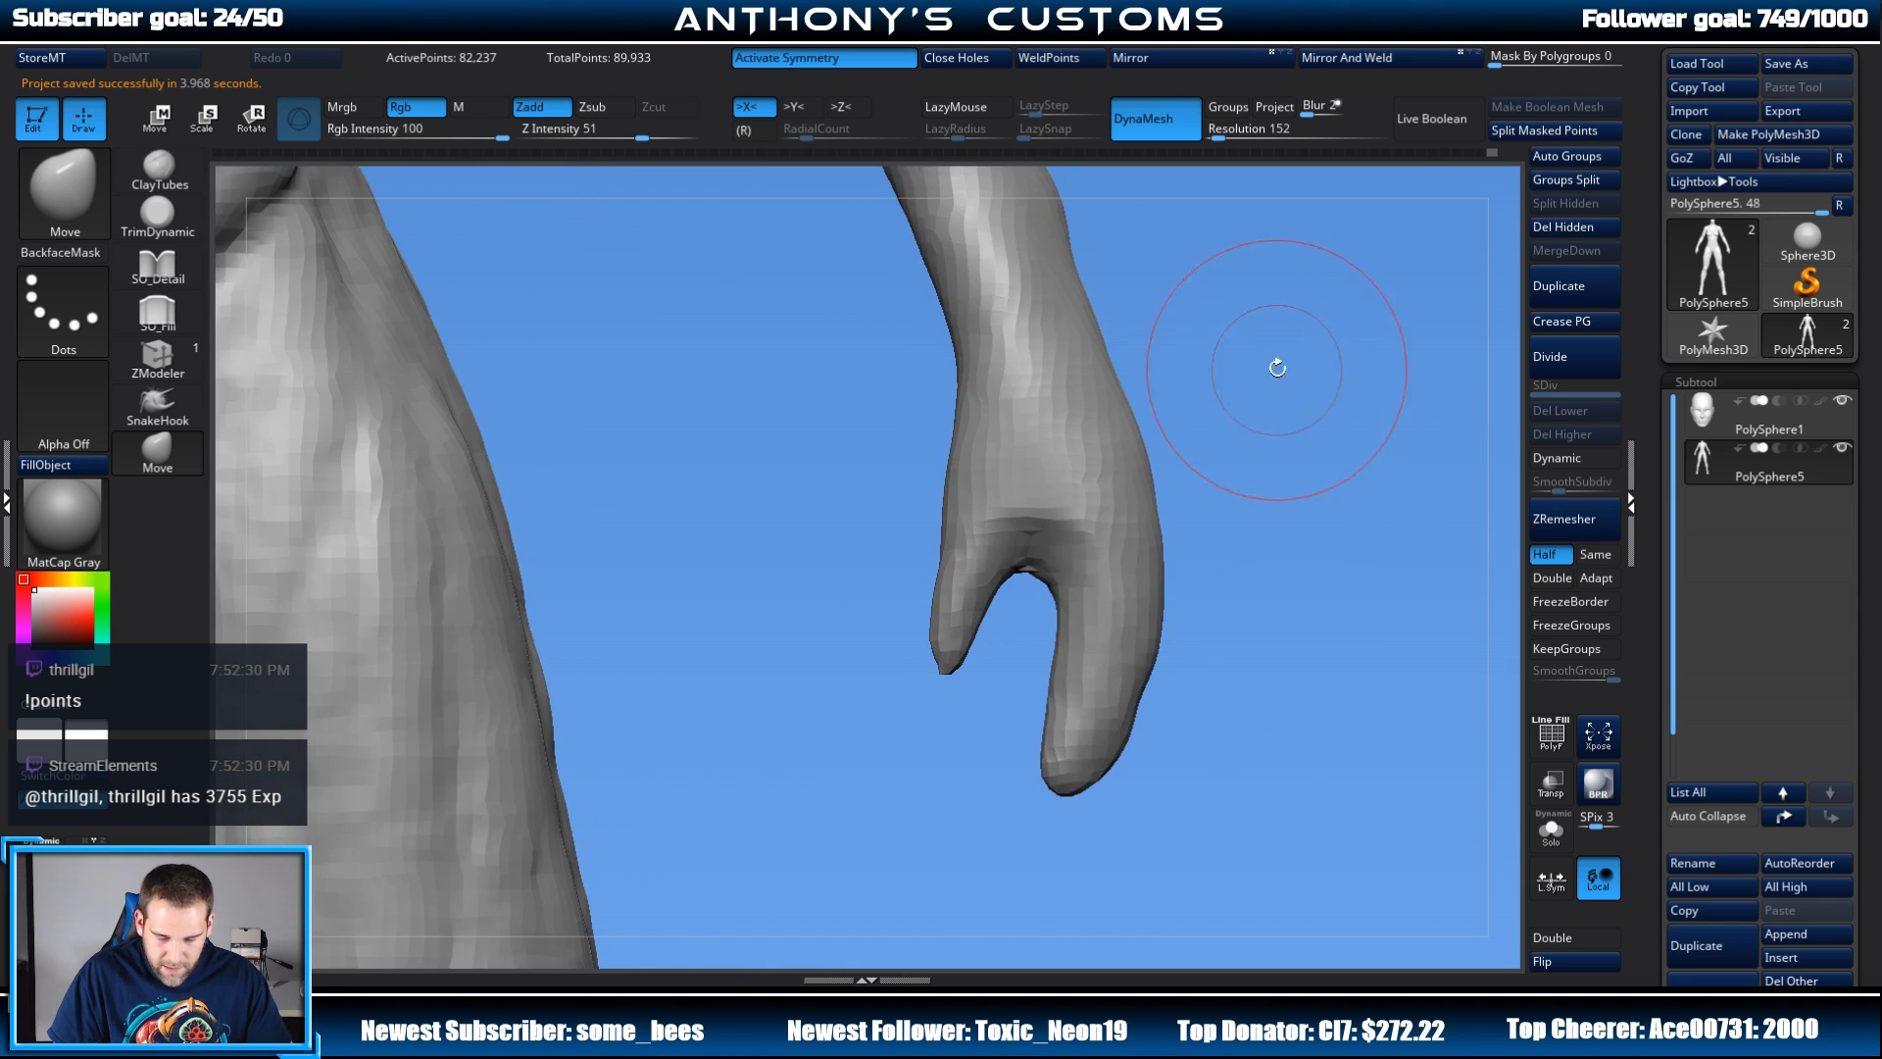
mouse_move(1311, 515)
left_mouse_down("alt")
mouse_move(1303, 425)
mouse_move(1226, 392)
mouse_move(1066, 432)
mouse_move(1049, 823)
left_mouse_up("alt")
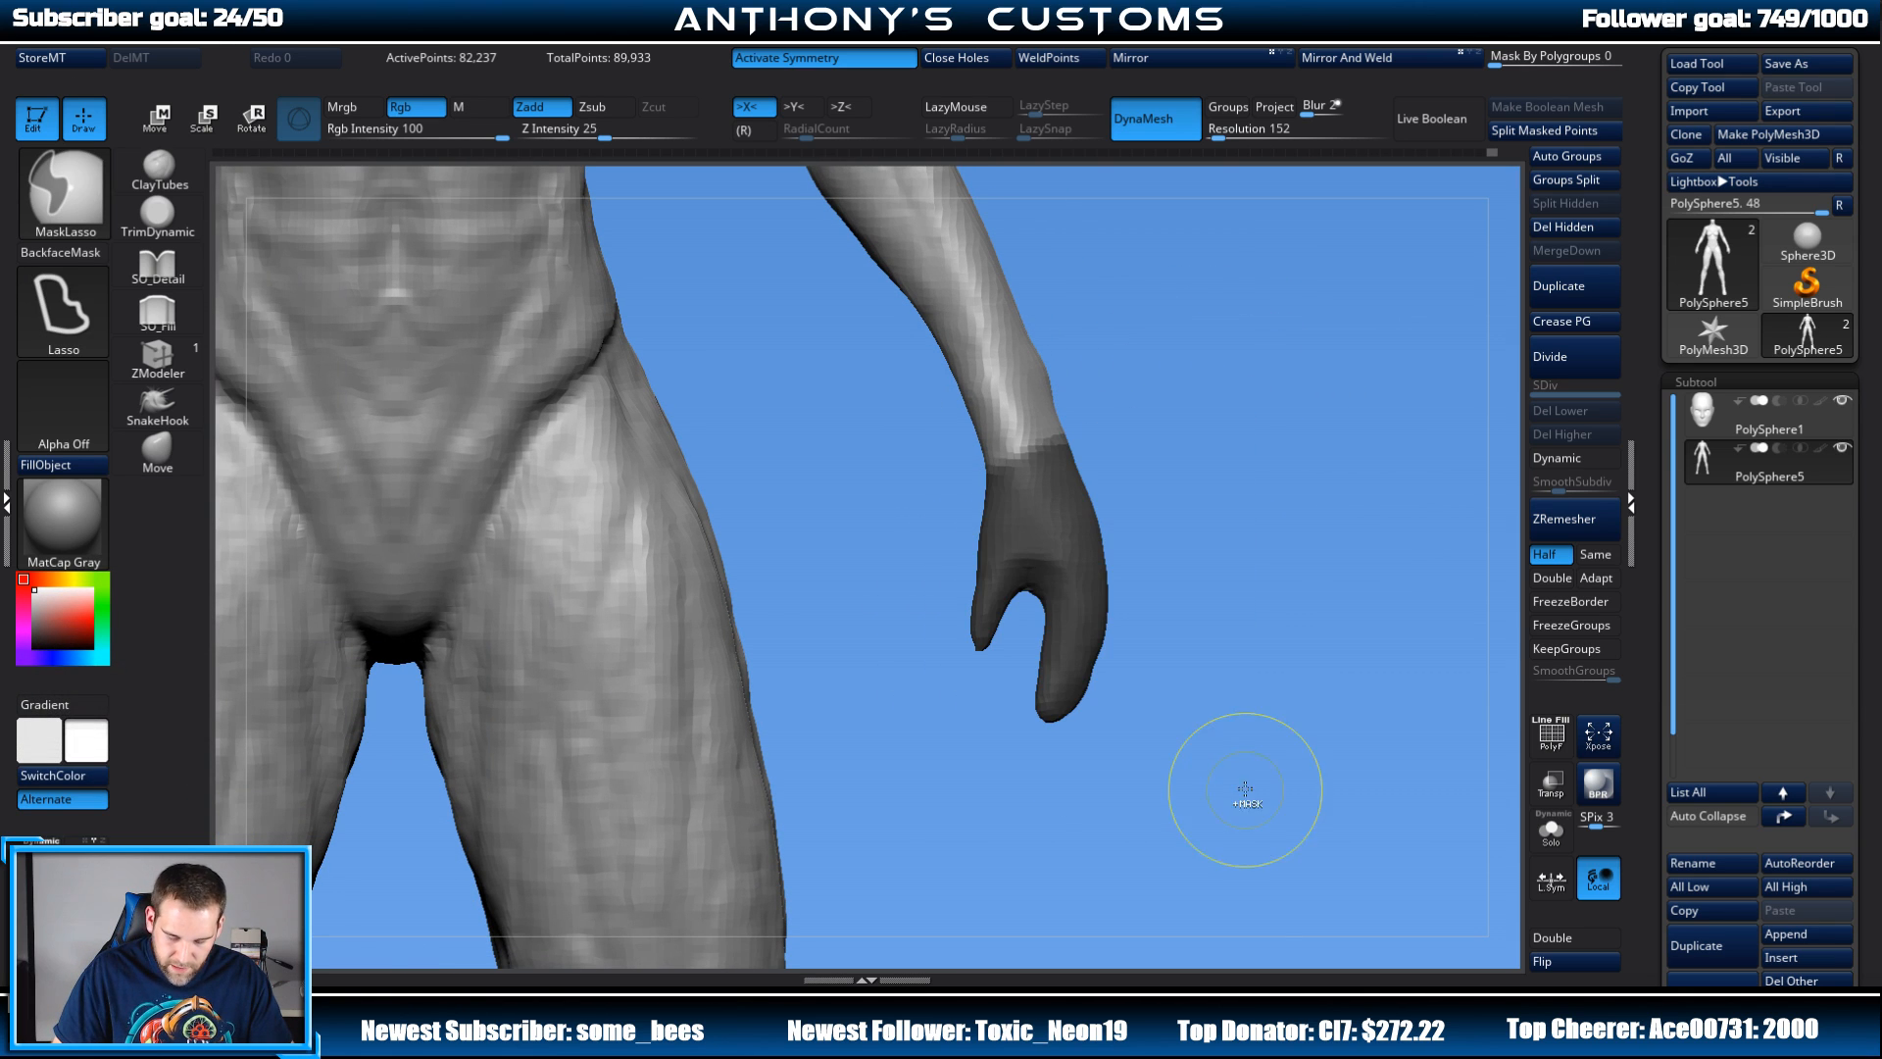
left_click(1558, 131)
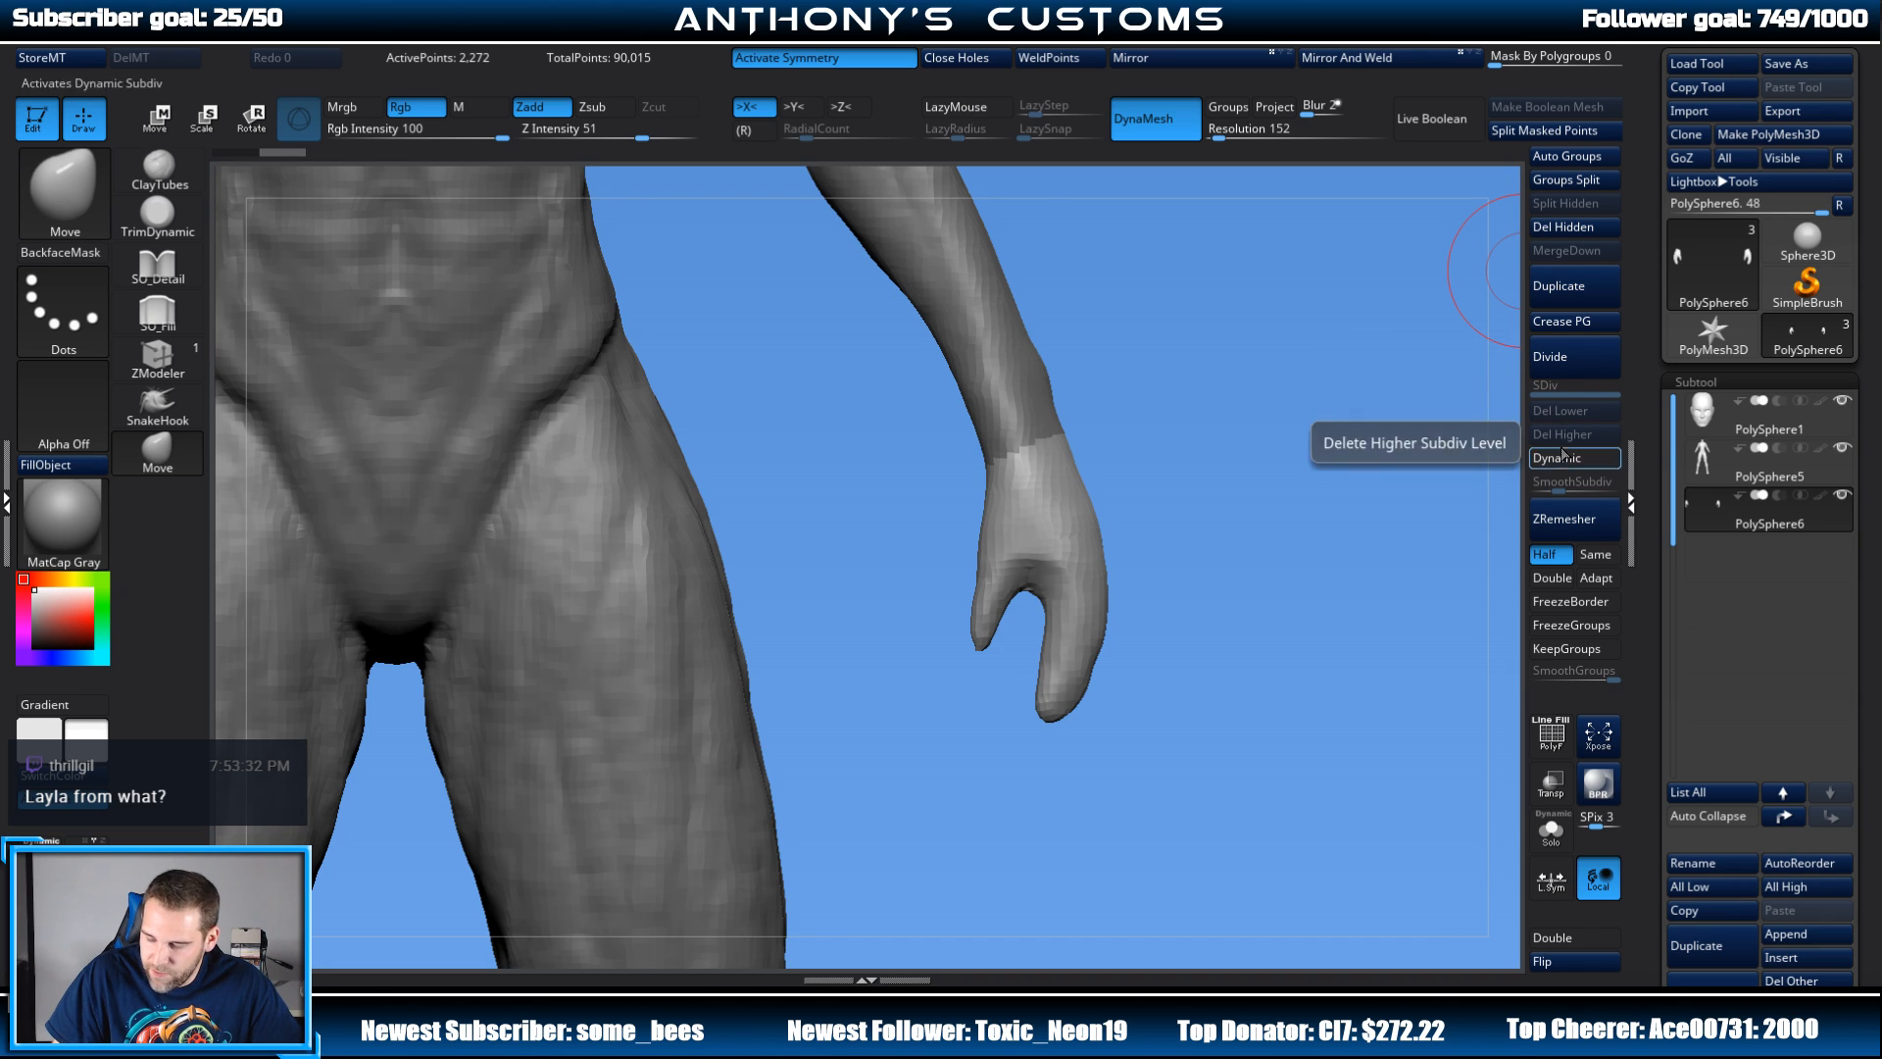
left_click(1566, 358)
left_click(1566, 360)
left_click(1565, 360)
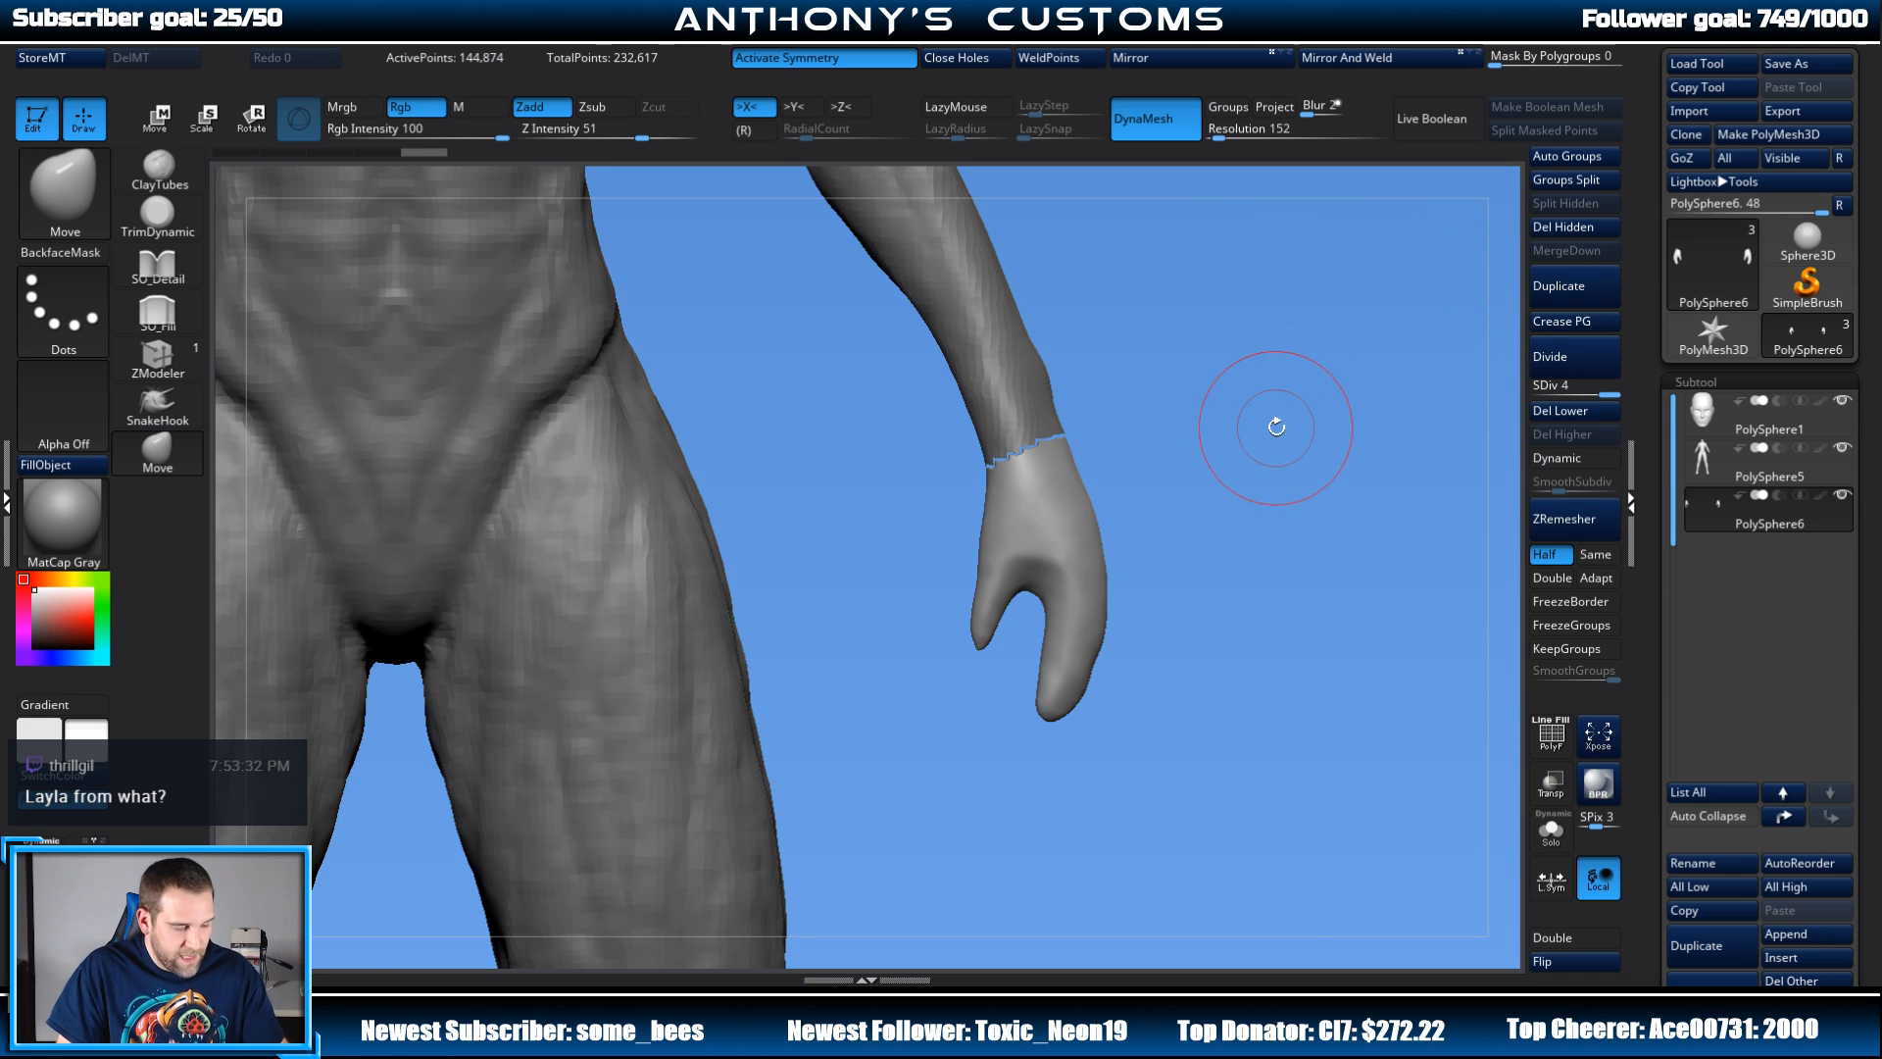
Step: Frame the hand, switch to the SO_Detail brush and raise LazyStep to about 0.13
mouse_move(1277, 452)
left_mouse_down("alt")
mouse_move(1277, 517)
mouse_move(1253, 413)
left_mouse_up("alt")
key("space")
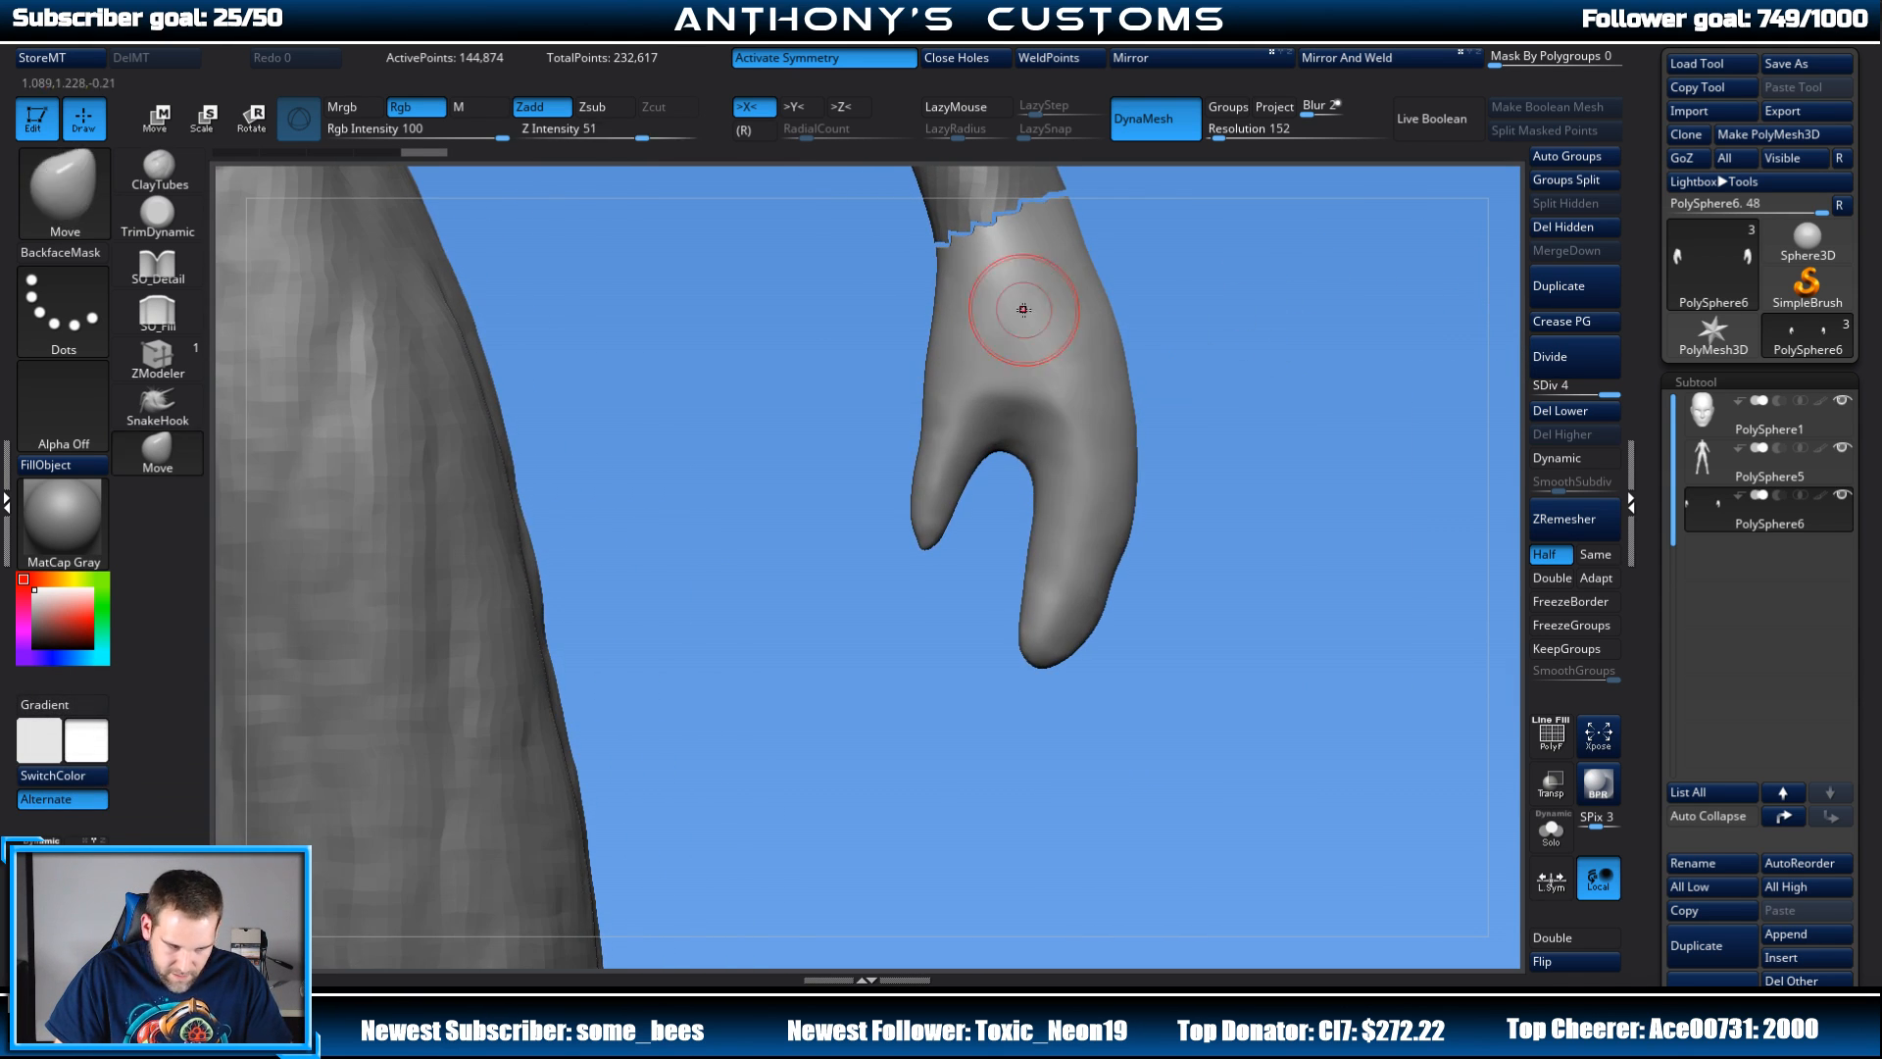
left_click(154, 273)
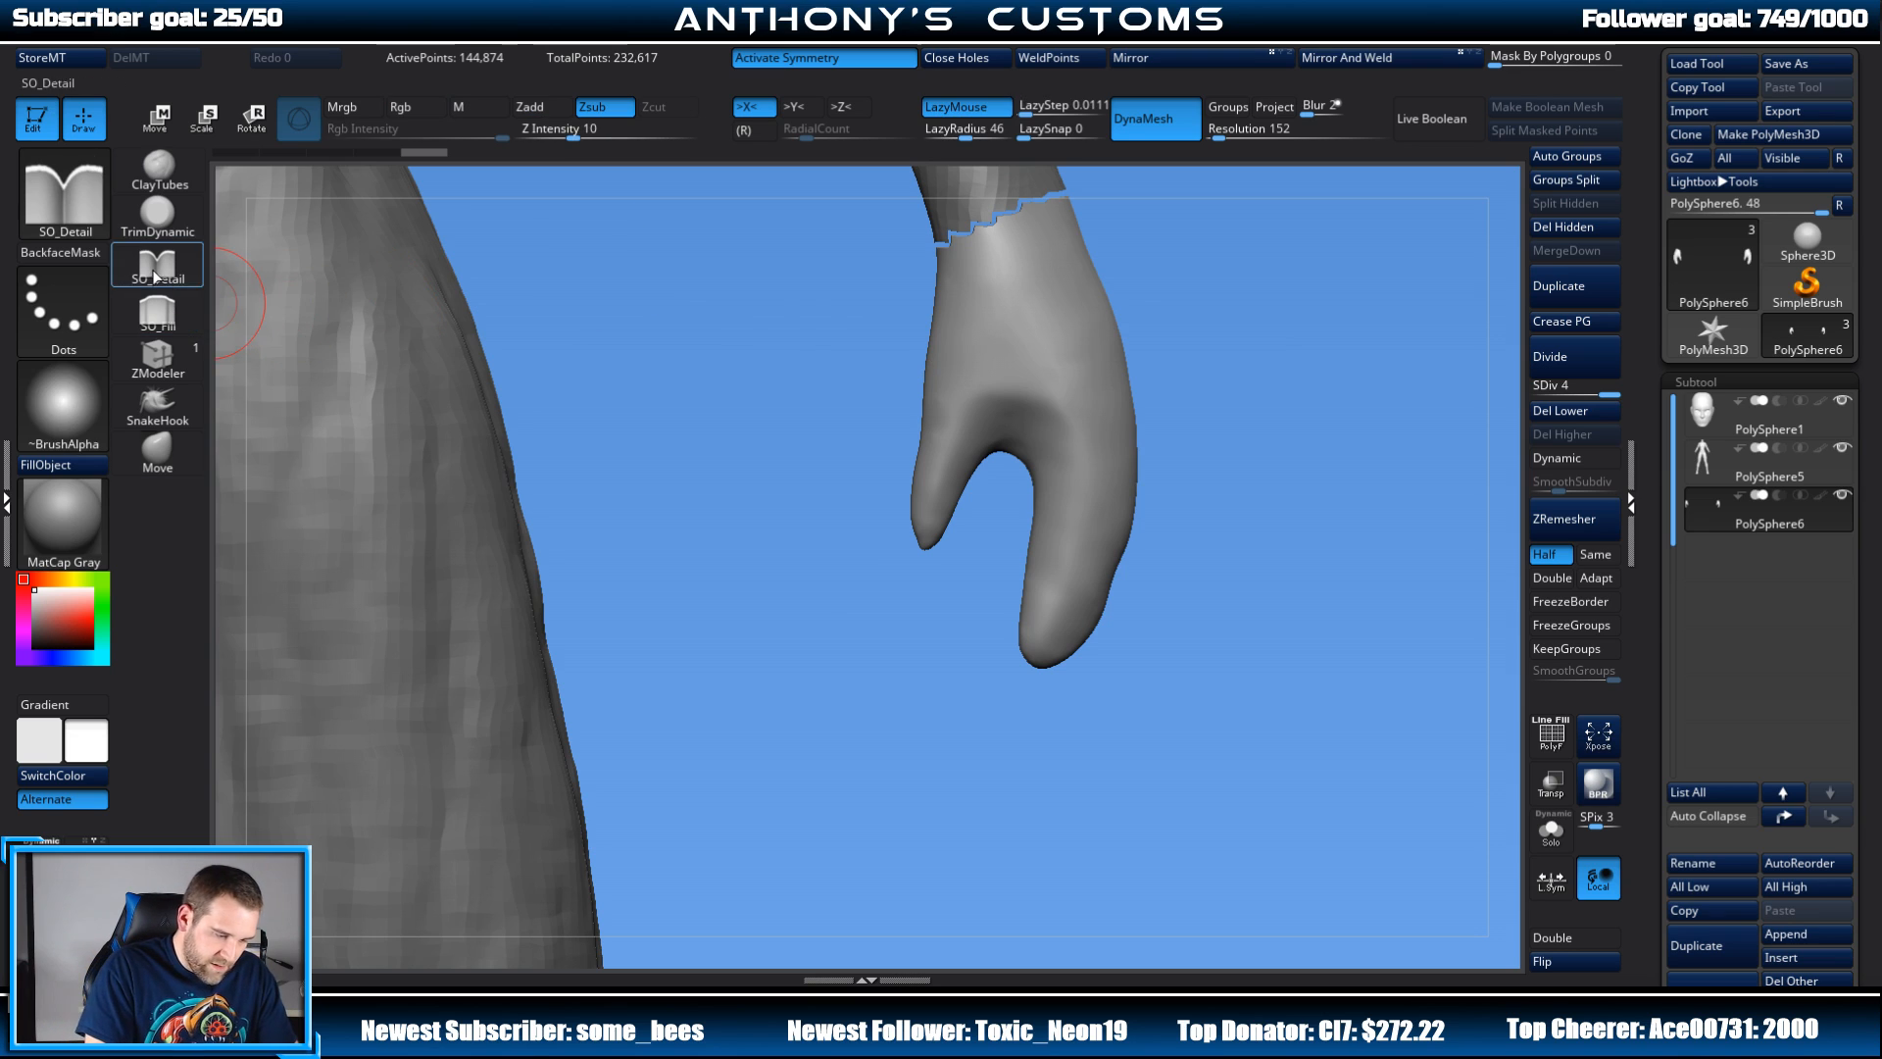
left_click(1025, 114)
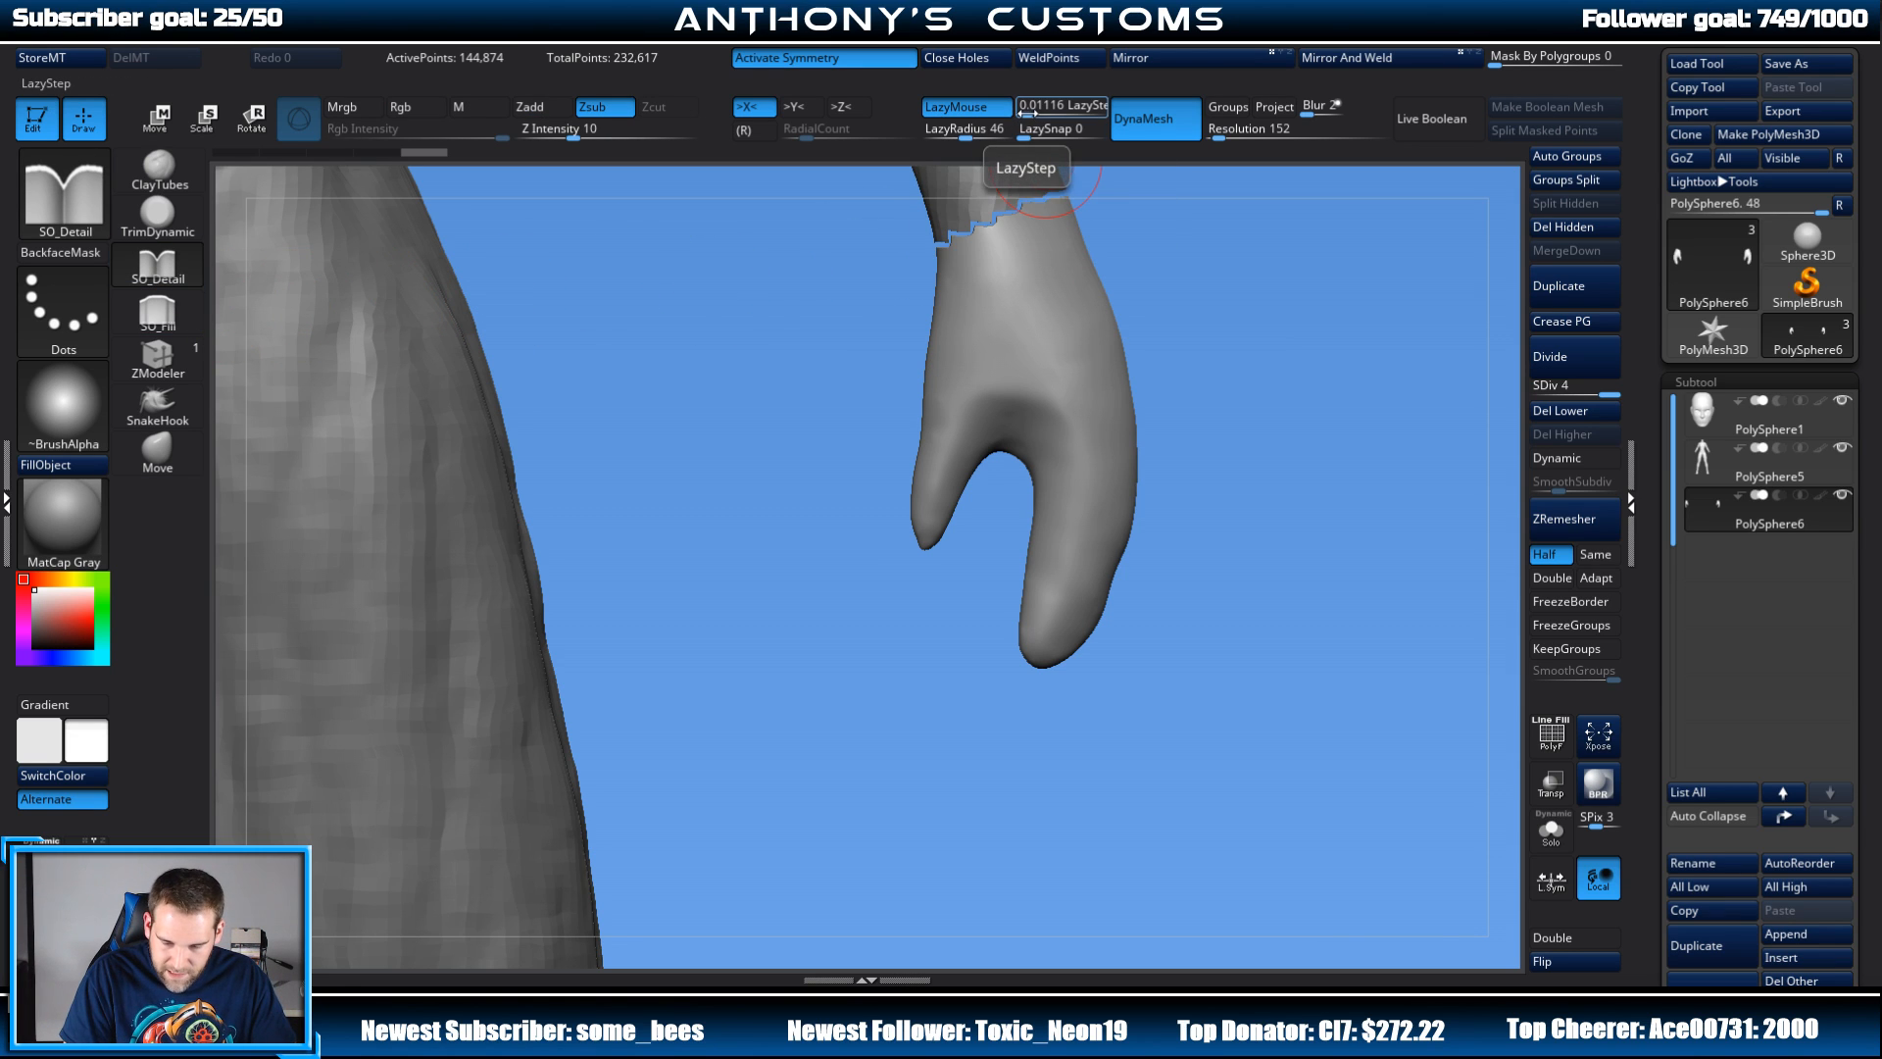
left_click_drag(1029, 112, 1029, 114)
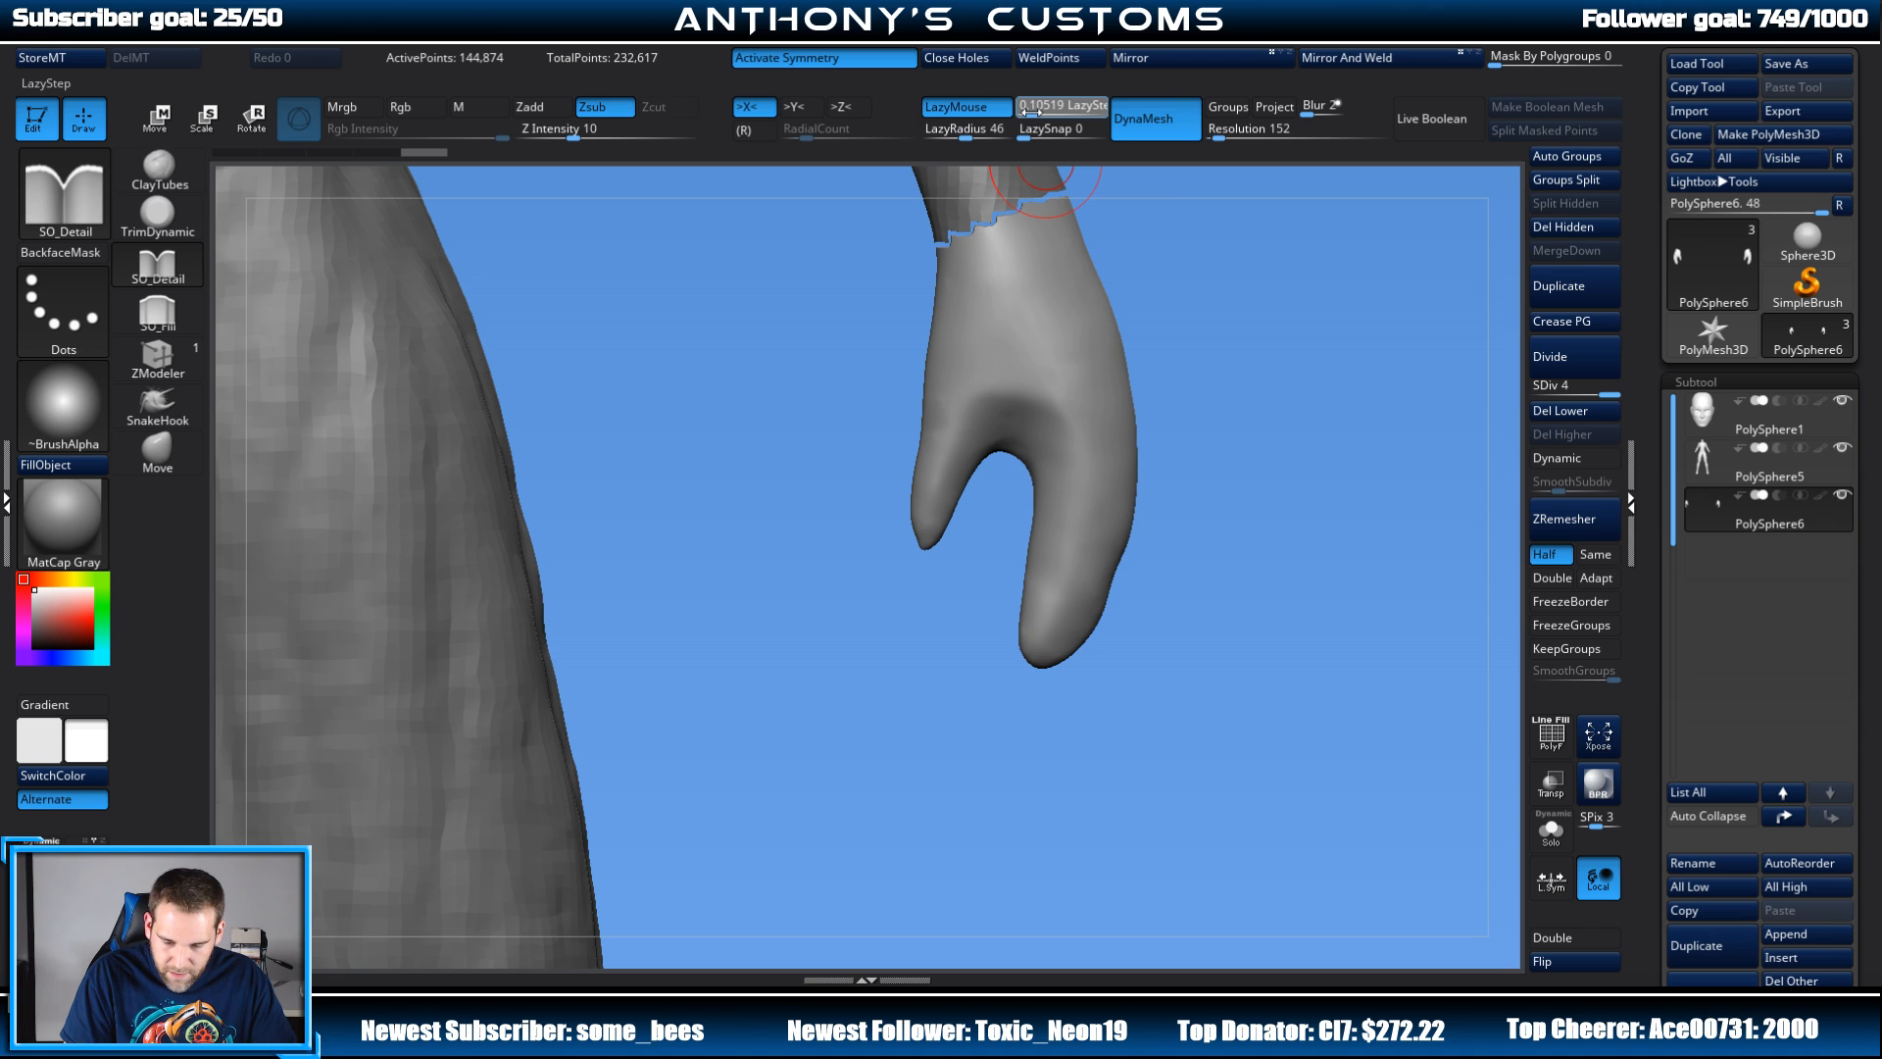
Step: Set Z Intensity to 37 and carve a stroke down the inner edge of the thumb to its tip
left_click_drag(1231, 337, 1203, 284)
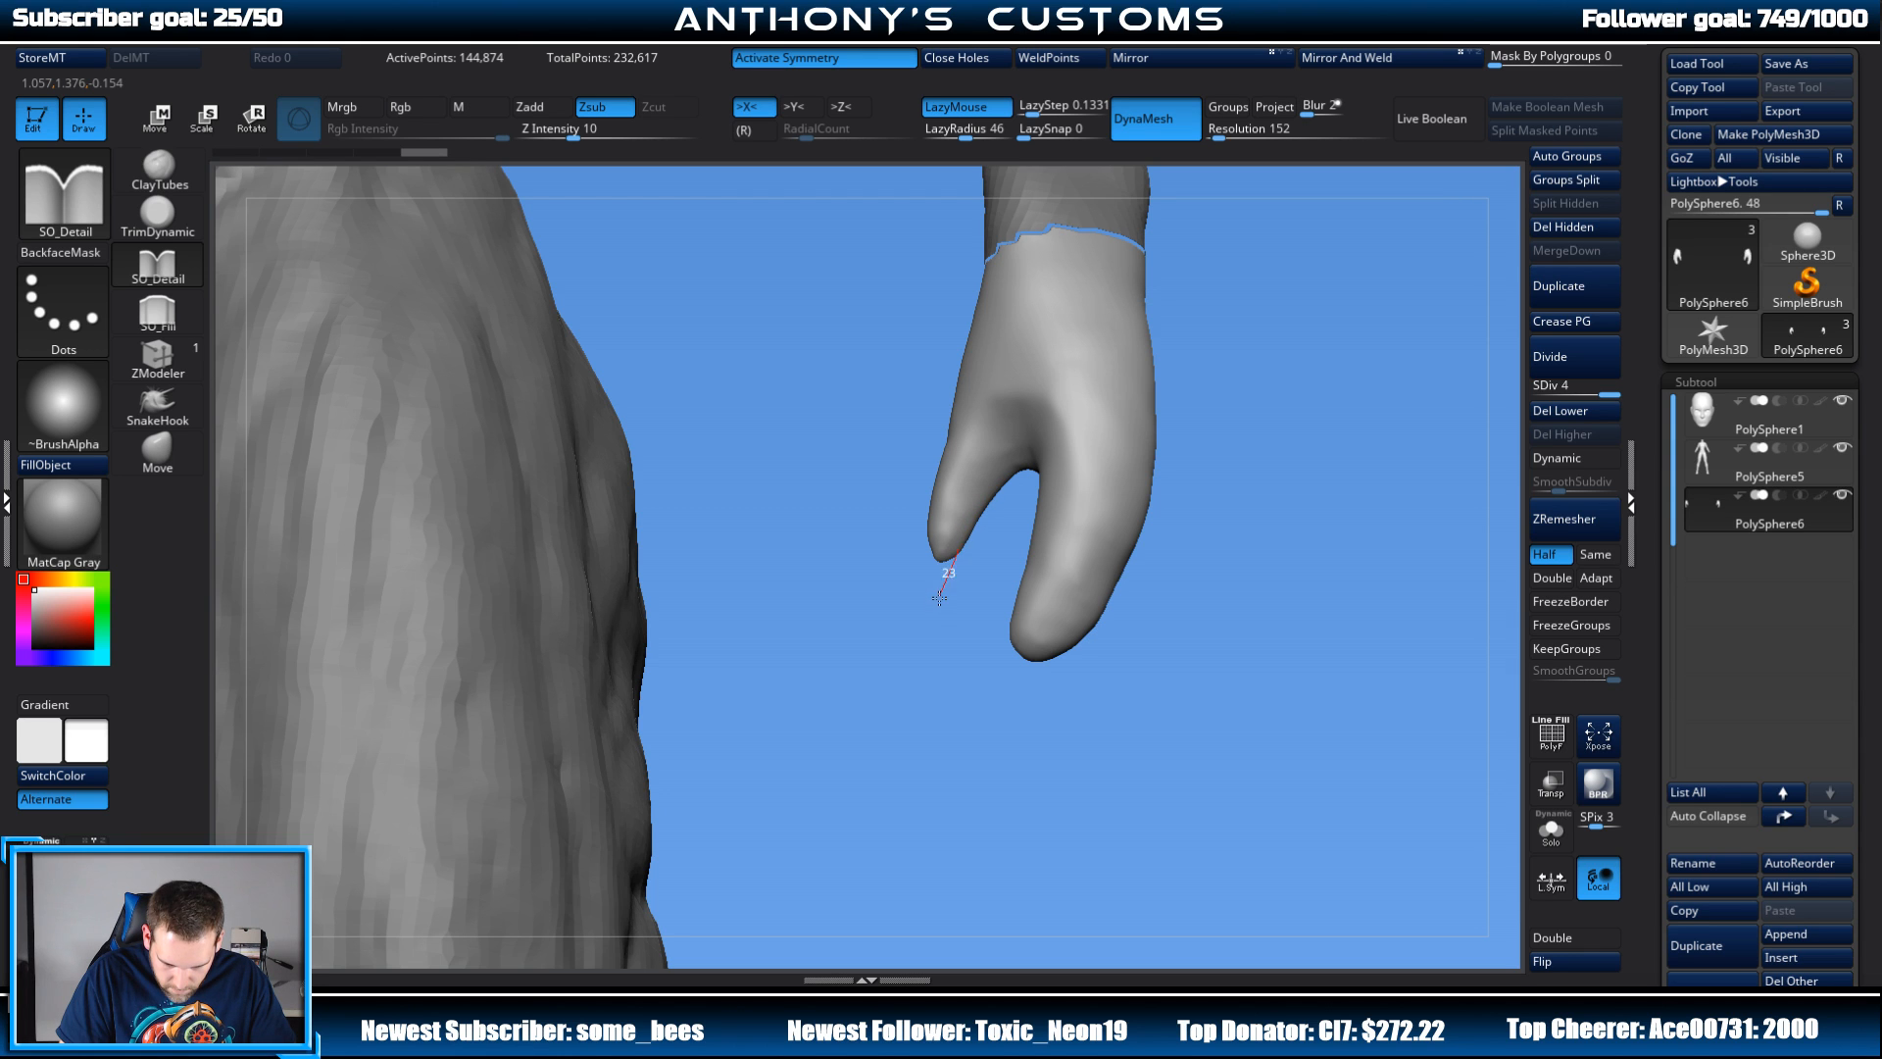
left_click_drag(940, 598, 934, 607)
left_click_drag(600, 133, 624, 132)
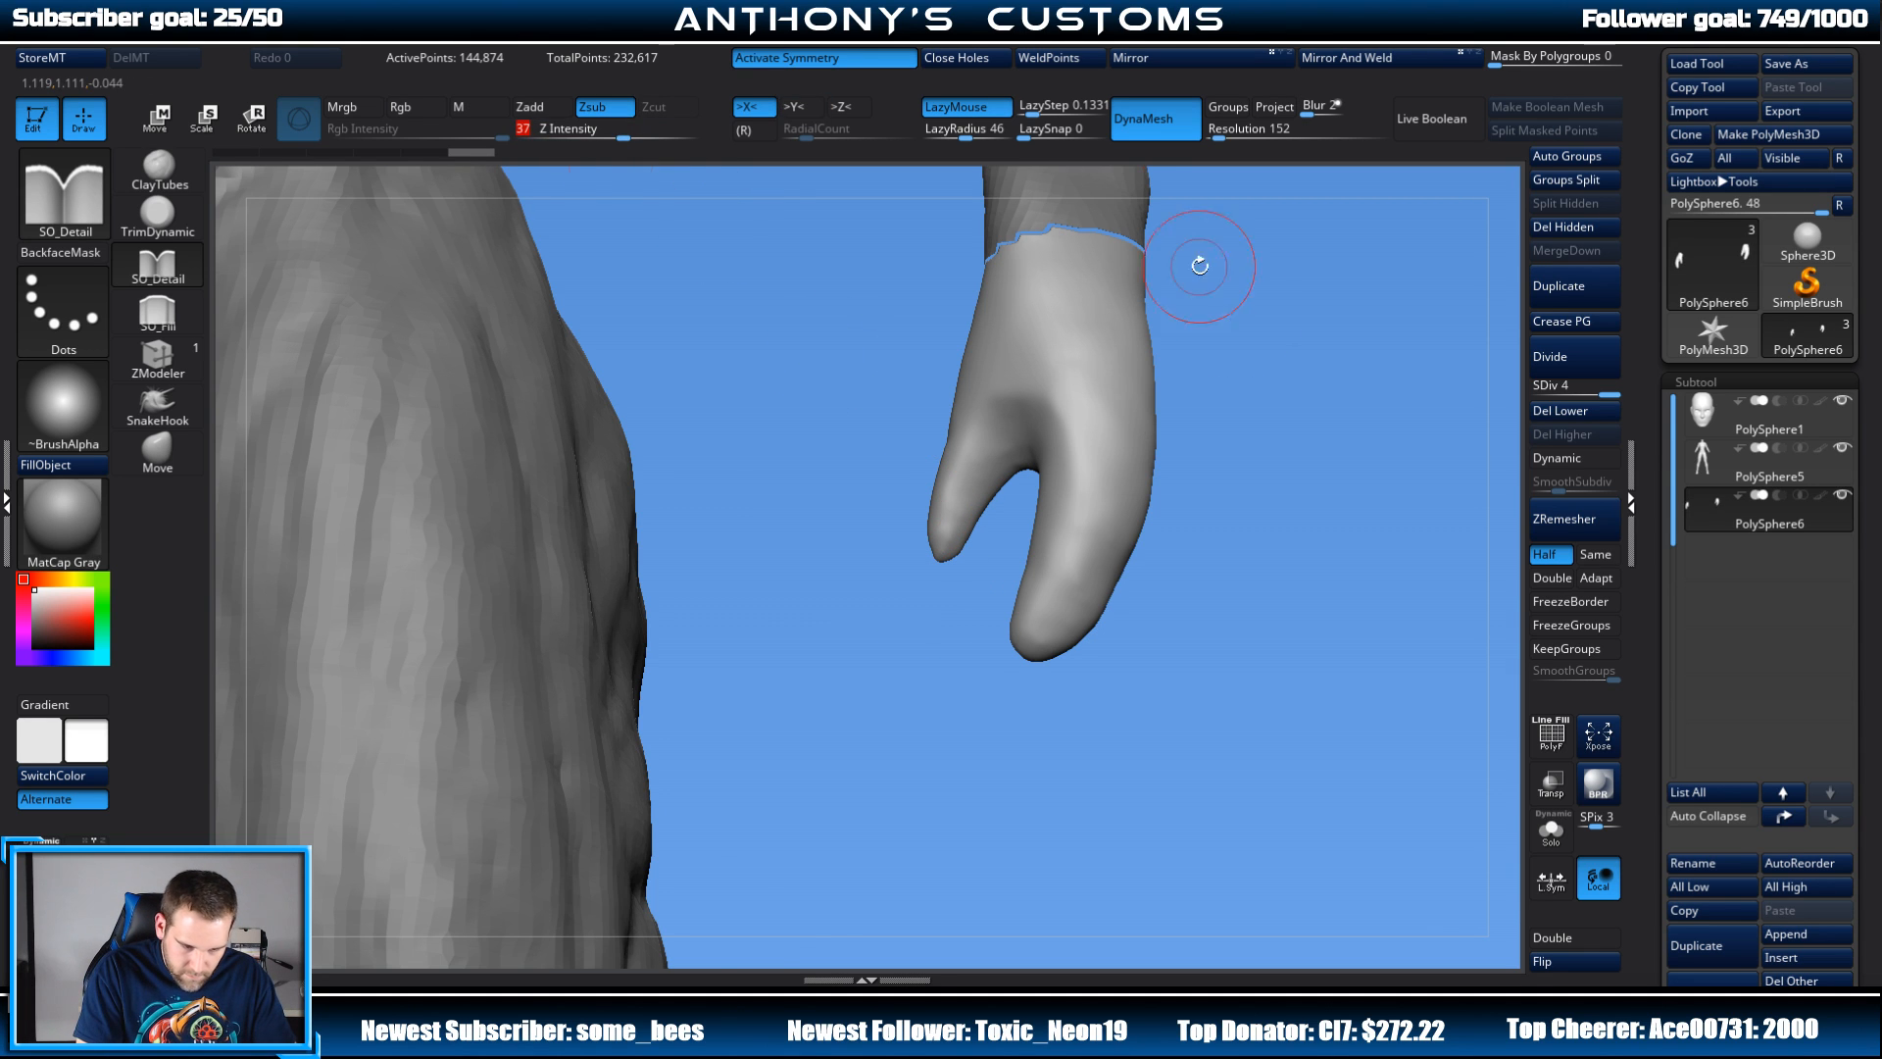
mouse_move(1200, 265)
left_mouse_down()
mouse_move(1151, 433)
mouse_move(1290, 392)
mouse_move(1244, 387)
left_mouse_up()
left_click_drag(1009, 357, 907, 549)
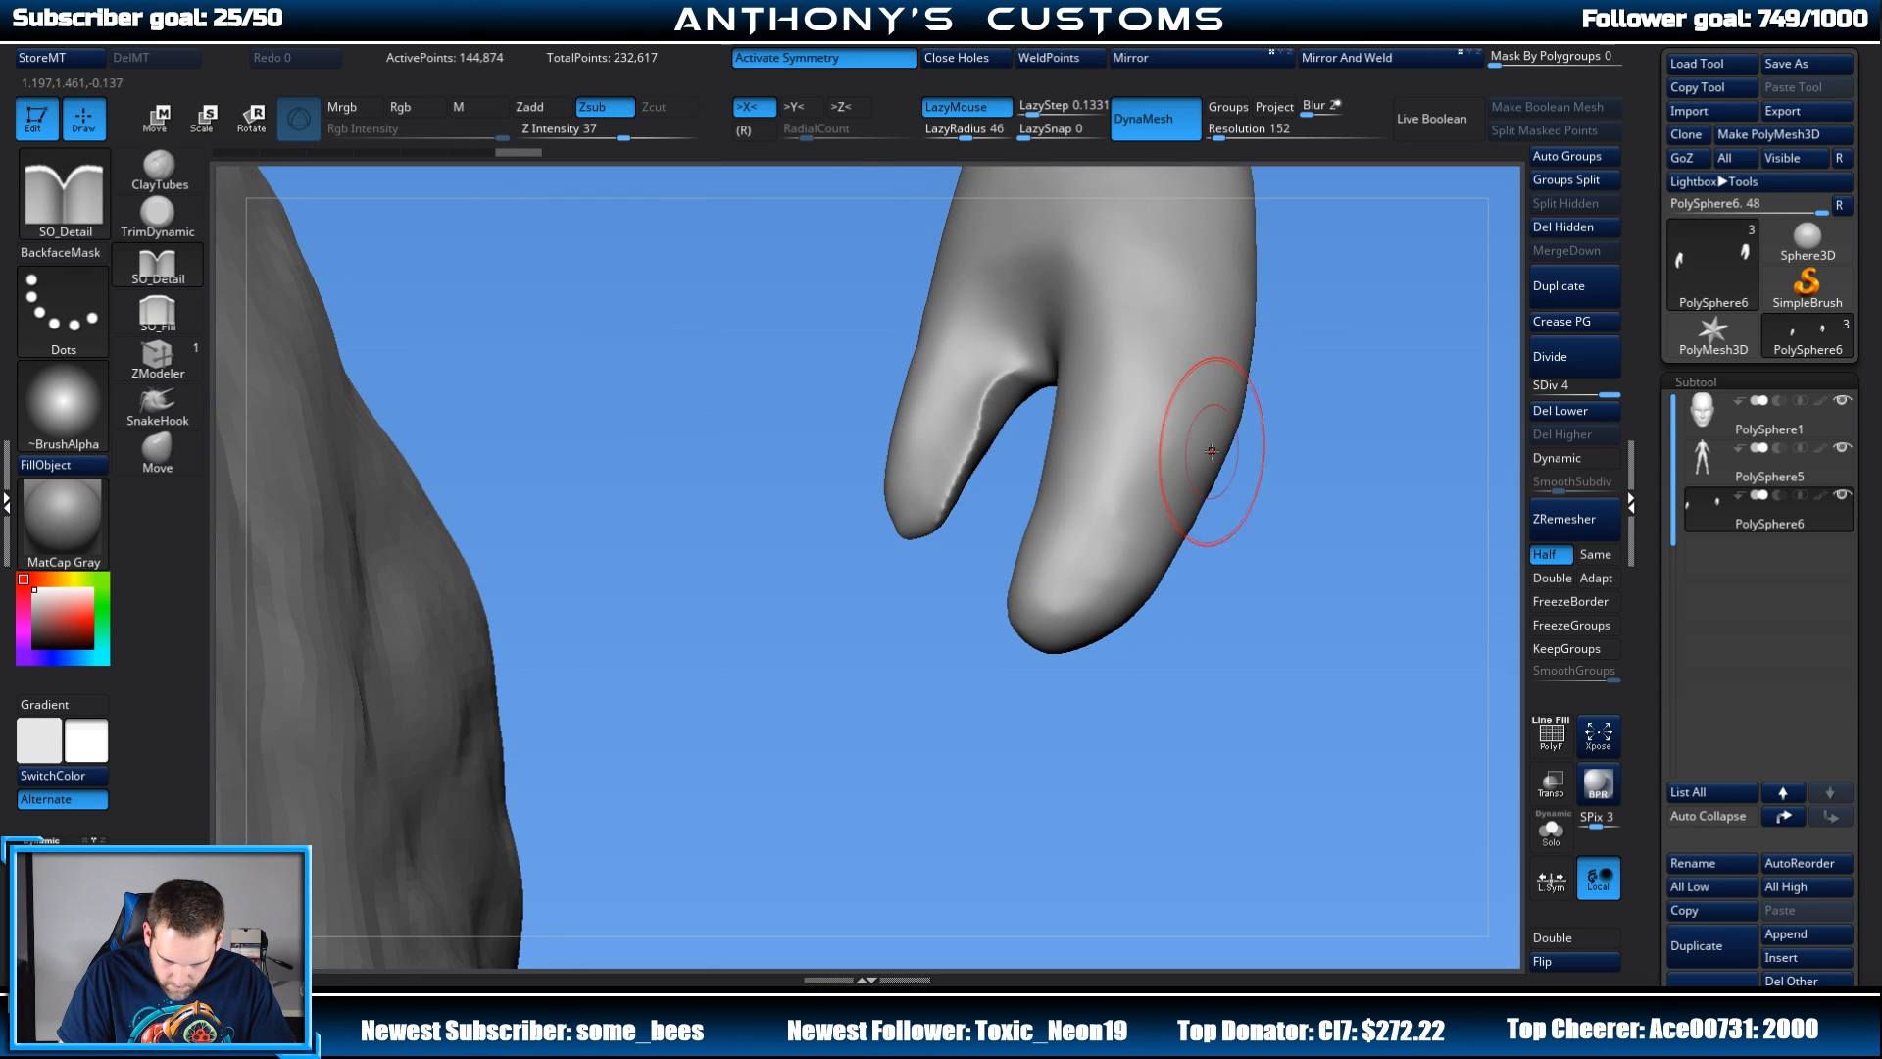
Step: Switch to the Move brush, adjust its size and reshape the thumb and its tip
mouse_move(1284, 451)
left_mouse_down()
mouse_move(1378, 450)
mouse_move(1391, 399)
mouse_move(983, 303)
mouse_move(907, 328)
mouse_move(972, 409)
mouse_move(1053, 610)
mouse_move(1240, 435)
left_mouse_up()
left_click(159, 451)
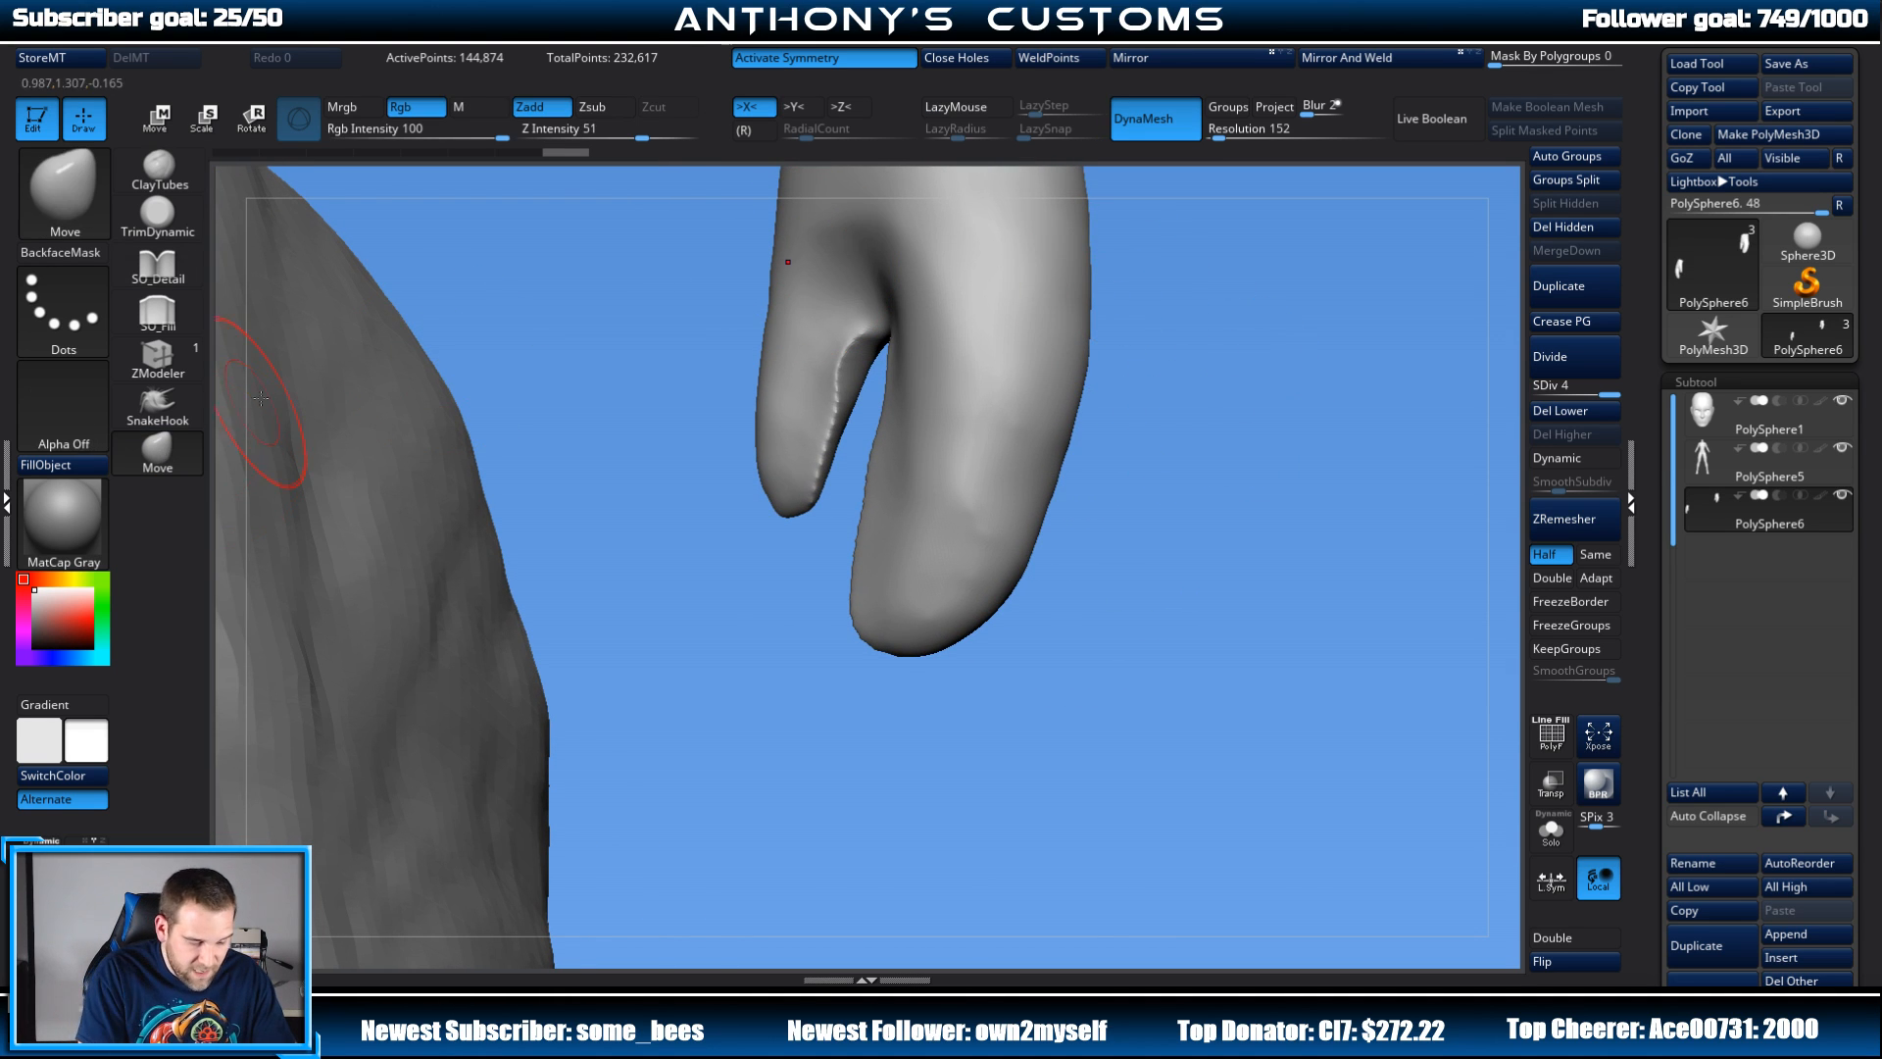
left_click_drag(1137, 264, 1208, 336)
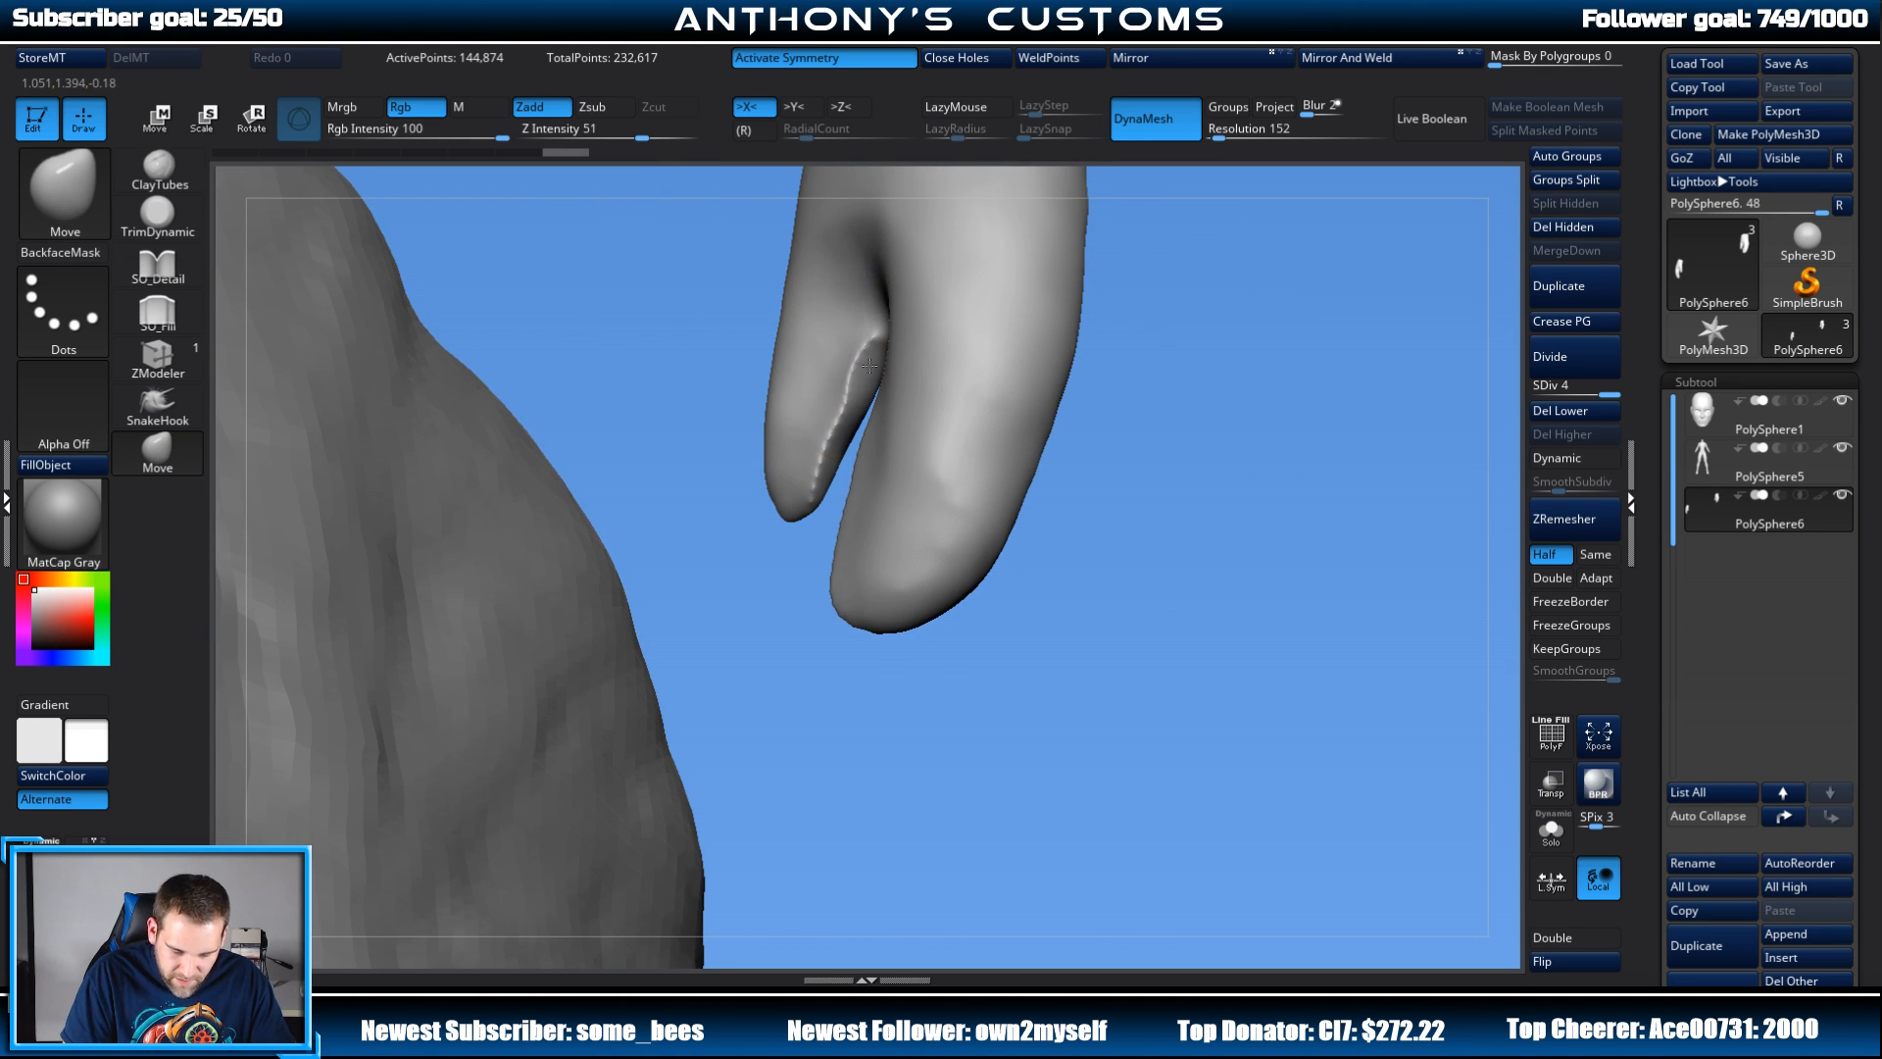
key("space")
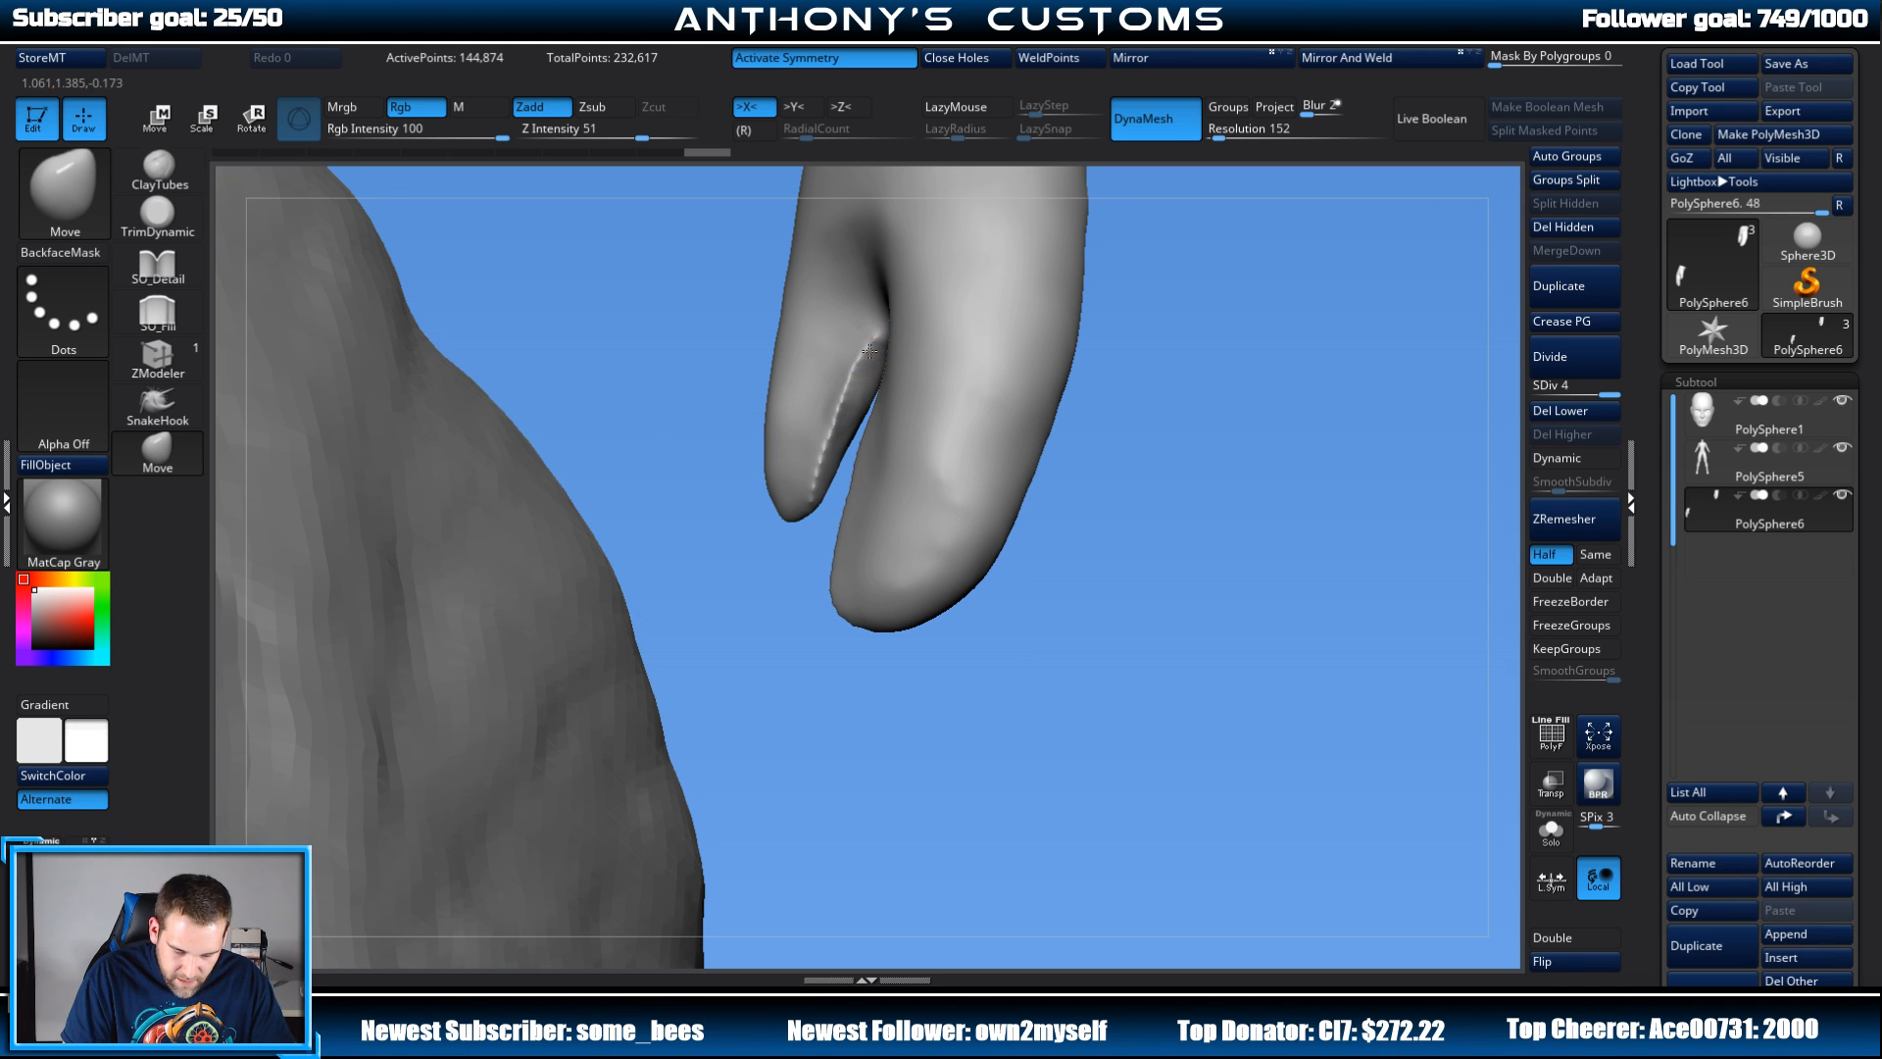
left_click_drag(1128, 313, 1182, 286)
key("space")
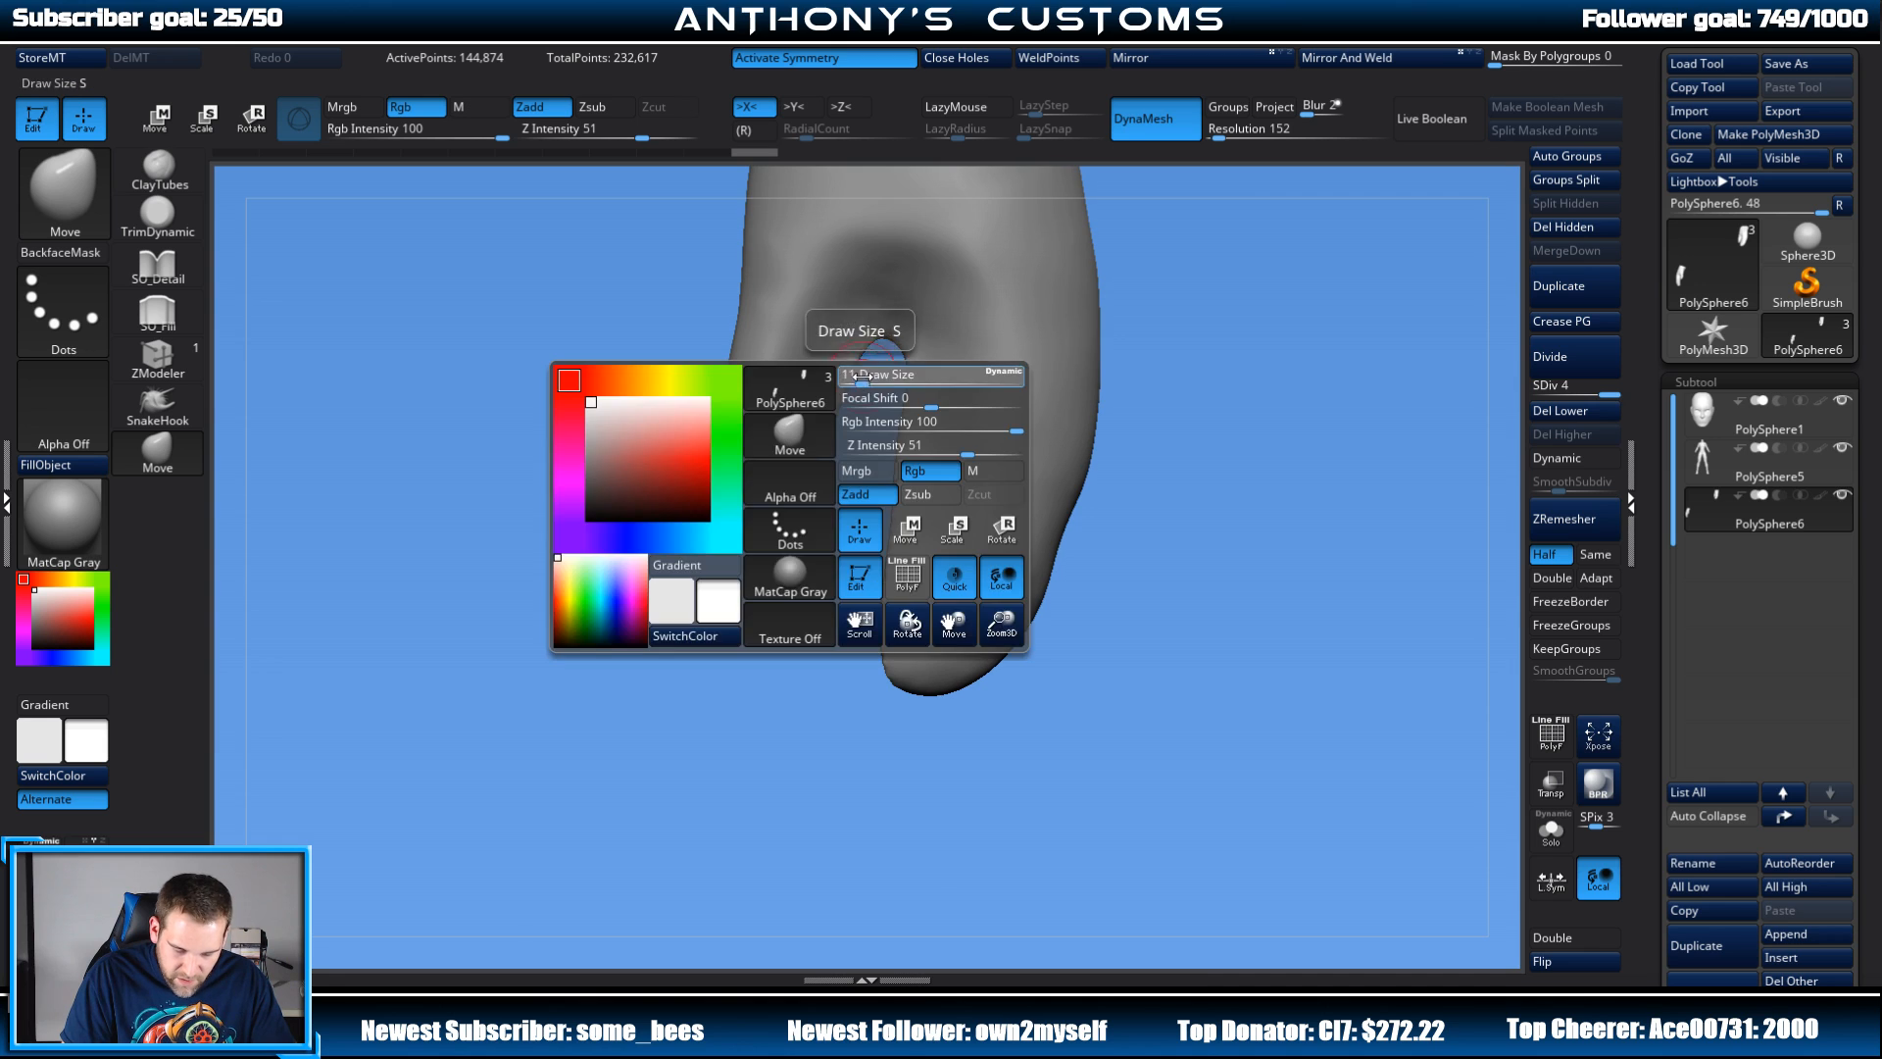
left_click_drag(824, 441, 802, 483)
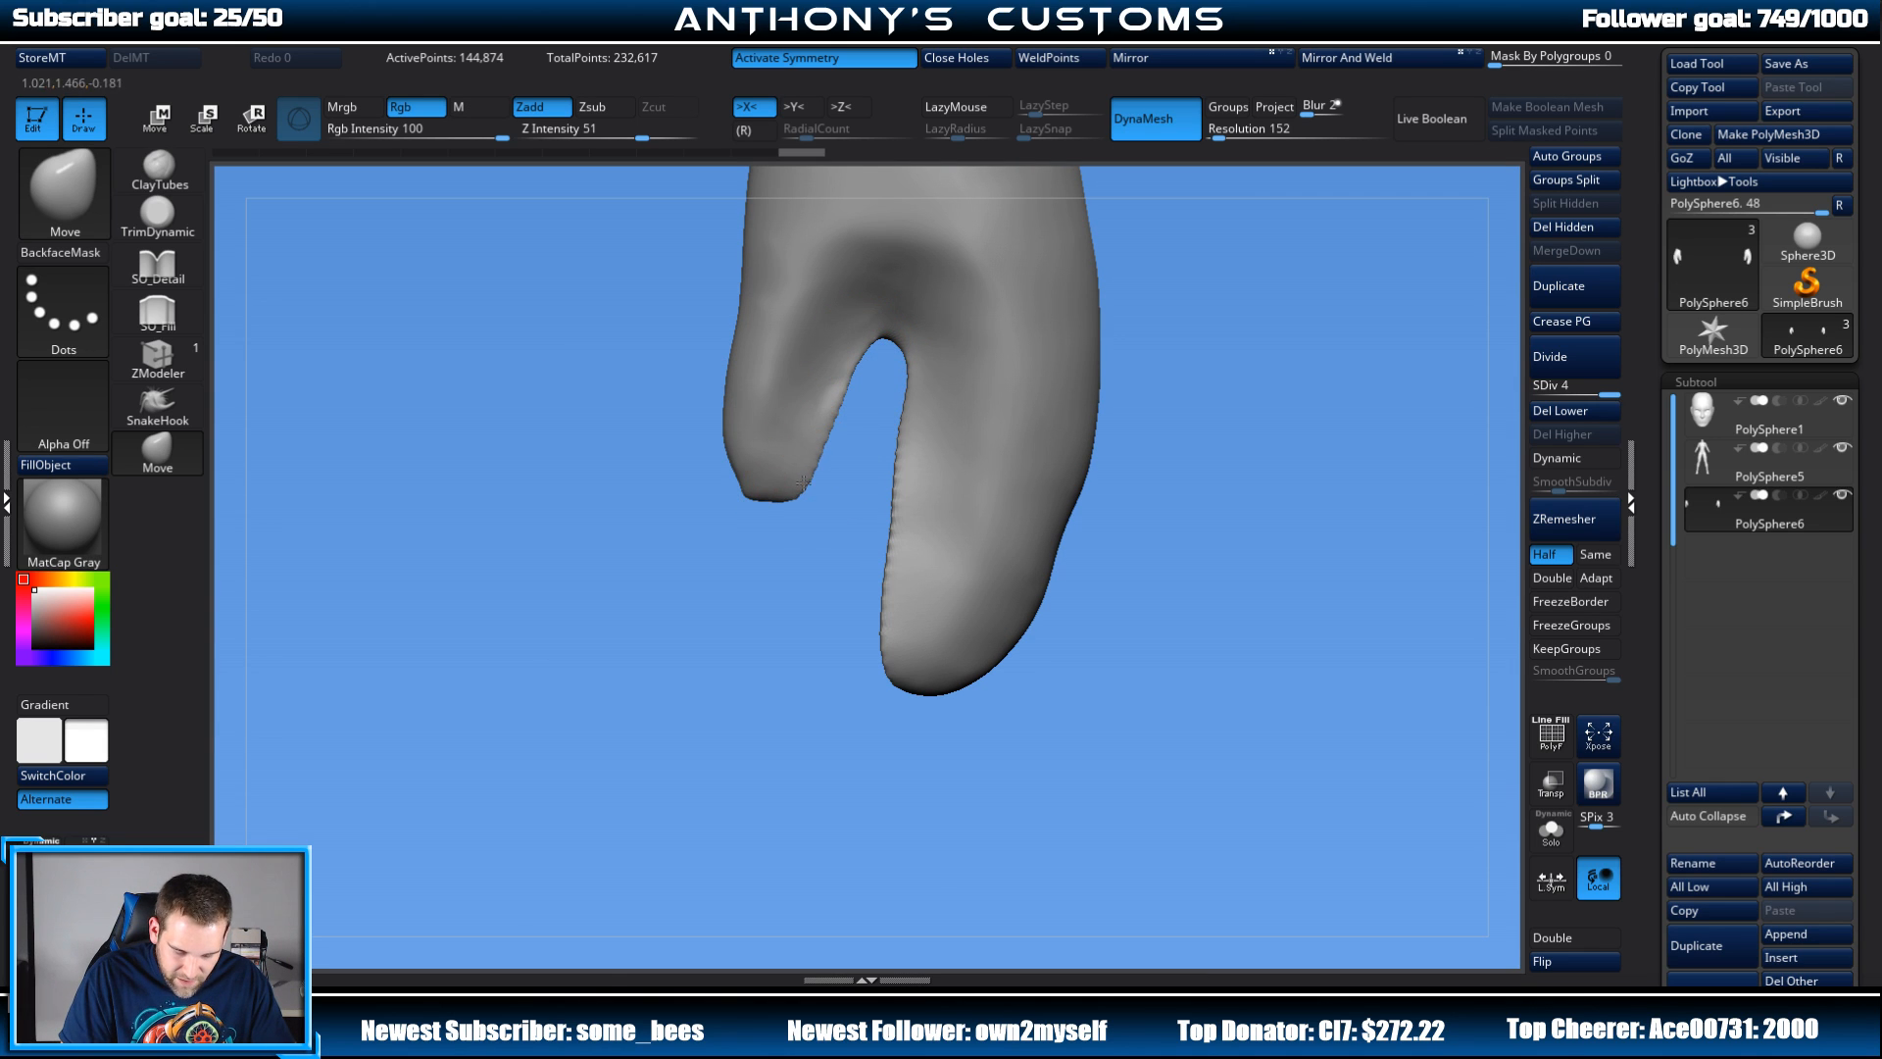
Step: Set the SO_Detail brush's LazyStep to about 1.198 and carve spaced notches along the inner edge of the thumb
left_click(165, 273)
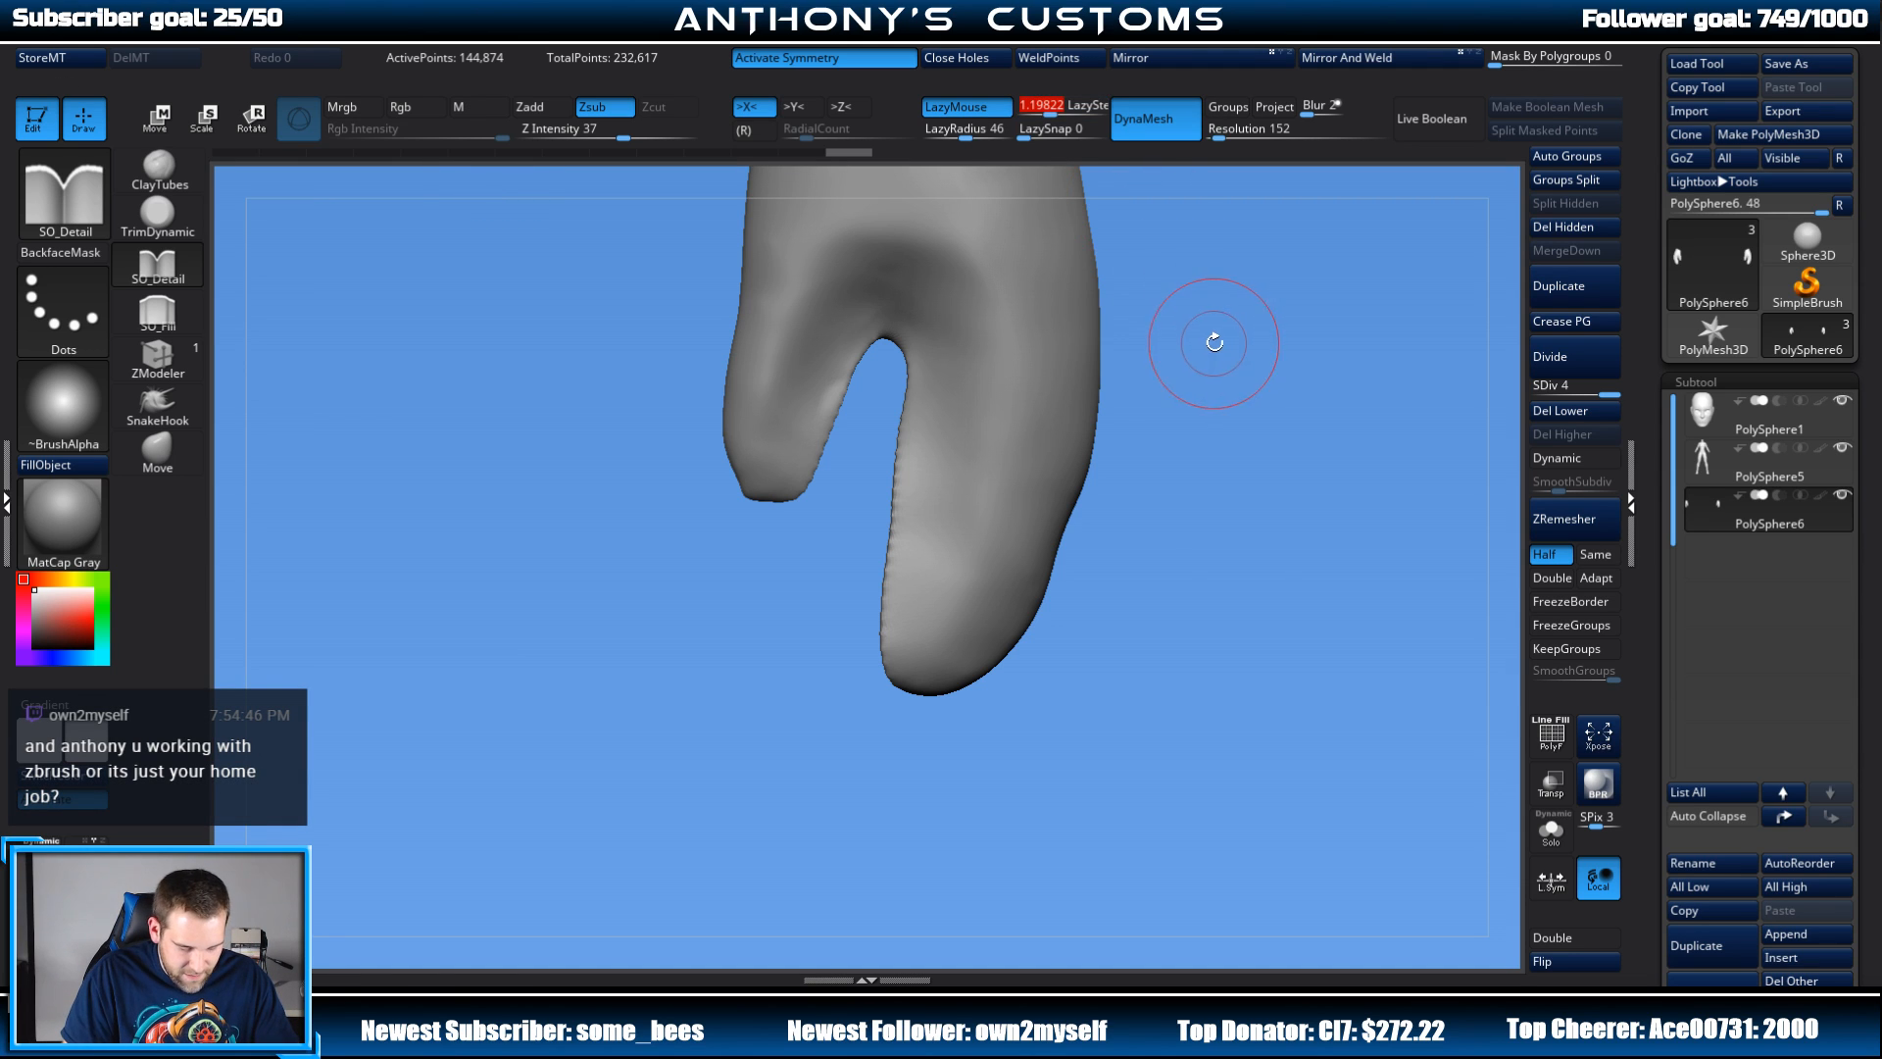
key("space")
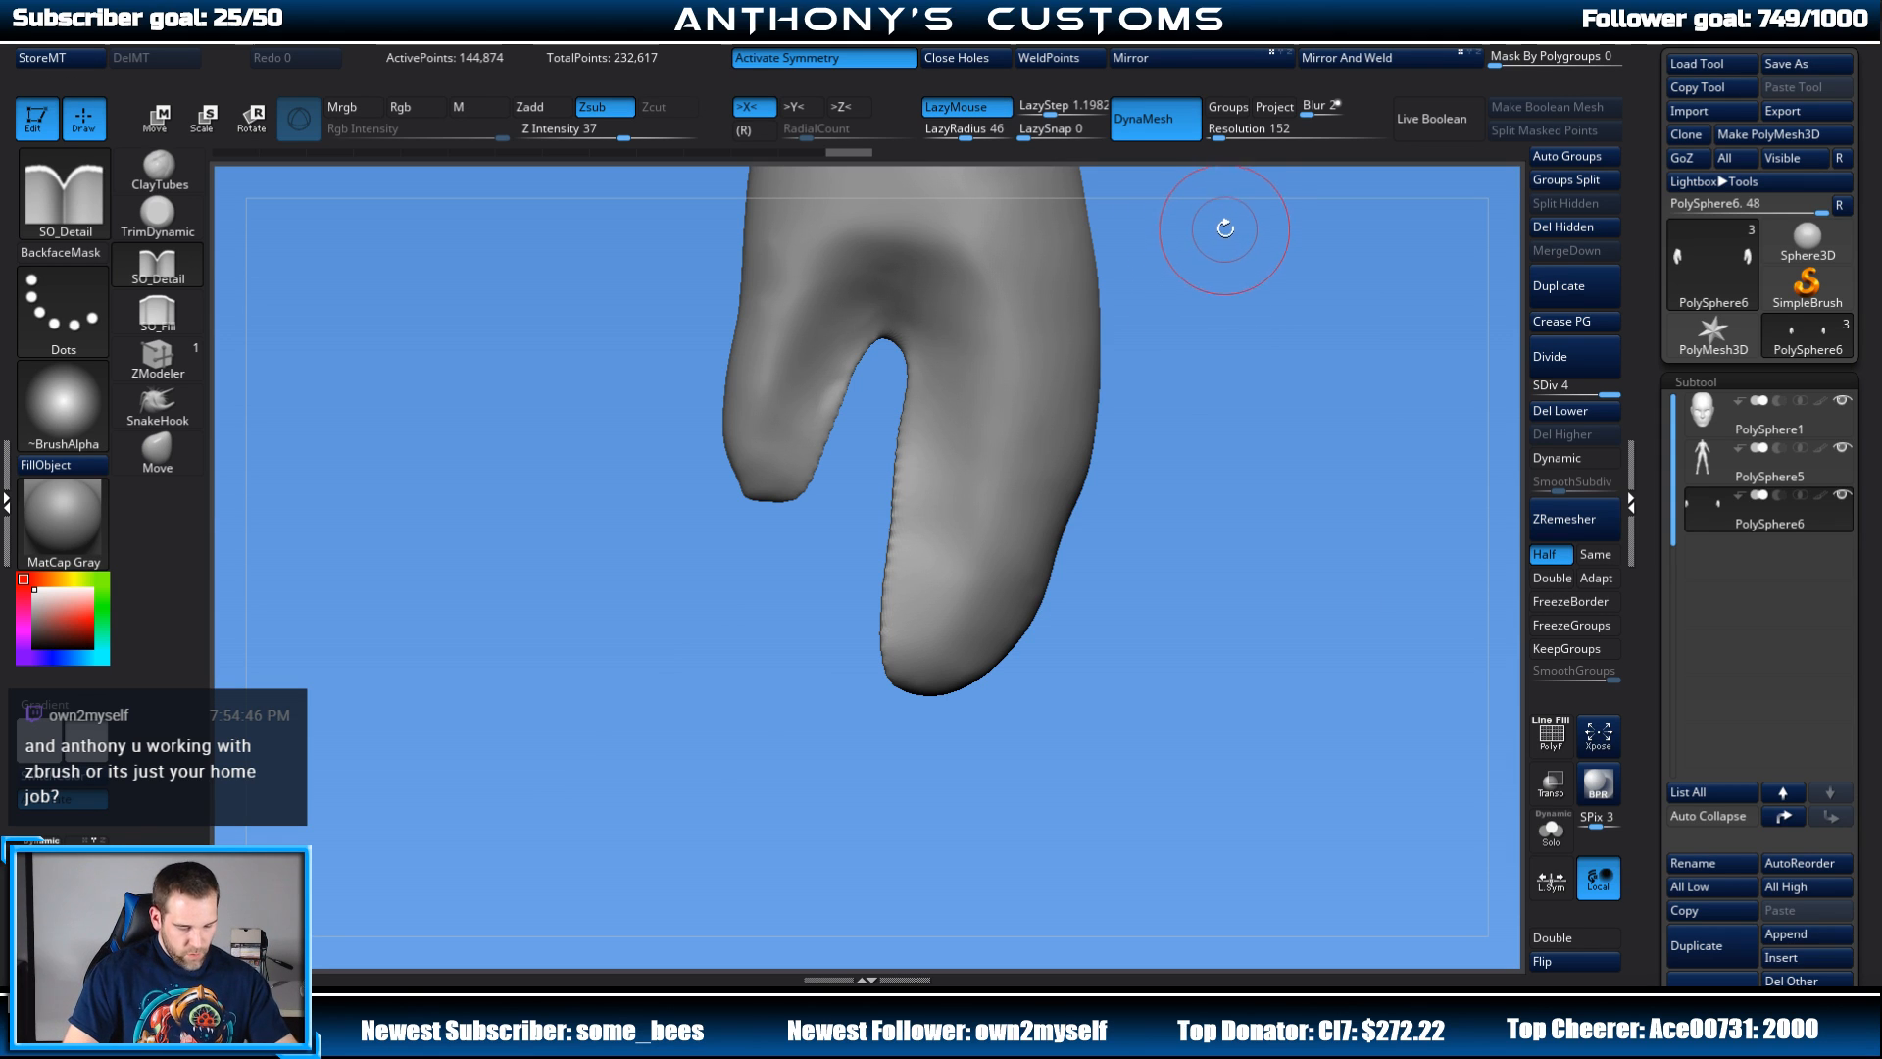
key("space")
left_click(1245, 326)
mouse_move(1308, 276)
left_mouse_down()
mouse_move(1275, 243)
mouse_move(1260, 392)
left_mouse_up()
left_click_drag(1355, 312, 1327, 345, "alt")
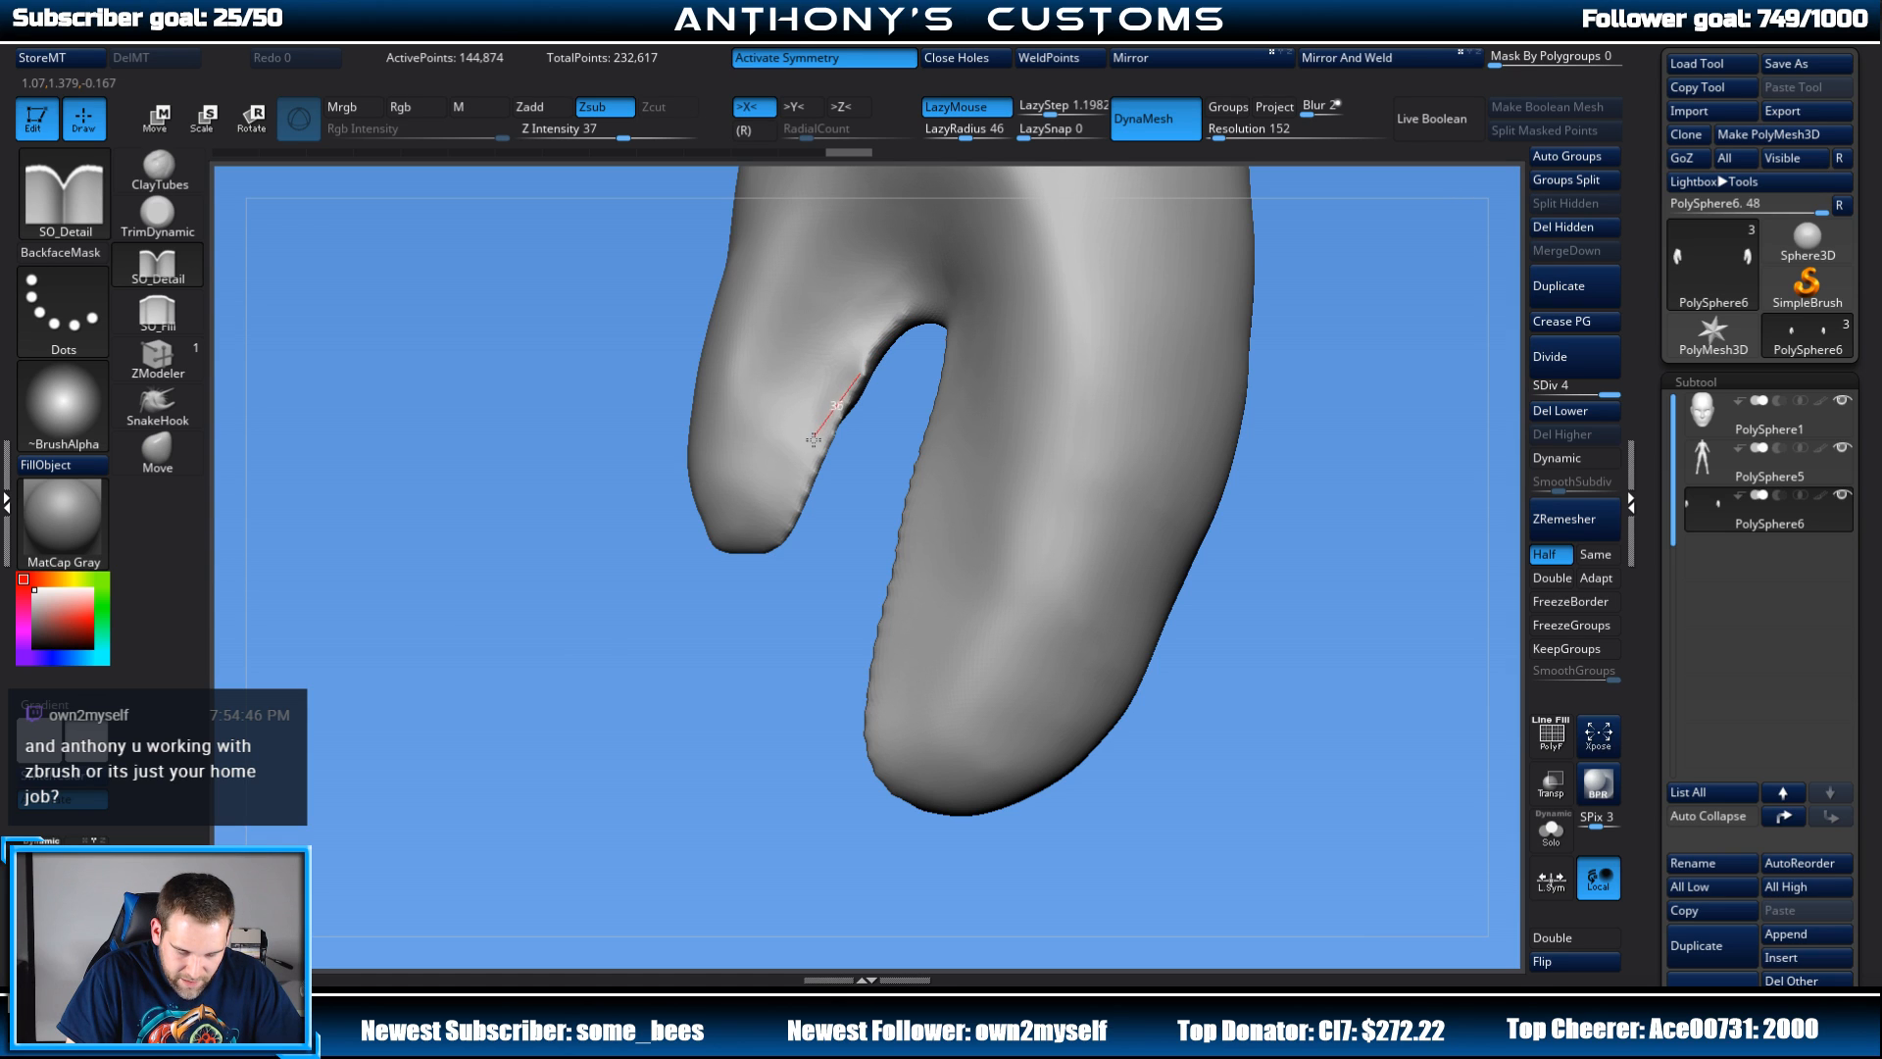
left_click_drag(774, 590, 773, 592)
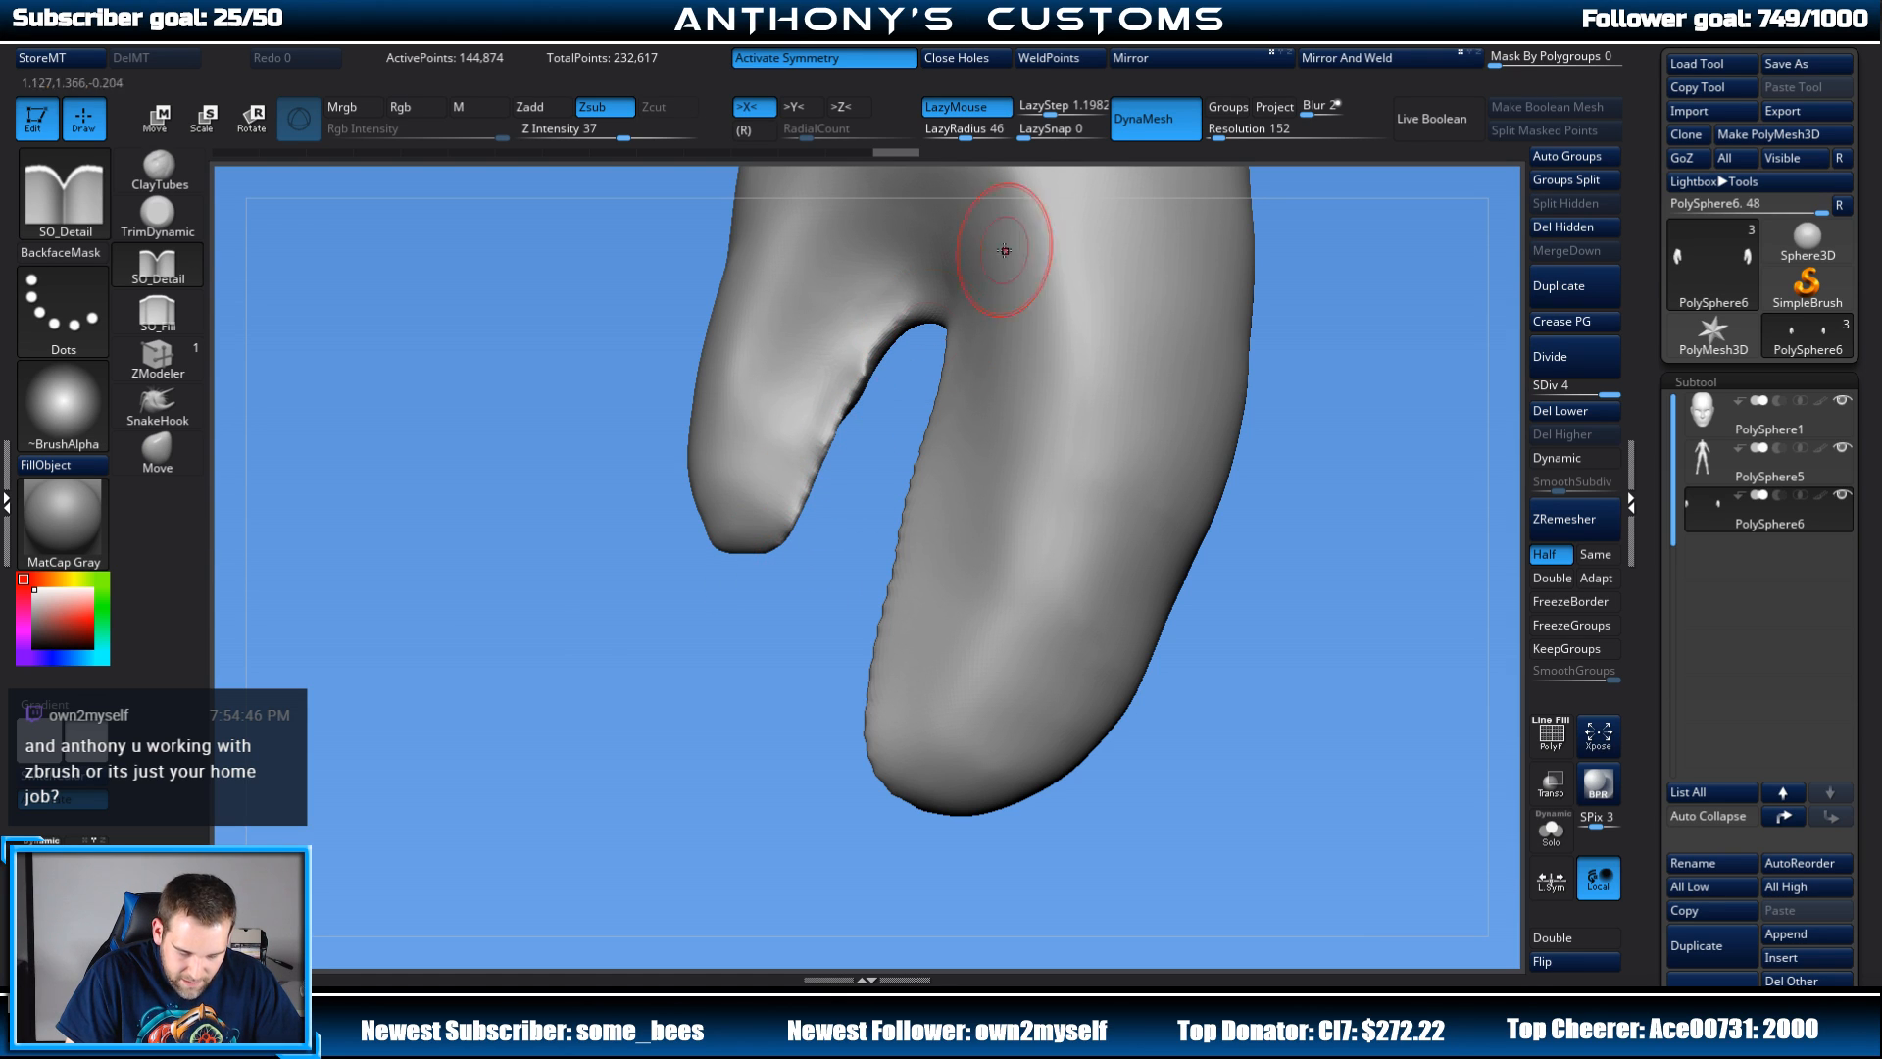
Step: Set LazyStep to about 0.725 and Z Intensity to 51, and carve deeper serrations along the inner edges of the pincer
left_click_drag(1050, 114, 1047, 113)
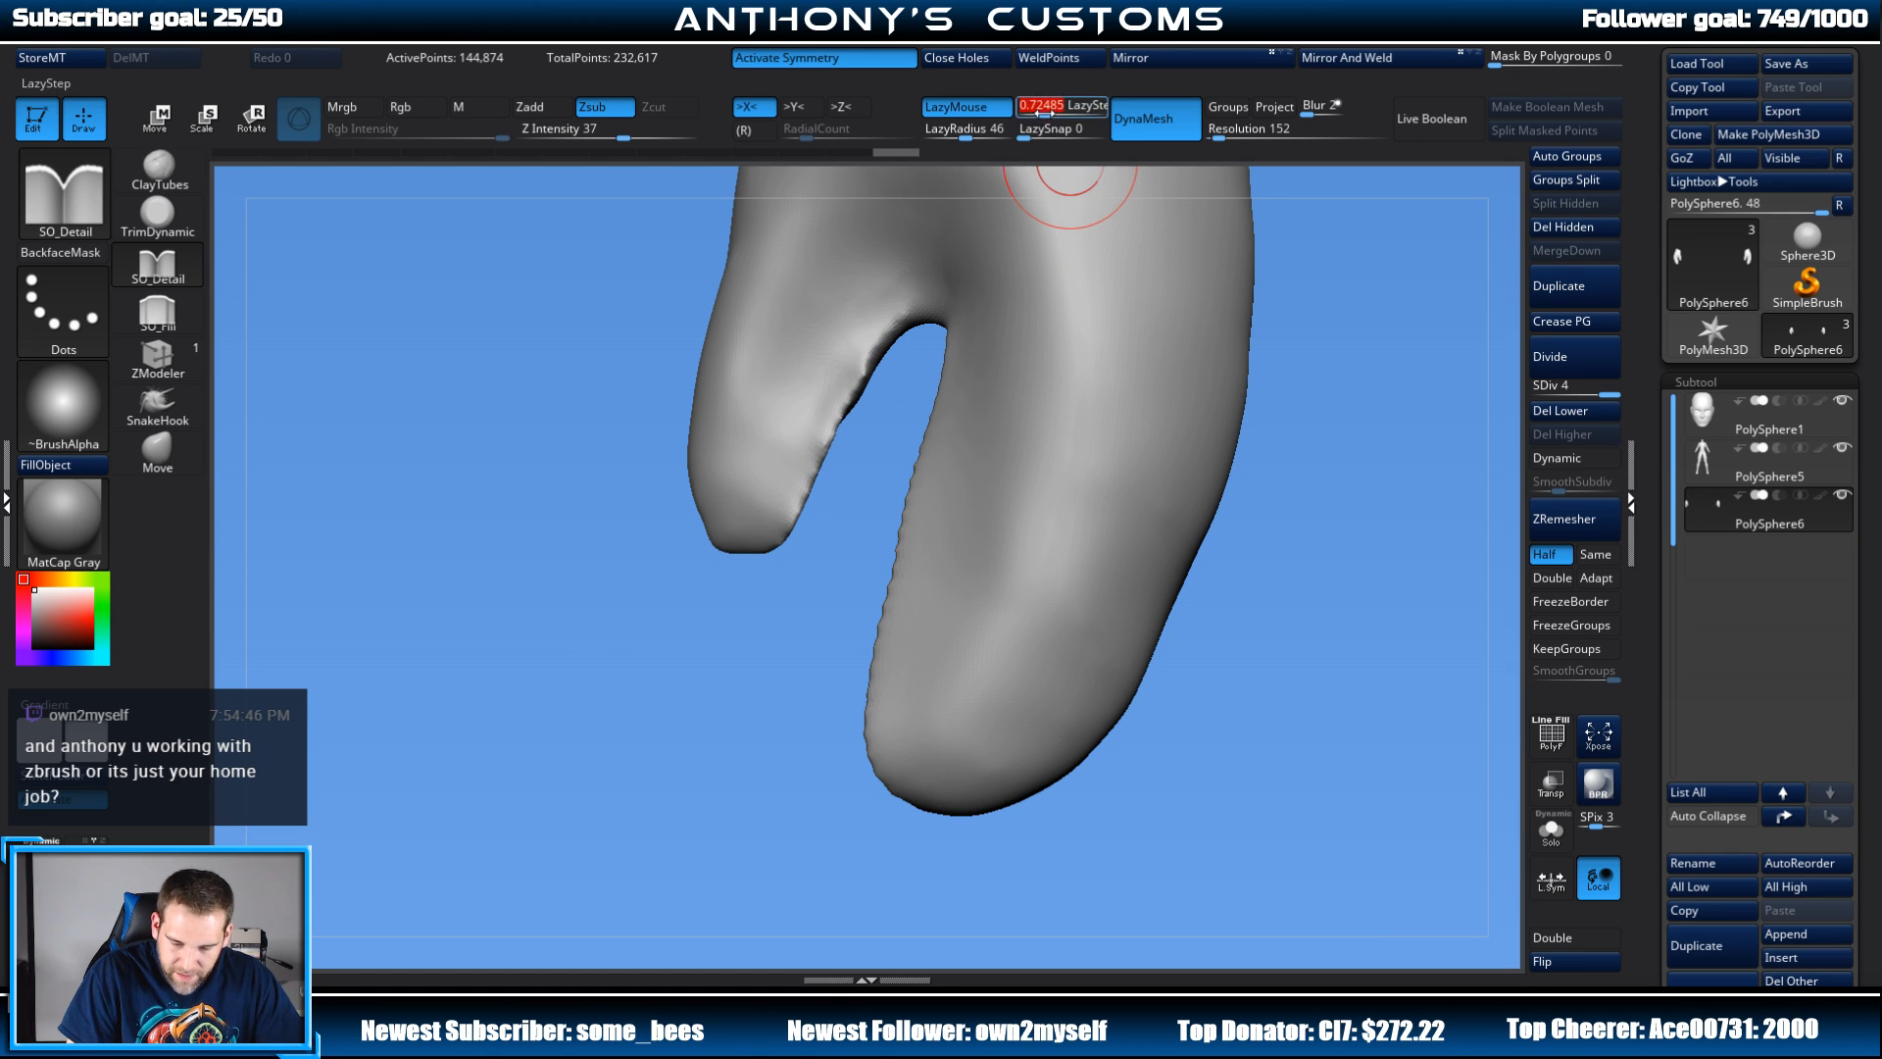
left_click_drag(624, 136, 632, 133)
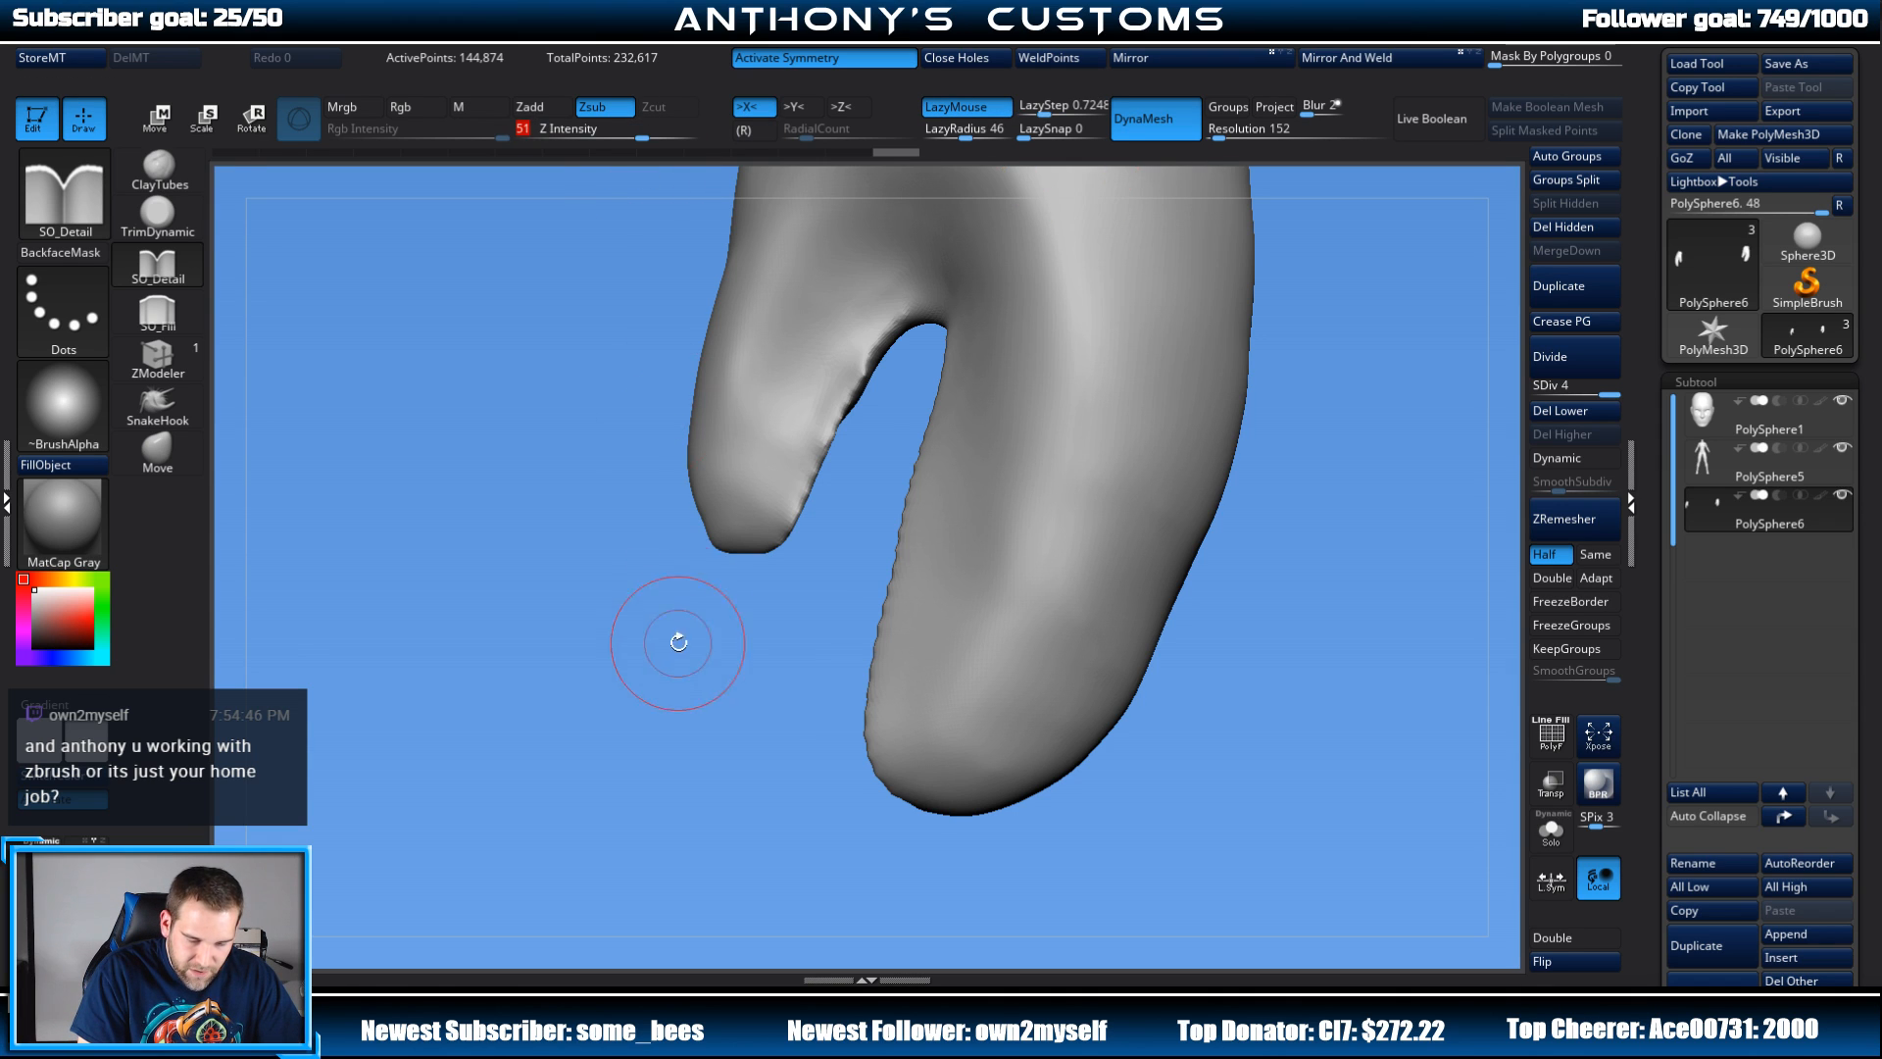
left_click_drag(673, 639, 680, 585)
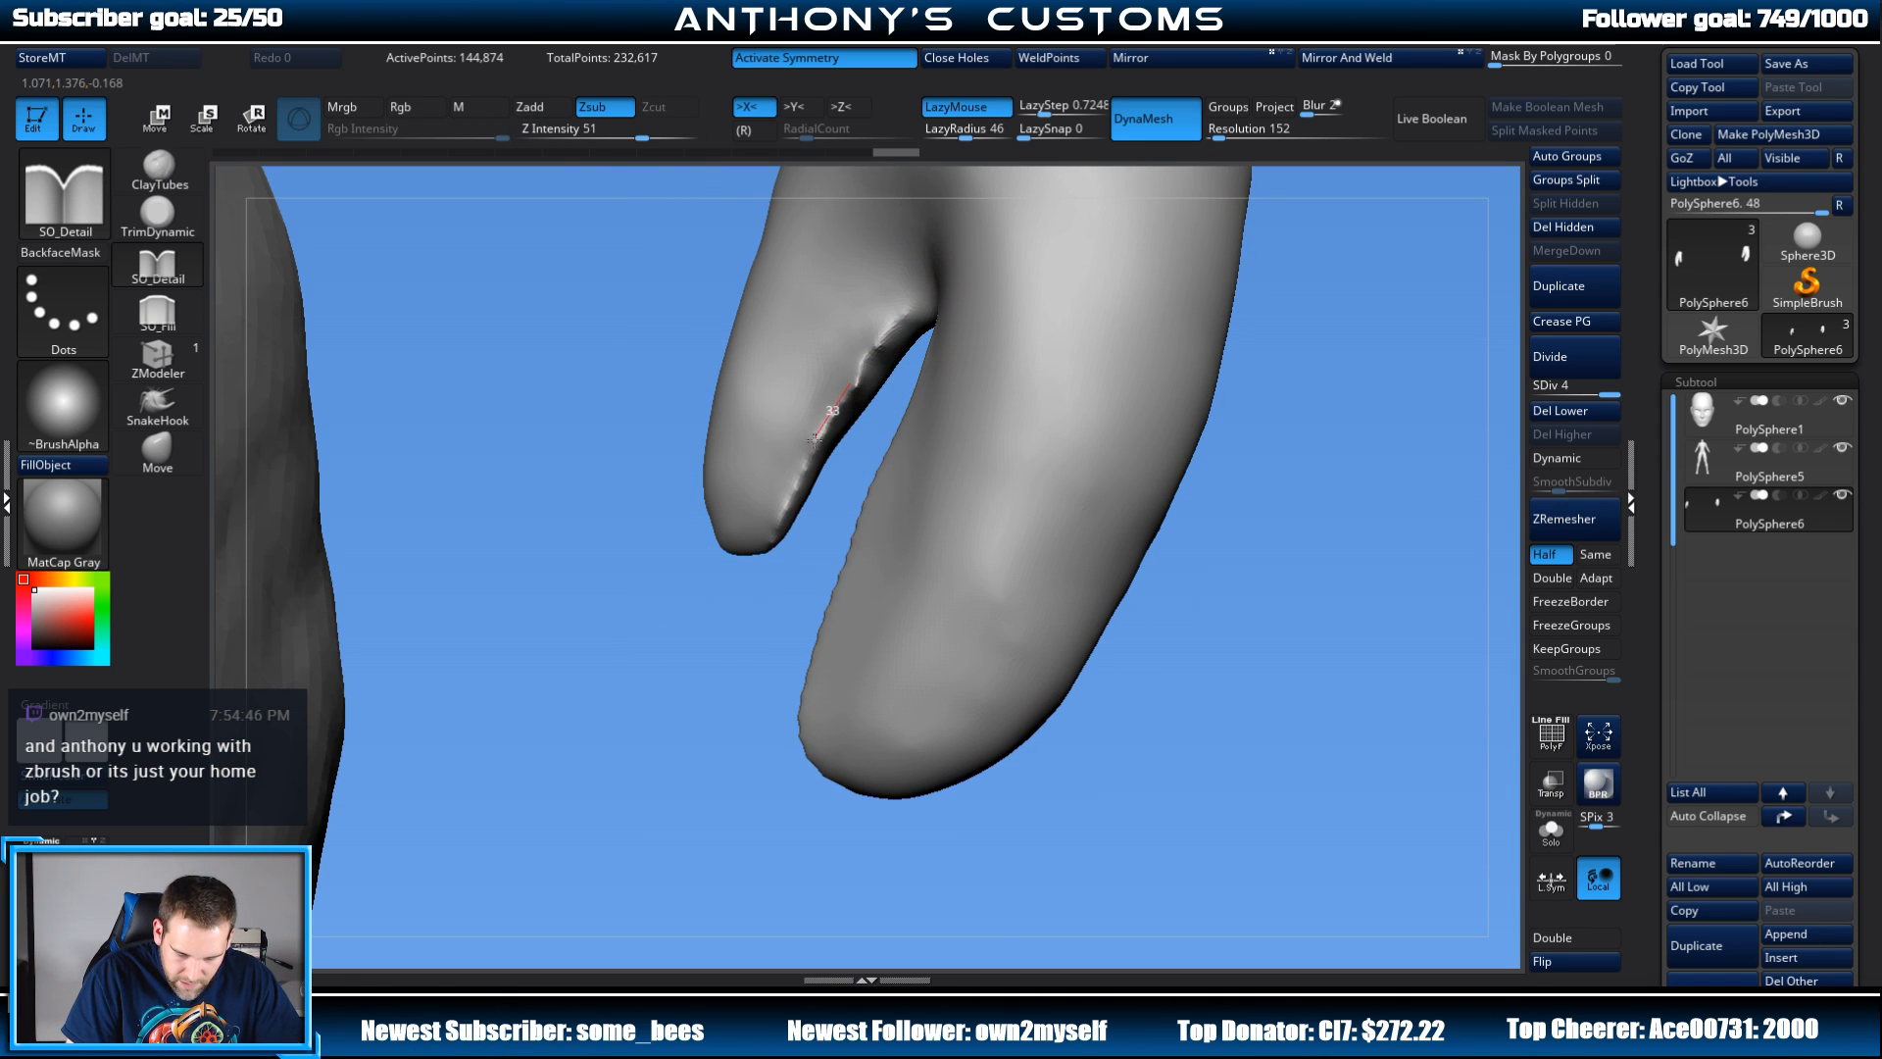
left_click_drag(765, 569, 760, 588)
mouse_move(709, 732)
left_mouse_down()
mouse_move(782, 748)
mouse_move(863, 721)
left_mouse_up()
left_click_drag(993, 474, 1081, 799)
Step: Switch to the SnakeHook brush and pull the tip of the large finger form inward into a pointed claw
mouse_move(1084, 946)
left_mouse_down()
mouse_move(1297, 607)
mouse_move(1282, 467)
mouse_move(1223, 461)
left_mouse_up()
mouse_move(1150, 679)
left_mouse_down("alt")
mouse_move(1085, 322)
mouse_move(1235, 535)
mouse_move(1189, 521)
mouse_move(1233, 525)
left_mouse_up("alt")
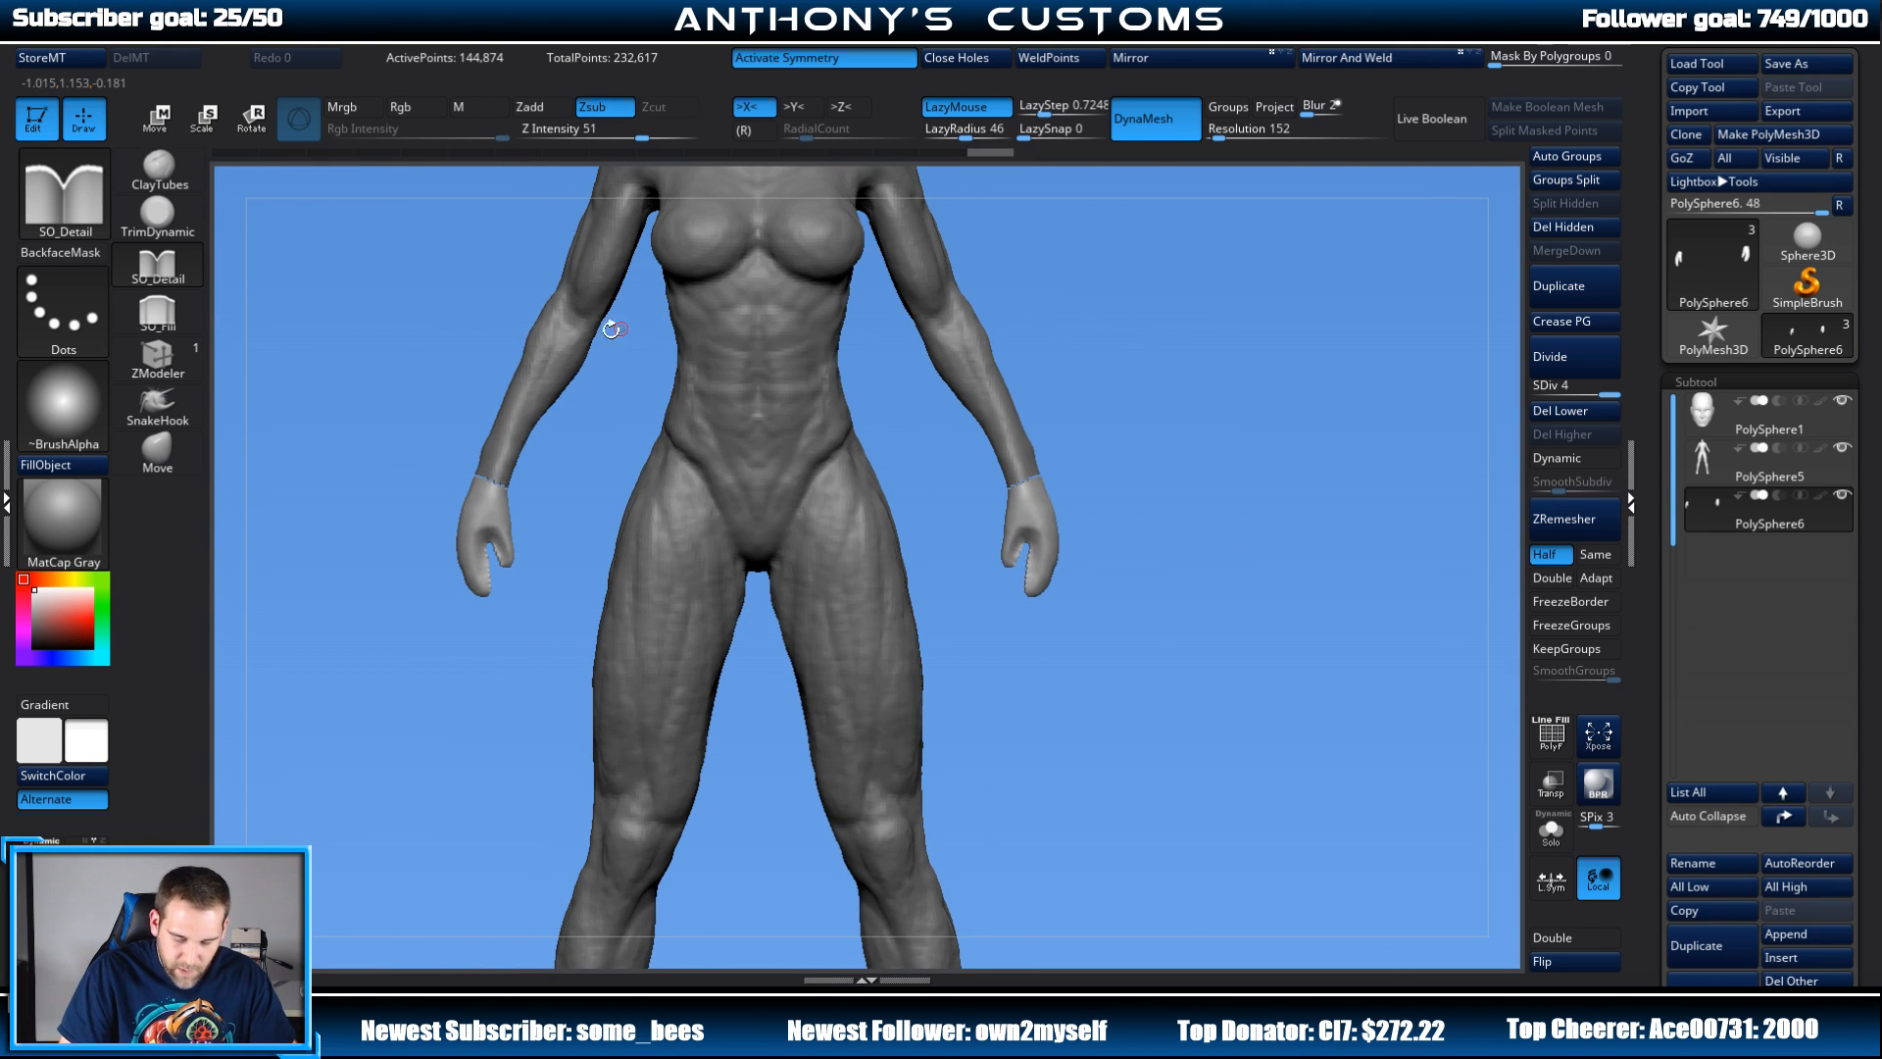
left_click(190, 406)
mouse_move(1109, 517)
left_mouse_down()
mouse_move(1139, 508)
mouse_move(1182, 735)
left_mouse_up()
left_click_drag(1196, 637, 1242, 498, "alt")
key("space")
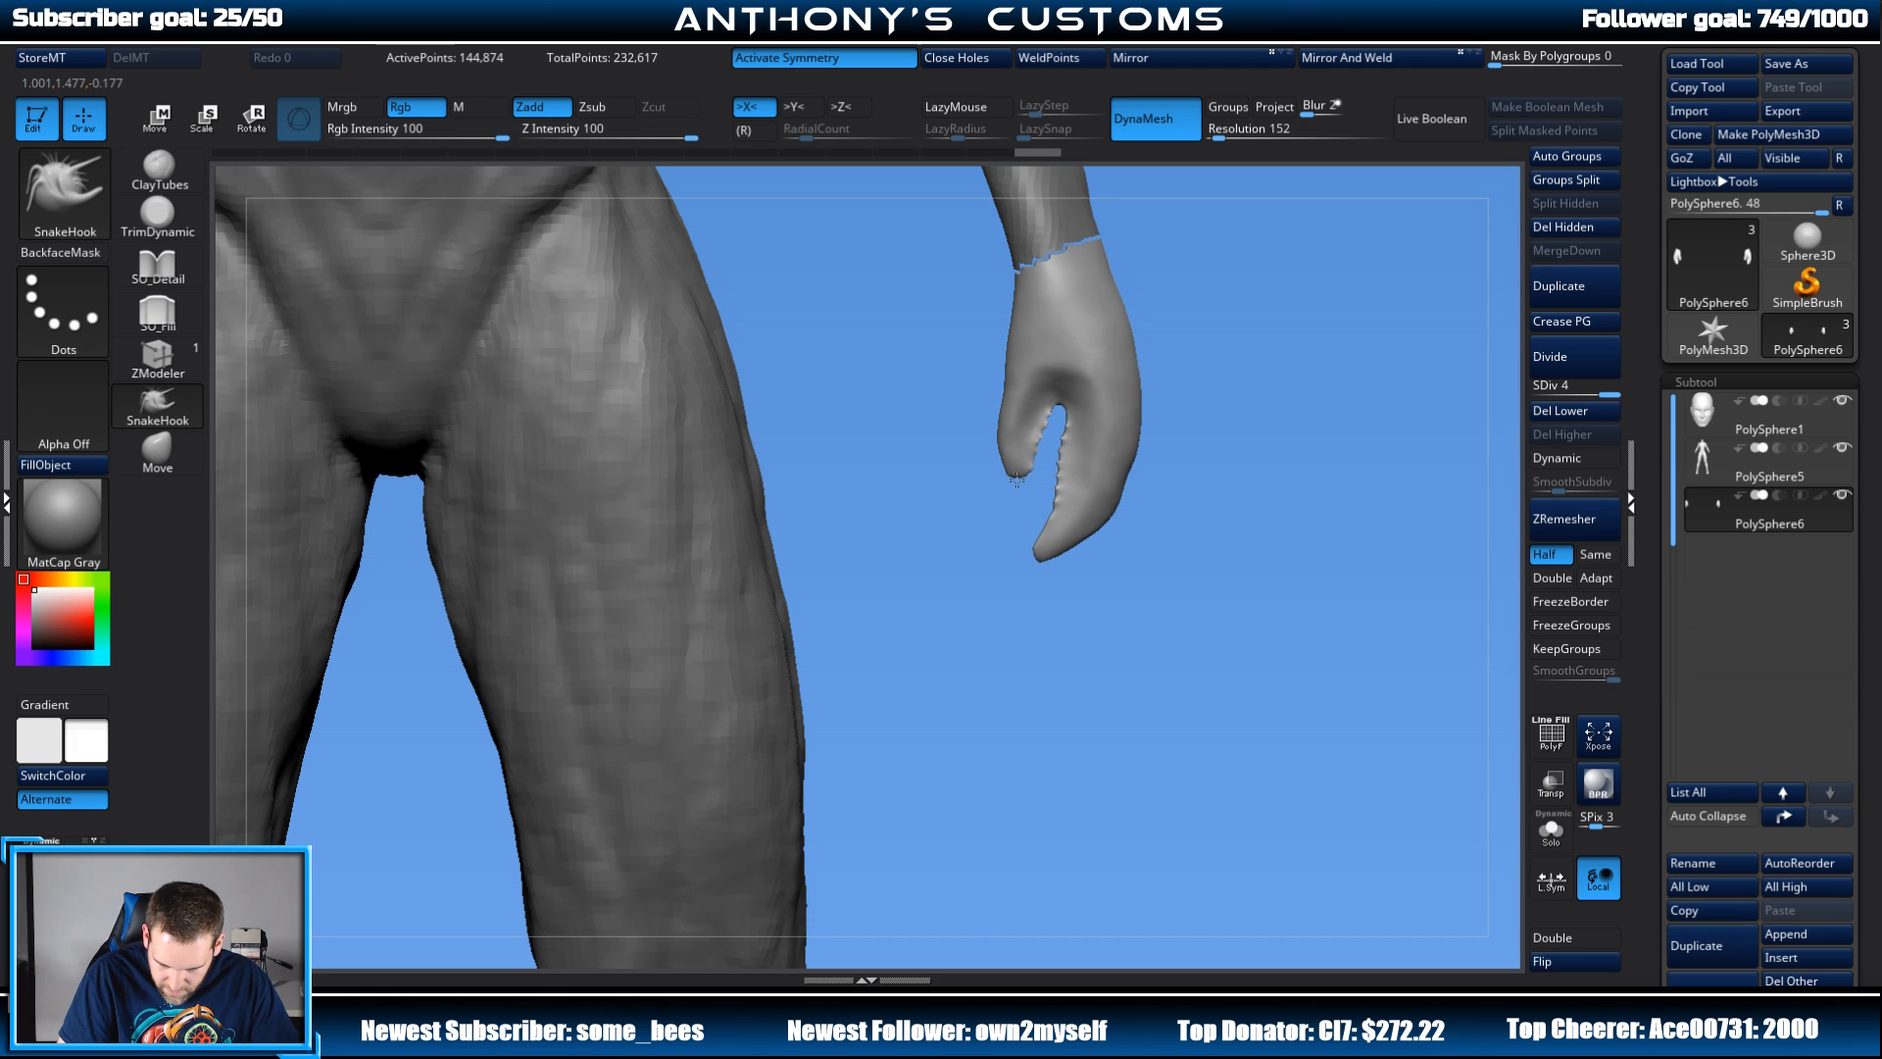
Step: Enlarge the SnakeHook brush and pull the thumb outward and down into a curved pincer
key("space")
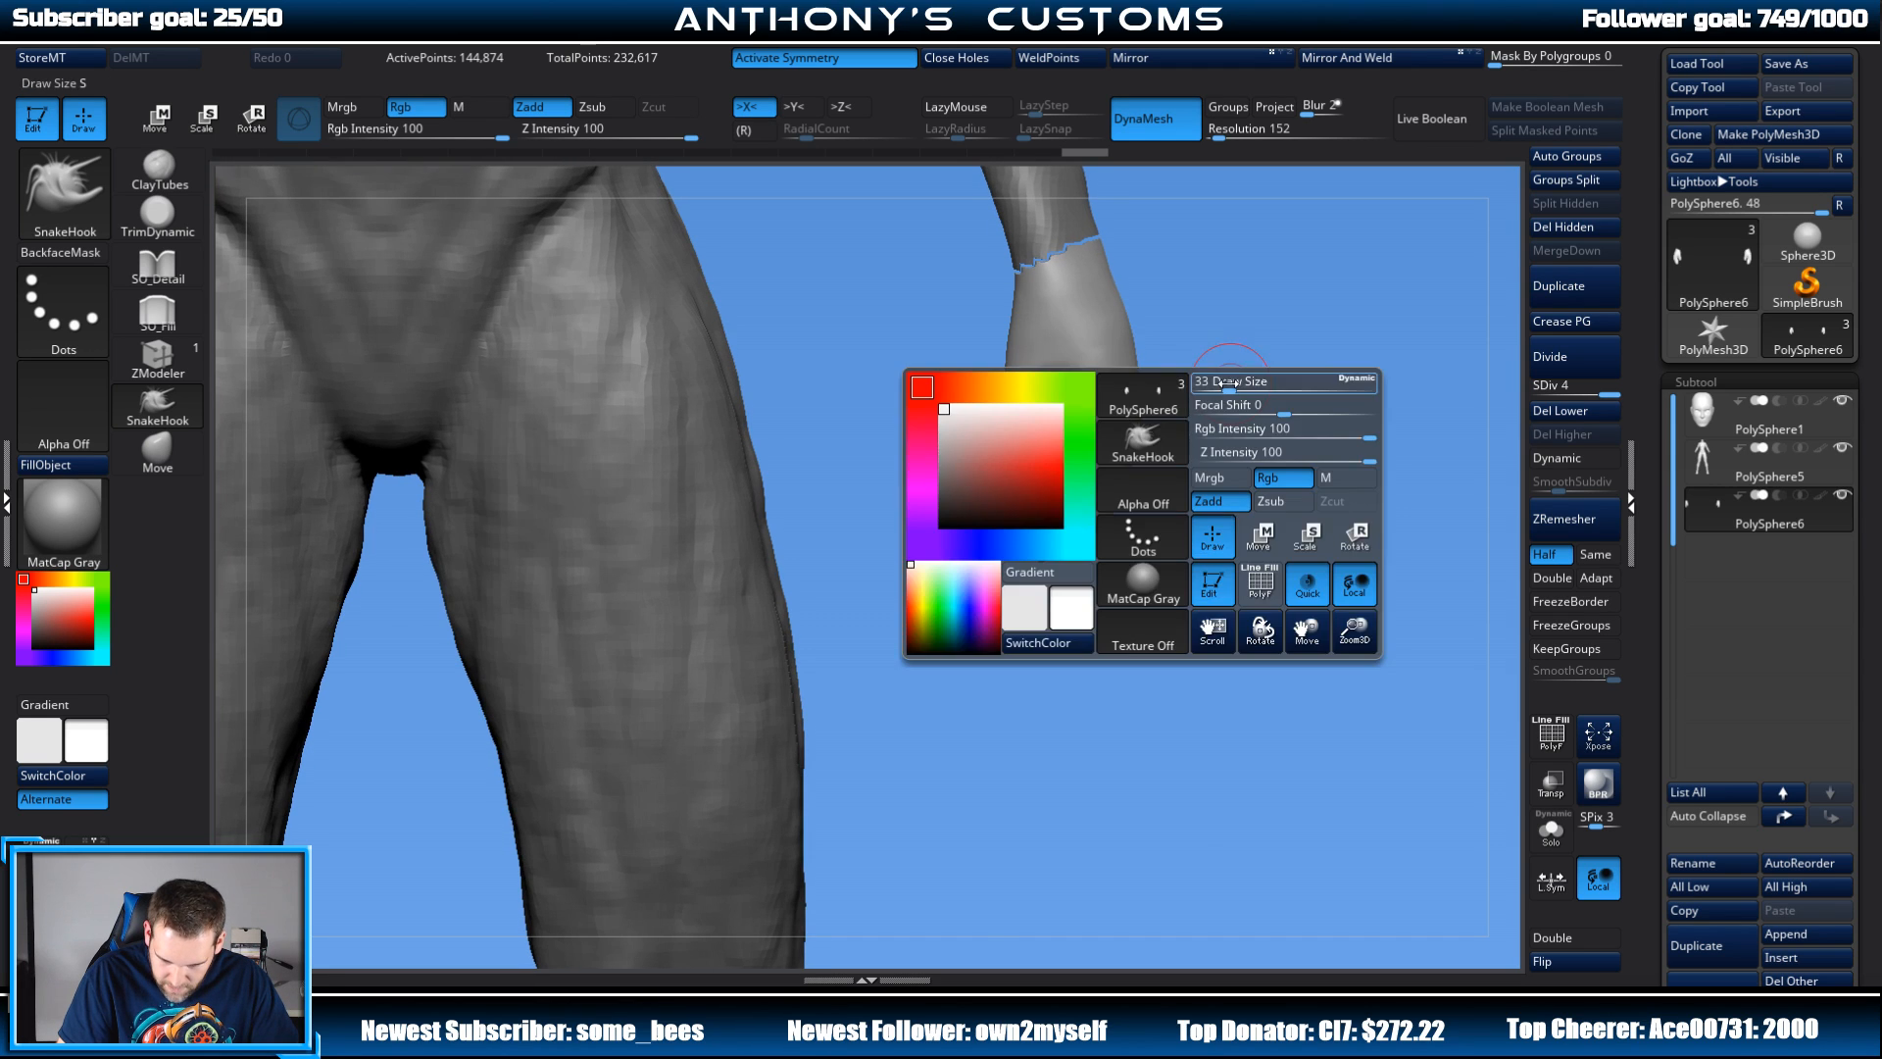
left_click_drag(1236, 380, 1248, 380)
mouse_move(1010, 477)
left_mouse_down()
mouse_move(1003, 499)
mouse_move(1097, 488)
left_mouse_up()
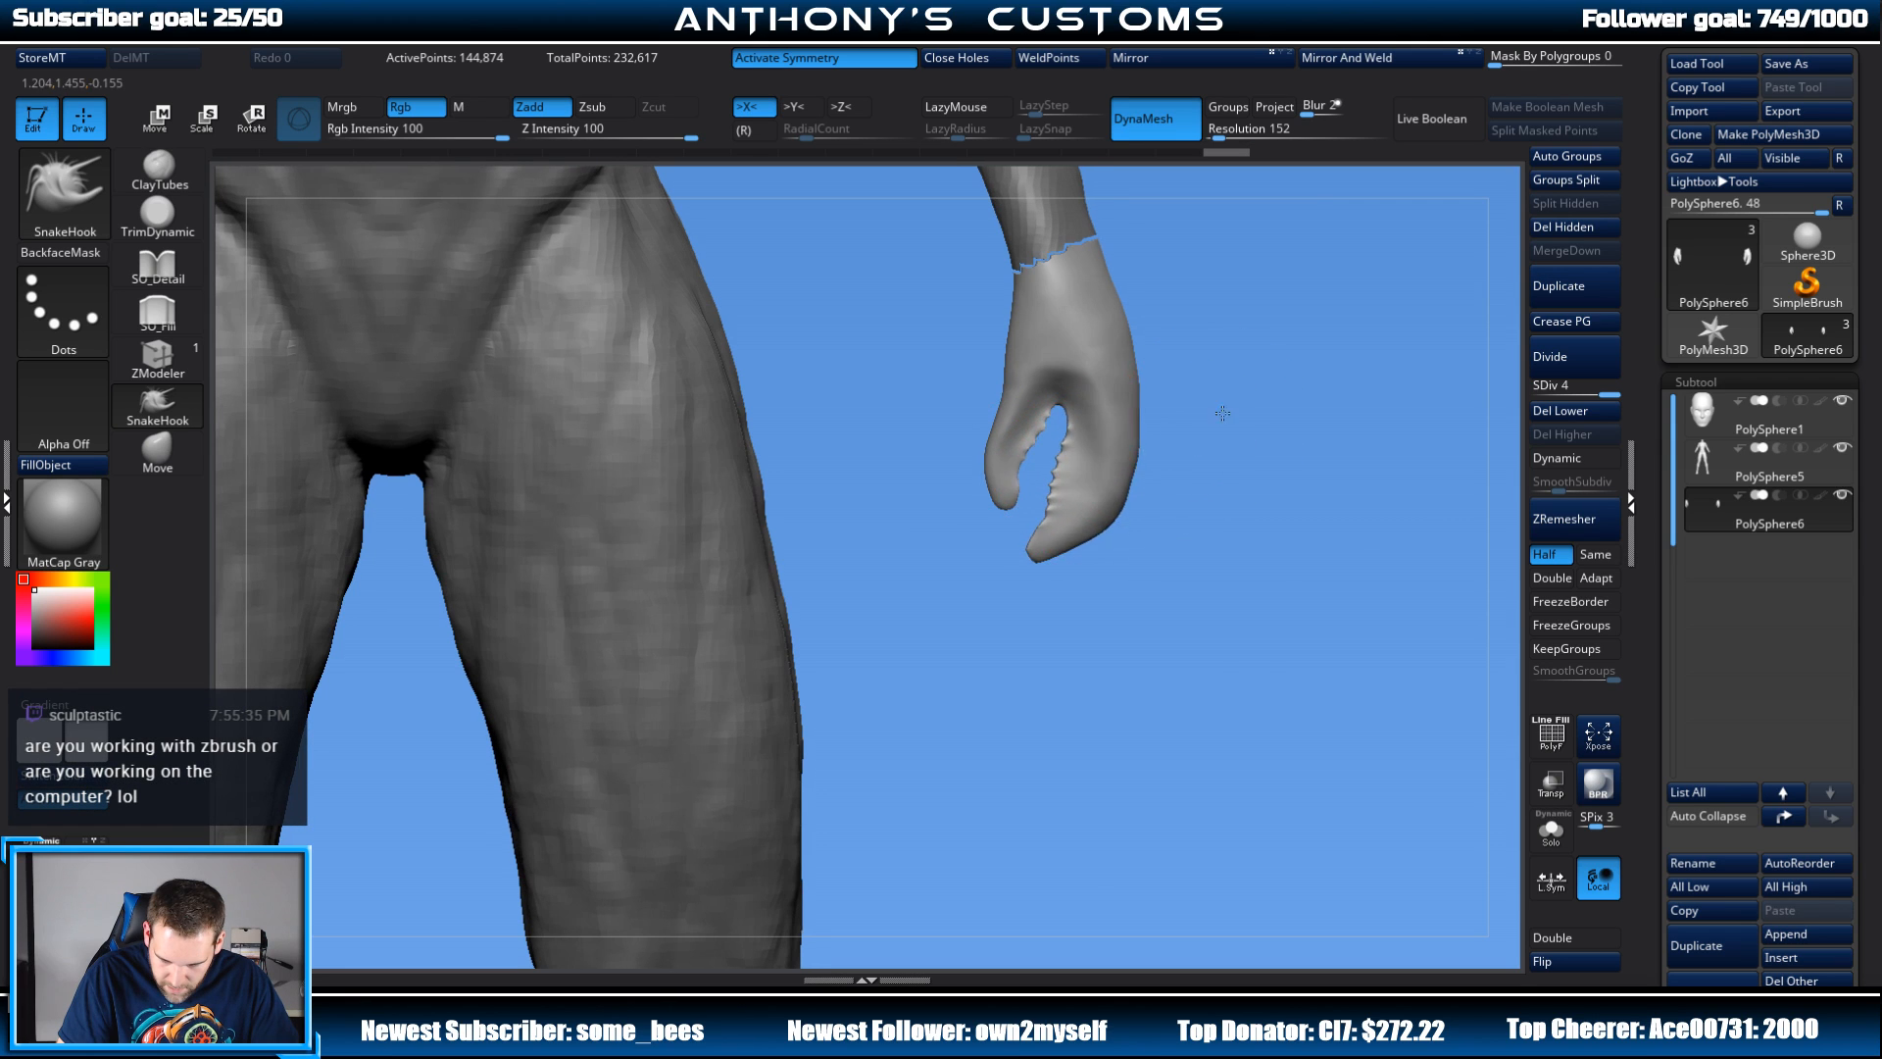
key("space")
left_click_drag(1017, 420, 1006, 417)
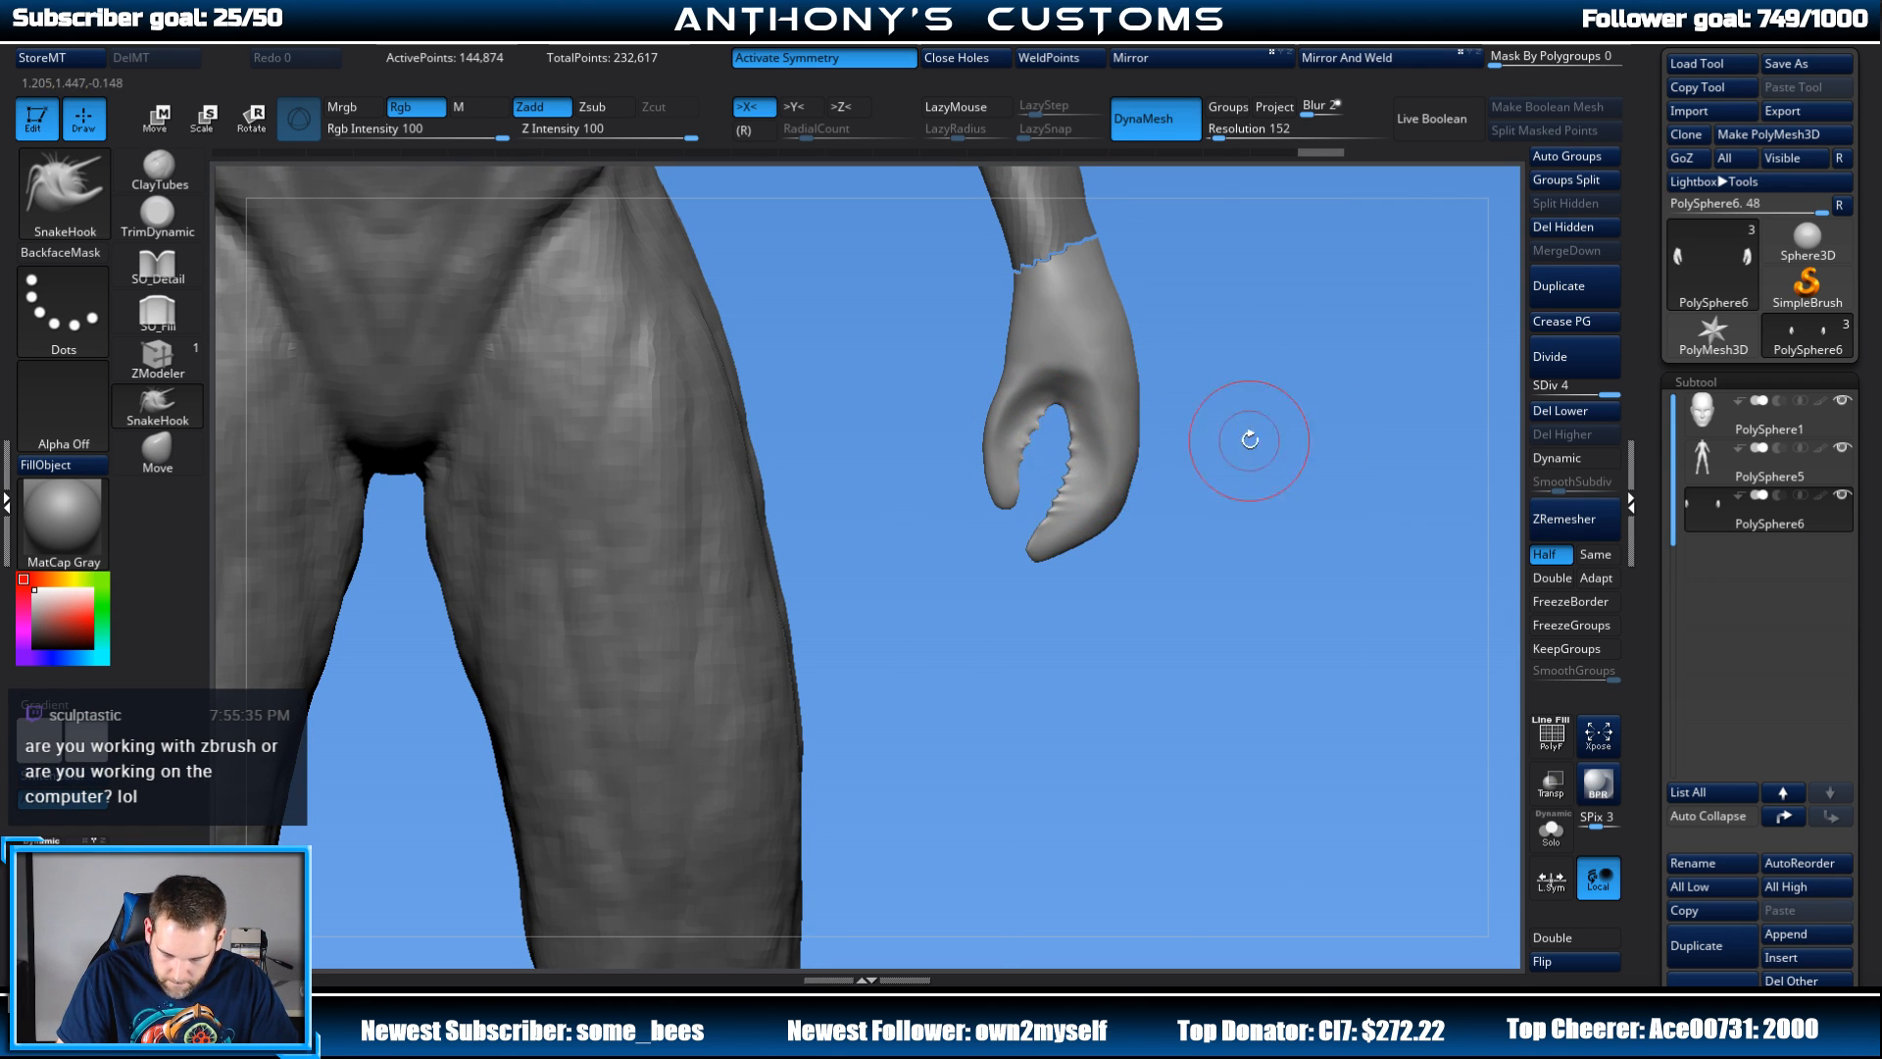
mouse_move(1250, 439)
left_mouse_down()
mouse_move(1228, 408)
mouse_move(1249, 403)
mouse_move(1245, 432)
left_mouse_up()
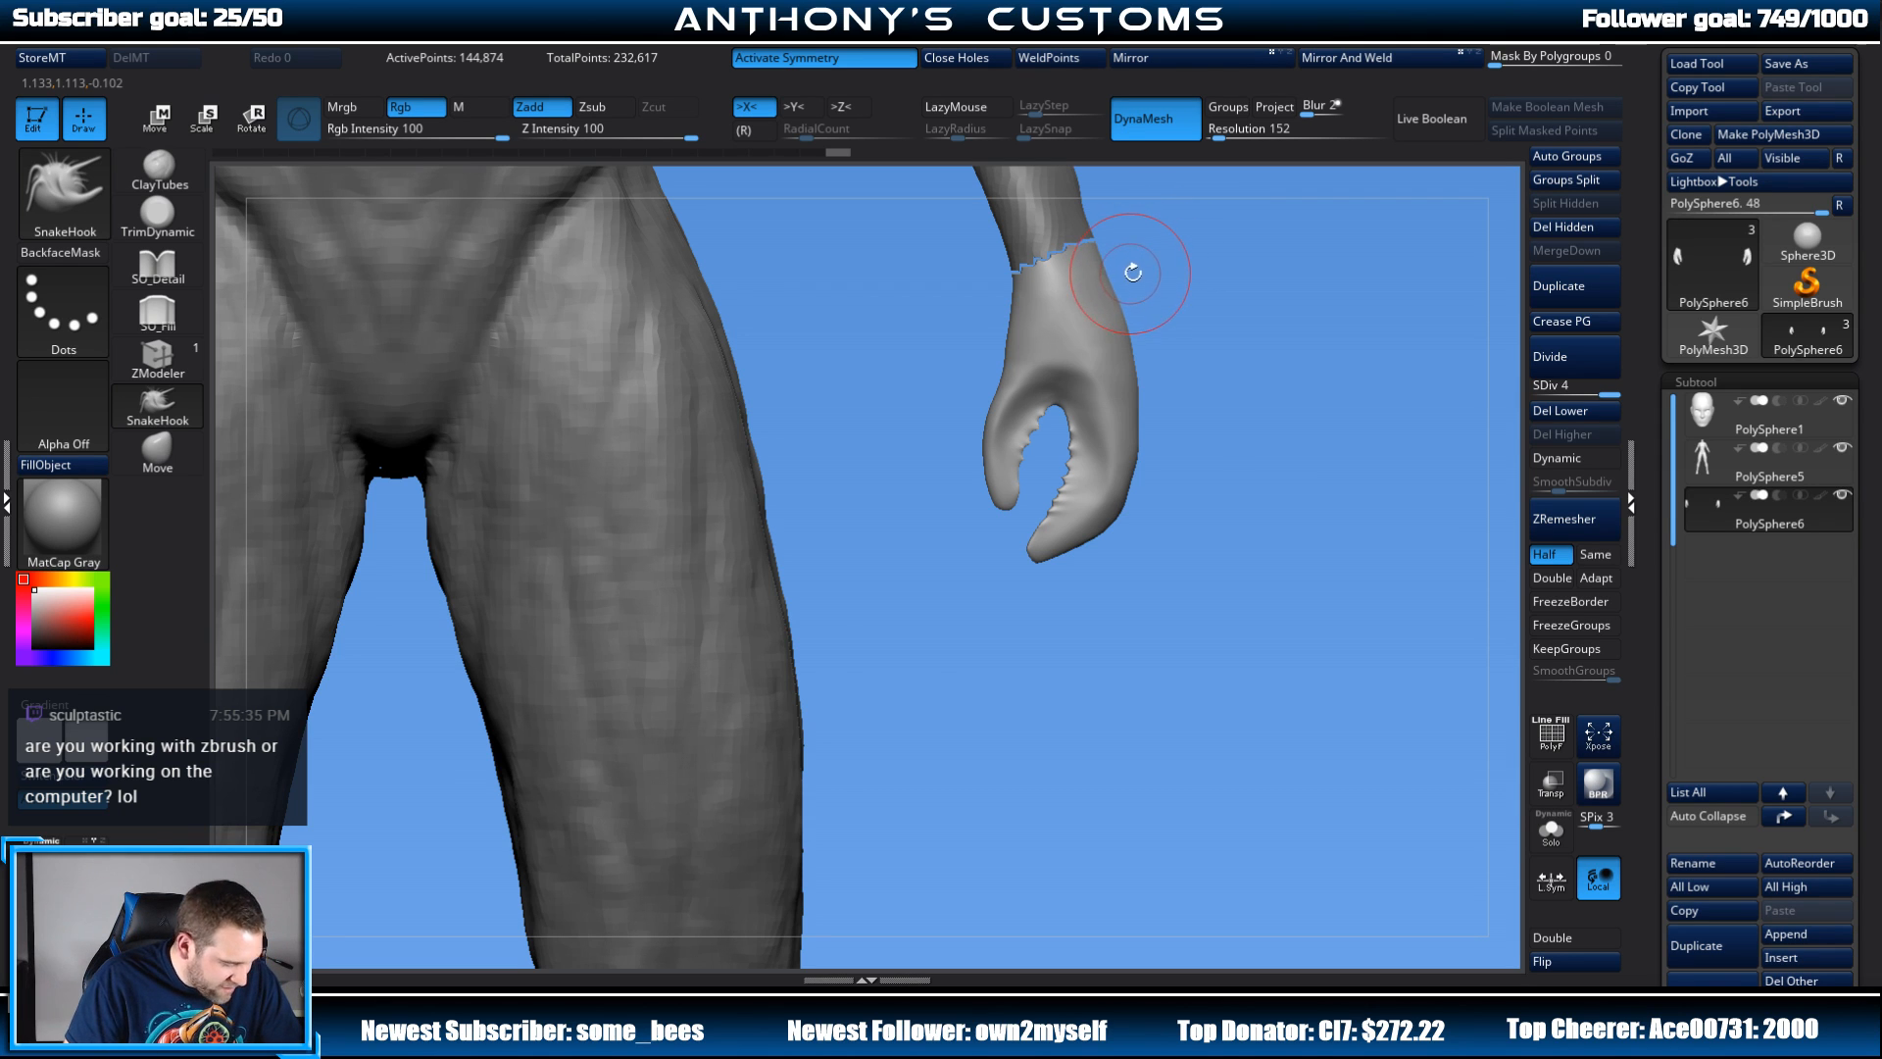
Step: Switch to the Inflat brush and inflate the inner and outer sides of both pincers at Z Intensity 10
key("b")
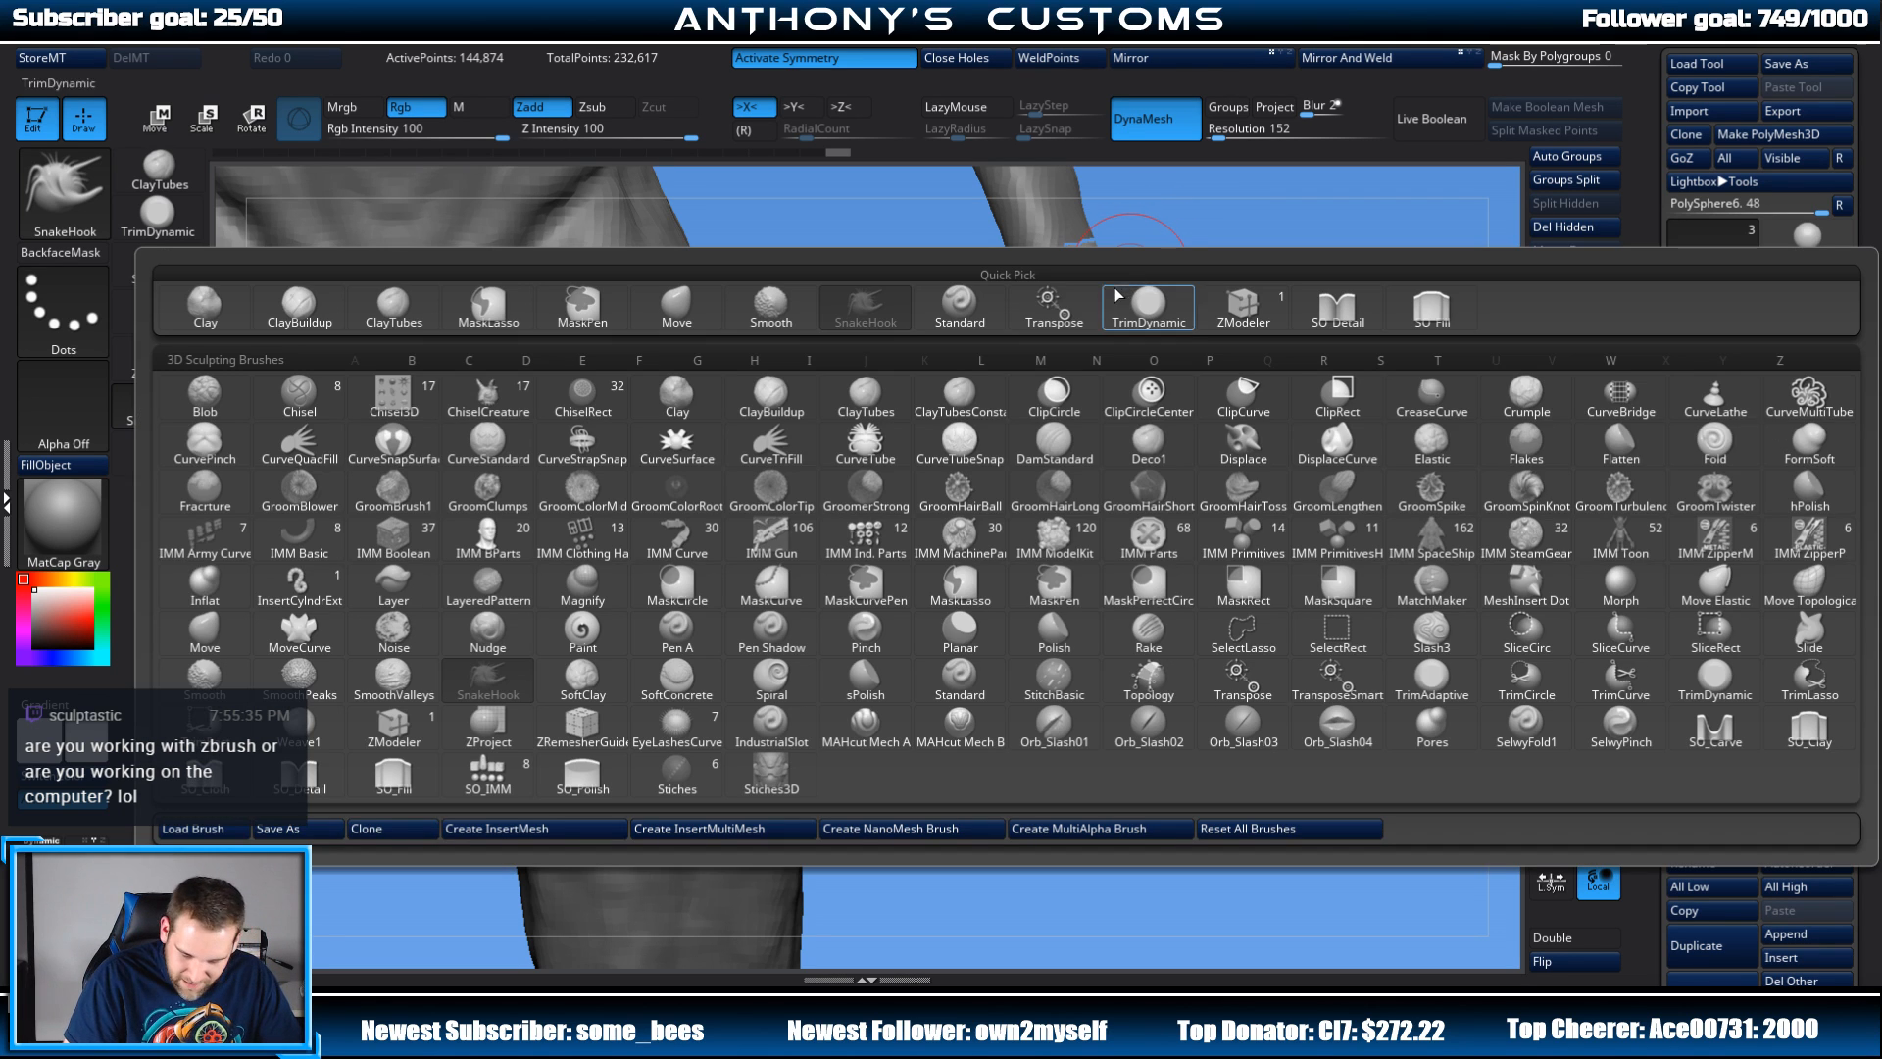
left_click(205, 591)
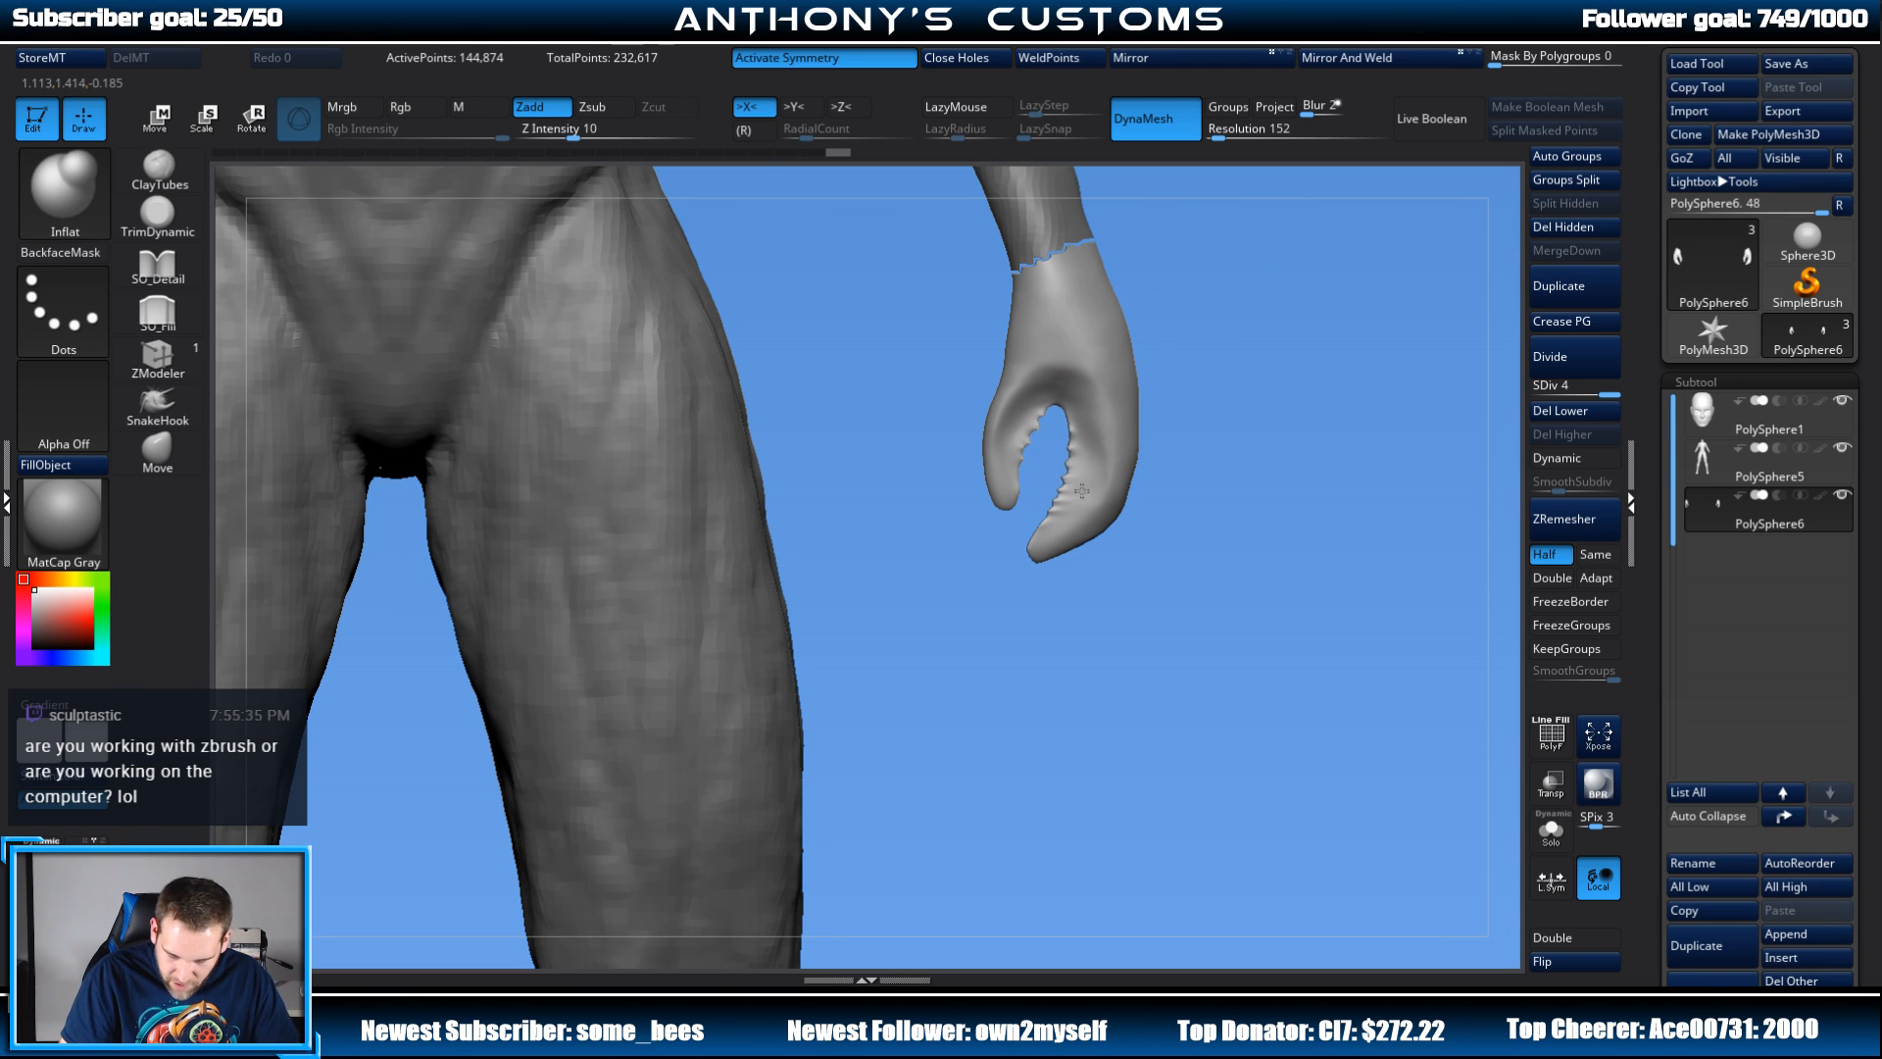
left_click_drag(1081, 490, 1096, 451)
left_click_drag(1094, 453, 1057, 535)
left_click_drag(1041, 407, 1014, 478)
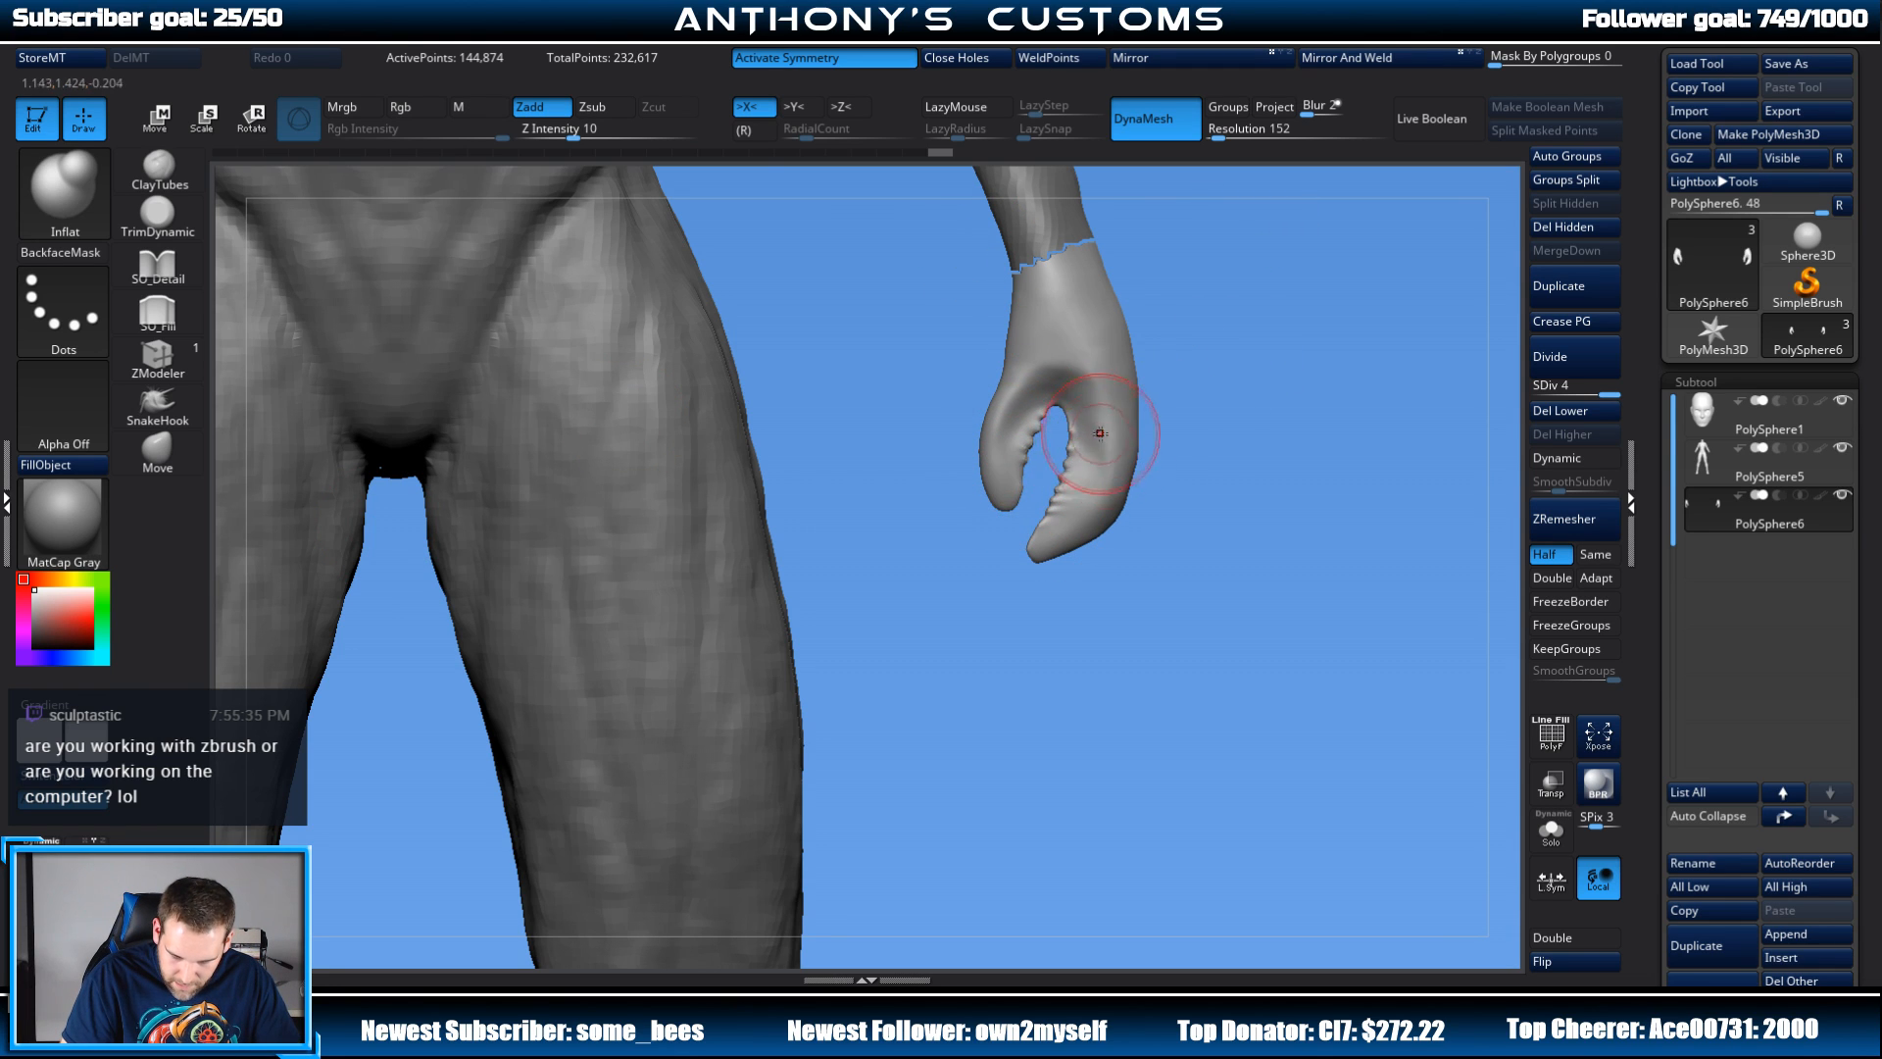
left_click_drag(1121, 369, 1120, 467)
mouse_move(1118, 392)
left_mouse_down()
mouse_move(1114, 468)
mouse_move(1085, 518)
left_mouse_up()
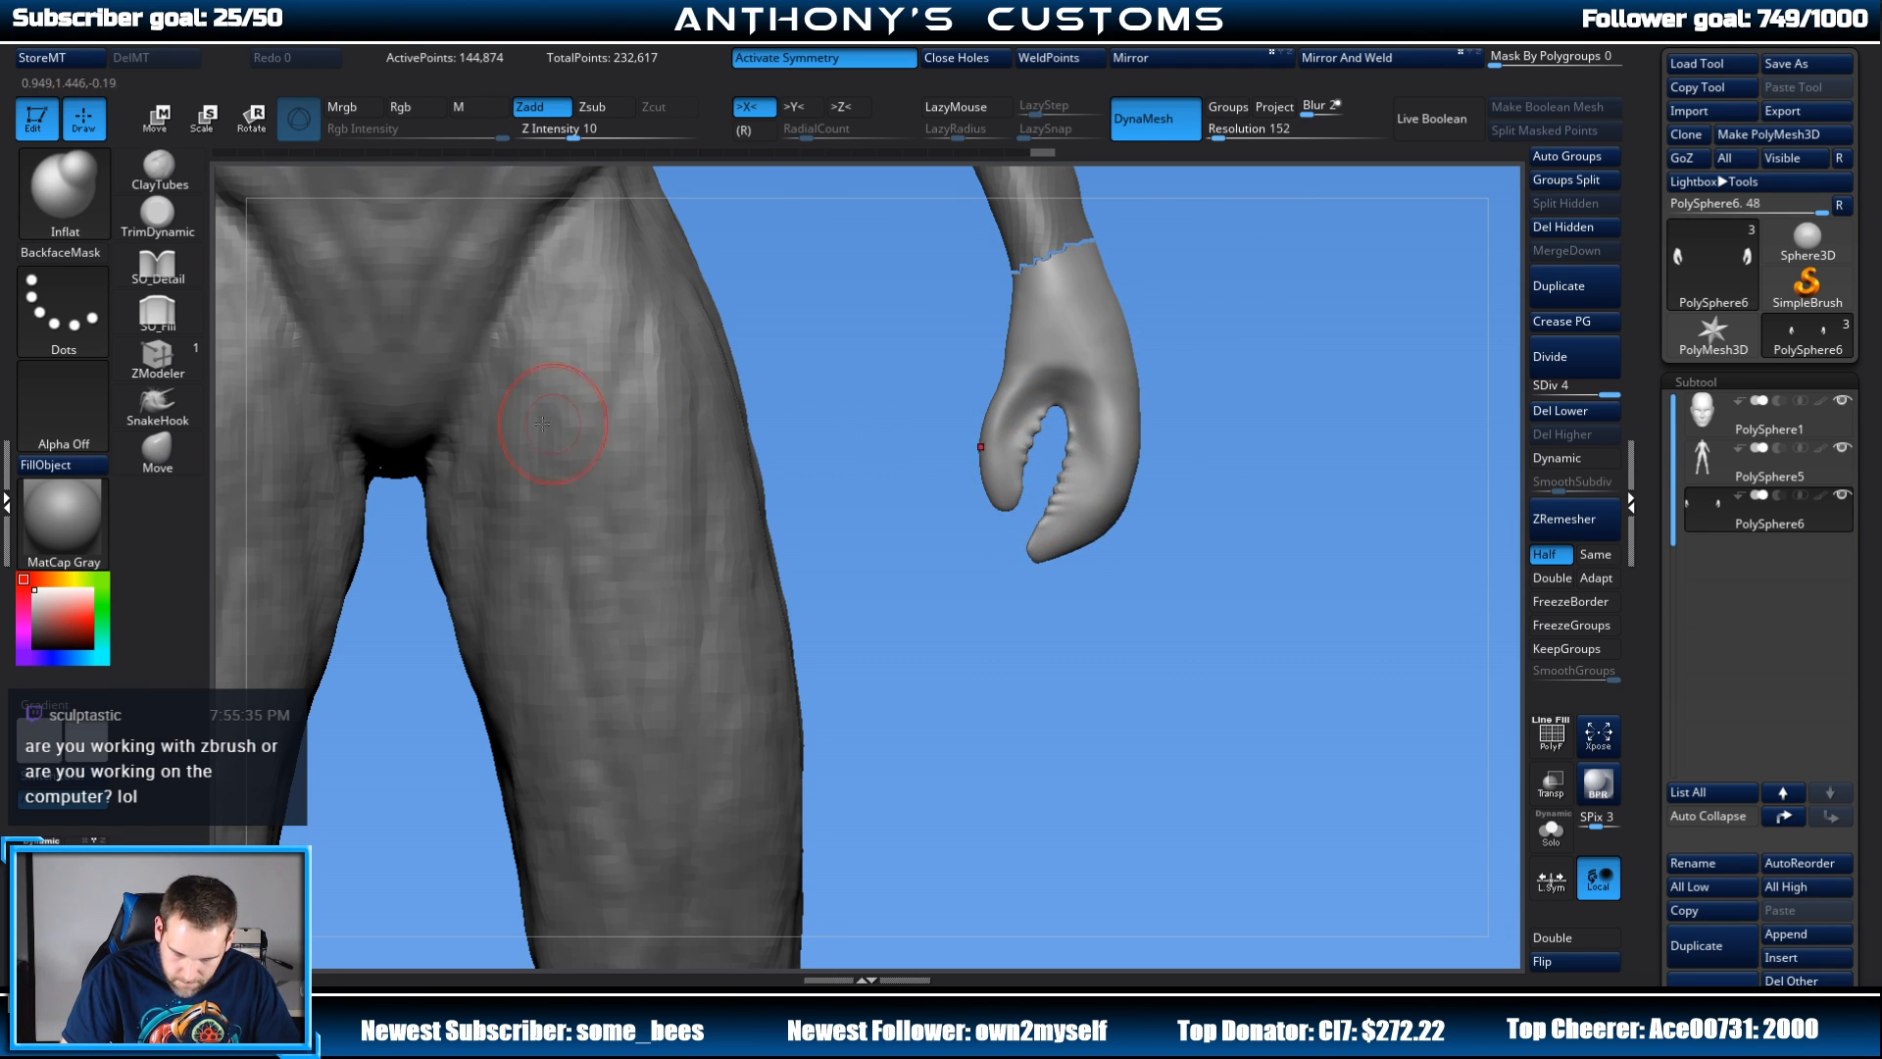
Step: Switch to the Move brush at a Draw Size of about 90 and push out the pincer's outer edge, tip and thumb base
left_click(157, 448)
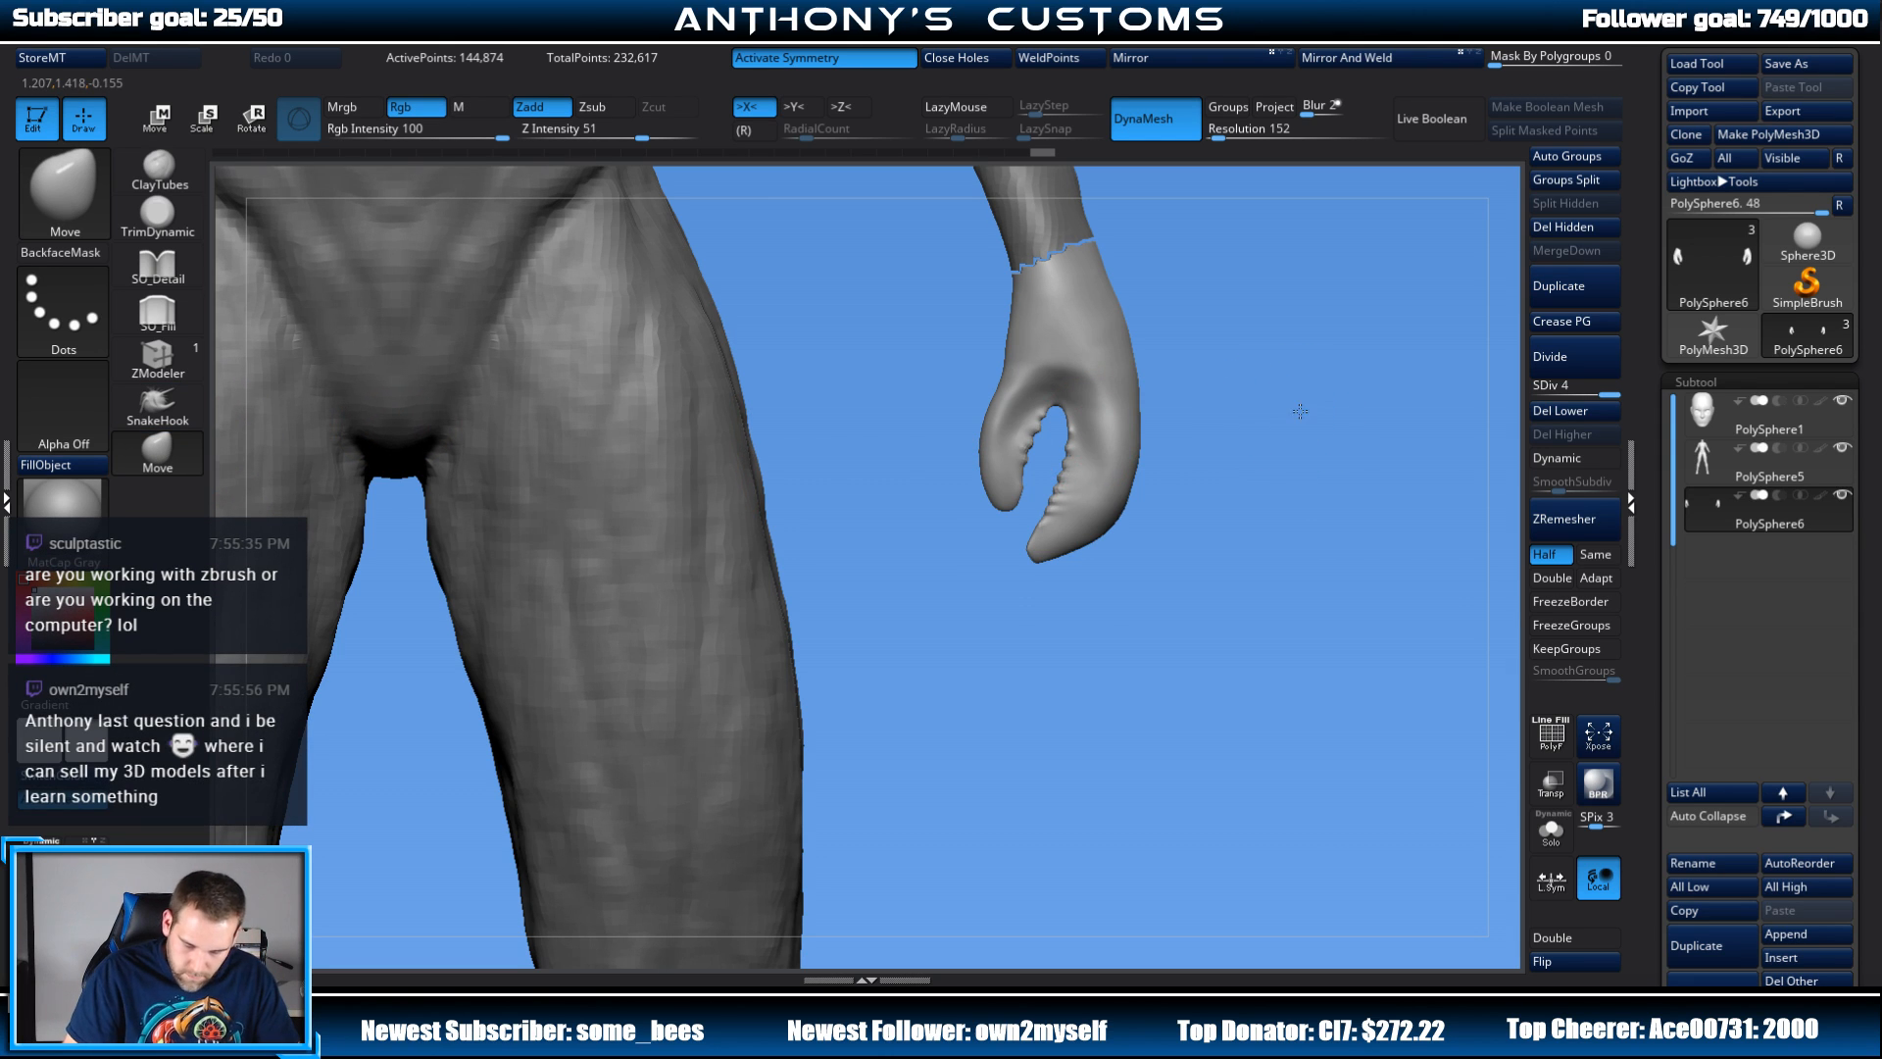
key("space")
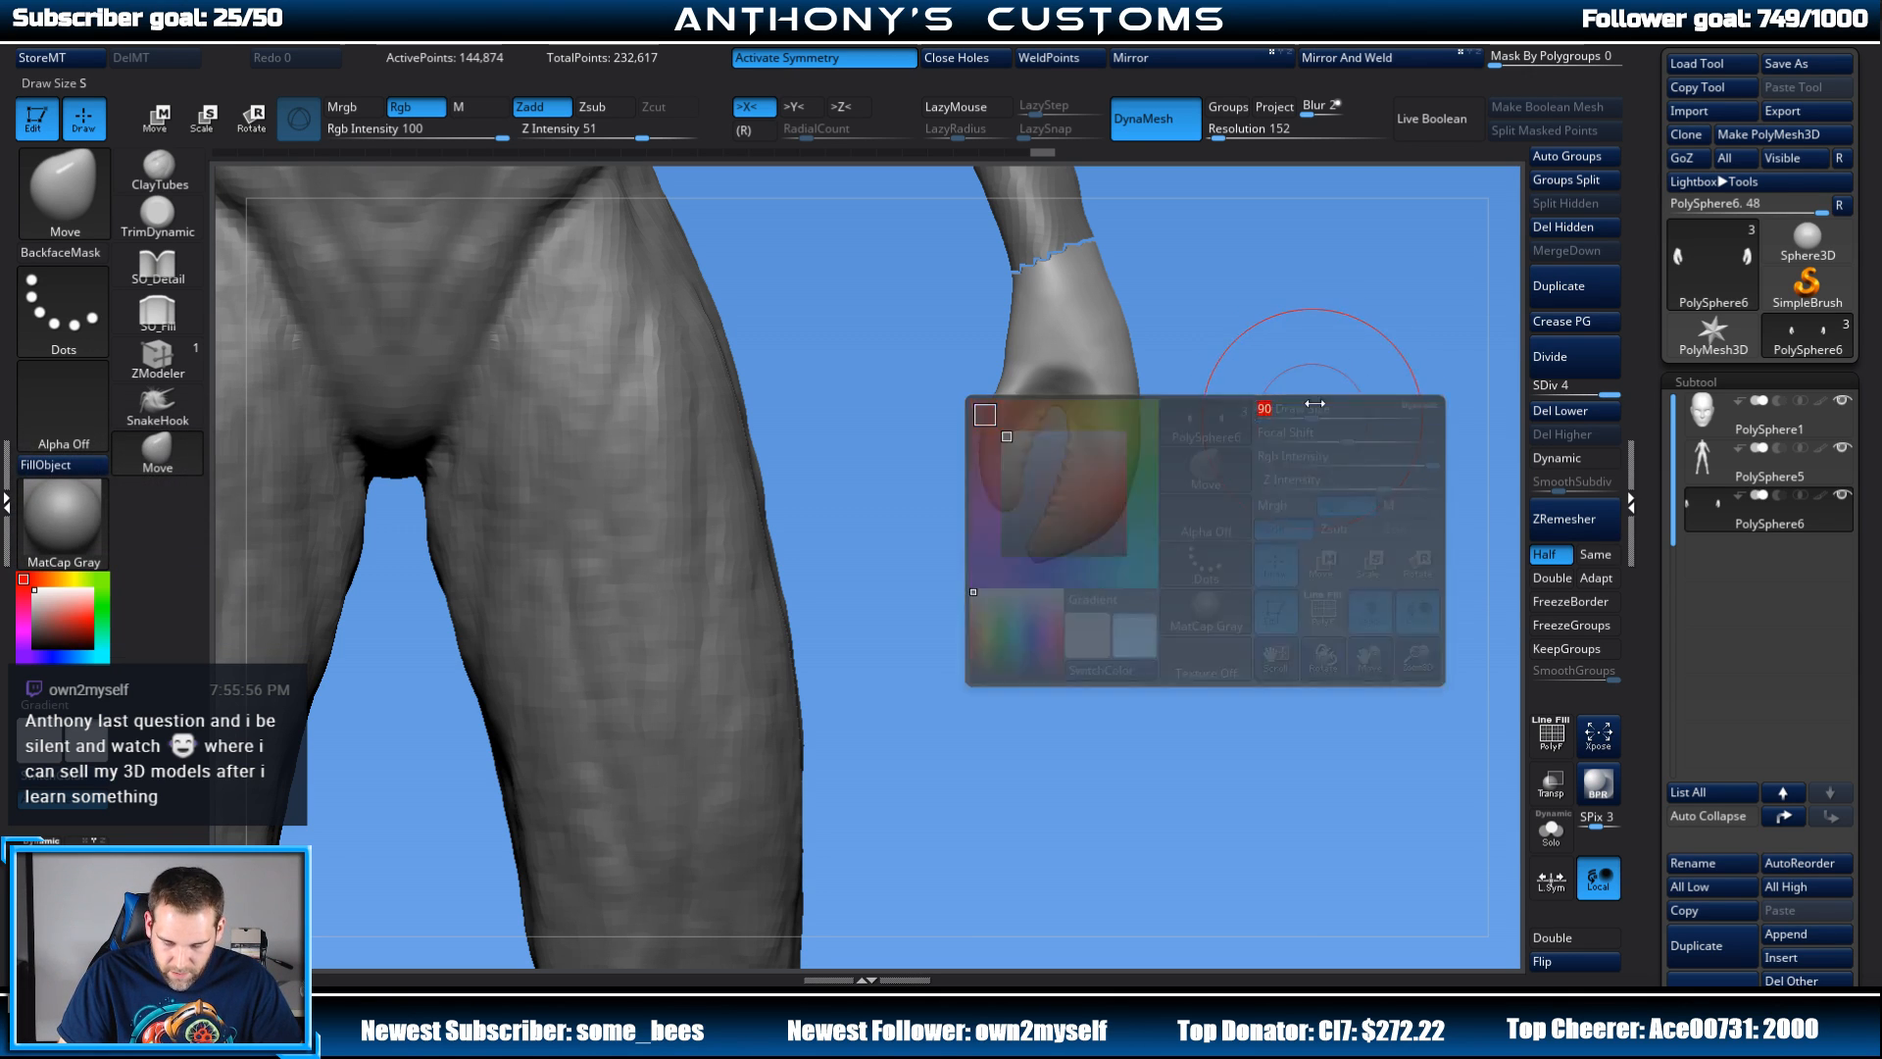
left_click_drag(1088, 535, 1060, 575)
left_click_drag(1138, 438, 1140, 379)
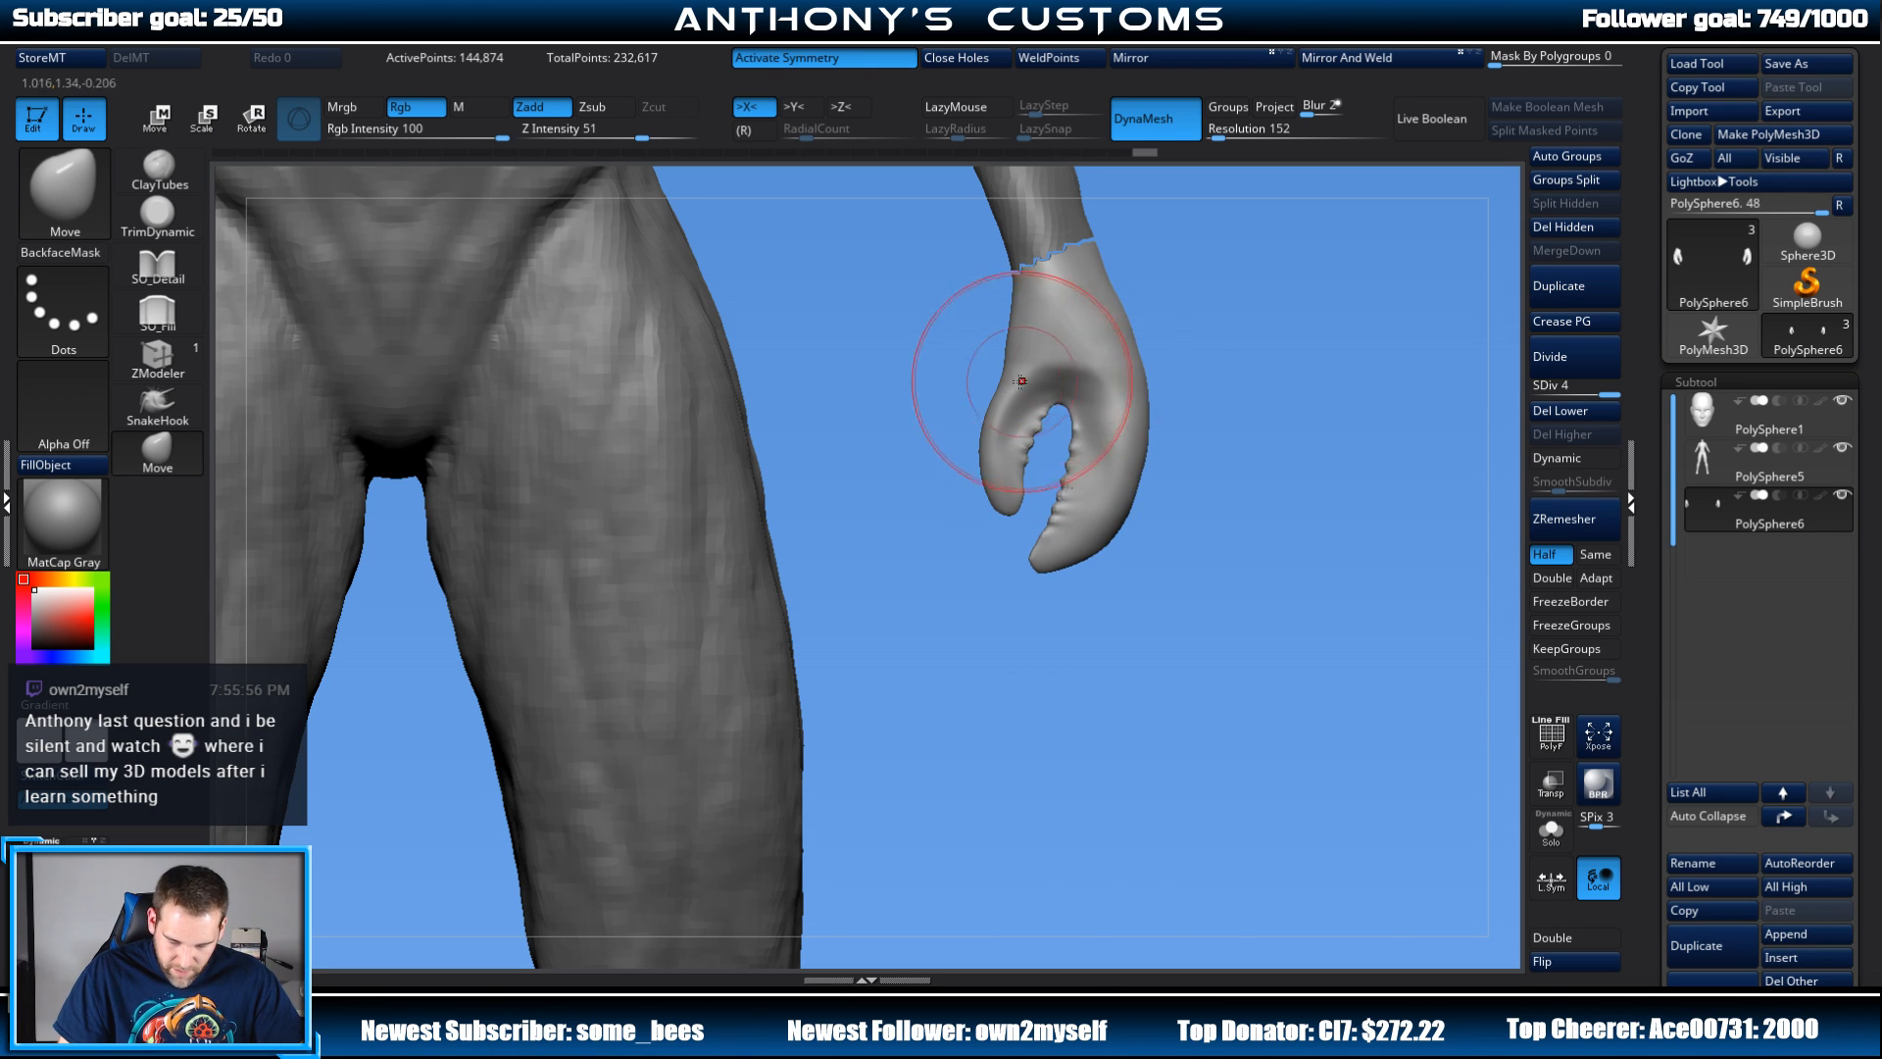
left_click_drag(1001, 382, 993, 377)
Step: Reduce the Draw Size to about 51 and use the SnakeHook brush to widen the claw and extend the pincer's pointed tip
key("space")
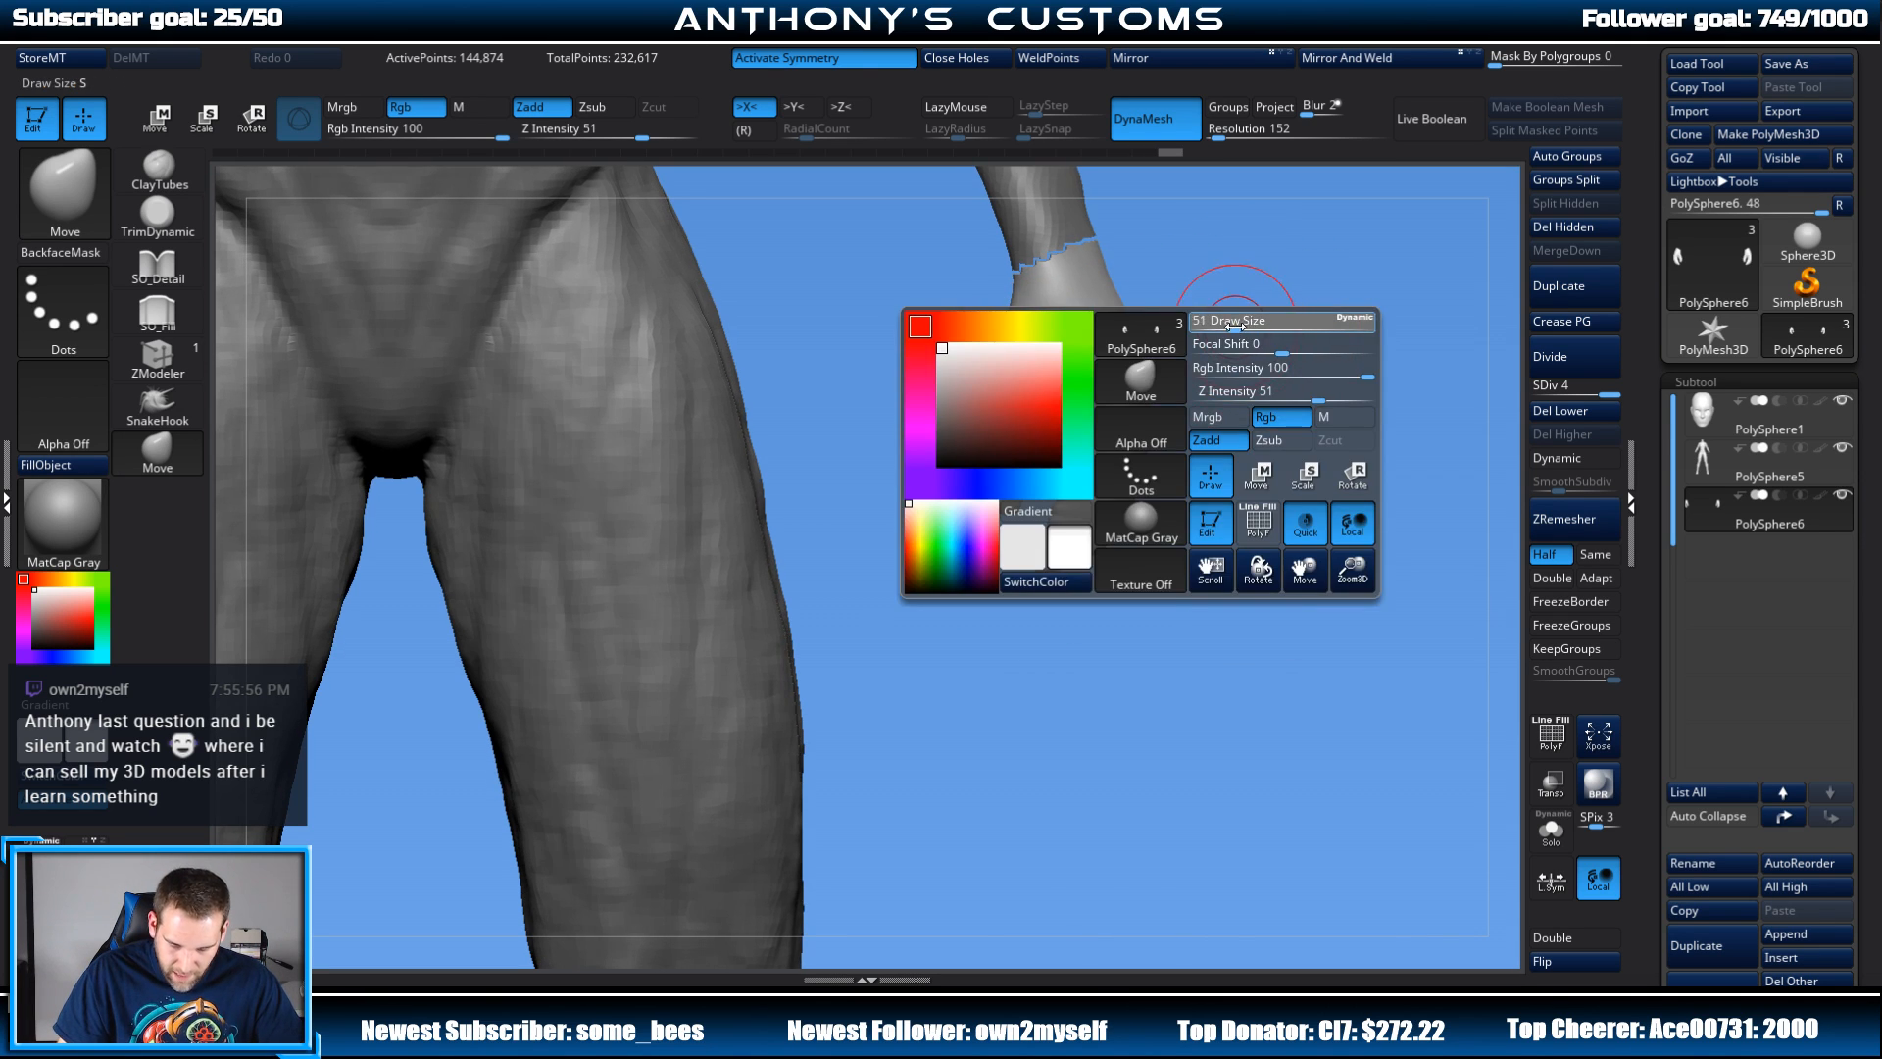
left_click(155, 416)
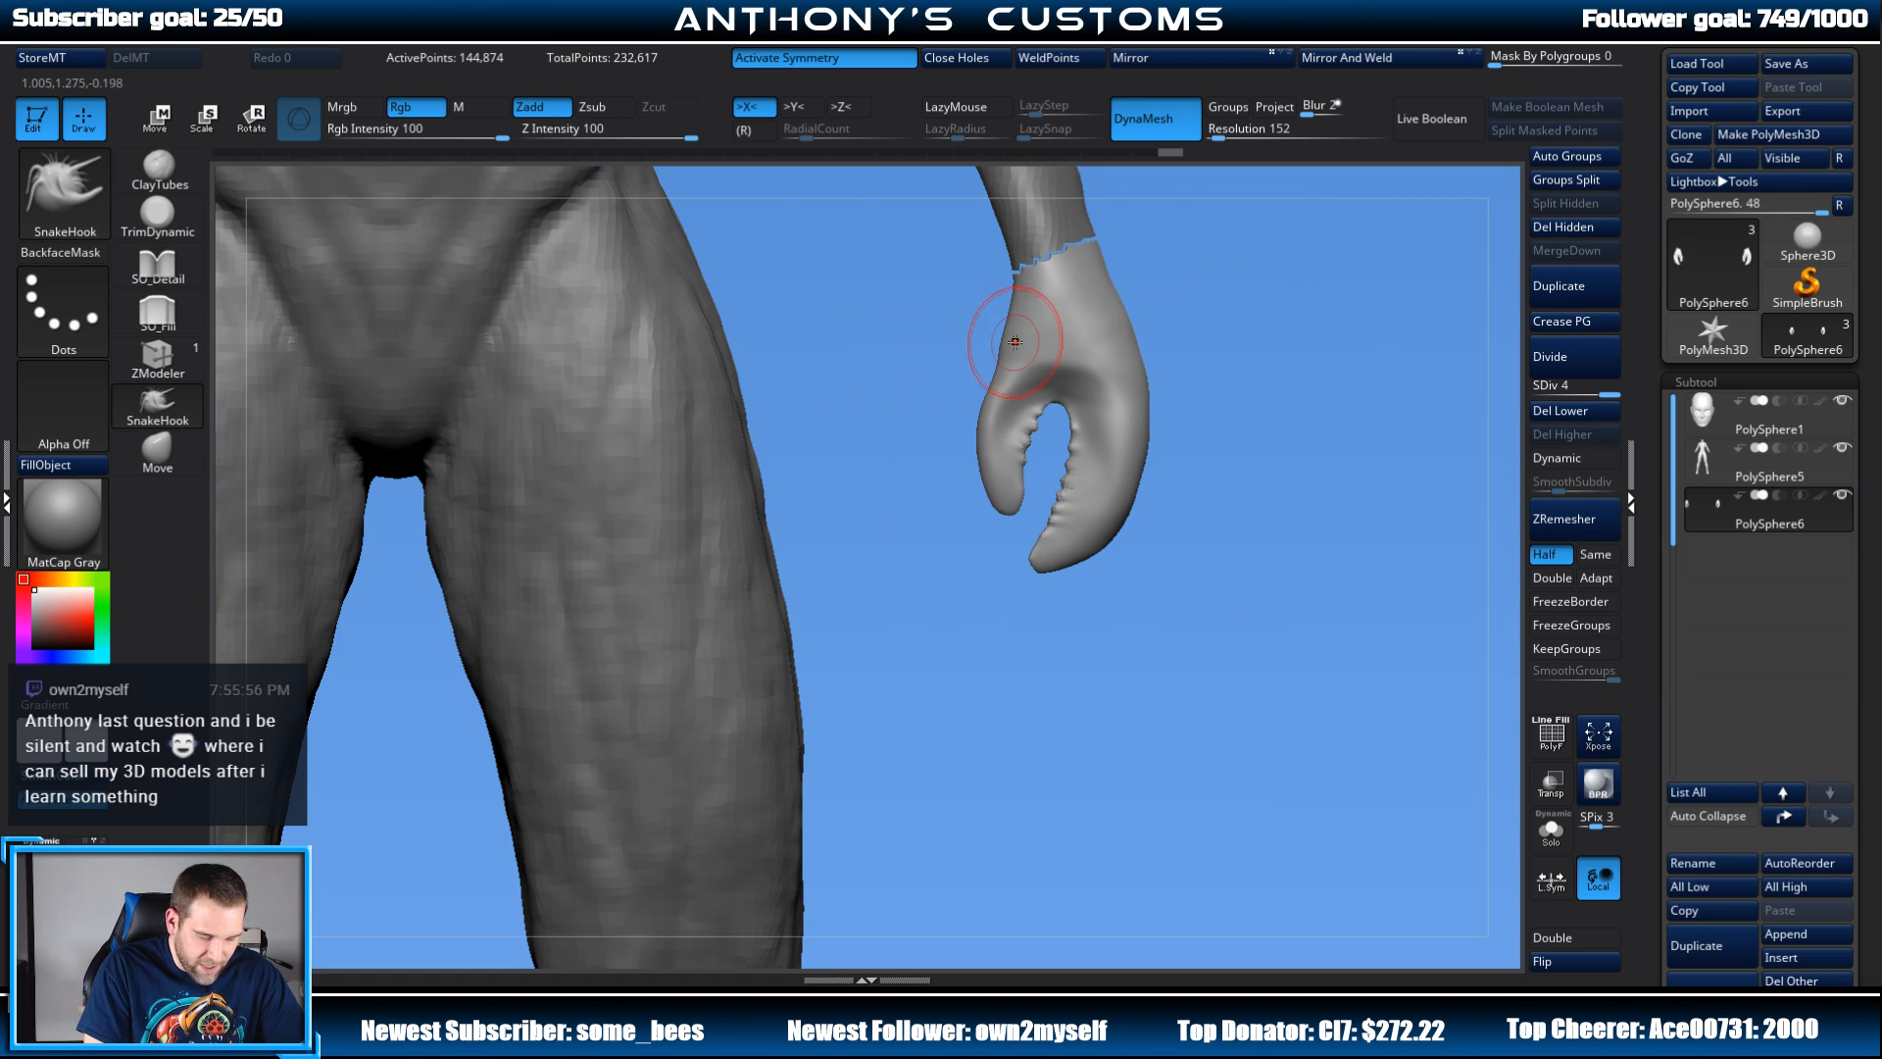
left_click_drag(1039, 562, 1028, 576)
key("space")
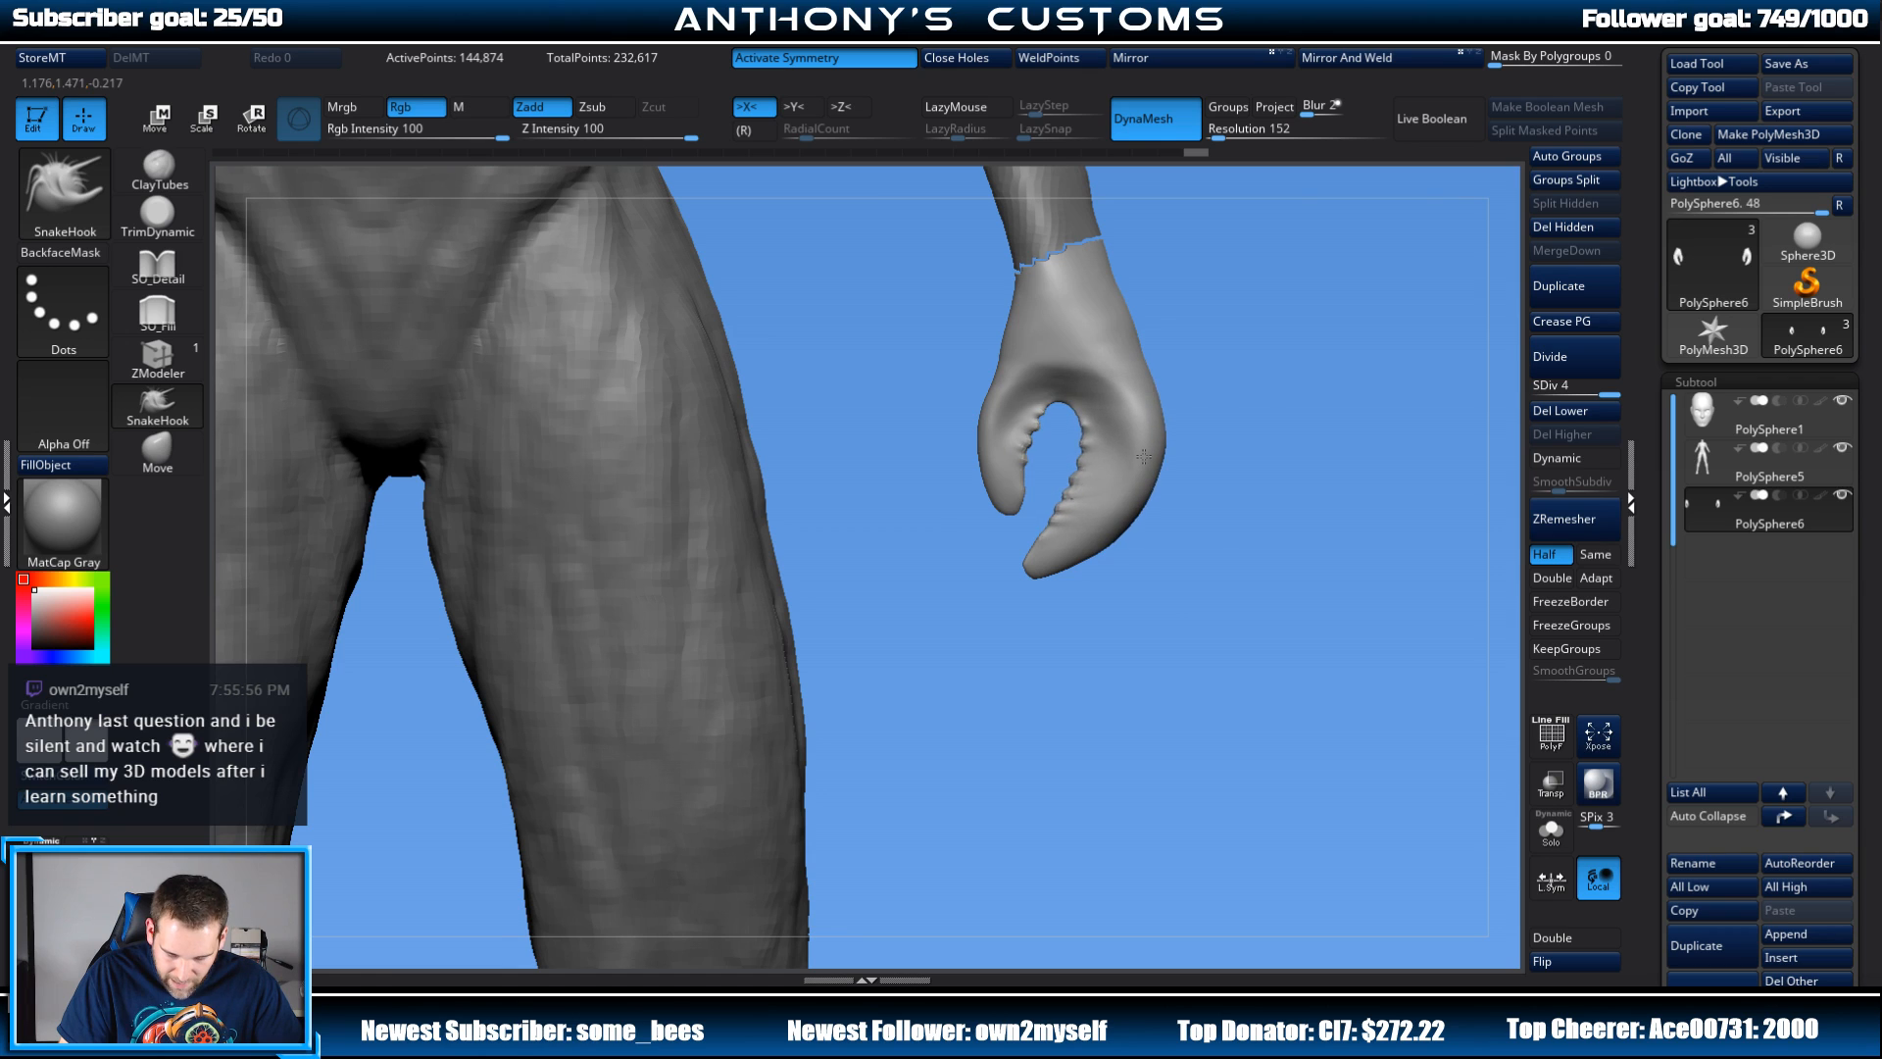
key("space")
left_click_drag(1252, 320, 1230, 322)
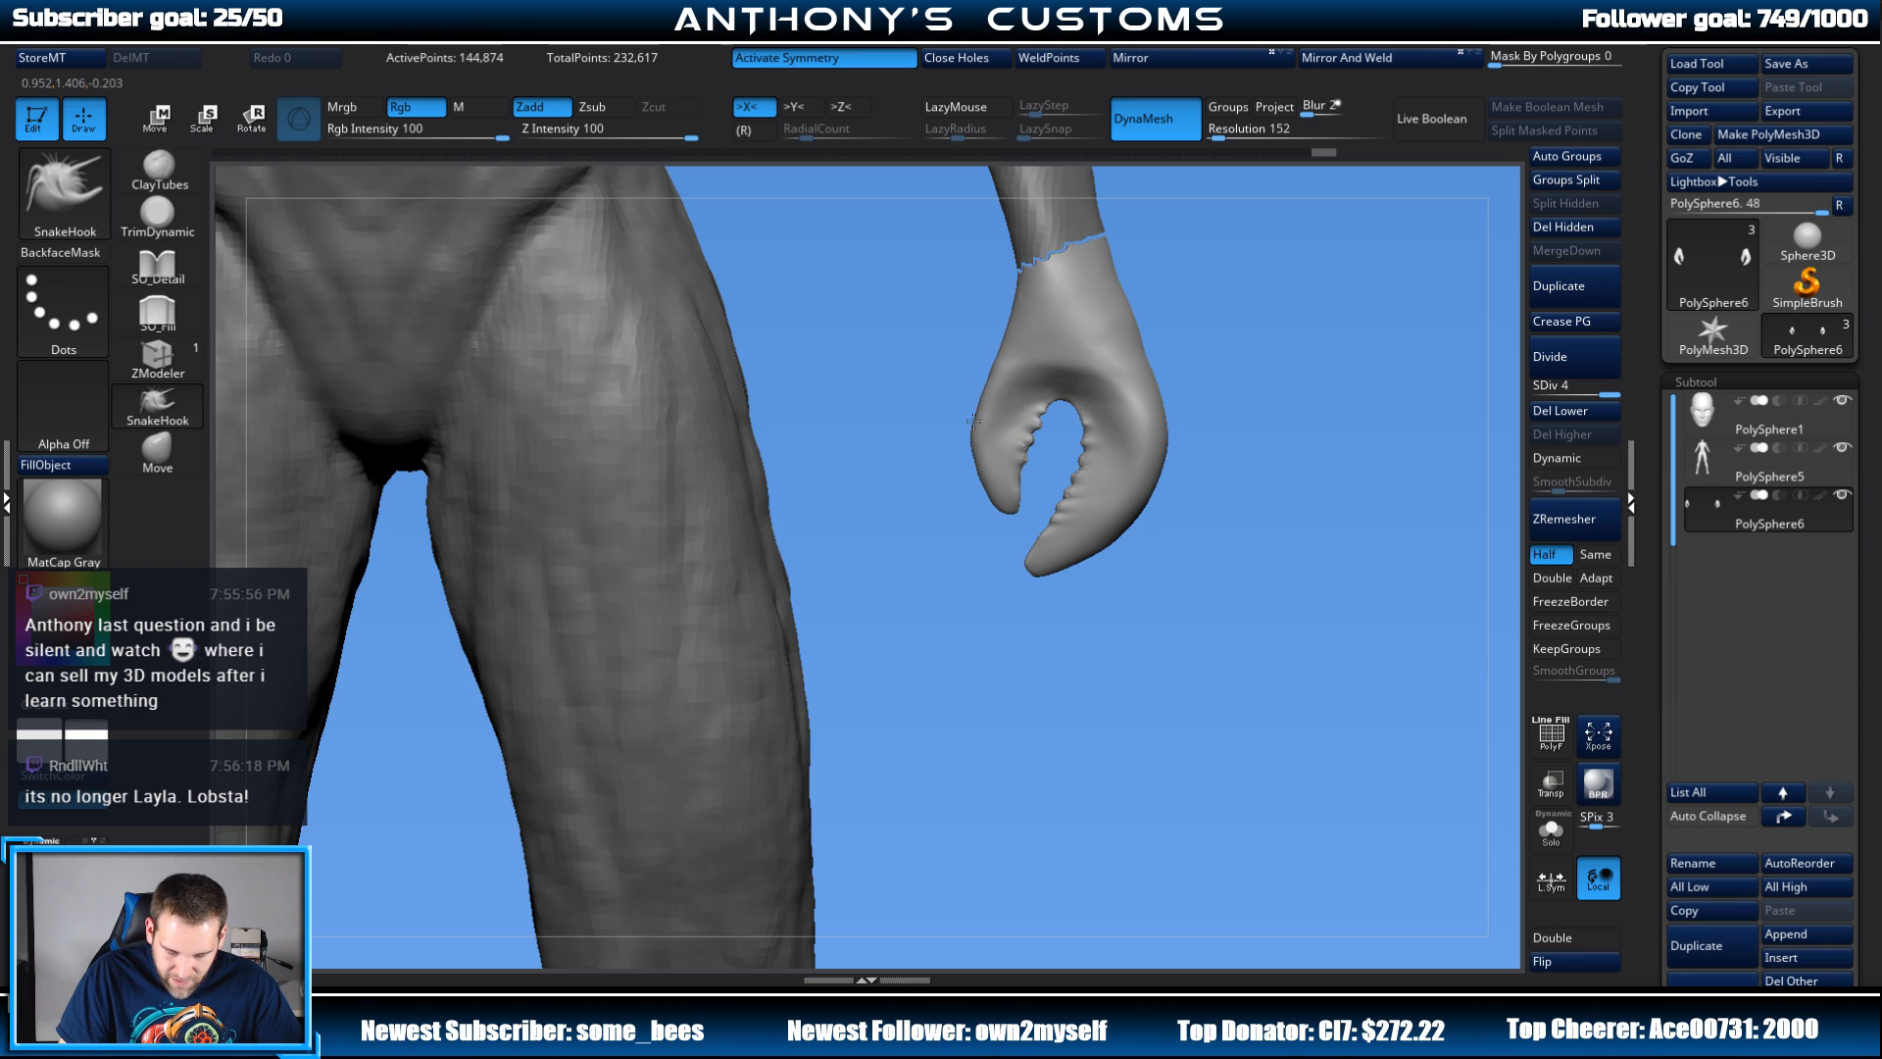
left_click_drag(1311, 374, 1292, 338)
left_click_drag(1246, 431, 1250, 477, "alt")
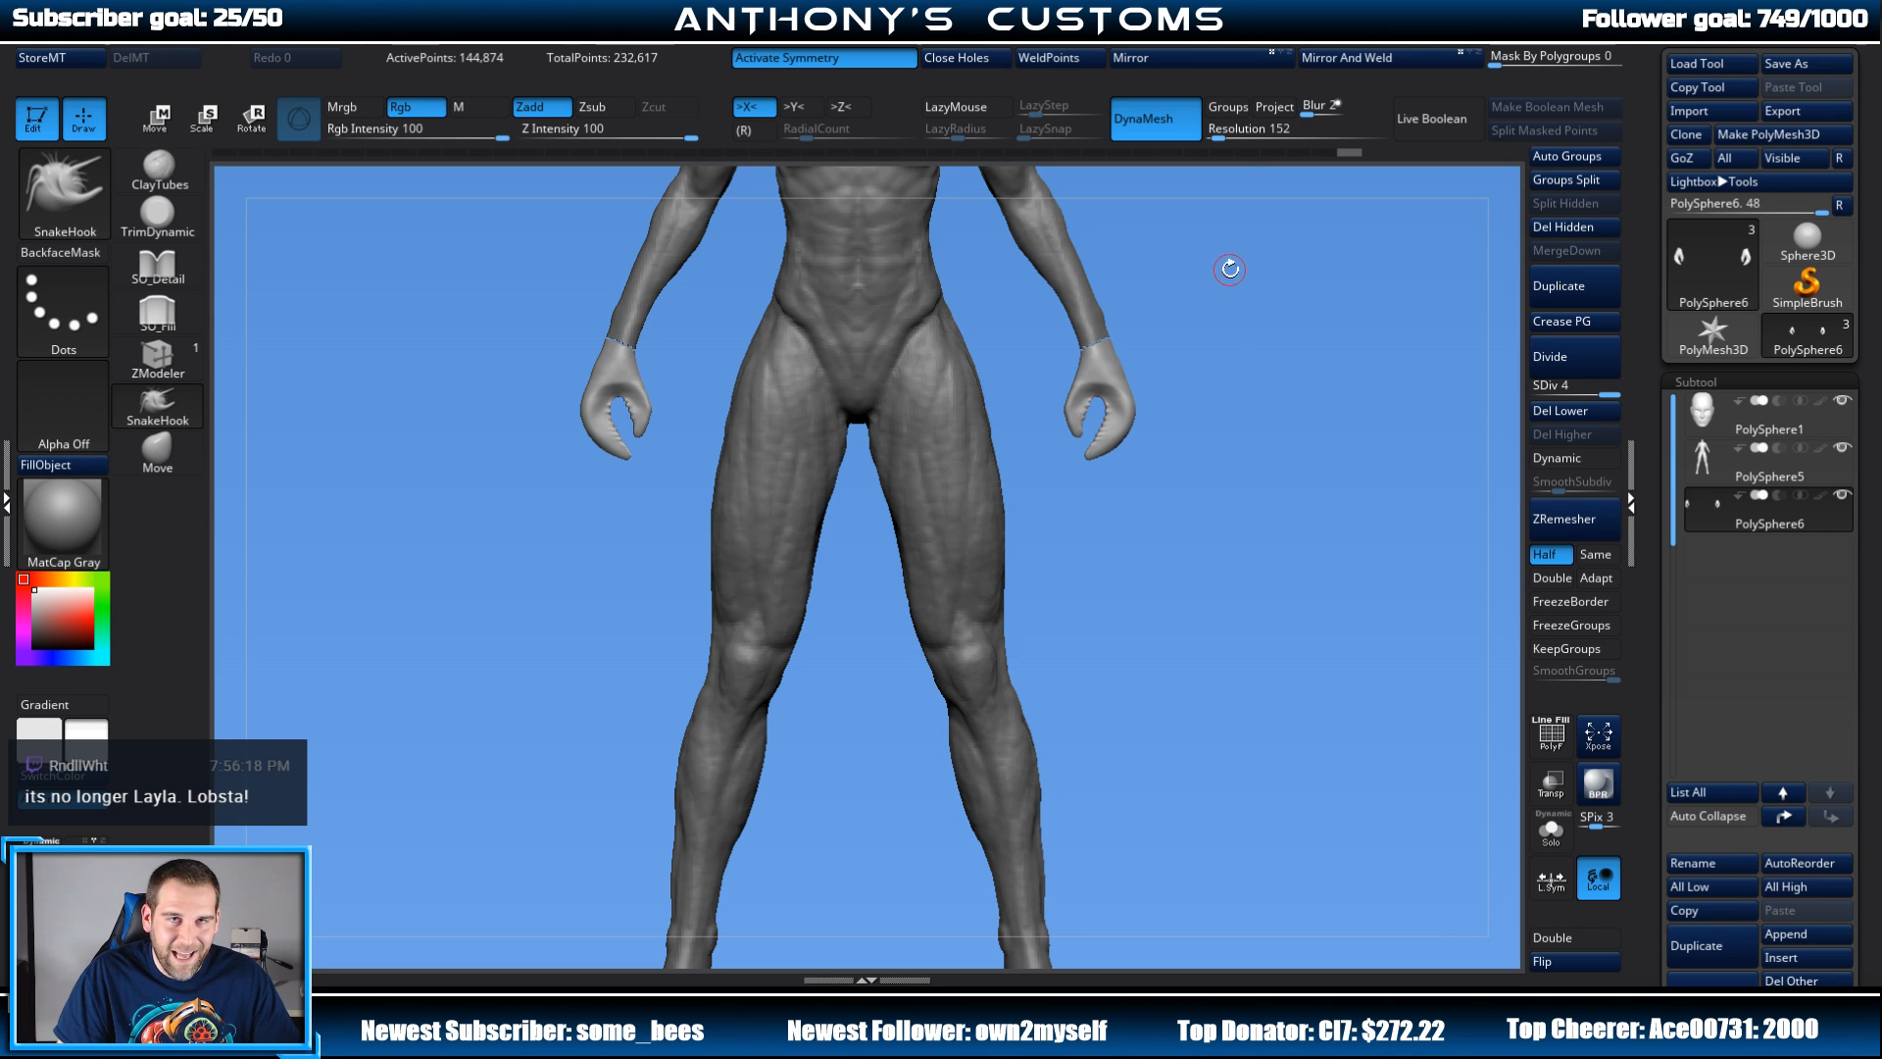
Step: Select the body subtool, resize the SnakeHook brush and inspect the hips and pincers from the side and front
left_click_drag(1232, 383, 1184, 403, "alt")
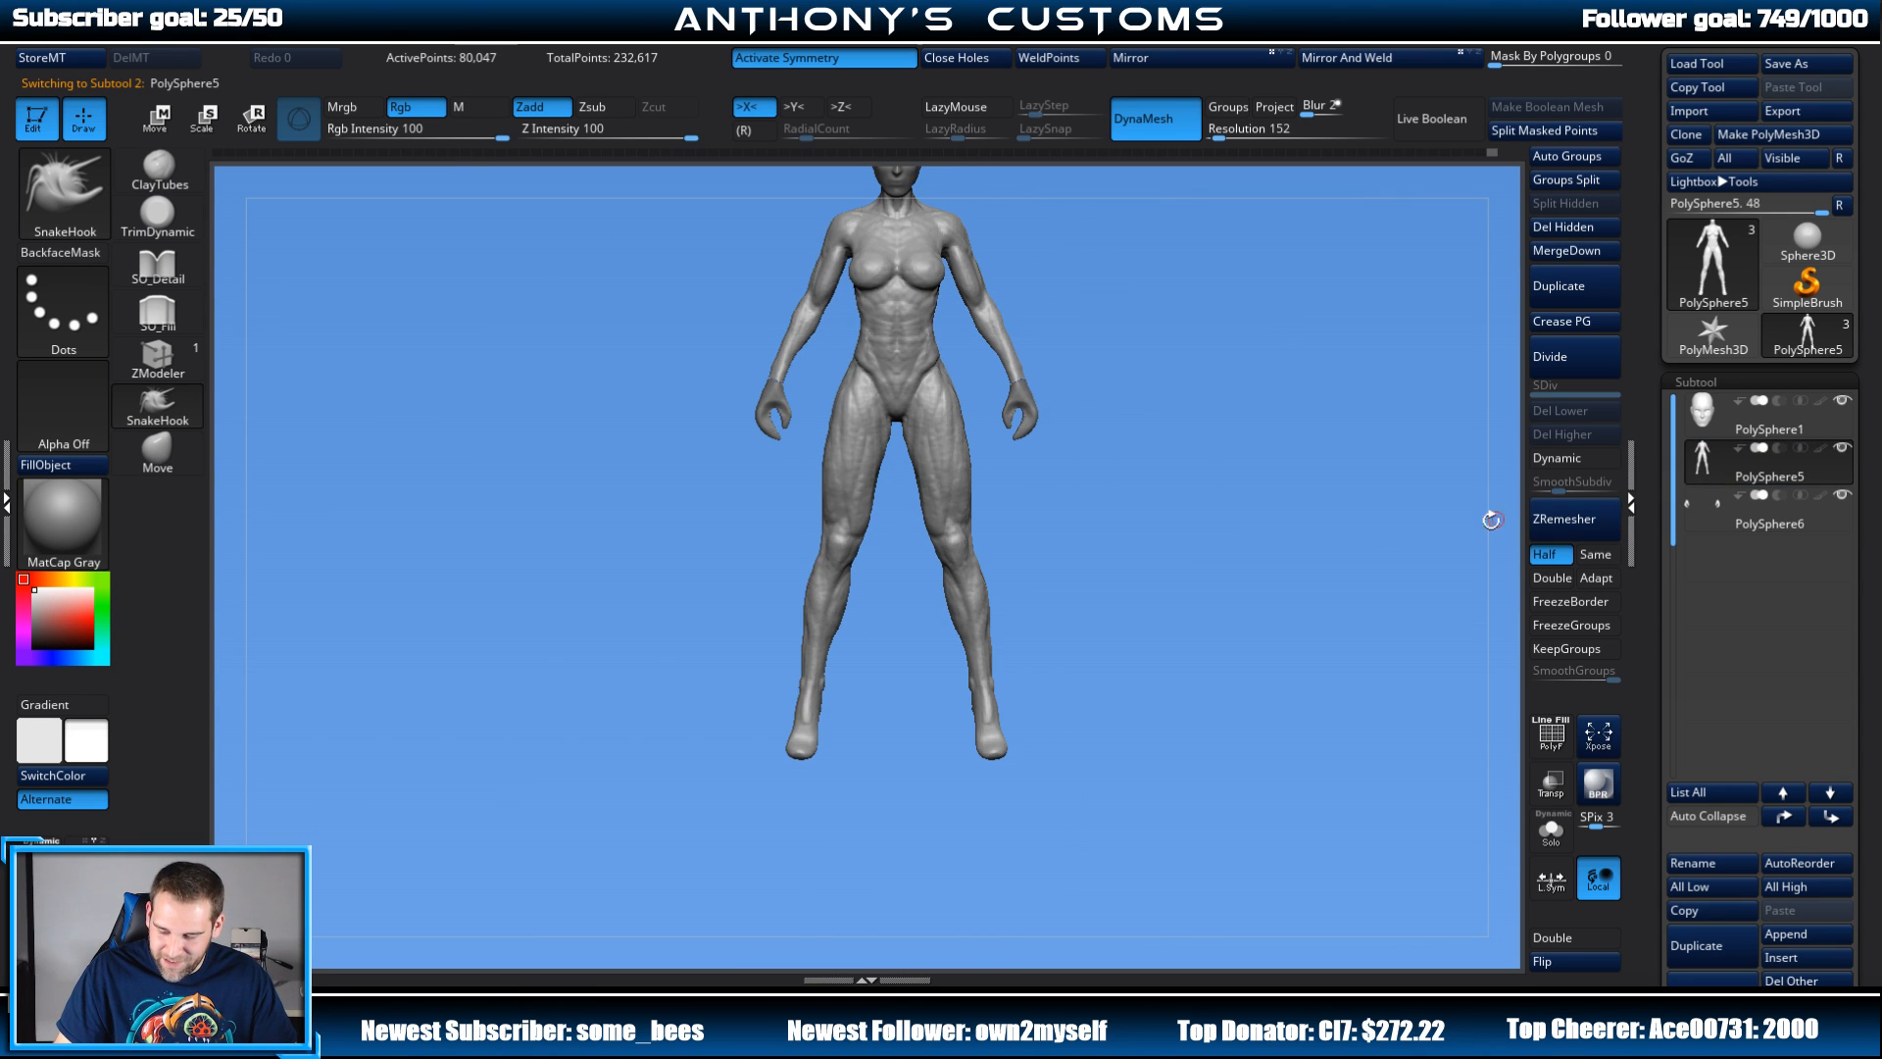
left_click_drag(1339, 545, 1207, 668, "alt")
left_click_drag(1291, 431, 1261, 580, "alt")
left_click_drag(1320, 323, 1113, 382)
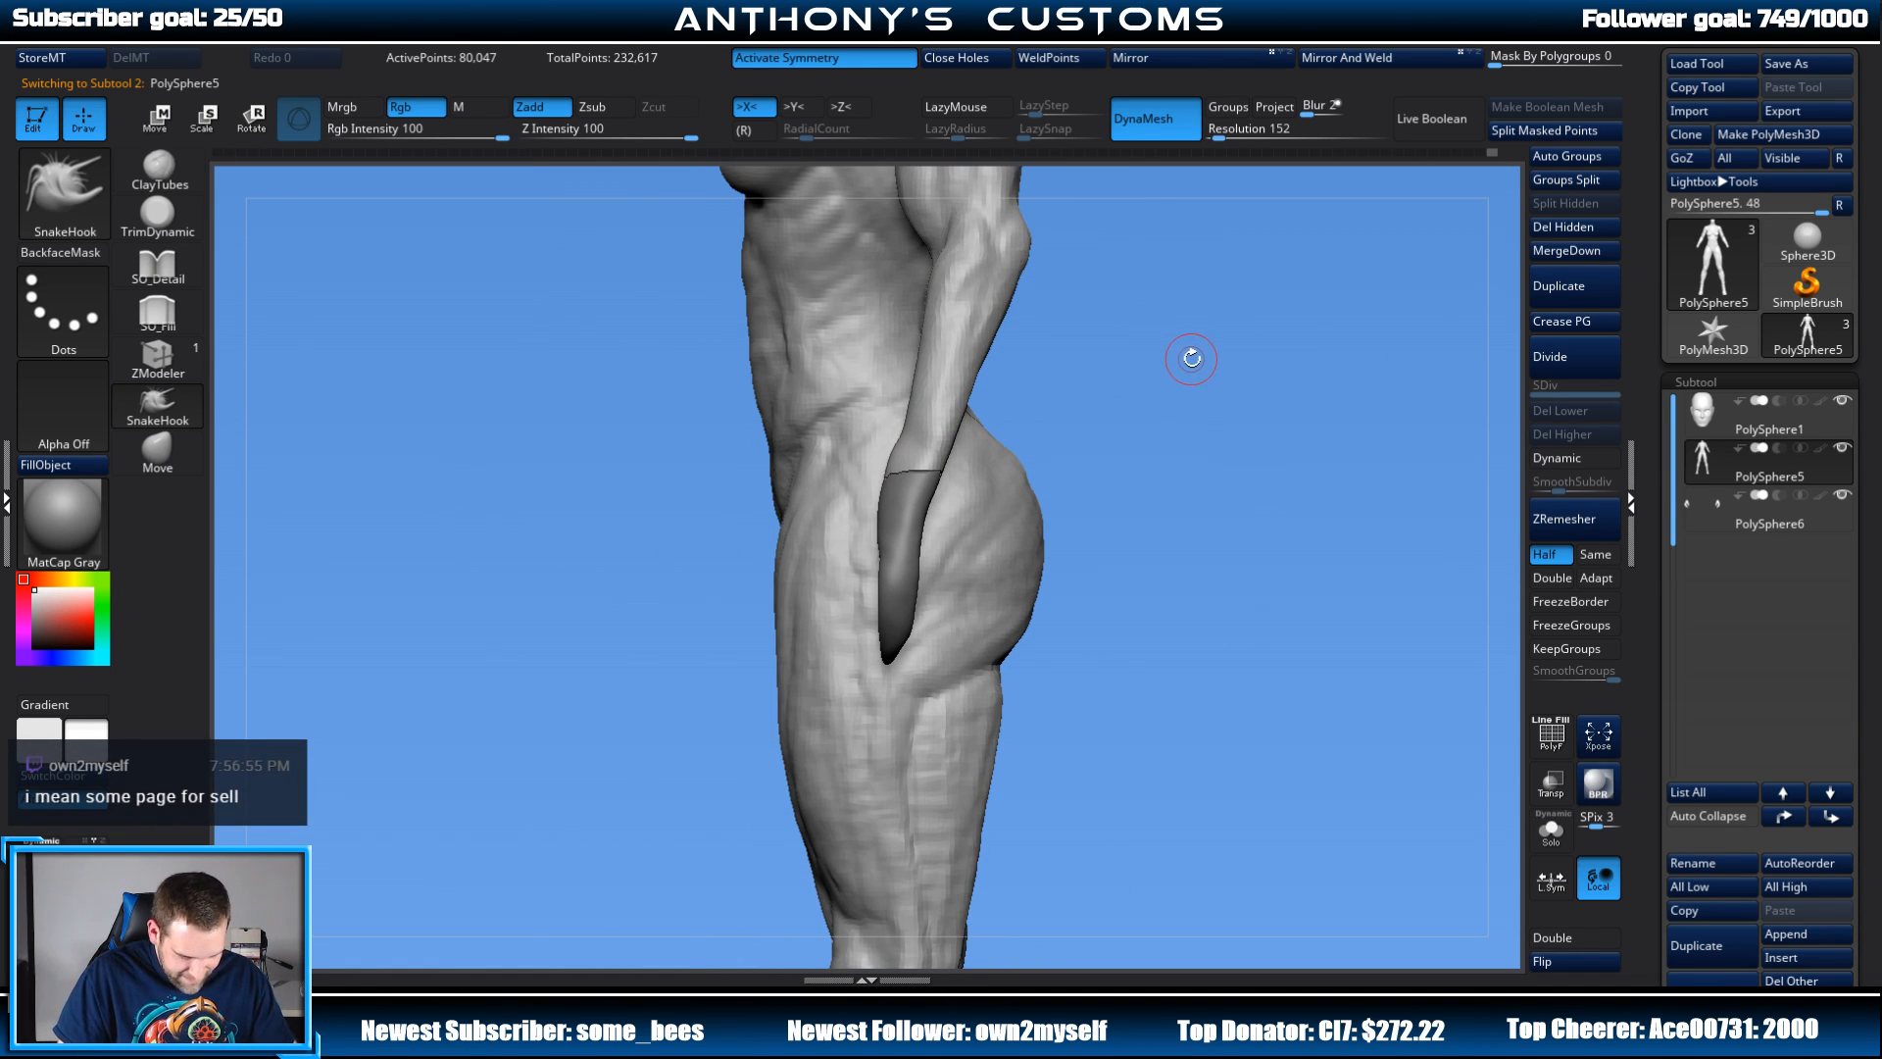
key("space")
key("space")
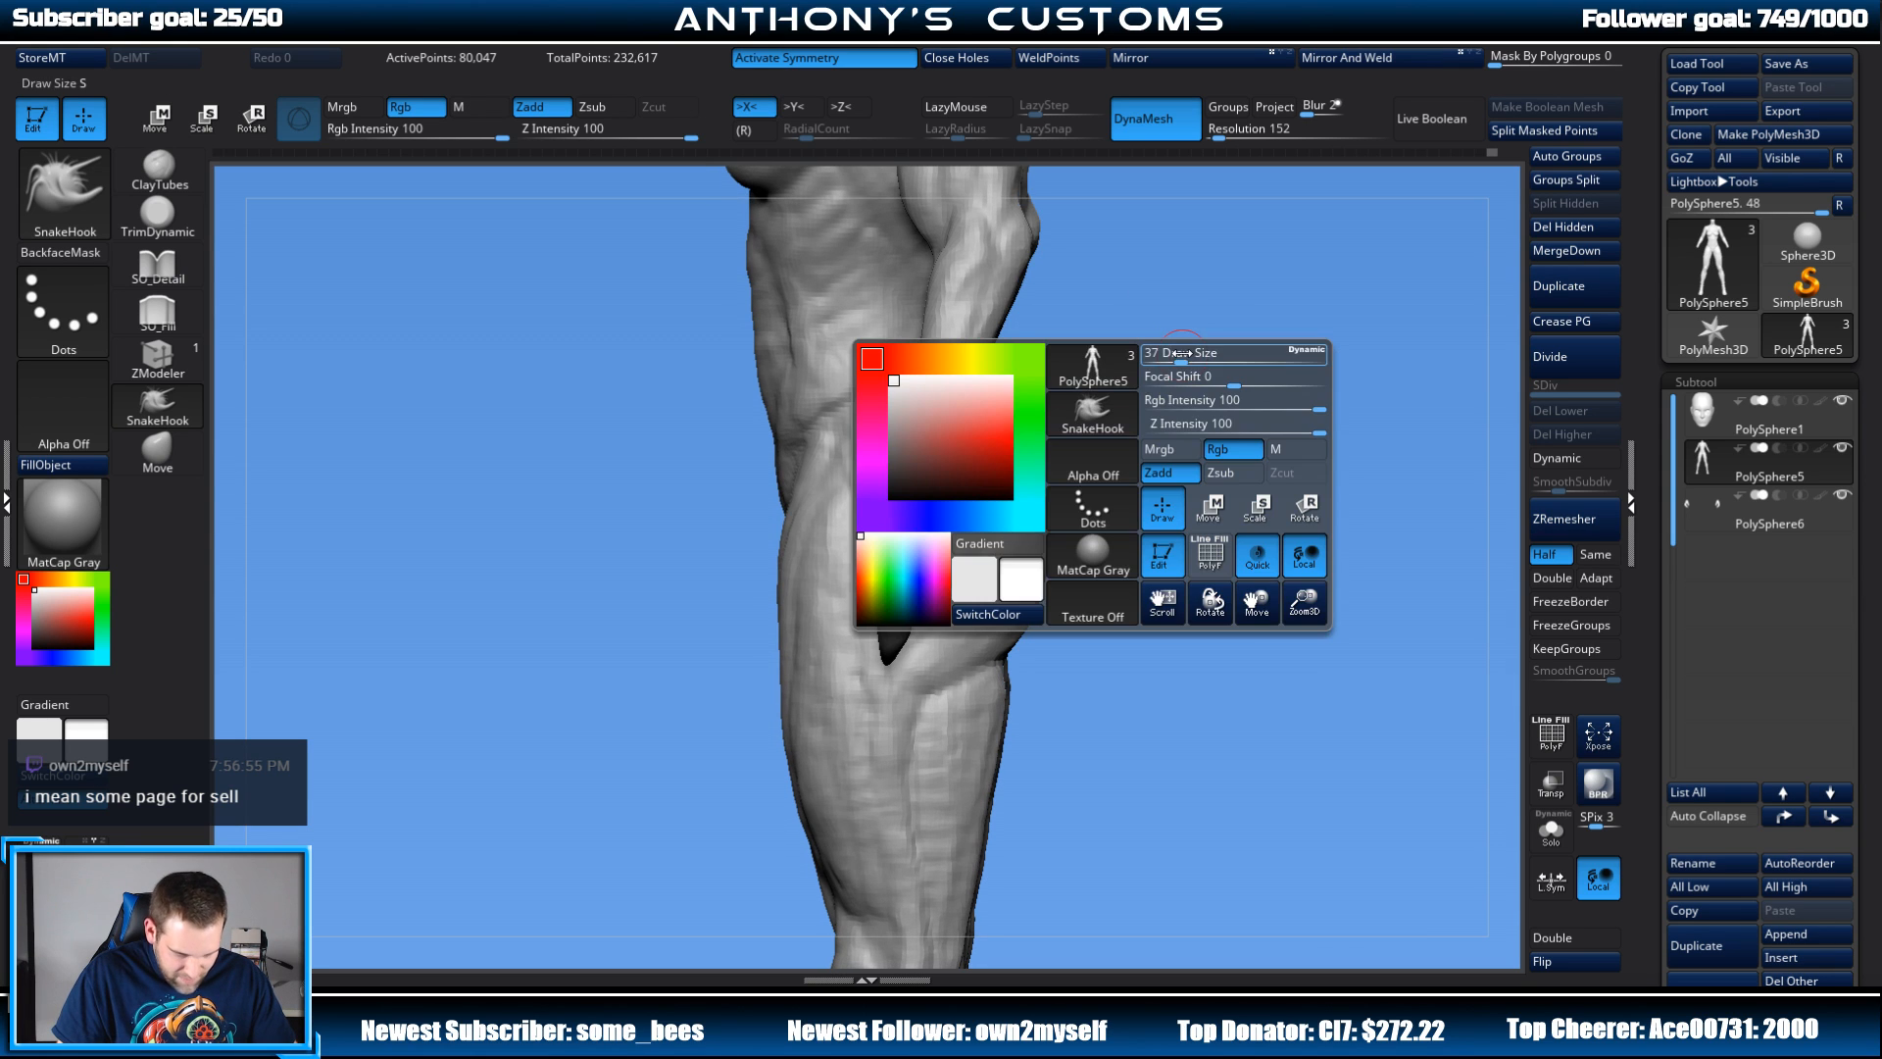
left_click_drag(1183, 353, 1211, 417)
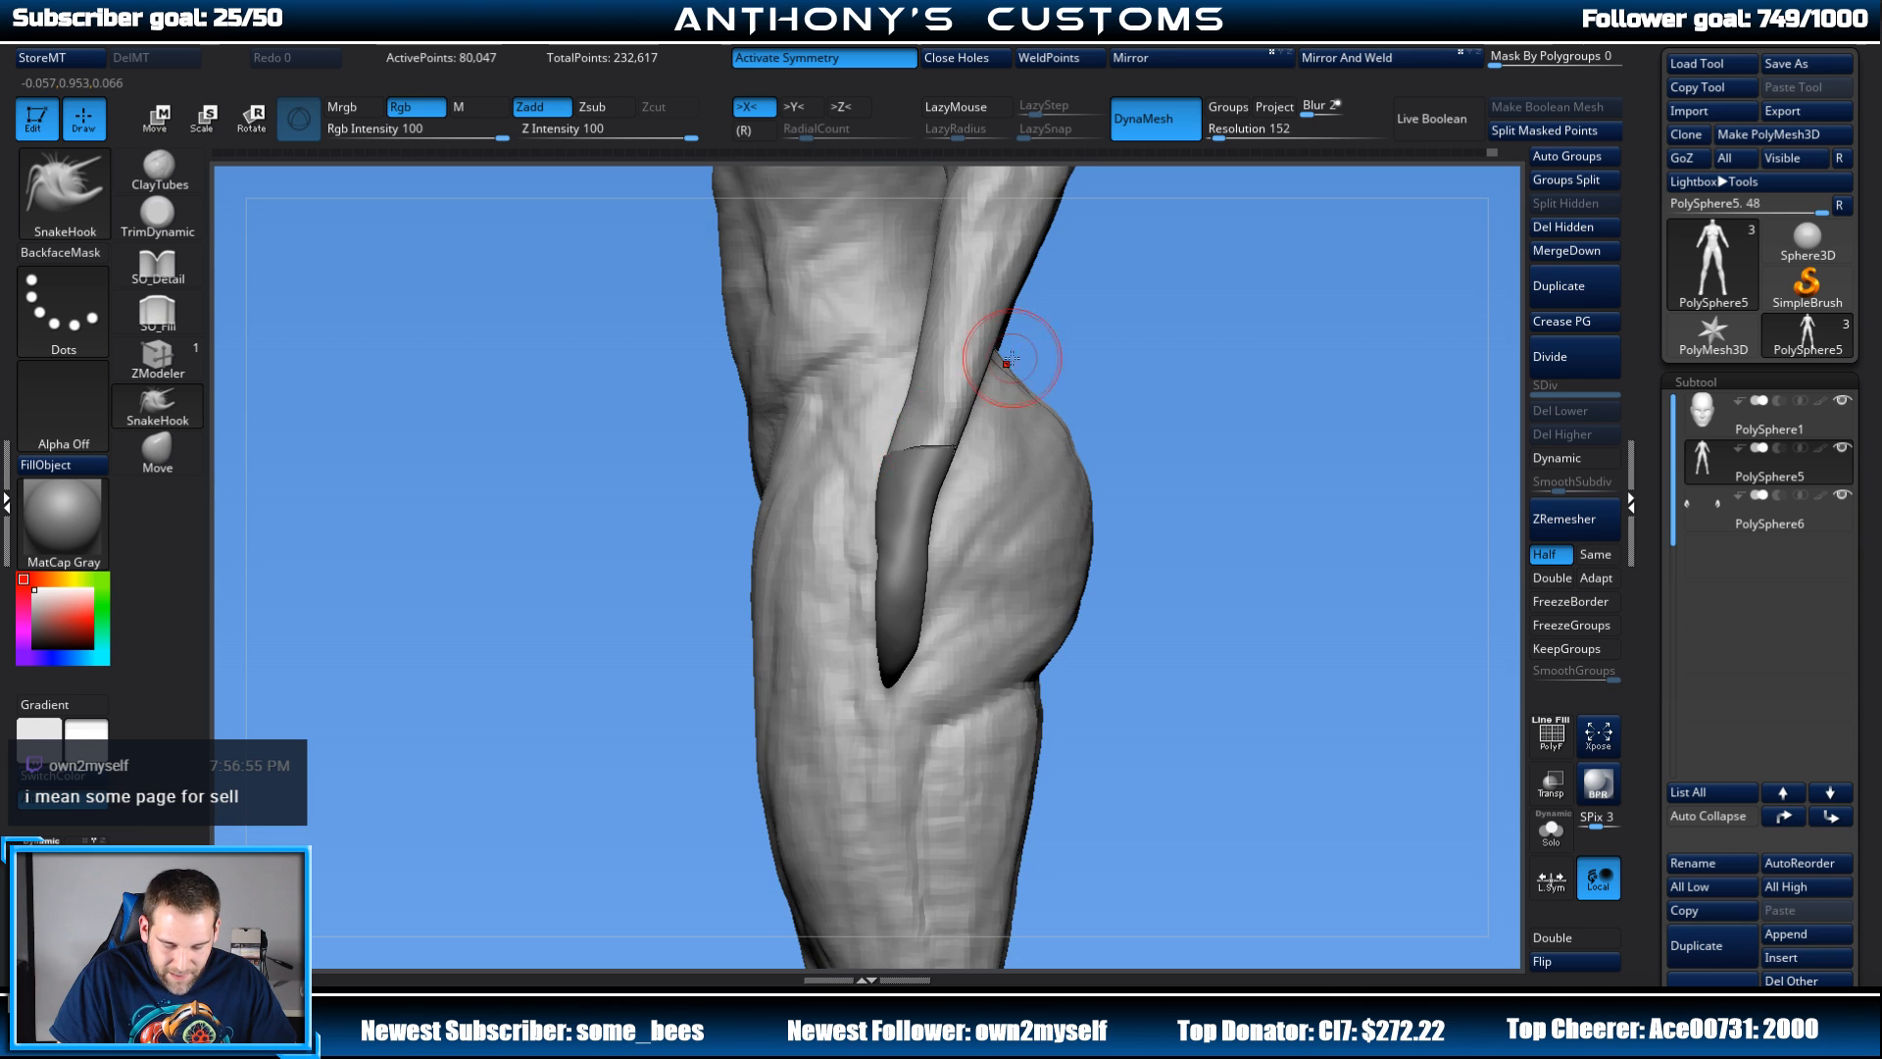
left_click_drag(1019, 360, 1248, 369, "shift")
mouse_move(1123, 370)
left_mouse_down("alt")
mouse_move(1188, 423)
mouse_move(1173, 448)
mouse_move(1194, 483)
mouse_move(1144, 348)
mouse_move(1217, 404)
left_mouse_up("alt")
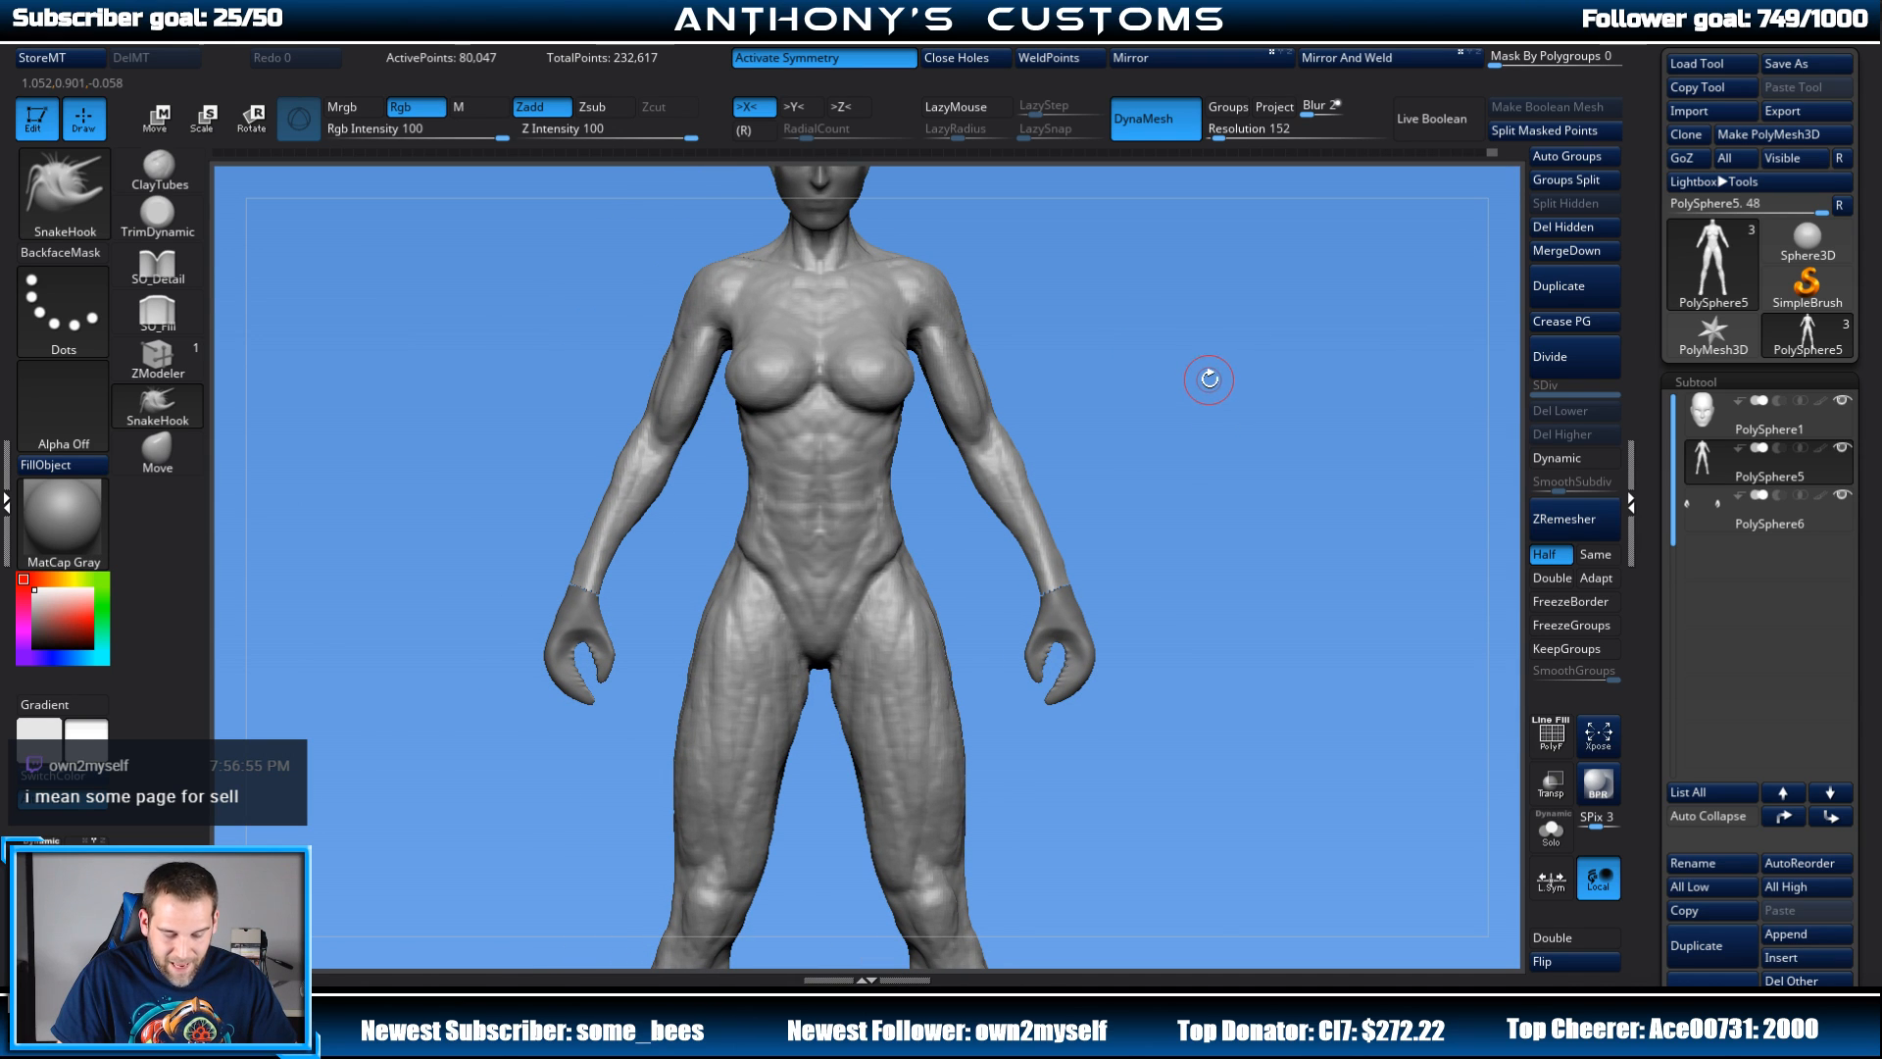
Step: Enlarge the SnakeHook brush to a Draw Size of about 124 and adjust the arms' profile from the side and back
key("space")
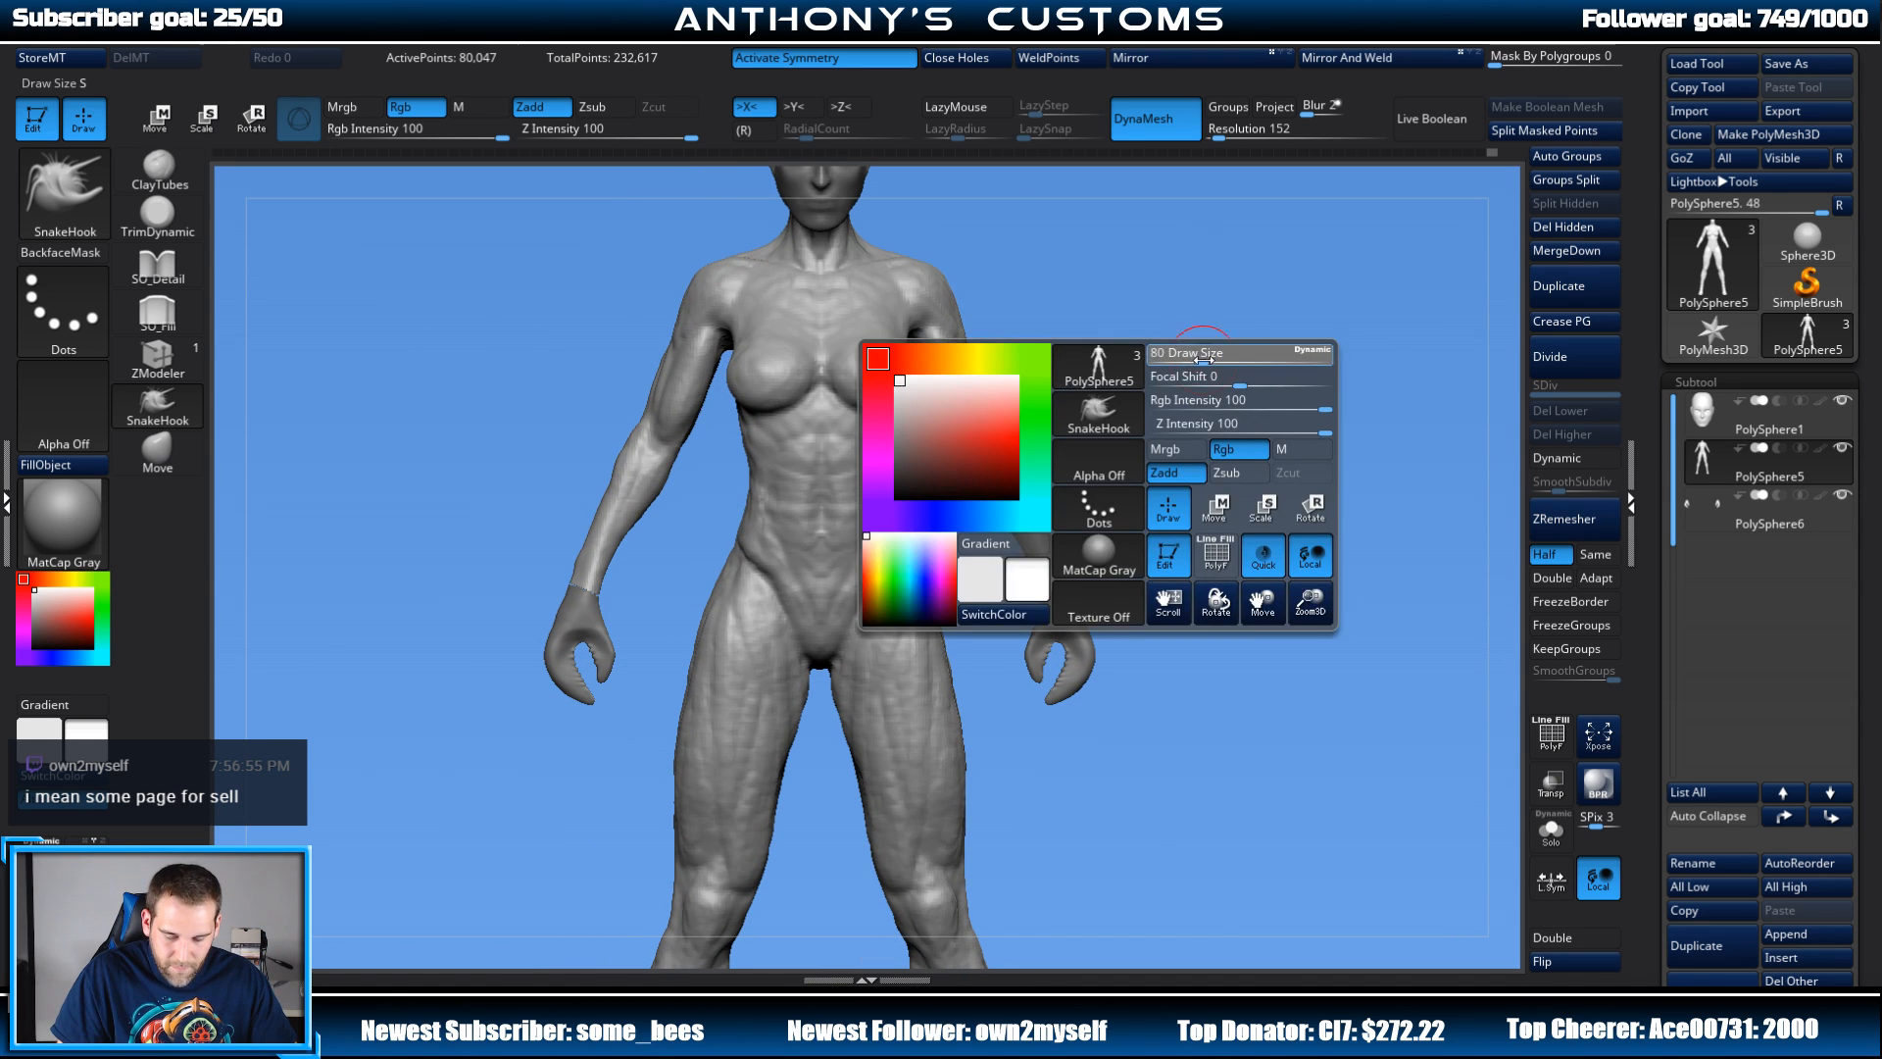
mouse_move(1196, 355)
left_mouse_down()
mouse_move(1217, 352)
mouse_move(1118, 412)
mouse_move(1041, 416)
mouse_move(1261, 376)
left_mouse_up()
right_click(1273, 314)
right_click_drag(1261, 377, 1172, 290, "shift")
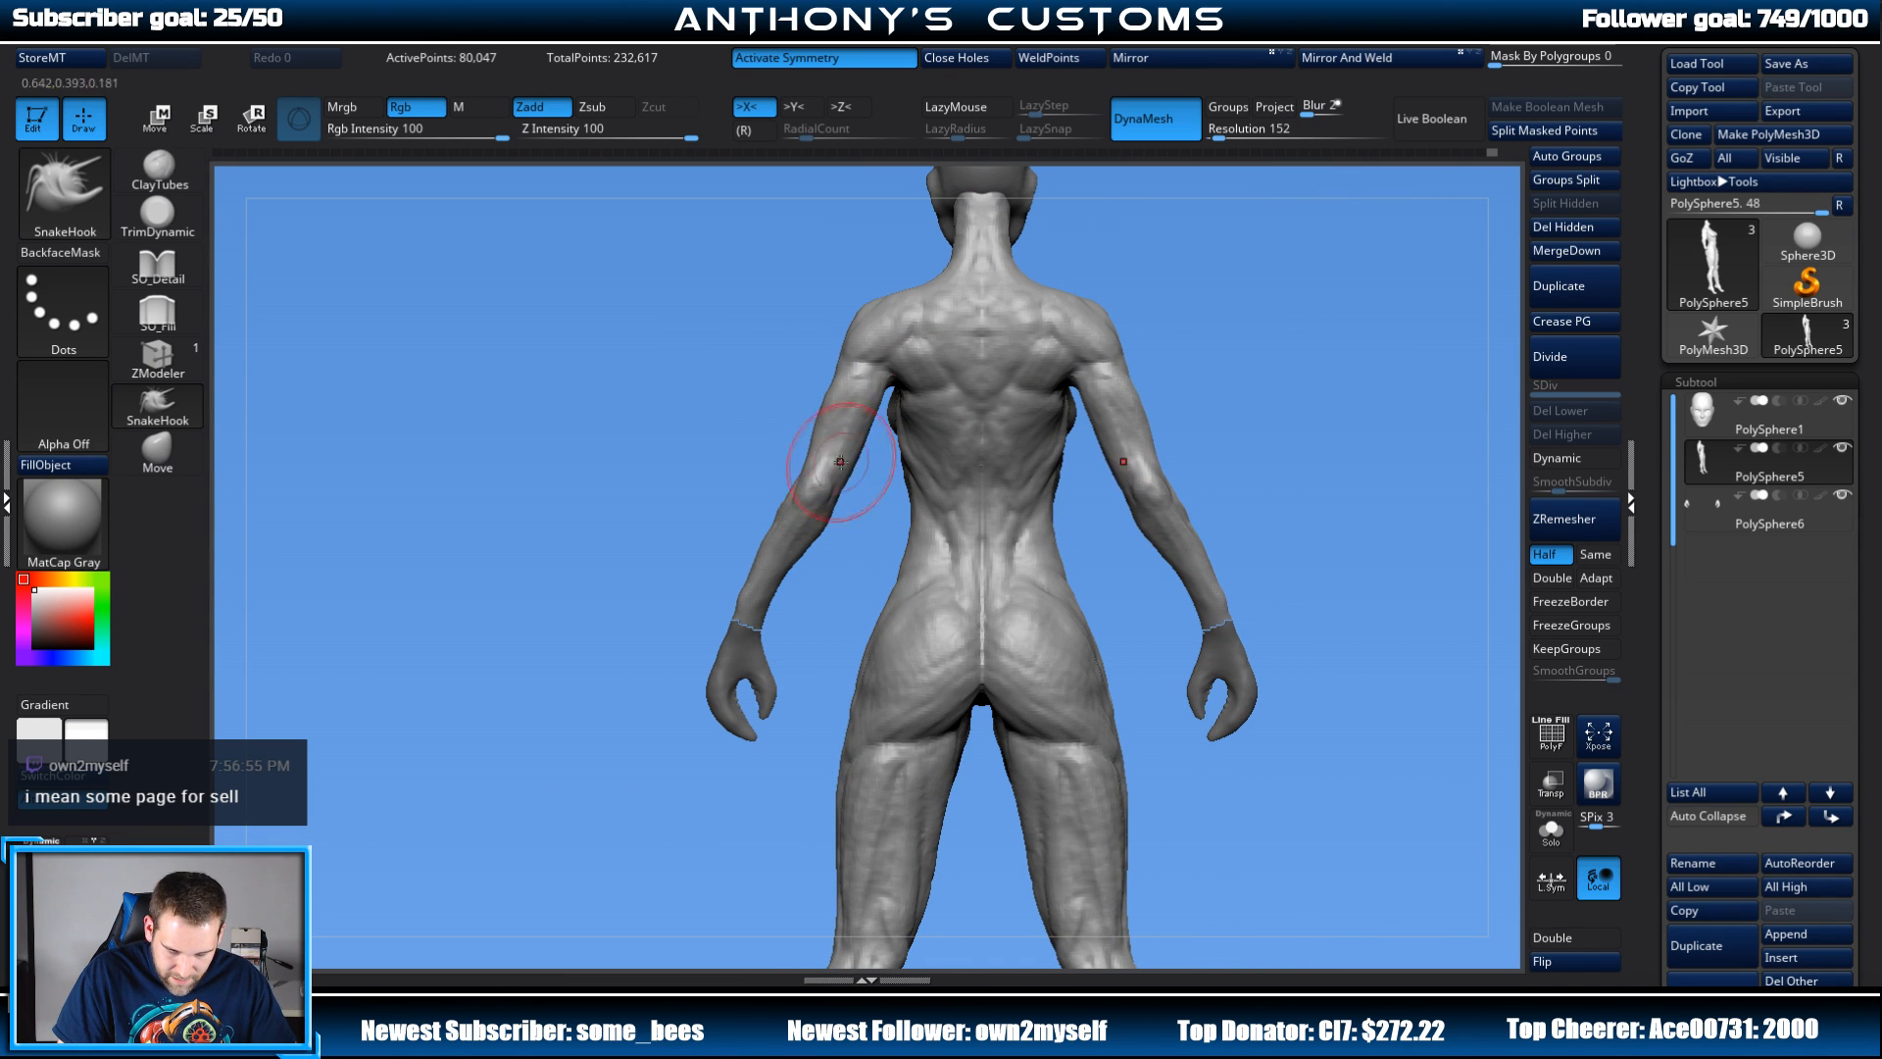
right_click_drag(1218, 354, 1358, 304, "shift")
right_click(1065, 355)
left_click(1061, 372)
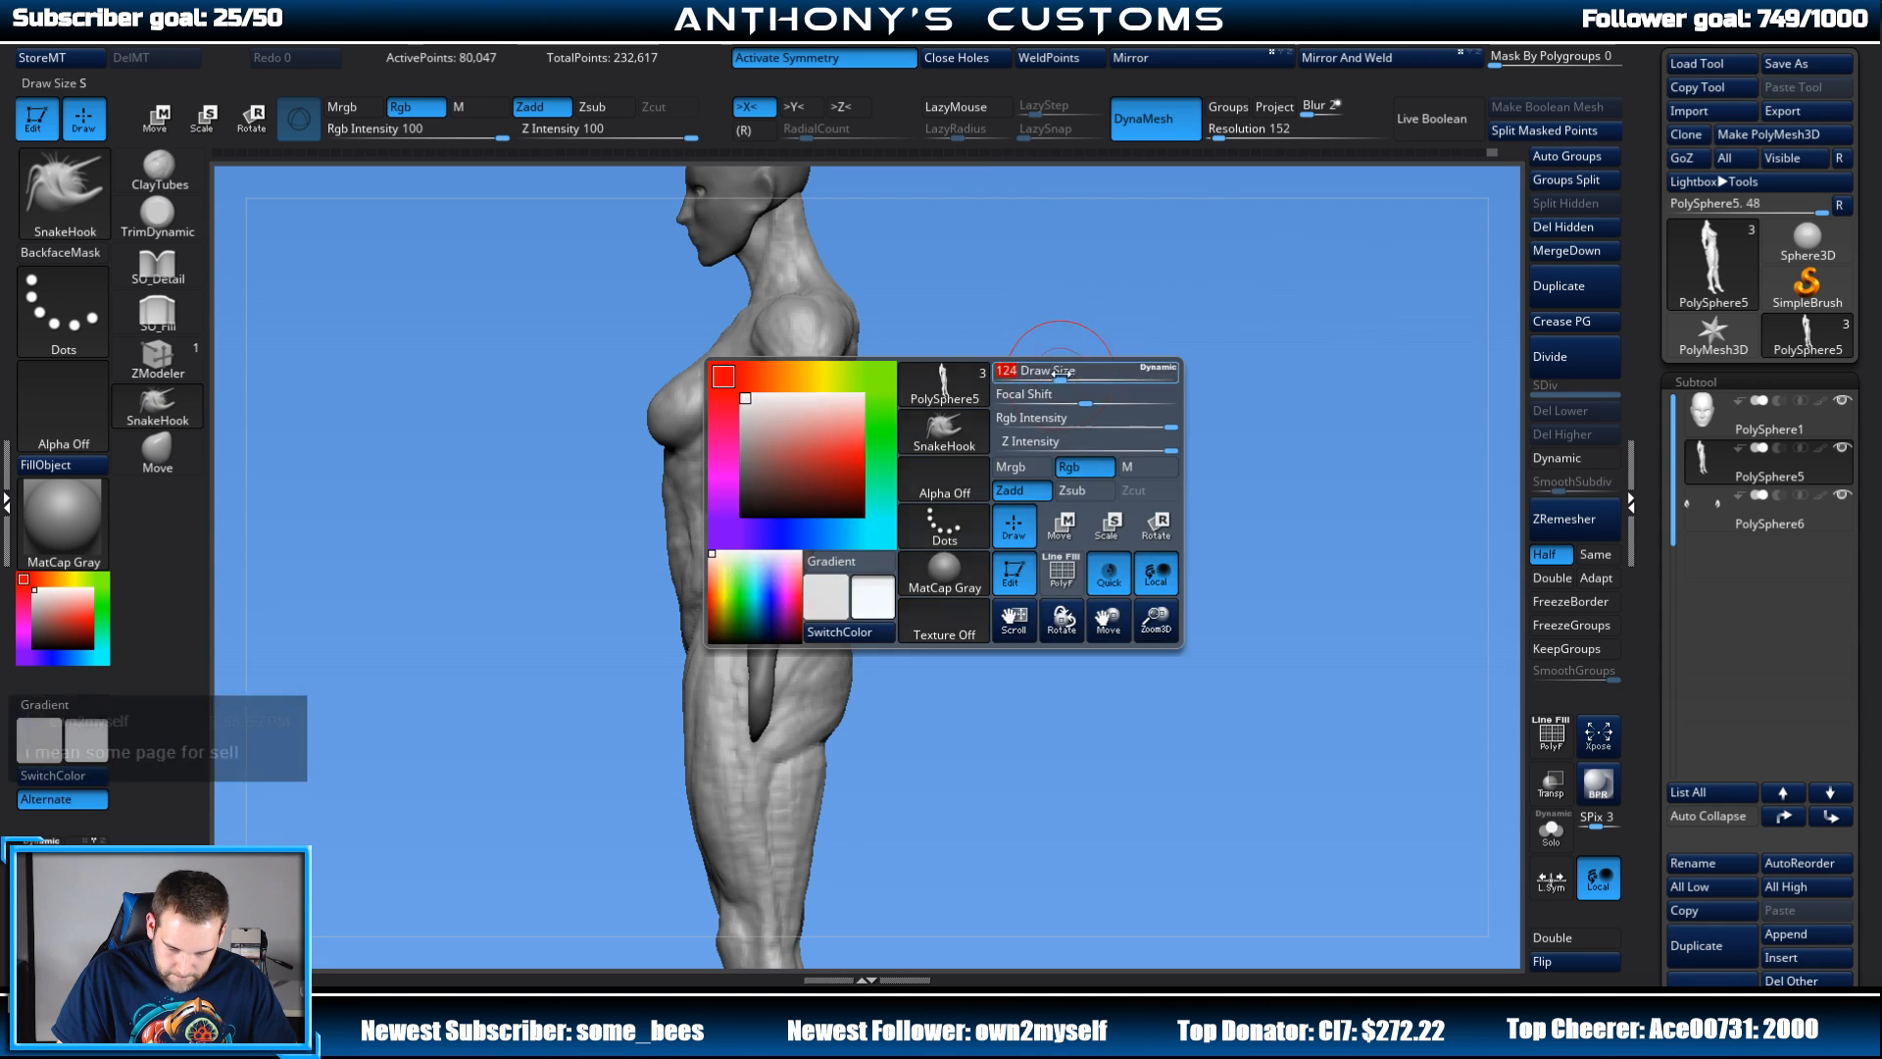
right_click_drag(1093, 345, 1141, 420, "alt")
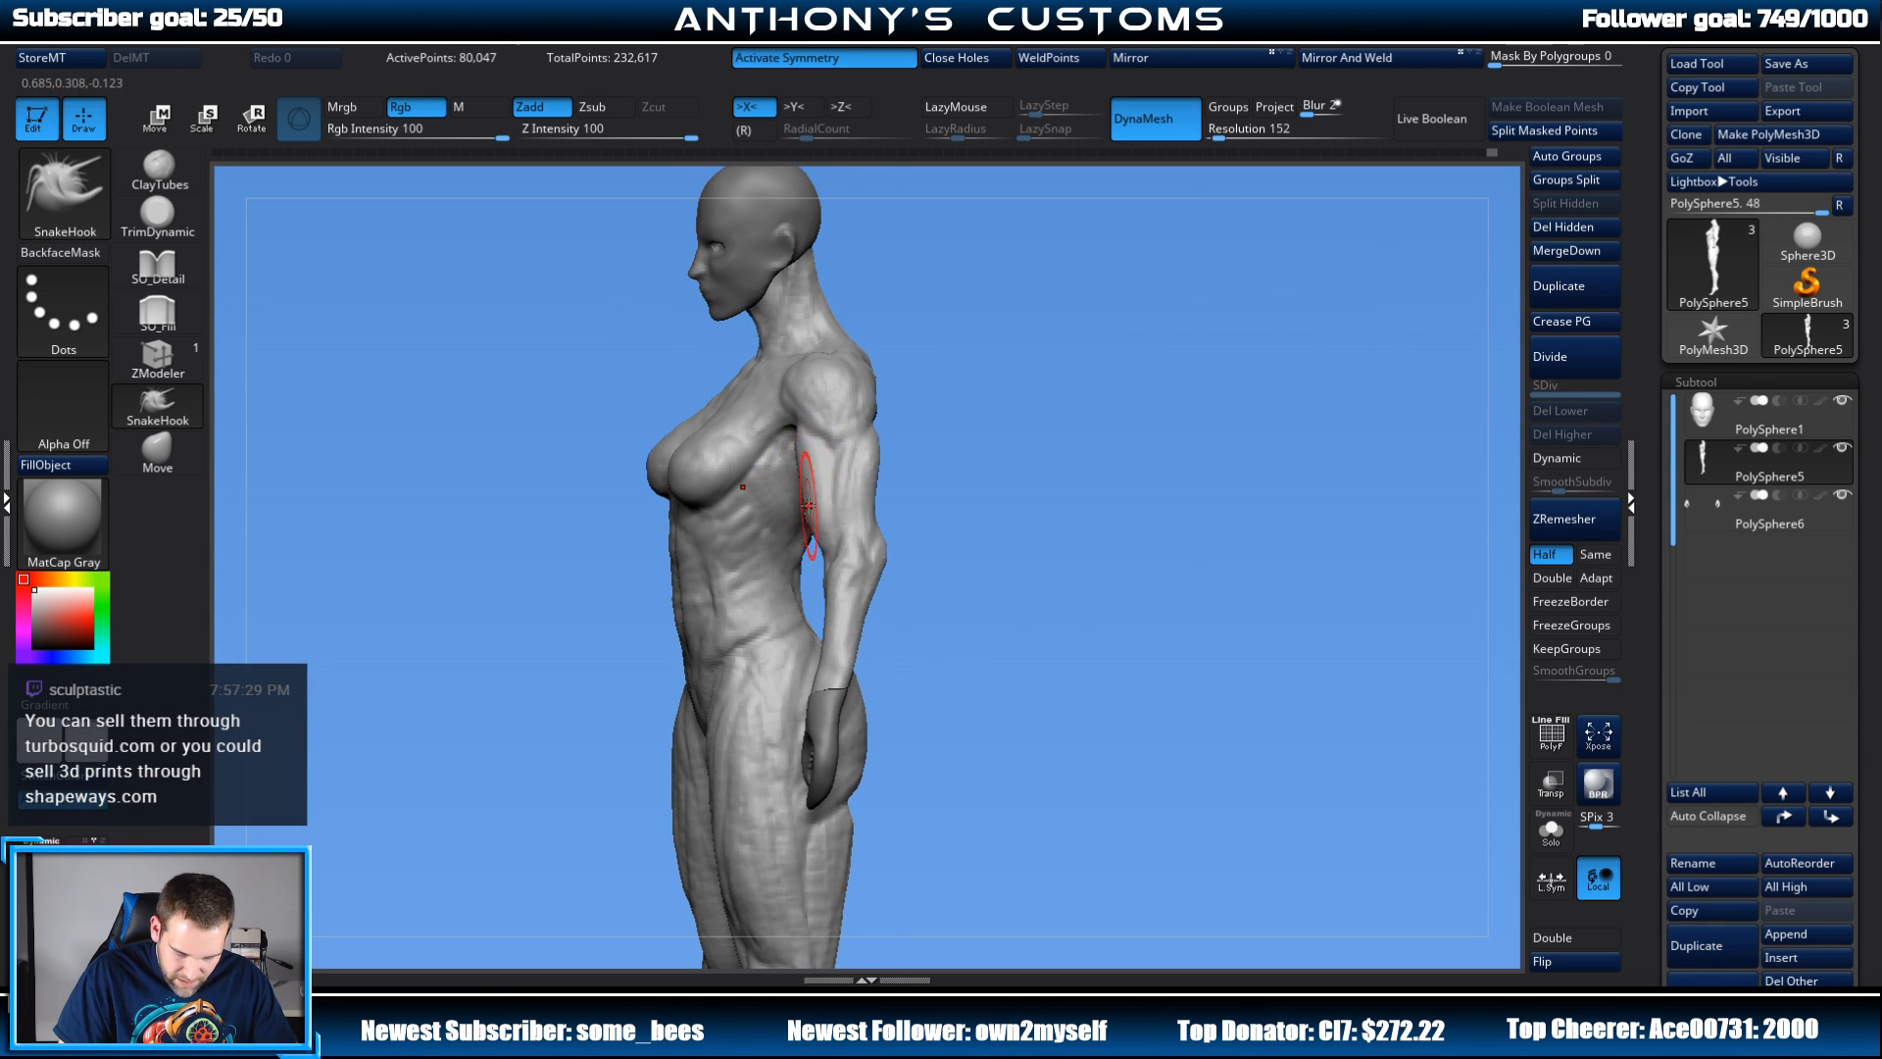
right_click_drag(944, 468, 1009, 458, "shift")
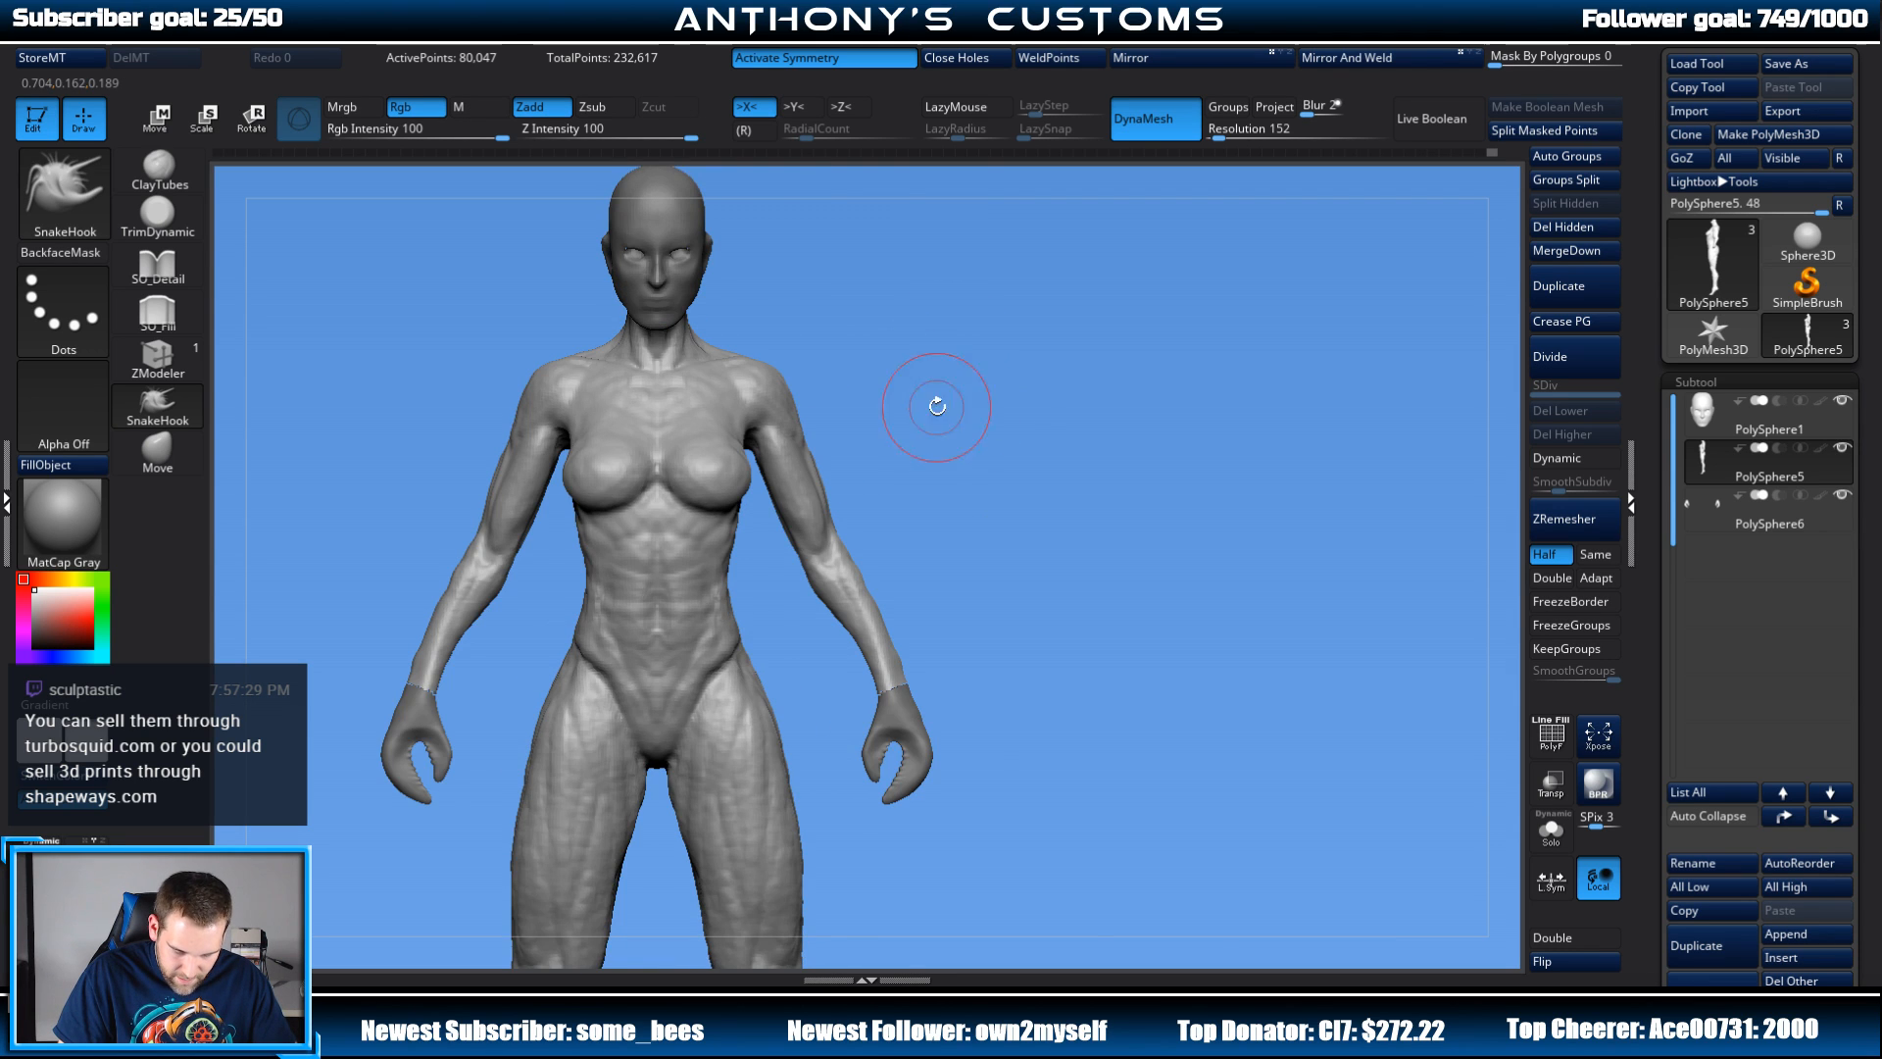
right_click_drag(938, 407, 1218, 345, "alt")
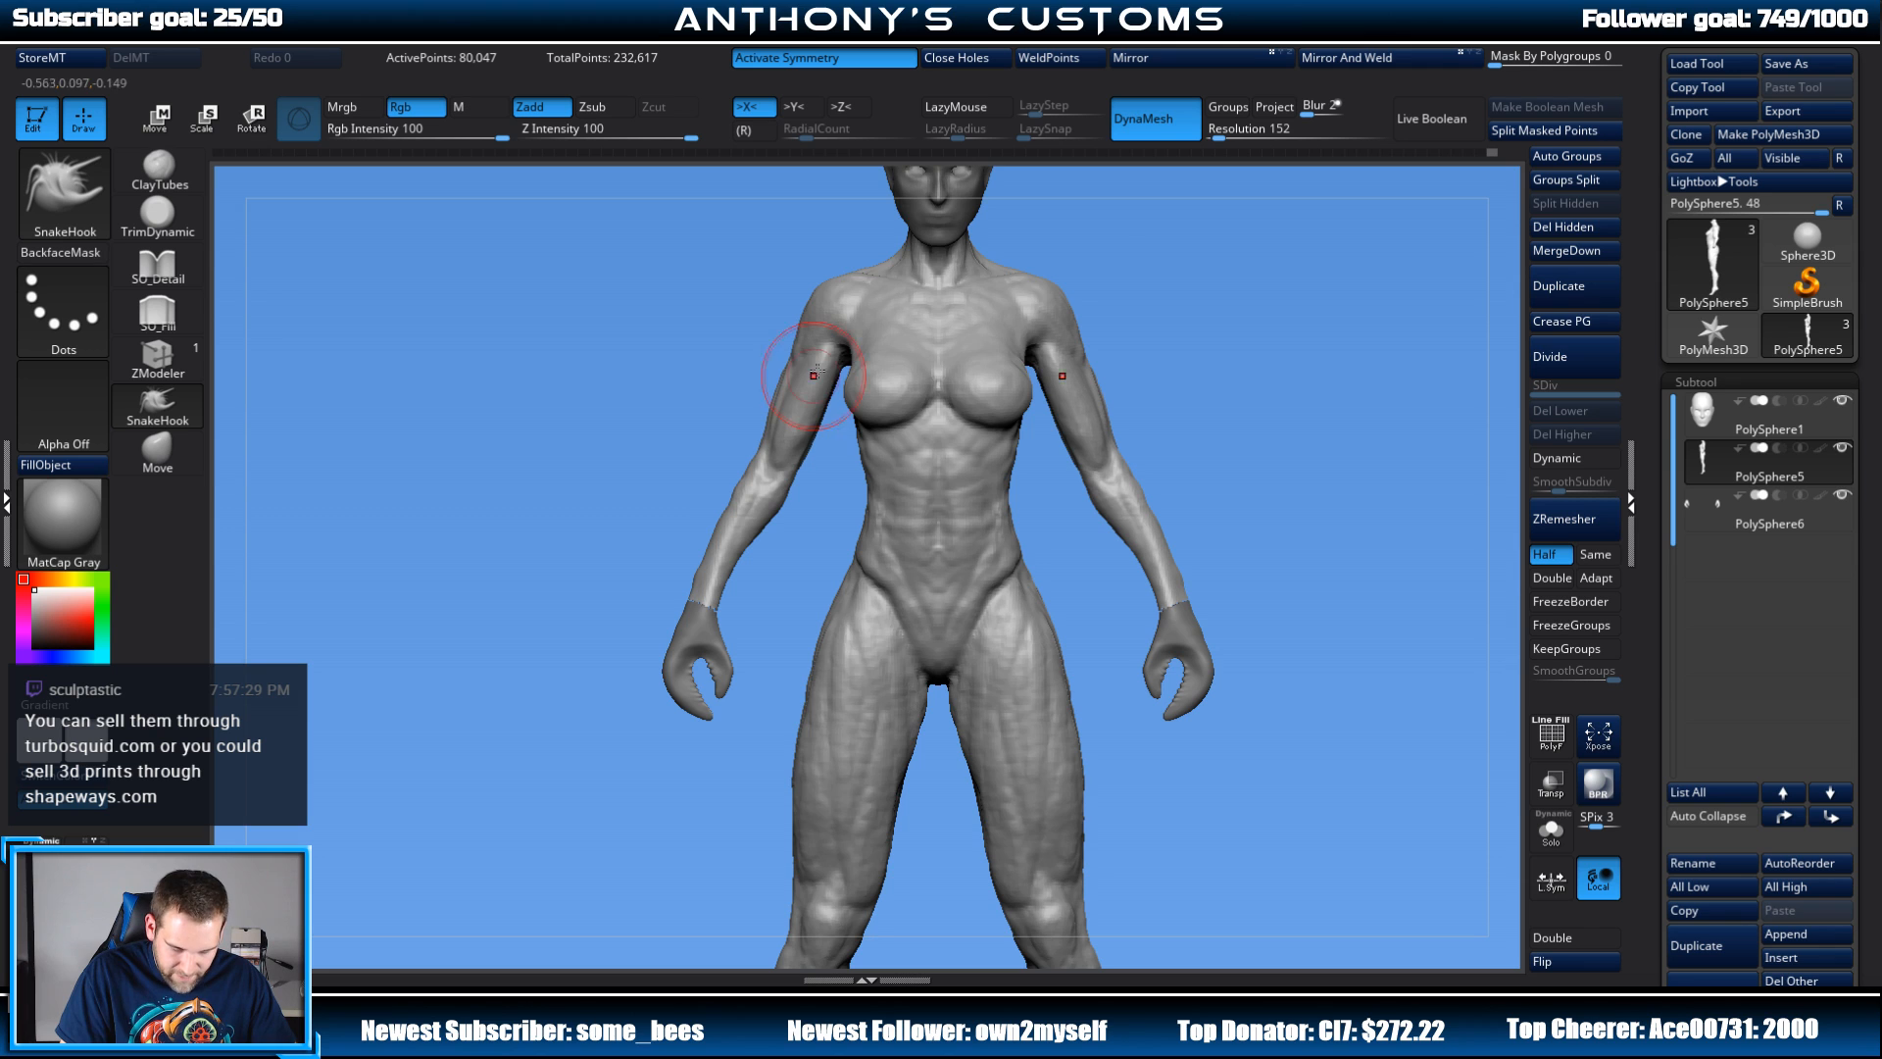
Step: Resize the SnakeHook brush and refine the elbow and inner forearm contours of both arms
right_click_drag(1231, 344, 1145, 351, "shift")
key("space")
right_click_drag(1145, 351, 1157, 509, "ctrl")
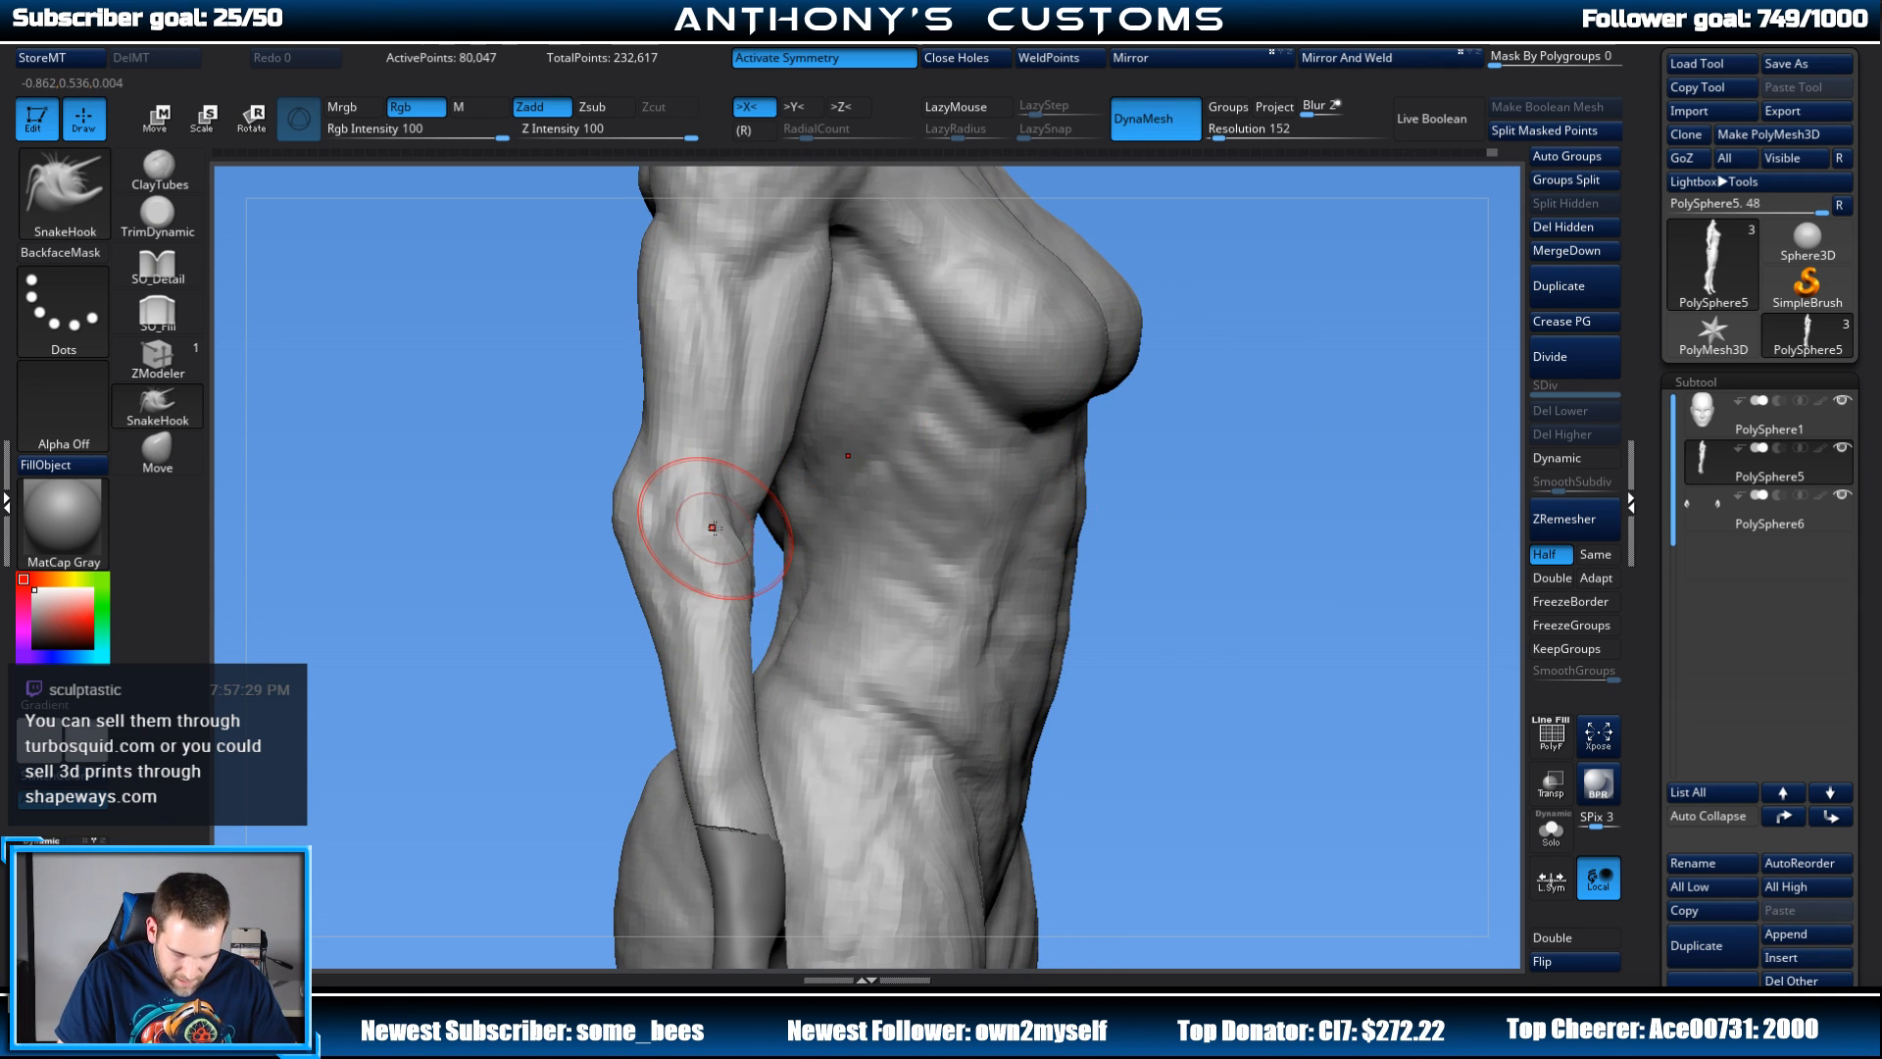
left_click_drag(713, 528, 703, 516)
mouse_move(1238, 339)
right_mouse_down()
mouse_move(1200, 340)
mouse_move(1269, 303)
mouse_move(1261, 286)
right_mouse_up()
key("space")
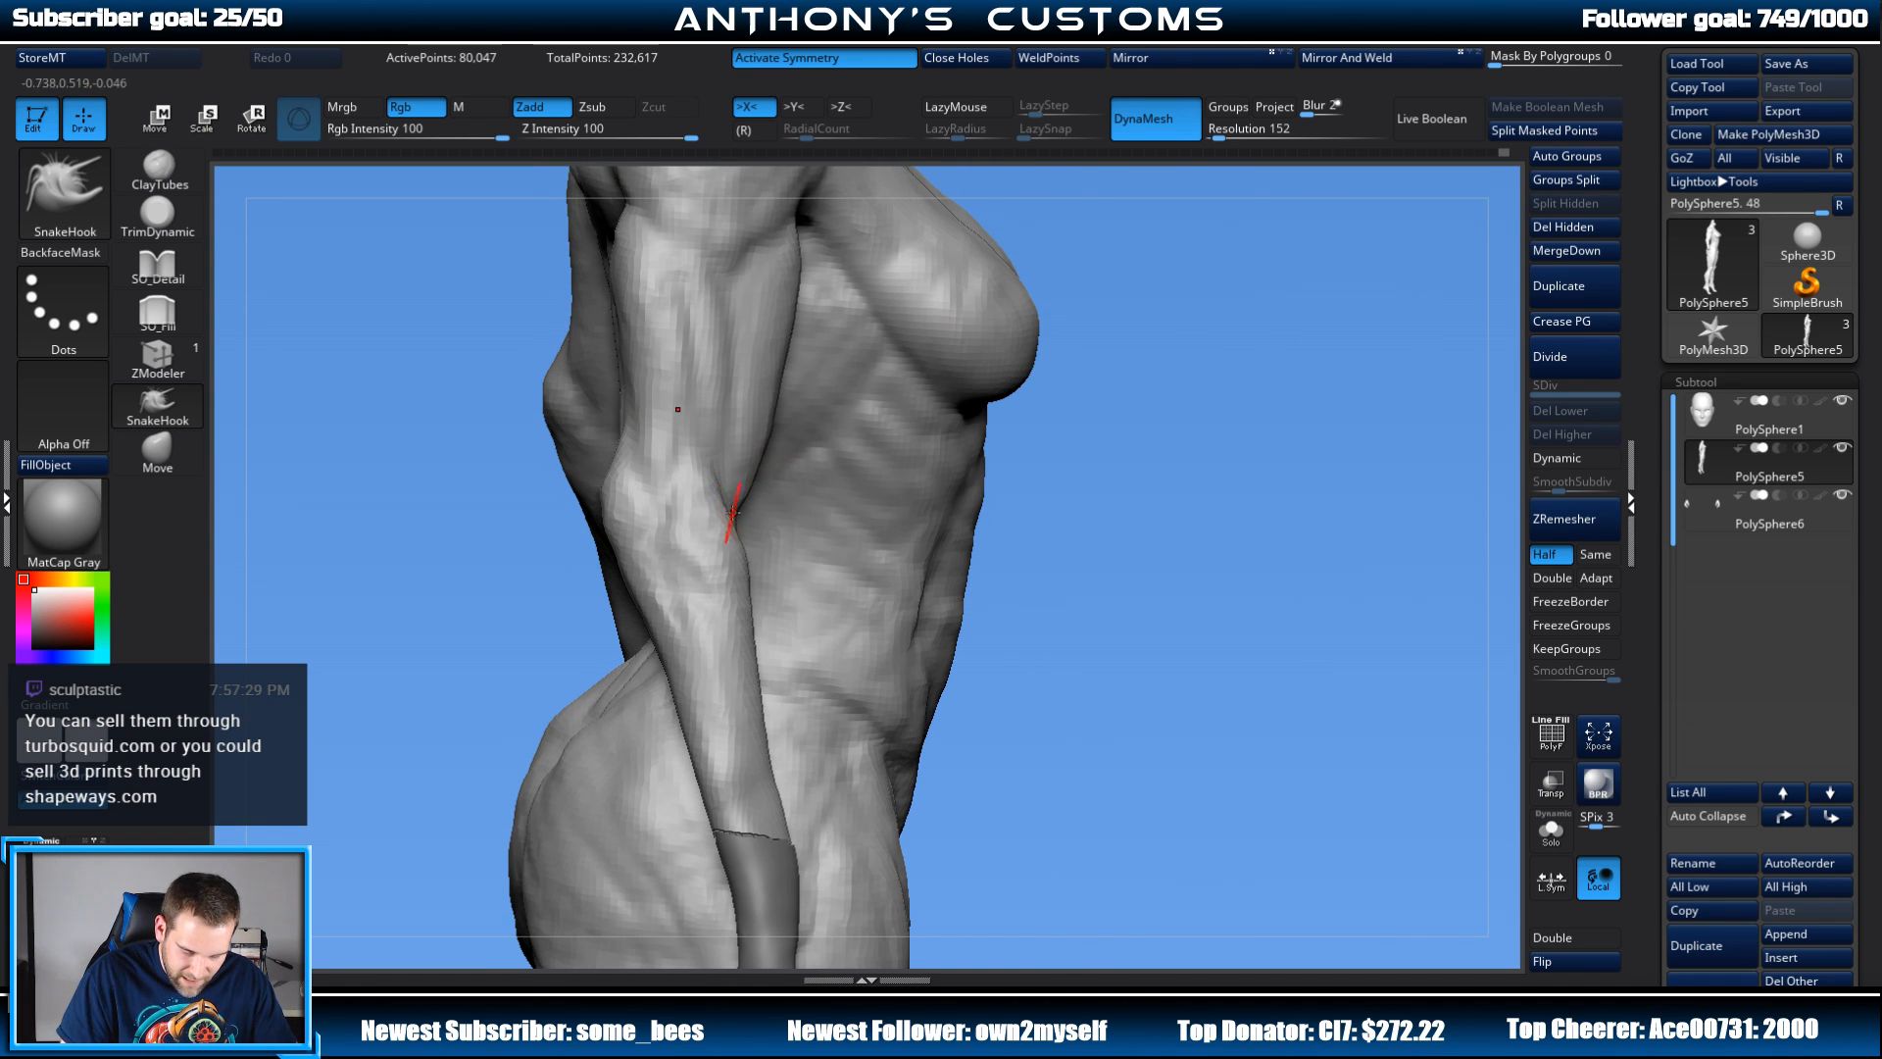
right_click_drag(962, 428, 713, 528)
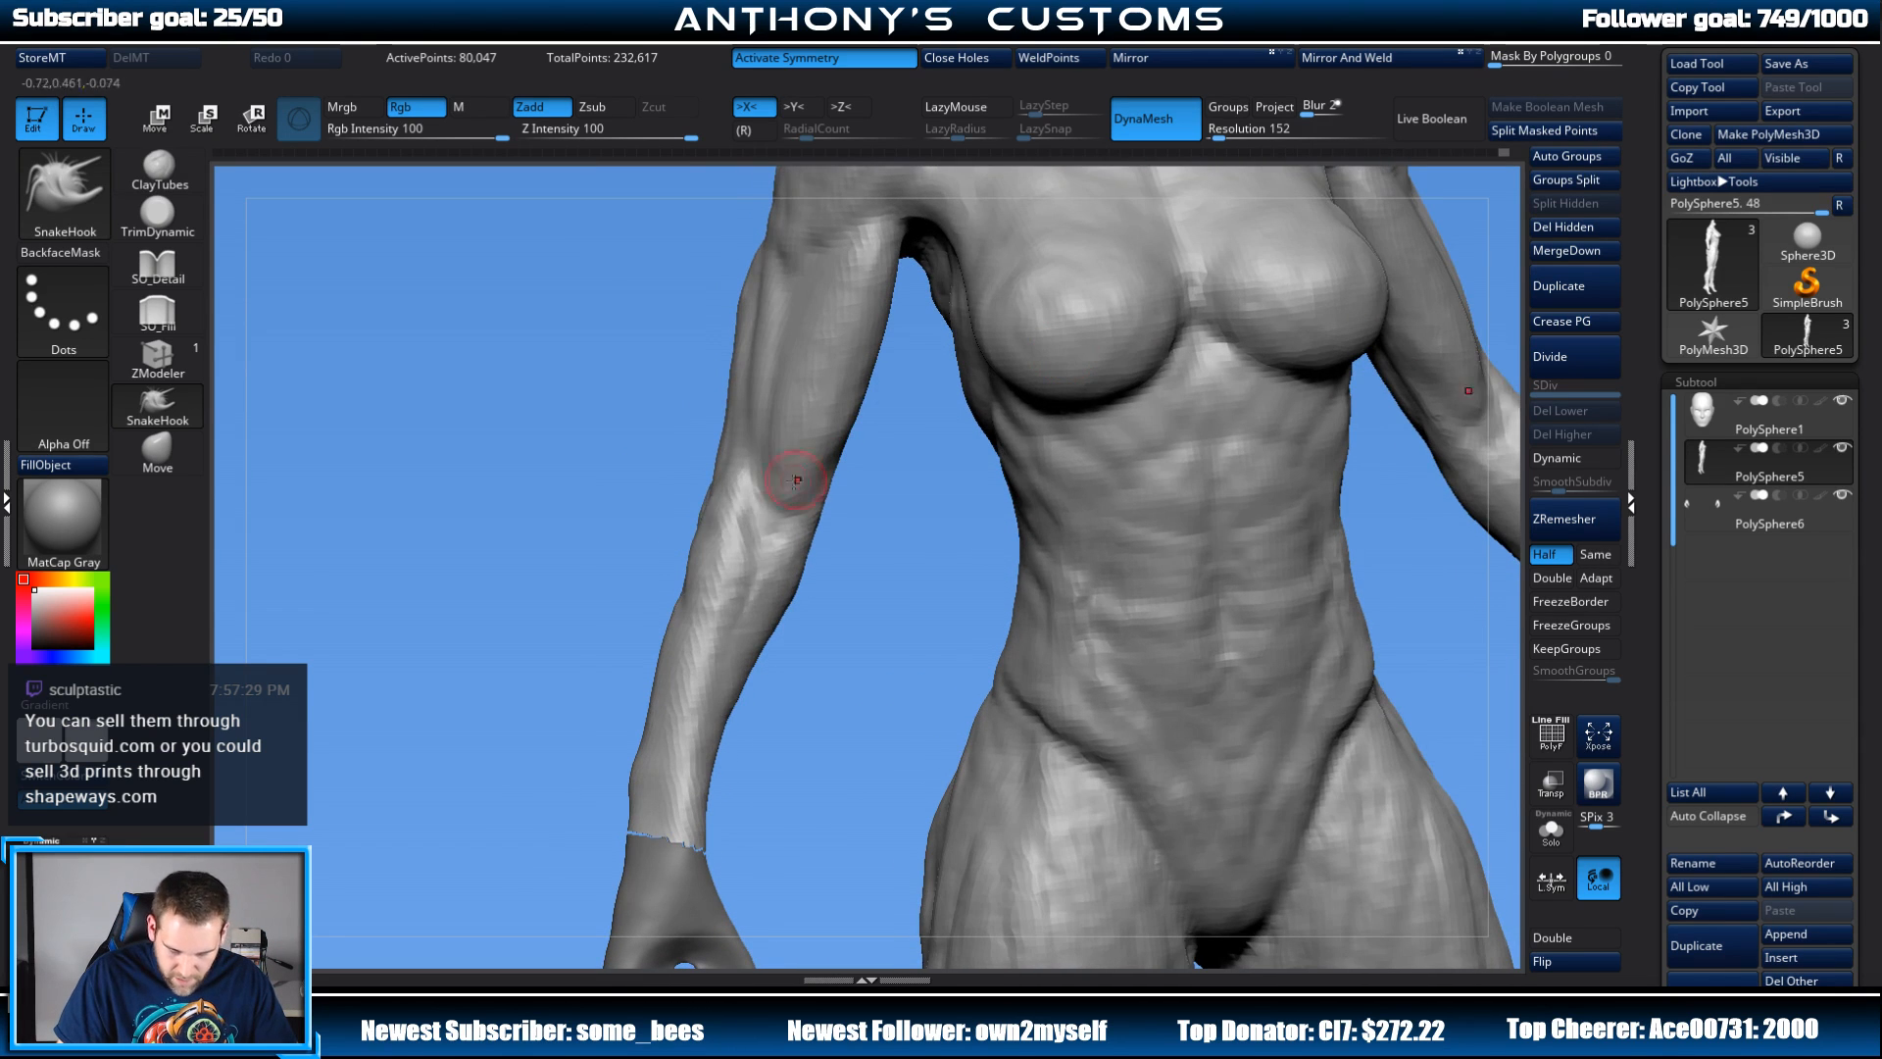
left_click_drag(878, 530, 844, 553)
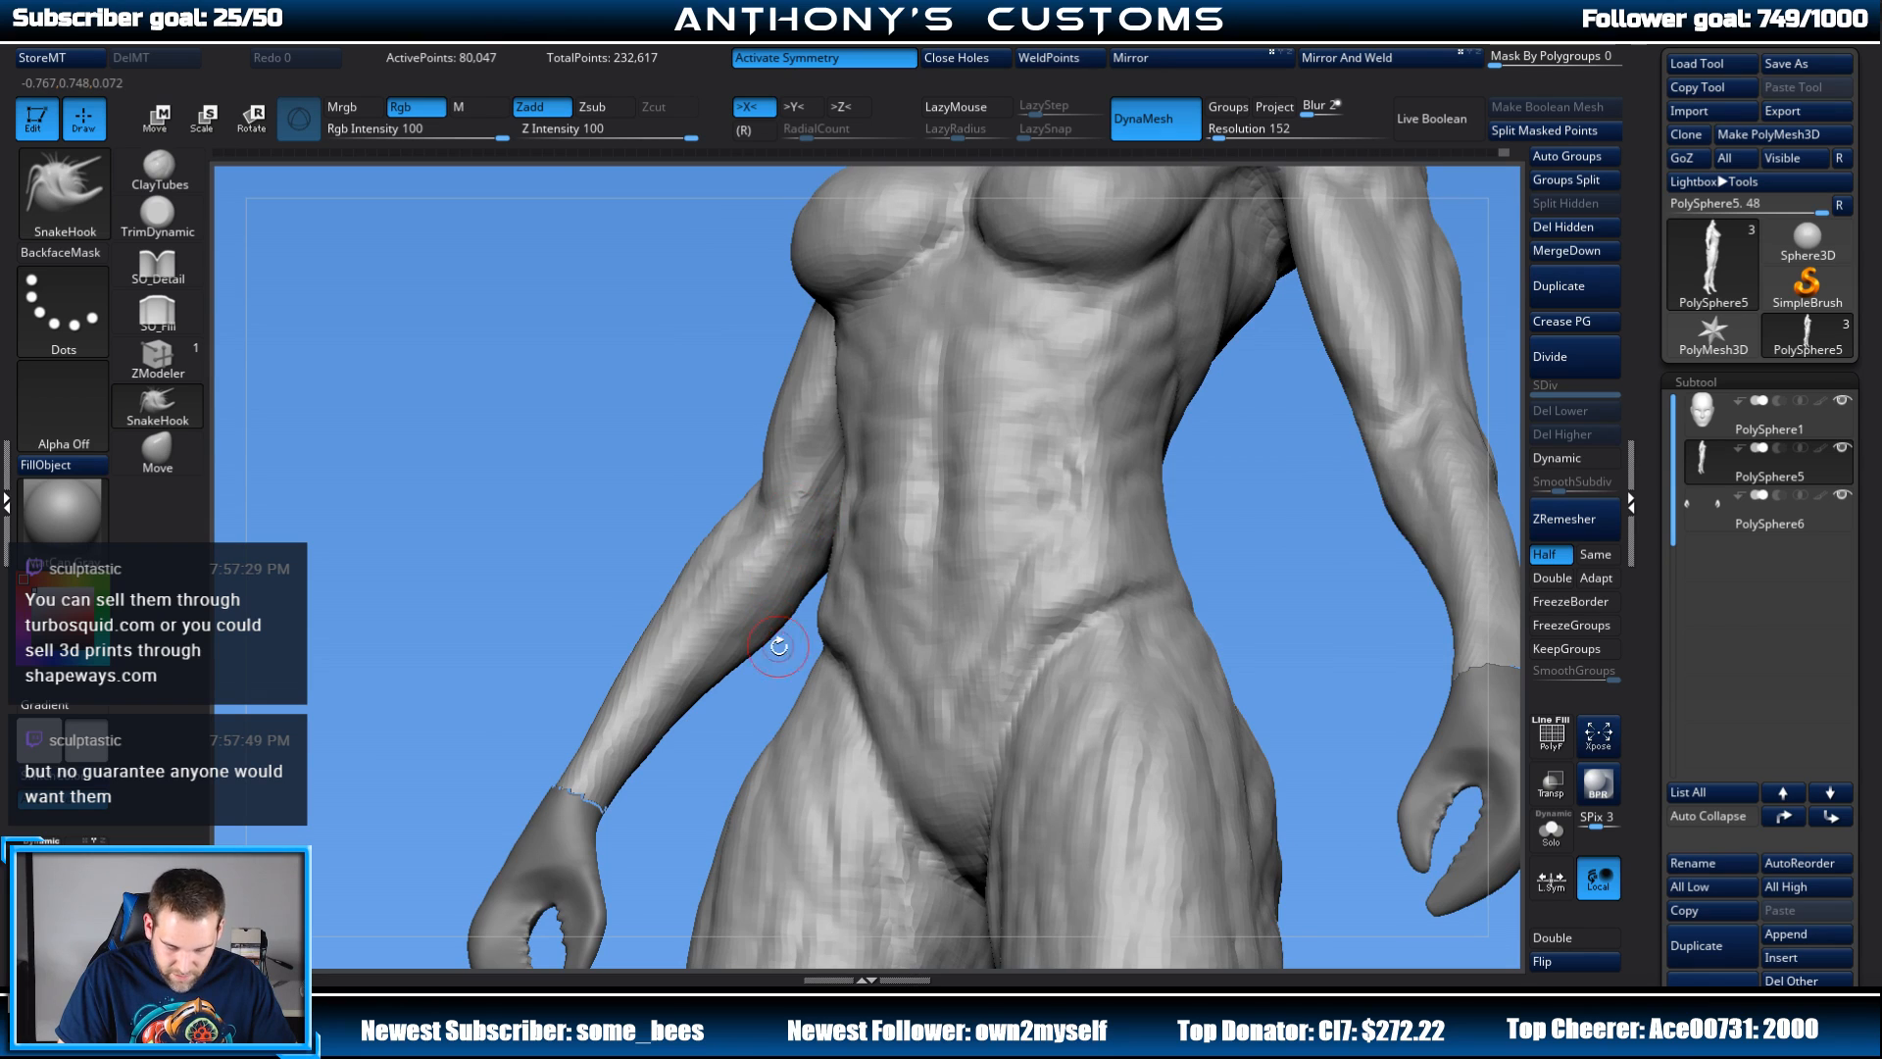
left_click_drag(778, 646, 802, 691)
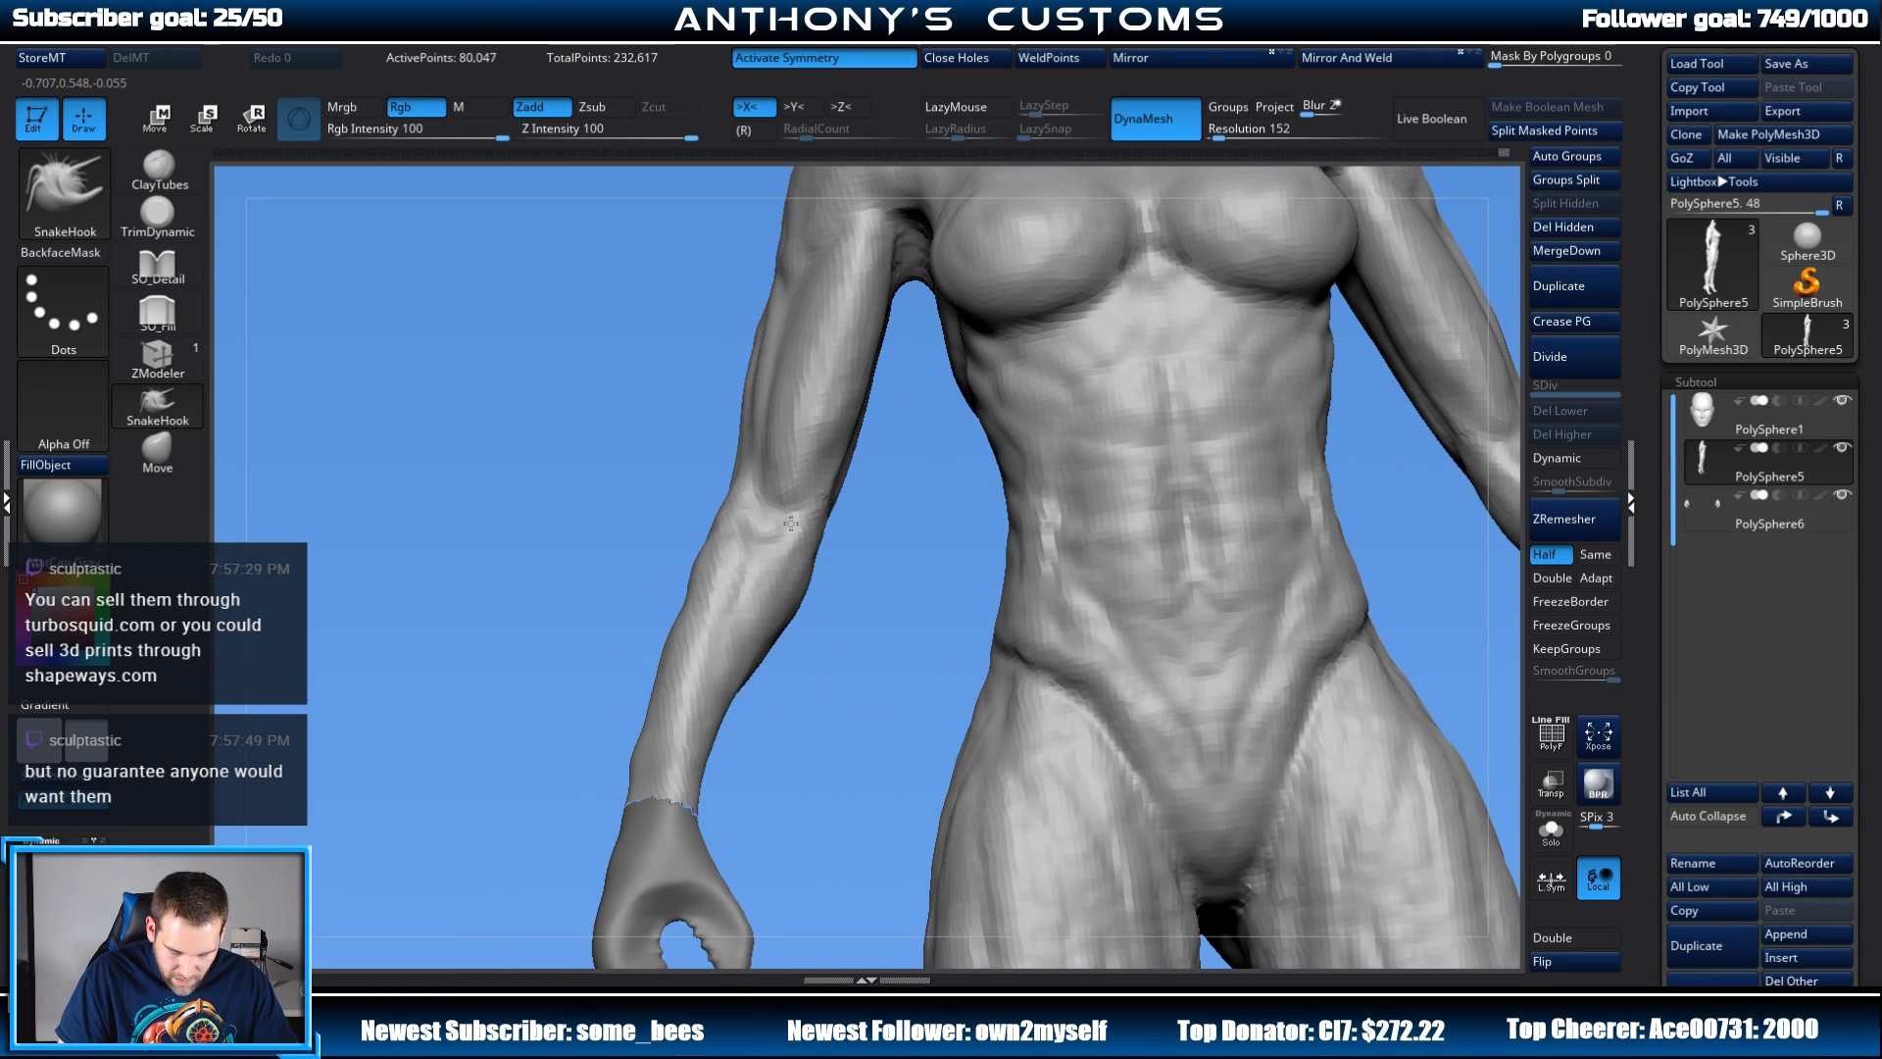
mouse_move(829, 505)
left_mouse_down()
mouse_move(882, 619)
mouse_move(835, 535)
left_mouse_up()
Step: Switch to the Move brush and reshape the underside of both forearms from a low angle
left_click(159, 452)
mouse_move(864, 598)
left_mouse_down("alt")
mouse_move(848, 513)
mouse_move(808, 535)
mouse_move(824, 528)
left_mouse_up("alt")
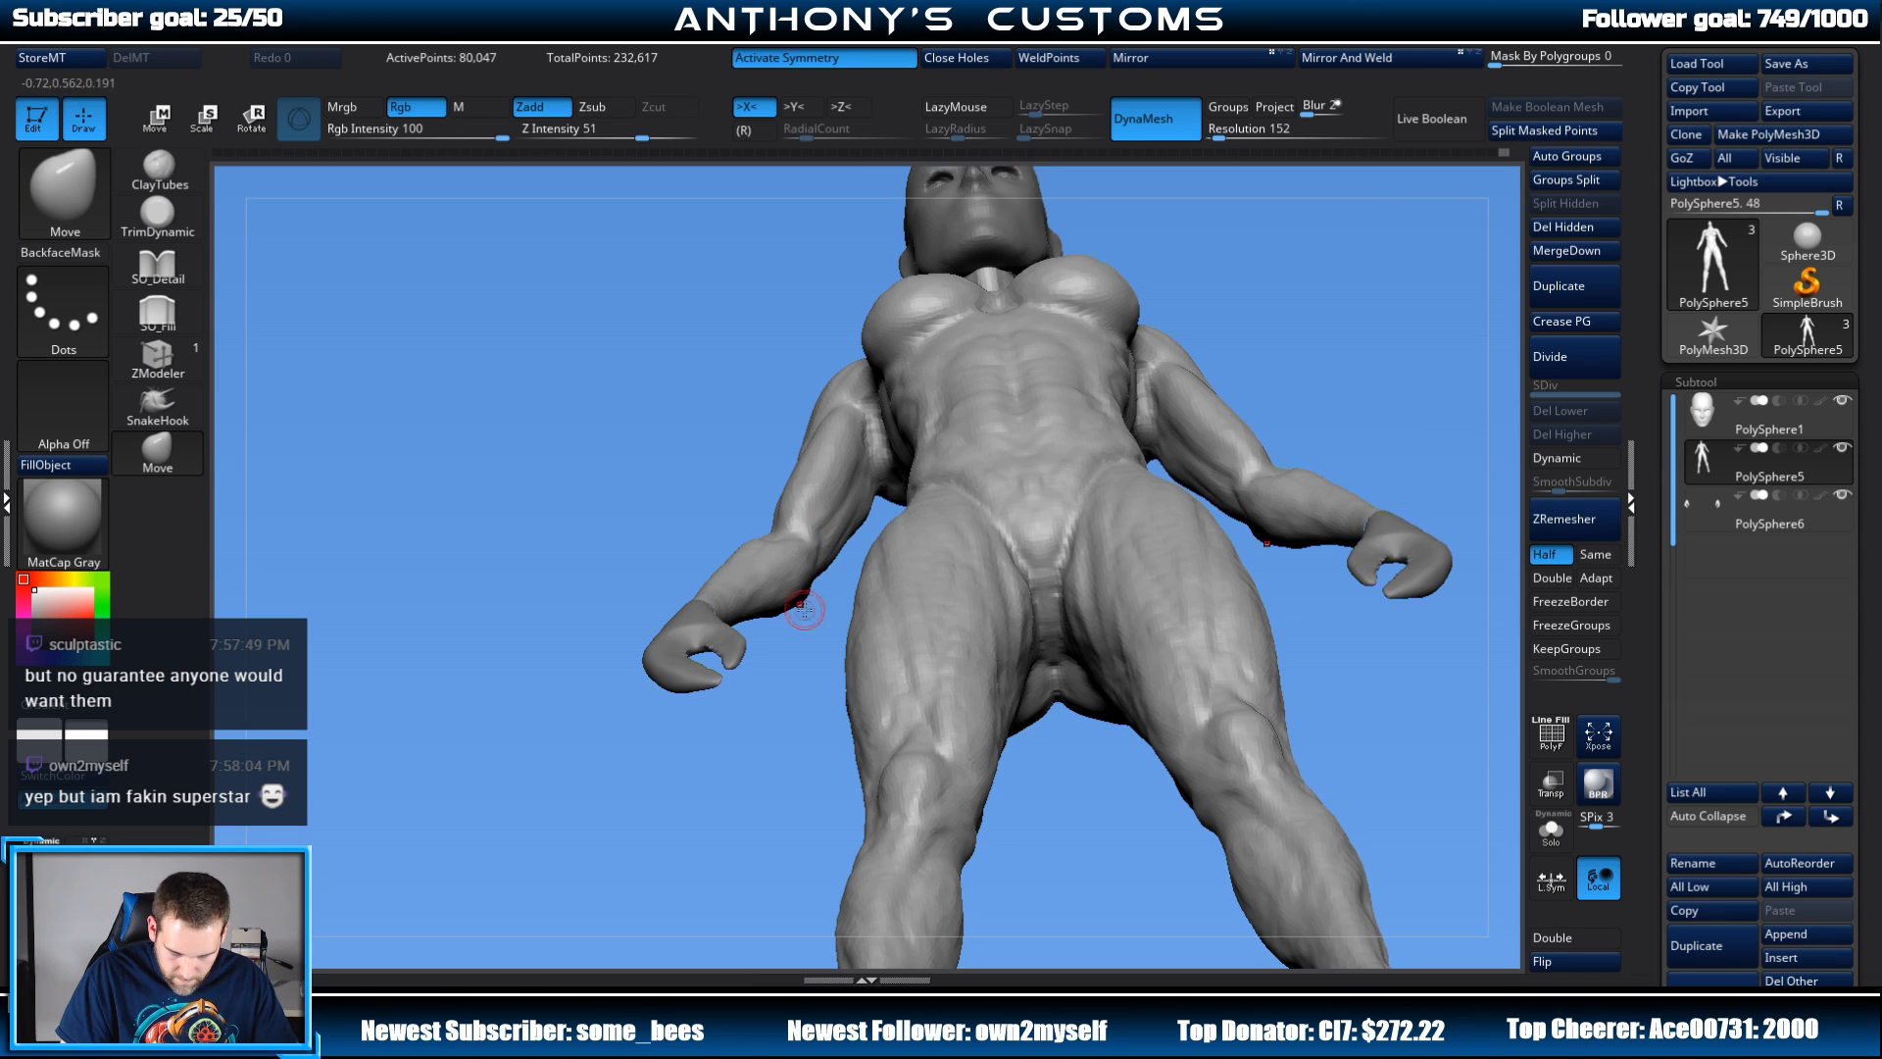
left_click_drag(804, 610, 783, 640)
left_click_drag(630, 618, 633, 500, "alt")
mouse_move(1240, 400)
left_mouse_down()
mouse_move(1268, 408)
mouse_move(1245, 394)
left_mouse_up()
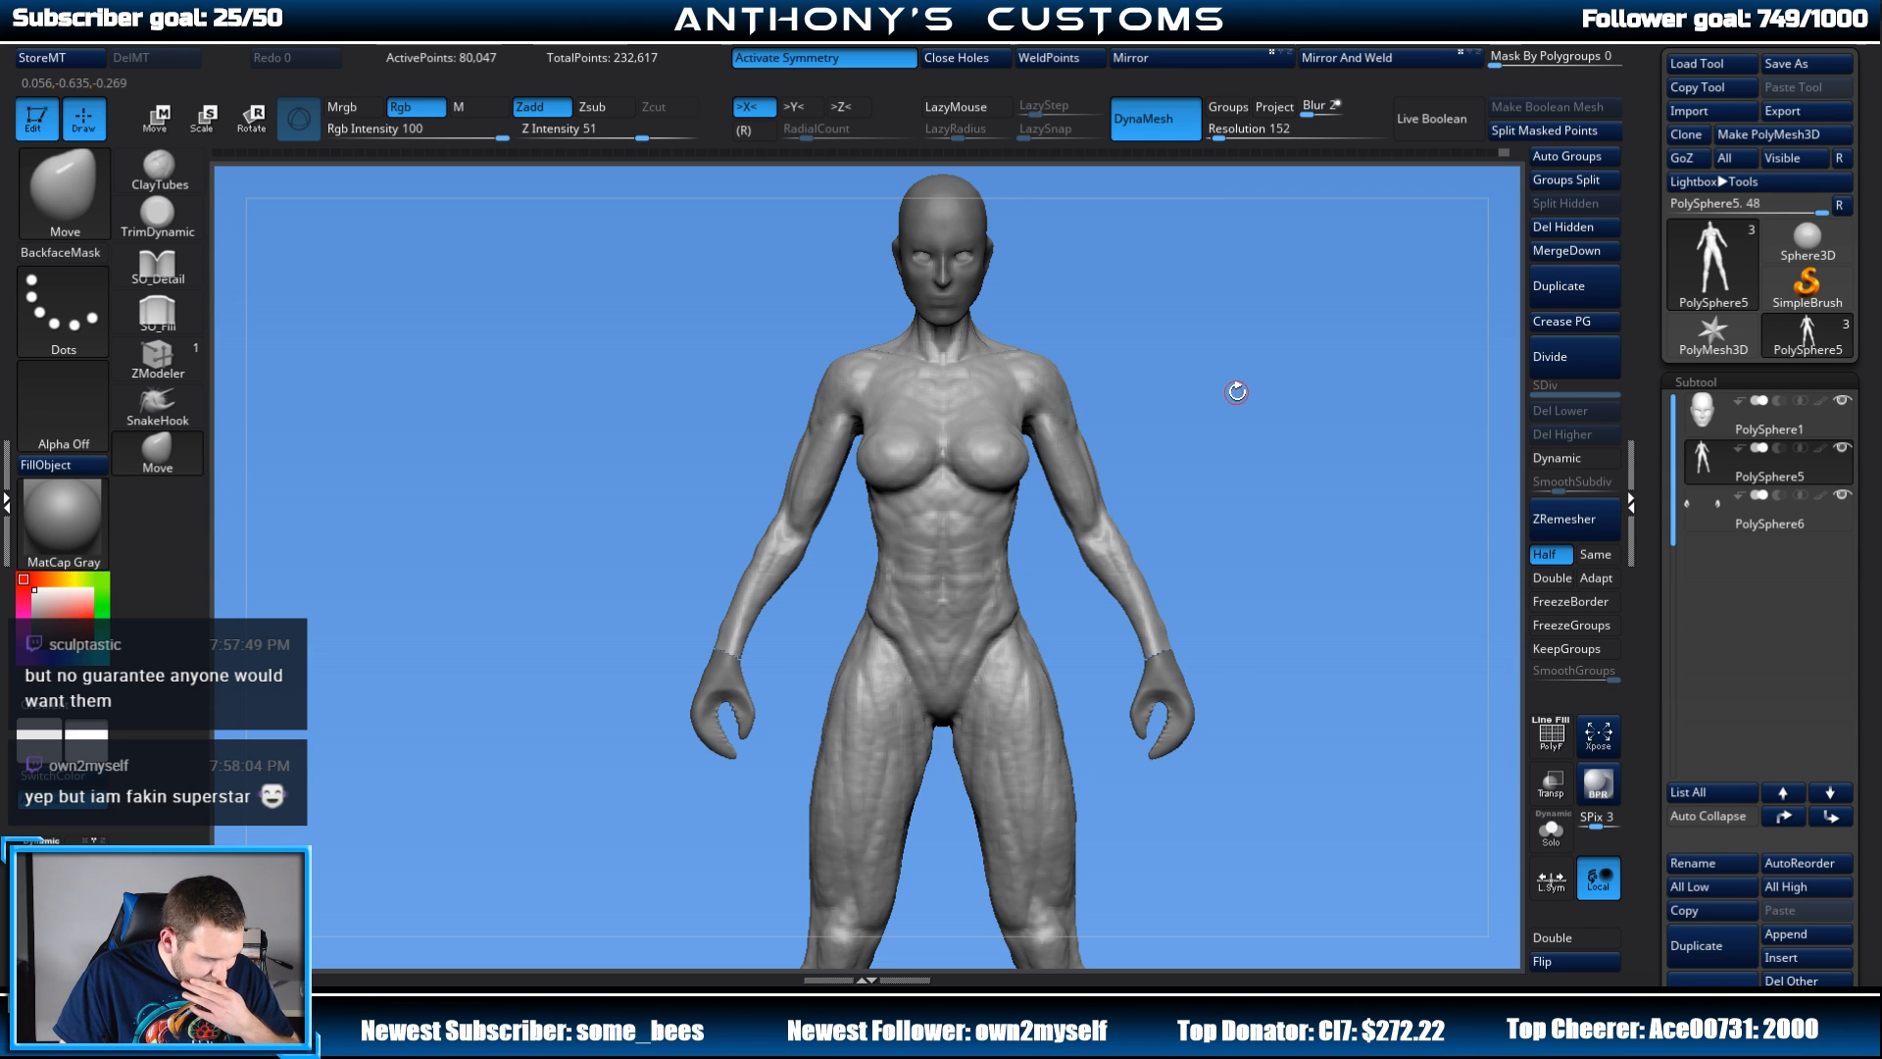
Step: Examine the full figure's proportions, hips, legs and back from the front, side and rear
left_click_drag(1222, 490, 1186, 461, "alt")
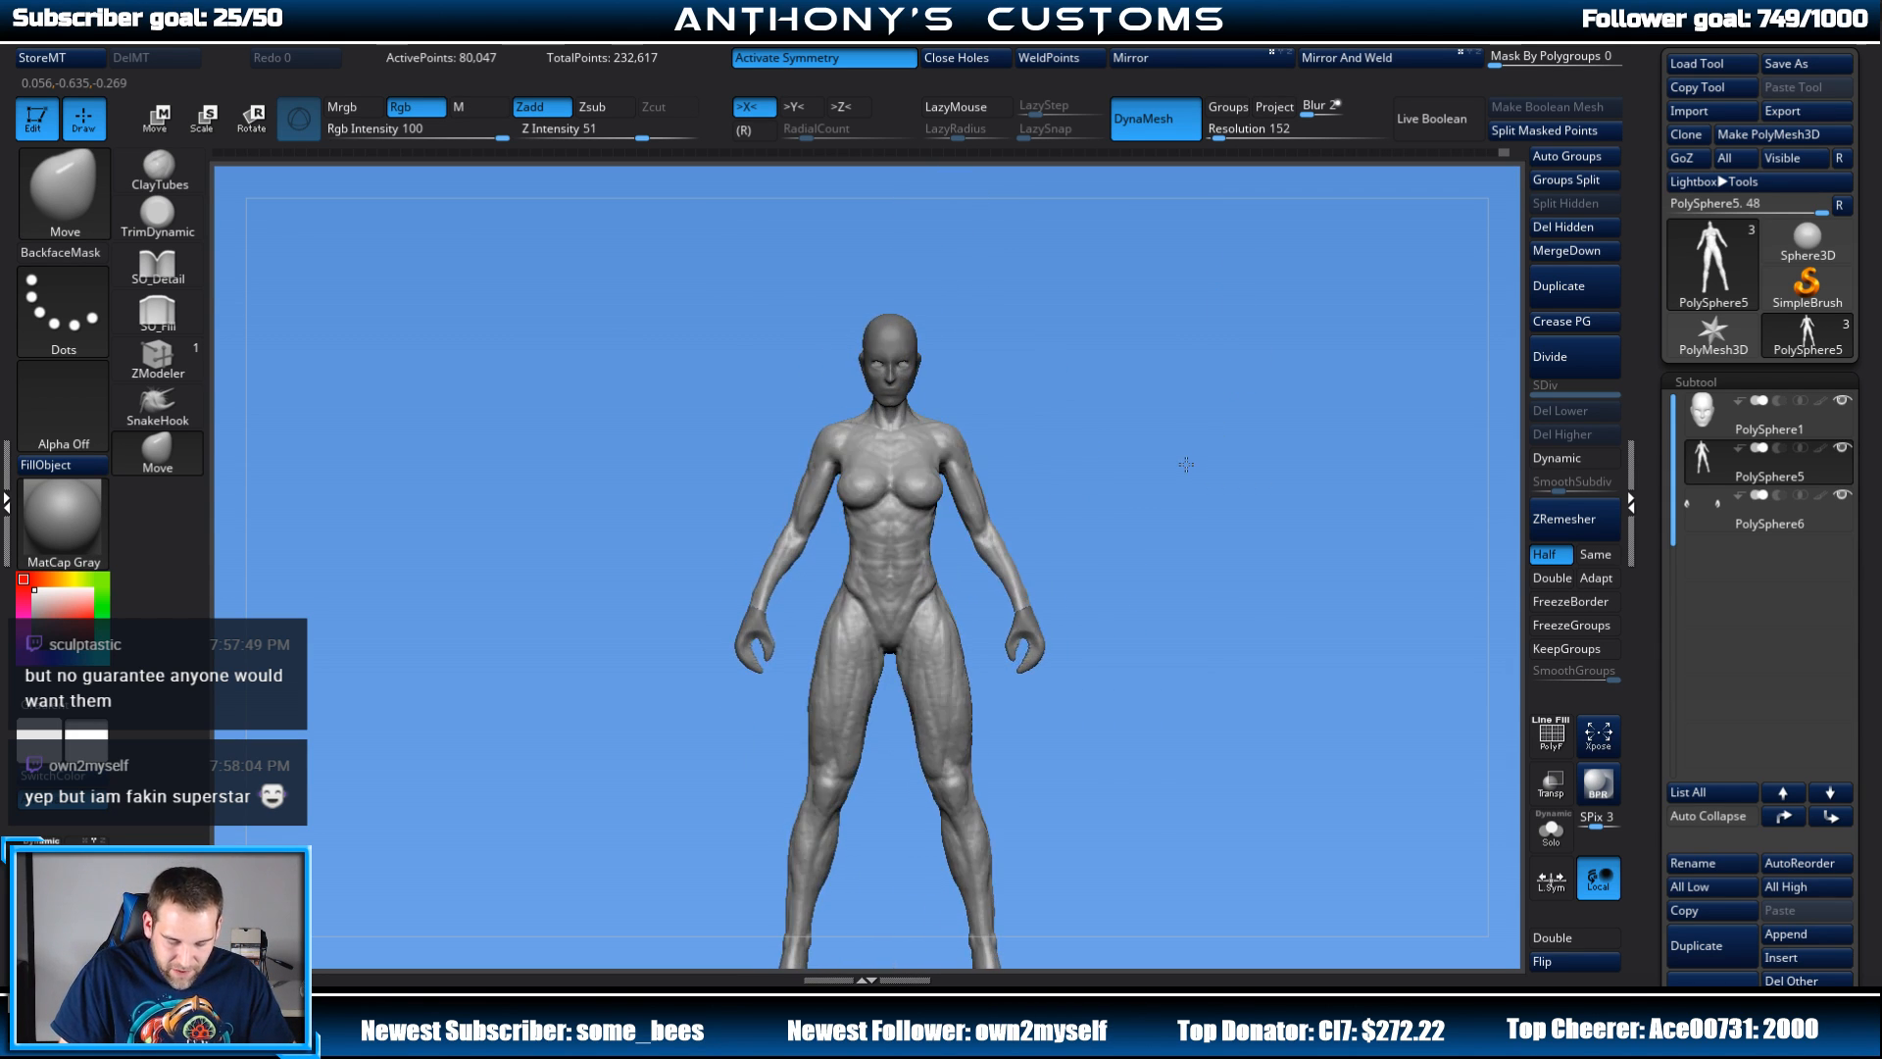
left_click_drag(1166, 535, 1145, 388, "alt")
left_click_drag(1164, 490, 1192, 536, "alt")
key("space")
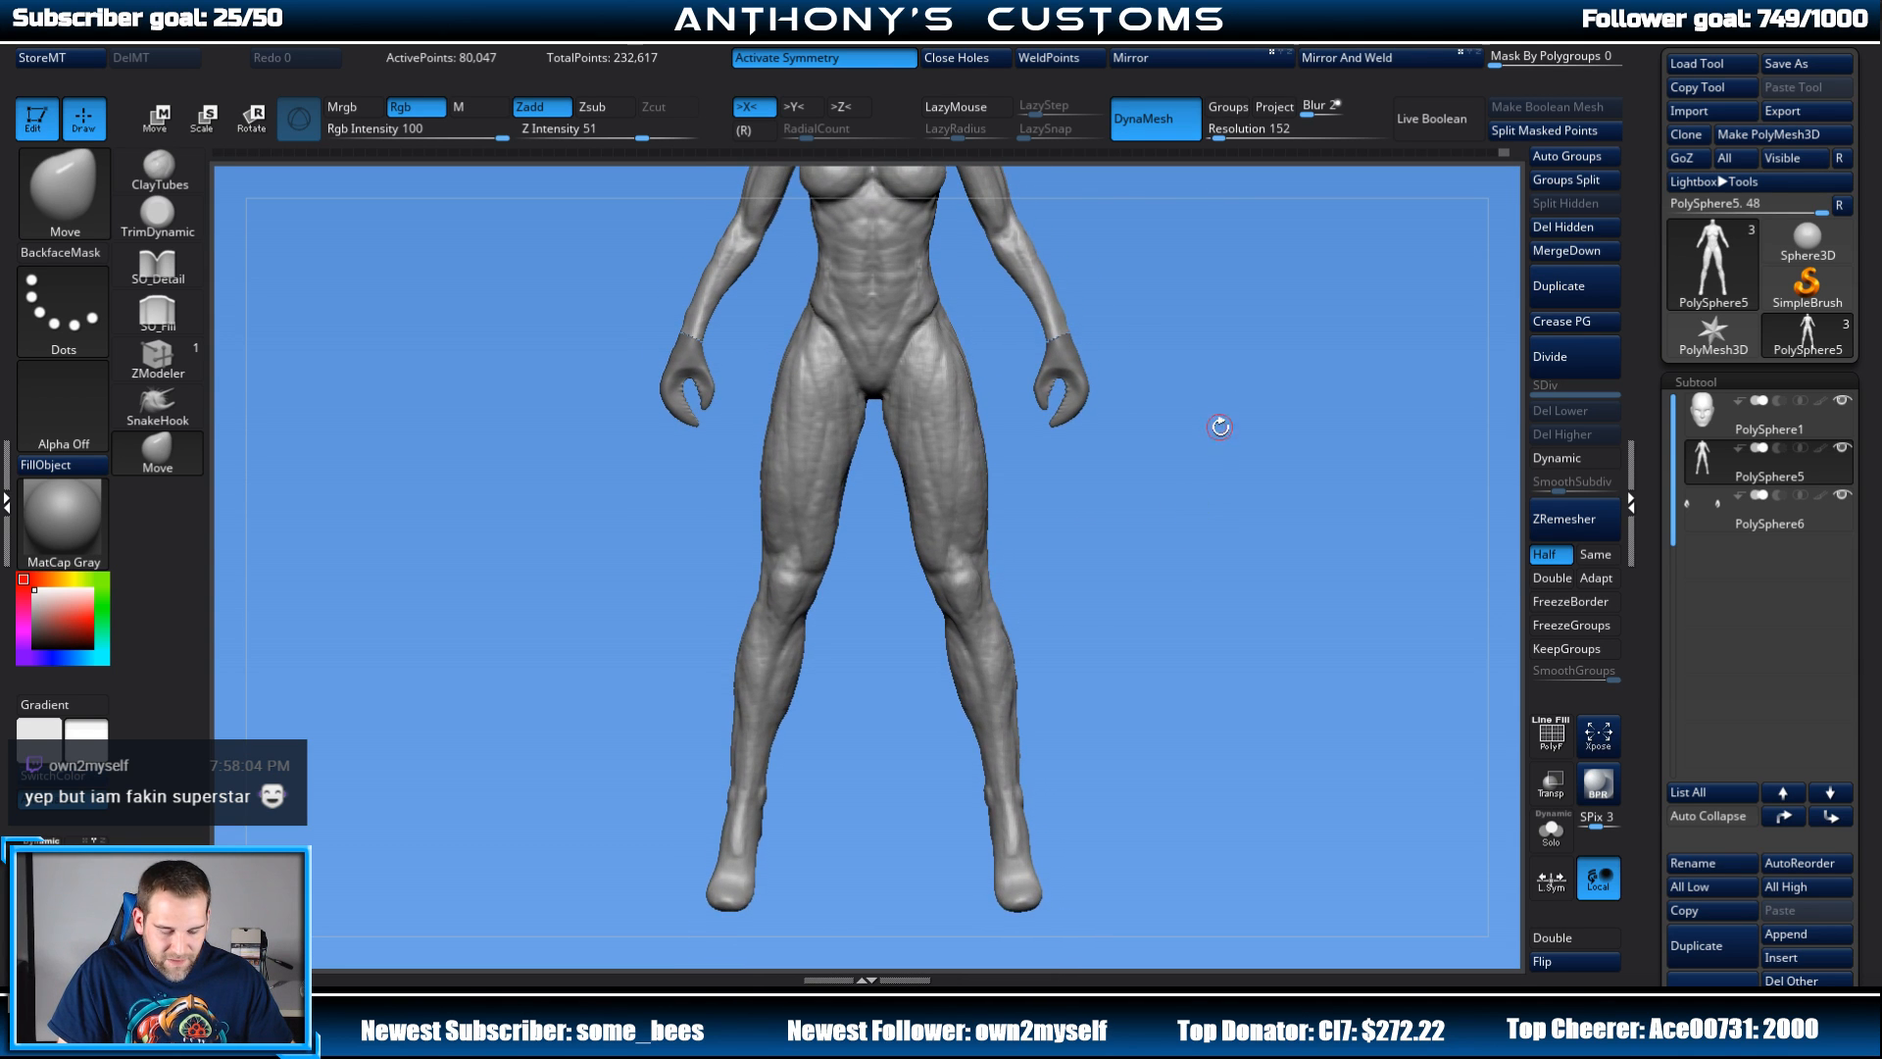
left_click_drag(1221, 426, 1201, 502, "alt")
key("space")
left_click_drag(1190, 368, 1209, 375, "alt")
left_click_drag(1037, 435, 1033, 437)
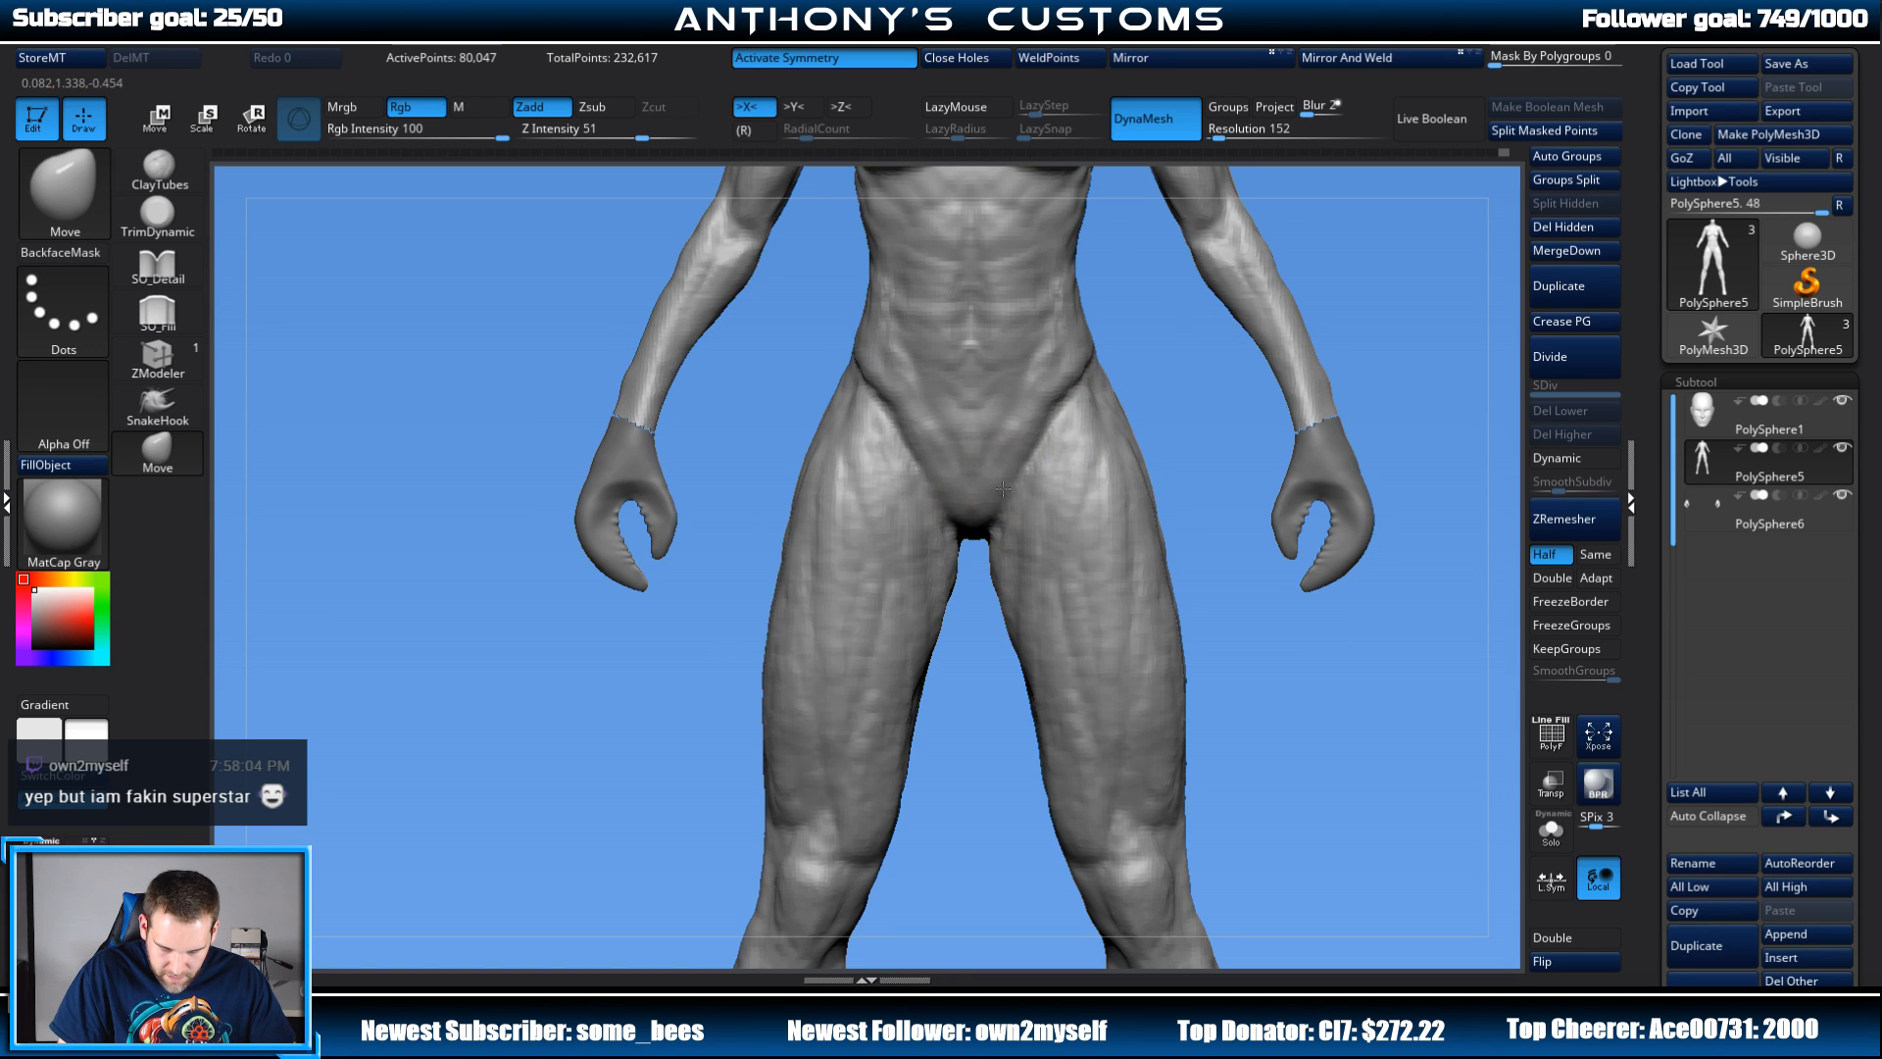
left_click_drag(1243, 409, 1122, 403, "alt")
left_click_drag(1378, 361, 1331, 252, "alt")
mouse_move(1283, 380)
left_mouse_down("alt")
mouse_move(1181, 371)
mouse_move(943, 433)
left_mouse_up("alt")
mouse_move(1137, 378)
left_mouse_down()
mouse_move(1186, 383)
mouse_move(1112, 364)
left_mouse_up()
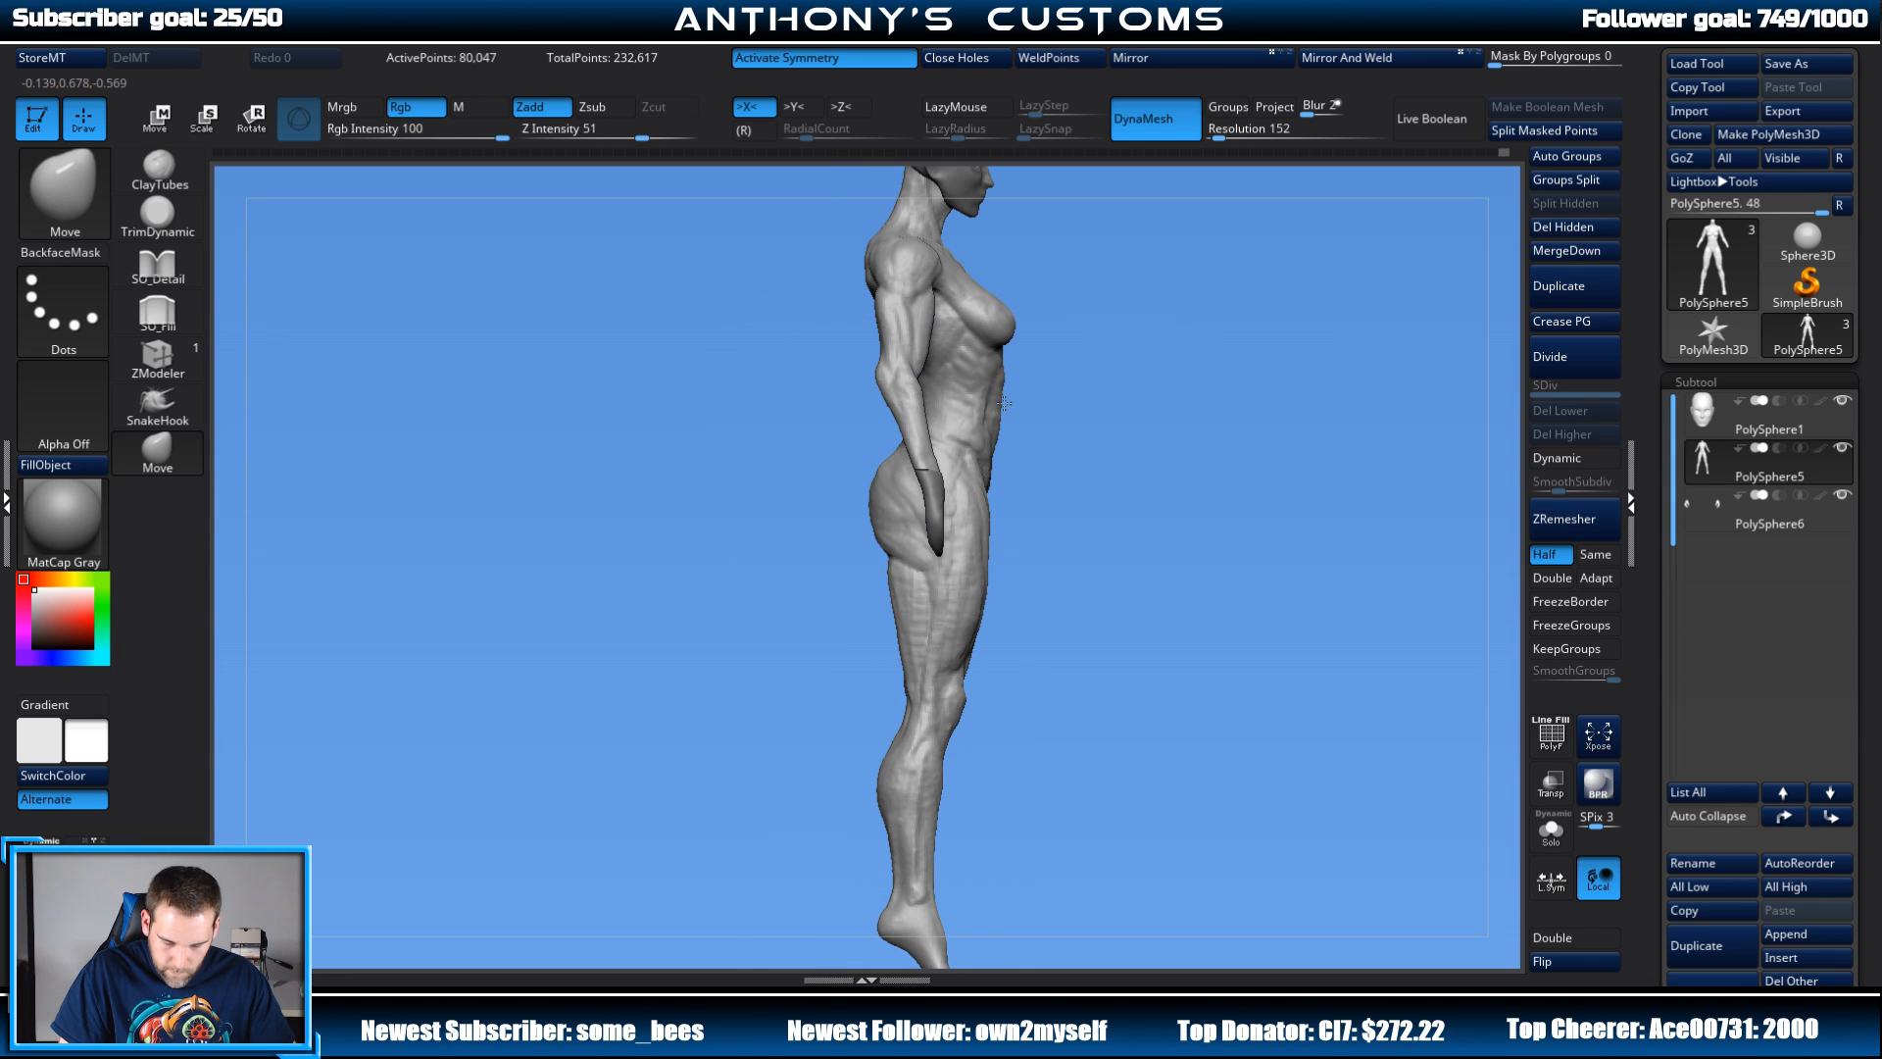
left_click_drag(1006, 401, 983, 355)
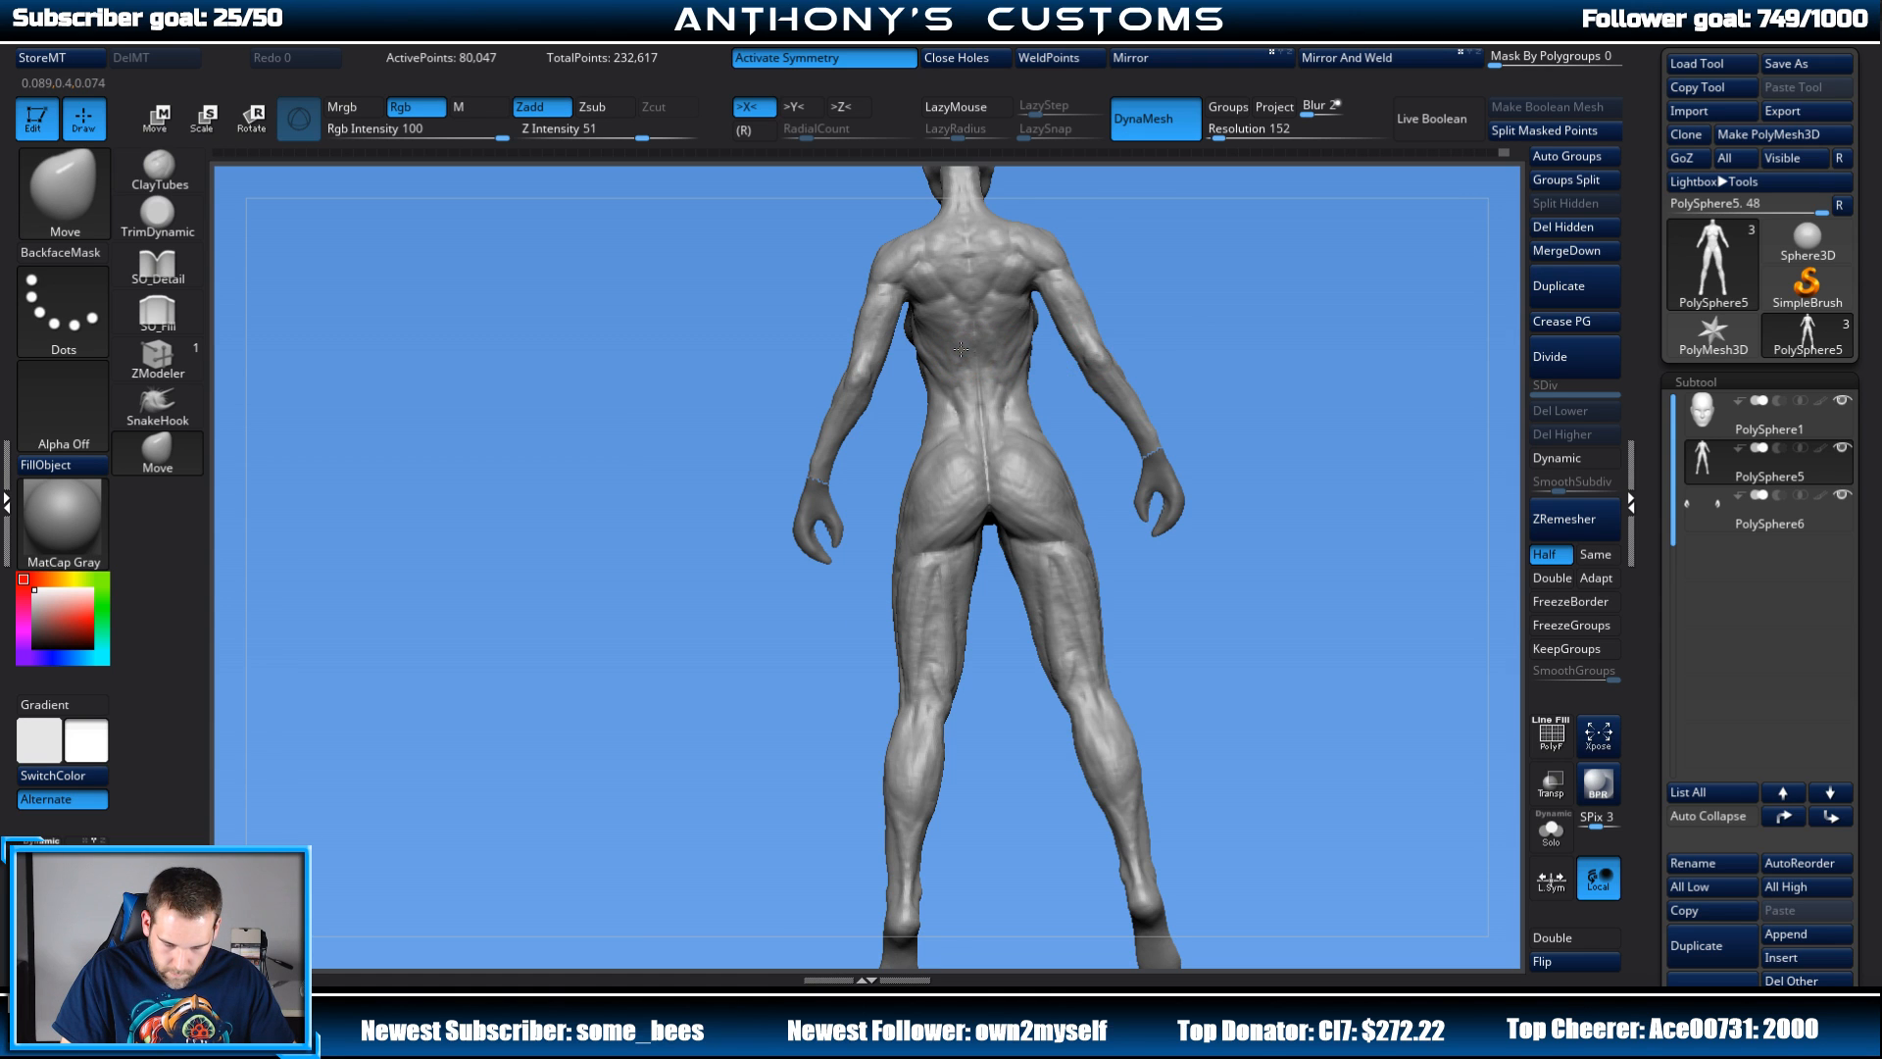
mouse_move(1196, 324)
left_mouse_down()
mouse_move(1257, 337)
mouse_move(965, 348)
left_mouse_up()
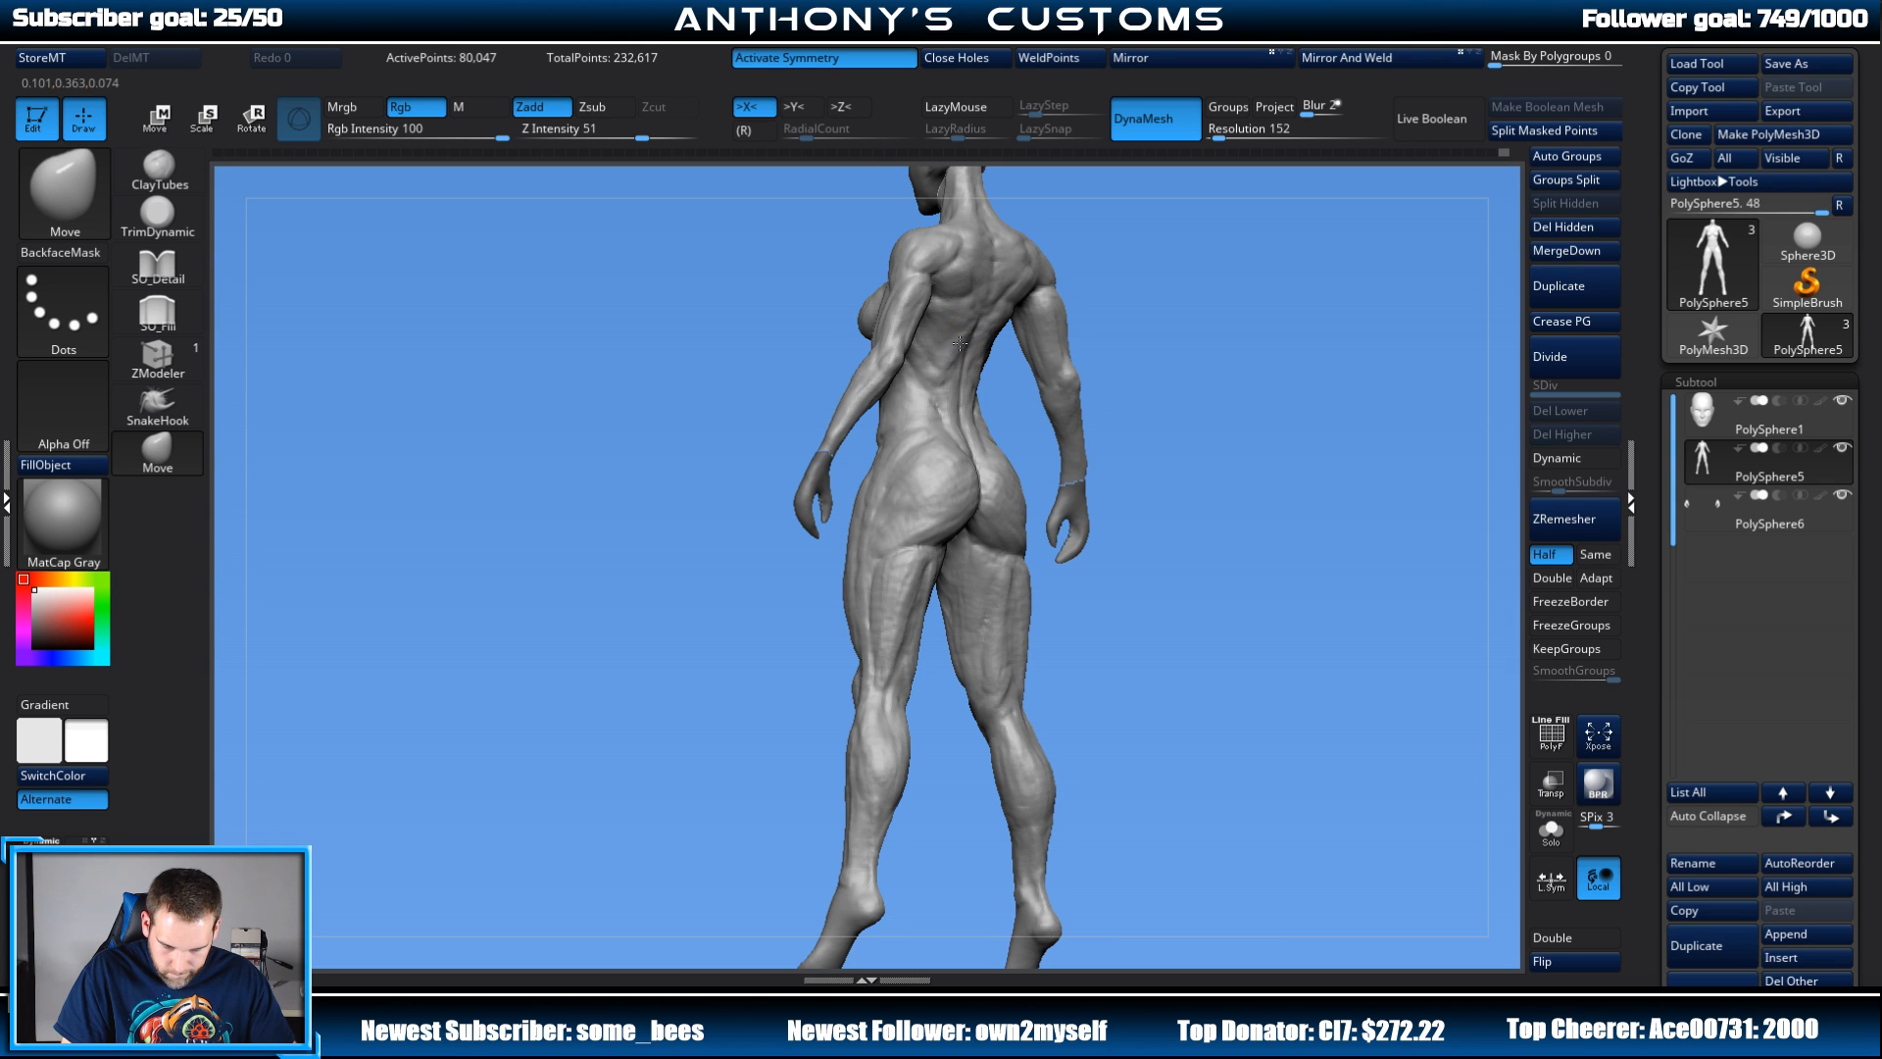
Step: Set the Move brush's Draw Size to about 207 and adjust the buttocks' profile from the side and back
mouse_move(1120, 323)
left_mouse_down()
mouse_move(1344, 328)
mouse_move(1302, 318)
mouse_move(1192, 402)
mouse_move(1272, 355)
mouse_move(1115, 336)
mouse_move(1154, 362)
left_mouse_up()
key("space")
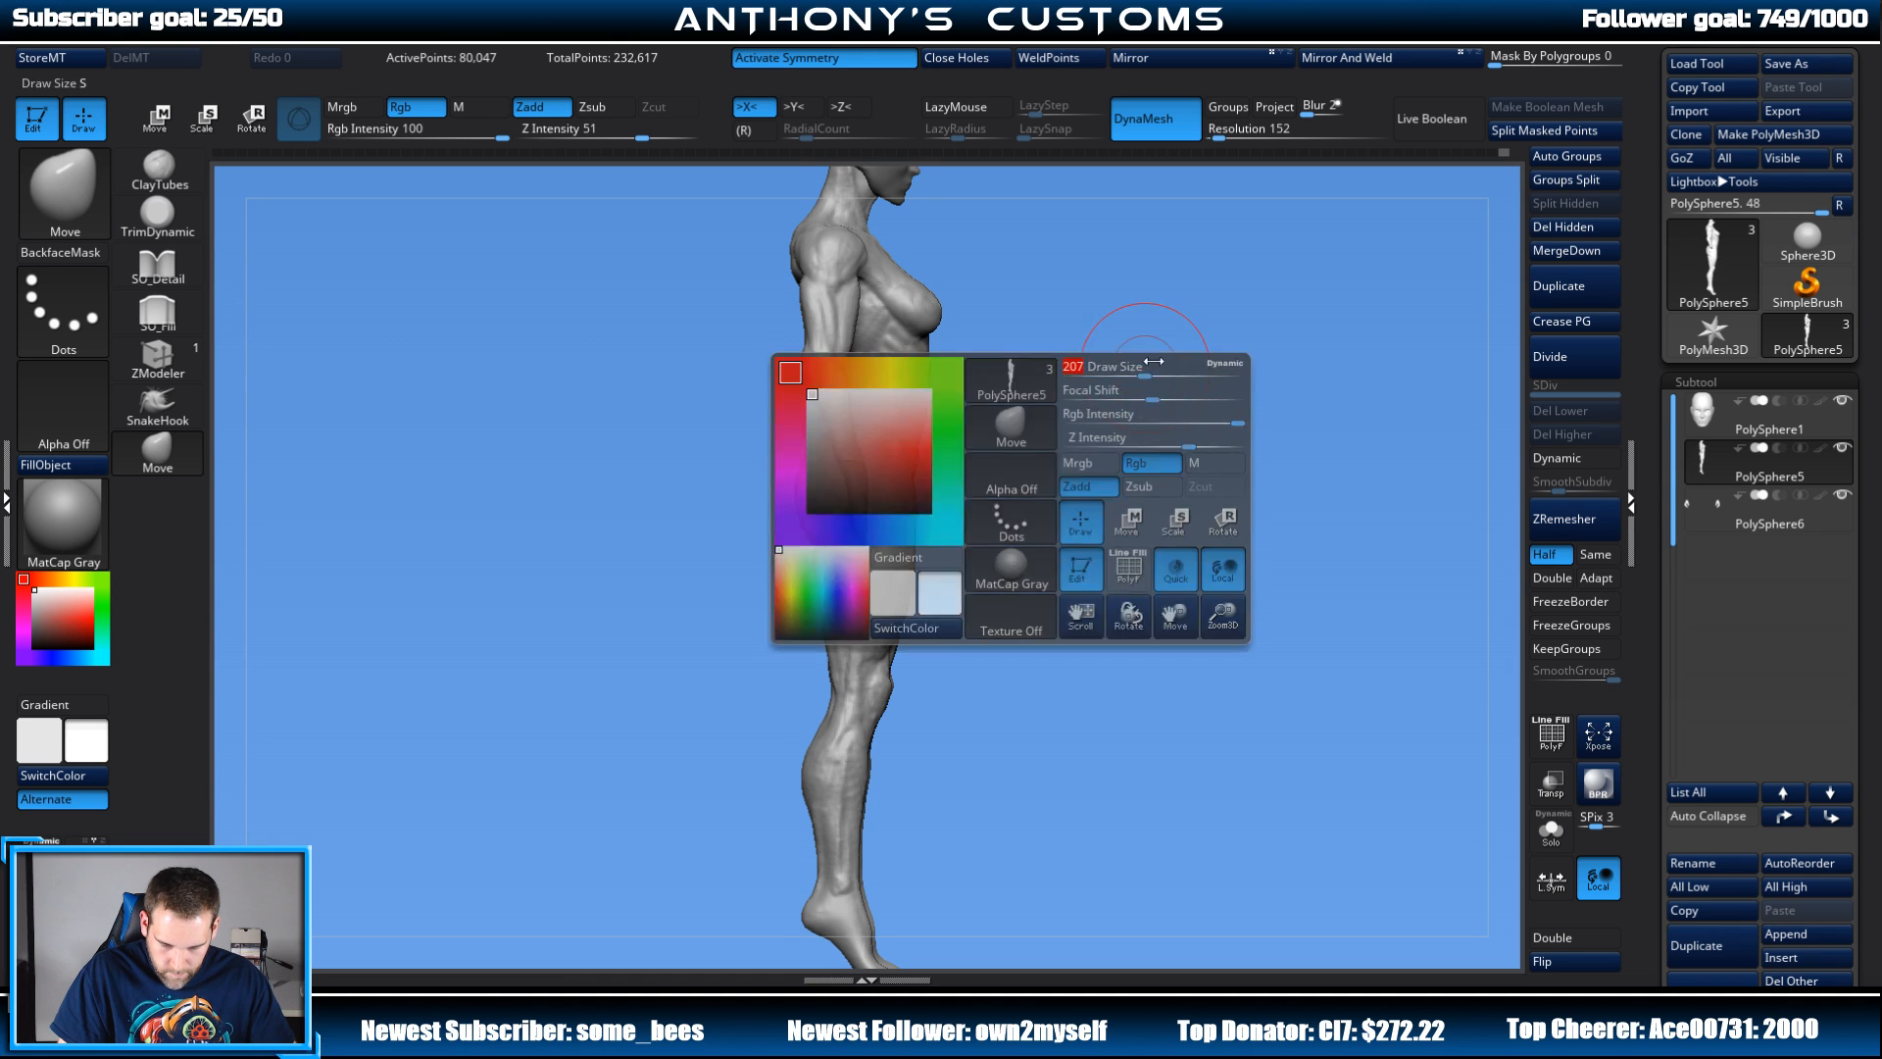
left_click_drag(1030, 406, 813, 437)
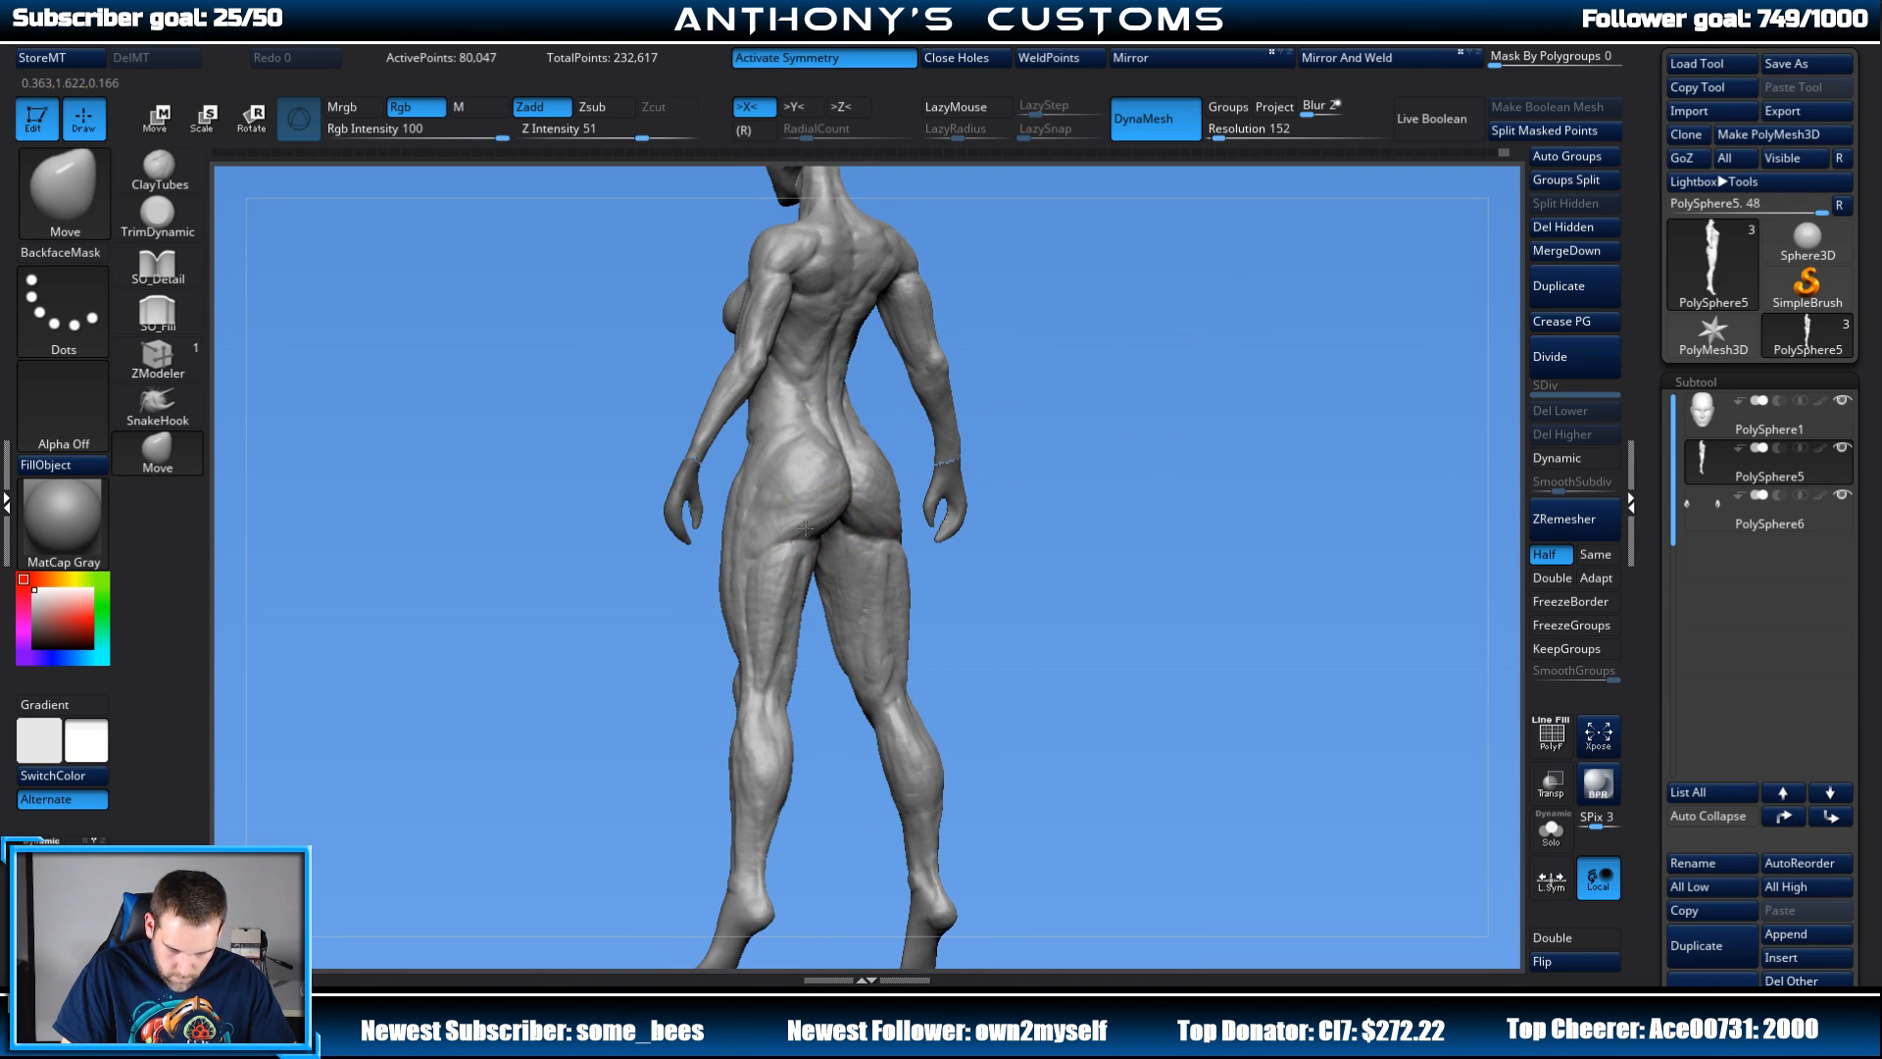
left_click_drag(840, 509, 1034, 458)
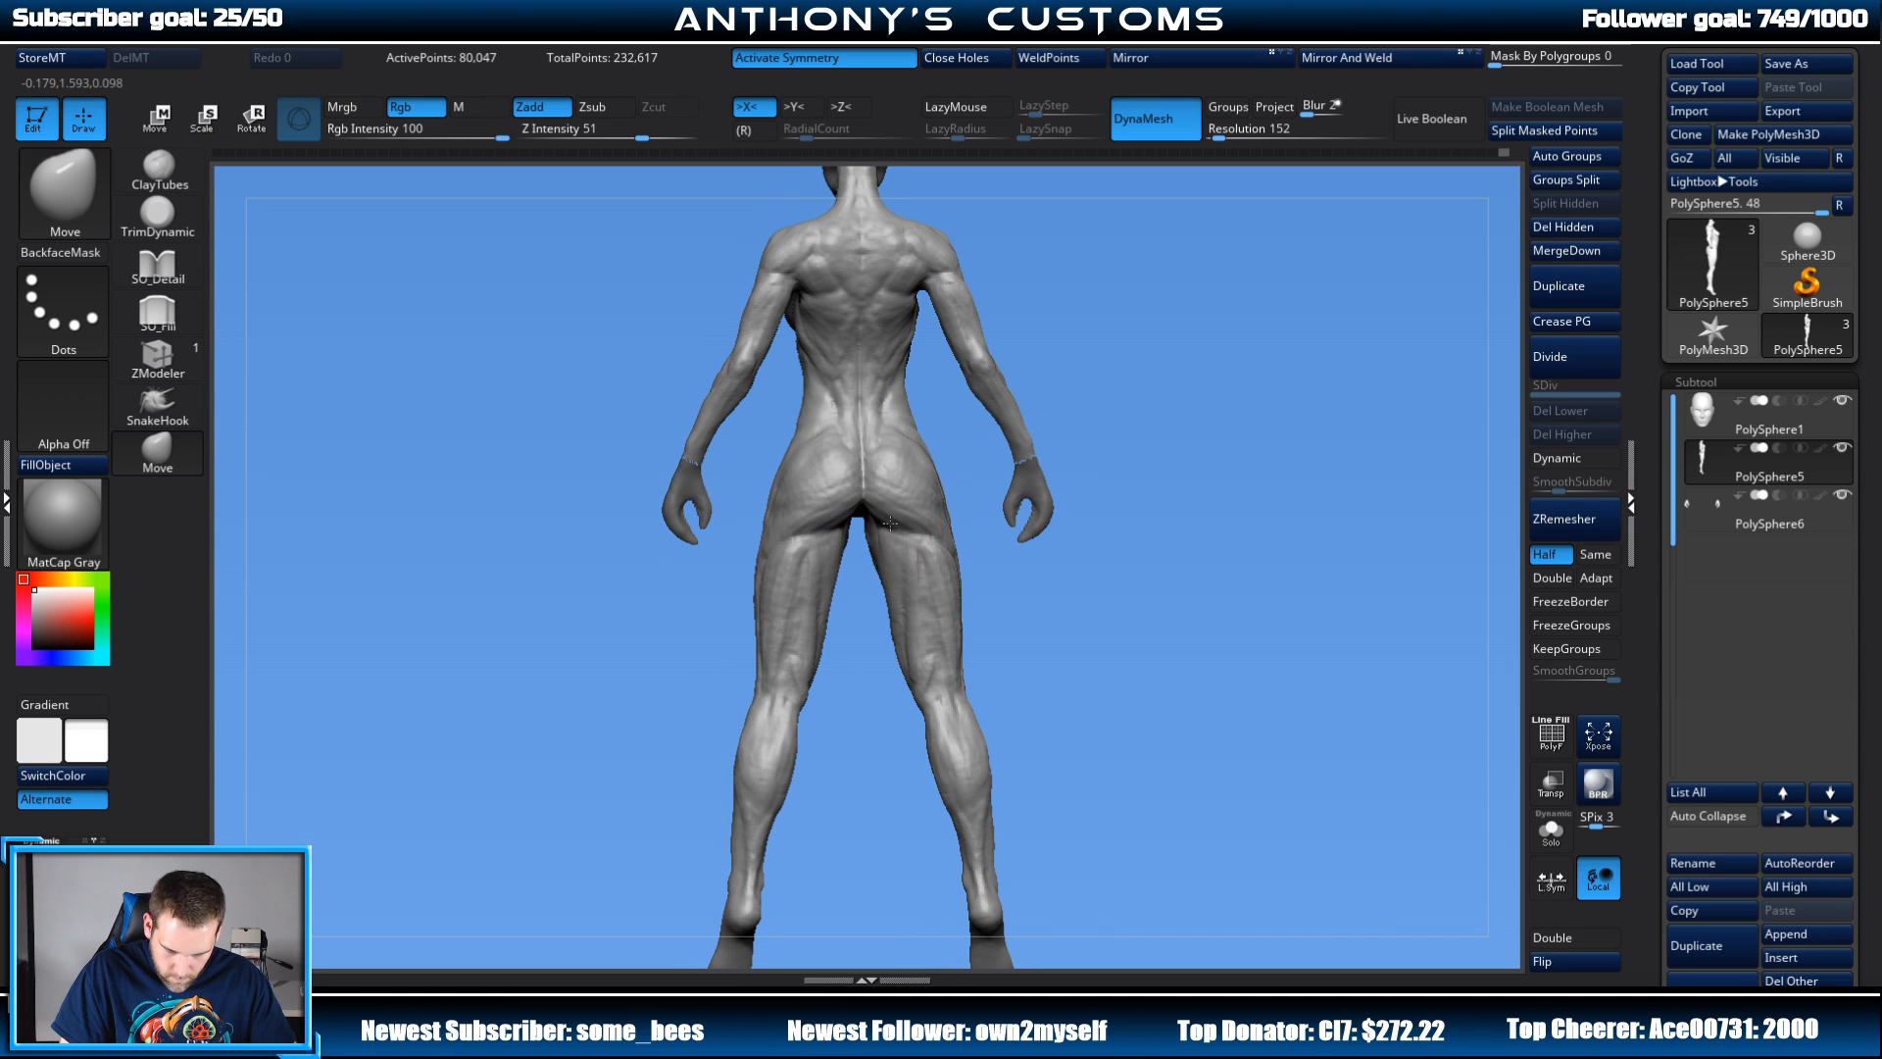
Step: Reduce the Move brush's Draw Size and reshape the rear contour of the buttocks from the back and side
left_click_drag(948, 518, 1074, 424)
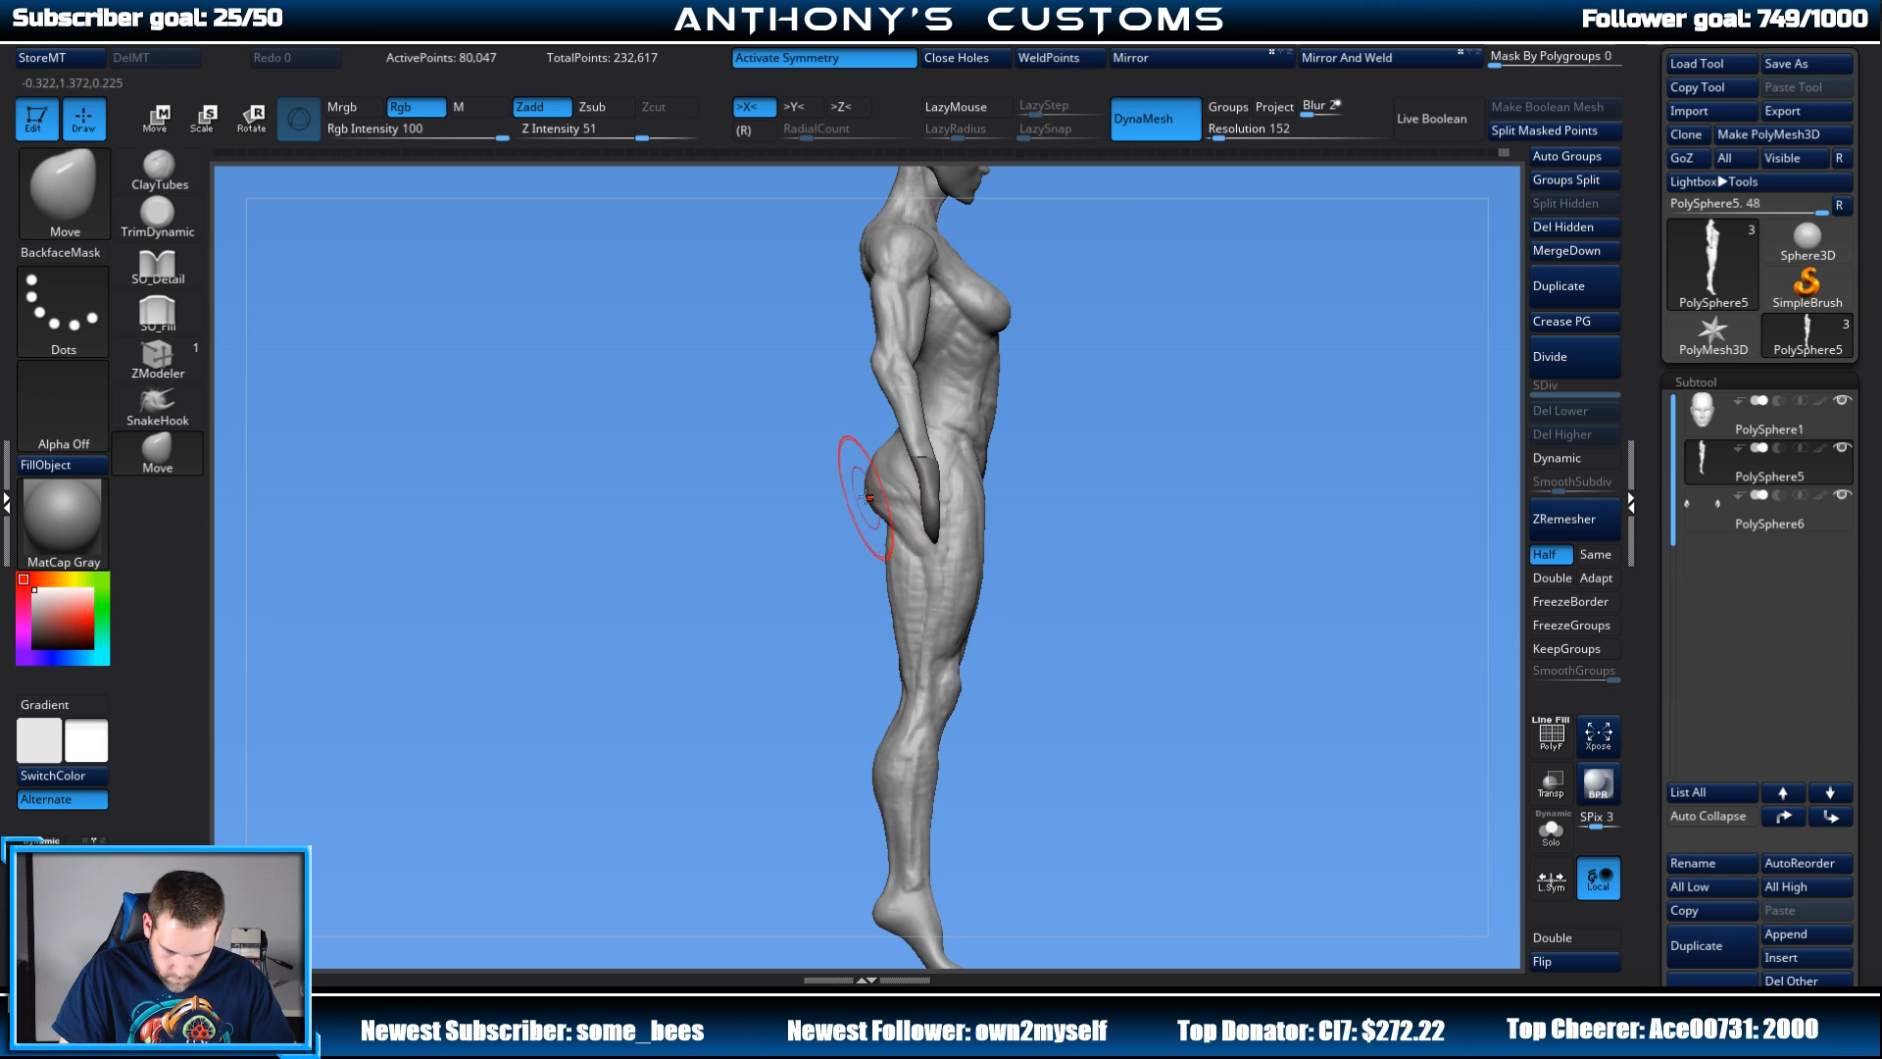
mouse_move(1056, 429)
left_mouse_down()
mouse_move(1176, 395)
mouse_move(1146, 515)
left_mouse_up()
key("space")
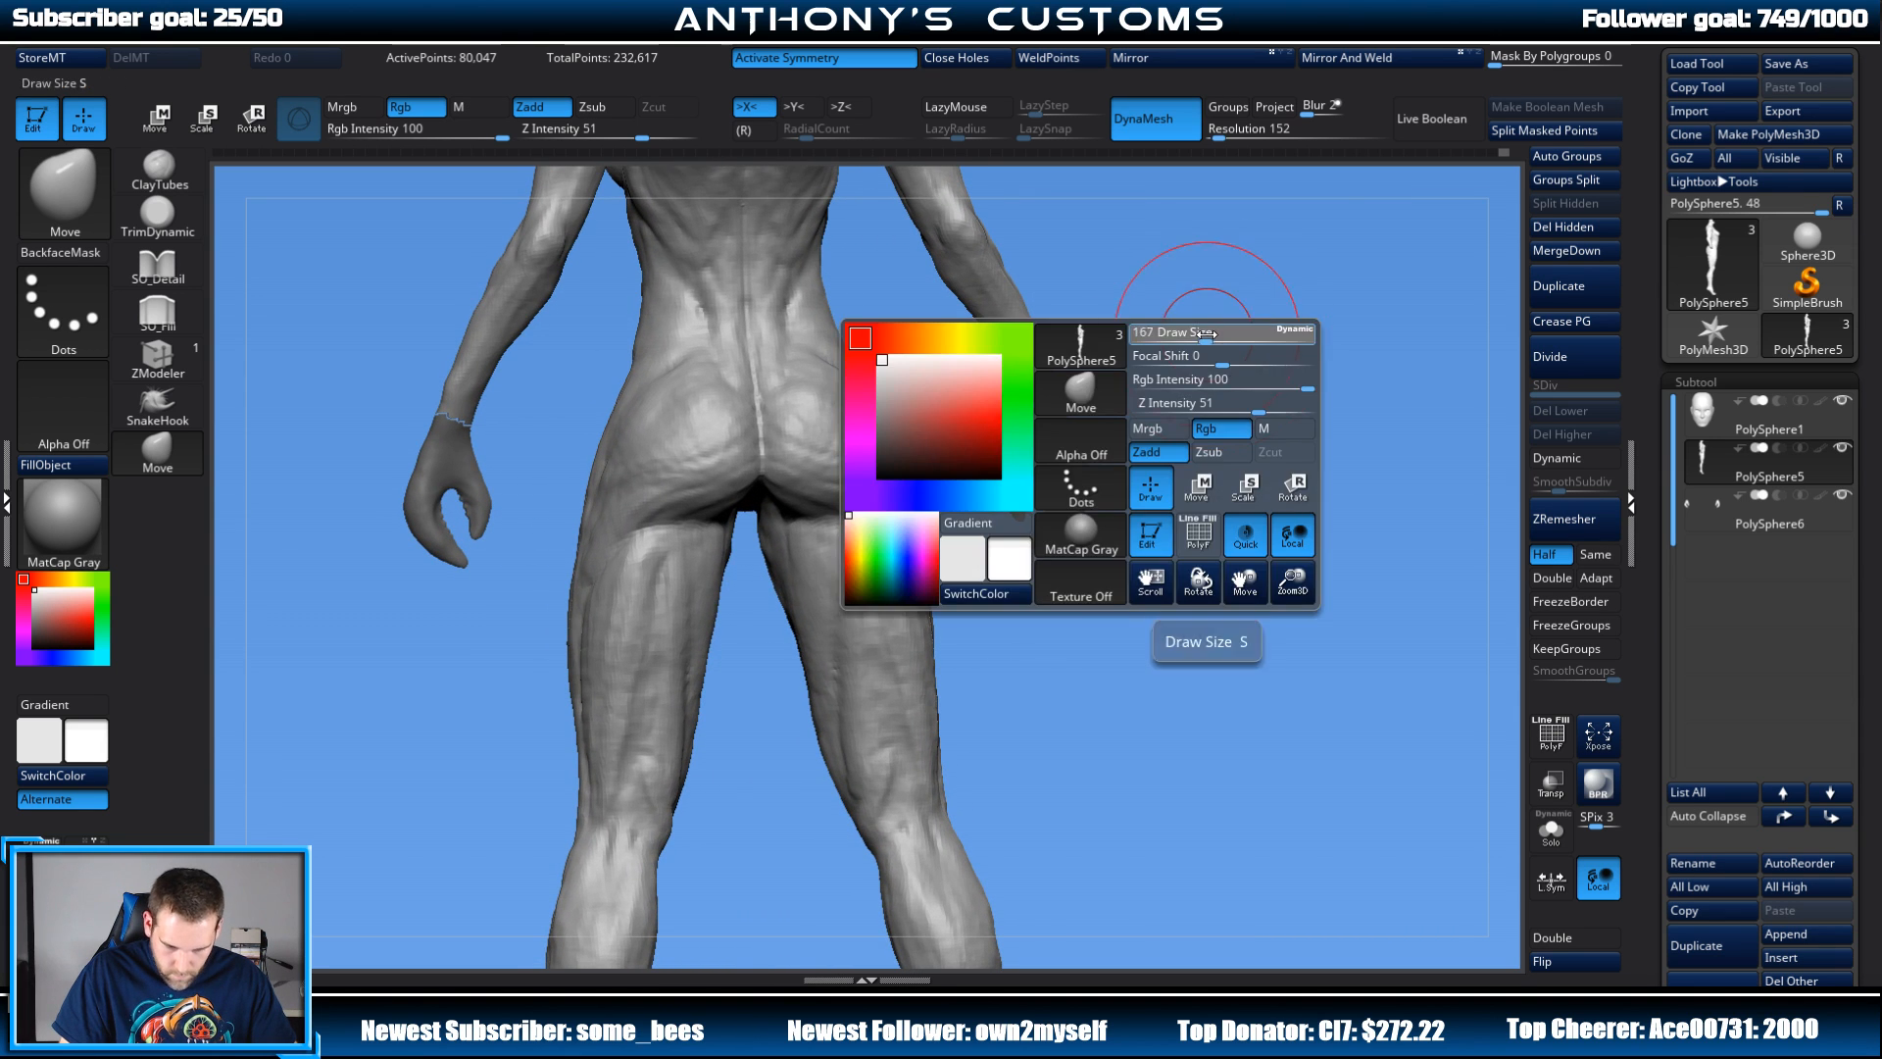
left_click_drag(1207, 335, 1014, 434)
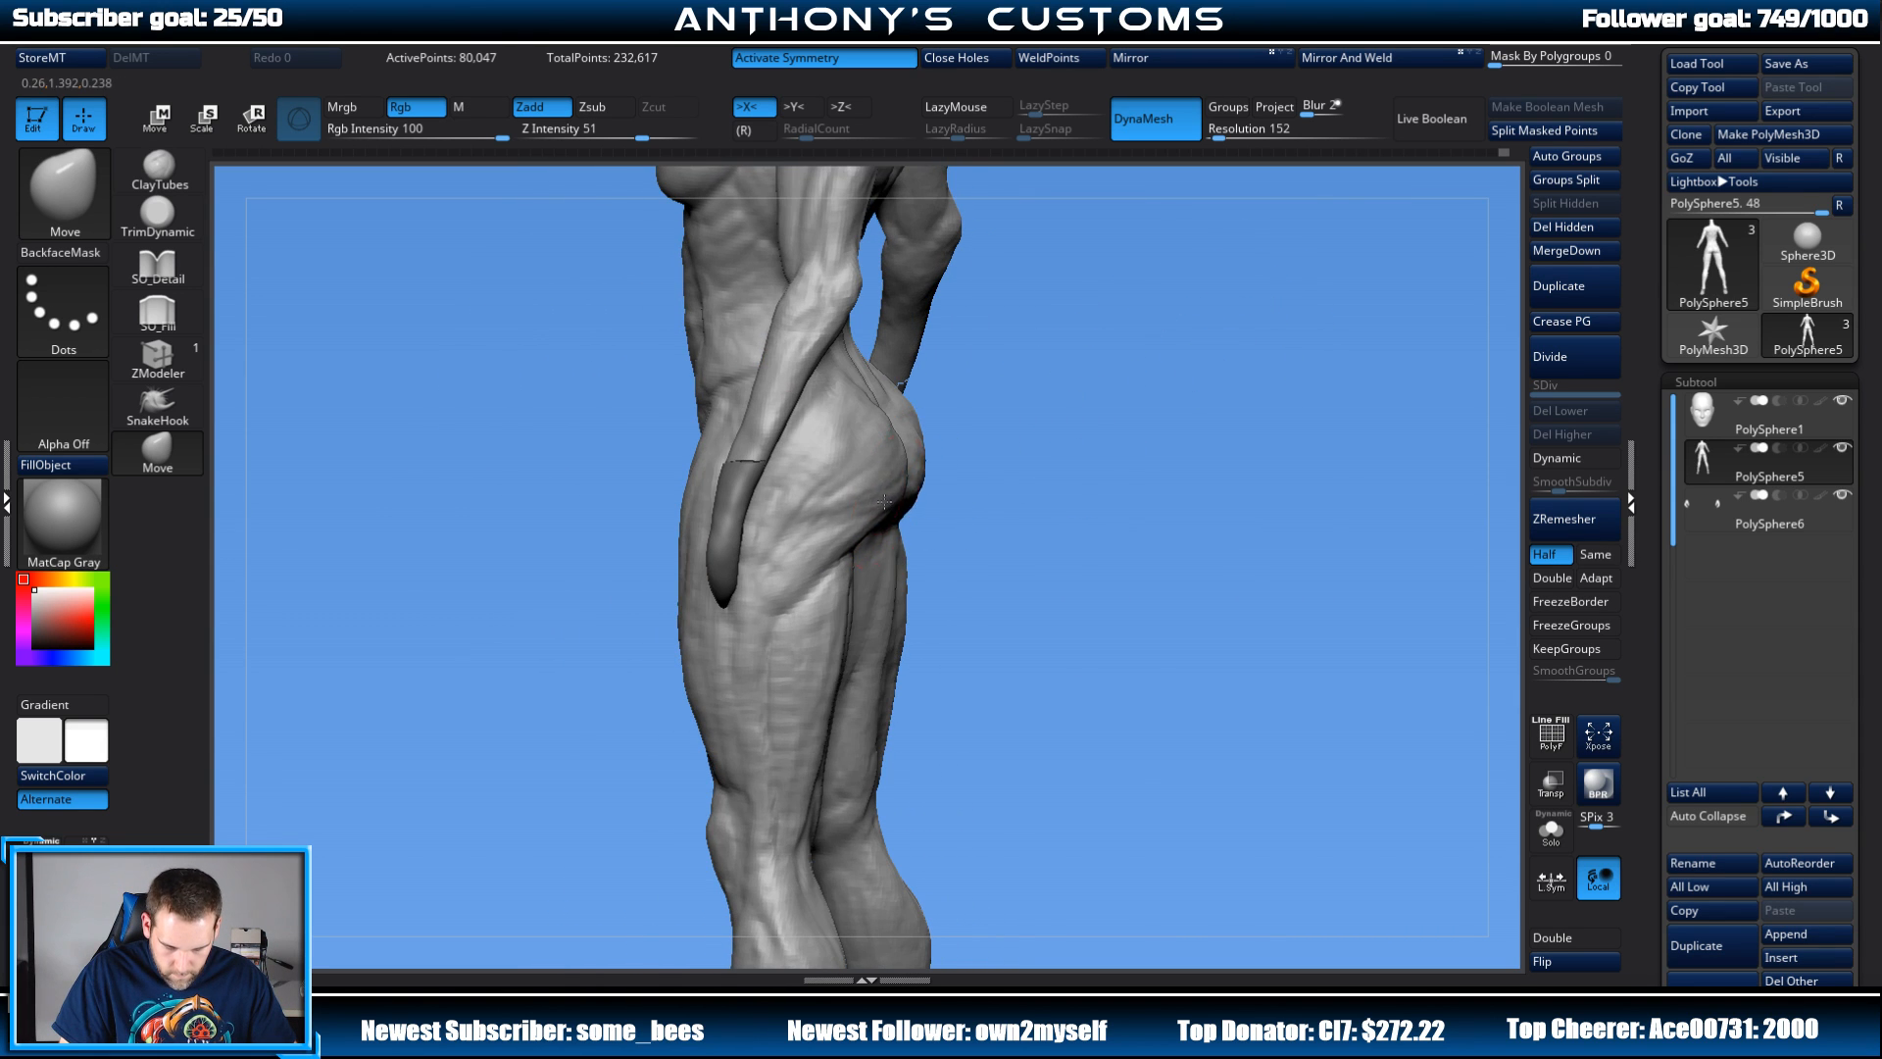
left_click_drag(885, 502, 958, 507)
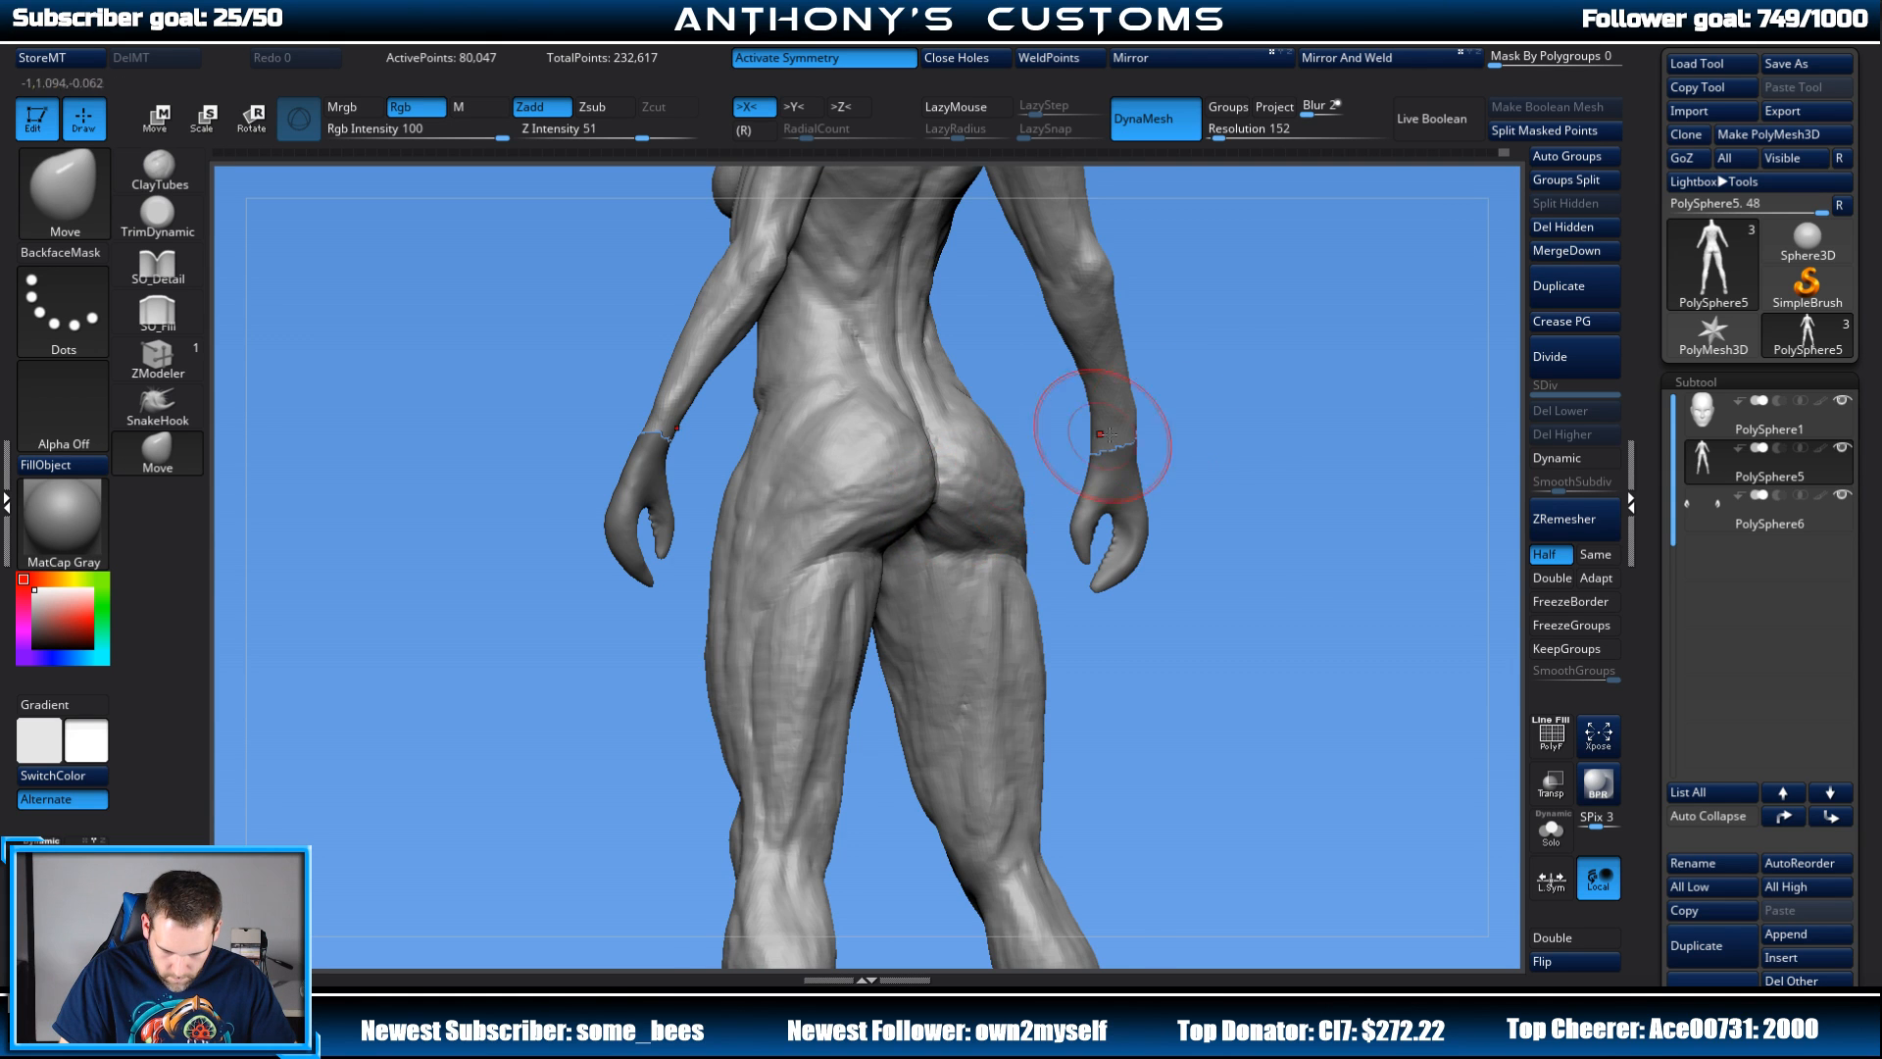
mouse_move(1191, 424)
left_mouse_down()
mouse_move(1168, 378)
mouse_move(1204, 286)
mouse_move(1273, 366)
mouse_move(1307, 491)
mouse_move(1314, 470)
left_mouse_up()
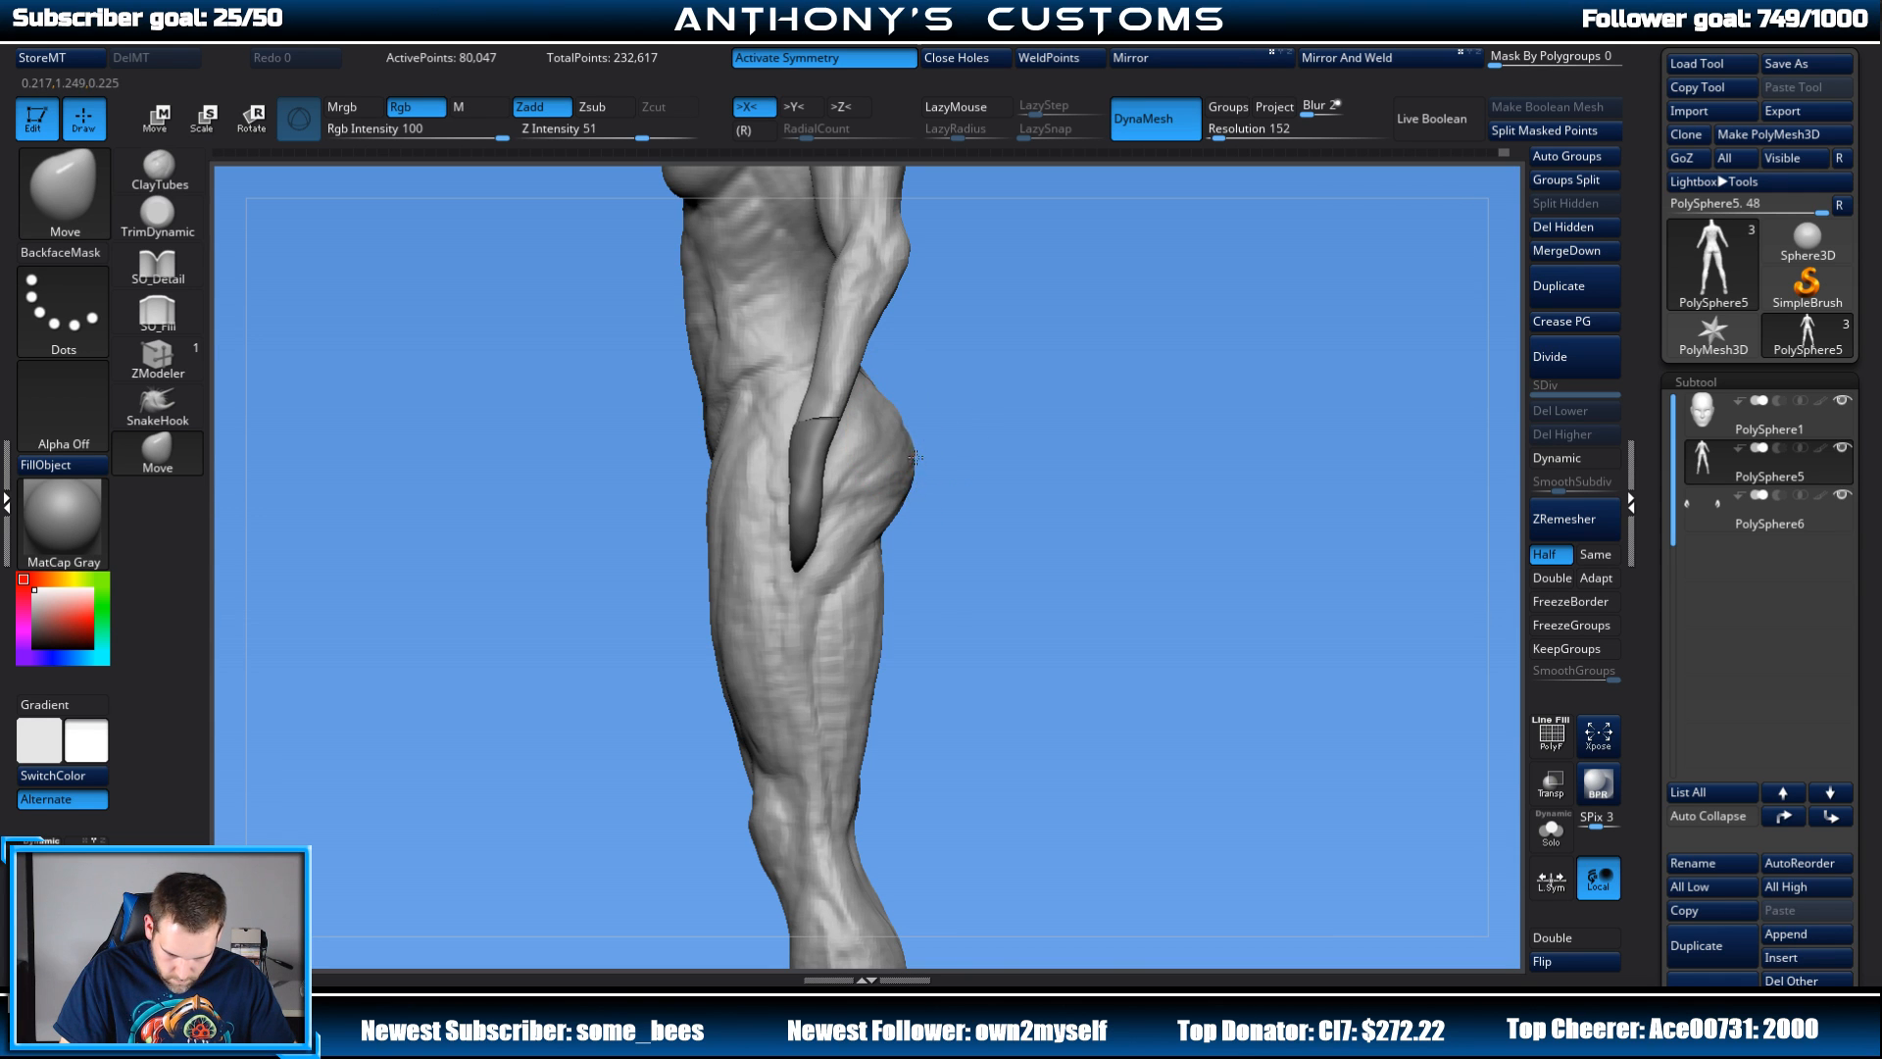
Step: Refine the folds beneath the buttocks and their transition into the upper thighs from low, side and back angles
left_click_drag(1027, 472, 1356, 251)
right_click(1336, 256)
right_click_drag(1356, 251, 1216, 412)
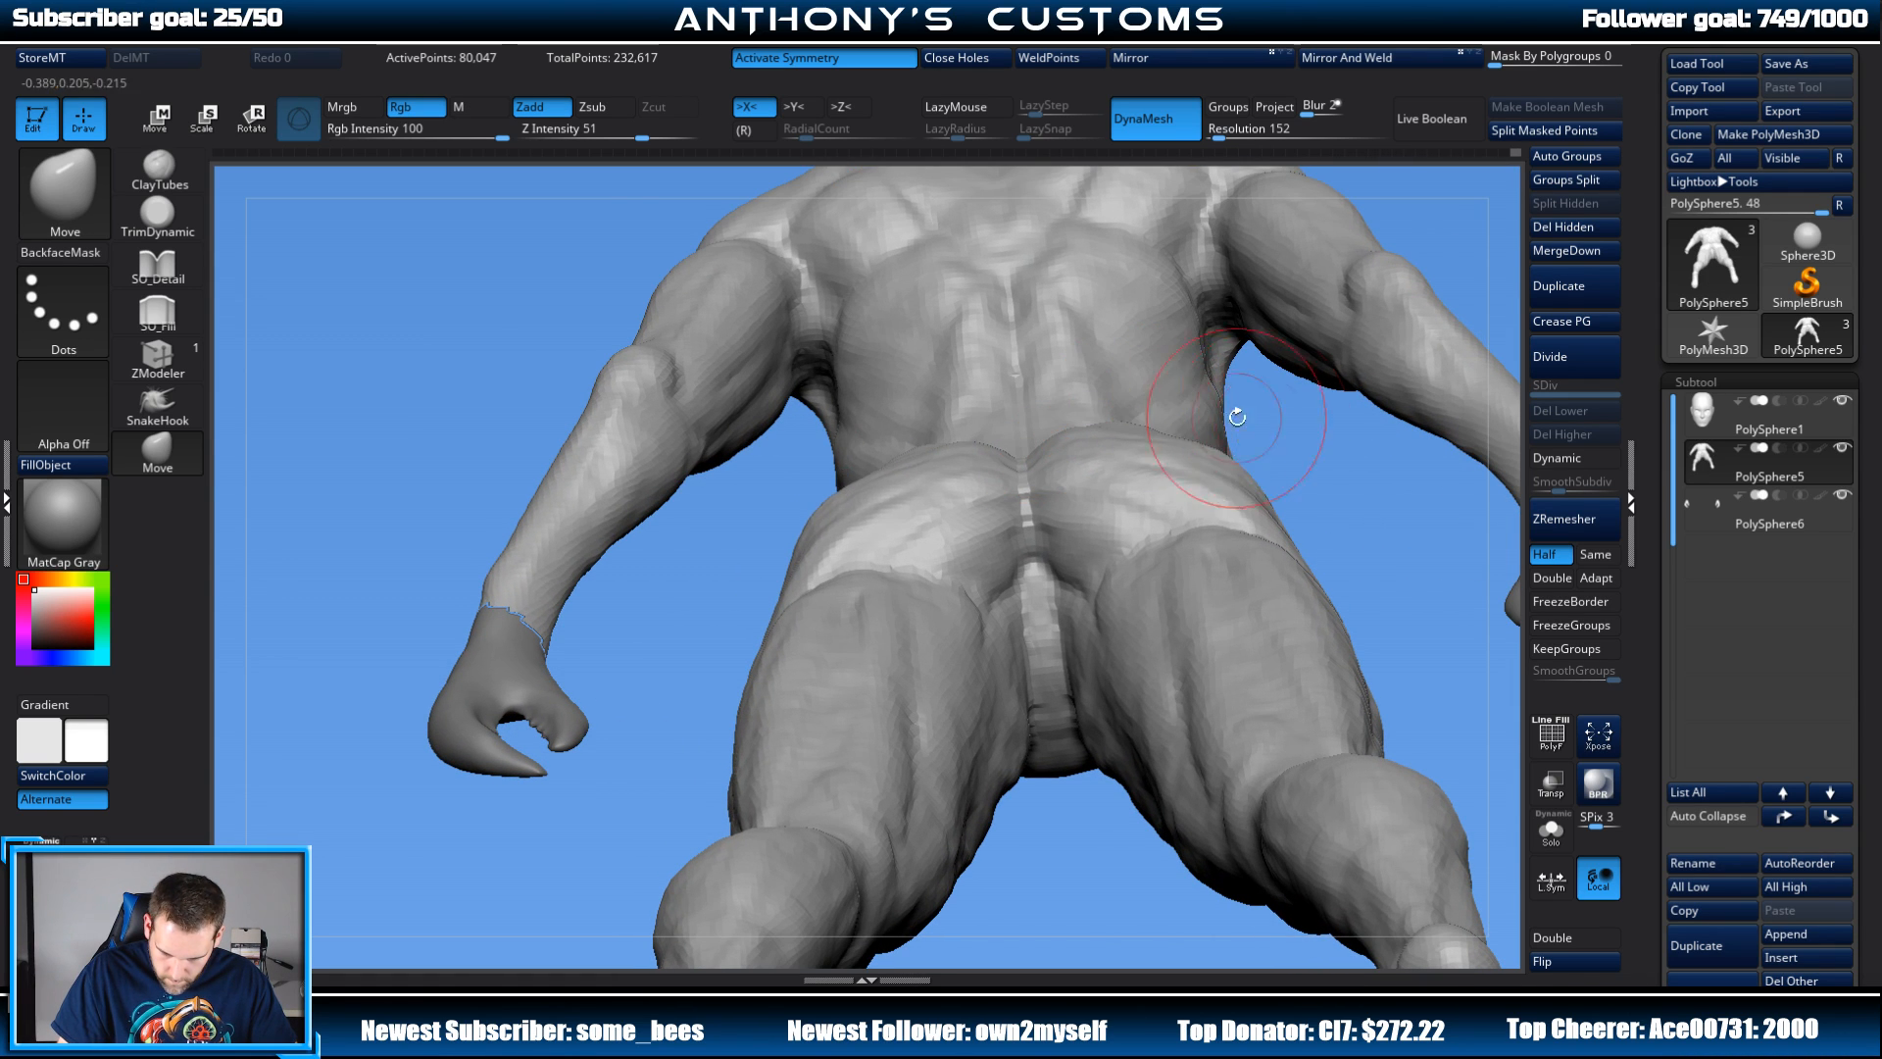
right_click_drag(1289, 439, 1219, 327)
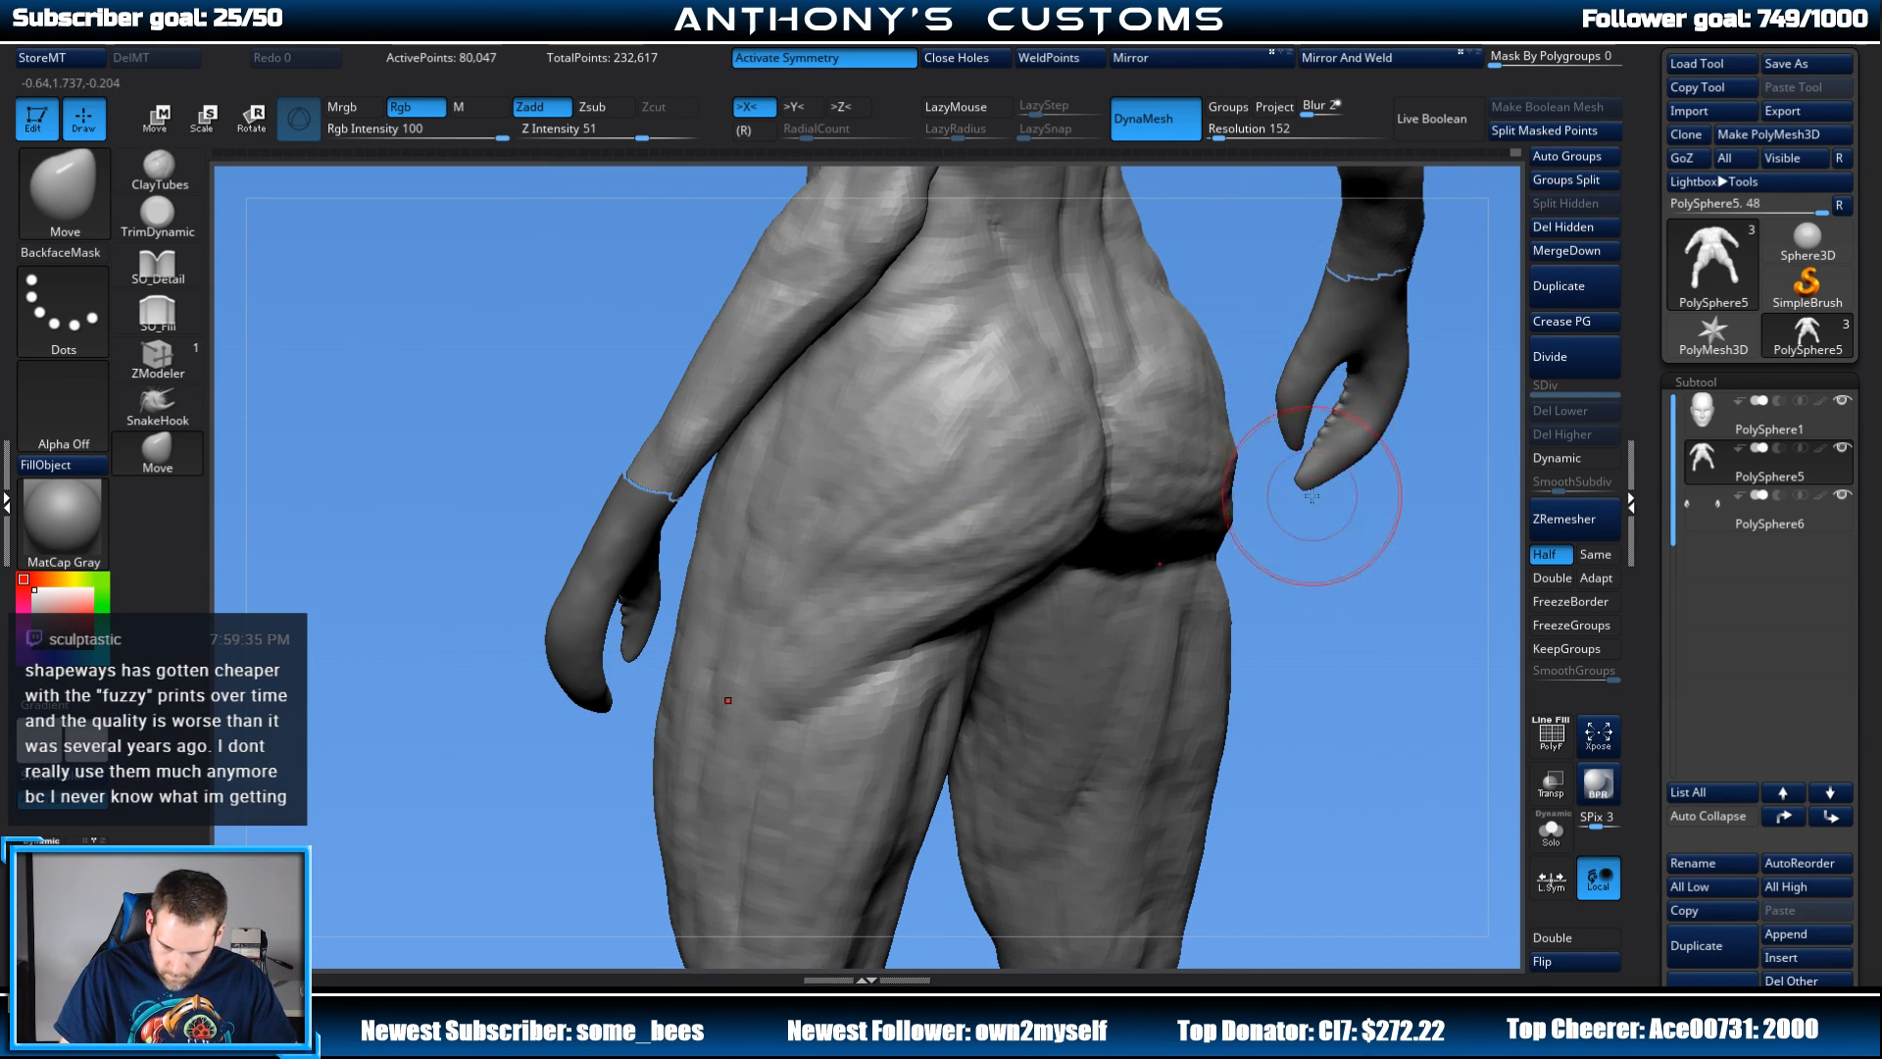
right_click_drag(1337, 379, 1241, 480)
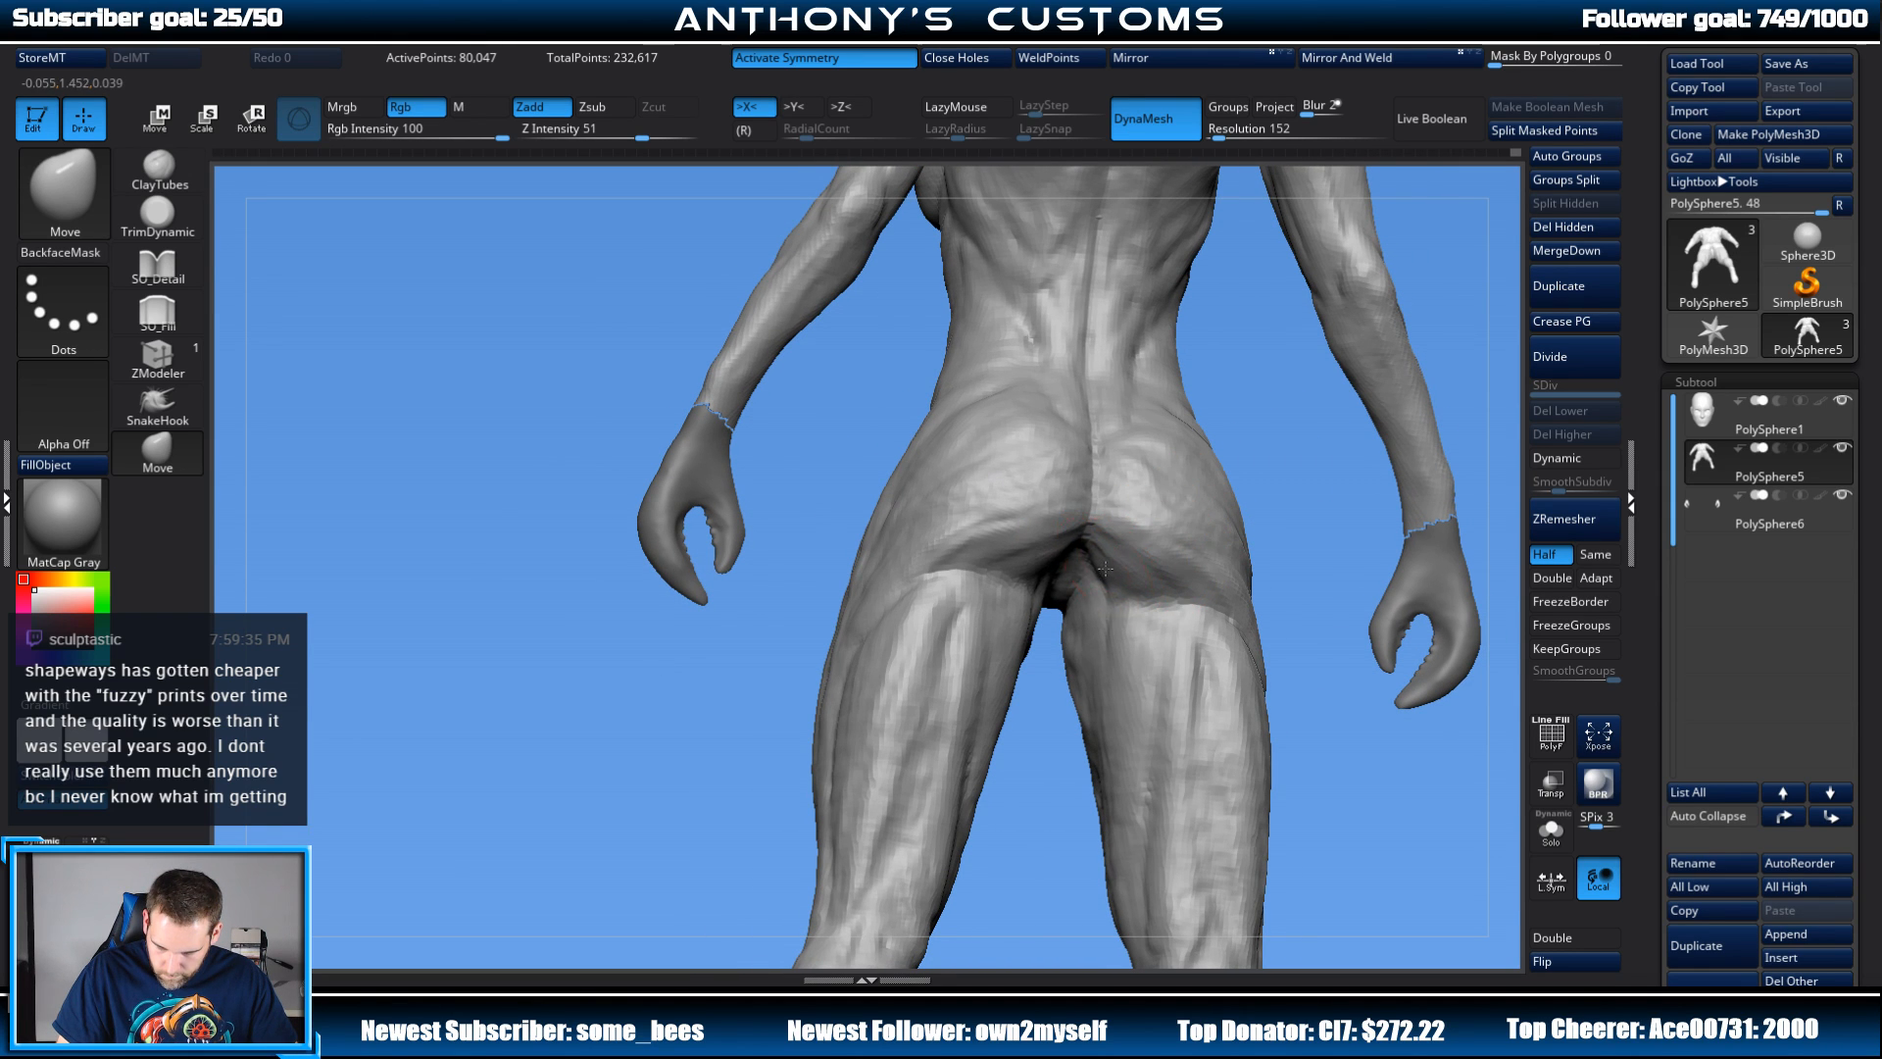
right_click_drag(1105, 568, 1214, 433)
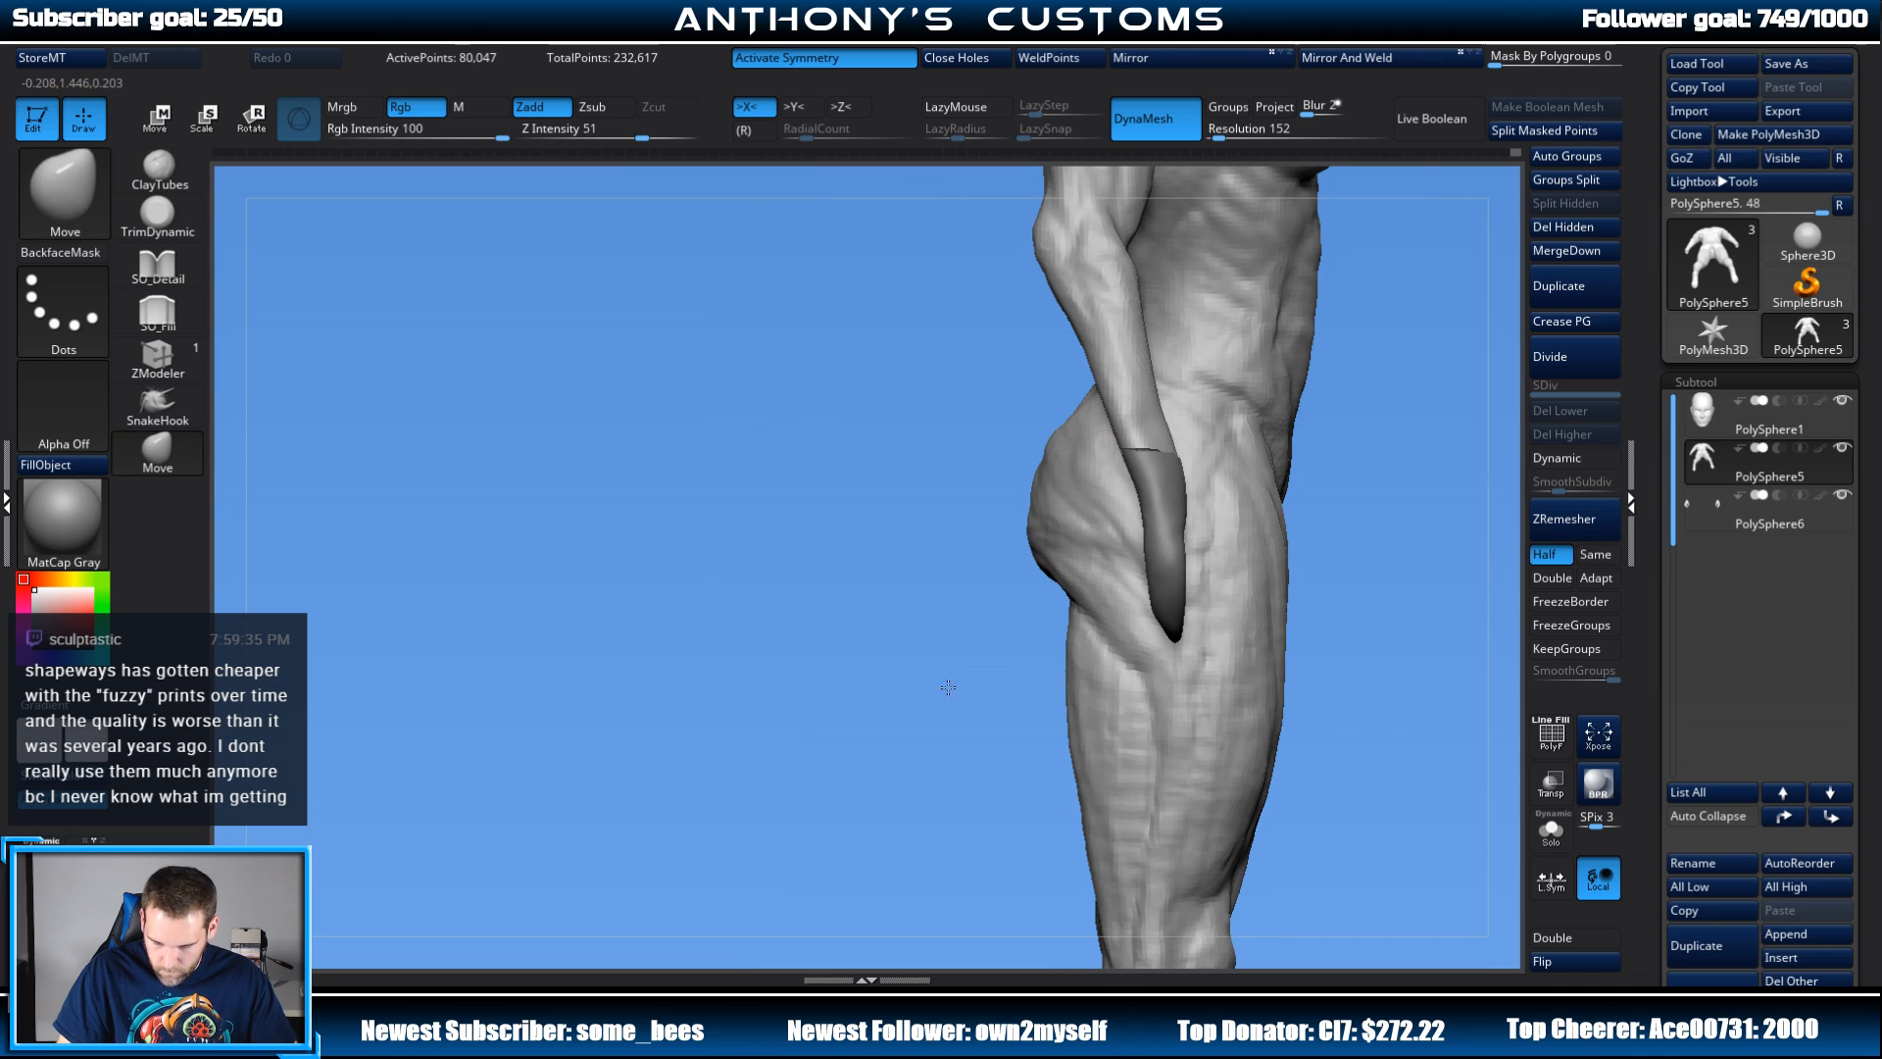
right_click_drag(948, 687, 820, 643, "alt")
right_click_drag(919, 528, 903, 544)
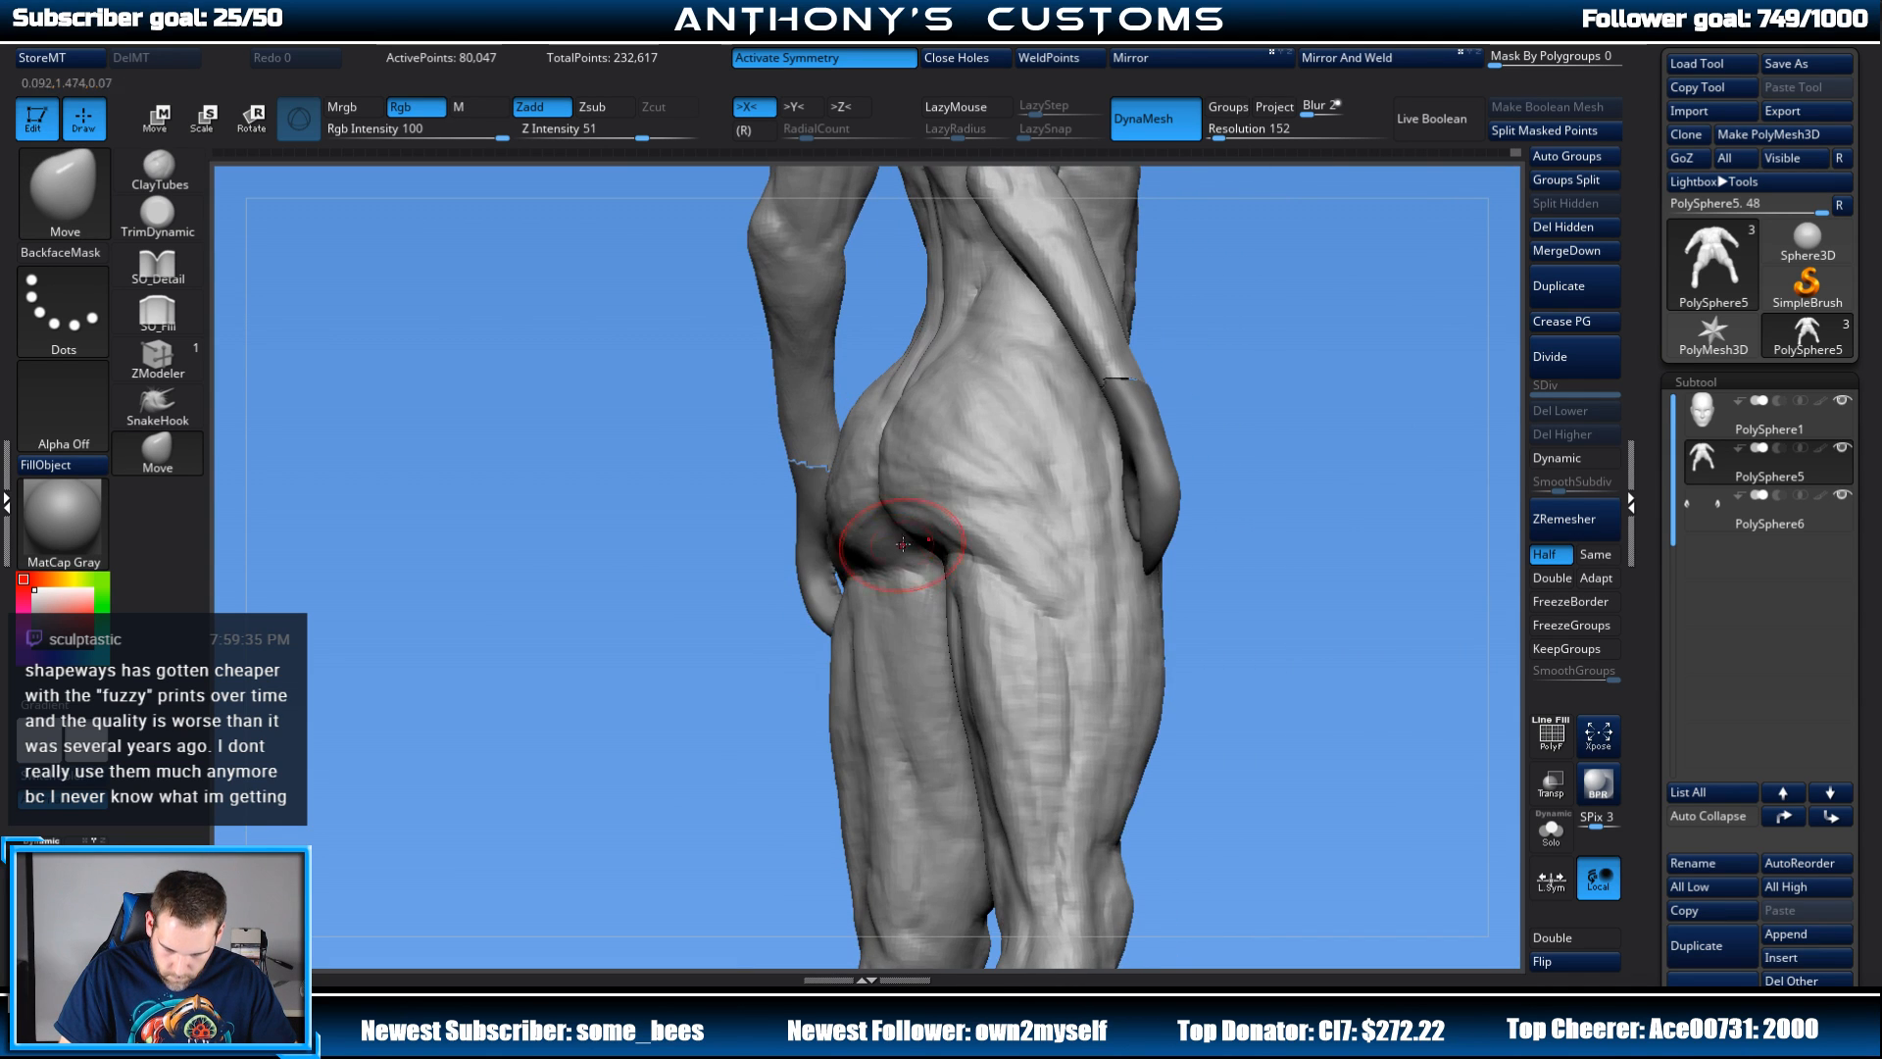
right_click_drag(1265, 382, 1319, 333)
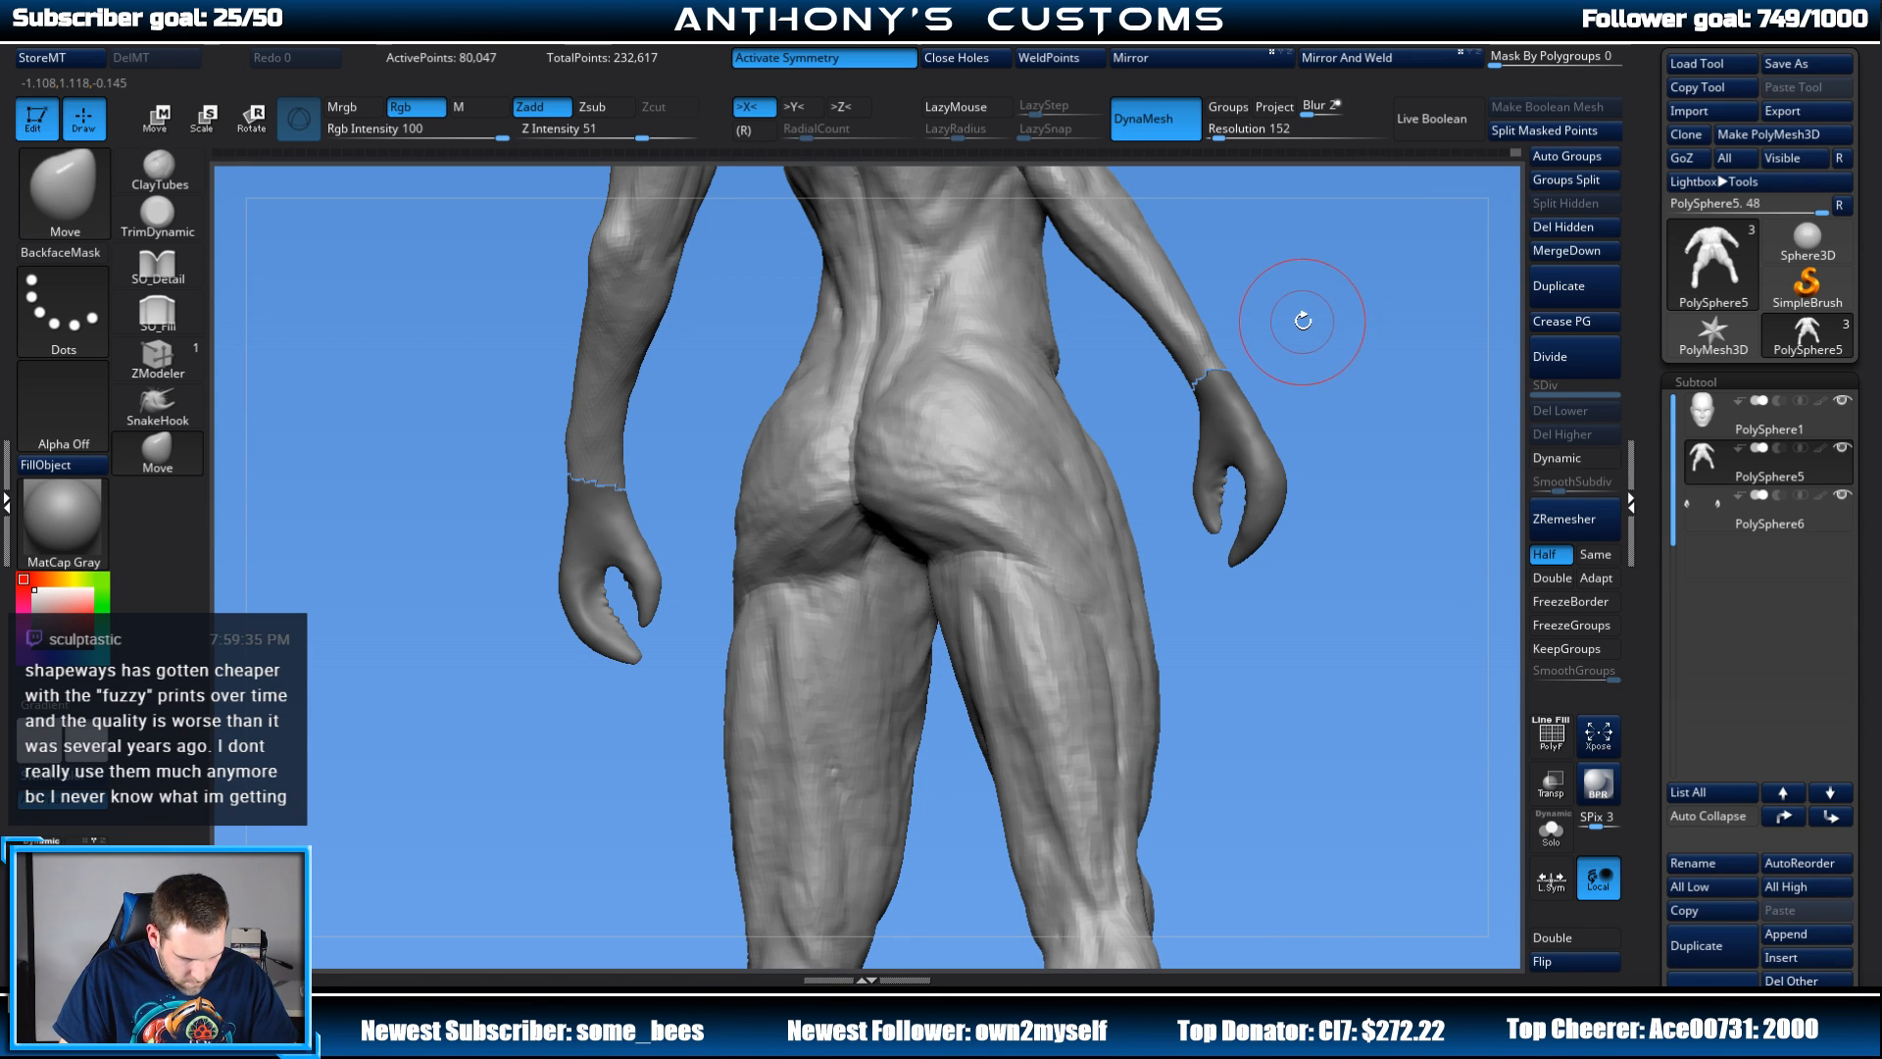
Step: Set the Move brush's Draw Size to about 59 and refine the inner crease between buttocks and thighs
key("space")
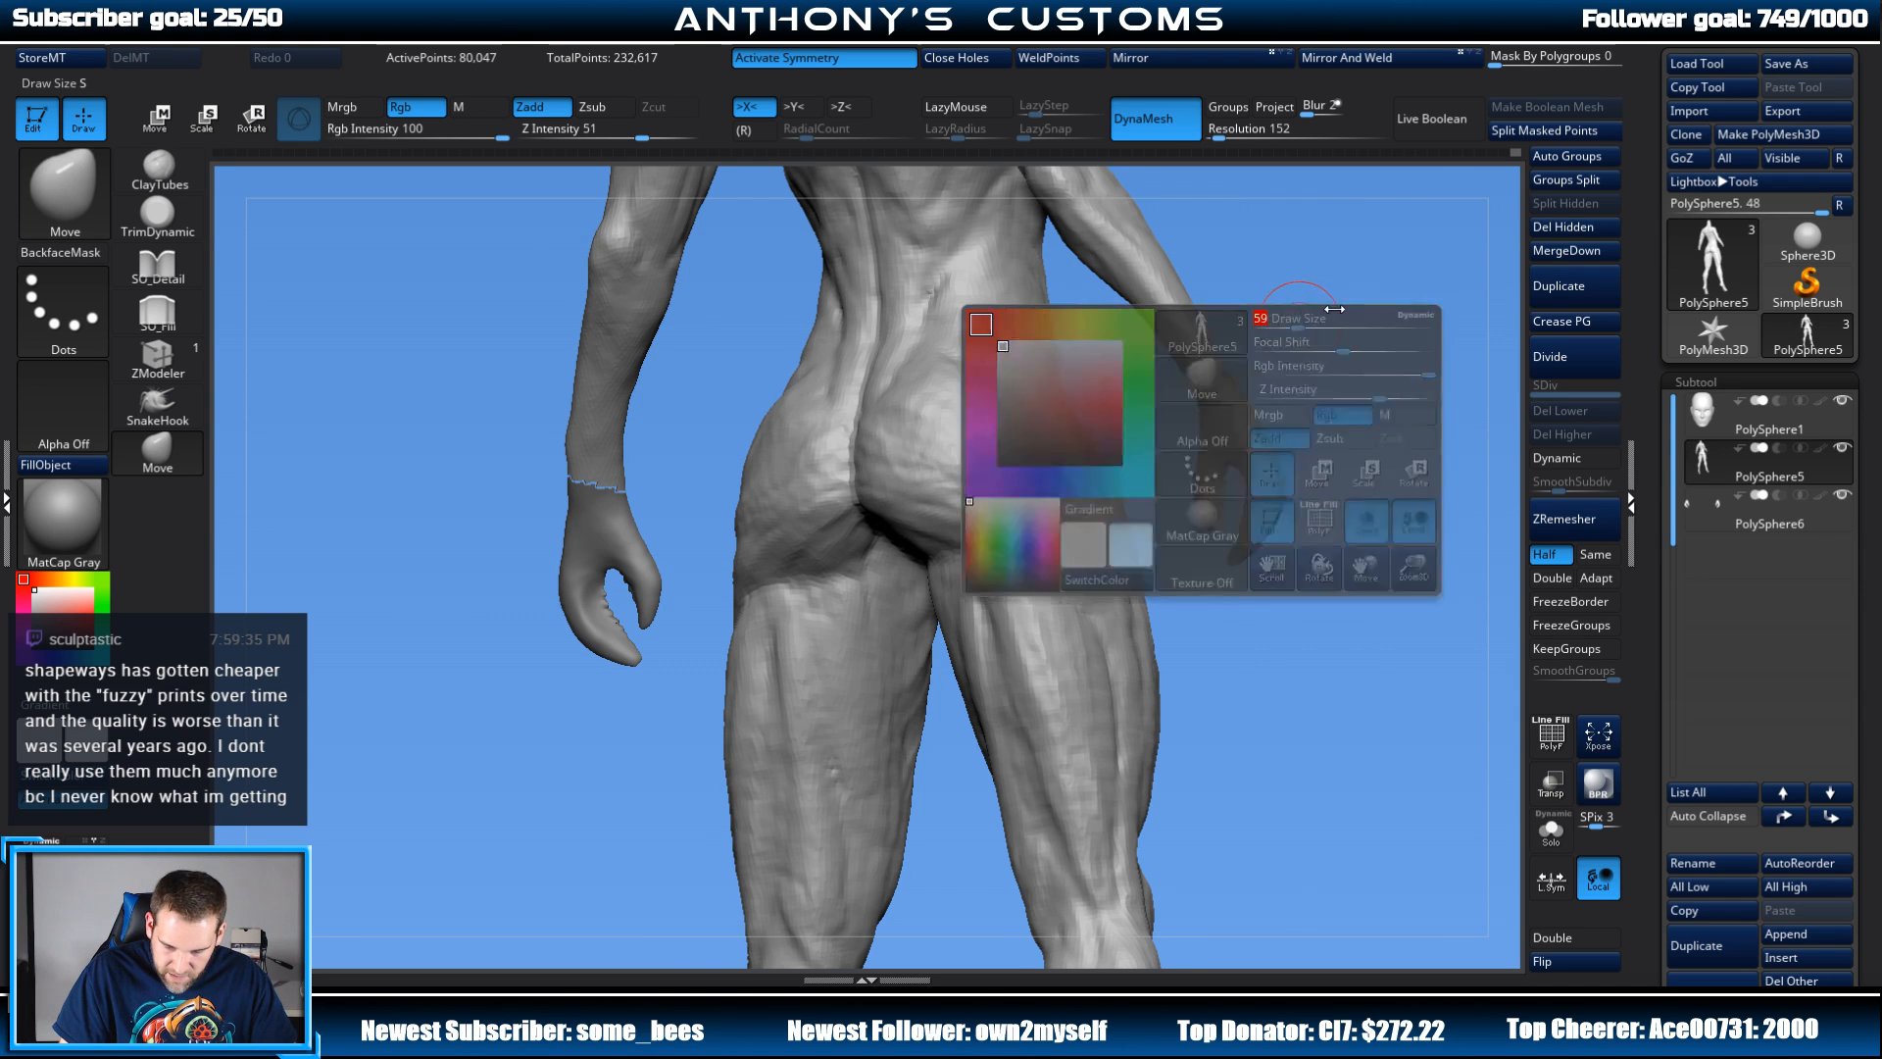
right_click_drag(1310, 322, 1353, 332)
left_click_drag(1275, 383, 1331, 420)
right_click_drag(860, 526, 956, 545)
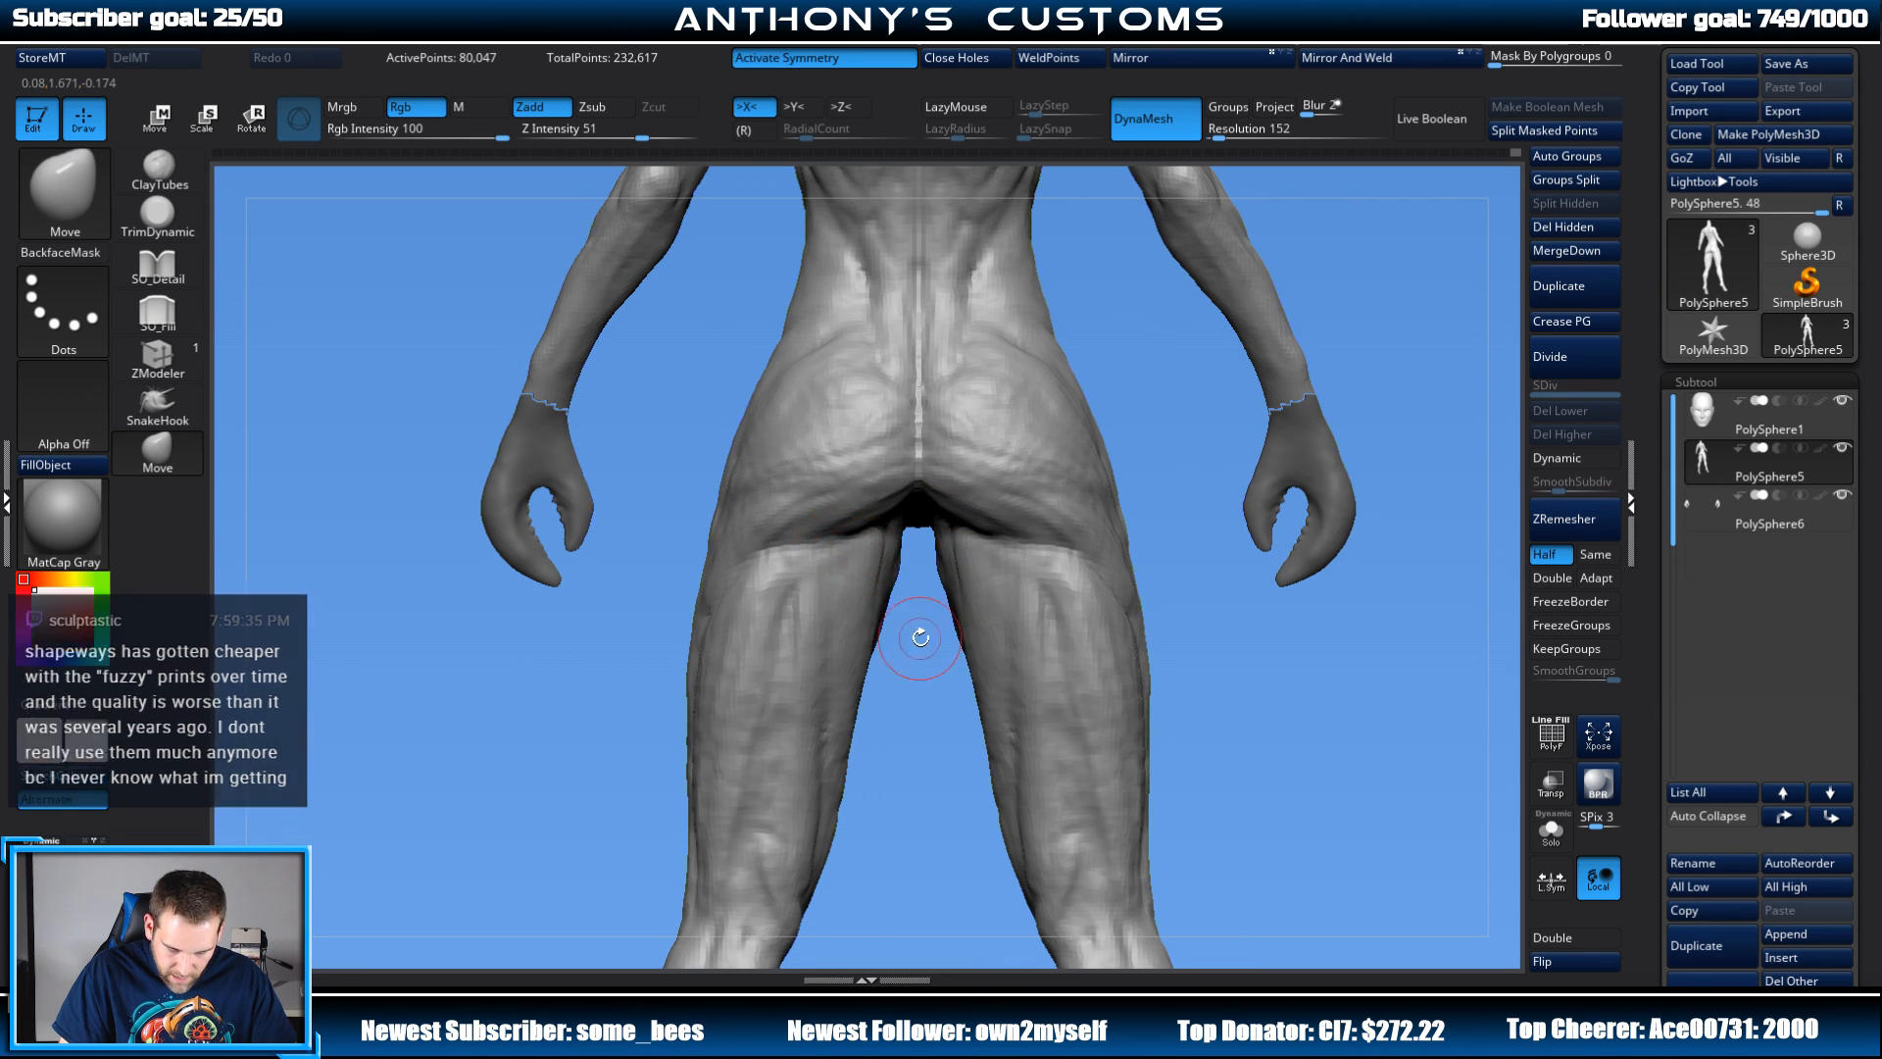
Step: Round the upper profile of the buttocks and smooth their surface
mouse_move(920, 638)
left_mouse_down()
mouse_move(987, 695)
mouse_move(1004, 600)
left_mouse_up()
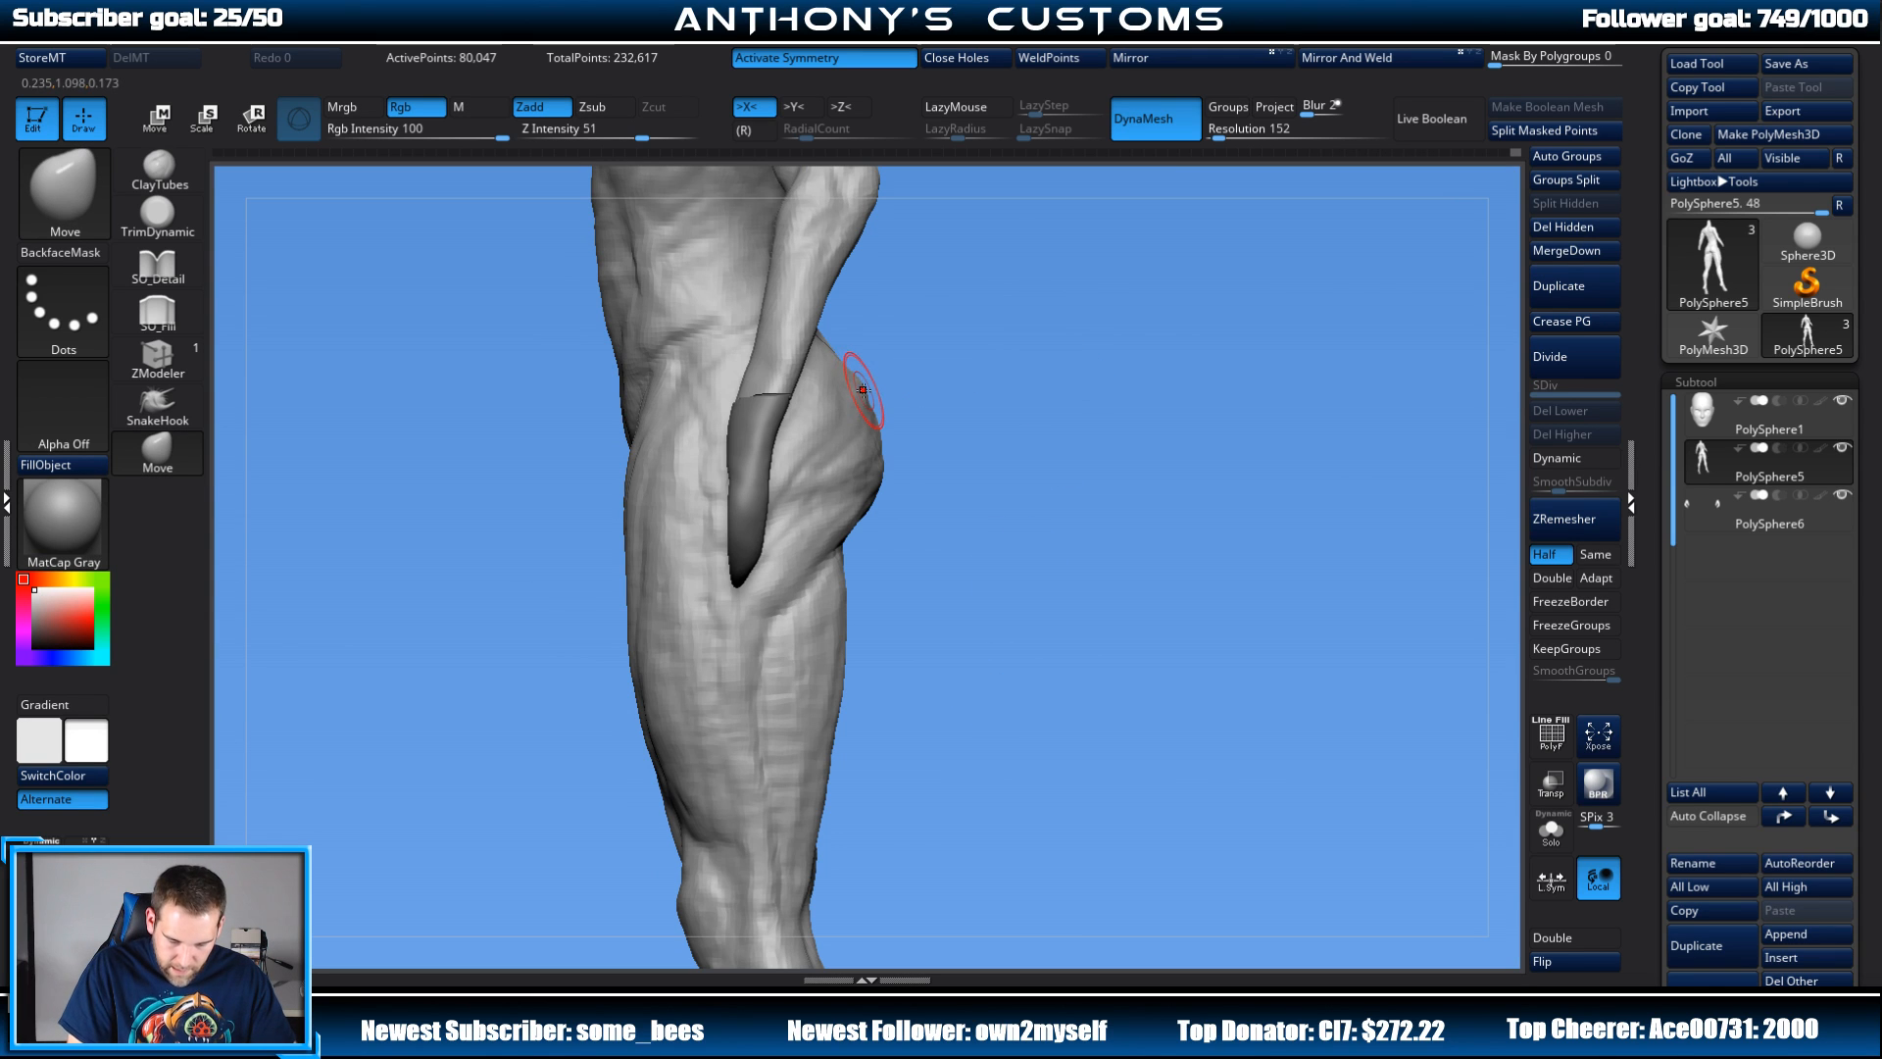
mouse_move(880, 416)
left_mouse_down()
mouse_move(921, 402)
mouse_move(862, 387)
left_mouse_up()
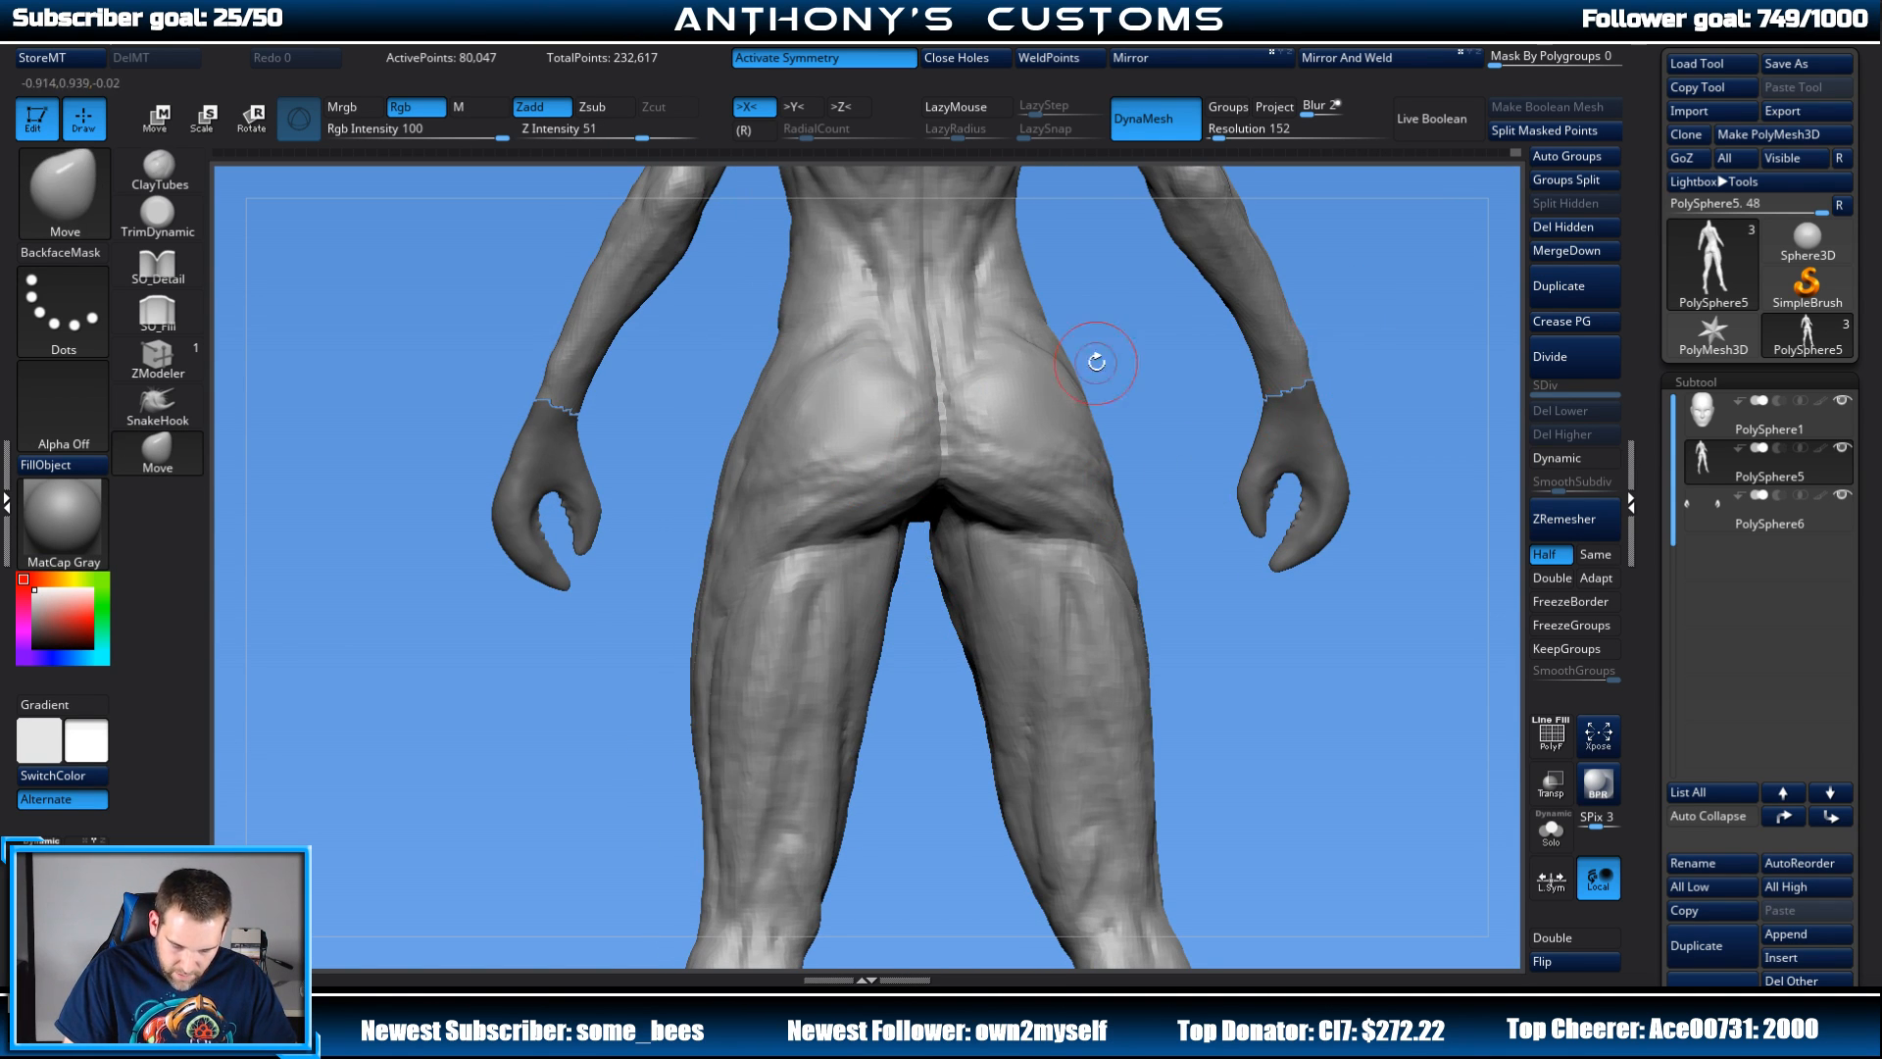
left_click_drag(1002, 393, 1020, 435, "shift")
left_click_drag(1177, 461, 1409, 293)
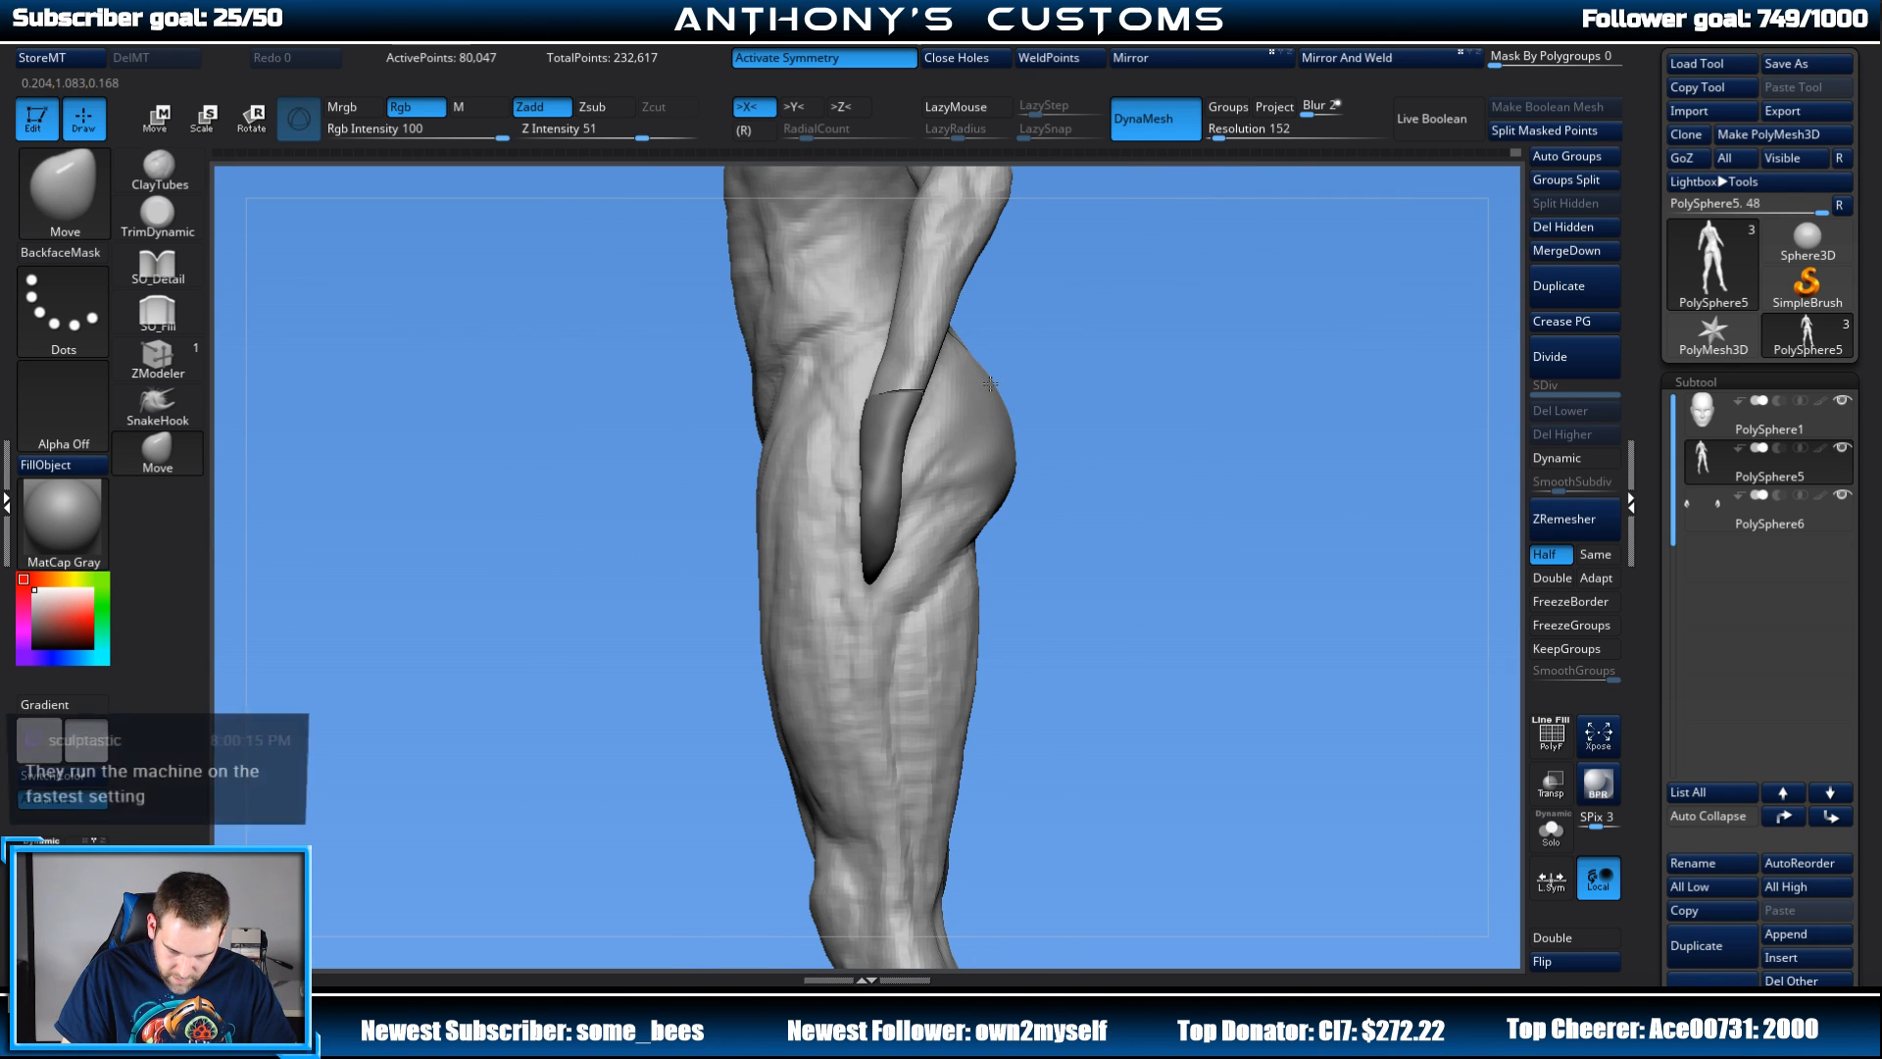
left_click_drag(1176, 470, 1138, 495)
Step: Check the full figure from the front, back and side, and adjust the contours of the wrists and lower forearms
left_click_drag(1295, 752, 1057, 667)
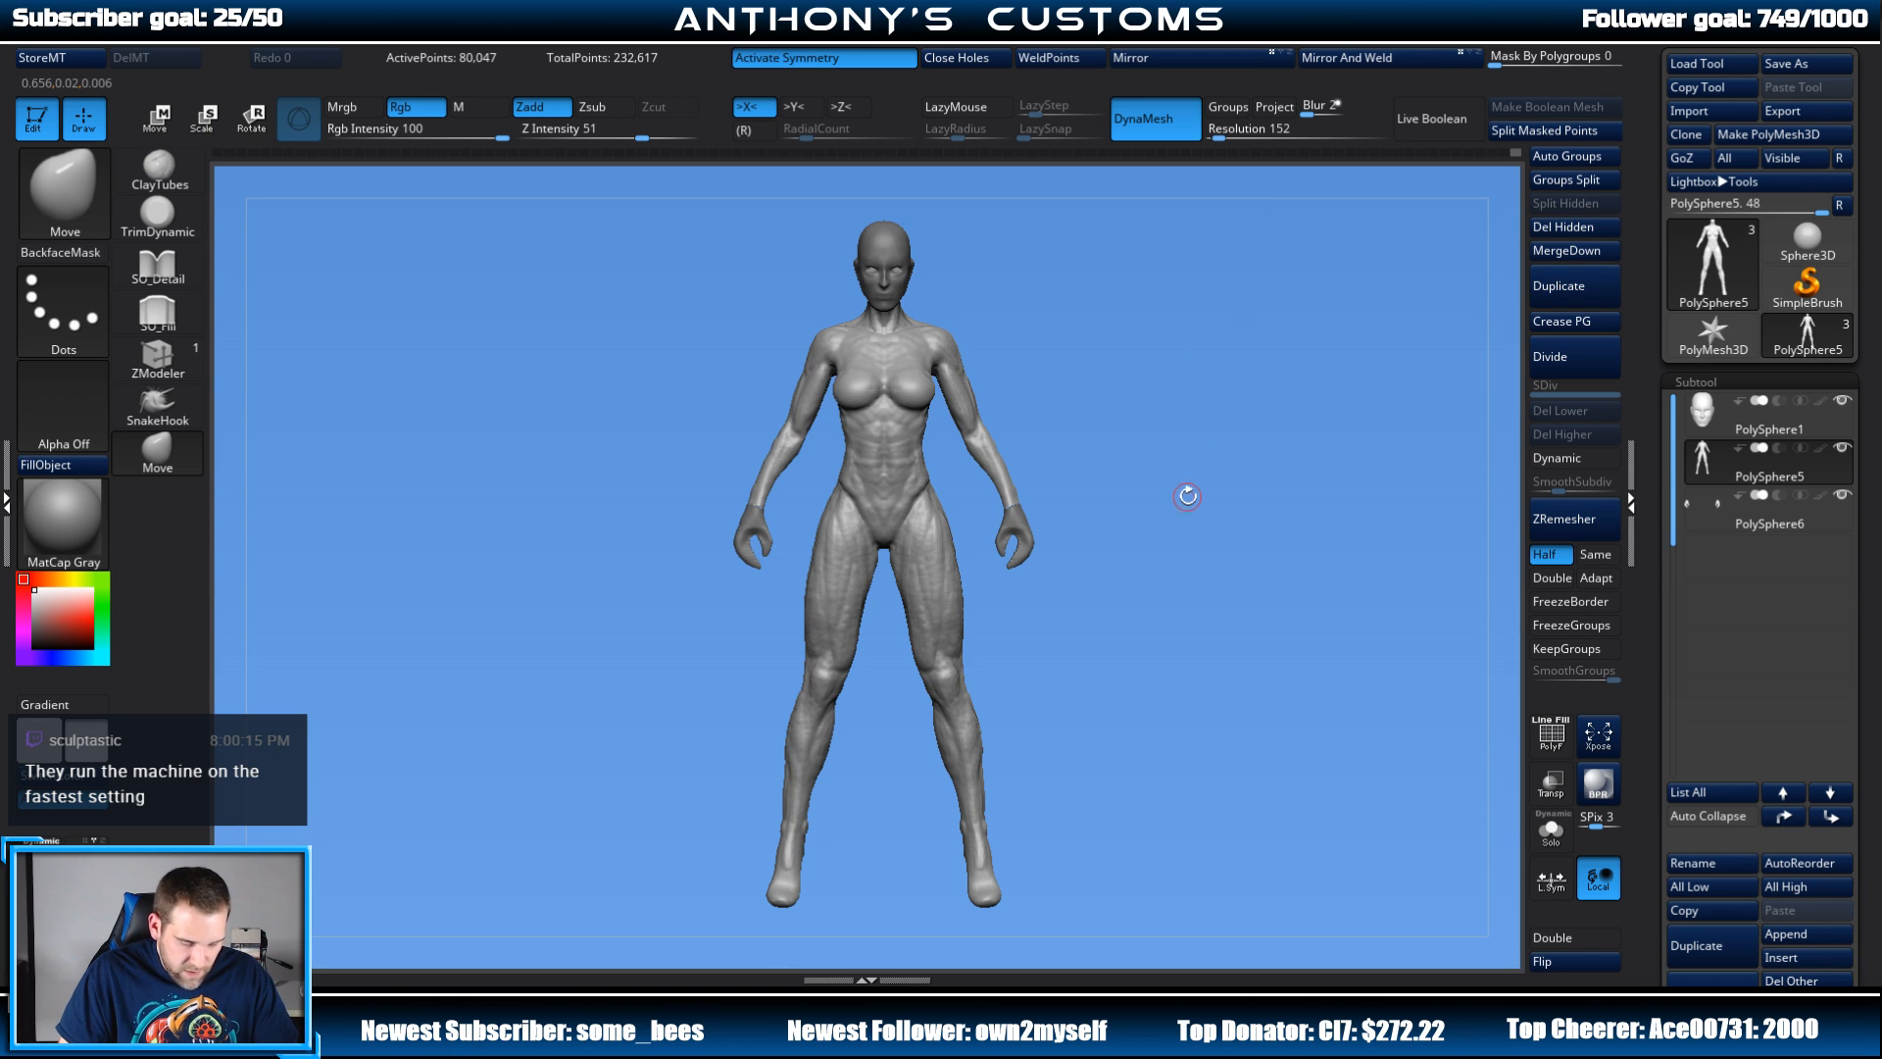
left_click_drag(1188, 497, 1187, 541, "alt")
left_click_drag(1187, 540, 1167, 383, "alt")
left_click_drag(1164, 470, 1180, 600, "alt")
left_click_drag(1168, 550, 1277, 472, "alt")
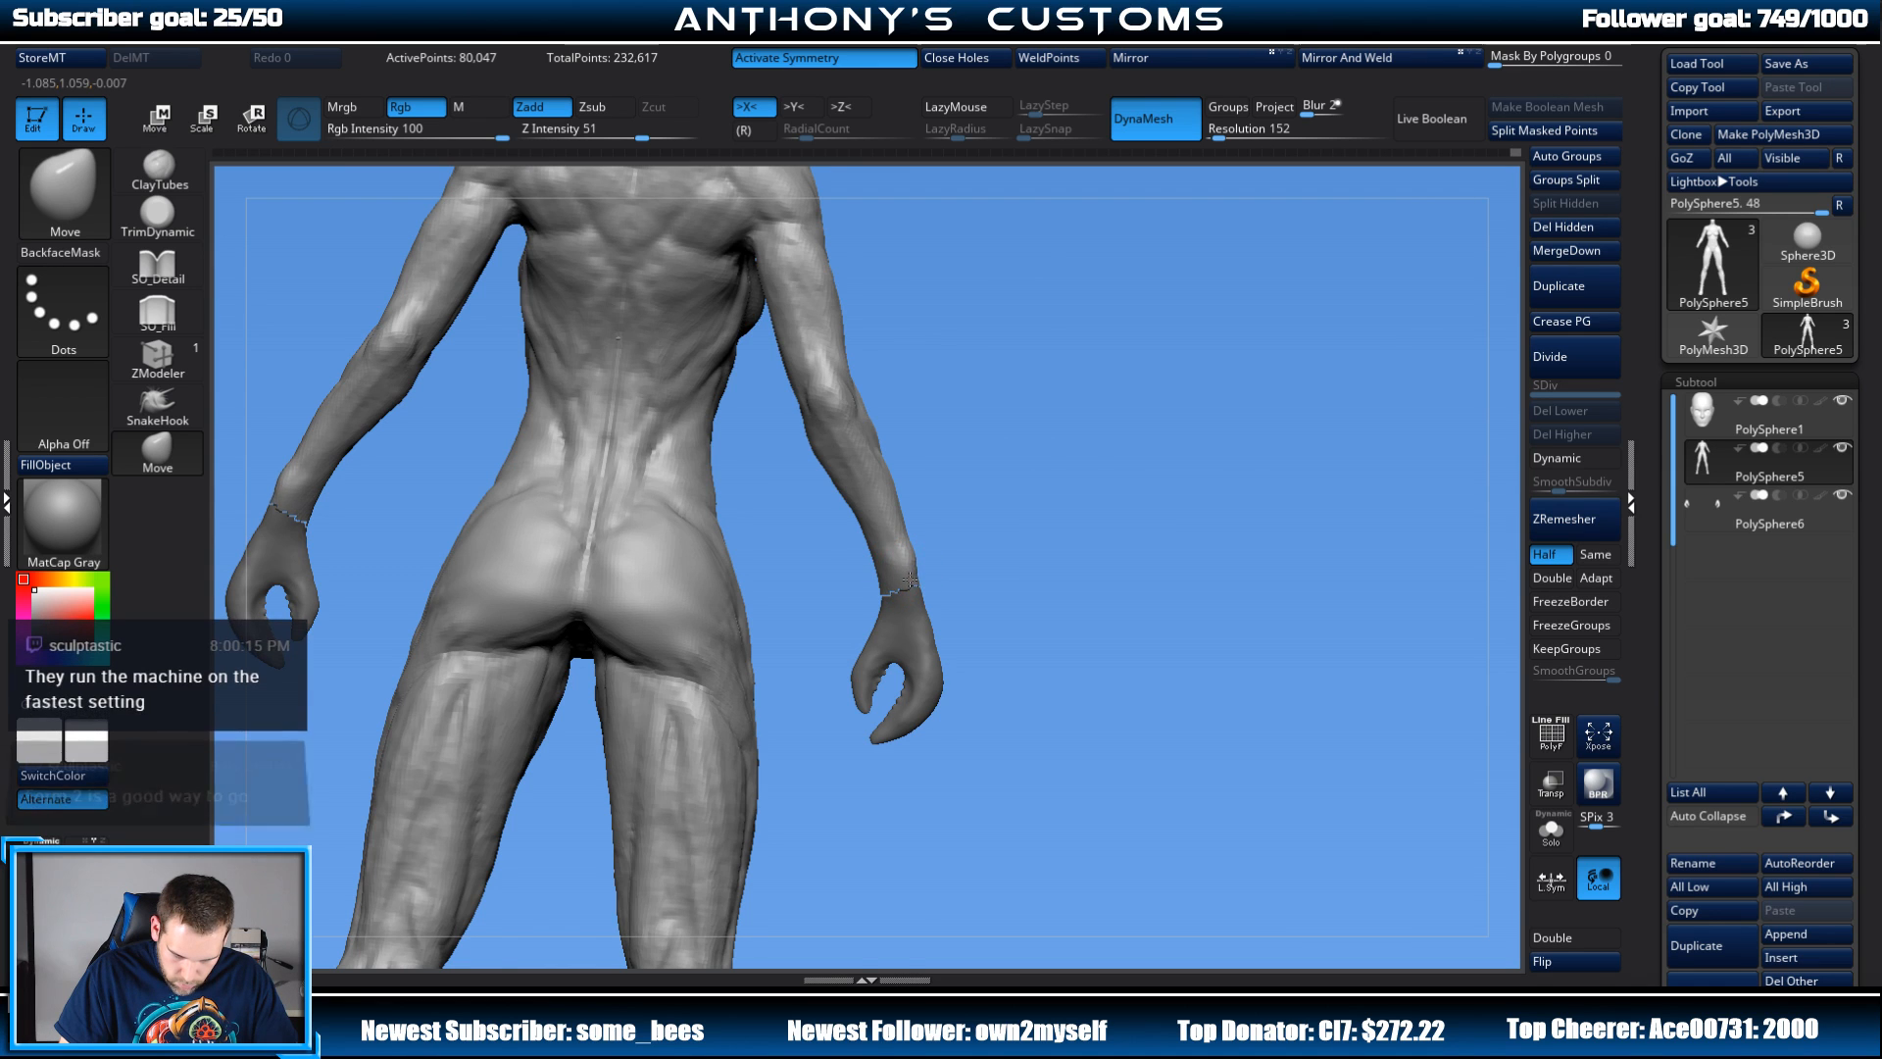
left_click_drag(1073, 520, 972, 485)
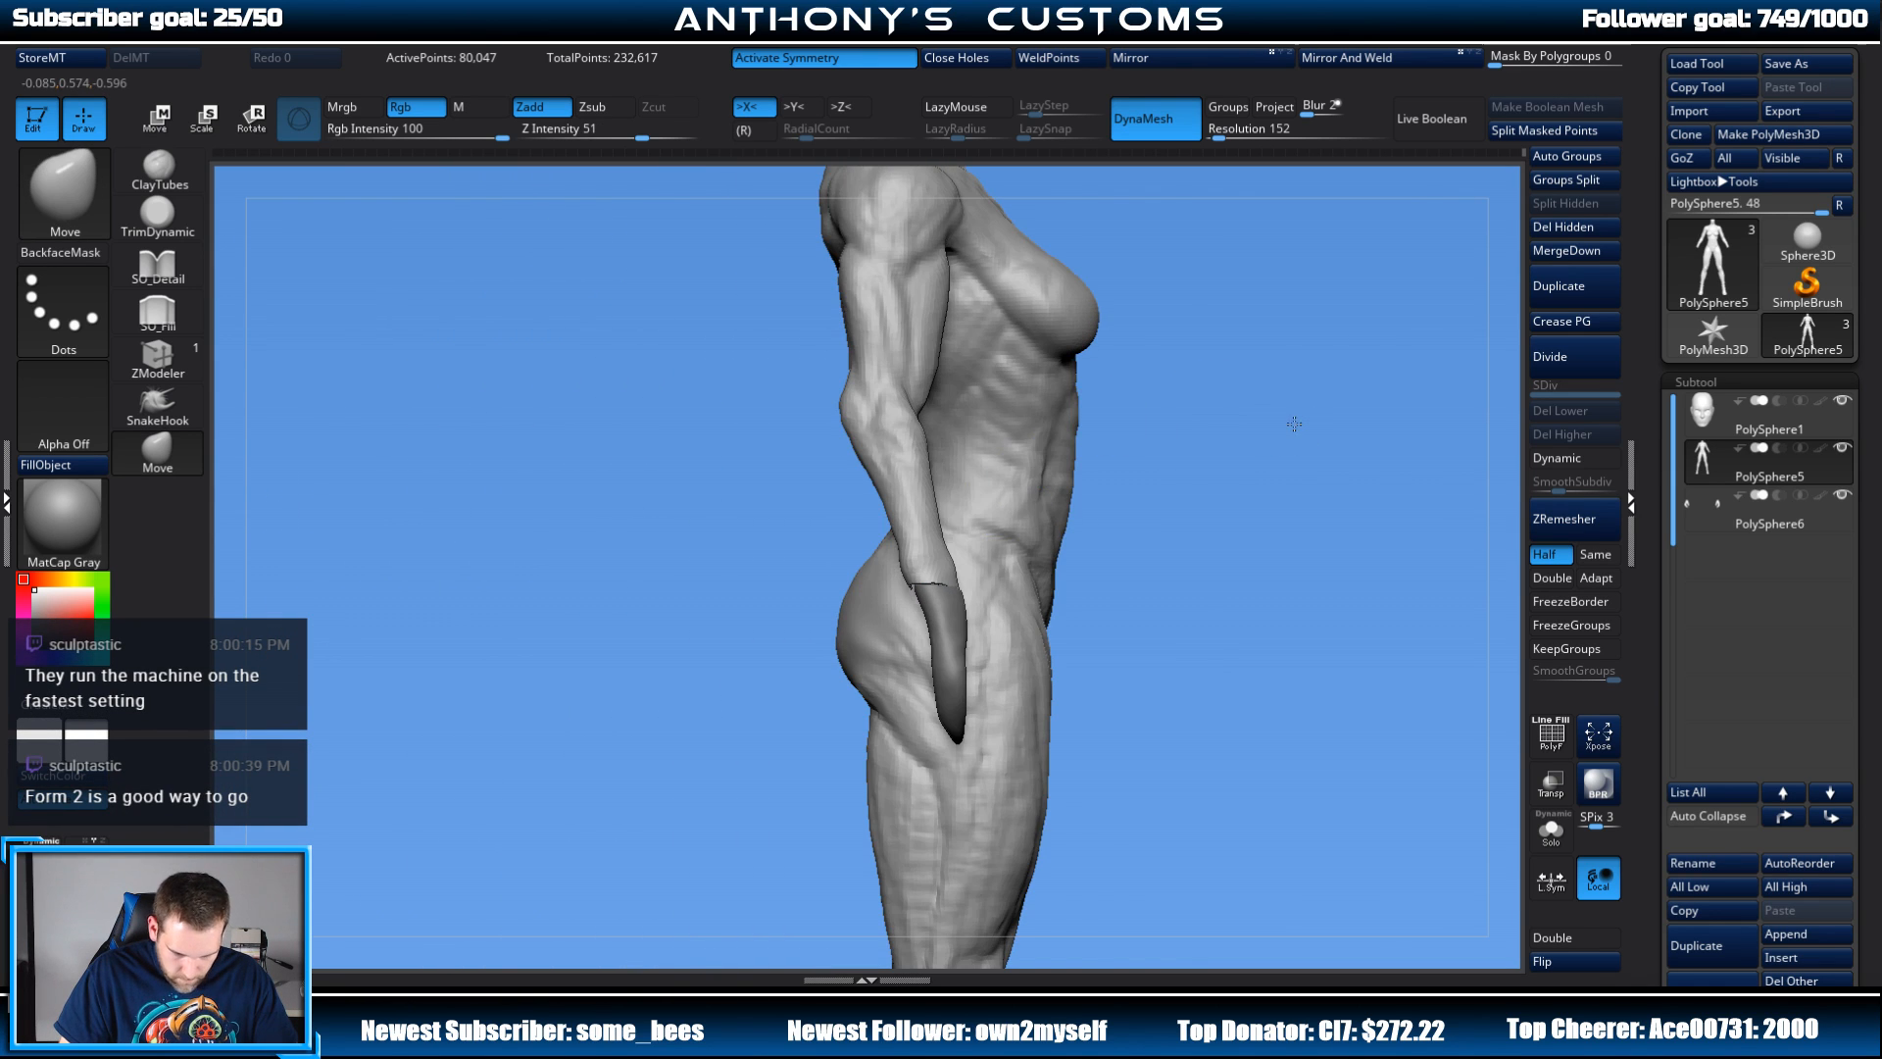
mouse_move(1294, 420)
left_mouse_down()
mouse_move(1280, 437)
mouse_move(1302, 466)
left_mouse_up()
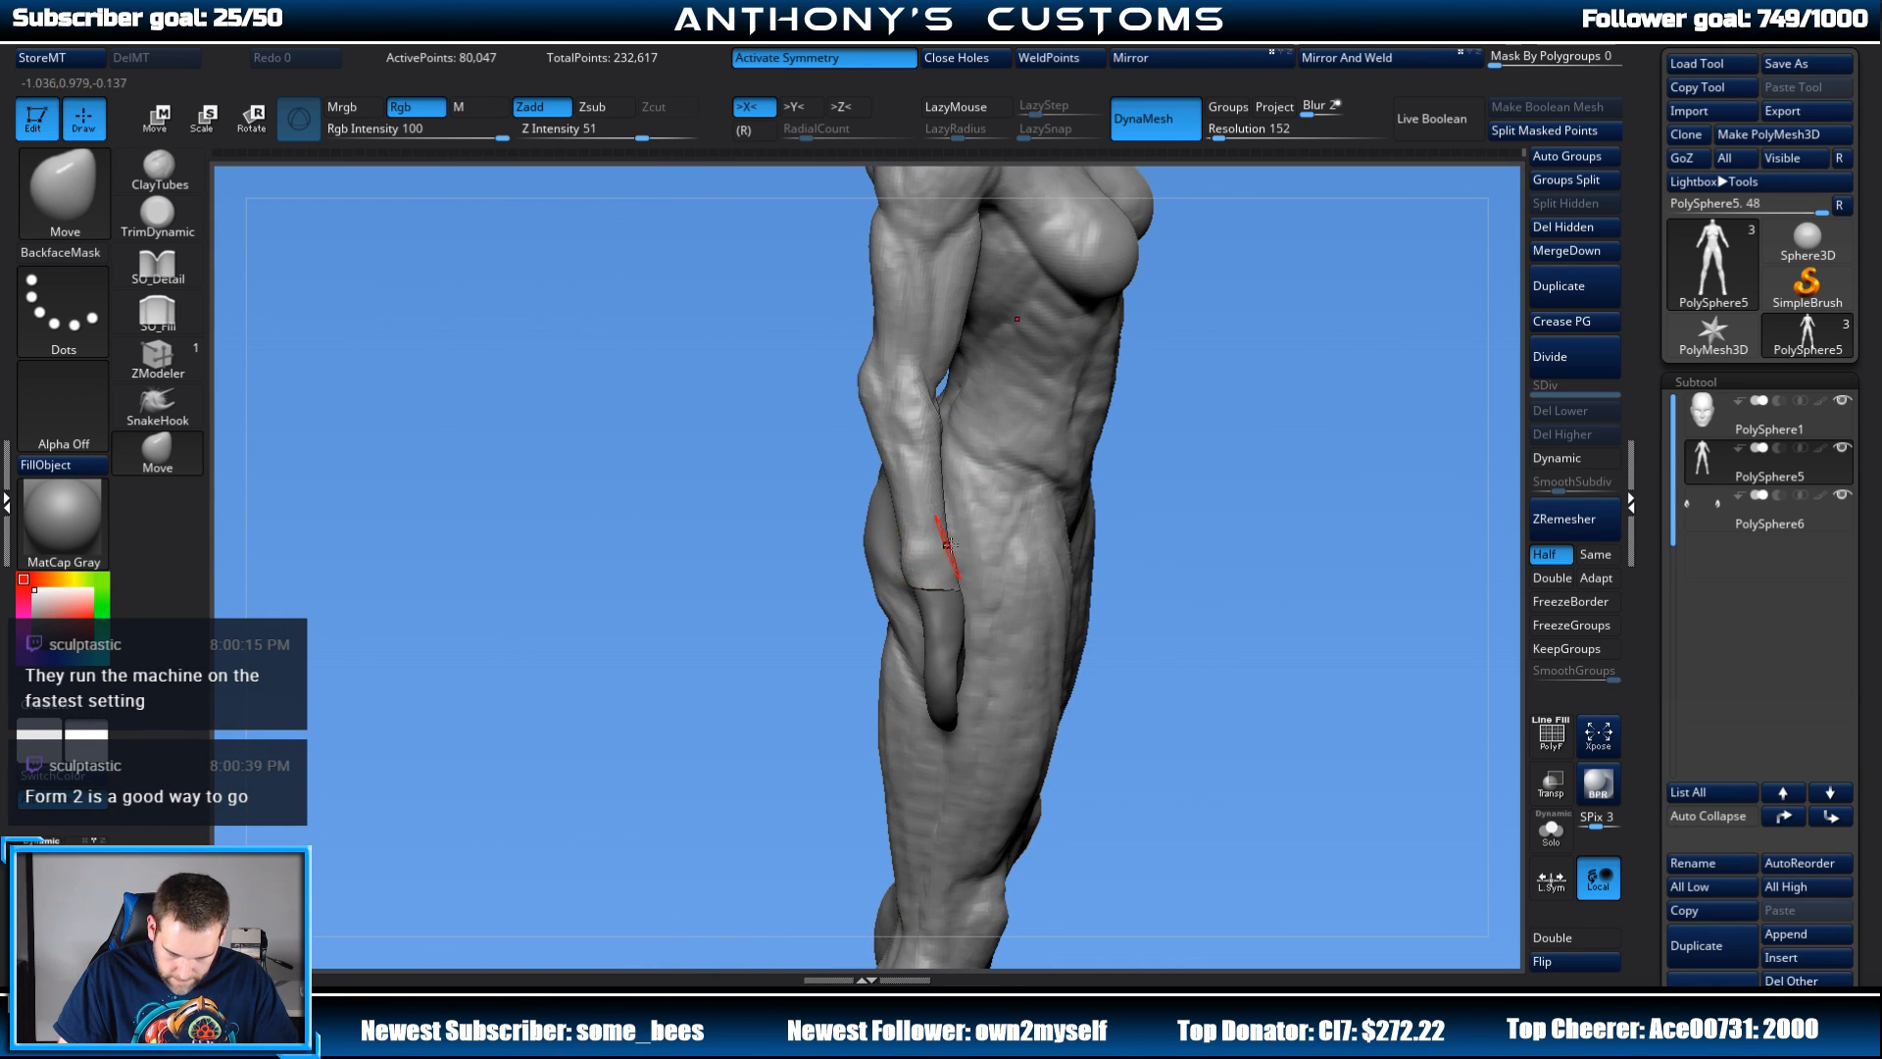
left_click_drag(948, 544, 1173, 463)
mouse_move(922, 556)
left_mouse_down()
mouse_move(1020, 531)
mouse_move(983, 527)
mouse_move(1092, 461)
mouse_move(1134, 479)
mouse_move(1103, 413)
mouse_move(1059, 496)
mouse_move(955, 490)
mouse_move(956, 521)
mouse_move(871, 526)
left_mouse_up()
key("space")
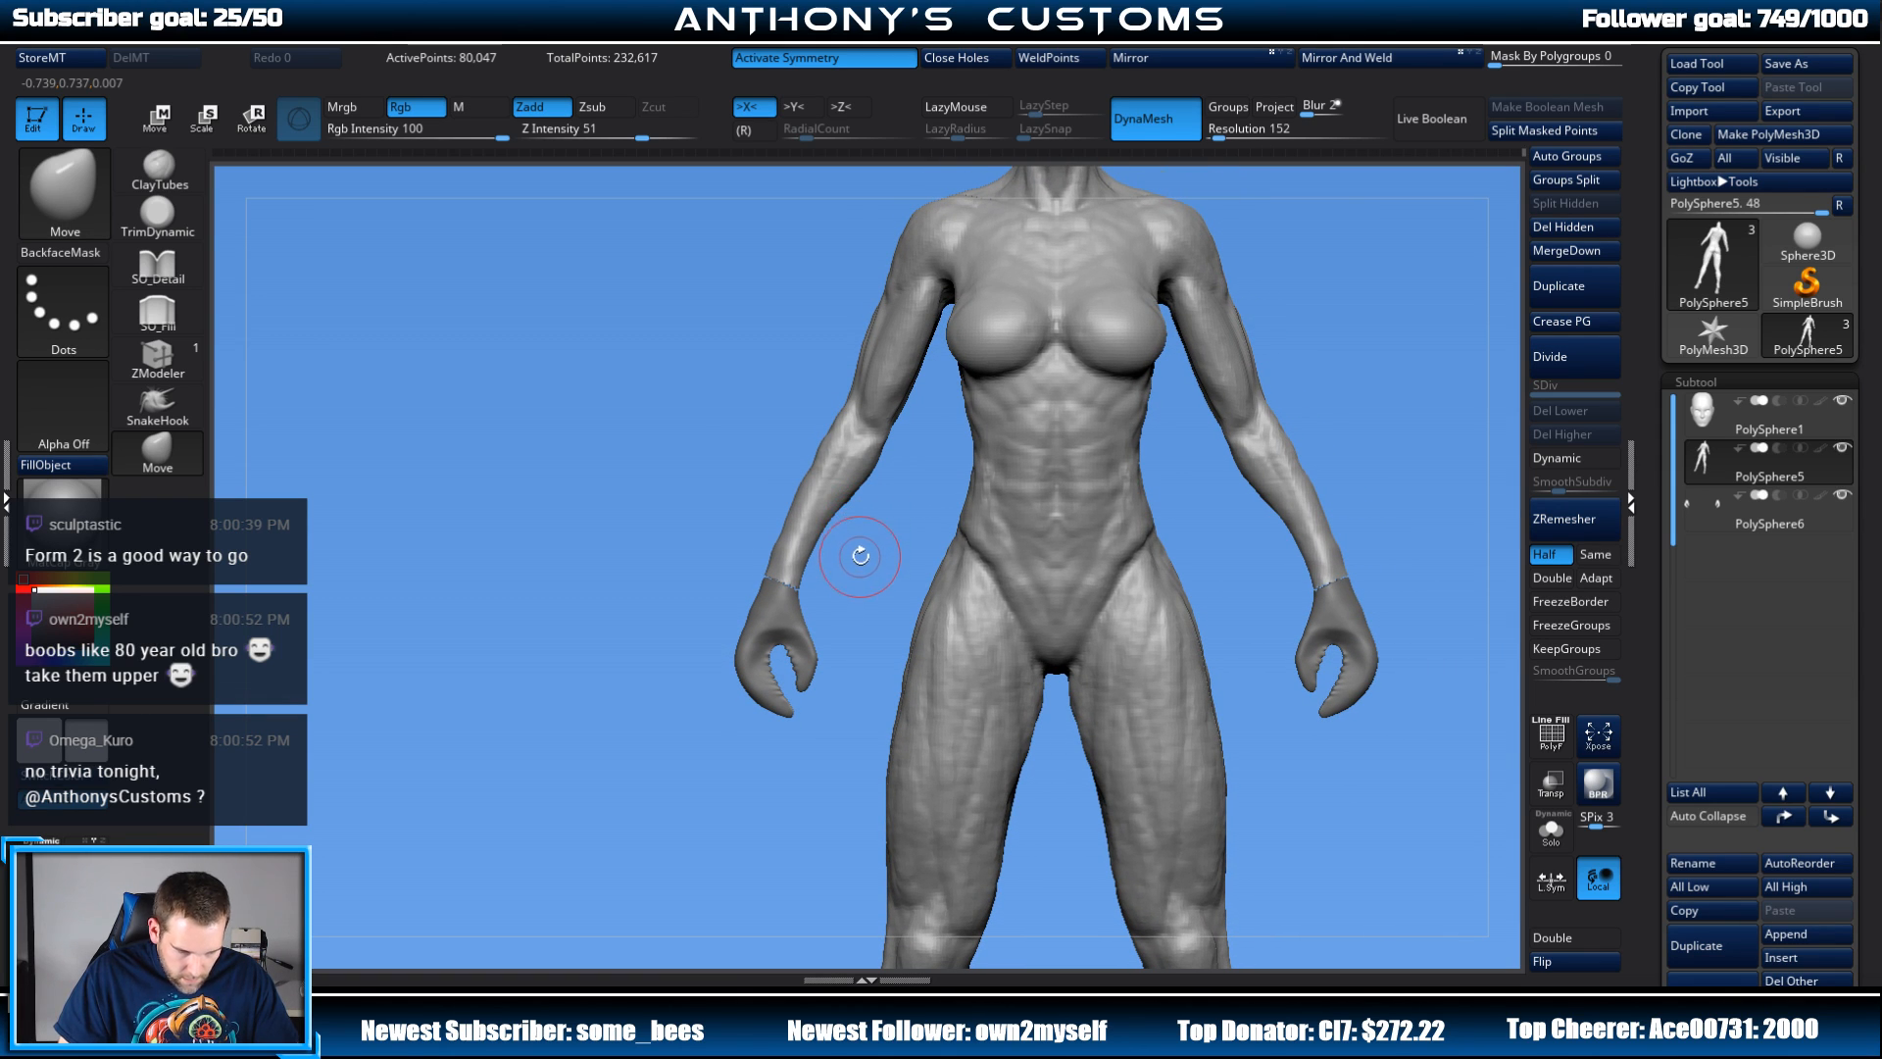
Step: Update the body's DynaMesh and refine the elbow and forearm contours with the Move brush
left_click_drag(868, 537, 850, 578, "alt")
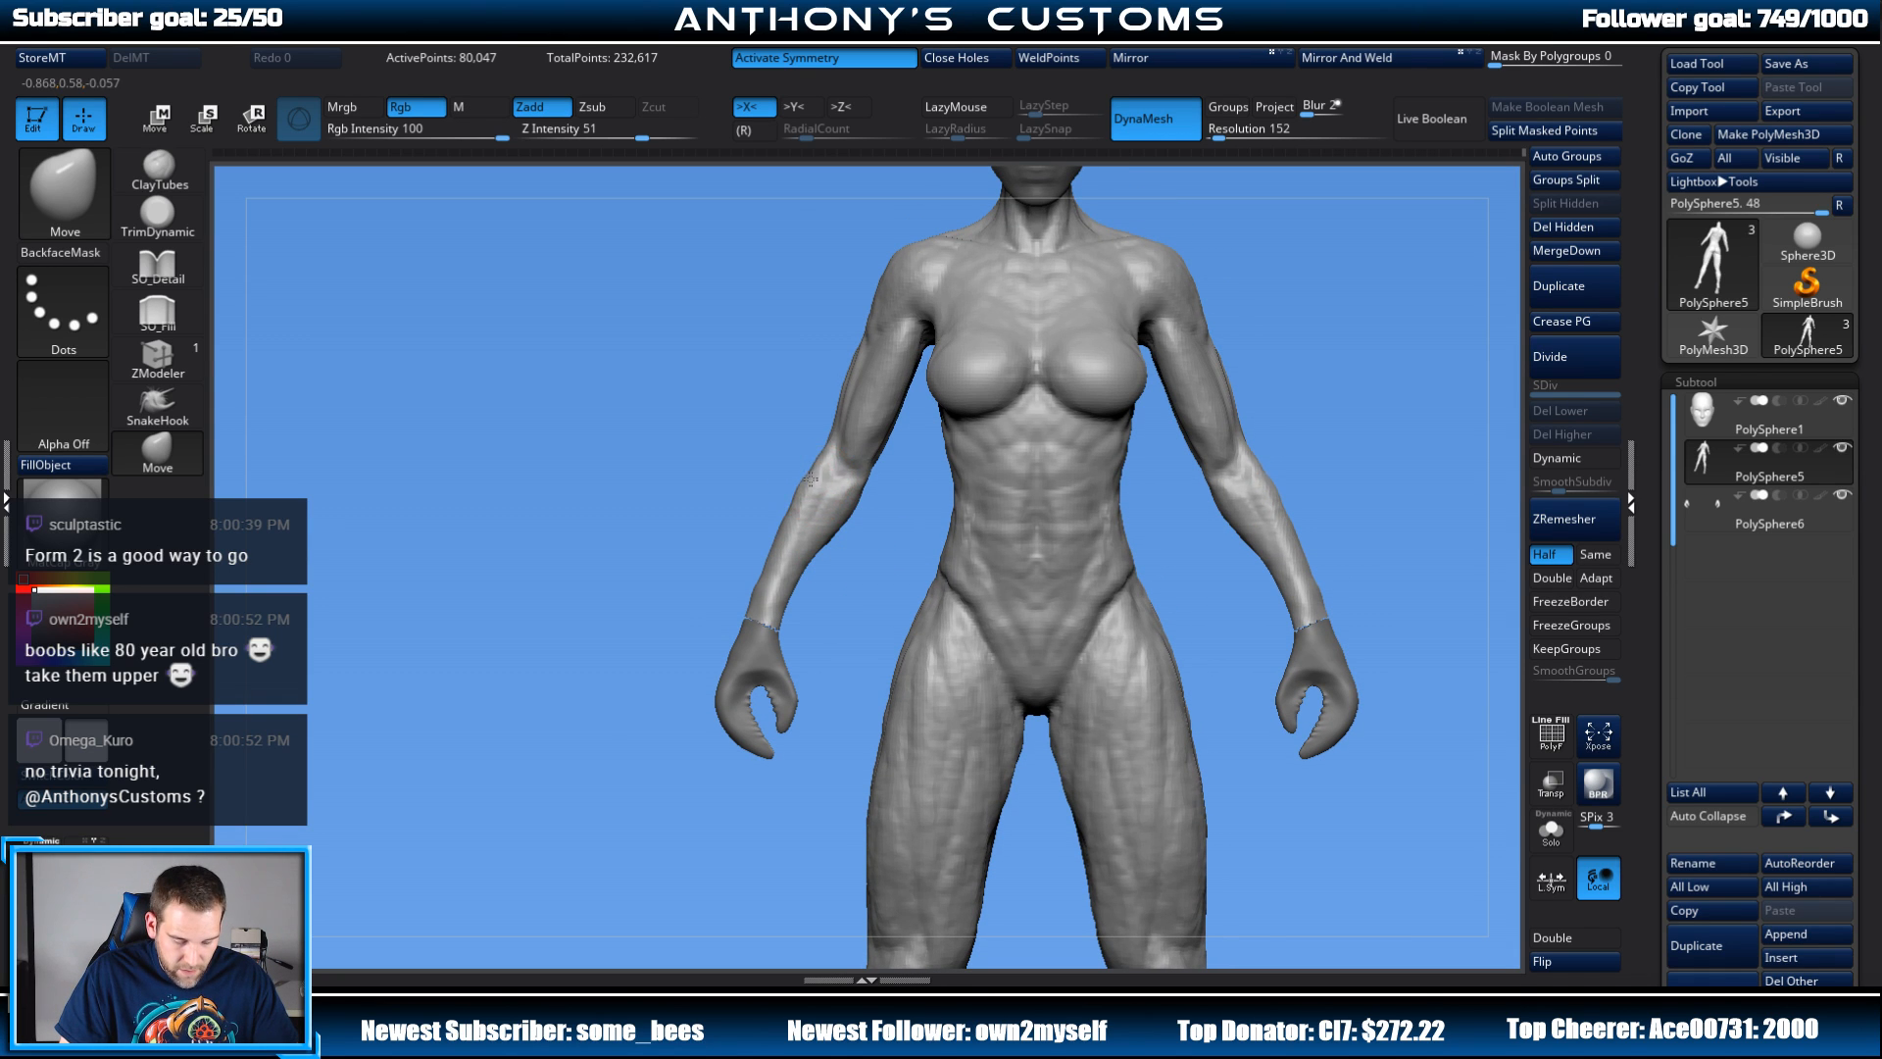
mouse_move(843, 578)
left_mouse_down()
mouse_move(954, 490)
mouse_move(1059, 530)
mouse_move(1083, 504)
mouse_move(1186, 483)
mouse_move(1246, 395)
mouse_move(1263, 431)
mouse_move(1241, 371)
left_mouse_up()
key("space")
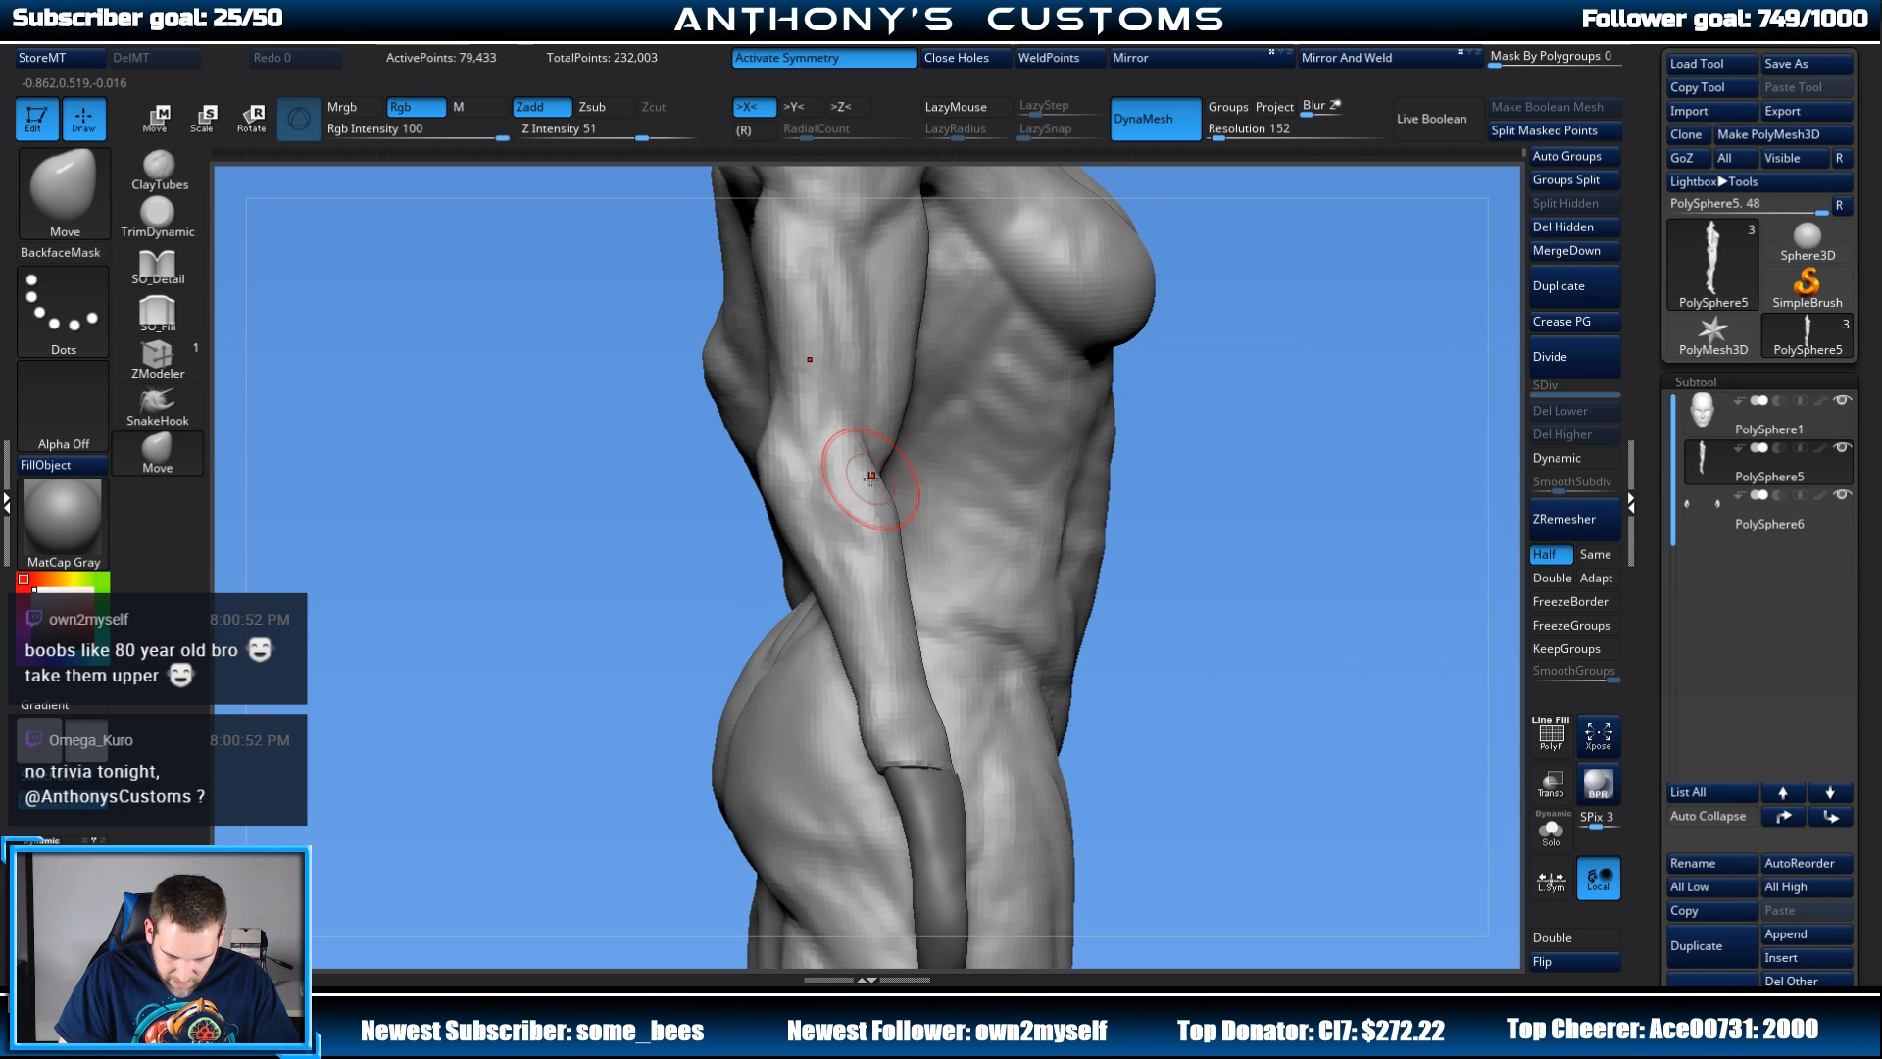
left_click_drag(1232, 425, 1217, 414)
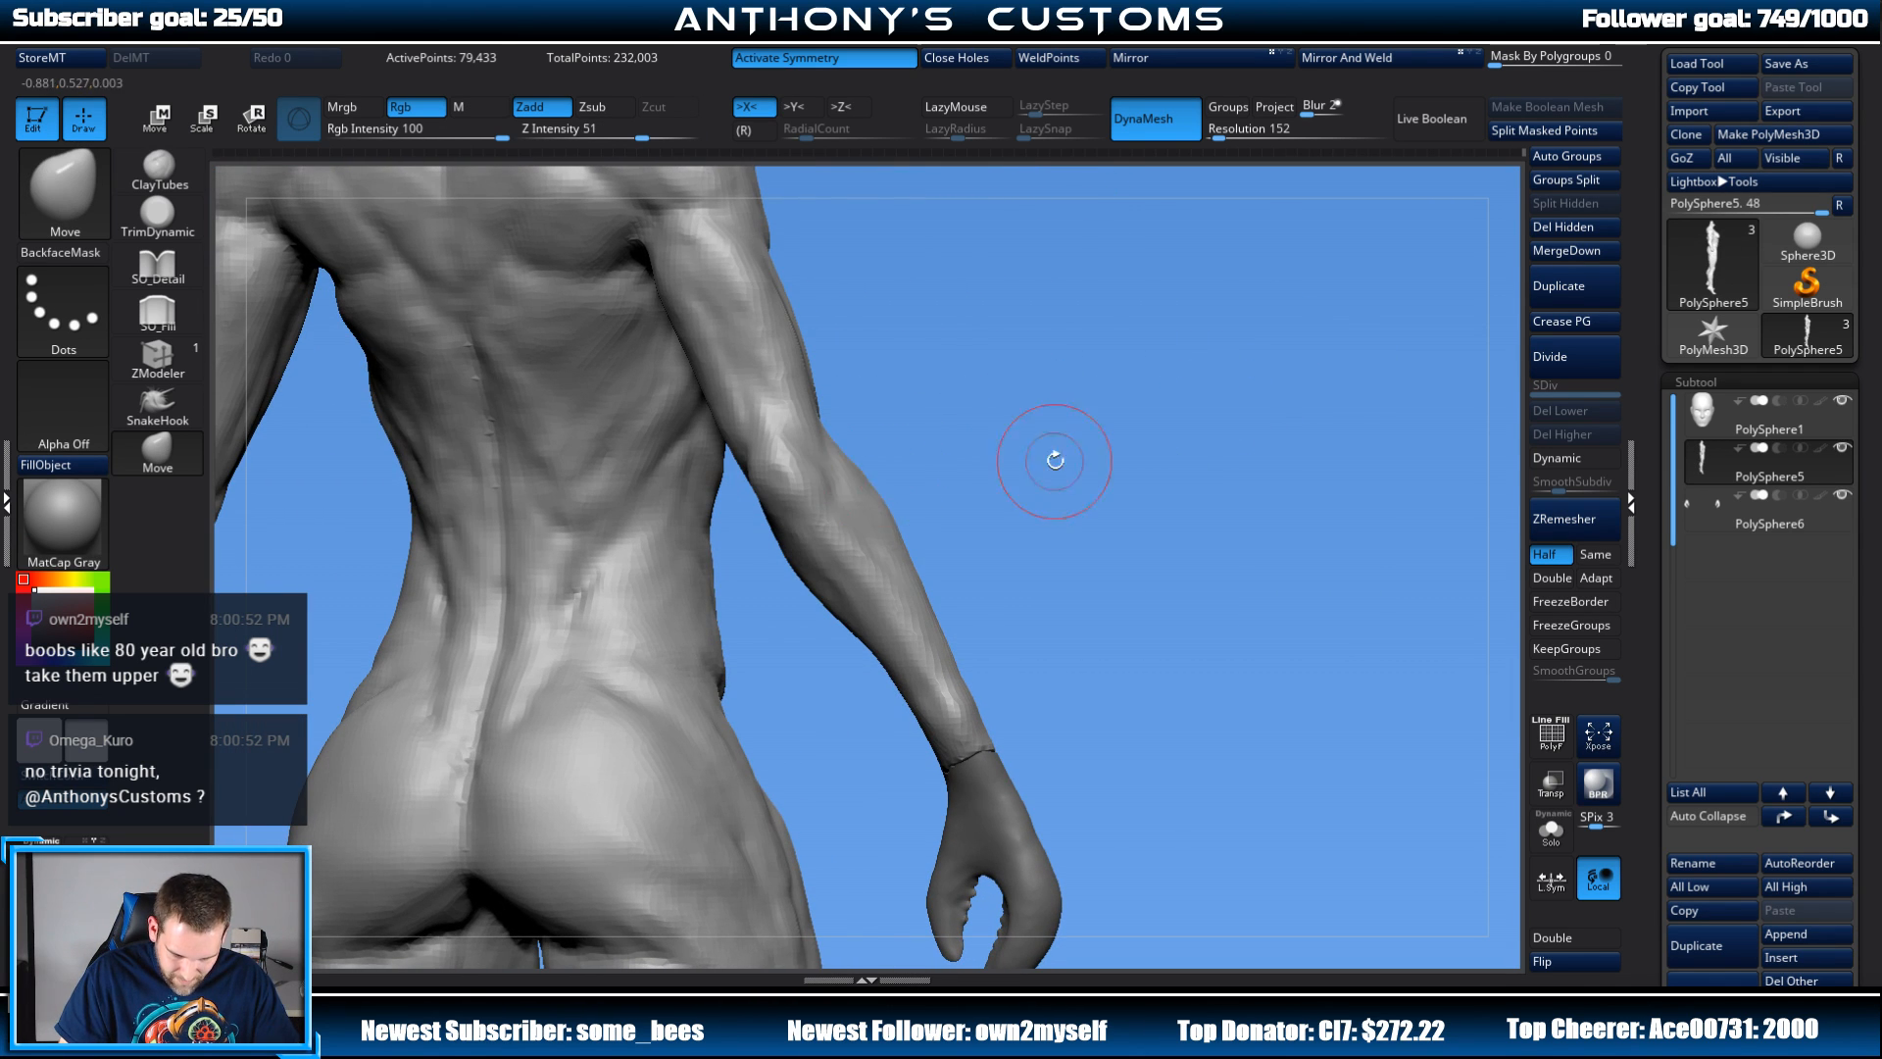
left_click_drag(1055, 460, 1021, 454)
left_click_drag(975, 621, 949, 412)
left_click_drag(1366, 332, 1209, 399, "shift")
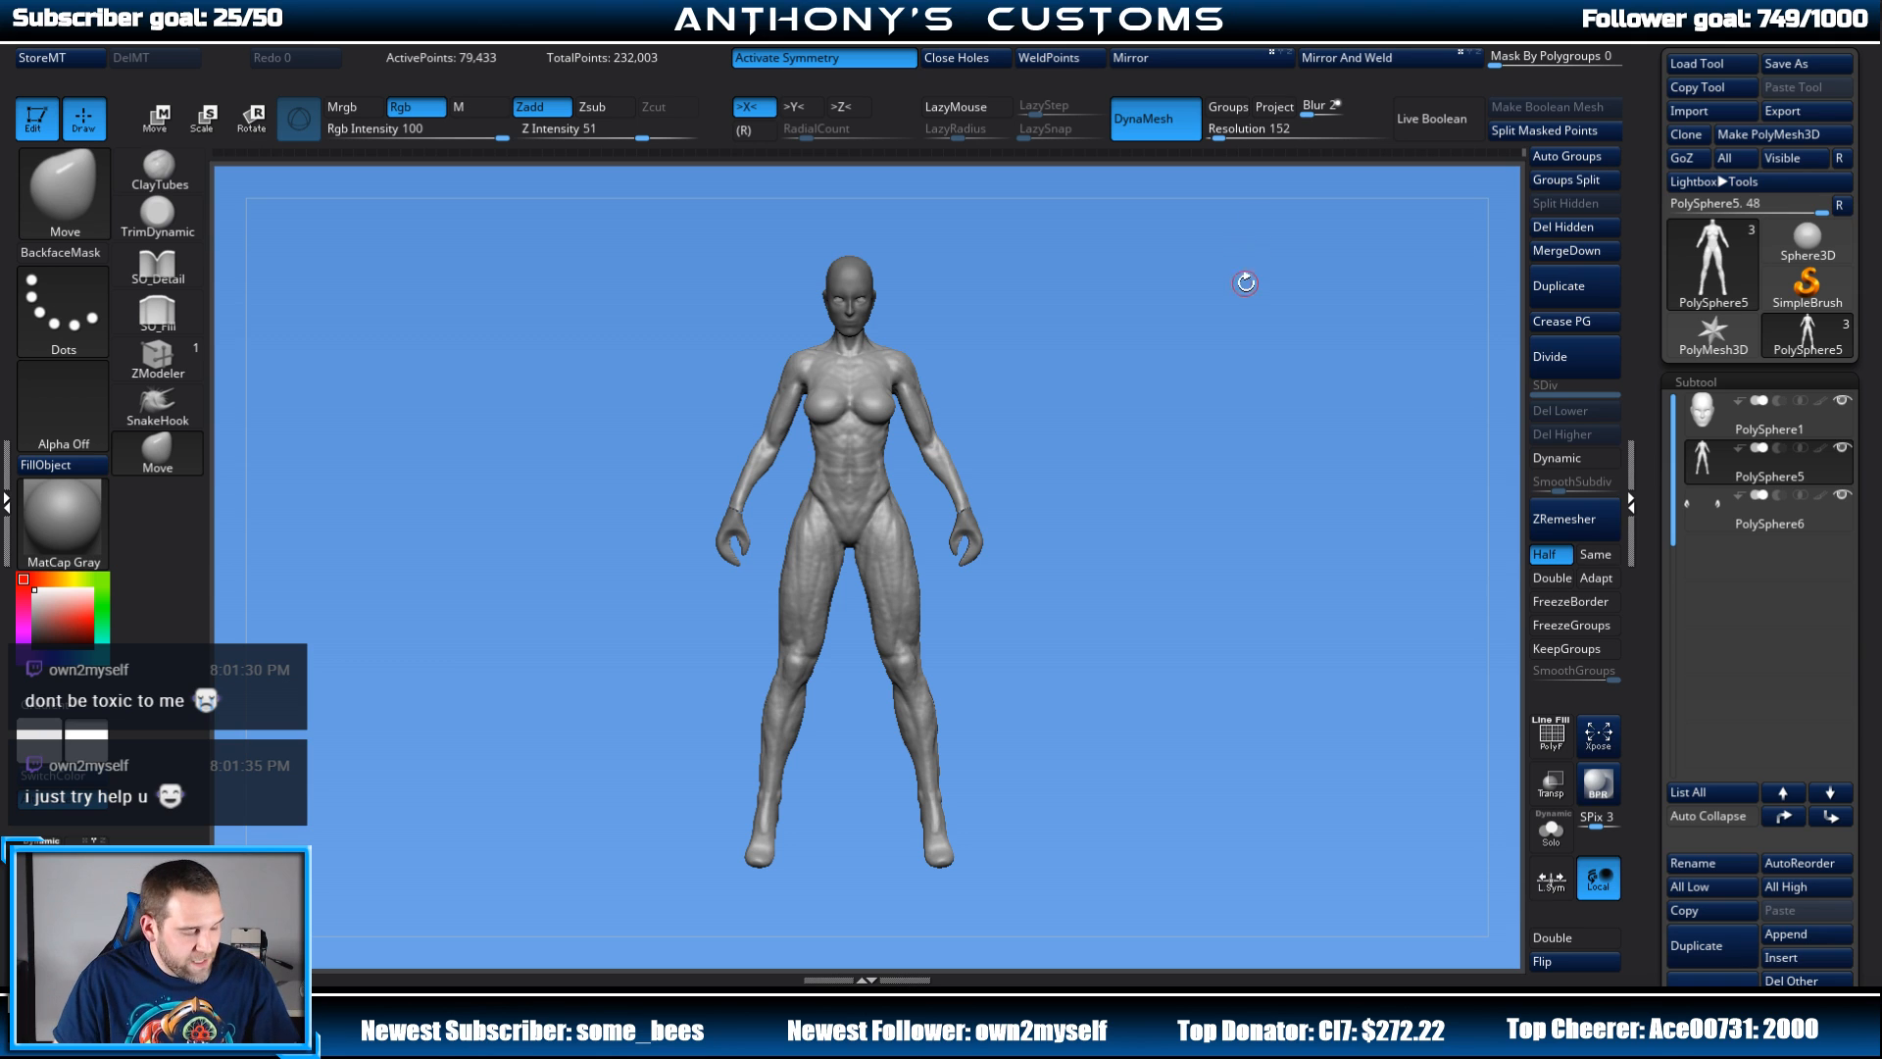
Step: Mask the upper body with MaskLasso, soften the mask edge and invert it to leave the chest, shoulders and arms editable
left_click_drag(1145, 529, 1181, 590, "shift")
mouse_move(1034, 526)
left_mouse_down("shift")
mouse_move(1238, 510)
mouse_move(1252, 488)
mouse_move(1210, 477)
mouse_move(1206, 508)
mouse_move(1193, 427)
mouse_move(1158, 454)
mouse_move(1186, 416)
mouse_move(1190, 472)
mouse_move(1251, 469)
mouse_move(1209, 315)
left_mouse_up("shift")
right_click(1204, 455)
mouse_move(1218, 422)
left_mouse_down("alt")
mouse_move(1229, 457)
mouse_move(1173, 454)
mouse_move(1258, 455)
mouse_move(1383, 395)
mouse_move(1152, 380)
mouse_move(1035, 637)
mouse_move(846, 451)
mouse_move(593, 613)
mouse_move(888, 215)
mouse_move(1178, 370)
mouse_move(1007, 374)
left_mouse_up("alt")
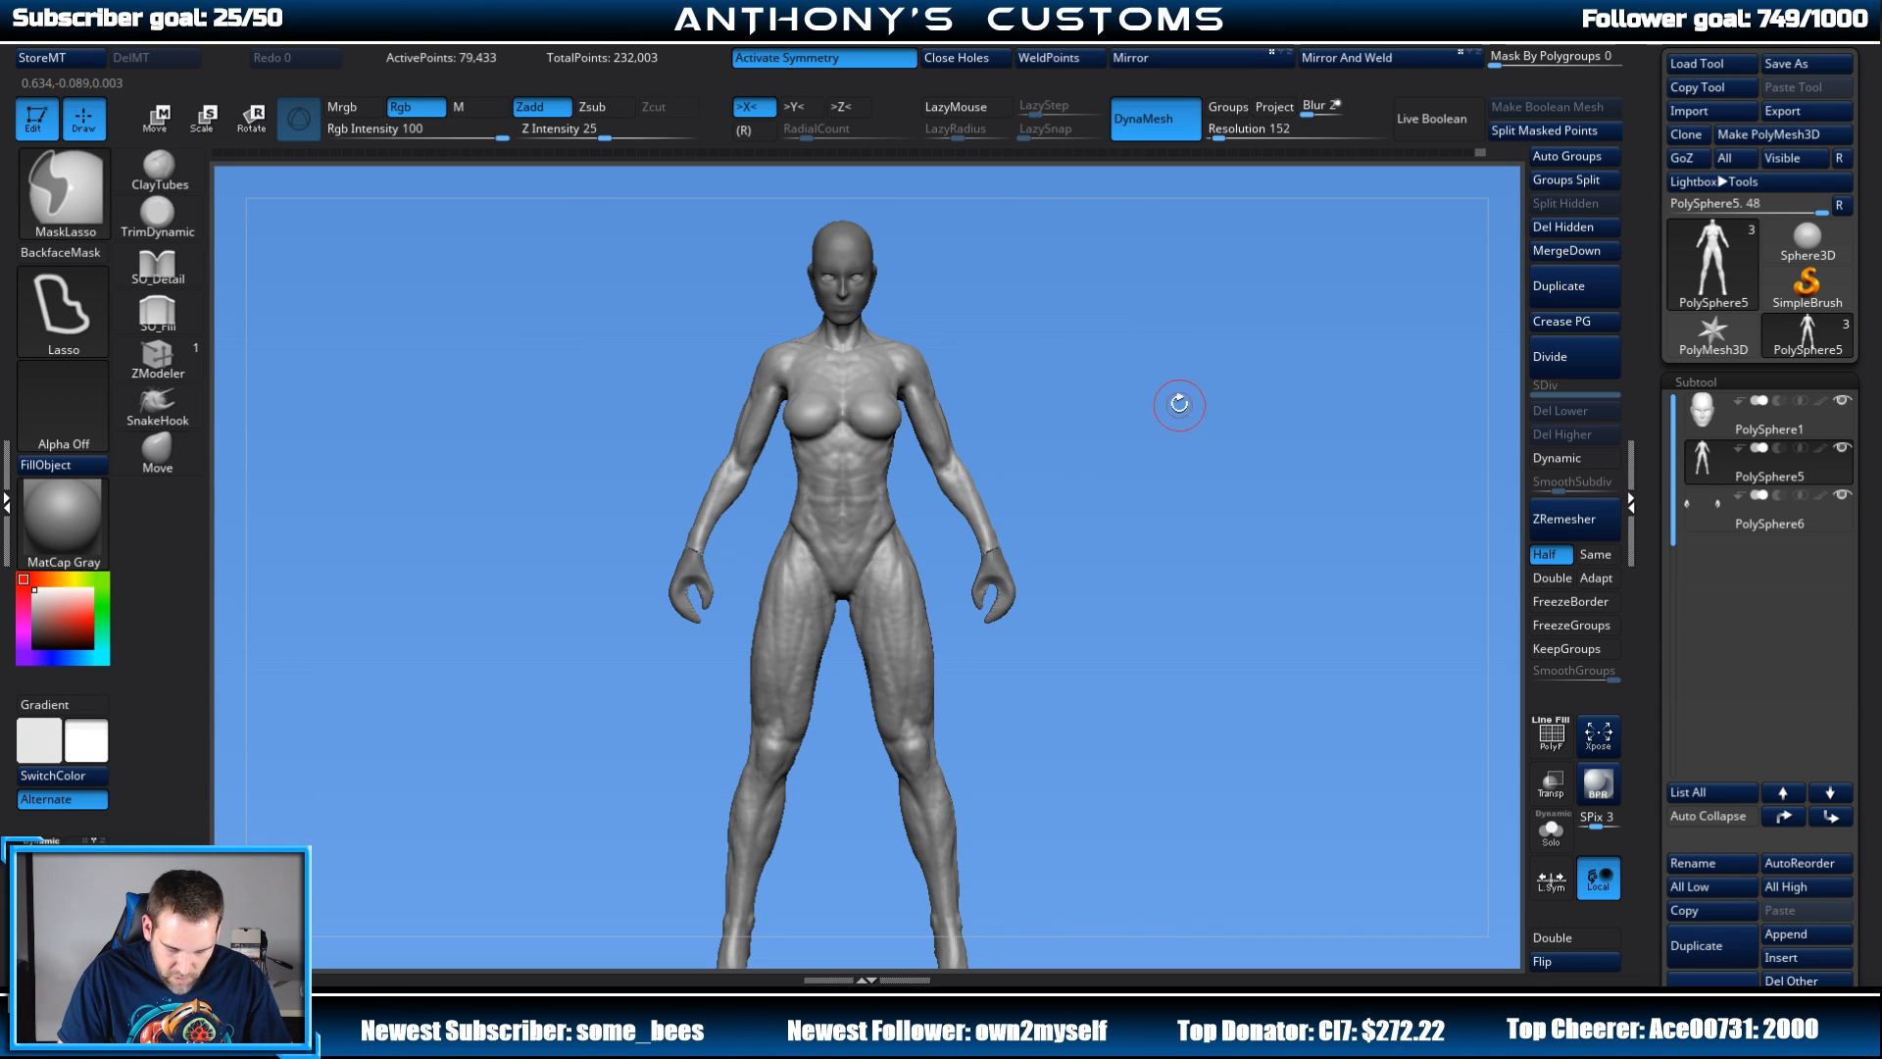
key("ctrl+z")
left_click(1064, 415, "ctrl")
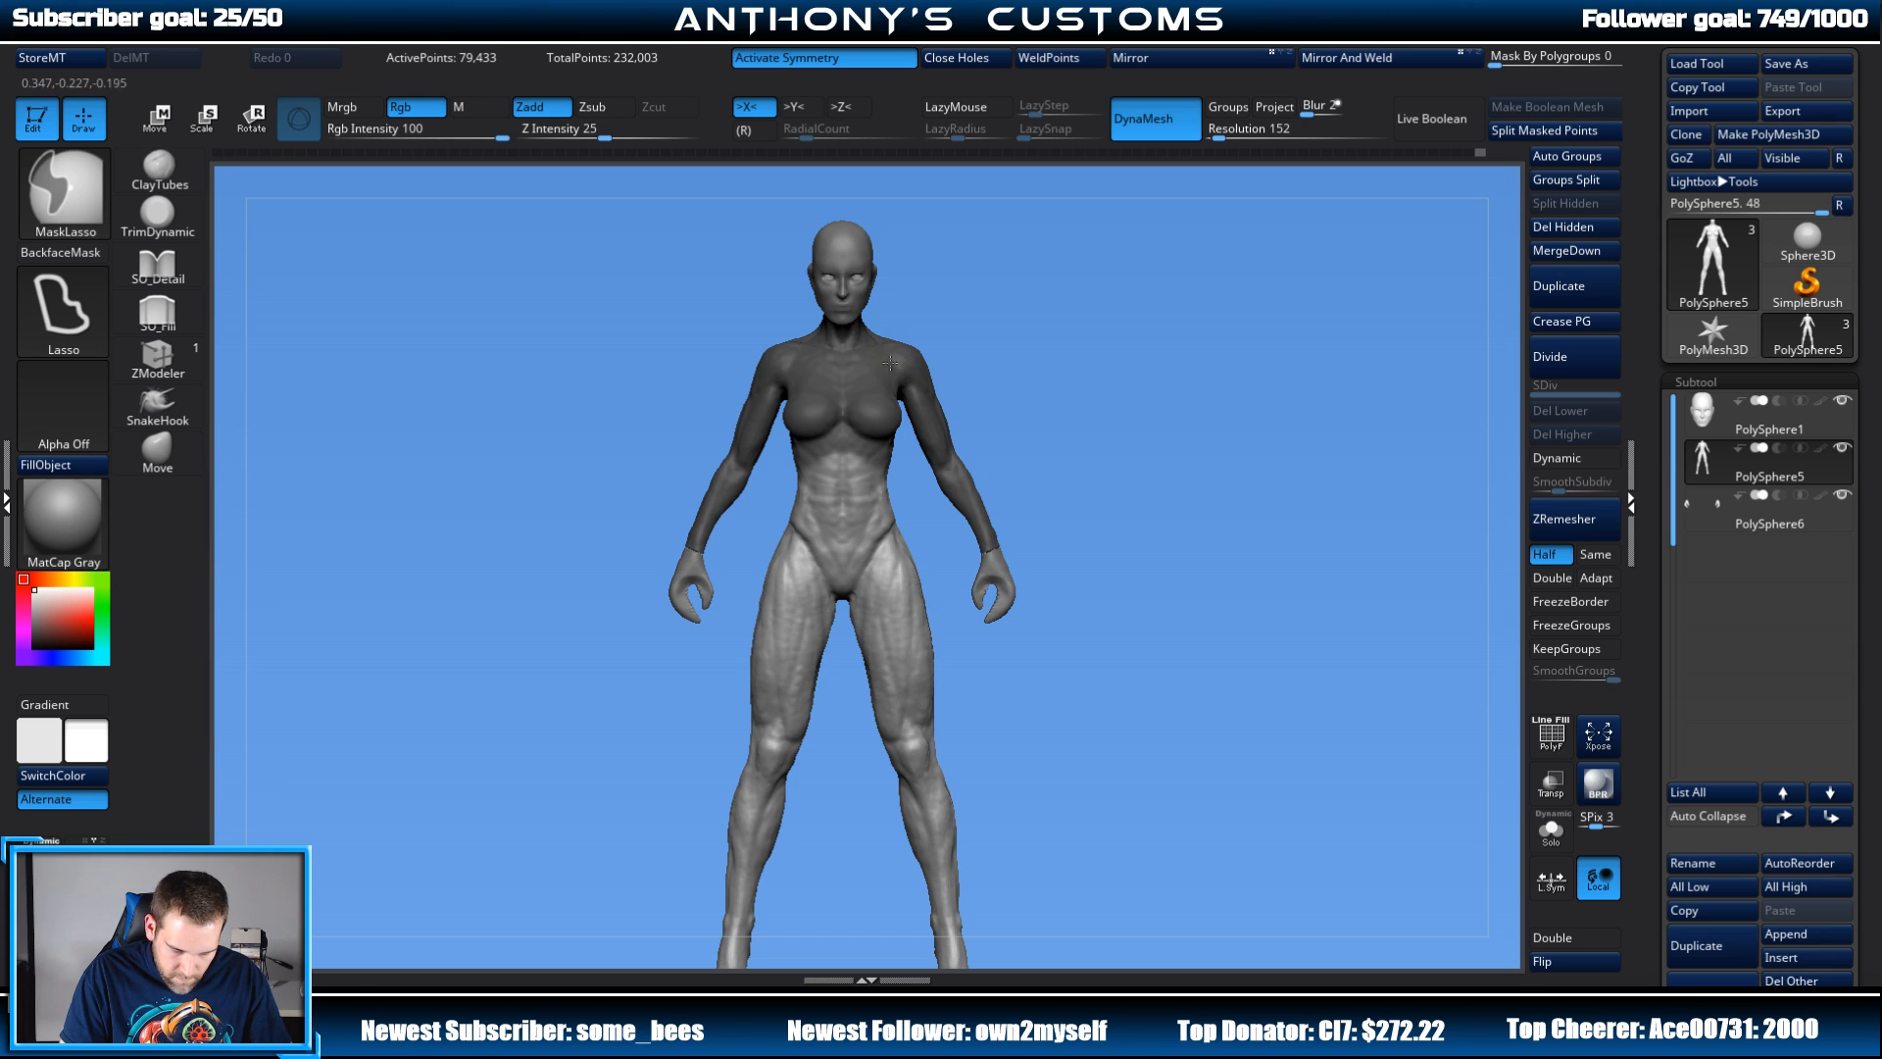
left_click_drag(1091, 369, 1142, 390)
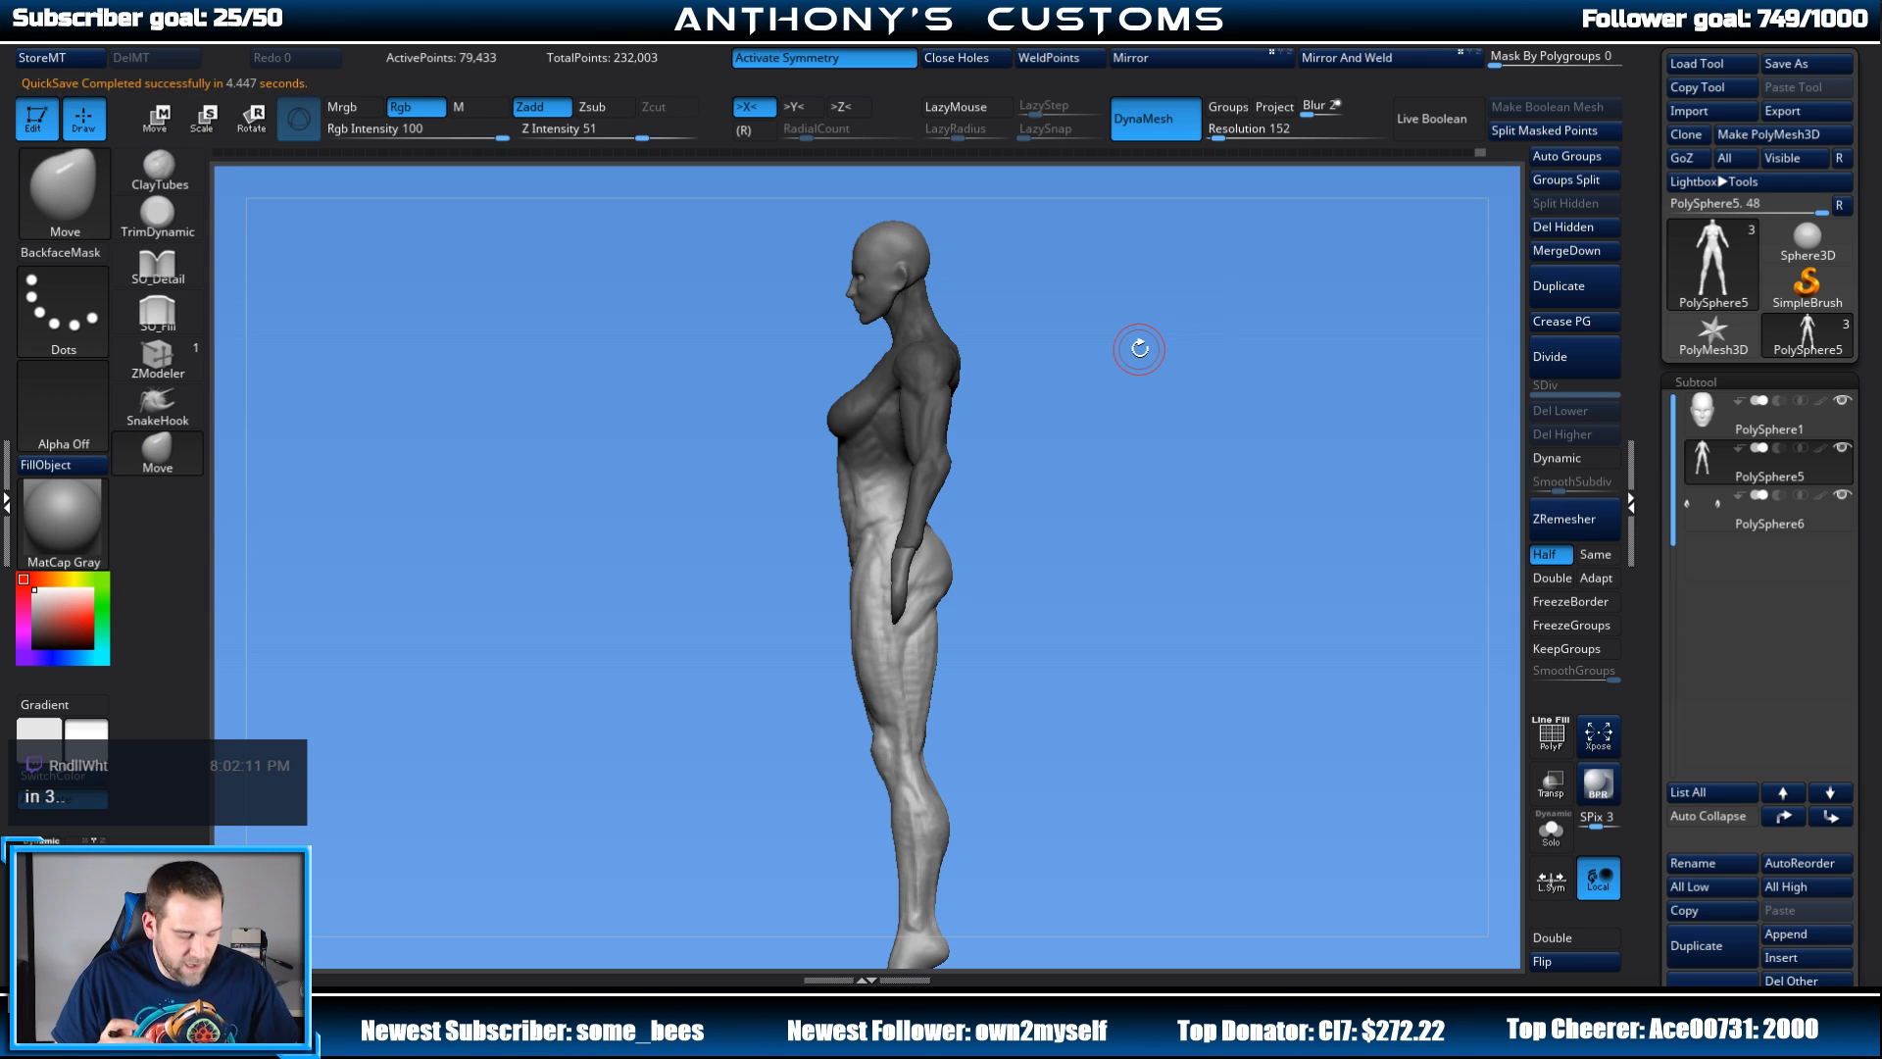
mouse_move(1176, 454)
left_mouse_down()
mouse_move(1174, 418)
mouse_move(1194, 458)
mouse_move(1188, 436)
mouse_move(1267, 420)
left_mouse_up()
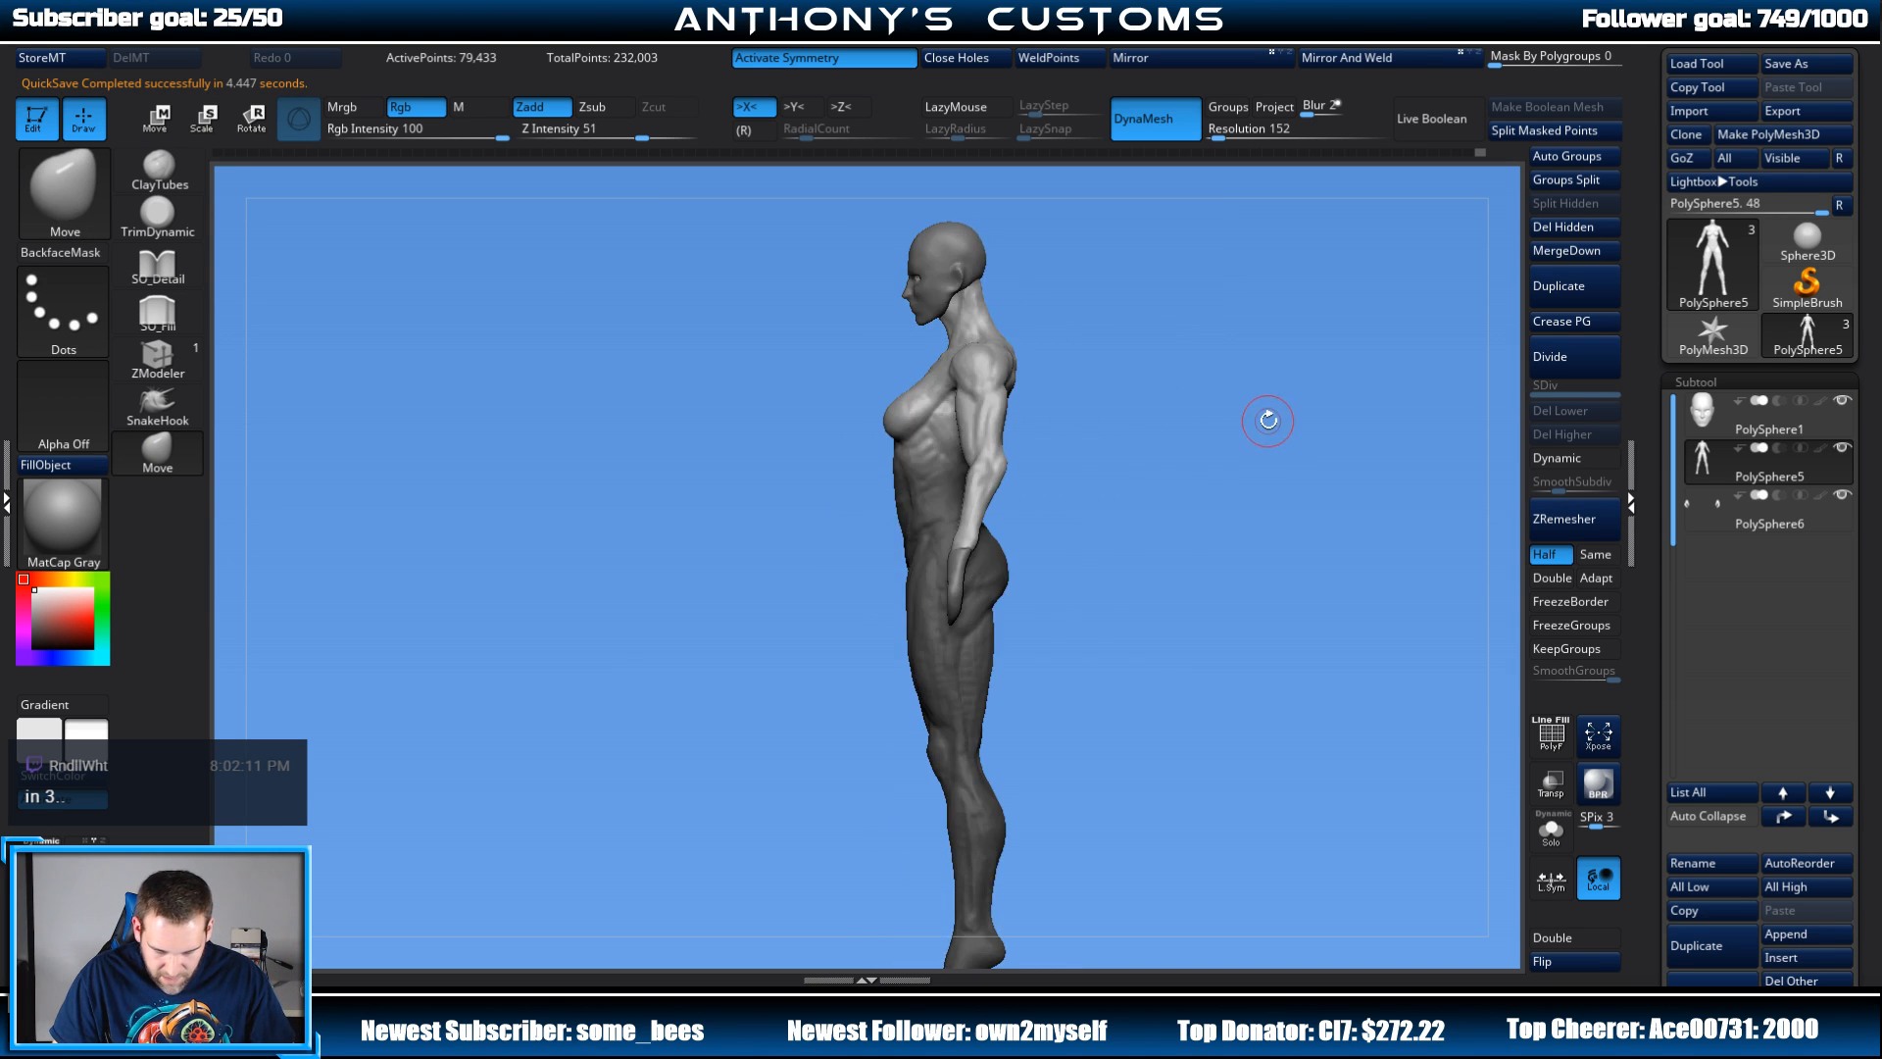
Step: Shift the unmasked upper body slightly forward over the hips with the Move gizmo and clear the mask
key("w")
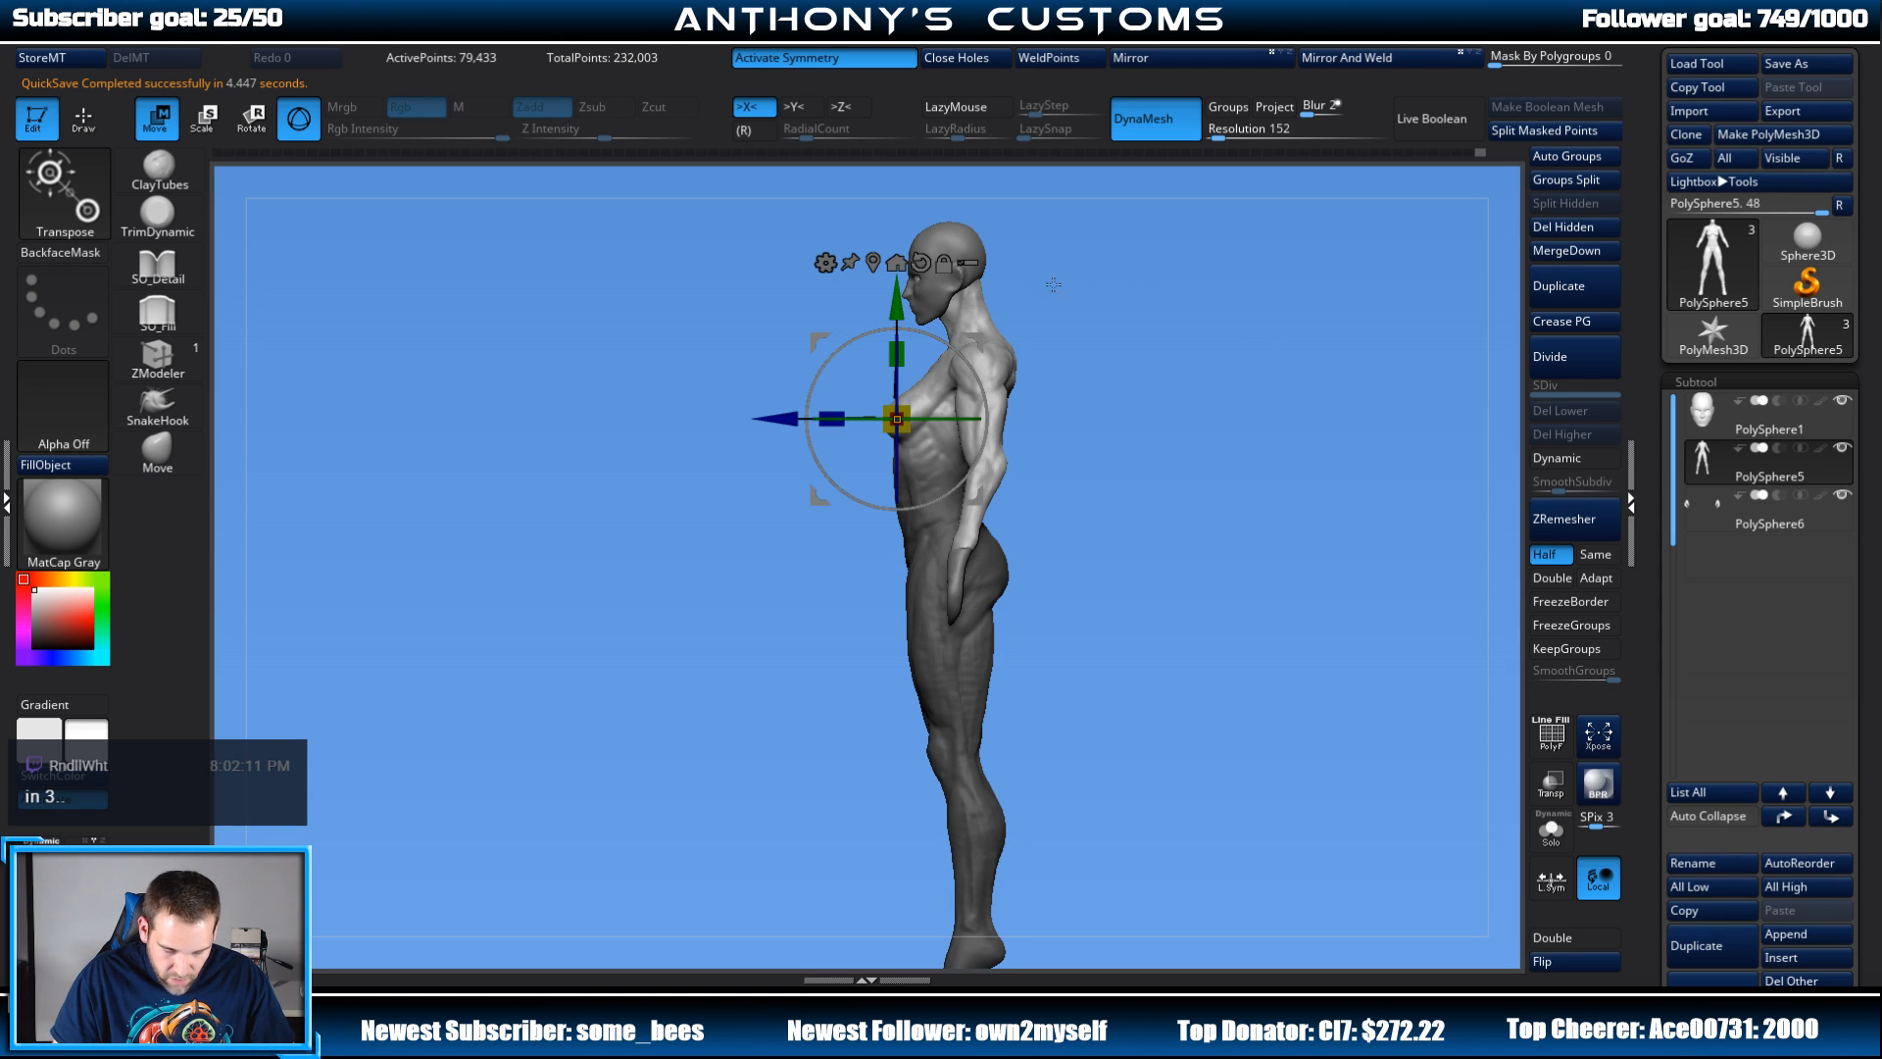
left_click_drag(983, 431, 917, 367)
left_click_drag(781, 429, 766, 438)
mouse_move(1426, 404)
left_mouse_down()
mouse_move(1208, 381)
mouse_move(1329, 415)
mouse_move(1224, 479)
mouse_move(987, 328)
left_mouse_up()
Step: Select the head subtool and move it about 0.17 forward to line up with the neck in side view
key("q")
left_click(945, 336, "alt")
key("w")
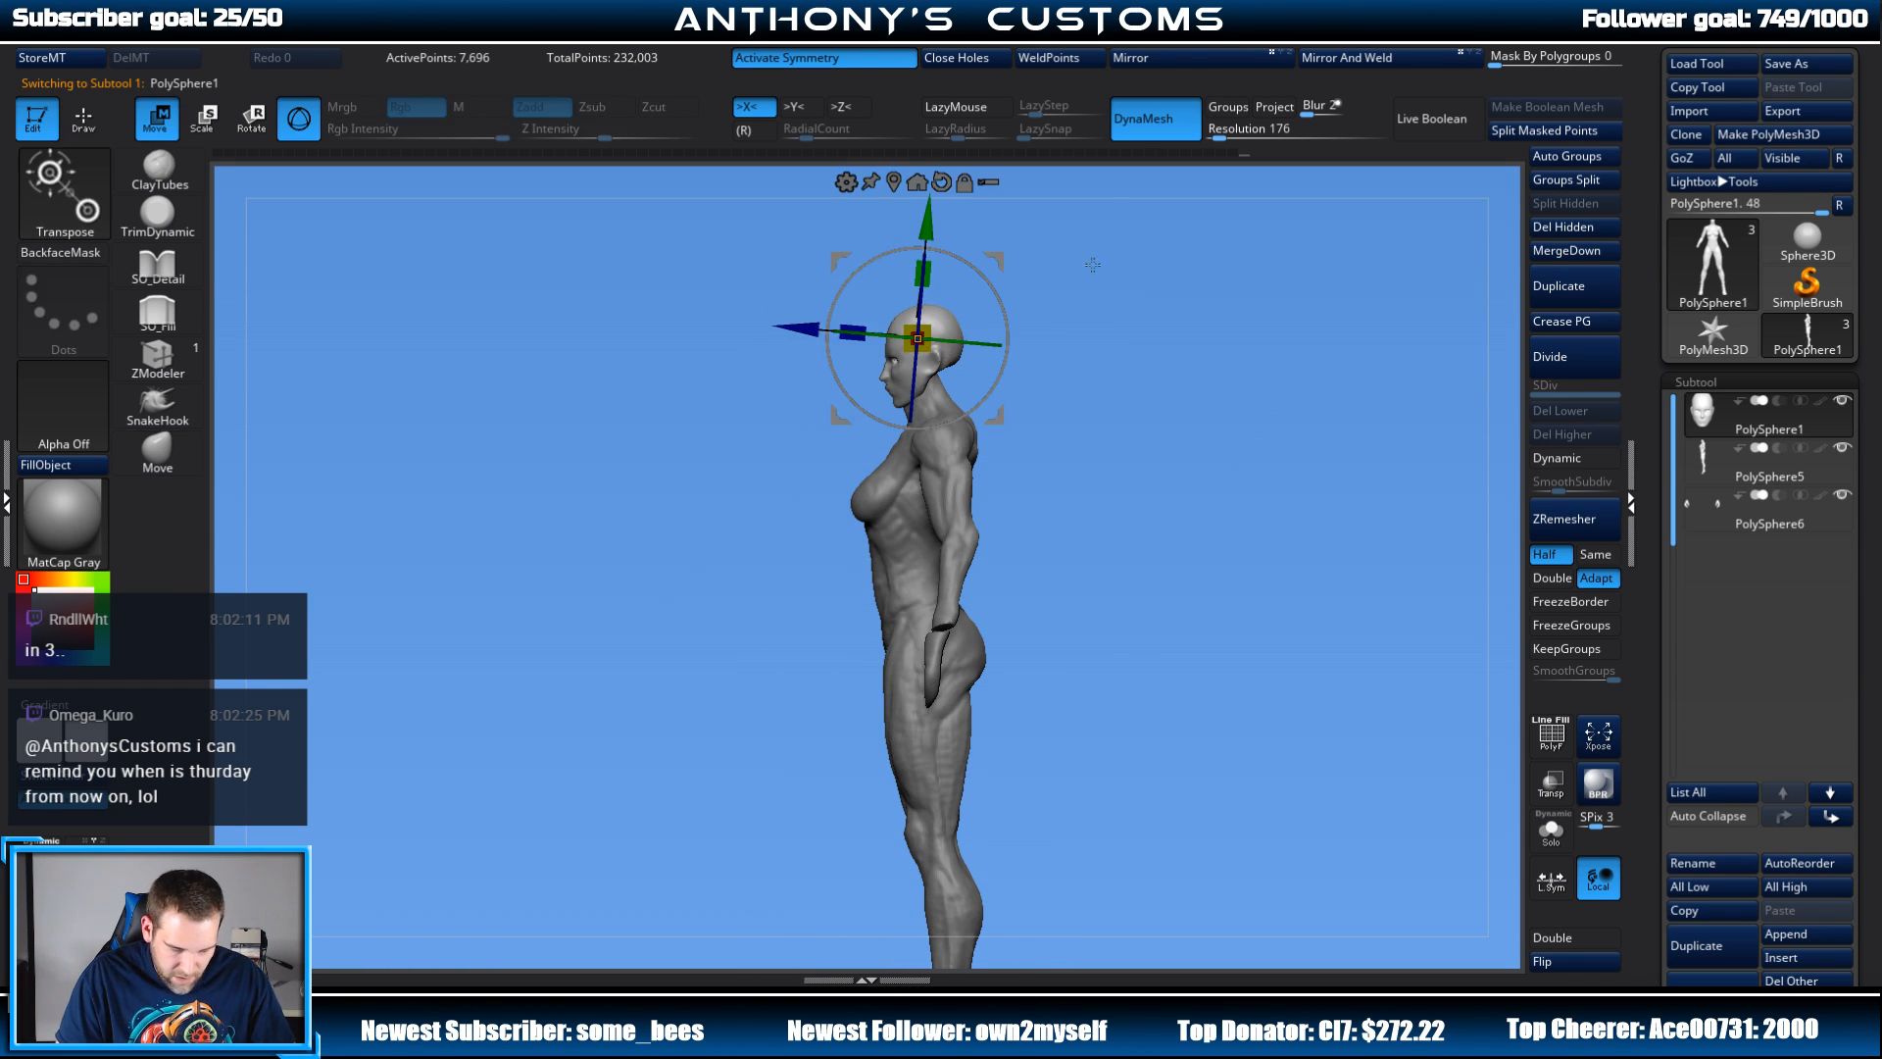
mouse_move(995, 257)
left_mouse_down()
mouse_move(977, 261)
mouse_move(1203, 283)
mouse_move(983, 257)
left_mouse_up()
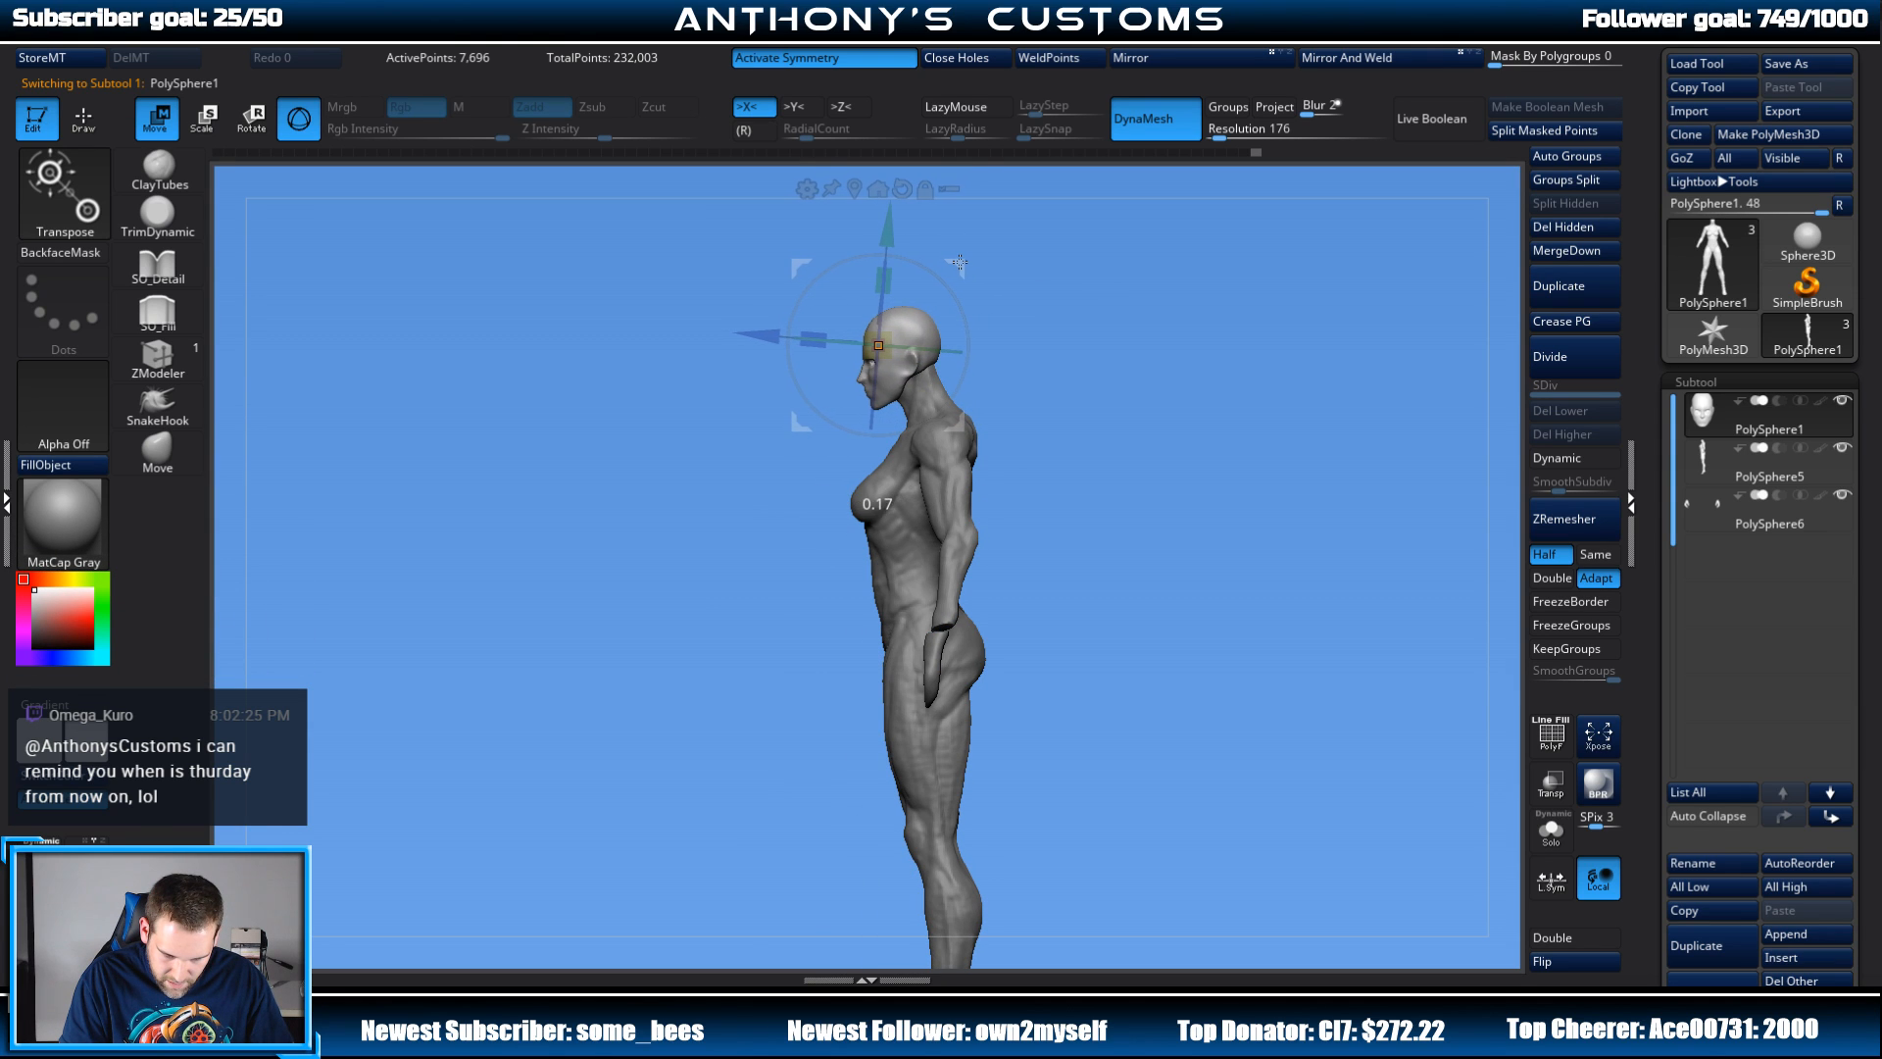
key("q")
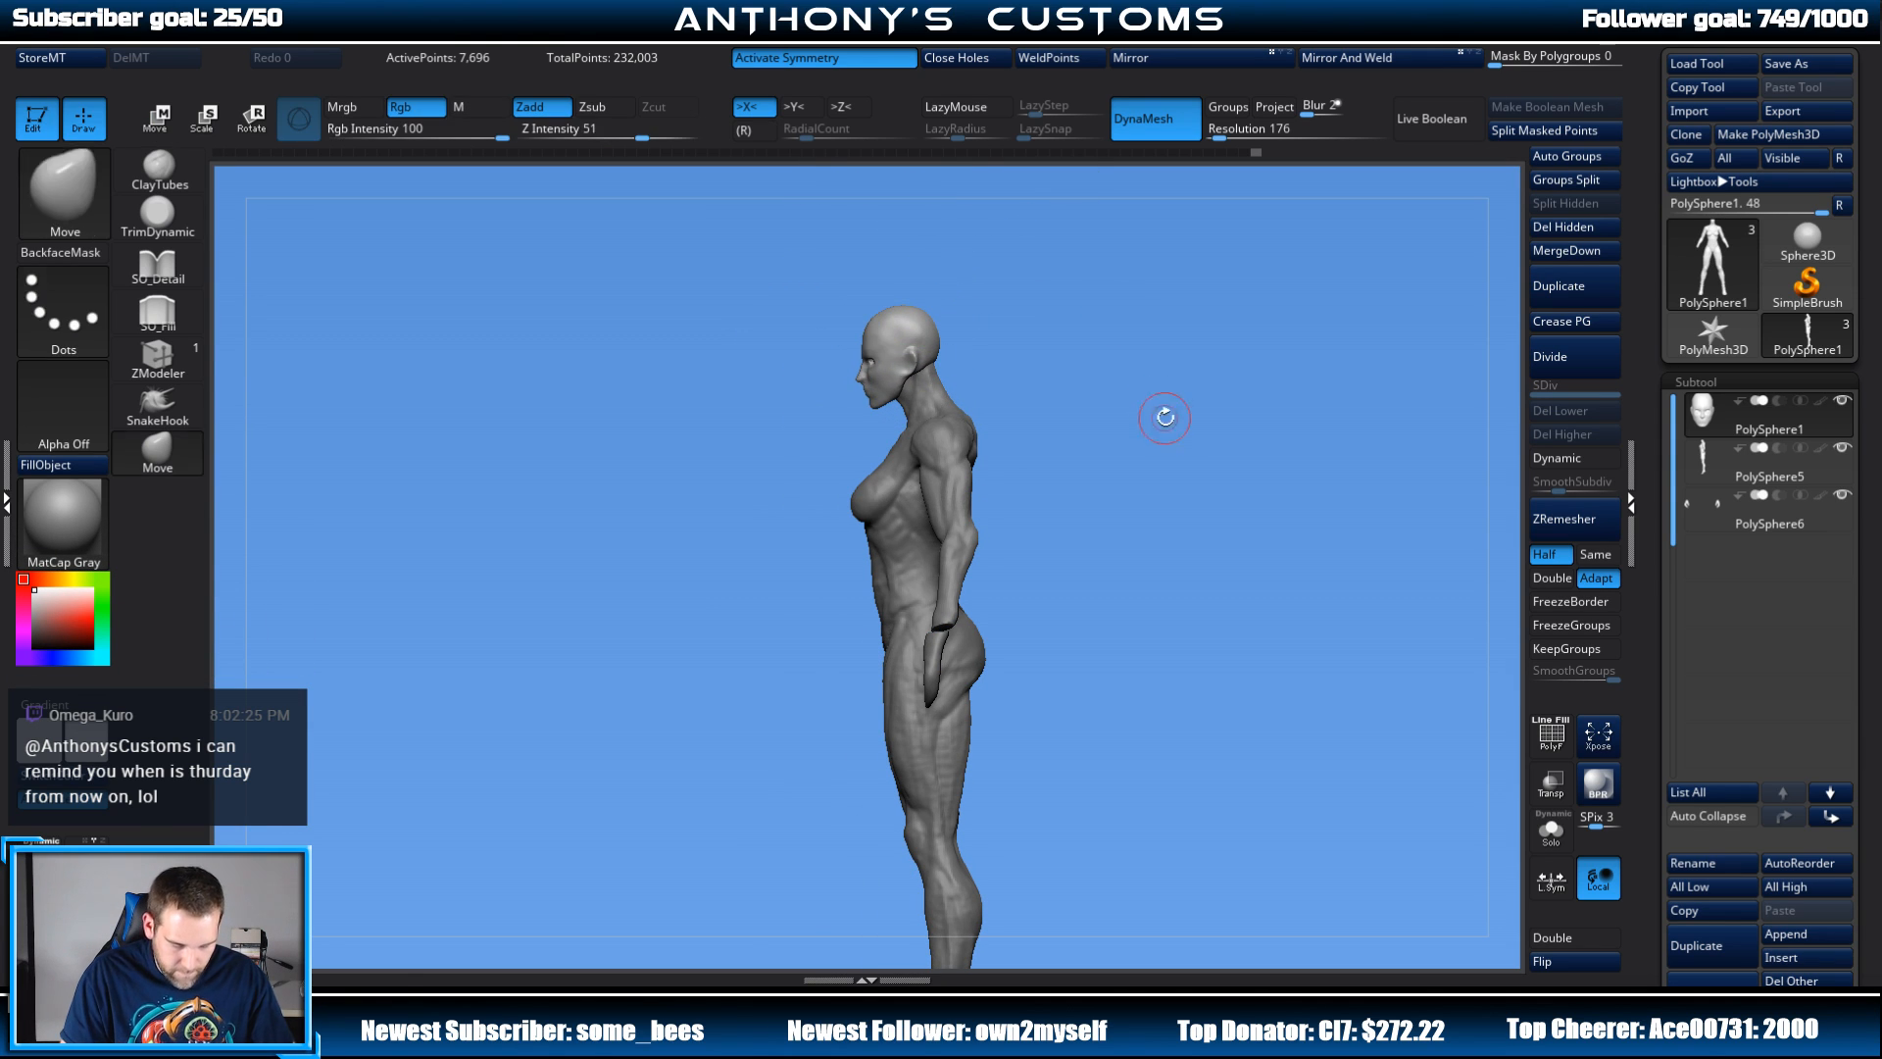
Step: Raise the head slightly on the neck from the front view using the Move gizmo
mouse_move(1126, 496)
left_mouse_down("shift")
mouse_move(1218, 471)
mouse_move(1203, 421)
left_mouse_up("shift")
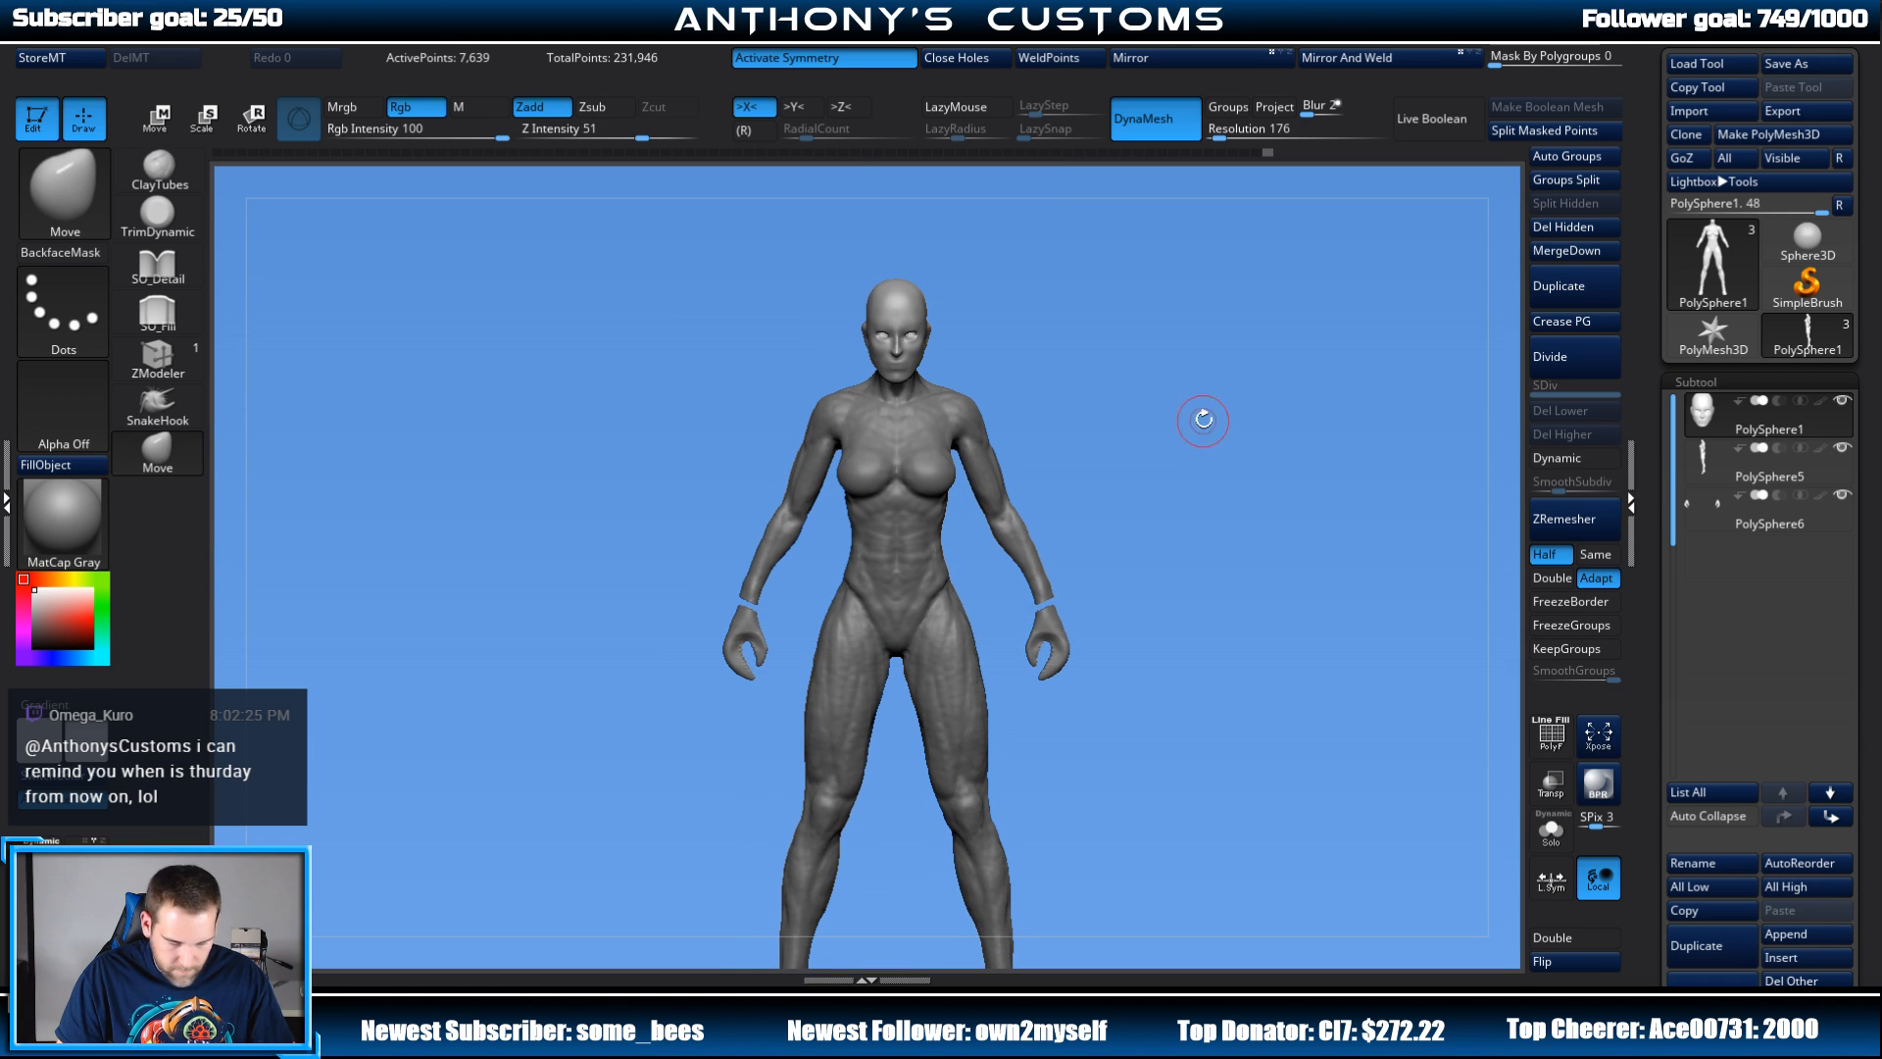
key("w")
left_click_drag(926, 203, 943, 190)
key("q")
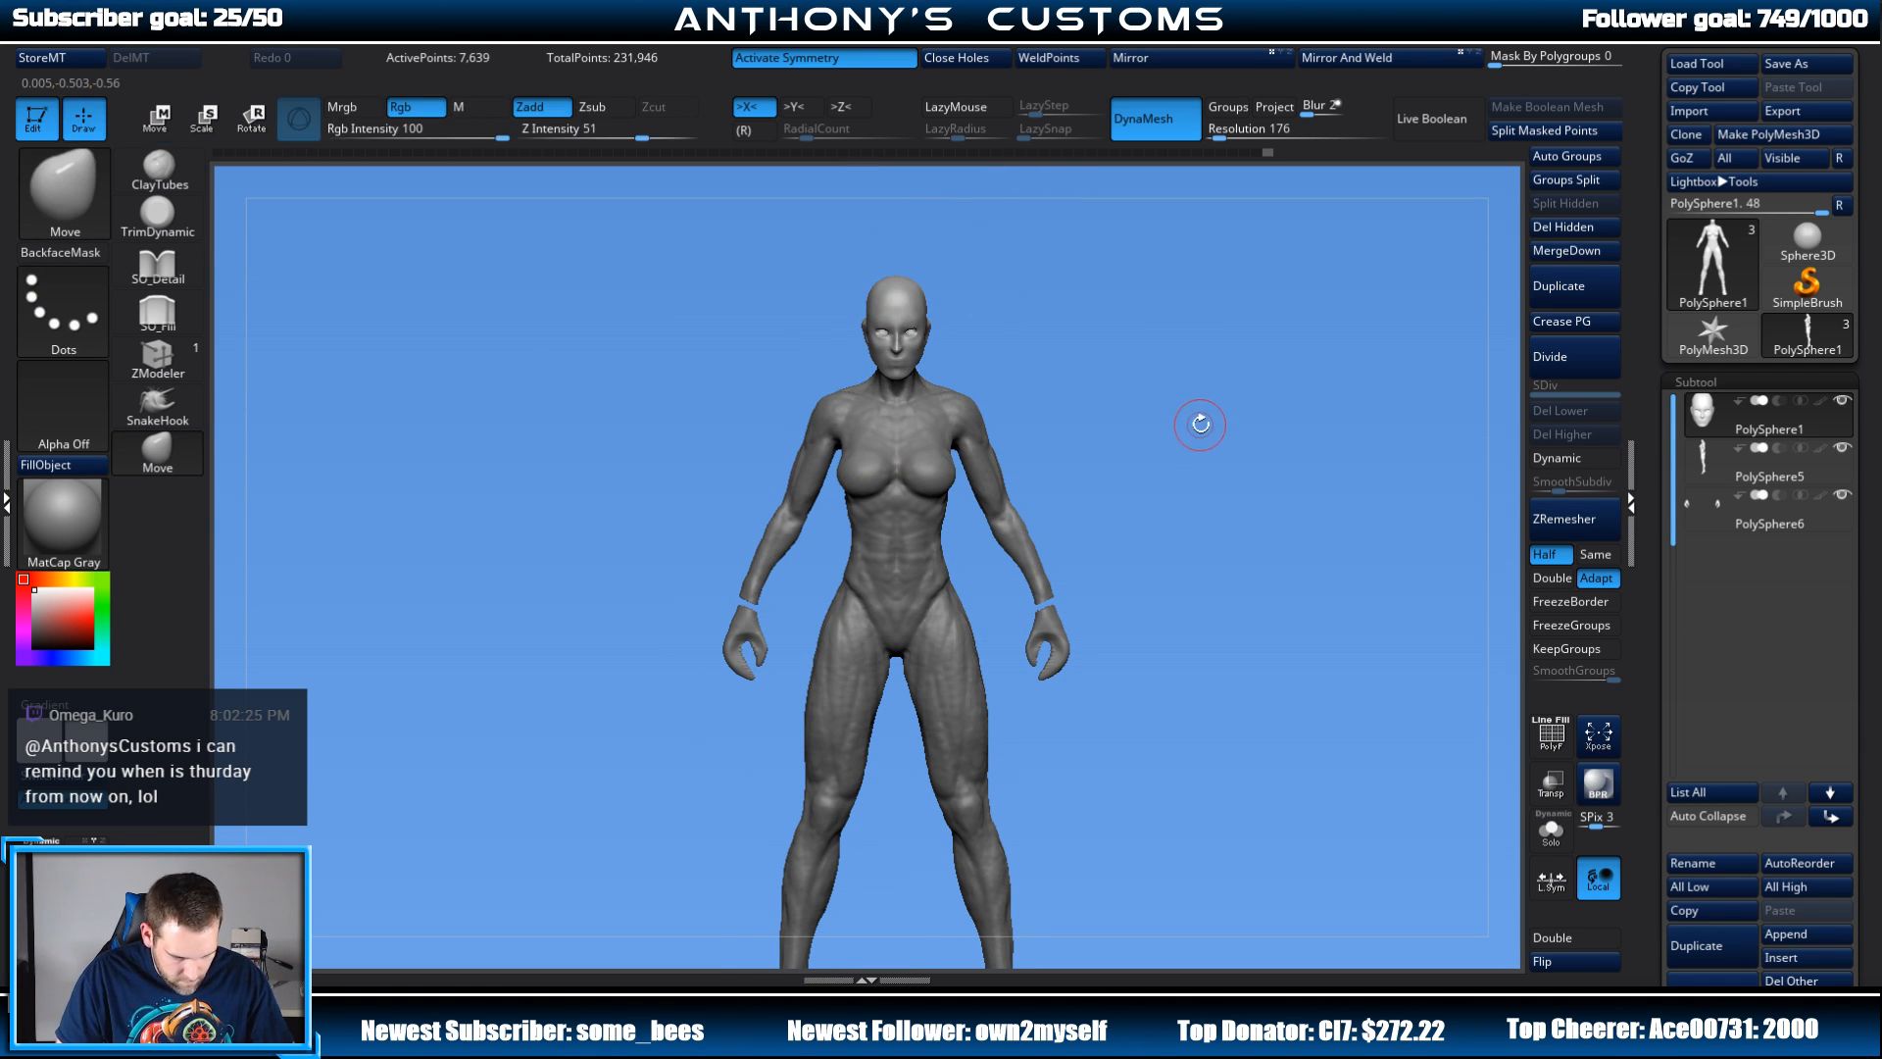
Step: Select the body subtool and refine the shoulders and upper back from behind with the Move brush
mouse_move(1200, 423)
left_mouse_down()
mouse_move(1182, 456)
mouse_move(1216, 520)
mouse_move(1296, 508)
mouse_move(1298, 466)
mouse_move(1167, 431)
left_mouse_up()
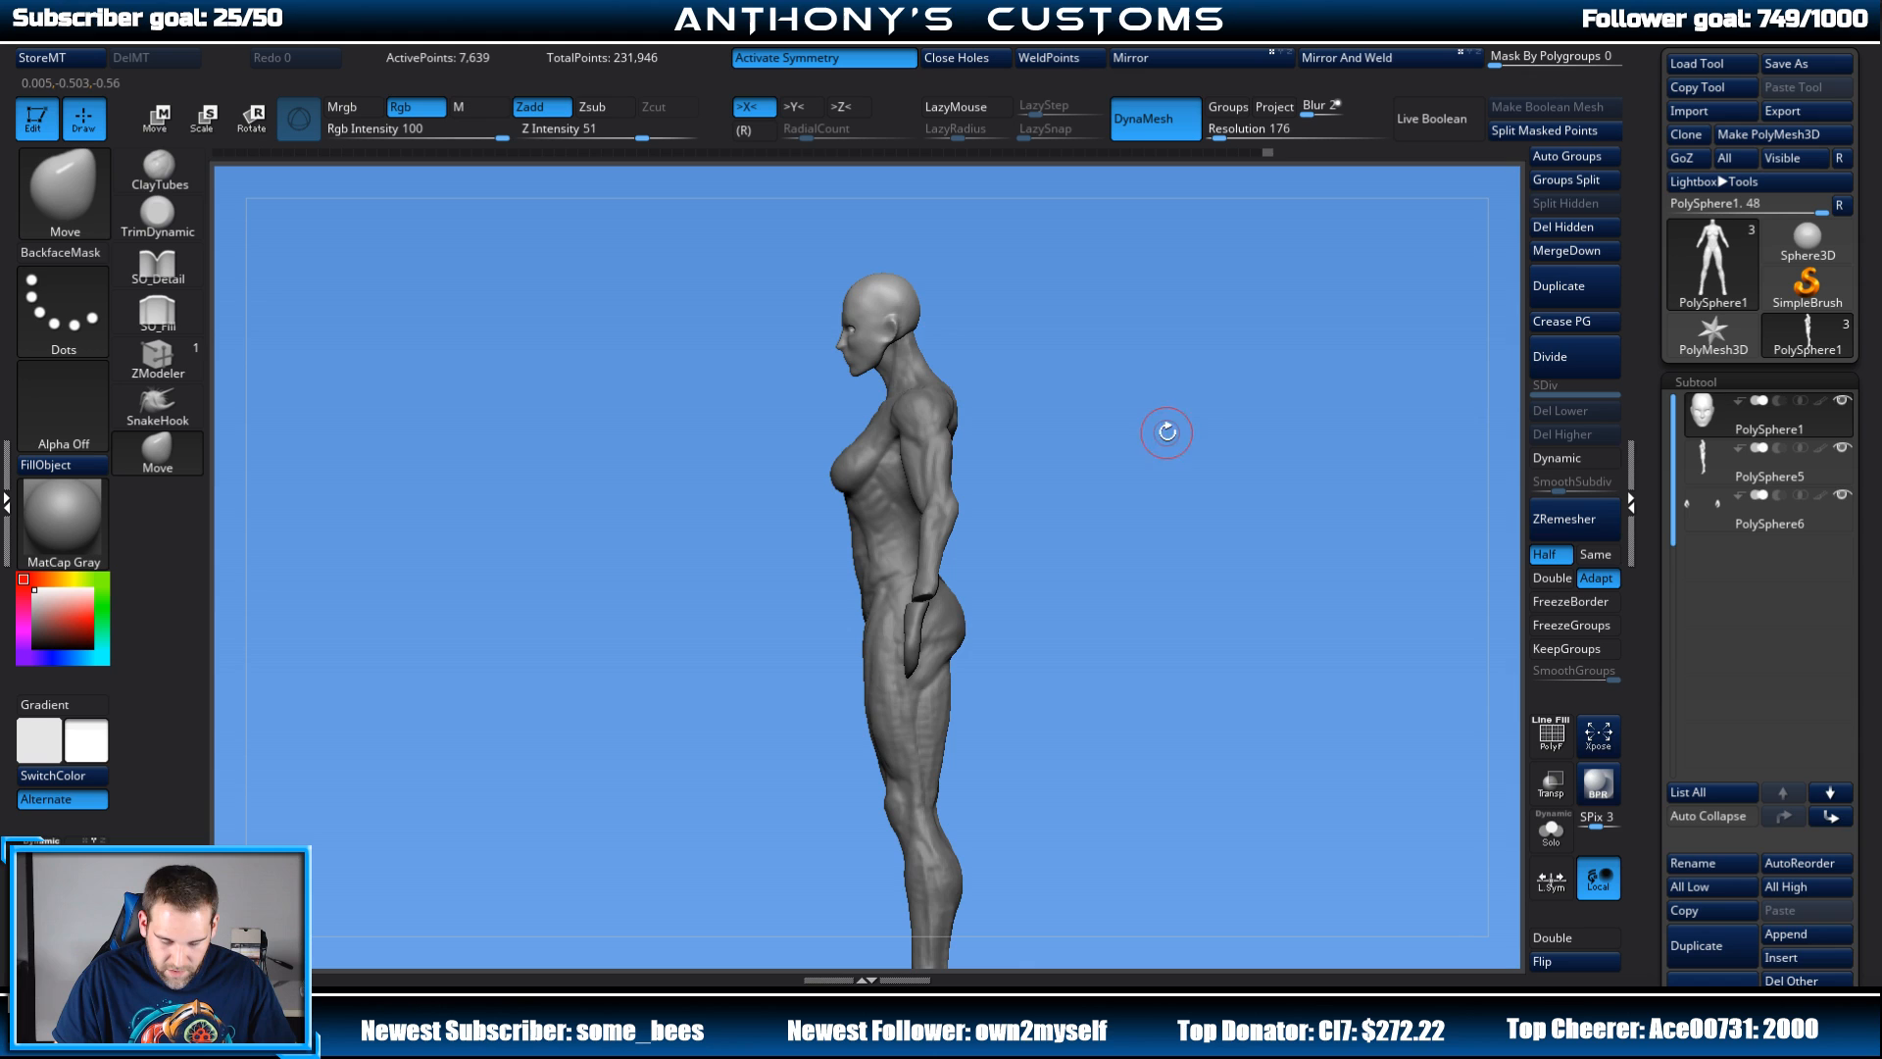
left_click(891, 492, "alt")
right_click(1103, 417)
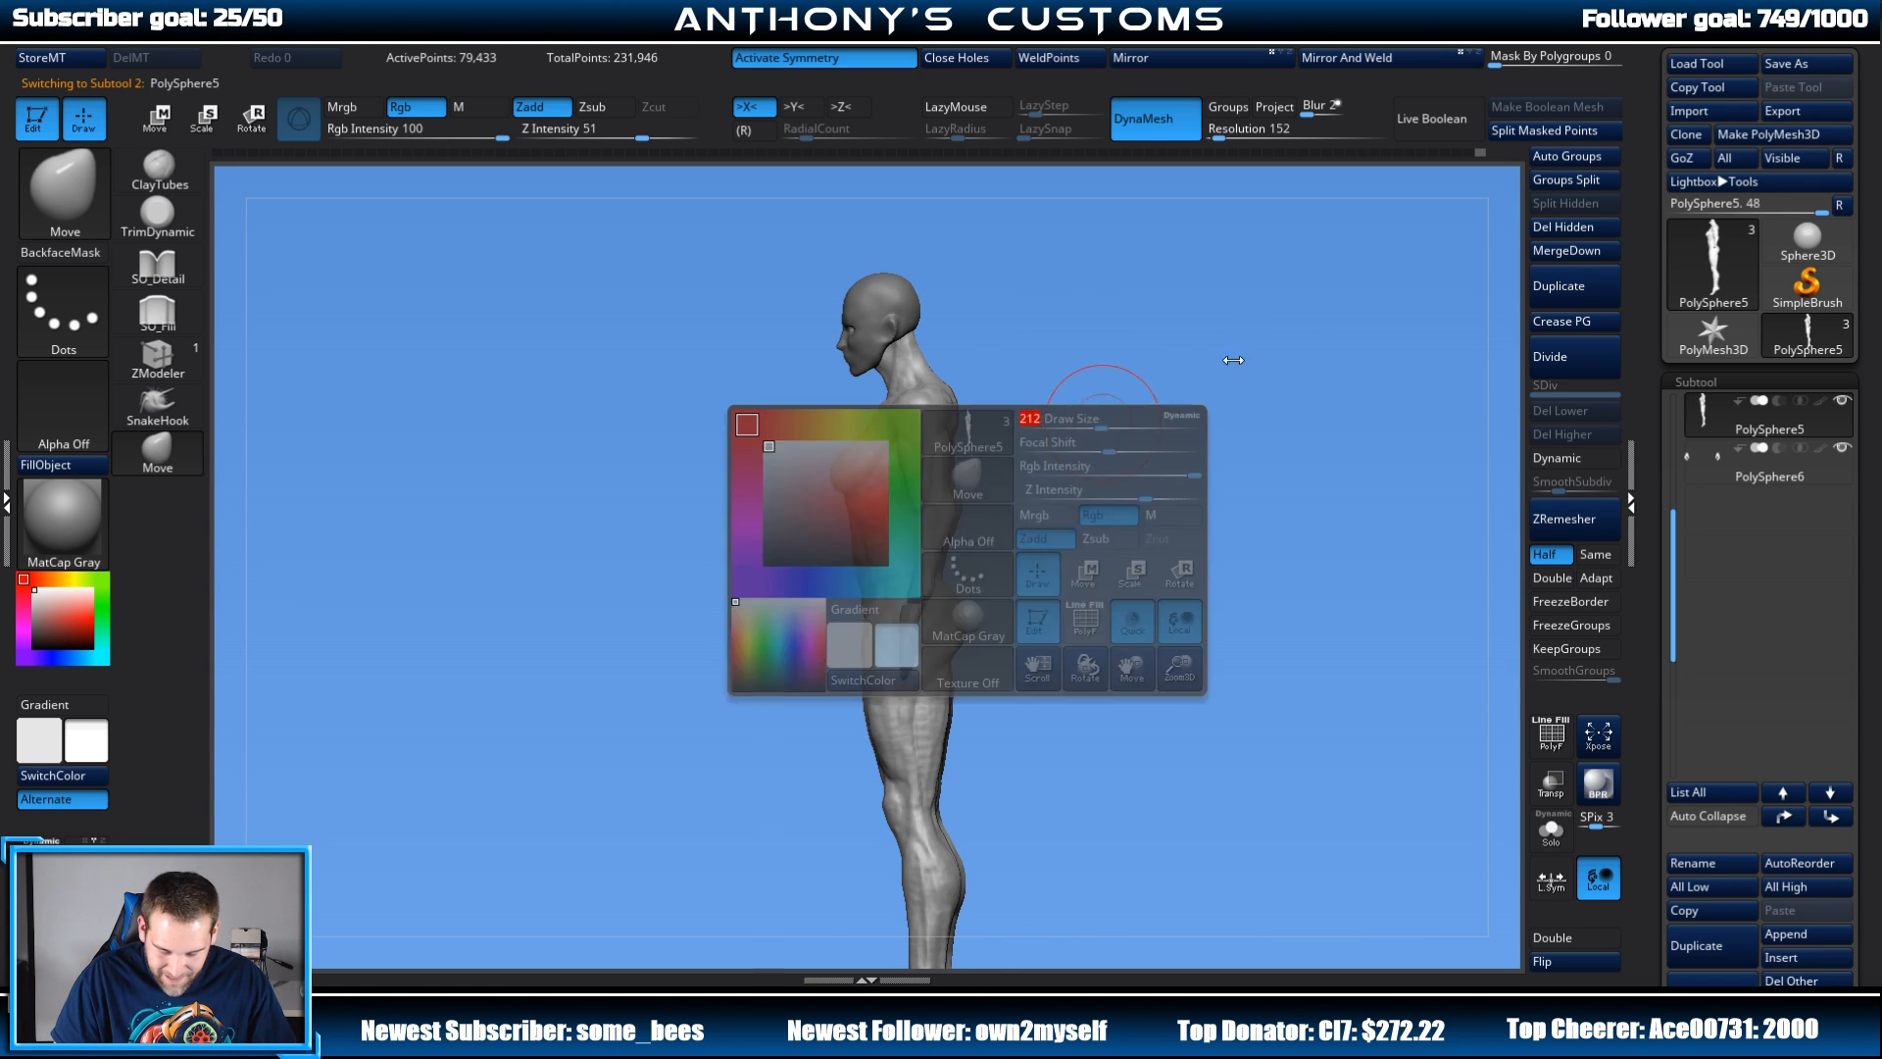
left_click_drag(1233, 359, 1189, 365)
right_click(1186, 369)
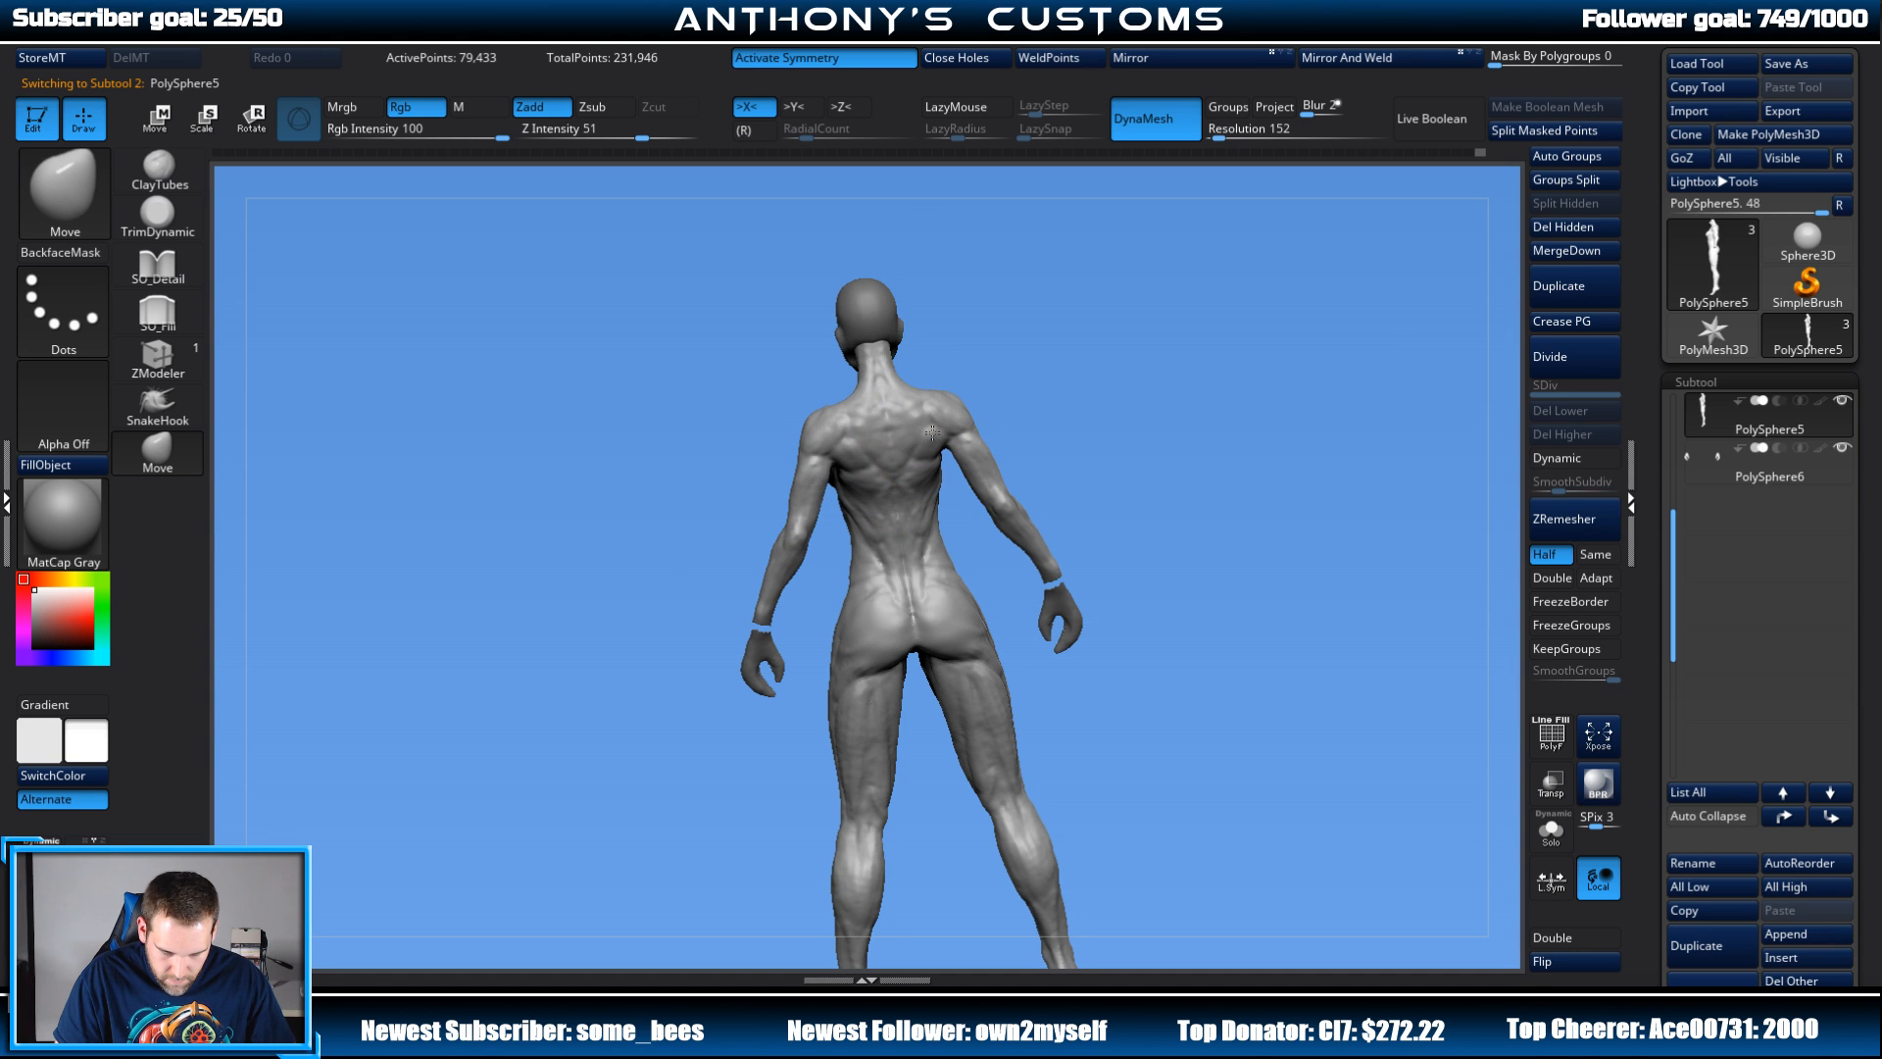
mouse_move(1051, 430)
left_mouse_down()
mouse_move(1126, 399)
mouse_move(1072, 399)
mouse_move(1098, 426)
left_mouse_up()
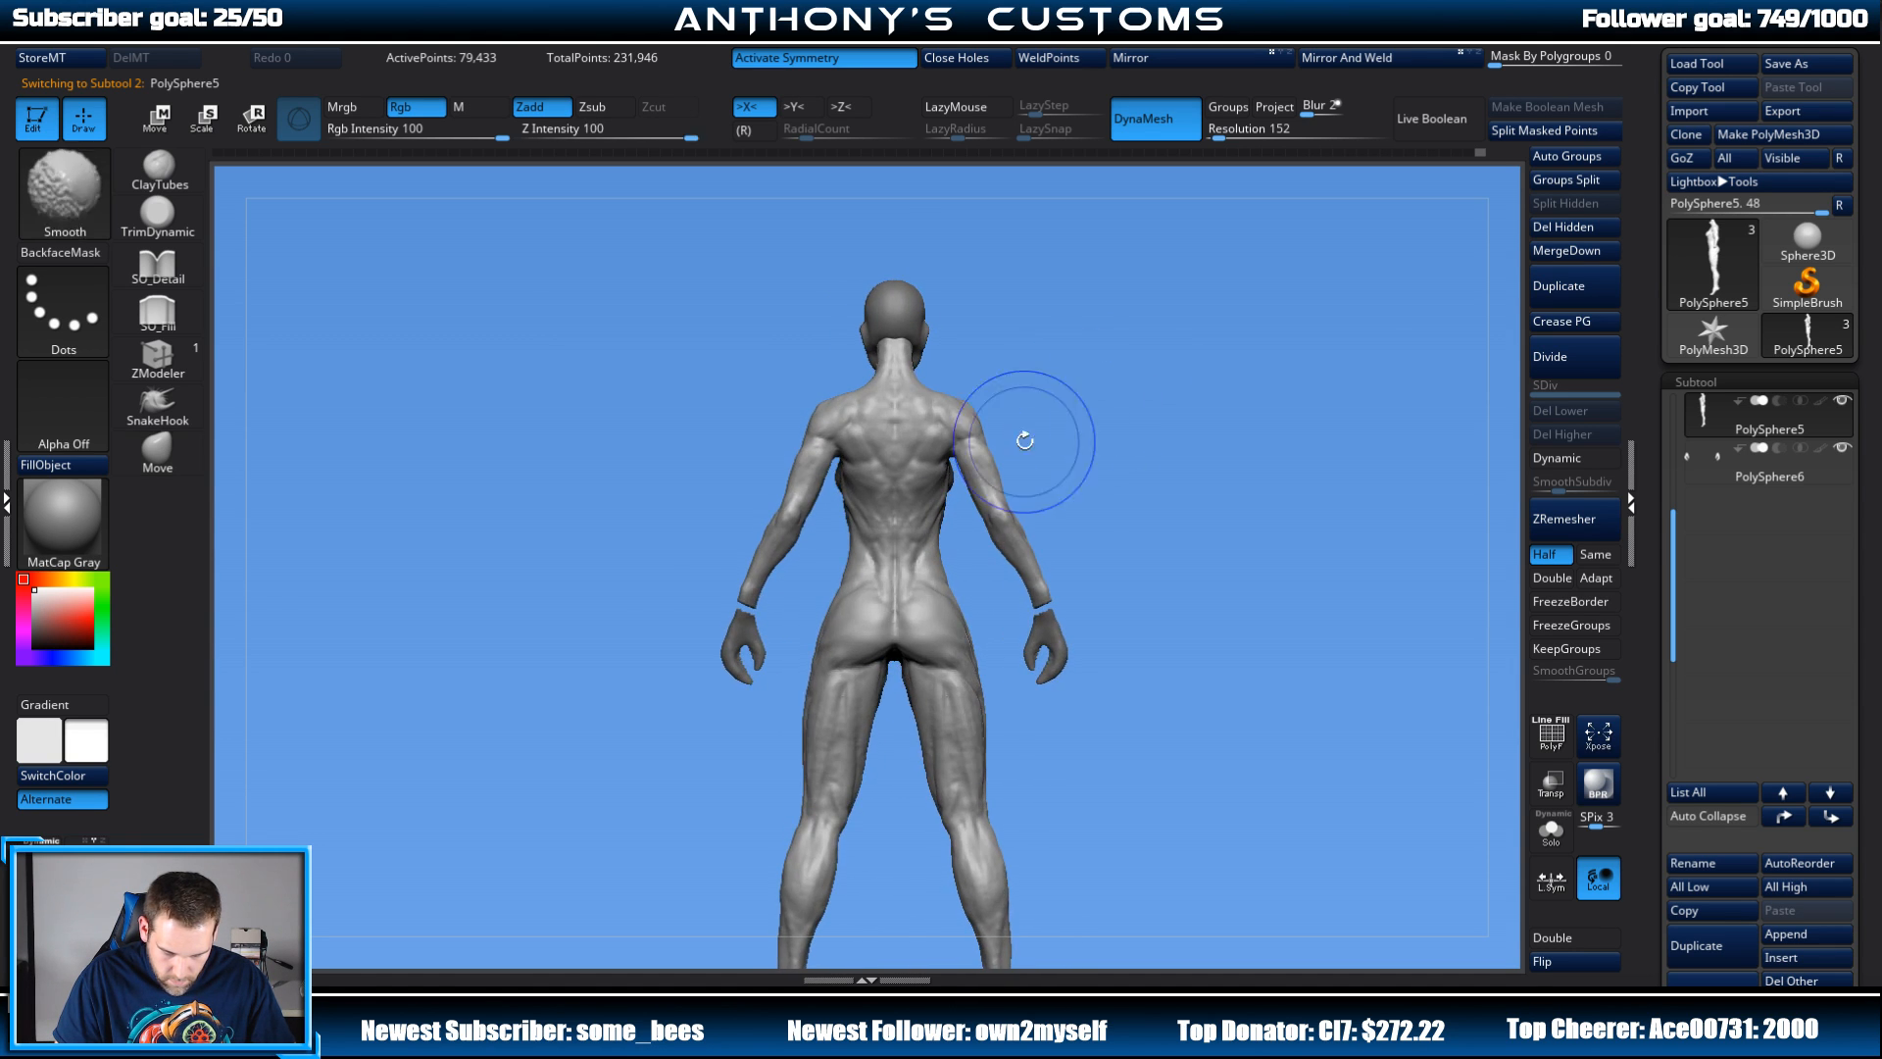
right_click(1076, 407)
mouse_move(1182, 386)
left_mouse_down()
mouse_move(1147, 391)
mouse_move(1161, 410)
mouse_move(1125, 399)
mouse_move(975, 302)
left_mouse_up()
Step: Fill out the back muscles below the shoulder blades symmetrically with the SO_Fill brush
left_click(157, 312)
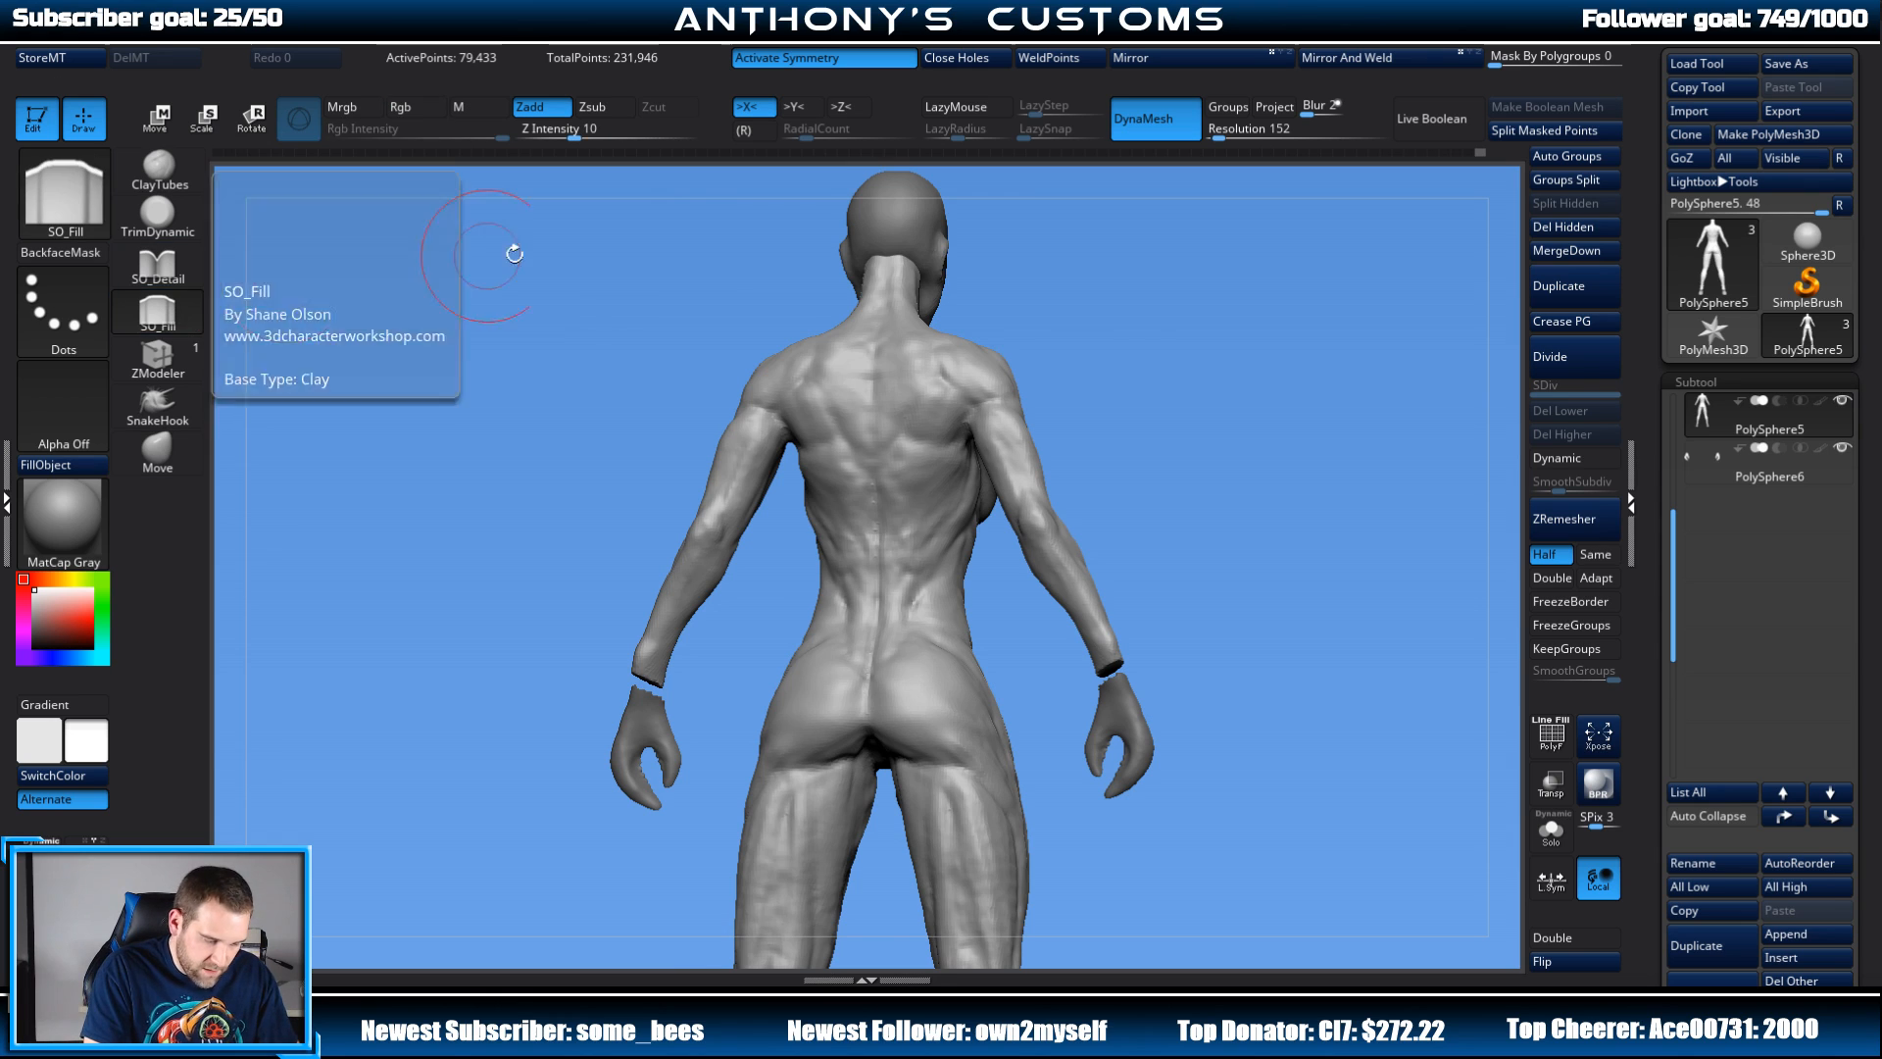
left_click_drag(1198, 337, 1165, 348)
right_click(1181, 348)
left_click_drag(1210, 312, 1169, 323)
left_click_drag(1085, 415, 1120, 424)
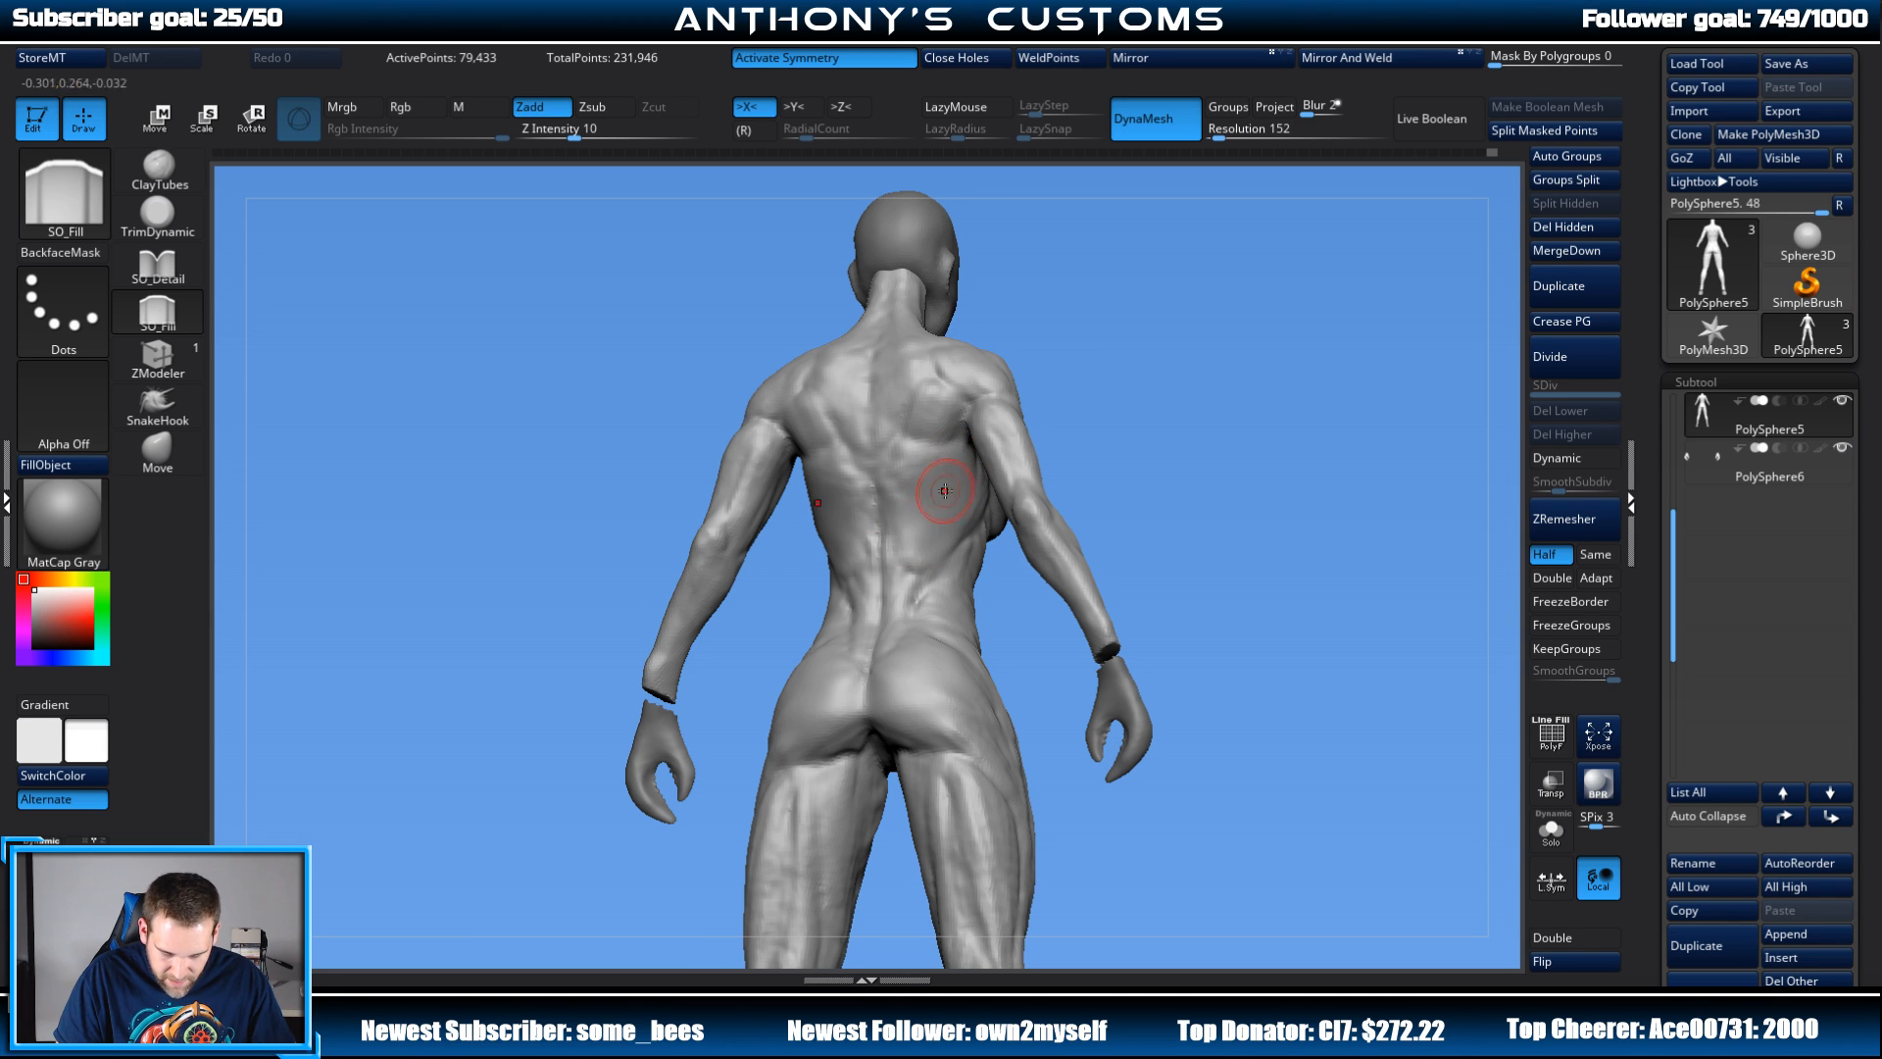
left_click_drag(1130, 353, 1170, 280, "shift")
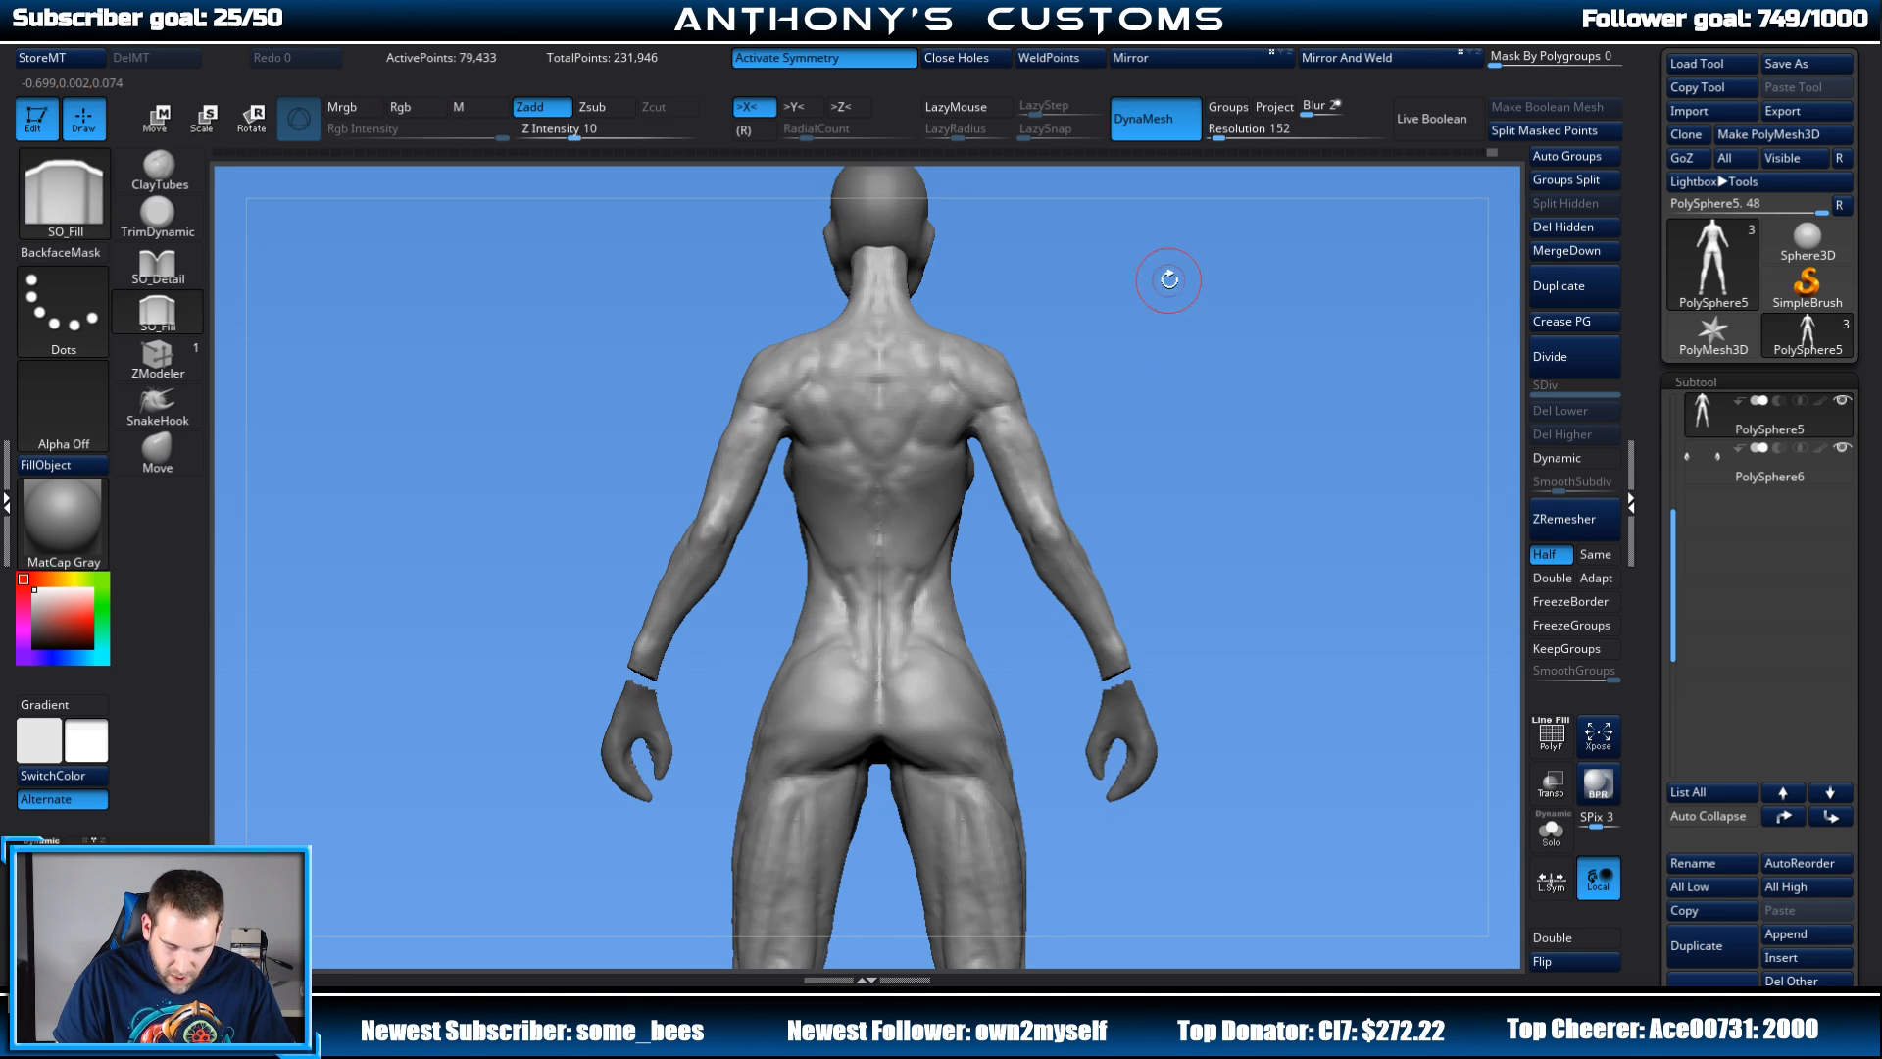
Step: Select the head subtool and nudge it forward about 0.03 on the neck in side view with the Move gizmo
left_click_drag(1176, 389, 1279, 383)
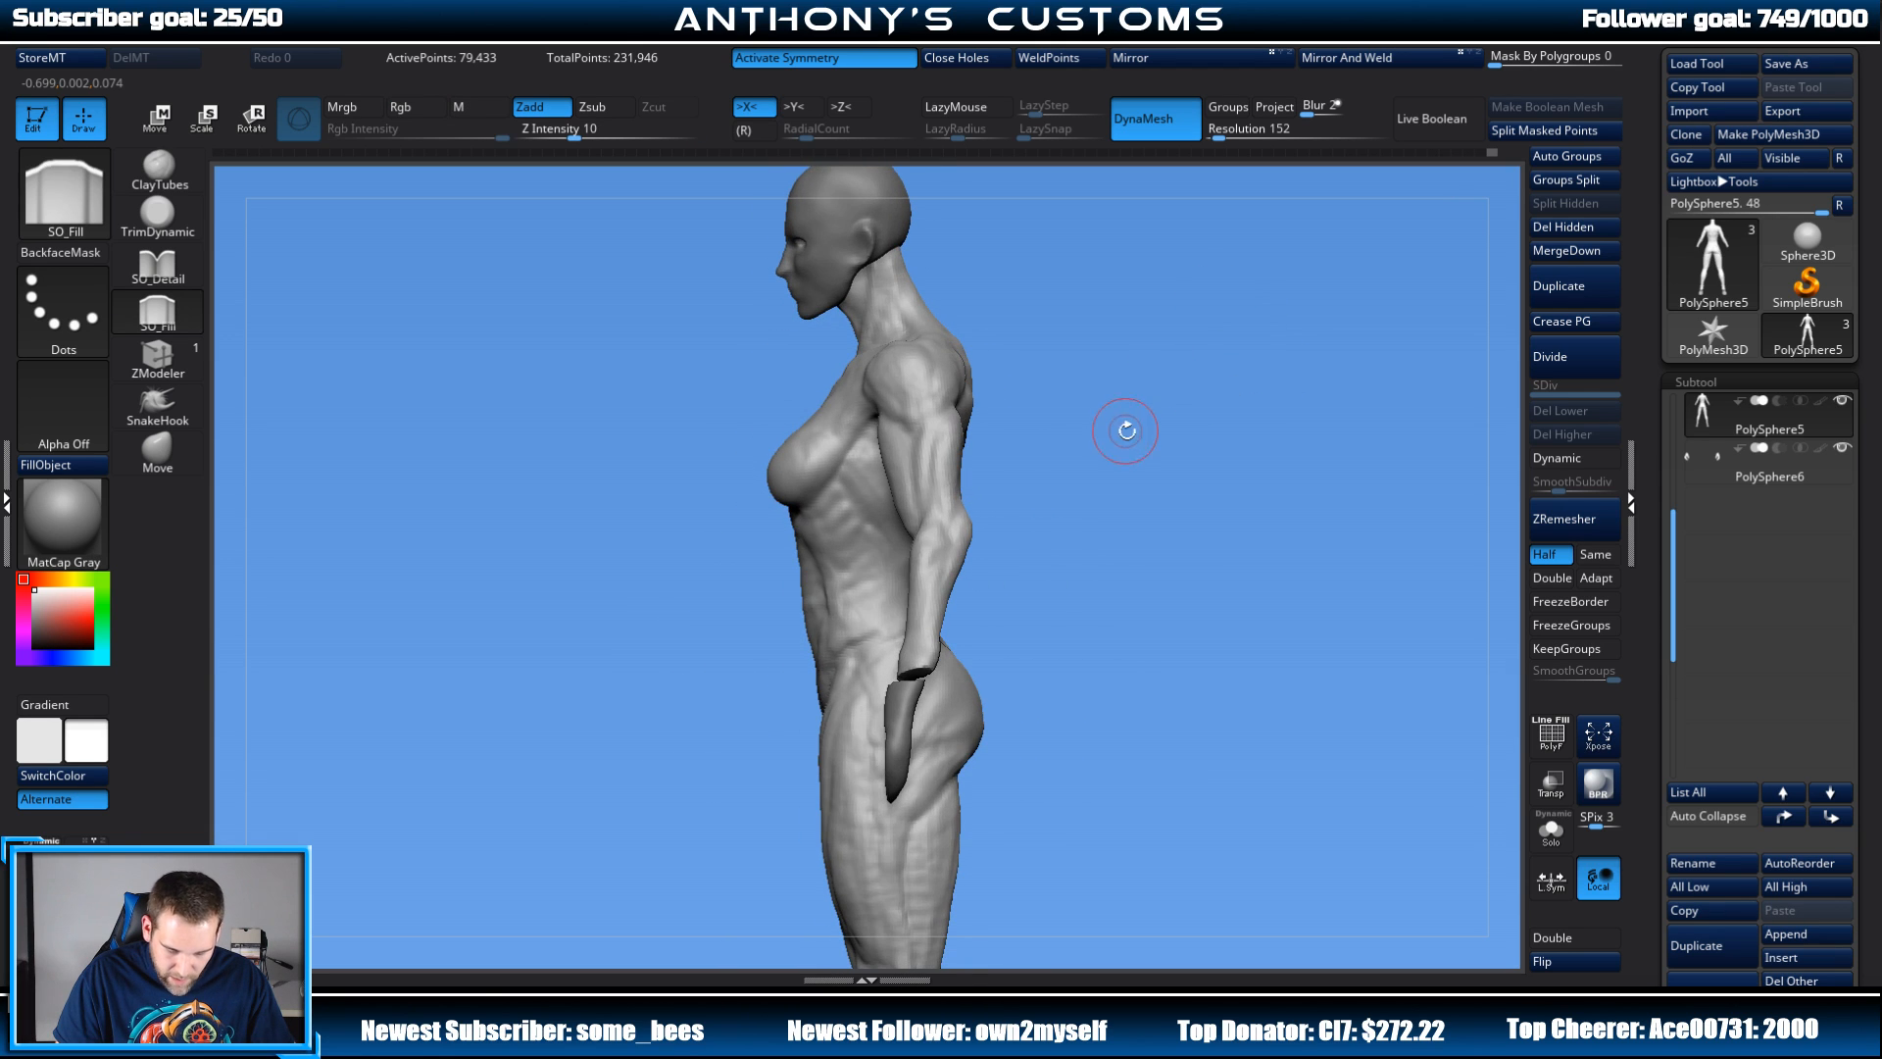
mouse_move(1126, 430)
left_mouse_down()
mouse_move(1202, 420)
mouse_move(1237, 268)
left_mouse_up()
mouse_move(1261, 416)
left_mouse_down("alt")
mouse_move(1255, 369)
mouse_move(1230, 413)
mouse_move(1151, 424)
mouse_move(1135, 403)
mouse_move(1160, 378)
mouse_move(1093, 428)
mouse_move(1116, 408)
left_mouse_up("alt")
left_click(885, 285, "alt")
key("w")
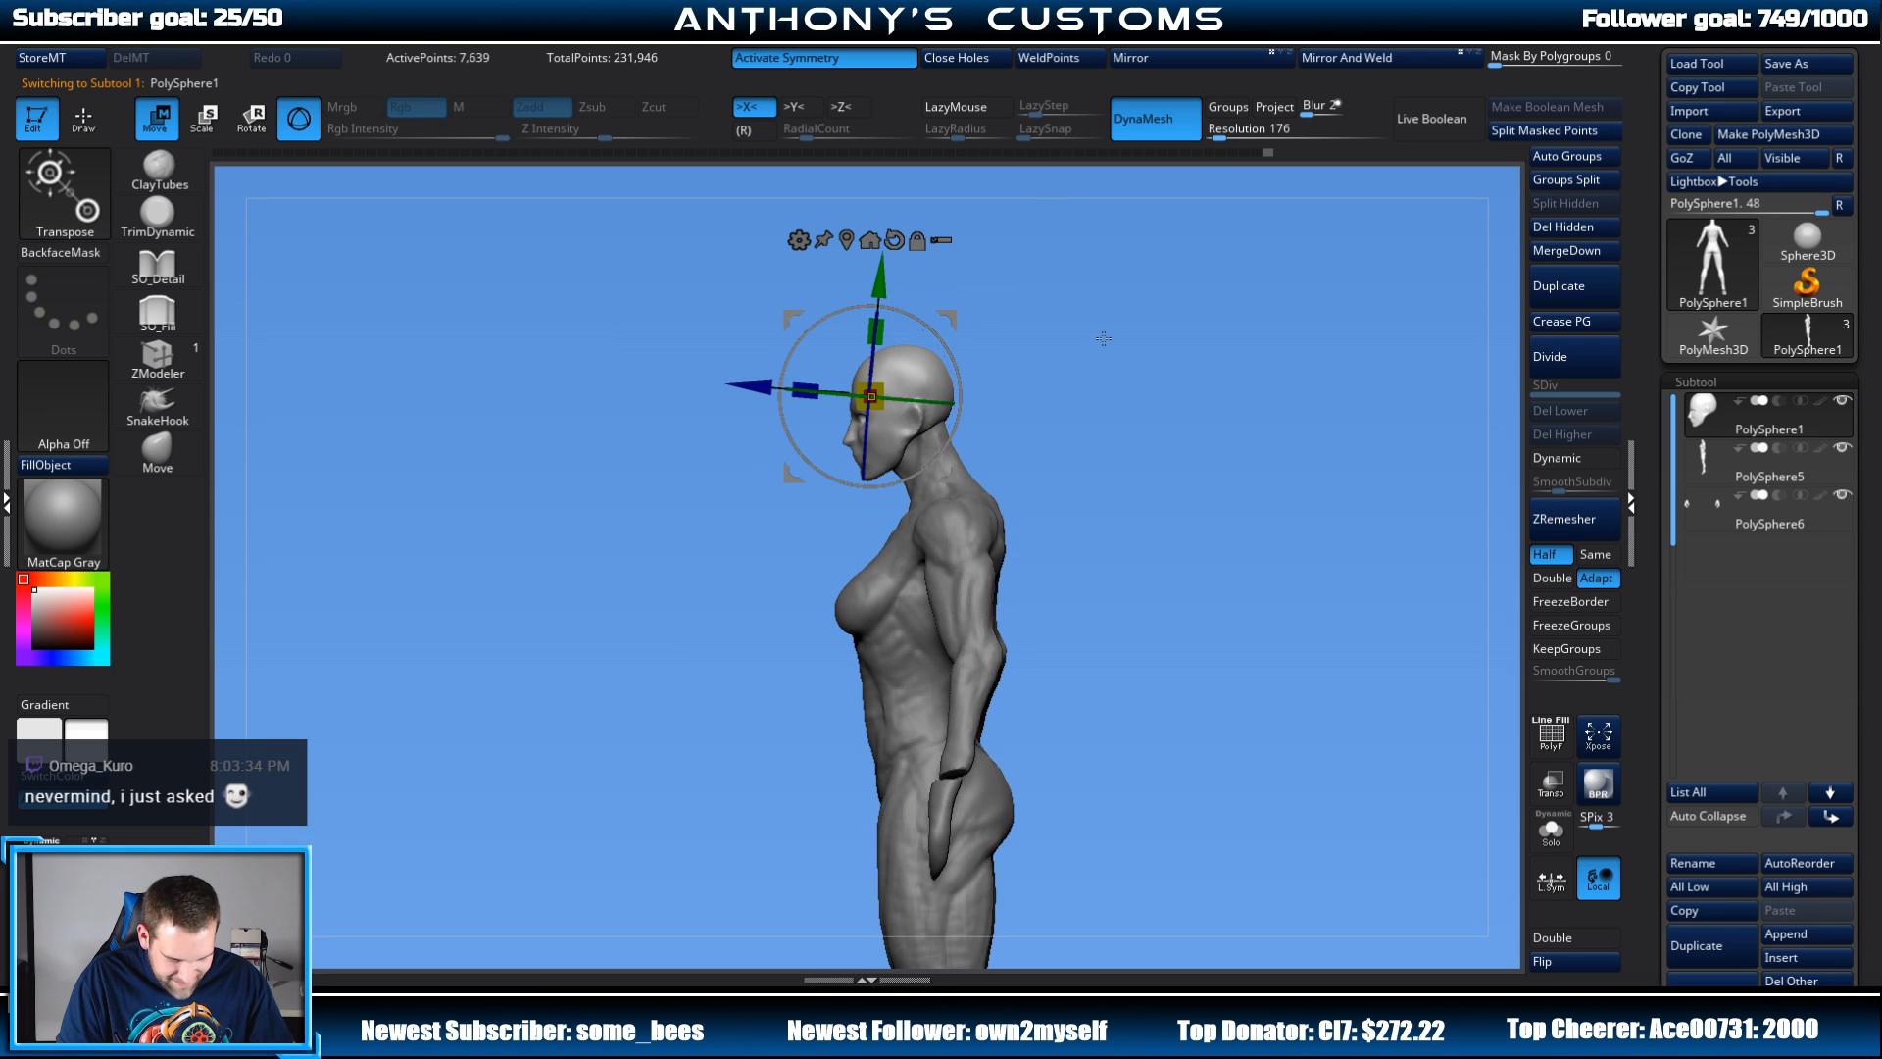
left_click_drag(956, 309, 951, 314)
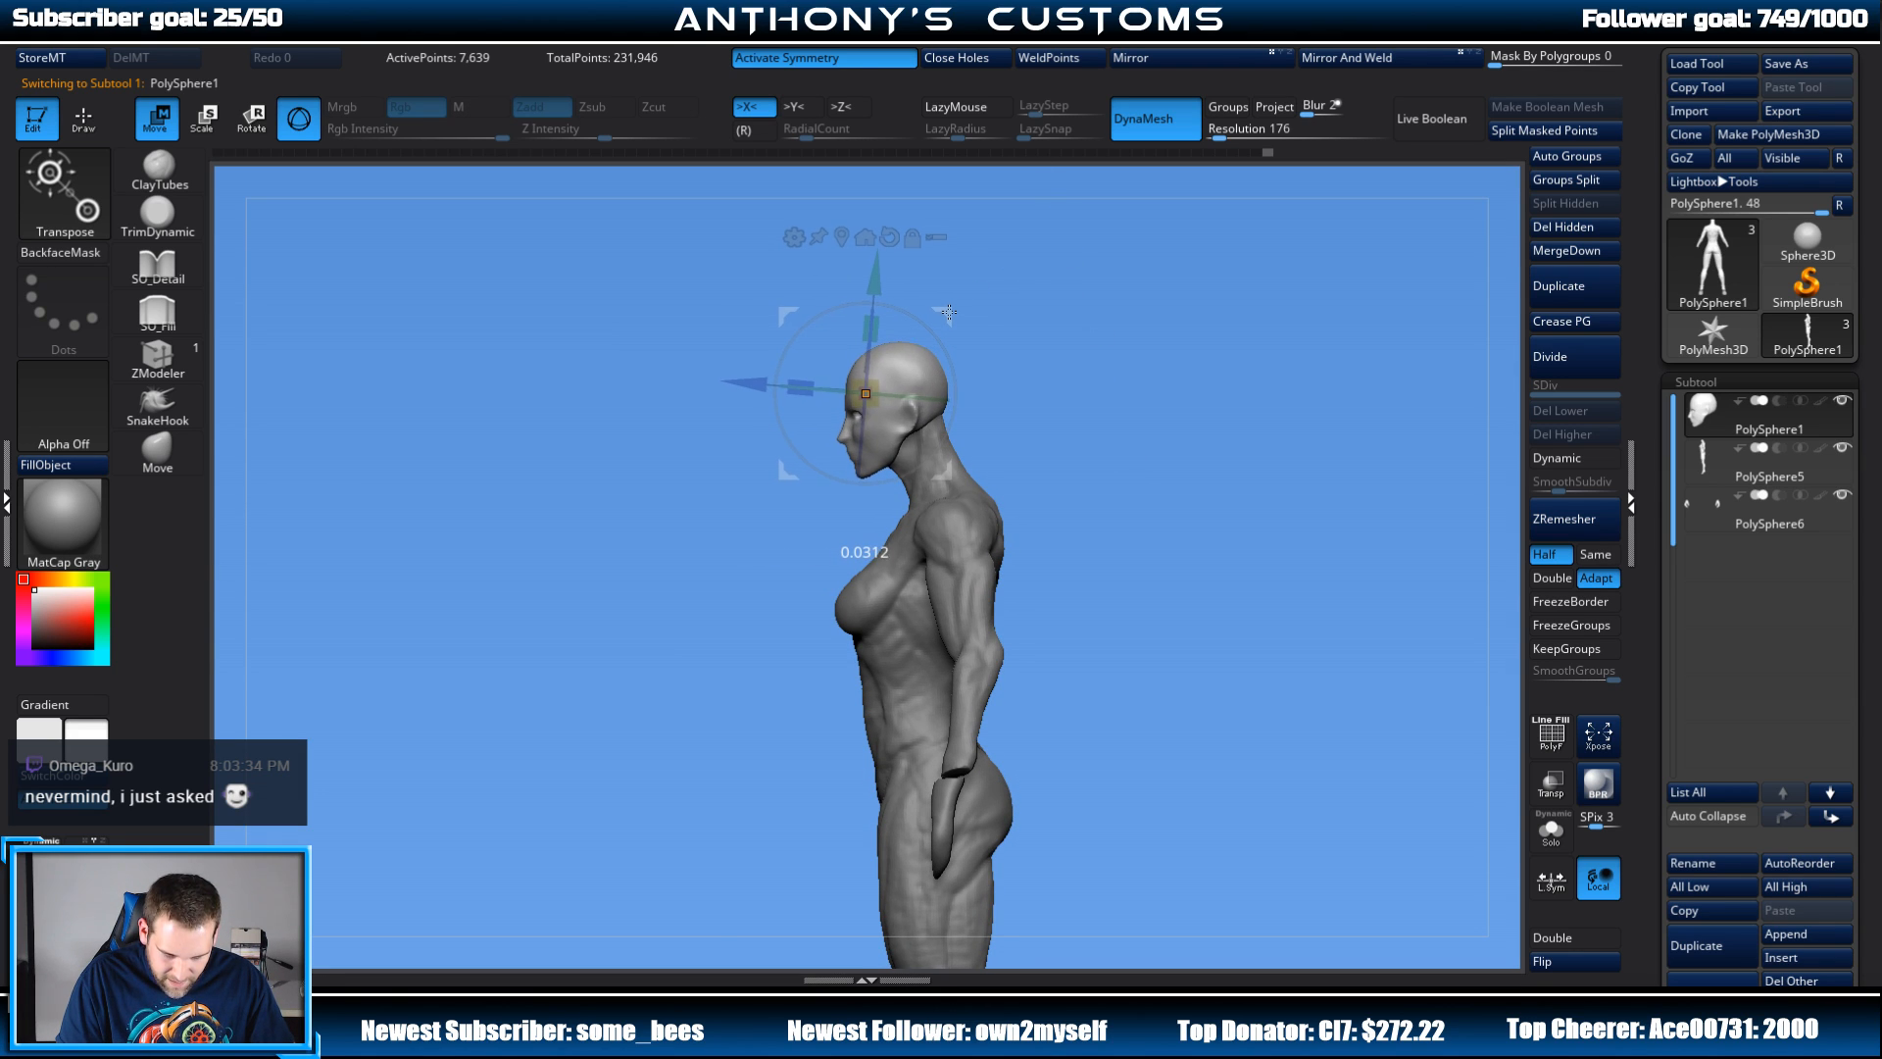
left_click_drag(949, 312, 950, 311)
mouse_move(1105, 328)
left_mouse_down()
mouse_move(1197, 323)
mouse_move(1157, 363)
left_mouse_up()
key("q")
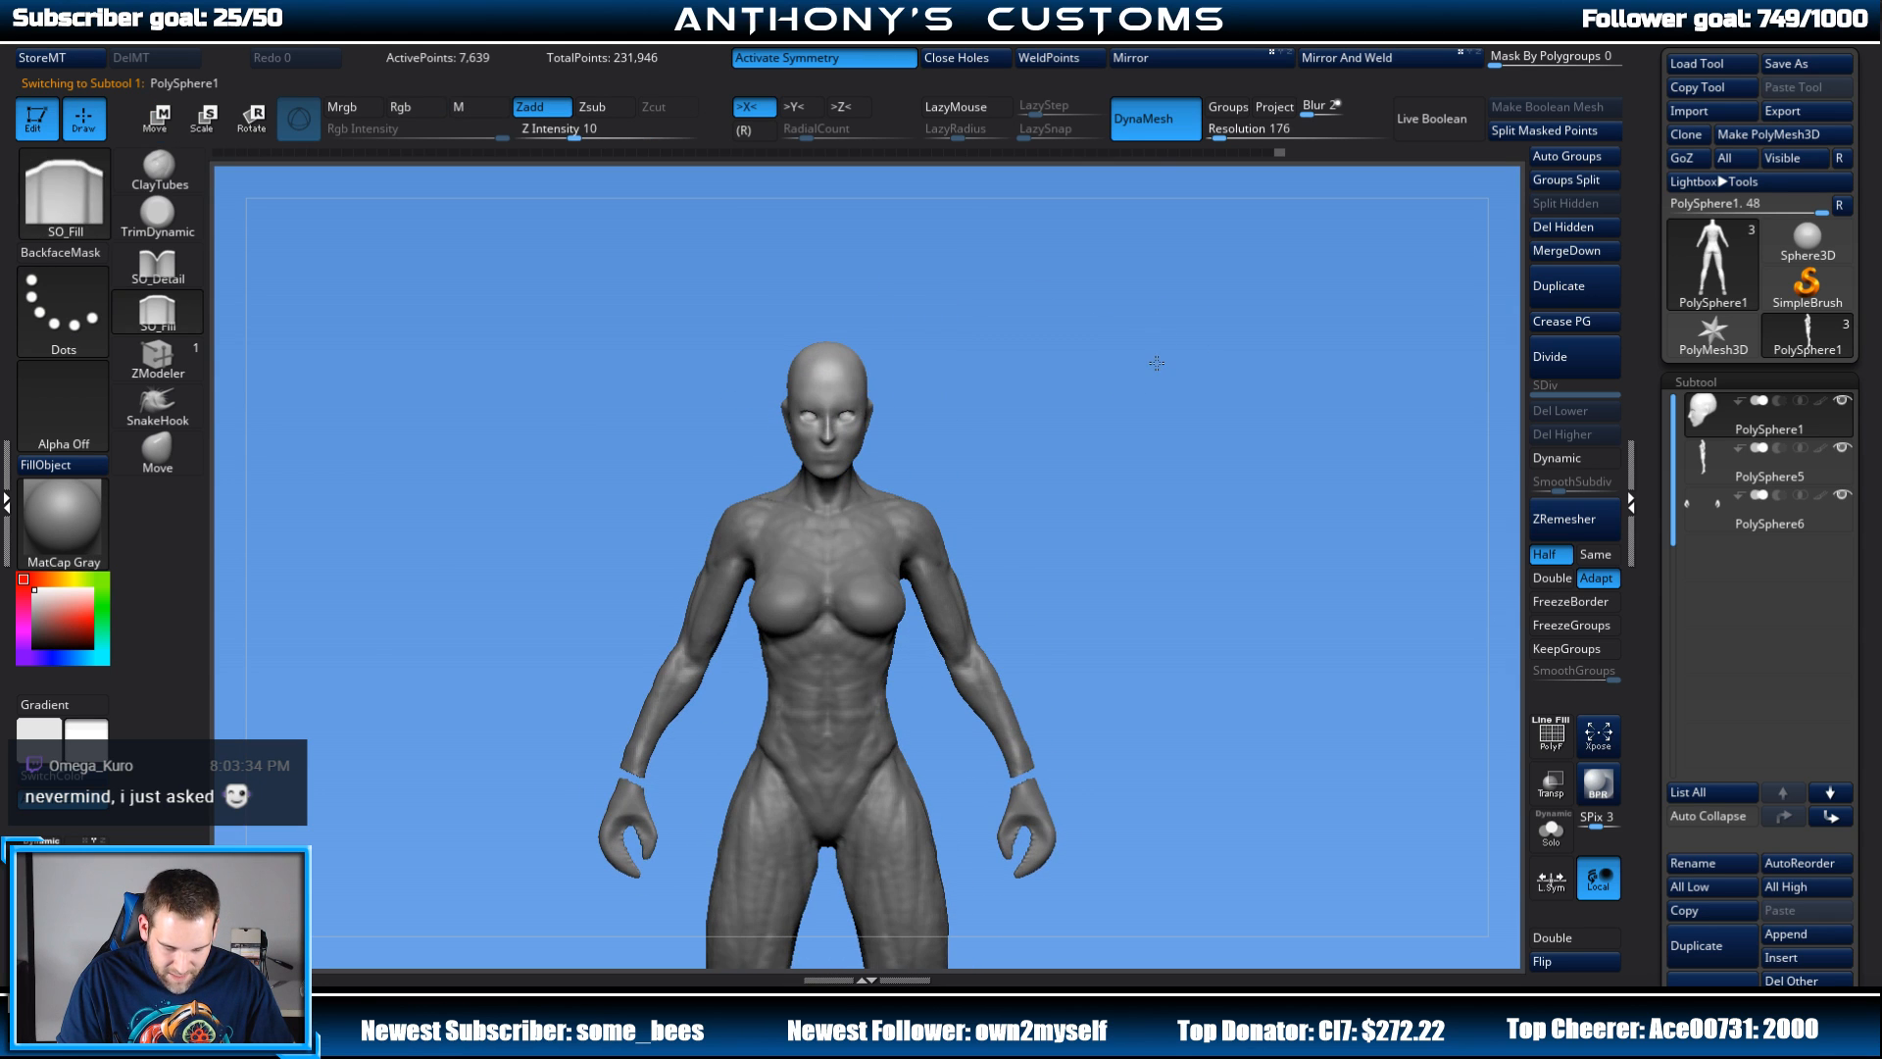
Step: Select the body subtool, try an SO_Fill stroke on the lower abdomen and undo it
left_click_drag(1142, 490, 1231, 353, "alt")
mouse_move(1218, 440)
left_mouse_down("alt")
mouse_move(1180, 412)
mouse_move(1257, 421)
mouse_move(1244, 399)
mouse_move(1181, 445)
left_mouse_up("alt")
key("space")
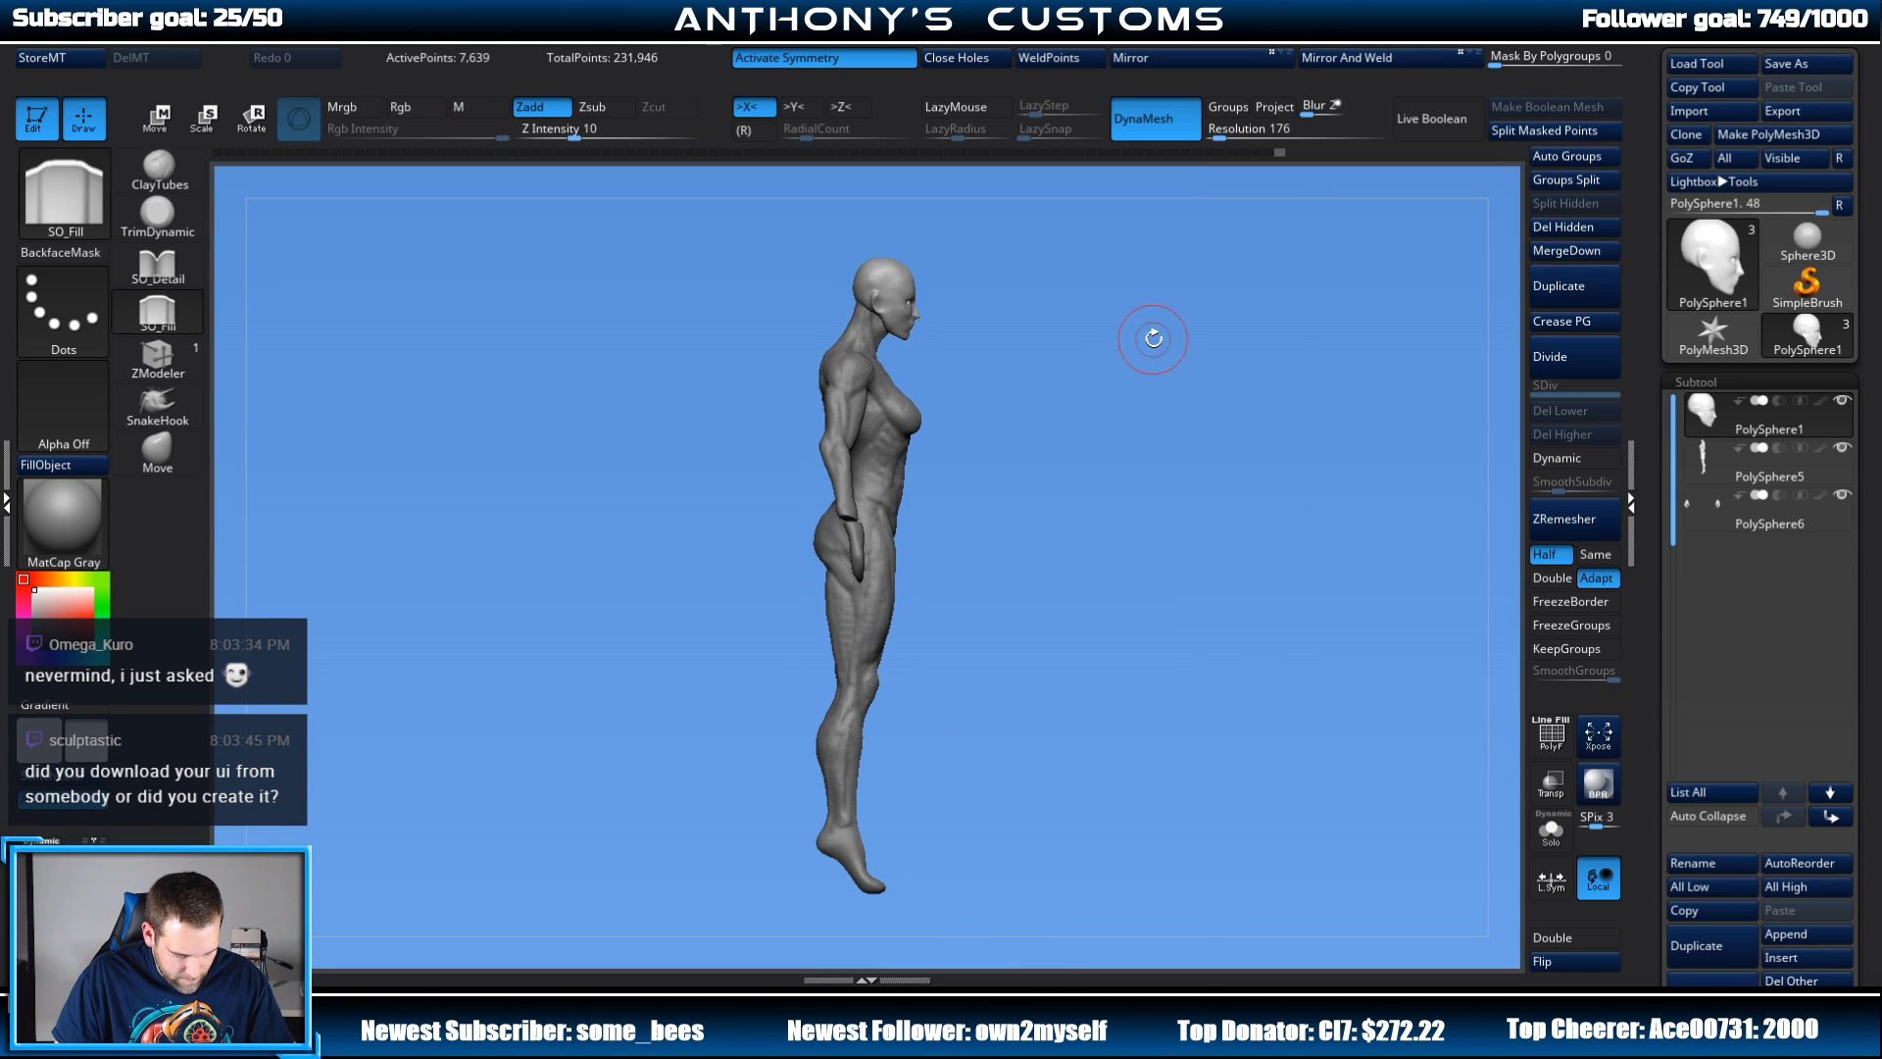
left_click_drag(1148, 336, 1136, 526, "alt")
key("space")
left_click_drag(1120, 461, 1161, 406)
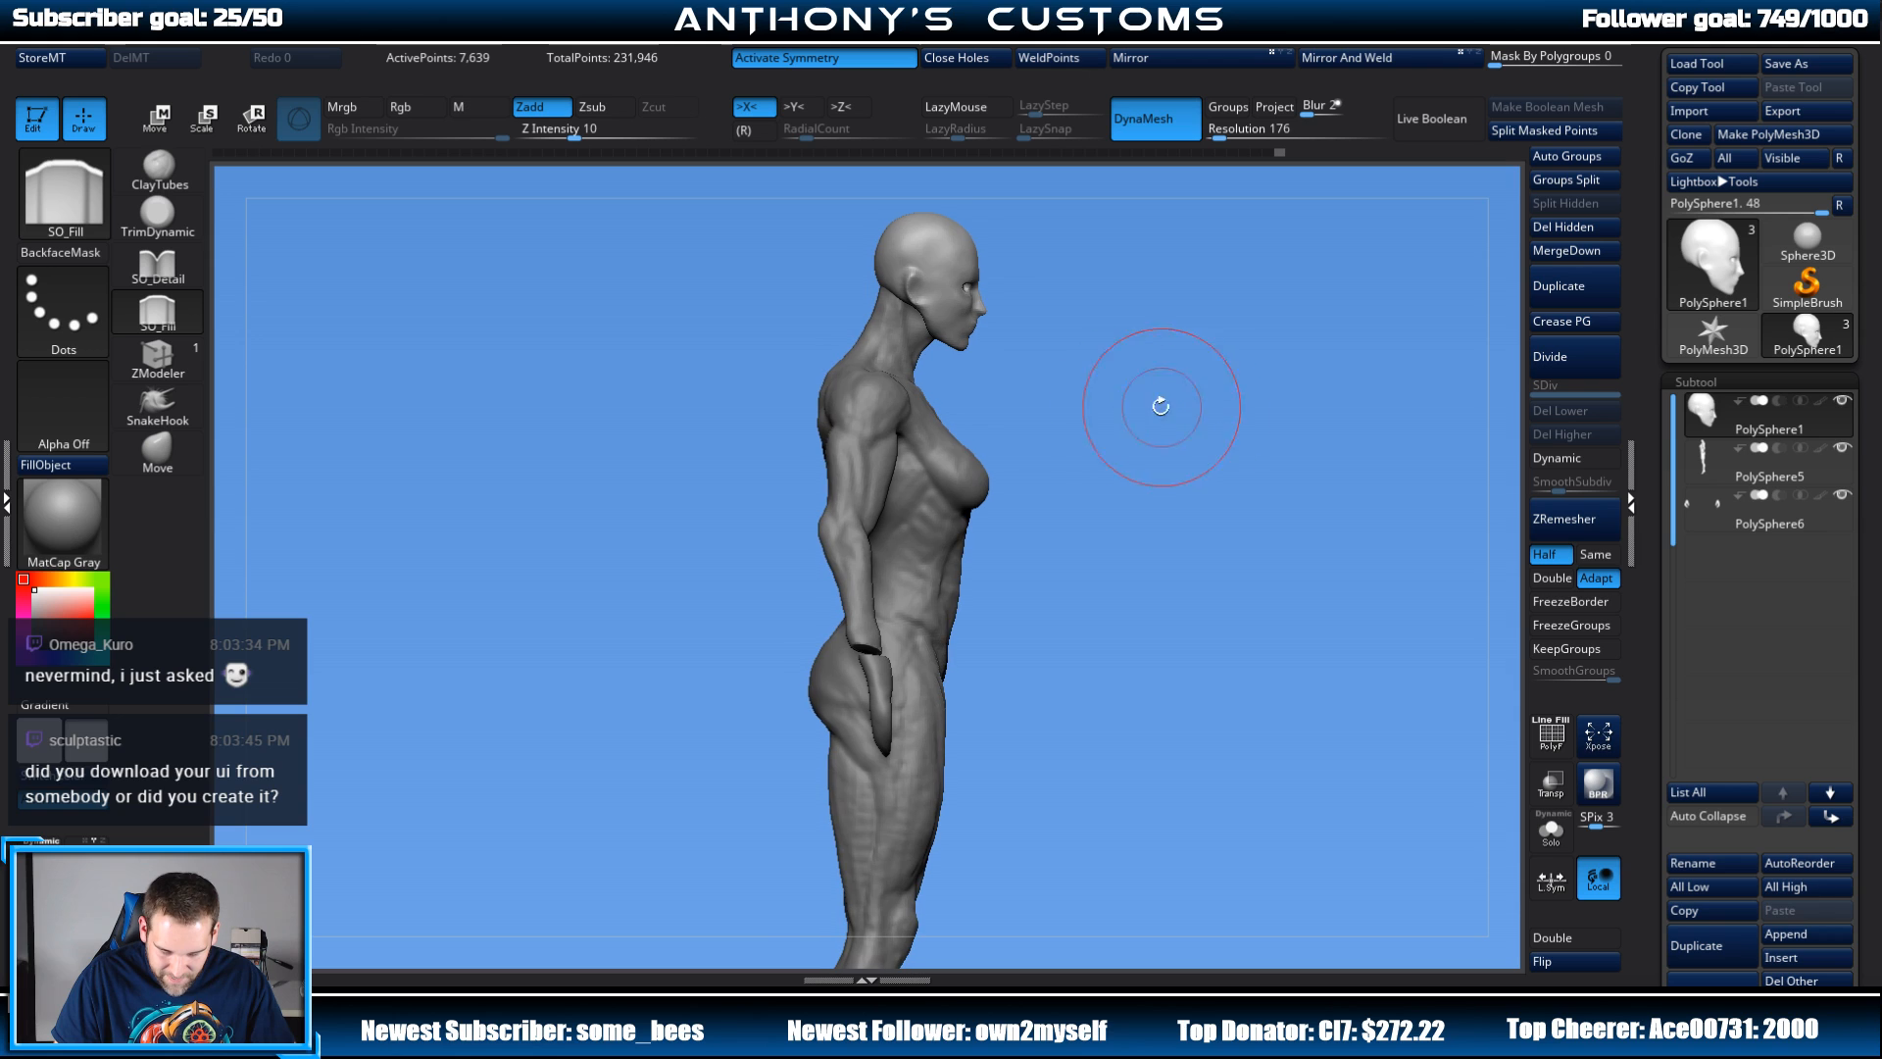
left_click(949, 514, "alt")
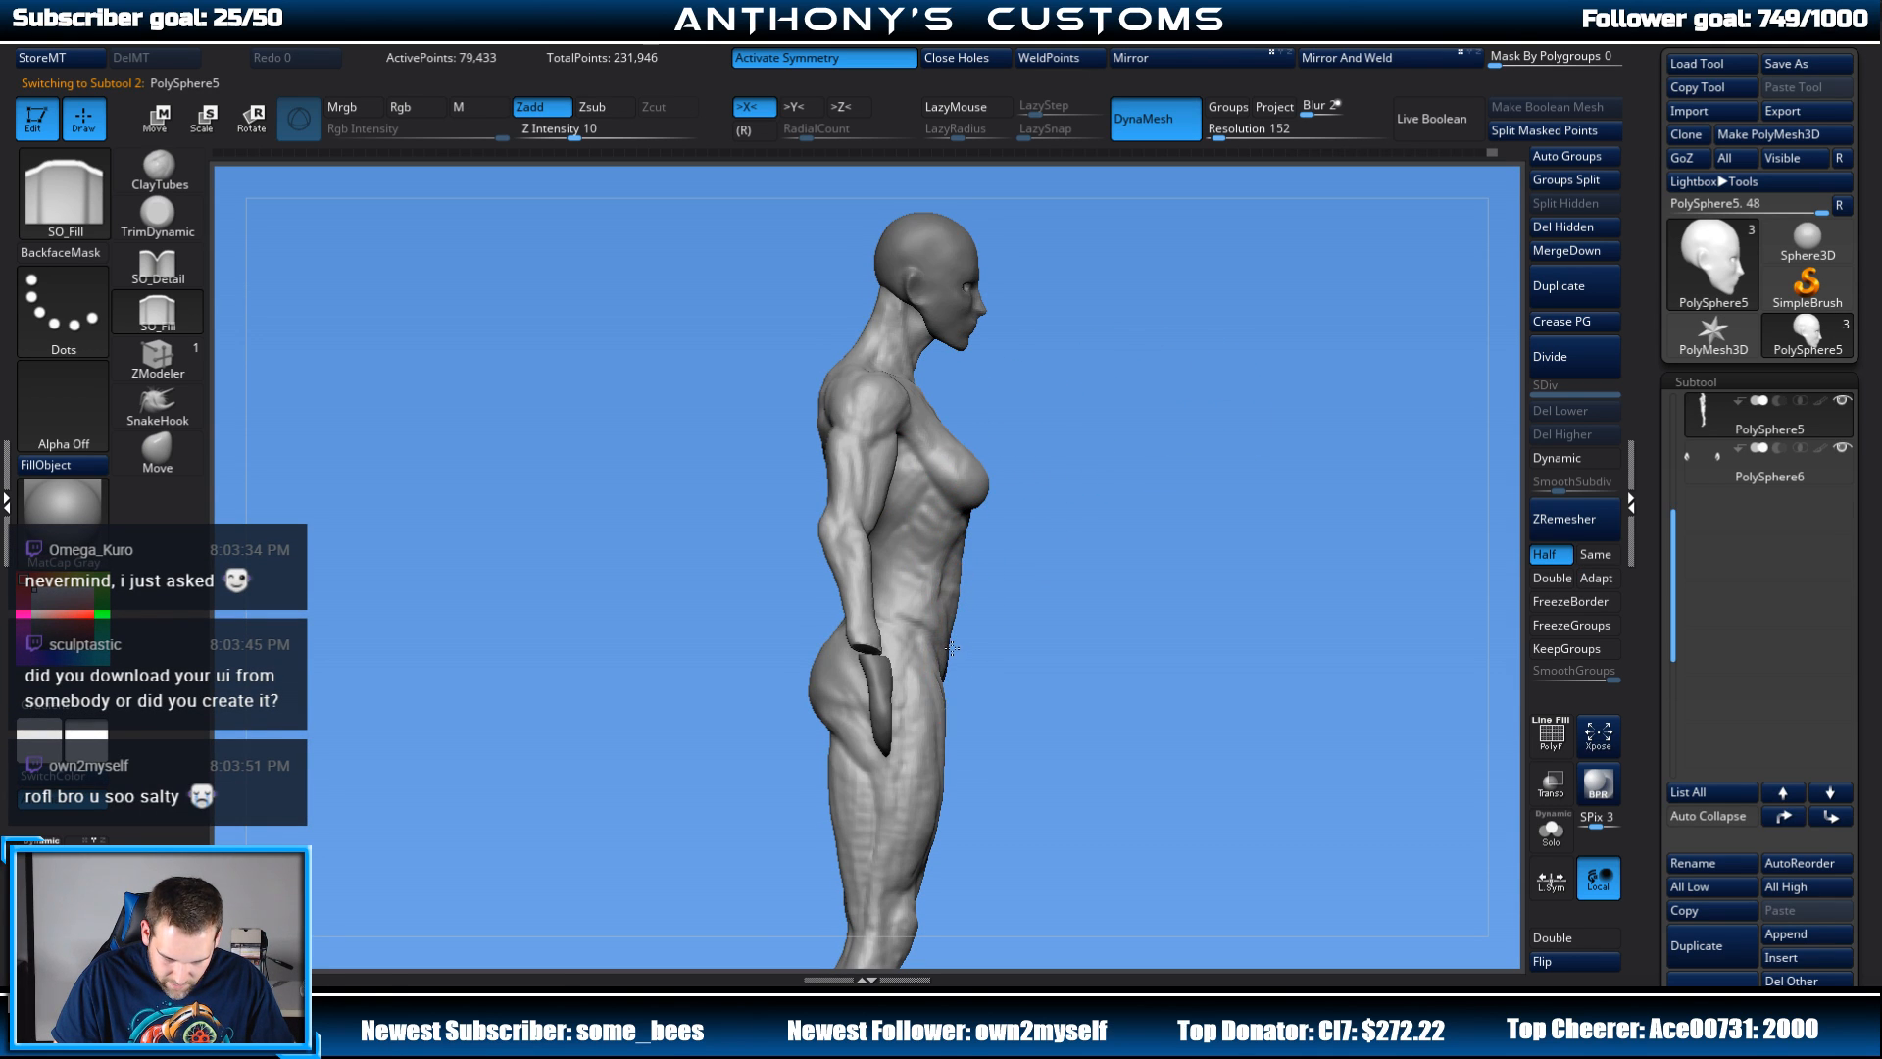
left_click_drag(1053, 591, 977, 612)
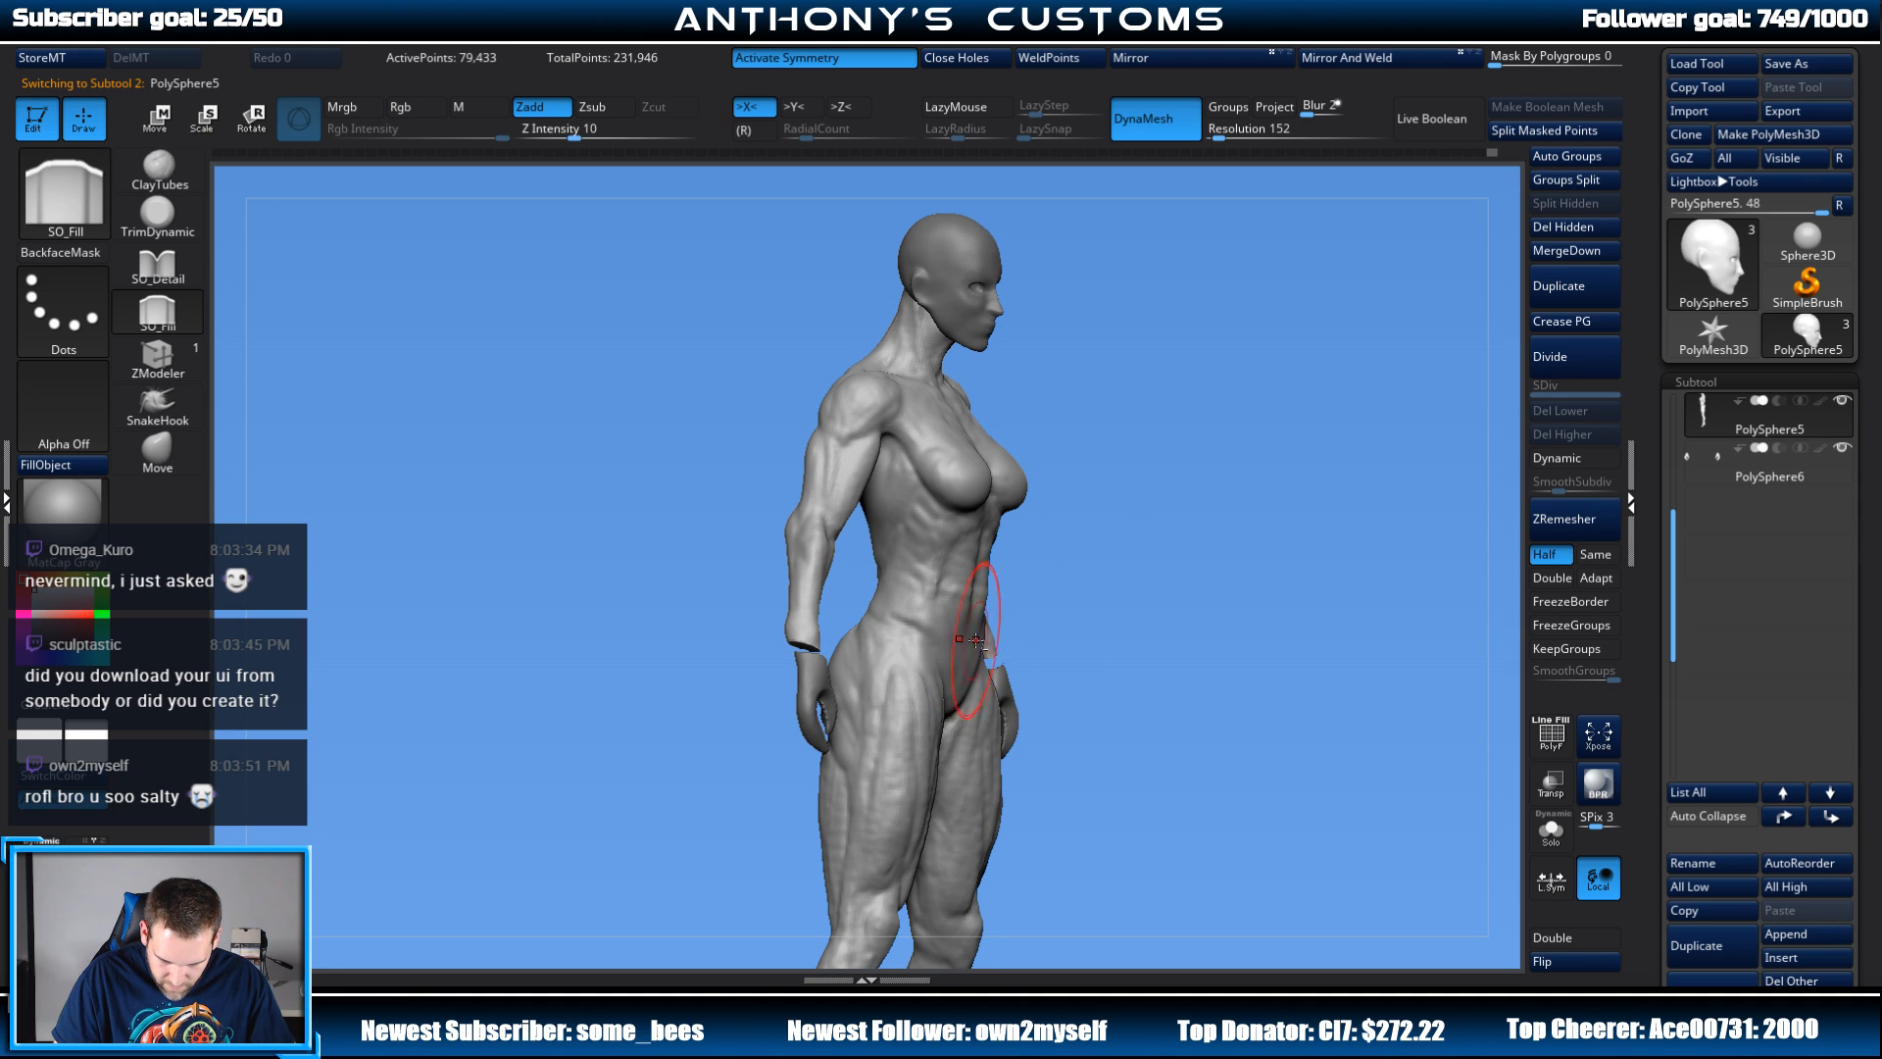
key("ctrl+z")
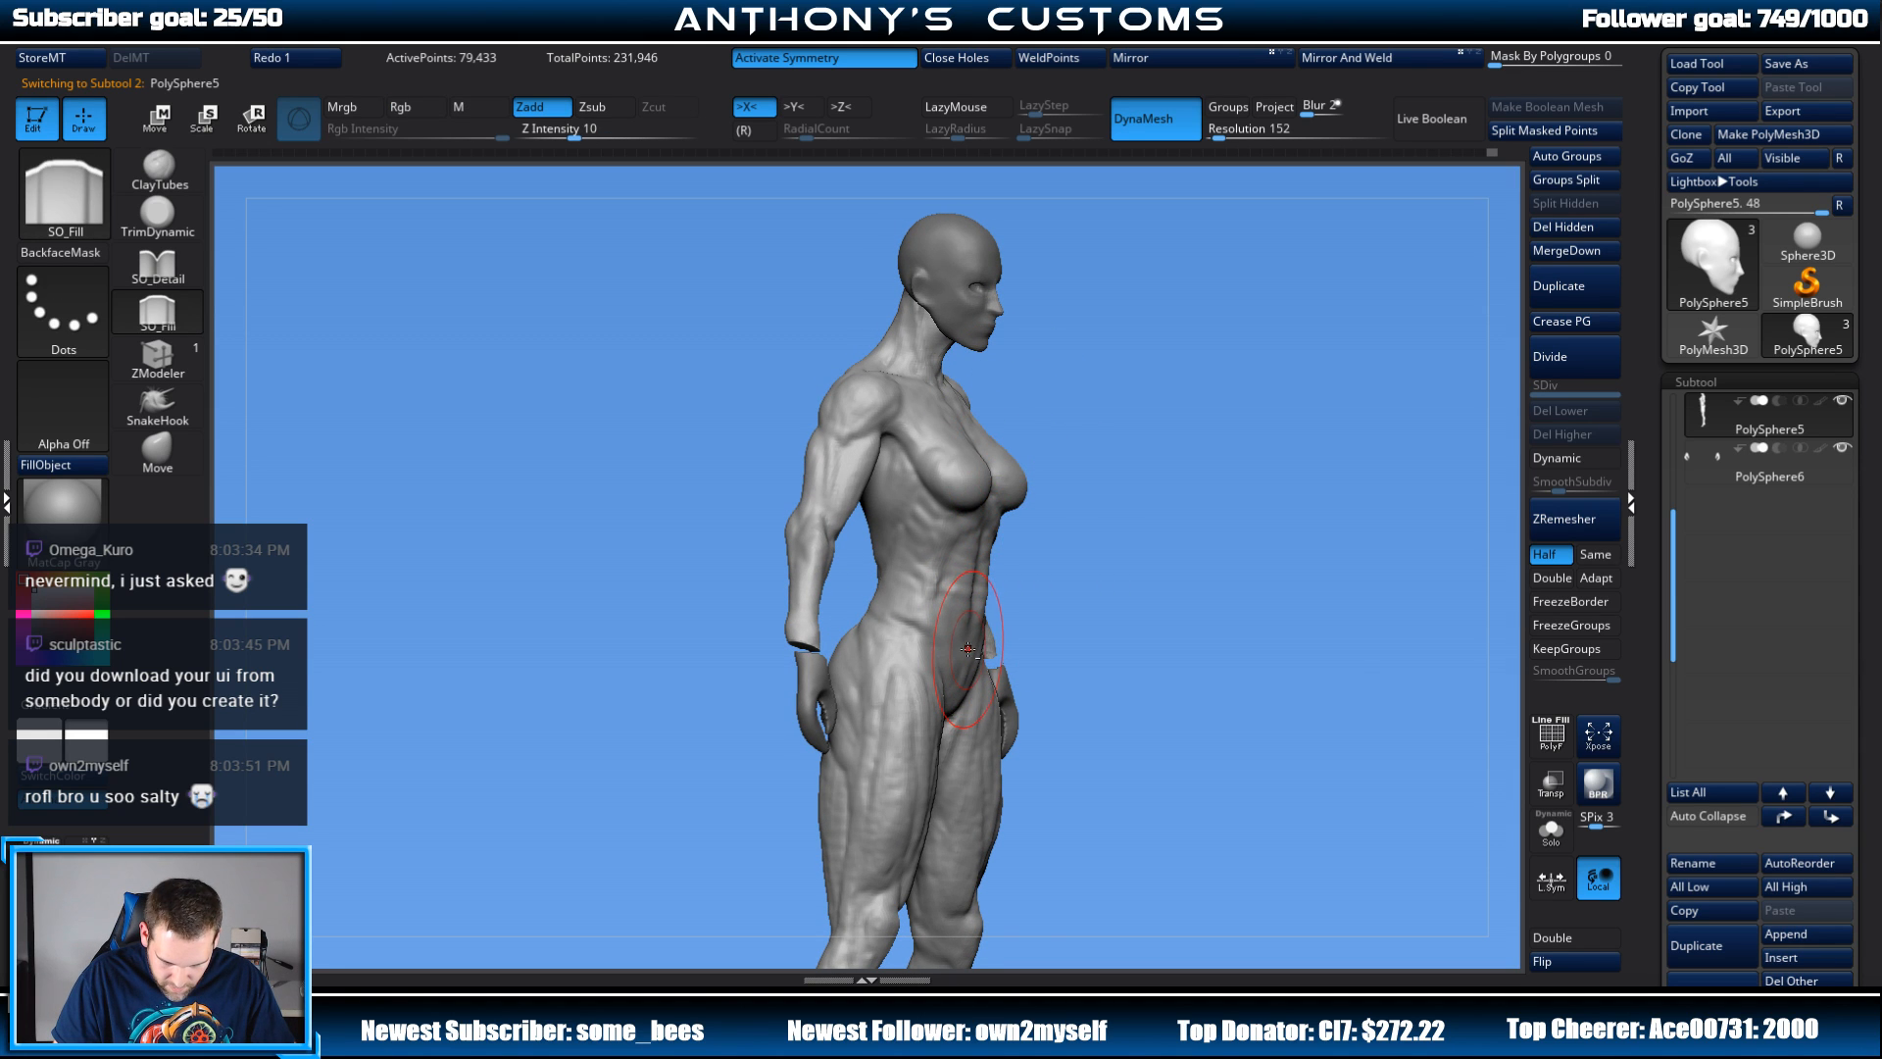
Step: Adjust the chest and breast profile in side view with an enlarged Move brush
left_click(157, 449)
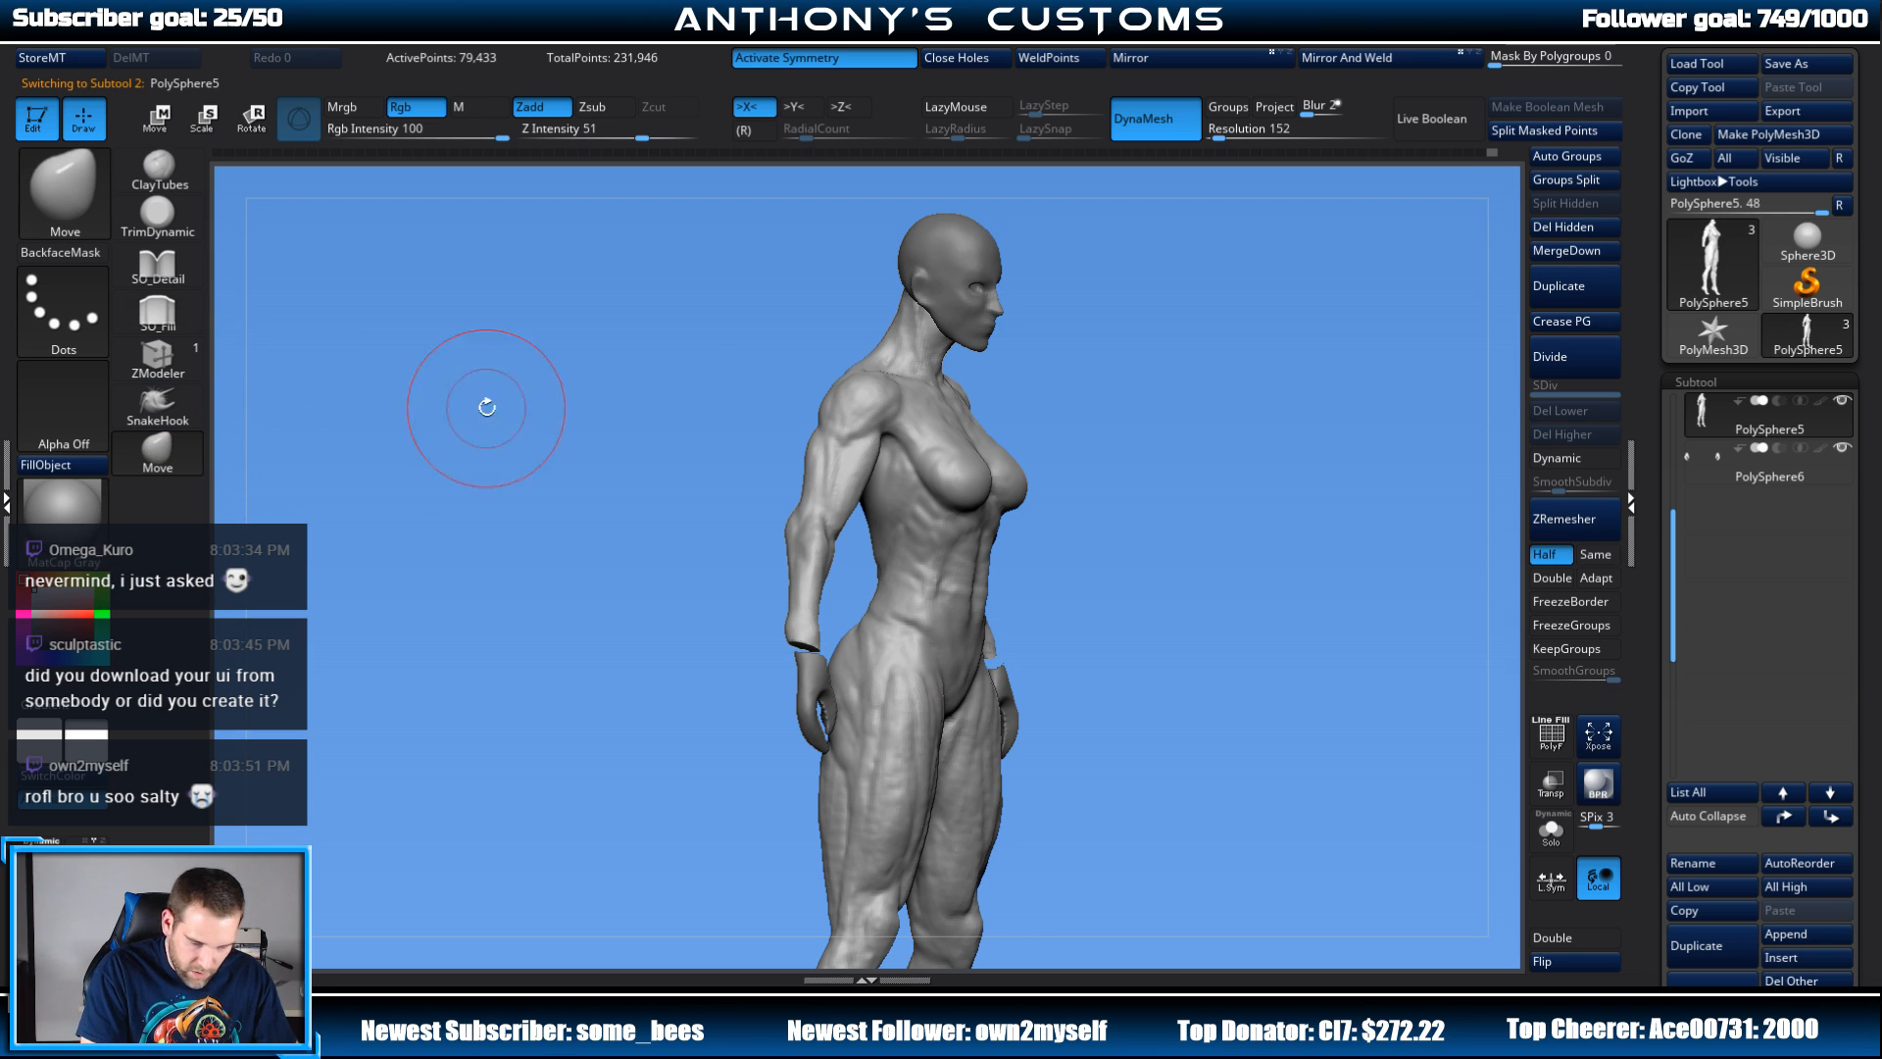
mouse_move(1135, 542)
left_mouse_down()
mouse_move(1036, 565)
mouse_move(1147, 470)
mouse_move(1165, 402)
mouse_move(1167, 470)
mouse_move(1104, 497)
left_mouse_up()
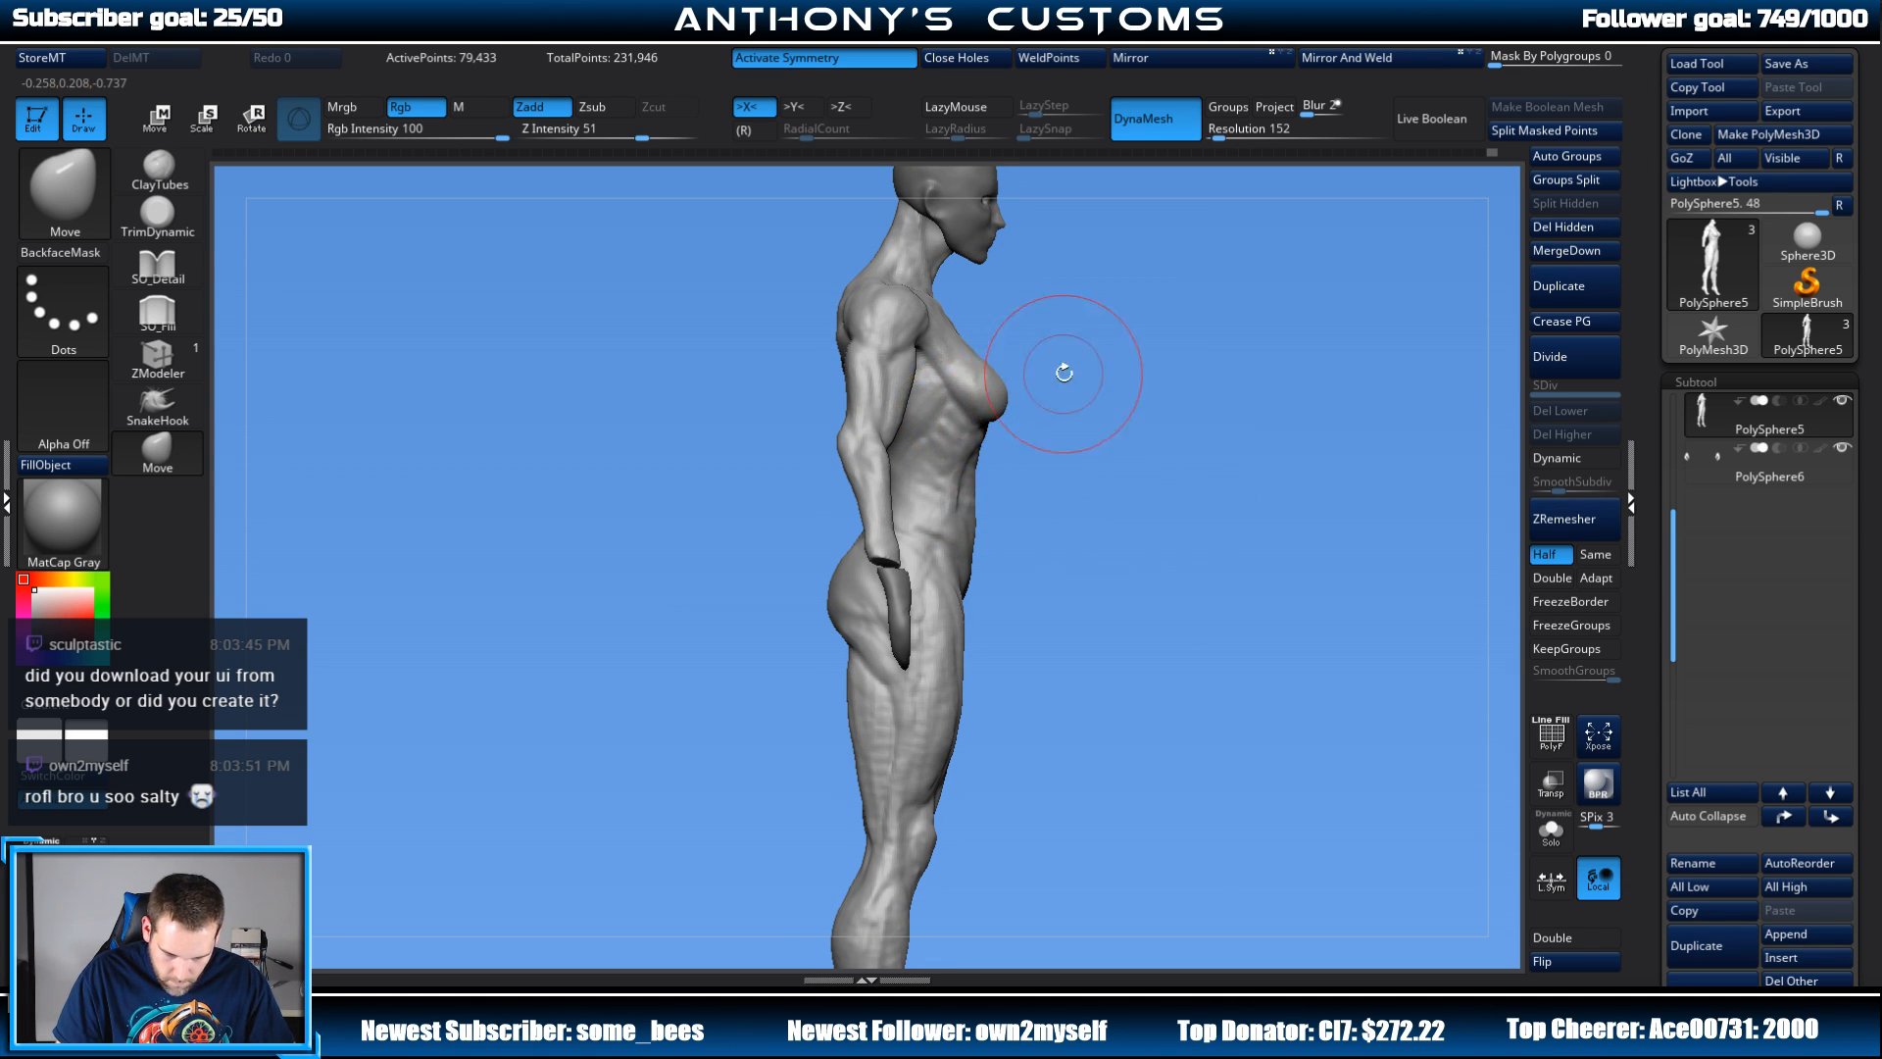
key("space")
left_click_drag(1065, 373, 1080, 374)
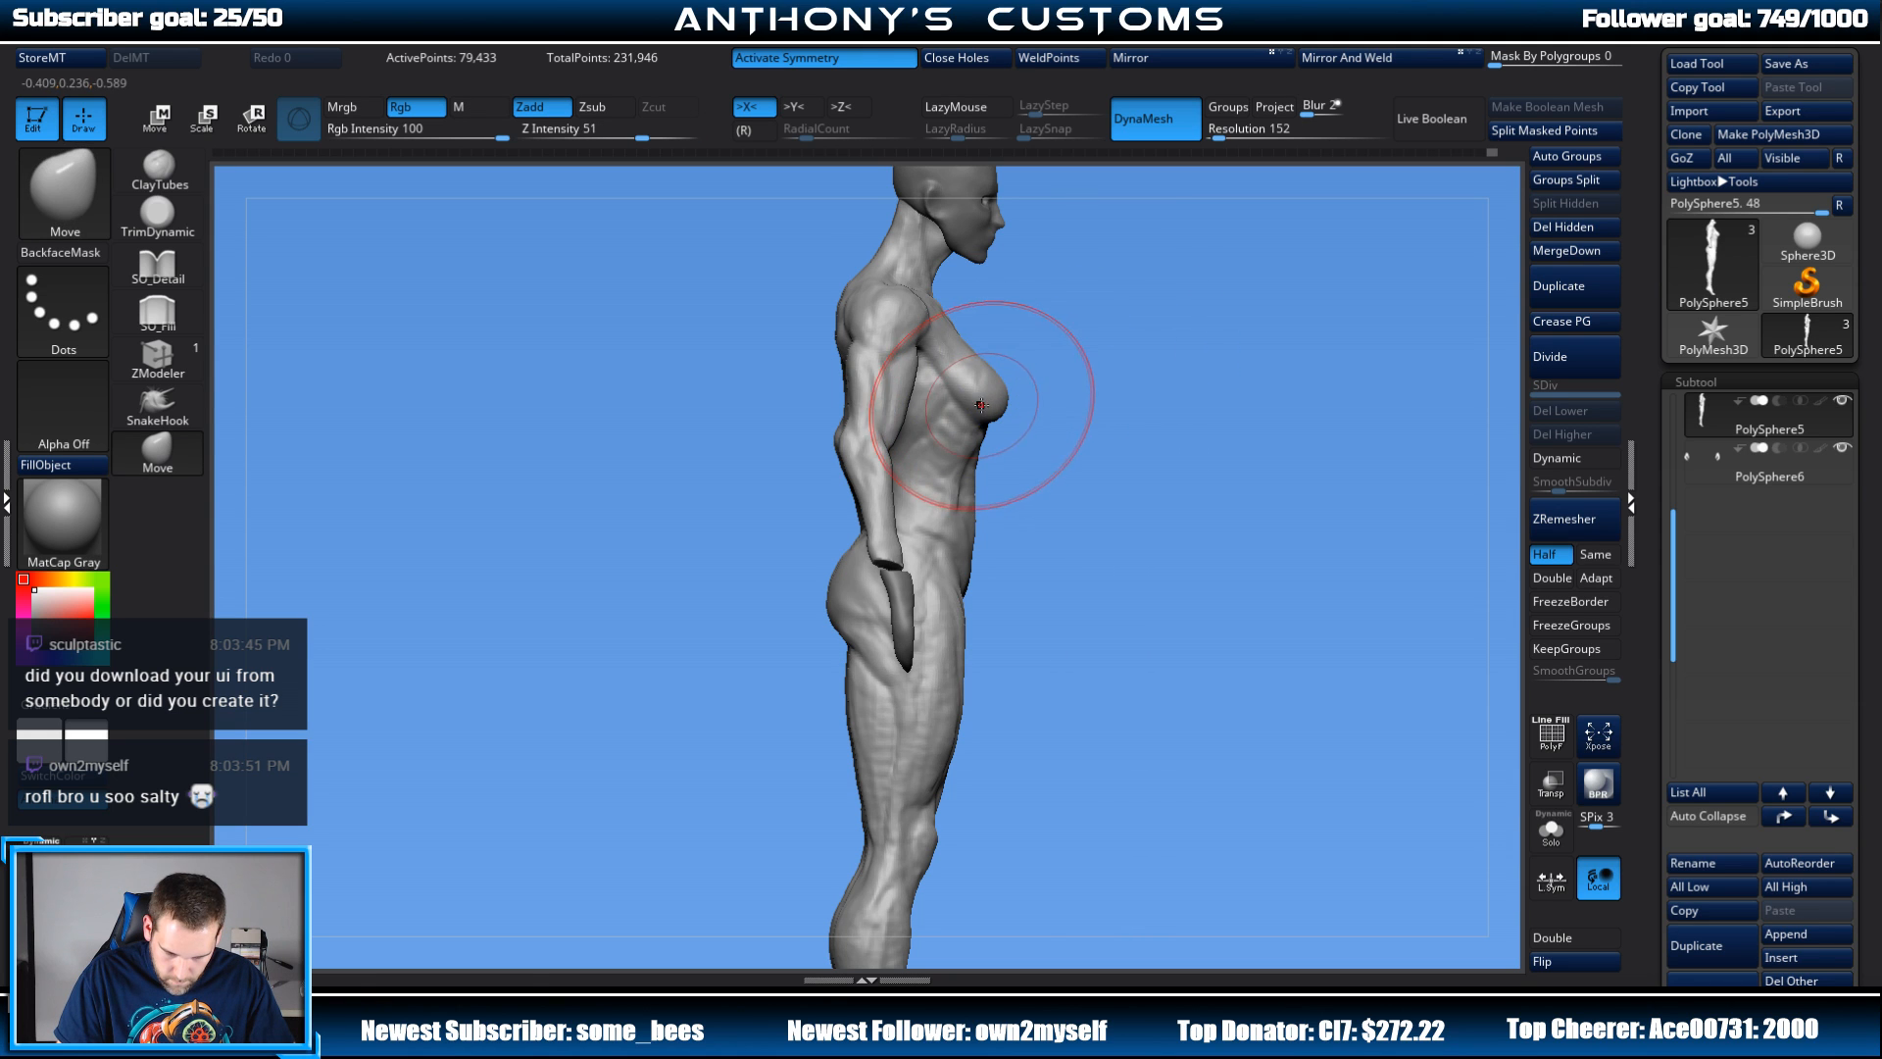
left_click_drag(1194, 415, 1108, 392)
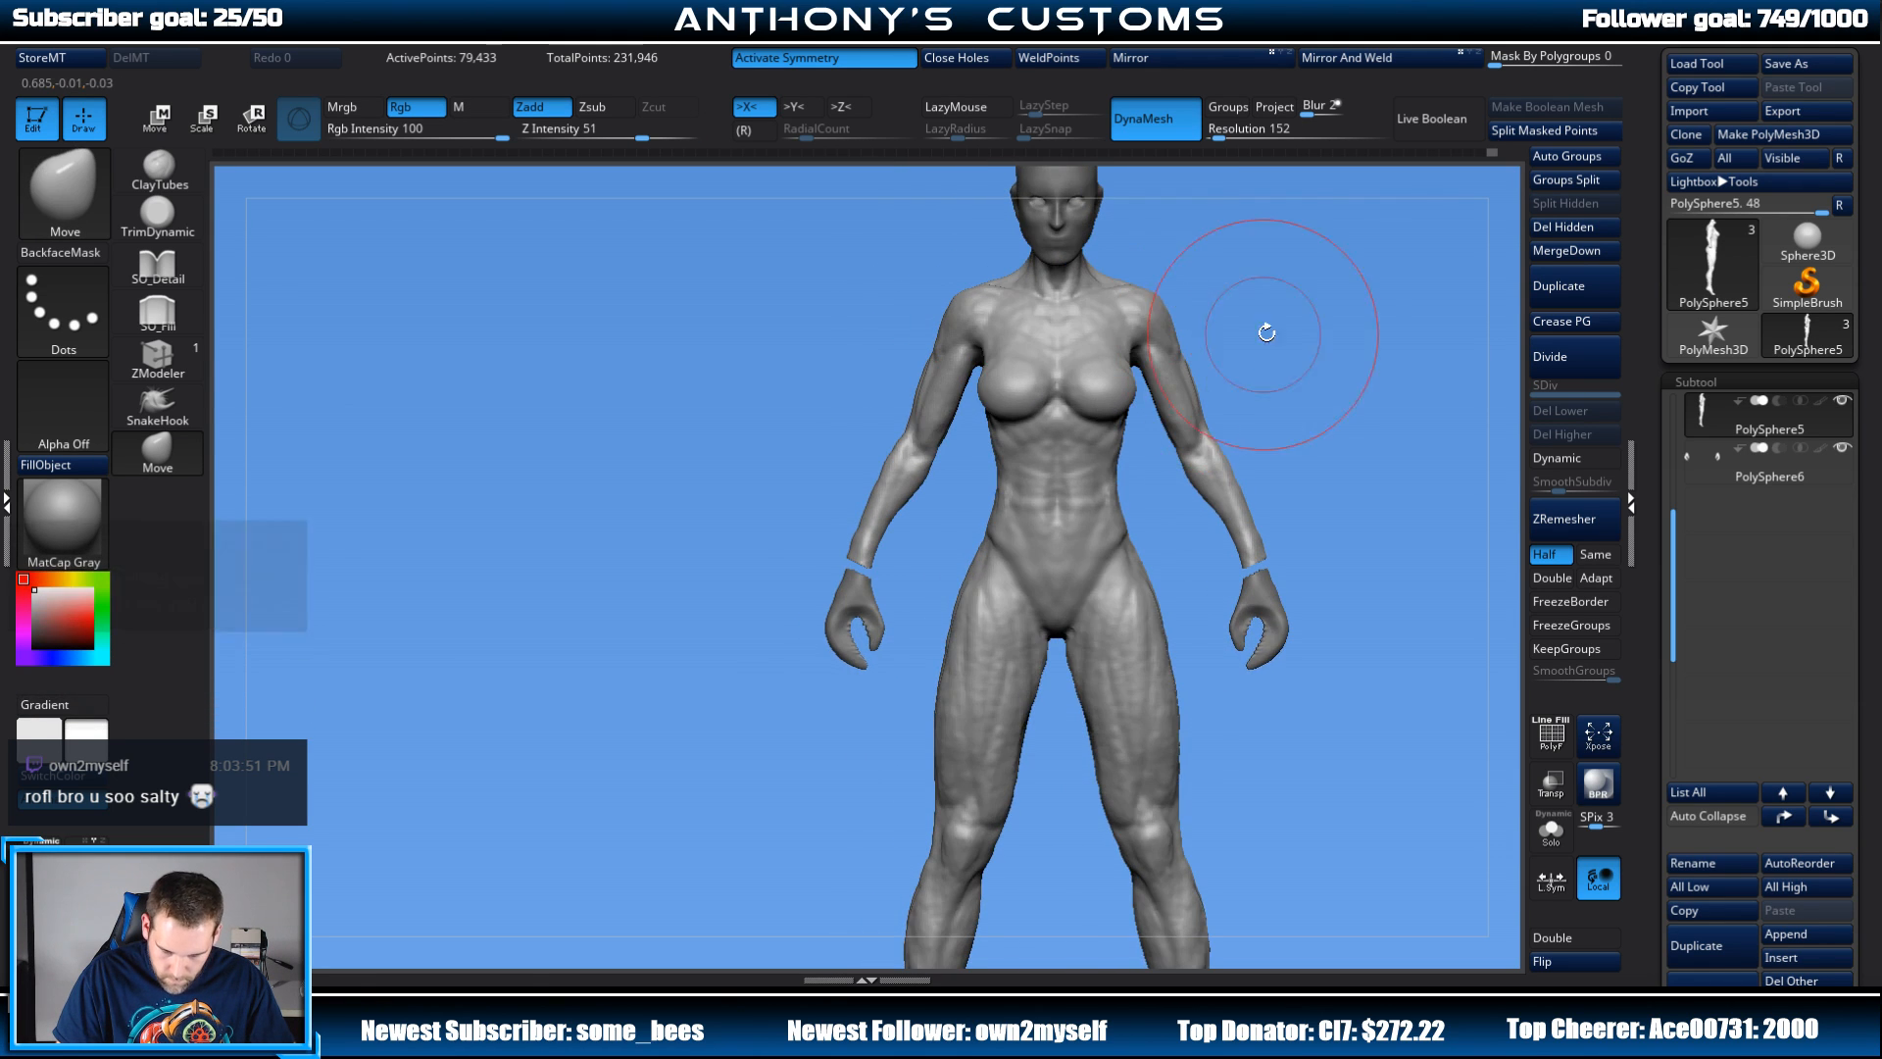
mouse_move(1266, 334)
left_mouse_down("alt")
mouse_move(1058, 365)
mouse_move(1265, 404)
mouse_move(1131, 555)
mouse_move(1088, 392)
mouse_move(1127, 424)
mouse_move(1239, 434)
mouse_move(1243, 344)
left_mouse_up("alt")
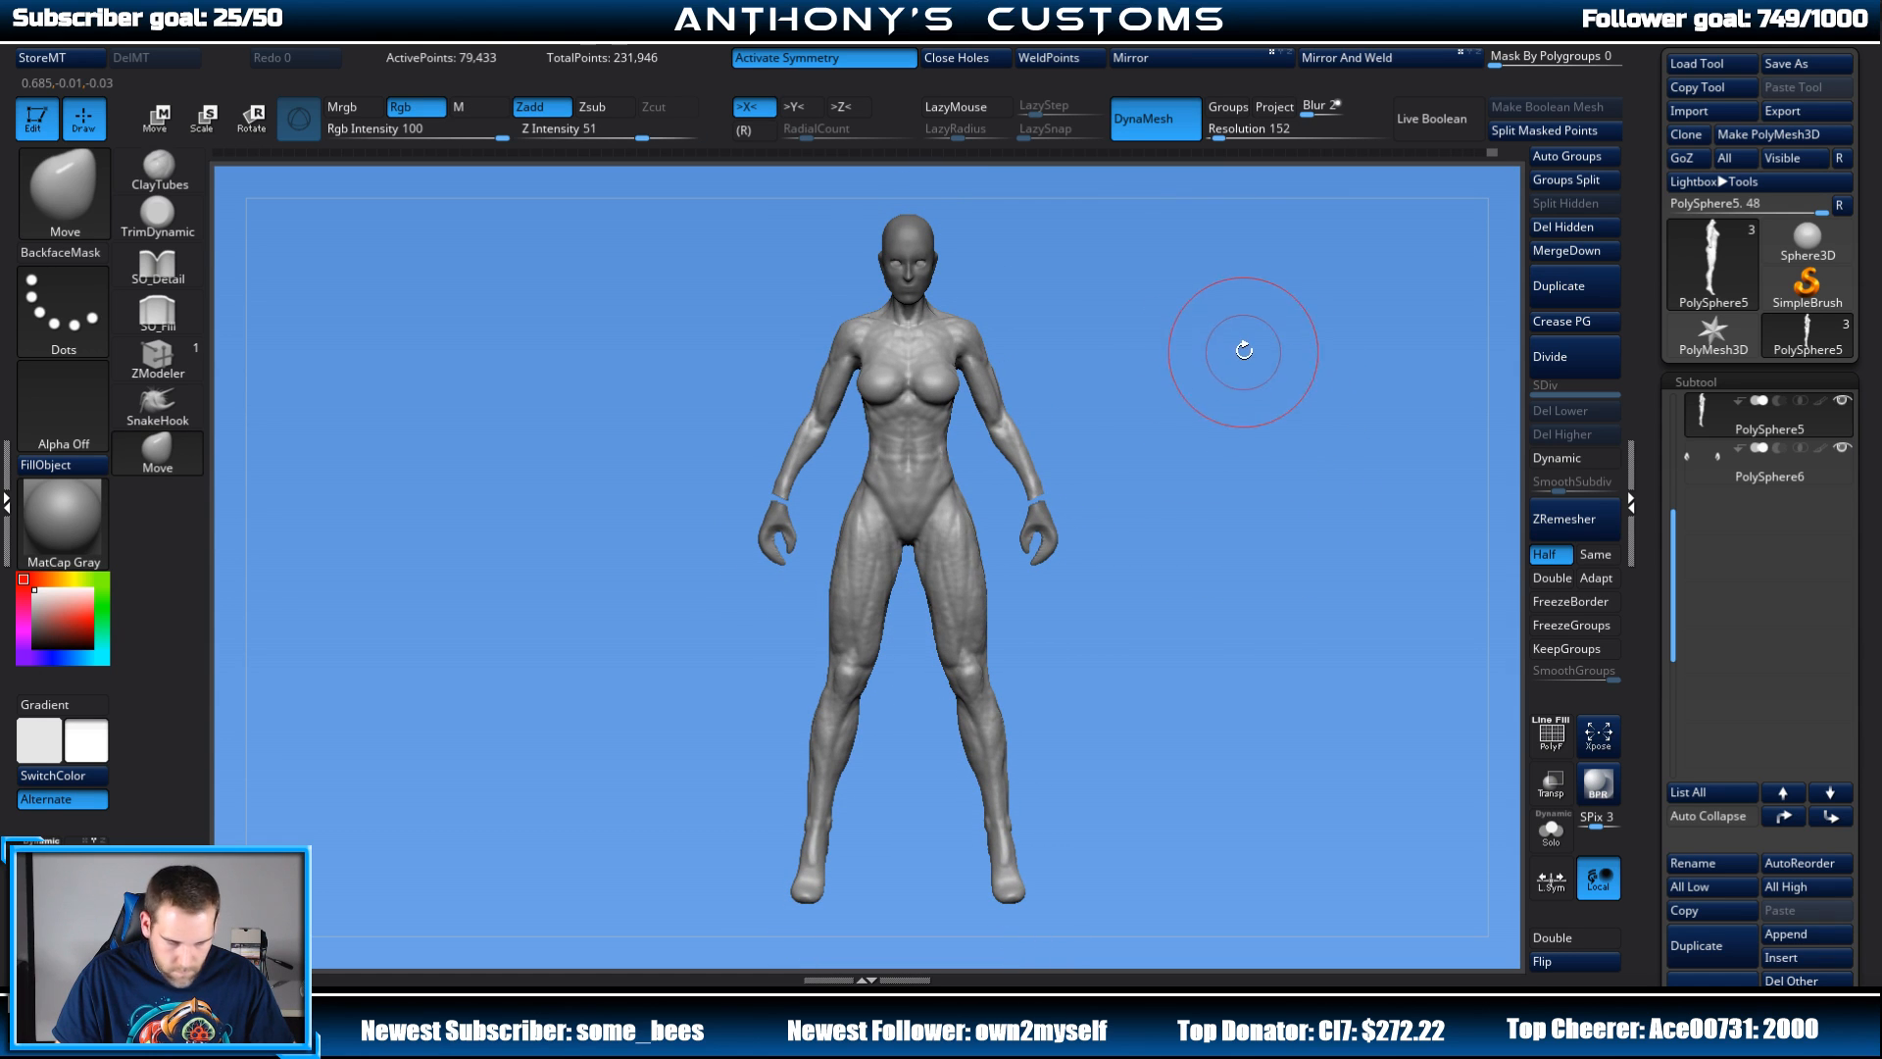
Step: Hide both arms of the body subtool with SelectRect to expose the torso's sides
key("ctrl+shift")
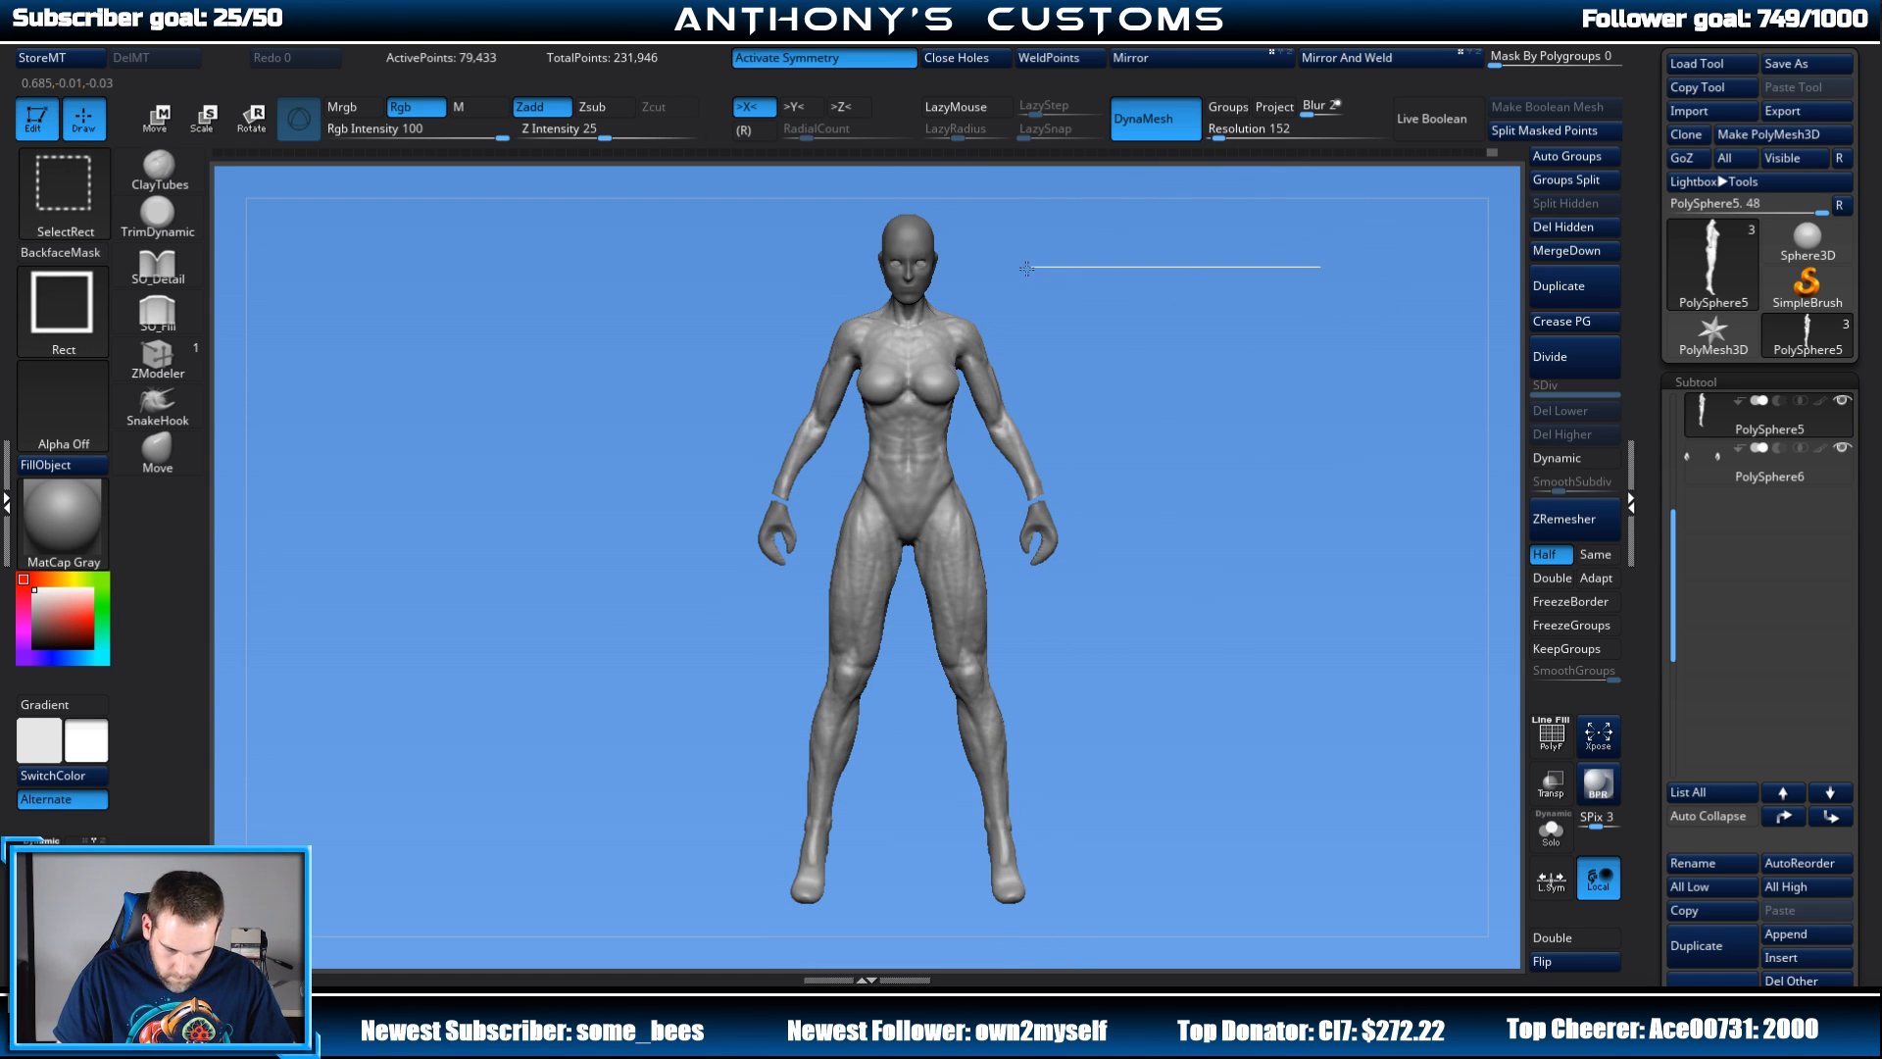
left_click_drag(1026, 267, 964, 453, "ctrl+shift")
mouse_move(1219, 359)
left_mouse_down("ctrl+shift")
mouse_move(1175, 437)
mouse_move(1022, 601)
mouse_move(1035, 581)
left_mouse_up("ctrl+shift")
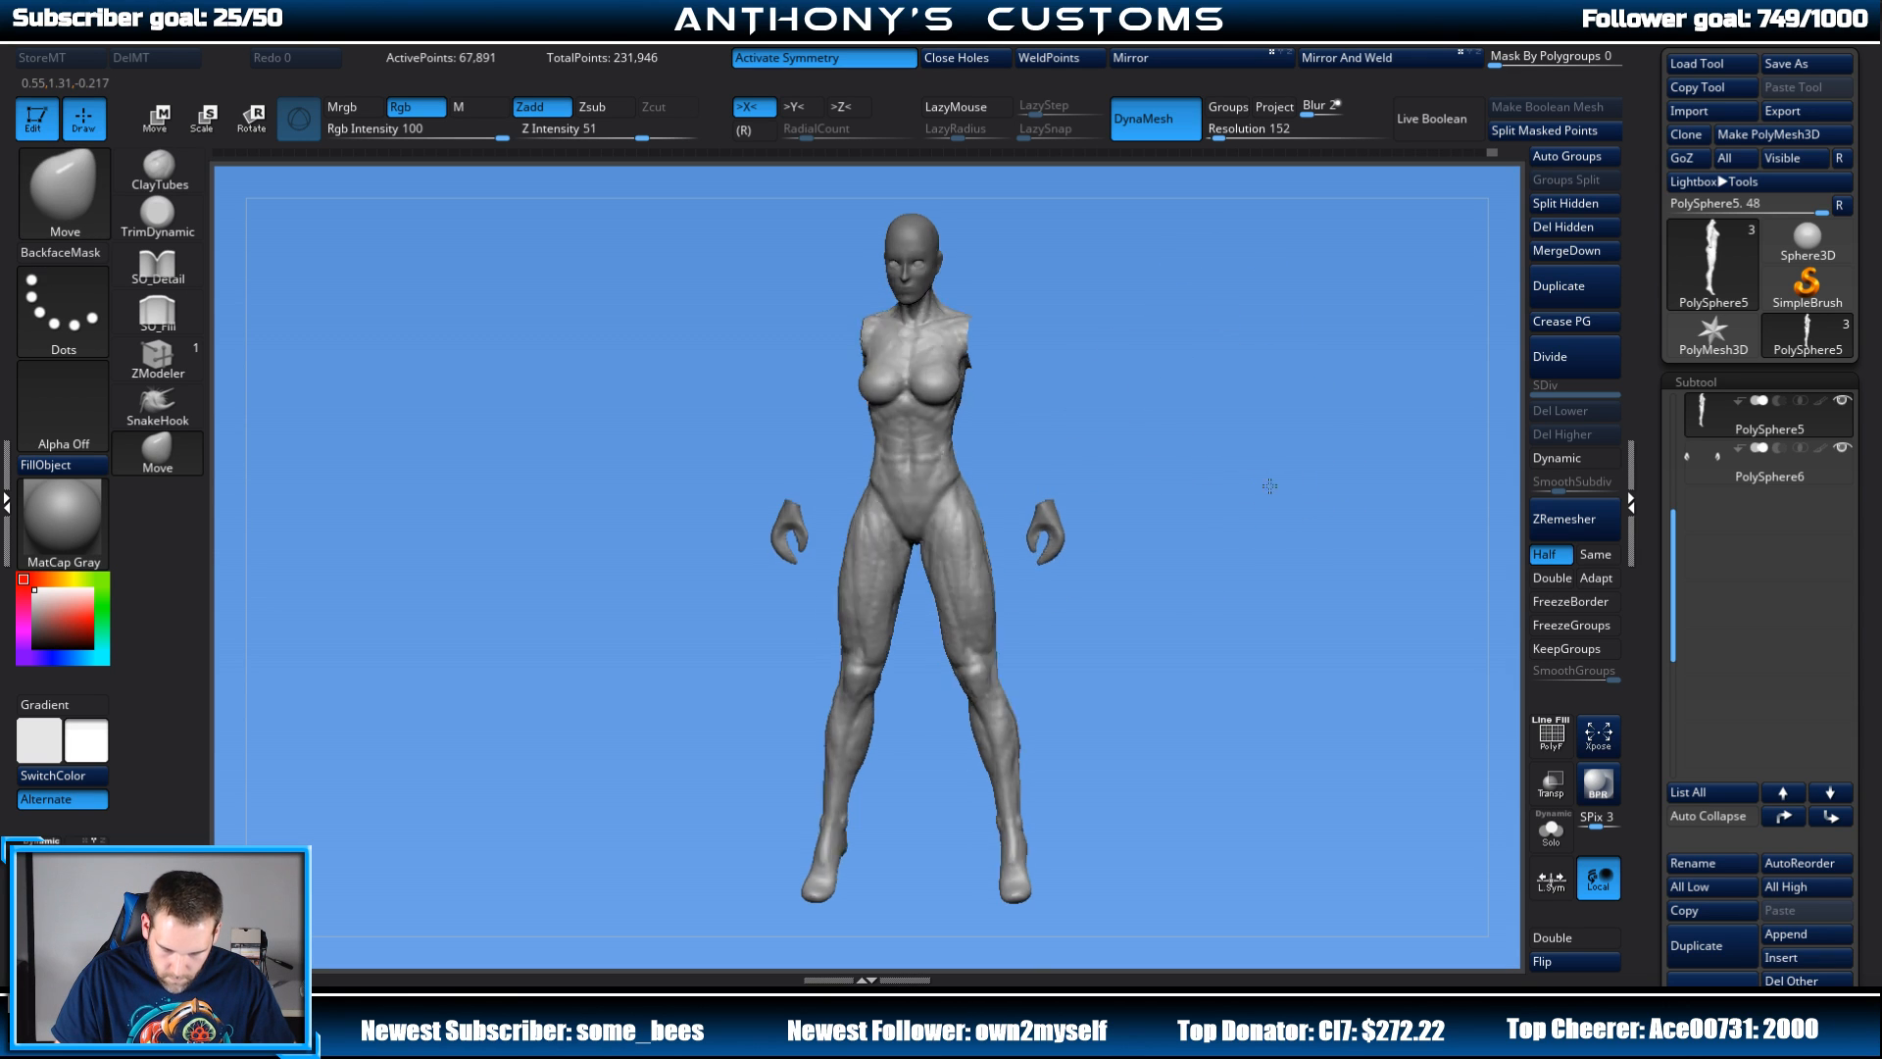
Step: Refine the abdomen and waist profile in side view with the Move brush and unhide the arms
mouse_move(1068, 495)
left_mouse_down()
mouse_move(1176, 462)
mouse_move(1196, 417)
mouse_move(1191, 522)
mouse_move(1127, 520)
mouse_move(1194, 526)
left_mouse_up()
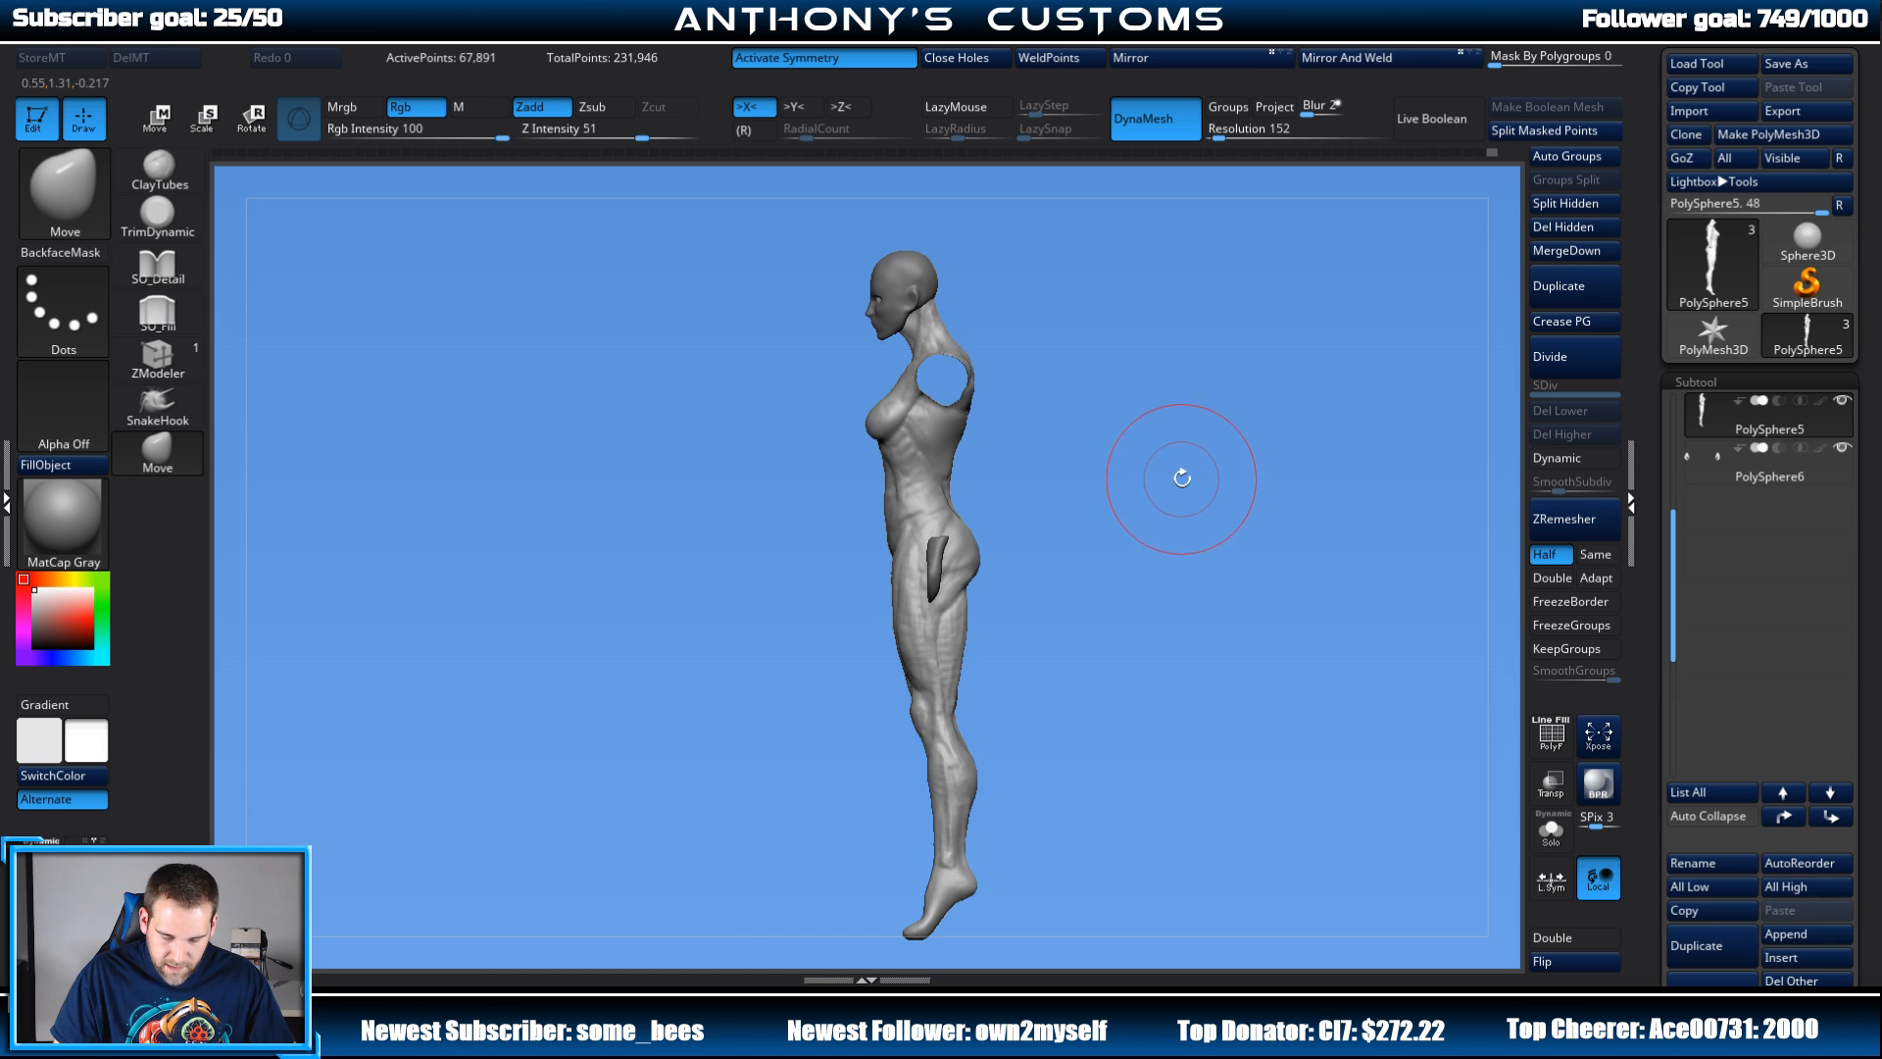
mouse_move(1180, 479)
left_mouse_down("alt")
mouse_move(1184, 559)
mouse_move(1227, 538)
mouse_move(1200, 542)
left_mouse_up("alt")
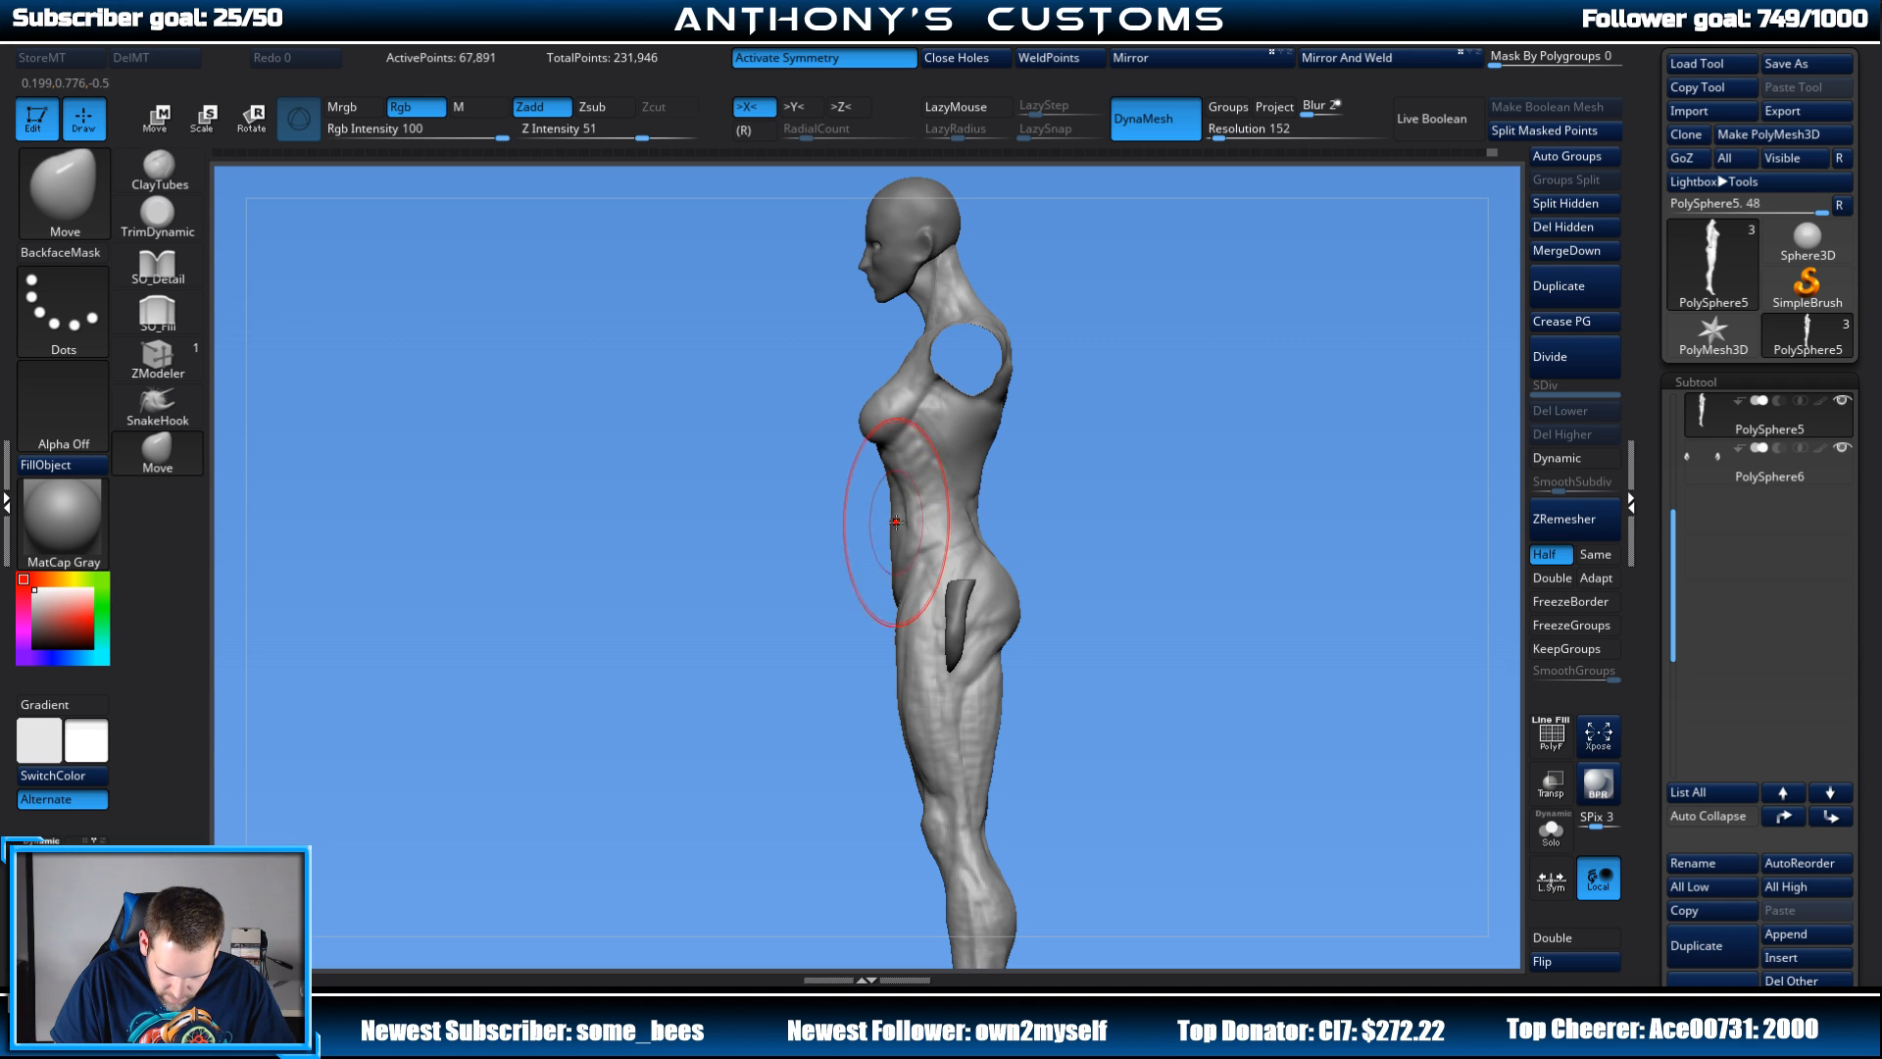
left_click_drag(1080, 517, 1377, 477)
left_click(1377, 477, "ctrl+shift")
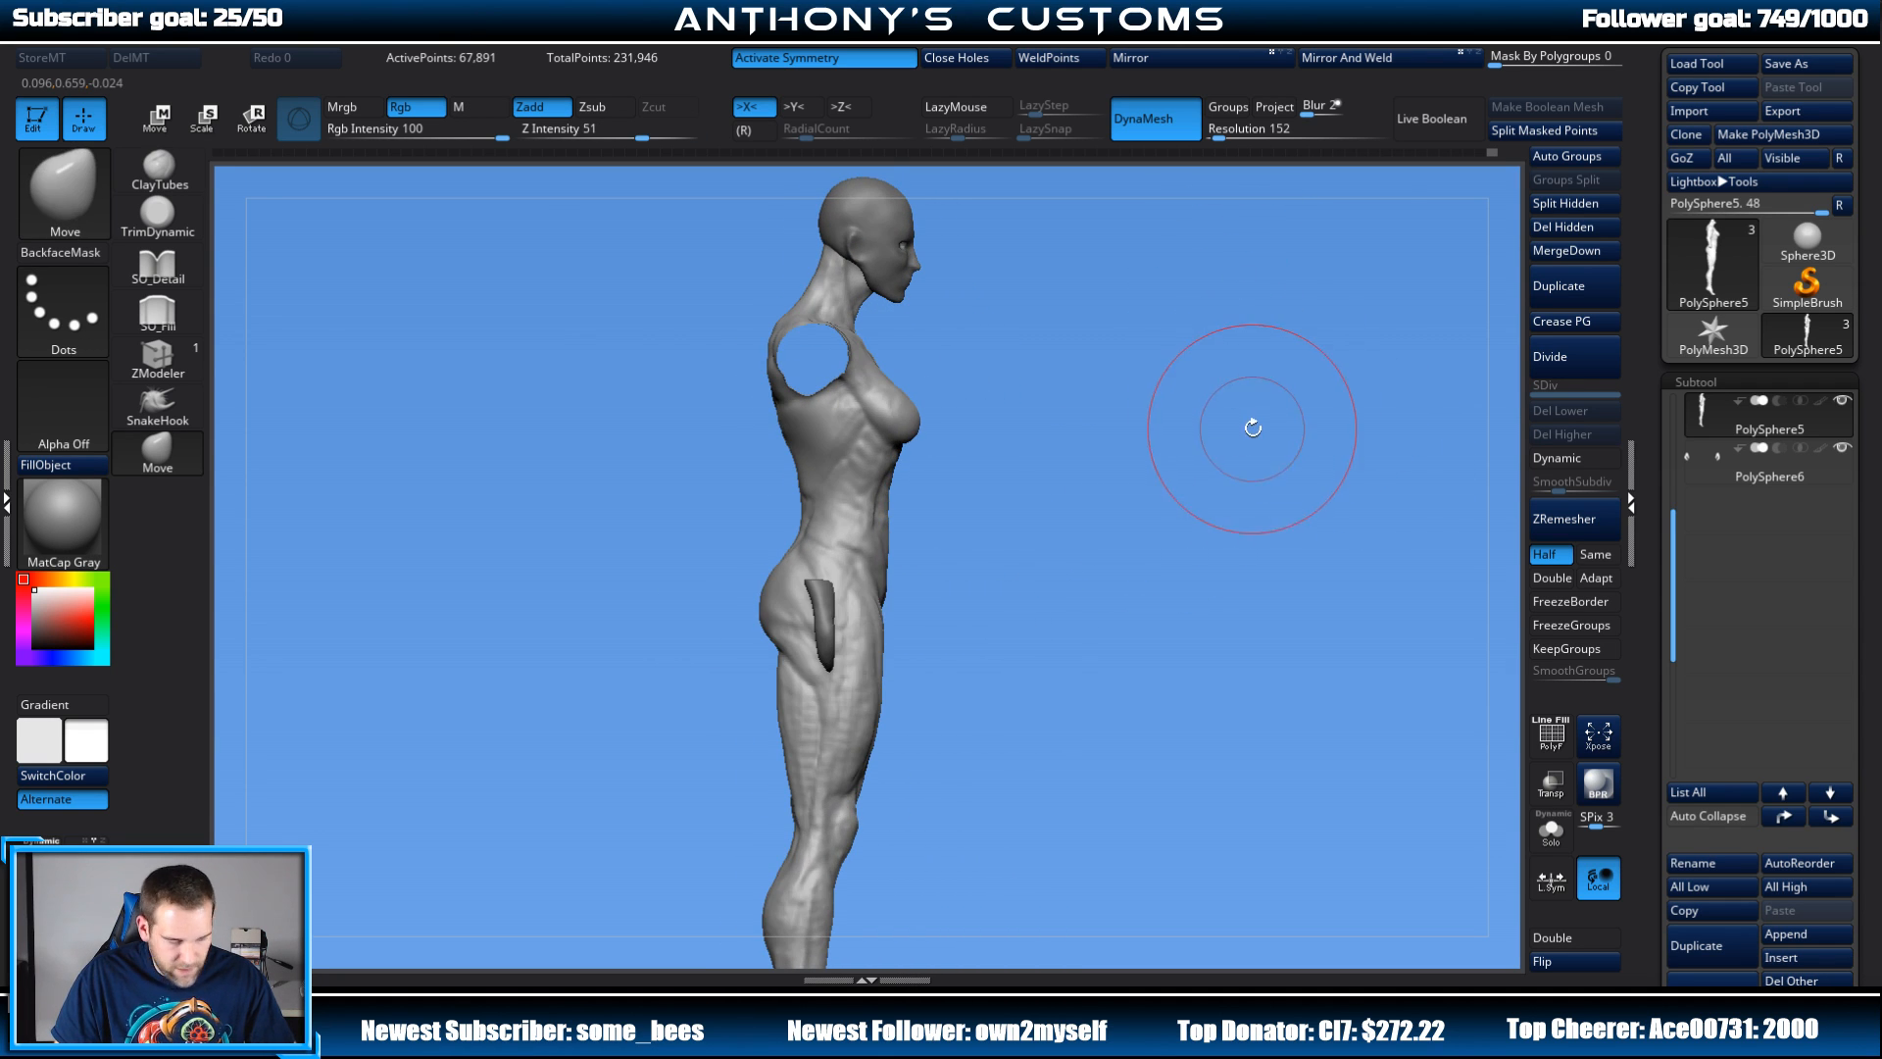
Step: Refine the waist, back and shoulders from rear and overhead angles with the Move brush
mouse_move(1277, 526)
left_mouse_down()
mouse_move(1216, 486)
mouse_move(1210, 529)
mouse_move(1232, 484)
mouse_move(1216, 463)
left_mouse_up()
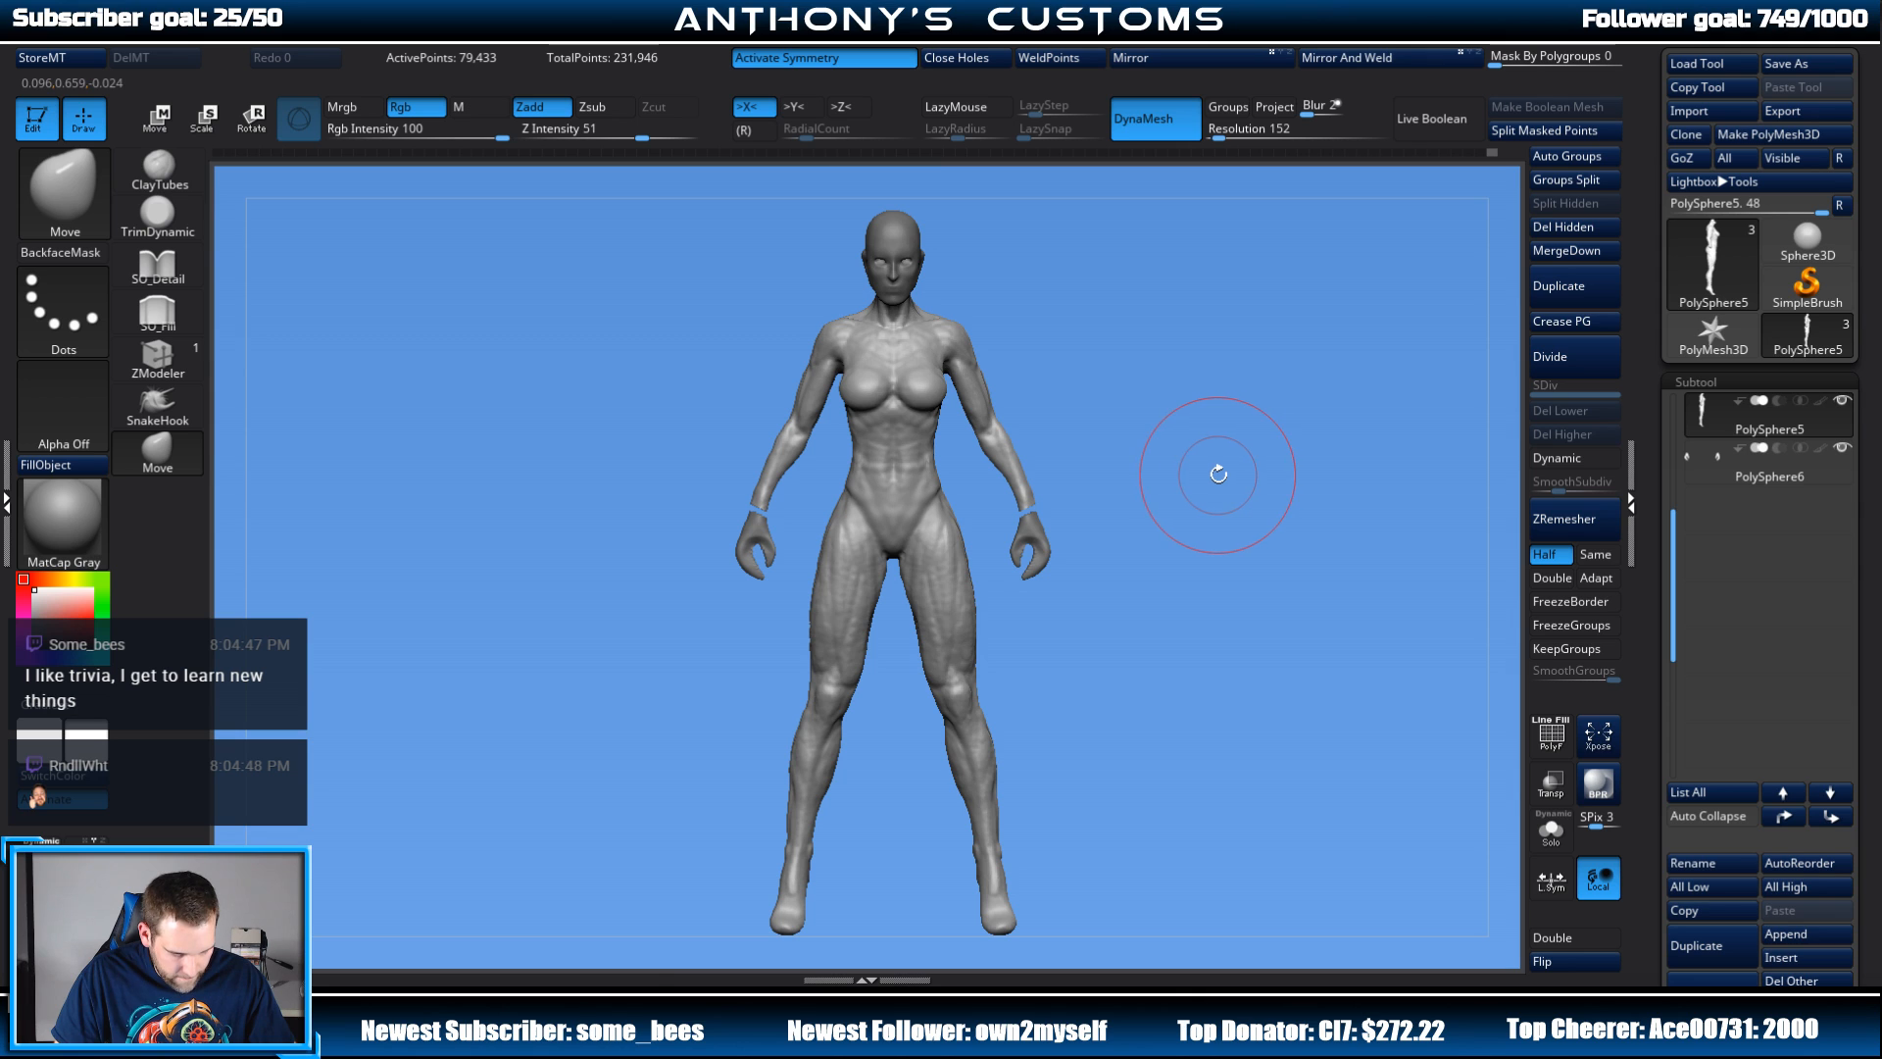
left_click_drag(1142, 479, 1261, 517)
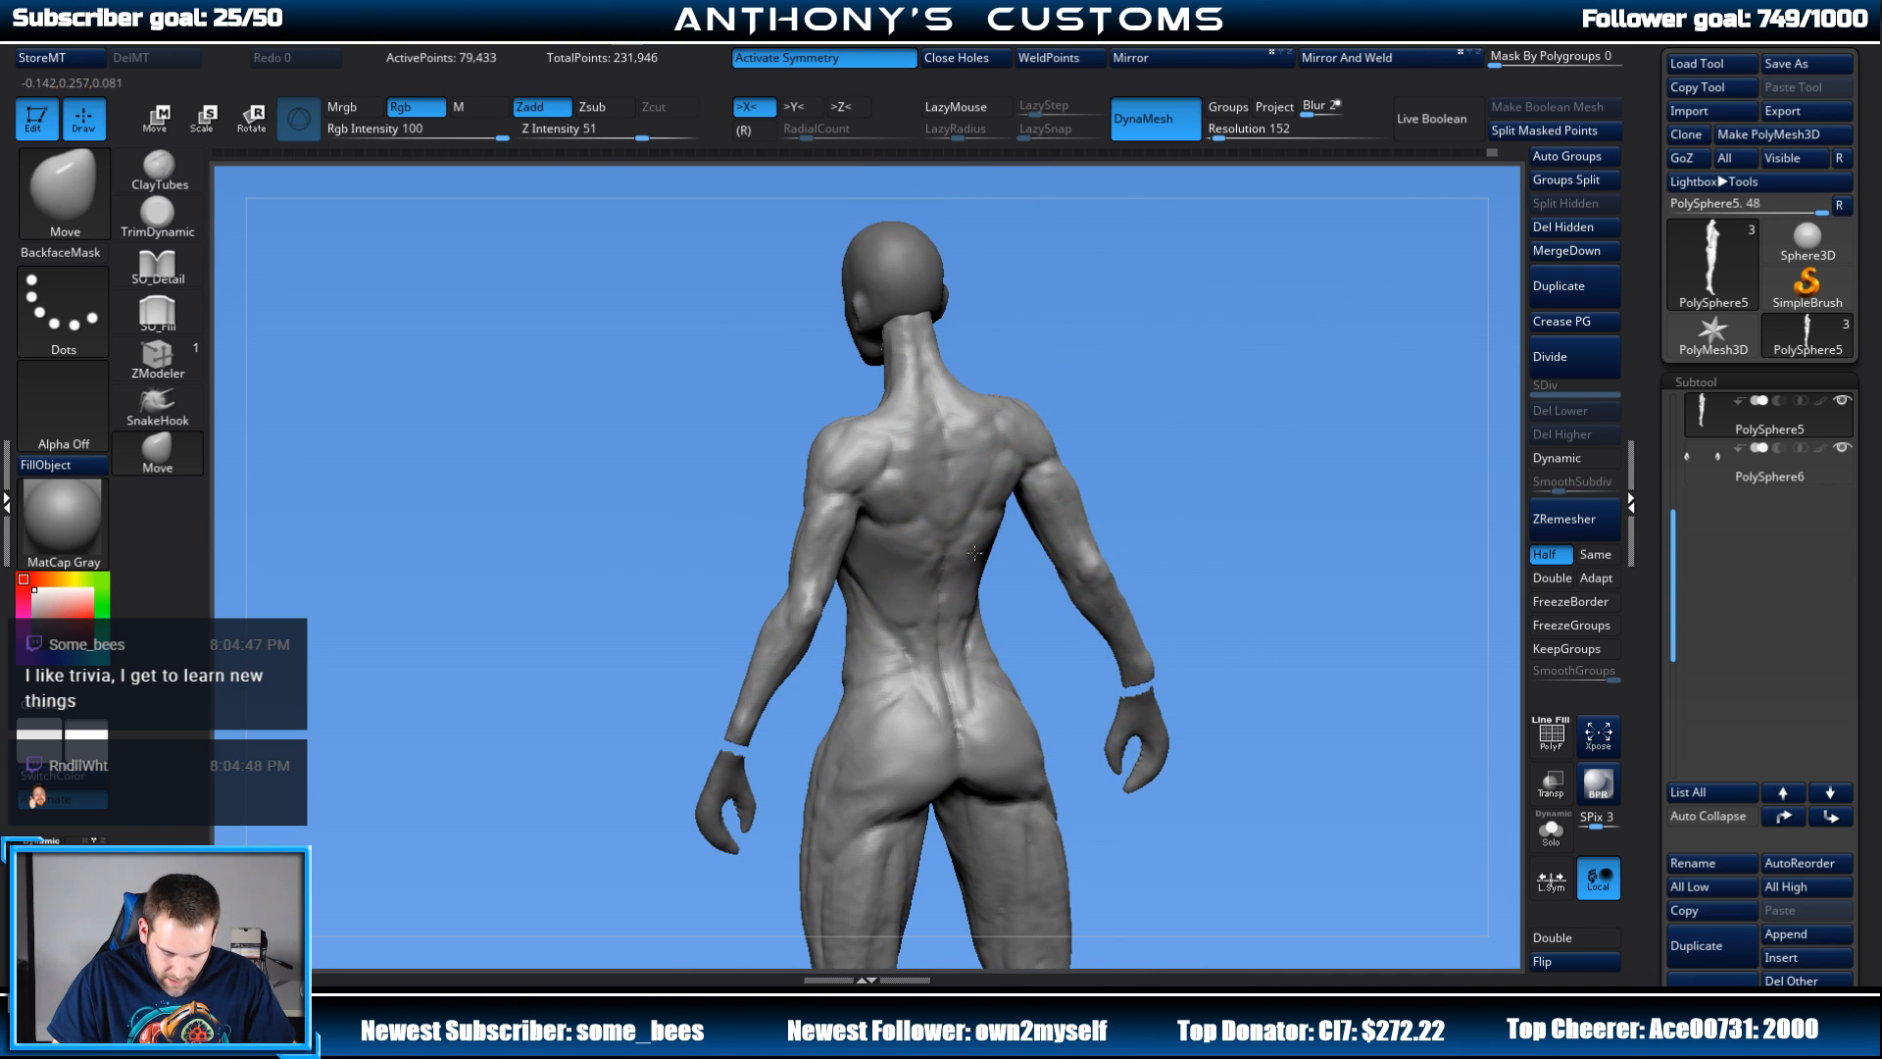
left_click_drag(1150, 467, 949, 534)
key("space")
key("space")
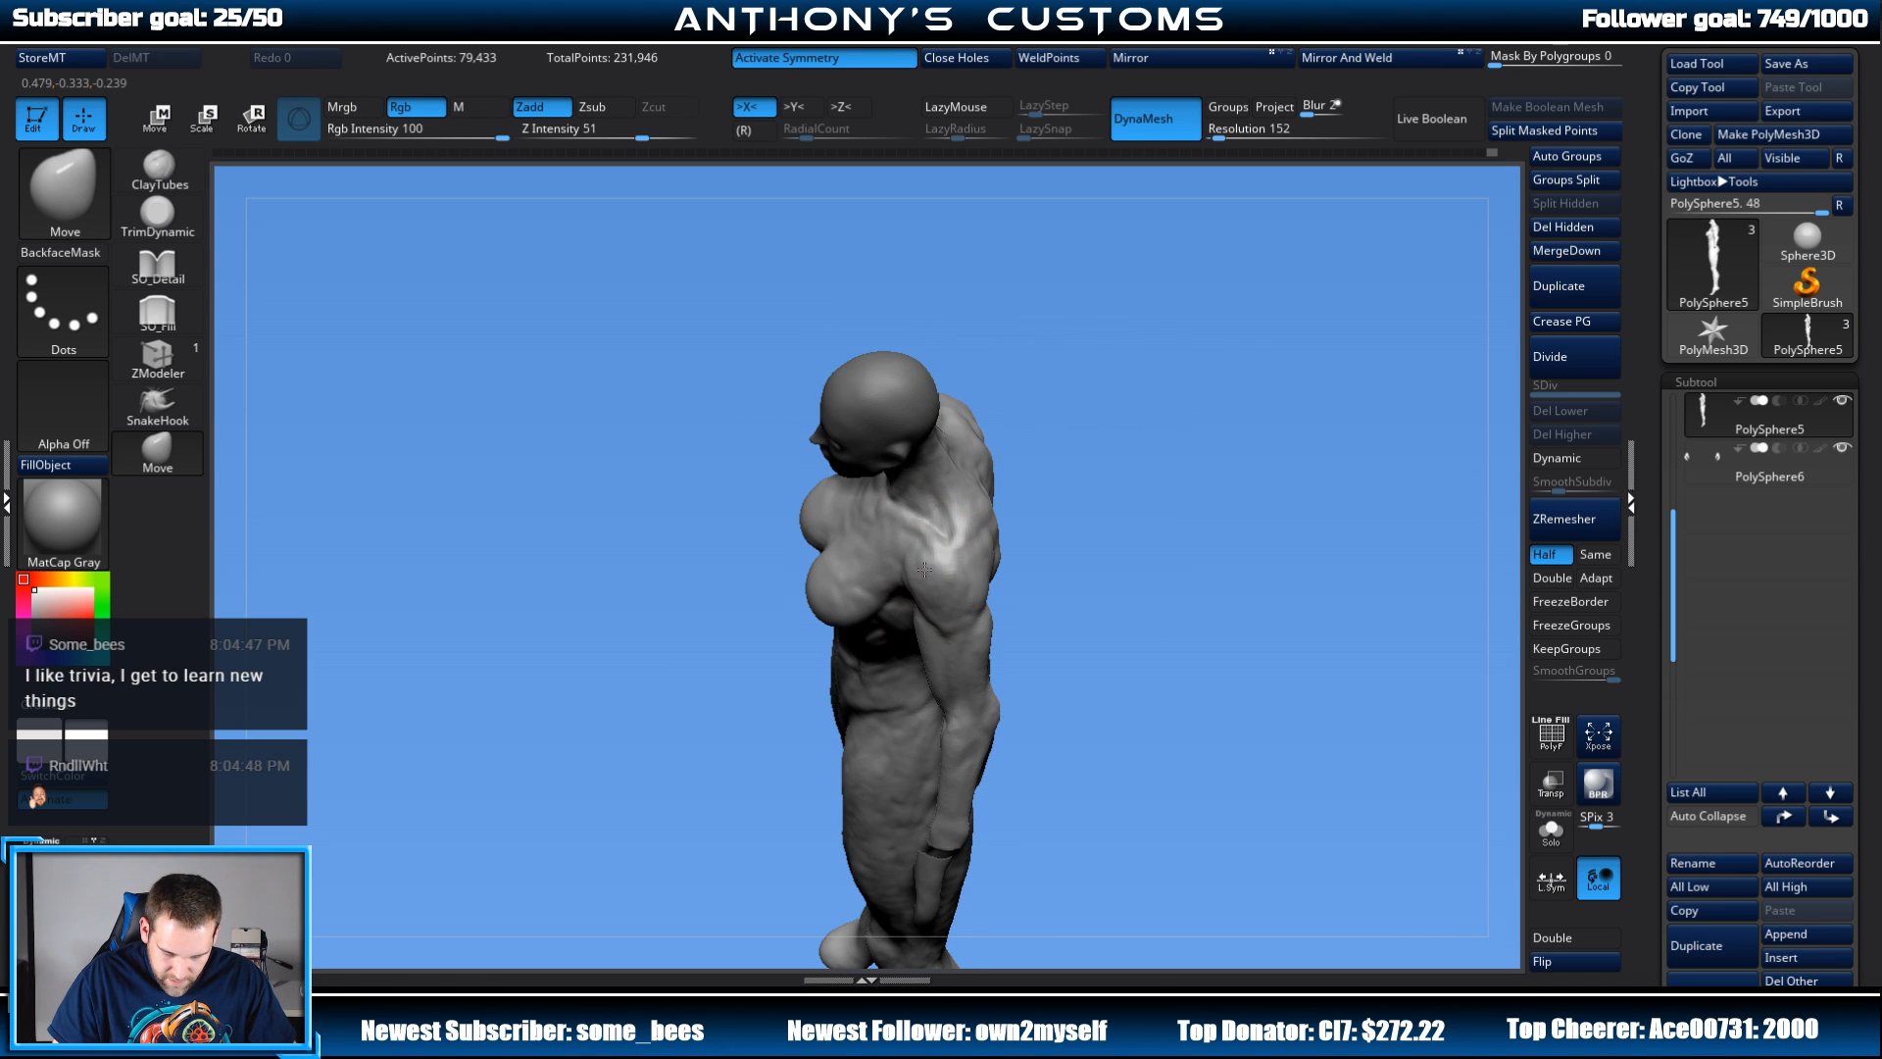
mouse_move(1103, 503)
left_mouse_down()
mouse_move(1115, 459)
mouse_move(917, 580)
mouse_move(1088, 471)
mouse_move(1059, 461)
mouse_move(1134, 509)
mouse_move(1239, 470)
mouse_move(1206, 357)
mouse_move(1173, 380)
left_mouse_up()
key("space")
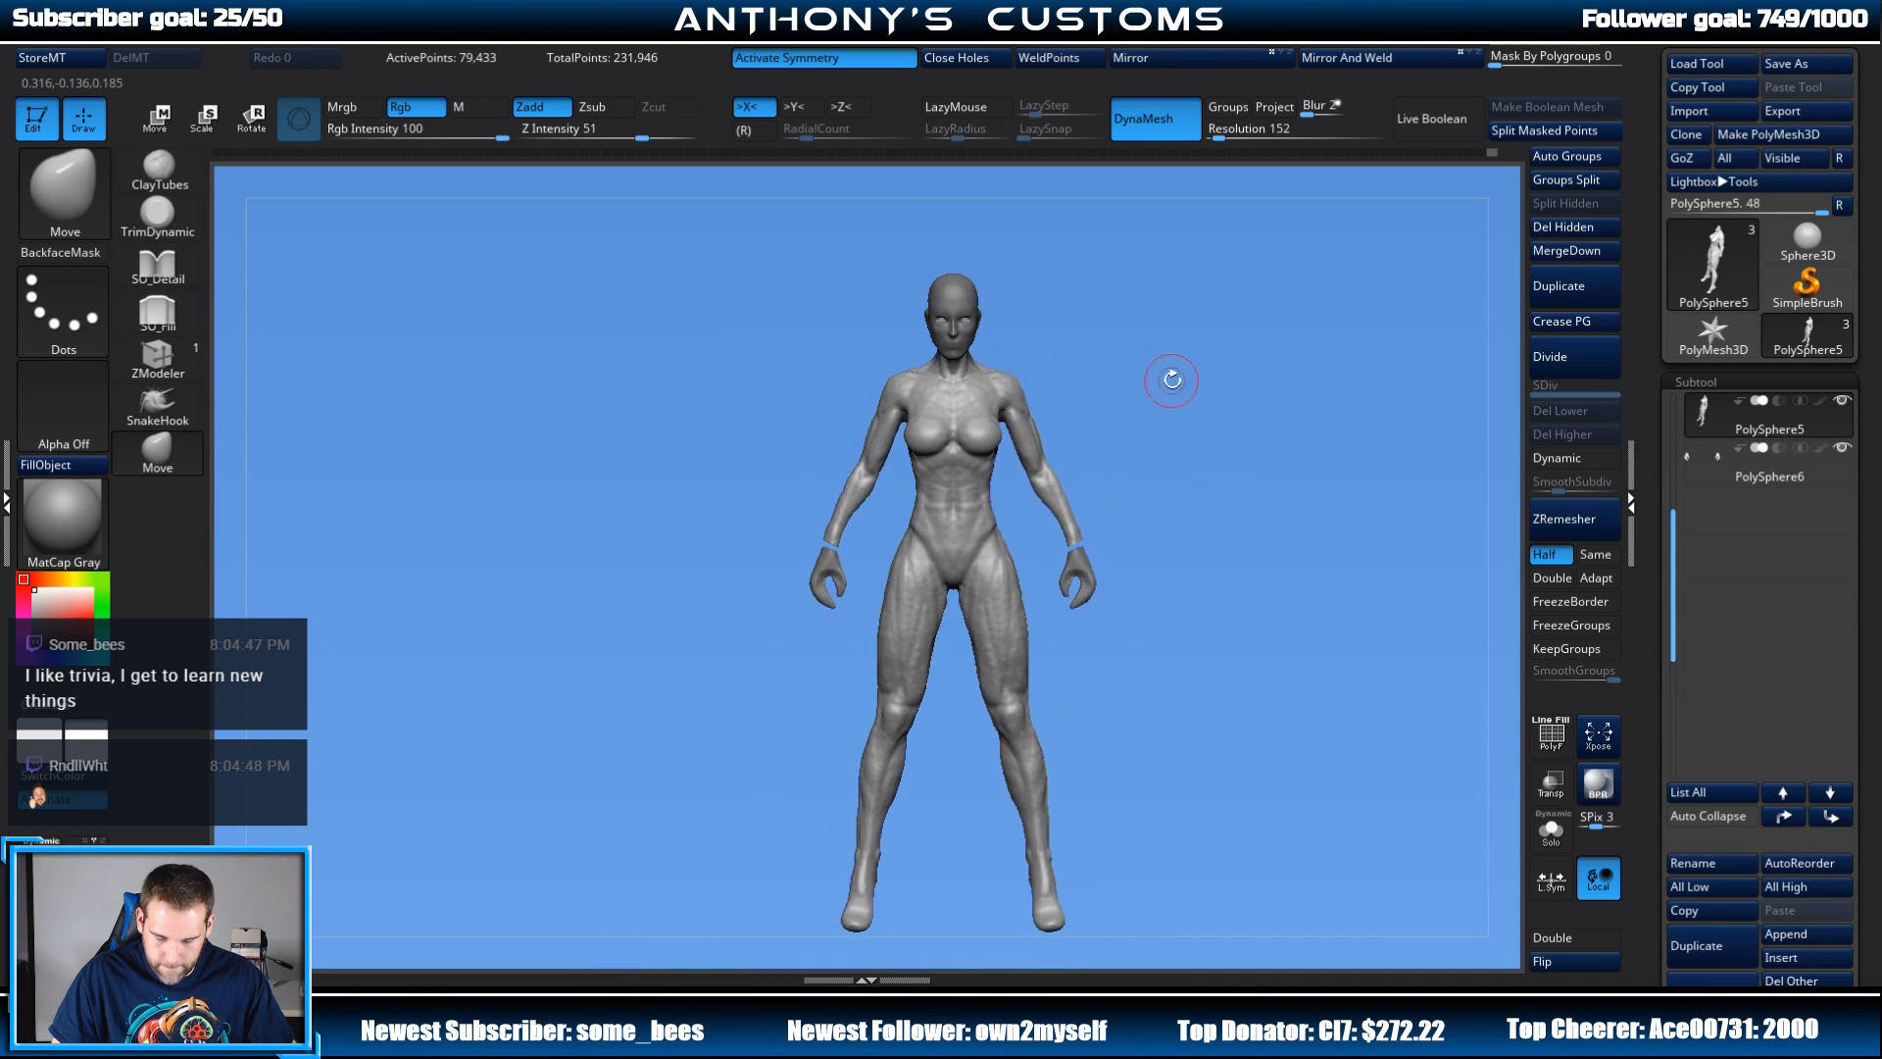
Step: Examine the full figure's proportions and silhouette from the front, rear and side
key("space")
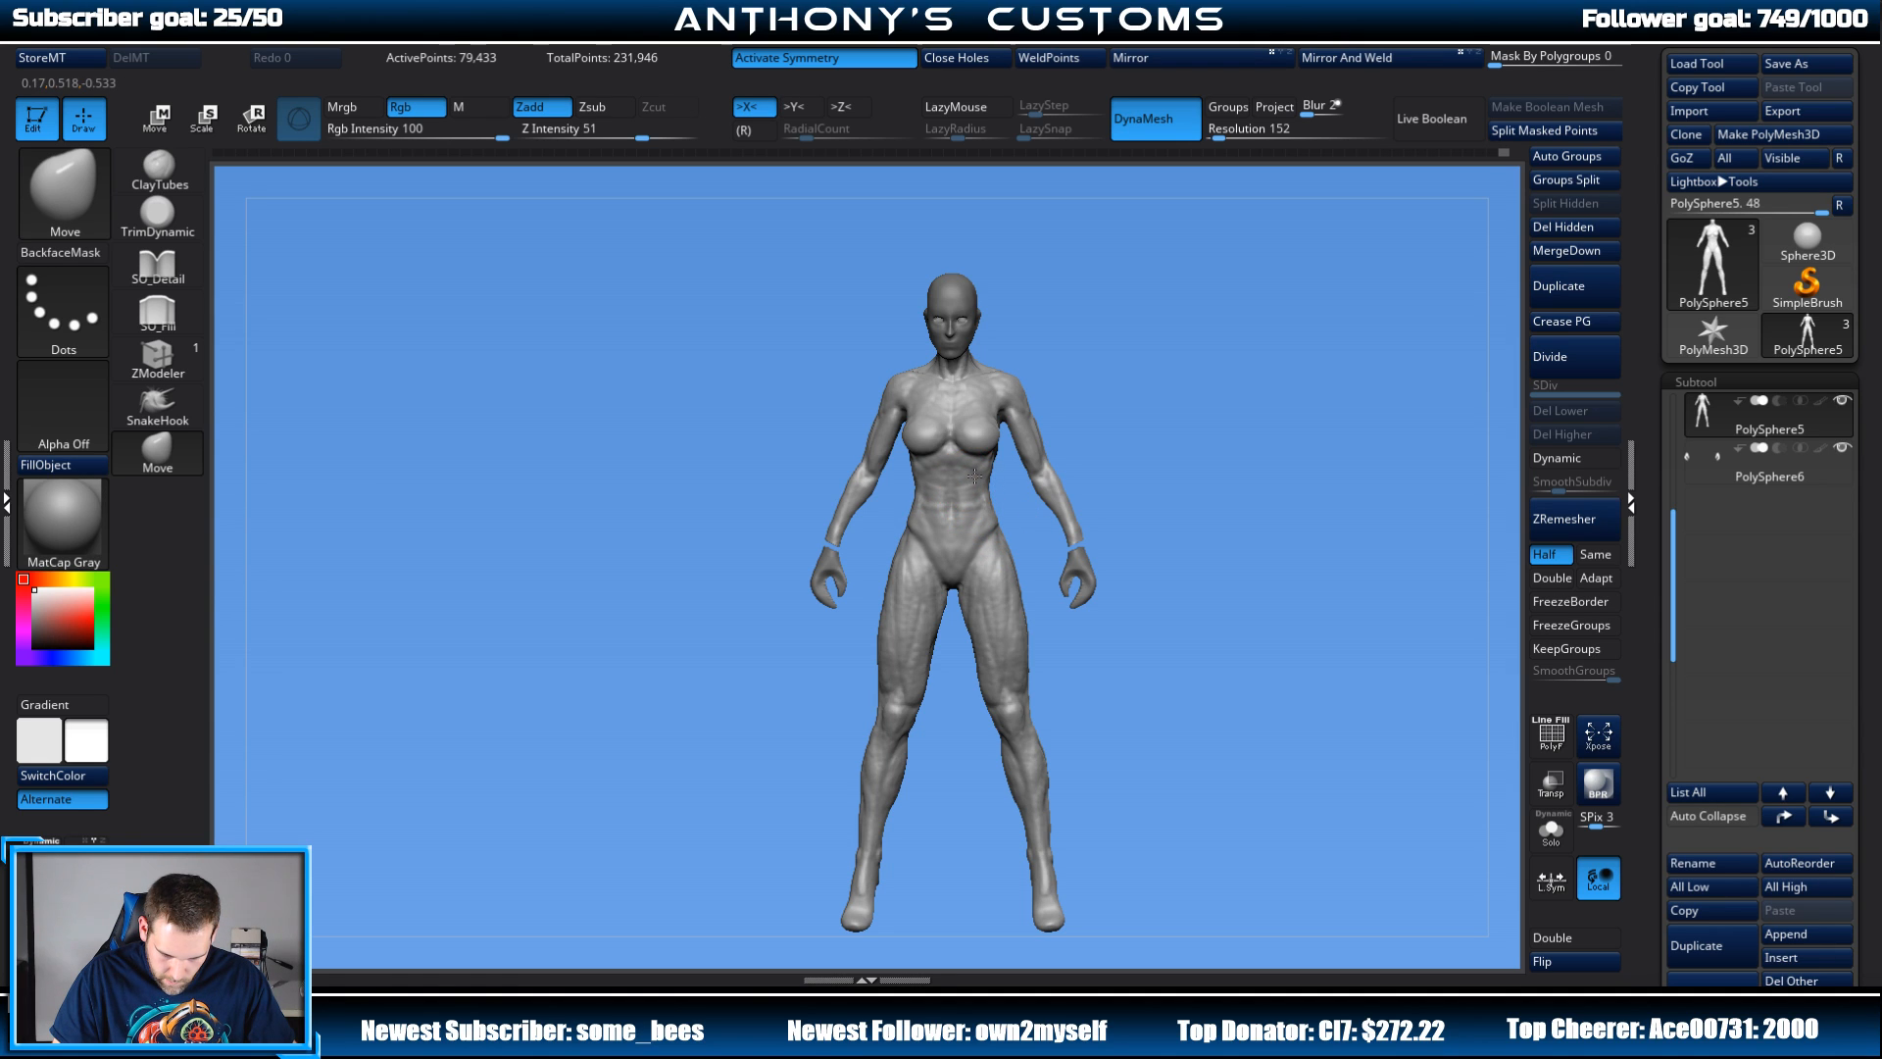
mouse_move(1155, 445)
left_mouse_down()
mouse_move(1242, 454)
mouse_move(1167, 441)
mouse_move(1126, 408)
left_mouse_up()
mouse_move(1181, 474)
left_mouse_down("alt")
mouse_move(1164, 396)
mouse_move(1122, 412)
mouse_move(1156, 457)
mouse_move(1142, 630)
mouse_move(1160, 424)
mouse_move(1097, 509)
mouse_move(1078, 475)
mouse_move(1127, 450)
mouse_move(1075, 450)
mouse_move(1344, 441)
mouse_move(1214, 310)
mouse_move(1205, 491)
mouse_move(1190, 445)
mouse_move(1236, 478)
mouse_move(1213, 566)
mouse_move(1206, 543)
left_mouse_up("alt")
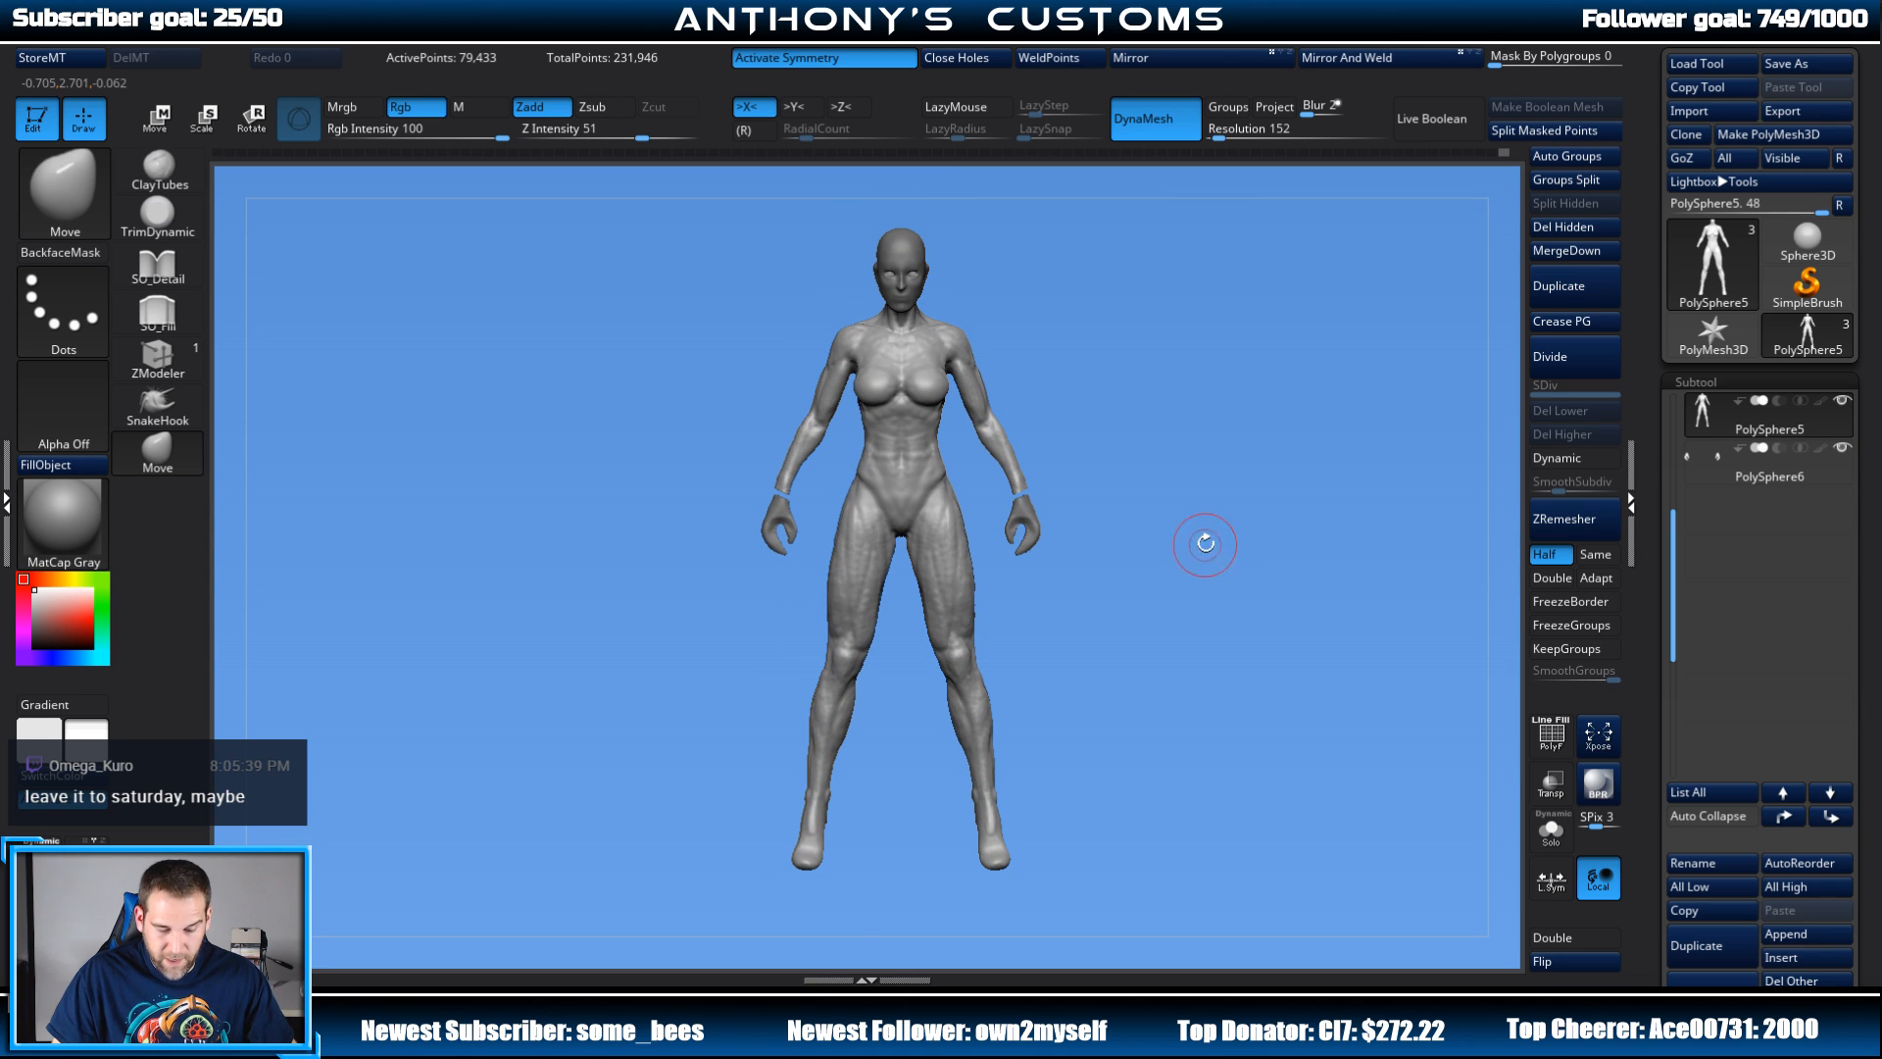
key("space")
left_click_drag(1145, 425, 1183, 502)
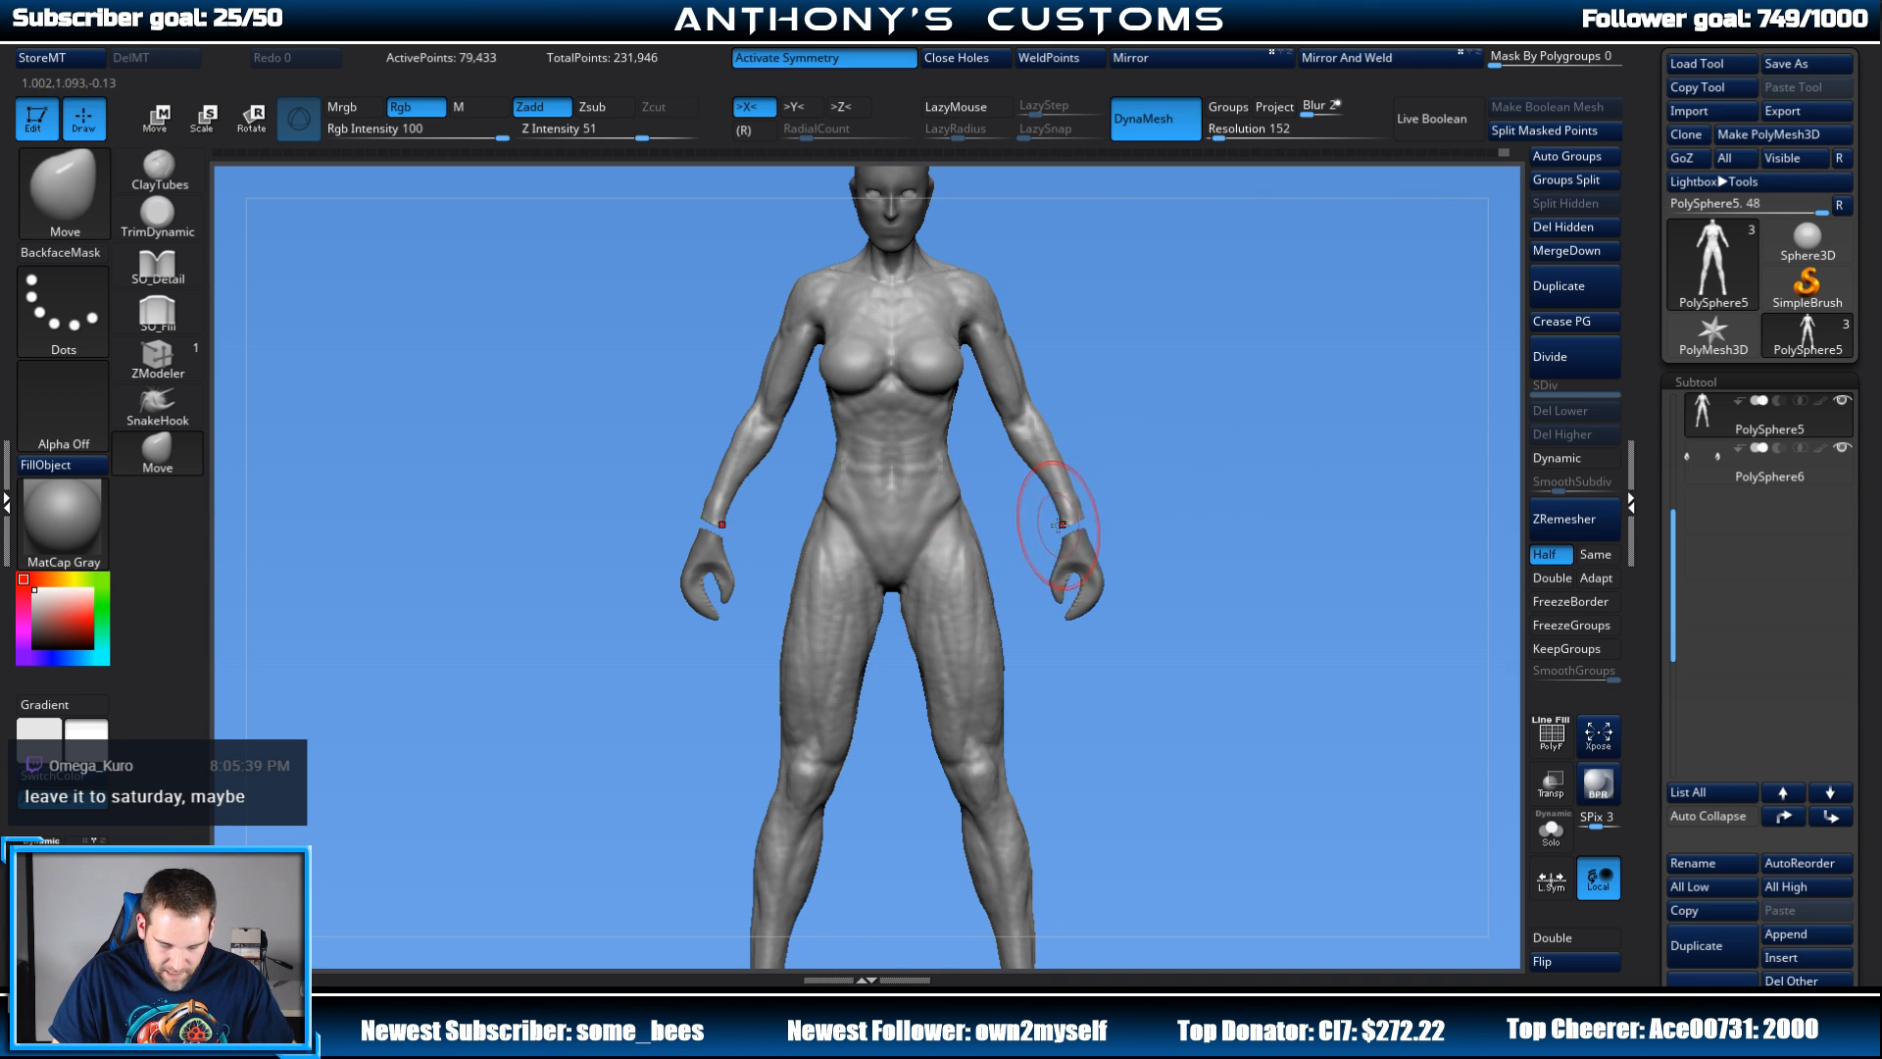
left_click_drag(1284, 433, 1090, 400)
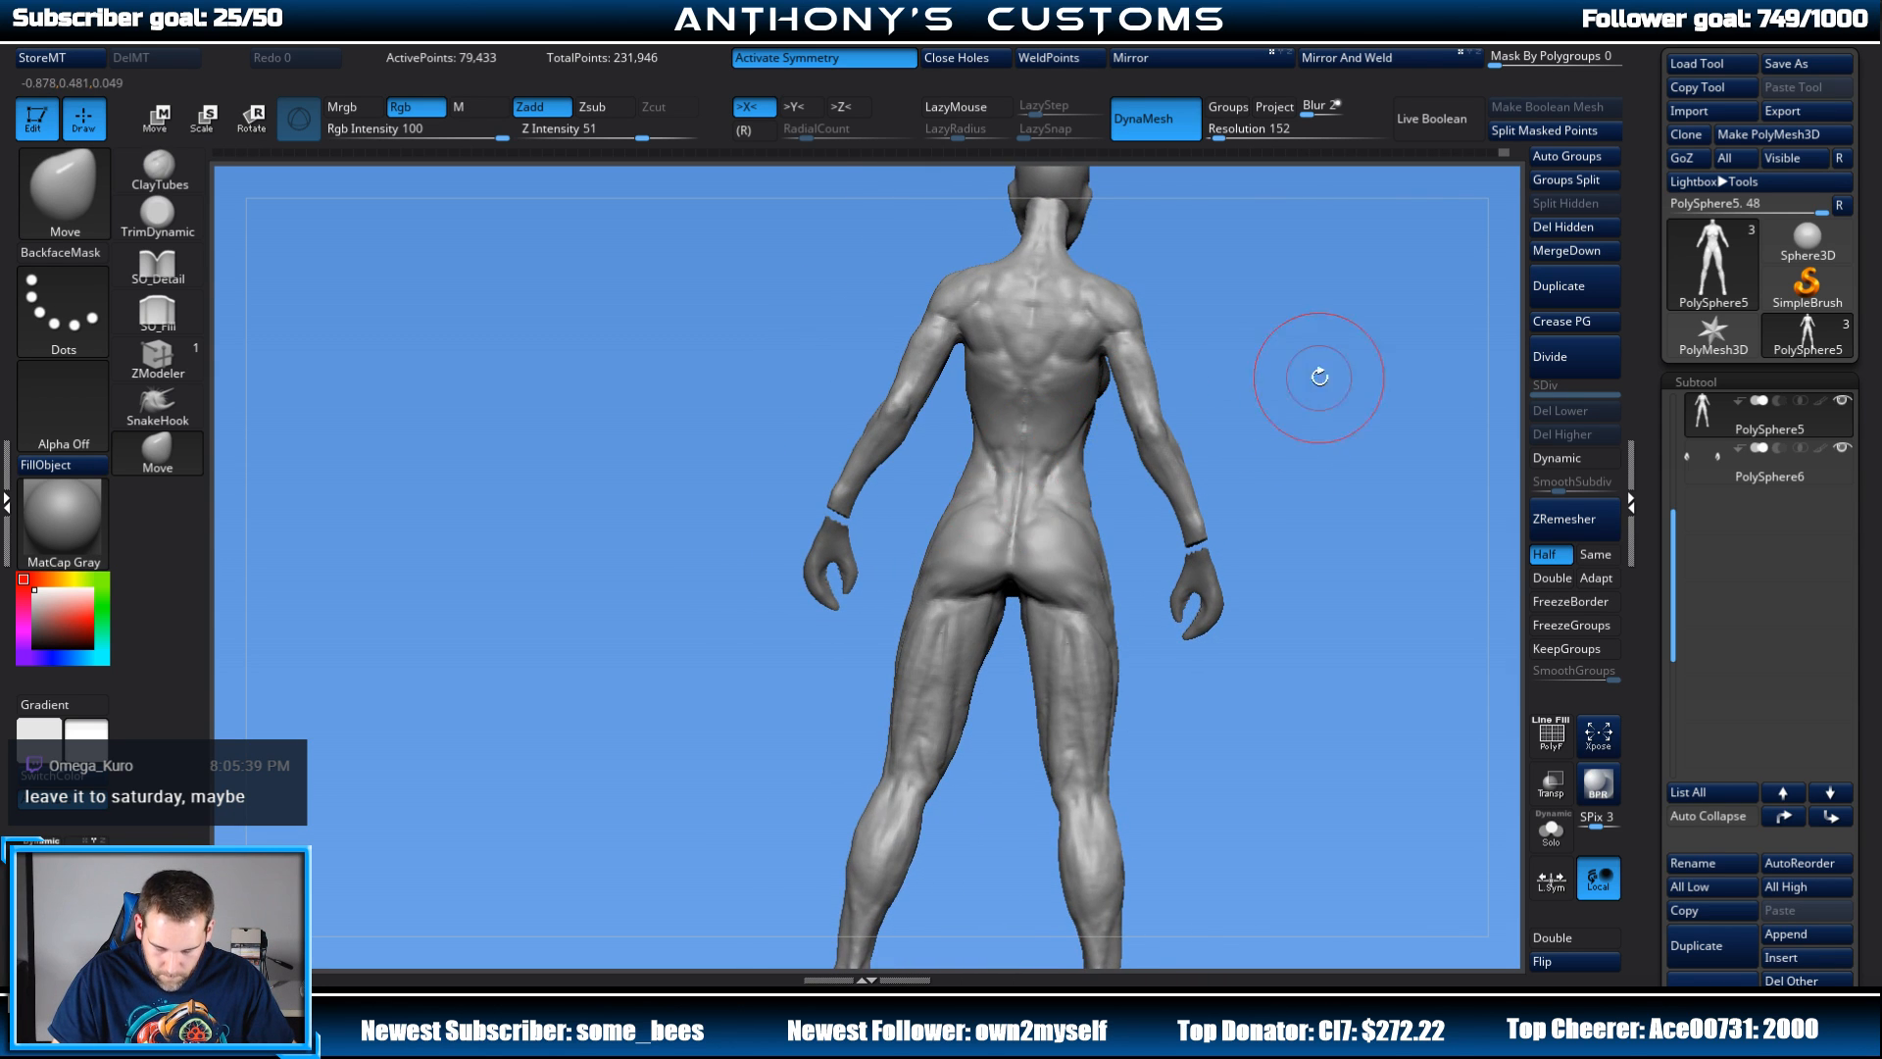
left_click_drag(1320, 378, 1293, 443)
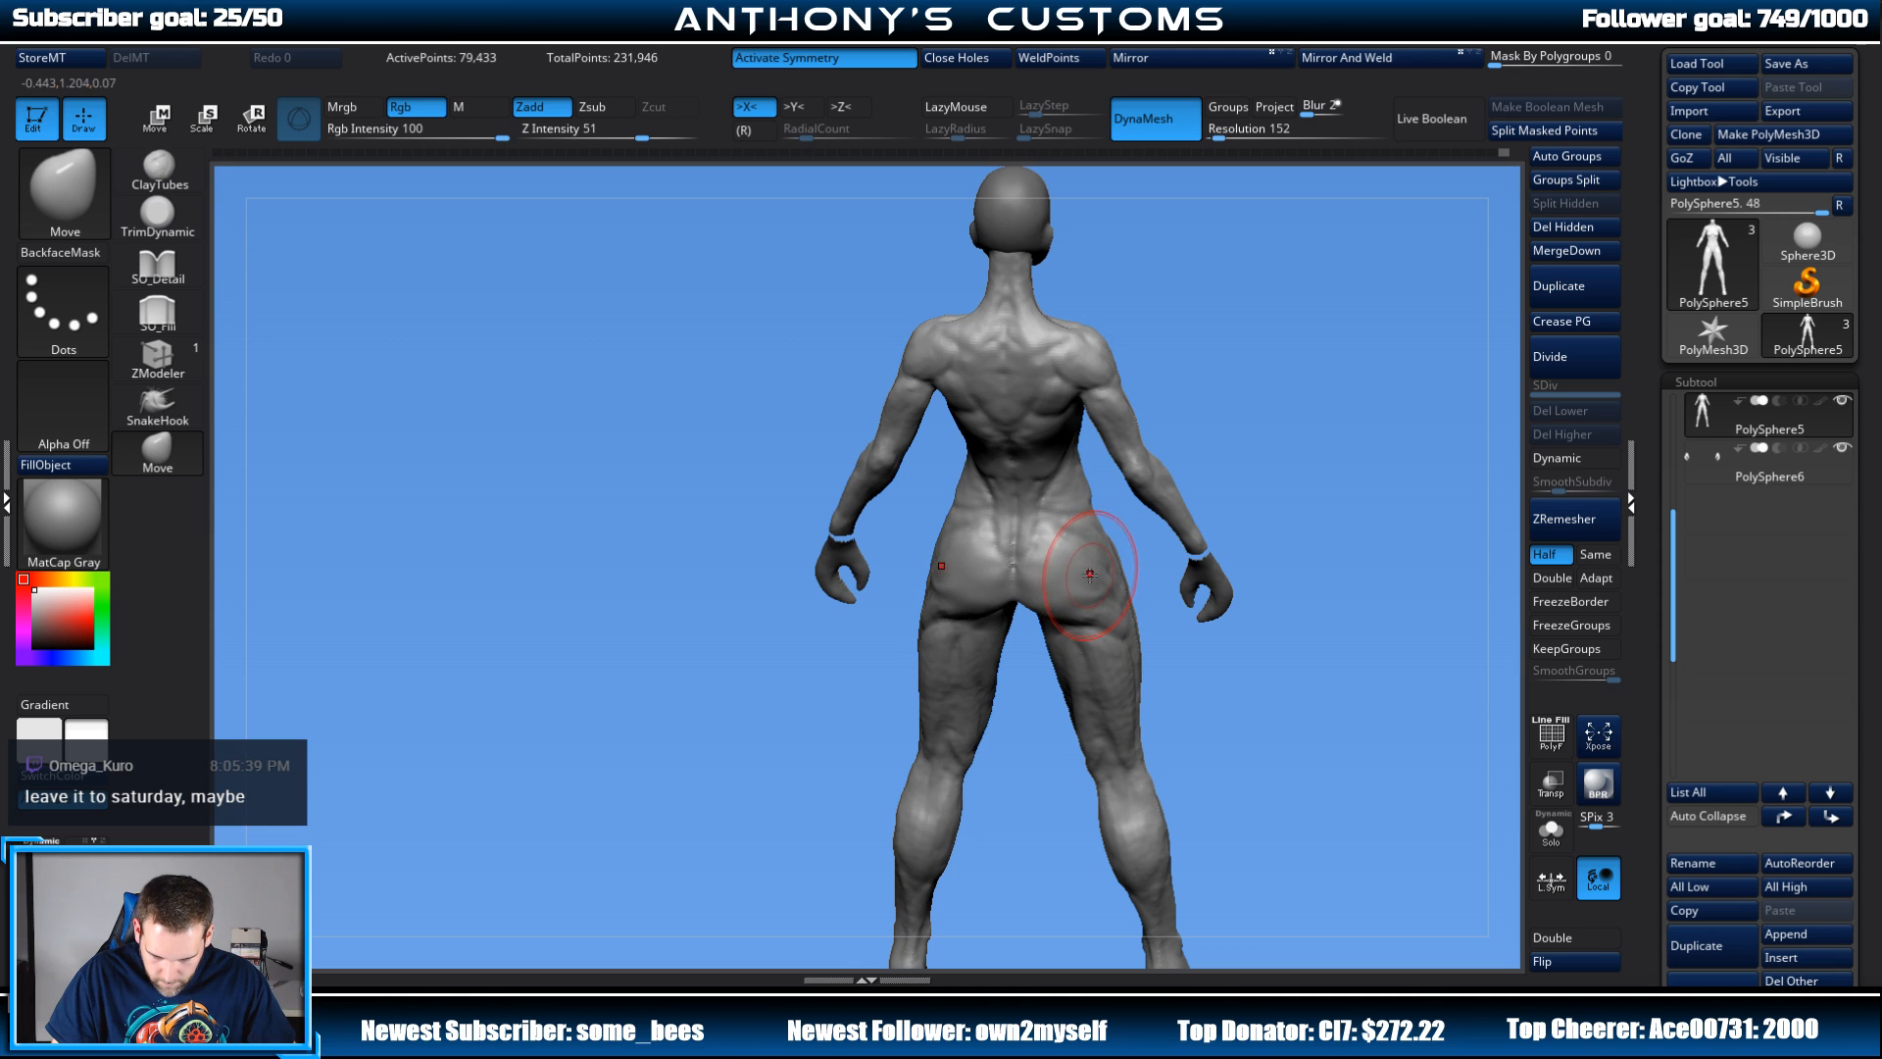
left_click_drag(1192, 510, 1328, 408)
left_click_drag(1301, 510, 996, 533)
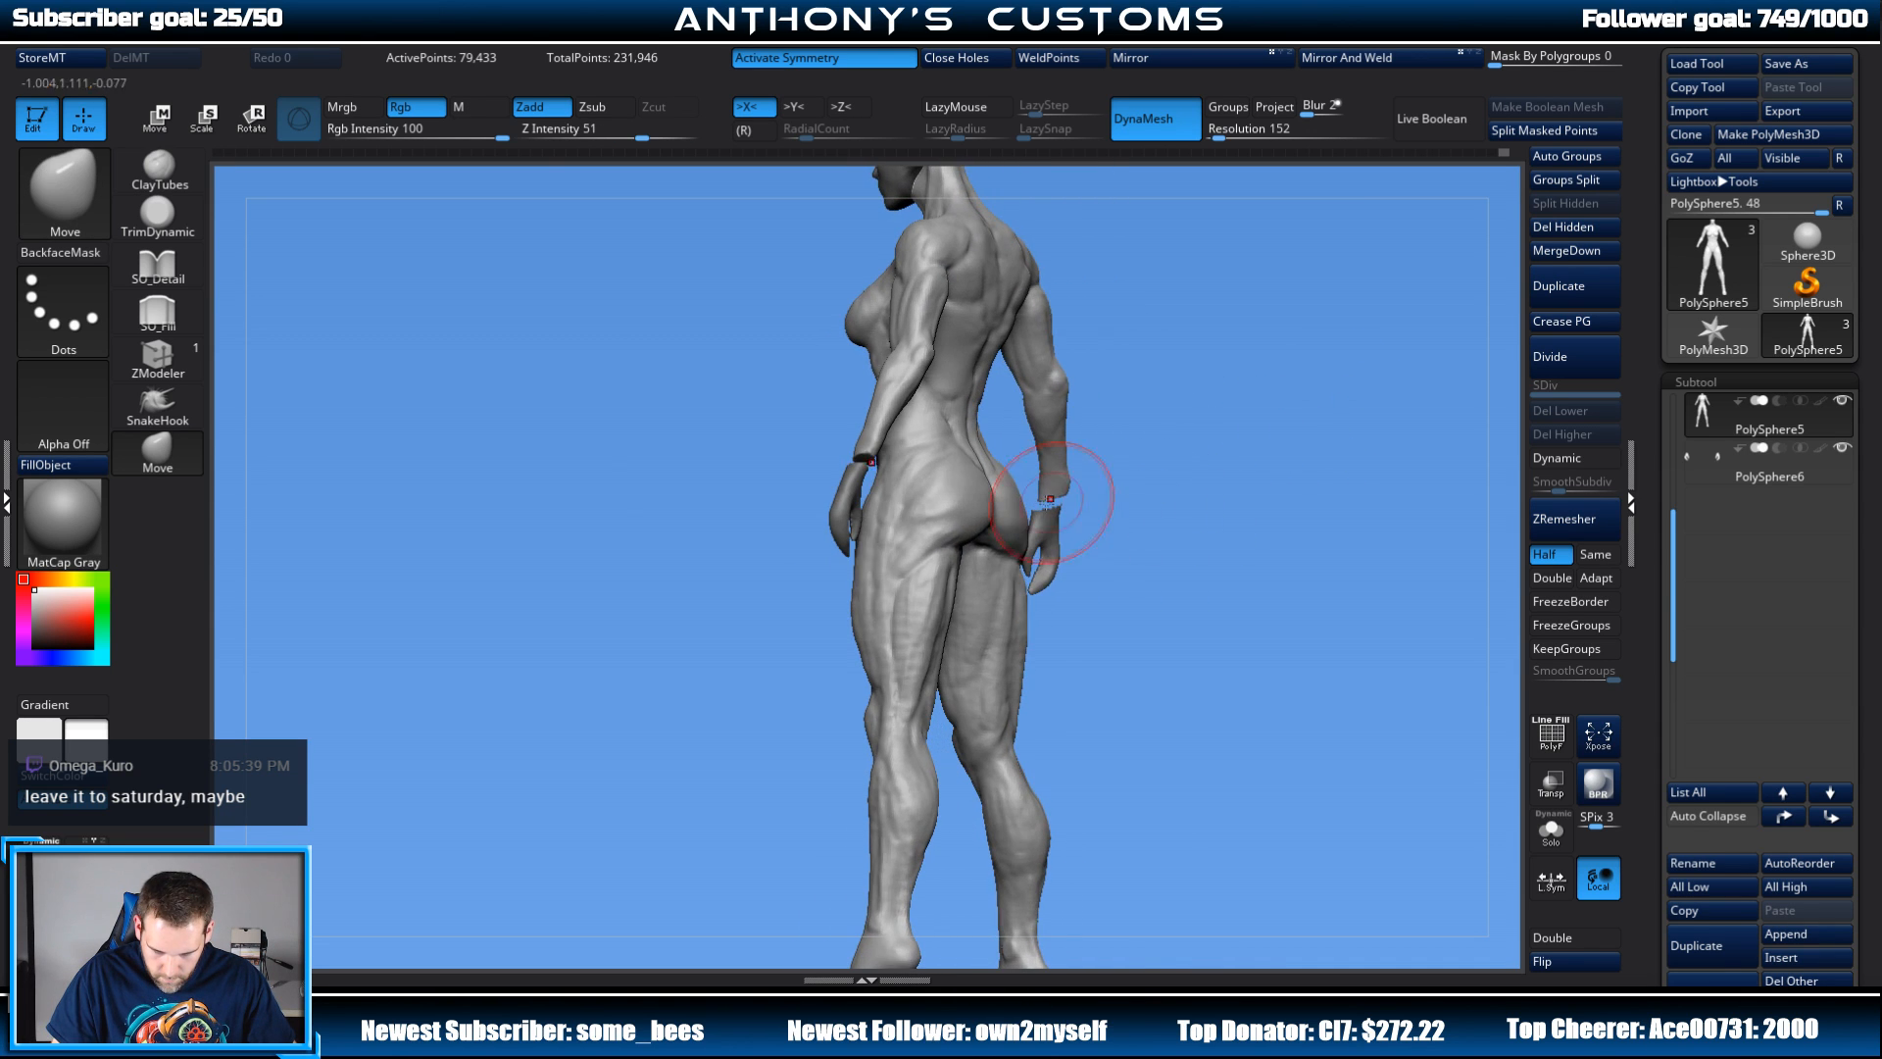
mouse_move(1219, 486)
left_mouse_down()
mouse_move(1273, 504)
mouse_move(1197, 542)
mouse_move(1234, 504)
left_mouse_up()
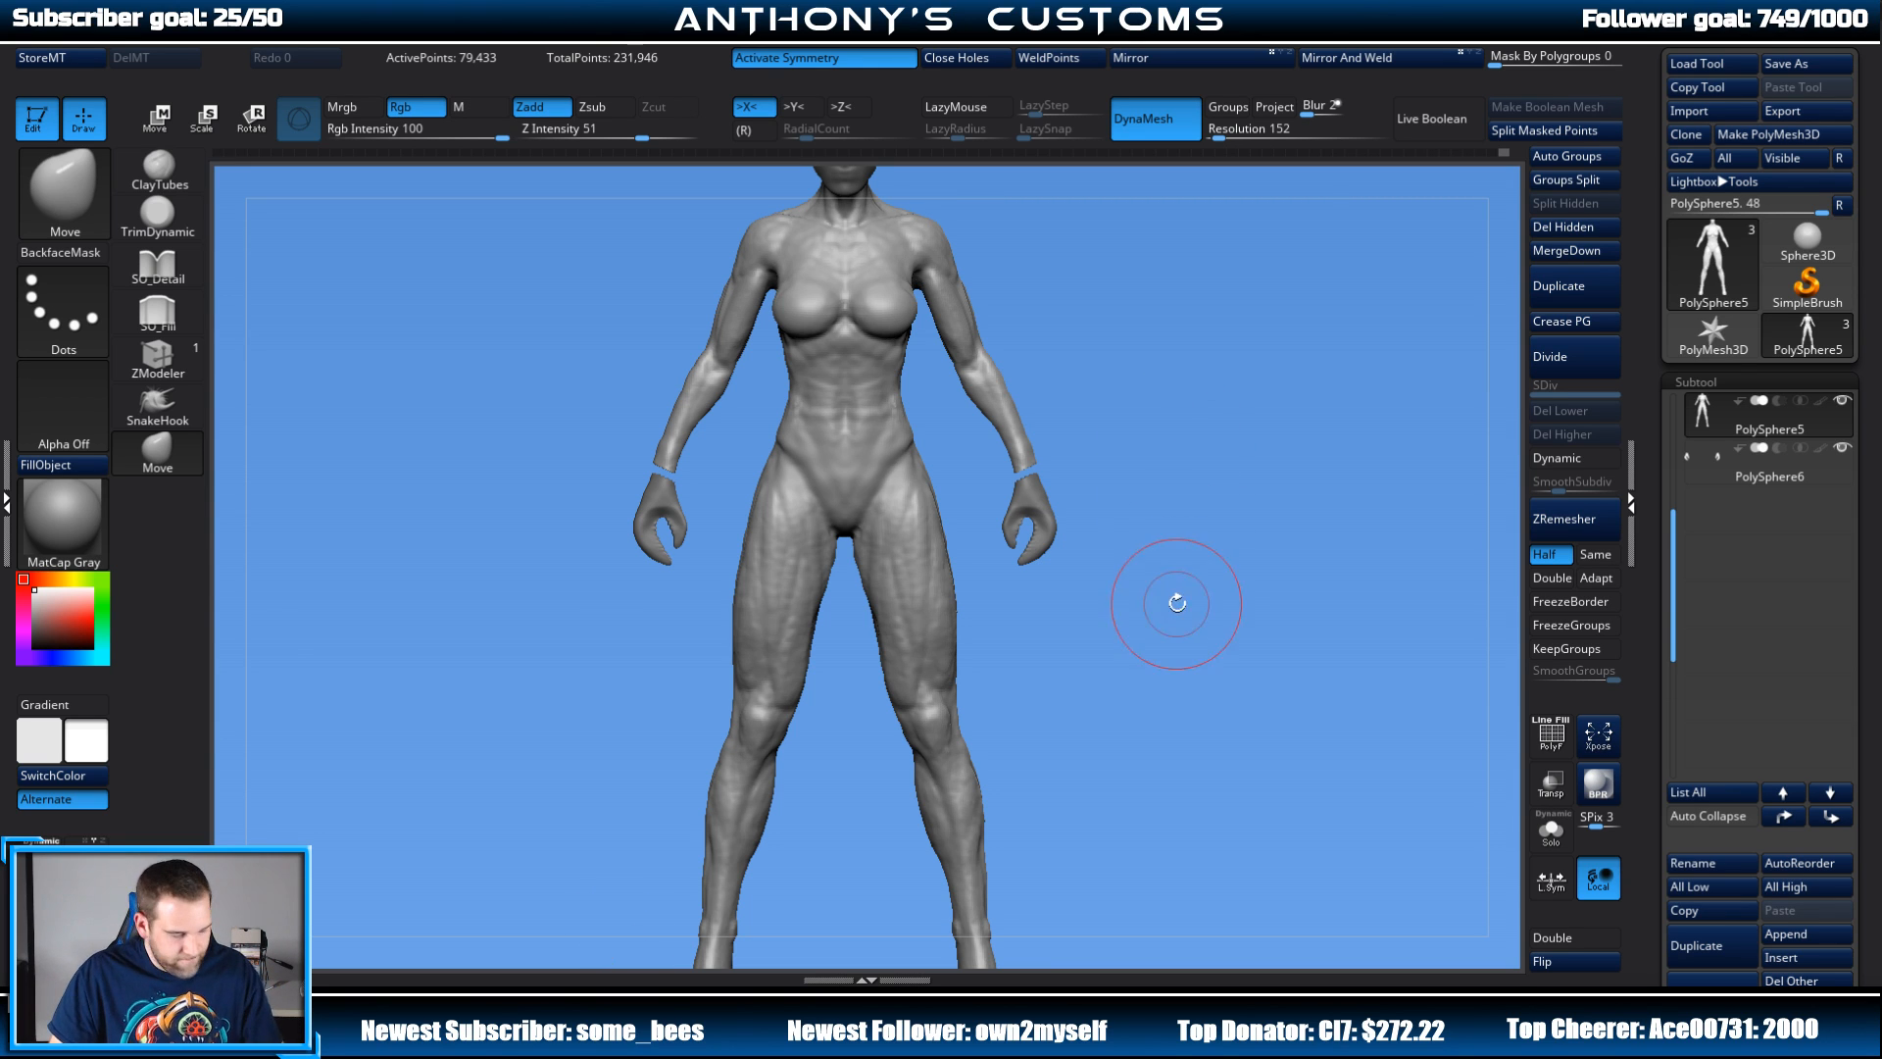
left_click_drag(1178, 603, 1193, 555, "alt")
left_click_drag(1221, 593, 1175, 624)
left_click_drag(1198, 625, 1176, 628, "alt")
mouse_move(1194, 633)
left_mouse_down()
mouse_move(1132, 627)
mouse_move(1192, 620)
mouse_move(1181, 573)
mouse_move(1269, 601)
mouse_move(1232, 624)
mouse_move(1286, 533)
mouse_move(1222, 539)
mouse_move(1189, 500)
mouse_move(1205, 624)
mouse_move(1240, 575)
left_mouse_up()
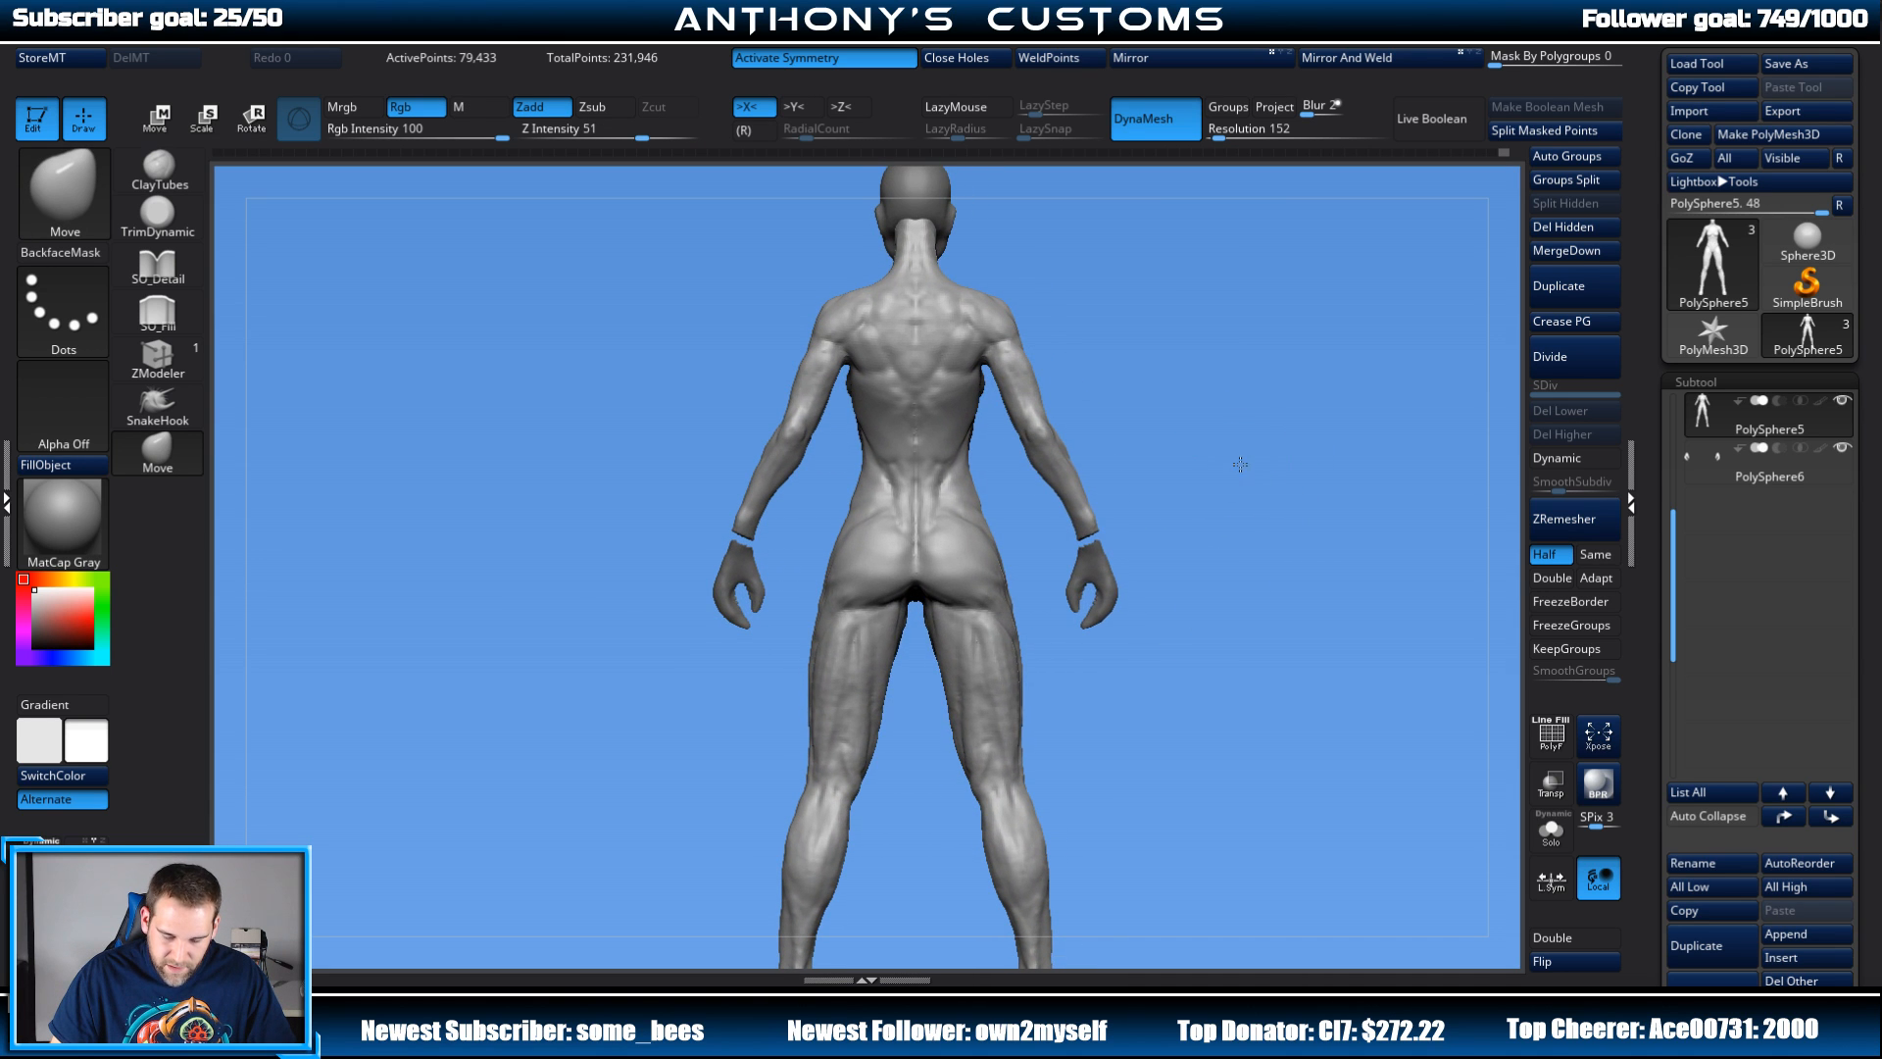
key("space")
left_click_drag(1240, 466, 1268, 512)
left_click_drag(1375, 425, 1285, 379)
Step: Mask the arms of the body with MaskLasso and invert the mask to leave only the arms editable
mouse_move(1215, 545)
left_mouse_down("alt")
mouse_move(1204, 491)
mouse_move(1212, 529)
mouse_move(1310, 522)
left_mouse_up("alt")
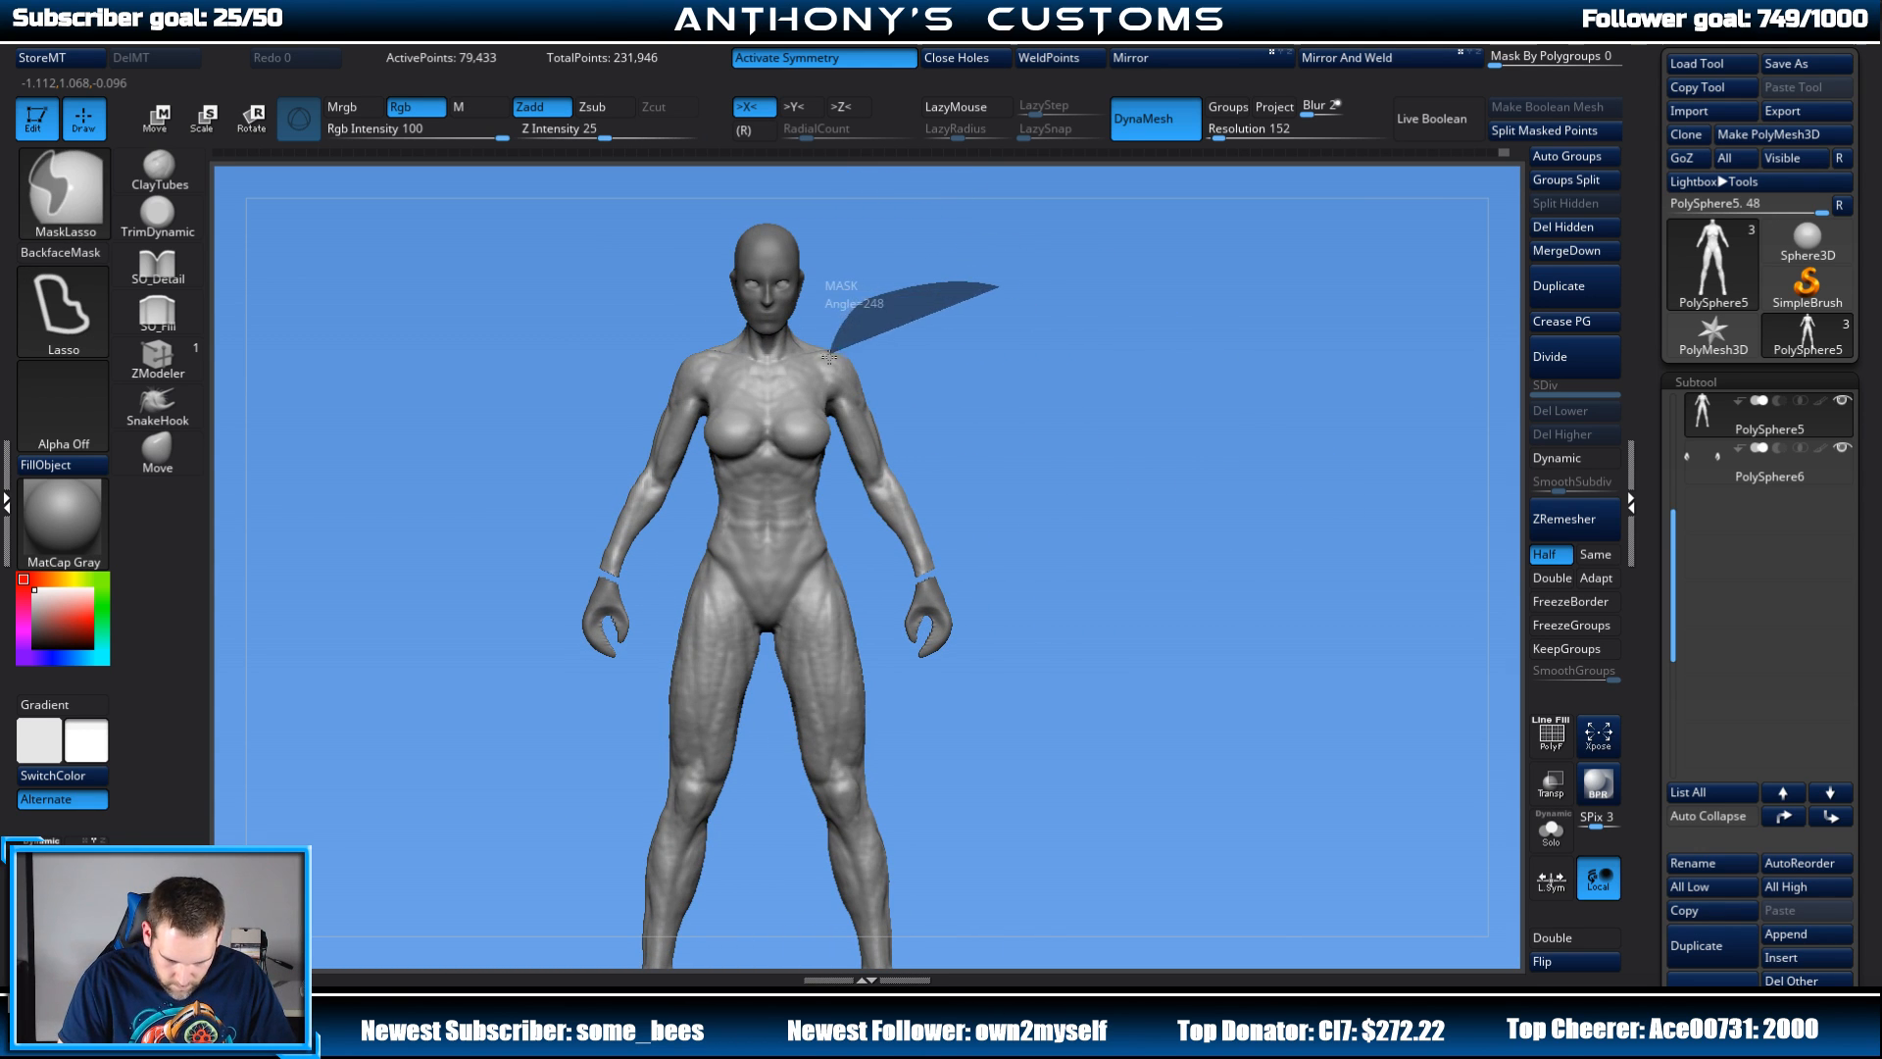
mouse_move(832, 431)
left_mouse_down("ctrl")
mouse_move(882, 711)
mouse_move(1019, 441)
left_mouse_up("ctrl")
left_click(963, 492, "ctrl")
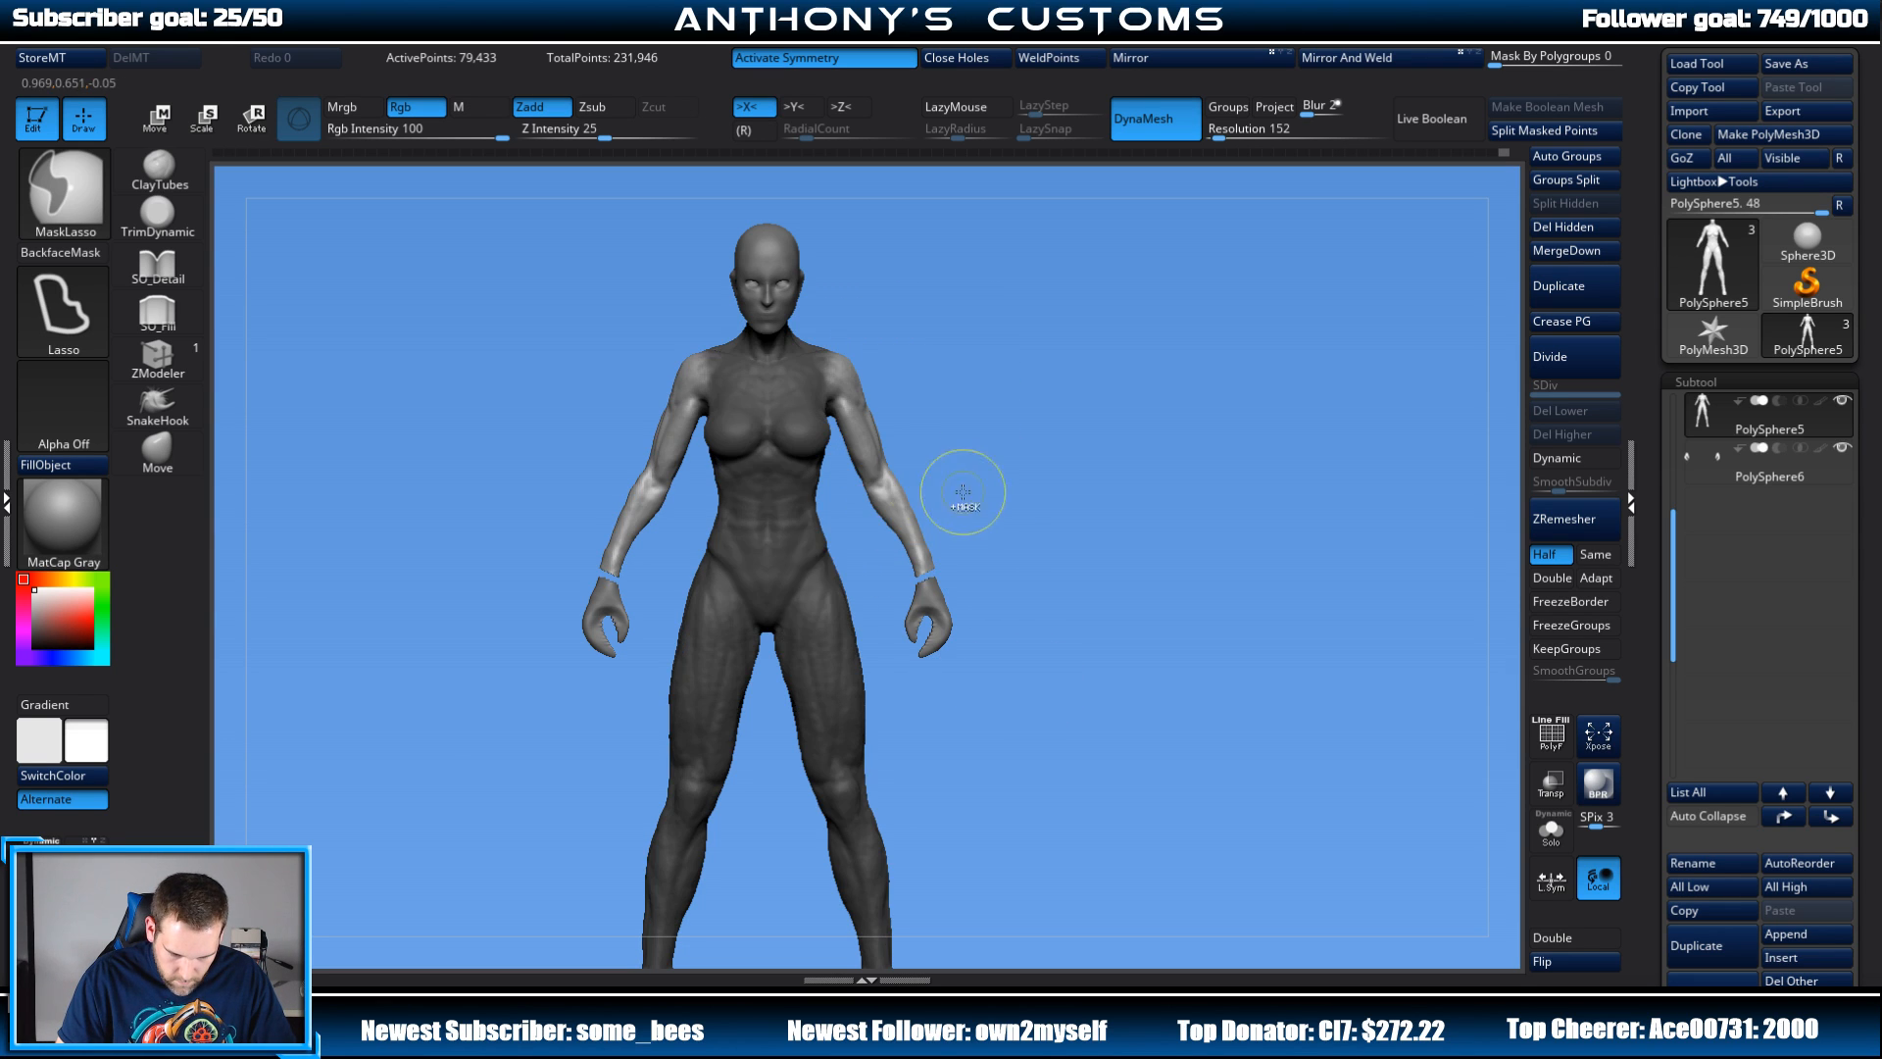
Step: Rotate the arms slightly about the shoulders in side view with the Transpose gizmo and clear the mask
key("w")
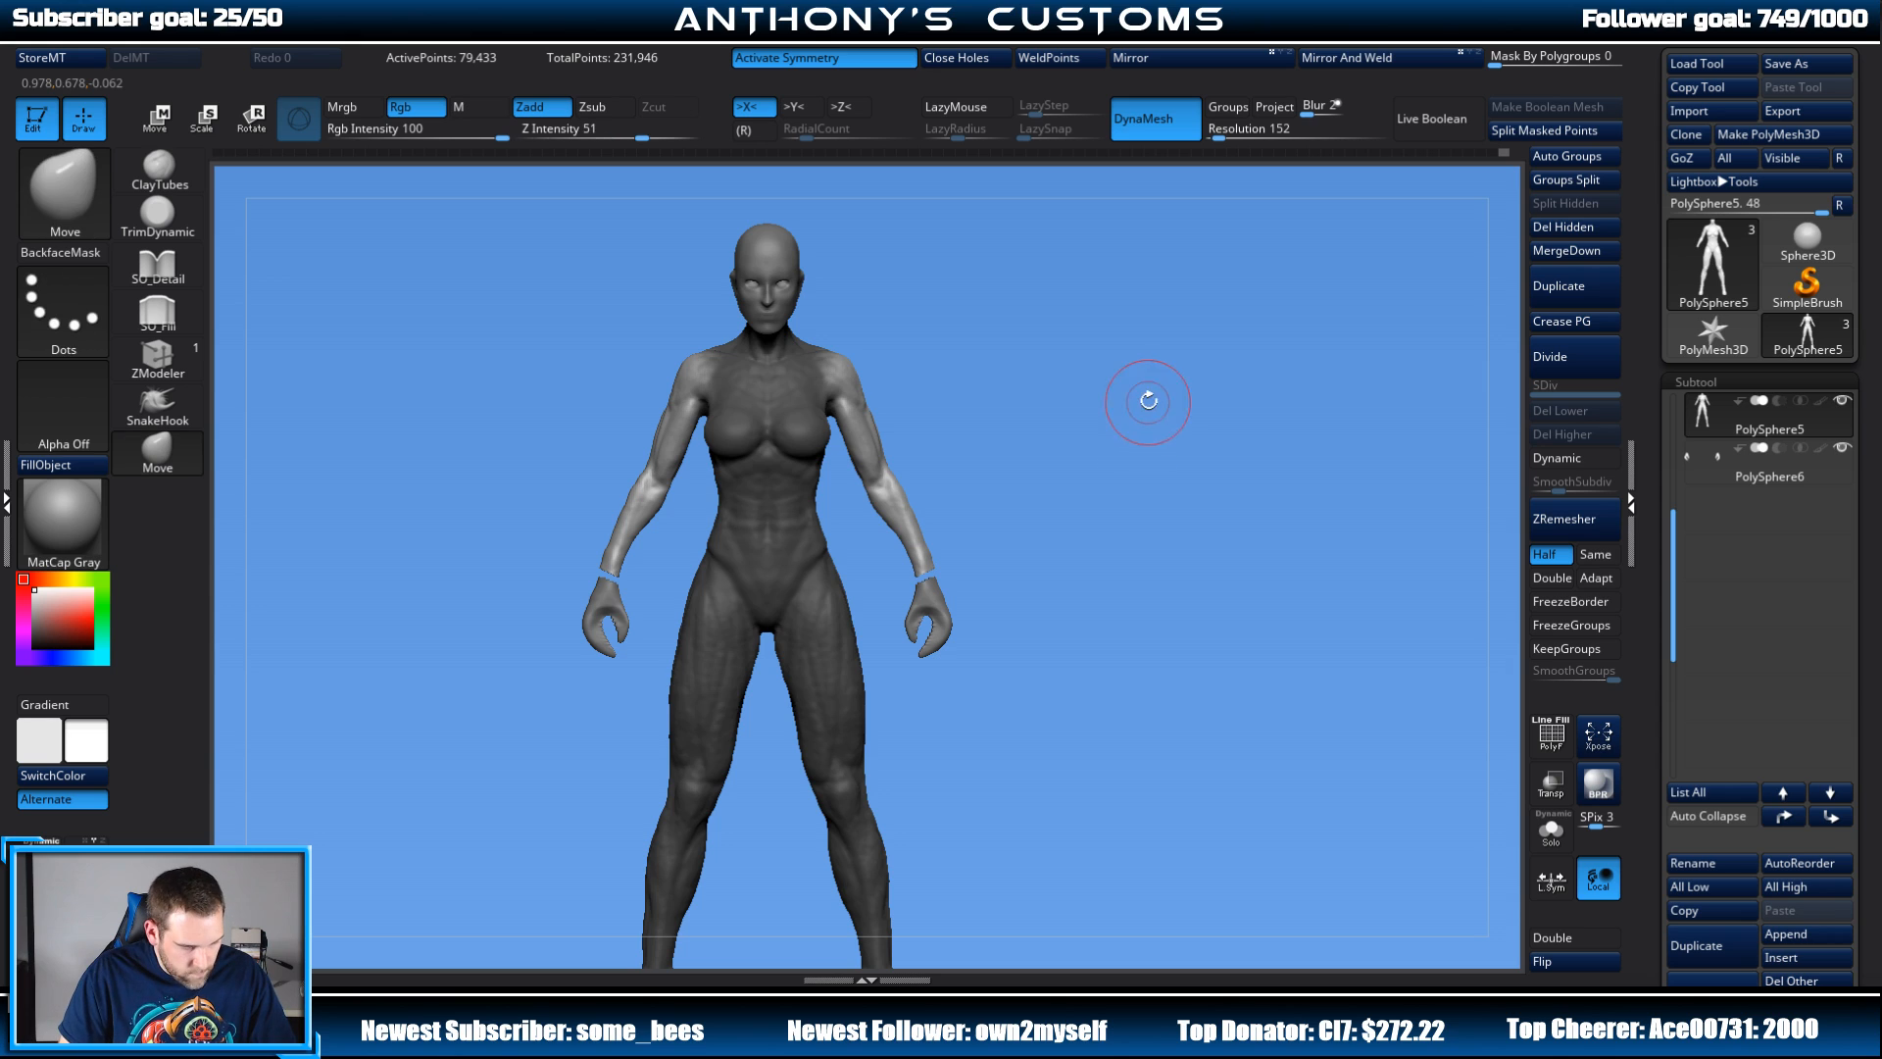
left_click_drag(1143, 392, 1160, 478, "shift")
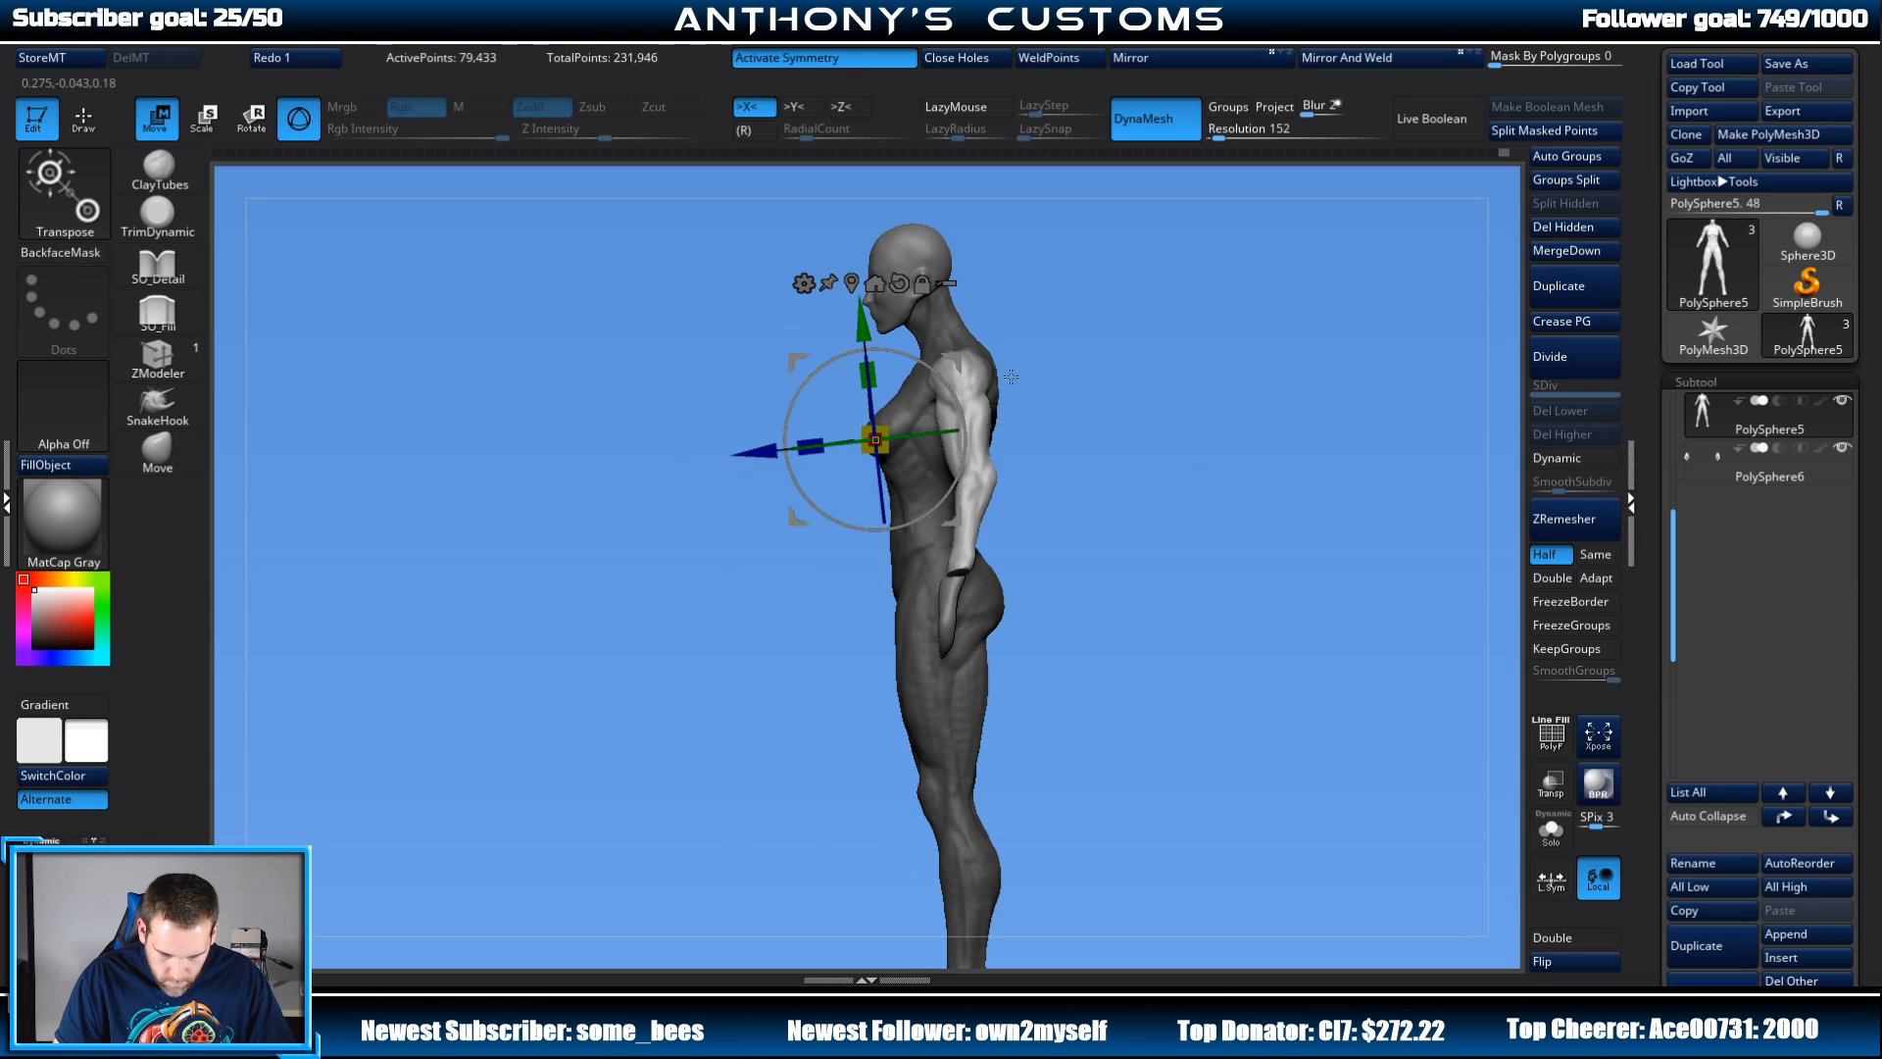
left_click_drag(953, 364, 1042, 307, "alt")
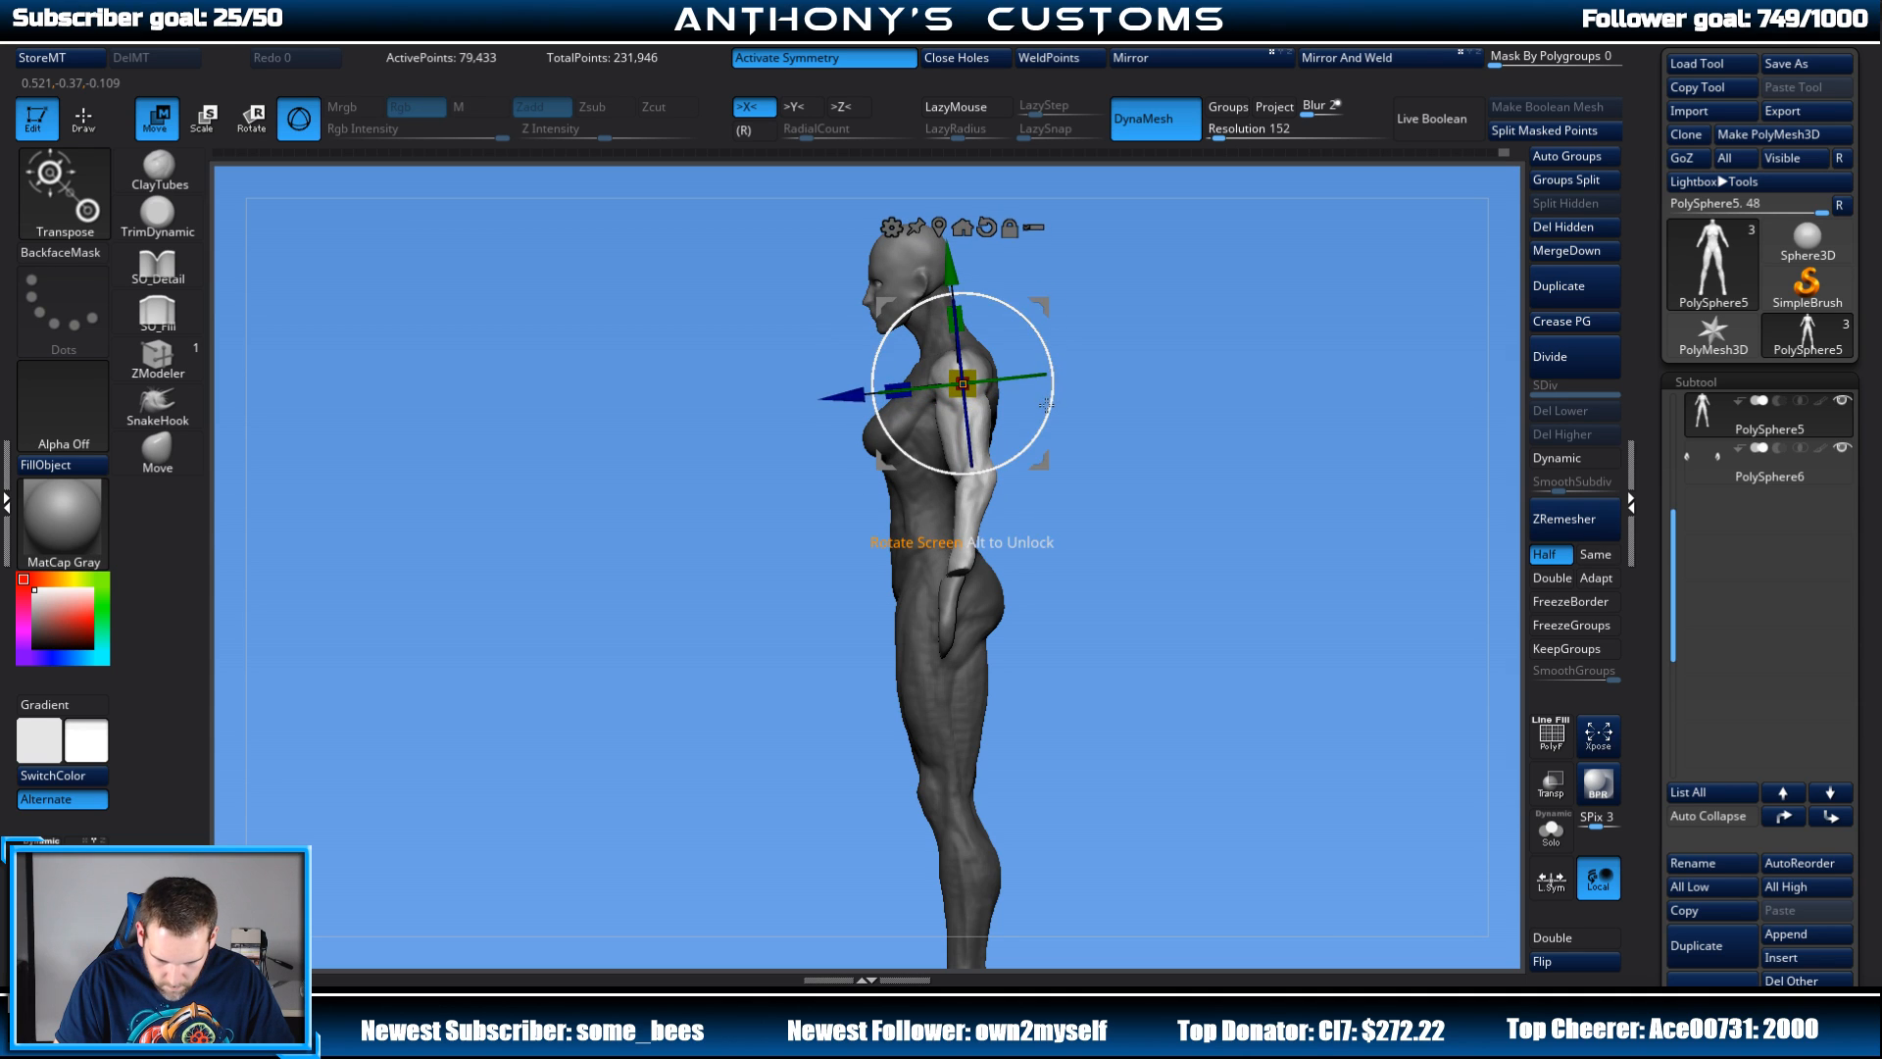
left_click_drag(1046, 404, 1040, 415)
mouse_move(1164, 370)
left_mouse_down()
mouse_move(1210, 396)
mouse_move(1295, 387)
mouse_move(1118, 450)
mouse_move(1164, 416)
mouse_move(1090, 409)
mouse_move(1100, 392)
left_mouse_up()
key("q")
left_click(1199, 427, "ctrl")
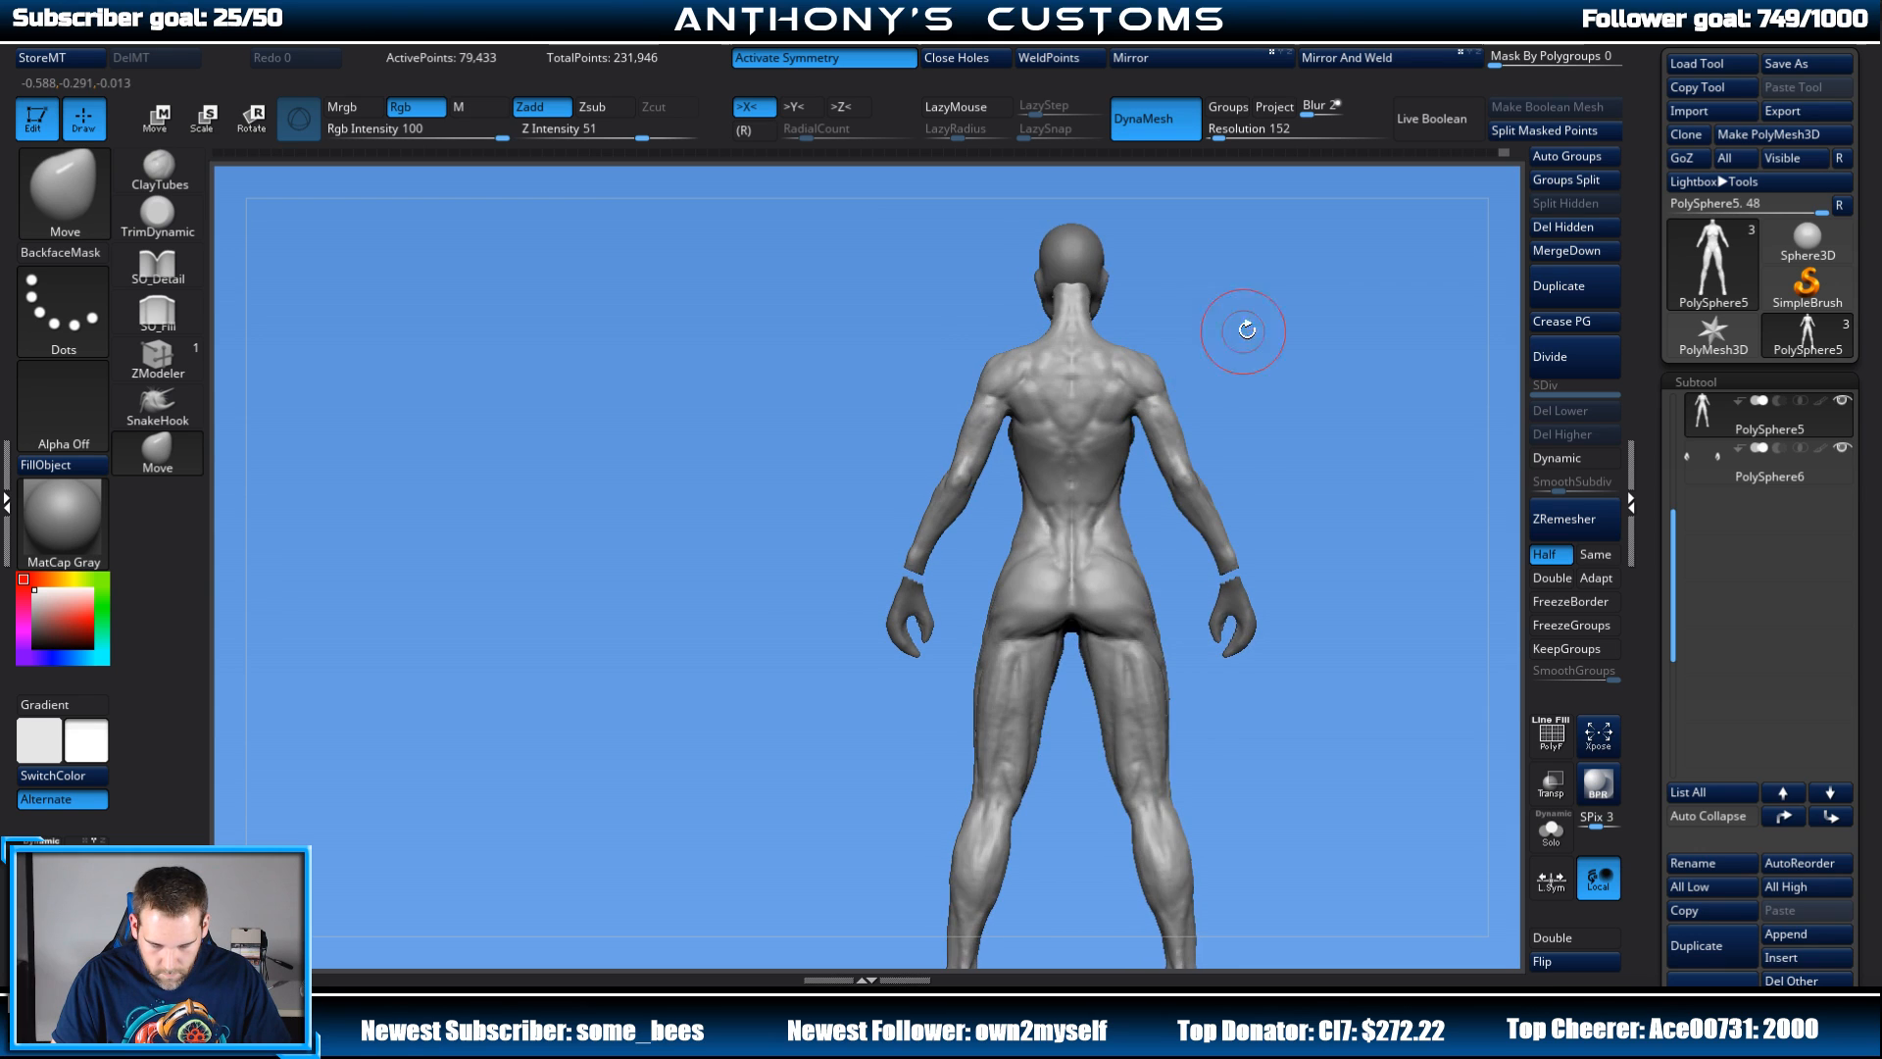
Step: Refine the underbust and abdomen contours from the front and side with a resized Move brush
left_click_drag(1325, 362, 1343, 433, "alt")
mouse_move(1157, 413)
left_mouse_down("alt")
mouse_move(1240, 397)
mouse_move(1198, 375)
mouse_move(1202, 412)
mouse_move(1243, 419)
mouse_move(1221, 404)
mouse_move(1193, 534)
mouse_move(1353, 320)
mouse_move(1306, 292)
left_mouse_up("alt")
key("space")
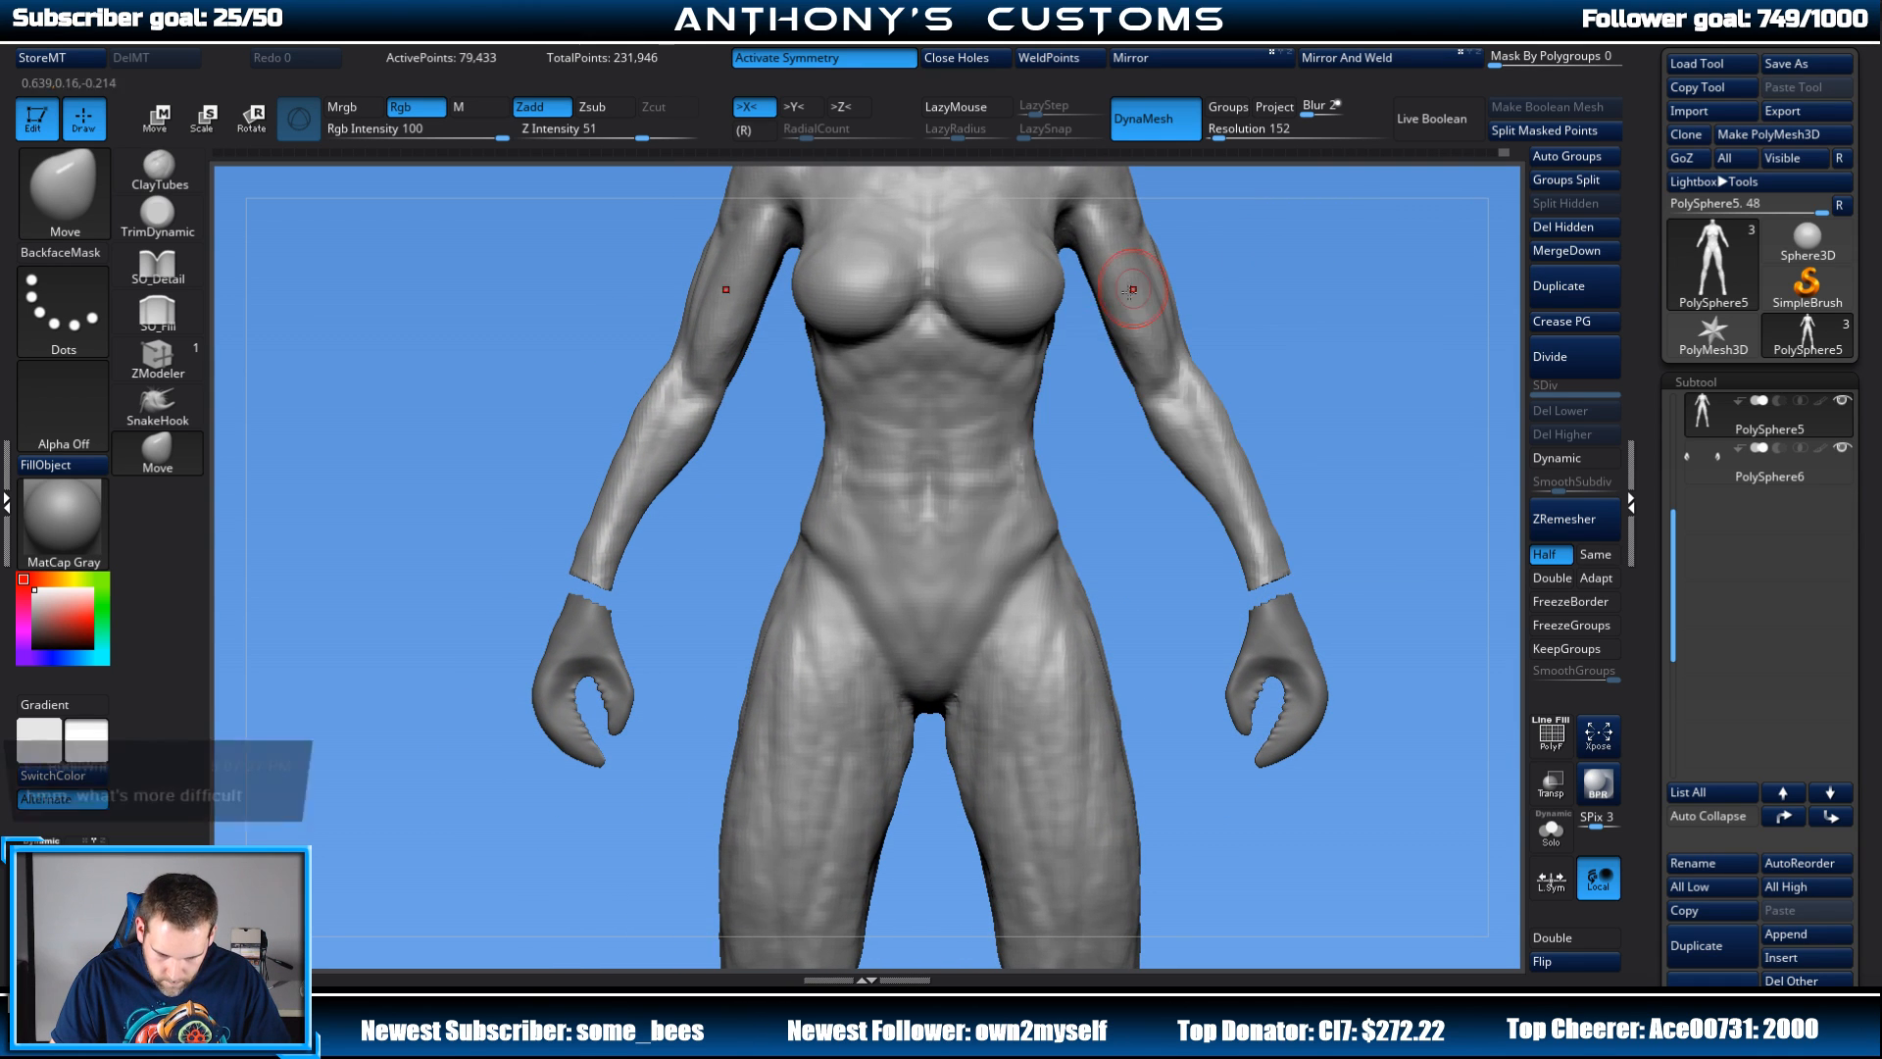
left_click_drag(1274, 354, 1237, 345)
key("space")
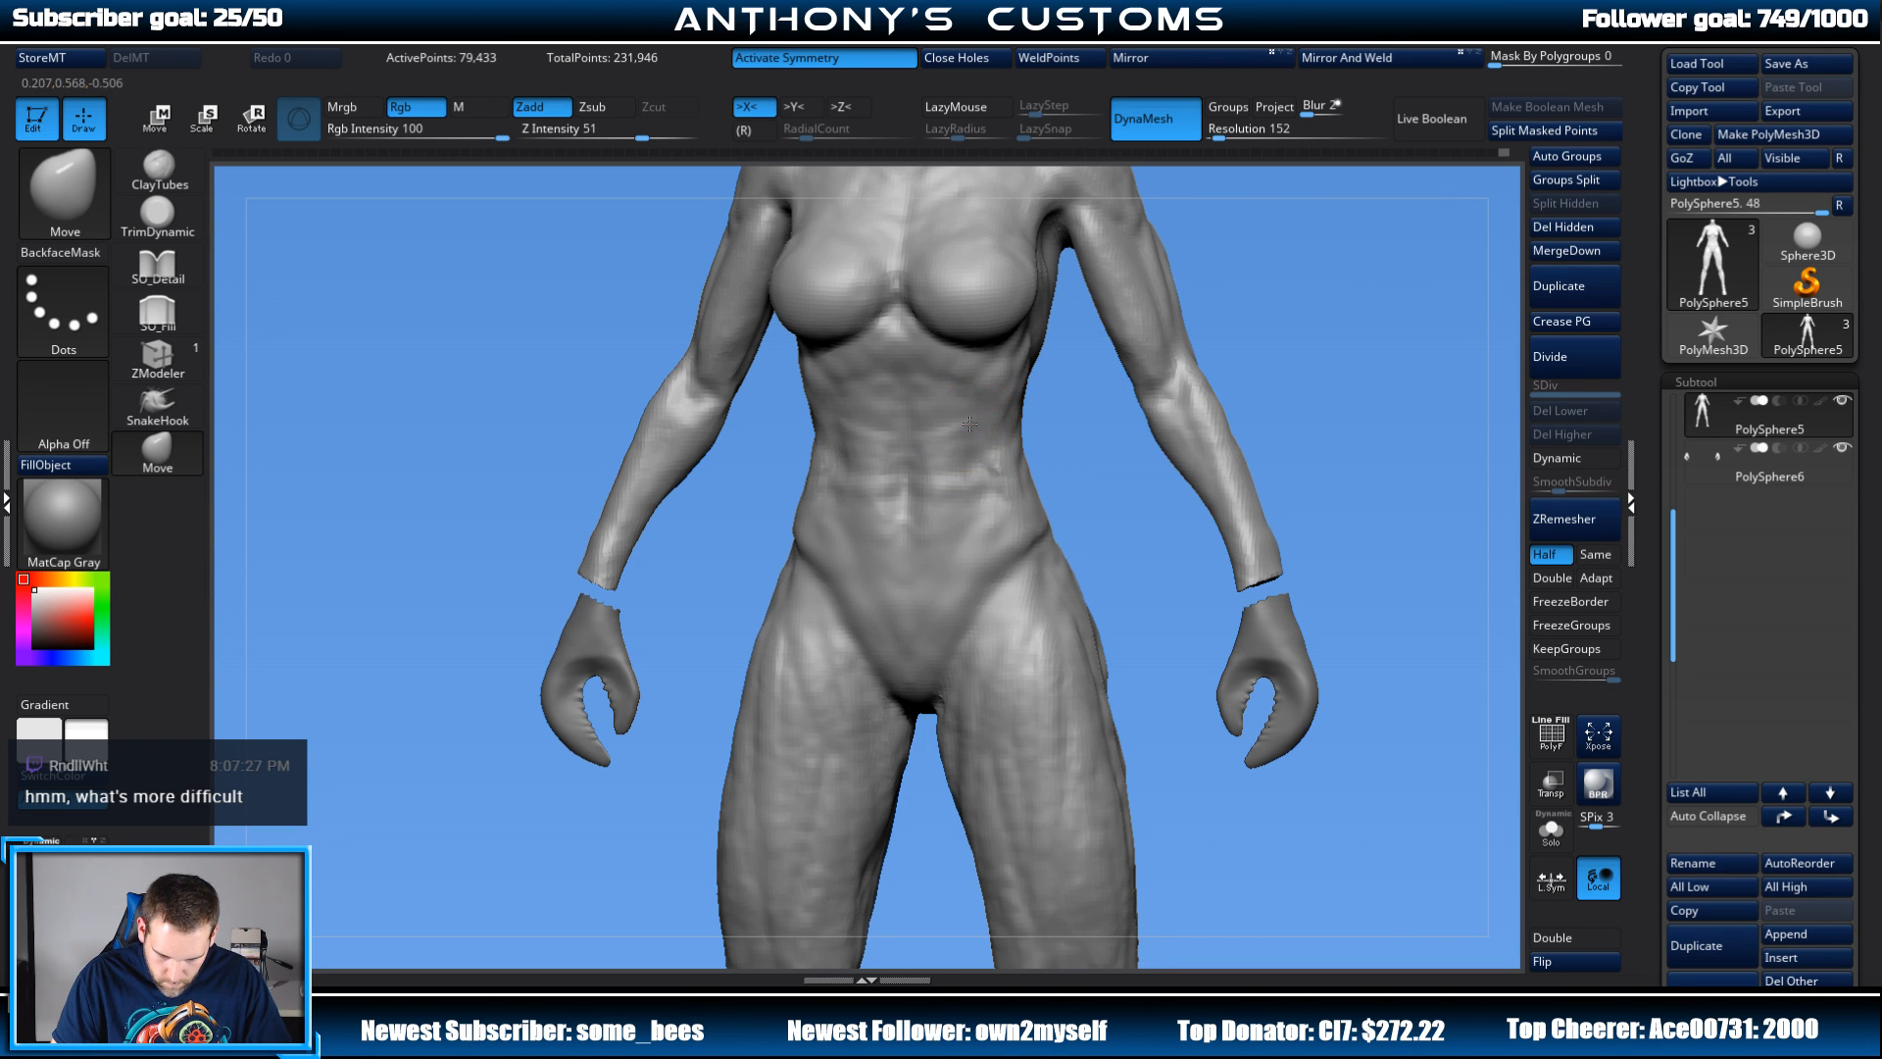
left_click_drag(1200, 345, 988, 438)
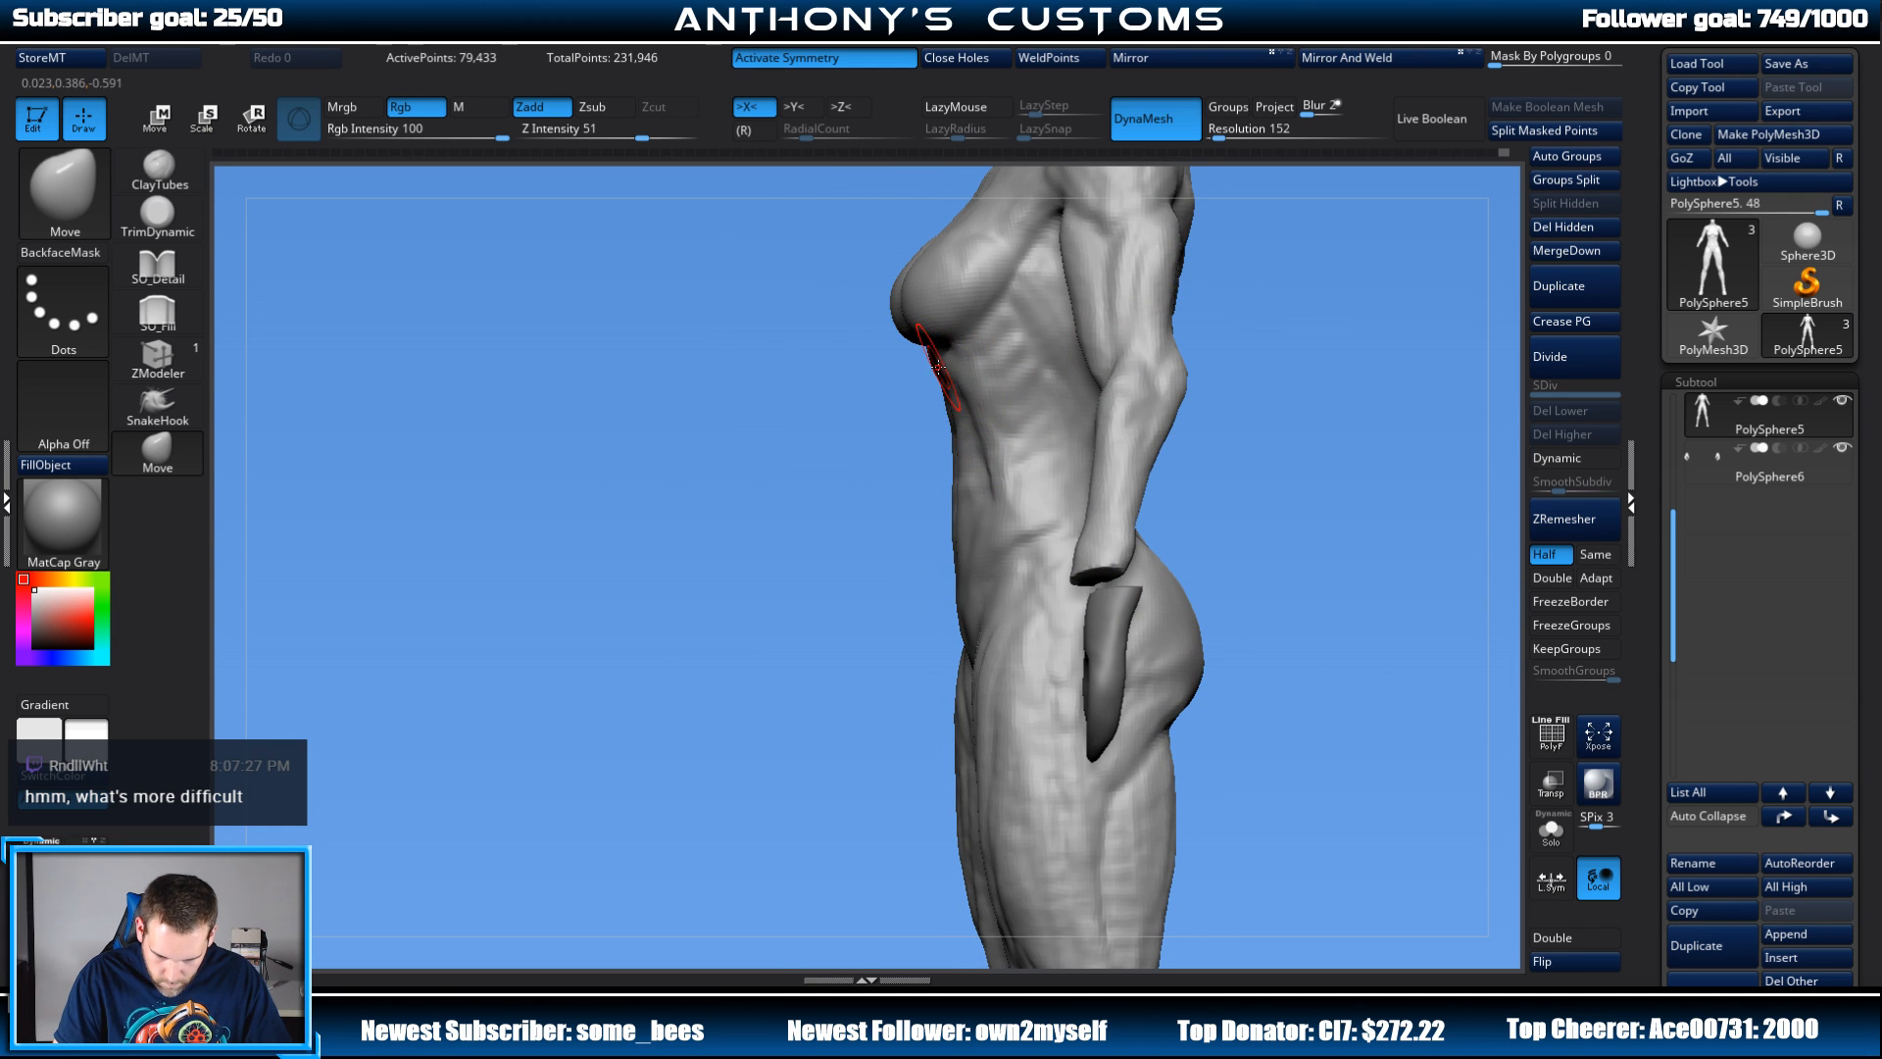
mouse_move(1307, 320)
left_mouse_down()
mouse_move(1395, 355)
mouse_move(1365, 383)
mouse_move(1344, 327)
mouse_move(1273, 380)
left_mouse_up()
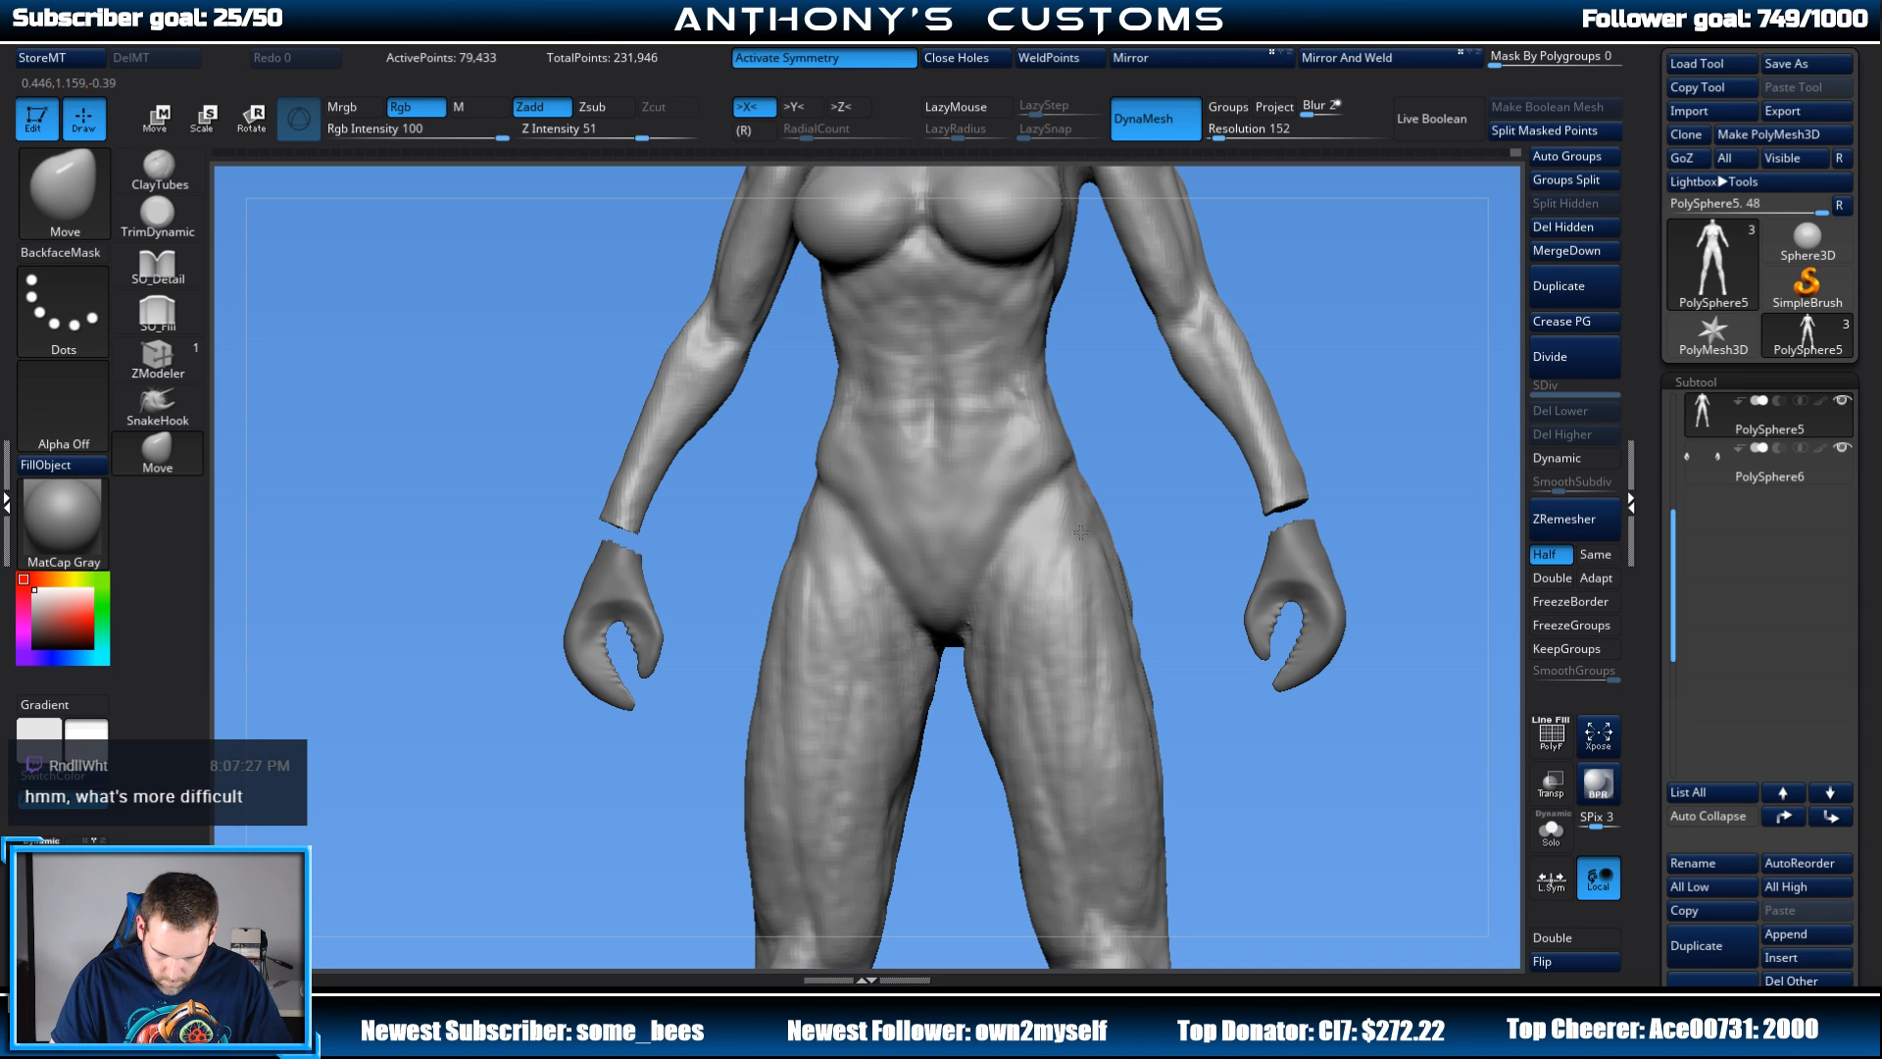
left_click_drag(1368, 412, 1300, 345, "alt")
left_click_drag(1273, 379, 1248, 334, "alt")
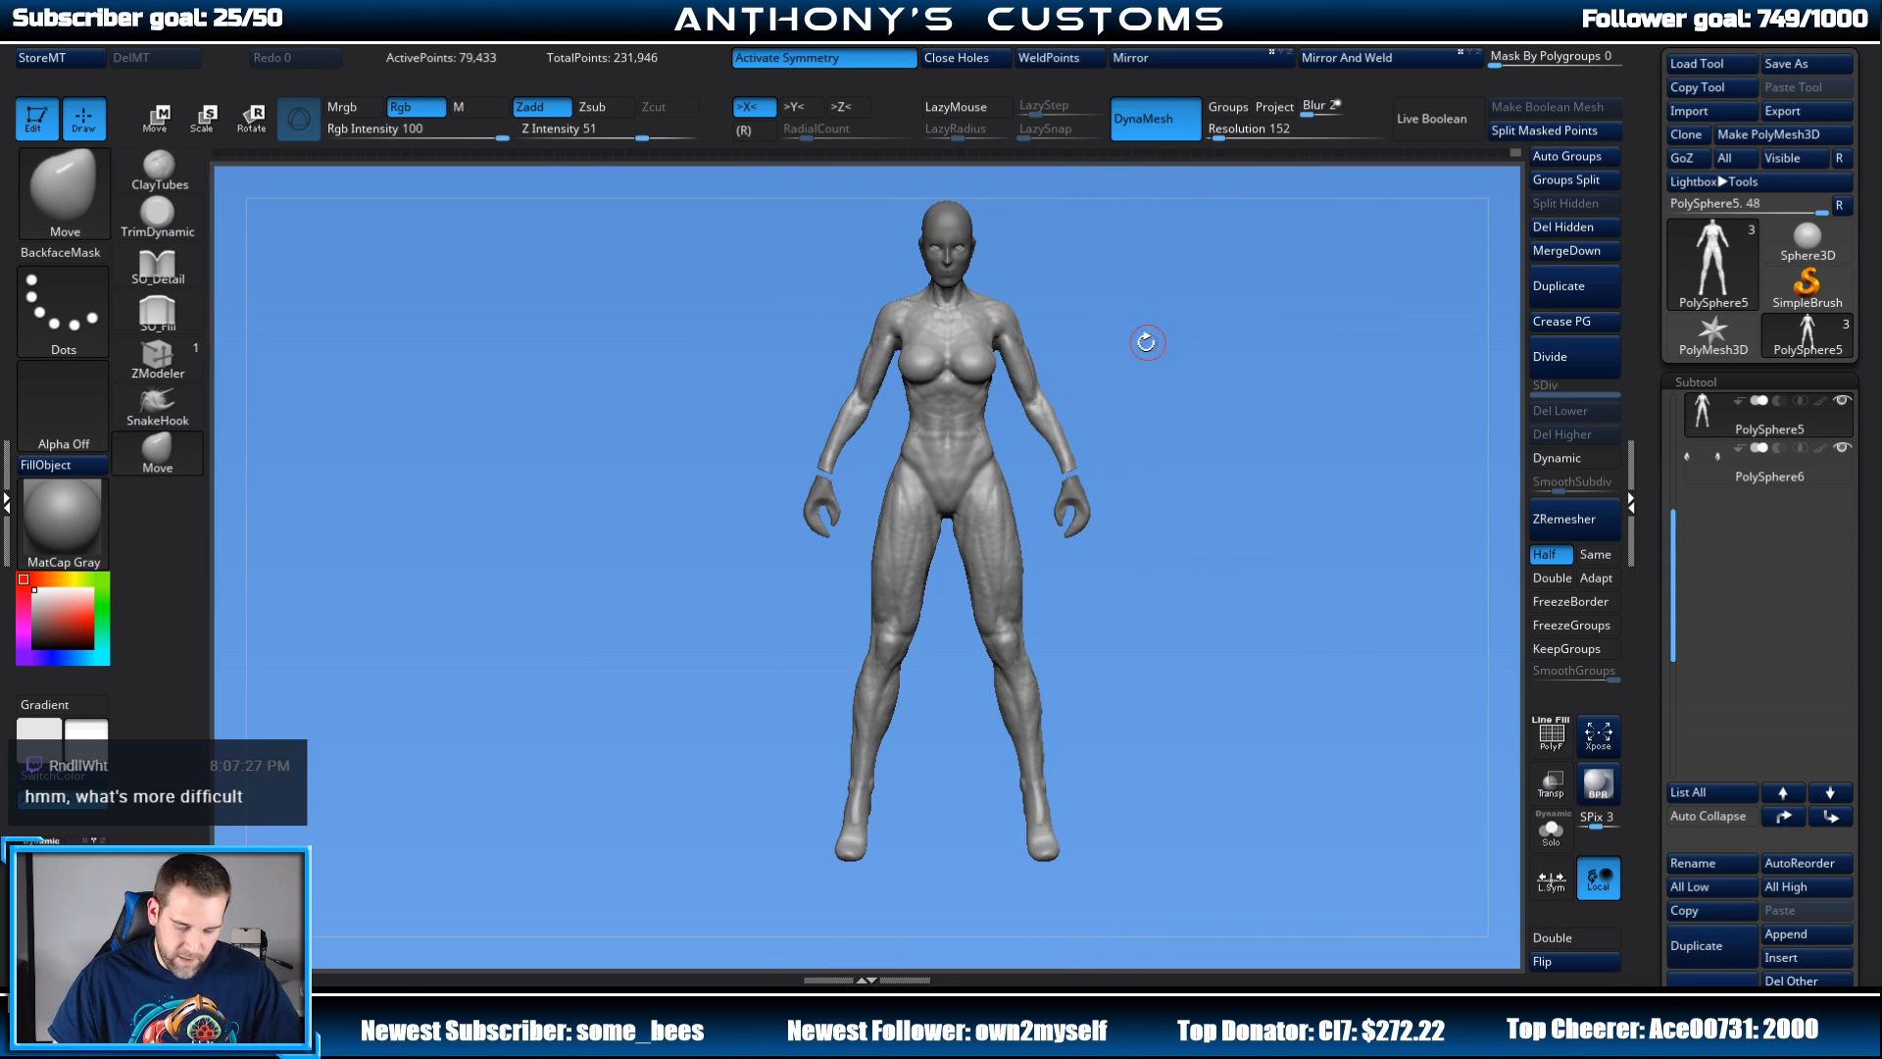
Step: Mask the legs with MaskLasso and invert the mask to leave only the legs editable
key("ctrl")
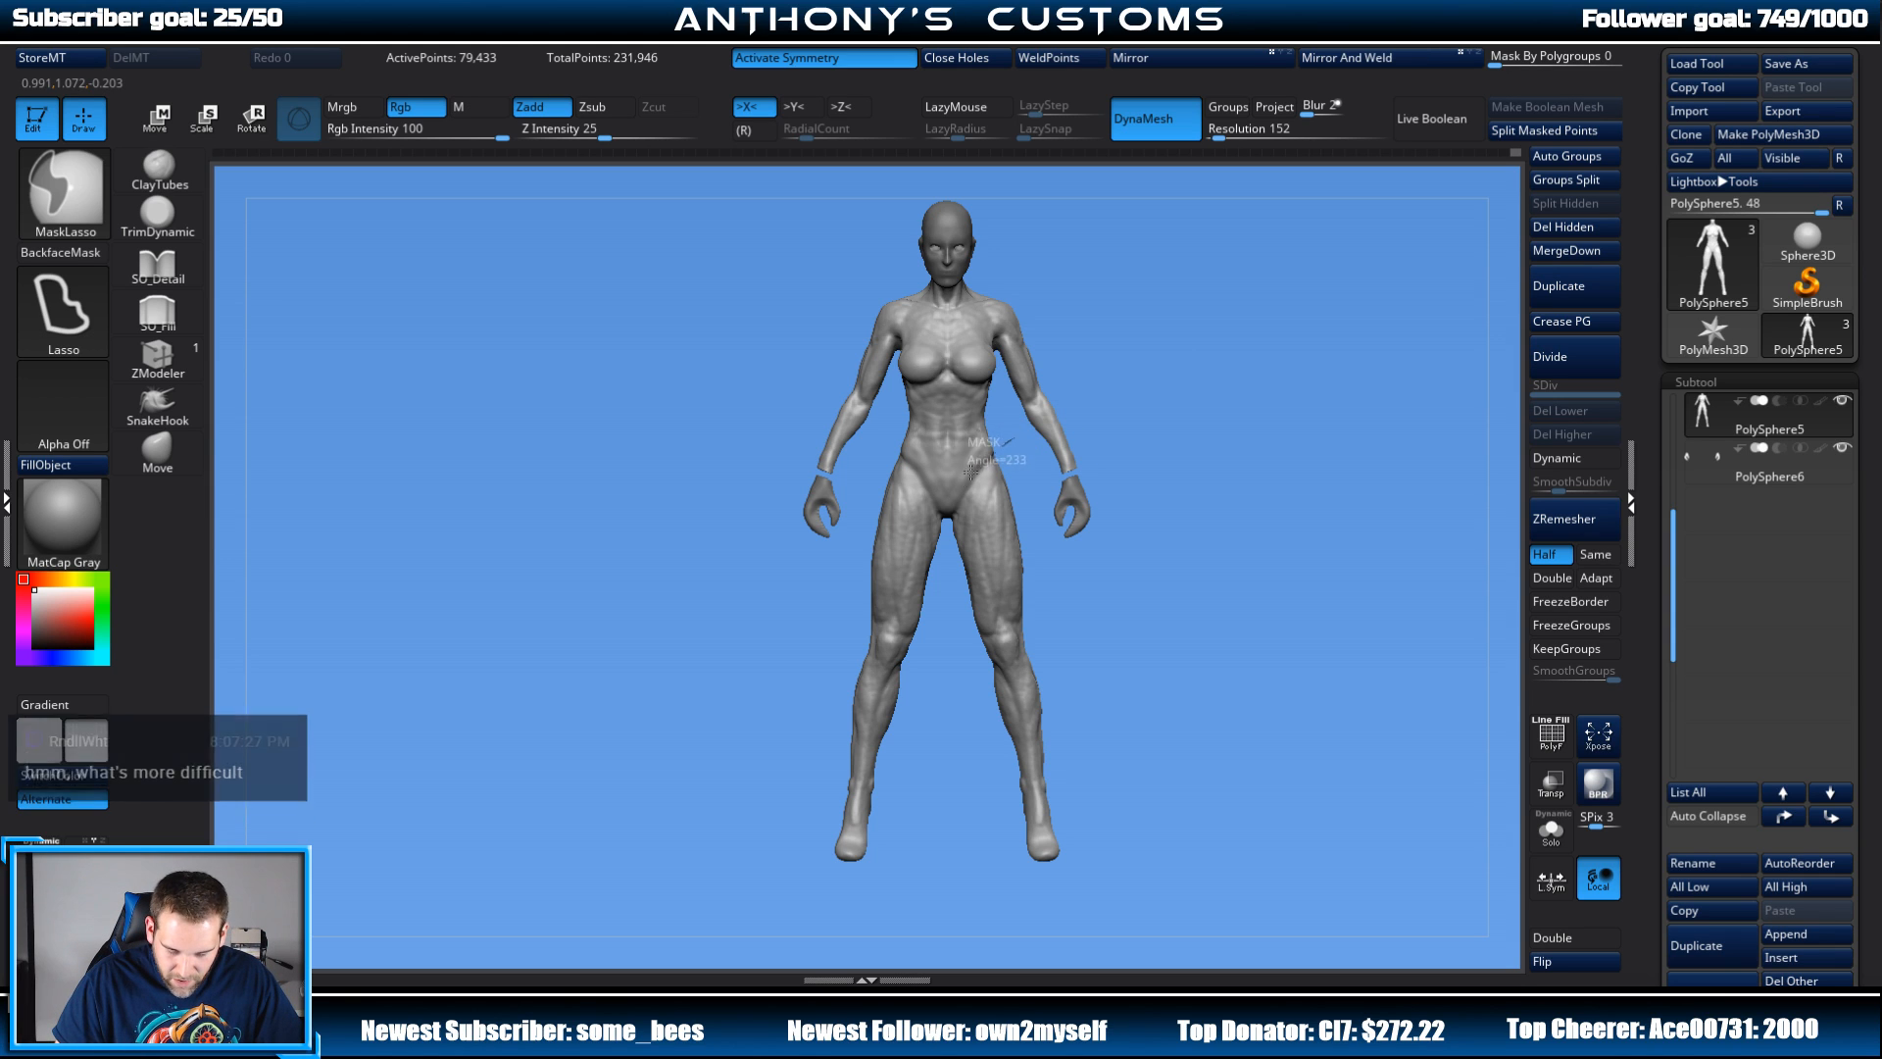
mouse_move(997, 446)
left_mouse_down("ctrl")
mouse_move(1010, 883)
mouse_move(1089, 647)
left_mouse_up("ctrl")
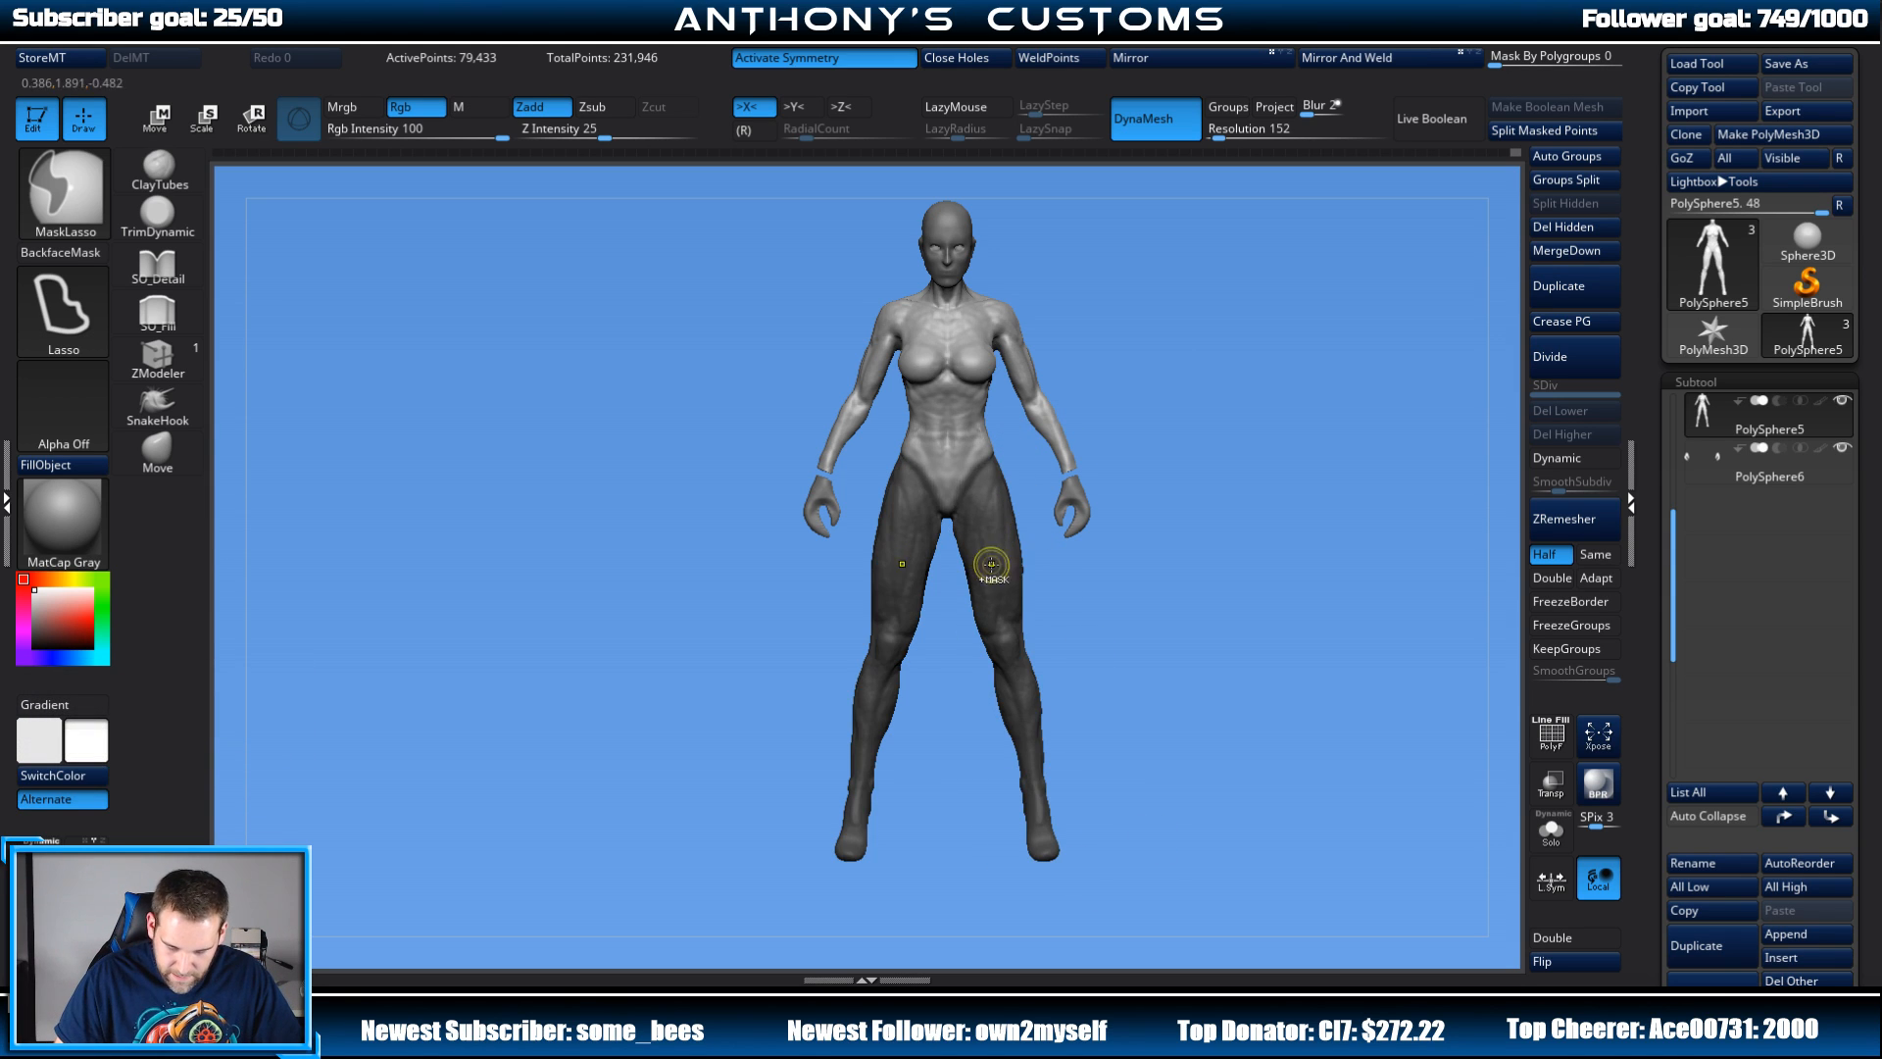
left_click(1133, 469, "ctrl")
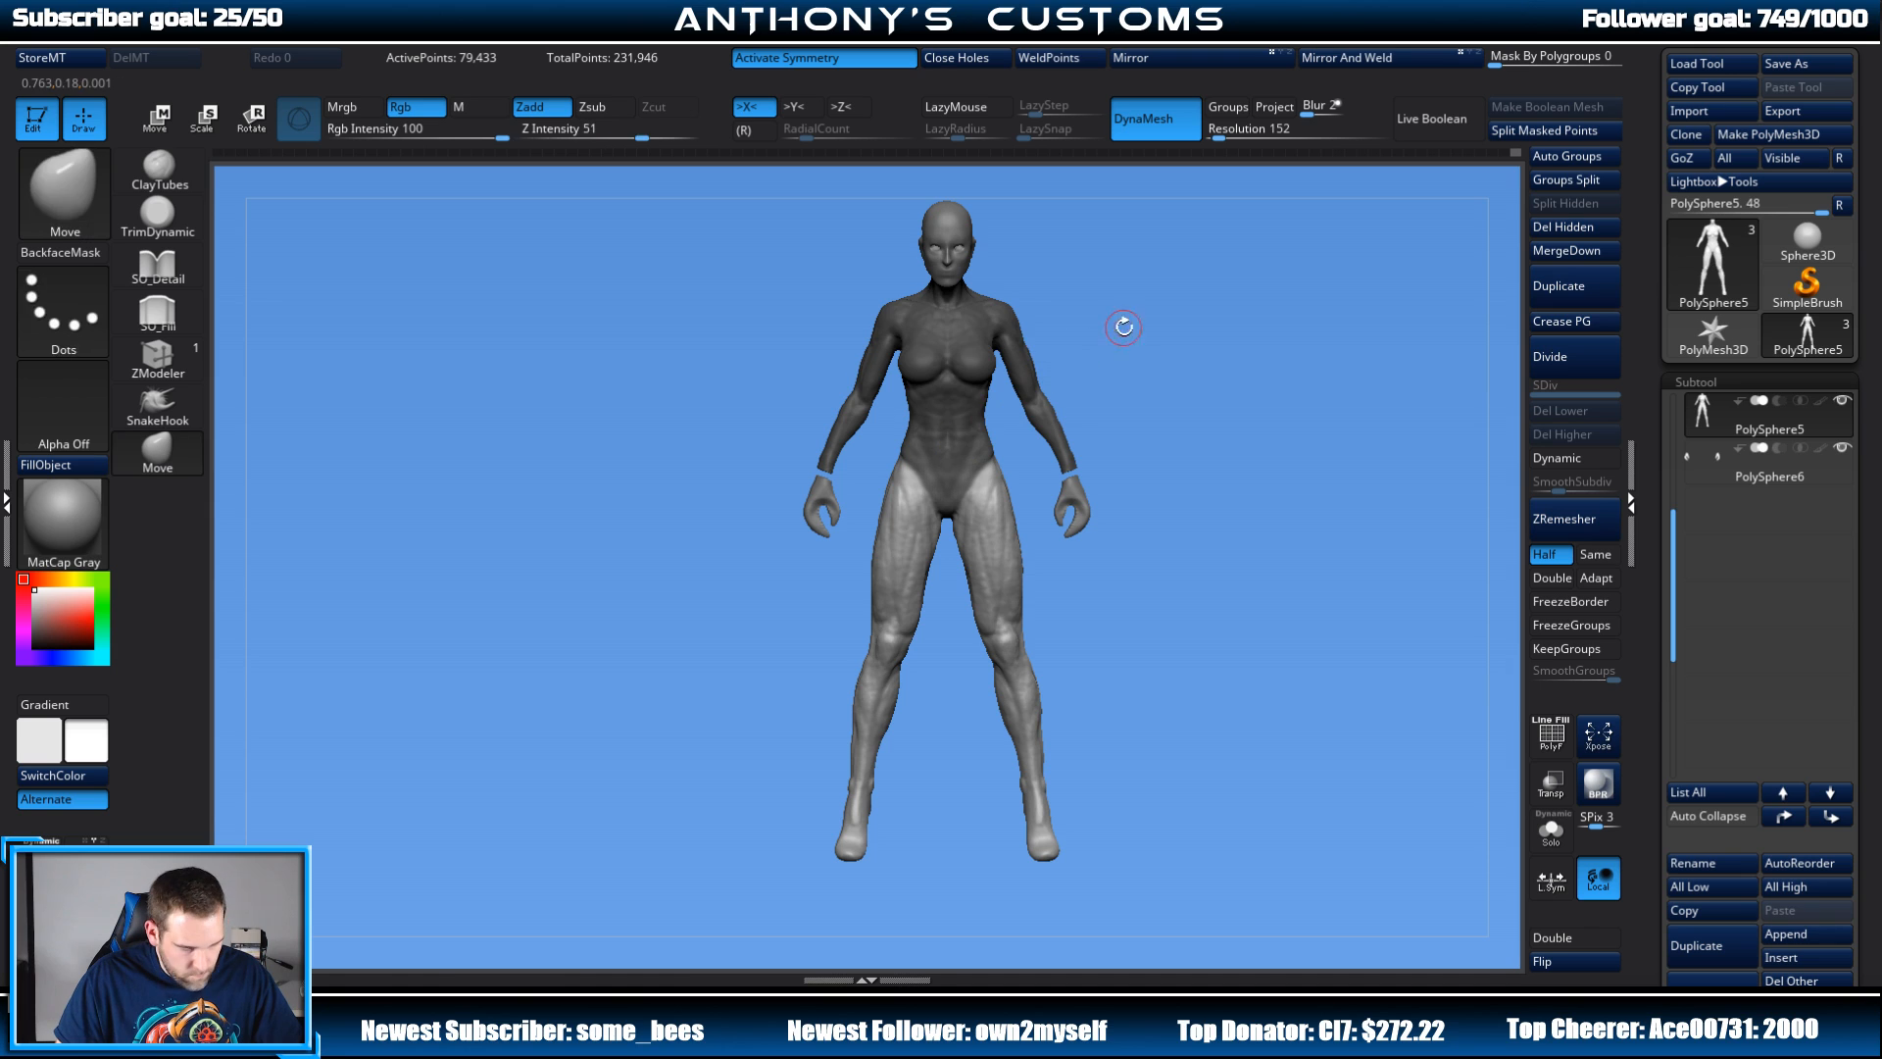
Step: Try to lower the legs and swing them outward with the Transpose gizmo
key("w")
left_click_drag(1218, 497, 1193, 402, "alt")
left_click_drag(1096, 243, 1109, 271, "alt")
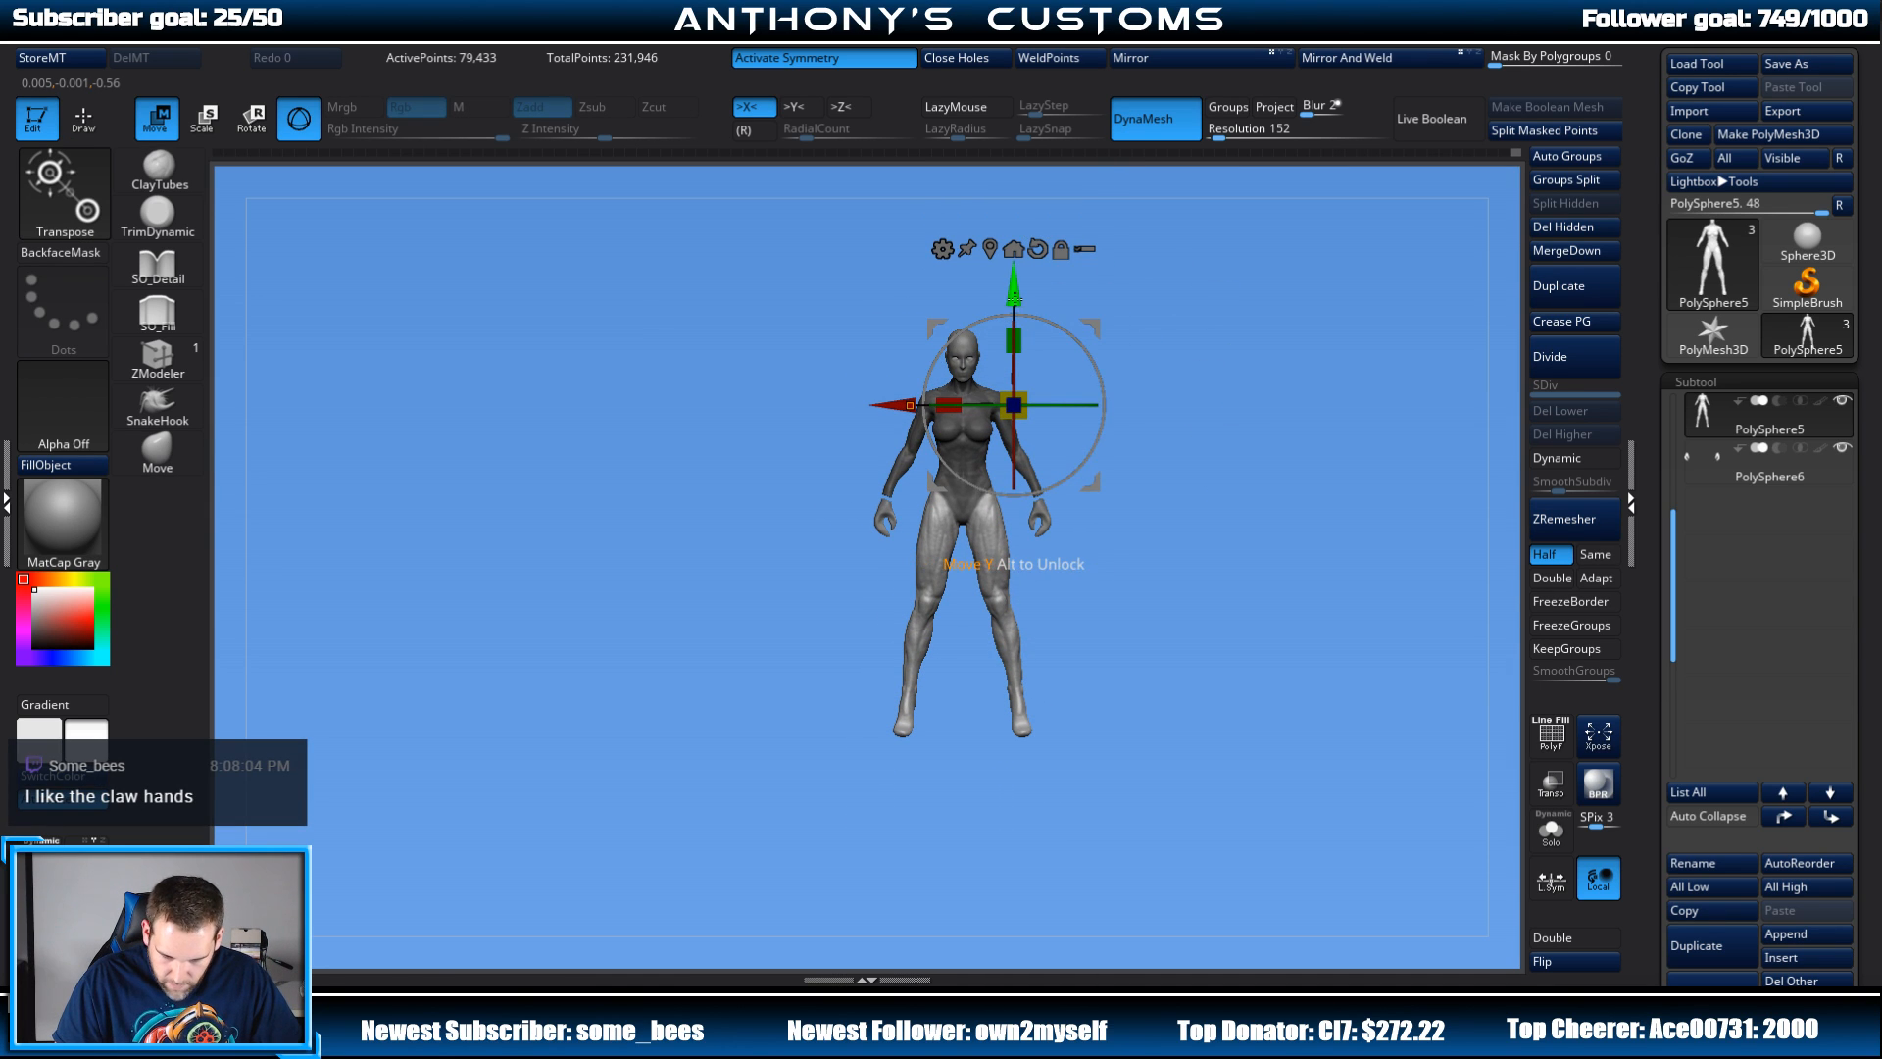
left_click_drag(1092, 489, 1108, 544)
left_click_drag(1234, 414, 1307, 388, "shift")
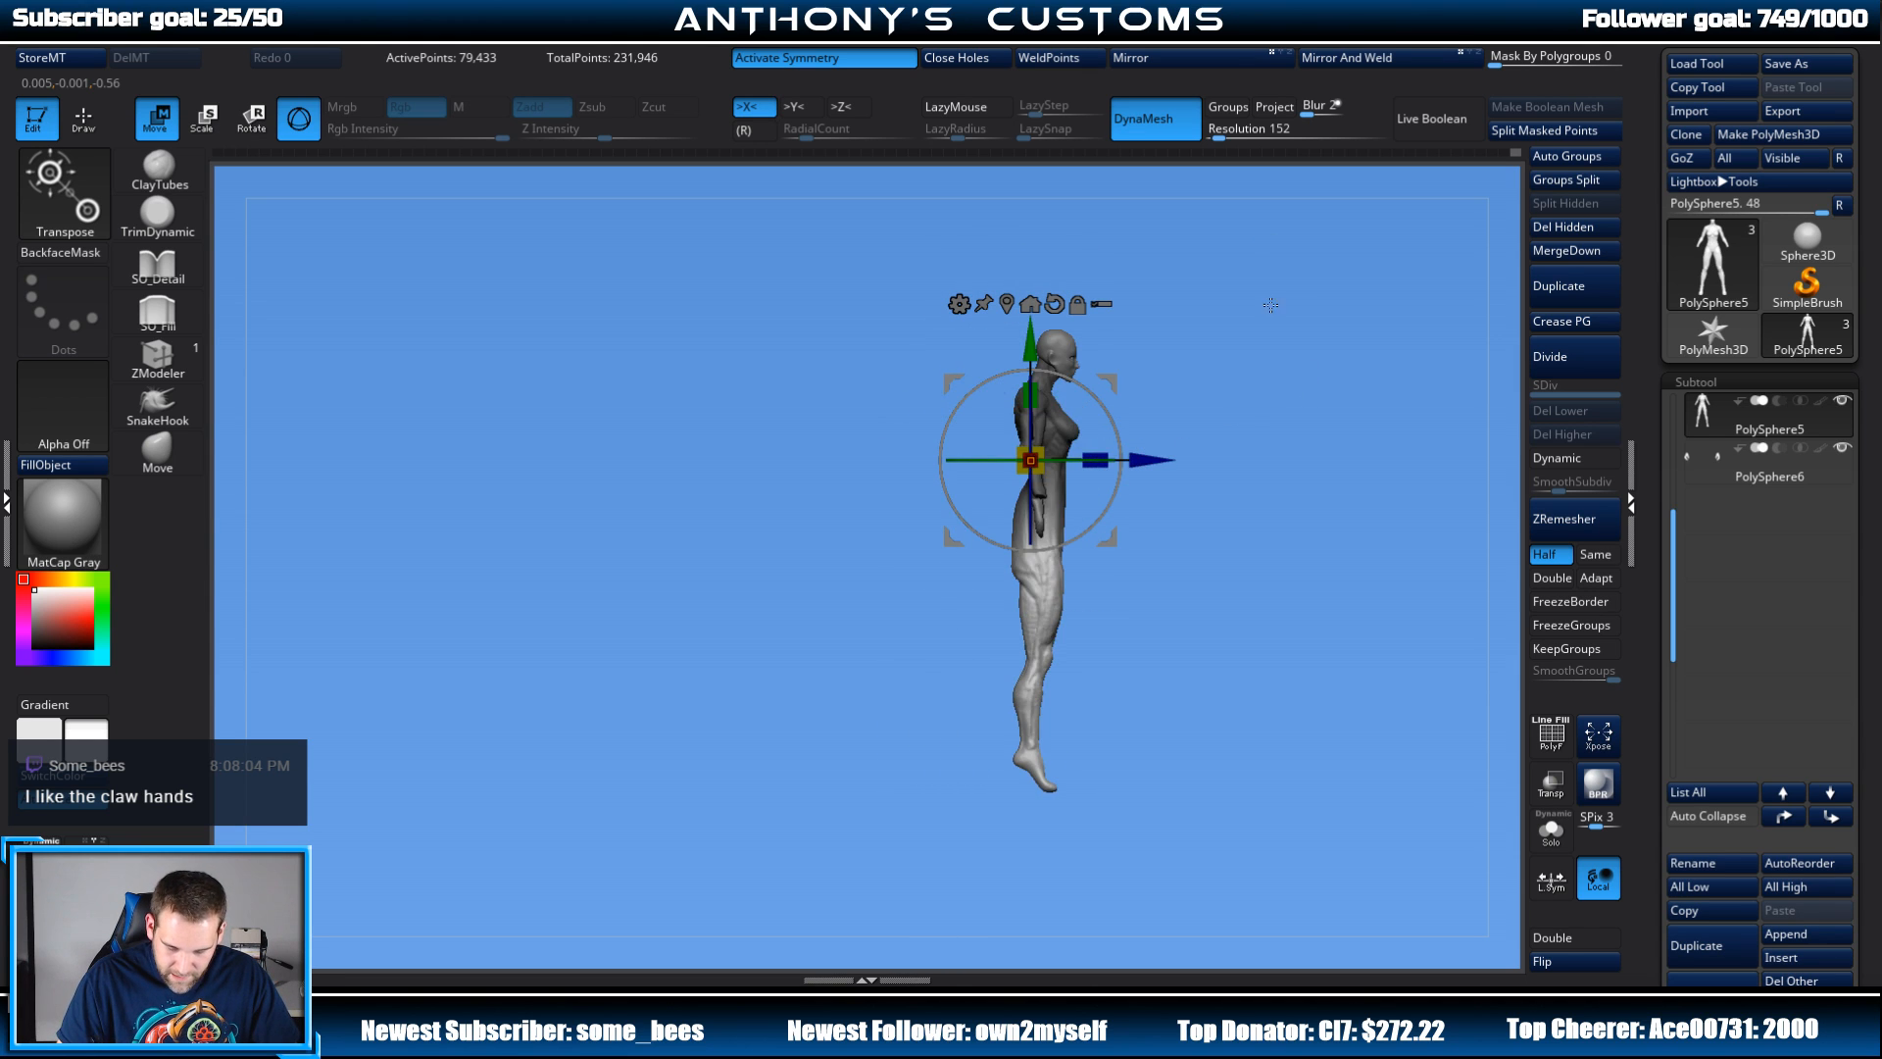
left_click_drag(1271, 305, 1202, 349, "shift")
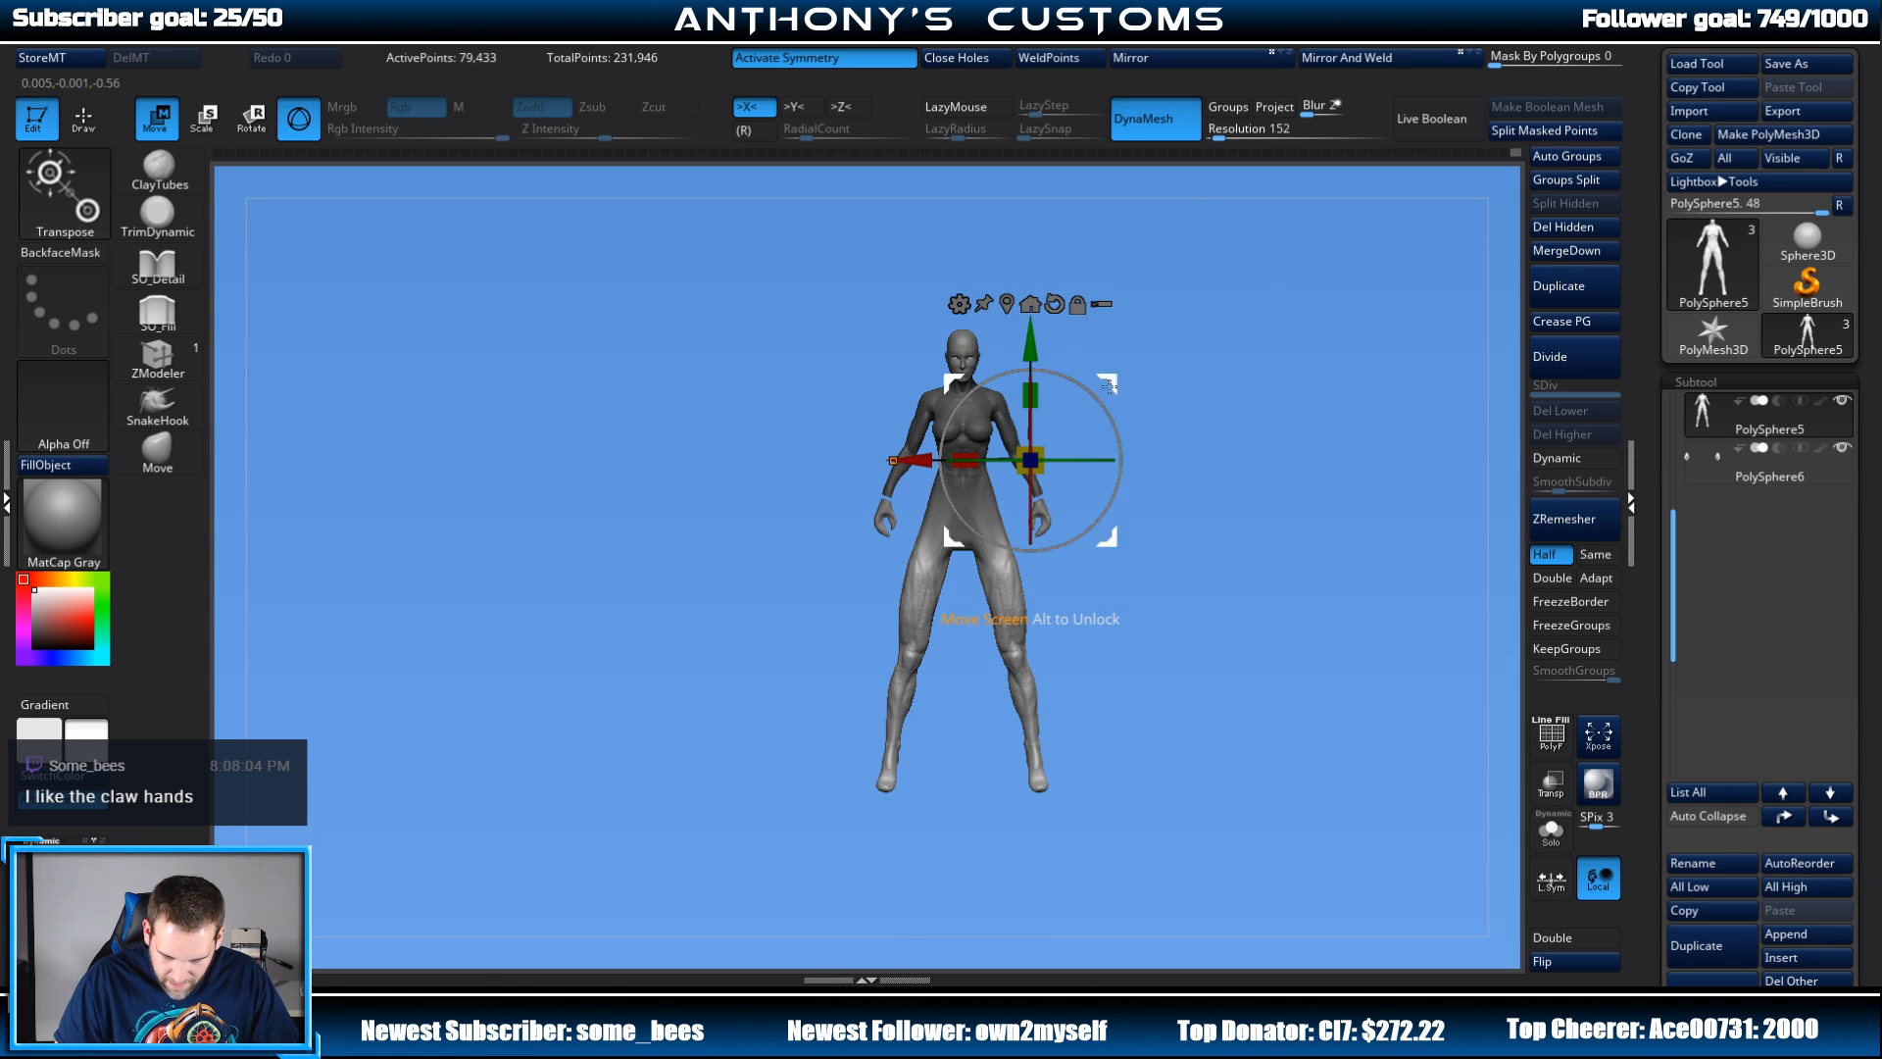
left_click_drag(1111, 389, 989, 385)
left_click_drag(1127, 675, 1262, 612)
left_click_drag(764, 780, 1056, 359)
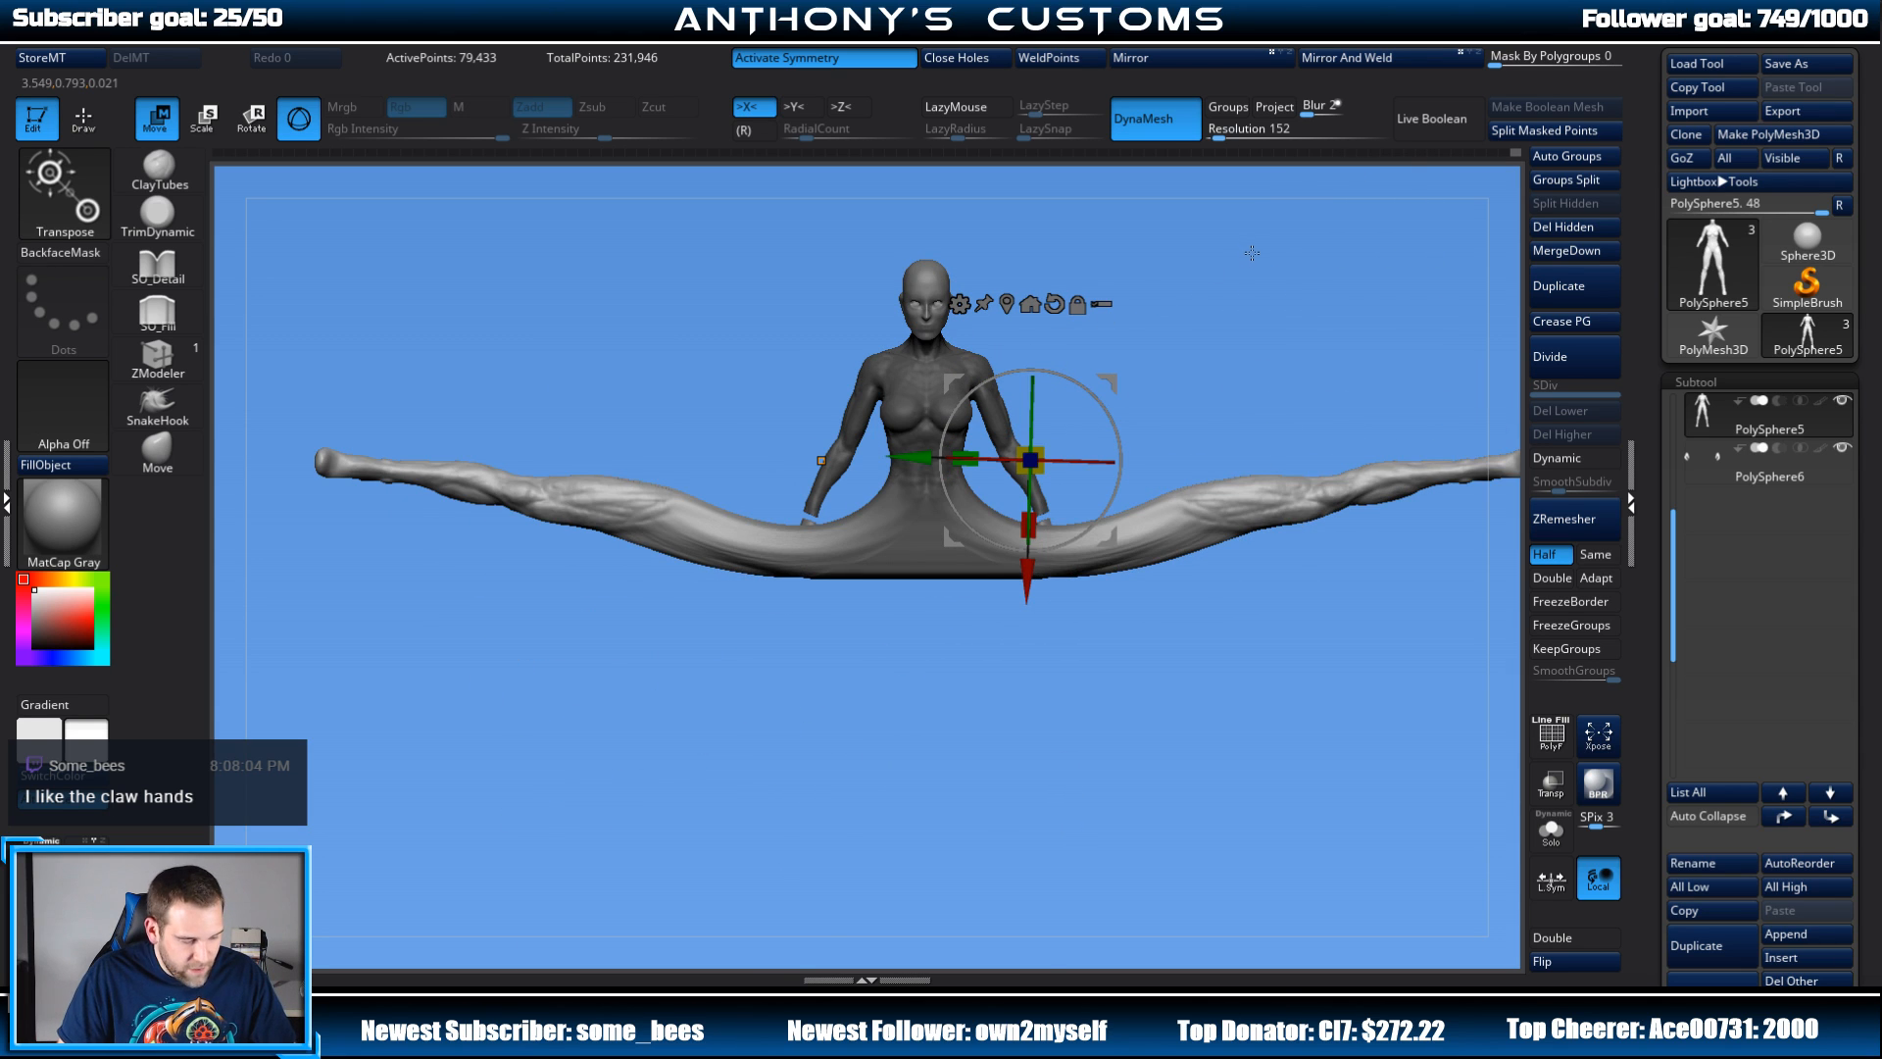
Step: Undo the leg transforms and the leg mask, and return to the Move brush
key("ctrl+z")
key("ctrl+z")
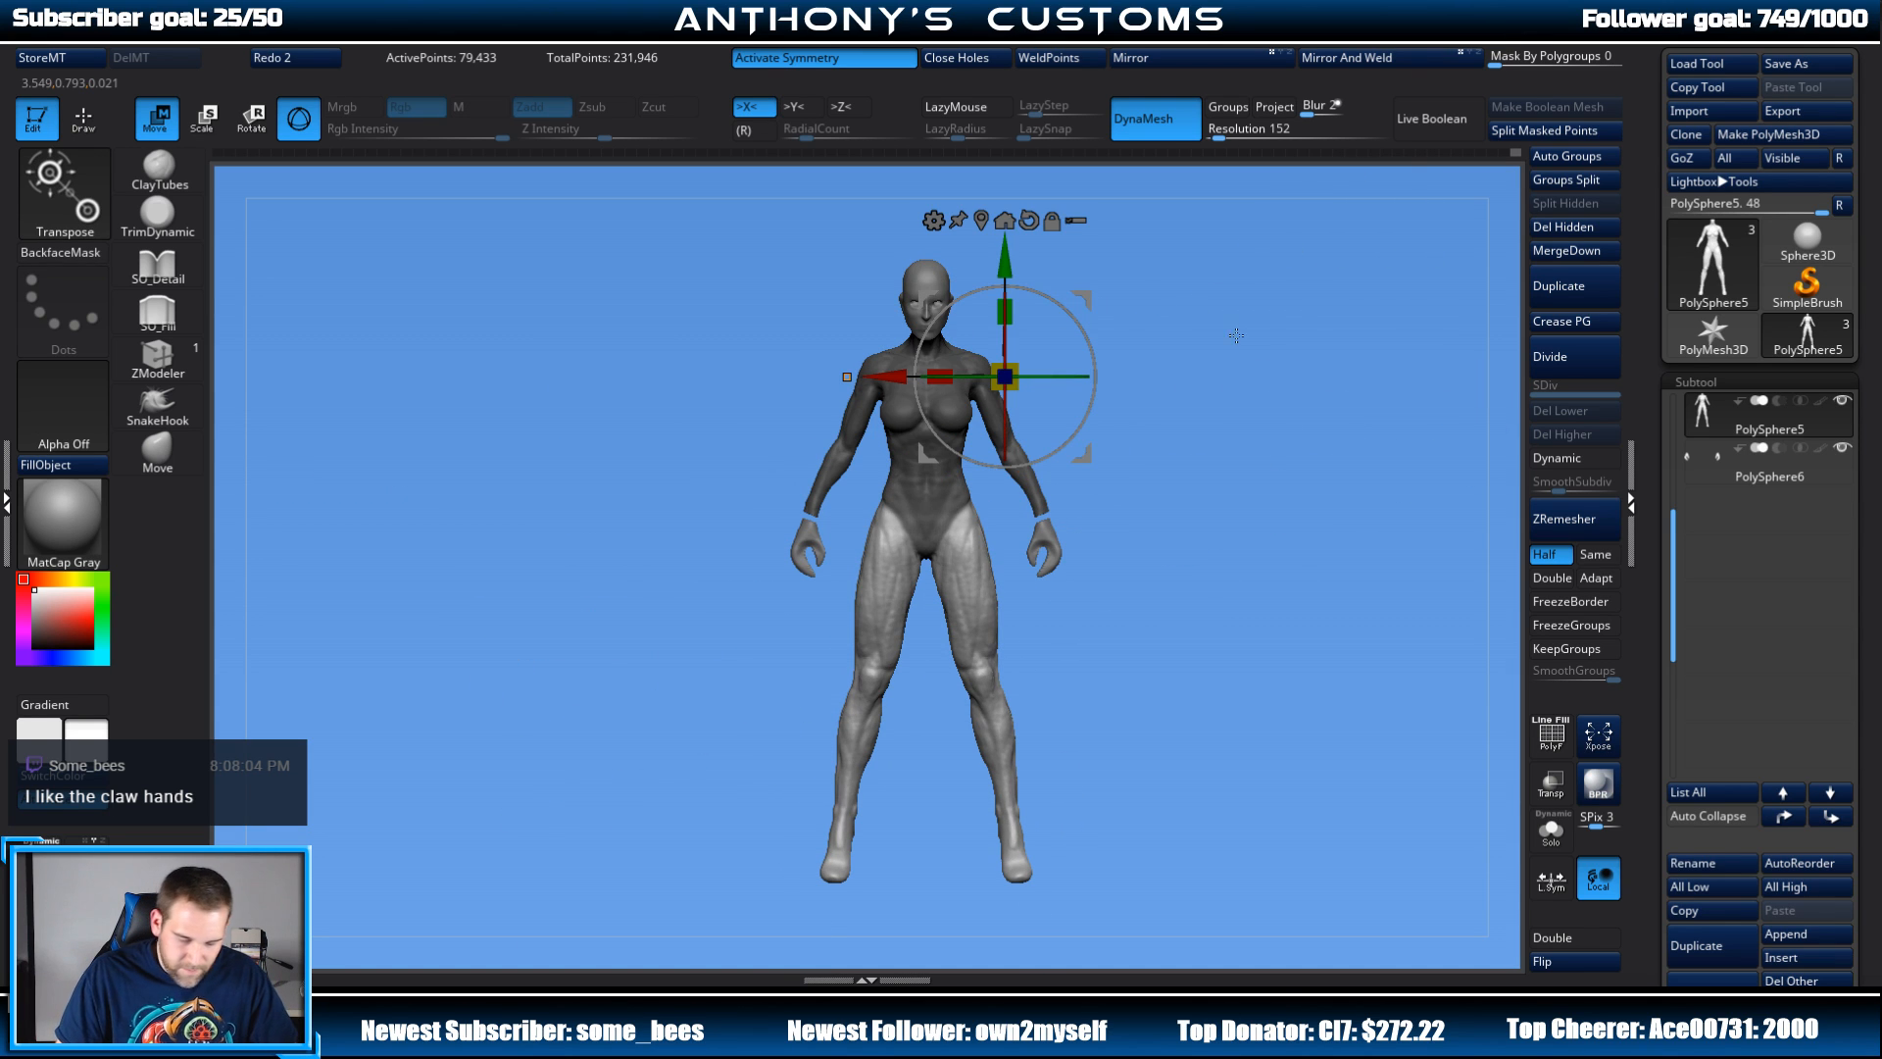
left_click_drag(1084, 294, 953, 562, "alt")
mouse_move(1203, 456)
left_mouse_down()
mouse_move(1164, 441)
mouse_move(1206, 437)
mouse_move(1251, 397)
left_mouse_up()
key("ctrl+z")
key("ctrl+z")
key("q")
key("ctrl+shift+z")
key("ctrl+shift+z")
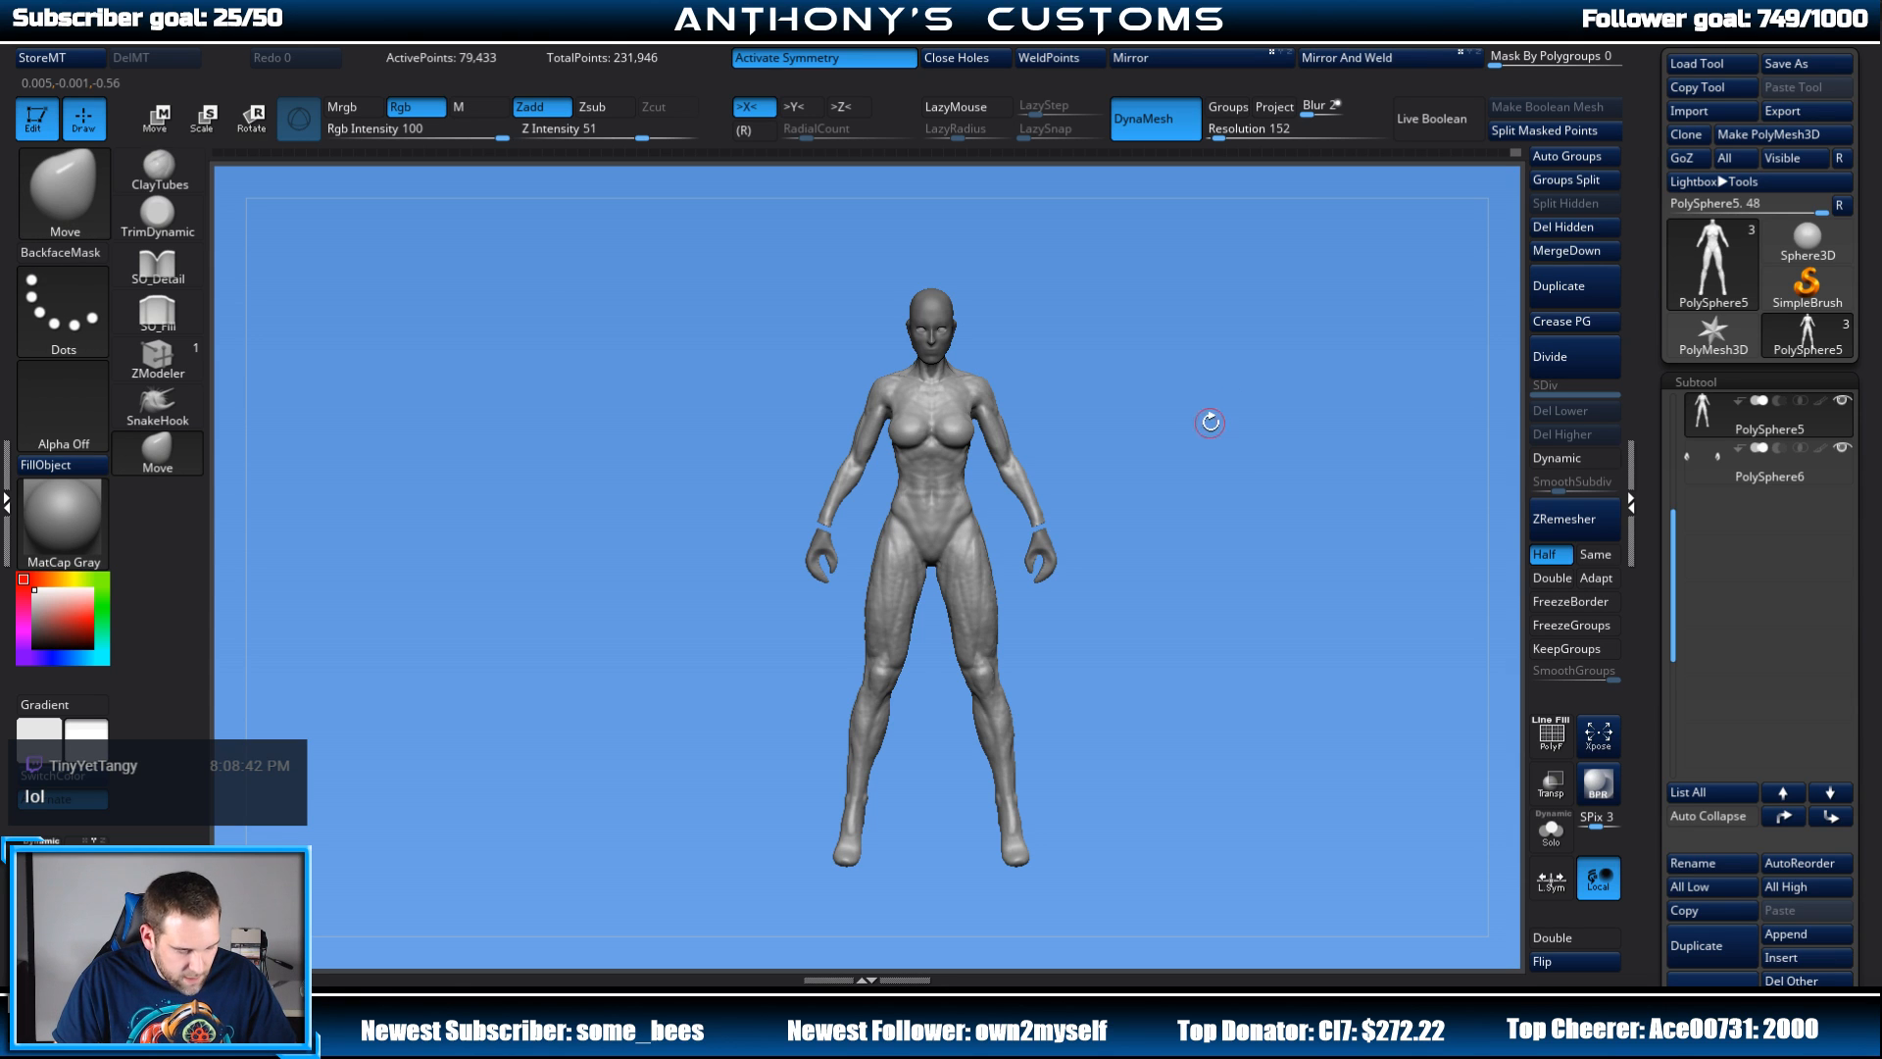
Step: Refine the shoulder and breast shapes from side and three-quarter views with the Move brush
mouse_move(1210, 422)
left_mouse_down()
mouse_move(1204, 457)
mouse_move(1127, 462)
mouse_move(1164, 436)
mouse_move(1164, 566)
mouse_move(1248, 445)
mouse_move(1196, 355)
mouse_move(1259, 477)
left_mouse_up()
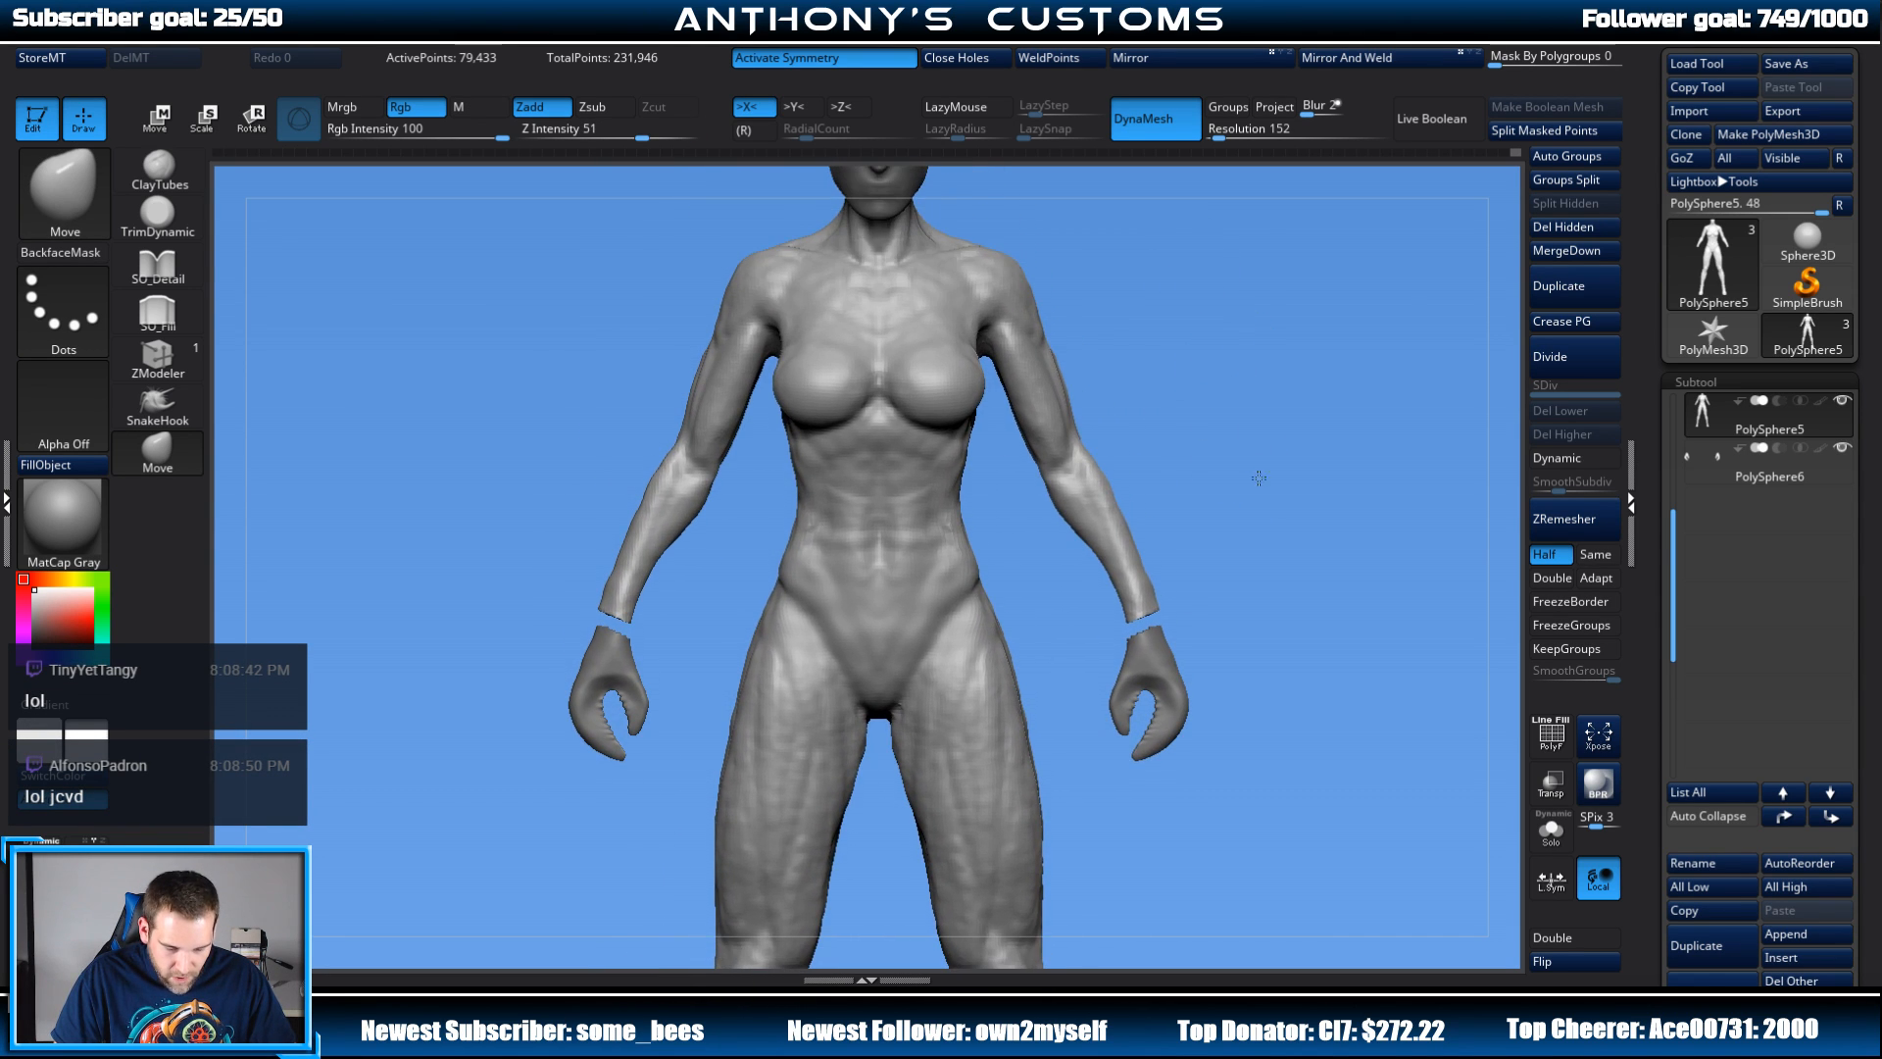
right_click(1206, 333)
mouse_move(1208, 334)
left_mouse_down()
mouse_move(1224, 331)
mouse_move(863, 373)
left_mouse_up()
right_click(1128, 331)
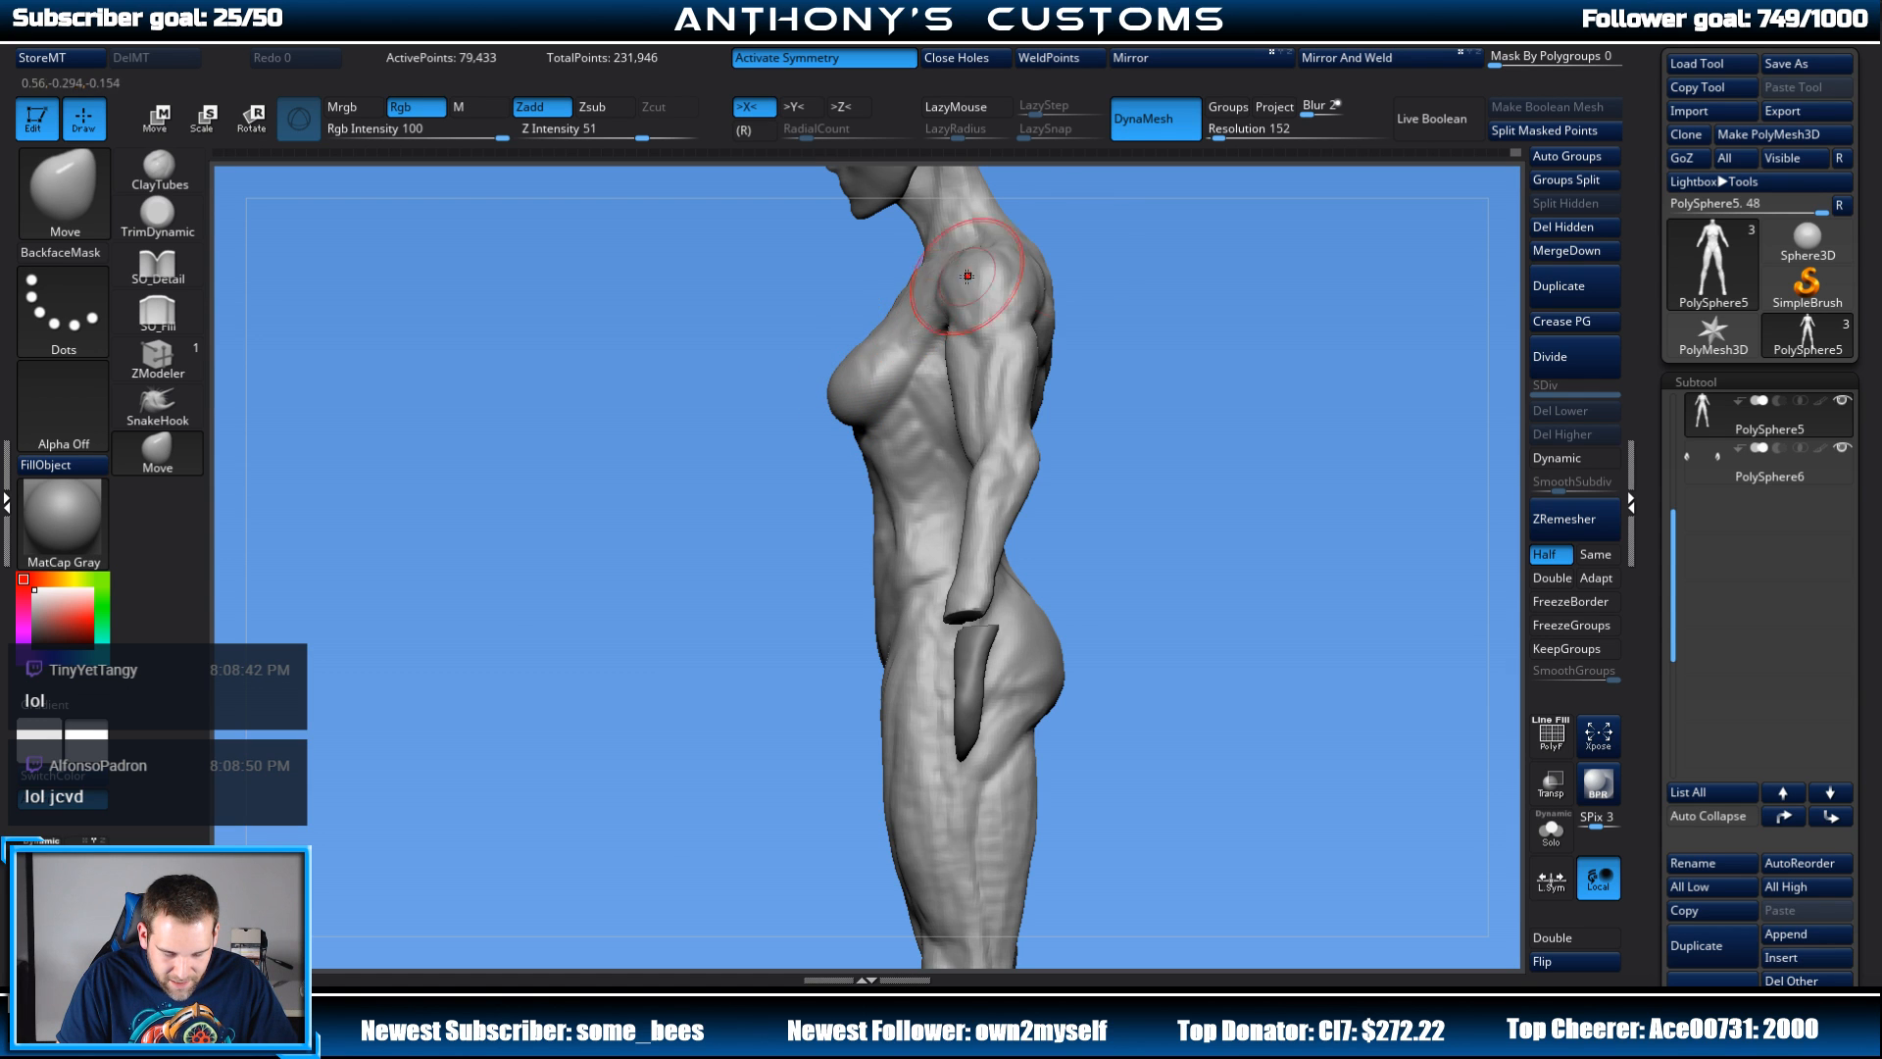
left_click_drag(1098, 285, 1261, 298, "shift")
mouse_move(1143, 344)
left_mouse_down("alt")
mouse_move(1197, 333)
mouse_move(907, 344)
mouse_move(1044, 312)
mouse_move(1090, 275)
mouse_move(1154, 274)
mouse_move(1123, 278)
left_mouse_up("alt")
key("space")
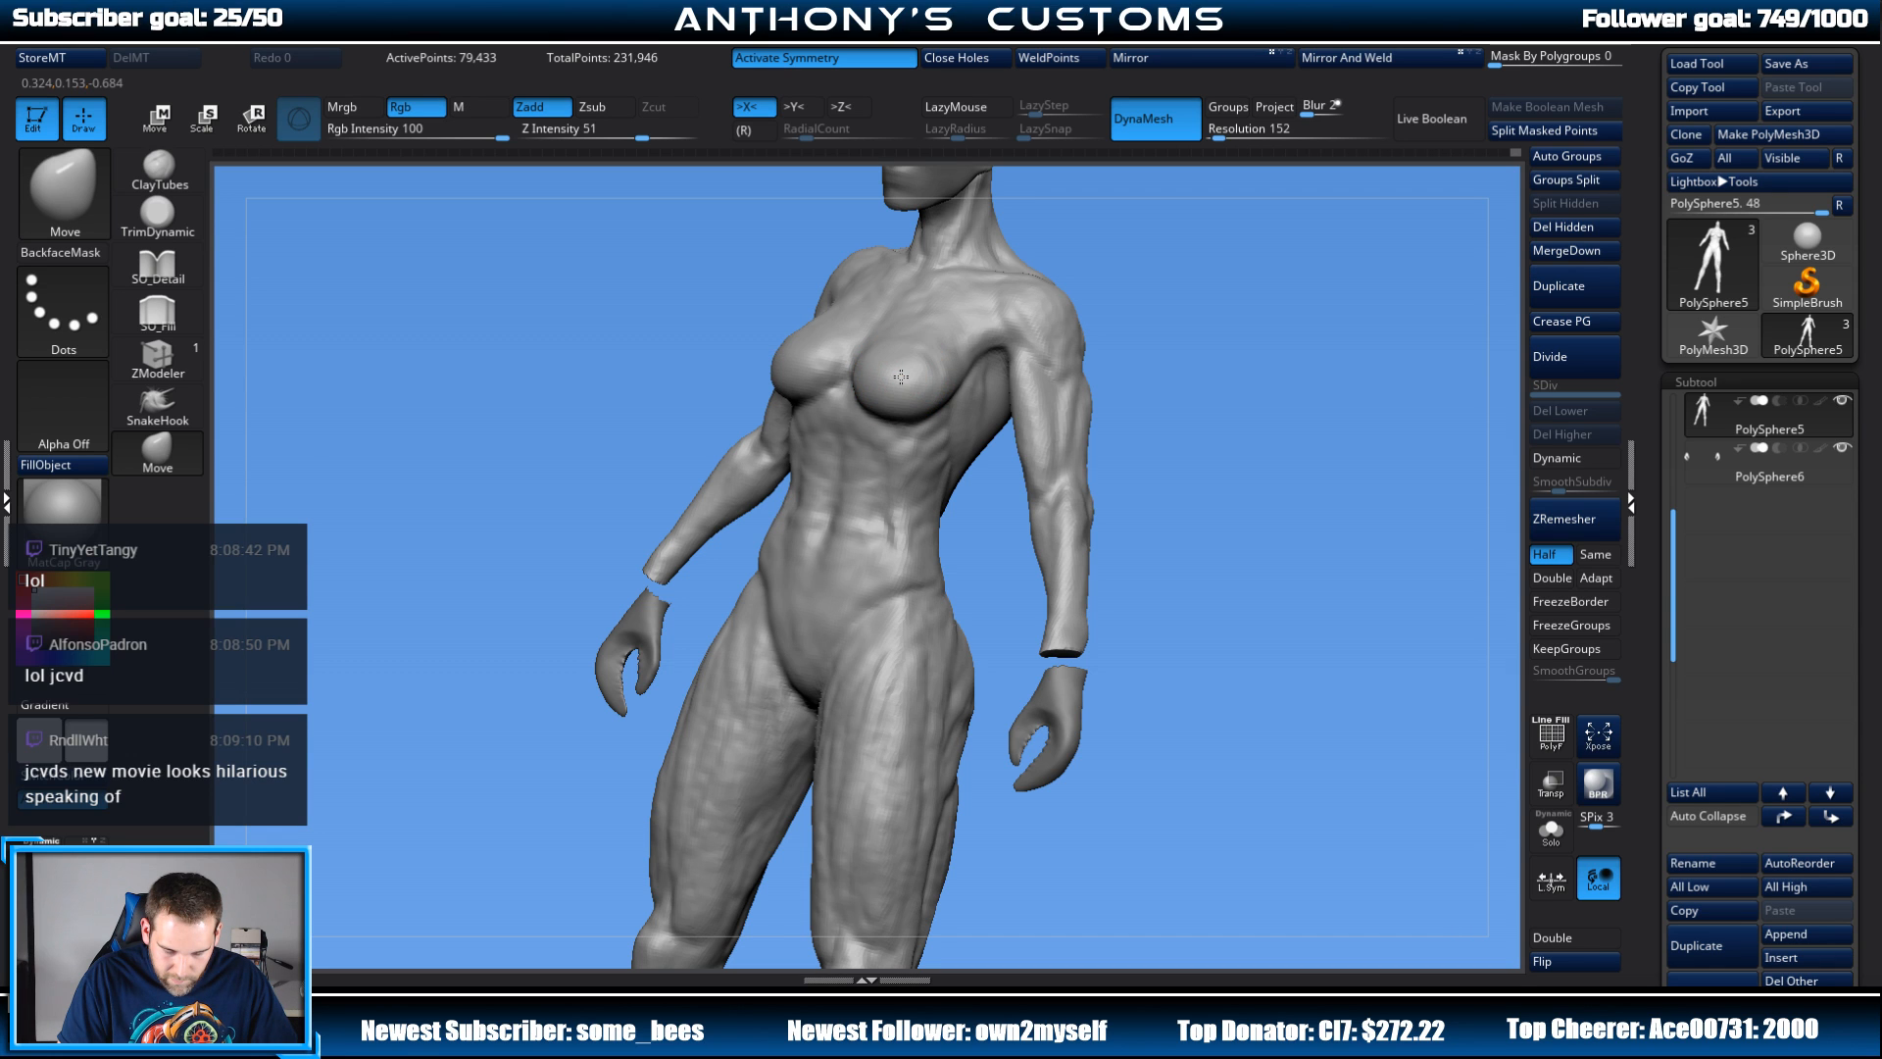
left_click_drag(1206, 324, 1193, 211, "shift")
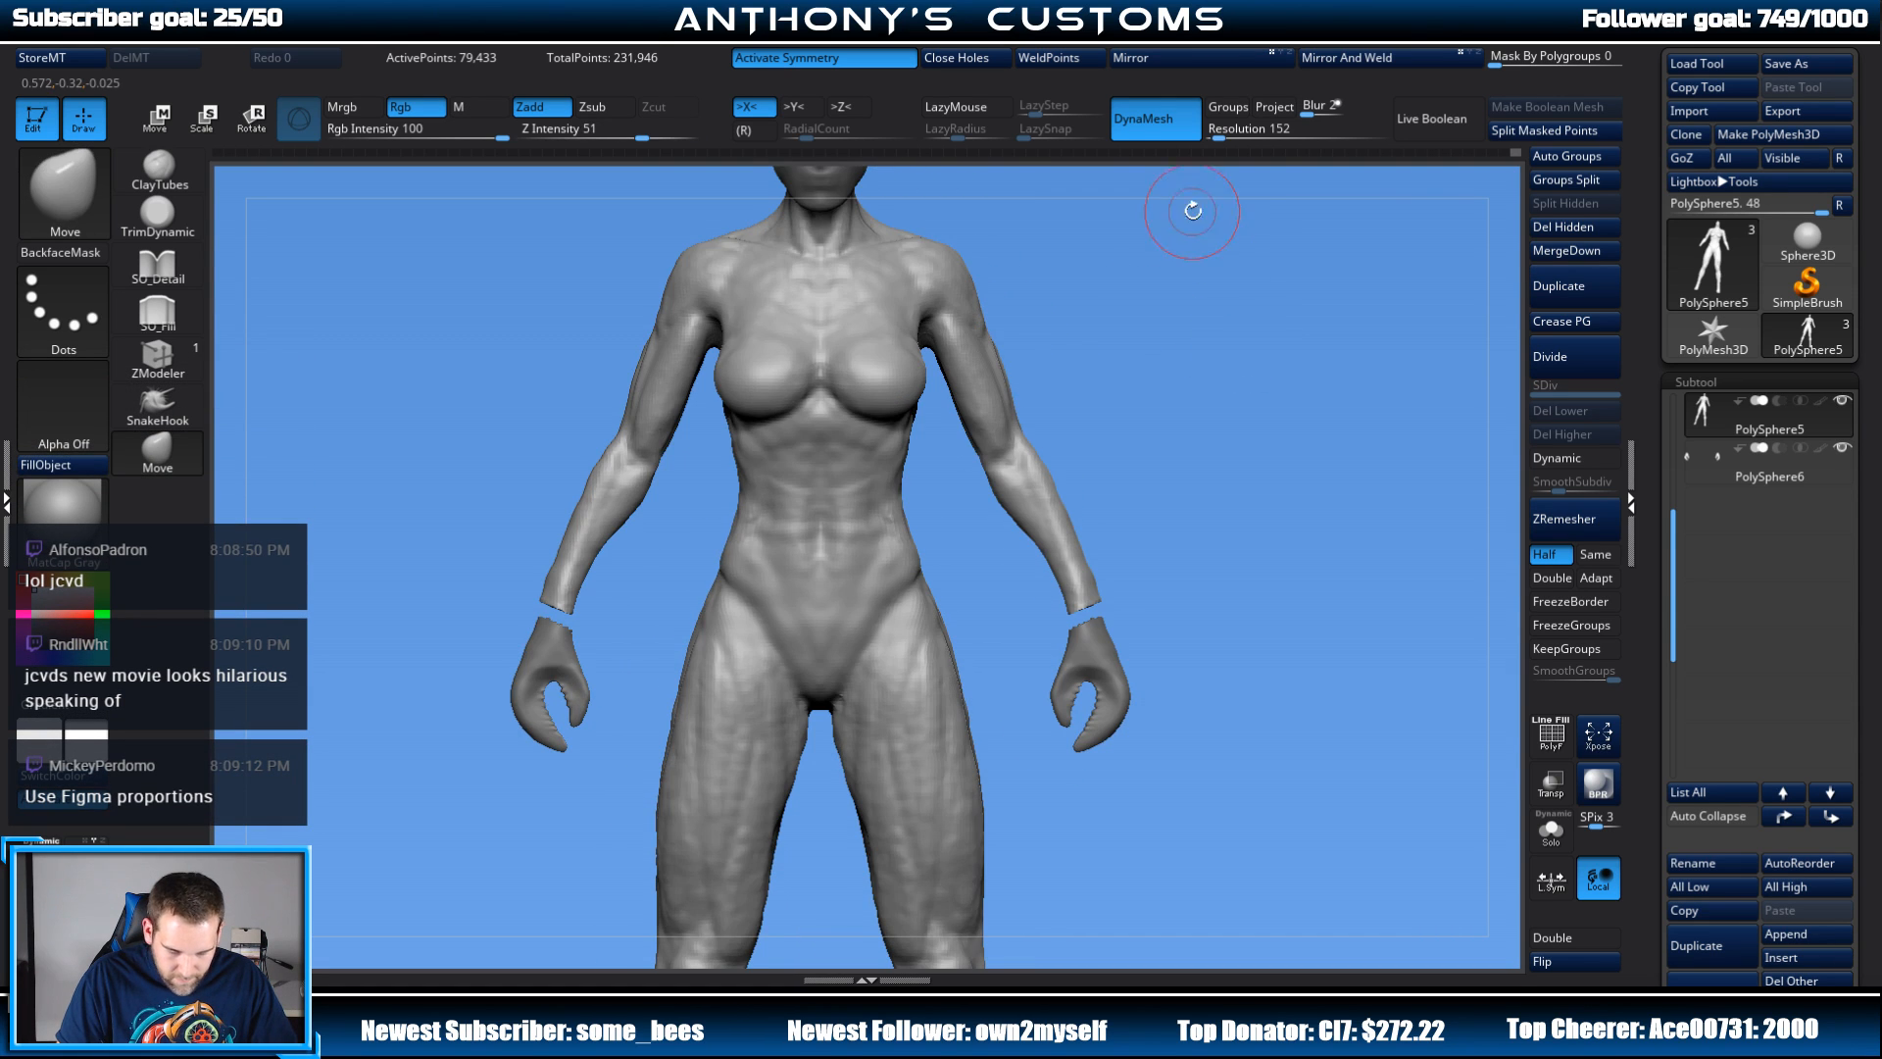
Step: Examine the hips, buttocks and legs from behind and compare them with the full figure in front view
scroll(1191, 395, "down", 5)
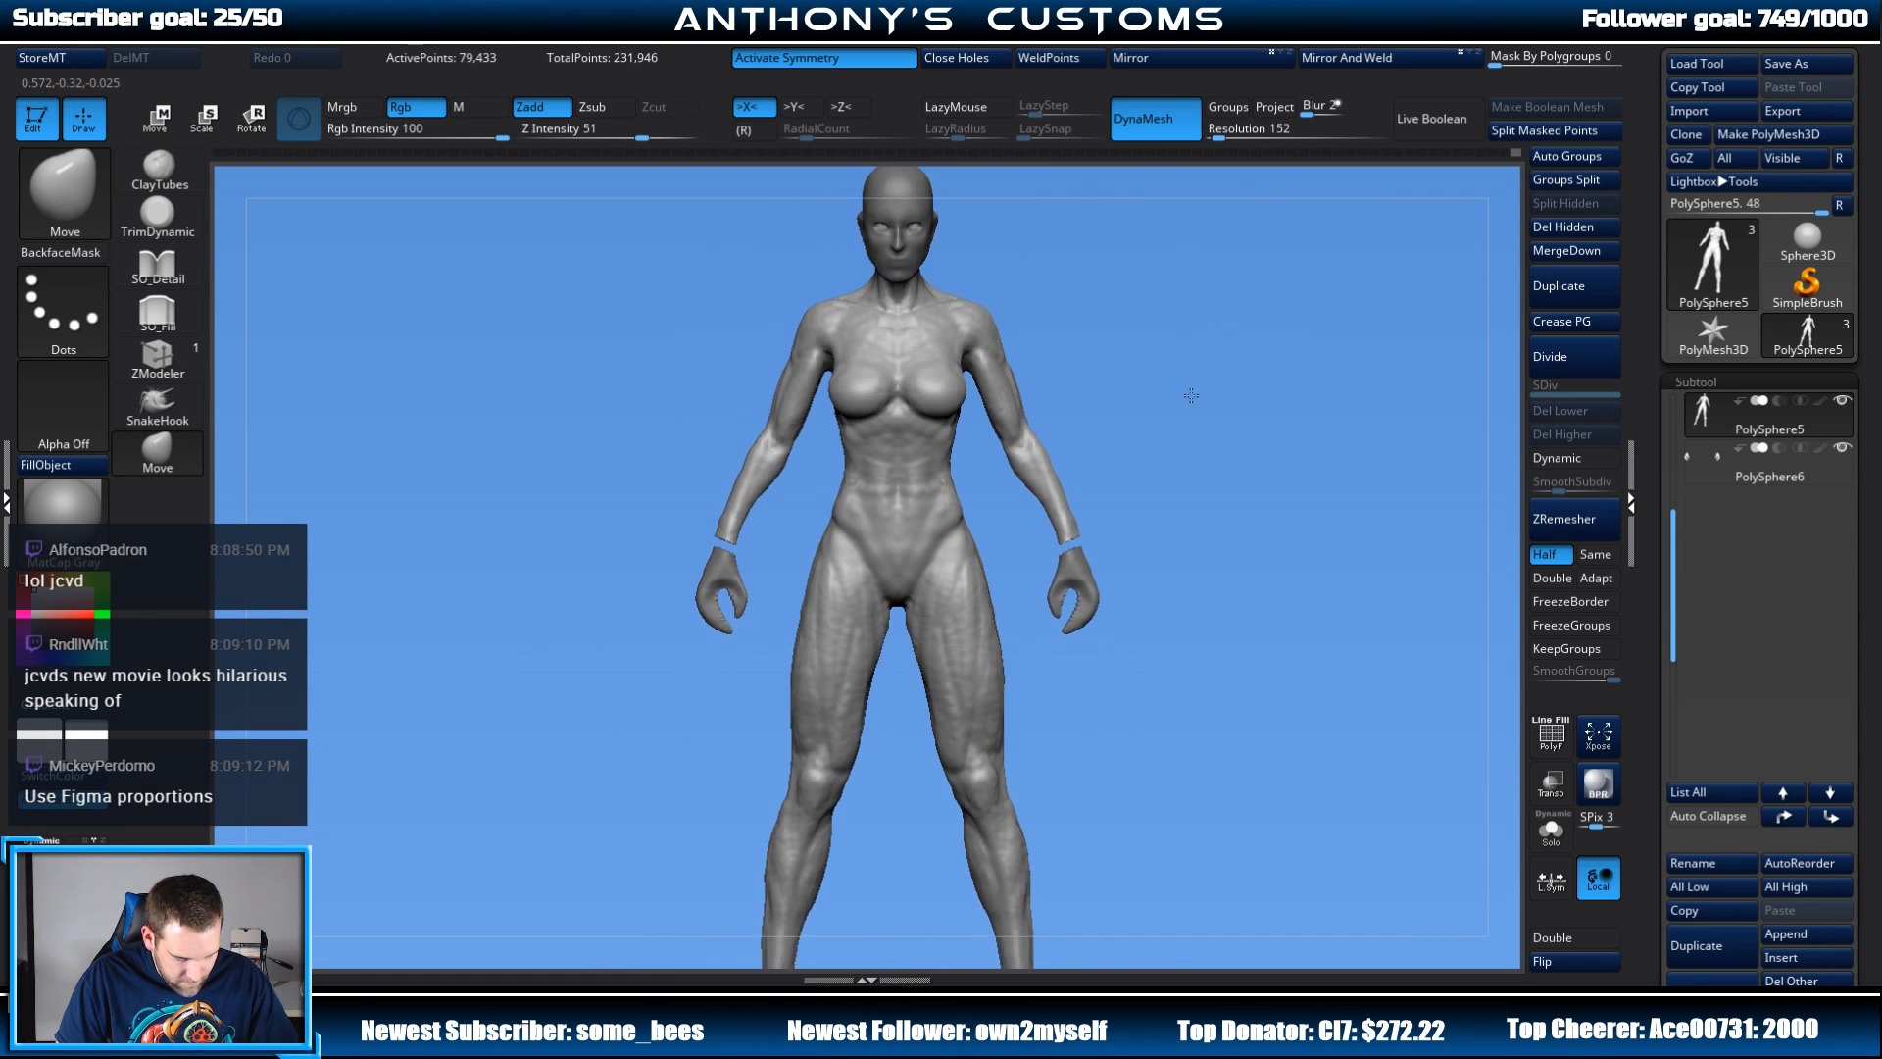
scroll(1192, 395, "down", 3)
mouse_move(1168, 399)
left_mouse_down()
mouse_move(1264, 408)
mouse_move(1212, 444)
mouse_move(1231, 449)
mouse_move(1197, 386)
mouse_move(1190, 533)
mouse_move(1187, 368)
left_mouse_up()
left_click_drag(1278, 319, 1230, 329)
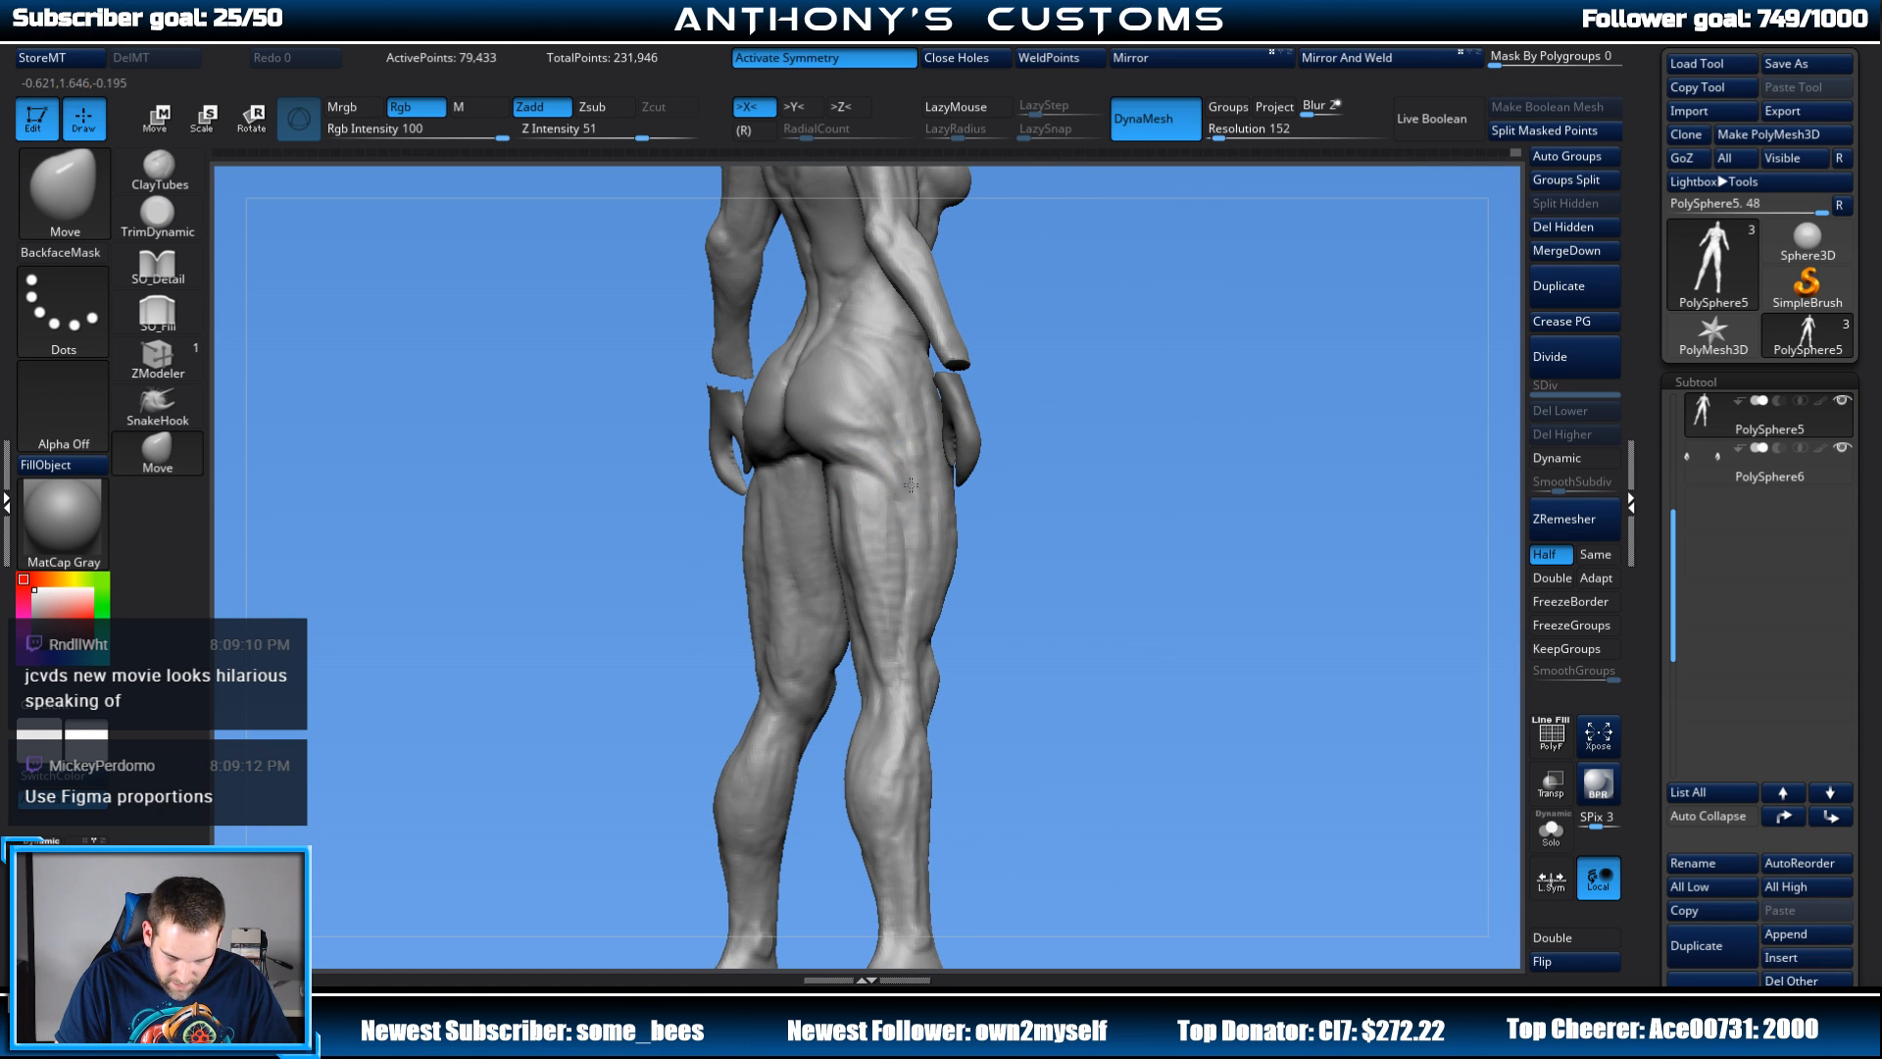
left_click_drag(1080, 411, 1196, 475)
key("ctrl")
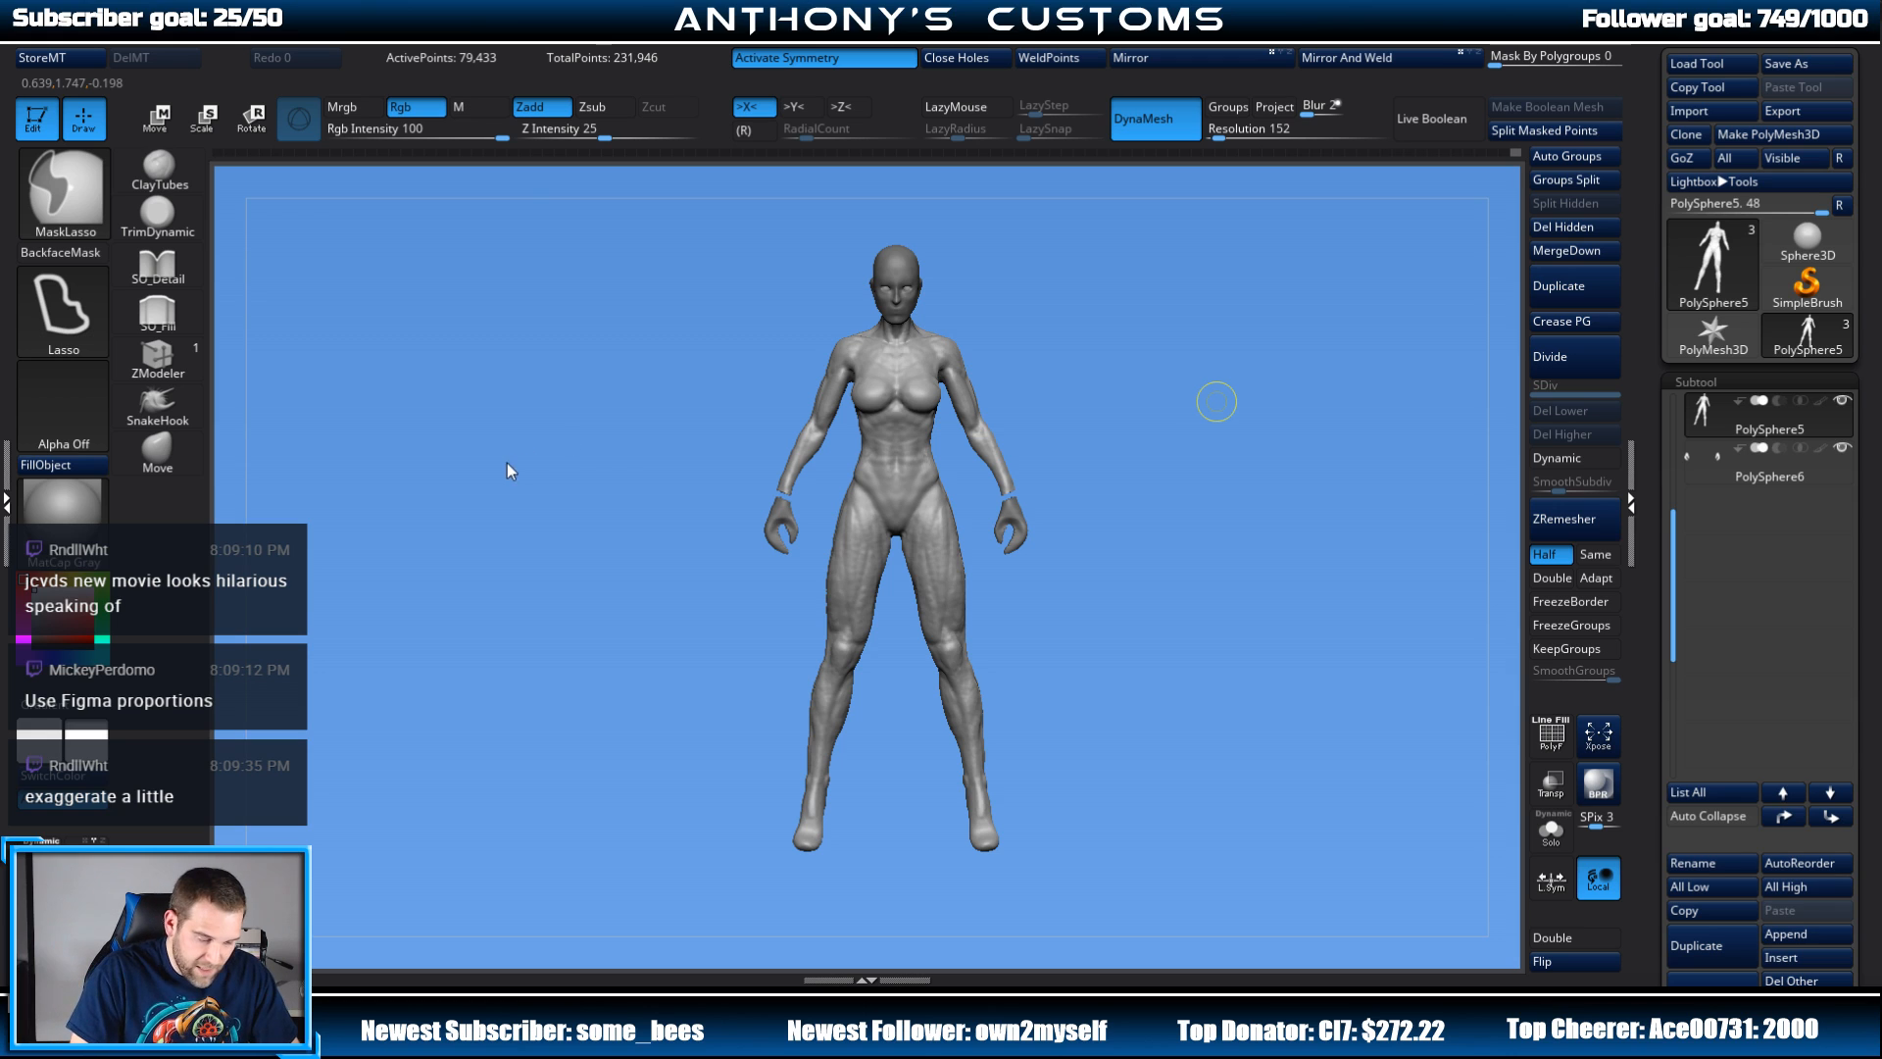
Step: Save the project and remesh the body with DynaMesh at resolution 152
key("ctrl+s")
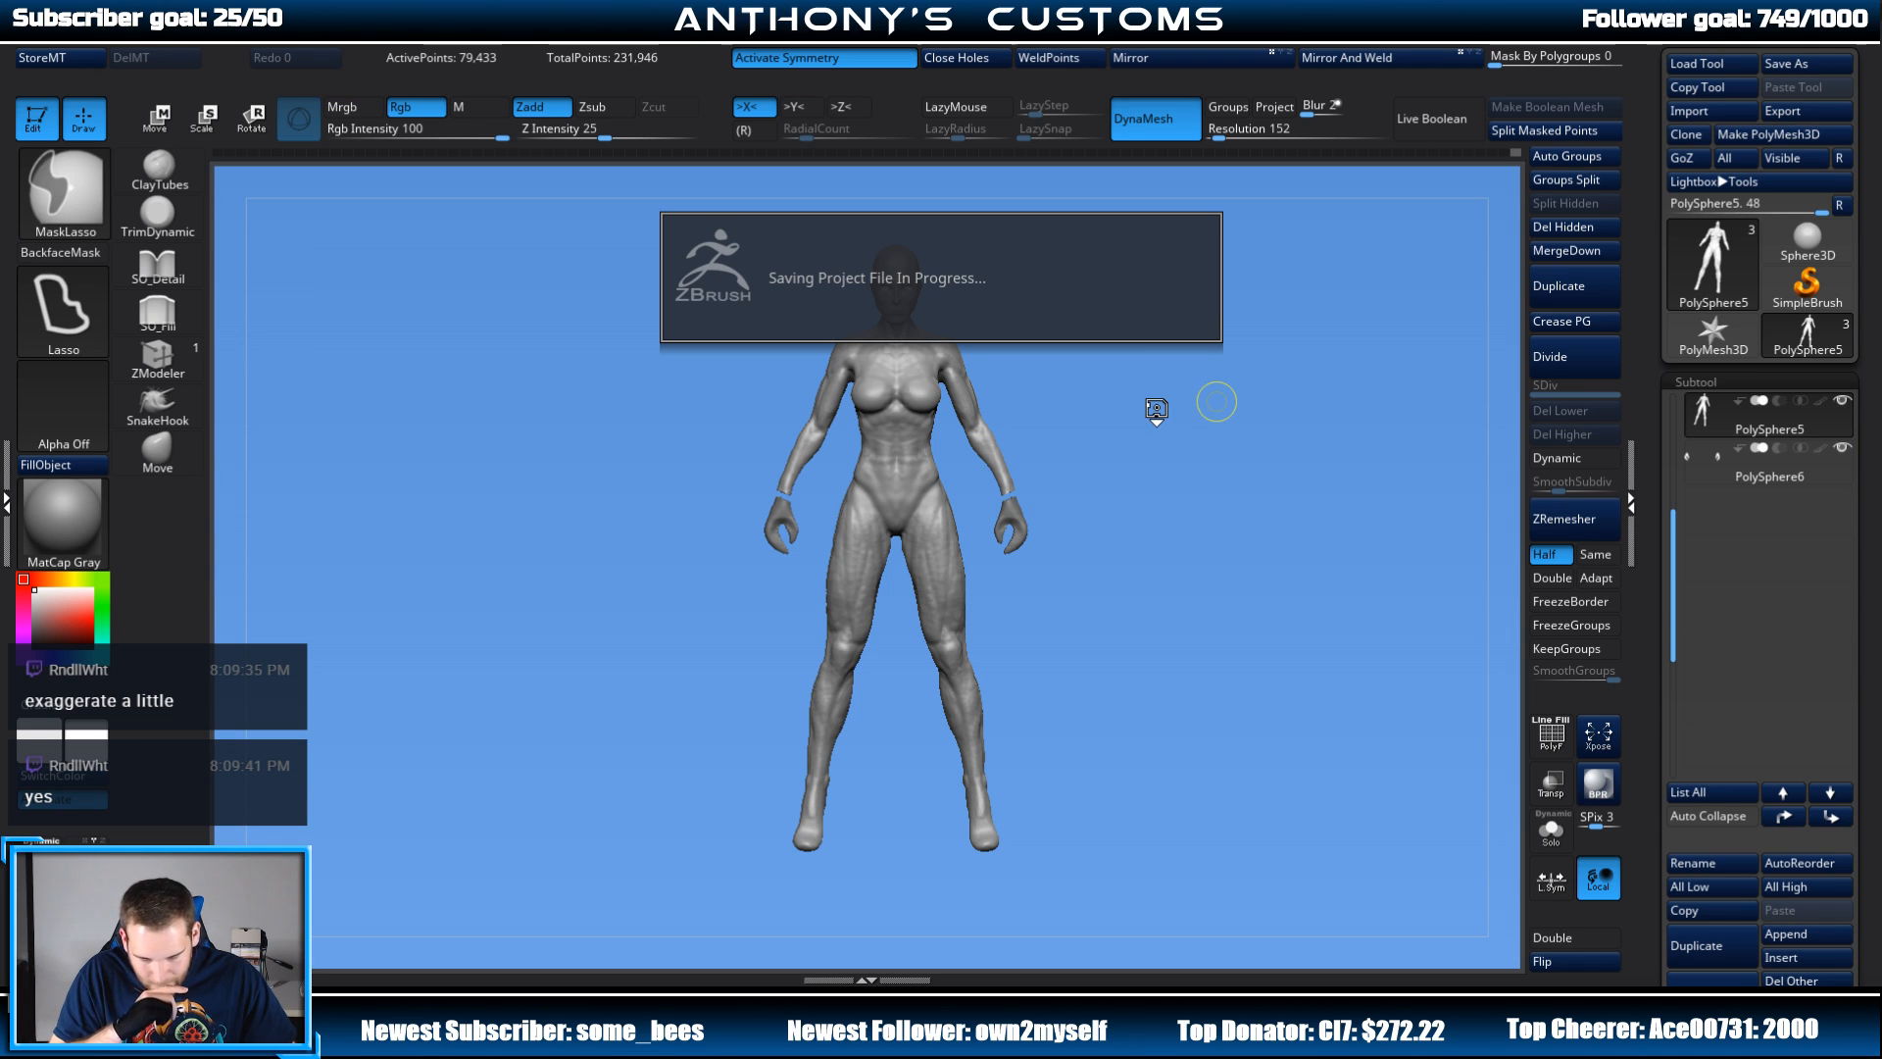
left_click_drag(1194, 480, 1205, 454, "alt")
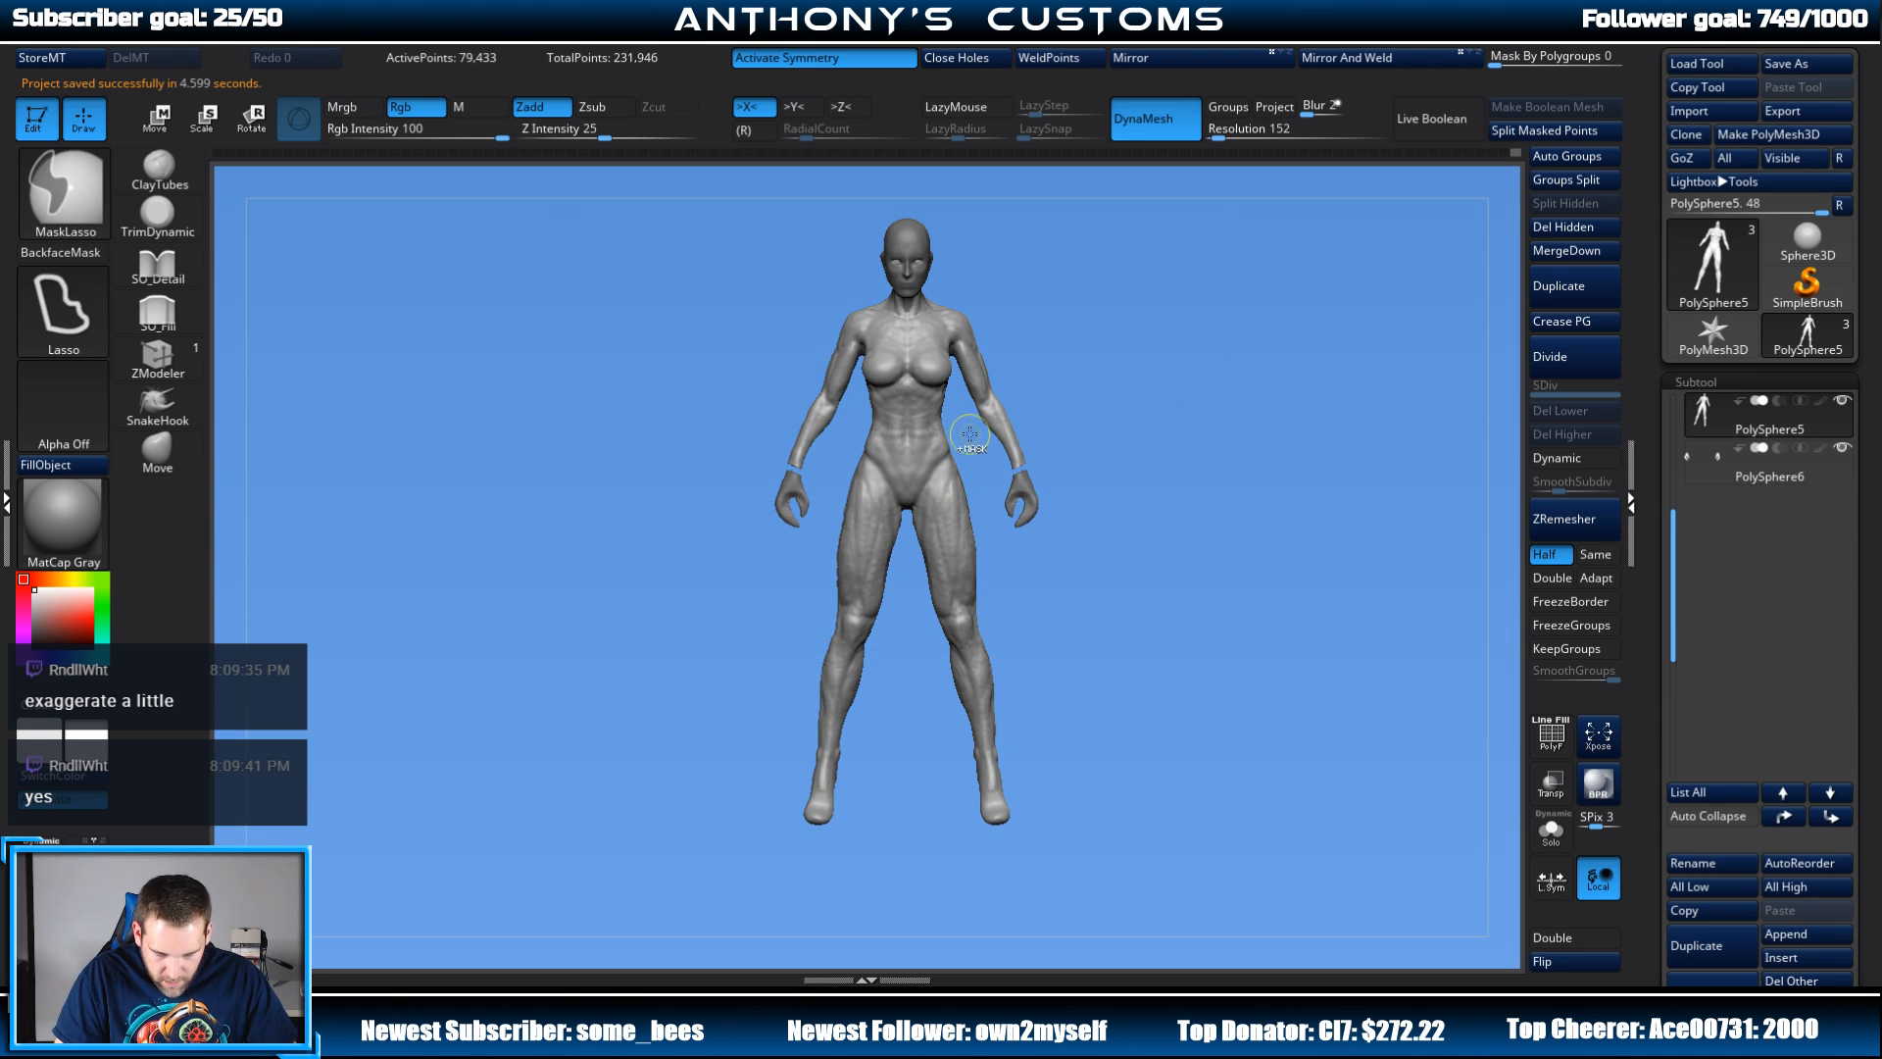
left_click_drag(956, 432, 990, 429, "ctrl")
mouse_move(1168, 412)
left_mouse_down()
mouse_move(1124, 439)
mouse_move(1020, 419)
mouse_move(1038, 441)
left_mouse_up()
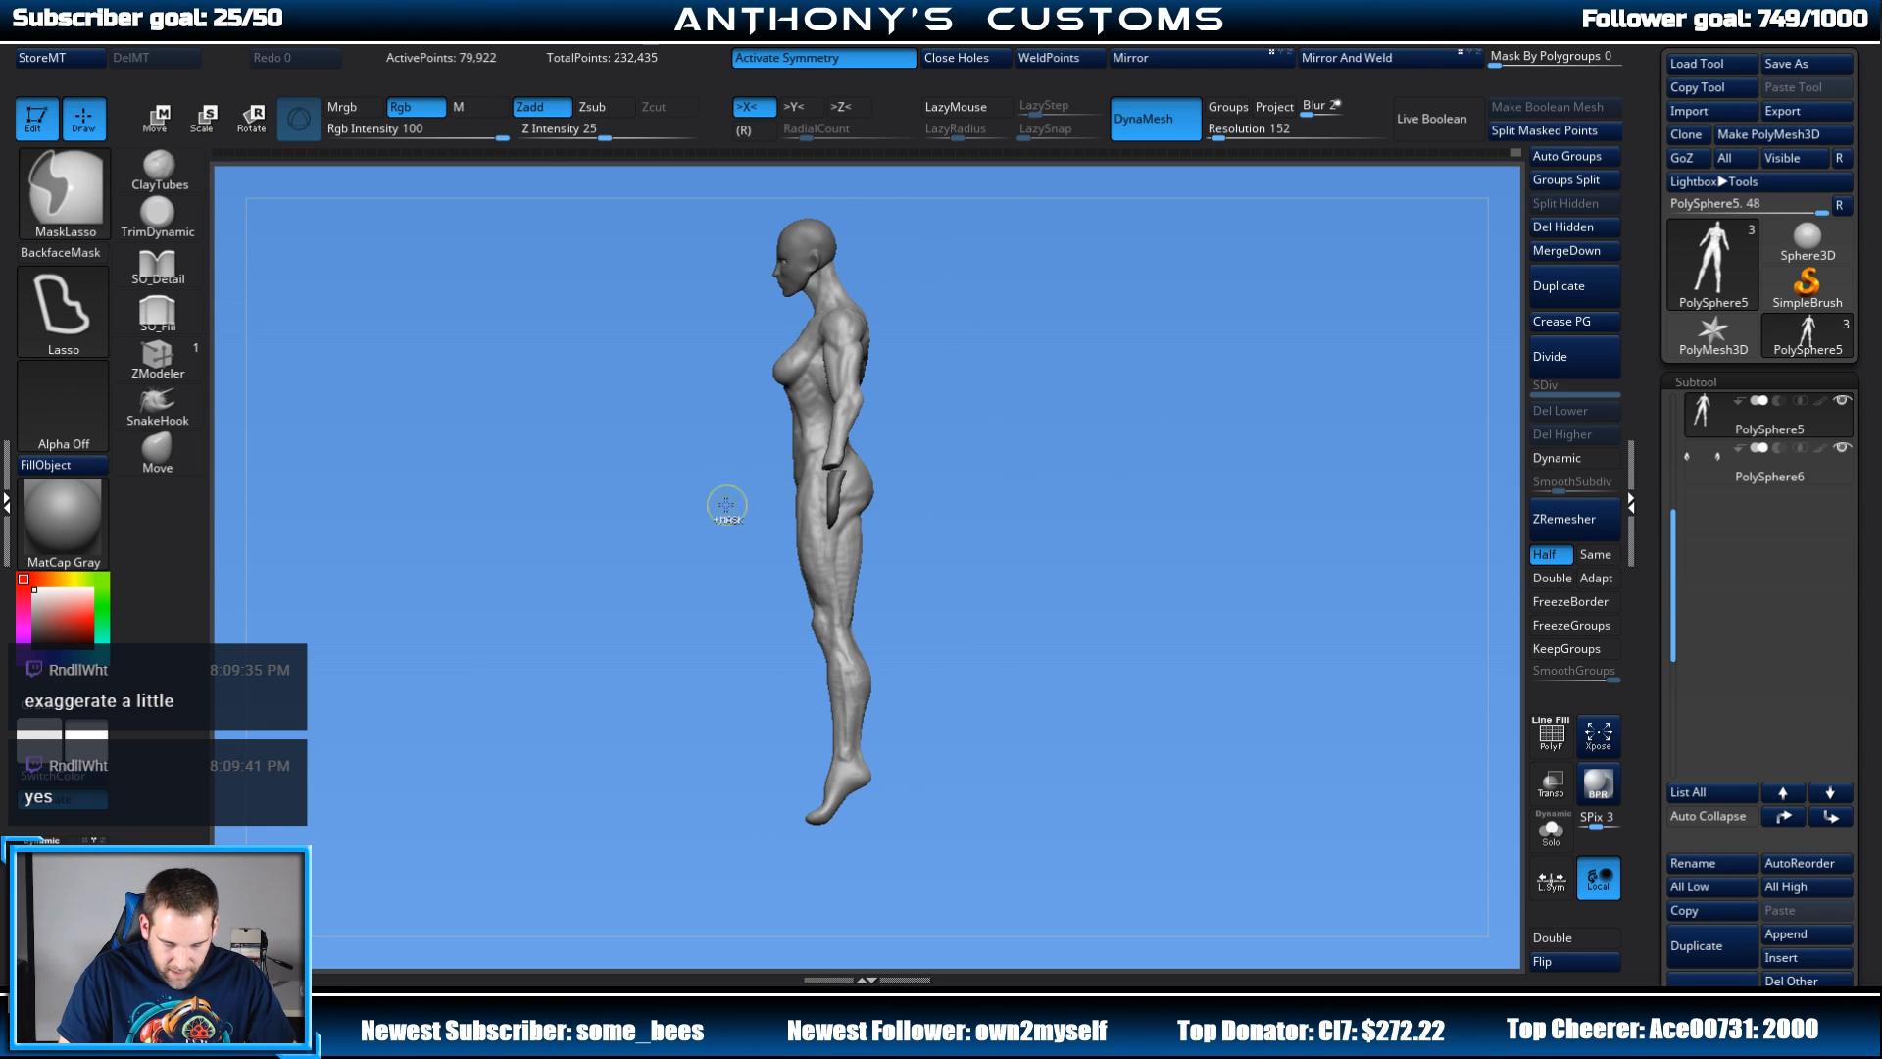
Step: Mask the legs with a lasso in side view, then invert the mask onto the upper body and soften its edge
mouse_move(883, 421)
left_mouse_down("ctrl")
mouse_move(882, 853)
mouse_move(735, 941)
mouse_move(745, 706)
left_mouse_up("ctrl")
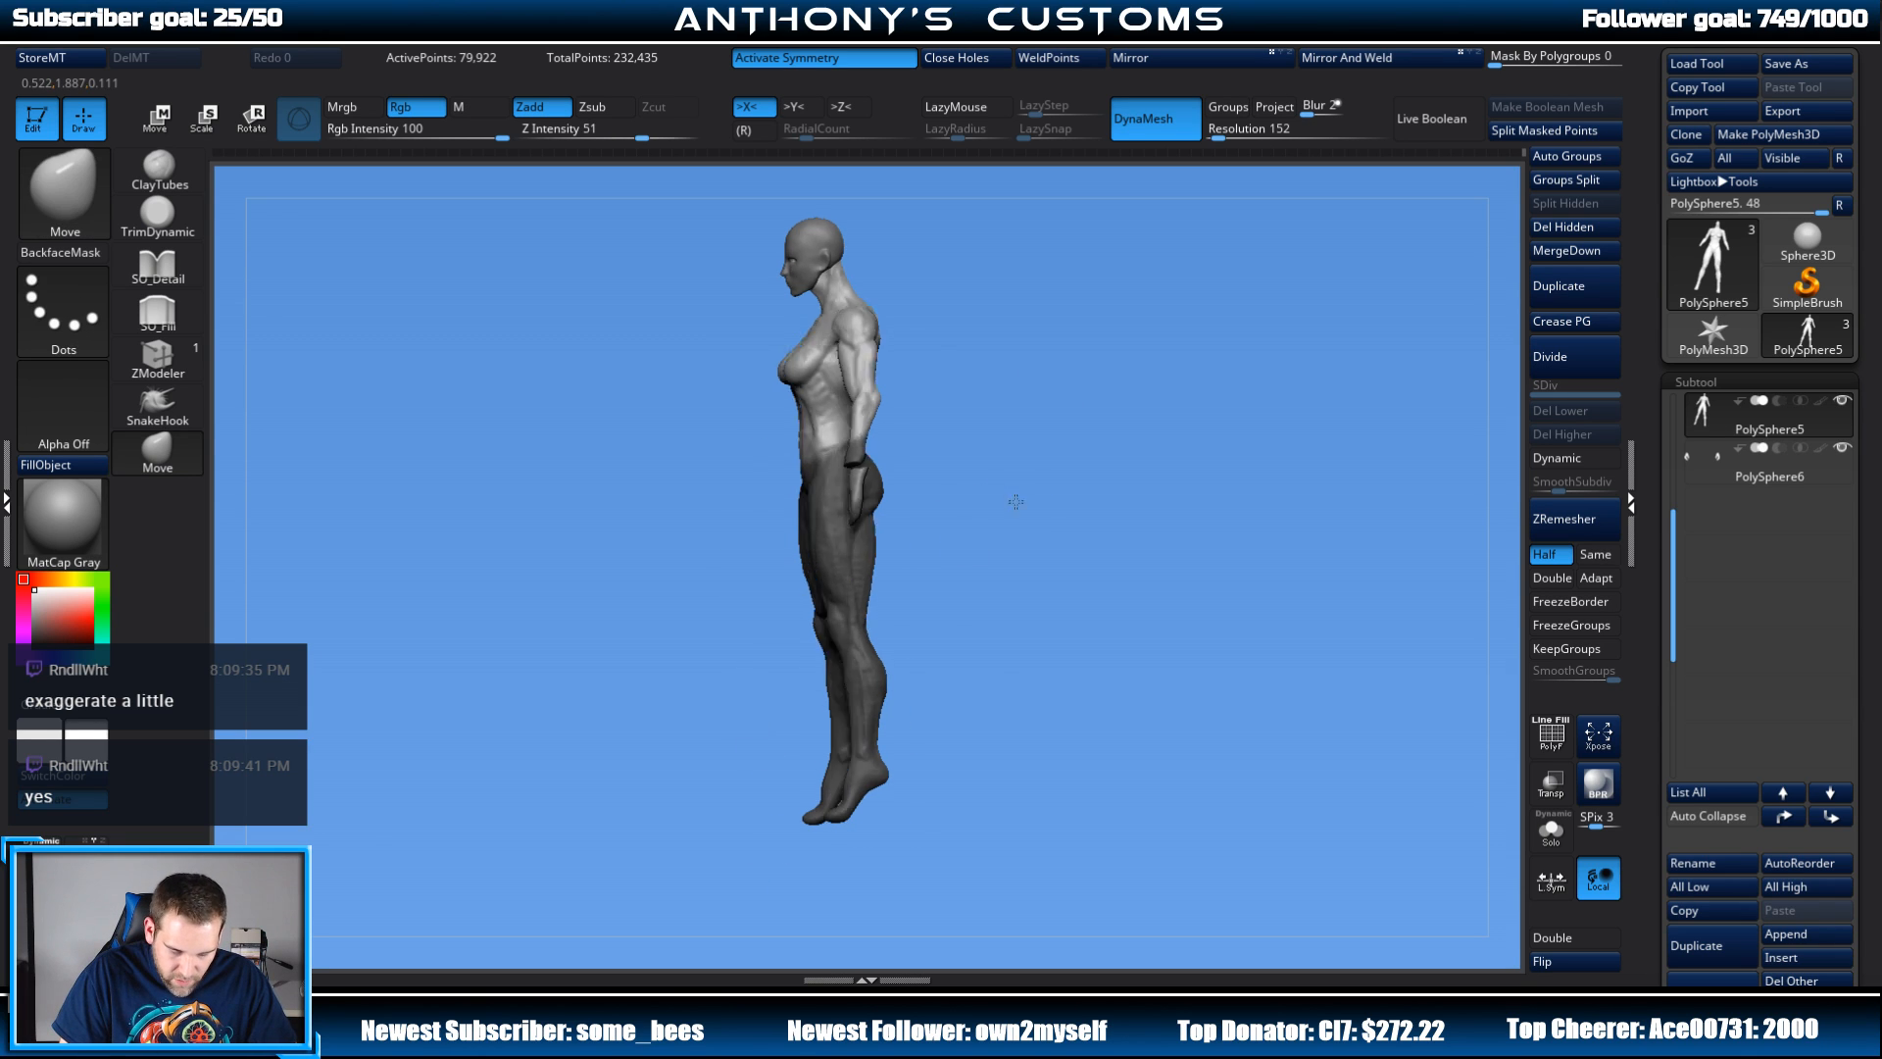
mouse_move(1009, 504)
left_mouse_down()
mouse_move(1121, 450)
mouse_move(1016, 552)
mouse_move(986, 361)
left_mouse_up()
key("ctrl")
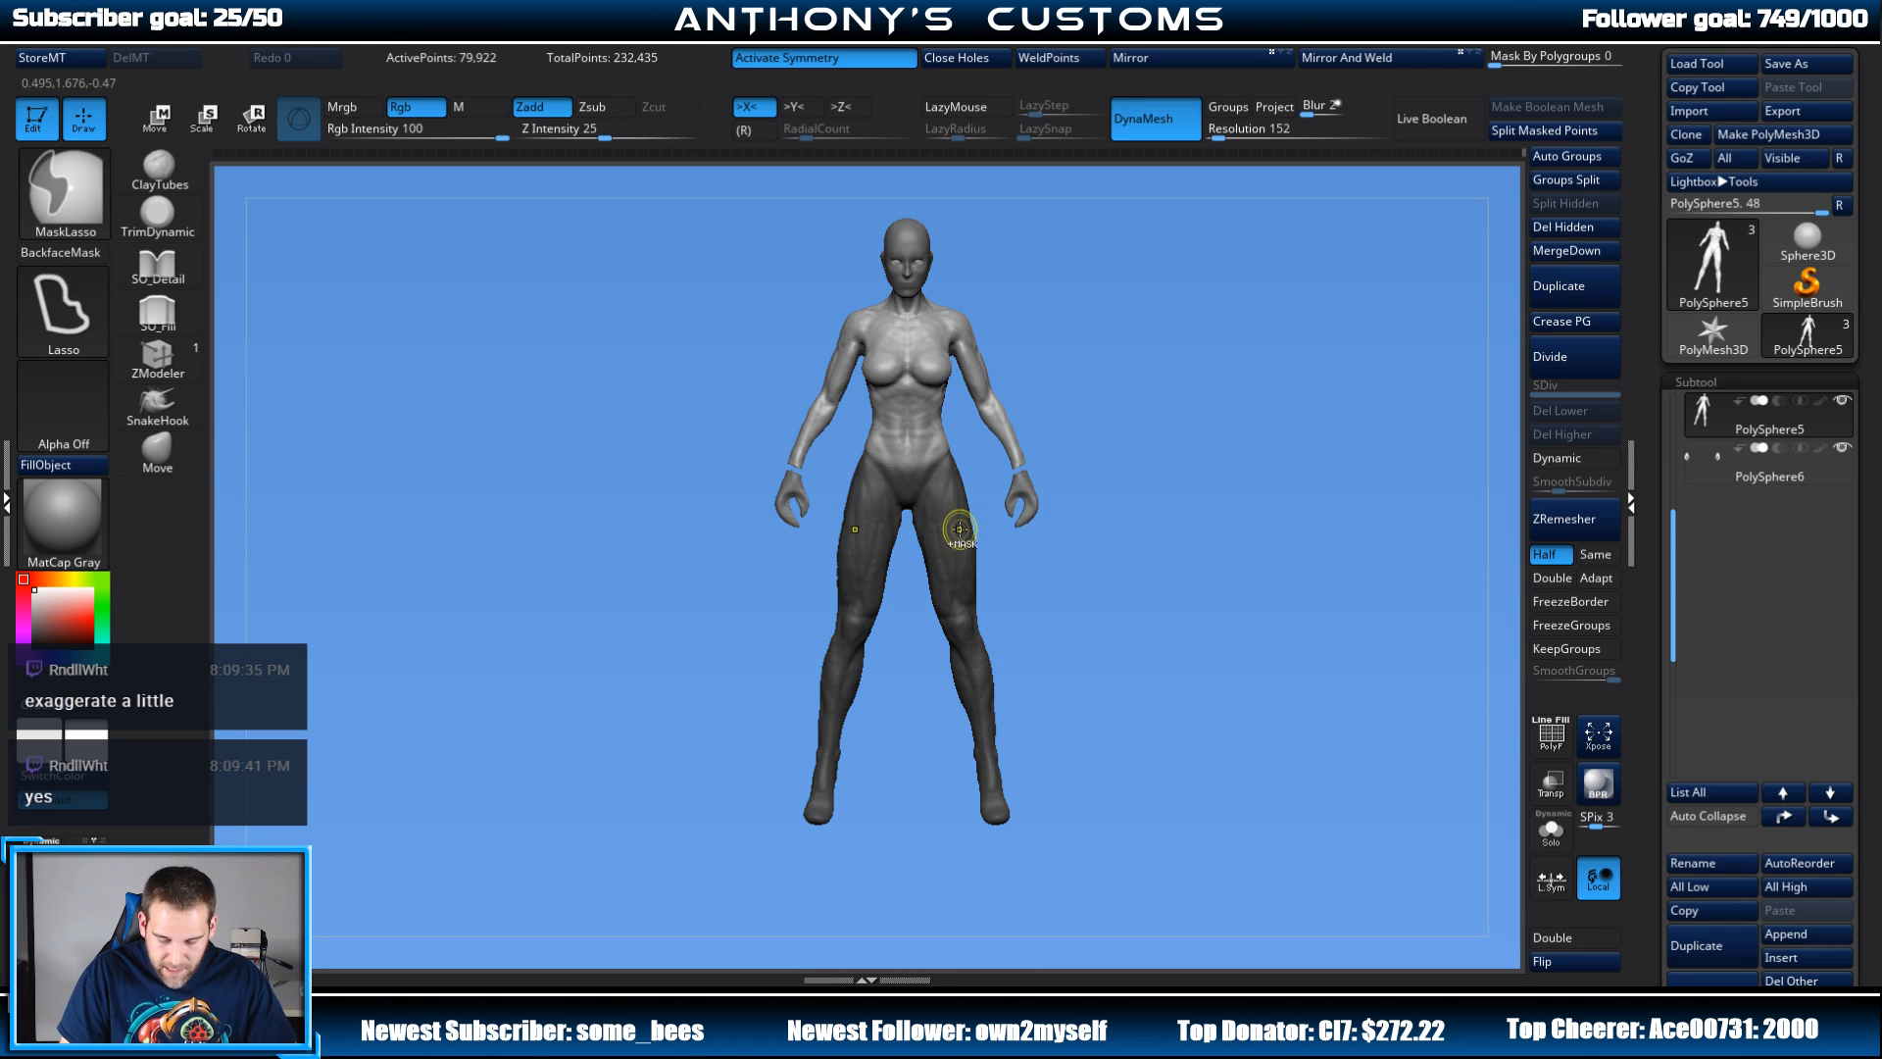
left_click(1074, 501, "ctrl")
left_click(937, 435, "ctrl")
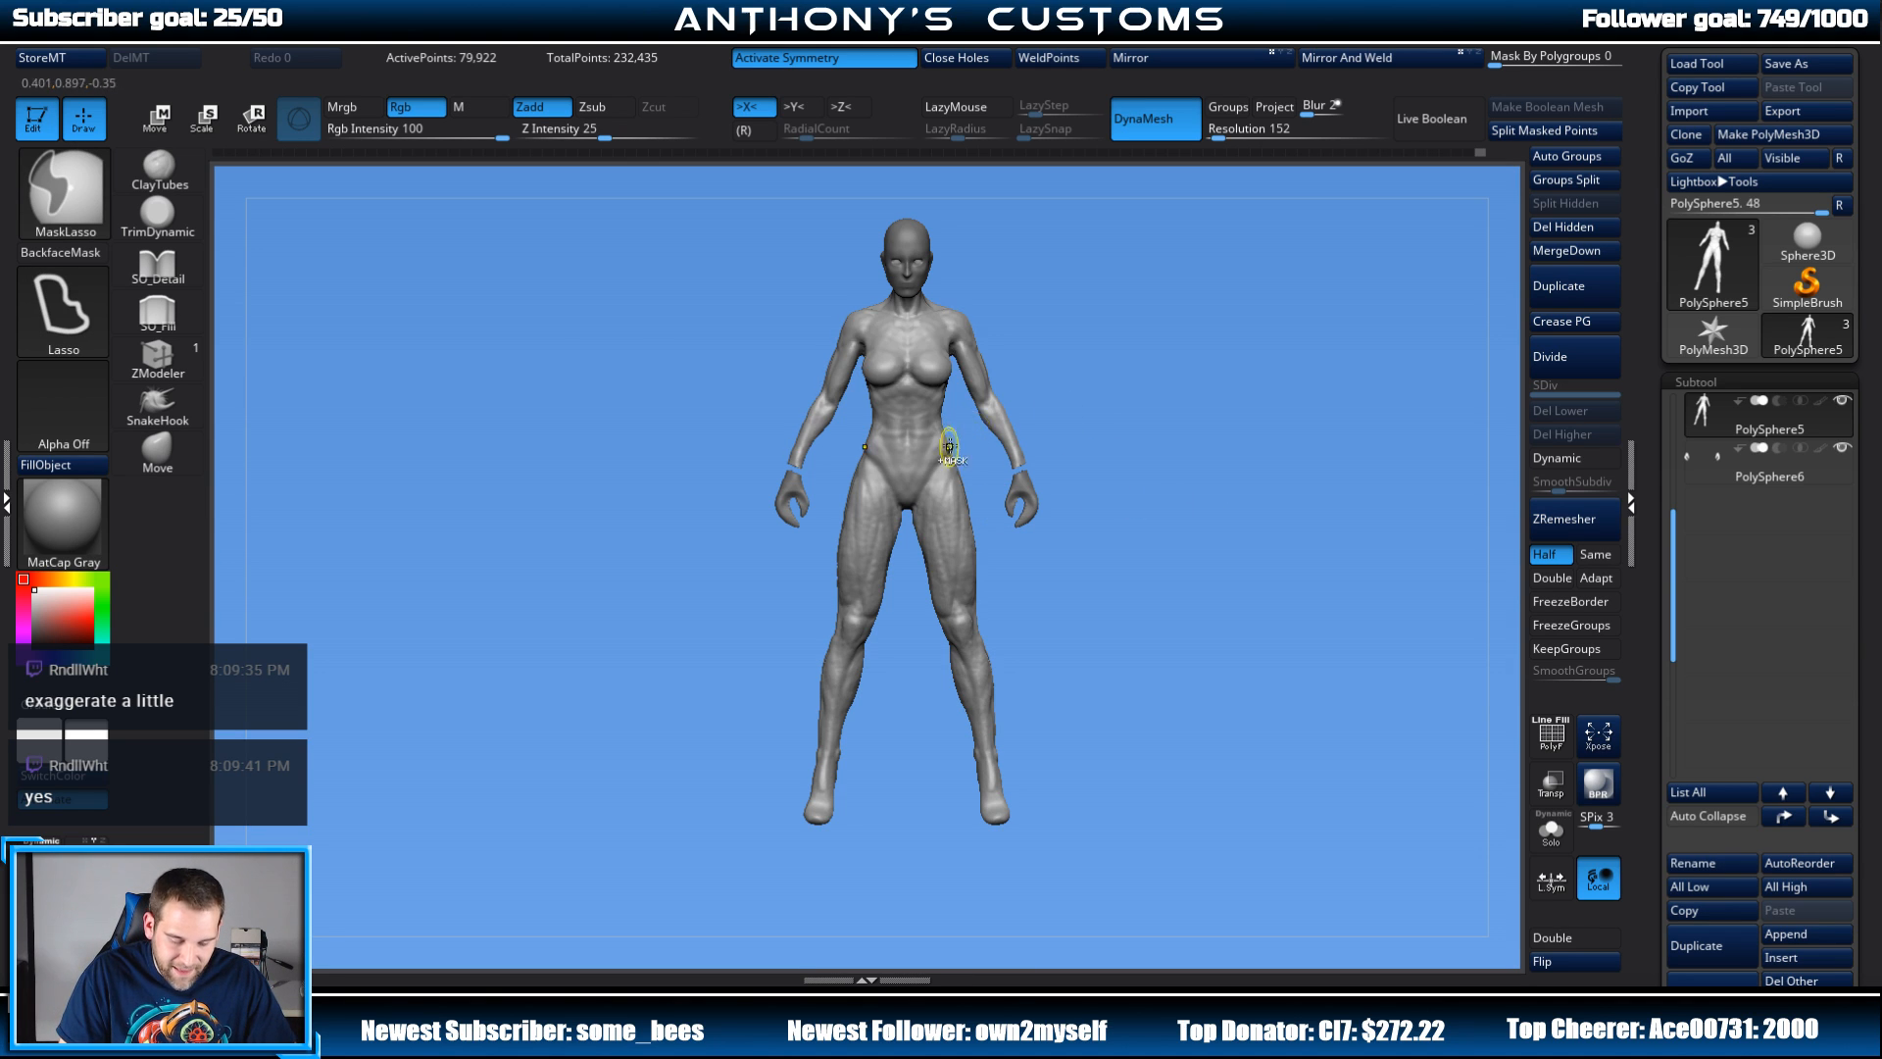
key("ctrl+z")
left_click(929, 433, "ctrl")
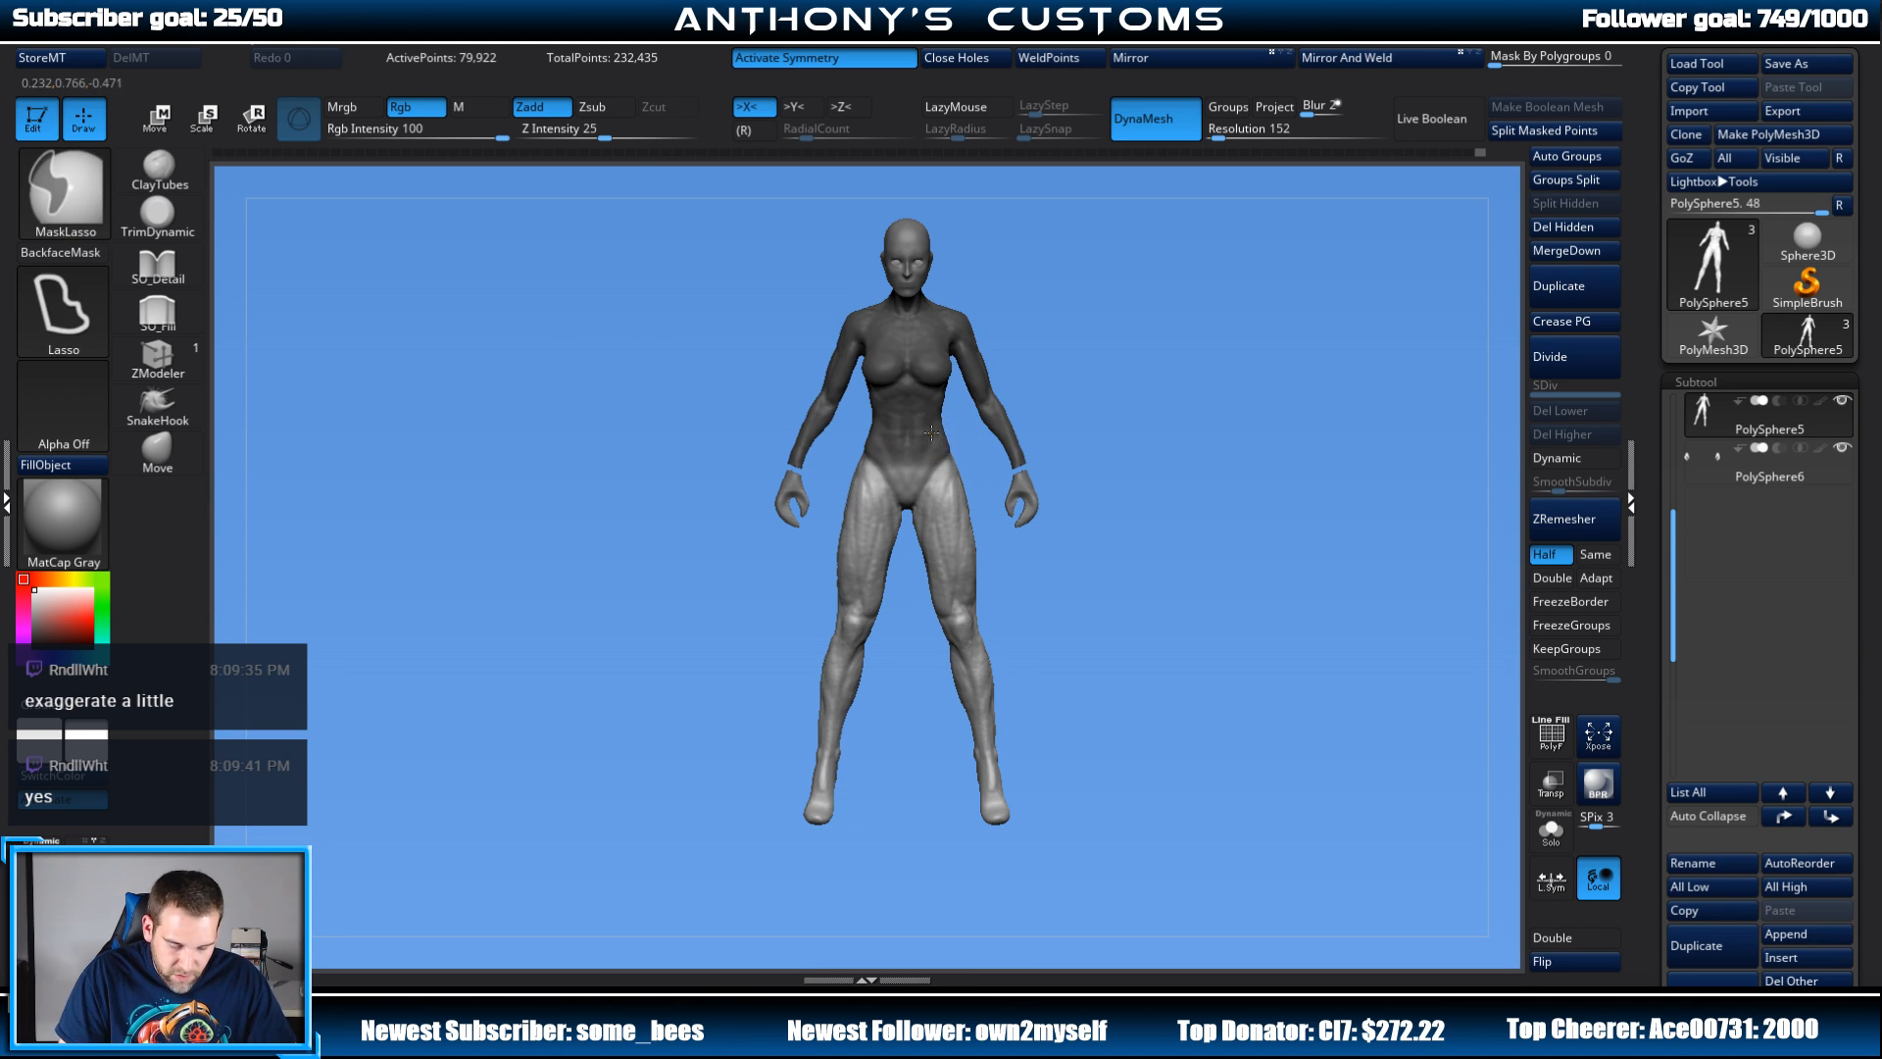
Step: Try to spread the legs by placing the Transpose gizmo at the knee and scaling them wider along X
left_click_drag(1241, 412, 1167, 417)
key("w")
left_click(1000, 445, "alt")
left_click_drag(1264, 461, 1177, 402)
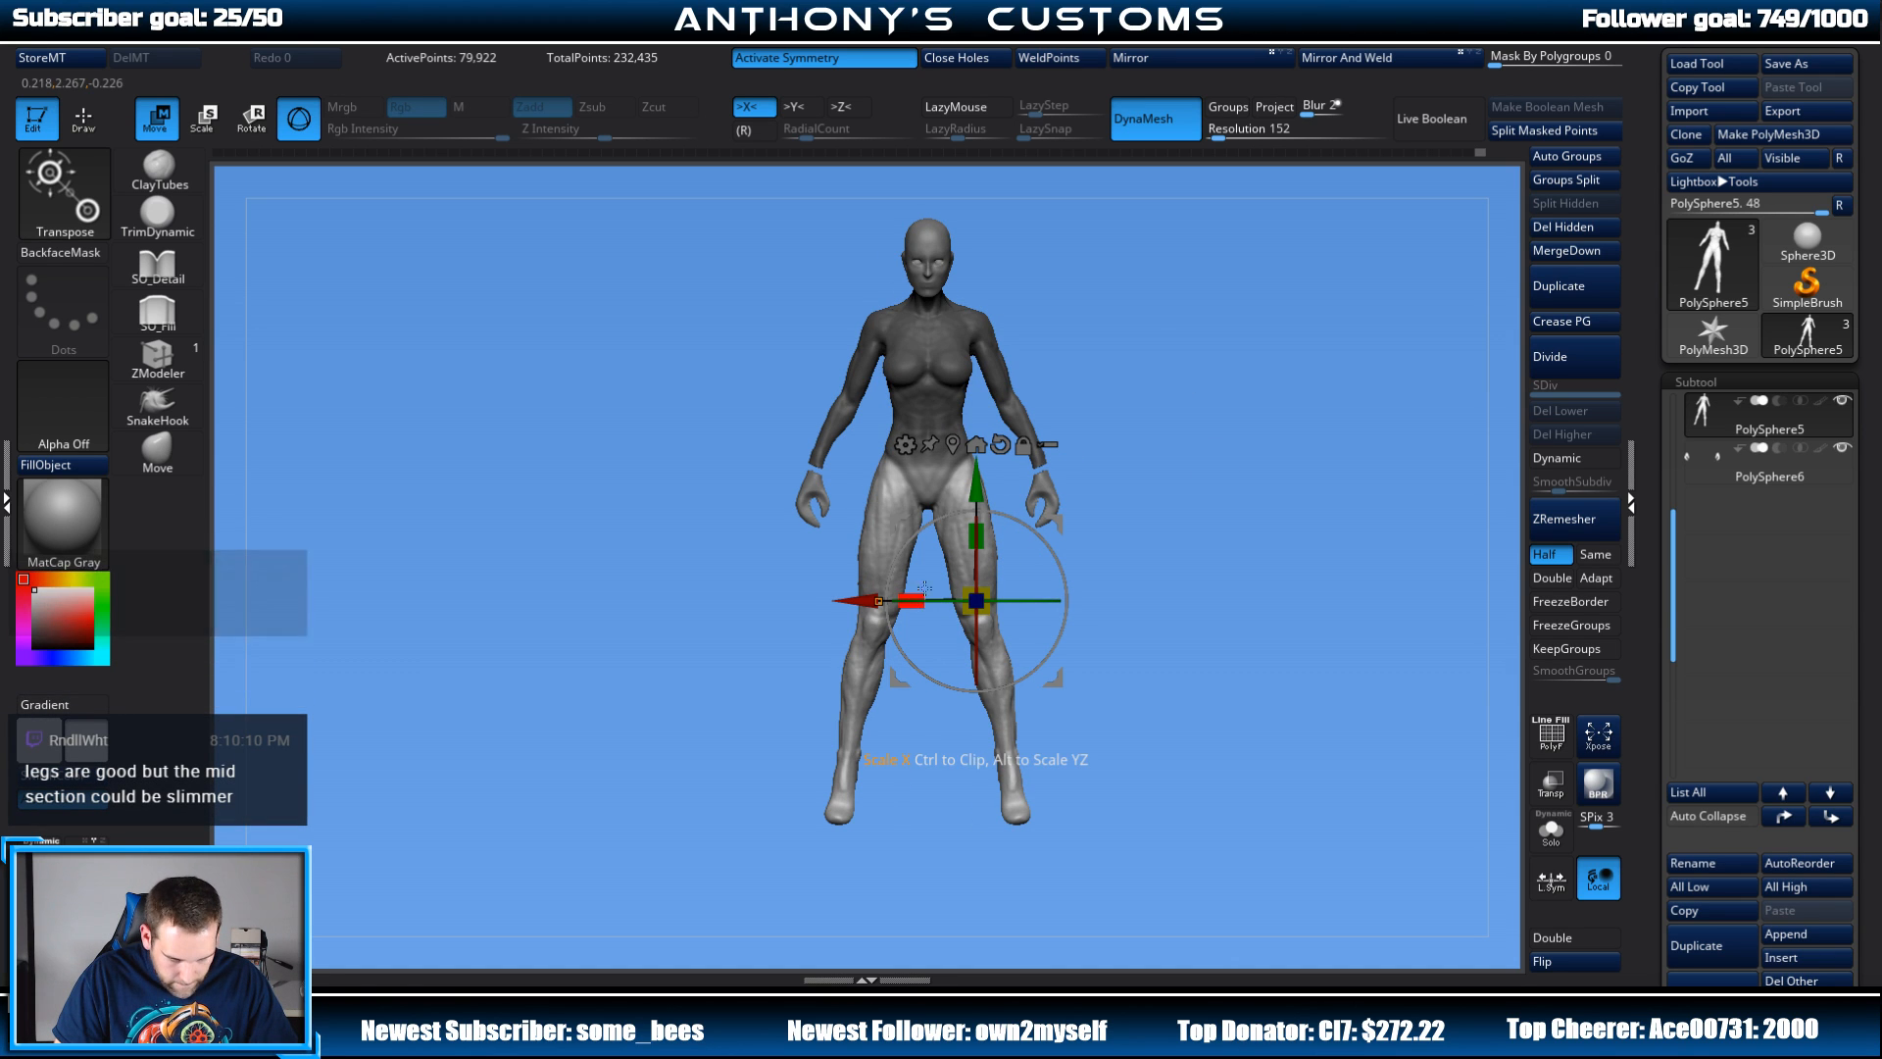
left_click_drag(995, 583, 1239, 457)
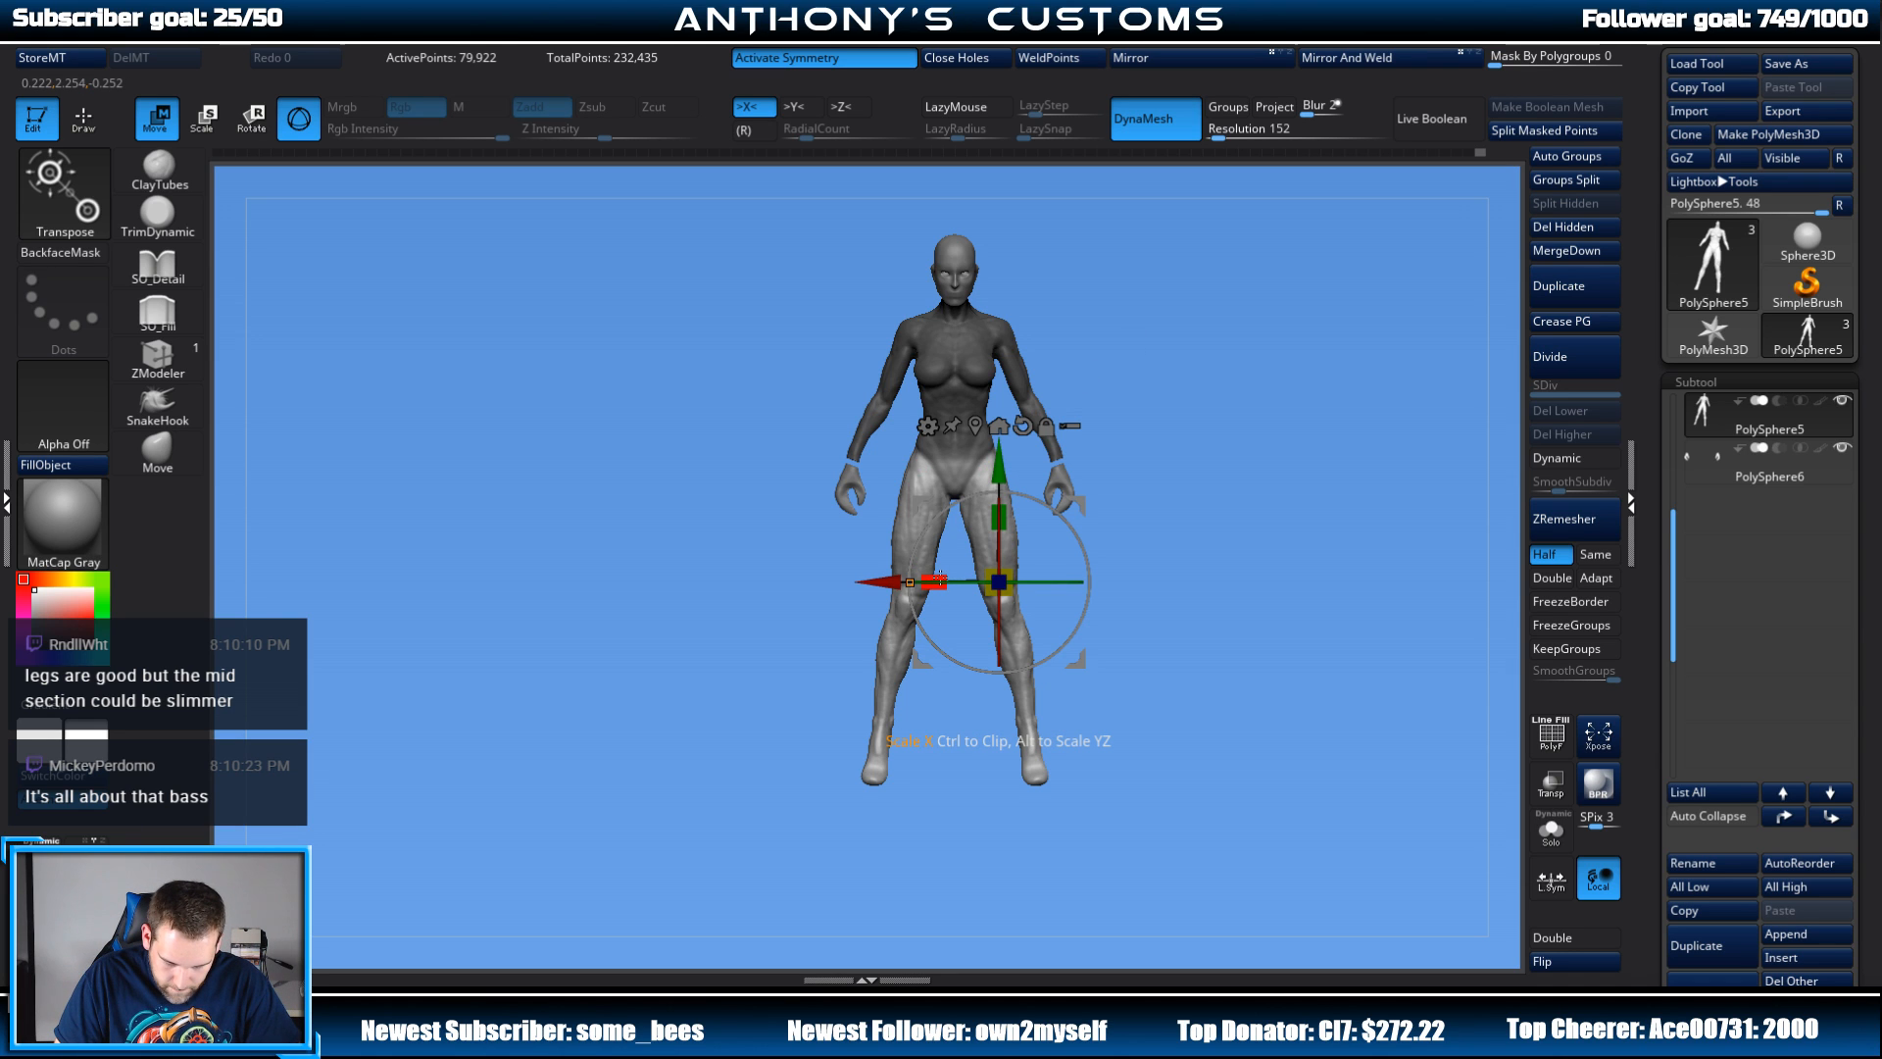
left_click_drag(939, 579, 966, 580)
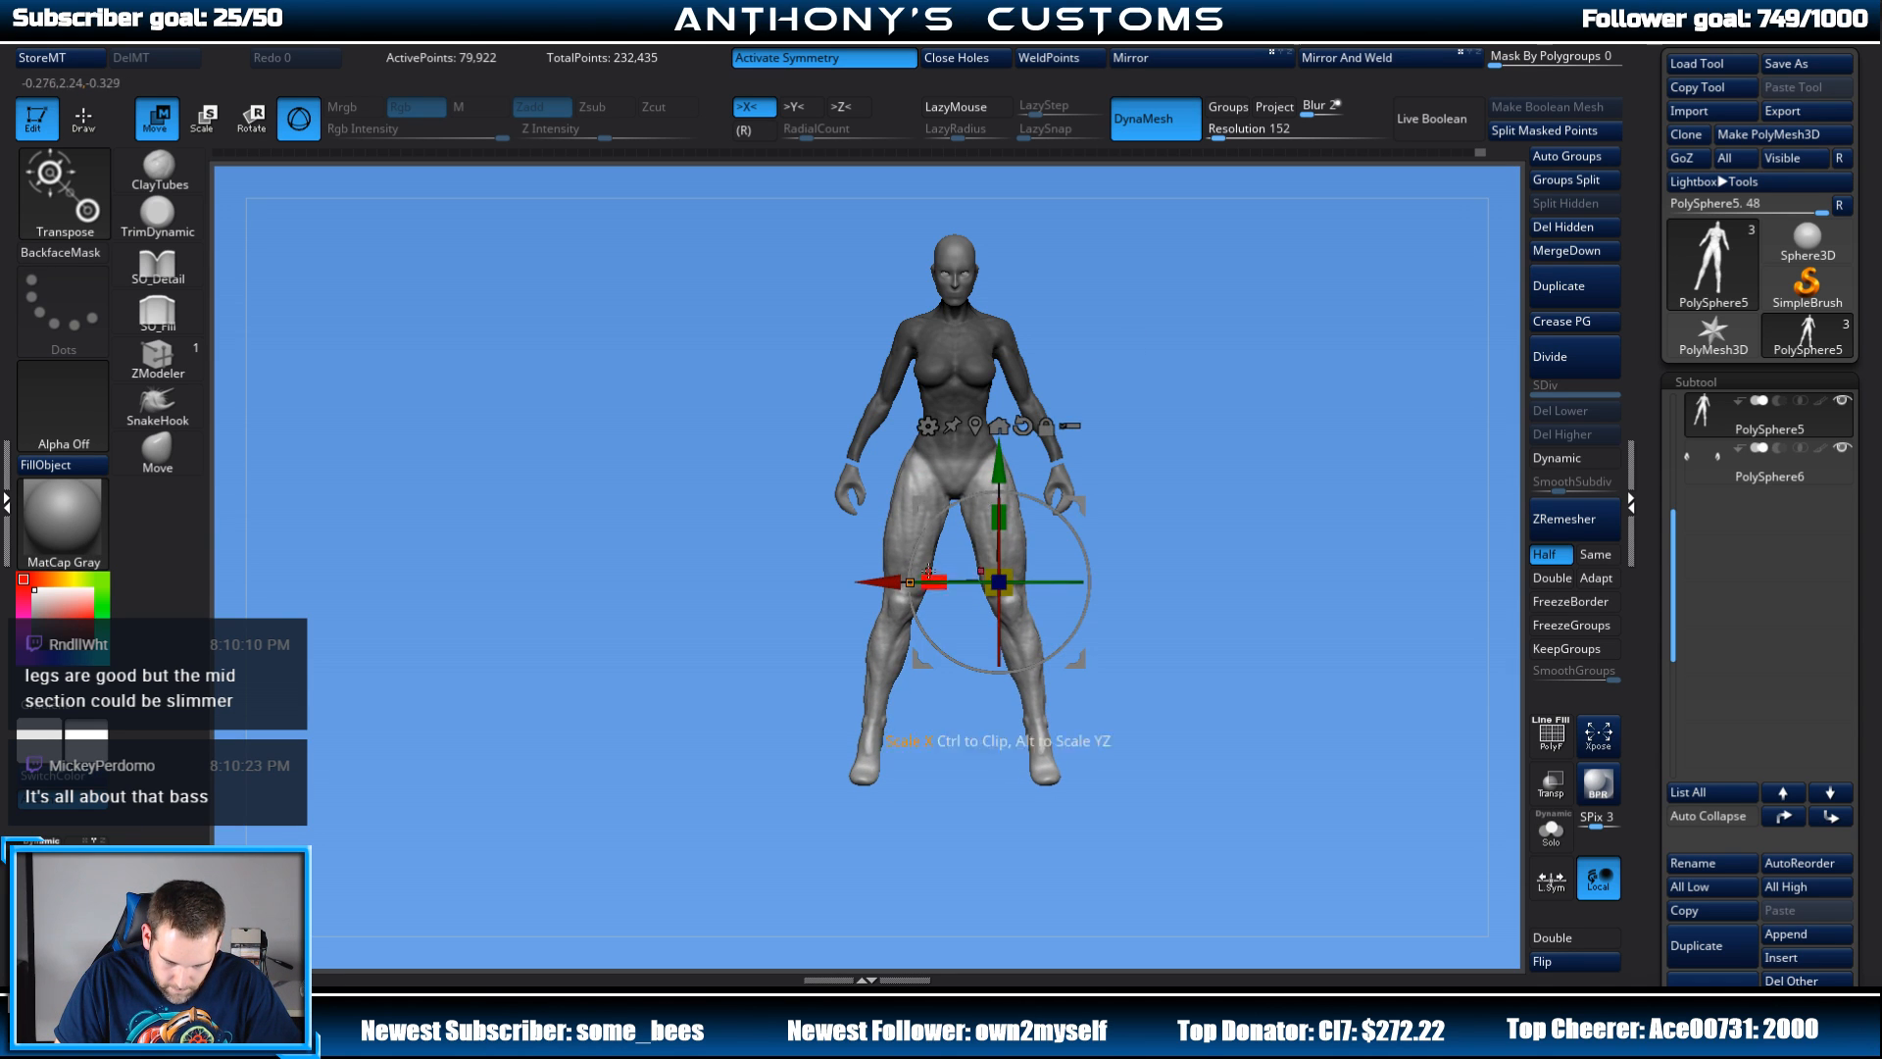
Step: Return to the Move brush, clear the mask and check the leg stance in side and front views
mouse_move(1266, 442)
left_mouse_down()
mouse_move(1202, 459)
mouse_move(1377, 462)
mouse_move(1226, 500)
left_mouse_up()
key("q")
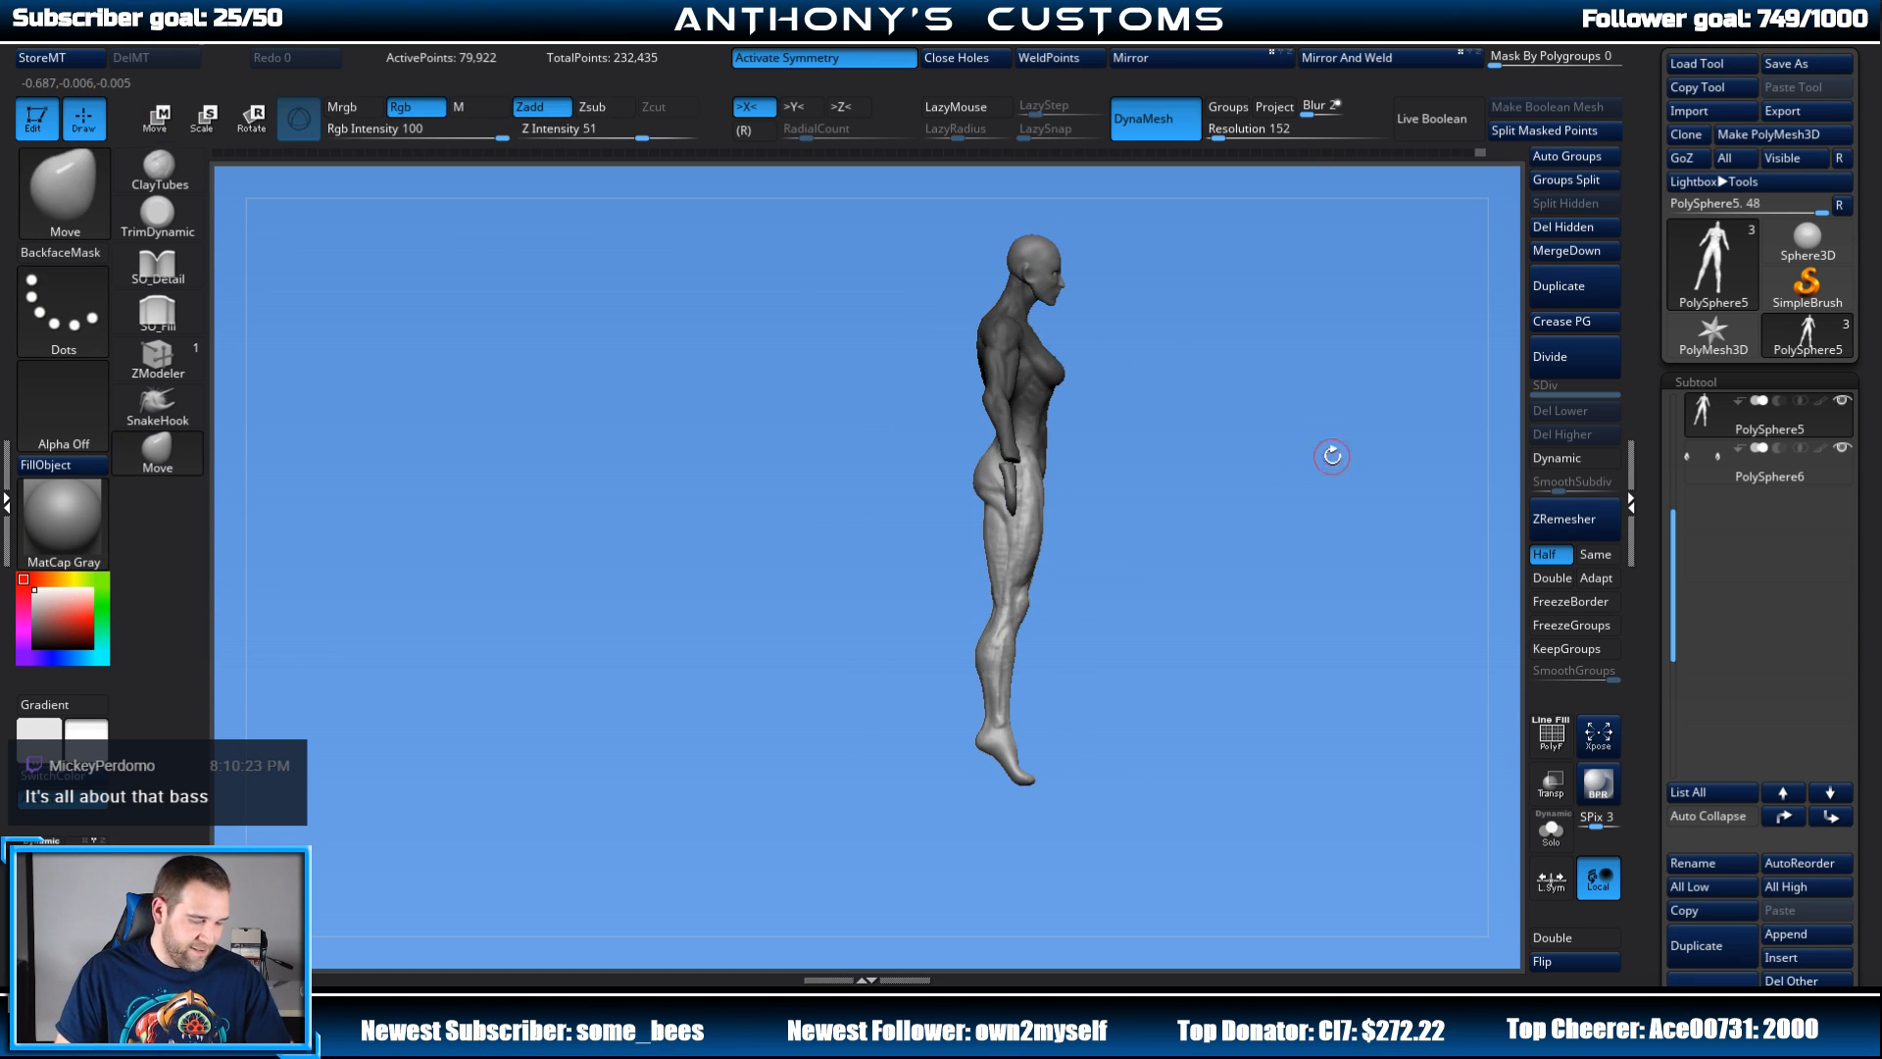
left_click_drag(1332, 457, 1224, 545, "shift")
left_click_drag(1268, 450, 1229, 532, "ctrl")
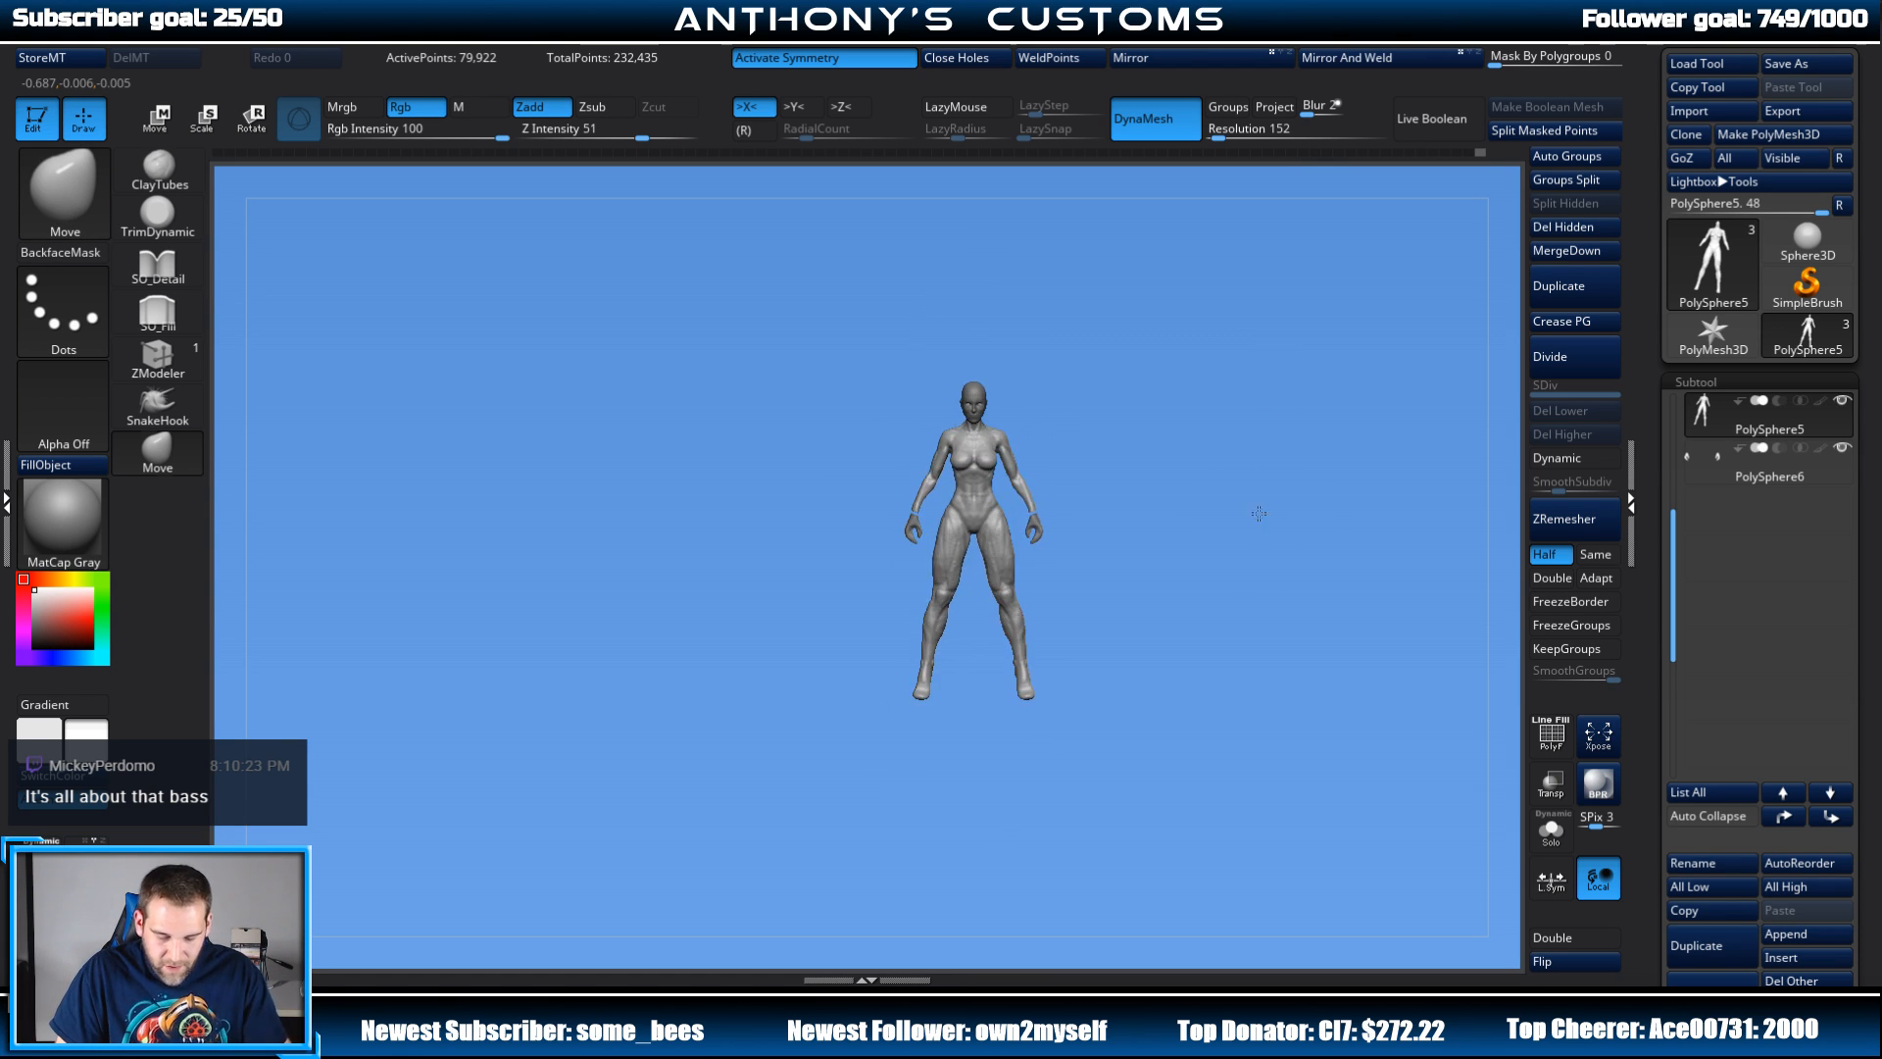
left_click_drag(1235, 494, 1248, 601, "alt")
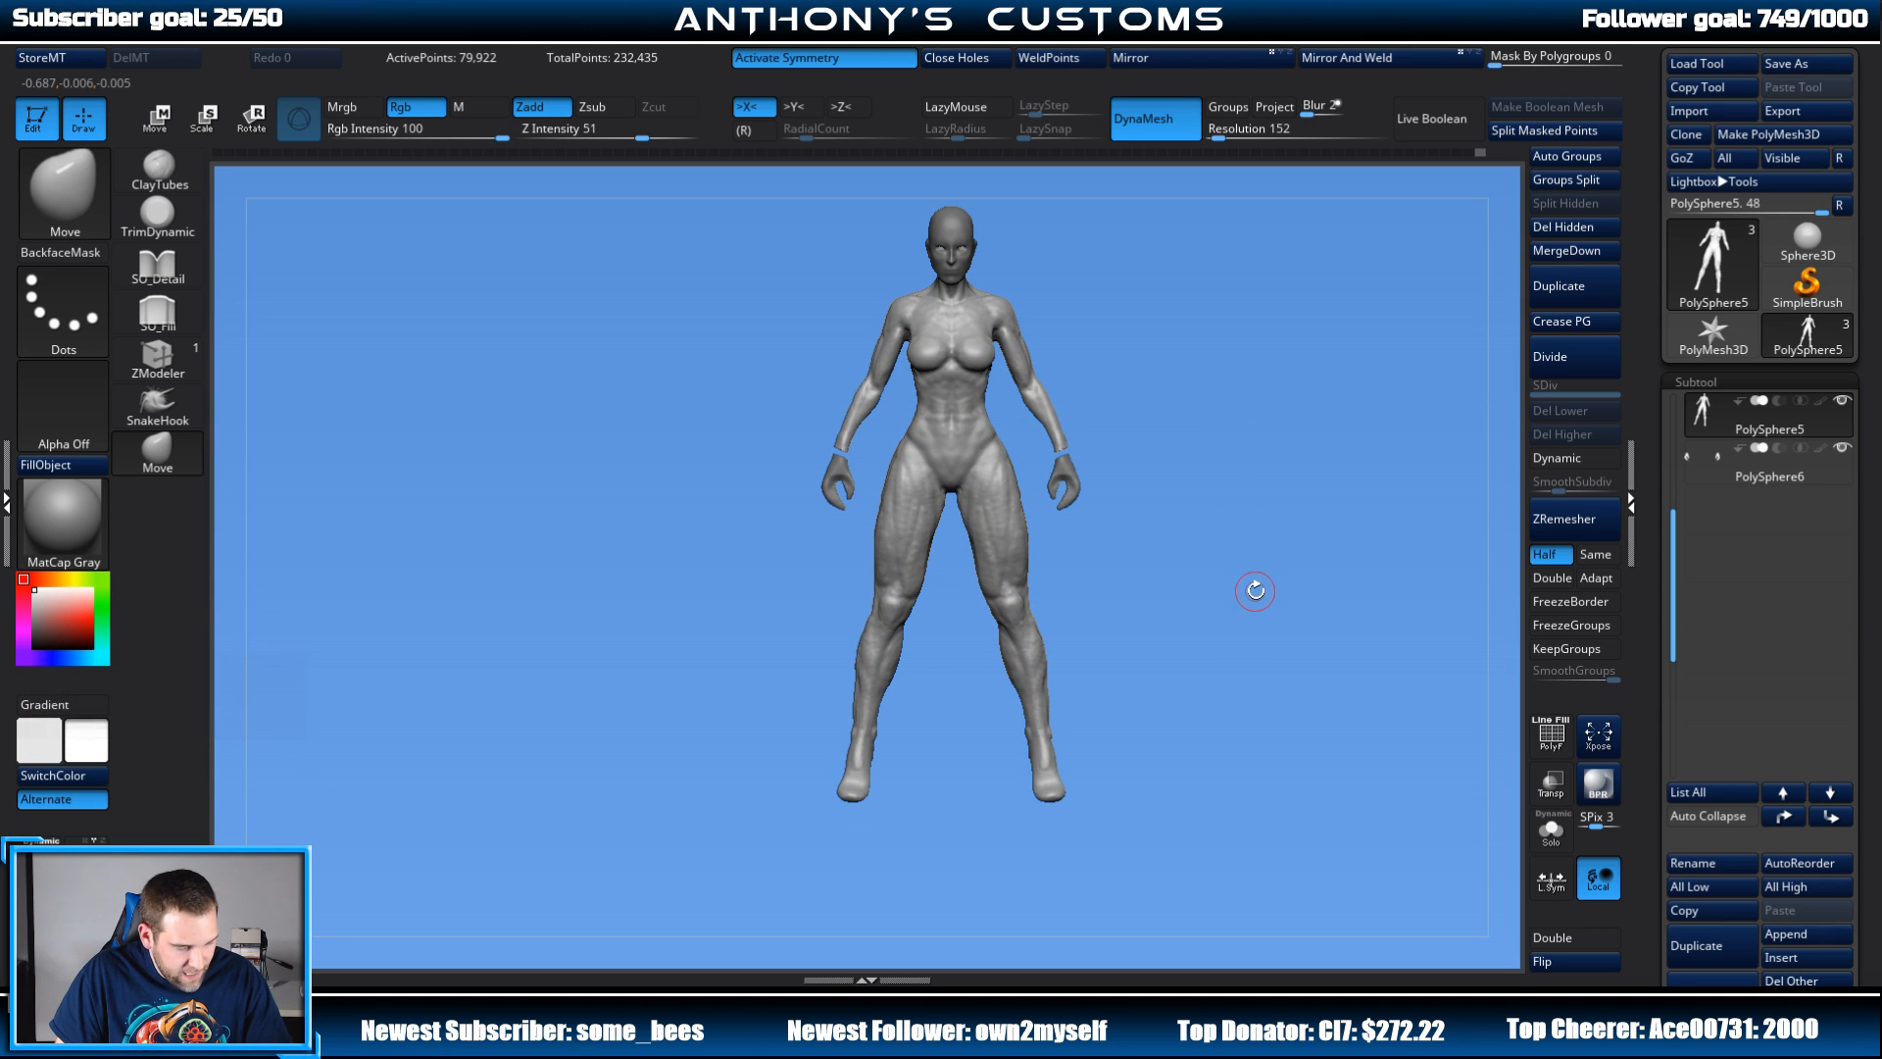
Step: Restore the upper-body mask and try spreading the legs further and lowering them by about 0.06 with the gizmo
key("ctrl")
key("ctrl+z")
key("w")
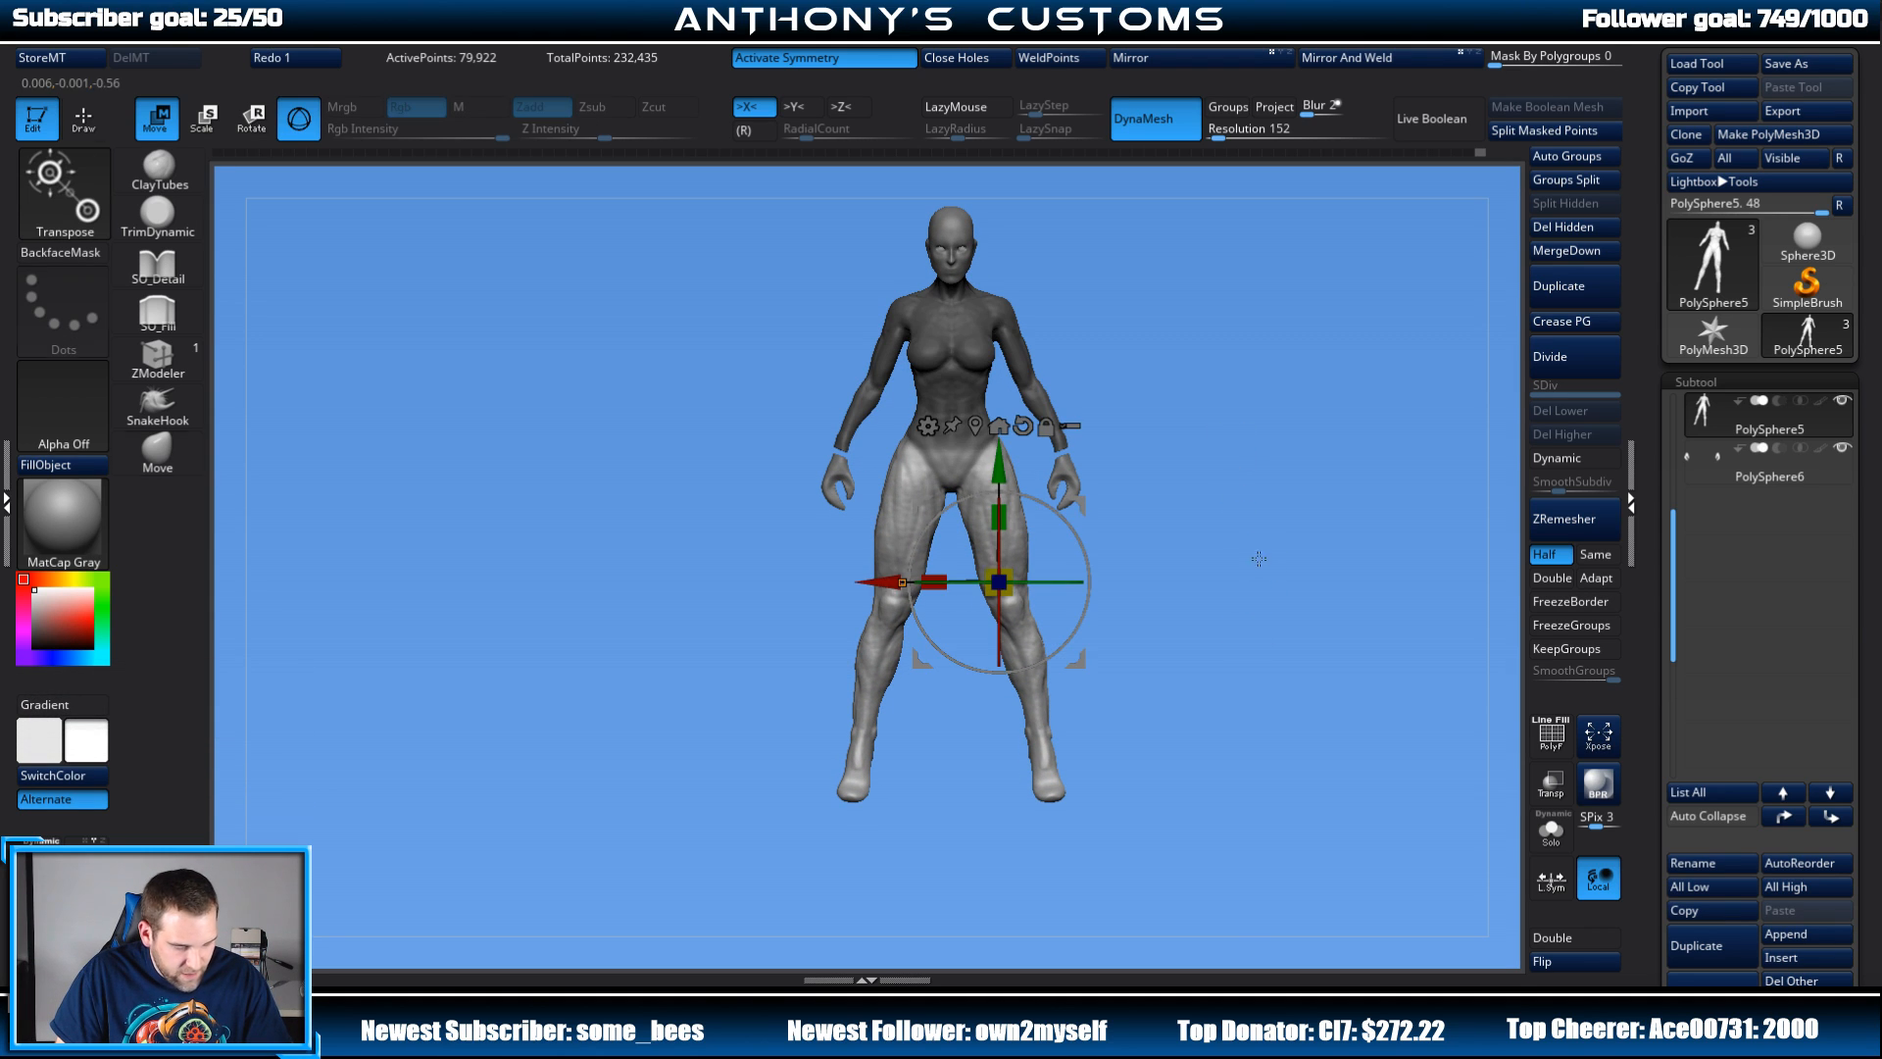
left_click_drag(940, 576, 921, 581)
left_click_drag(998, 473, 997, 477)
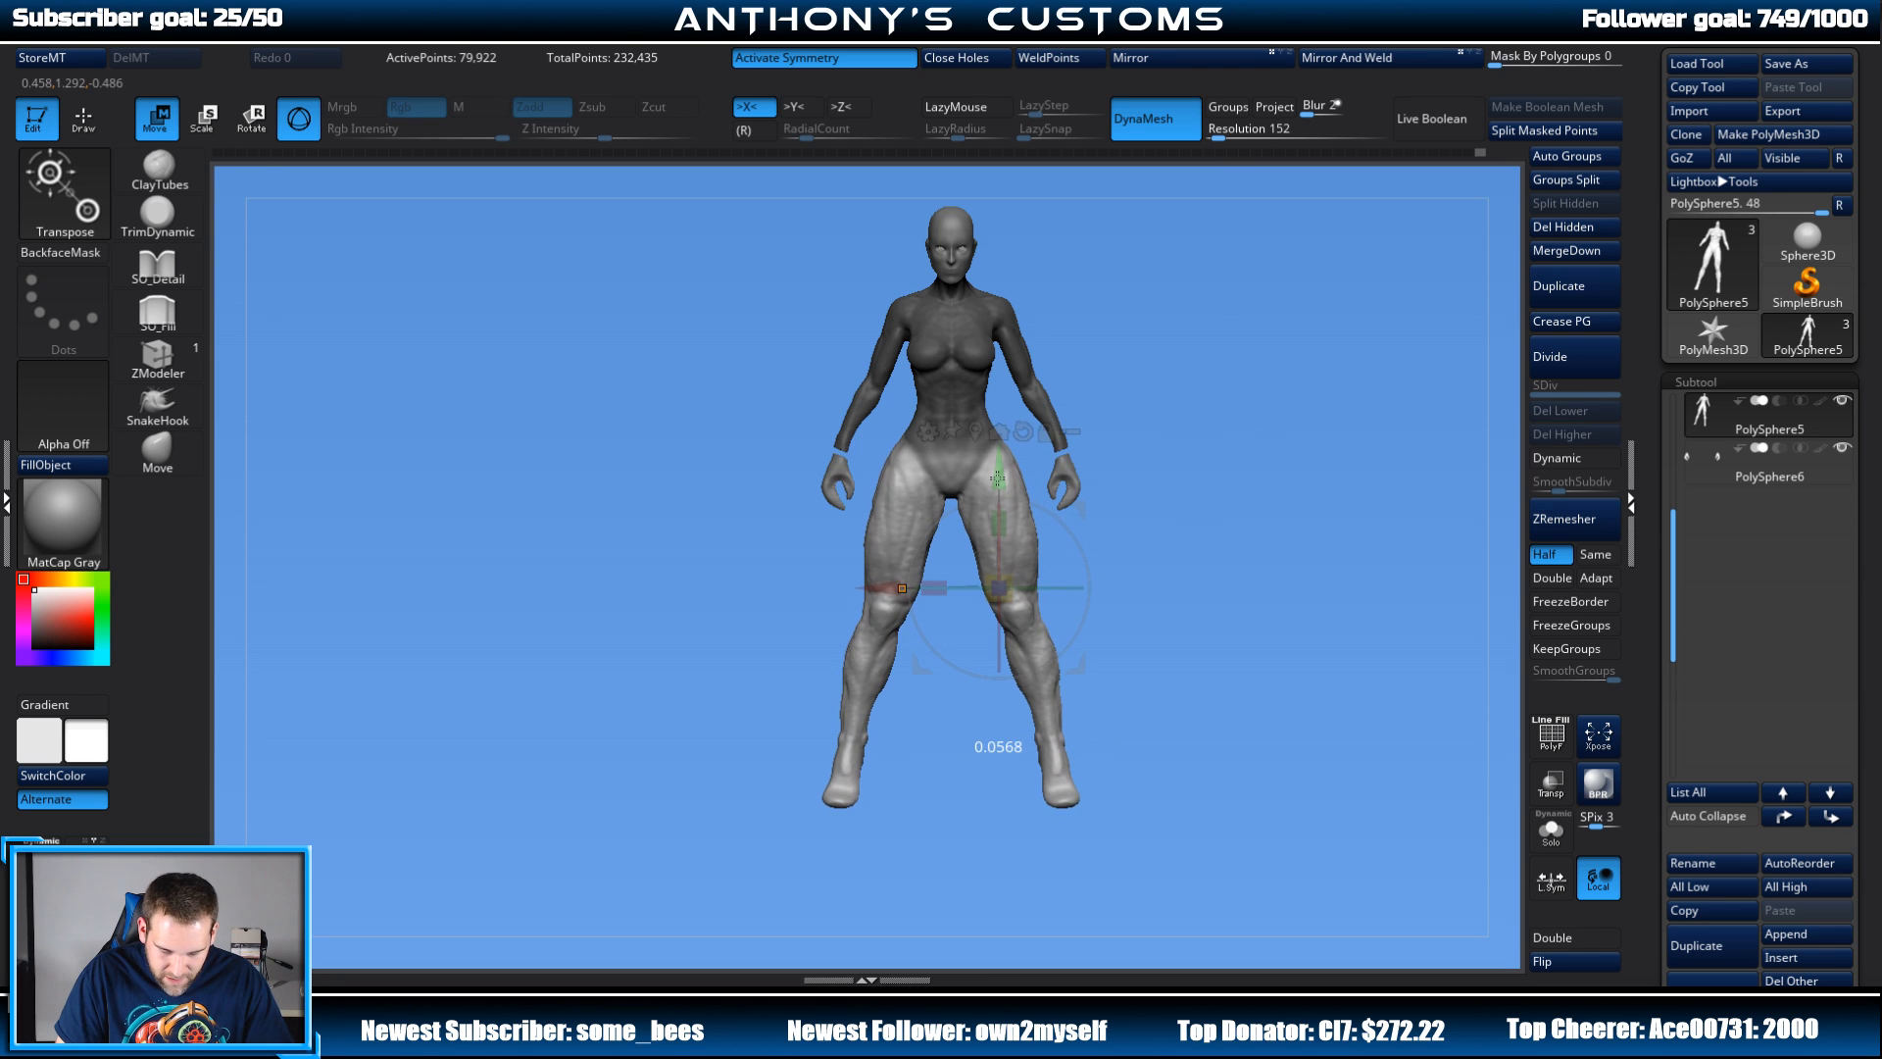
key("q")
mouse_move(1261, 450)
left_mouse_down()
mouse_move(1324, 533)
mouse_move(1180, 513)
mouse_move(1206, 461)
mouse_move(1235, 549)
mouse_move(1273, 579)
mouse_move(907, 630)
left_mouse_up()
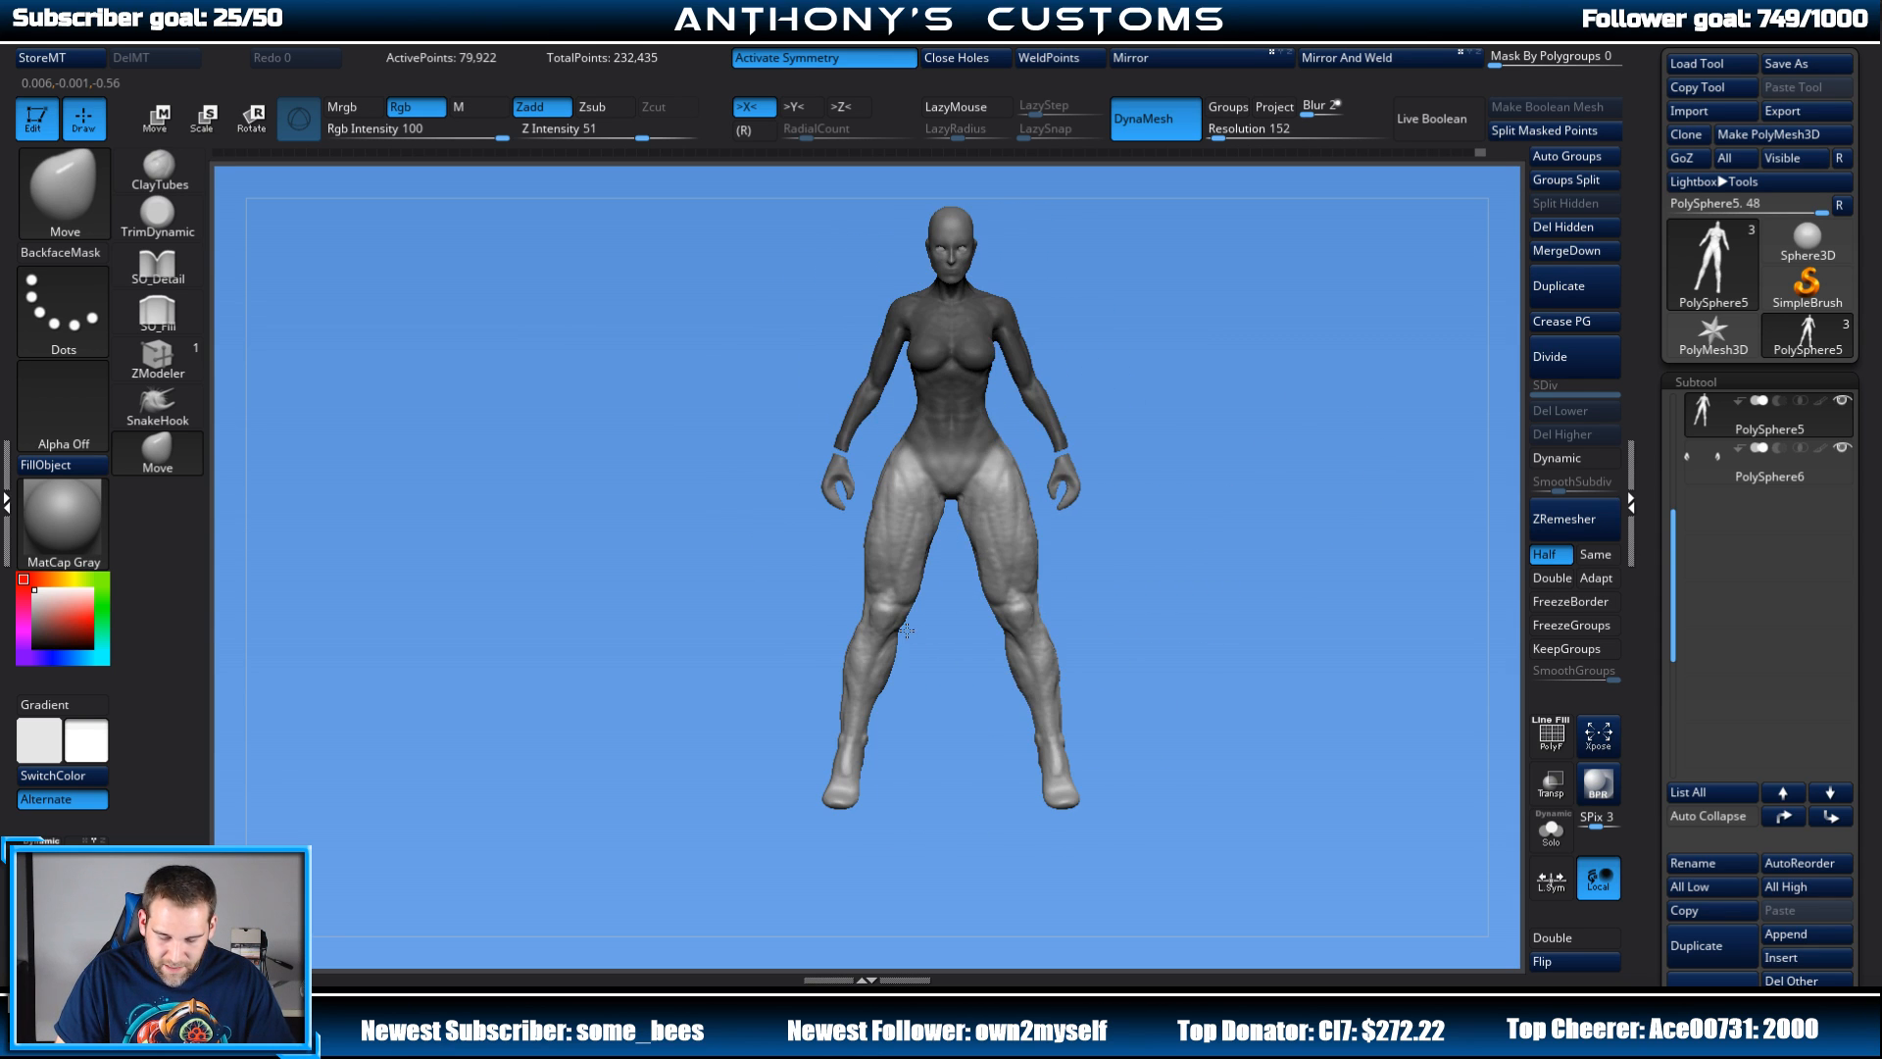
left_click_drag(1219, 530, 1311, 542)
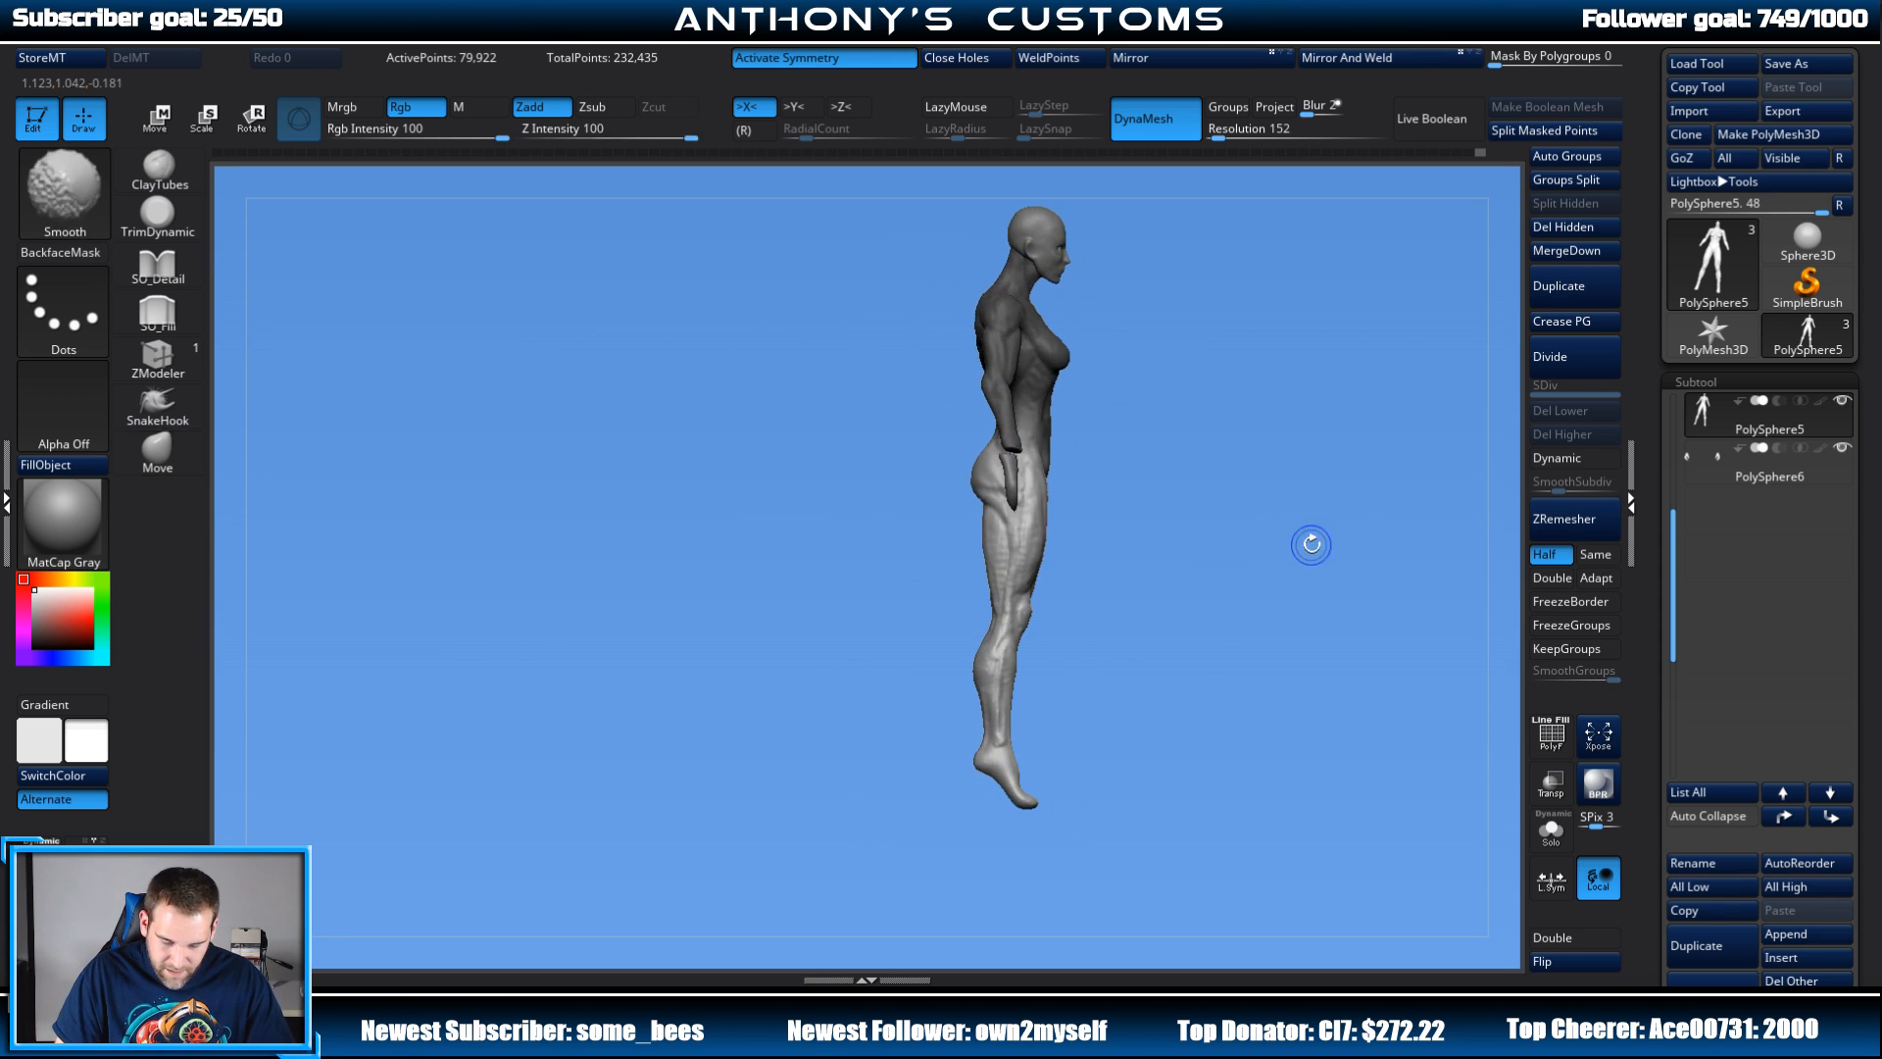
Step: Undo all the leg spreading and lowering, and clear the upper-body mask
key("ctrl+z")
key("ctrl+z")
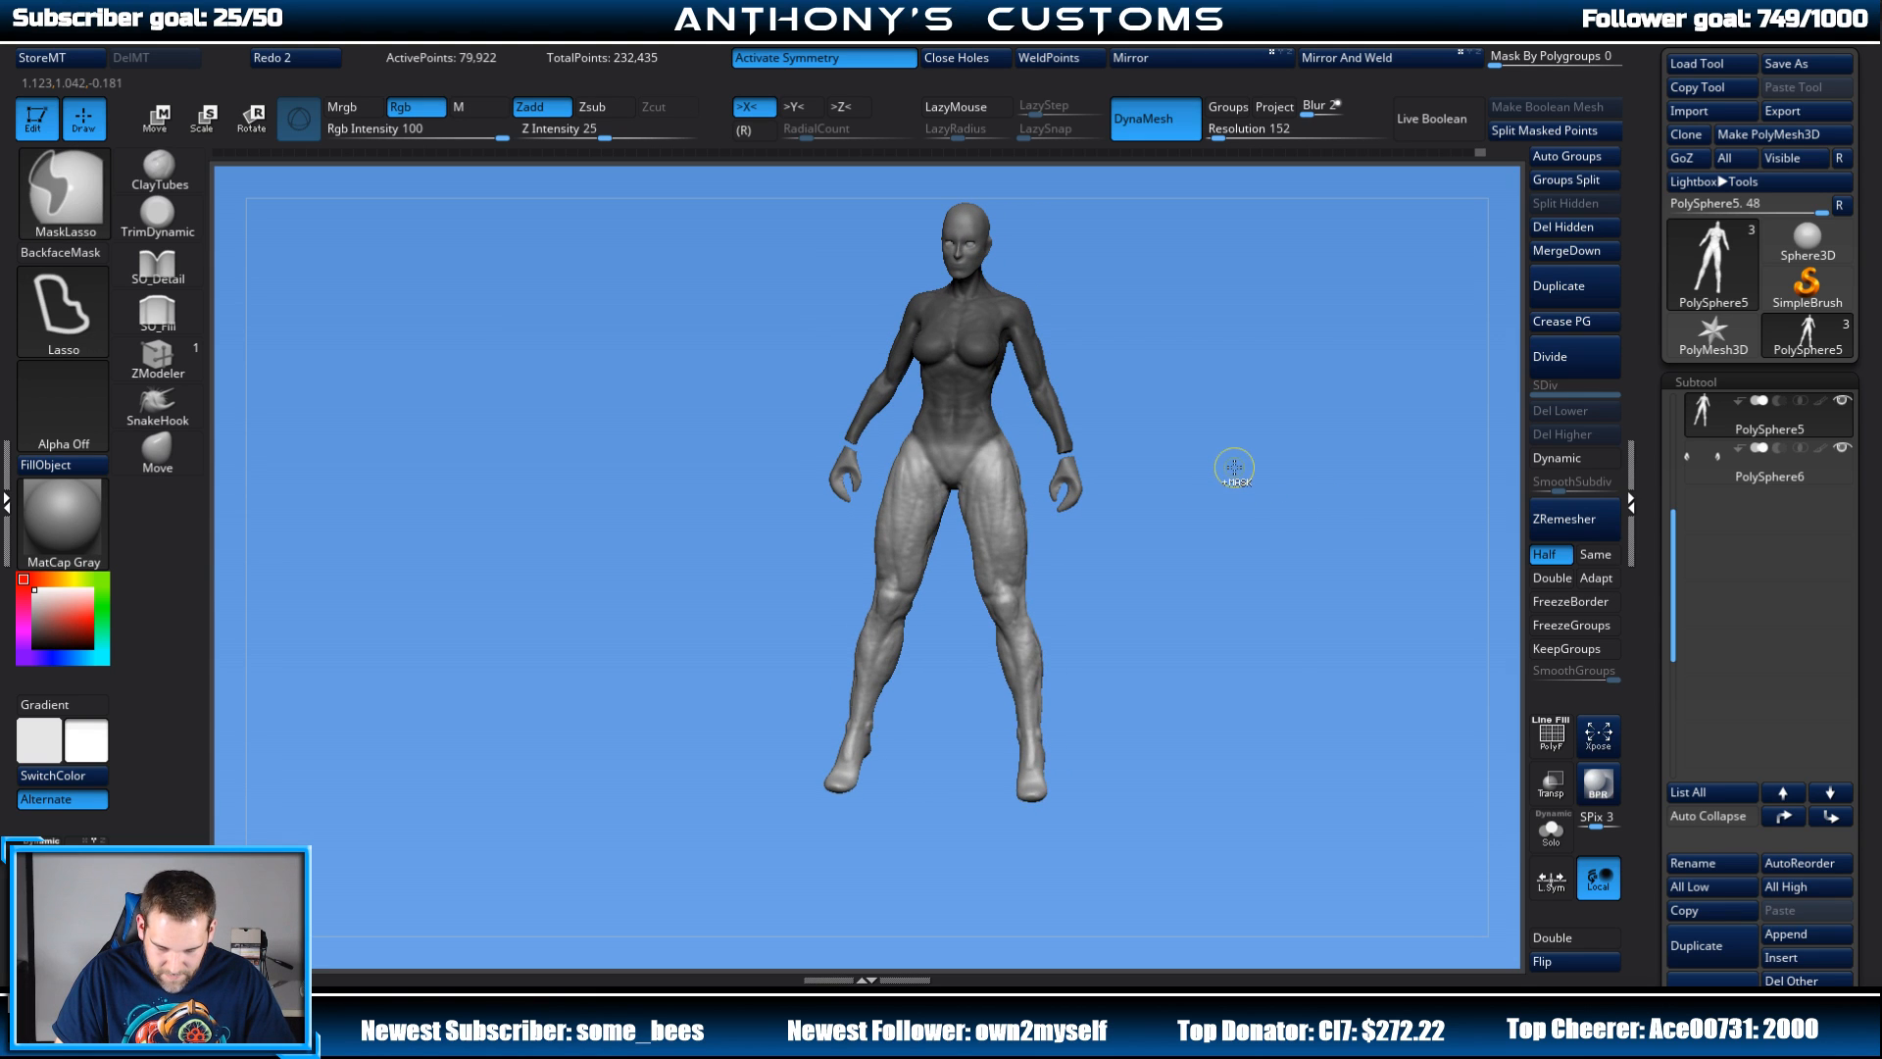
key("ctrl+z")
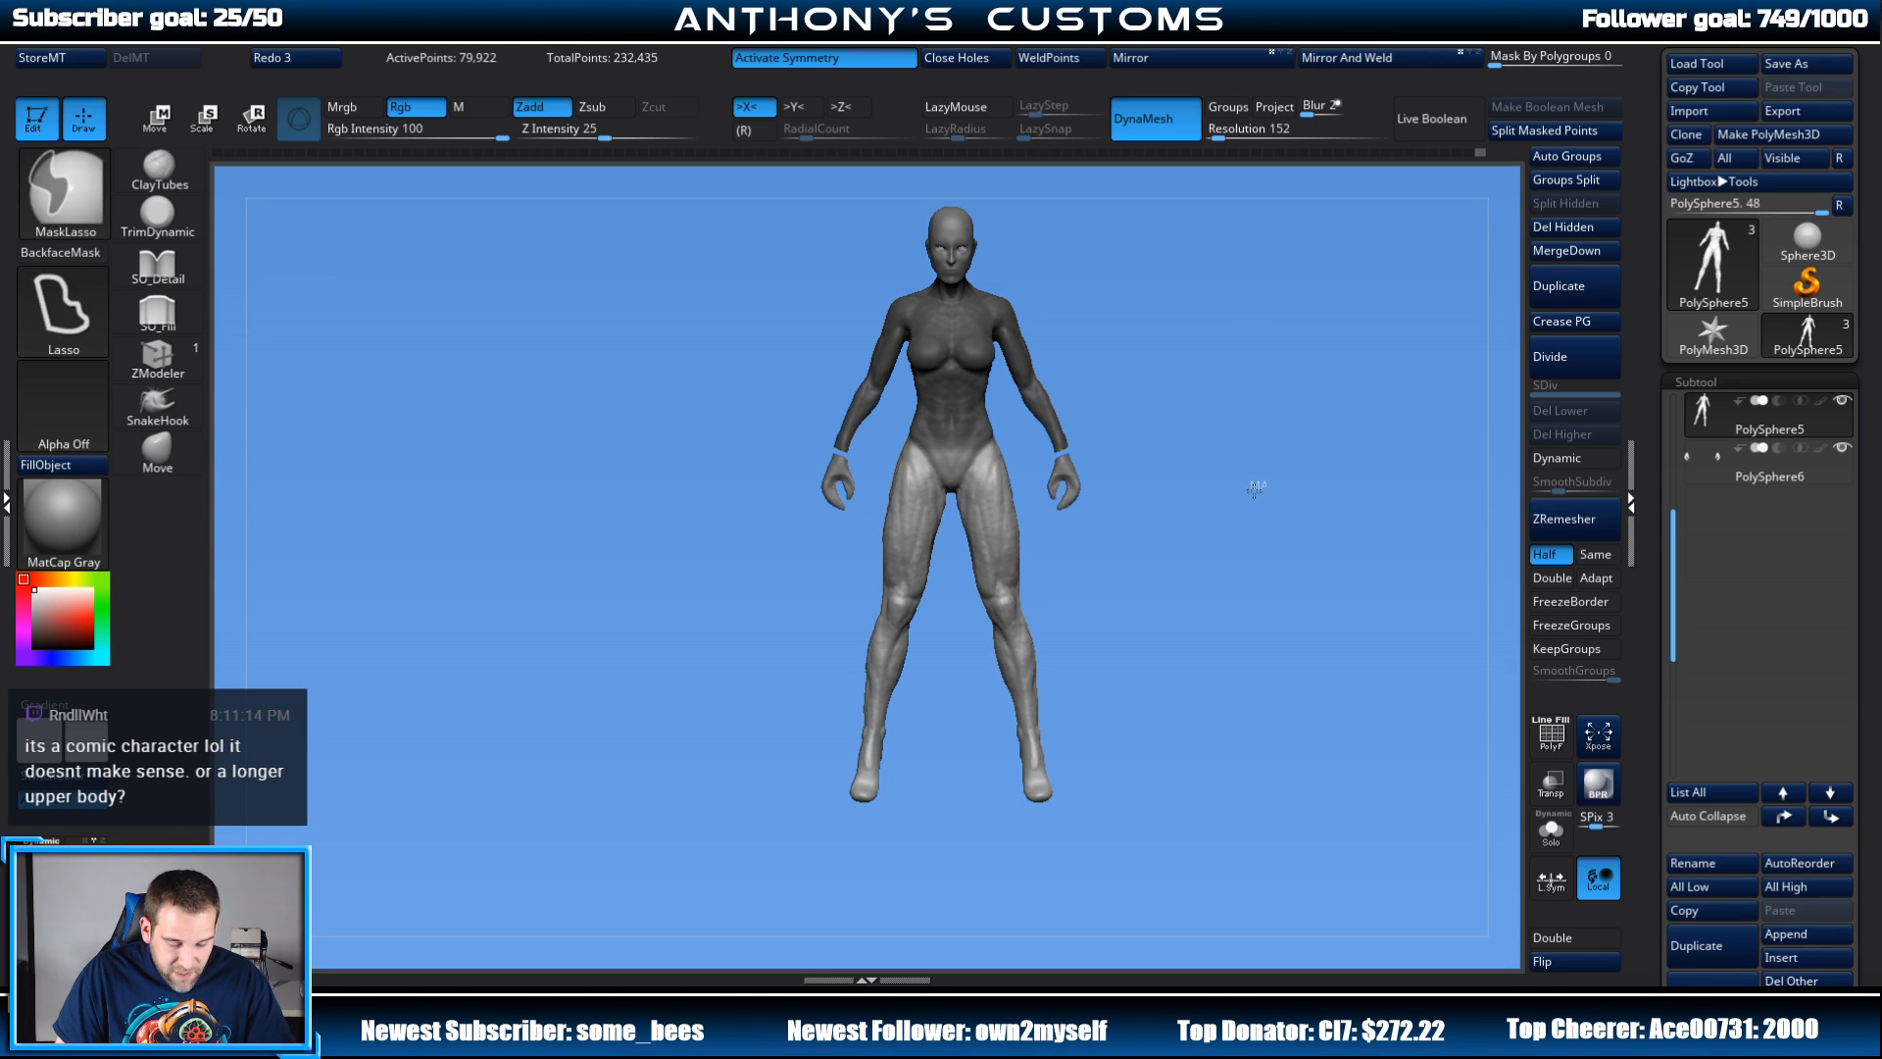
left_click_drag(1256, 483, 1240, 569, "ctrl")
Step: Mask everything except the waist using an inverted, softened lasso mask, and bring up the Transpose gizmo
left_click_drag(1239, 409, 1250, 518, "alt")
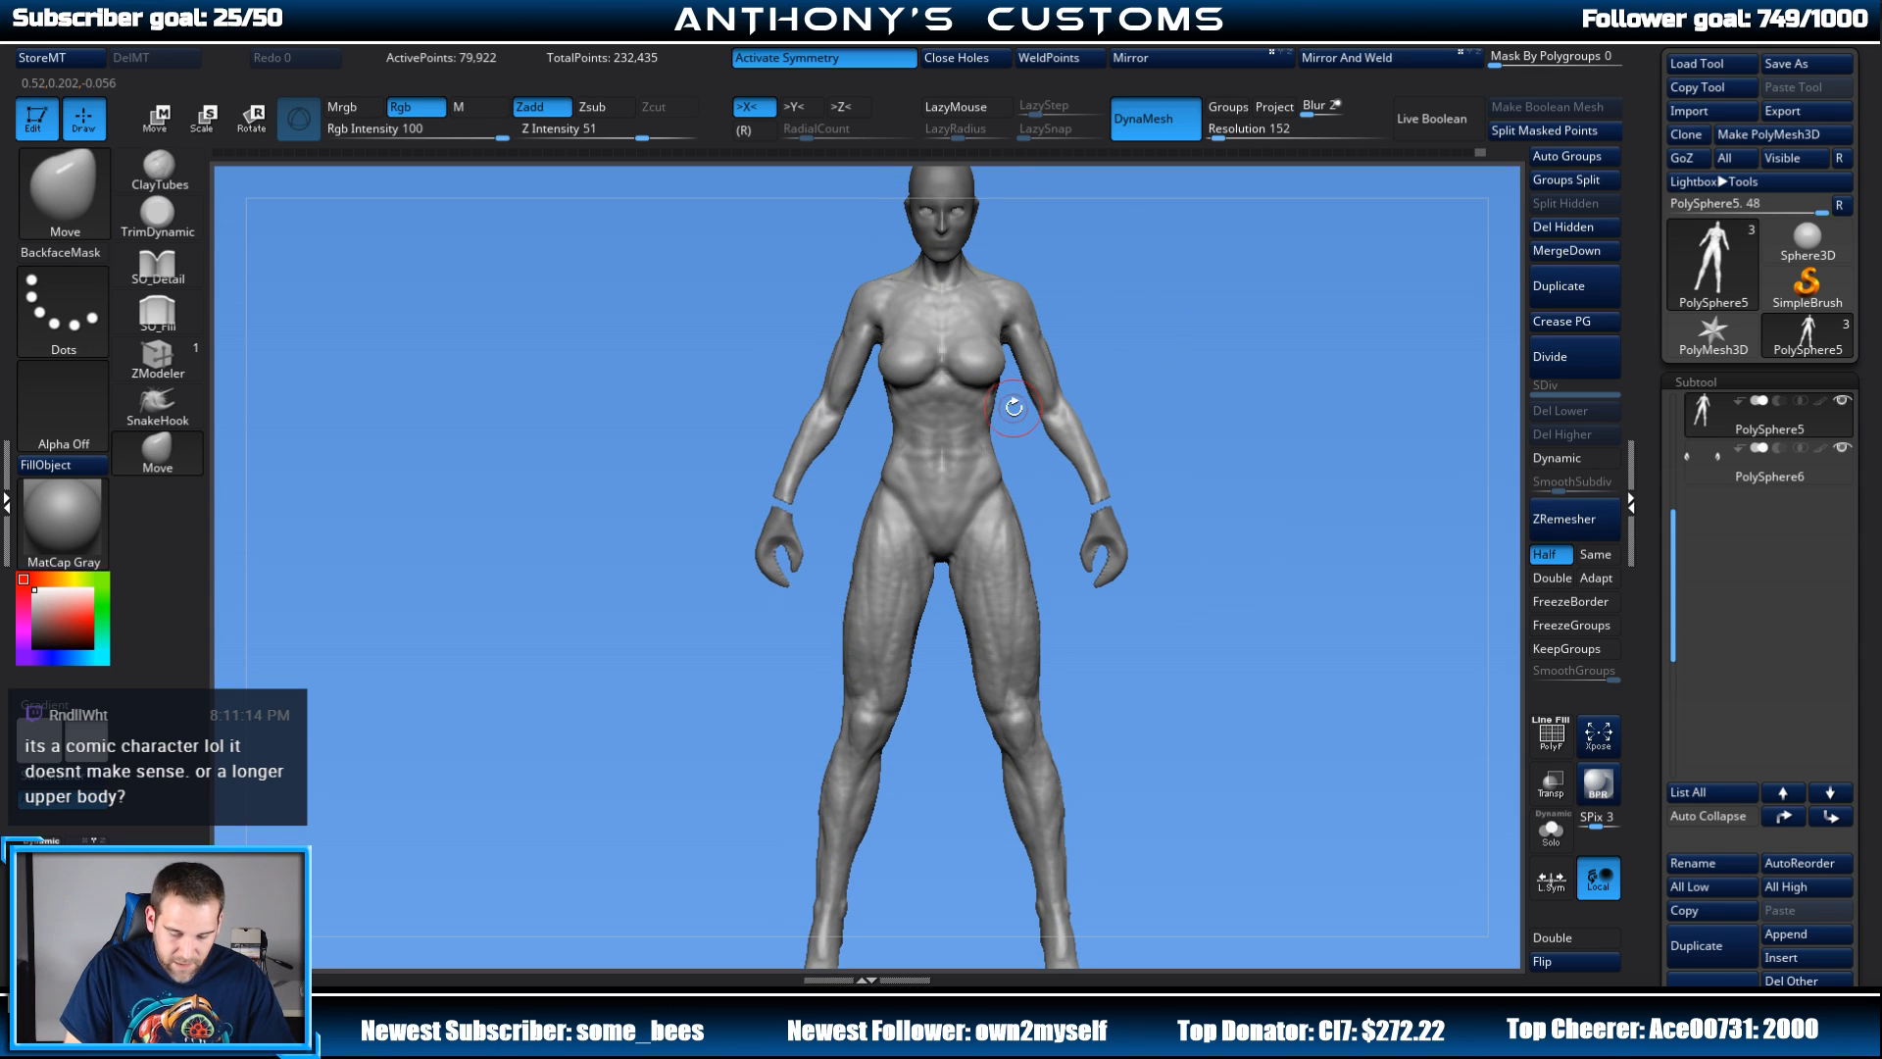
left_click_drag(1013, 402, 985, 414, "alt")
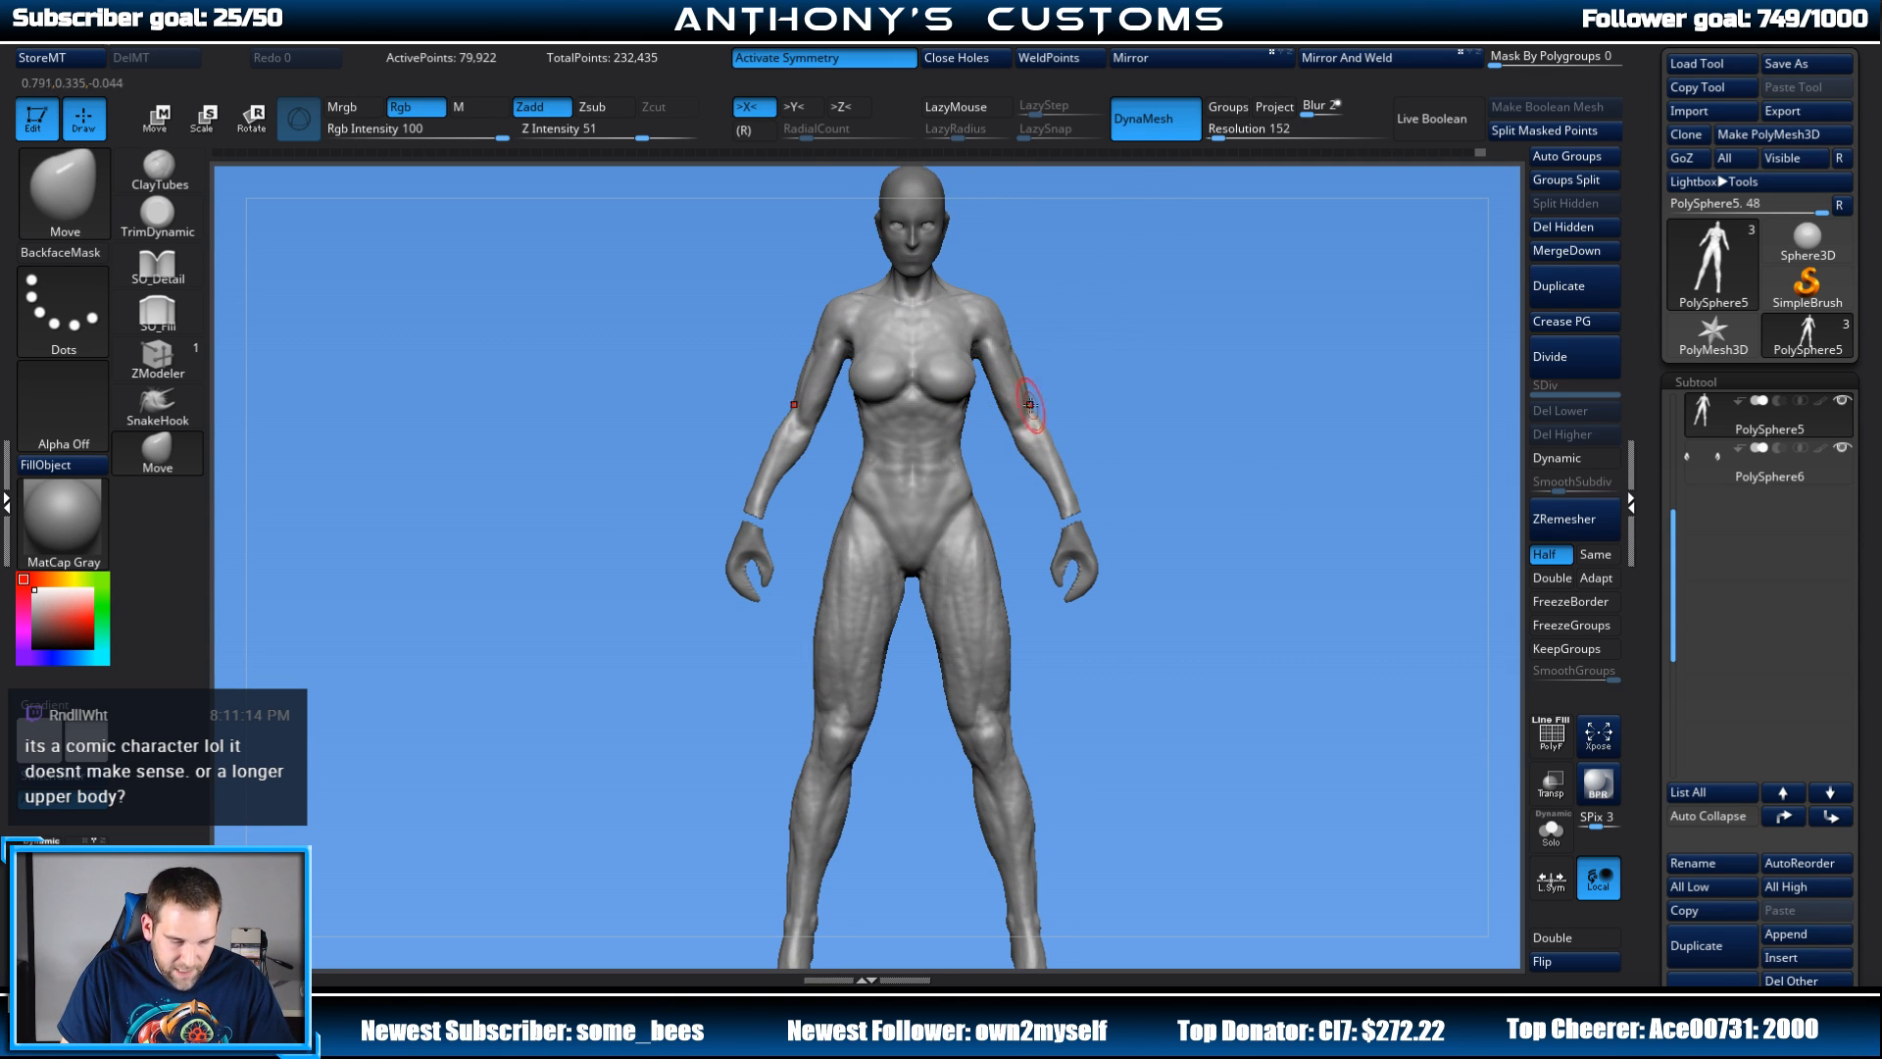
key("ctrl")
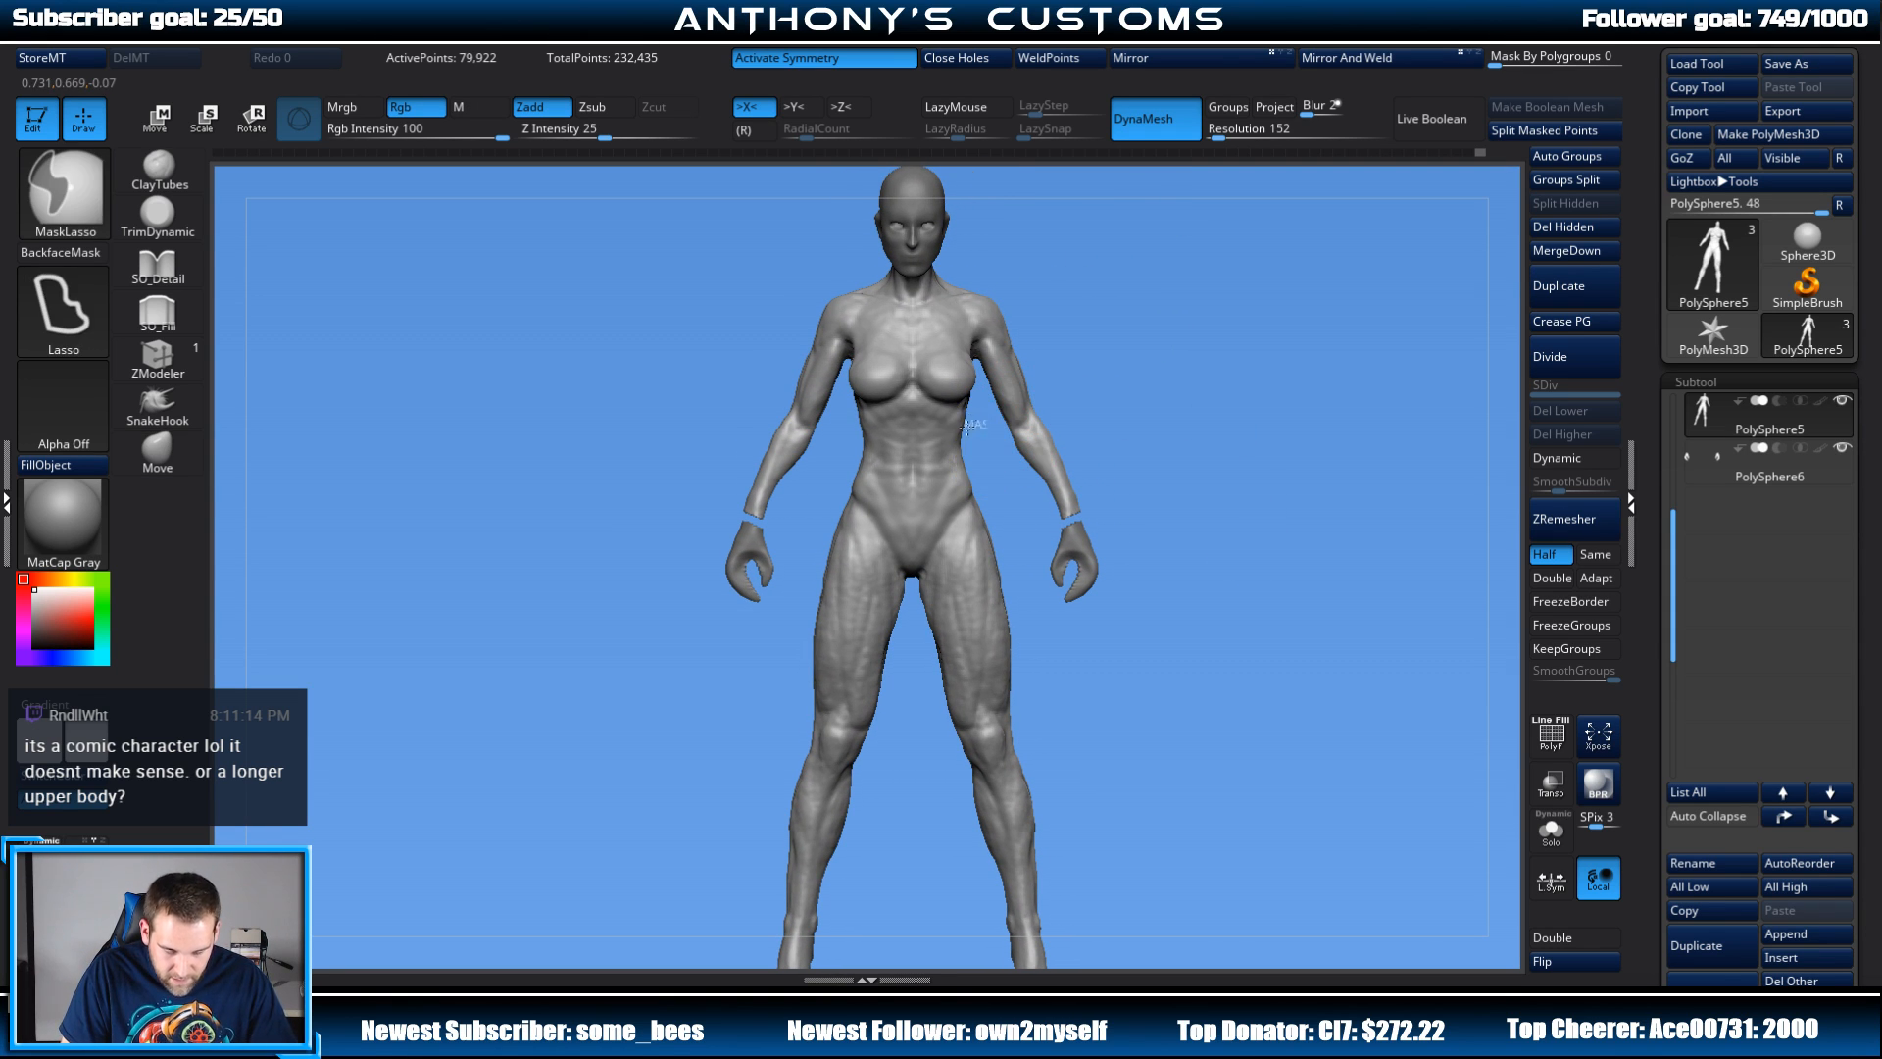
mouse_move(968, 424)
left_mouse_down("ctrl")
mouse_move(843, 446)
mouse_move(863, 487)
mouse_move(964, 490)
mouse_move(990, 441)
left_mouse_up("ctrl")
left_click(1168, 420, "ctrl")
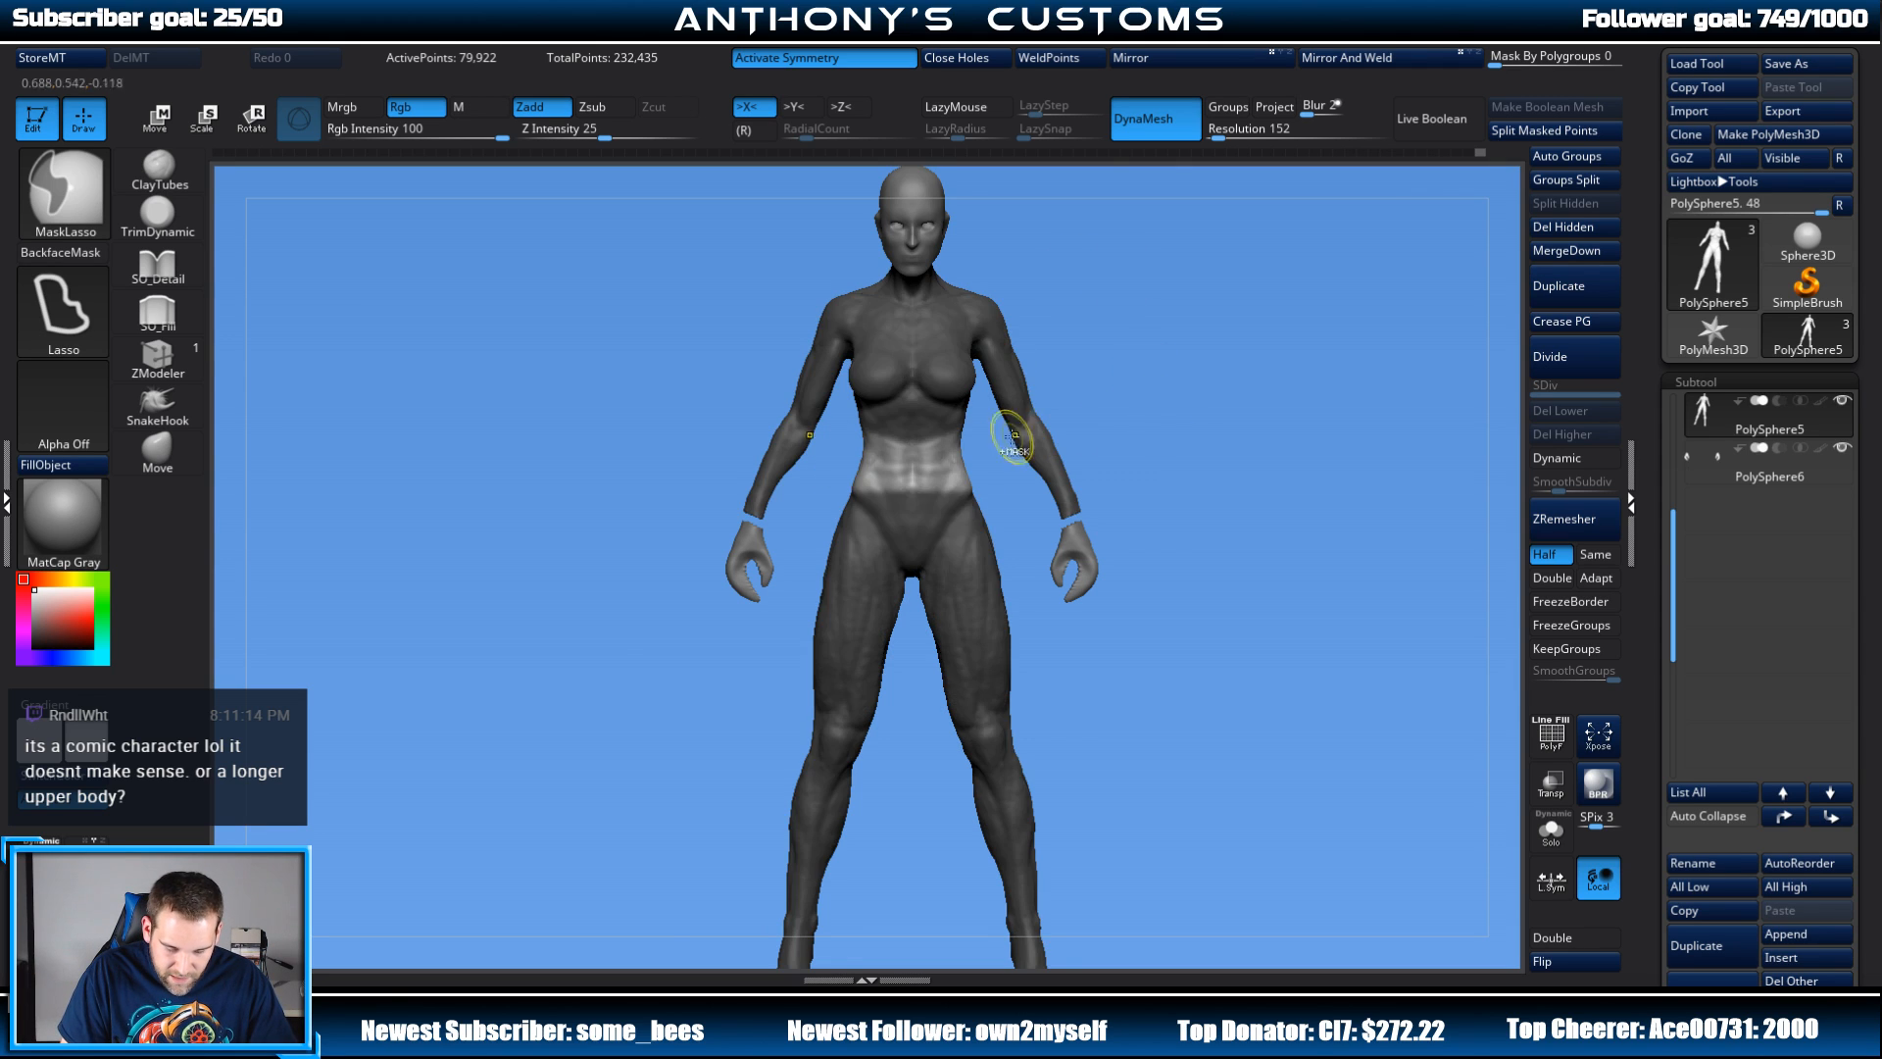
left_click_drag(1112, 421, 1127, 412, "ctrl")
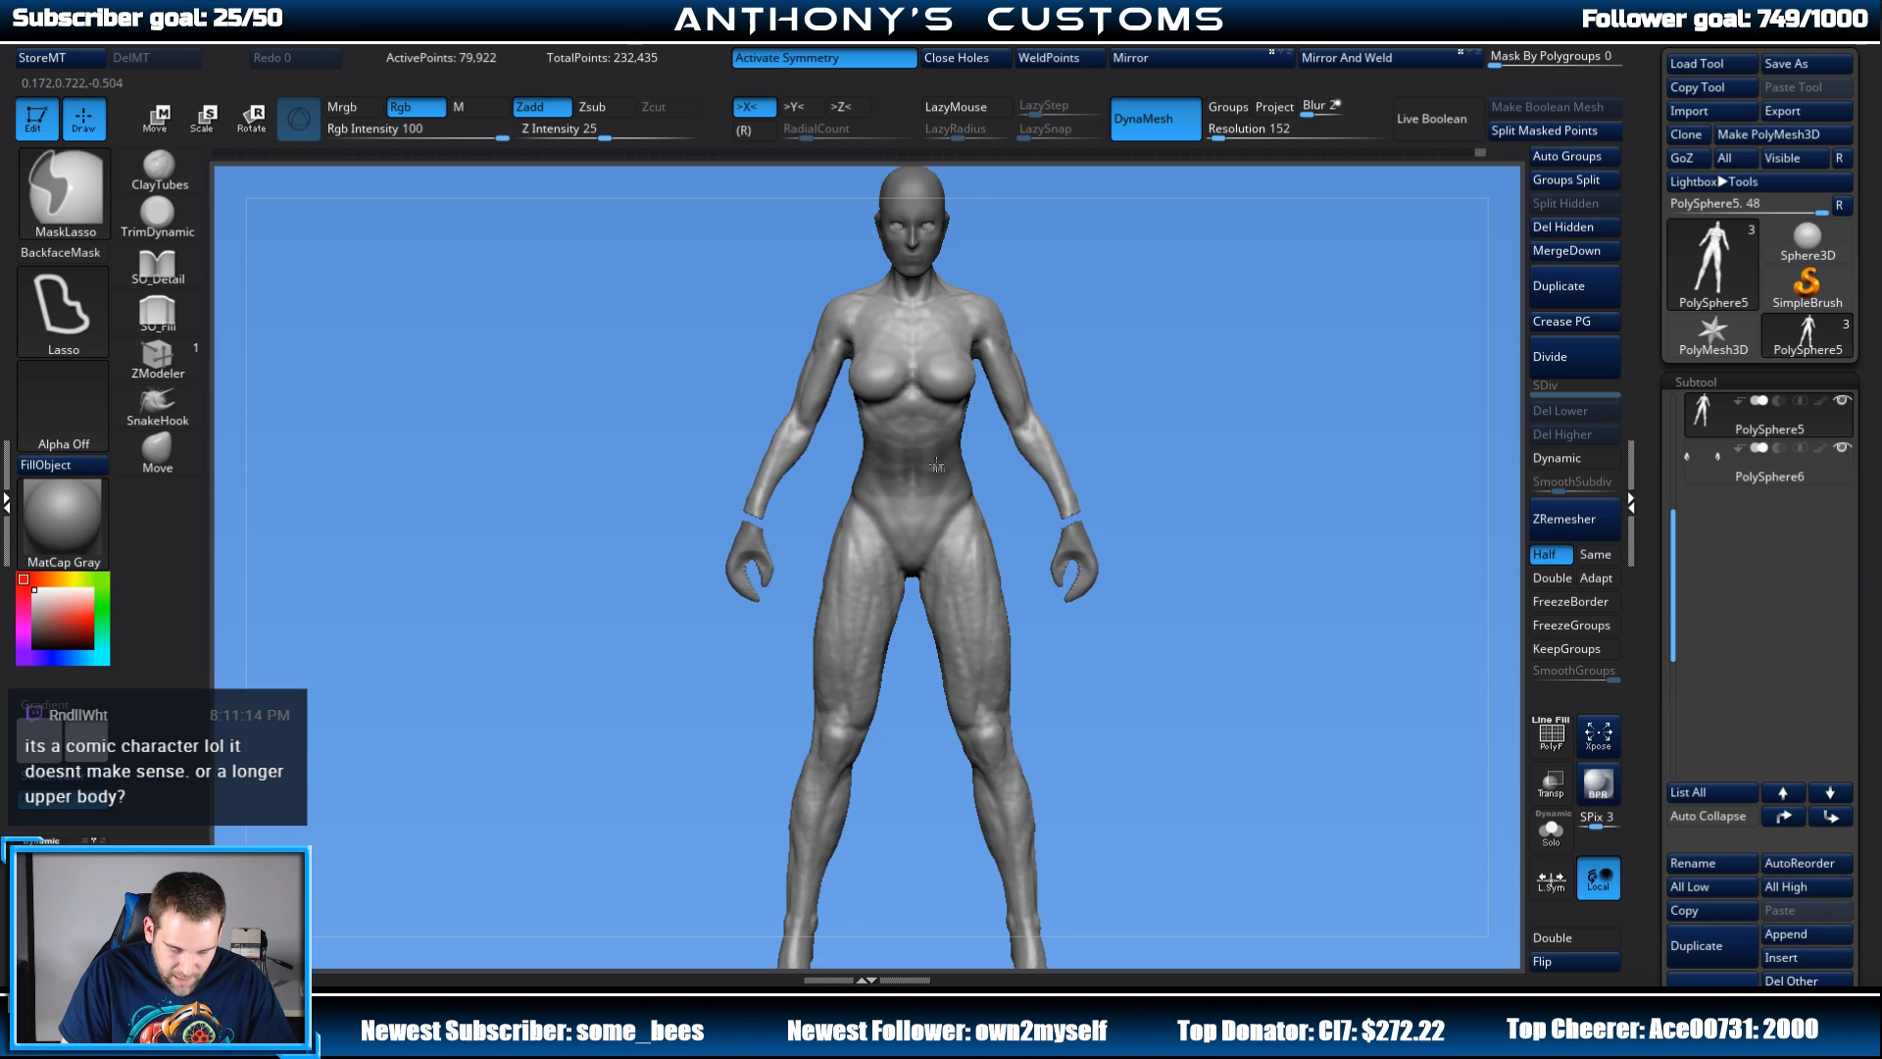
key("ctrl+z")
key("w")
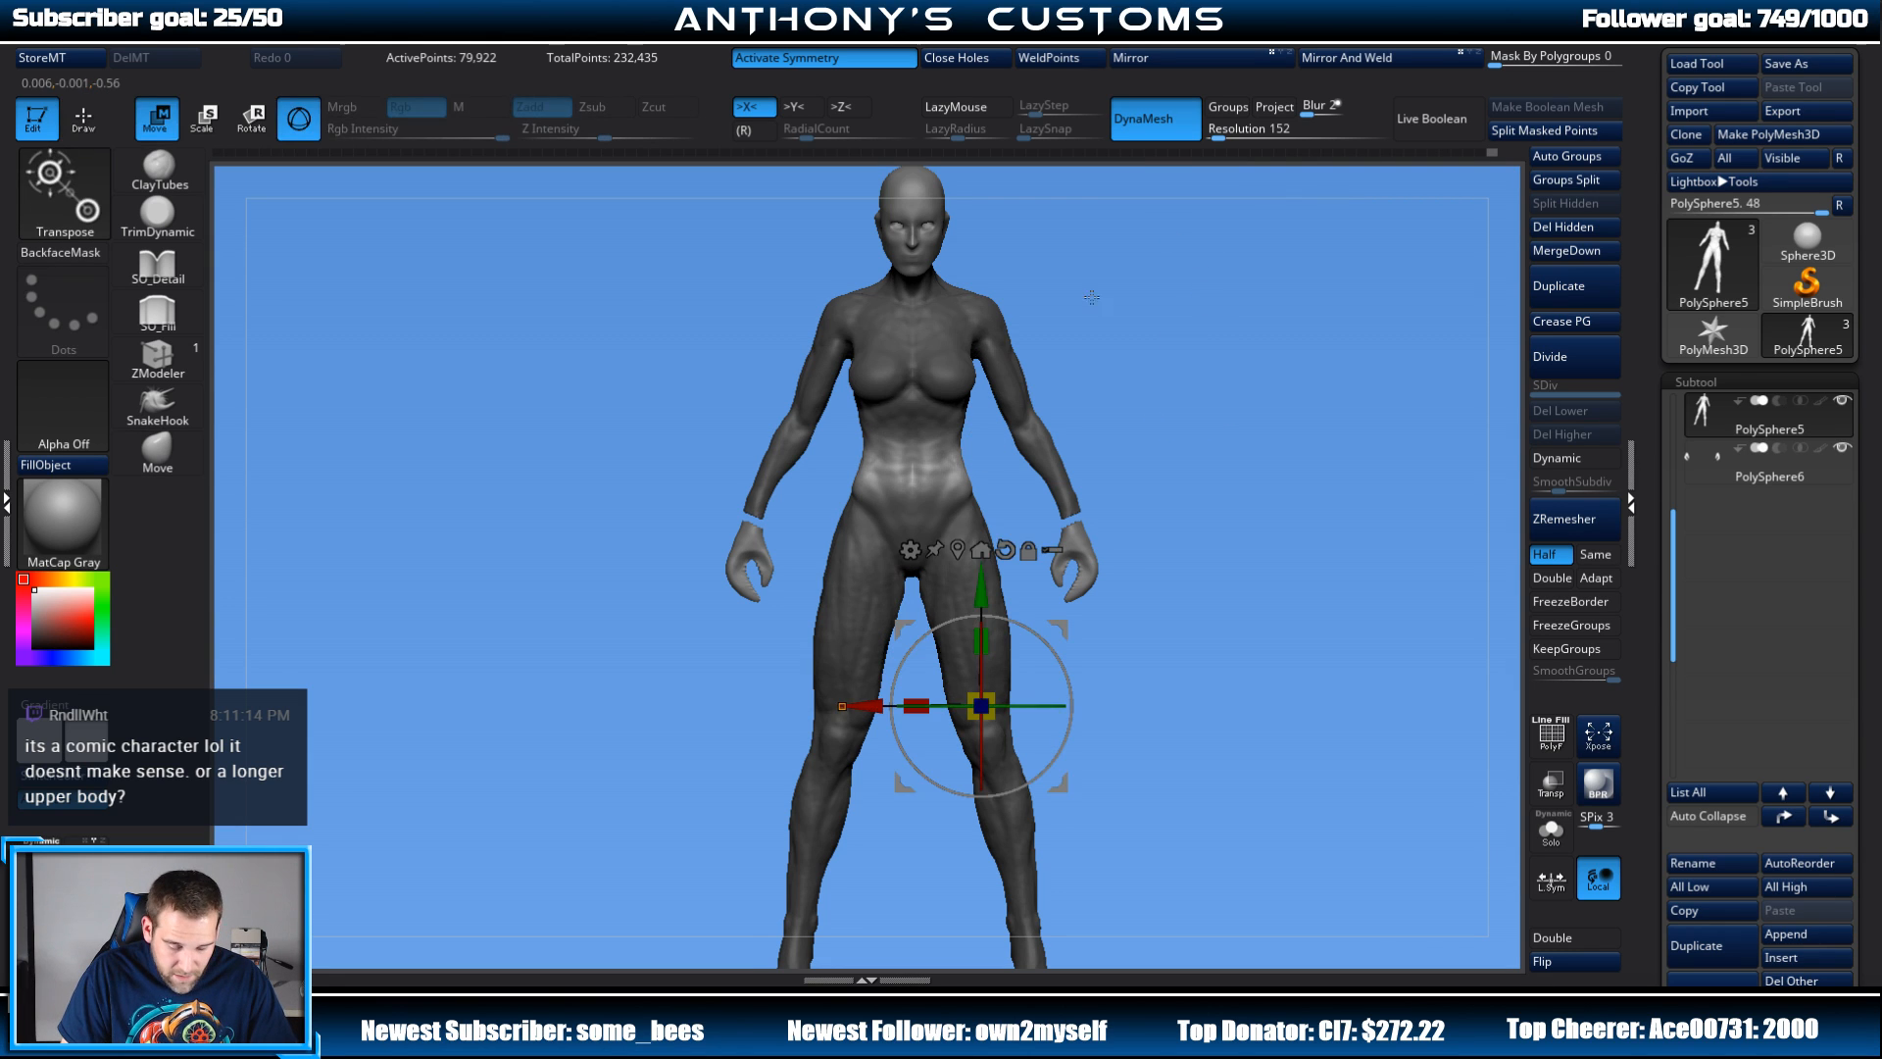
Step: Centre the gizmo on the waist with symmetry briefly off, slim the waist slightly along X, and clear the mask
left_click(980, 550)
left_click(847, 61)
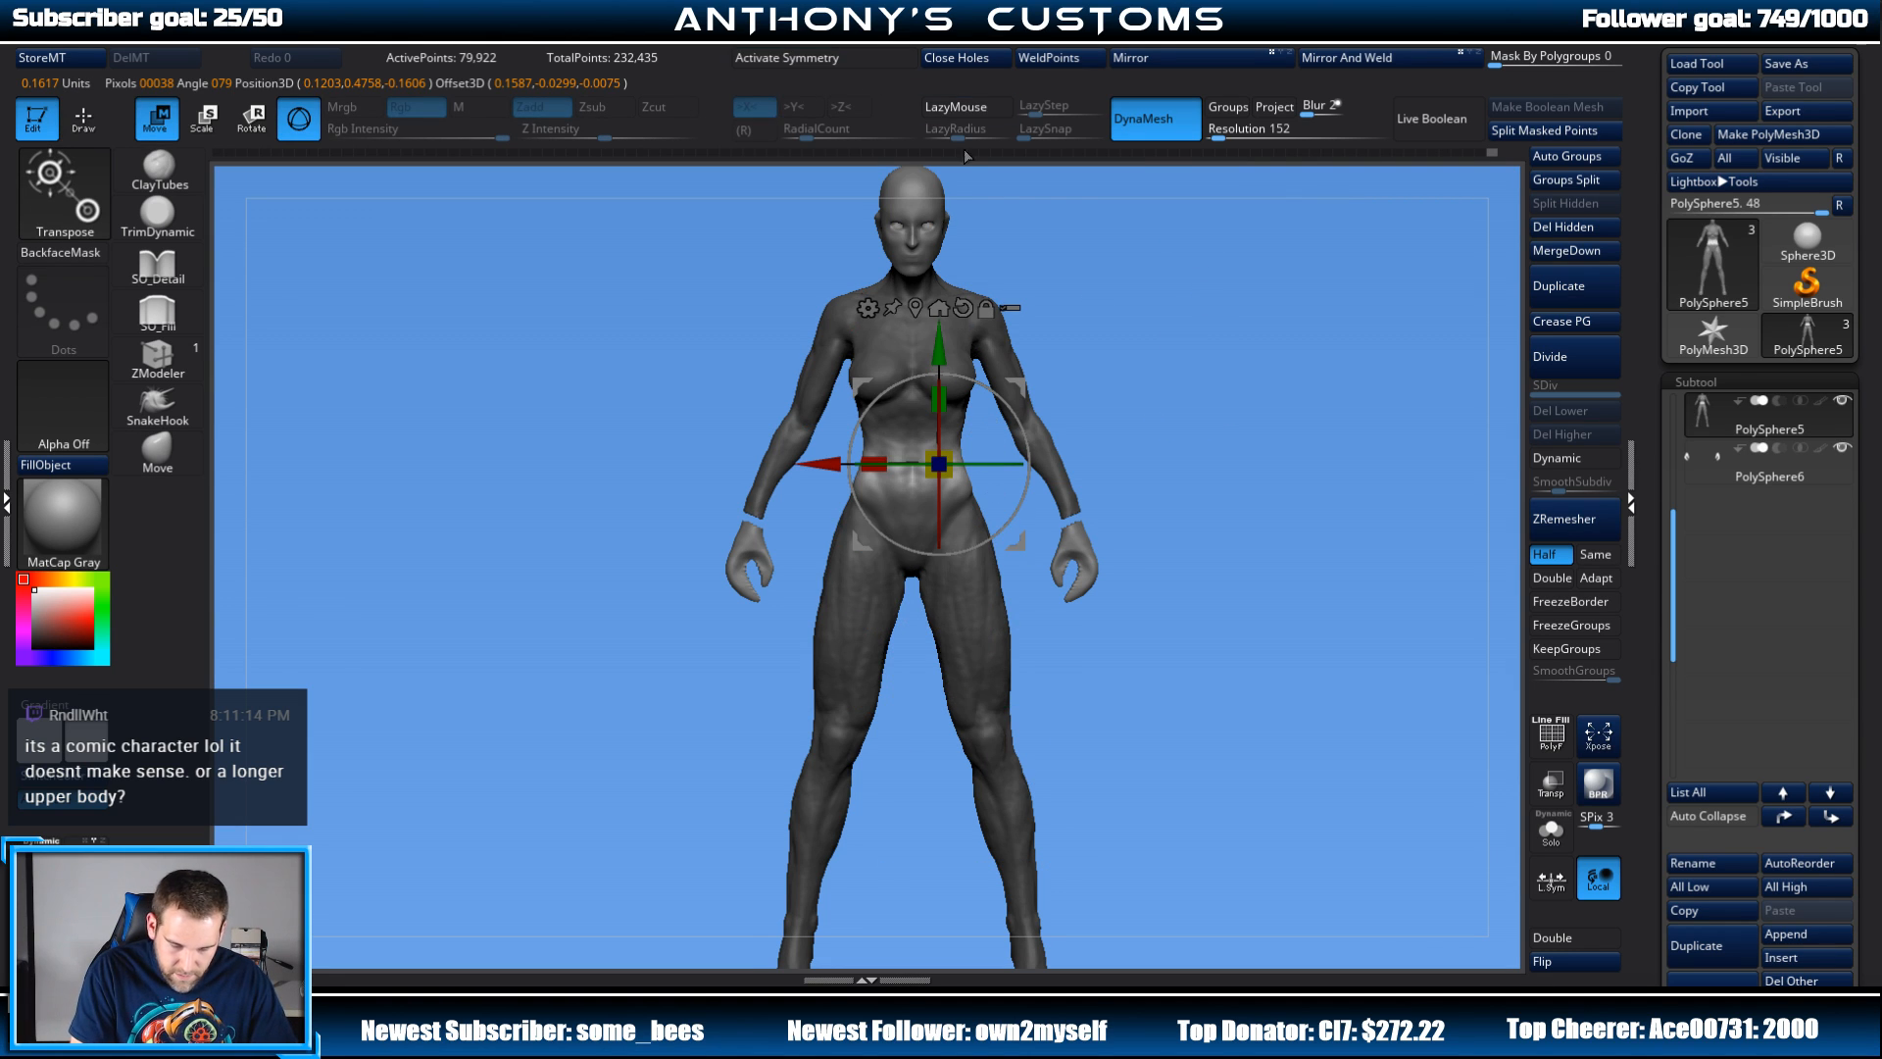
left_click(918, 306, "alt")
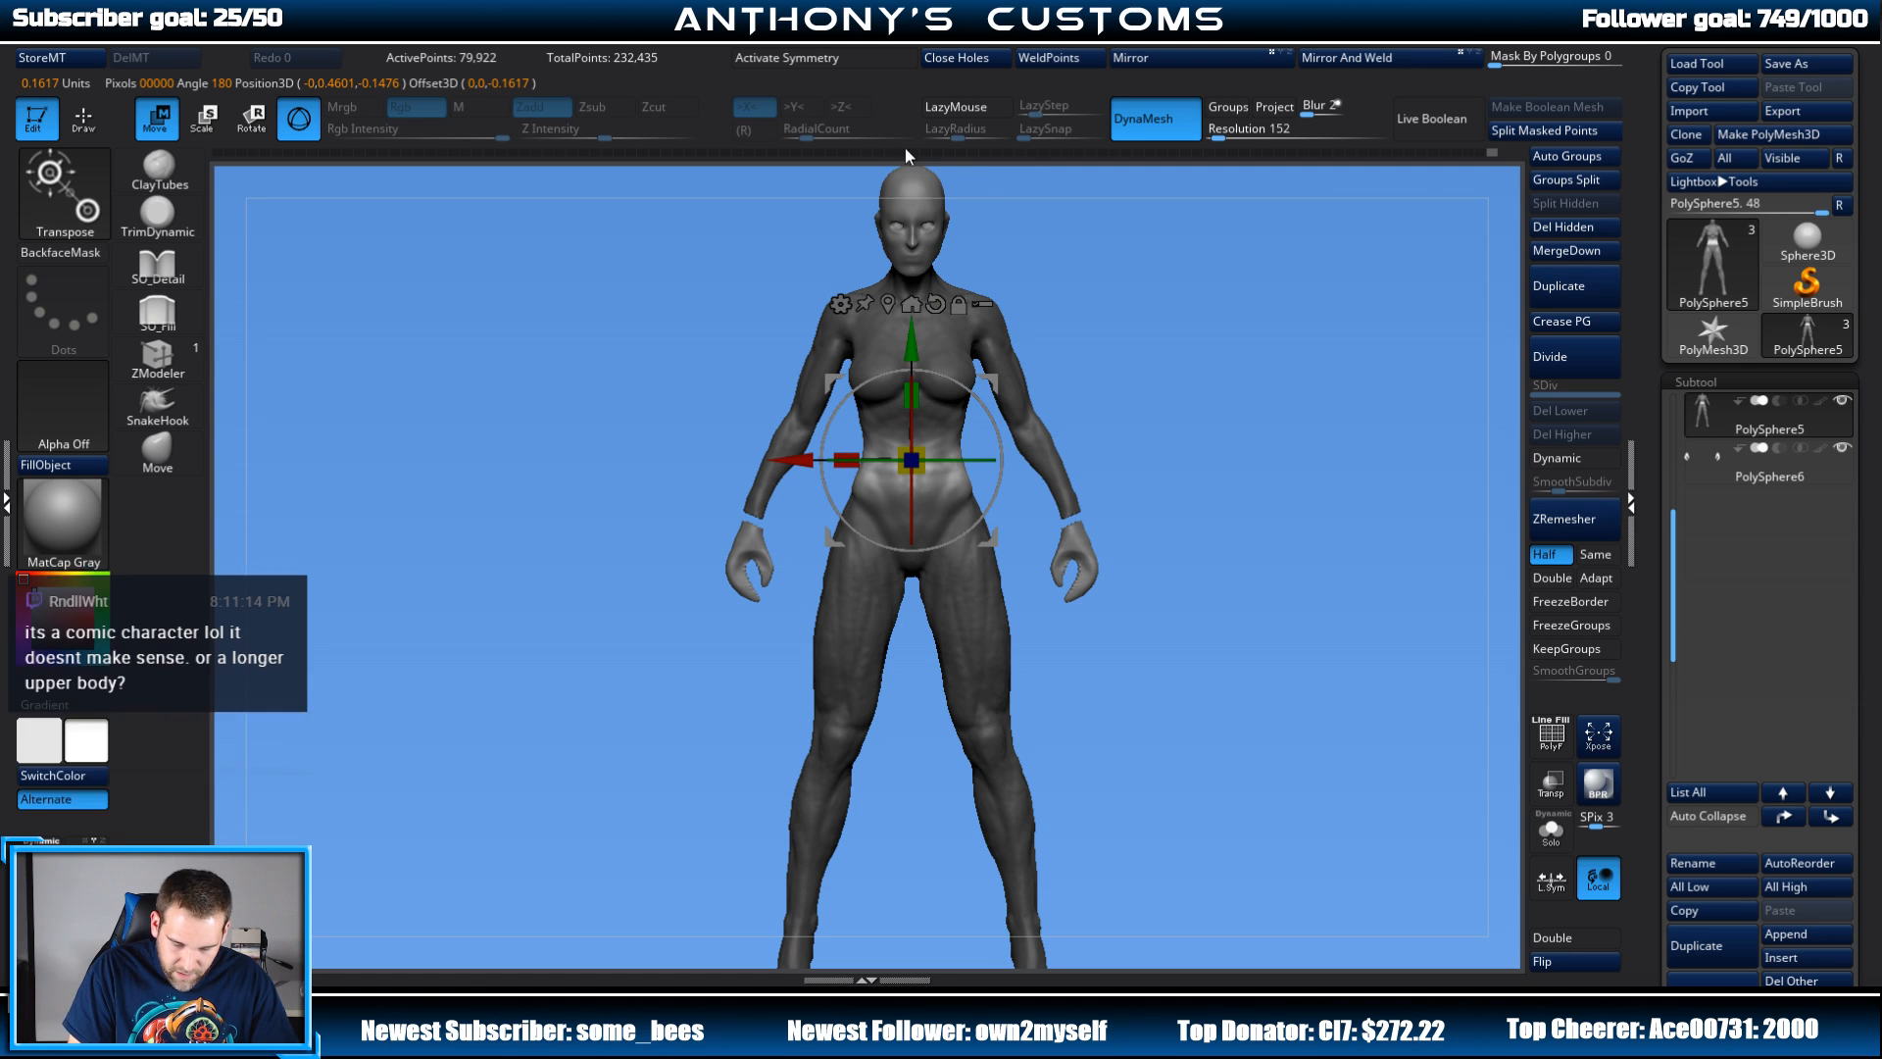
left_click(845, 57)
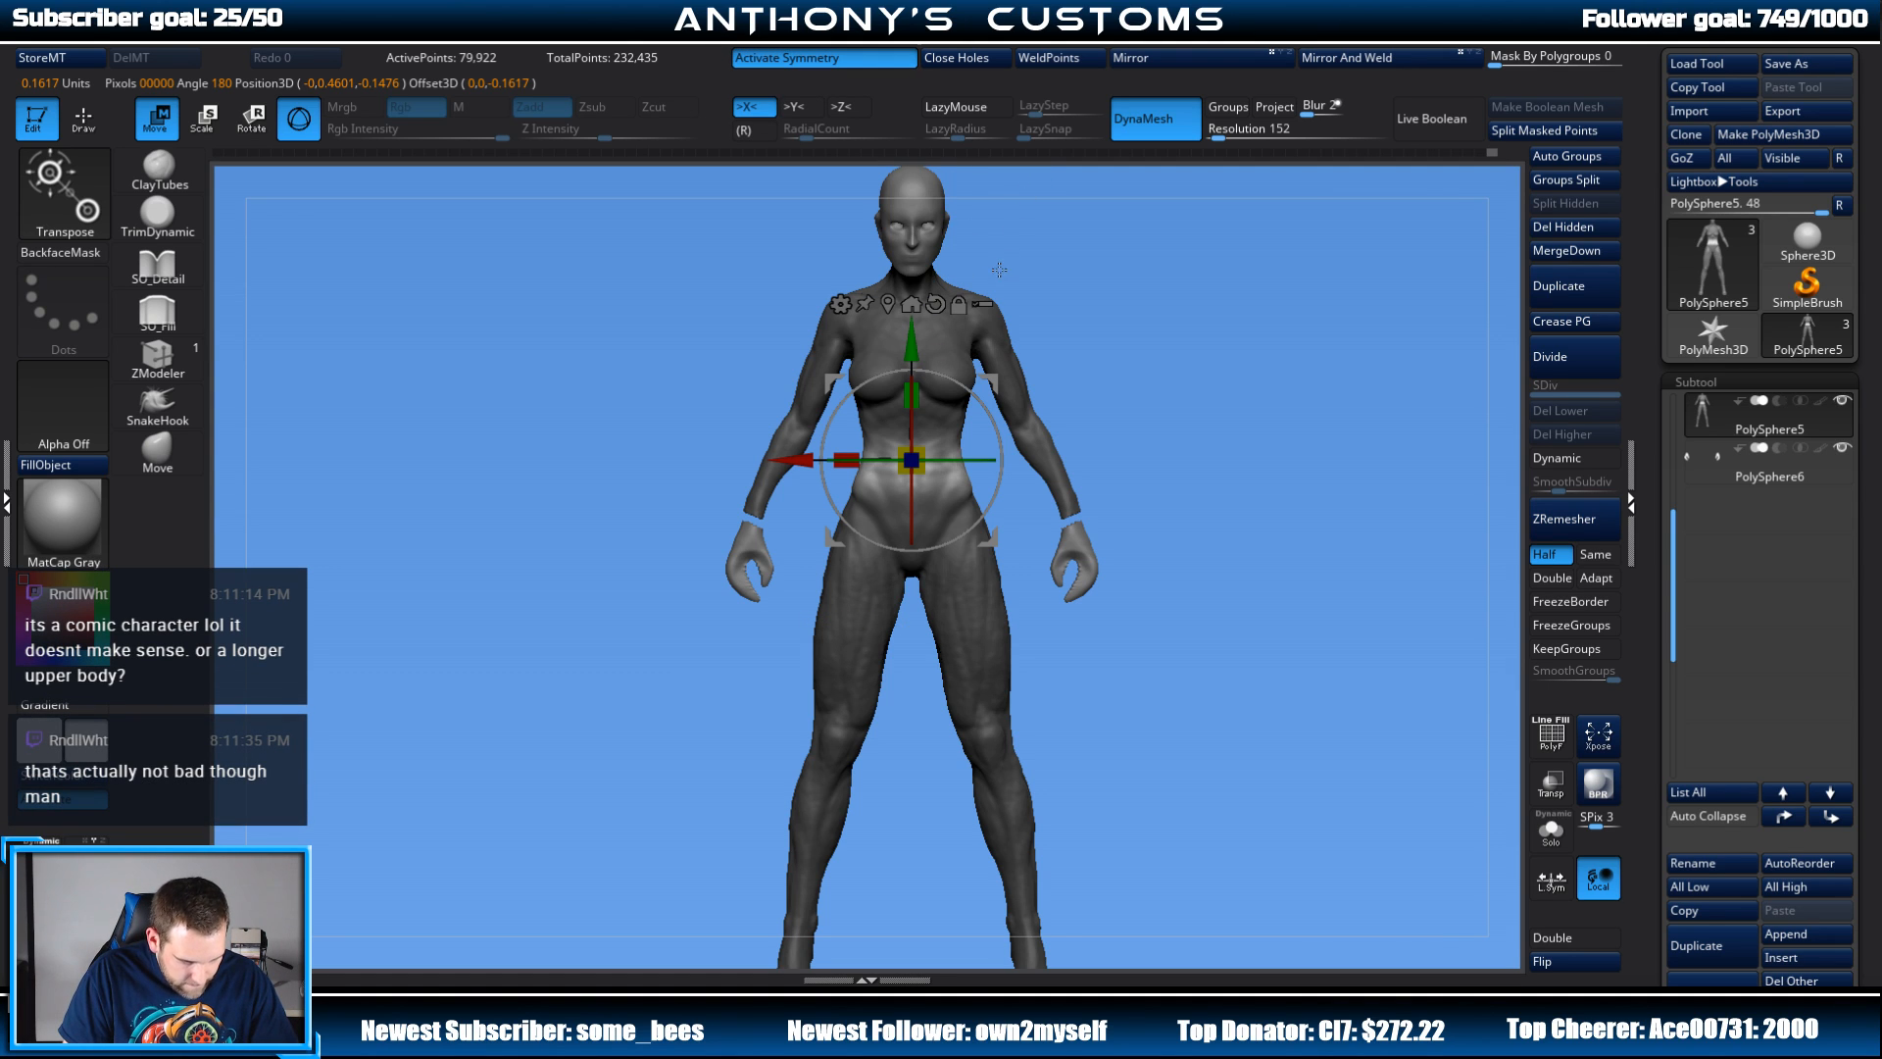
left_click_drag(849, 457, 853, 458)
key("q")
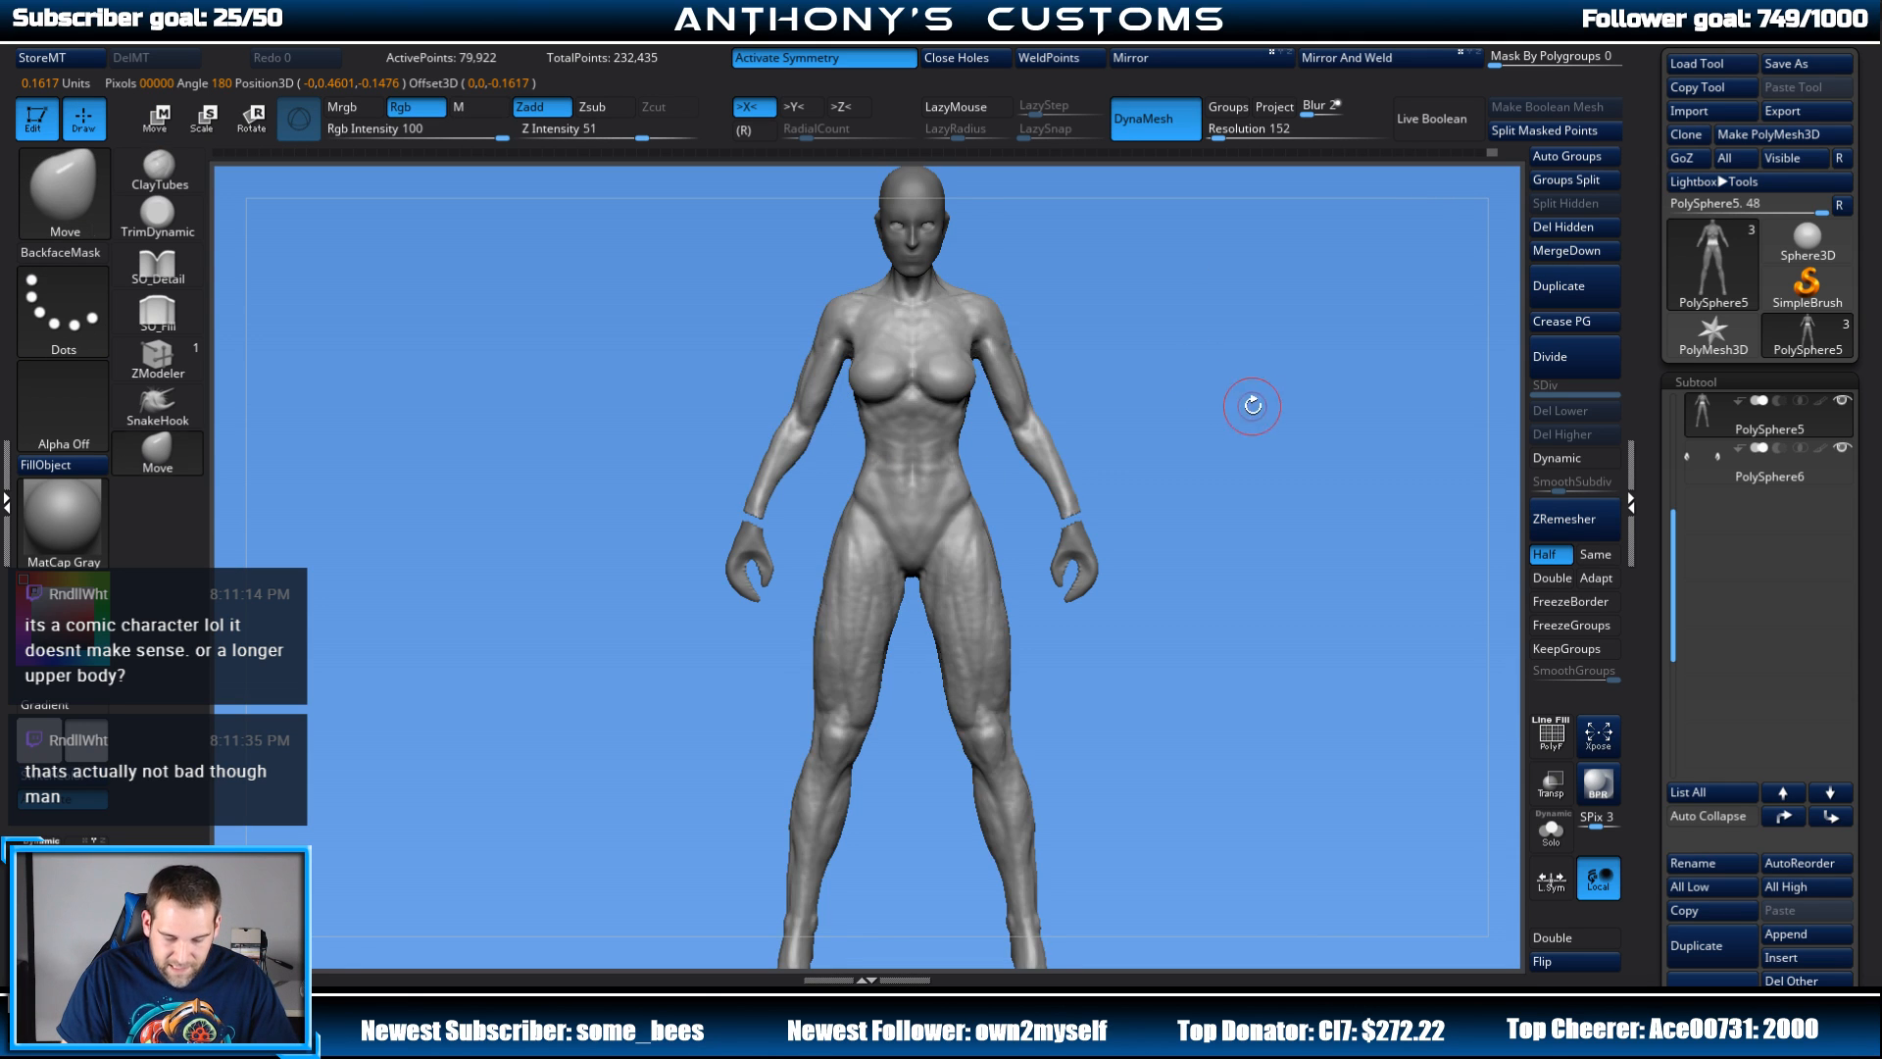
Step: Isolate the upper thighs with an inverted lasso mask for a gizmo adjustment, then clear the mask and review the full figure
key("f")
left_click_drag(1239, 509, 1193, 565)
key("ctrl")
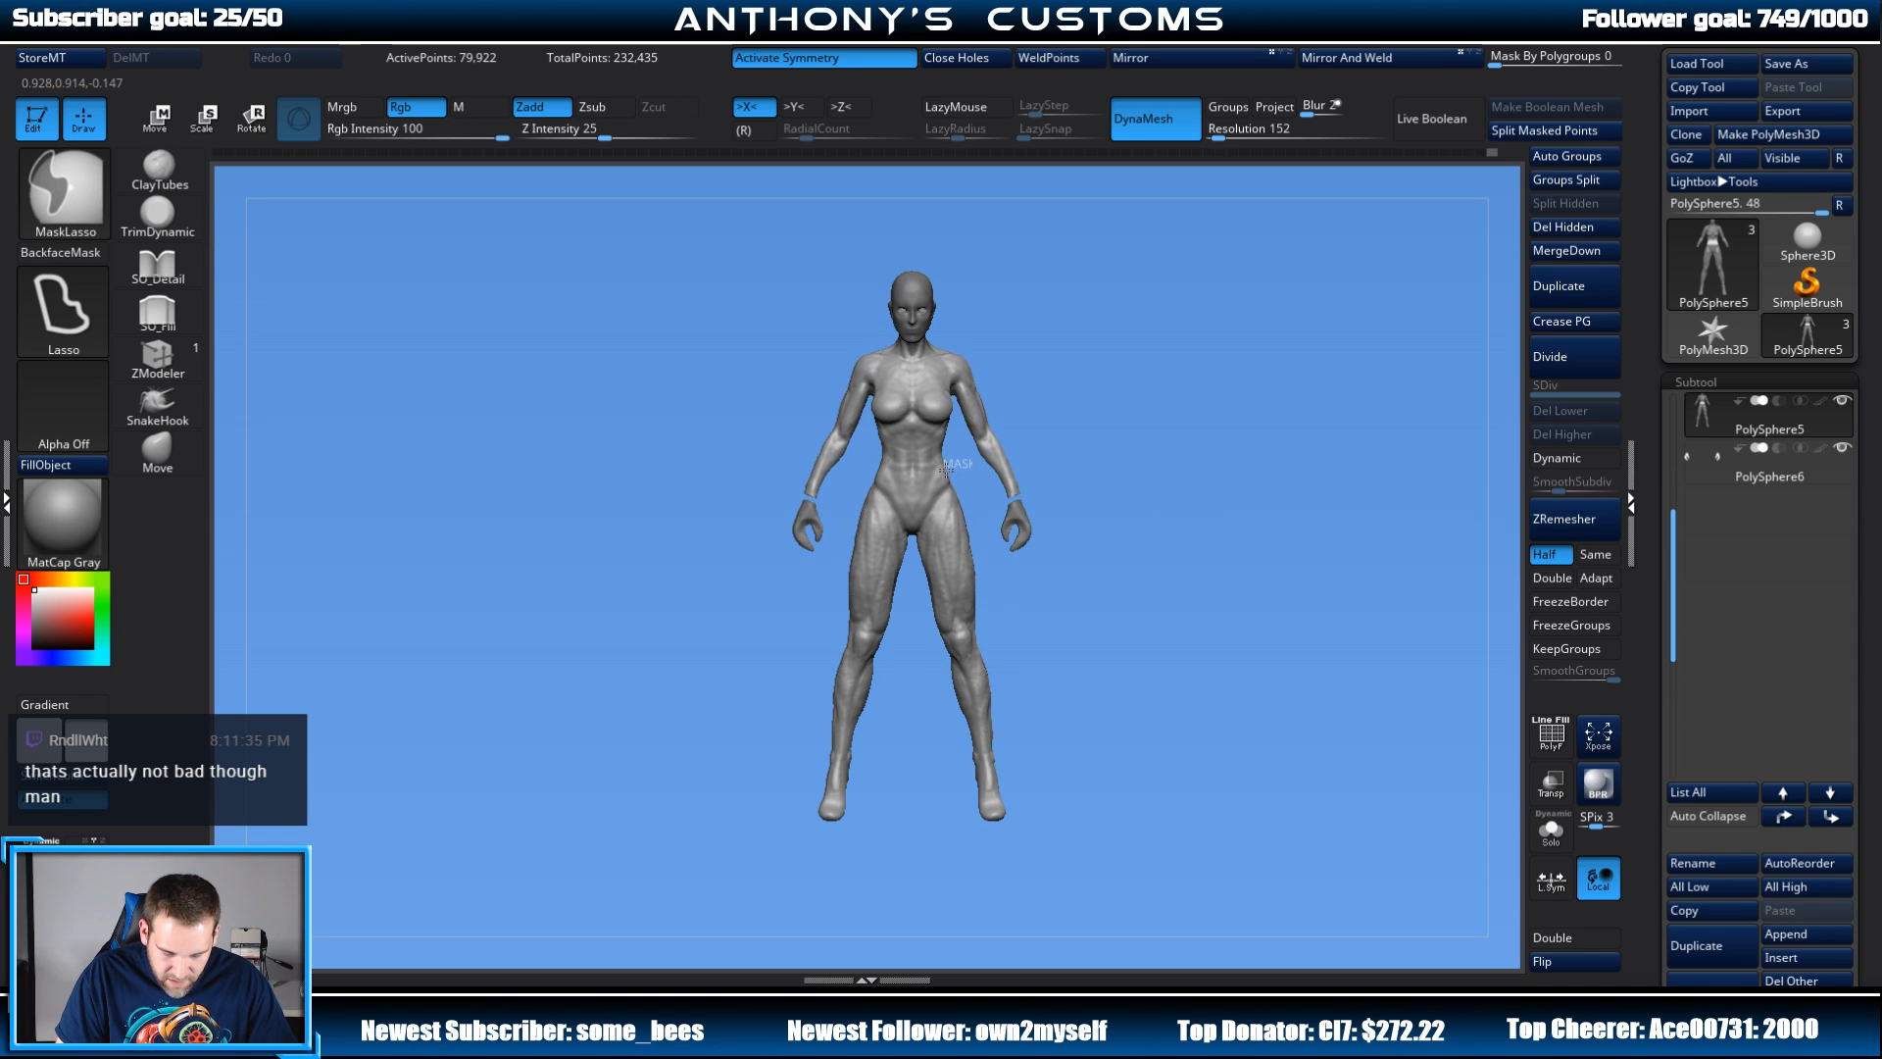
left_click_drag(933, 525, 987, 576, "ctrl")
left_click(1130, 475, "ctrl")
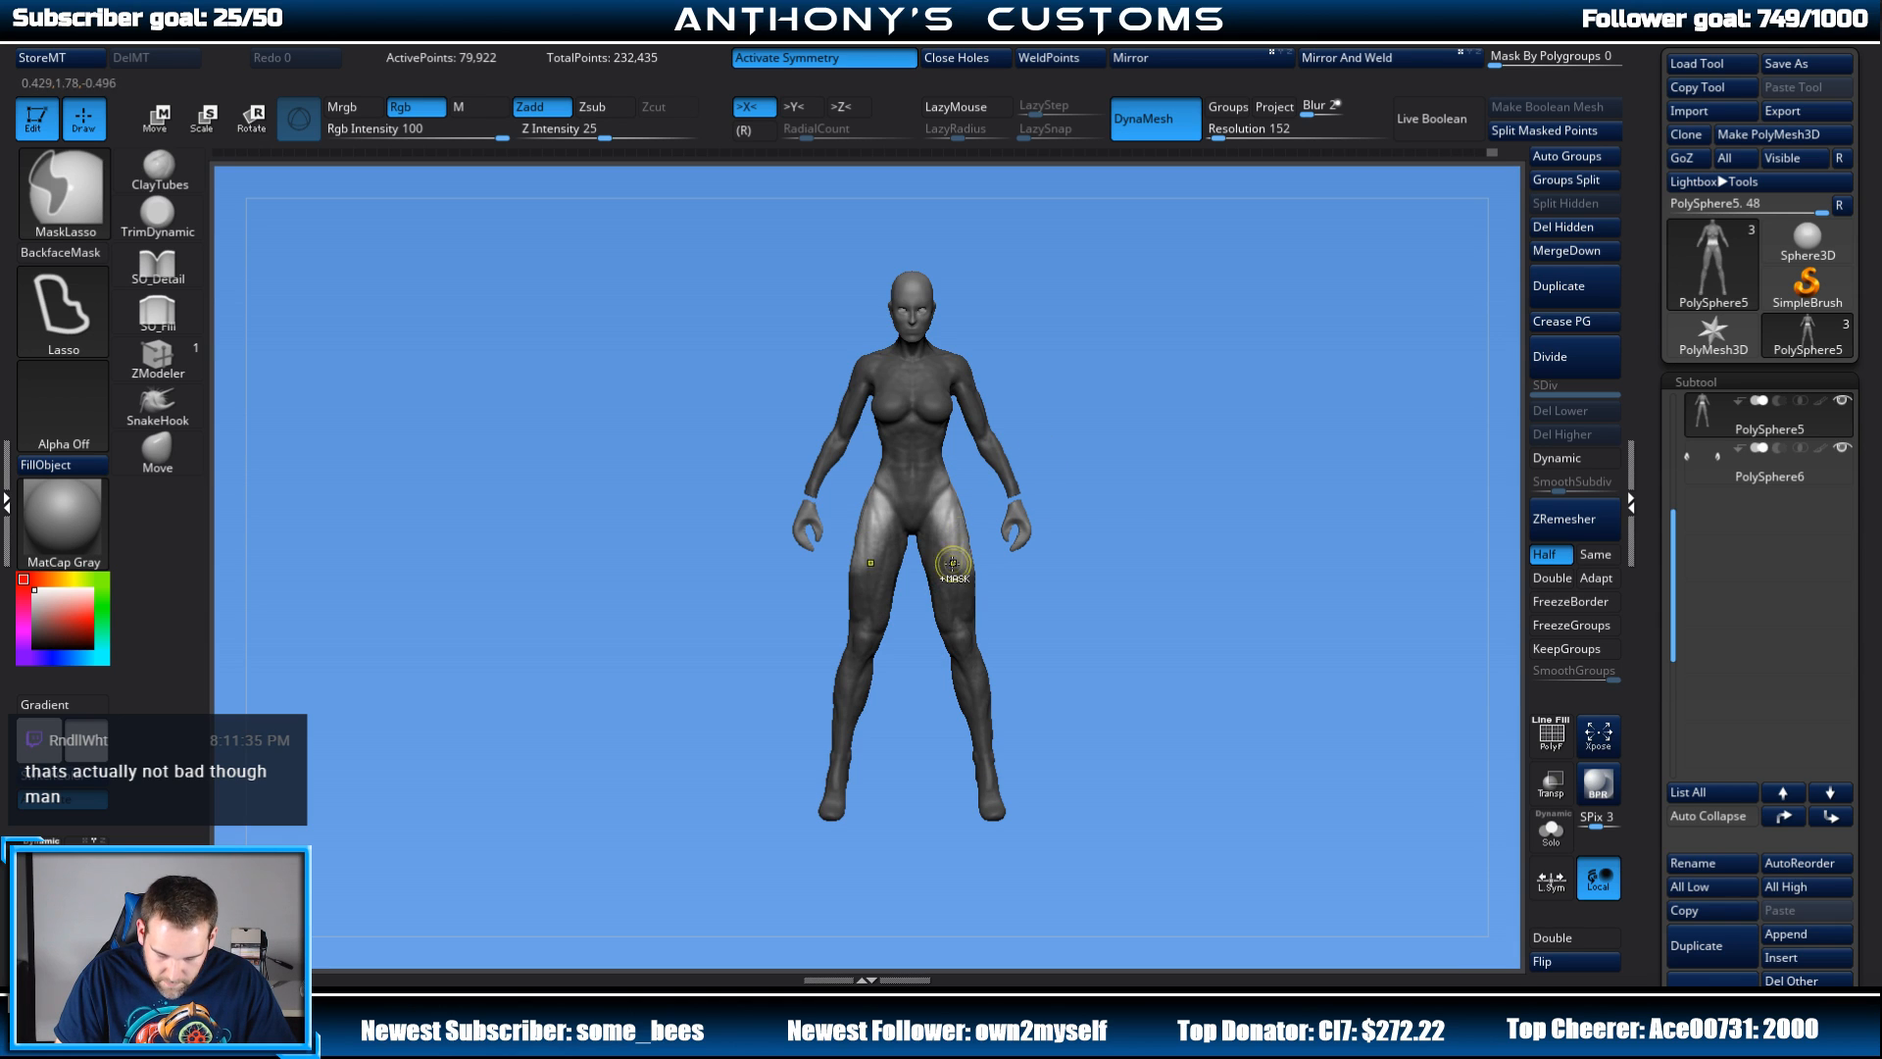
key("w")
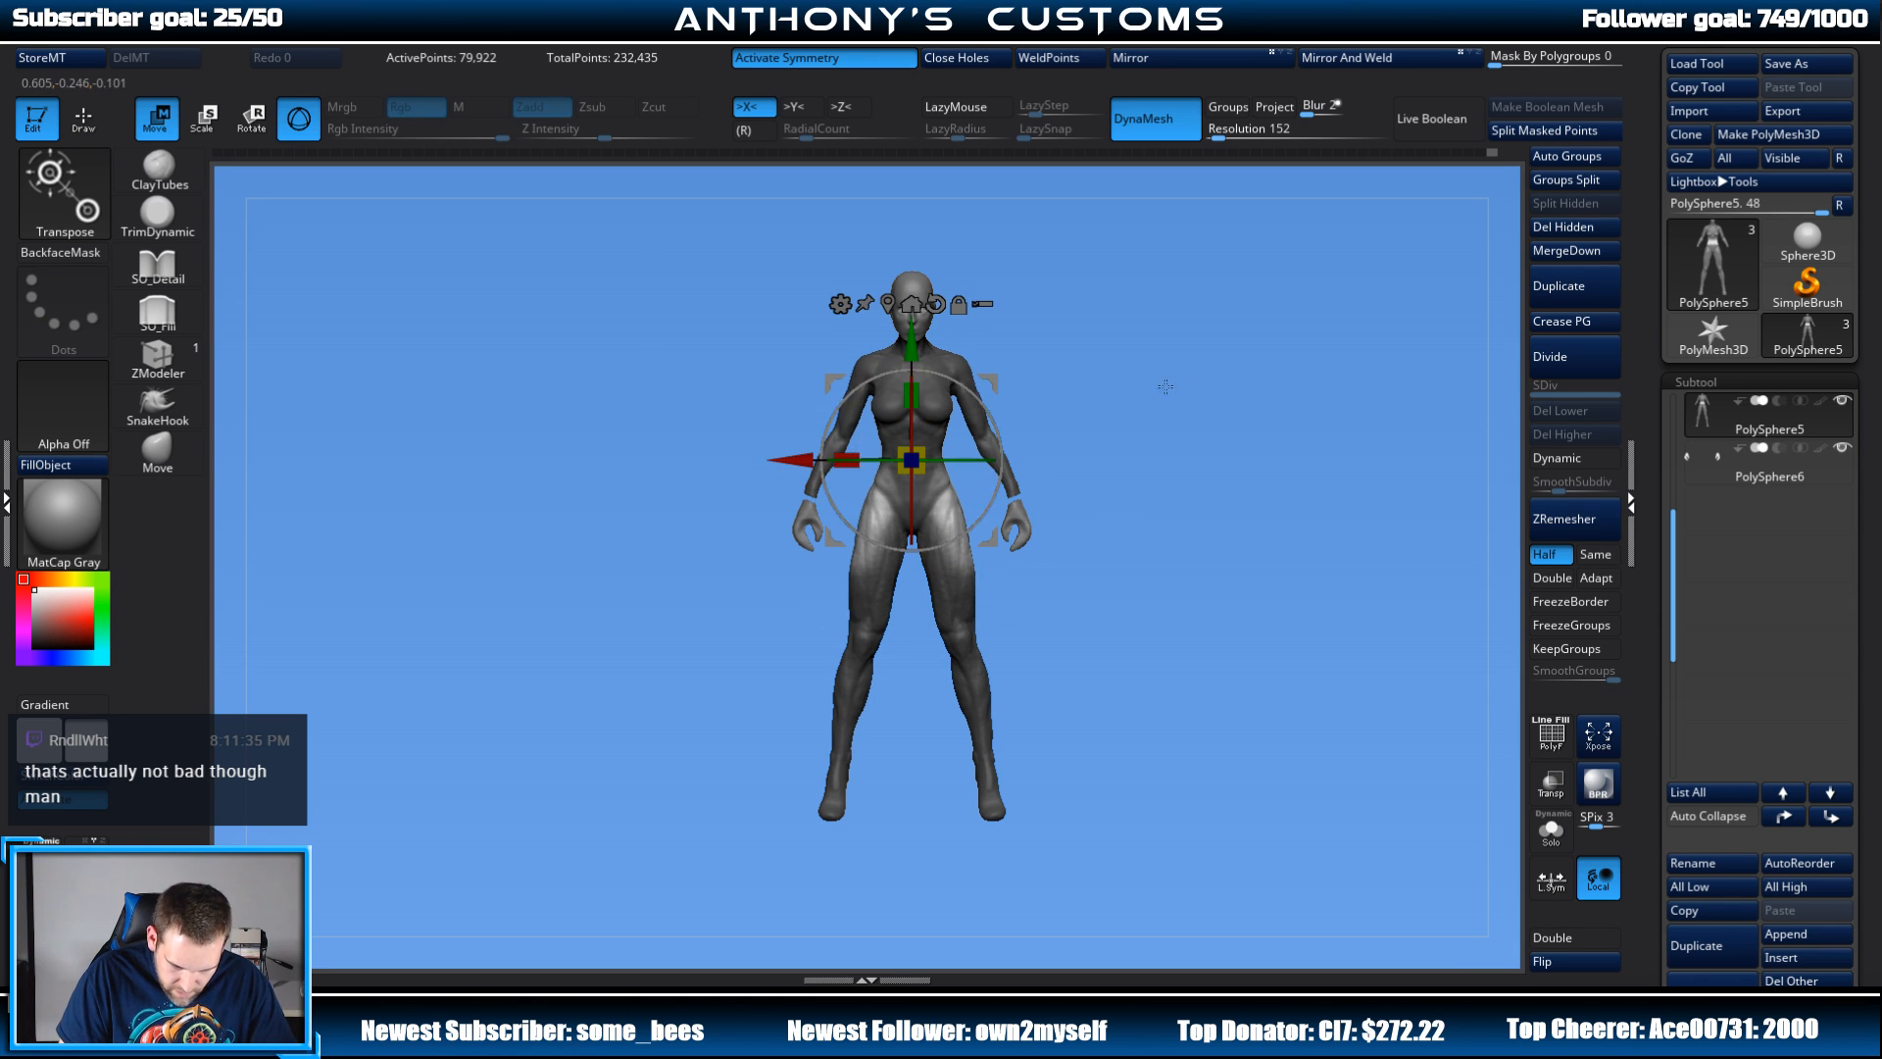
left_click_drag(1165, 388, 1131, 451, "alt")
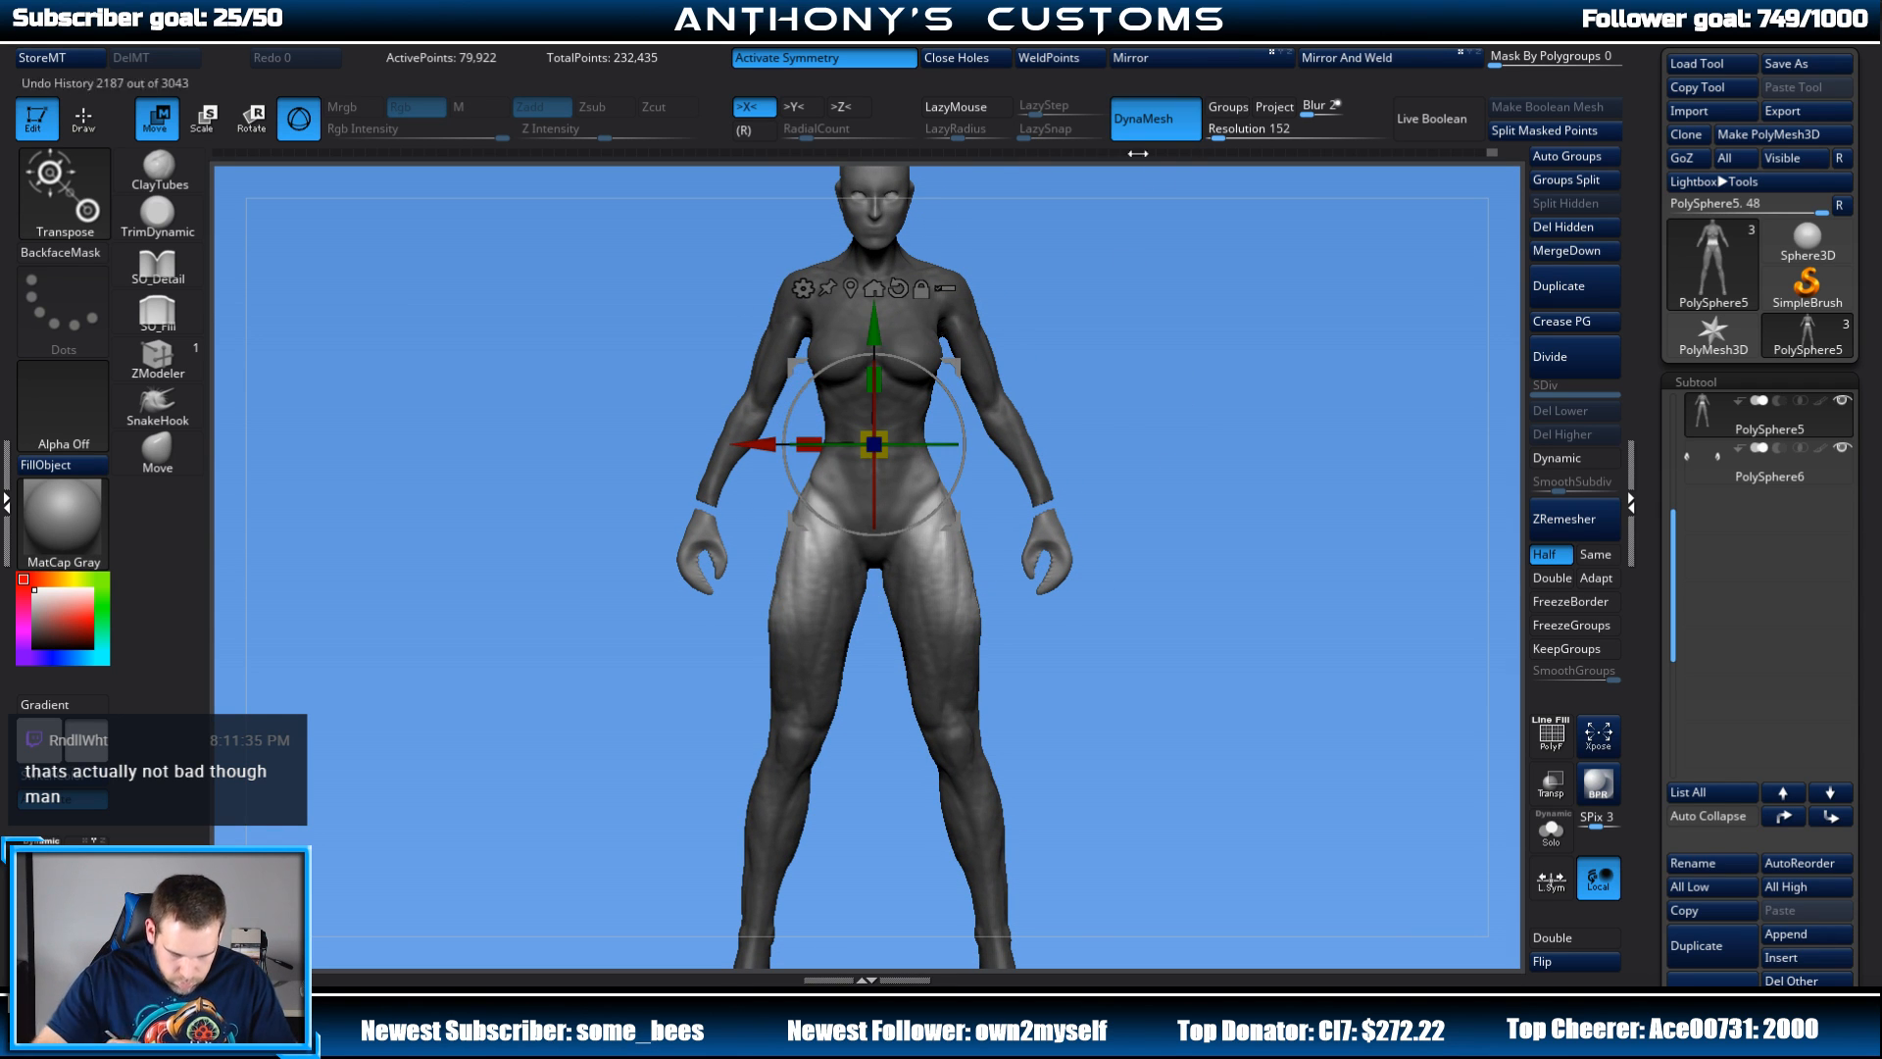
key("q")
left_click_drag(1254, 527, 1164, 506, "alt")
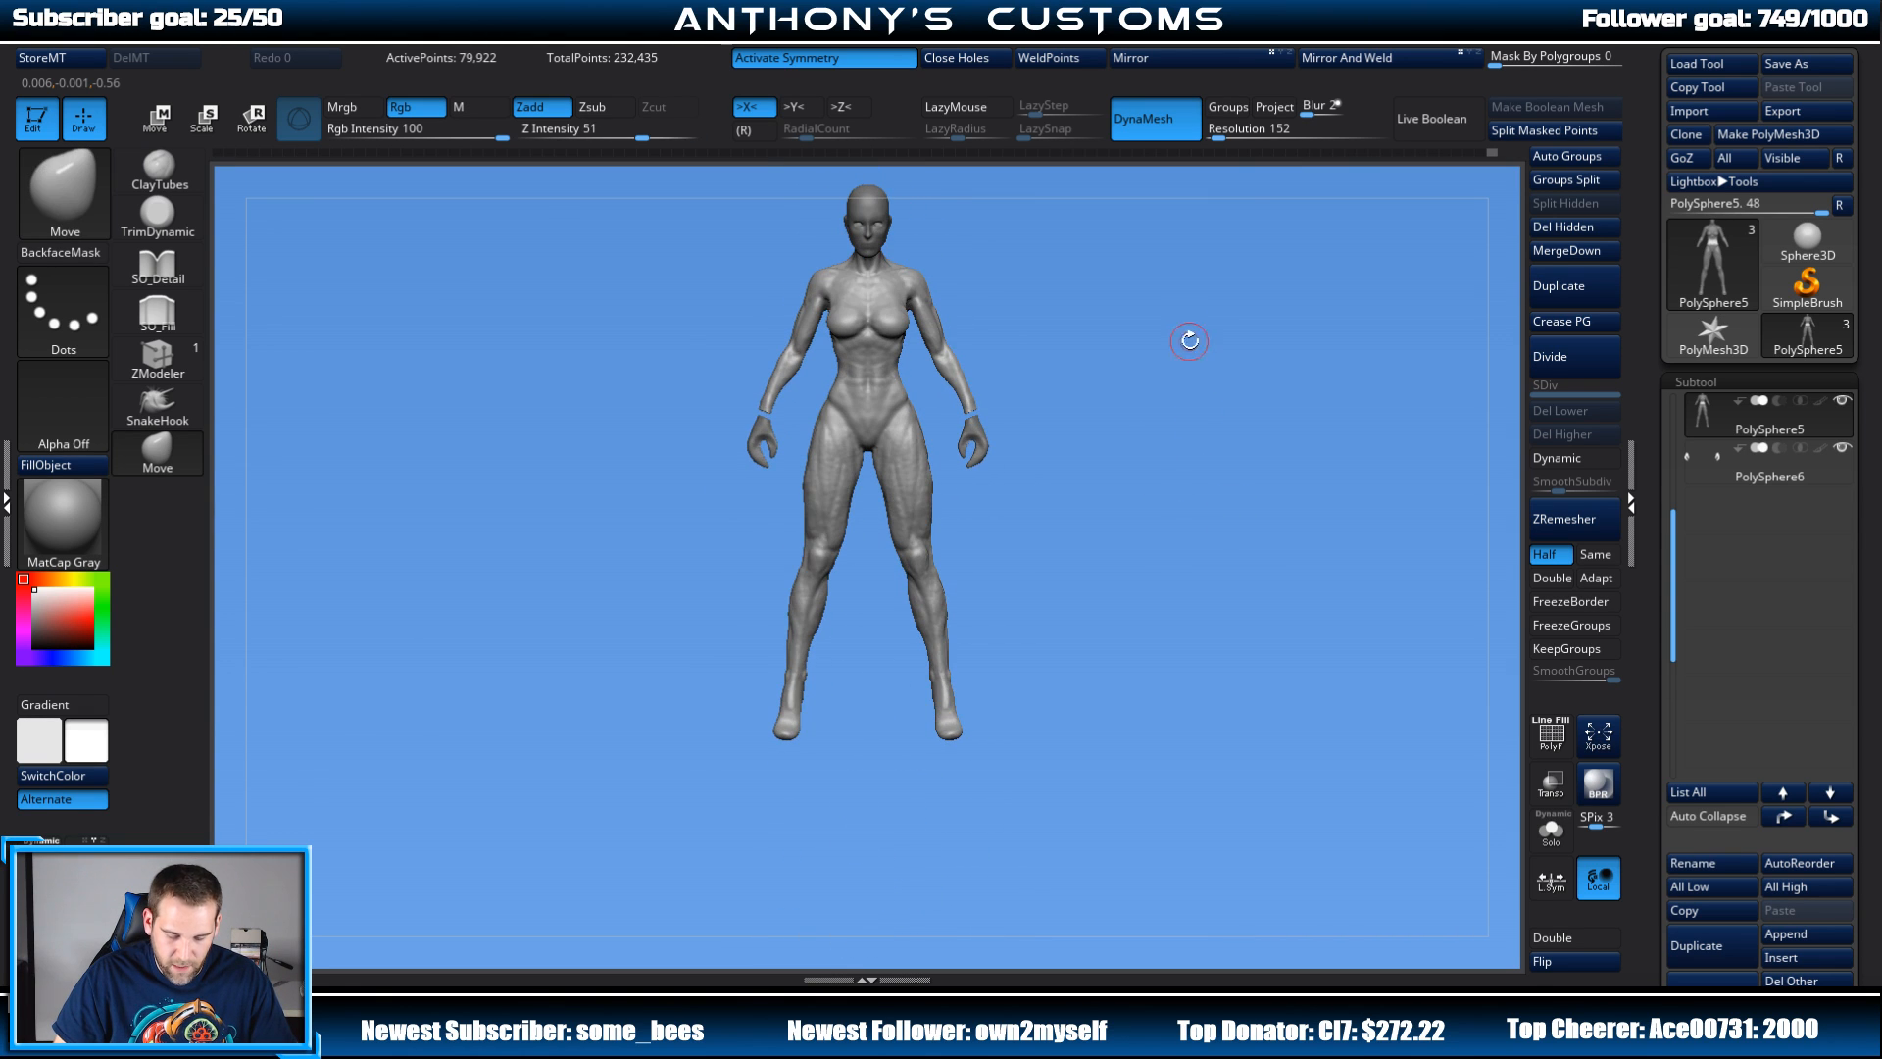
left_click_drag(1190, 438, 1306, 530)
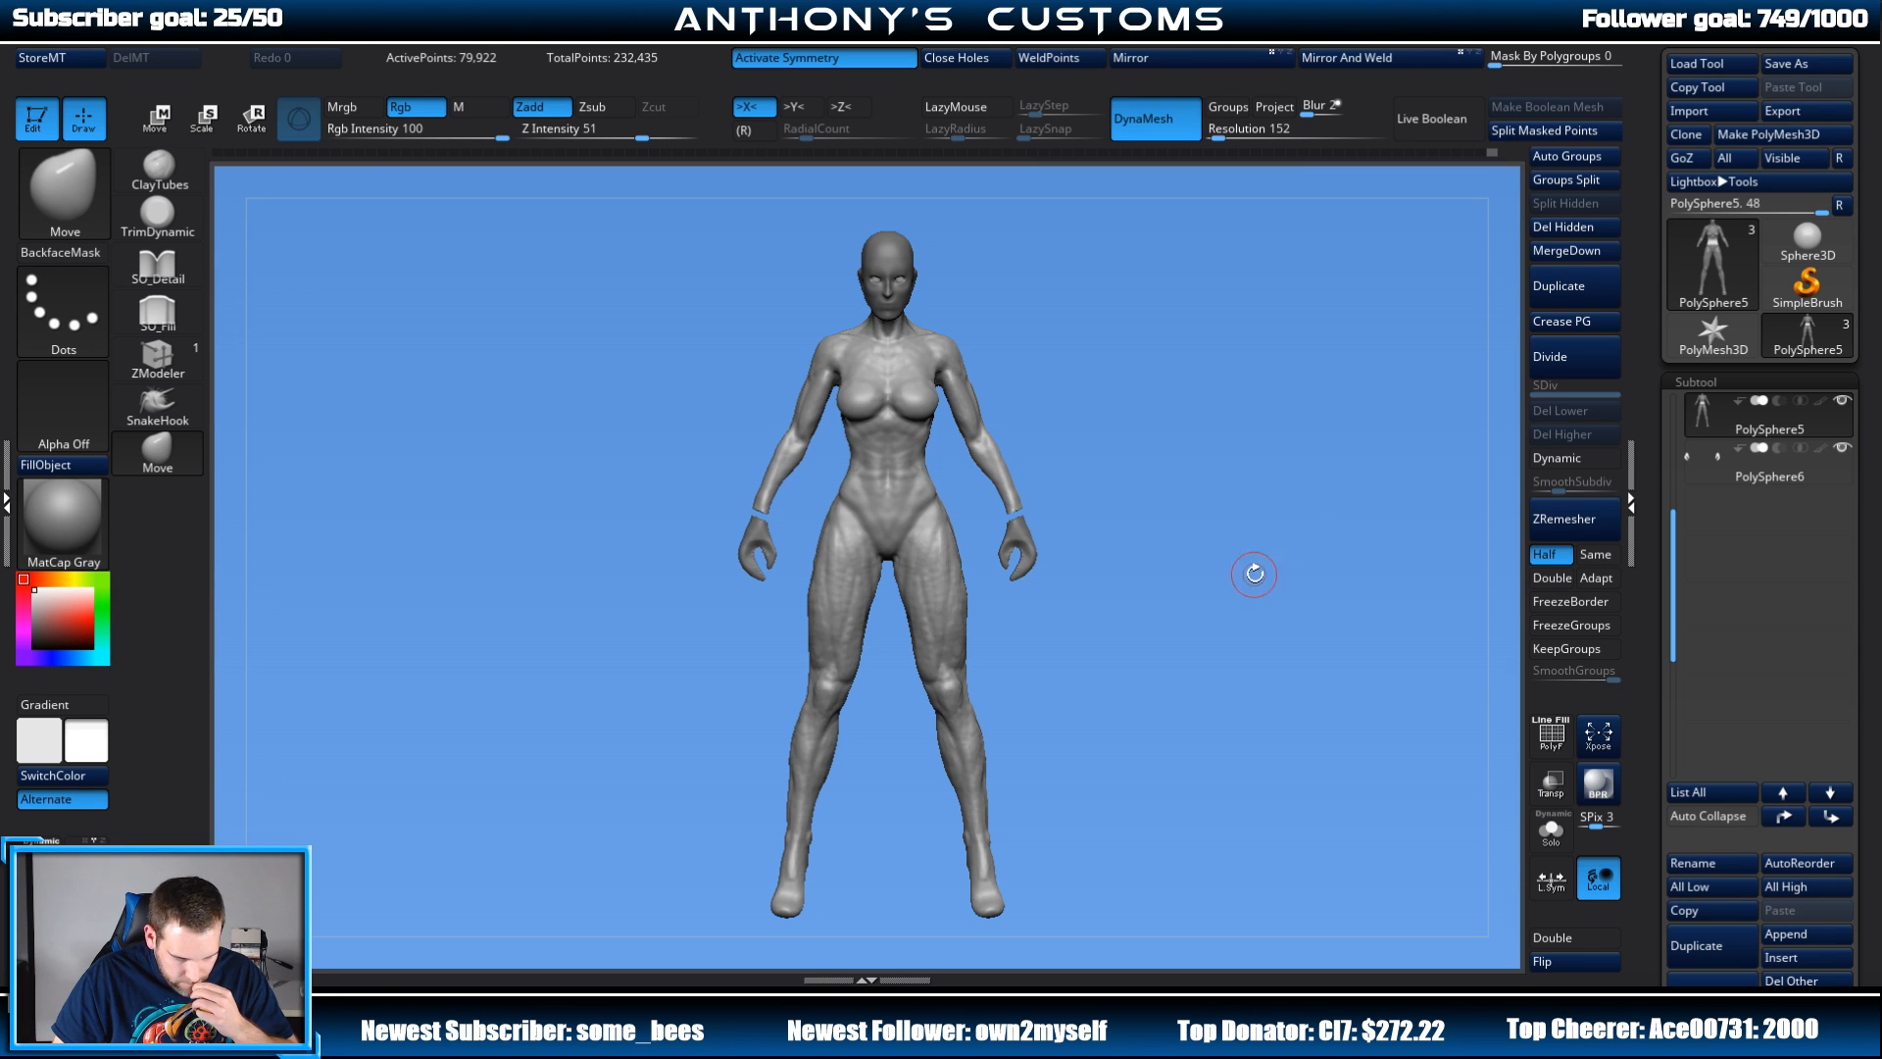
Step: Mask everything except the sides of the ribcage just below the breasts using an inverted lasso mask, and bring up the Transpose gizmo
left_click_drag(1250, 583, 1274, 542)
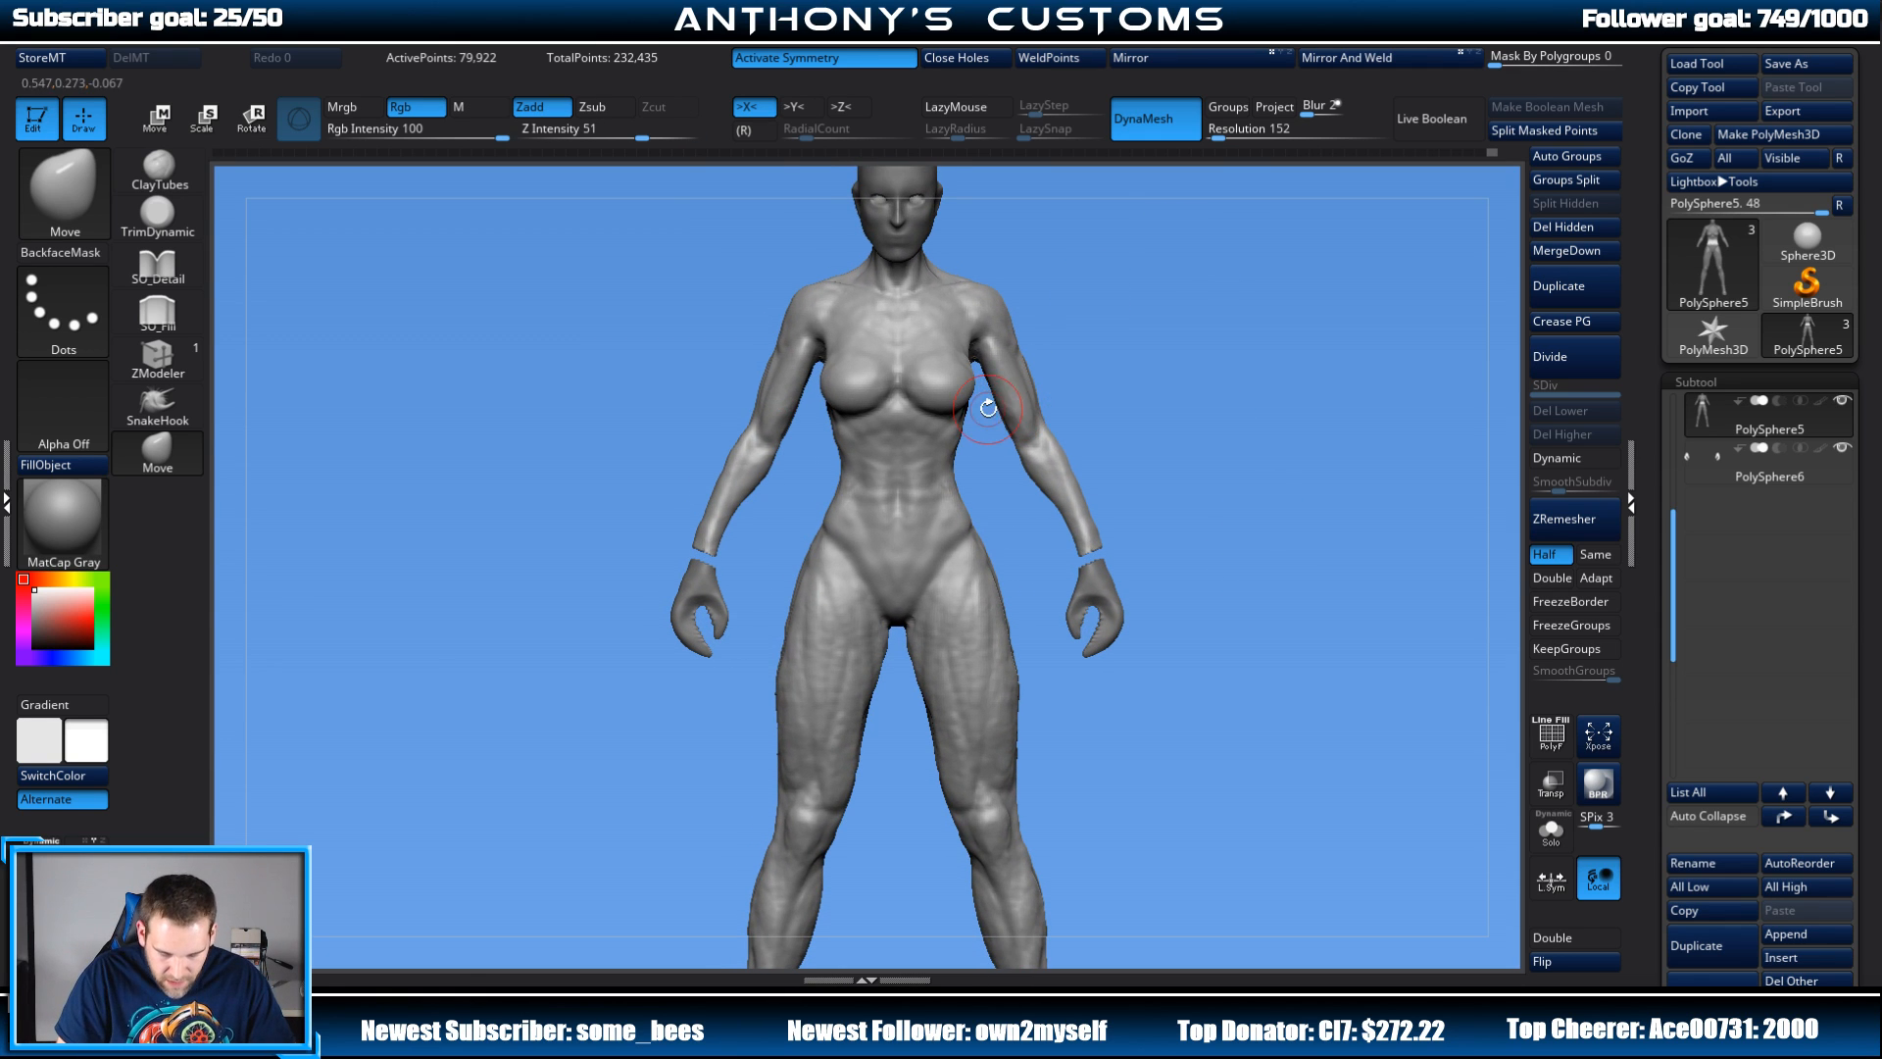
key("ctrl")
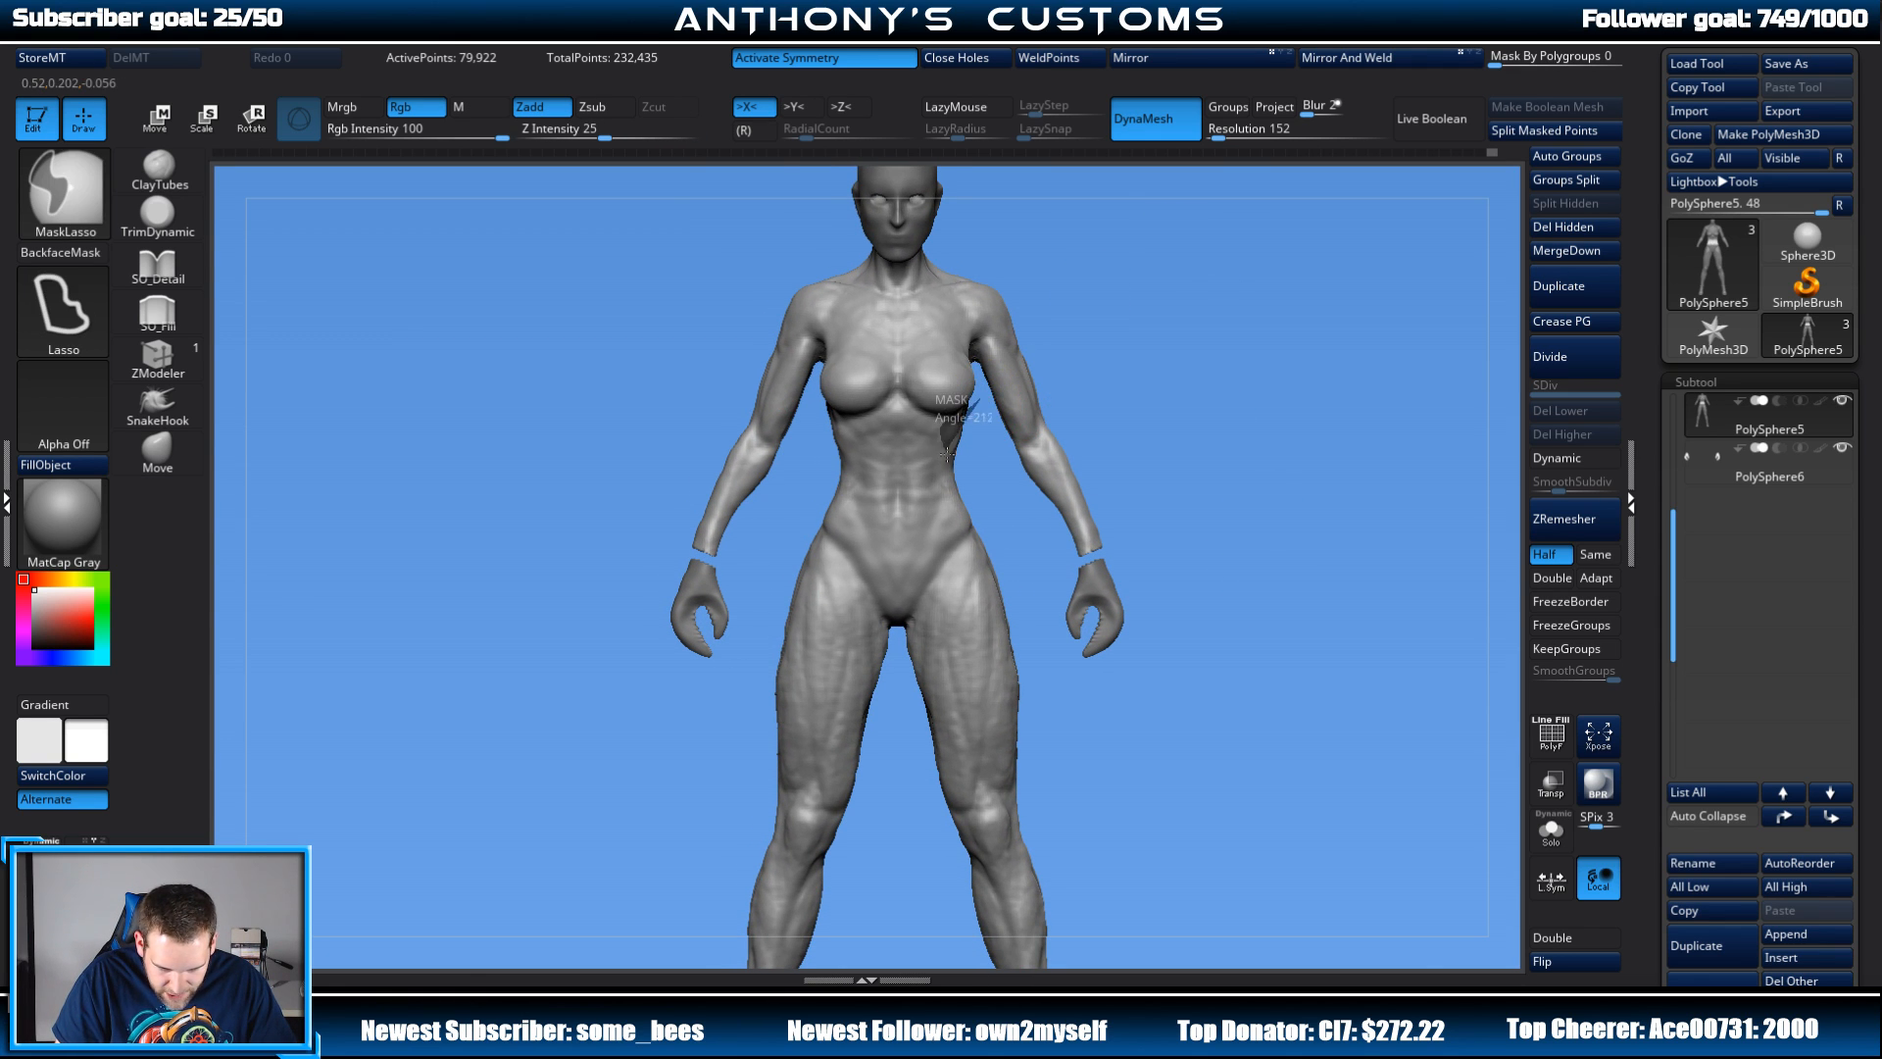
left_click(1118, 408, "ctrl")
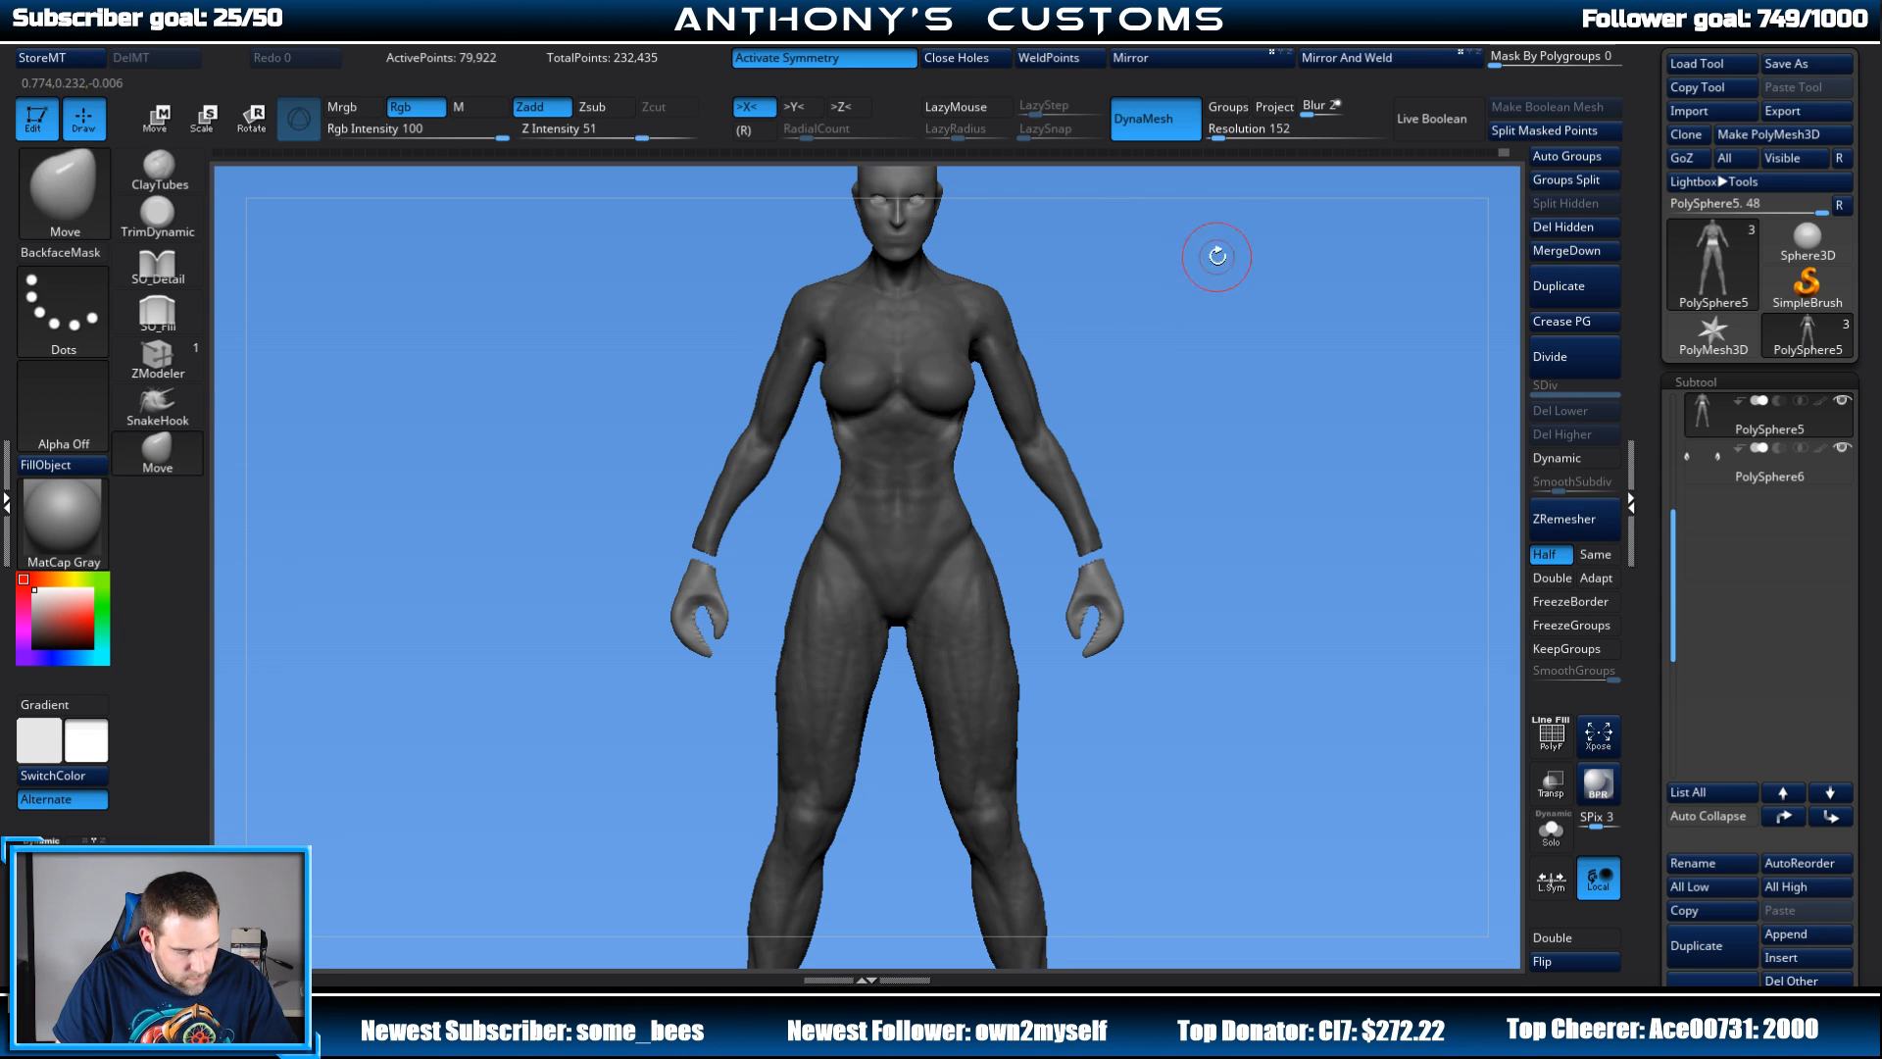
key("w")
Step: Try slightly scaling the unmasked ribcage sides along X, undo it, rescale them slightly from the gizmo centre, and clear the mask
left_click_drag(832, 482, 831, 484)
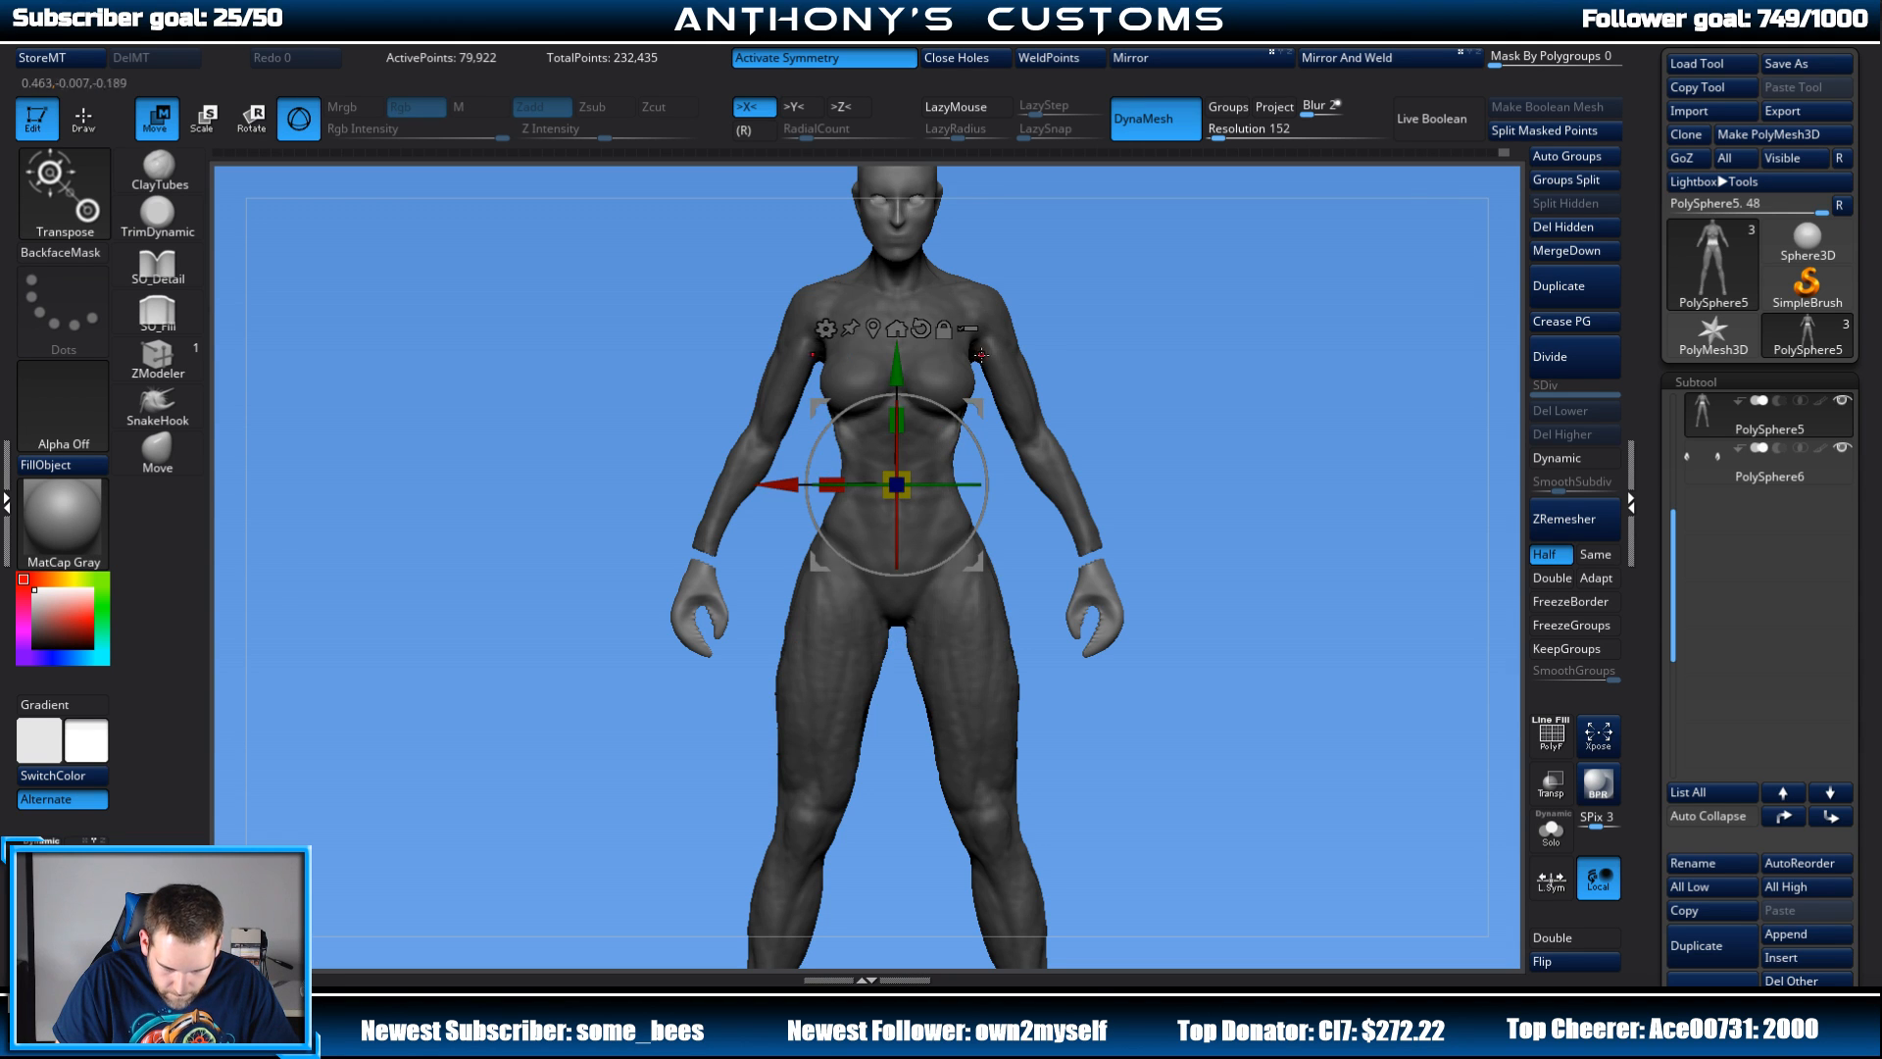
mouse_move(1150, 385)
left_mouse_down()
mouse_move(1235, 396)
mouse_move(1179, 379)
left_mouse_up()
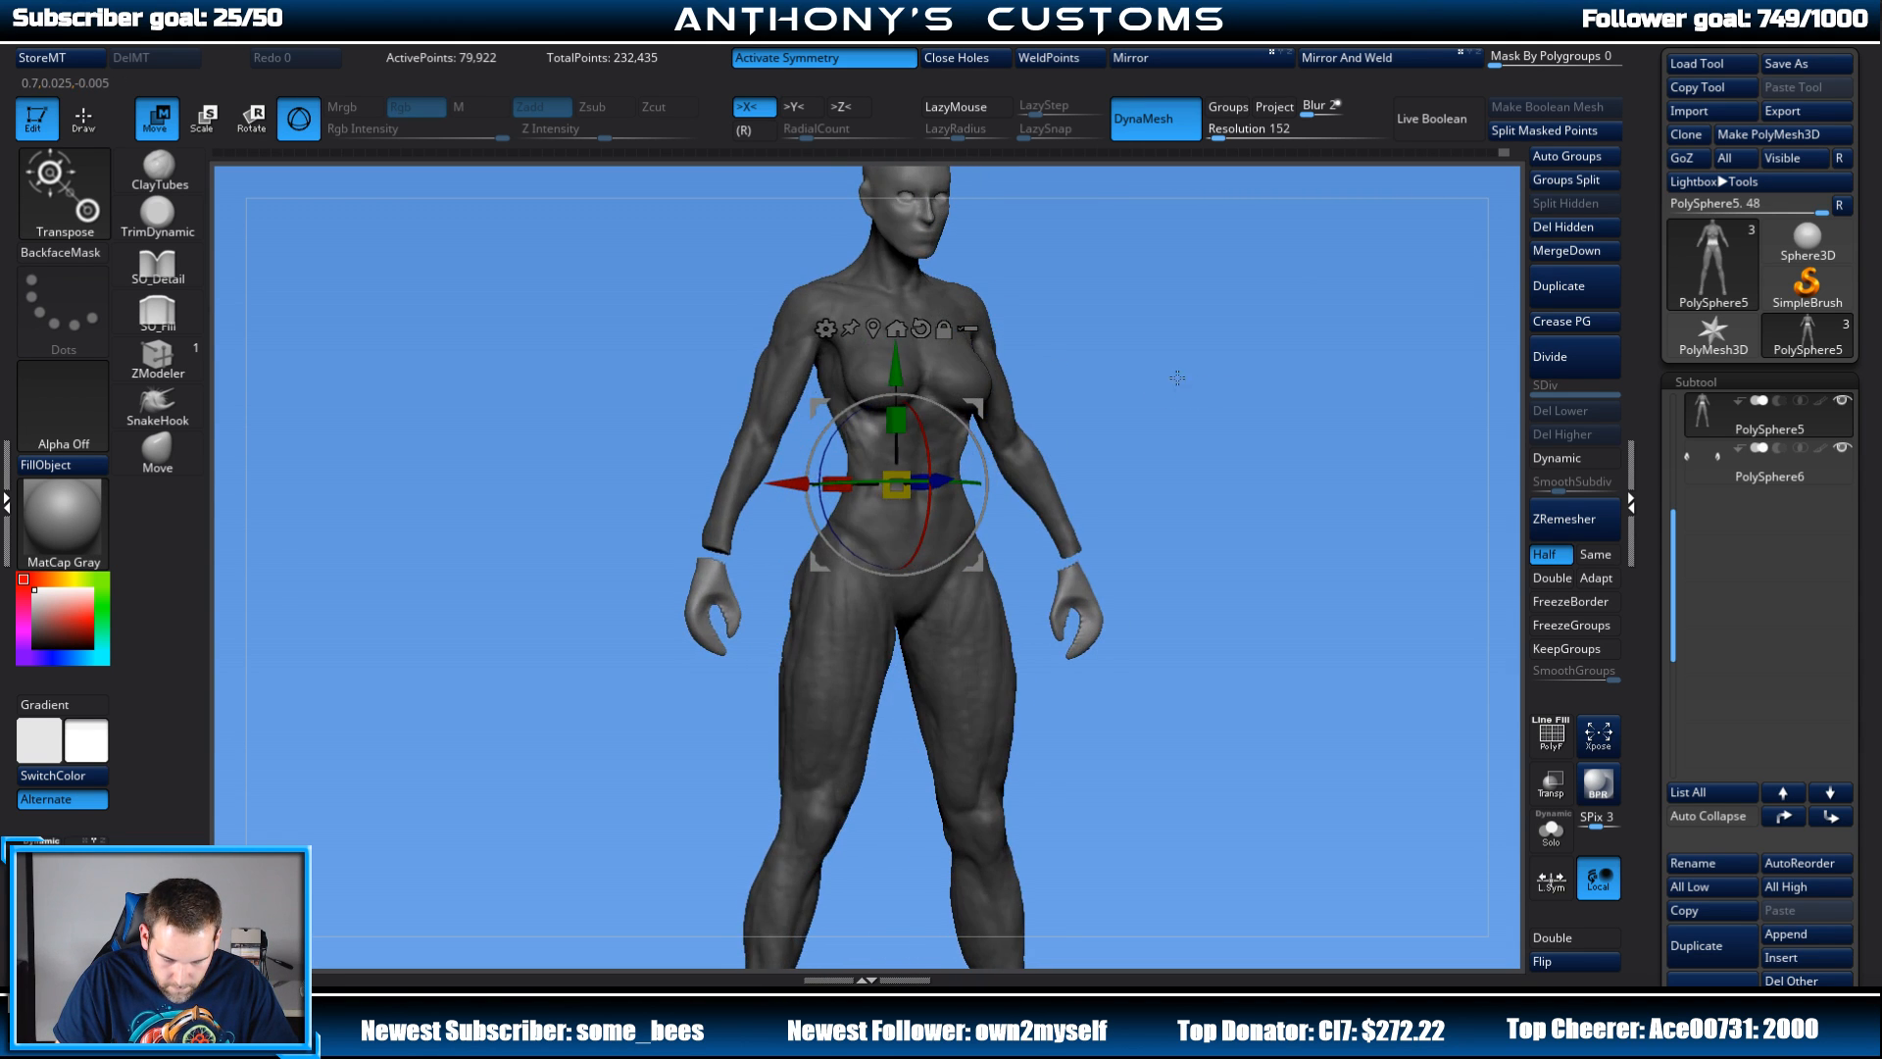
key("ctrl+z")
left_click_drag(895, 480, 904, 479)
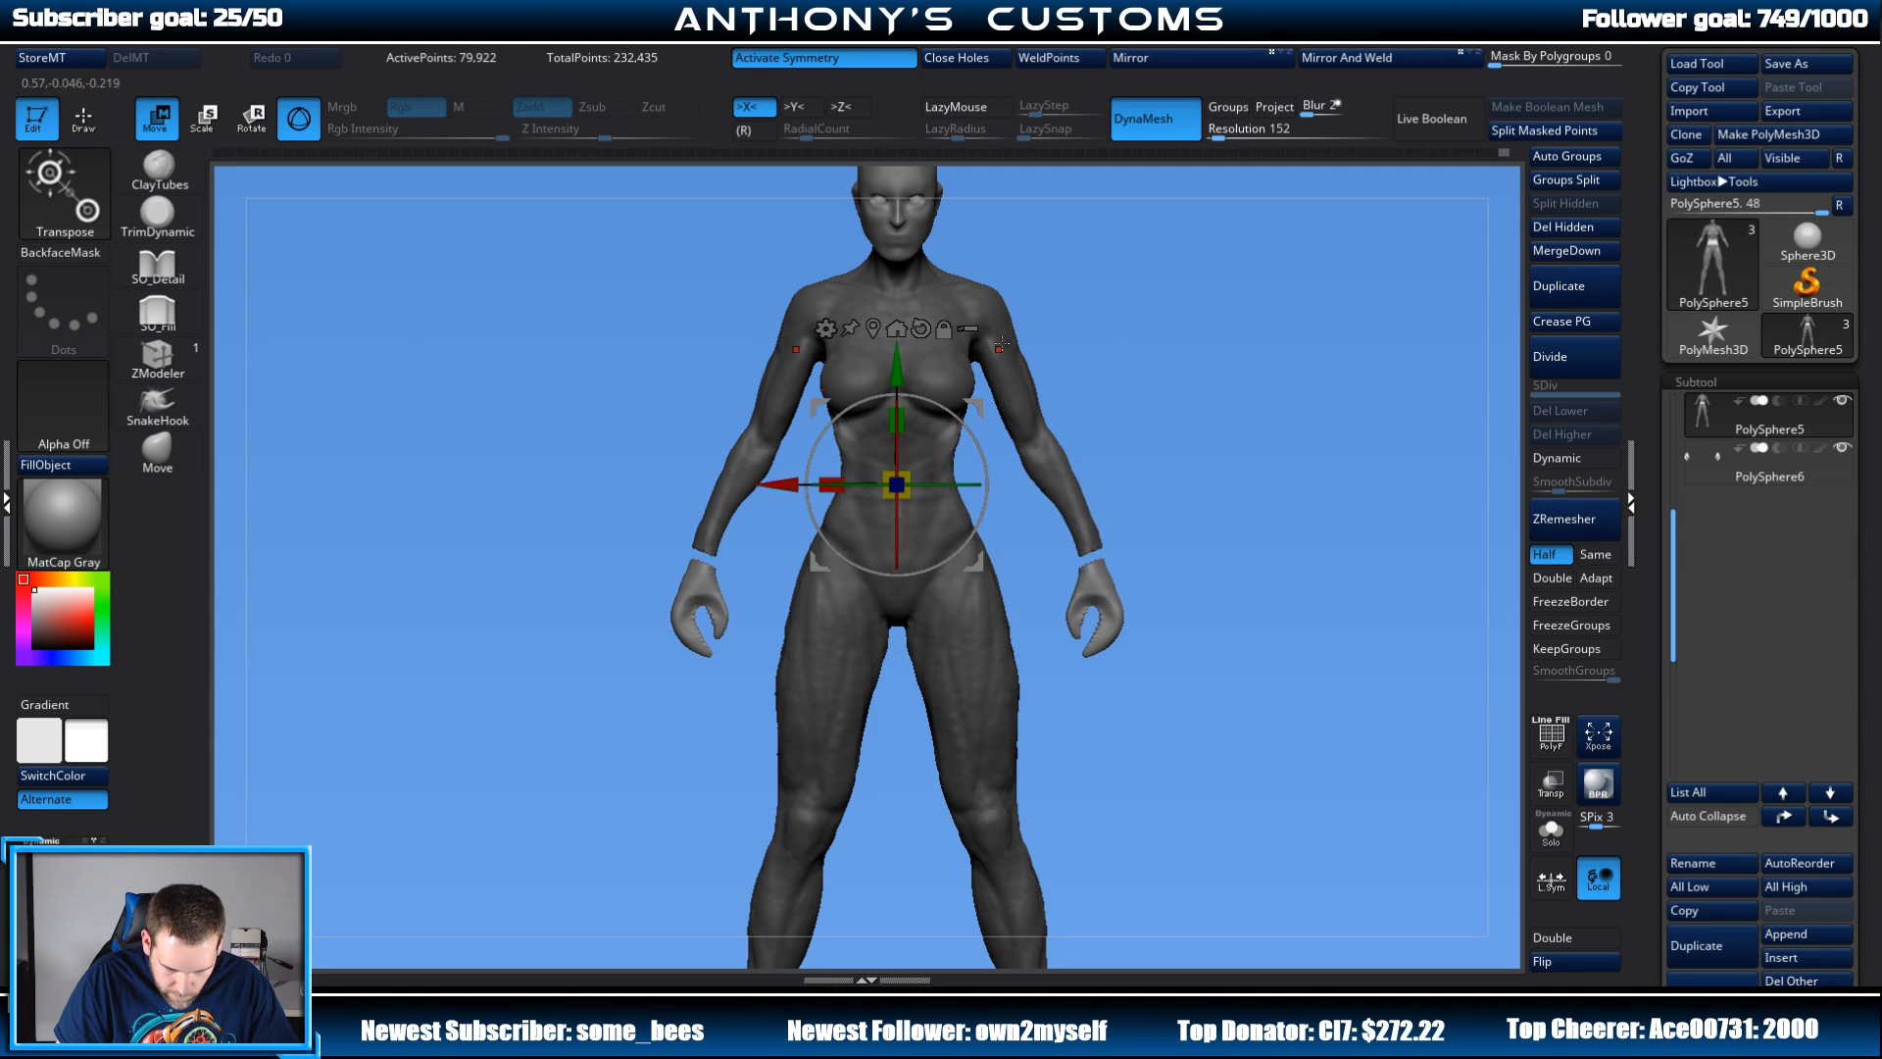
key("q")
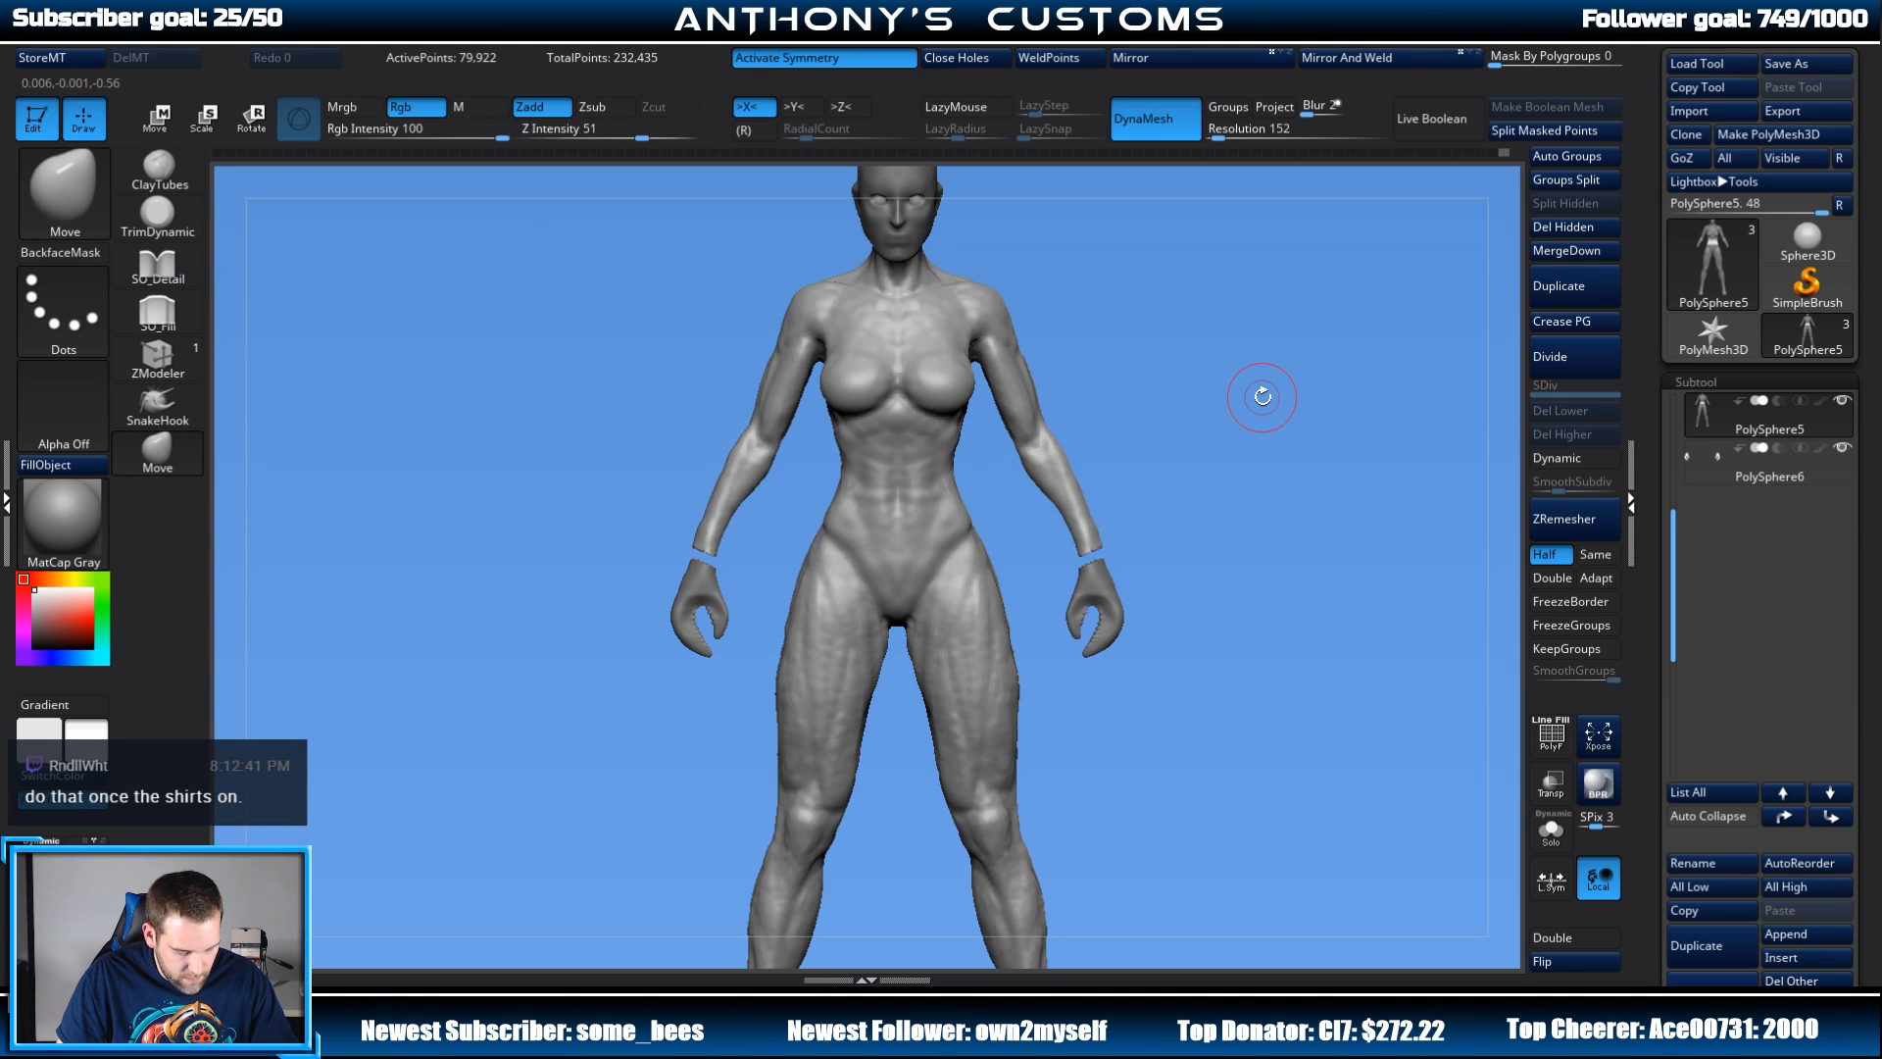
Step: Try a light symmetrical smoothing stroke on the front of the thighs, then undo back to the inverted ribcage mask
left_click_drag(1228, 435, 1229, 363, "alt")
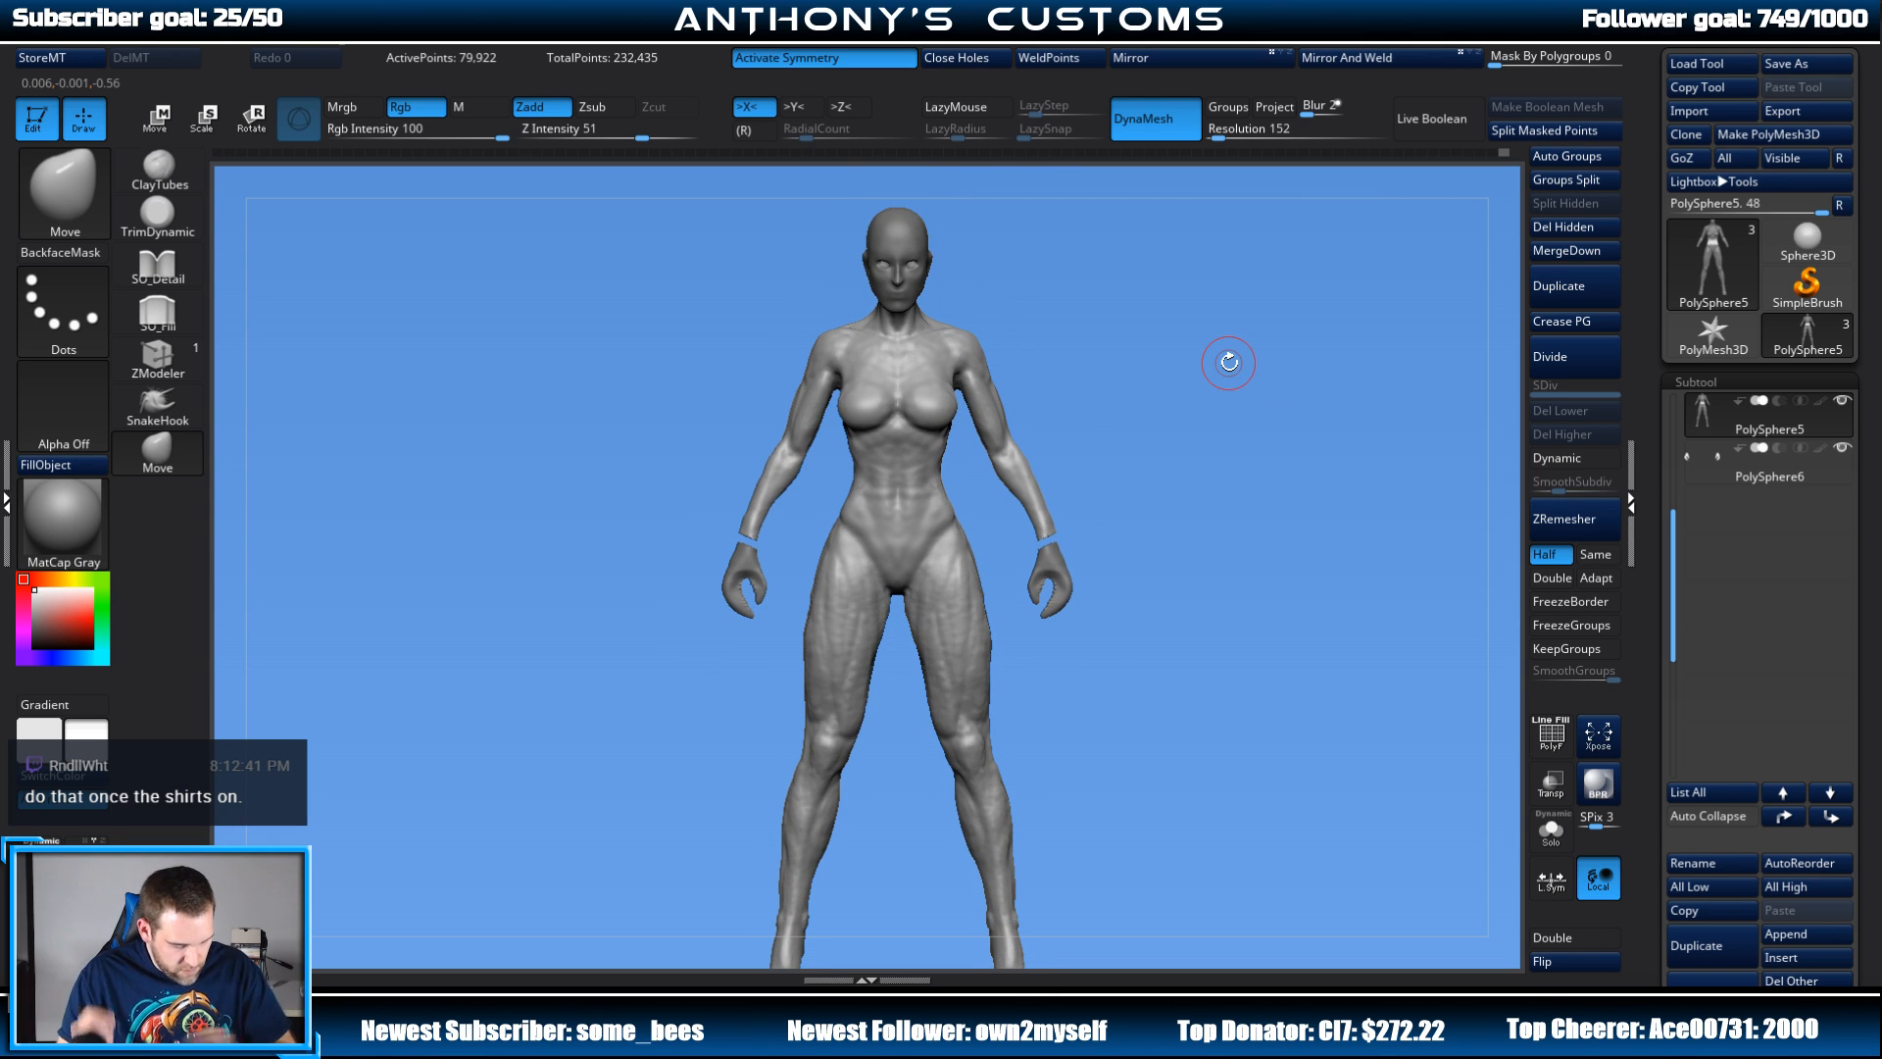
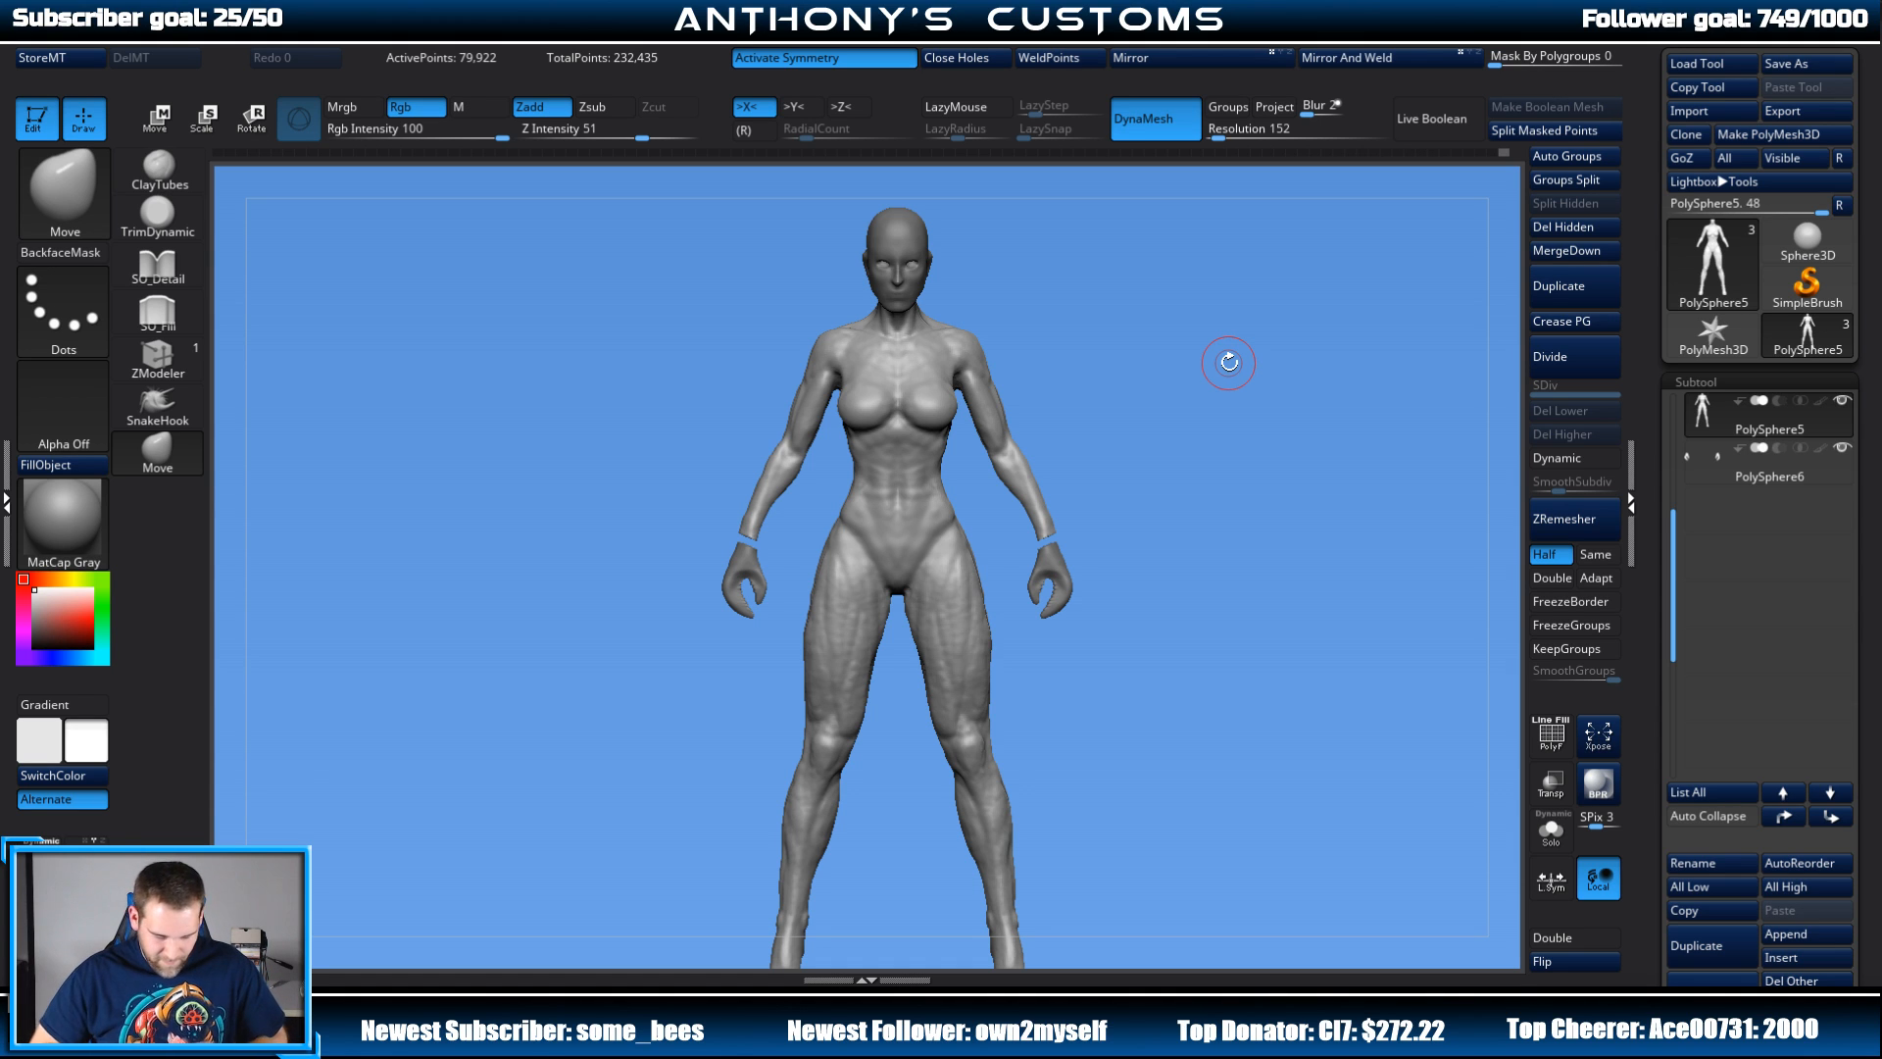
mouse_move(1227, 485)
left_mouse_down("alt")
mouse_move(1211, 421)
mouse_move(1187, 446)
mouse_move(1225, 447)
left_mouse_up("alt")
right_click(1176, 445)
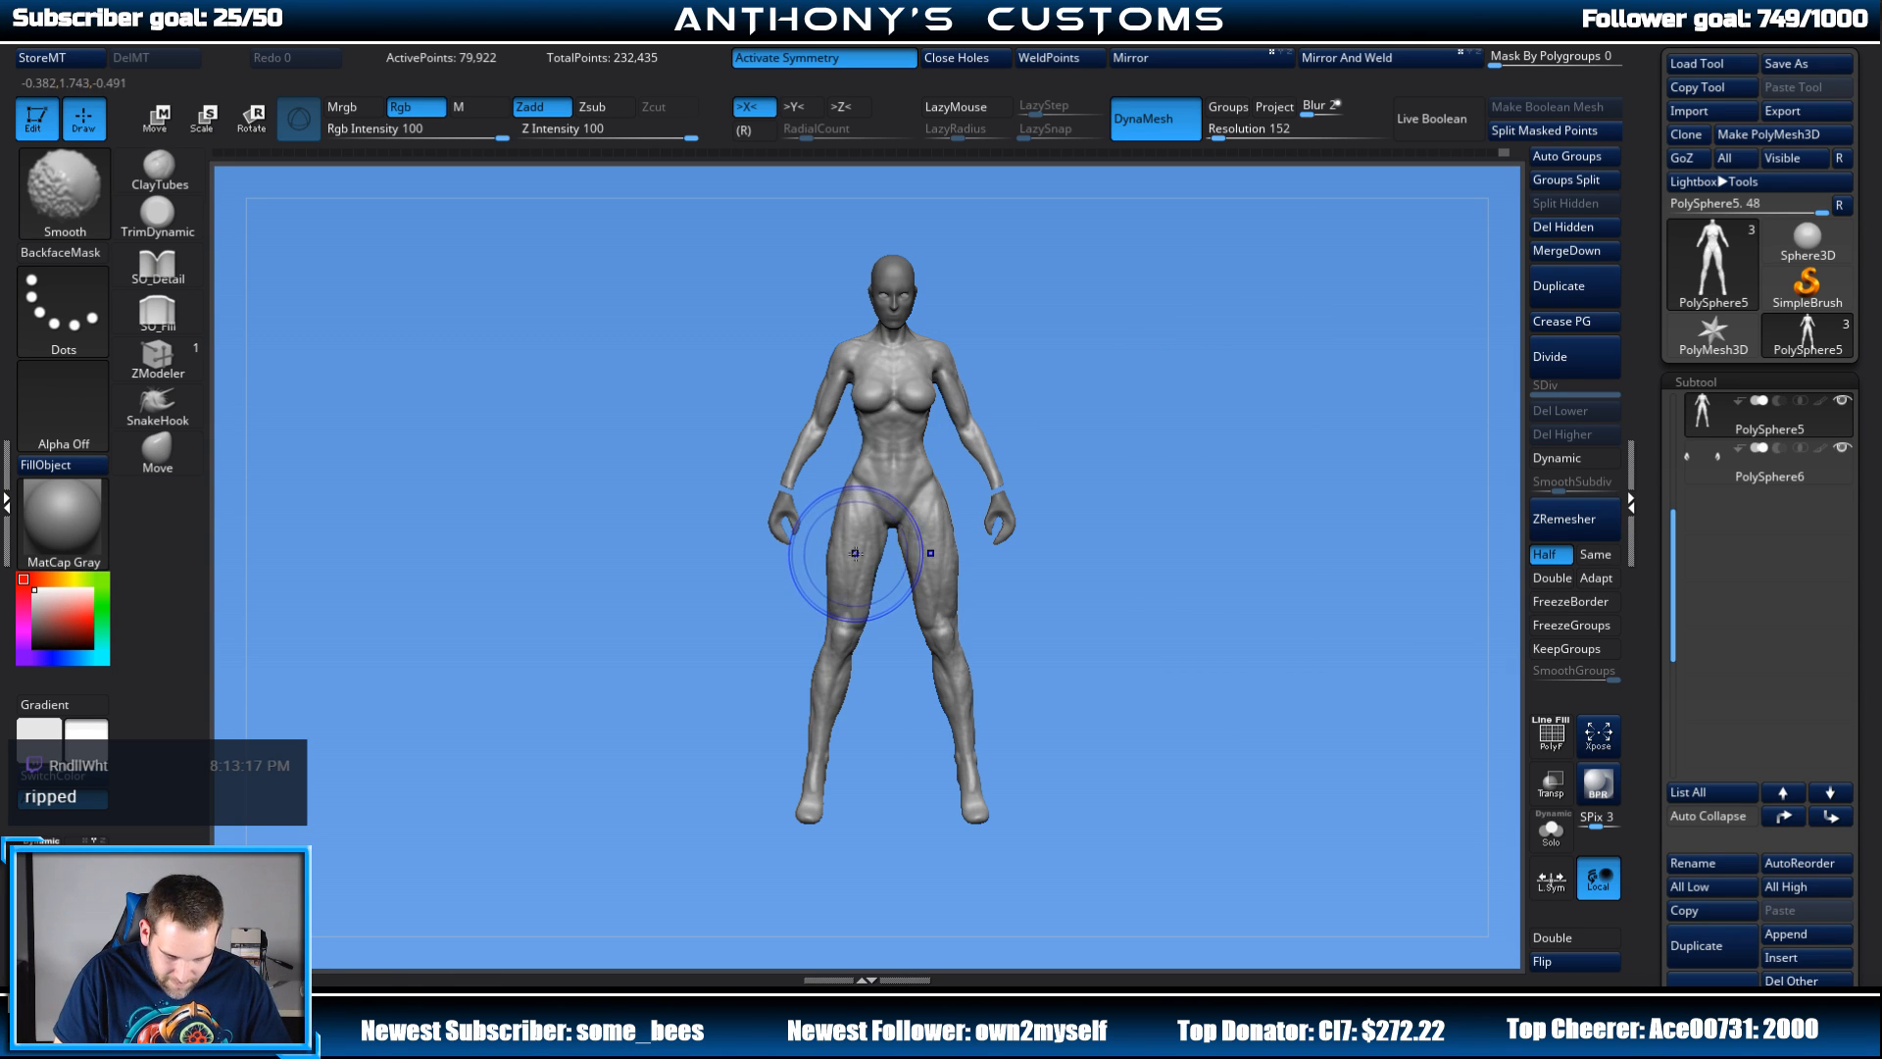
mouse_move(855, 554)
left_mouse_down("shift")
mouse_move(890, 527)
mouse_move(878, 501)
mouse_move(843, 519)
mouse_move(868, 534)
mouse_move(858, 549)
left_mouse_up("shift")
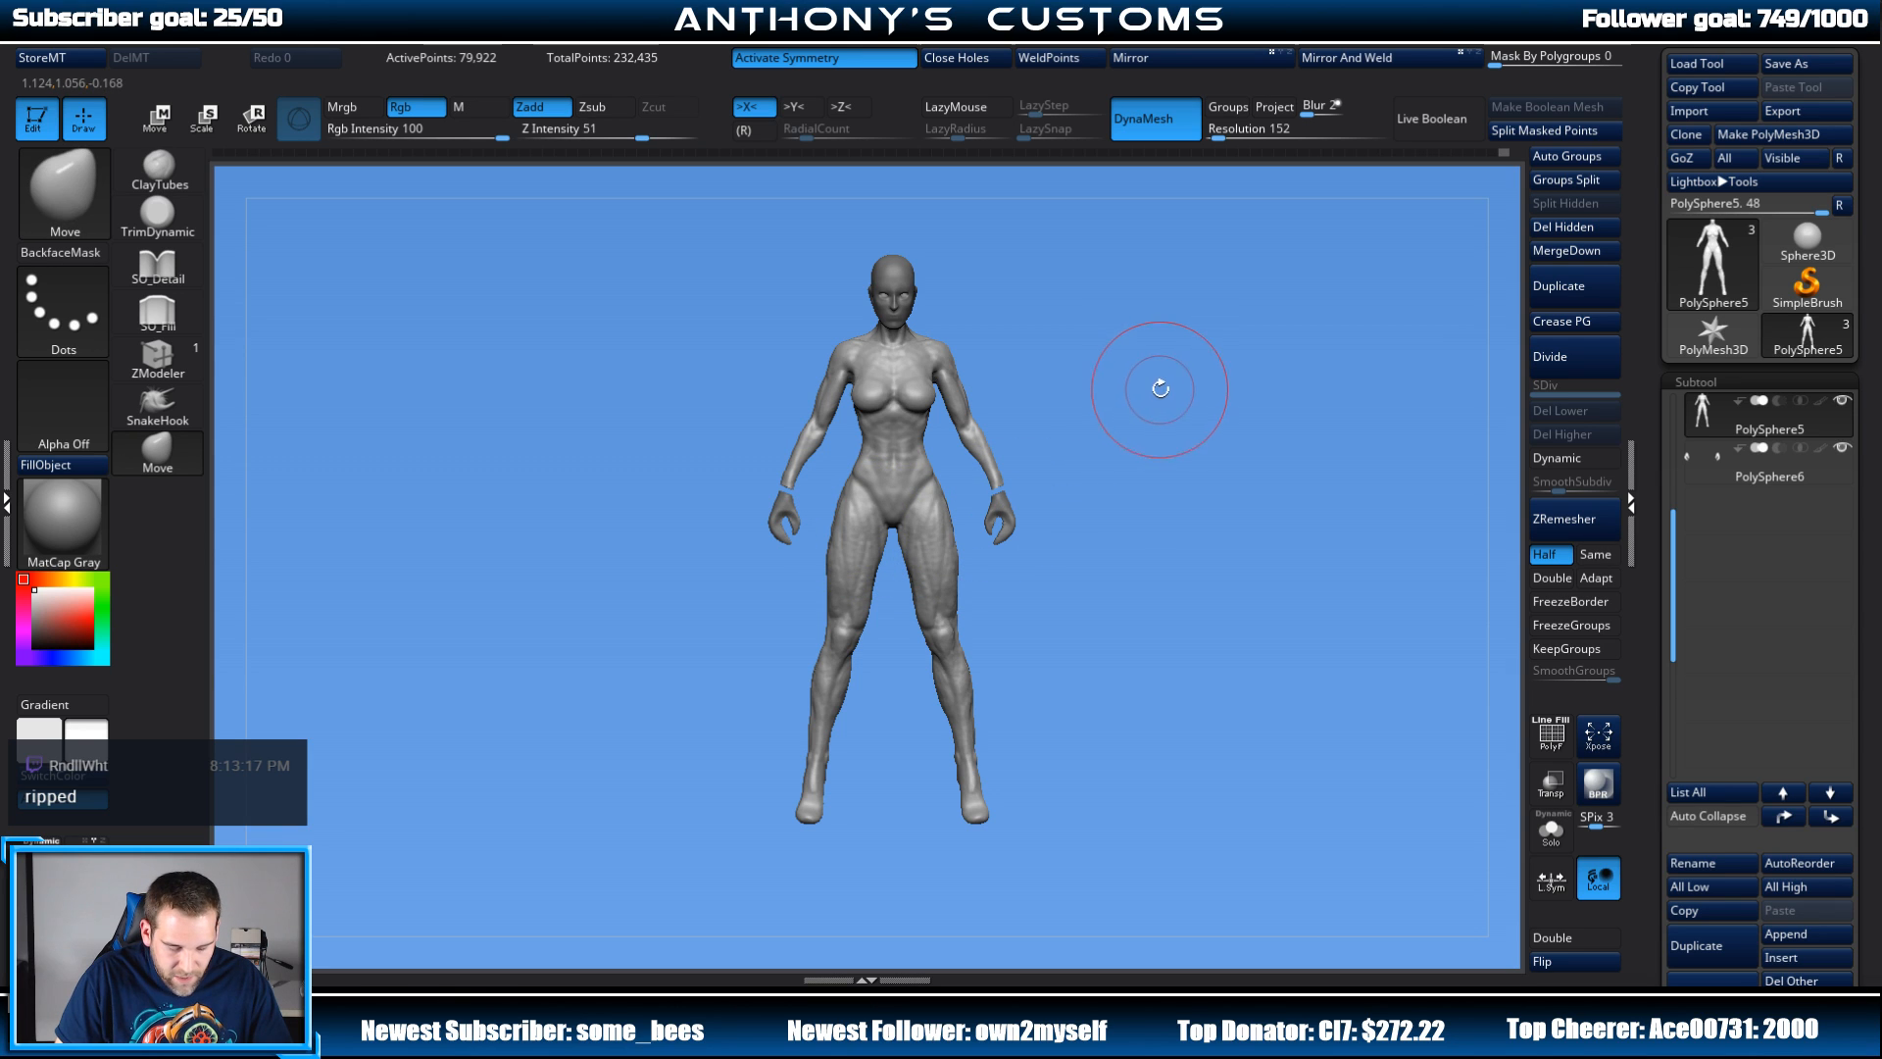
key("ctrl+z")
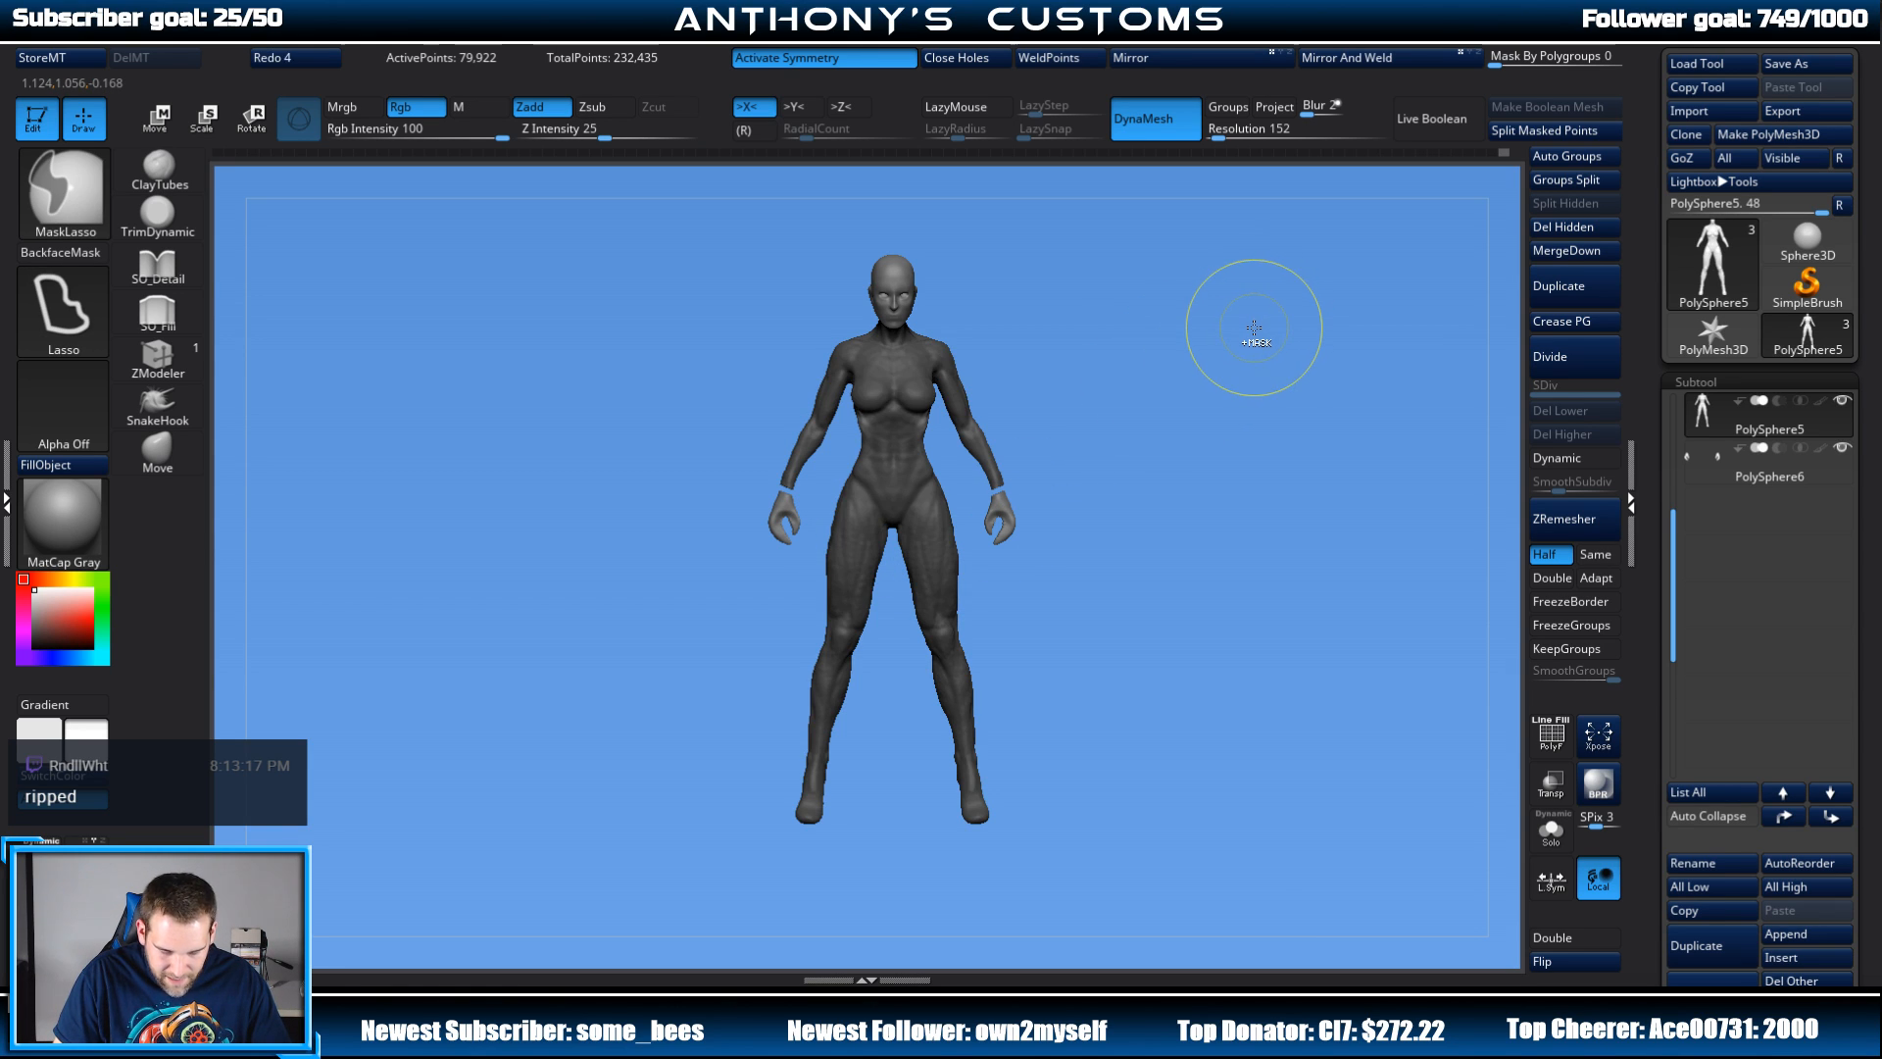
Step: Redo the undone changes on the body and save the project
left_click(314, 56)
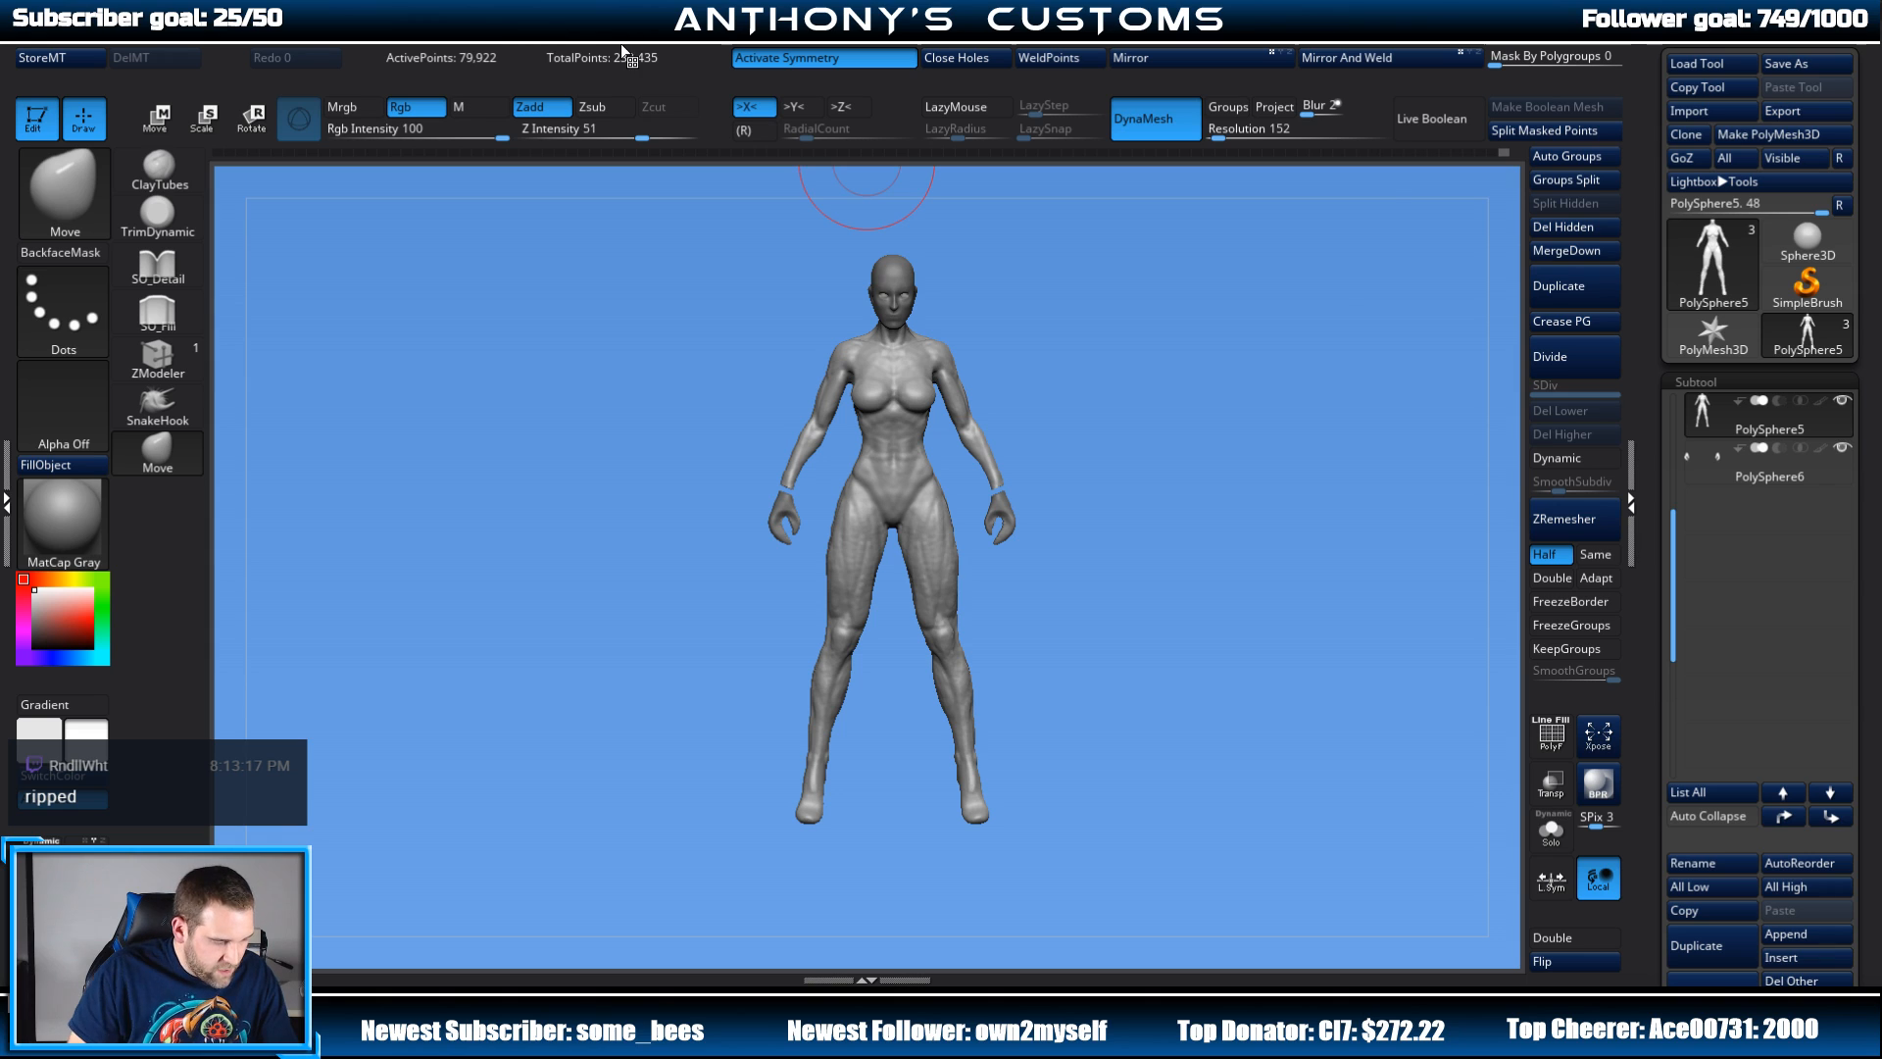
key("ctrl")
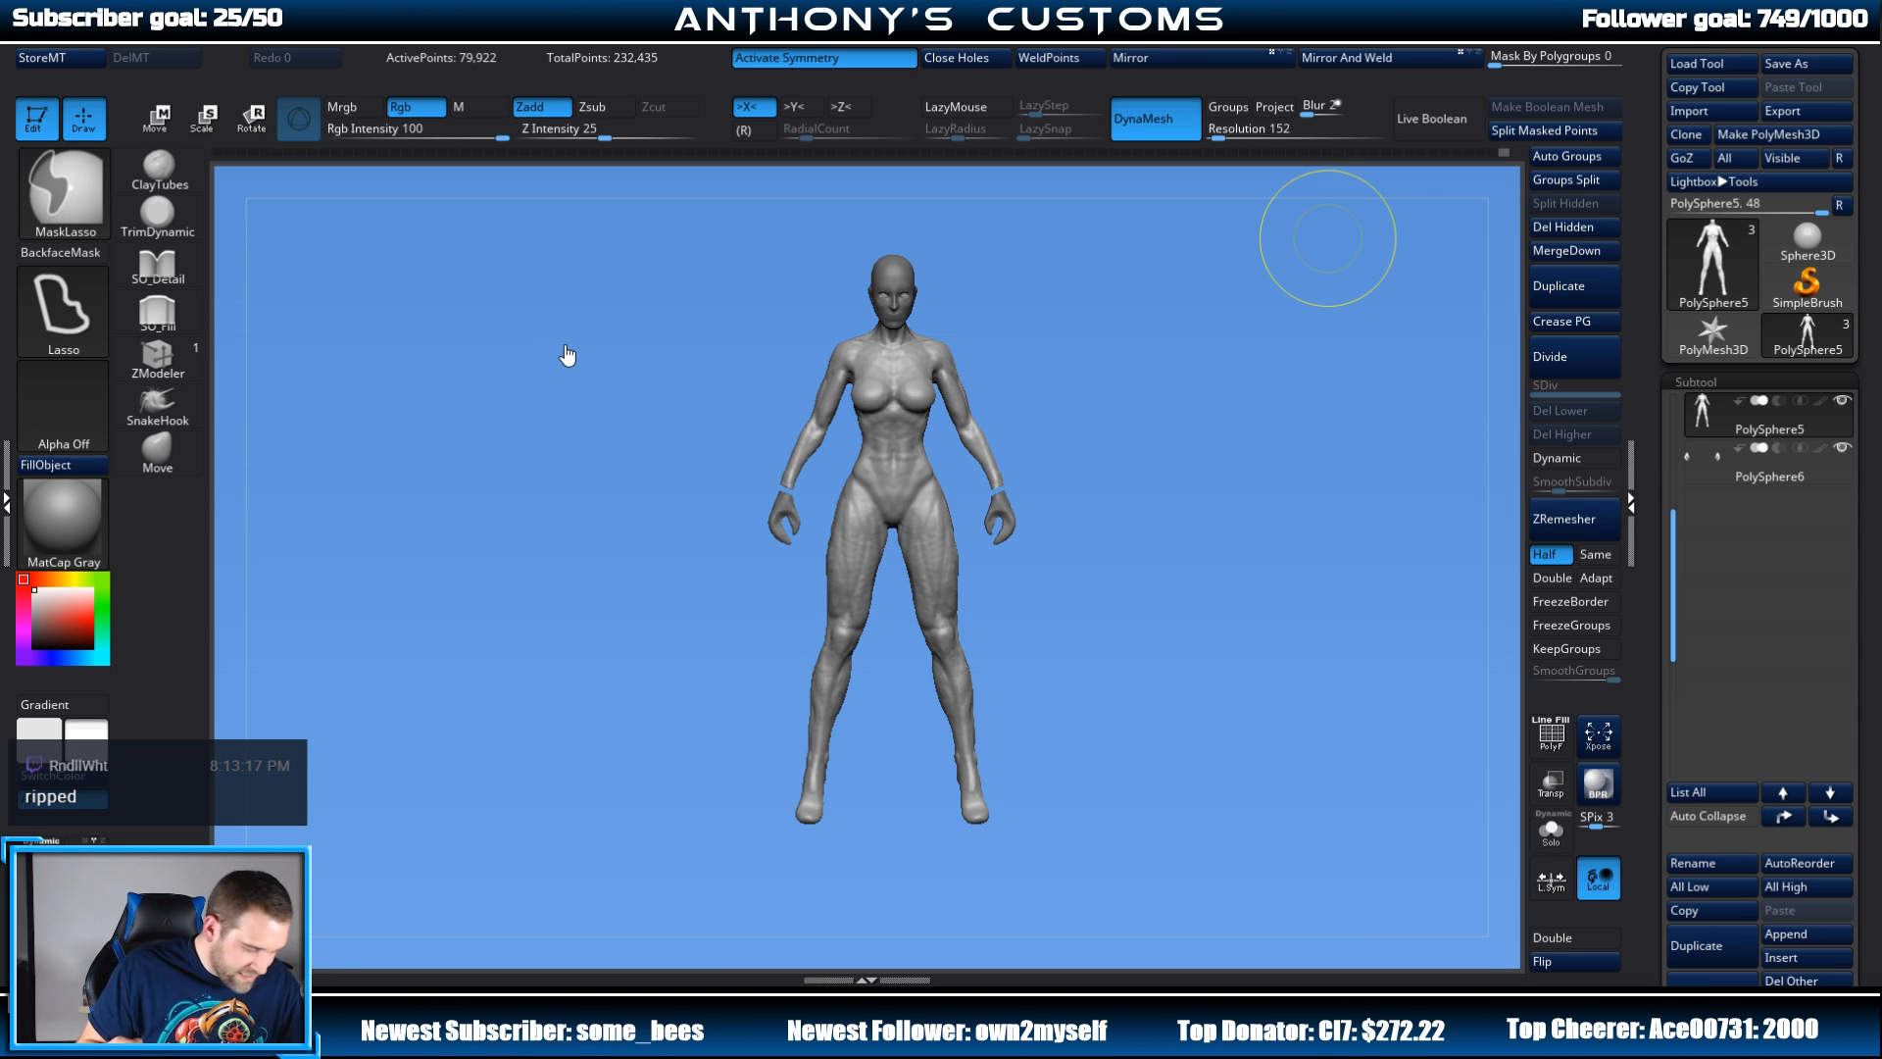
key("ctrl+s")
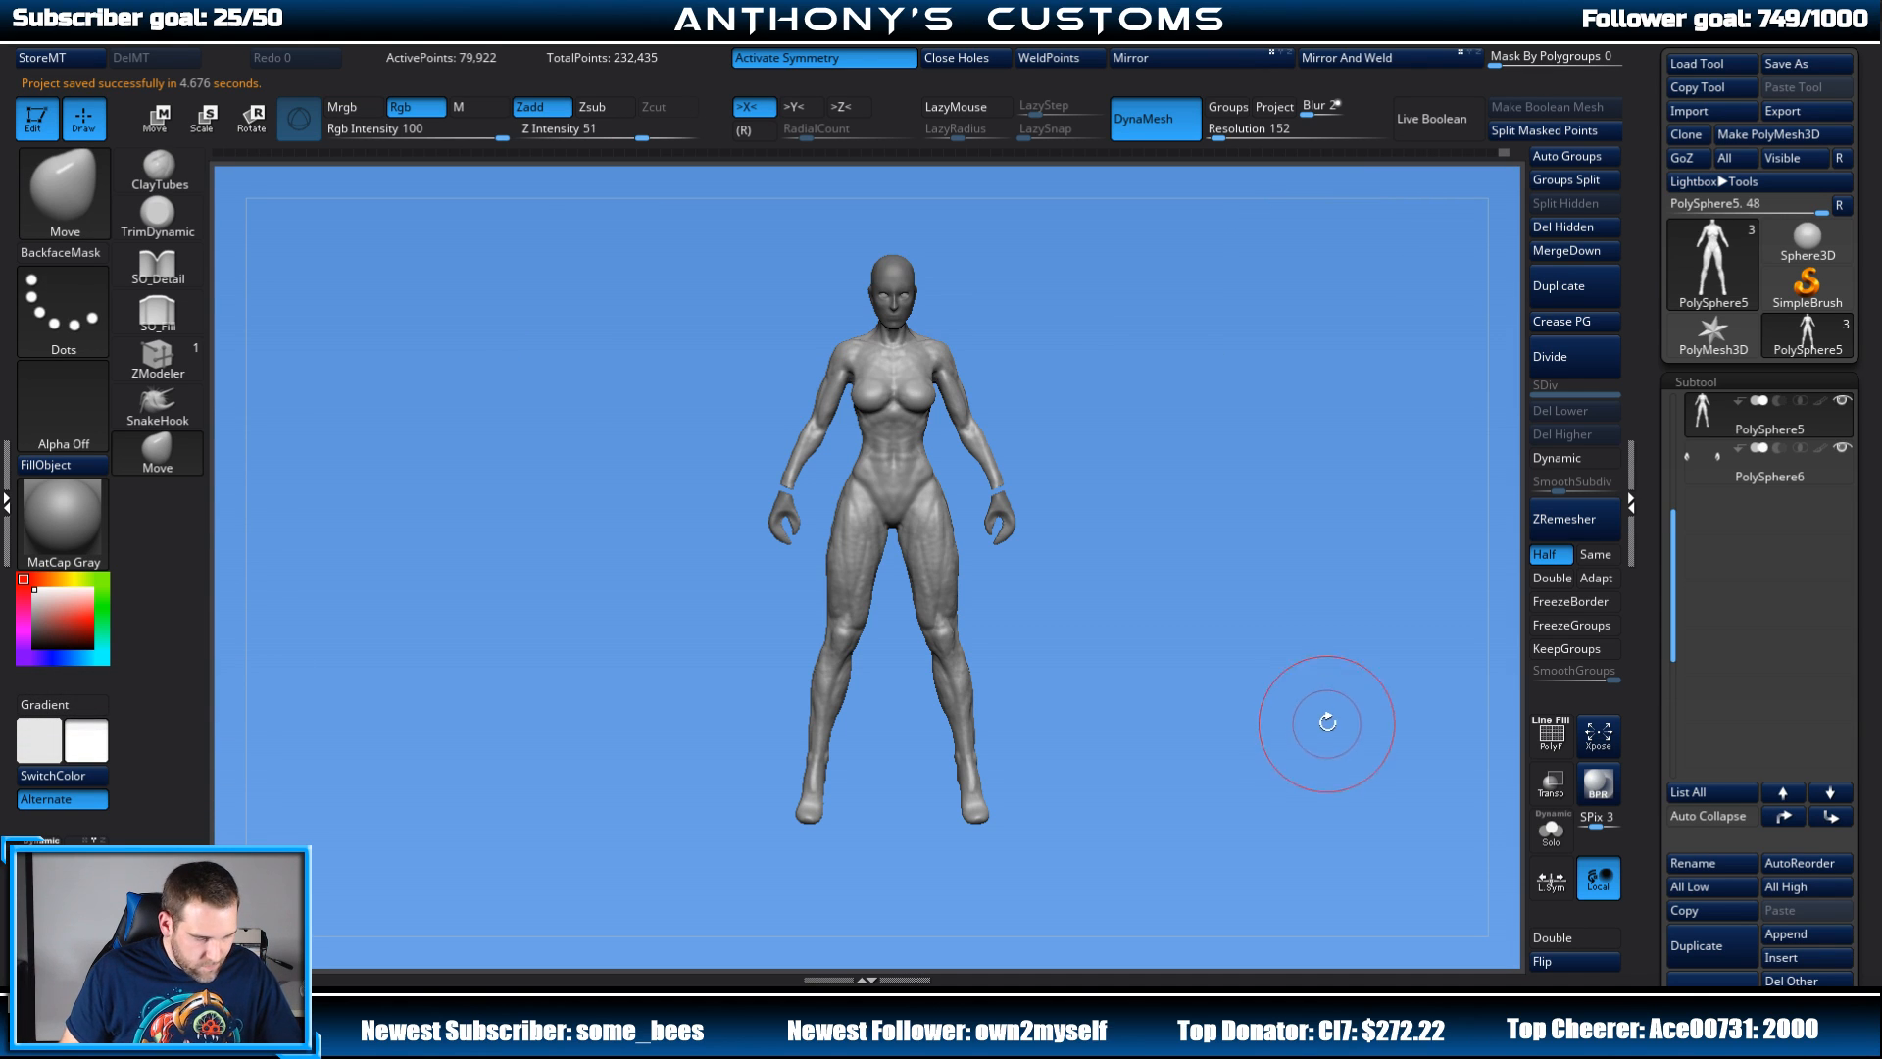
Step: Step the body back and forward in the undo history, returning to its unmasked latest state, and save the project again
left_click(1502, 150)
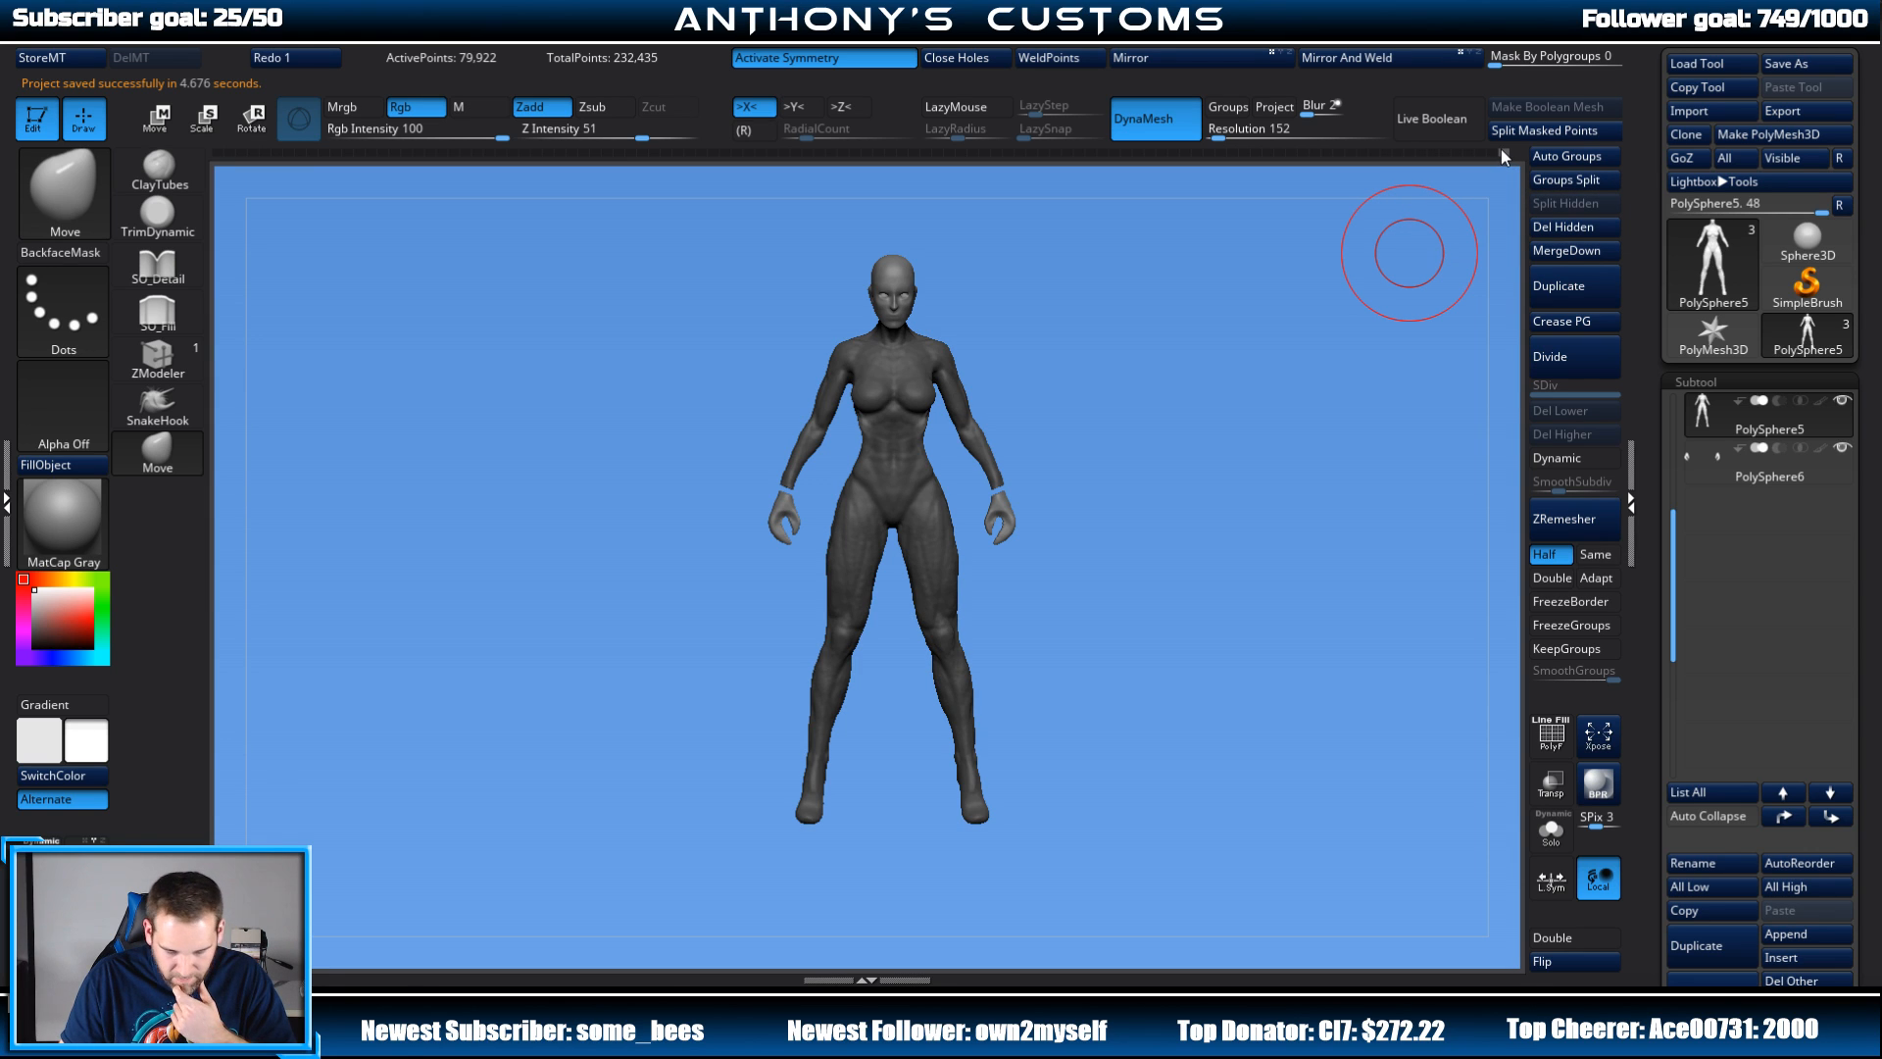
mouse_move(1502, 149)
left_mouse_down()
mouse_move(1478, 153)
mouse_move(1503, 144)
left_mouse_up()
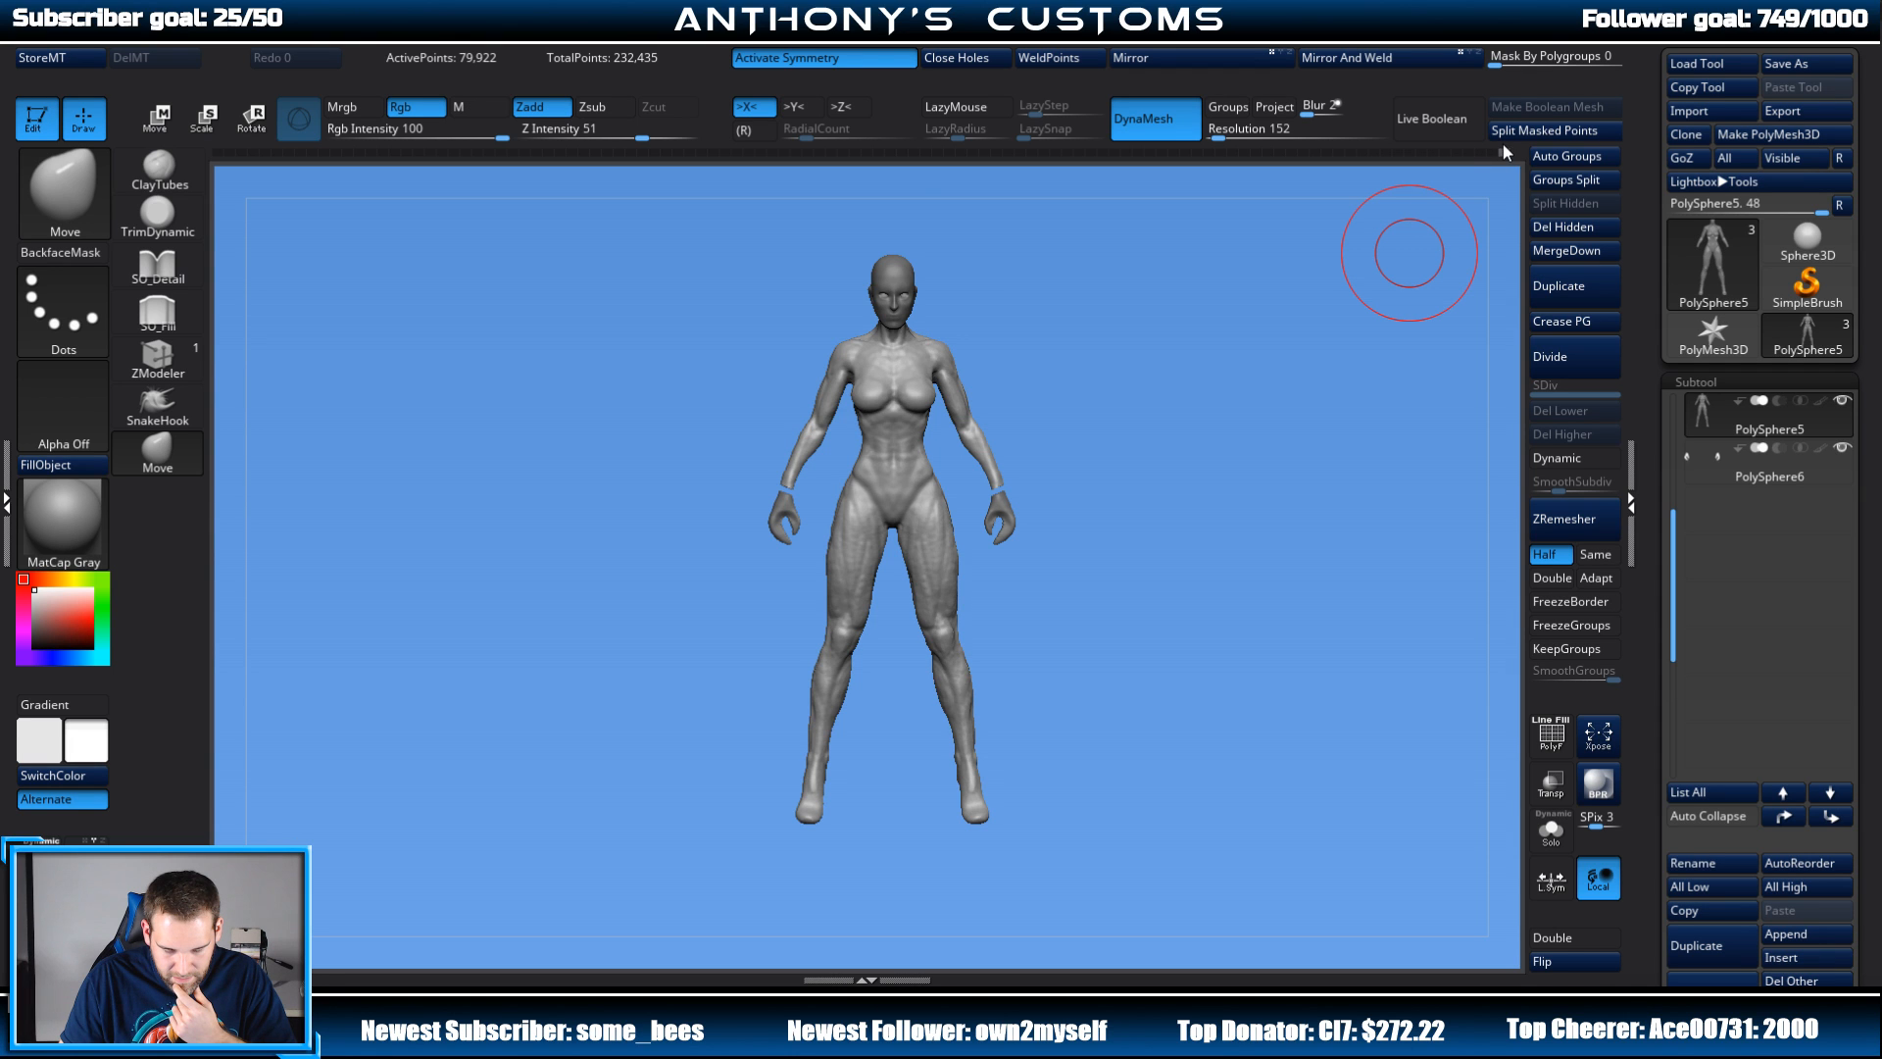
mouse_move(1277, 370)
left_mouse_down()
mouse_move(1101, 336)
mouse_move(1088, 294)
mouse_move(1215, 313)
mouse_move(1149, 316)
mouse_move(1158, 284)
mouse_move(1191, 287)
left_mouse_up()
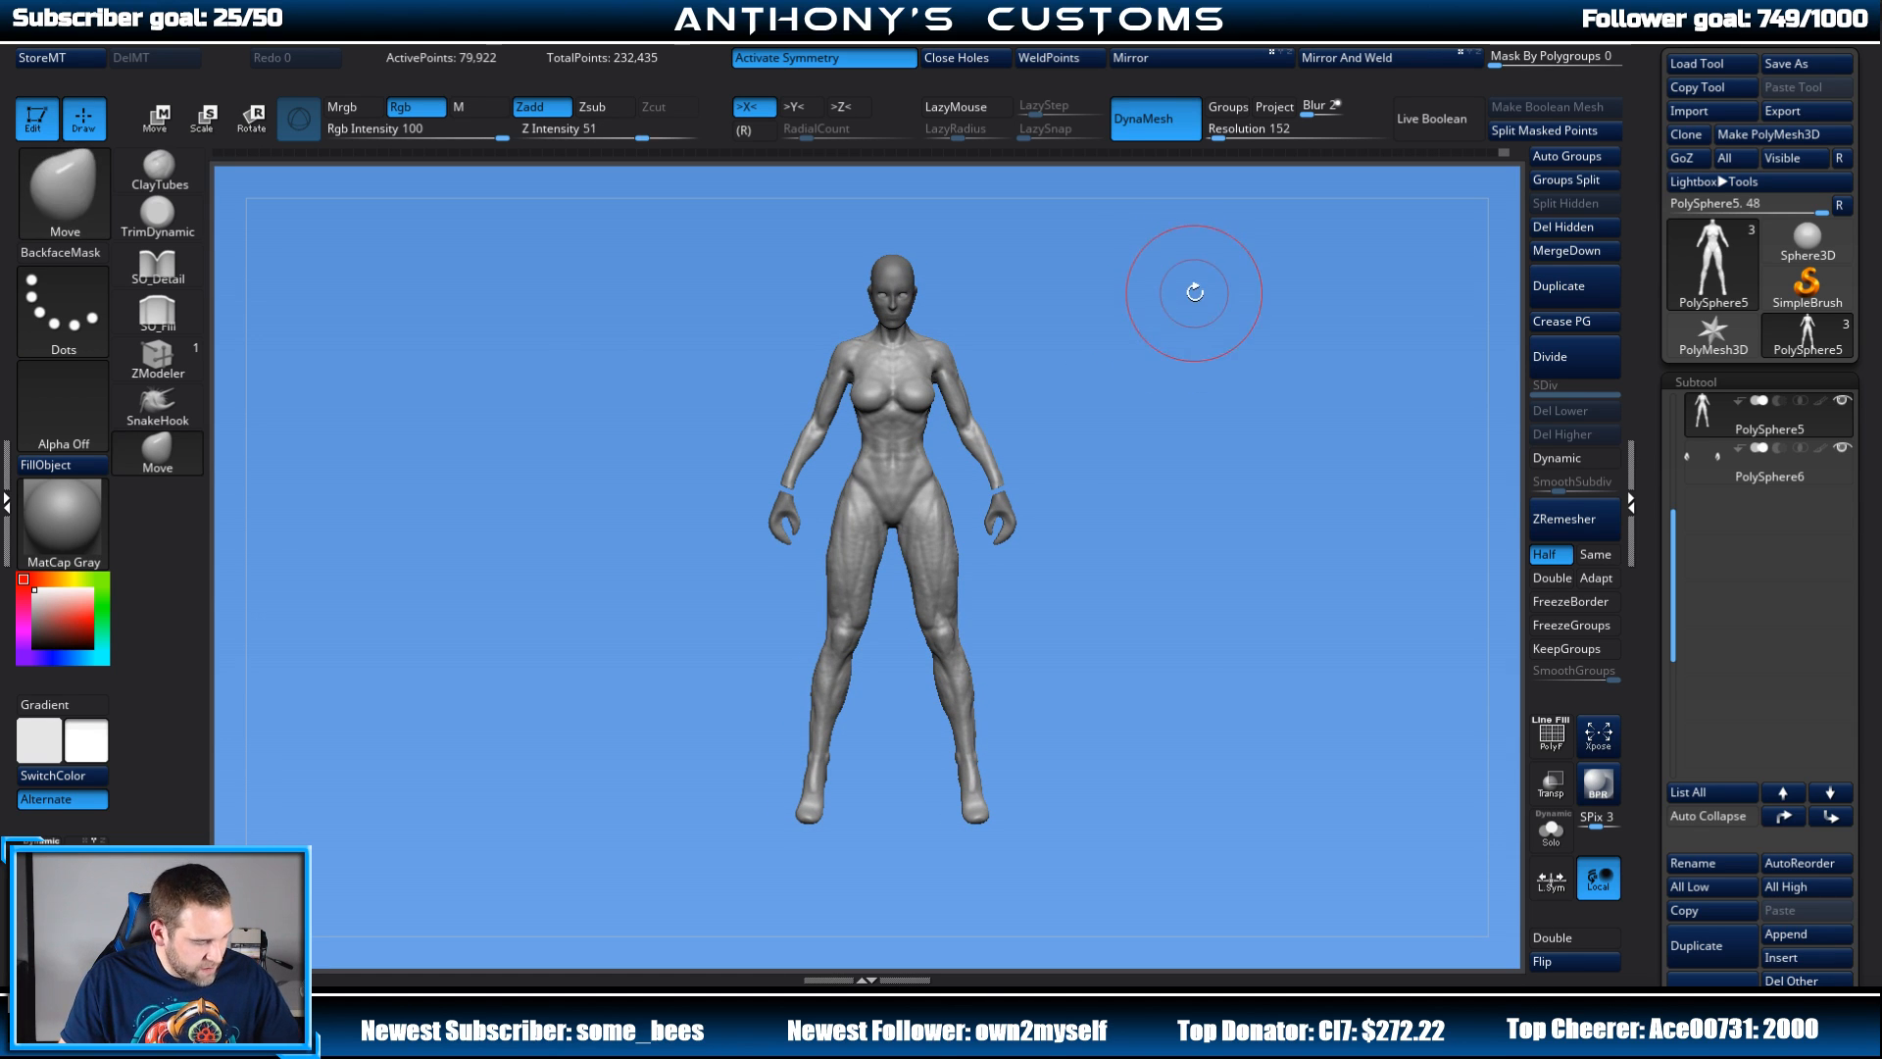
key("ctrl")
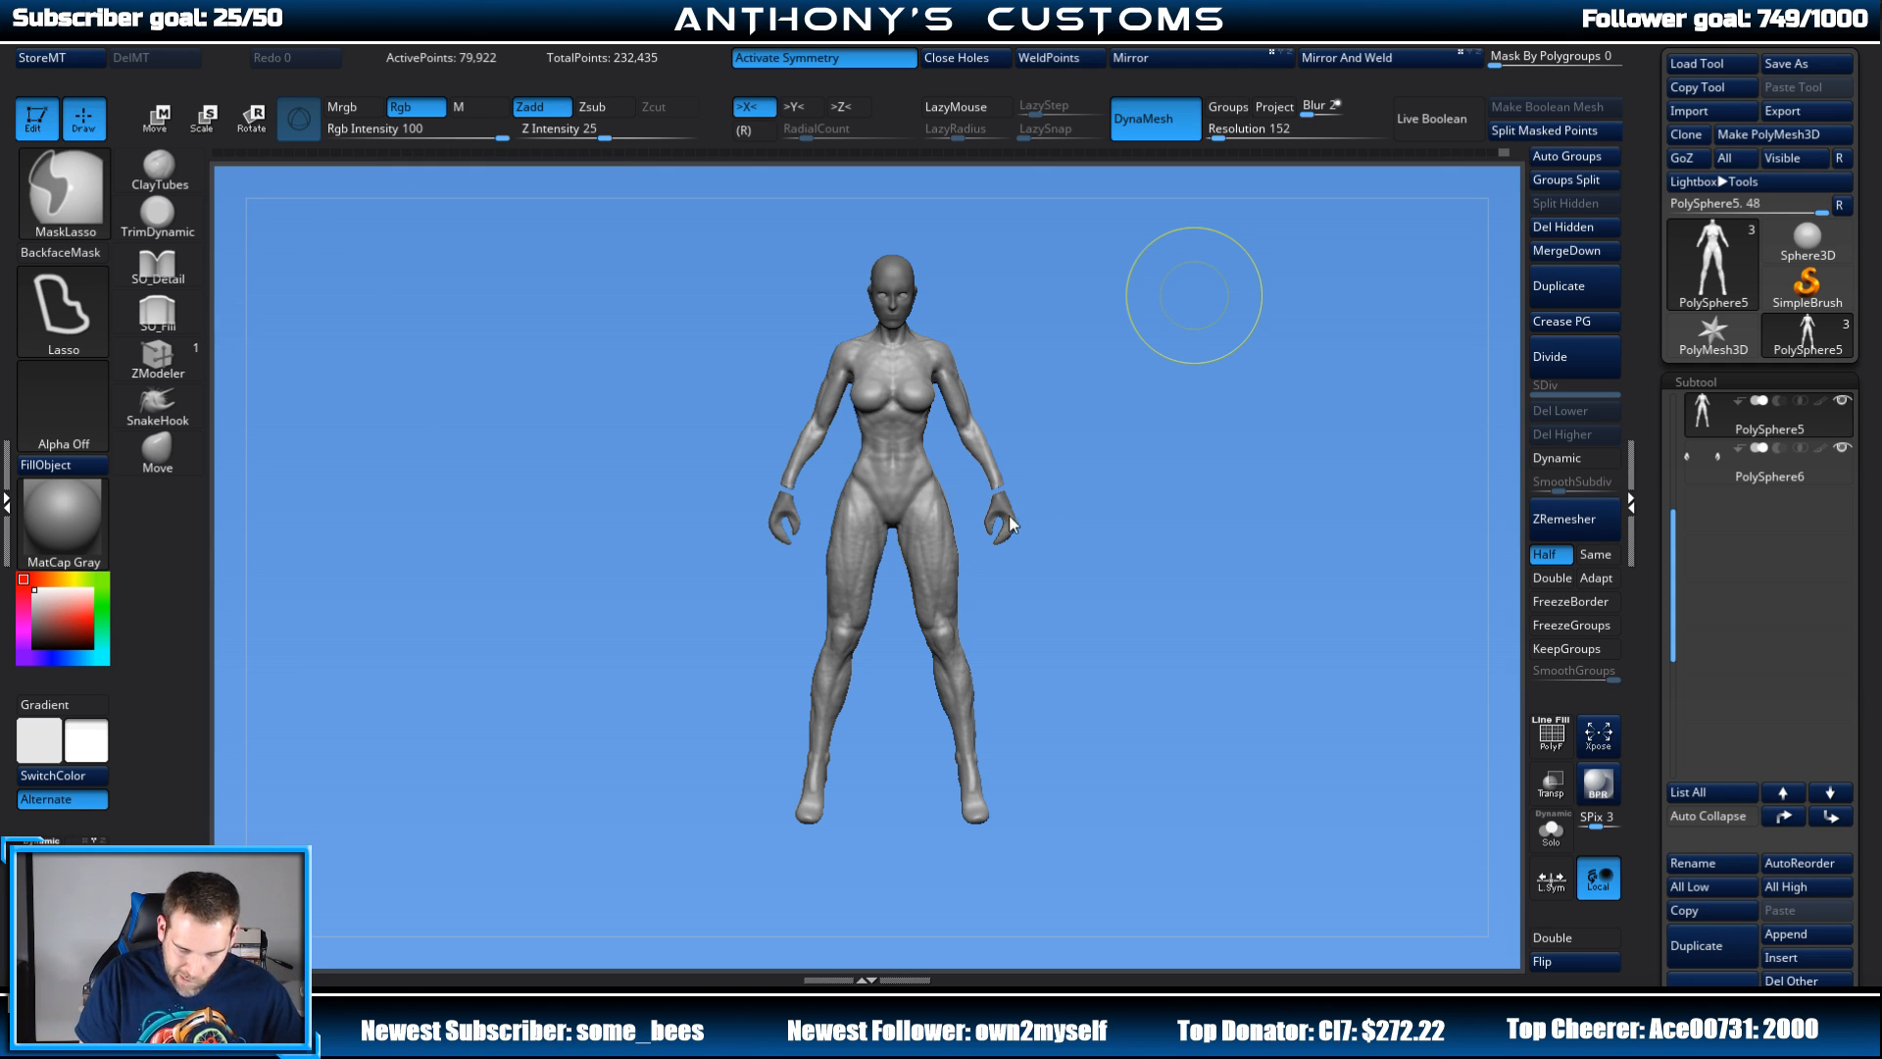
key("ctrl+s")
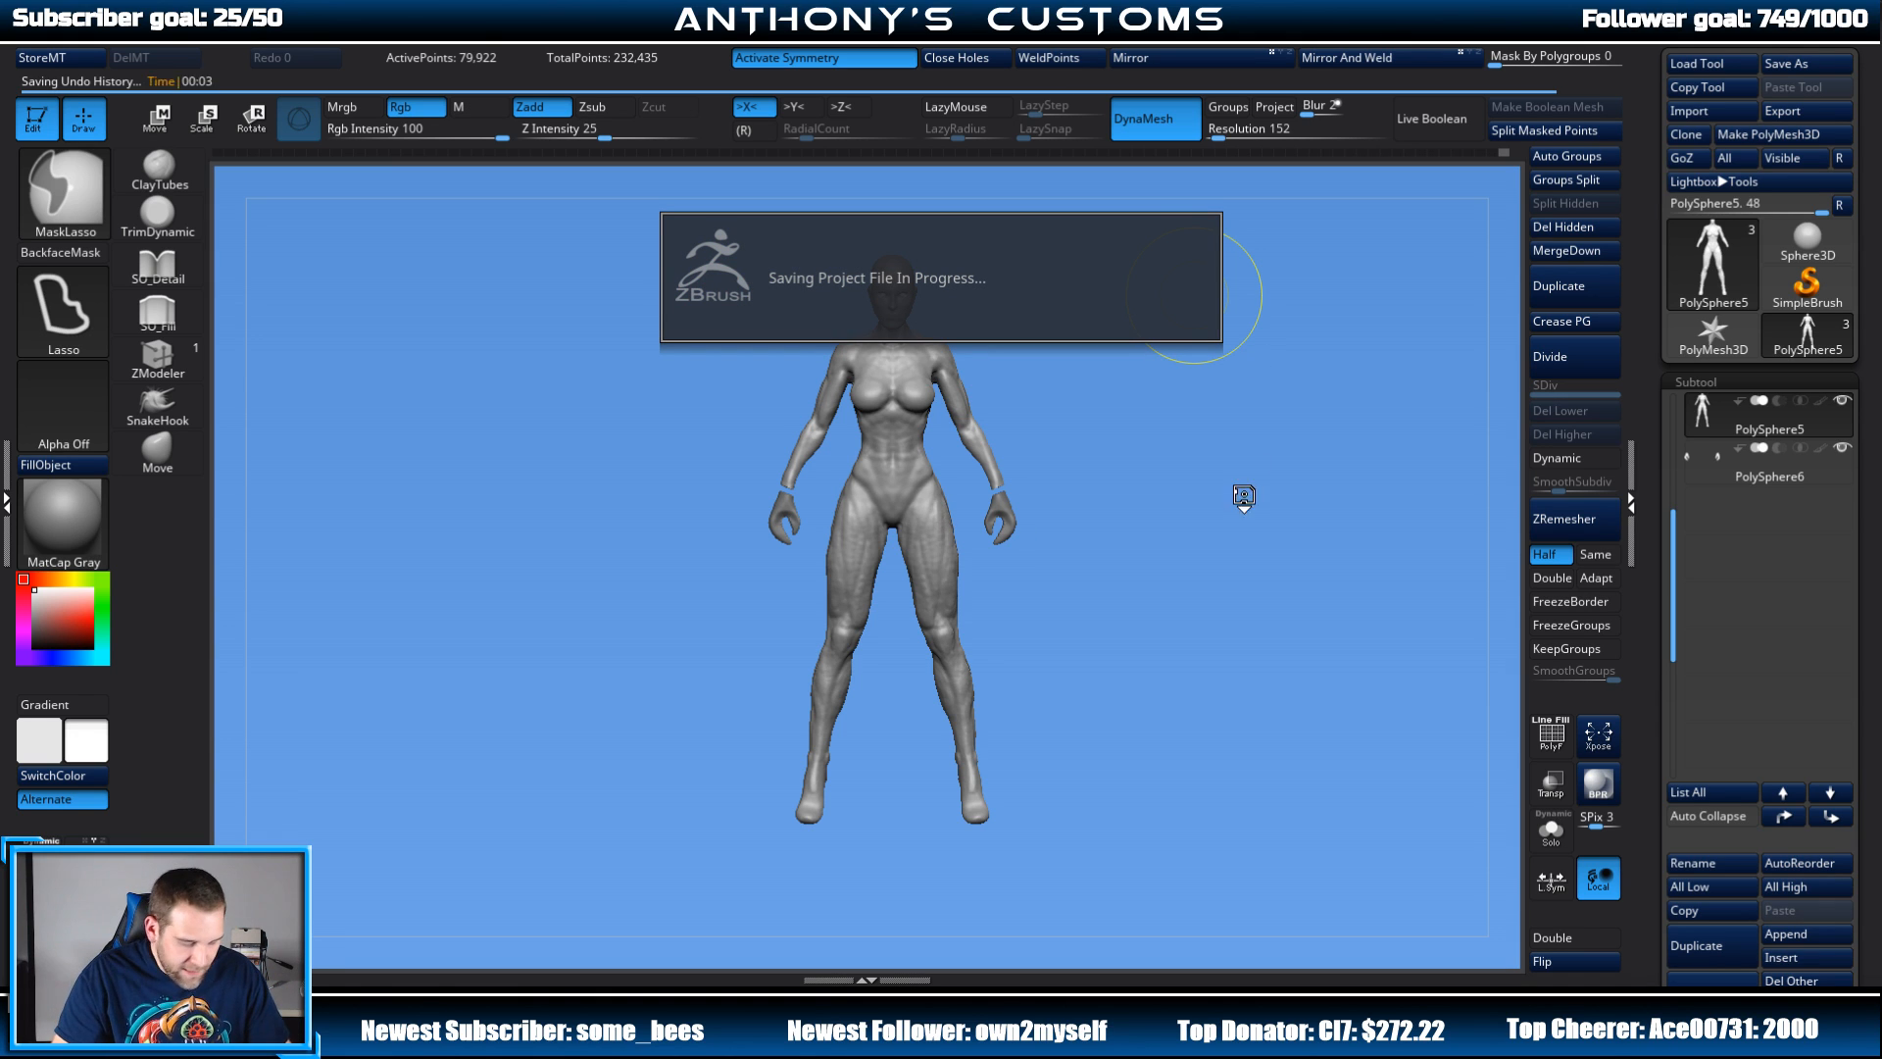
Step: Smooth the muscle definition on the body's torso, back, hips and legs using the Smooth brush
mouse_move(1158, 522)
left_mouse_down("alt")
mouse_move(1172, 601)
mouse_move(1175, 503)
left_mouse_up("alt")
right_click(901, 405)
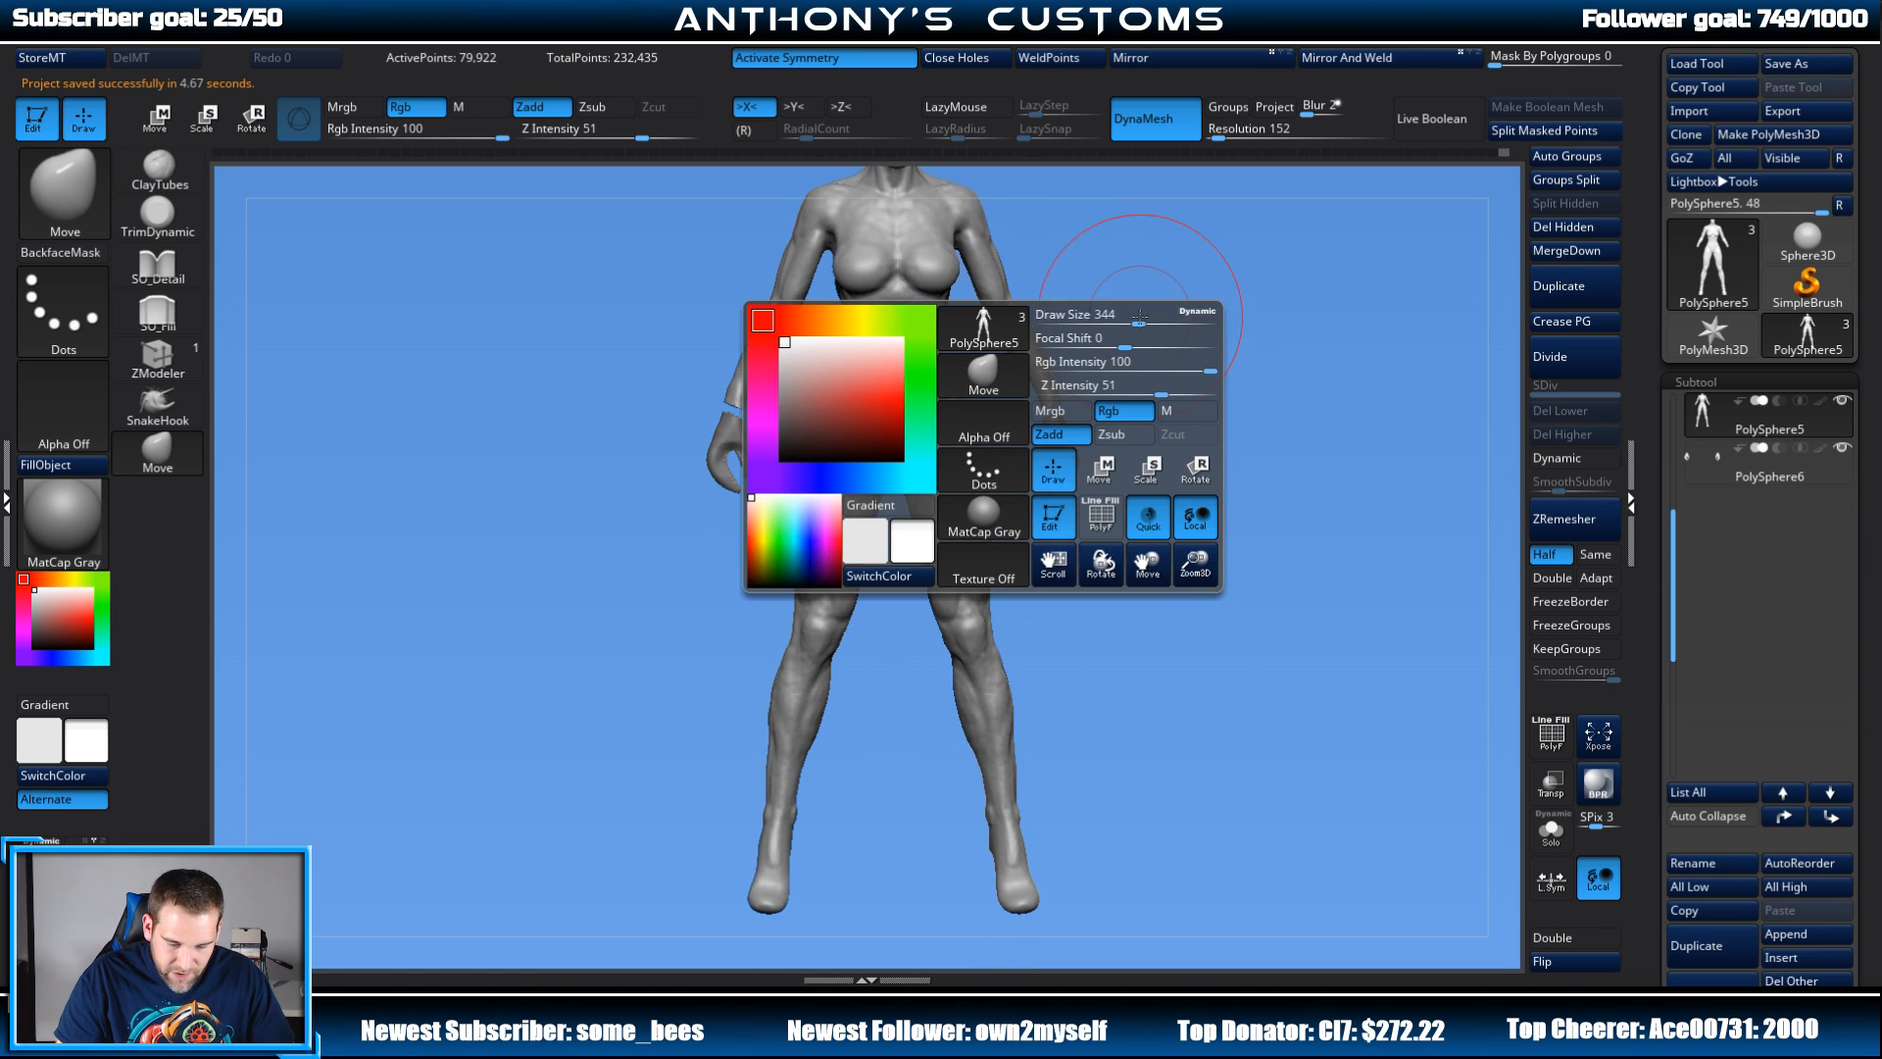
key("shift")
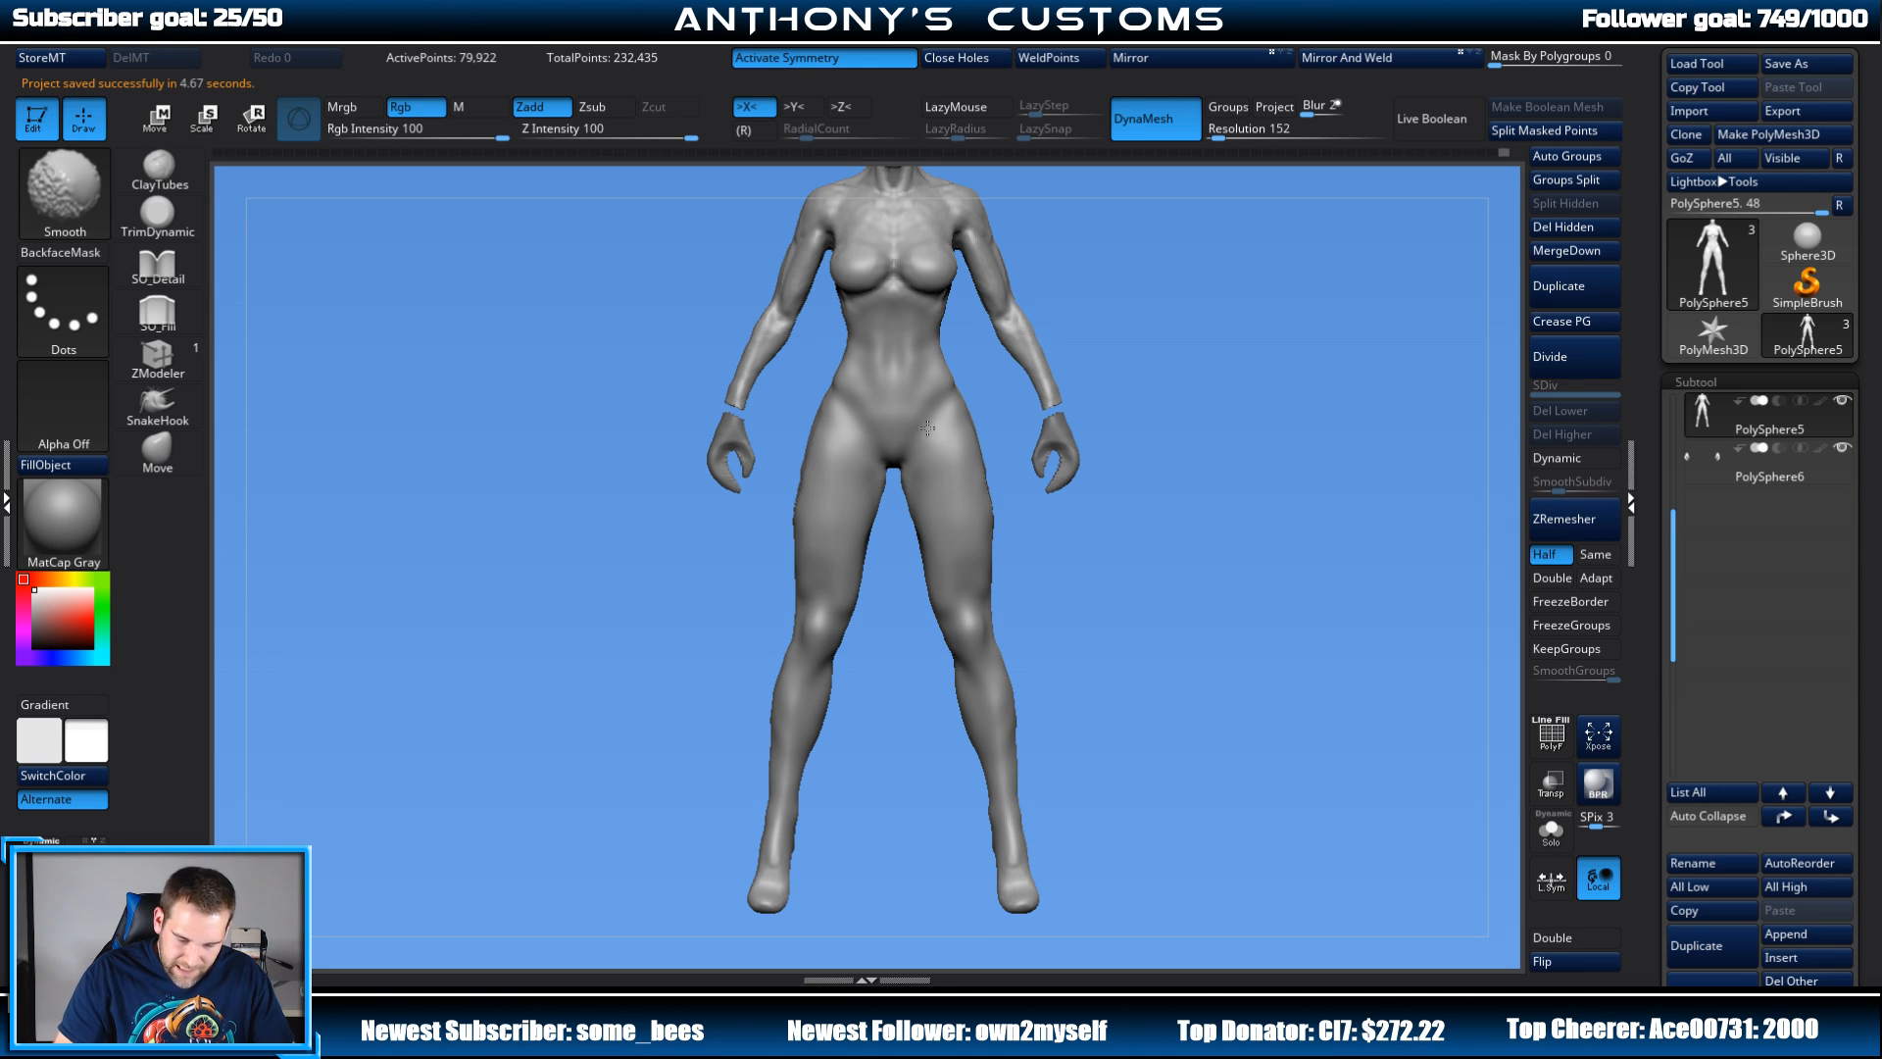
left_click_drag(1143, 278, 1353, 353)
key("shift")
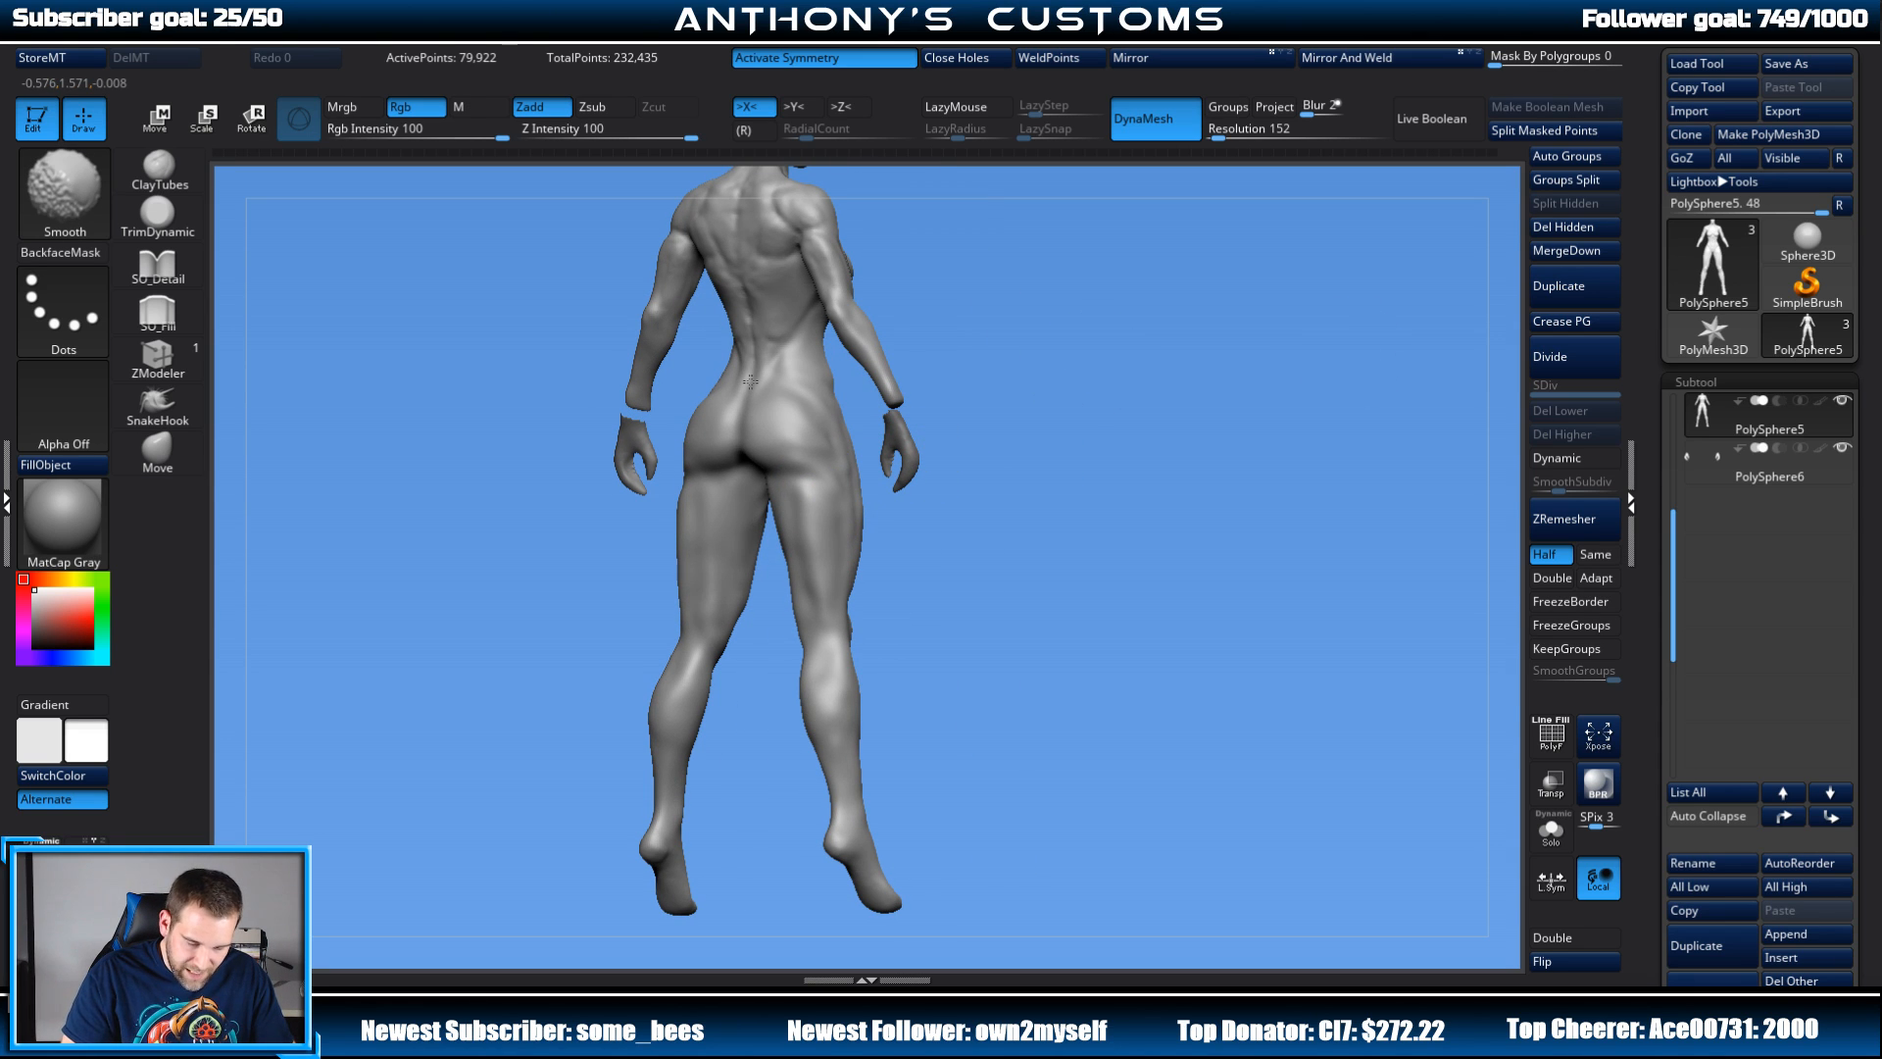
mouse_move(1085, 429)
left_mouse_down()
mouse_move(1255, 390)
mouse_move(1168, 390)
mouse_move(1116, 438)
mouse_move(1187, 396)
mouse_move(1188, 446)
left_mouse_up()
key("shift")
mouse_move(913, 406)
left_mouse_down("shift")
mouse_move(929, 450)
mouse_move(929, 415)
left_mouse_up("shift")
left_click_drag(1121, 479, 1151, 424, "shift")
mouse_move(1184, 509)
left_mouse_down("alt")
mouse_move(1138, 397)
mouse_move(1164, 491)
mouse_move(1289, 485)
mouse_move(1146, 478)
left_mouse_up("alt")
mouse_move(1168, 400)
left_mouse_down("alt")
mouse_move(1195, 461)
mouse_move(1200, 576)
mouse_move(1218, 486)
mouse_move(1172, 474)
mouse_move(1188, 466)
left_mouse_up("alt")
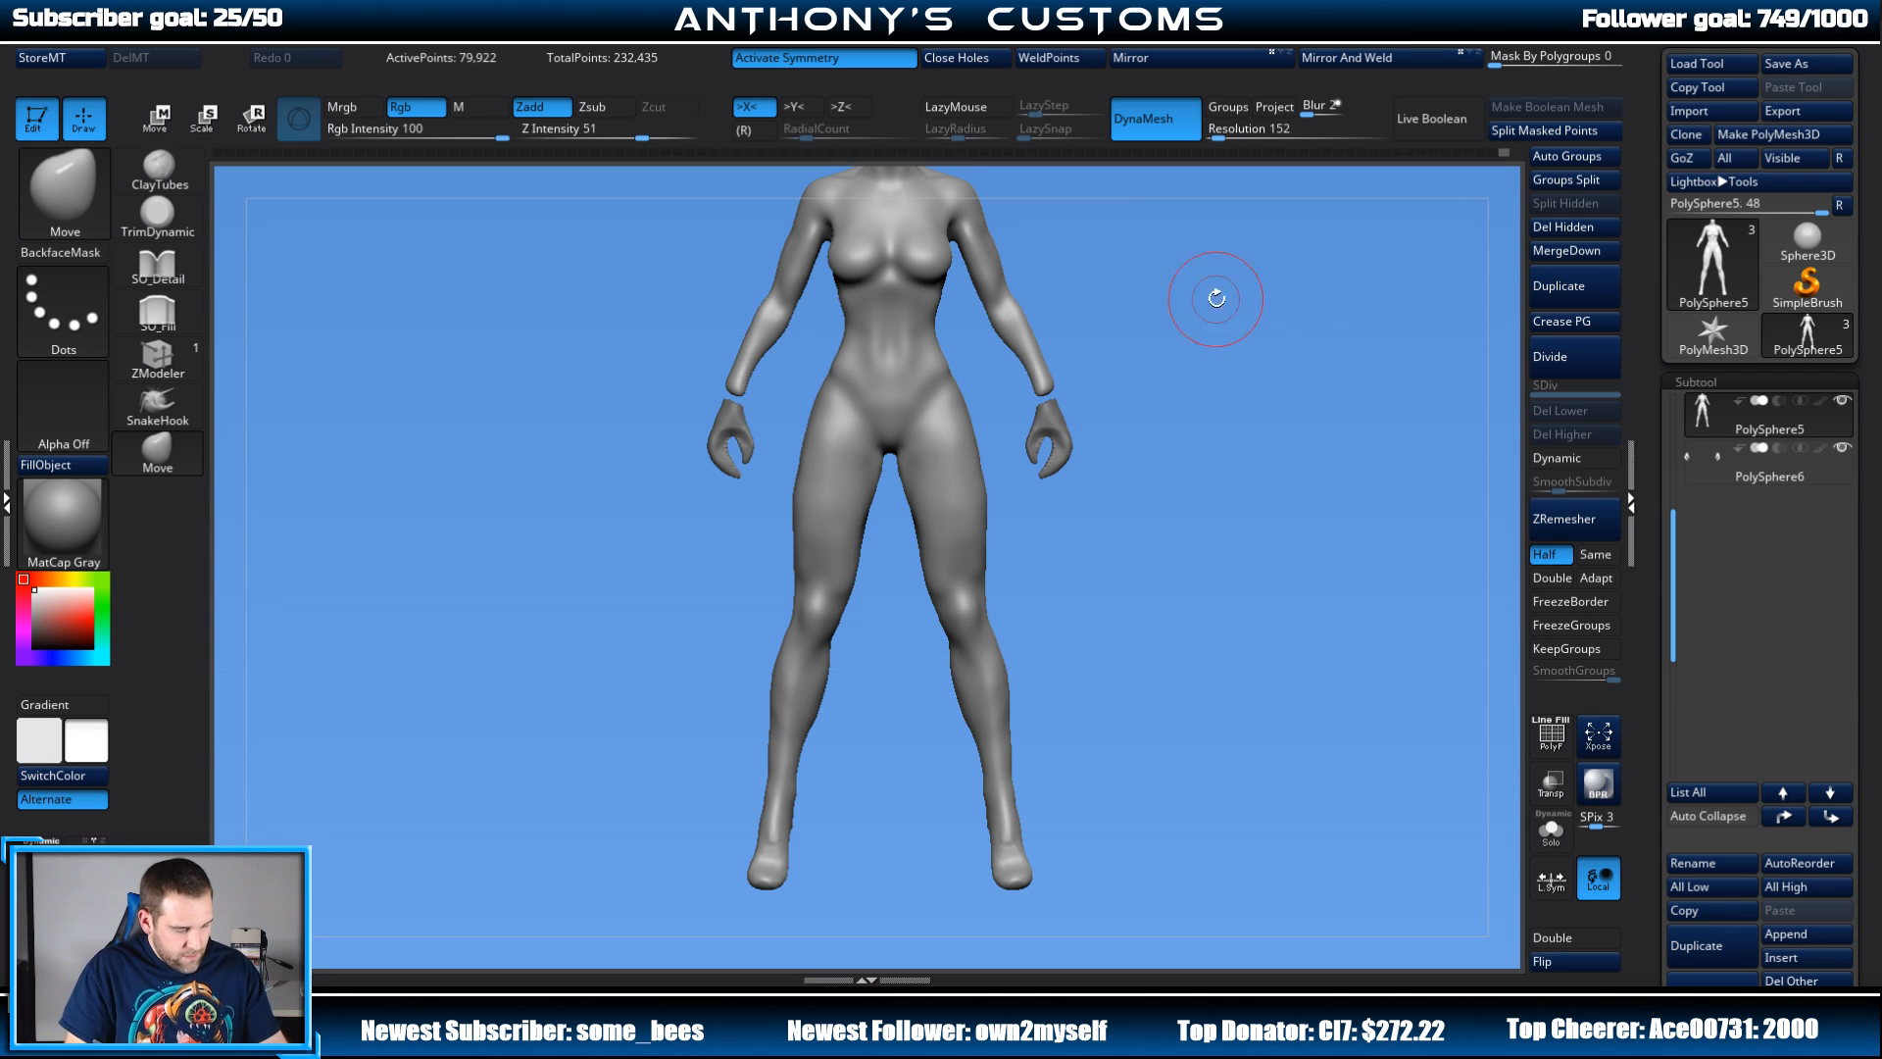
Step: Reduce the brush draw size and lasso-mask the chest between the shoulders down to below the bust as a crop-top shape
left_click_drag(1227, 391, 1237, 564, "alt")
key("space")
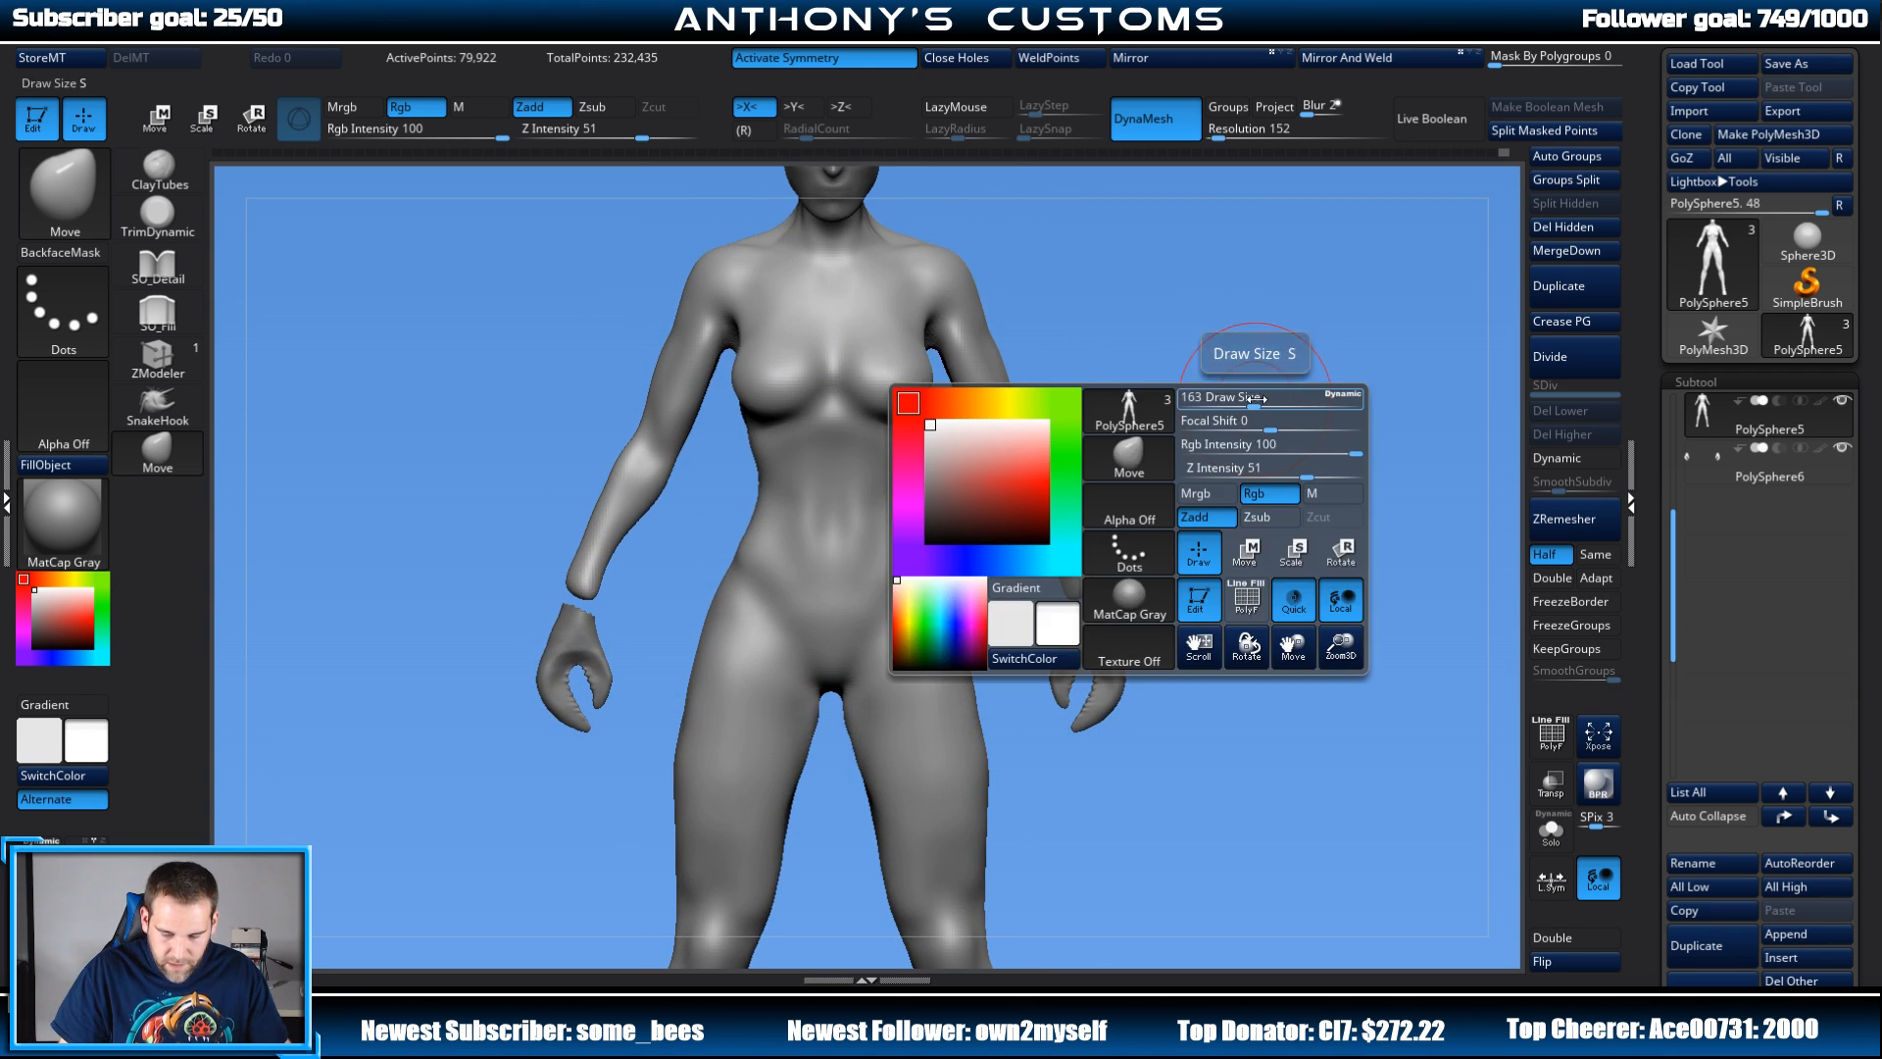
mouse_move(1256, 398)
left_mouse_down()
mouse_move(1220, 398)
mouse_move(1228, 345)
mouse_move(1245, 389)
left_mouse_up()
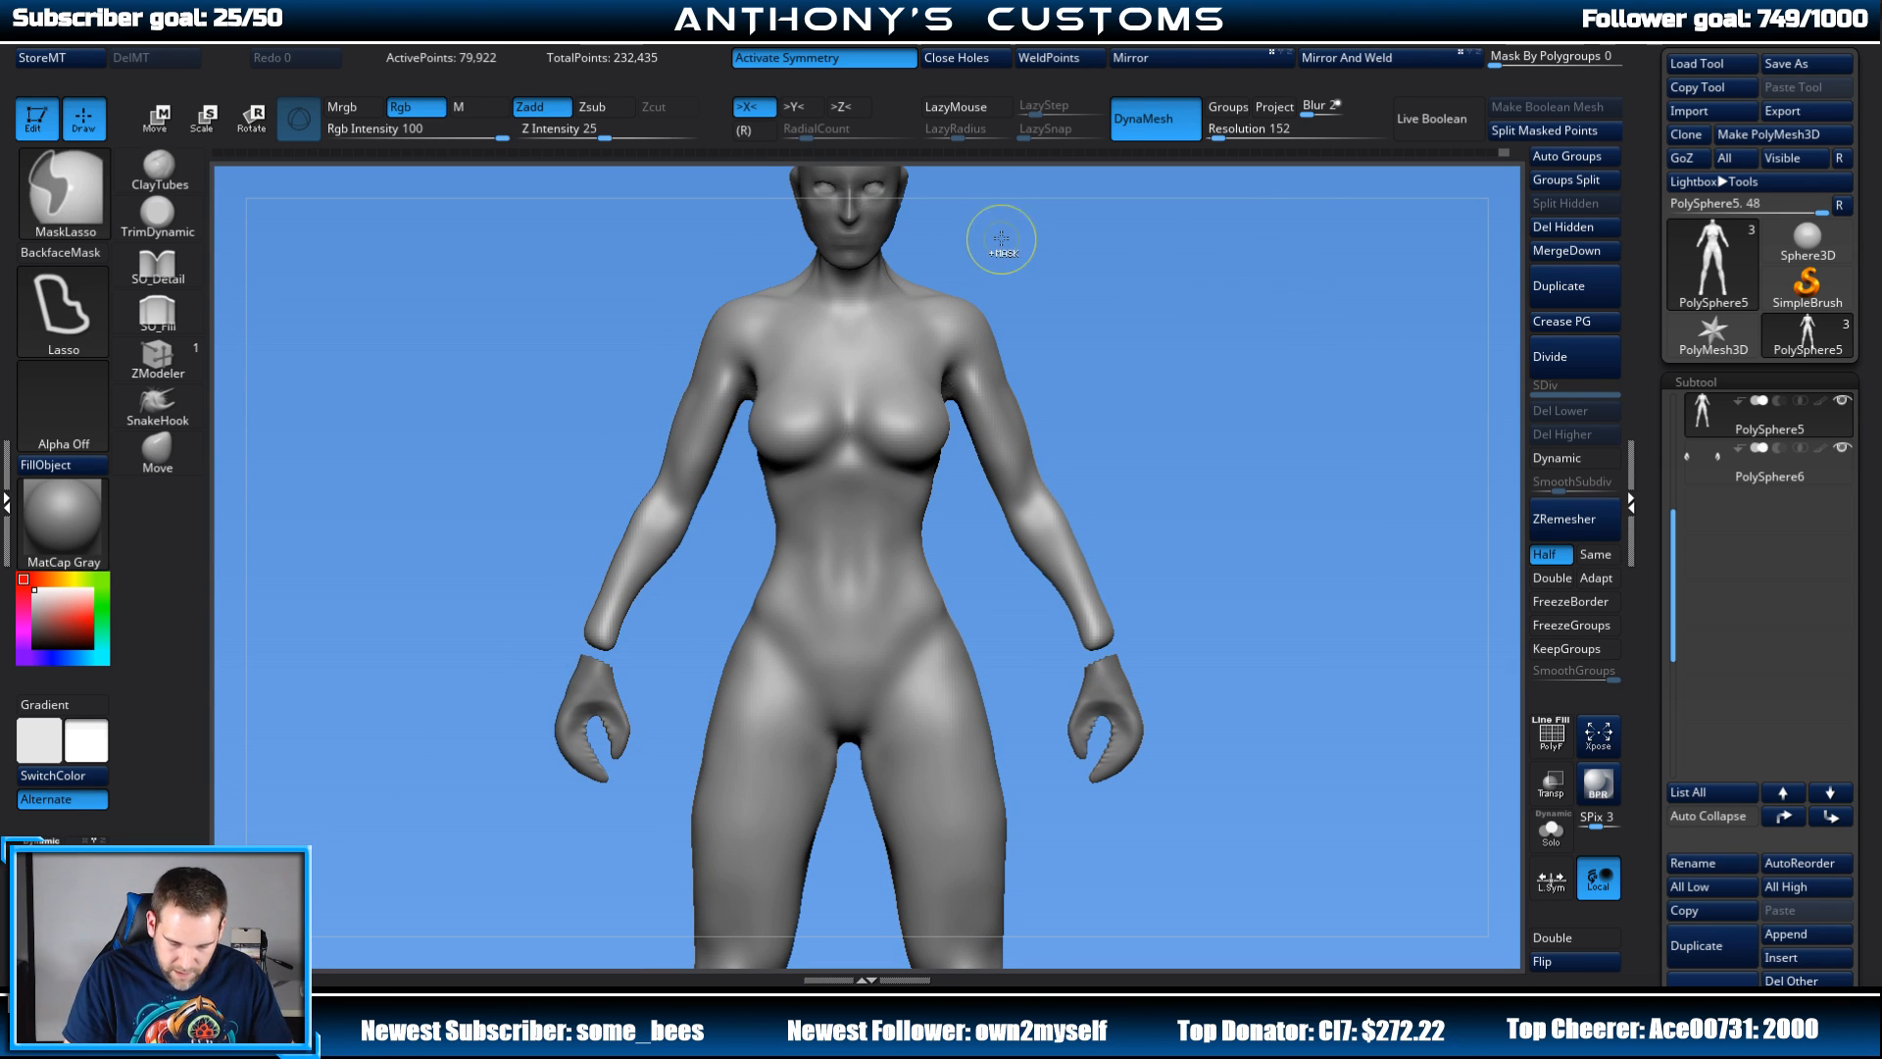
left_click_drag(928, 264, 950, 404, "ctrl")
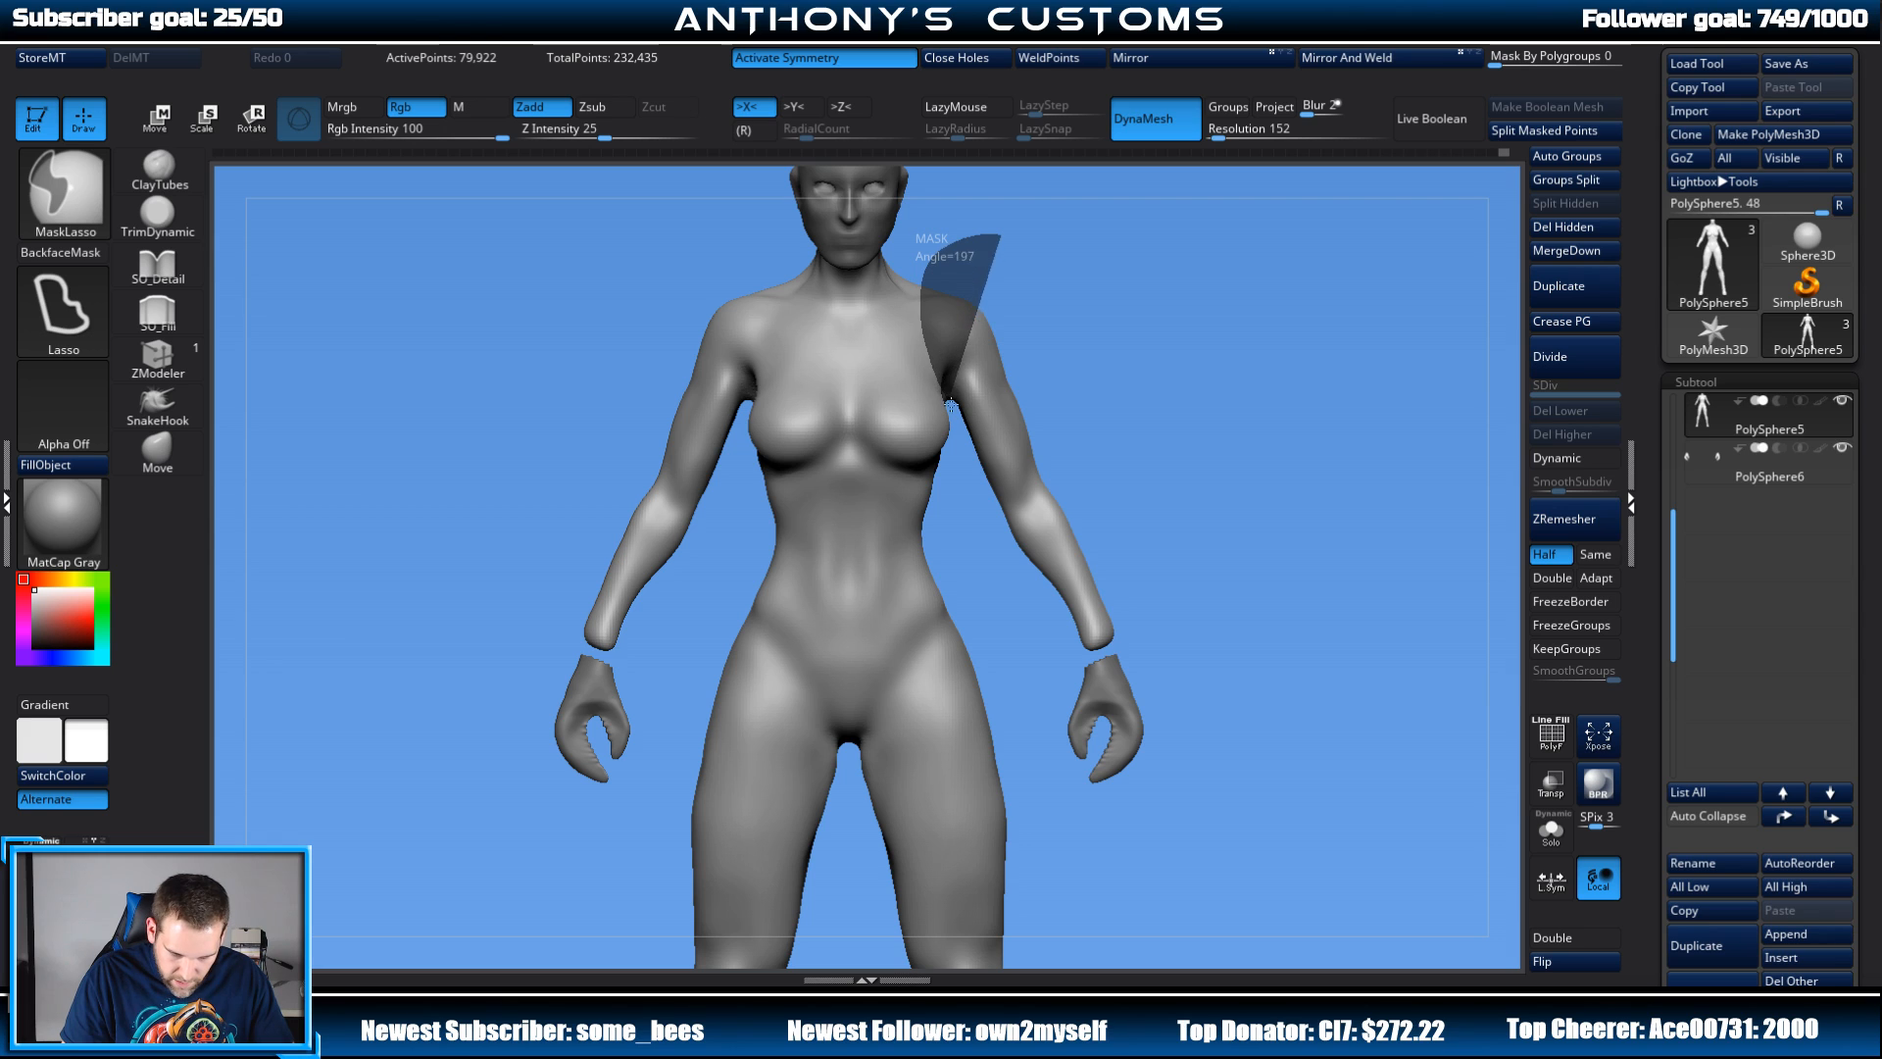
mouse_move(951, 467)
left_mouse_down("ctrl")
mouse_move(752, 455)
mouse_move(730, 205)
left_mouse_up("ctrl")
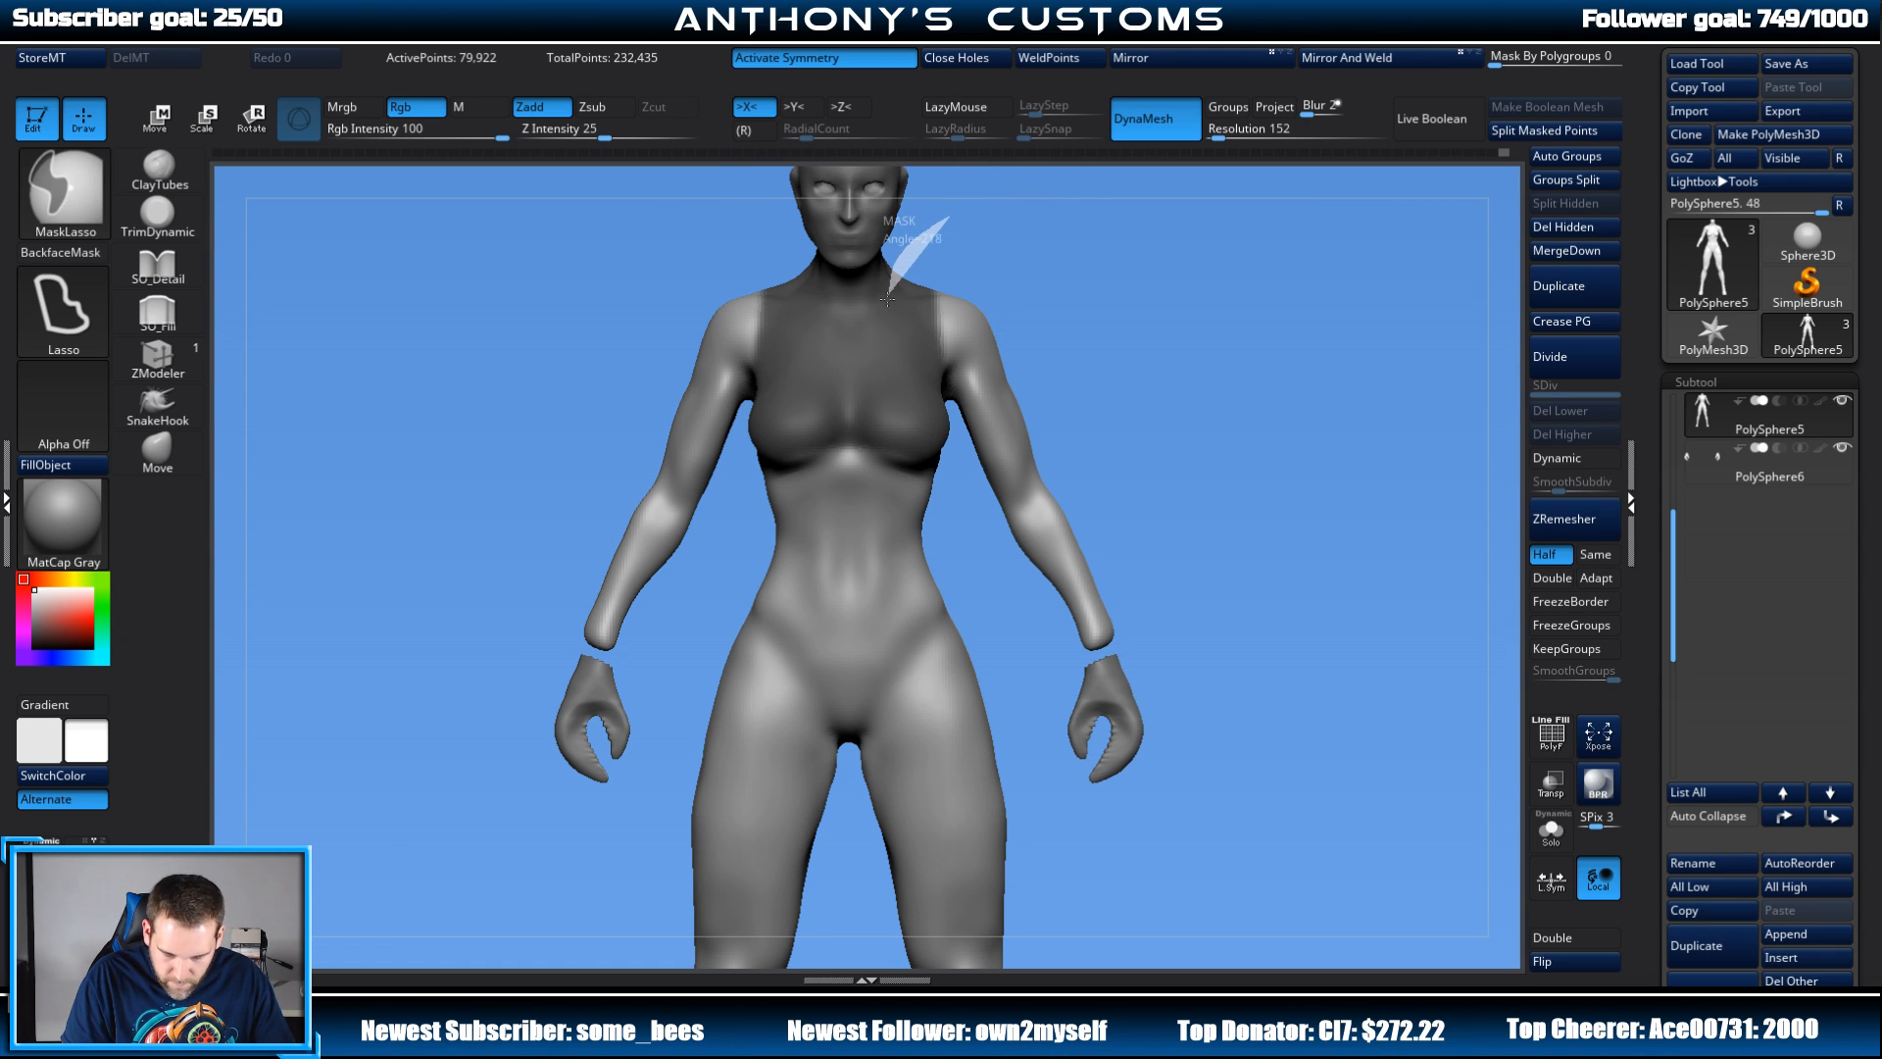
Step: Lasso the mask away from the neck and upper chest to cut a wide, low neckline between two shoulder straps
mouse_move(883, 310)
left_mouse_down("ctrl")
mouse_move(799, 252)
mouse_move(777, 196)
left_mouse_up("ctrl")
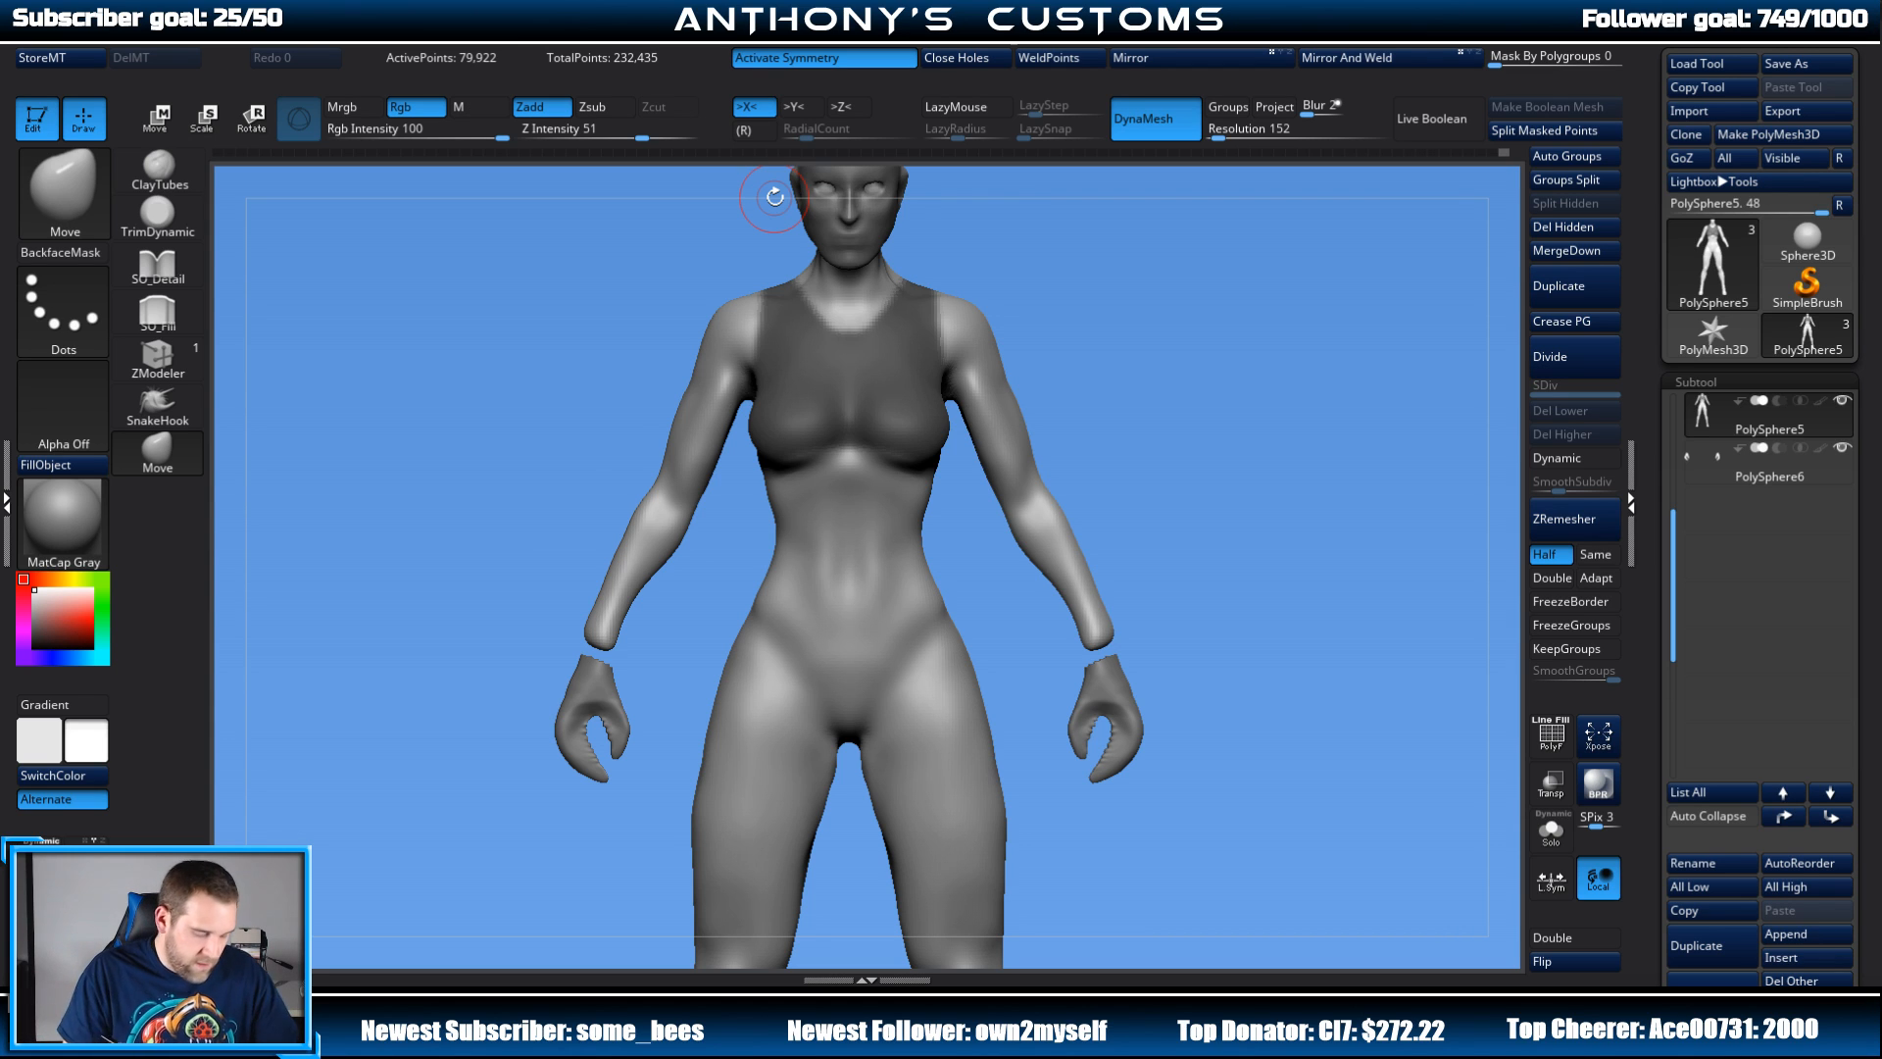
key("ctrl")
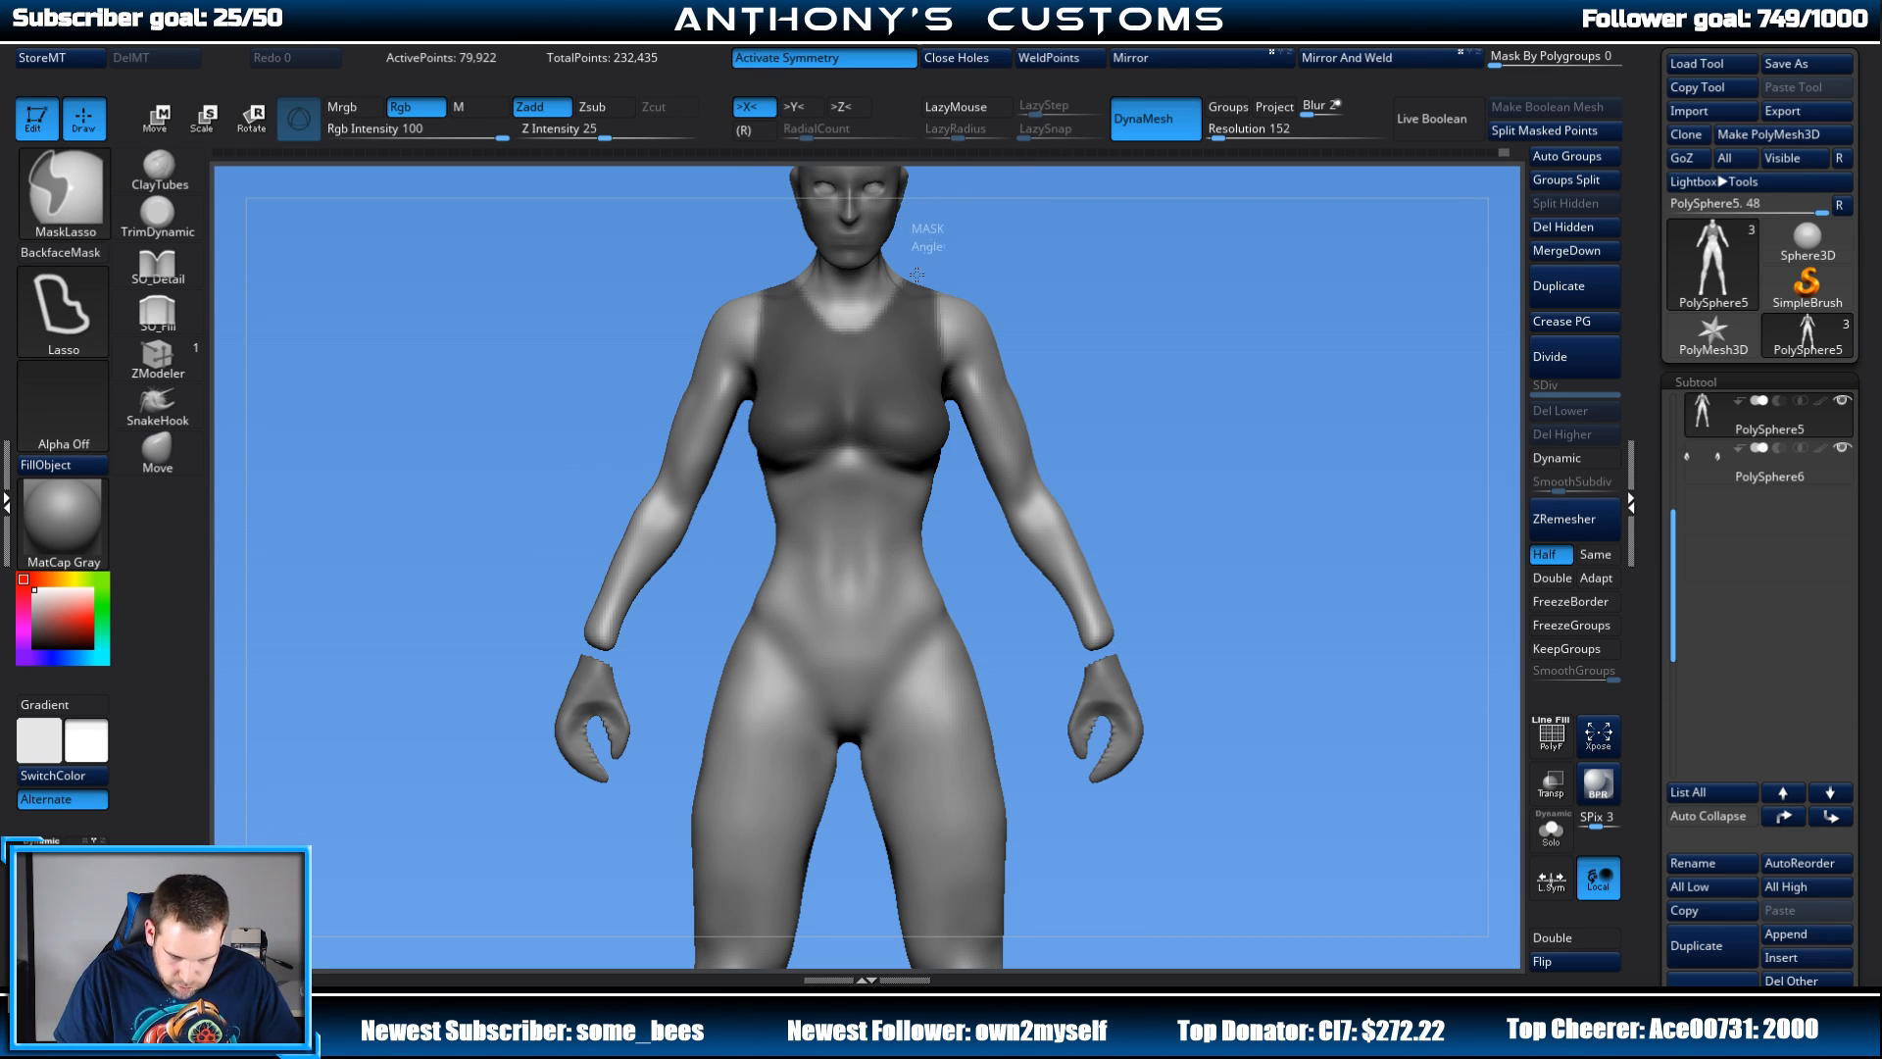
mouse_move(875, 364)
left_mouse_down("ctrl+alt")
mouse_move(796, 321)
mouse_move(771, 231)
left_mouse_up("ctrl+alt")
Step: Mask the side of the top, clear the mask from both arms, and trim the armhole edges beside the straps
mouse_move(1142, 355)
left_mouse_down()
mouse_move(1260, 340)
mouse_move(1062, 320)
mouse_move(1438, 266)
mouse_move(1358, 297)
left_mouse_up()
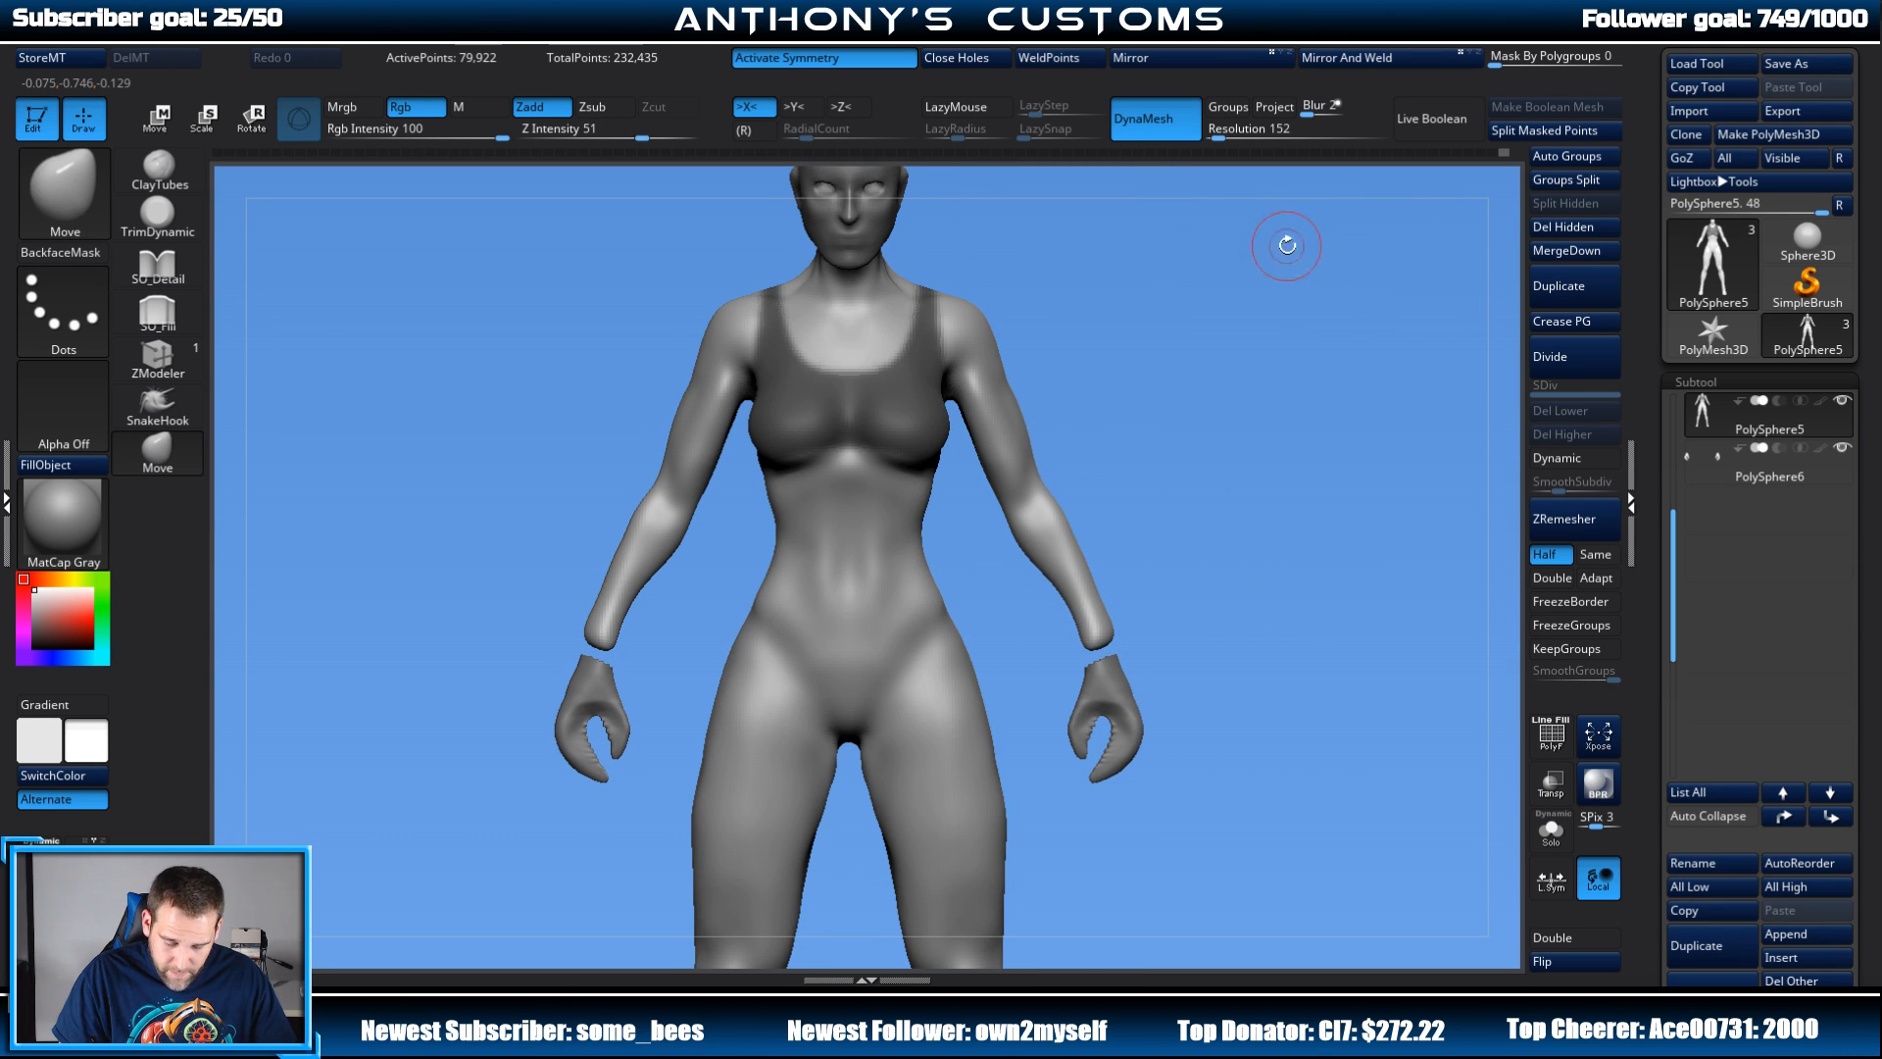
mouse_move(1287, 246)
left_mouse_down()
mouse_move(1281, 268)
mouse_move(1041, 417)
mouse_move(963, 444)
mouse_move(829, 453)
mouse_move(761, 422)
left_mouse_up()
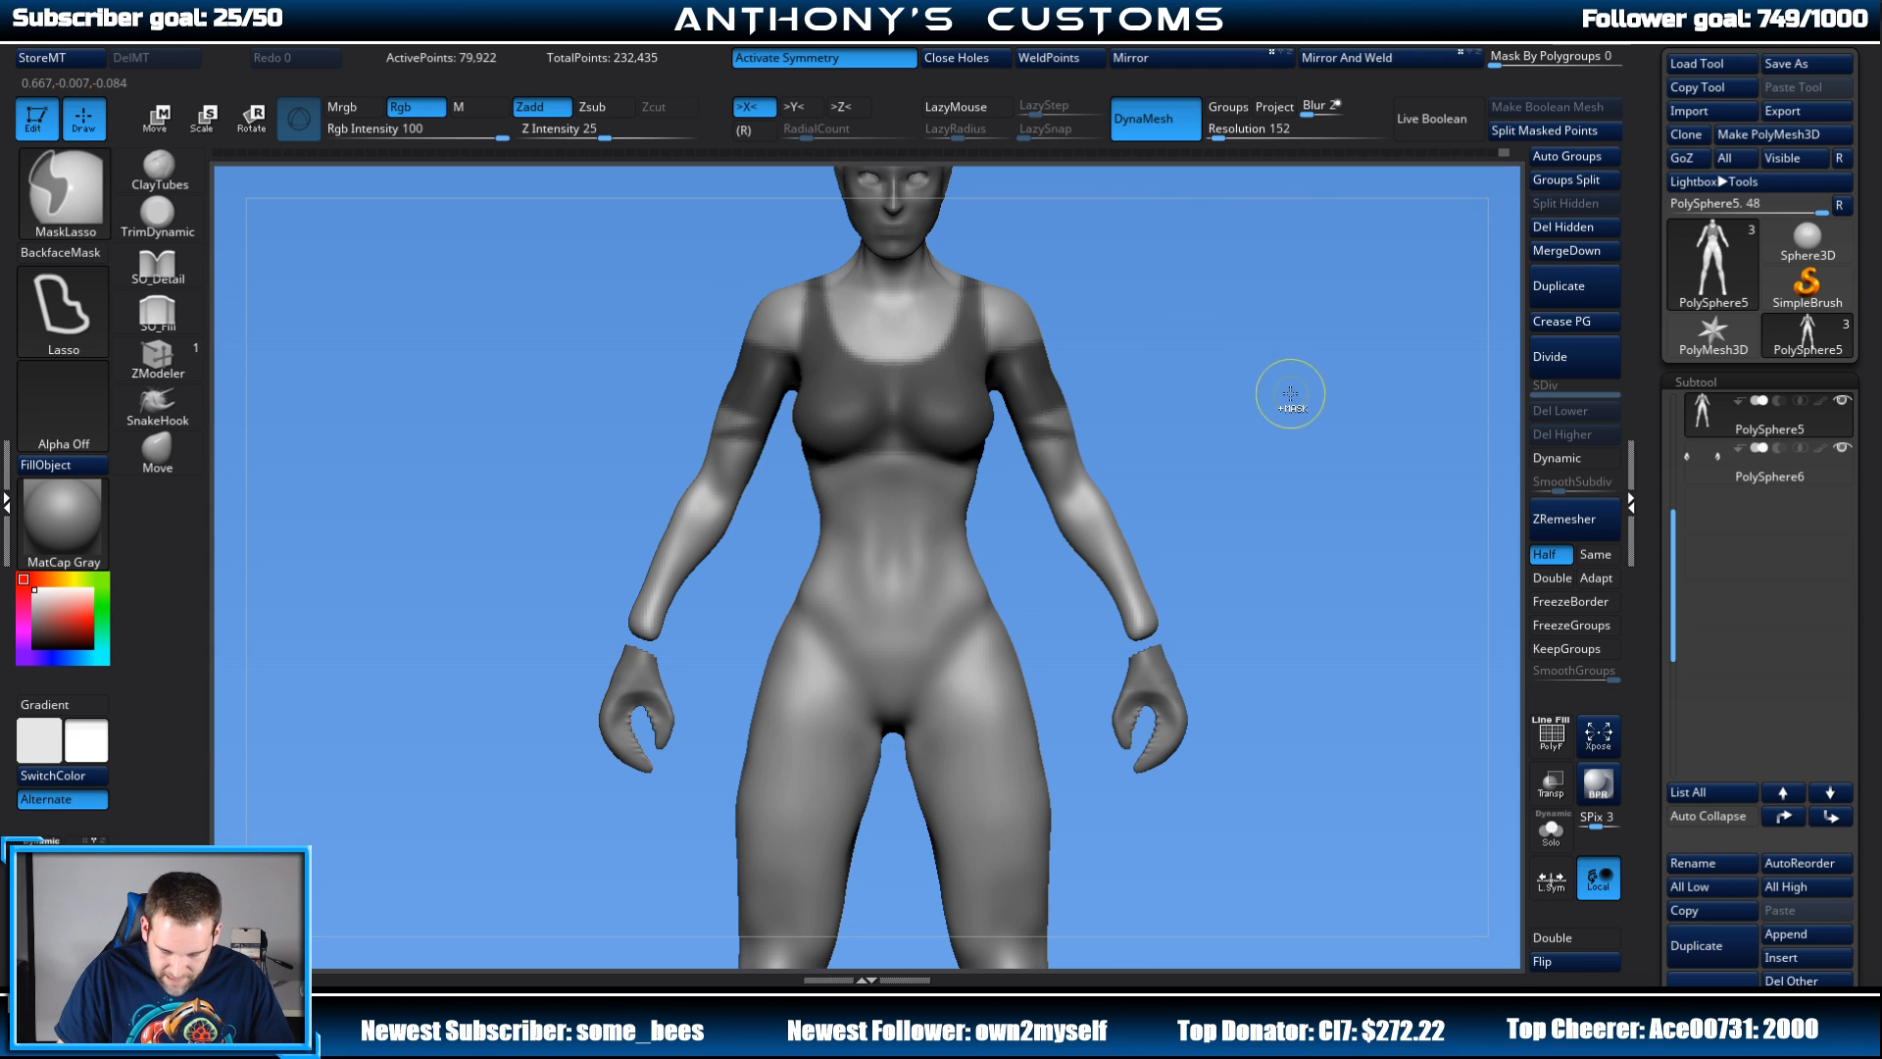
mouse_move(1122, 272)
left_mouse_down()
mouse_move(1214, 310)
mouse_move(1114, 274)
left_mouse_up()
key("ctrl")
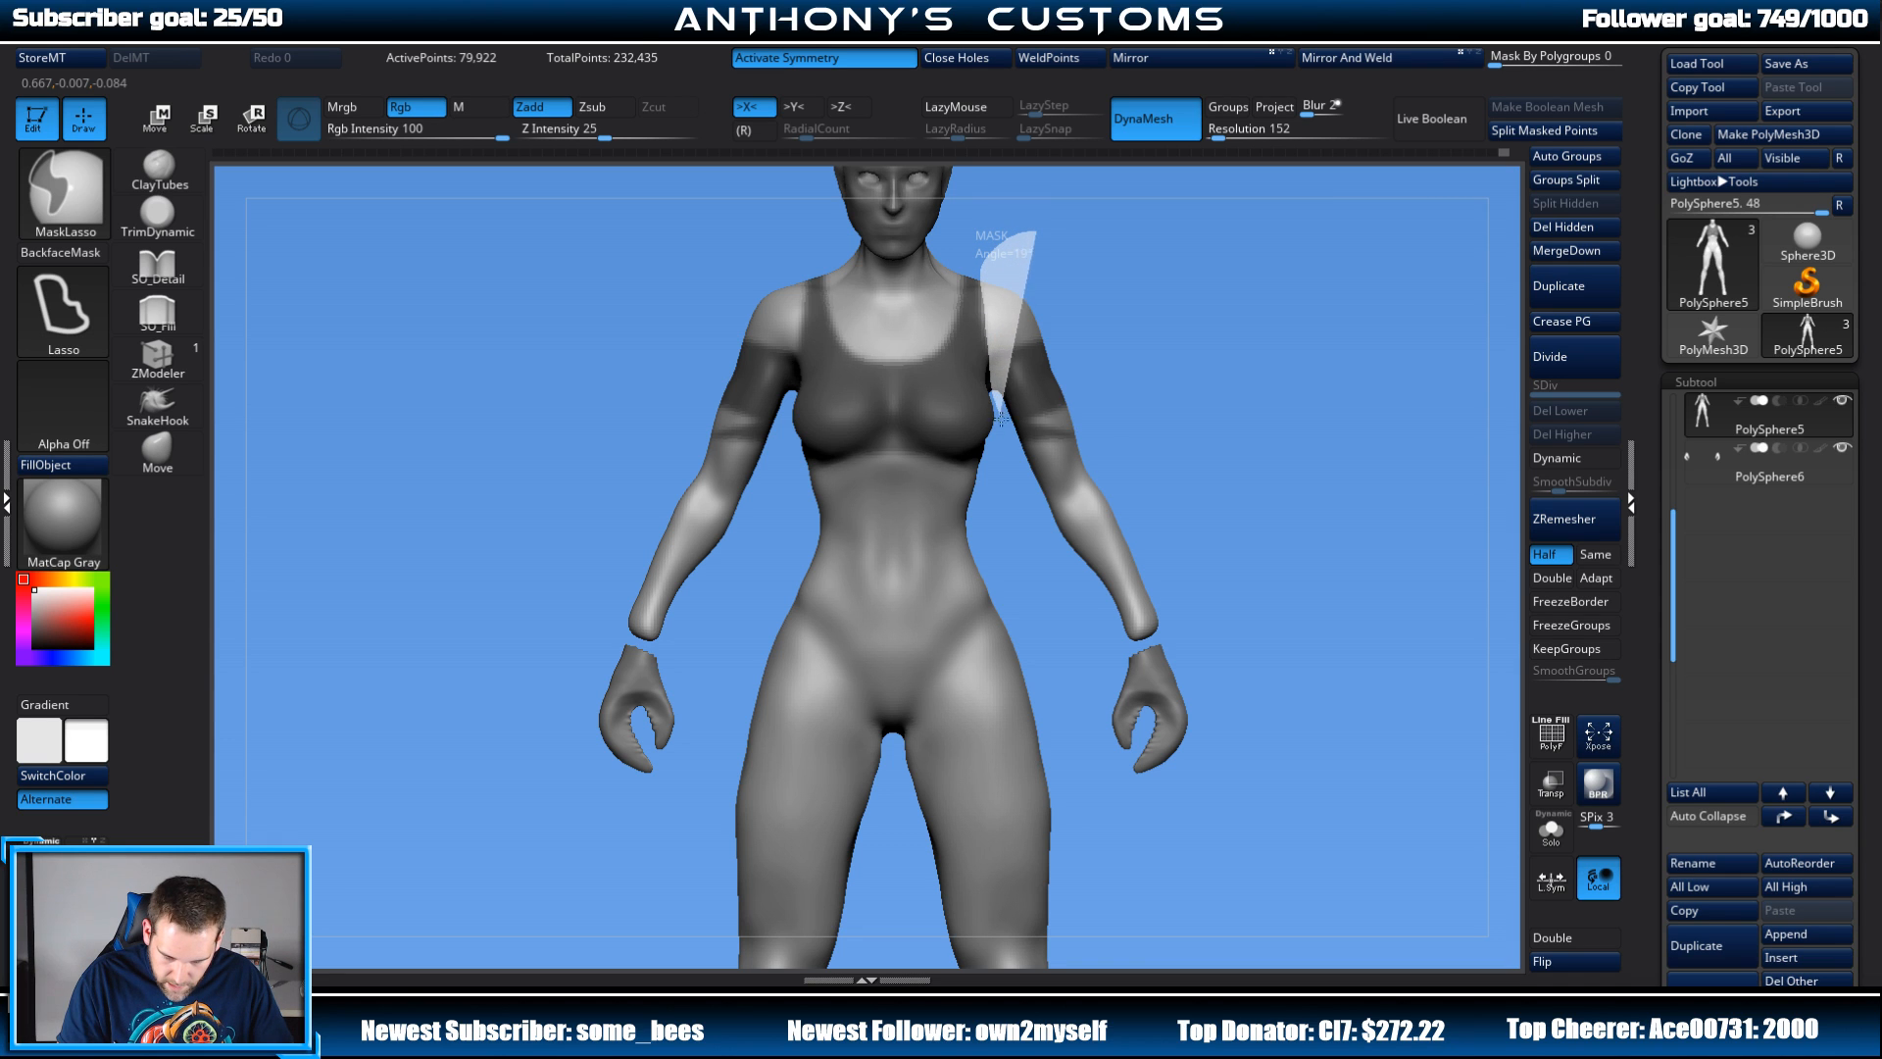
mouse_move(1000, 417)
left_mouse_down()
mouse_move(1226, 422)
mouse_move(1215, 391)
mouse_move(1152, 397)
mouse_move(1252, 323)
mouse_move(1226, 351)
mouse_move(1304, 314)
mouse_move(1129, 258)
left_mouse_up()
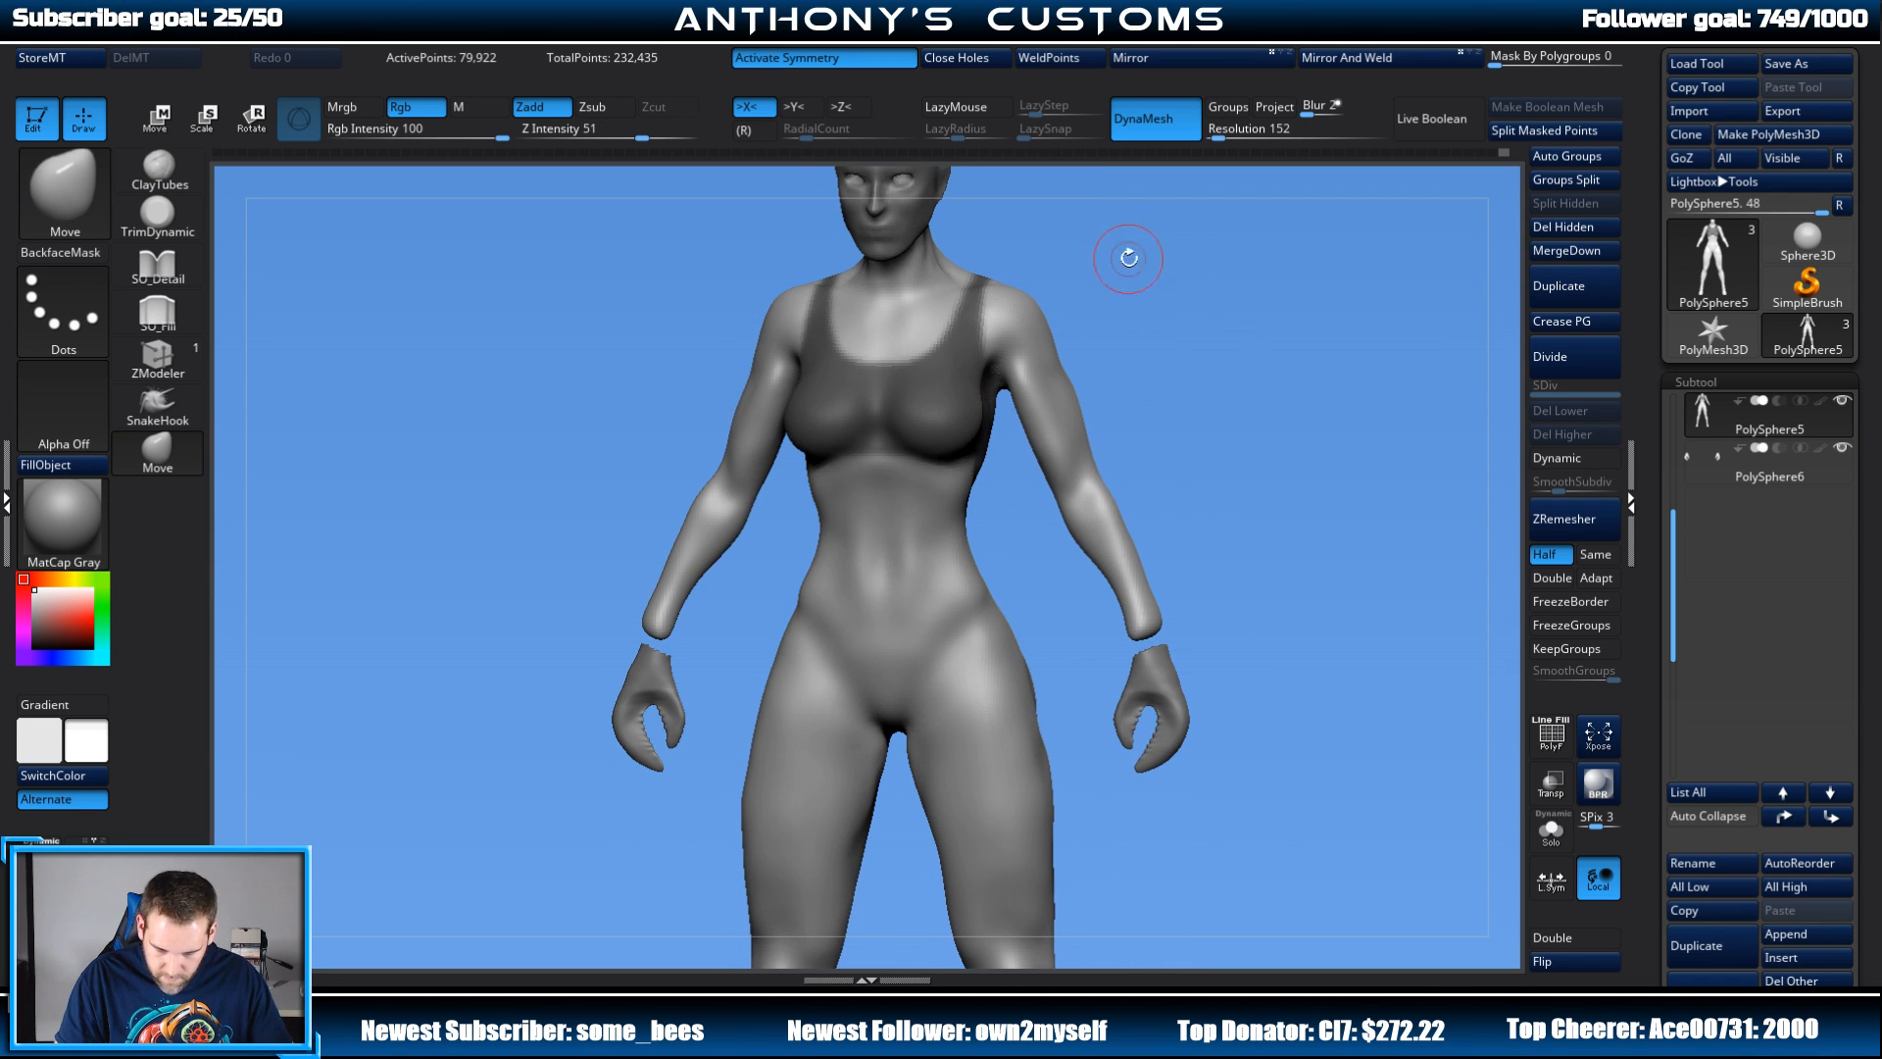
key("ctrl")
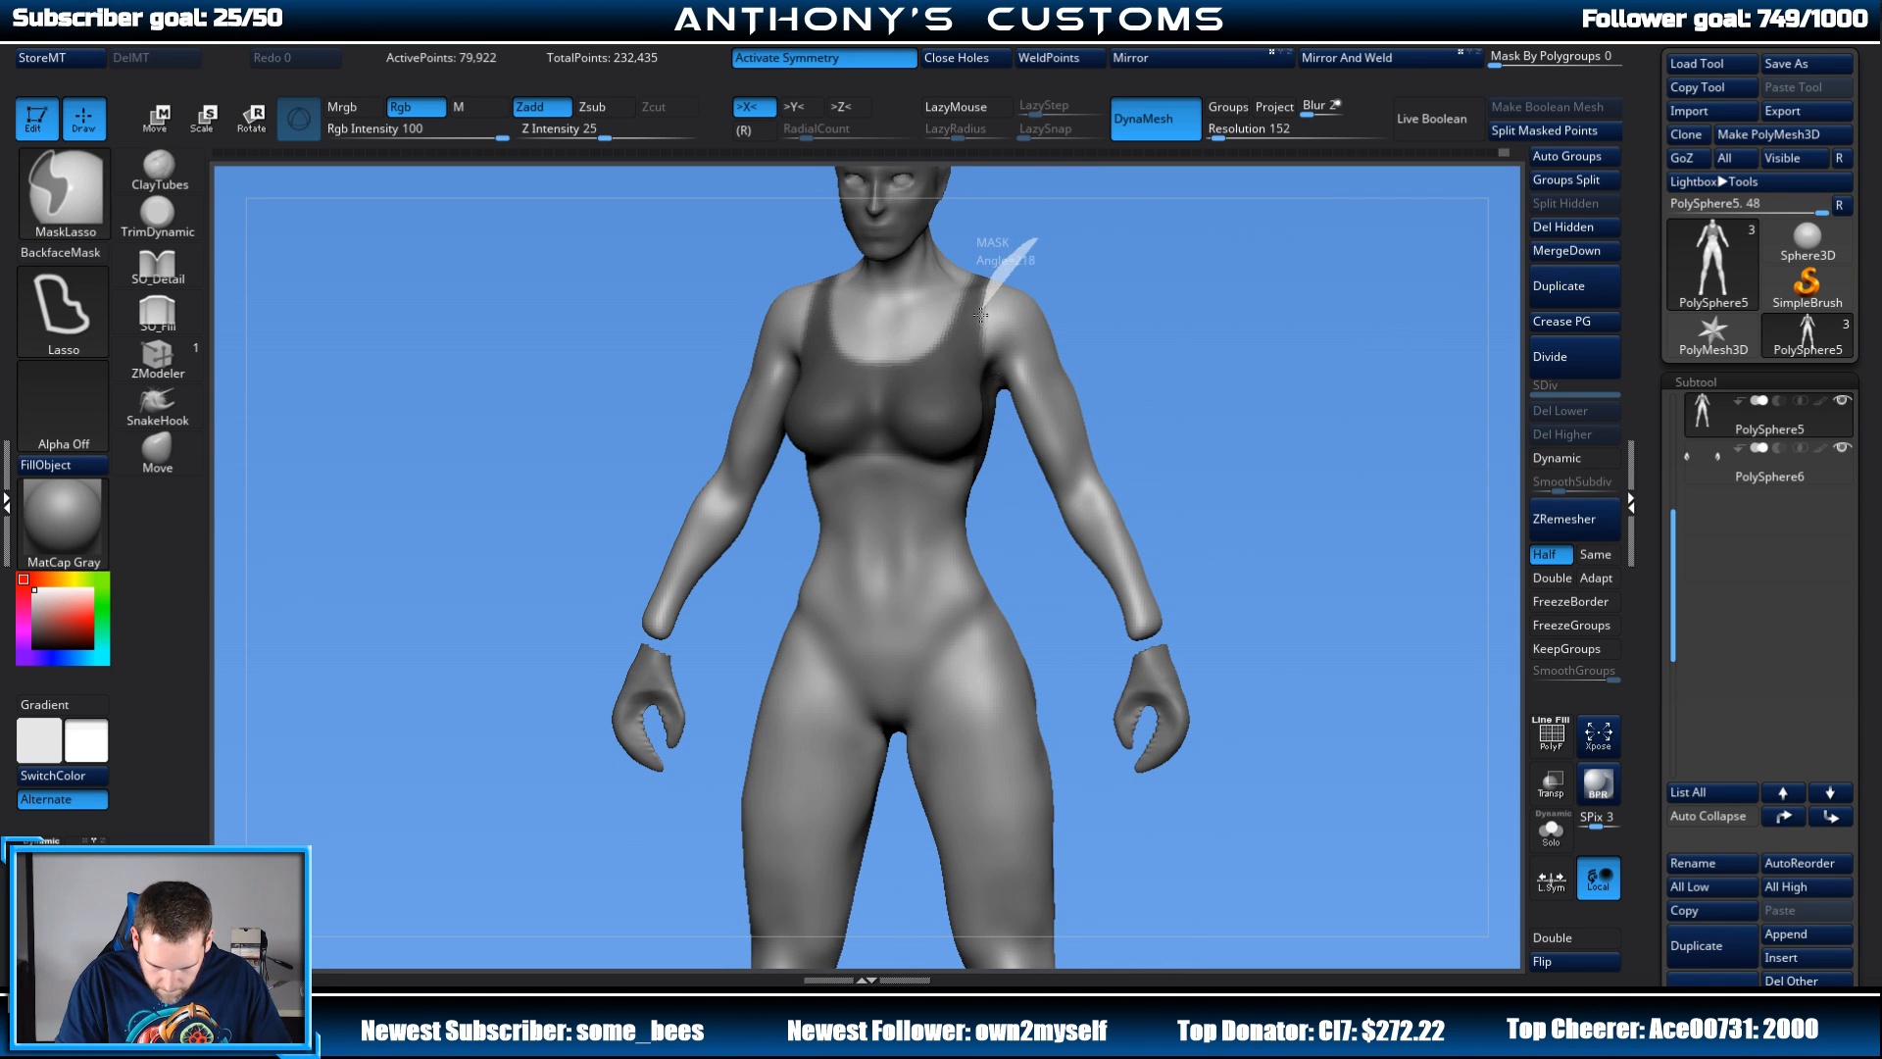
mouse_move(979, 353)
left_mouse_down("ctrl")
mouse_move(985, 386)
mouse_move(1088, 421)
mouse_move(1161, 328)
mouse_move(1086, 335)
left_mouse_up("ctrl")
Step: Open the subtool Extract settings and preview an extraction of the masked crop top
left_click_drag(1340, 278, 1437, 164)
left_click_drag(1268, 344, 1255, 304, "alt")
left_click_drag(1868, 592, 1852, 400)
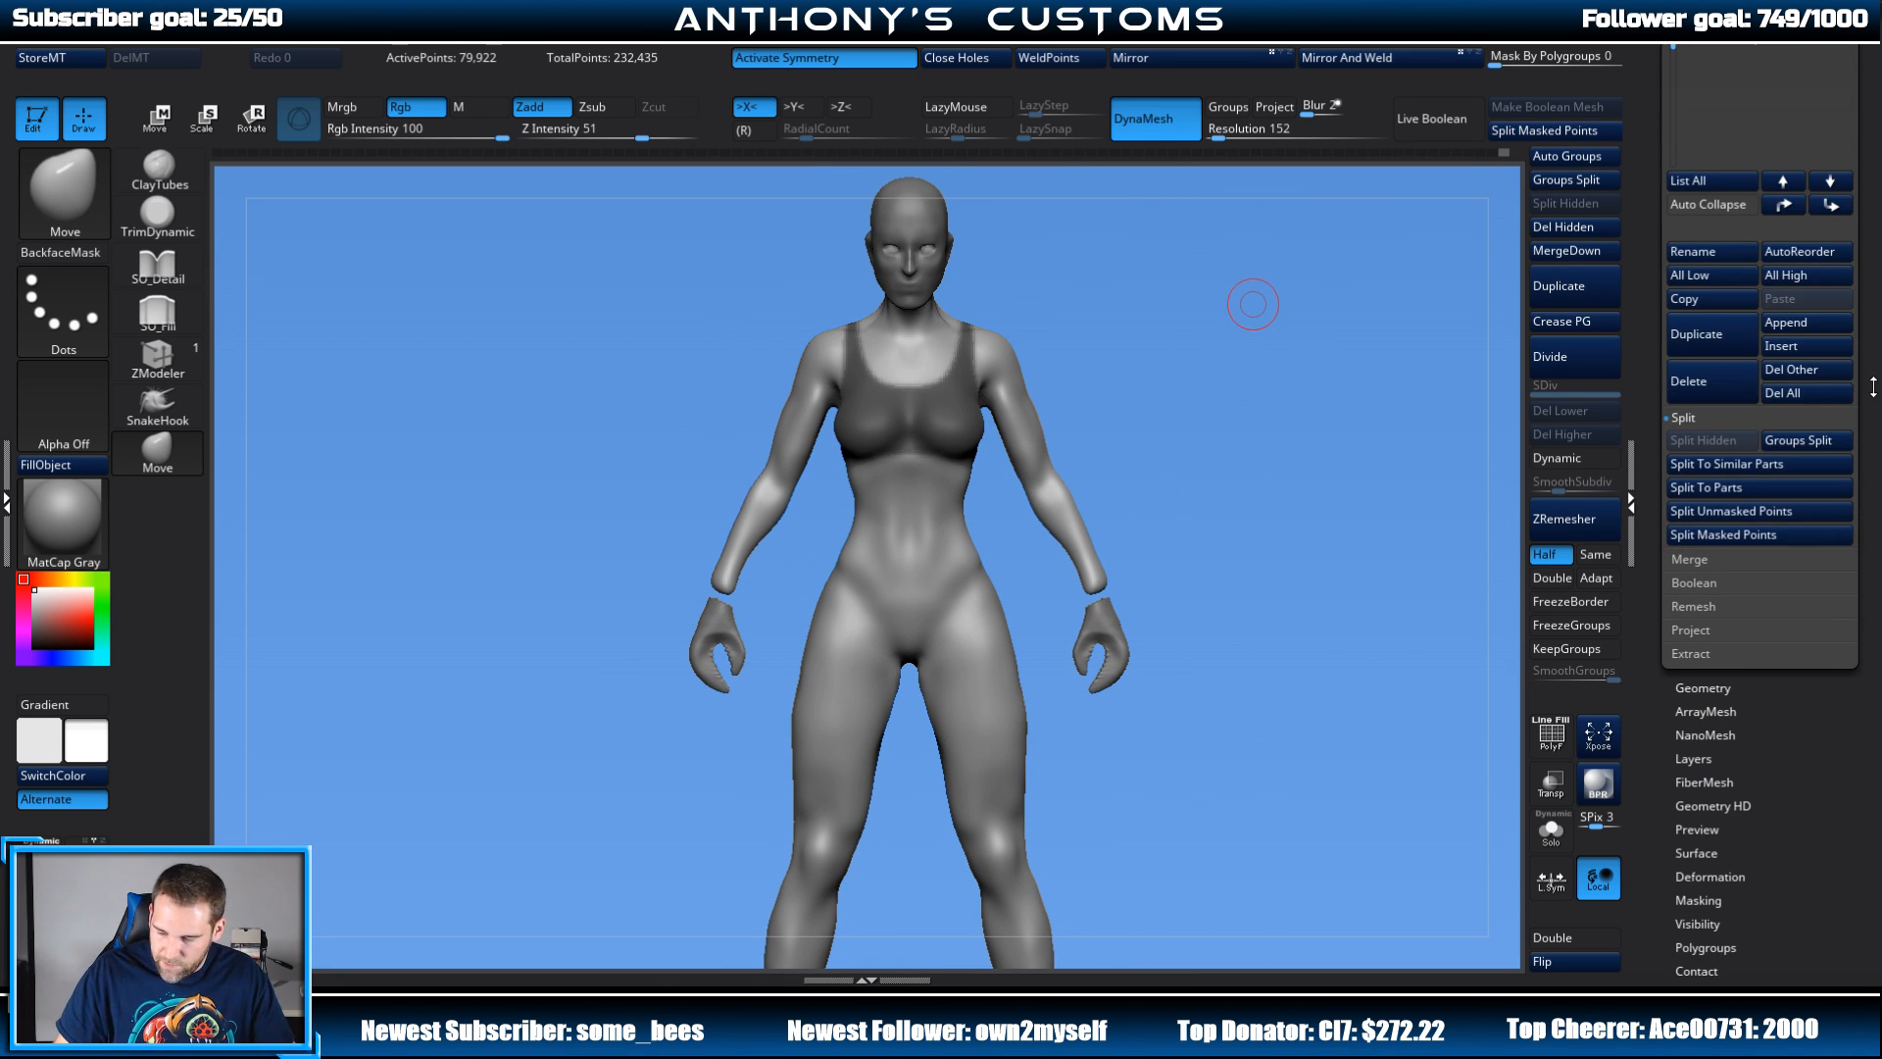
left_click(1700, 652)
left_click(1708, 578)
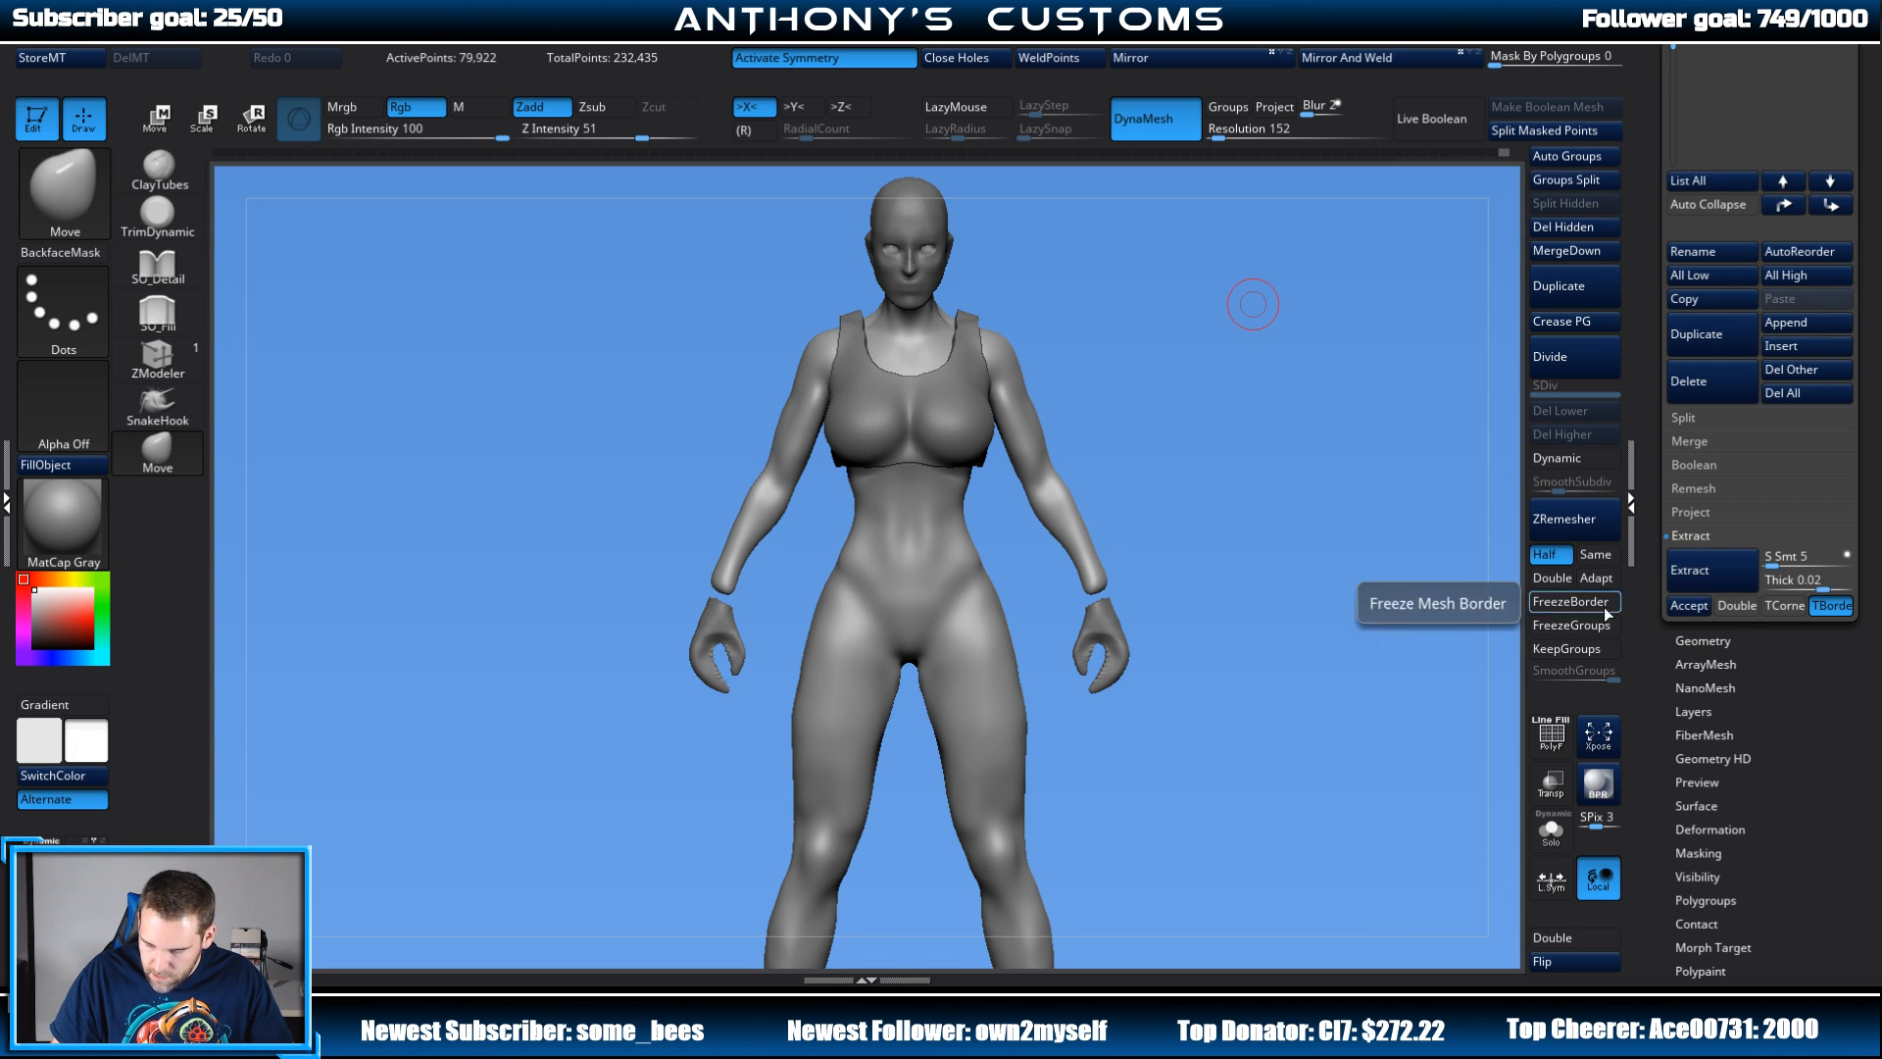
Step: Set the Extract thickness to 0.01, extract the masked crop top and accept it as a new subtool
left_click_drag(1335, 692, 1245, 690)
left_click(1791, 580)
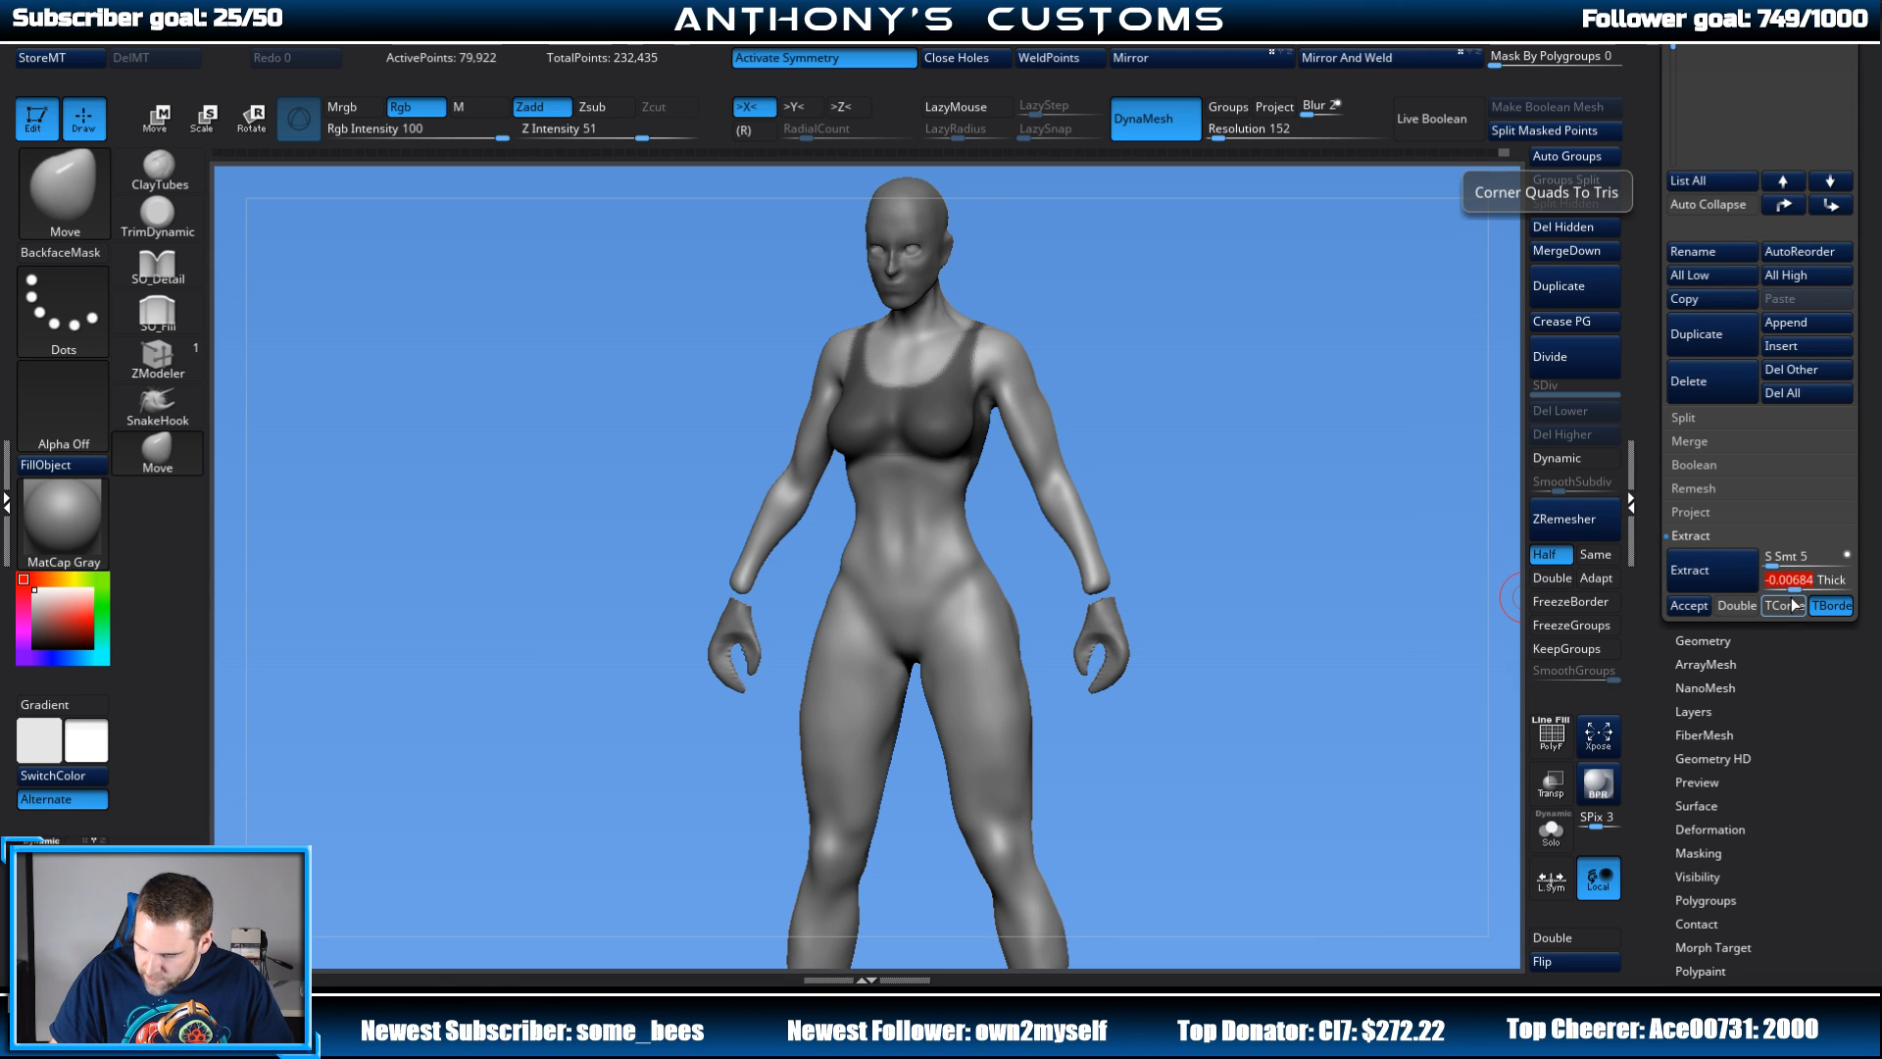
key("BackSpace")
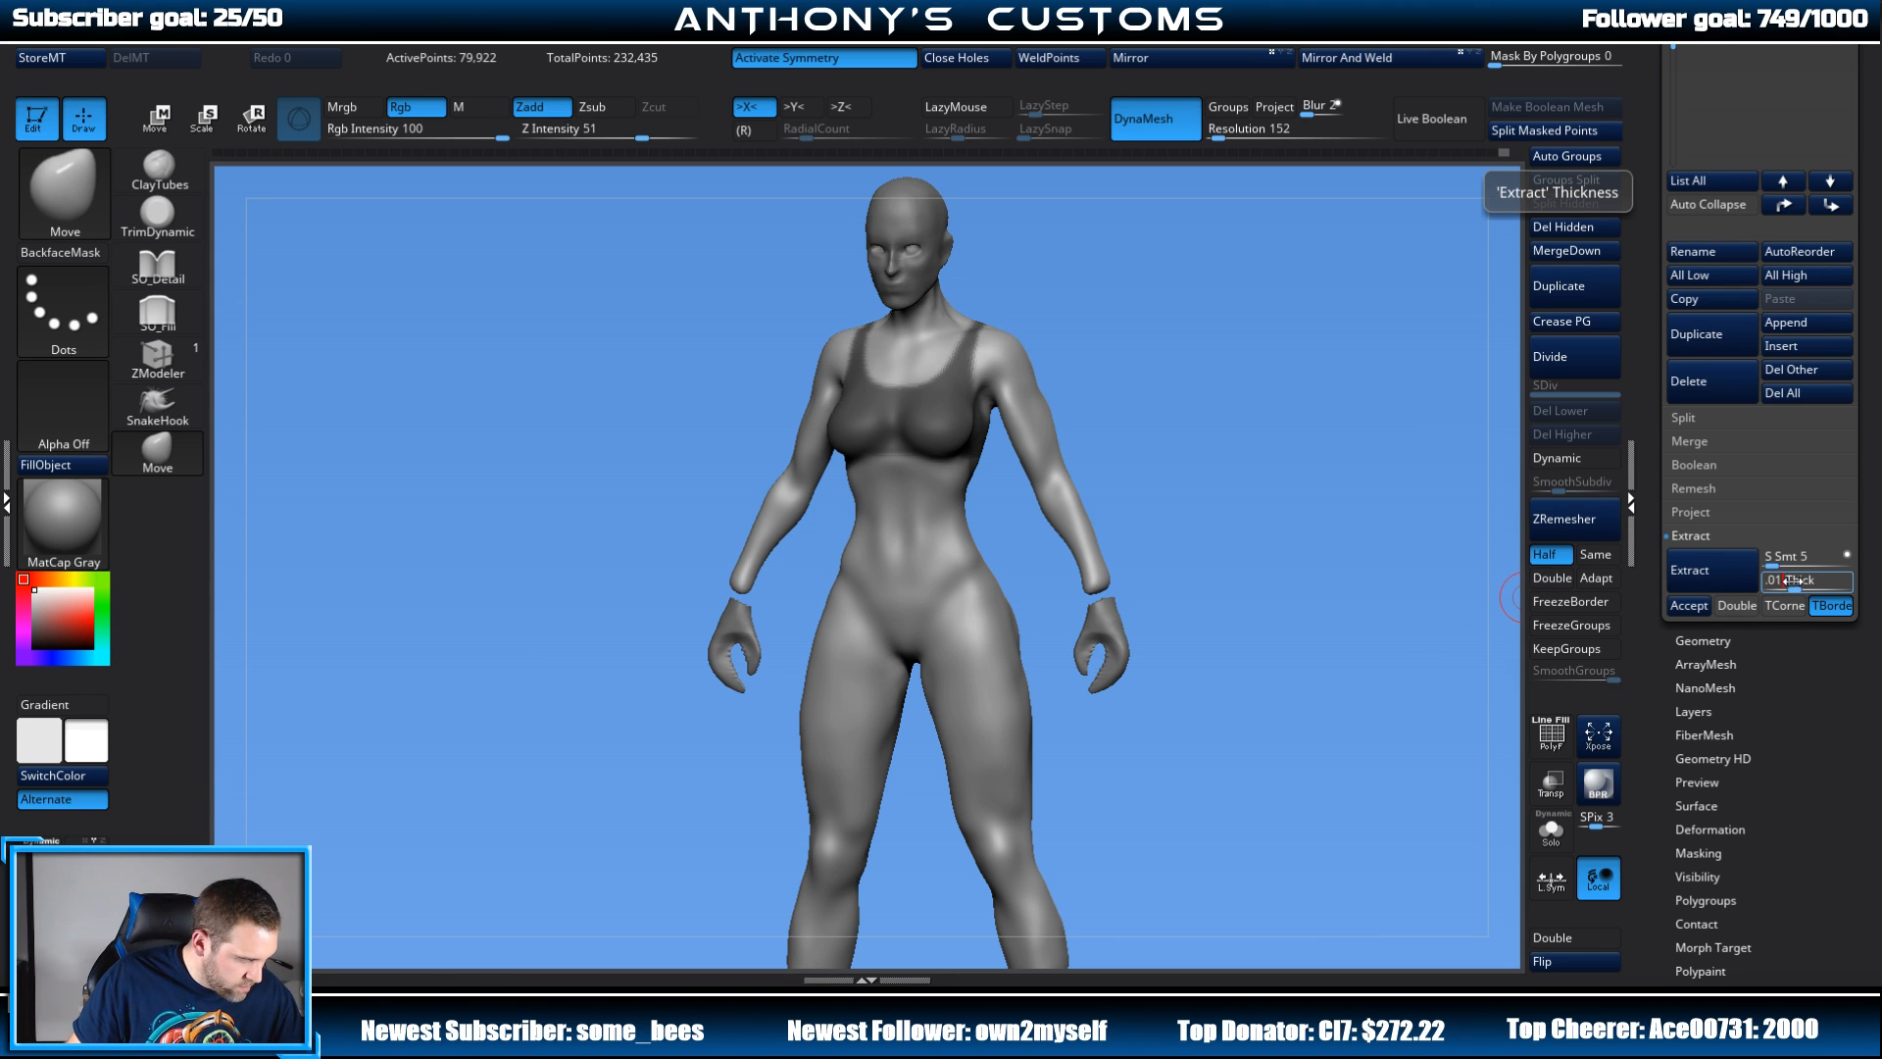
type("0.01")
key("Return")
left_click(1690, 570)
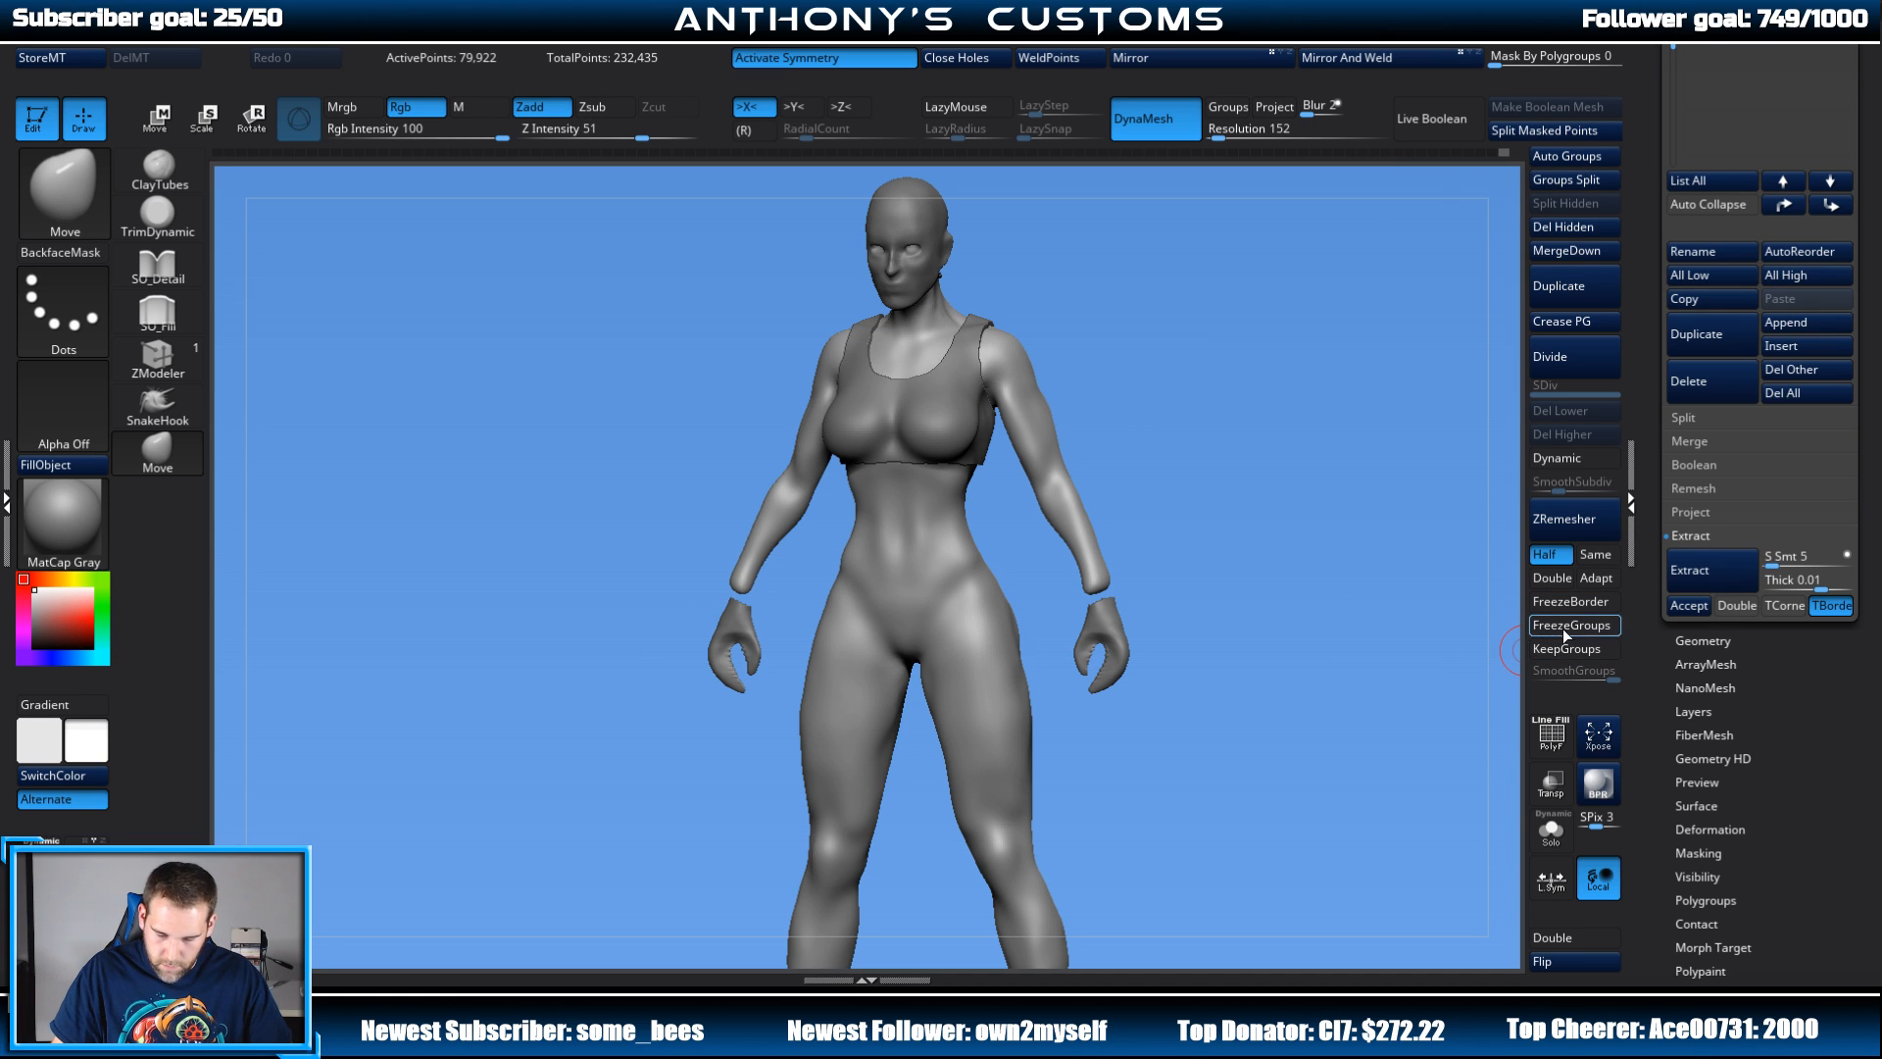
left_click(1690, 606)
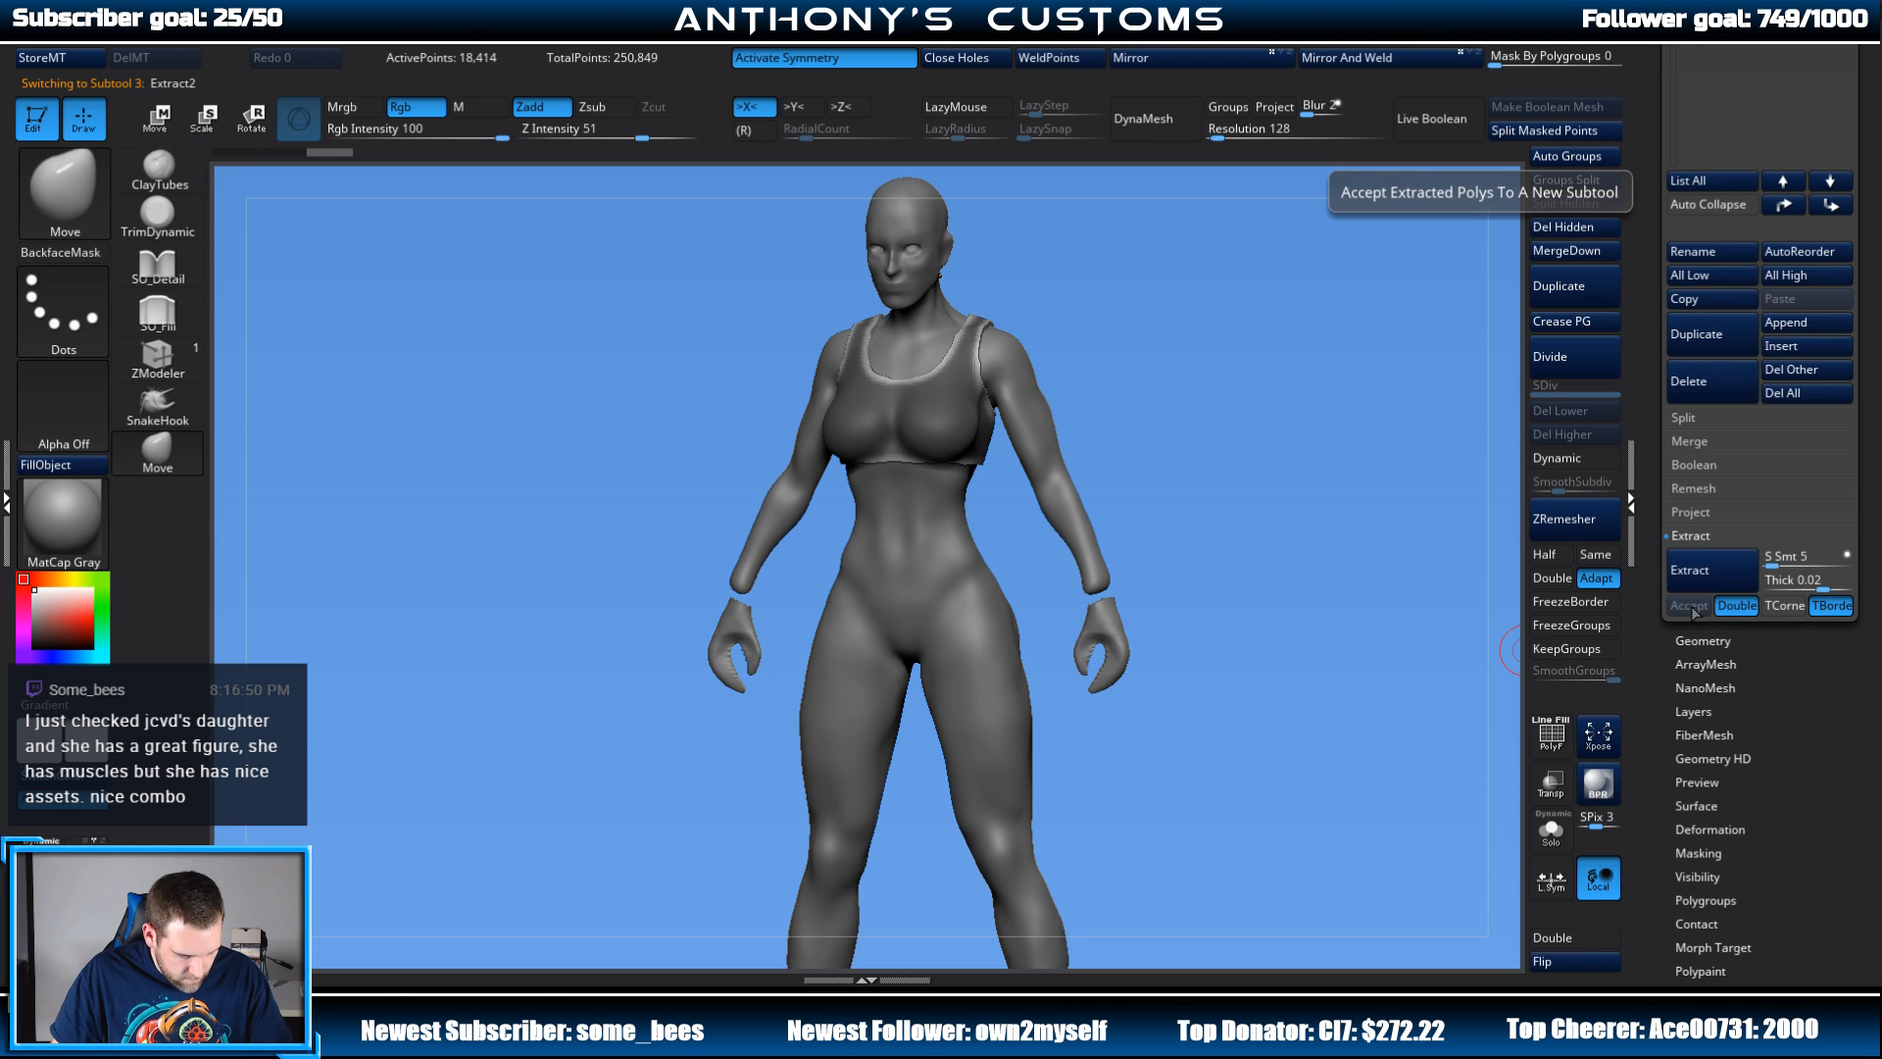
Step: Show the polyframe on the extracted top and examine its polygroups and the stray pieces at the neck from the side
left_click_drag(1194, 475, 1294, 419)
left_click(1573, 180)
key("shift+f")
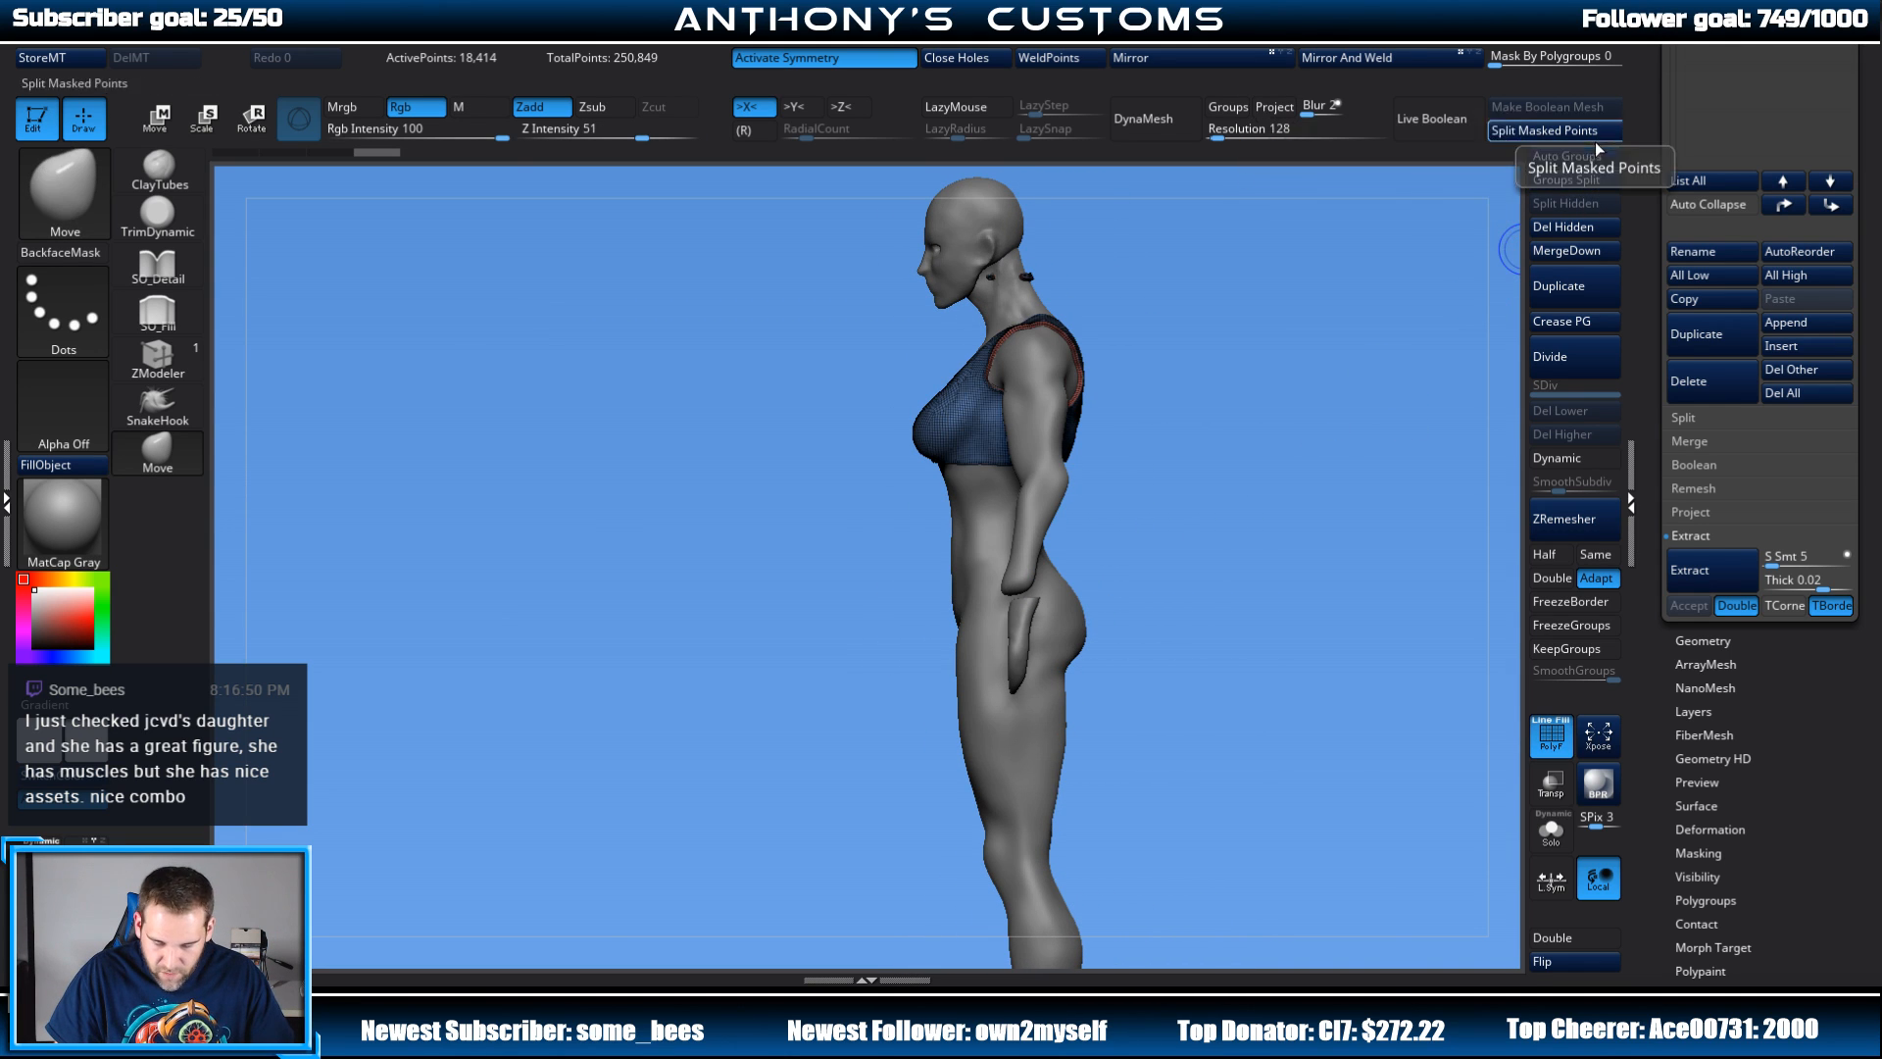
left_click_drag(1297, 373, 1191, 560, "alt")
left_click_drag(1206, 501, 1208, 566, "alt")
left_click_drag(1239, 448, 1261, 487, "alt")
left_click_drag(1310, 403, 1283, 409)
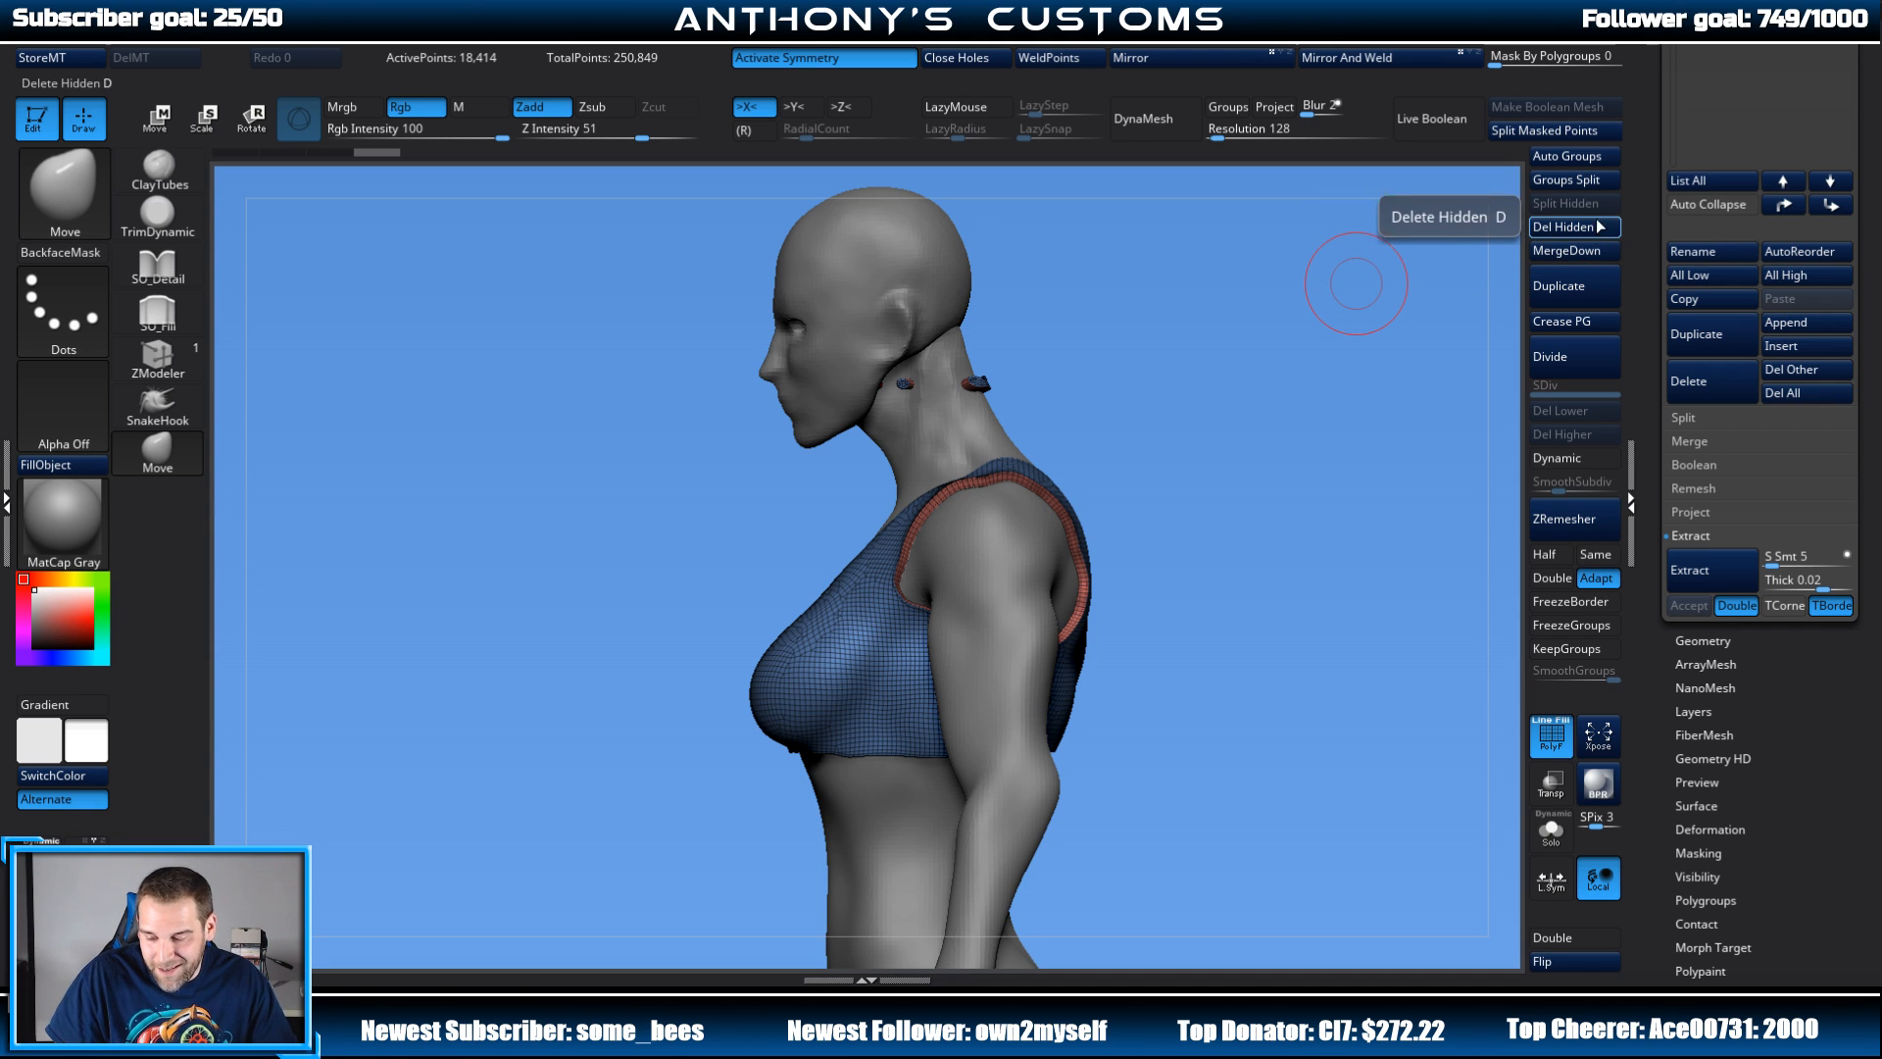
Step: Try regrouping the extracted top's separate pieces with Auto Groups, and undo it
left_click(1566, 156)
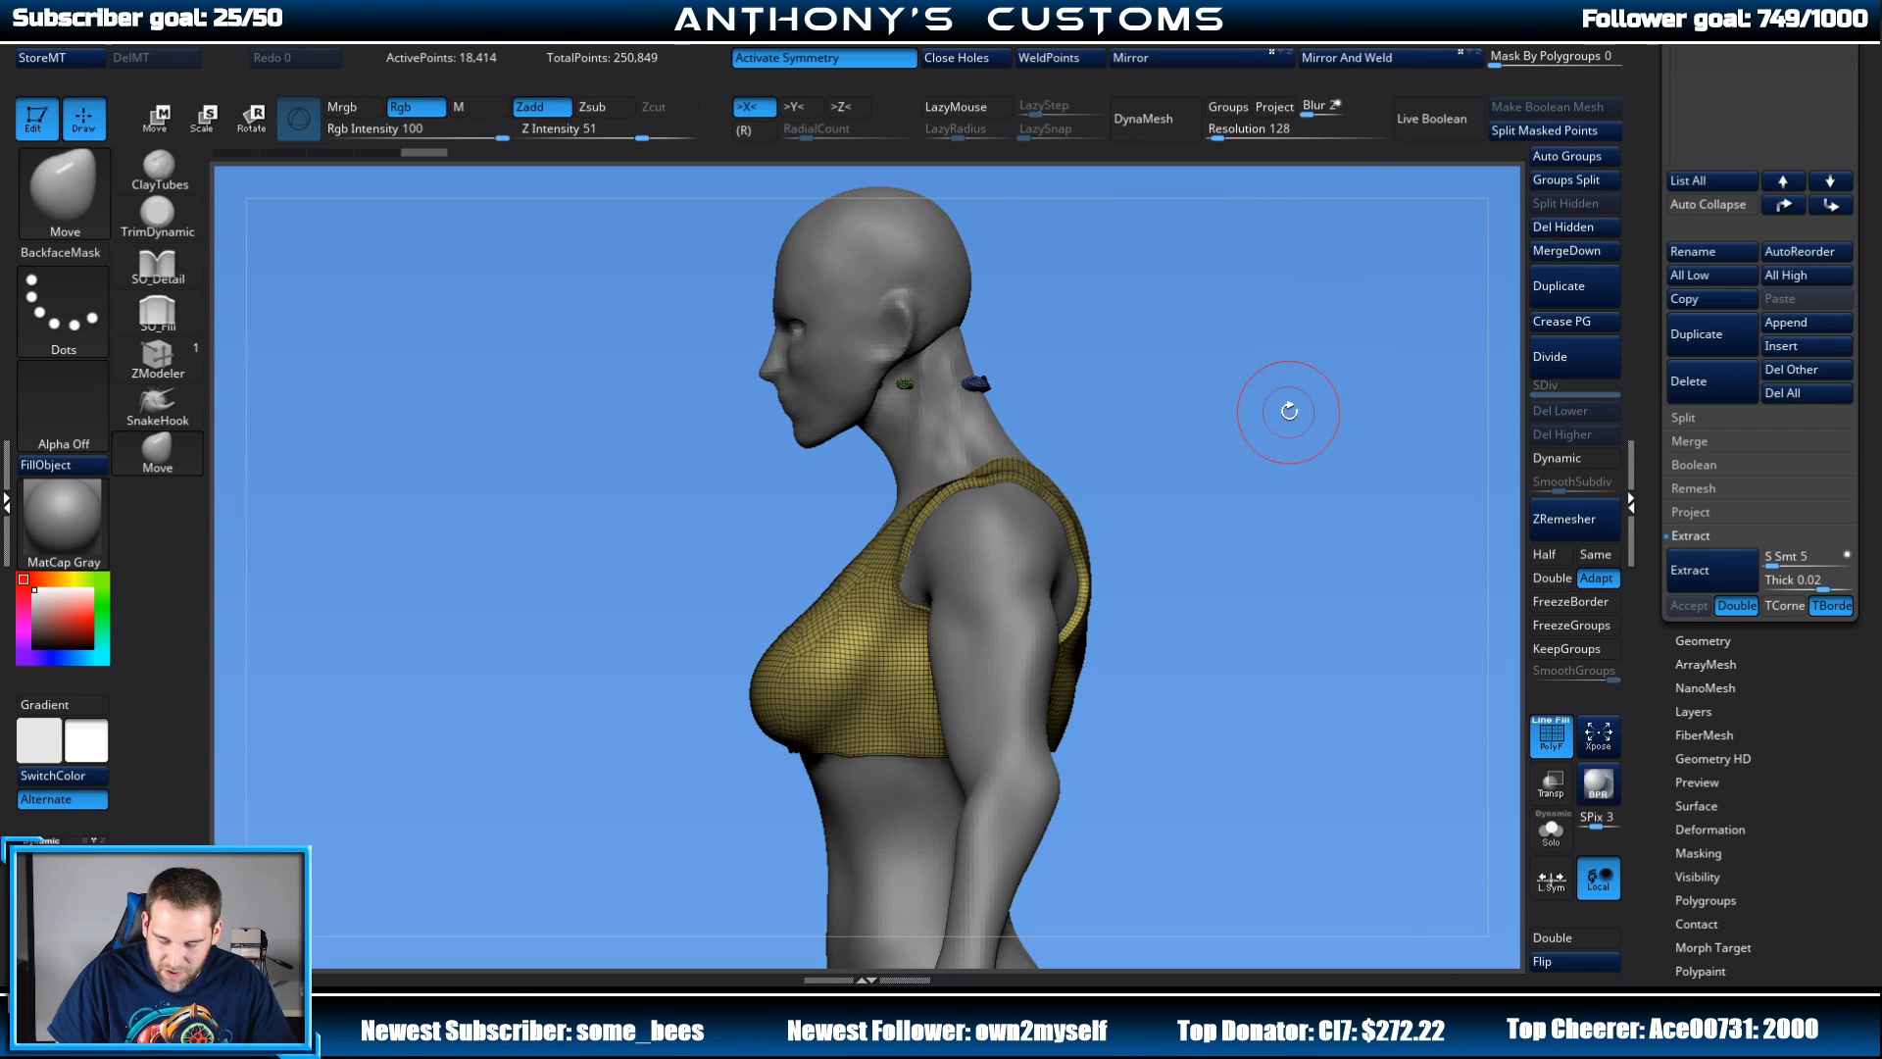
mouse_move(1285, 408)
left_mouse_down()
mouse_move(1257, 394)
mouse_move(1302, 365)
mouse_move(1297, 393)
left_mouse_up()
key("ctrl+z")
Step: Isolate the top's outer polygroup, delete the hidden geometry, and regroup the remaining pieces with Auto Groups
left_click_drag(1176, 412, 1239, 303)
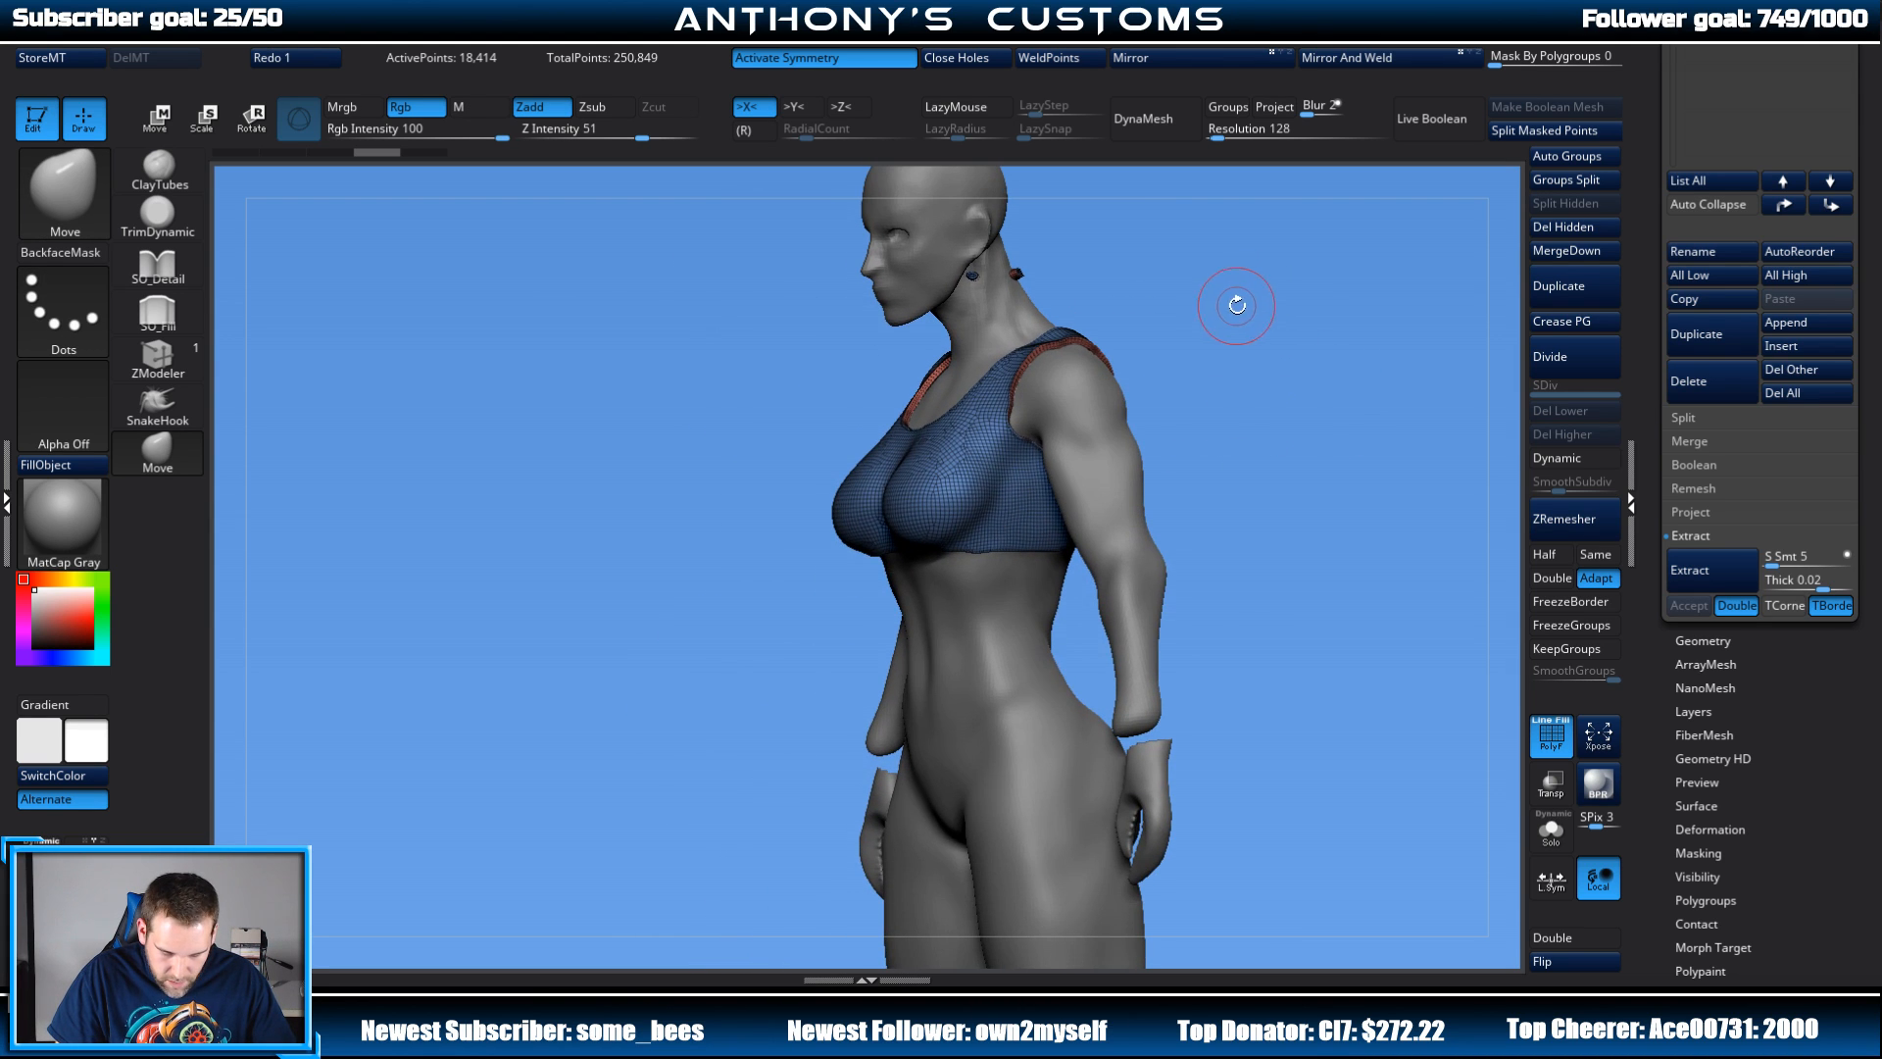
left_click(986, 490, "ctrl+shift")
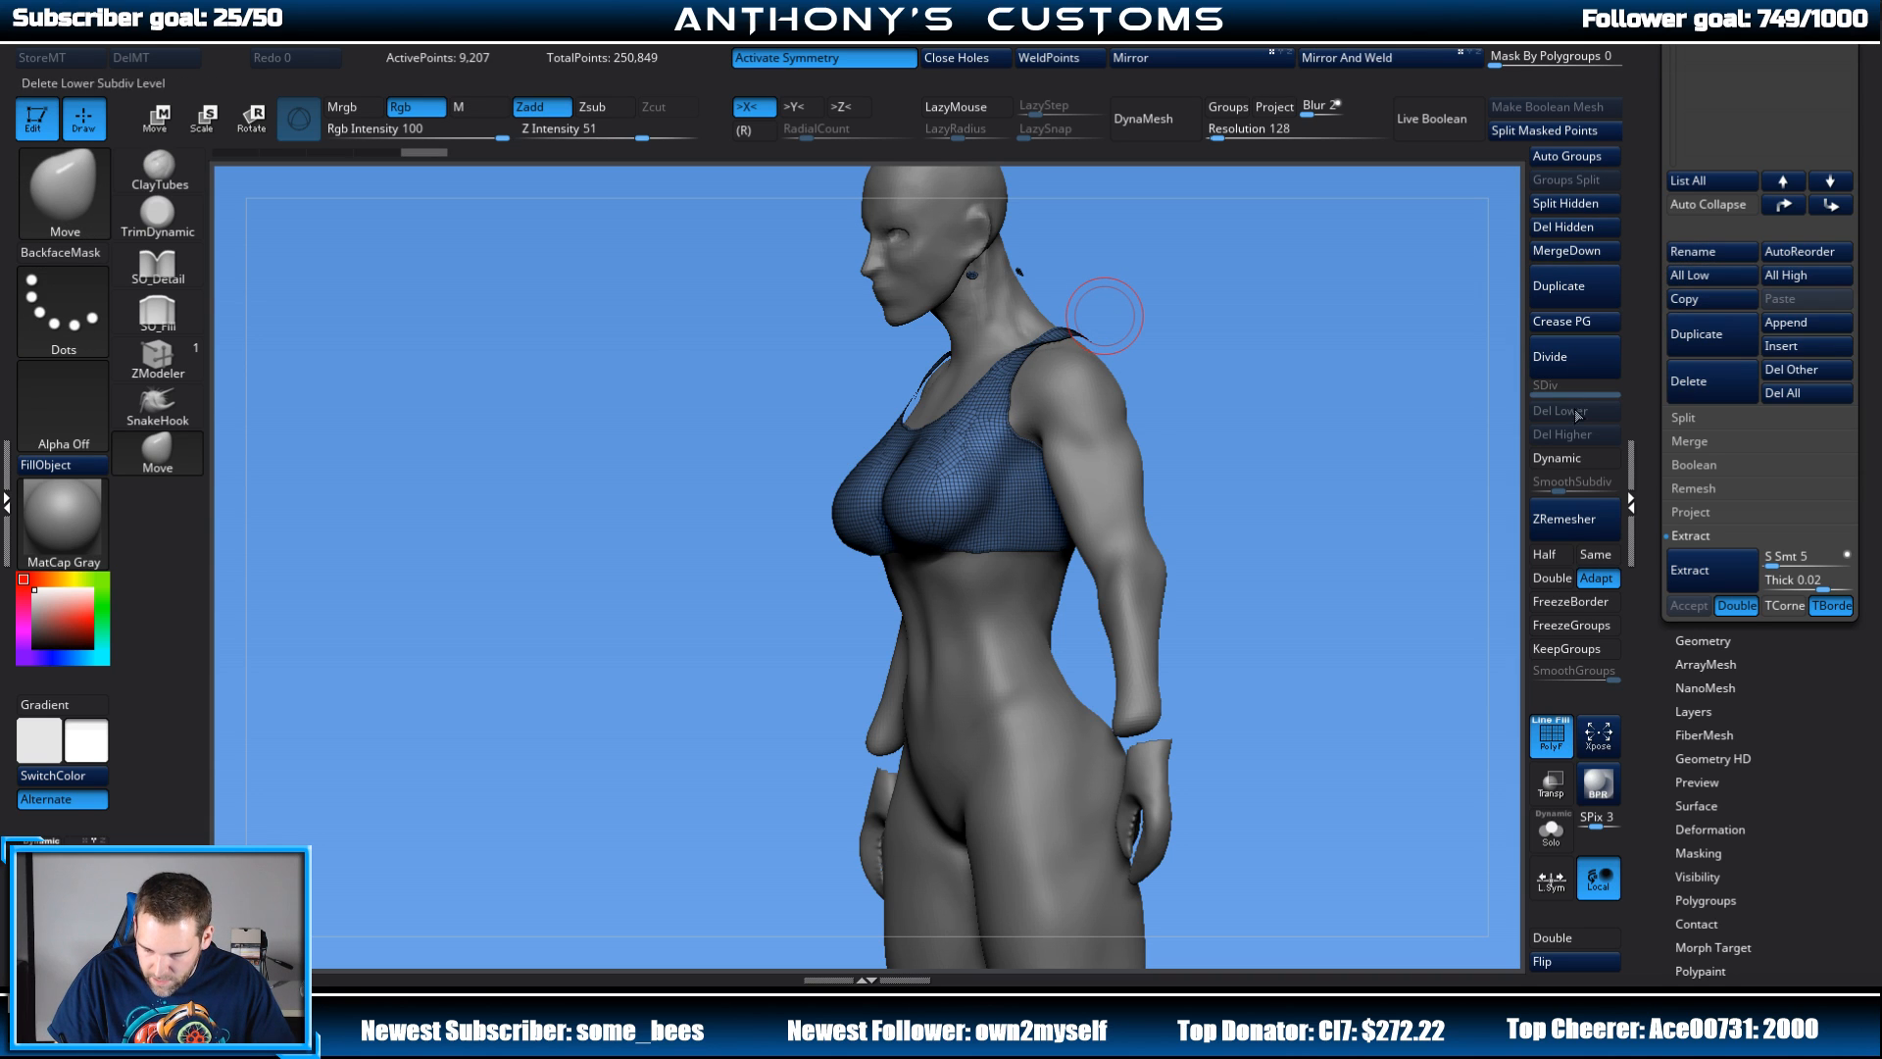
left_click(1564, 226)
left_click_drag(1402, 343, 1325, 355)
left_click(1574, 158)
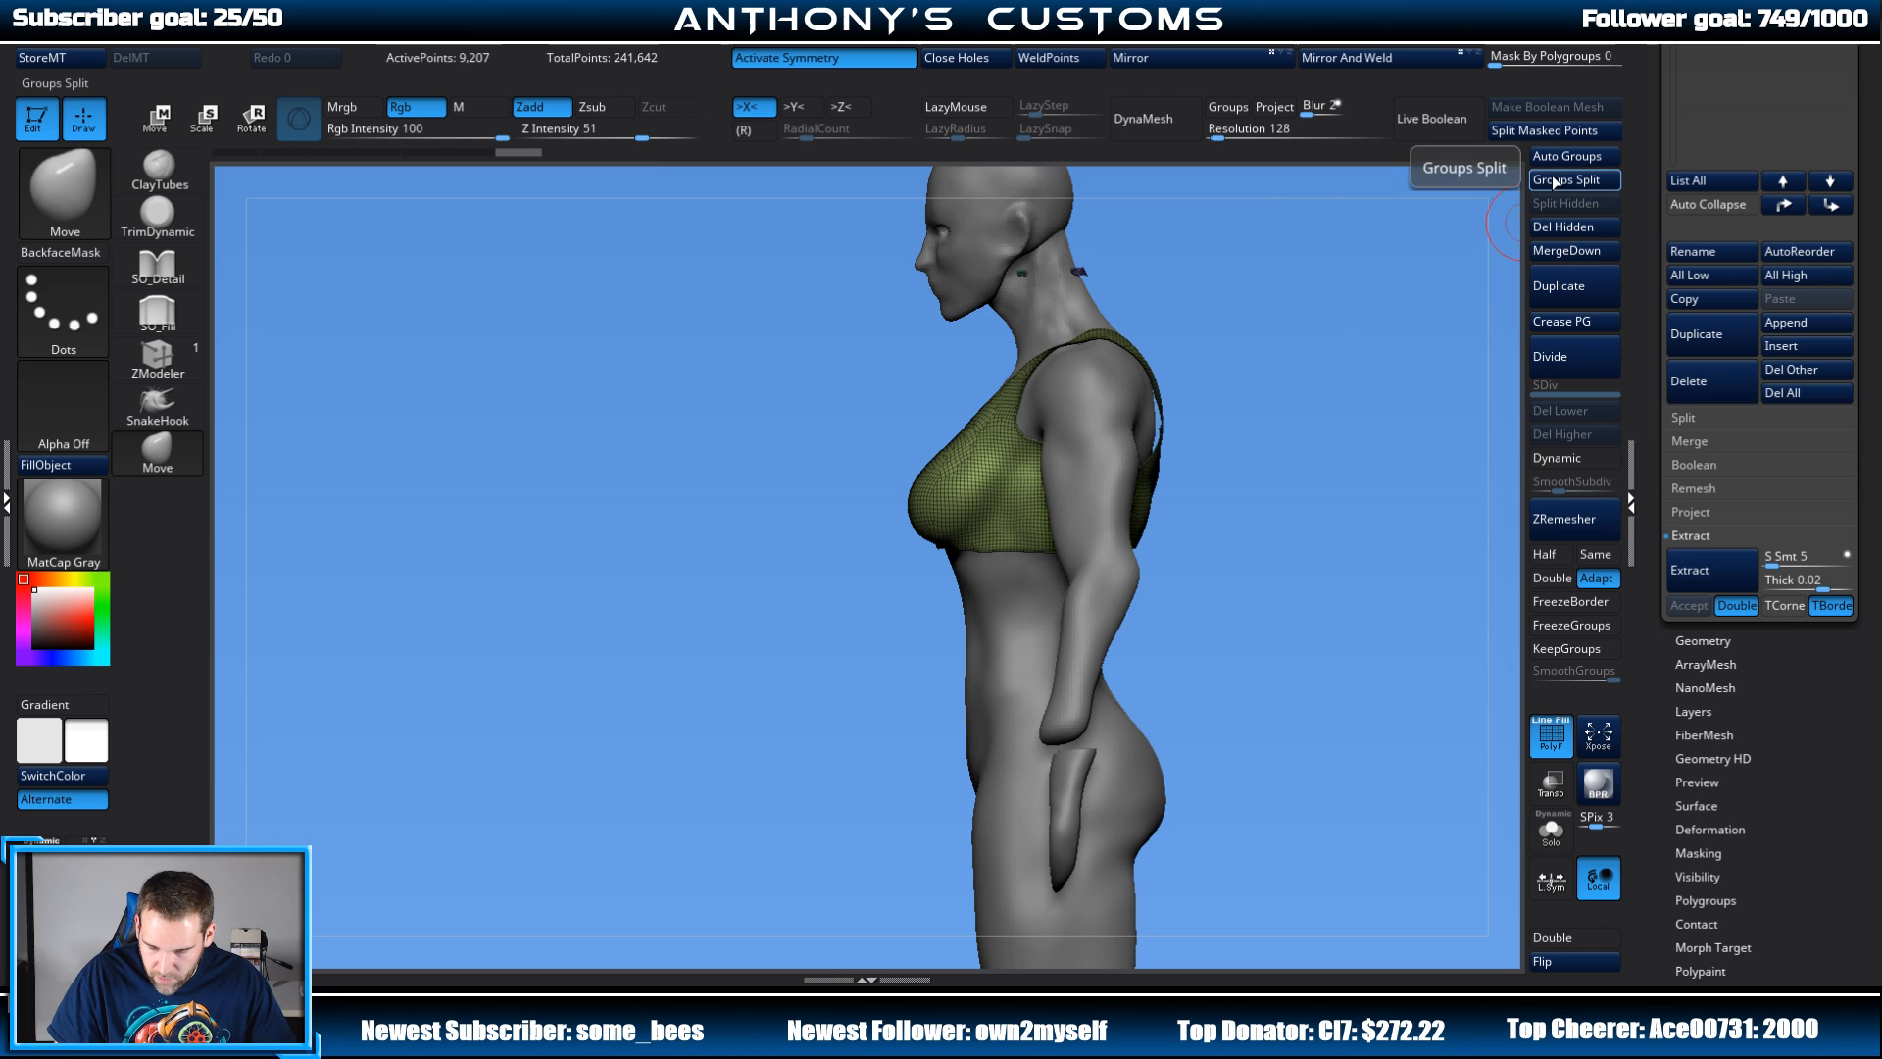
Step: Isolate the crop top's main piece, delete the hidden stray geometry, and turn off the polyframe display
left_click(978, 474, "ctrl+shift")
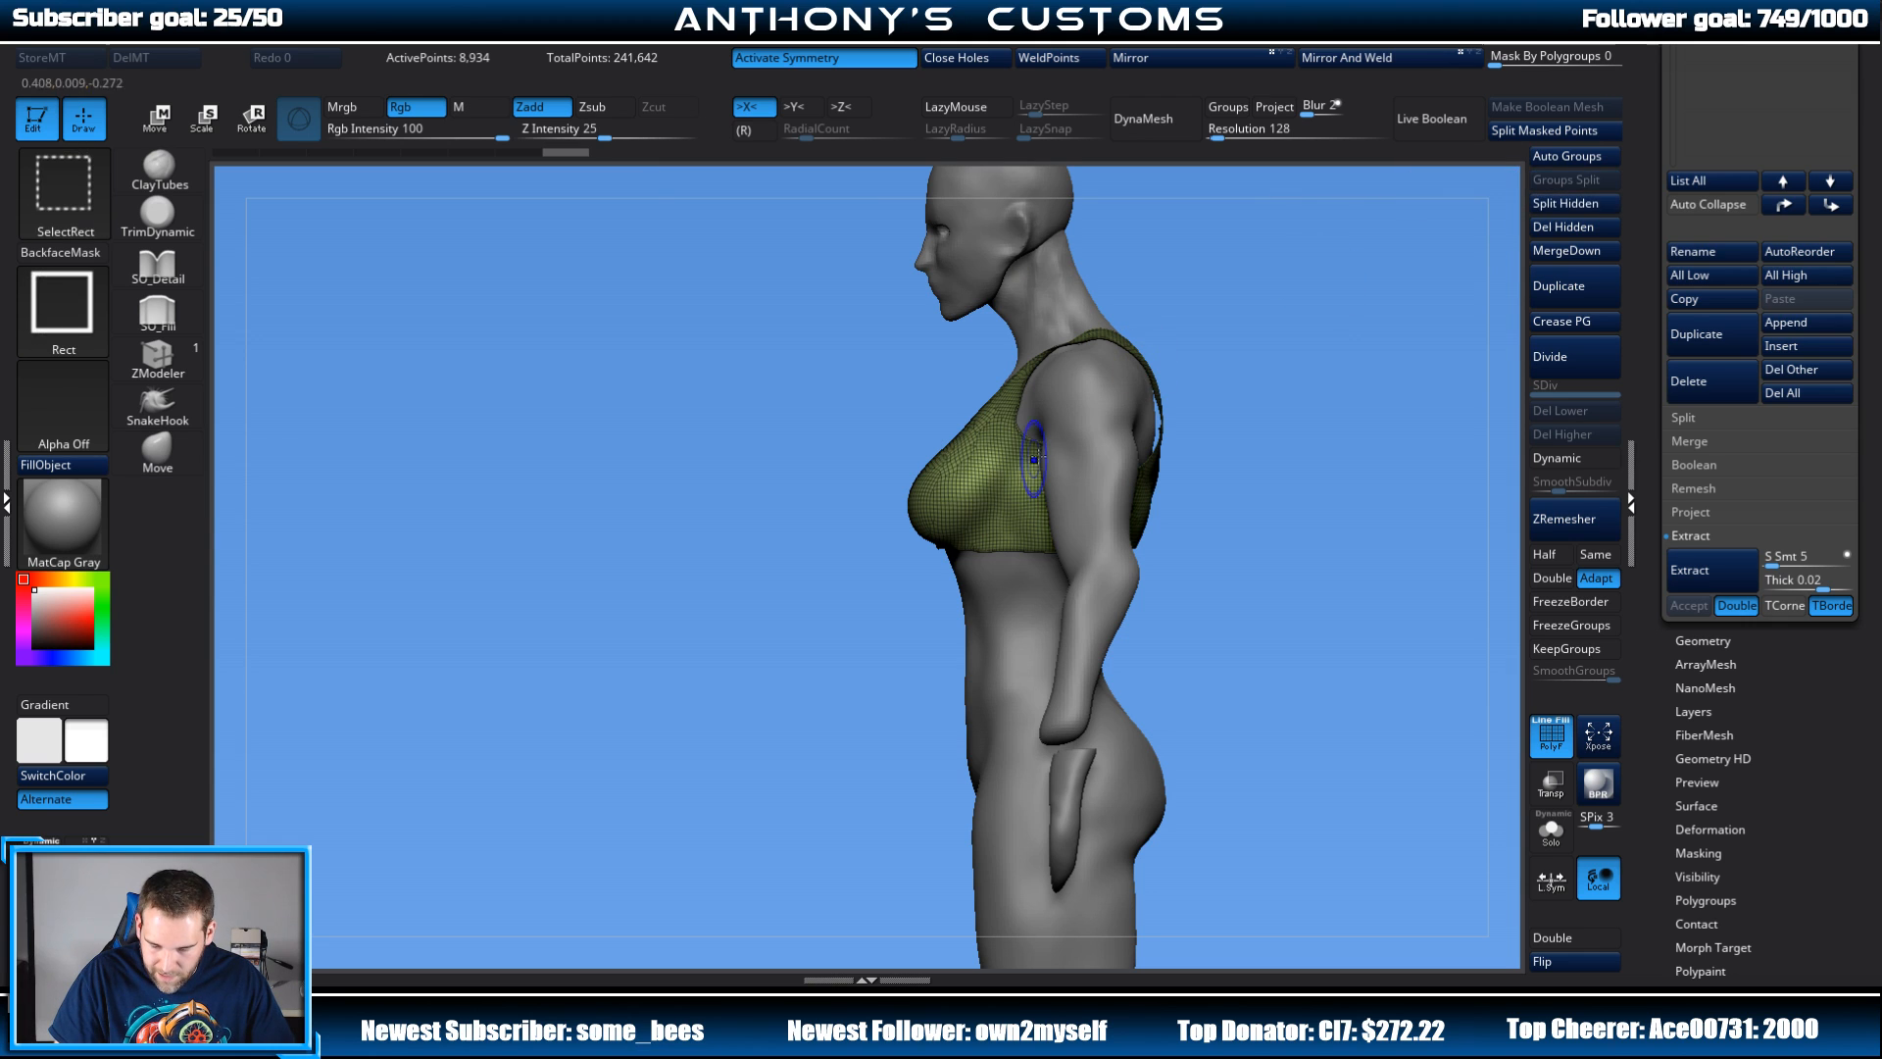
left_click(1566, 231)
left_click_drag(1325, 355, 1387, 327)
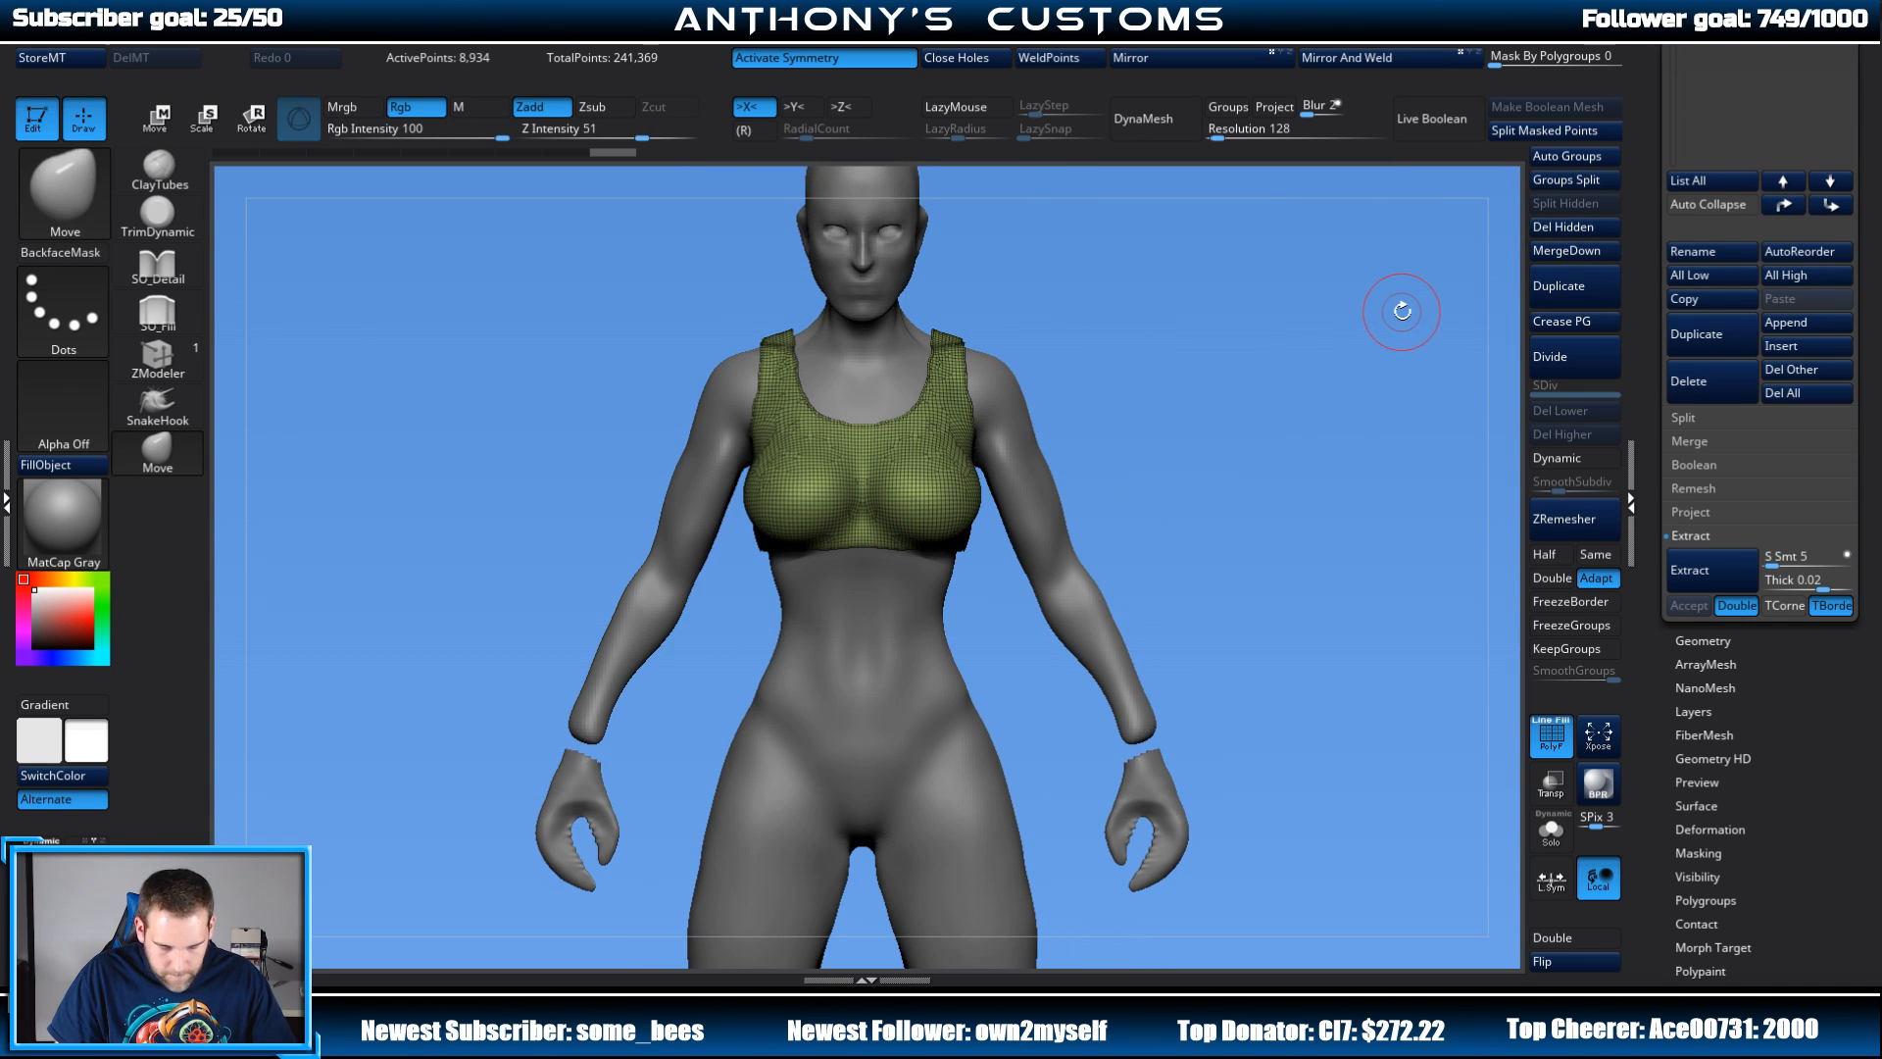
key("shift+f")
mouse_move(1261, 428)
left_mouse_down()
mouse_move(1288, 415)
mouse_move(1216, 318)
left_mouse_up()
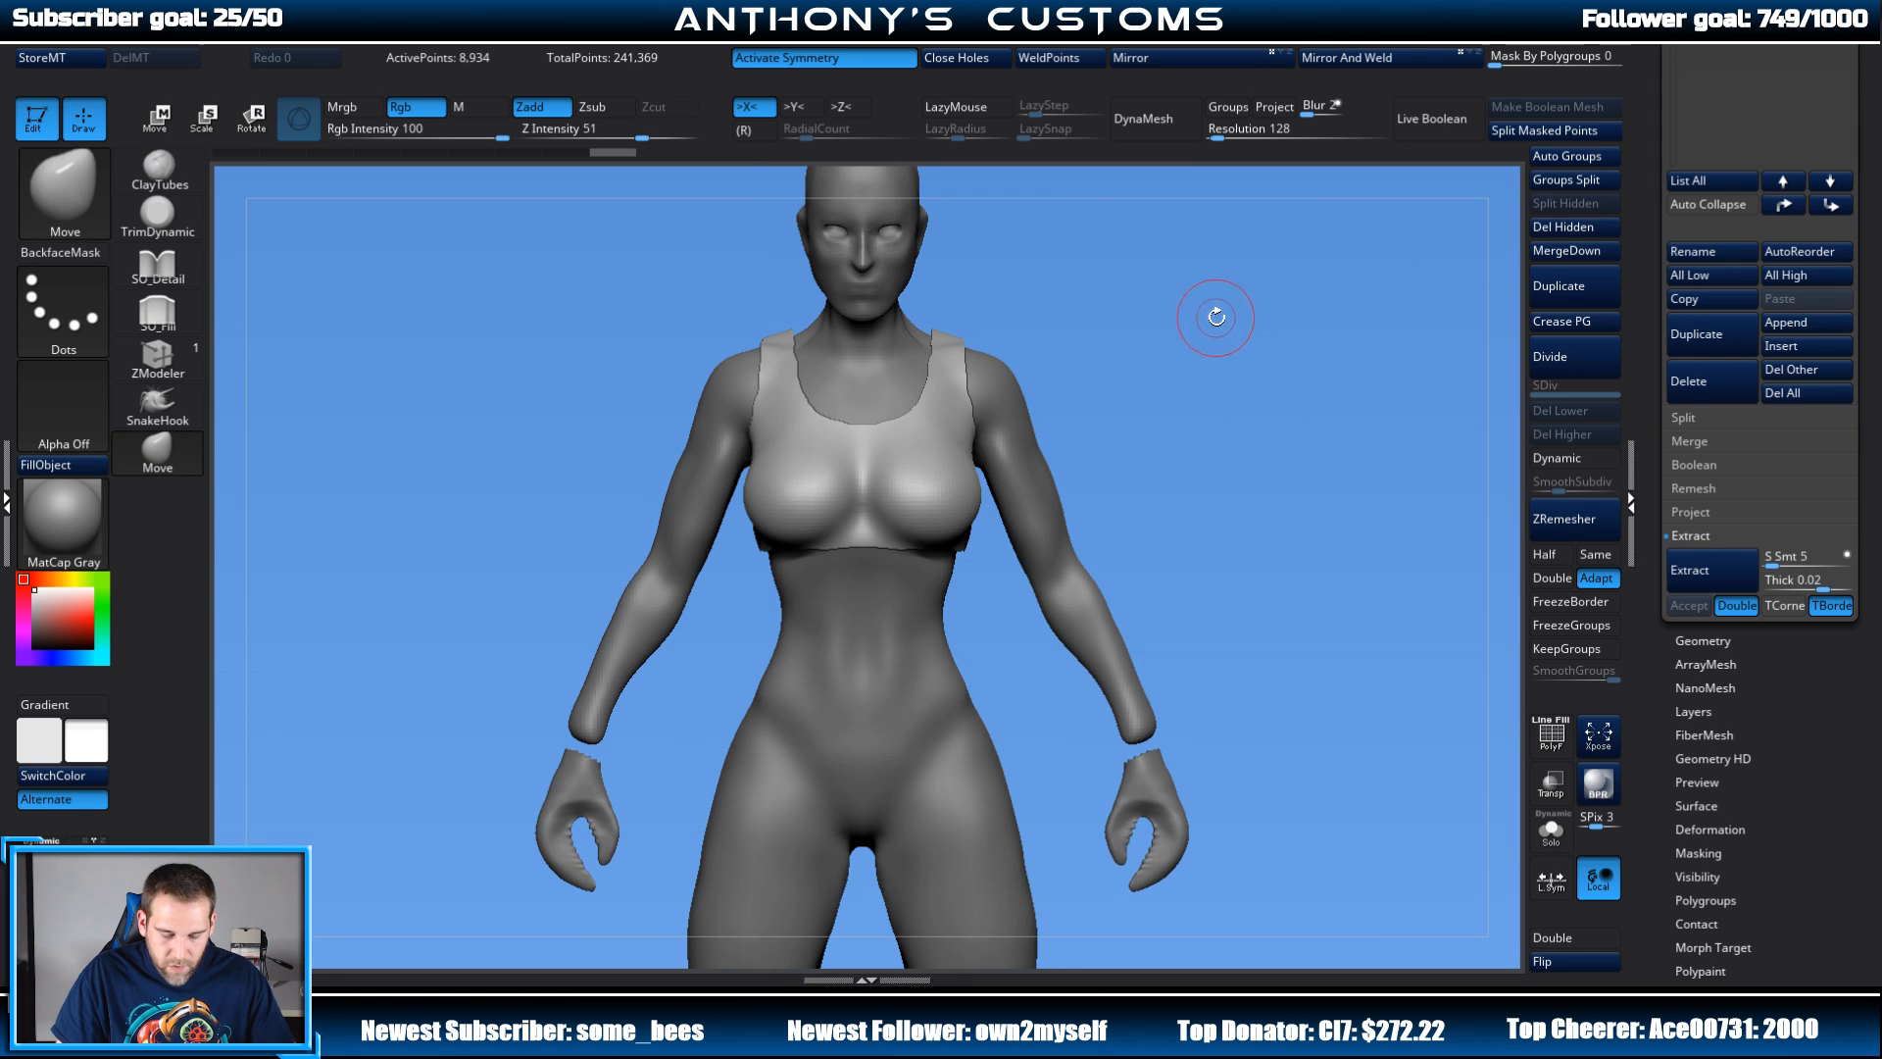
Step: Smooth the crop top between the breasts and reshape the fabric across the cleavage with the Move brush
key("shift")
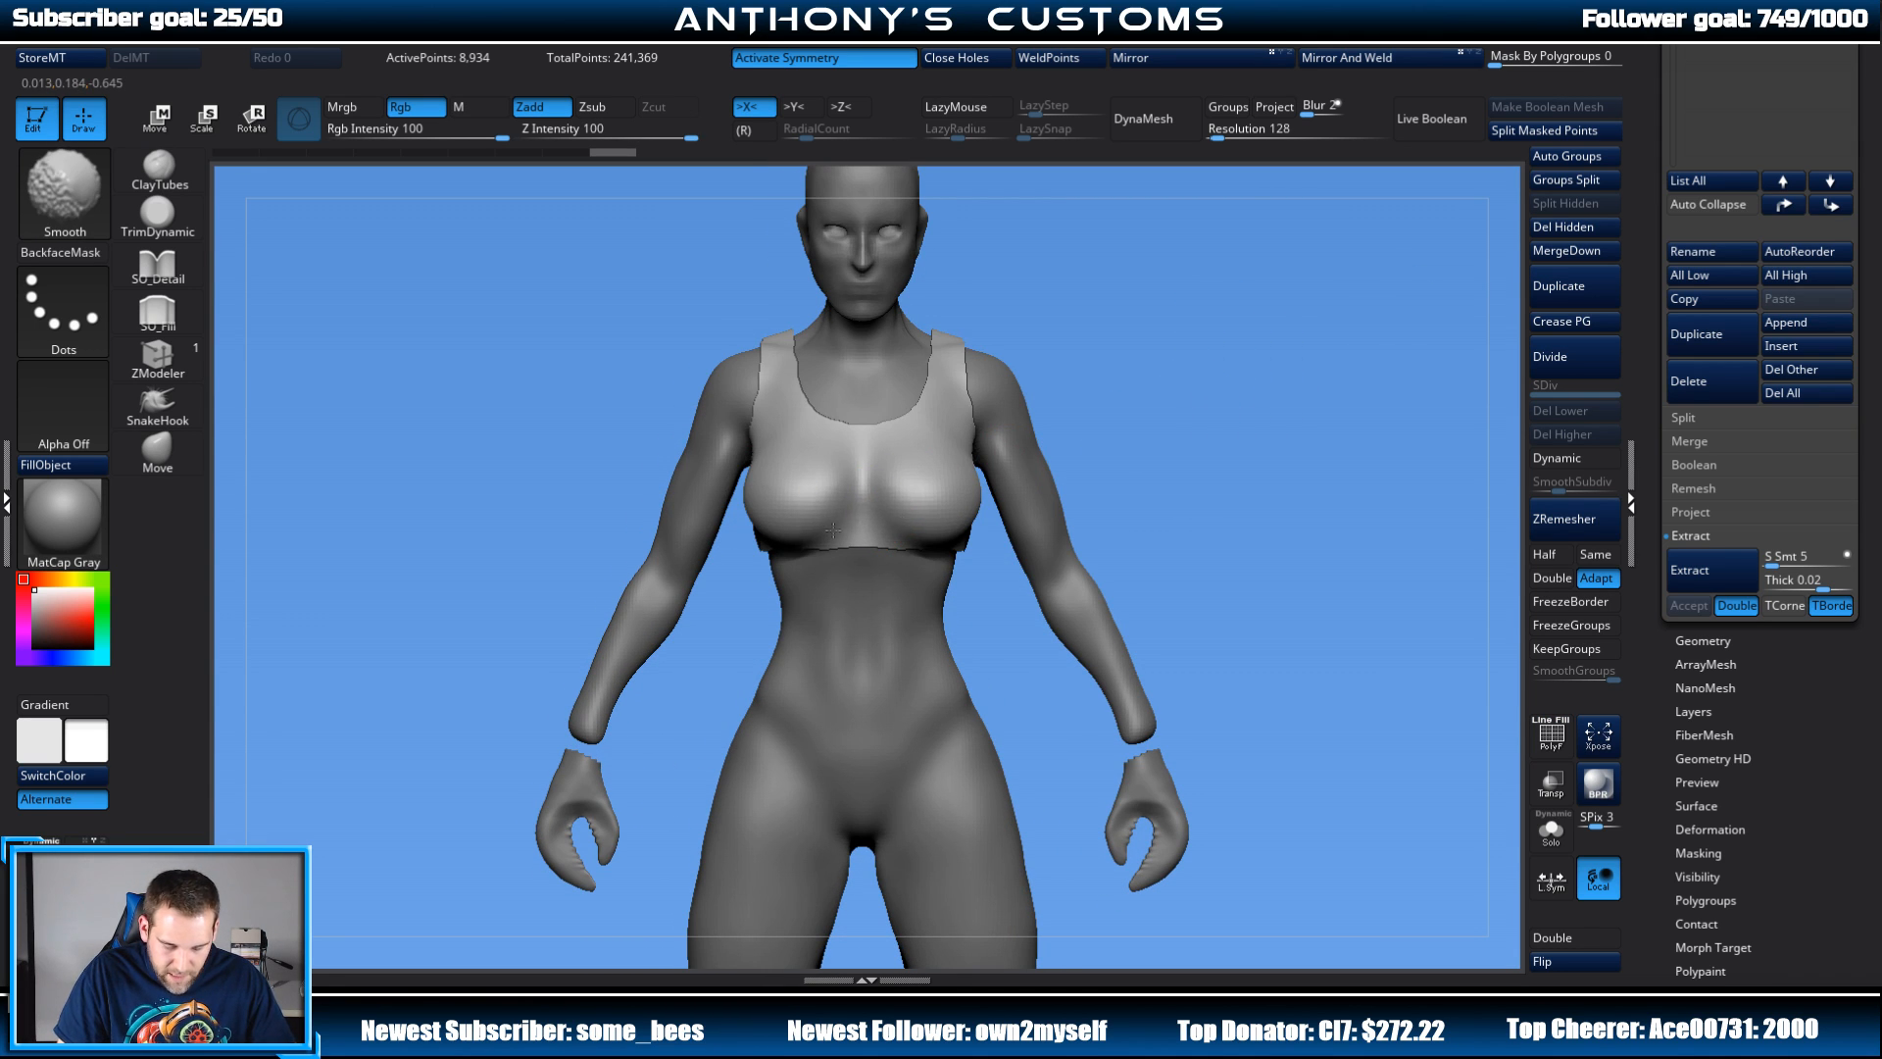
left_click_drag(824, 504, 841, 499, "shift")
mouse_move(1167, 392)
left_mouse_down()
mouse_move(1245, 300)
mouse_move(1189, 431)
left_mouse_up()
mouse_move(881, 497)
left_mouse_down()
mouse_move(870, 523)
mouse_move(897, 528)
left_mouse_up()
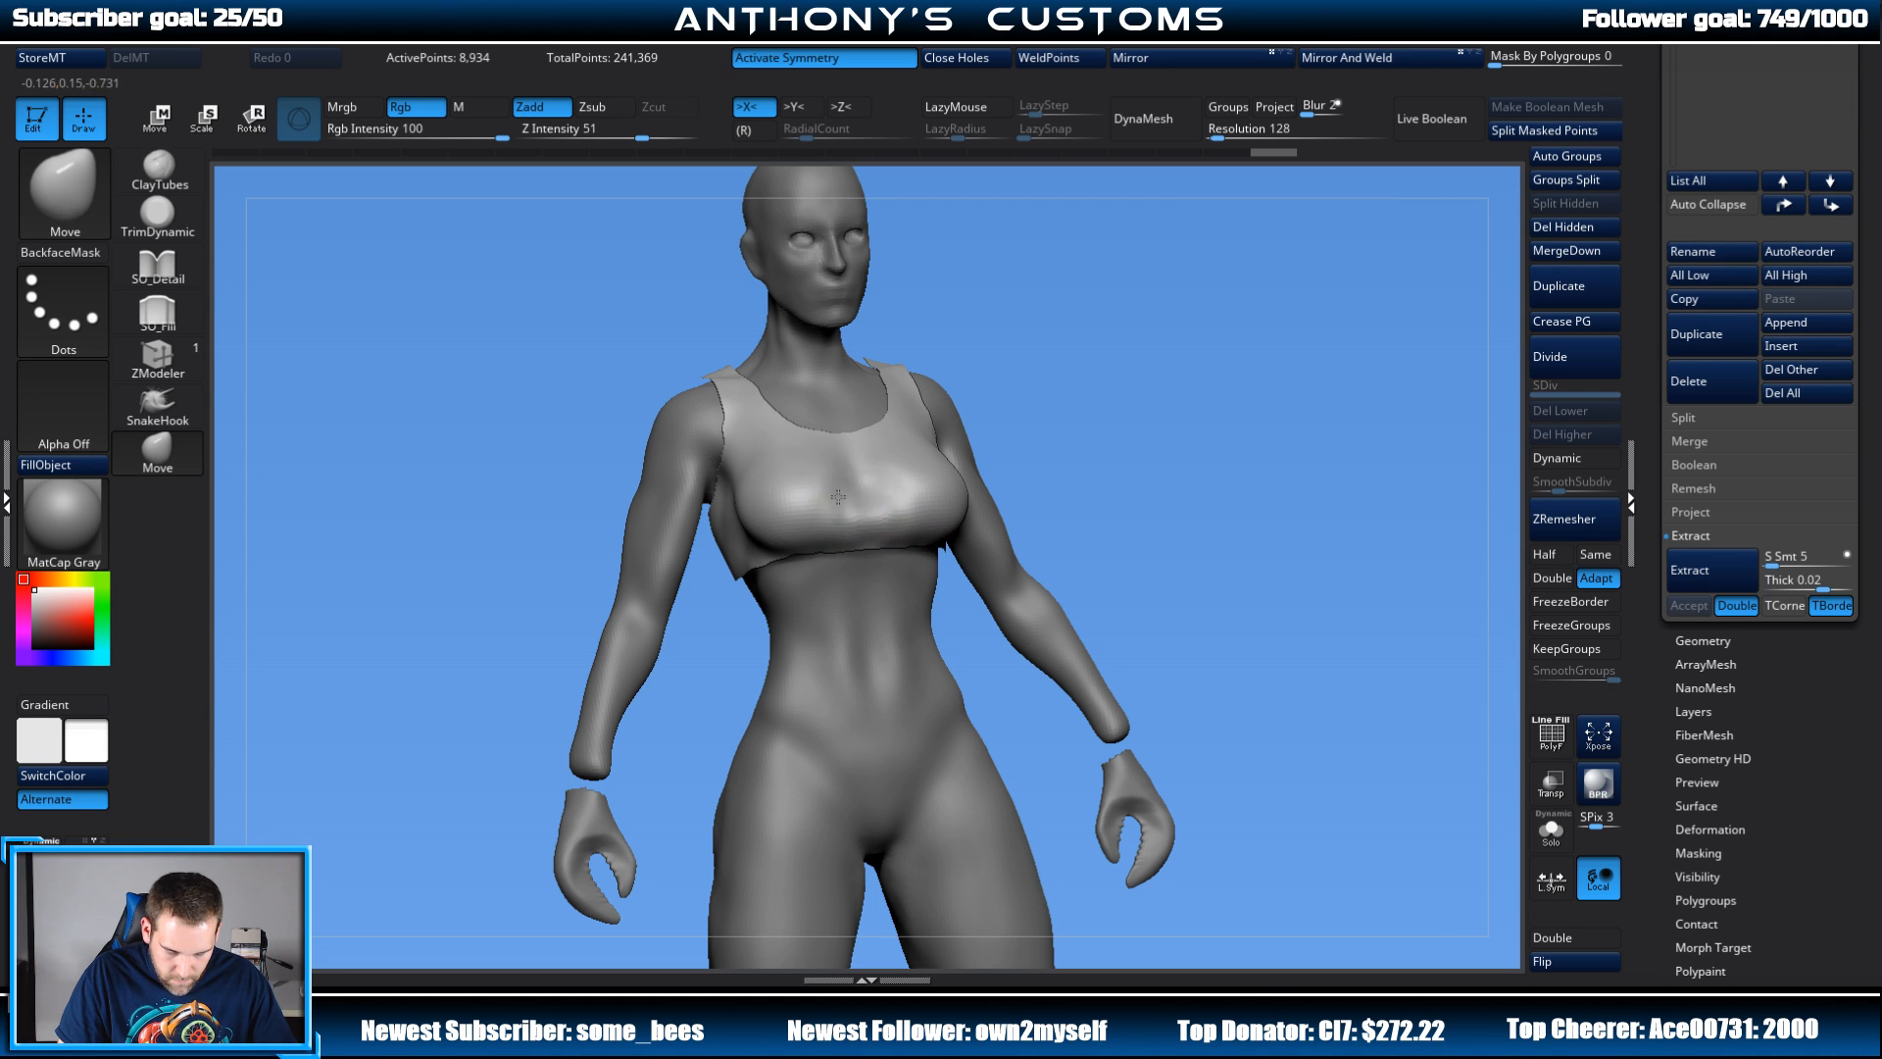
left_click_drag(1181, 408, 908, 476)
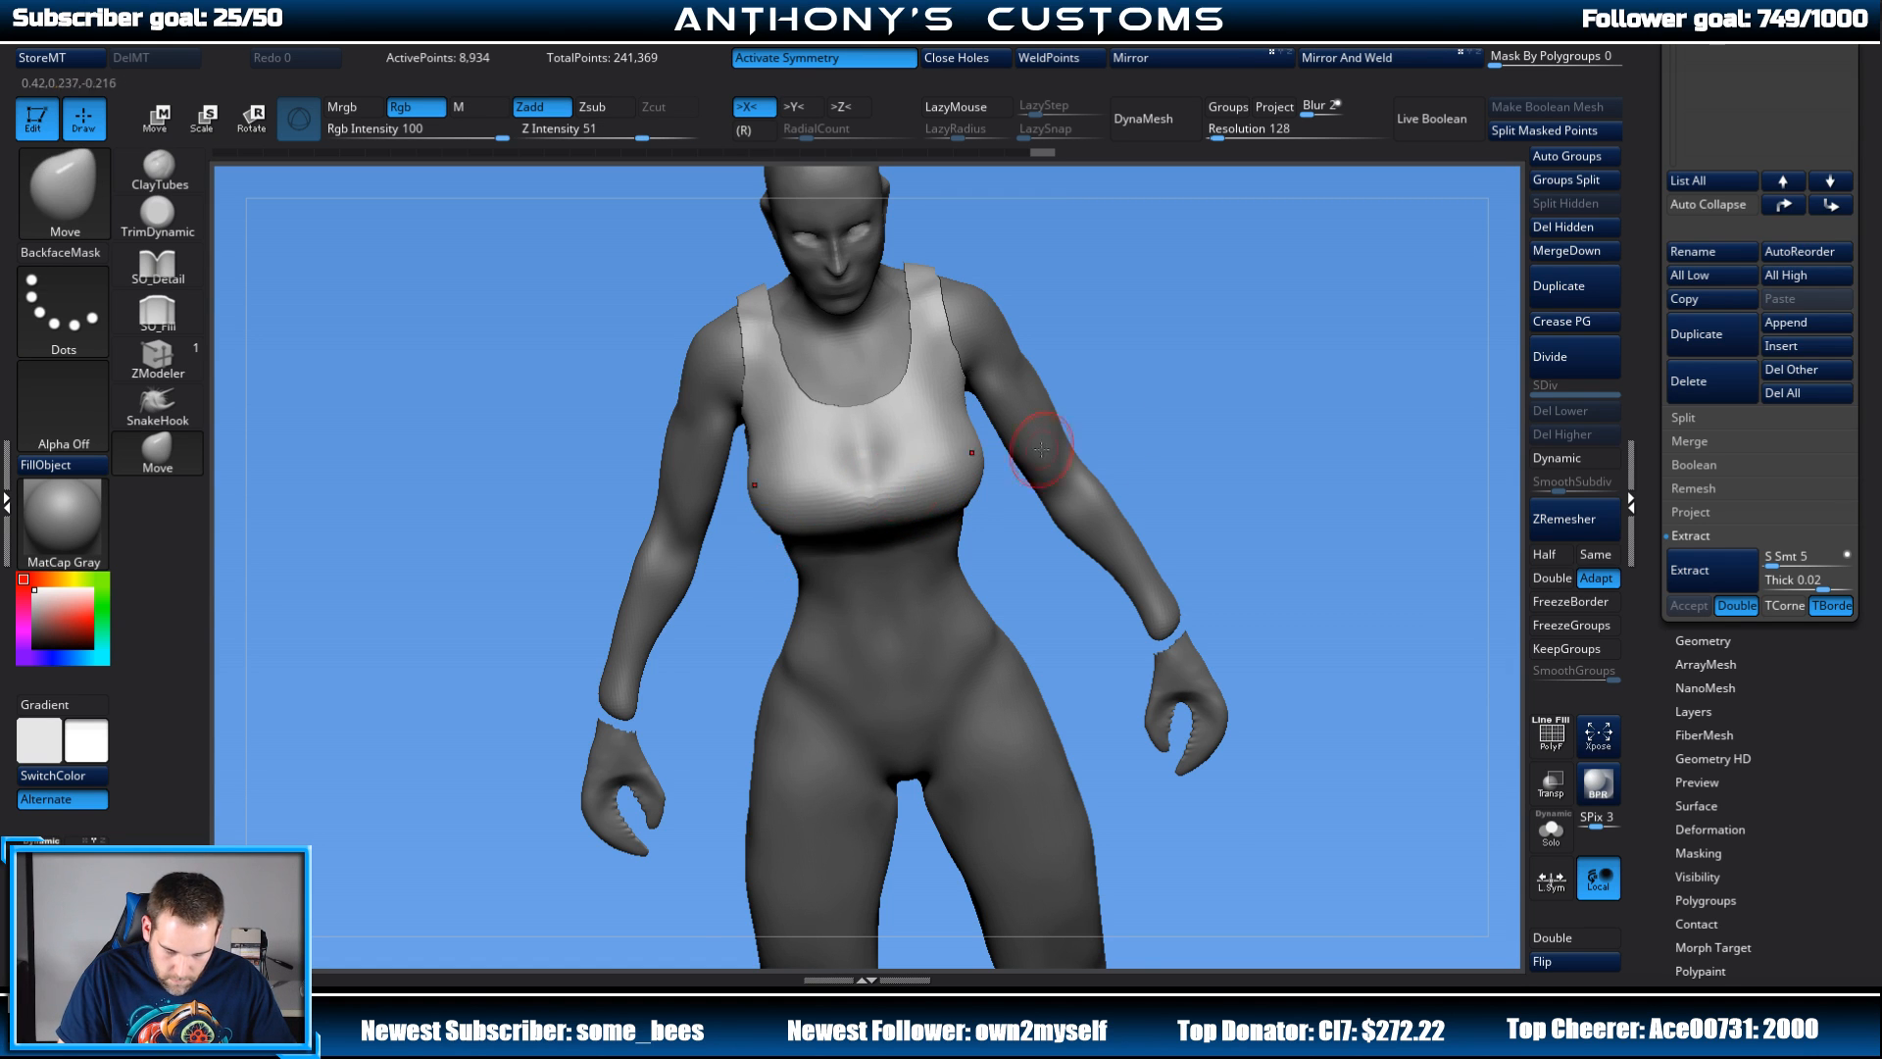
left_click_drag(1198, 423, 1108, 306)
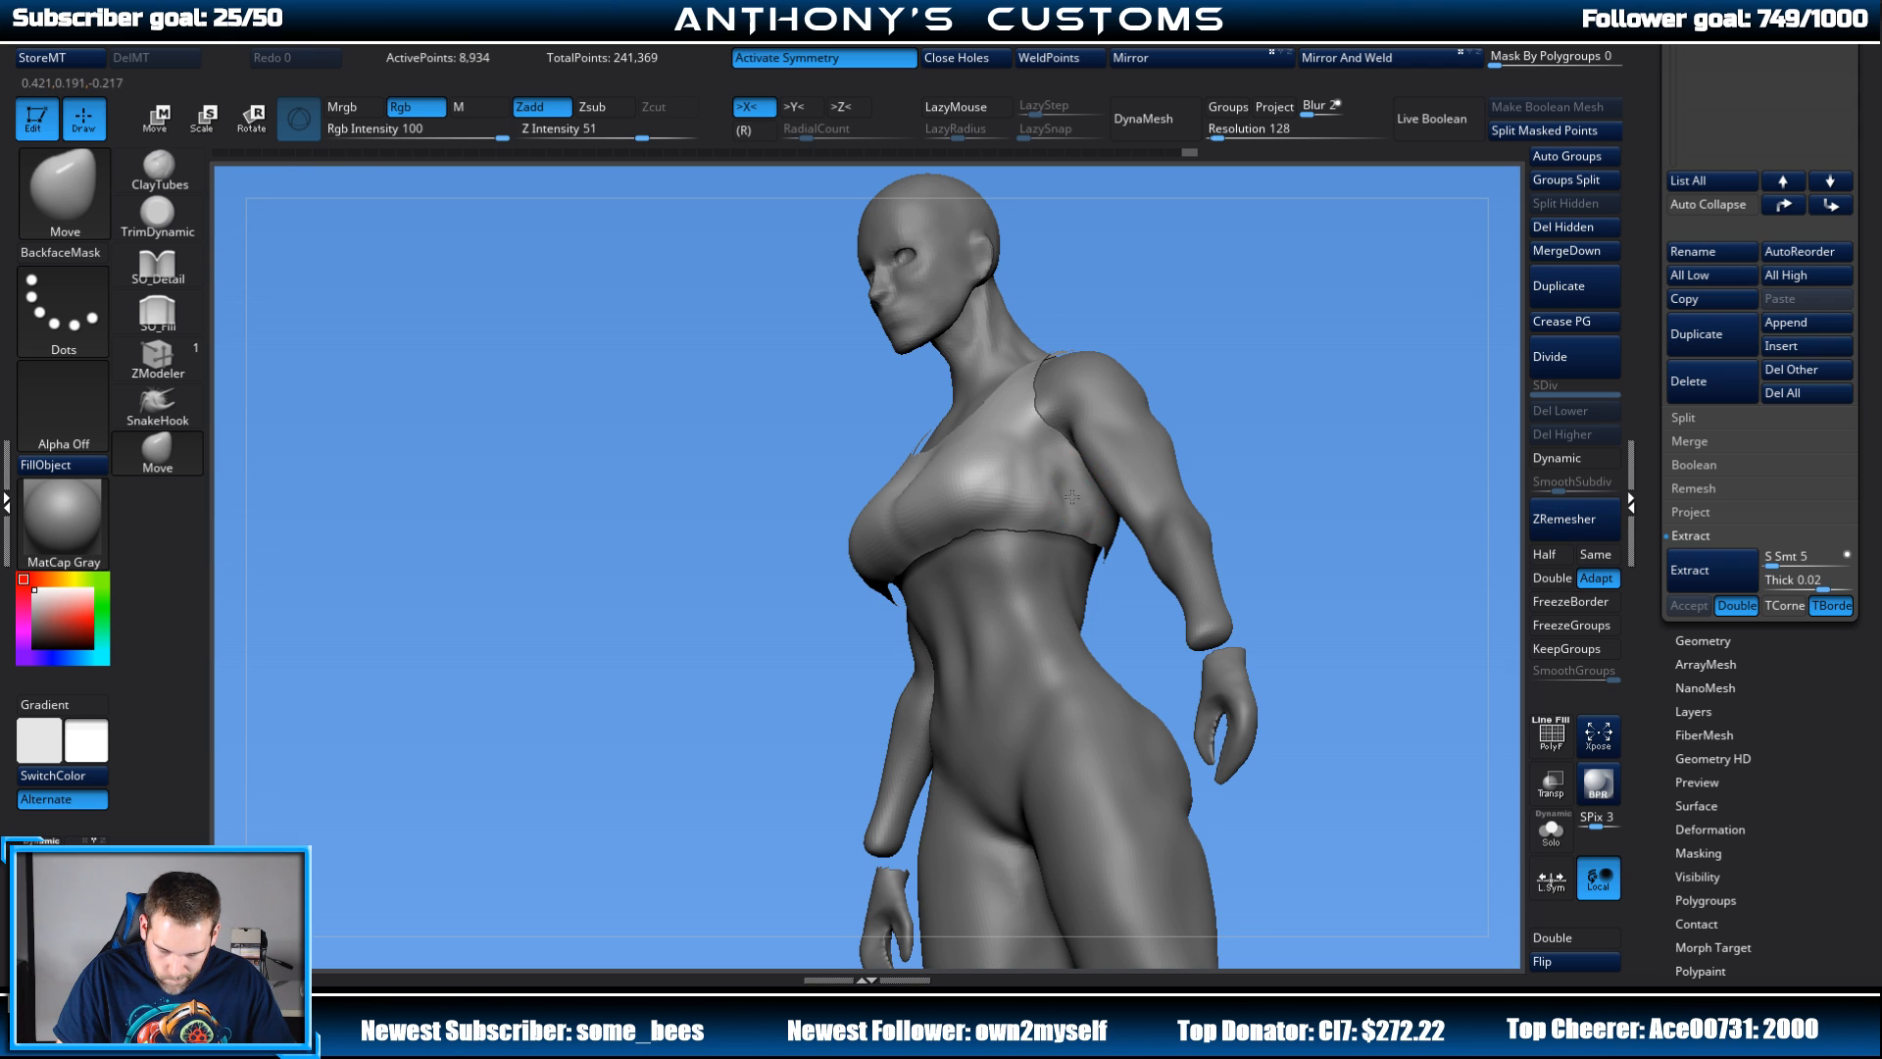
Step: Reshape the crop top's lower hem beneath the bust with the Move brush, working symmetrically from the front
key("shift")
mouse_move(1281, 399)
left_mouse_down("shift")
mouse_move(1327, 422)
mouse_move(1256, 322)
left_mouse_up("shift")
mouse_move(1214, 387)
left_mouse_down()
mouse_move(1240, 399)
mouse_move(1215, 392)
left_mouse_up()
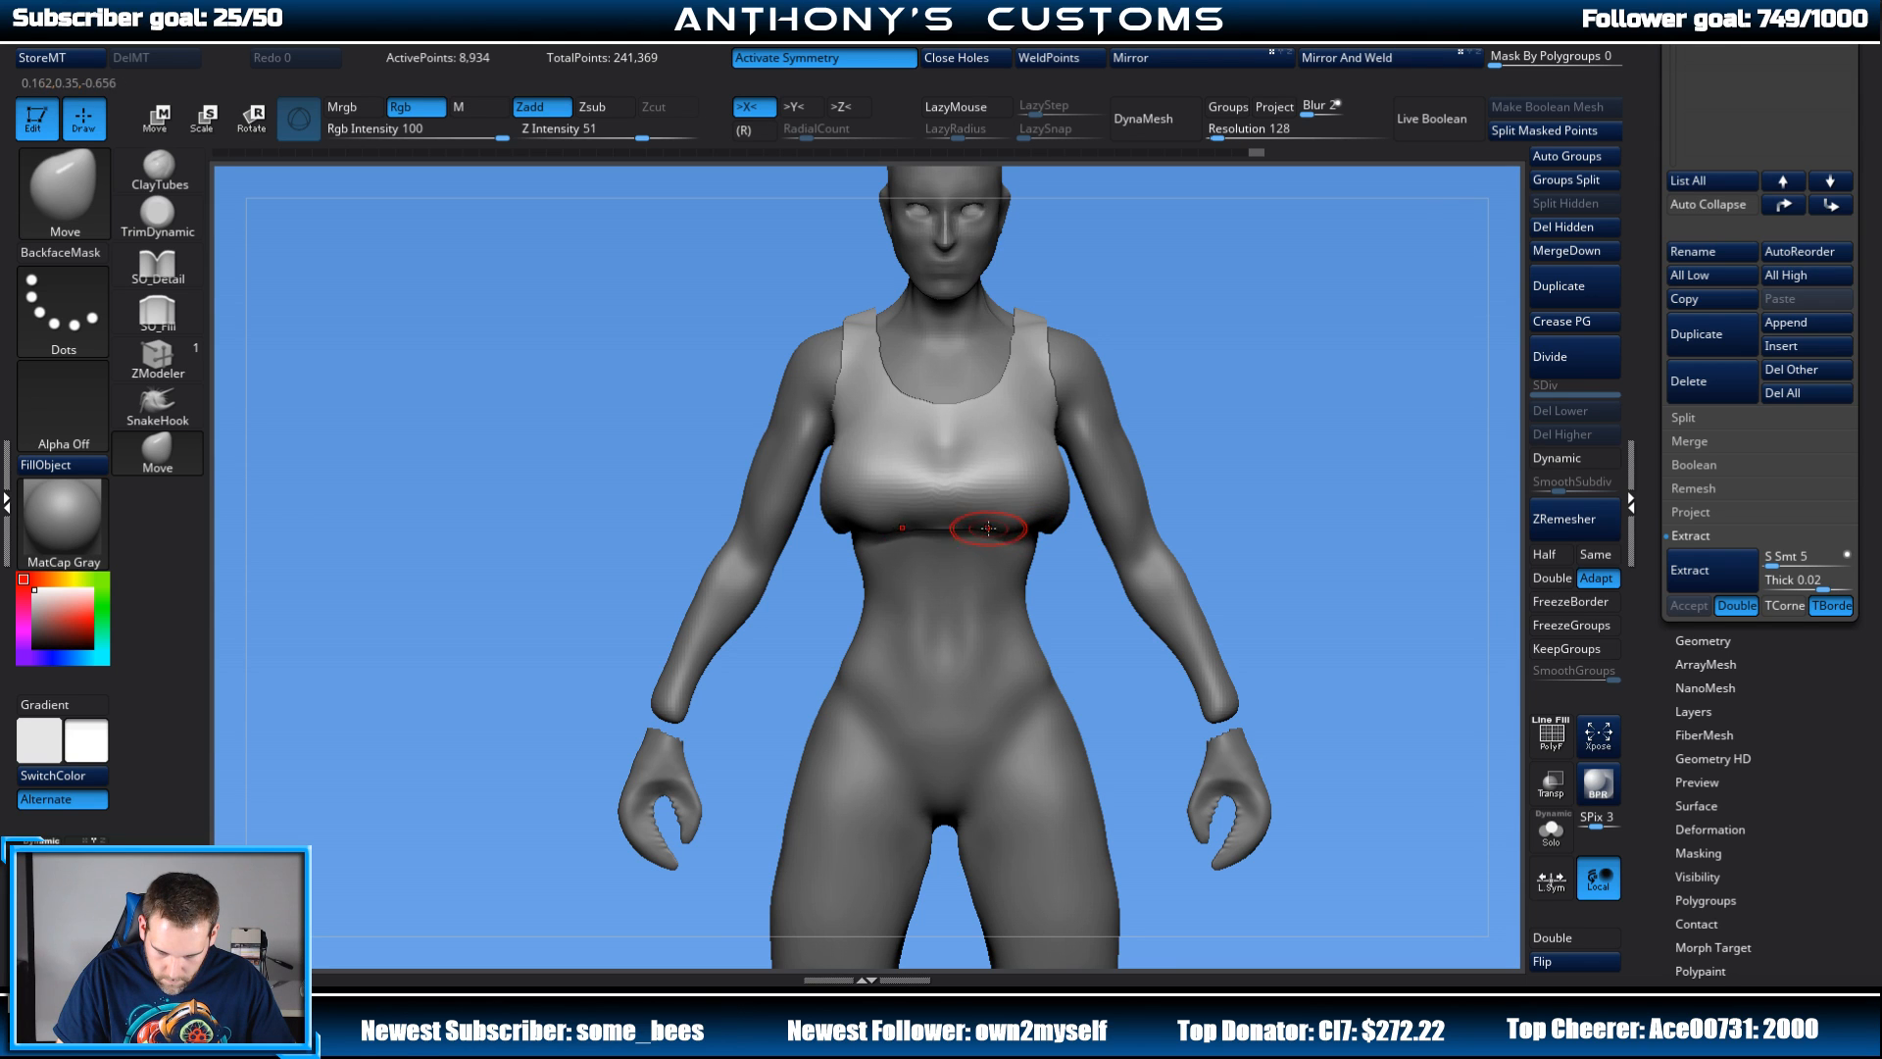
mouse_move(983, 528)
left_mouse_down()
mouse_move(962, 538)
mouse_move(1002, 538)
left_mouse_up()
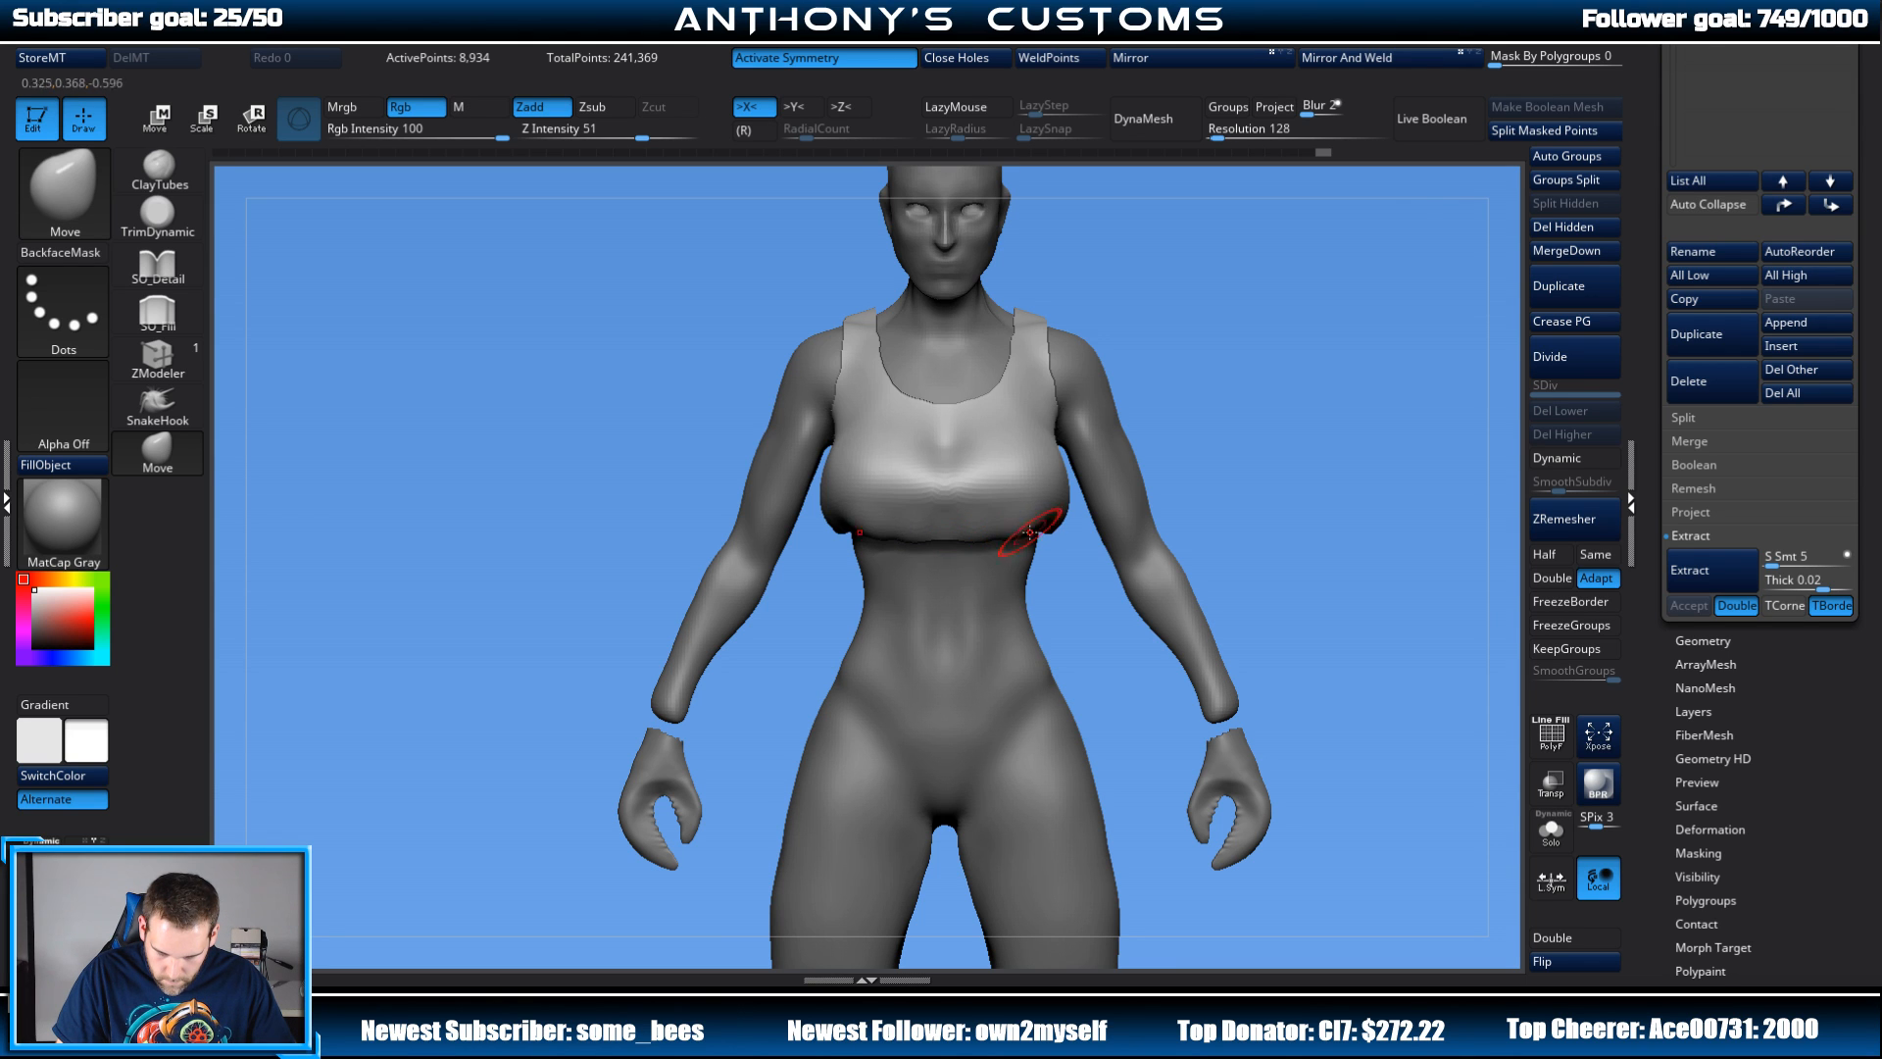
mouse_move(1228, 454)
left_mouse_down("shift")
mouse_move(1336, 451)
mouse_move(1157, 451)
mouse_move(1171, 347)
mouse_move(1212, 384)
mouse_move(1075, 391)
mouse_move(1206, 397)
mouse_move(1226, 411)
mouse_move(1084, 399)
mouse_move(1231, 415)
mouse_move(1231, 485)
left_mouse_up("shift")
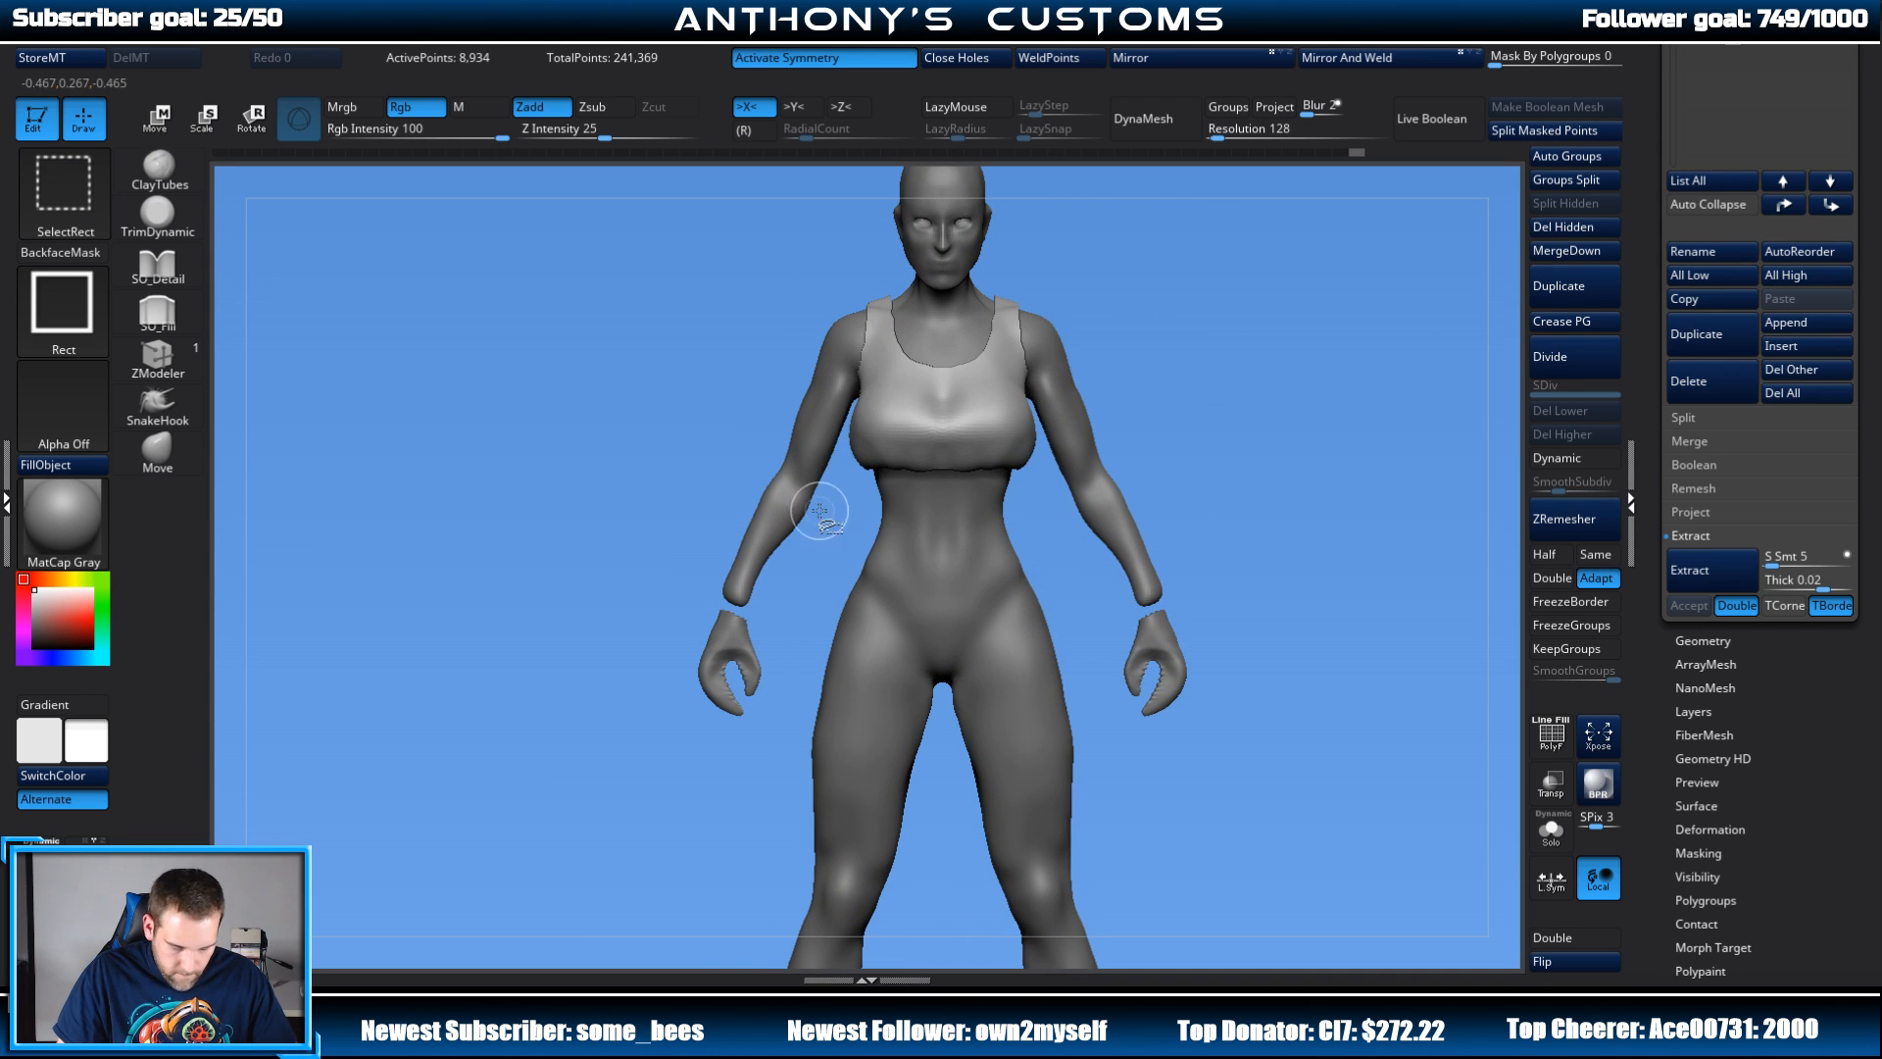
Step: Hide and delete a strip along the crop top's lower edge, and turn on double-sided display
mouse_move(816, 564)
left_mouse_down("ctrl+shift")
mouse_move(849, 461)
mouse_move(1104, 460)
left_mouse_up("ctrl+shift")
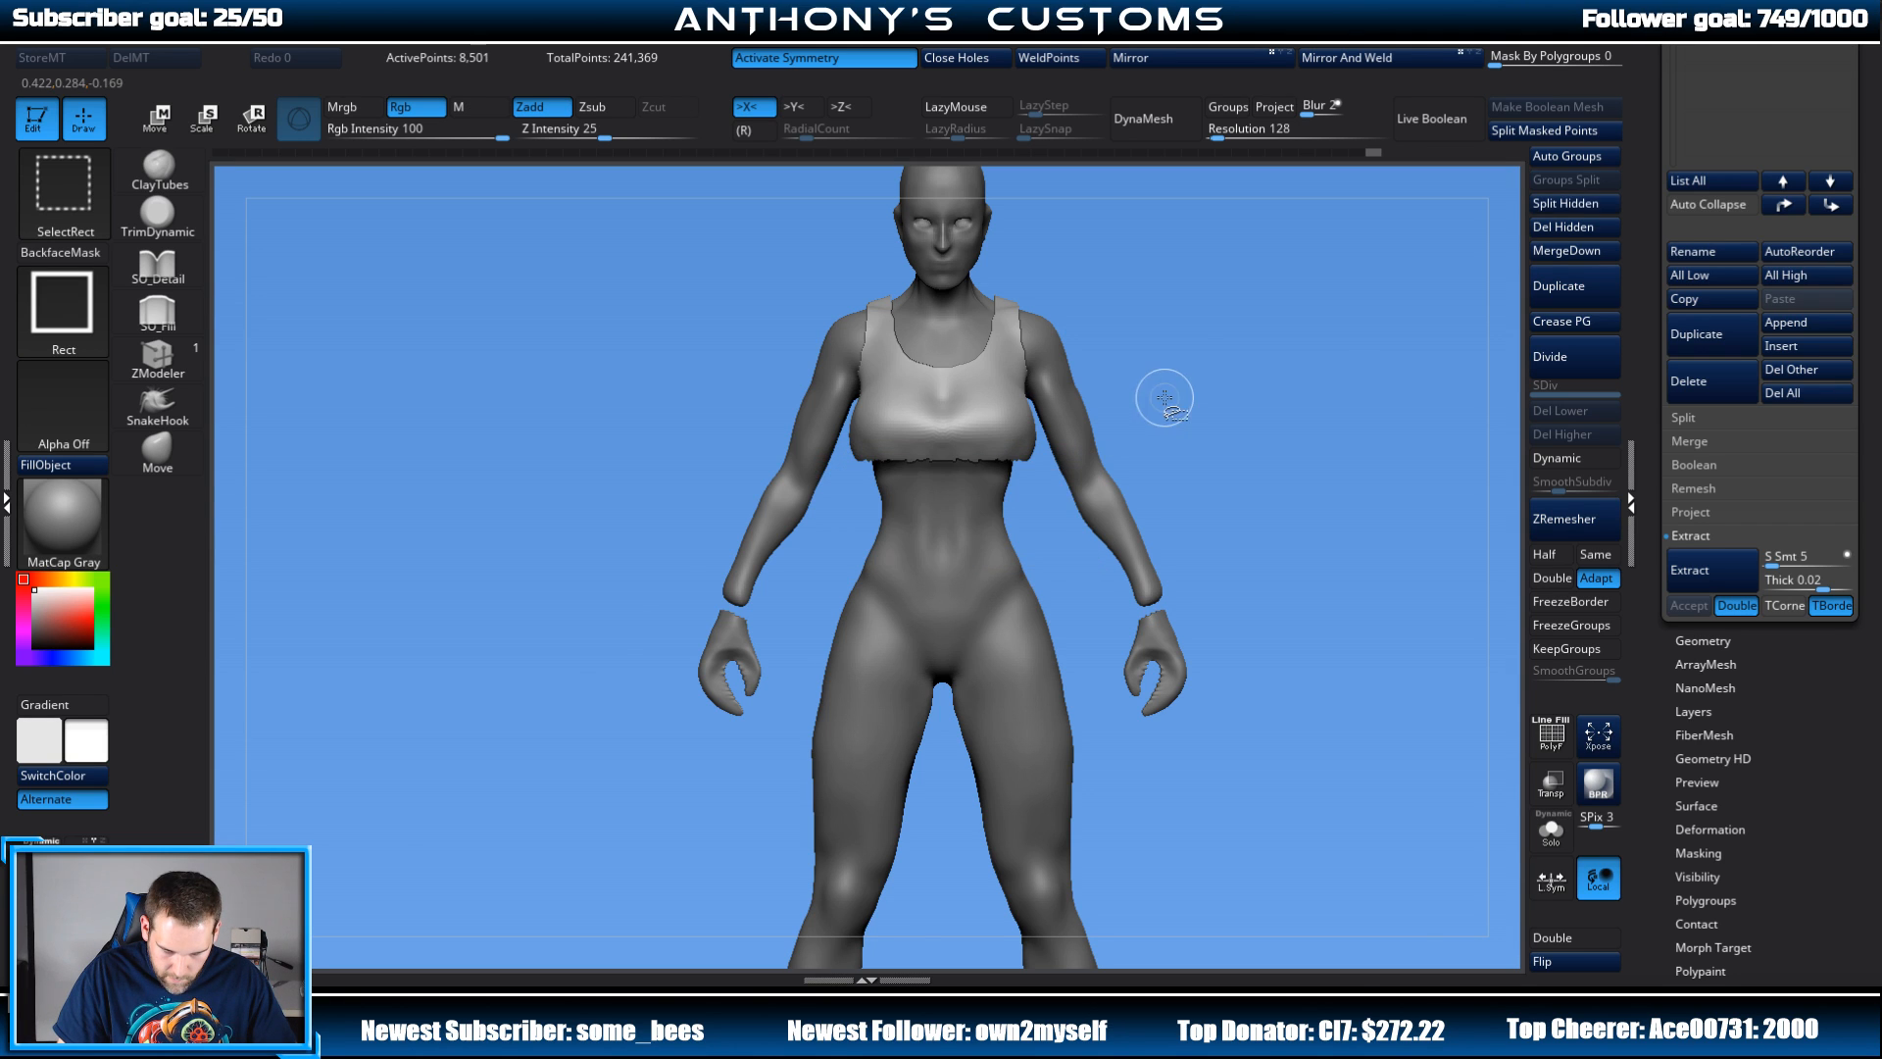
left_click(1591, 227)
left_click_drag(1216, 393, 1320, 311)
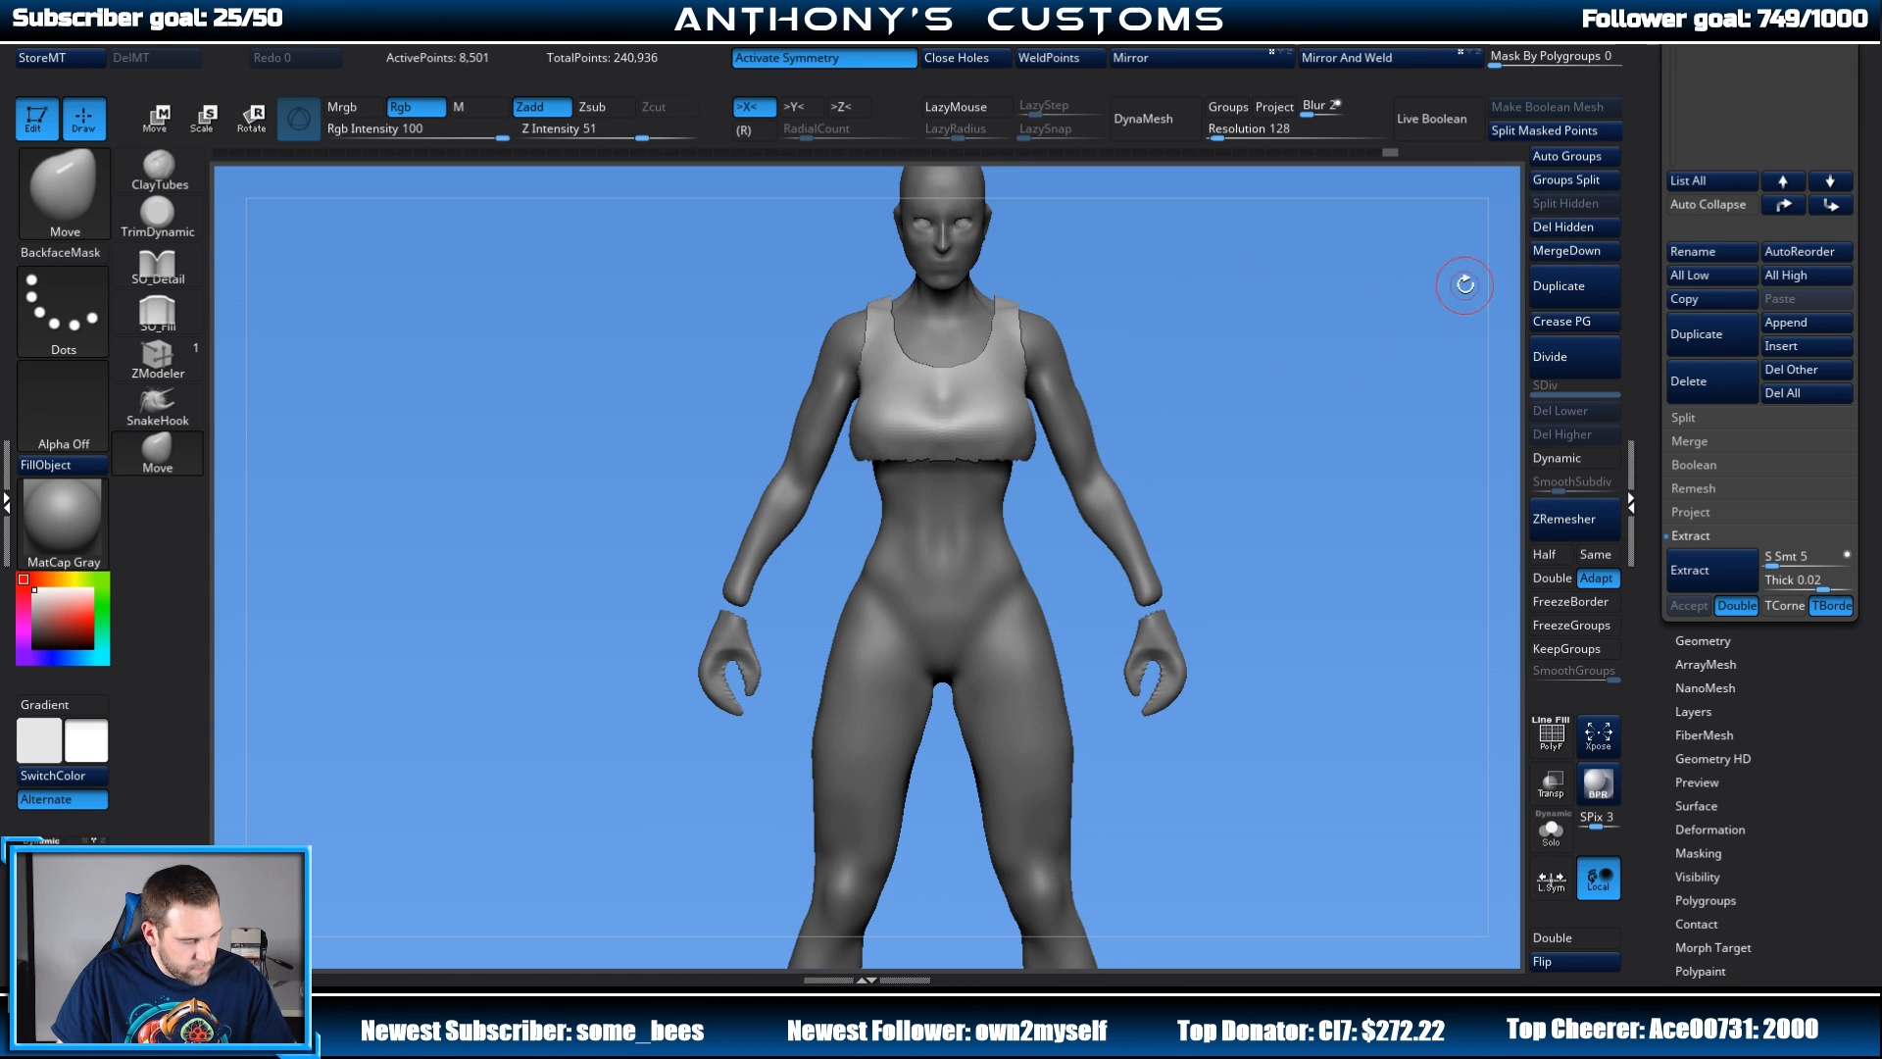
left_click(1561, 939)
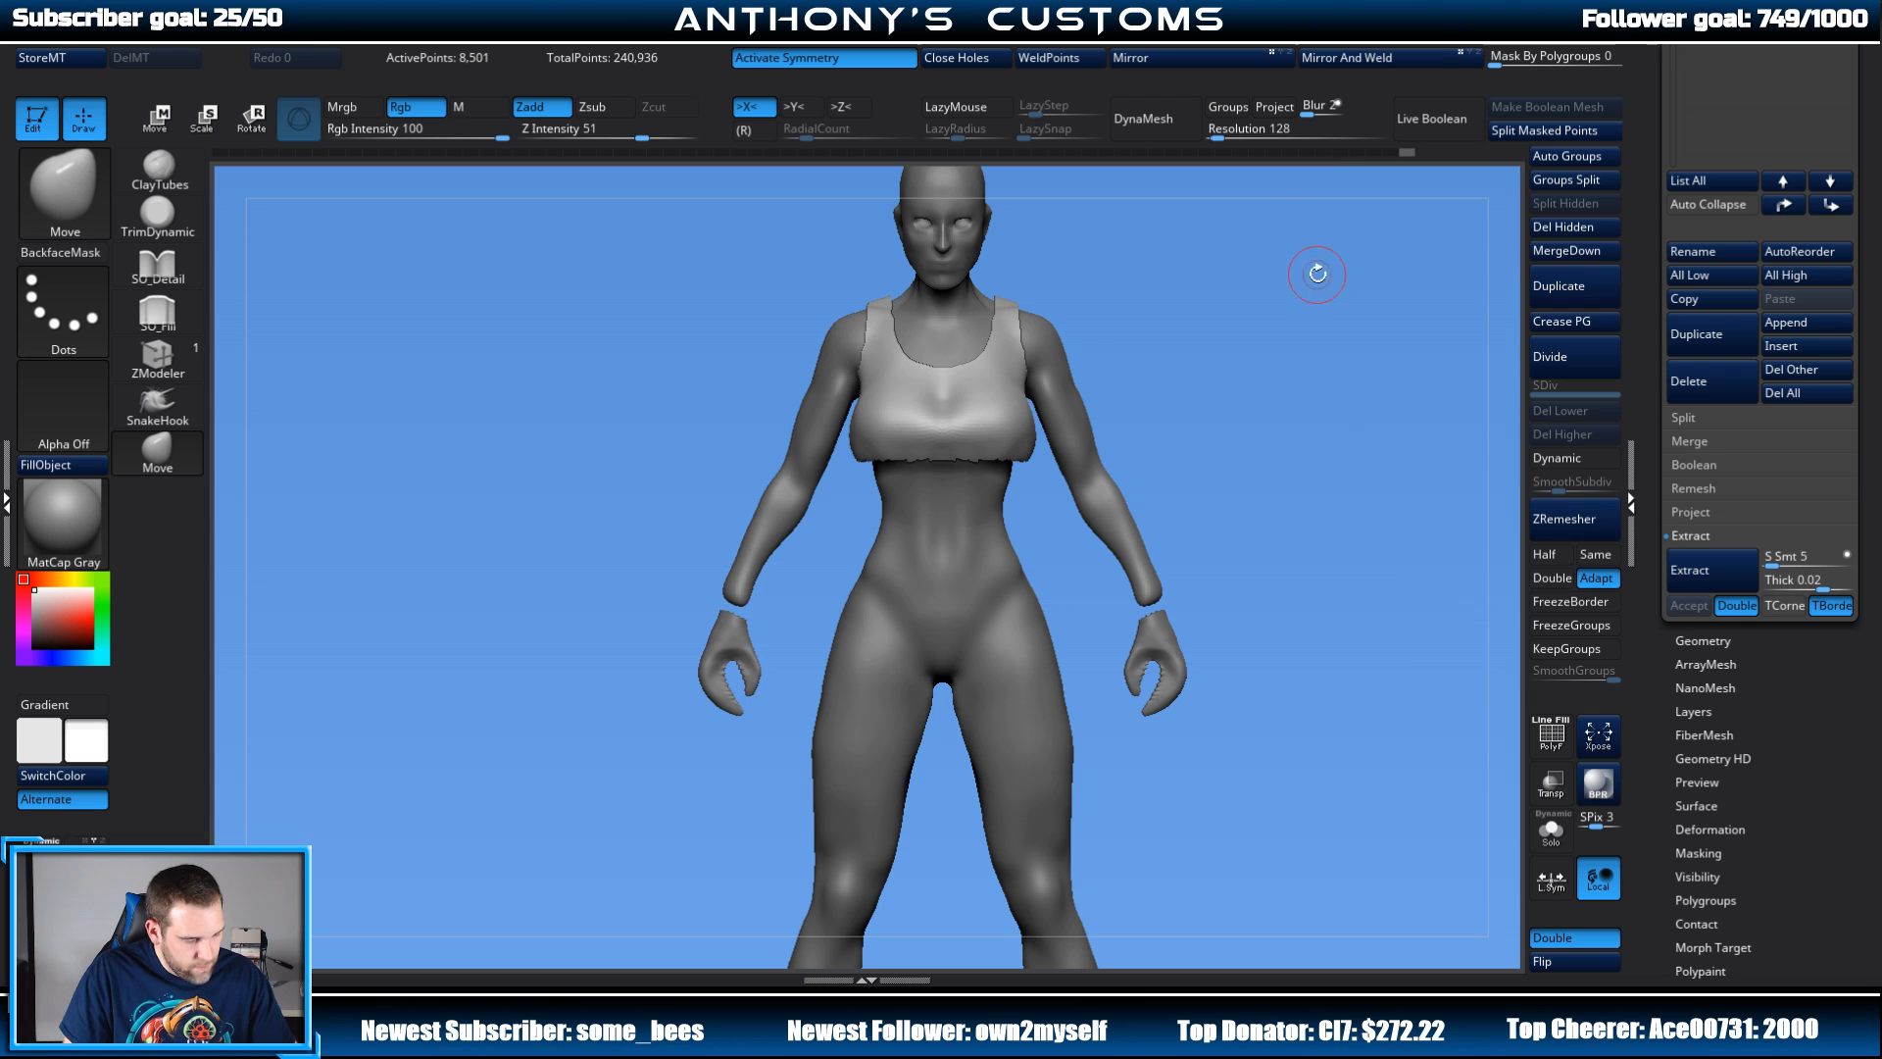
Step: Nudge the trimmed crop top slightly with the transform gizmo and check its fit around the torso
key("w")
left_click_drag(953, 382, 952, 384)
mouse_move(1260, 387)
left_mouse_down()
mouse_move(1340, 363)
mouse_move(1379, 385)
mouse_move(1467, 384)
left_mouse_up()
left_click_drag(1284, 379, 1424, 370)
key("q")
mouse_move(1236, 345)
left_mouse_down()
mouse_move(1331, 389)
mouse_move(1261, 470)
mouse_move(1263, 505)
left_mouse_up()
mouse_move(1334, 386)
left_mouse_down()
mouse_move(1342, 471)
mouse_move(1408, 415)
mouse_move(1281, 408)
mouse_move(1232, 320)
mouse_move(1203, 443)
mouse_move(1106, 425)
mouse_move(1128, 378)
mouse_move(1357, 407)
mouse_move(1248, 425)
mouse_move(1252, 462)
mouse_move(1252, 369)
left_mouse_up()
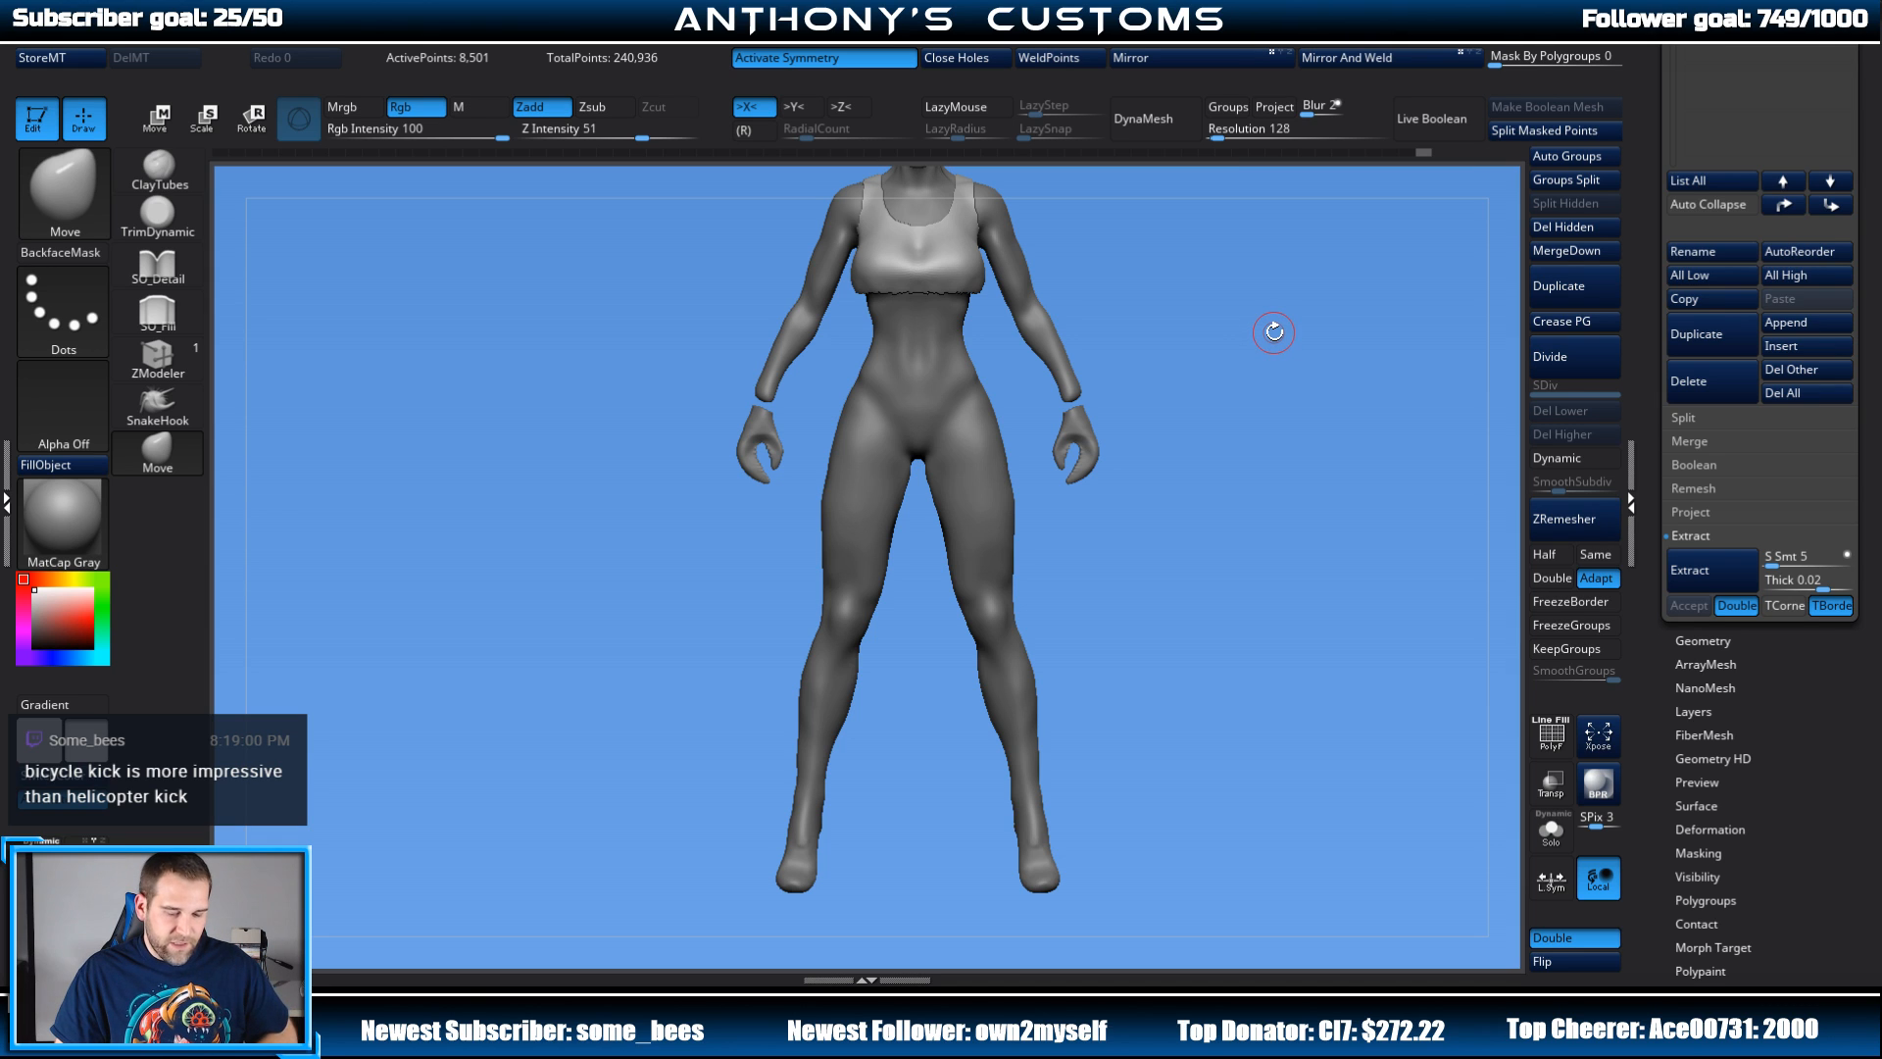
Step: Select the body subtool and mask it from the lower waist to just above the ankles
left_click(985, 498, "alt")
key("ctrl")
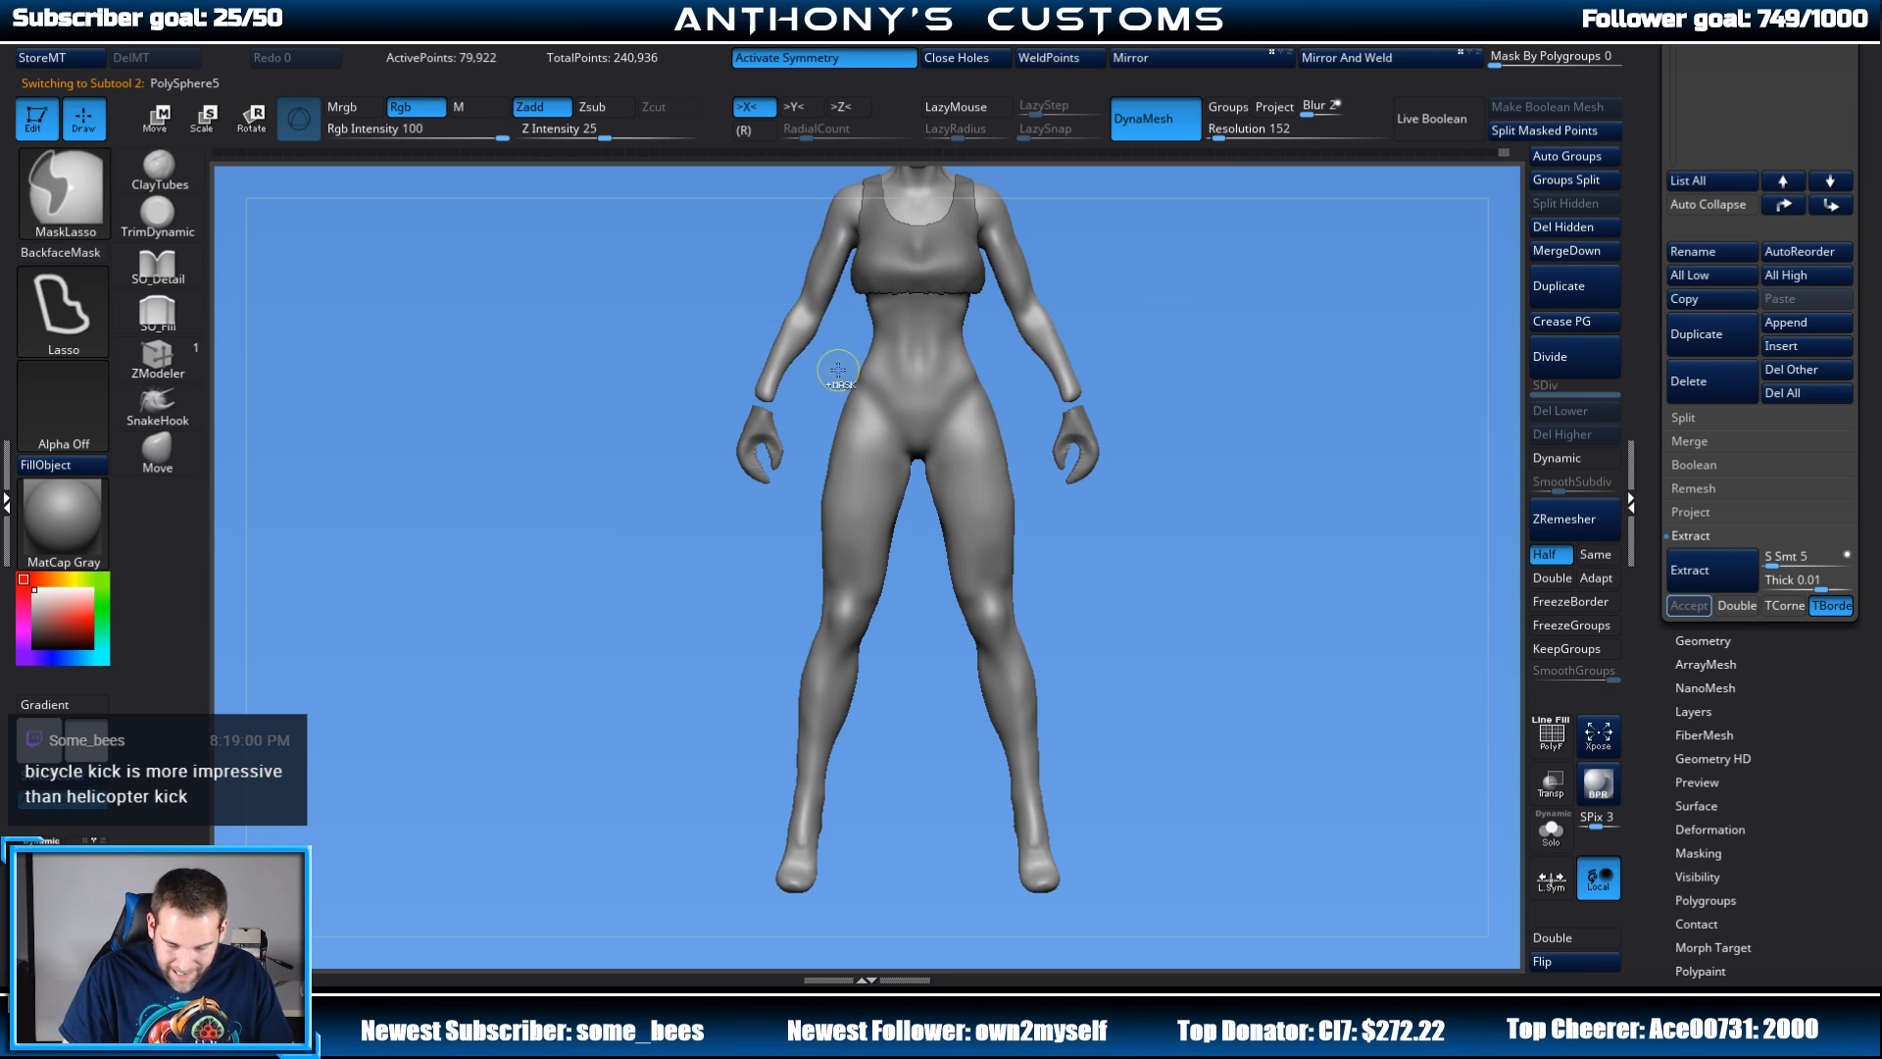
mouse_move(968, 367)
left_mouse_down()
mouse_move(1035, 426)
mouse_move(1106, 775)
mouse_move(1012, 792)
mouse_move(717, 785)
left_mouse_up()
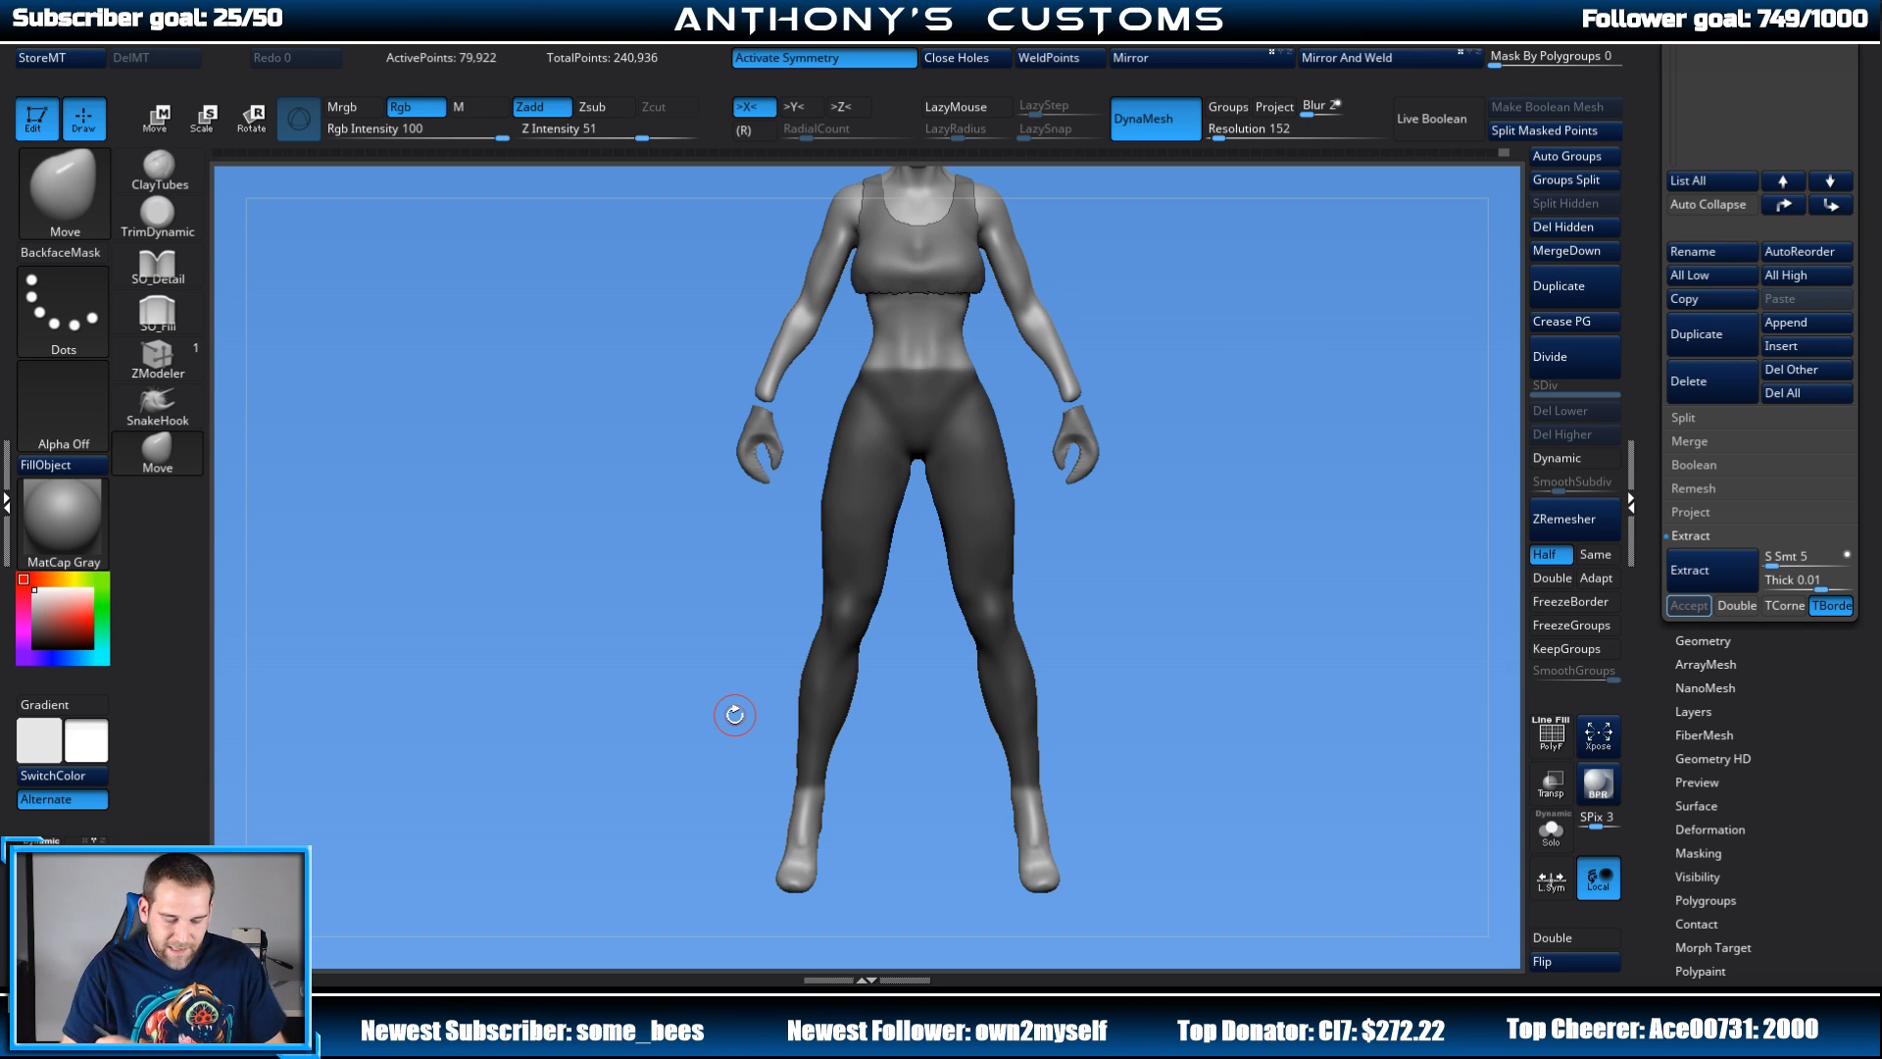
key("ctrl")
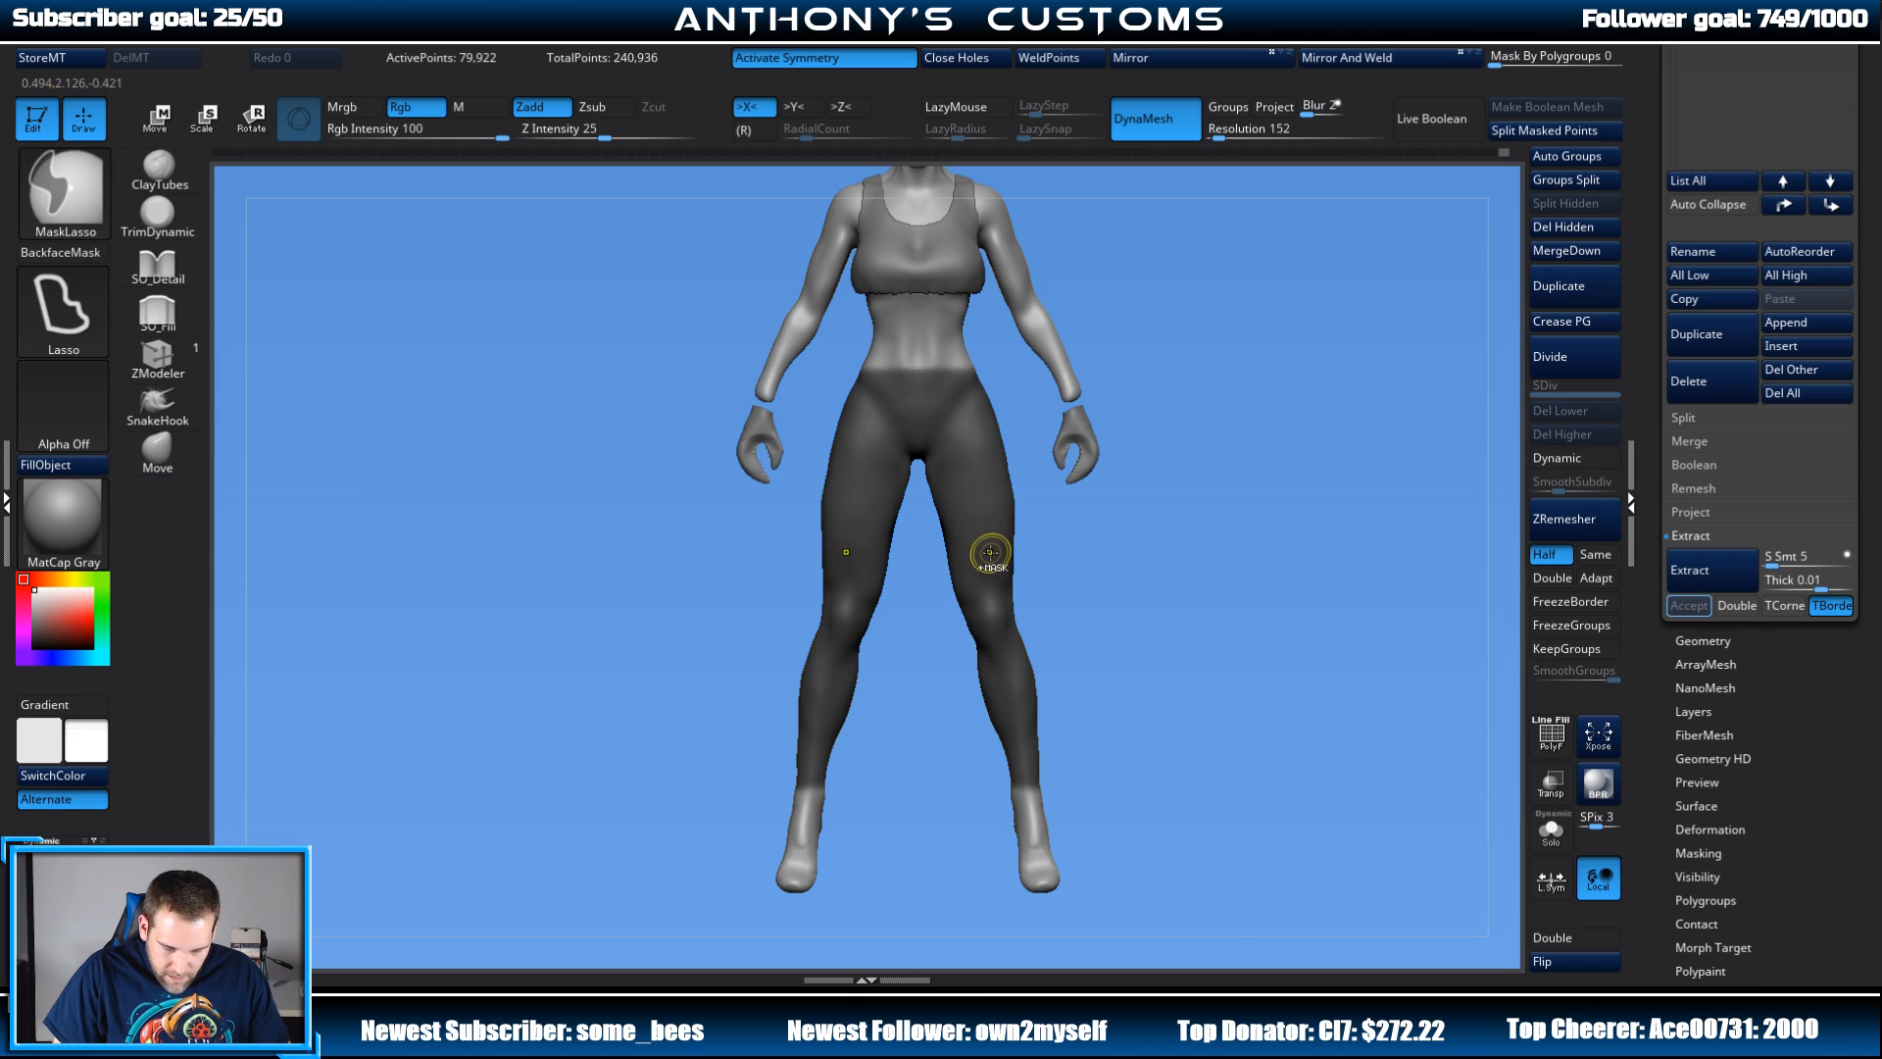
key("ctrl+z")
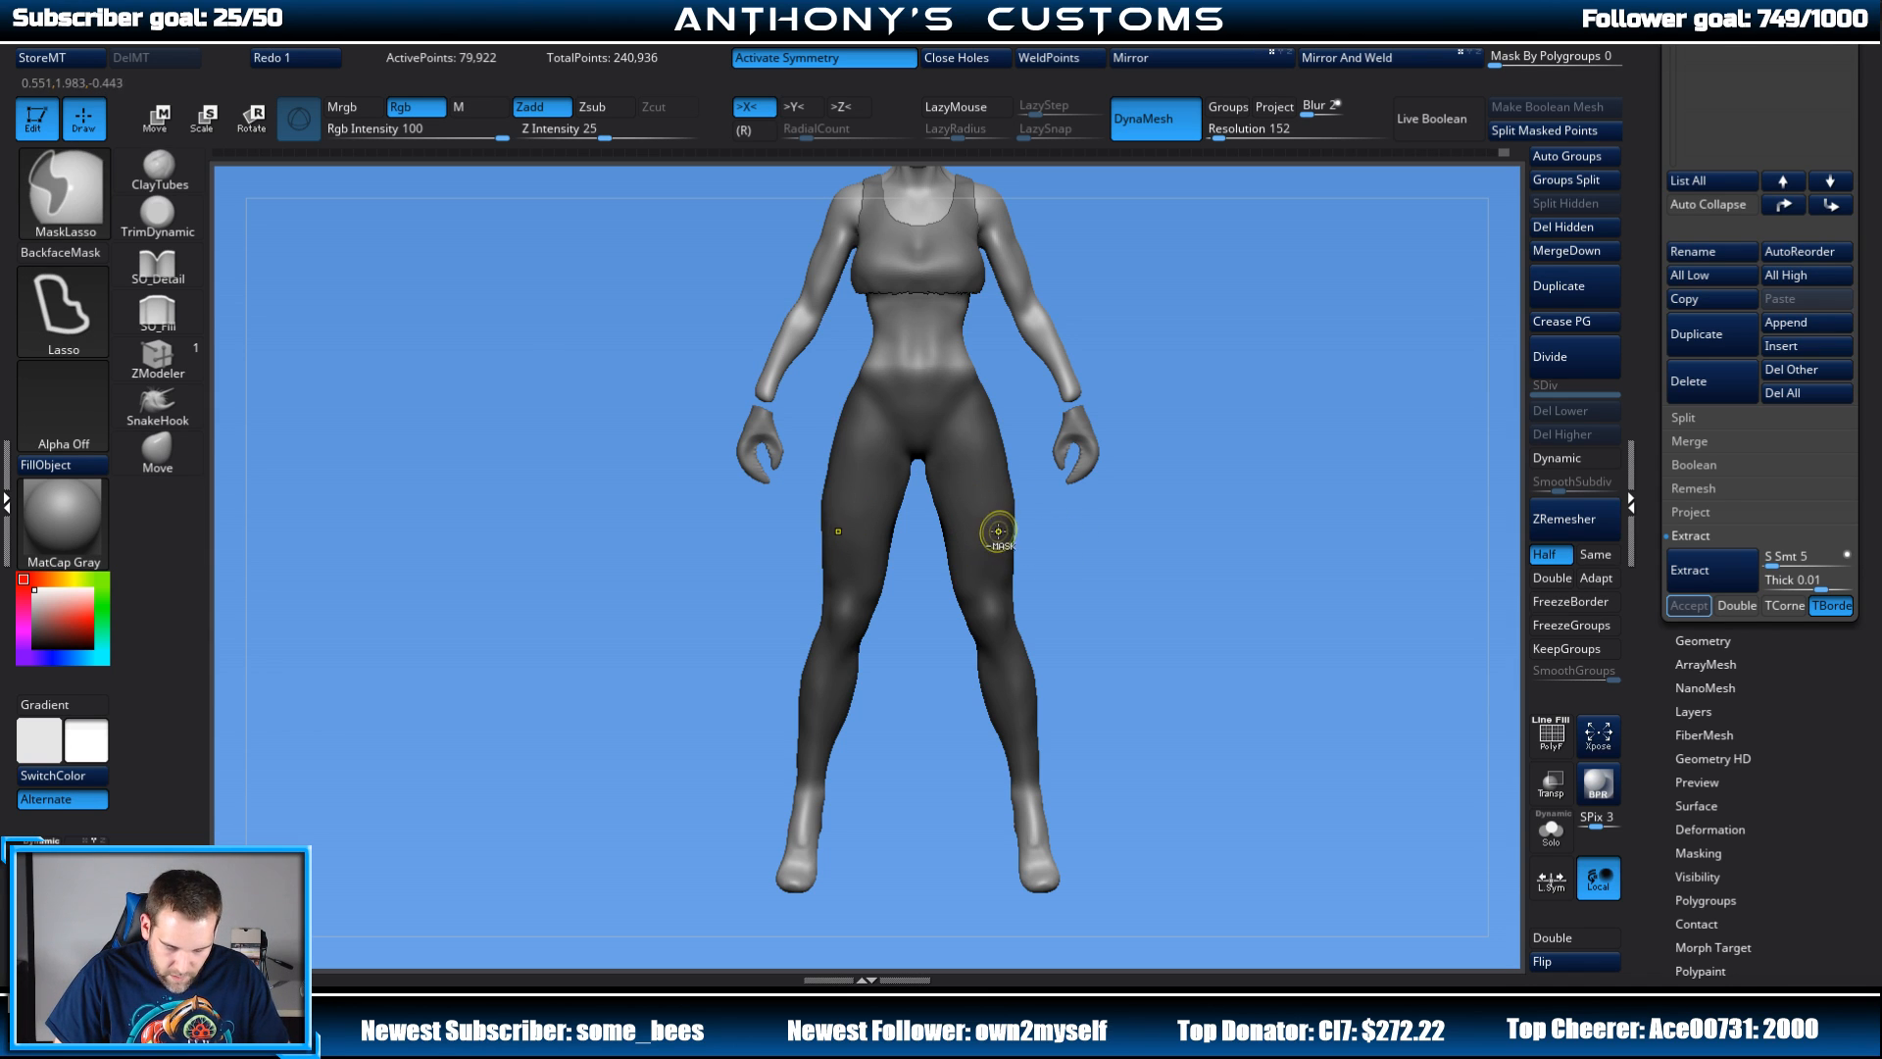
key("ctrl+shift+z")
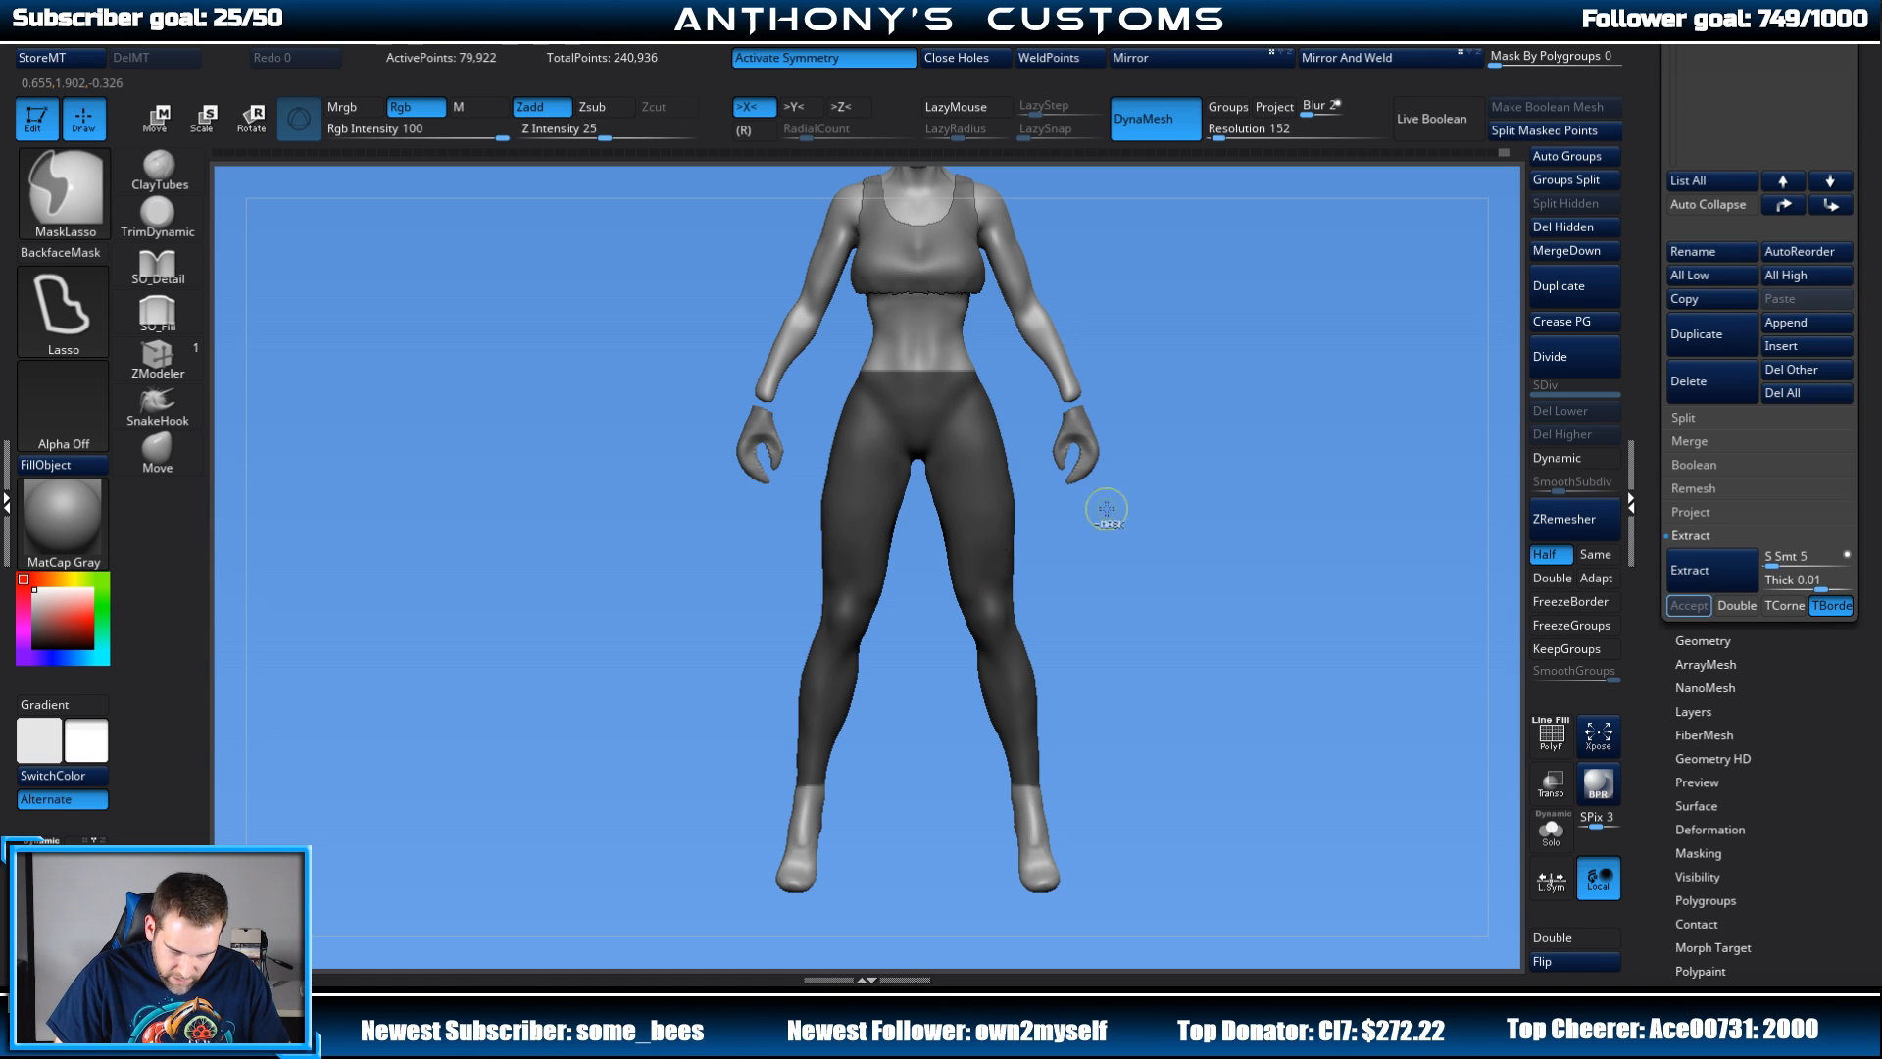
mouse_move(1260, 537)
left_mouse_down()
mouse_move(1189, 563)
mouse_move(1294, 515)
left_mouse_up()
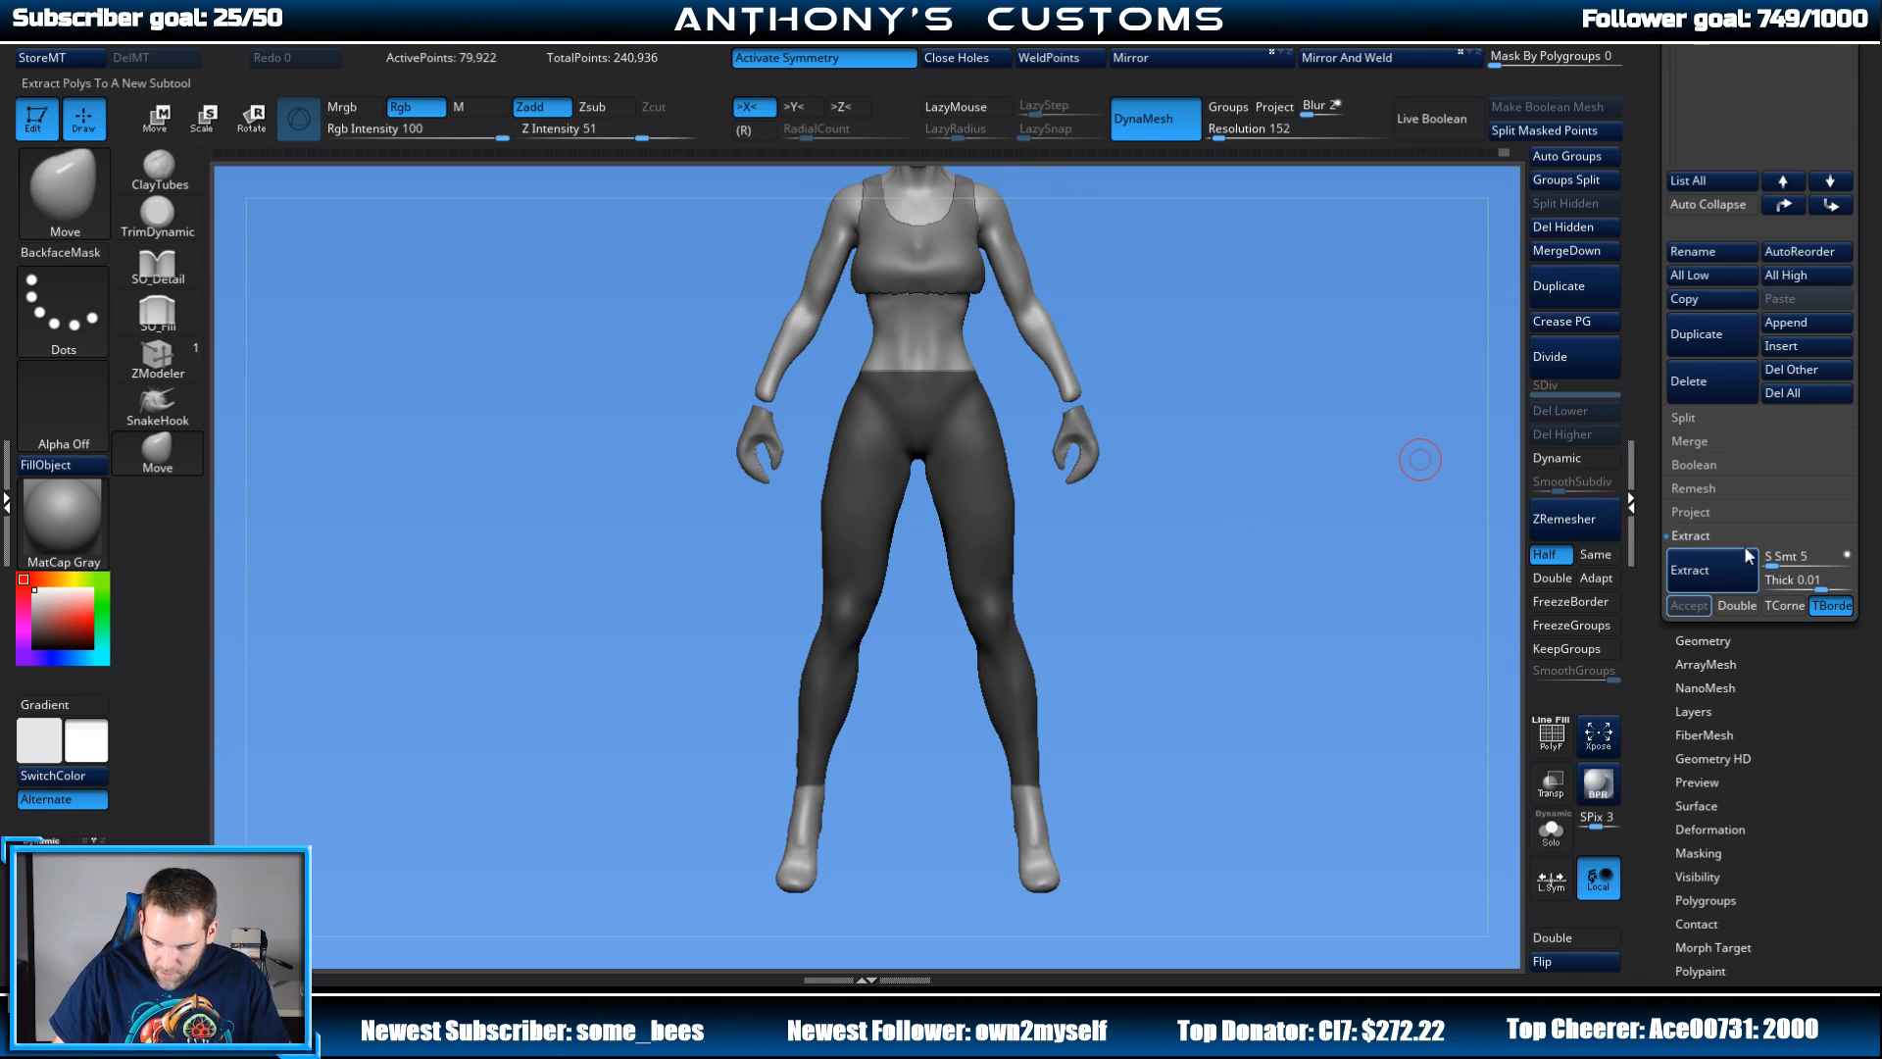
Step: Try extracting the masked pants area with a thickness of 0.01
left_click(1708, 578)
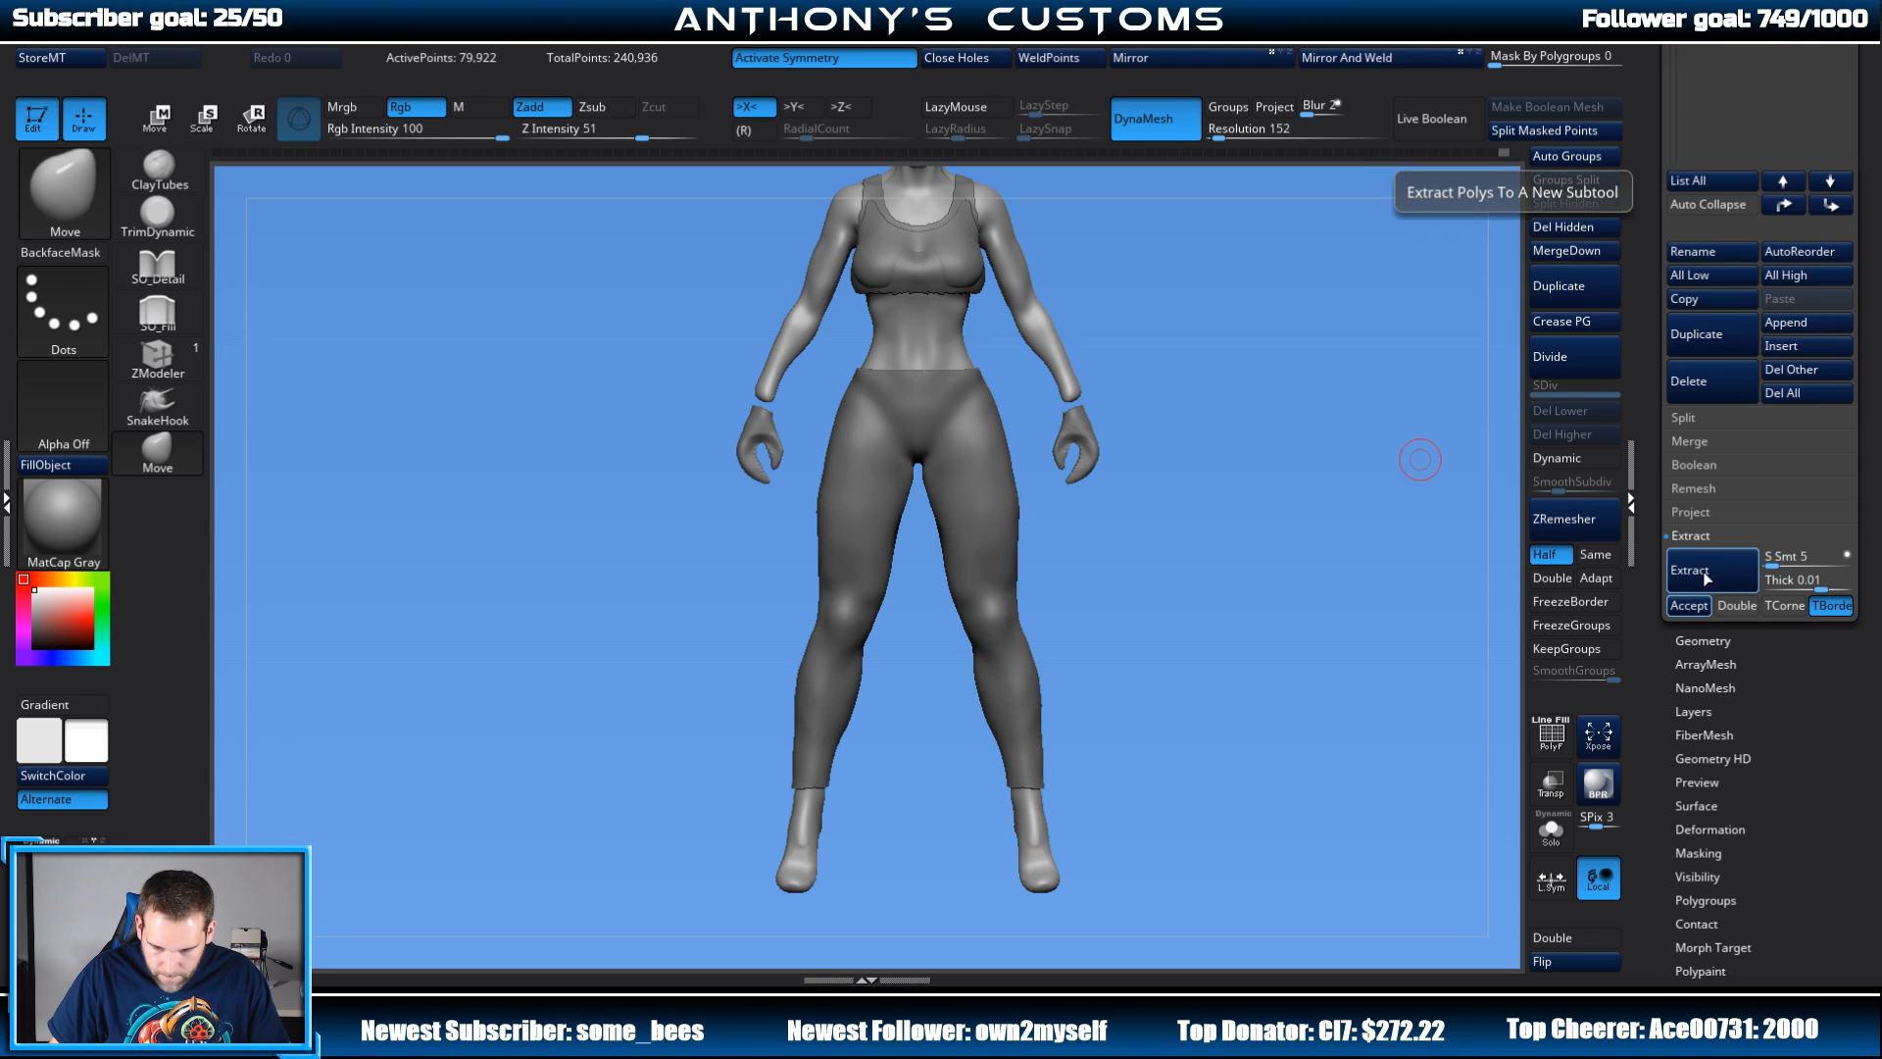
mouse_move(1338, 694)
left_mouse_down()
mouse_move(1286, 708)
mouse_move(1347, 691)
left_mouse_up()
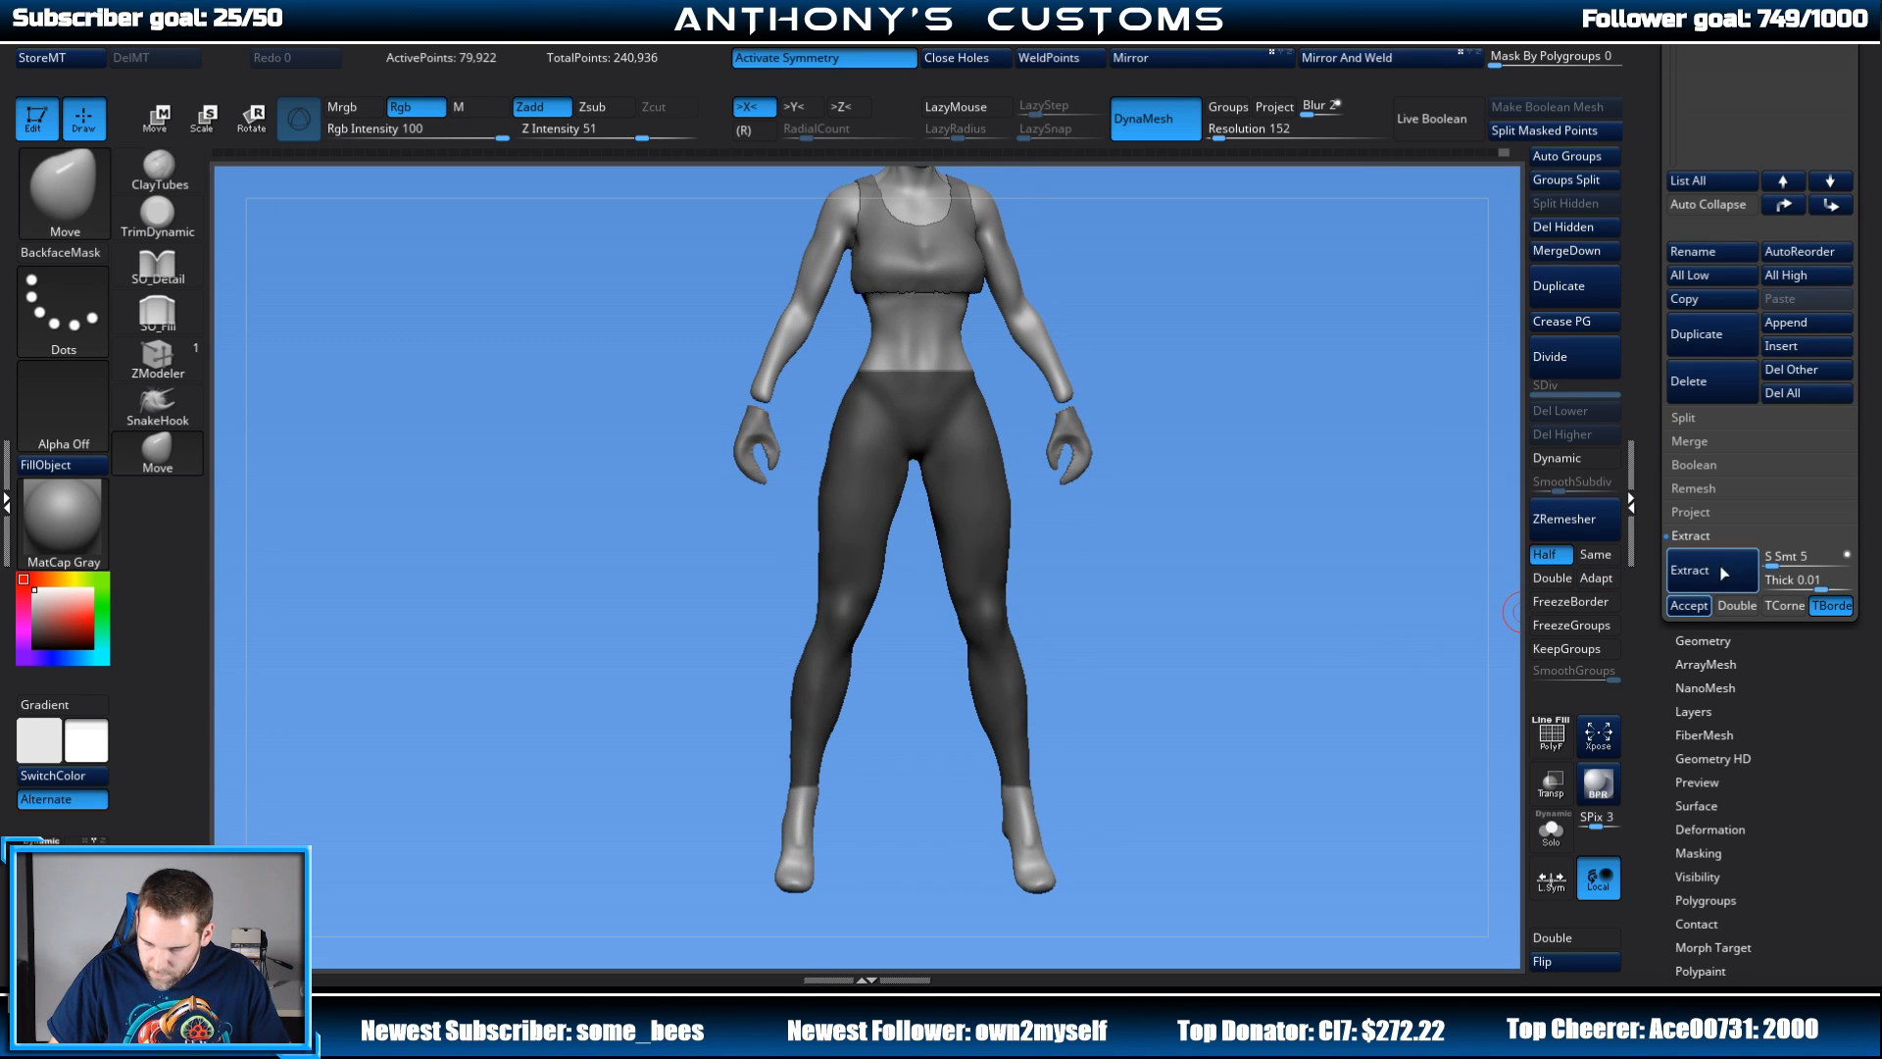
left_click(1711, 578)
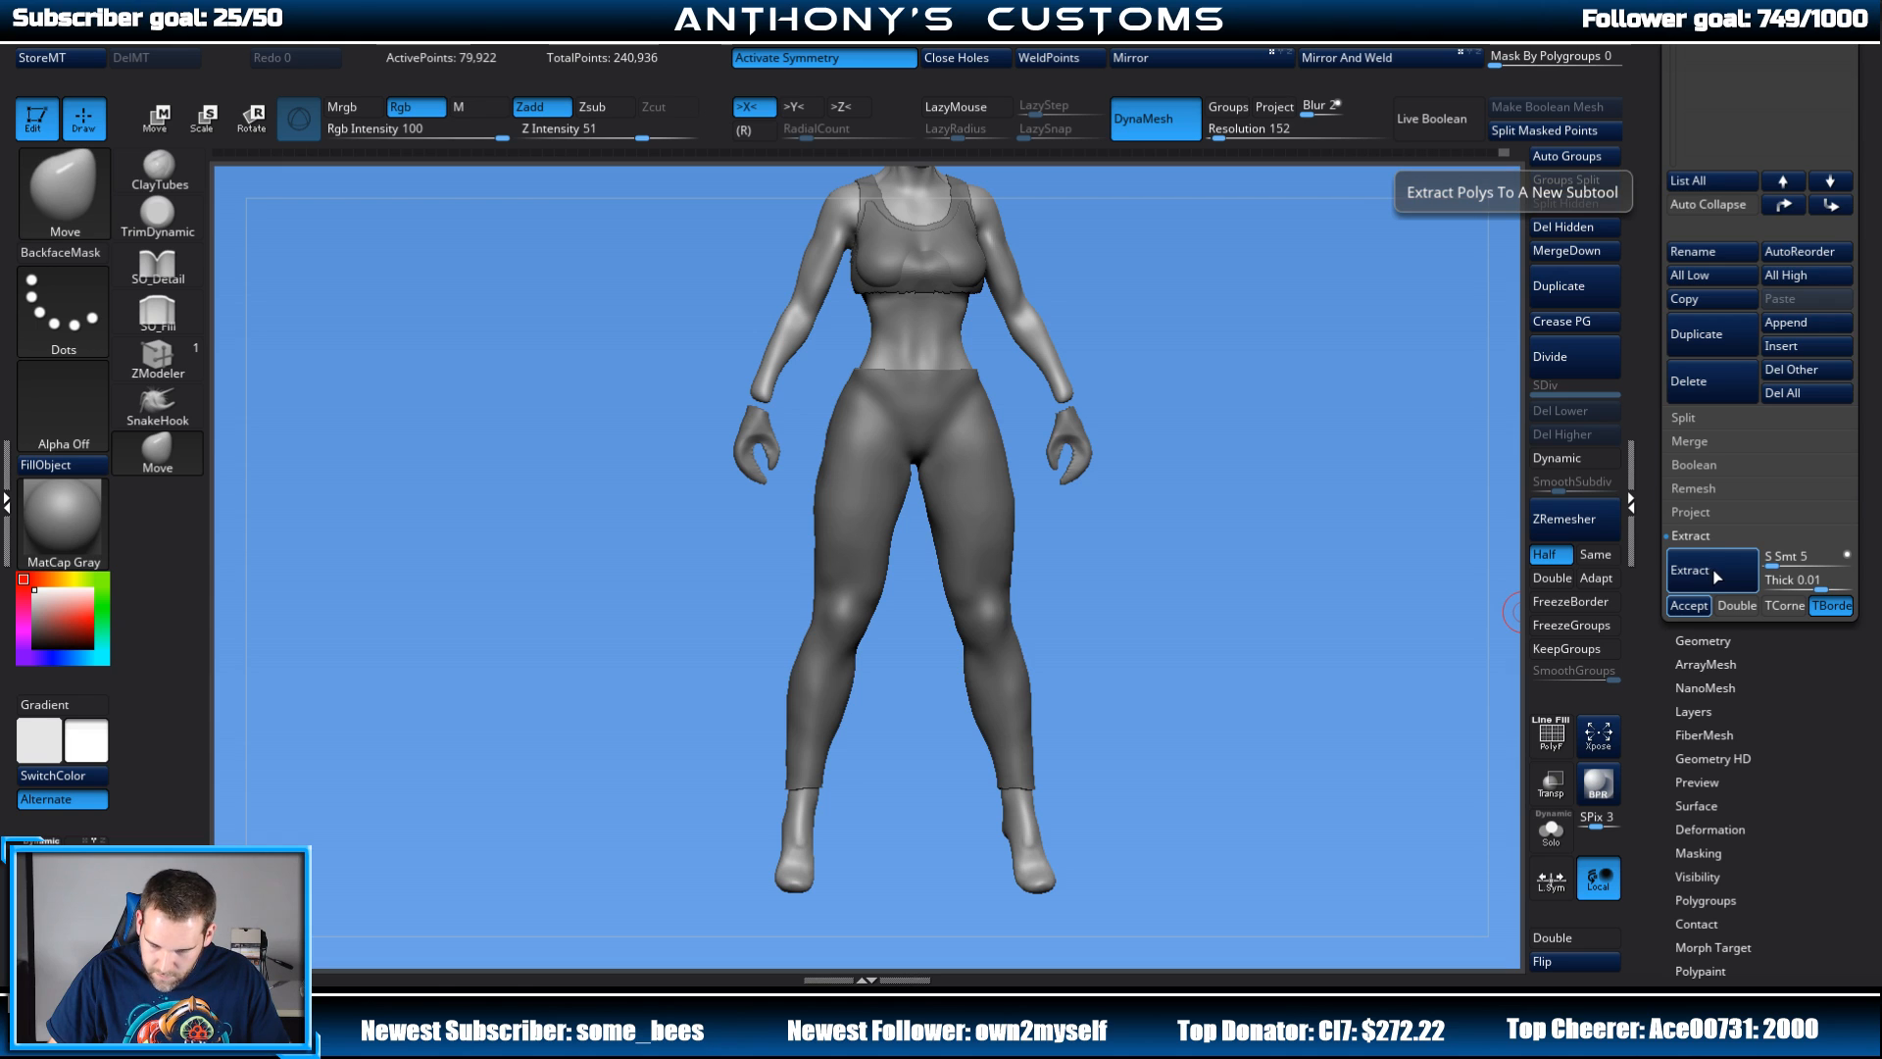
key("ctrl+z")
Step: Remask the body from the hips to the ankles and extract it as a pants subtool with thickness 0.005
left_click_drag(1308, 629, 1298, 668, "ctrl")
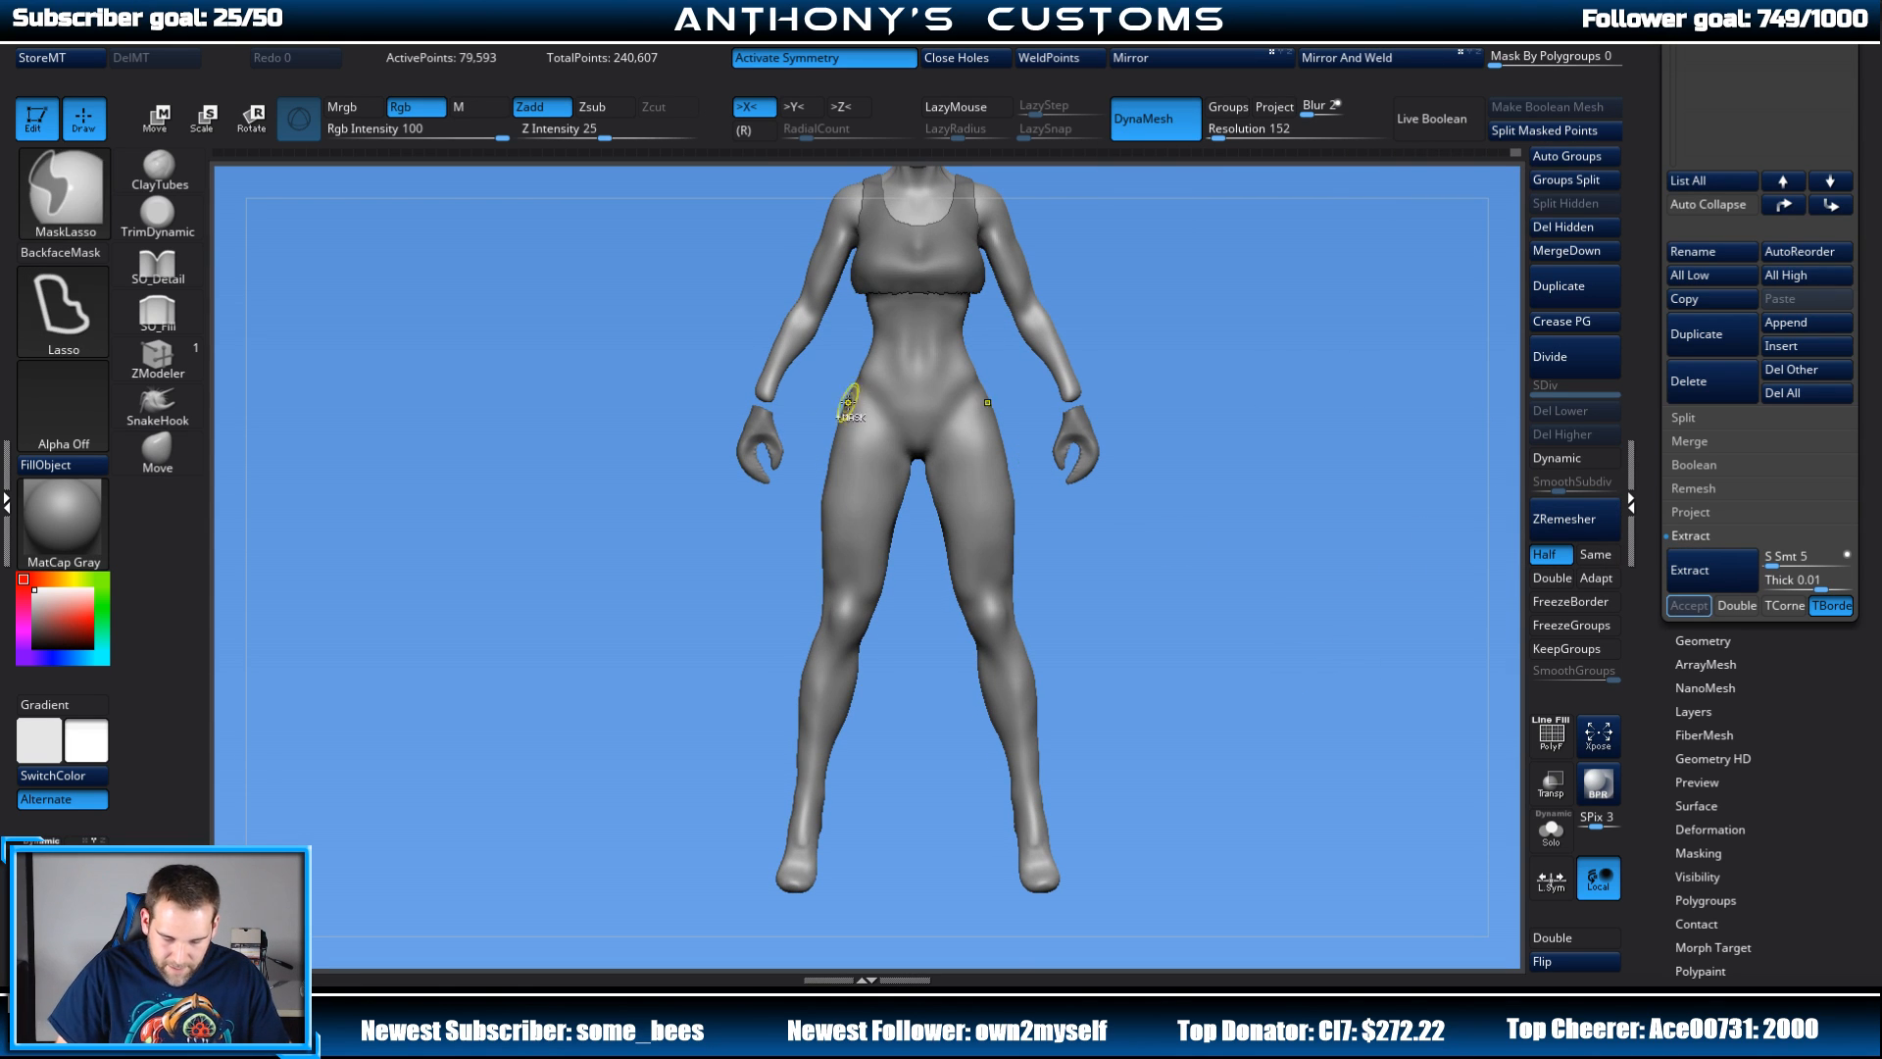
mouse_move(910, 392)
left_mouse_down("ctrl")
mouse_move(995, 378)
mouse_move(1031, 433)
mouse_move(1067, 589)
mouse_move(1074, 787)
mouse_move(676, 790)
left_mouse_up("ctrl")
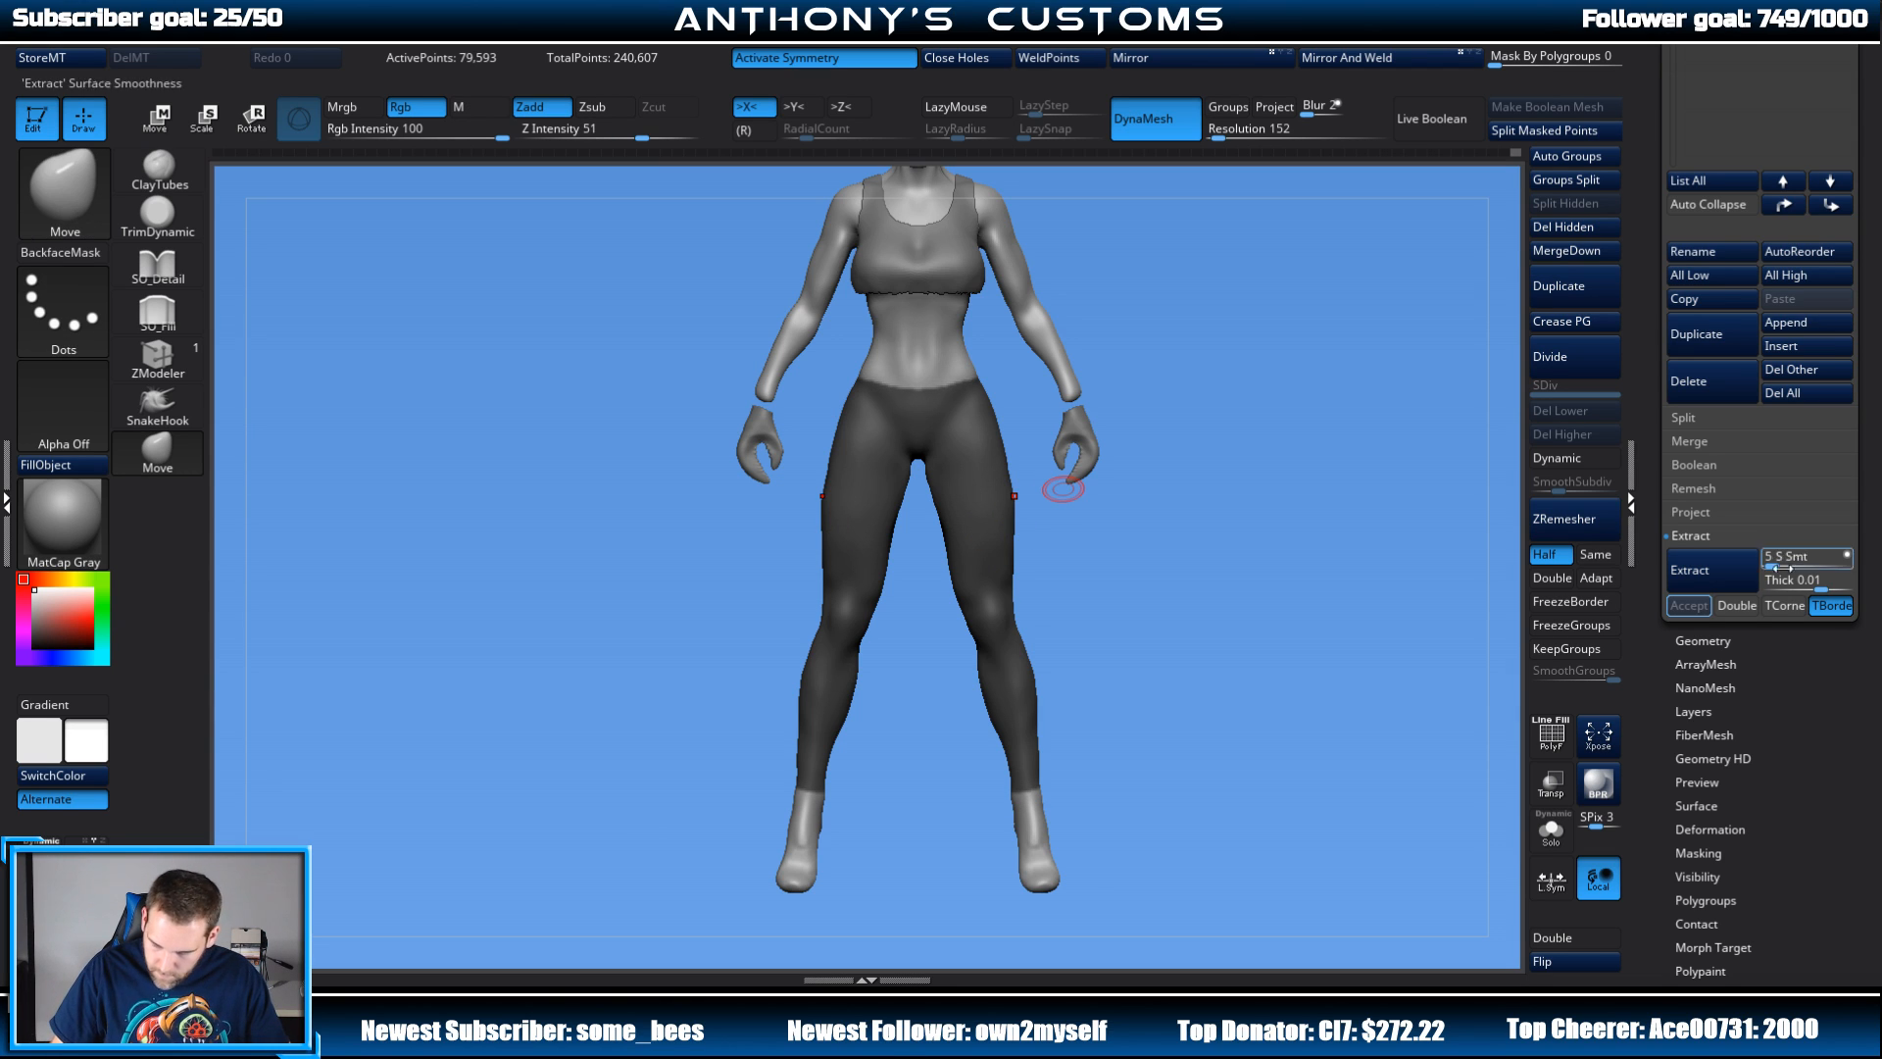
left_click(1790, 589)
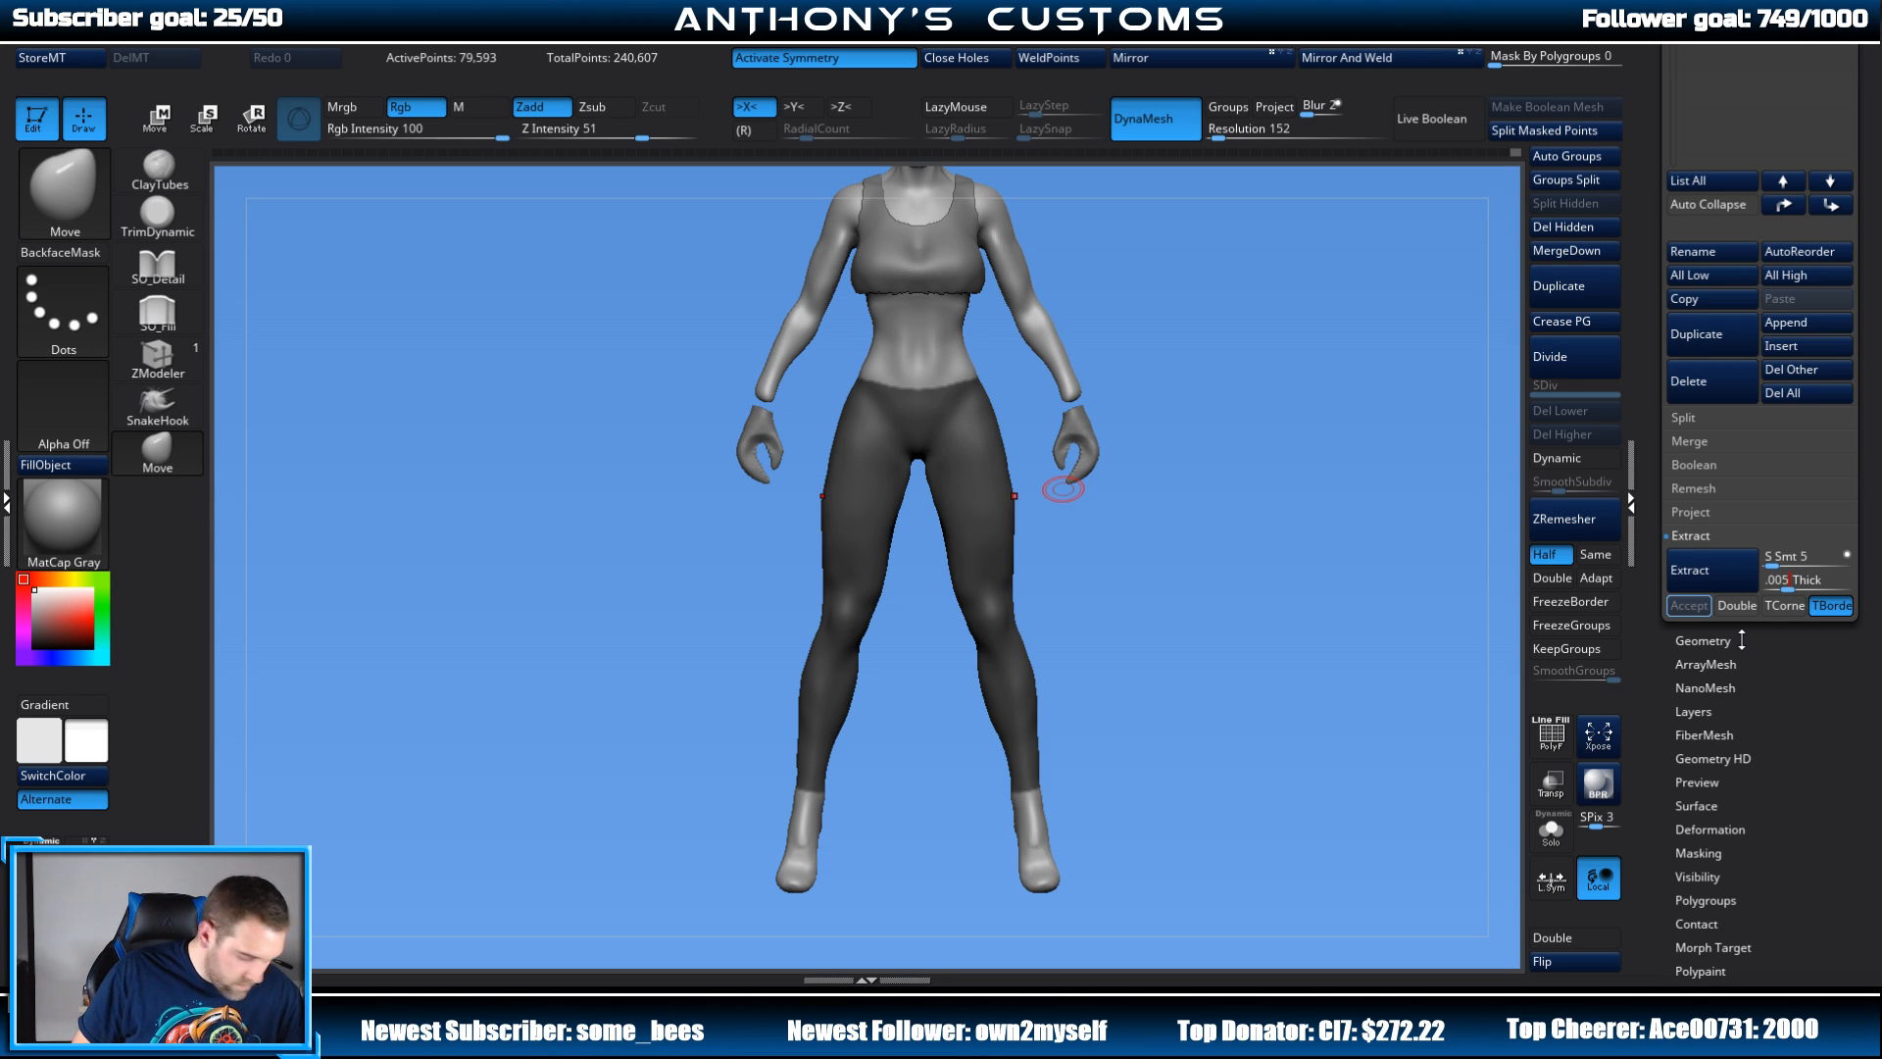
key("Return")
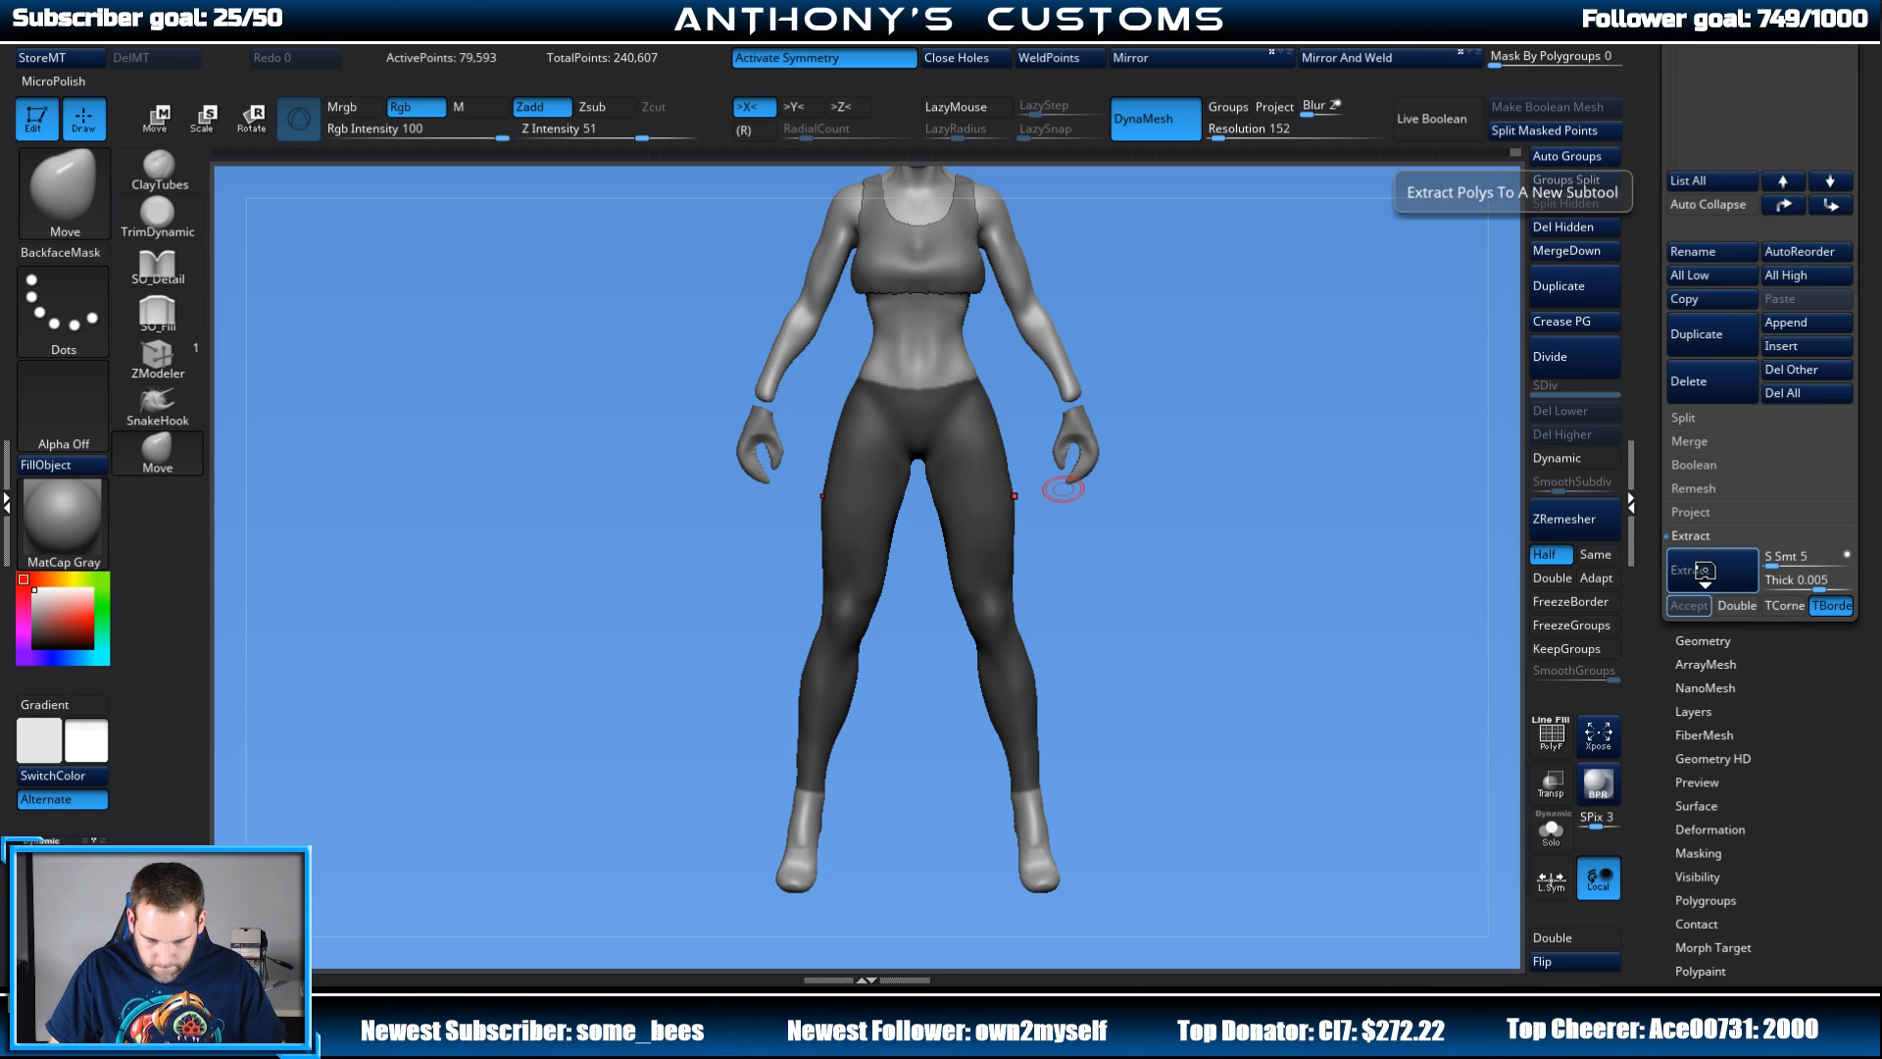
left_click(1706, 574)
left_click(1689, 605)
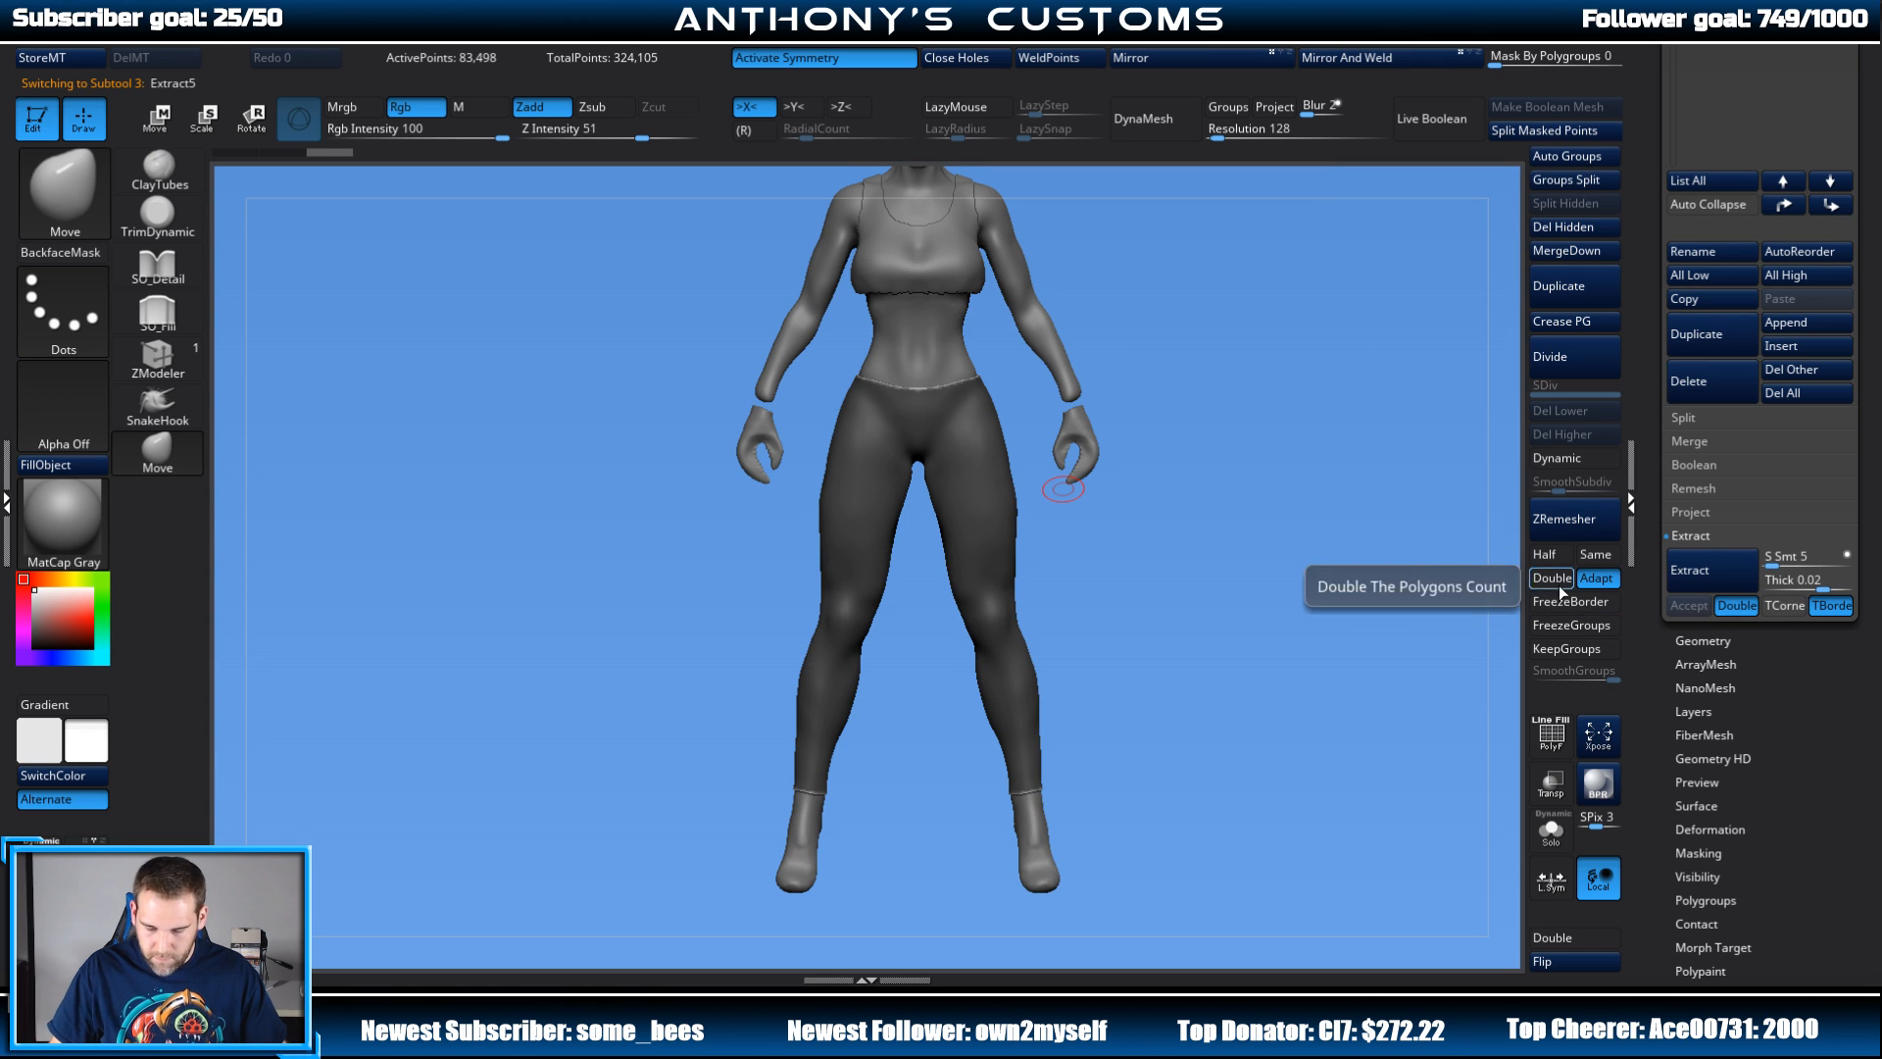
Step: Clear the mask, reduce the pants to their outer polygroup by deleting the hidden geometry, and enable double-sided display
left_click(1347, 602, "ctrl")
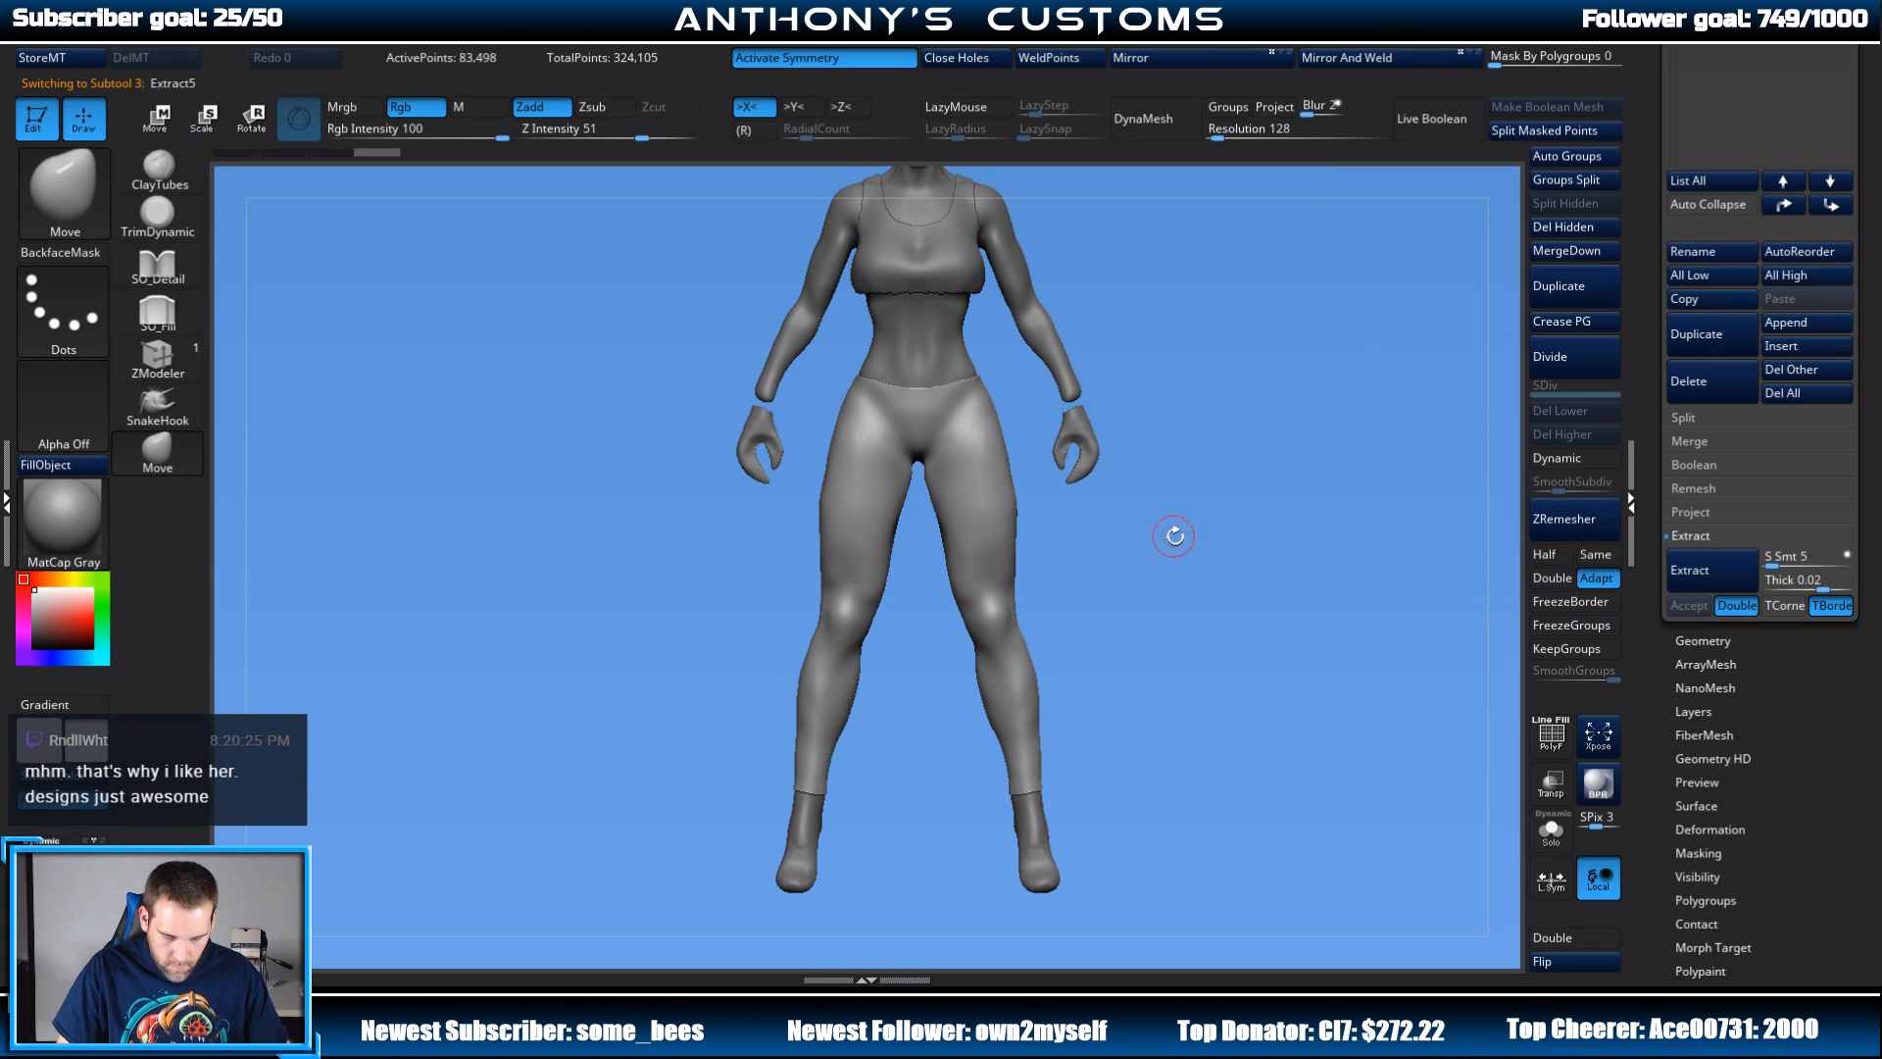
left_click_drag(1248, 495, 1235, 563, "alt")
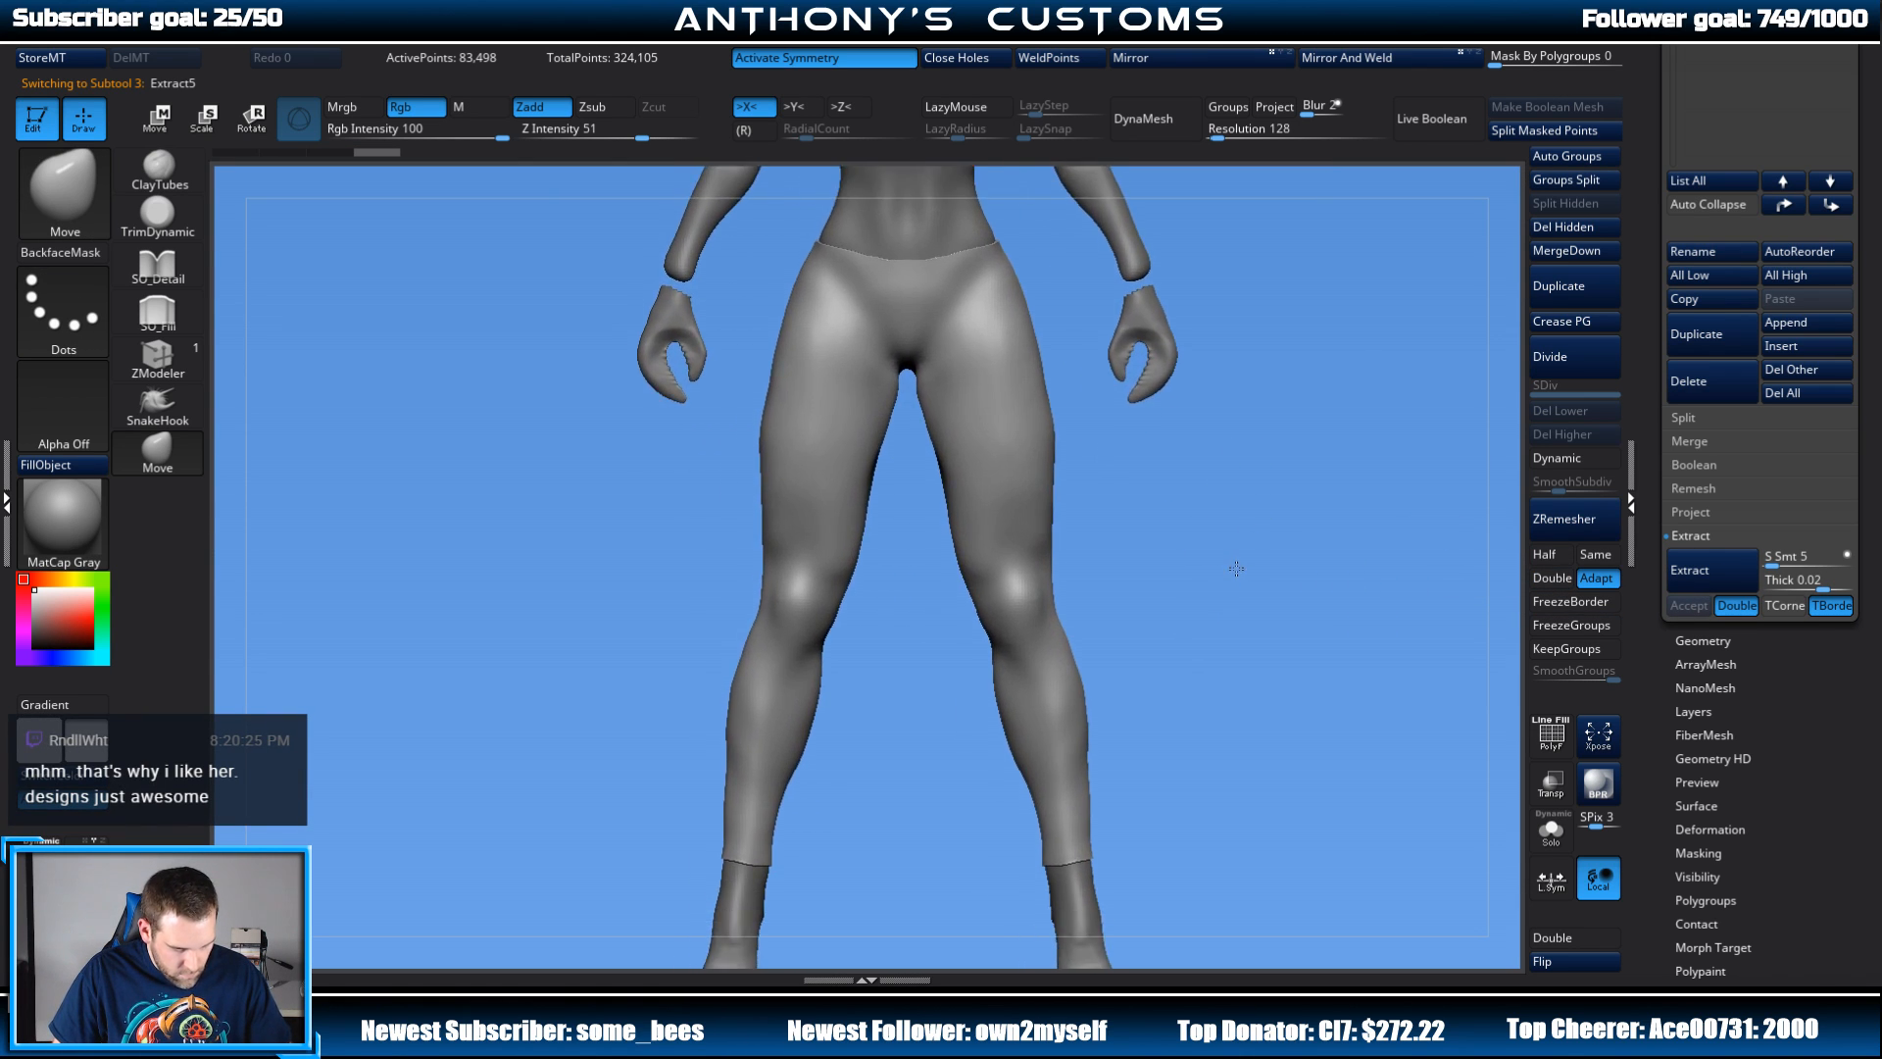
left_click(1038, 459, "ctrl+shift")
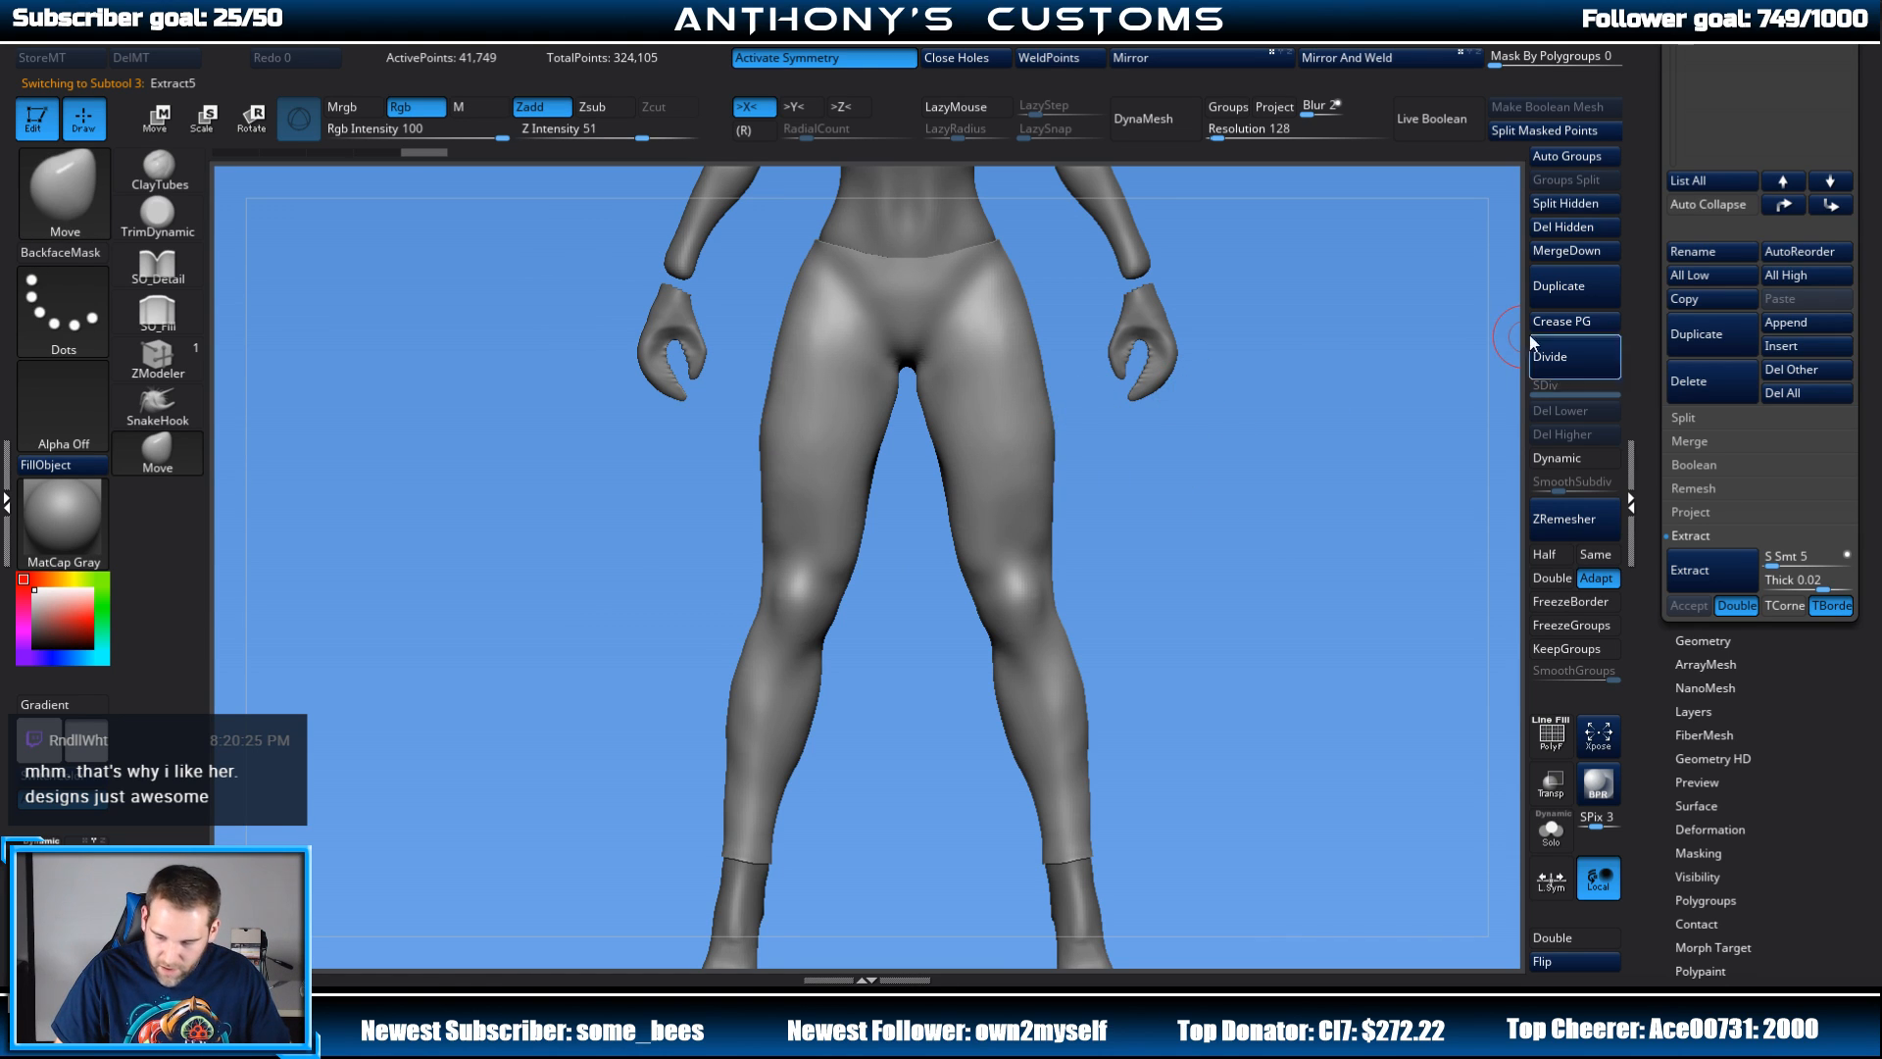
left_click(1575, 227)
left_click_drag(1274, 509, 1250, 301, "alt")
left_click_drag(1294, 380, 1374, 370, "alt")
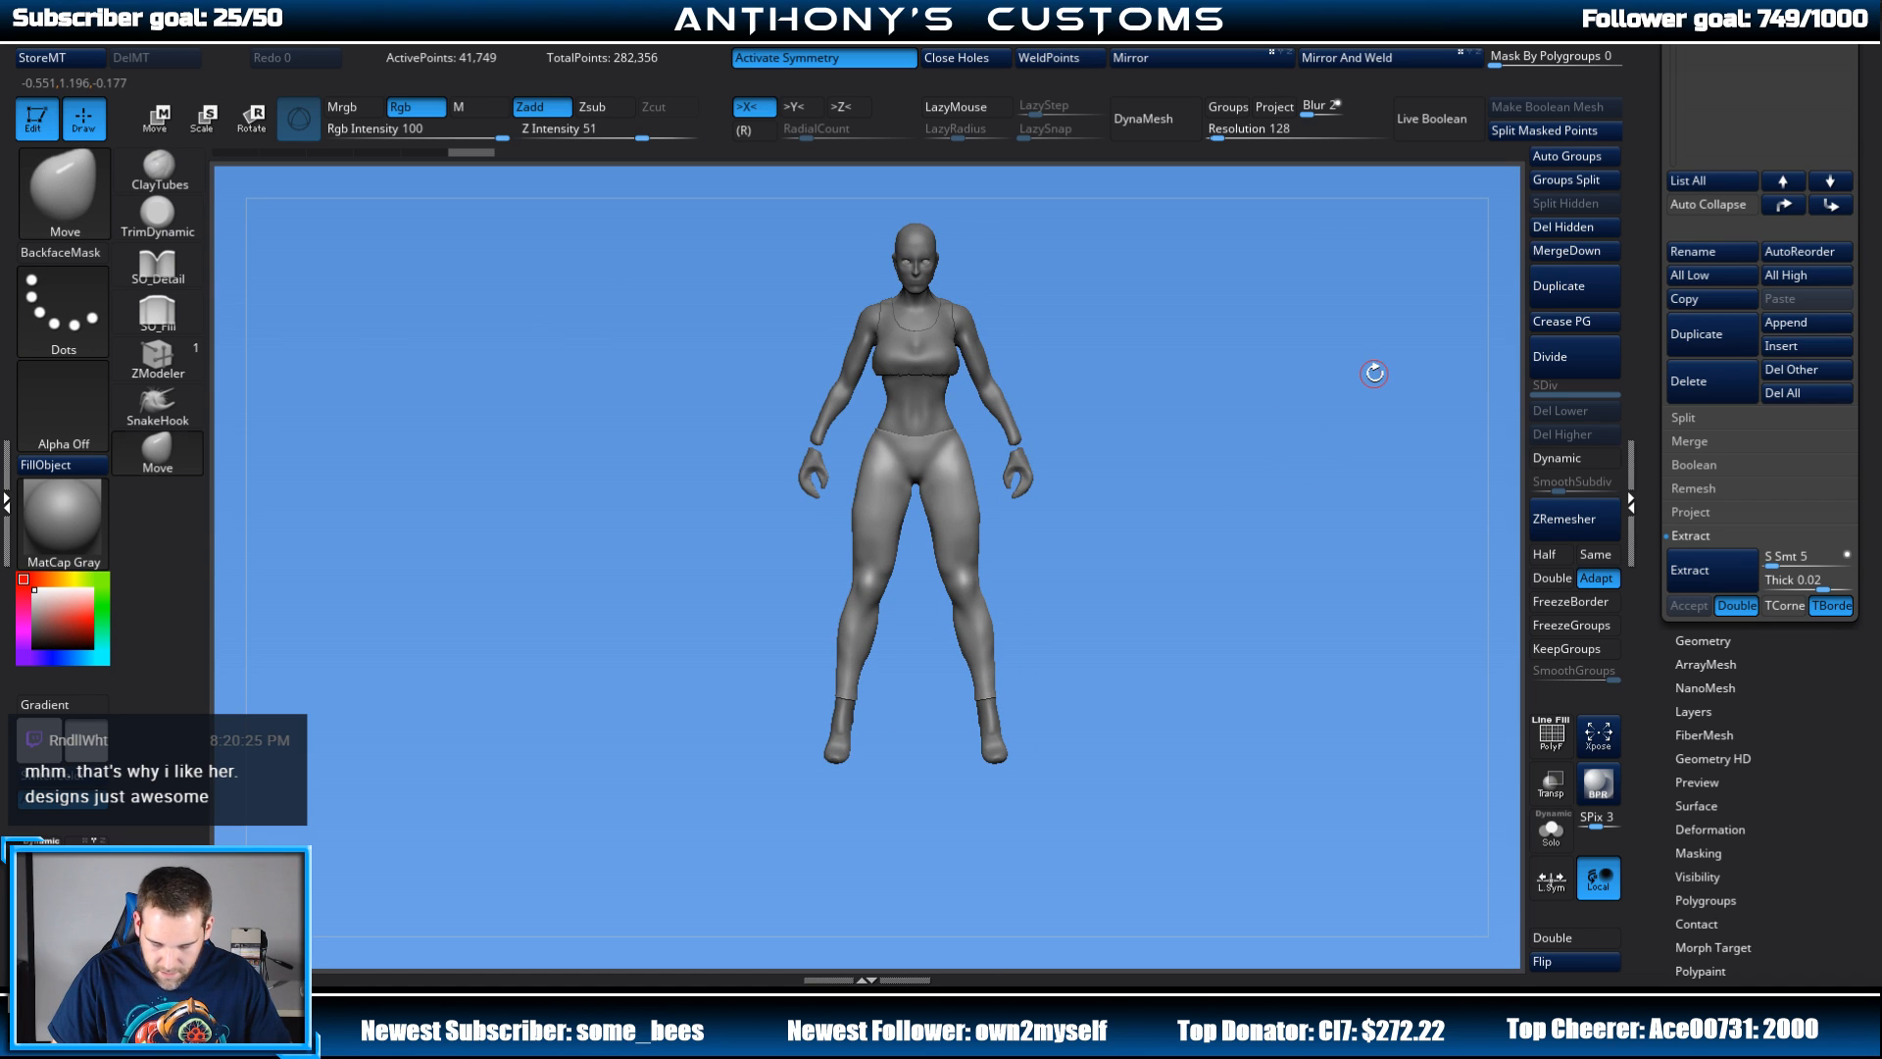
left_click(1555, 940)
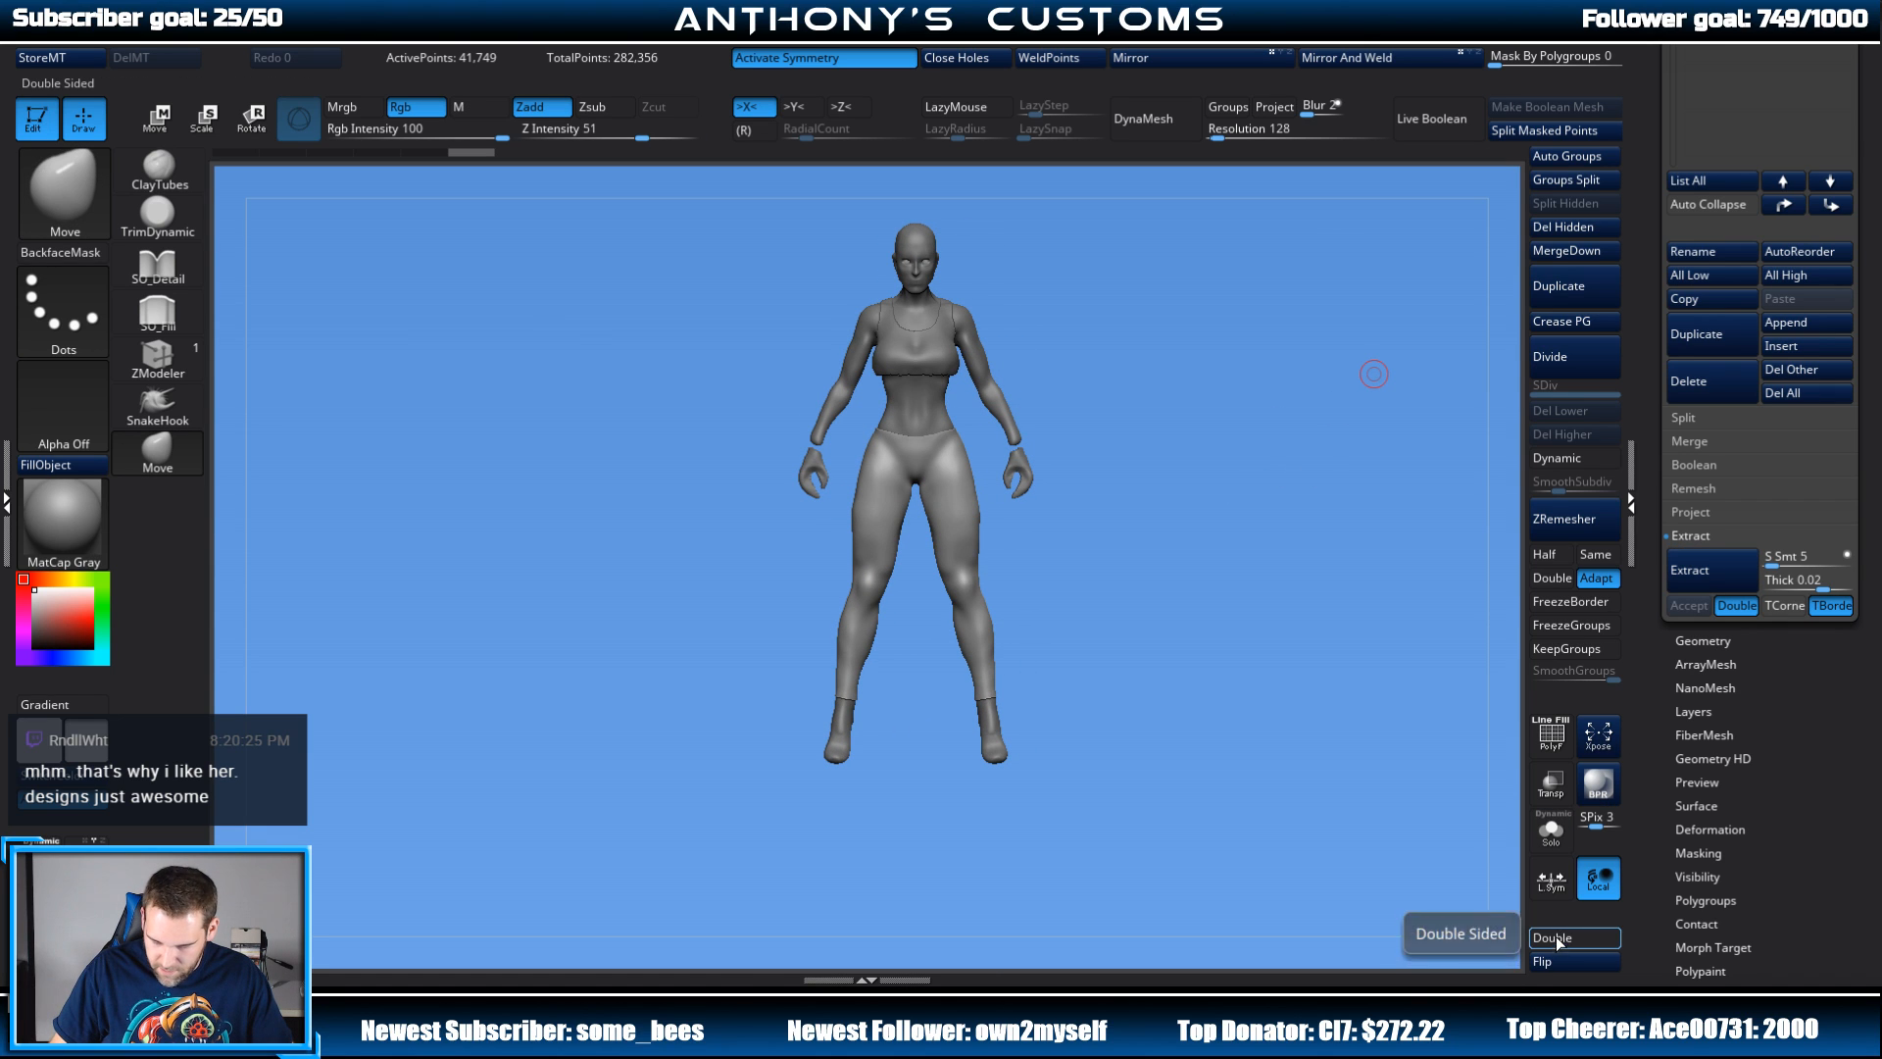
left_click_drag(1261, 470, 1241, 544, "alt")
Step: Select the body subtool and hide the pants subtool
left_click(1029, 490, "alt")
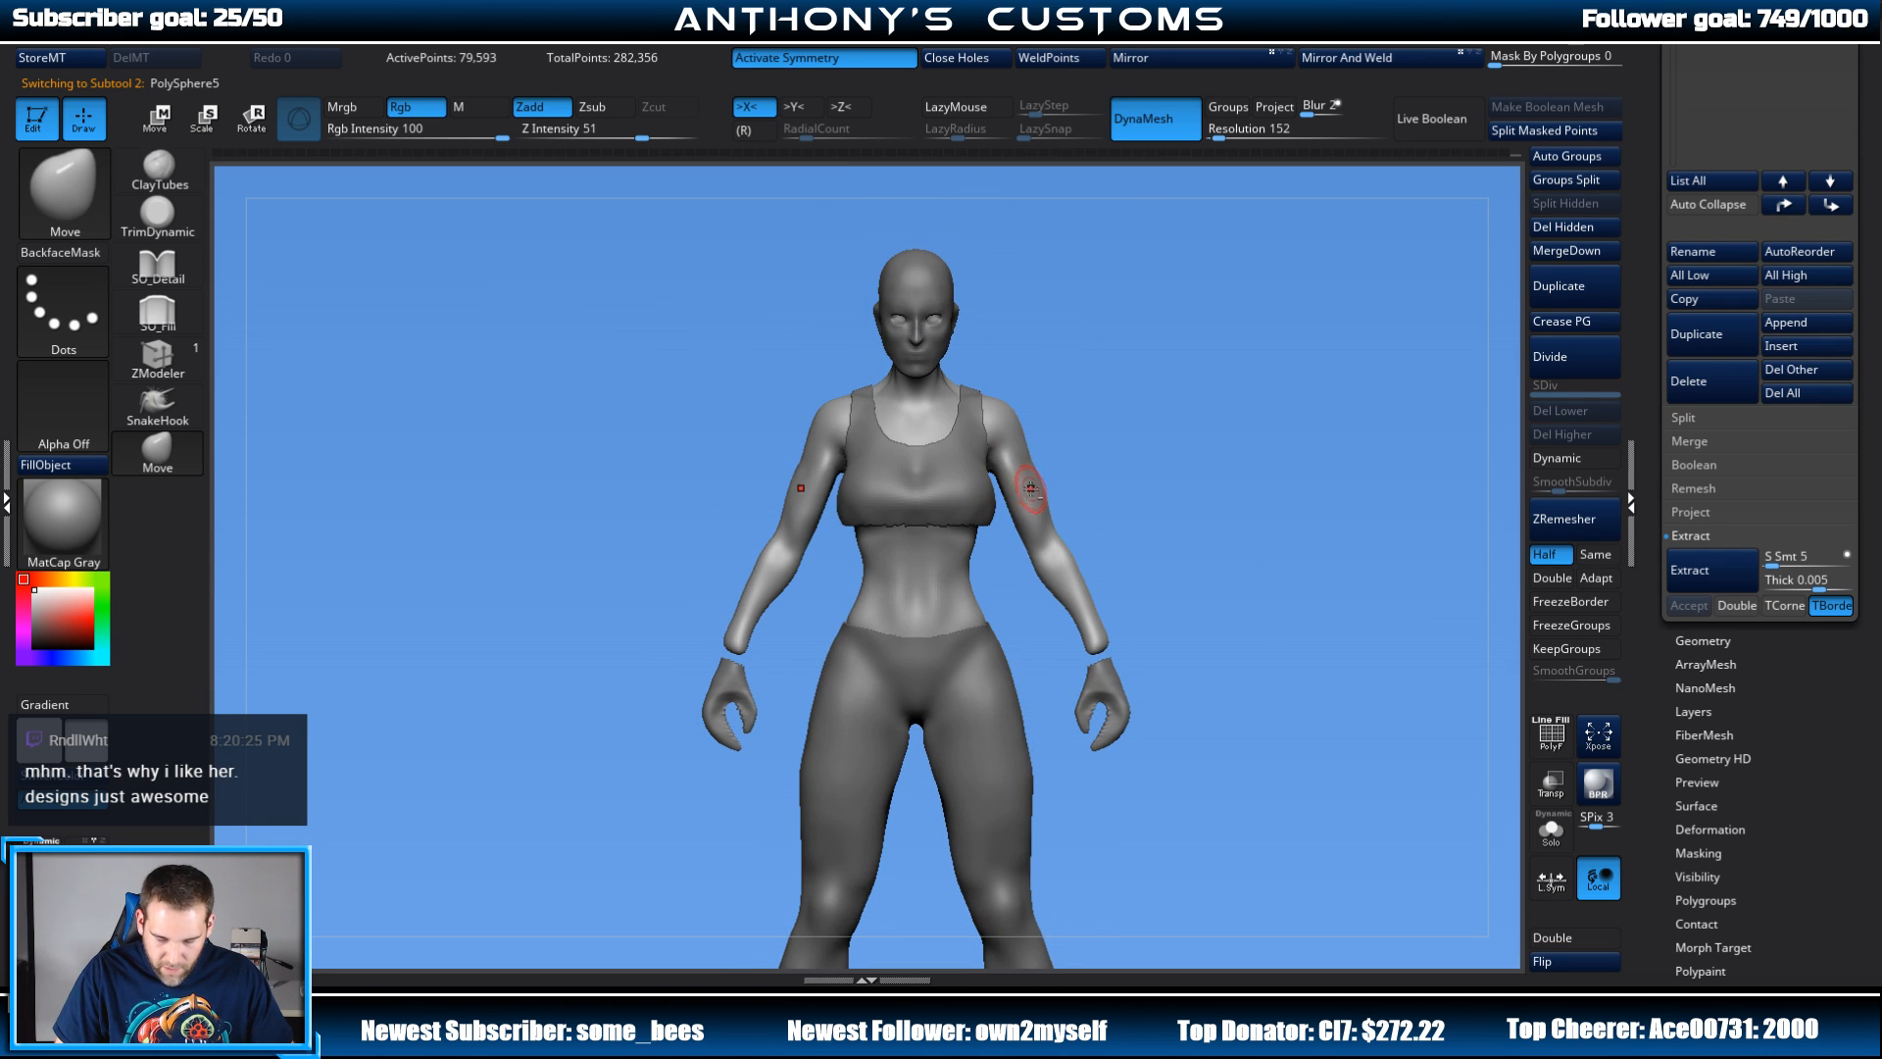
scroll(1827, 121, "up", 5)
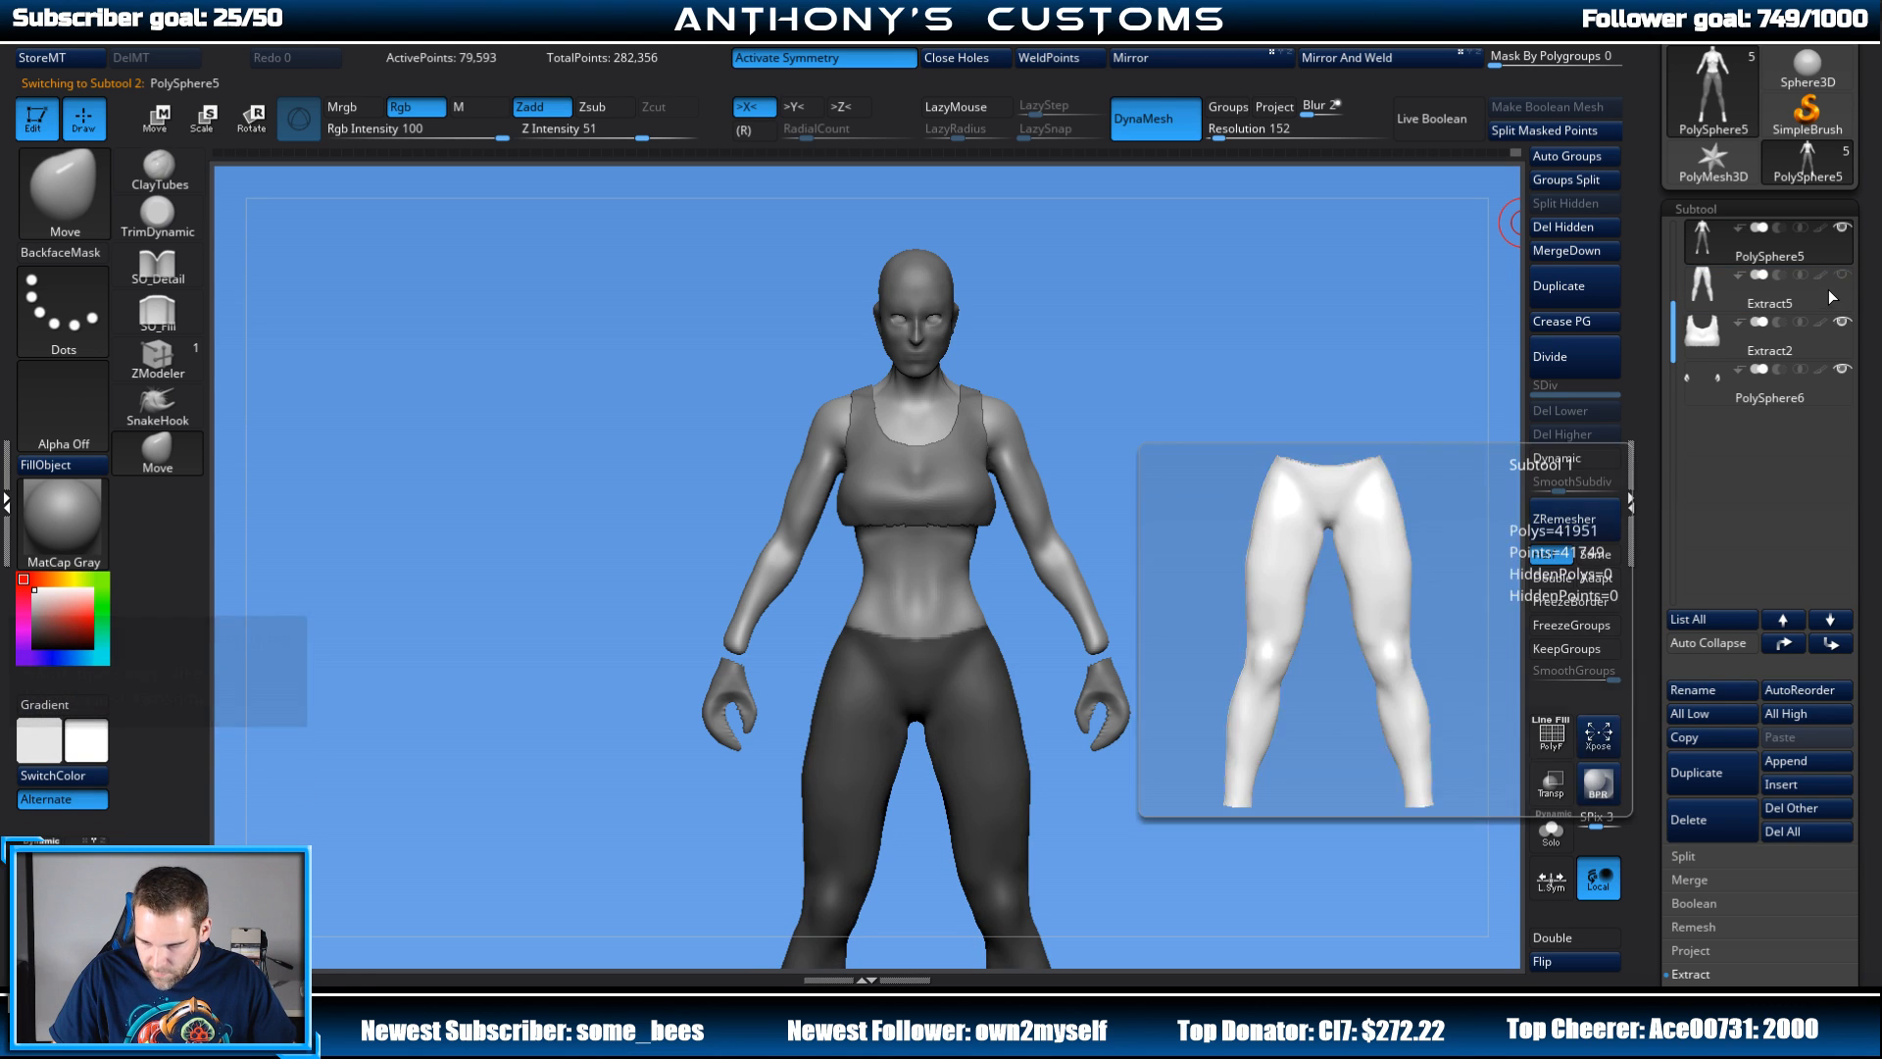
Step: Hide the crop top subtool and mask an open-front vest shape over the body's chest, shoulders and neck
left_click(1840, 324)
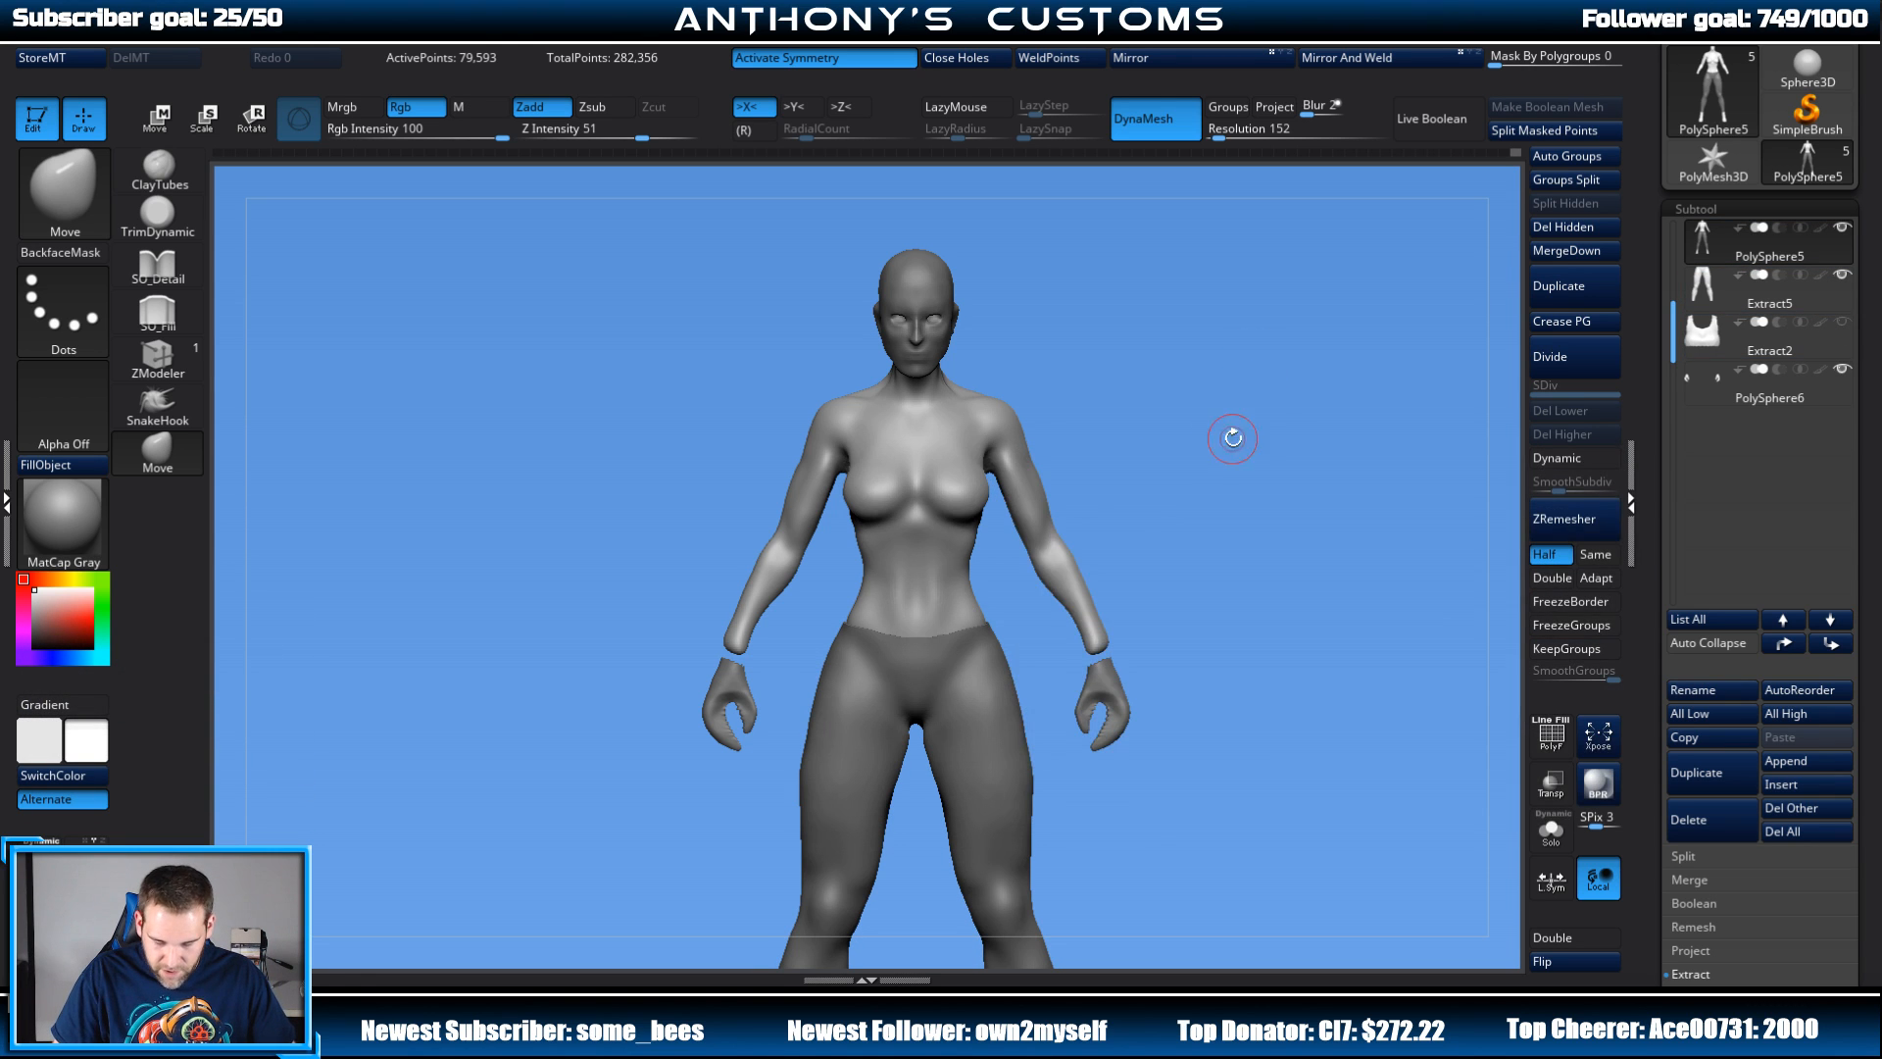
mouse_move(1230, 433)
left_mouse_down()
mouse_move(1274, 431)
mouse_move(1263, 414)
mouse_move(1223, 454)
mouse_move(1256, 436)
left_mouse_up()
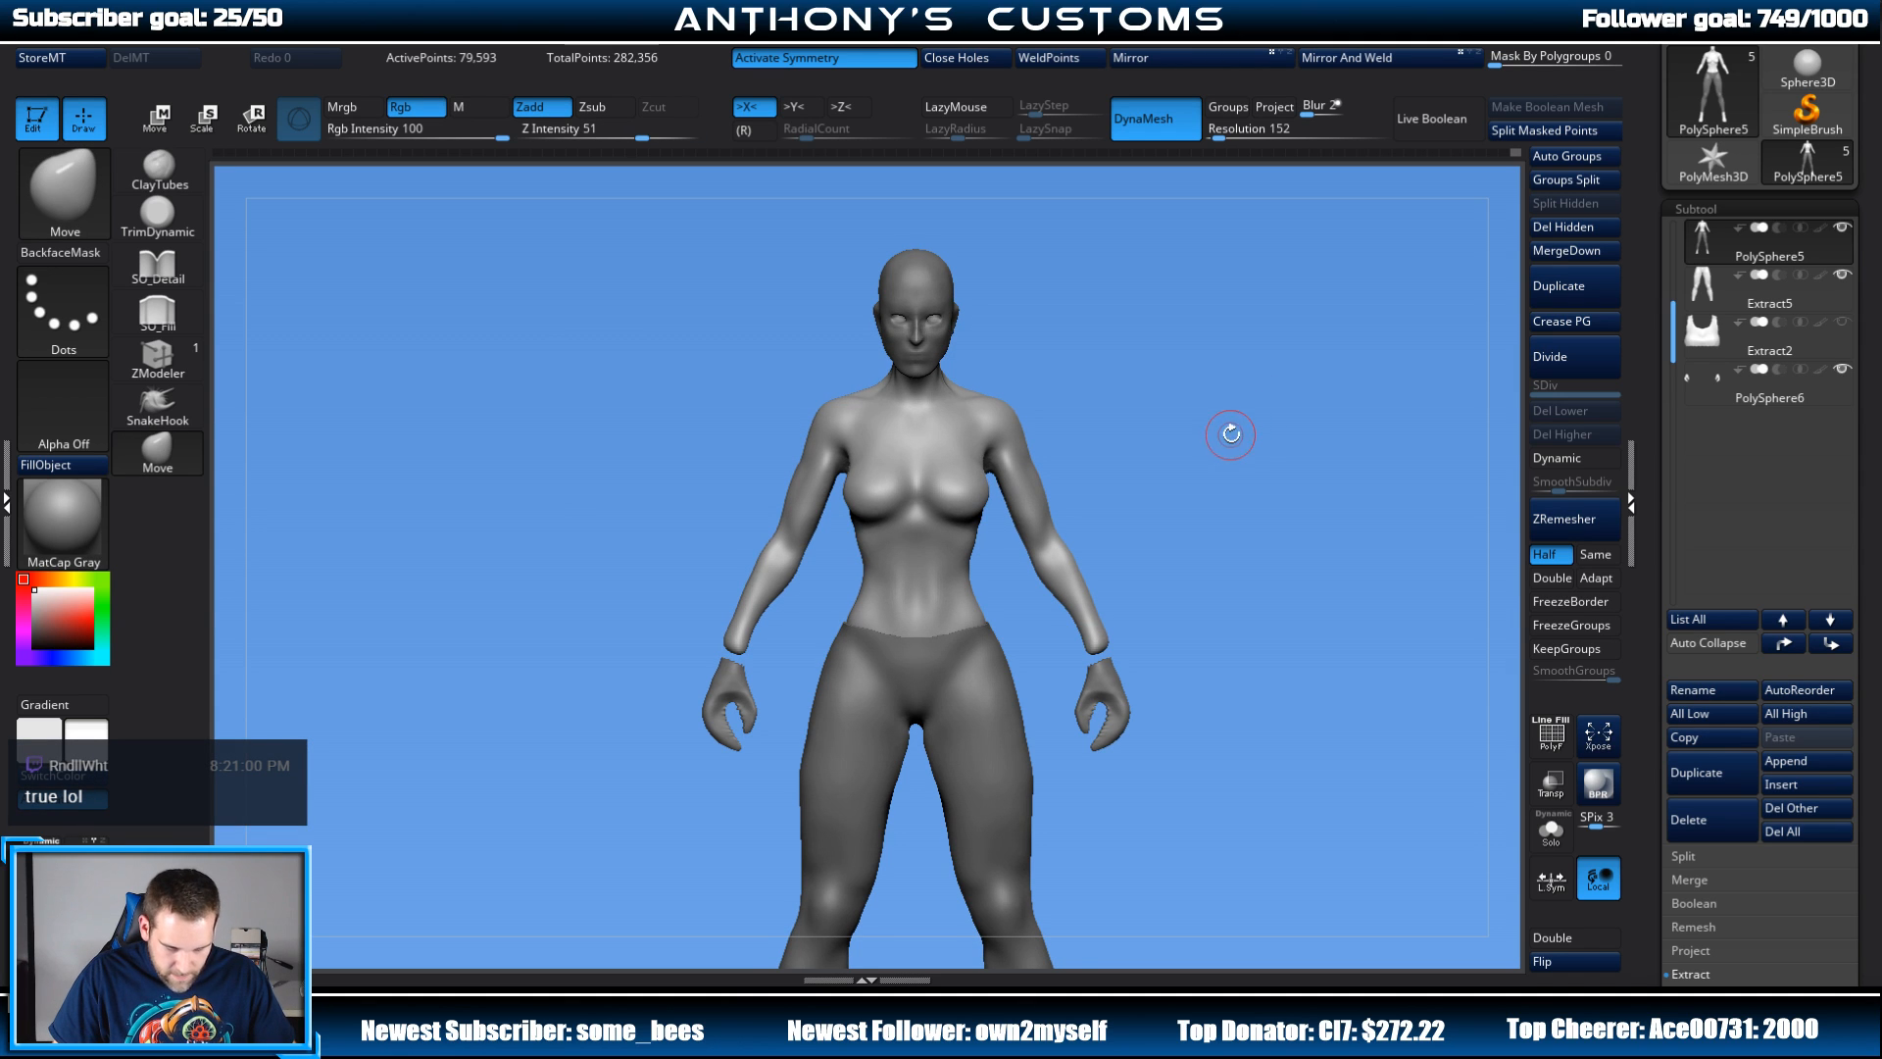
key("ctrl")
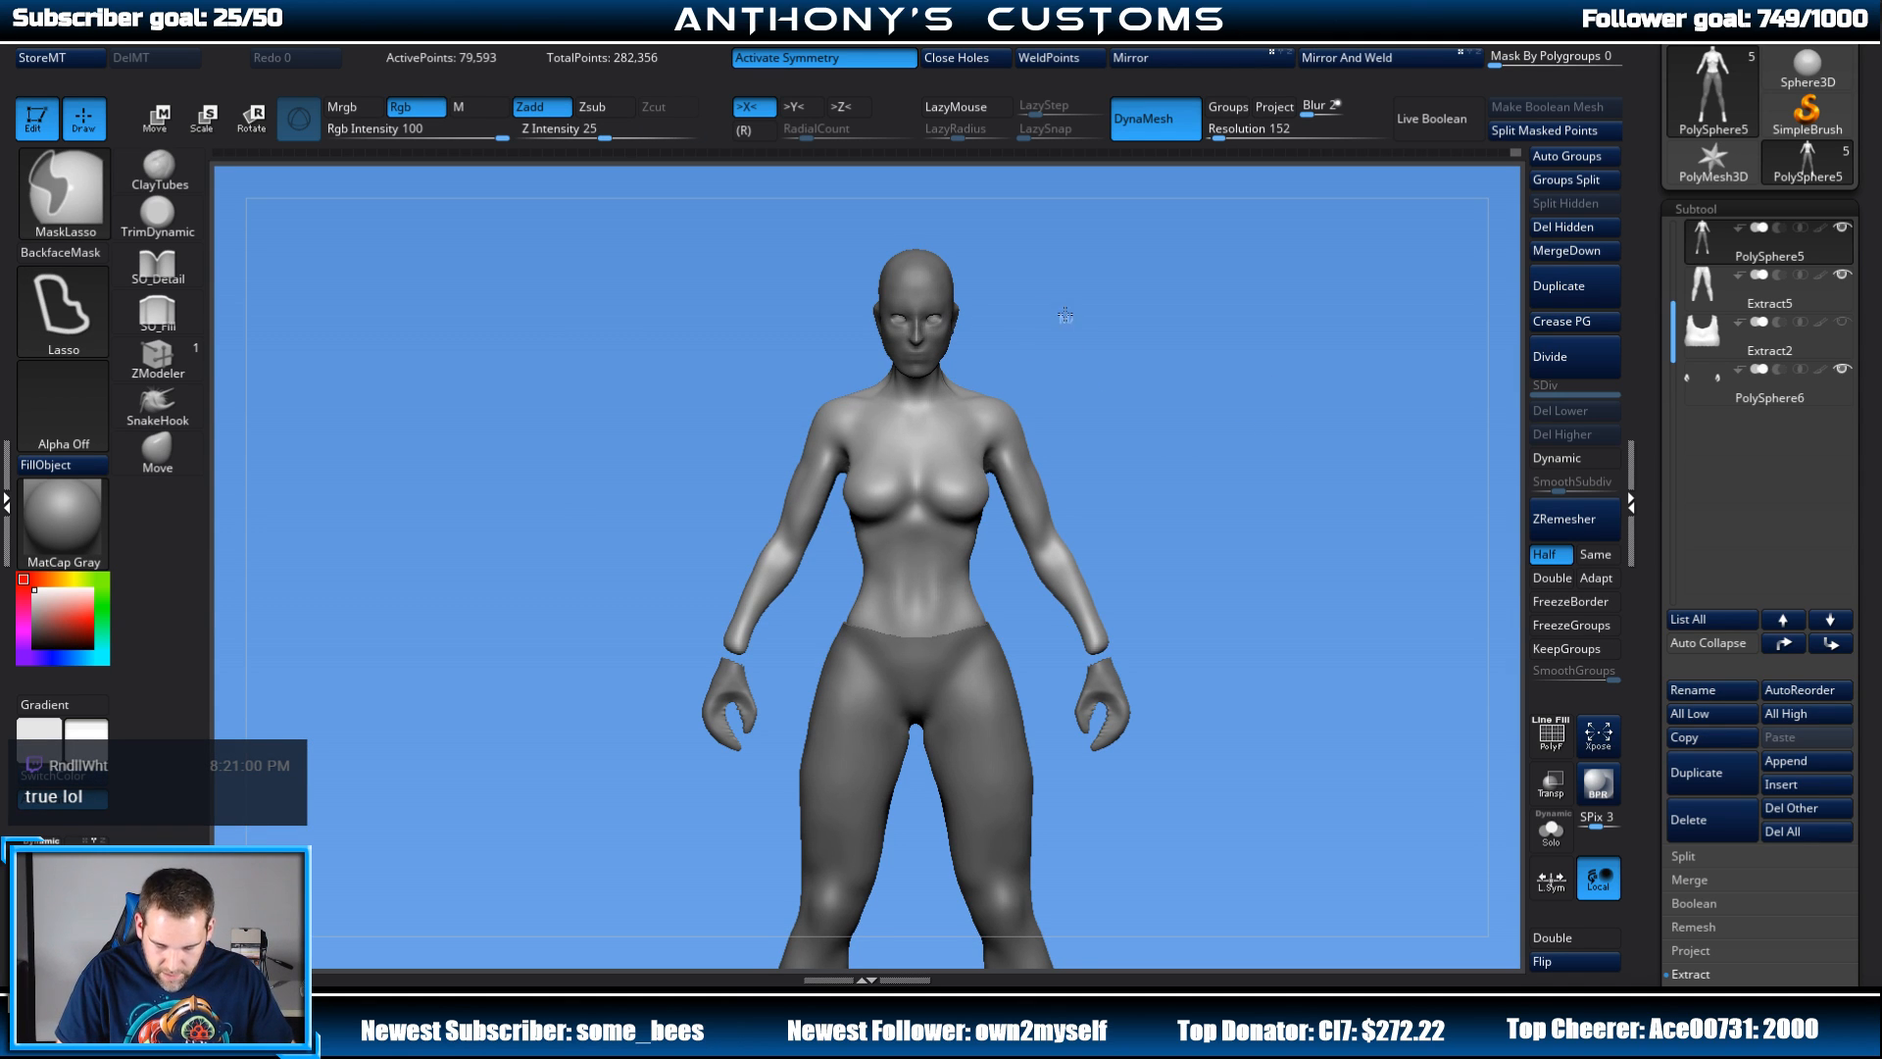
mouse_move(1059, 320)
left_mouse_down("ctrl")
mouse_move(995, 402)
mouse_move(997, 494)
mouse_move(965, 564)
mouse_move(929, 530)
mouse_move(928, 417)
left_mouse_up("ctrl")
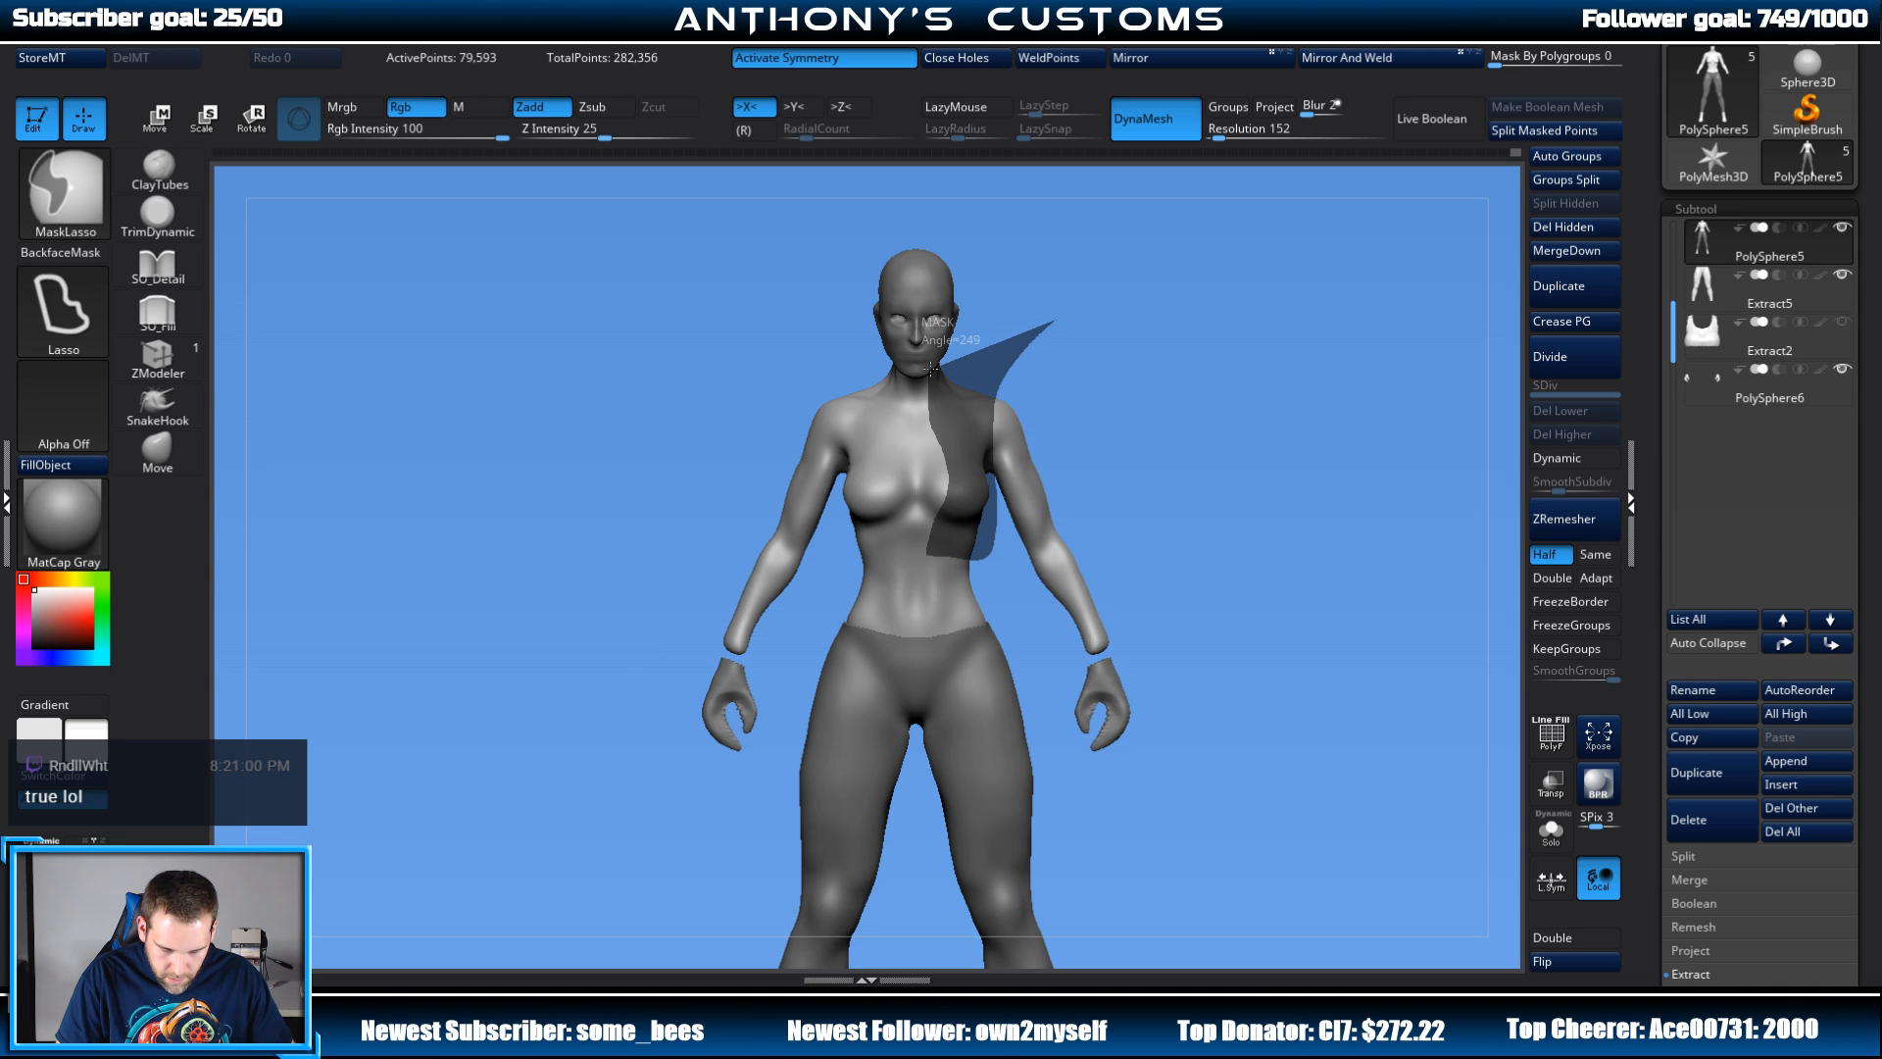
left_click_drag(930, 363, 949, 339, "ctrl")
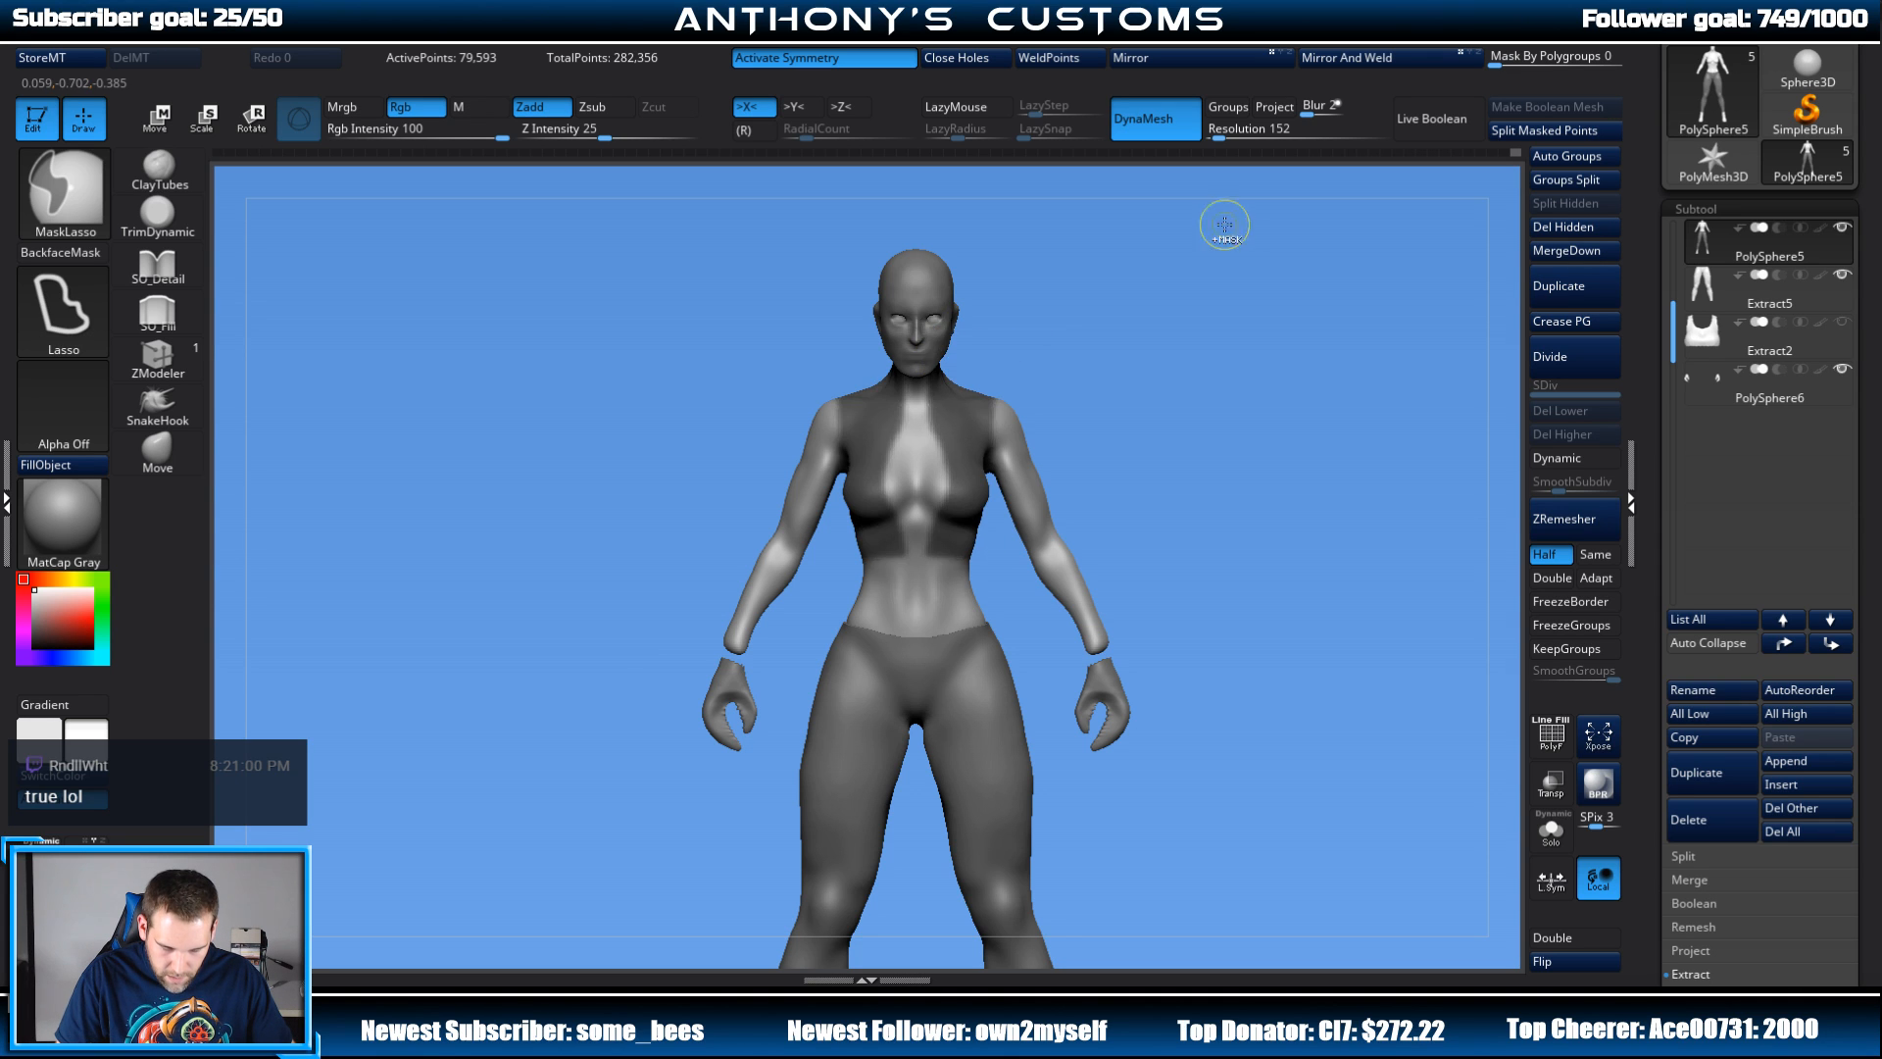
mouse_move(1281, 383)
left_mouse_down()
mouse_move(1201, 368)
mouse_move(1151, 290)
left_mouse_up()
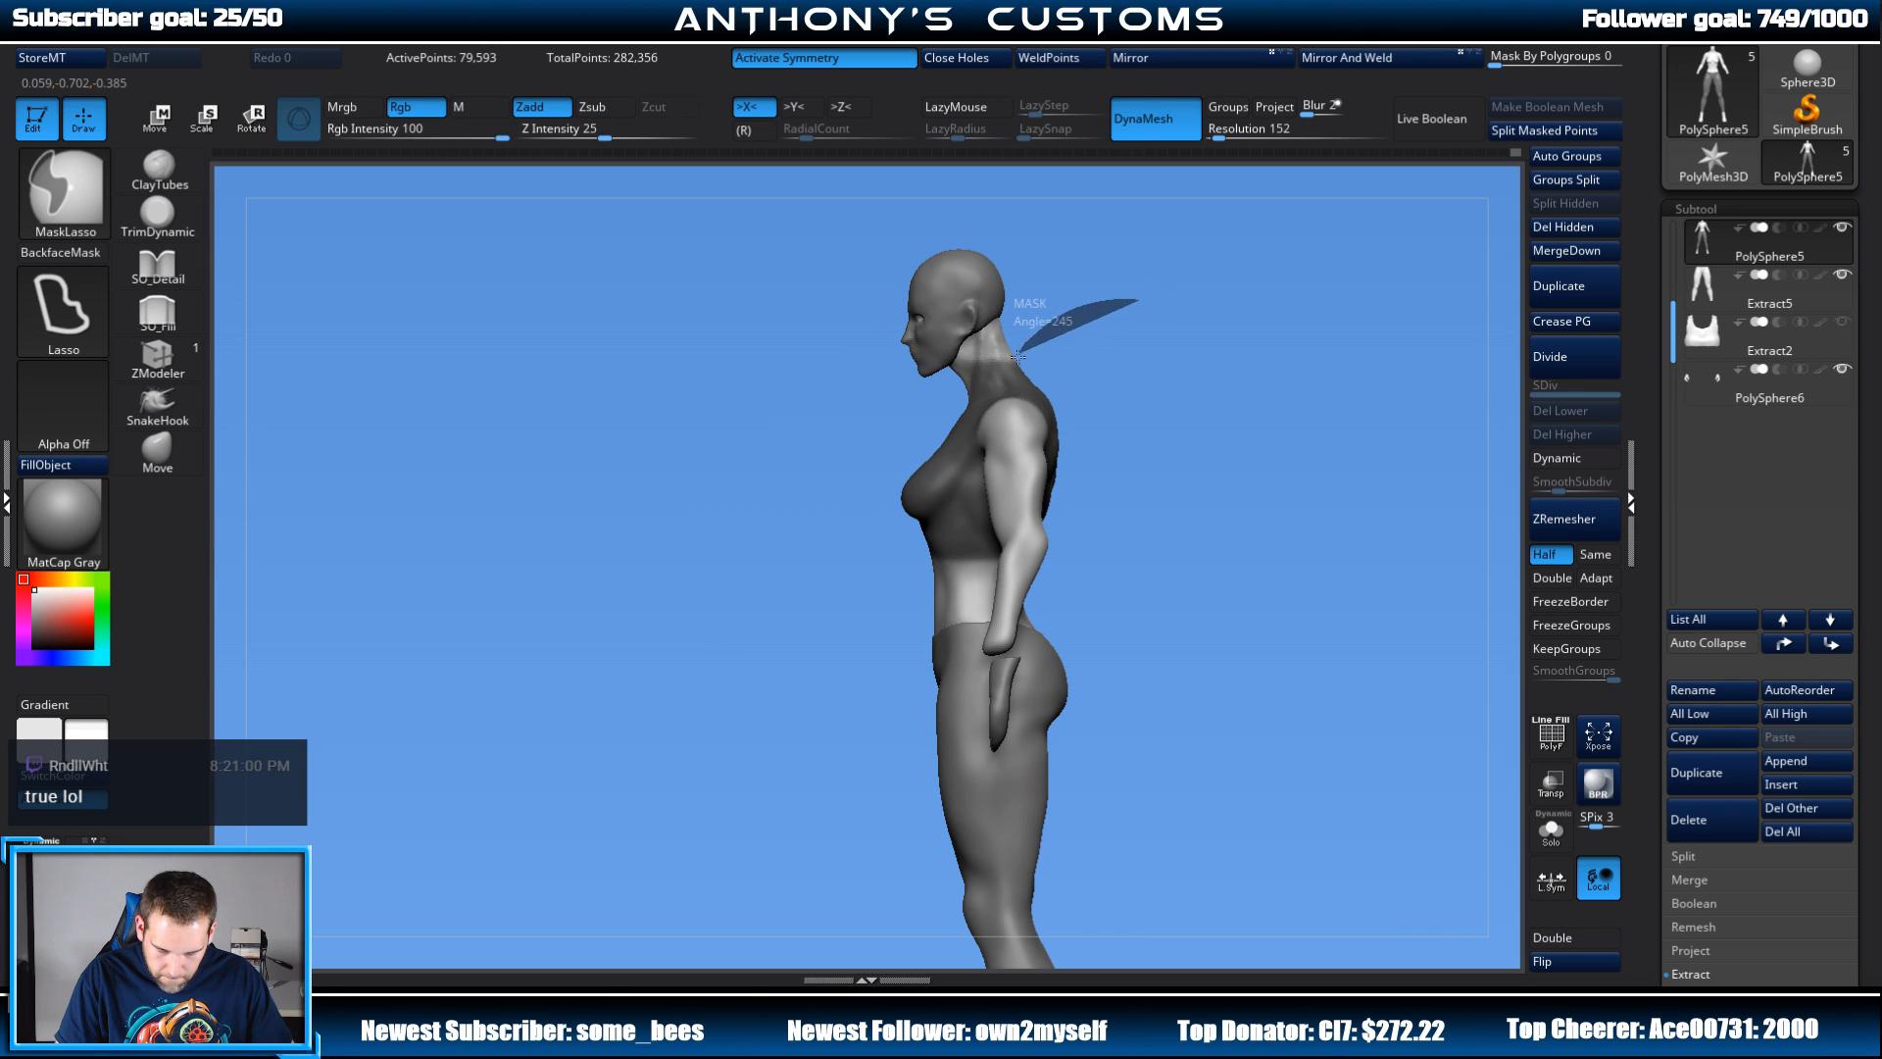
mouse_move(1000, 375)
left_mouse_down("ctrl")
mouse_move(992, 537)
mouse_move(1127, 545)
mouse_move(1179, 511)
mouse_move(1270, 503)
mouse_move(1193, 252)
left_mouse_up("ctrl")
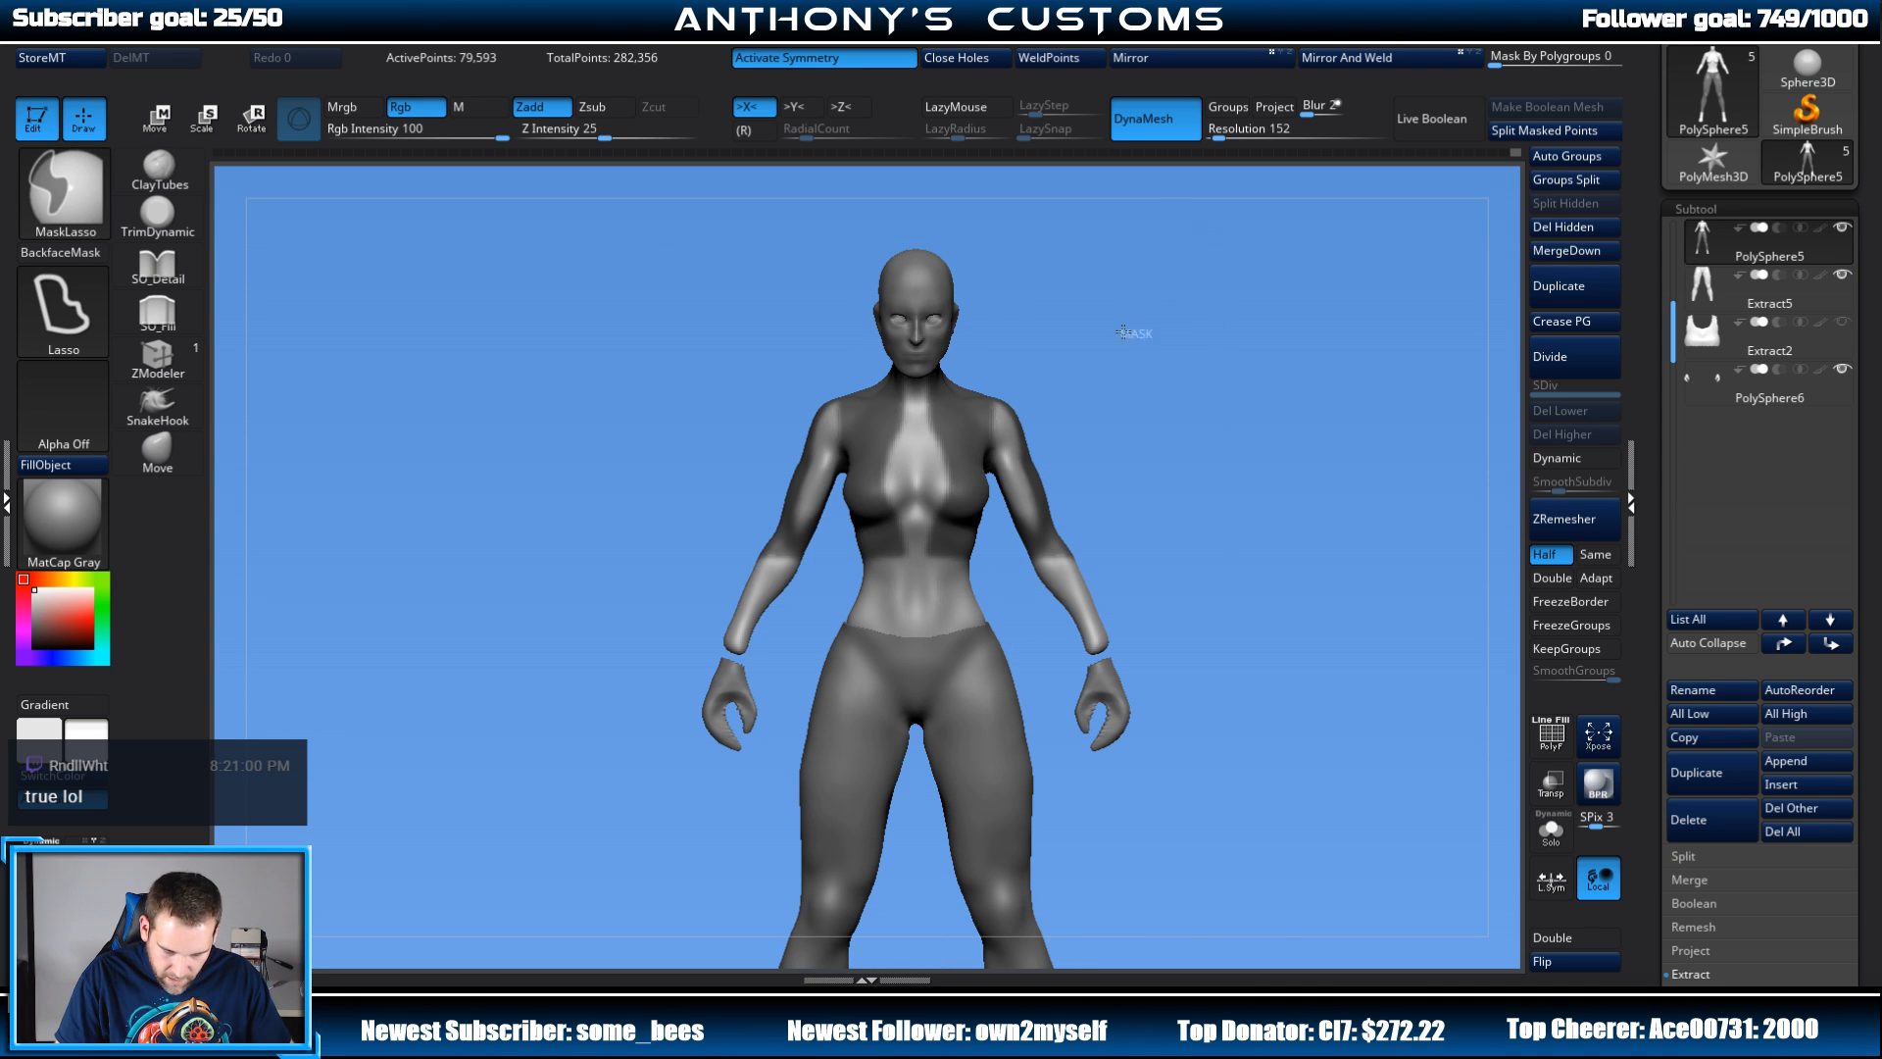
Step: Unmask the arms around the armholes so the vest mask stays sleeveless
mouse_move(1125, 332)
left_mouse_down("ctrl+alt")
mouse_move(996, 397)
mouse_move(1000, 461)
mouse_move(1073, 608)
mouse_move(1198, 493)
mouse_move(1328, 533)
mouse_move(1134, 482)
mouse_move(1193, 408)
mouse_move(1417, 316)
mouse_move(1337, 408)
mouse_move(1233, 371)
mouse_move(1331, 341)
mouse_move(1334, 688)
mouse_move(1267, 565)
left_mouse_up("ctrl+alt")
key("ctrl")
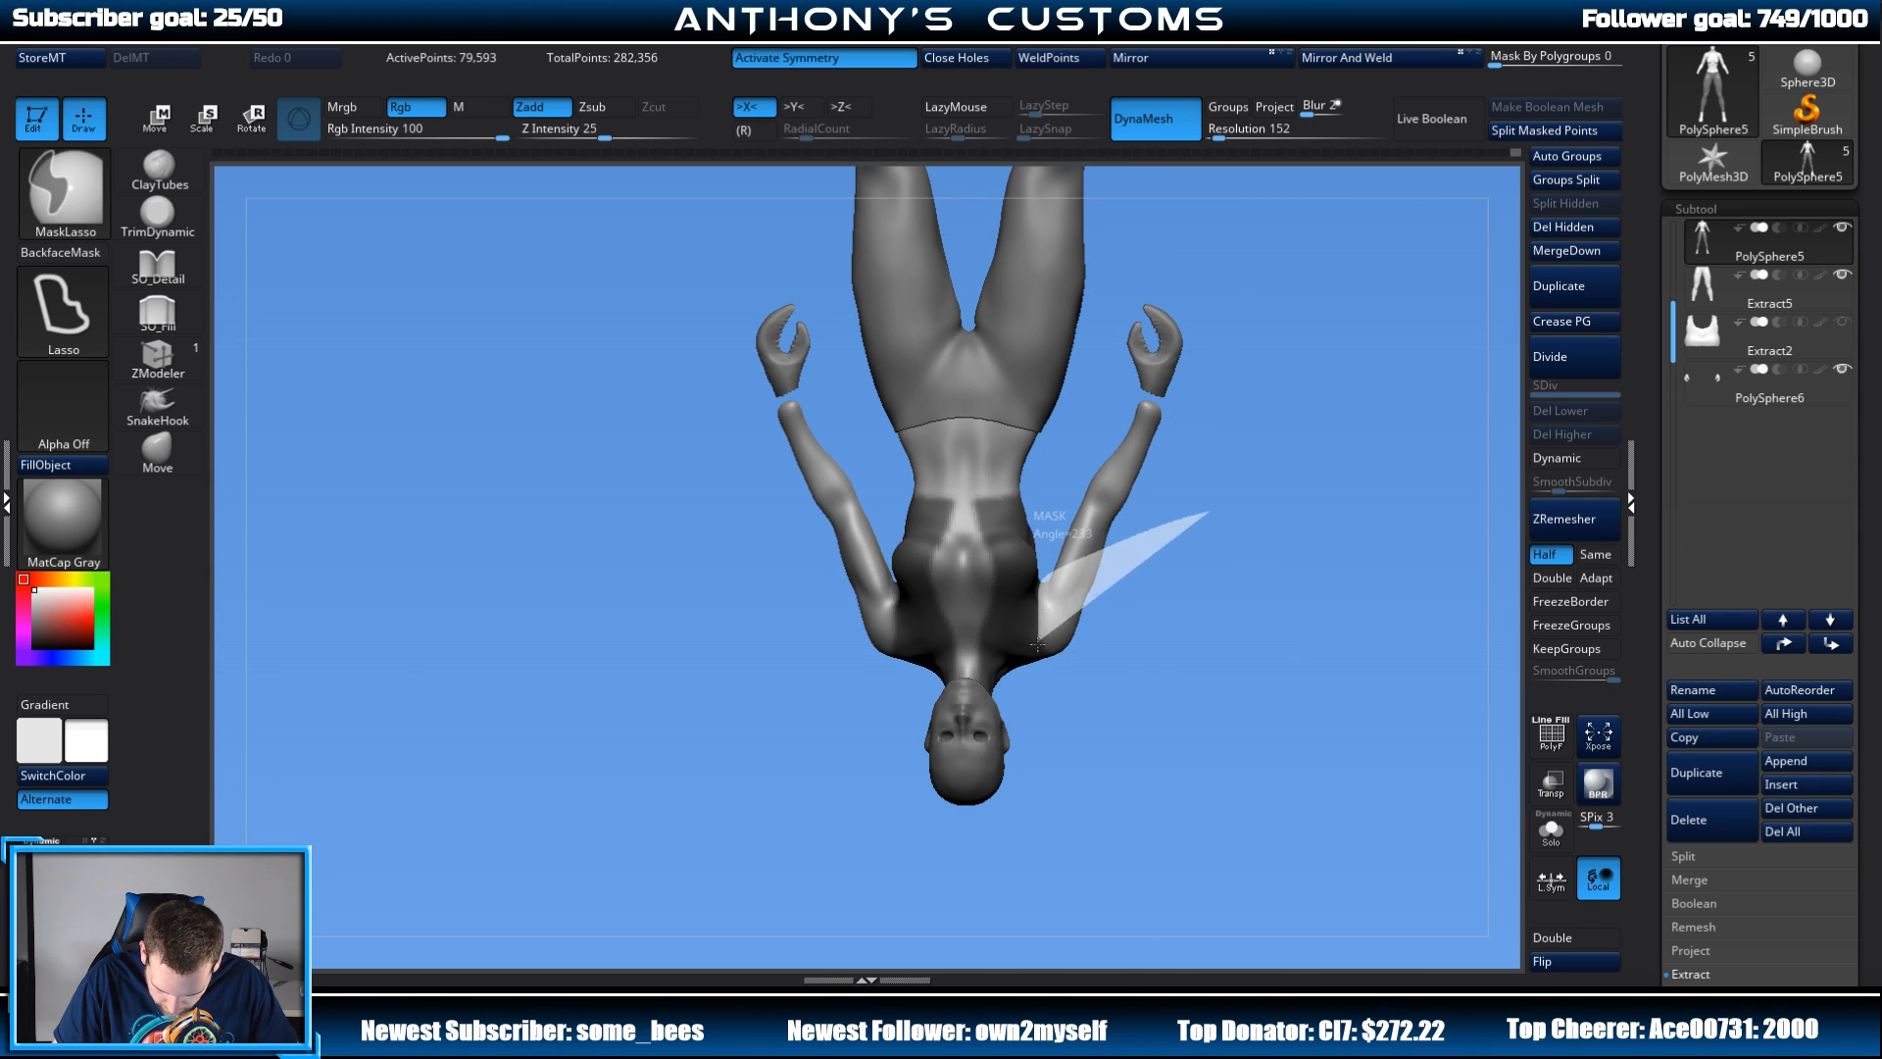
mouse_move(1037, 644)
left_mouse_down("ctrl")
mouse_move(1177, 715)
mouse_move(1182, 306)
mouse_move(1235, 483)
mouse_move(1350, 472)
mouse_move(1286, 459)
mouse_move(1312, 468)
left_mouse_up("ctrl")
key("ctrl")
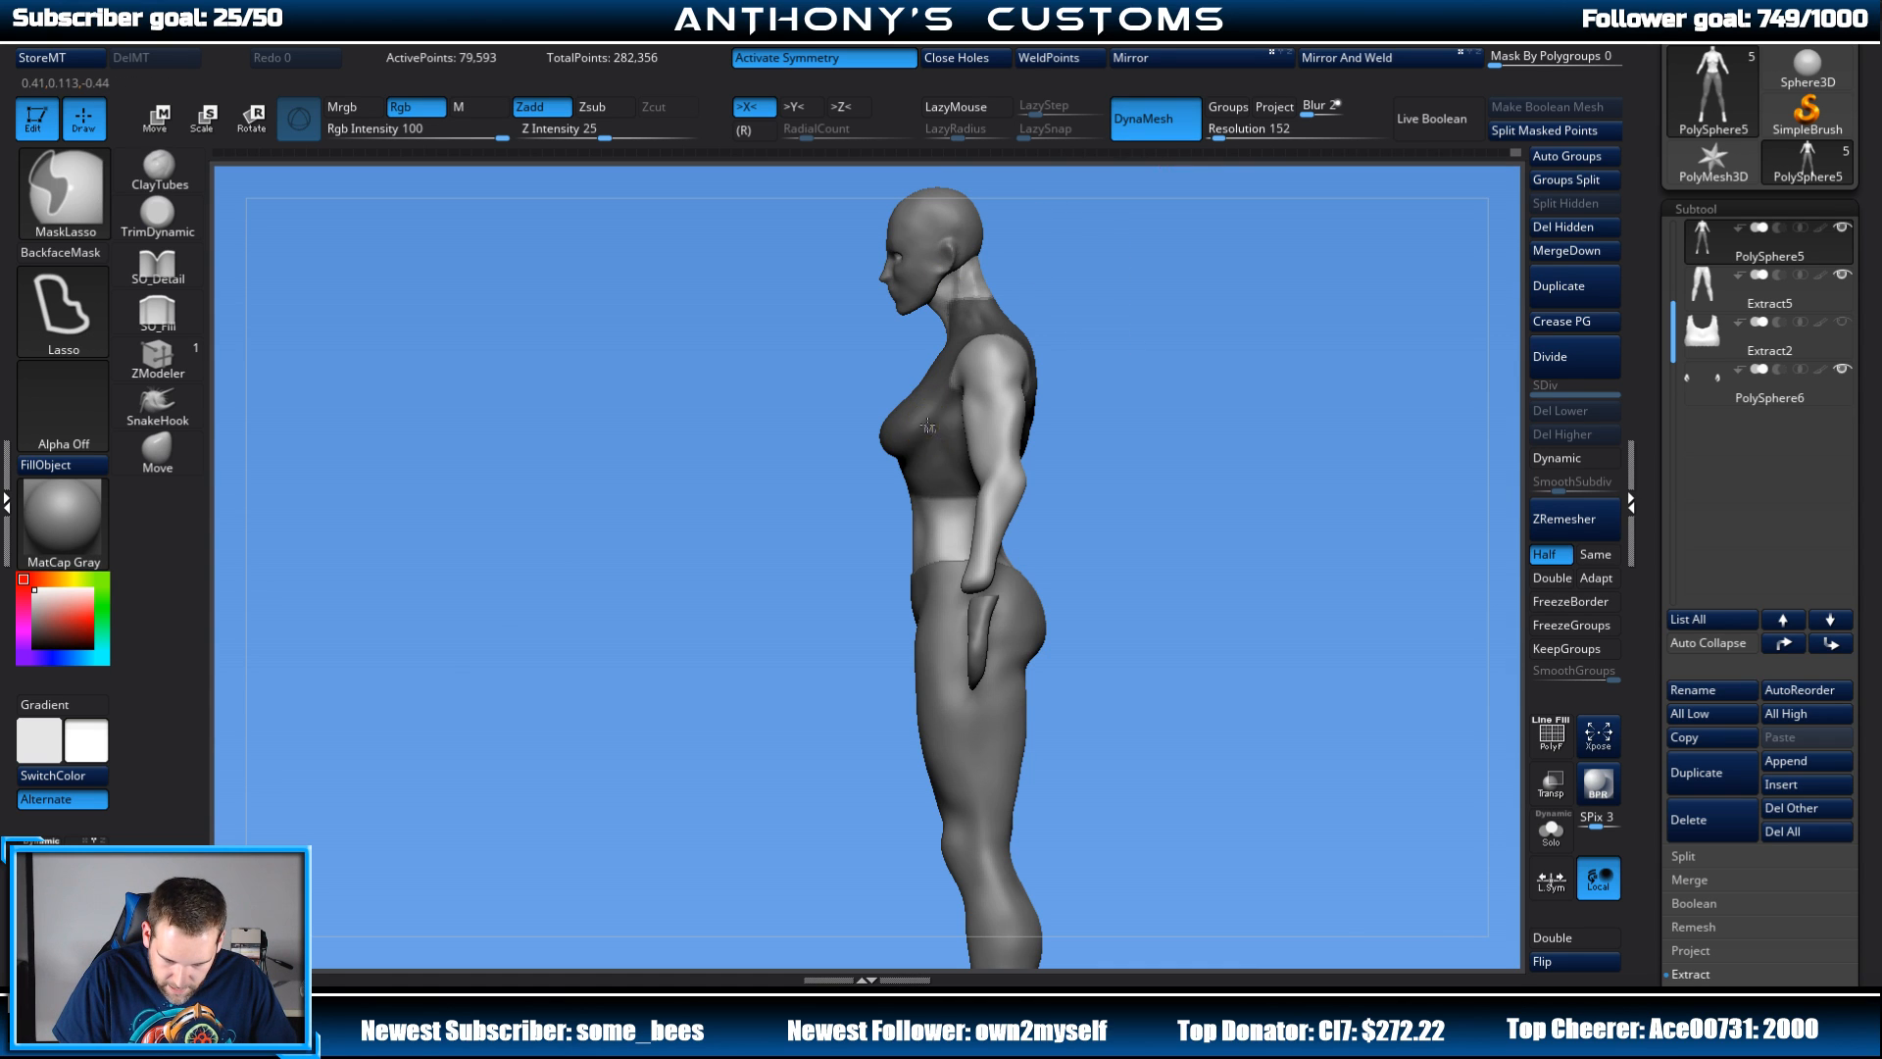
mouse_move(1218, 395)
left_mouse_down()
mouse_move(1200, 397)
mouse_move(1264, 454)
mouse_move(1261, 500)
mouse_move(1257, 436)
left_mouse_up()
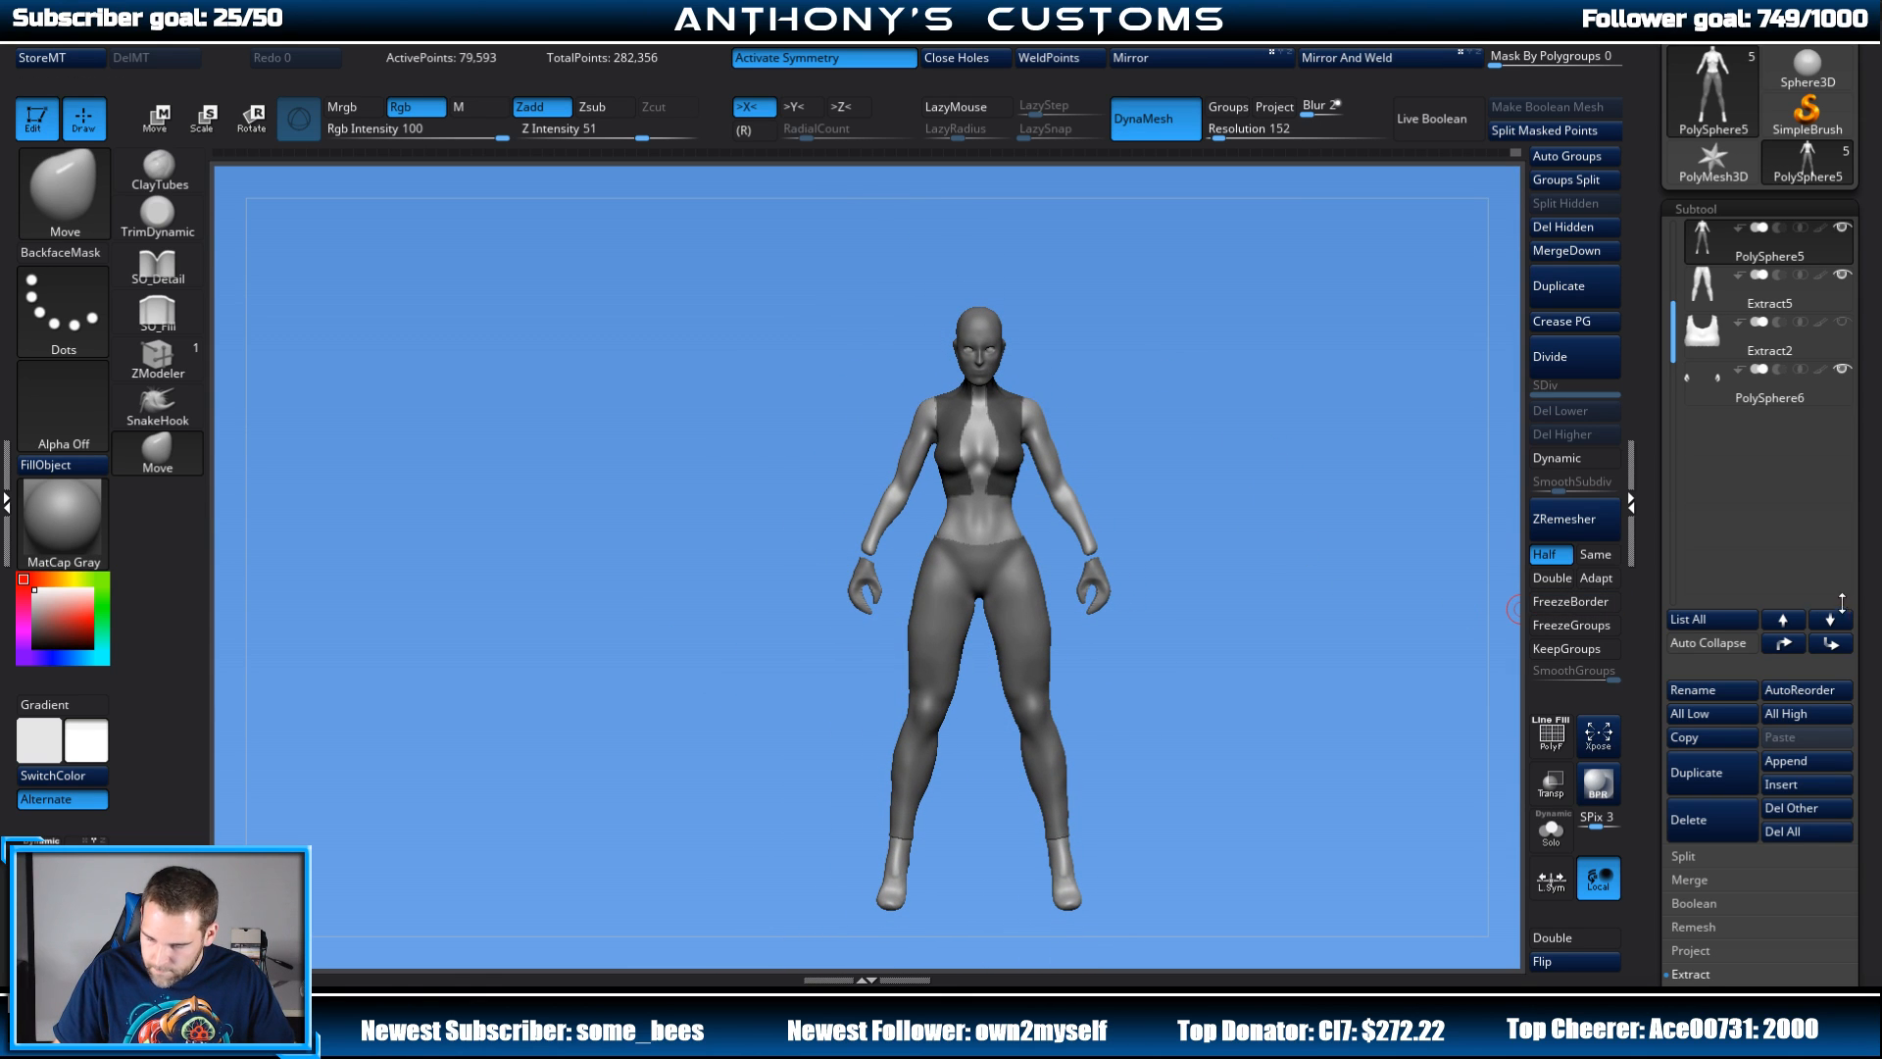
Step: Try extracting the masked vest area with a thickness of 0.005
left_click_drag(1872, 470, 1870, 266)
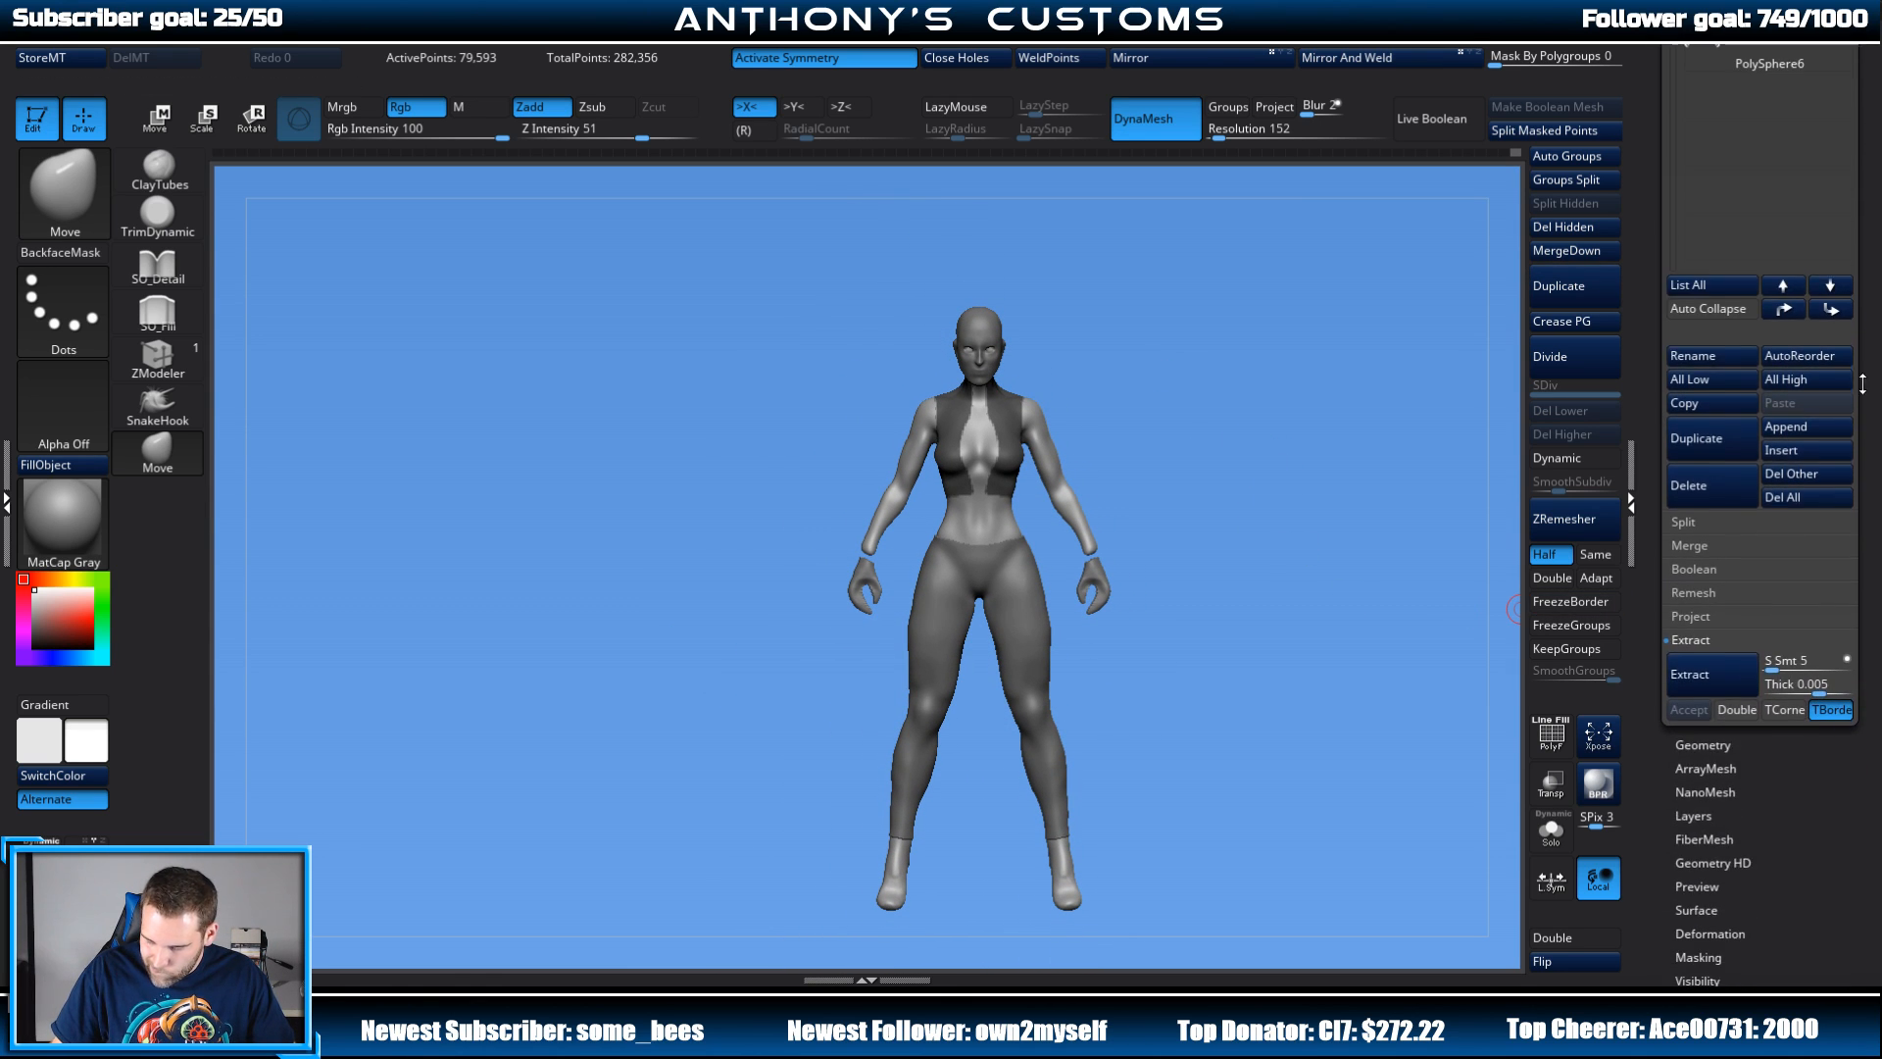
left_click(1710, 675)
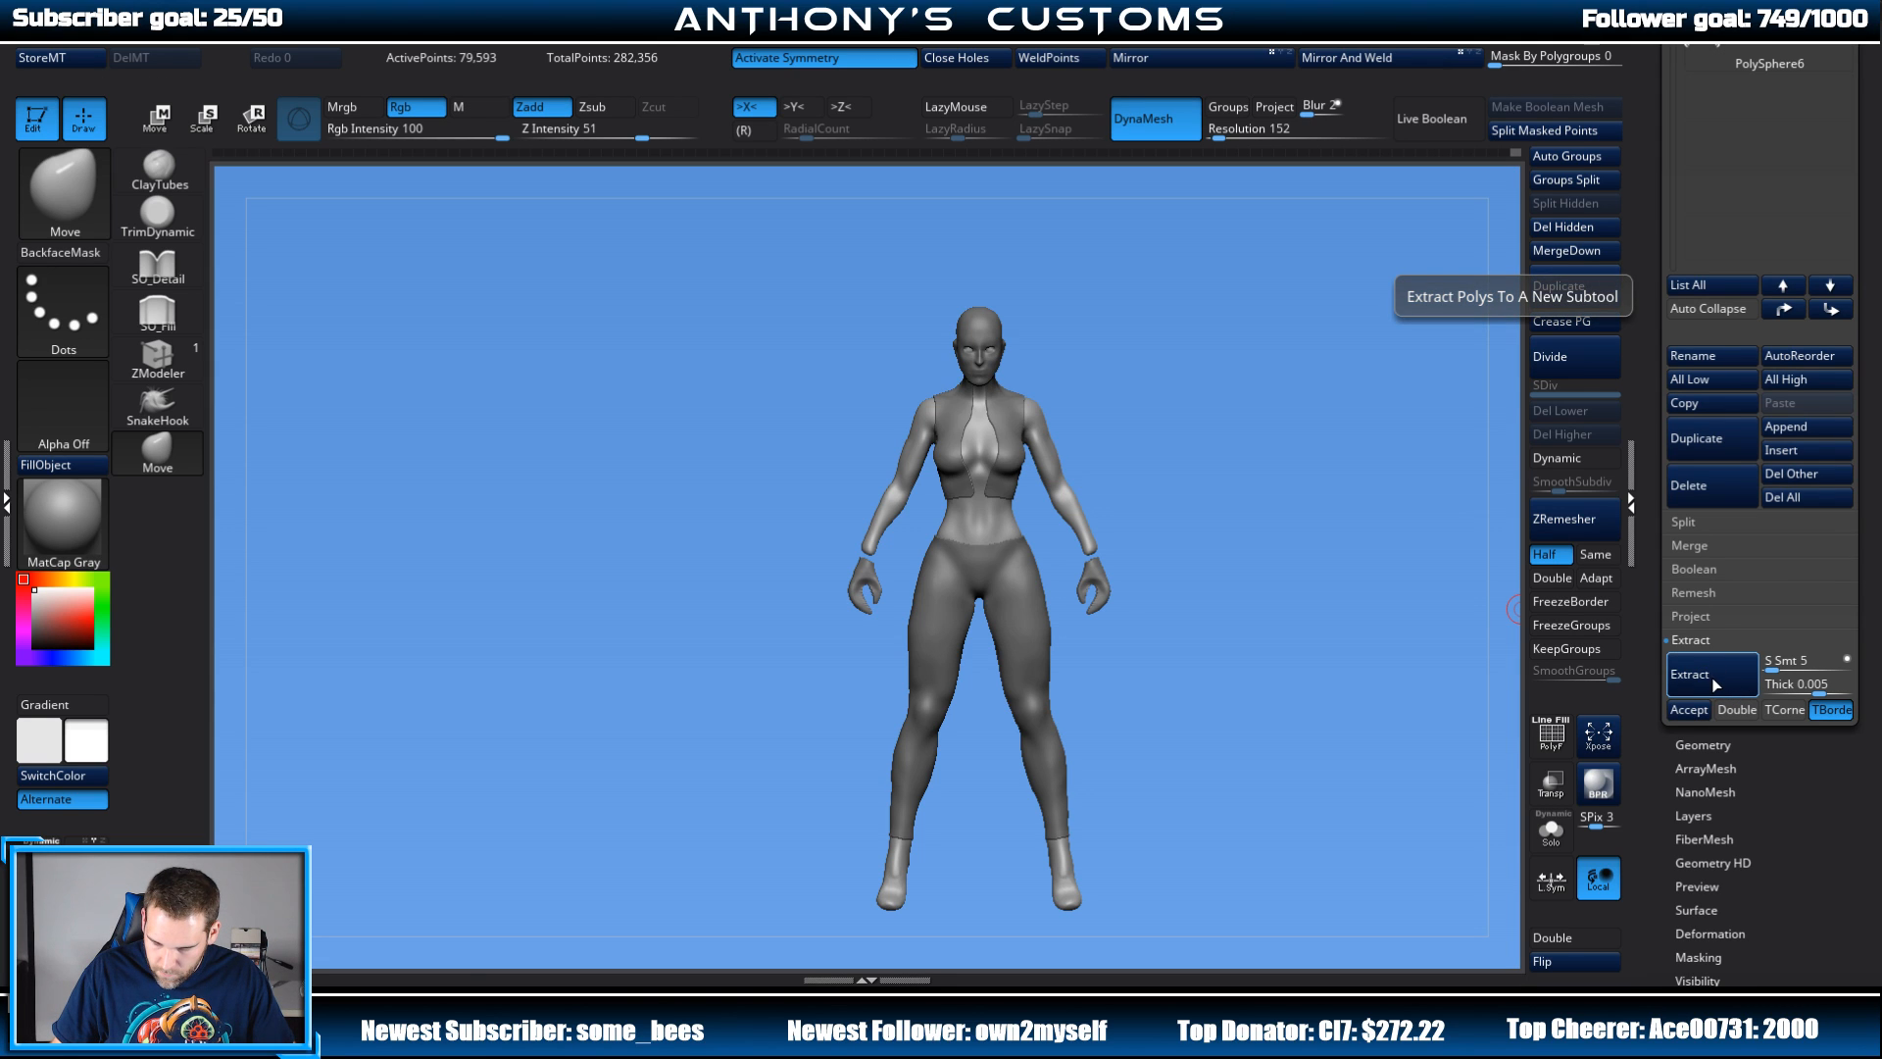
key("ctrl+z")
Step: Extract the masked vest area as a new subtool with thickness 0.01 and clear its mask
left_click(1786, 684)
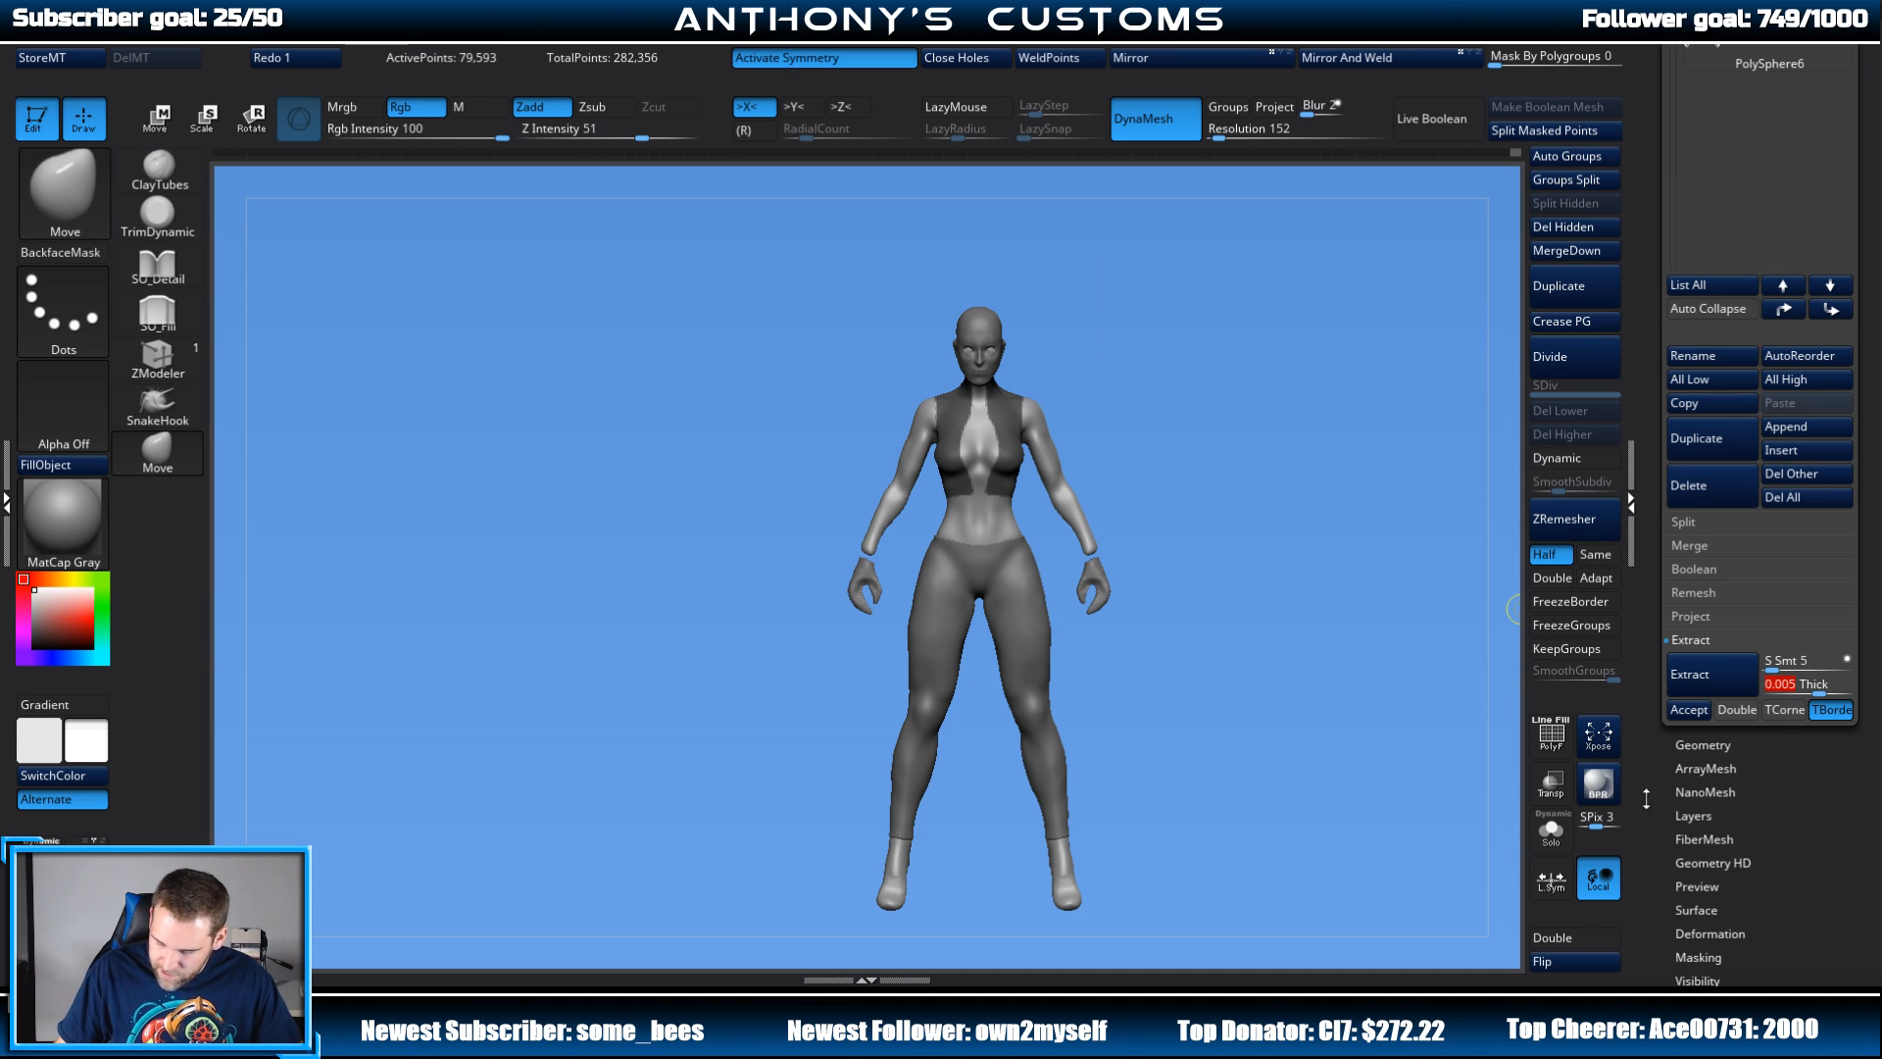
type(".01")
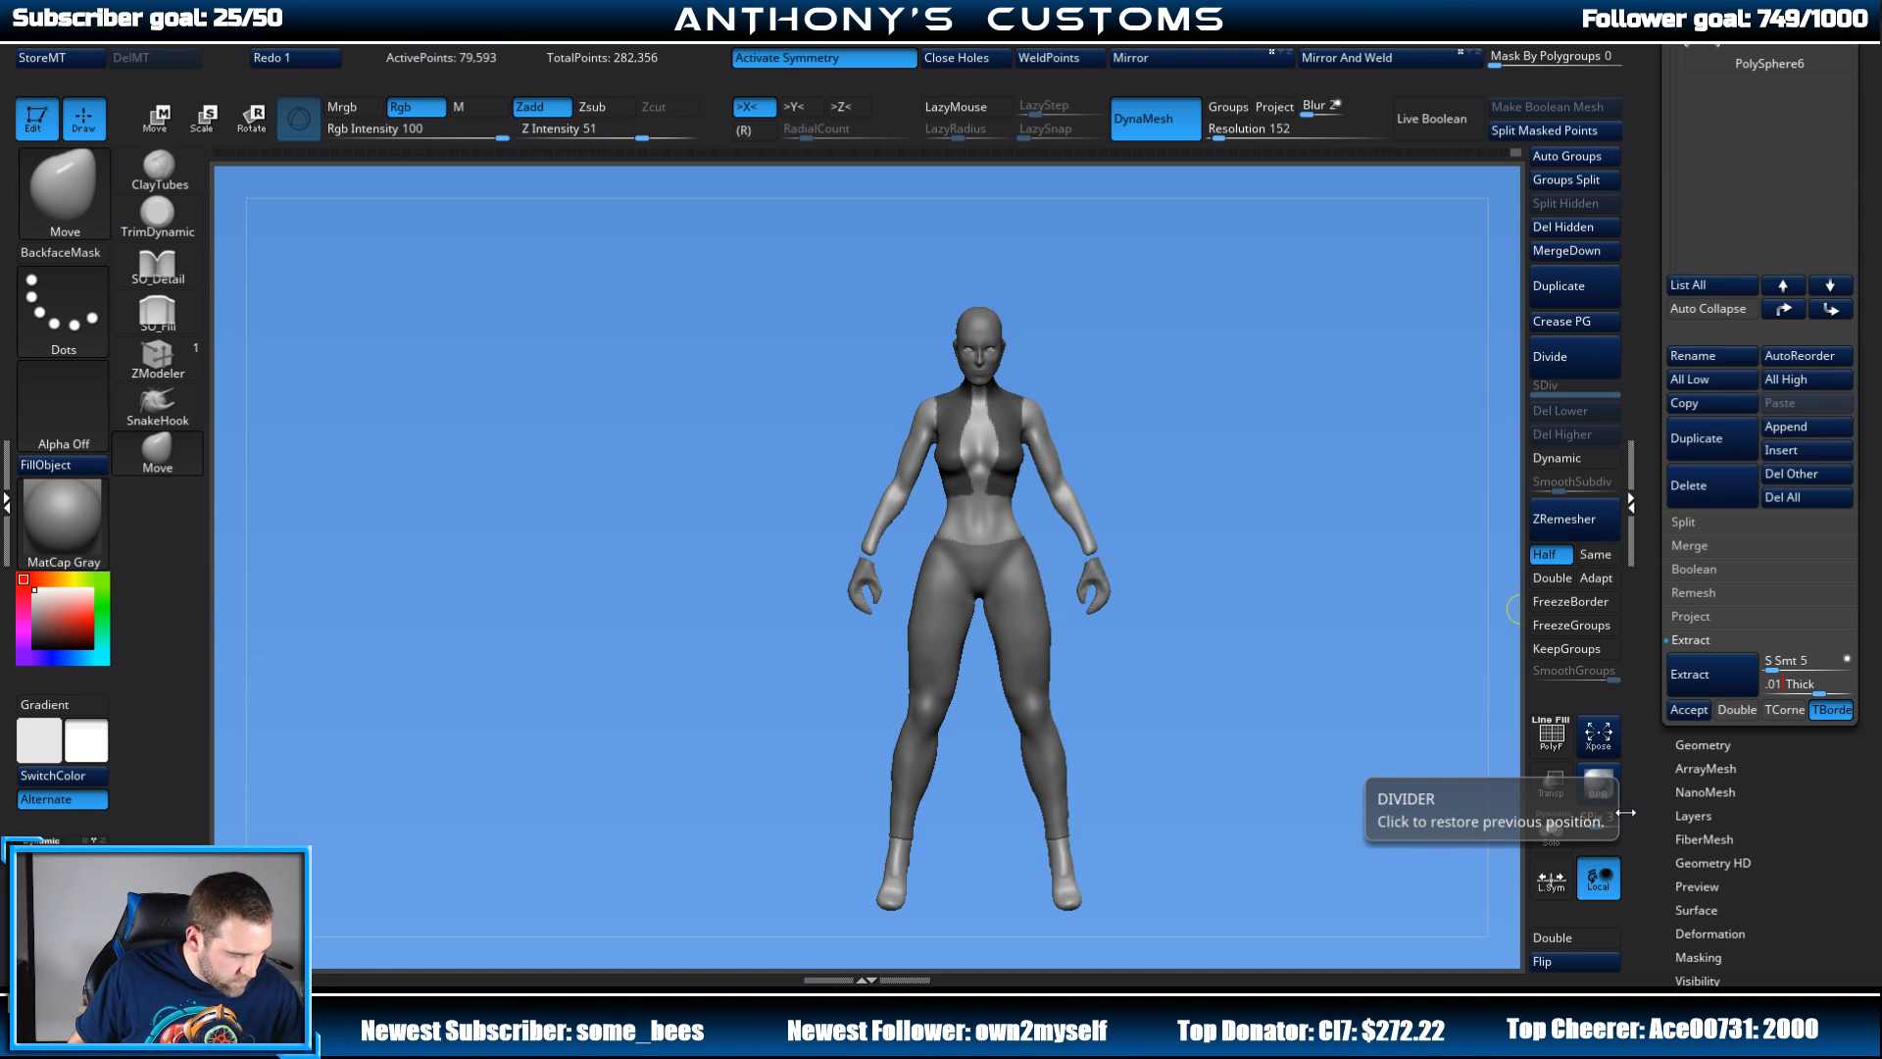
key("Return")
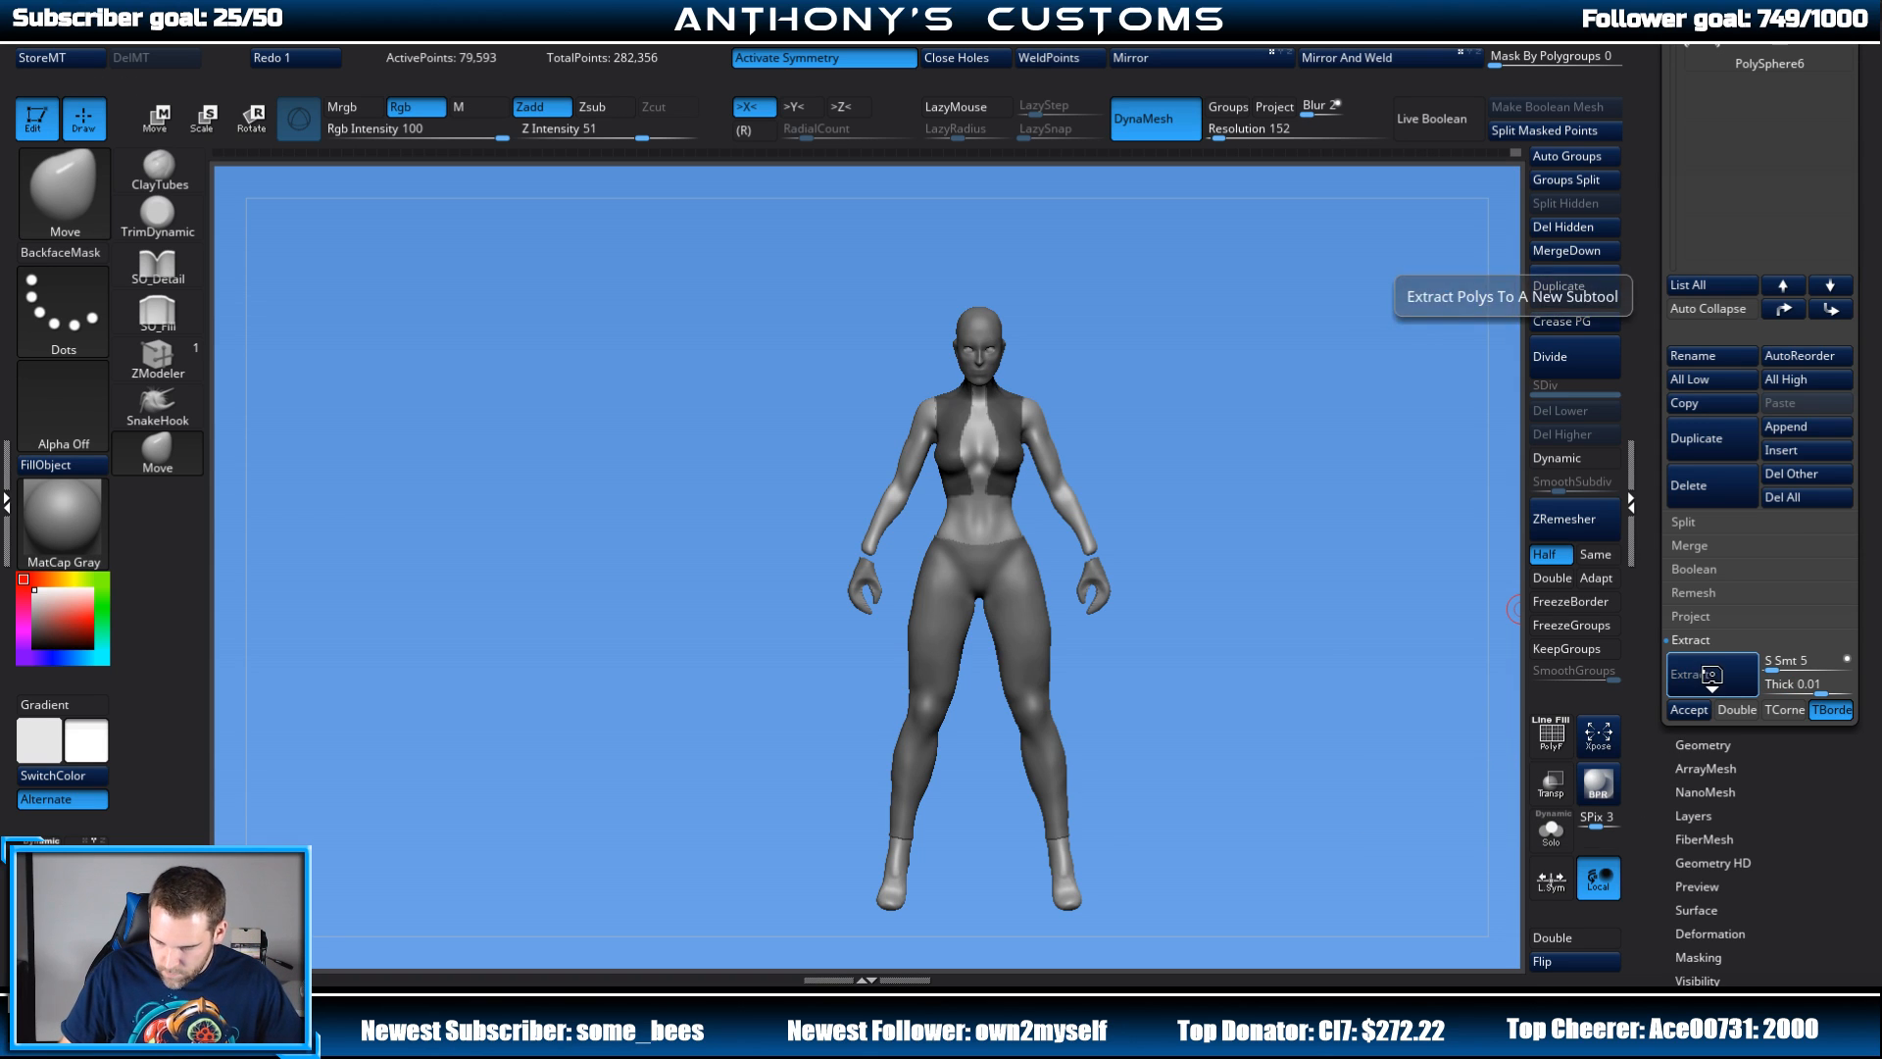
left_click(1711, 677)
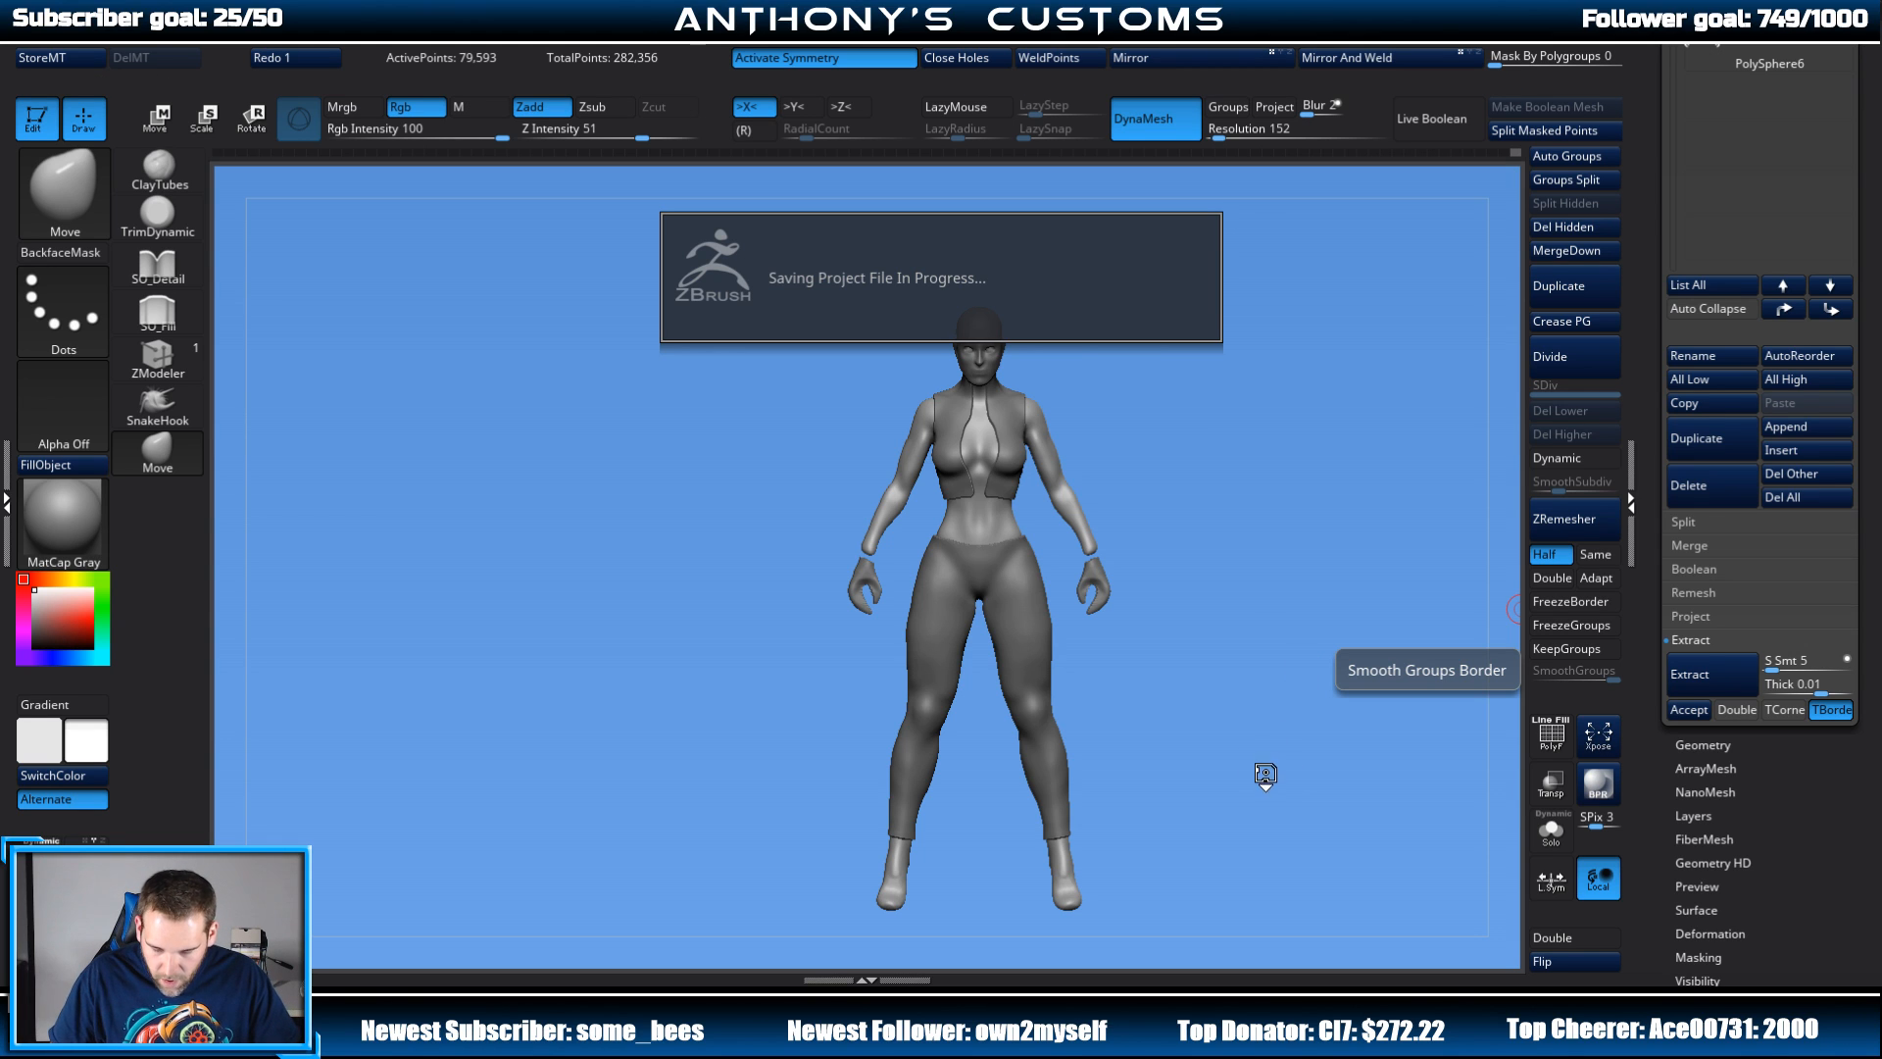
left_click_drag(1299, 782, 1237, 771)
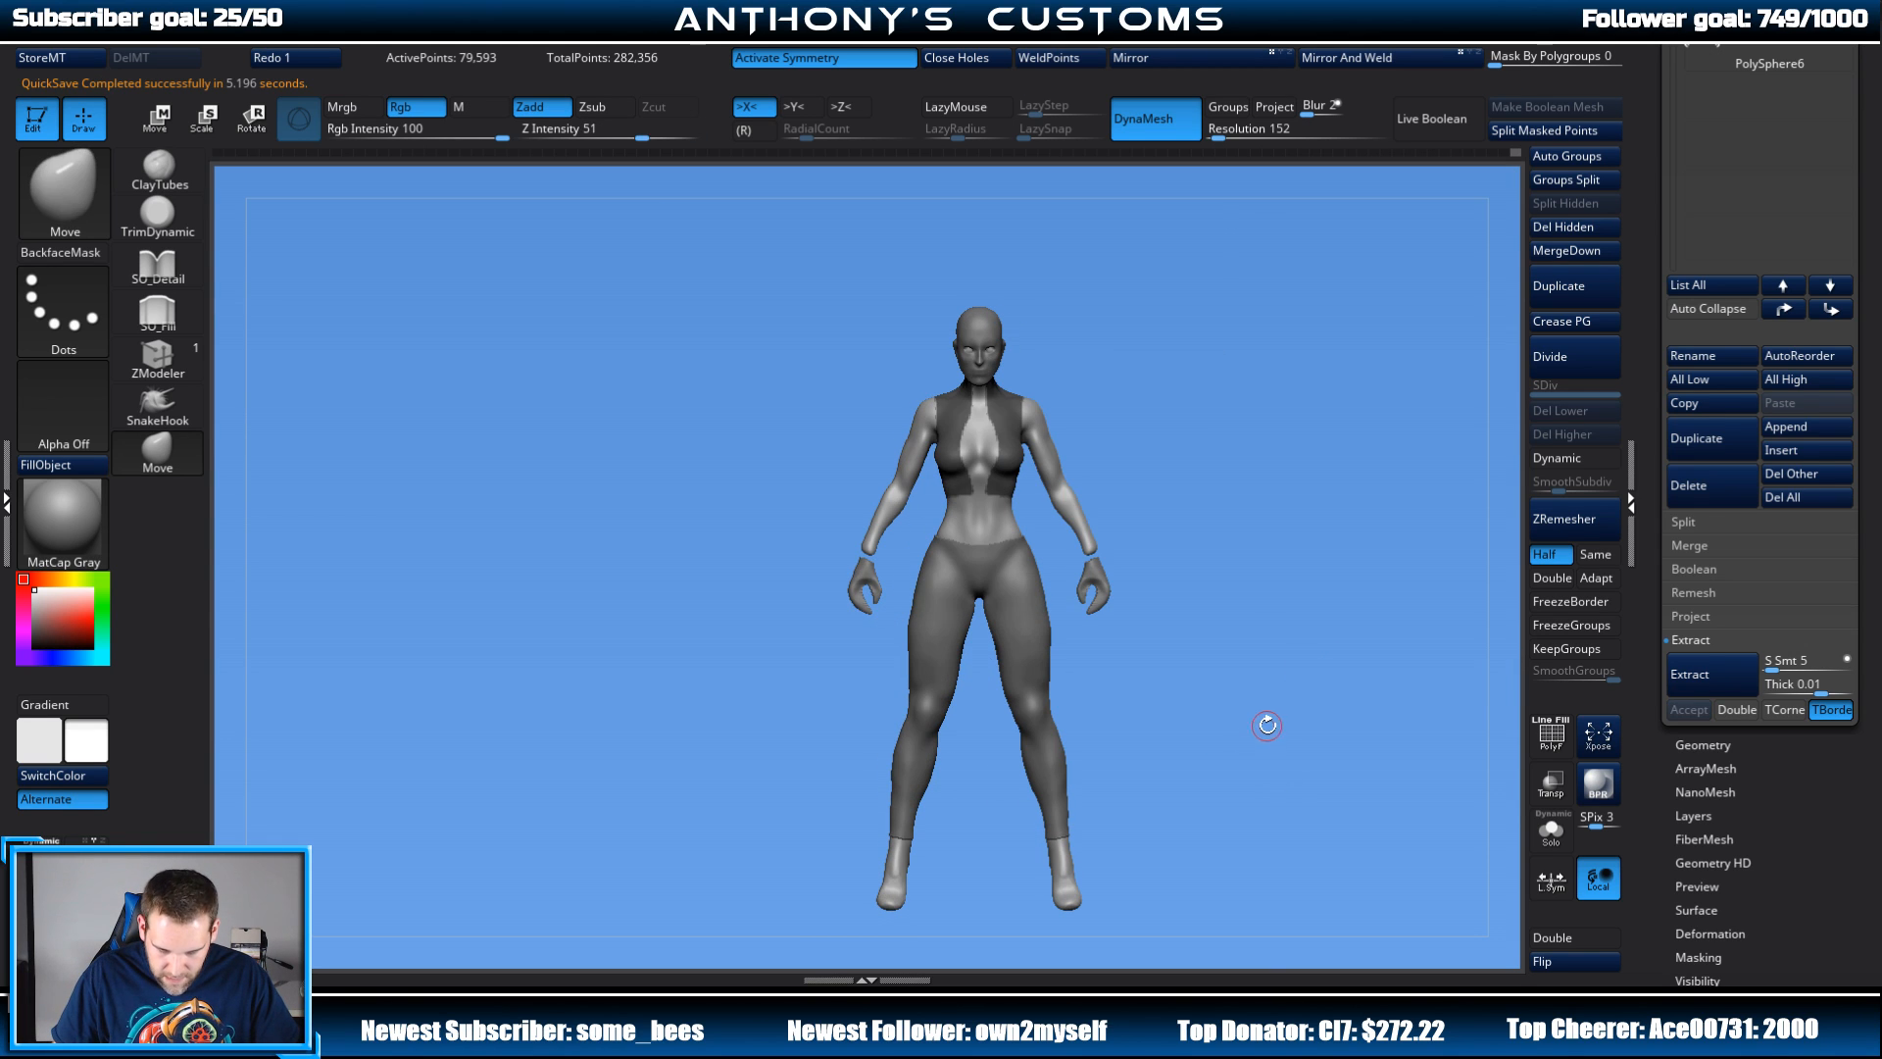
key("ctrl")
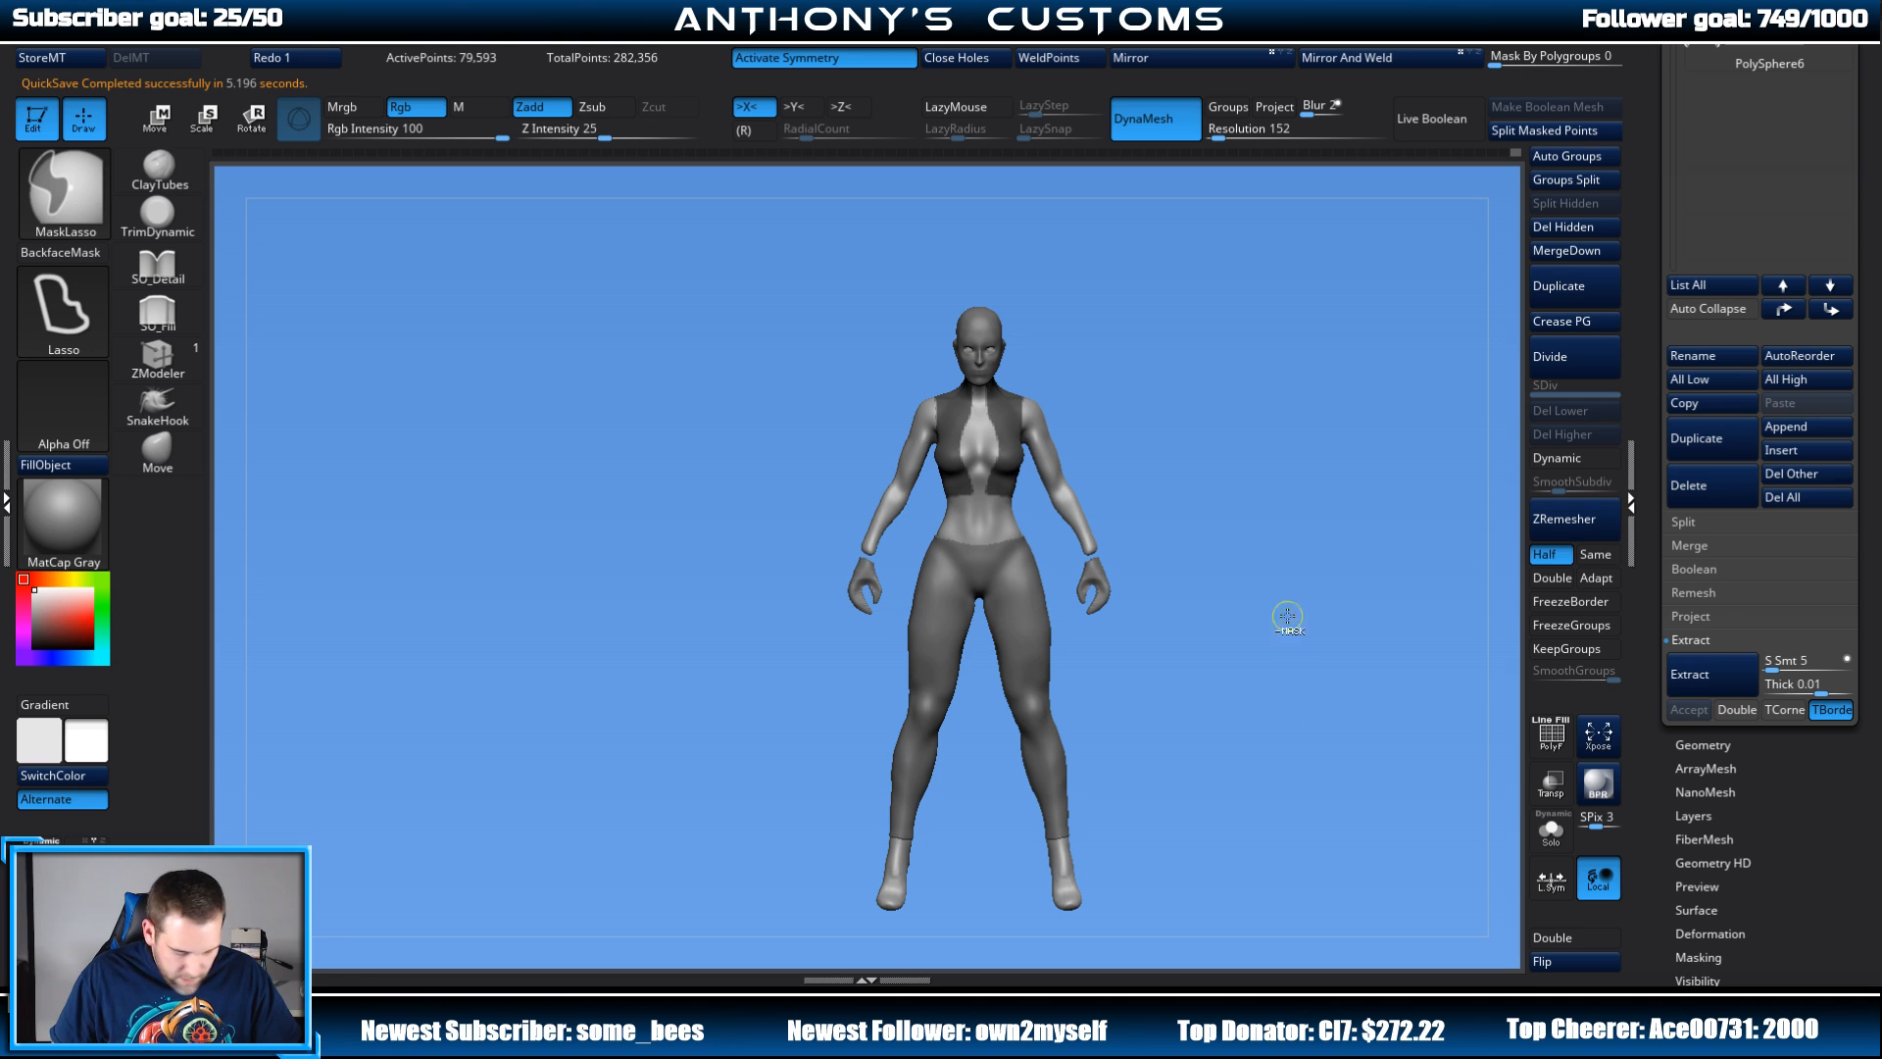
mouse_move(1186, 534)
left_mouse_down("ctrl")
mouse_move(735, 539)
mouse_move(903, 862)
mouse_move(1281, 820)
mouse_move(1266, 863)
mouse_move(1118, 530)
mouse_move(838, 518)
mouse_move(730, 535)
mouse_move(1324, 843)
left_mouse_up("ctrl")
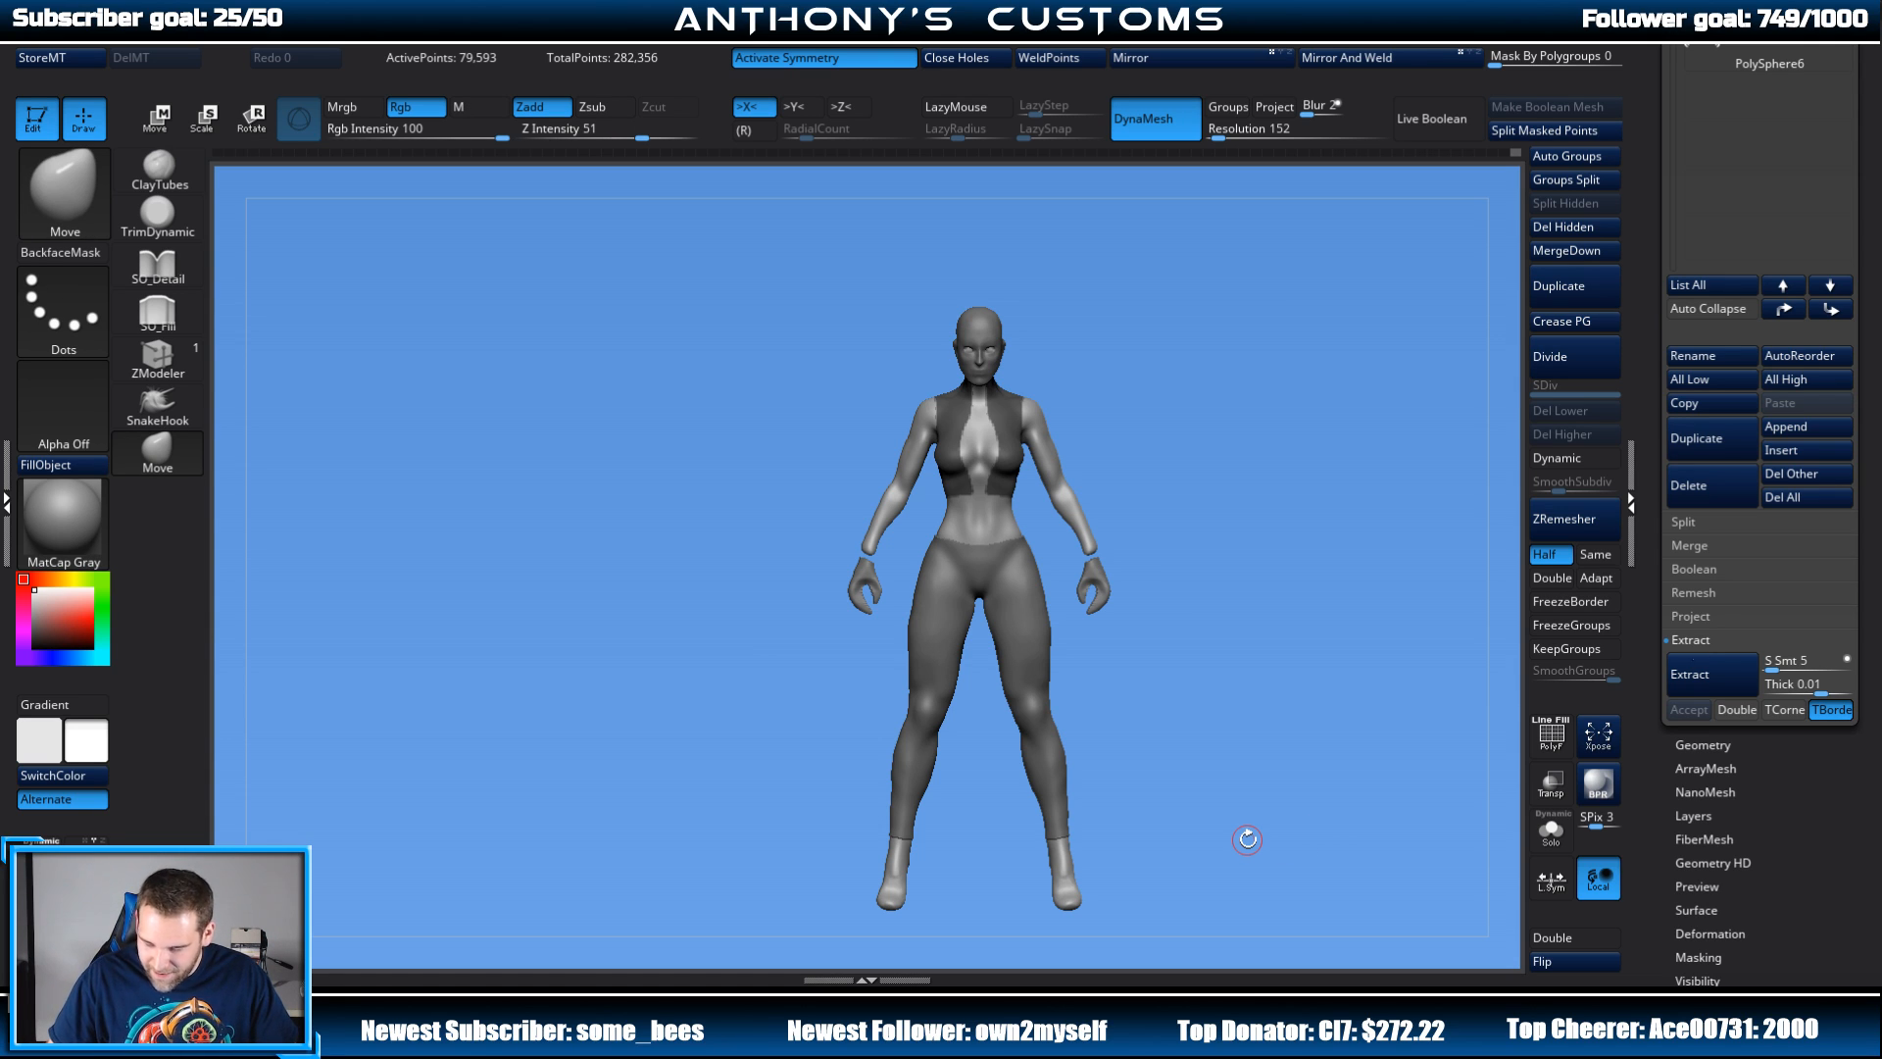
left_click(1703, 676)
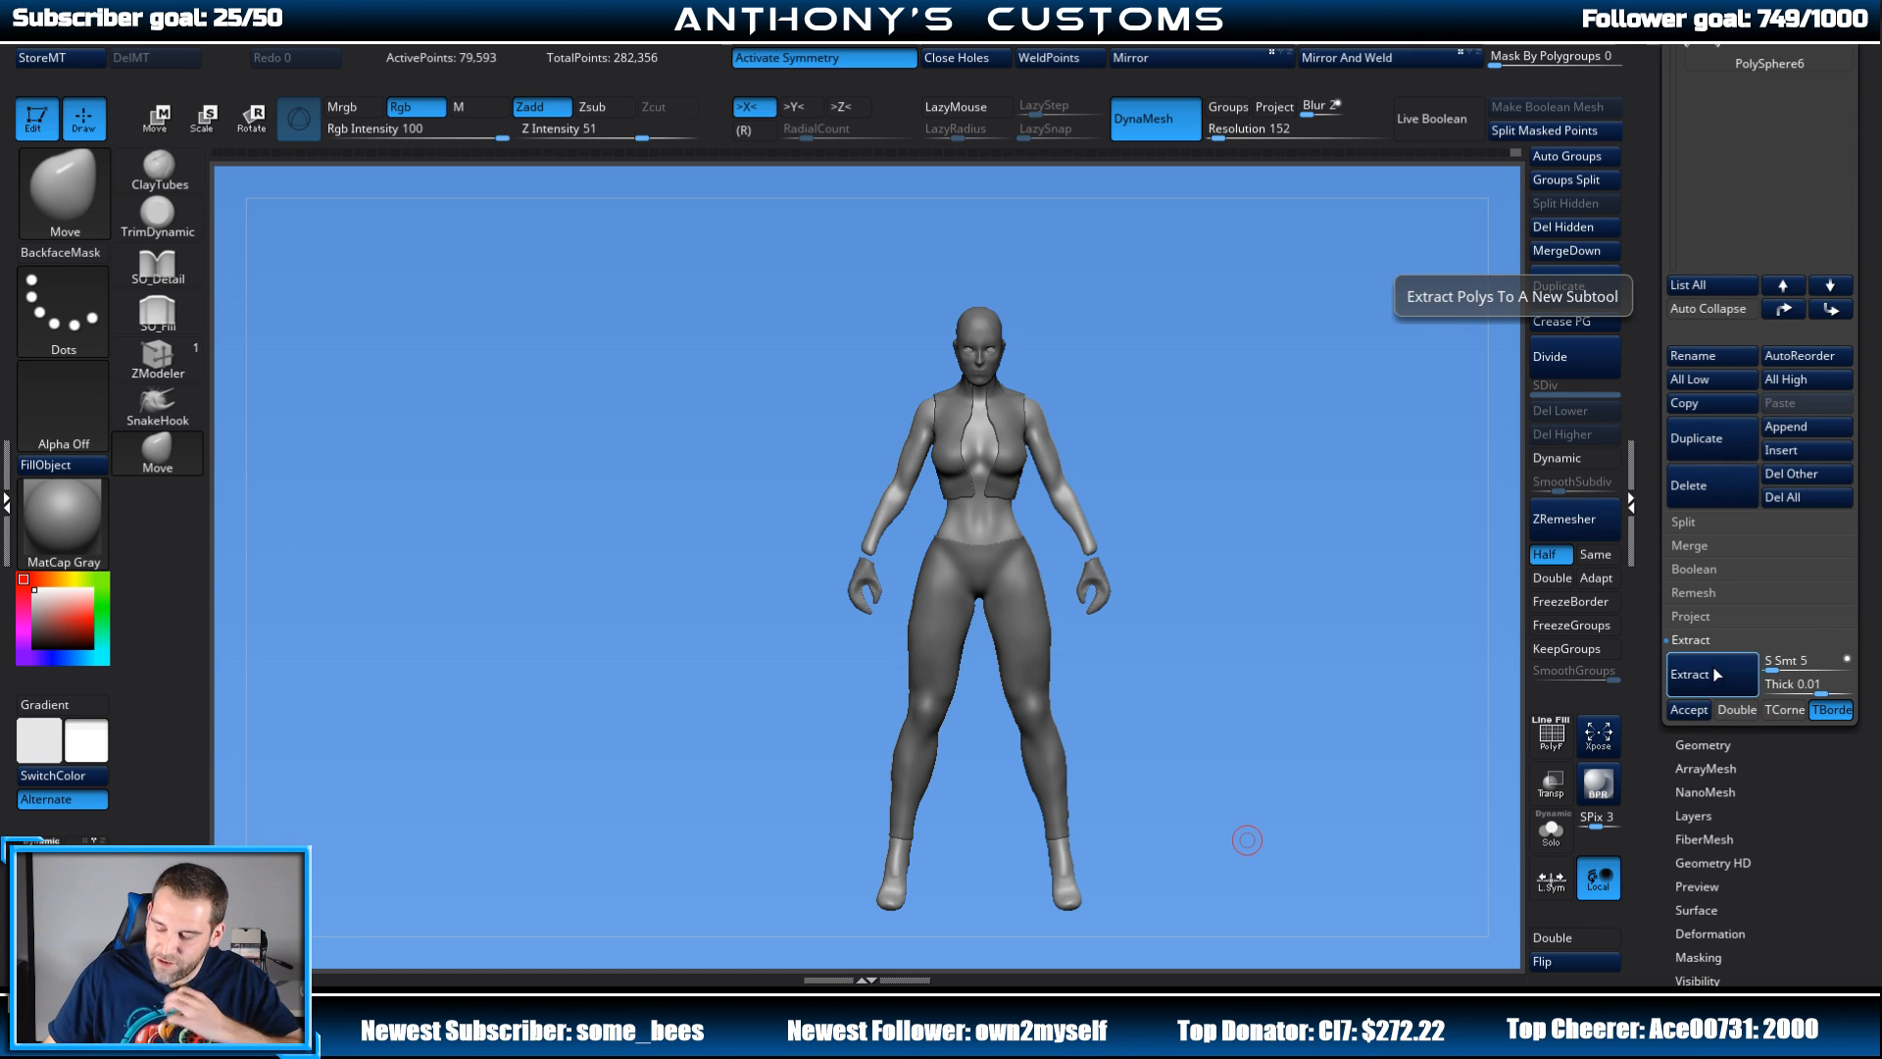
left_click(1688, 708)
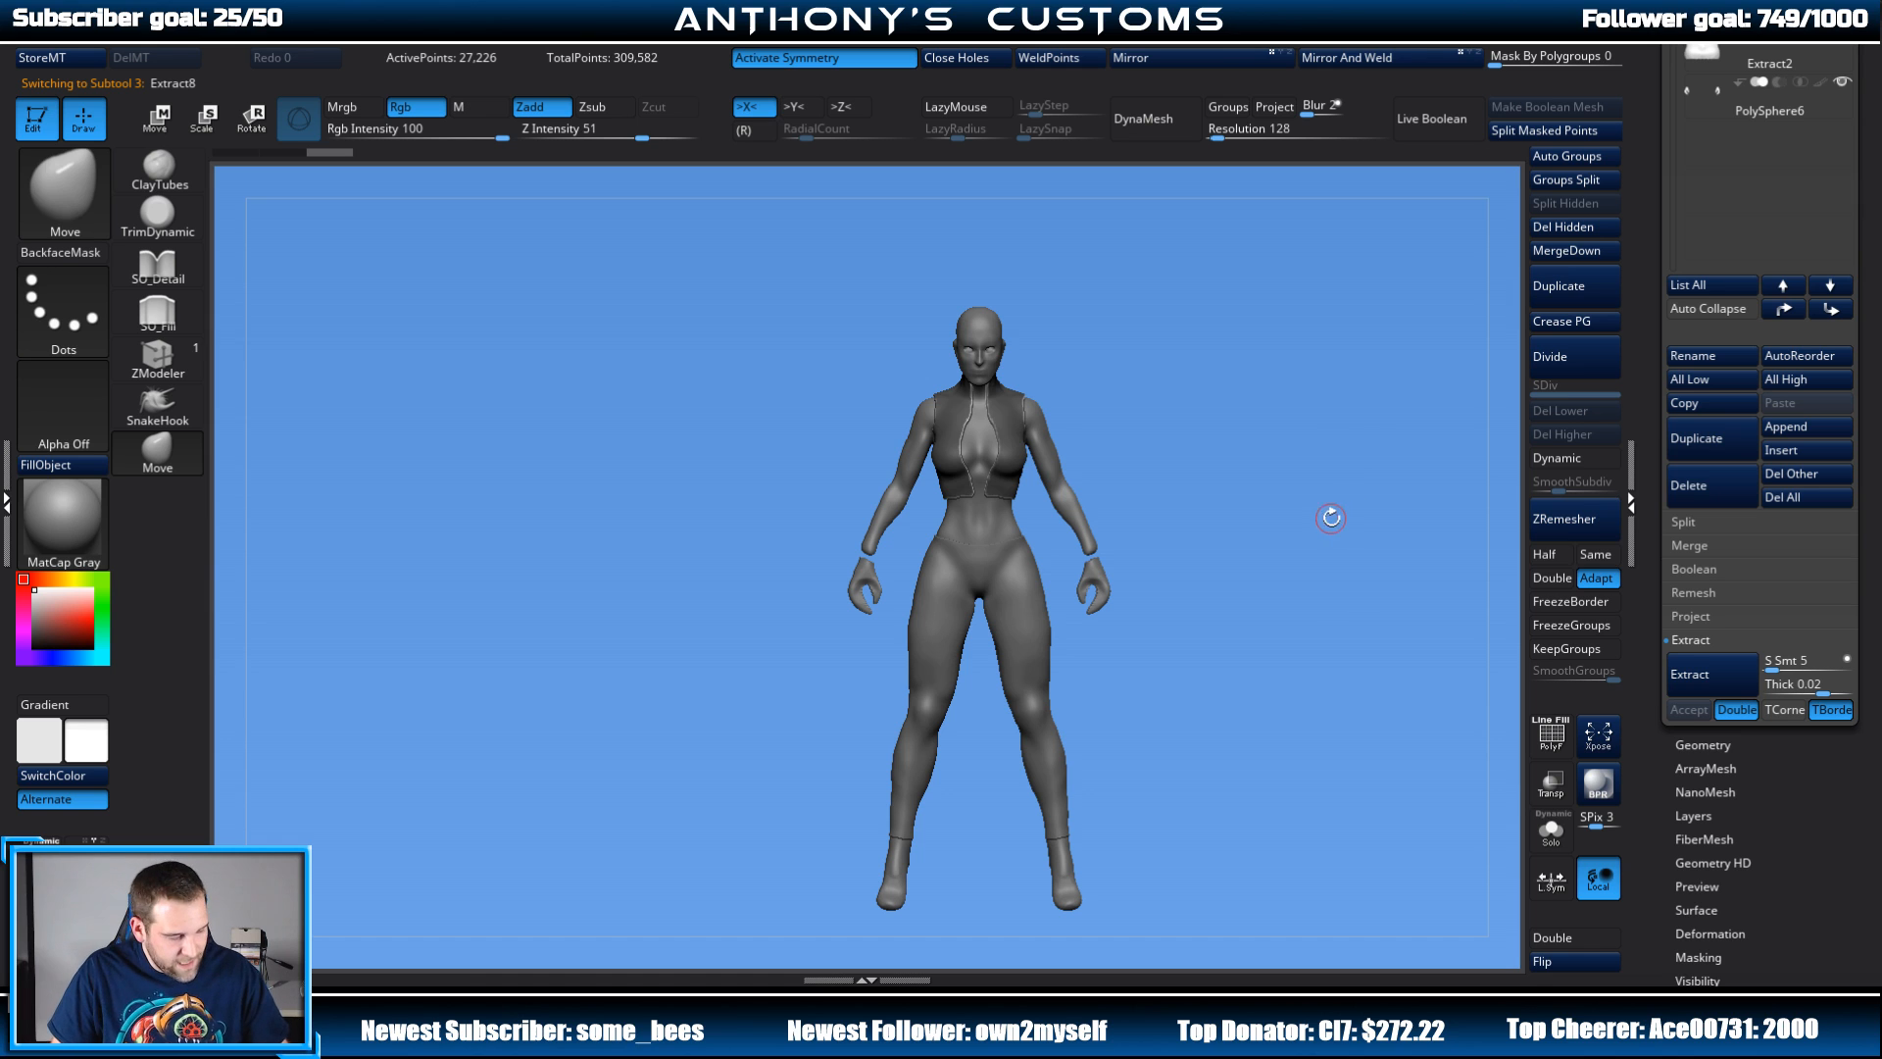
left_click_drag(1332, 519, 1281, 467, "ctrl")
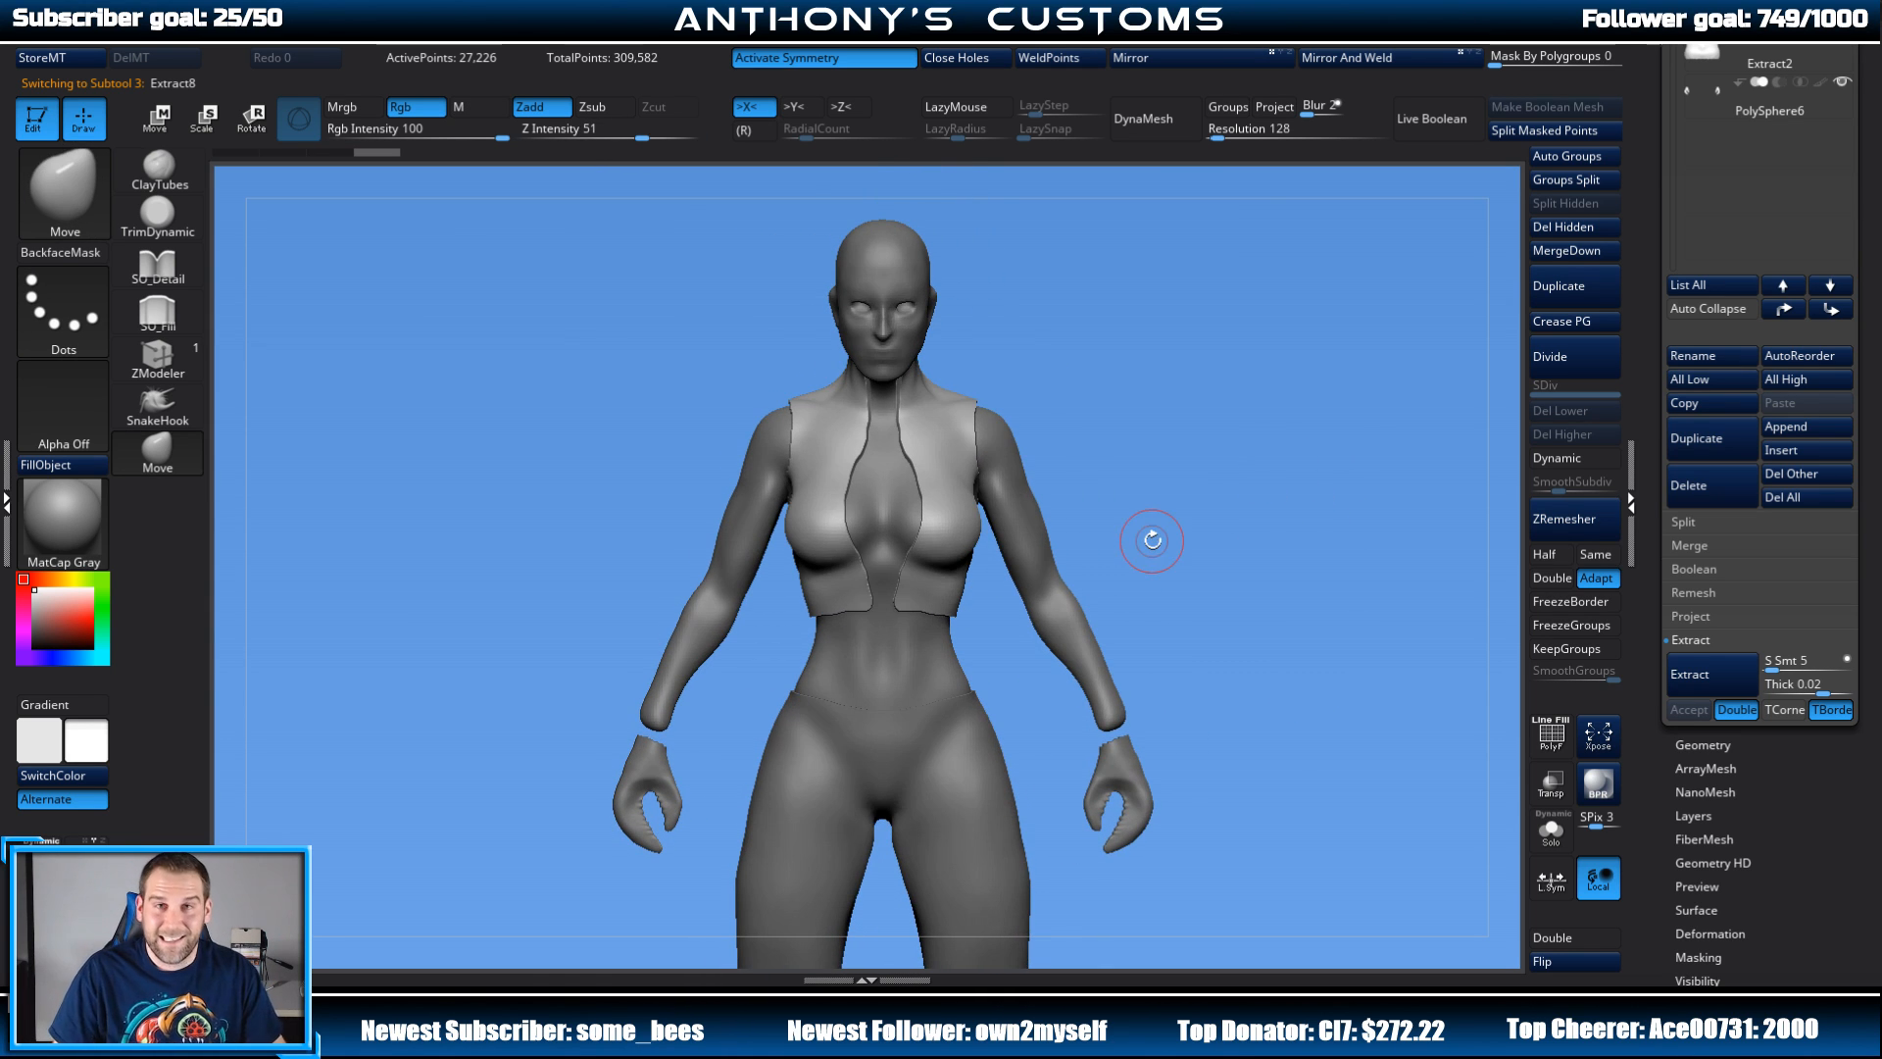
Step: Scale the vest slightly on all axes and nudge it vertically on the body with the transform gizmo
mouse_move(1152, 539)
left_mouse_down()
mouse_move(1186, 424)
mouse_move(1323, 425)
left_mouse_up()
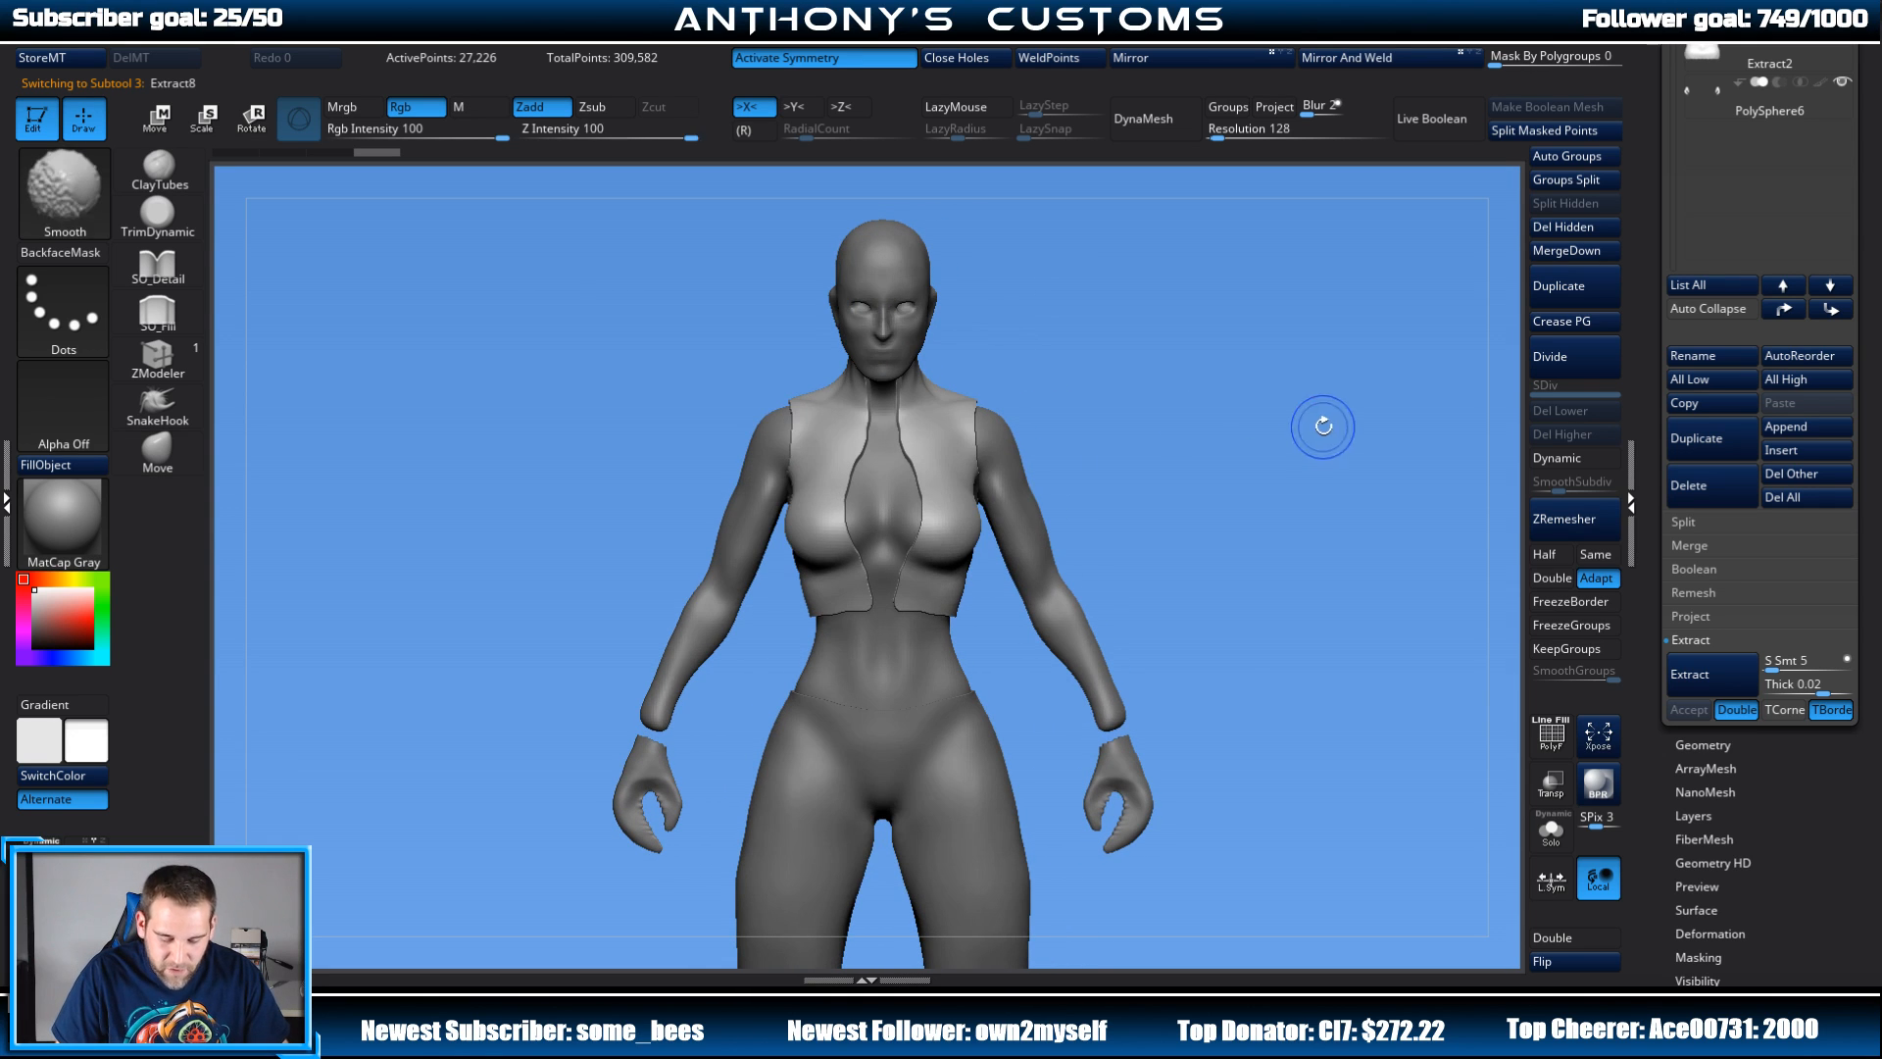
key("w")
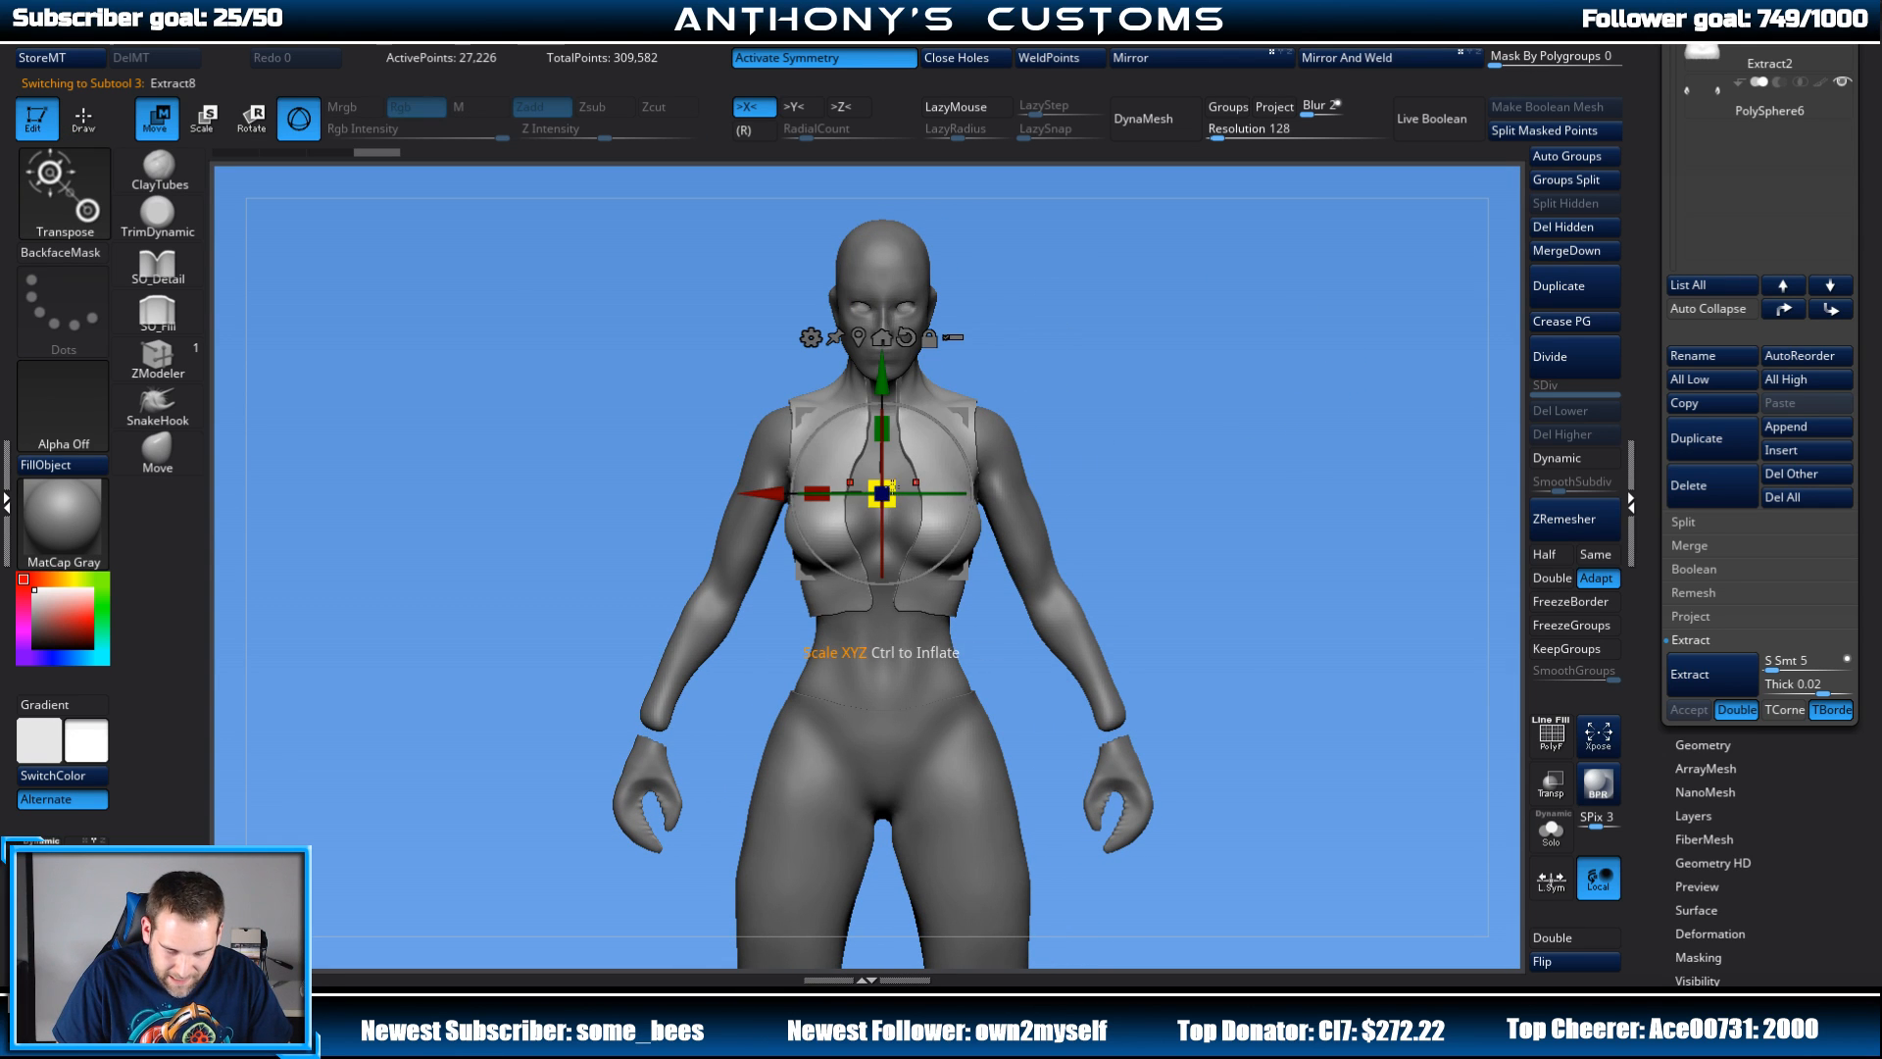
left_click_drag(892, 485, 893, 481)
left_click_drag(881, 384, 879, 397)
left_click_drag(1192, 394, 1020, 375)
key("q")
left_click_drag(1168, 378, 1292, 386)
Step: Turn on the polyframe display, isolate the vest's outer polygroup and delete the hidden geometry
key("shift+f")
left_click_drag(1193, 424, 1271, 432)
left_click(884, 520, "ctrl+shift")
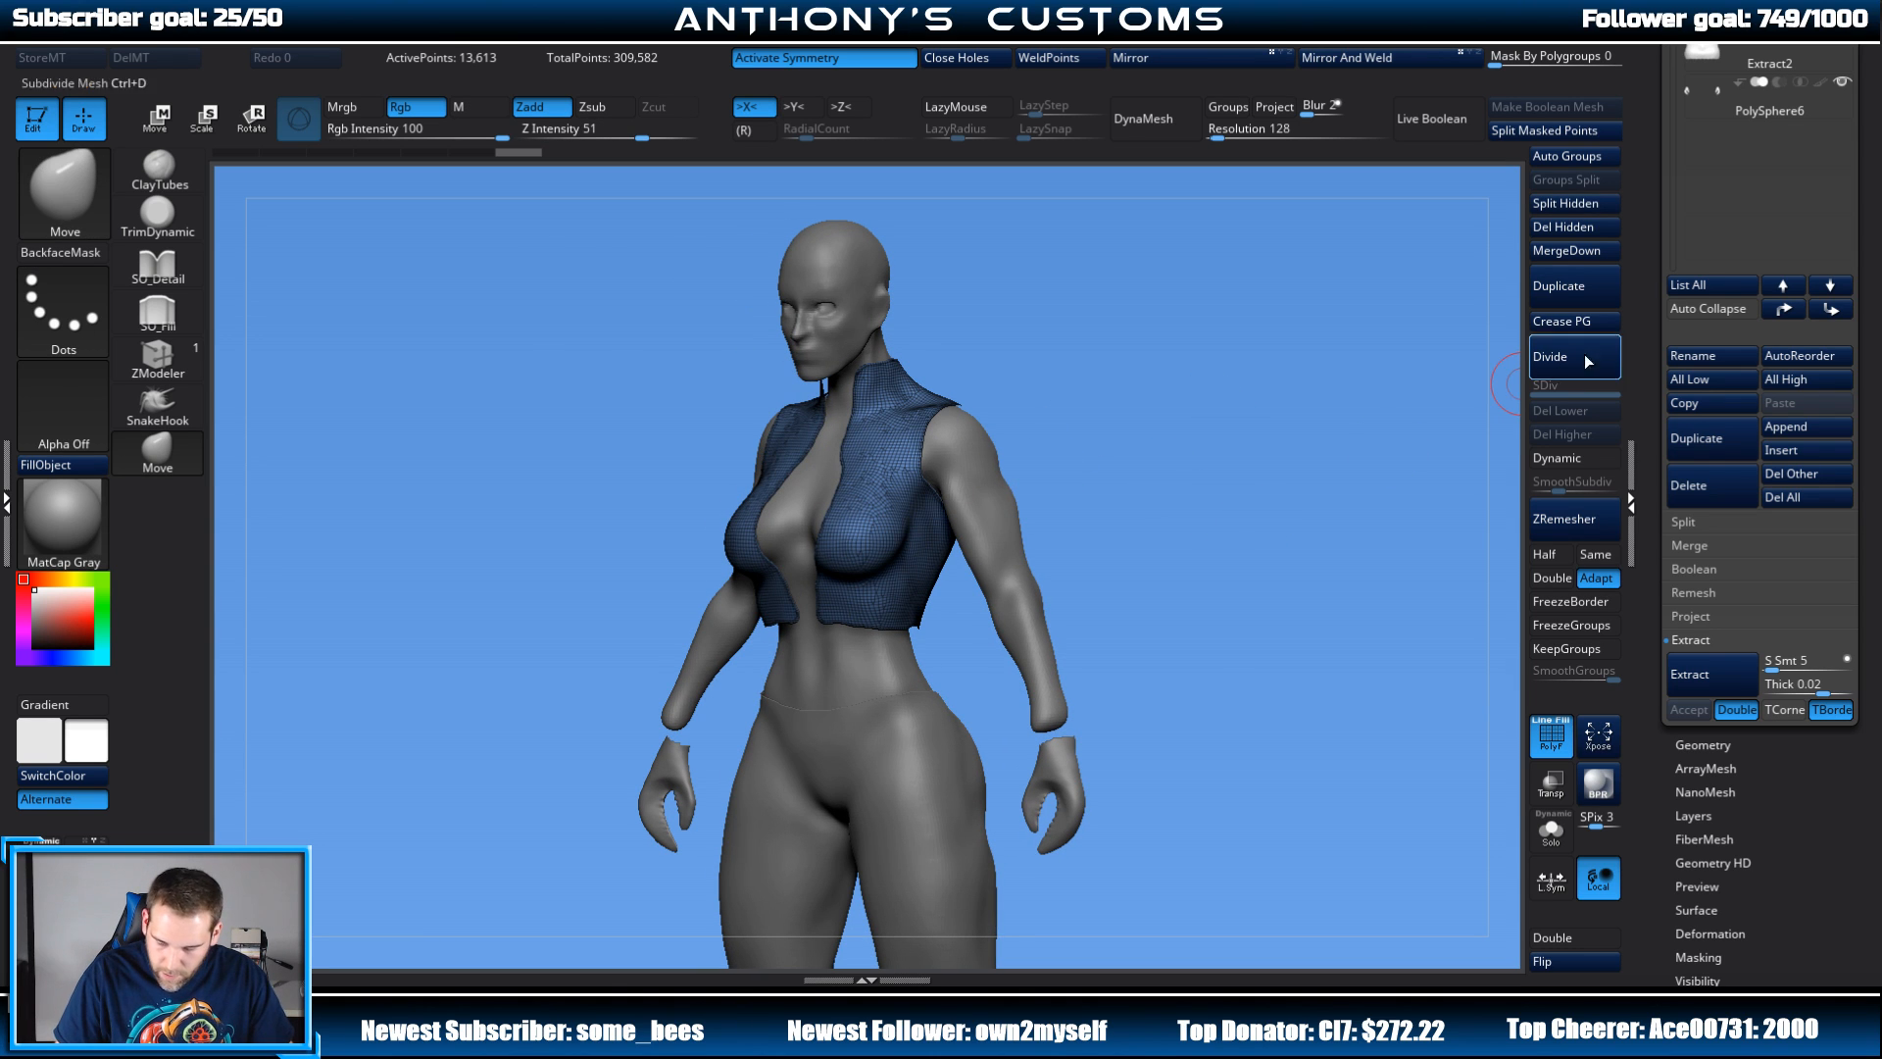
left_click(1564, 227)
left_click_drag(1267, 385, 1256, 416, "shift")
left_click_drag(1226, 520, 1313, 512, "alt")
Step: Reshape the vest's collar and upper front edges with the Move brush
key("space")
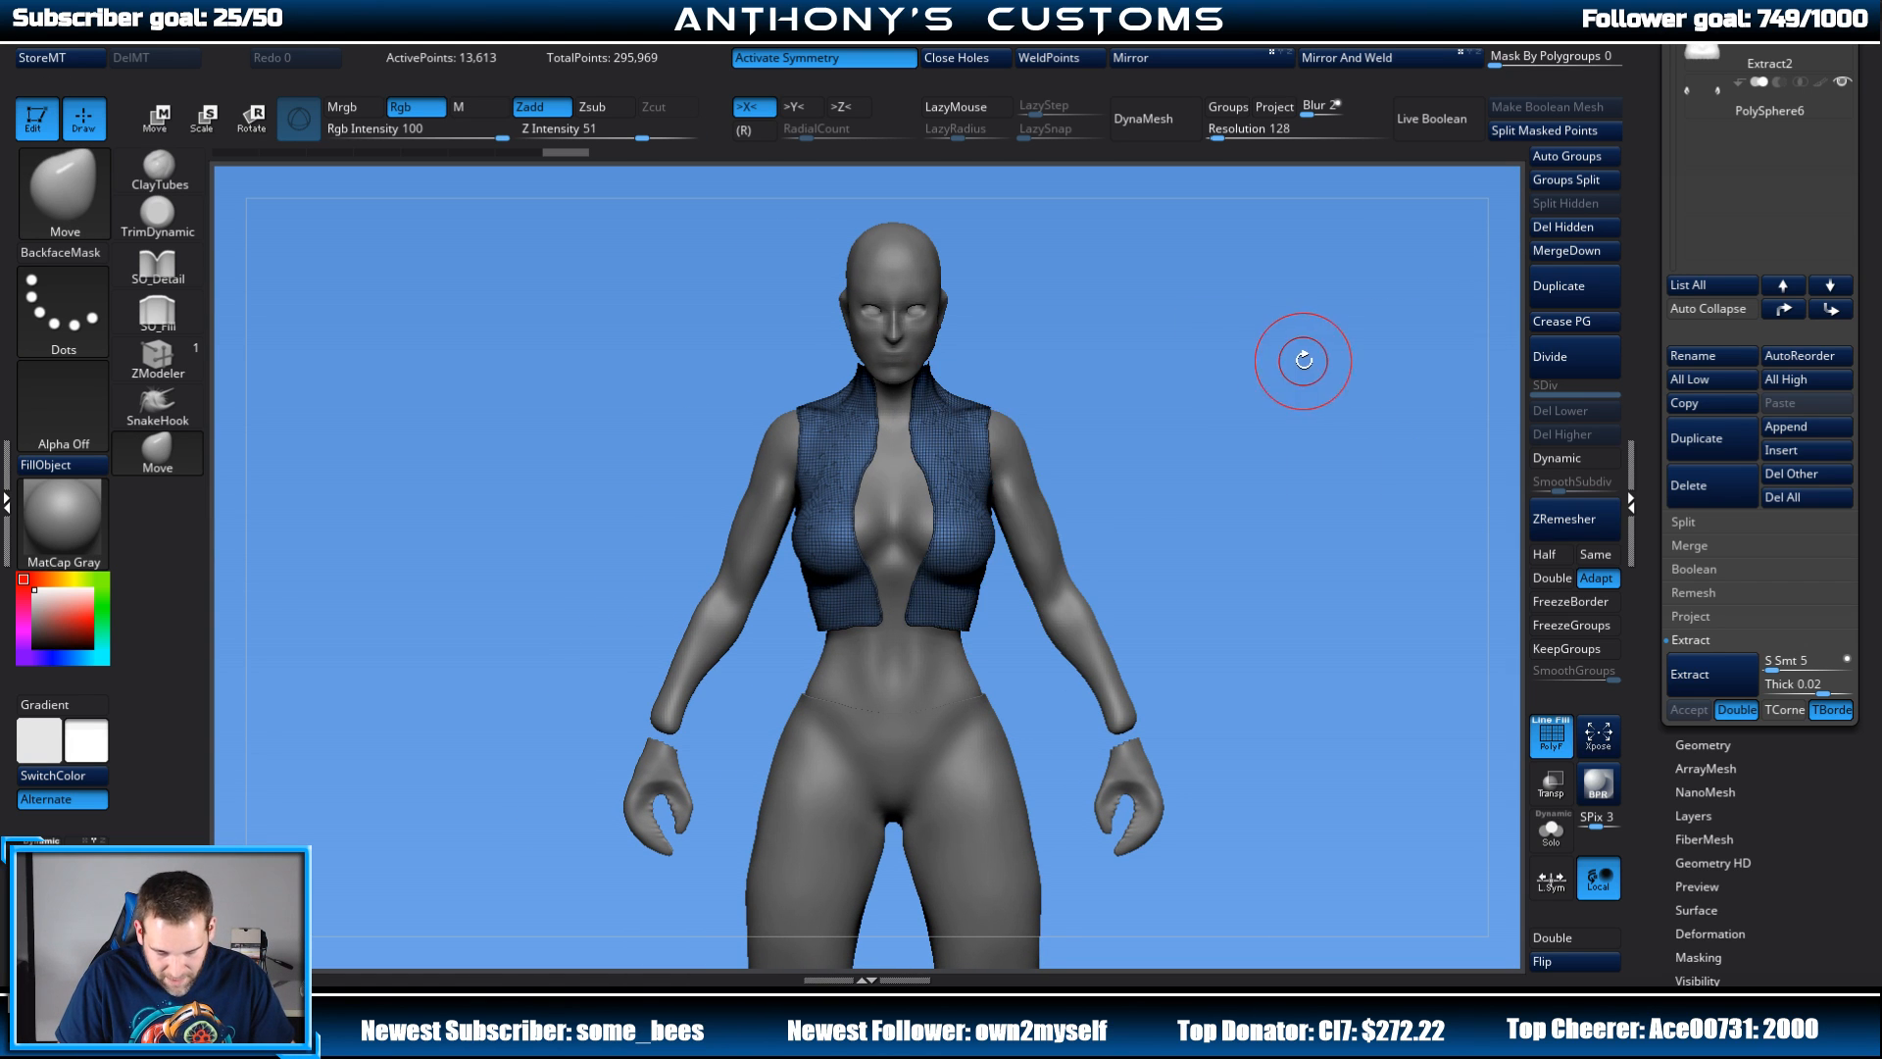
left_click_drag(1303, 357, 1232, 328)
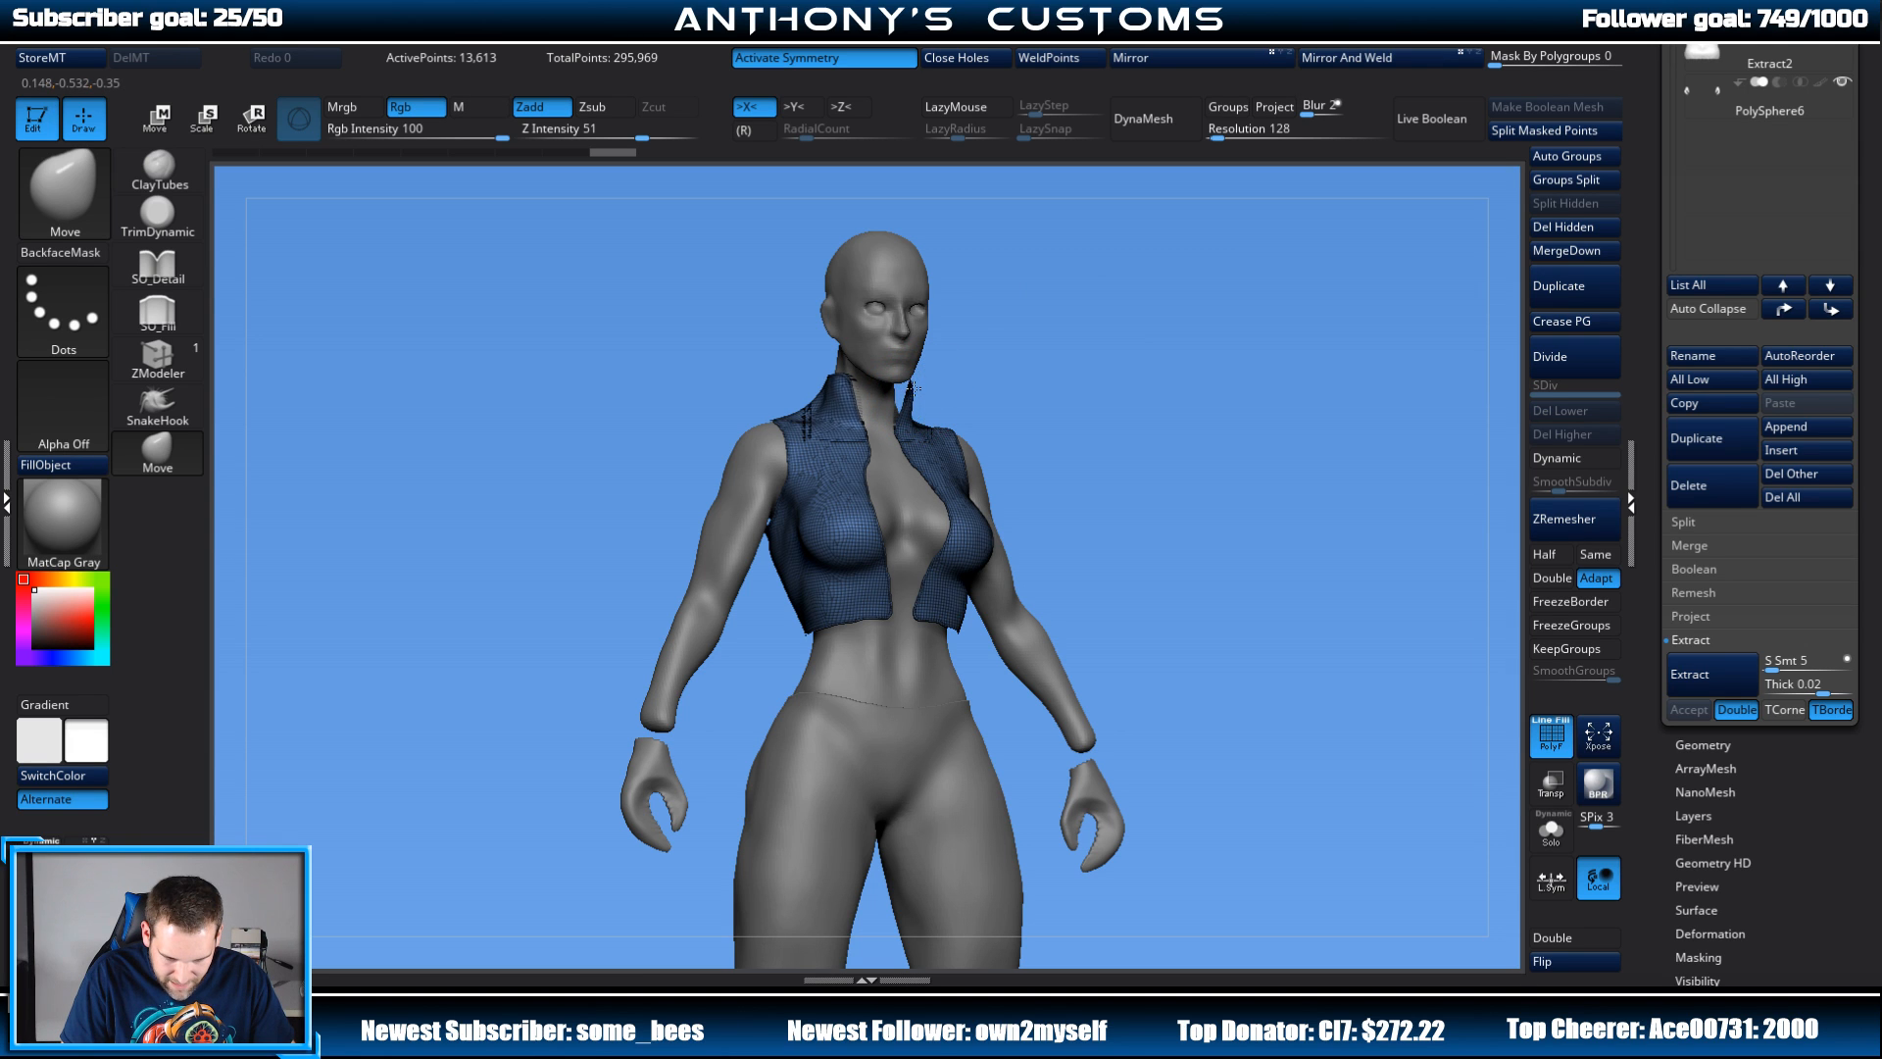
left_click_drag(913, 388, 914, 392)
left_click_drag(1028, 363, 1044, 367)
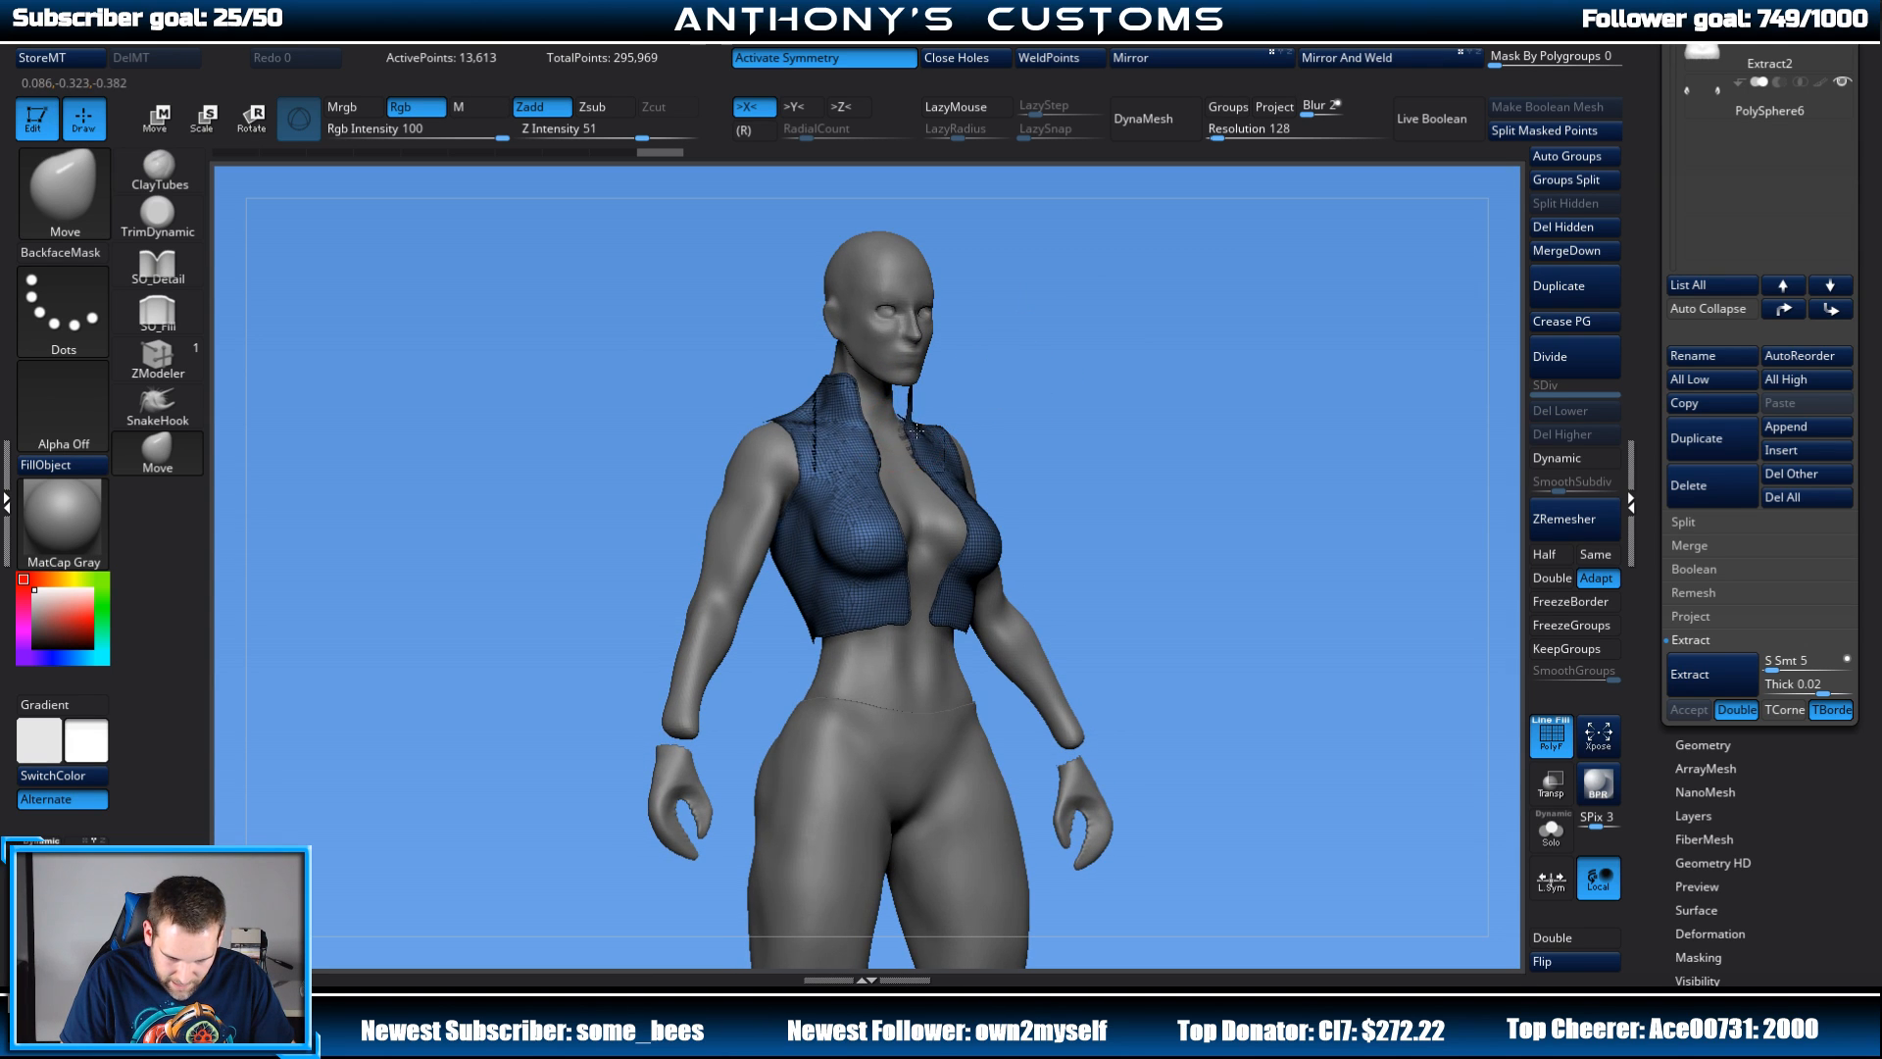
left_click_drag(917, 430, 919, 428)
mouse_move(1098, 420)
left_mouse_down()
mouse_move(984, 412)
mouse_move(909, 462)
left_mouse_up()
left_click_drag(1075, 377, 1147, 366)
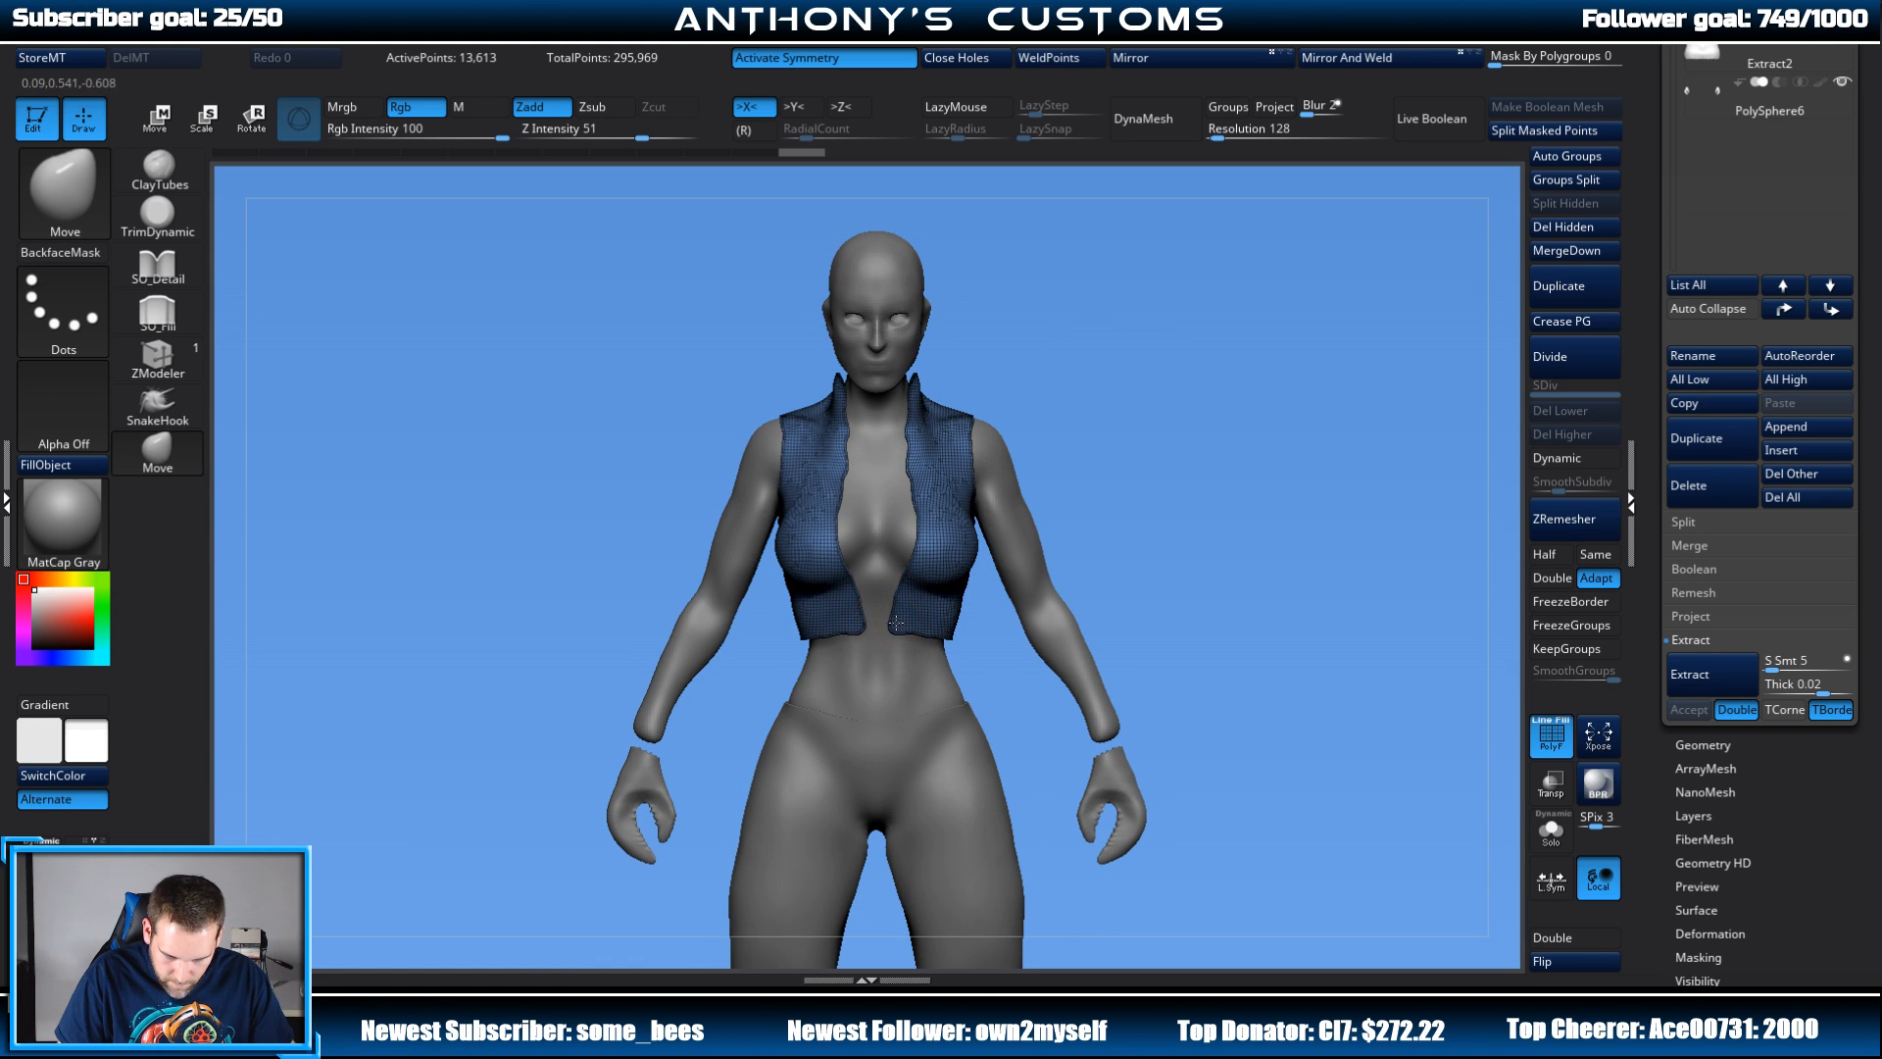
Step: Reshape the vest's lower front corners and hem around the waist with the Move brush
mouse_move(919, 634)
left_mouse_down()
mouse_move(924, 593)
mouse_move(957, 599)
mouse_move(917, 632)
left_mouse_up()
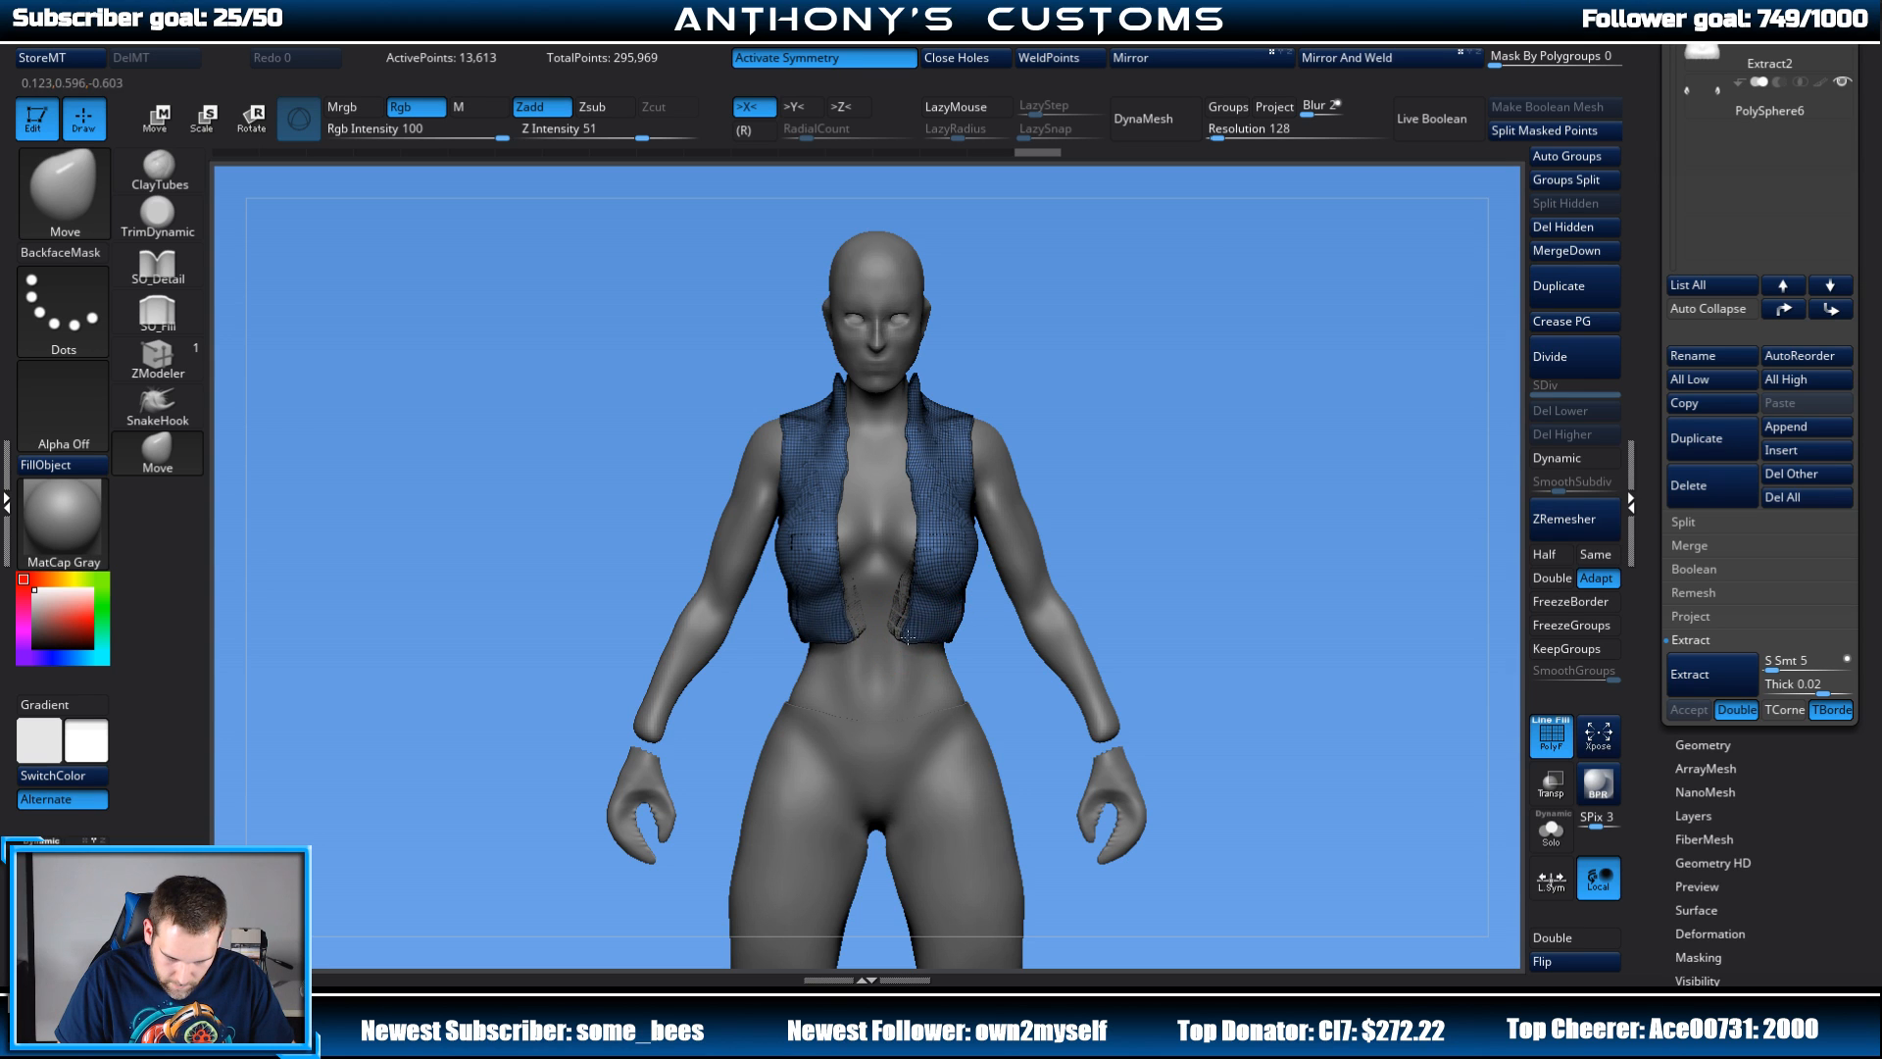
mouse_move(1049, 470)
left_mouse_down()
mouse_move(1164, 458)
mouse_move(1109, 496)
mouse_move(1125, 497)
left_mouse_up()
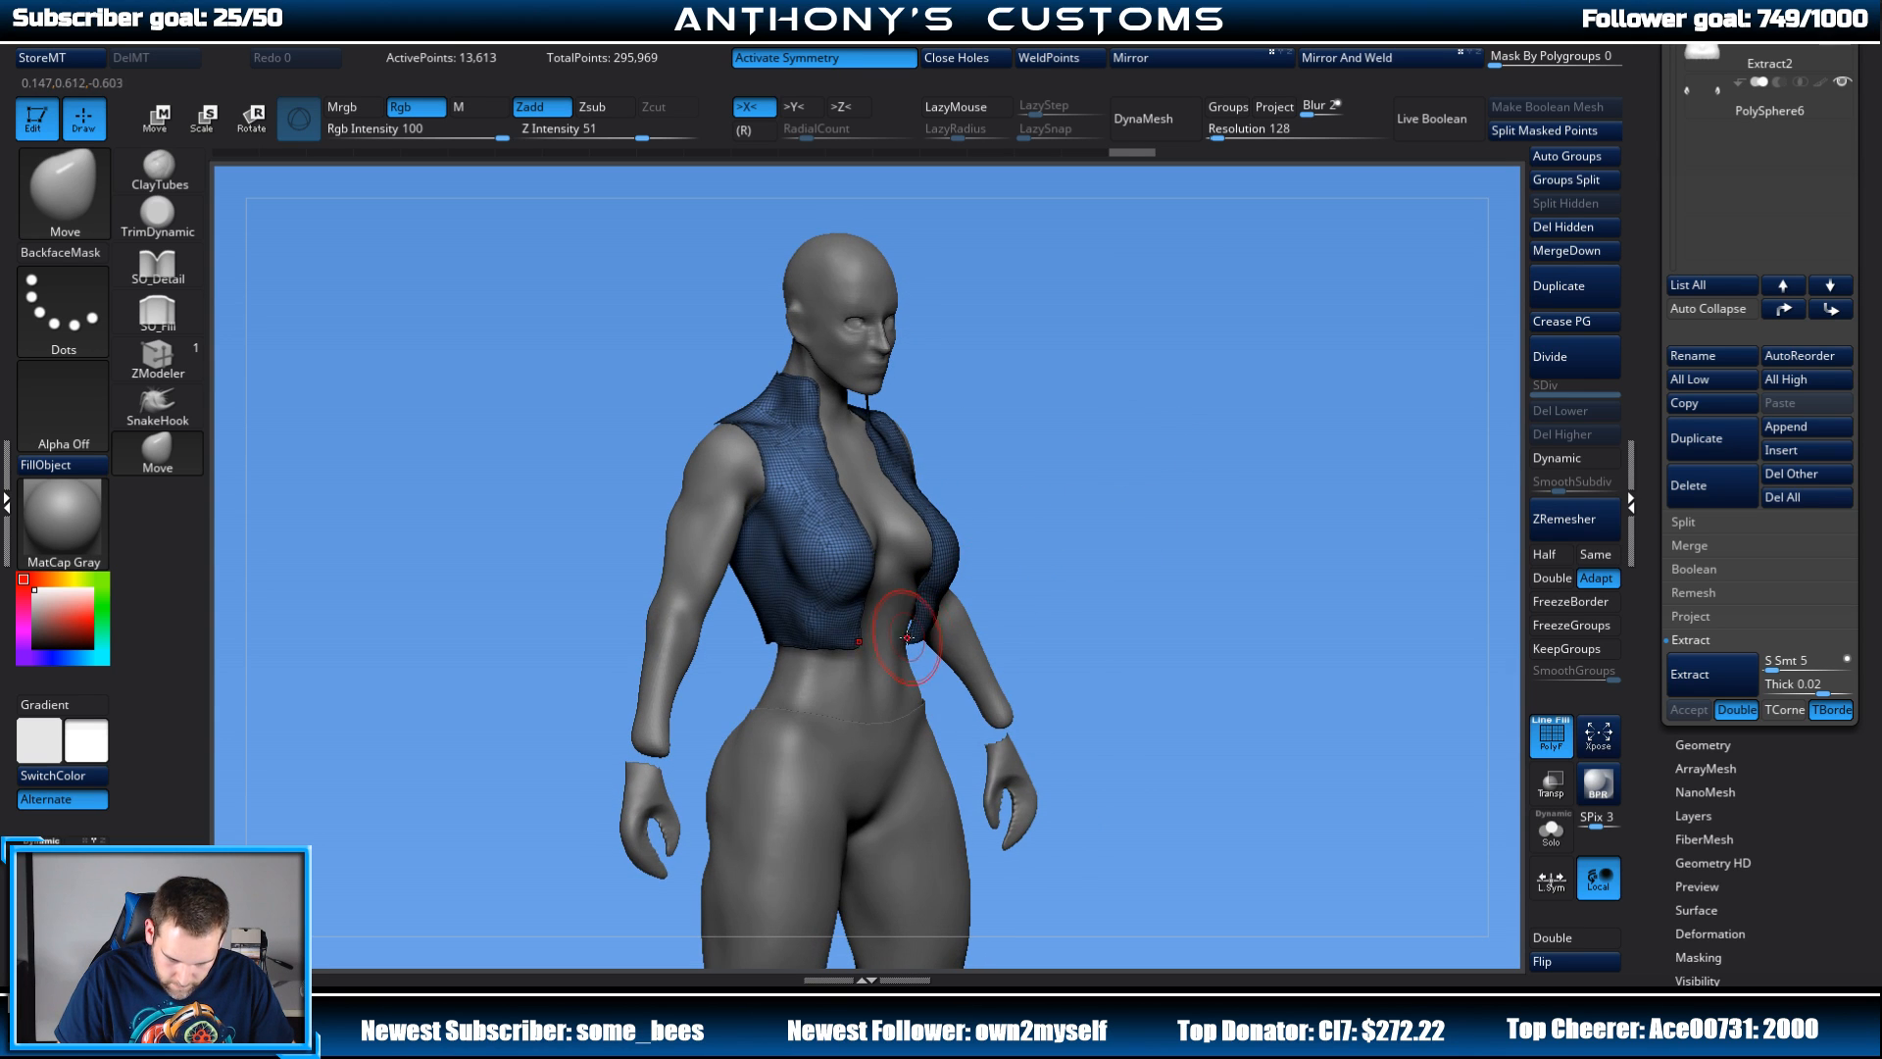
left_click_drag(925, 637, 925, 641)
mouse_move(1032, 503)
left_mouse_down()
mouse_move(1055, 482)
mouse_move(1176, 483)
mouse_move(1204, 387)
left_mouse_up()
key("space")
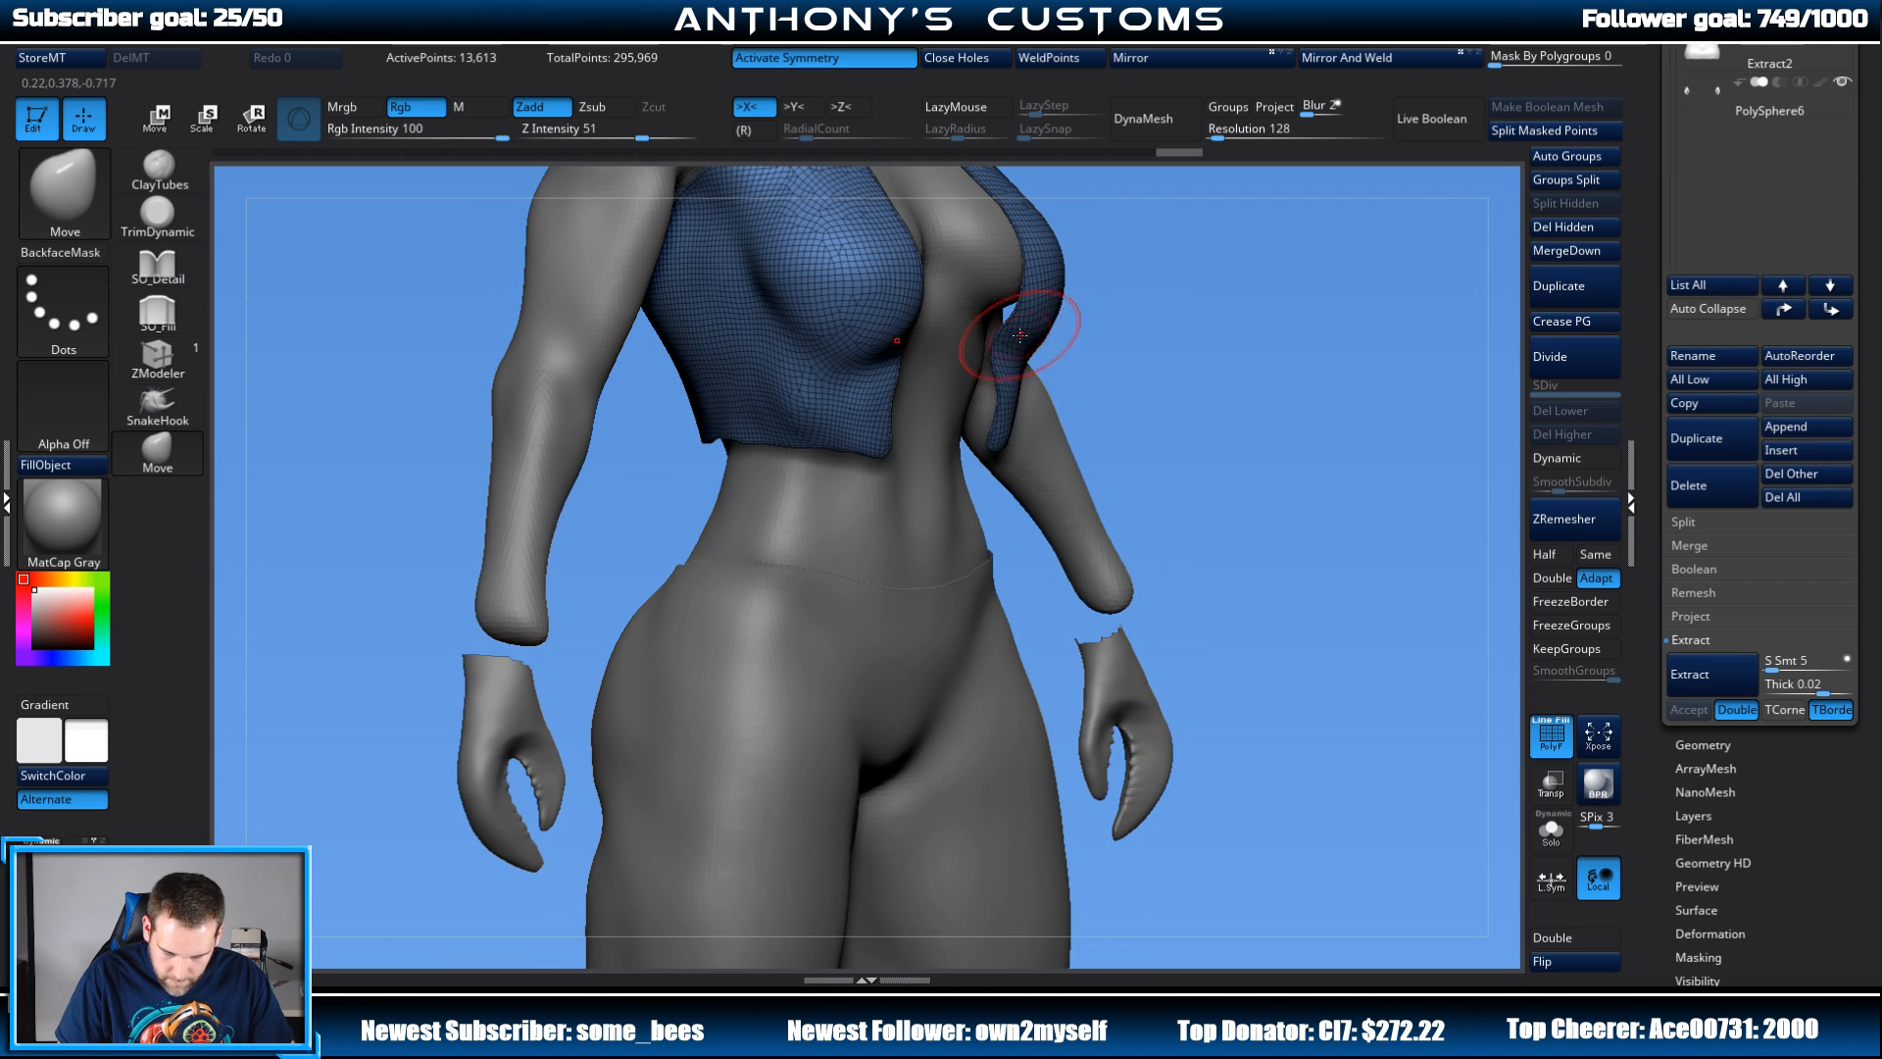
left_click_drag(1000, 343, 994, 446)
left_click_drag(1113, 420, 1015, 438)
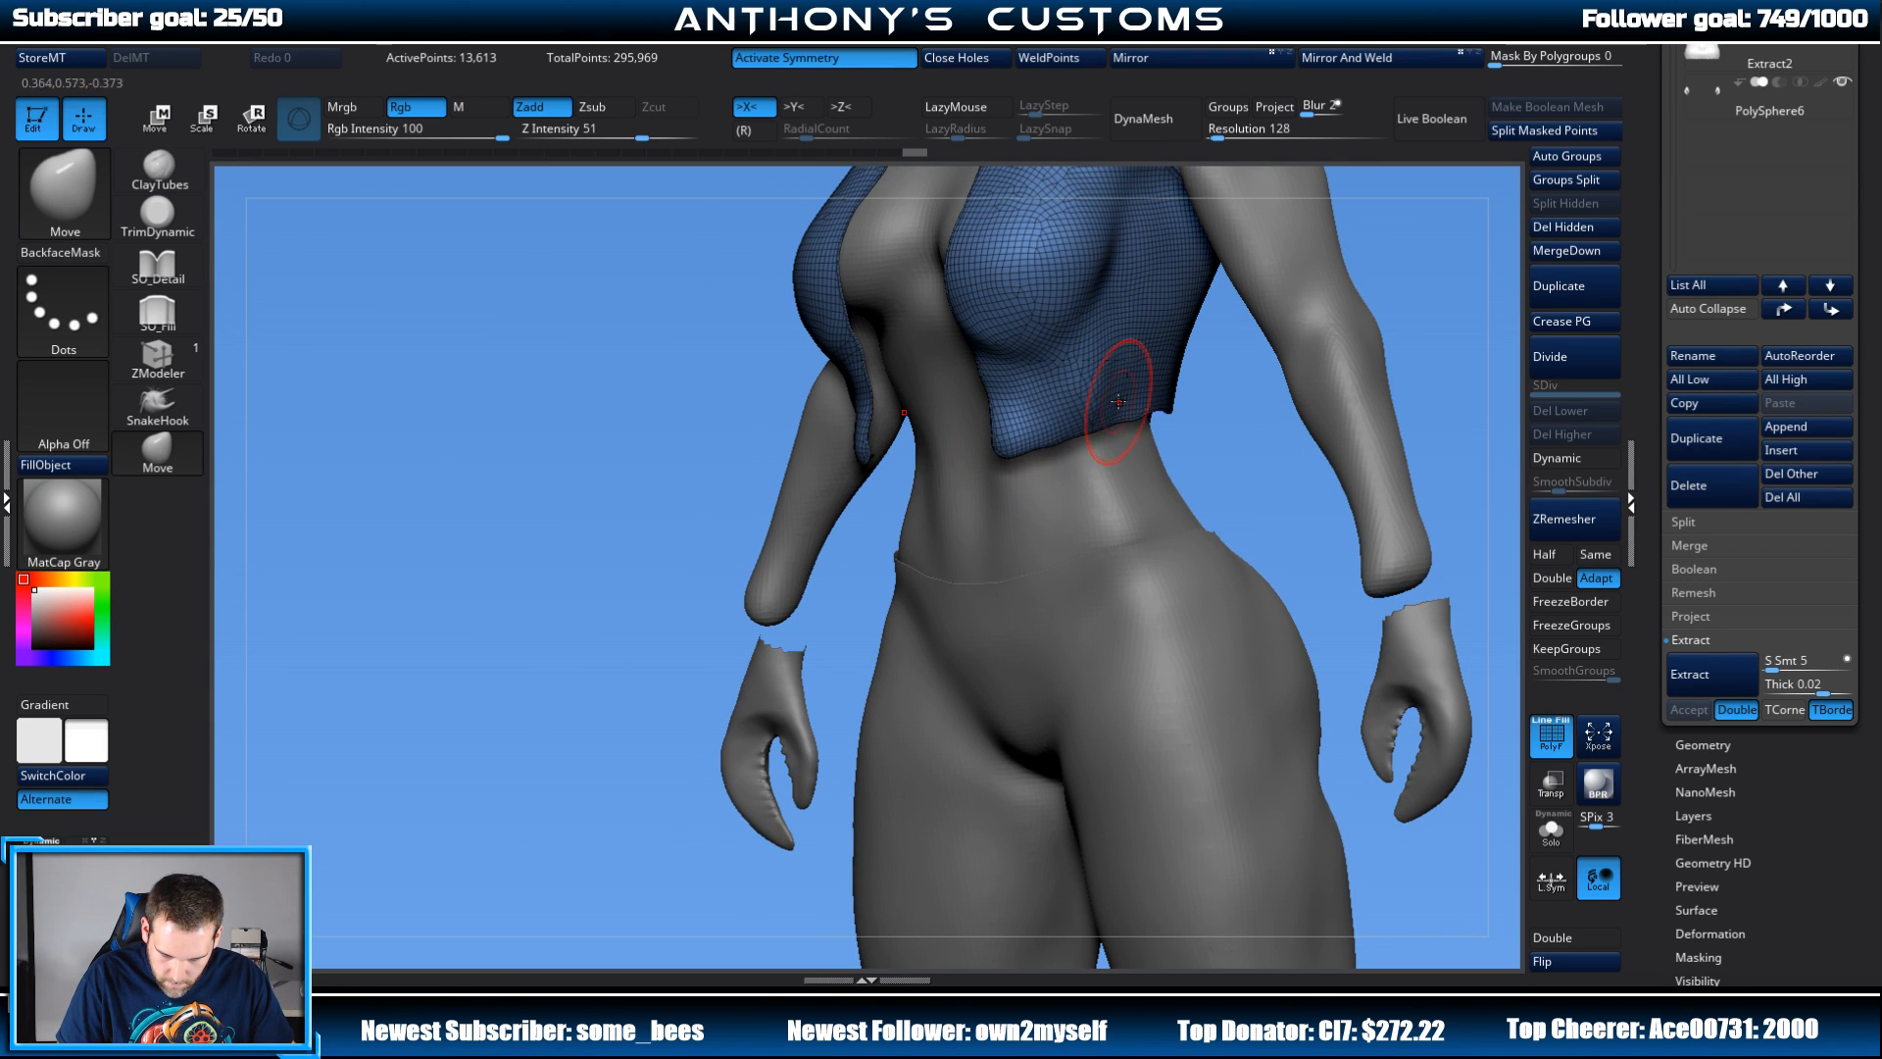
Step: Adjust the vest's armhole edges and the areas beneath the arms with the Move brush
left_click_drag(1414, 256, 1307, 438, "alt")
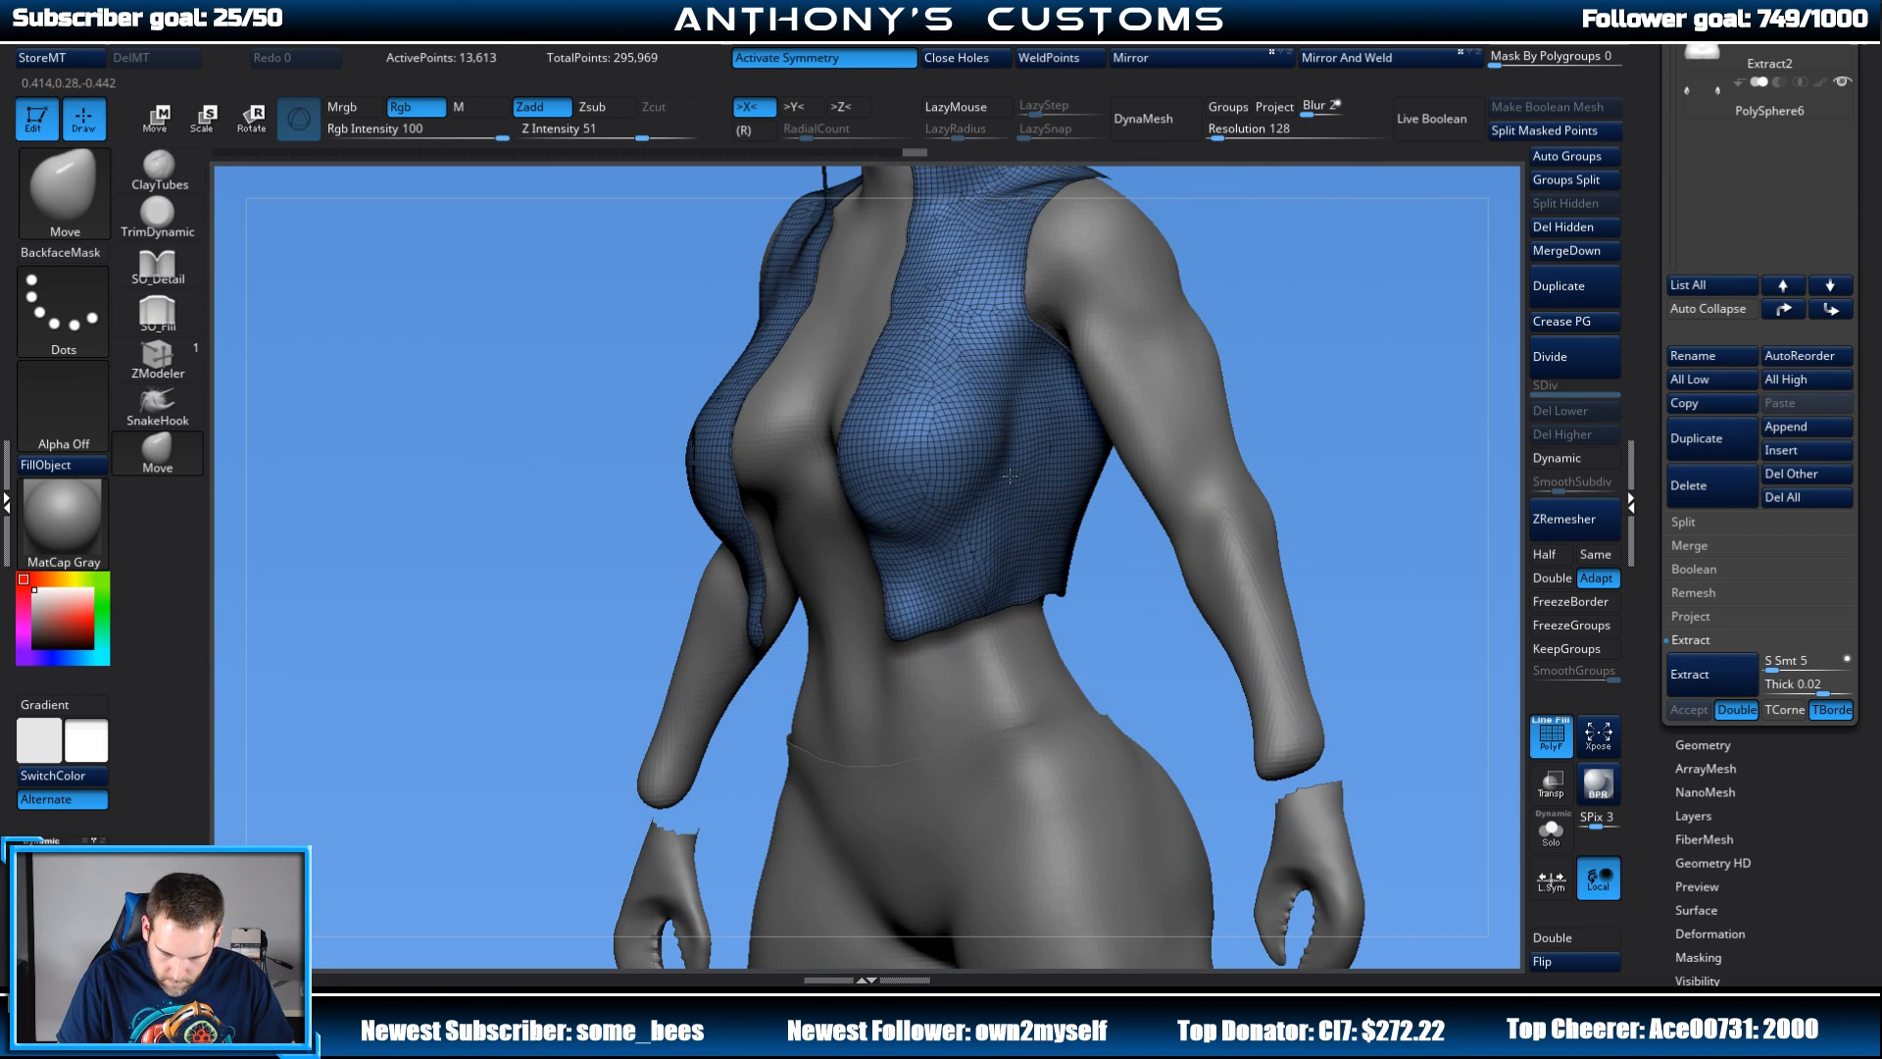
mouse_move(1312, 284)
left_mouse_down("alt")
mouse_move(1295, 358)
mouse_move(1351, 347)
left_mouse_up("alt")
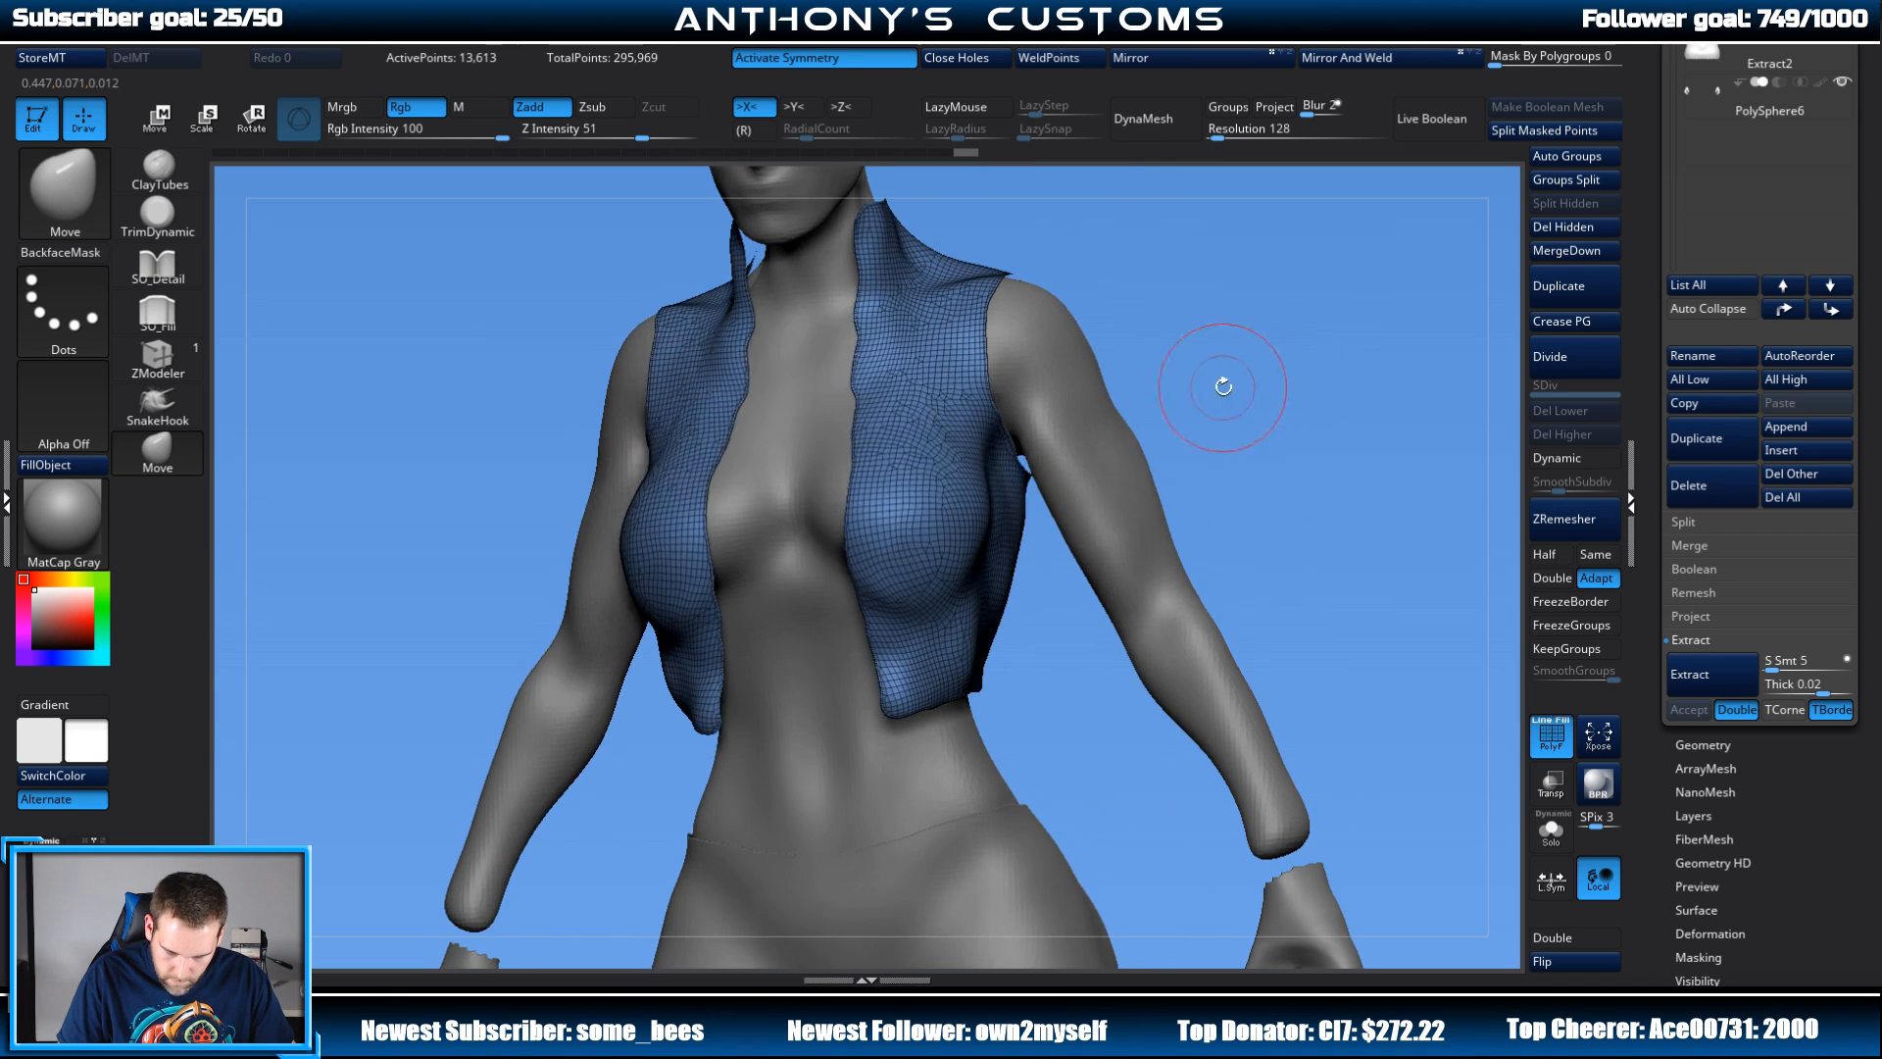
left_click_drag(1223, 386, 1228, 341)
mouse_move(1013, 260)
left_mouse_down("alt")
mouse_move(1029, 358)
mouse_move(1198, 363)
left_mouse_up("alt")
left_click_drag(1020, 431, 1037, 421)
mouse_move(1218, 351)
left_mouse_down()
mouse_move(1160, 409)
mouse_move(1137, 404)
left_mouse_up()
left_click_drag(1030, 500, 1041, 475)
mouse_move(1260, 392)
left_mouse_down()
mouse_move(1236, 403)
mouse_move(1167, 576)
mouse_move(1201, 412)
mouse_move(1304, 284)
mouse_move(1274, 333)
left_mouse_up()
left_click_drag(934, 441, 904, 434)
left_click_drag(915, 502, 895, 495)
mouse_move(708, 606)
left_mouse_down()
mouse_move(762, 584)
mouse_move(790, 543)
left_mouse_up()
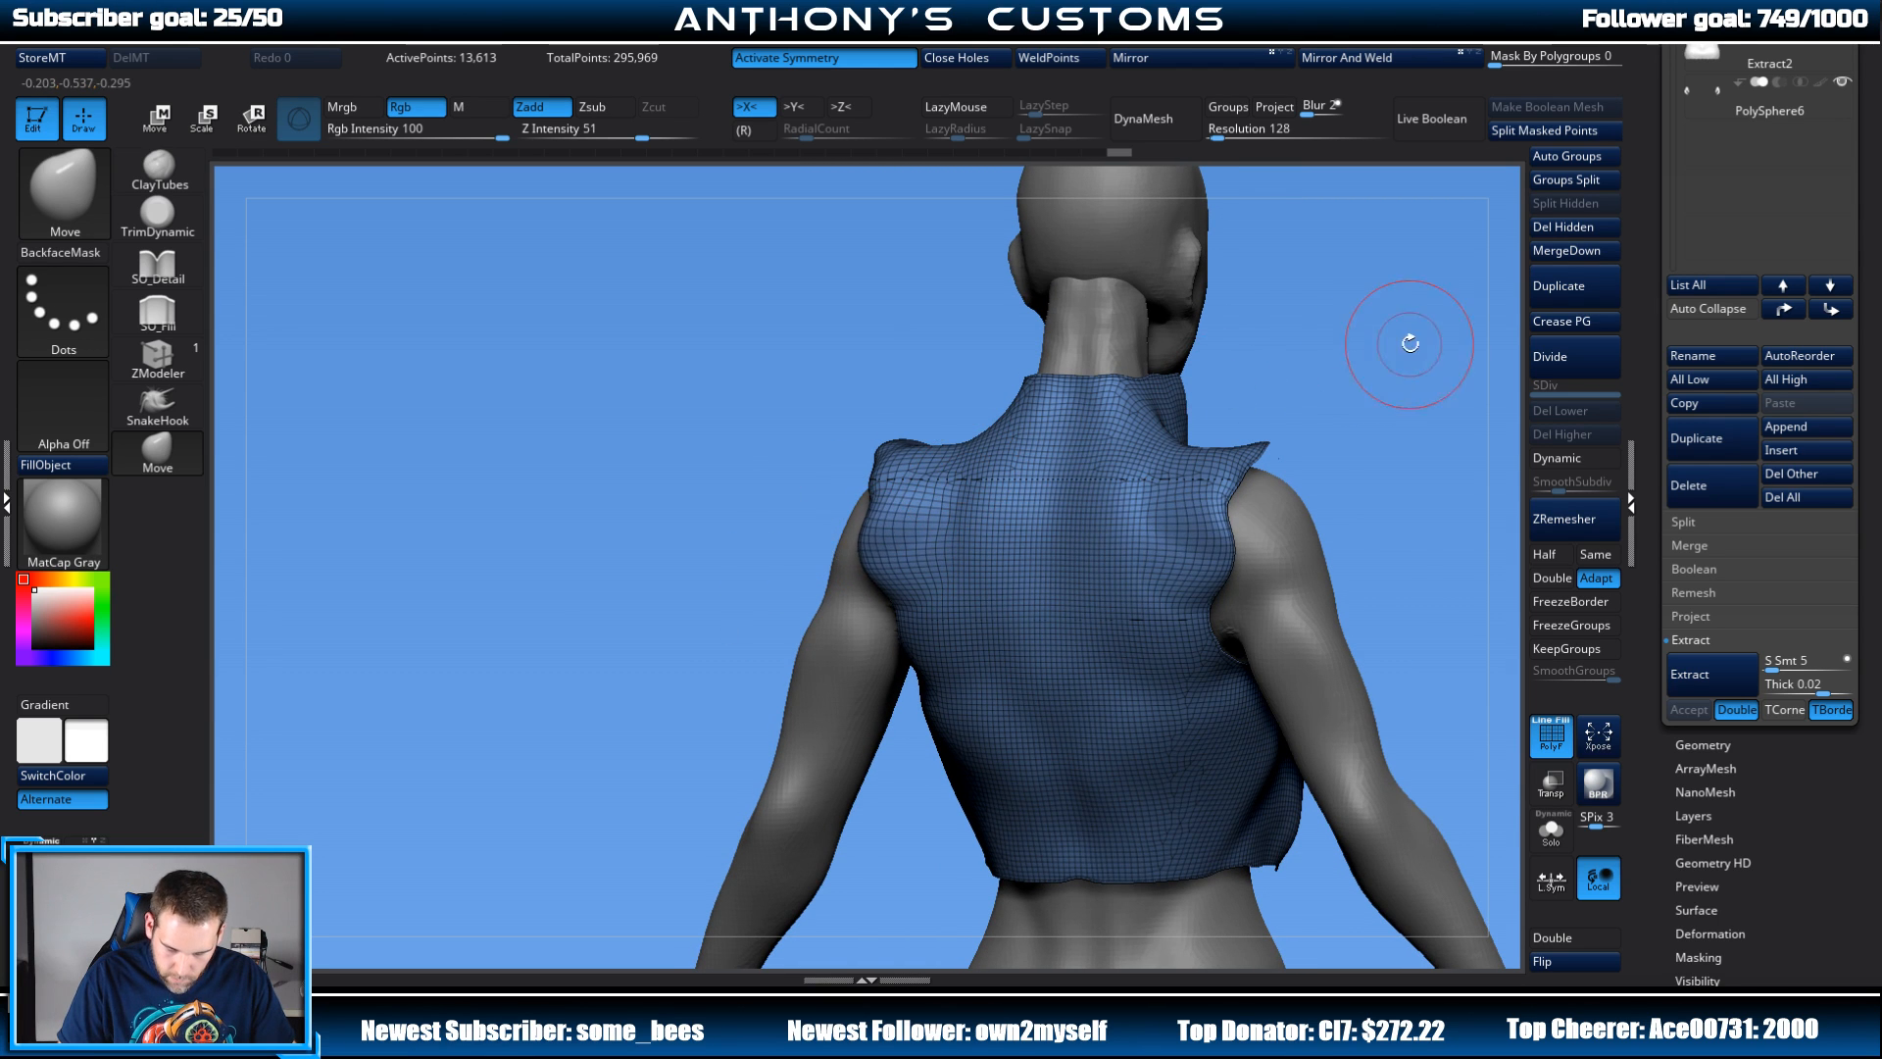
Step: Reshape the vest's back around the shoulder blades and along the mid-back with the Move brush
left_click_drag(1407, 336, 1156, 285)
left_click_drag(1087, 492, 1104, 482)
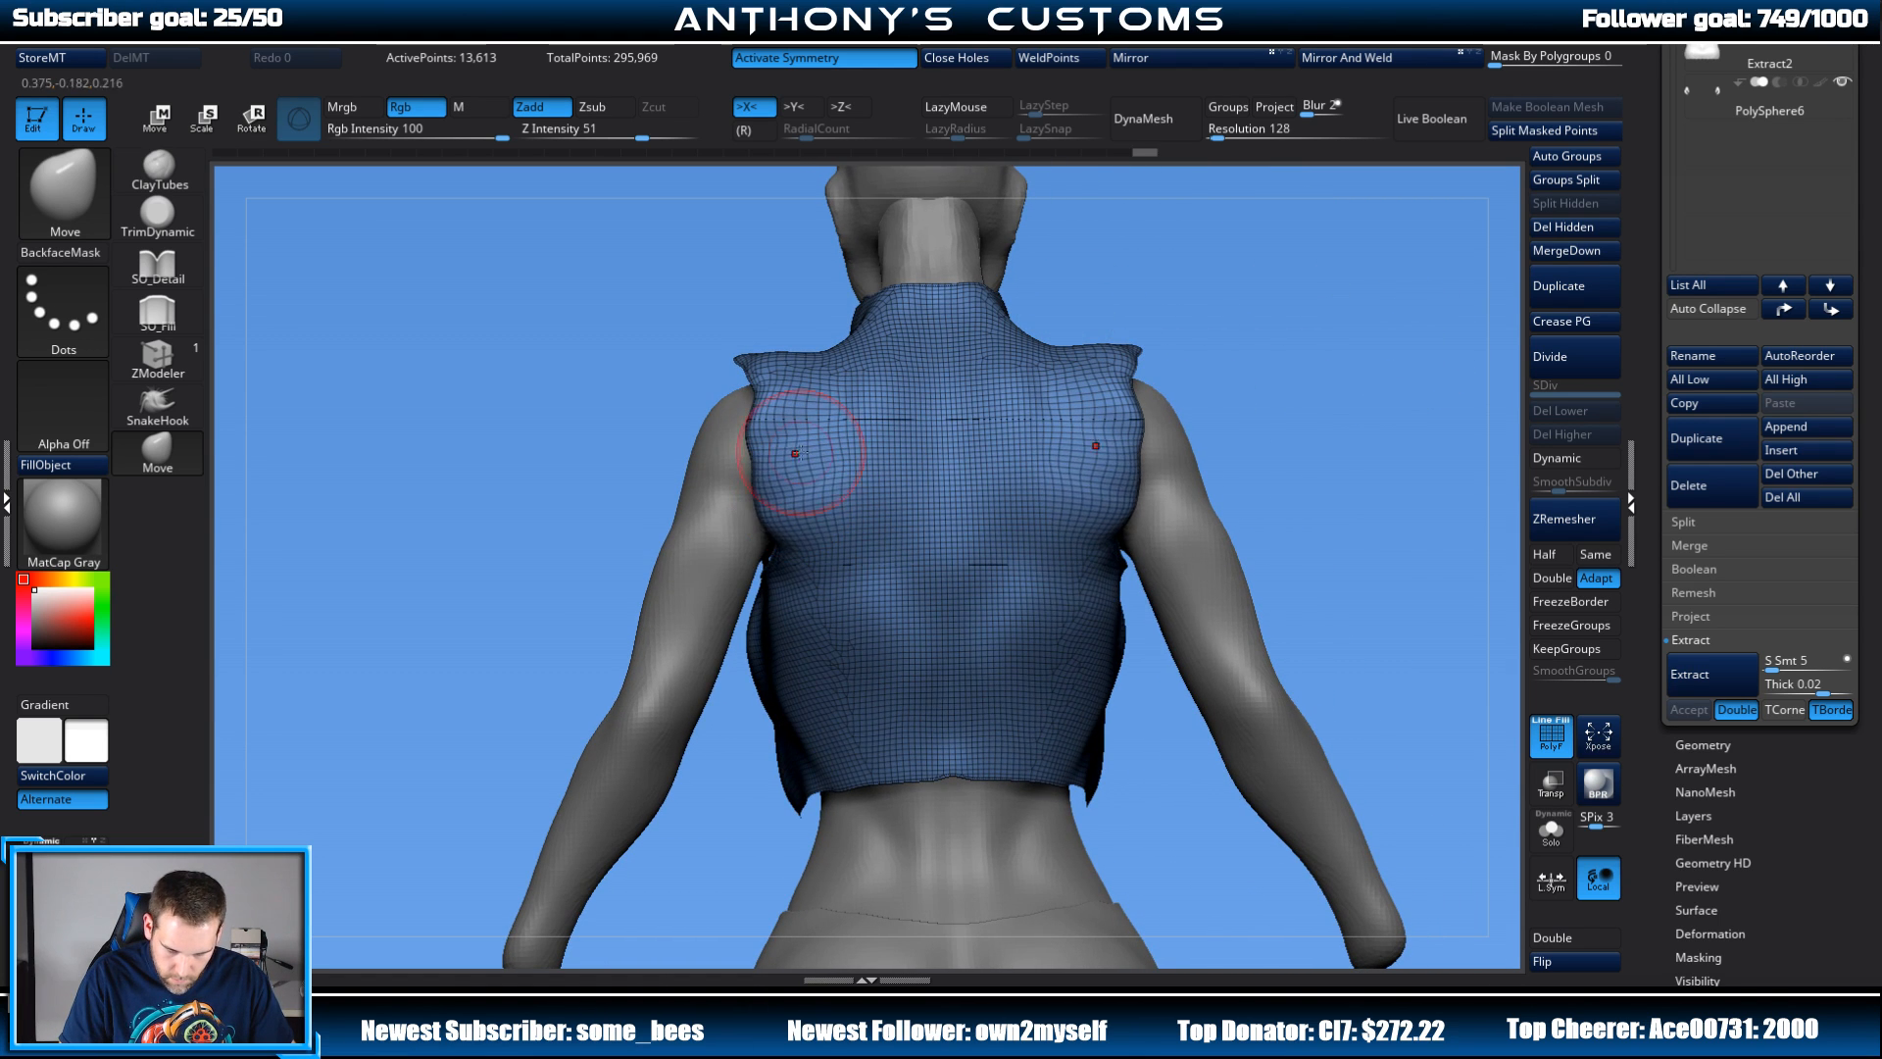
mouse_move(1207, 344)
left_mouse_down()
mouse_move(1291, 311)
mouse_move(908, 452)
left_mouse_up()
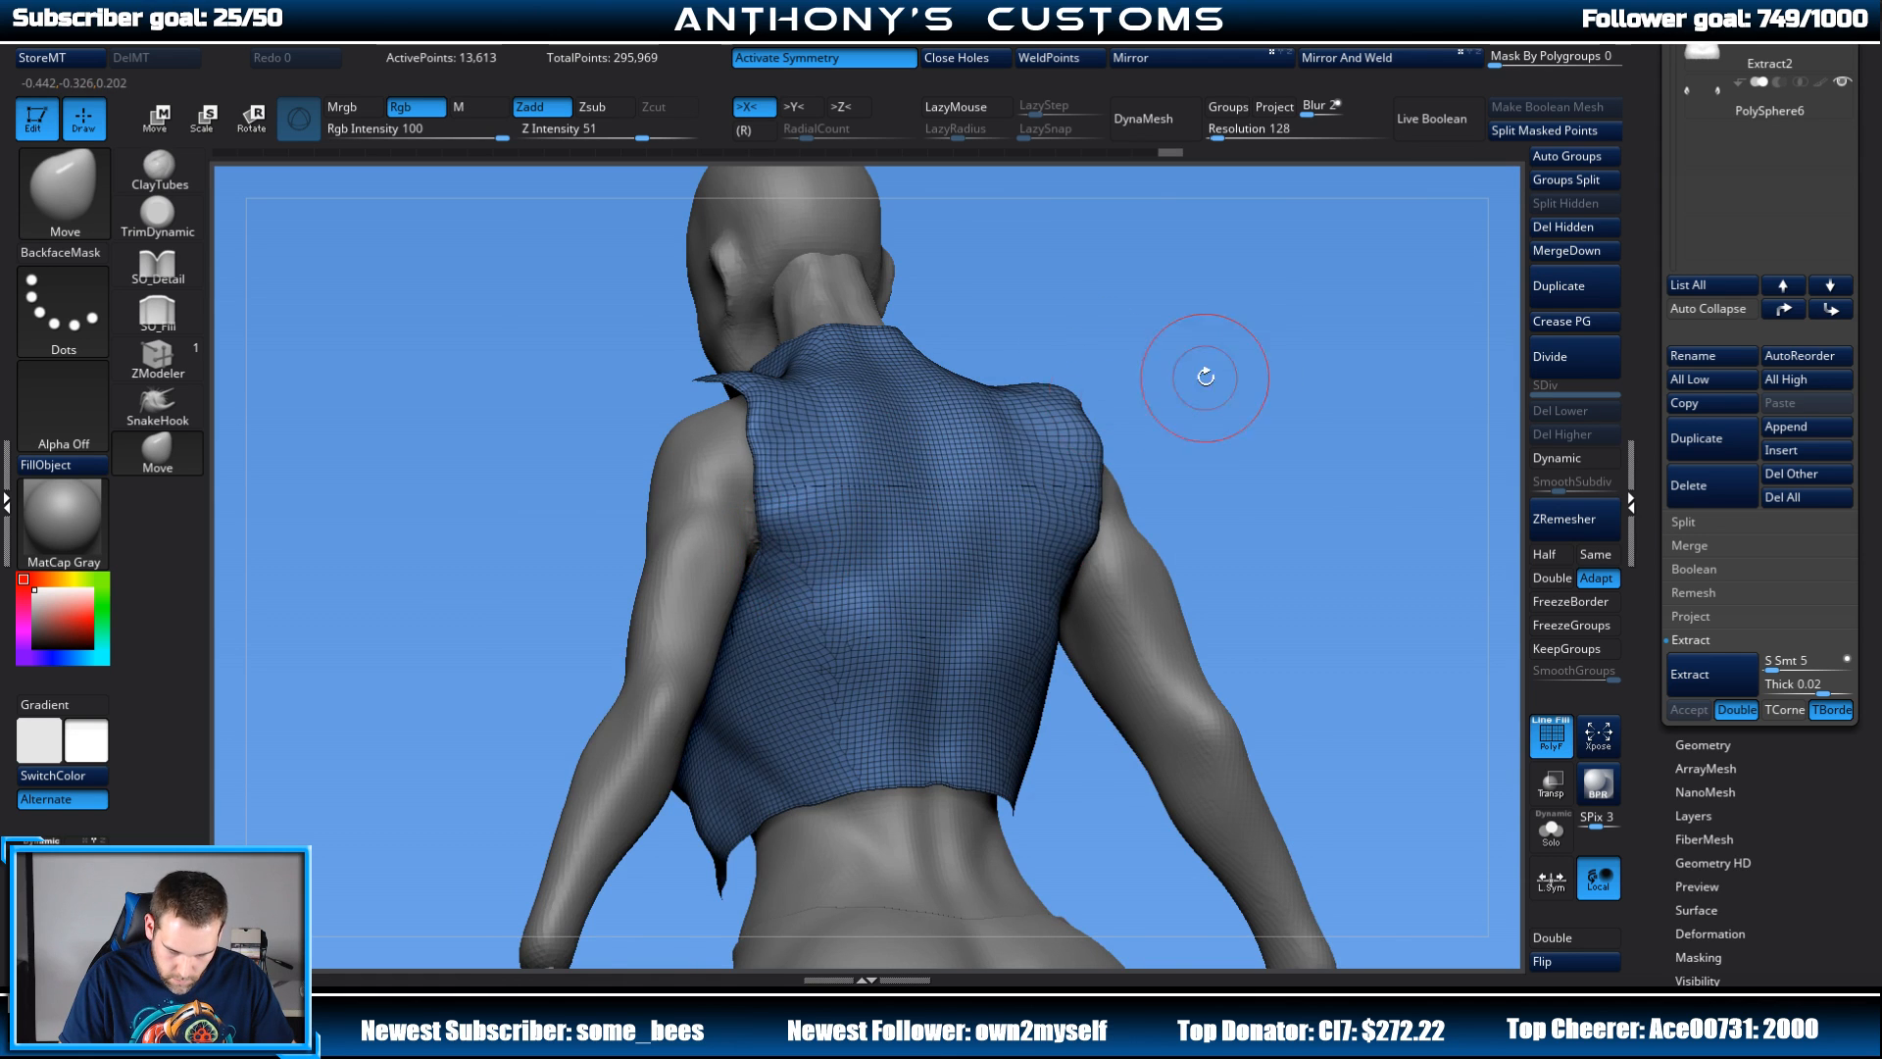
mouse_move(1206, 378)
left_mouse_down()
mouse_move(1261, 433)
mouse_move(1165, 431)
mouse_move(1047, 567)
left_mouse_up()
mouse_move(867, 610)
left_mouse_down()
mouse_move(869, 629)
mouse_move(839, 627)
left_mouse_up()
left_click_drag(974, 590, 1000, 593)
mouse_move(1266, 368)
left_mouse_down()
mouse_move(1357, 294)
mouse_move(1265, 449)
mouse_move(1307, 363)
mouse_move(1274, 373)
mouse_move(1291, 349)
left_mouse_up()
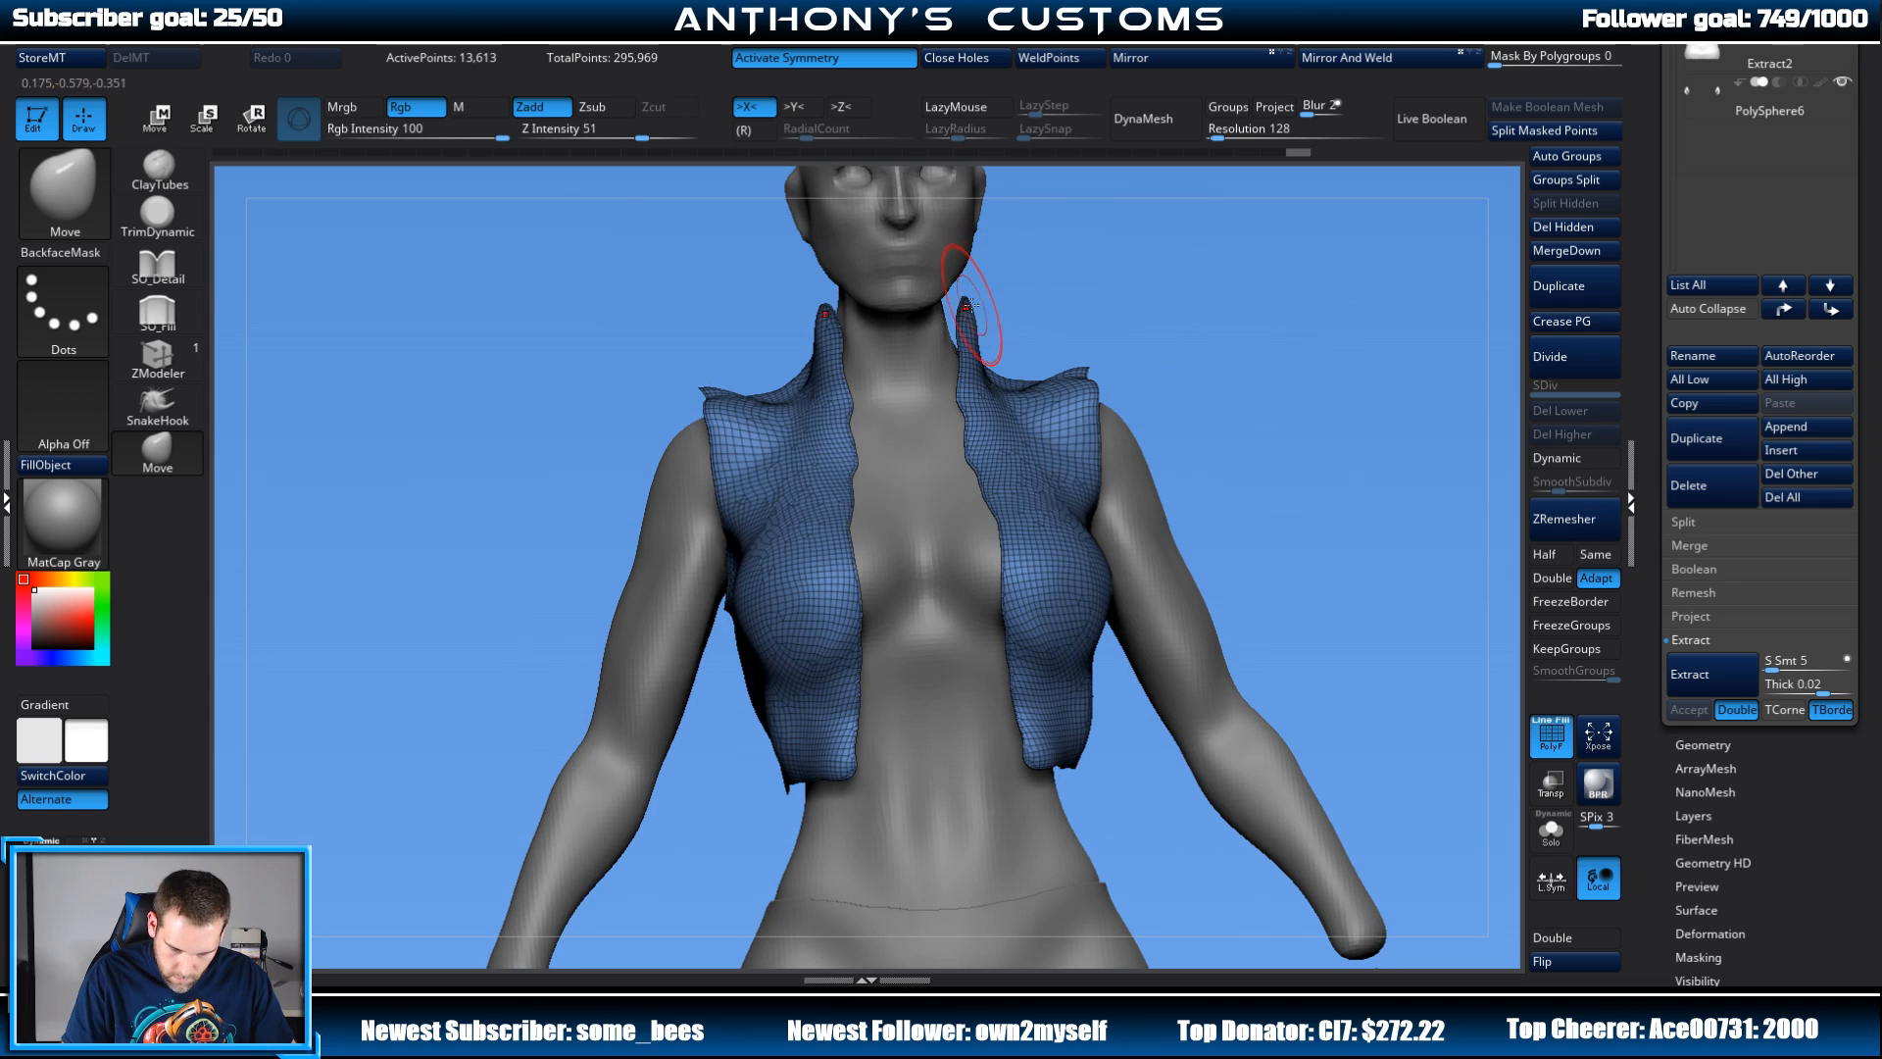
Step: Pull the vest collar's front points into a flared, standing shape with the Move brush
key("space")
mouse_move(1060, 262)
left_mouse_down()
mouse_move(1042, 263)
mouse_move(1165, 210)
left_mouse_up()
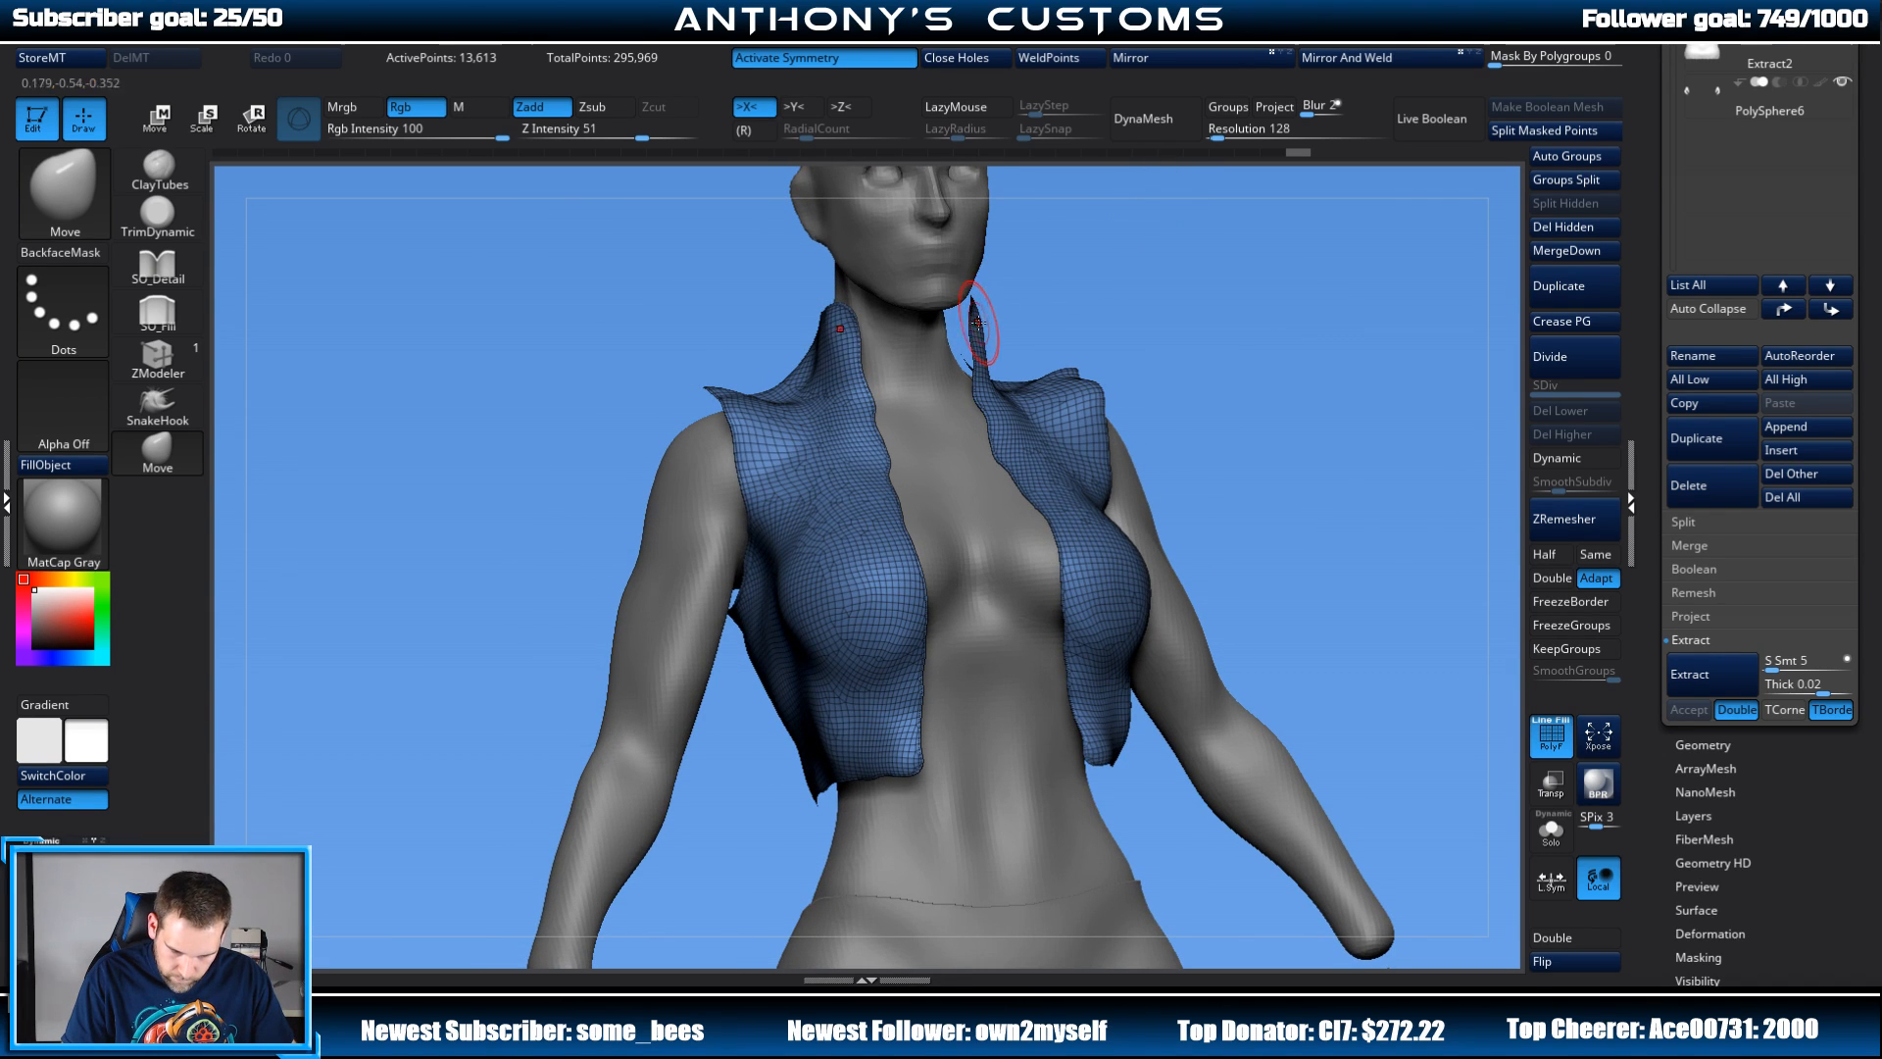
left_click_drag(985, 325, 984, 320)
mouse_move(1145, 257)
left_mouse_down()
mouse_move(991, 294)
mouse_move(897, 265)
left_mouse_up()
left_click_drag(1033, 291, 1198, 262)
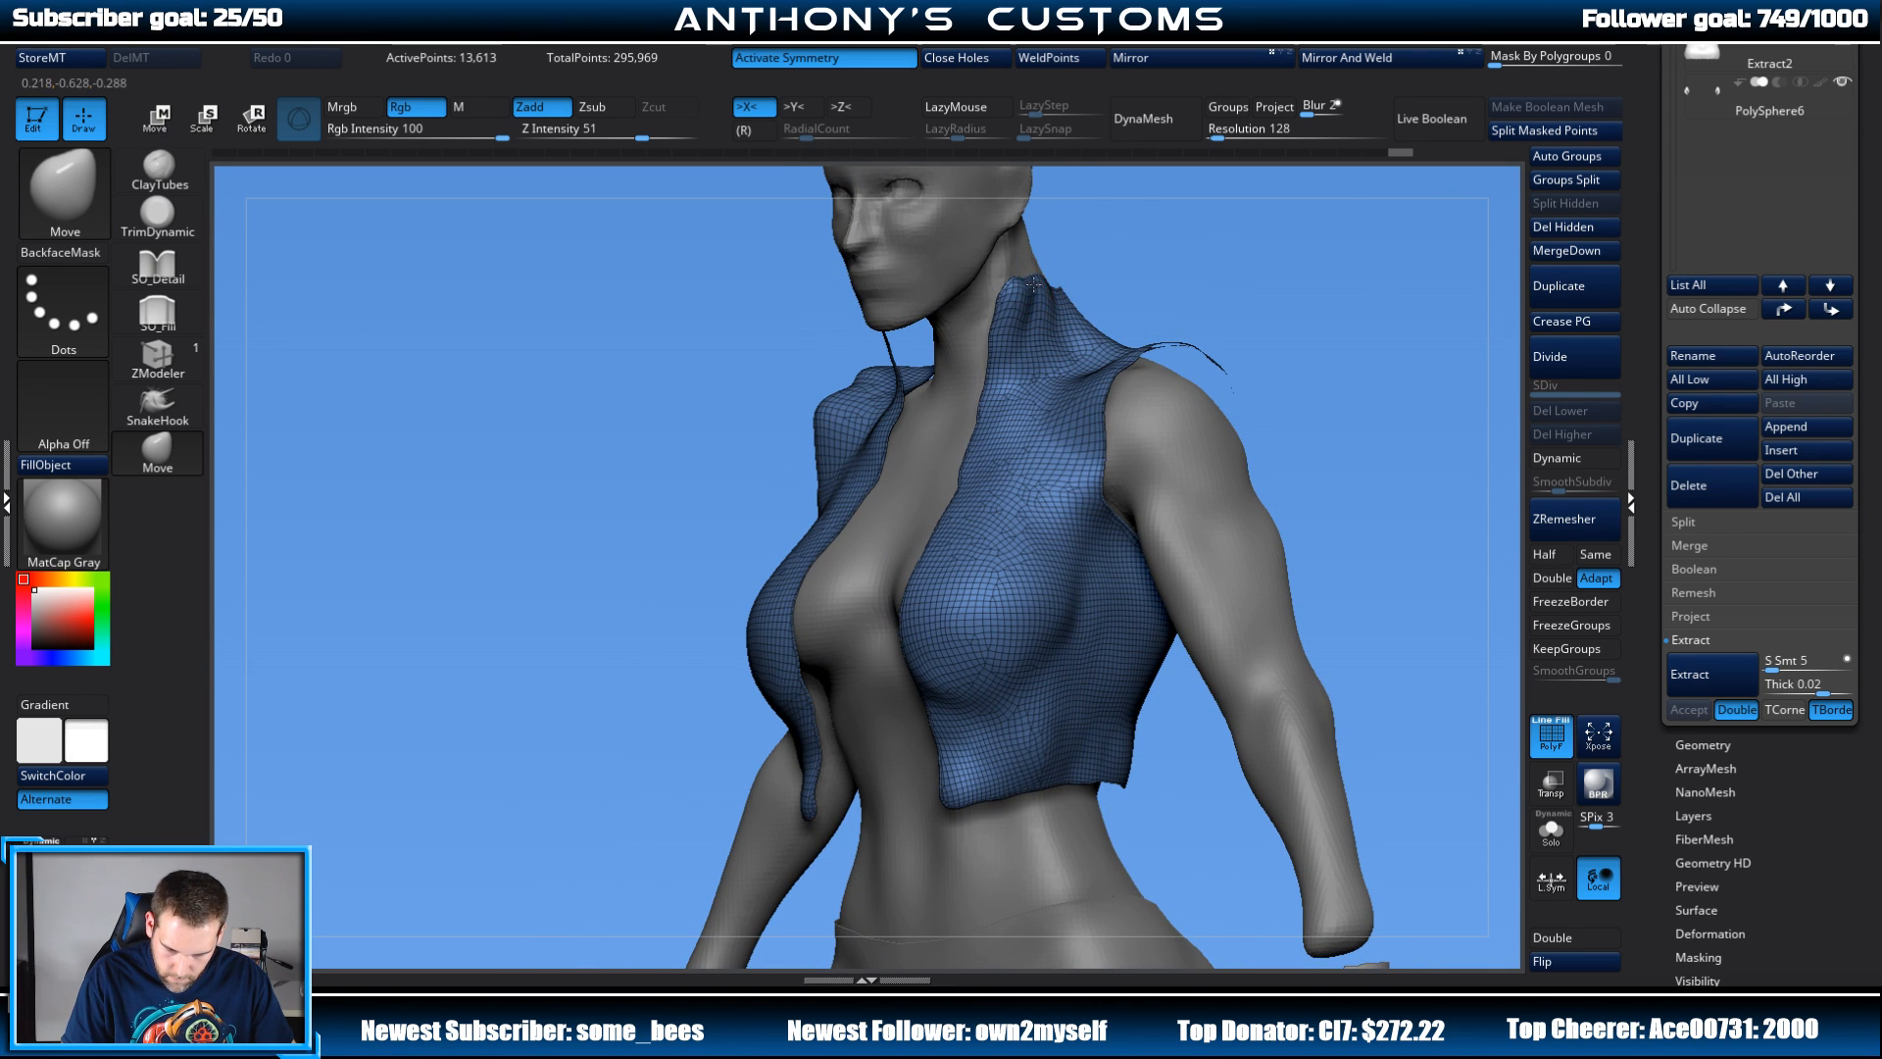
left_click_drag(1033, 284, 1071, 273)
left_click_drag(1266, 269, 1207, 176)
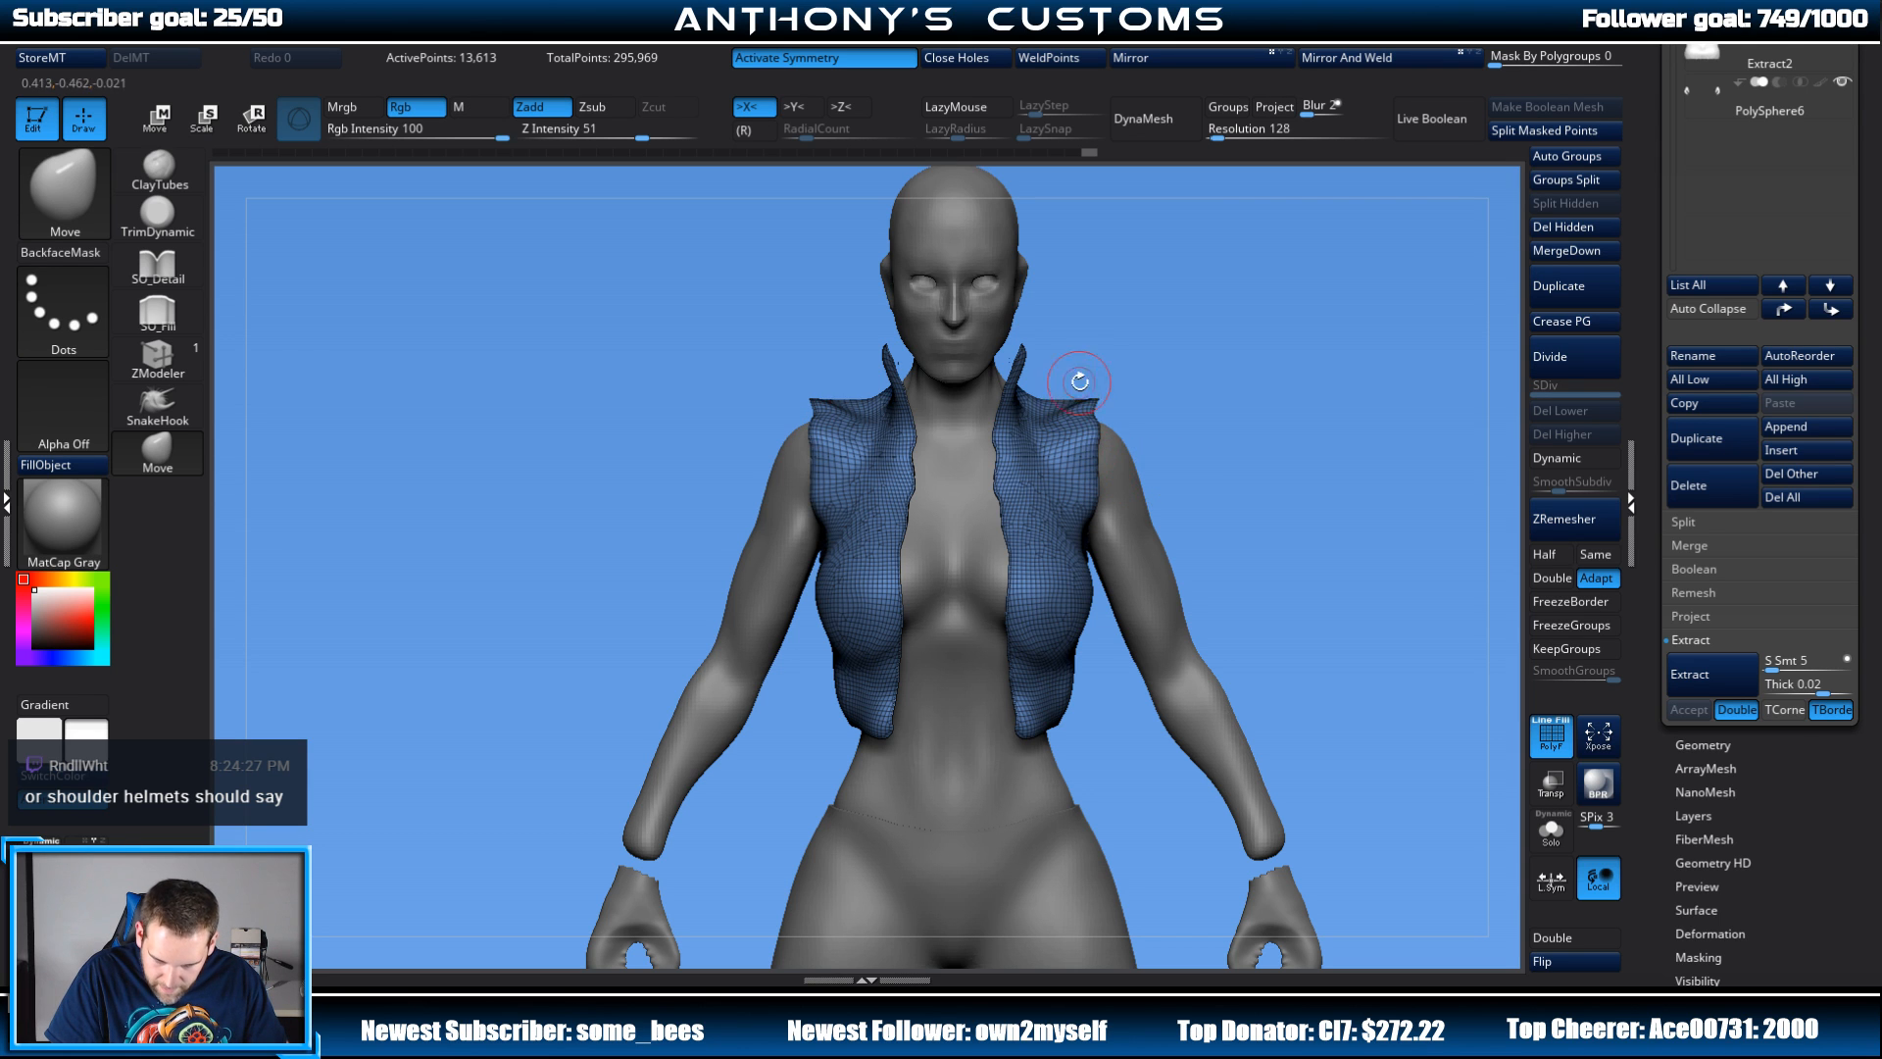
Step: Even out the vest's front opening edges along the upper chest with the Move brush
mouse_move(1246, 435)
left_mouse_down()
mouse_move(1356, 421)
mouse_move(1273, 340)
mouse_move(1232, 391)
mouse_move(1258, 510)
mouse_move(1166, 399)
mouse_move(983, 458)
mouse_move(1003, 463)
left_mouse_up()
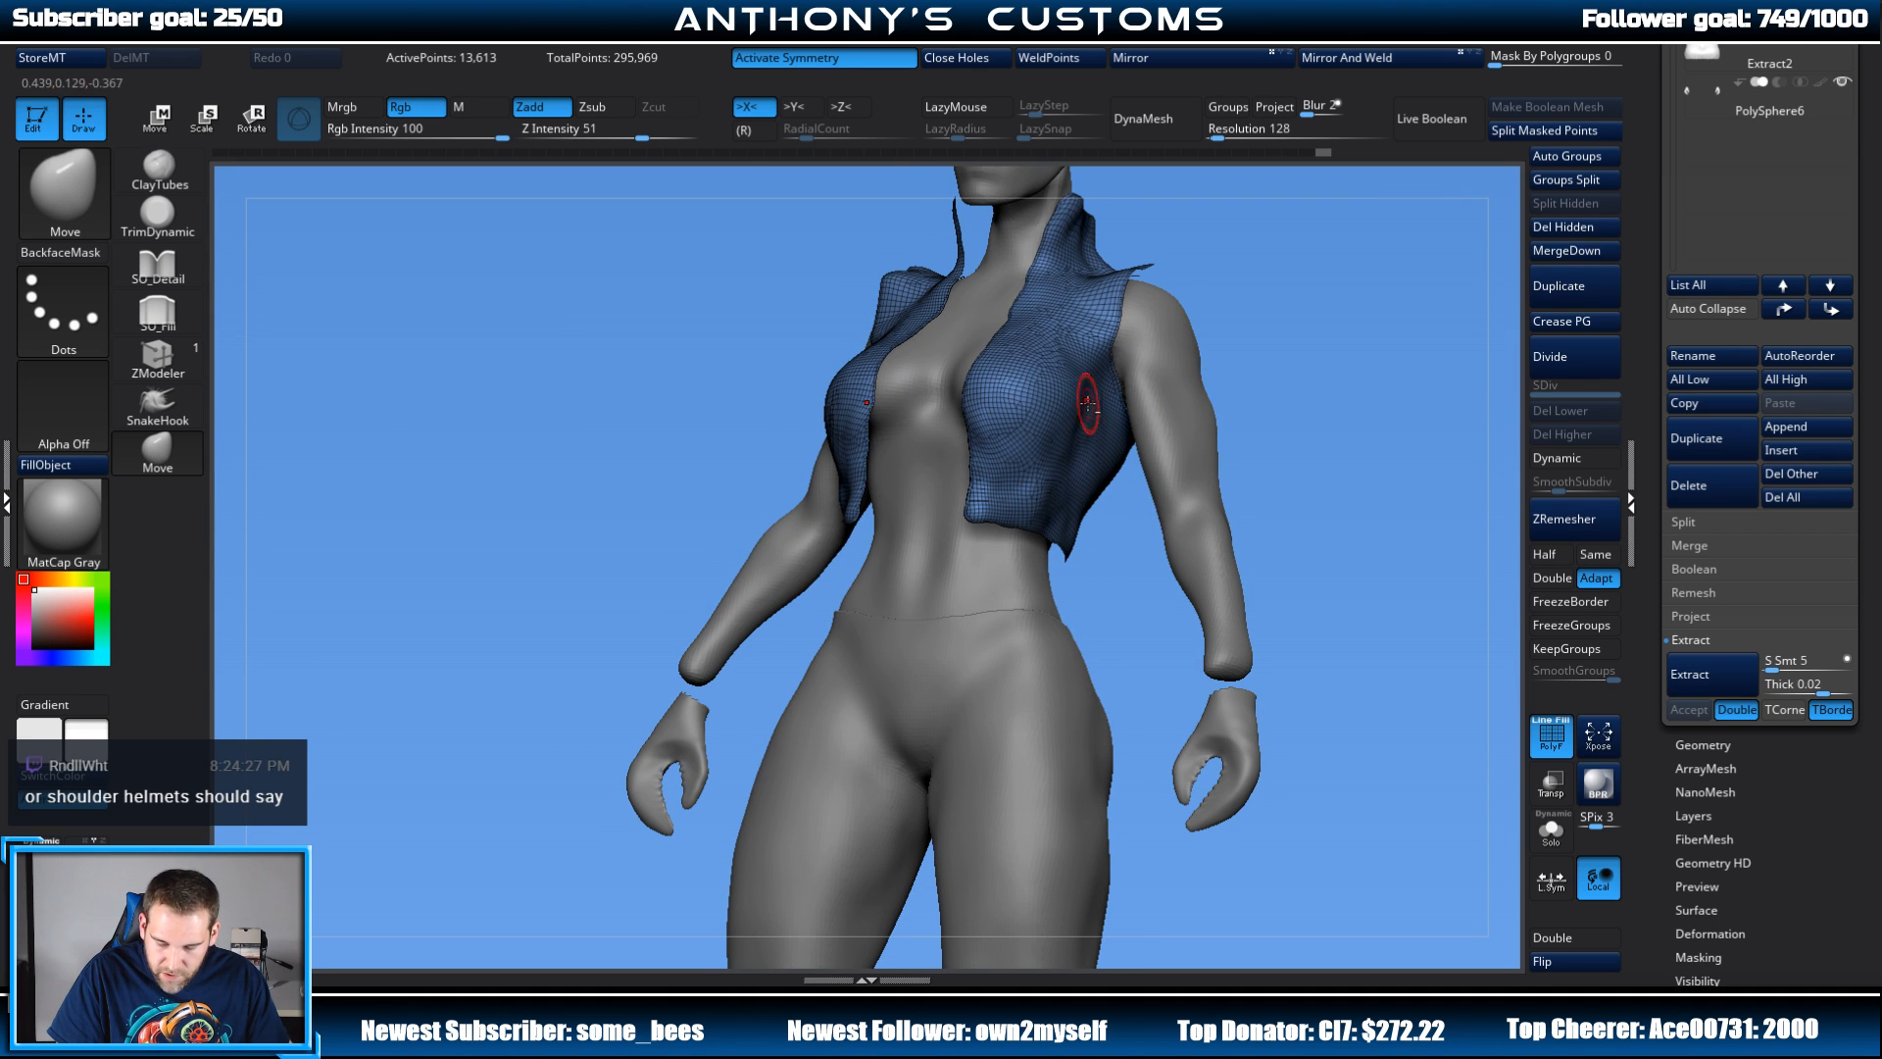
left_click_drag(1376, 337, 1205, 348)
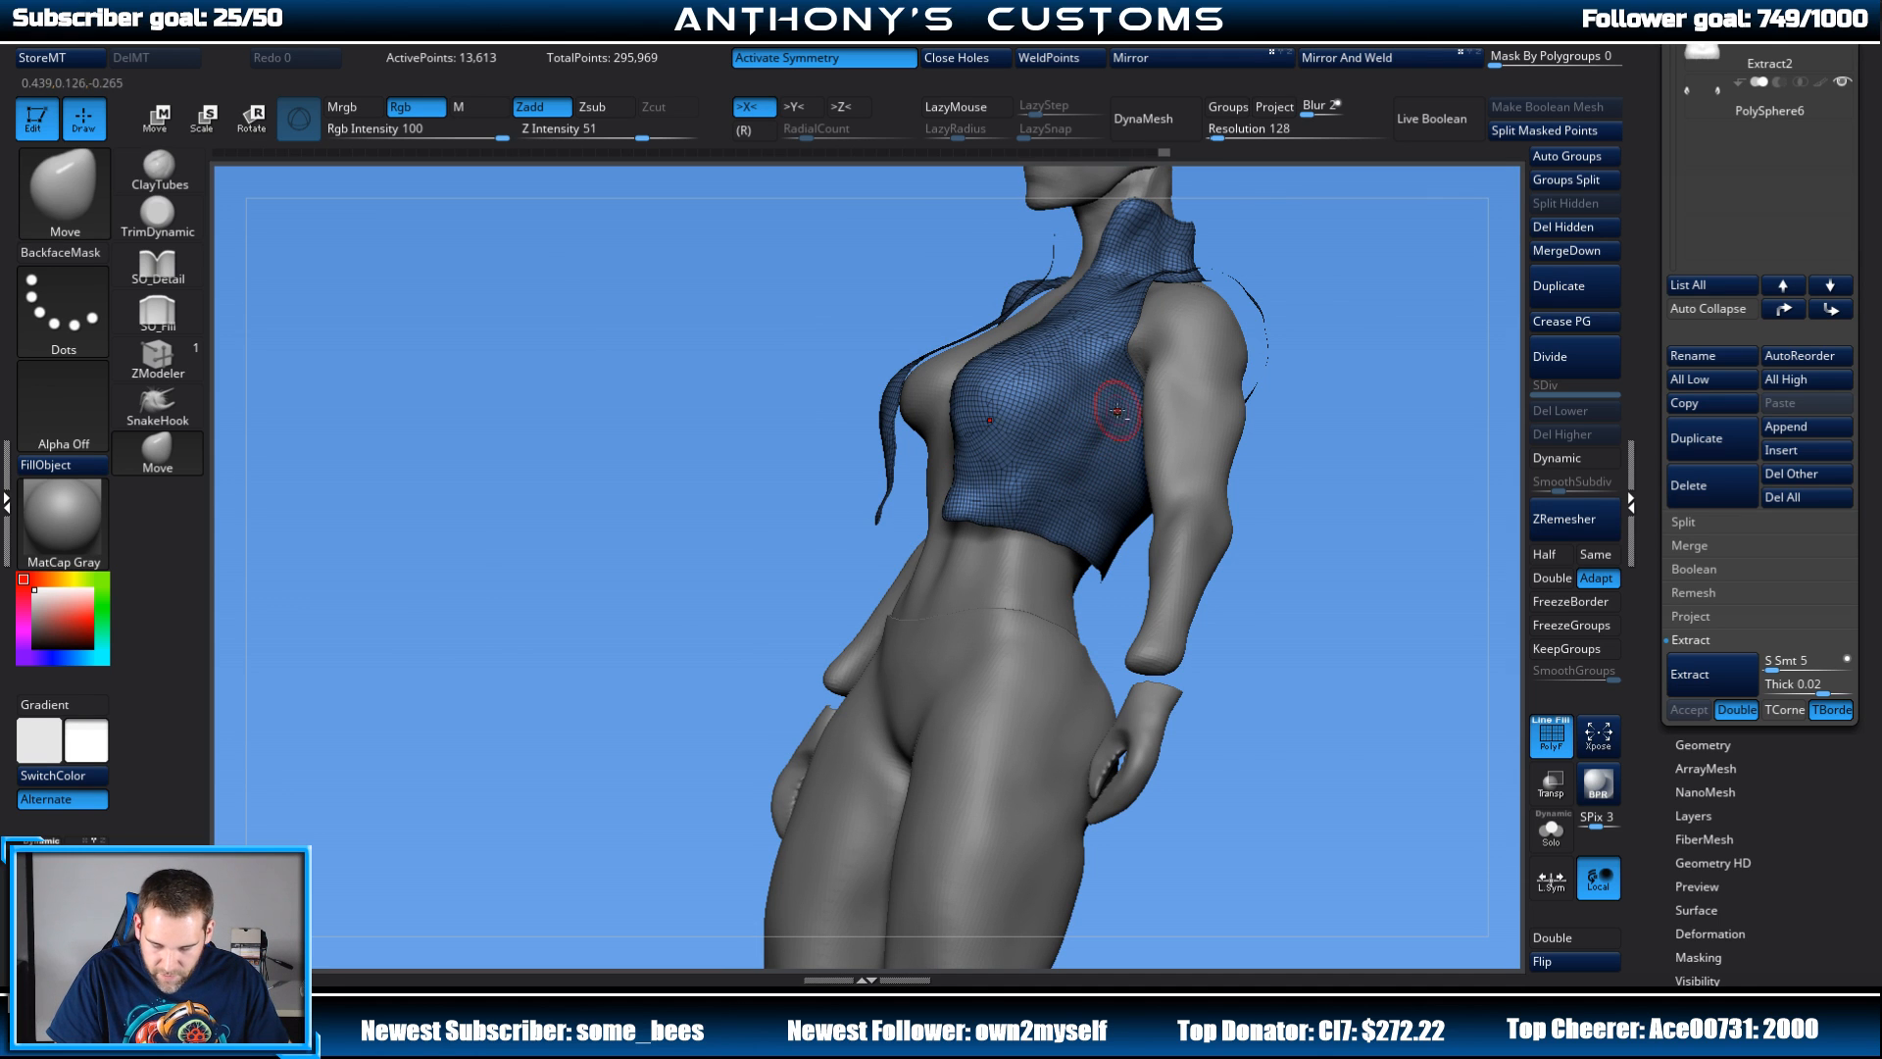
mouse_move(1336, 286)
left_mouse_down()
mouse_move(1314, 372)
mouse_move(1336, 391)
mouse_move(1252, 351)
mouse_move(1290, 415)
mouse_move(1286, 347)
mouse_move(1295, 467)
left_mouse_up()
mouse_move(891, 416)
left_mouse_down()
mouse_move(902, 495)
mouse_move(885, 345)
mouse_move(906, 361)
left_mouse_up()
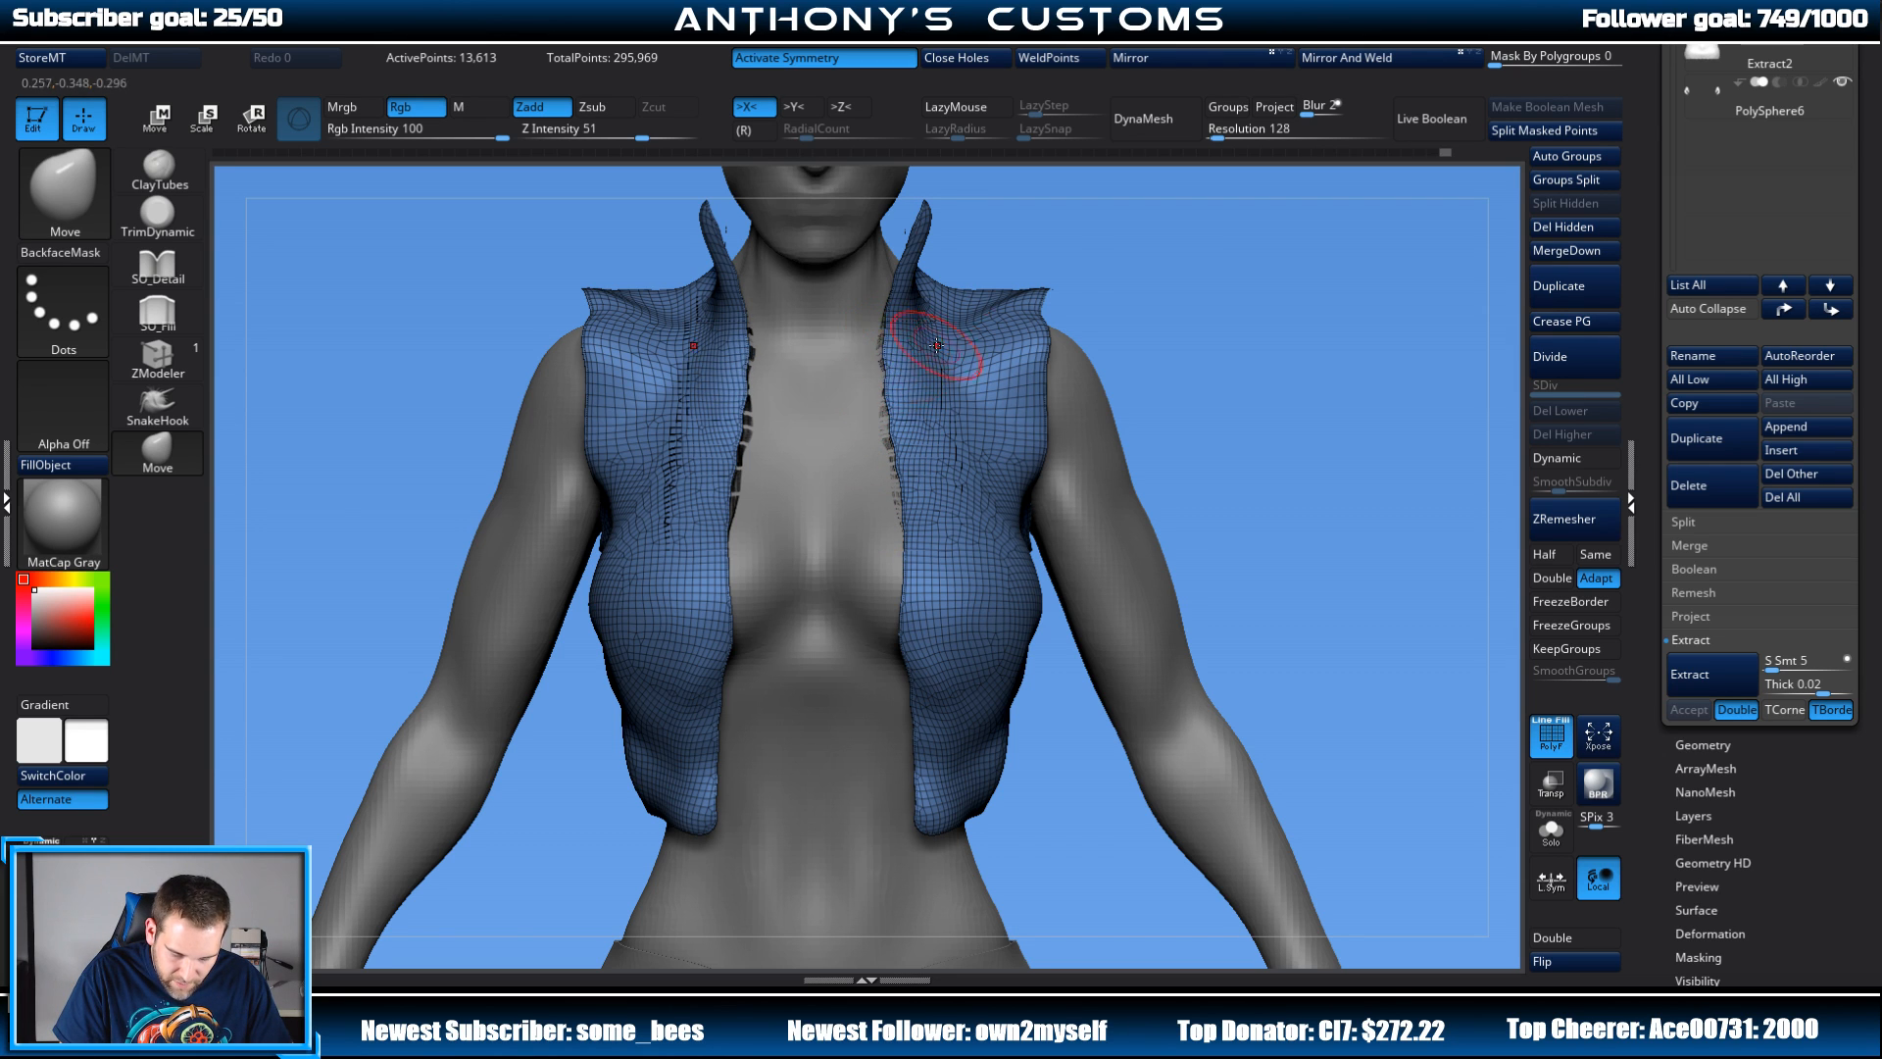
right_click(1152, 289)
left_click_drag(1149, 287, 1137, 286)
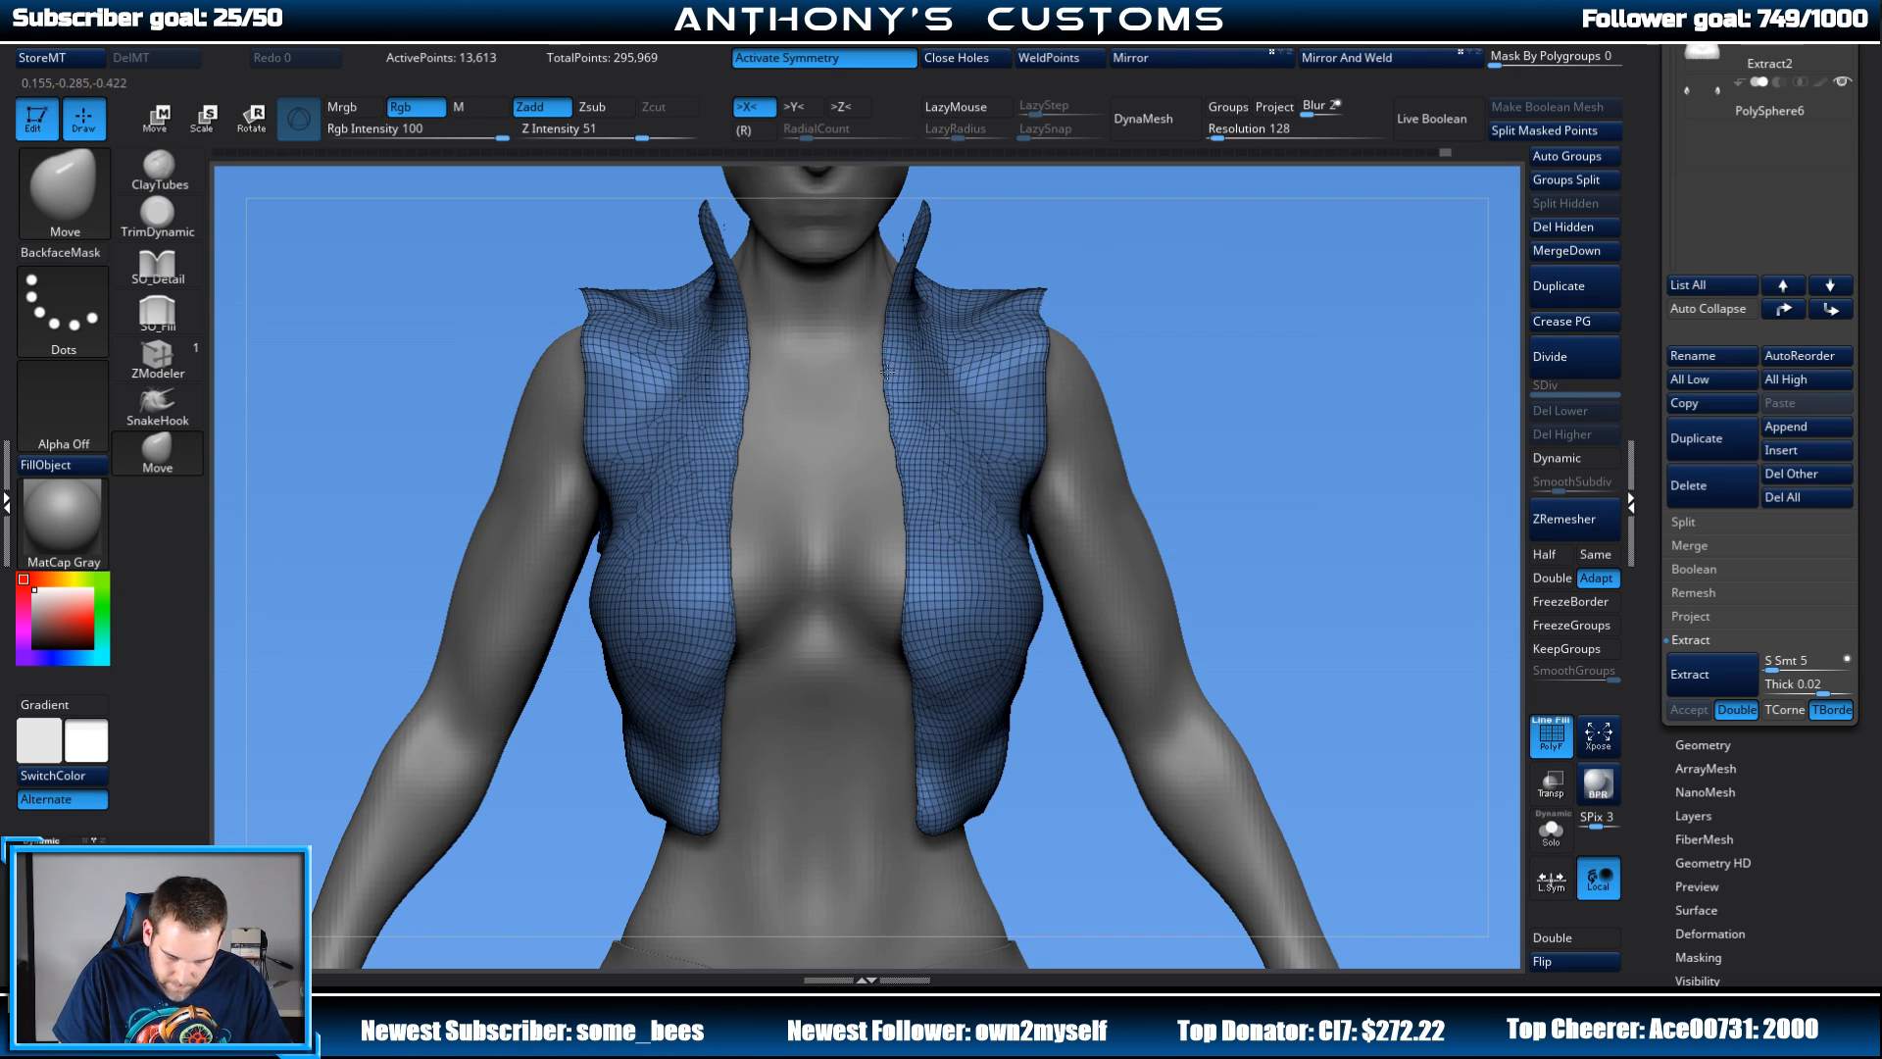
left_click_drag(887, 370, 898, 407)
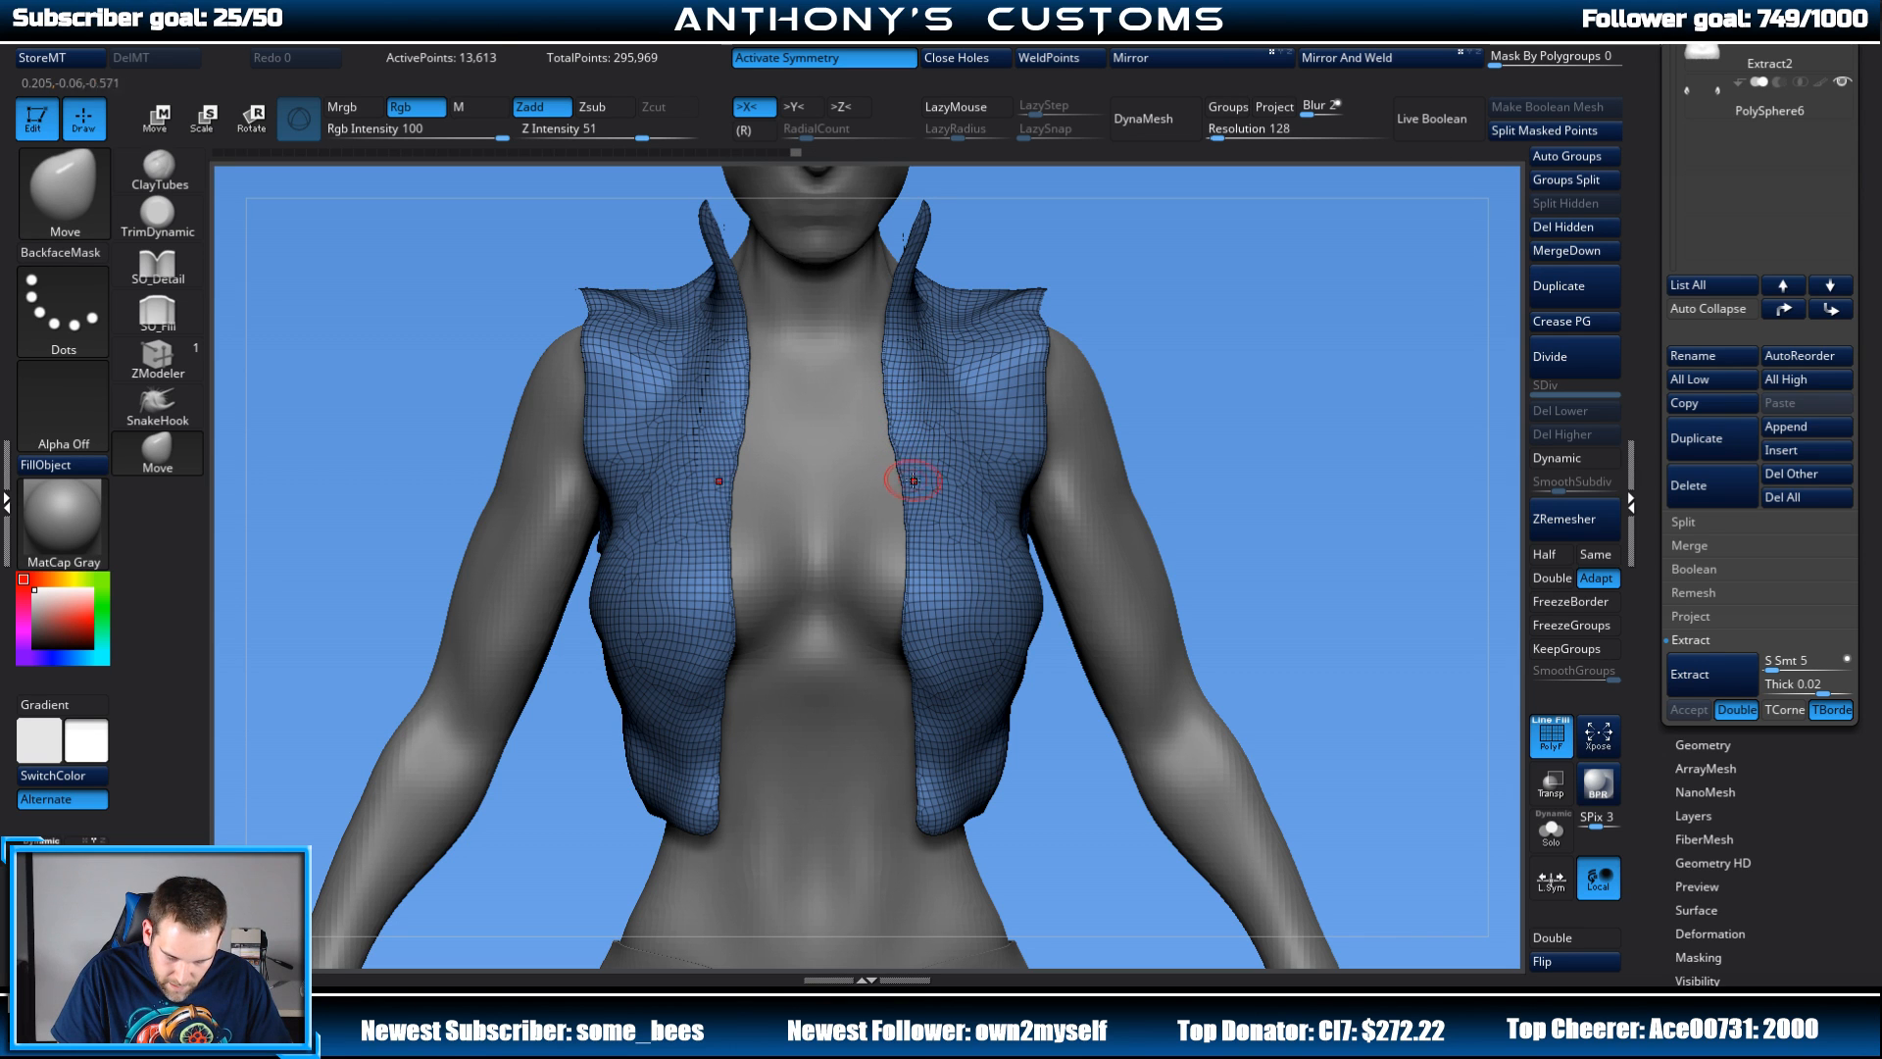
left_click_drag(1244, 437, 1153, 317)
right_click(1252, 331)
left_click_drag(938, 453, 939, 432)
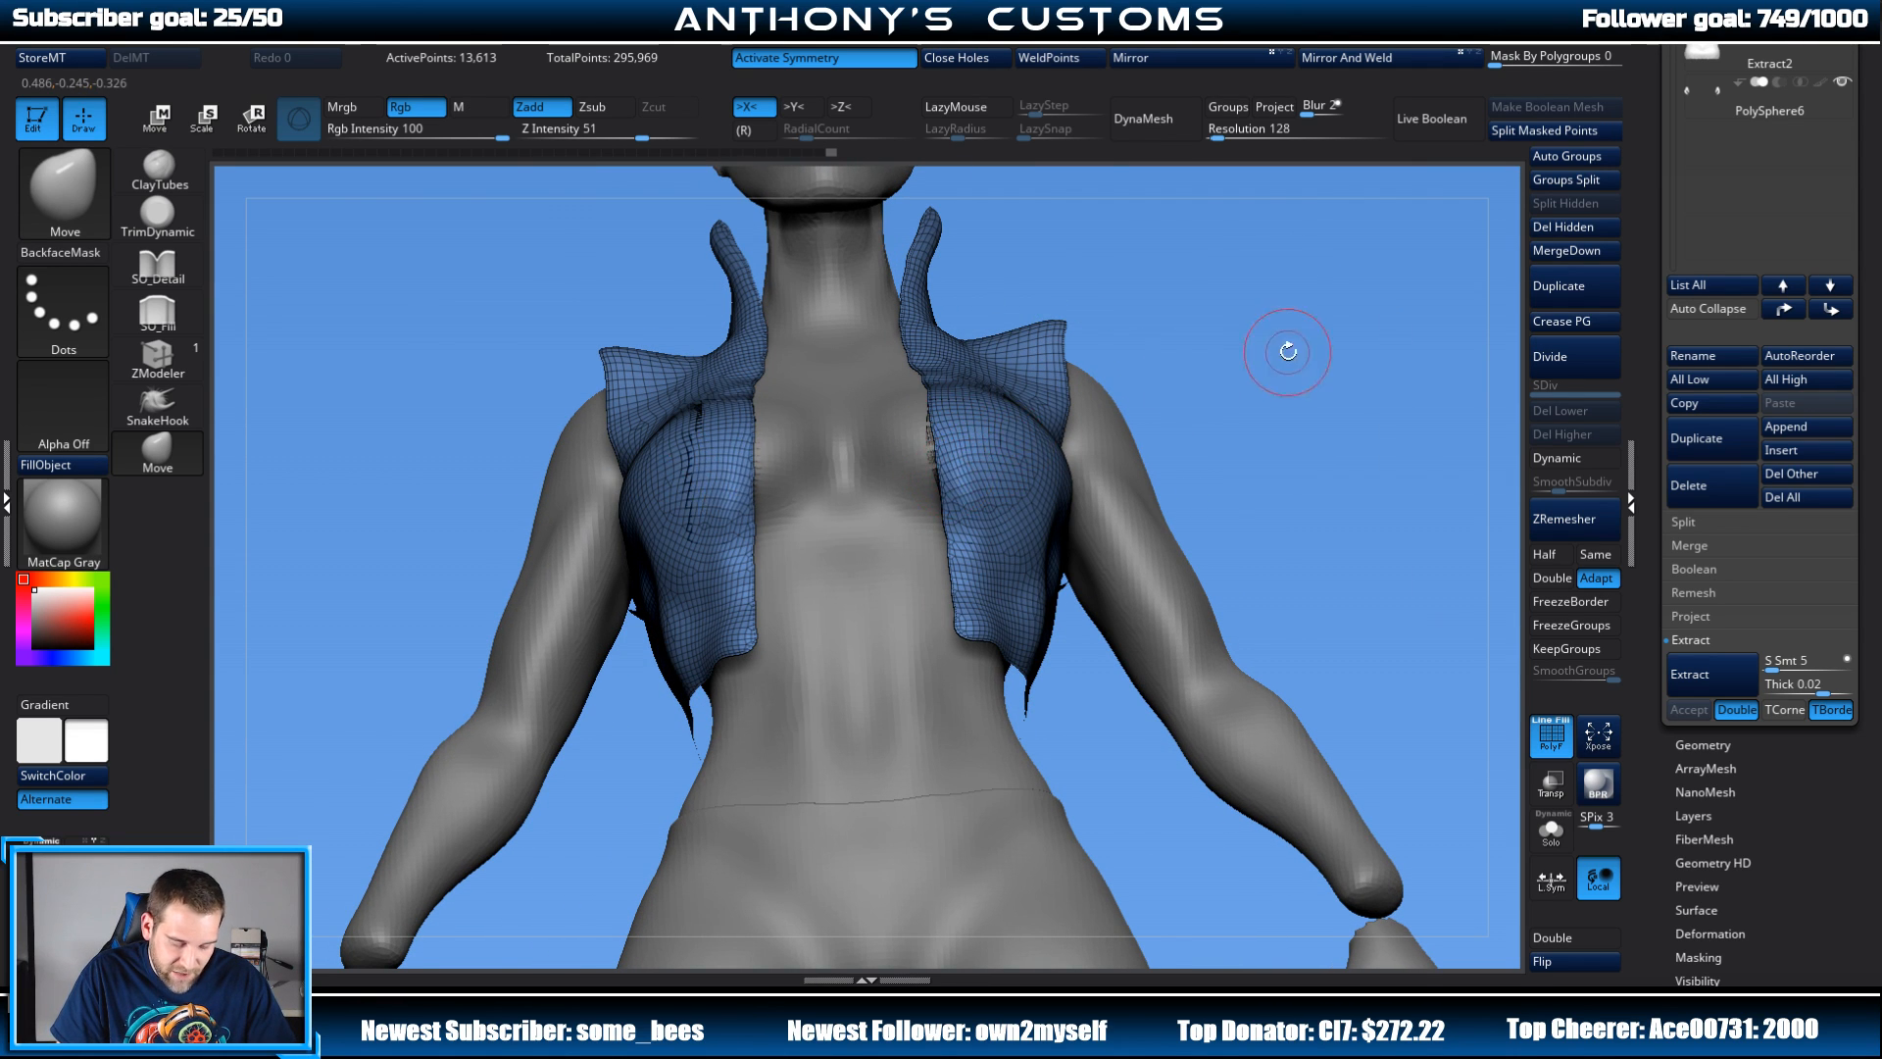
Step: Smooth the vest's front panels, sides and collar with the Smooth brush
mouse_move(1289, 351)
left_mouse_down("shift")
mouse_move(1284, 390)
mouse_move(1335, 351)
mouse_move(1451, 361)
mouse_move(1275, 402)
left_mouse_up("shift")
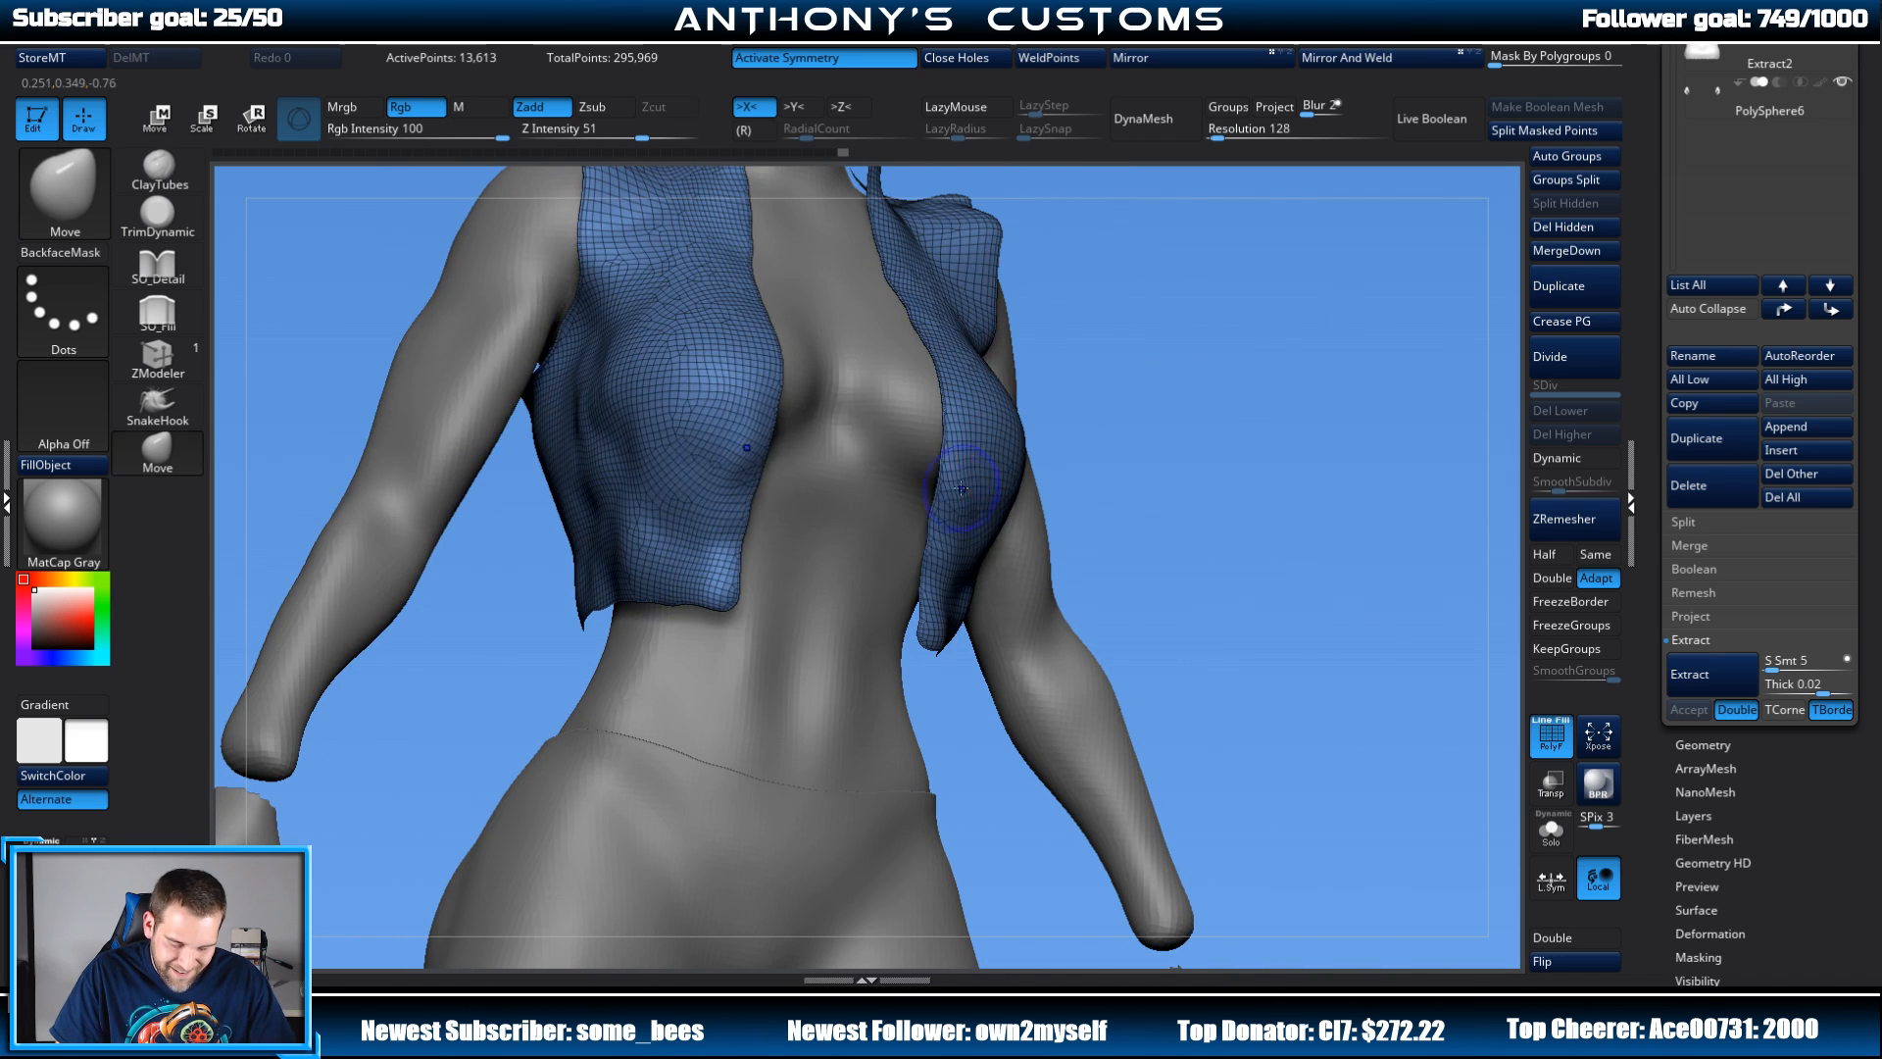
left_click_drag(960, 479, 937, 616, "shift")
left_click_drag(1250, 400, 1108, 412)
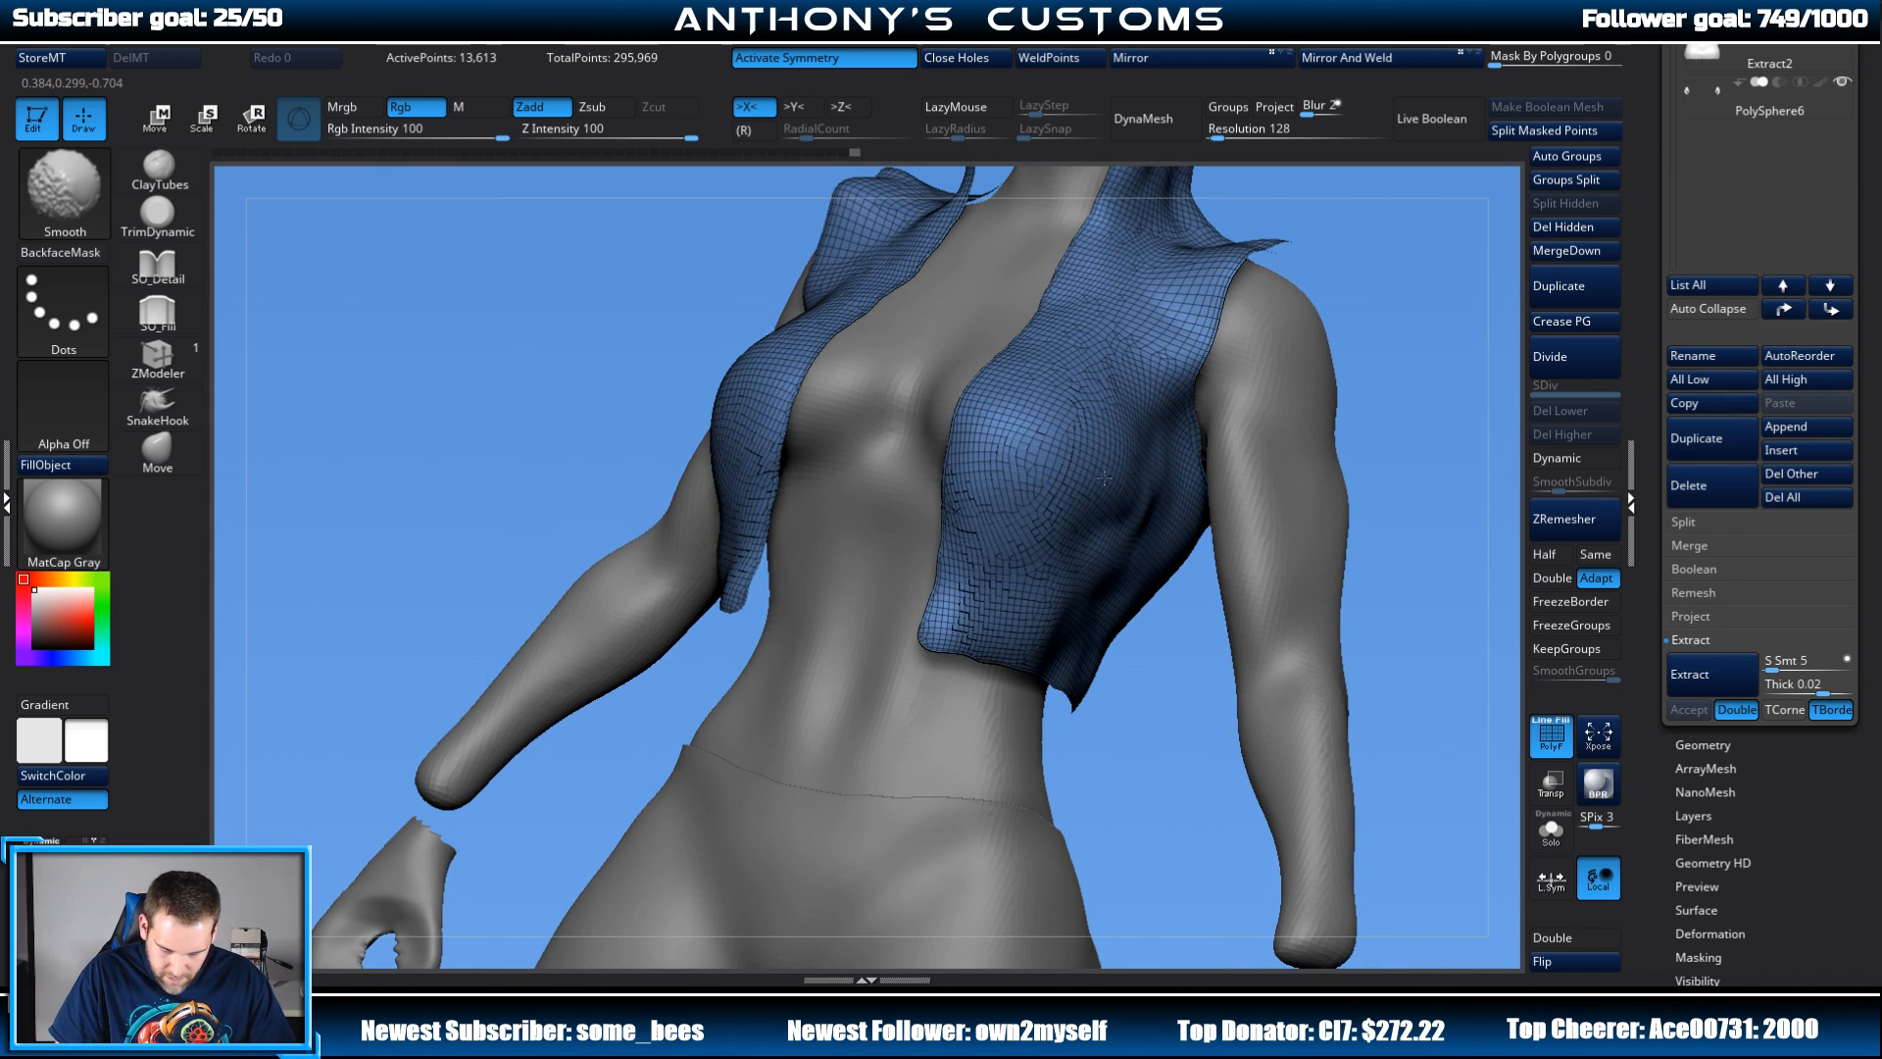
mouse_move(1105, 477)
left_mouse_down("shift")
mouse_move(985, 563)
mouse_move(1083, 578)
mouse_move(1161, 451)
mouse_move(1118, 632)
left_mouse_up("shift")
left_click_drag(1417, 279, 1240, 610, "alt")
mouse_move(955, 583)
left_mouse_down("shift")
mouse_move(939, 577)
mouse_move(1001, 453)
left_mouse_up("shift")
left_click_drag(1138, 416, 1020, 421)
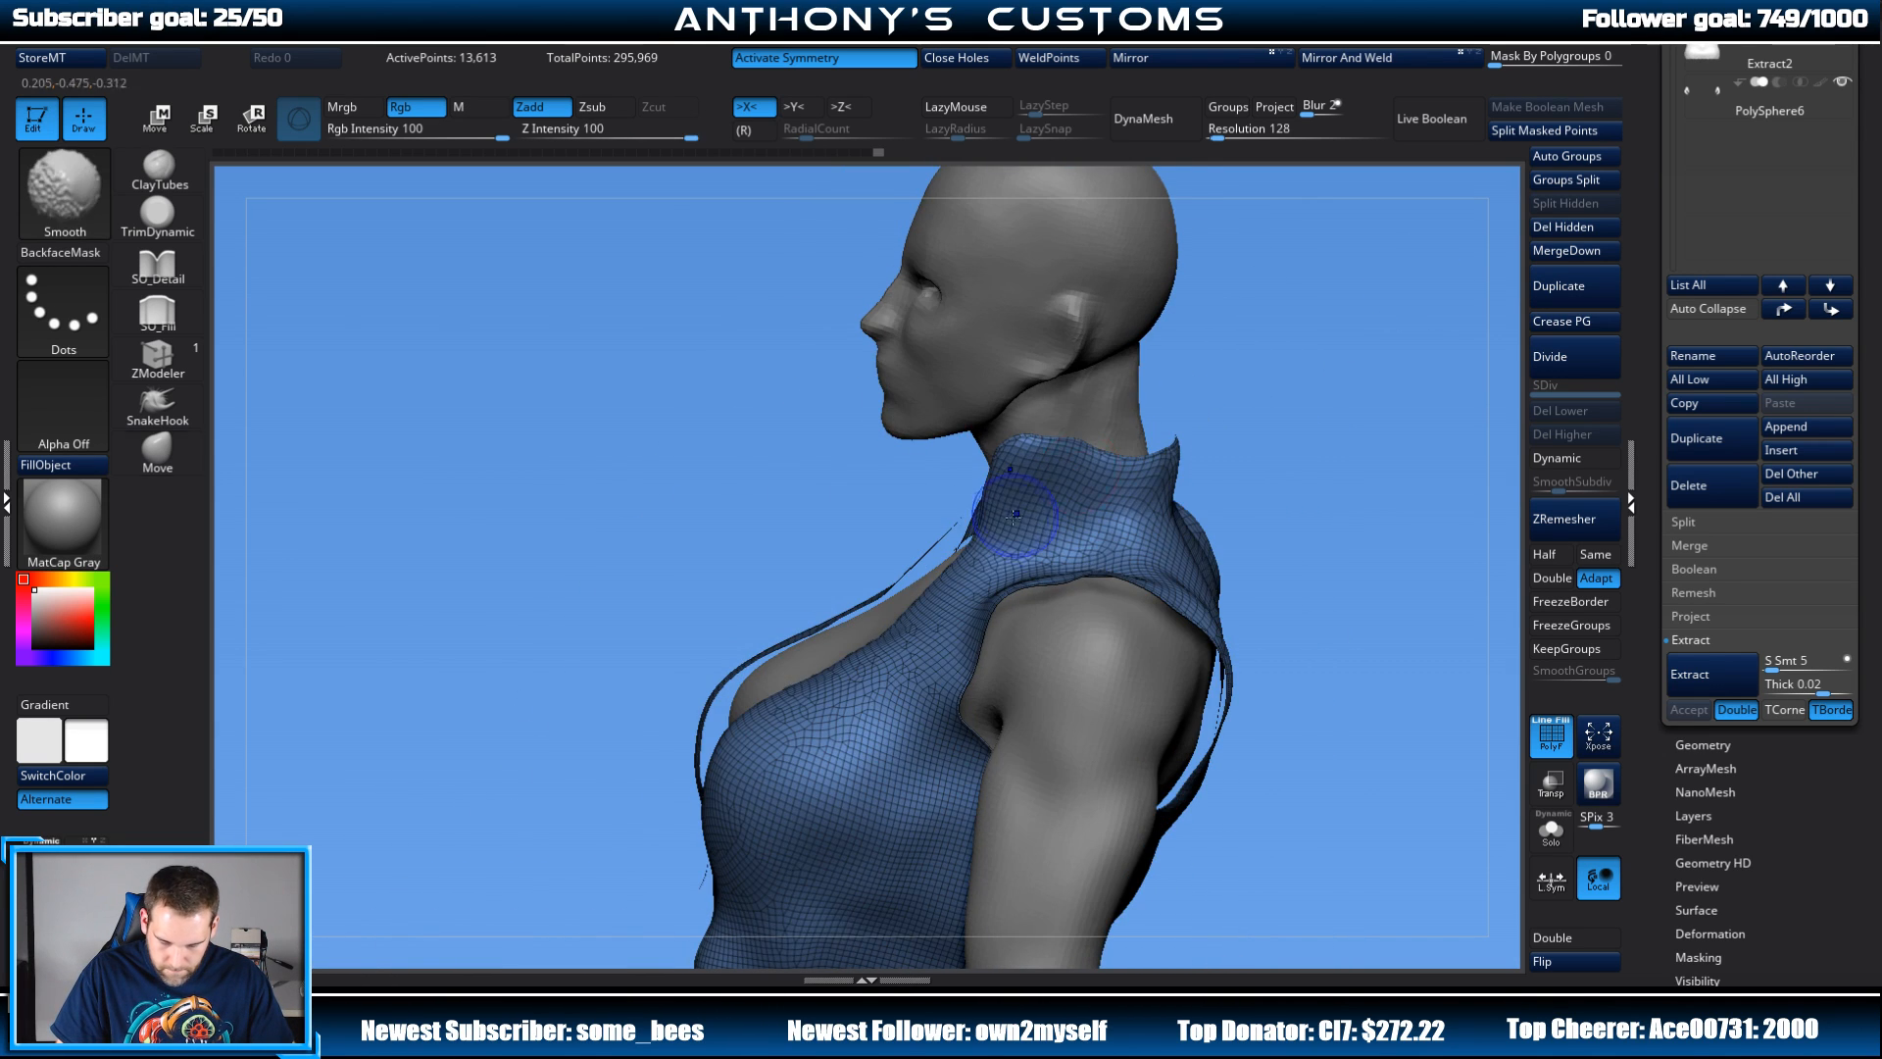
left_click_drag(1341, 396, 1252, 391)
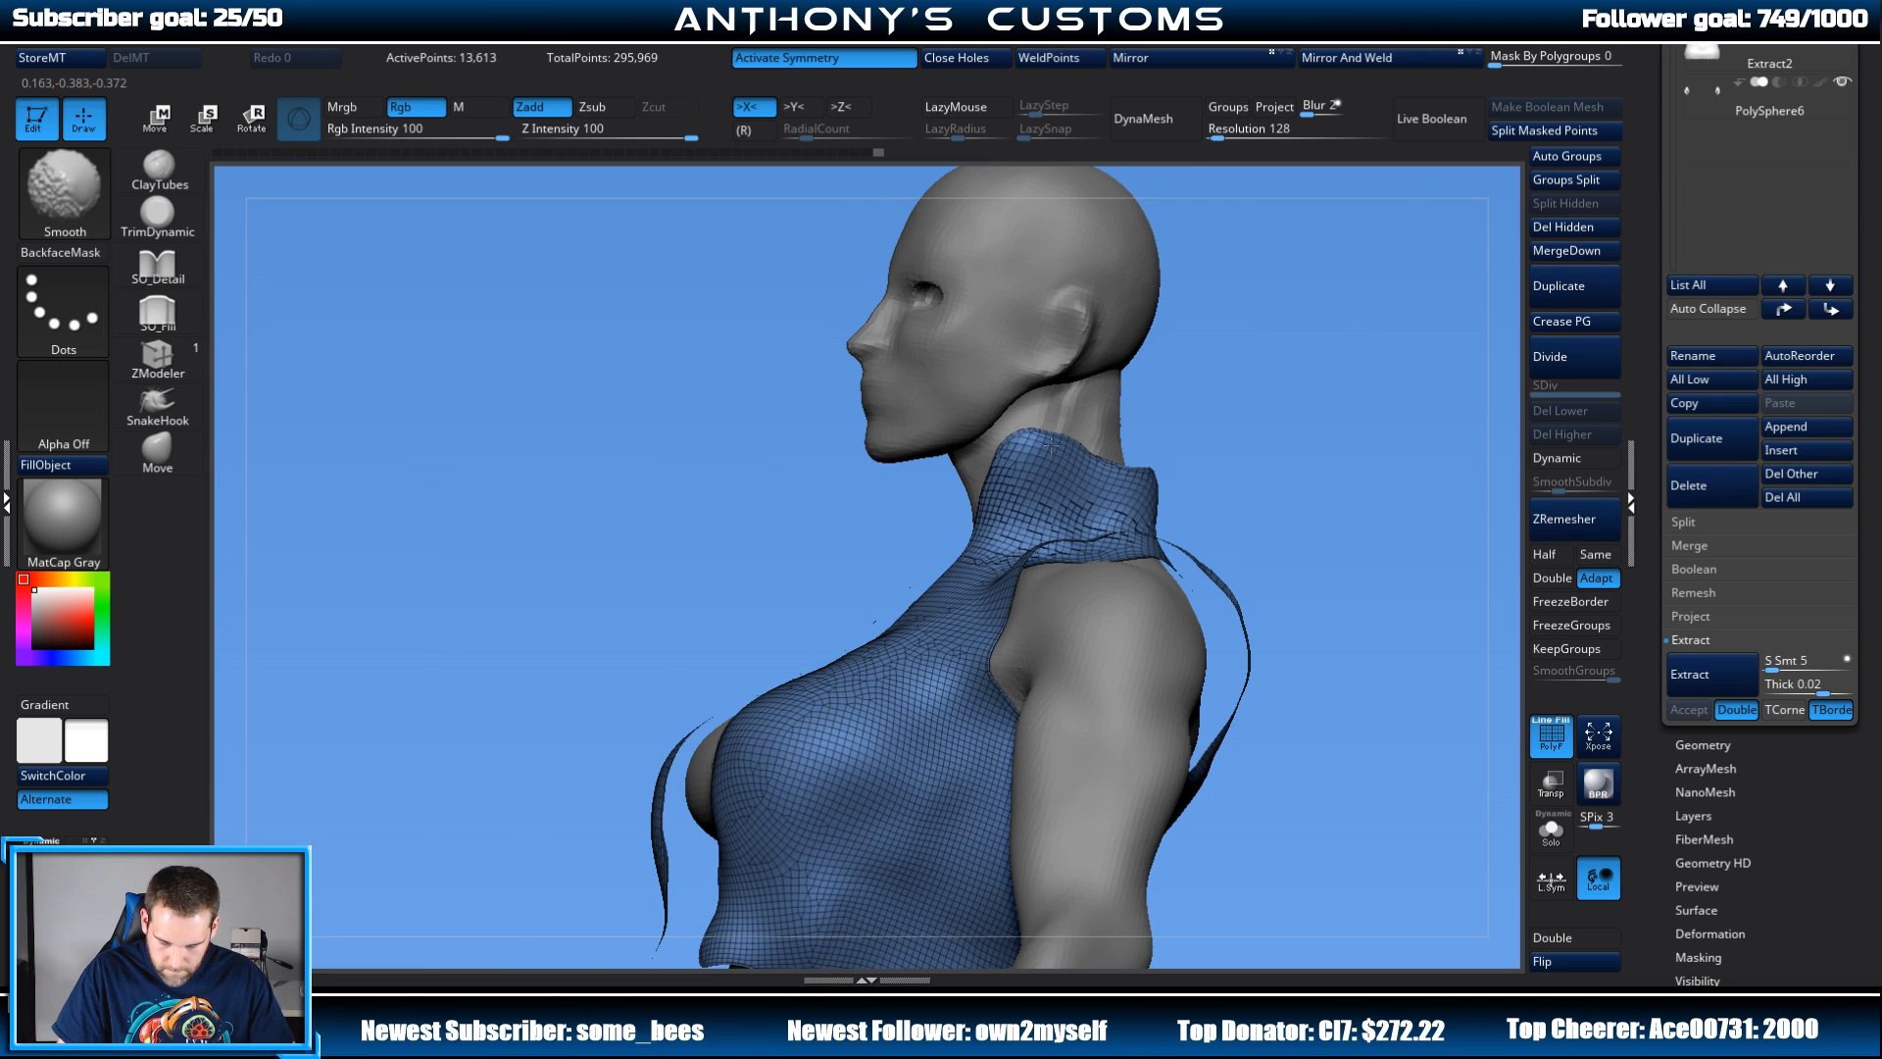
left_click_drag(1051, 446, 1028, 461, "shift")
mouse_move(1250, 438)
left_mouse_down()
mouse_move(1358, 431)
mouse_move(1247, 362)
mouse_move(1382, 372)
mouse_move(1253, 386)
left_mouse_up()
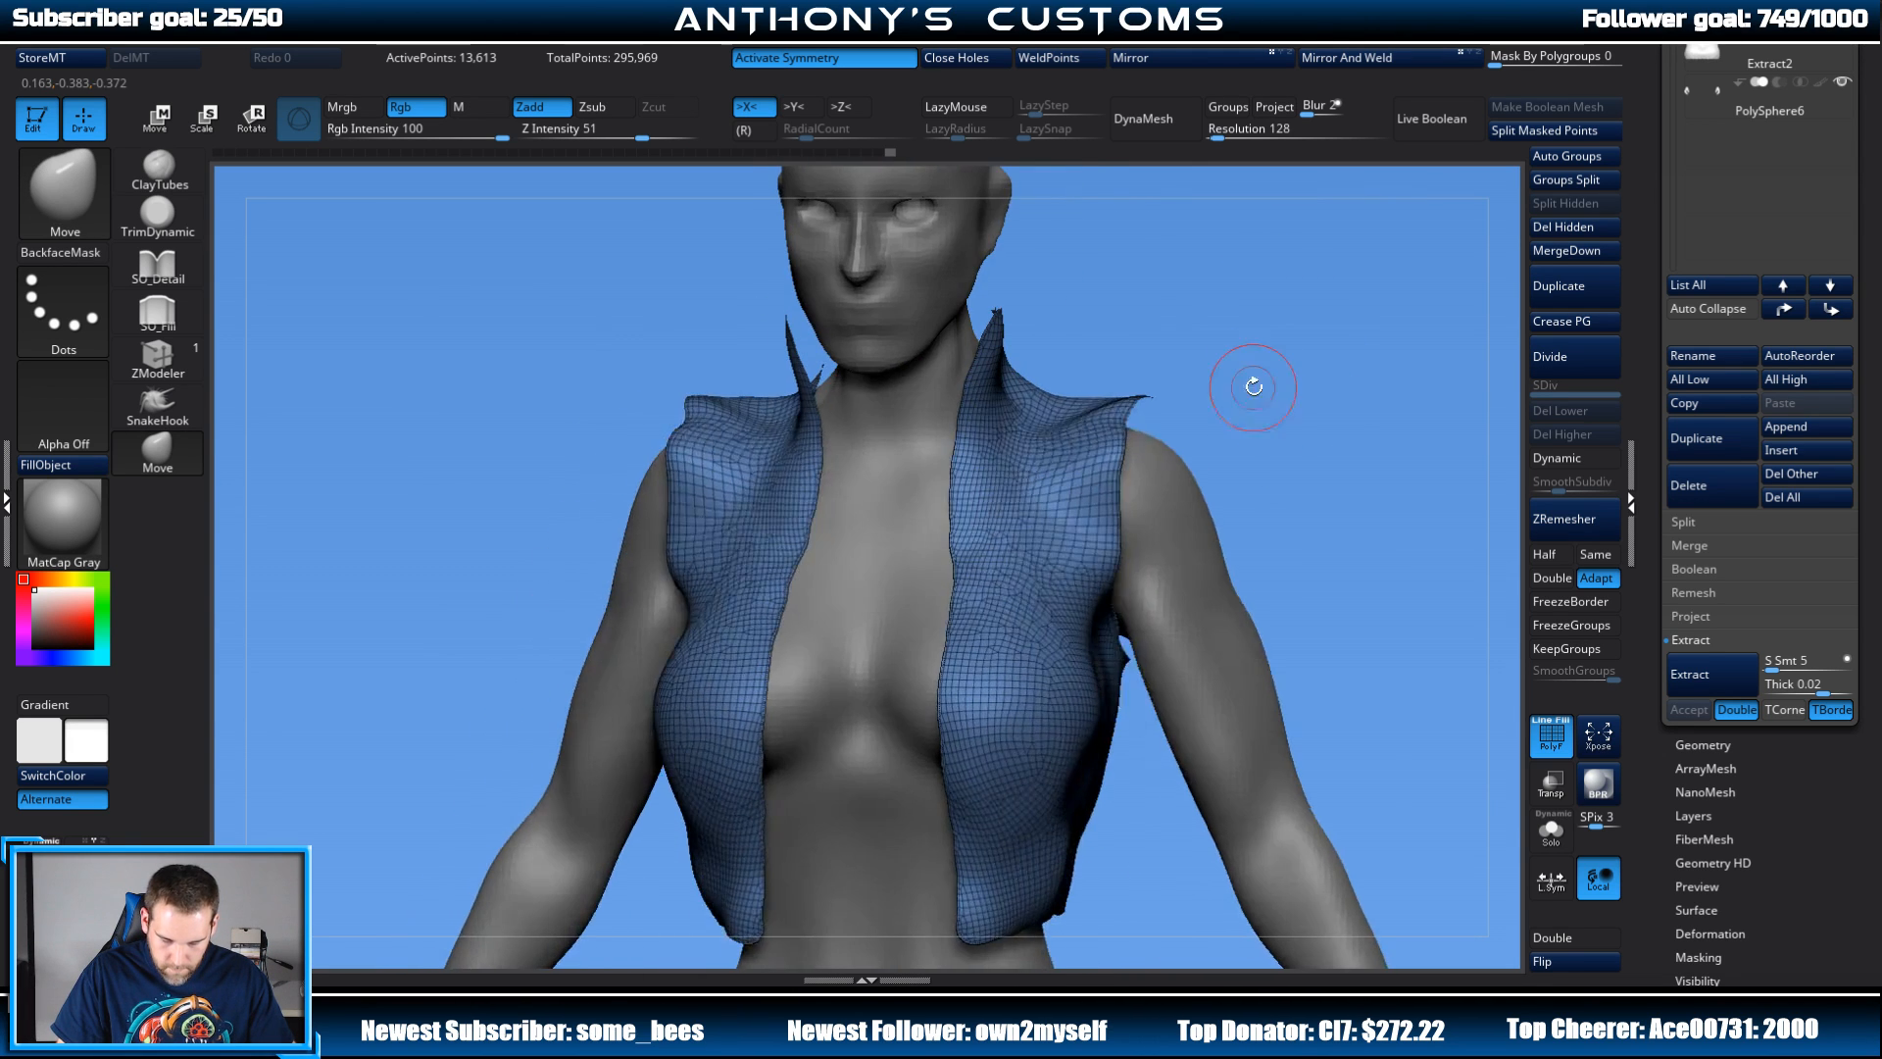
left_click_drag(1066, 416, 1042, 545, "shift")
Step: Switch to the SO_Cloth brush and turn off the polyframe display on the vest
mouse_move(1262, 386)
left_mouse_down("alt")
mouse_move(1294, 323)
mouse_move(1299, 241)
mouse_move(1272, 276)
left_mouse_up("alt")
left_click_drag(1294, 344, 1232, 324, "alt")
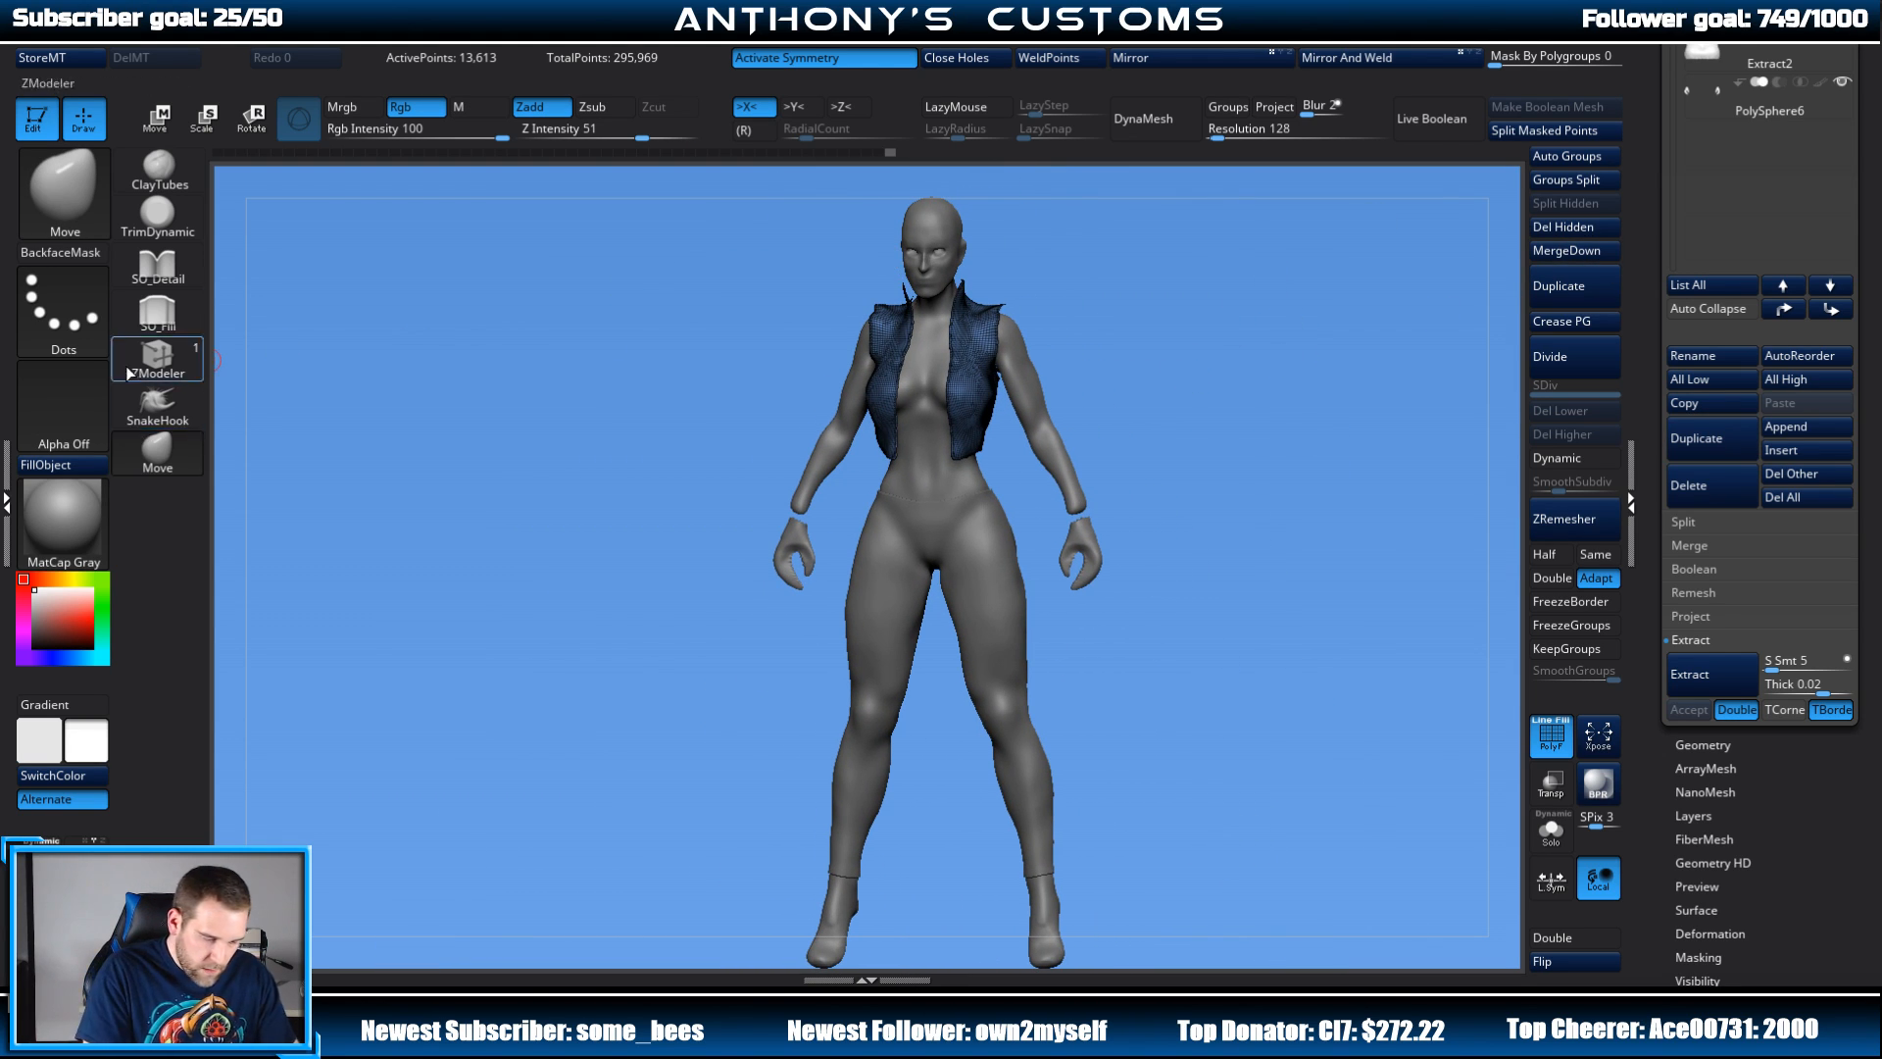
key("b")
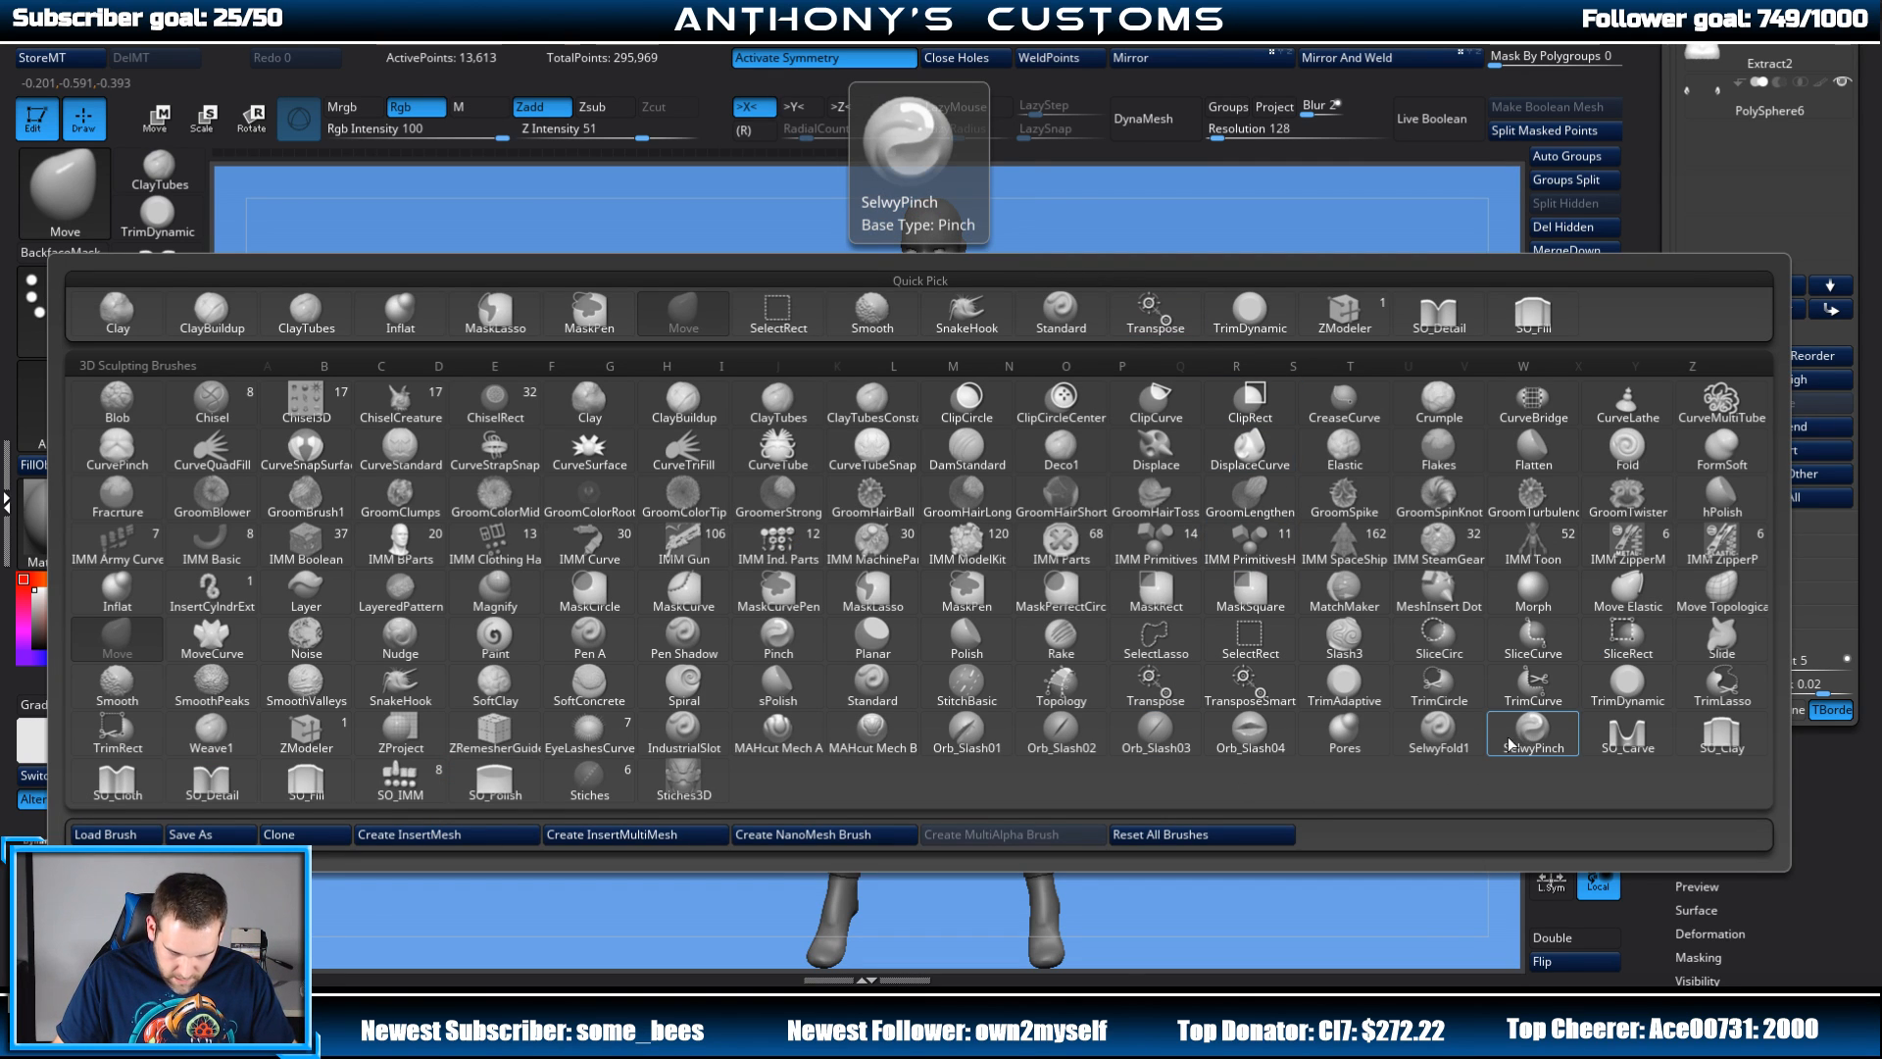
left_click(116, 784)
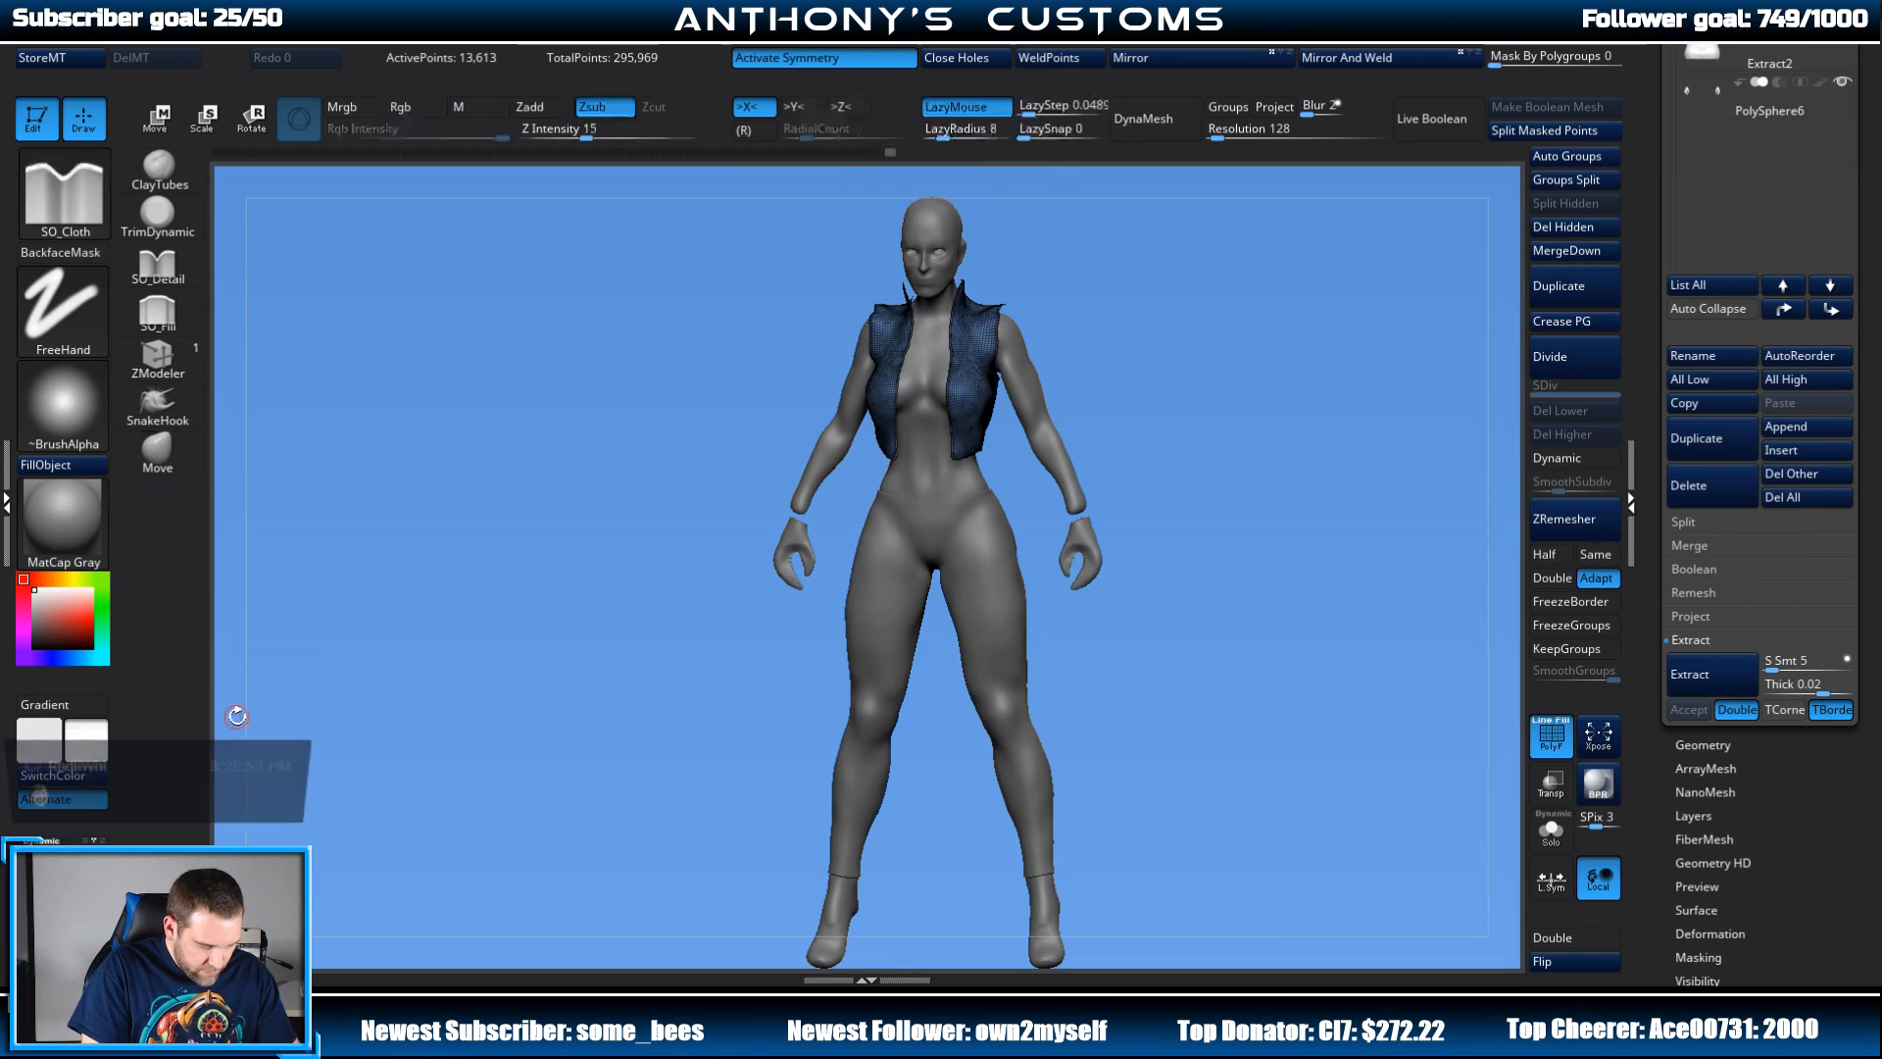
left_click_drag(1277, 490, 1251, 747, "alt")
left_click_drag(1294, 446, 1202, 379, "alt")
key("shift+f")
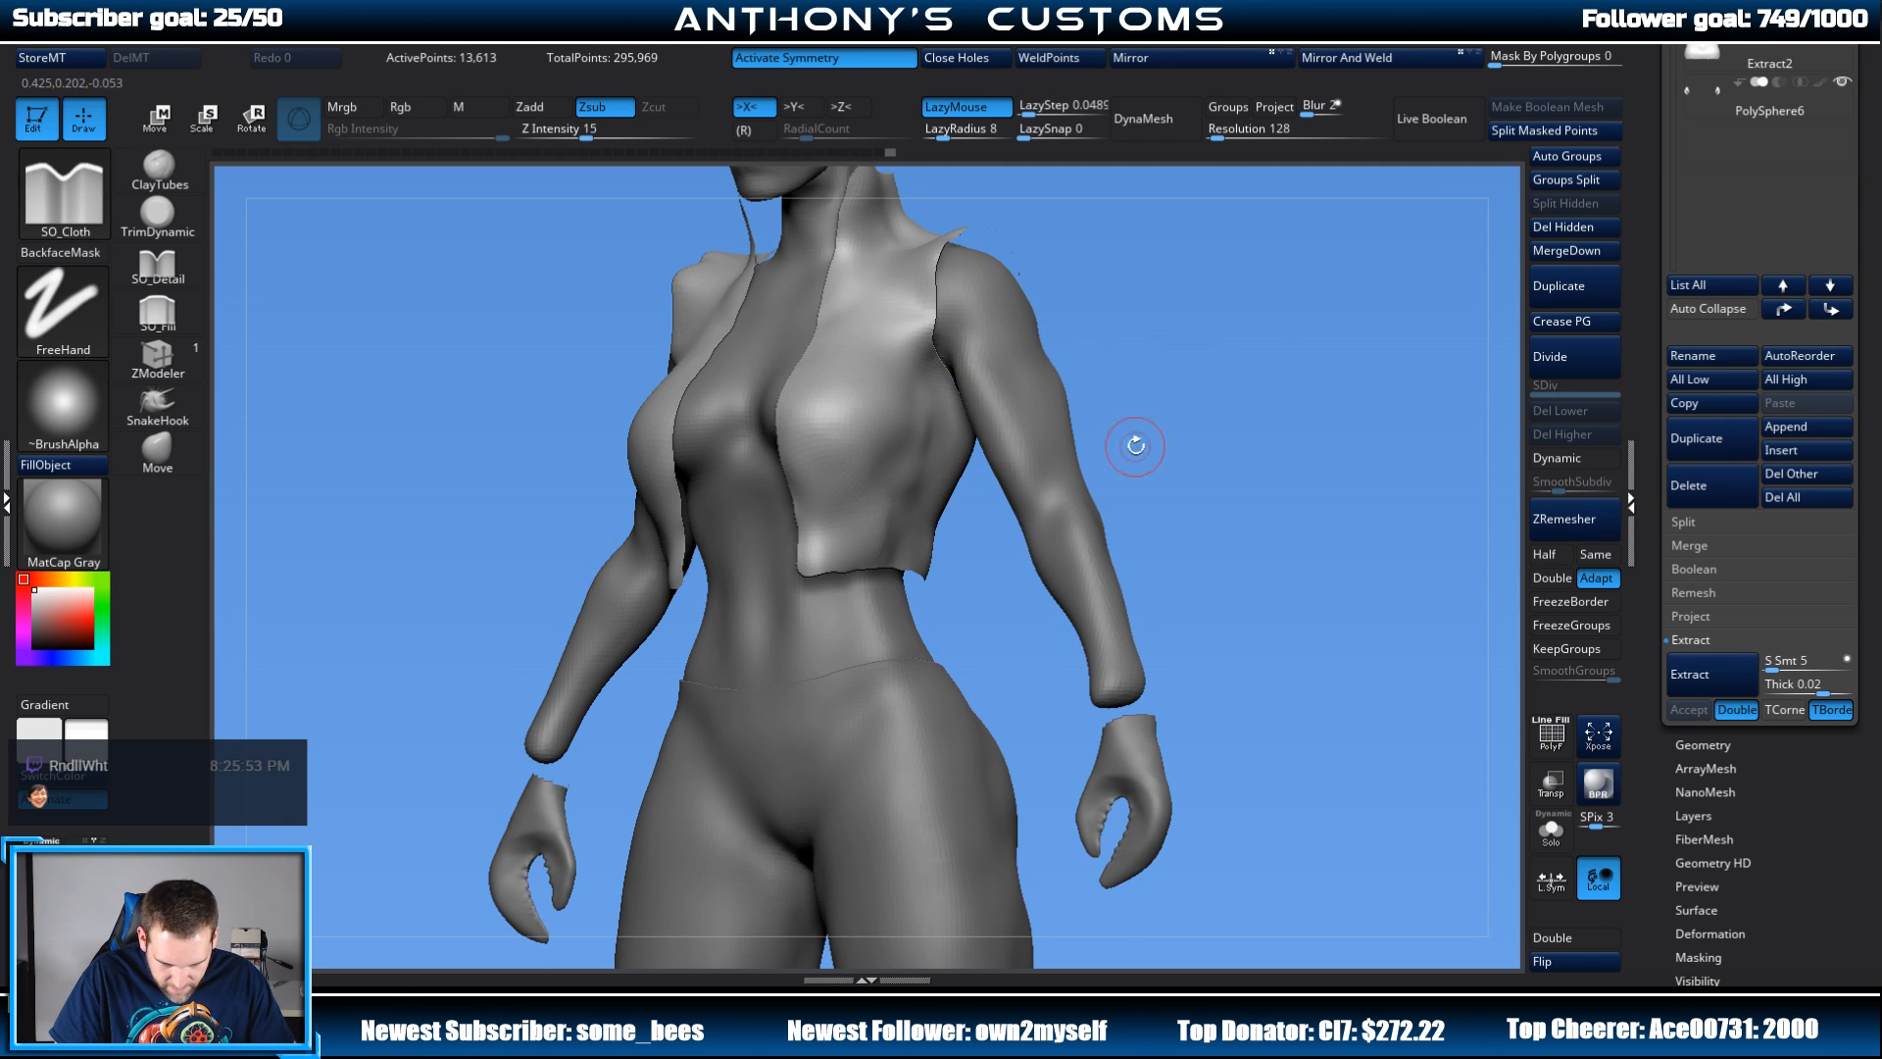
Step: Sculpt cloth folds running from the vest's armholes and bust down towards the hem with the SO_Cloth brush
left_click_drag(1136, 446, 1230, 303)
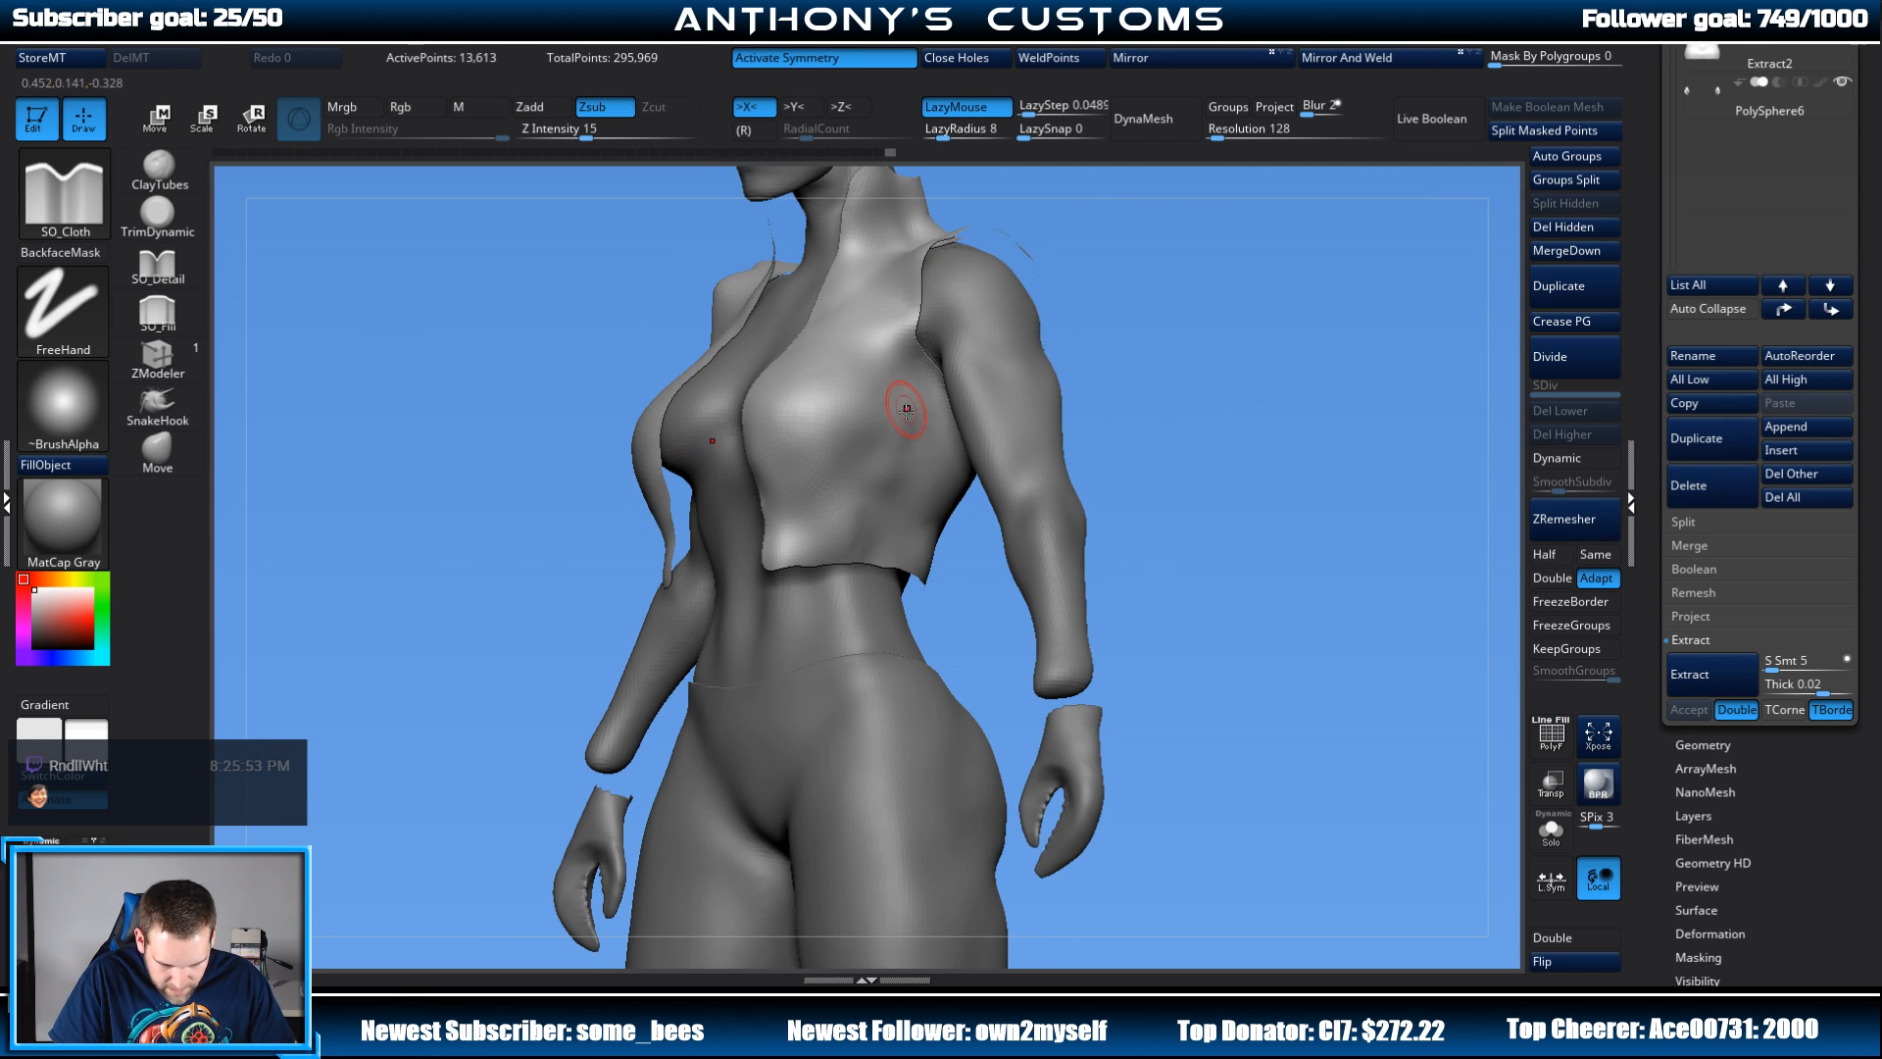
left_click_drag(906, 410, 900, 536)
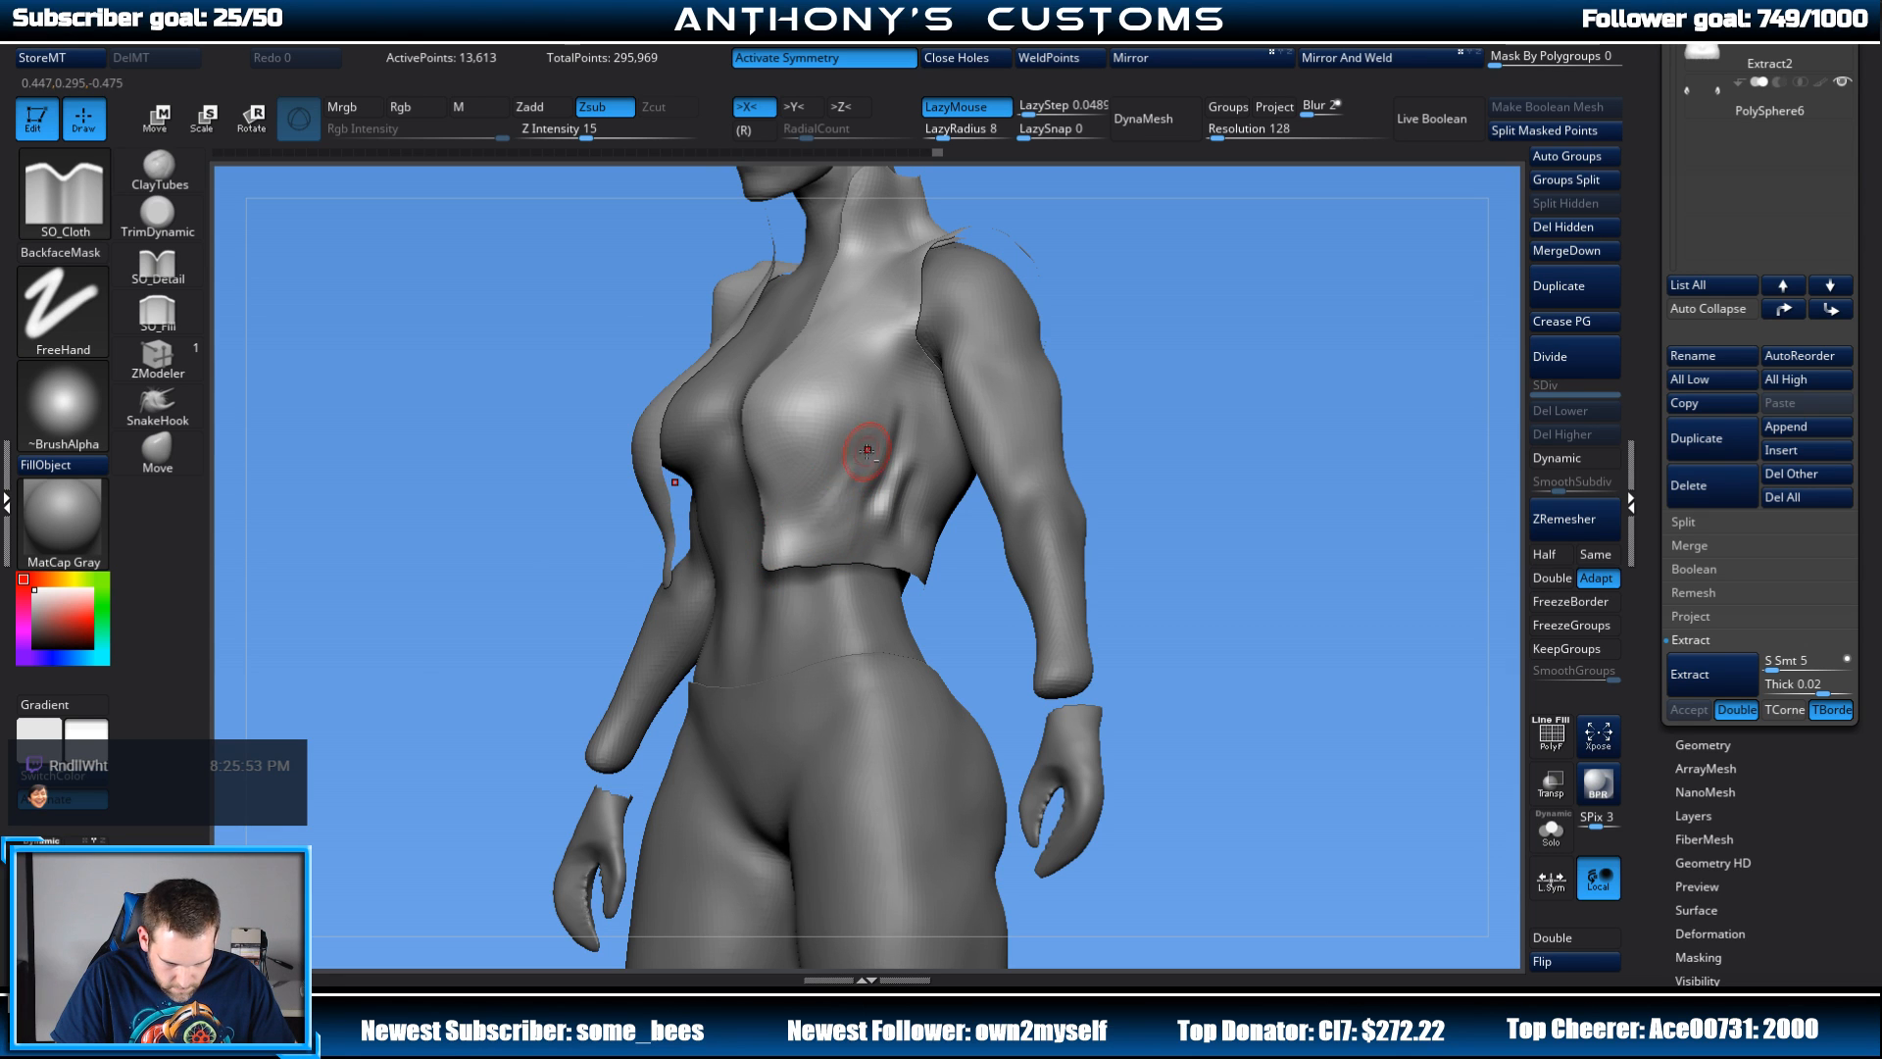
mouse_move(867, 450)
left_mouse_down()
mouse_move(788, 550)
mouse_move(832, 552)
left_mouse_up()
mouse_move(1089, 397)
left_mouse_down()
mouse_move(1181, 386)
mouse_move(1187, 424)
mouse_move(1123, 338)
left_mouse_up()
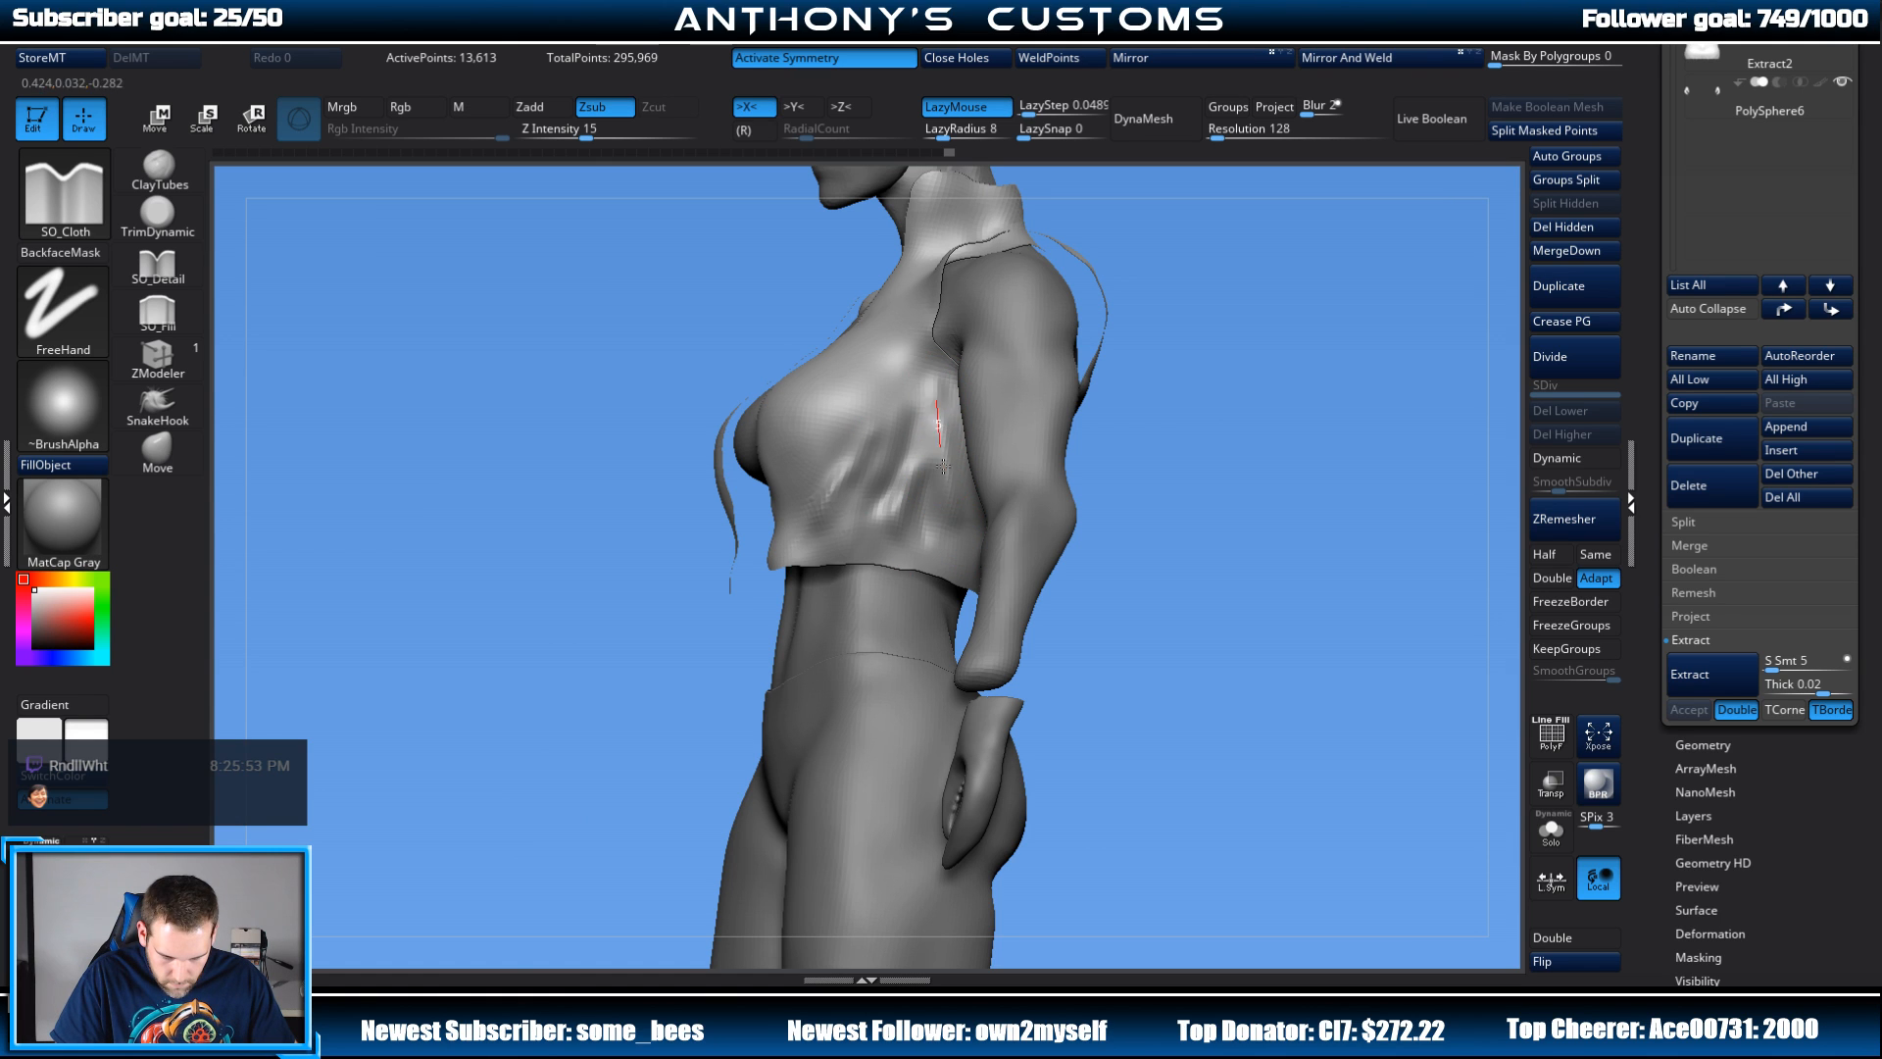
left_click_drag(943, 467, 944, 469)
left_click_drag(926, 369, 933, 455)
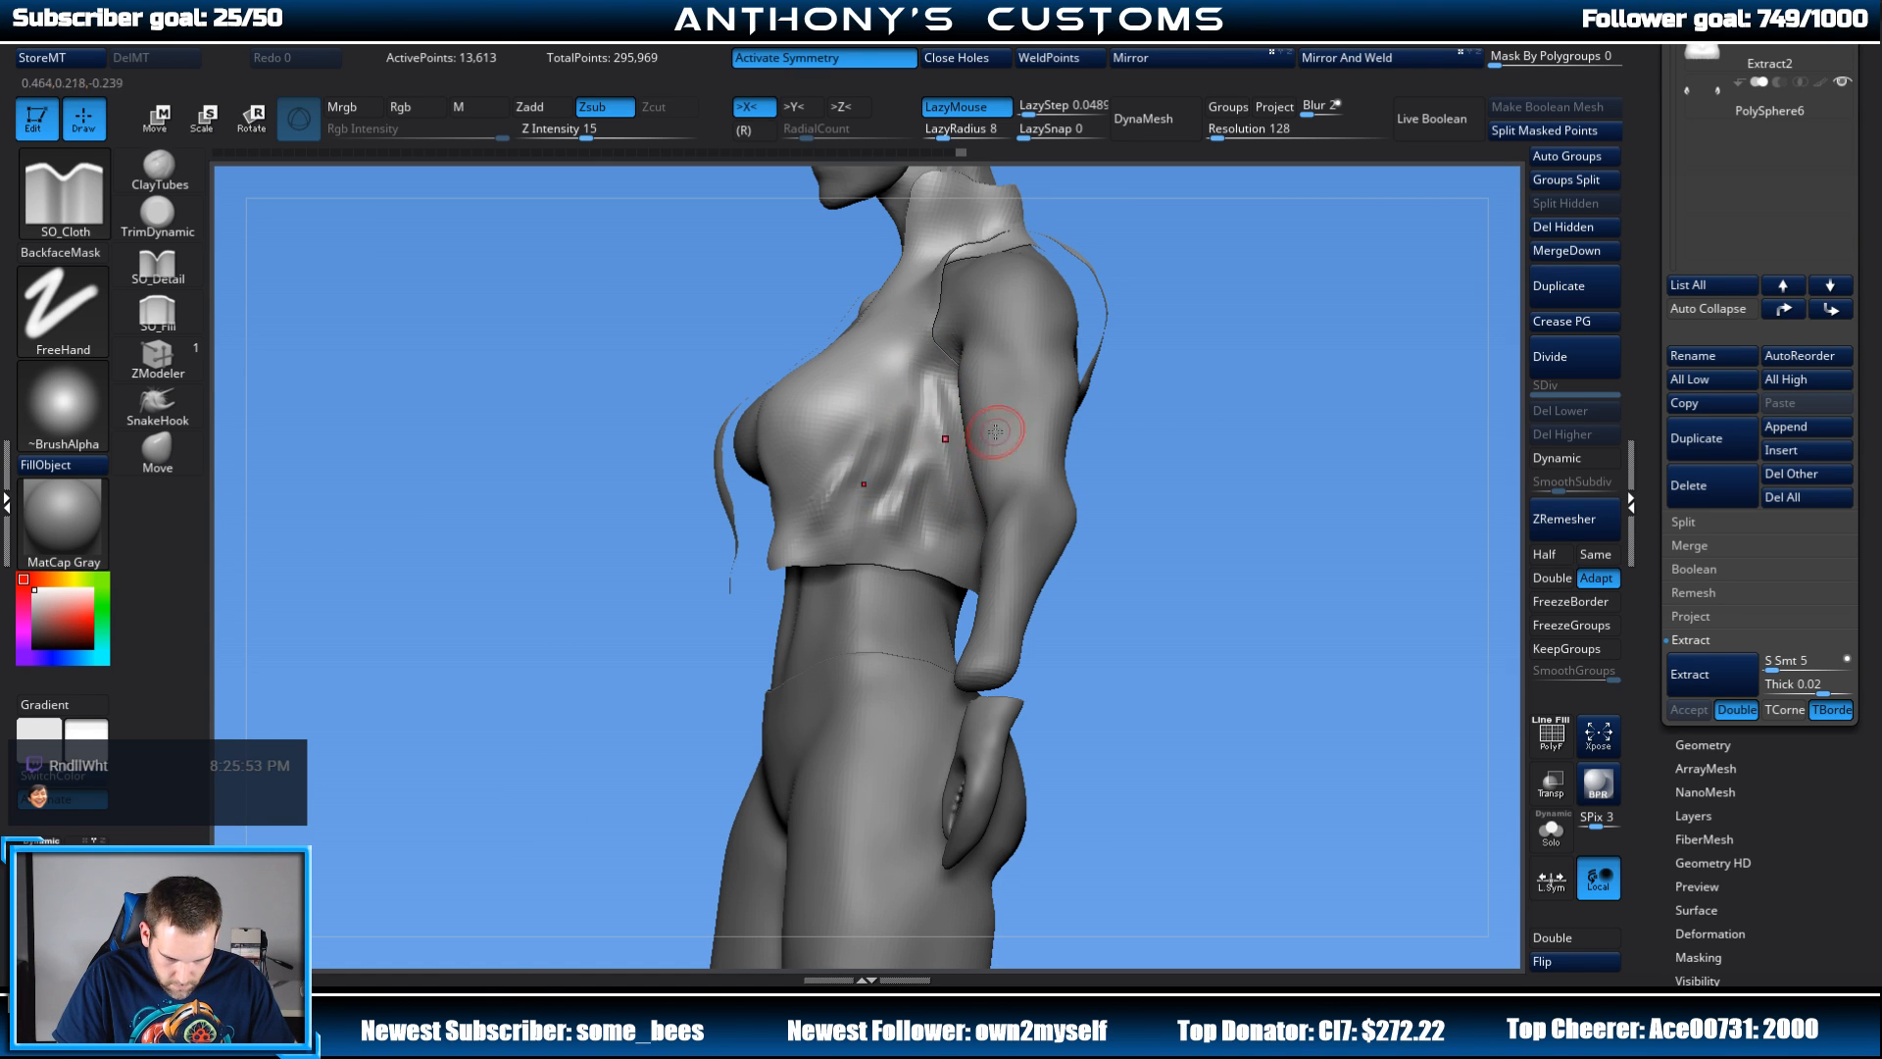
left_click_drag(1132, 377, 1233, 355)
left_click_drag(1084, 334, 1031, 340)
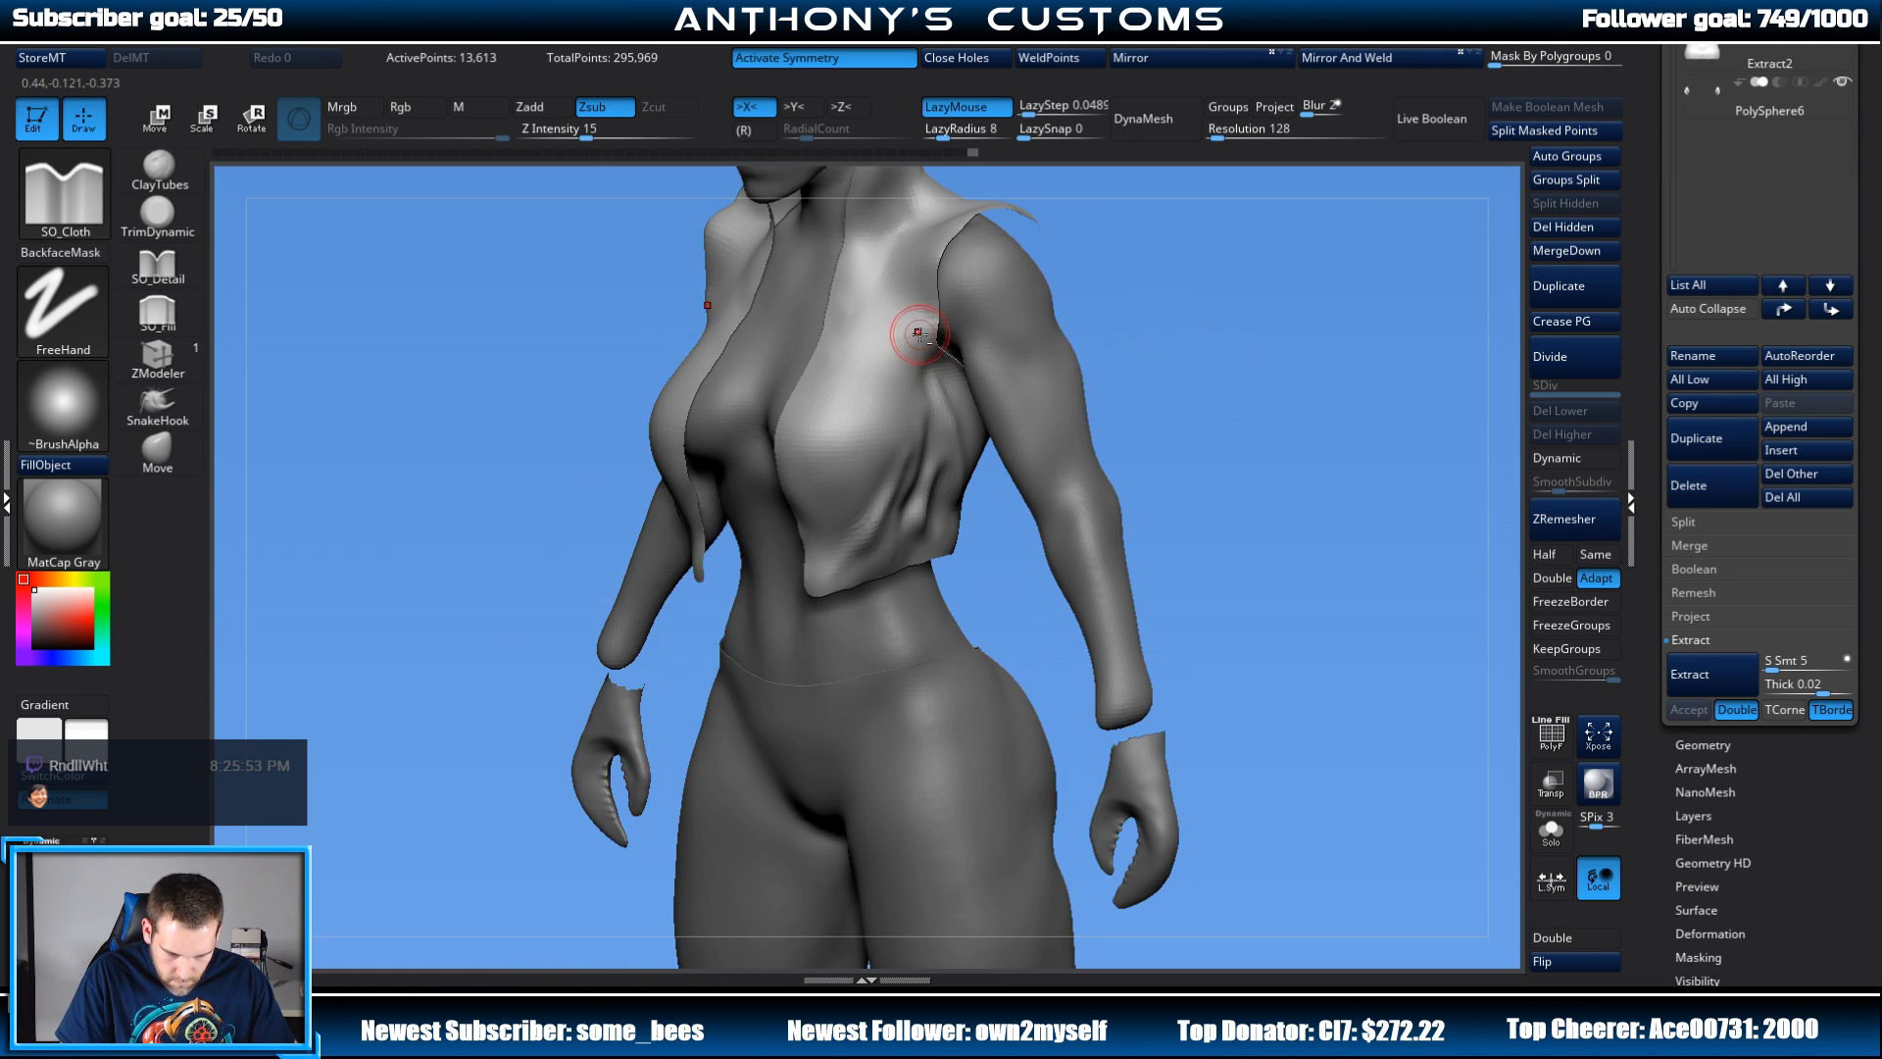
left_click_drag(909, 324, 873, 484)
Step: Soften the new folds on the vest's front side panel with the Smooth brush
mouse_move(1132, 368)
left_mouse_down()
mouse_move(1219, 311)
mouse_move(1191, 264)
left_mouse_up()
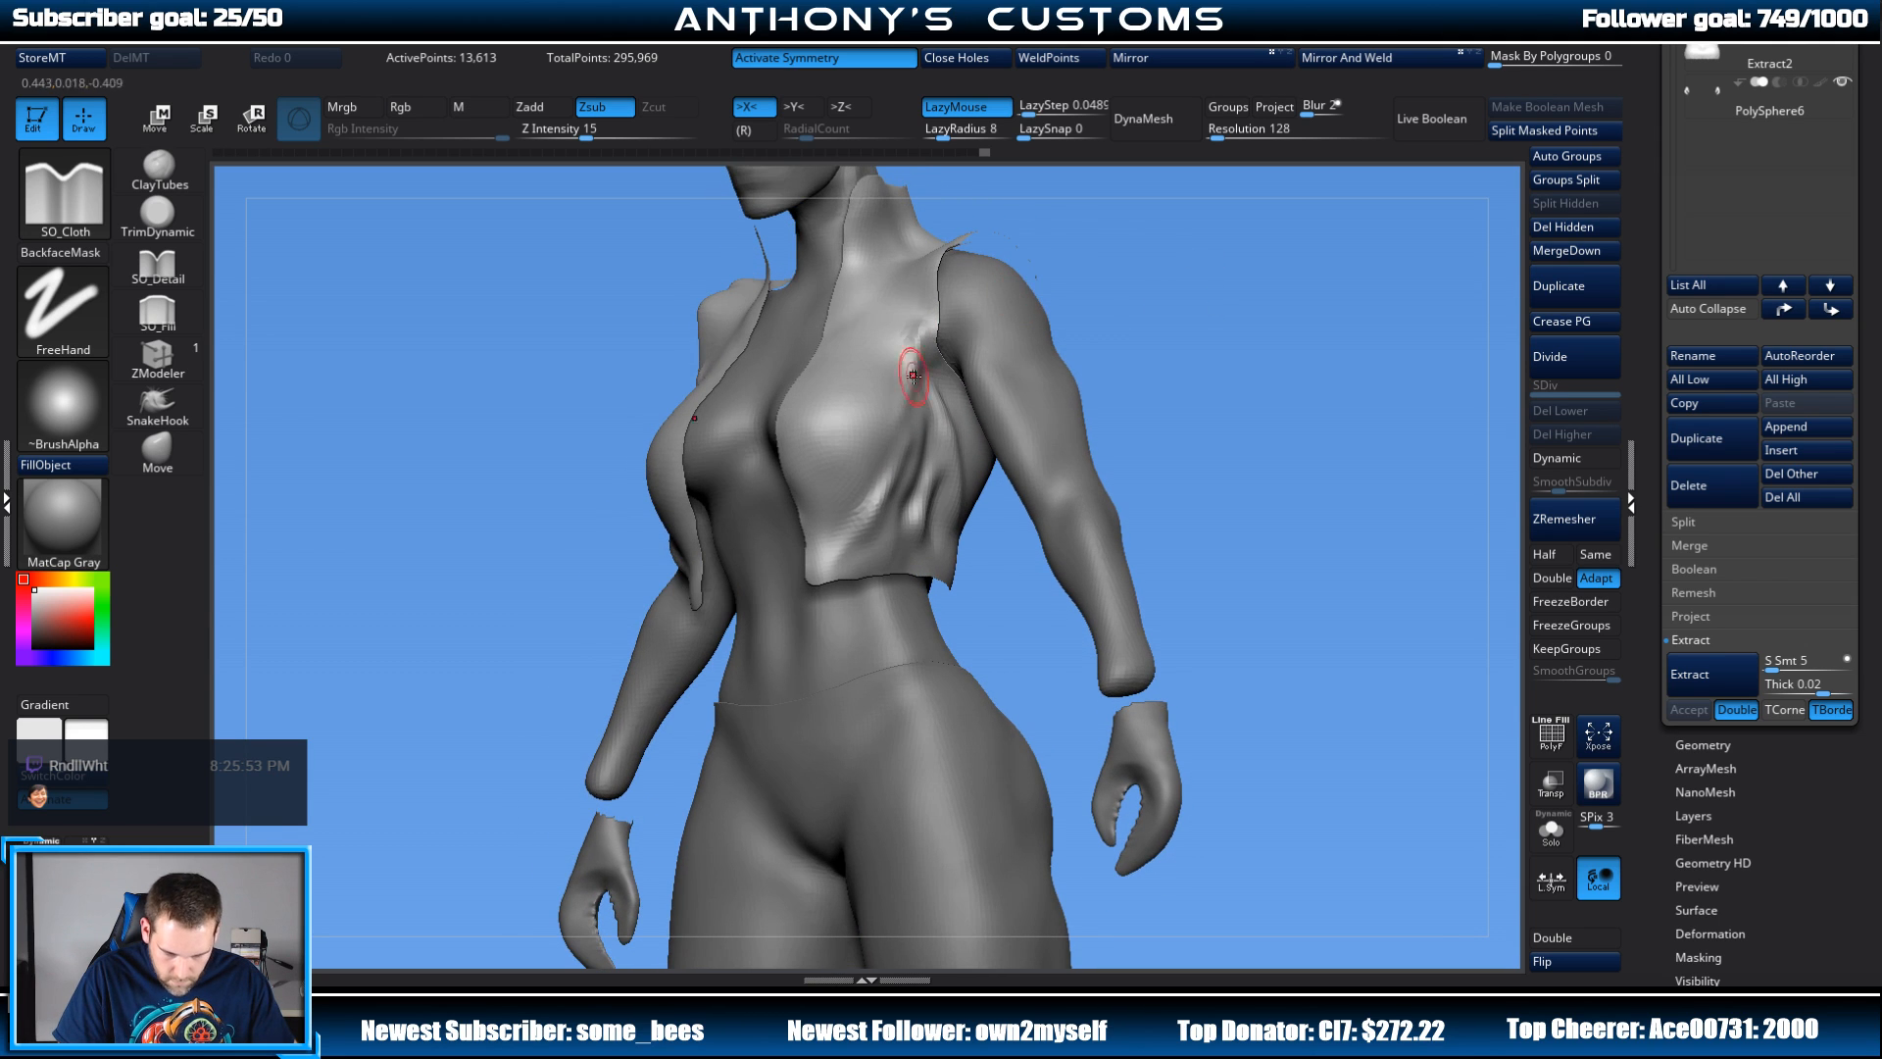
left_click_drag(912, 344, 841, 550, "shift")
left_click_drag(930, 397, 895, 554, "shift")
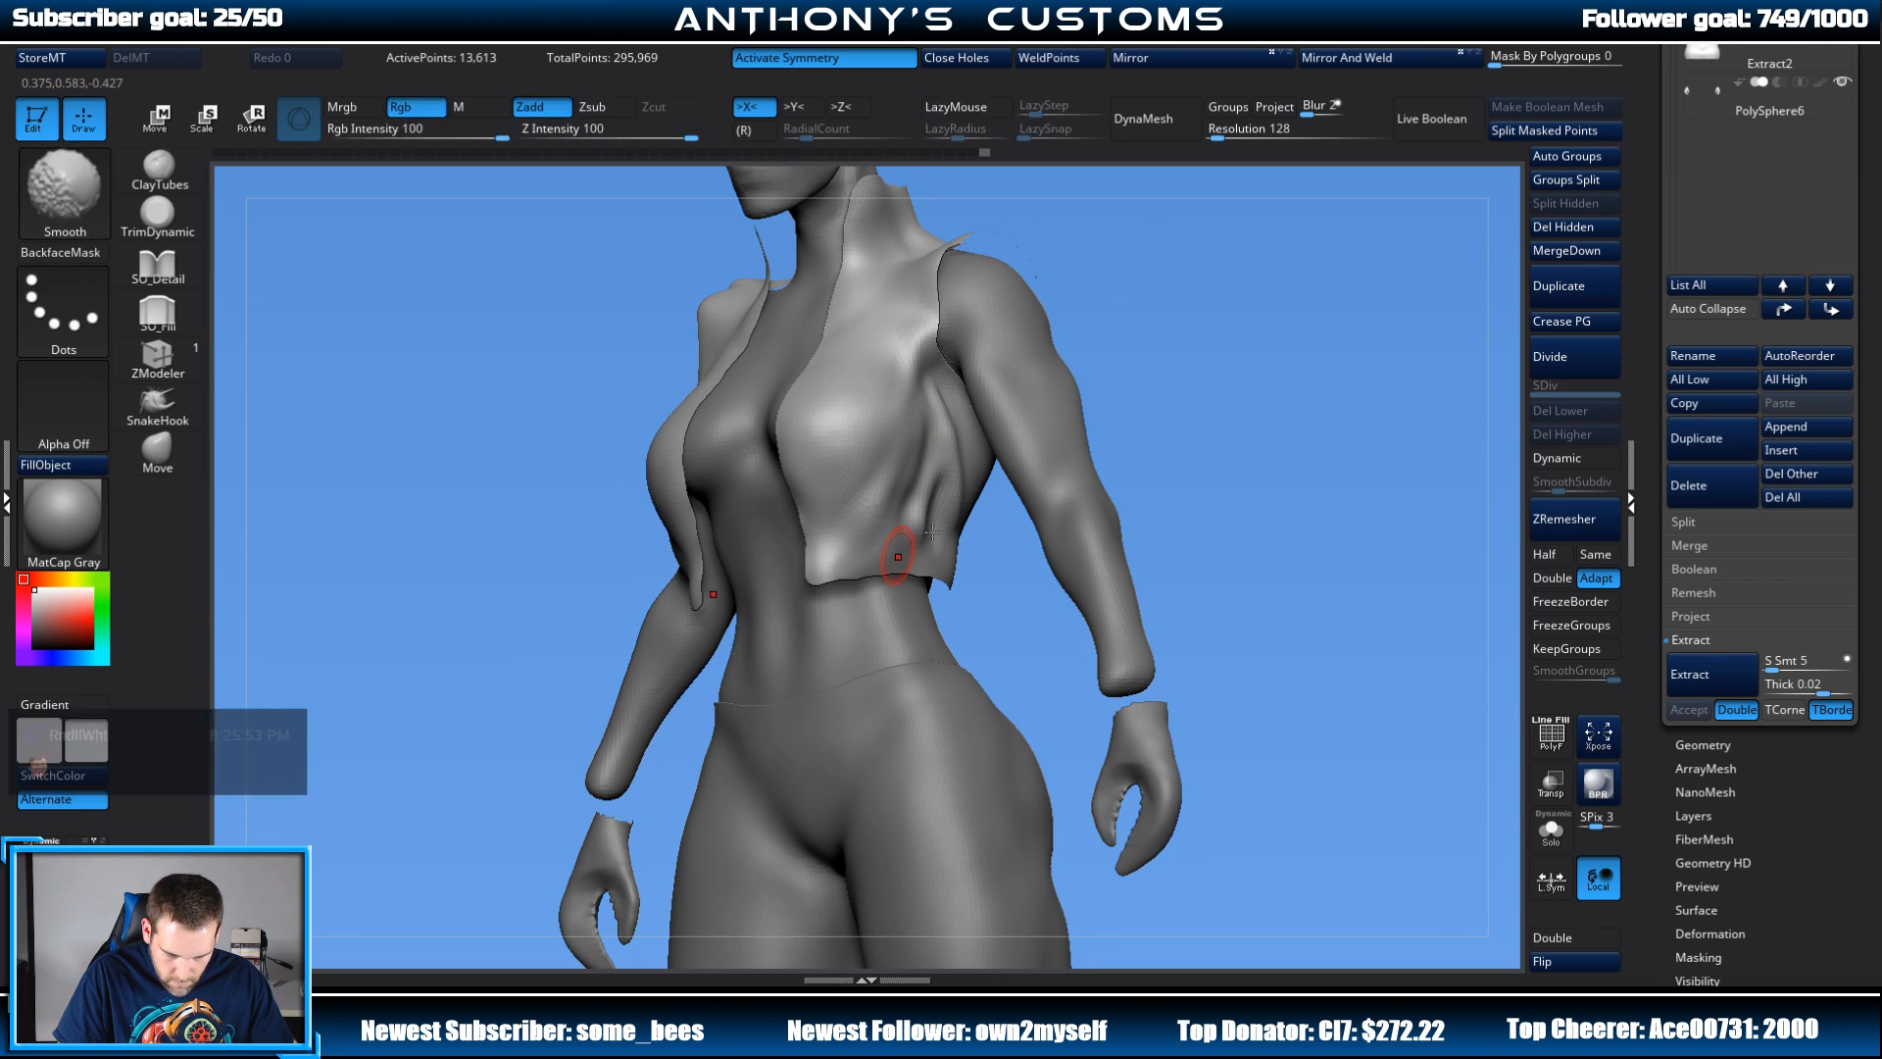
Step: Soften the cloth folds along the vest's lower side and across its back hem with the Smooth brush
left_click_drag(929, 490, 933, 550, "shift")
mouse_move(931, 441)
left_mouse_down("shift")
mouse_move(867, 549)
mouse_move(887, 524)
left_mouse_up("shift")
mouse_move(1171, 418)
left_mouse_down()
mouse_move(1219, 412)
mouse_move(1143, 392)
mouse_move(1138, 369)
mouse_move(1076, 377)
mouse_move(1177, 291)
mouse_move(1073, 408)
mouse_move(931, 478)
left_mouse_up()
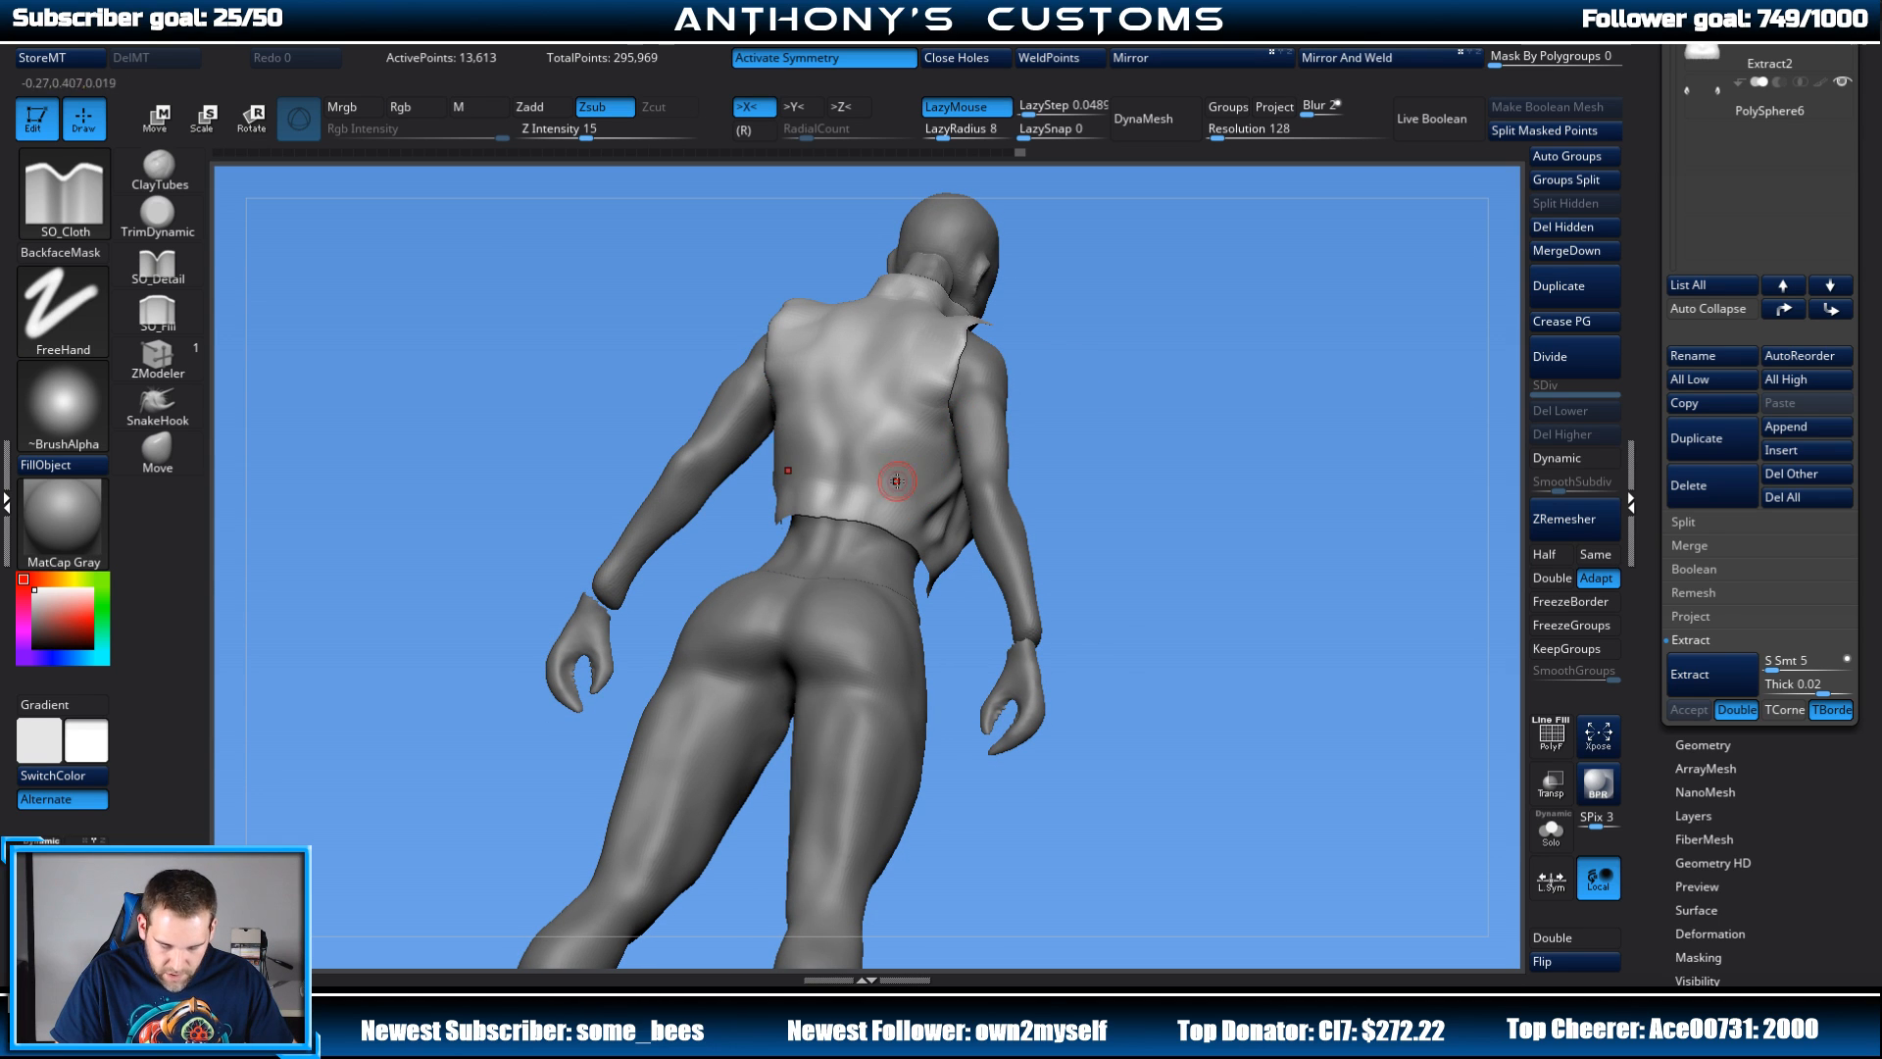
left_click_drag(1086, 414, 1145, 324)
right_click(1150, 355)
key("shift")
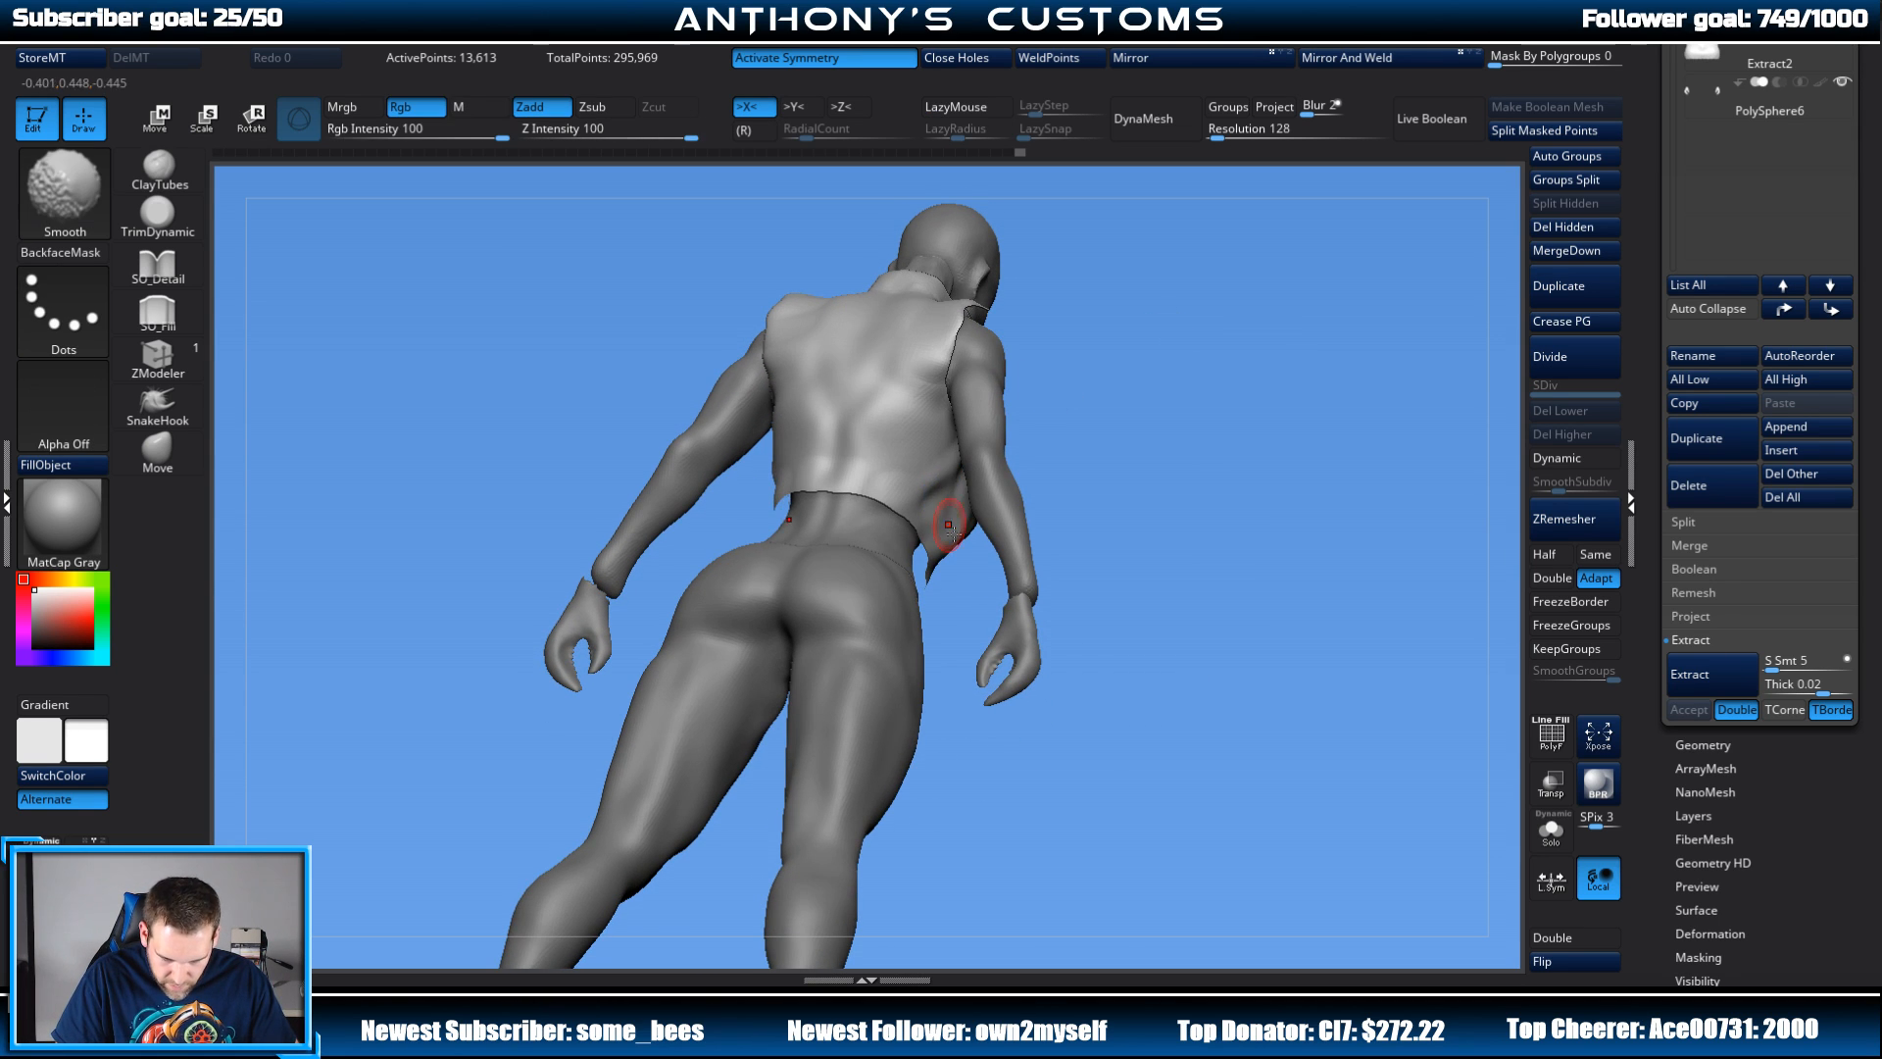
mouse_move(1090, 510)
left_mouse_down()
mouse_move(1197, 474)
mouse_move(1239, 326)
left_mouse_up()
mouse_move(1137, 378)
left_mouse_down()
mouse_move(1256, 383)
mouse_move(1226, 362)
mouse_move(1144, 504)
mouse_move(1049, 521)
left_mouse_up()
key("shift")
Step: Adjust the brush size and pull the vest's lower front corners and hem into shape with the Move brush
key("space")
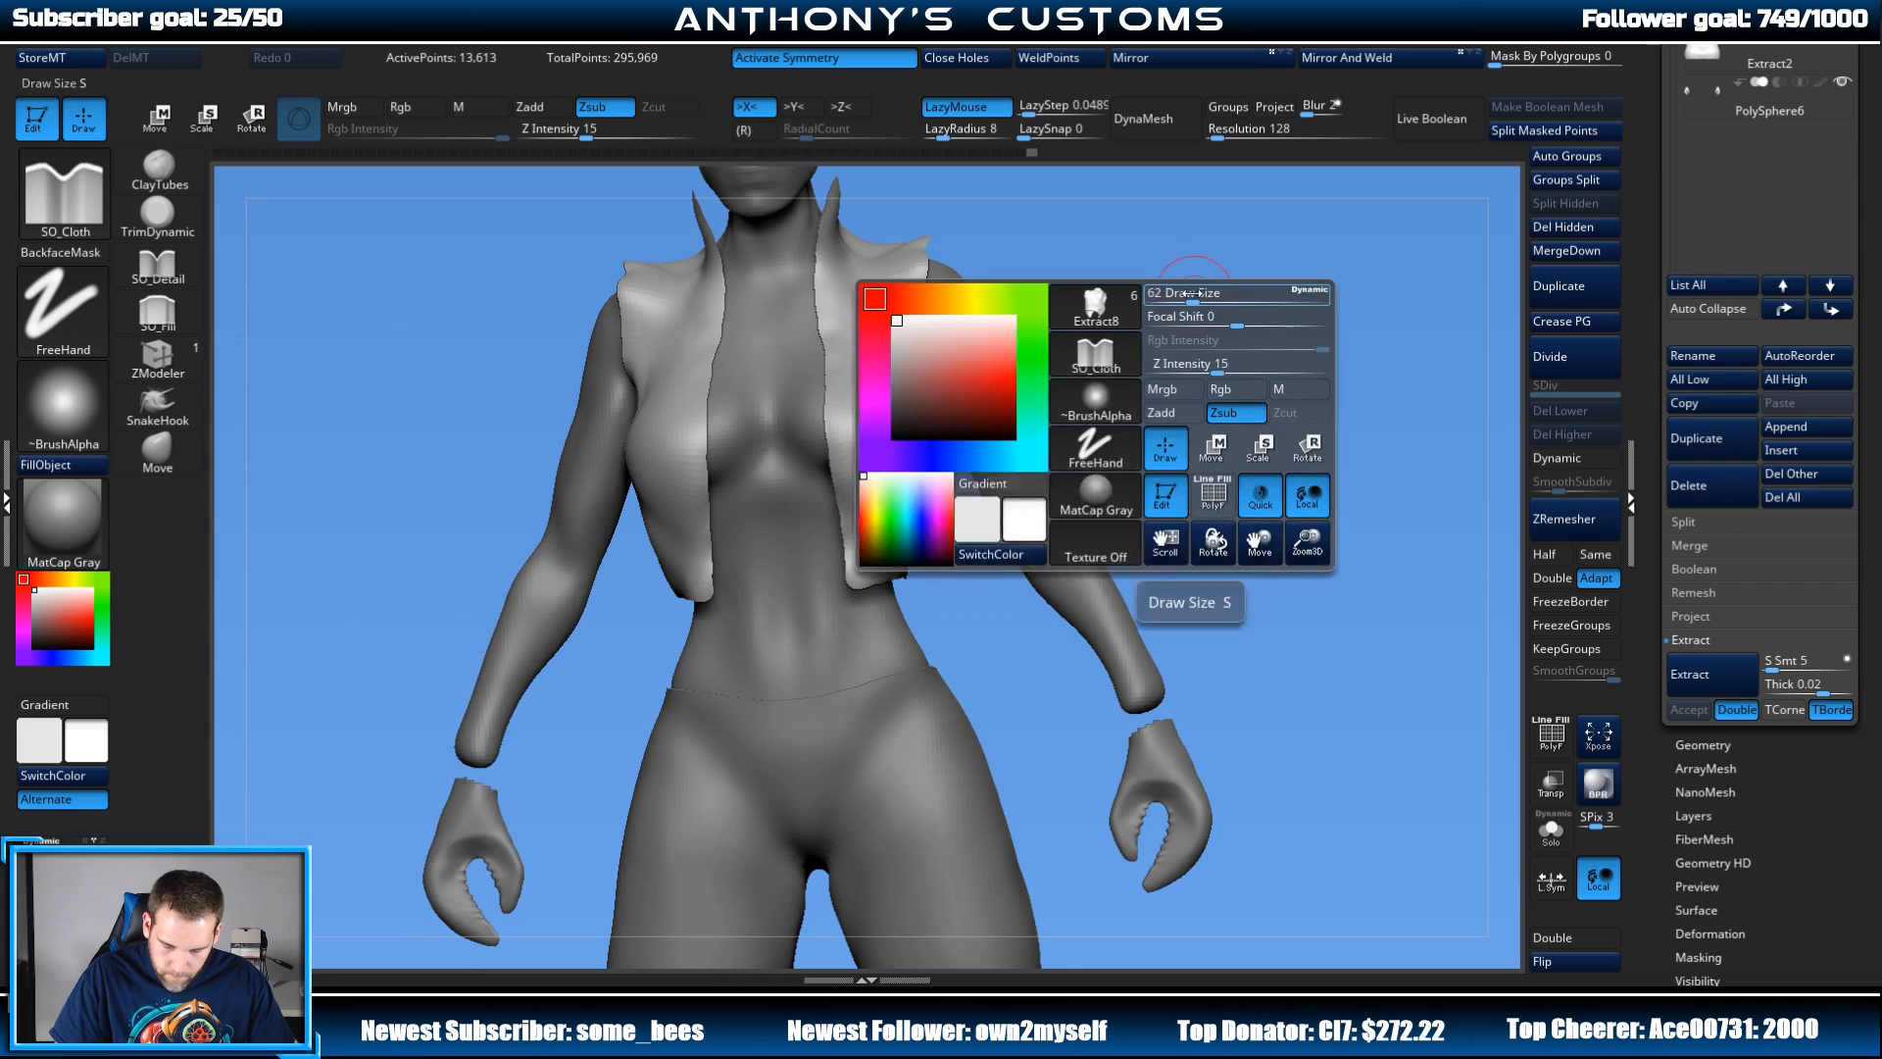
mouse_move(1192, 293)
left_mouse_down()
mouse_move(1186, 472)
mouse_move(1260, 365)
left_mouse_up()
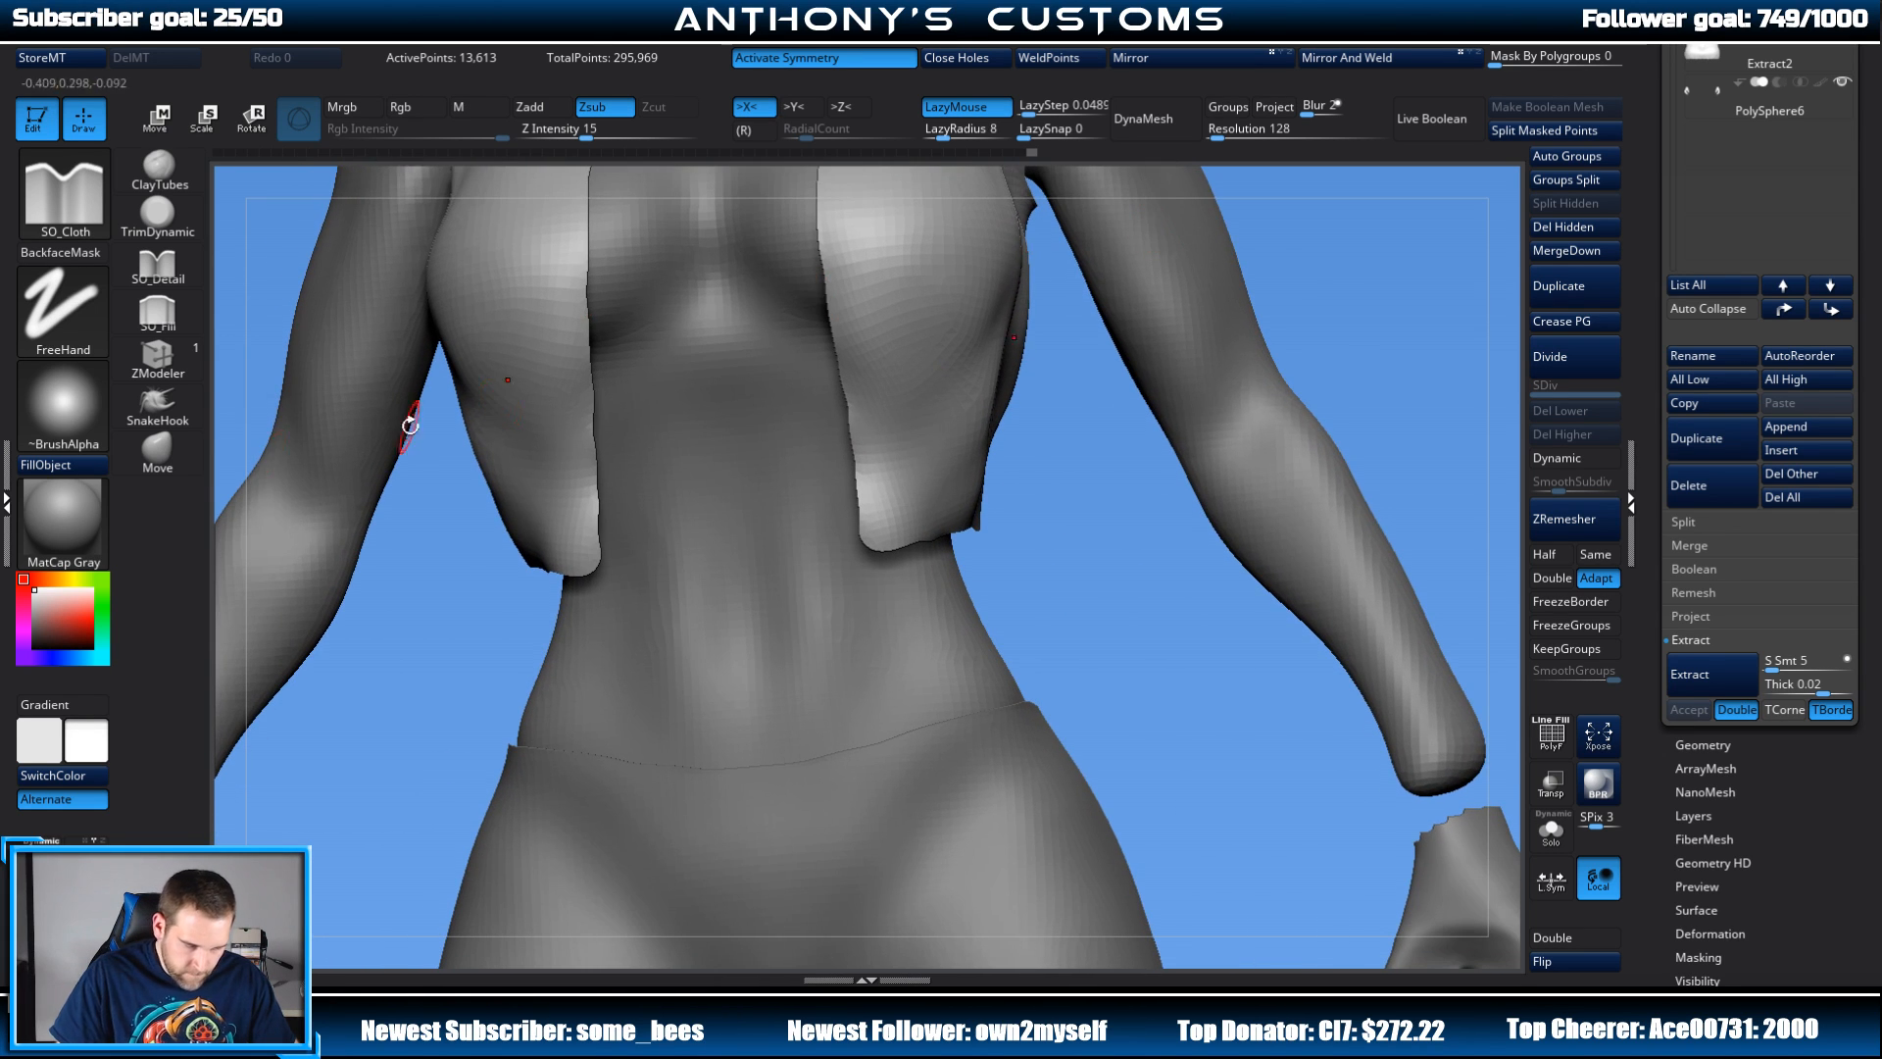
left_click(158, 453)
left_click_drag(1128, 447, 956, 466)
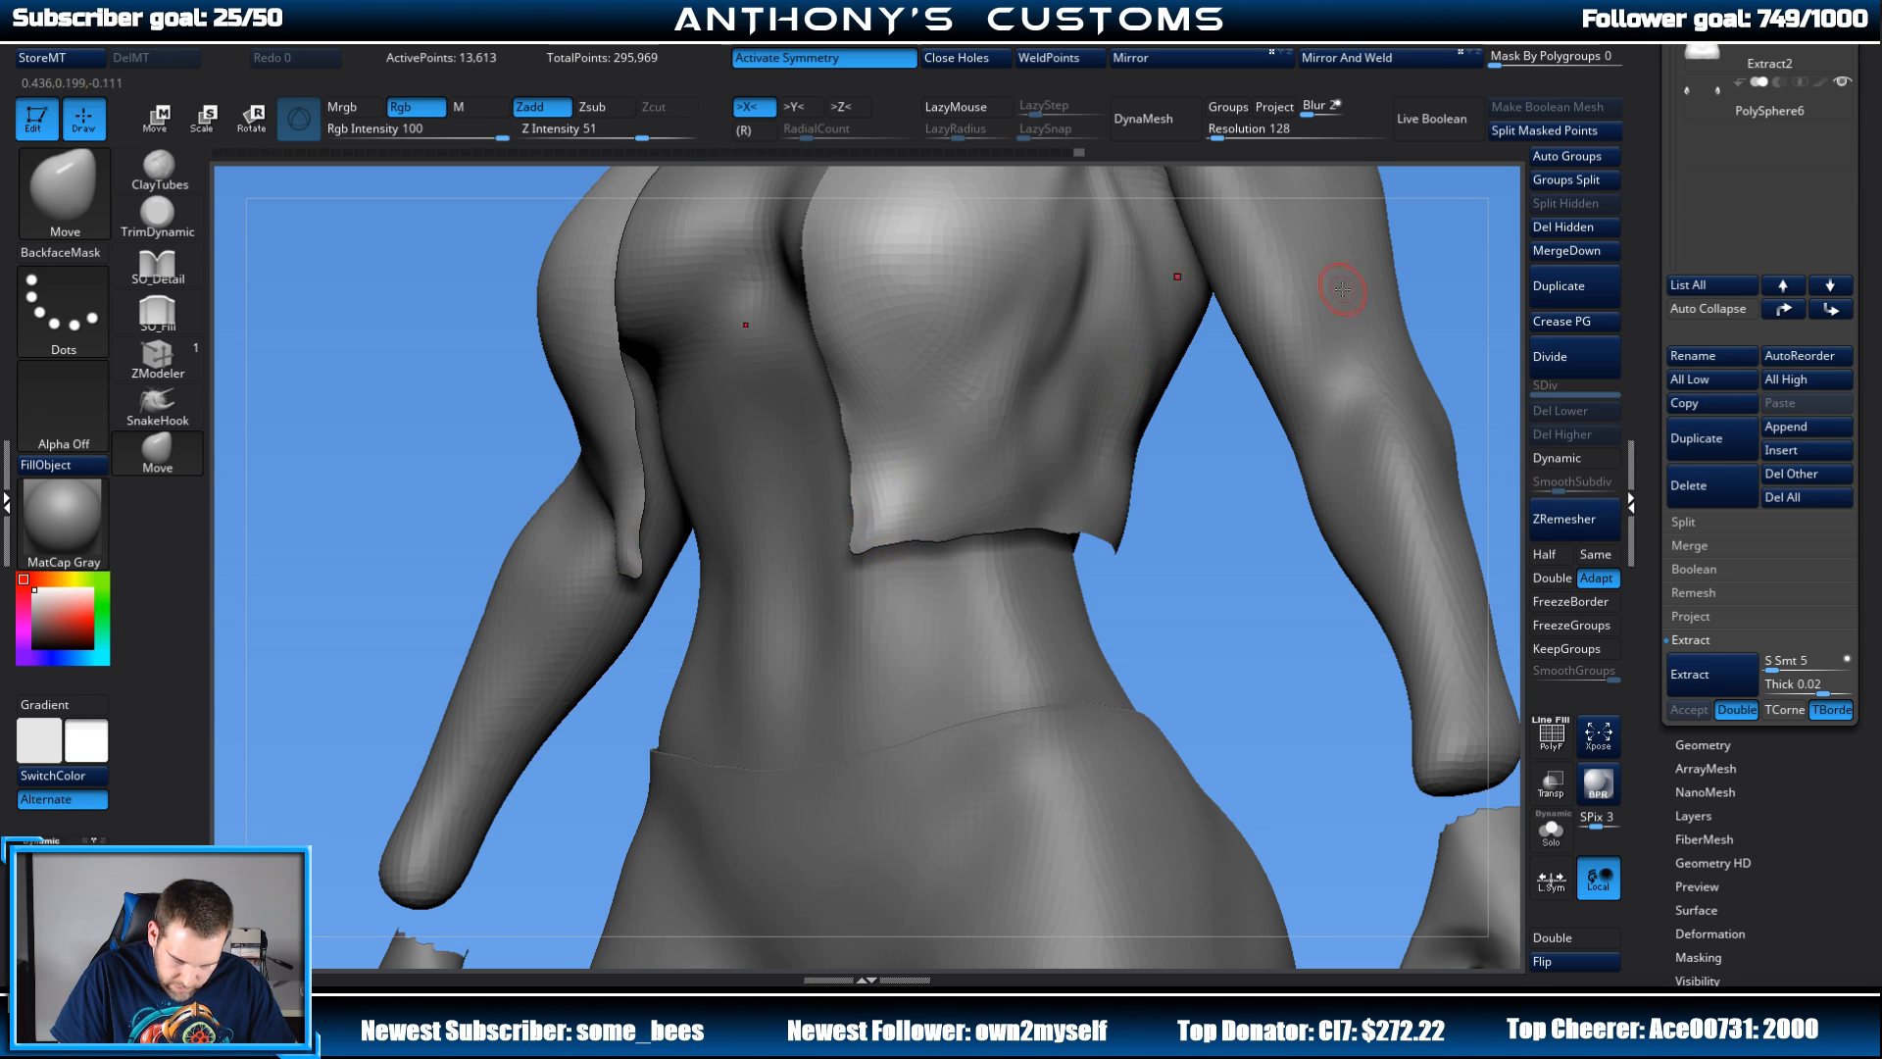
left_click_drag(1342, 289, 1037, 419)
key("space")
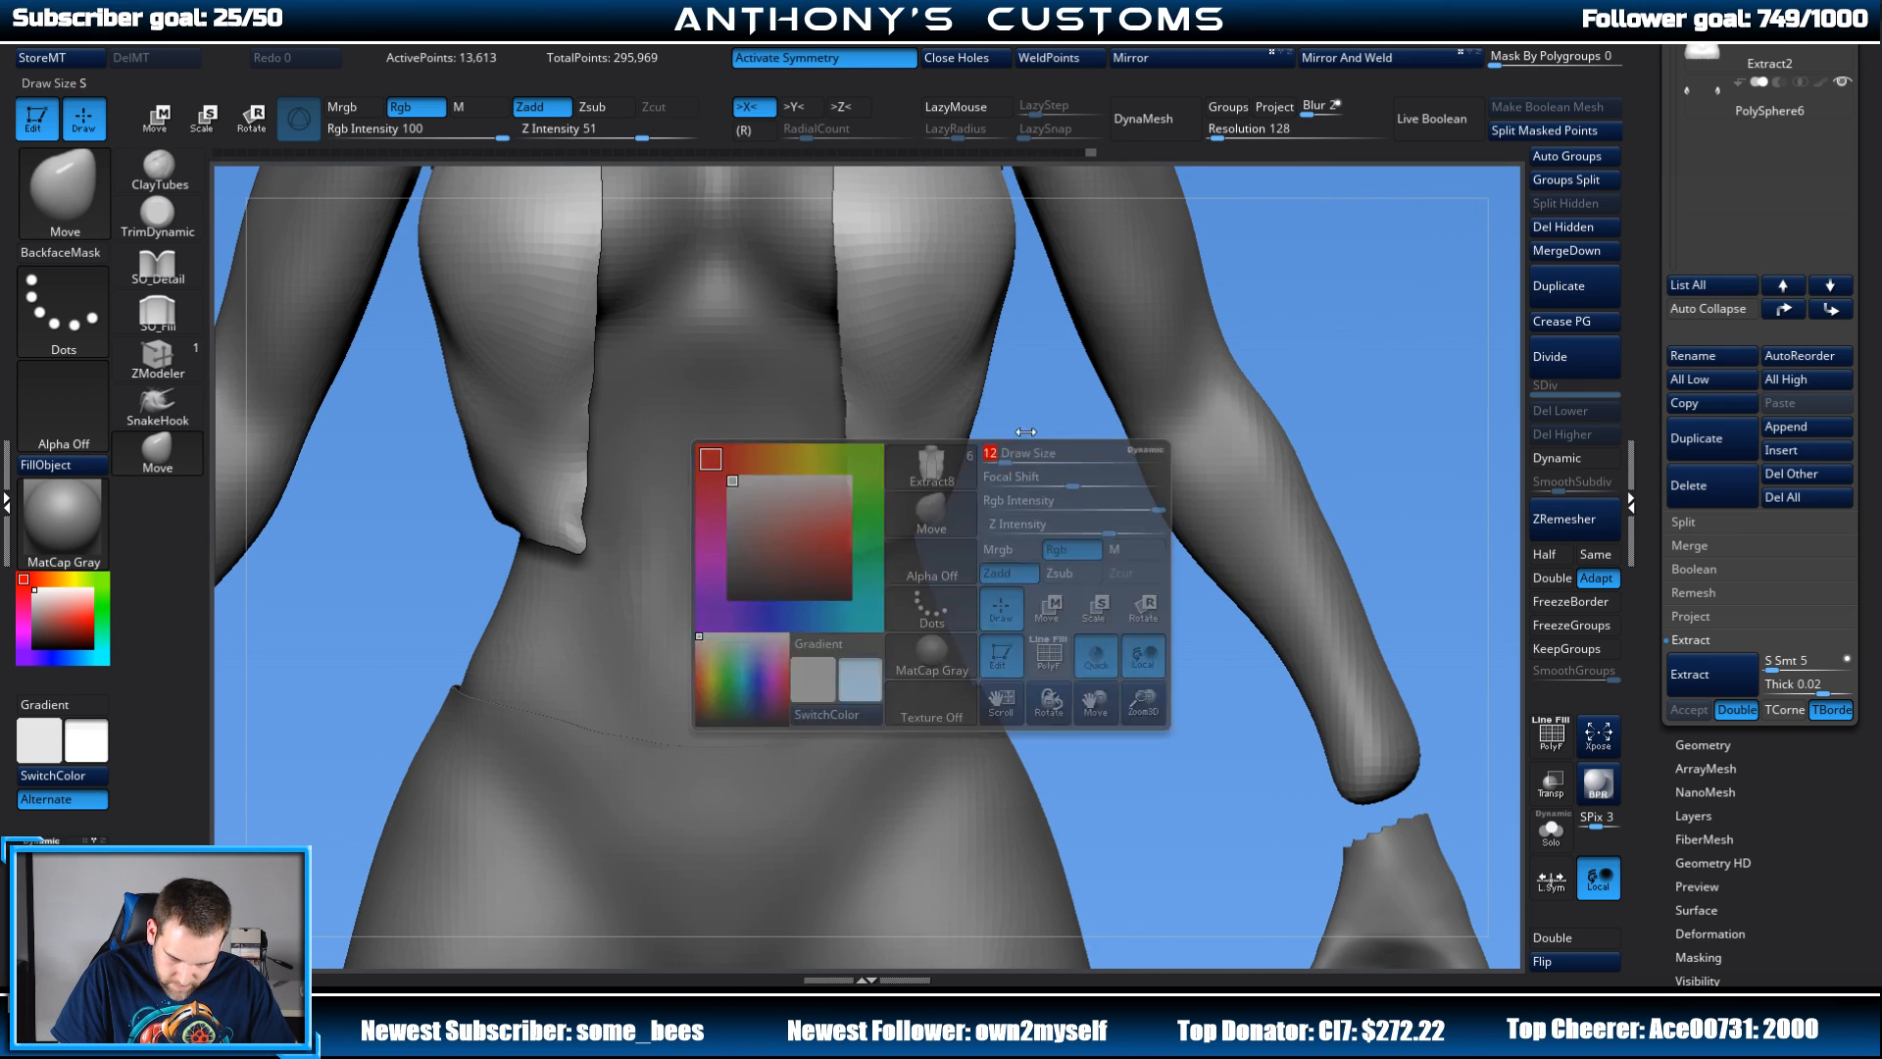
mouse_move(1025, 431)
right_mouse_down("ctrl")
mouse_move(1041, 477)
mouse_move(996, 551)
right_mouse_up("ctrl")
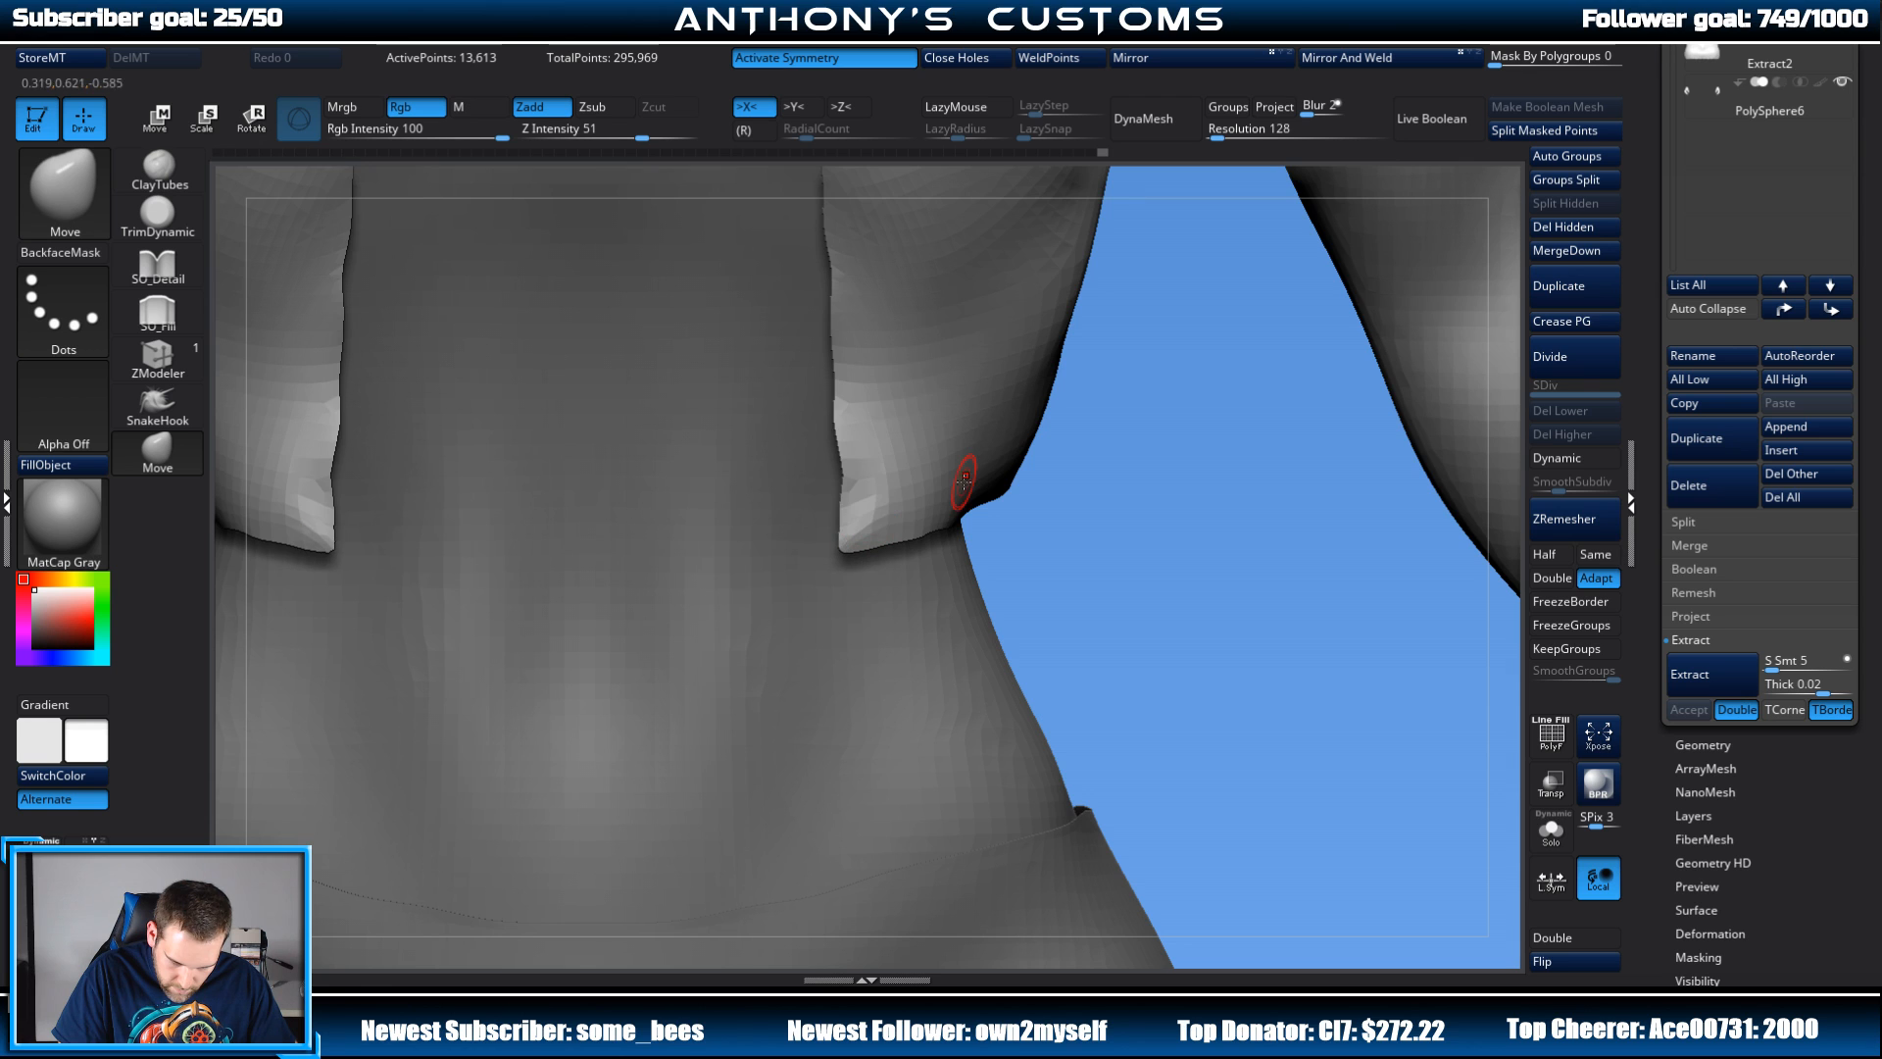
right_click_drag(1162, 438, 1187, 260, "ctrl")
right_click_drag(1285, 176, 1272, 555, "alt")
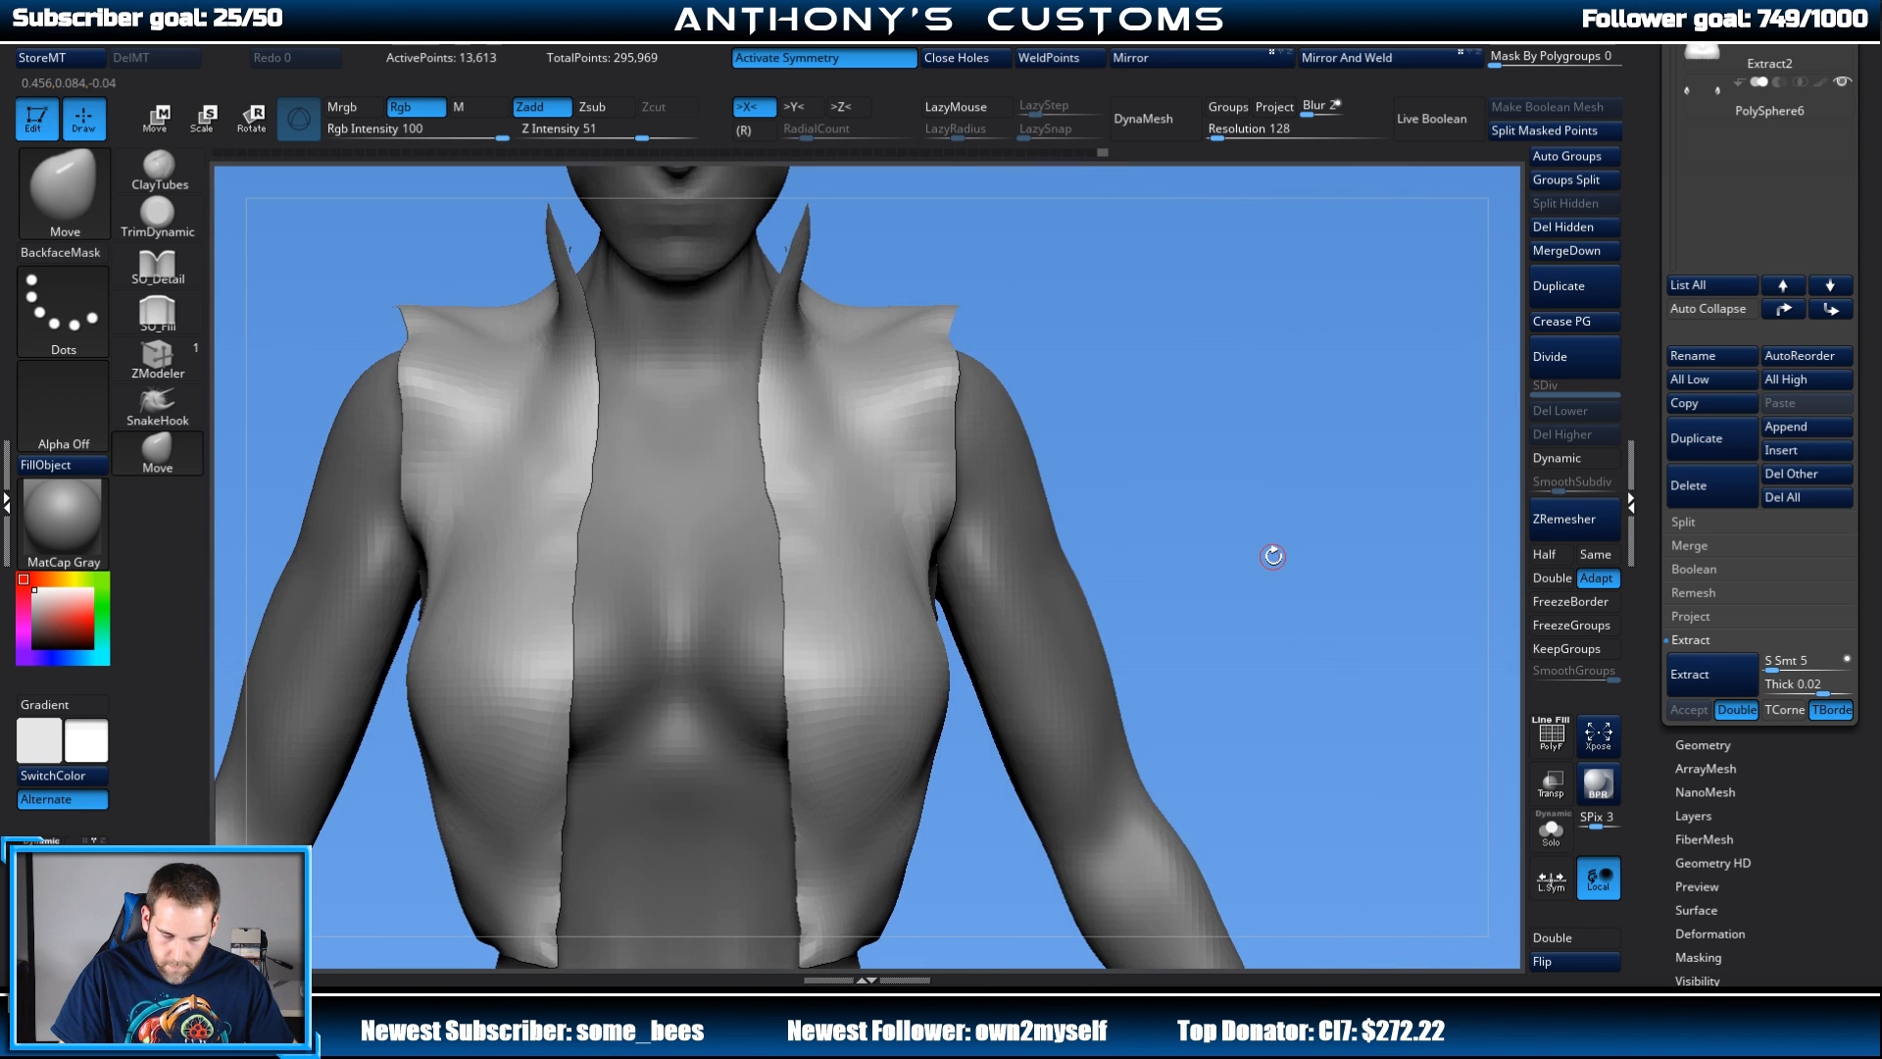
Step: Even out the upper edge of the vest's collar with the Move brush
left_click_drag(1273, 556, 1197, 463)
right_click_drag(1228, 382, 933, 433, "alt")
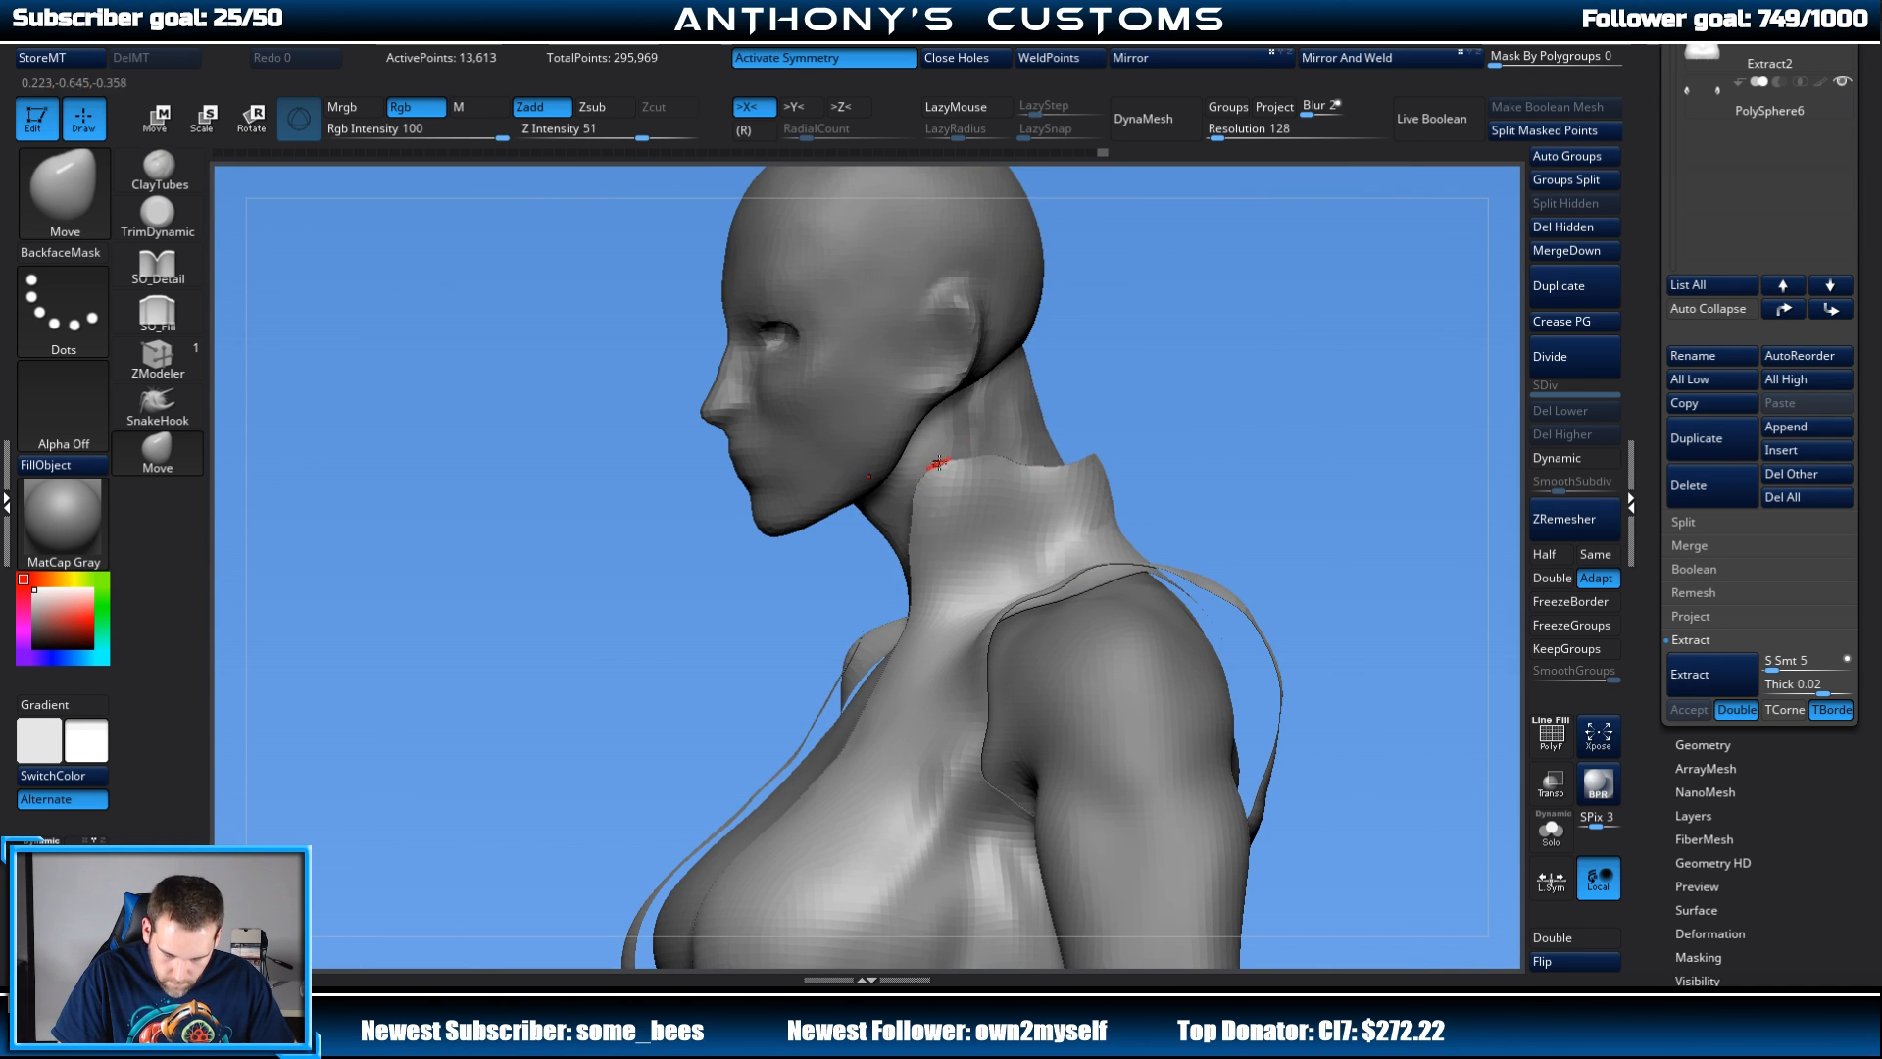
key("space")
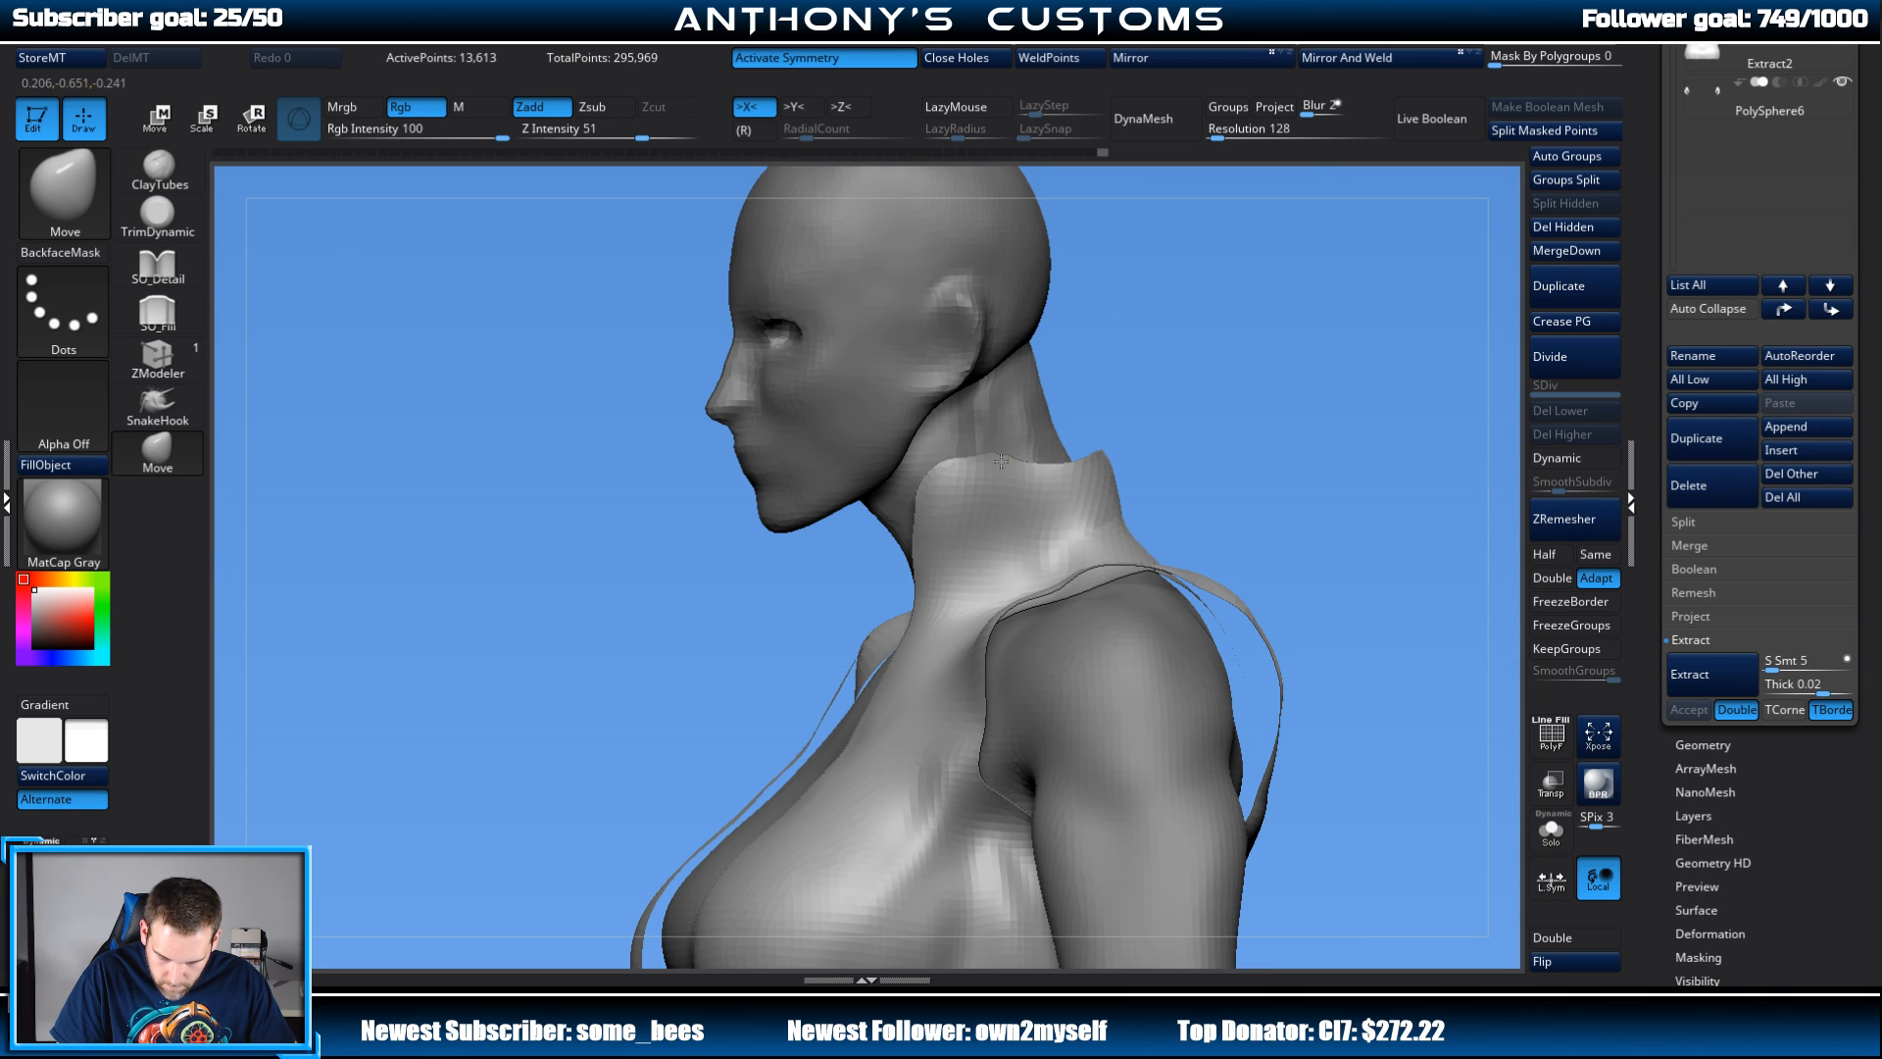
left_click_drag(921, 467, 925, 461)
right_click_drag(1038, 459, 1061, 462)
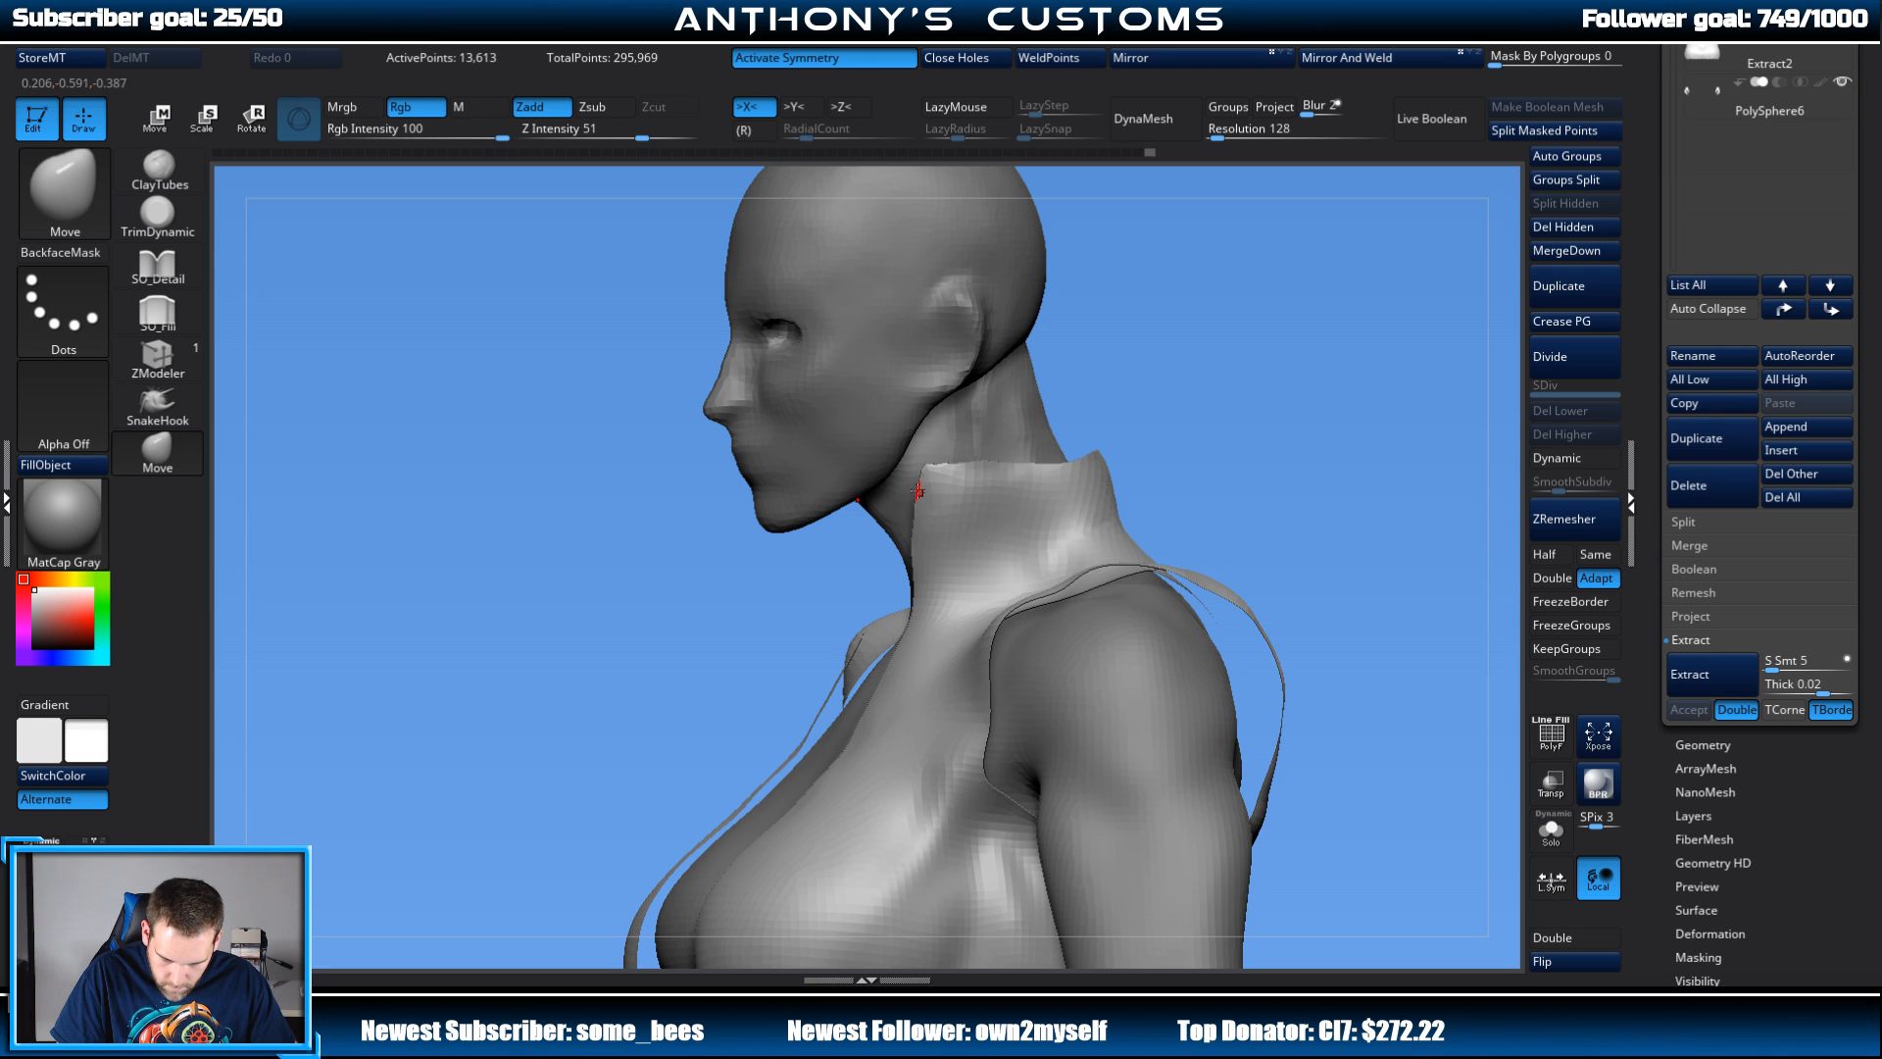
right_click_drag(992, 410, 1252, 400)
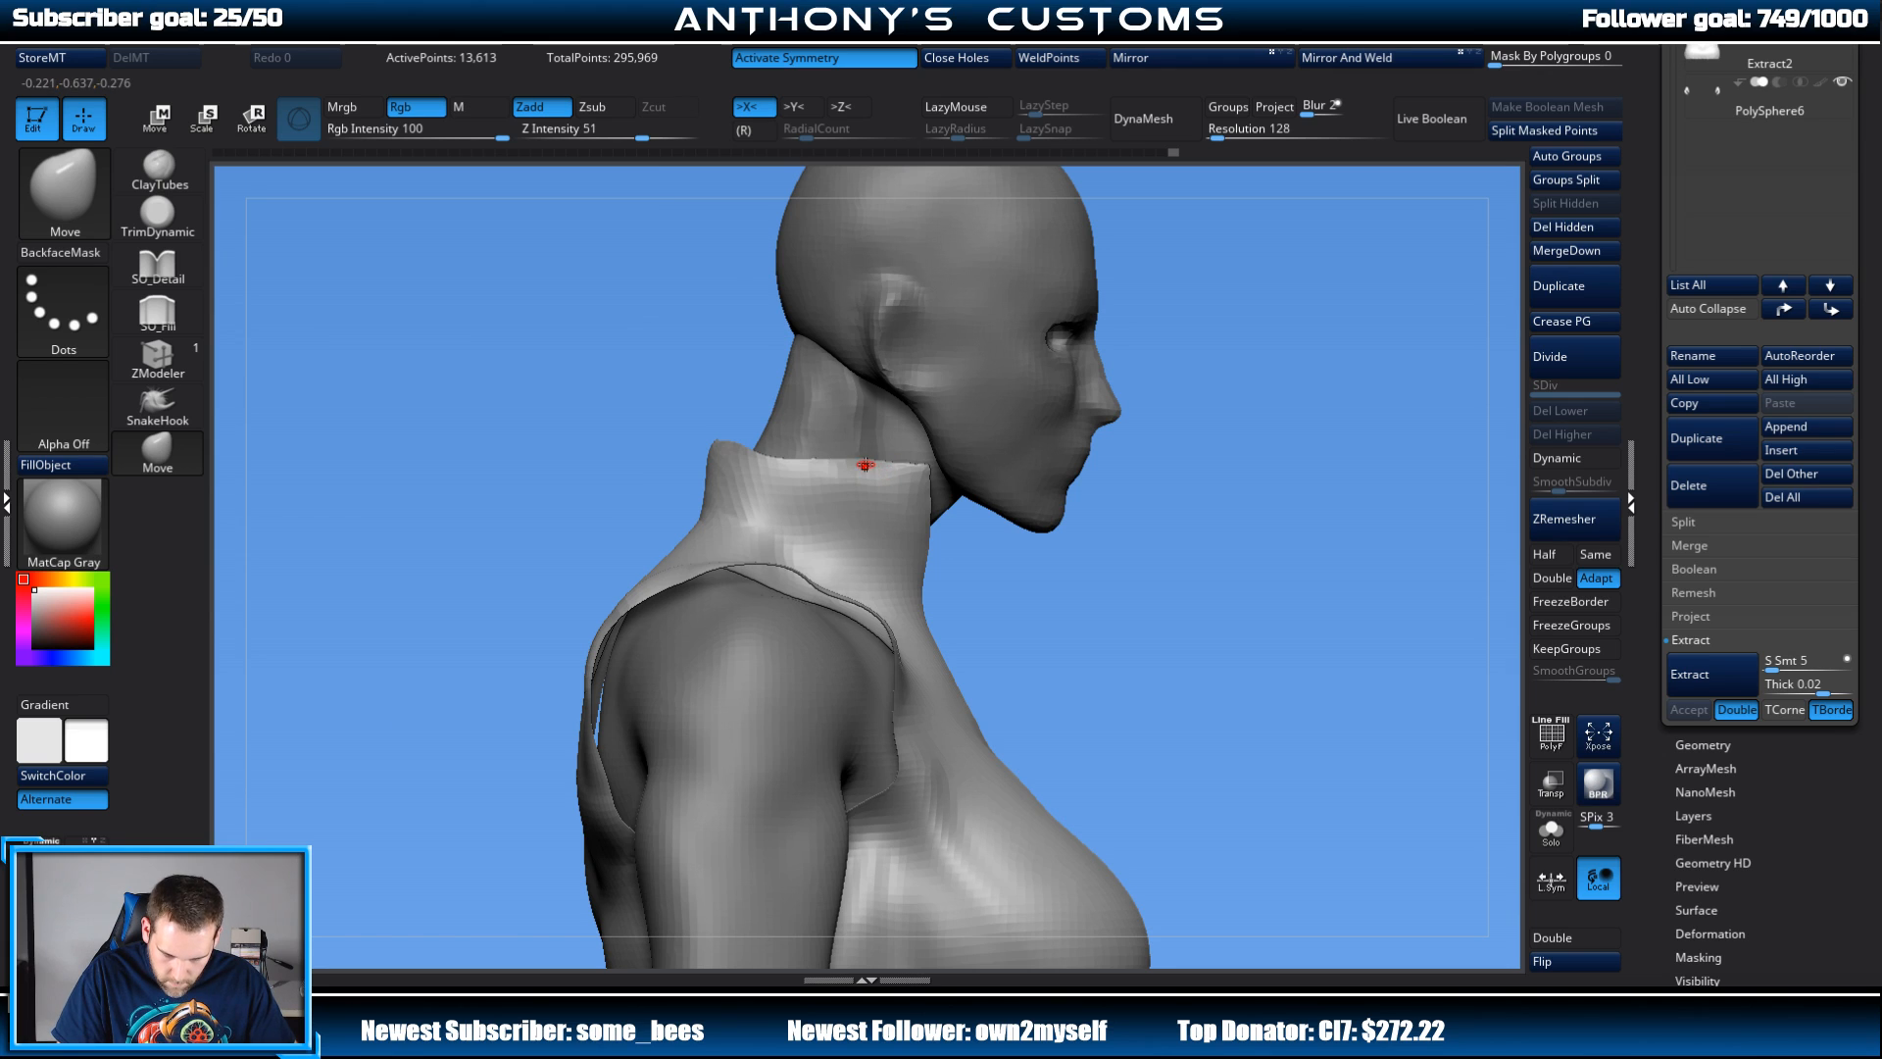
left_click_drag(895, 437, 895, 435)
Step: Try to DynaMesh the vest at resolution 128
right_click_drag(1234, 453, 1239, 355, "ctrl")
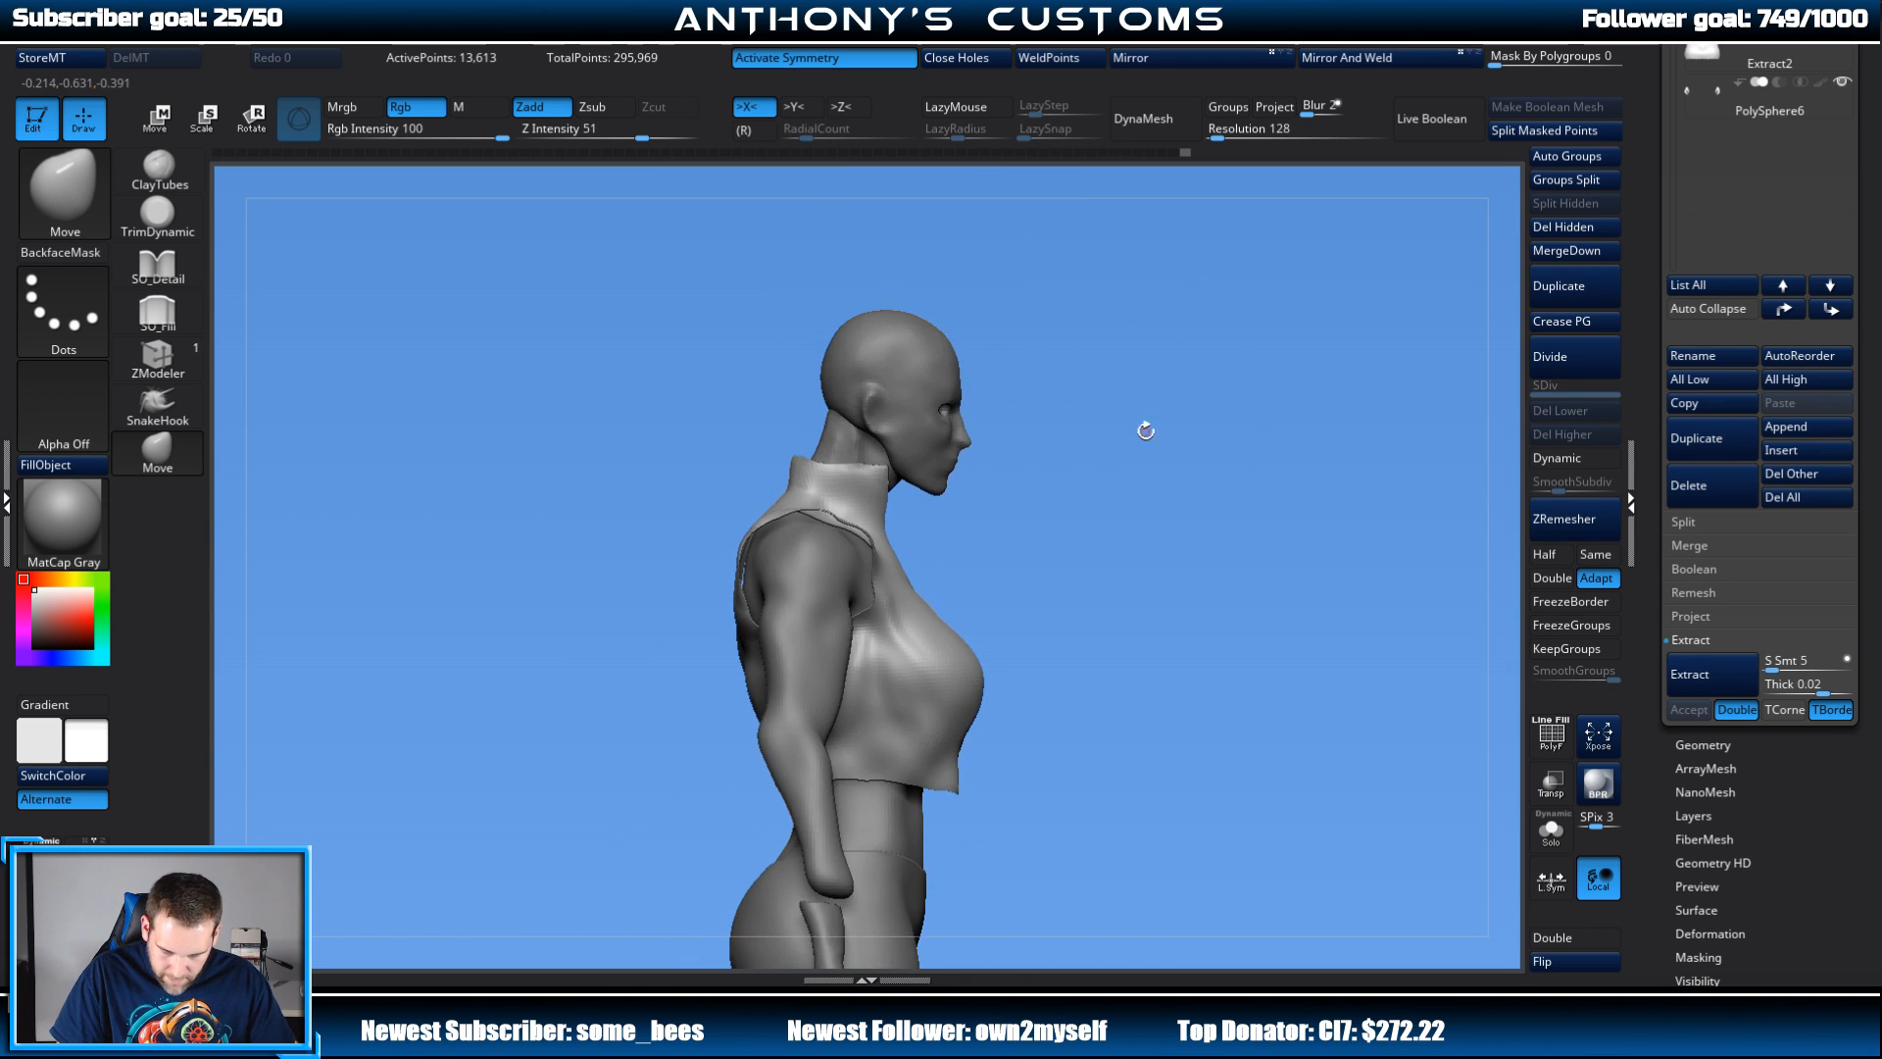
mouse_move(1143, 429)
right_mouse_down("alt")
mouse_move(1156, 348)
mouse_move(1159, 440)
right_mouse_up("alt")
right_click_drag(1159, 440, 1166, 399, "alt")
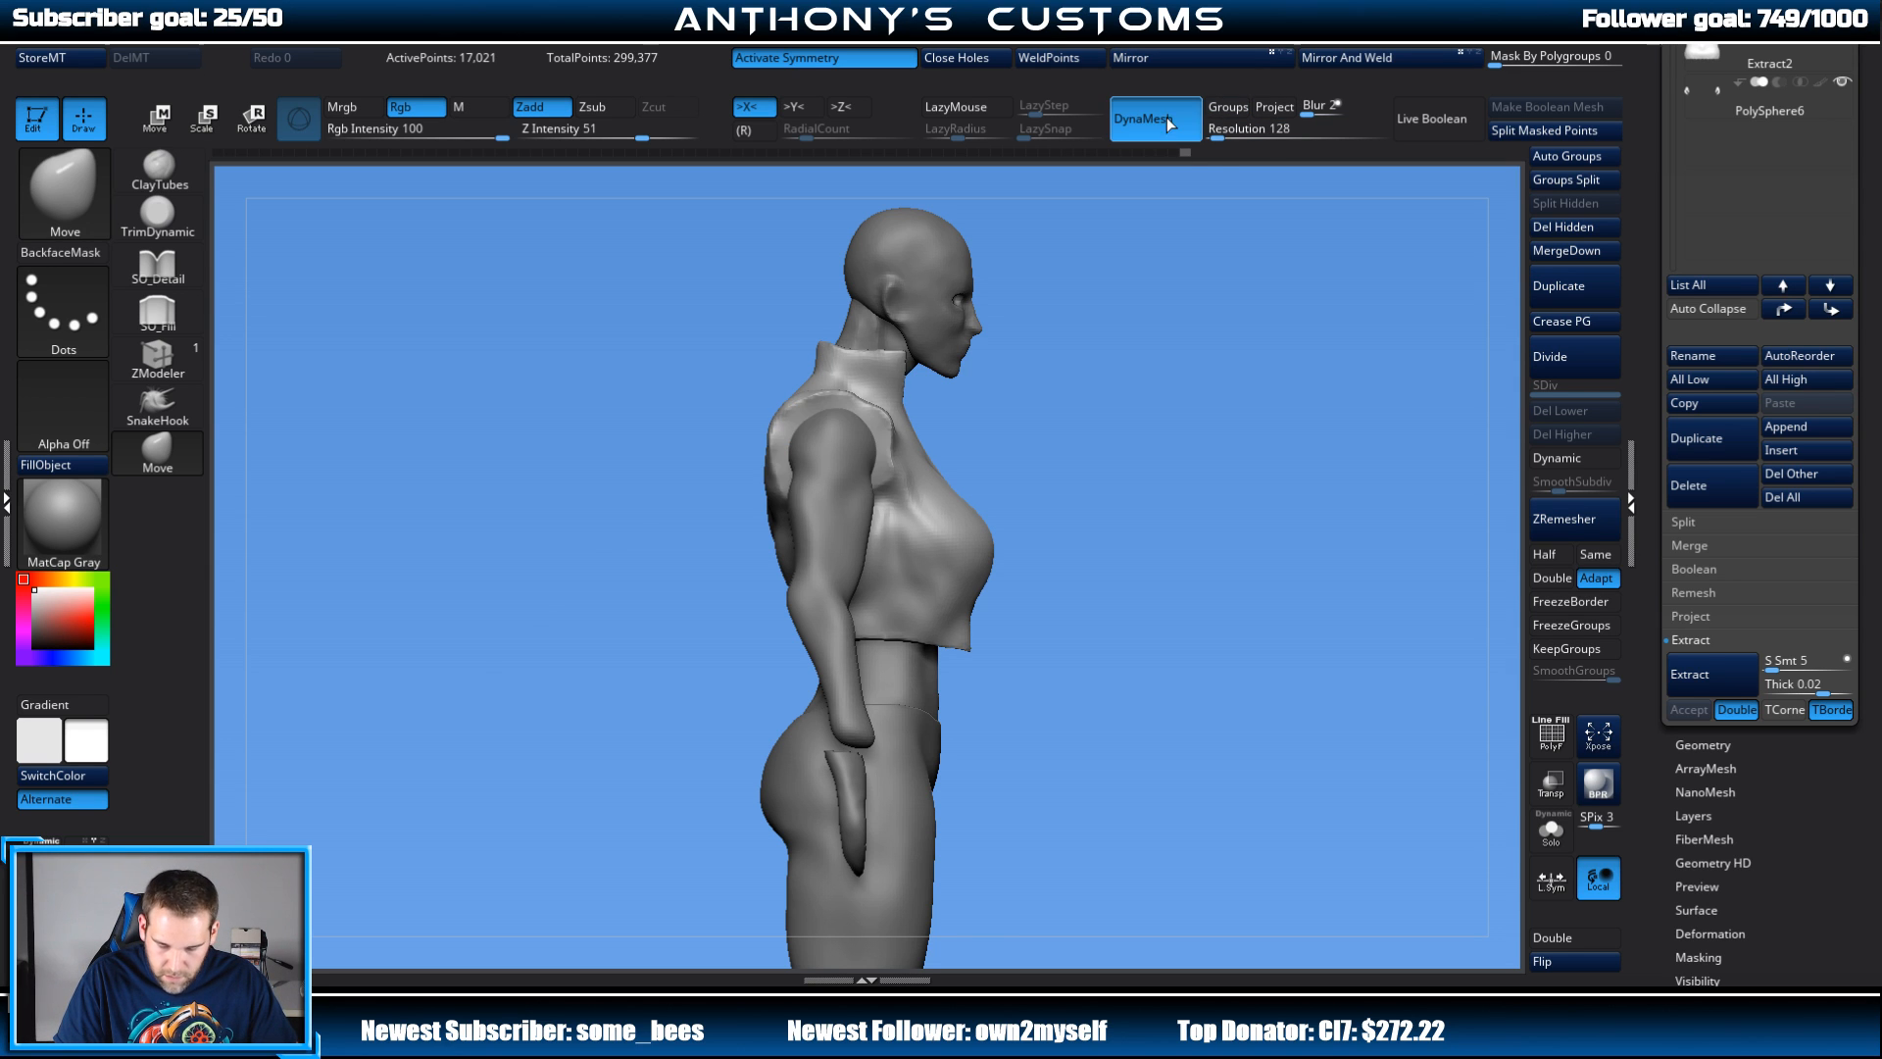
left_click(1173, 117)
left_click_drag(1128, 323, 1178, 370)
key("ctrl+z")
Step: Try double-sided display on the vest and turn it back off
left_click(1575, 938)
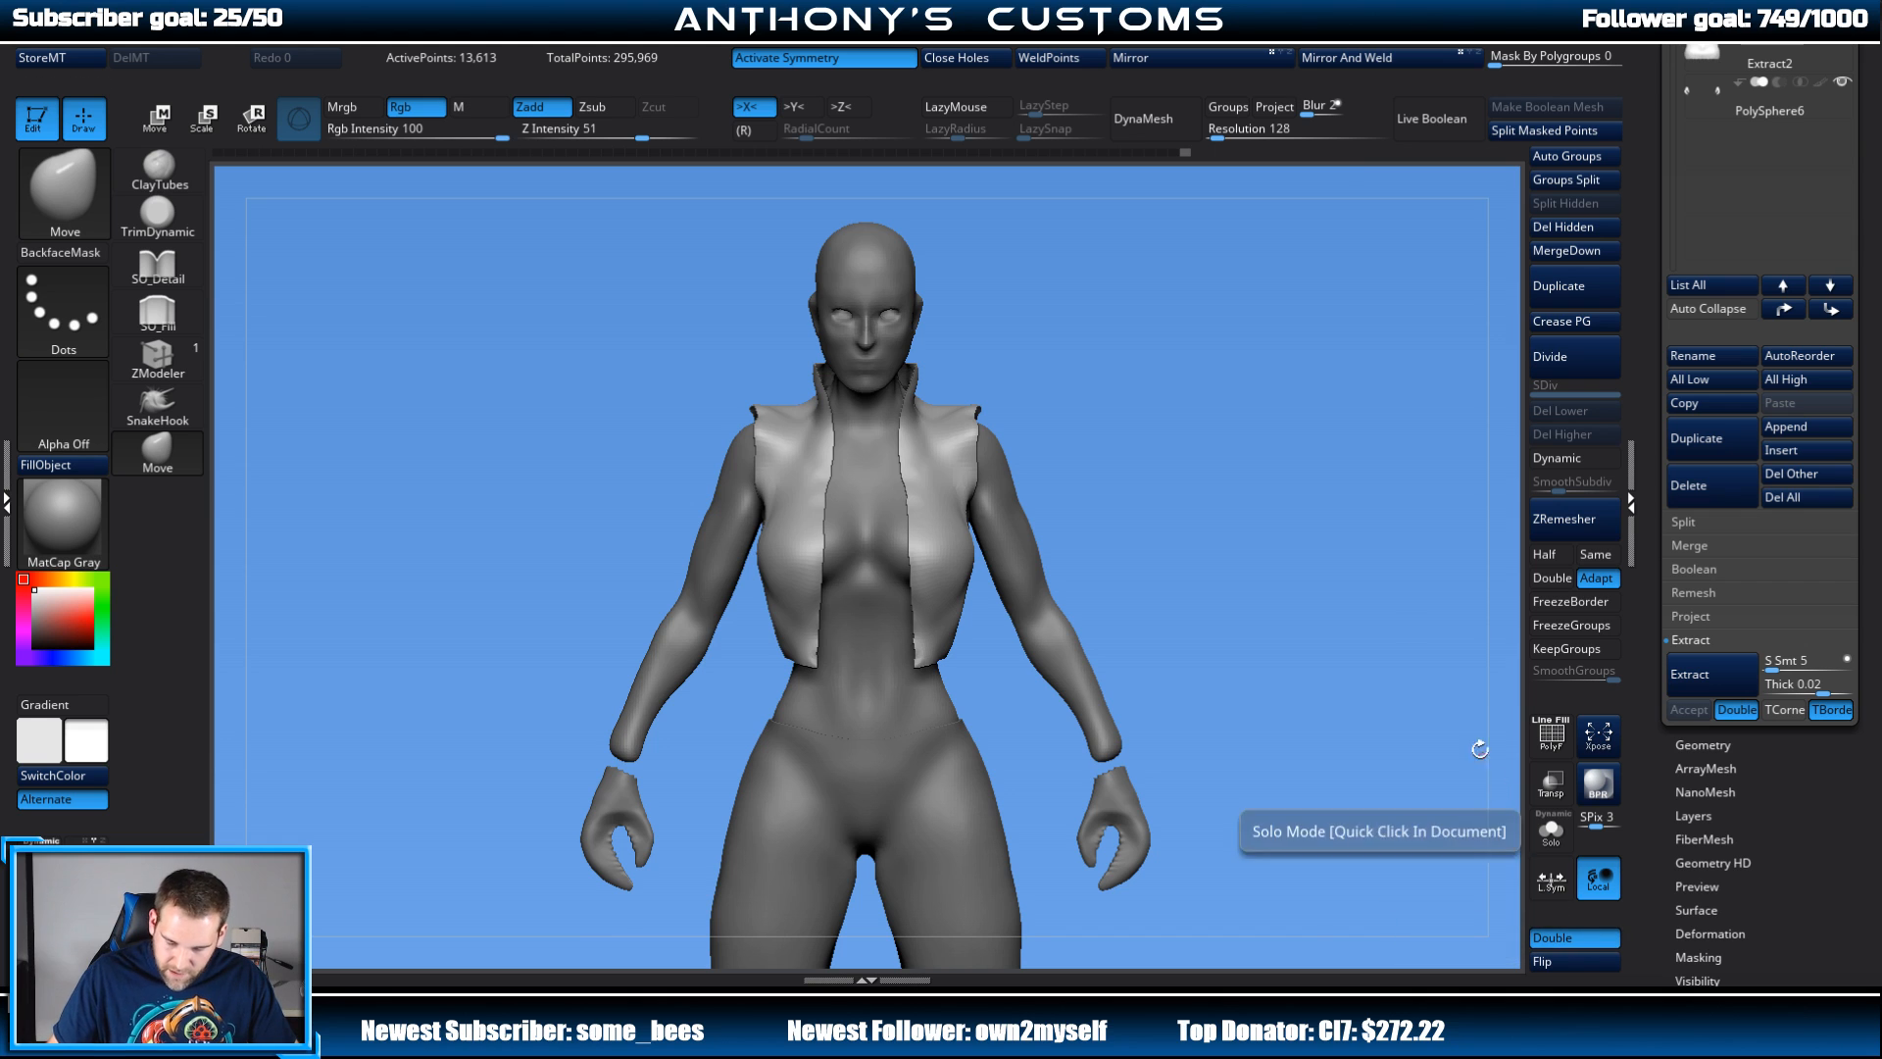
mouse_move(1268, 479)
left_mouse_down()
mouse_move(1156, 450)
mouse_move(1284, 447)
left_mouse_up()
left_click(1574, 938)
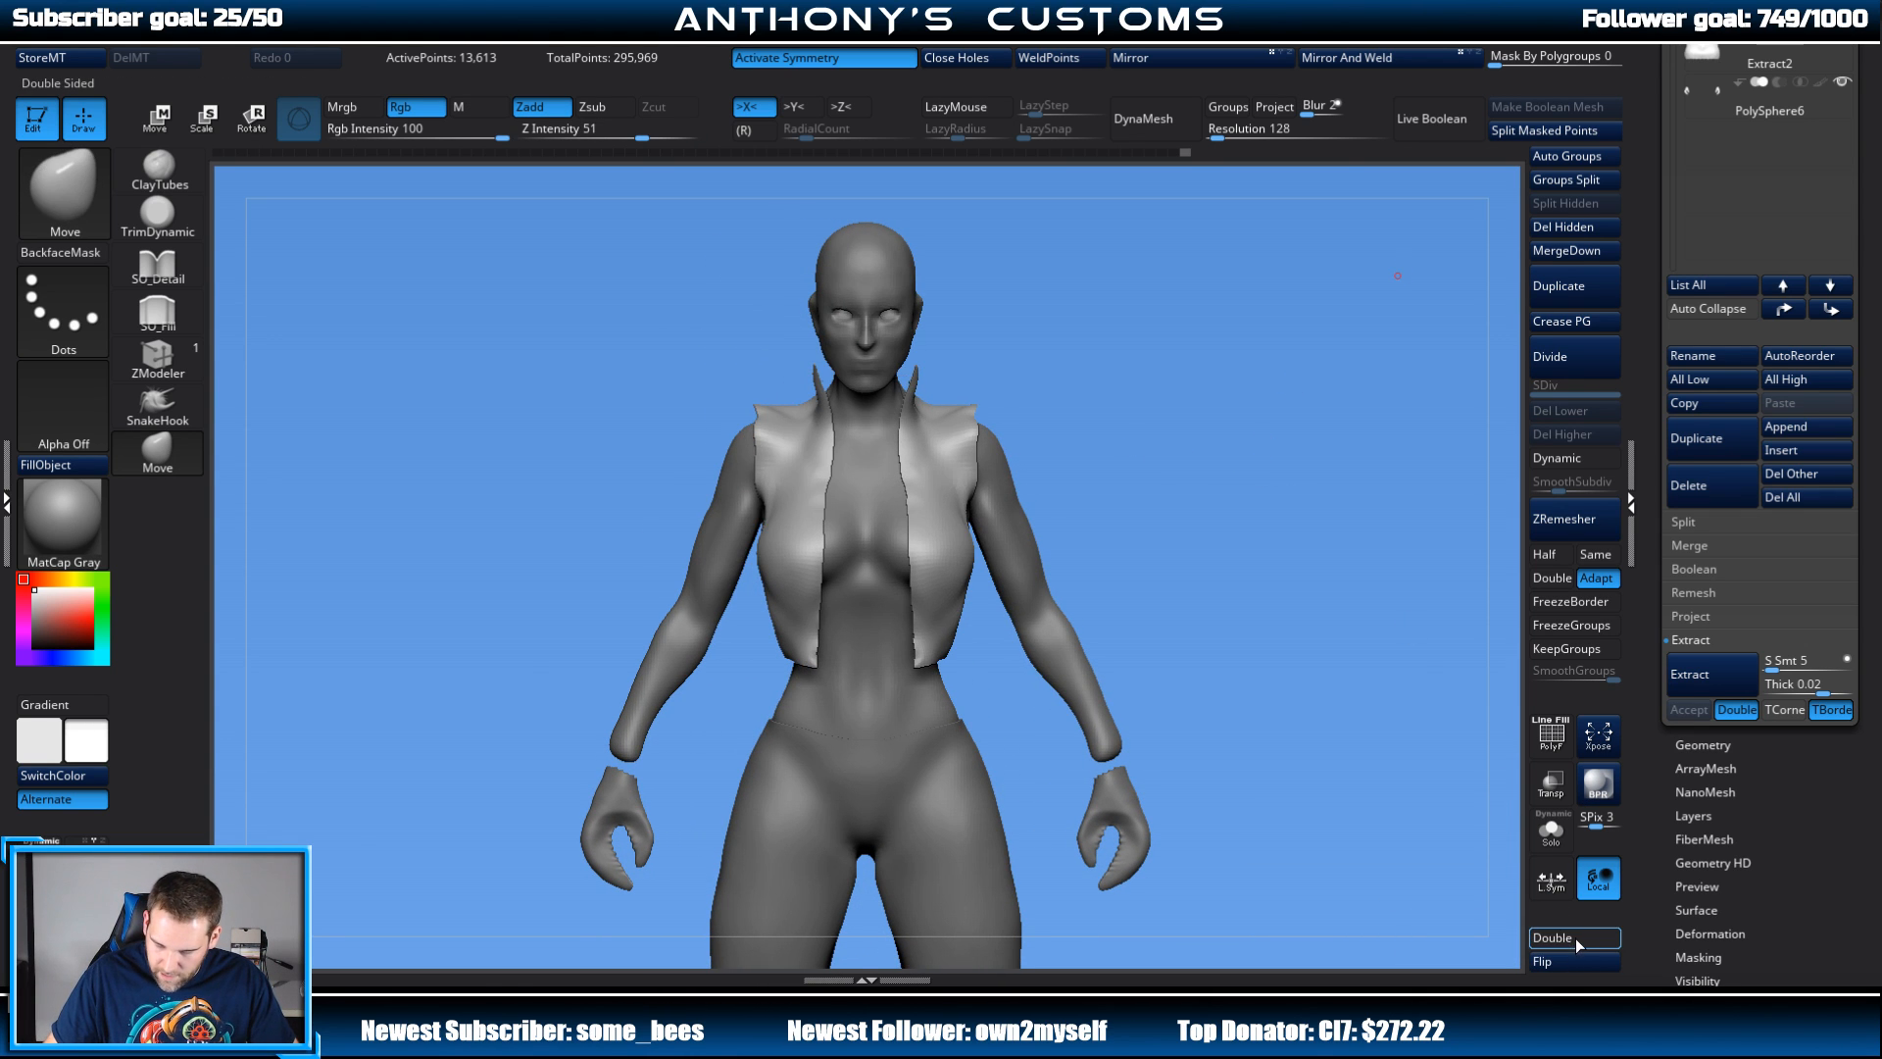
Step: ZRemesh the vest three times with Half on and Adapt off, checking its topology with the polyframe display
left_click(1546, 554)
left_click(1598, 578)
left_click(1567, 518)
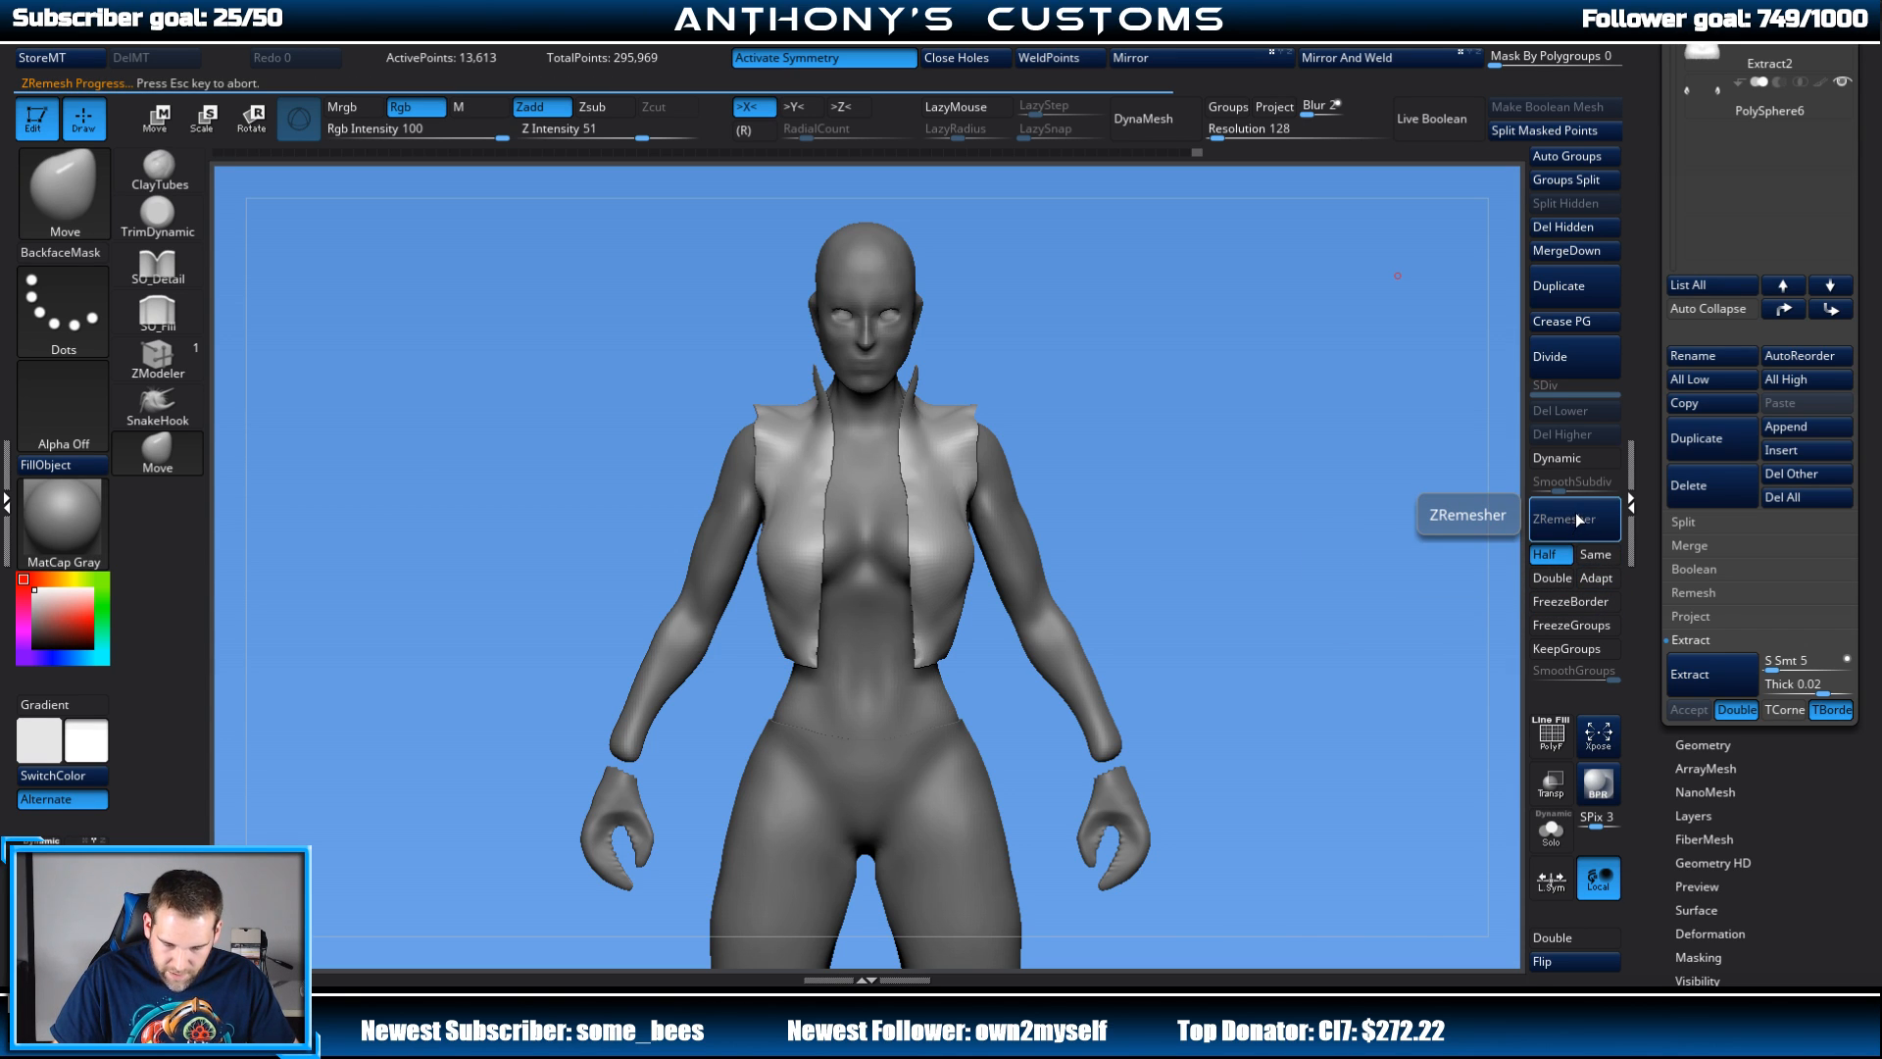
key("shift+f")
mouse_move(1390, 582)
left_mouse_down()
mouse_move(1147, 588)
mouse_move(1237, 578)
mouse_move(1327, 631)
left_mouse_up()
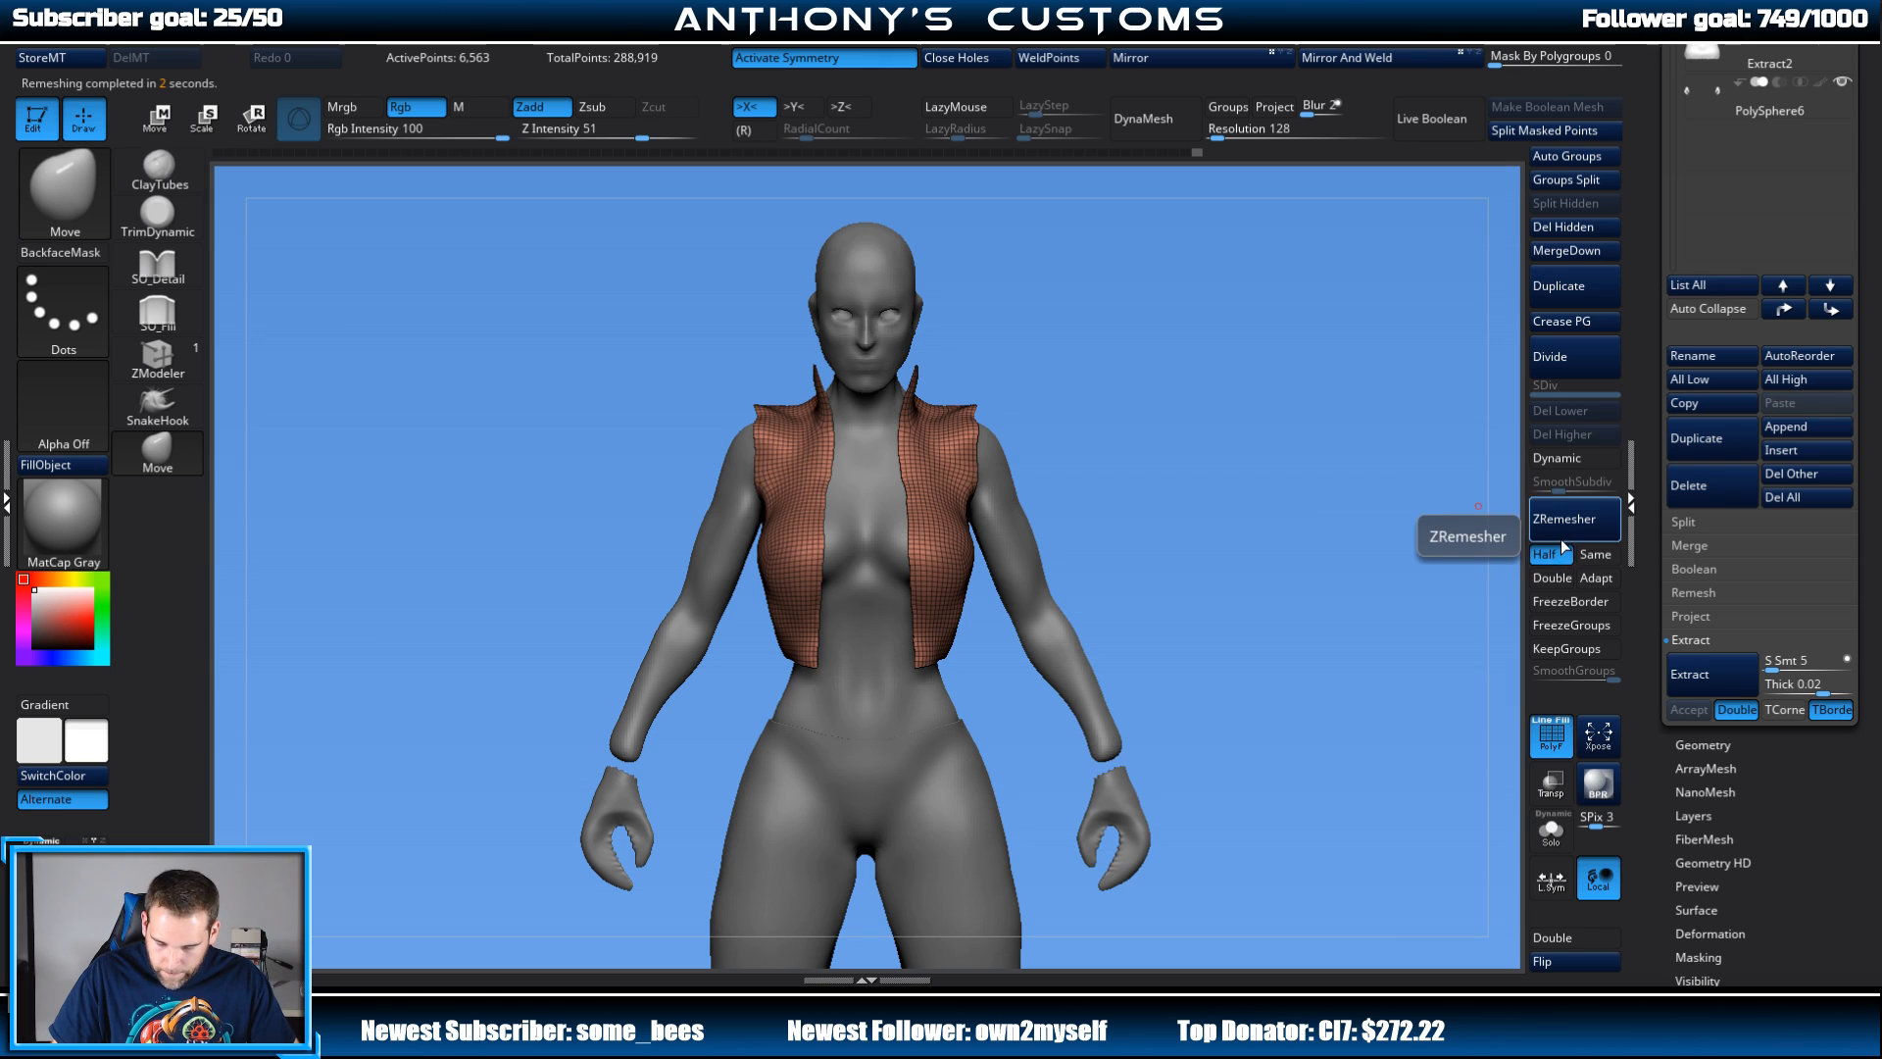
left_click(1566, 520)
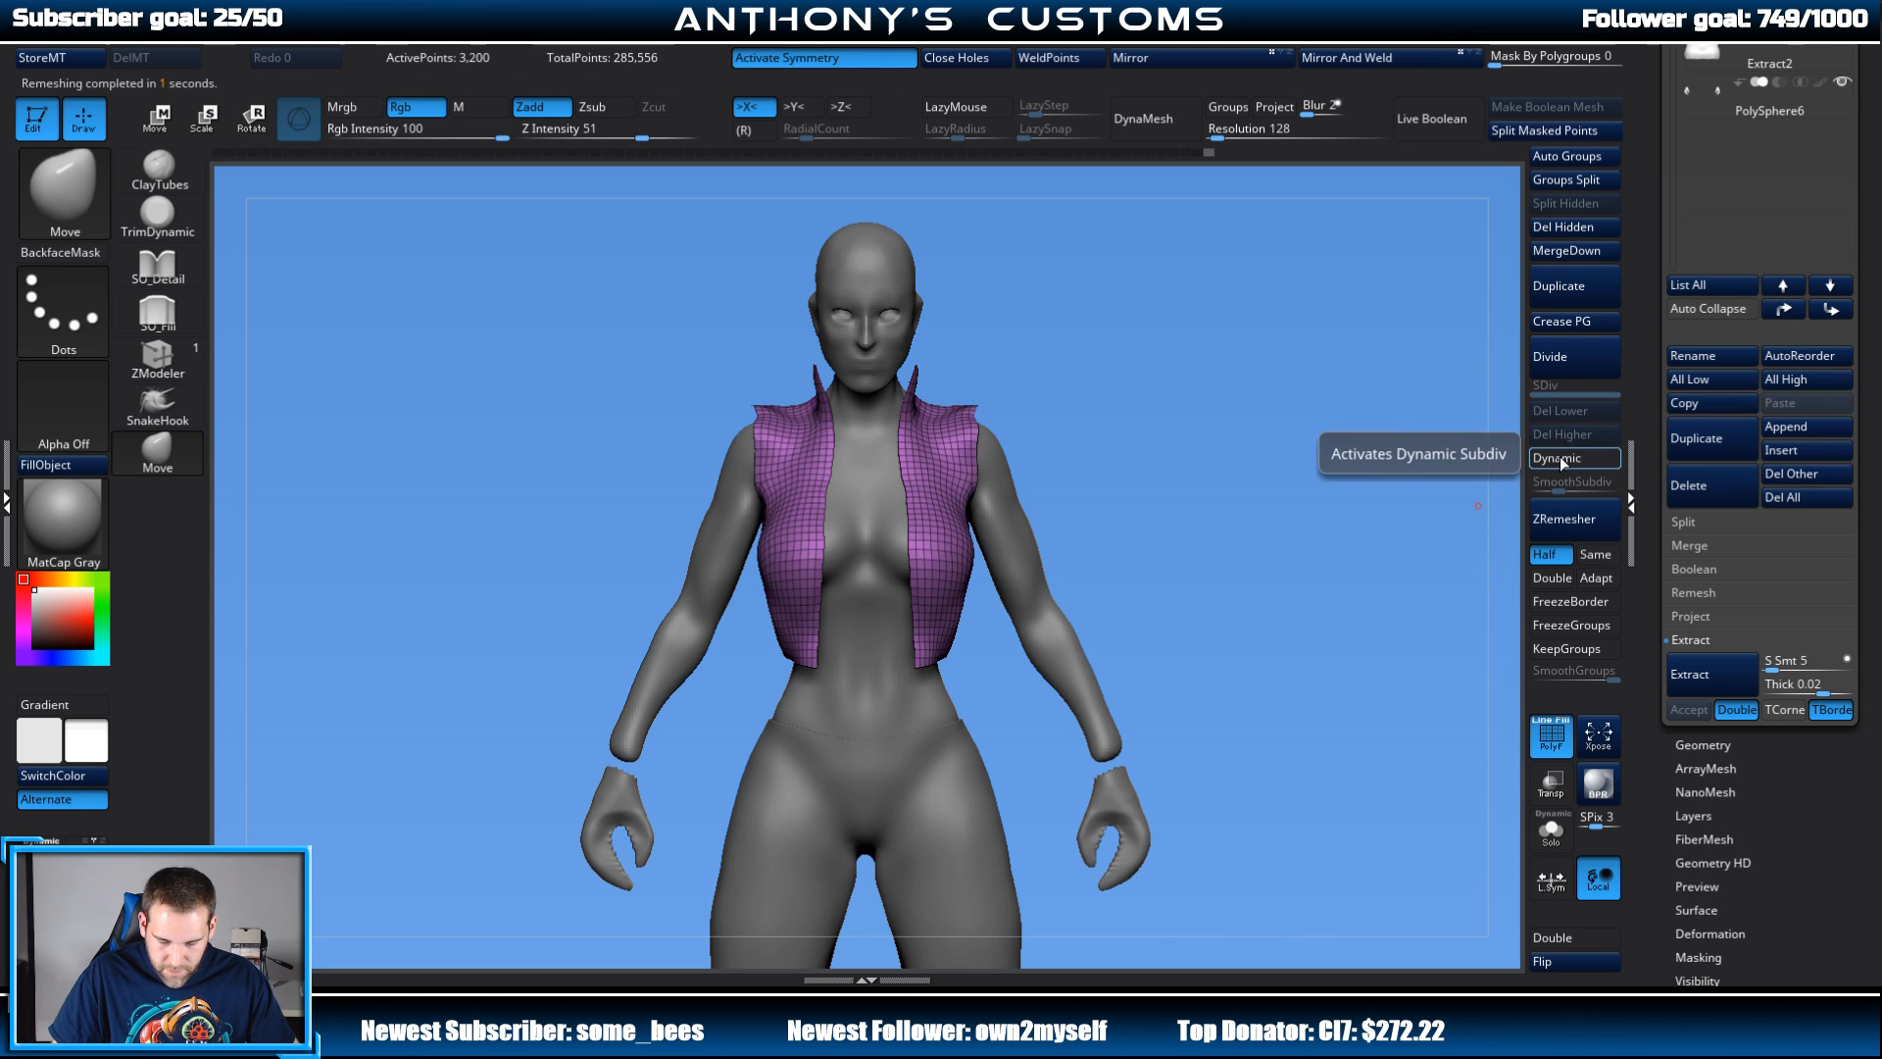
left_click(1558, 519)
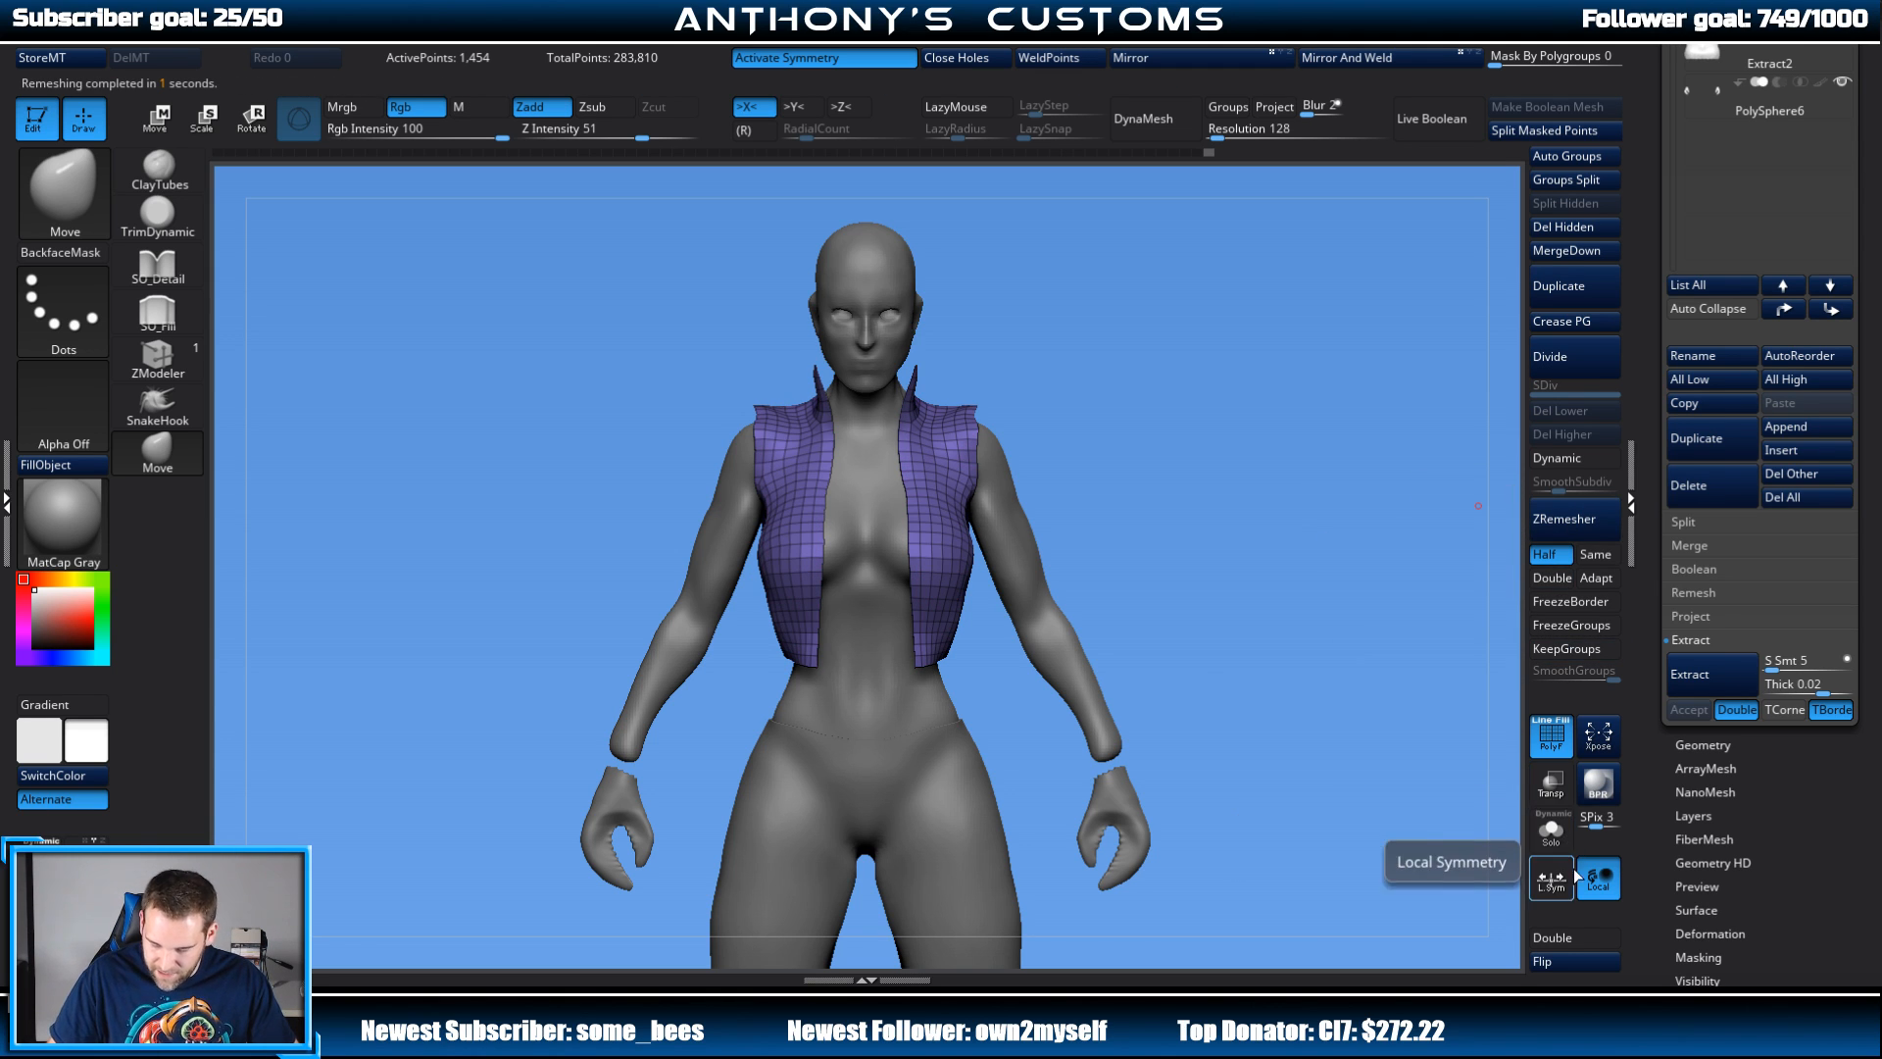
key("shift+f")
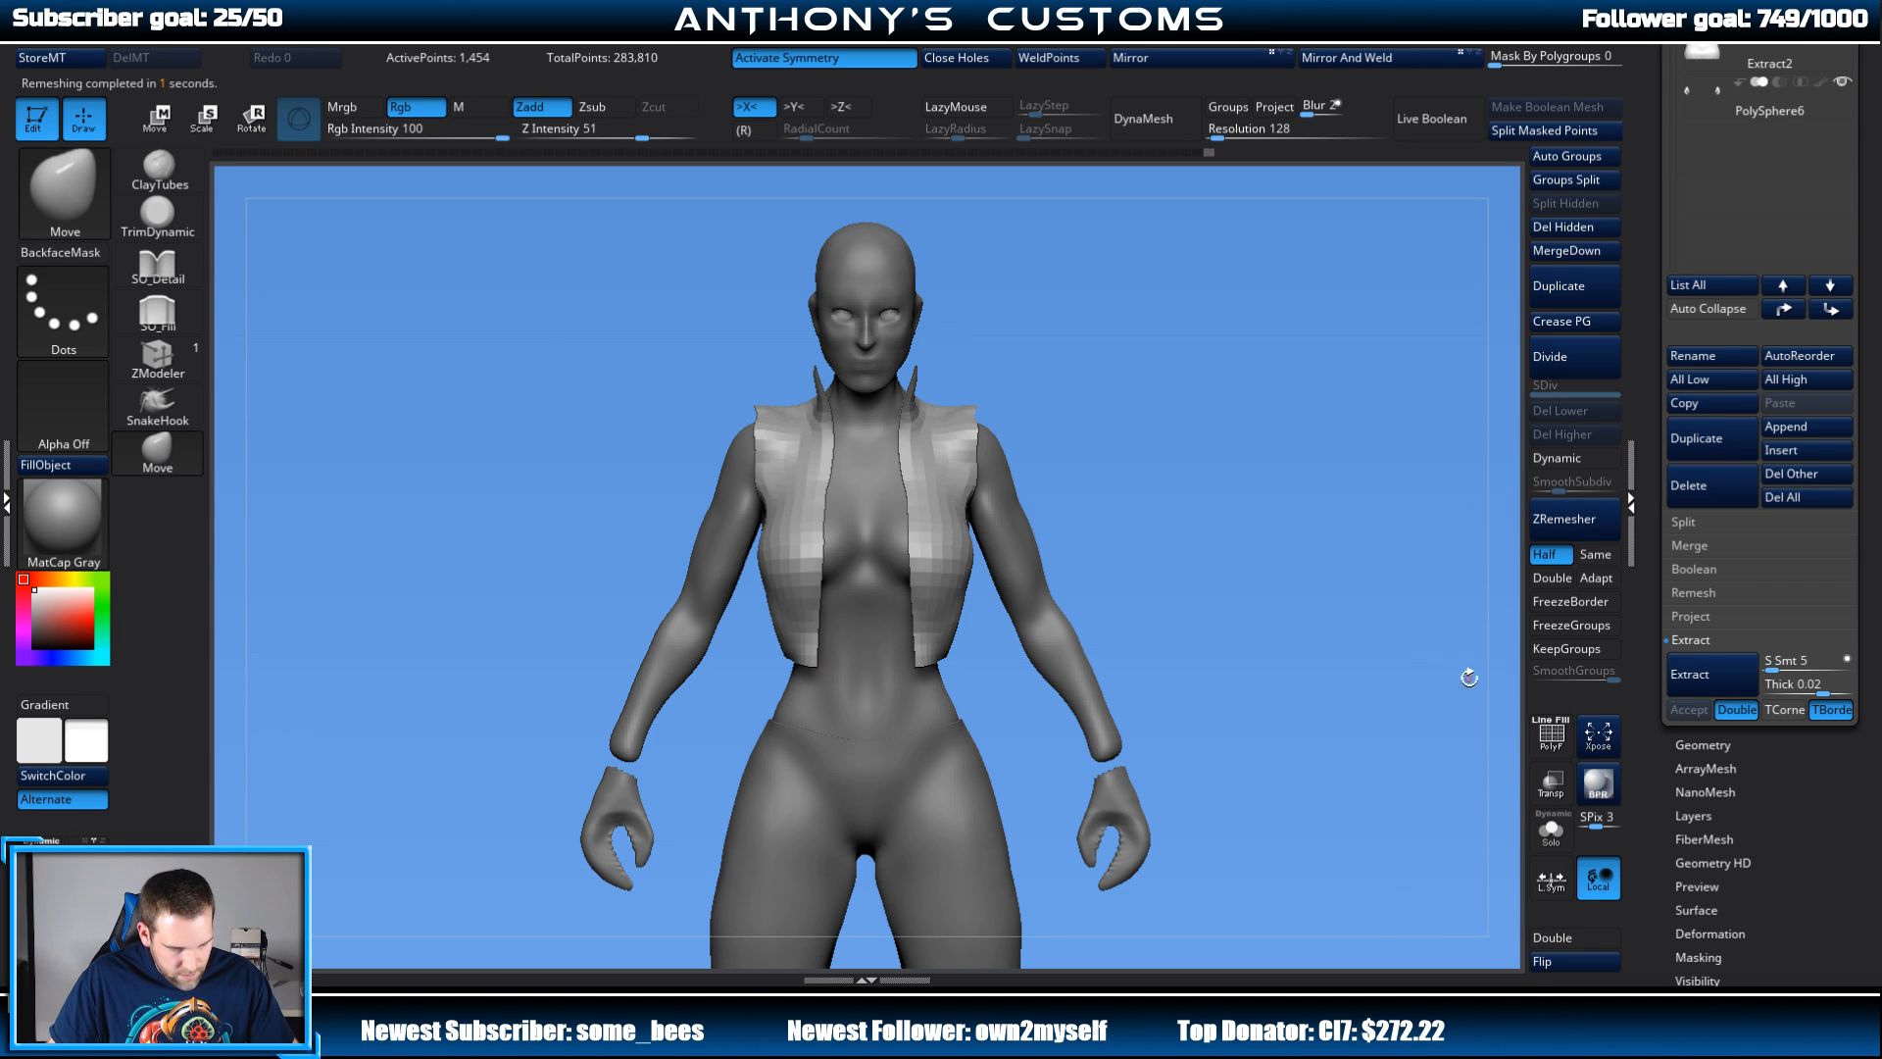
Step: Turn on double-sided display for the vest and show the crop top subtool
left_click_drag(1302, 578, 1273, 425, "alt")
mouse_move(1233, 521)
left_mouse_down("alt")
mouse_move(1268, 492)
mouse_move(1088, 502)
mouse_move(1243, 494)
left_mouse_up("alt")
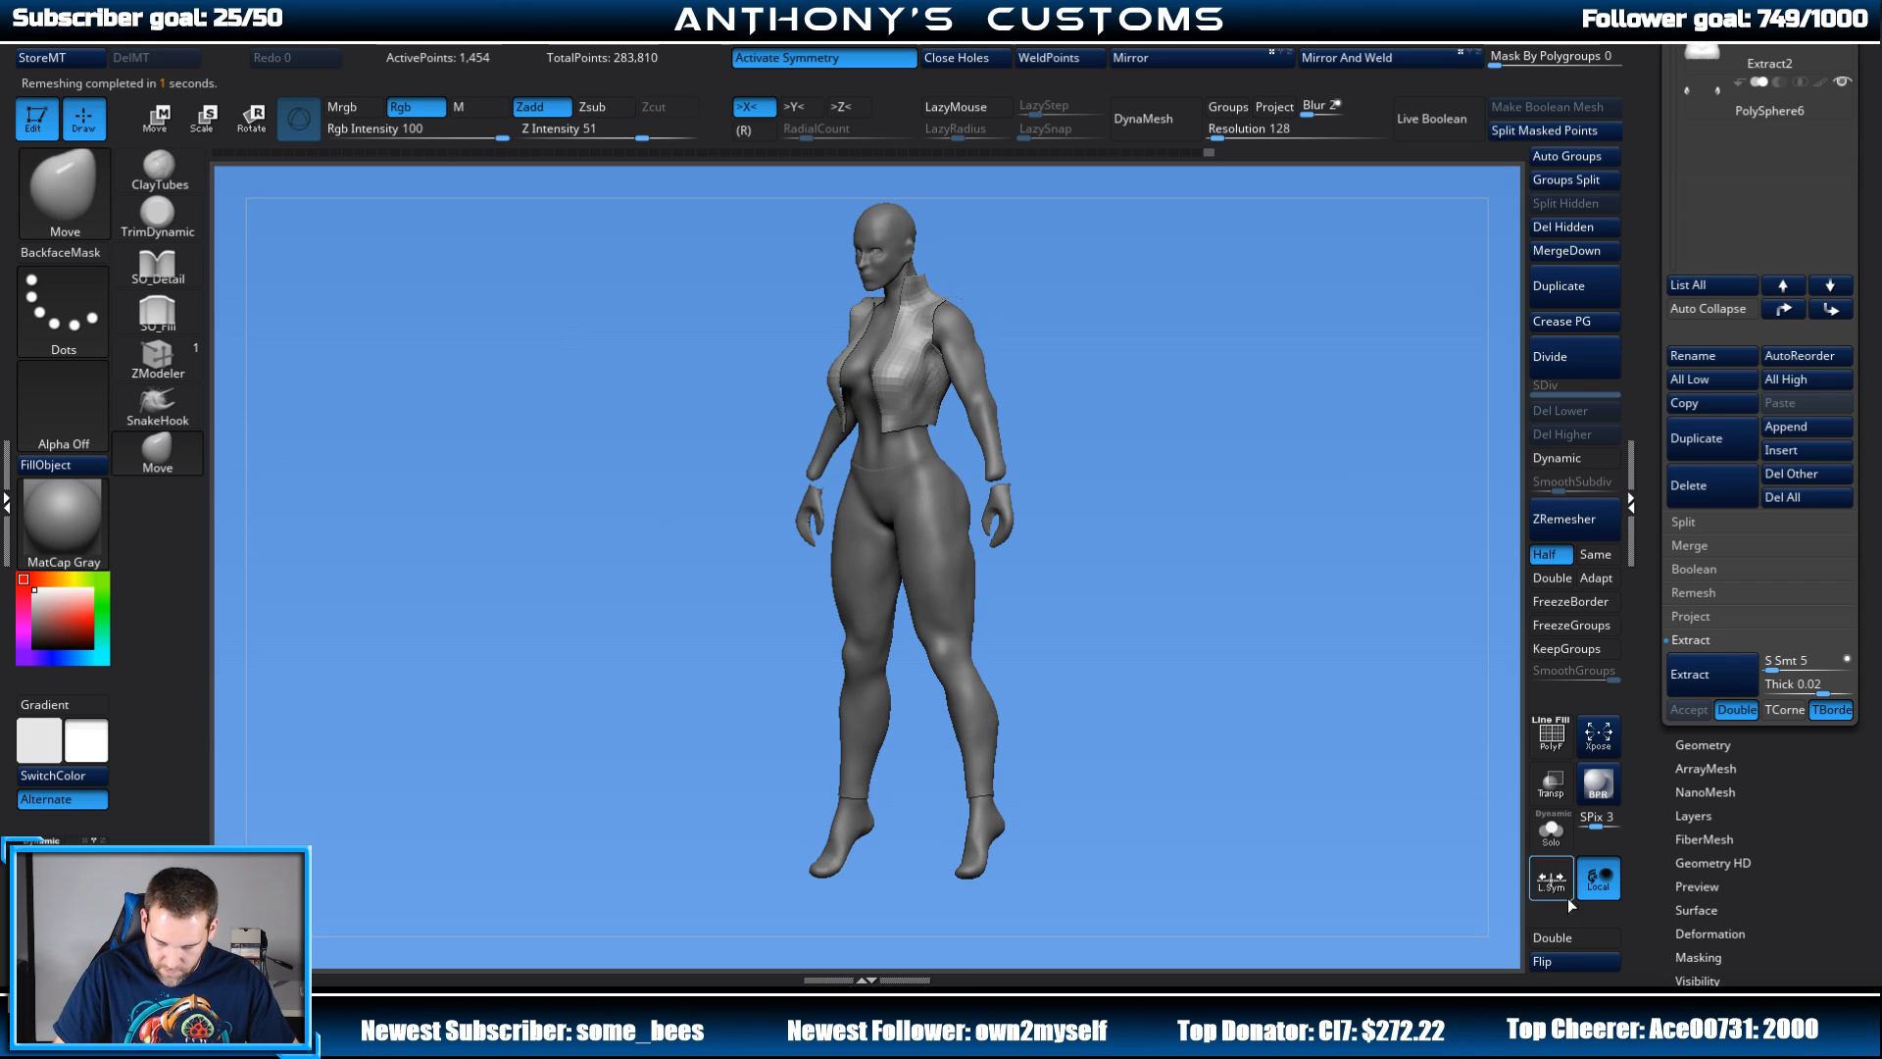
left_click(1559, 939)
left_click_drag(1358, 773, 1308, 687)
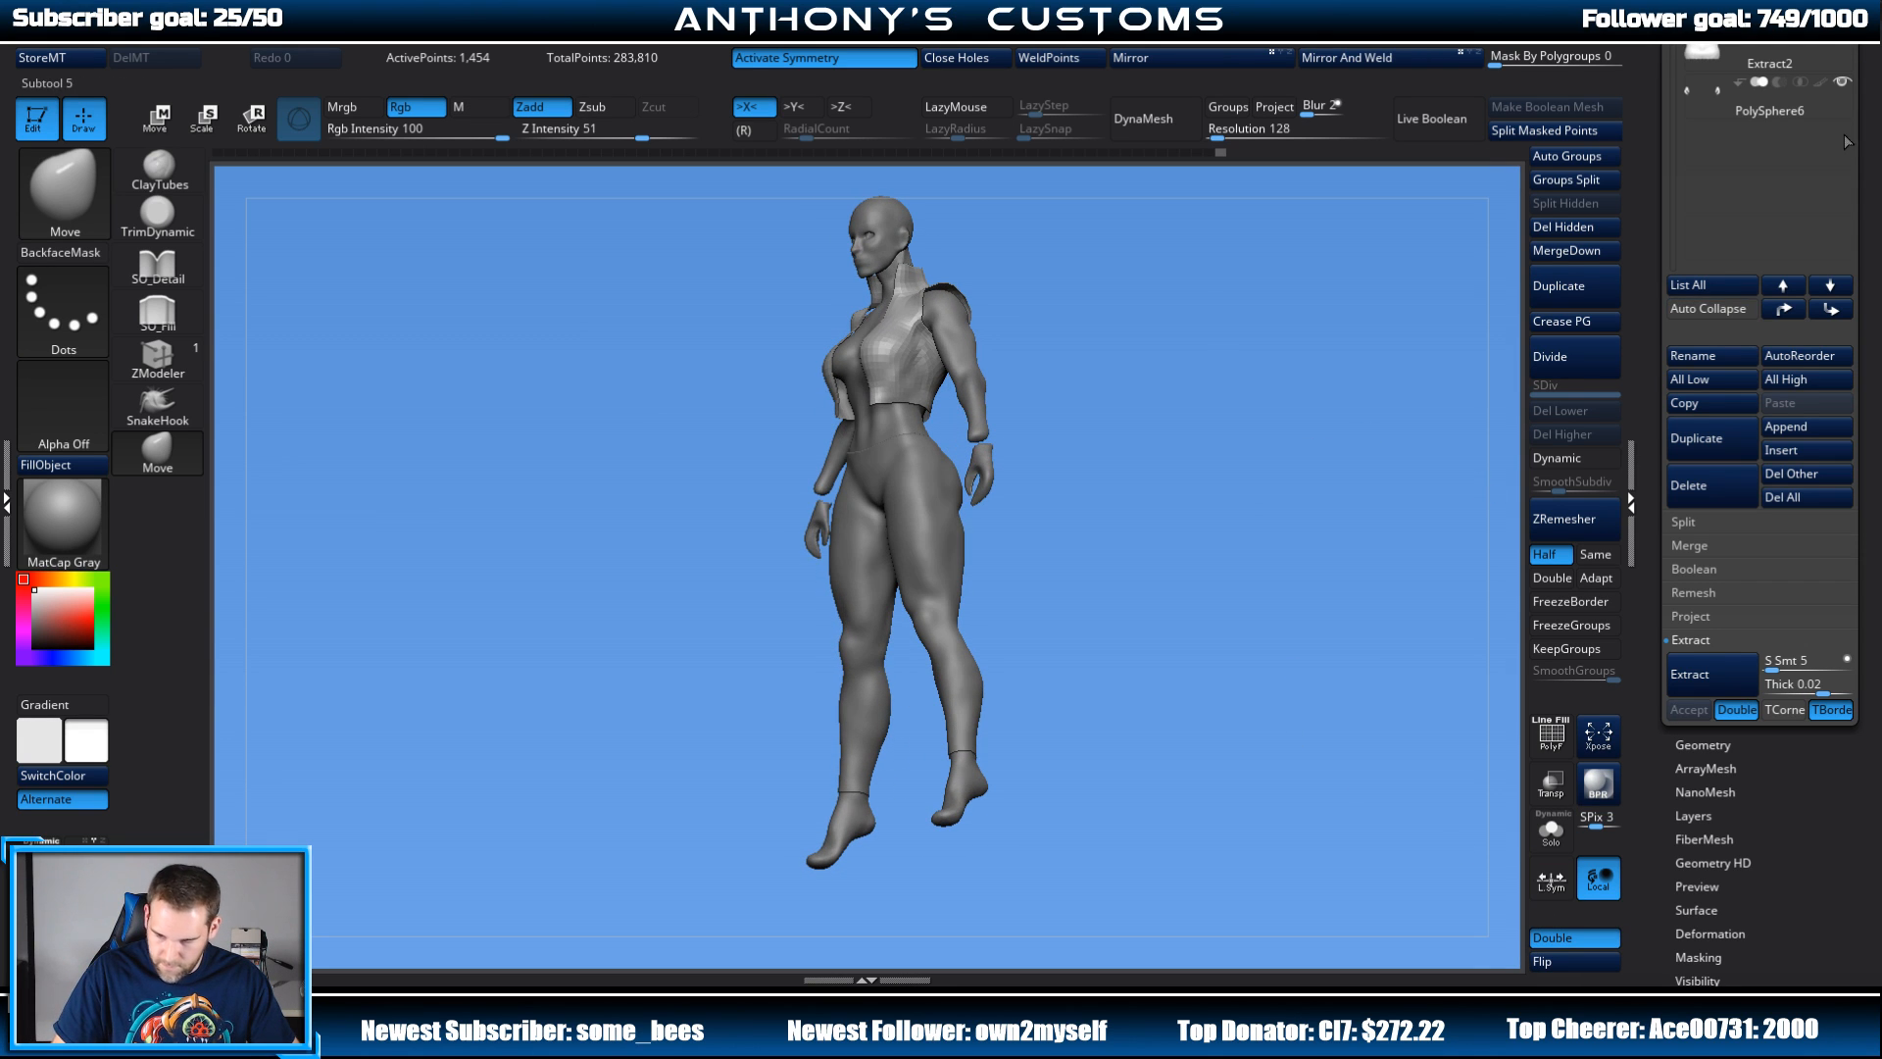
mouse_move(1240, 395)
left_mouse_down()
mouse_move(1299, 407)
mouse_move(1294, 437)
mouse_move(1252, 411)
left_mouse_up()
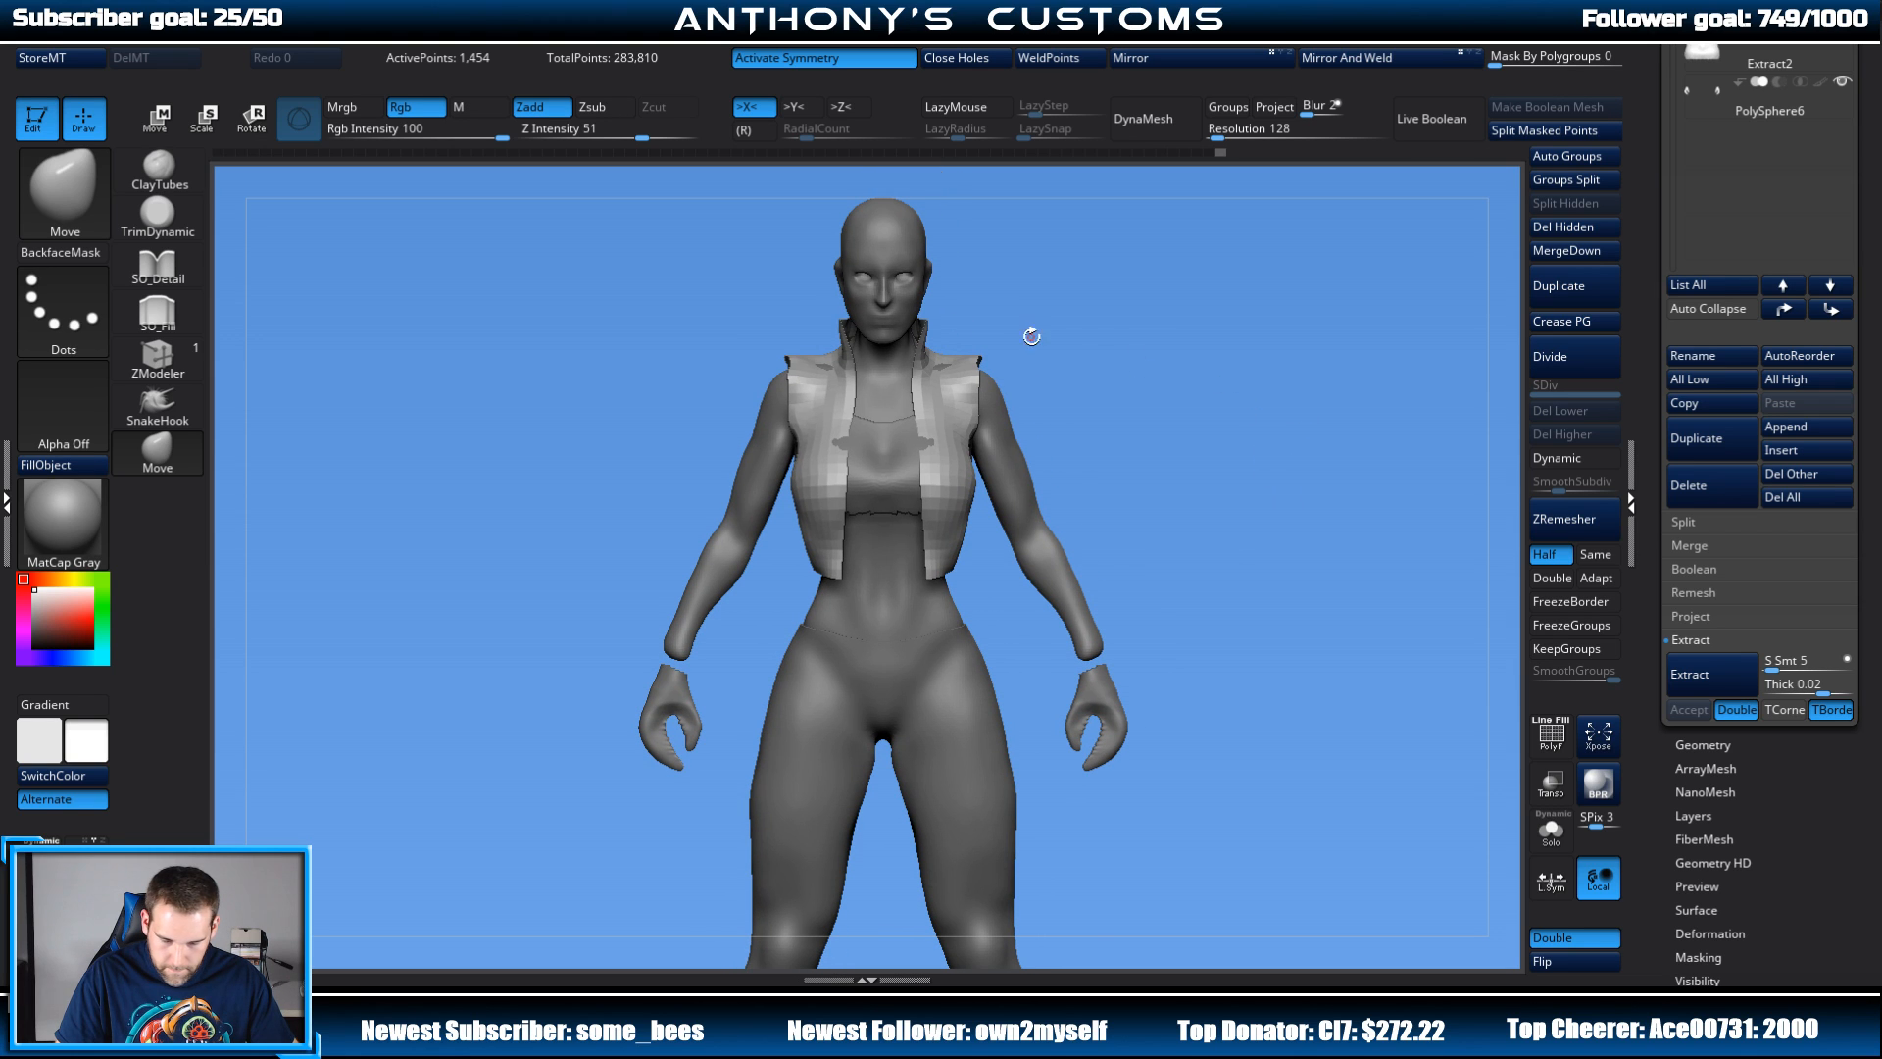
Step: Enlarge the Move brush and reshape the vest's front panels and opening around the bust
key("space")
left_click_drag(1167, 303, 1194, 310)
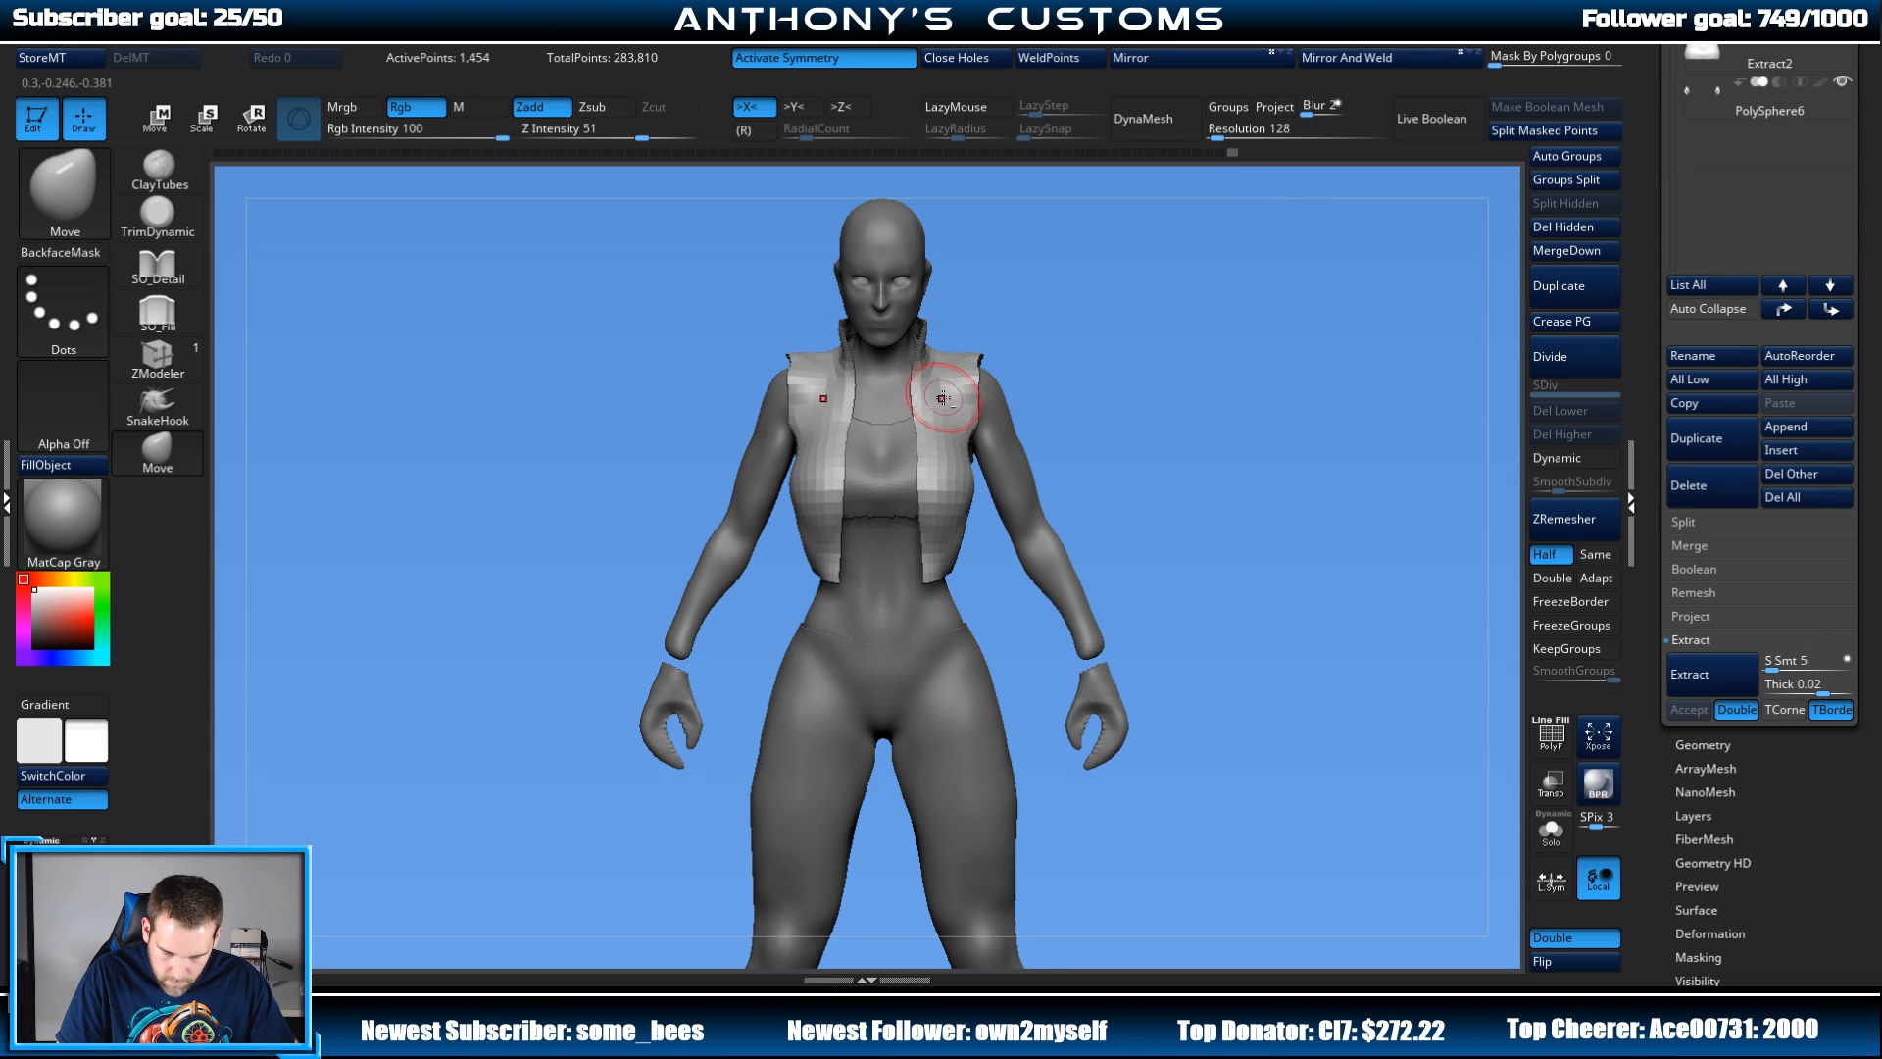
mouse_move(1216, 360)
left_mouse_down()
mouse_move(960, 491)
mouse_move(911, 537)
left_mouse_up()
mouse_move(1108, 441)
left_mouse_down()
mouse_move(1202, 391)
mouse_move(1265, 412)
mouse_move(1151, 411)
mouse_move(1204, 371)
left_mouse_up()
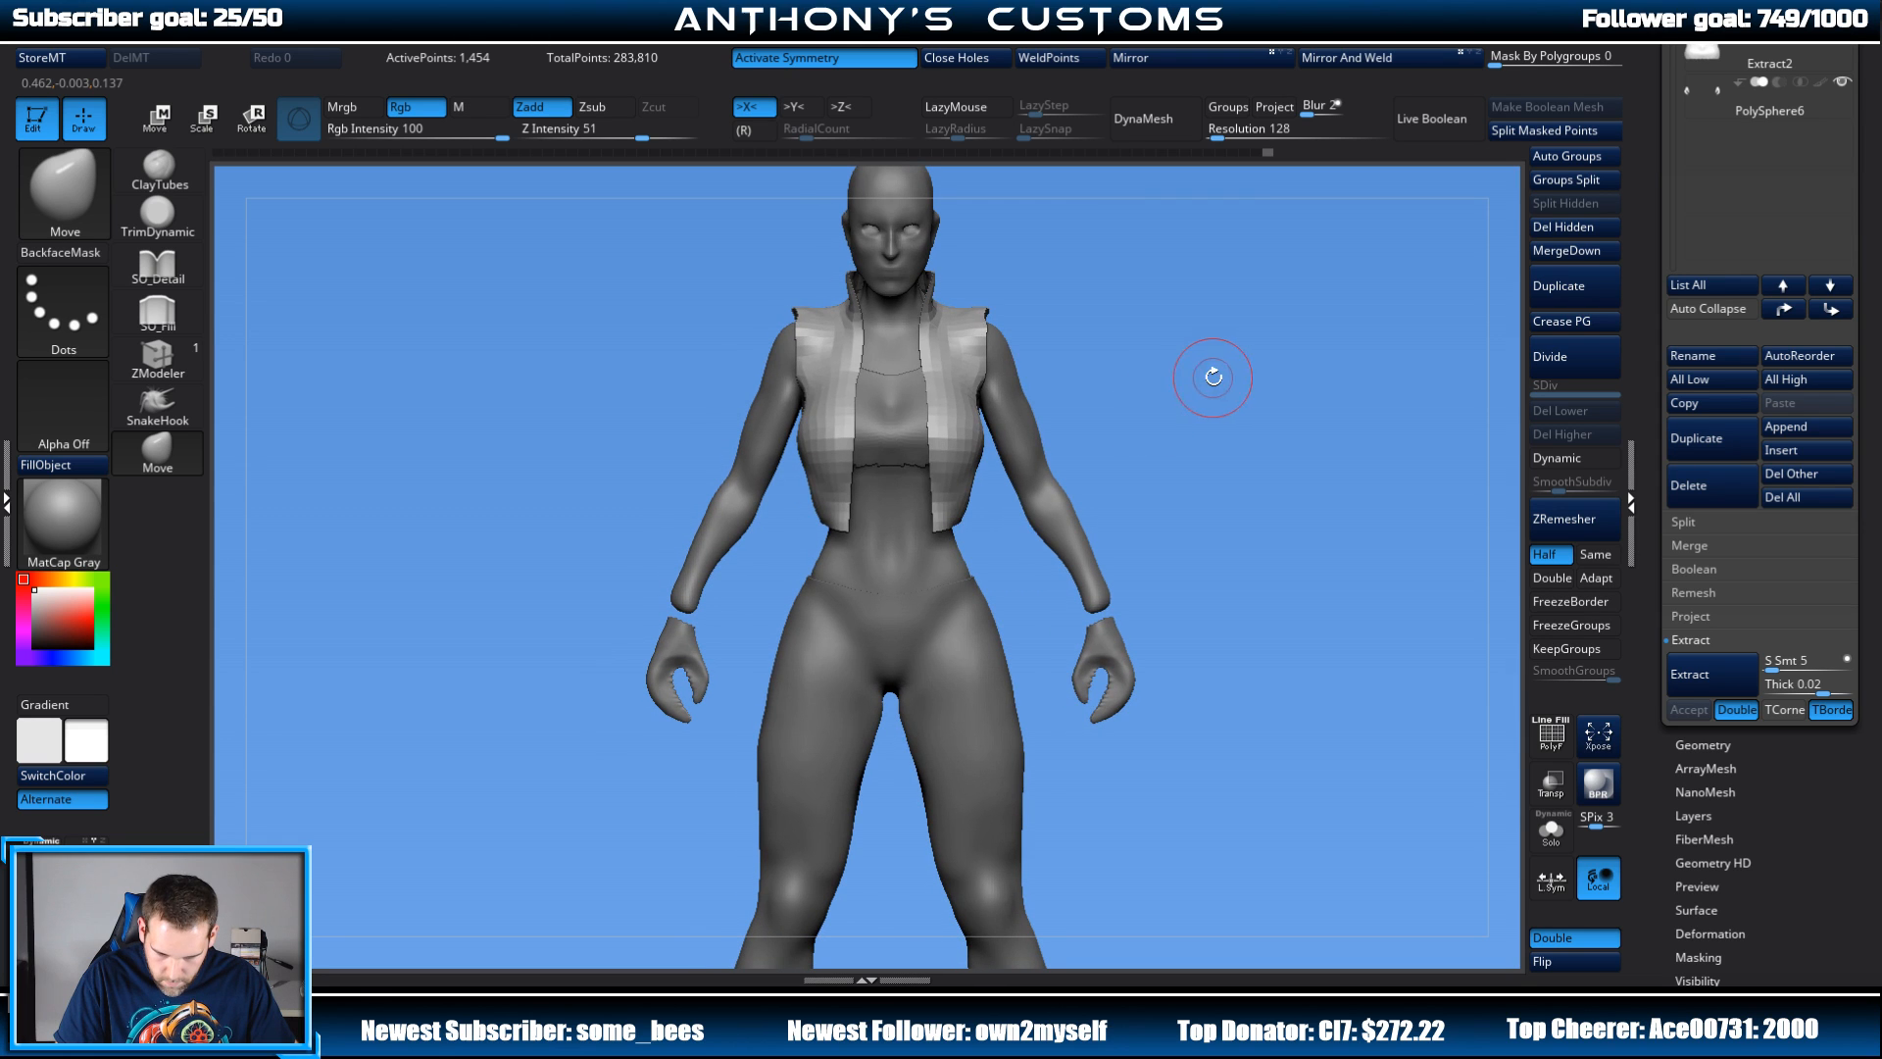
key("space")
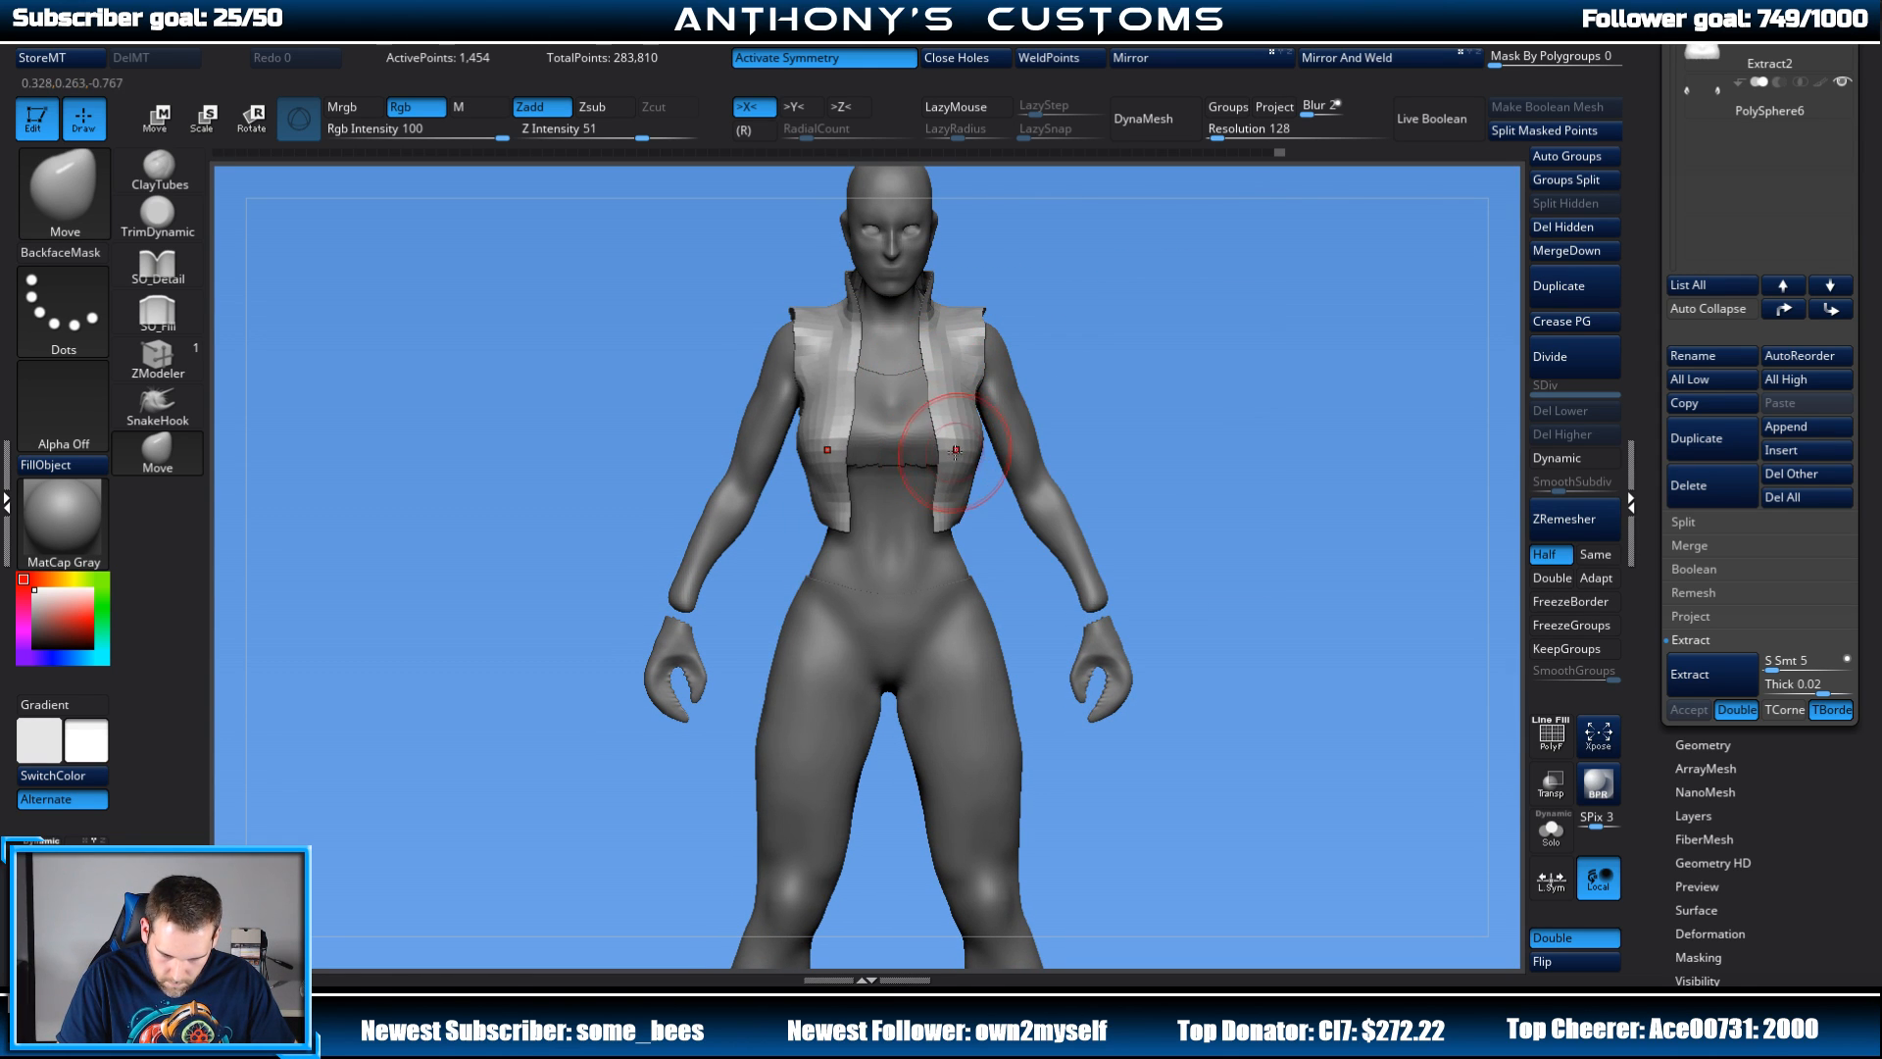
left_click_drag(1068, 412, 1133, 407)
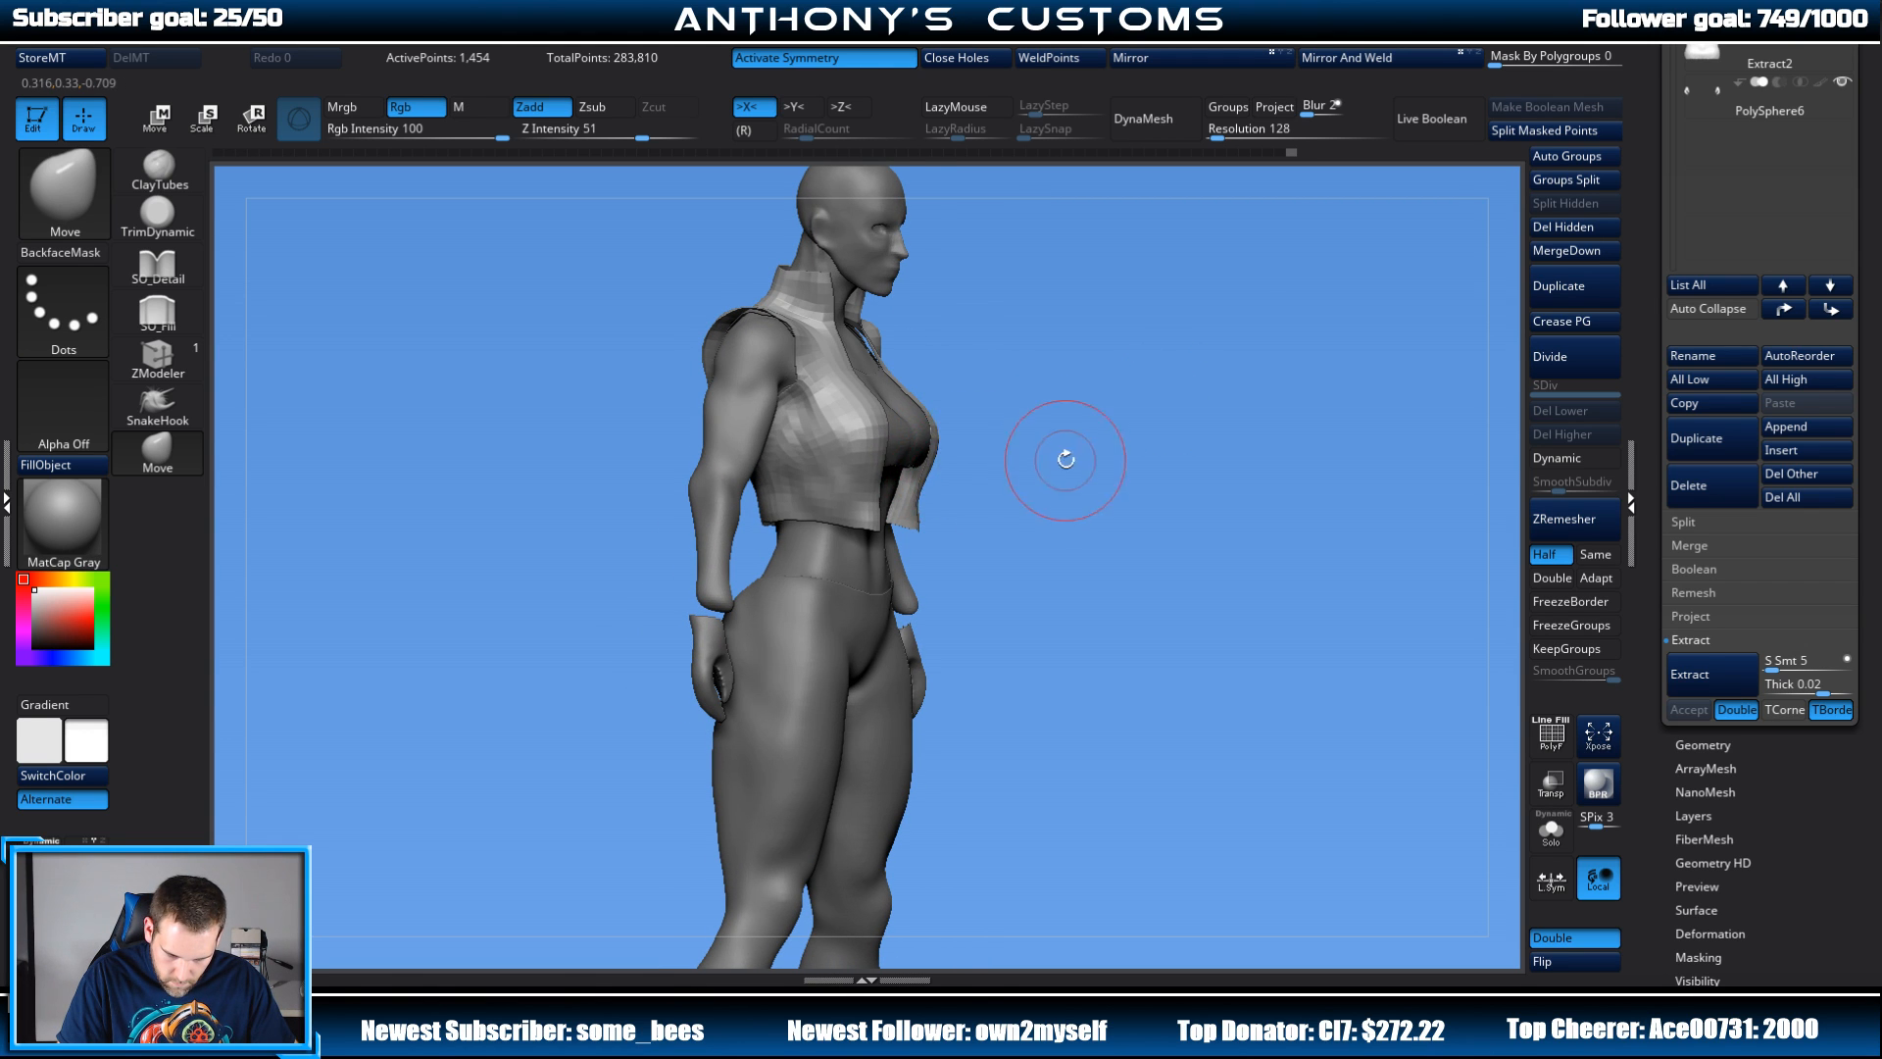
left_click_drag(1065, 459, 1244, 345)
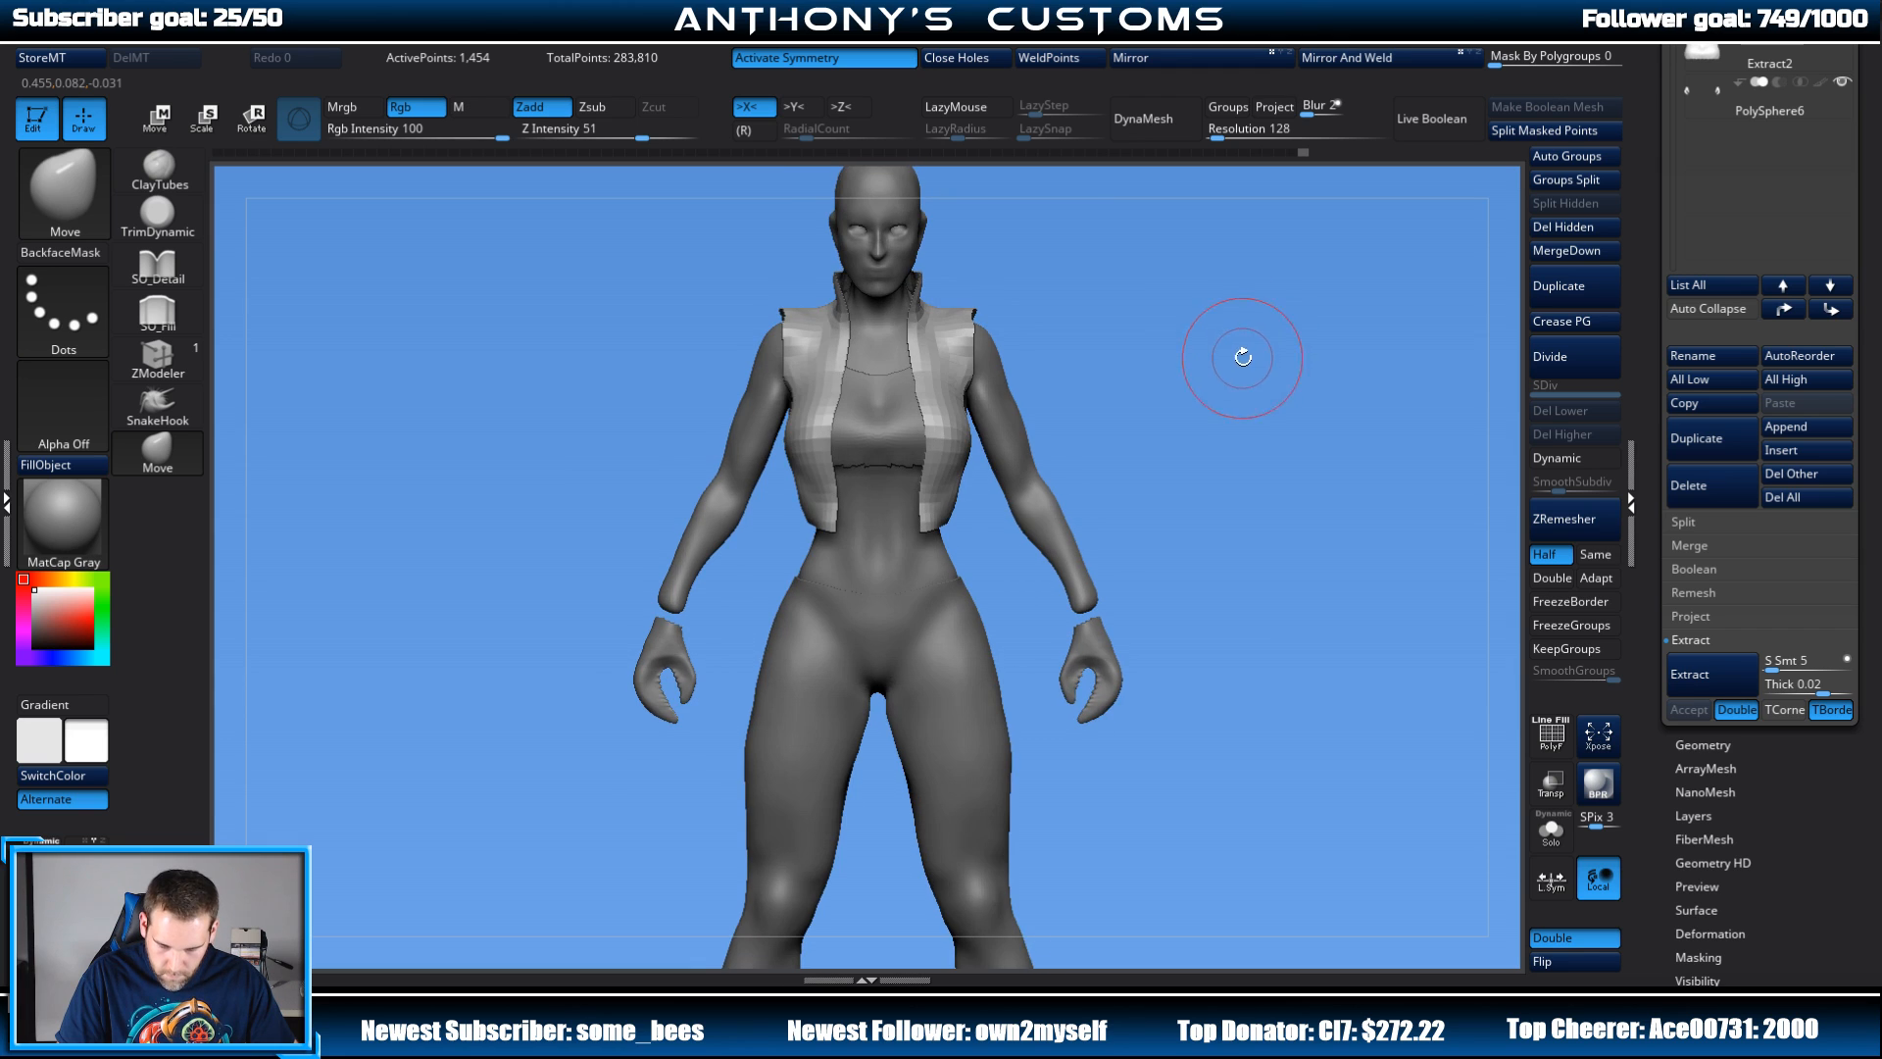
Step: Subdivide the vest twice to subdivision level 3
left_click(1574, 355)
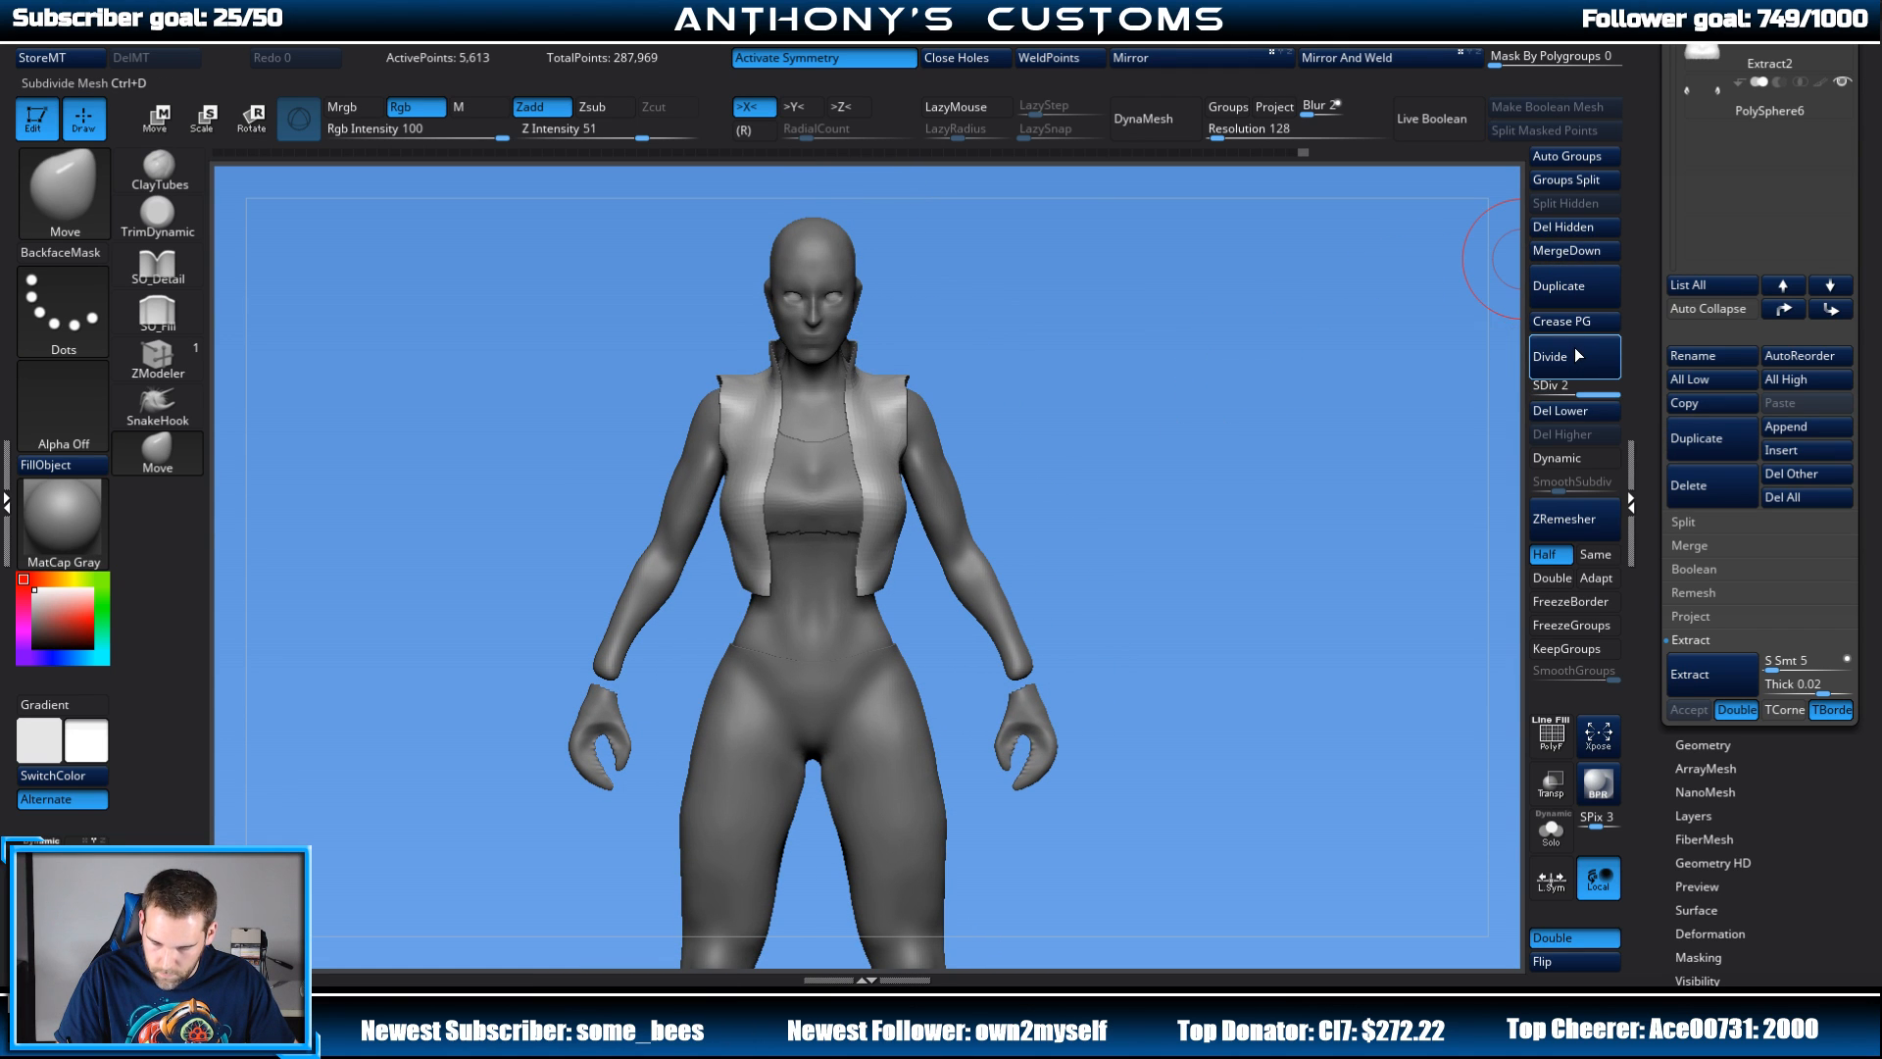
left_click(1574, 349)
mouse_move(1421, 387)
left_mouse_down()
mouse_move(1225, 389)
mouse_move(1327, 362)
mouse_move(1215, 374)
mouse_move(1105, 336)
left_mouse_up()
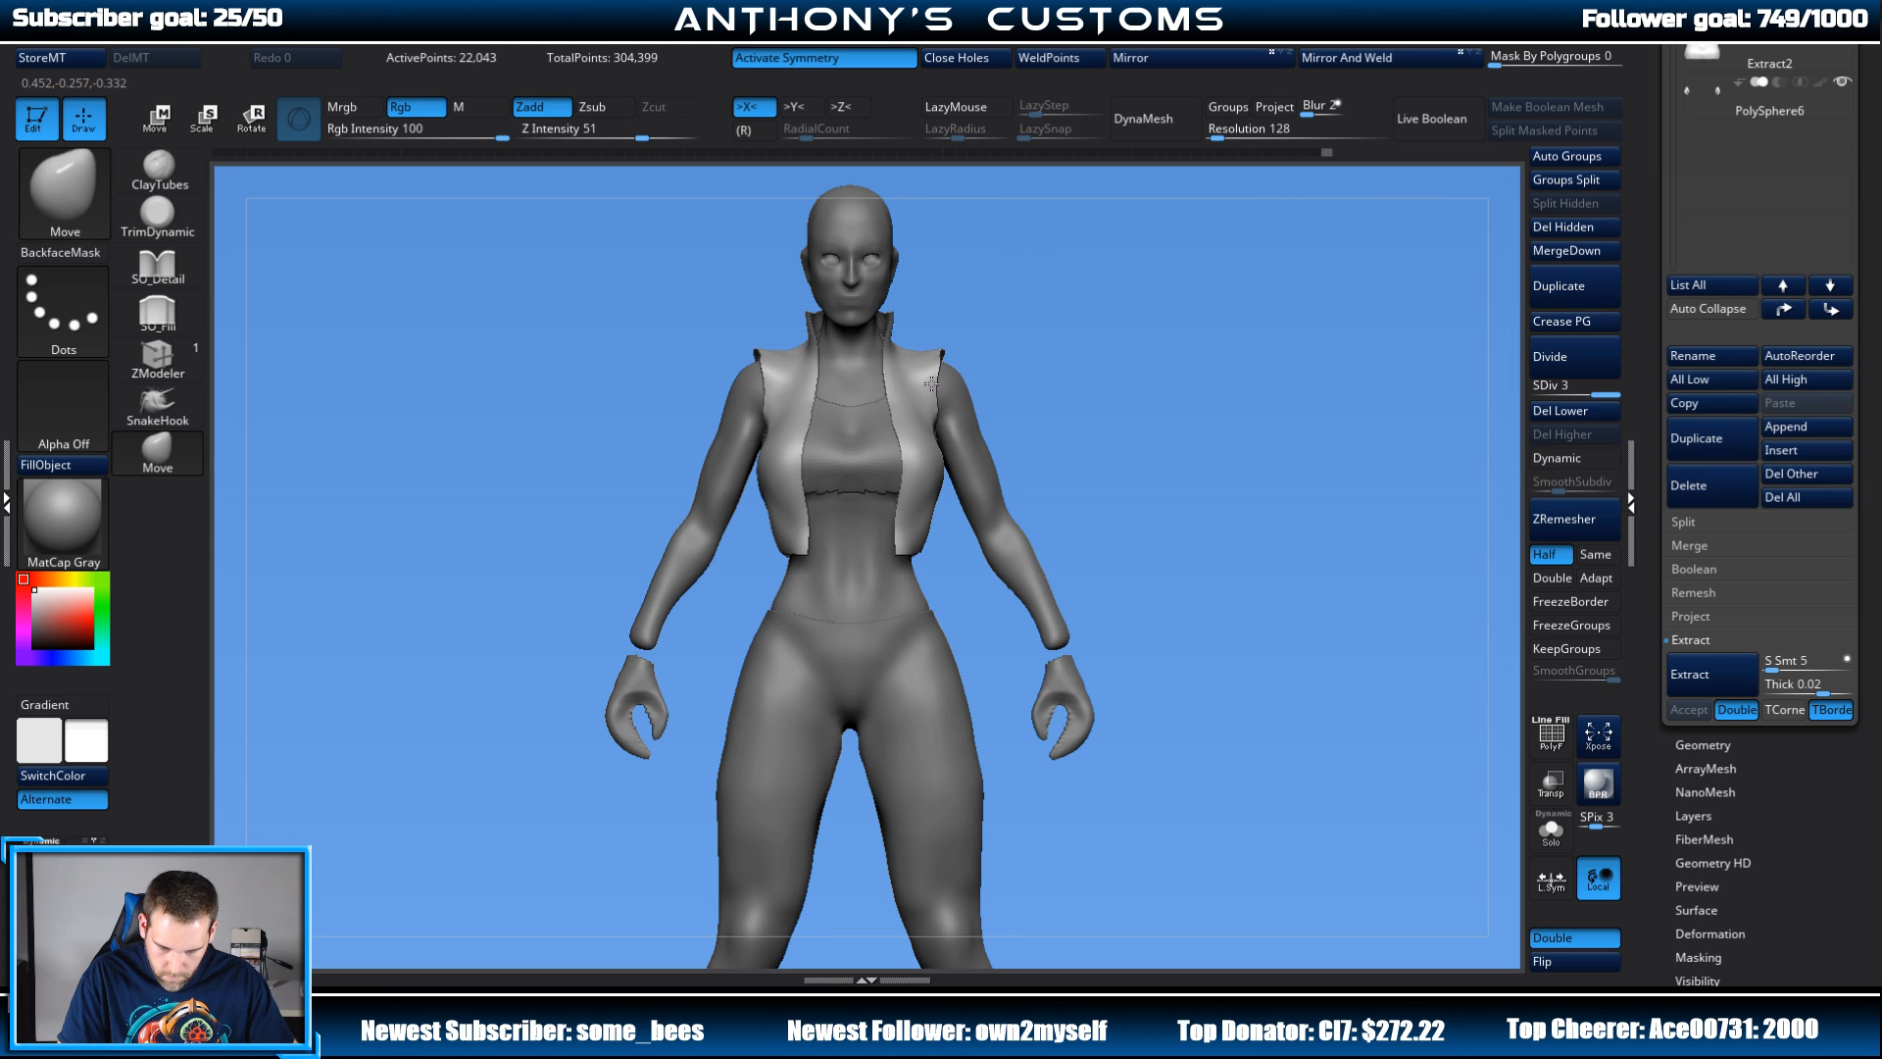
Step: Reshape the vest's shoulder edges and the base of its collar with the Move brush
left_click_drag(1041, 326, 946, 365)
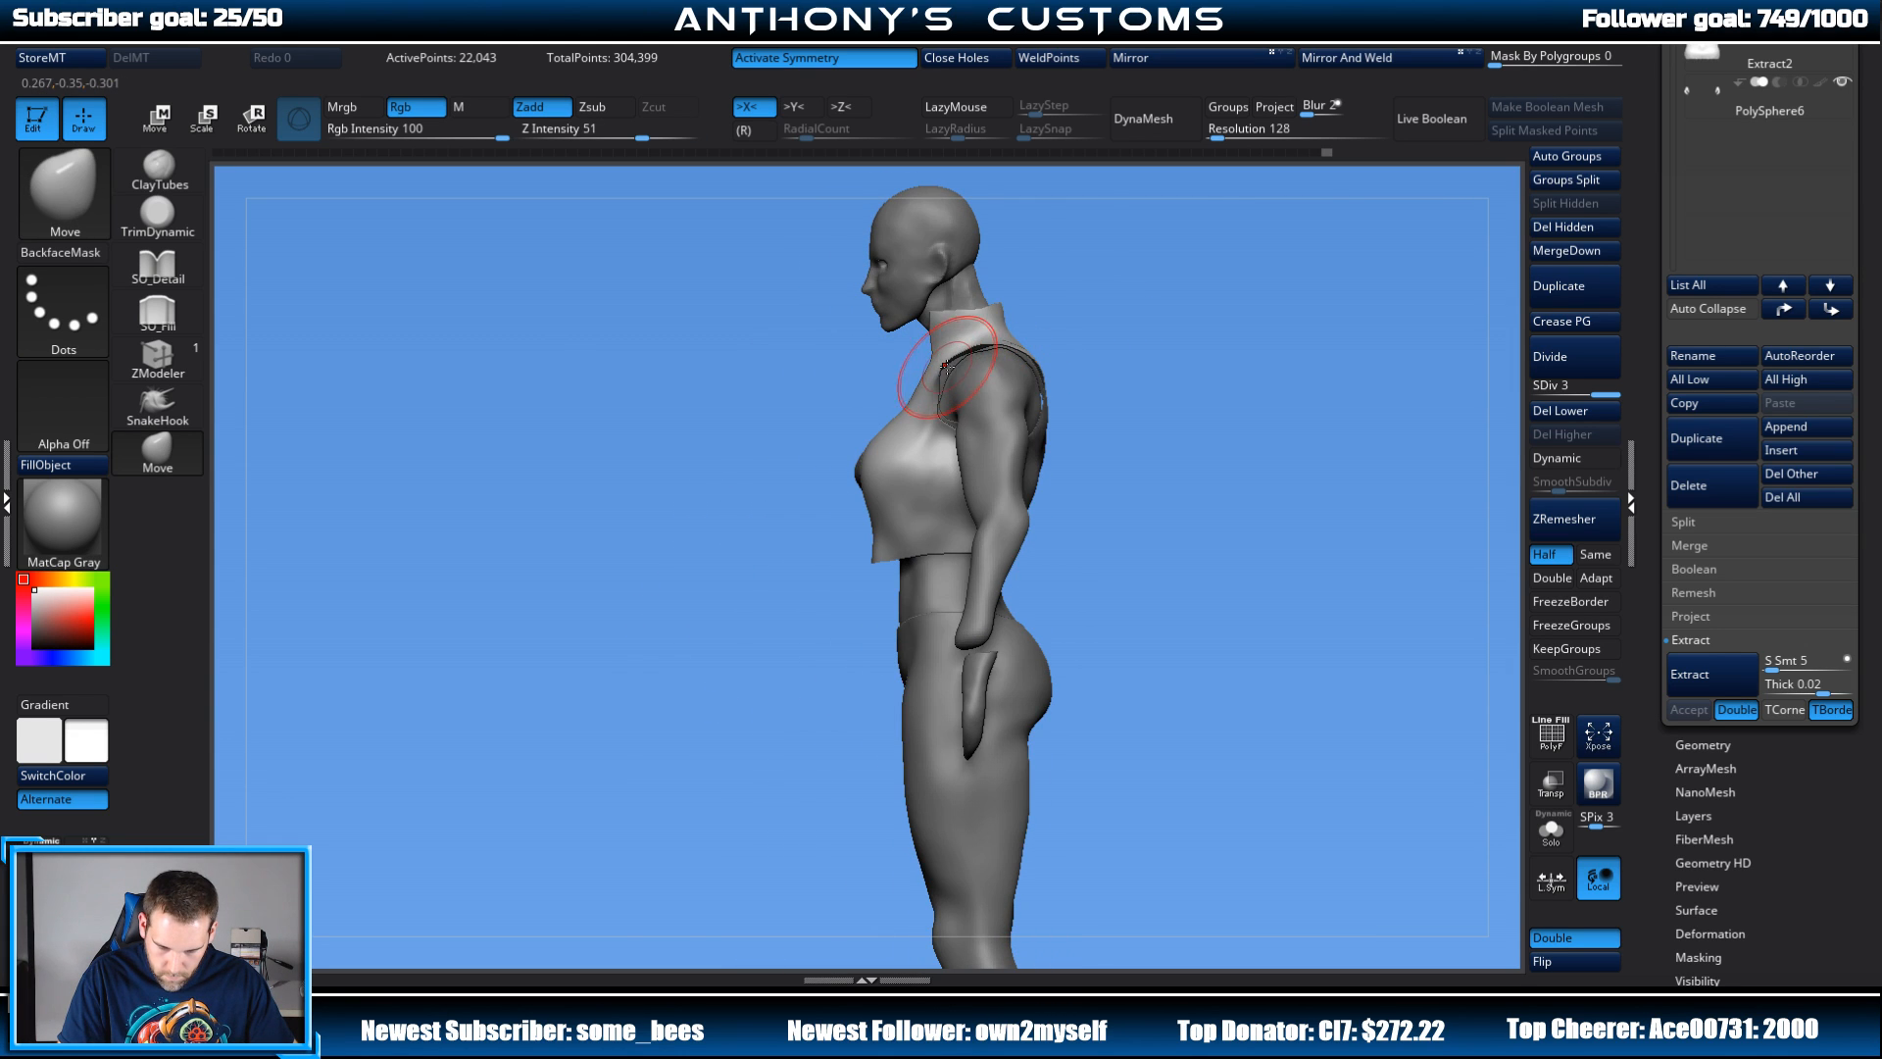
key("space")
mouse_move(1040, 317)
left_mouse_down()
mouse_move(1103, 301)
mouse_move(1147, 383)
left_mouse_up()
left_click_drag(957, 364, 972, 365)
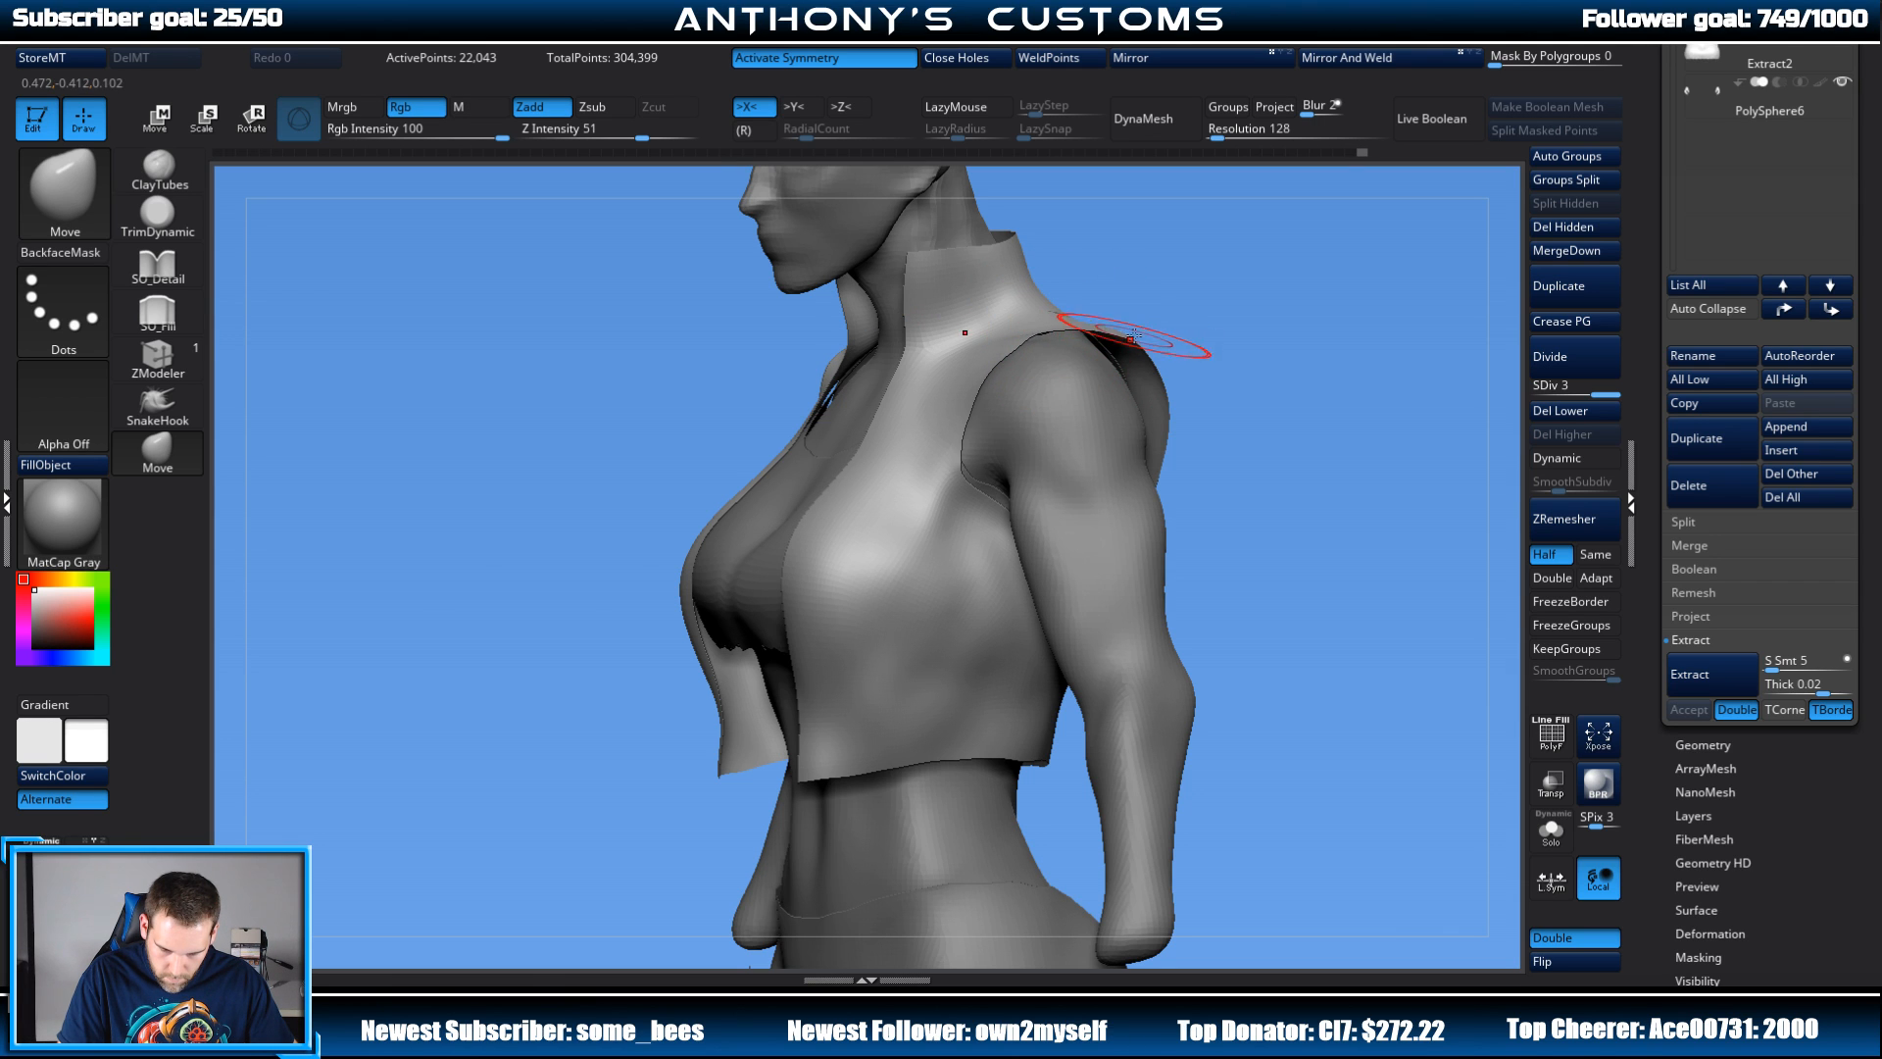
left_click_drag(1301, 340, 998, 391)
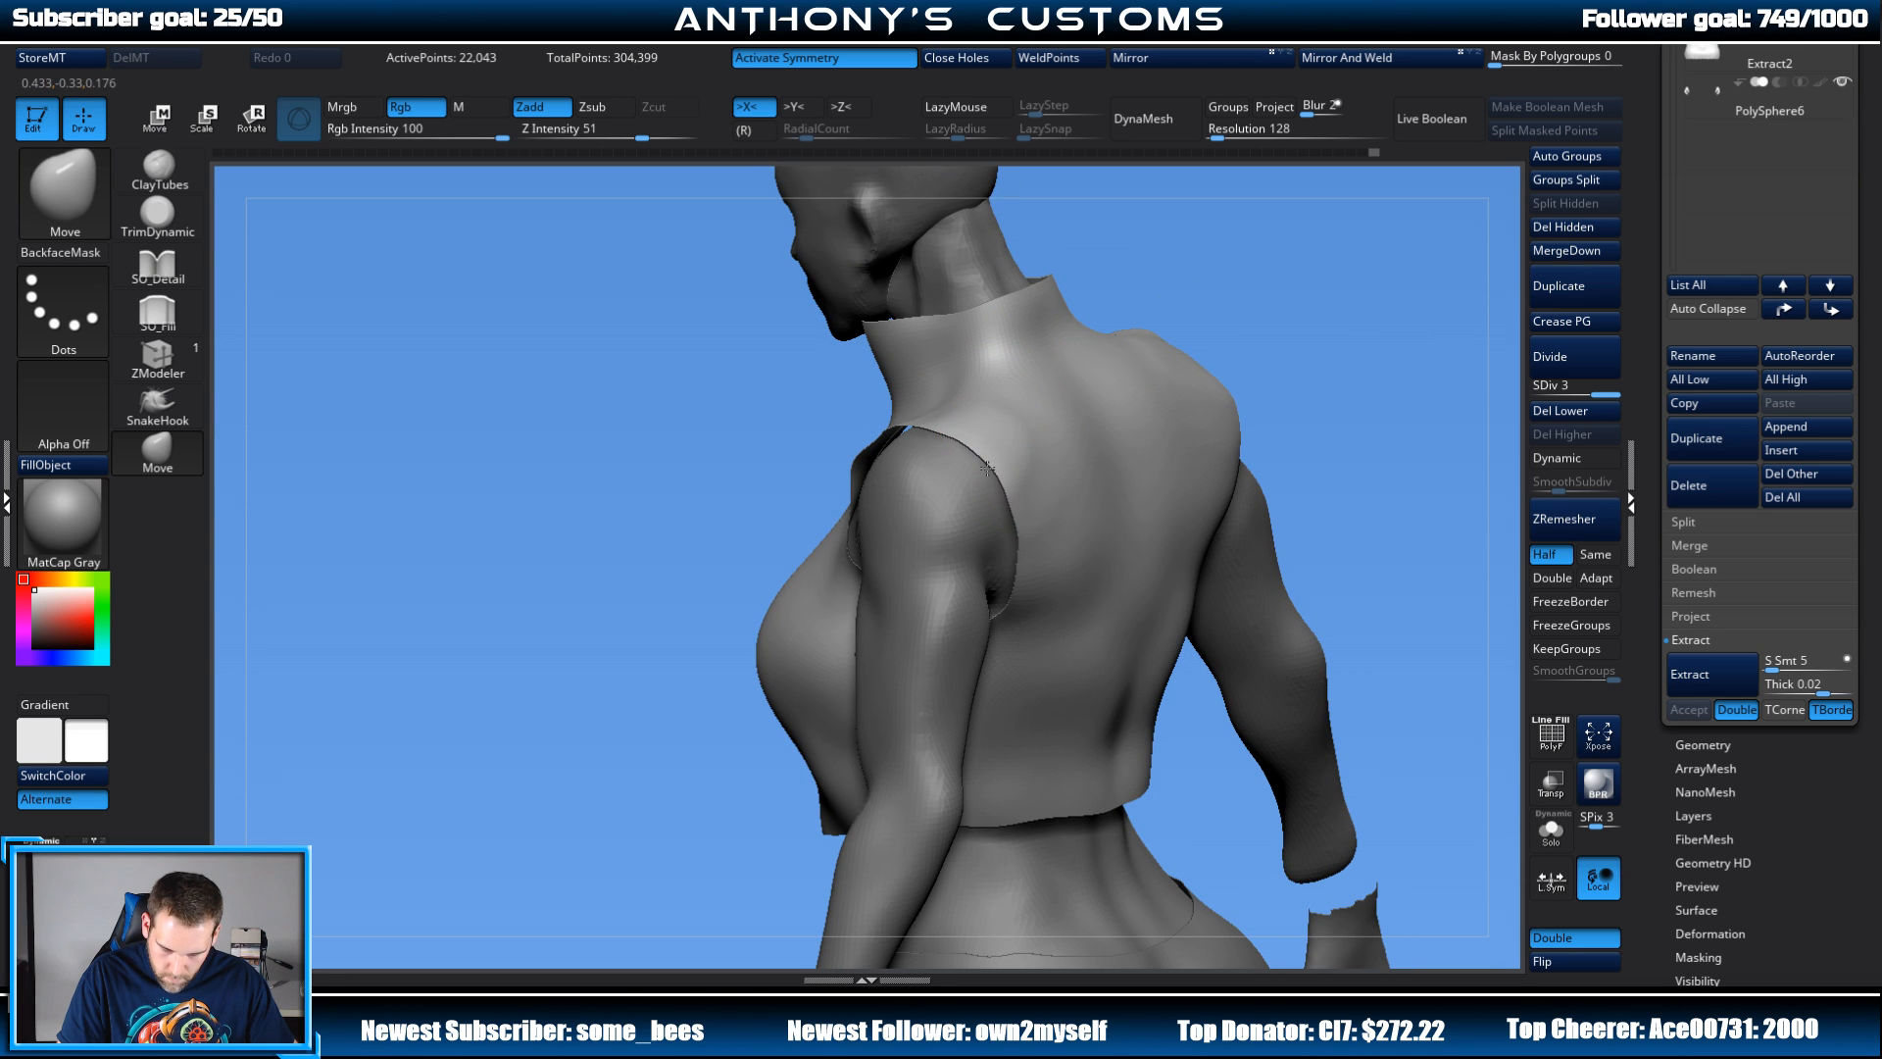
left_click_drag(1261, 327, 1292, 245)
left_click_drag(1310, 395, 1266, 245, "alt")
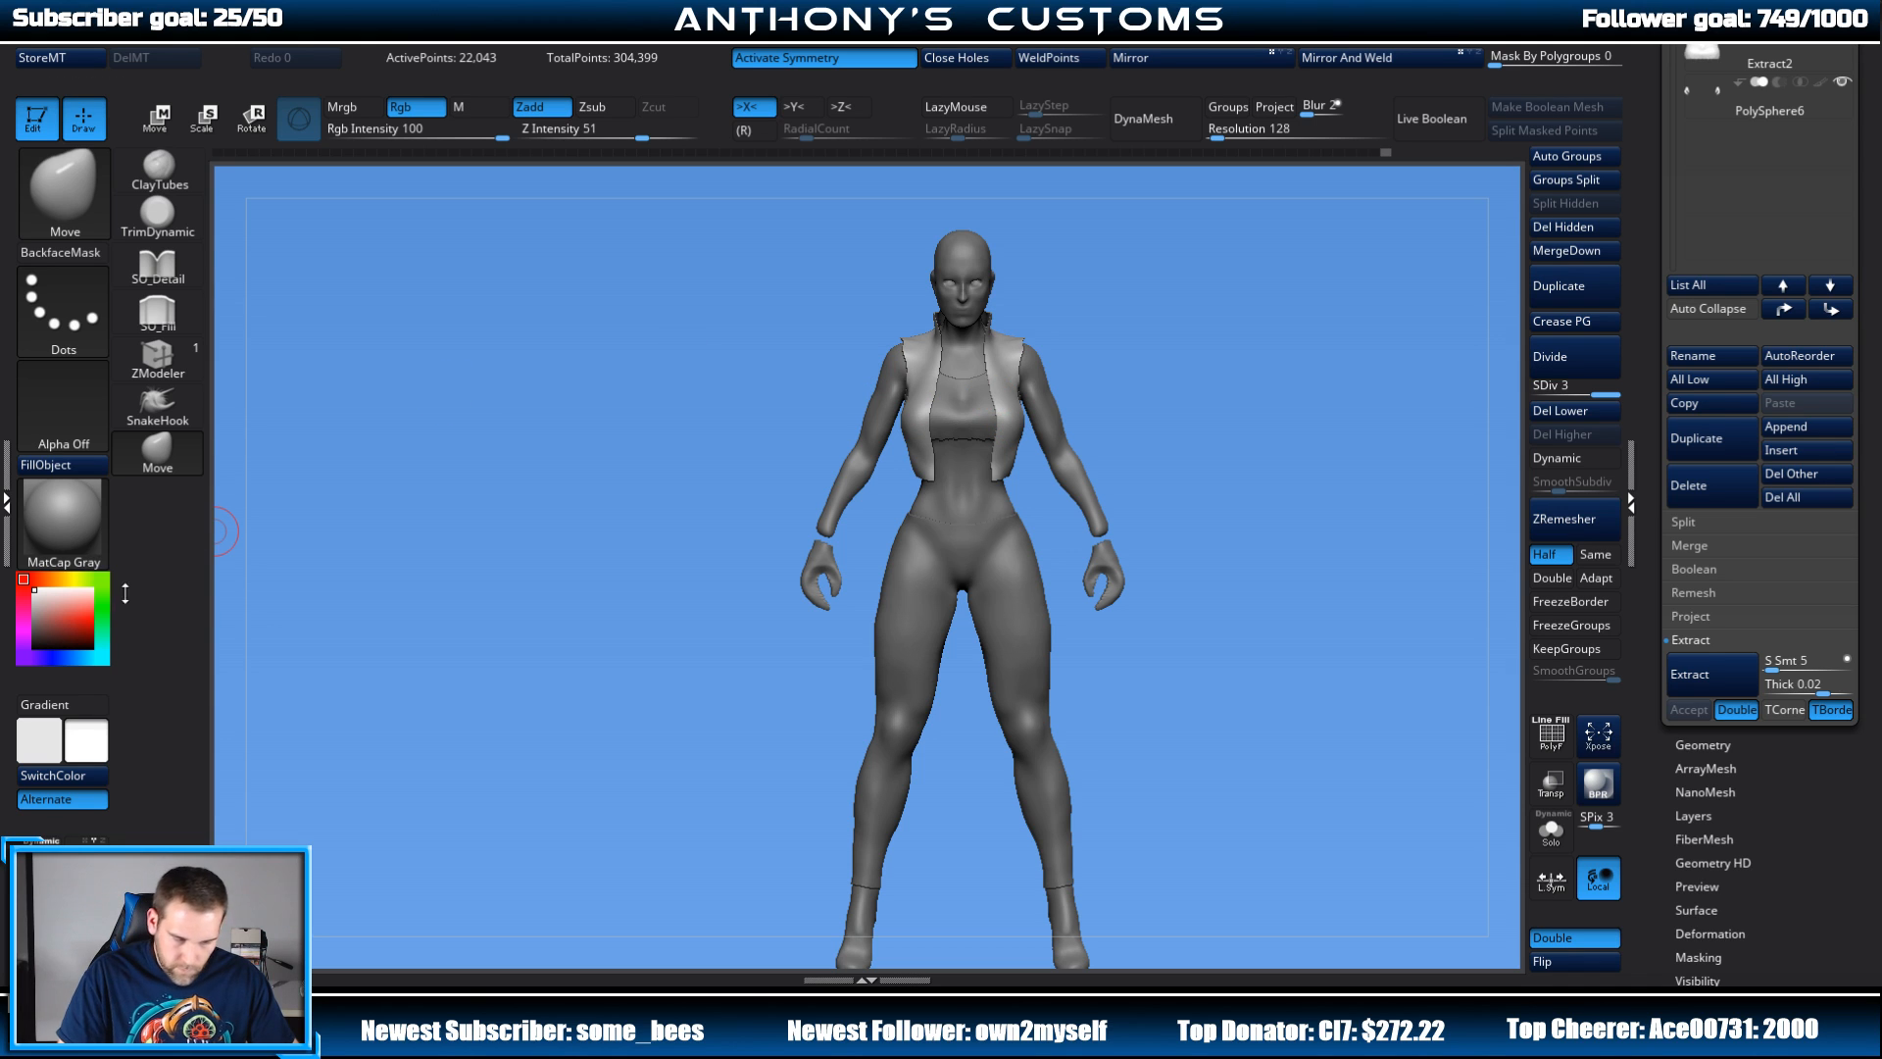
Step: Fill the vest and the pants with dark grey, RGB 61, 61, 61
left_click(28, 636)
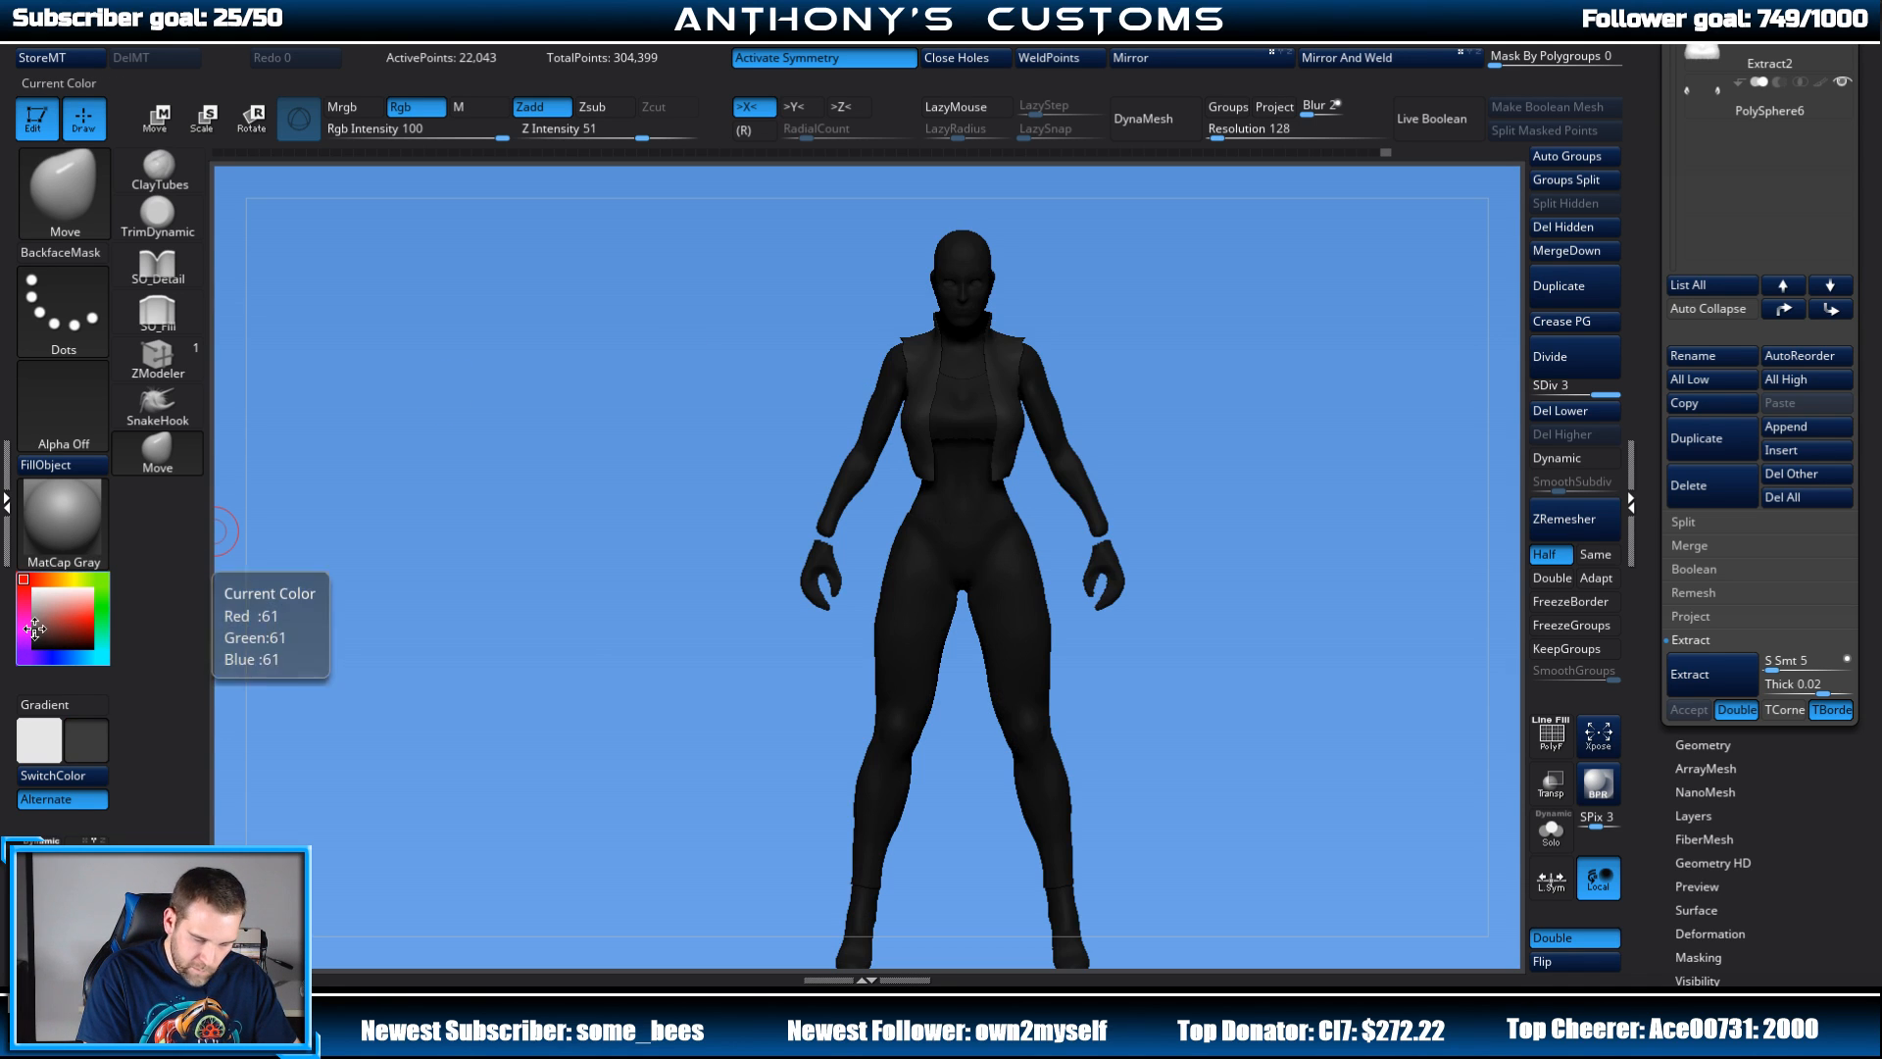
left_click(55, 464)
left_click(926, 647, "alt")
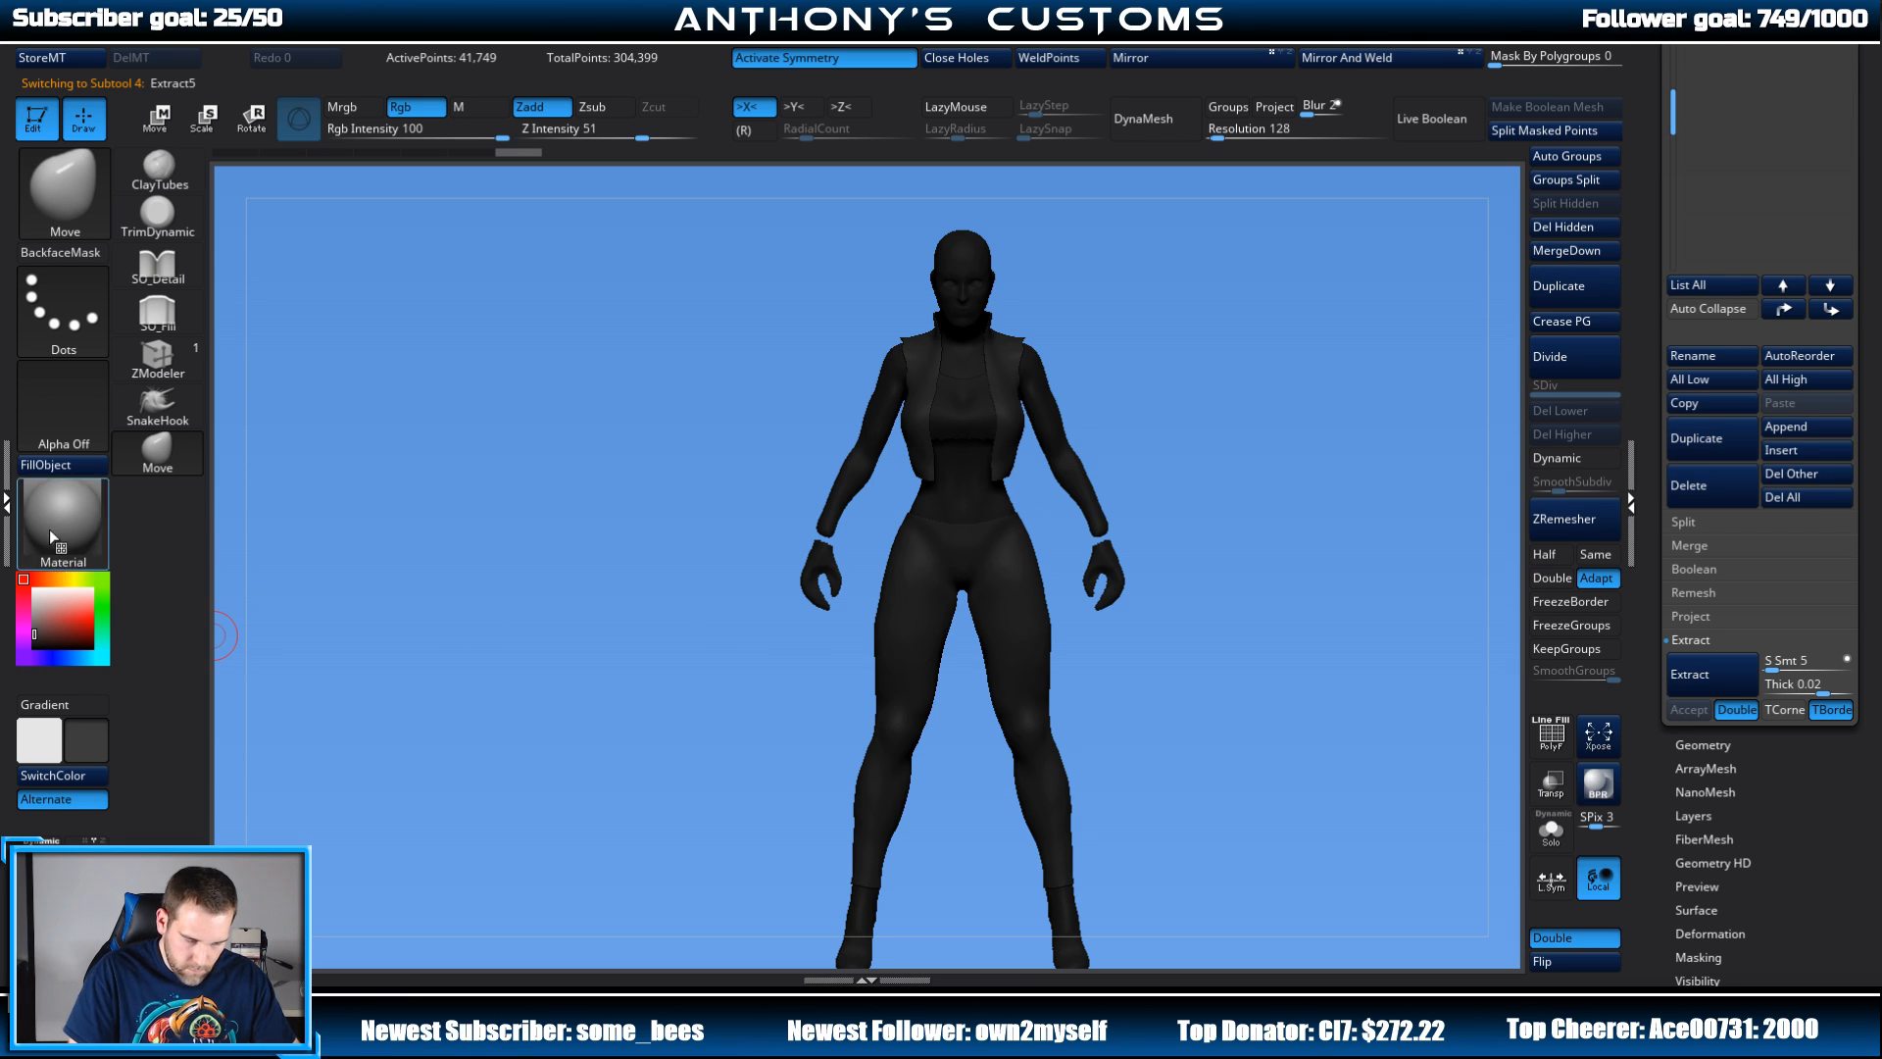
Step: Fill the body with skin tone RGB 230, 183, 167, the hands with red and the crop top with yellow RGB 224, 166, 43
left_click(957, 478, "alt")
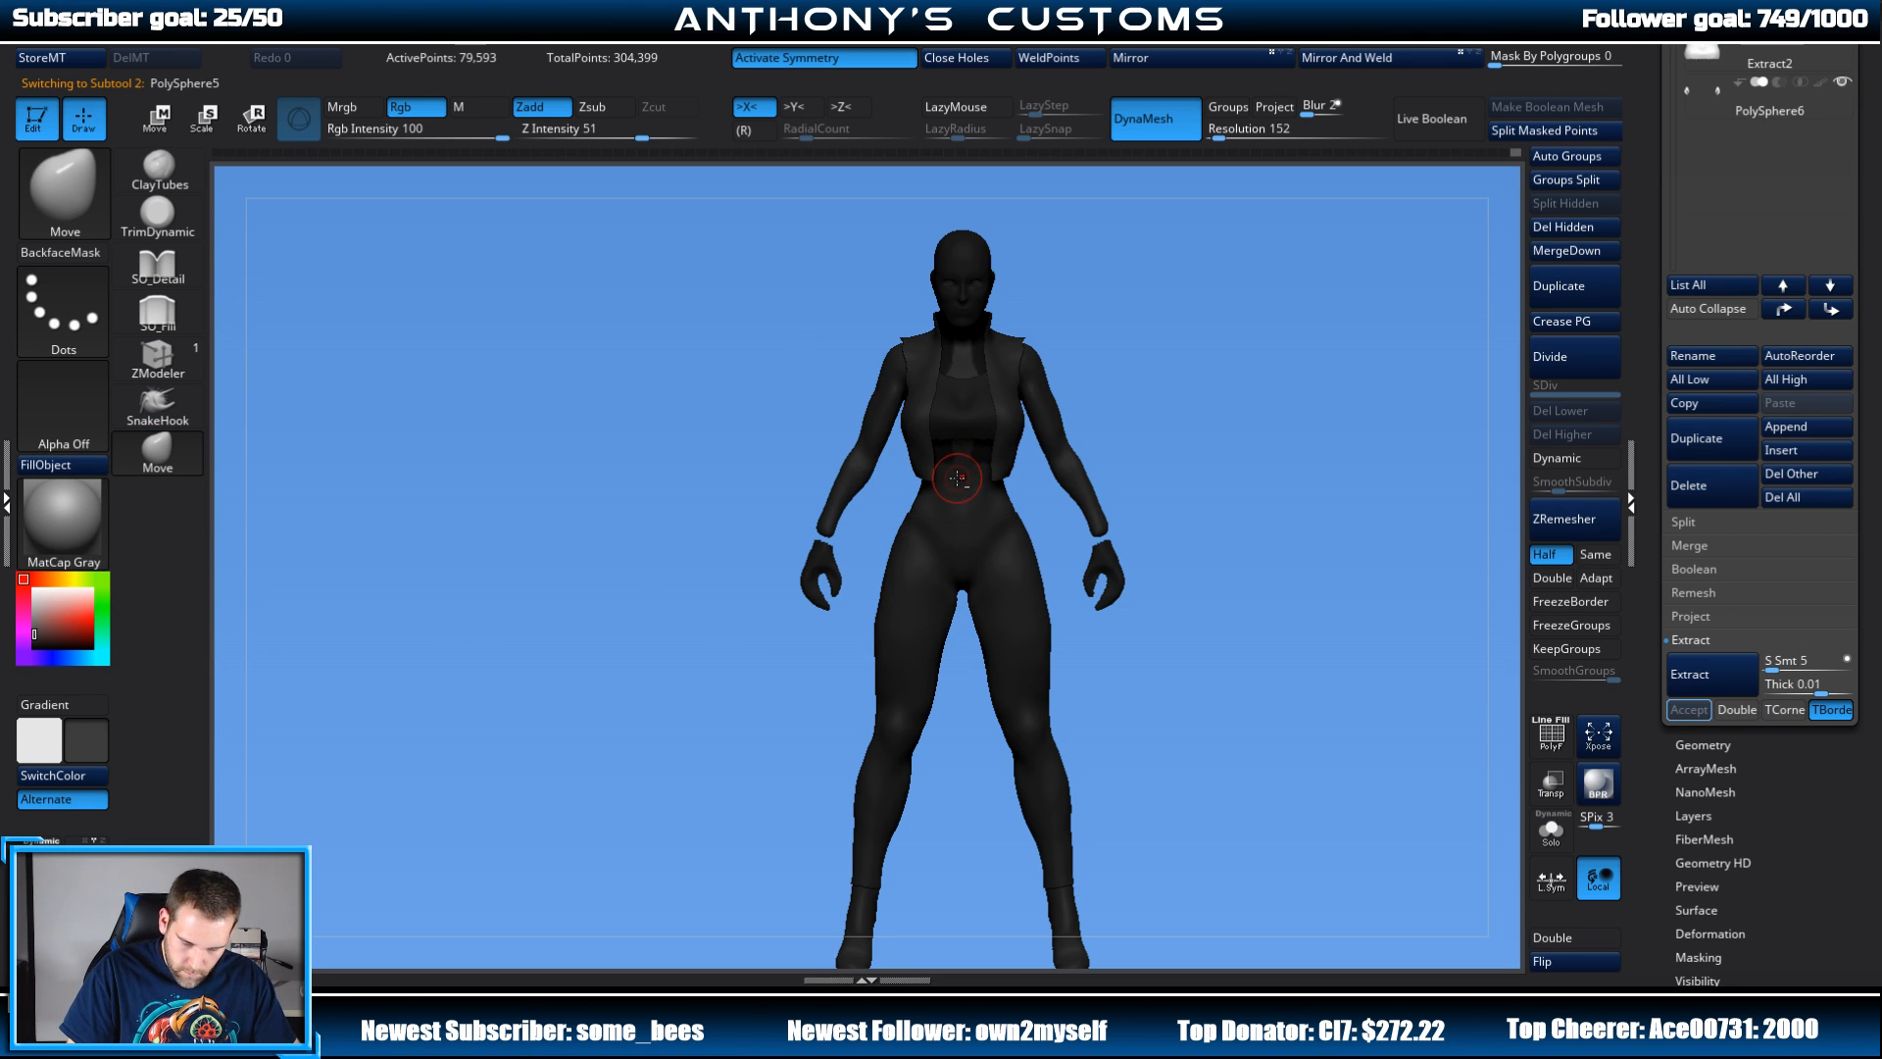
left_click(50, 579)
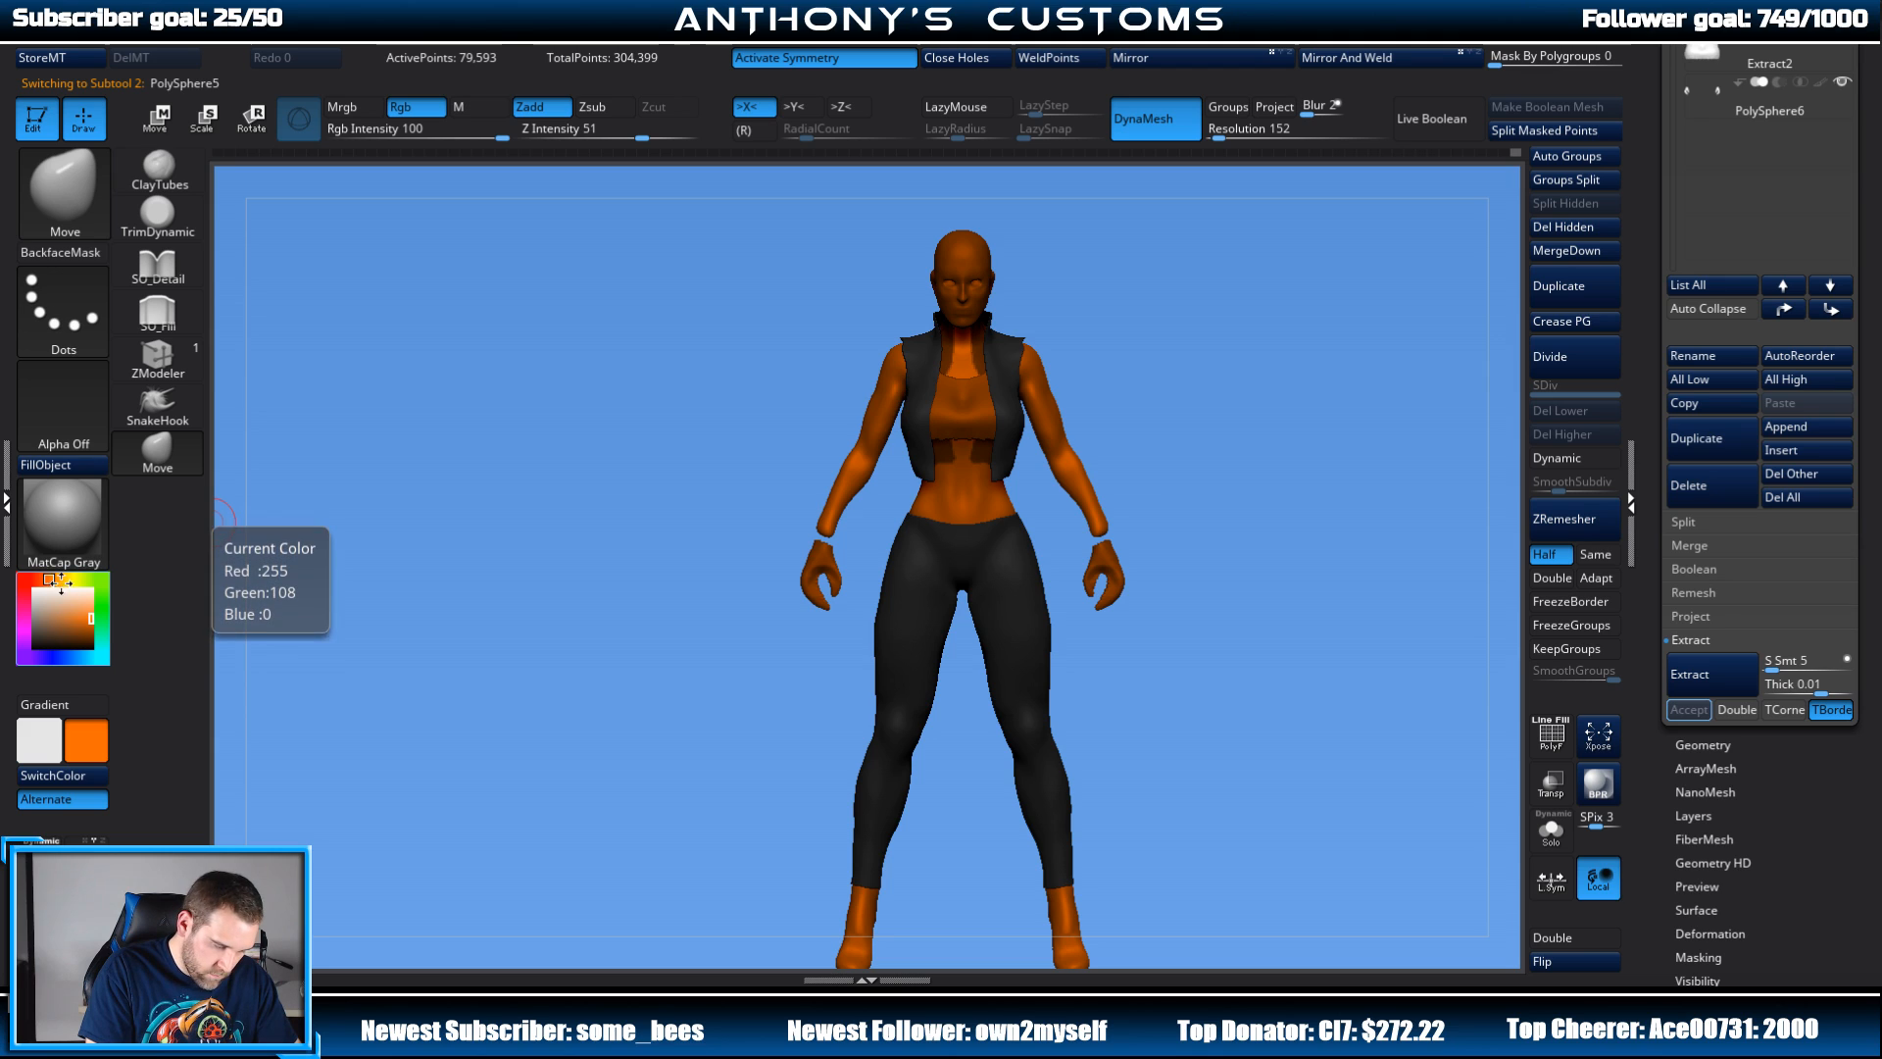
left_click(59, 605)
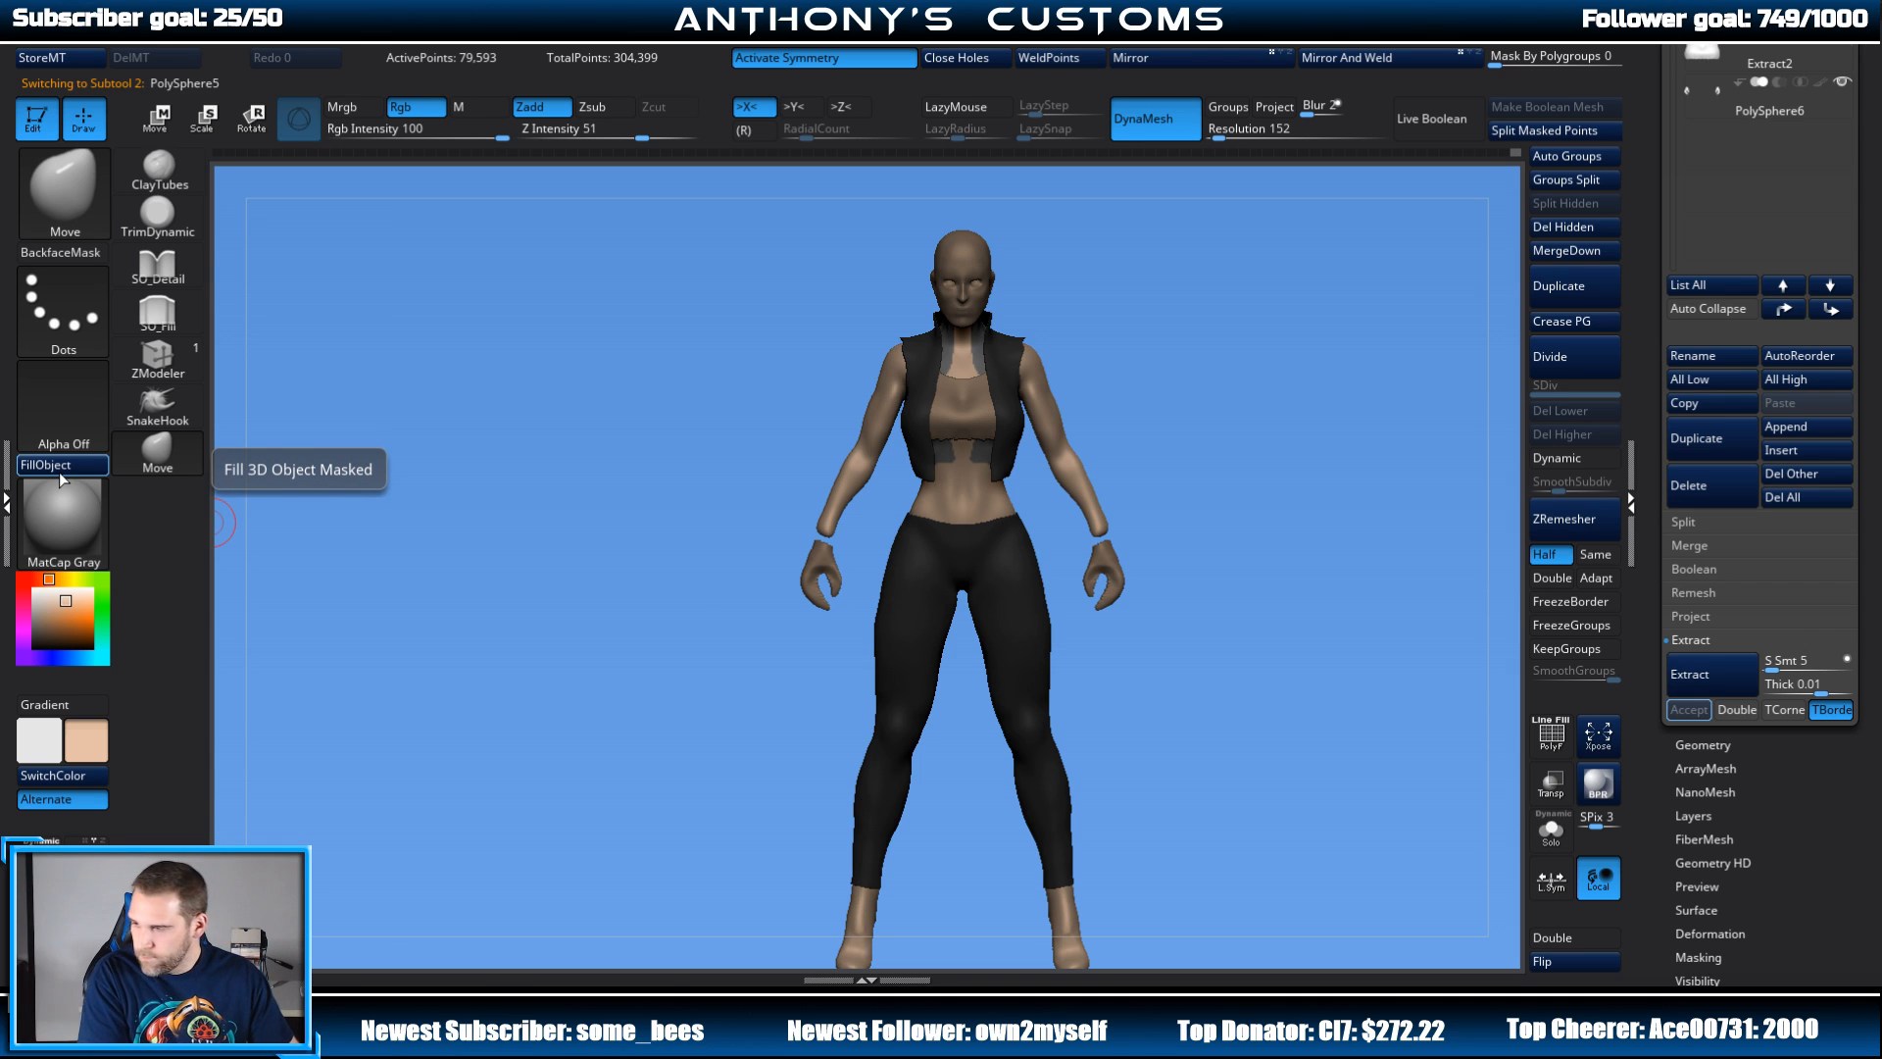
mouse_move(1147, 305)
left_mouse_down()
mouse_move(1190, 360)
mouse_move(1236, 378)
left_mouse_up()
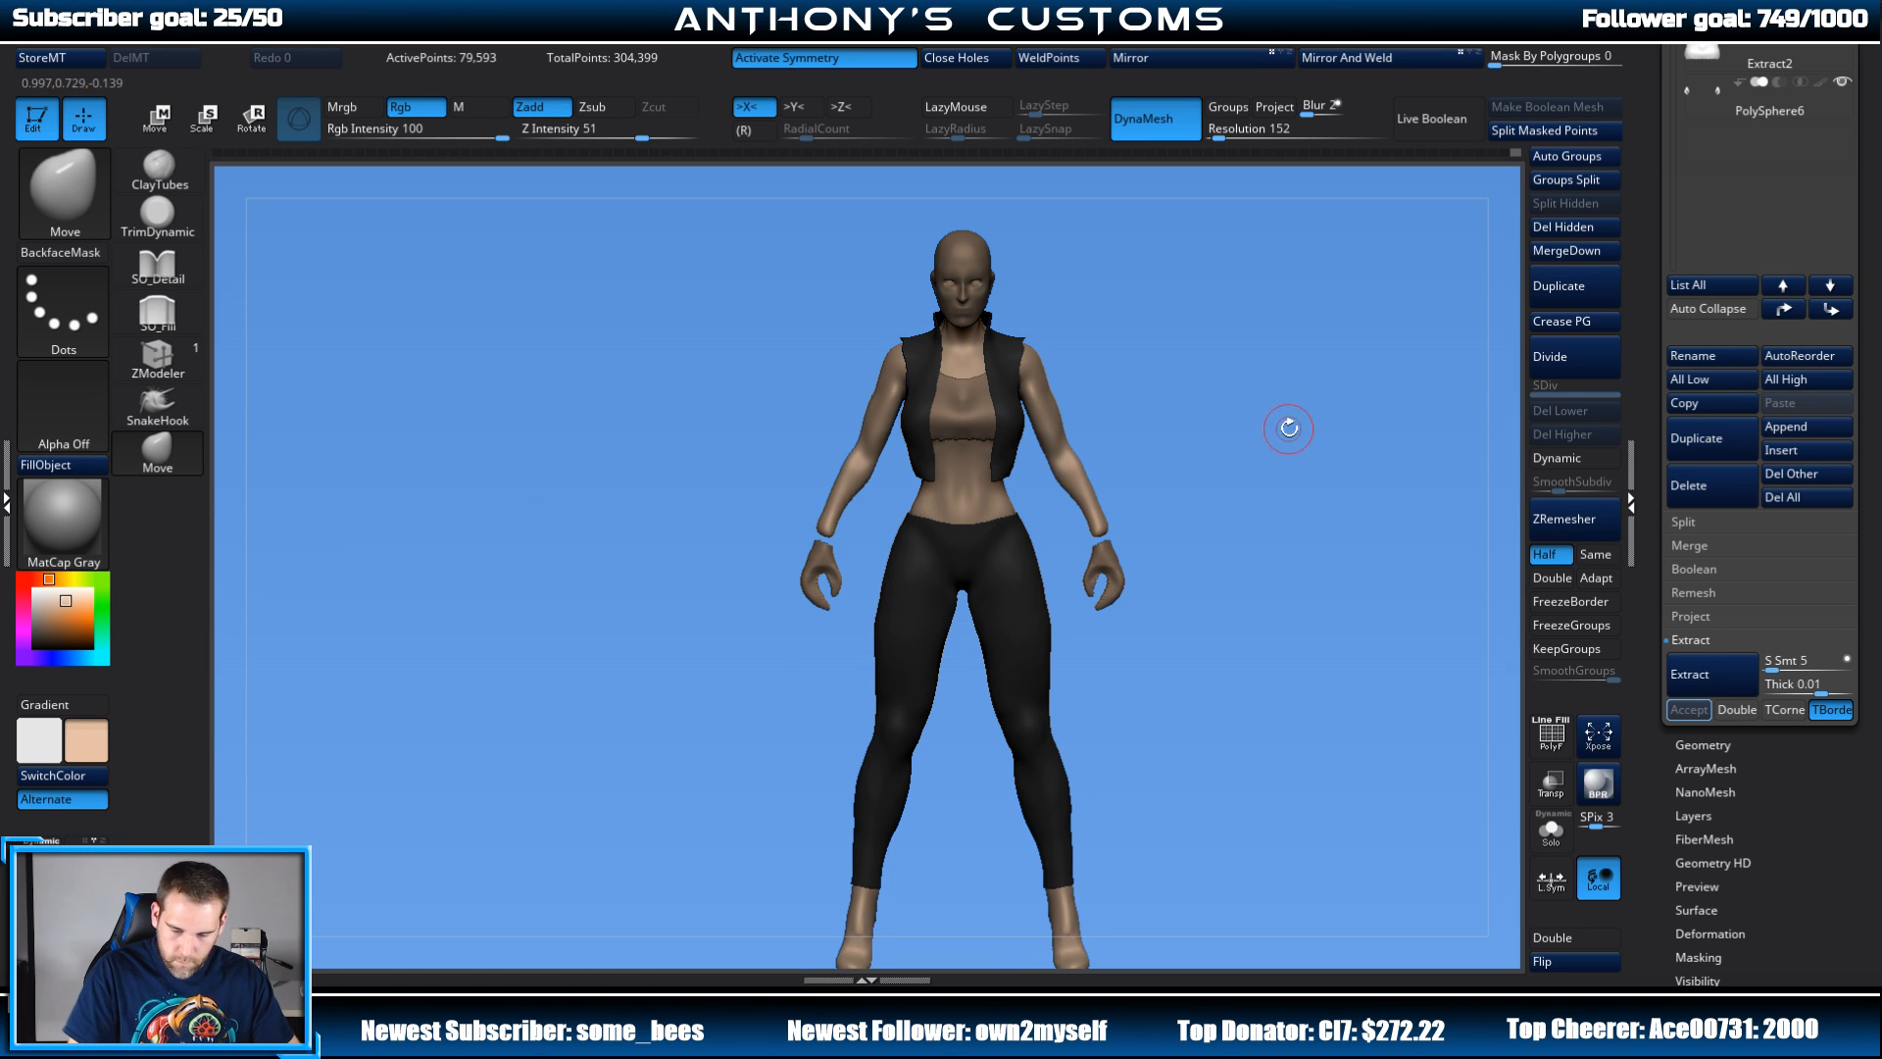
left_click_drag(1288, 427, 1251, 431, "alt")
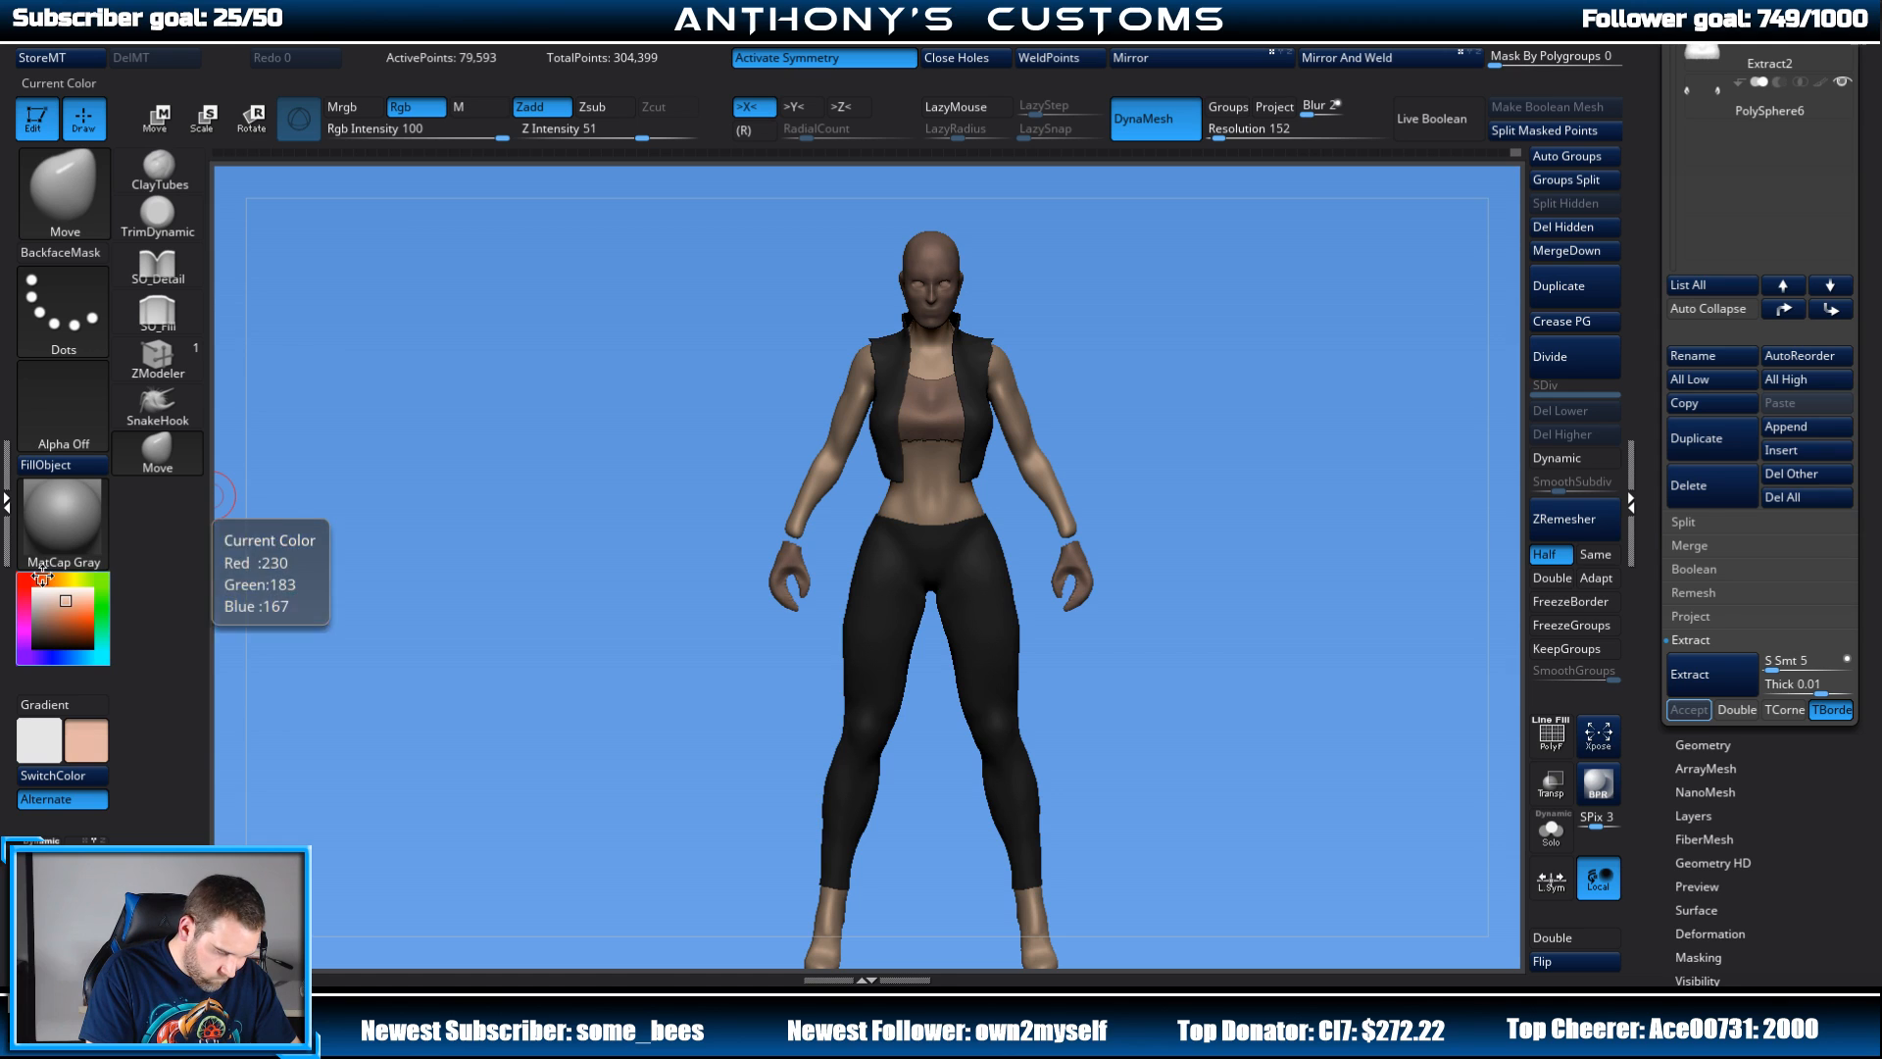
left_click(79, 465)
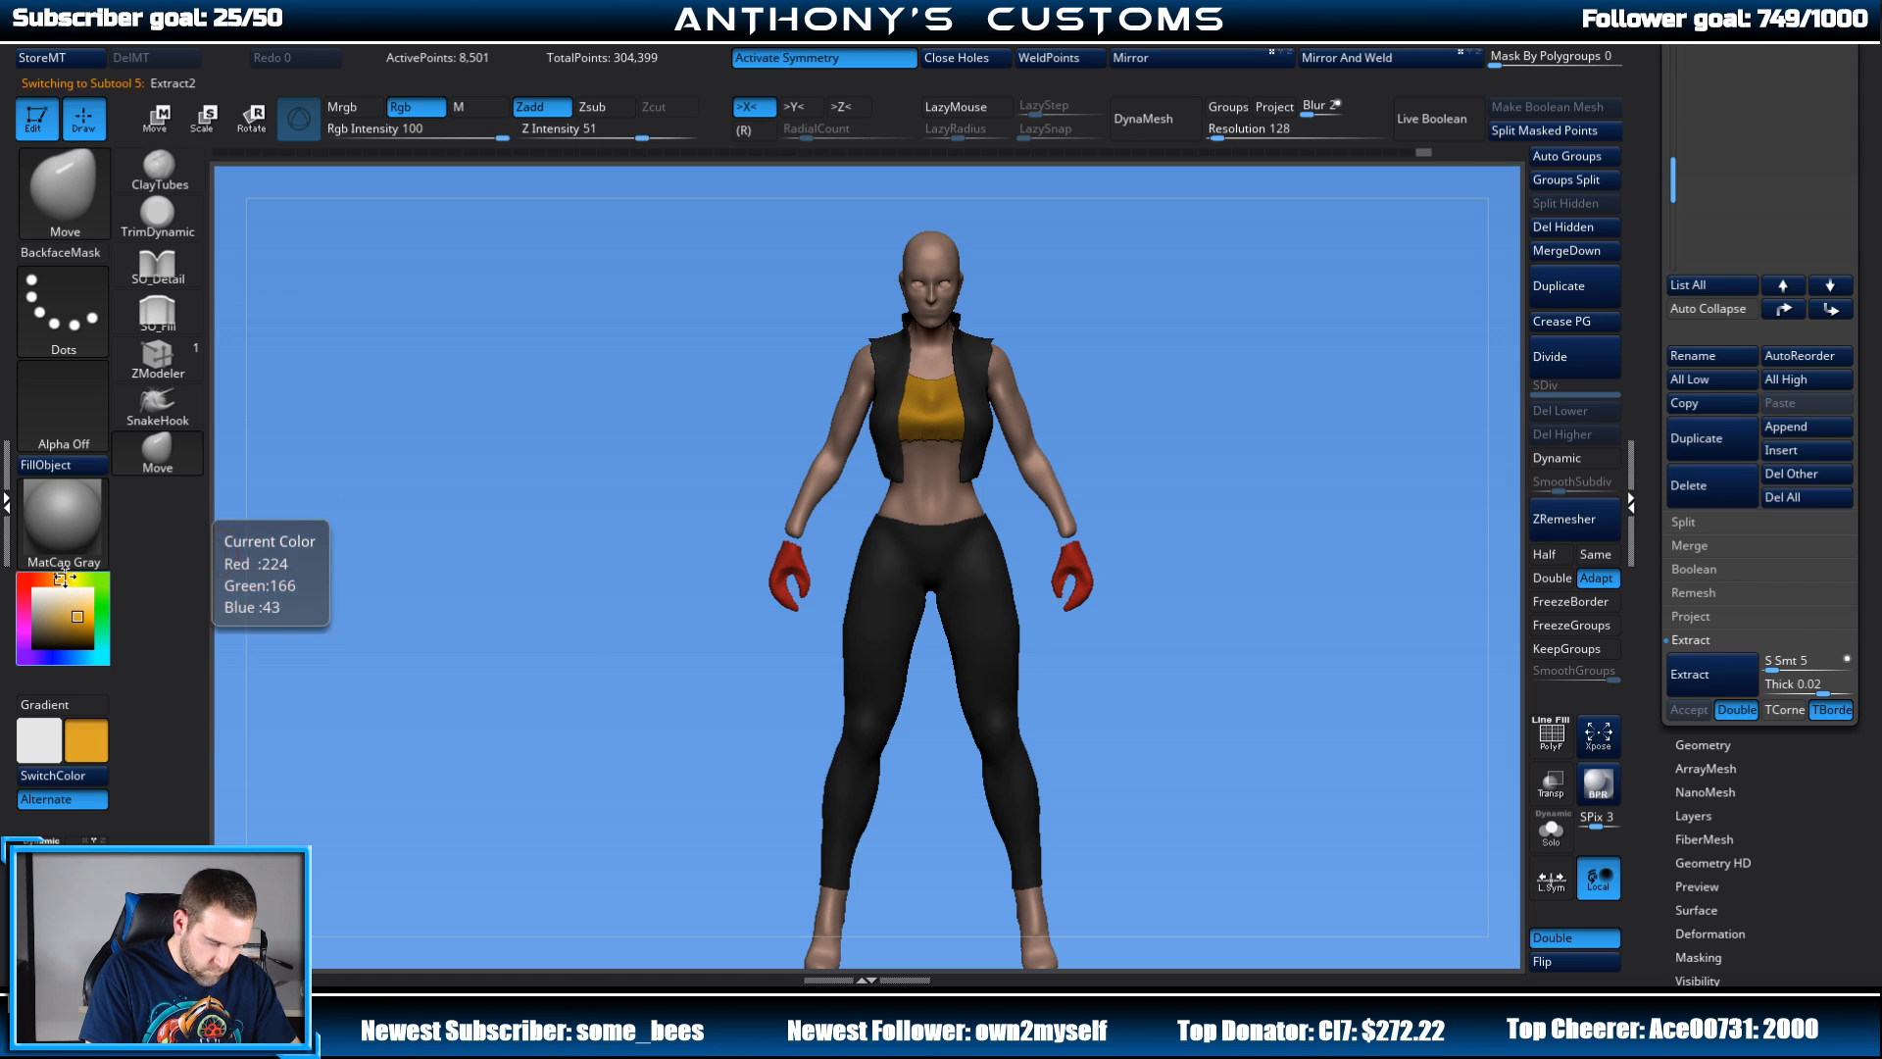
Step: Make the head the active subtool
mouse_move(1265, 487)
left_mouse_down()
mouse_move(1123, 538)
mouse_move(1270, 485)
mouse_move(1240, 546)
mouse_move(1236, 642)
mouse_move(1229, 603)
left_mouse_up()
left_click(927, 396, "alt")
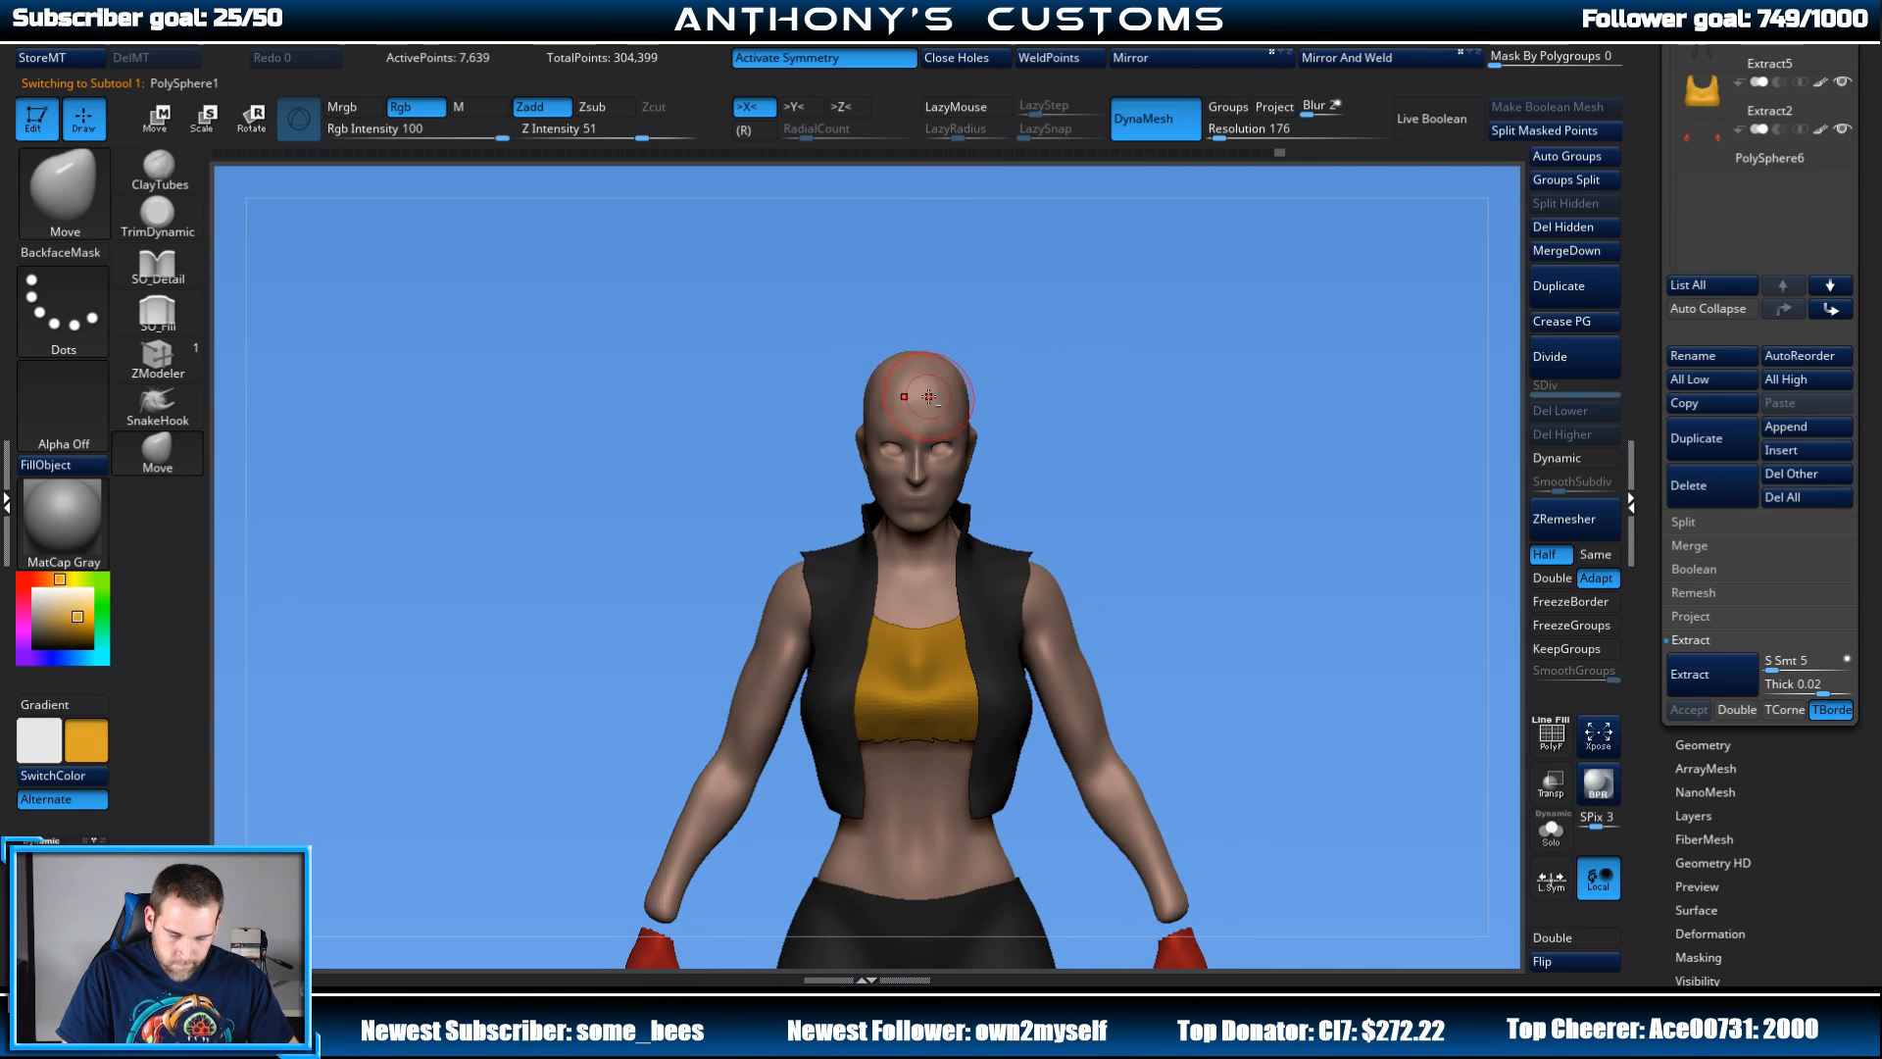
right_click(1092, 342)
left_click_drag(1093, 341, 1072, 340)
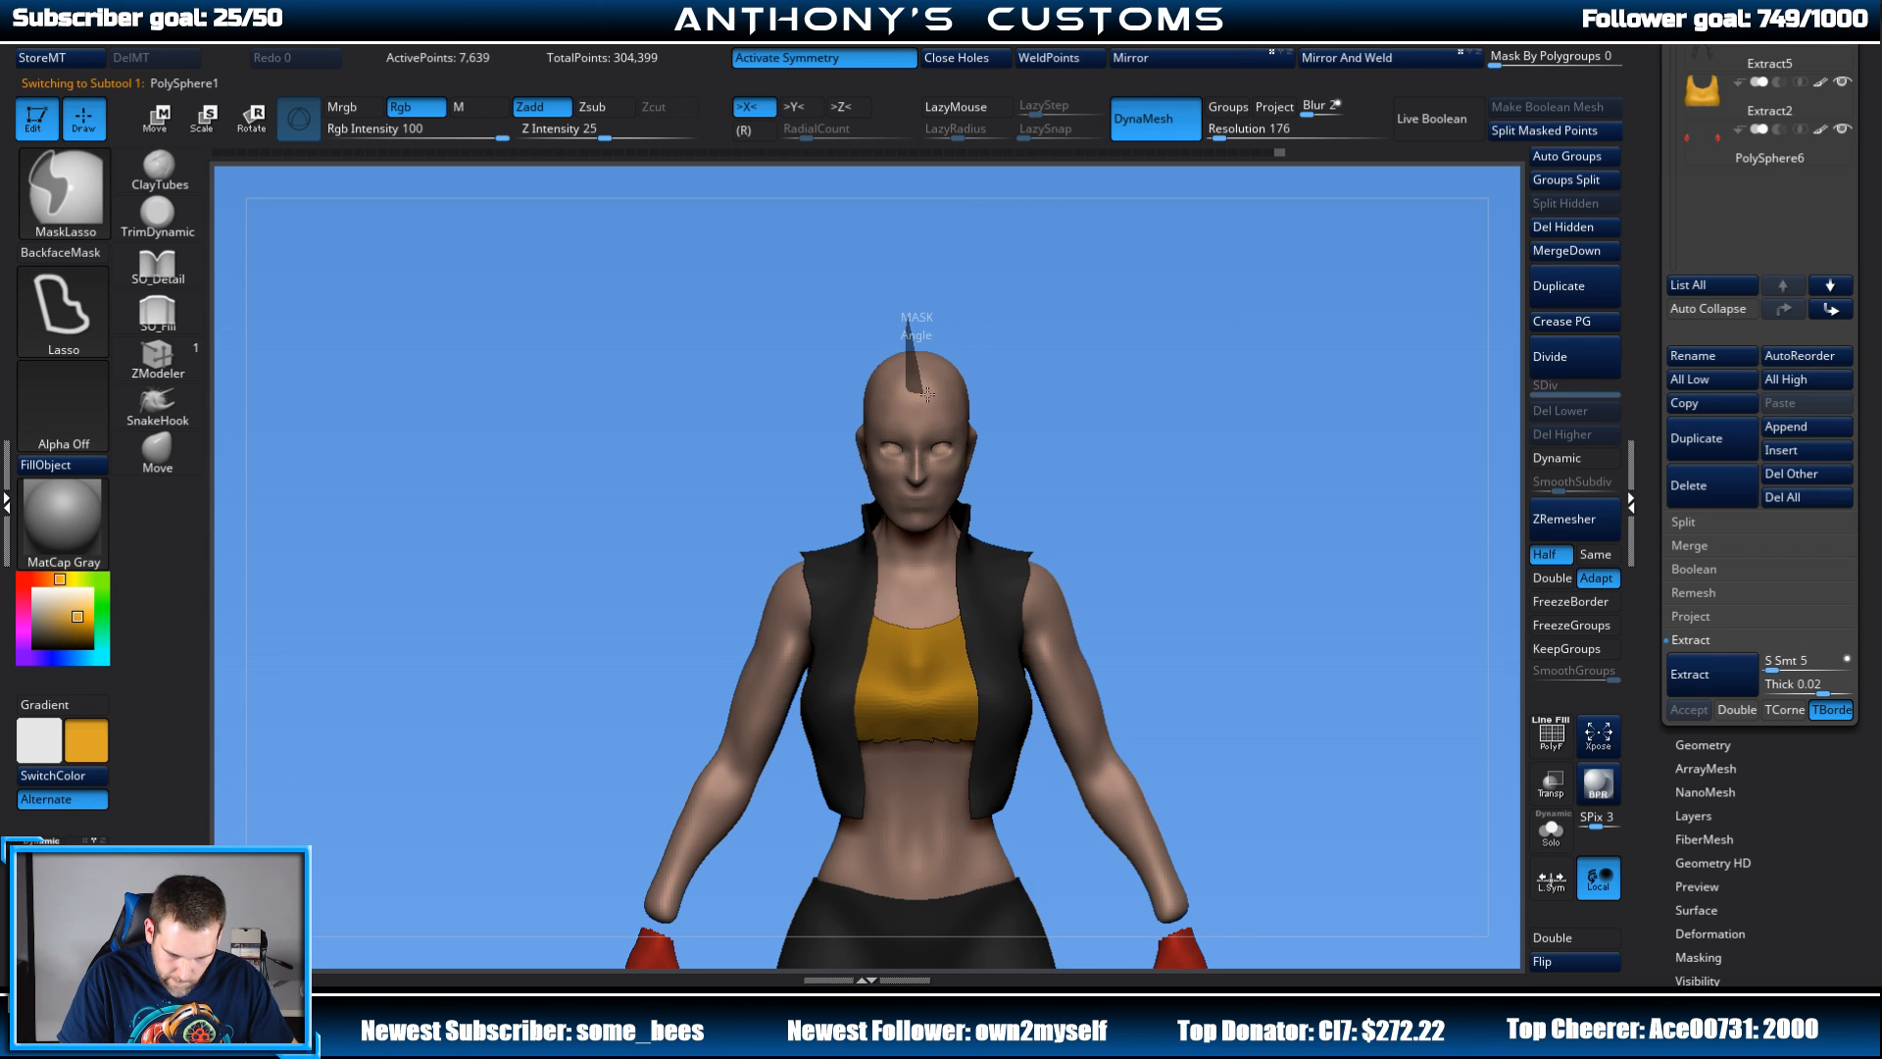
left_click_drag(928, 312, 927, 314, "ctrl")
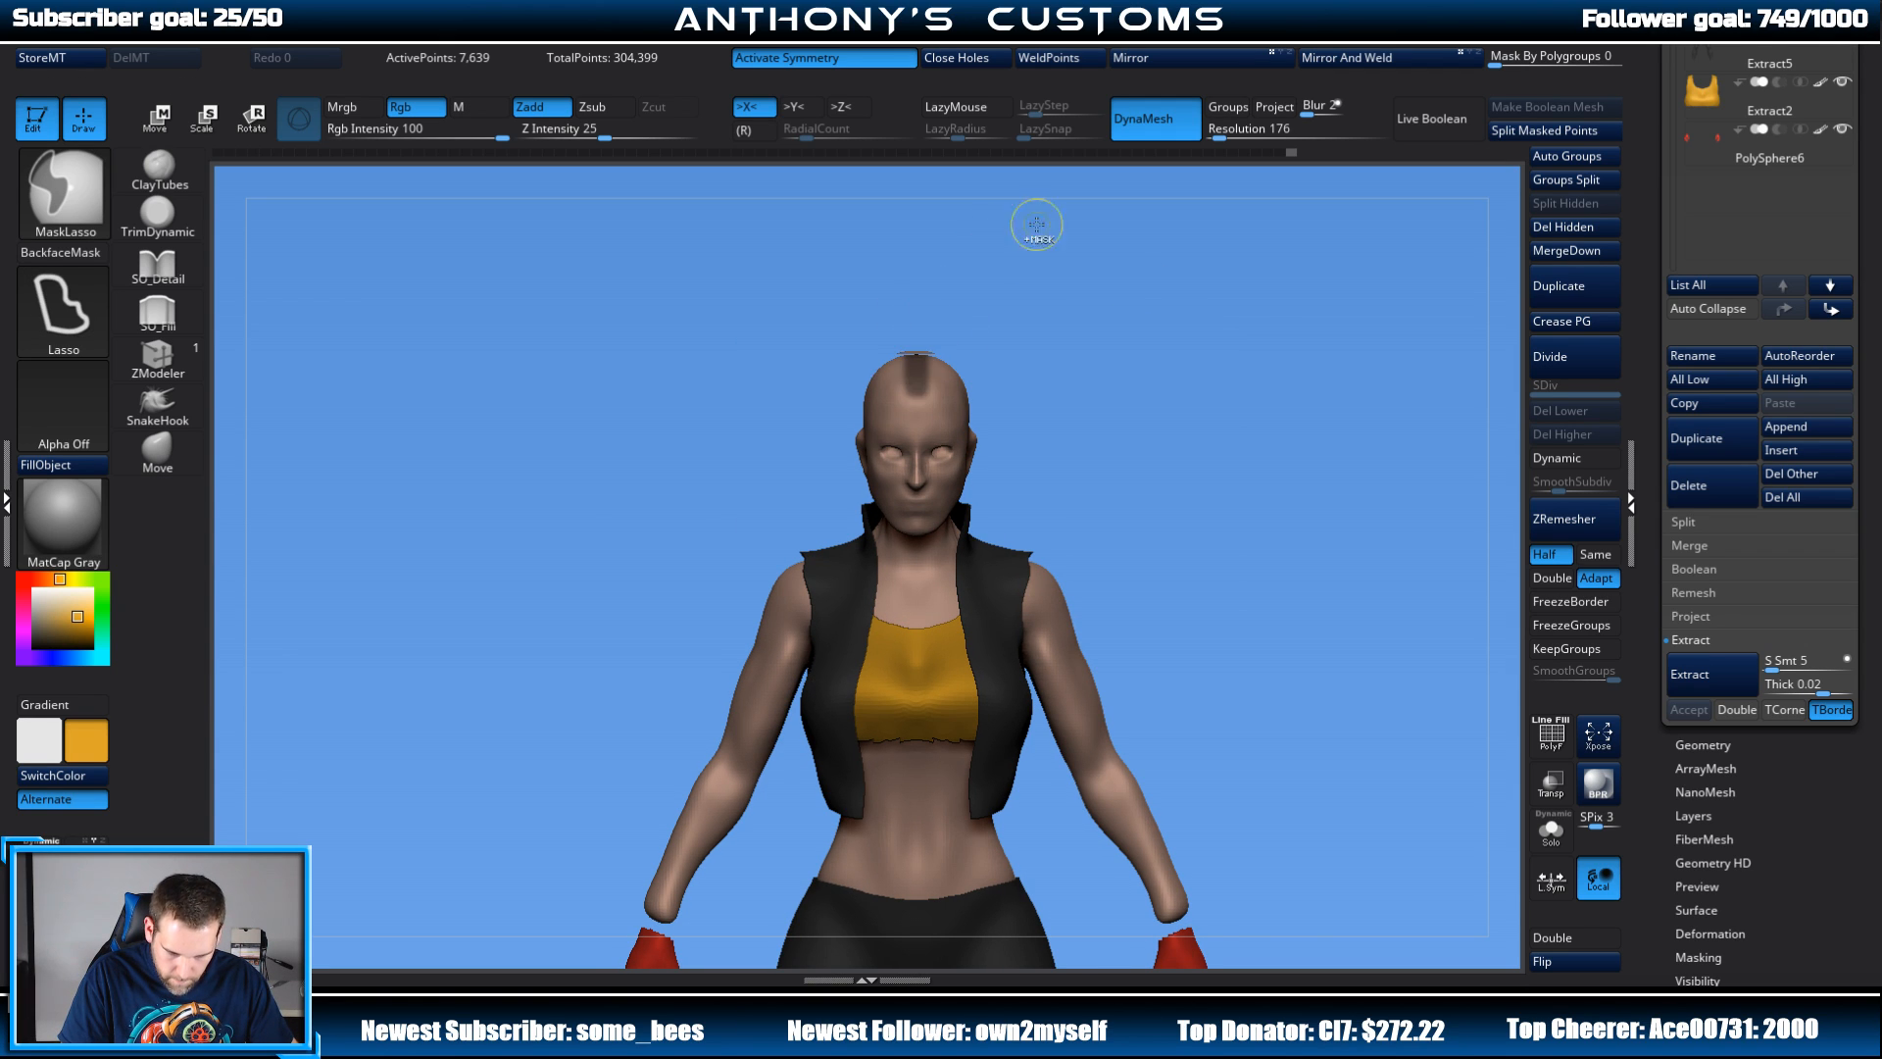
mouse_move(1204, 338)
left_mouse_down()
mouse_move(1131, 369)
mouse_move(1202, 343)
left_mouse_up()
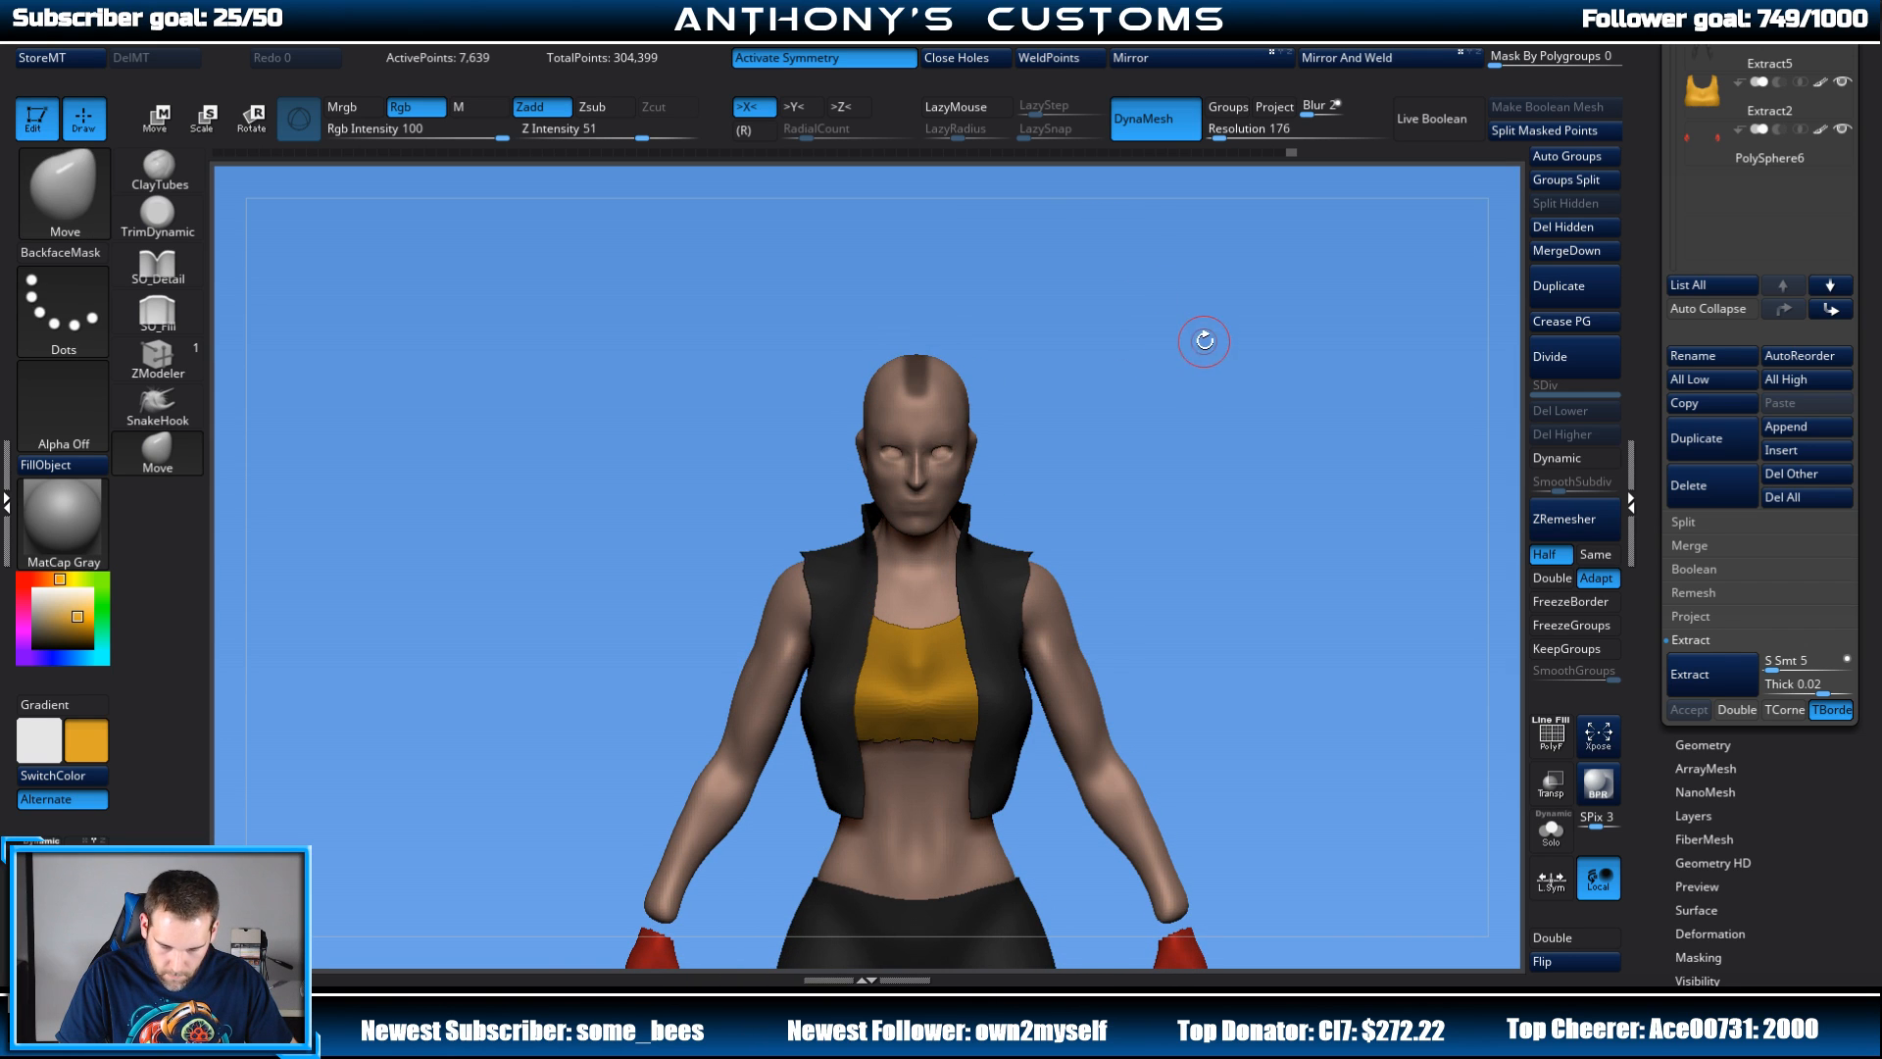
key("ctrl+z")
key("ctrl+z")
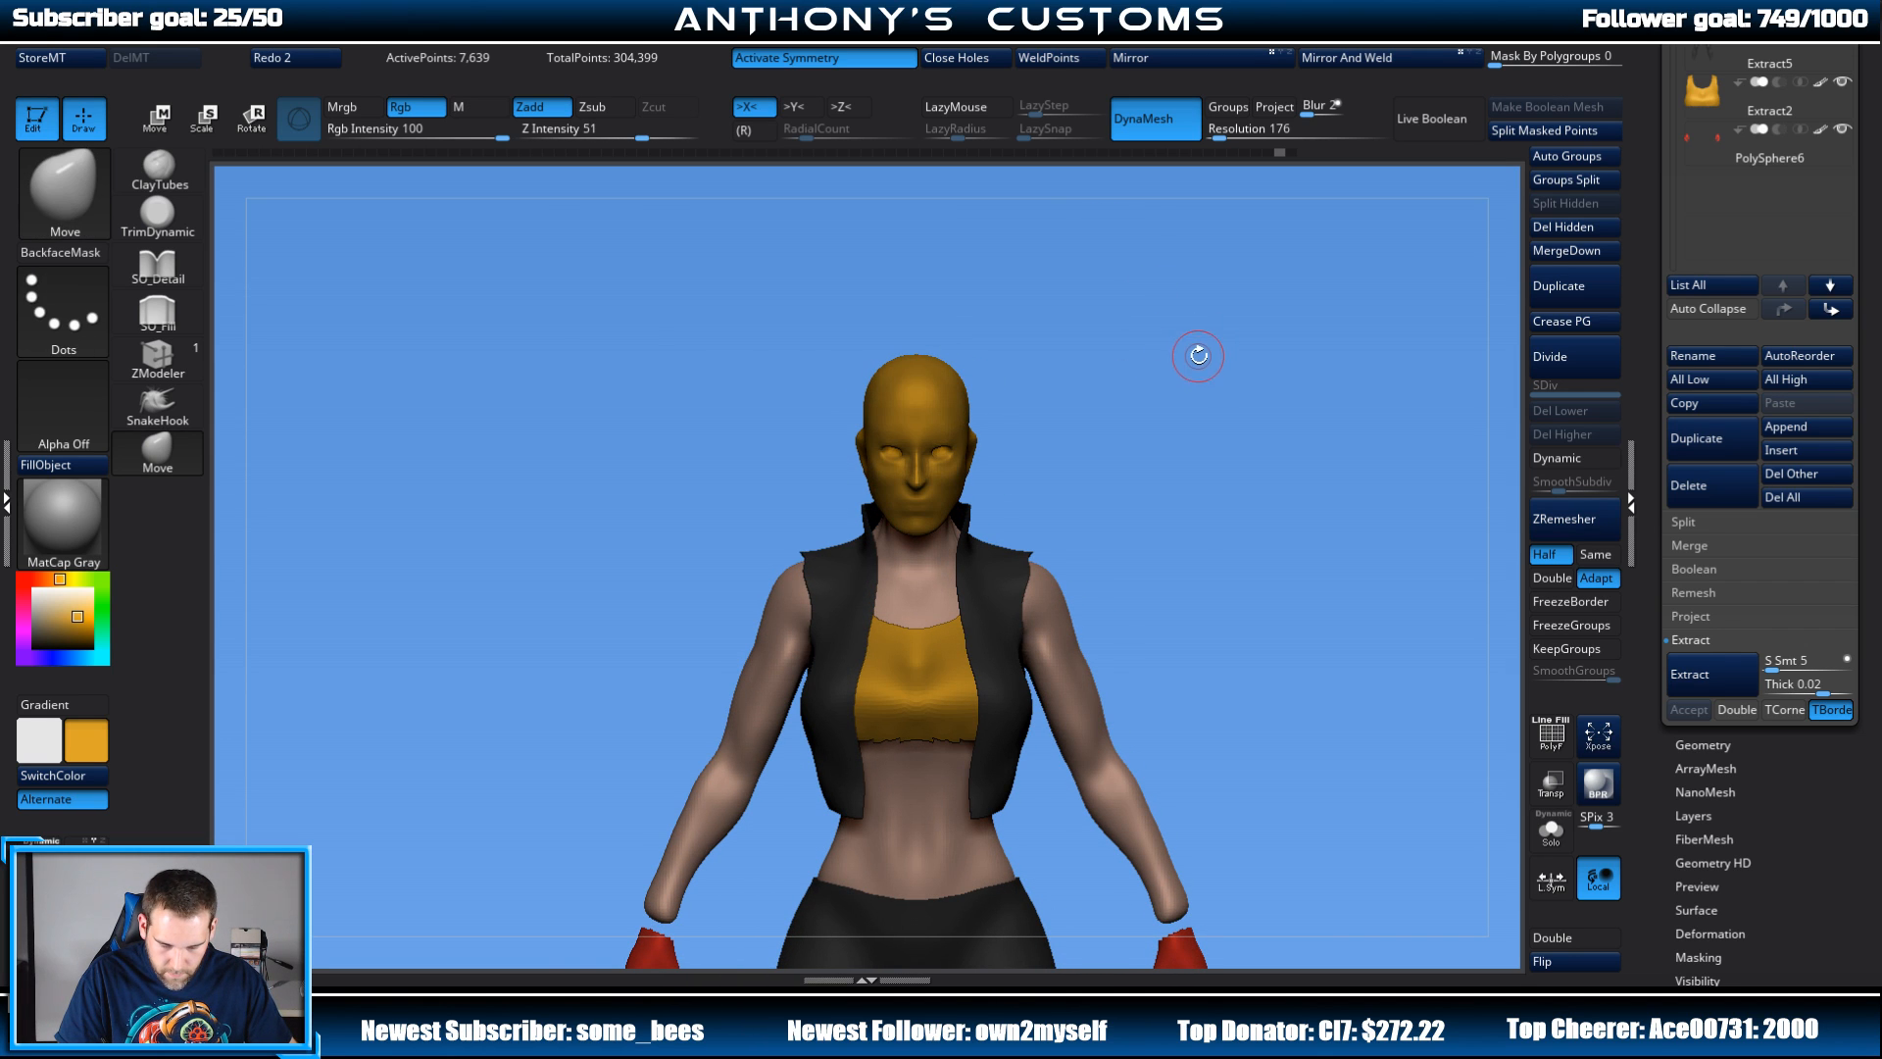
Step: Refill the head with the body's skin tone and lasso-mask a narrow mohawk strip along the top of the scalp
mouse_move(1191, 352)
left_mouse_down()
mouse_move(1283, 349)
mouse_move(1165, 343)
left_mouse_up()
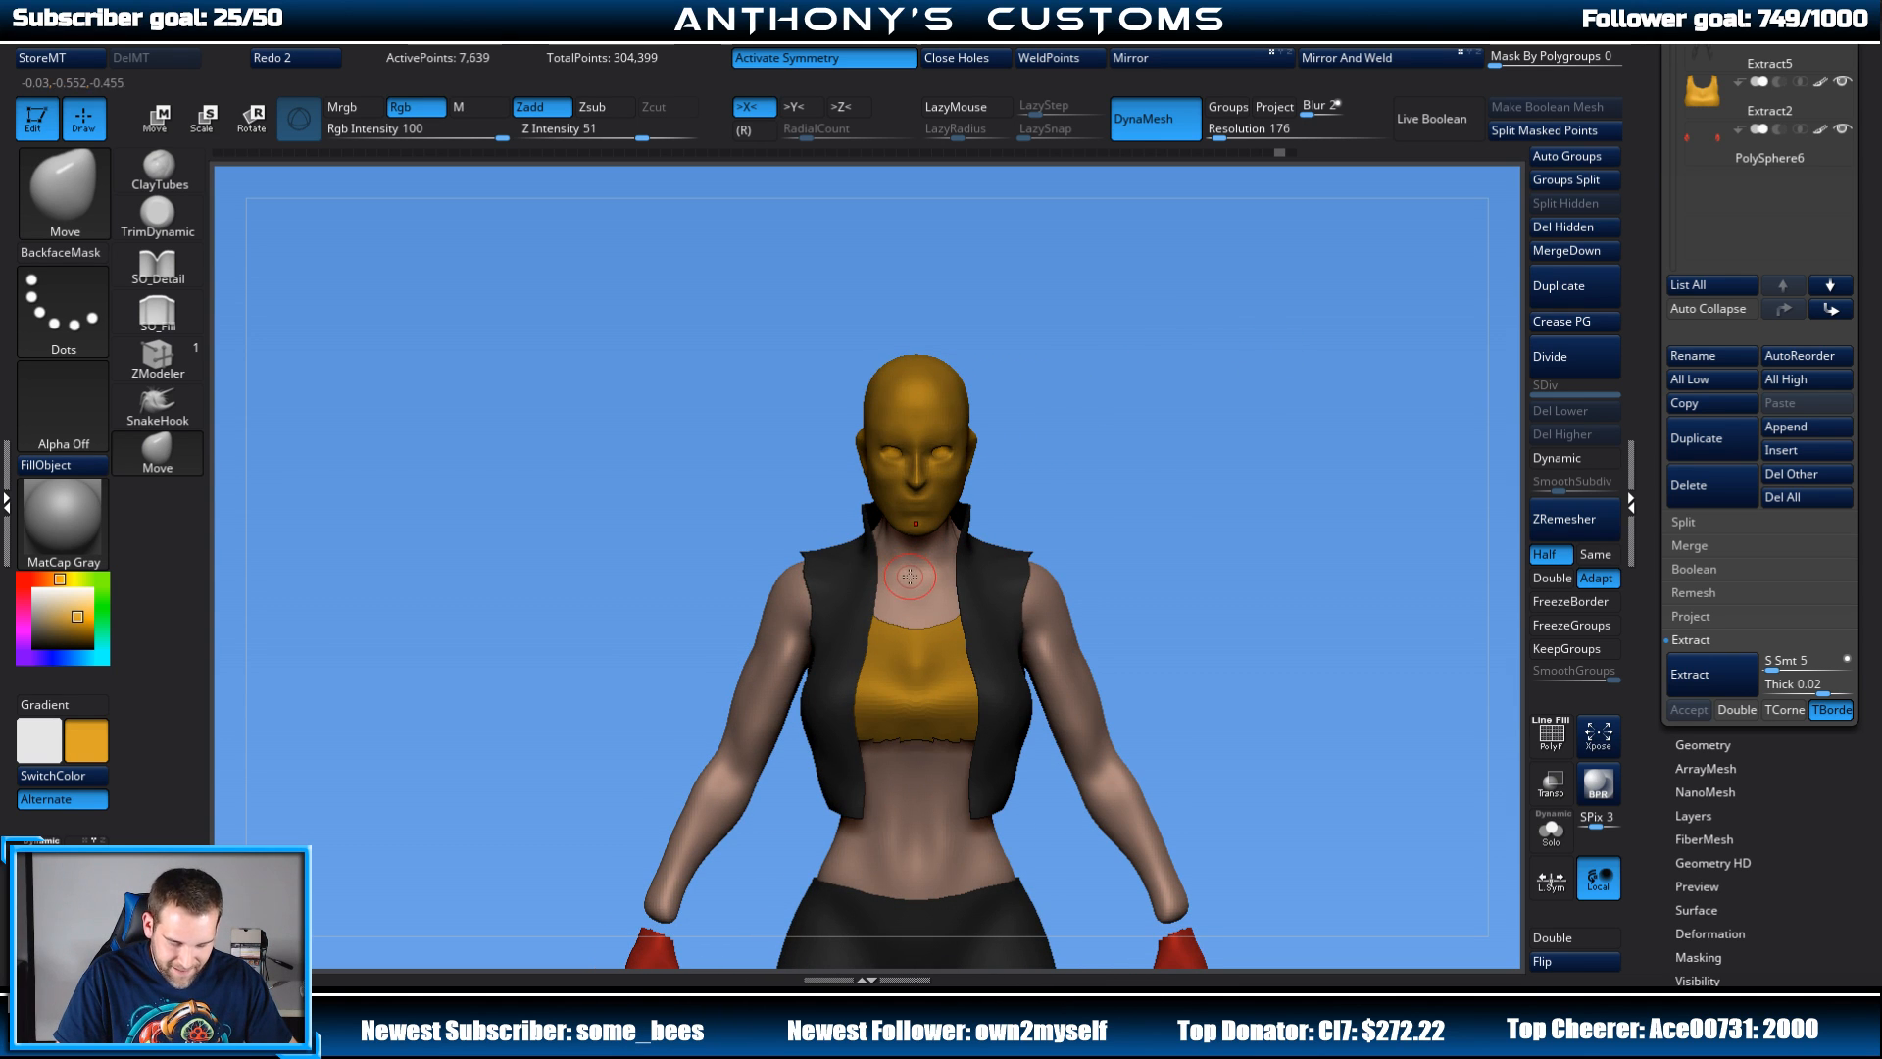
key("c")
key("ctrl")
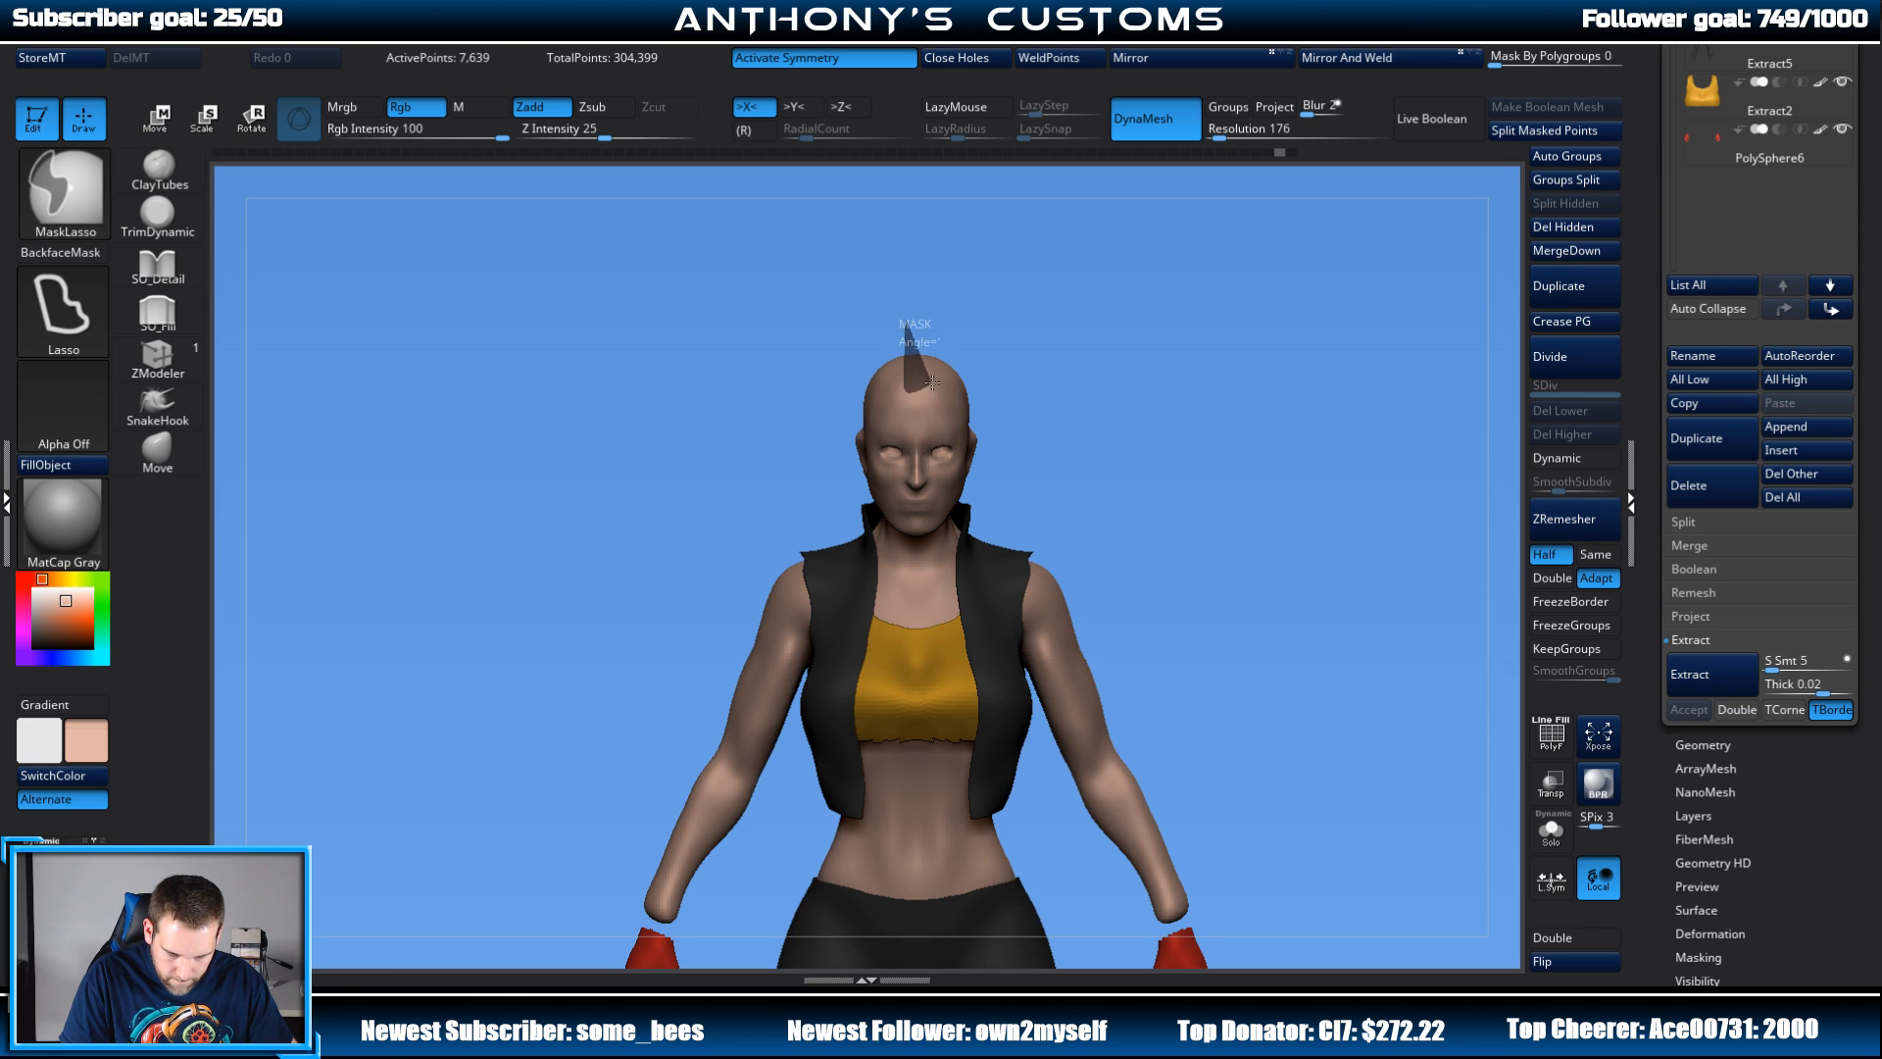
mouse_move(987, 290)
left_mouse_down()
mouse_move(1374, 331)
mouse_move(1206, 303)
left_mouse_up()
key("ctrl")
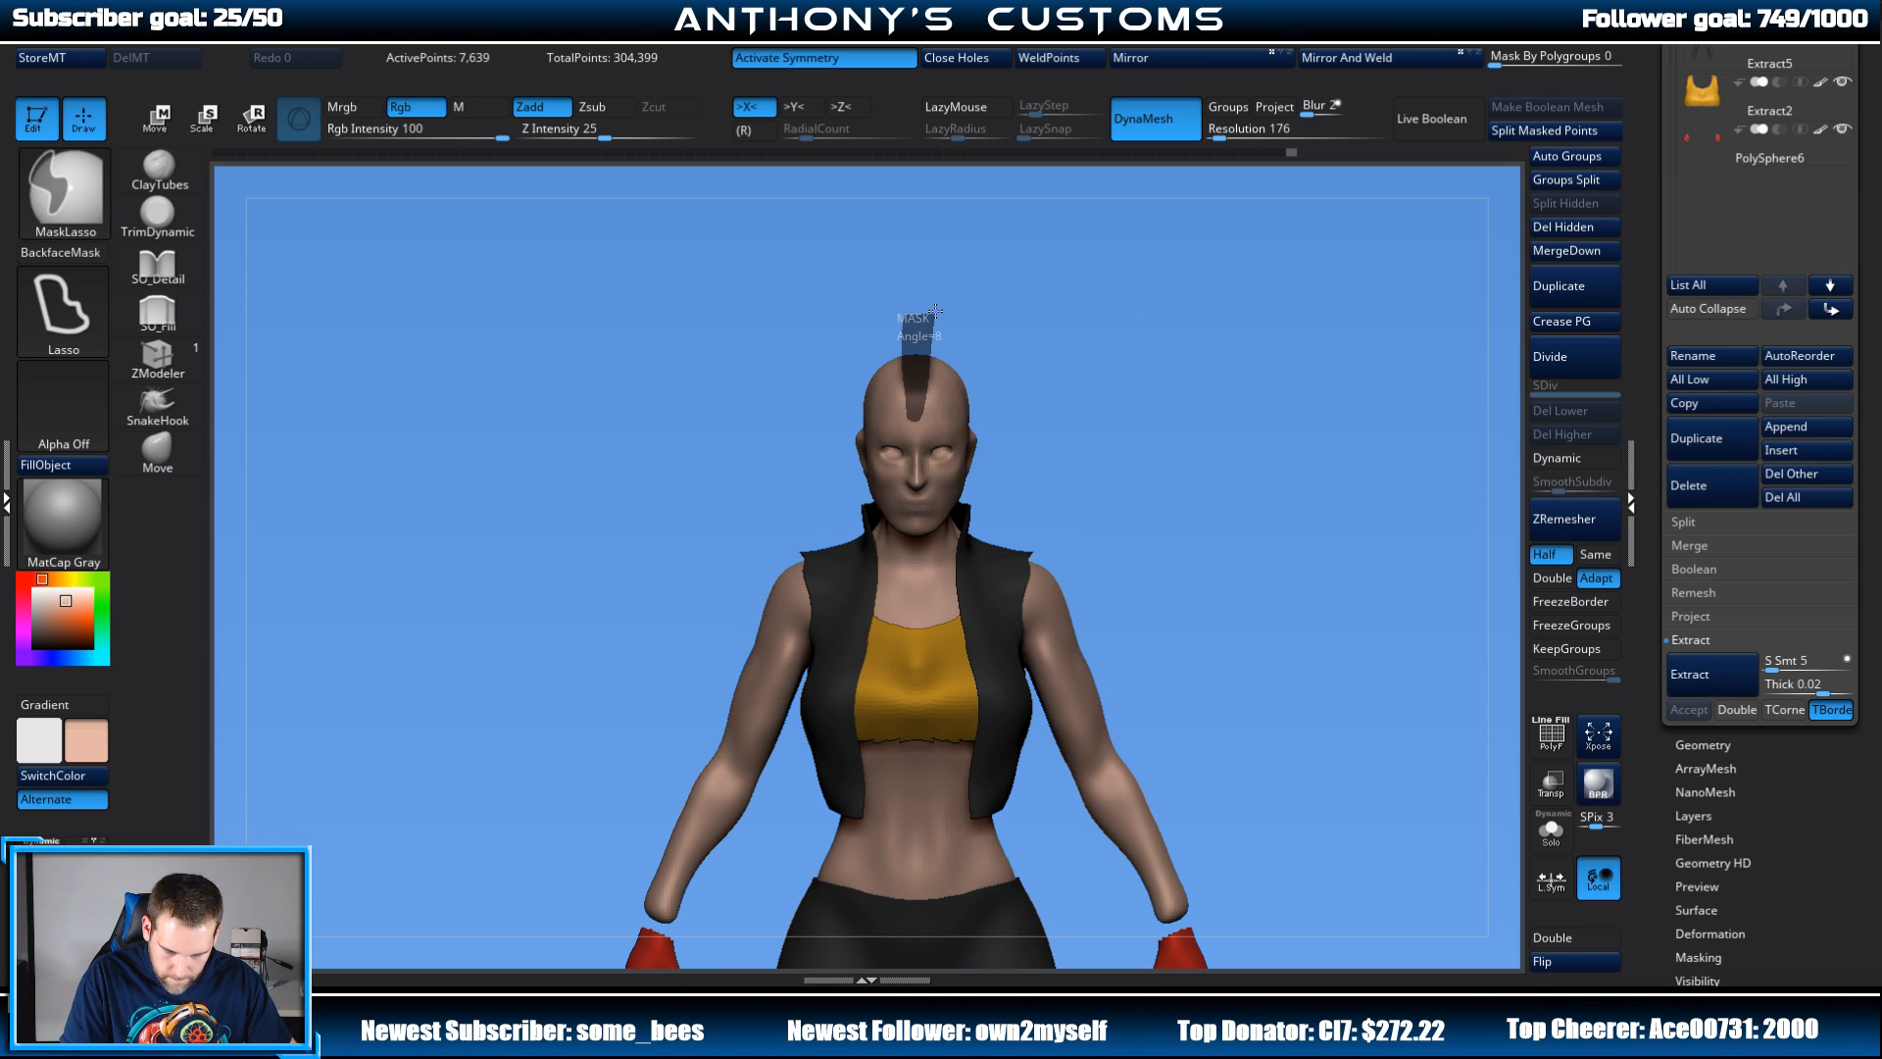
mouse_move(935, 311)
left_mouse_down("ctrl")
mouse_move(1068, 349)
mouse_move(1227, 332)
mouse_move(1136, 344)
left_mouse_up("ctrl")
key("ctrl")
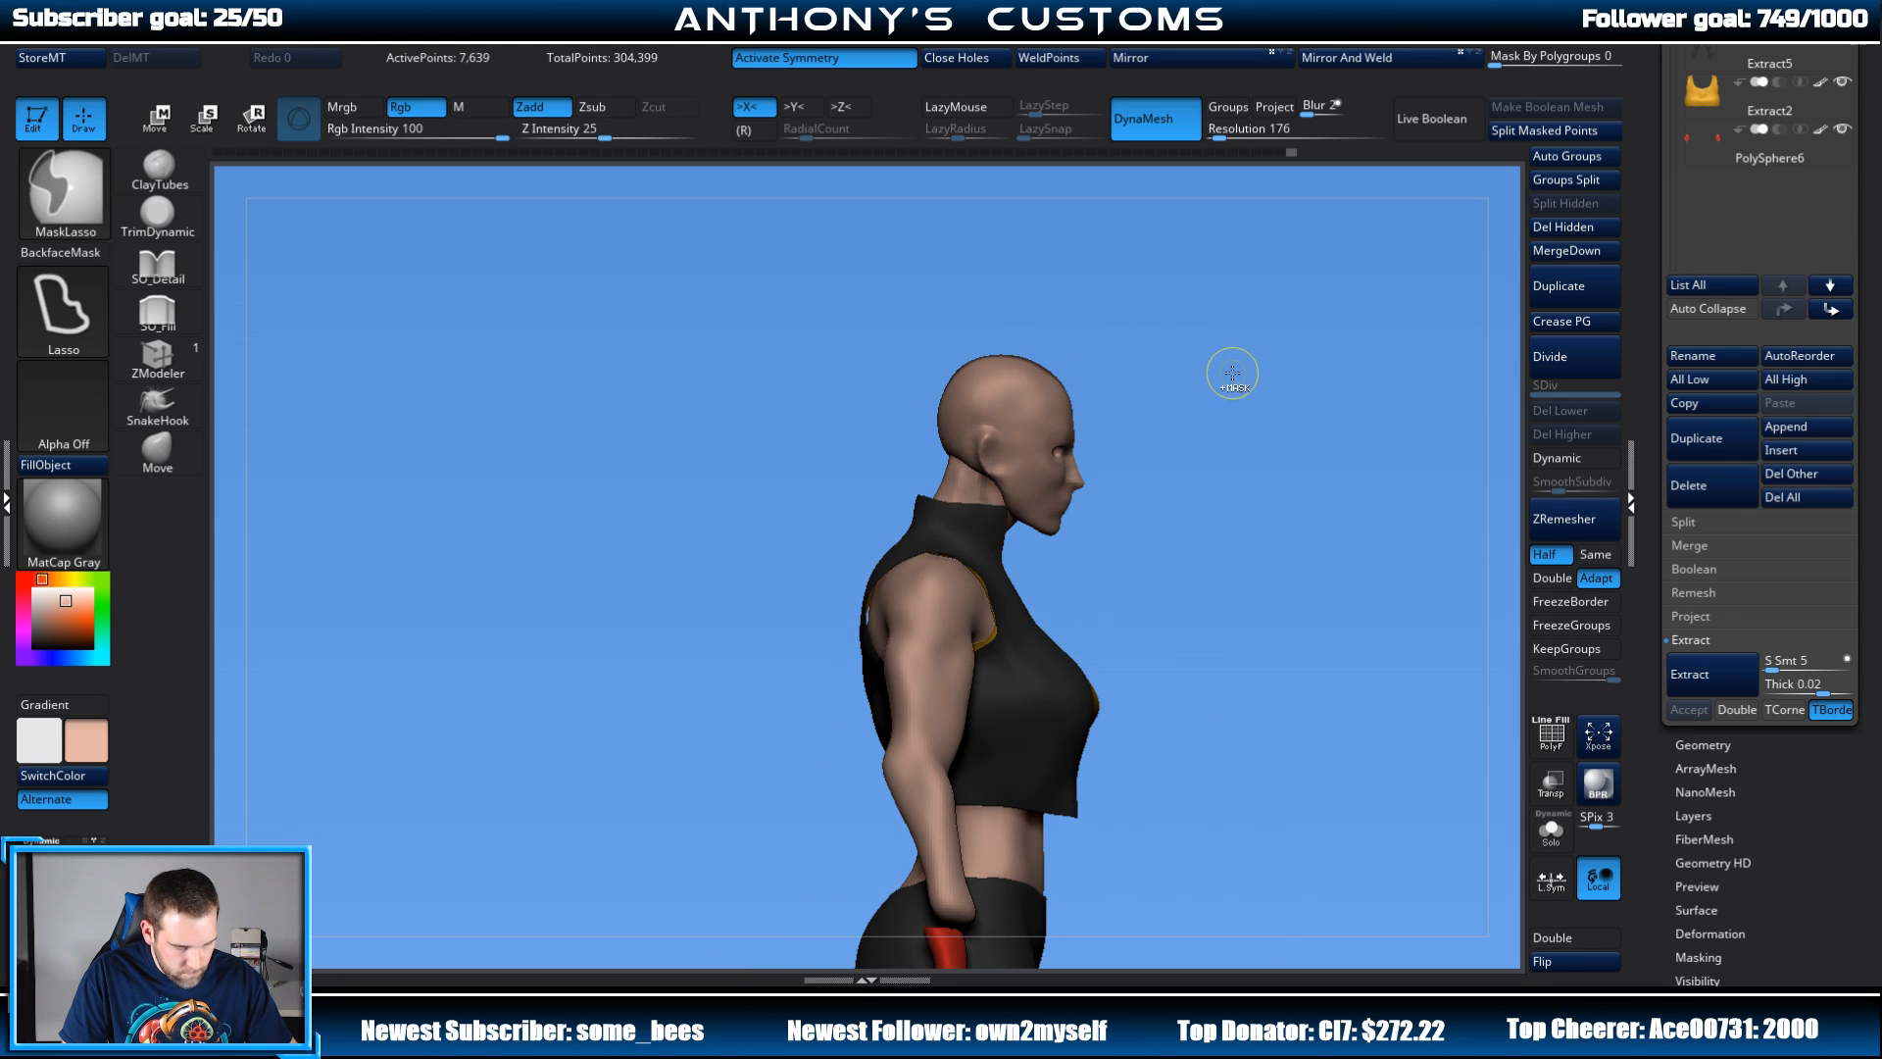
left_click_drag(1062, 400, 1088, 496, "ctrl")
mouse_move(1292, 389)
left_mouse_down()
mouse_move(1200, 370)
mouse_move(1218, 330)
left_mouse_up()
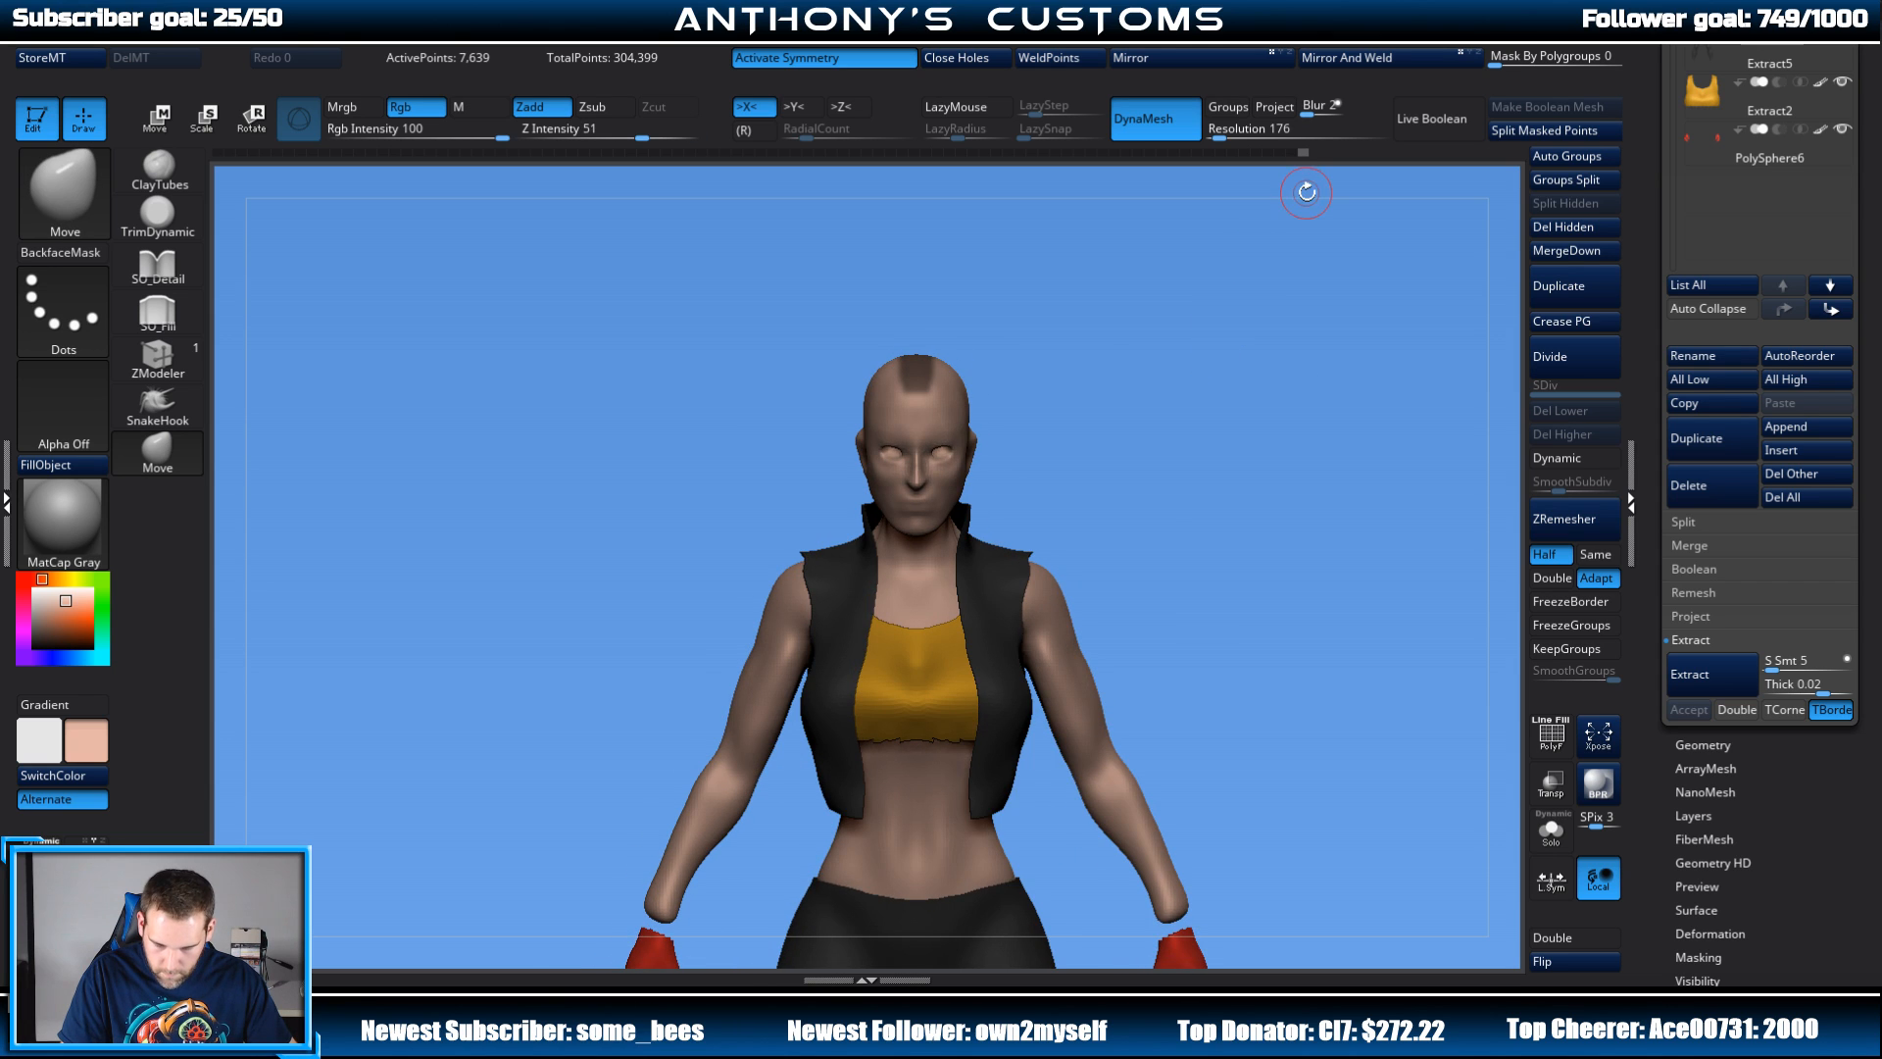
Step: Load the Flower.ZFP FiberMesh preset and preview its fibers on the masked strip of the scalp
left_click_drag(1353, 438, 1191, 474, "alt")
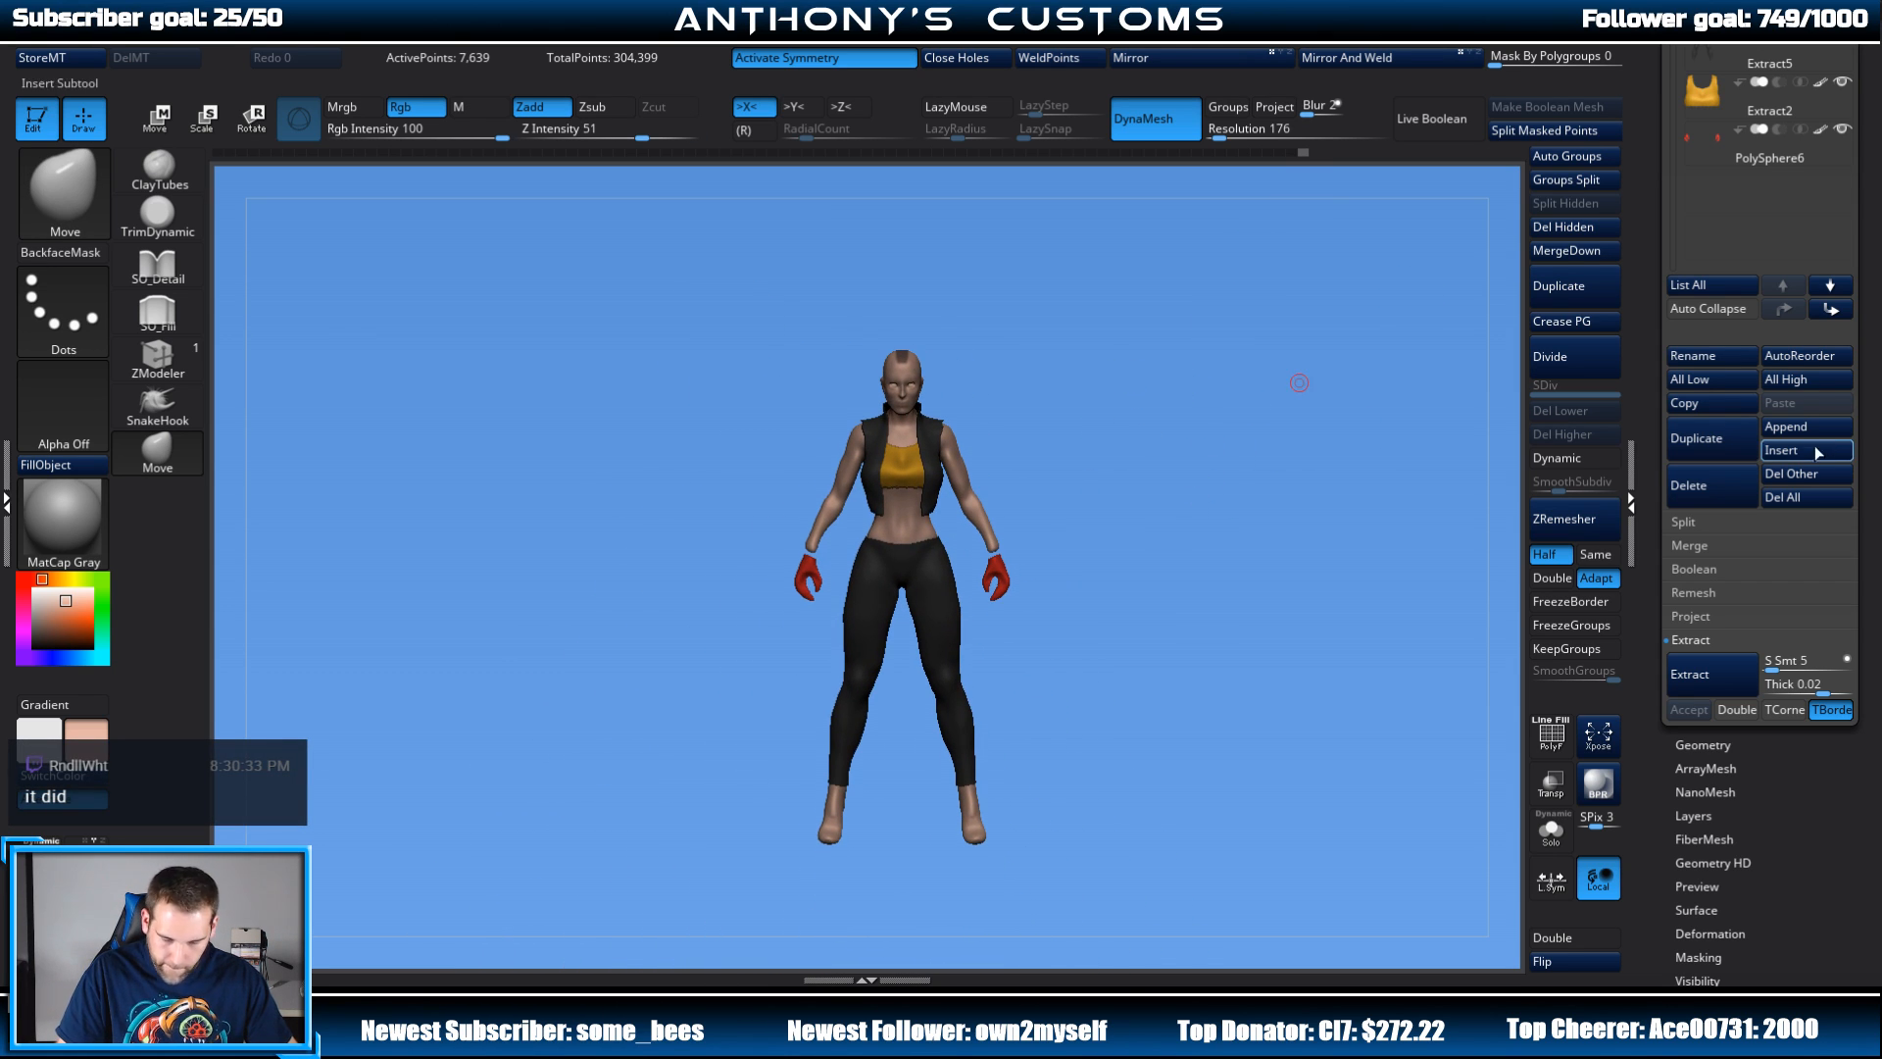
left_click_drag(1862, 431, 1879, 278)
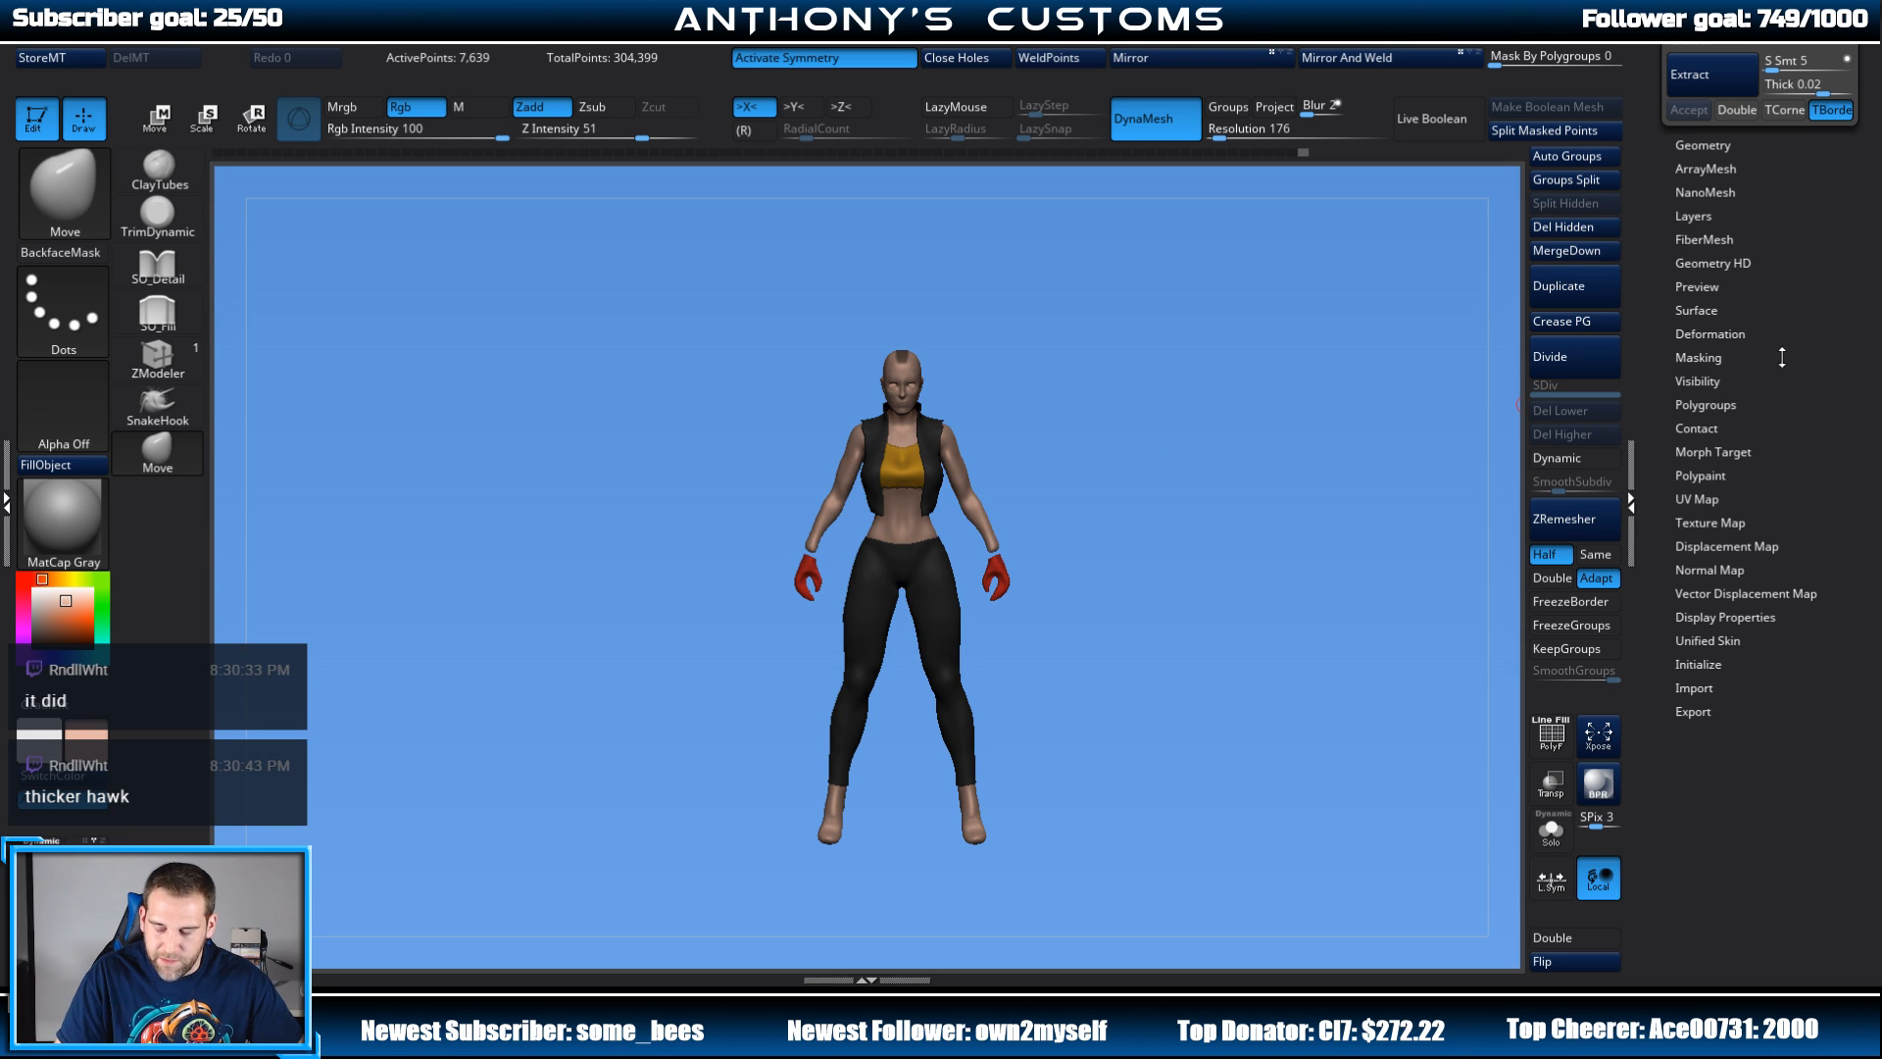
mouse_move(1807, 281)
left_mouse_down()
mouse_move(1808, 299)
mouse_move(1808, 250)
left_mouse_up()
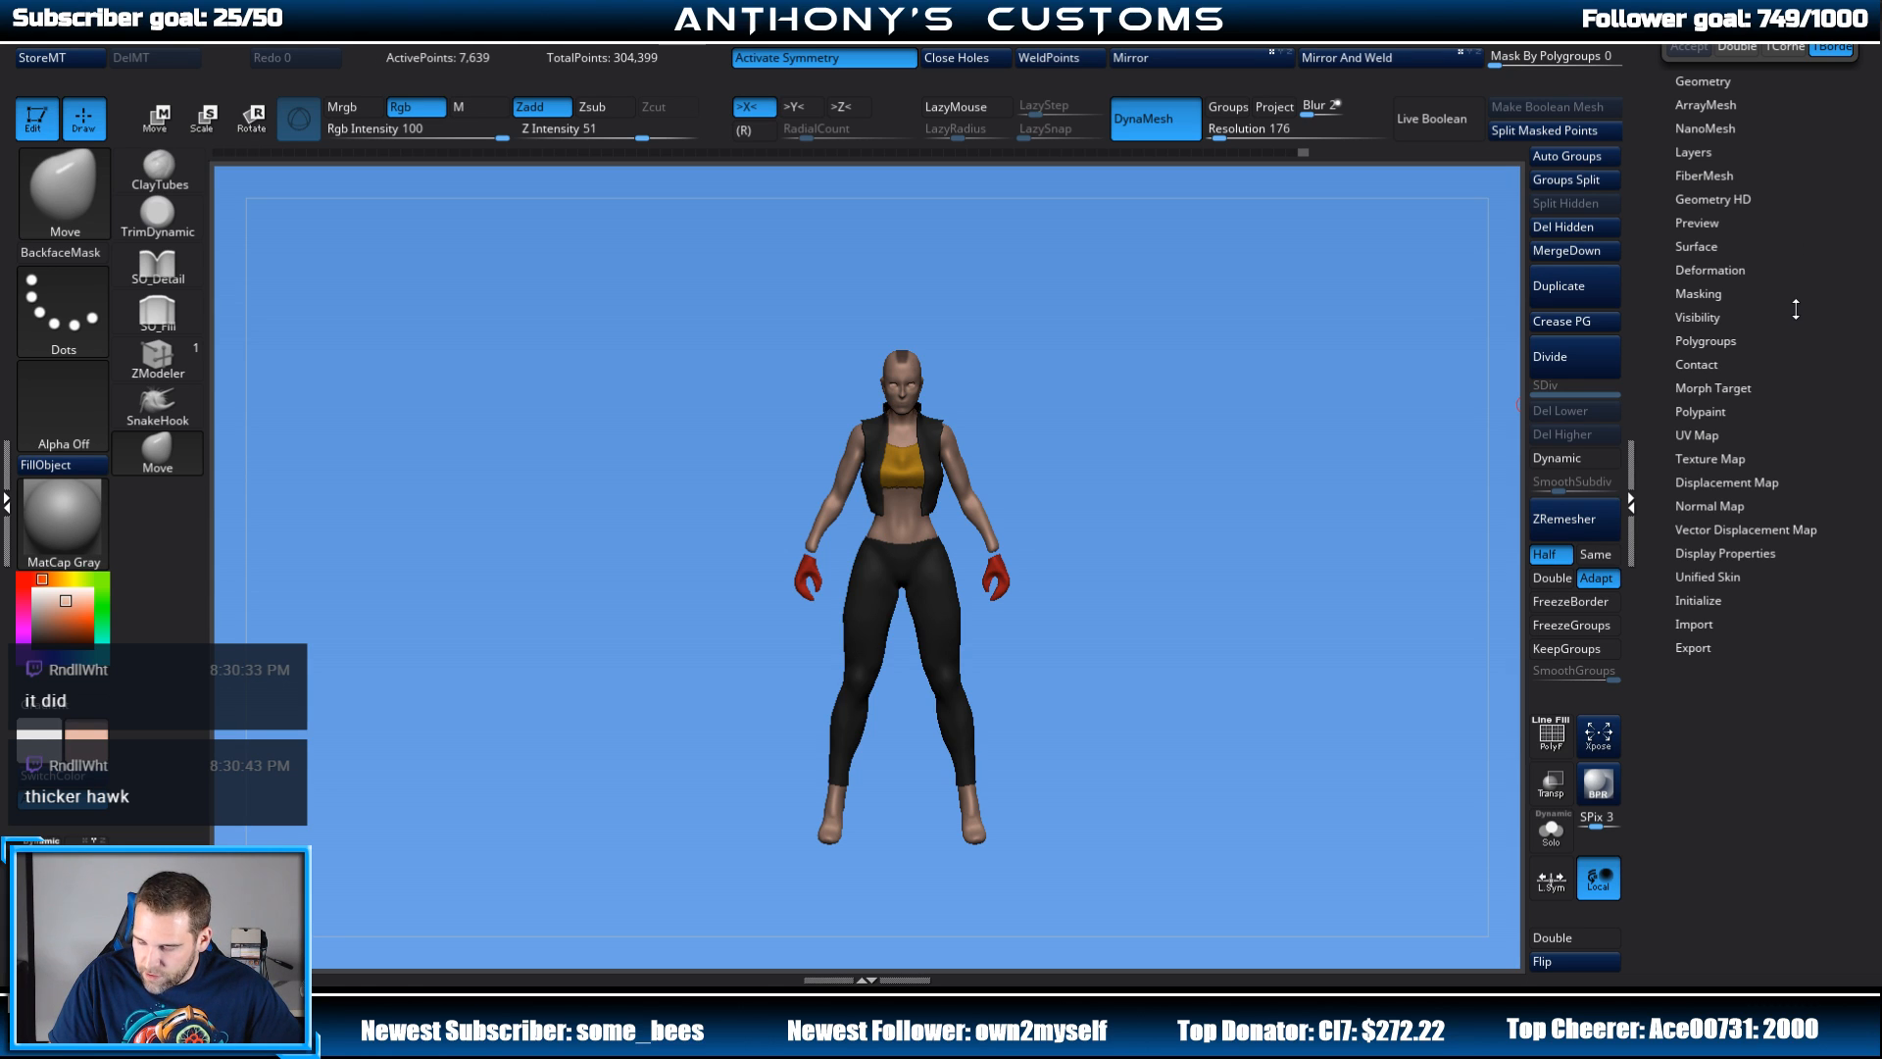
left_click(1732, 174)
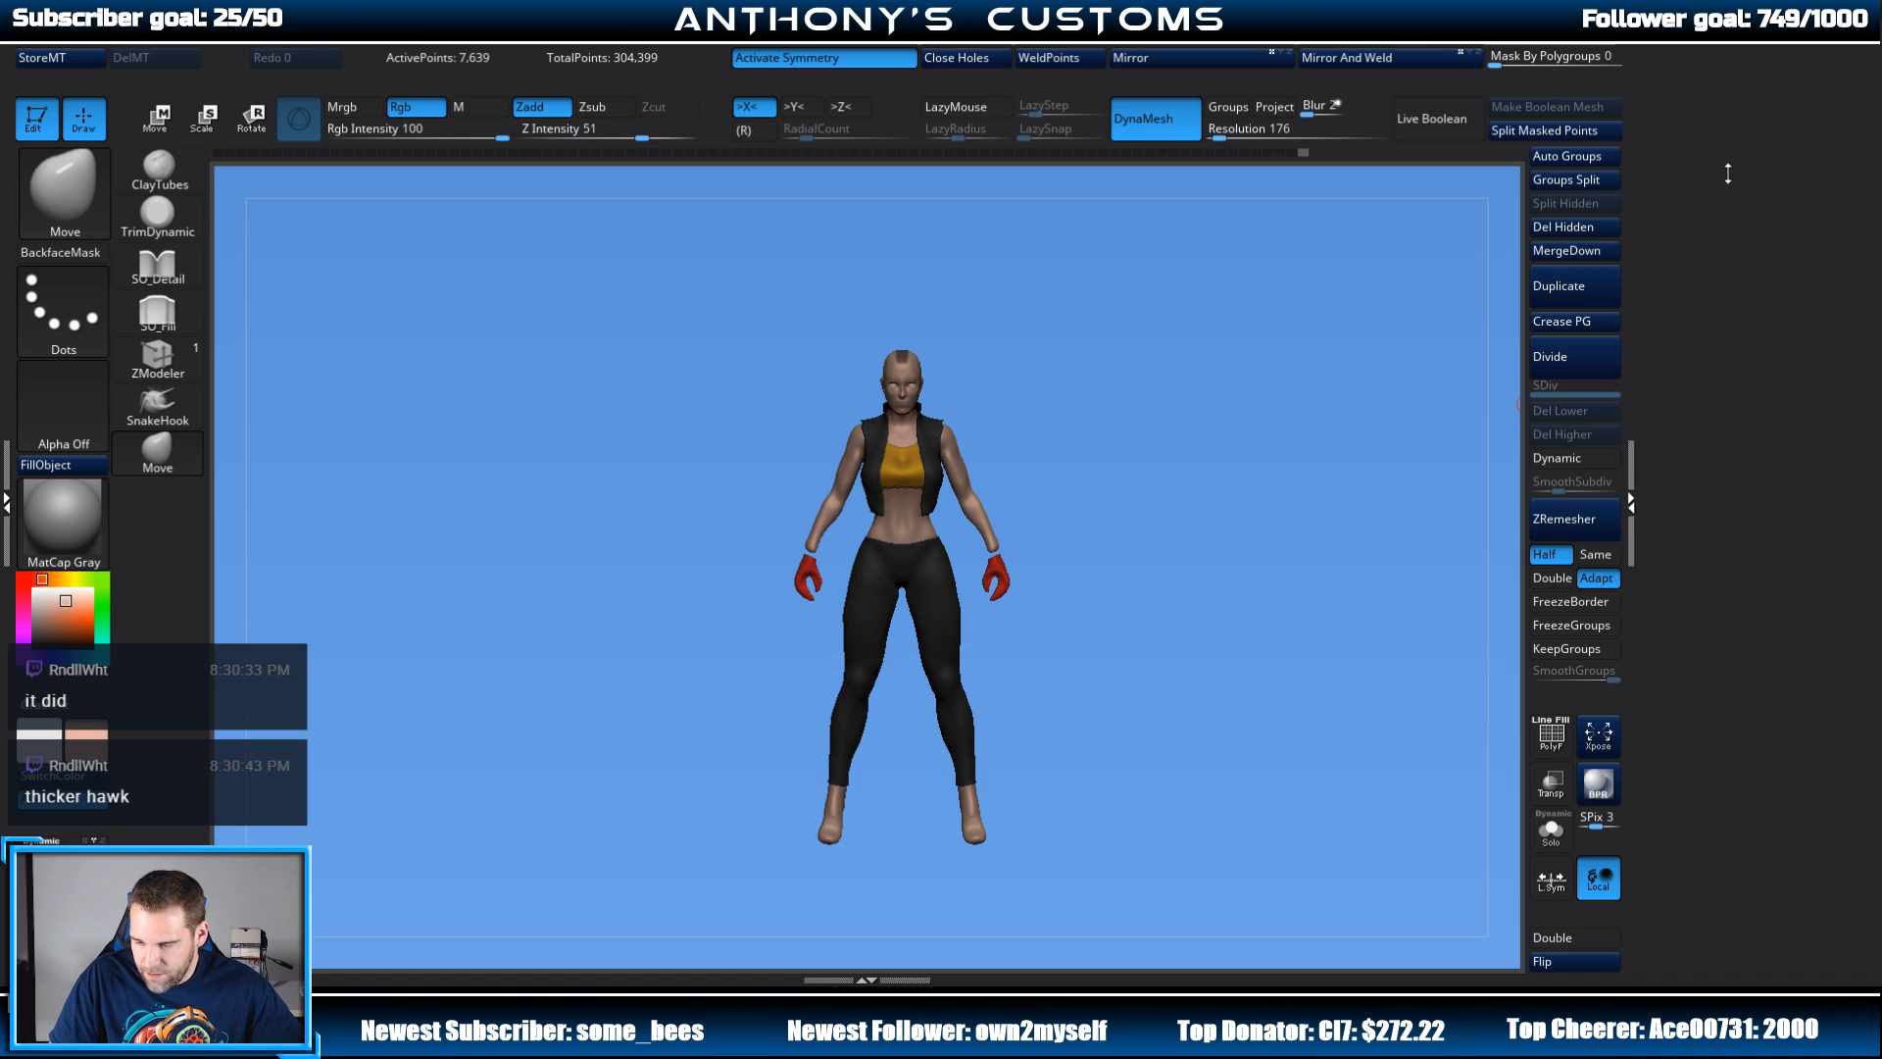
left_click_drag(1793, 459, 1793, 464)
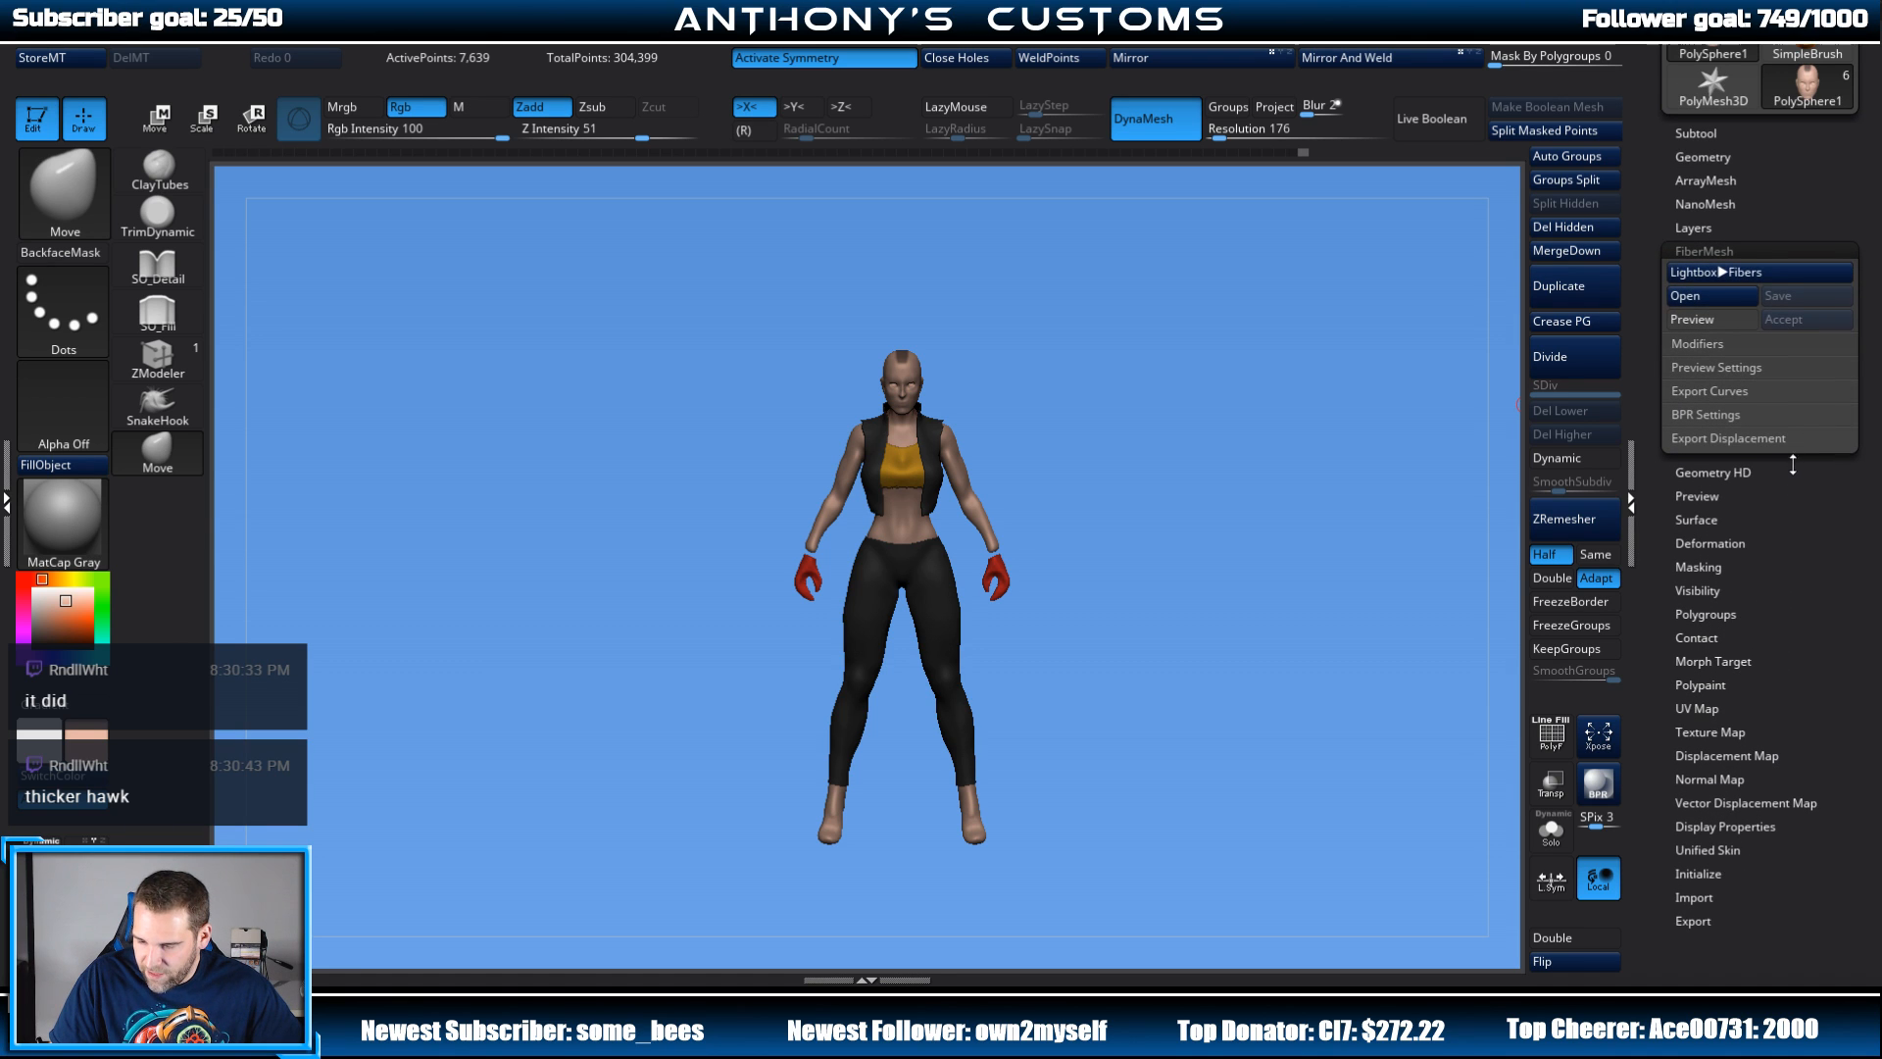
left_click(1743, 274)
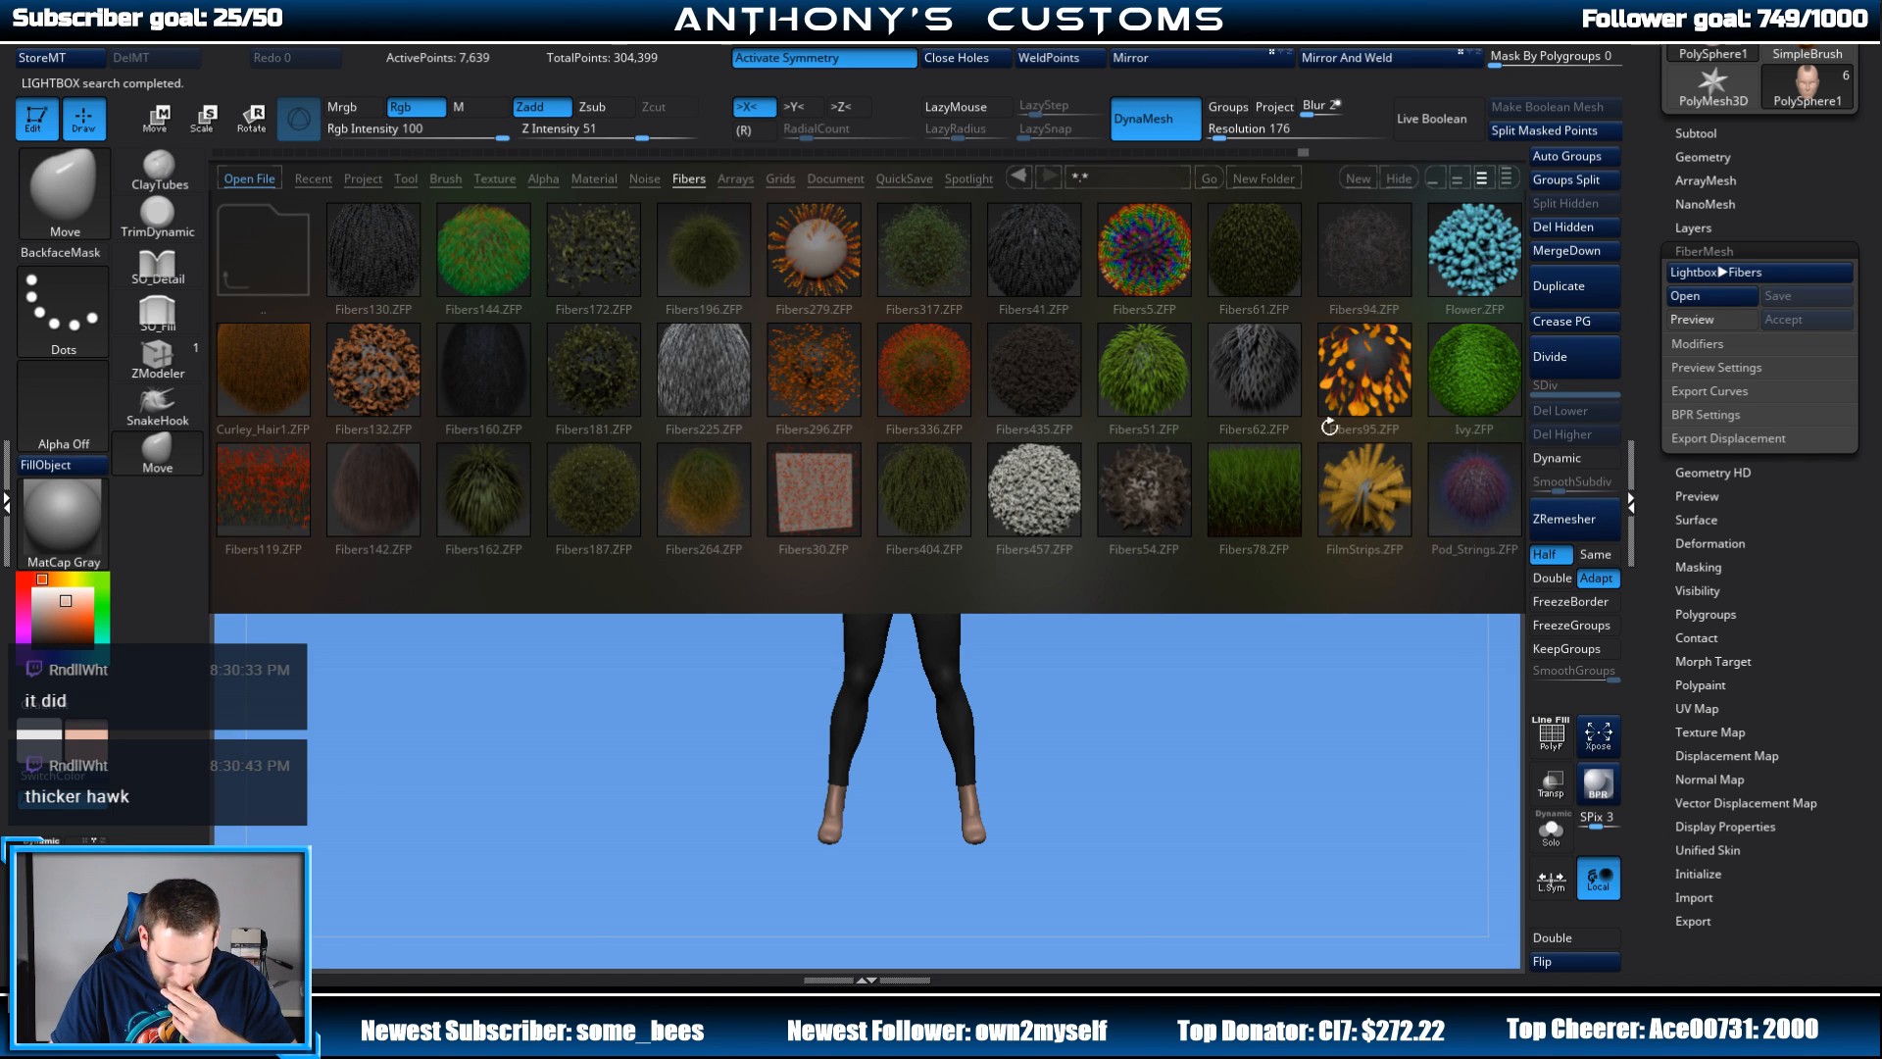
left_click(1435, 271)
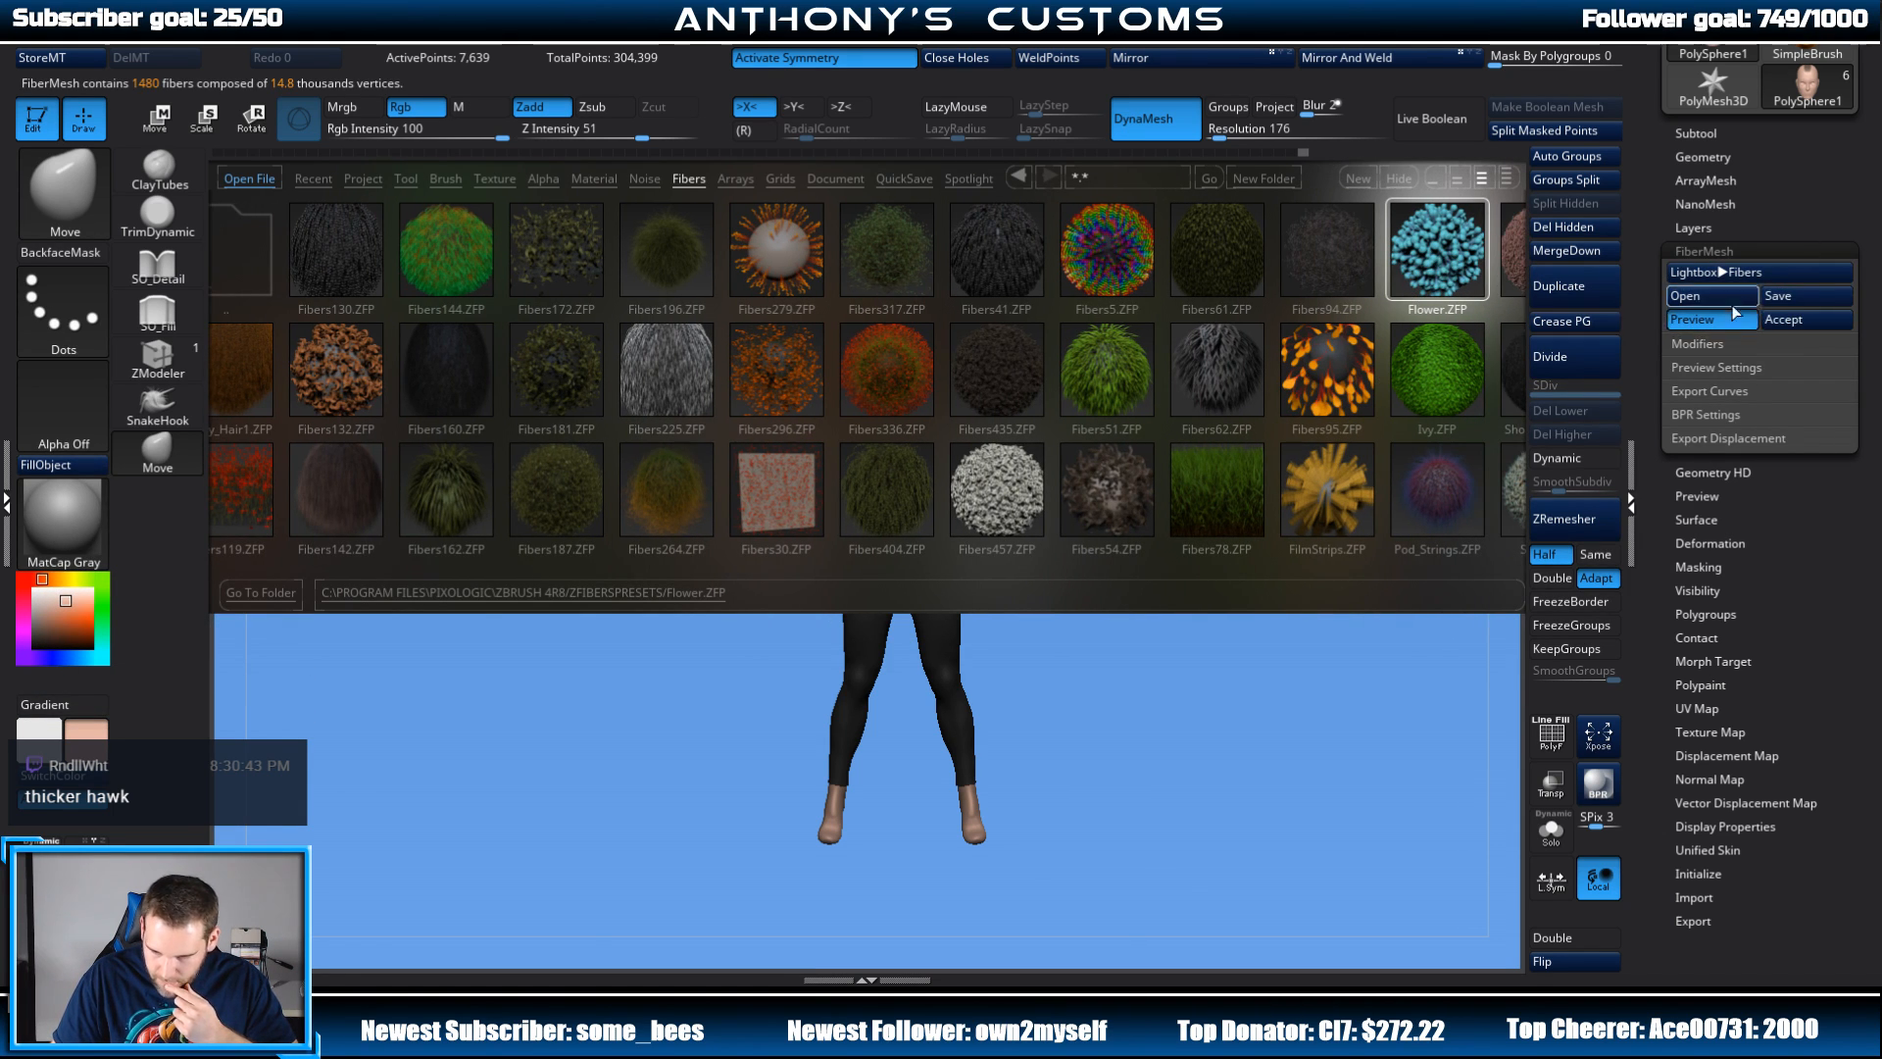
left_click(1732, 312)
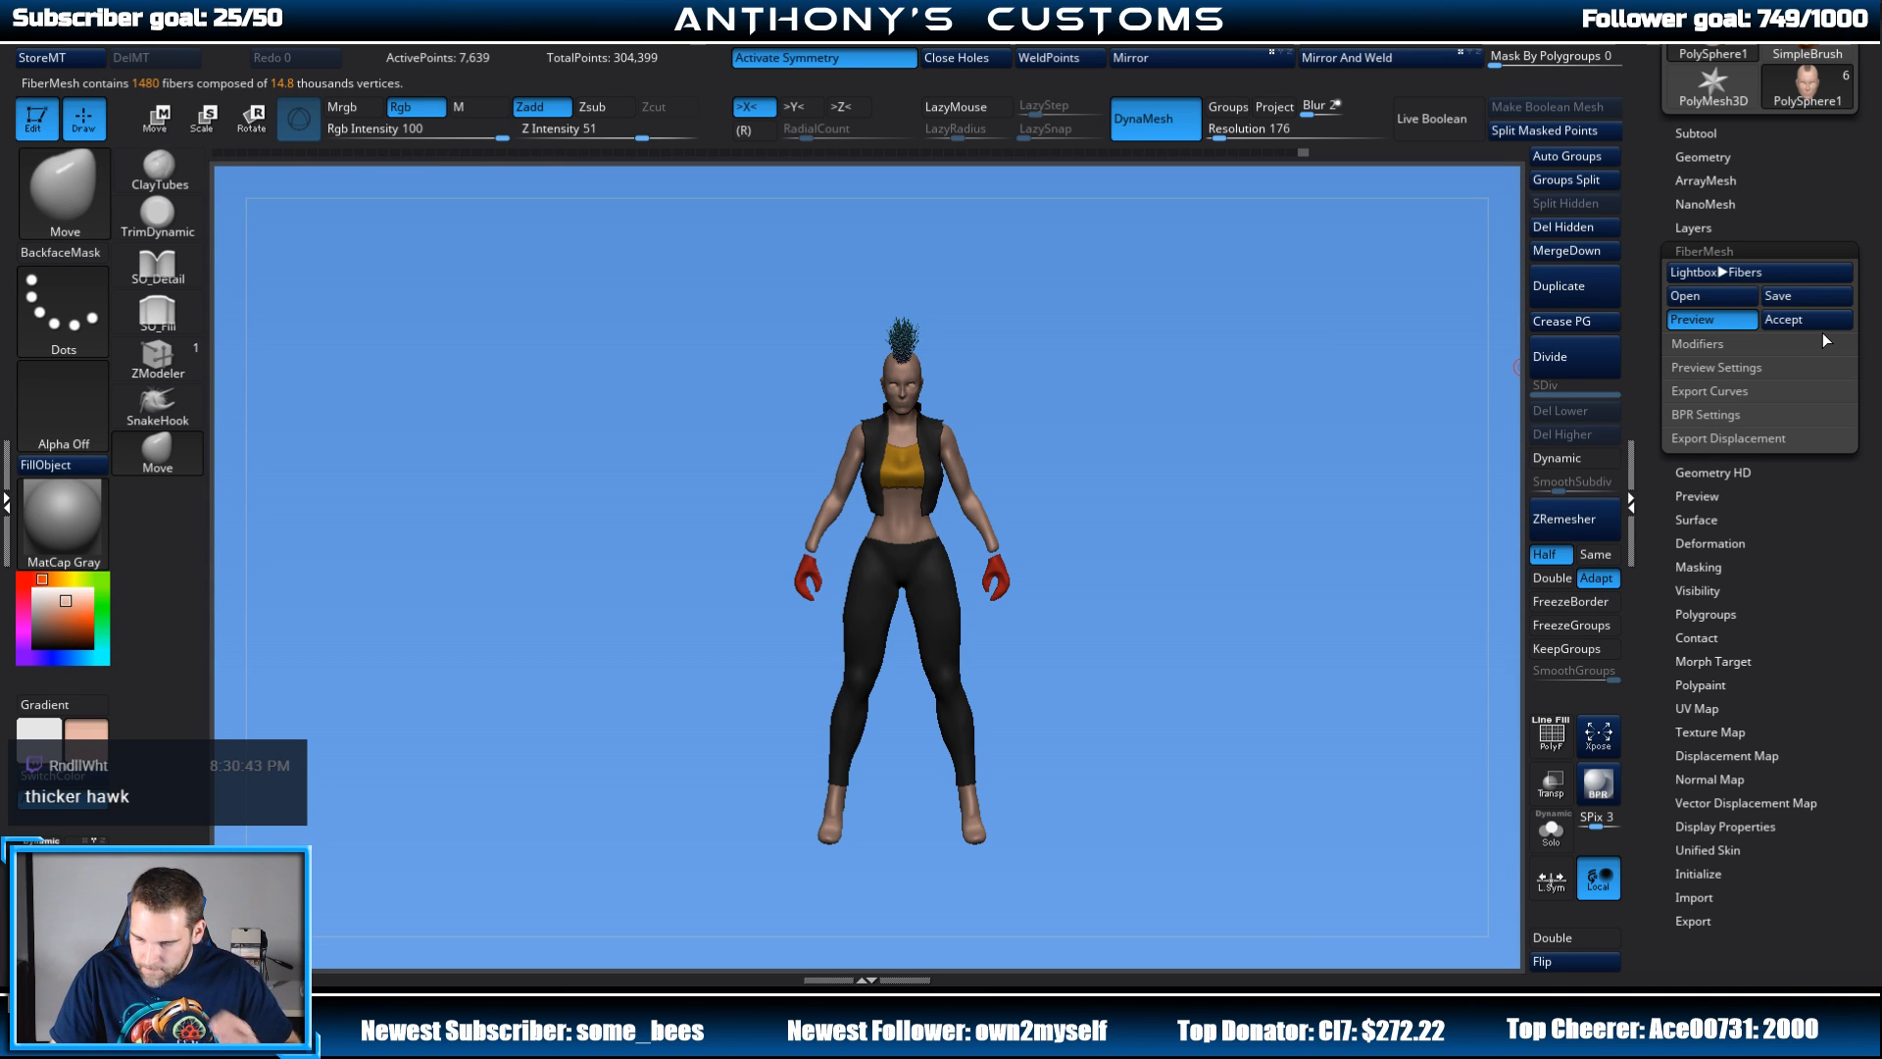
Step: Color the mohawk fibers purple at the base and pink at the tip
left_click(1720, 340)
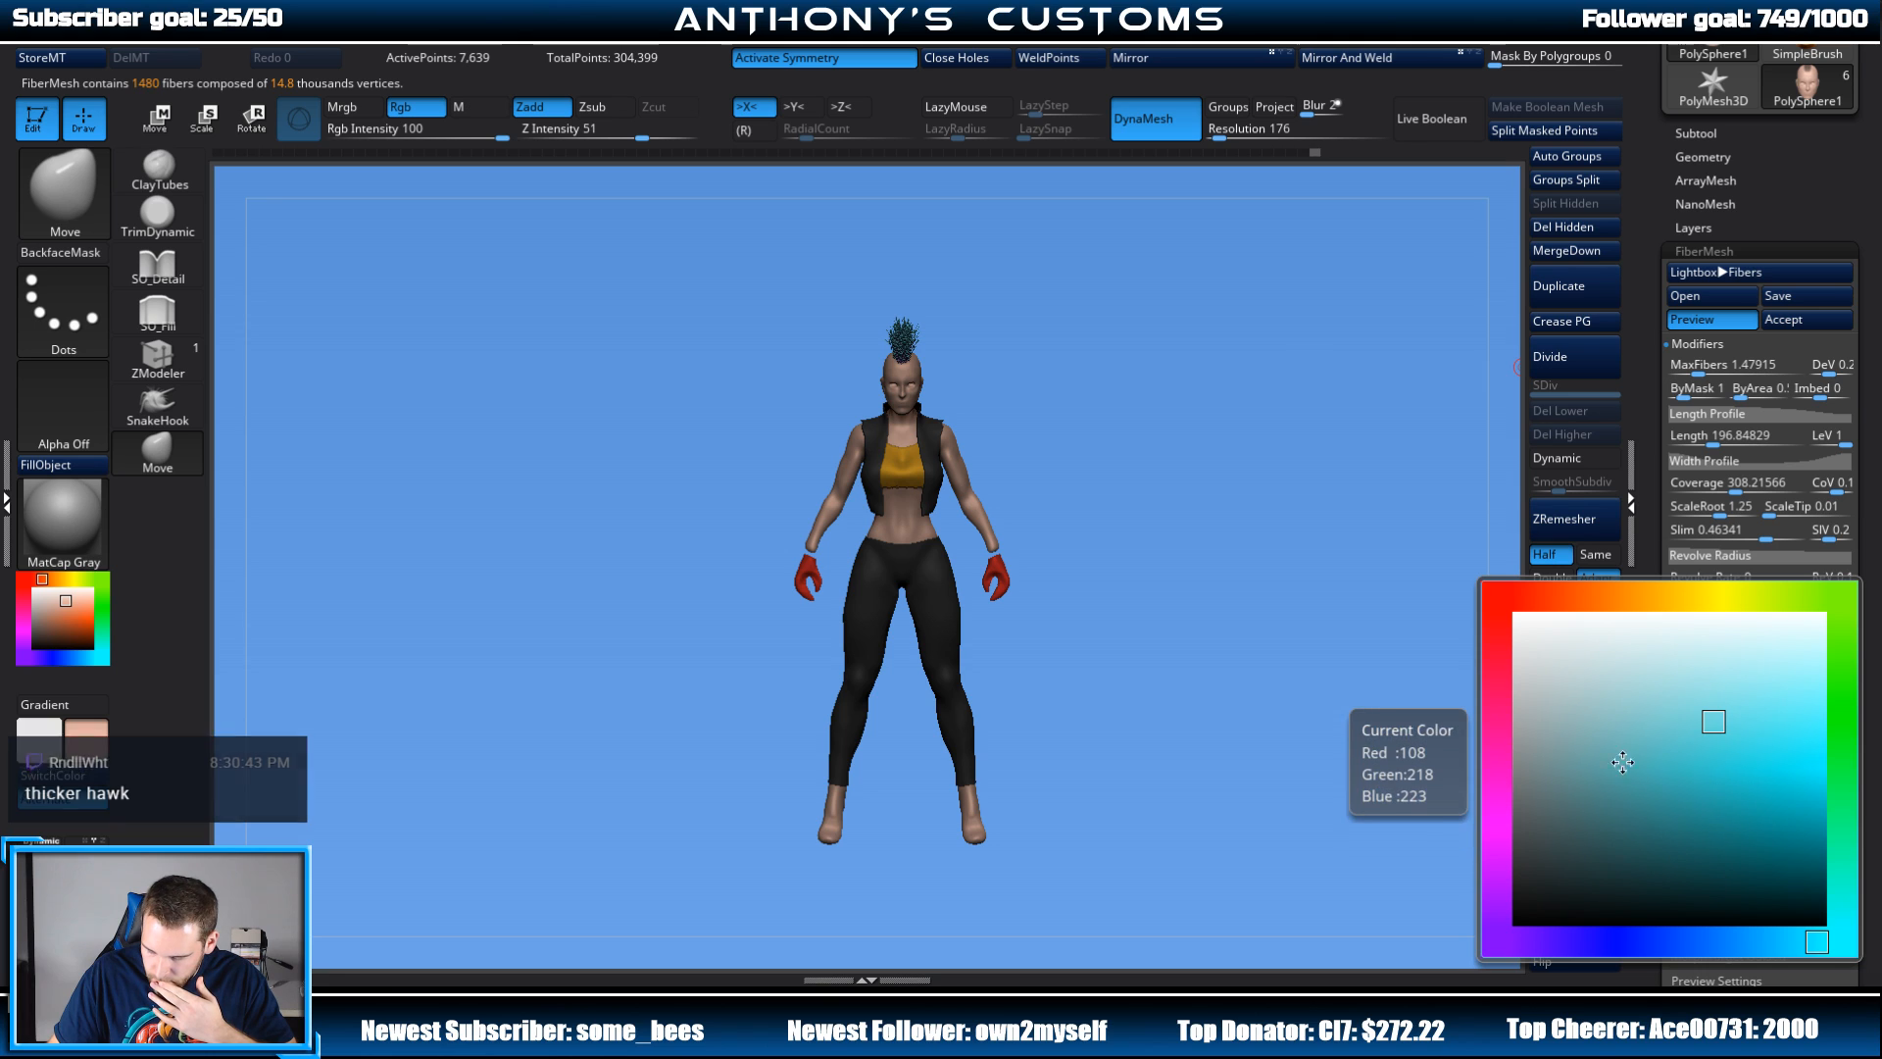
left_click(1506, 780)
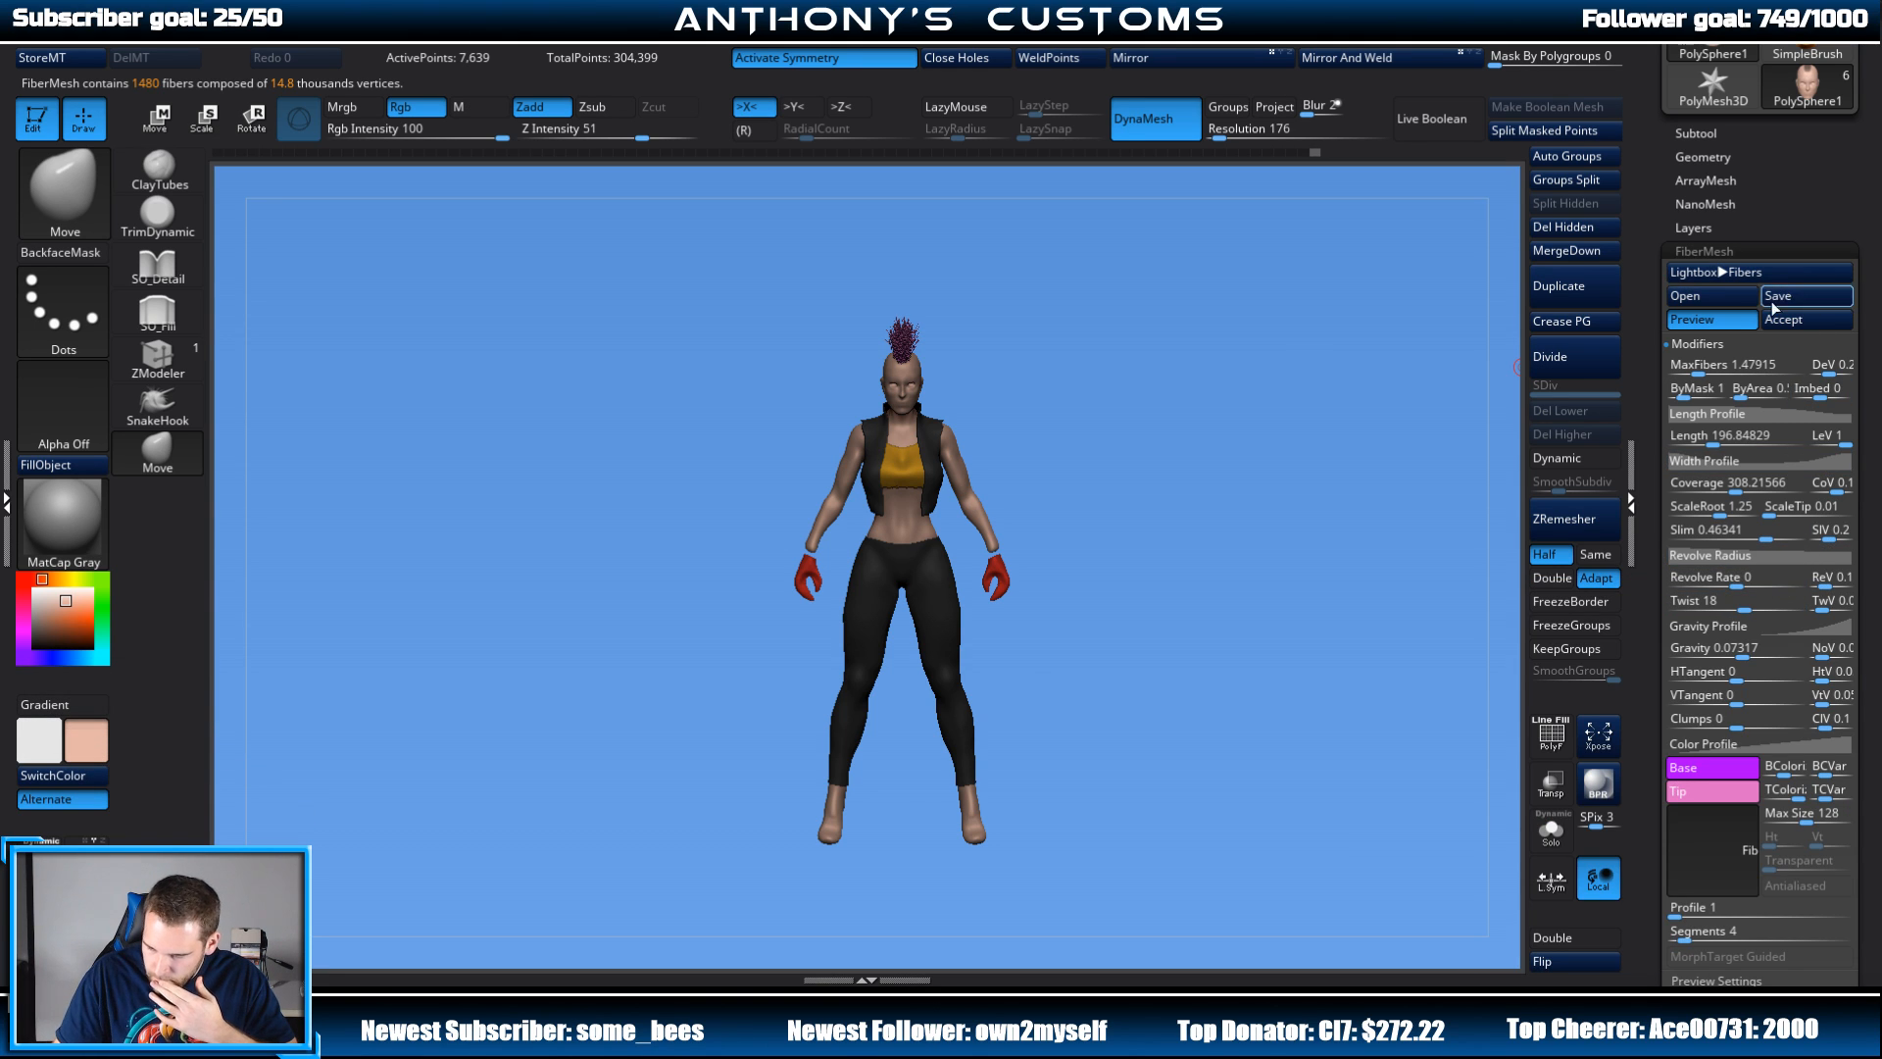
Step: Increase the mohawk fibers' length to about 423.8 and their coverage to about 697.4
left_click_drag(1500, 407, 1271, 389)
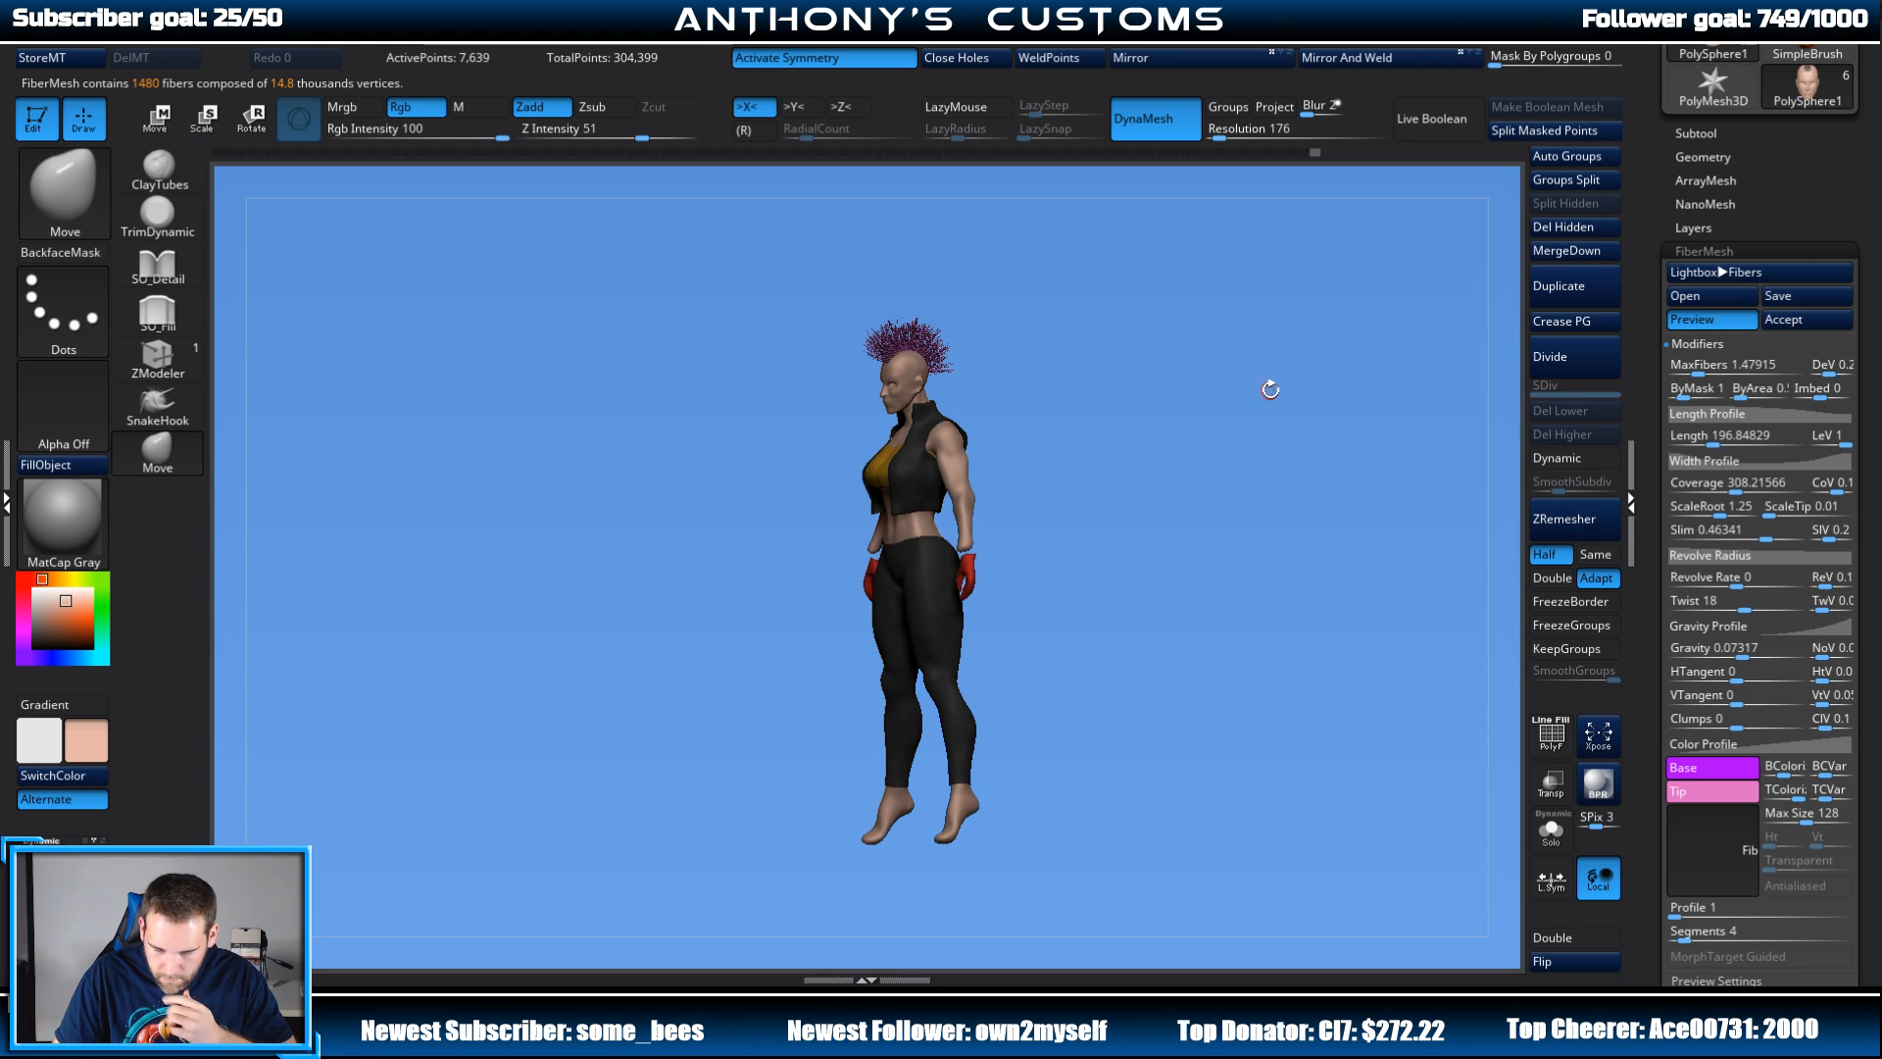
left_click_drag(1294, 502, 1295, 652, "alt")
left_click_drag(1278, 588, 1290, 706, "alt")
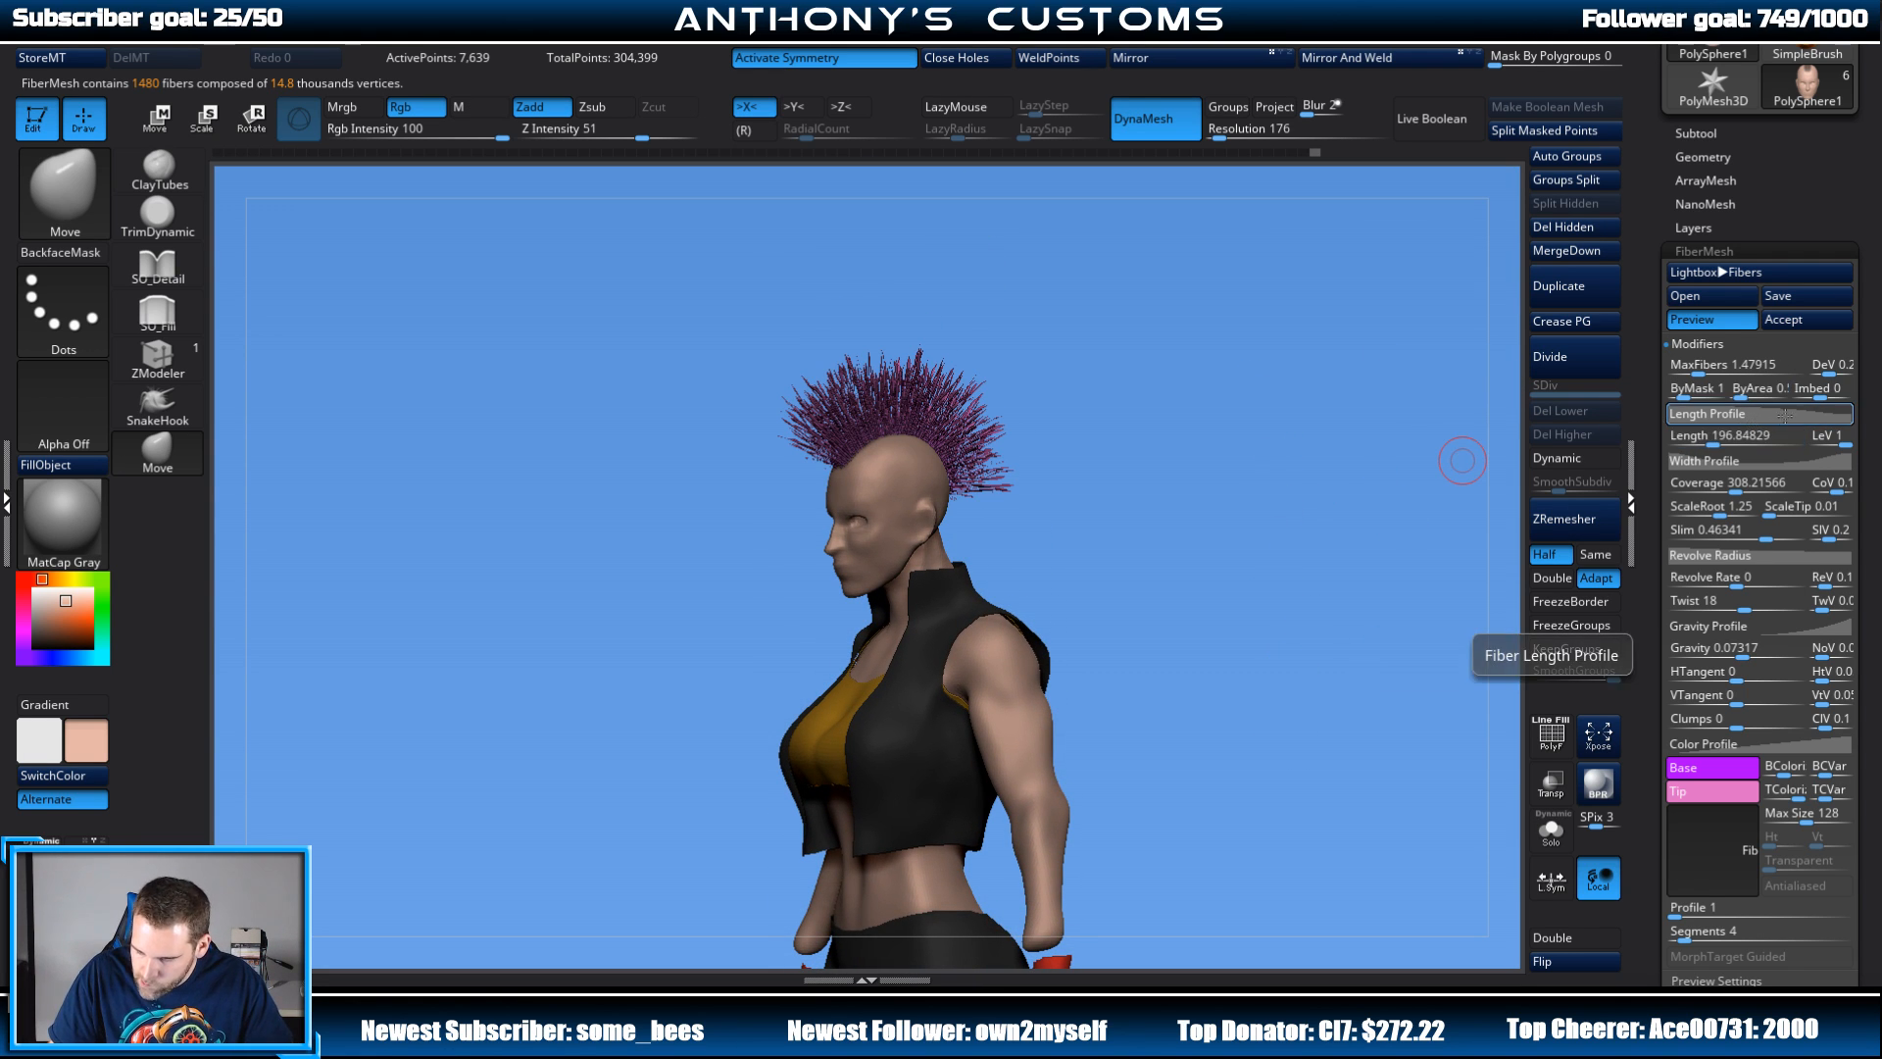
left_click_drag(1714, 443, 1733, 443)
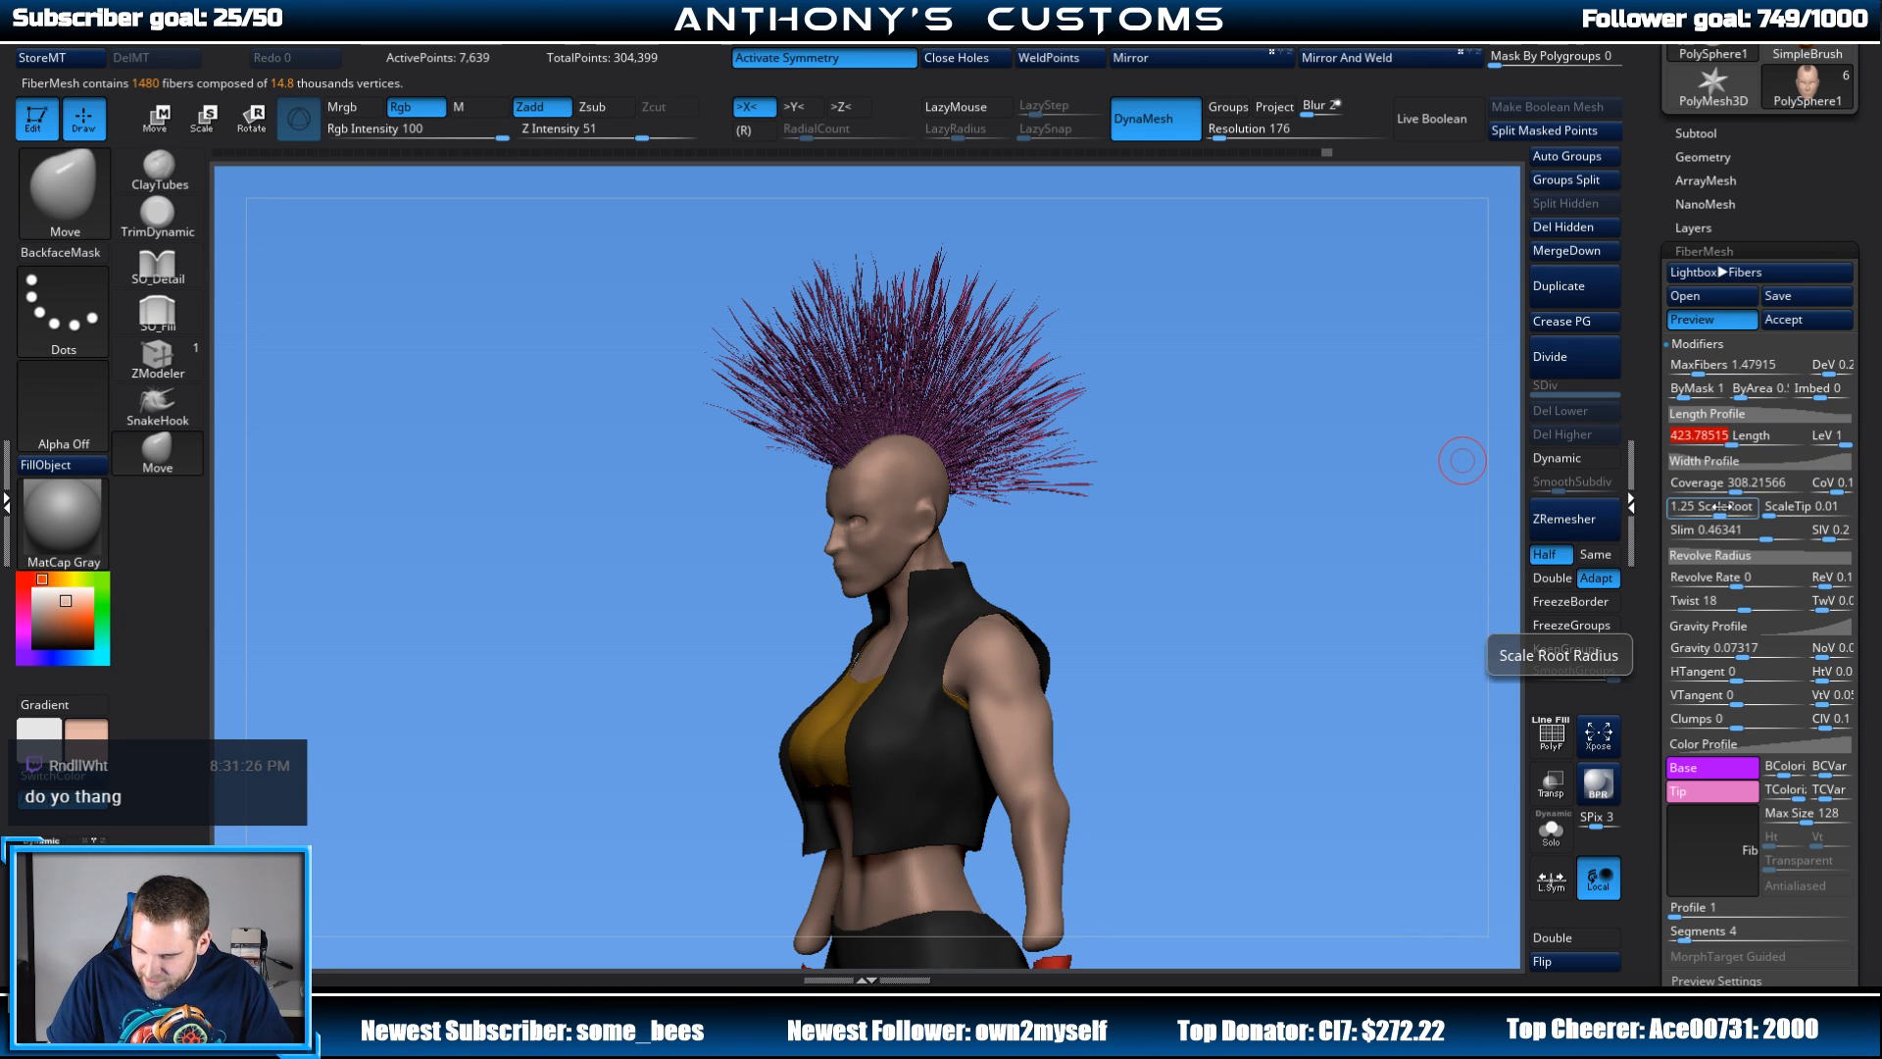
left_click_drag(1708, 492, 1752, 488)
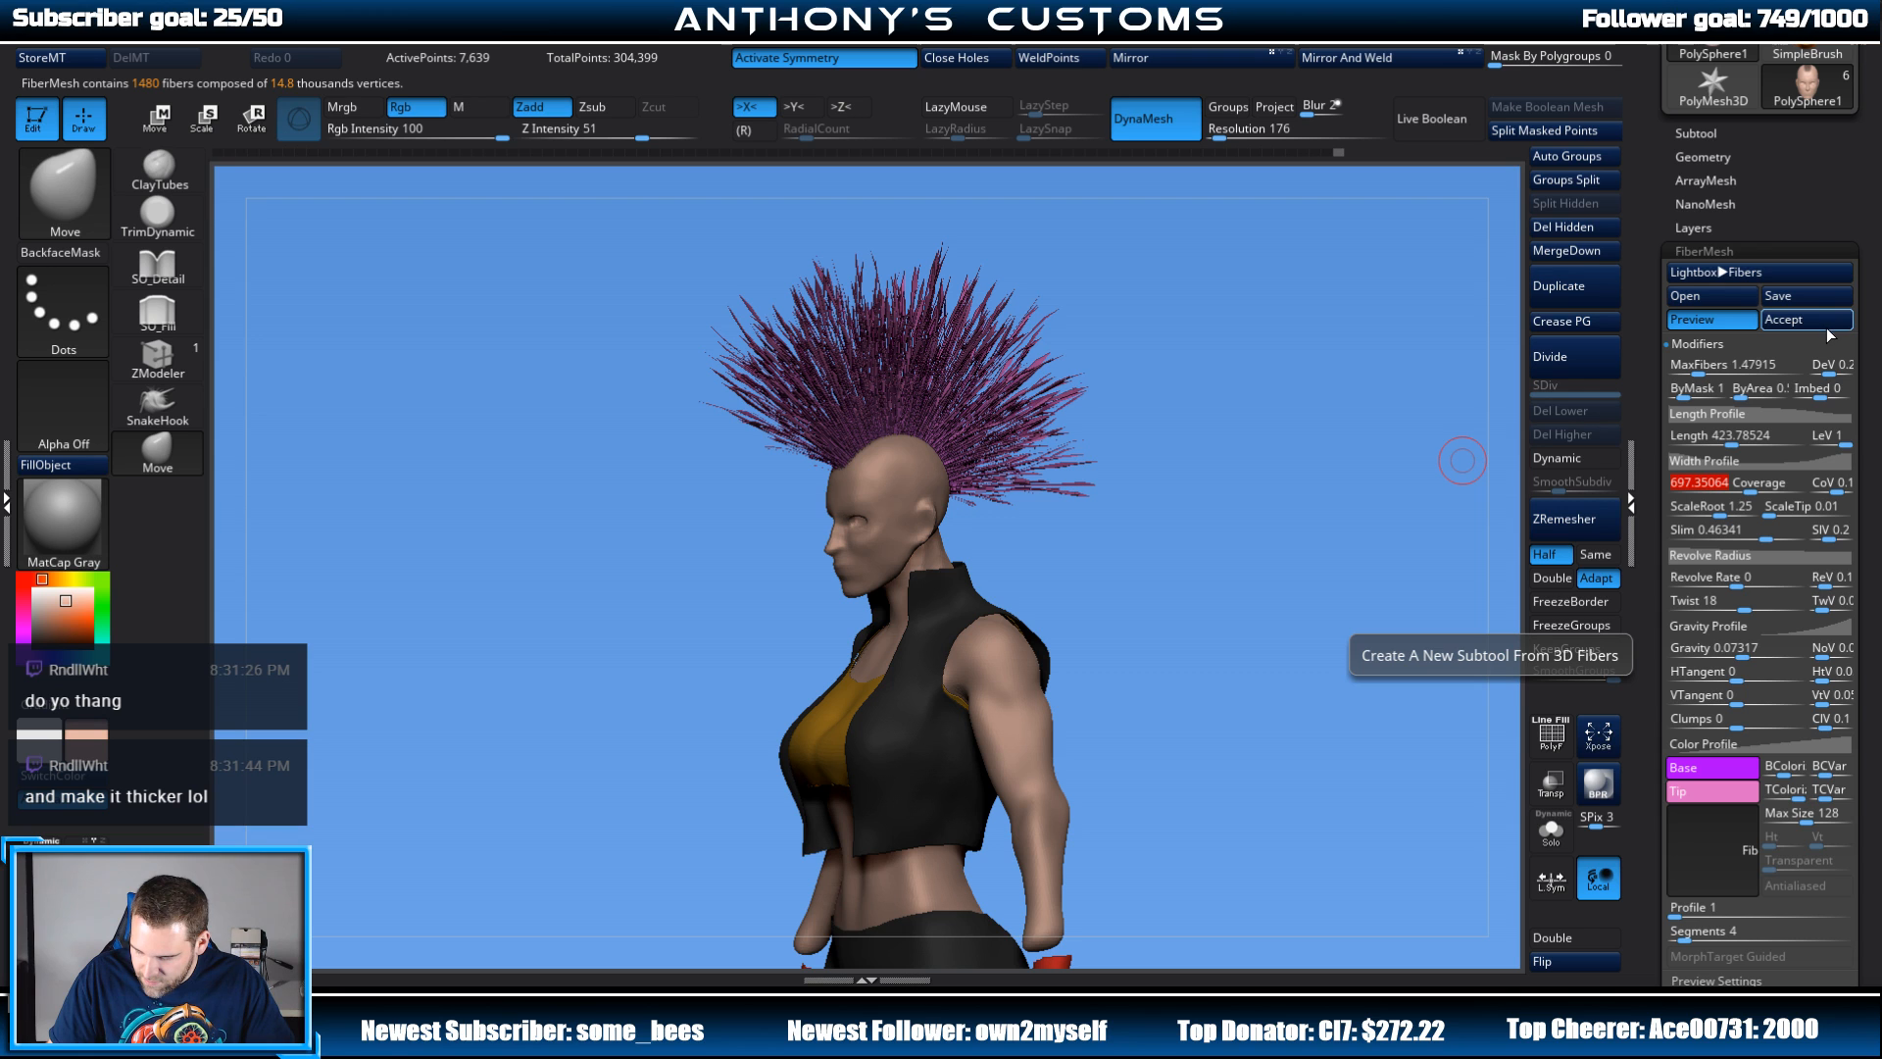
Step: Check the mohawk from the front and accept the previewed fibers as a new subtool
left_click_drag(1467, 454, 1331, 709)
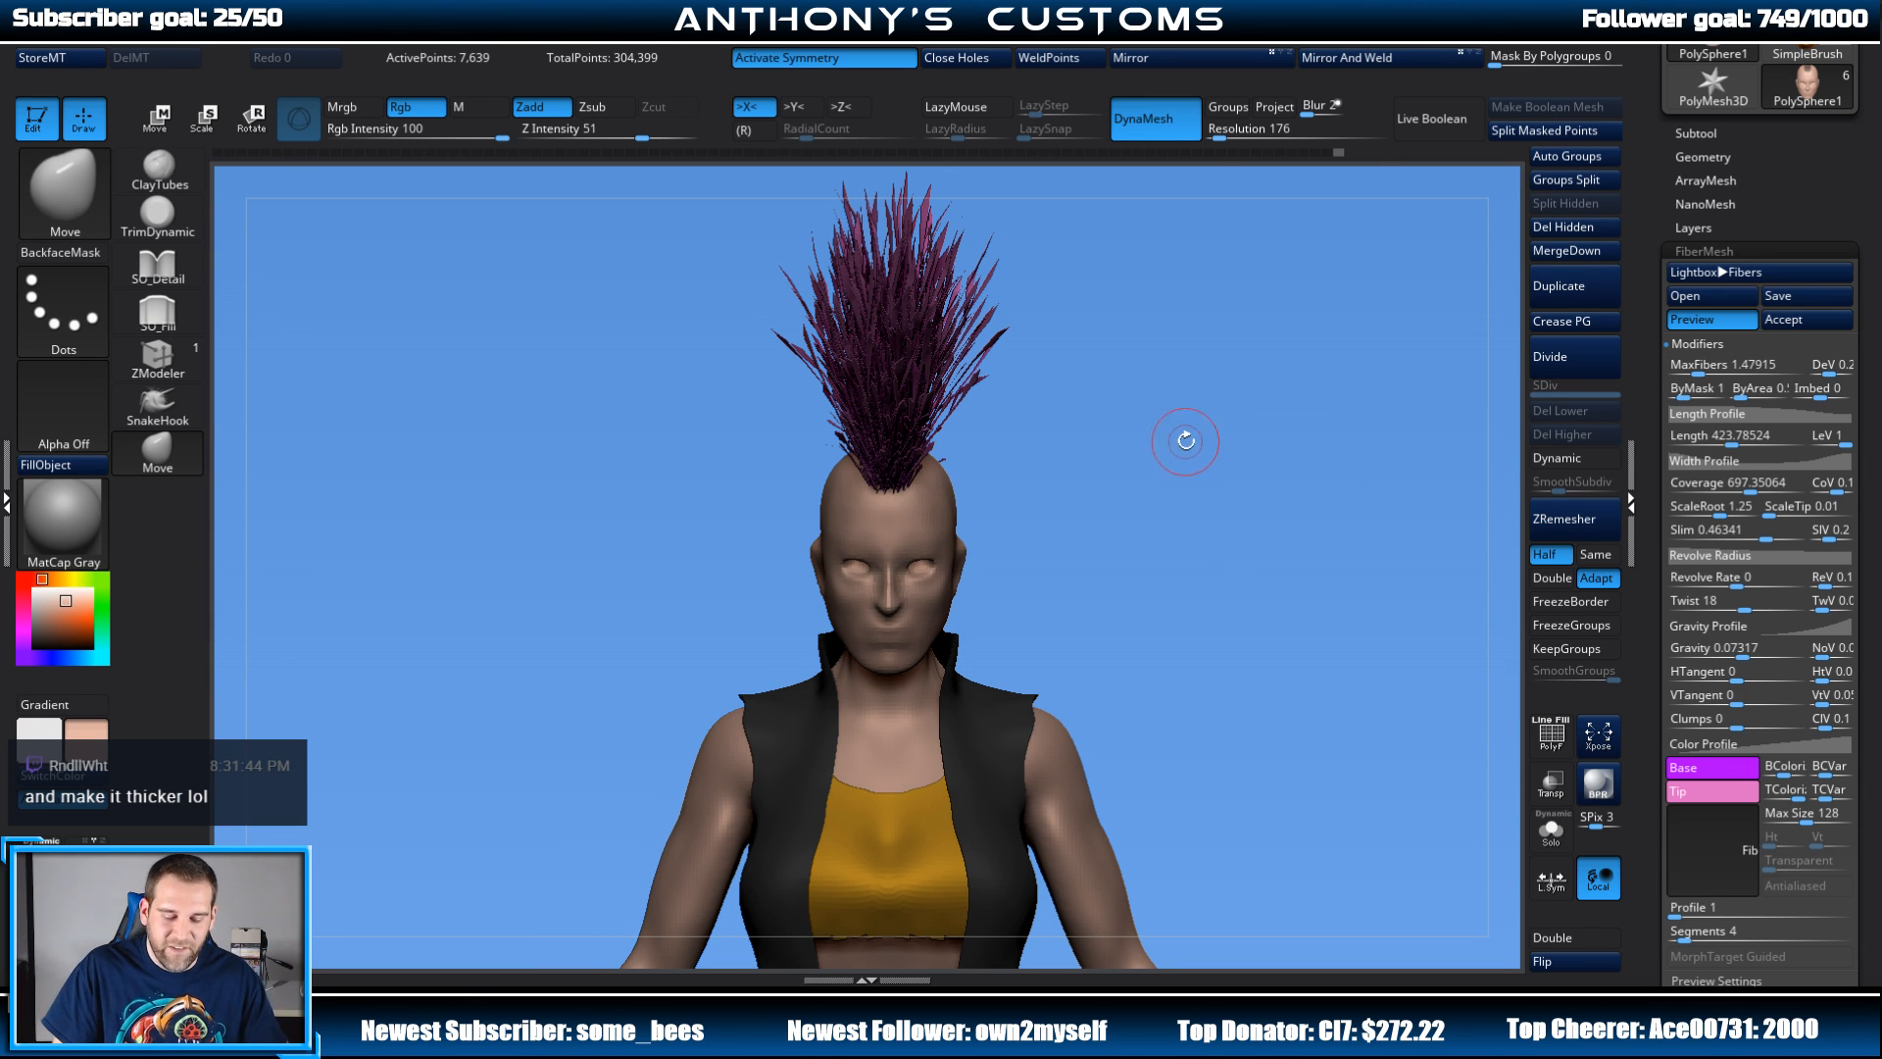
left_click_drag(1254, 443, 1326, 588, "alt")
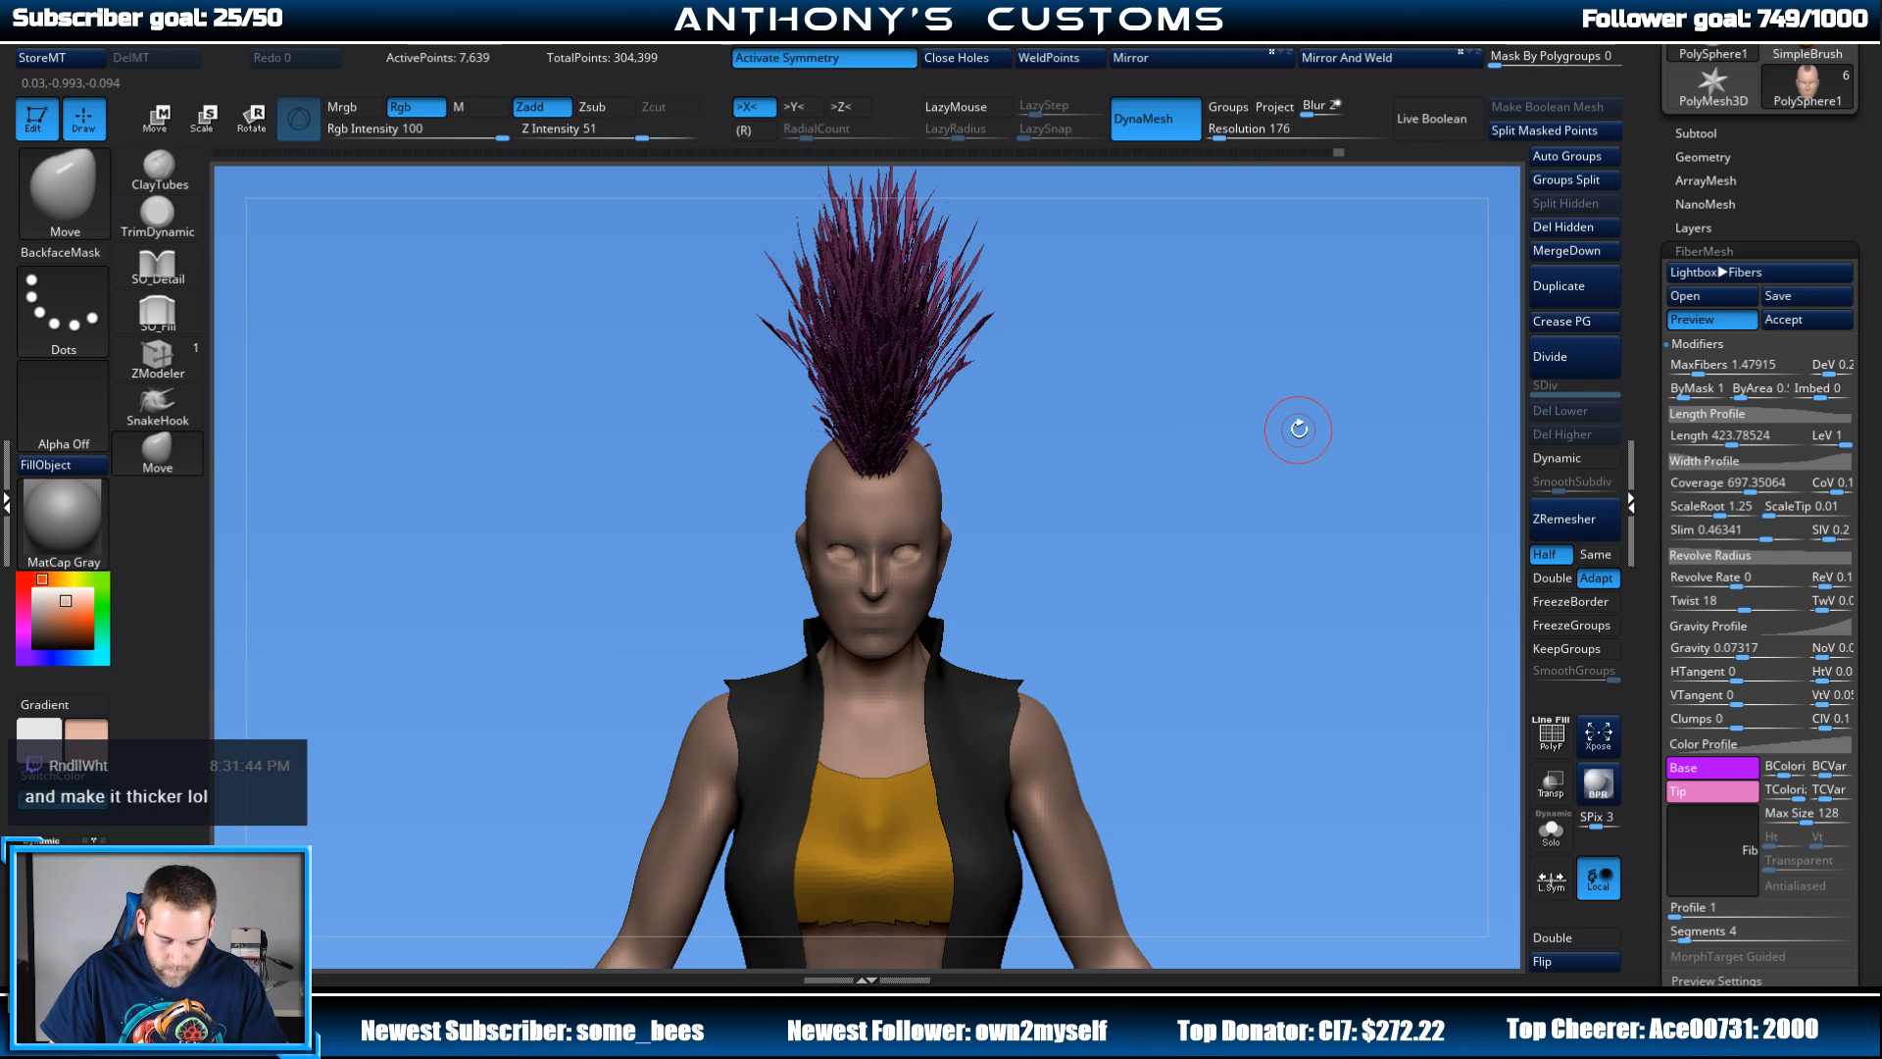
left_click(1801, 324)
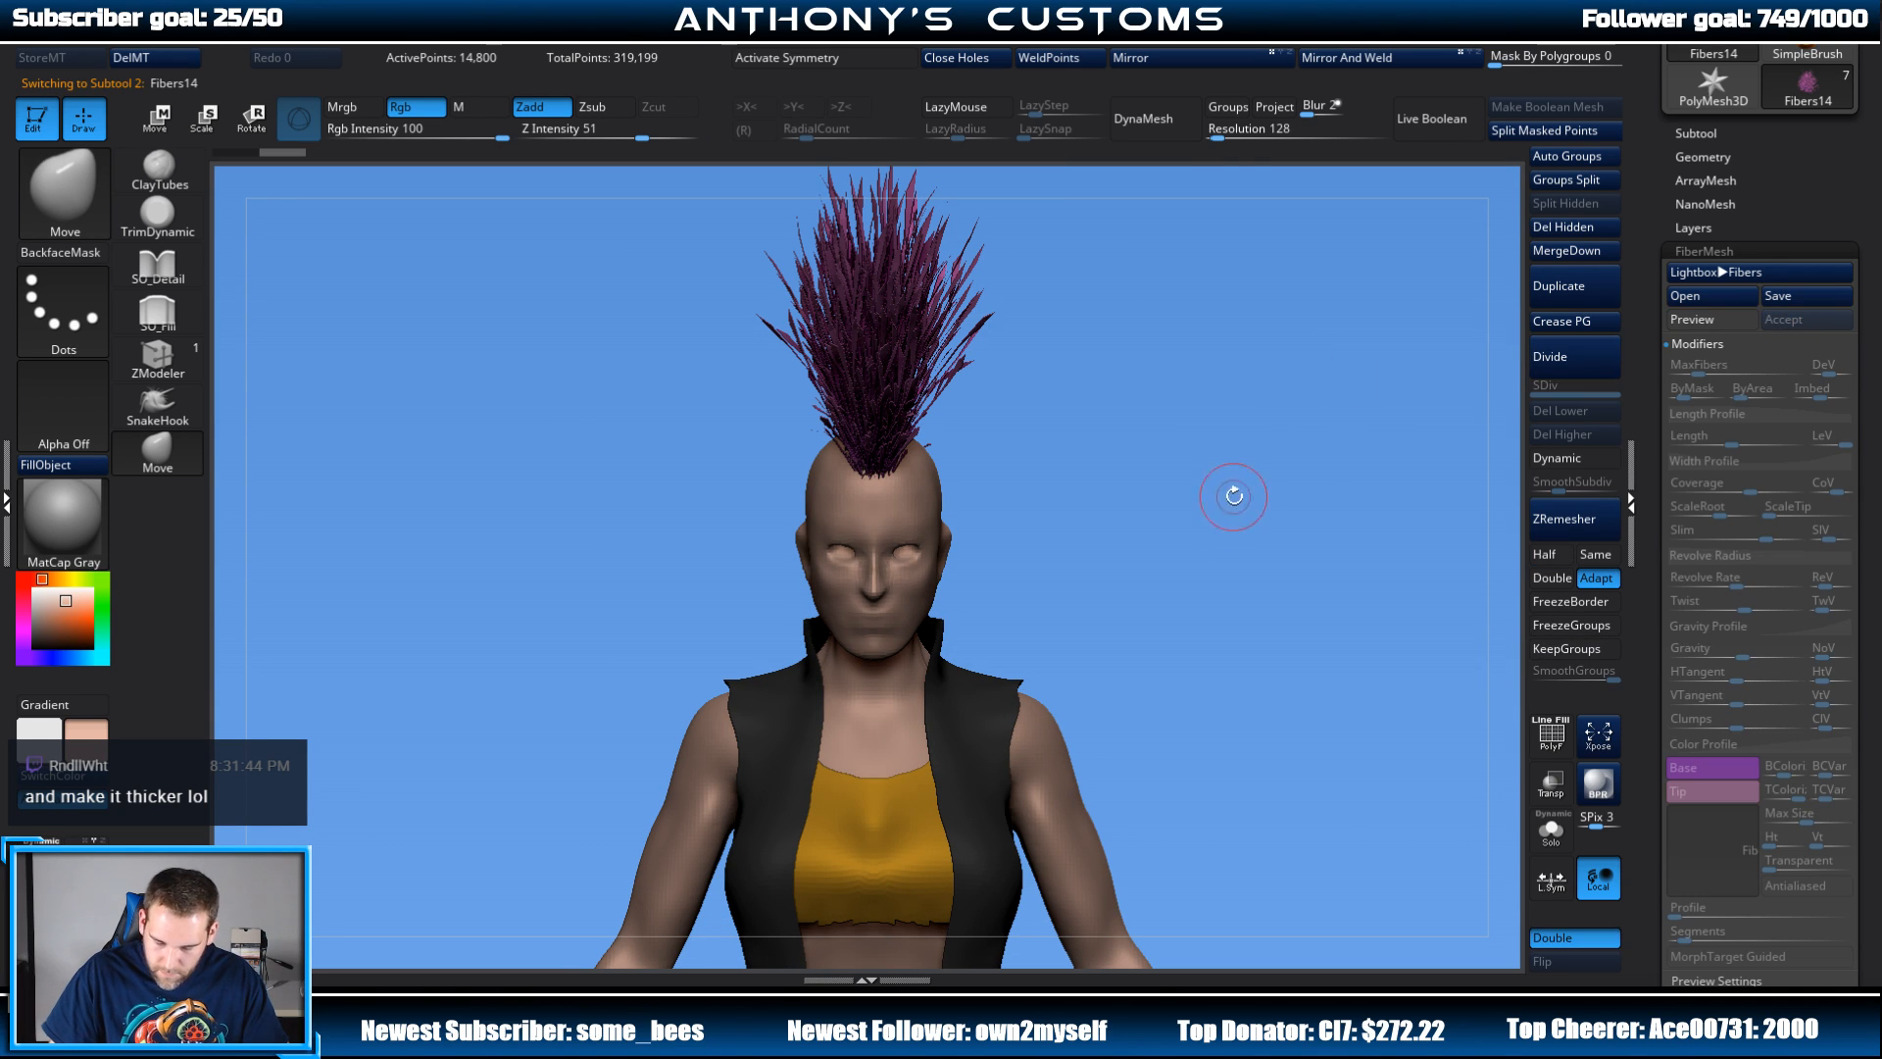
Step: Show only the head subtool and unmask the middle of the central scalp strip
left_click(1703, 133)
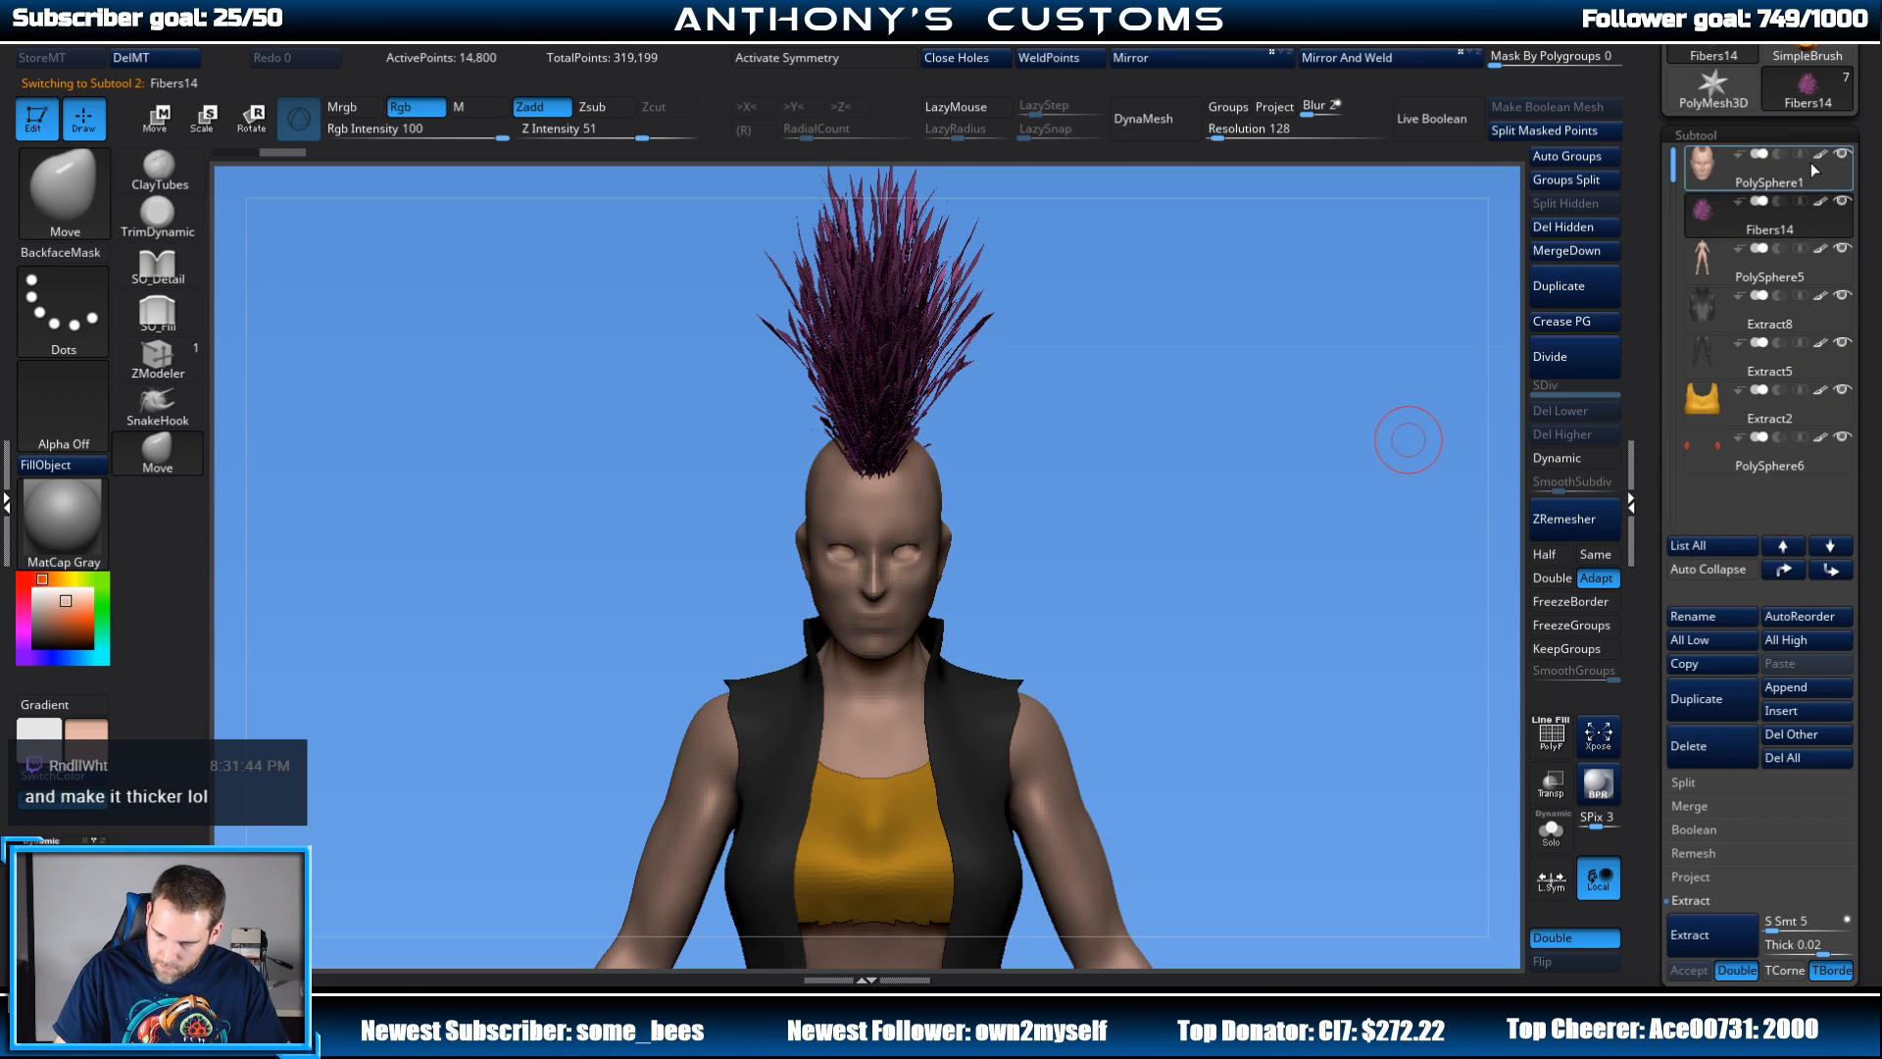
left_click(1734, 178)
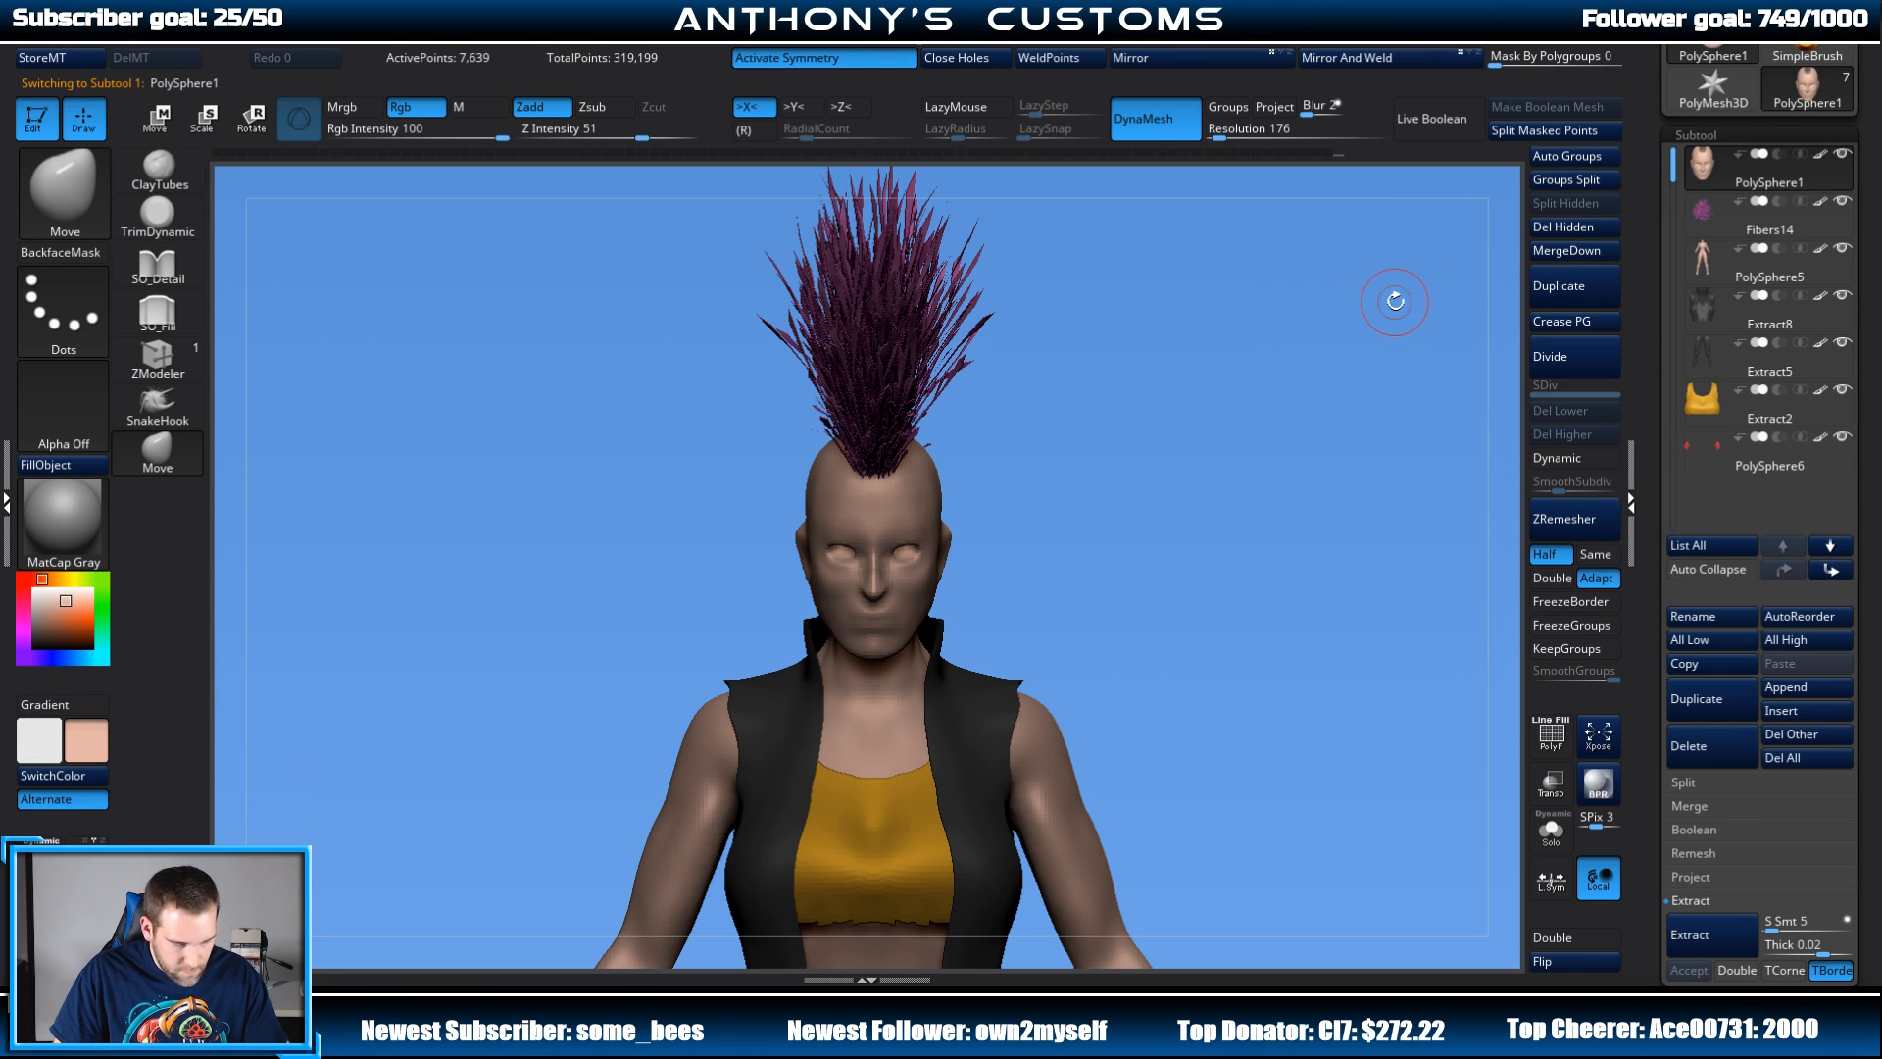
left_click(1551, 830)
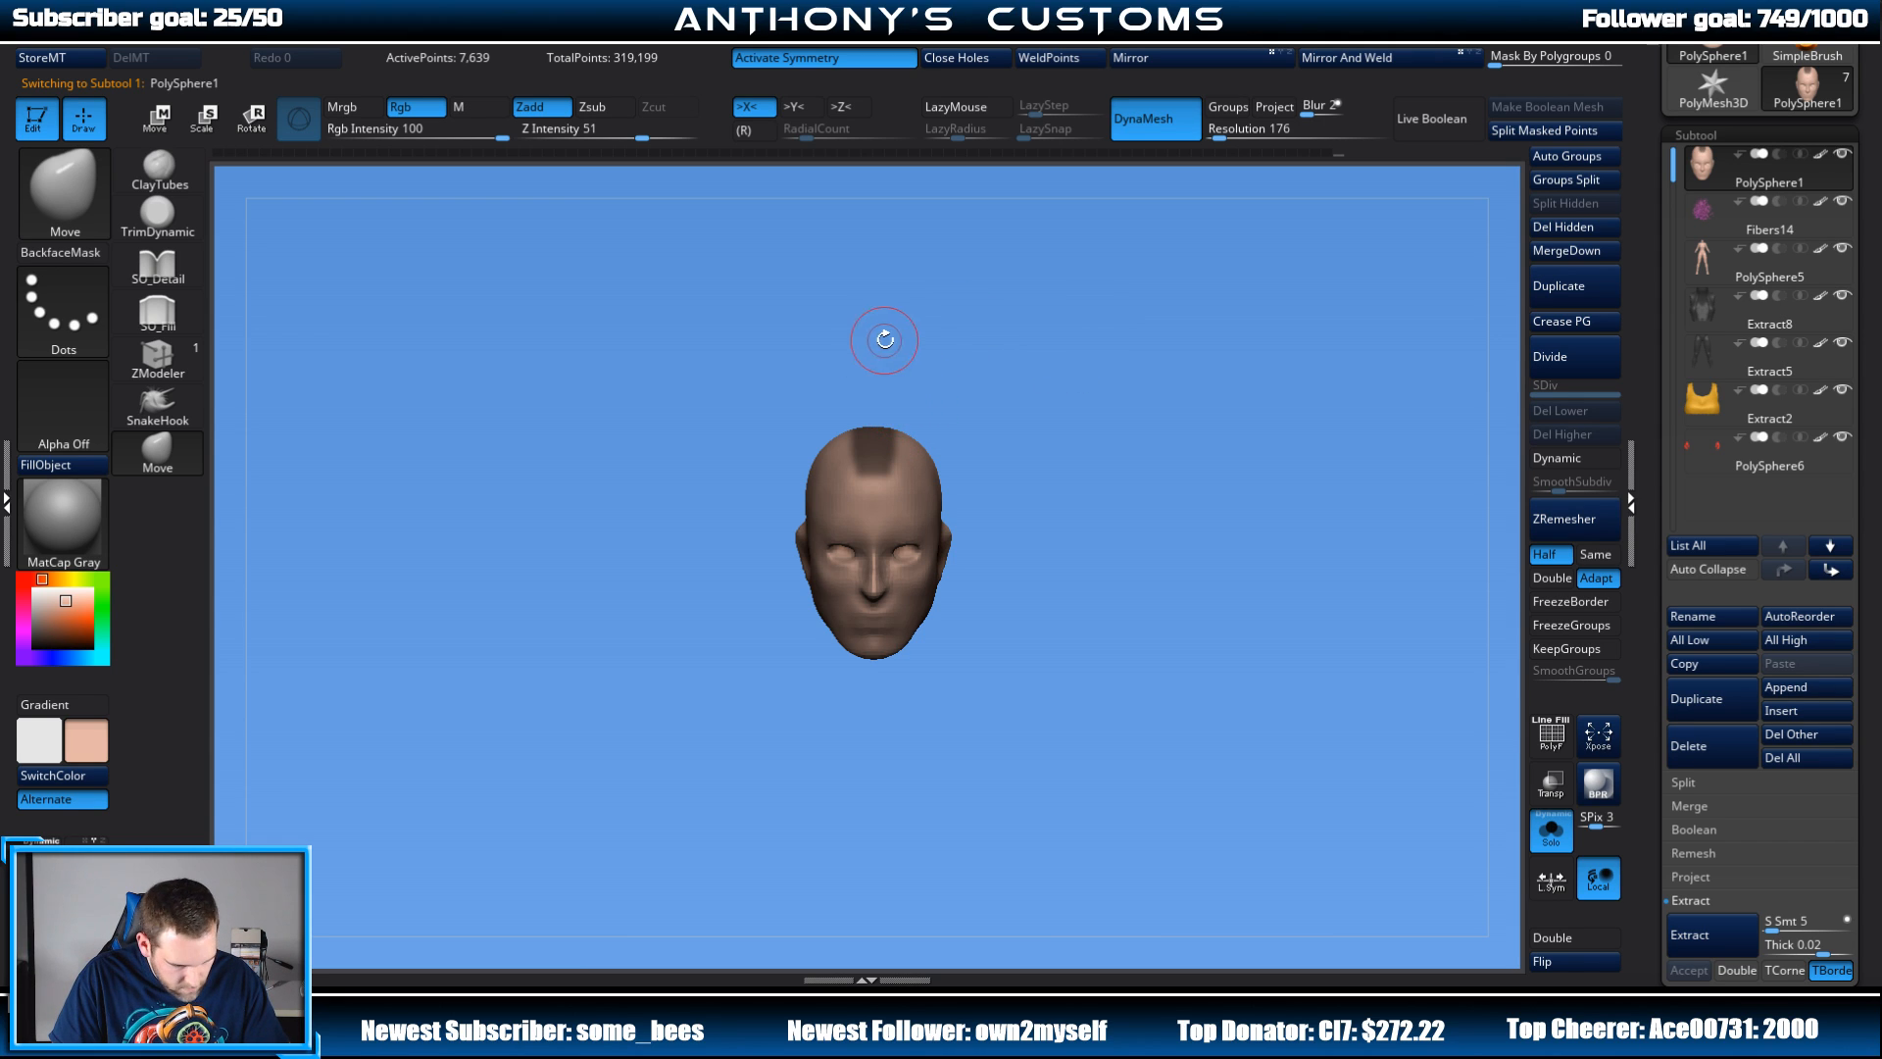
left_click_drag(891, 403, 899, 381)
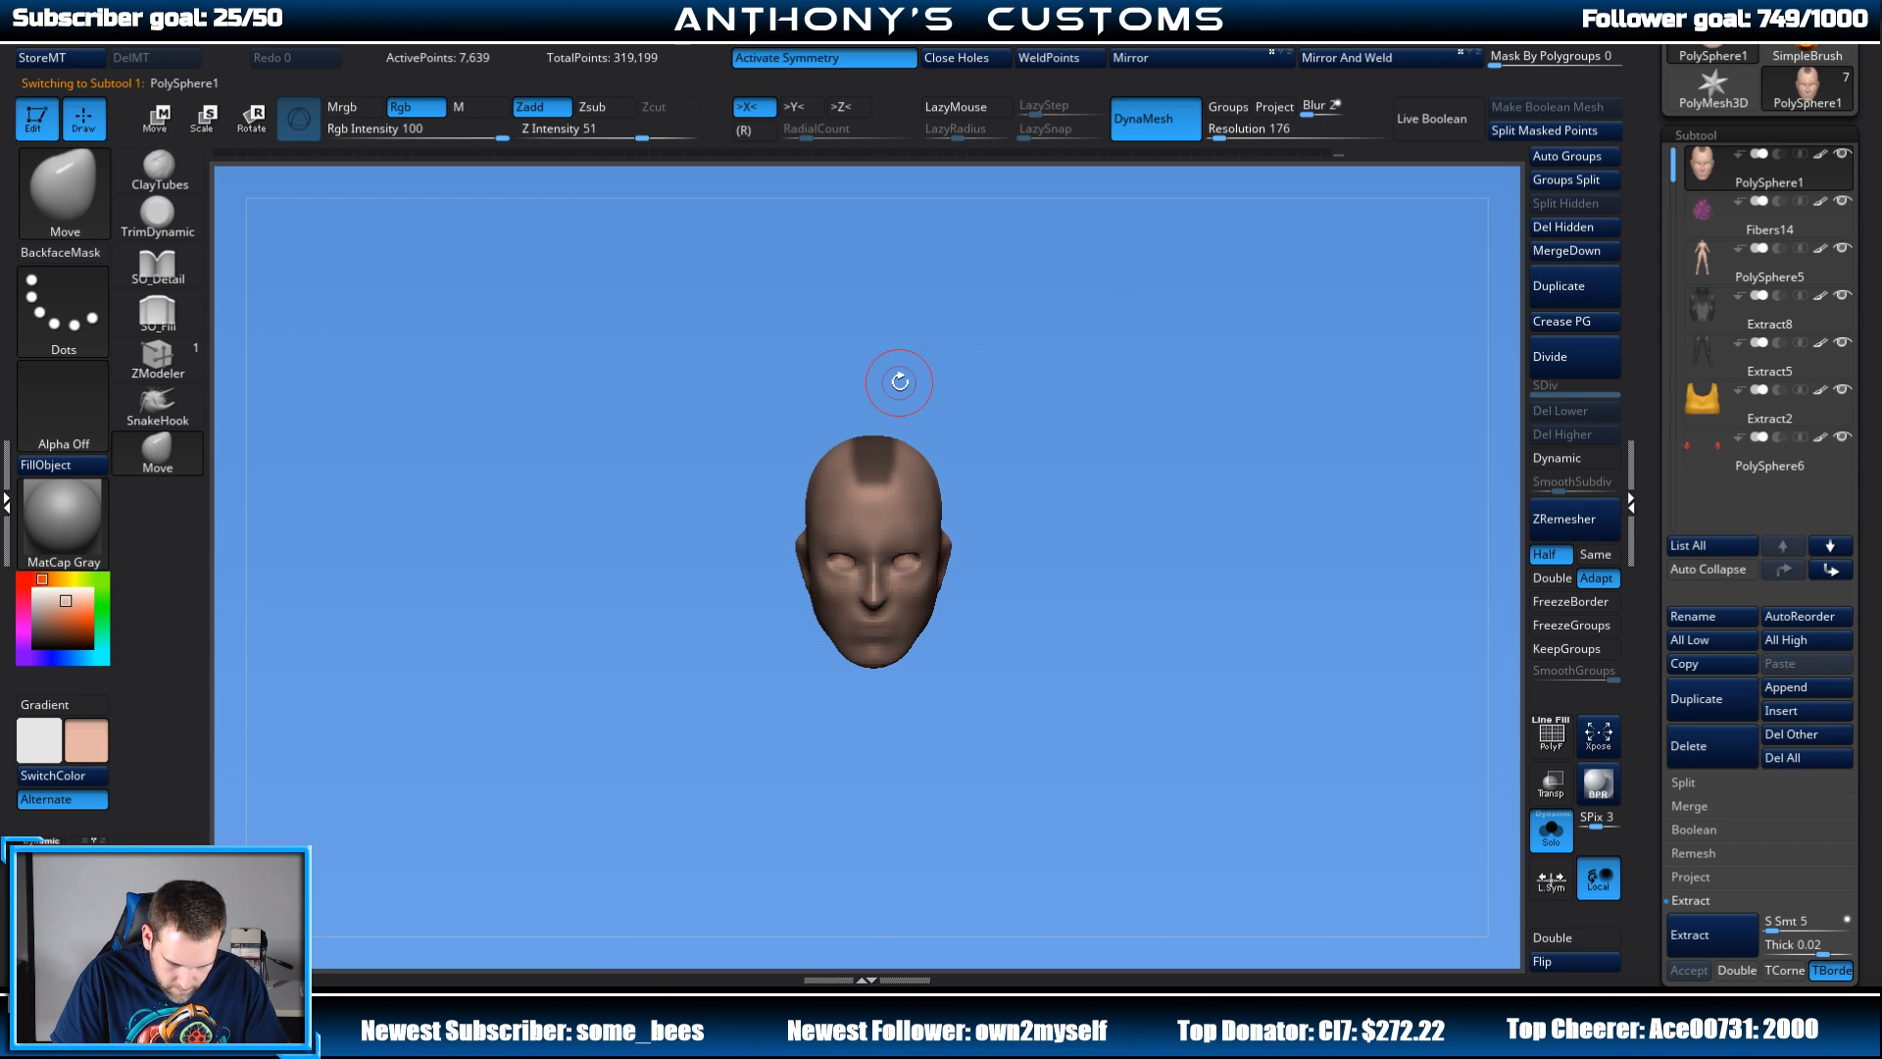
key("ctrl")
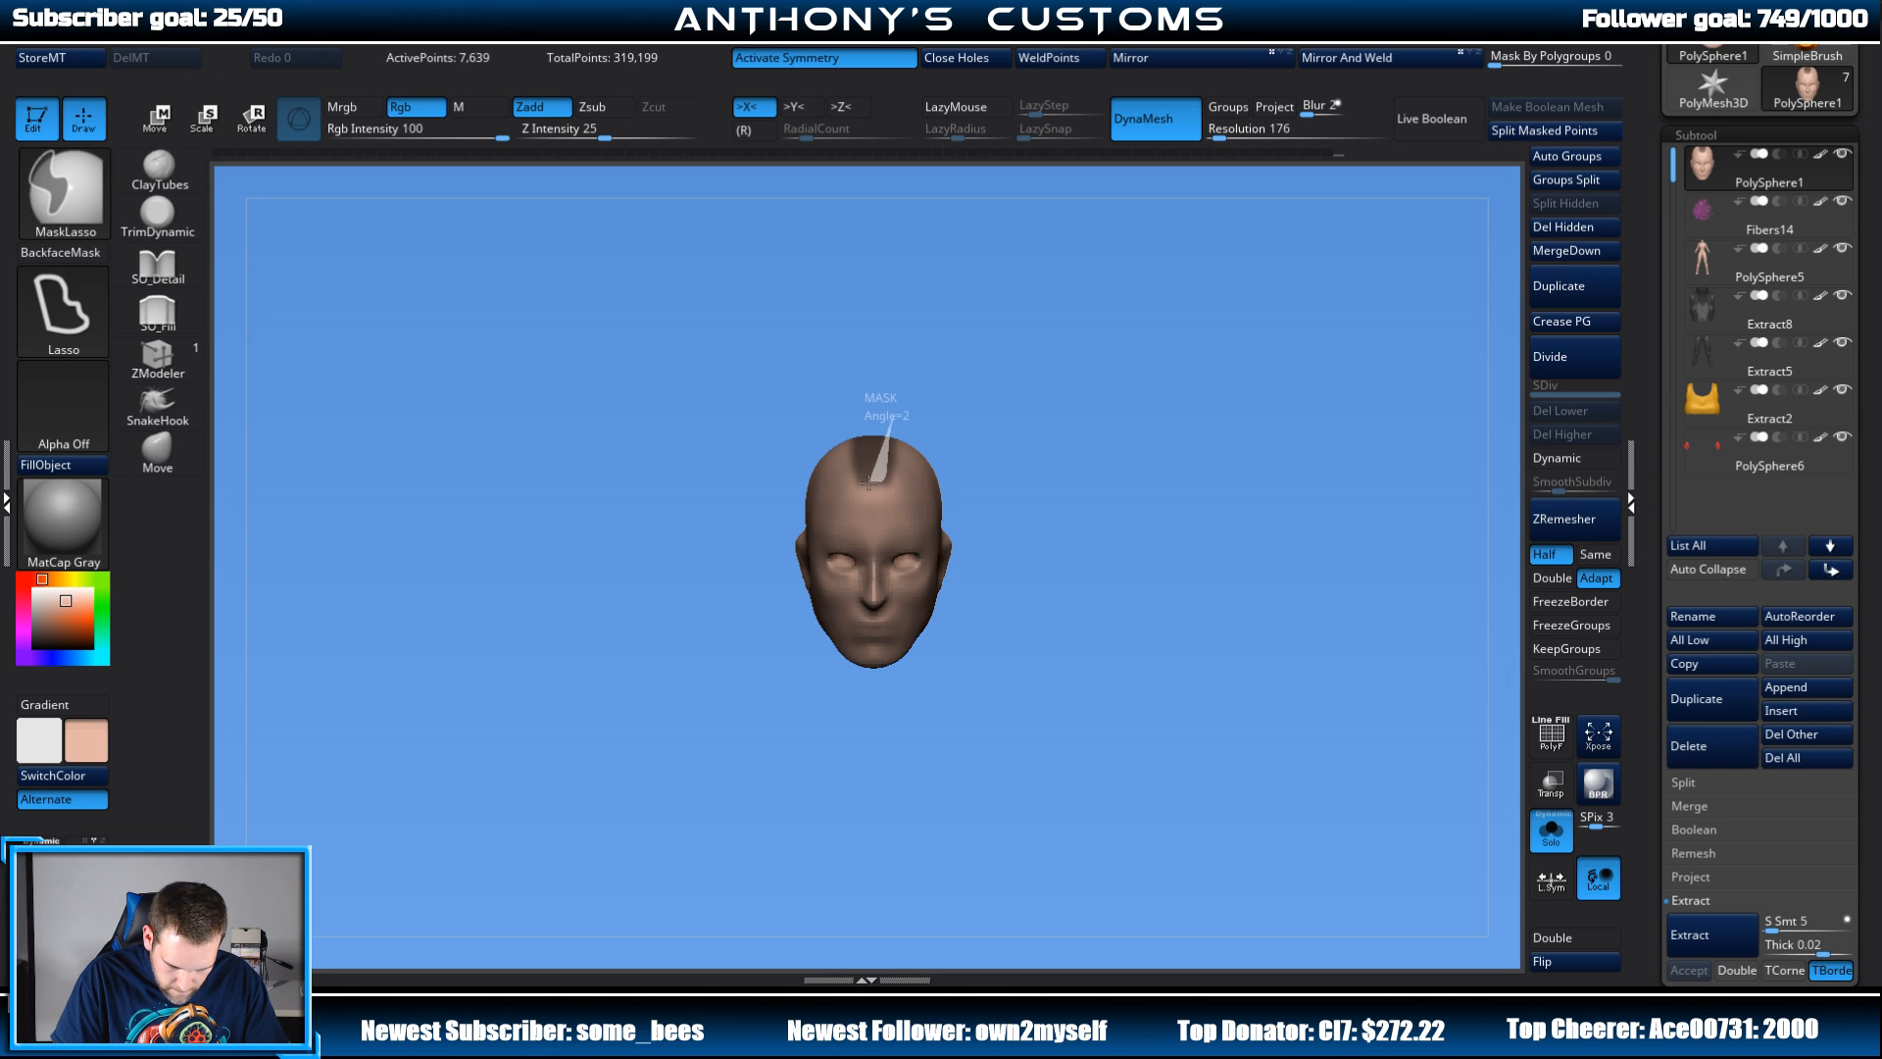
left_click_drag(852, 395, 854, 393, "ctrl")
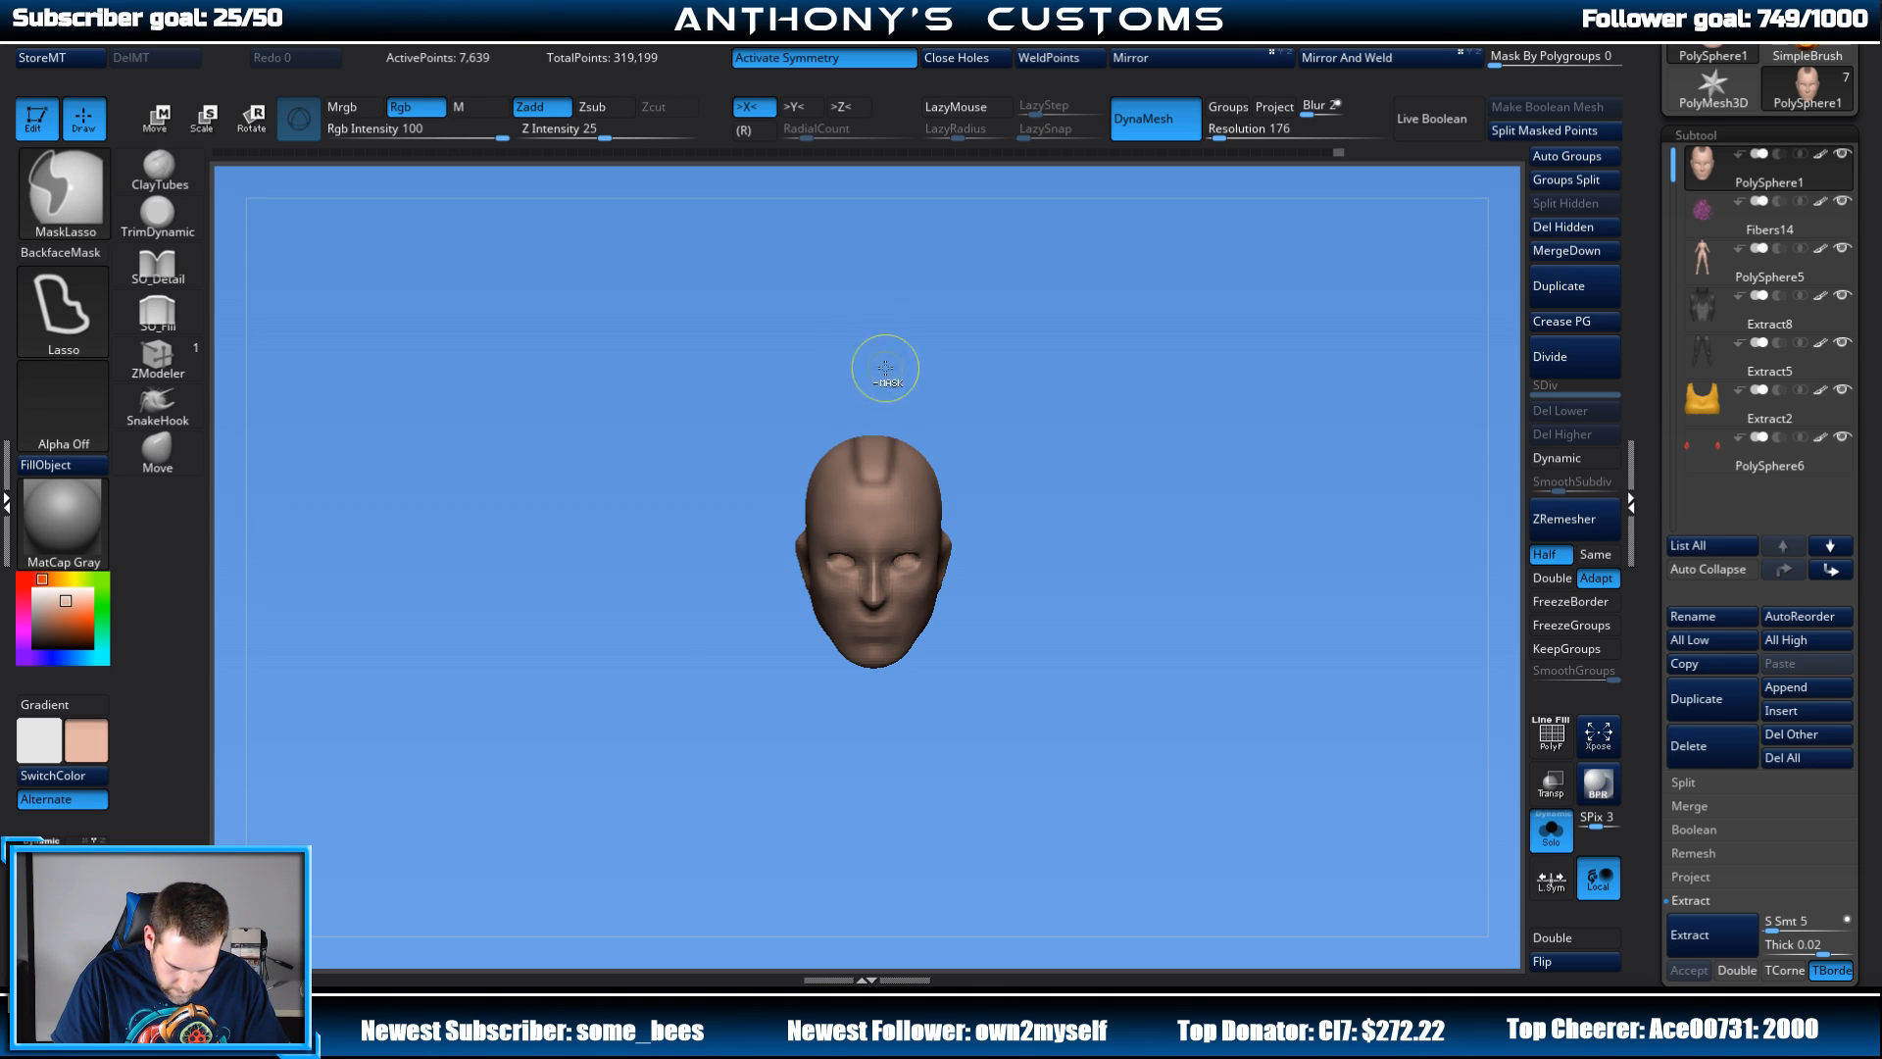
Step: Mask a narrow strip along each side of the scalp's center line
mouse_move(879, 518)
left_mouse_down("ctrl")
mouse_move(859, 534)
mouse_move(865, 471)
left_mouse_up("ctrl")
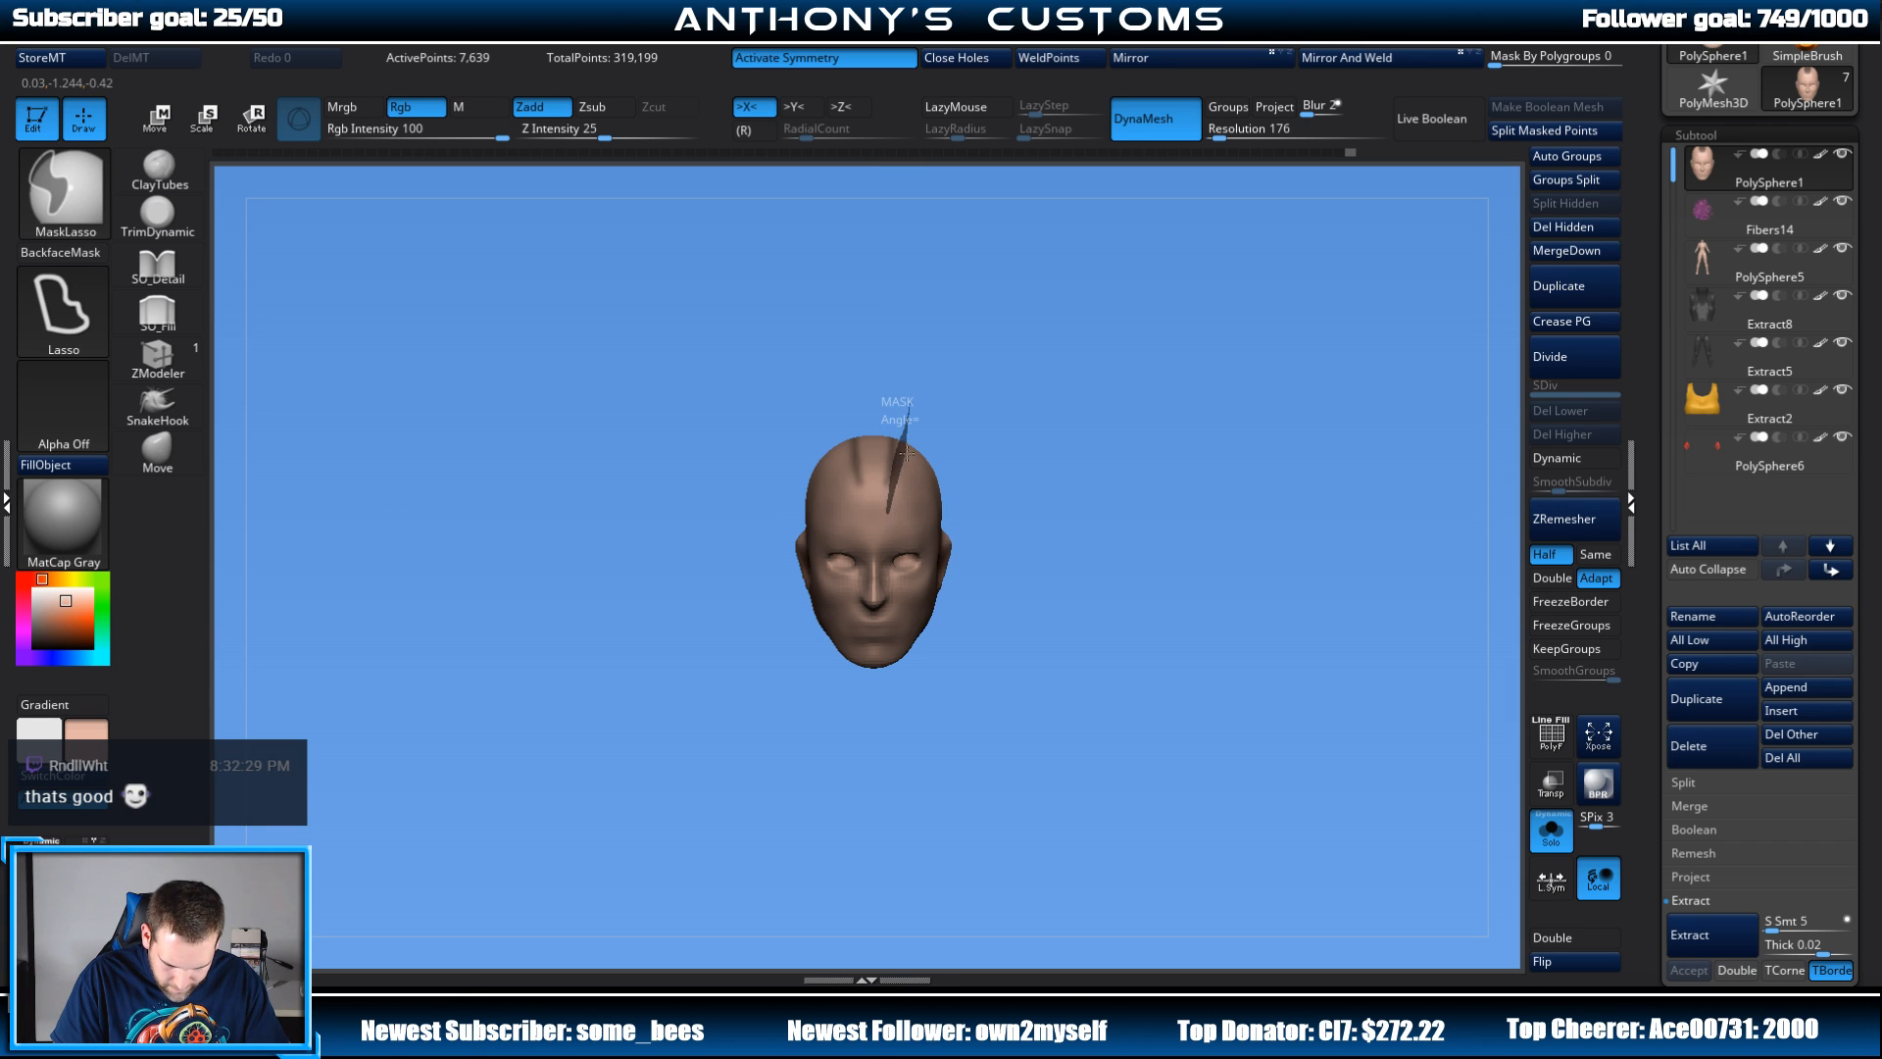
left_click_drag(930, 378, 923, 386, "ctrl")
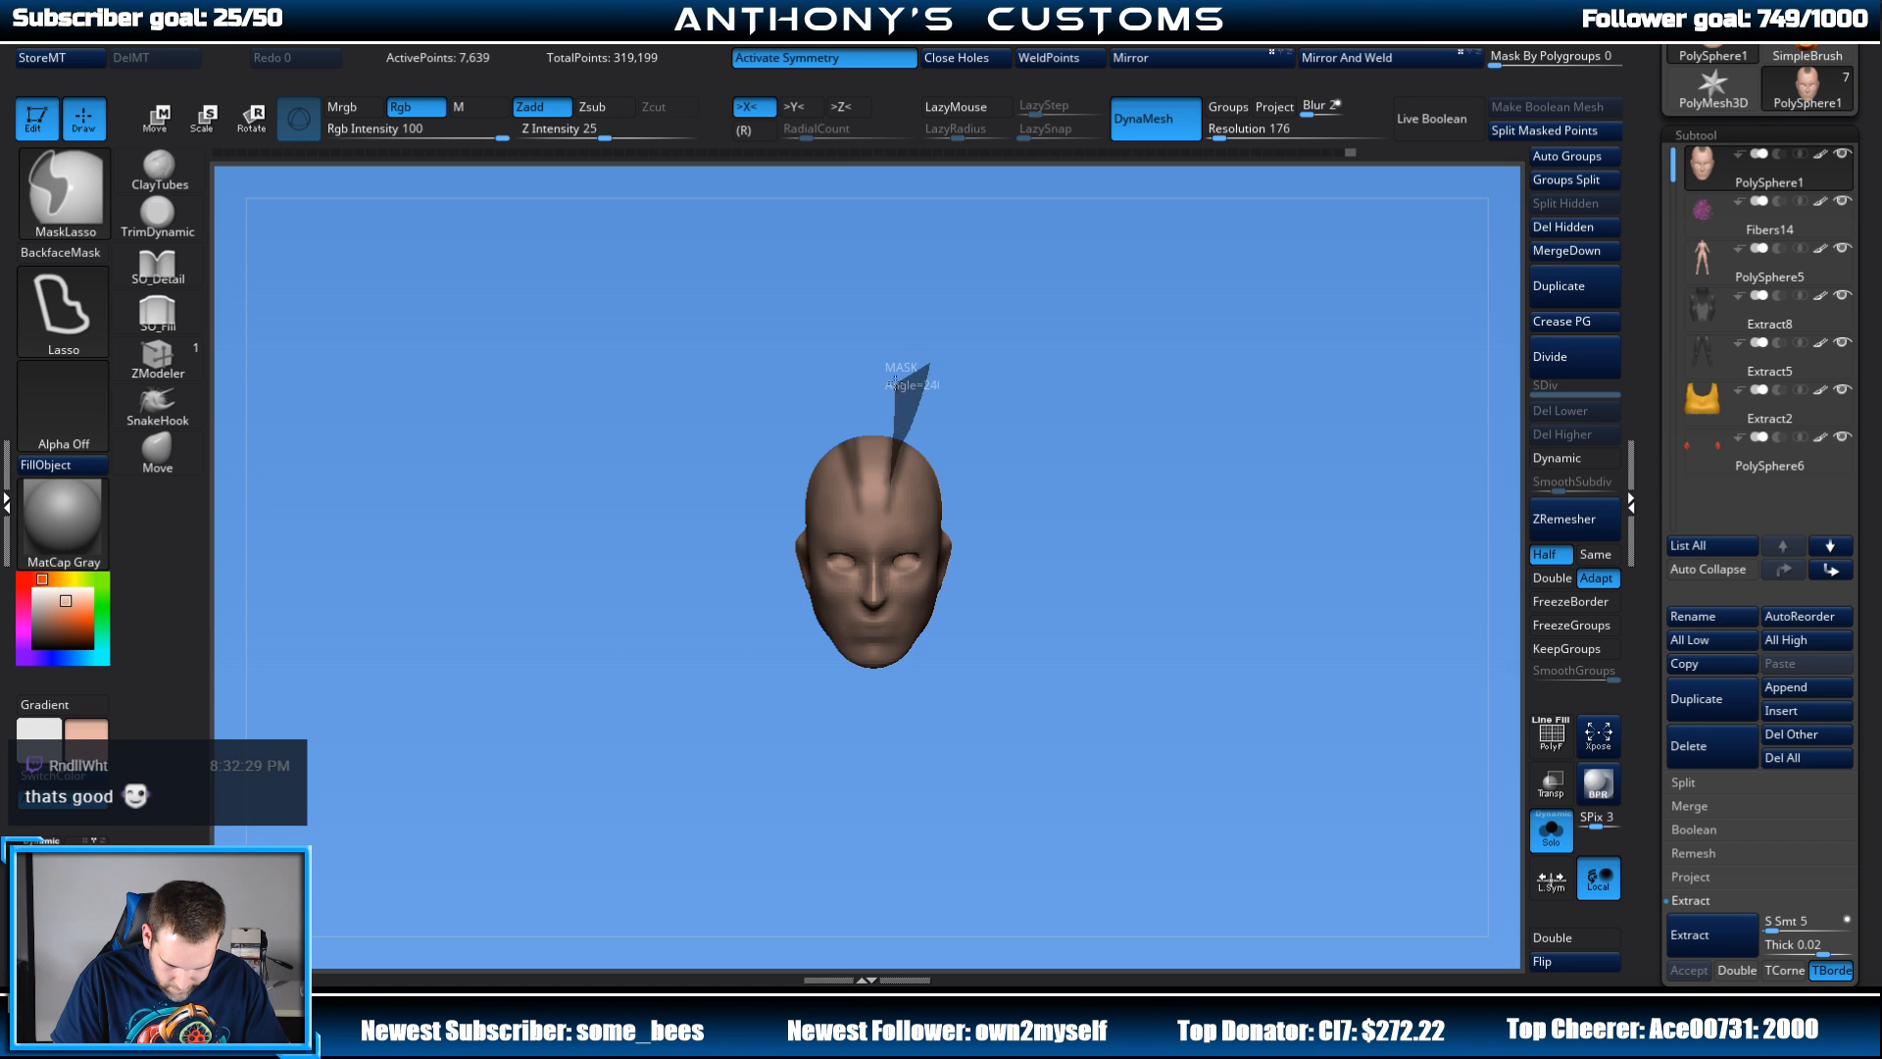
mouse_move(1000, 323)
left_mouse_down()
mouse_move(1227, 416)
mouse_move(1132, 432)
mouse_move(1072, 557)
mouse_move(1135, 583)
left_mouse_up()
key("ctrl")
left_click_drag(1282, 484, 1177, 461)
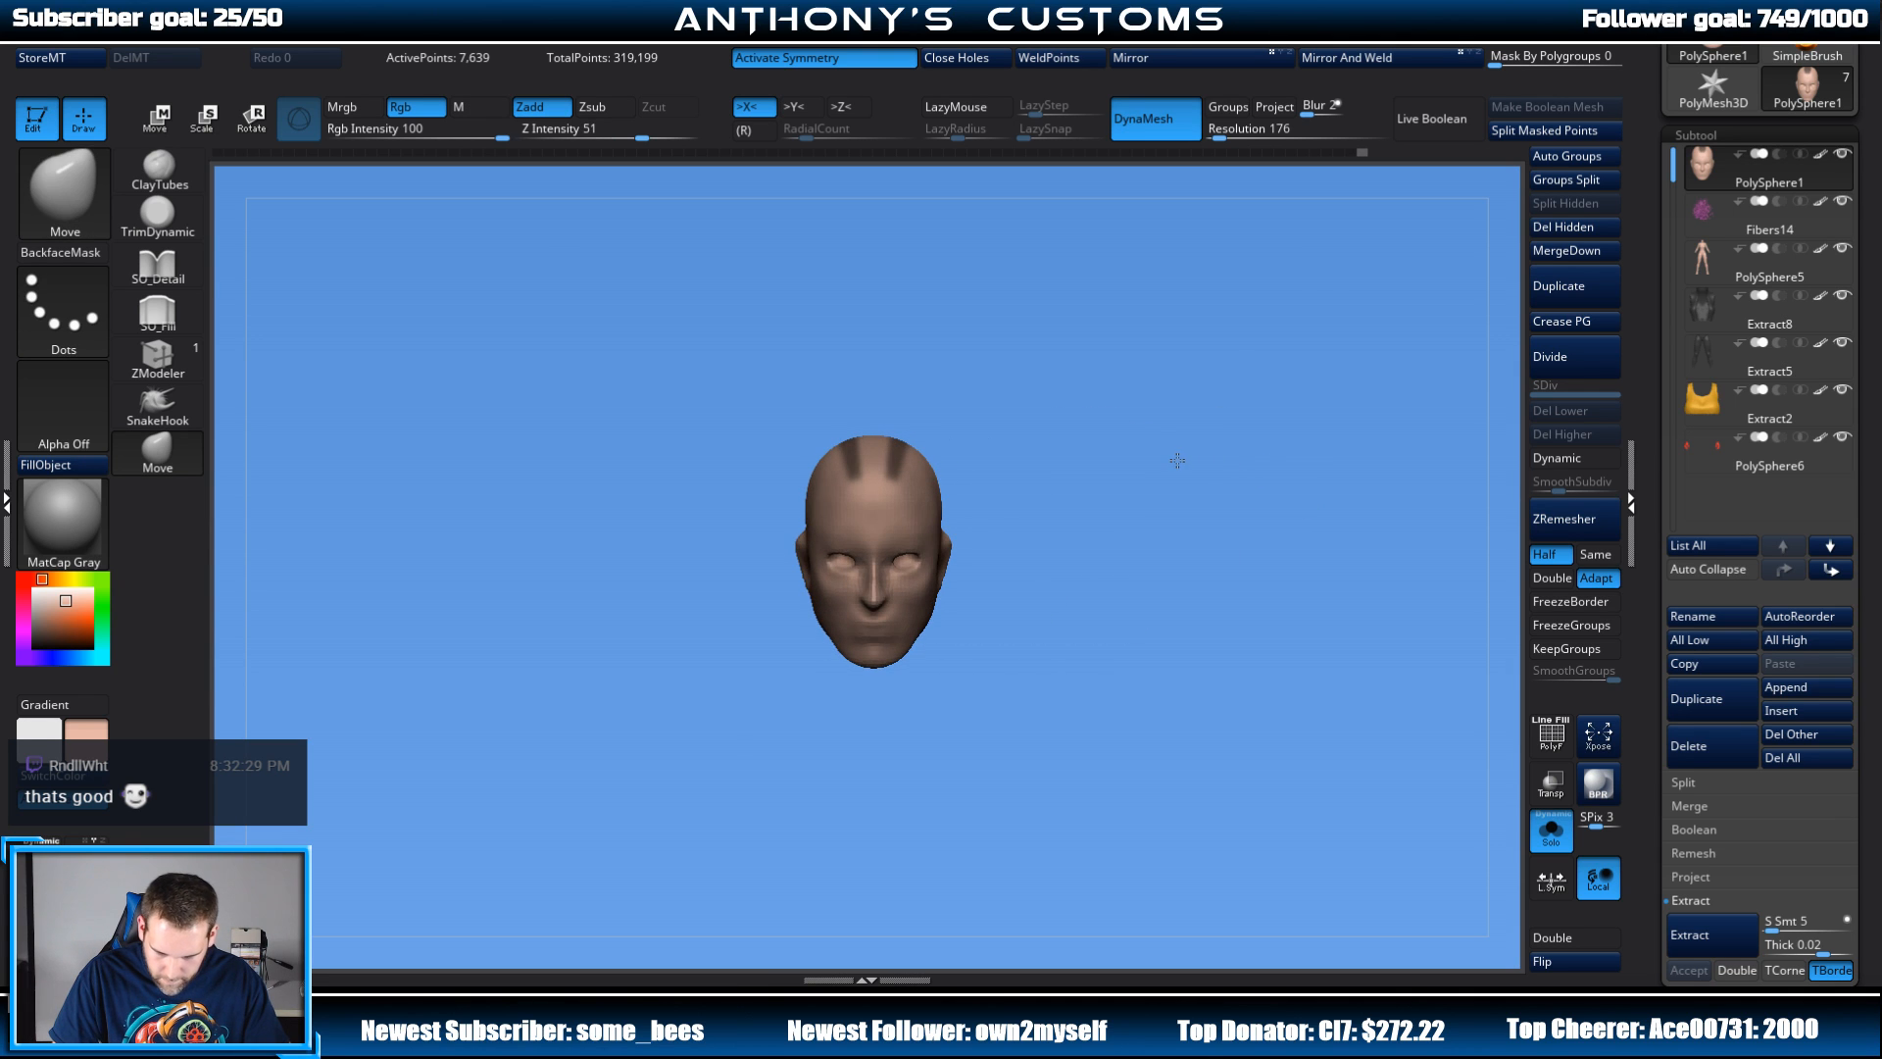
Step: Show the whole figure again and preview FiberMesh fibers on the head's two masked strips
left_click(1551, 829)
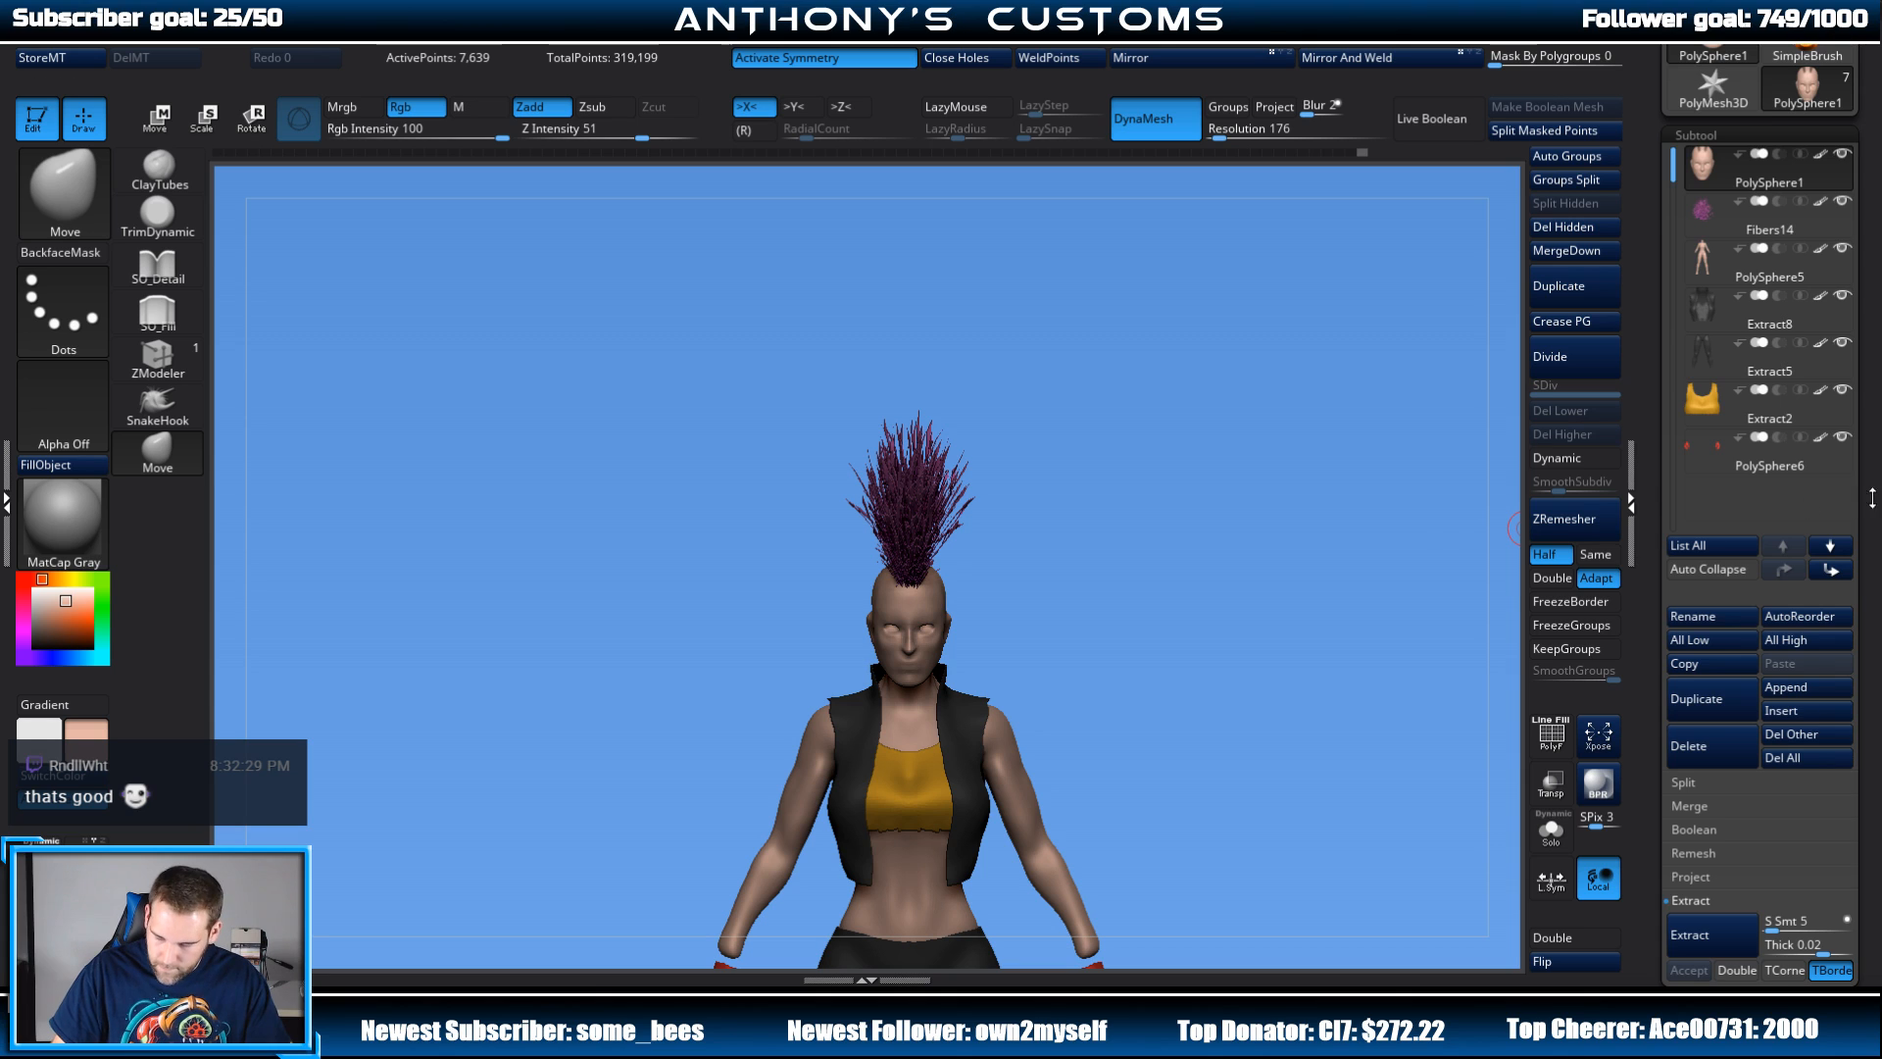
scroll(1735, 665, "down", 5)
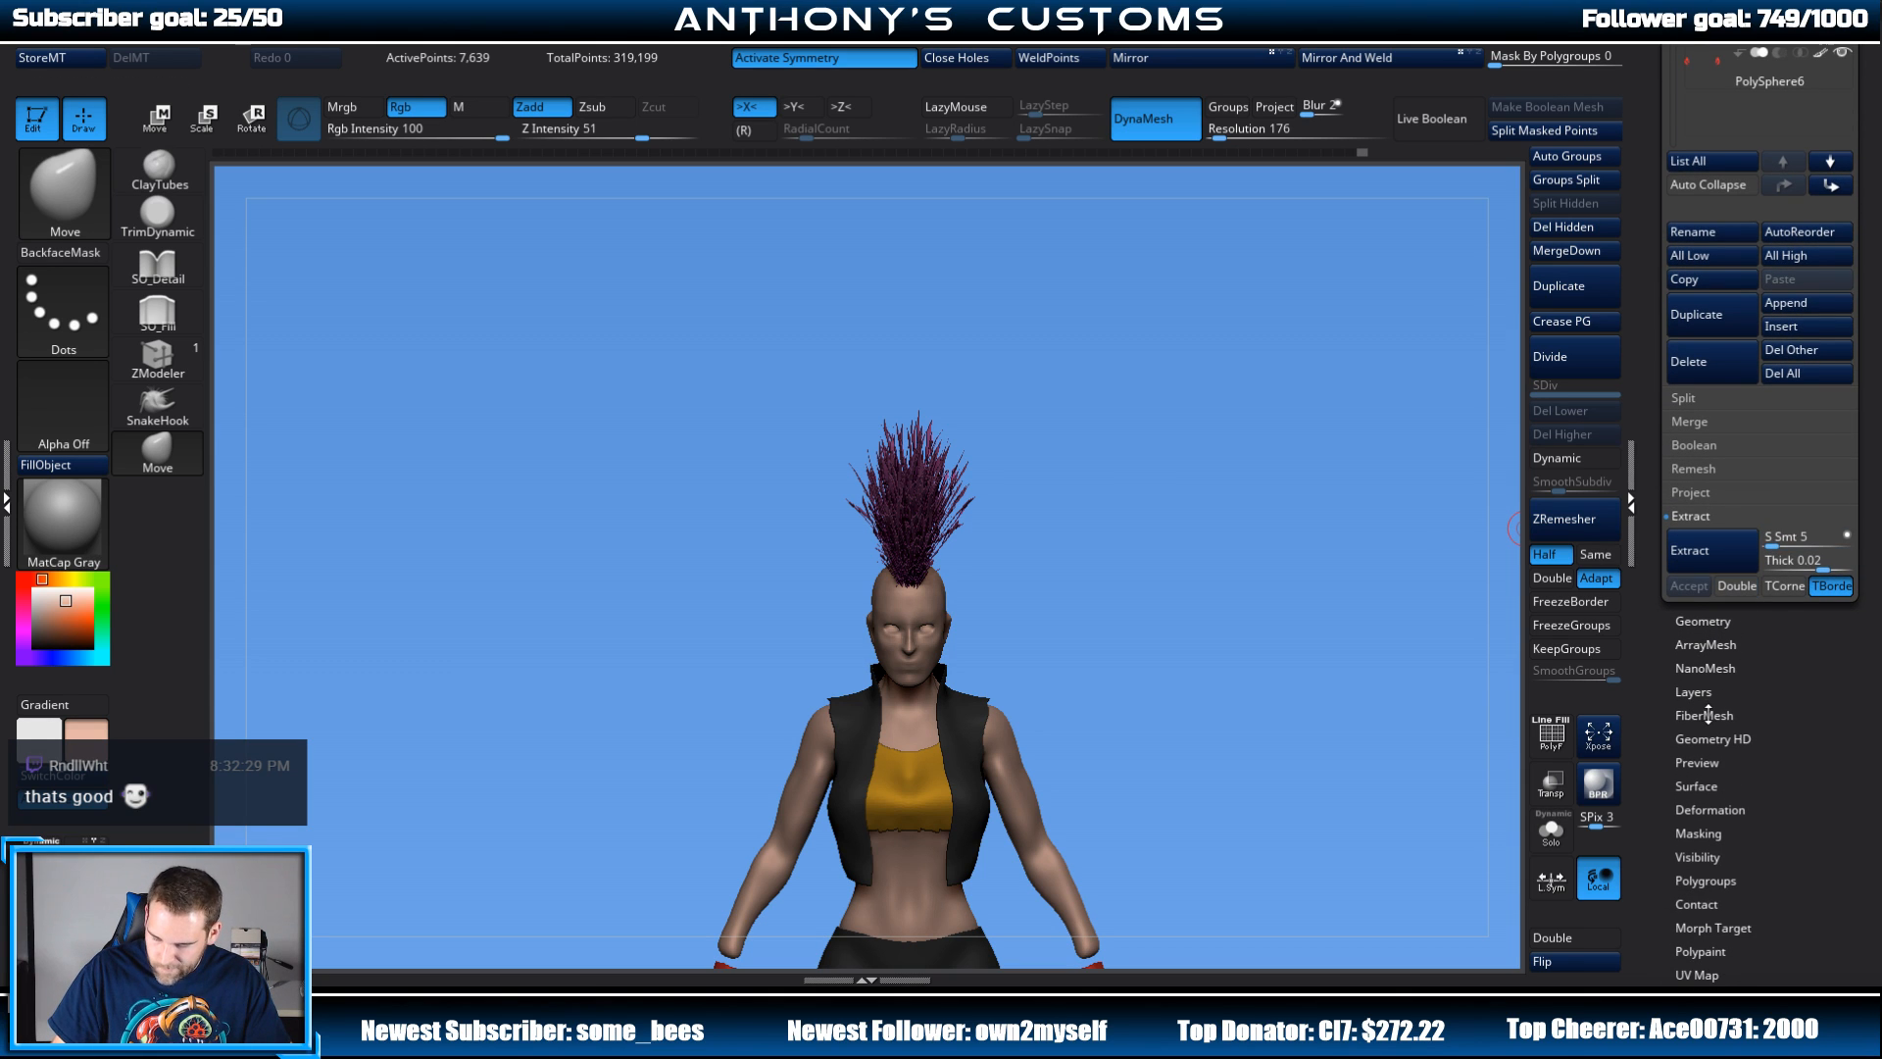
left_click(1708, 715)
scroll(1856, 262, "up", 4)
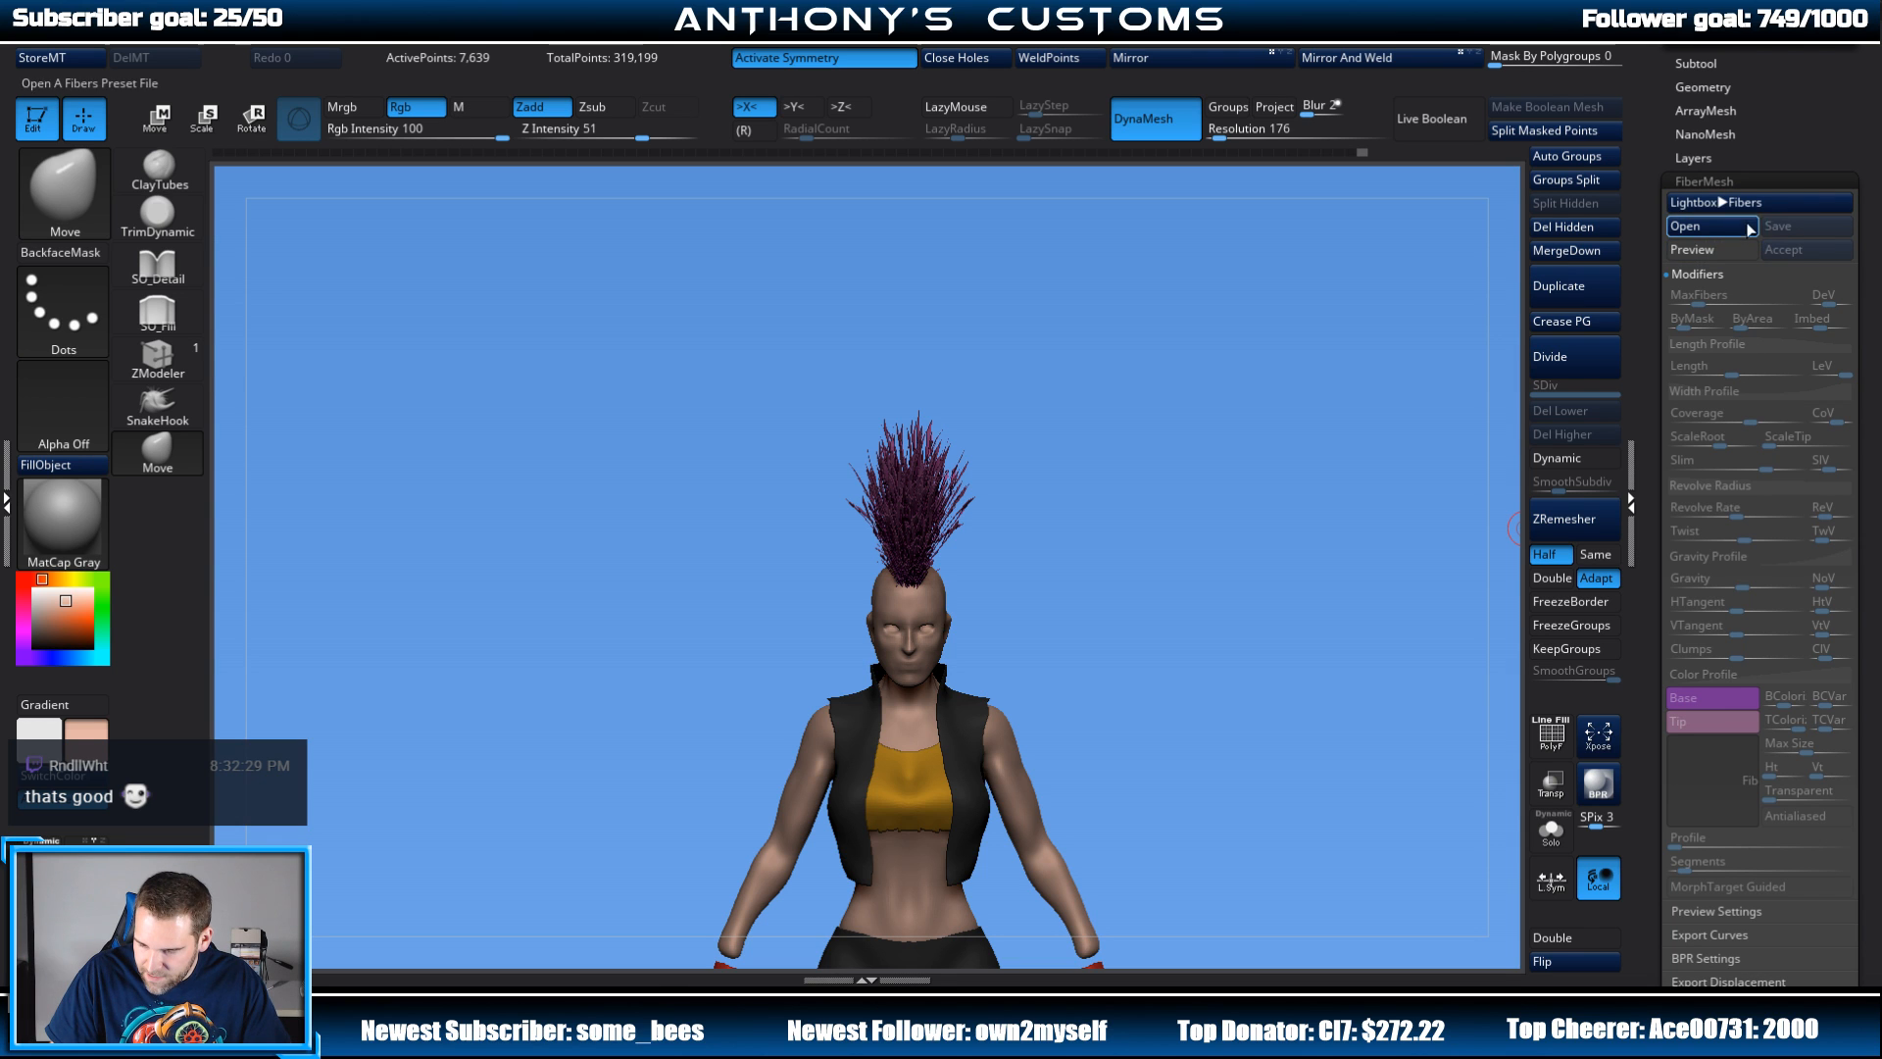
left_click(1721, 252)
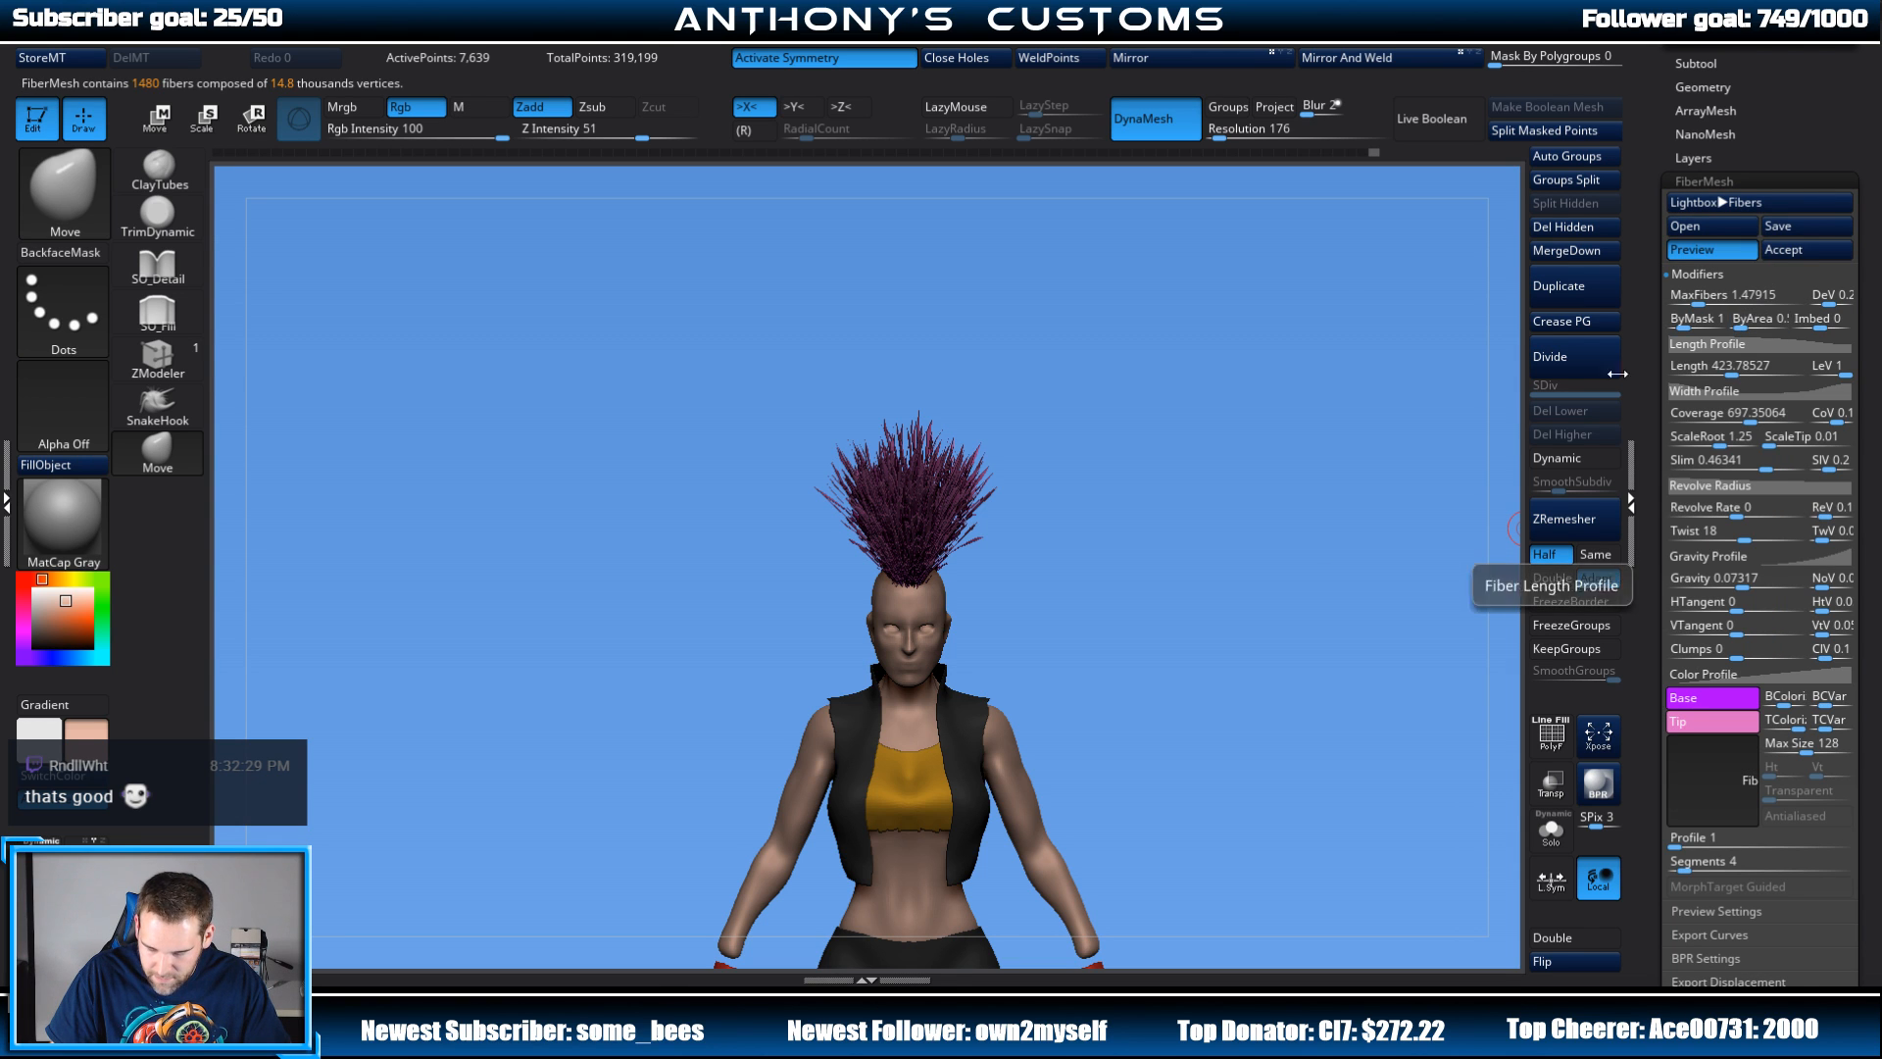
Step: Set the side-strip fibers' length to about 211.8 and accept them as a new subtool
left_click_drag(1270, 539, 1402, 403)
left_click(1735, 366)
left_click_drag(1732, 370, 1715, 374)
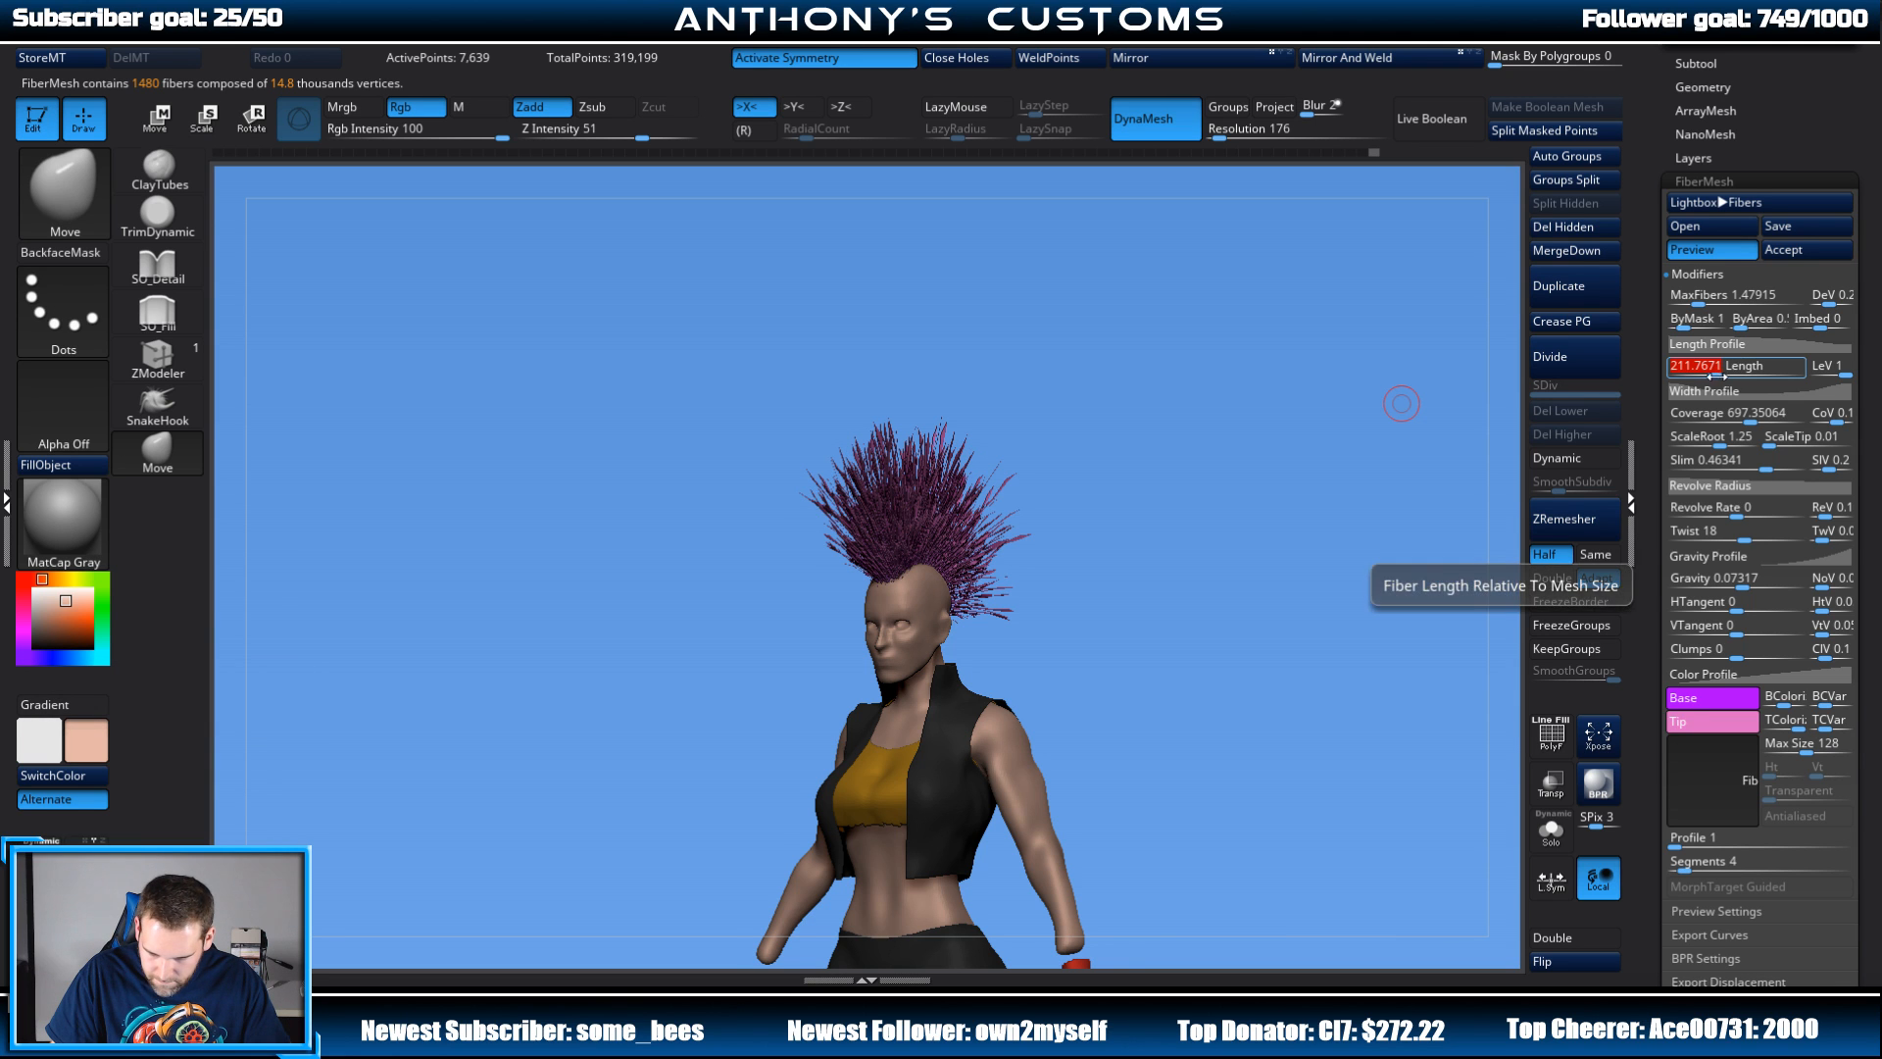
left_click_drag(1250, 510, 1286, 594)
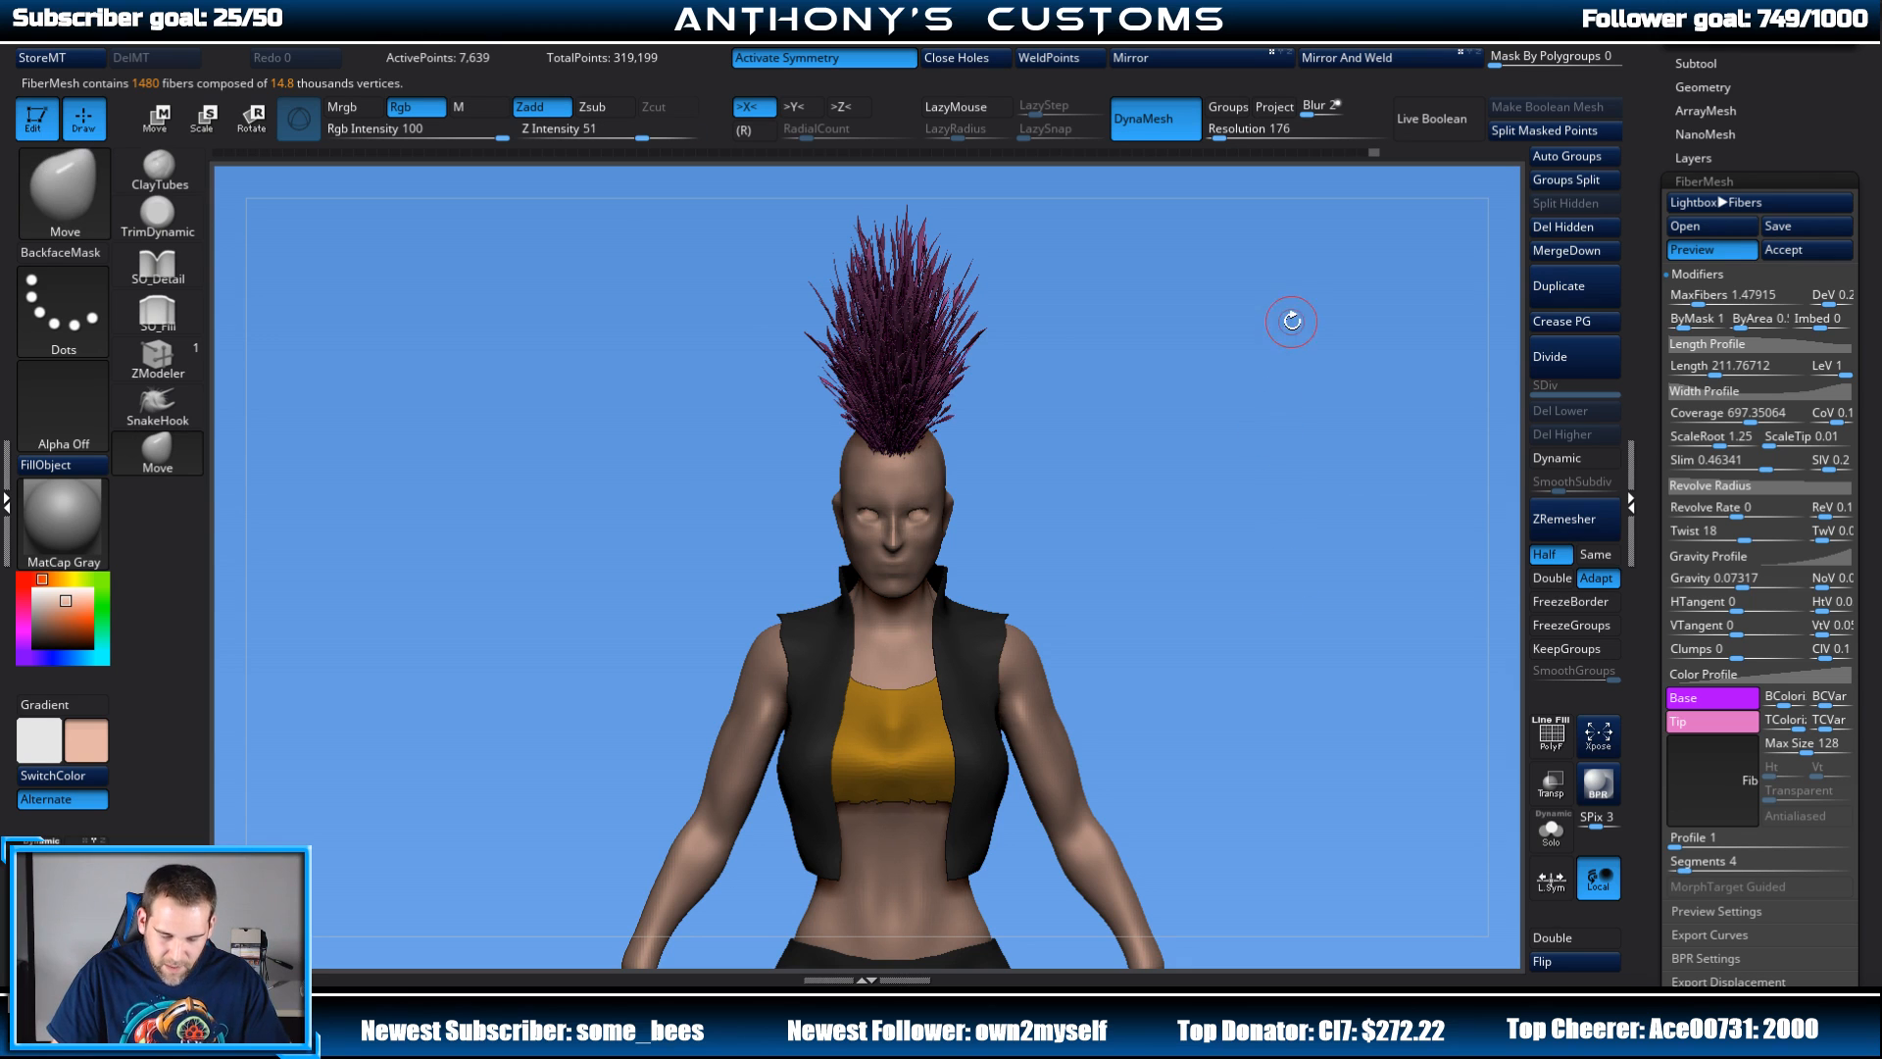
mouse_move(1343, 495)
left_mouse_down()
mouse_move(1257, 494)
mouse_move(1403, 459)
left_mouse_up()
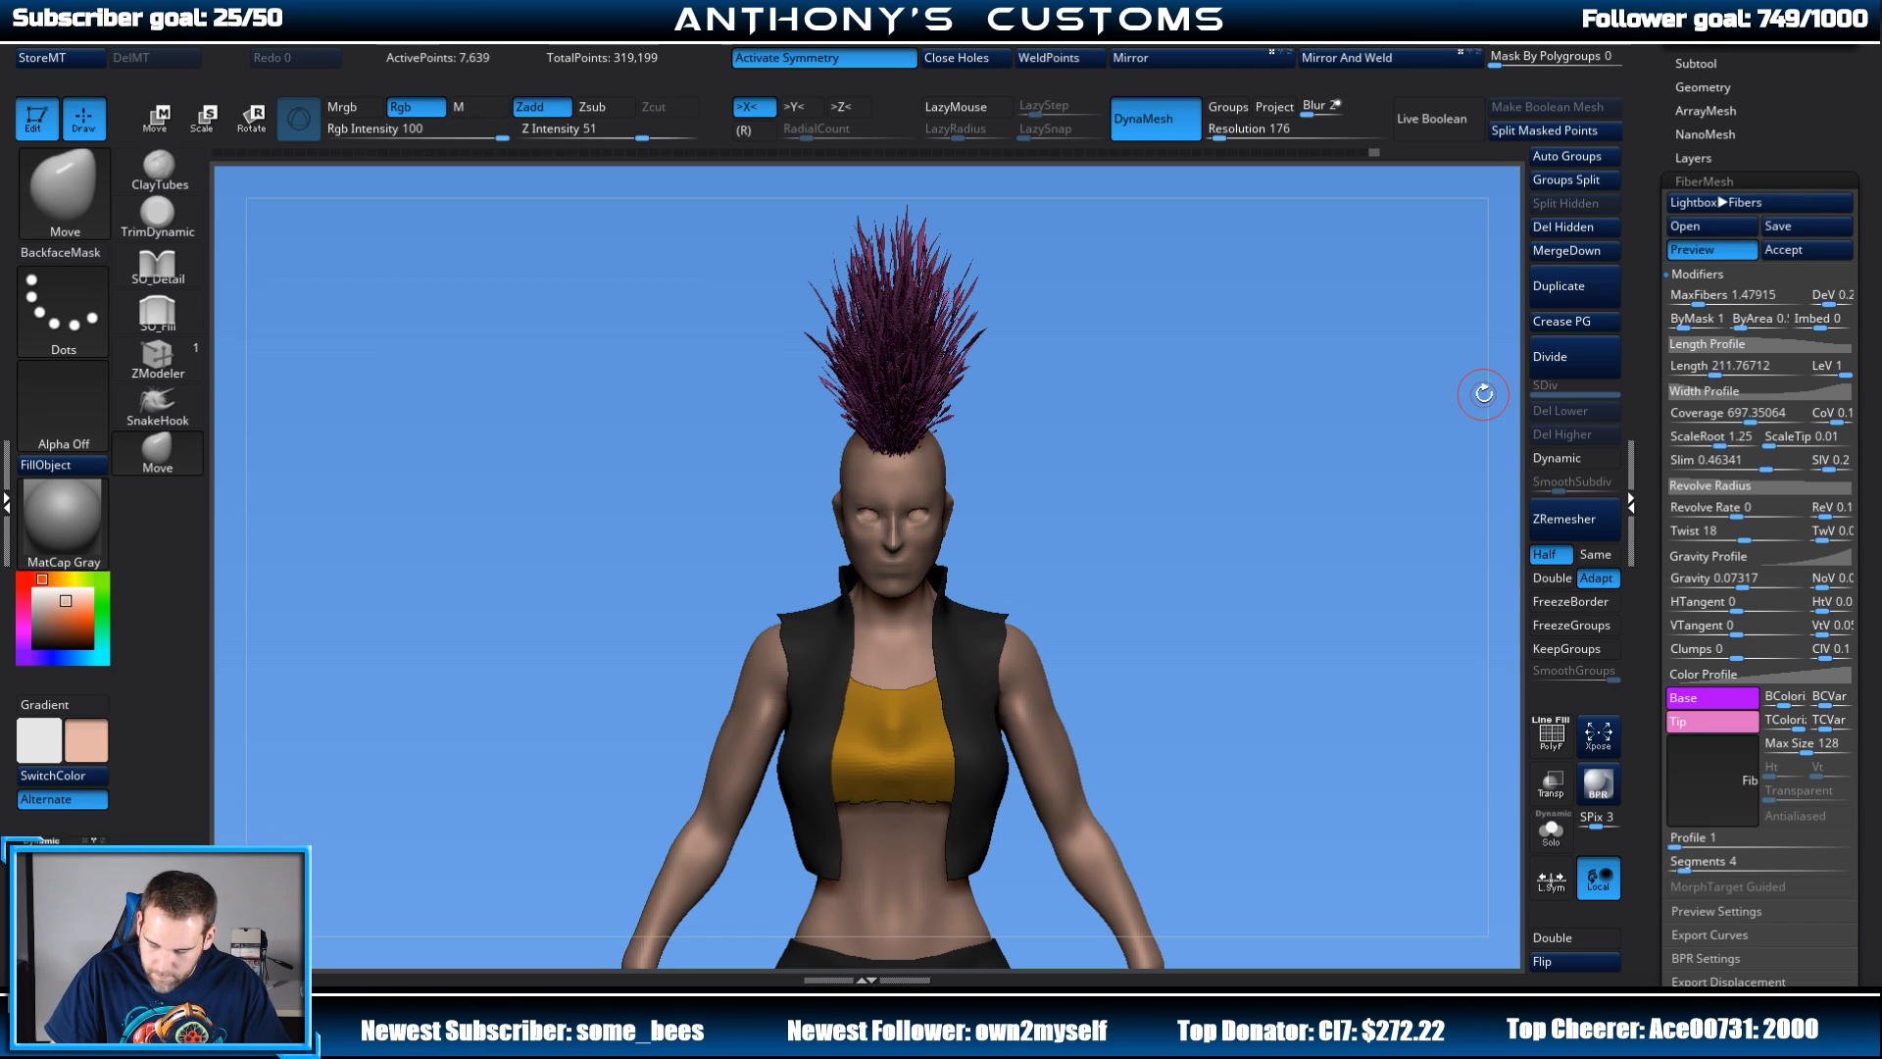
left_click(1798, 248)
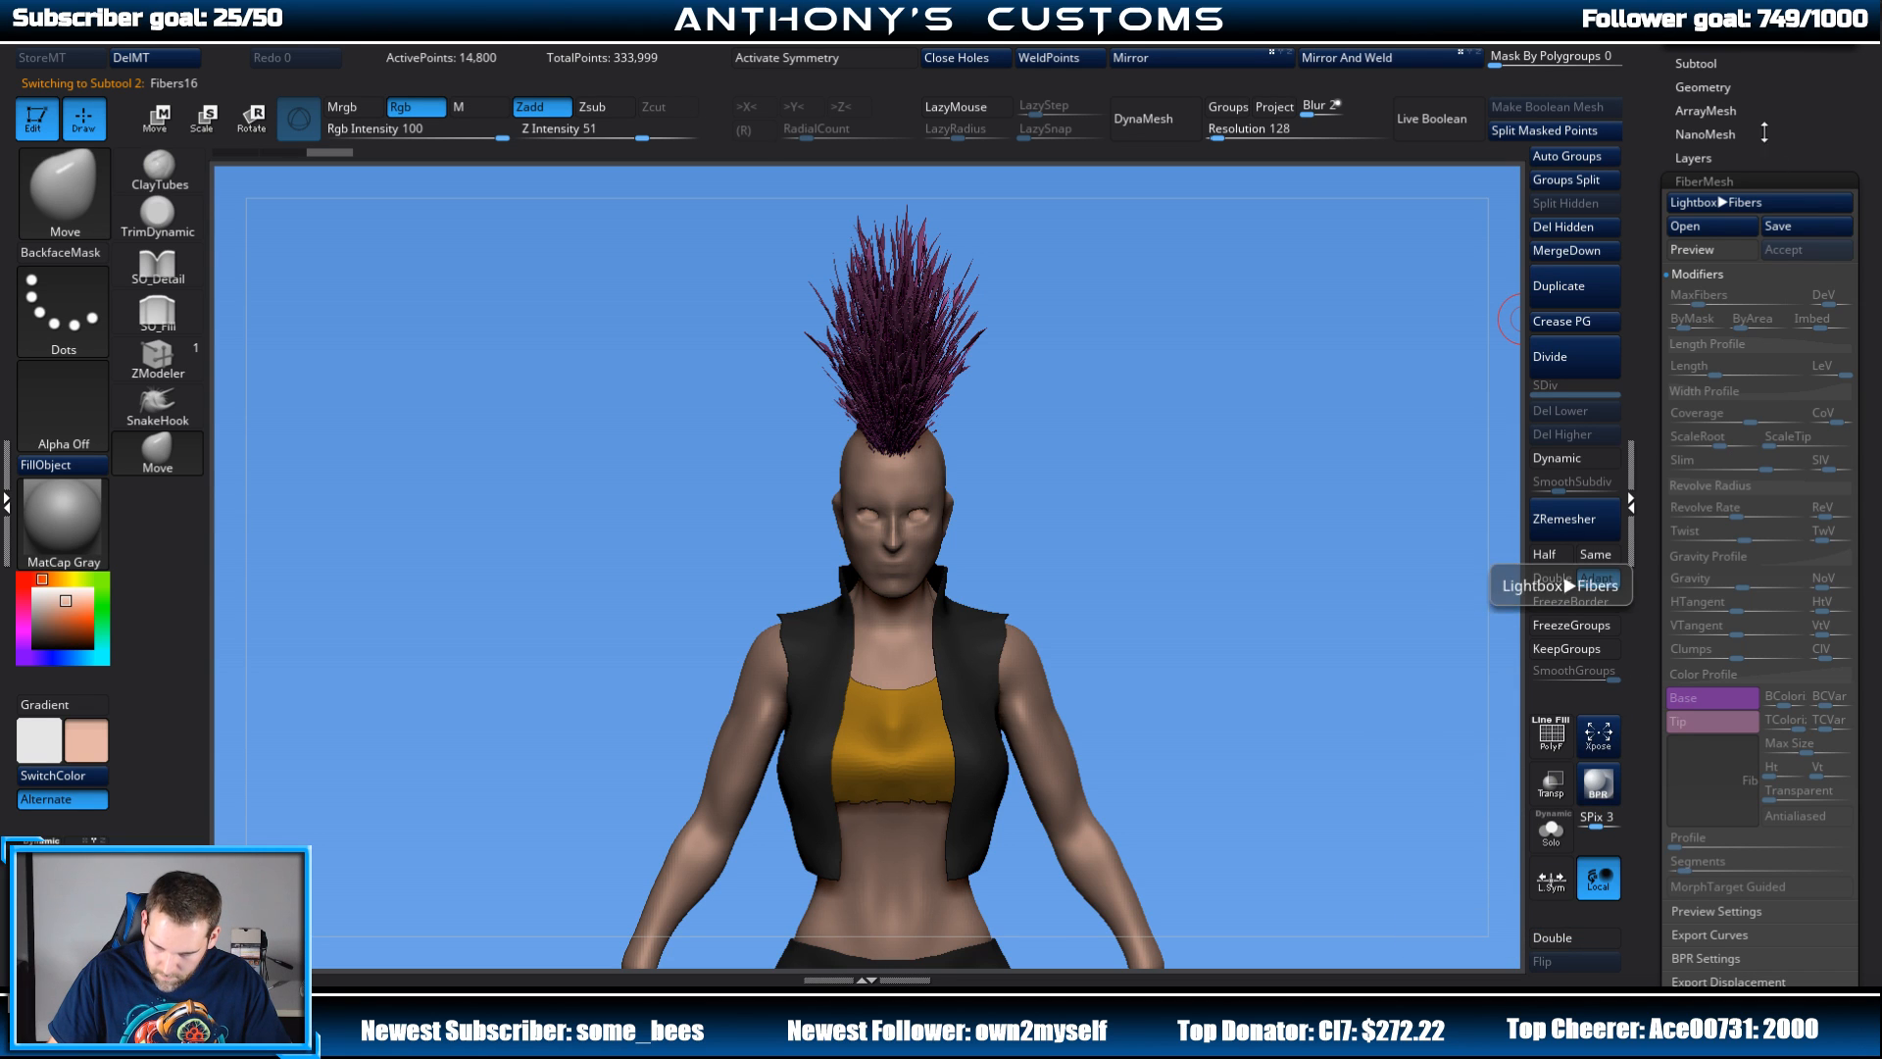
Step: Show only the head subtool again and unmask the inner parts of the two scalp strips
left_click(1704, 65)
left_click(1723, 204)
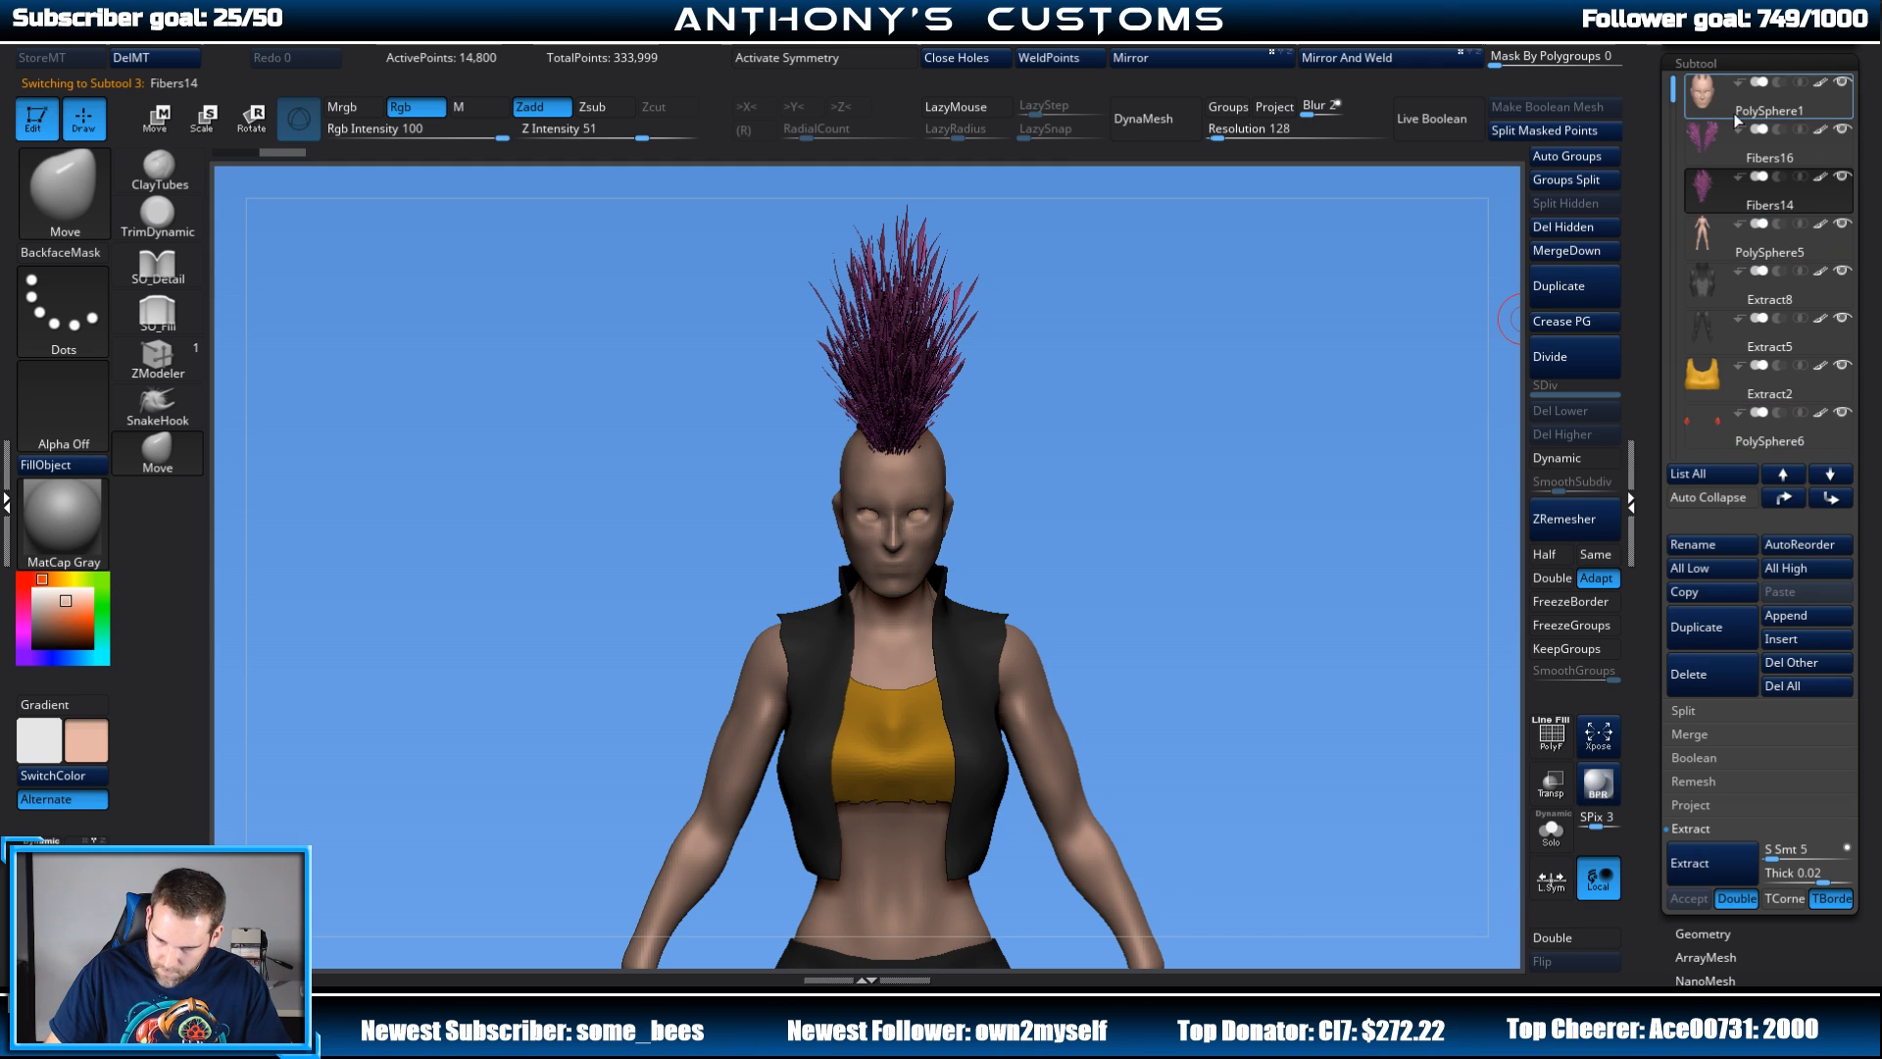
left_click(1726, 110)
left_click(1551, 828)
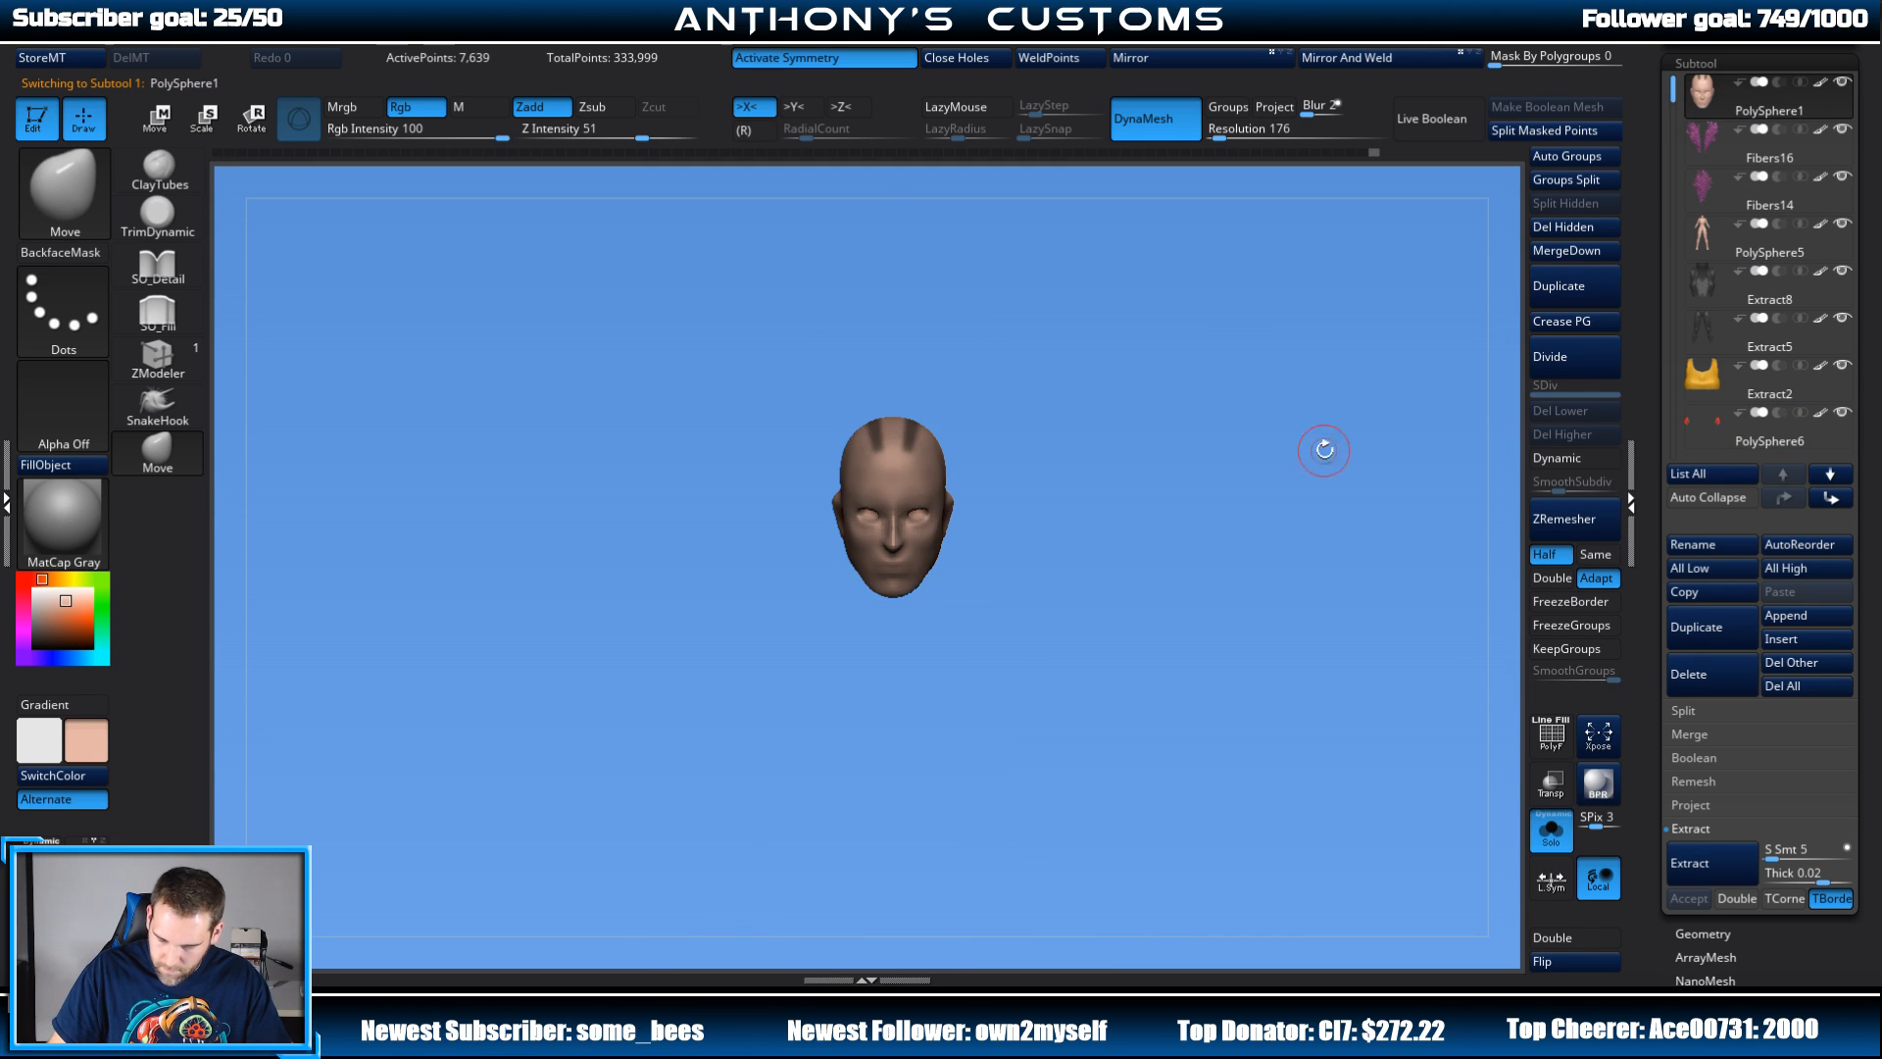
left_click_drag(1183, 483, 1176, 547, "alt")
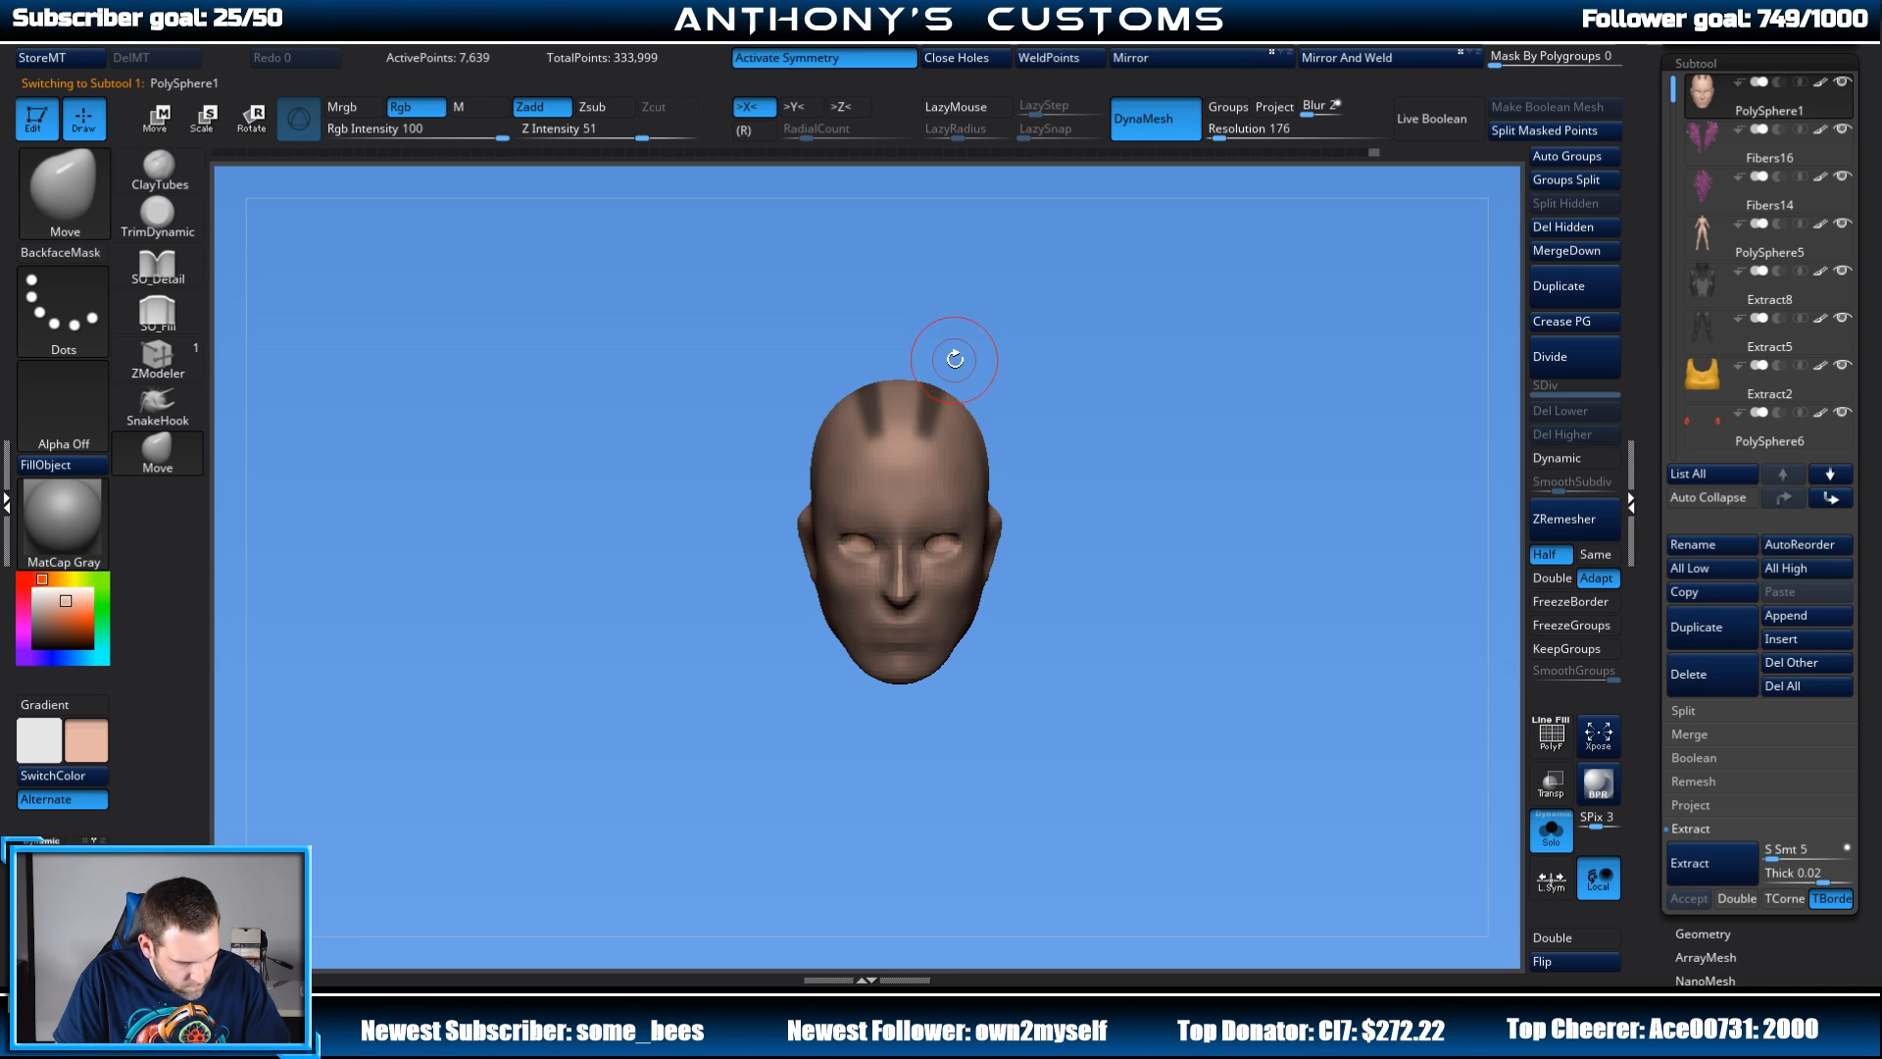
key("ctrl")
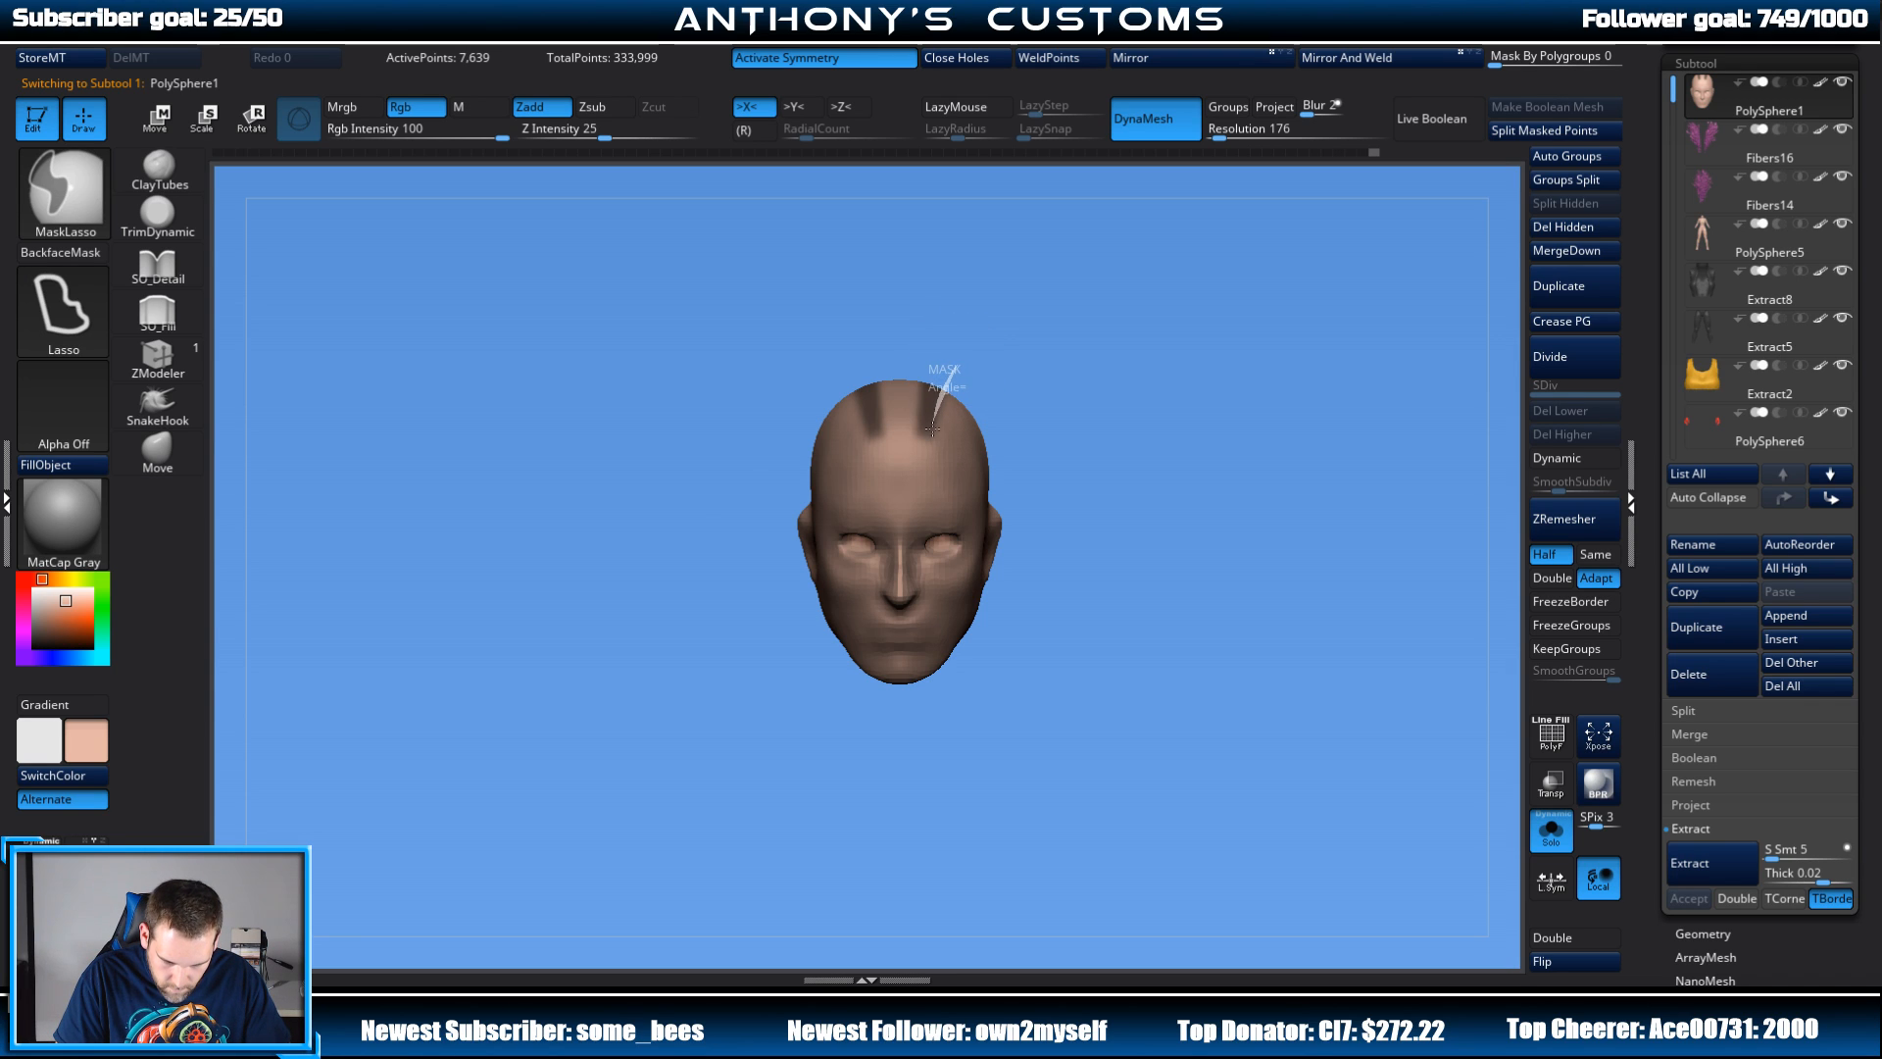
mouse_move(895, 434)
left_mouse_down("ctrl")
mouse_move(911, 304)
mouse_move(941, 277)
left_mouse_up("ctrl")
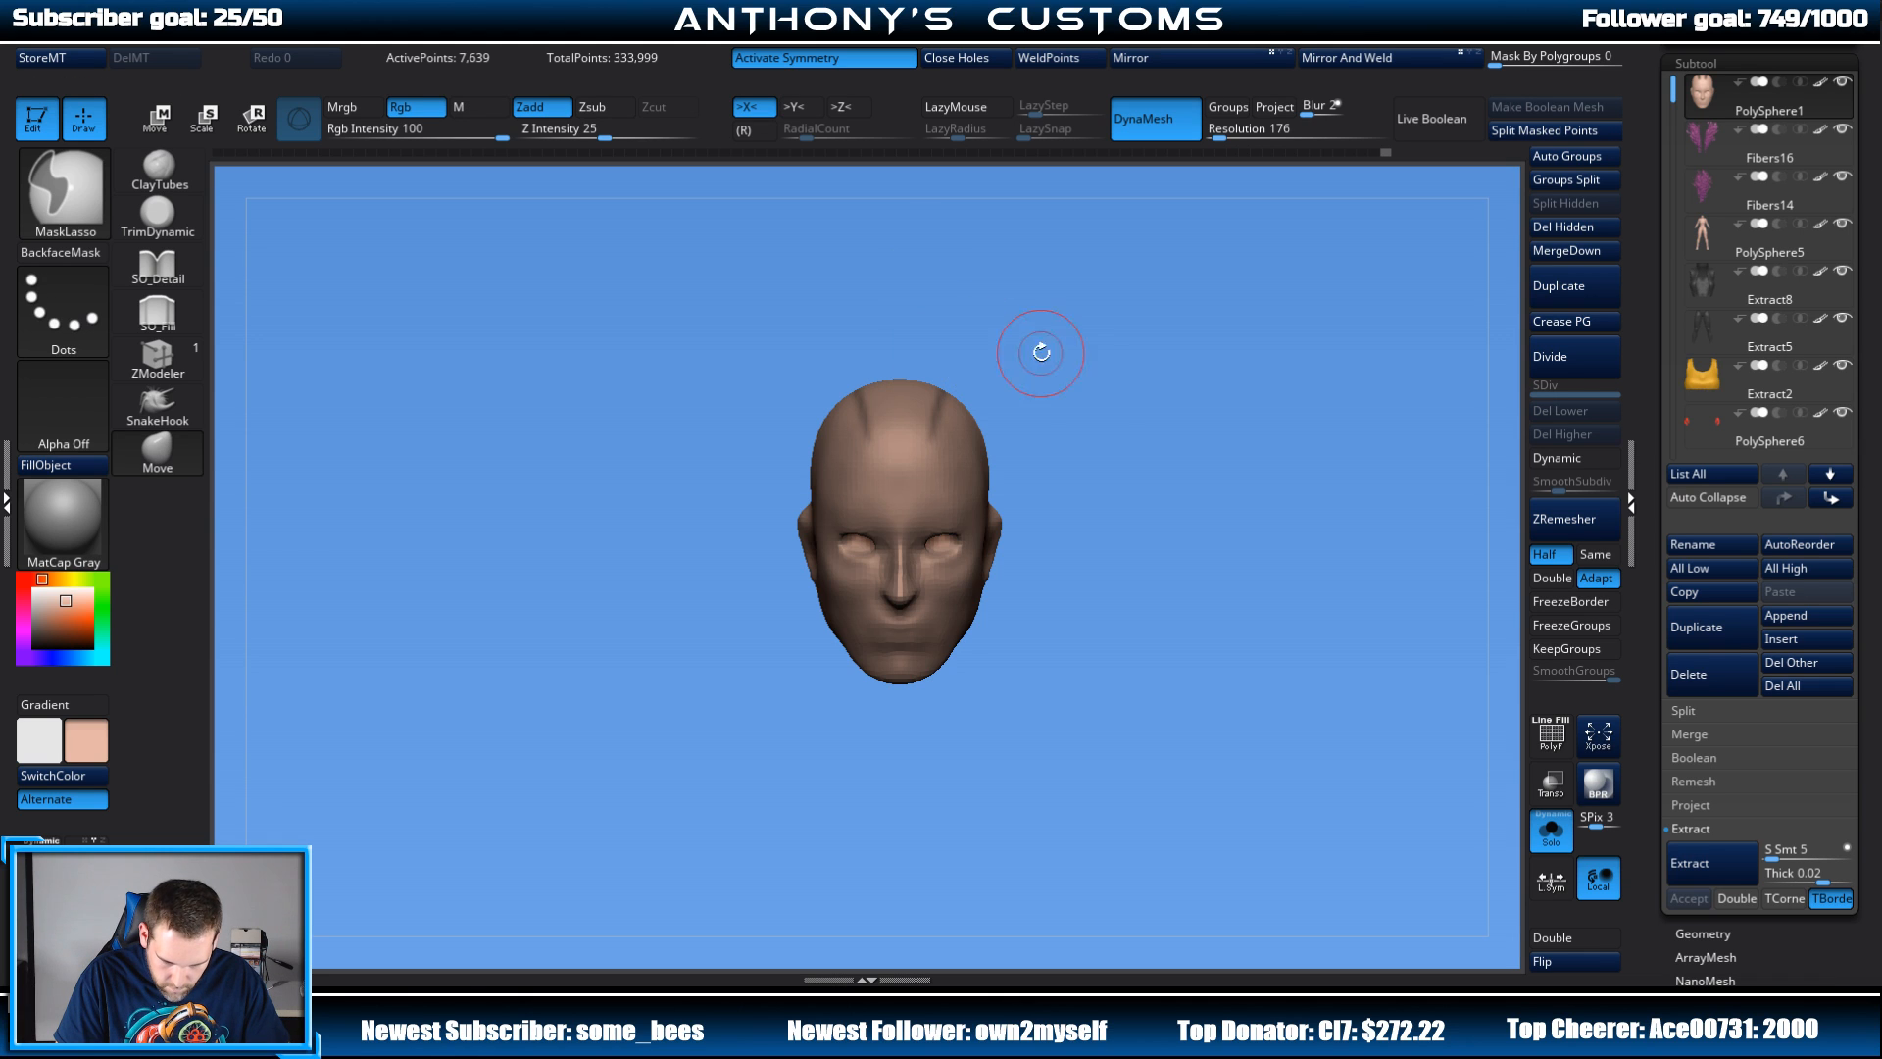
Step: Mask both sides of the scalp down to the ears, leaving the central strip clear
mouse_move(1042, 344)
left_mouse_down()
mouse_move(1322, 429)
mouse_move(1134, 387)
mouse_move(1123, 333)
left_mouse_up()
key("ctrl")
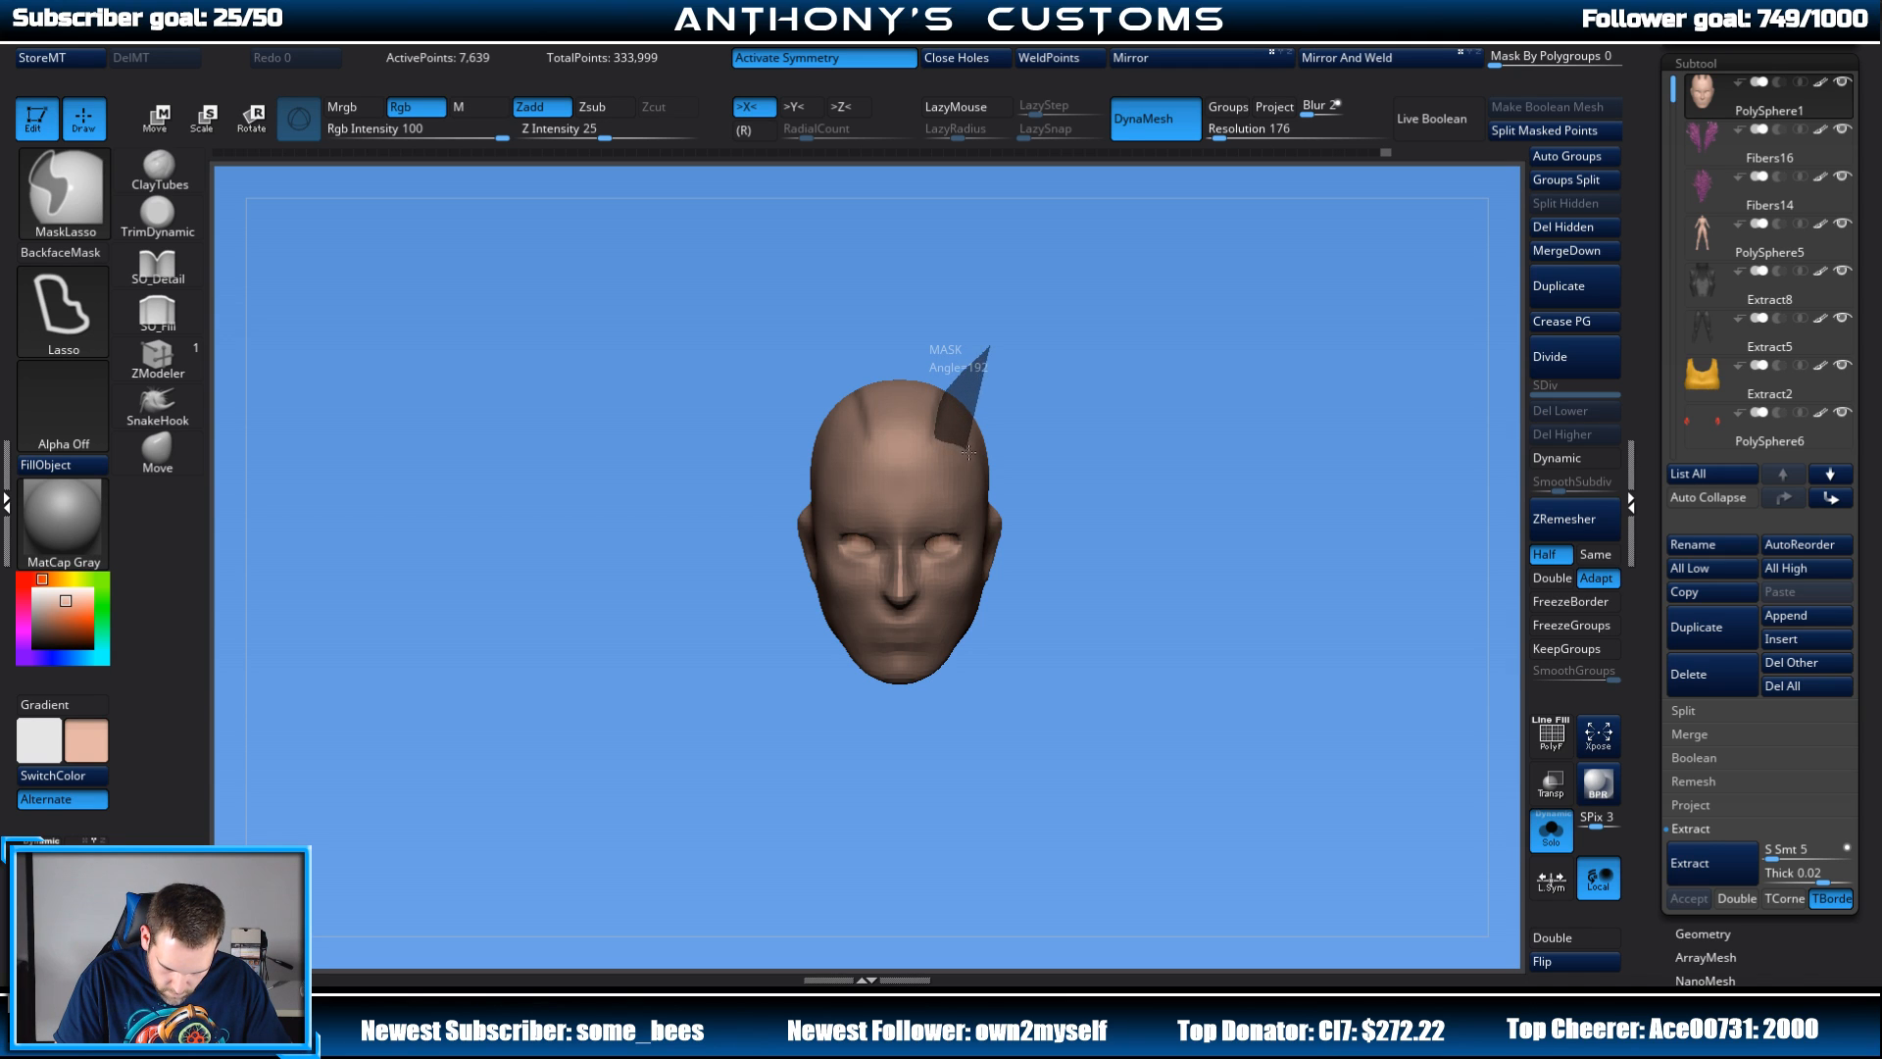
left_click_drag(992, 497, 1103, 485, "ctrl")
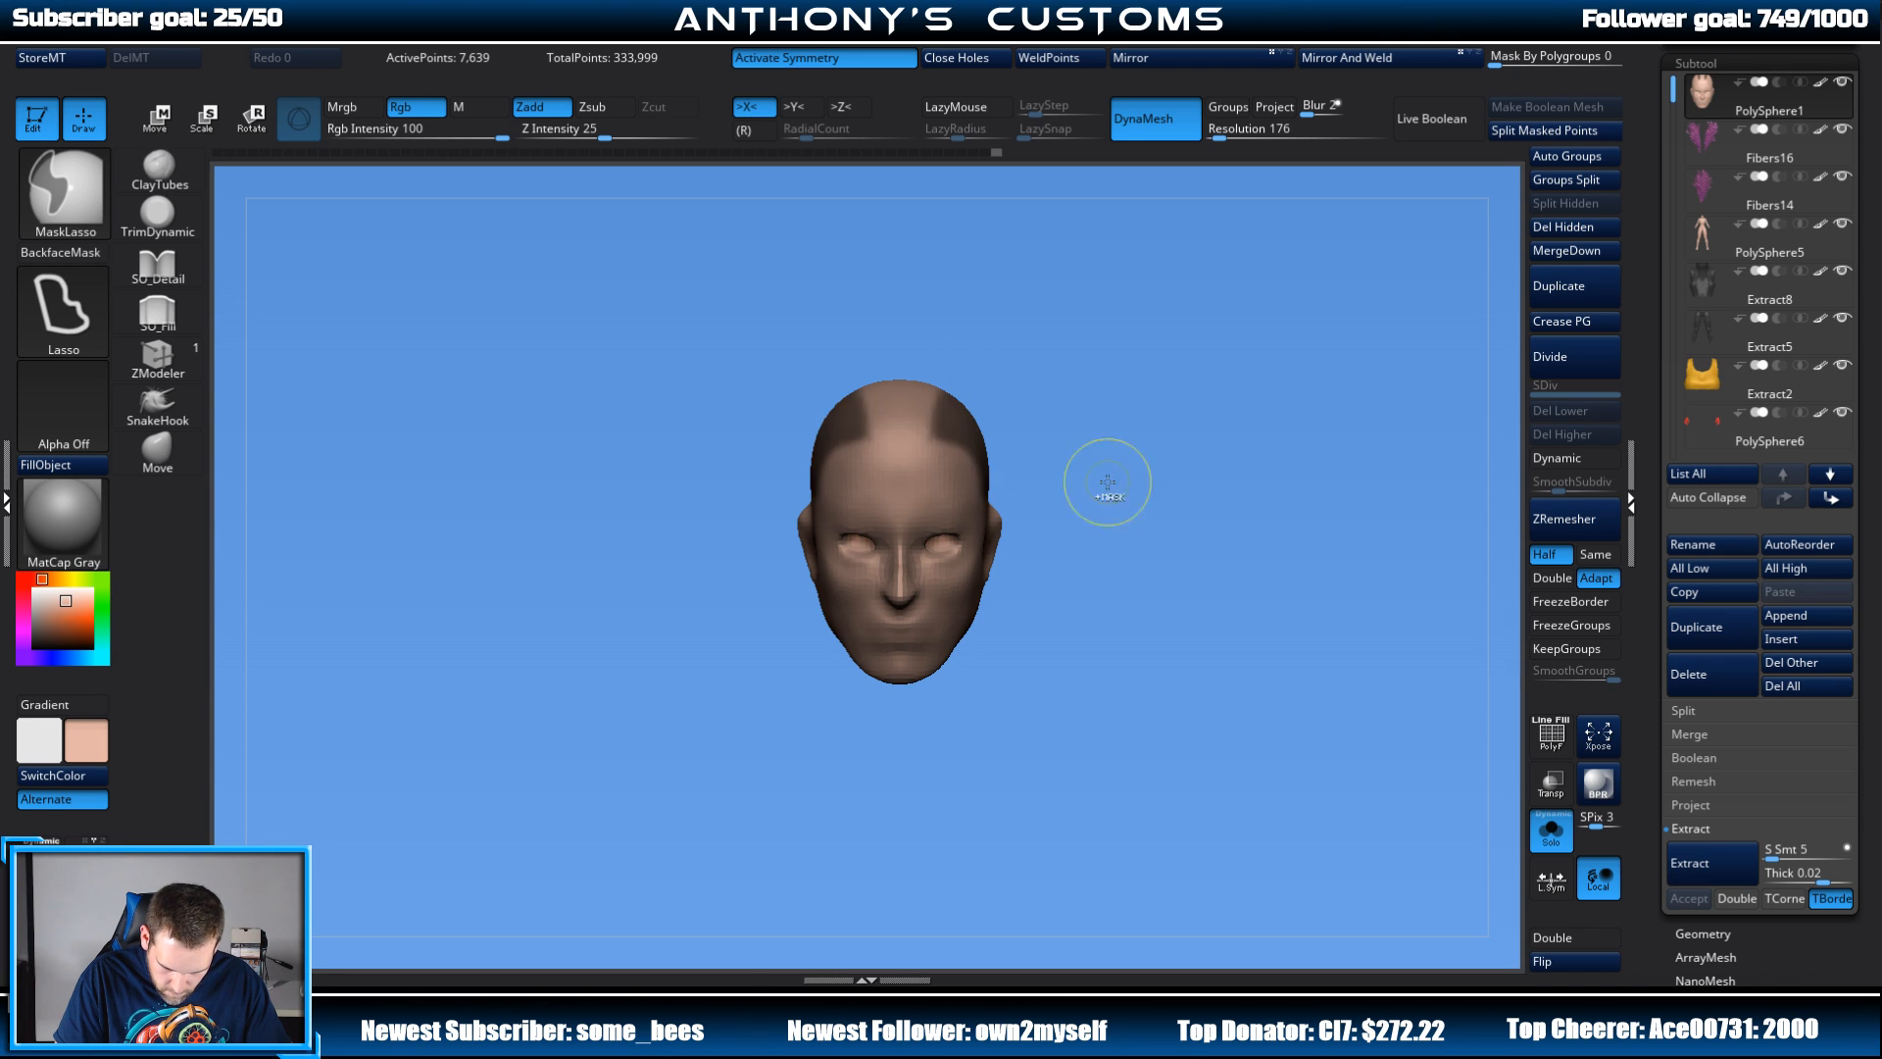
mouse_move(1245, 412)
left_mouse_down()
mouse_move(1151, 445)
mouse_move(1177, 399)
mouse_move(1027, 446)
mouse_move(1010, 529)
mouse_move(1110, 608)
mouse_move(1163, 537)
left_mouse_up()
key("ctrl")
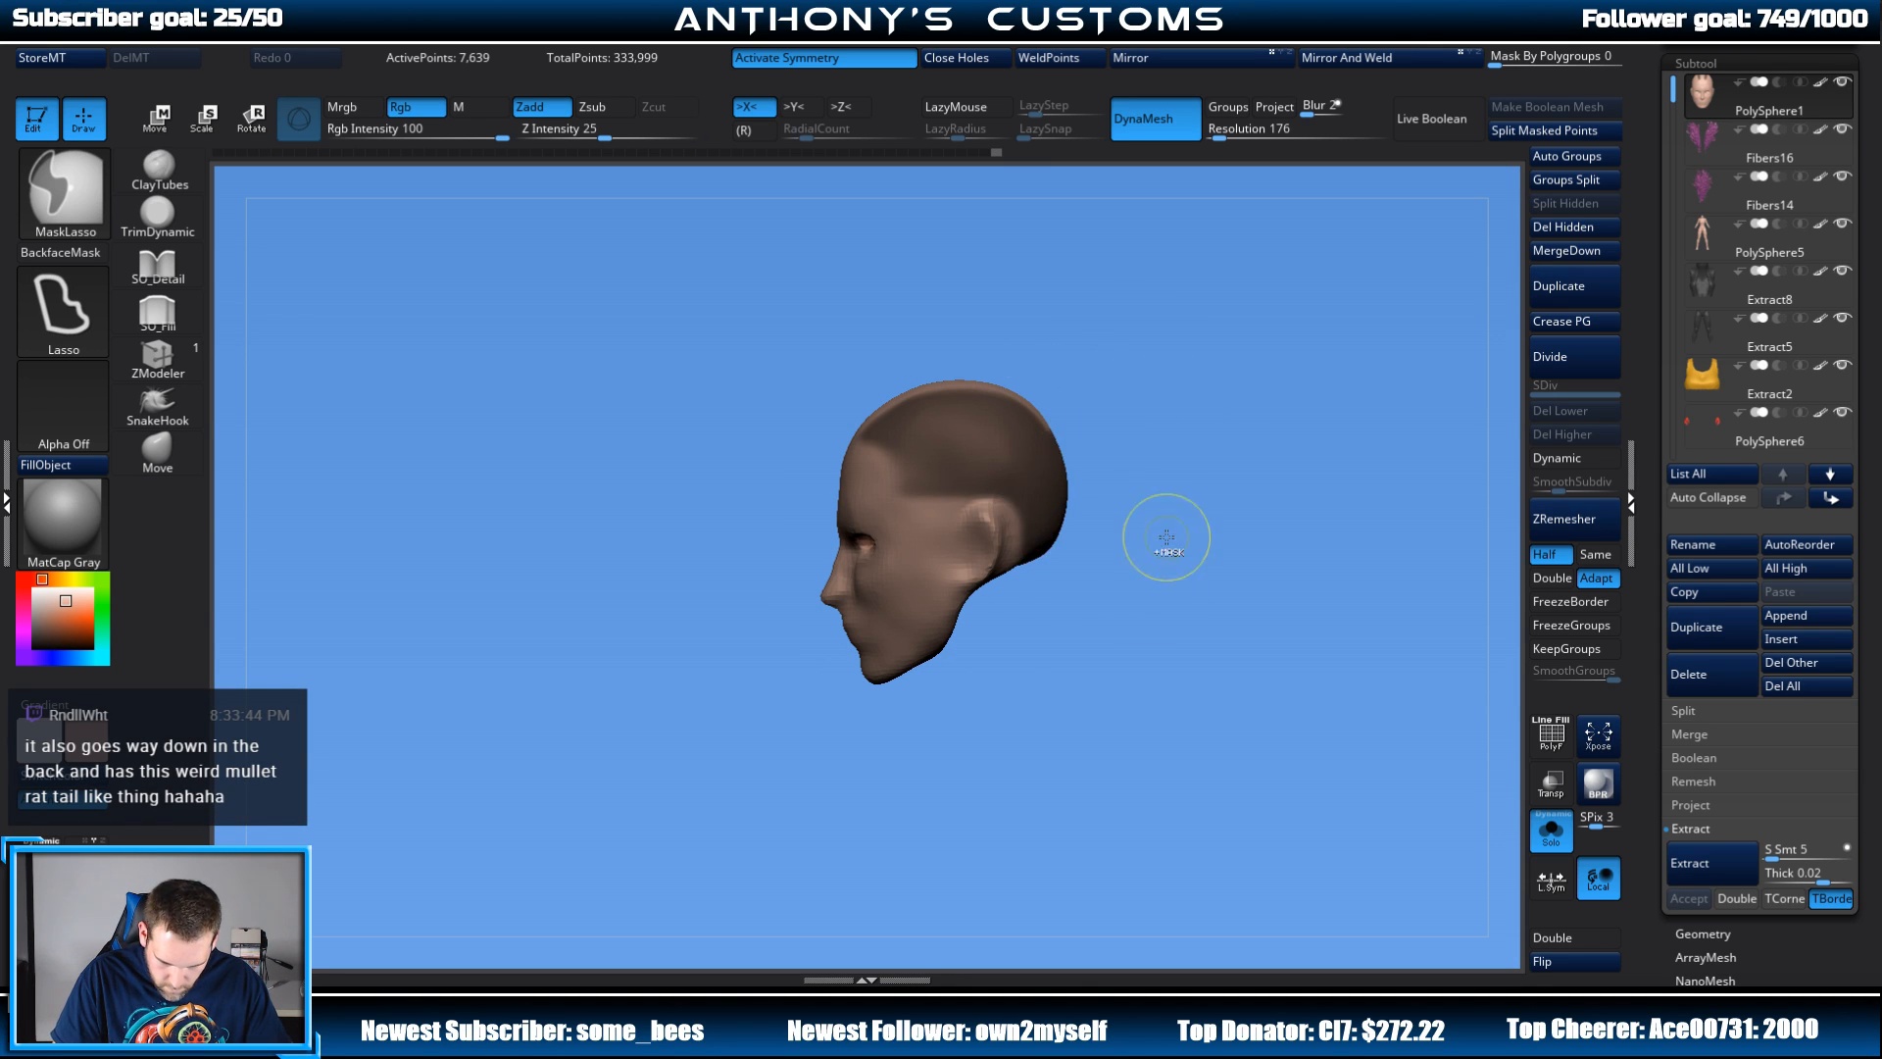
Step: Show the whole figure again and preview FiberMesh fibers on the masked sides of the scalp
left_click_drag(1193, 439, 1407, 300)
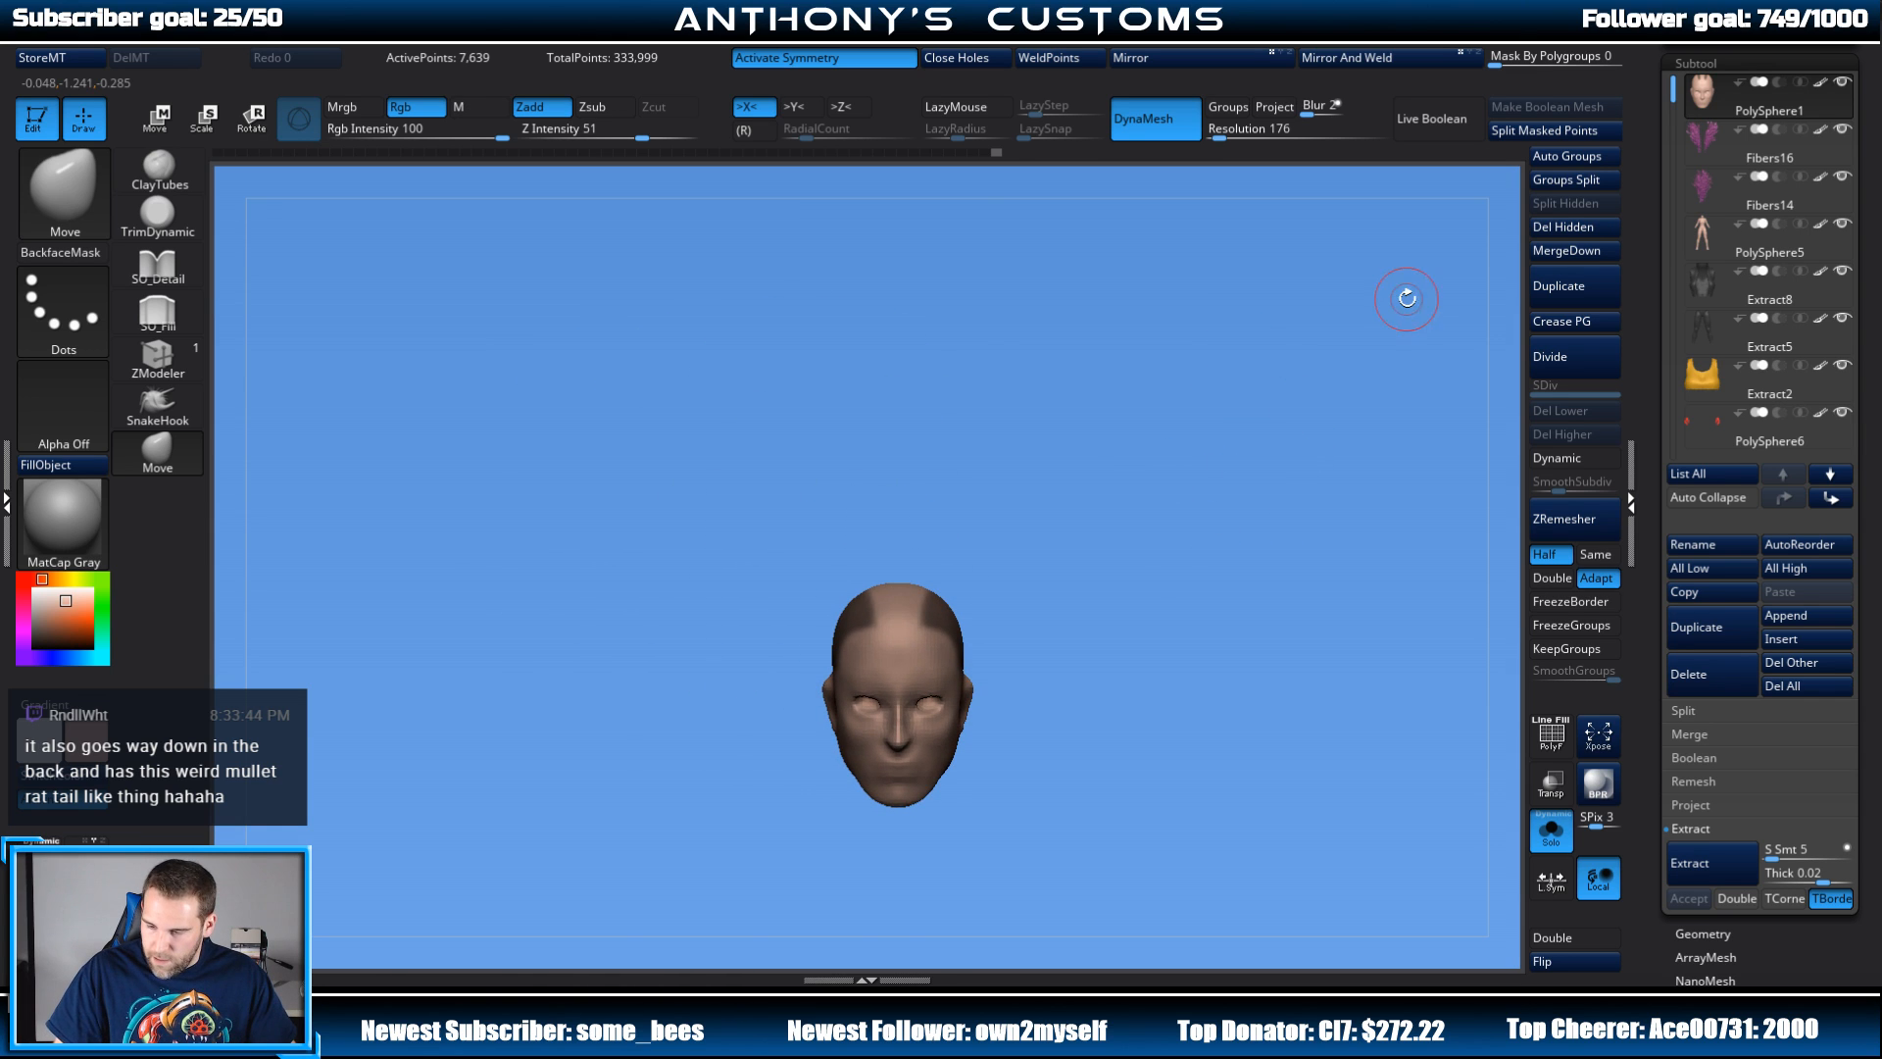
left_click_drag(1275, 626, 1249, 403, "alt")
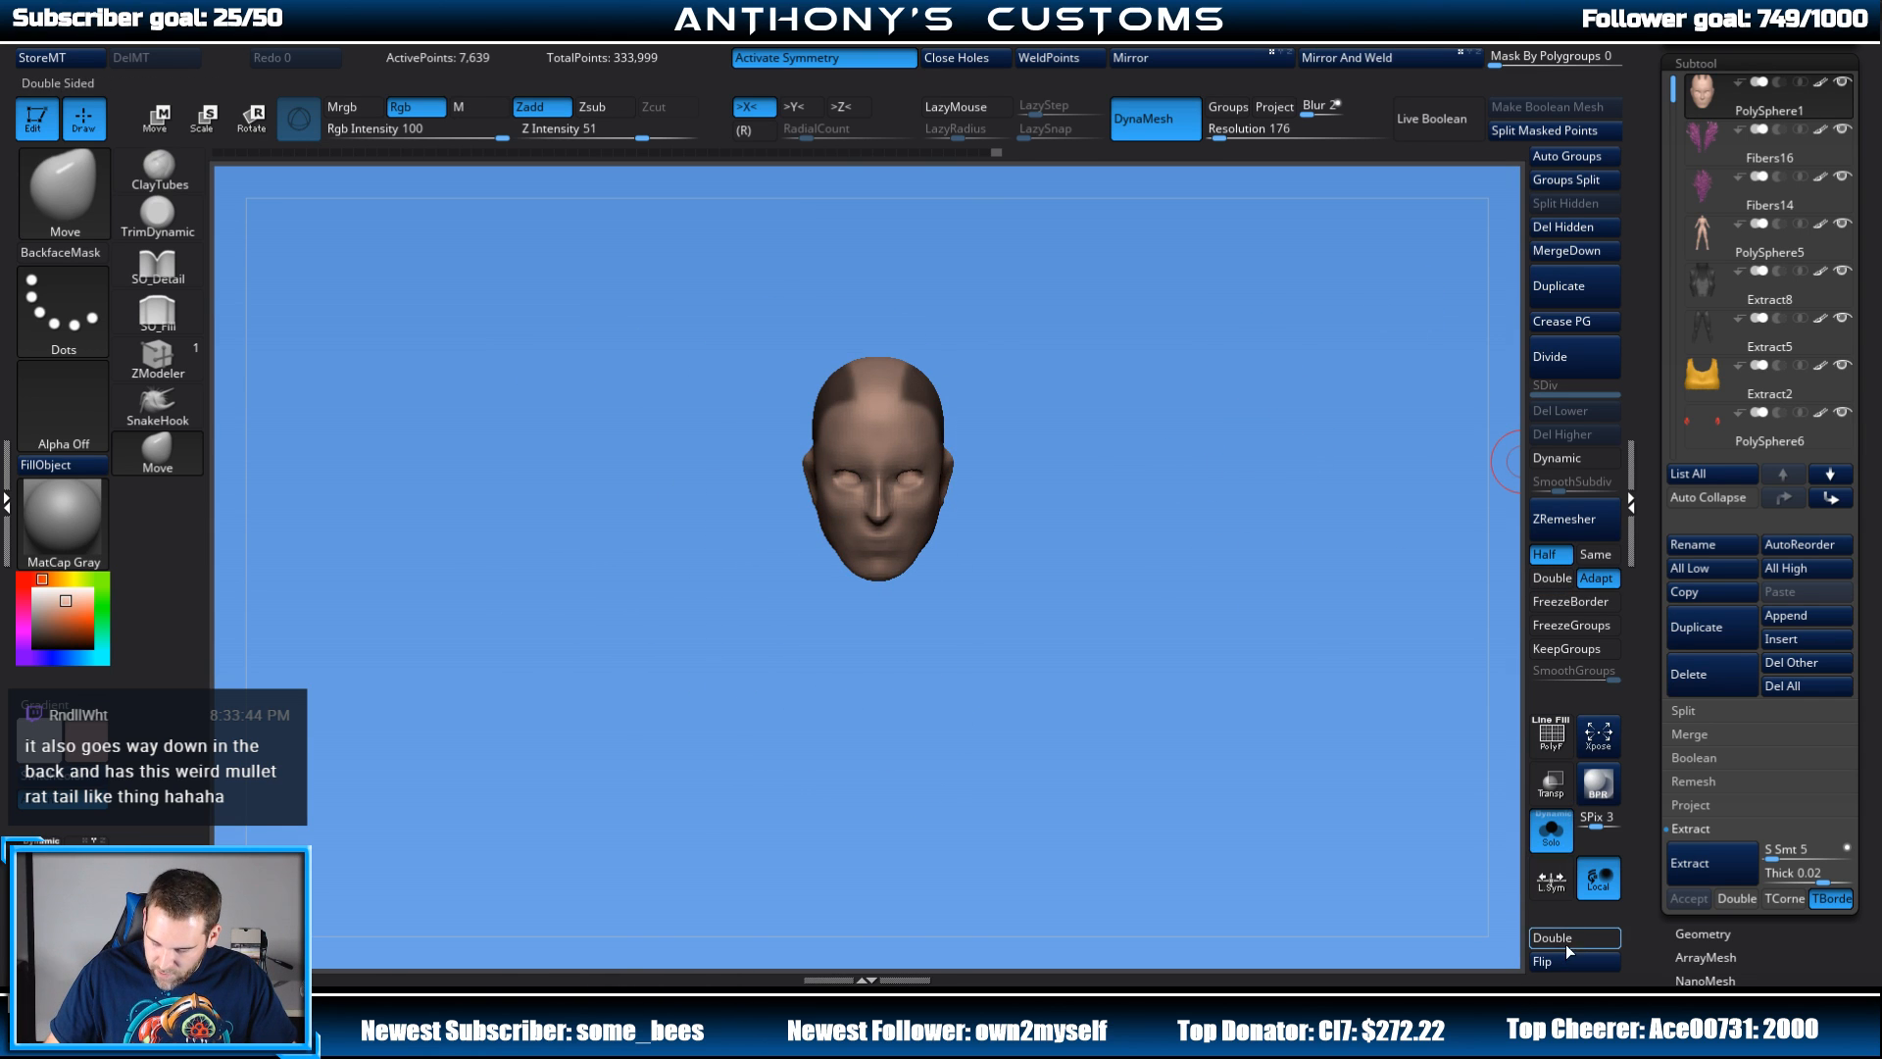
left_click(1551, 829)
left_click_drag(1875, 351, 1863, 184)
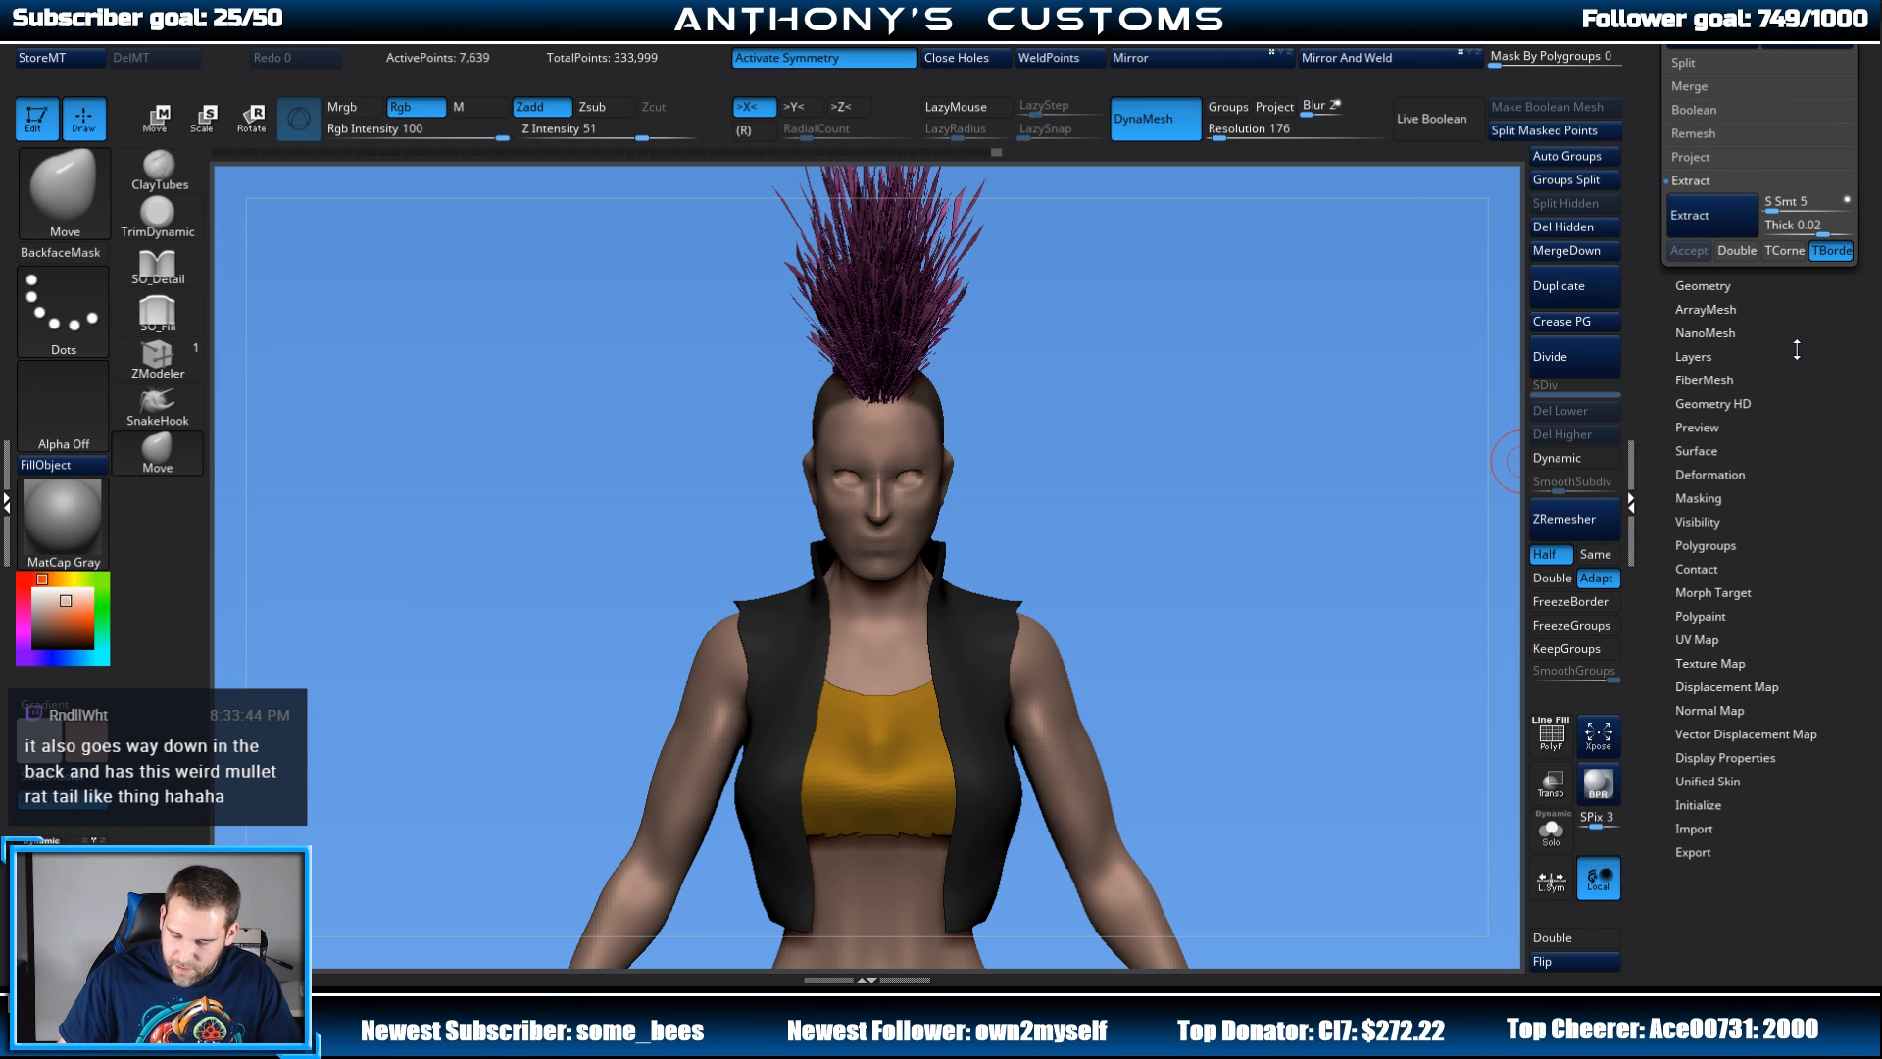
left_click(1705, 380)
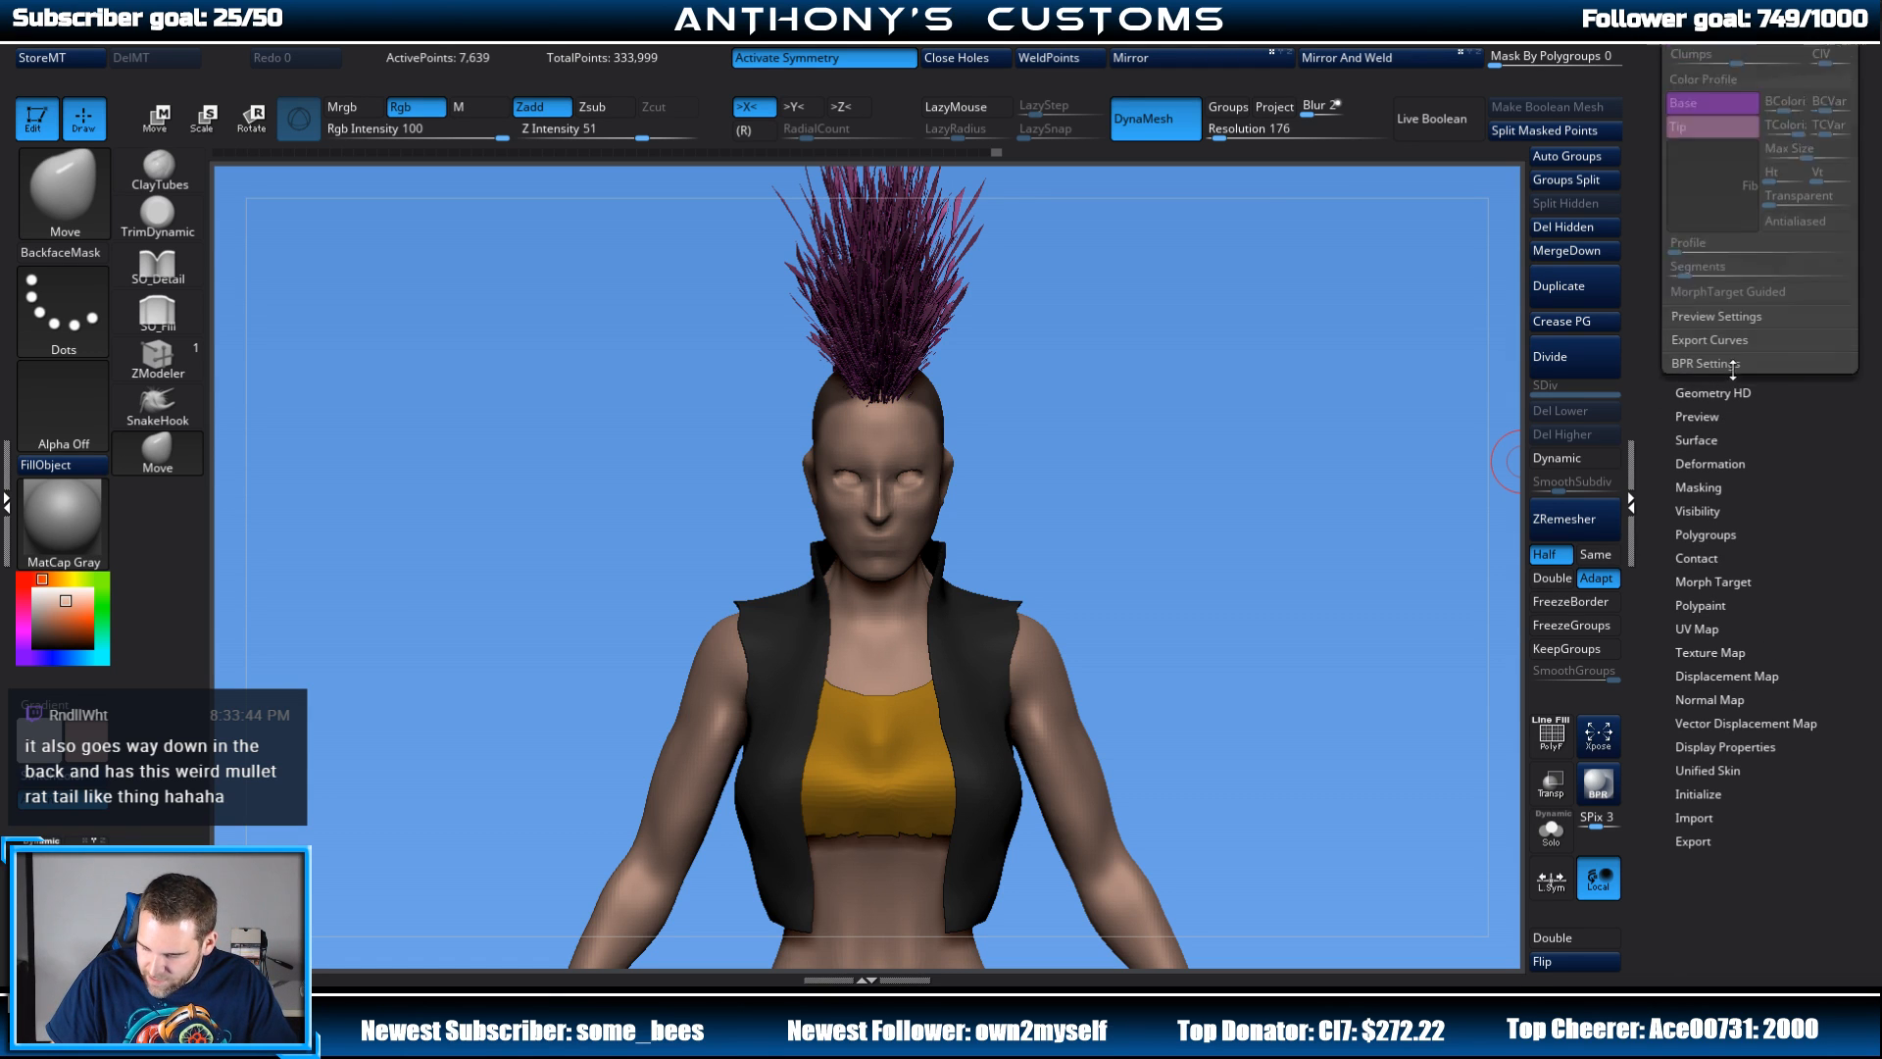
left_click(1716, 61)
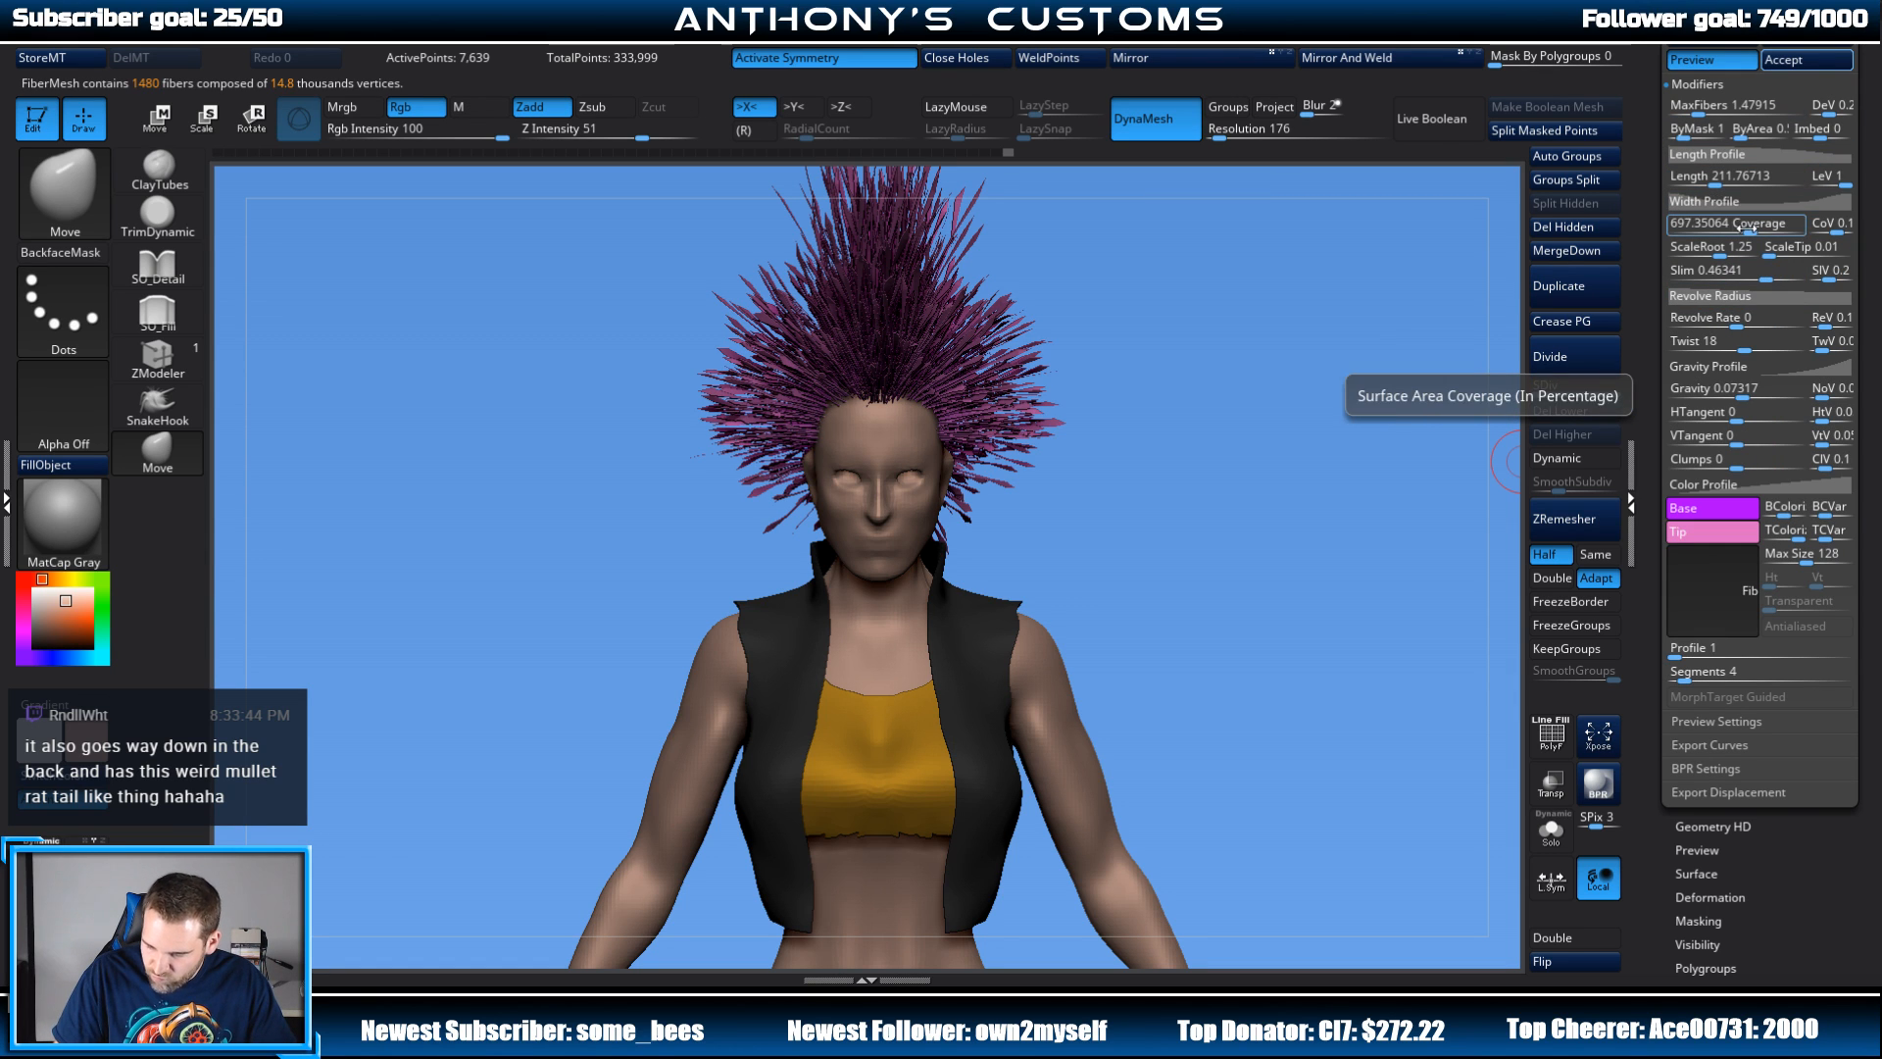
Step: Shorten the side fibers to a length of about 8.06 and raise their coverage to about 1756.2
left_click(1703, 184)
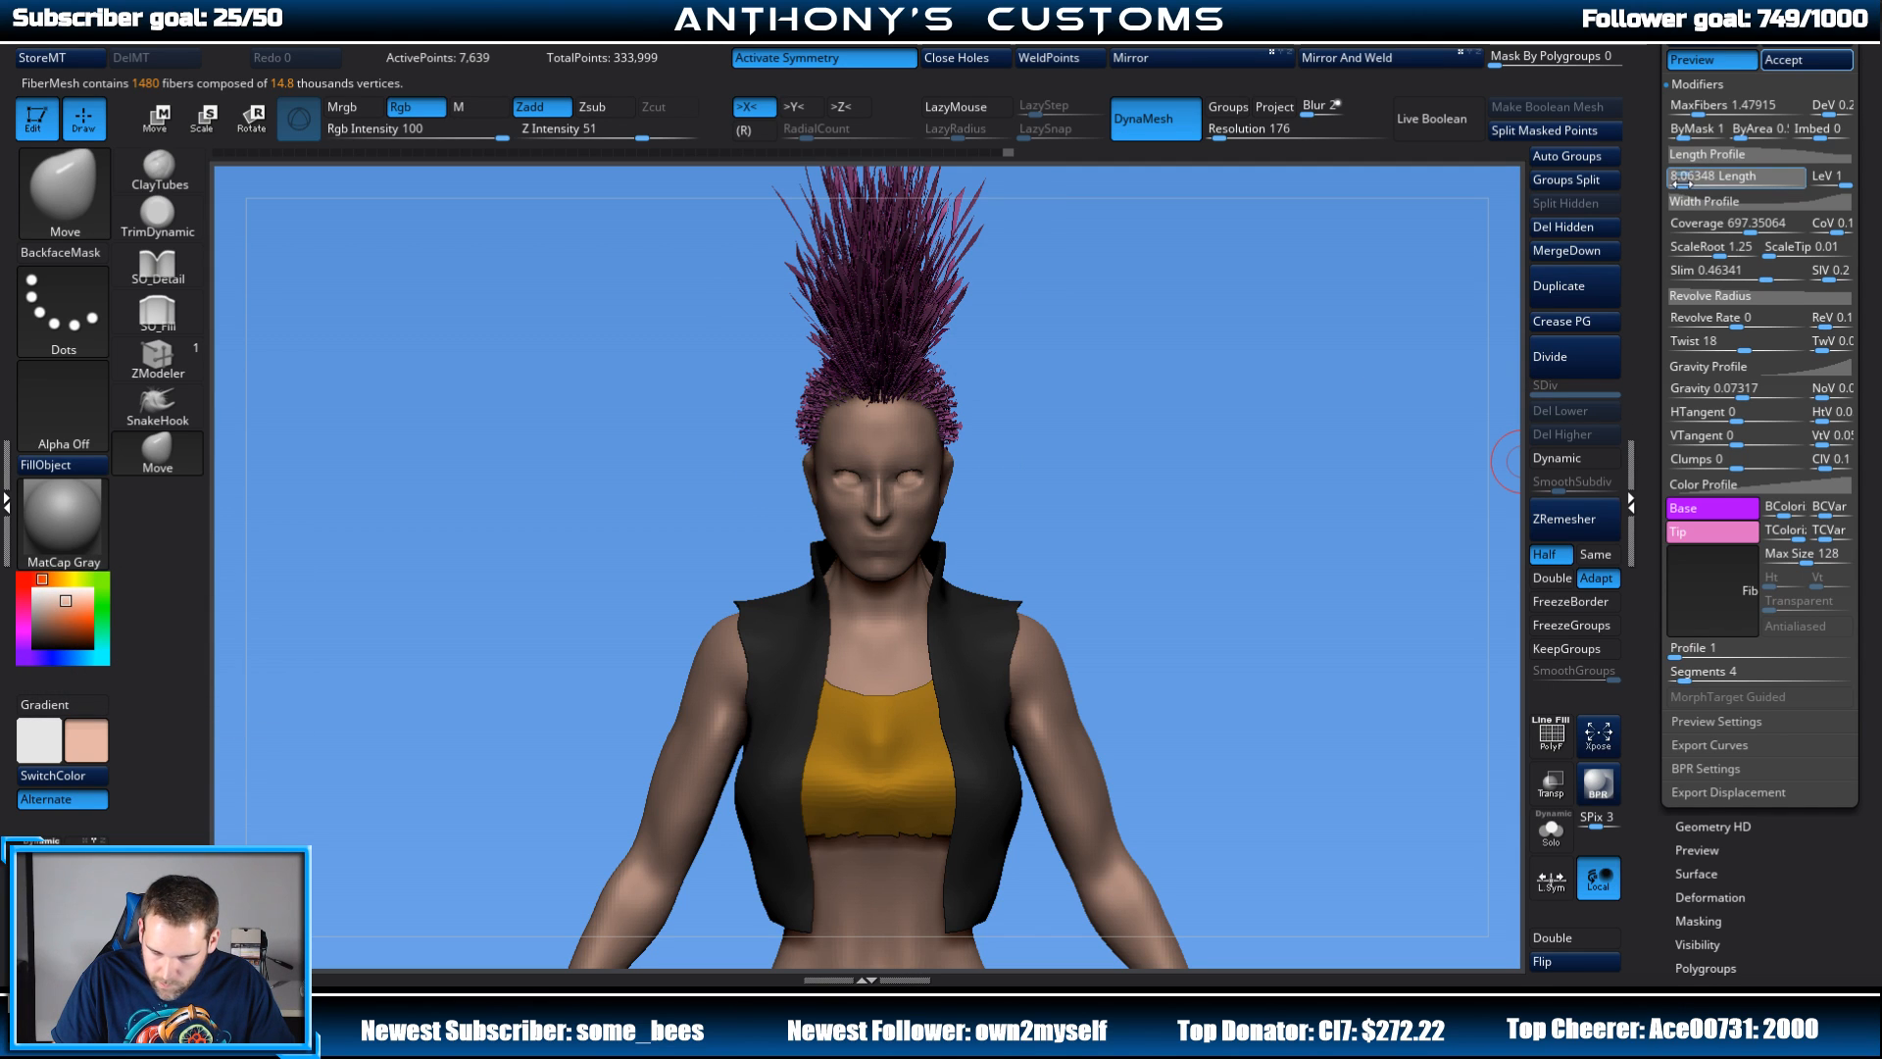
left_click(1684, 184)
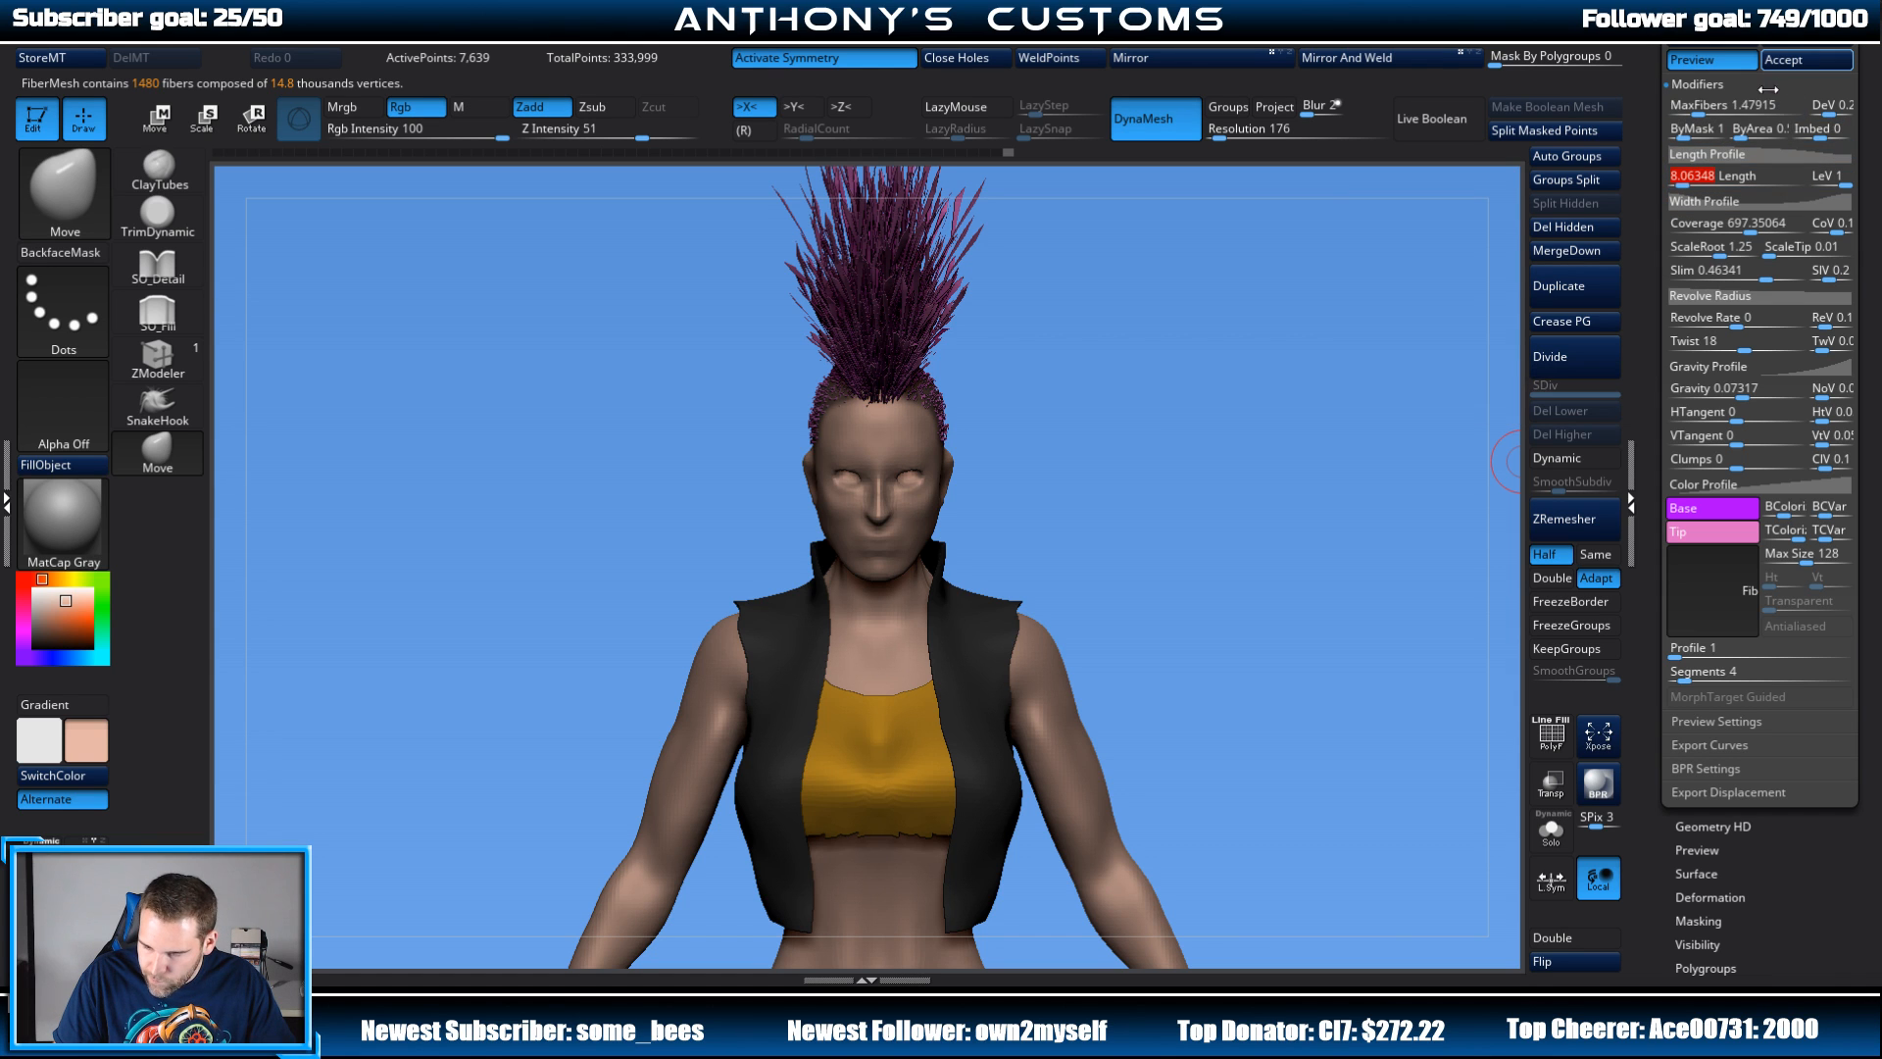
left_click_drag(1750, 227, 1772, 231)
left_click_drag(1490, 308, 1363, 662)
left_click_drag(1373, 284, 1382, 580, "alt")
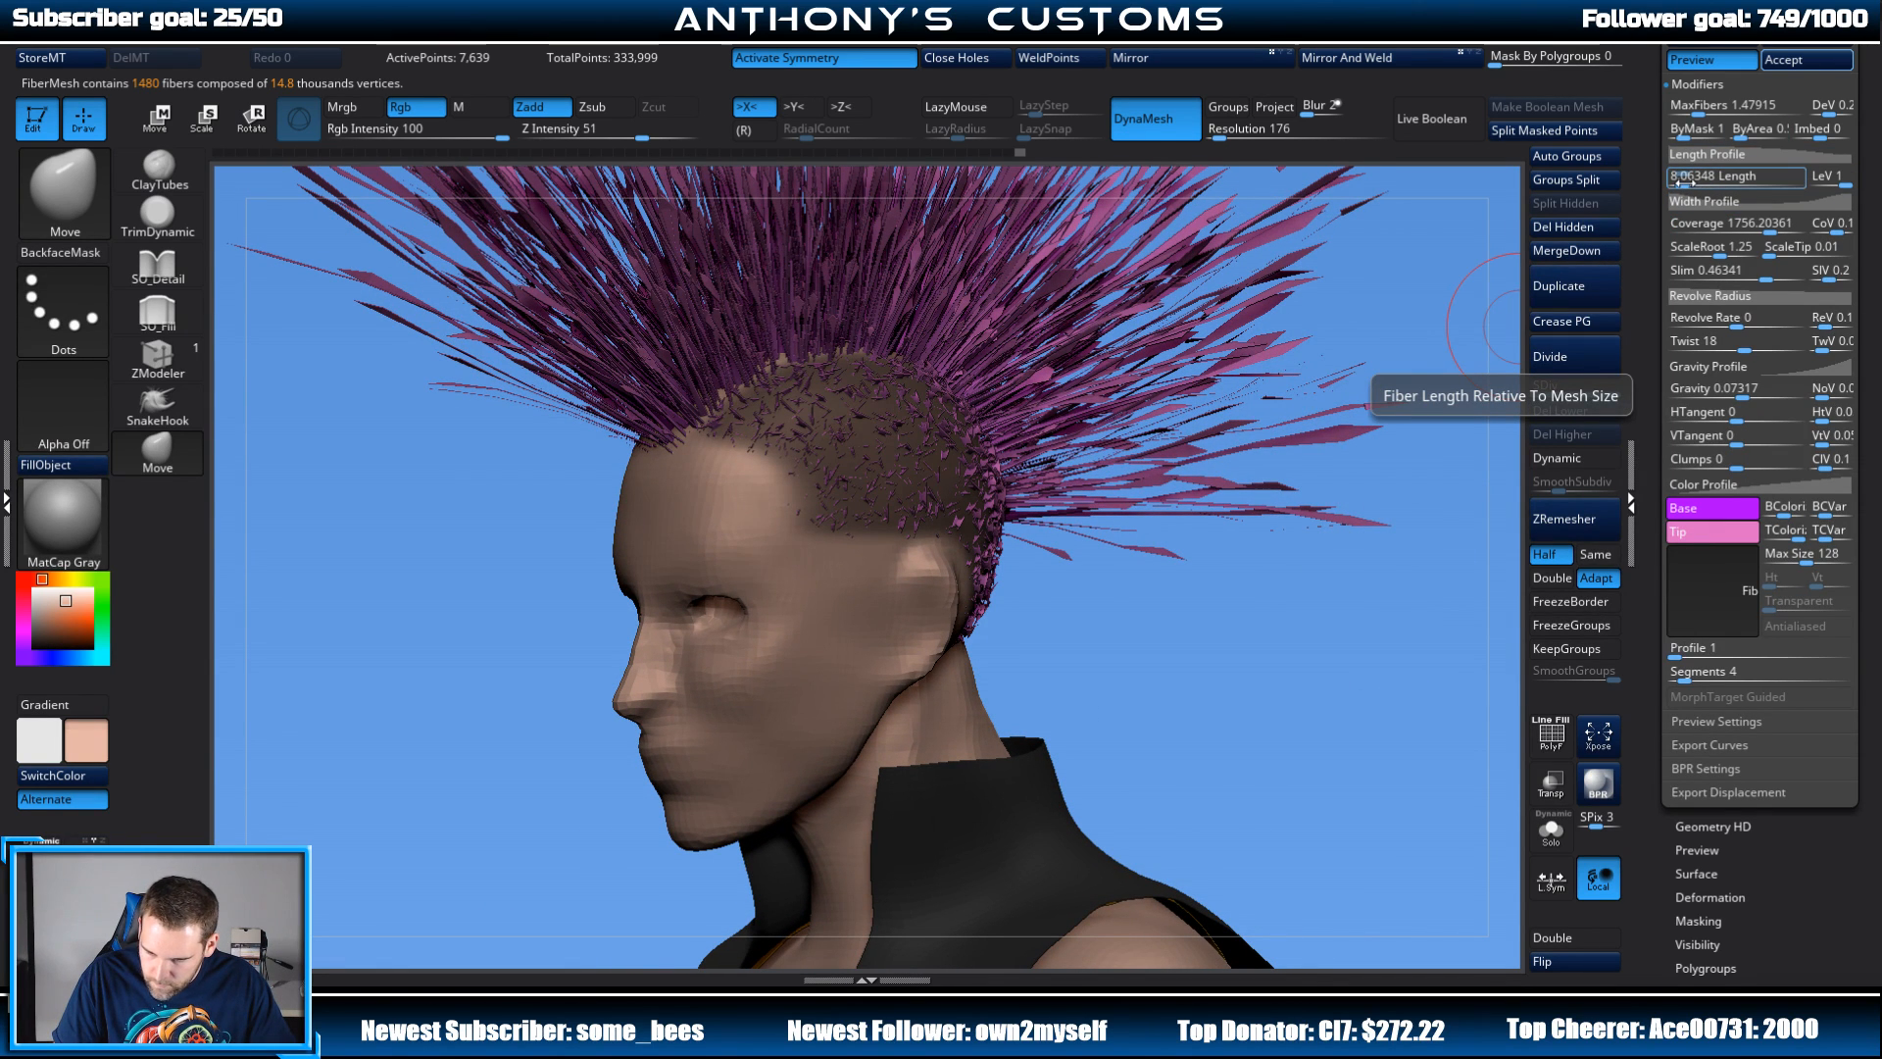
Step: Fine-tune the side fibers' length to about 8.06 and raise MaxFibers to about 9.18
left_click_drag(1685, 183, 1692, 182)
left_click_drag(1688, 183, 1679, 182)
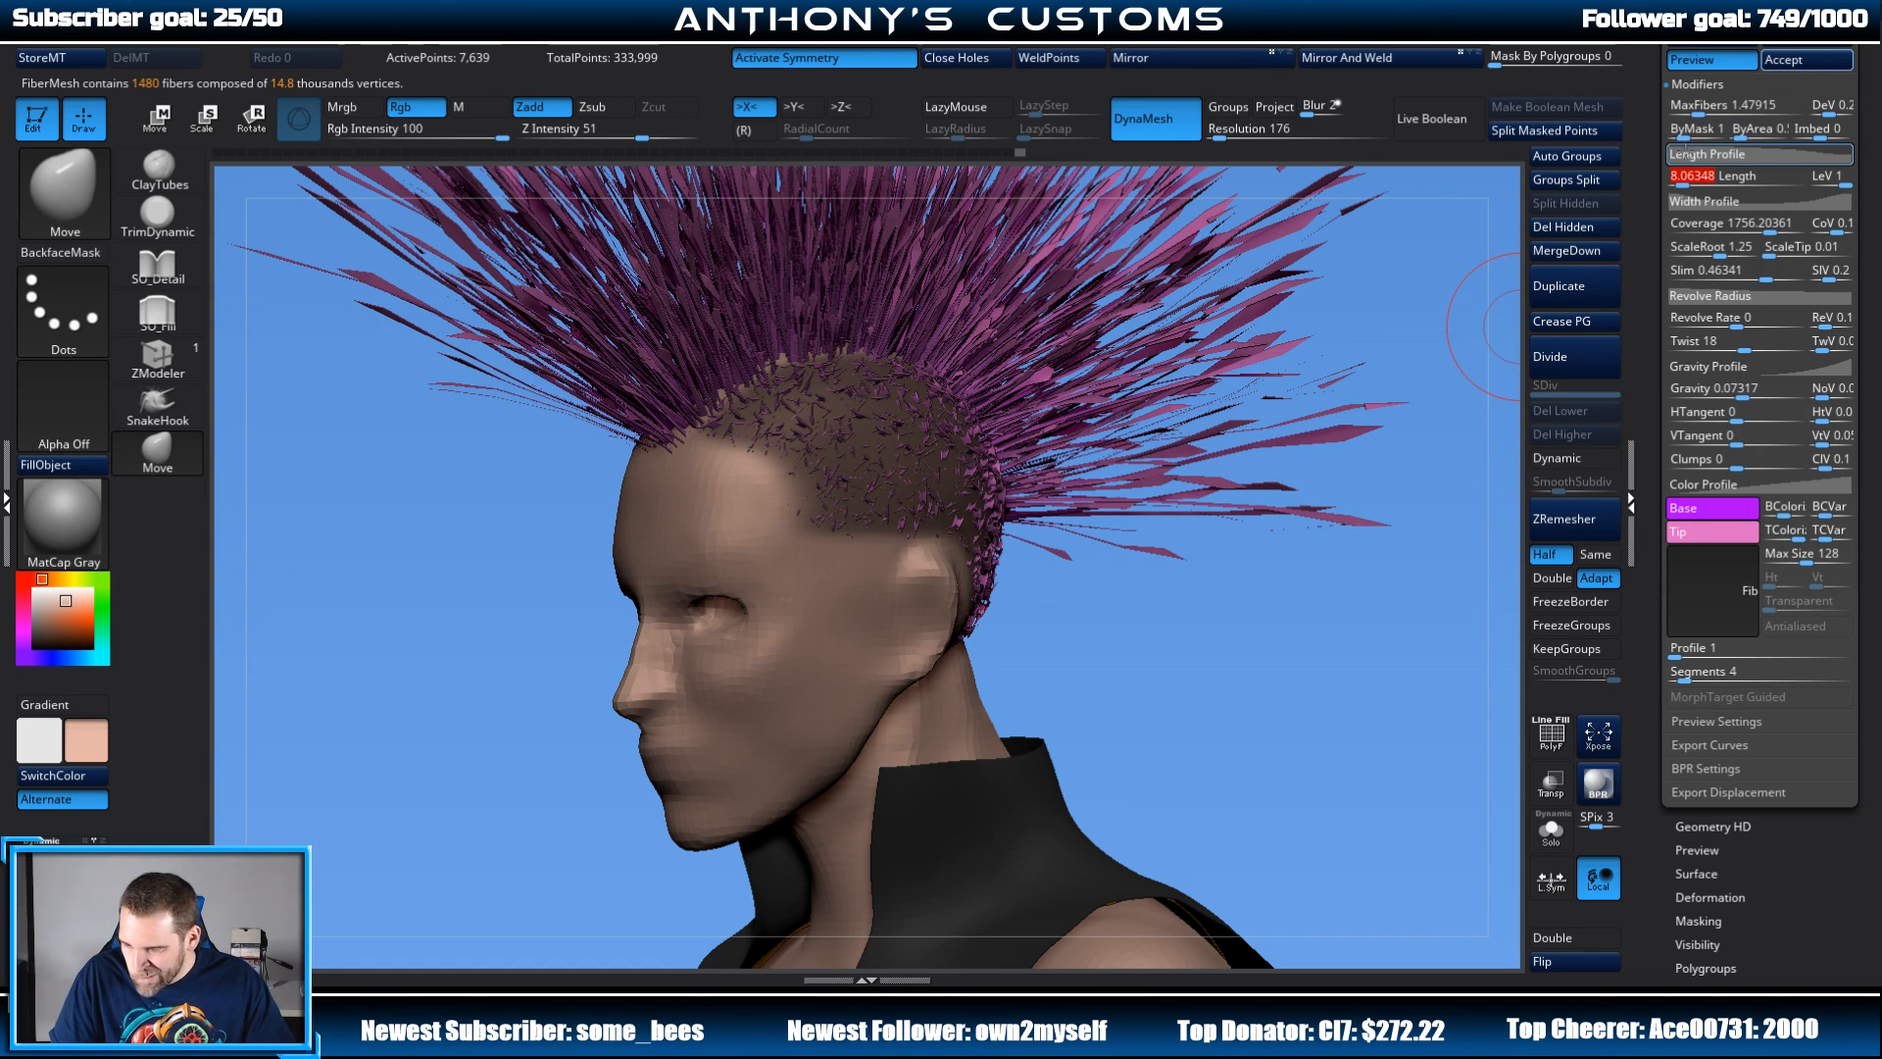
left_click(1697, 112)
left_click_drag(1697, 111, 1707, 112)
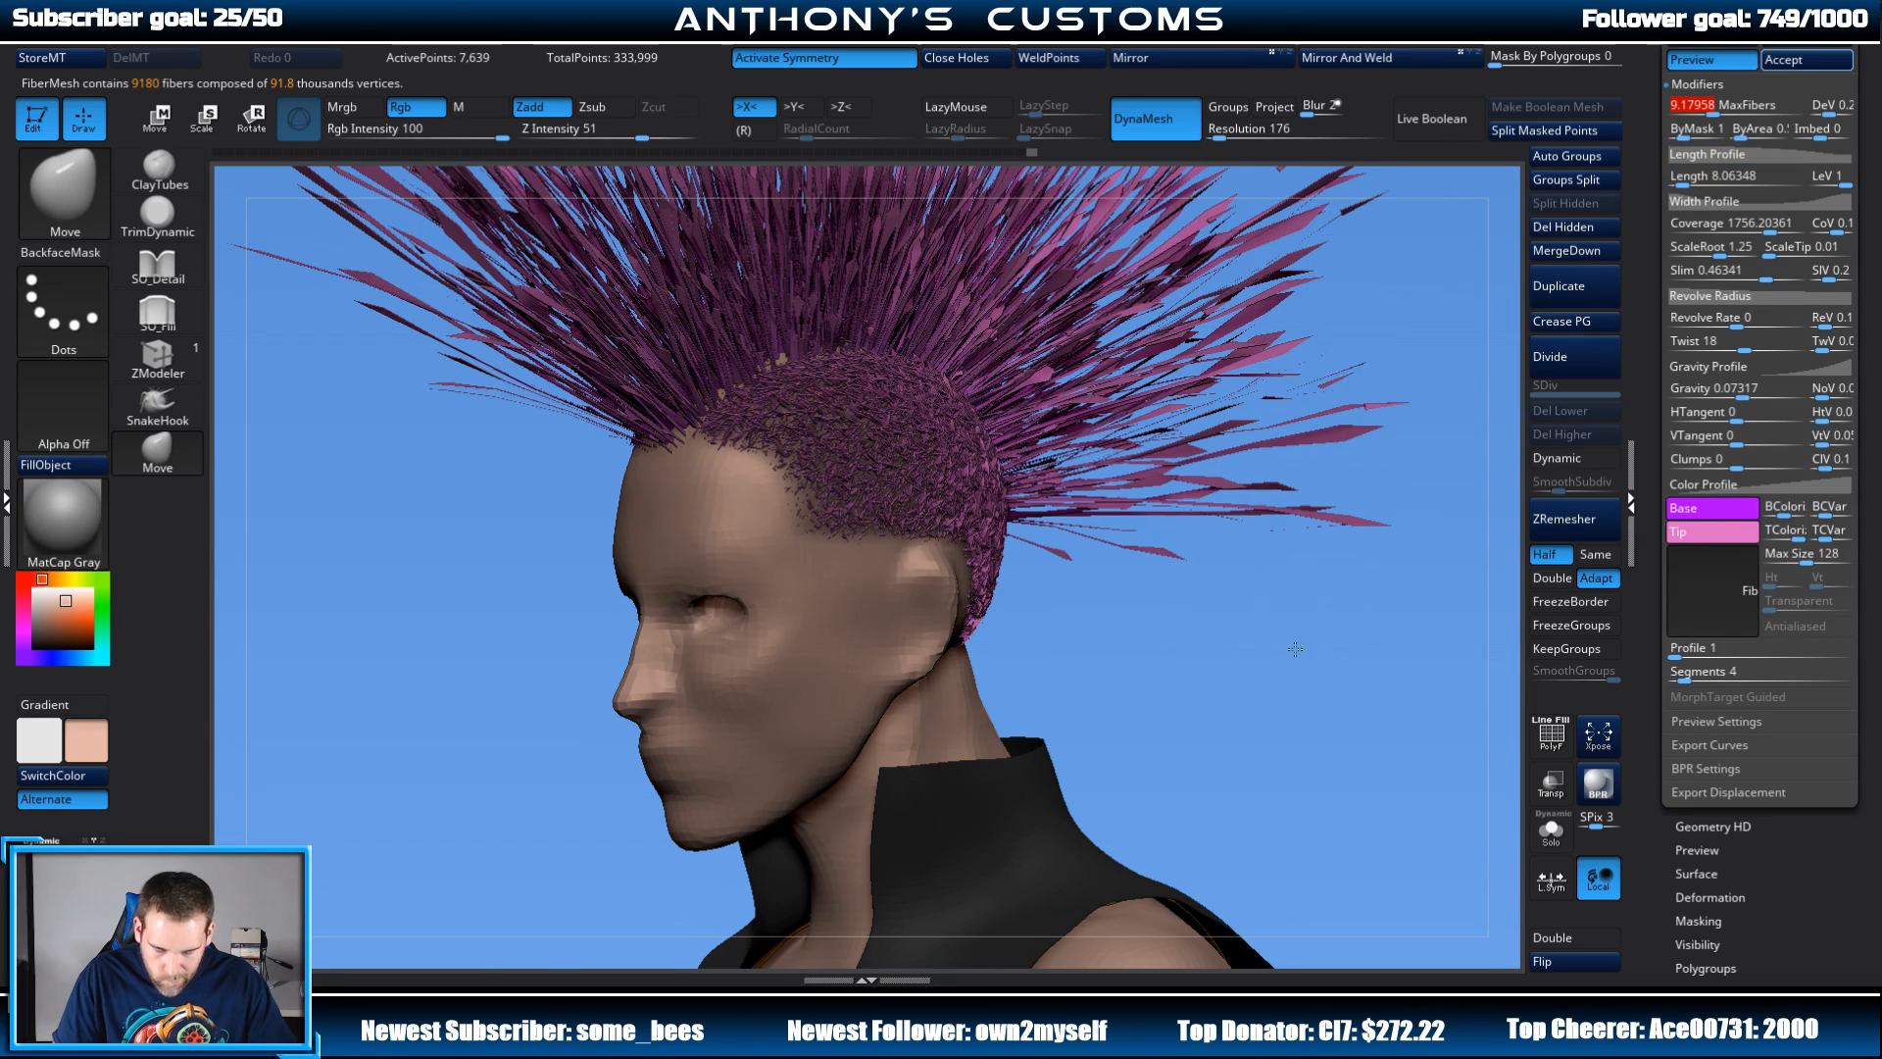
Step: Shorten the side fibers to a length of about 1.13 and accept them as a subtool with Fast Preview mode activated
left_click_drag(1294, 647, 1344, 639, "shift")
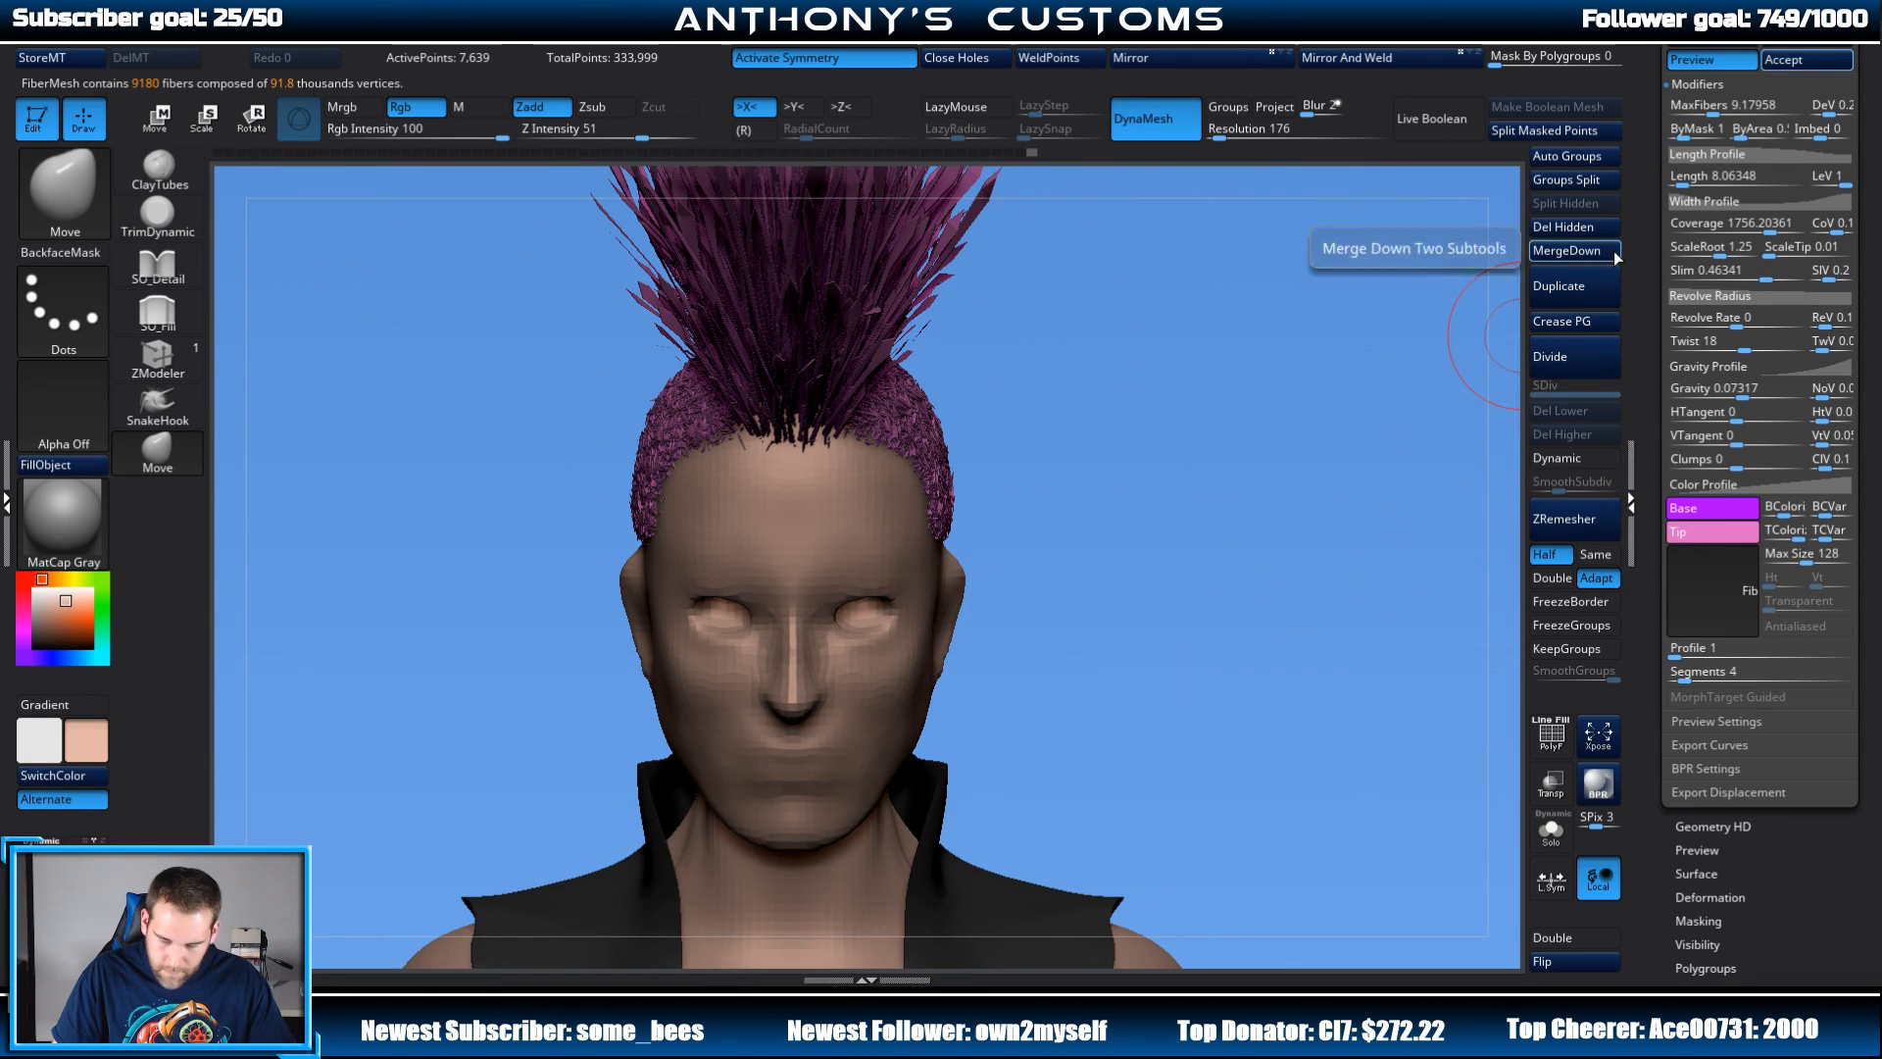
left_click_drag(1500, 245, 1392, 303)
left_click_drag(1725, 180, 1677, 183)
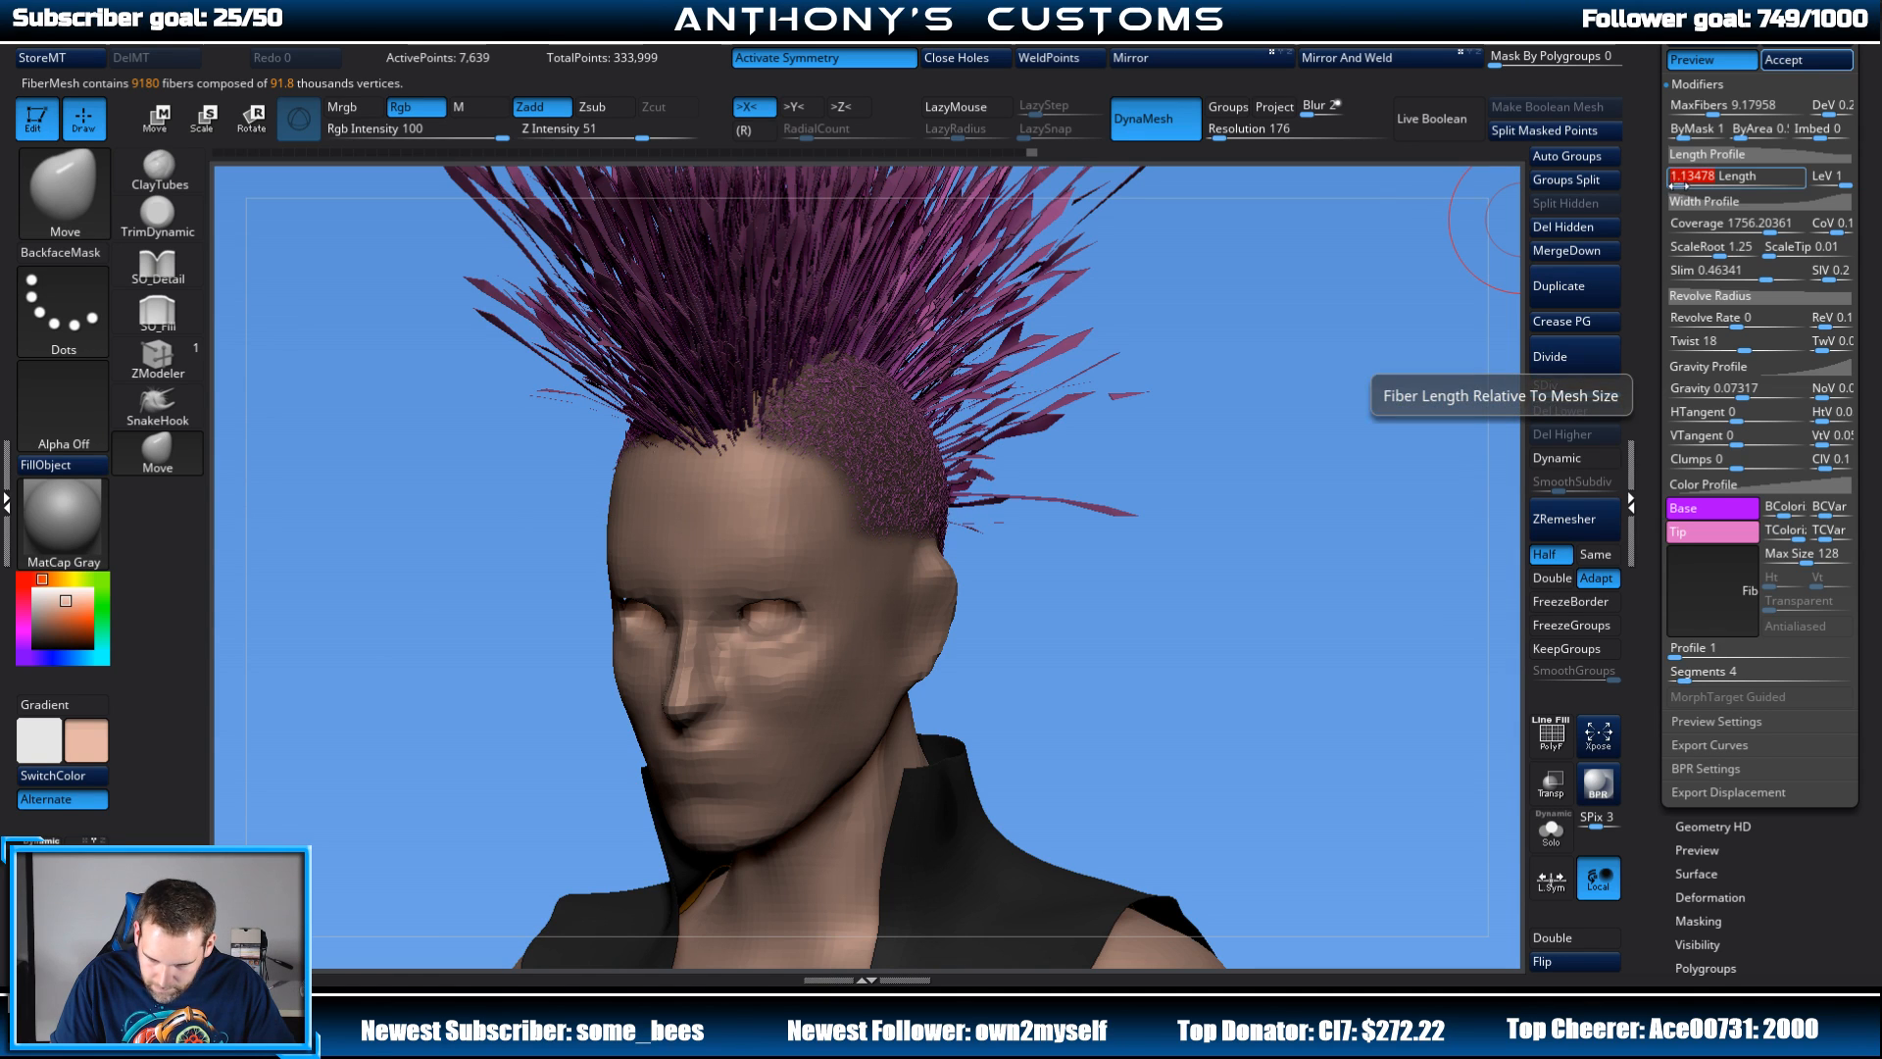
left_click(1796, 61)
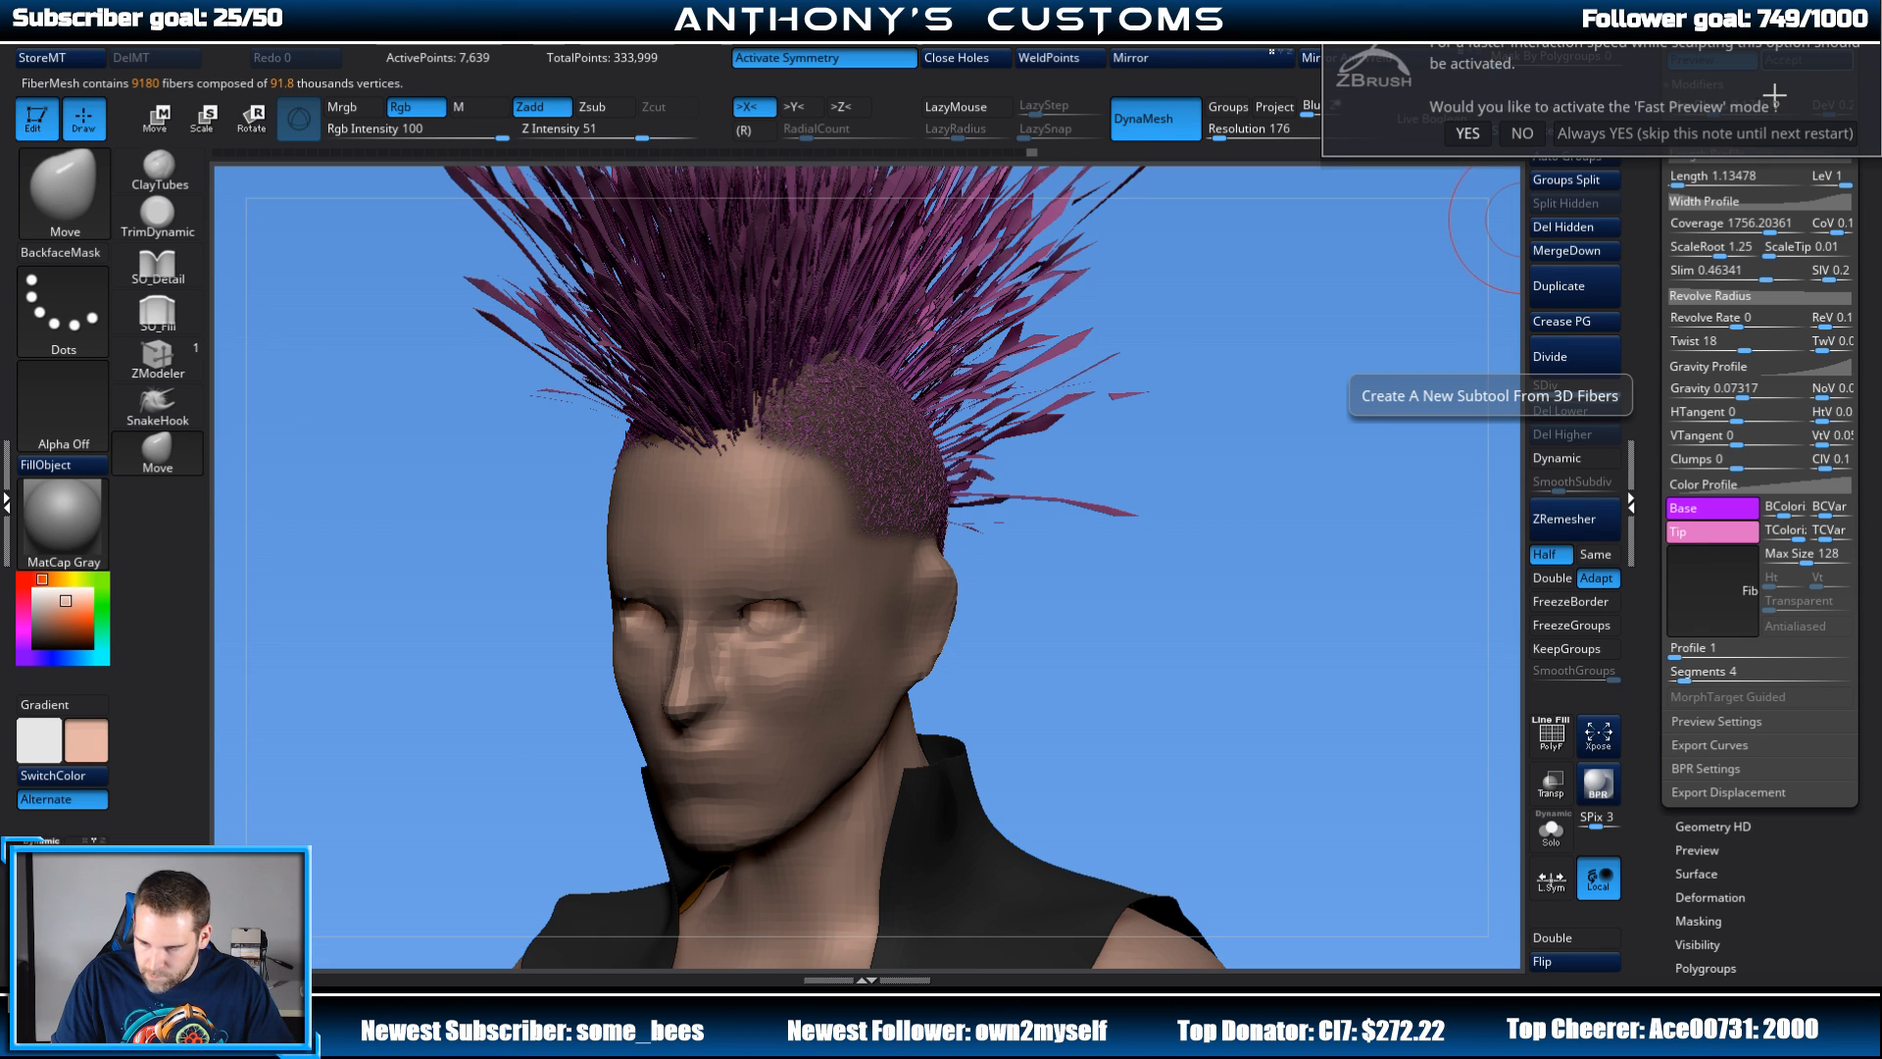
left_click(1467, 133)
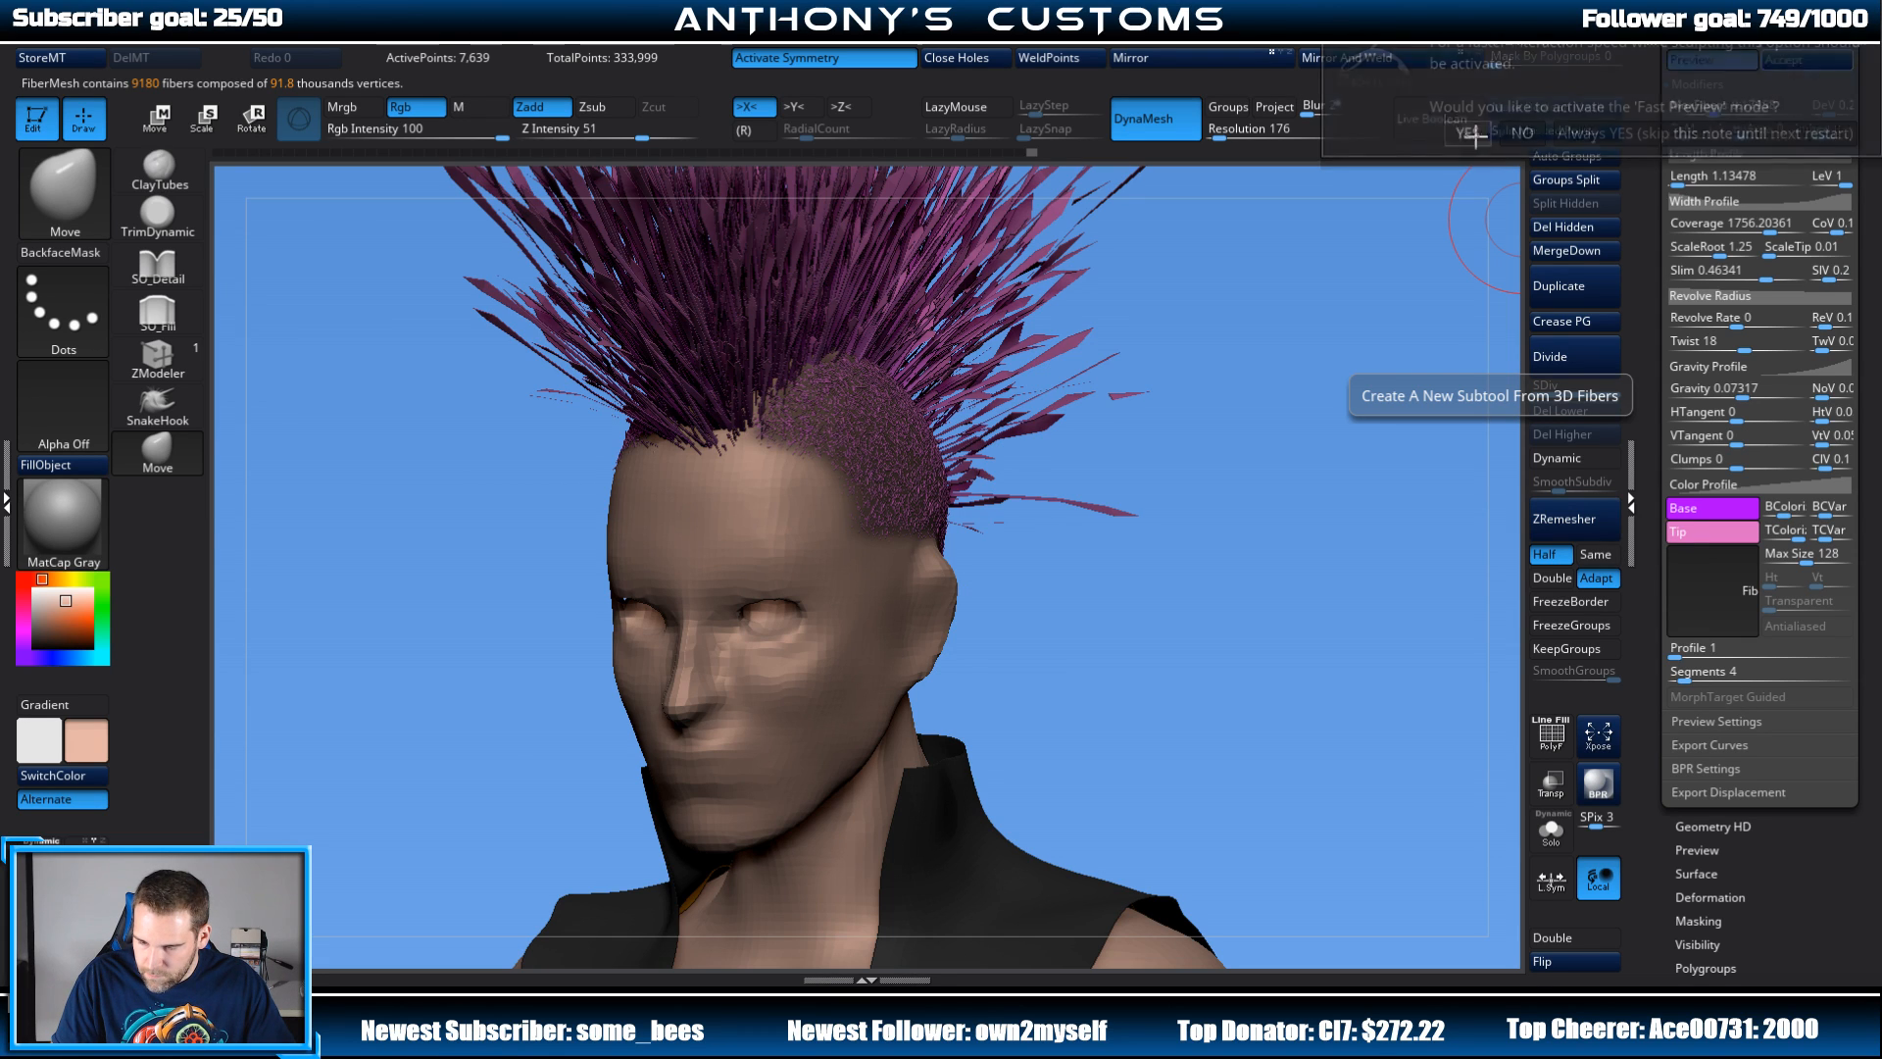
Step: Raise SPix to 7 and make a best-preview render of the head and mohawk from a three-quarter view
left_click_drag(1346, 456, 1358, 366)
left_click(1573, 939)
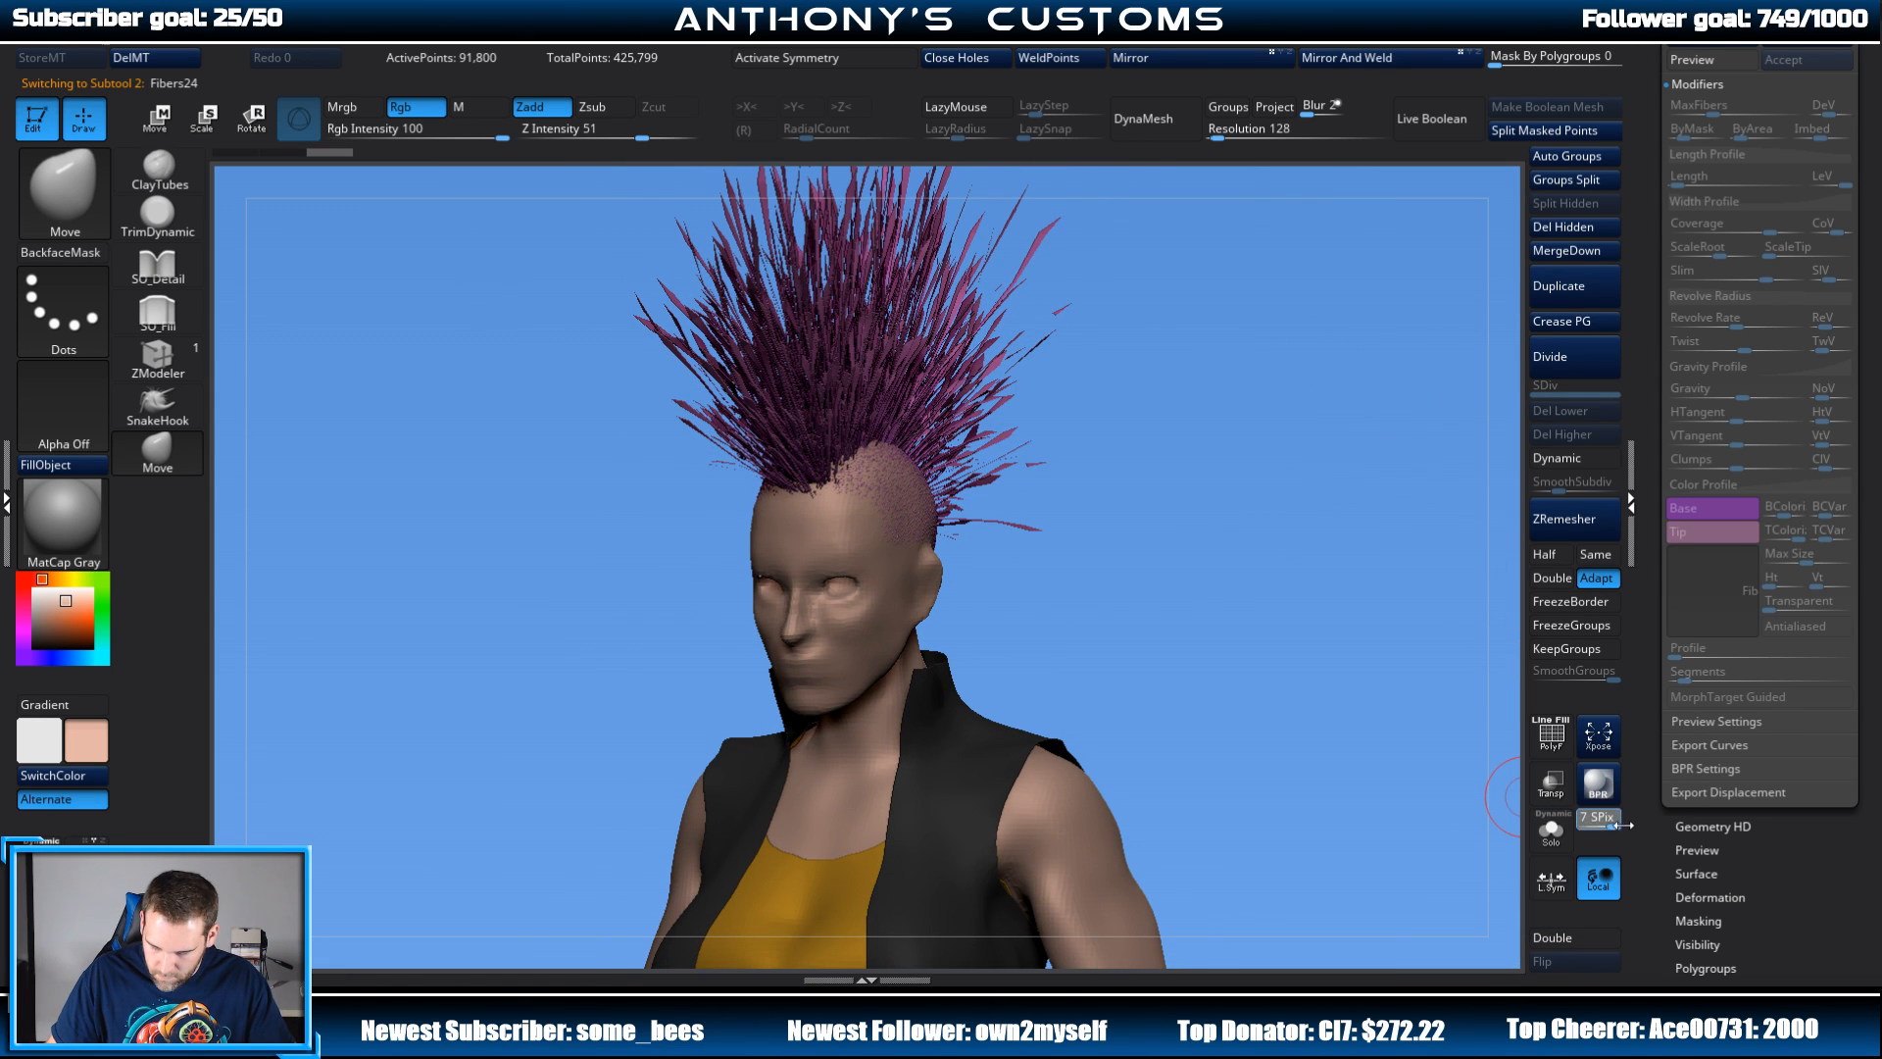
left_click_drag(1344, 722, 1495, 647, "alt")
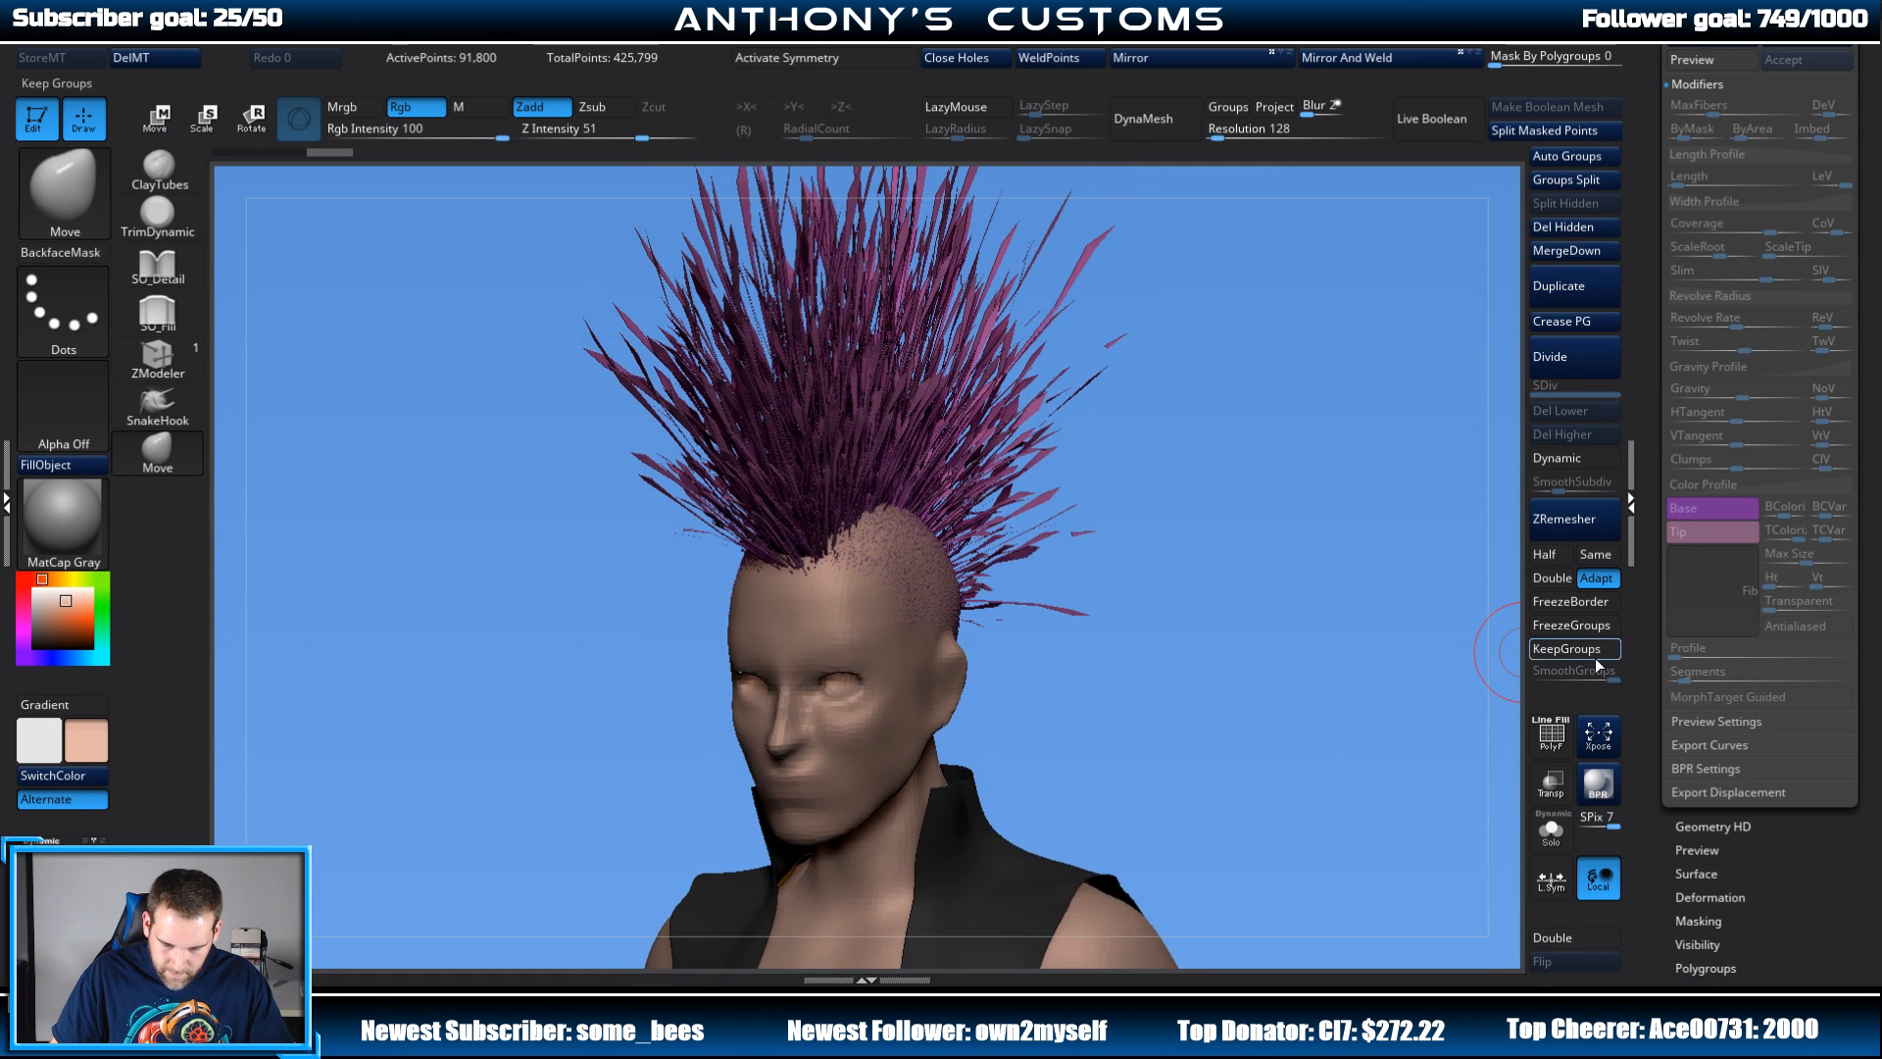
left_click(1600, 789)
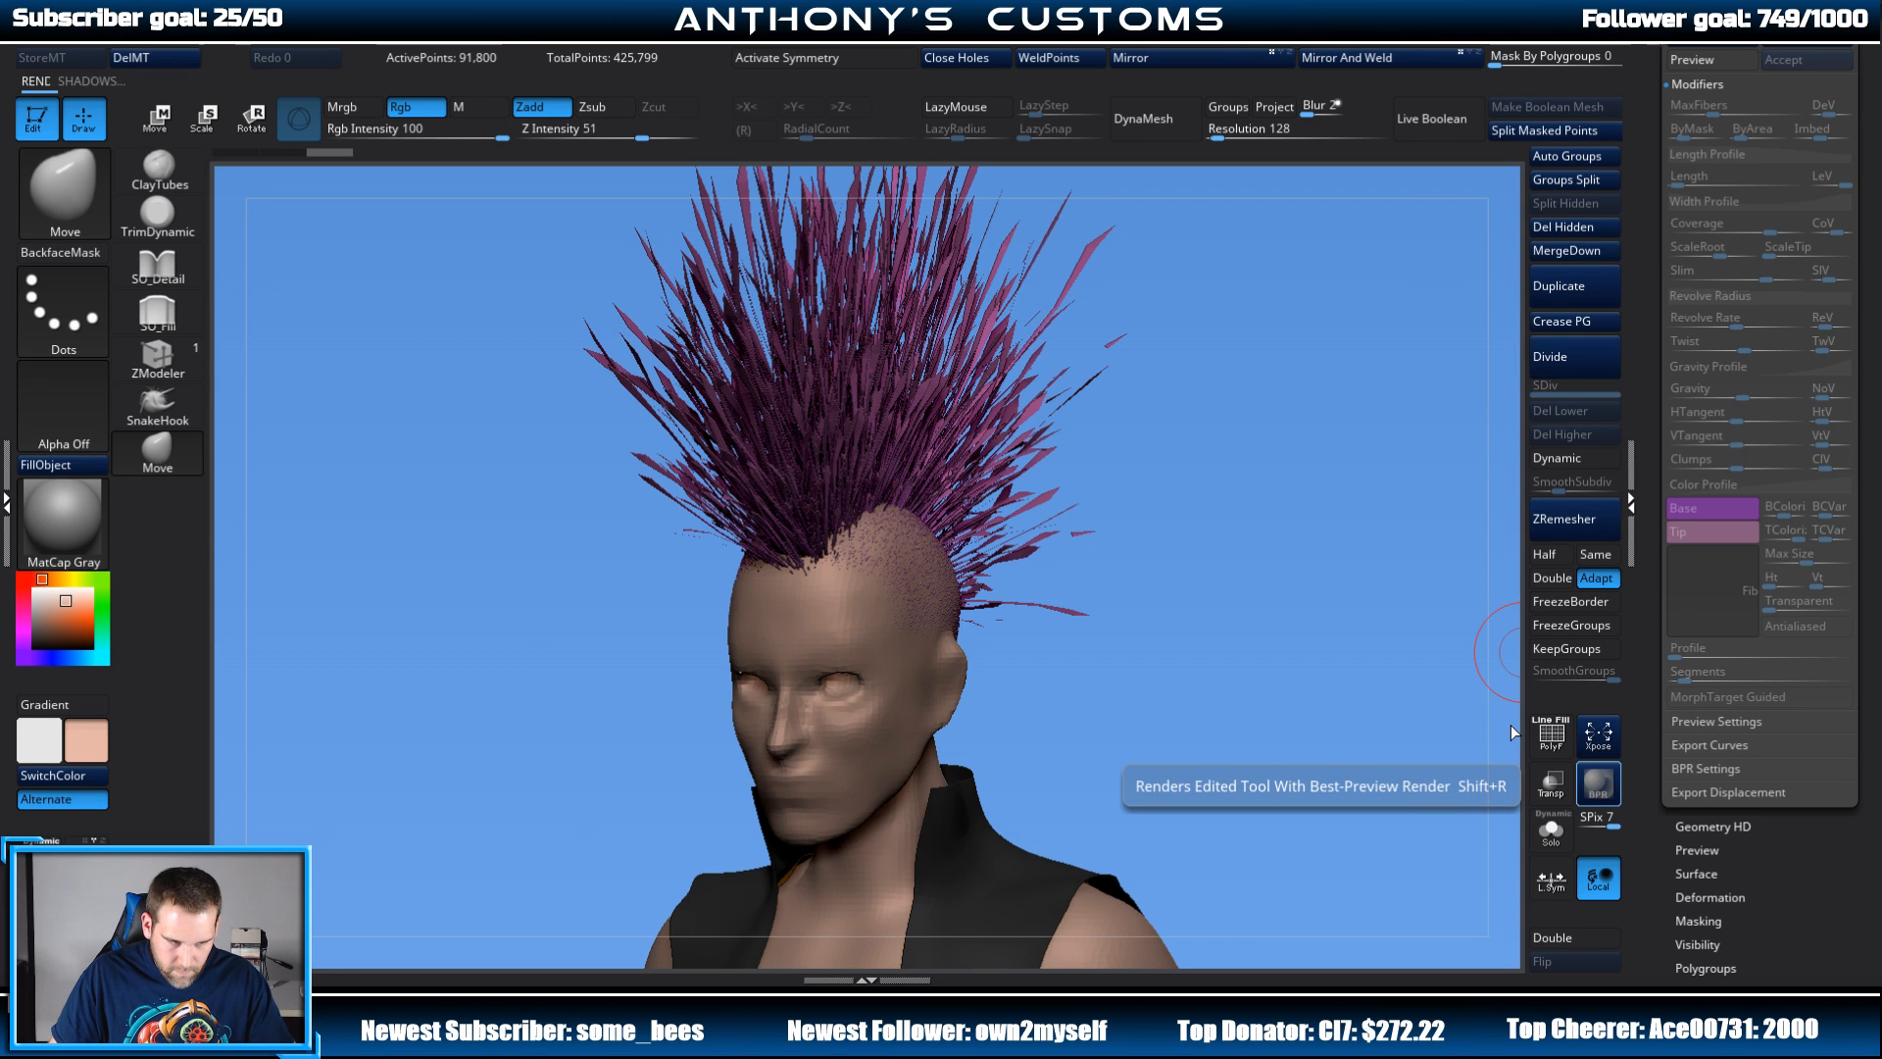
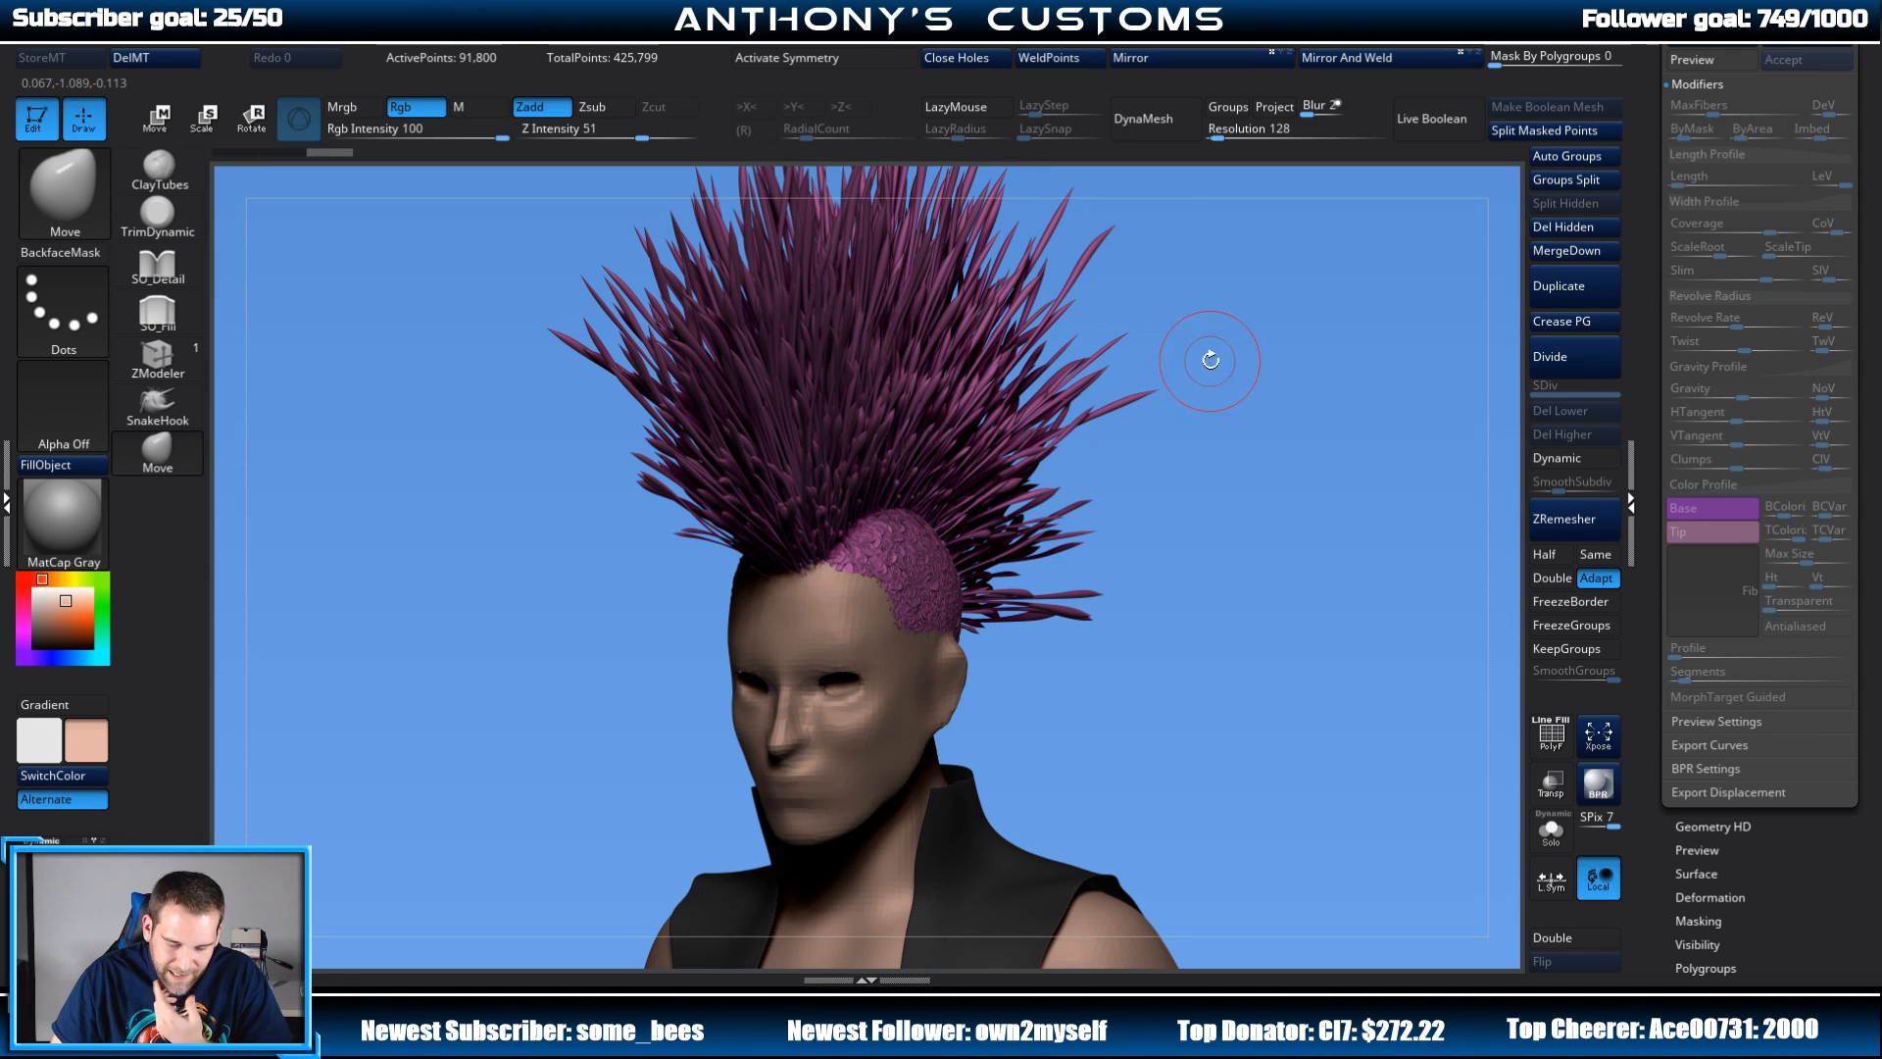
Step: Choose the GroomerStrong brush and enlarge its draw size for combing the hair
mouse_move(1268, 627)
left_mouse_down()
mouse_move(1207, 605)
mouse_move(1299, 607)
left_mouse_up()
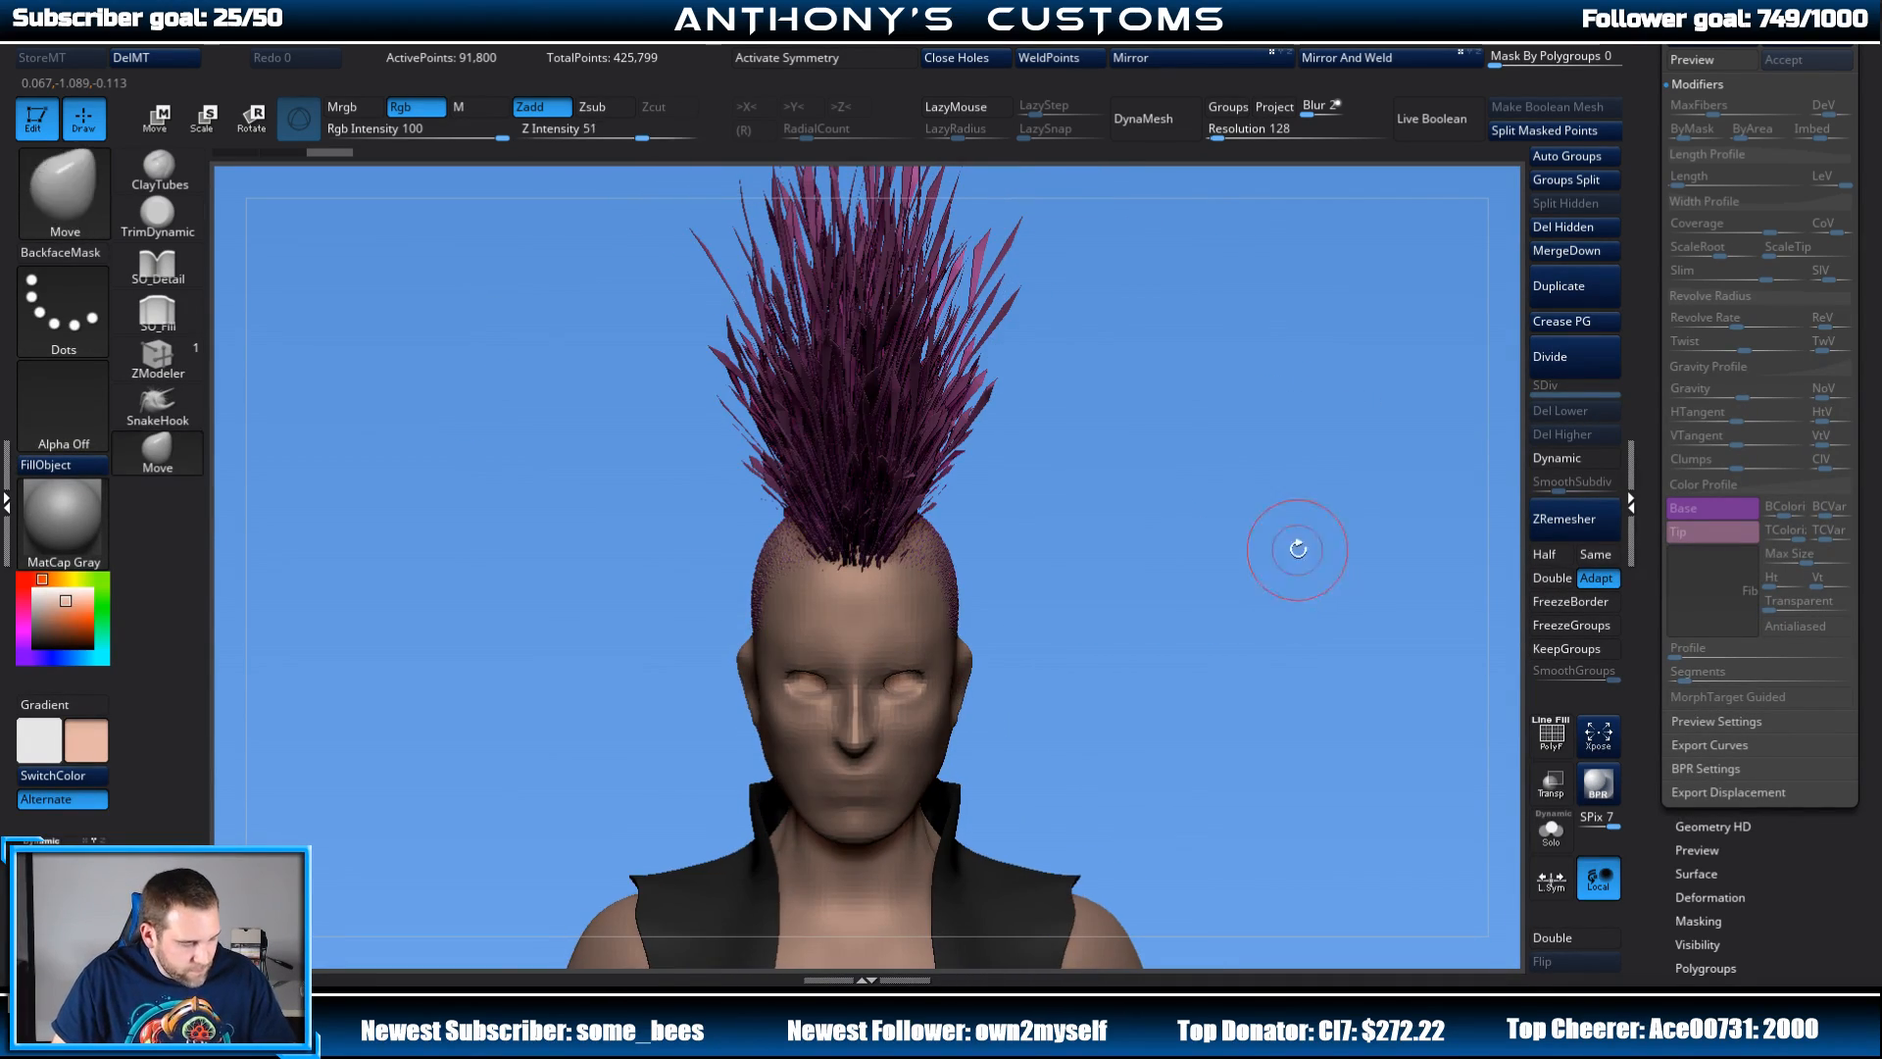
key("b")
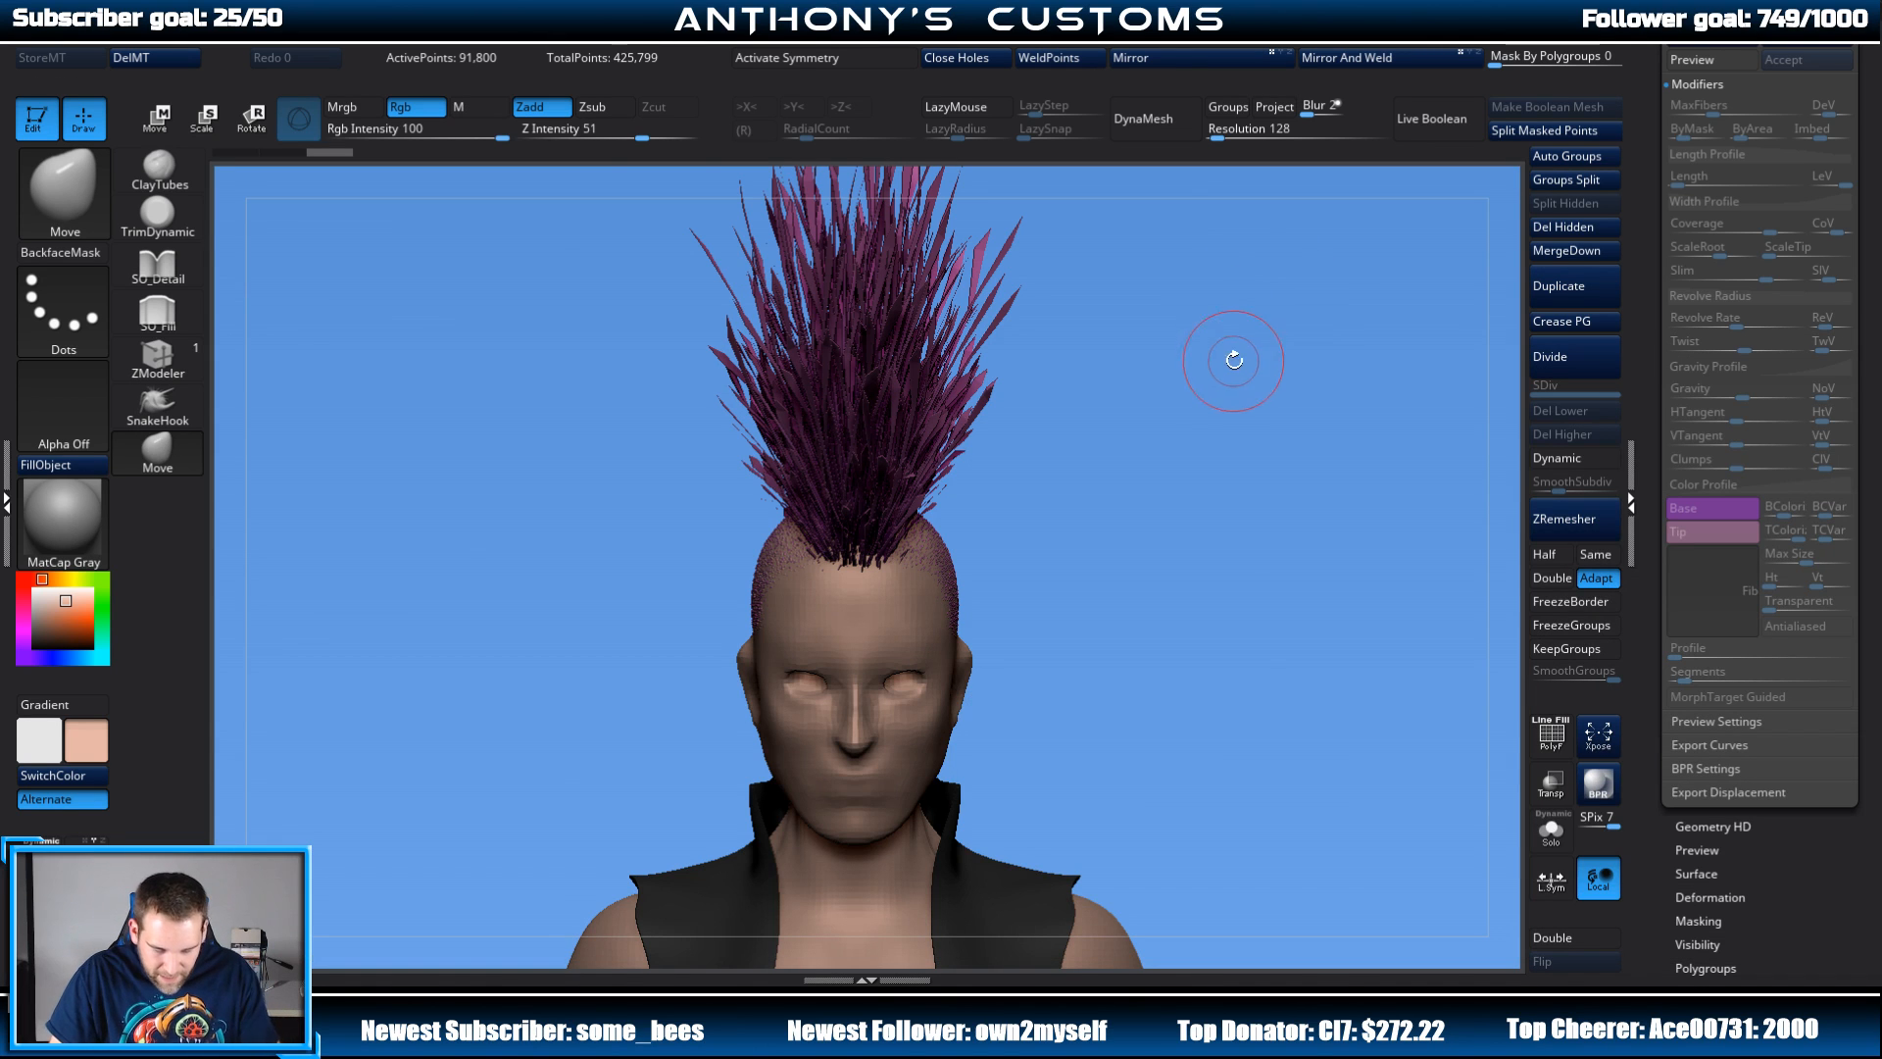
key("b")
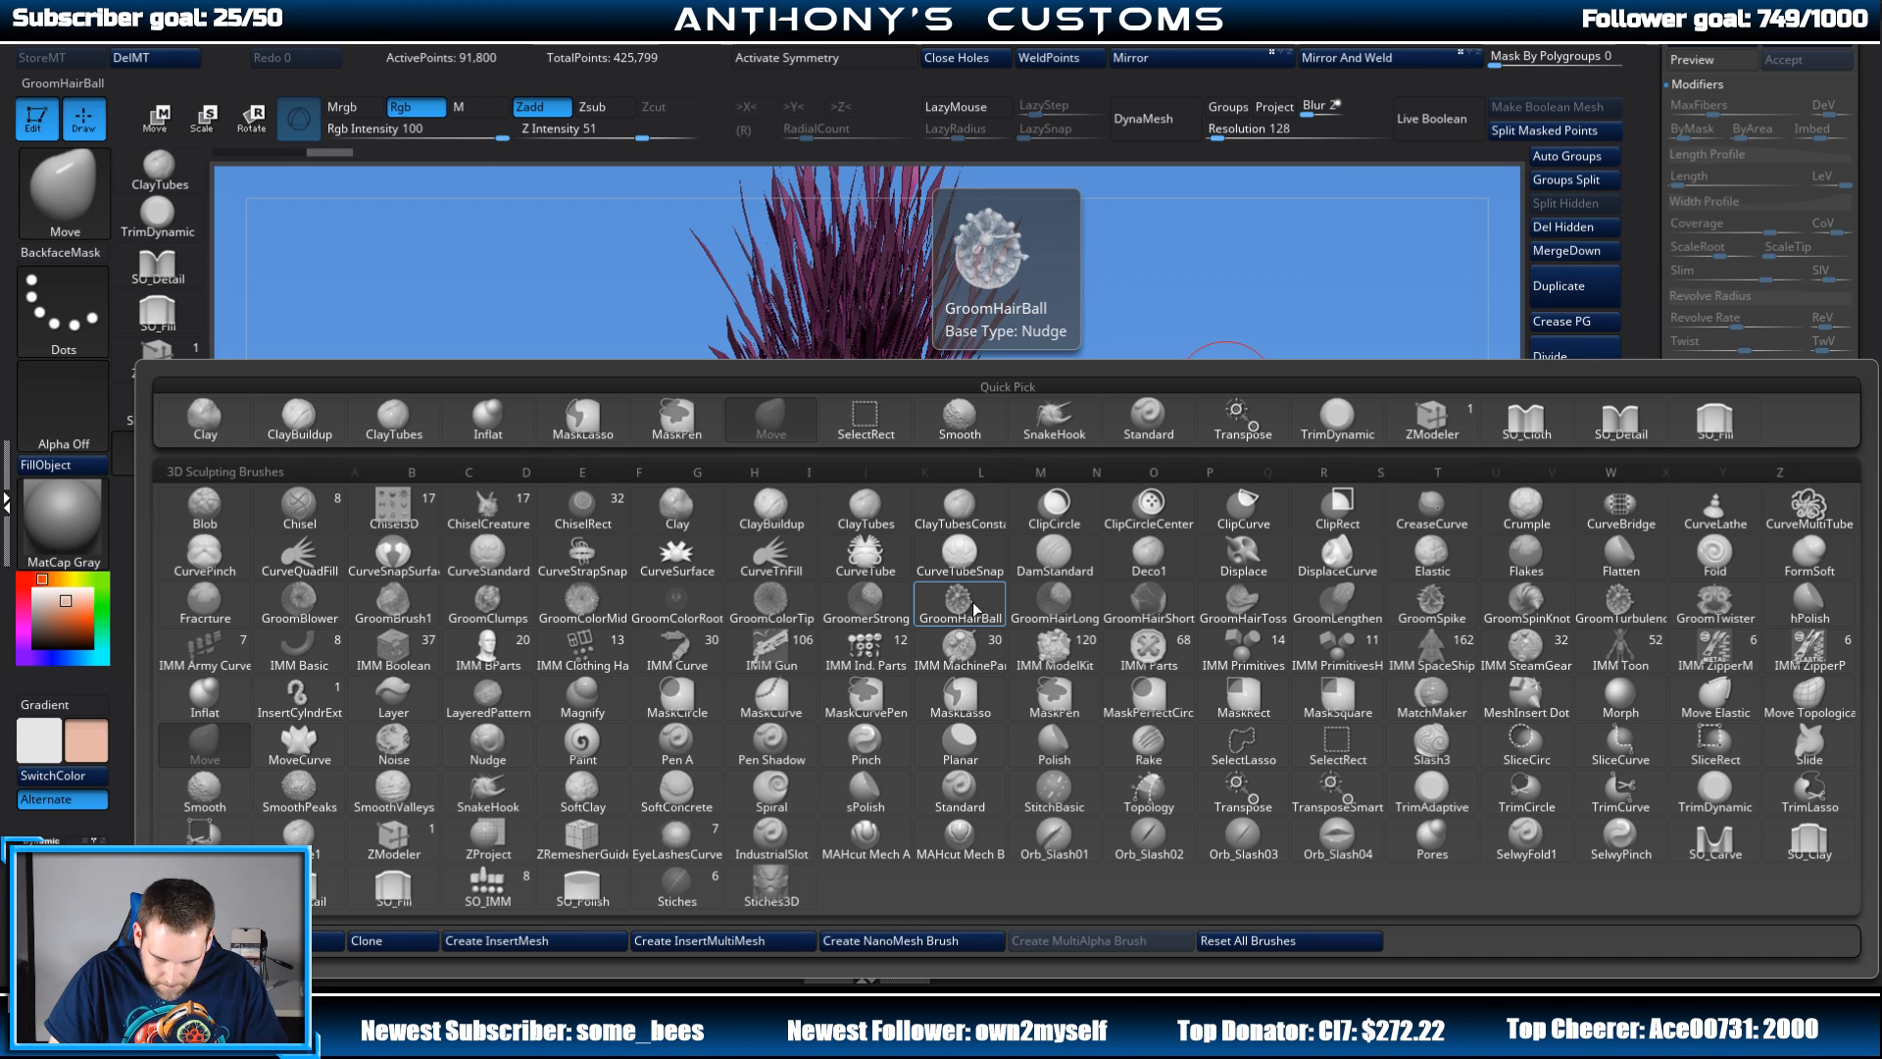
left_click(887, 601)
key("space")
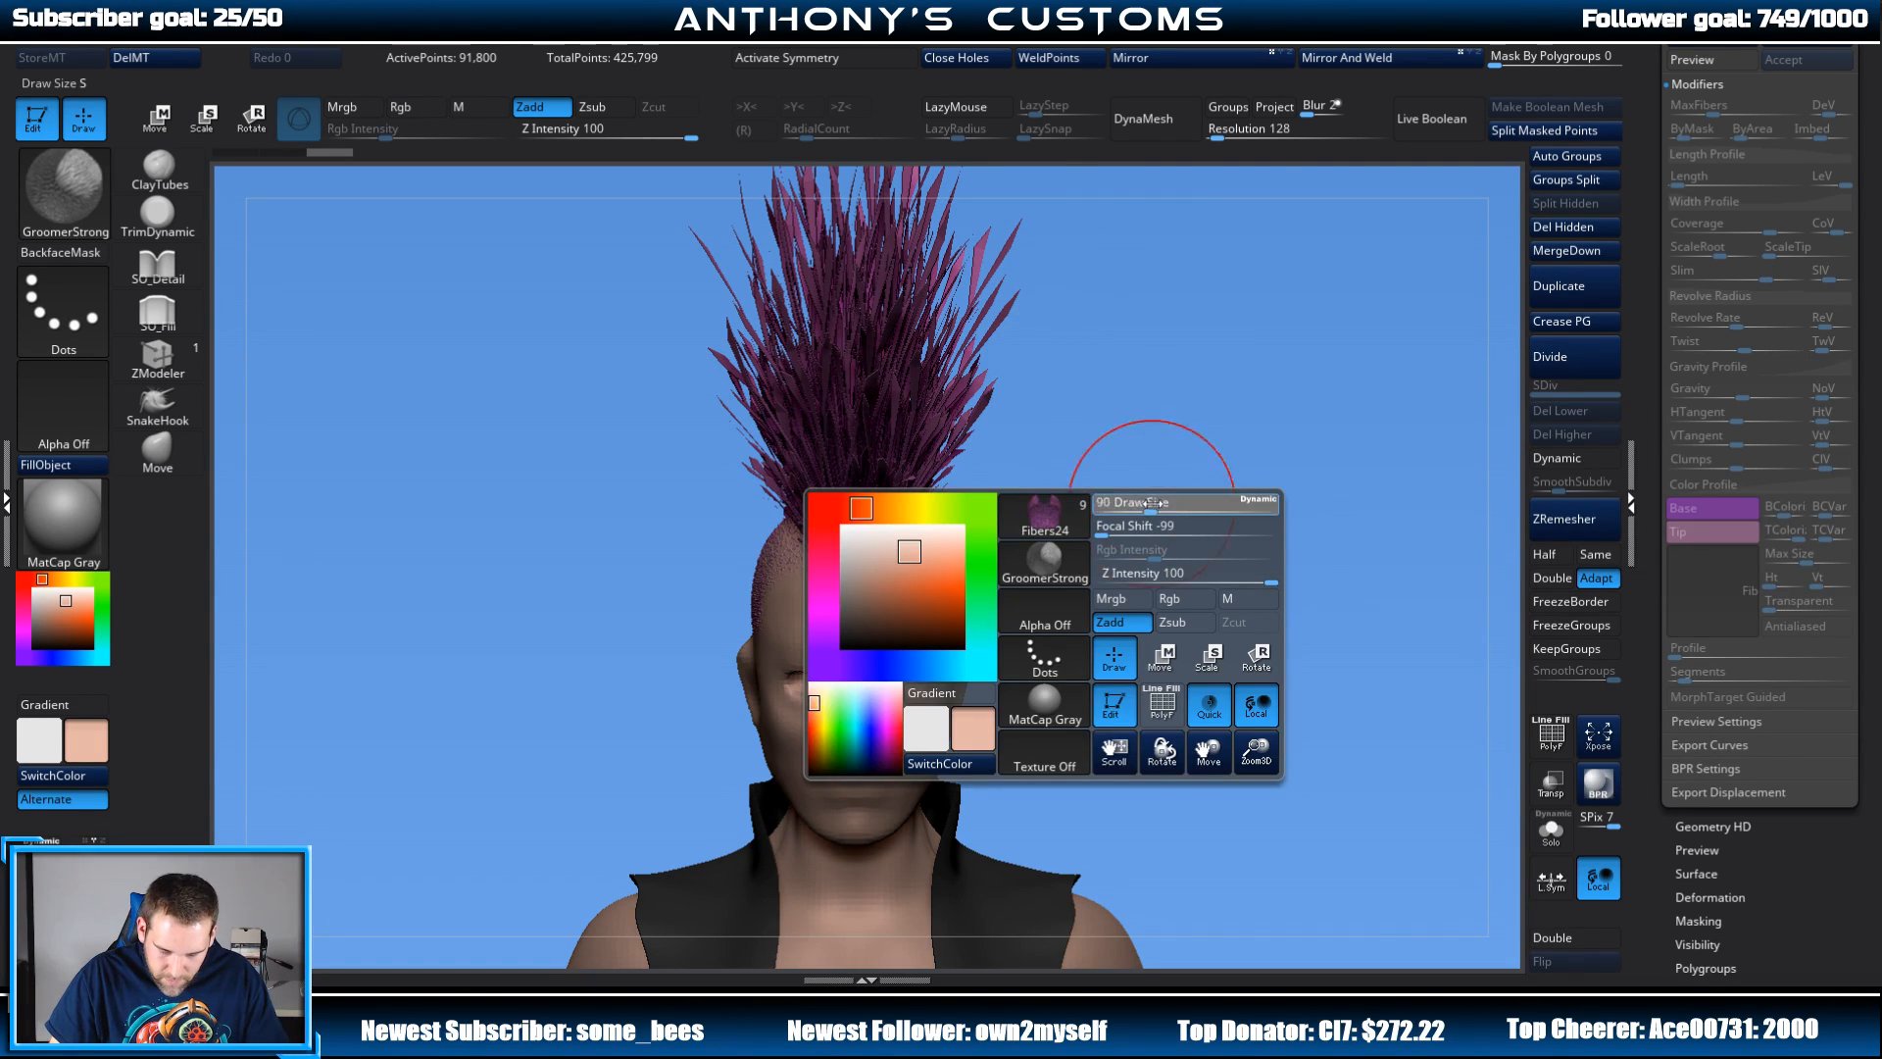
left_click_drag(1153, 503, 1348, 525)
key("space")
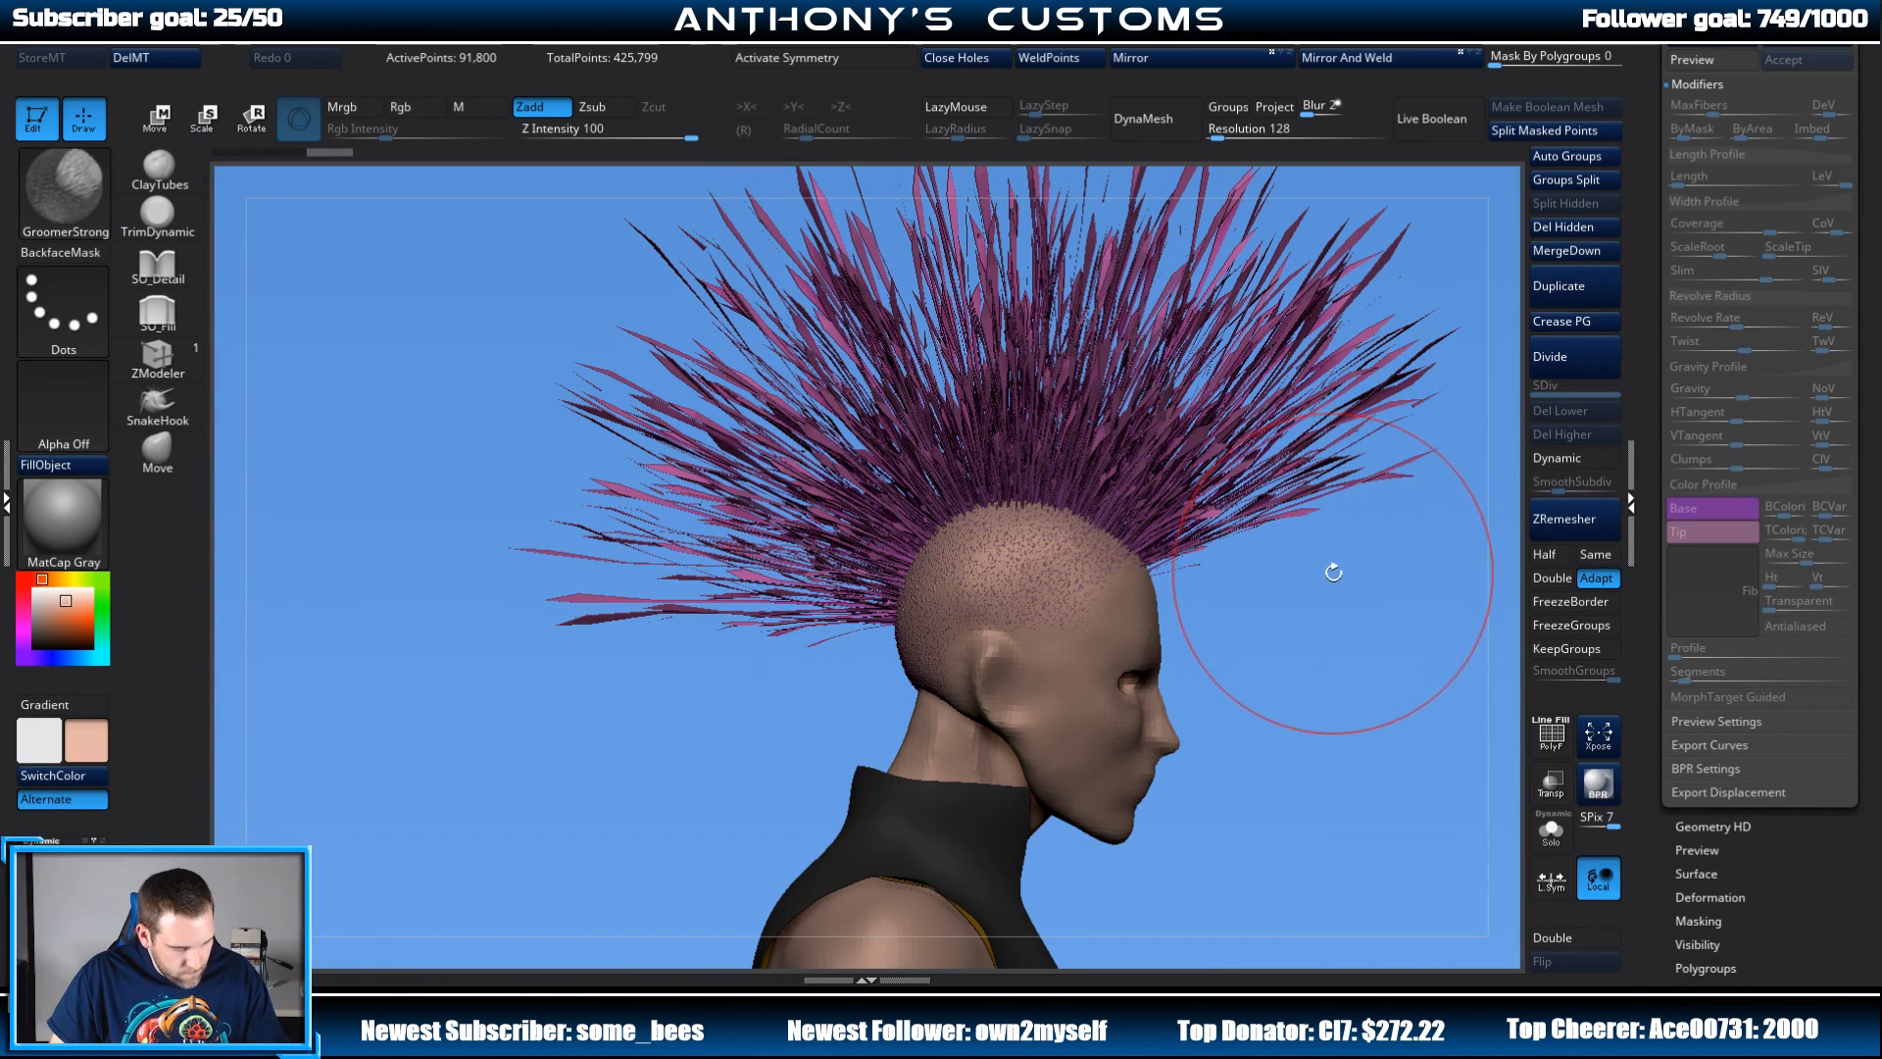
Step: Frame the head in side view and make the mohawk's Fibers14 subtool active
left_click_drag(1332, 568, 1320, 533, "alt")
left_click_drag(1320, 630, 1275, 651, "alt")
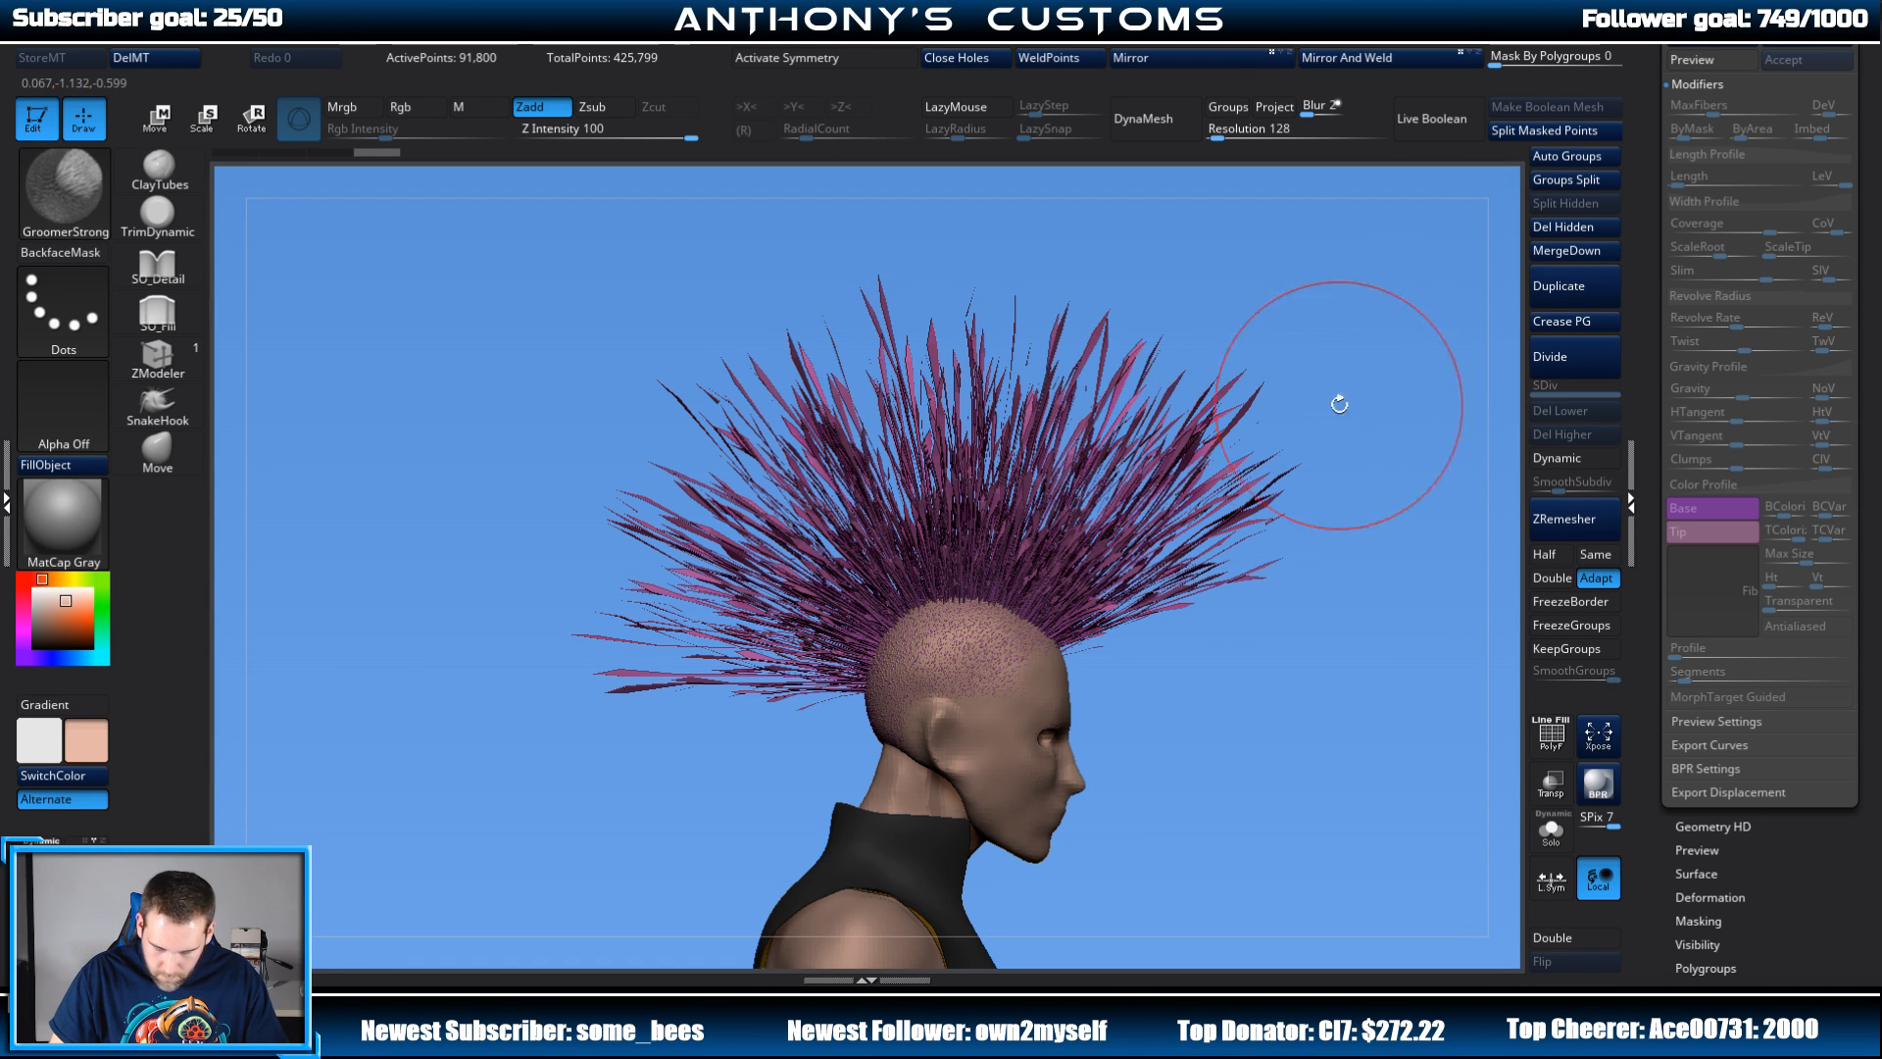
left_click_drag(1871, 123, 1854, 286)
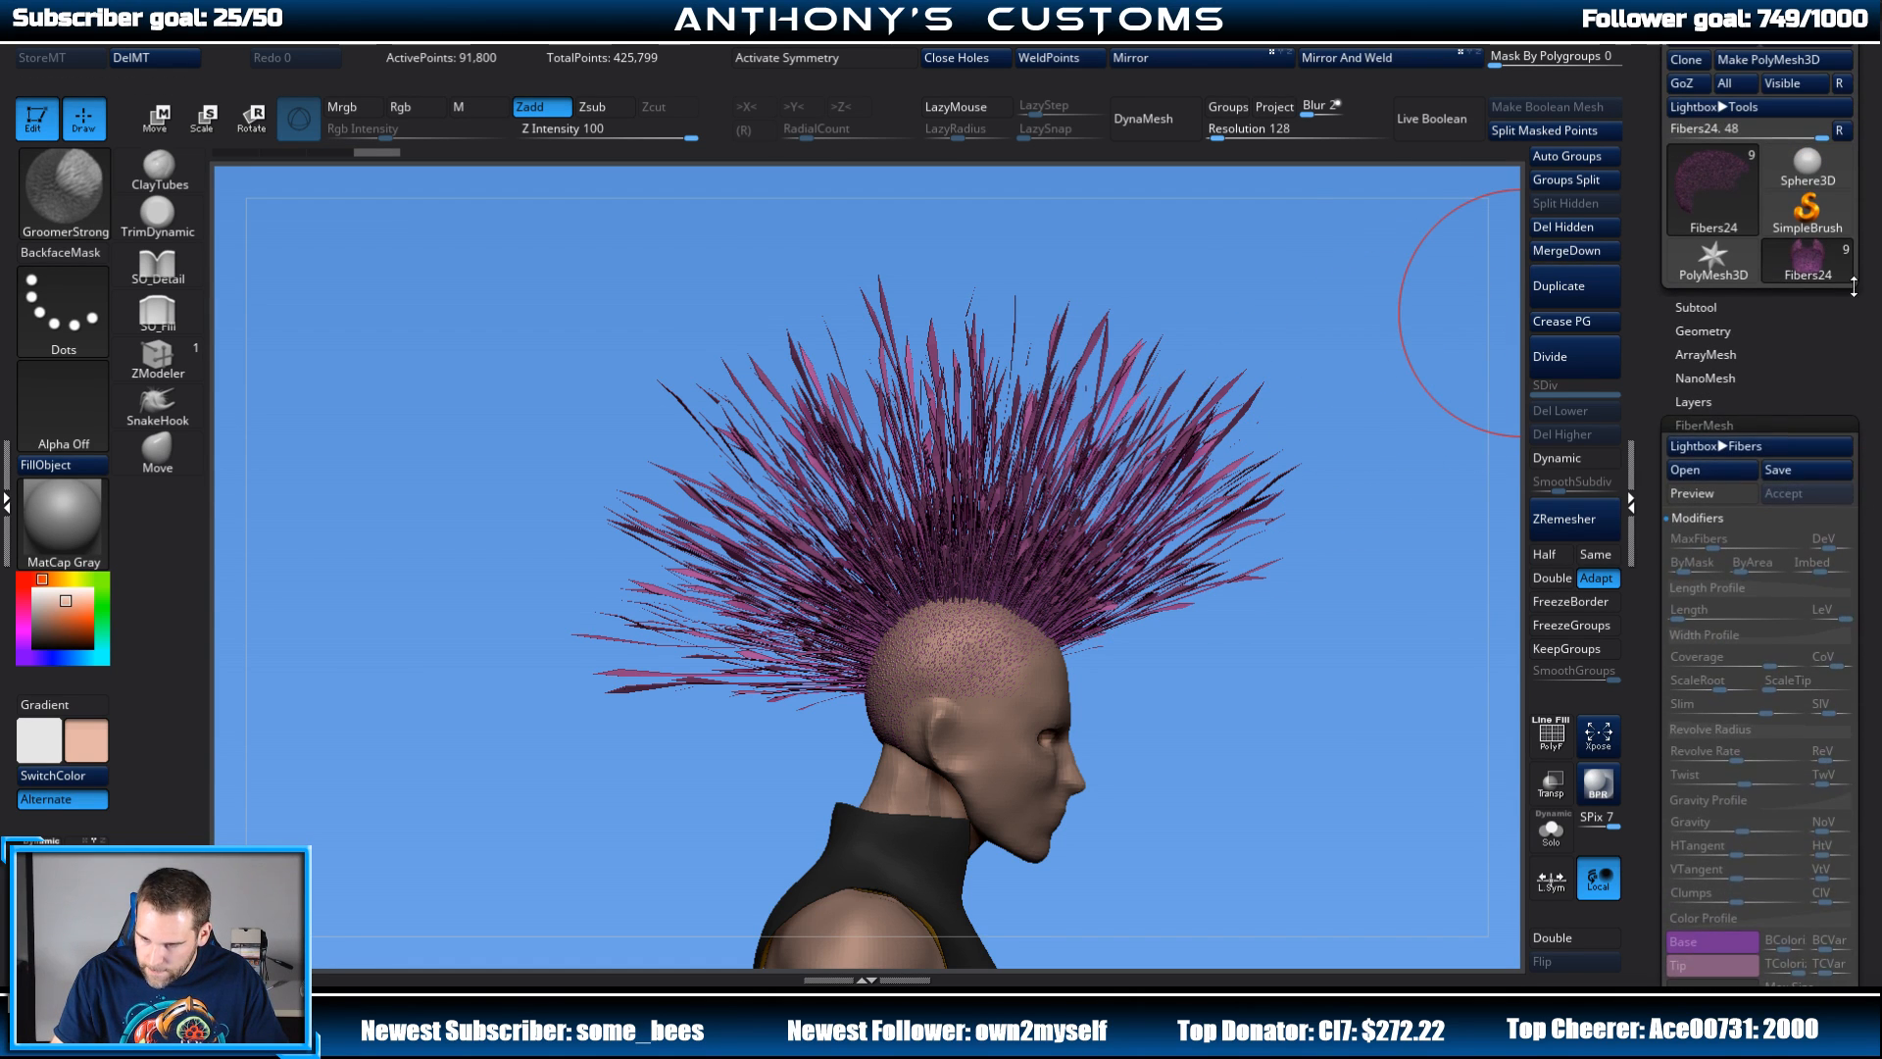
left_click(1697, 307)
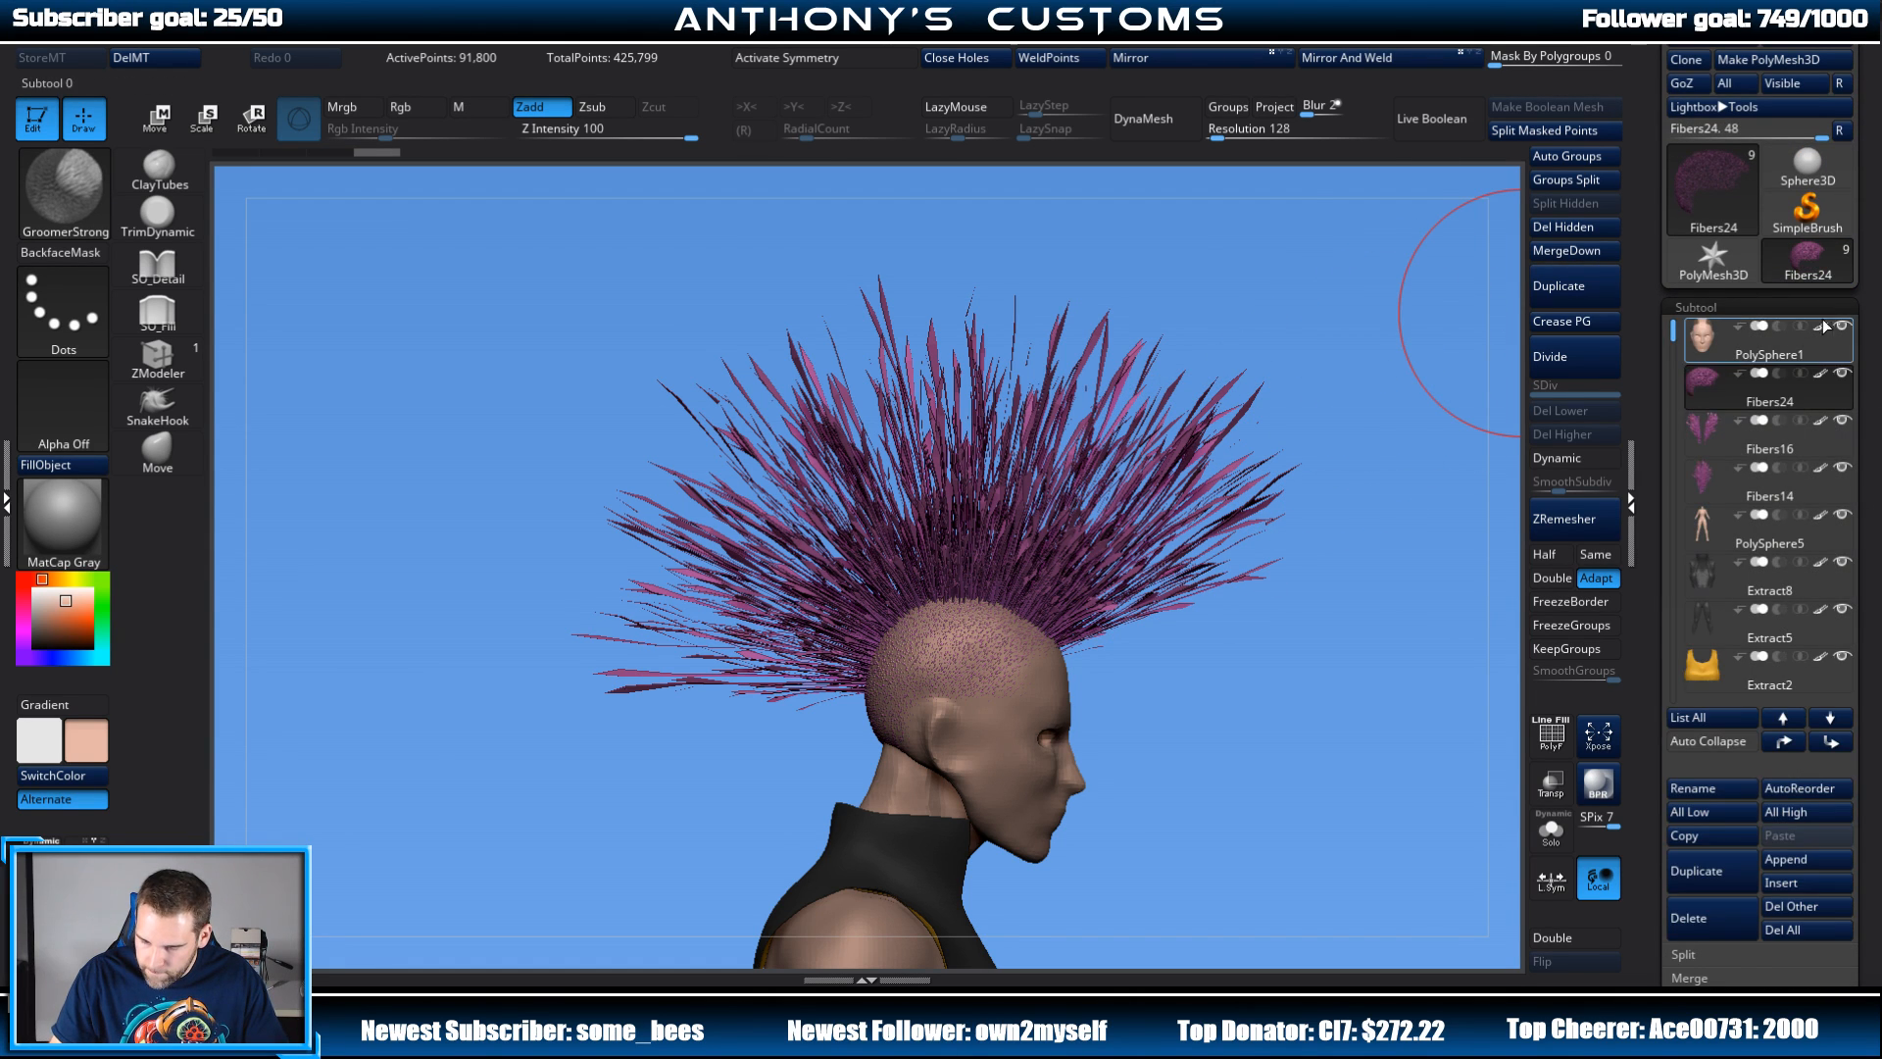
left_click(1717, 486)
Step: Comb the mohawk in side view, sweeping the front fibers forward, the middle ones upward and the rear ones backward
left_click_drag(1109, 588, 1338, 535)
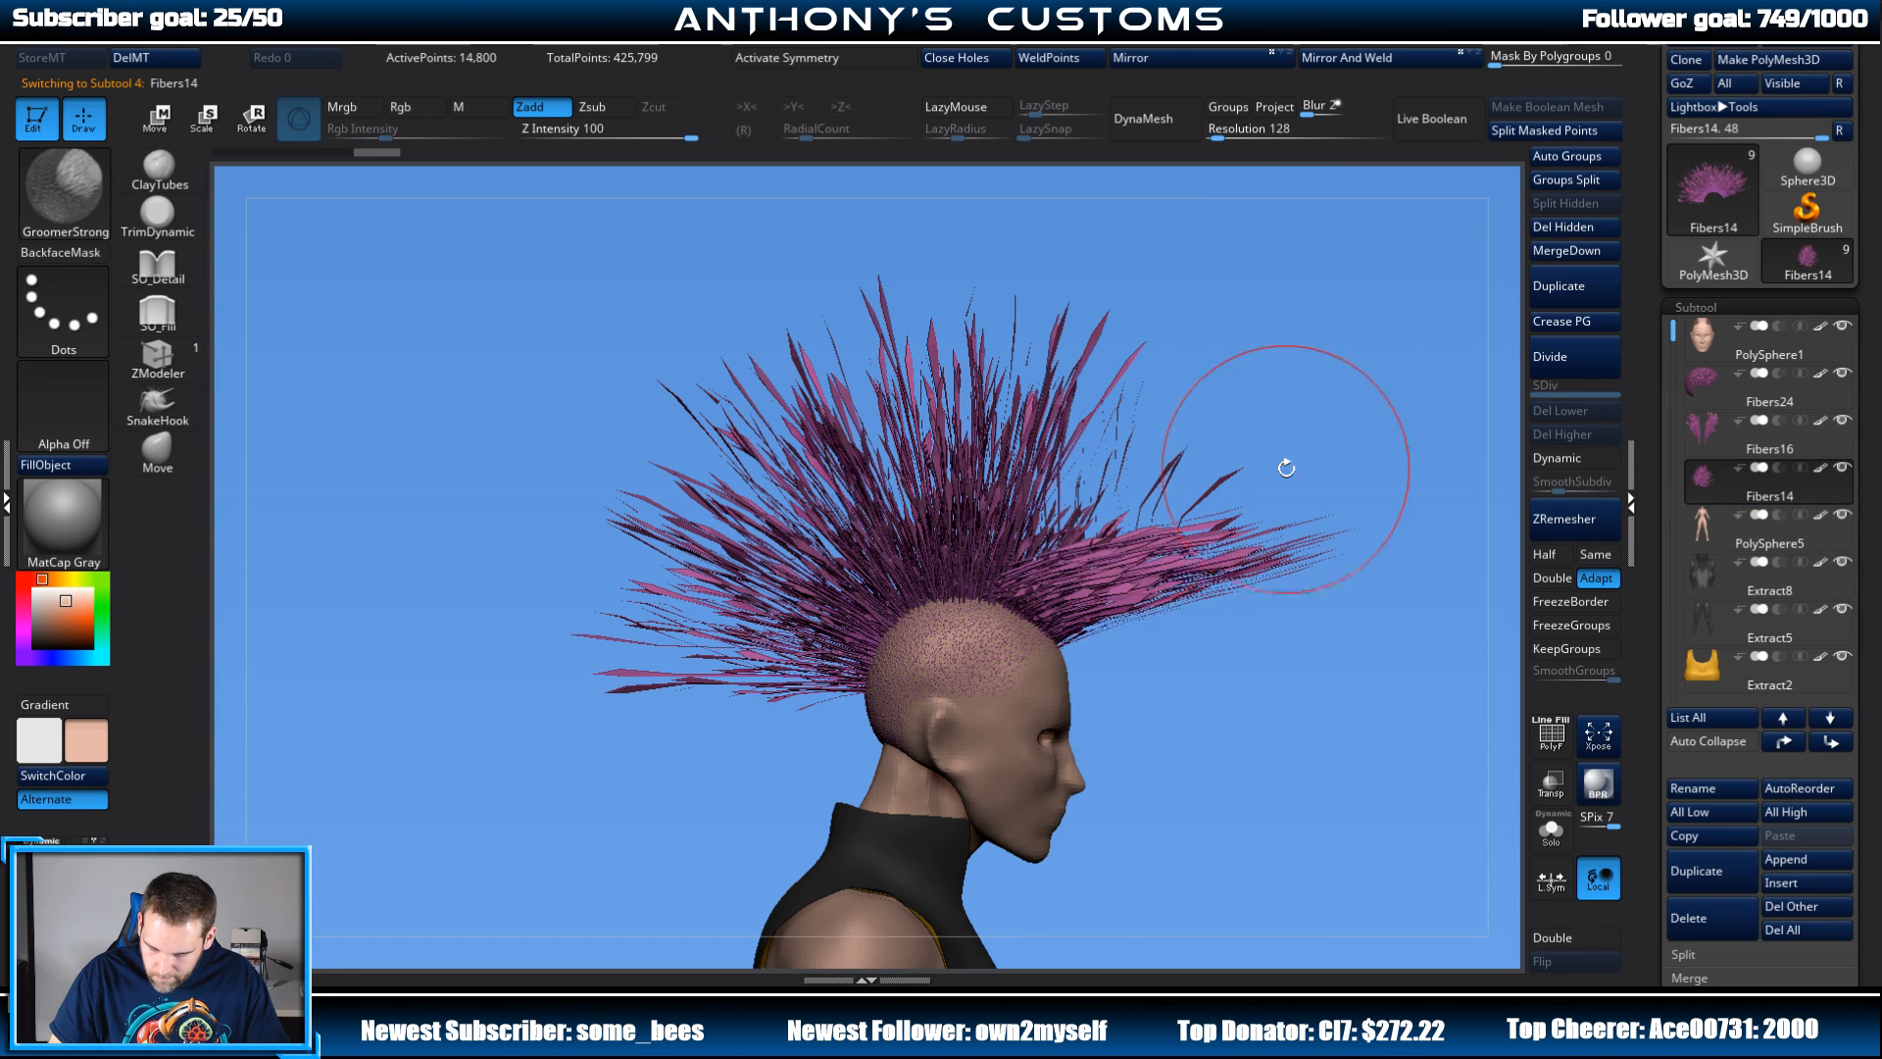
left_click_drag(1039, 578, 1142, 365)
mouse_move(912, 554)
left_mouse_down()
mouse_move(981, 425)
mouse_move(982, 348)
left_mouse_up()
left_click_drag(843, 560, 795, 455)
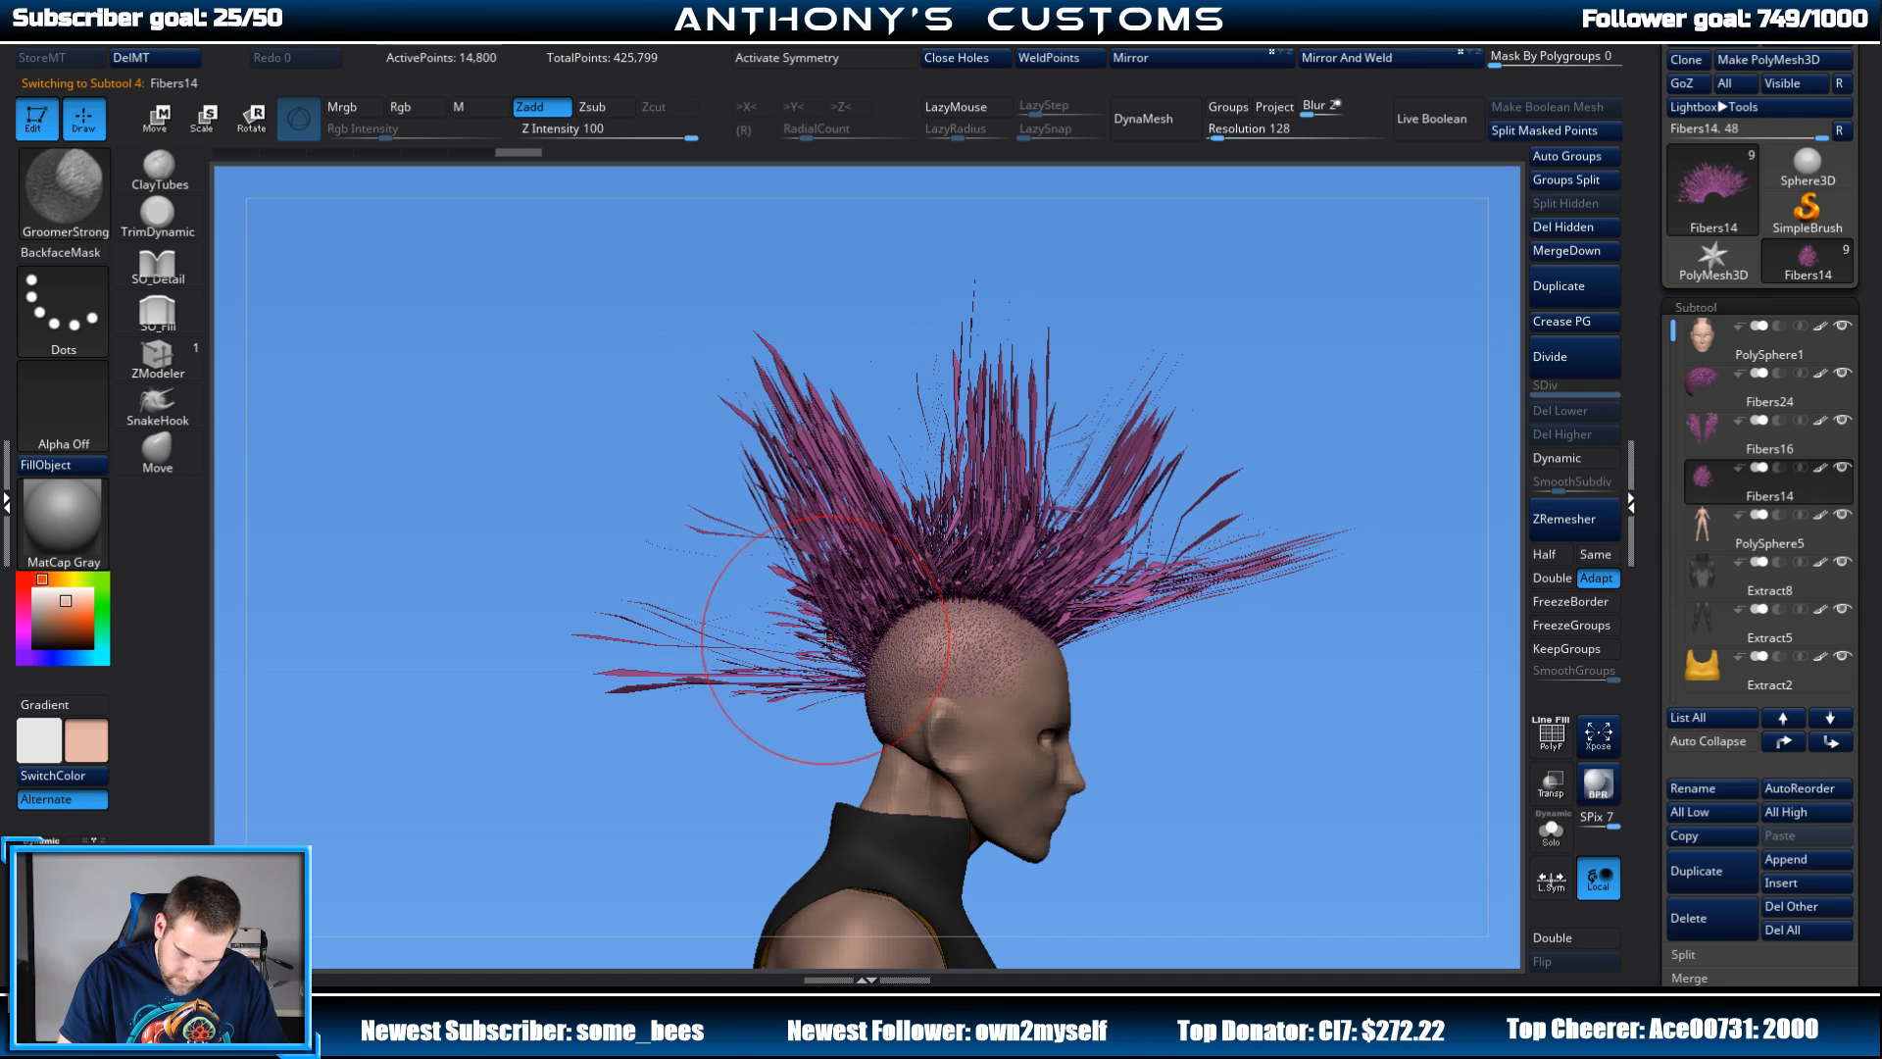
left_click_drag(841, 614, 721, 588)
left_click_drag(1089, 594, 1201, 565)
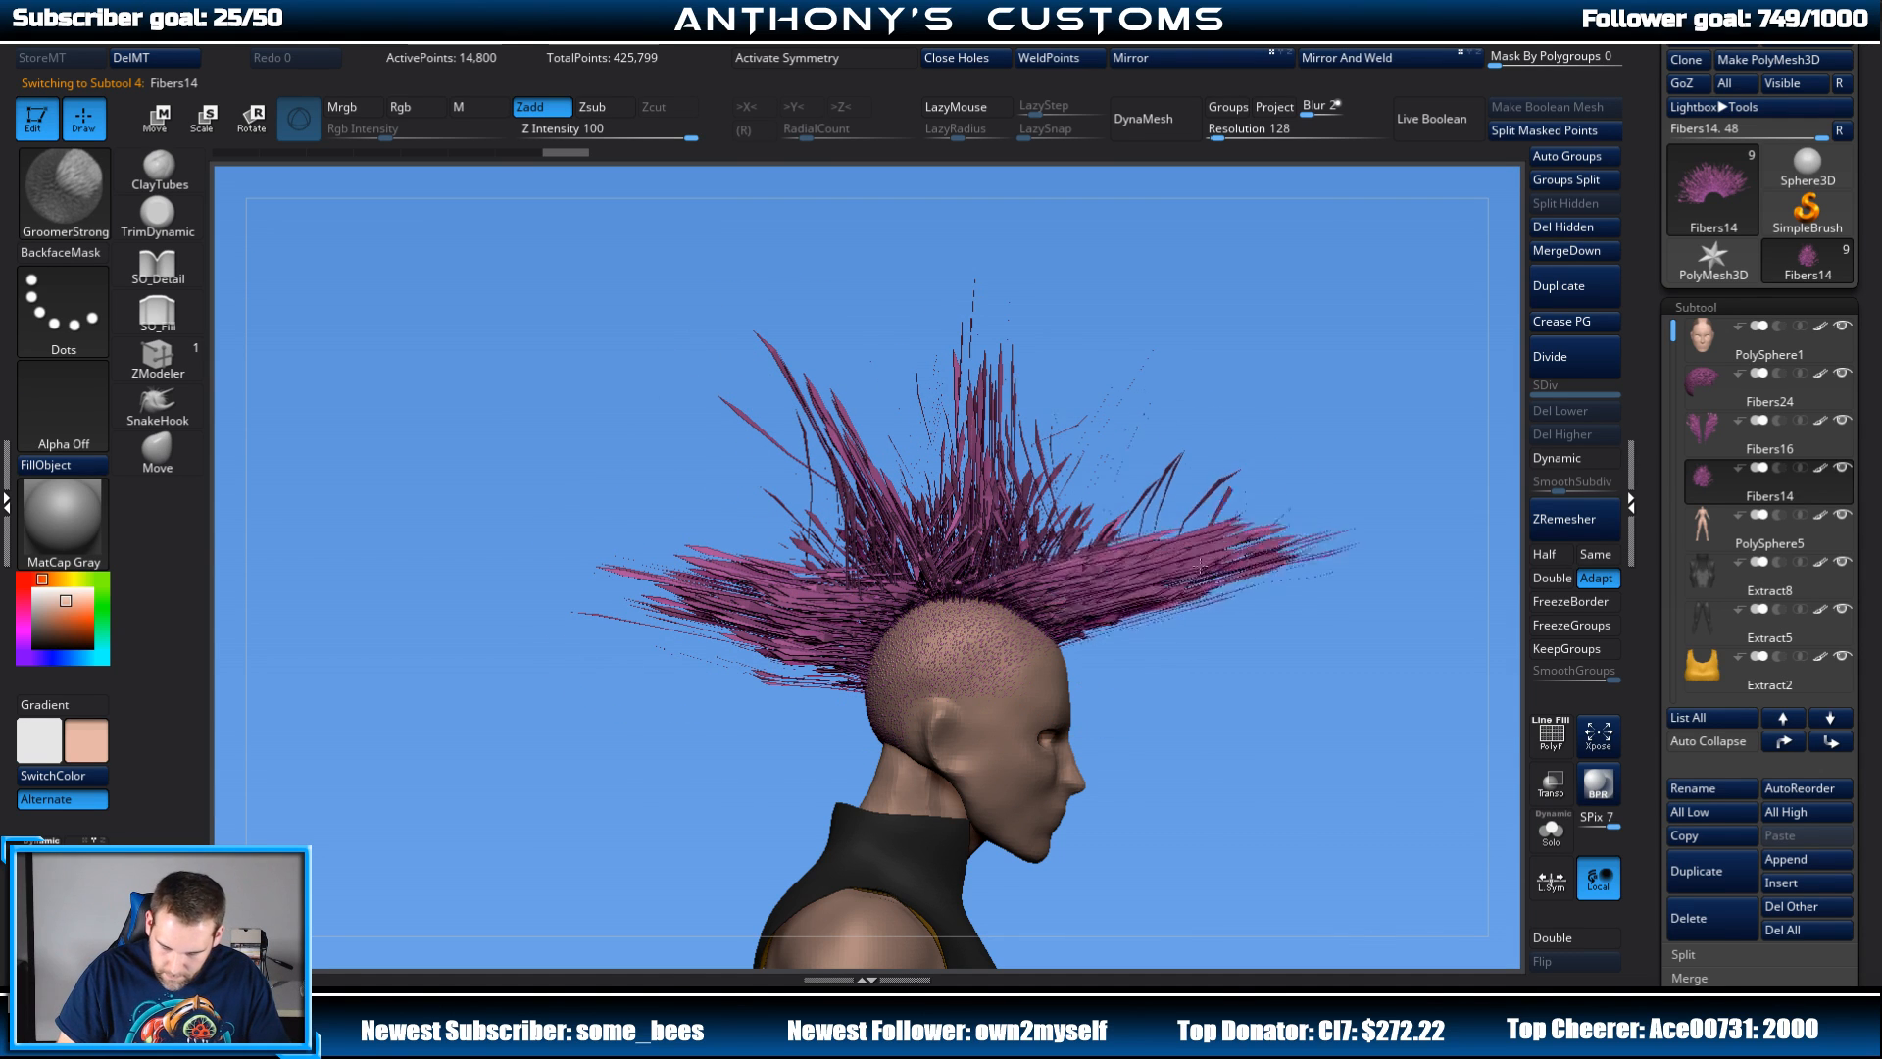
Step: Pull the crown fibers of the mohawk straight up and stretch its front and rear ends further outward
left_click_drag(991, 549, 975, 274)
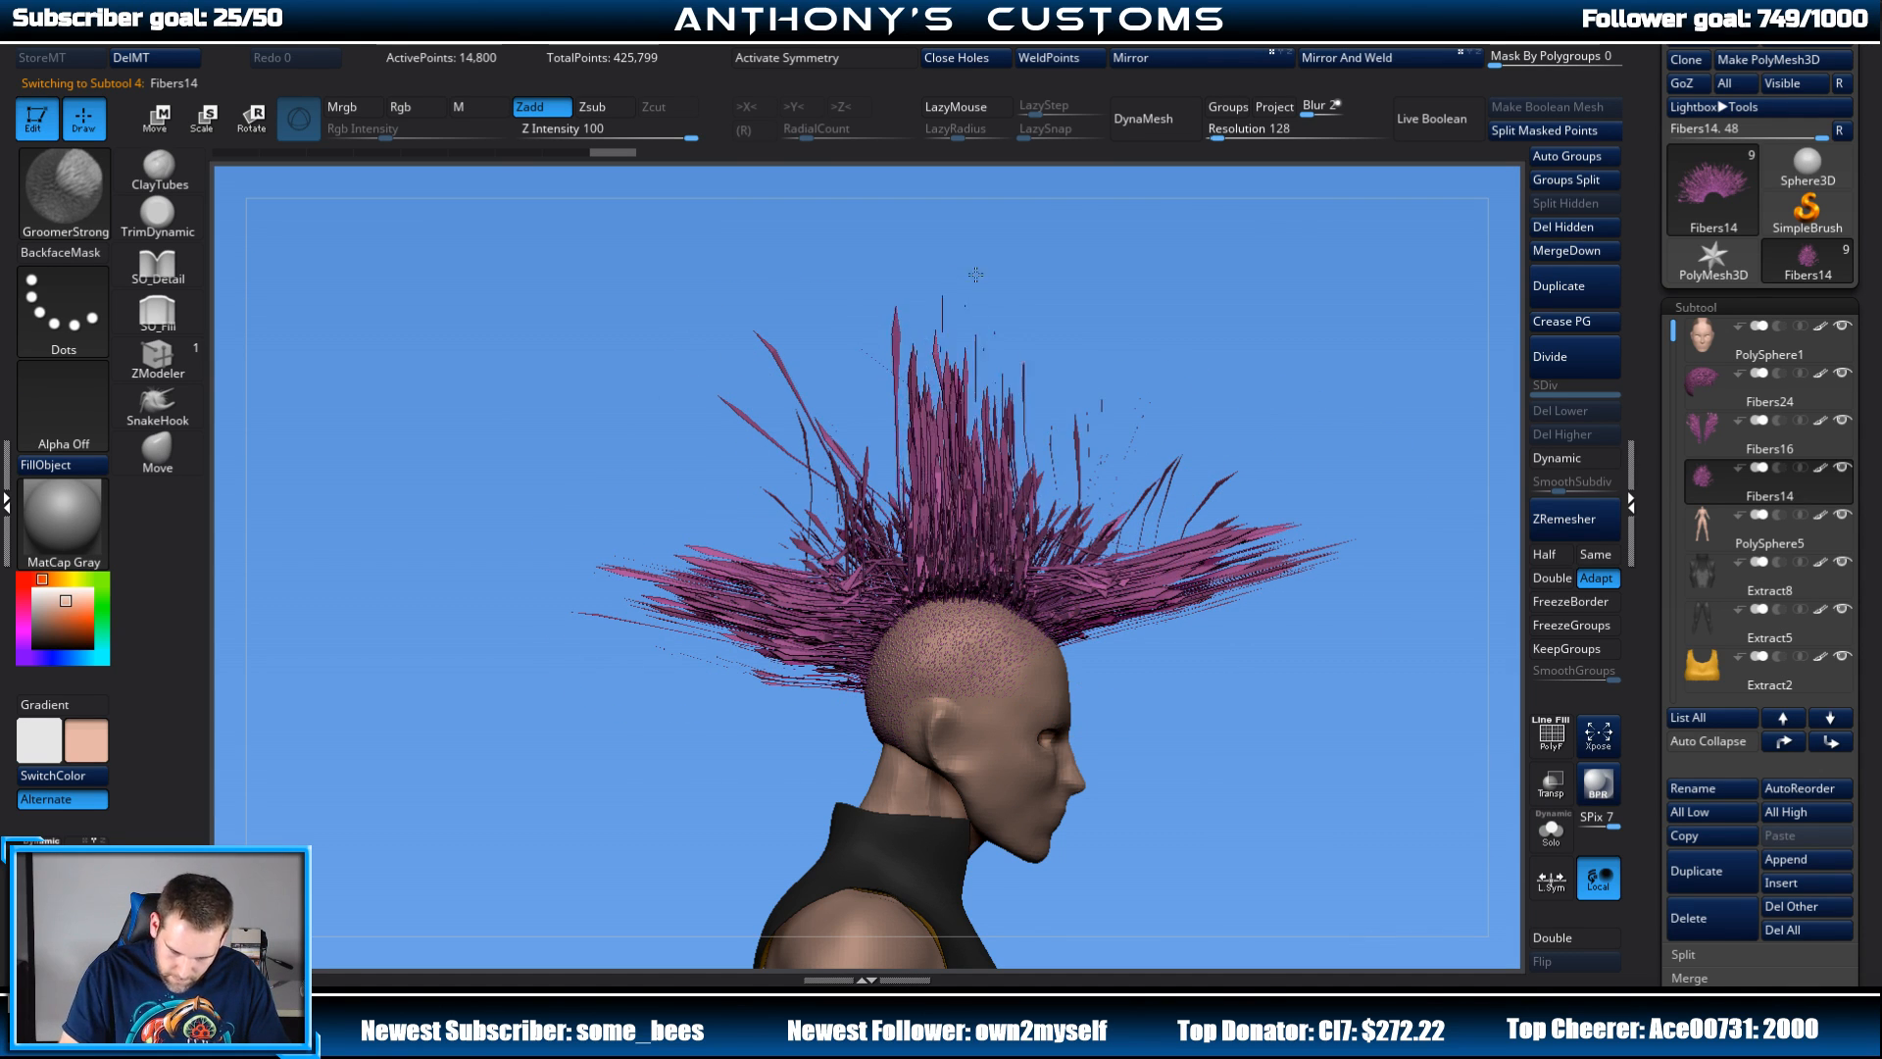
left_click_drag(902, 579, 901, 289)
left_click_drag(1123, 613, 1338, 539)
left_click_drag(760, 608, 551, 580)
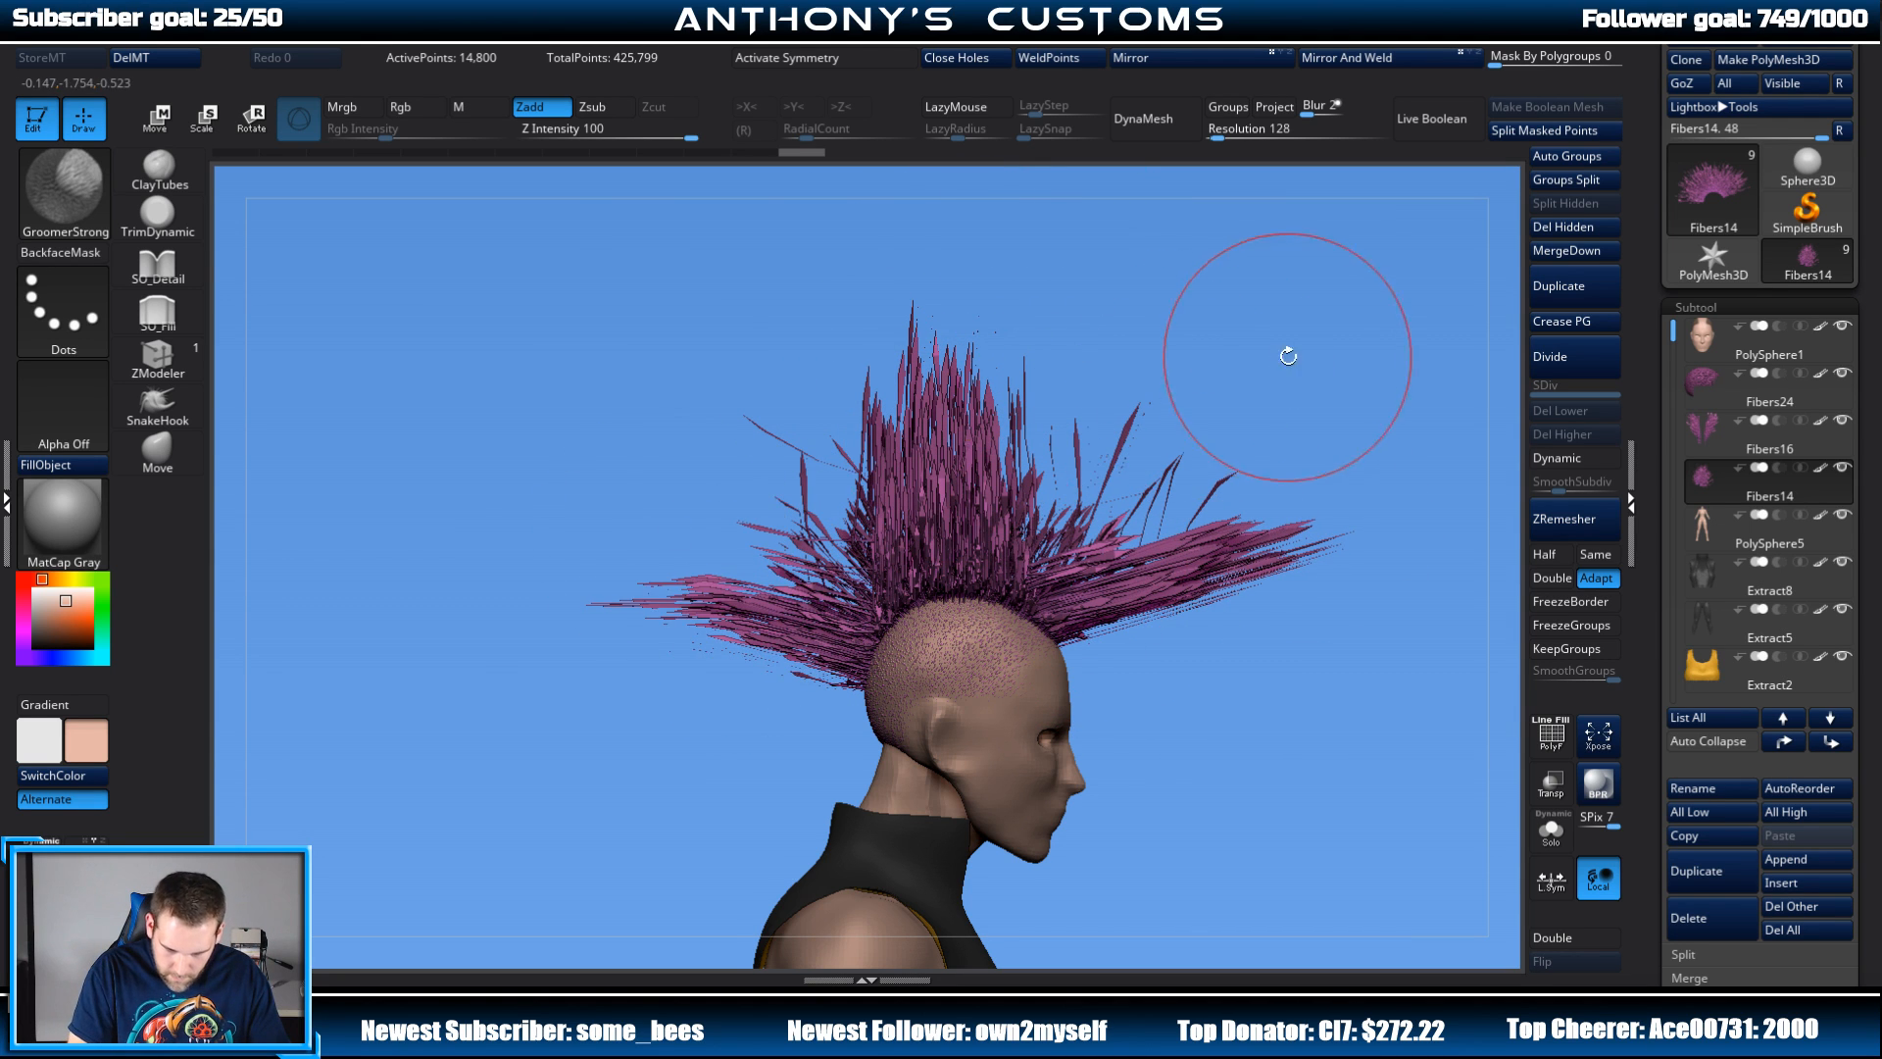
Step: Fan the front fibers of the mohawk upward and forward above the forehead
right_click(1288, 356)
left_click_drag(1298, 353, 1265, 355)
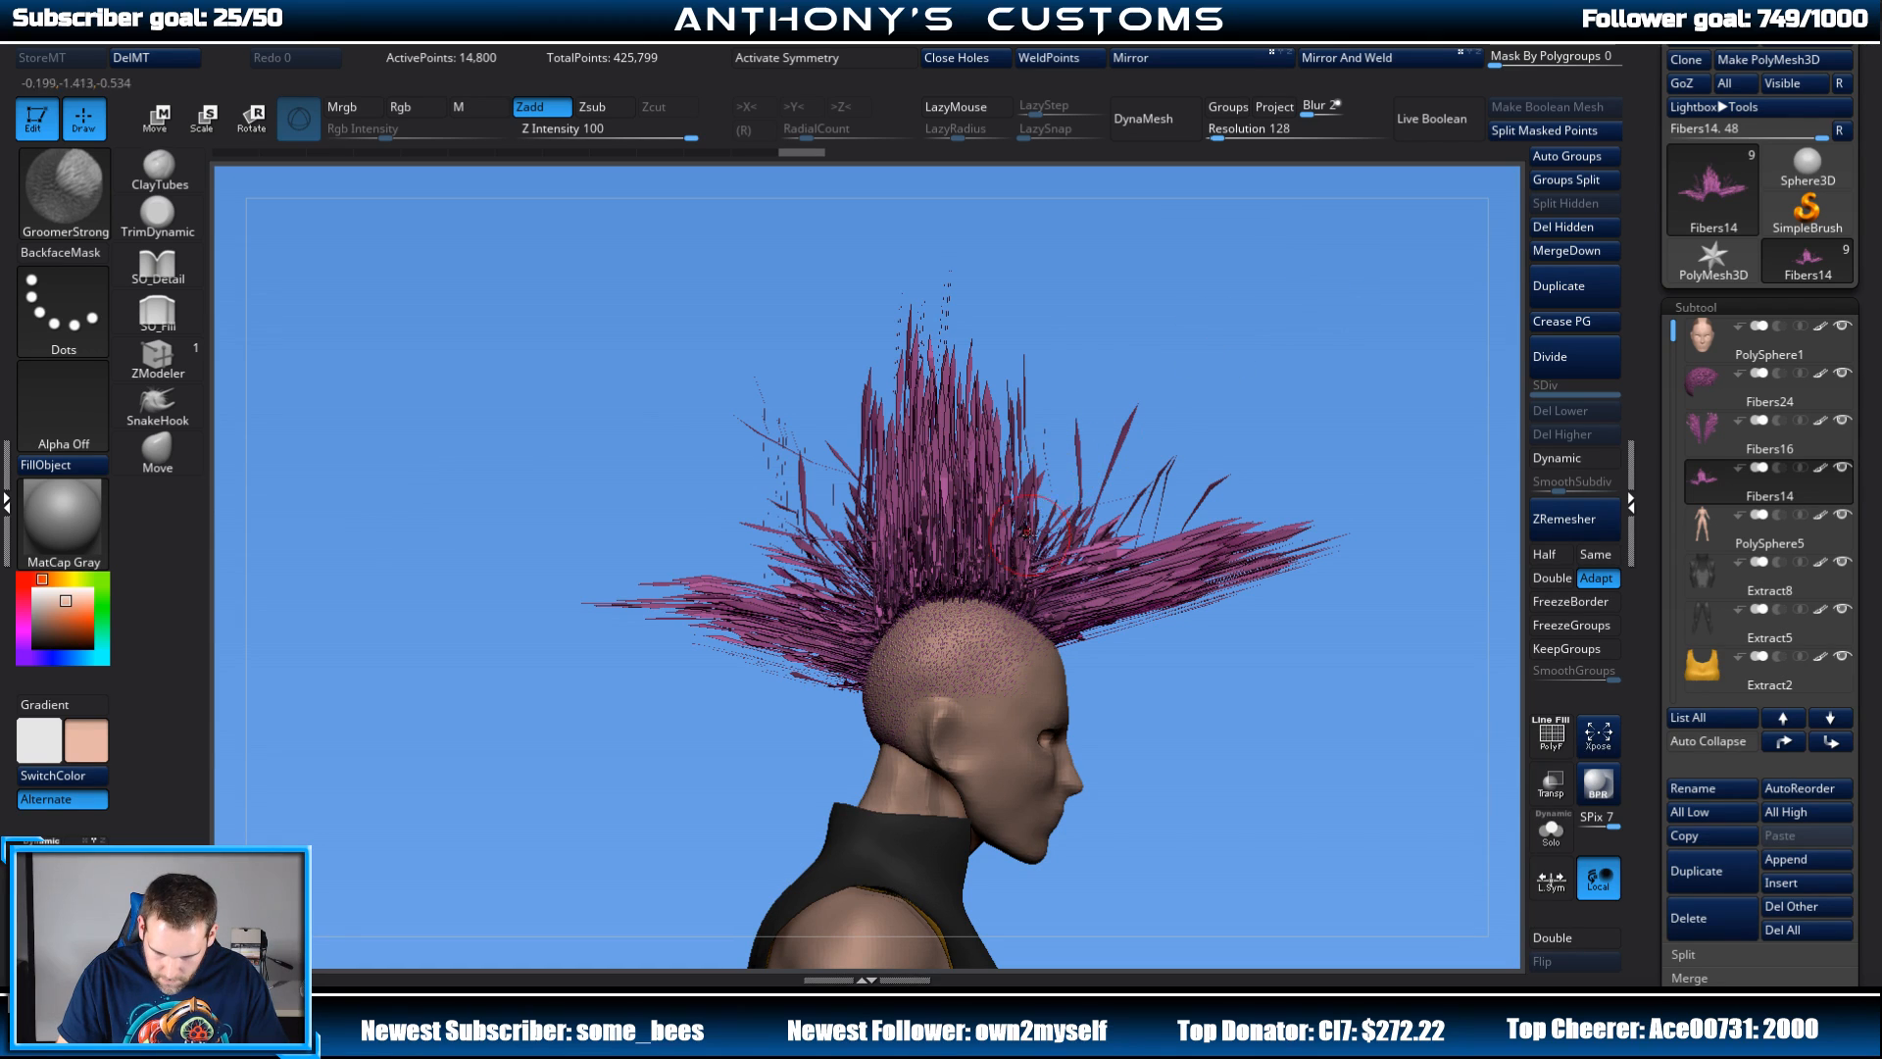
left_click_drag(1029, 555, 1116, 402)
mouse_move(1049, 578)
left_mouse_down()
mouse_move(1176, 441)
mouse_move(1167, 473)
mouse_move(1237, 476)
mouse_move(1264, 515)
left_mouse_up()
left_click_drag(1083, 614, 1266, 521)
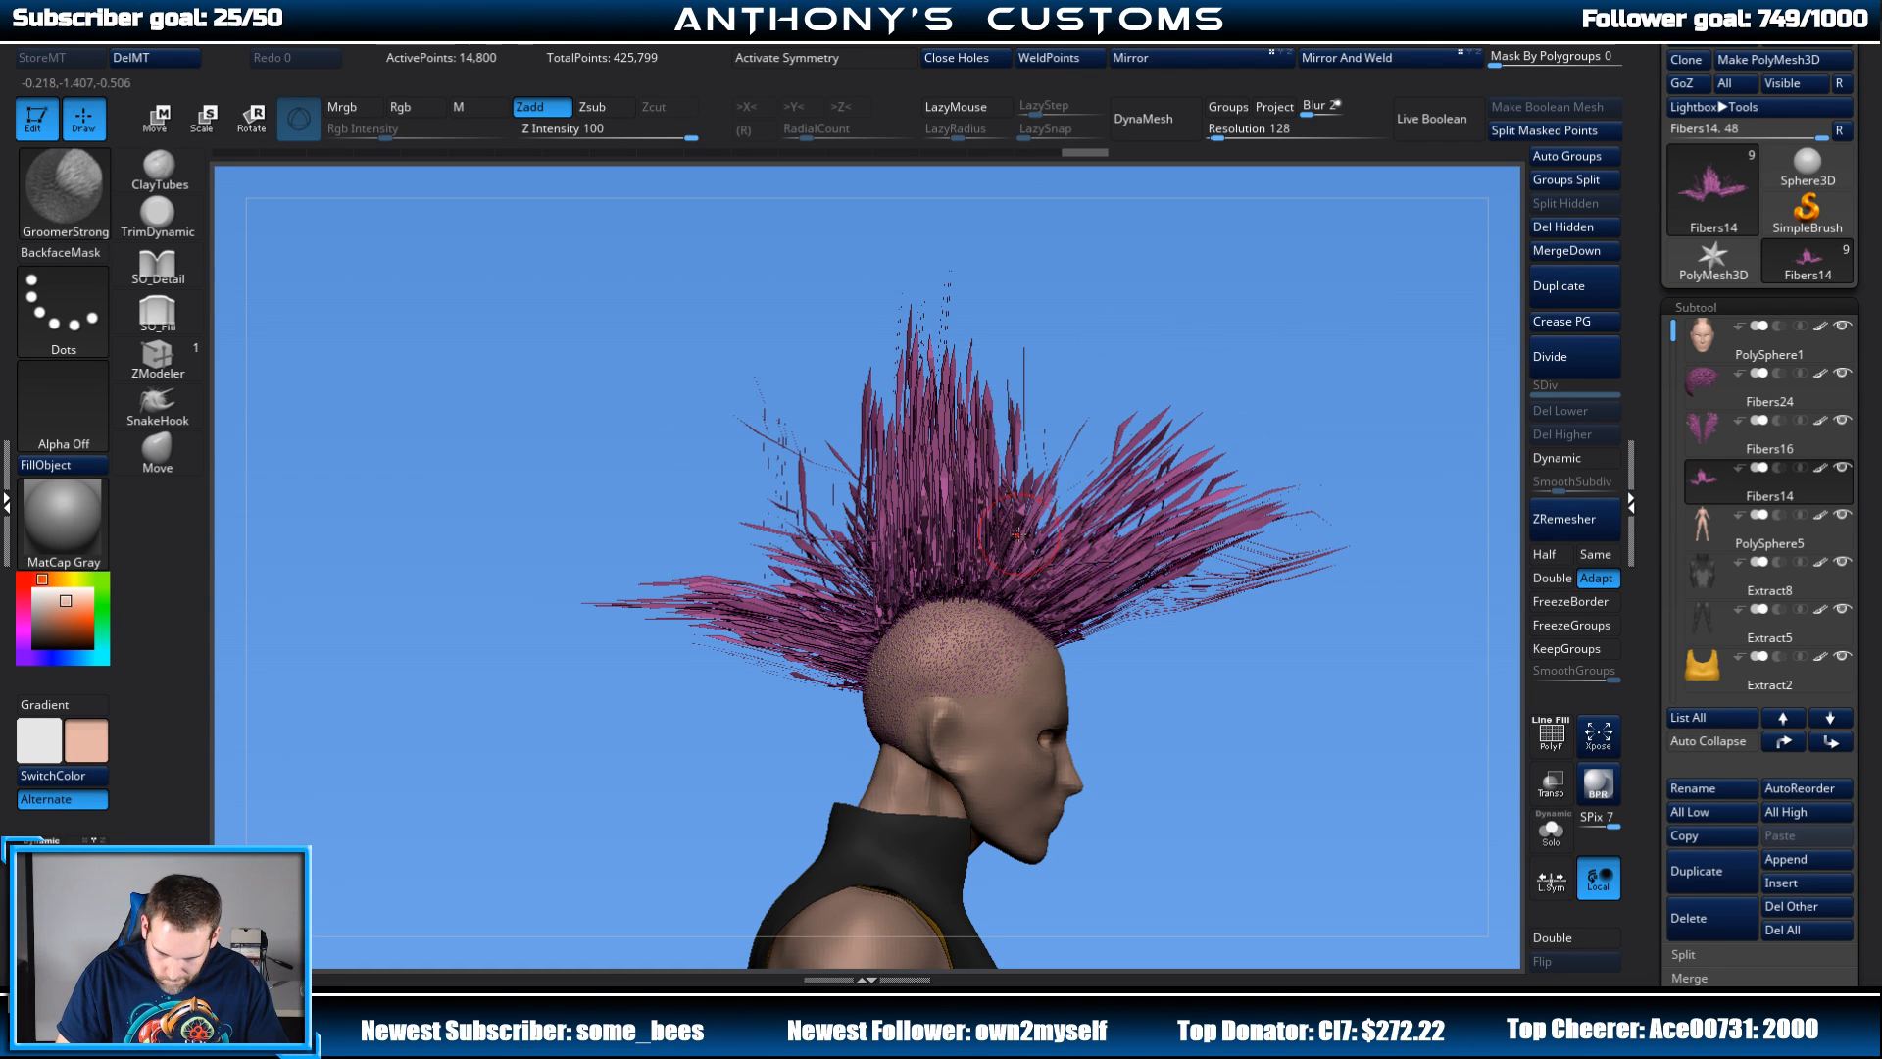
Step: Spread the crown and rear fibers of the mohawk into an even fan of upward and backward spikes
mouse_move(1027, 556)
left_mouse_down()
mouse_move(1103, 412)
mouse_move(1063, 377)
mouse_move(1031, 383)
left_mouse_up()
mouse_move(904, 568)
left_mouse_down()
mouse_move(834, 364)
mouse_move(889, 349)
mouse_move(909, 397)
left_mouse_up()
left_click_drag(953, 549, 1000, 330)
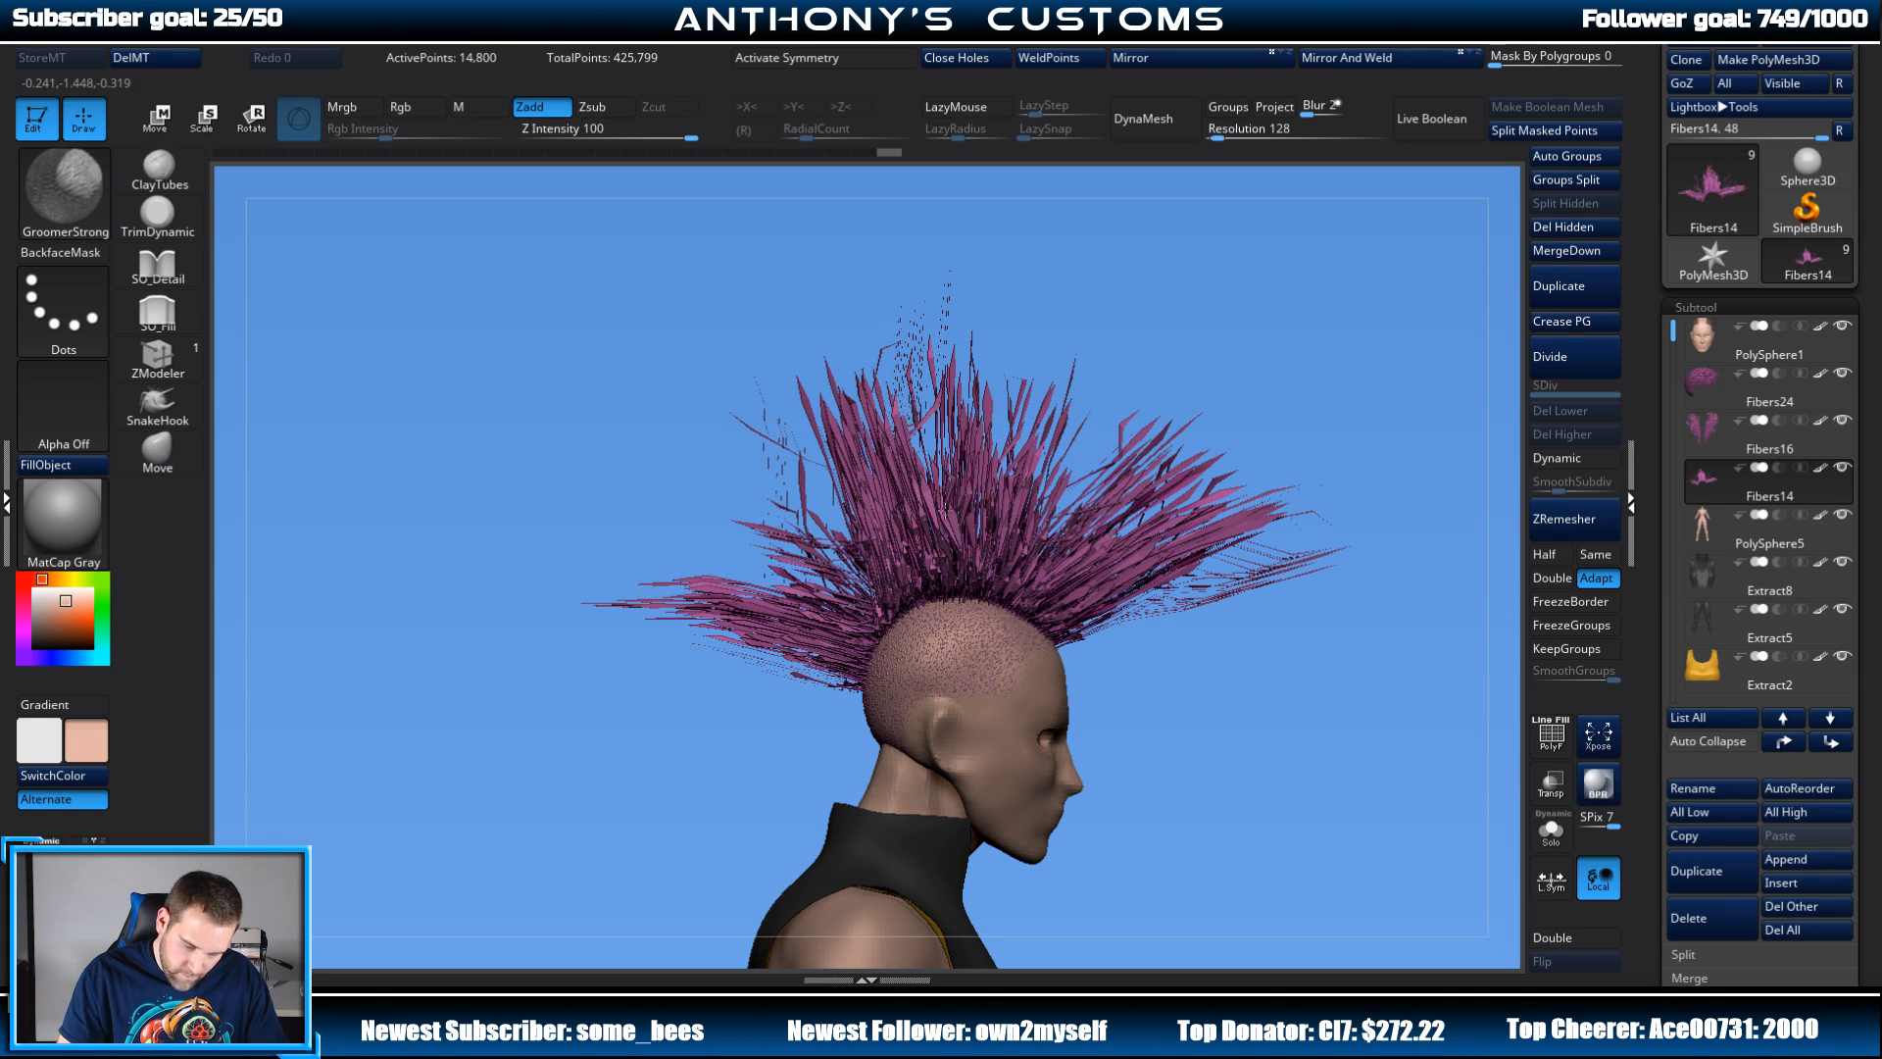
left_click_drag(946, 510, 929, 325)
mouse_move(876, 578)
left_mouse_down()
mouse_move(798, 414)
mouse_move(730, 521)
left_mouse_up()
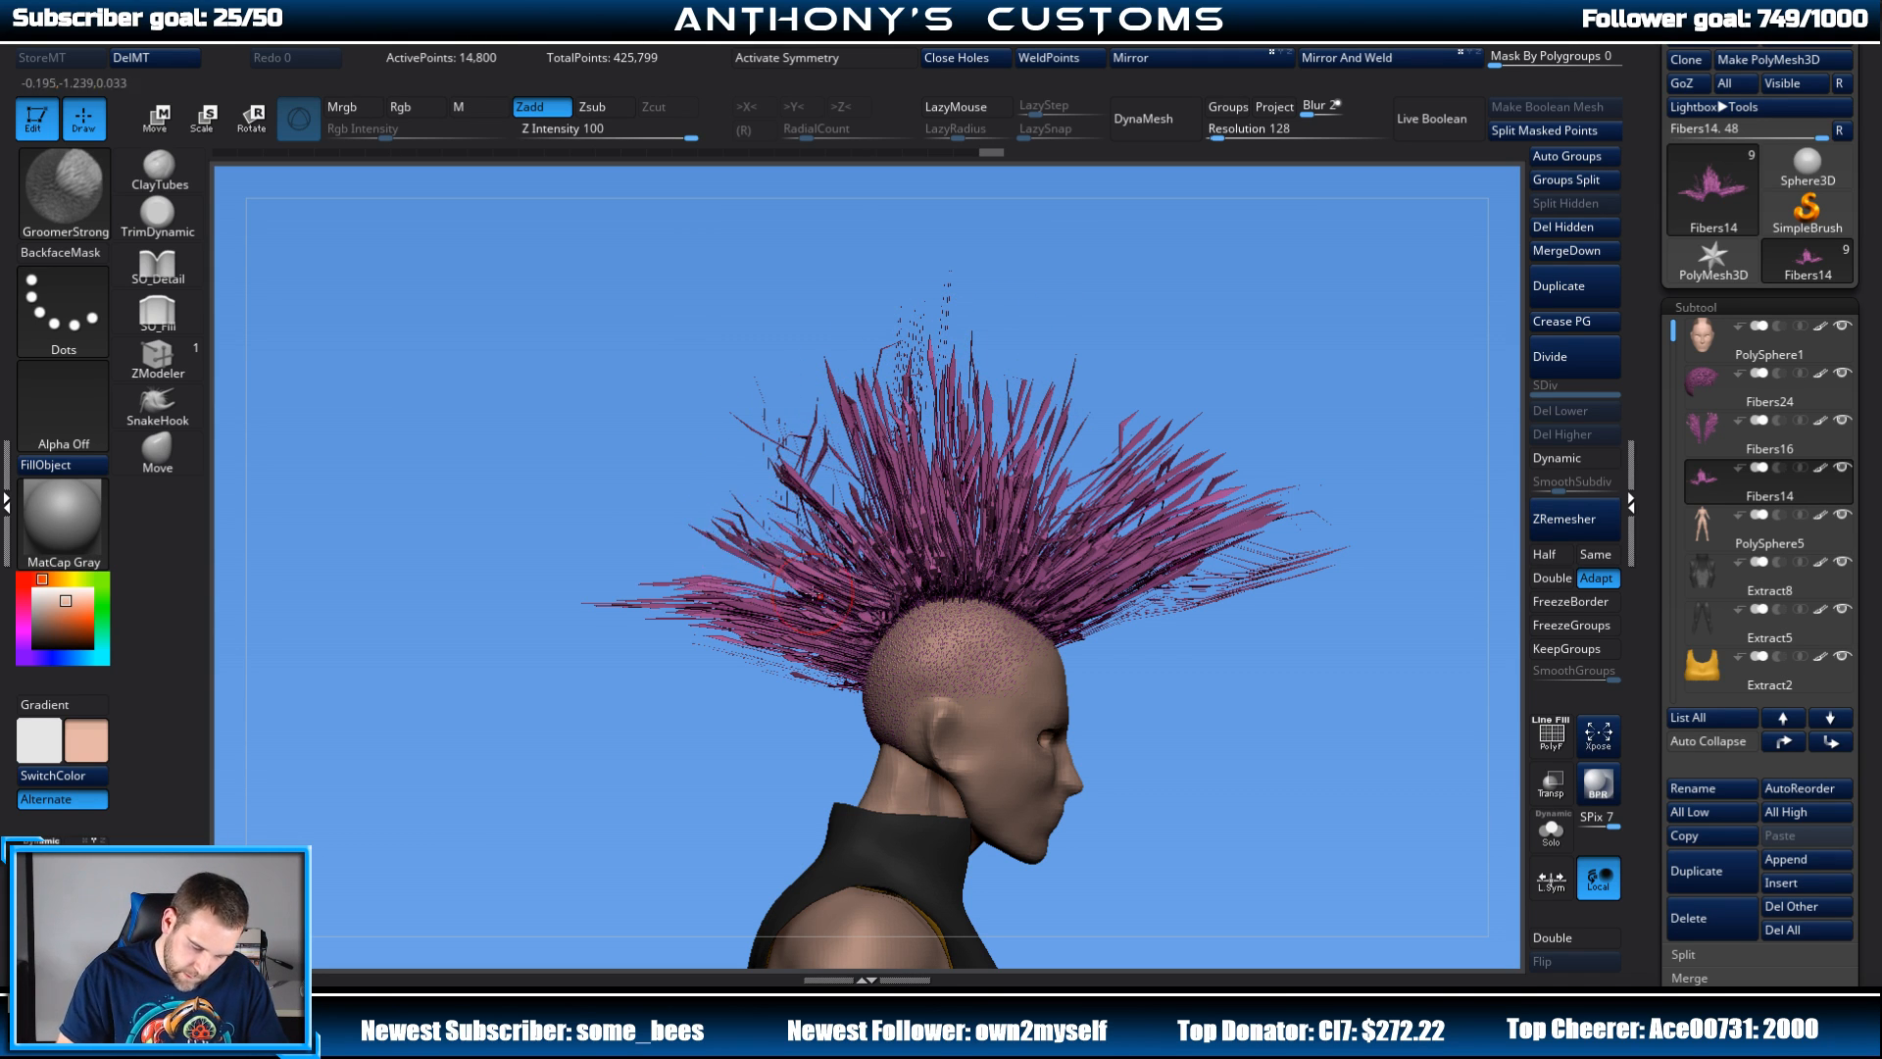
mouse_move(817, 595)
left_mouse_down()
mouse_move(708, 529)
mouse_move(667, 544)
left_mouse_up()
mouse_move(863, 564)
left_mouse_down()
mouse_move(796, 411)
mouse_move(826, 392)
left_mouse_up()
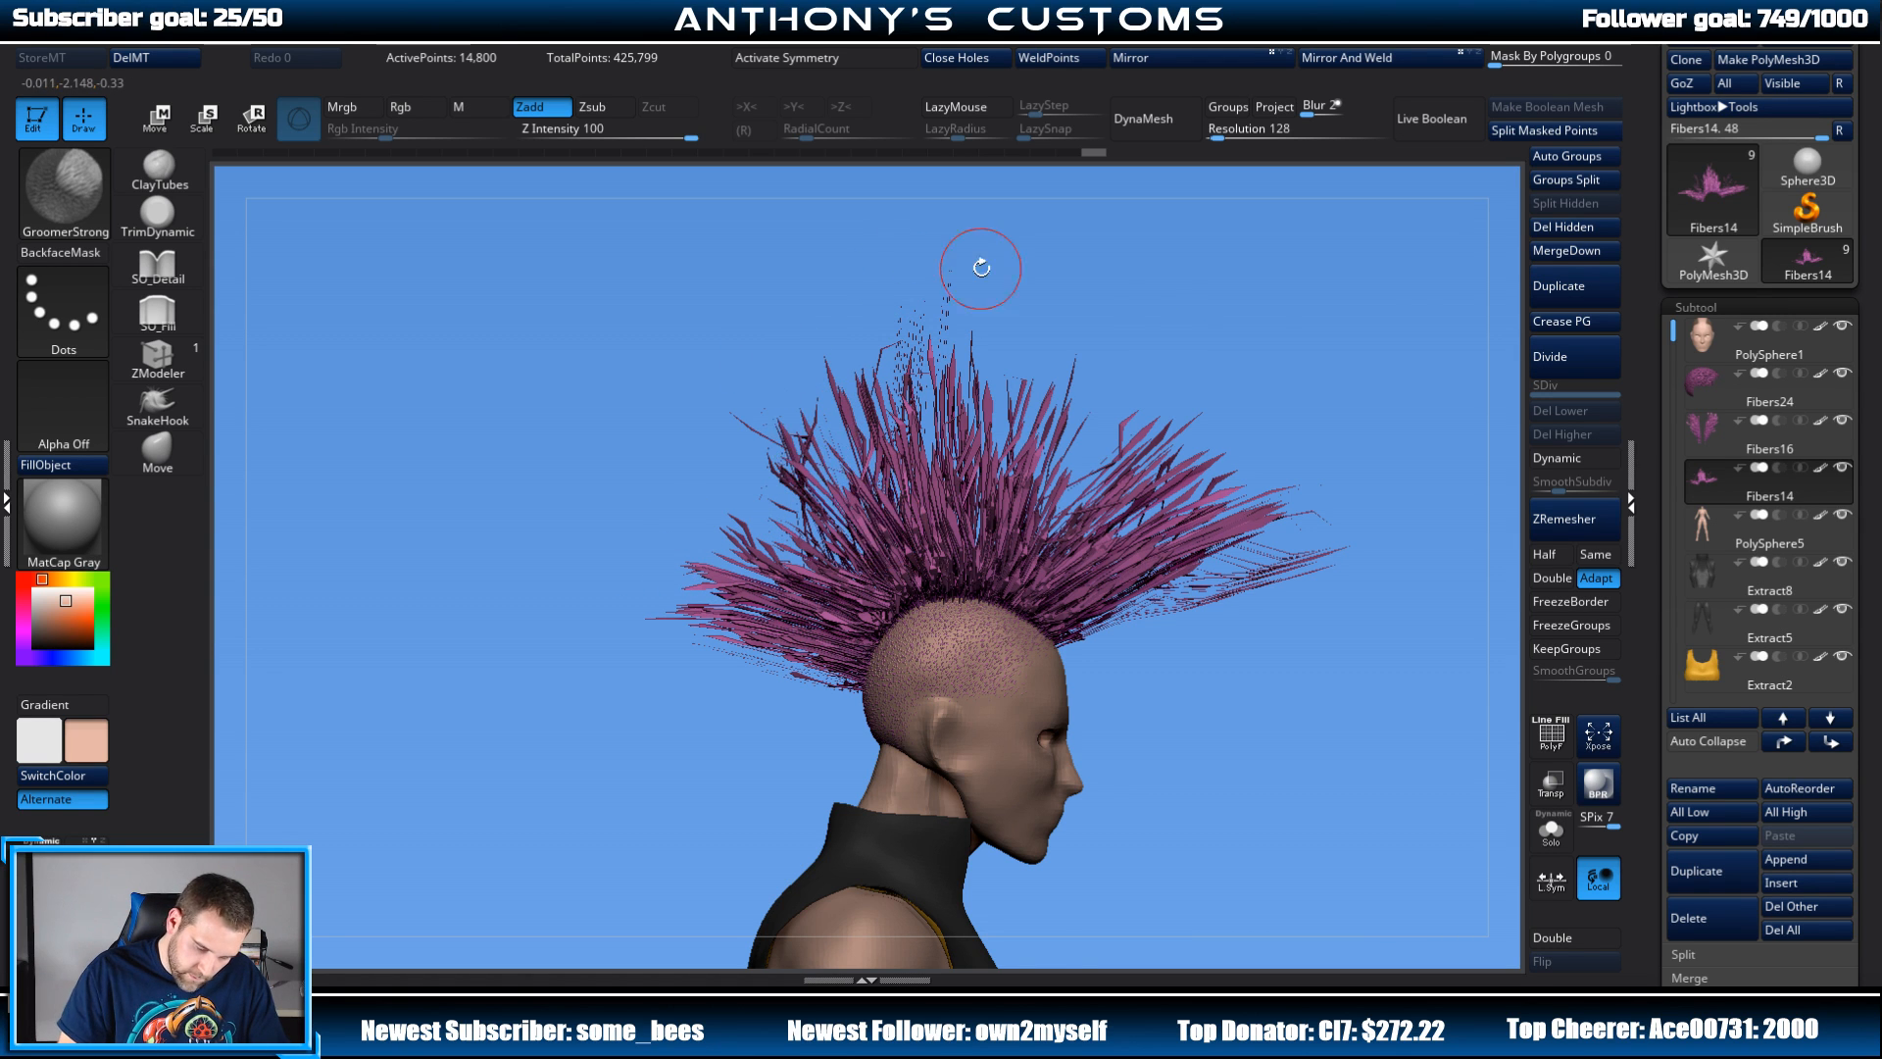
Step: Turn on X symmetry for the mohawk fibers and apply Mirror And Weld to them
left_click_drag(1410, 479, 1326, 446)
left_click_drag(1191, 526, 1158, 532)
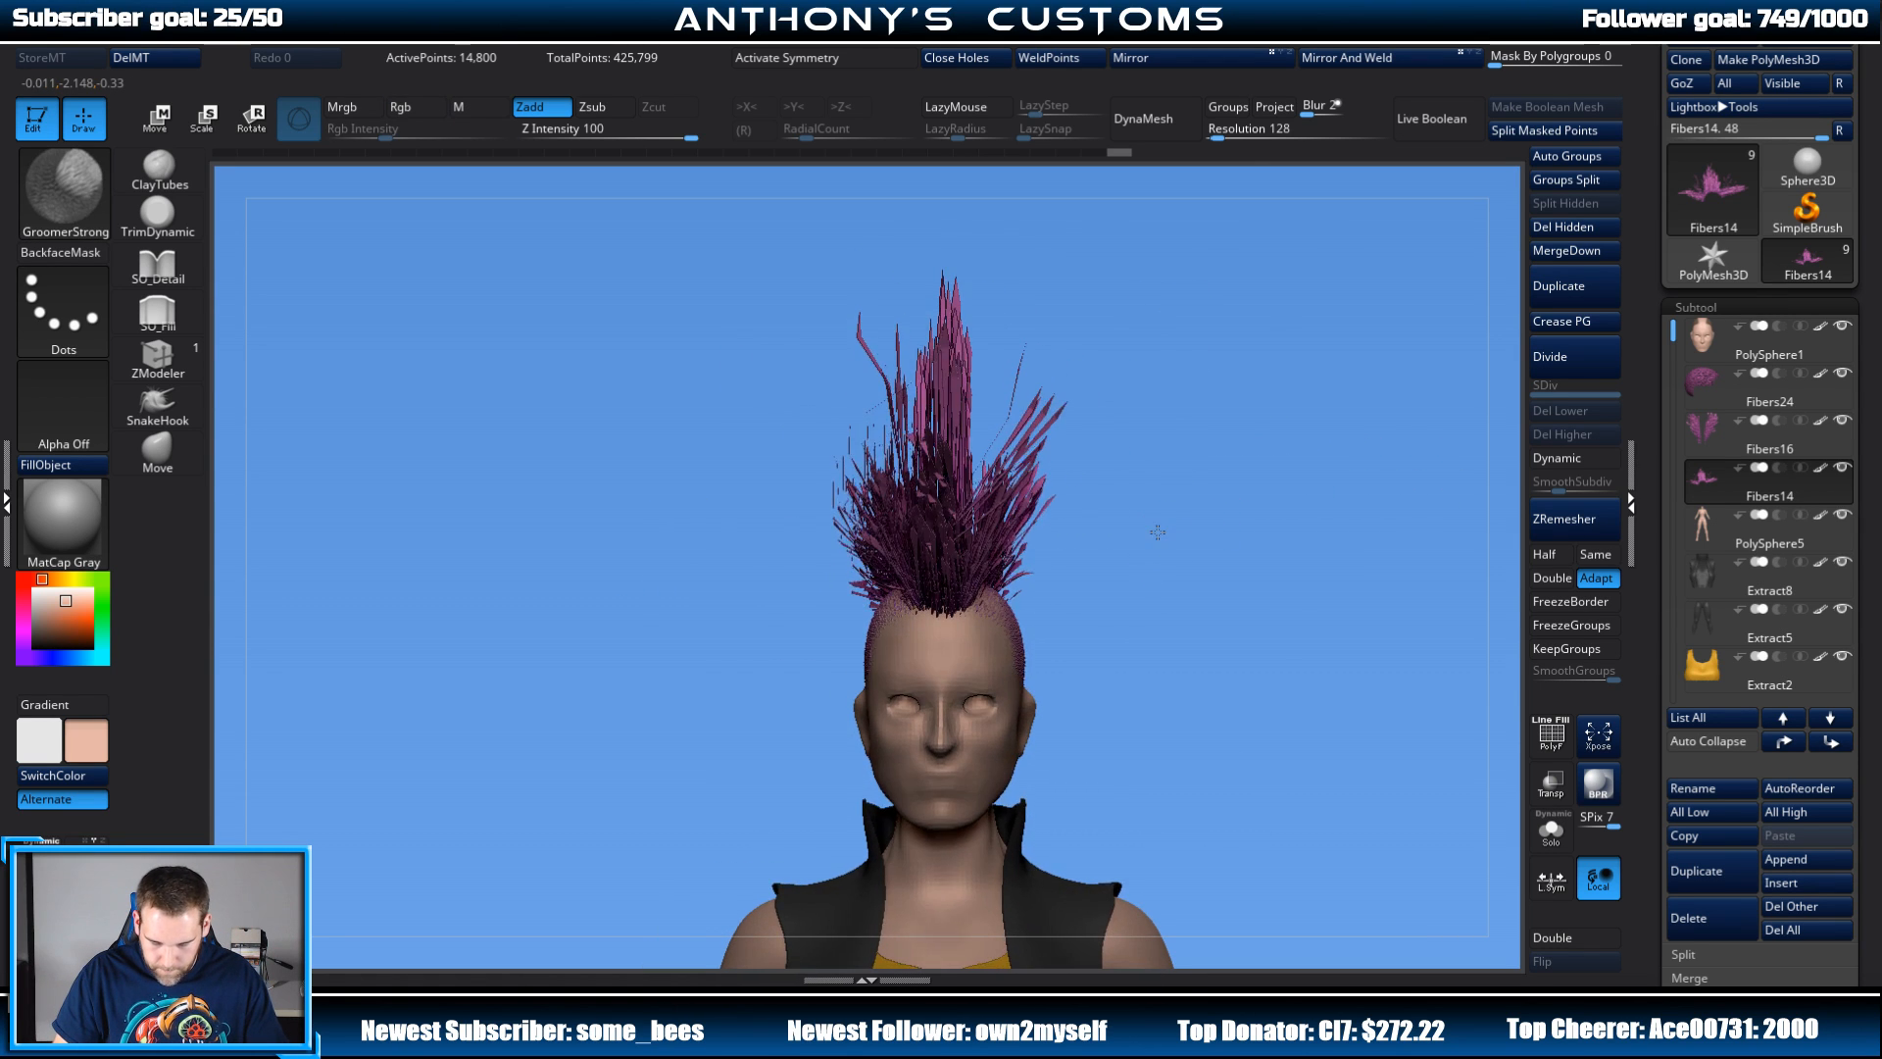
key("x")
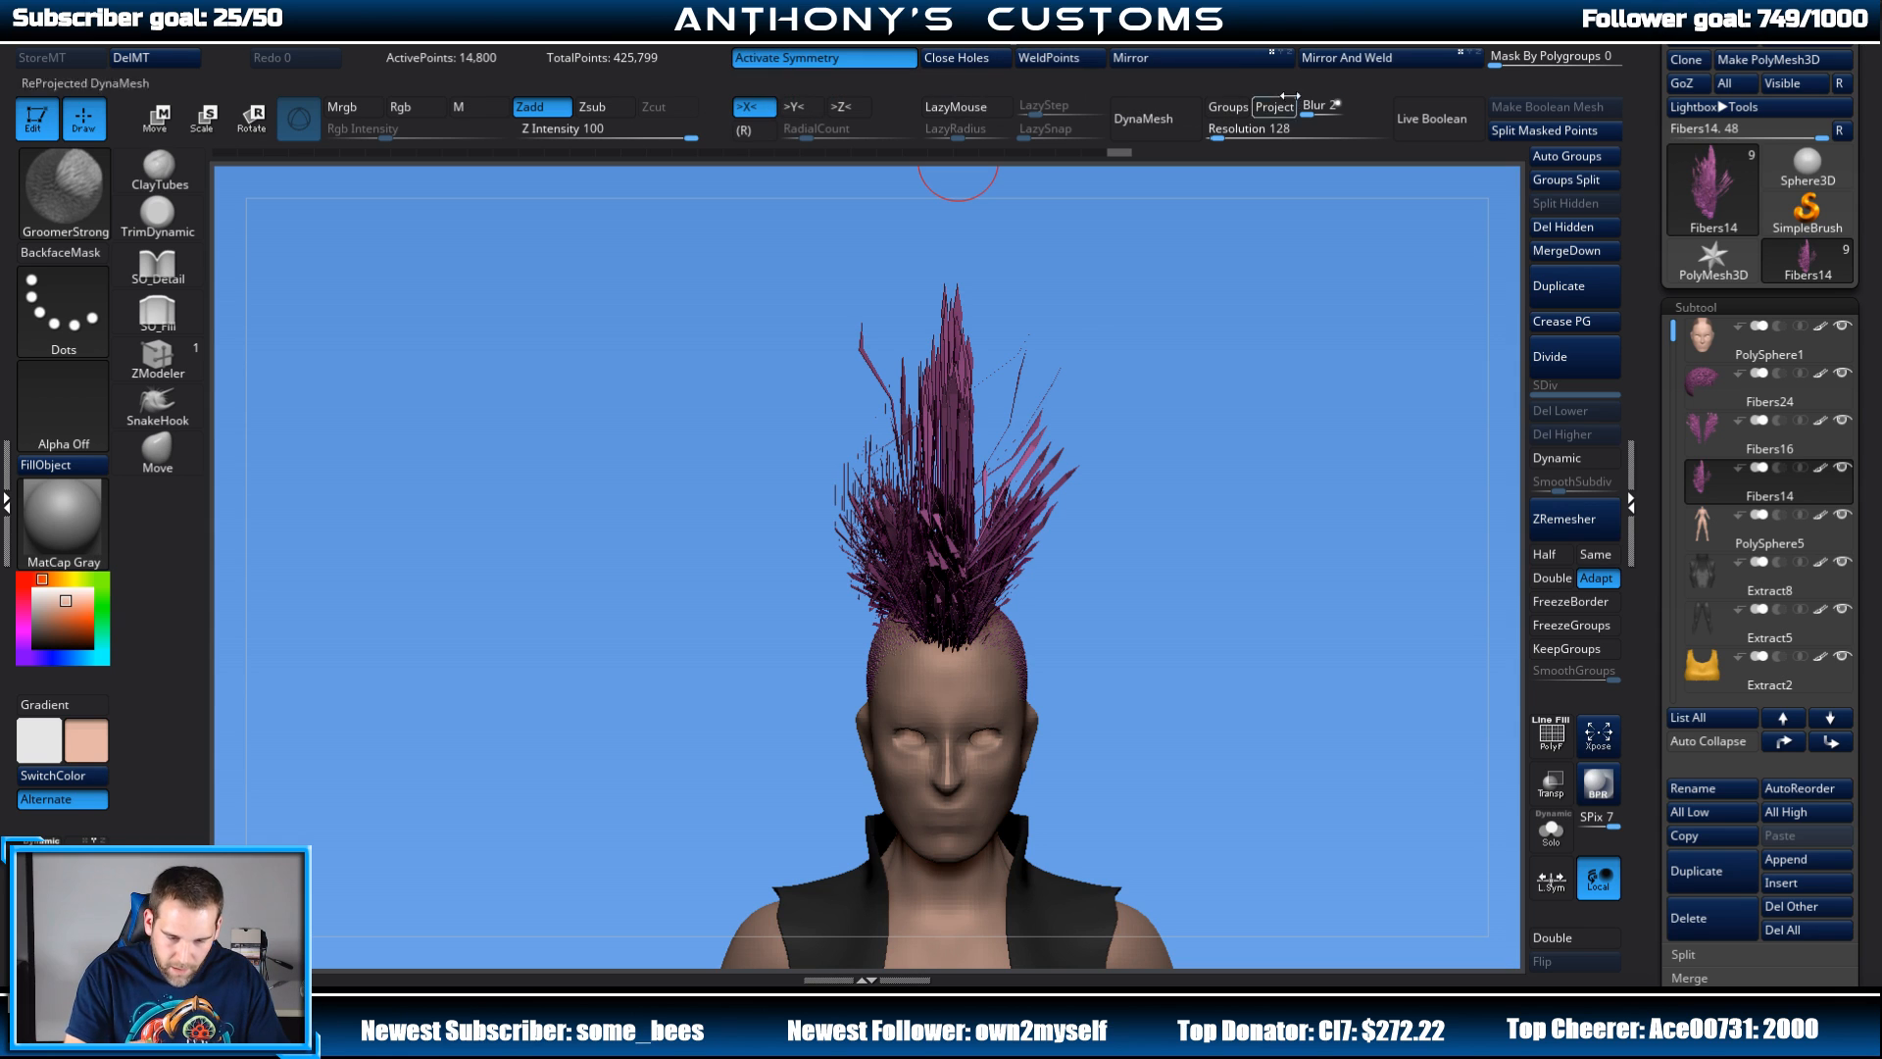
left_click(1345, 57)
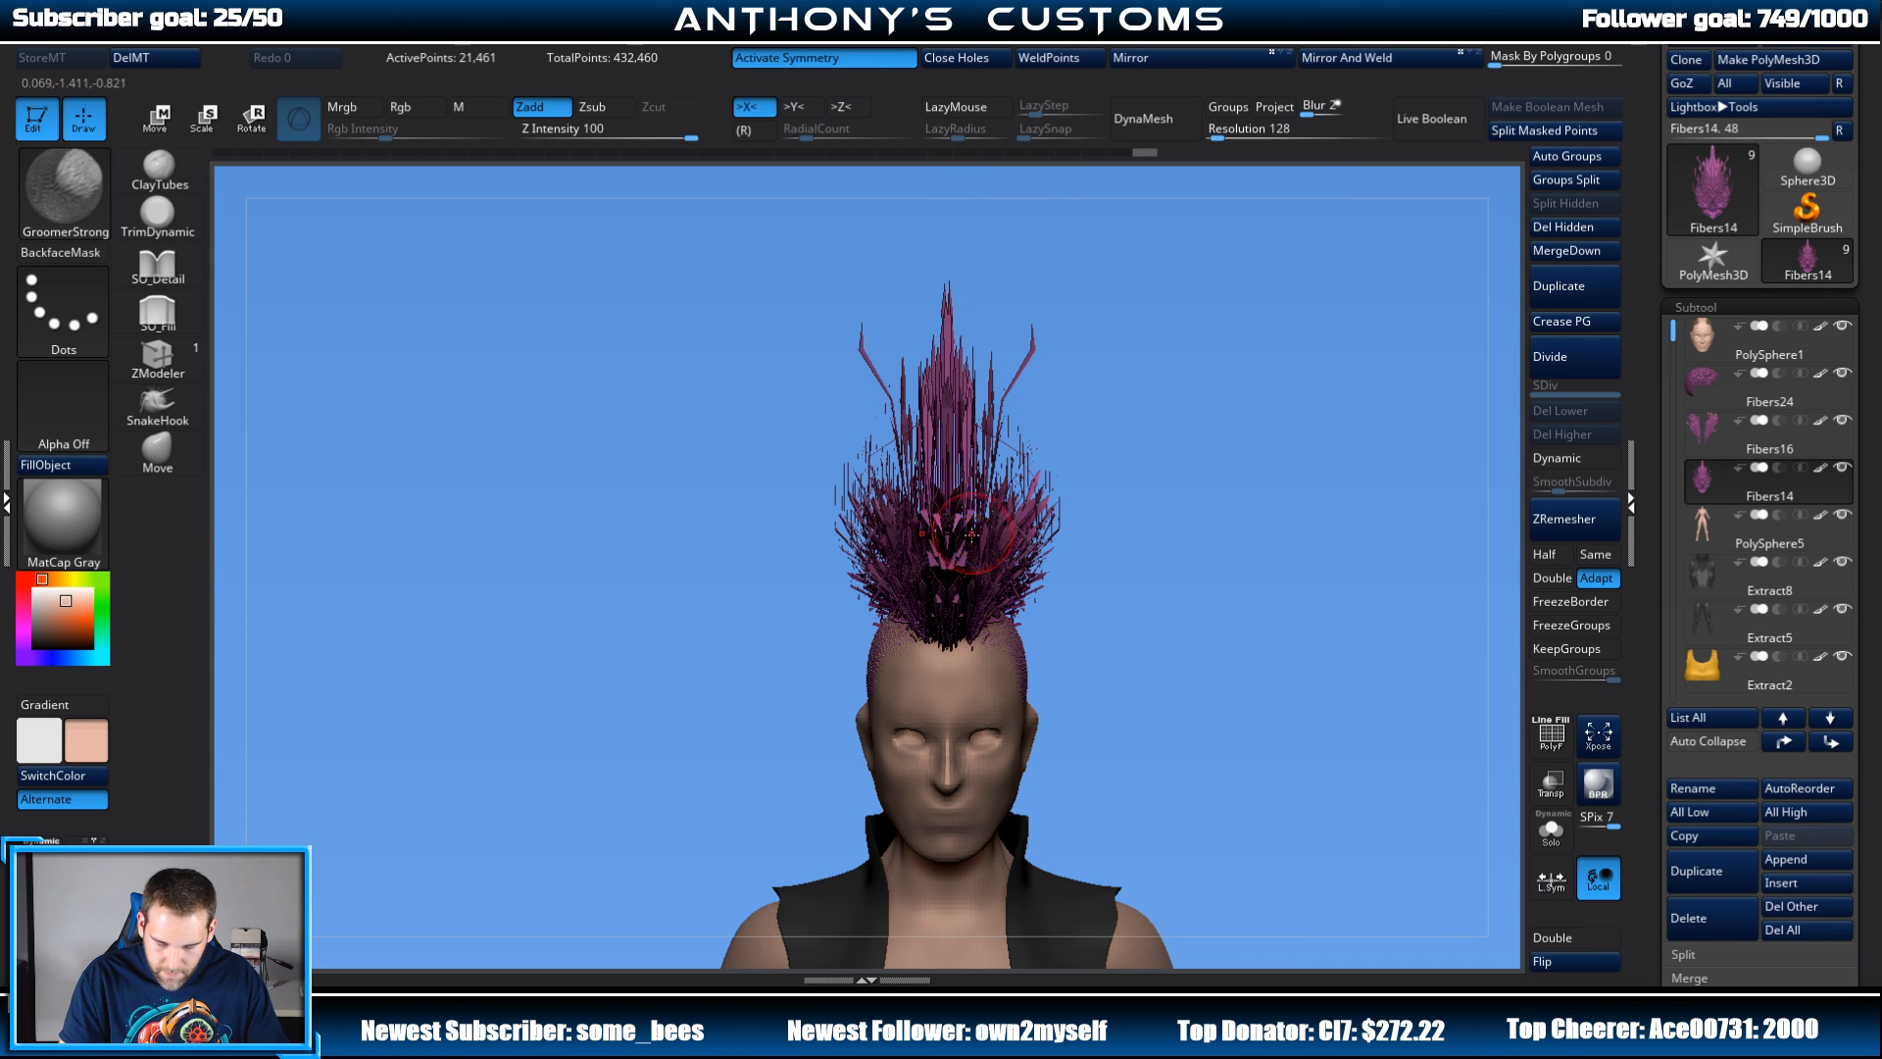
Step: Pull the mirrored mohawk's crown fibers into a tall vertical spike and stretch the front clump high up and forward
mouse_move(1058, 393)
left_mouse_down()
mouse_move(1248, 374)
mouse_move(1264, 446)
left_mouse_up()
mouse_move(891, 610)
left_mouse_down()
mouse_move(920, 294)
mouse_move(975, 157)
left_mouse_up()
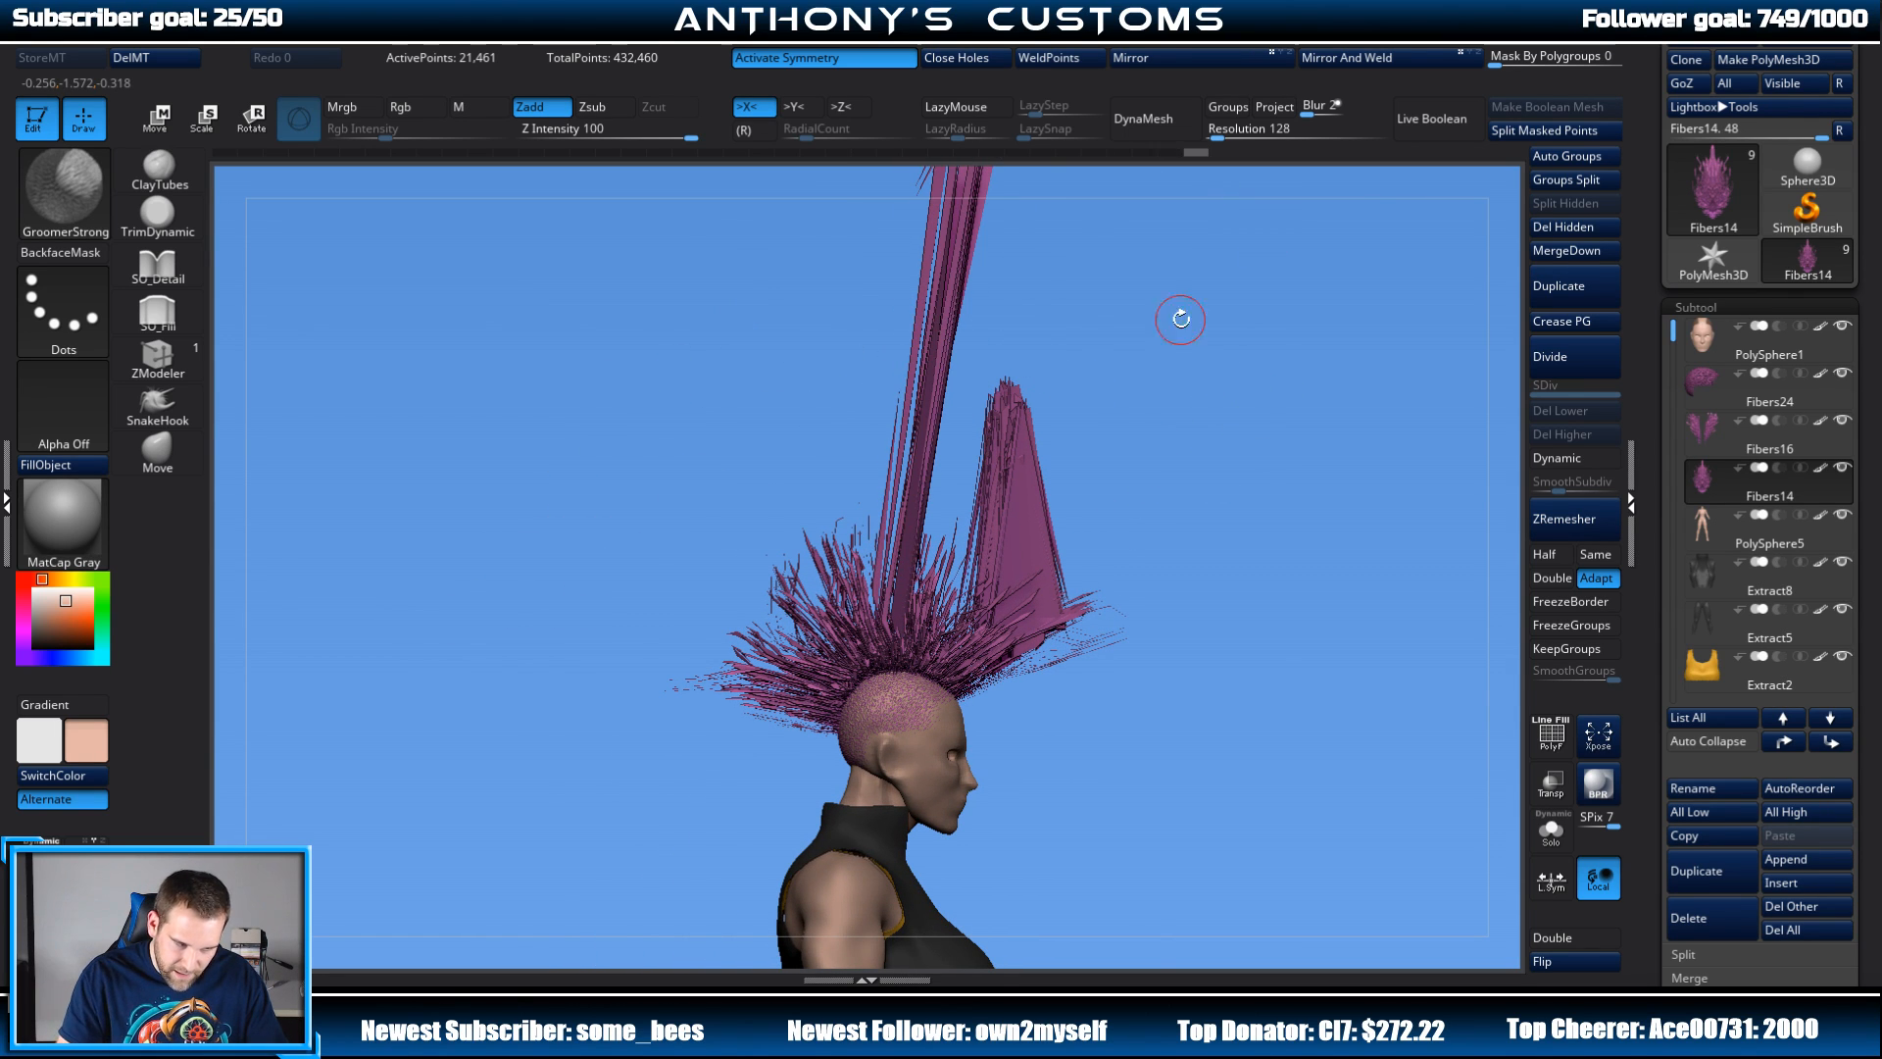
left_click_drag(1022, 441, 1056, 162)
left_click_drag(1229, 575, 1185, 362, "alt")
mouse_move(1020, 411)
left_mouse_down()
mouse_move(1142, 368)
mouse_move(1218, 381)
mouse_move(1323, 310)
left_mouse_up()
Step: Draw the mohawk fibers outward and upward in front view into long symmetrical spikes on both sides
mouse_move(1404, 755)
left_mouse_down()
mouse_move(1243, 748)
mouse_move(1285, 720)
left_mouse_up()
mouse_move(1043, 498)
left_mouse_down()
mouse_move(1134, 494)
mouse_move(1289, 436)
mouse_move(1358, 393)
mouse_move(1397, 310)
left_mouse_up()
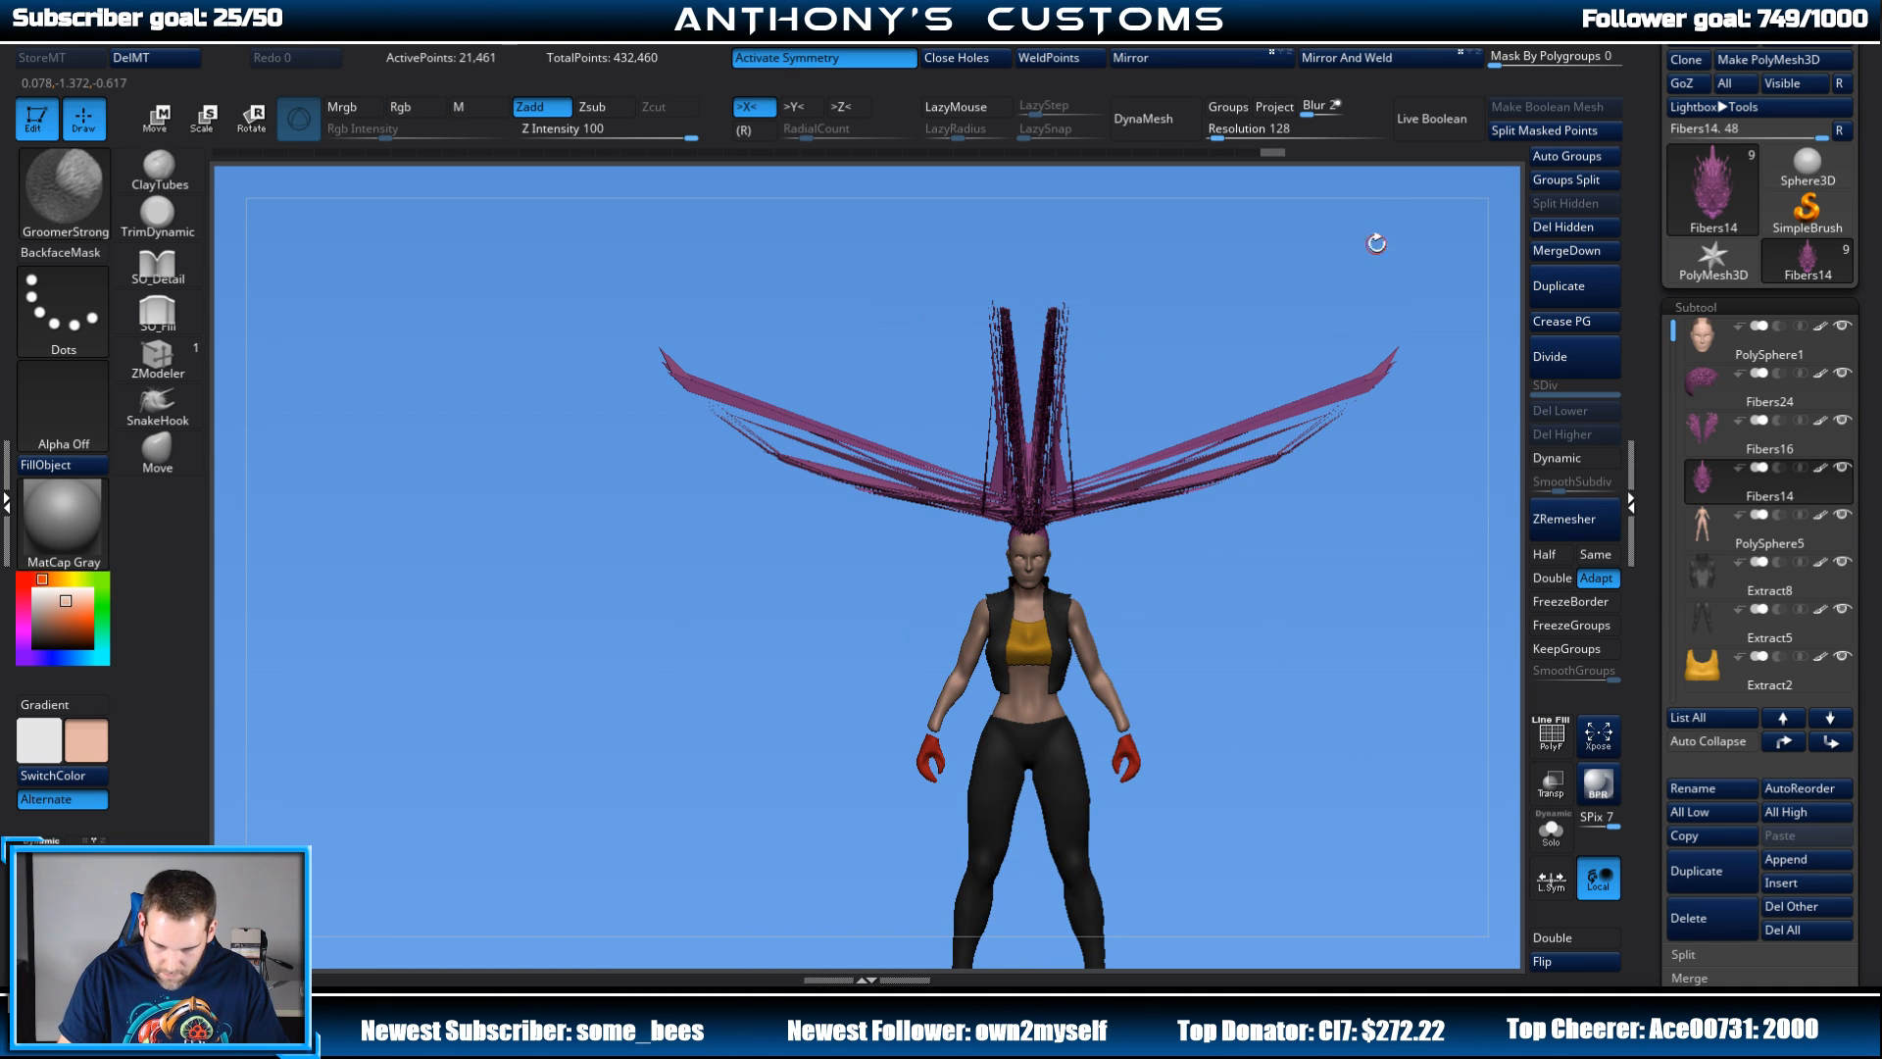
left_click_drag(1053, 497, 1154, 399)
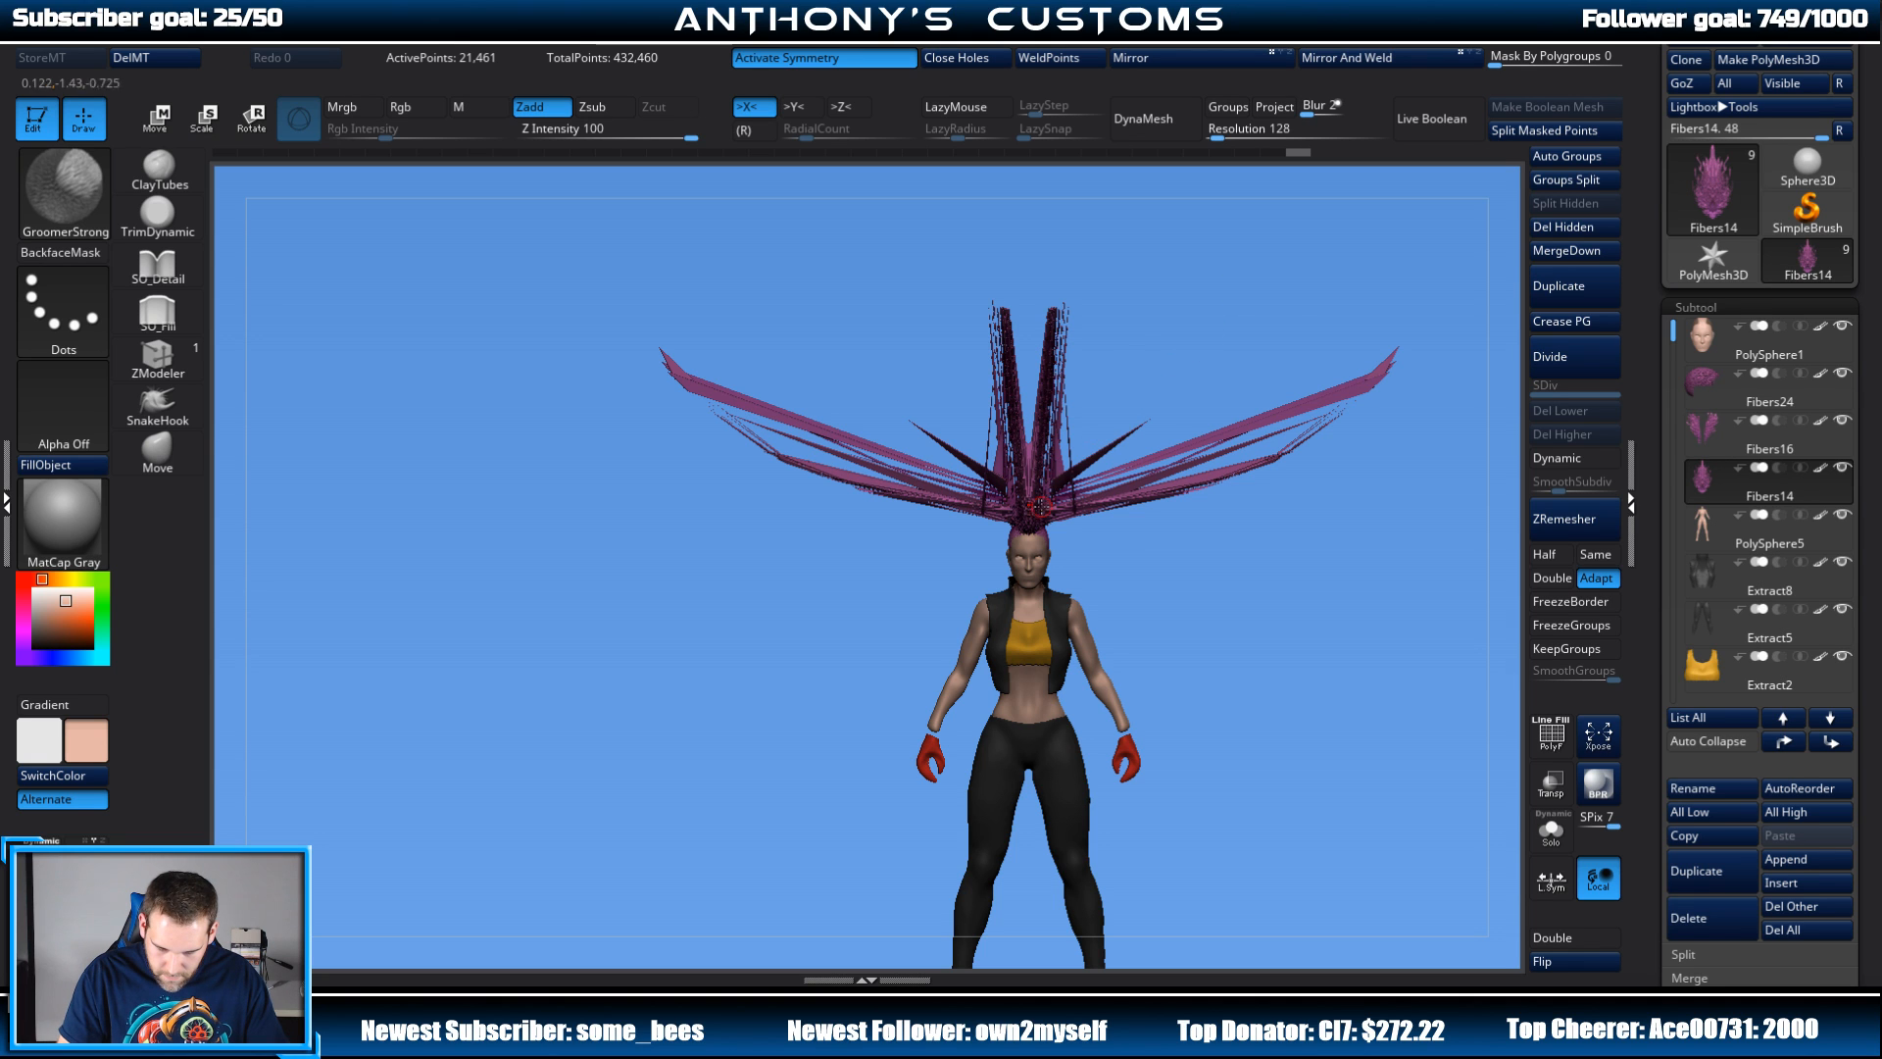
left_click_drag(1039, 510, 1215, 304)
Step: Stretch the rear mohawk fibers upward and backward into long spikes, and make a best-preview render of the figure at a three-quarter angle
left_click_drag(1466, 827, 1242, 808)
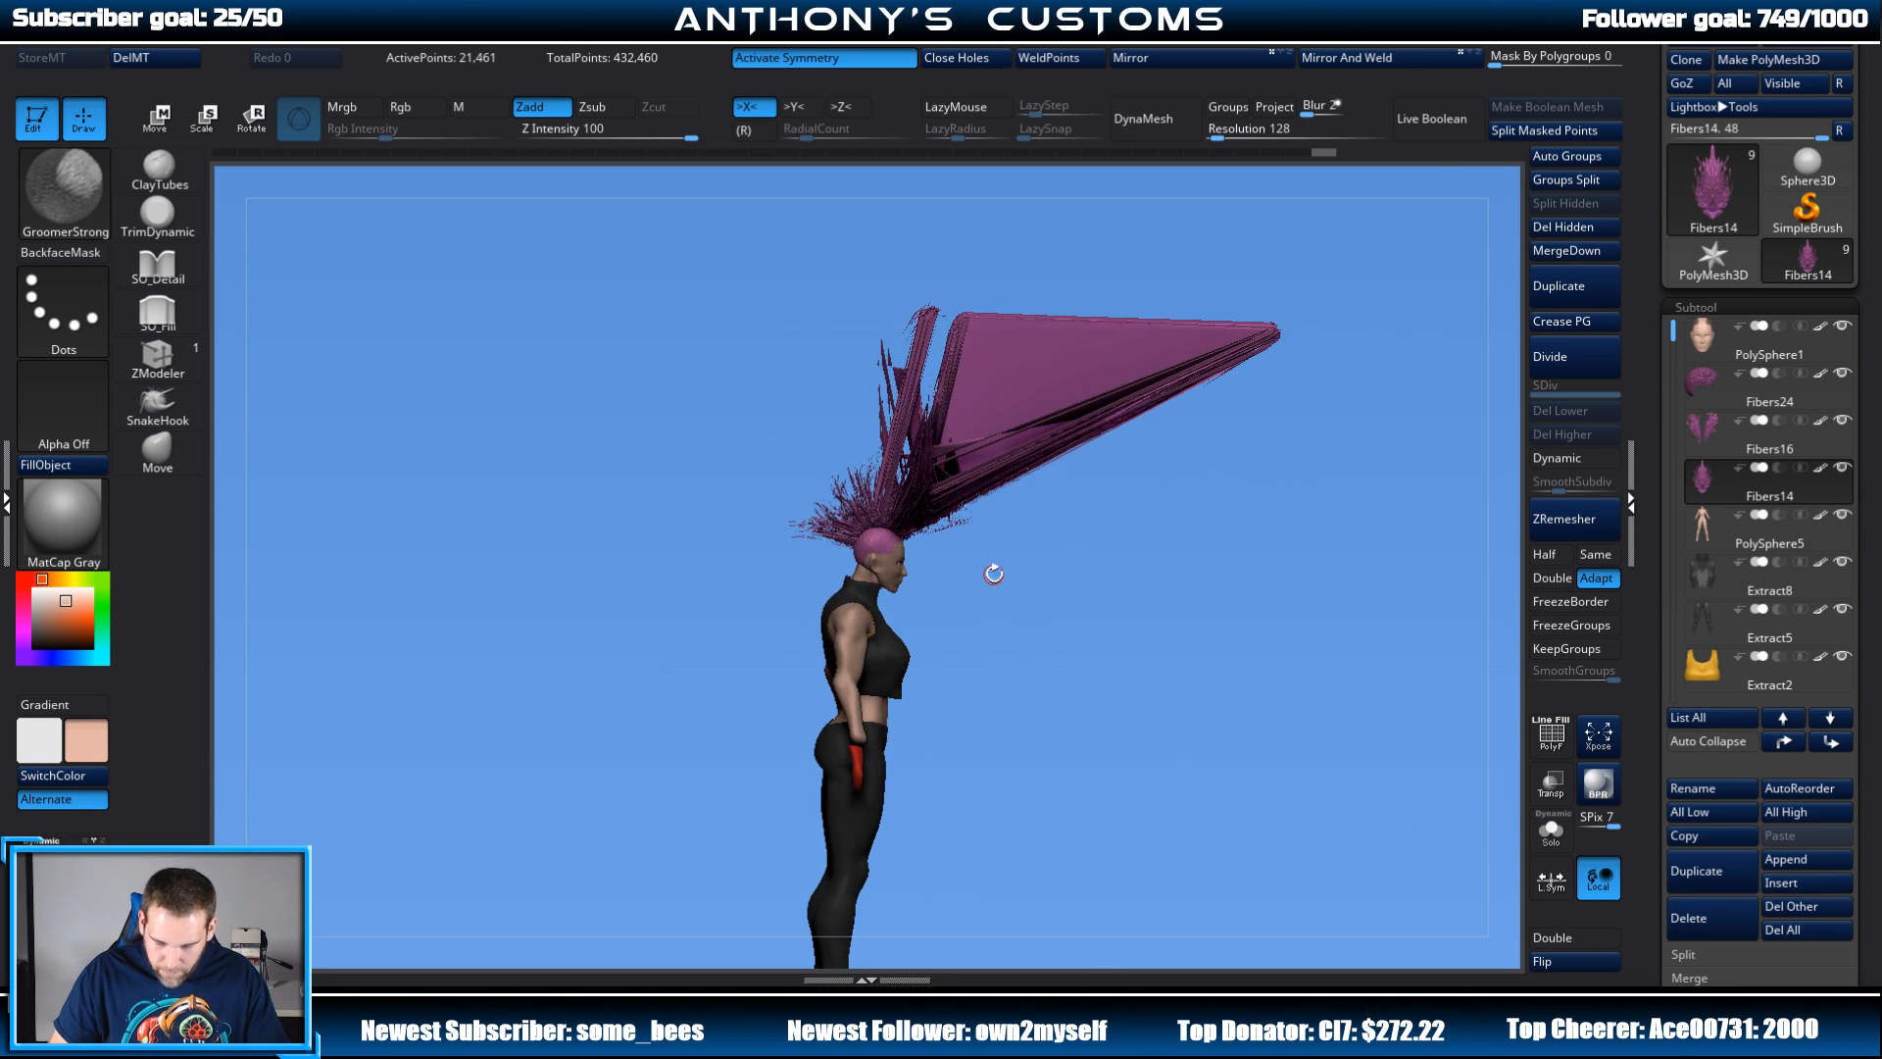
mouse_move(878, 520)
left_mouse_down()
mouse_move(828, 437)
mouse_move(798, 279)
left_mouse_up()
left_click_drag(867, 511, 858, 293)
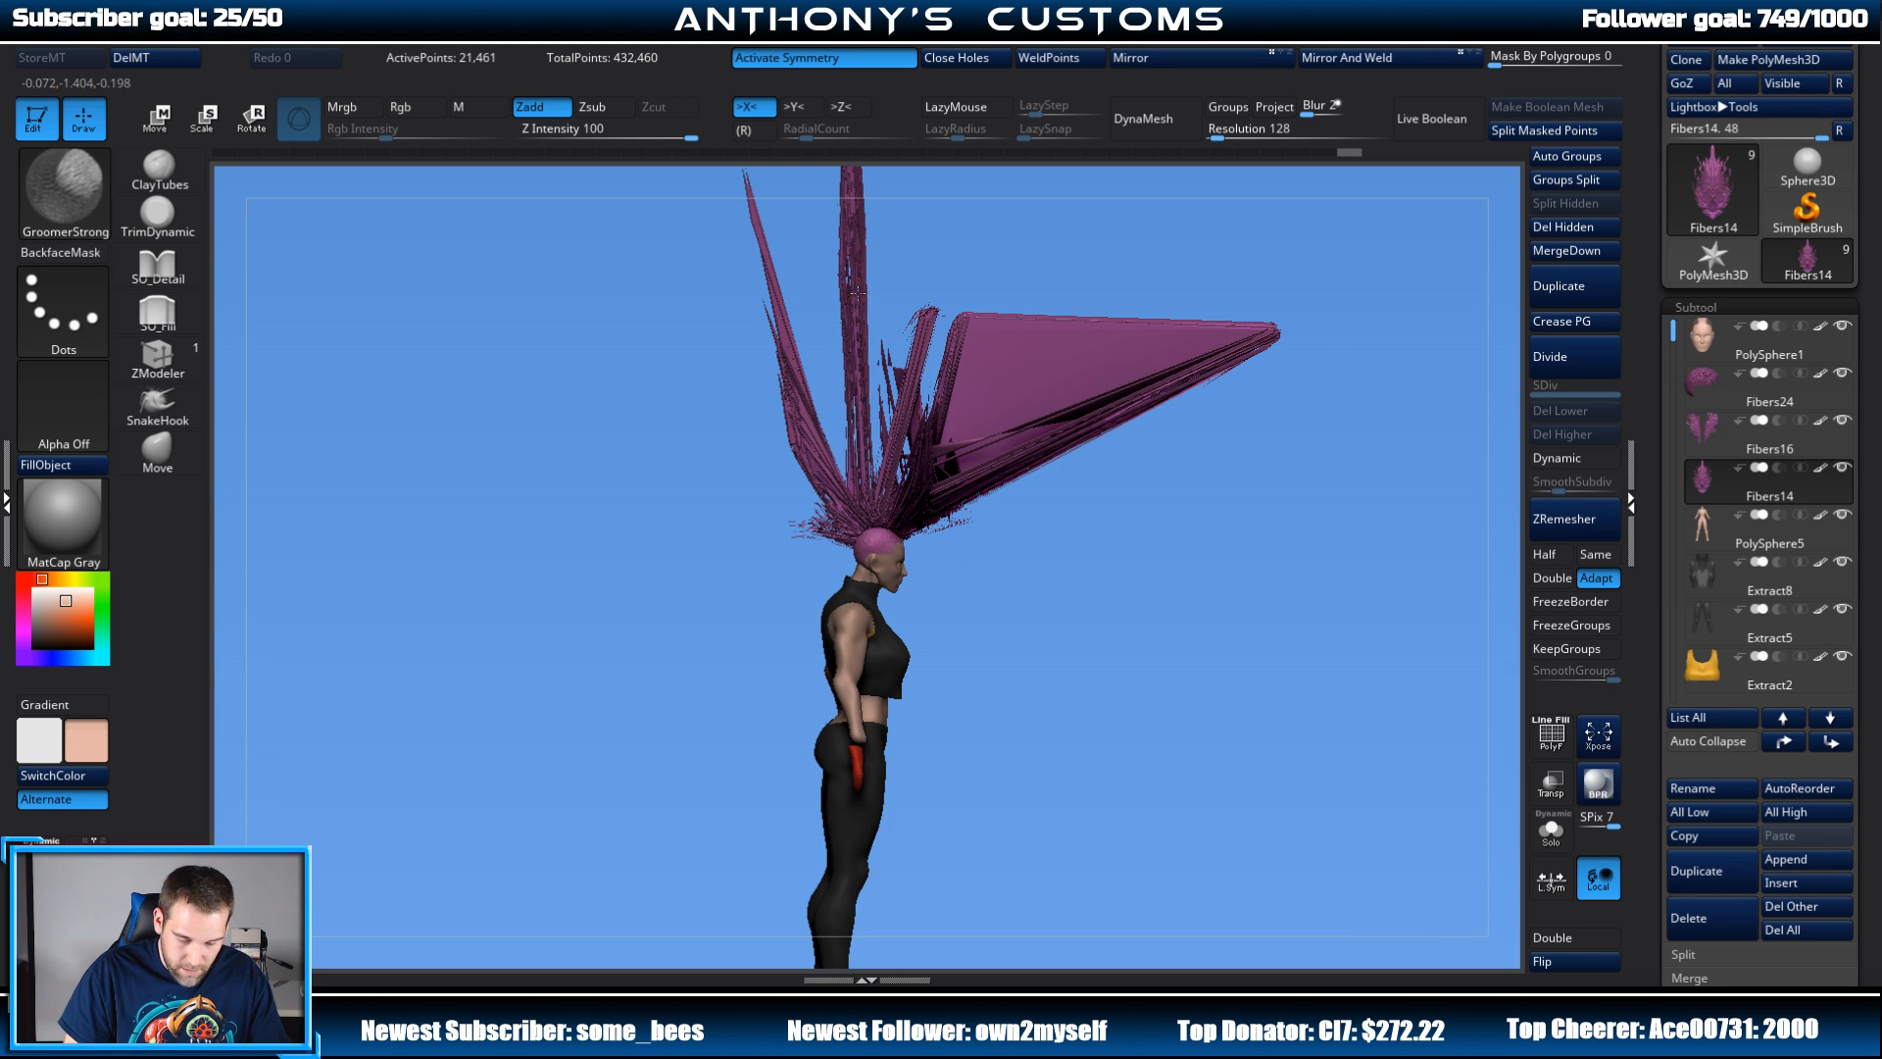
left_click_drag(841, 524, 667, 497)
left_click_drag(1140, 567, 1244, 723)
left_click(1598, 796)
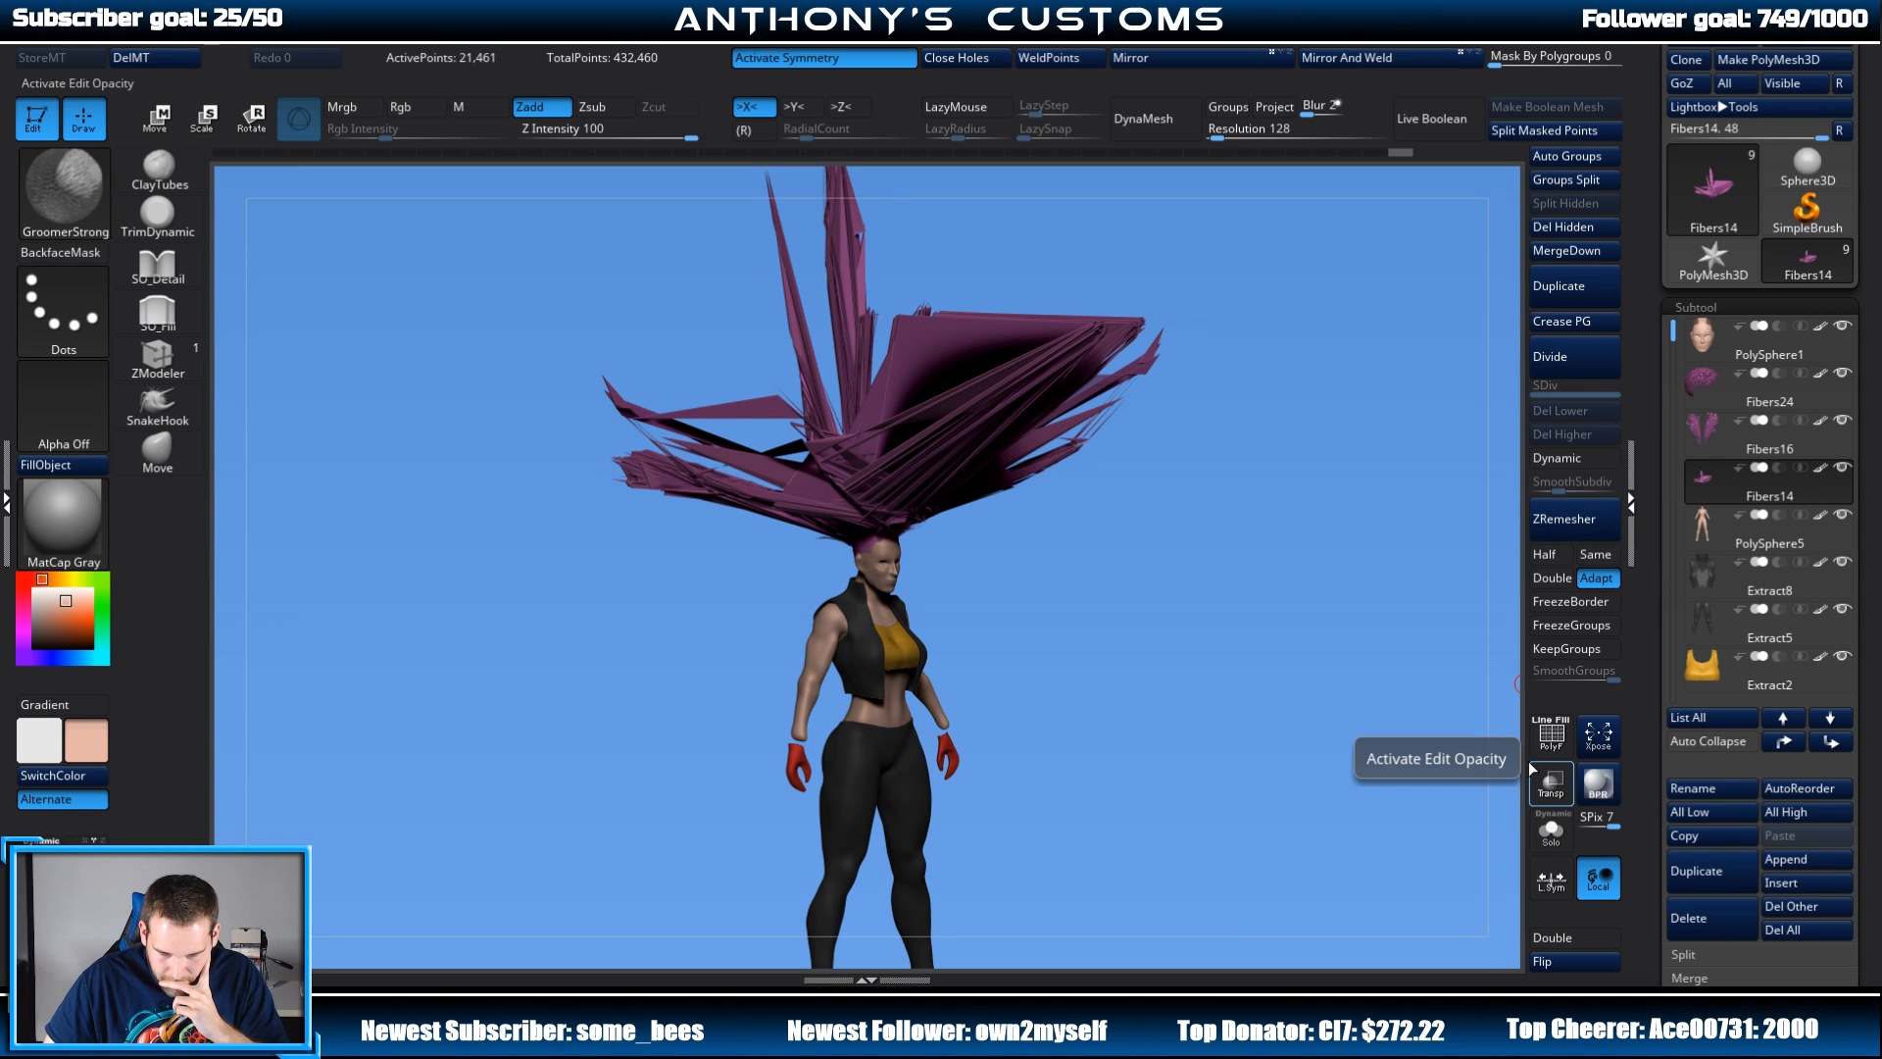
Step: Undo the long spike stretching and the Mirror And Weld on the mohawk fibers
key("ctrl+z")
key("ctrl+z")
key("ctrl+z")
key("ctrl+z")
key("ctrl+z")
key("ctrl+z")
key("ctrl+z")
key("ctrl+z")
key("ctrl+z")
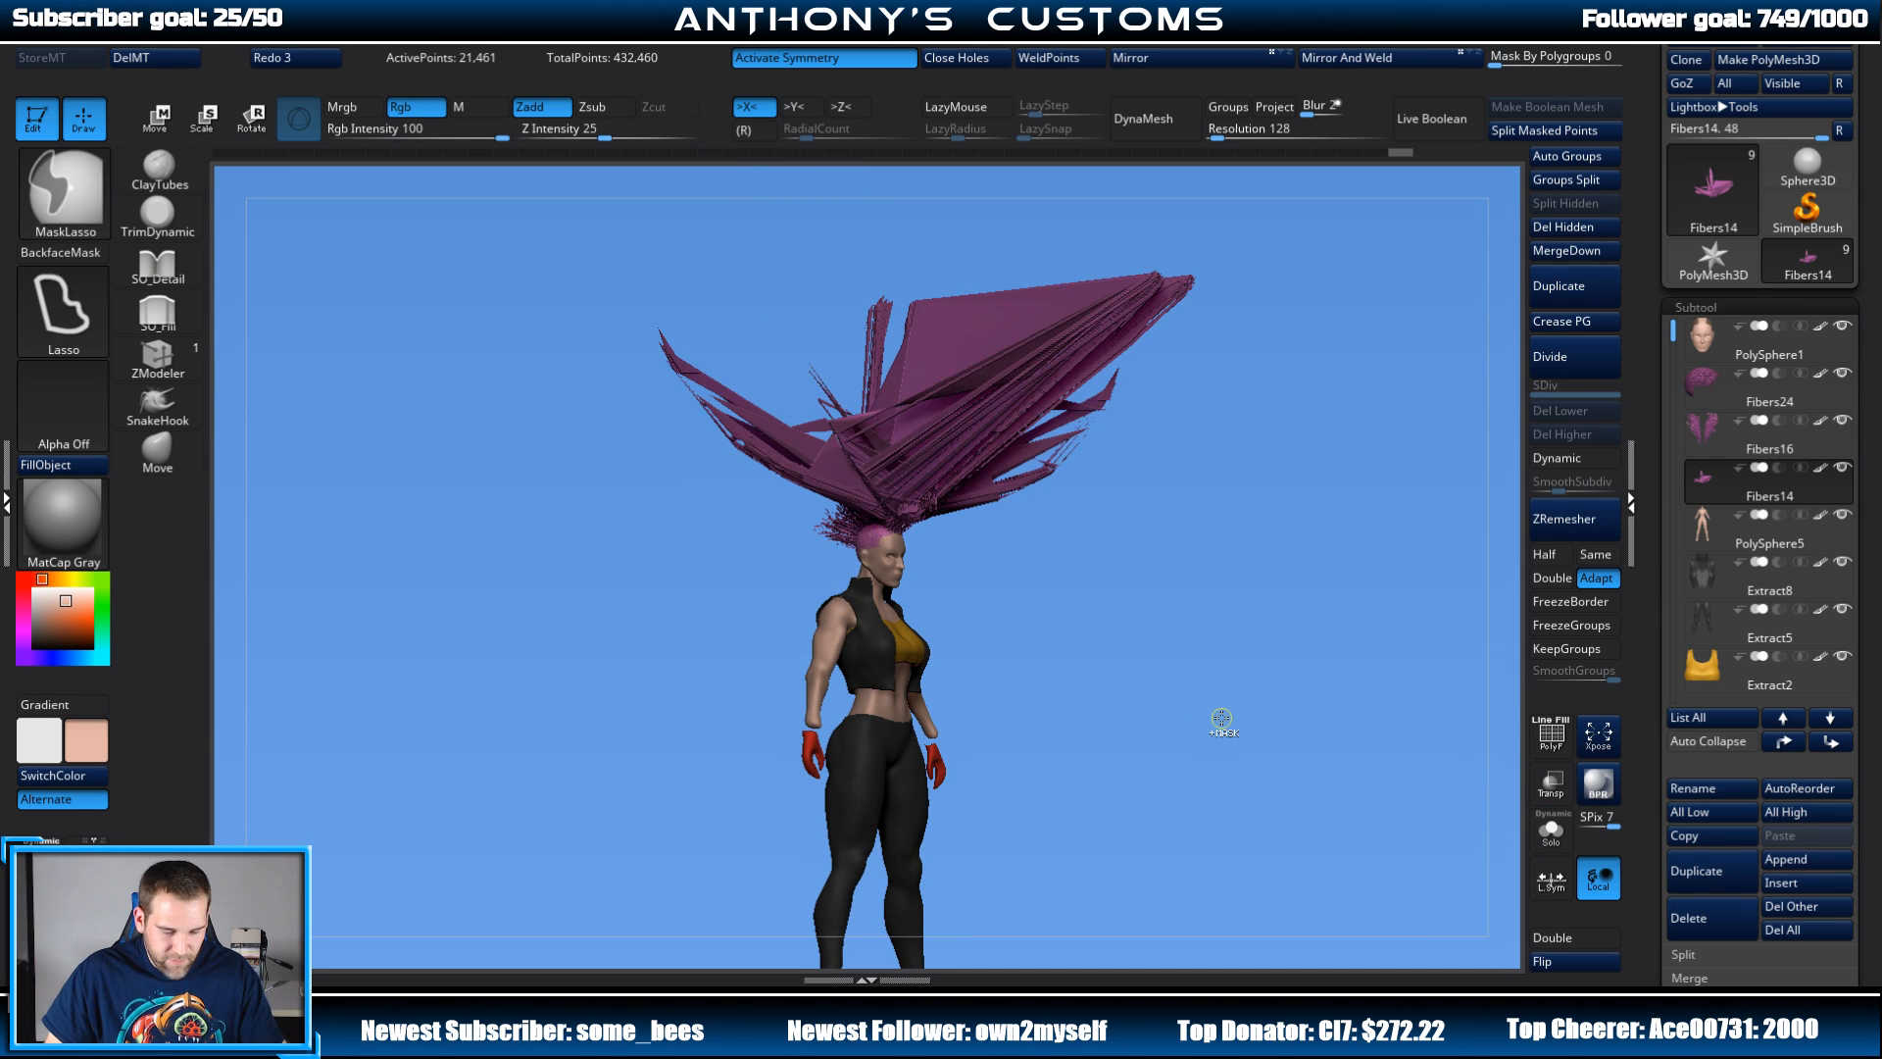
key("ctrl+z")
key("ctrl+z")
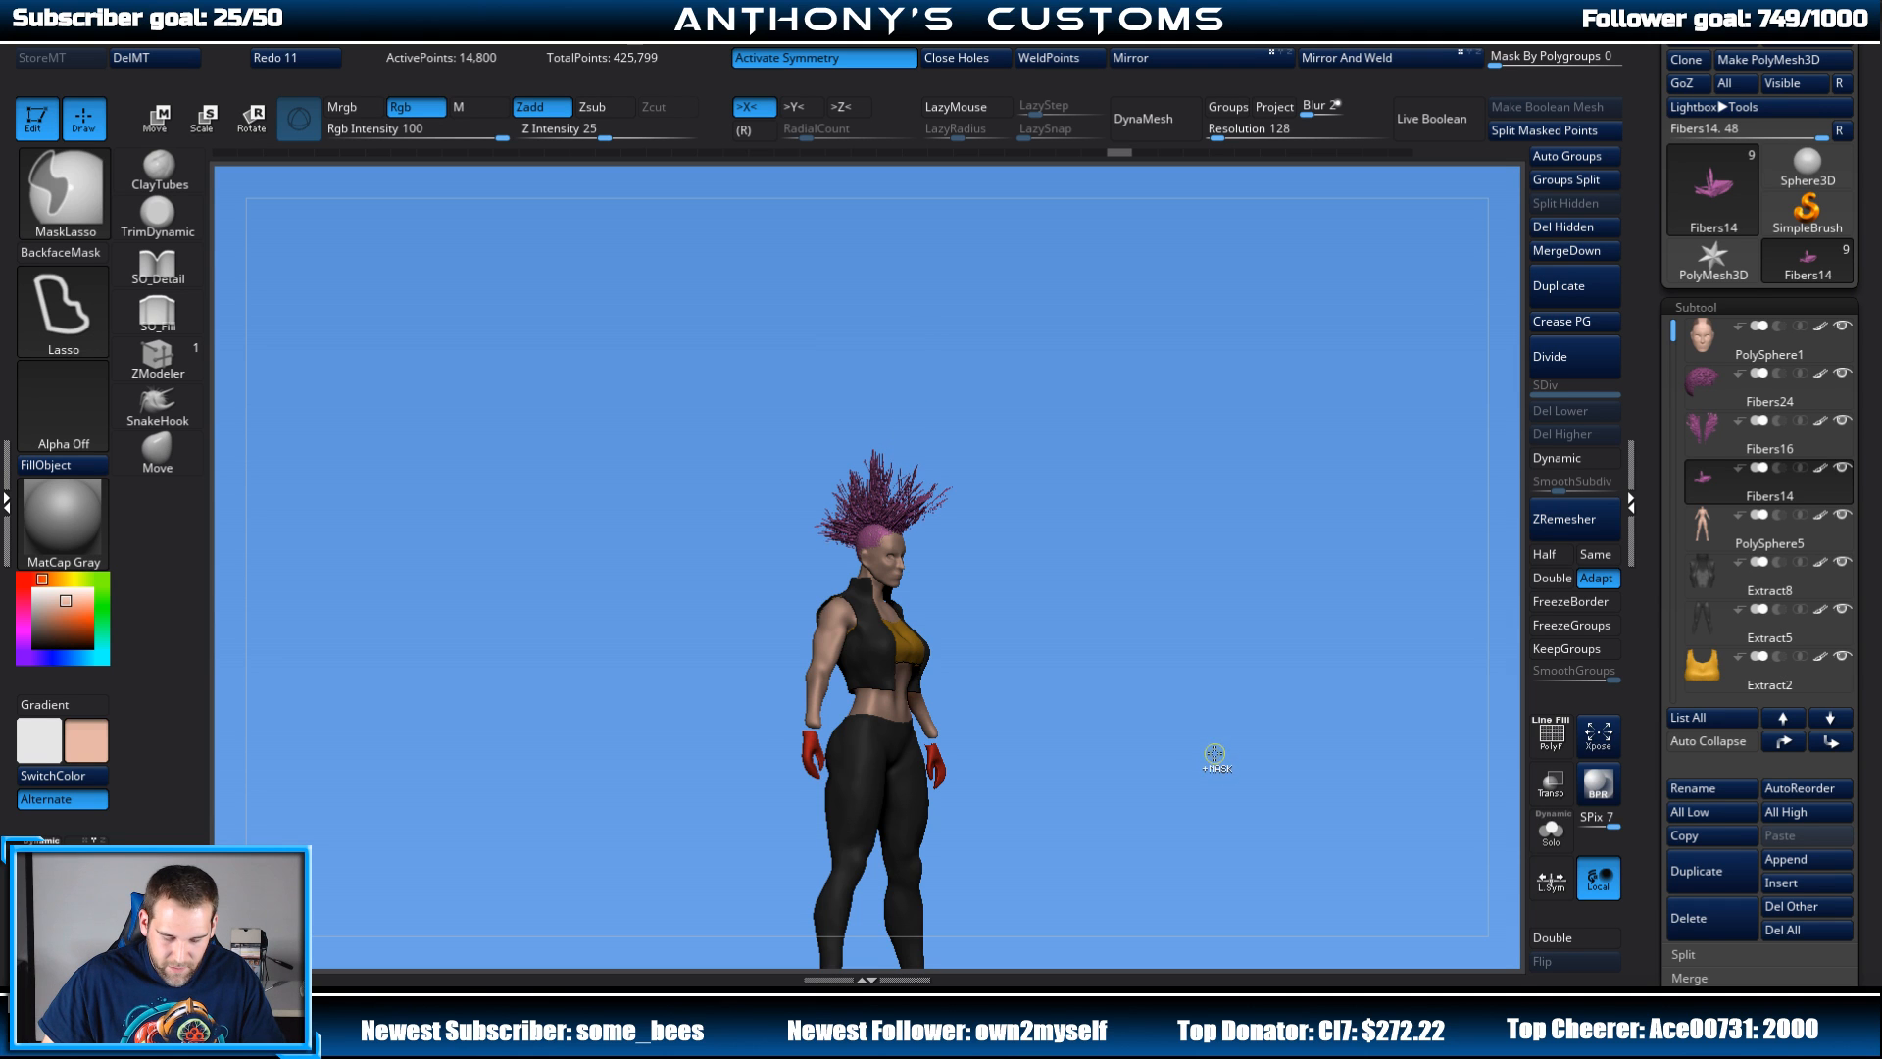
Step: Comb the mohawk's front, crown and rear fibers upward and outward with the GroomHairToss brush
left_click_drag(1218, 746, 1187, 679)
left_click_drag(1171, 501, 1214, 851, "alt")
left_click_drag(1214, 609, 1227, 547)
mouse_move(1231, 481)
left_mouse_down("alt")
mouse_move(1273, 614)
mouse_move(1268, 543)
left_mouse_up("alt")
key("b")
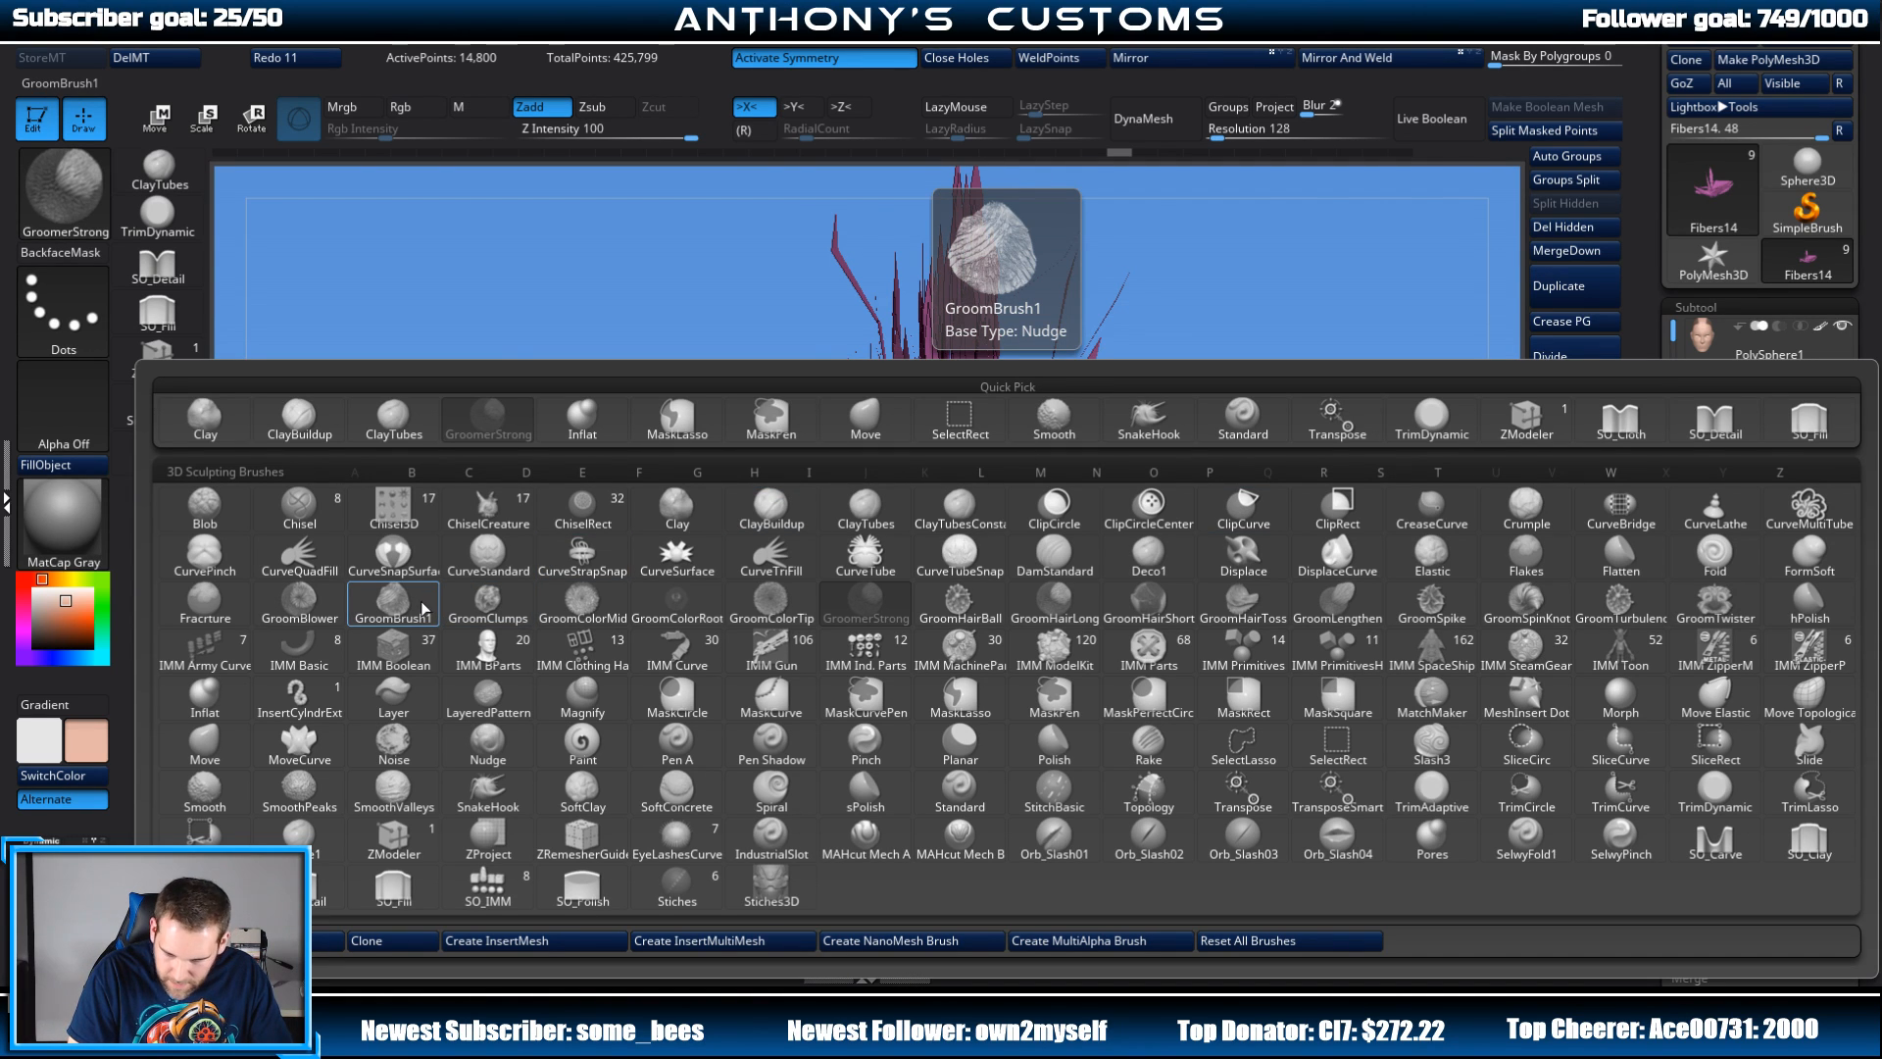
left_click(1248, 610)
mouse_move(1023, 586)
left_mouse_down()
mouse_move(1127, 480)
mouse_move(1382, 350)
mouse_move(1323, 381)
mouse_move(1190, 373)
mouse_move(1226, 365)
left_mouse_up()
left_click_drag(1218, 500, 1351, 514)
mouse_move(876, 586)
left_mouse_down()
mouse_move(916, 515)
mouse_move(1206, 319)
mouse_move(1084, 394)
mouse_move(1007, 304)
left_mouse_up()
mouse_move(806, 590)
left_mouse_down()
mouse_move(967, 244)
mouse_move(899, 210)
left_mouse_up()
mouse_move(747, 584)
left_mouse_down()
mouse_move(693, 193)
mouse_move(568, 299)
left_mouse_up()
Step: Sweep the mohawk fibers into an even fan from nape to forehead, working from the figure's right profile
left_click_drag(1231, 643, 1155, 638)
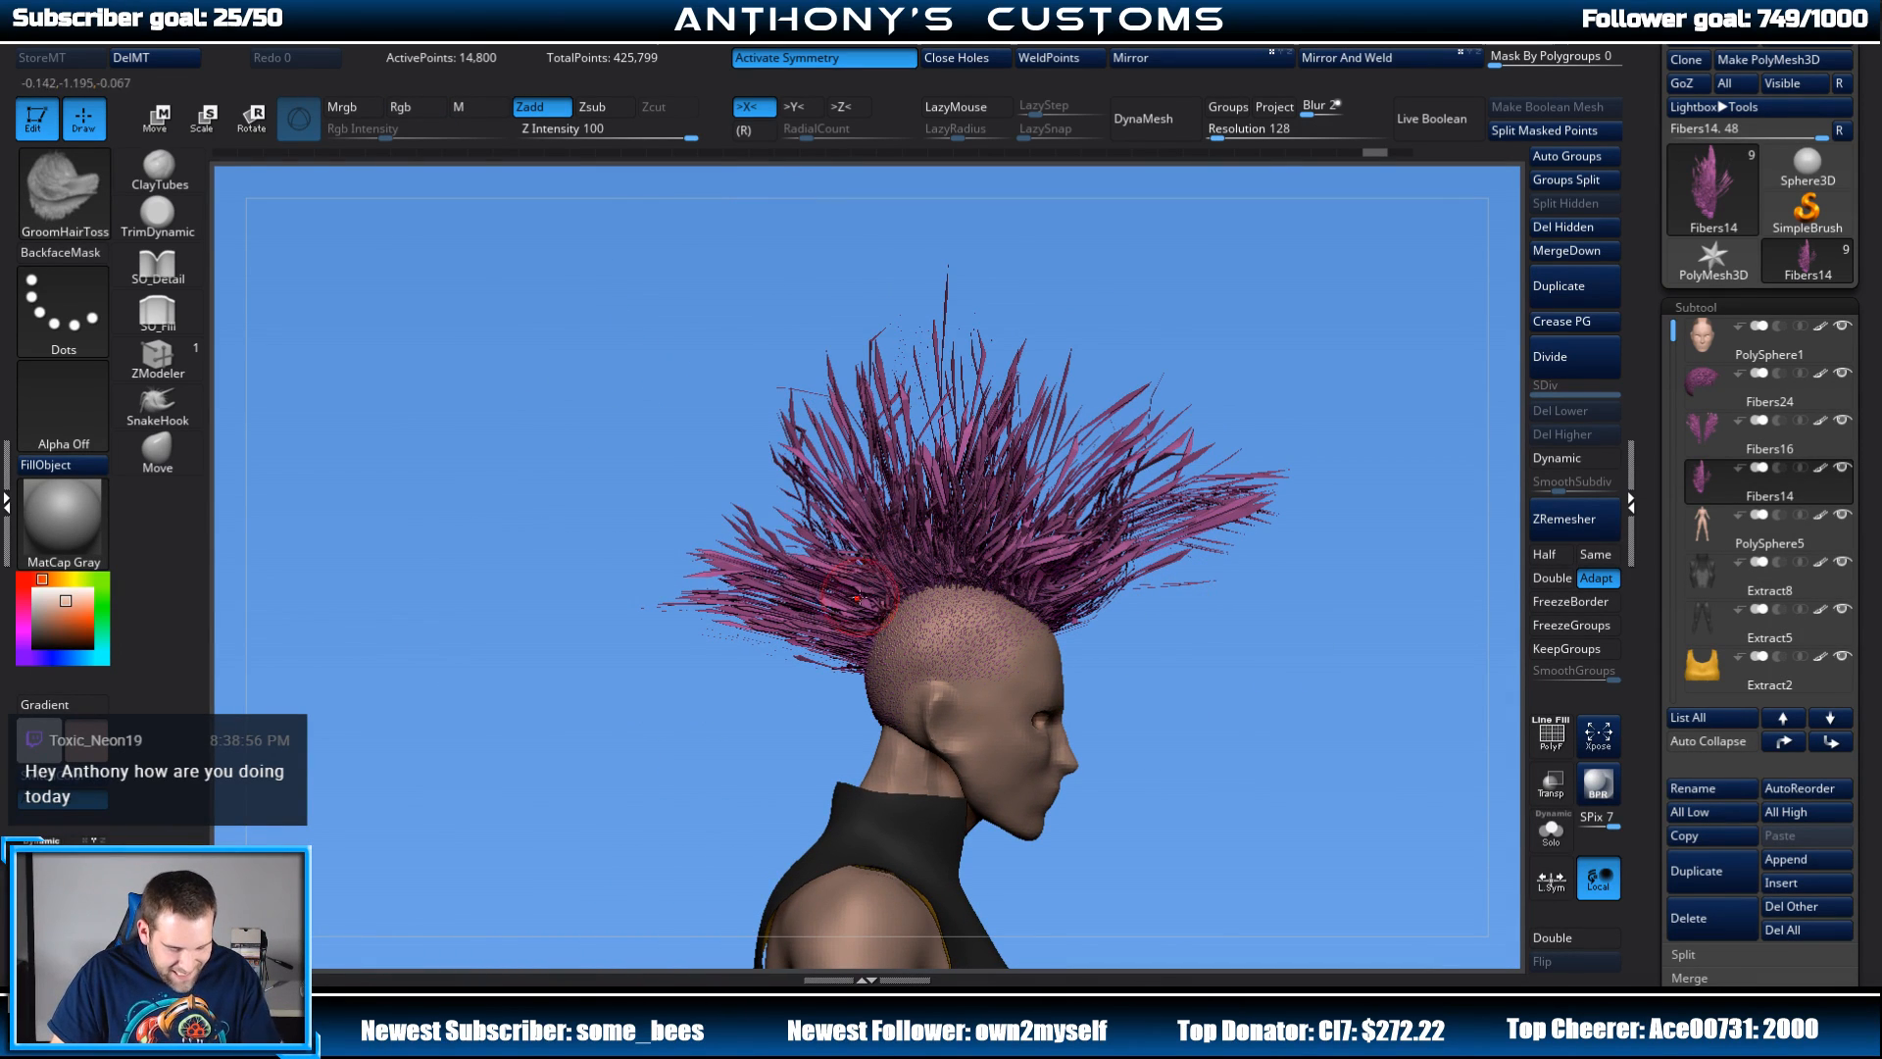
mouse_move(815, 609)
left_mouse_down()
mouse_move(610, 648)
mouse_move(580, 562)
left_mouse_up()
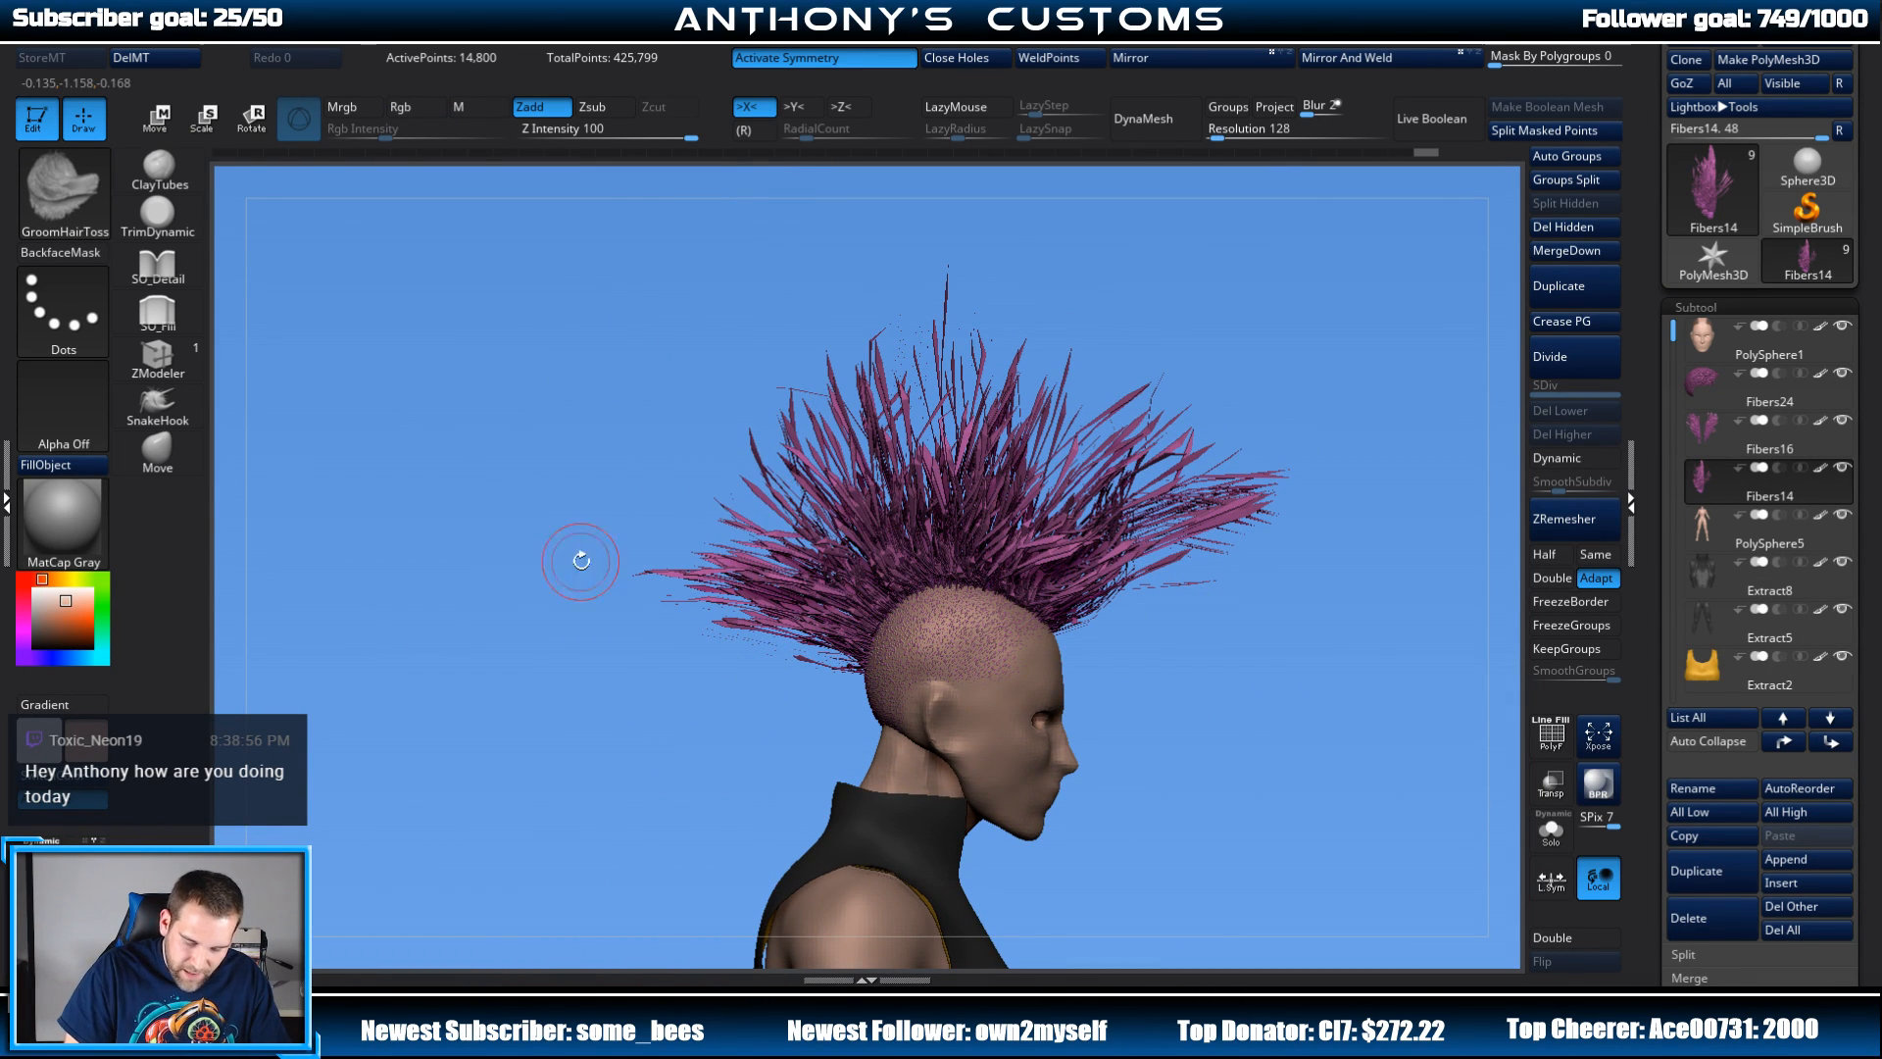
left_click_drag(833, 568, 728, 392)
left_click_drag(900, 573, 790, 286)
left_click_drag(960, 554, 966, 343)
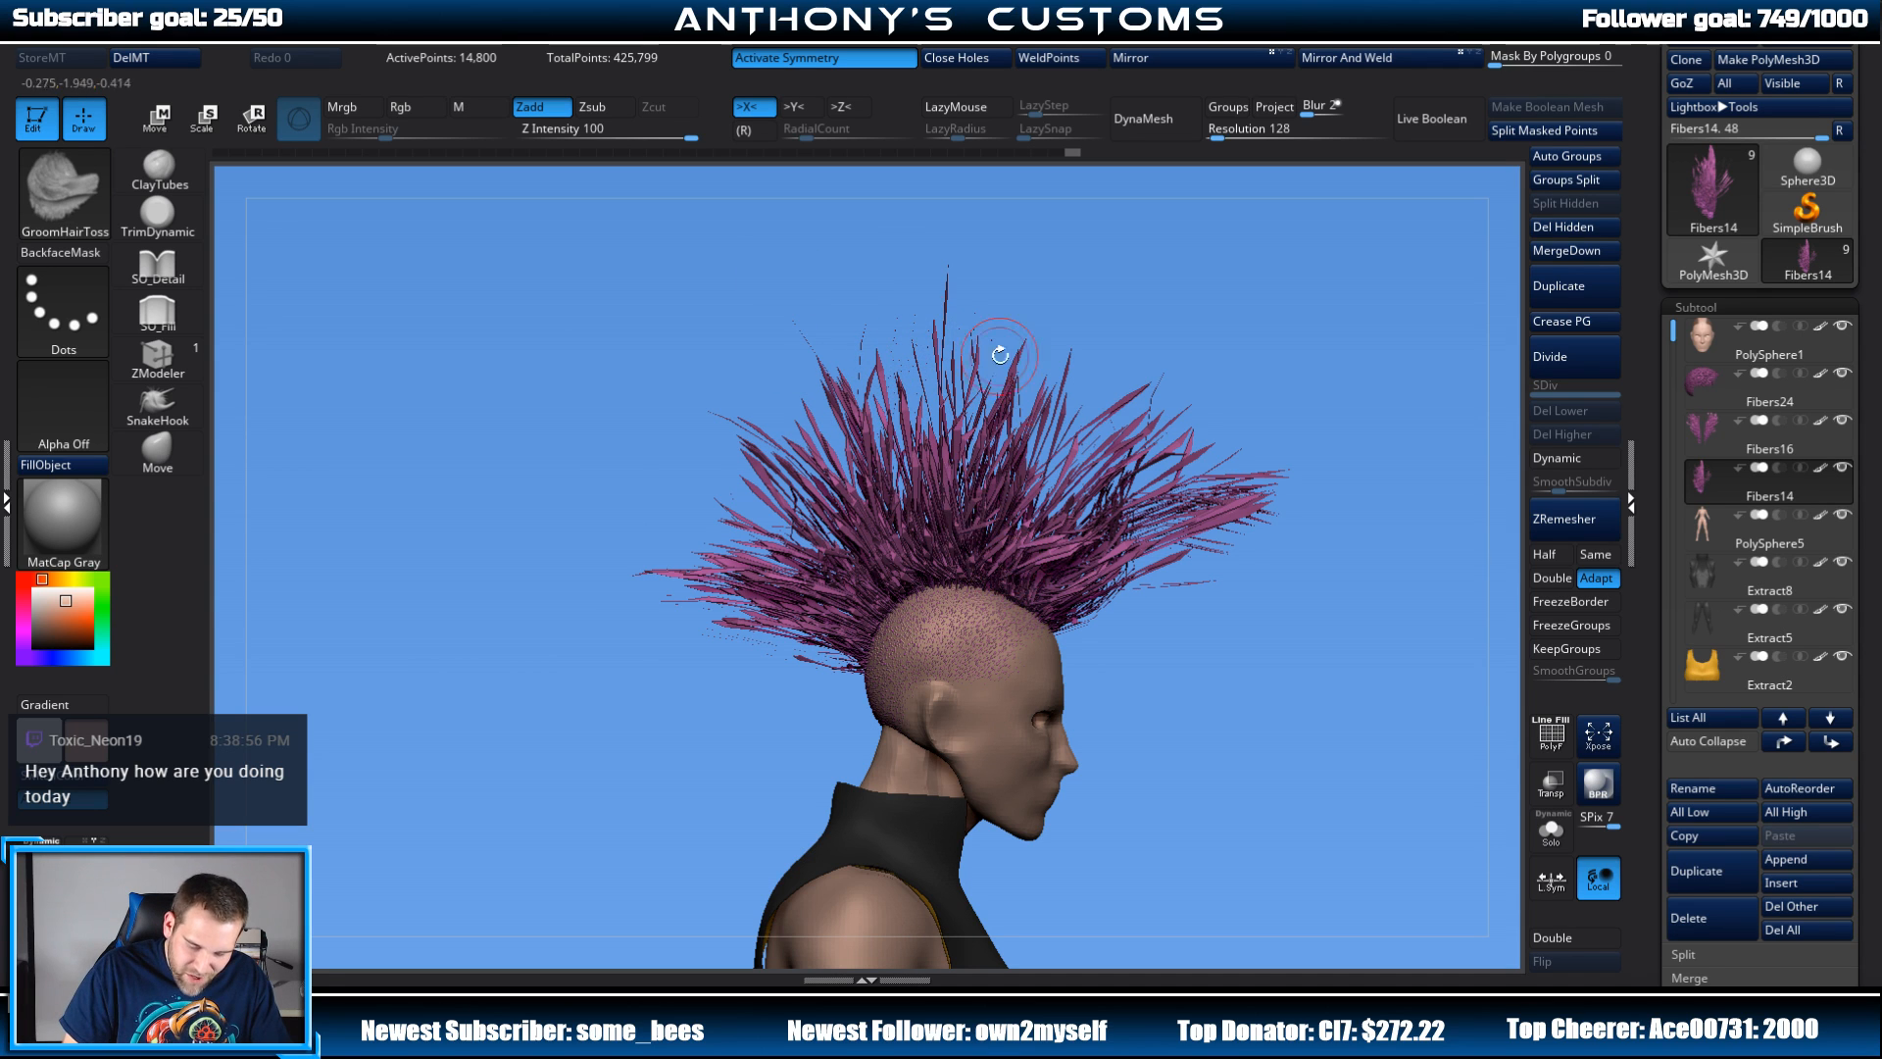
left_click_drag(1018, 578, 1157, 353)
left_click_drag(1069, 544, 1274, 446)
mouse_move(1063, 579)
left_mouse_down()
mouse_move(1274, 442)
mouse_move(1287, 477)
mouse_move(1298, 376)
mouse_move(1226, 465)
left_mouse_up()
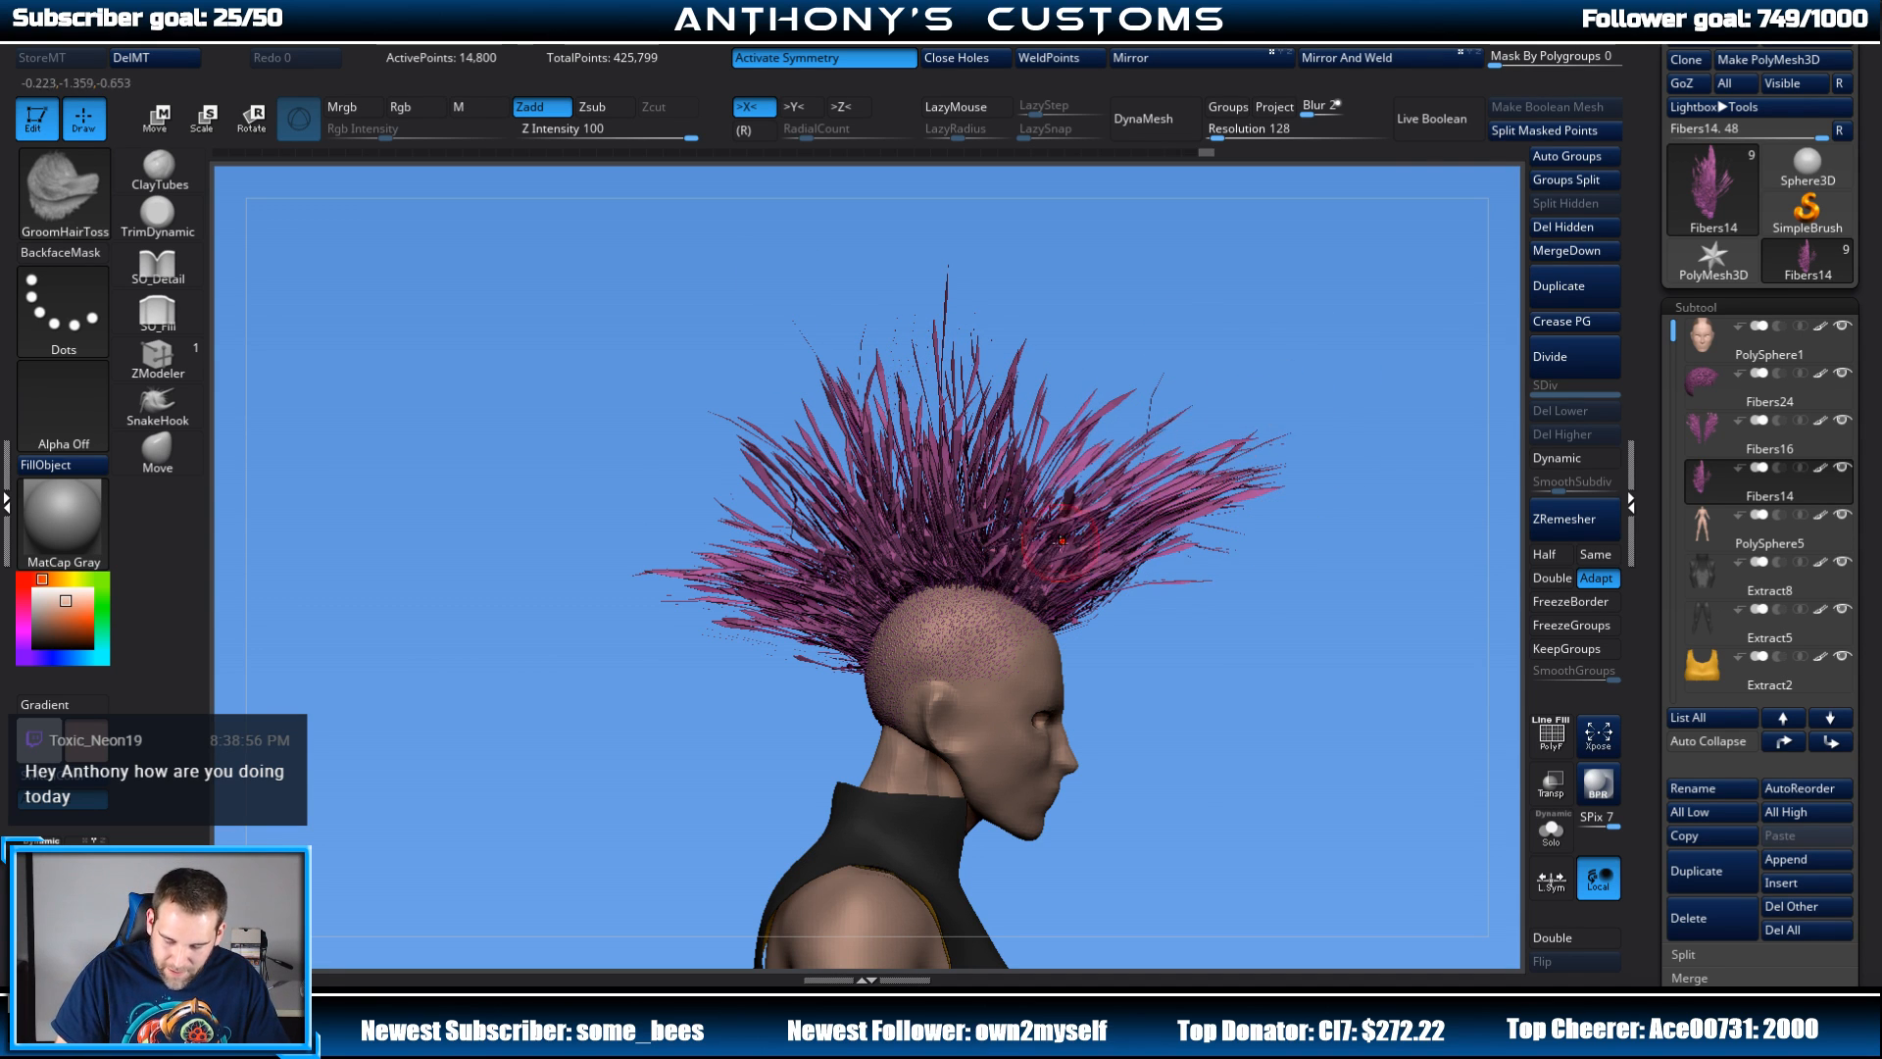
mouse_move(1019, 554)
left_mouse_down()
mouse_move(1020, 372)
mouse_move(1049, 382)
mouse_move(1030, 383)
left_mouse_up()
mouse_move(971, 578)
left_mouse_down()
mouse_move(990, 348)
mouse_move(941, 348)
mouse_move(971, 352)
mouse_move(961, 382)
left_mouse_up()
Step: Comb the crown fibers upward and the rear fibers backward from the figure's left profile
left_click_drag(1269, 362, 1370, 381)
mouse_move(897, 579)
left_mouse_down()
mouse_move(799, 432)
mouse_move(711, 427)
mouse_move(946, 363)
left_mouse_up()
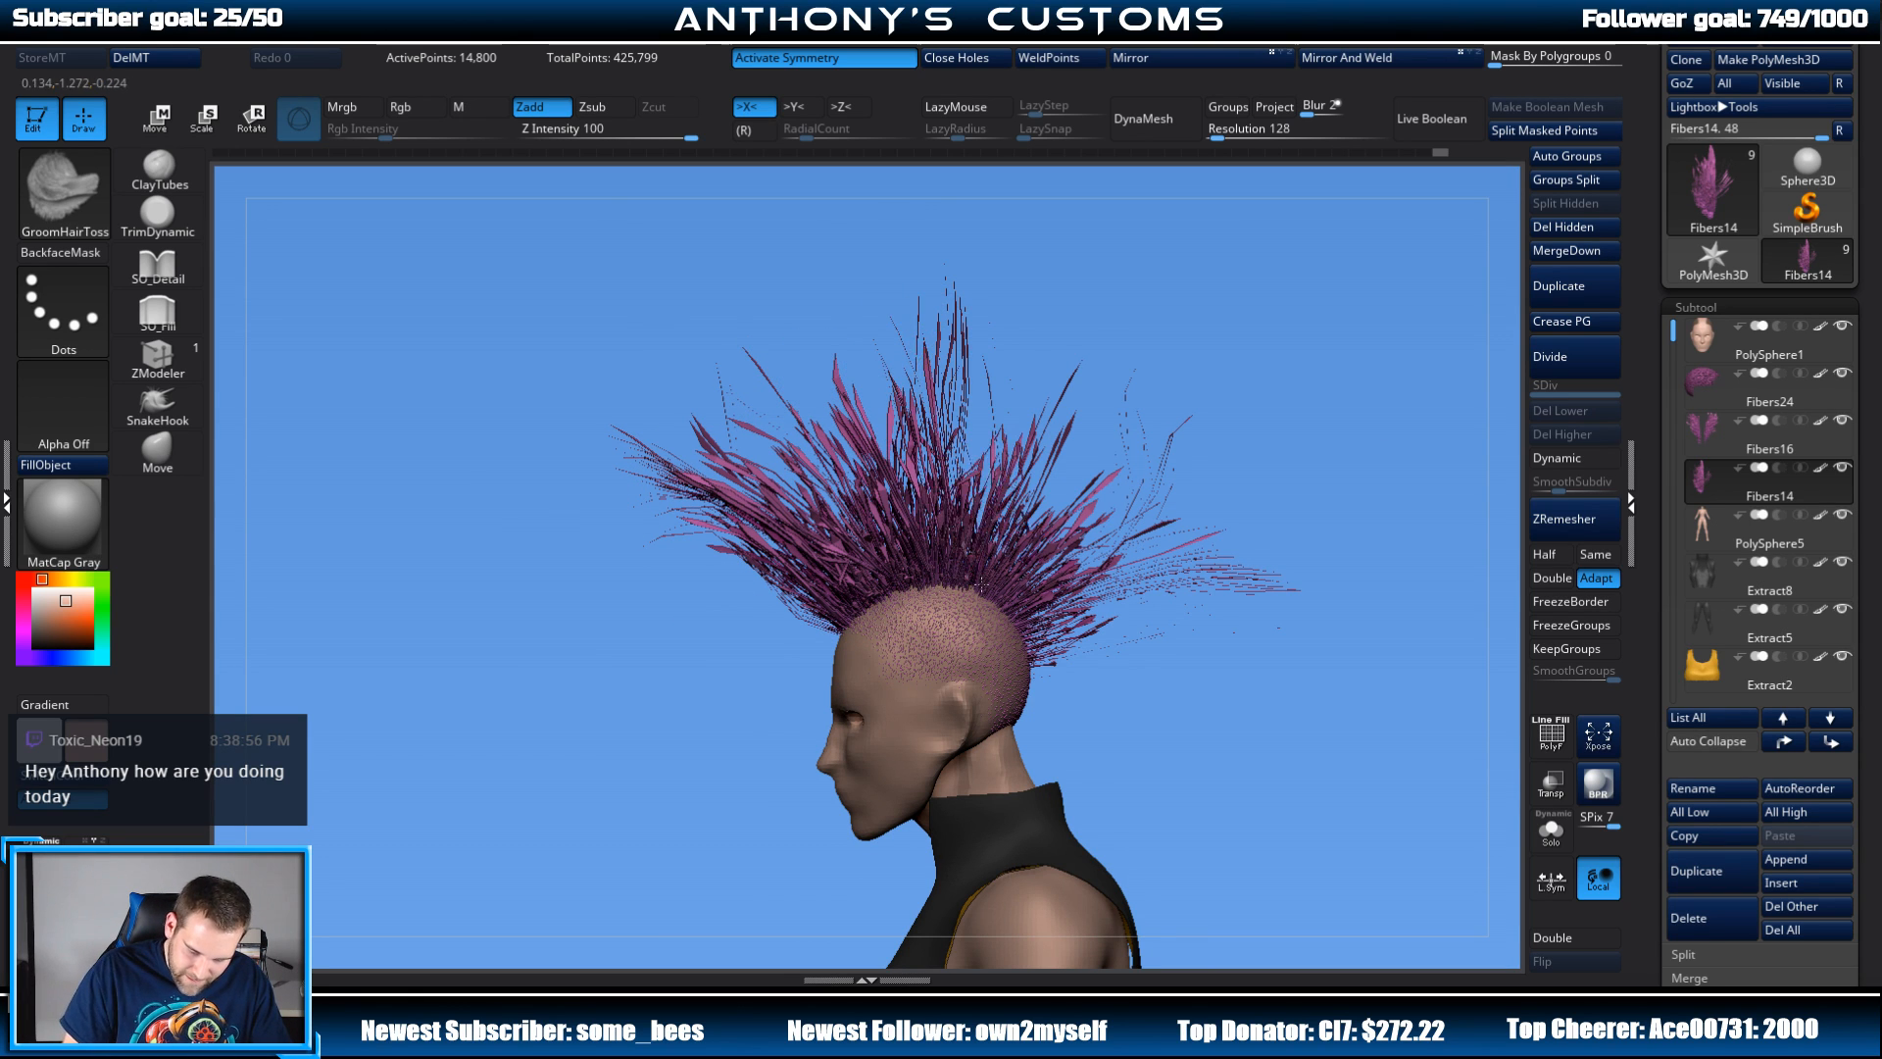
left_click_drag(965, 564, 1026, 333)
left_click_drag(996, 579, 1077, 393)
mouse_move(1015, 586)
left_mouse_down()
mouse_move(1132, 490)
mouse_move(1302, 542)
left_mouse_up()
mouse_move(1057, 632)
left_mouse_down()
mouse_move(1179, 627)
mouse_move(1210, 529)
left_mouse_up()
mouse_move(1024, 589)
left_mouse_down()
mouse_move(1275, 460)
mouse_move(1242, 445)
left_mouse_up()
Step: Spread the mohawk's central crown spike outward in front view with the GroomHairToss brush
mouse_move(942, 618)
left_mouse_down()
mouse_move(1255, 419)
mouse_move(1127, 445)
mouse_move(1358, 397)
left_mouse_up()
mouse_move(941, 598)
left_mouse_down()
mouse_move(1147, 504)
mouse_move(1259, 477)
mouse_move(1165, 484)
left_mouse_up()
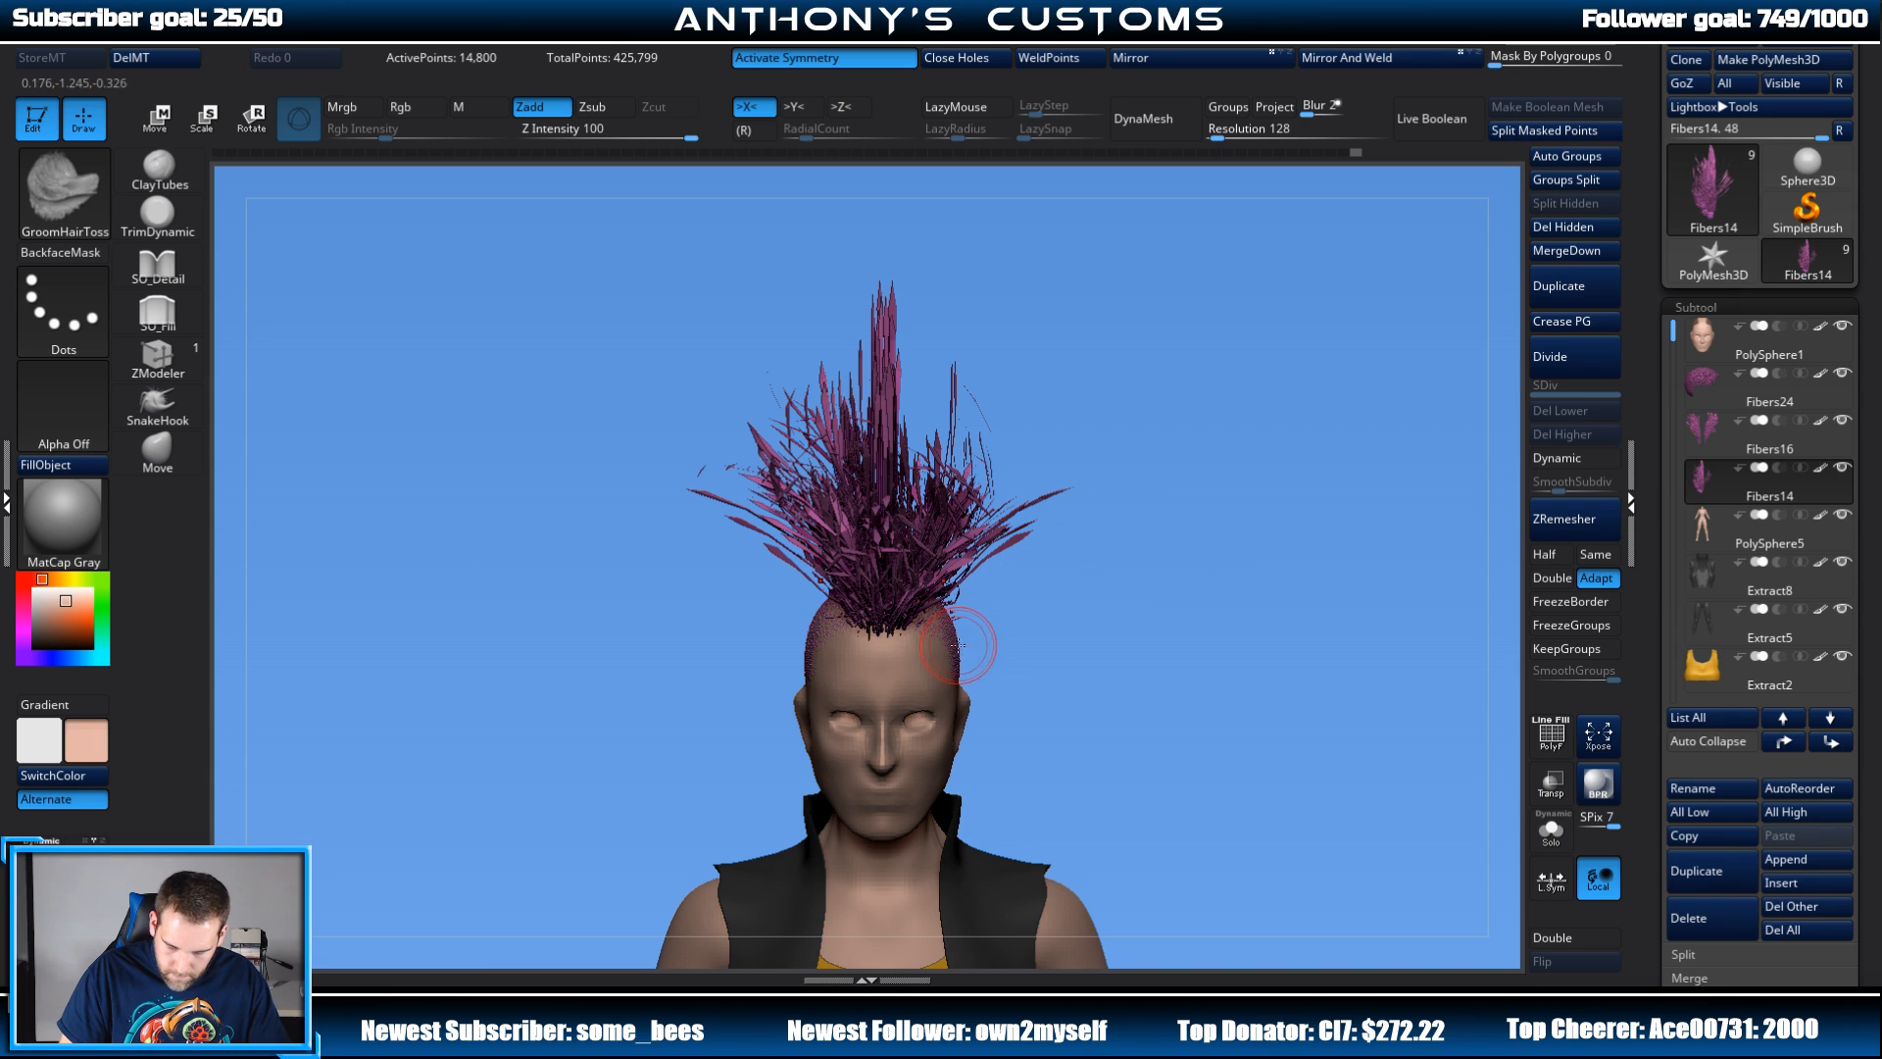
left_click_drag(892, 431, 980, 311)
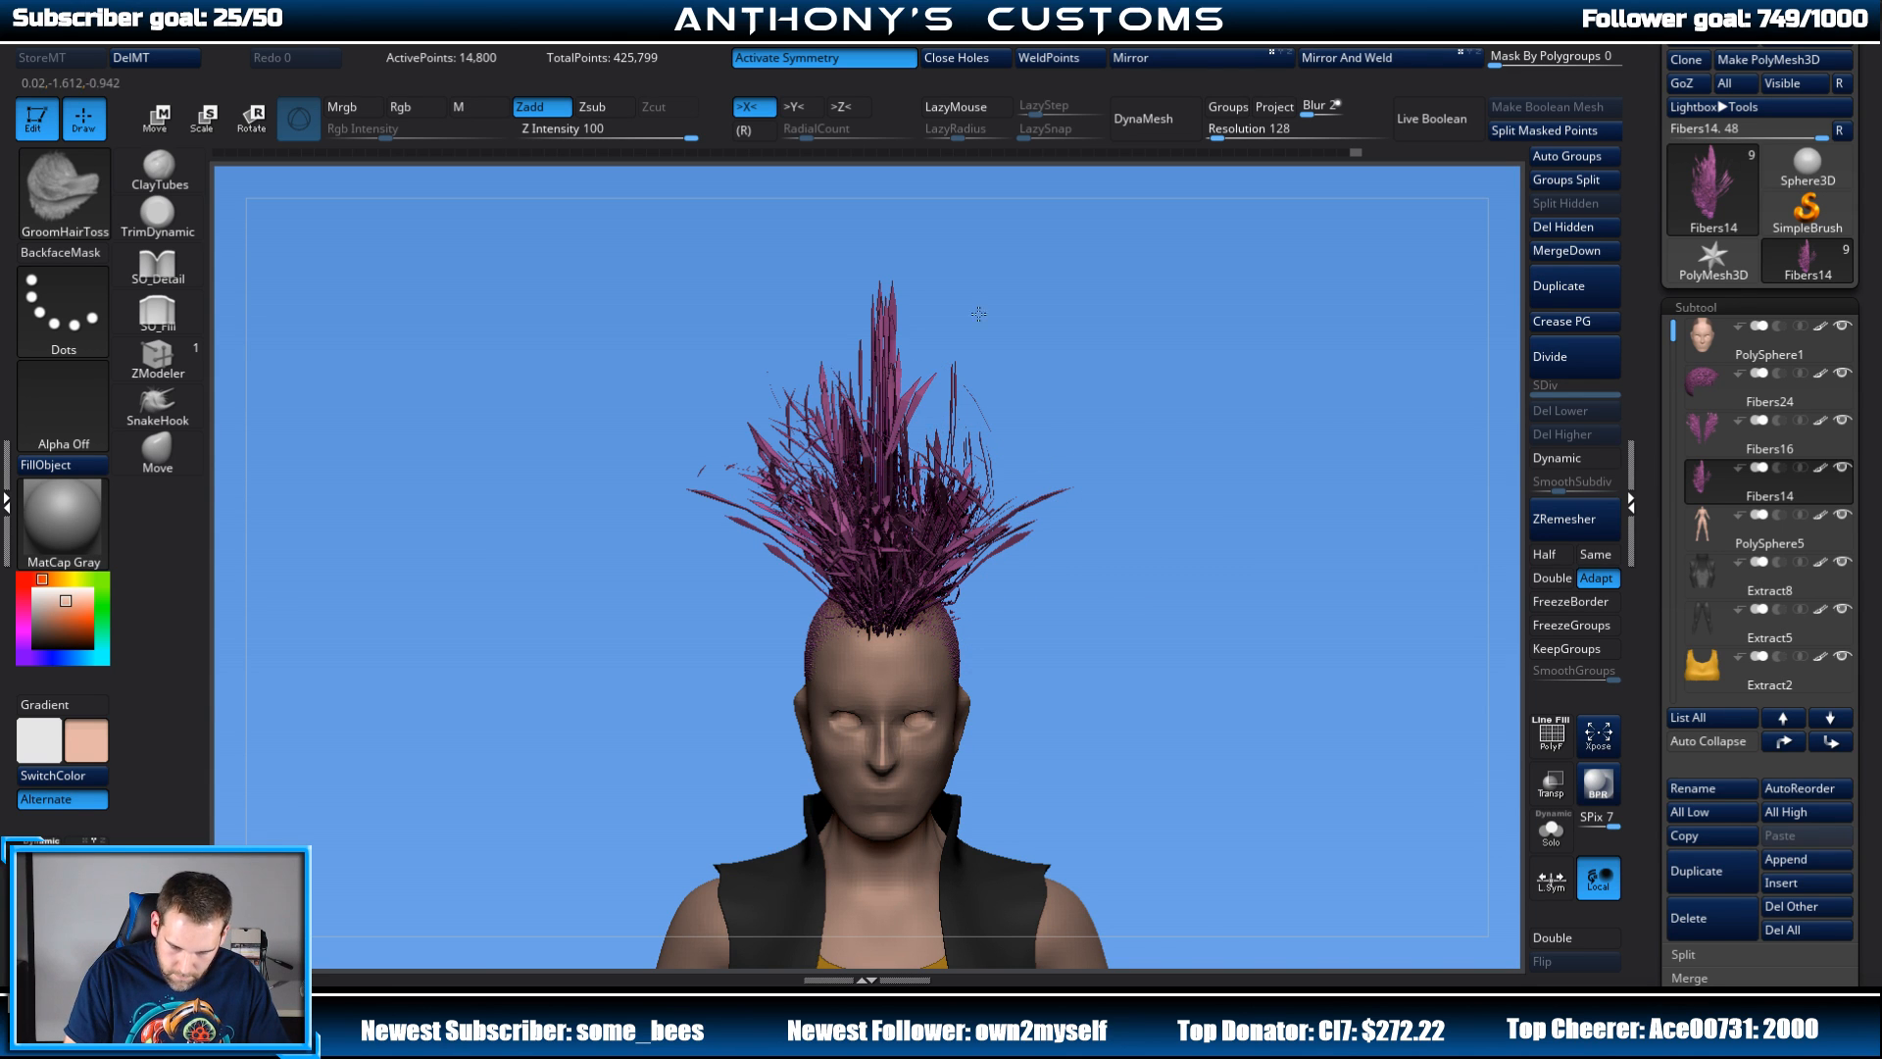
mouse_move(885, 375)
left_mouse_down()
mouse_move(971, 285)
mouse_move(985, 230)
mouse_move(992, 259)
left_mouse_up()
Step: Fan the mohawk's upper fibers out to both sides in back view
left_click_drag(1402, 357, 1184, 357)
mouse_move(894, 422)
left_mouse_down()
mouse_move(966, 326)
mouse_move(962, 241)
left_mouse_up()
left_click_drag(890, 355, 939, 219)
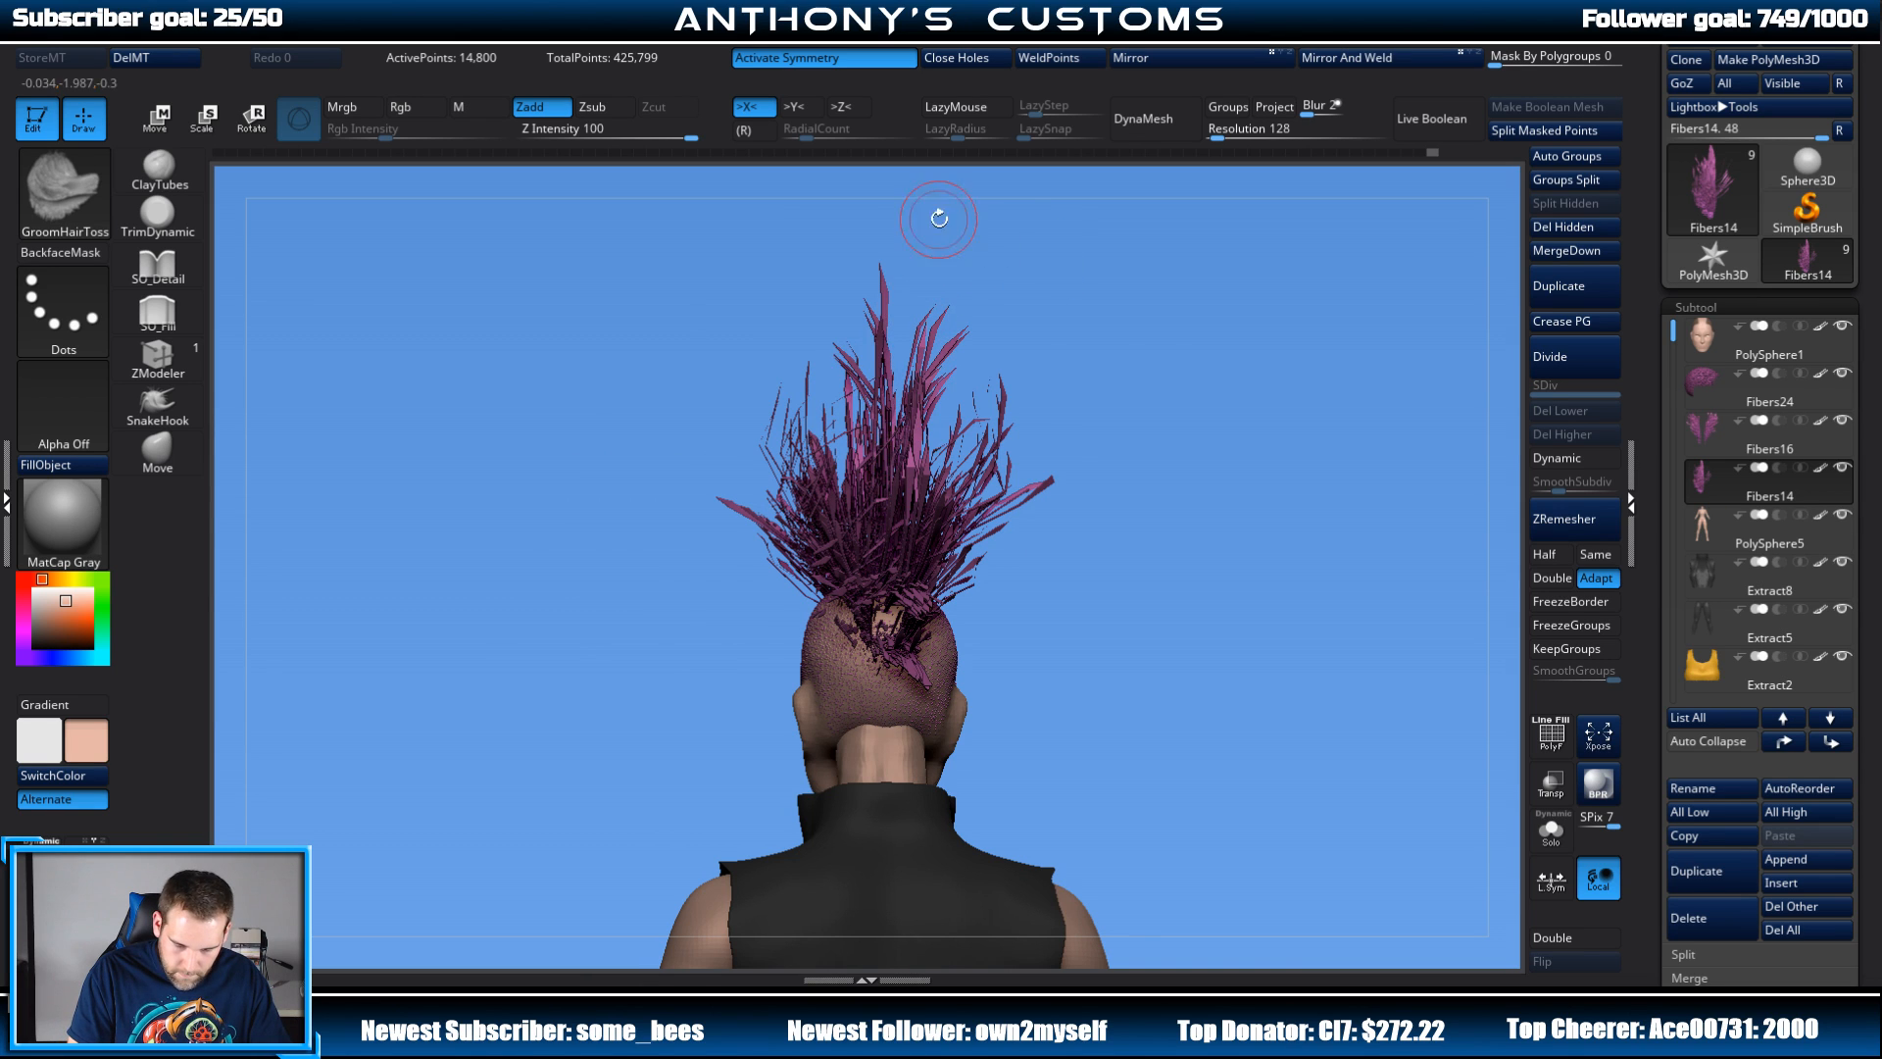
left_click_drag(860, 459, 790, 383)
left_click_drag(858, 437, 784, 338)
left_click_drag(895, 381, 931, 285)
left_click_drag(912, 451, 1000, 377)
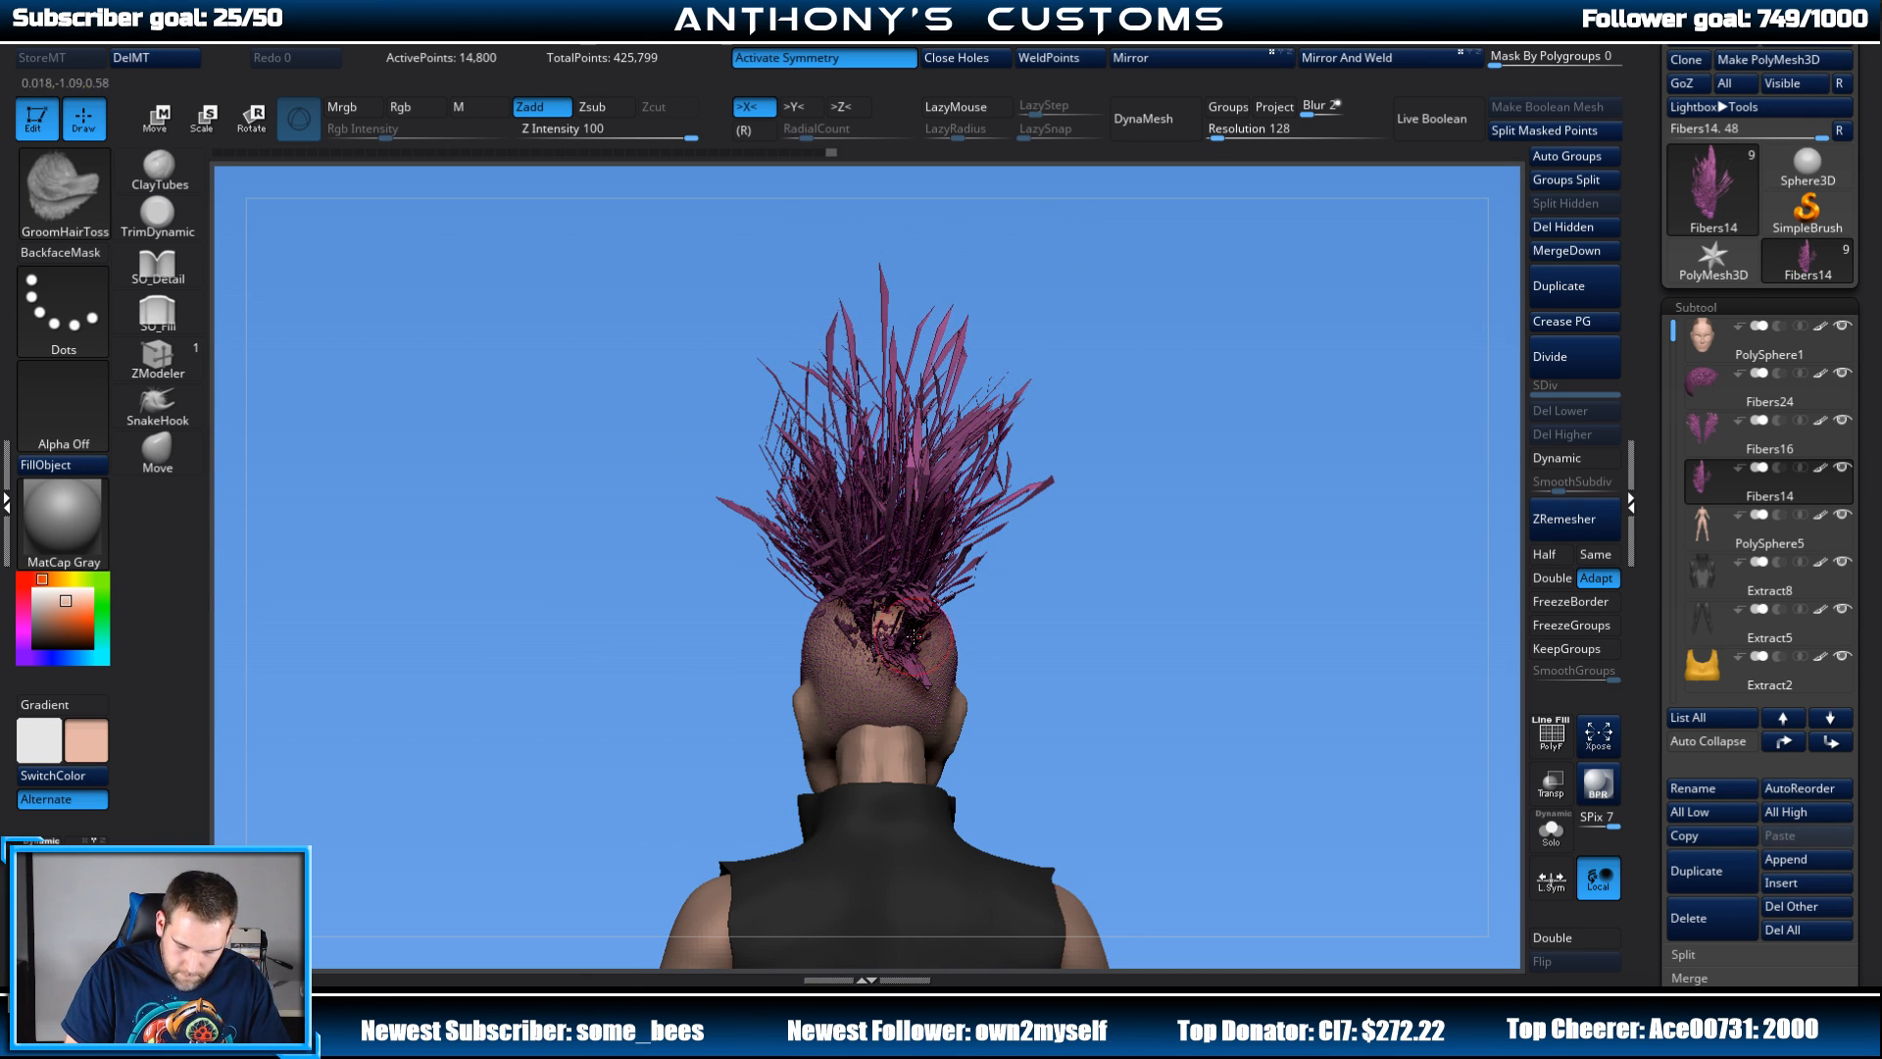
Step: Comb the mohawk's lowest rear fibers backward and down toward the neck
left_click_drag(879, 620, 903, 797)
mouse_move(1101, 593)
left_mouse_down()
mouse_move(1261, 595)
mouse_move(1215, 496)
left_mouse_up()
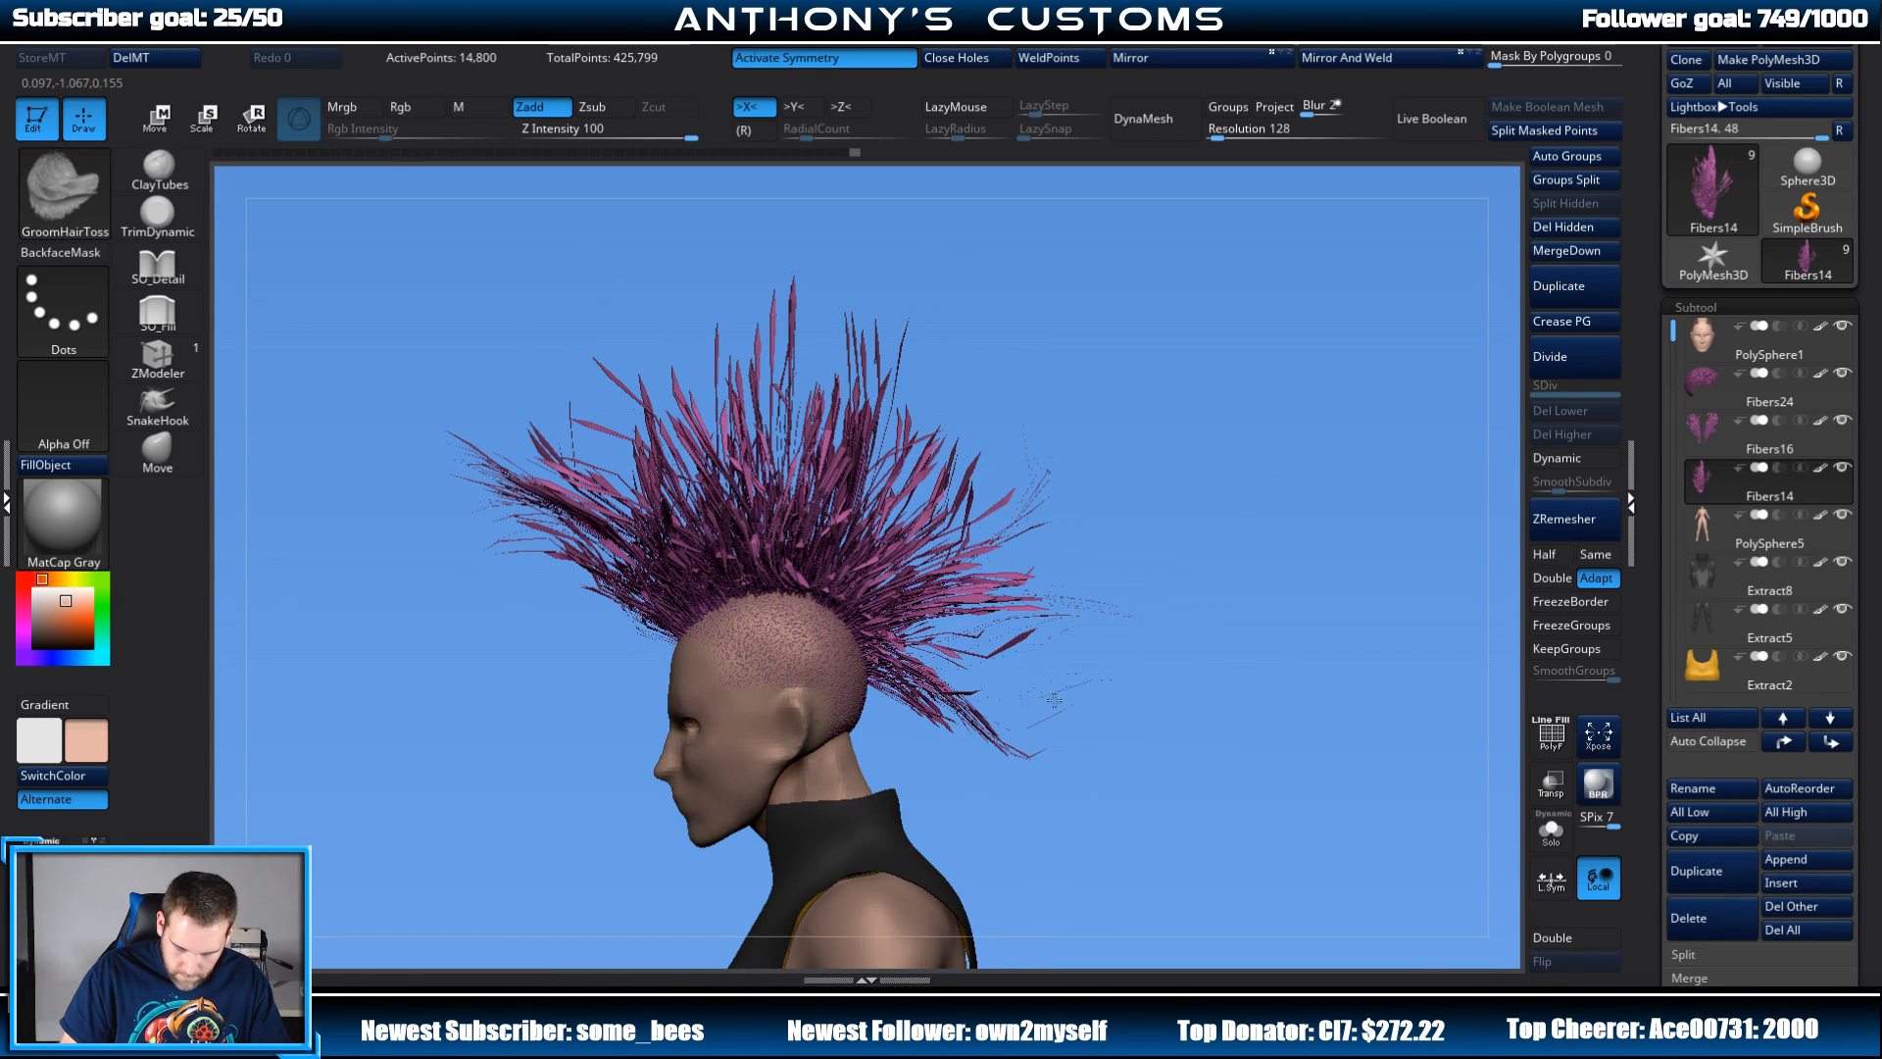
left_click_drag(927, 667, 1068, 757)
left_click_drag(926, 686, 1075, 806)
mouse_move(1113, 409)
left_mouse_down()
mouse_move(1277, 546)
mouse_move(1245, 630)
mouse_move(1218, 521)
left_mouse_up()
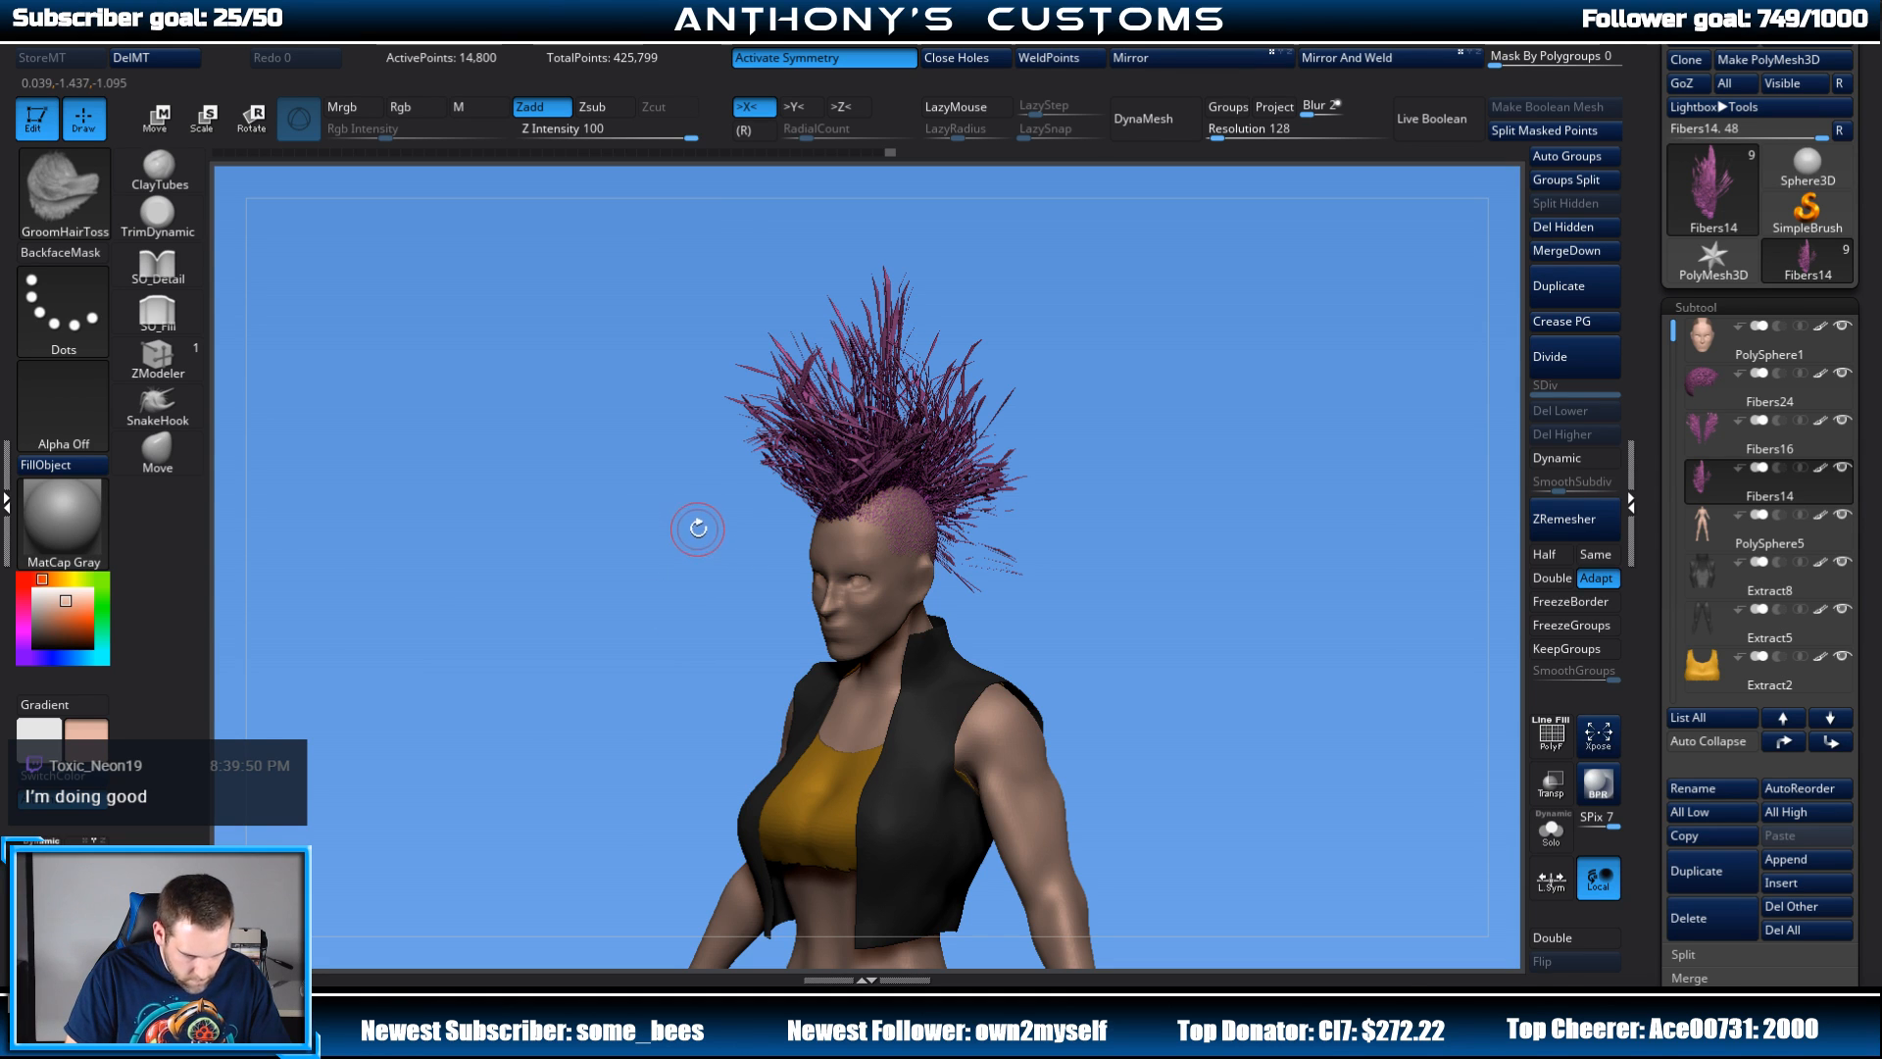
Step: Lengthen the rear mohawk fibers backward with the GroomLengthen brush
key("b")
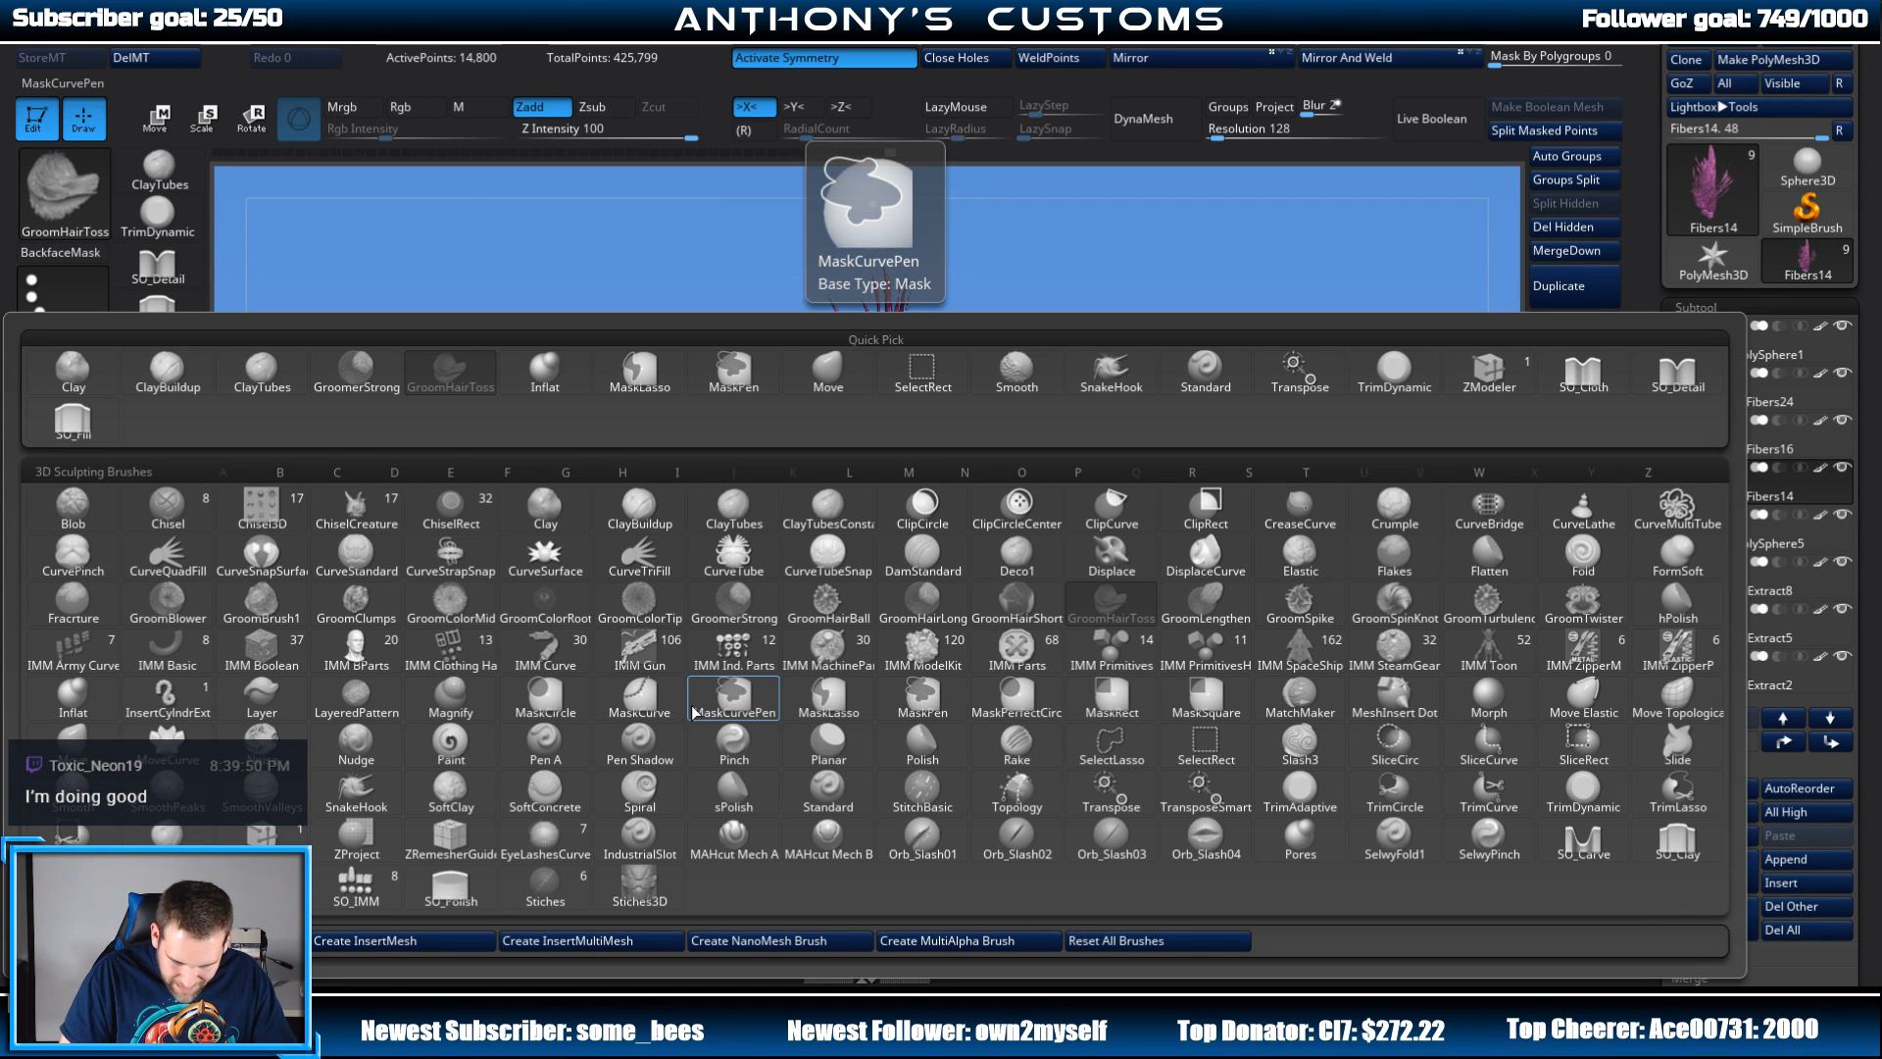
left_click(912, 606)
mouse_move(1281, 550)
left_mouse_down()
mouse_move(1265, 510)
mouse_move(1155, 512)
left_mouse_up()
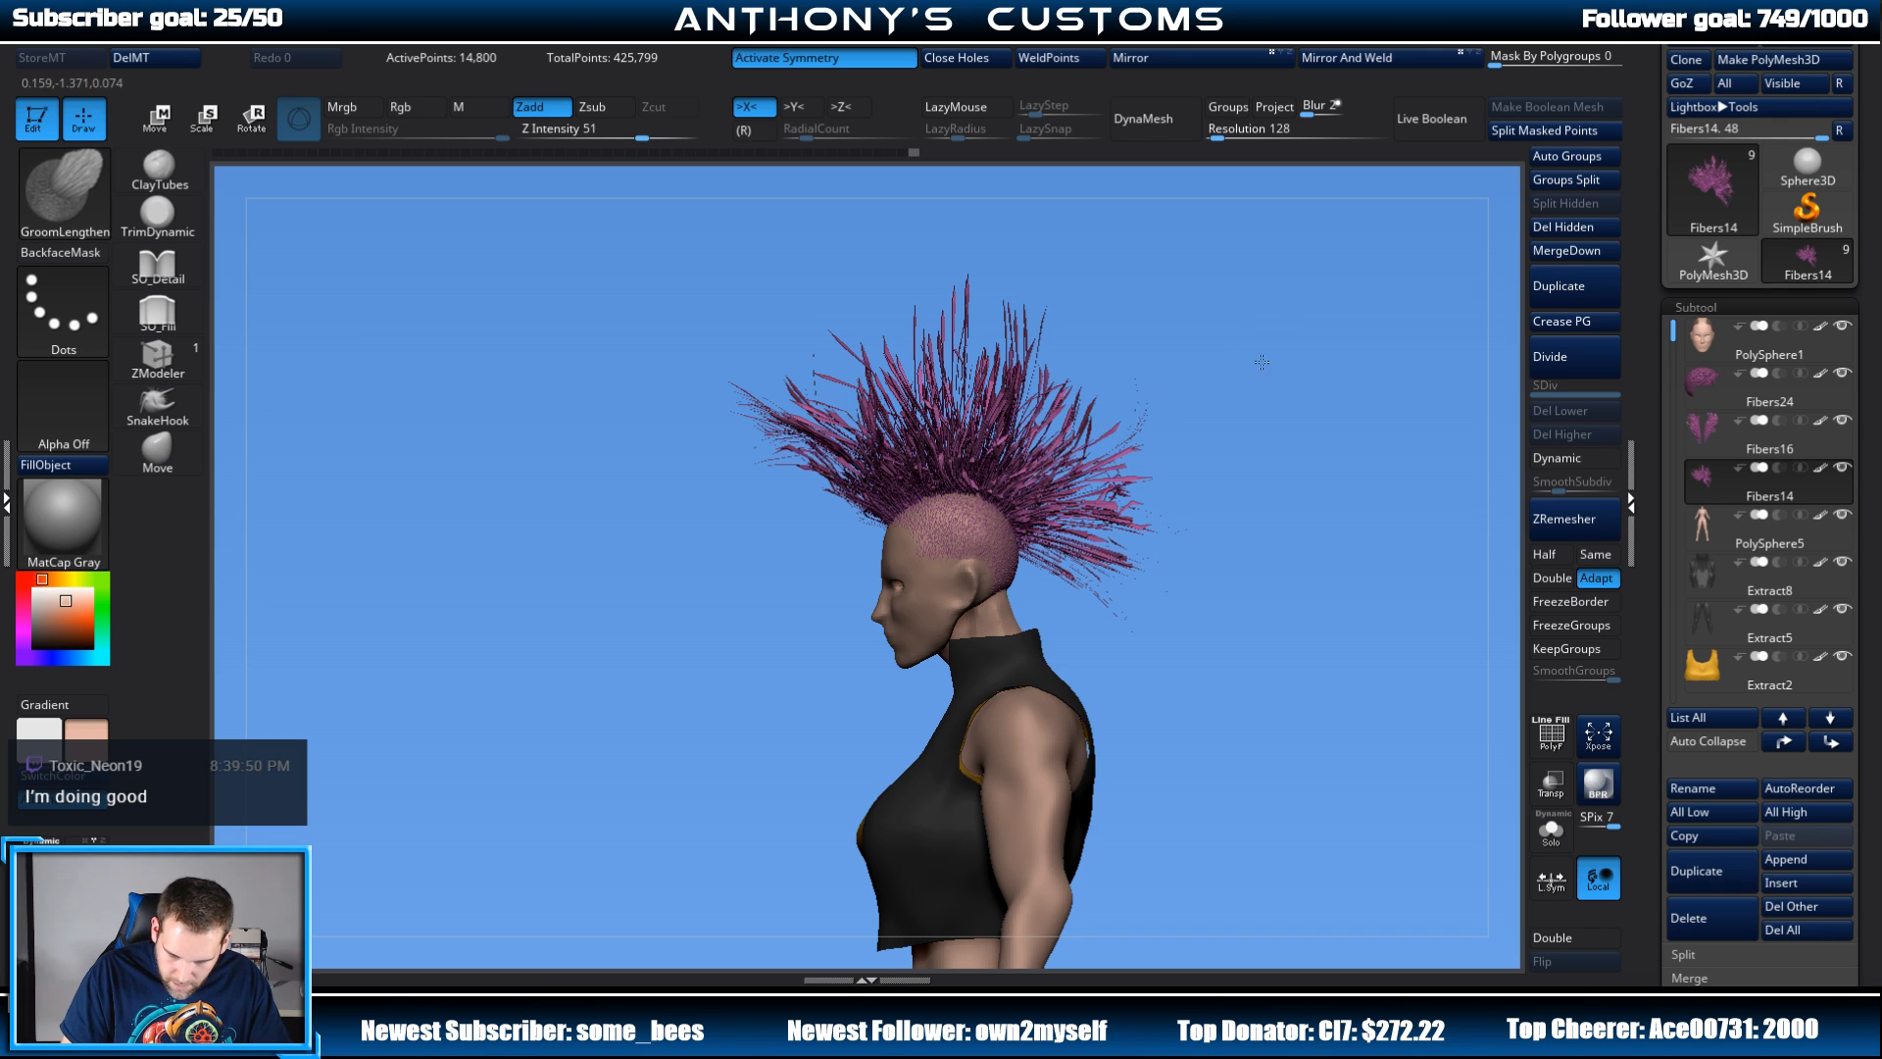
left_click_drag(1041, 482, 1201, 448)
left_click_drag(1044, 510, 1266, 457)
left_click_drag(1039, 552, 1266, 586)
left_click_drag(875, 493, 621, 588)
left_click_drag(1216, 385, 1446, 355)
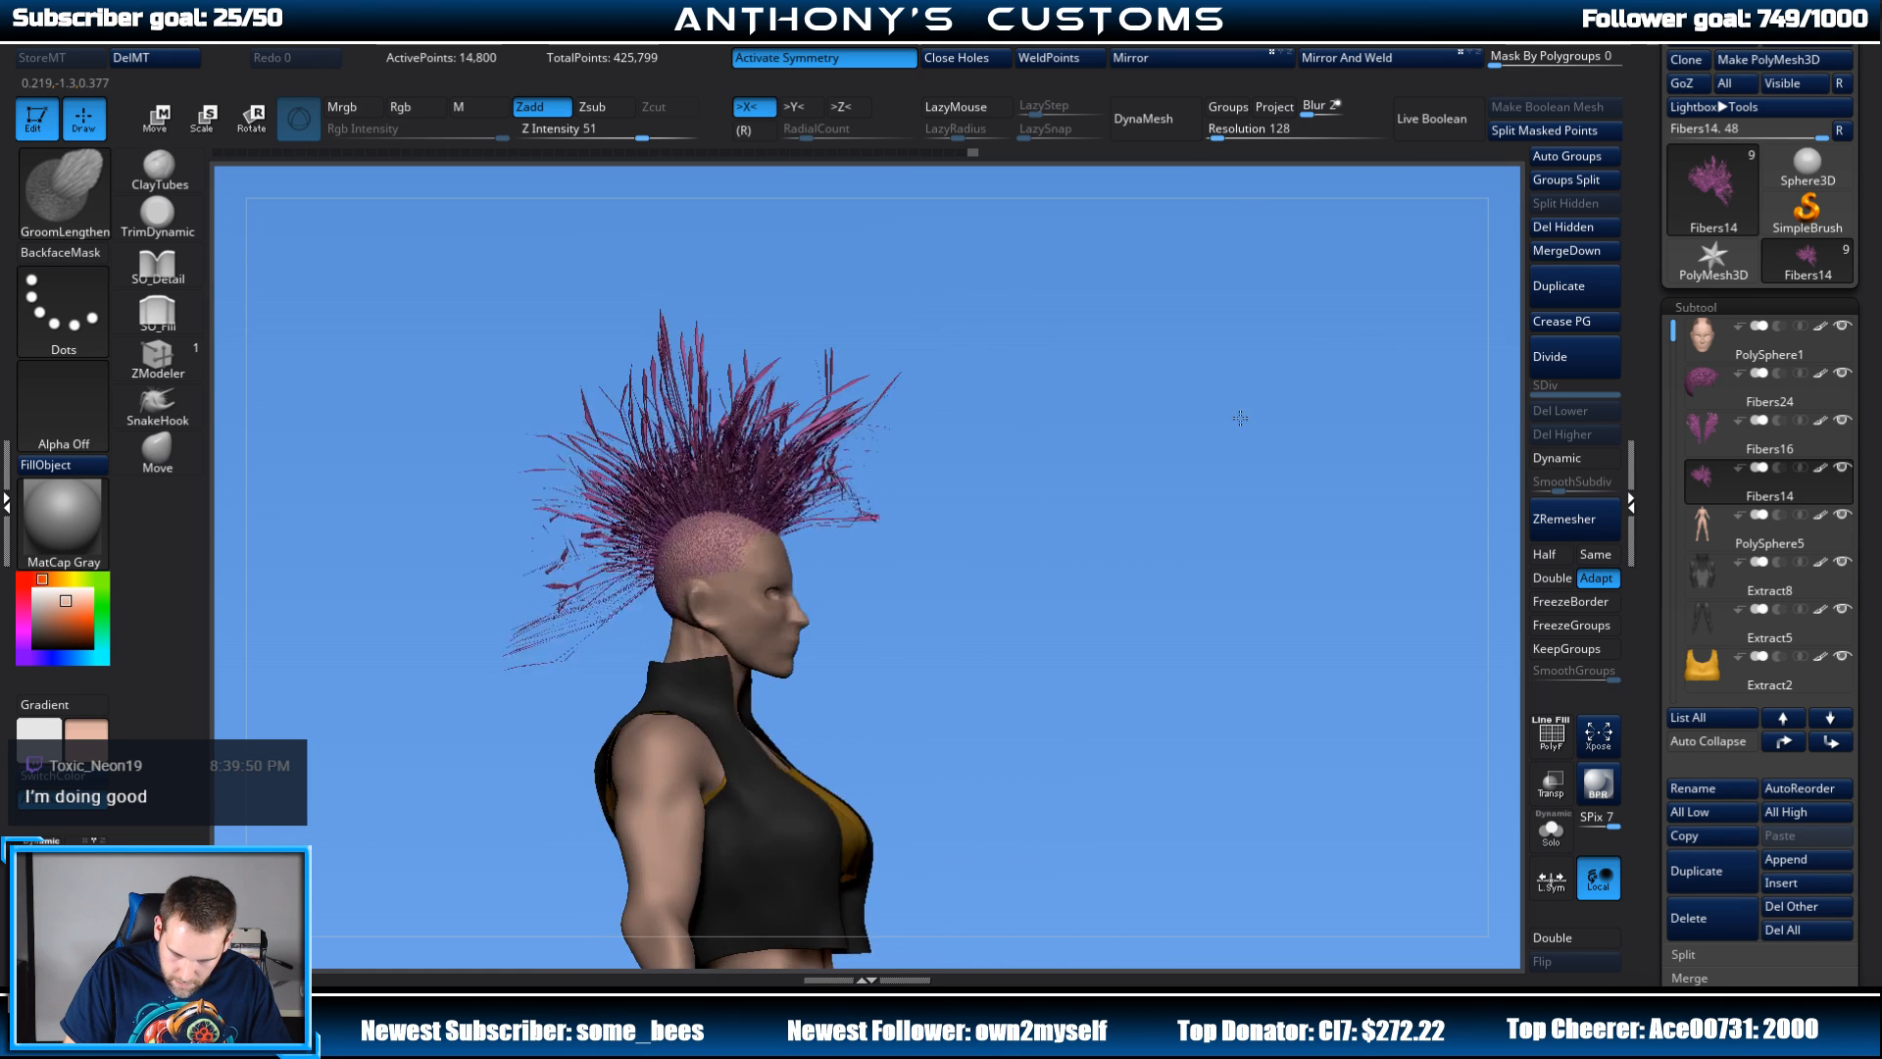
left_click_drag(1240, 419, 1232, 399)
Step: Turn off symmetry and droop the mohawk's front and rear ends downward with the GroomerStrong brush
key("x")
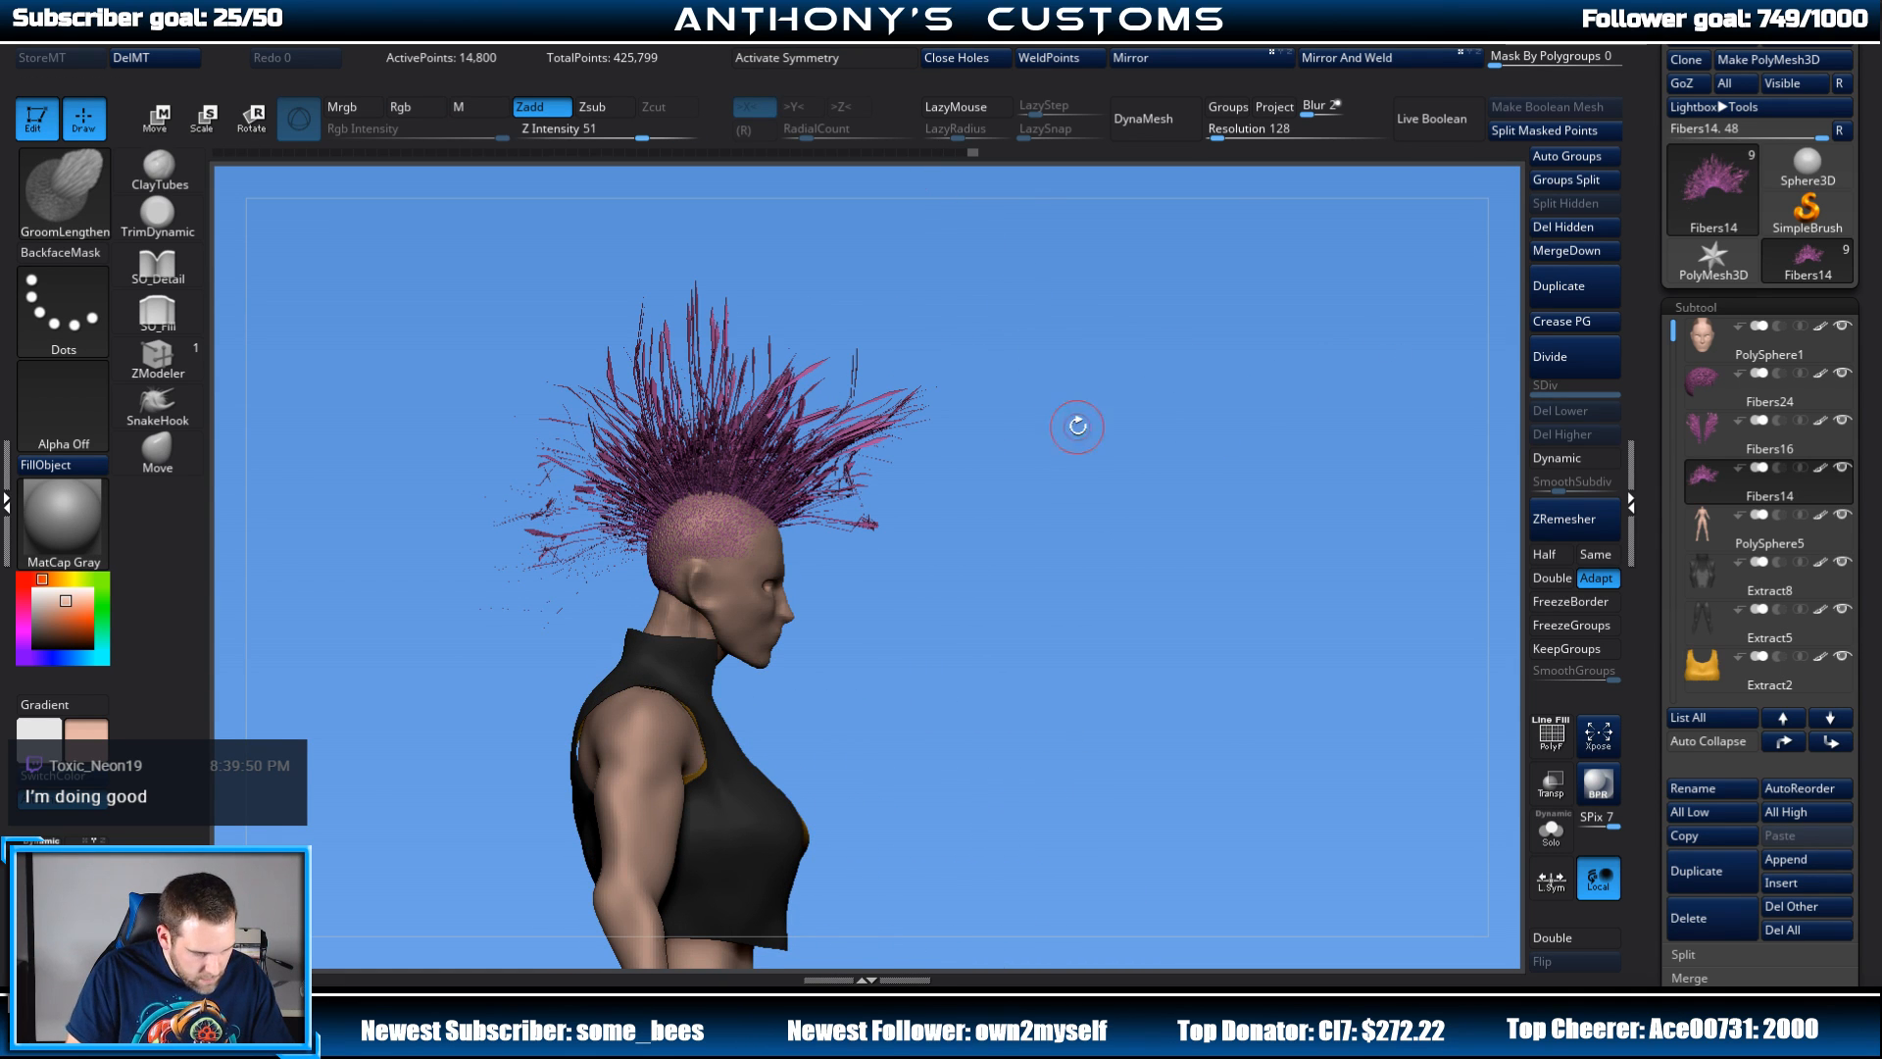
key("b")
left_click(878, 601)
left_click_drag(1204, 477, 1098, 466)
left_click_drag(949, 601, 1118, 554)
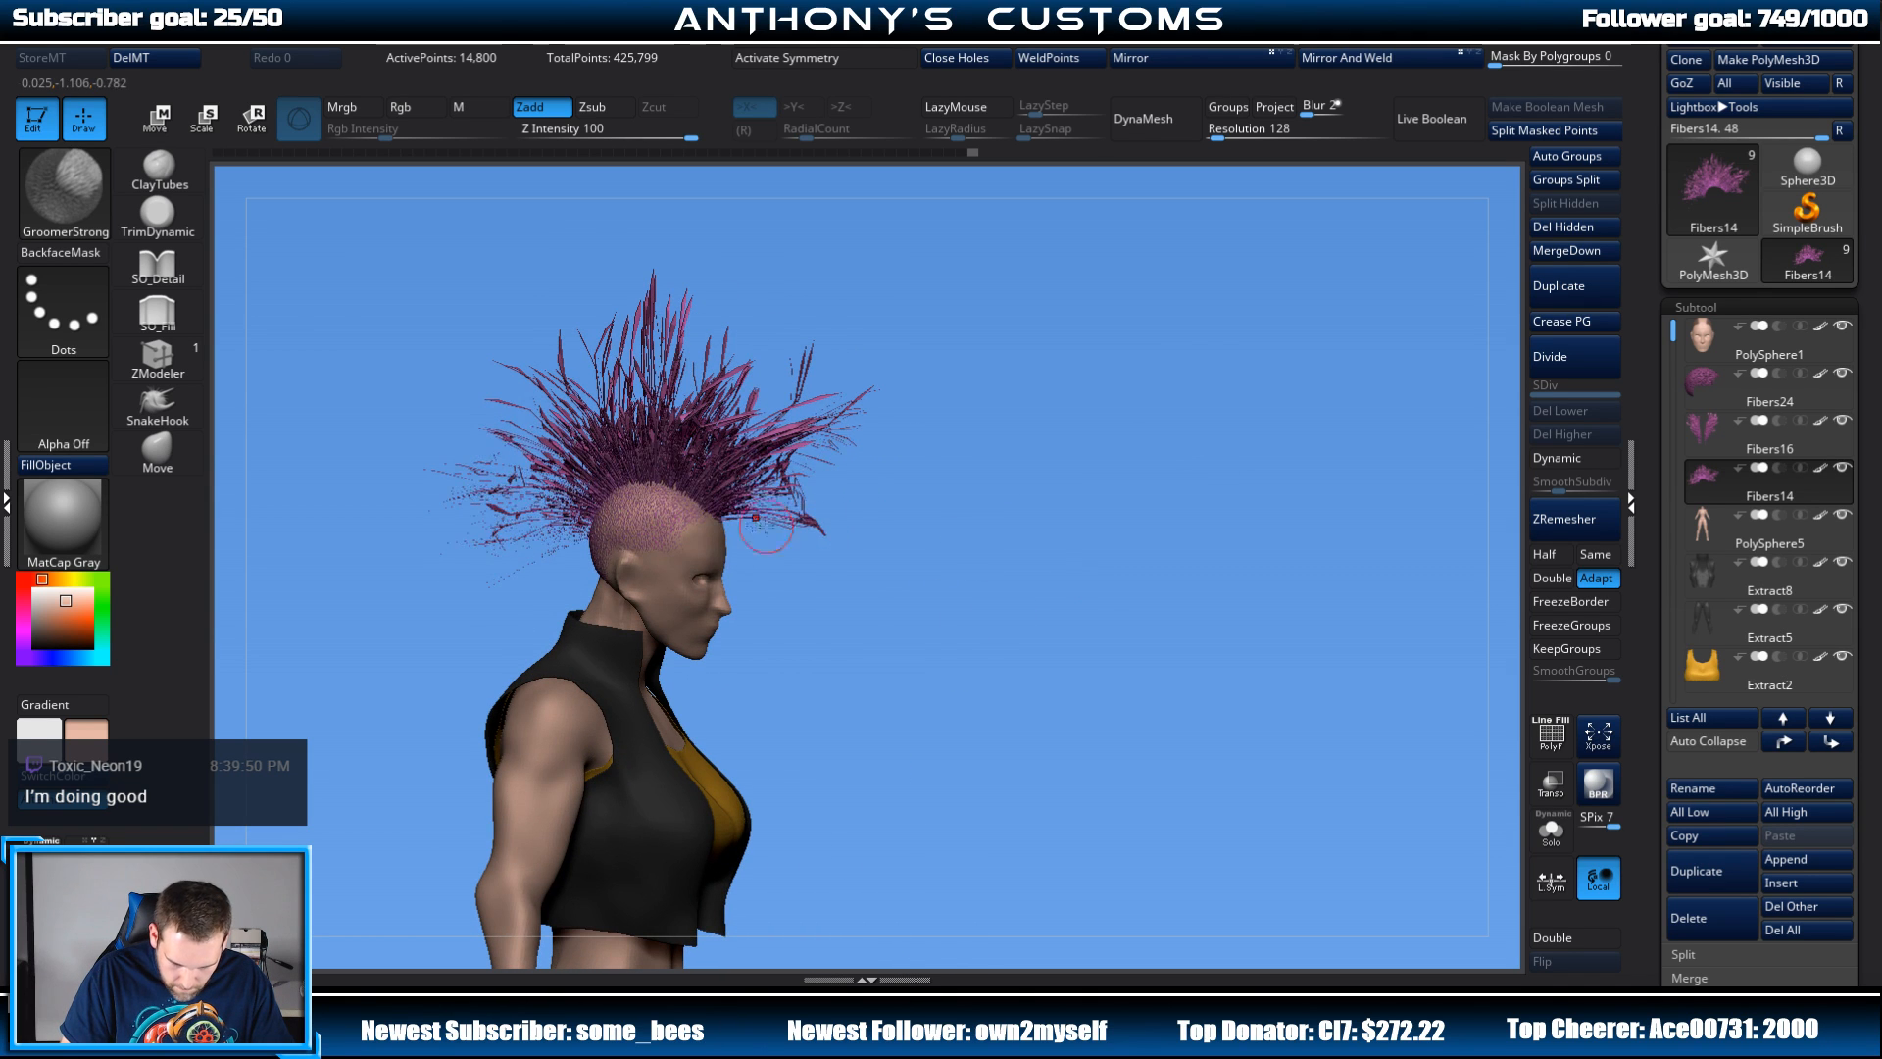
left_click_drag(767, 530, 807, 552)
left_click_drag(836, 628, 934, 595)
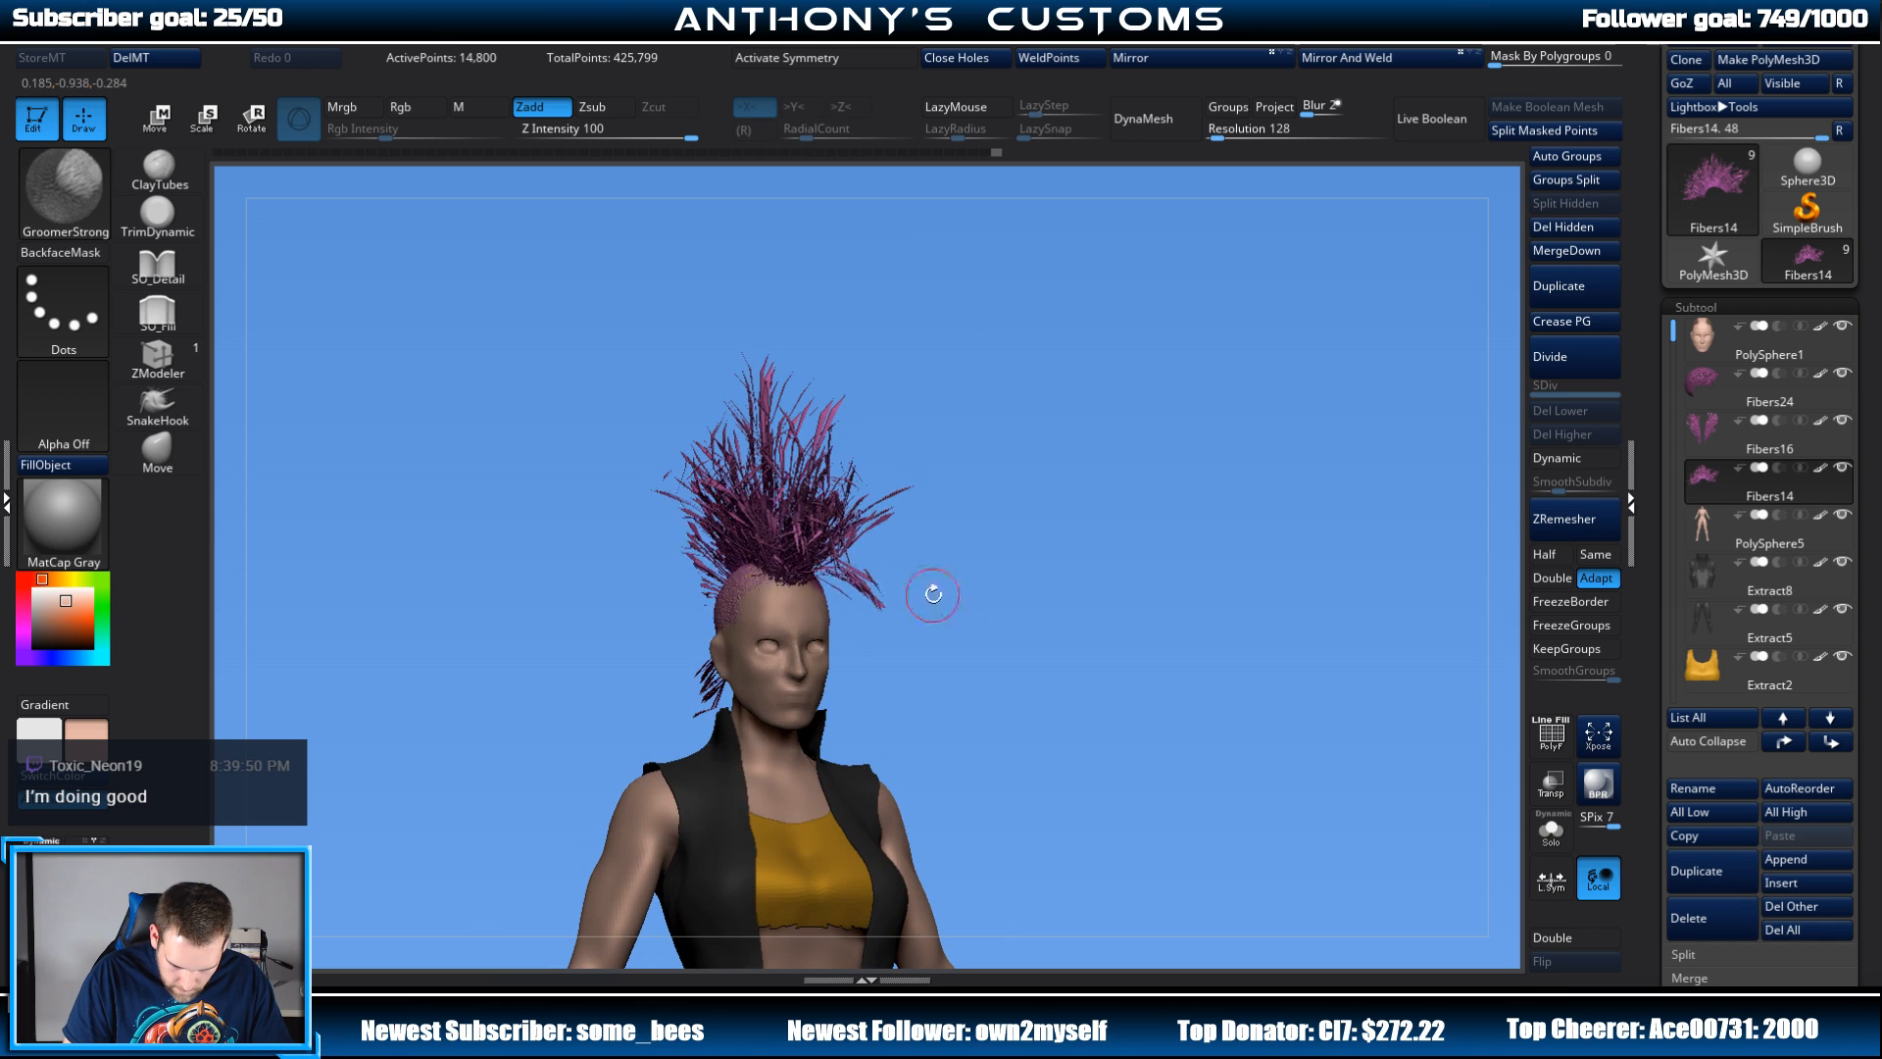
mouse_move(882, 662)
left_mouse_down()
mouse_move(932, 640)
mouse_move(871, 648)
left_mouse_up()
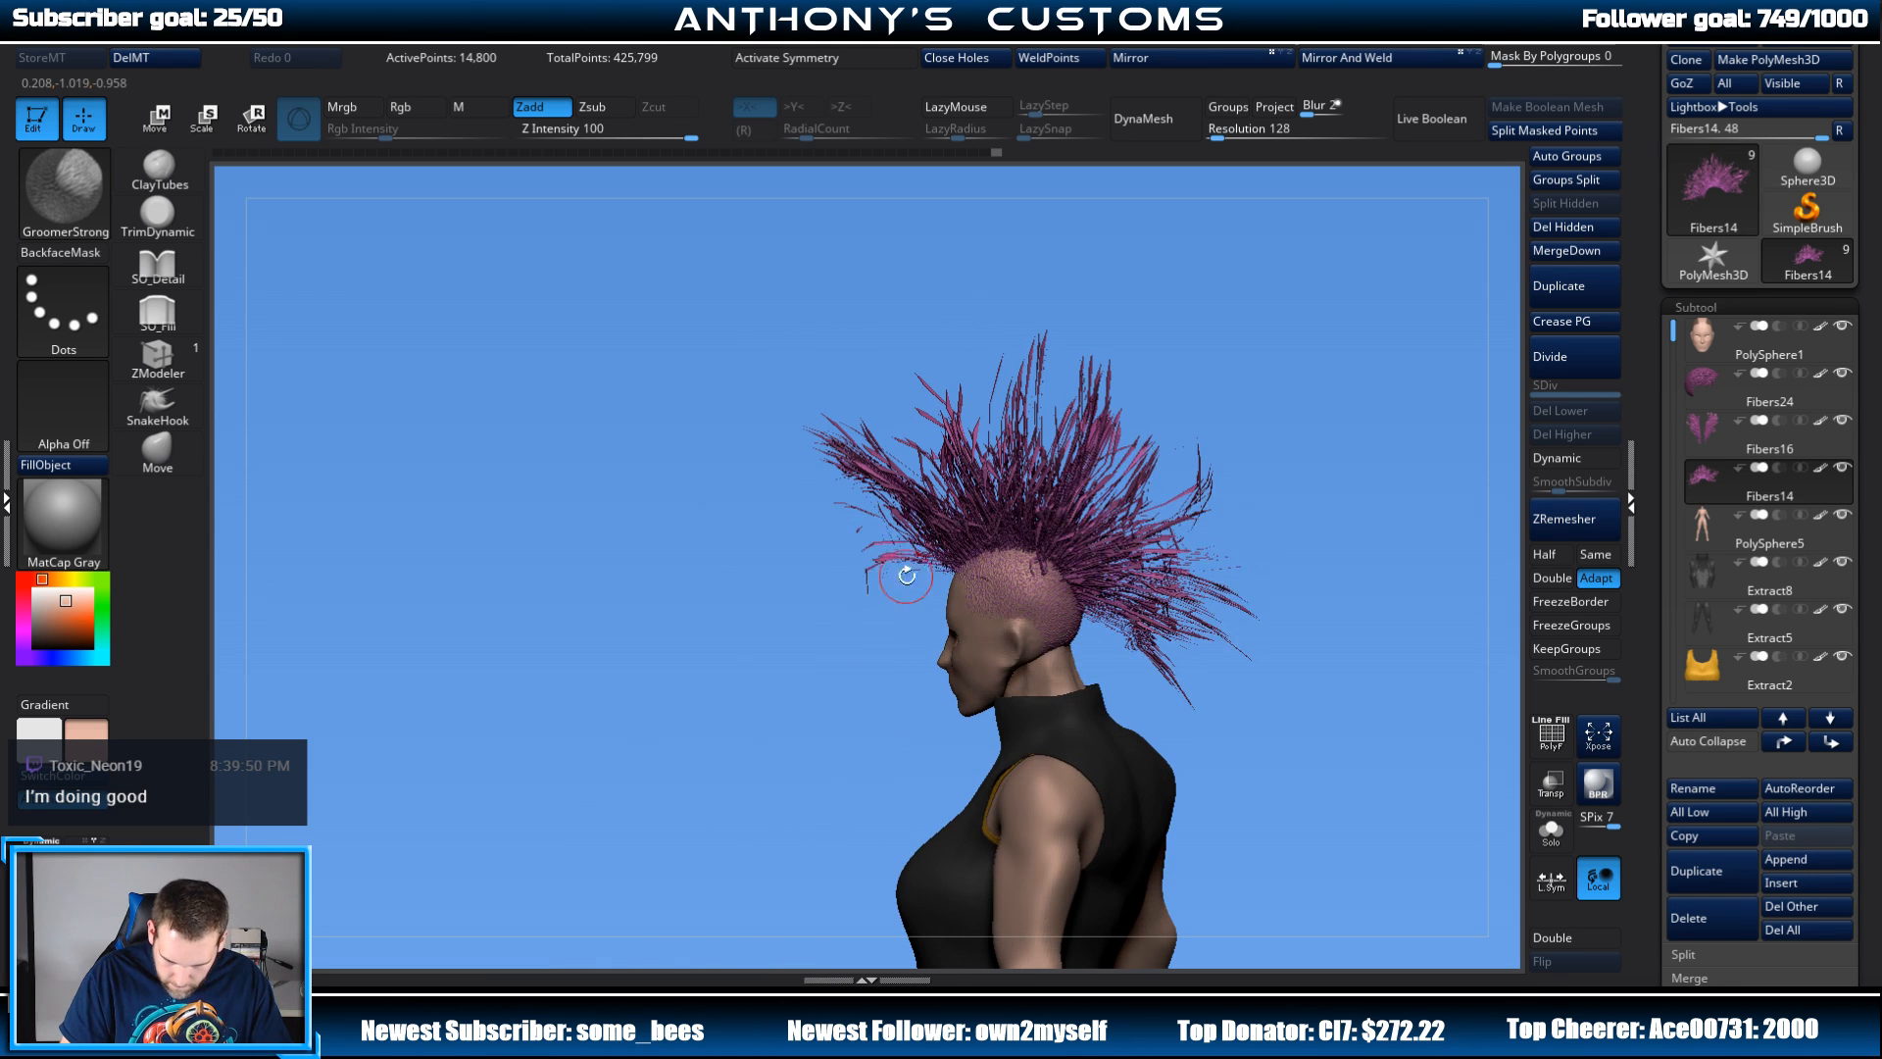
left_click_drag(906, 579, 884, 612)
left_click_drag(851, 730, 973, 676)
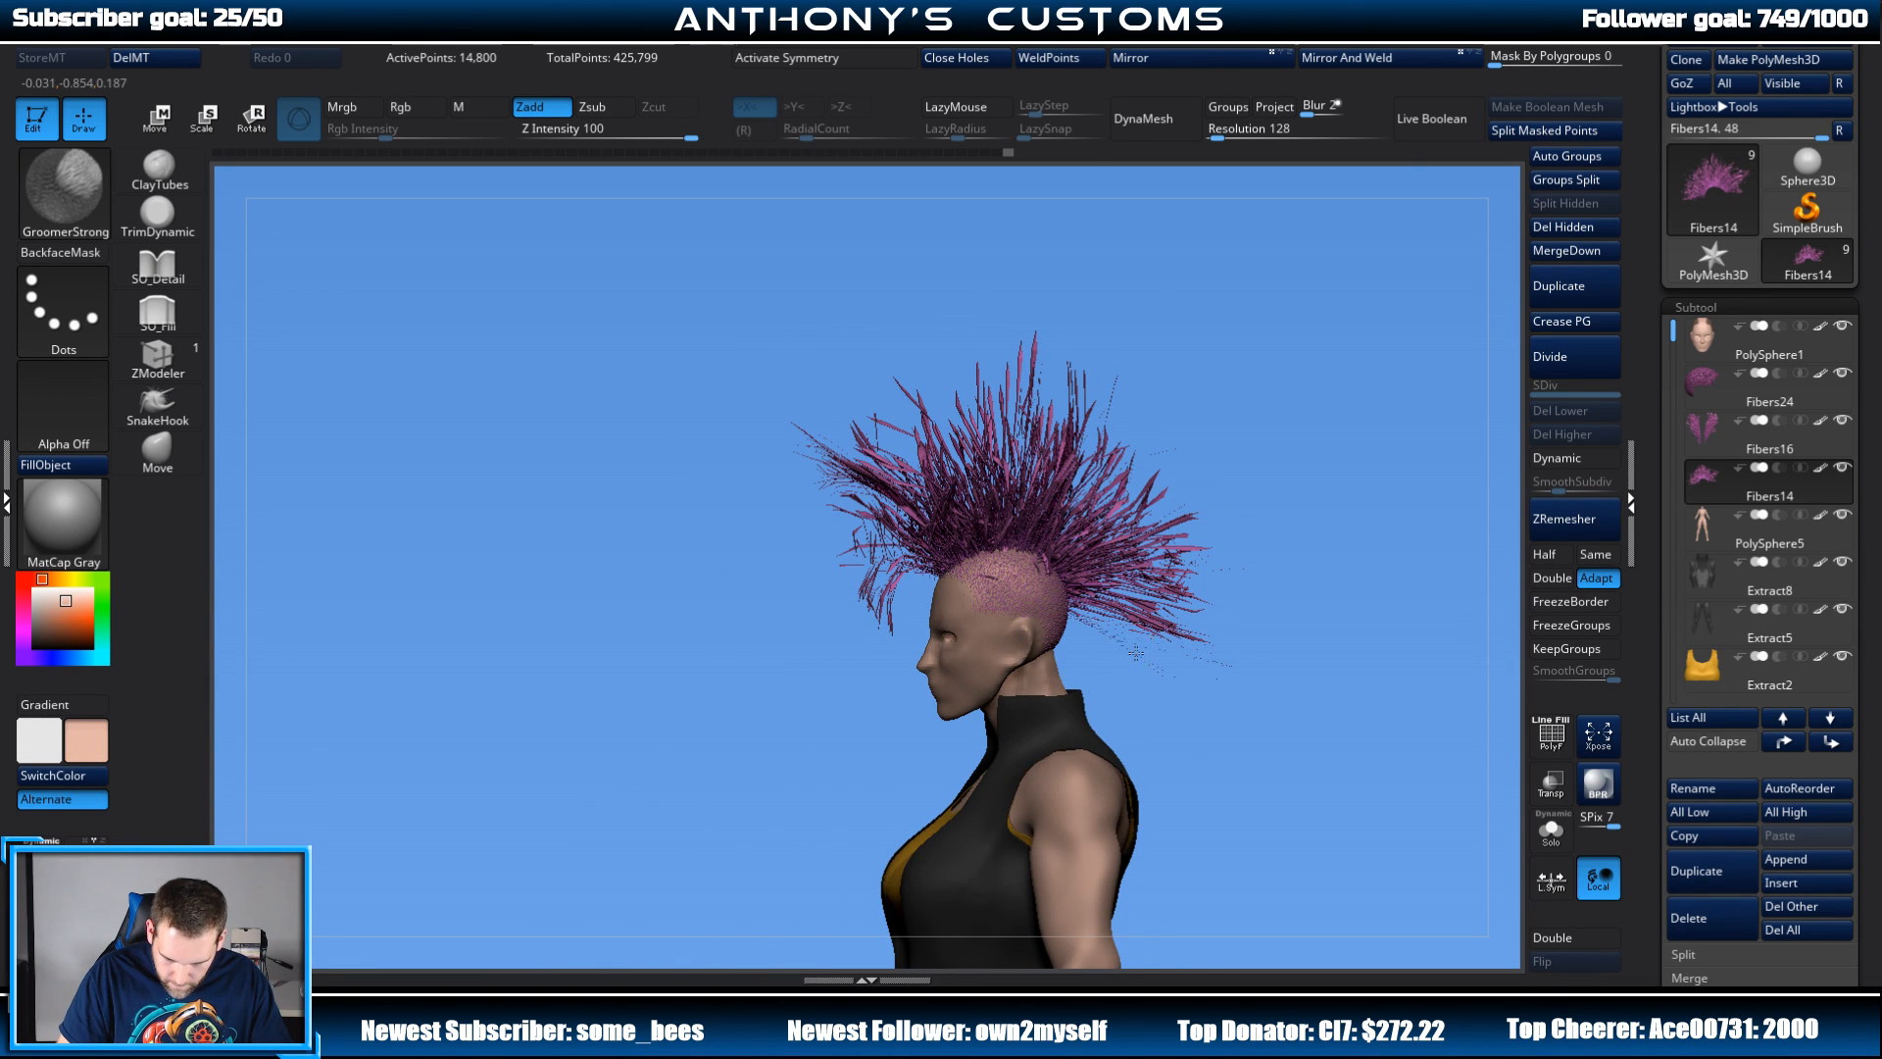
Step: Check the mohawk from both sides and make a best-preview render with the face turned right
left_click_drag(1303, 605, 811, 693)
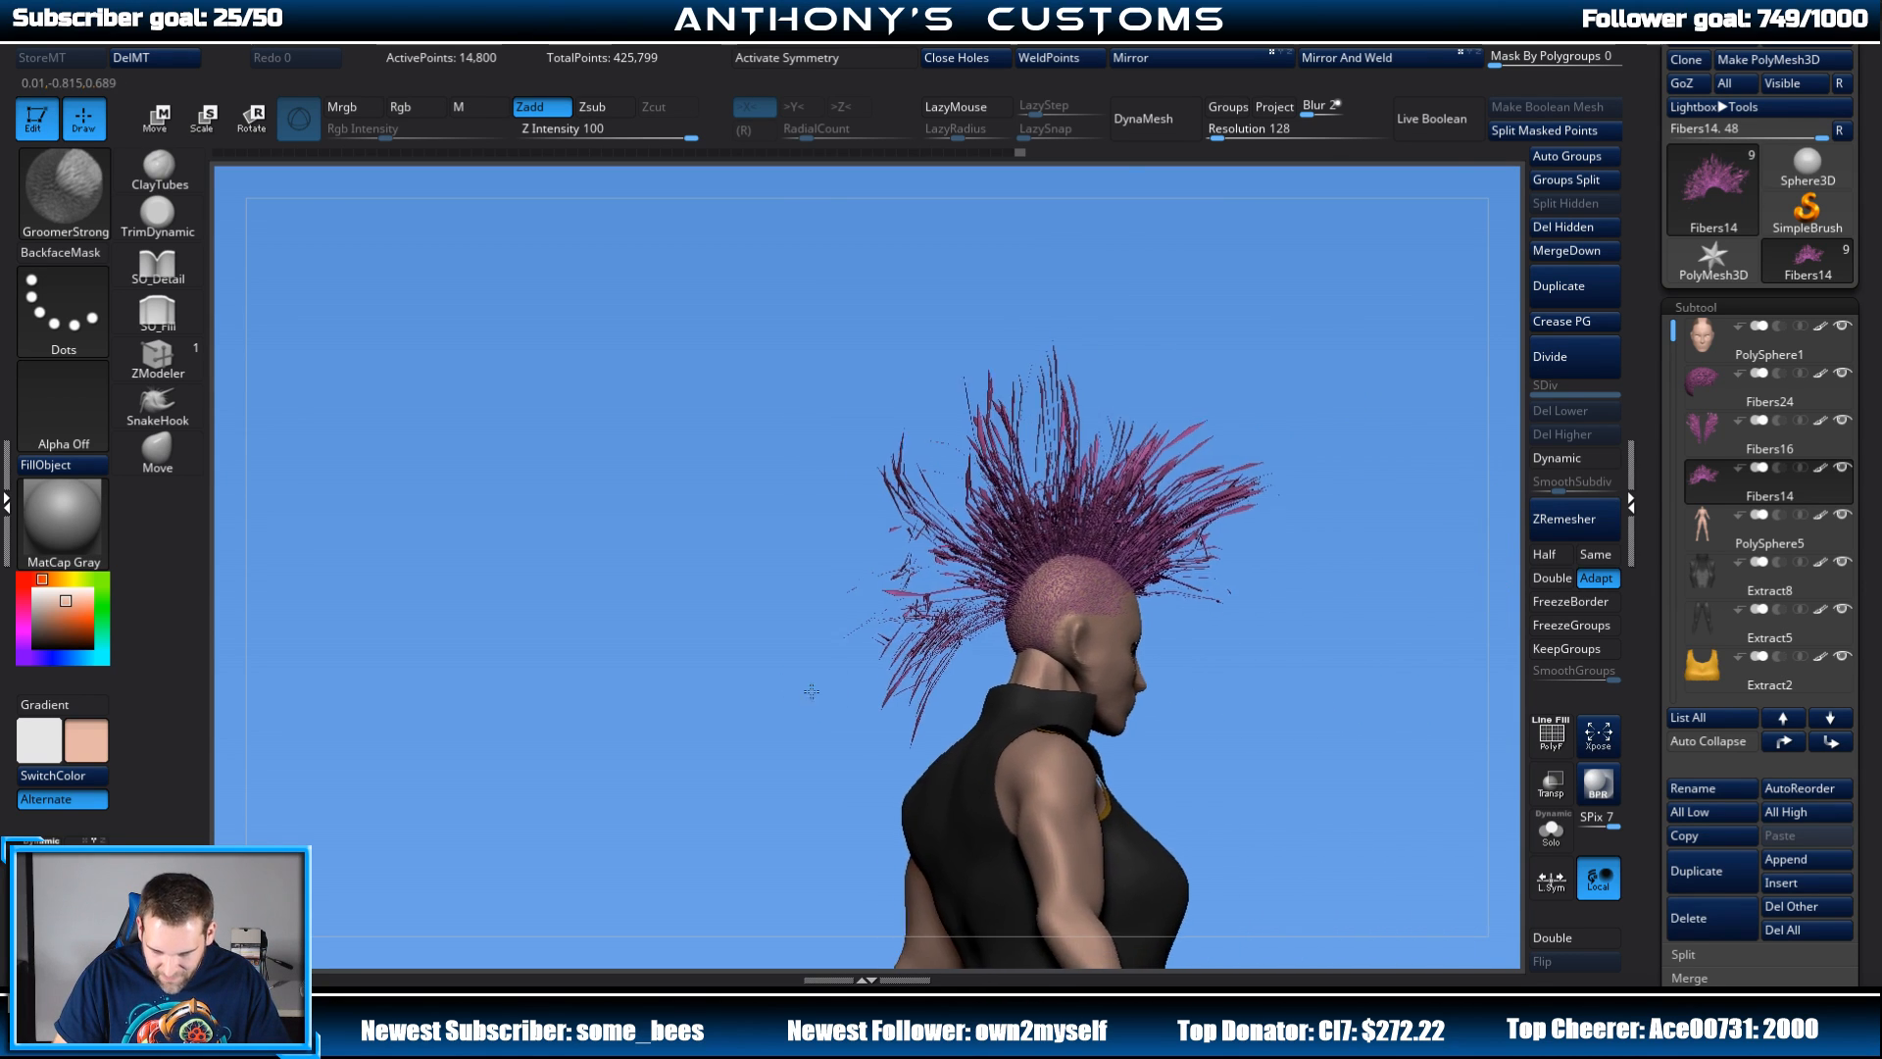
left_click_drag(1227, 374, 931, 470)
left_click_drag(693, 578, 1203, 443)
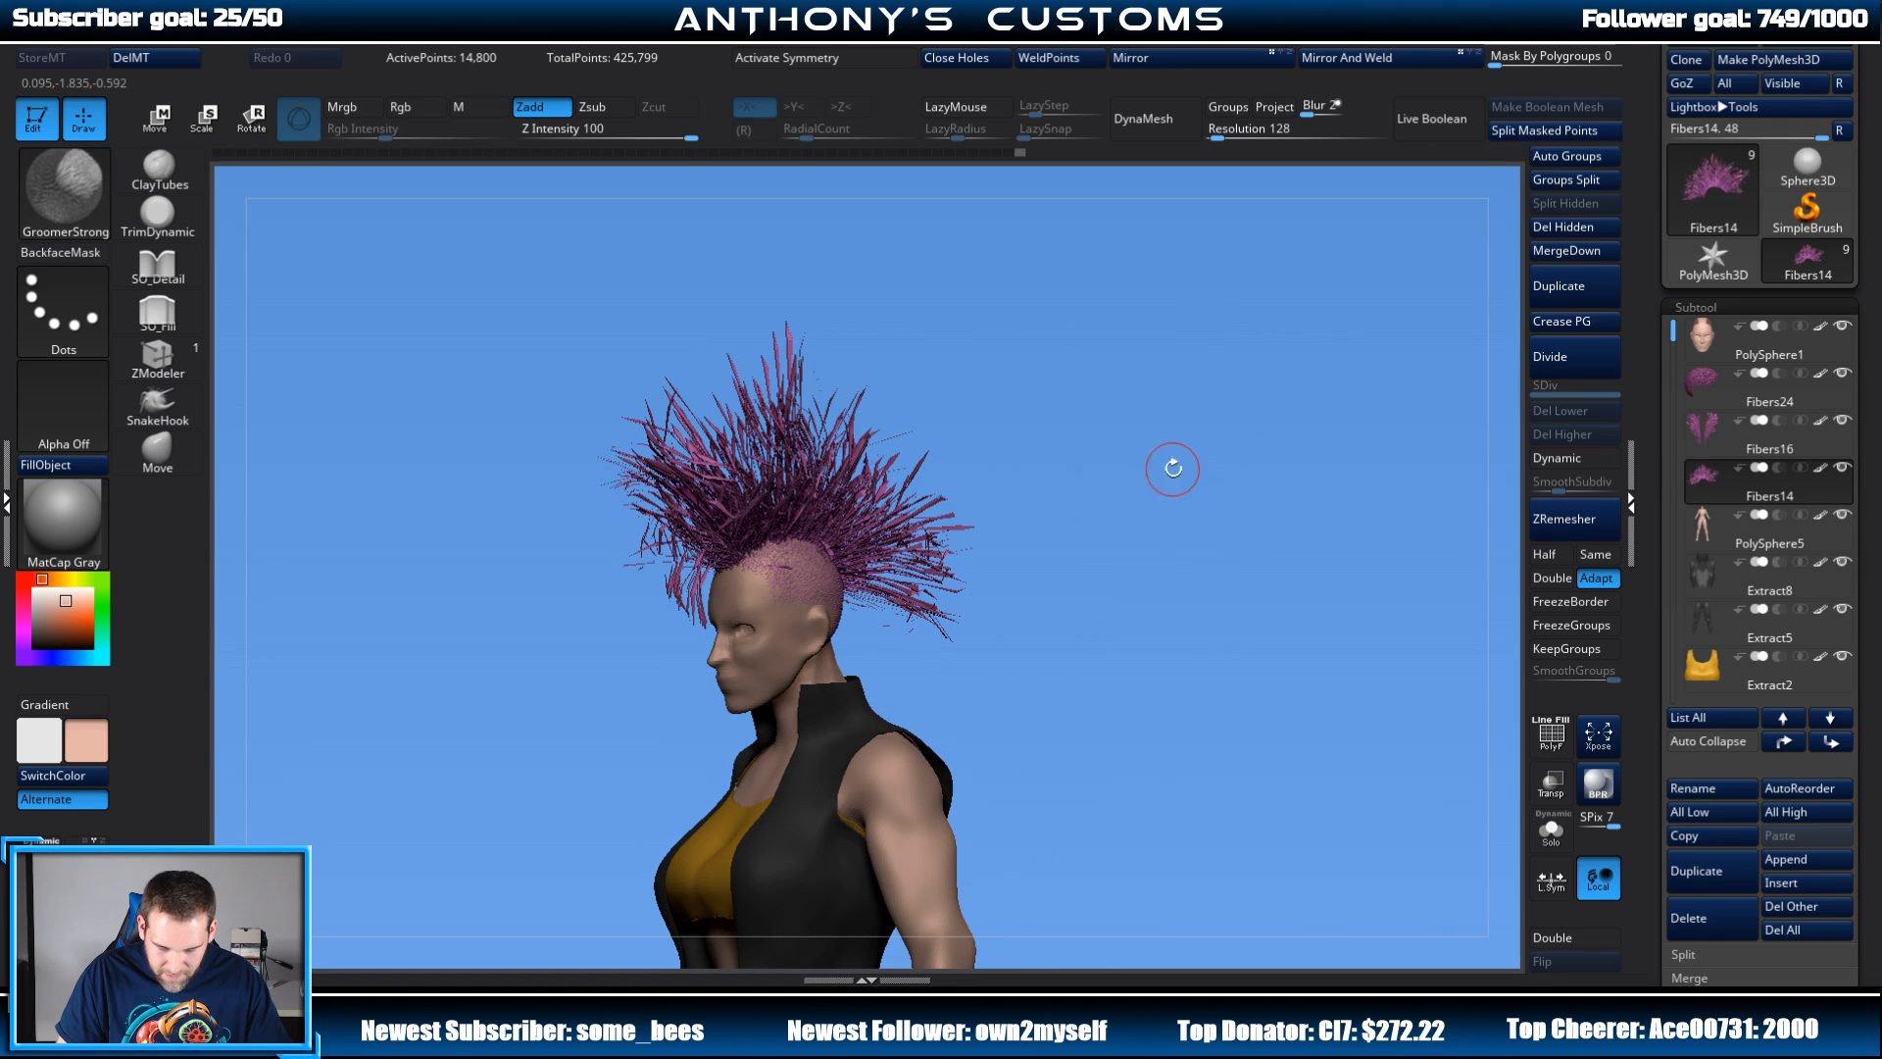
left_click_drag(1178, 544, 1202, 710)
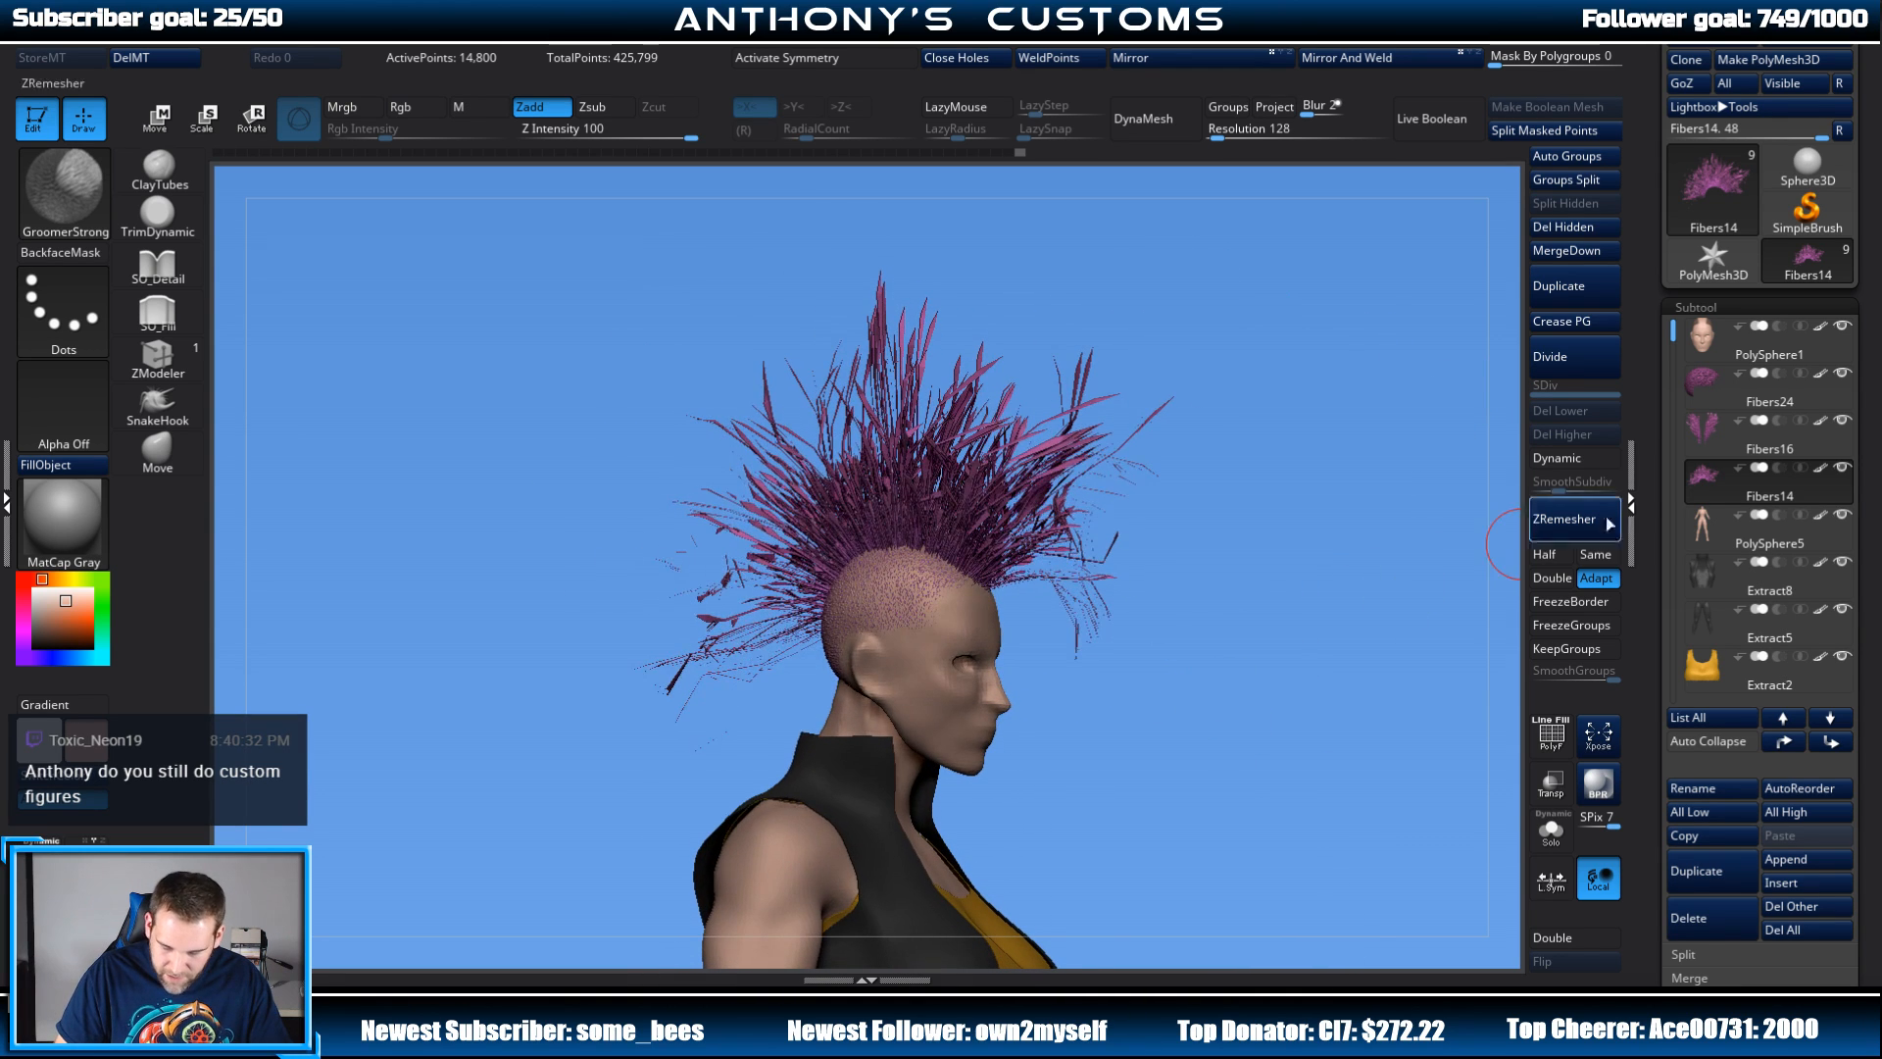
left_click(1604, 798)
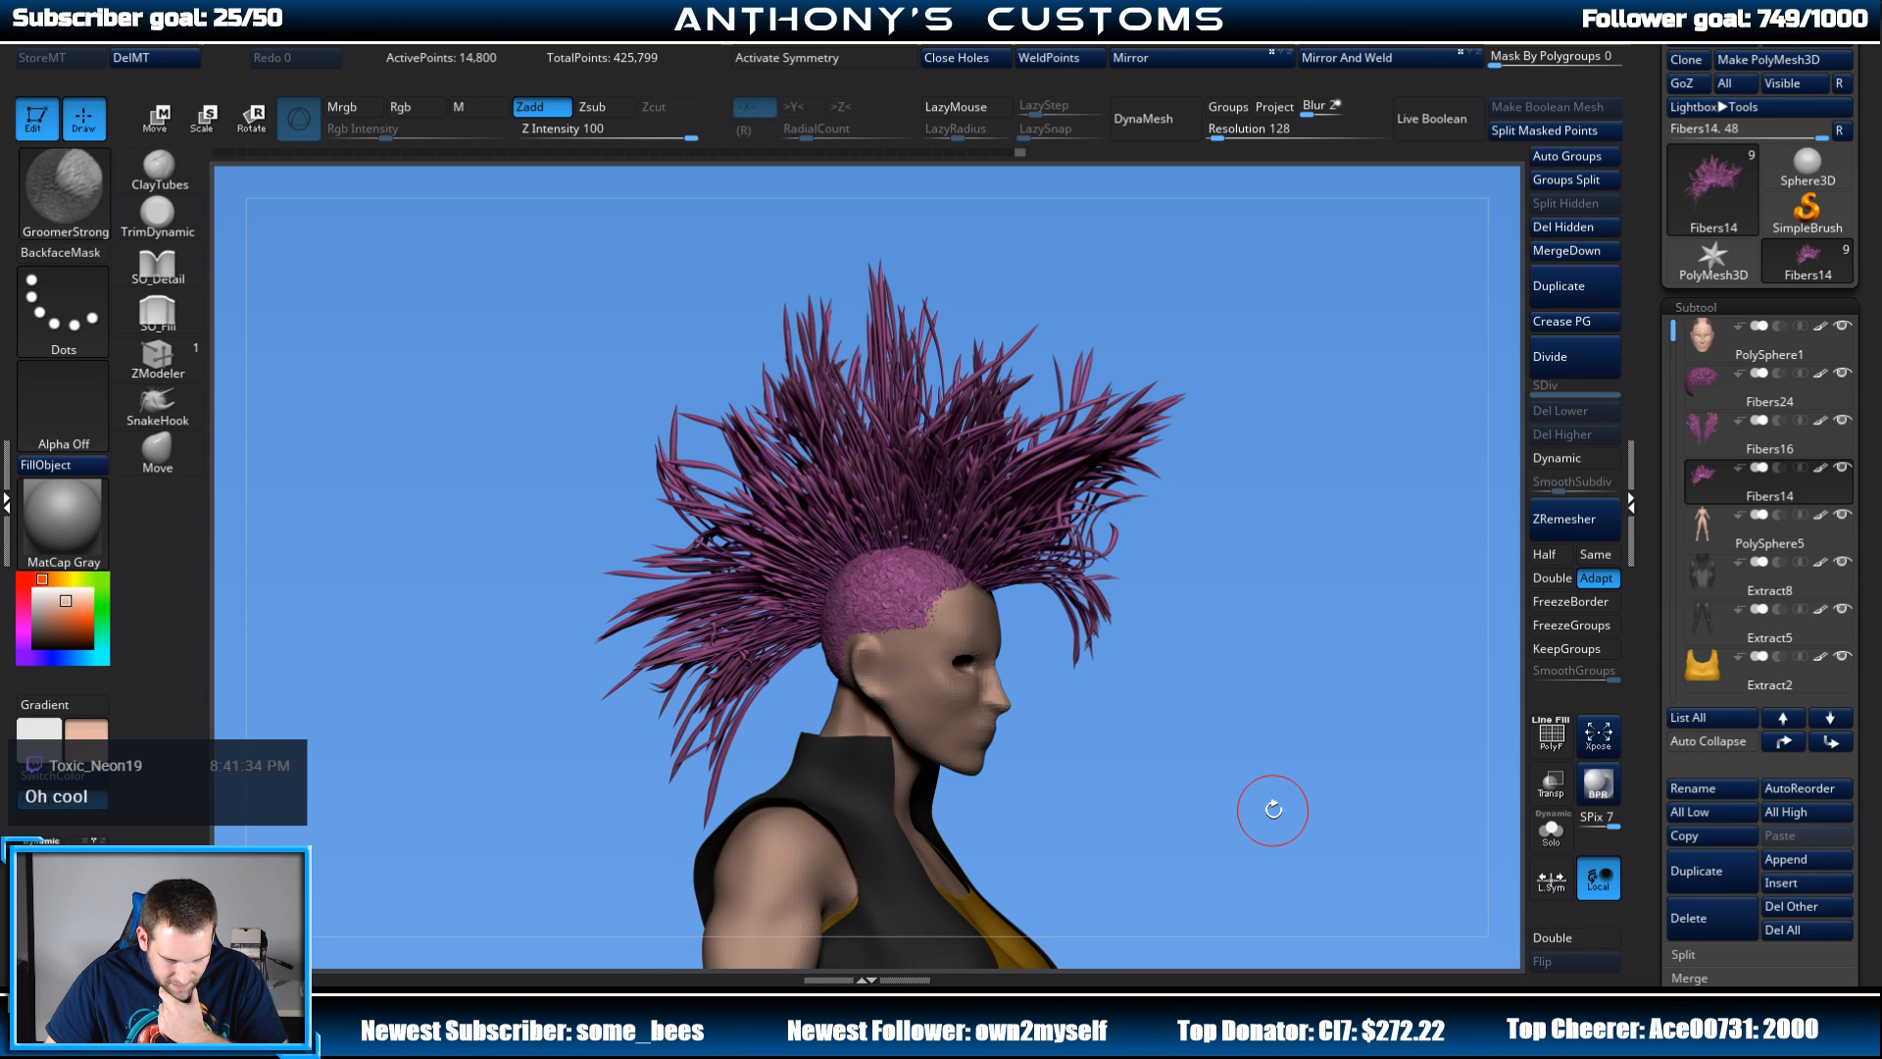
Step: Turn off render shadows, set SPix to 5, and make best-preview renders from the front and rear left
left_click_drag(1272, 798, 1276, 427)
mouse_move(914, 34)
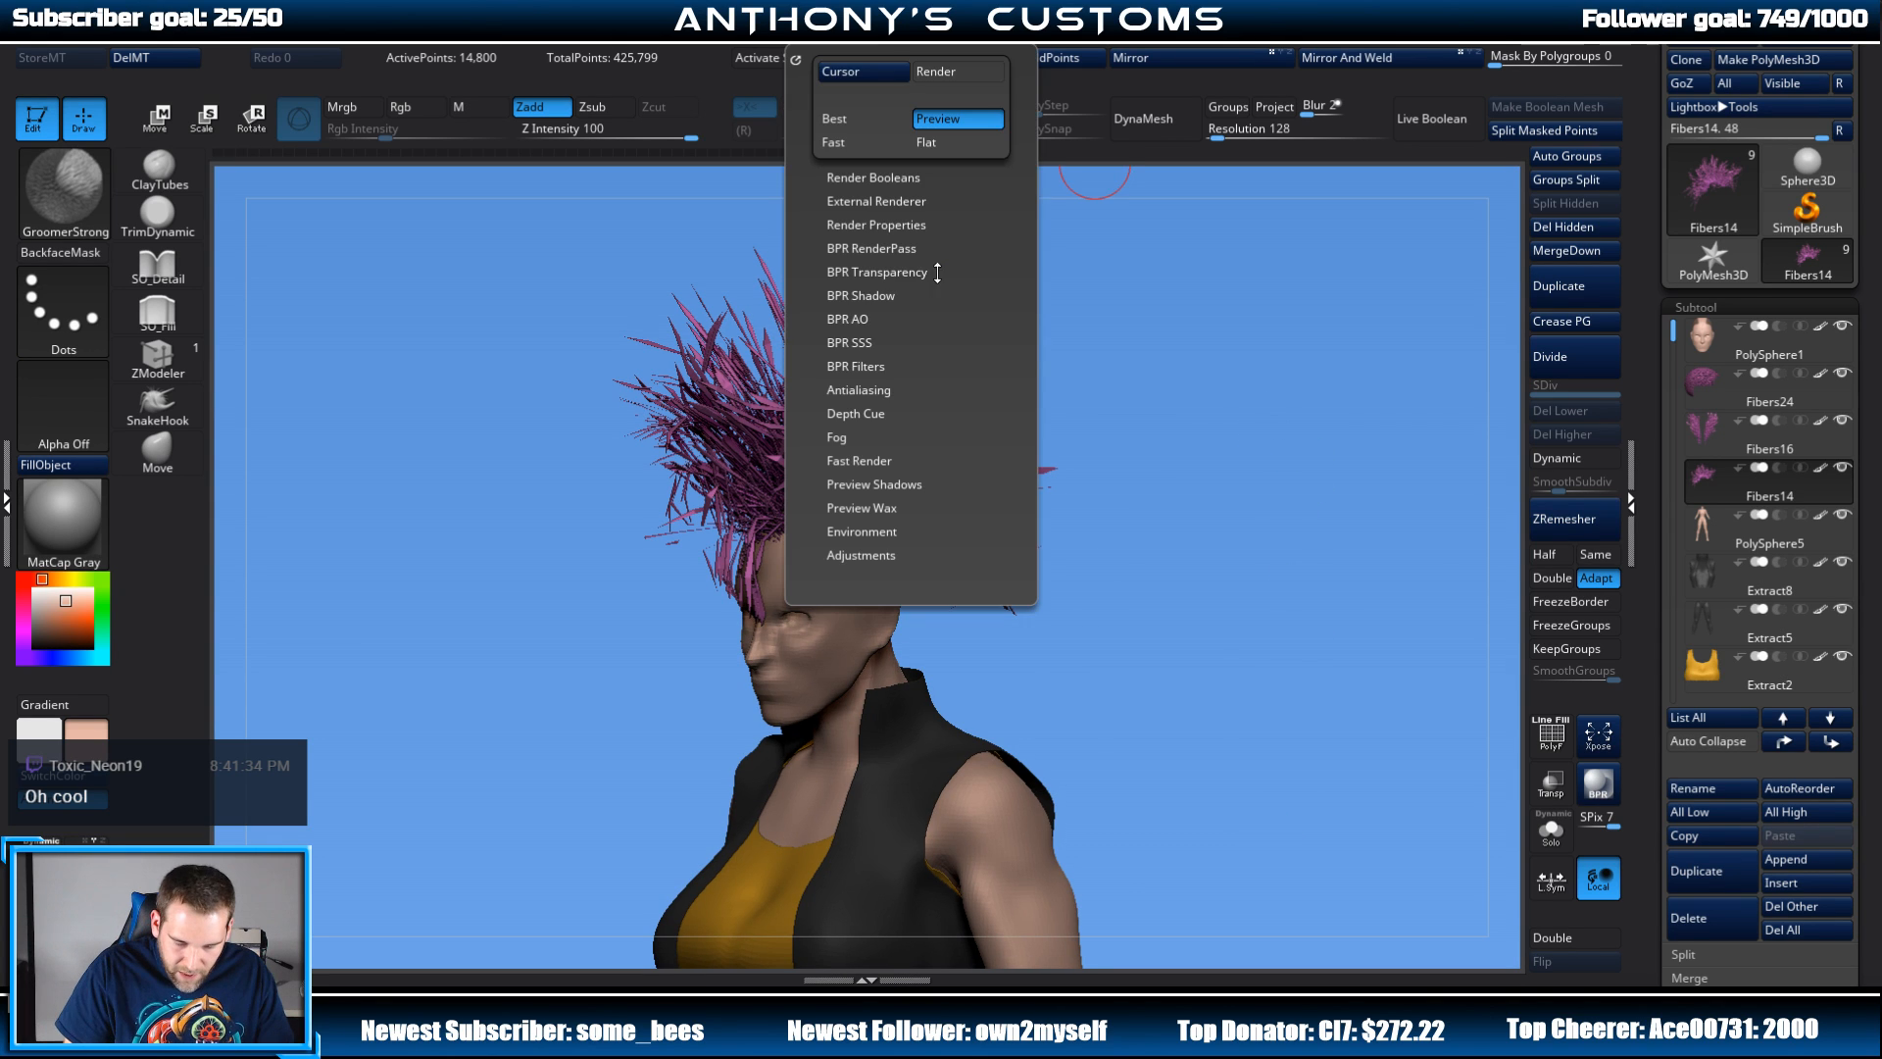
left_click(896, 231)
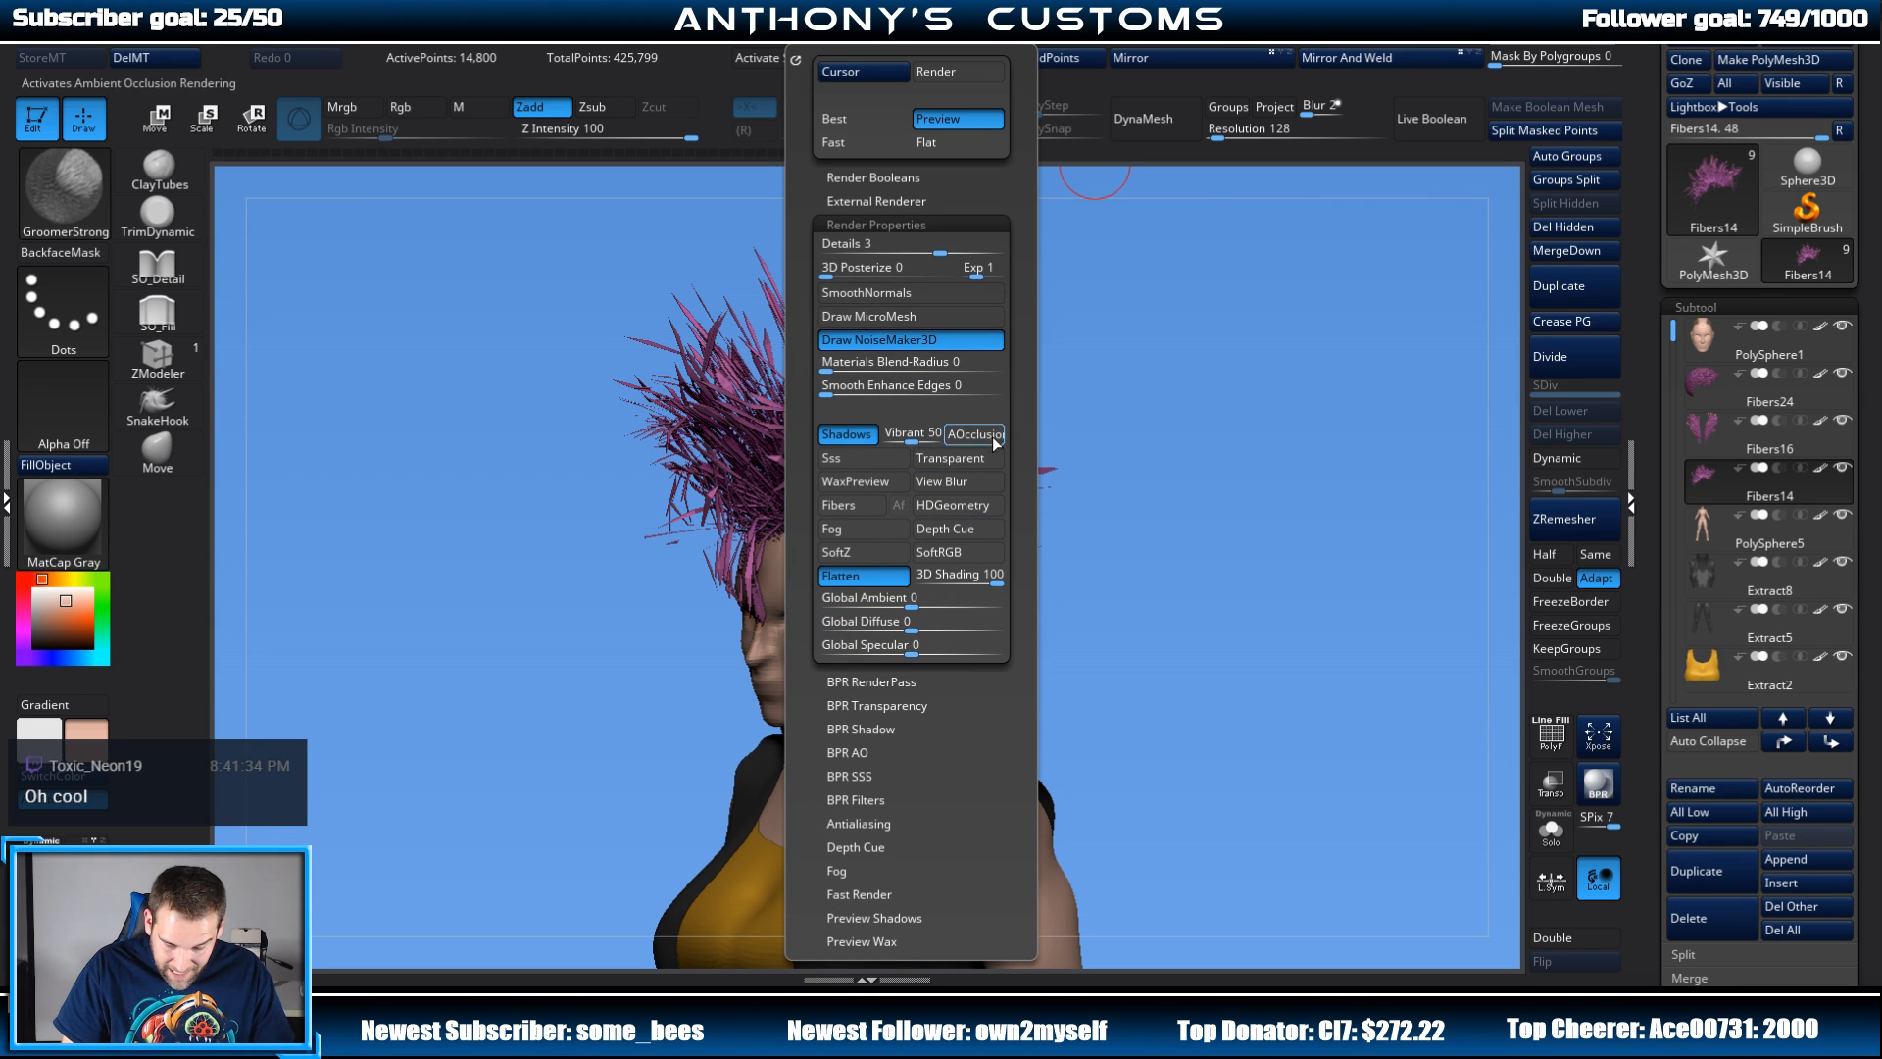
left_click(855, 435)
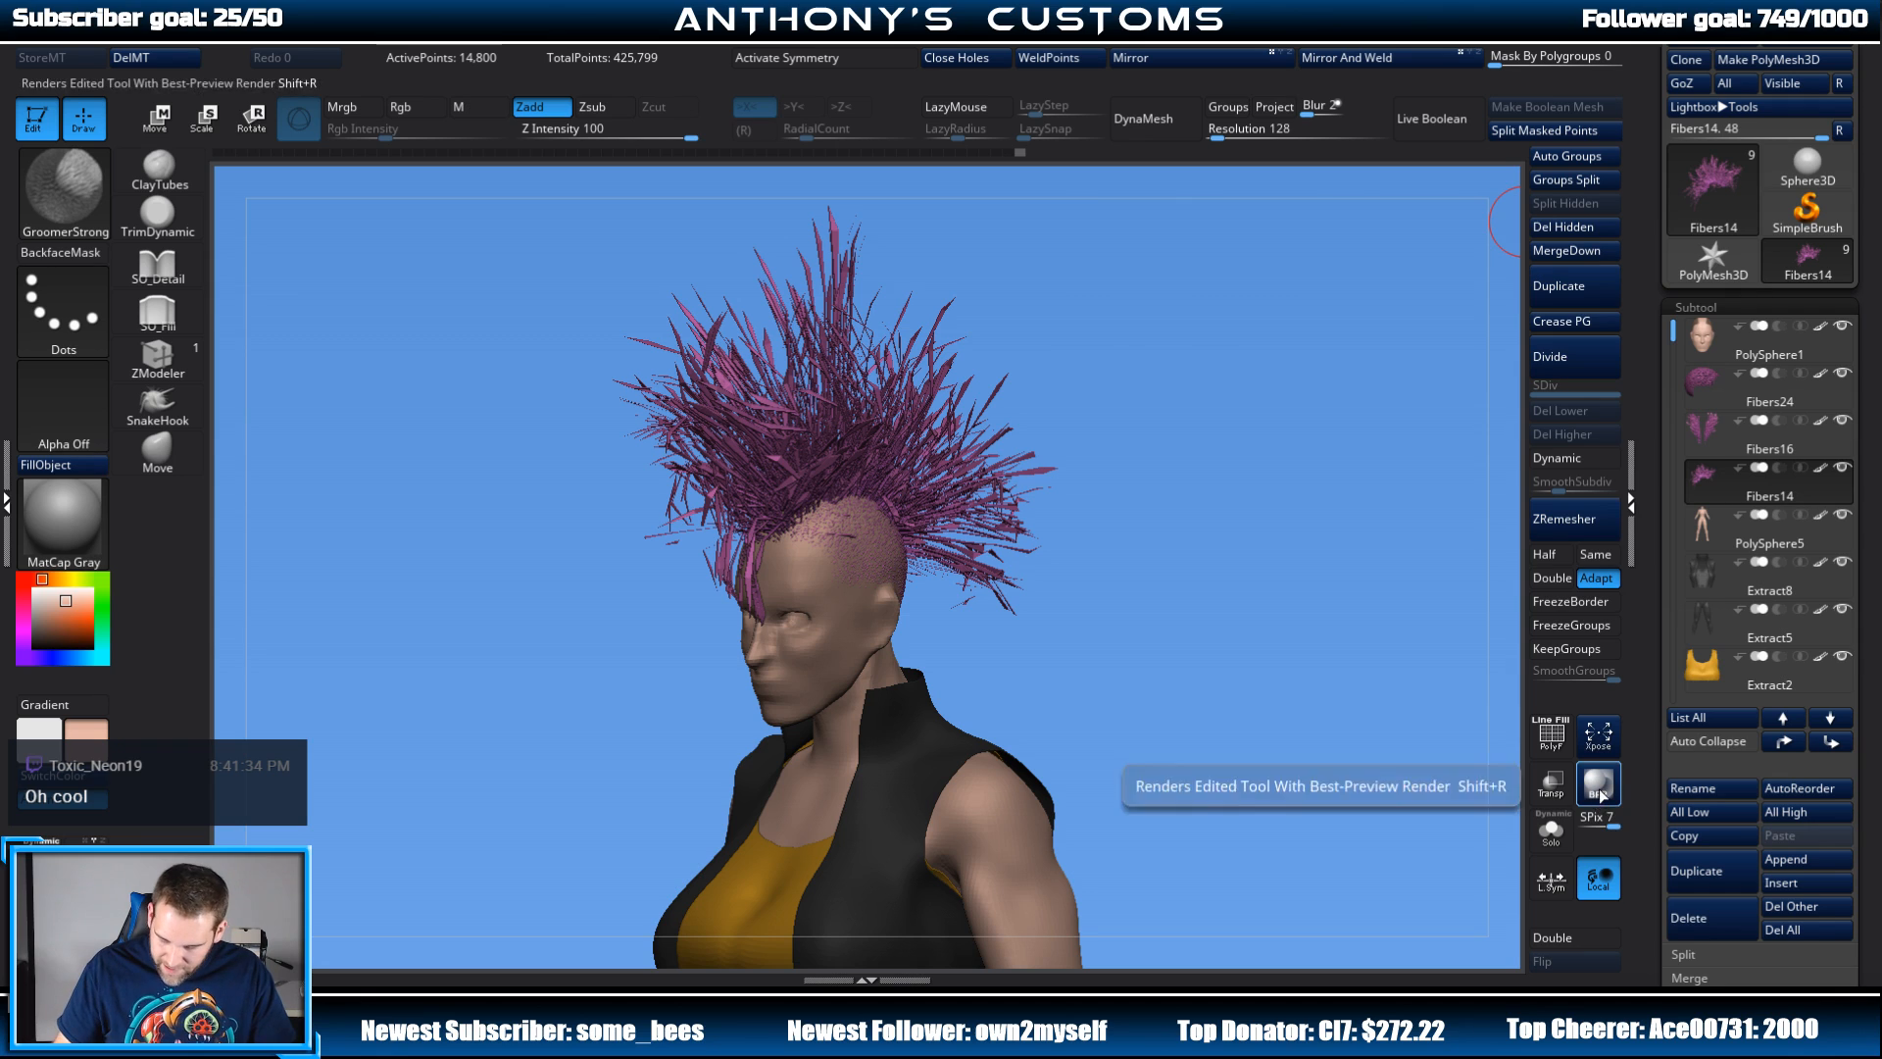
left_click_drag(1612, 827, 1606, 829)
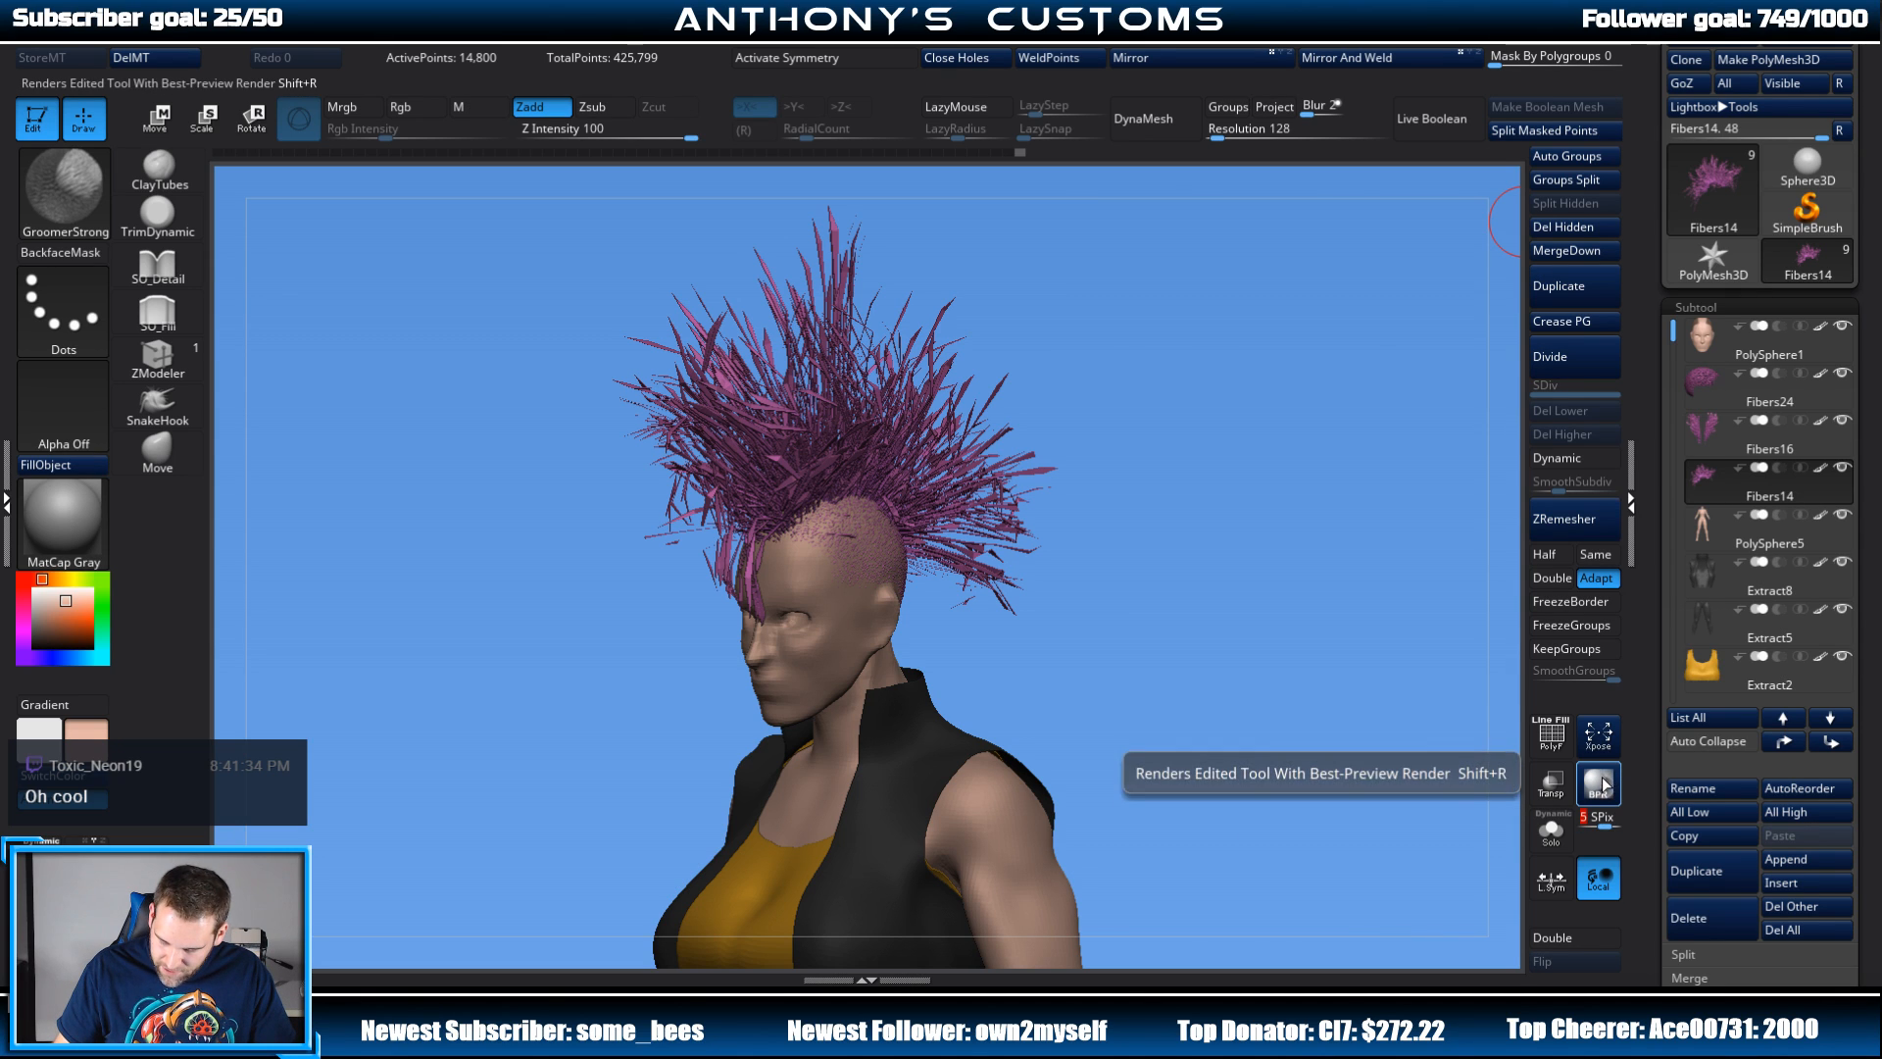
left_click(1606, 781)
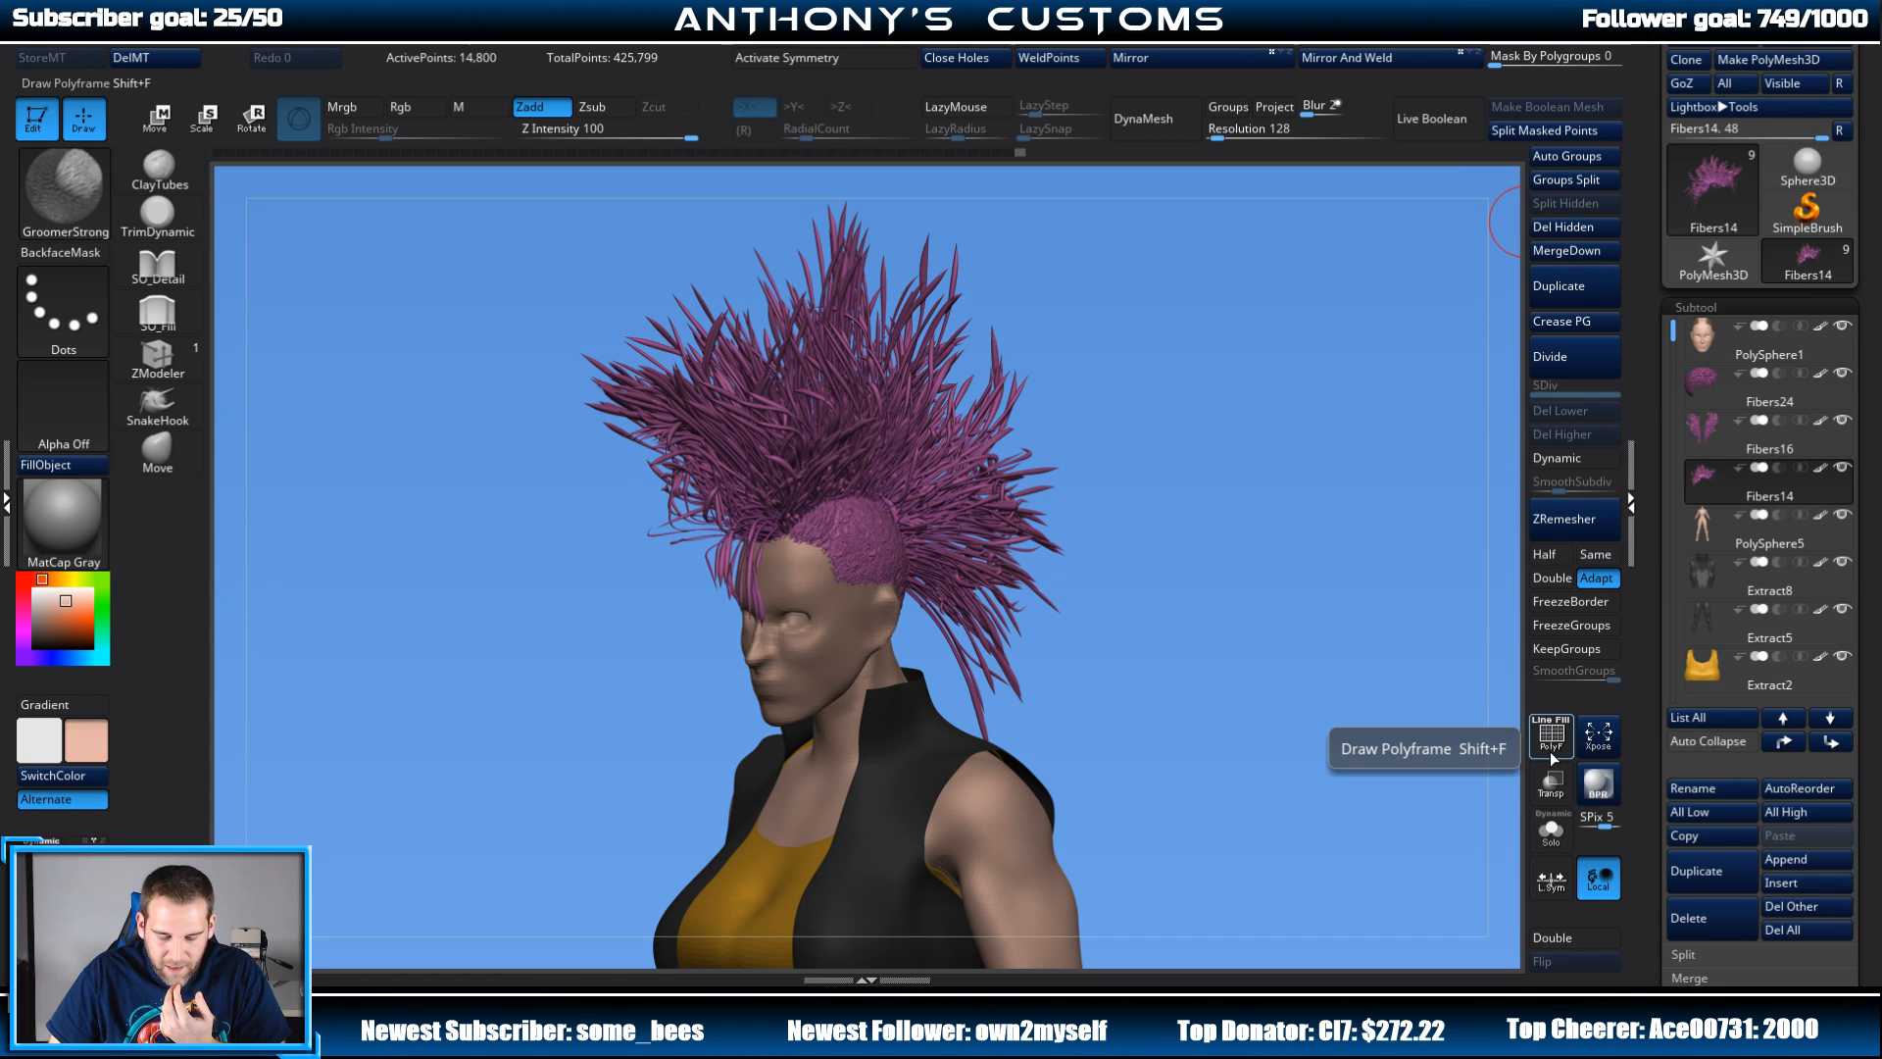
left_click_drag(1196, 671, 1125, 651)
key("shift+r")
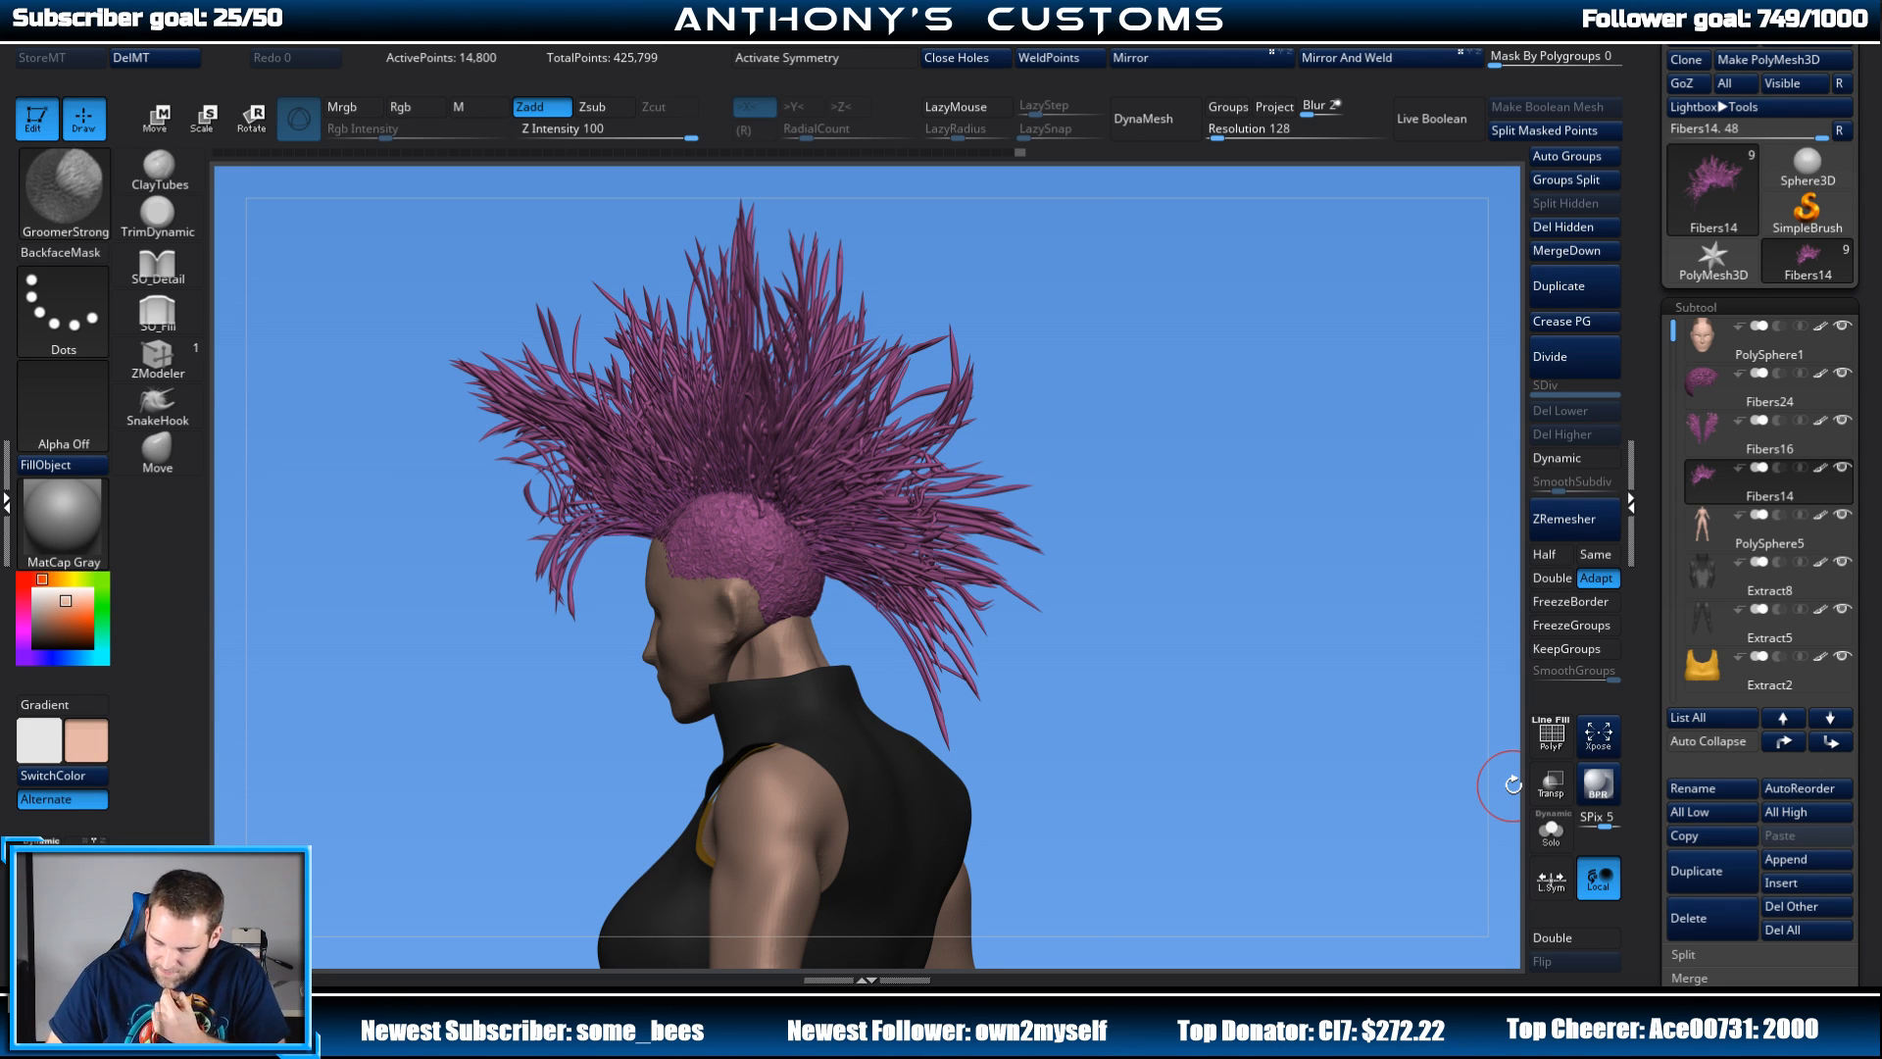
Step: Delete the Fibers14 subtool and make the Fibers16 mohawk subtool active
left_click(1688, 917)
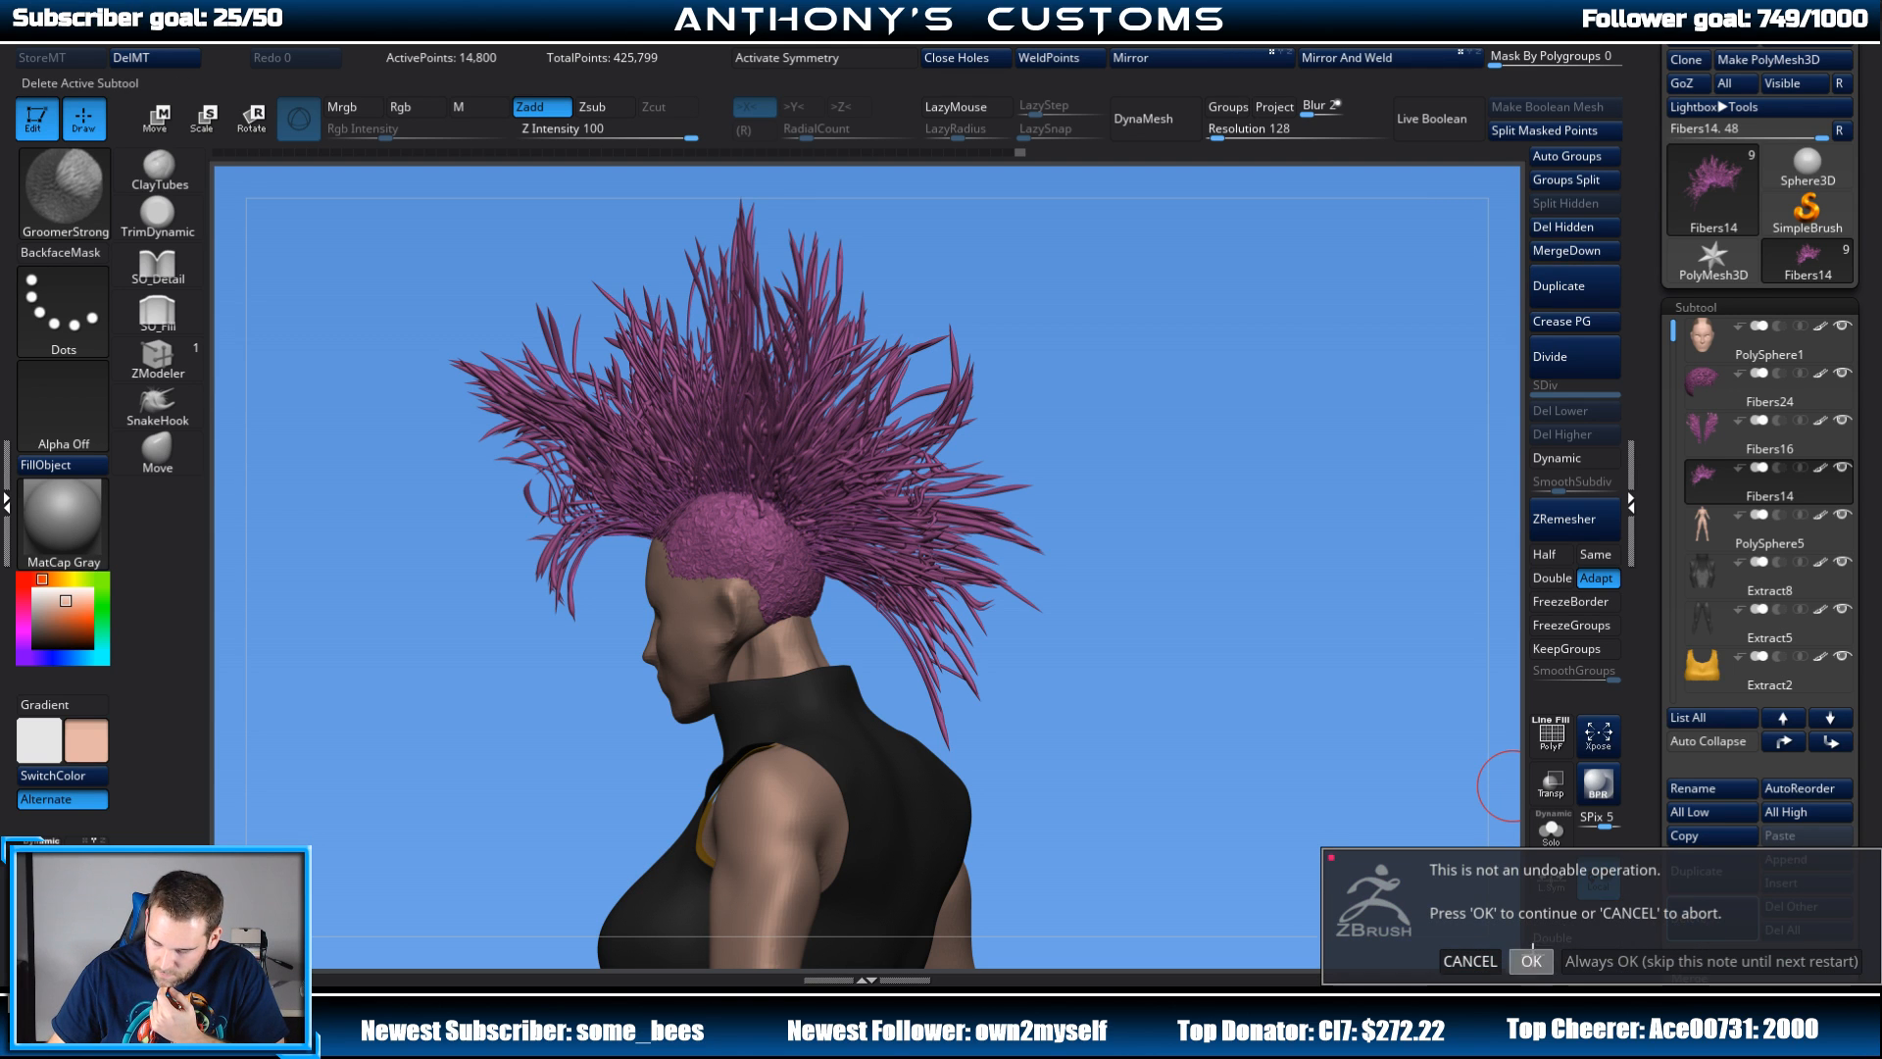
left_click(1531, 960)
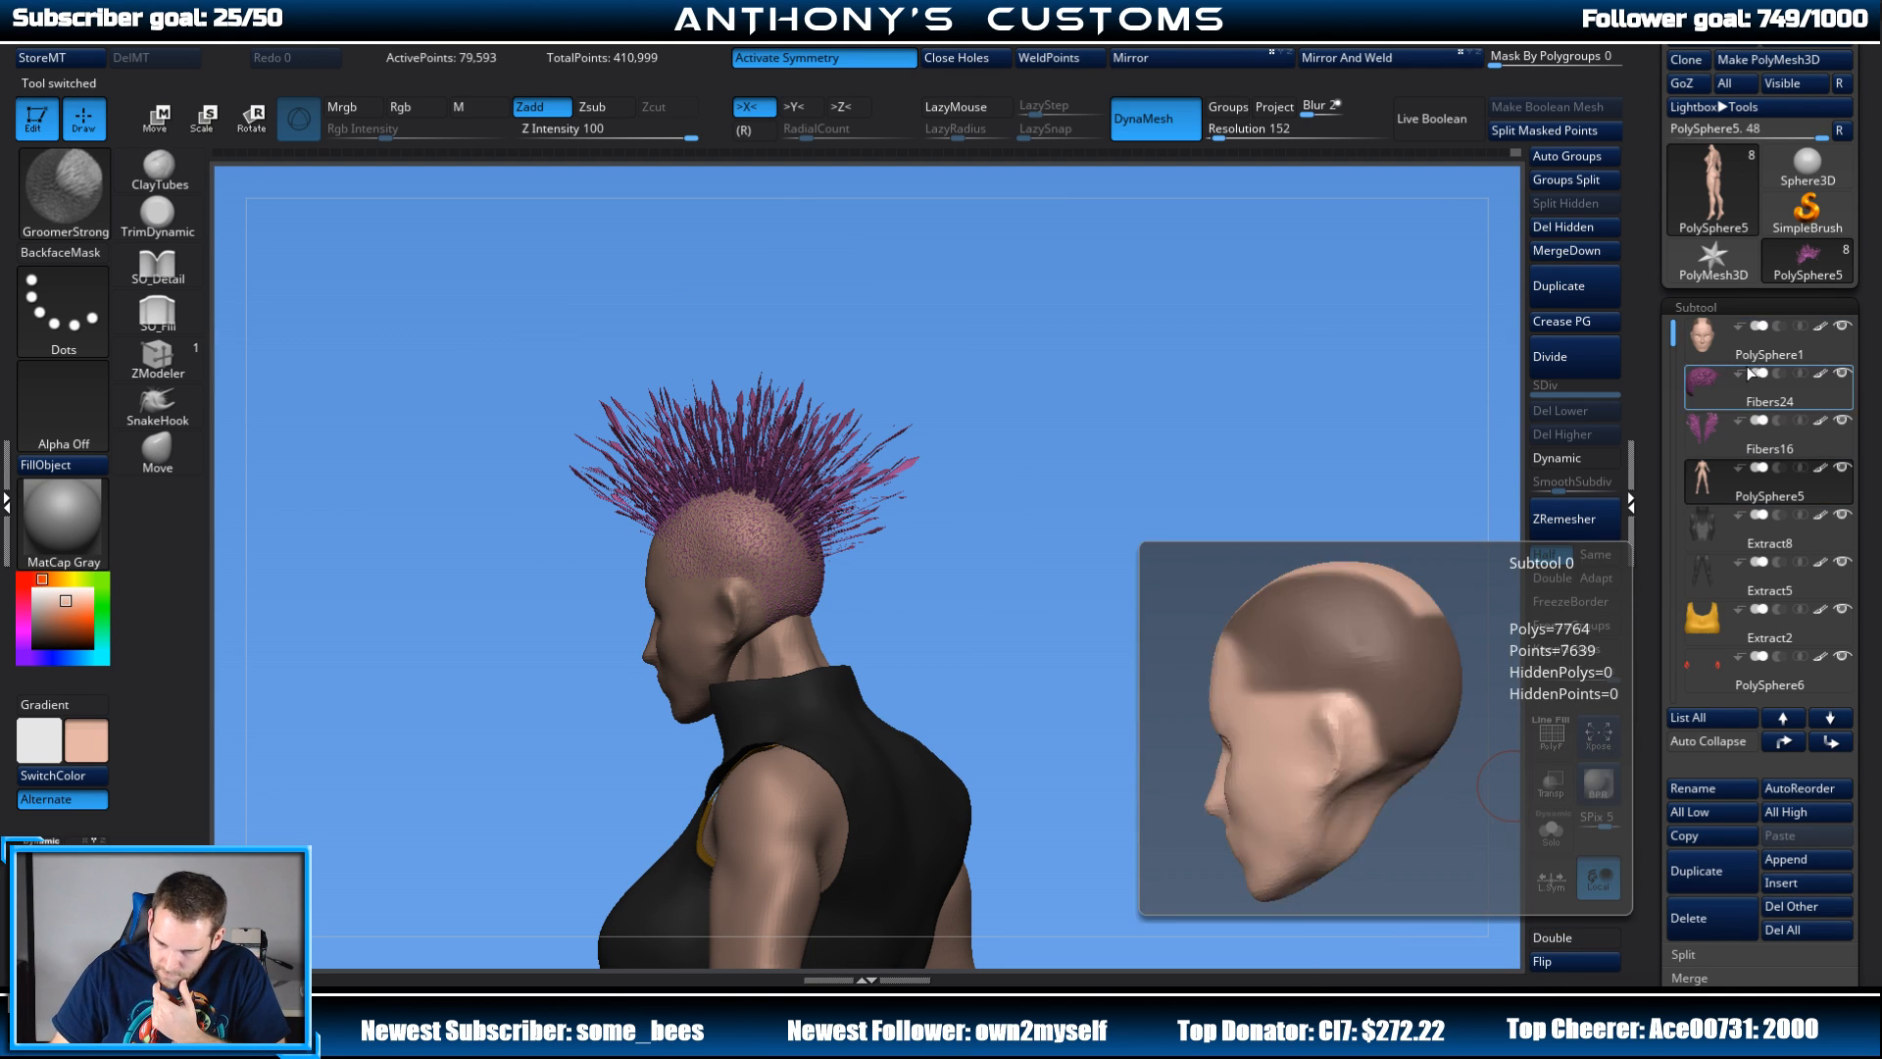
left_click(1718, 431)
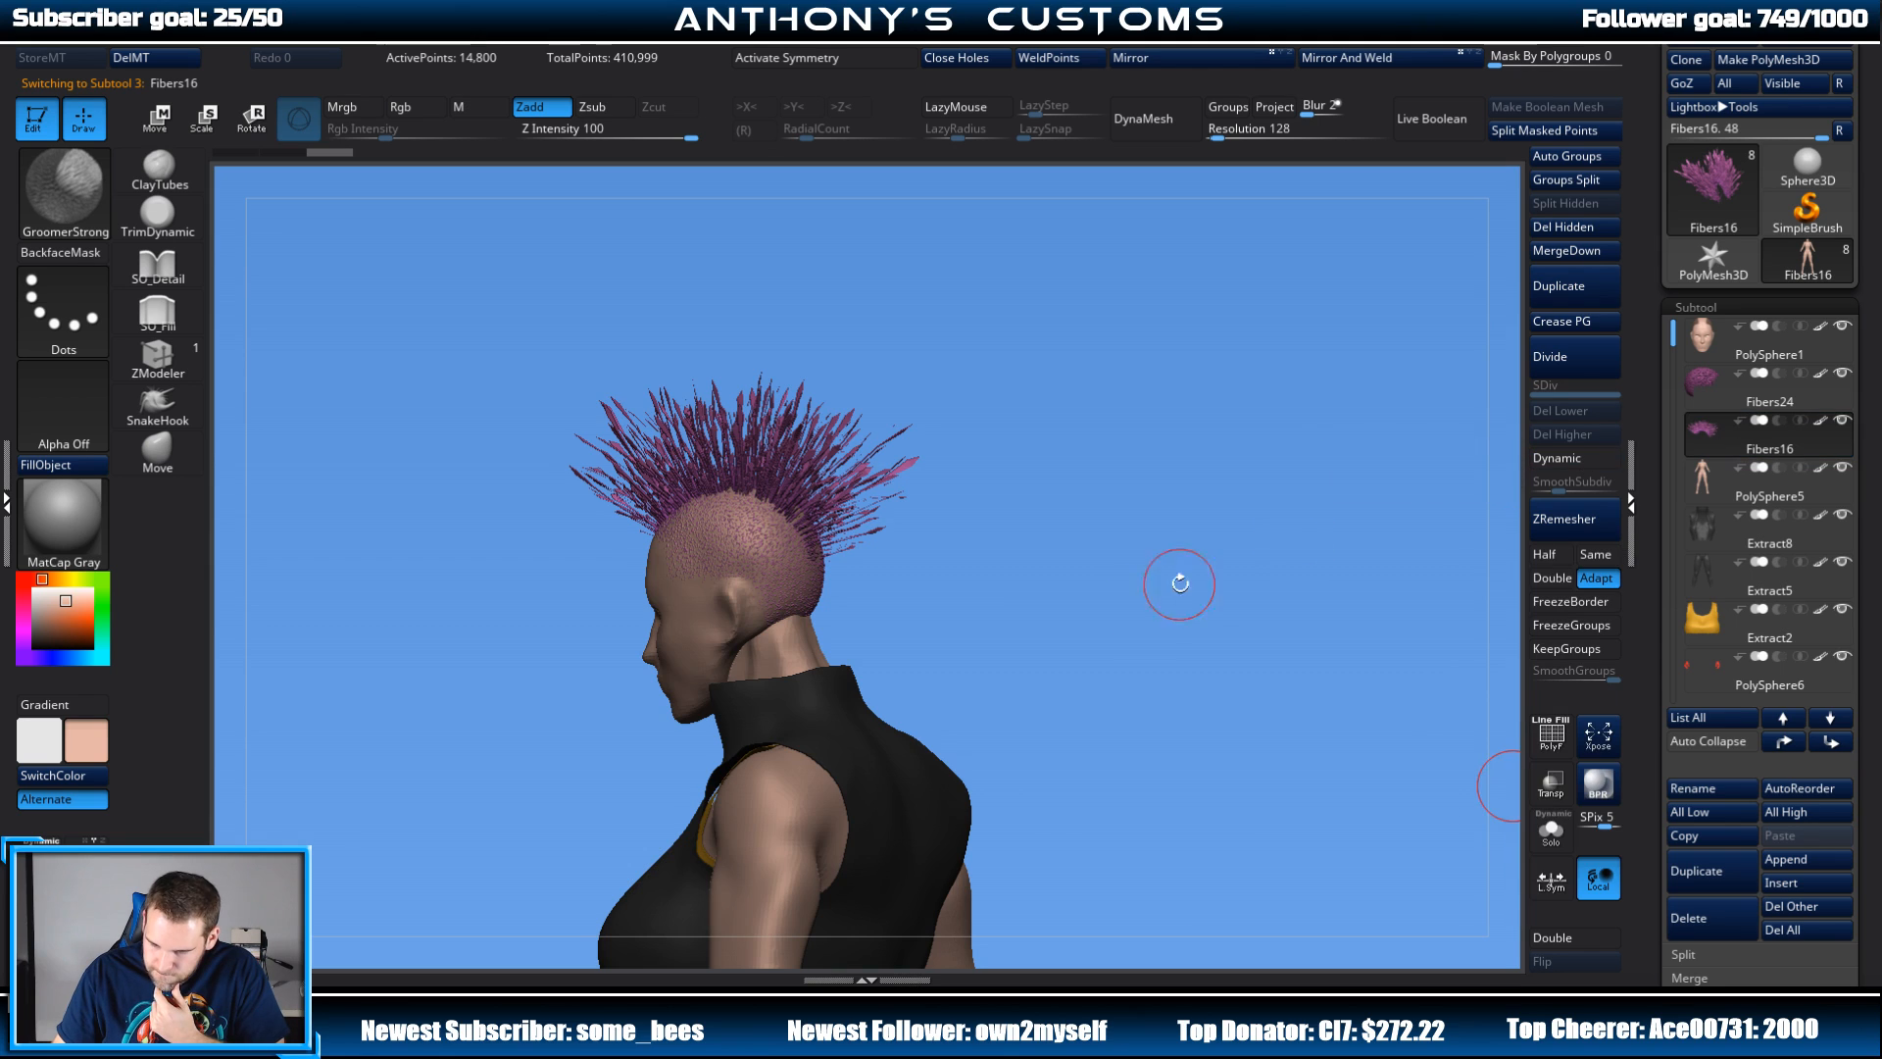
Step: Make a best-preview render of the mohawk from the front and delete the Fibers16 mohawk subtool
left_click_drag(1177, 576, 1411, 526)
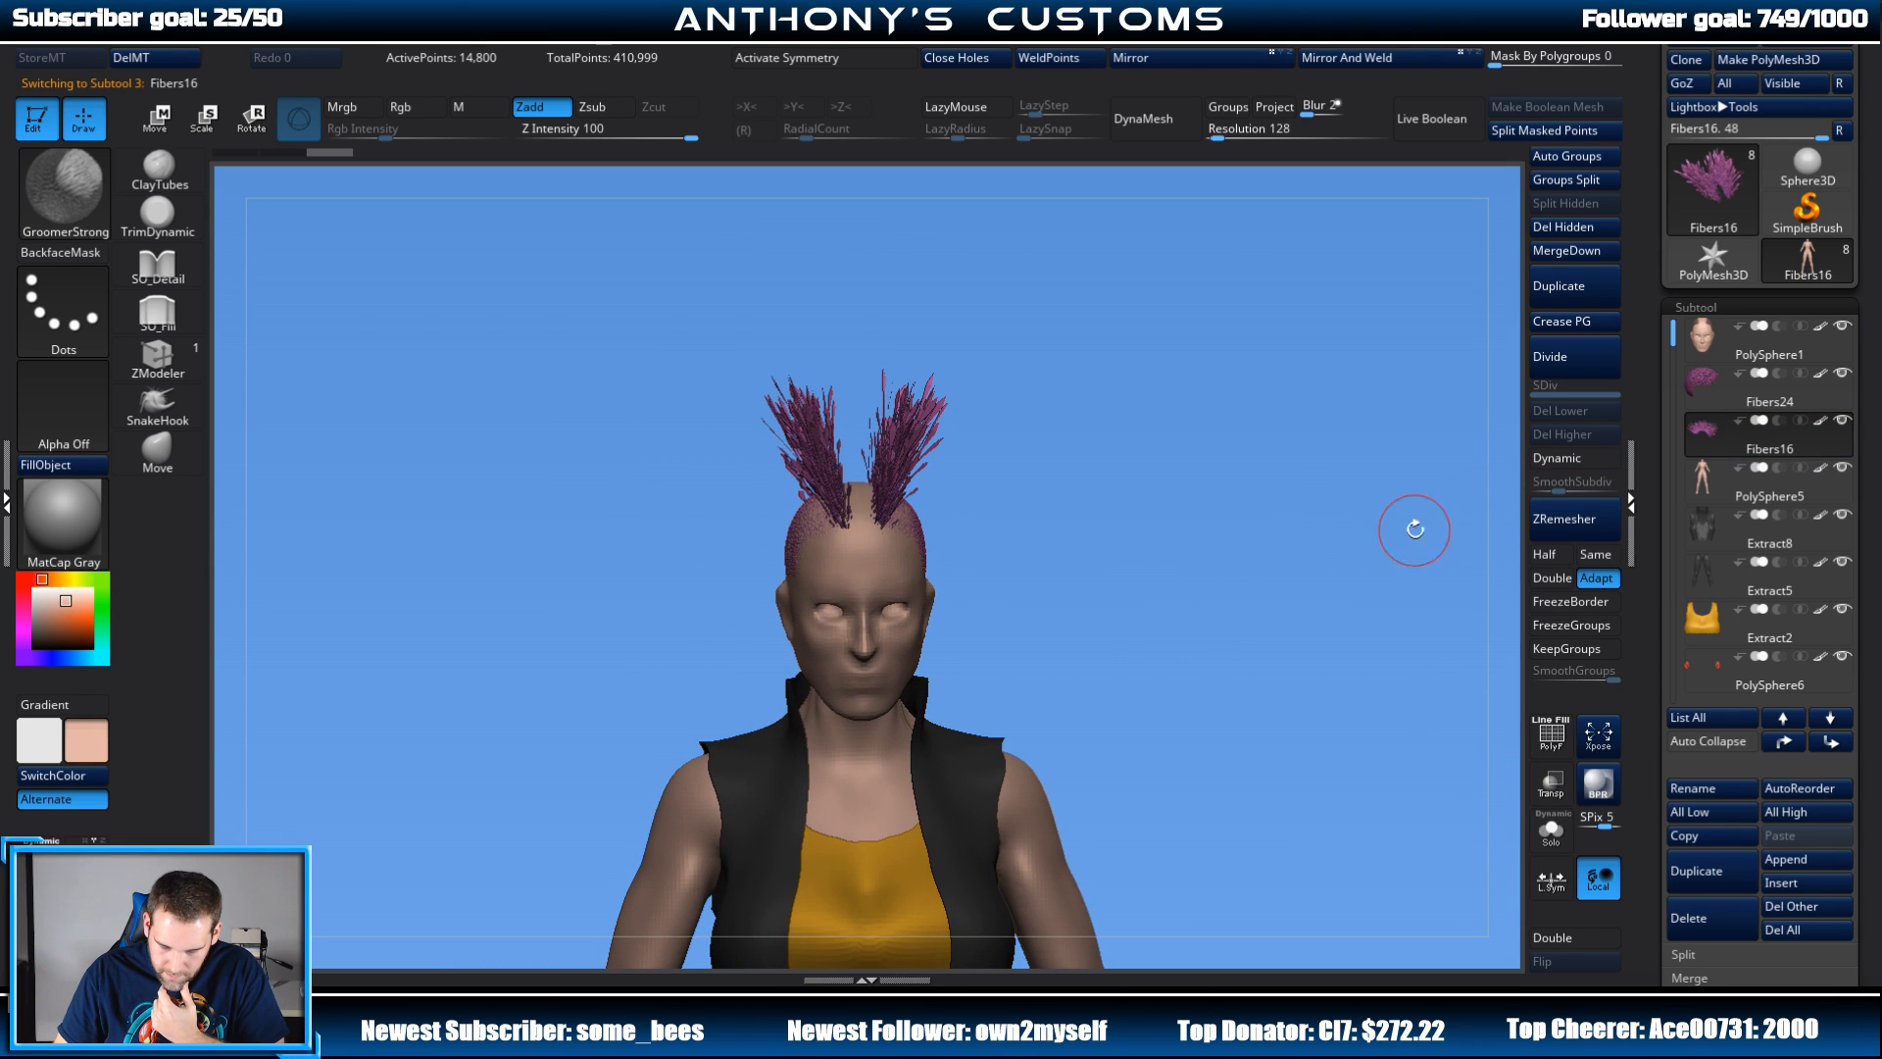
left_click(1596, 785)
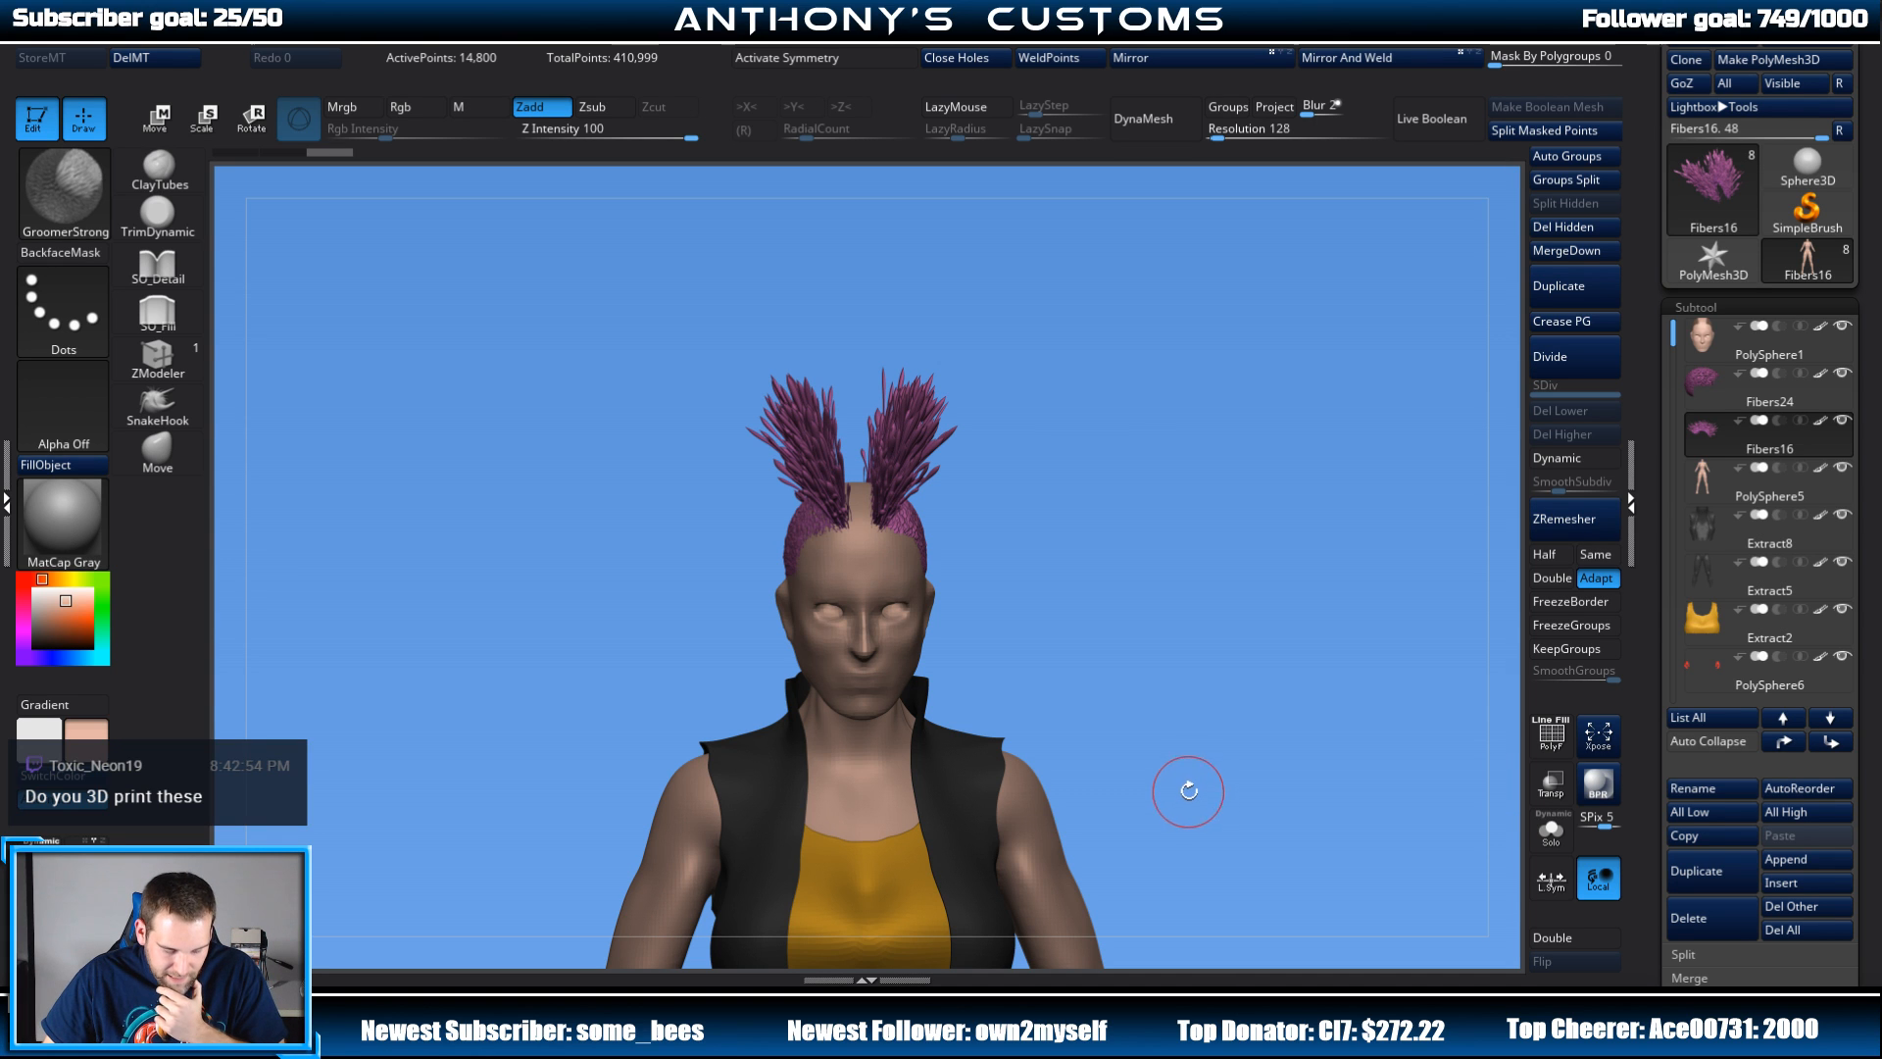
mouse_move(1167, 798)
left_mouse_down()
mouse_move(1236, 784)
mouse_move(1154, 776)
left_mouse_up()
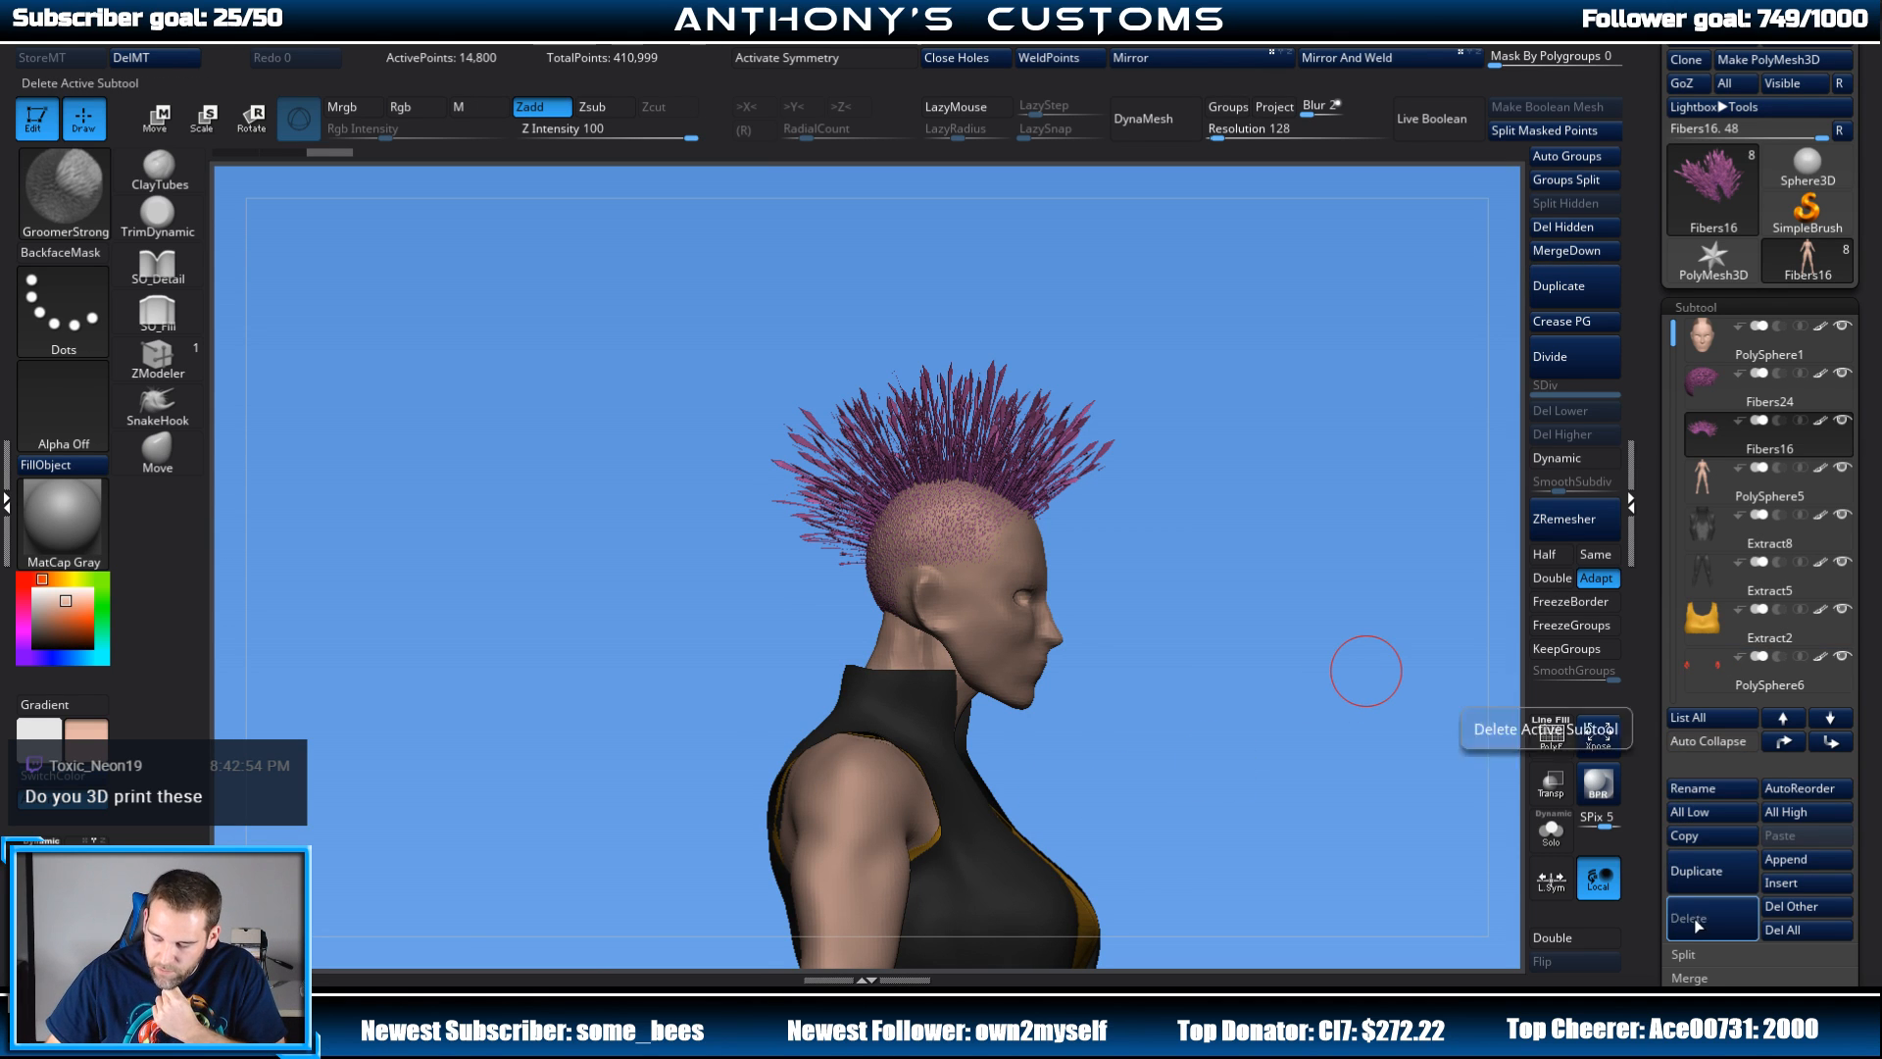
left_click(1697, 917)
left_click(1534, 952)
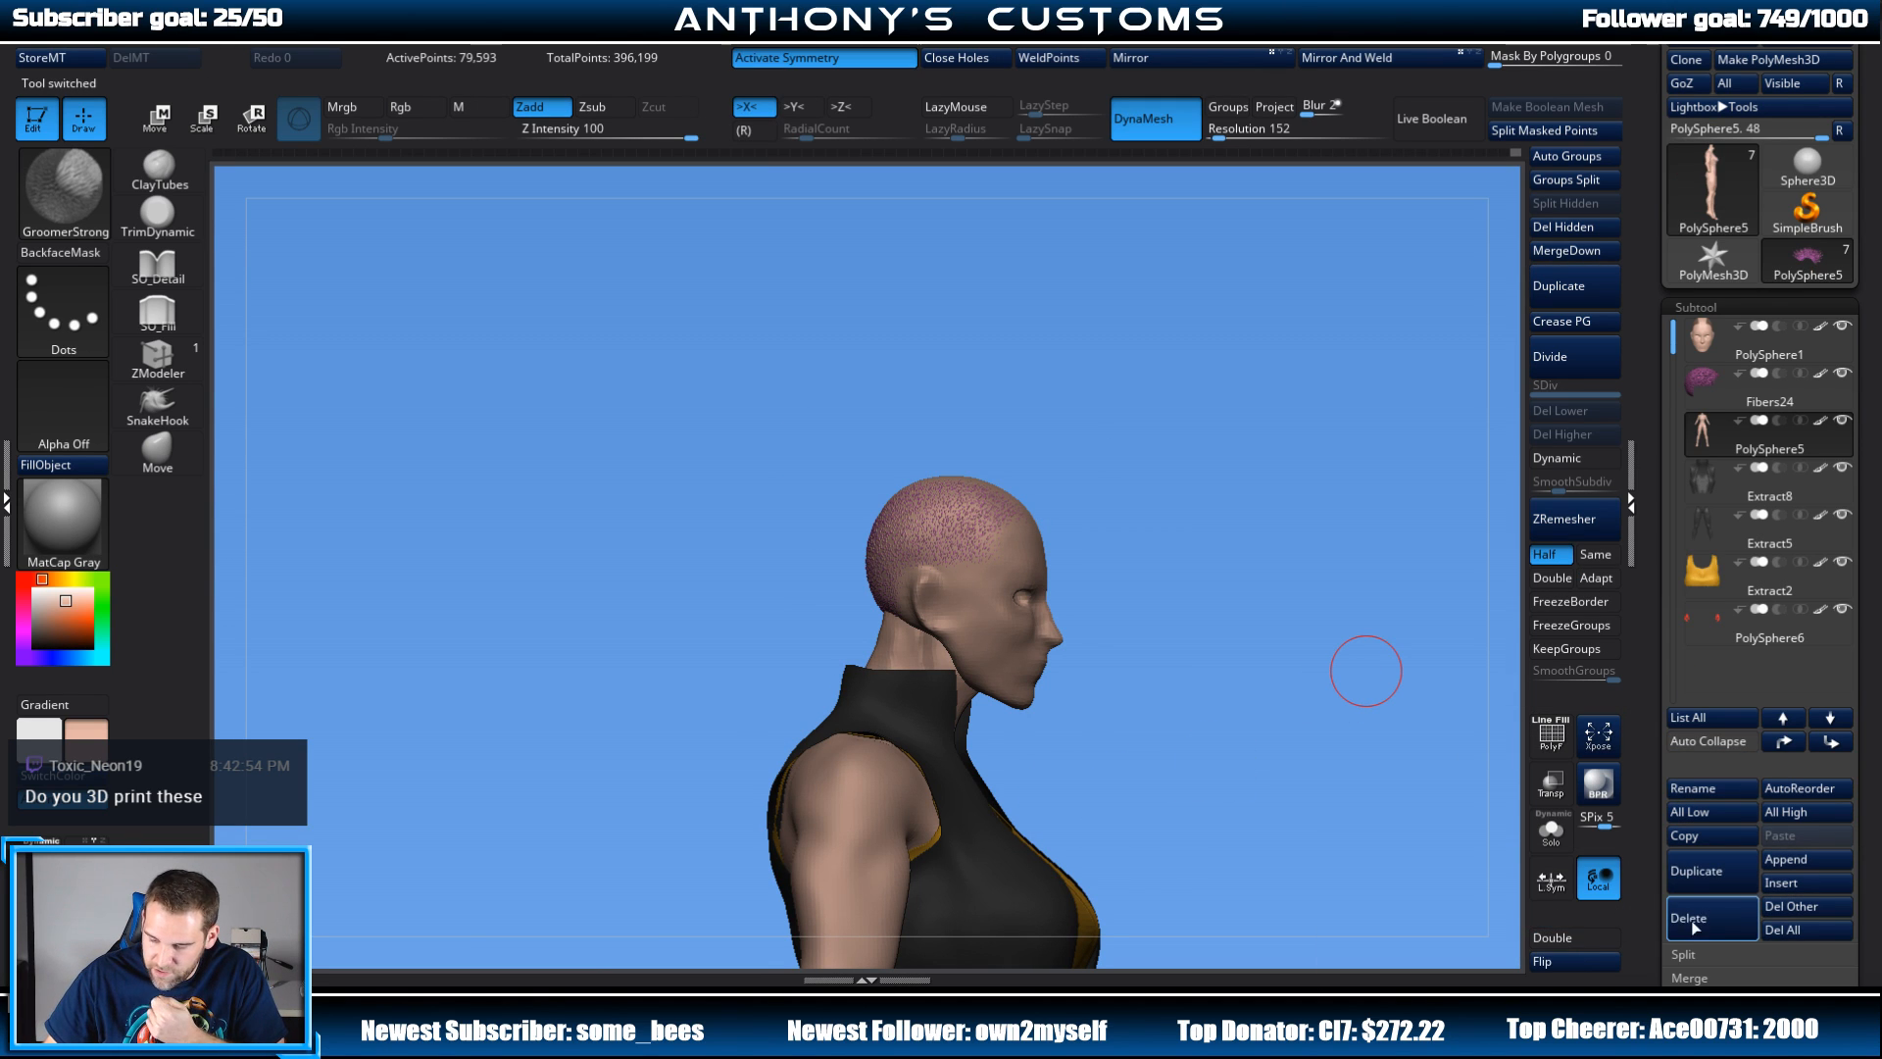
Step: Make a best-preview render of the Fibers24 scalp fibers alone and delete that subtool
left_click(1714, 397)
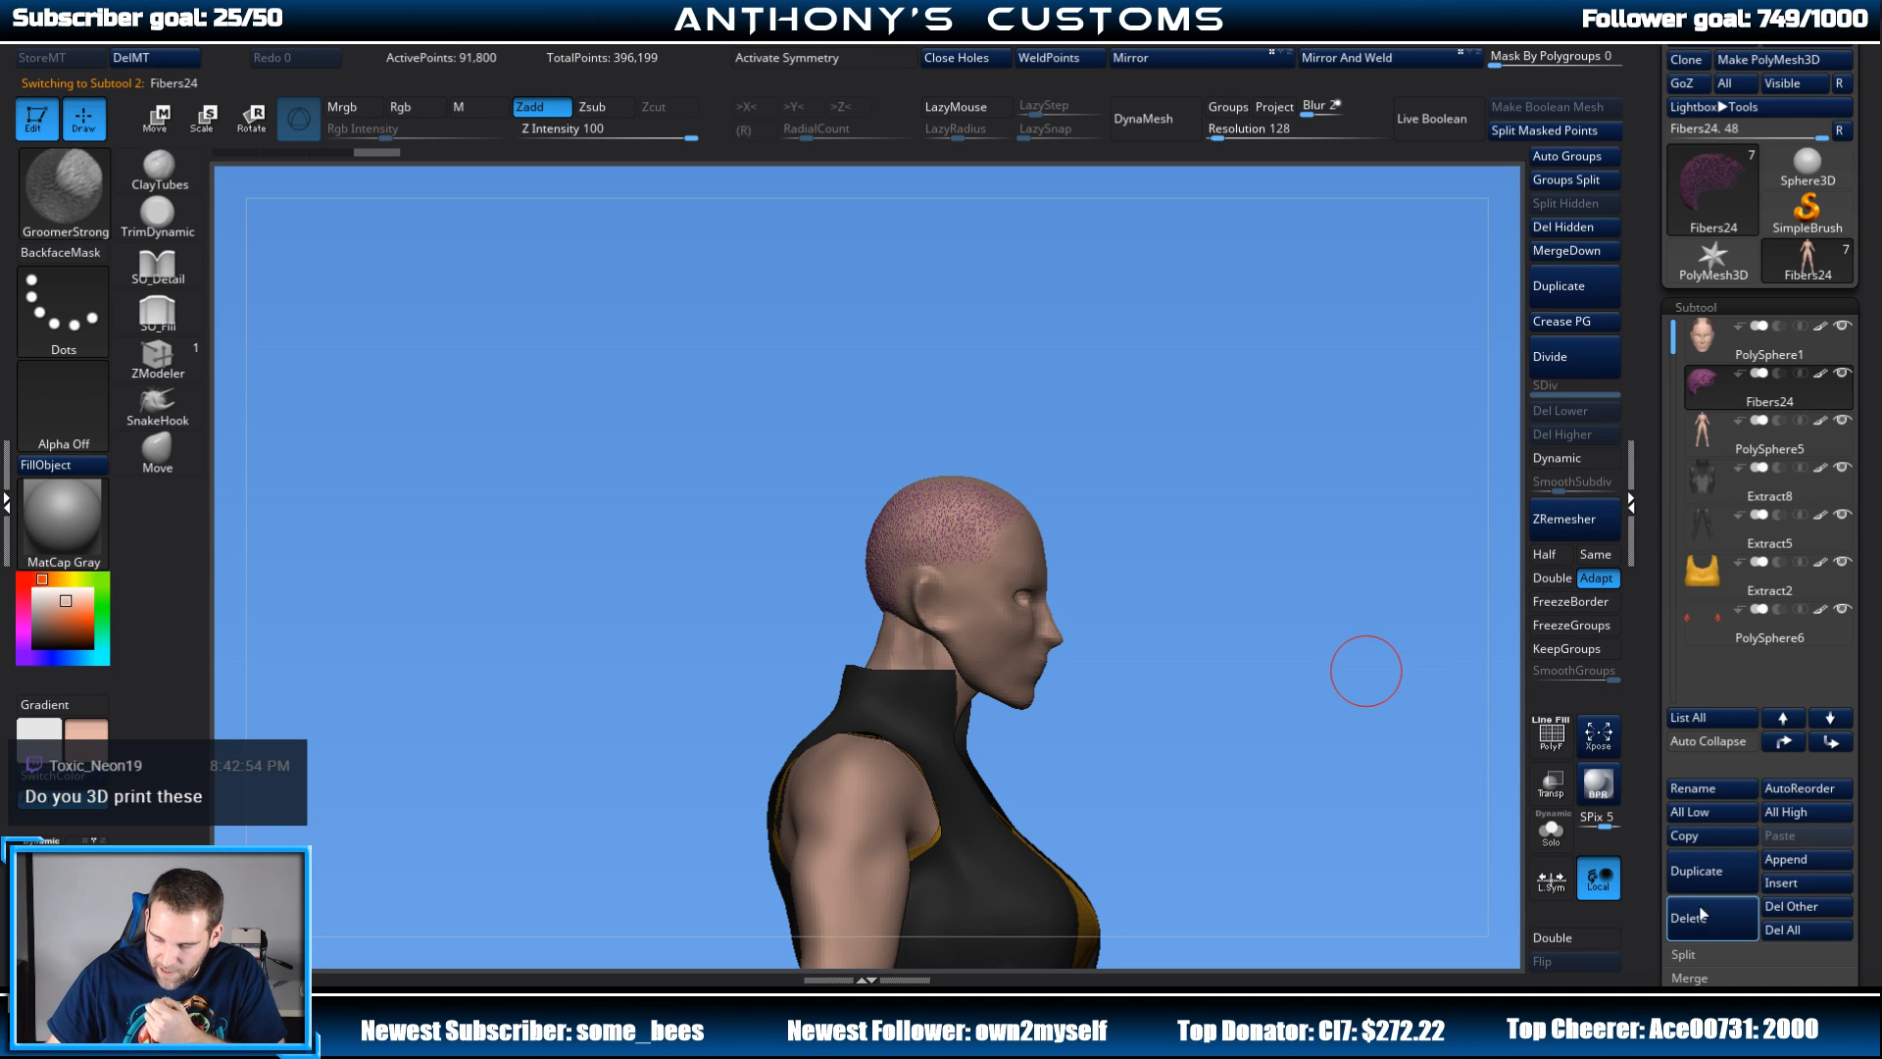
left_click_drag(1412, 889, 1232, 878)
left_click(1598, 782)
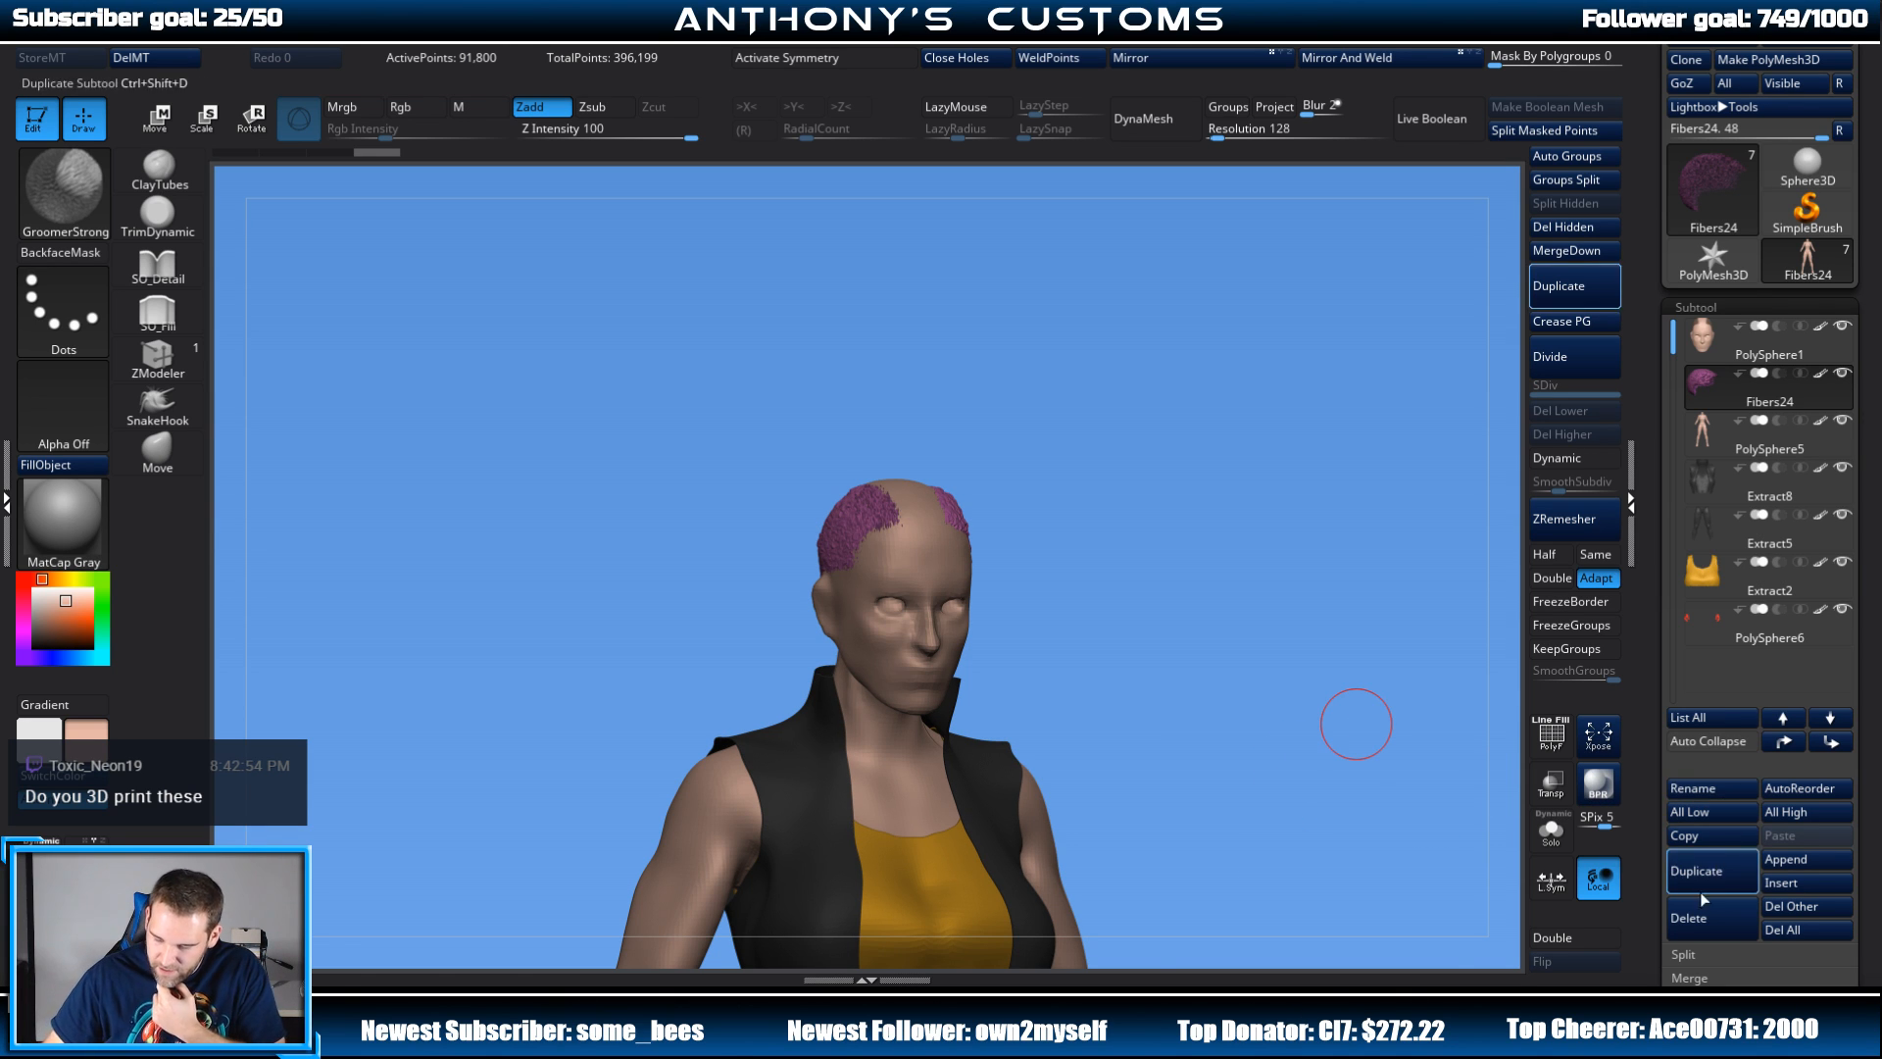
left_click(1688, 918)
left_click(1510, 956)
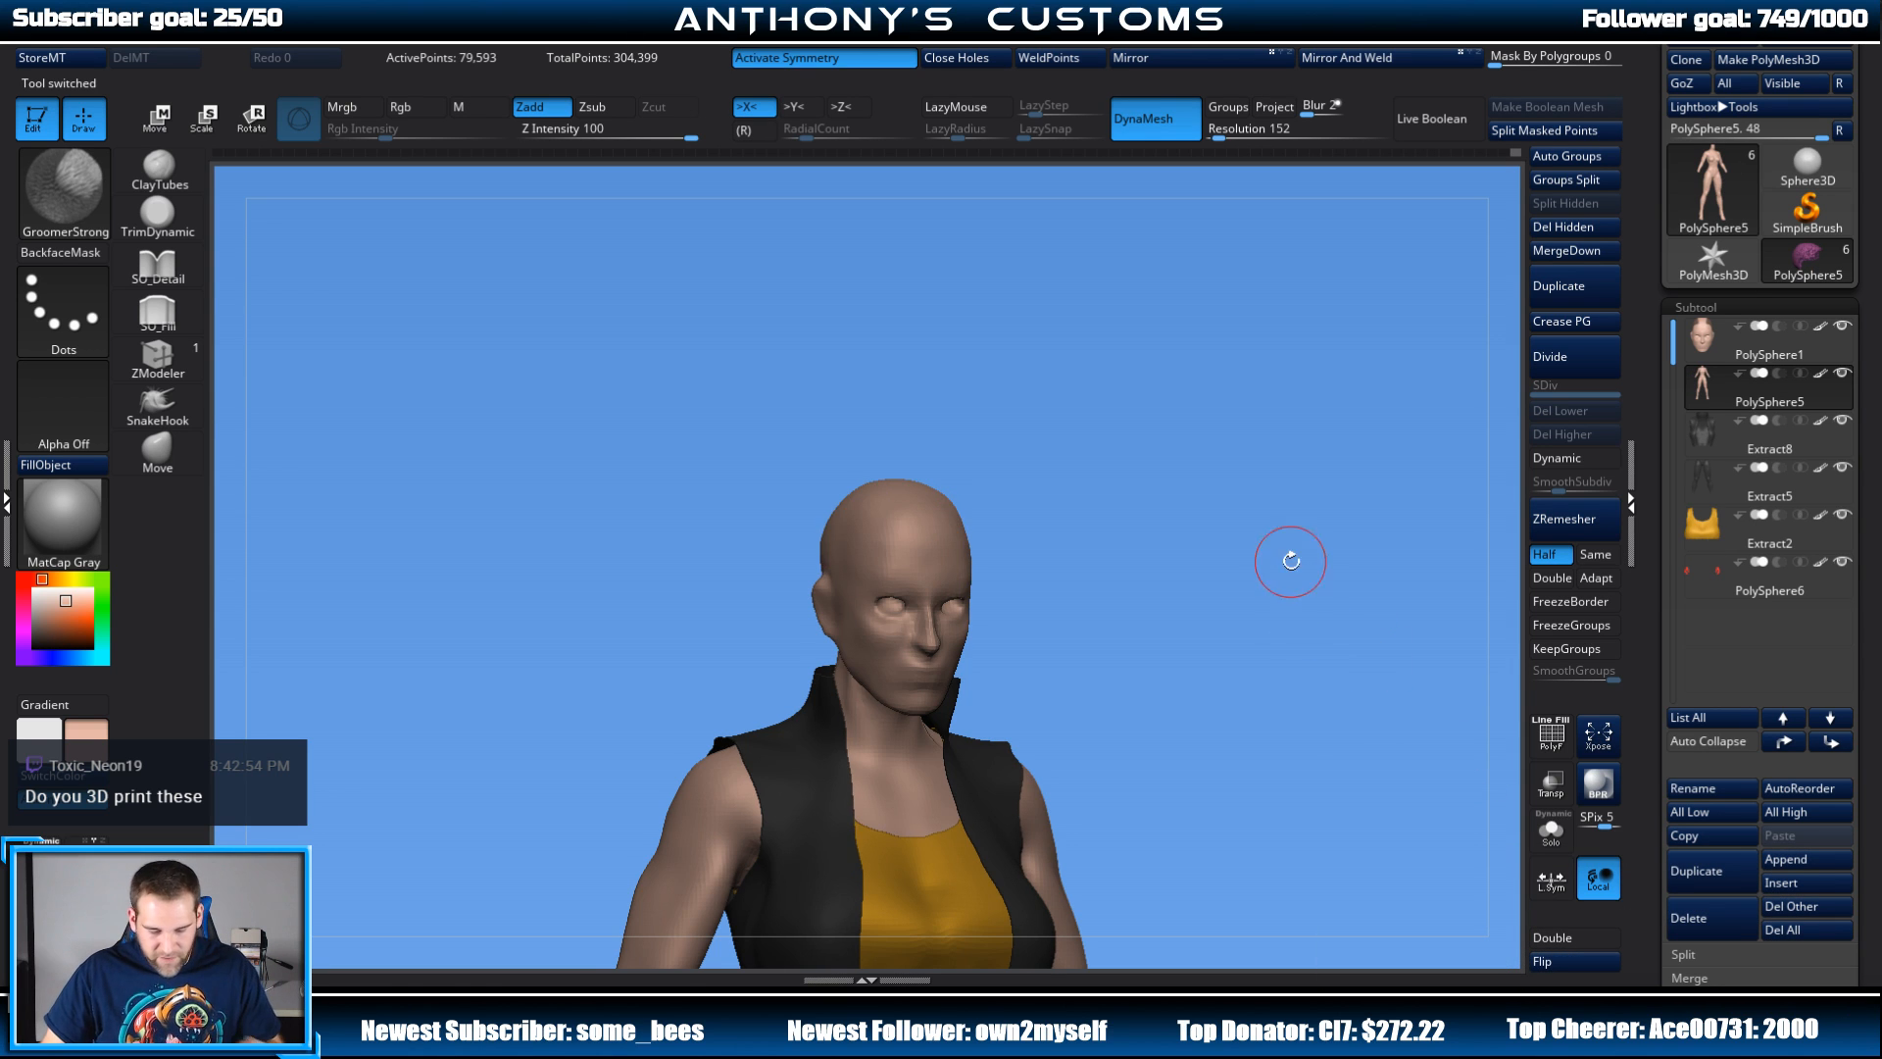
Step: Make the Extract2 crop top active and set the ClayTubes brush to paint black in Rgb only, with Zadd off
left_click_drag(1291, 562, 1277, 551, "shift")
left_click(867, 570, "alt")
left_click_drag(1176, 592, 1210, 506, "alt")
left_click(1711, 529)
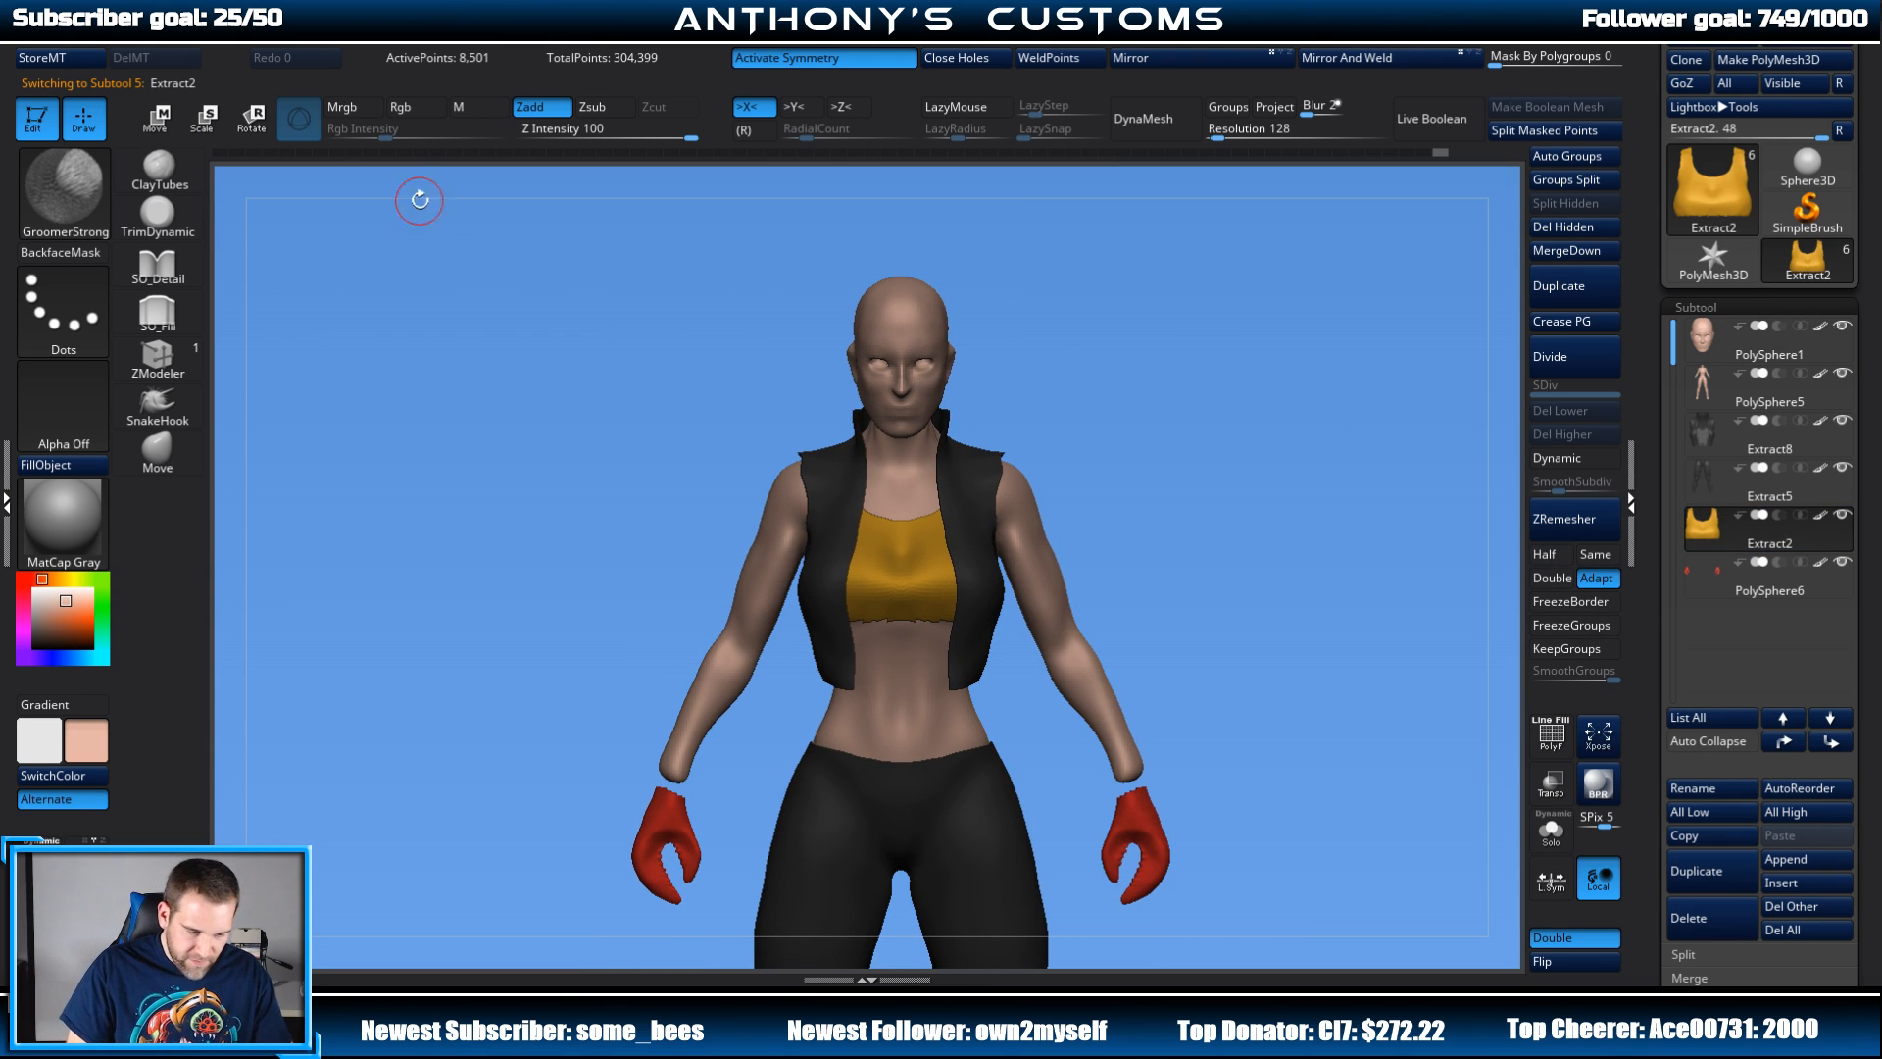
left_click(159, 167)
left_click(450, 108)
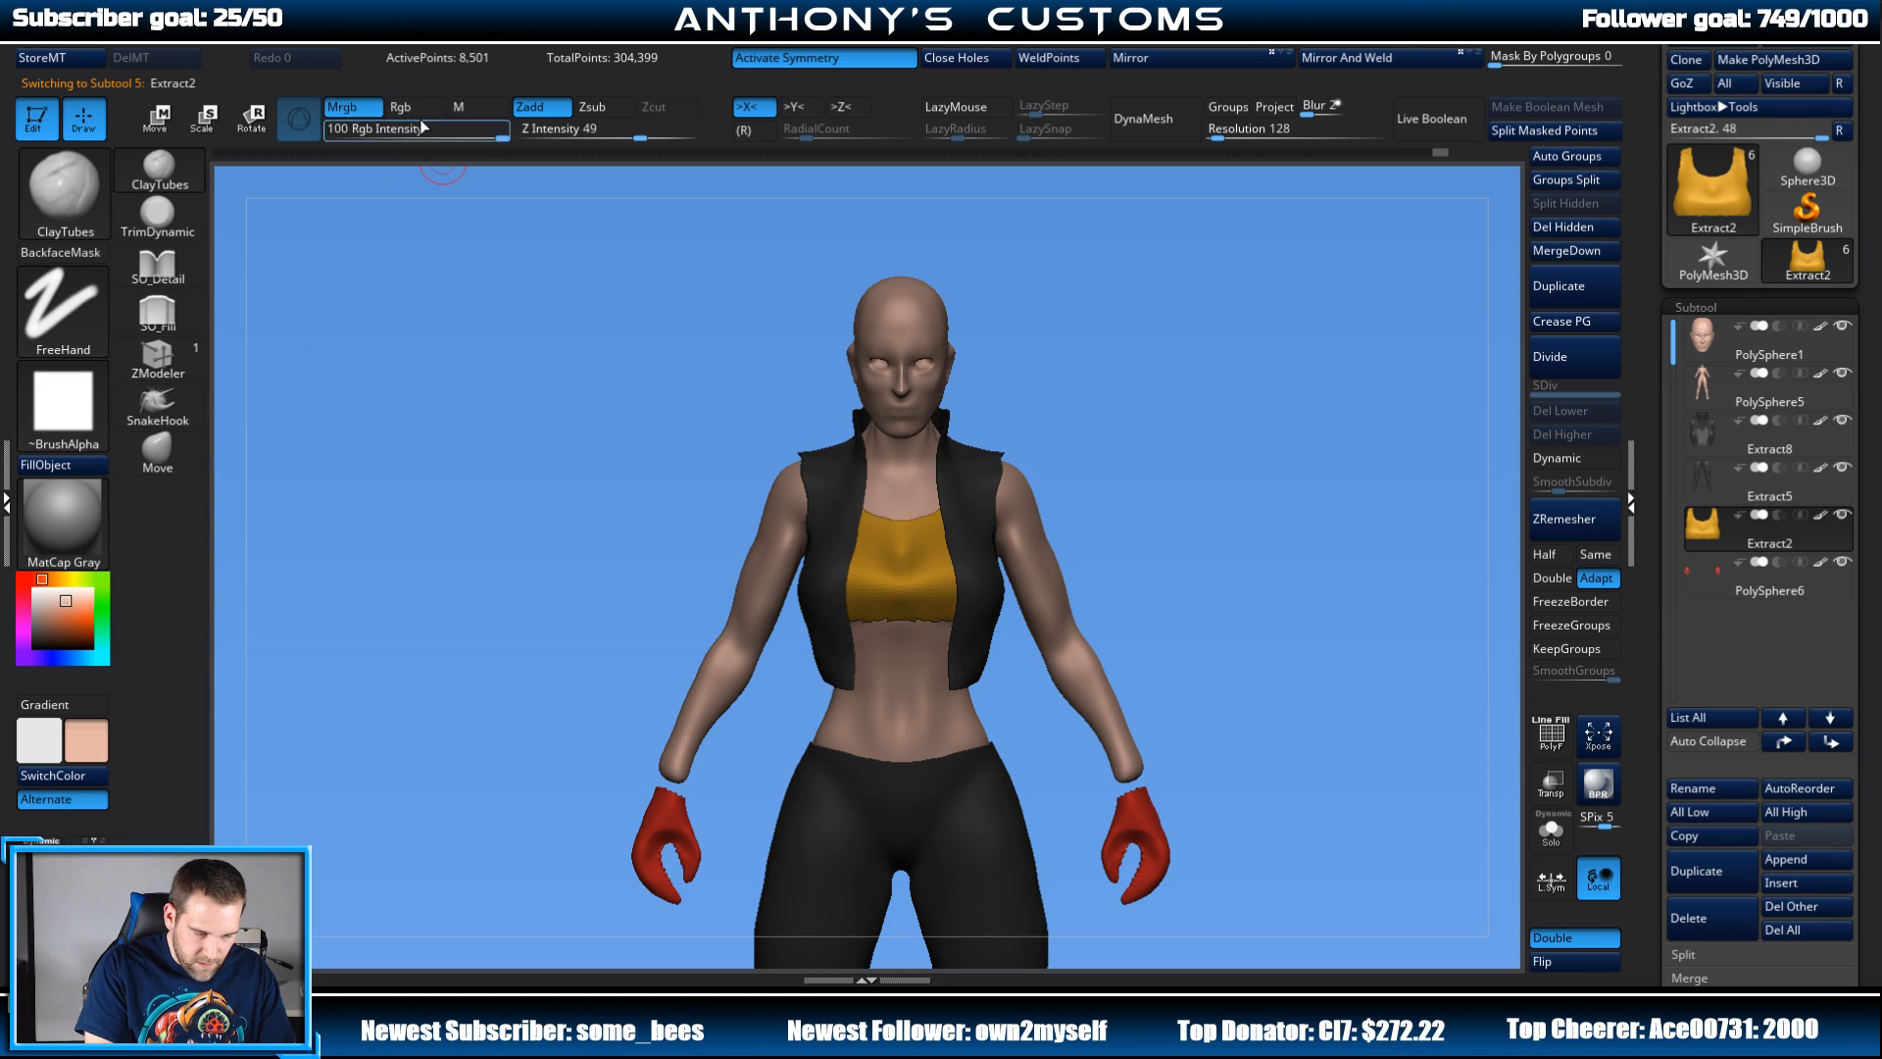
left_click(530, 107)
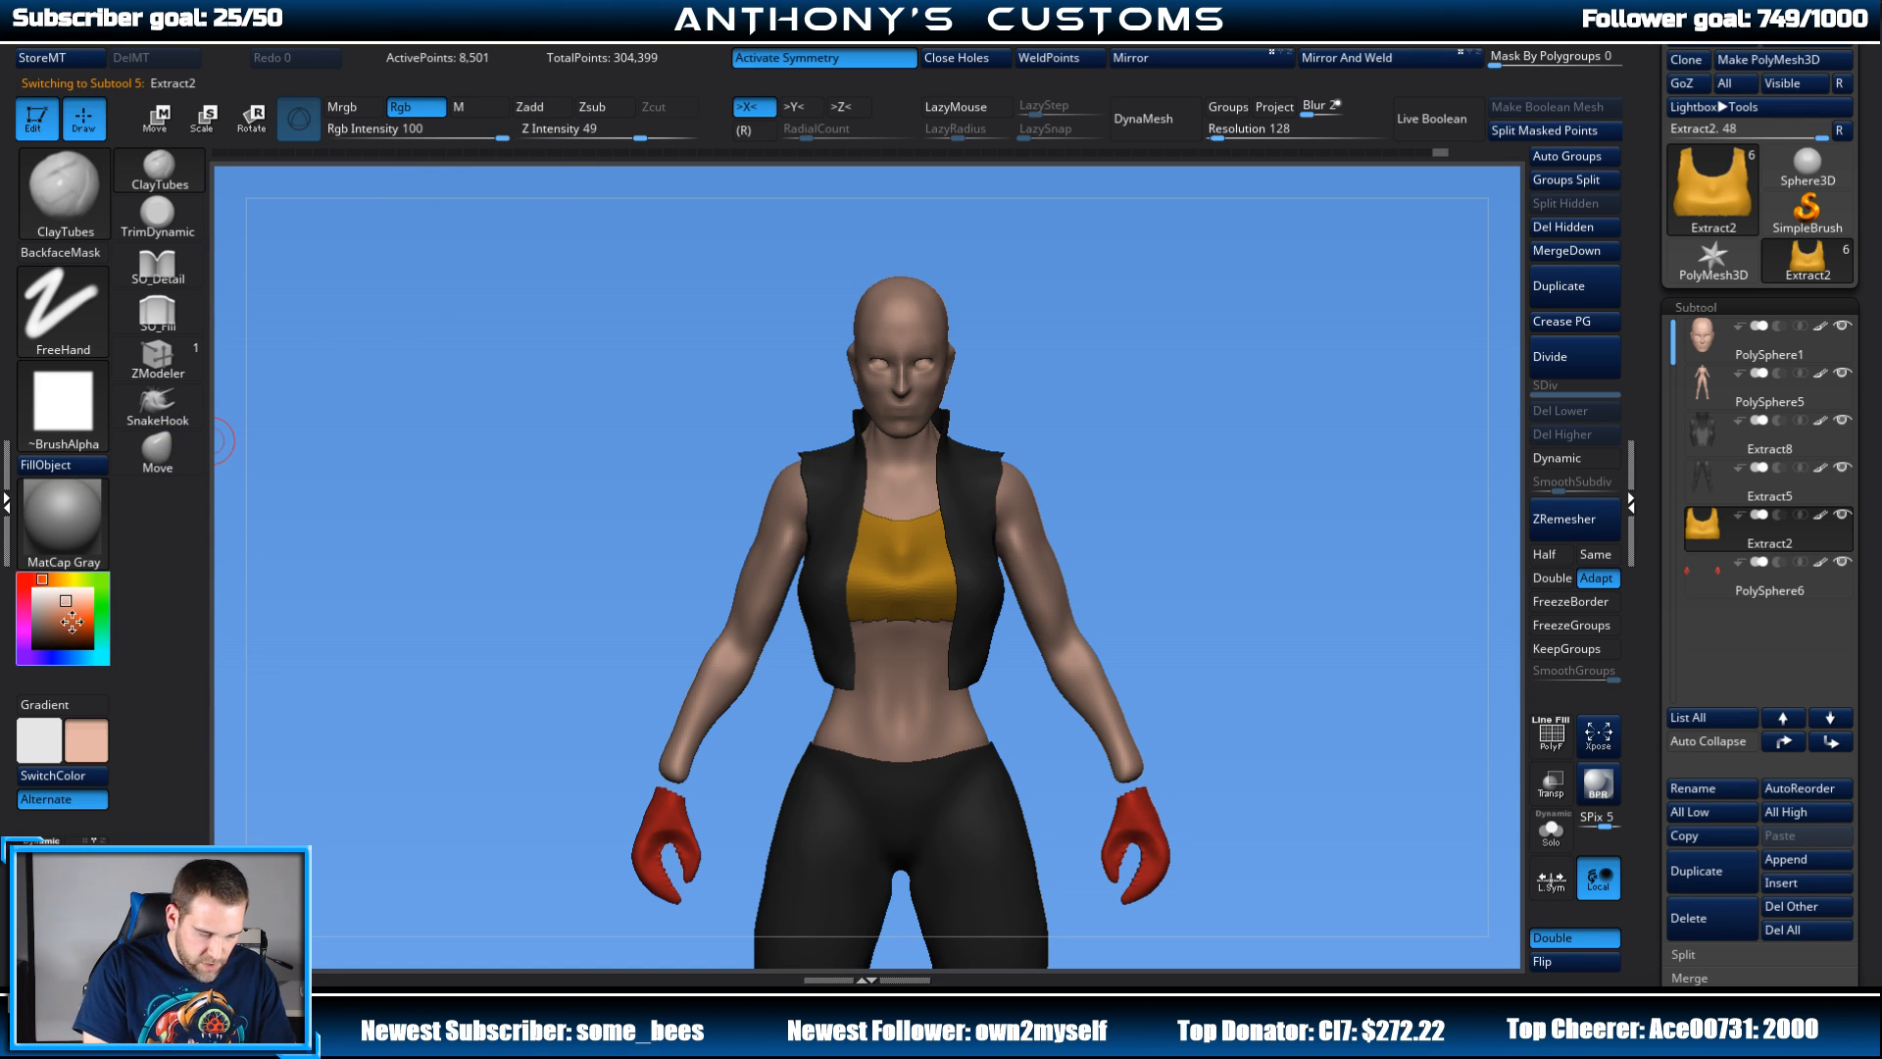
left_click(34, 647)
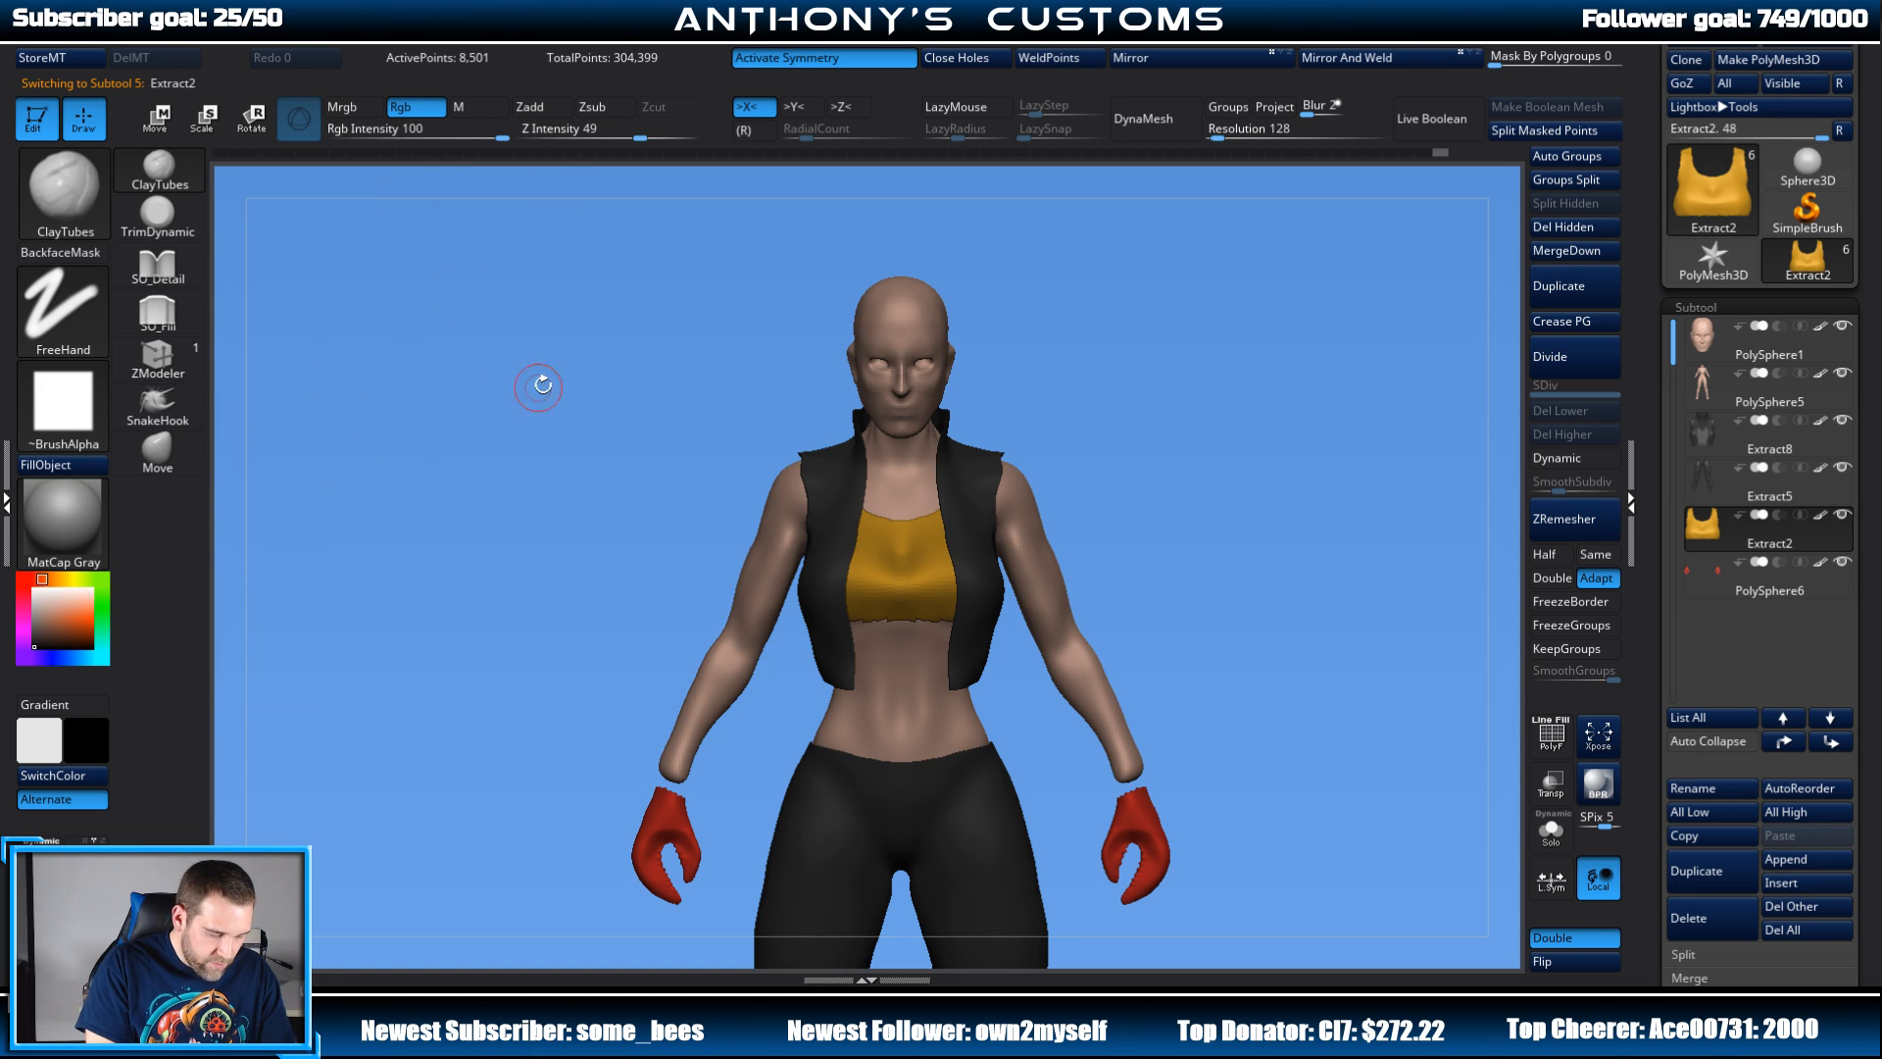
Step: Adjust the brush size and isolate the crop top in Solo mode, enlarged and facing front
key("space")
left_click_drag(591, 367, 566, 365)
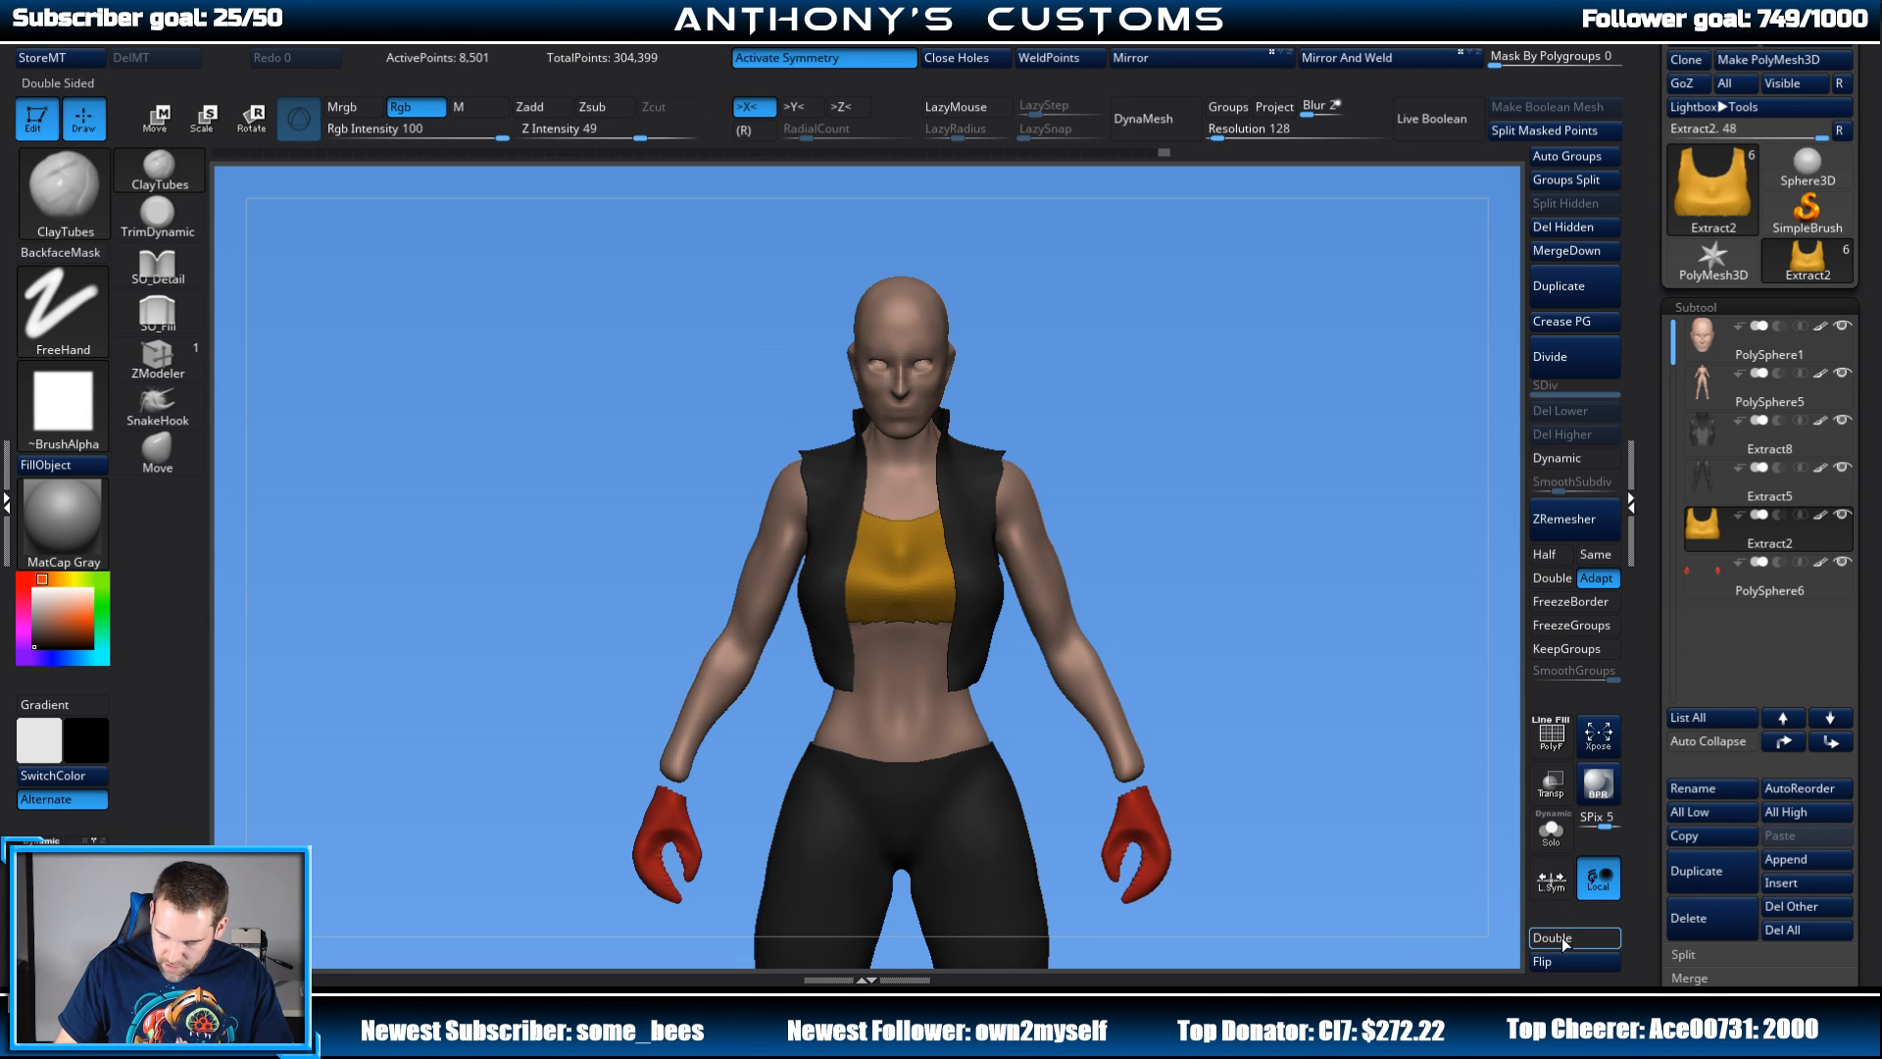
left_click(1549, 856)
left_click_drag(1324, 630, 1247, 610)
left_click_drag(1247, 610, 1311, 524, "alt")
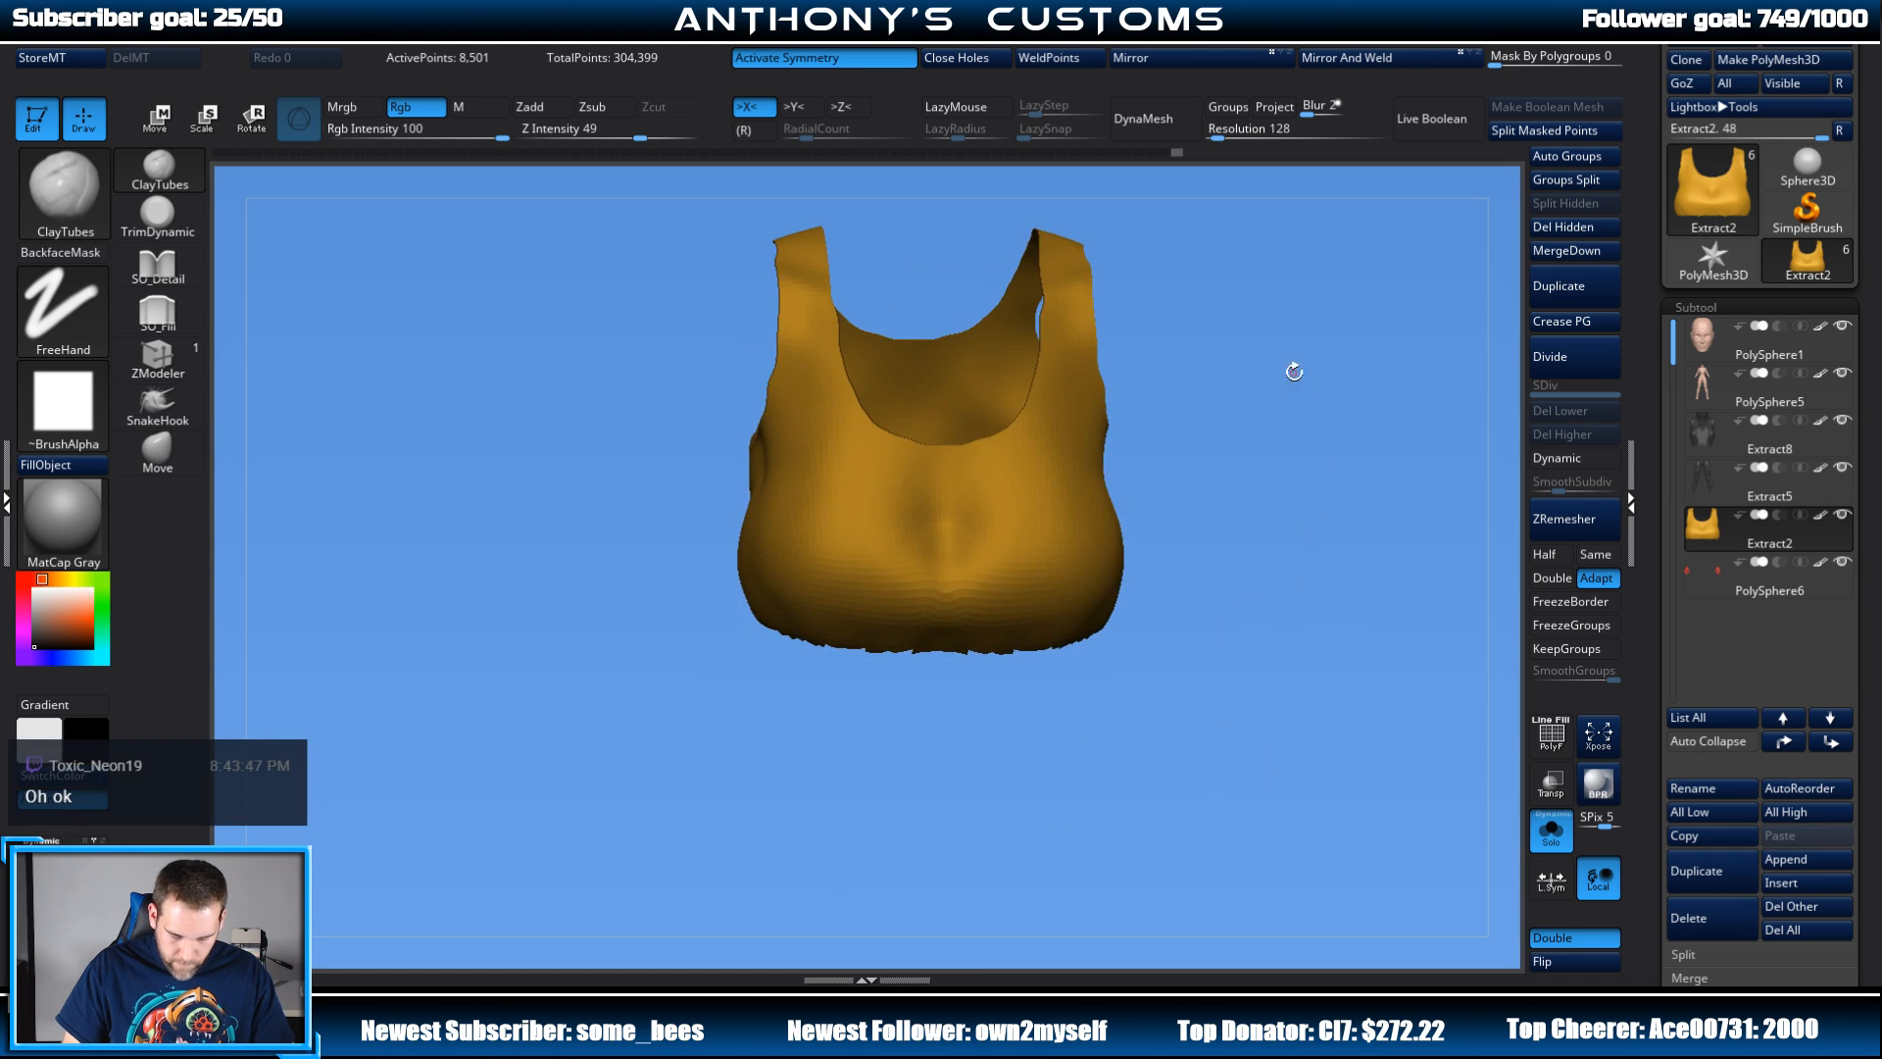
Step: Undo a trial mirrored paint stroke on the crop top and turn off symmetry
left_click_drag(1281, 406, 1279, 422)
left_click_drag(835, 488, 840, 569)
key("ctrl+z")
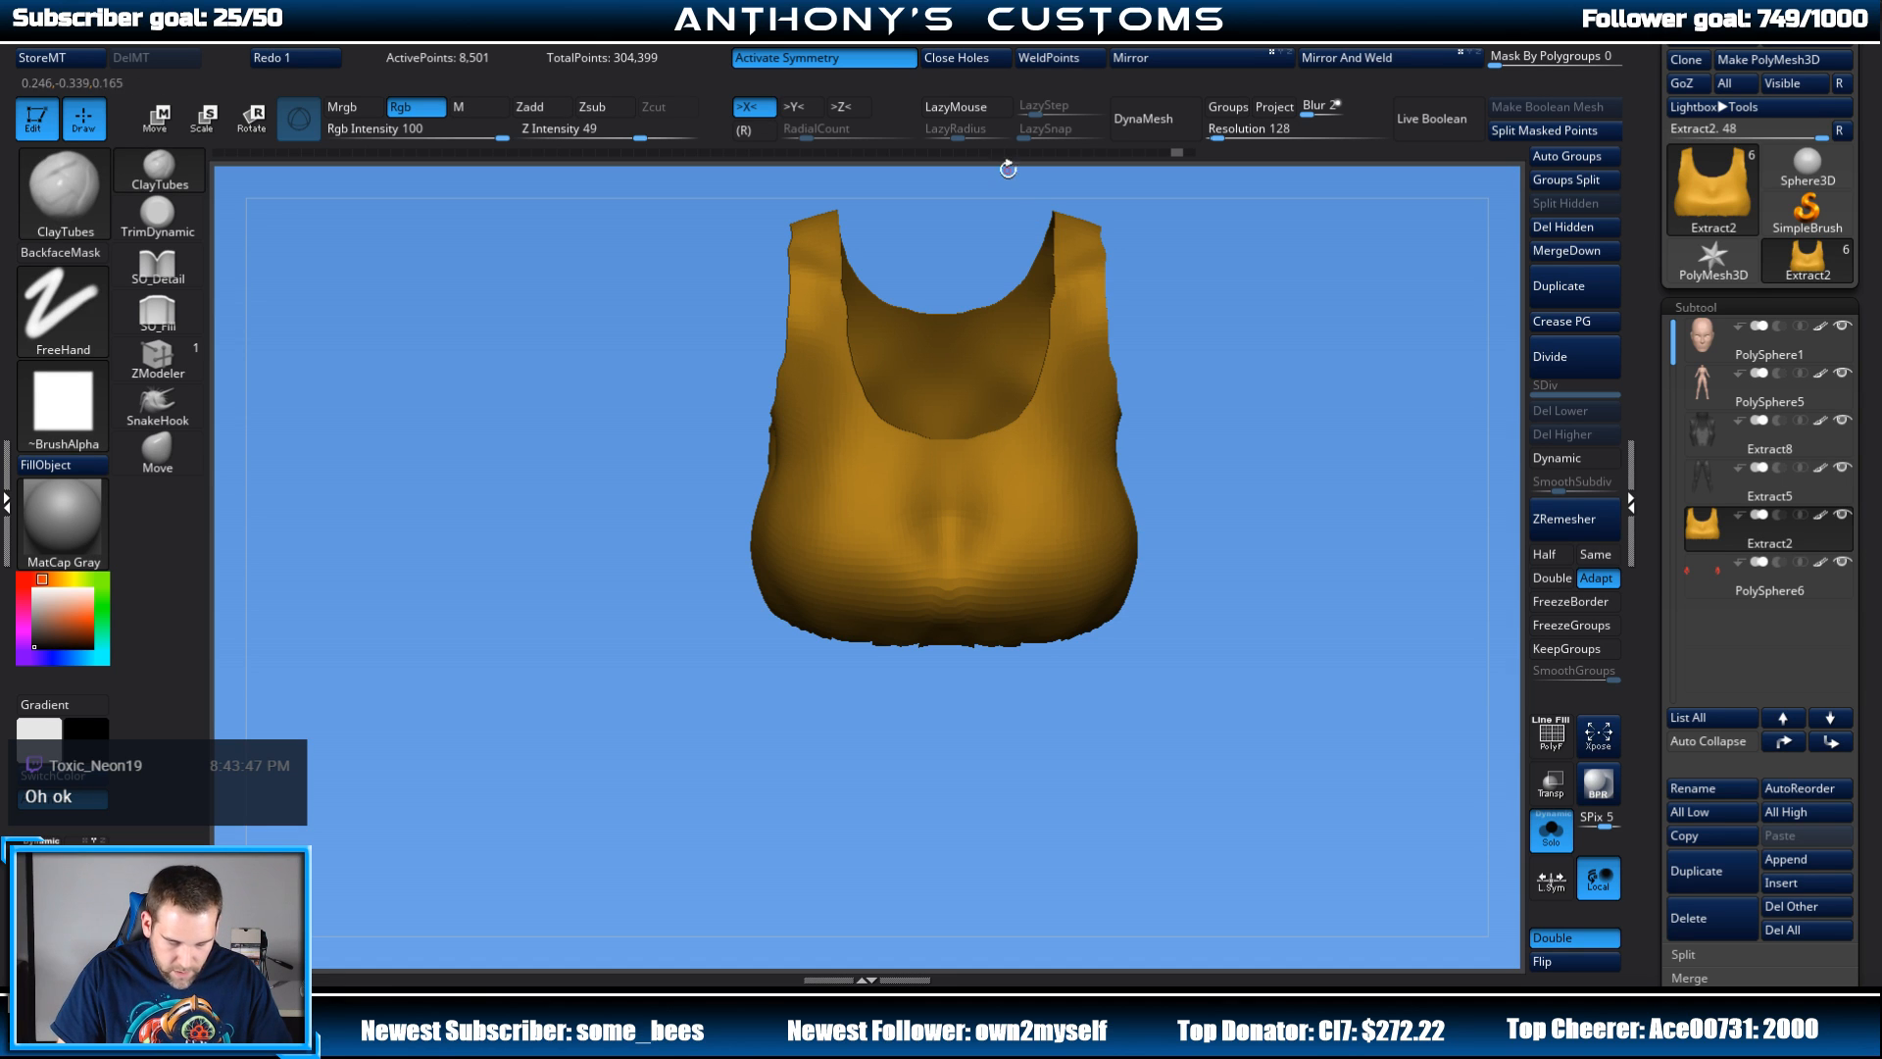
left_click(788, 61)
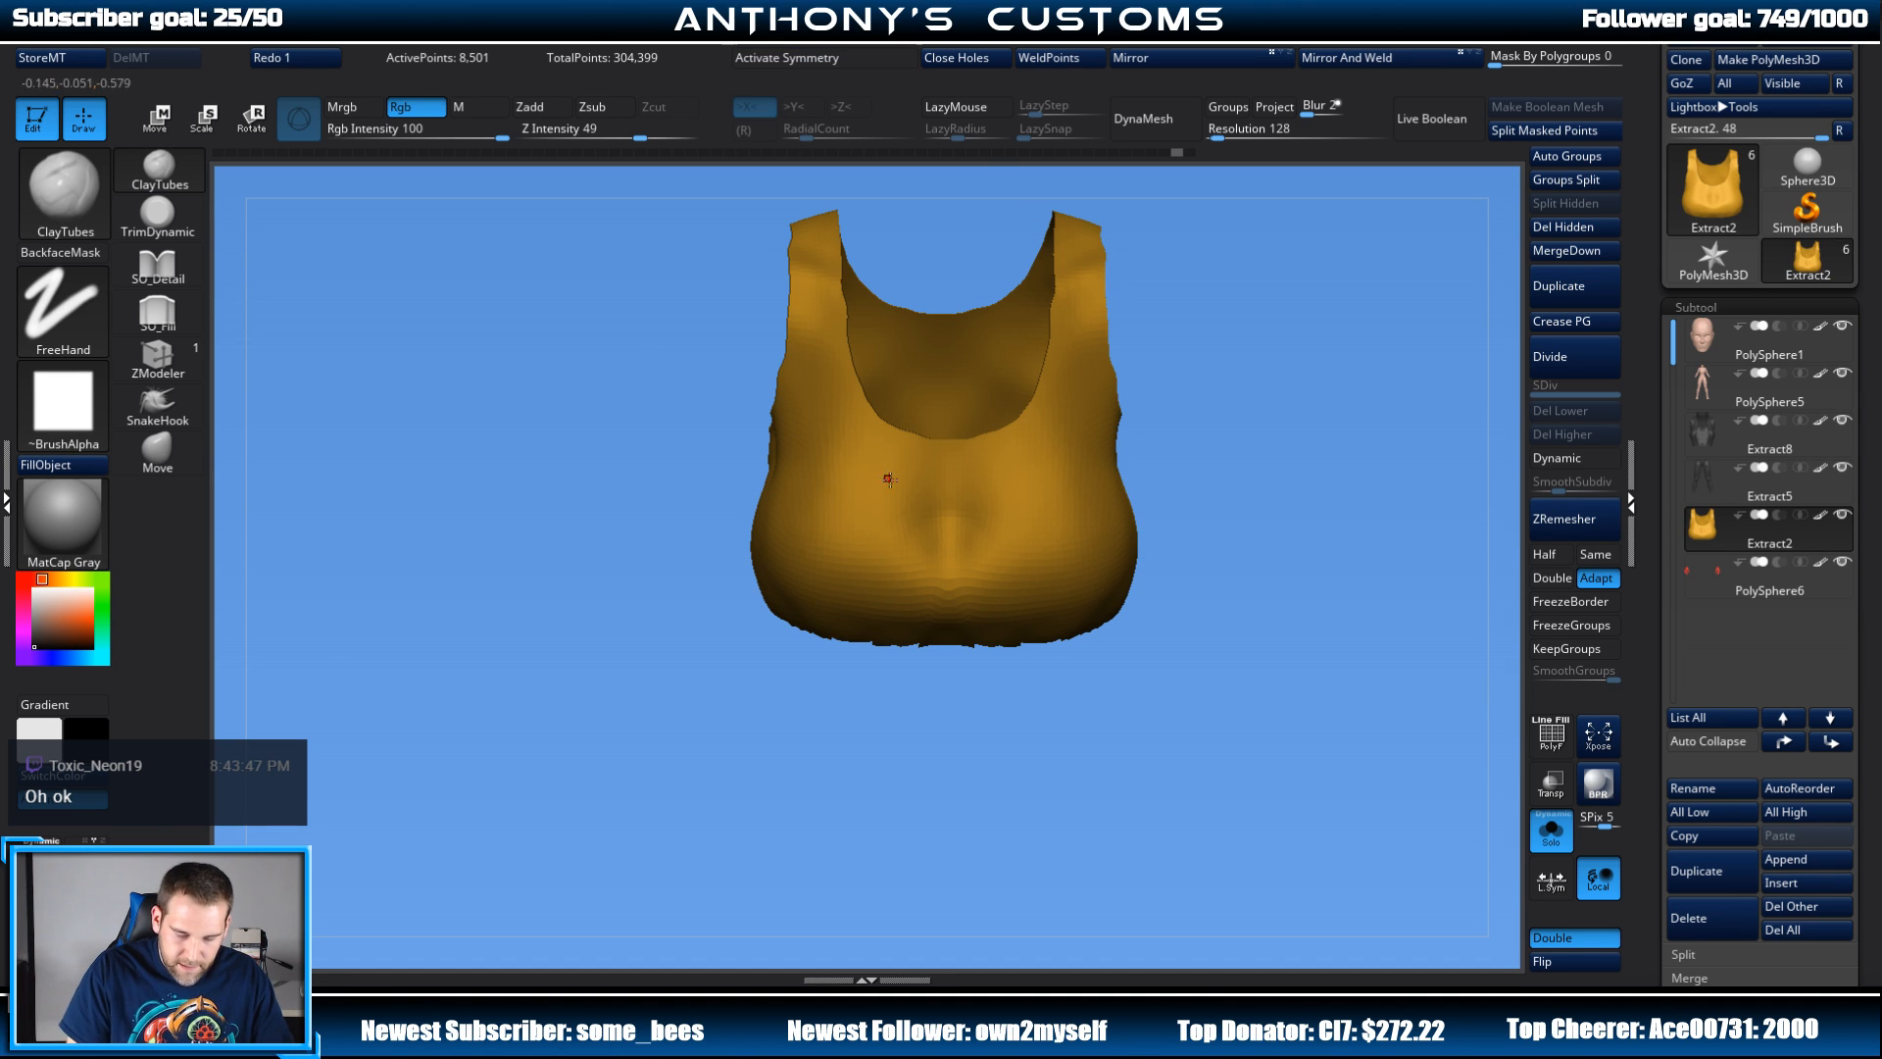
Step: Try hand-lettering LEG in black across the crop top's front, and undo the lettering
mouse_move(1201, 354)
left_mouse_down()
mouse_move(1218, 361)
mouse_move(1118, 399)
left_mouse_up()
key("space")
mouse_move(830, 504)
left_mouse_down()
mouse_move(819, 571)
mouse_move(892, 576)
left_mouse_up()
mouse_move(877, 555)
left_mouse_down()
mouse_move(897, 517)
mouse_move(953, 574)
left_mouse_up()
mouse_move(985, 518)
left_mouse_down()
mouse_move(984, 580)
mouse_move(1027, 534)
mouse_move(1053, 567)
mouse_move(1090, 568)
left_mouse_up()
left_click_drag(1279, 561, 1284, 465)
key("ctrl+z")
key("ctrl+z")
key("ctrl+z")
key("ctrl+z")
key("ctrl+z")
key("ctrl+z")
key("ctrl+z")
key("ctrl+z")
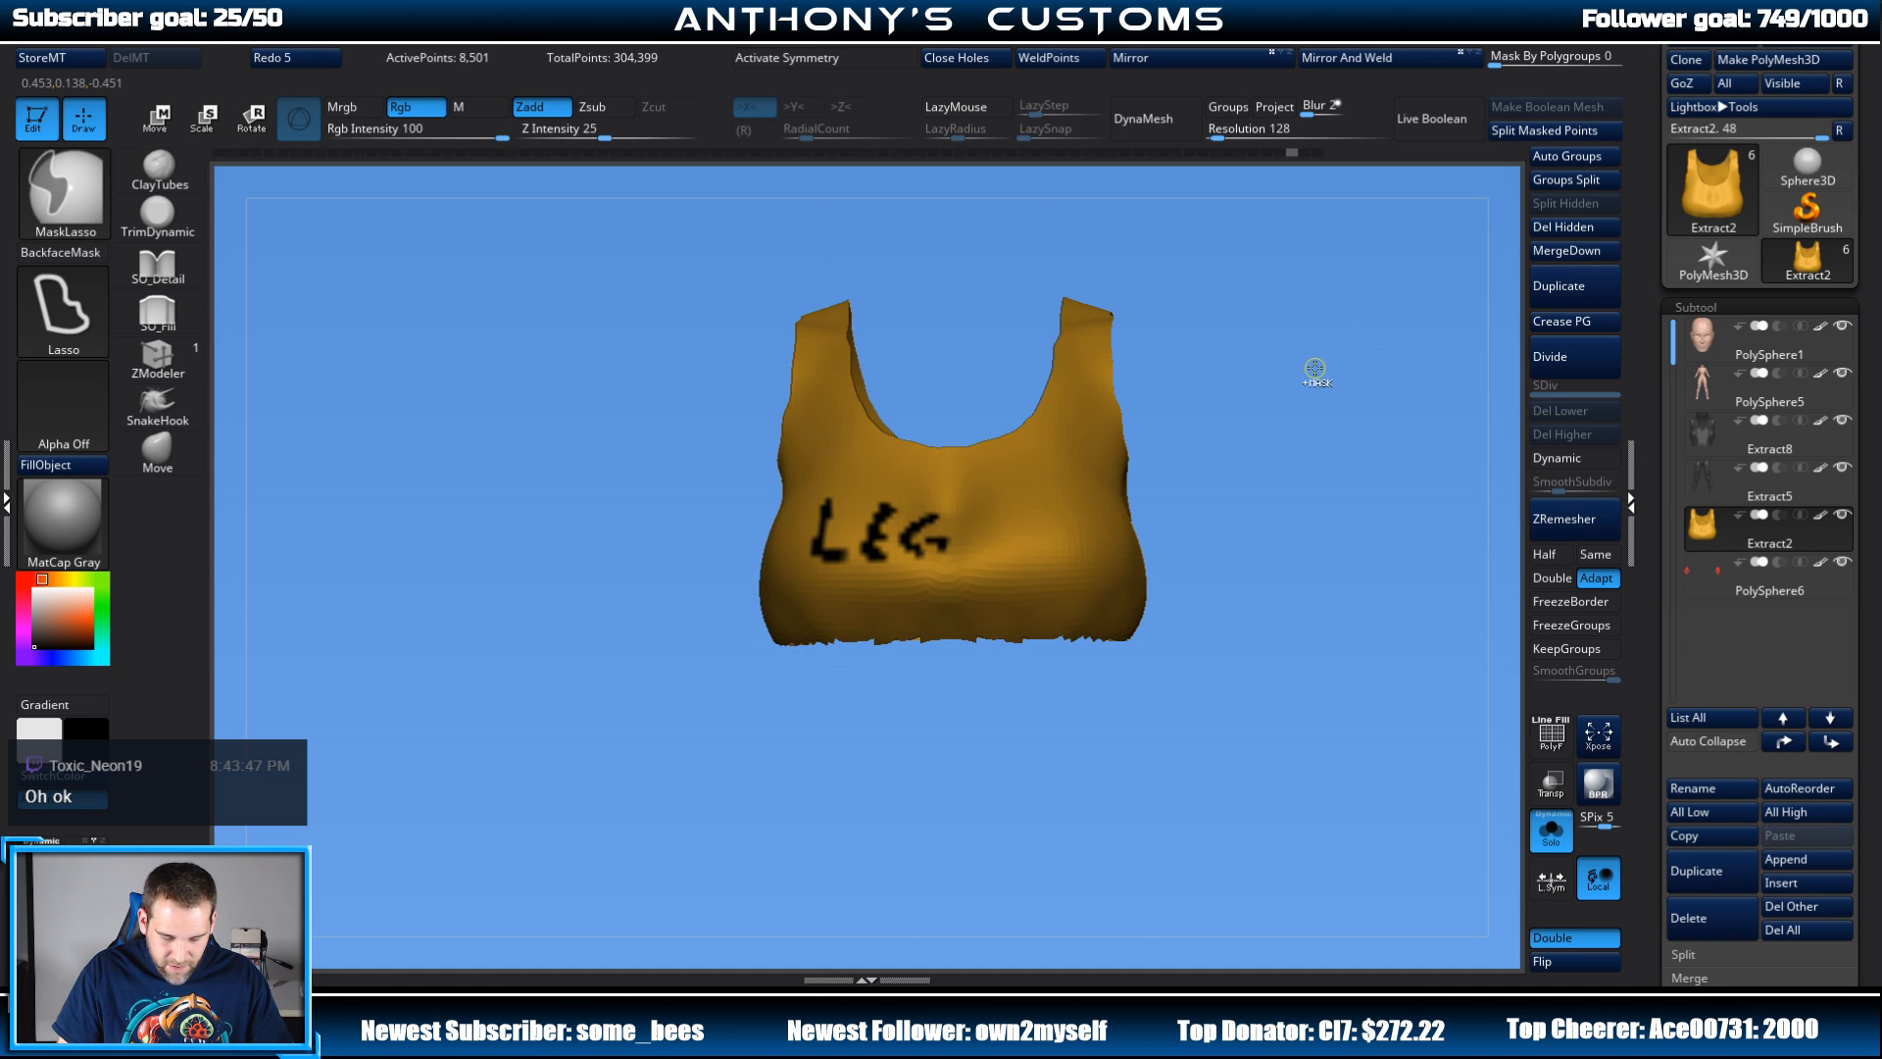
key("ctrl+z")
key("ctrl+z")
key("ctrl+z")
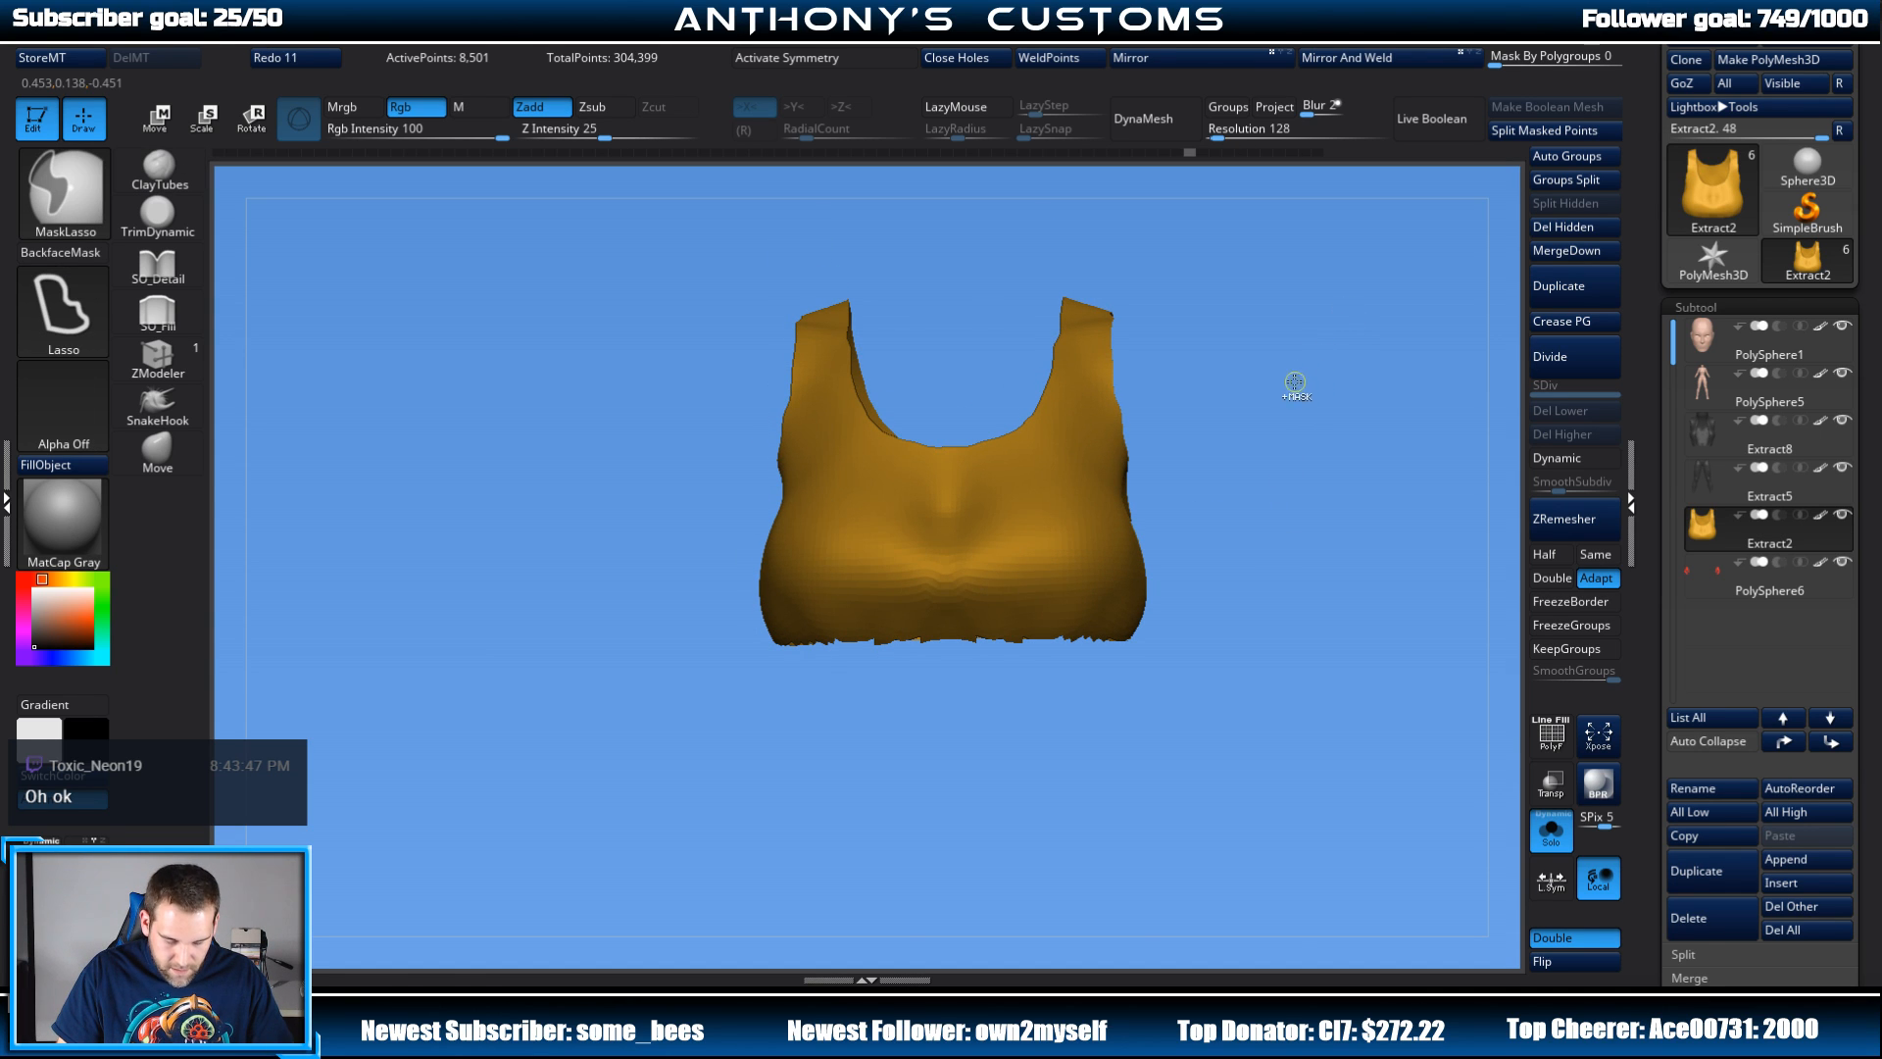
Step: Hand-letter LEGION in black across the front of the crop top
right_click_drag(1112, 476, 988, 475)
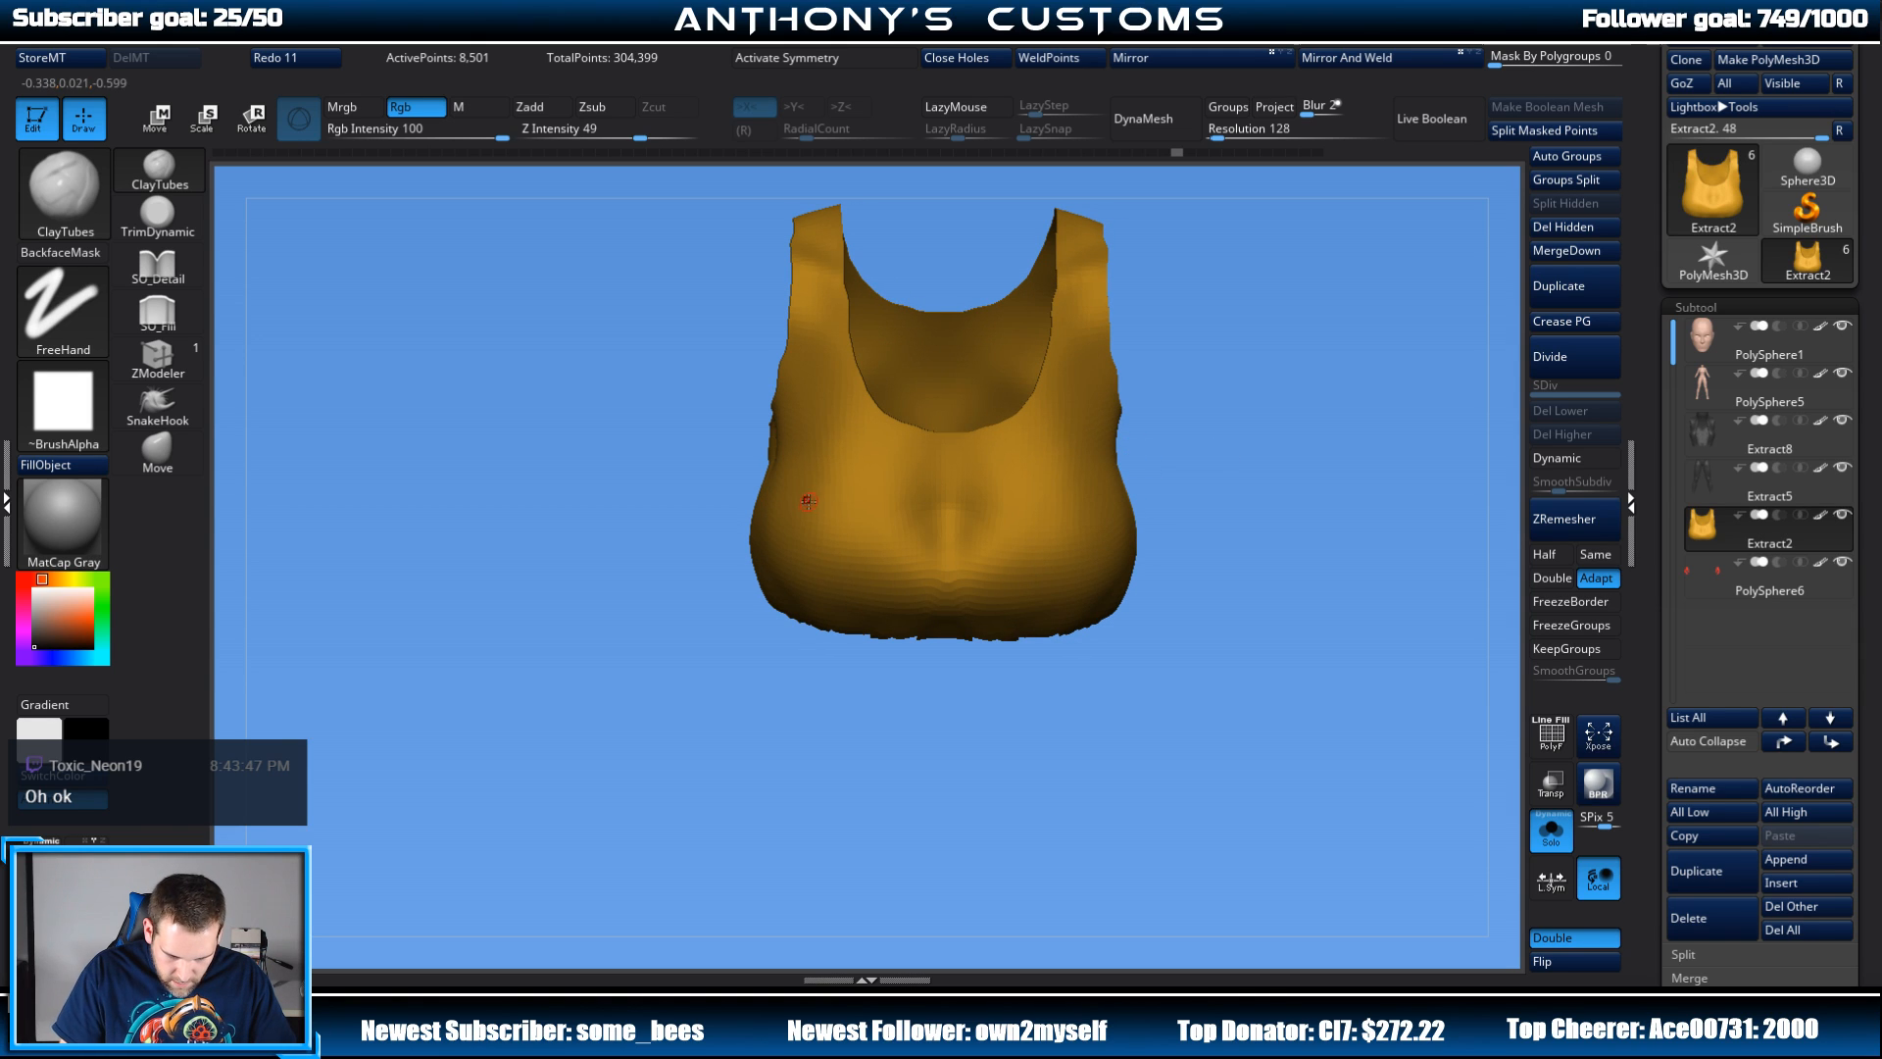
mouse_move(811, 499)
left_mouse_down()
mouse_move(795, 560)
mouse_move(866, 582)
left_mouse_up()
left_click_drag(853, 553, 879, 518)
mouse_move(918, 527)
left_mouse_down()
mouse_move(892, 563)
mouse_move(929, 581)
mouse_move(939, 557)
left_mouse_up()
mouse_move(956, 520)
left_mouse_down()
mouse_move(957, 578)
mouse_move(986, 580)
left_mouse_up()
left_click_drag(987, 519, 1053, 587)
left_click_drag(1047, 526, 1084, 579)
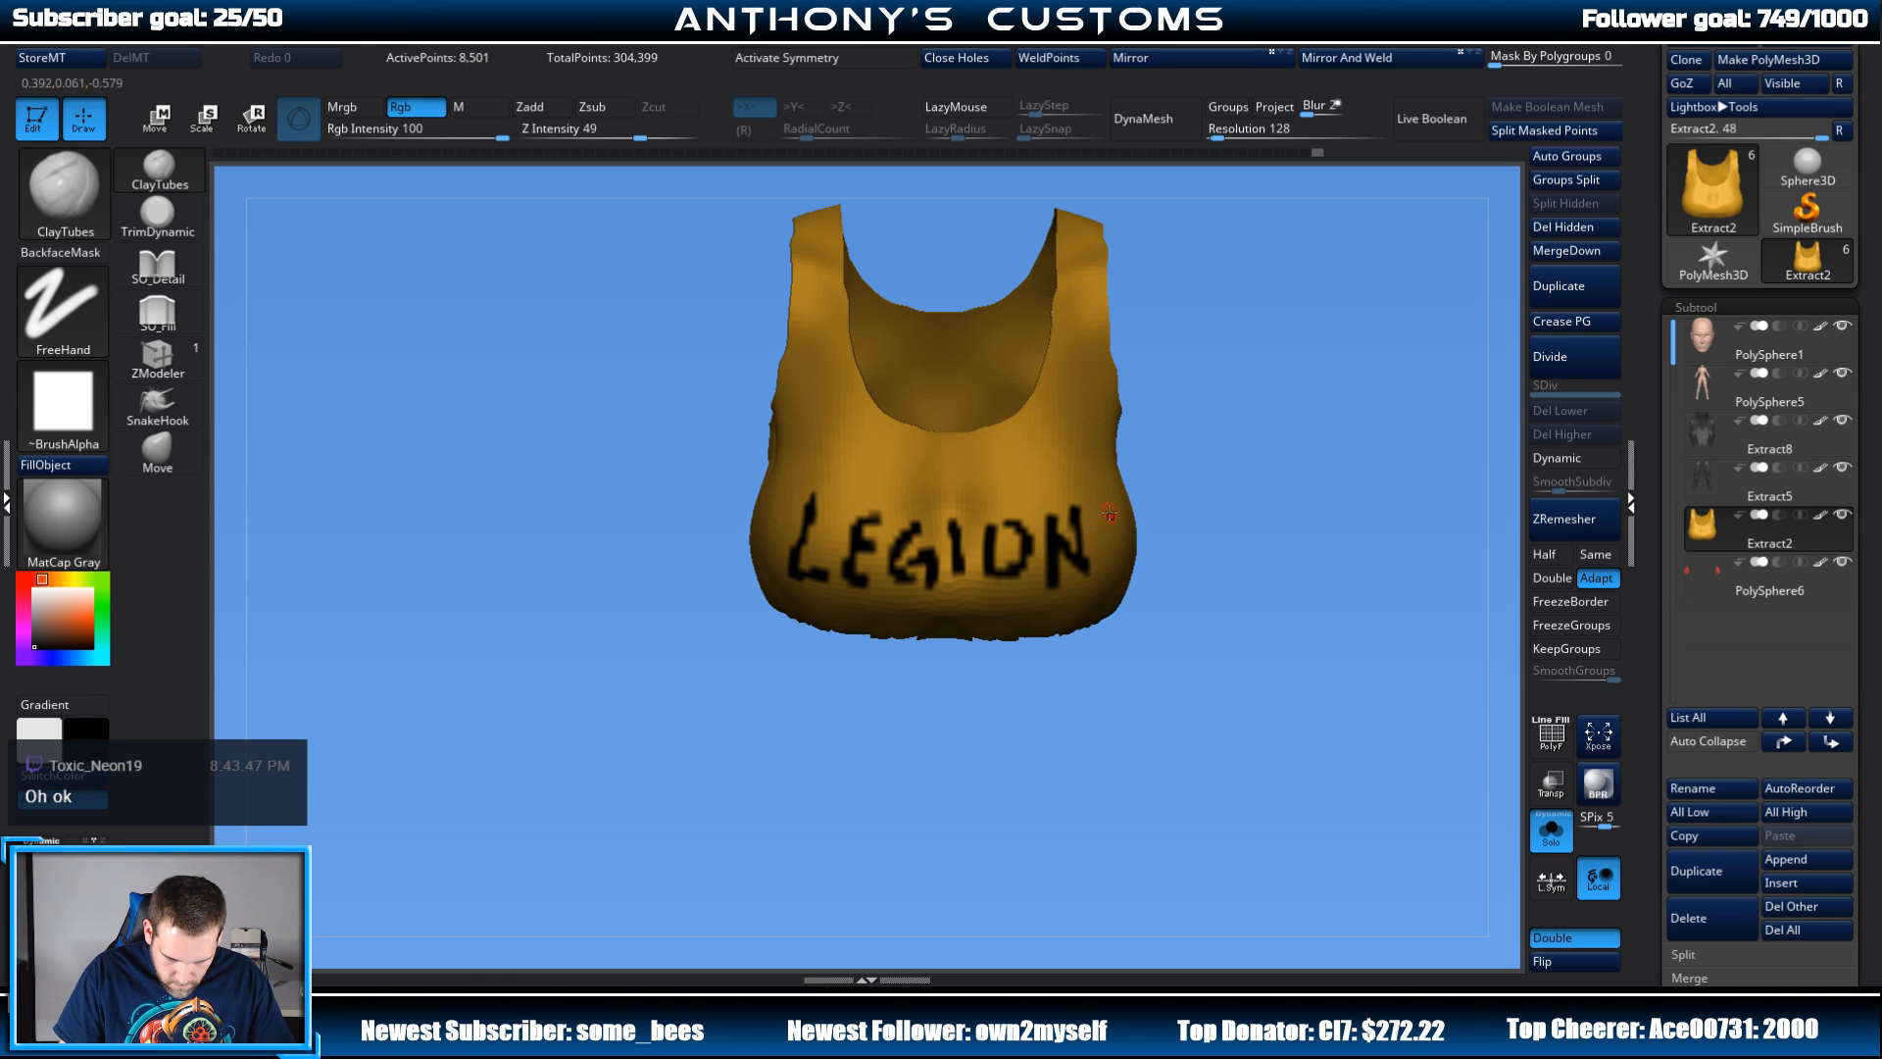
Step: Leave Solo mode and check the crop top's lettering on the whole figure
left_click(1551, 829)
left_click_drag(1441, 638, 1421, 334)
left_click_drag(1400, 483, 1357, 311, "alt")
left_click_drag(1324, 517, 1314, 660, "alt")
mouse_move(1219, 370)
left_mouse_down("alt")
mouse_move(1223, 421)
mouse_move(1201, 391)
left_mouse_up("alt")
Step: Make the PolySphere5 body active and paint black lines down the chest and around the abdominal muscles
left_click(994, 595, "alt")
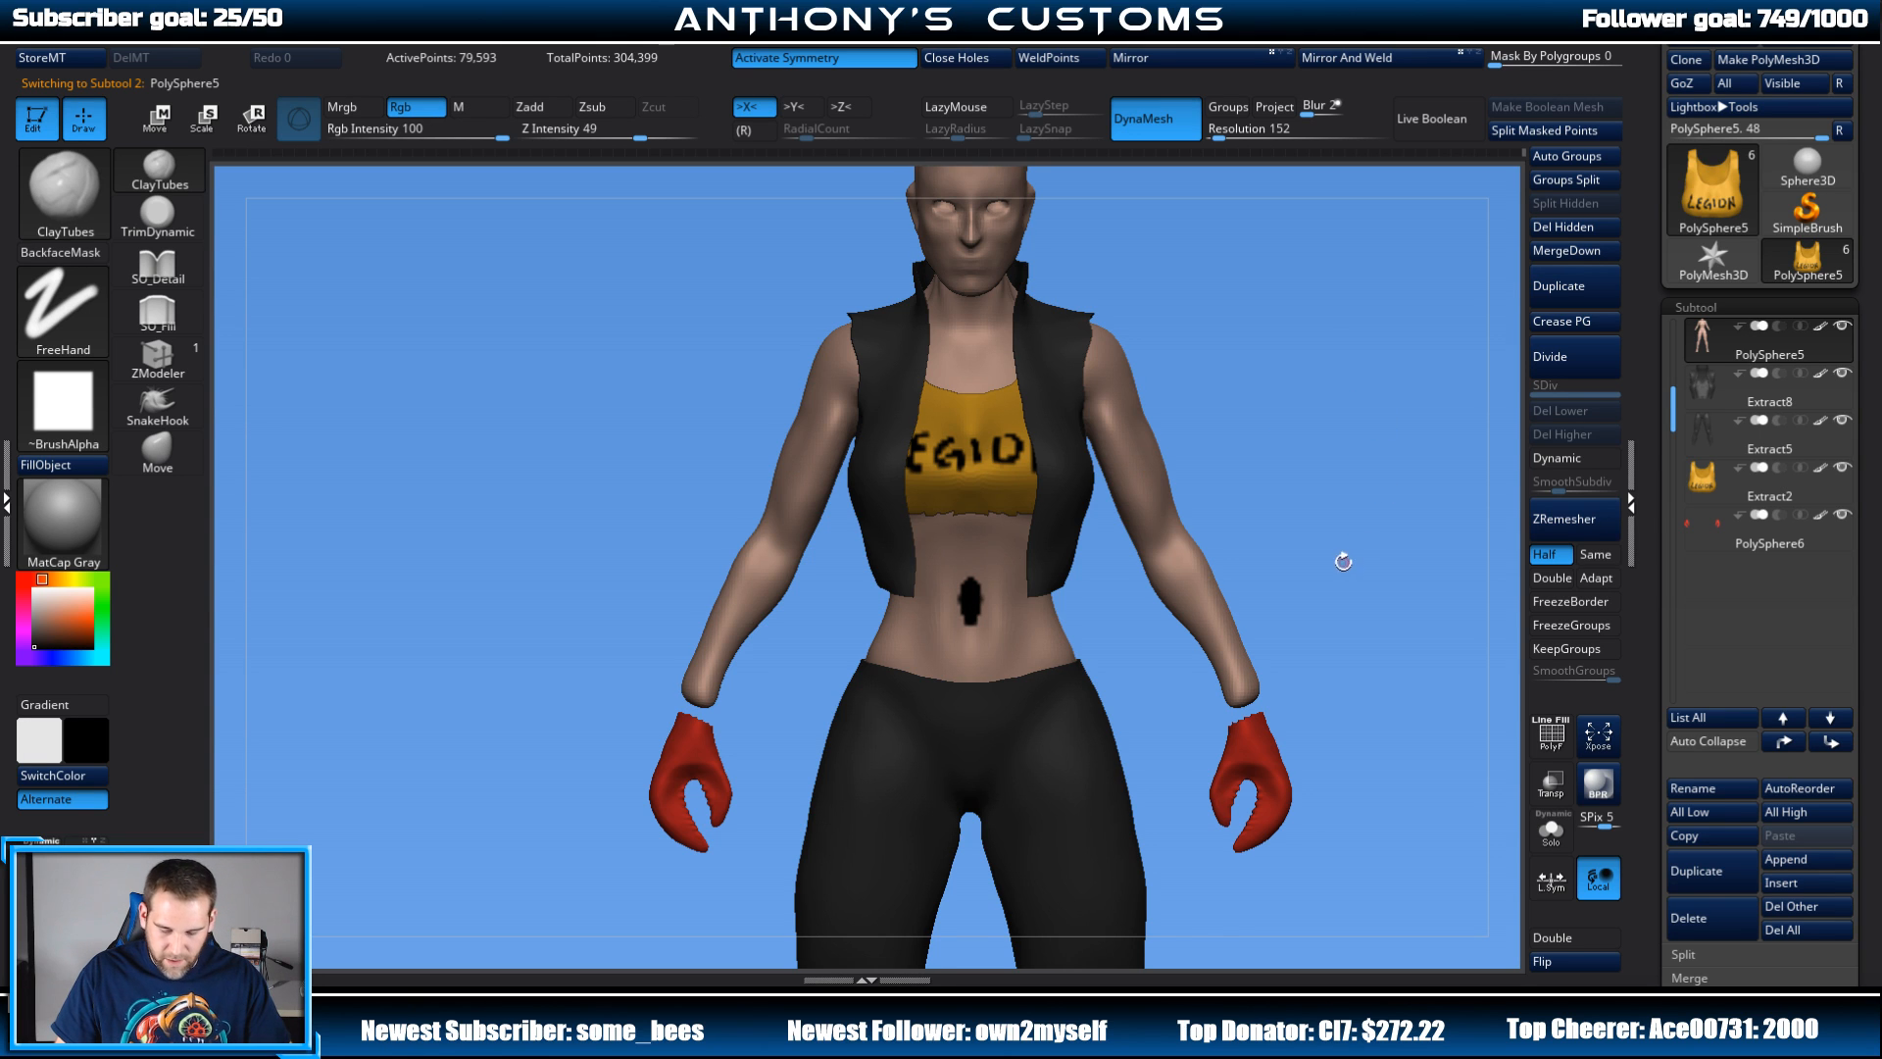
left_click_drag(1343, 562, 1309, 530, "alt")
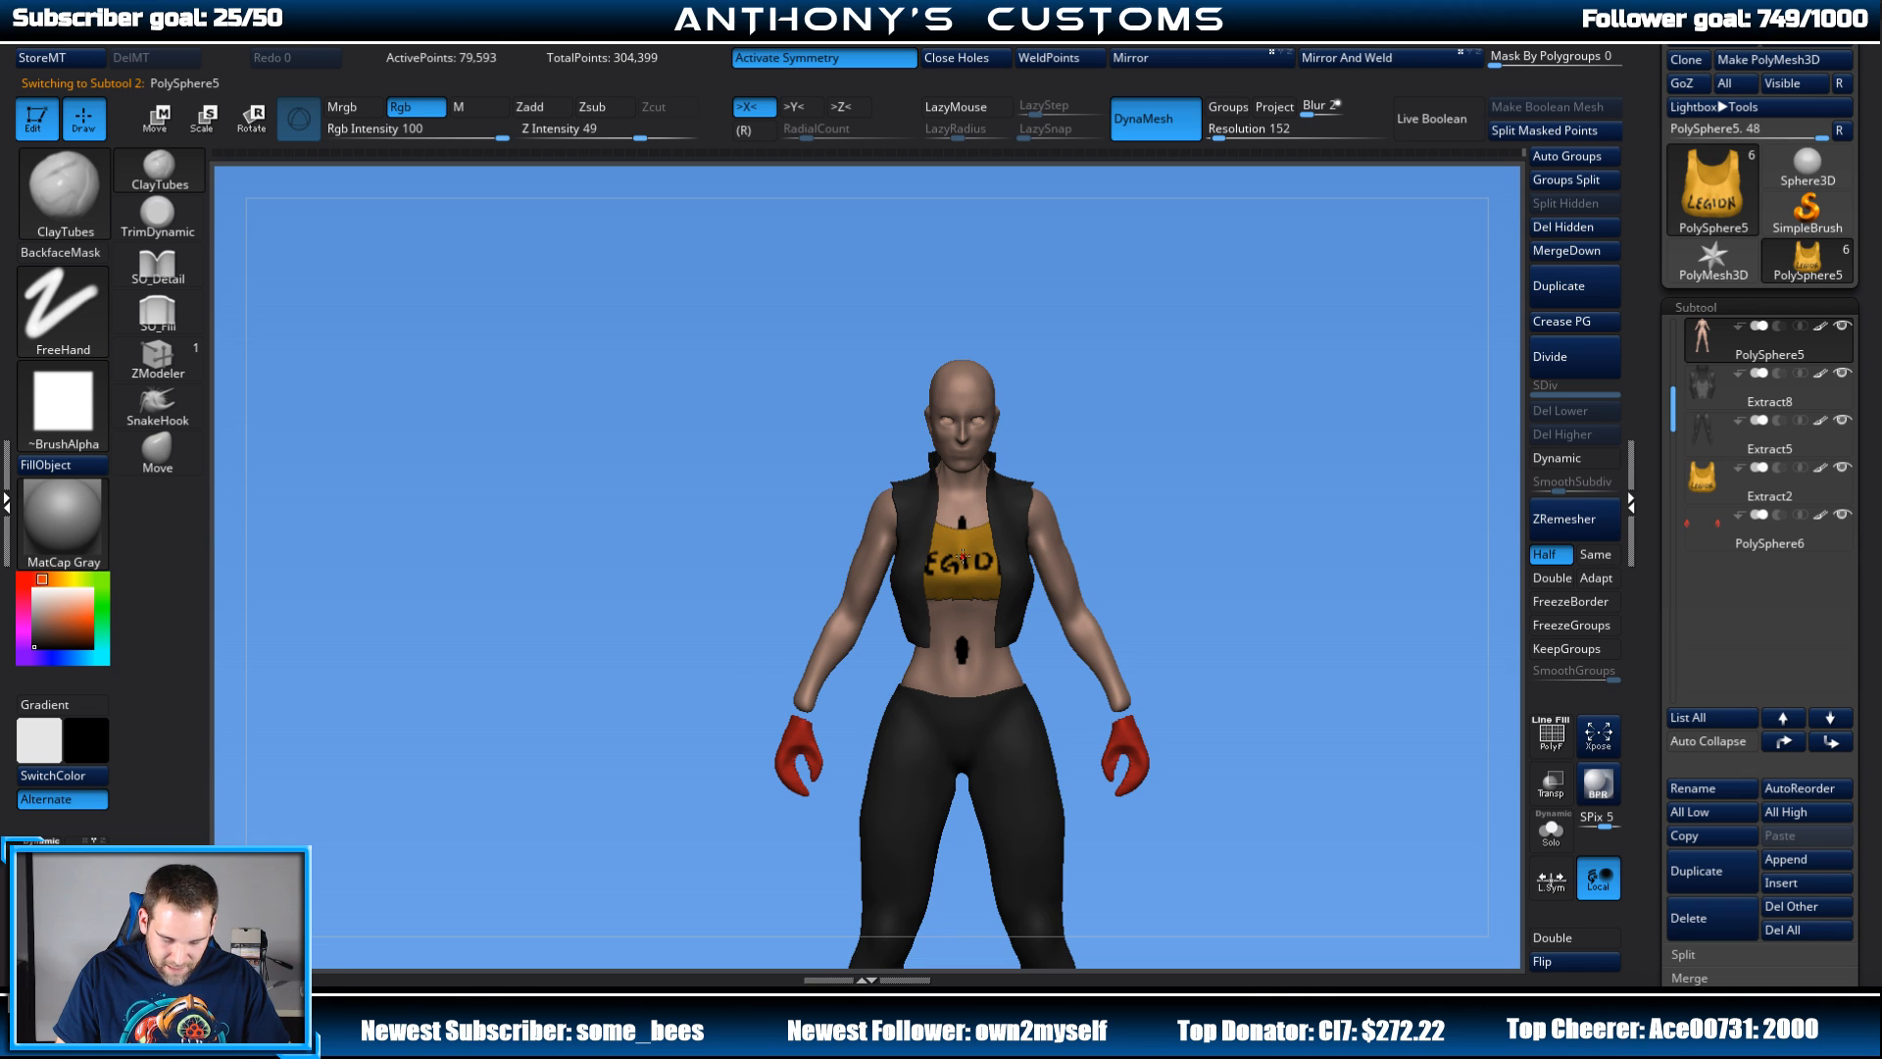
left_click_drag(1179, 483, 1247, 459)
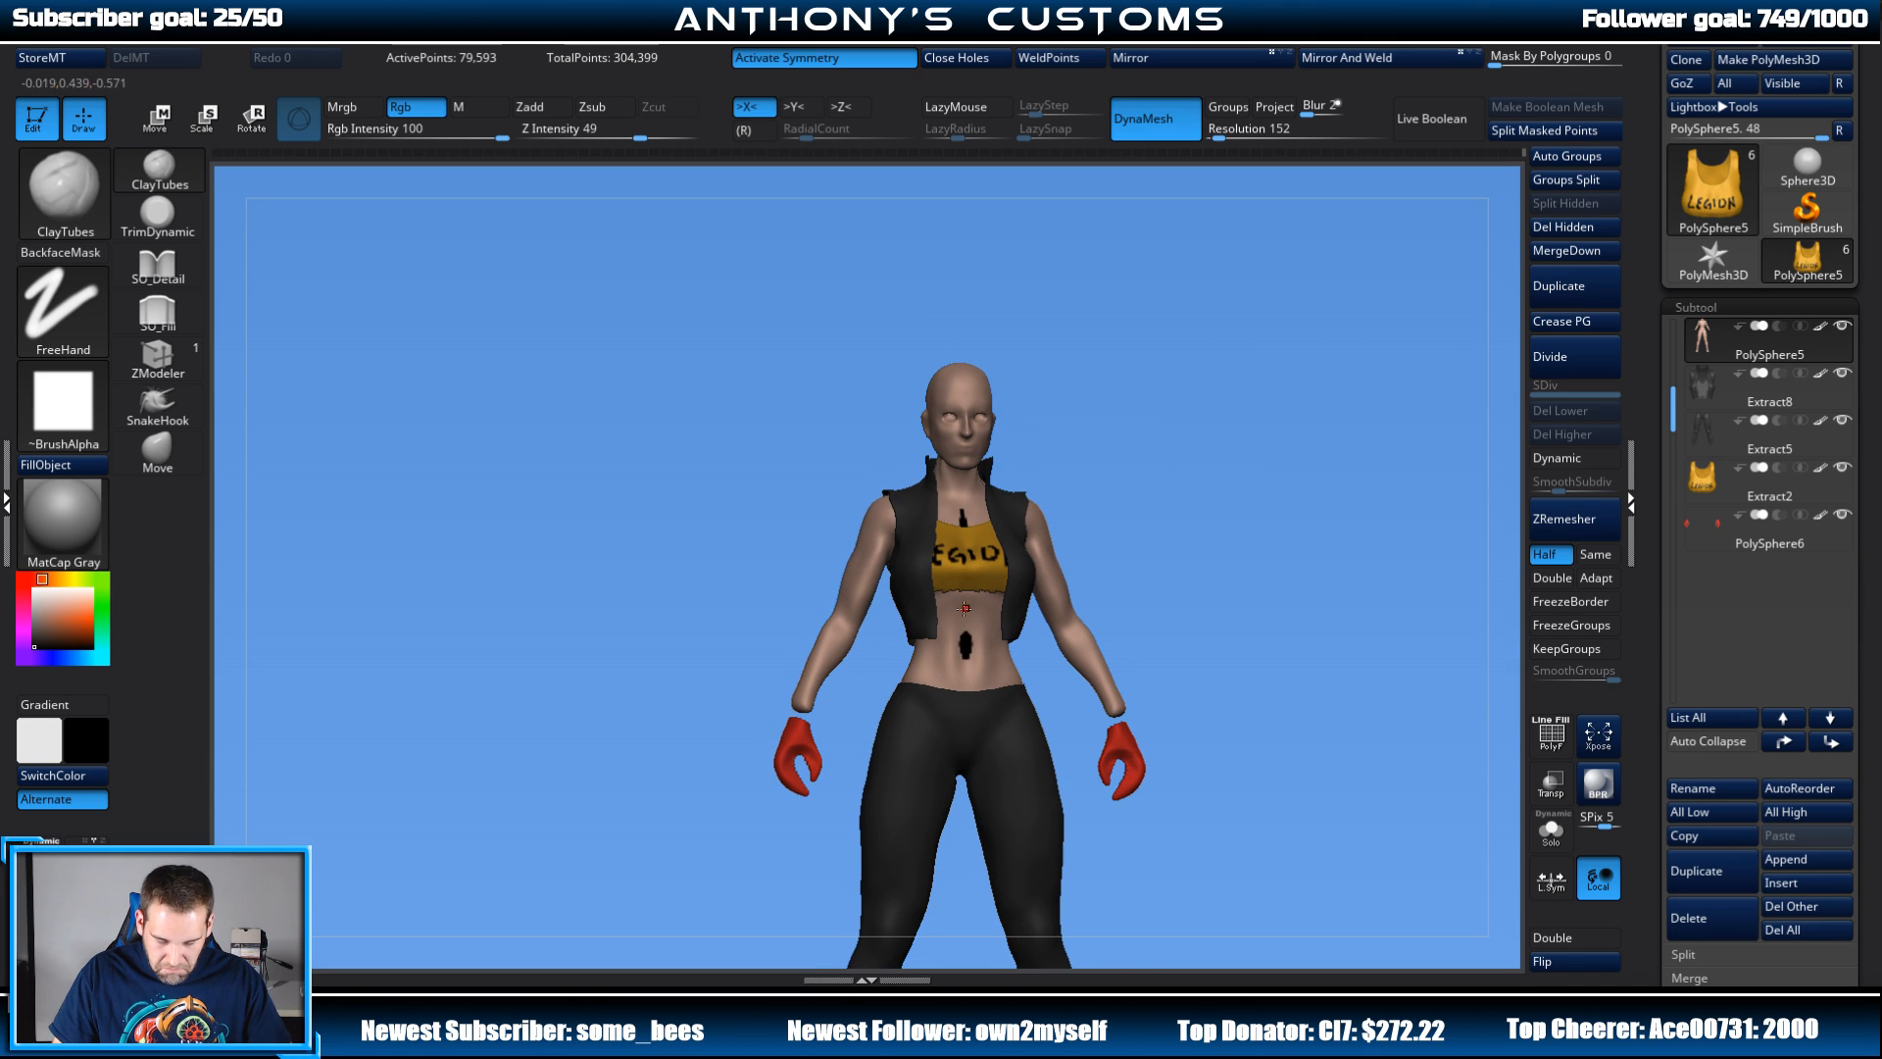
left_click_drag(966, 616, 976, 639)
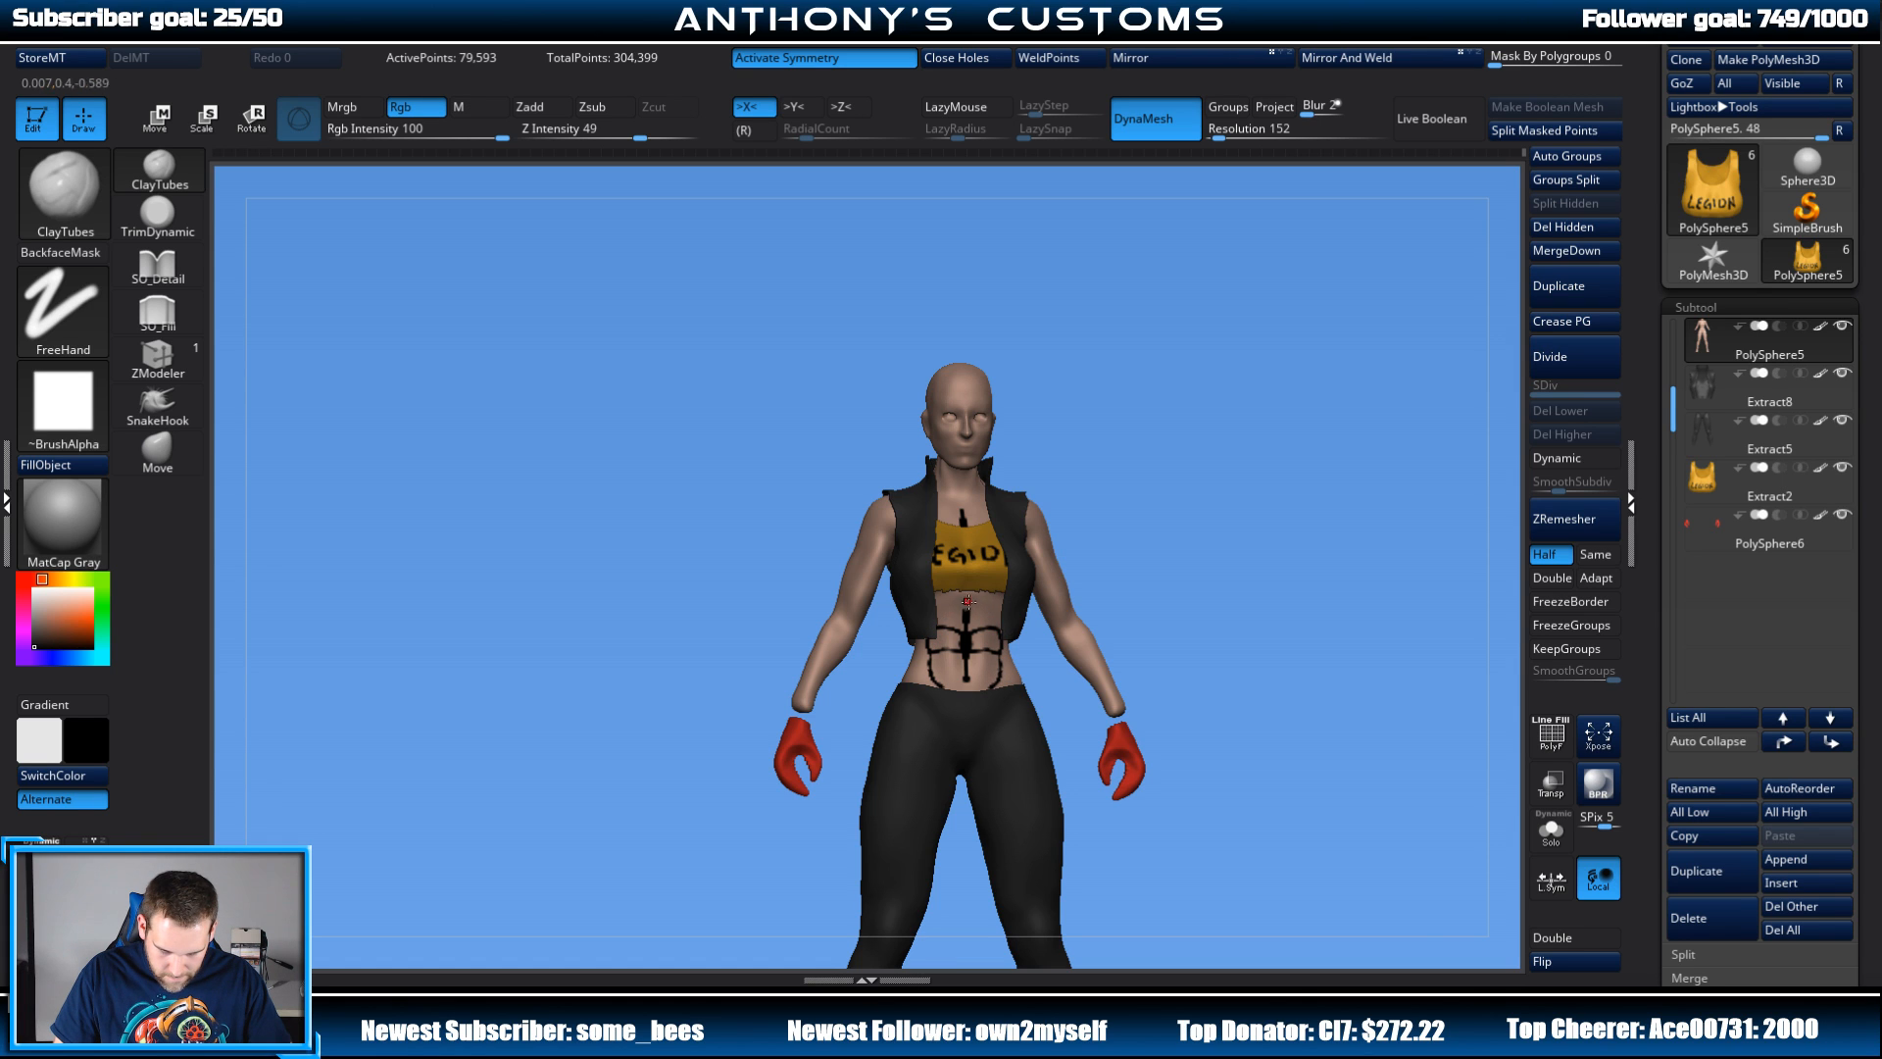
Step: Paint symmetrical black branching lines along the upper arms, forearms and neck of the body
mouse_move(1186, 556)
left_mouse_down()
mouse_move(1159, 571)
mouse_move(1121, 552)
mouse_move(1171, 576)
left_mouse_up()
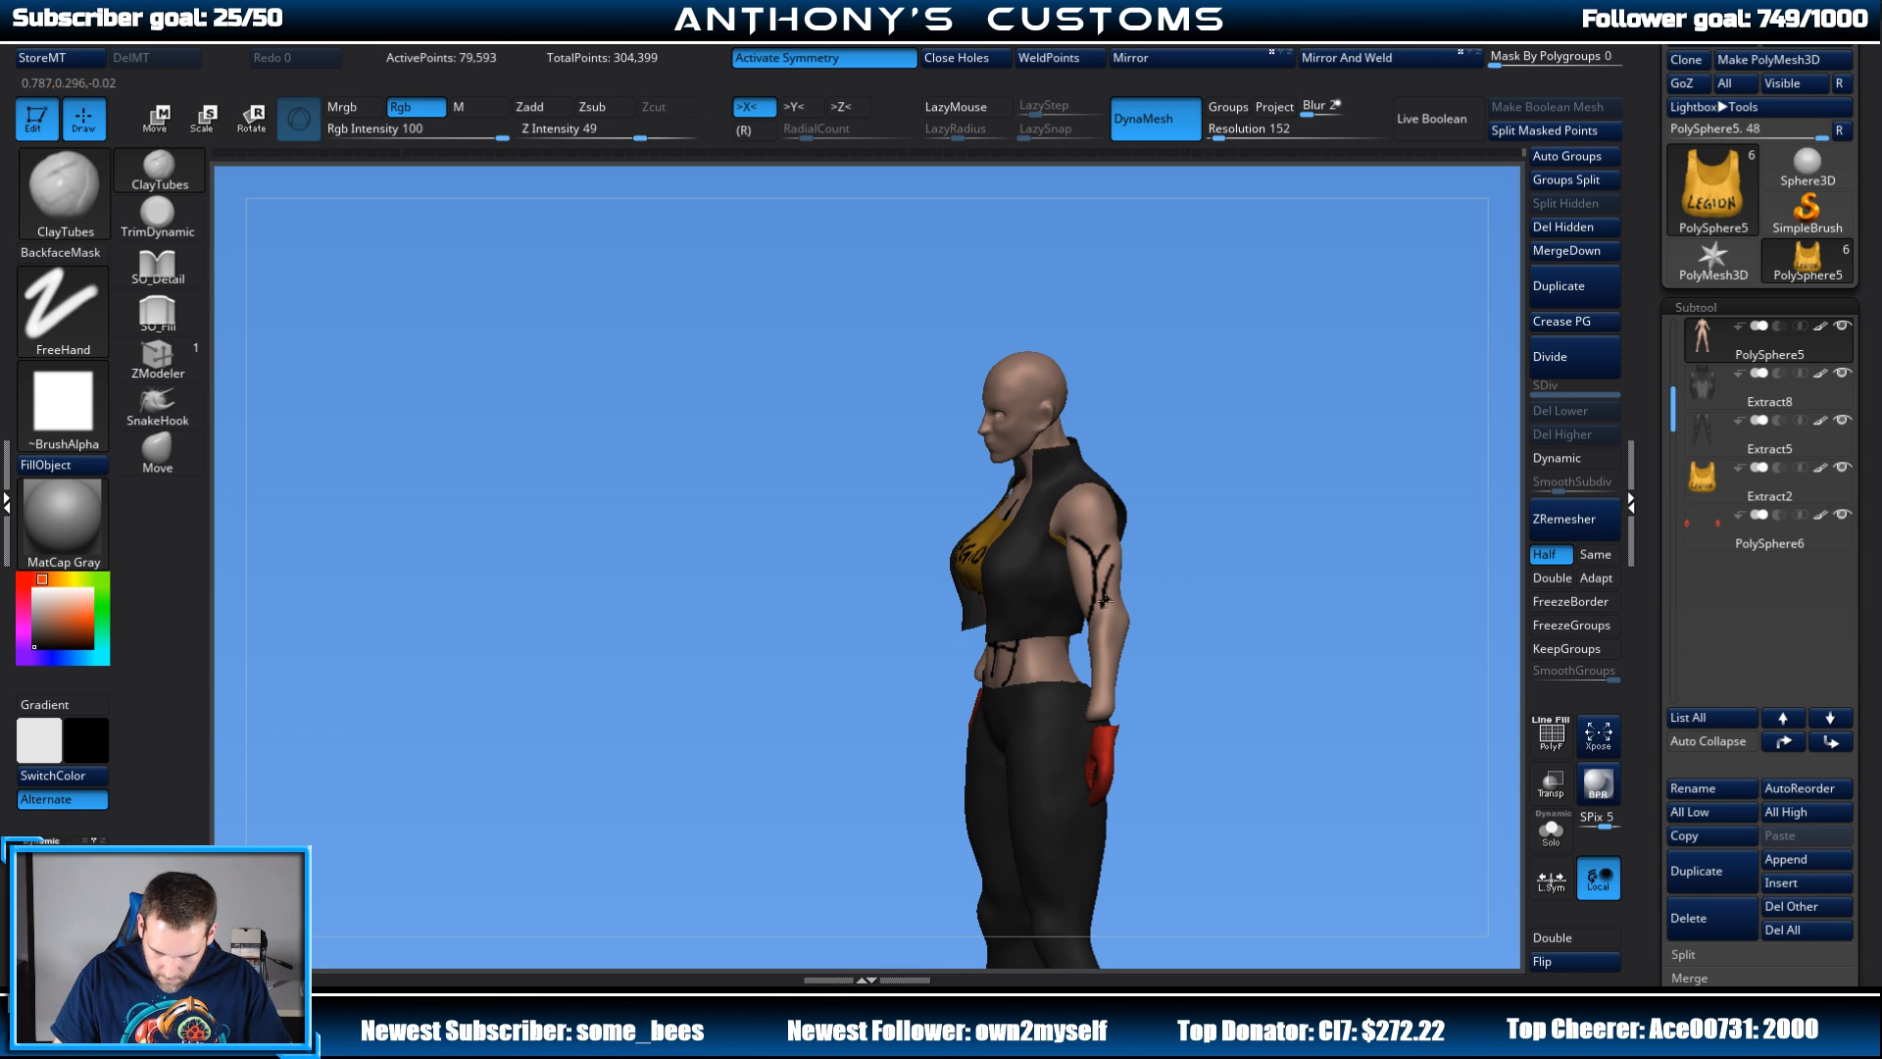
left_click_drag(1125, 638, 1088, 495)
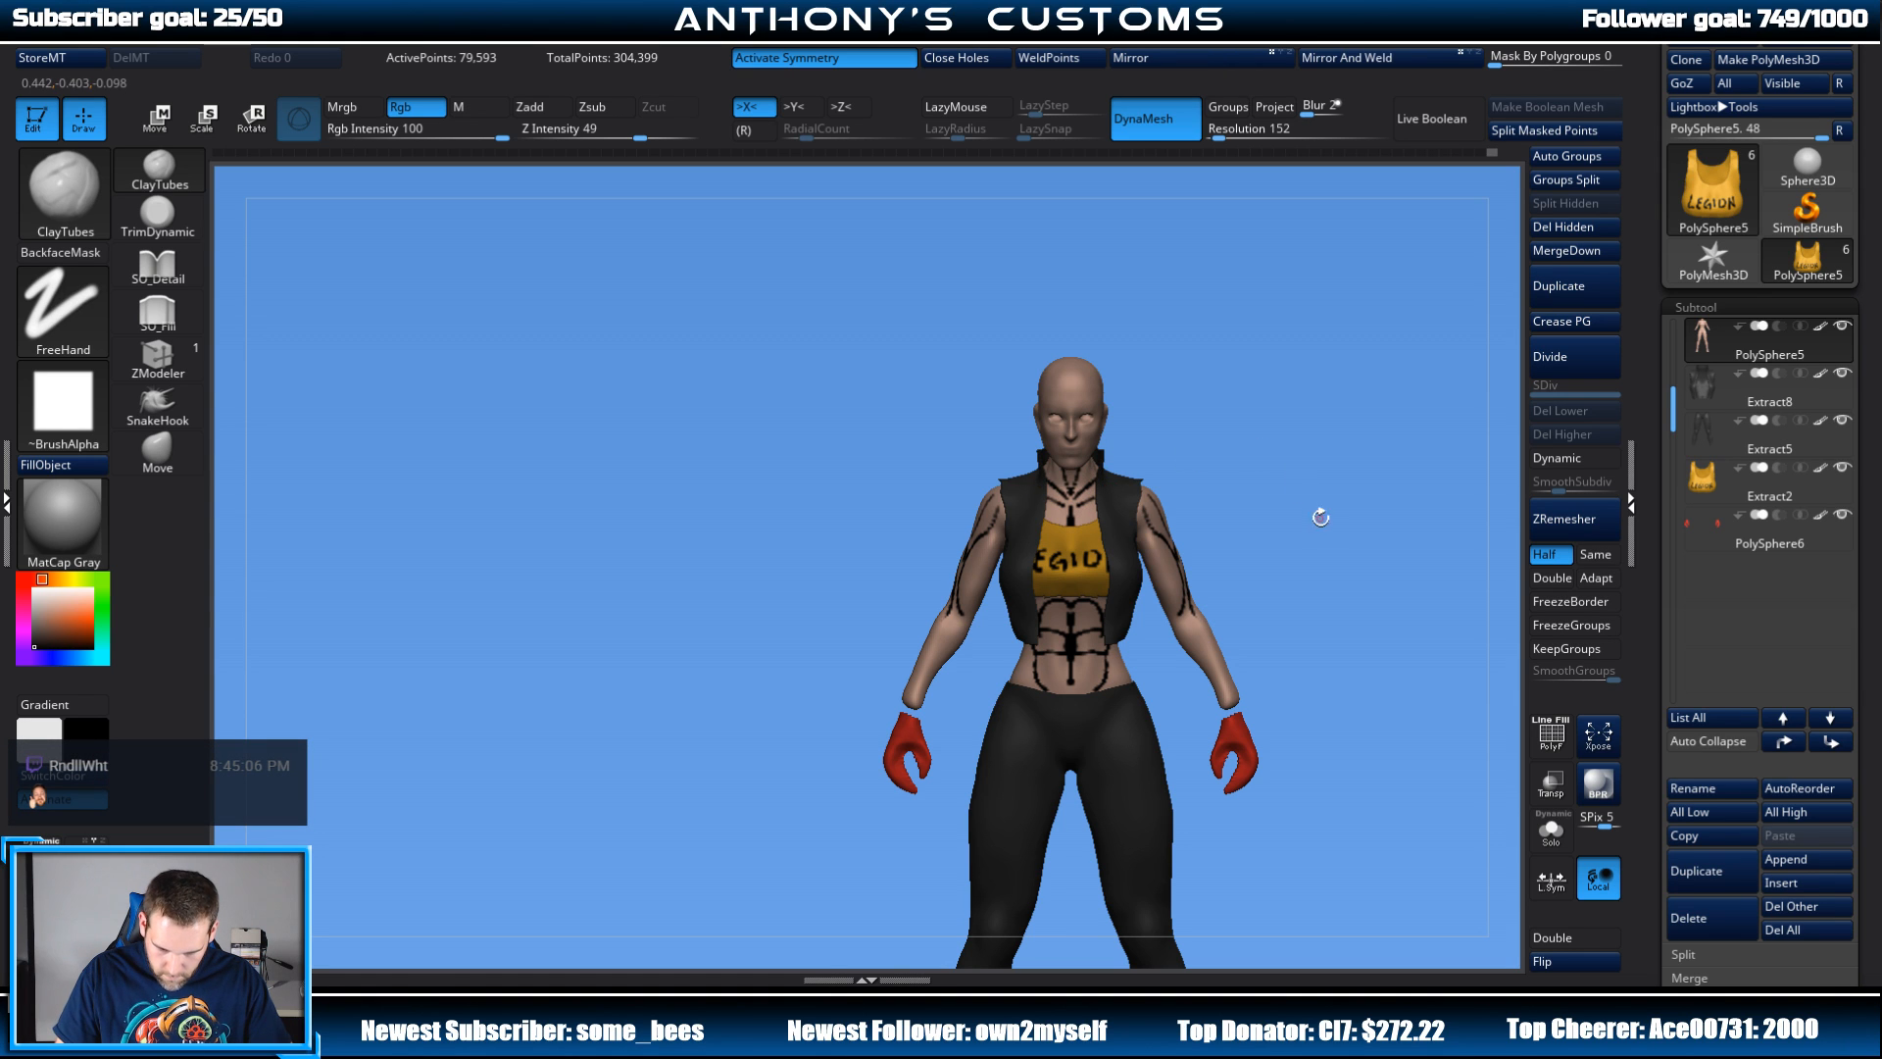
left_click_drag(1320, 517, 1164, 557)
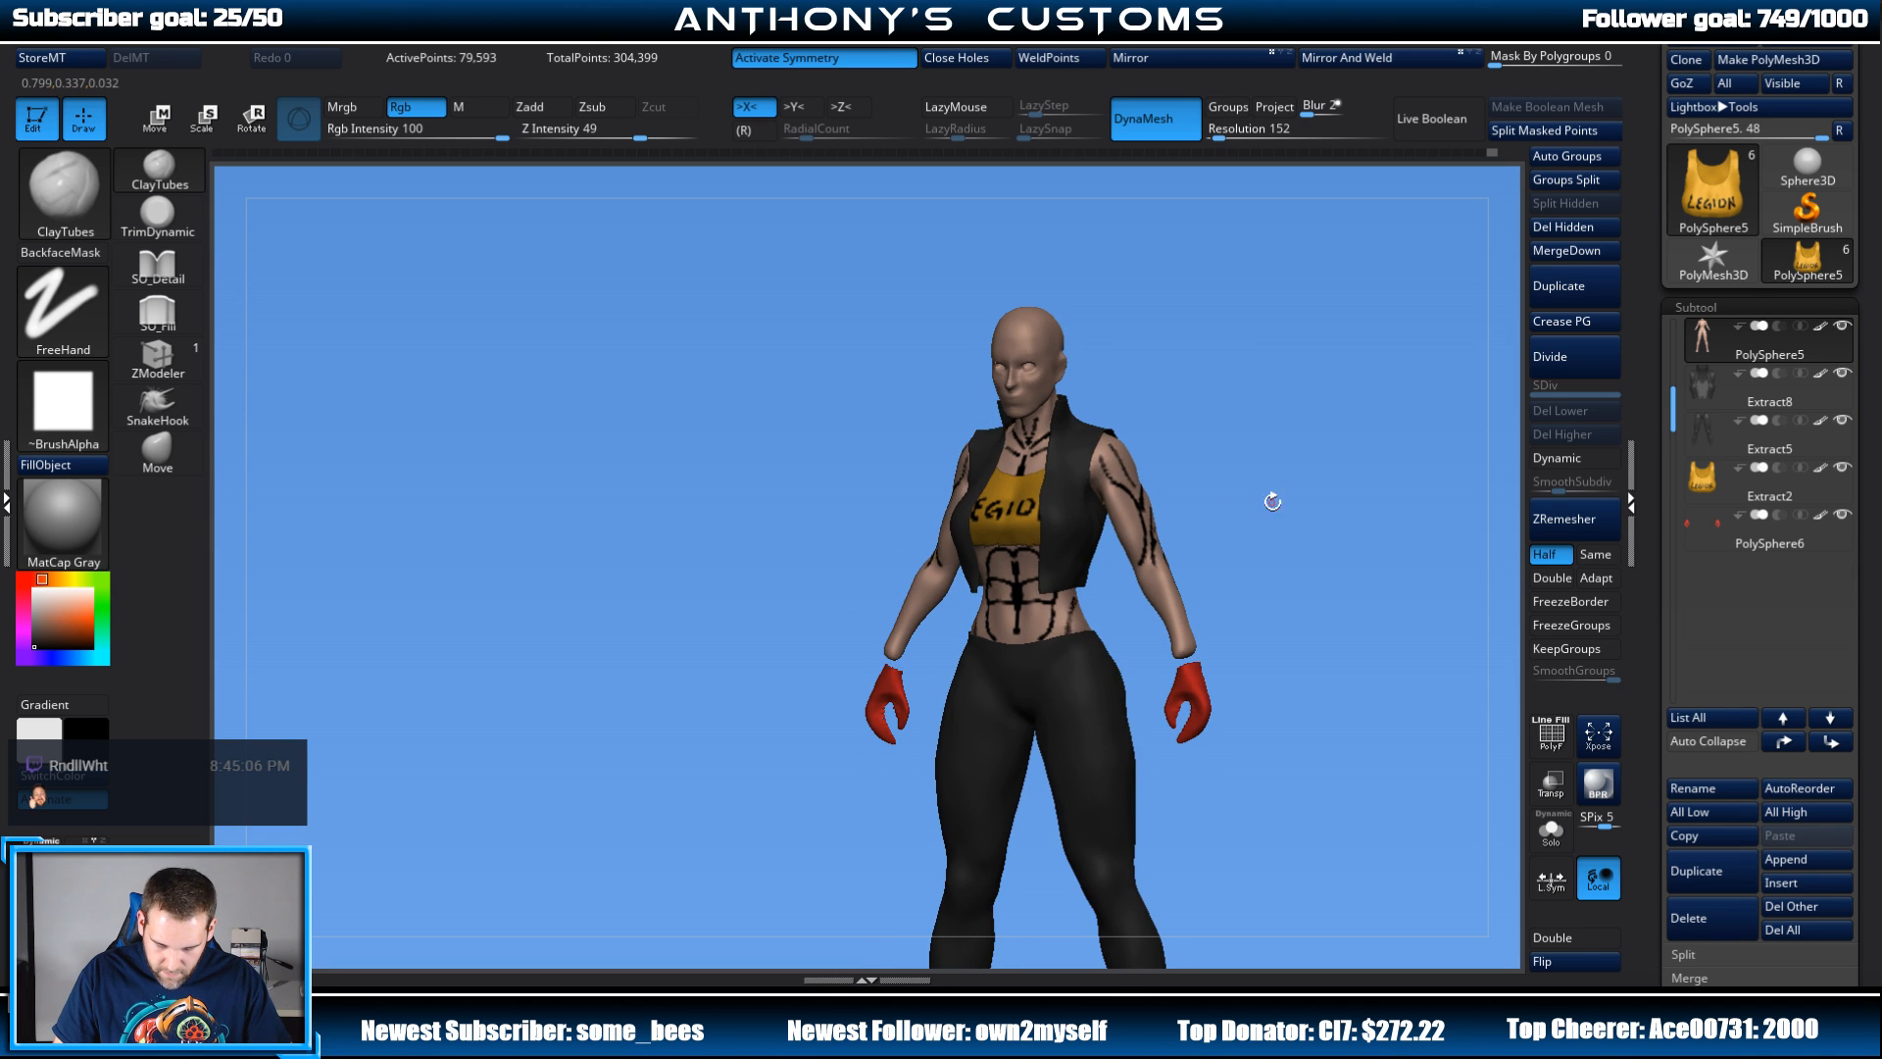
left_click_drag(1273, 502, 924, 587)
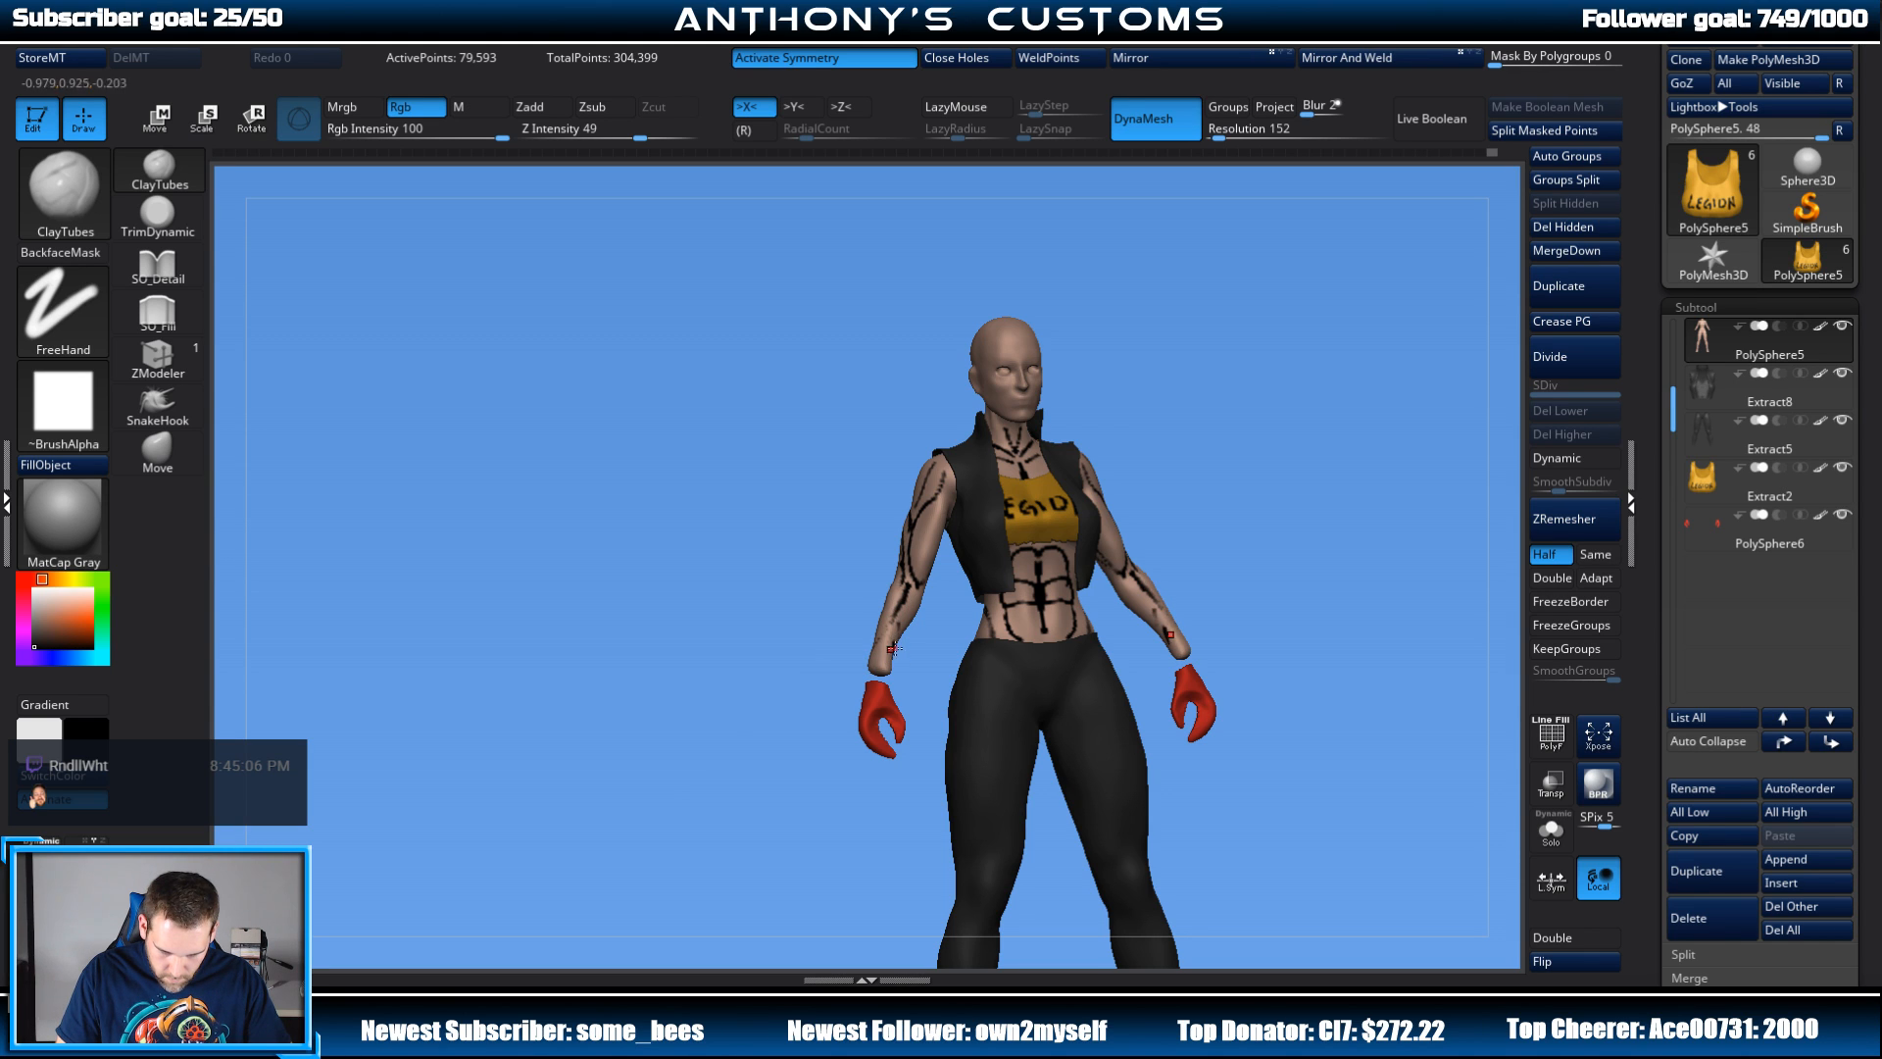
Step: Make the PolySphere1 head active and paint a black grin, nose, eye rings and jaw lines on the face
left_click_drag(1169, 440, 1188, 520)
left_click(1059, 359, "alt")
left_click_drag(995, 453, 1063, 454)
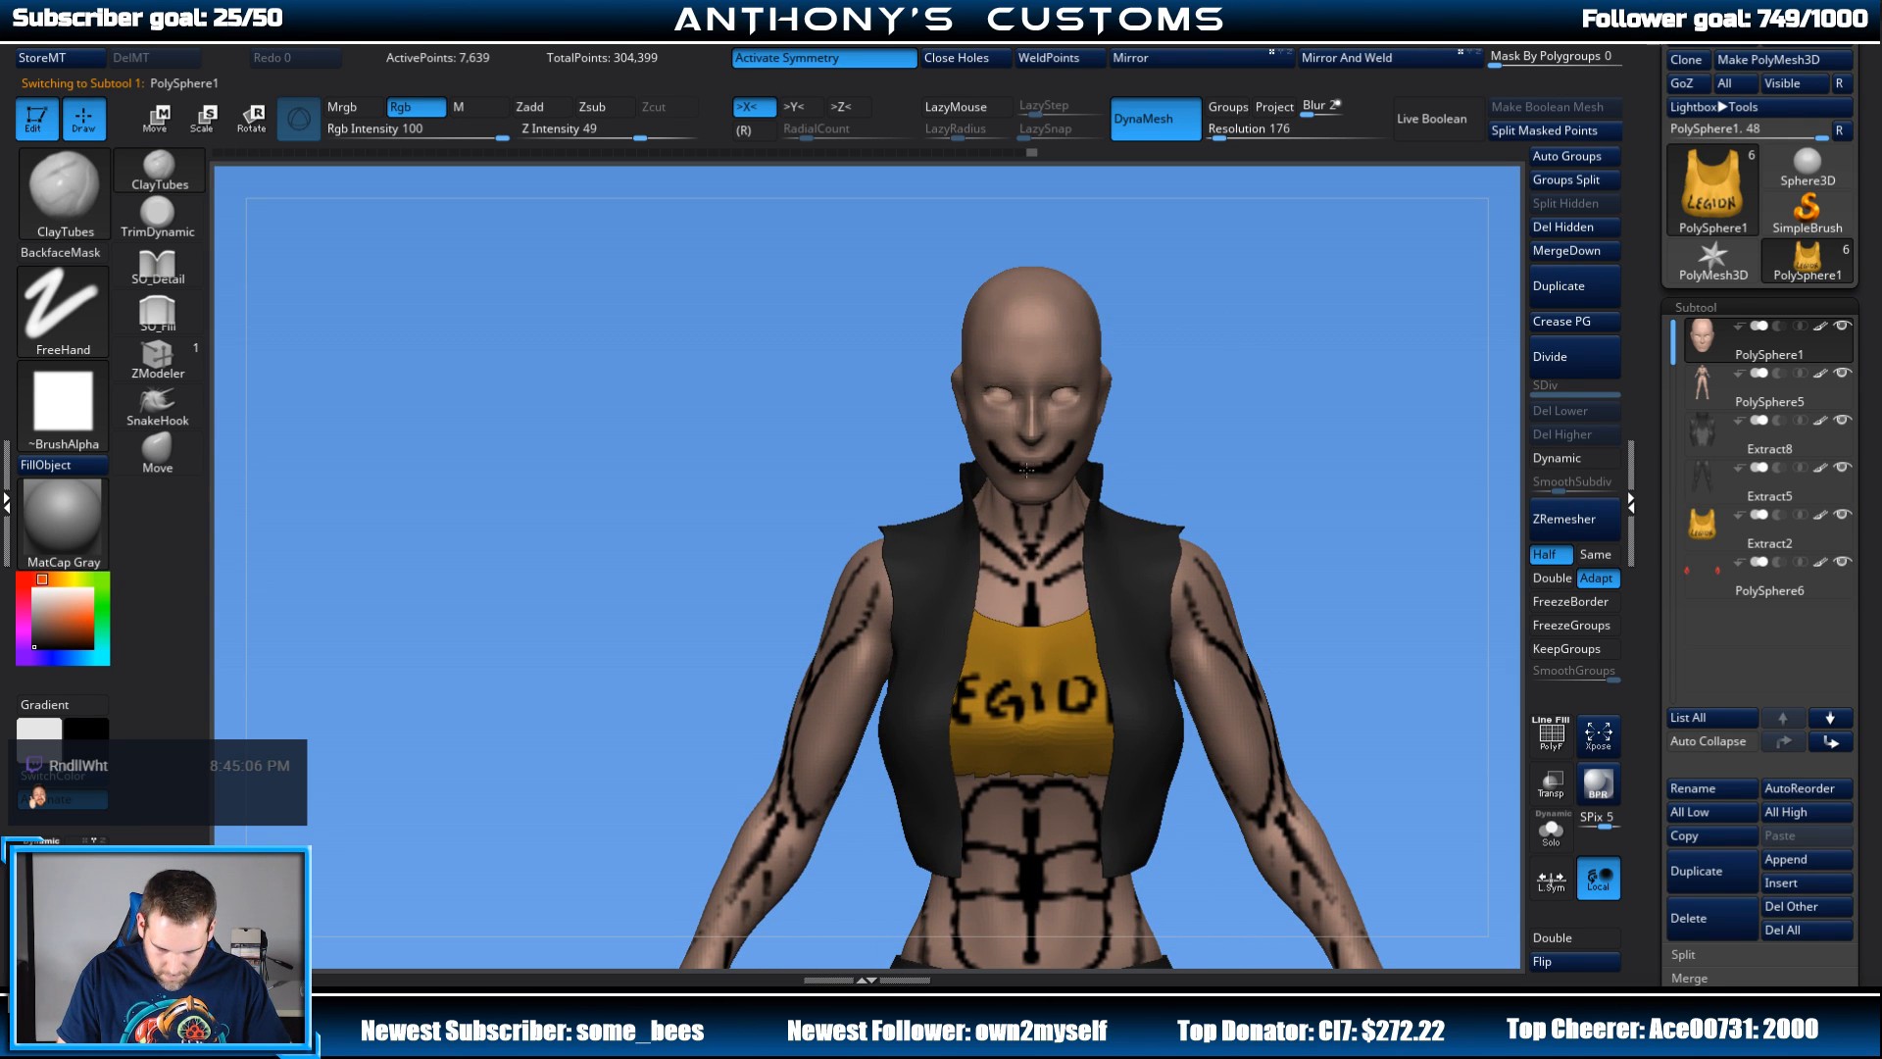
left_click_drag(1066, 388, 1073, 363)
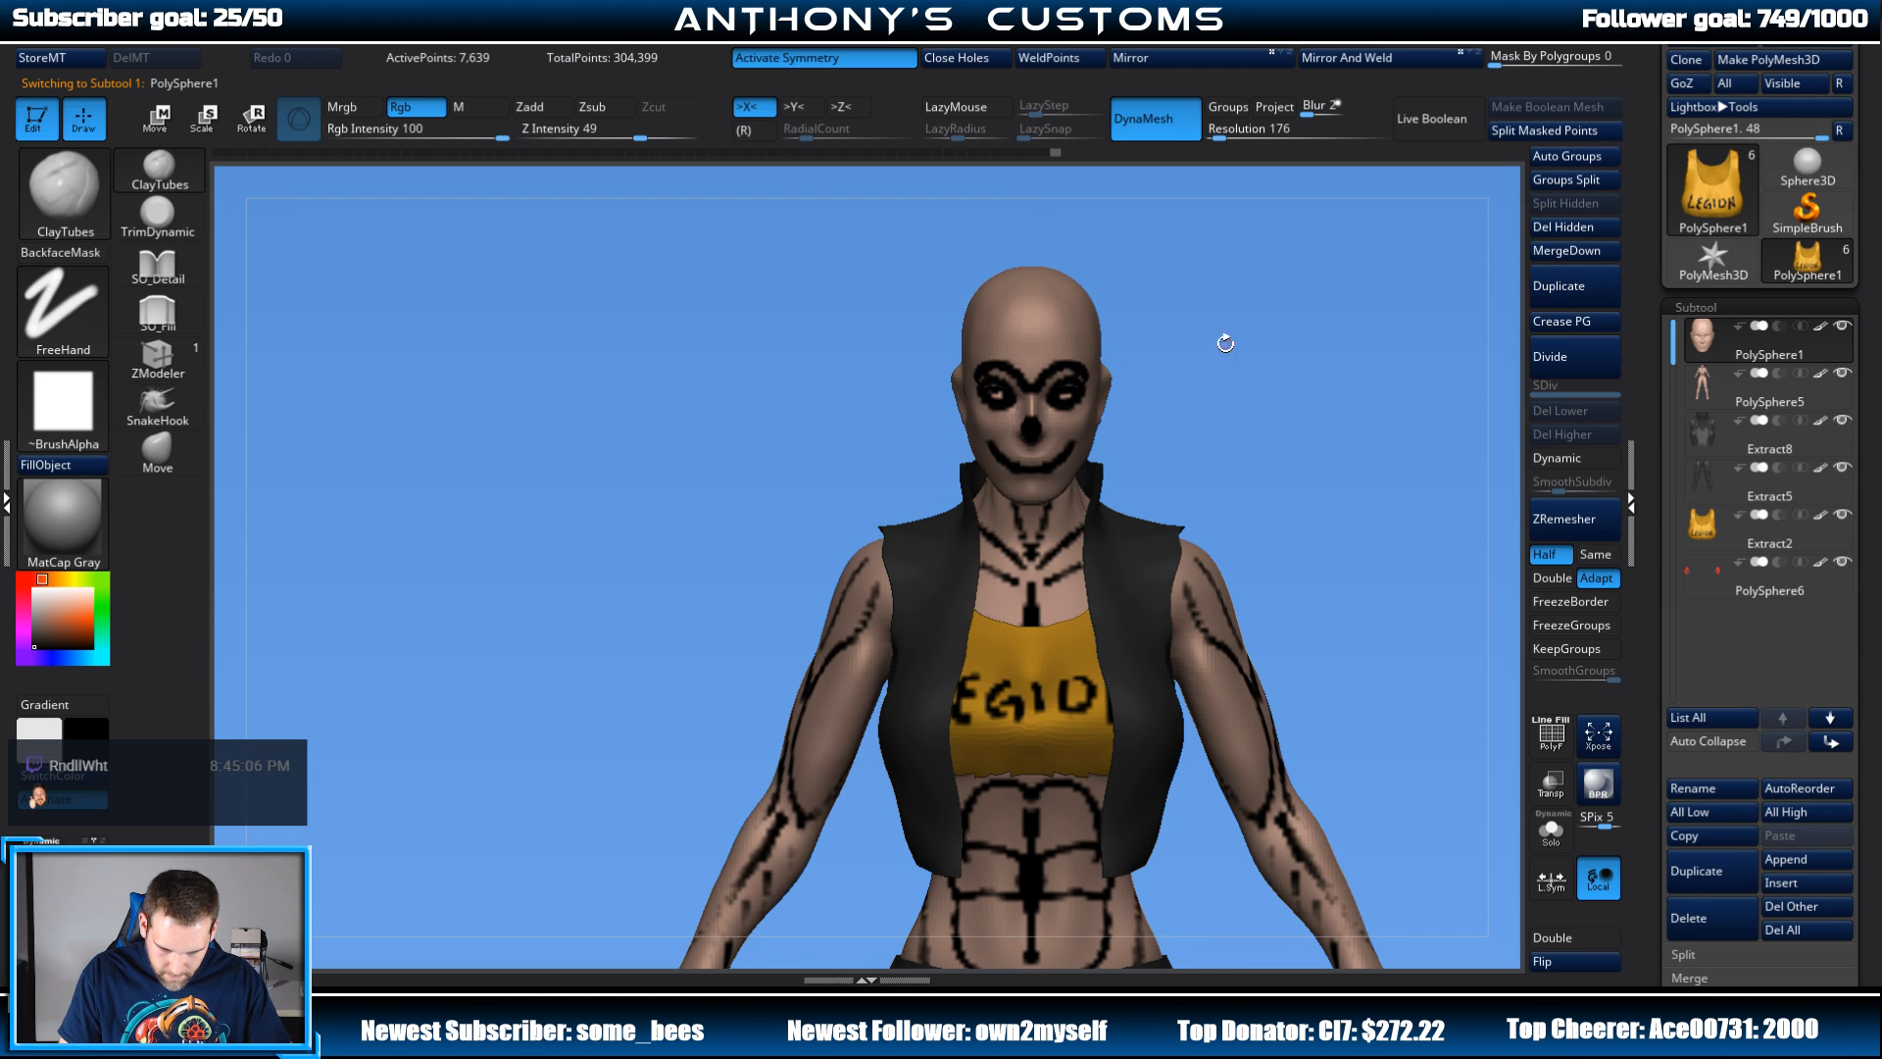
left_click_drag(1225, 343, 1173, 428)
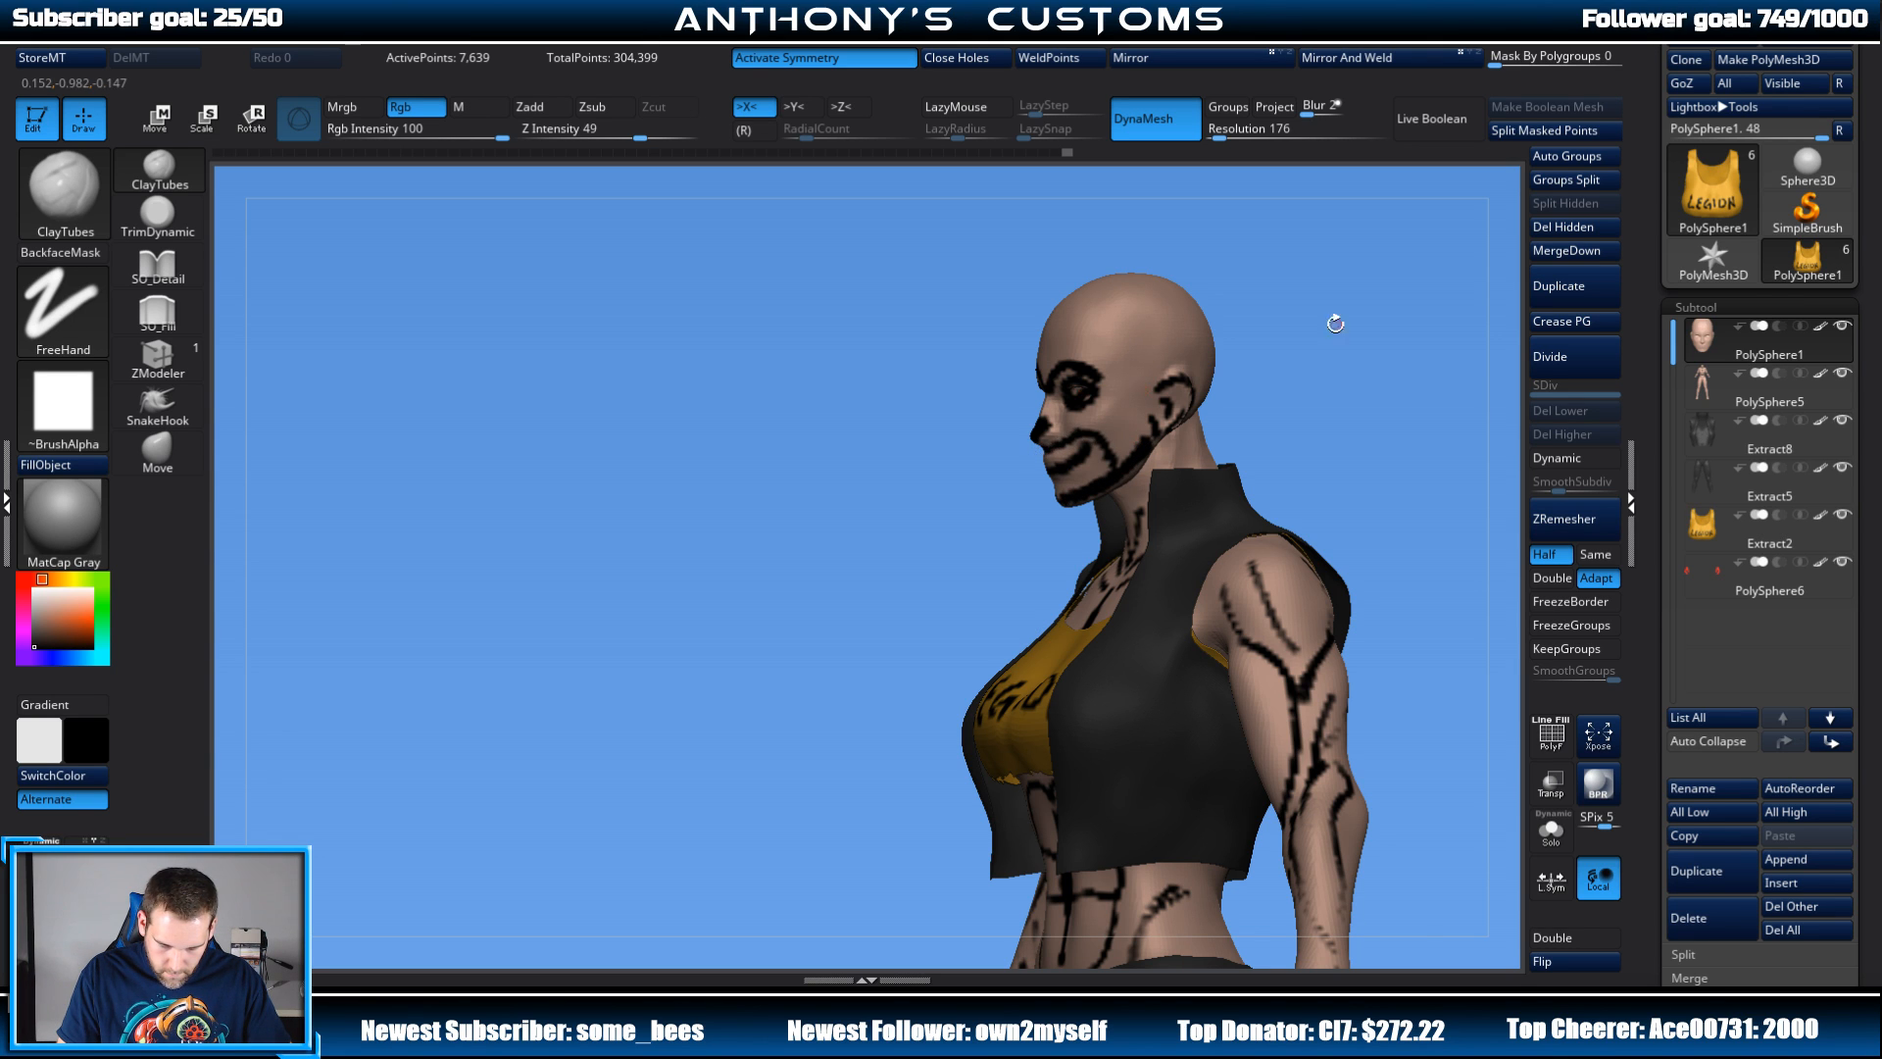
left_click_drag(1336, 322, 1251, 348, "shift")
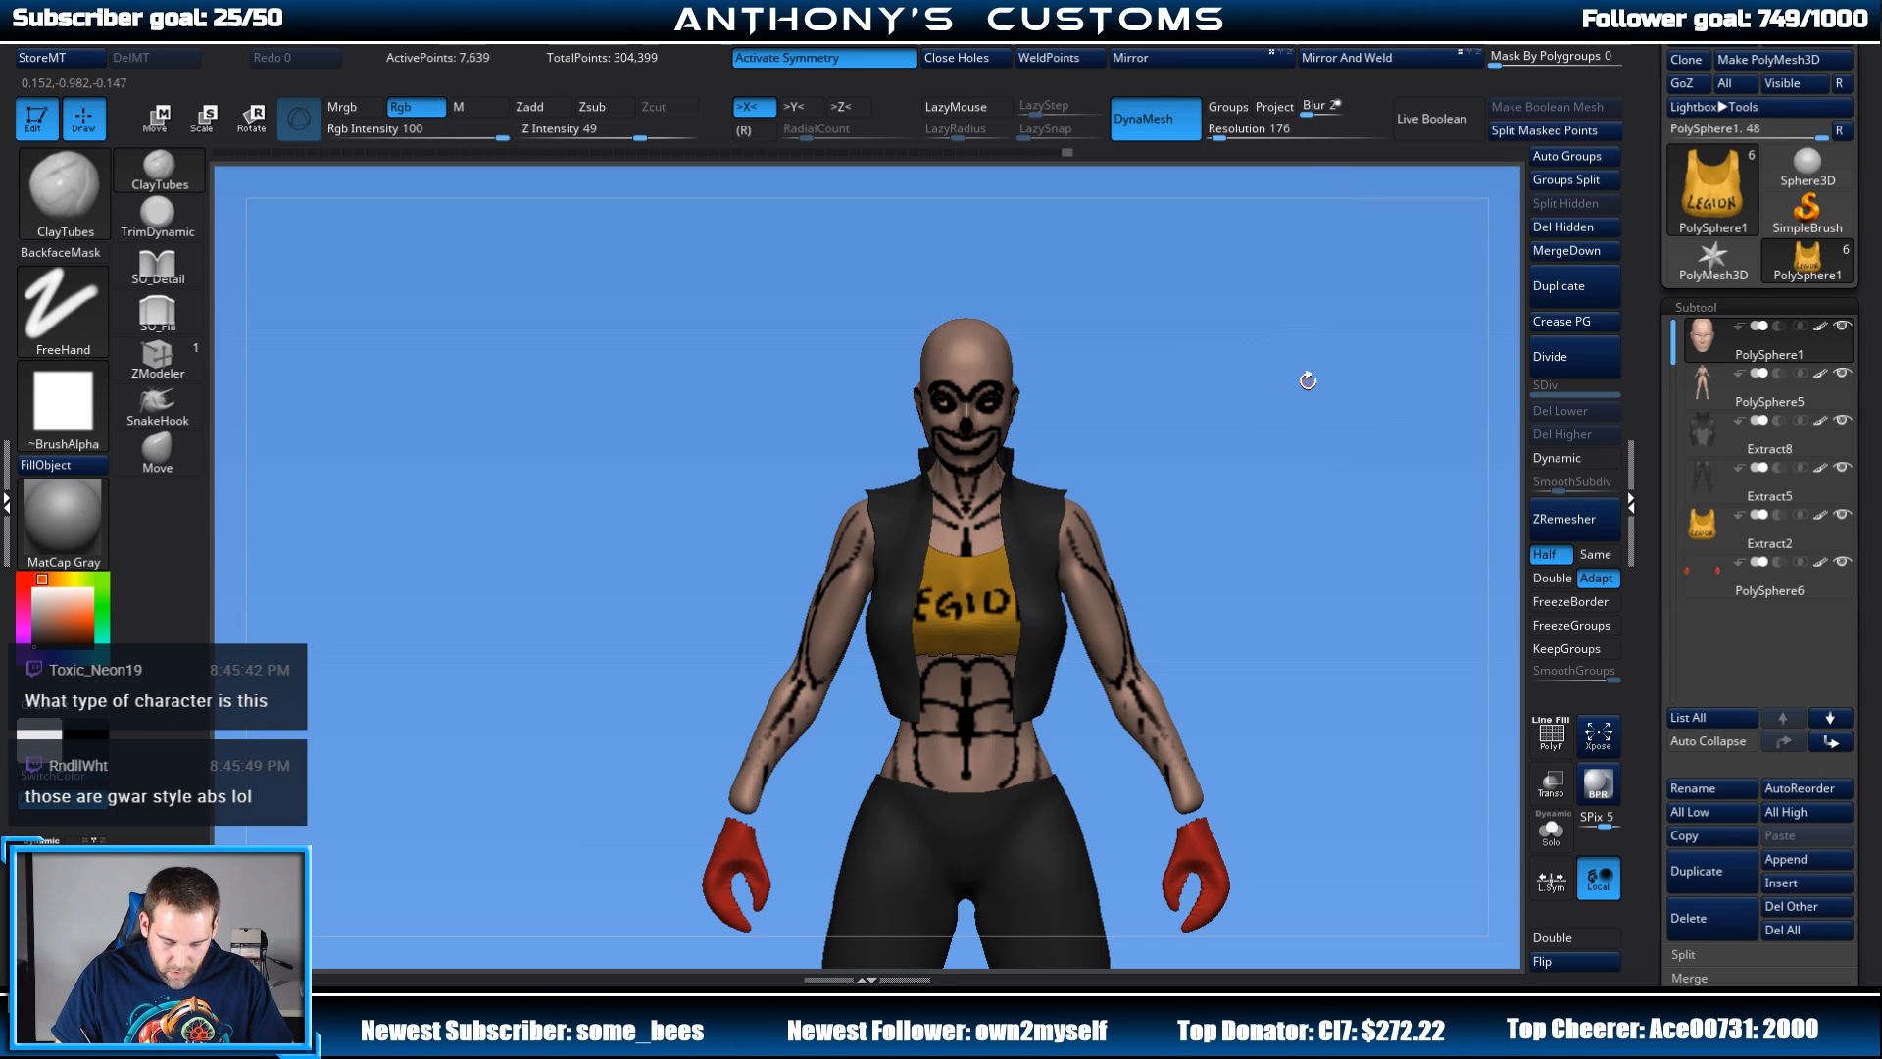
left_click_drag(1279, 441, 1246, 398, "alt")
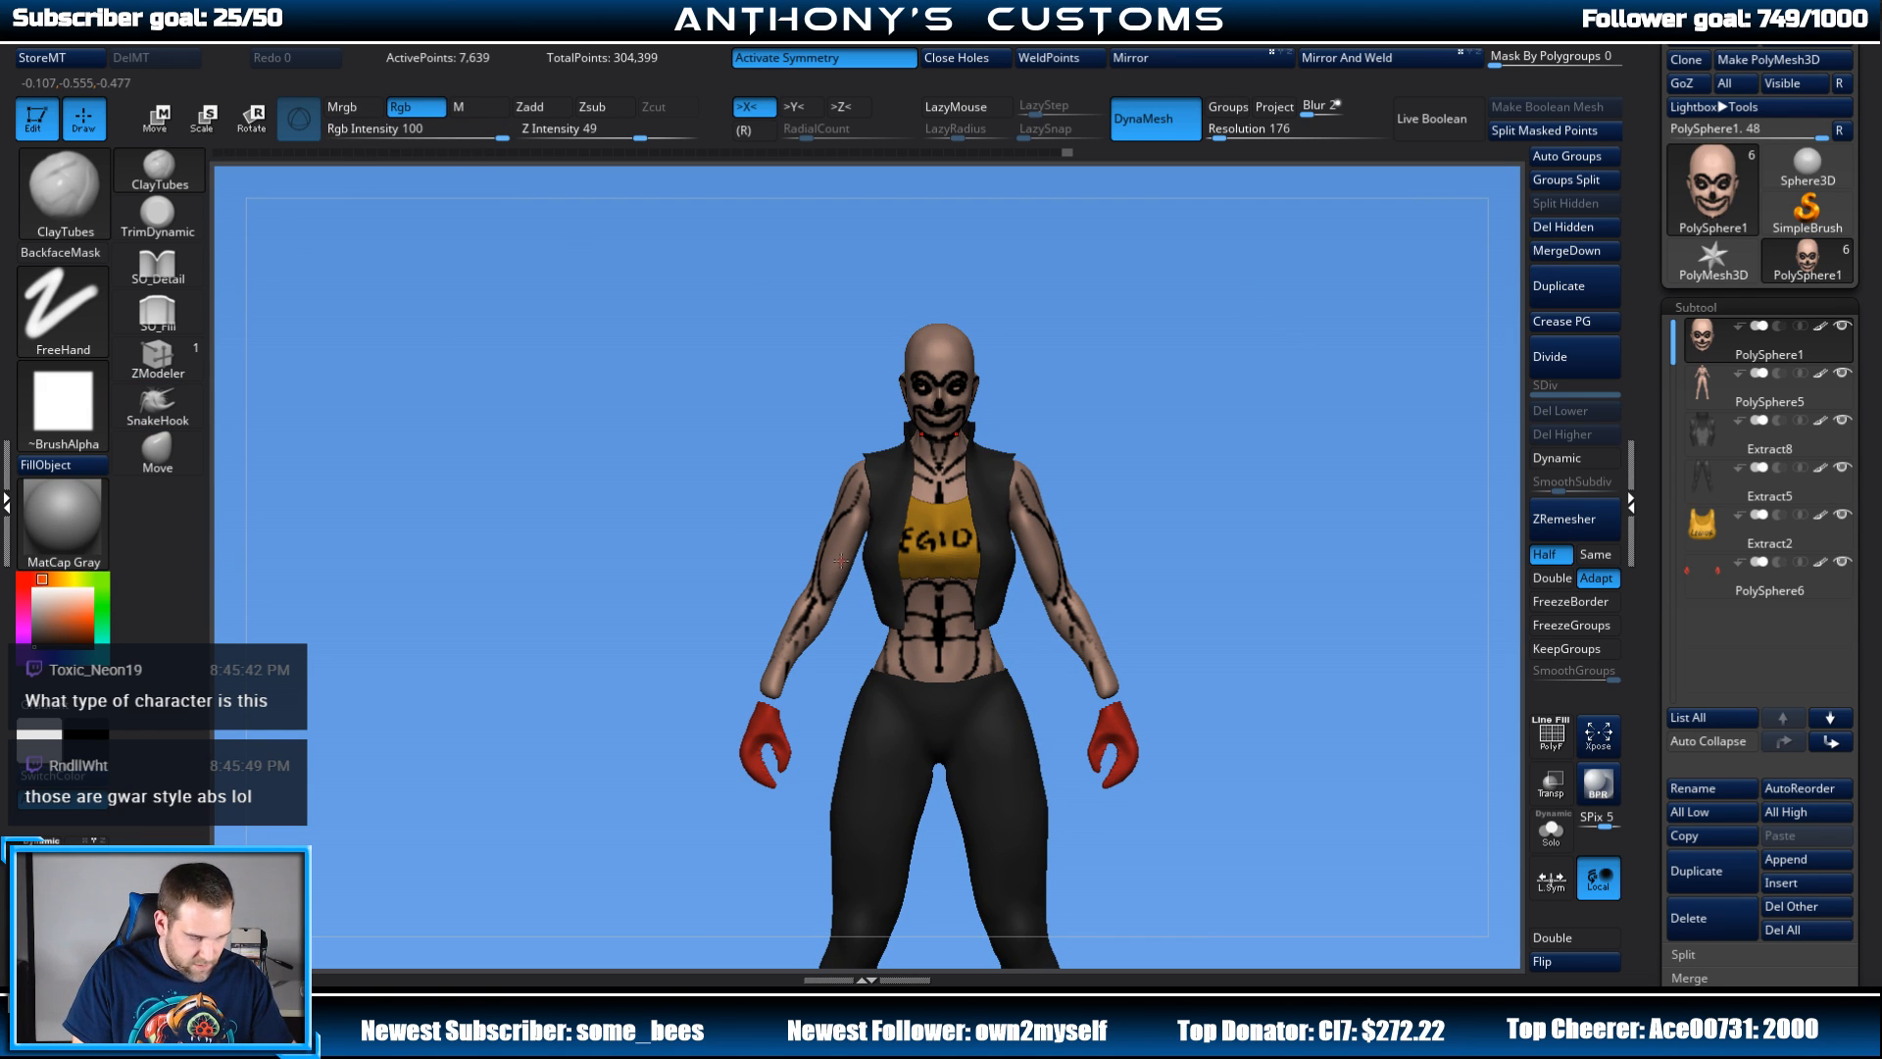
Step: Pick the skin colour, fill the head and the PolySphere5 body with it, and make the head active again
key("c")
left_click(63, 465)
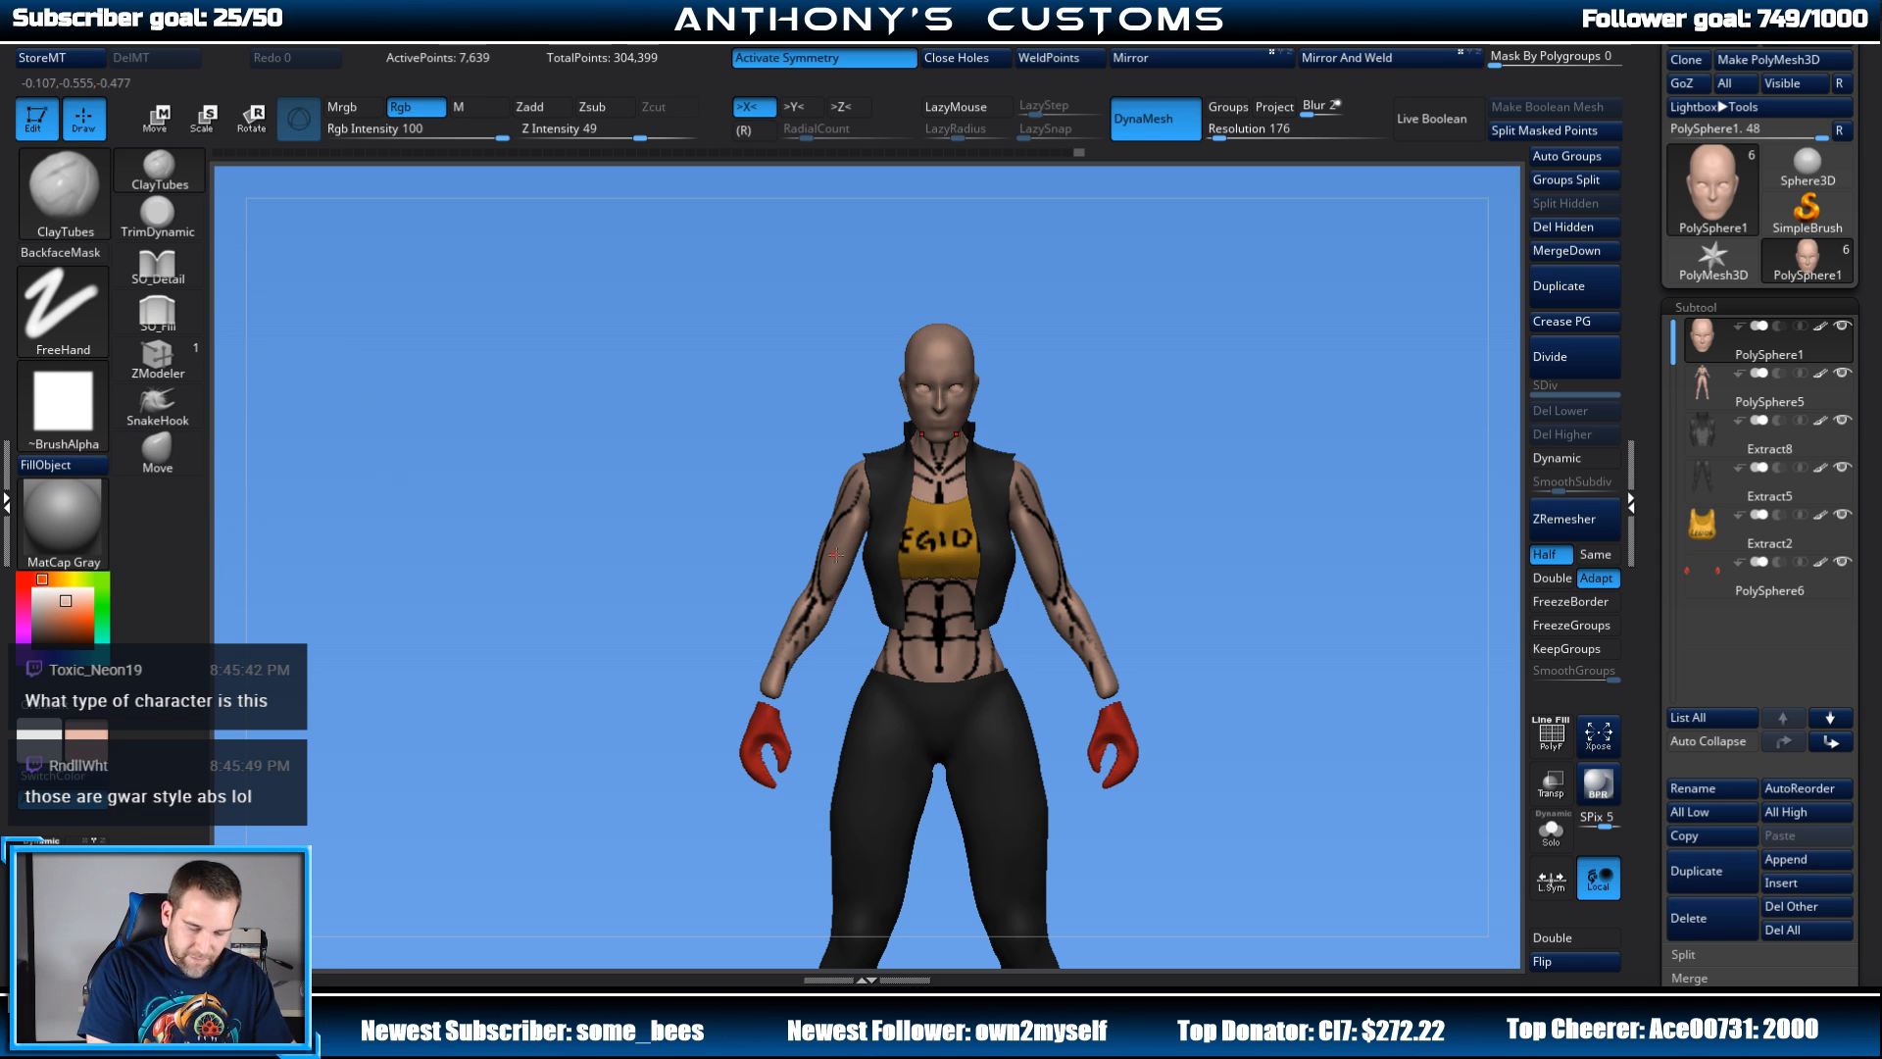
left_click(835, 555, "alt")
left_click(63, 465)
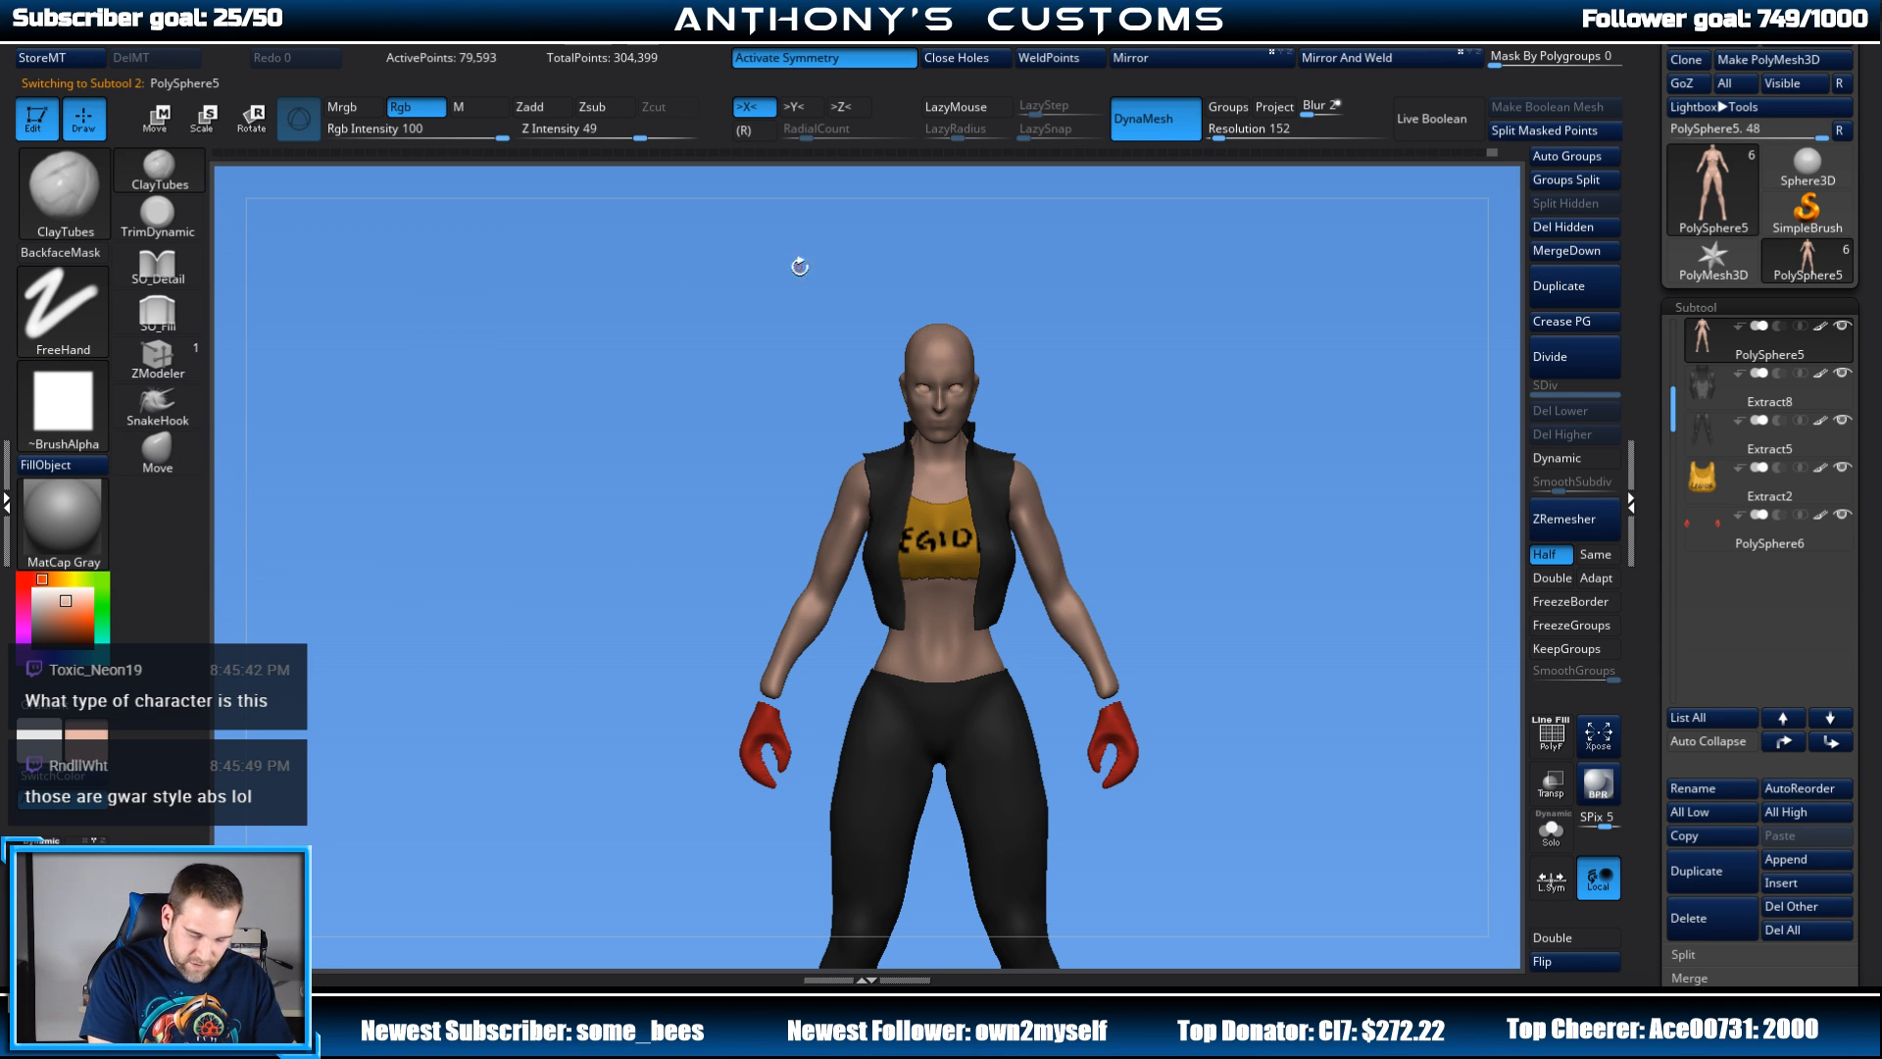
left_click(947, 362, "alt")
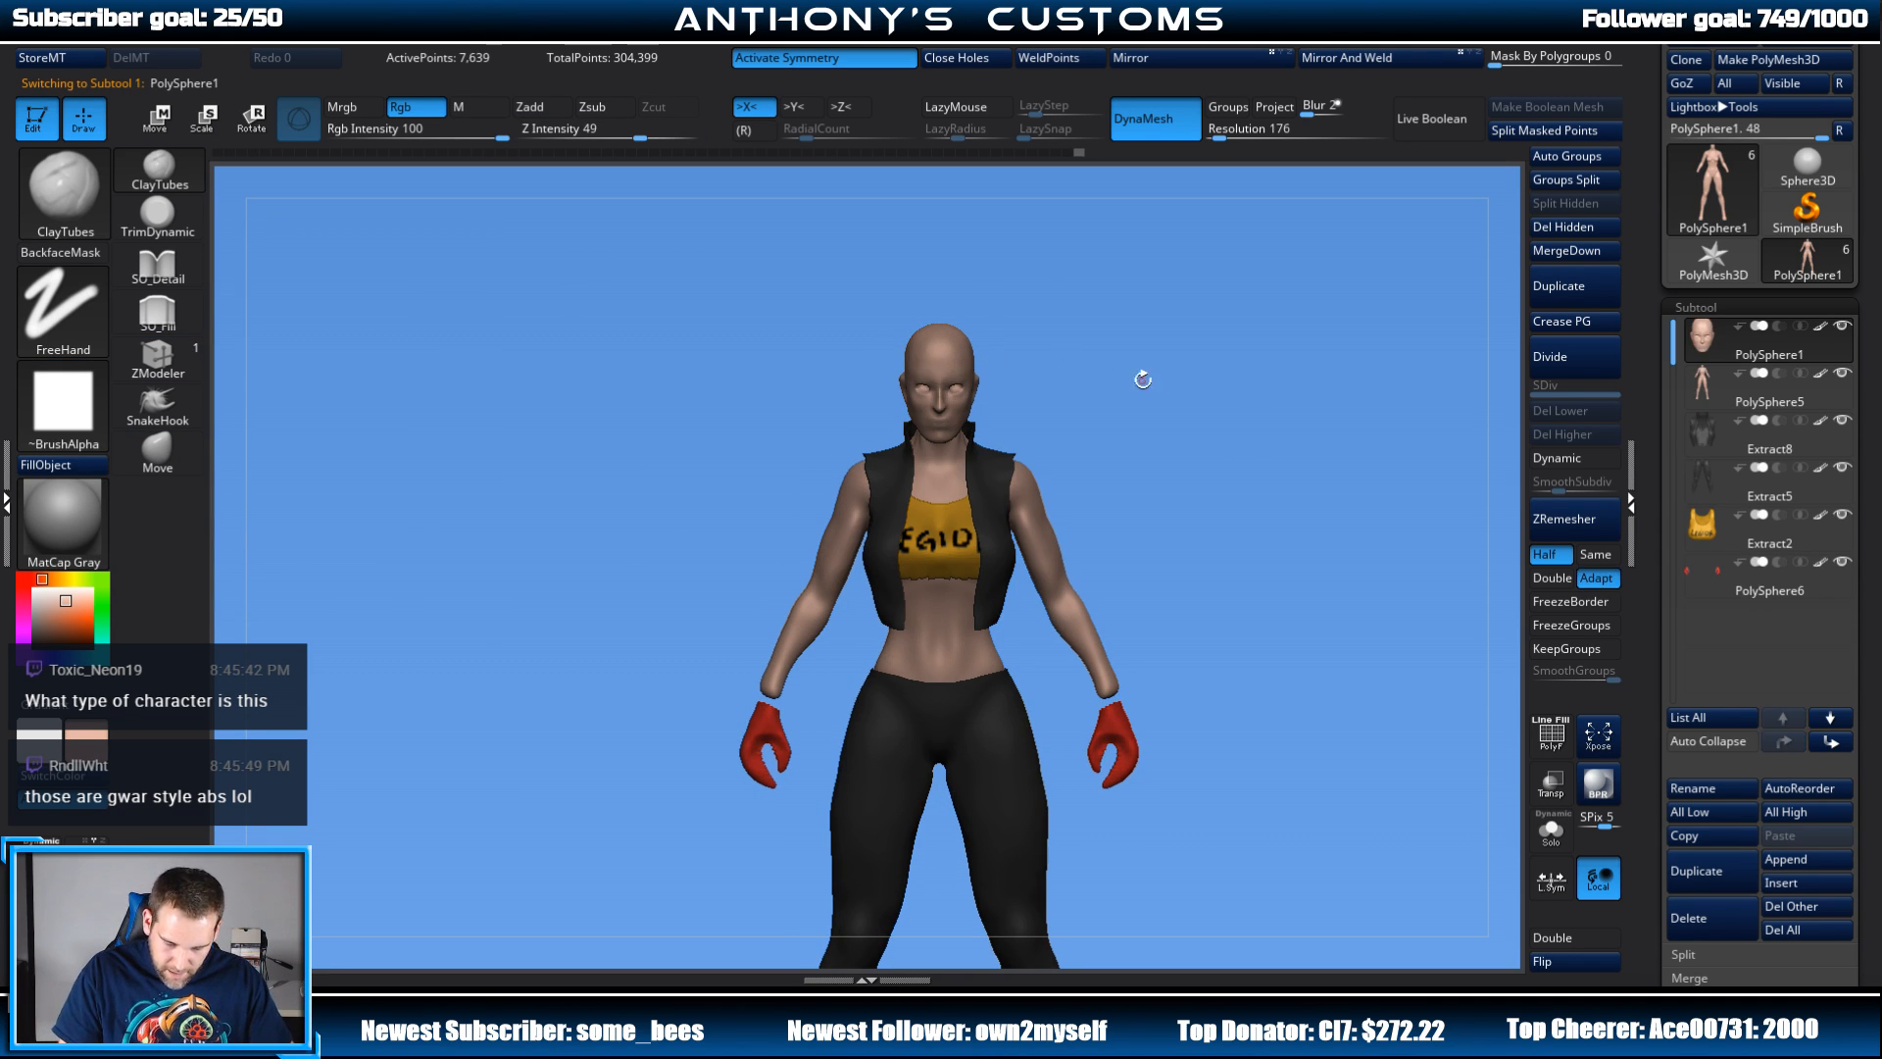
left_click_drag(1143, 380, 1171, 555, "alt")
left_click_drag(1243, 430, 1223, 446, "alt")
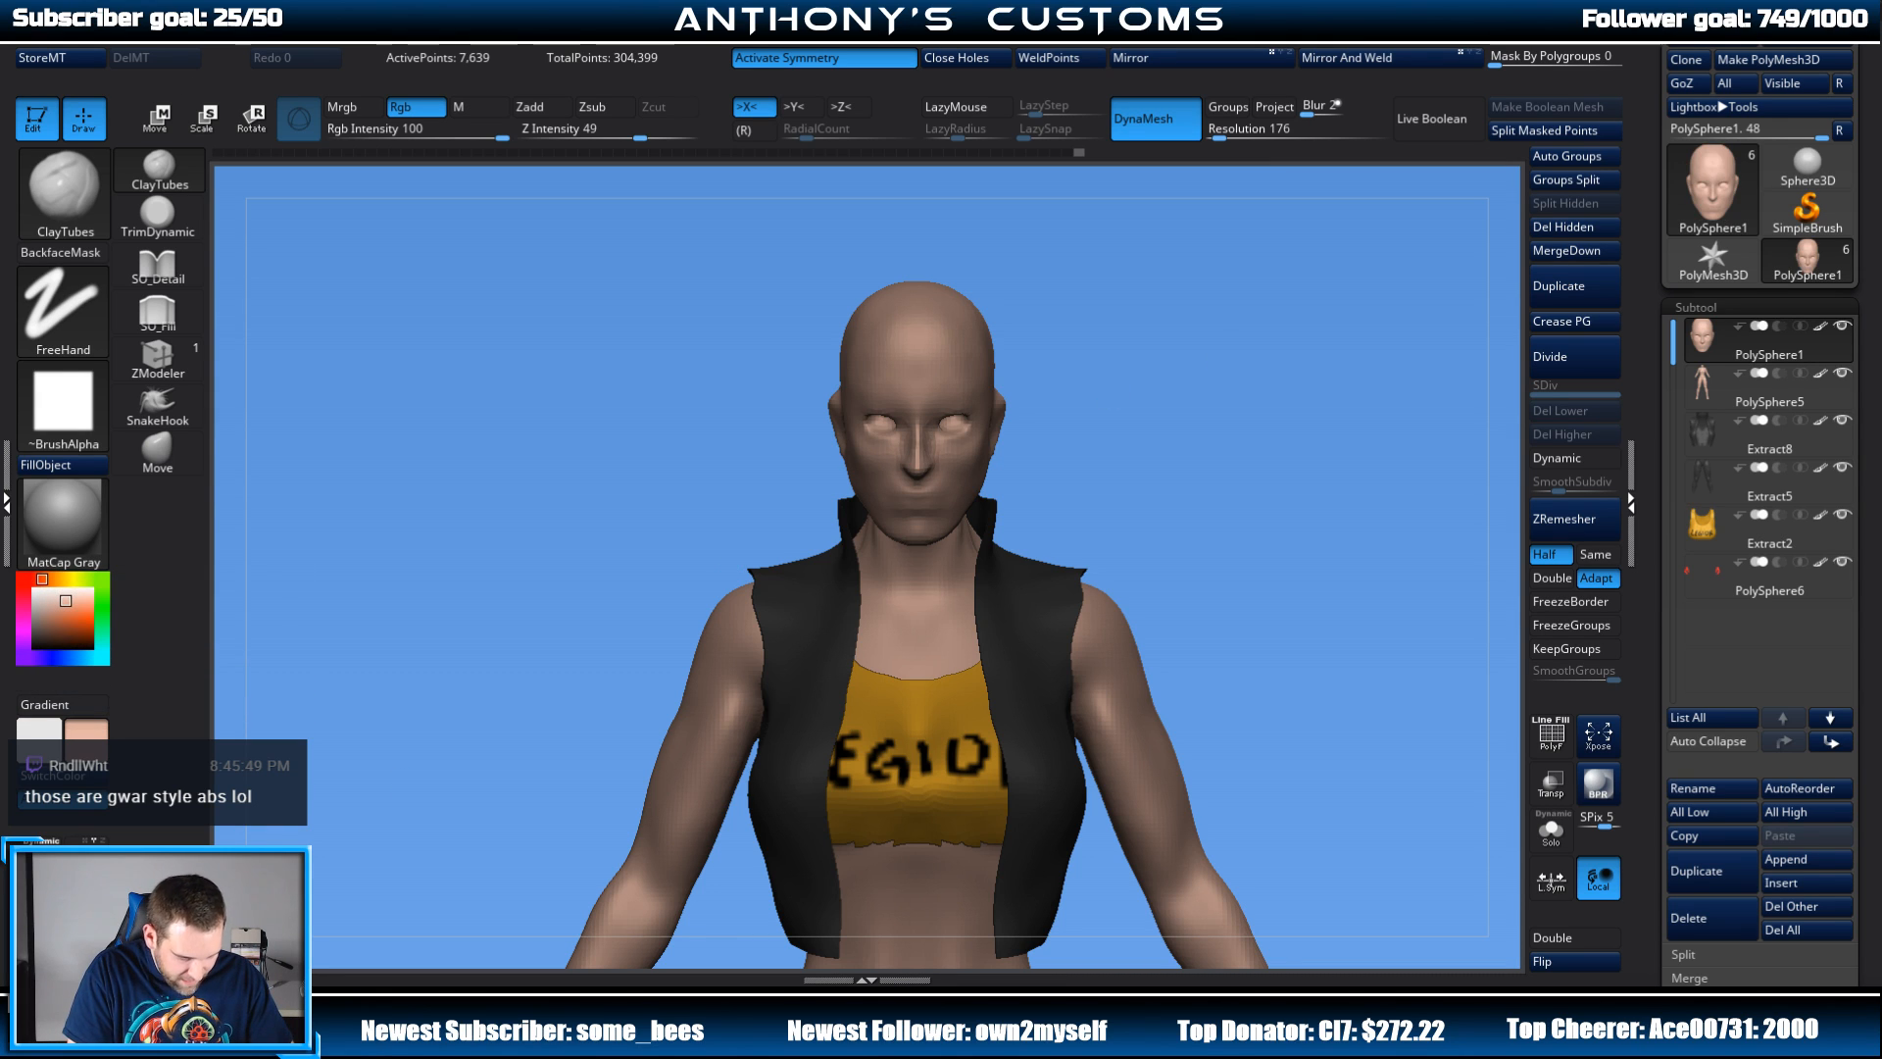
mouse_move(1271, 418)
left_mouse_down()
mouse_move(1431, 439)
mouse_move(1282, 450)
mouse_move(1237, 494)
mouse_move(1258, 445)
left_mouse_up()
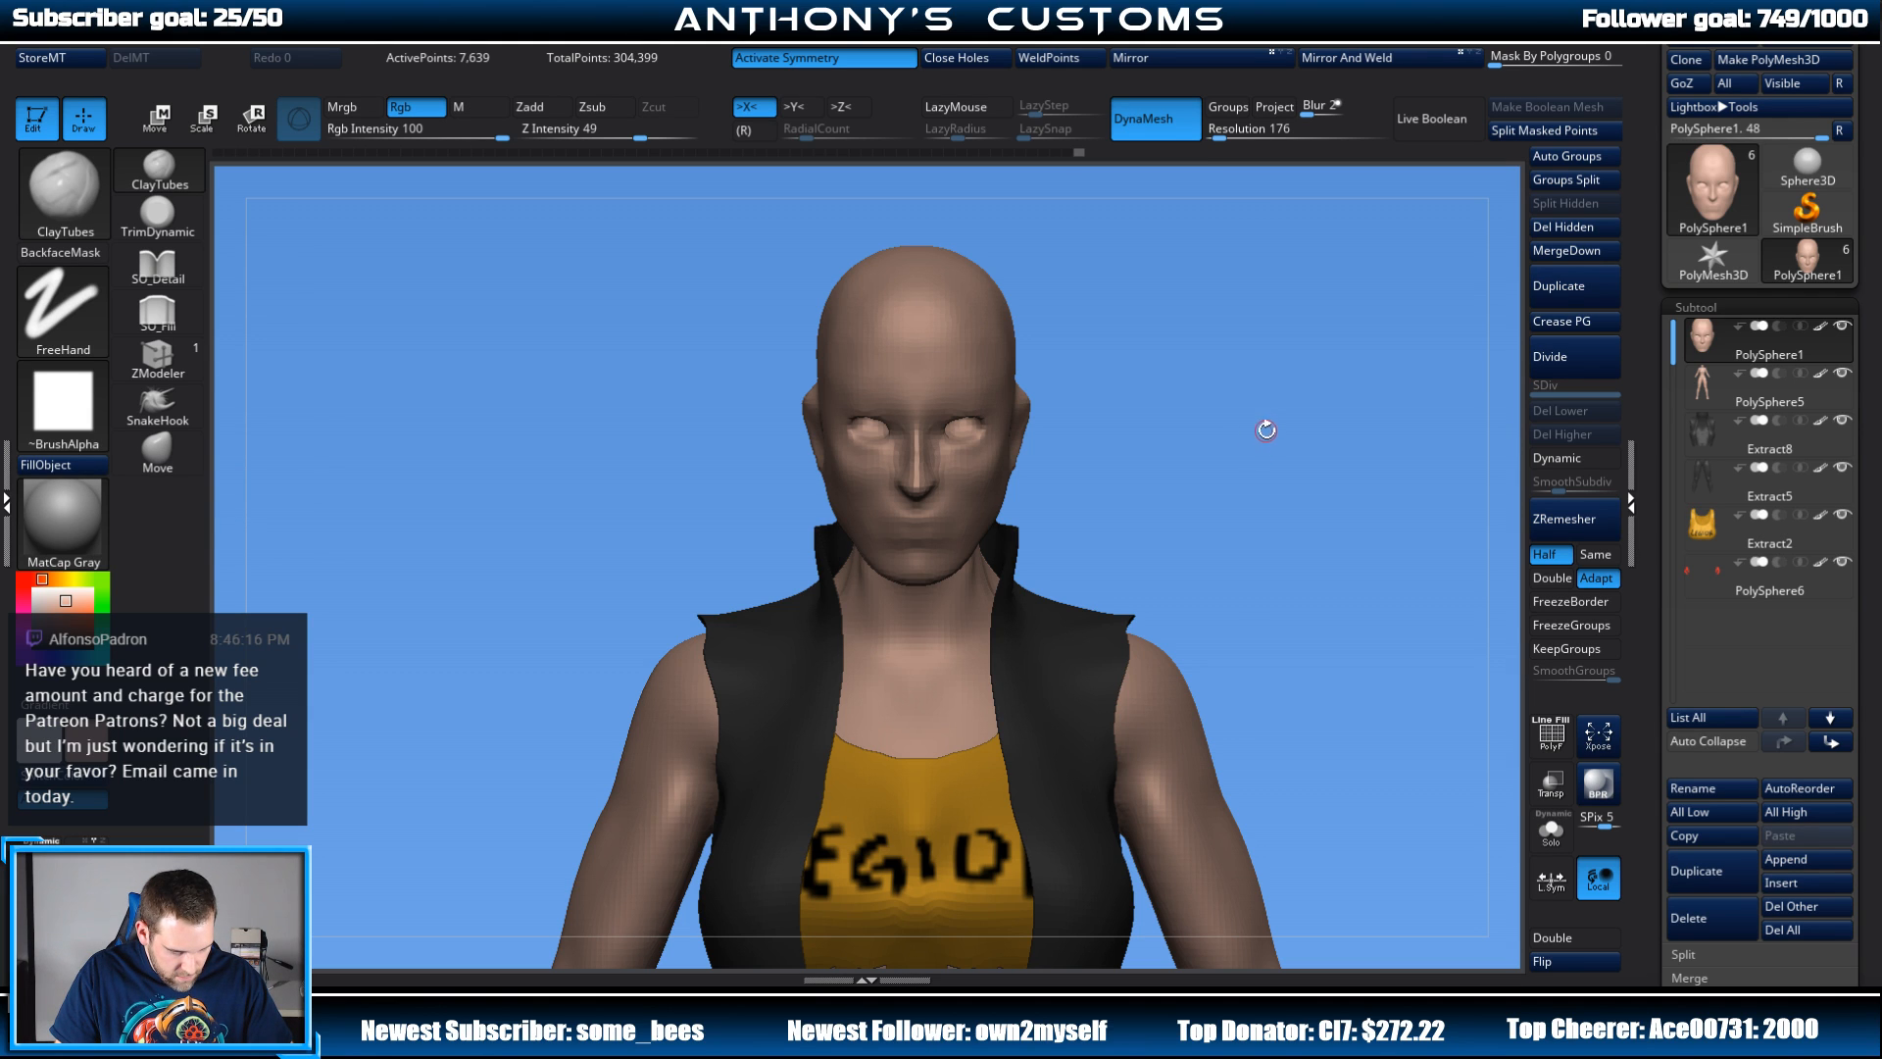
left_click_drag(1266, 430, 1266, 412, "alt")
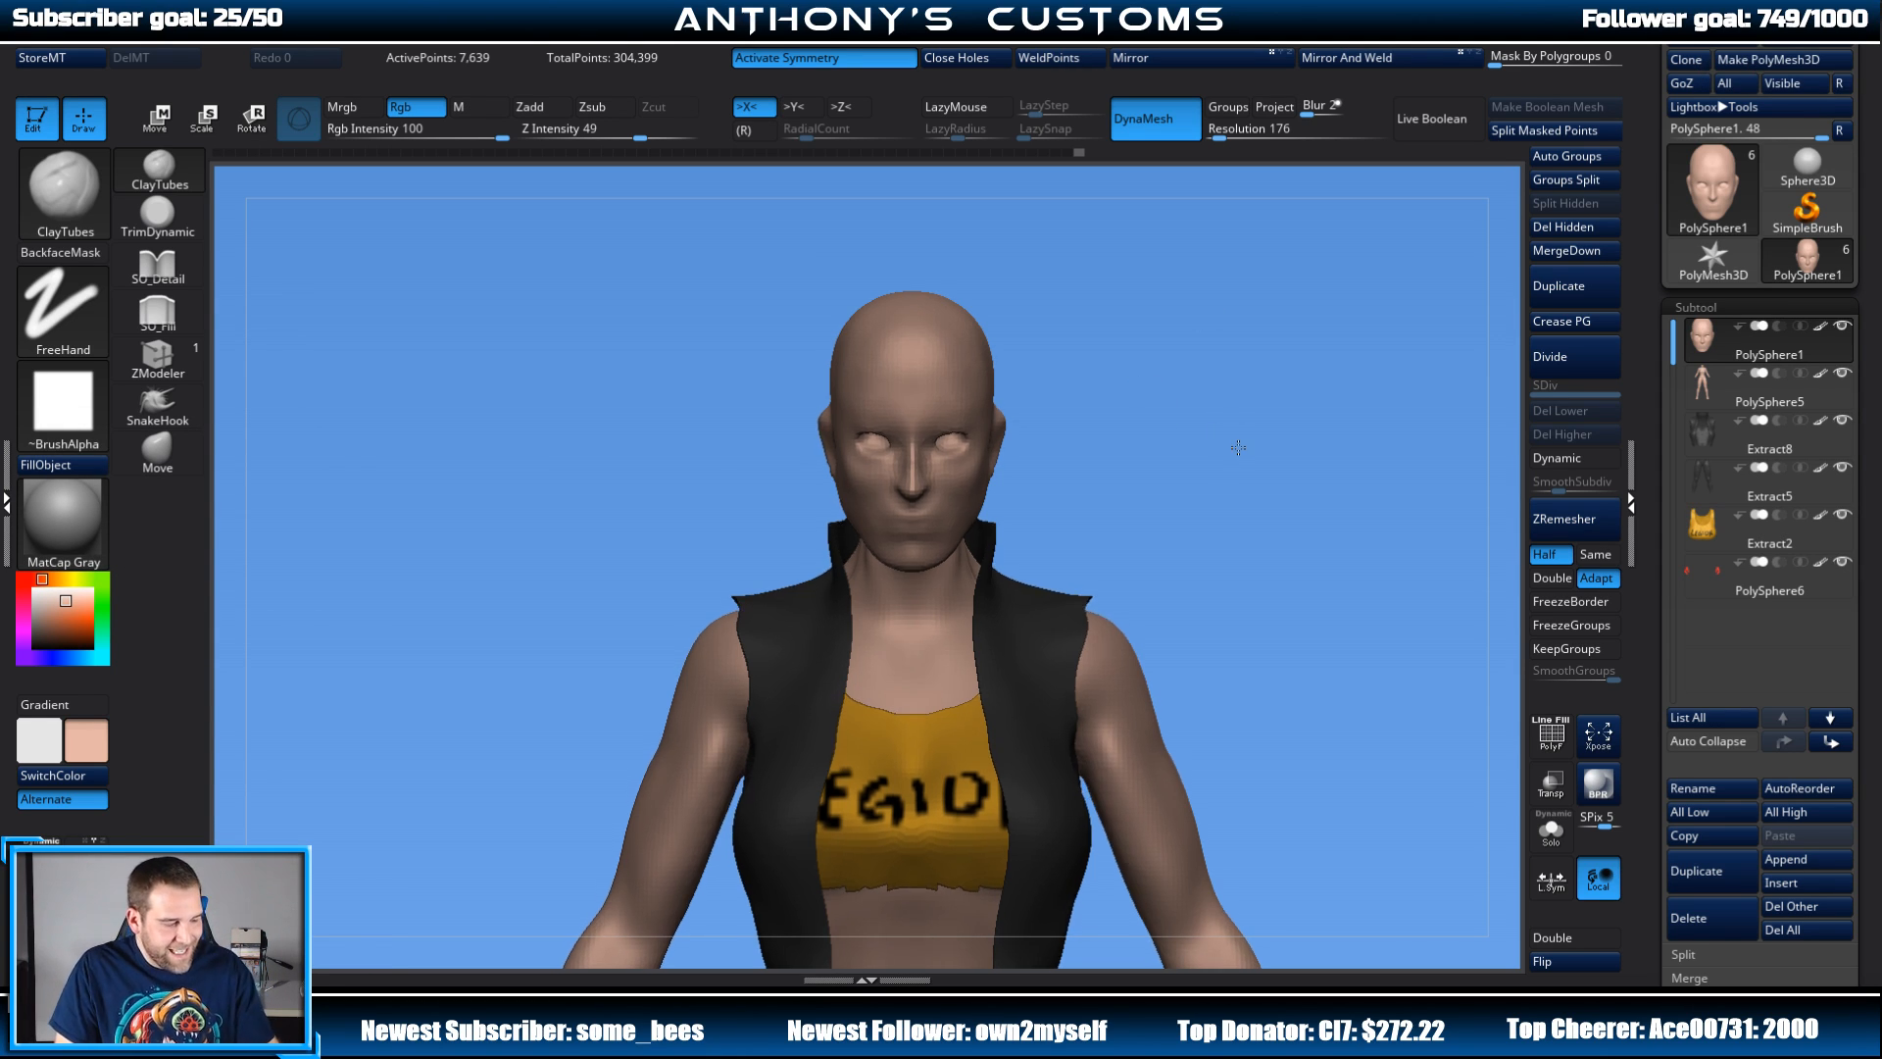
left_click(74, 188)
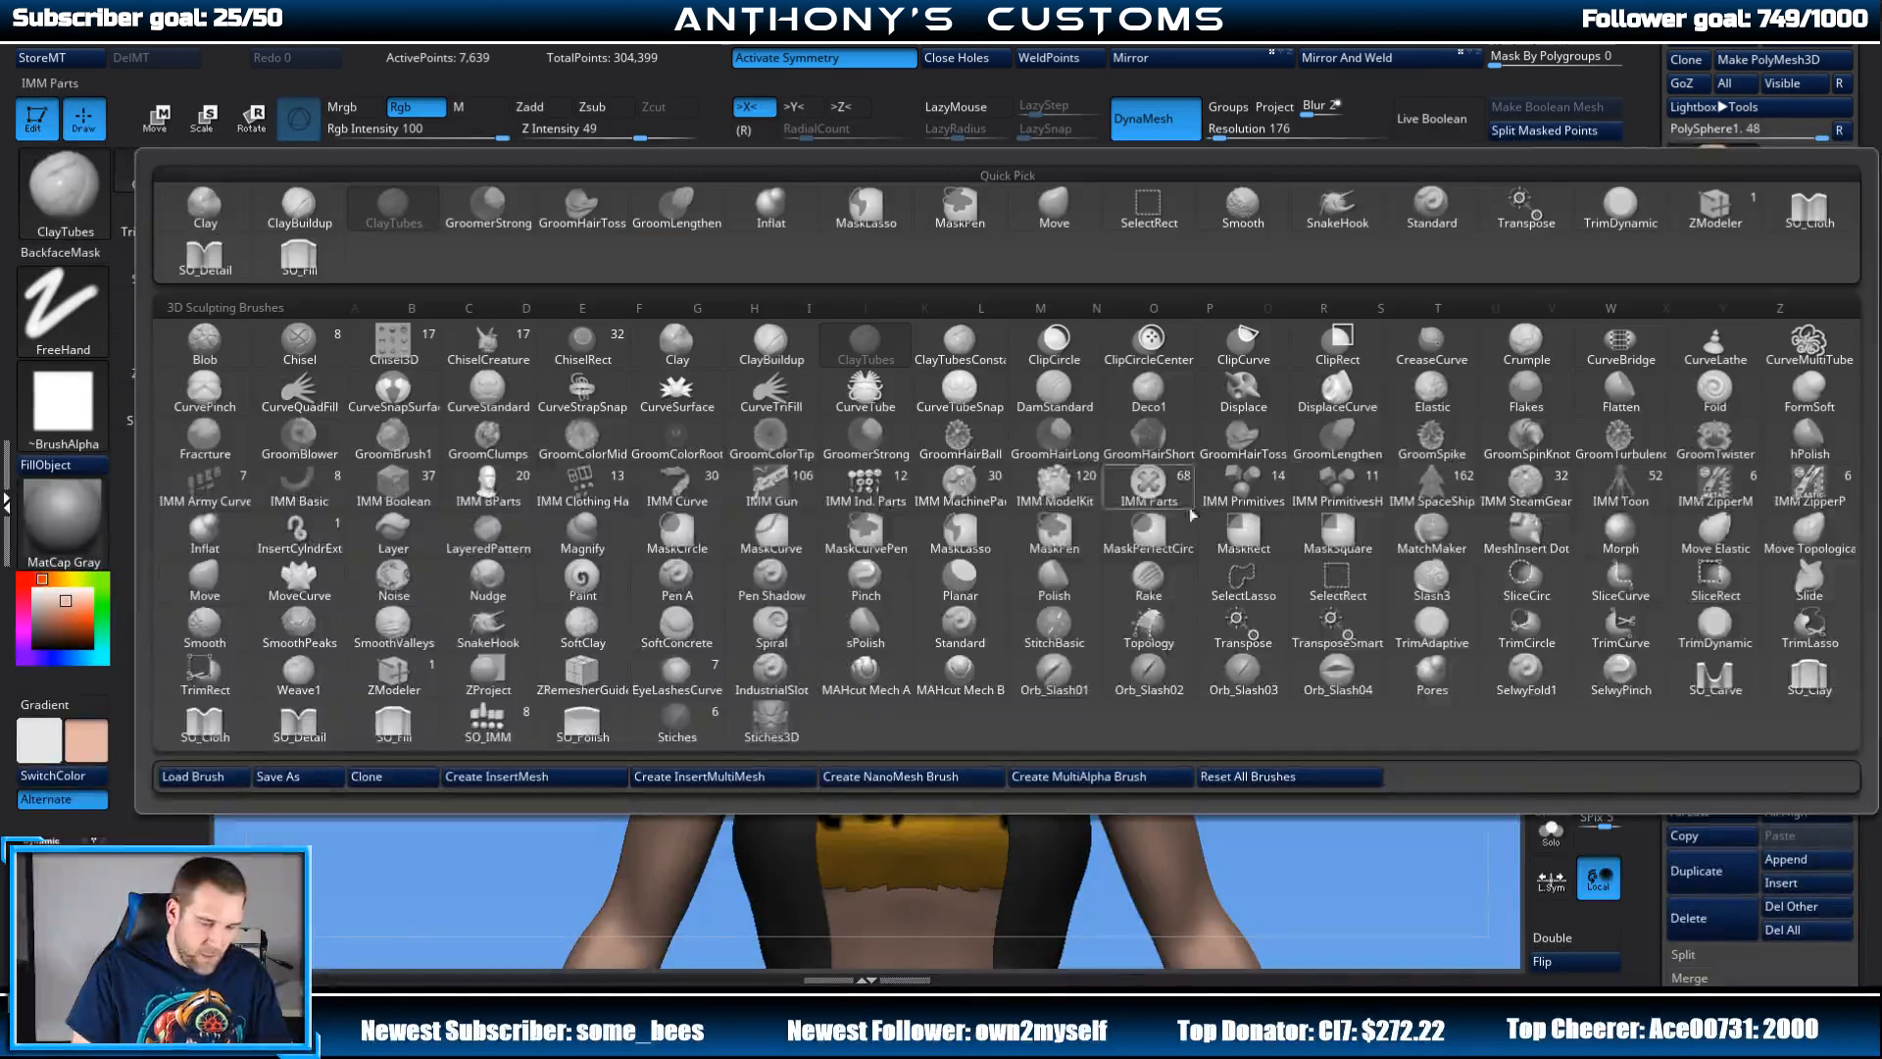
Step: Switch the ClayTubes brush from Rgb painting to Zadd sculpting and build up the nostrils at the sides of the nose
key("space")
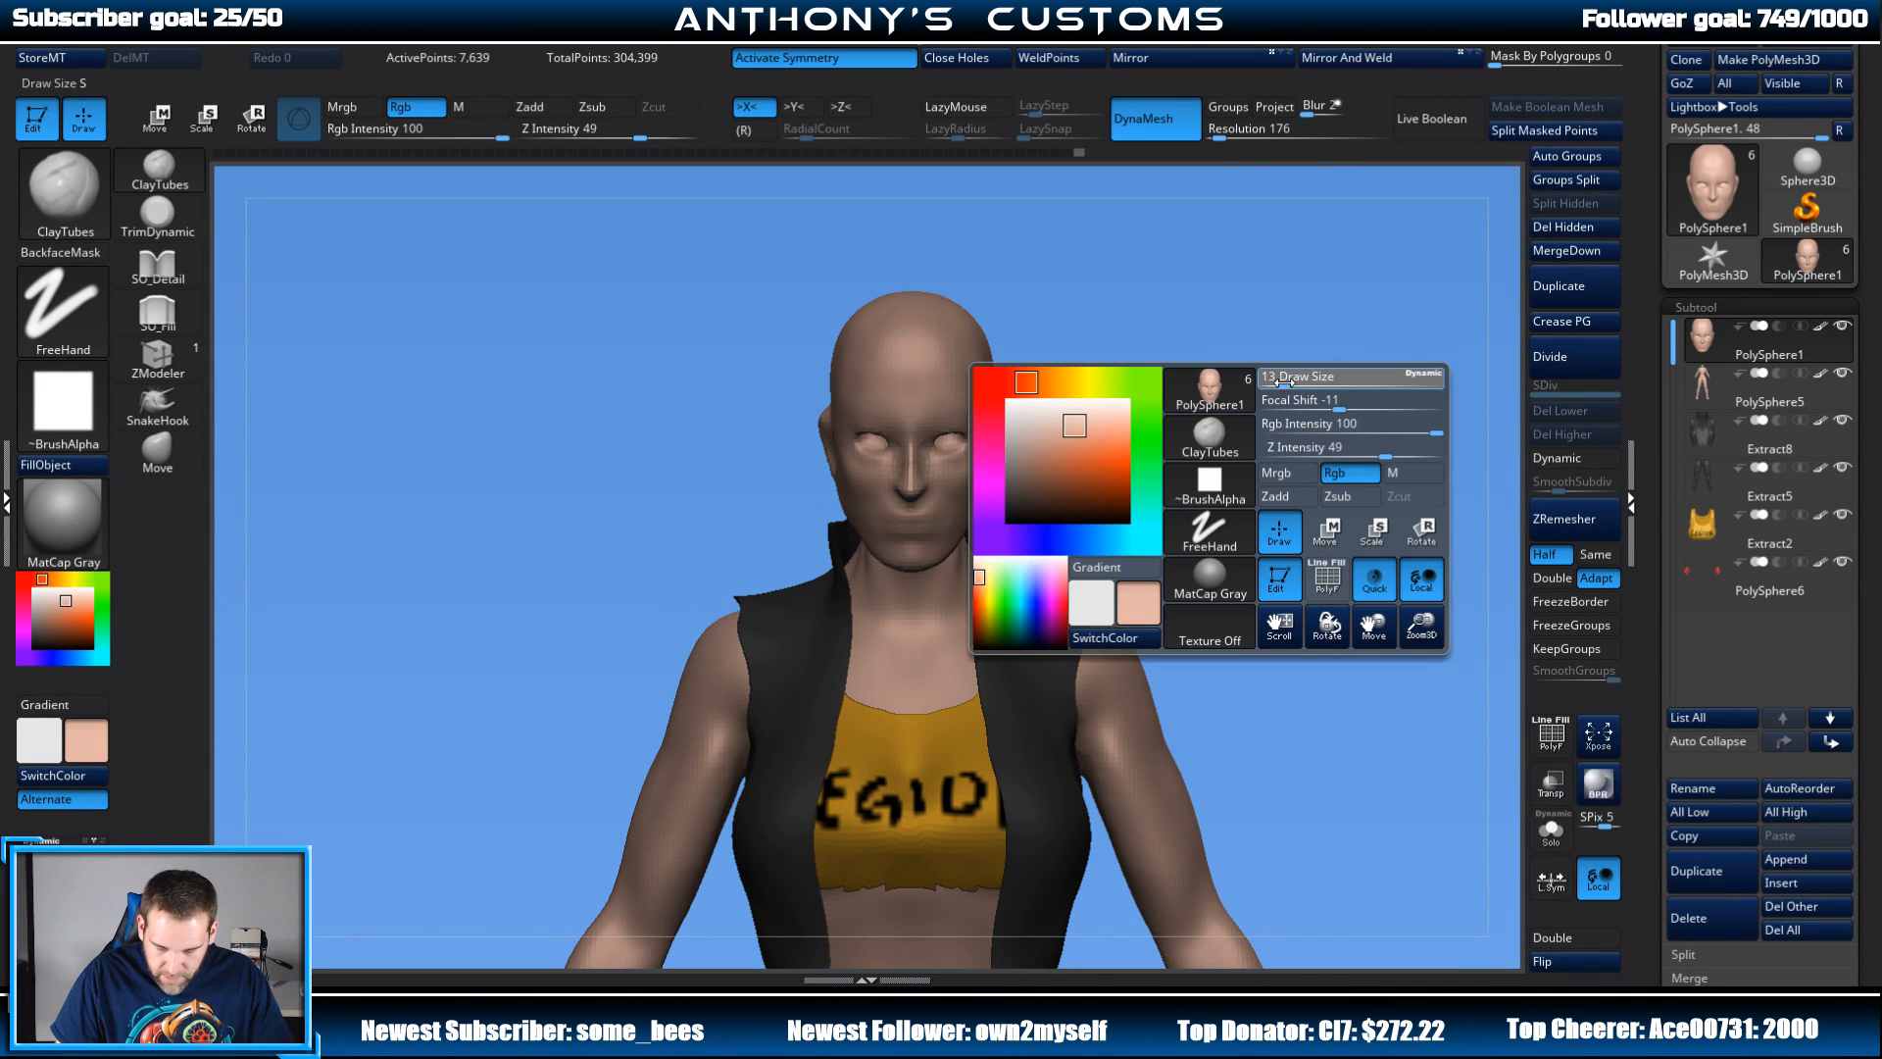
left_click_drag(1278, 380, 1231, 506, "alt")
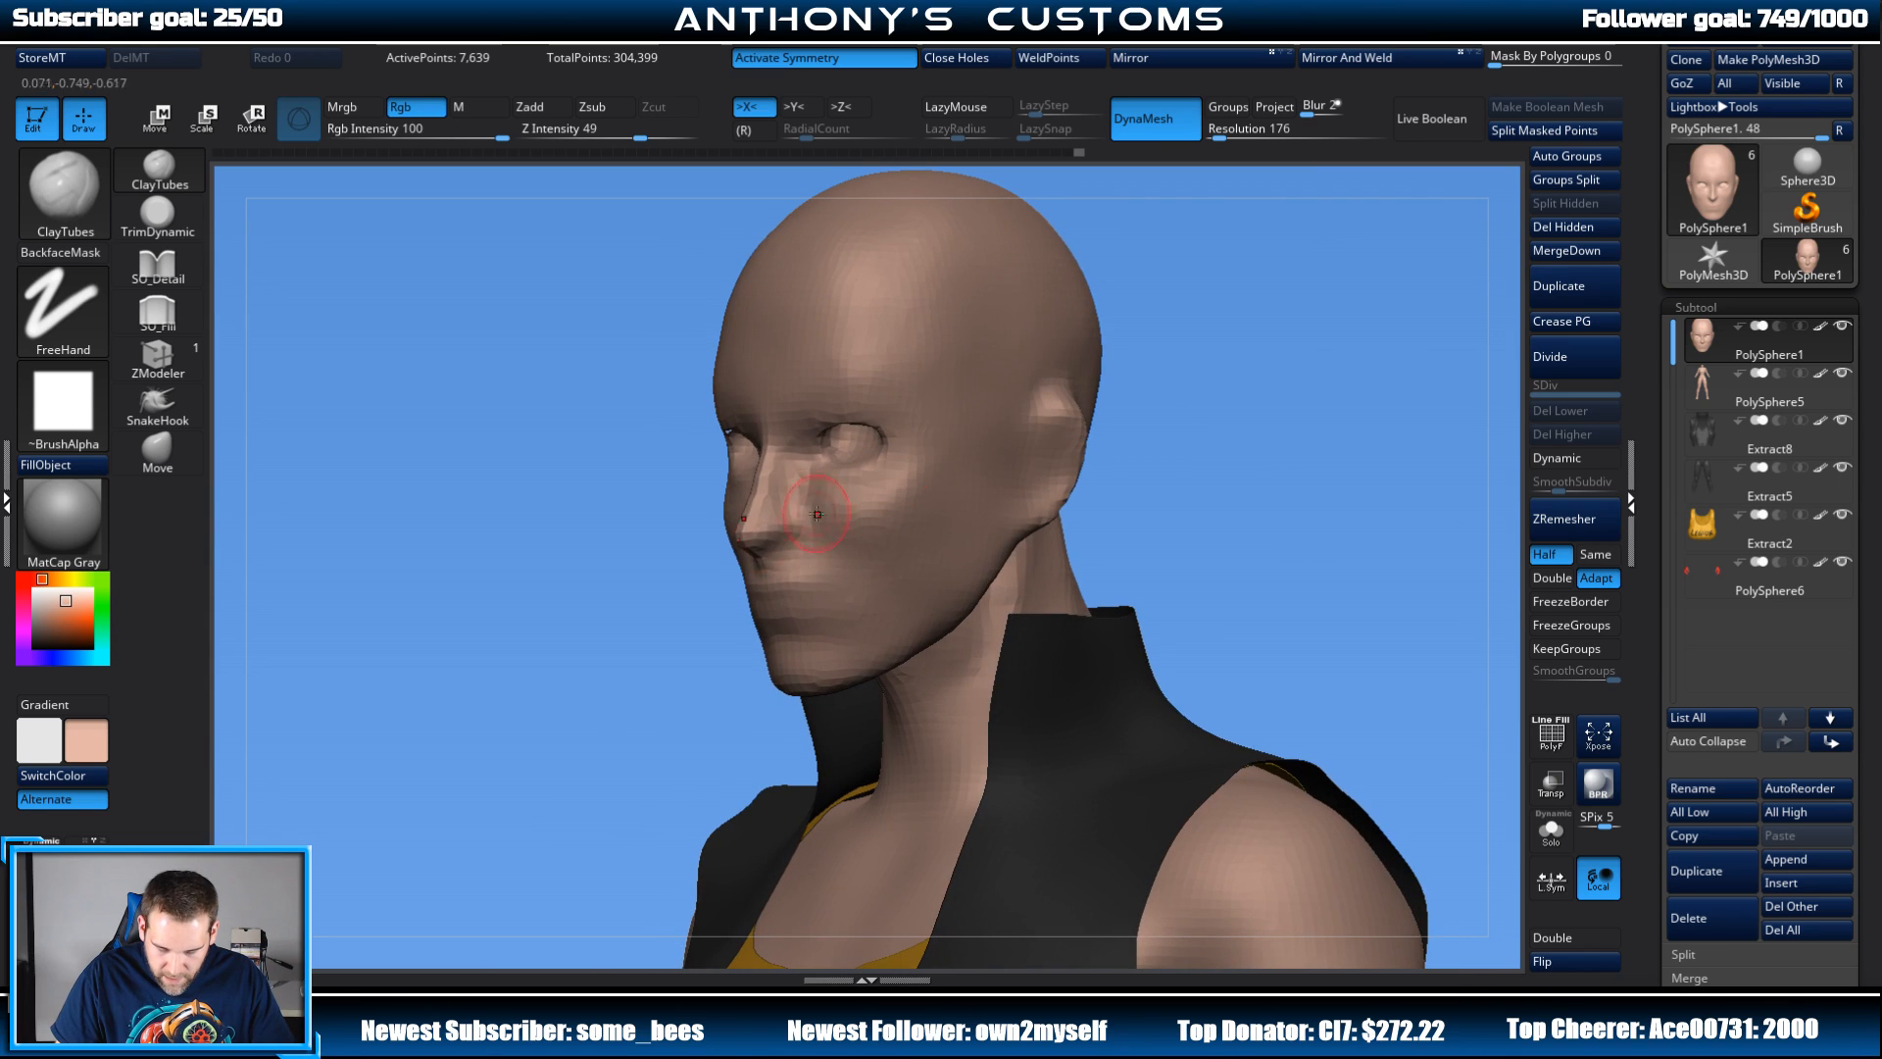
left_click_drag(814, 515, 785, 532)
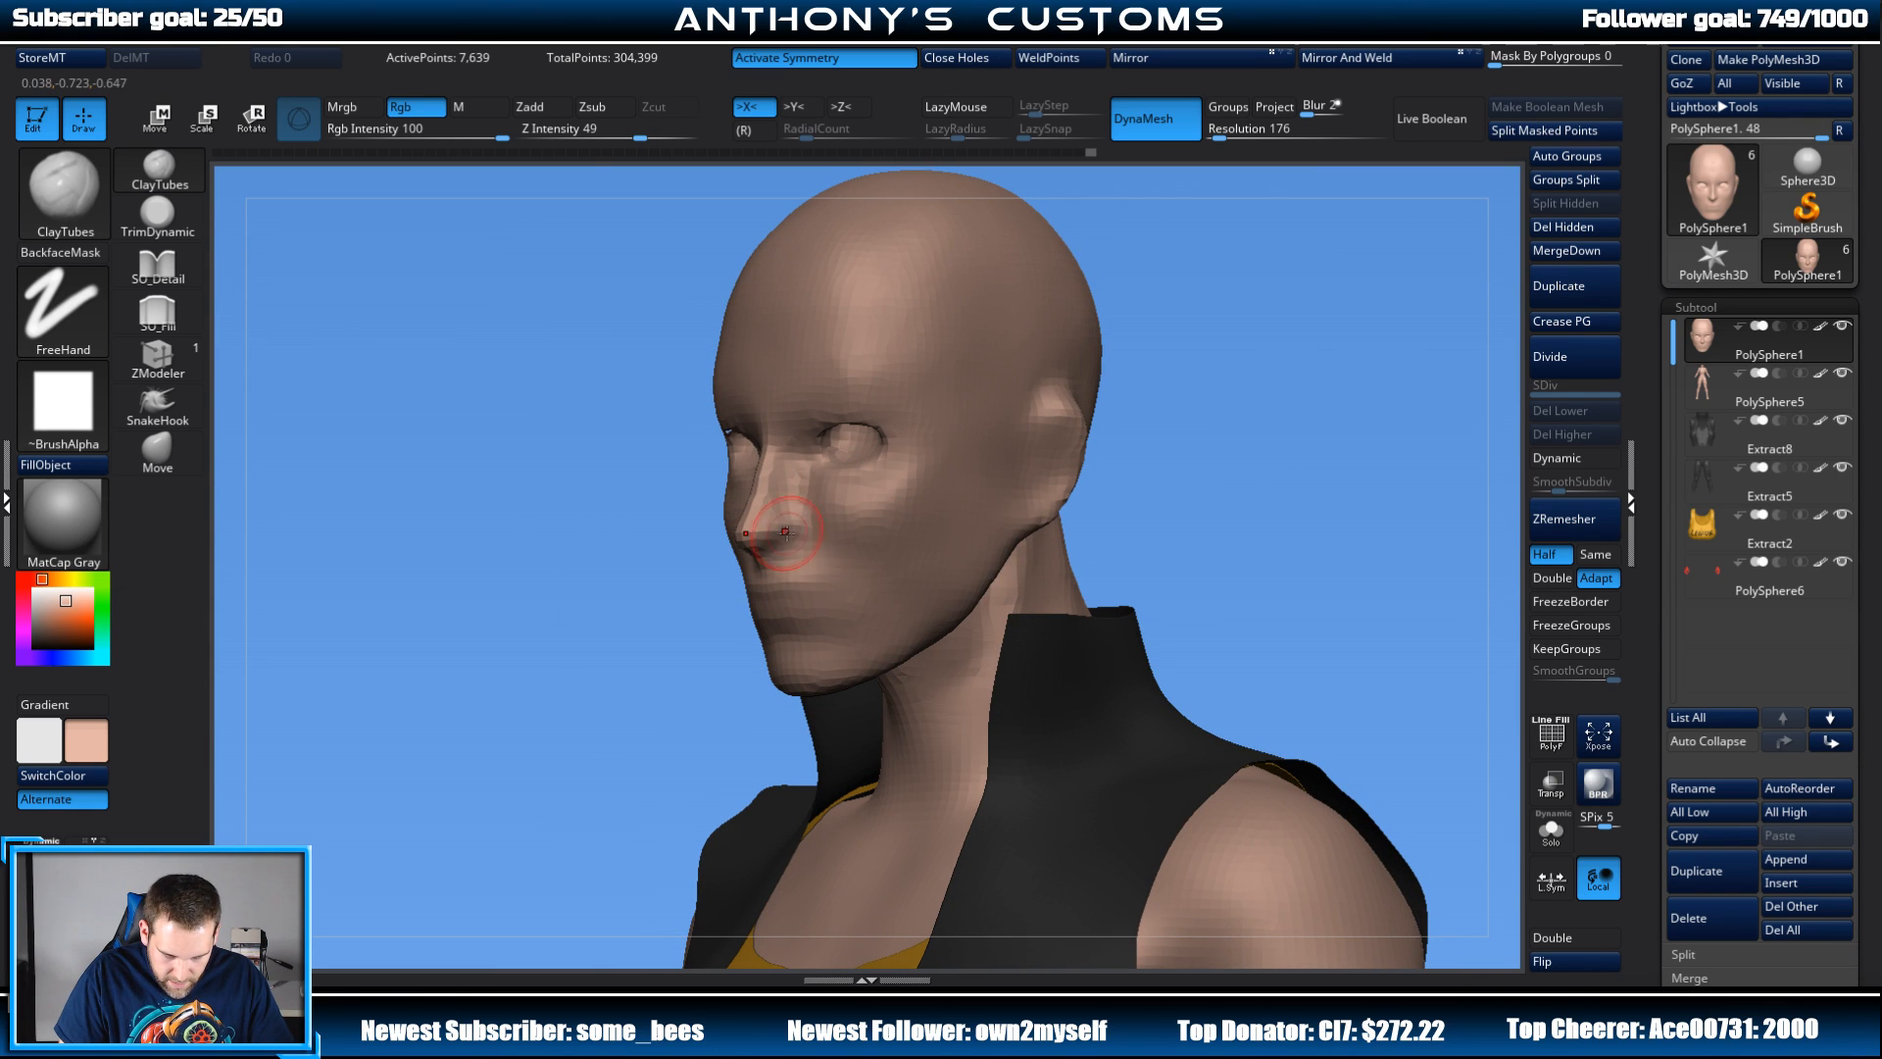
left_click(414, 106)
left_click(539, 106)
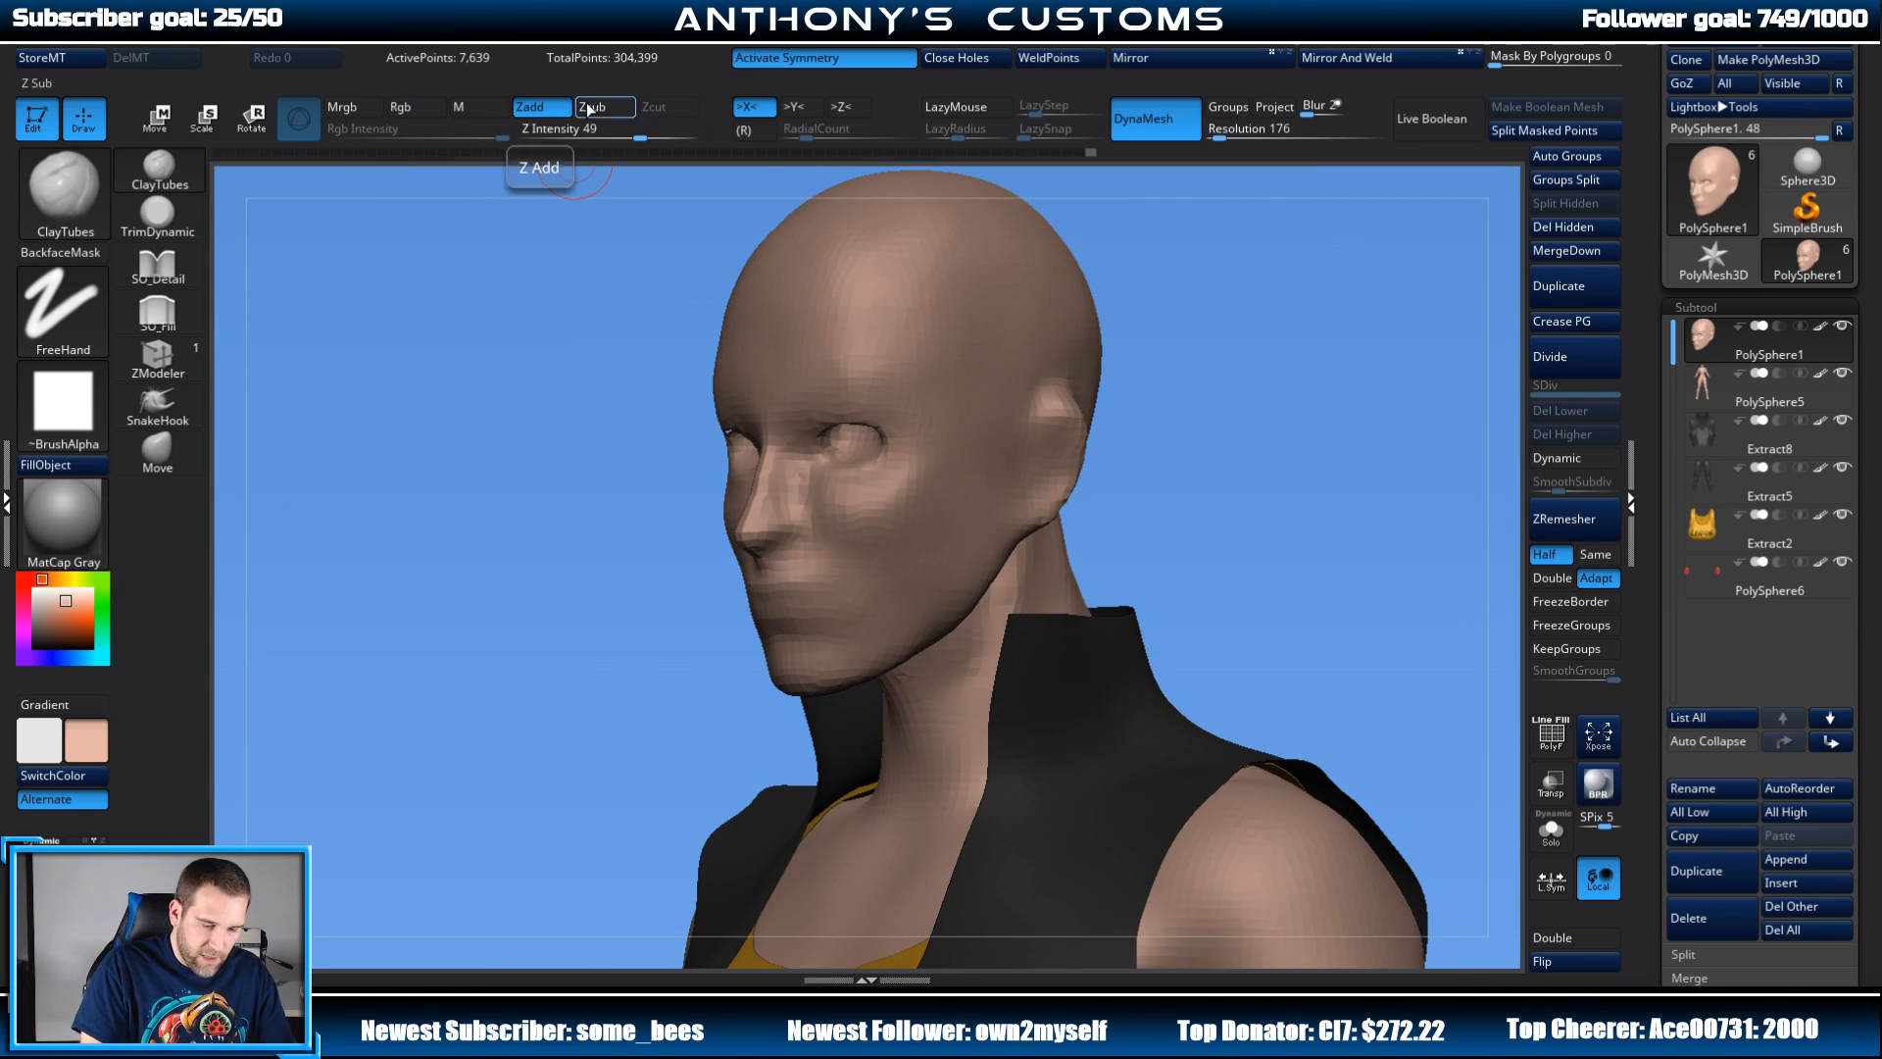
left_click_drag(775, 533, 770, 539)
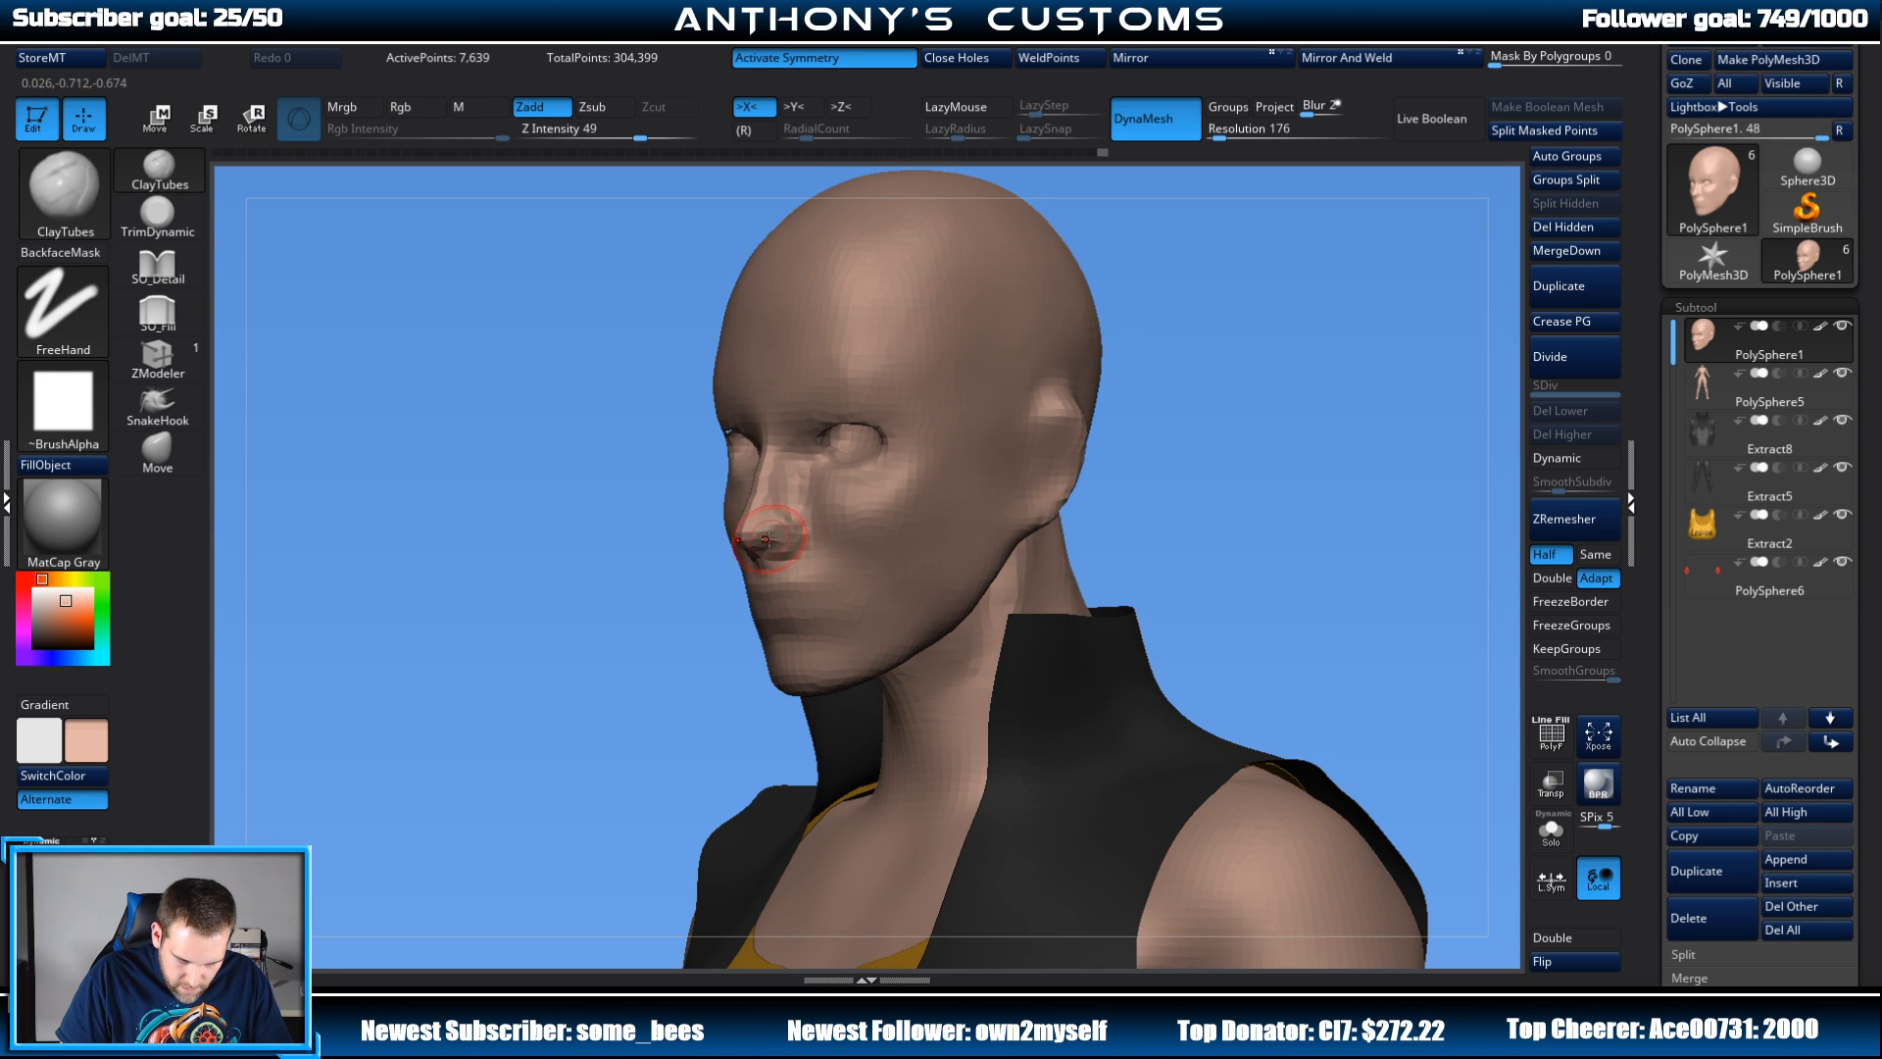
Step: Append a sphere as a new subtool below the head and make it active
left_click_drag(1164, 395, 1364, 251, "shift")
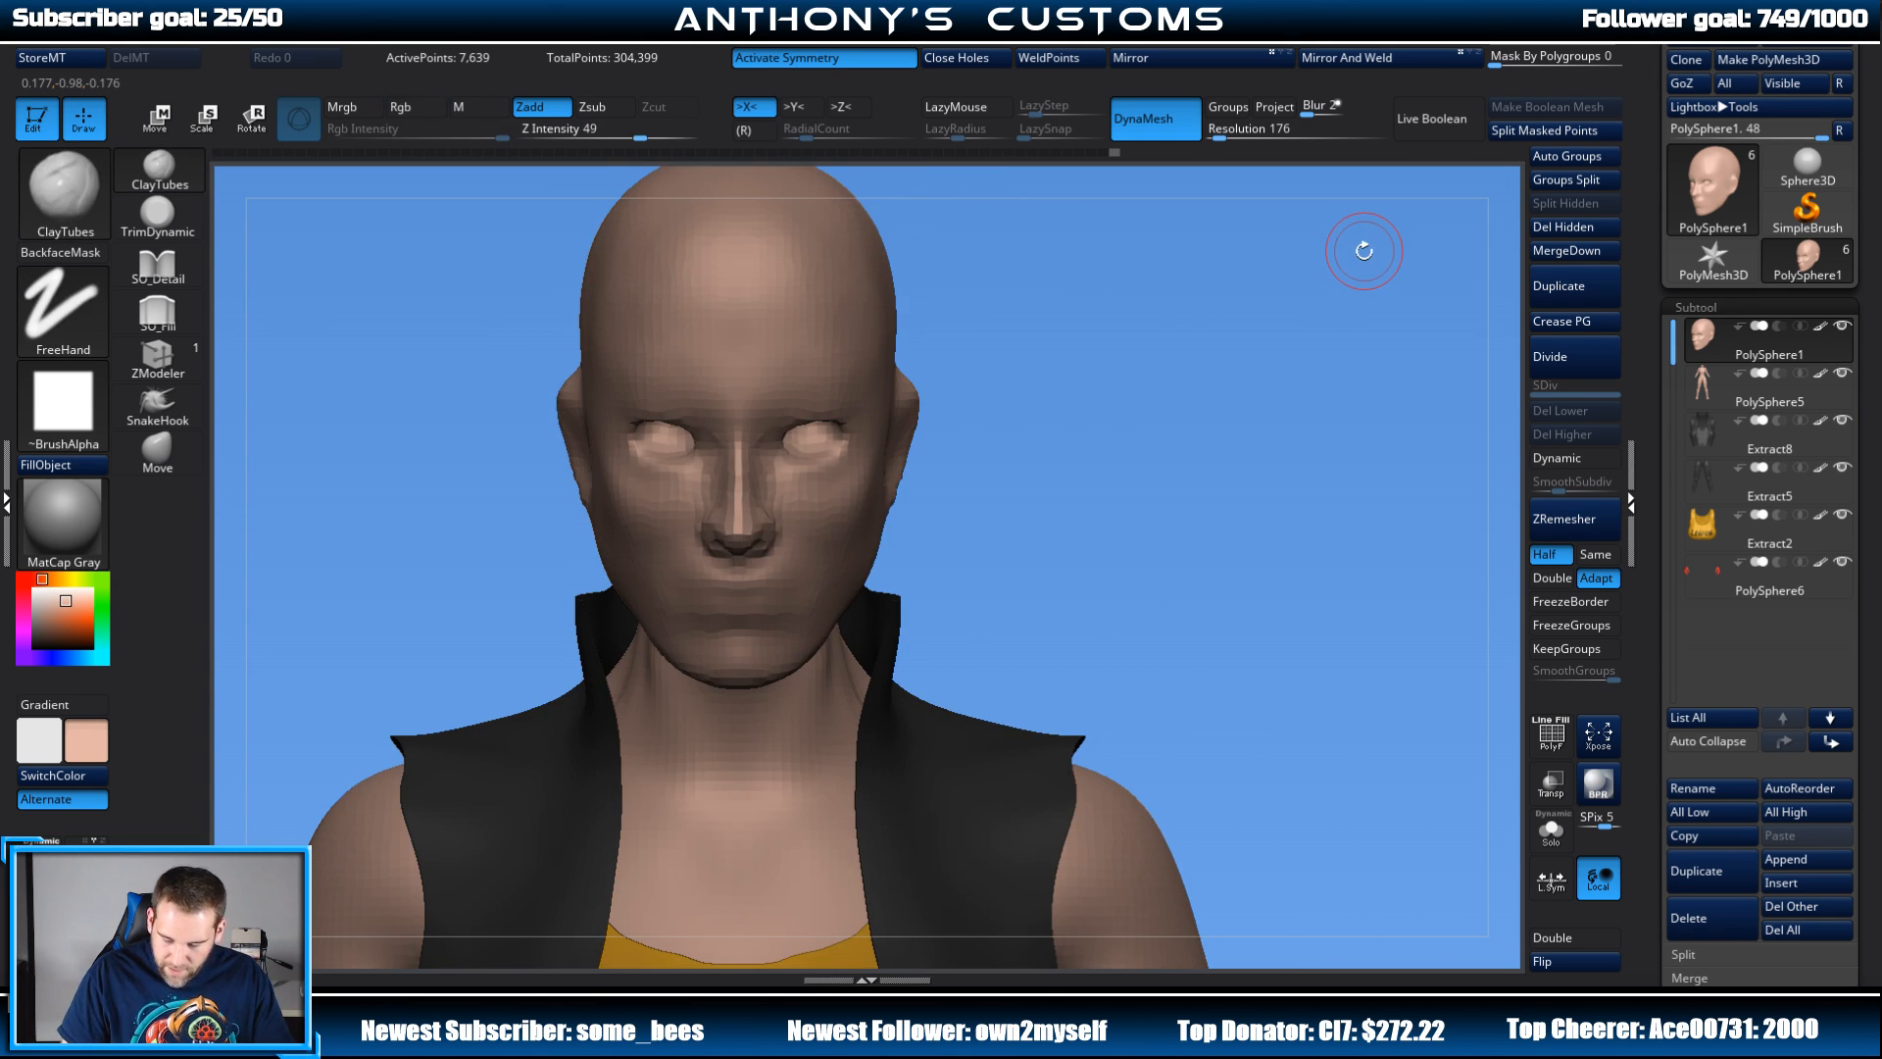
left_click(1807, 859)
left_click(1128, 516)
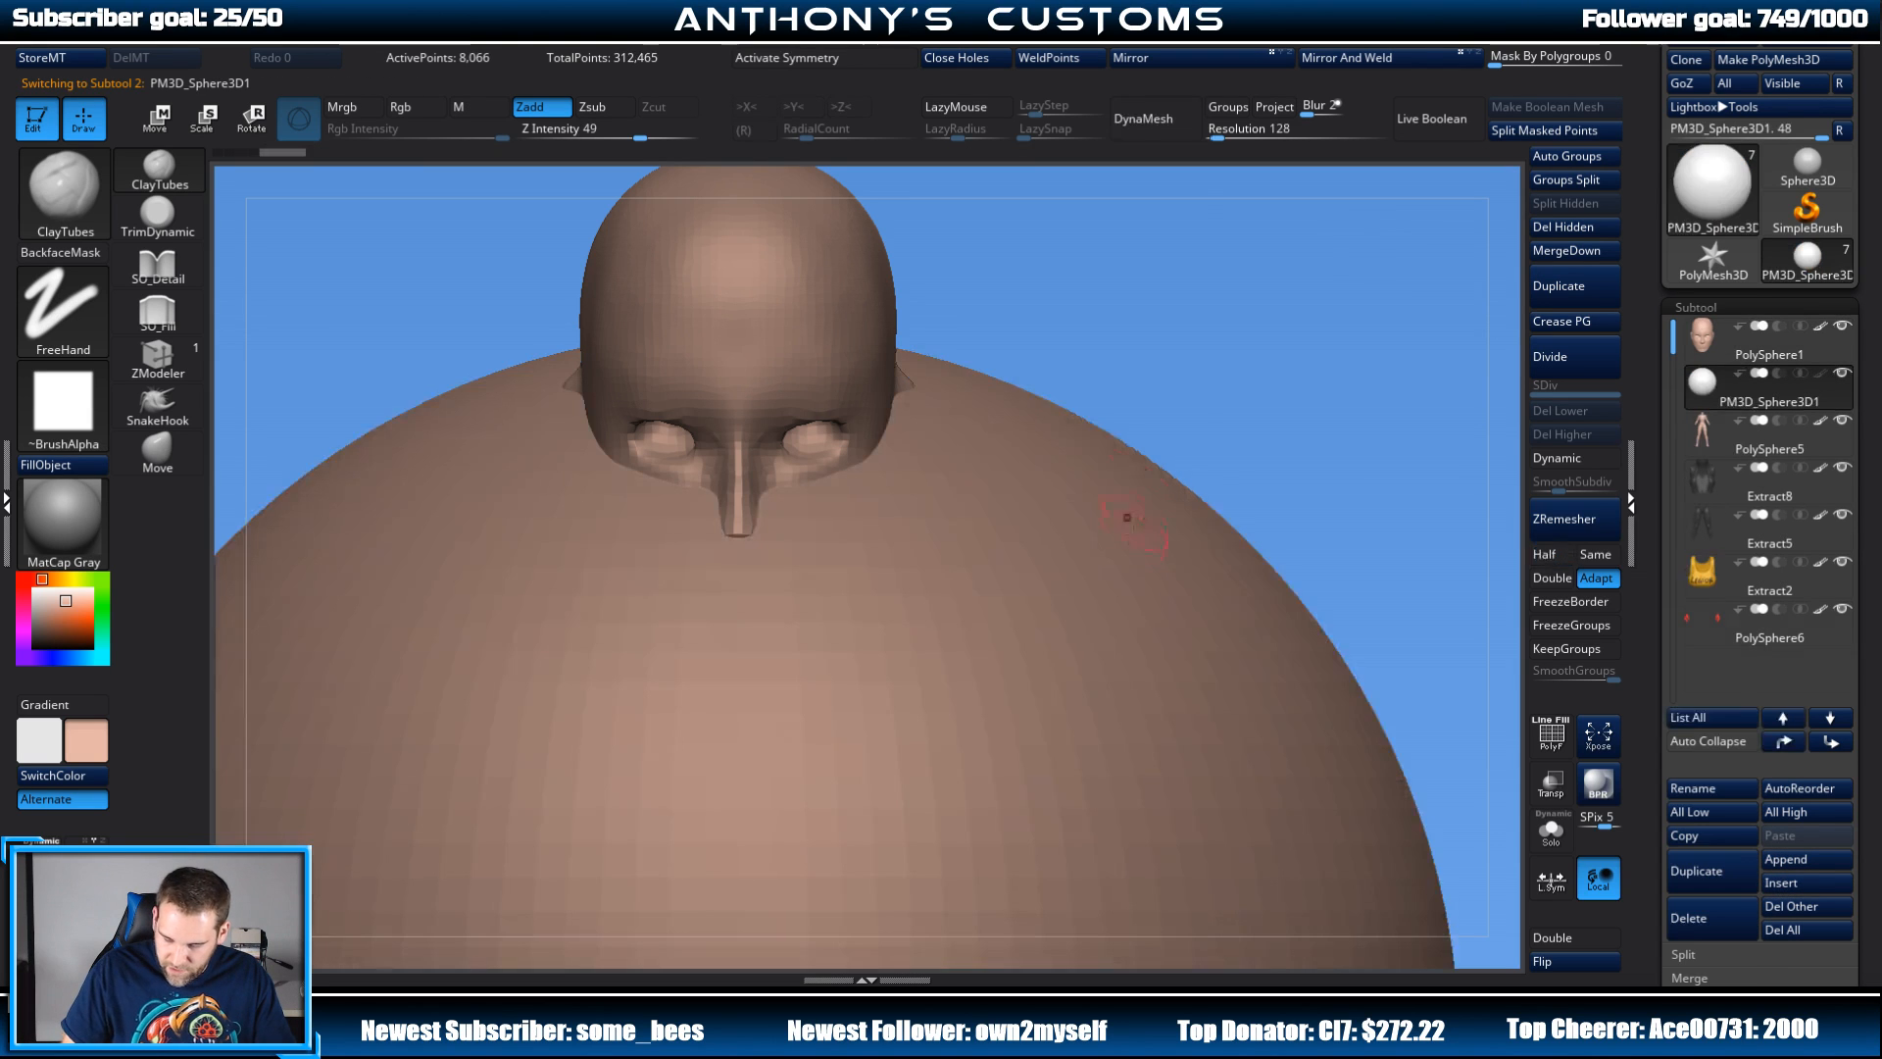
mouse_move(1209, 381)
left_mouse_down("alt")
mouse_move(1198, 296)
mouse_move(1160, 416)
mouse_move(1240, 383)
left_mouse_up("alt")
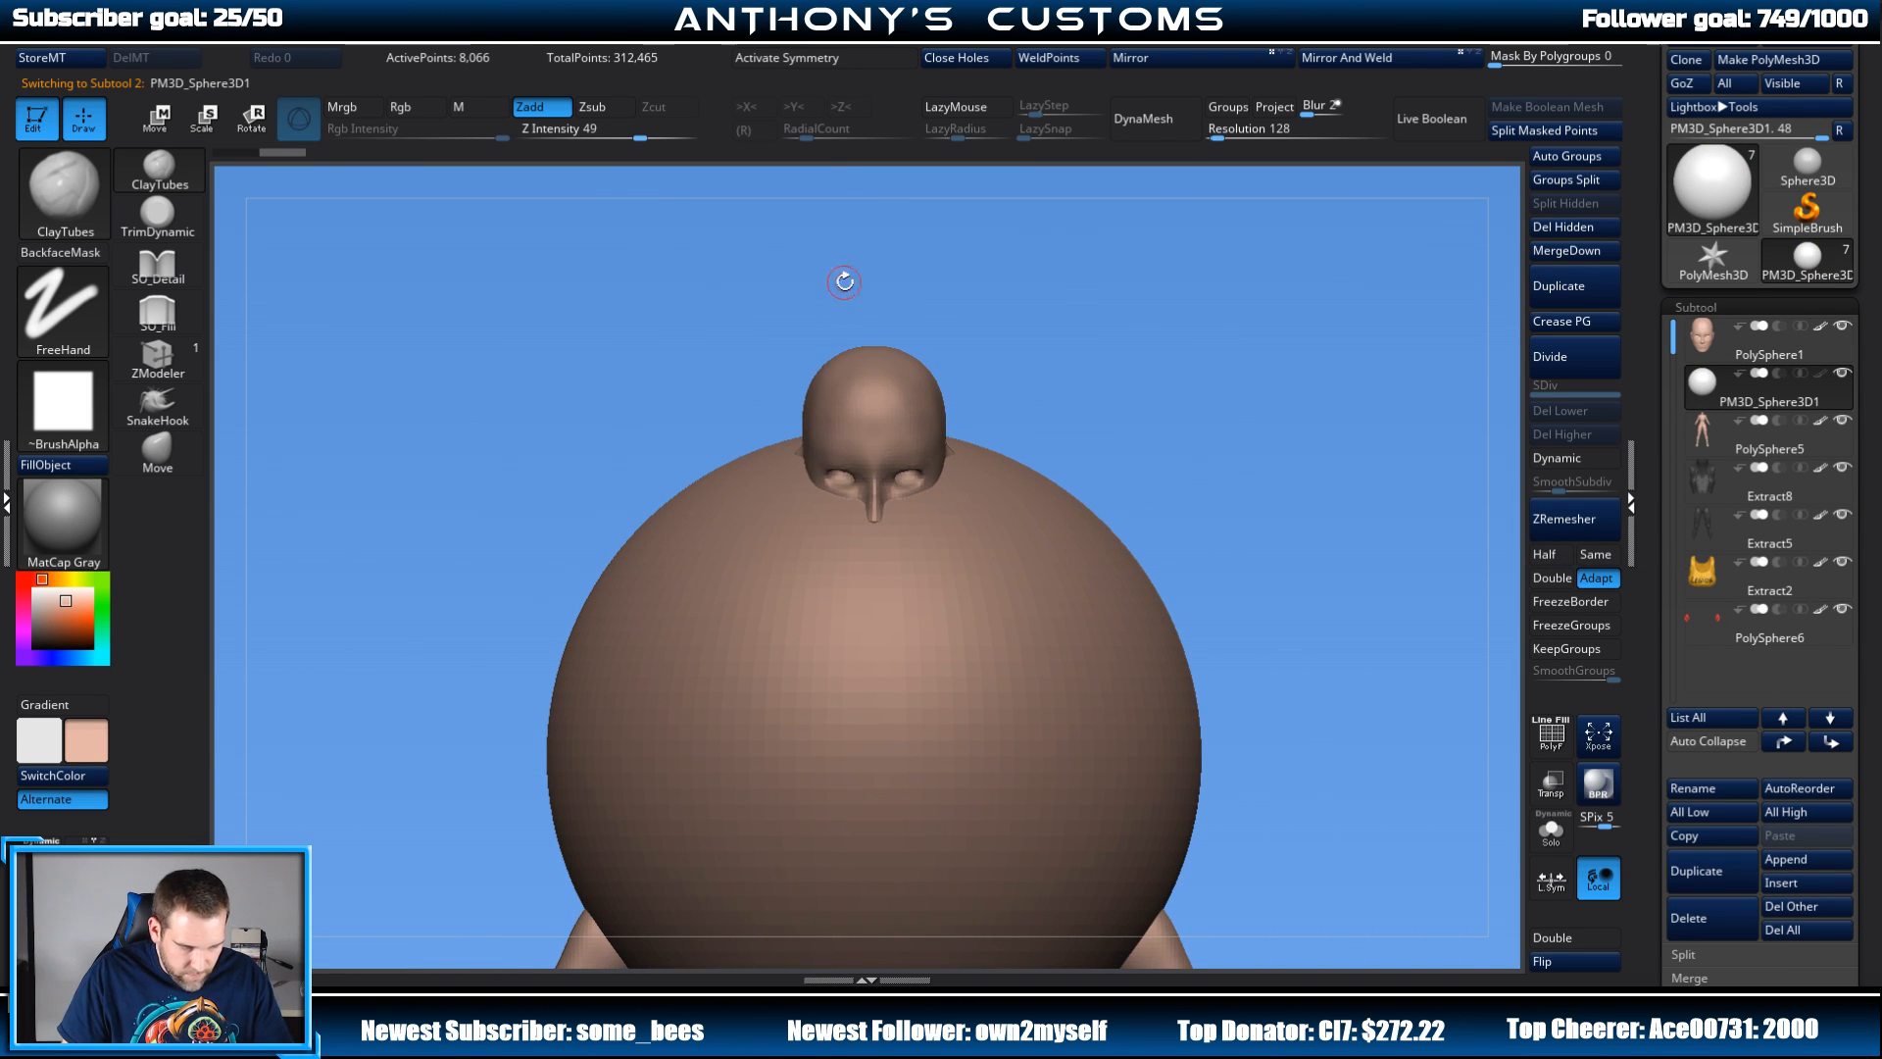
Step: Pick white and fill the sphere with it and the SketchToyPlastic material in Mrgb mode
left_click(35, 595)
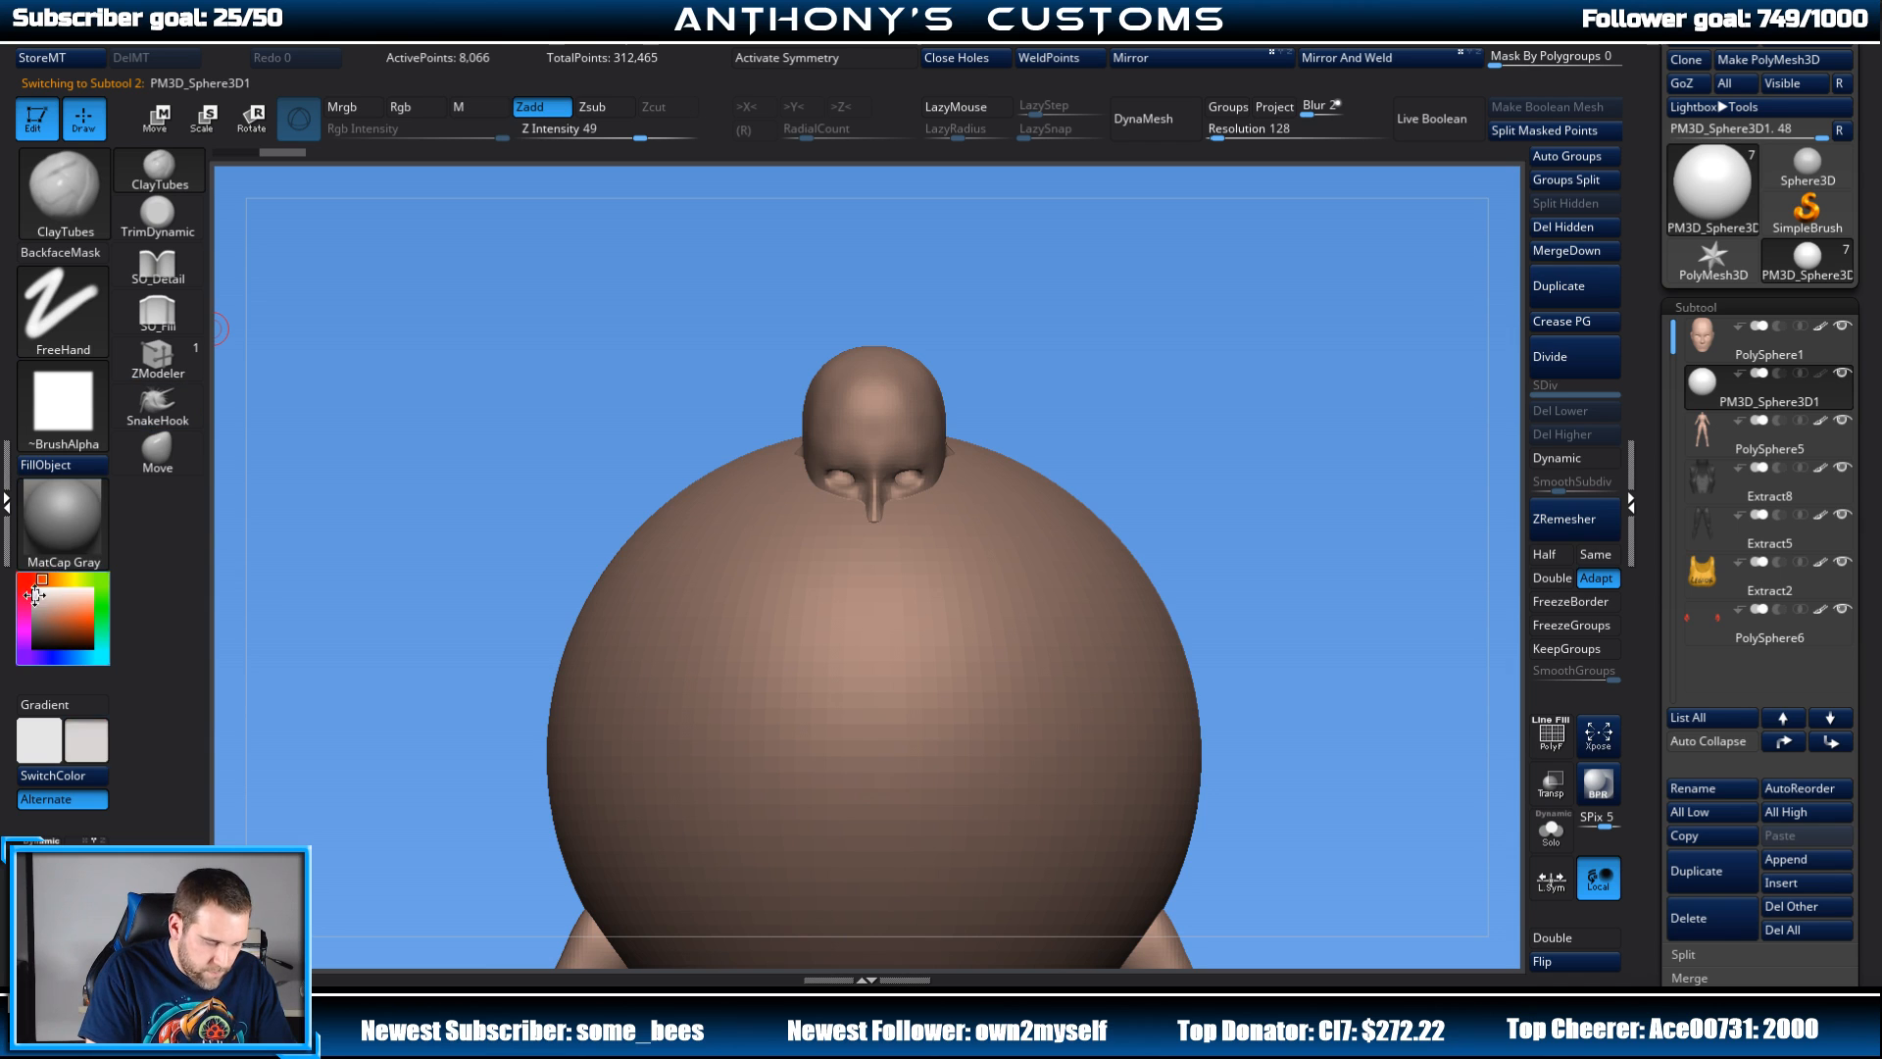
left_click_drag(35, 595, 30, 584)
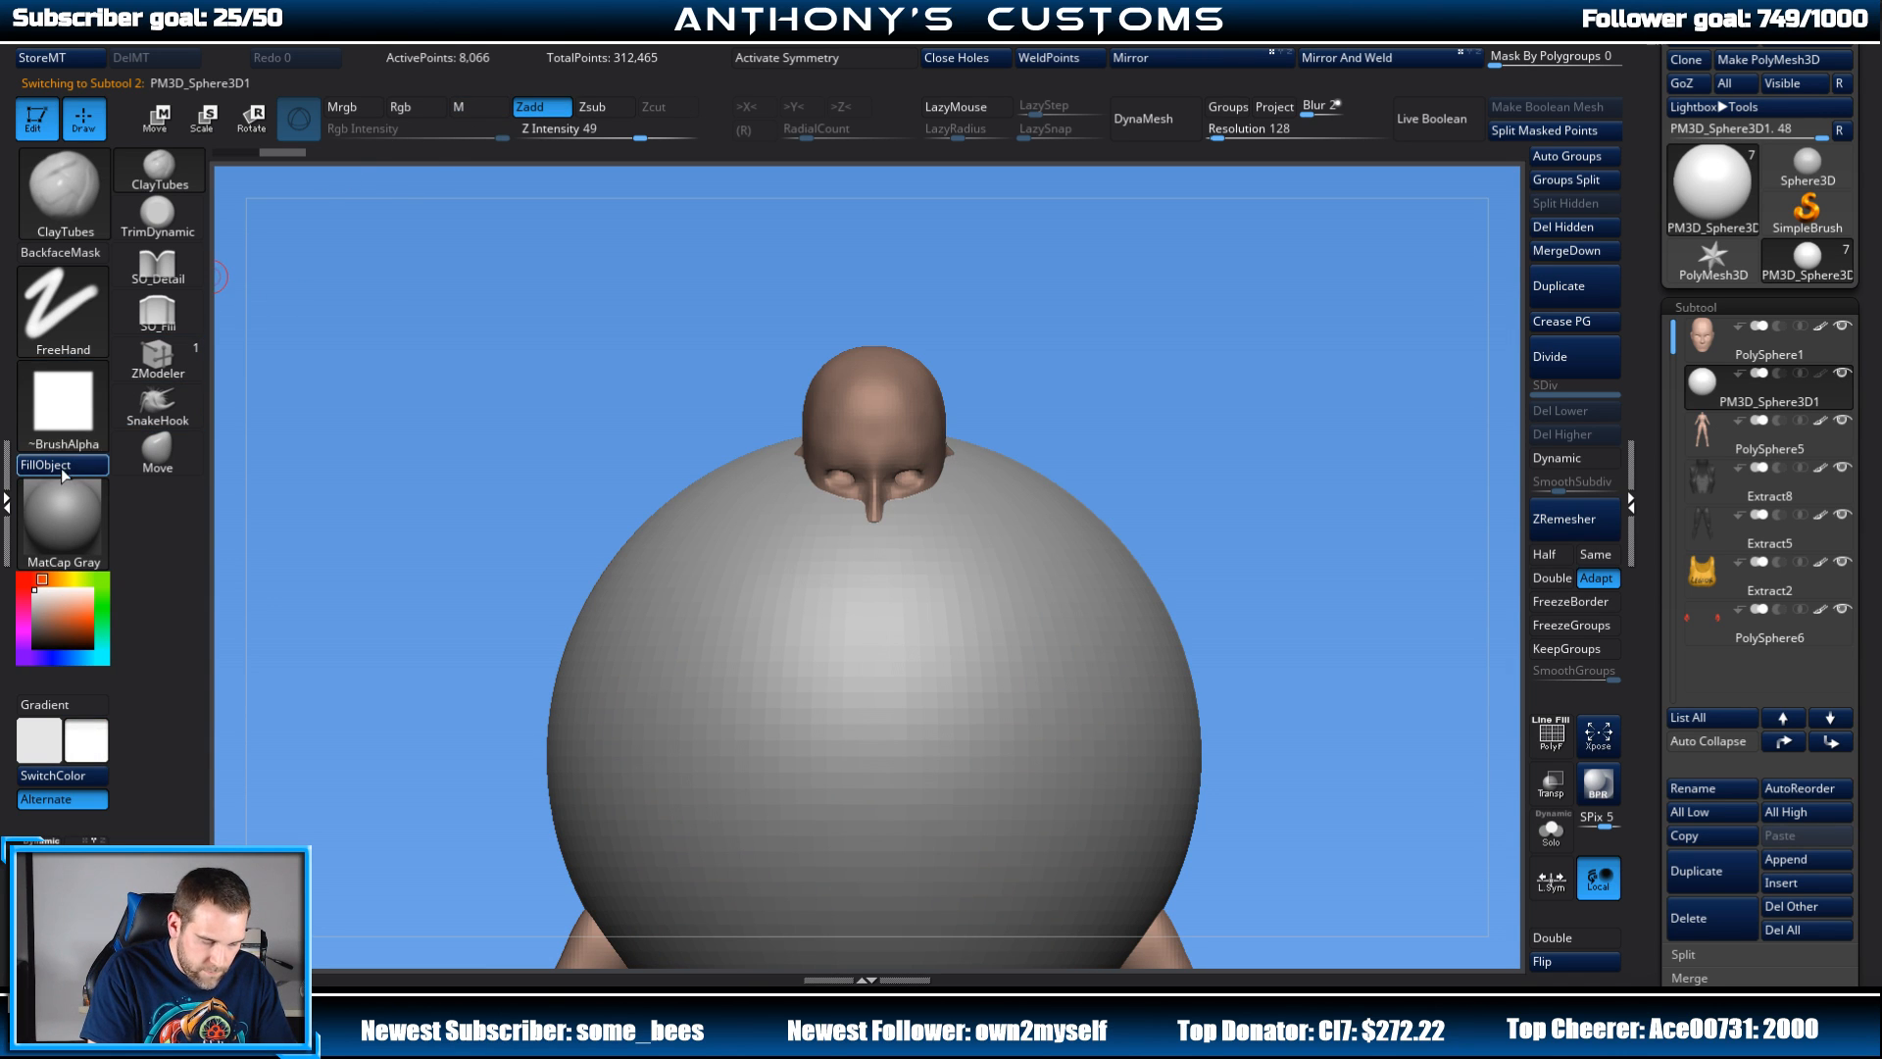
left_click(402, 108)
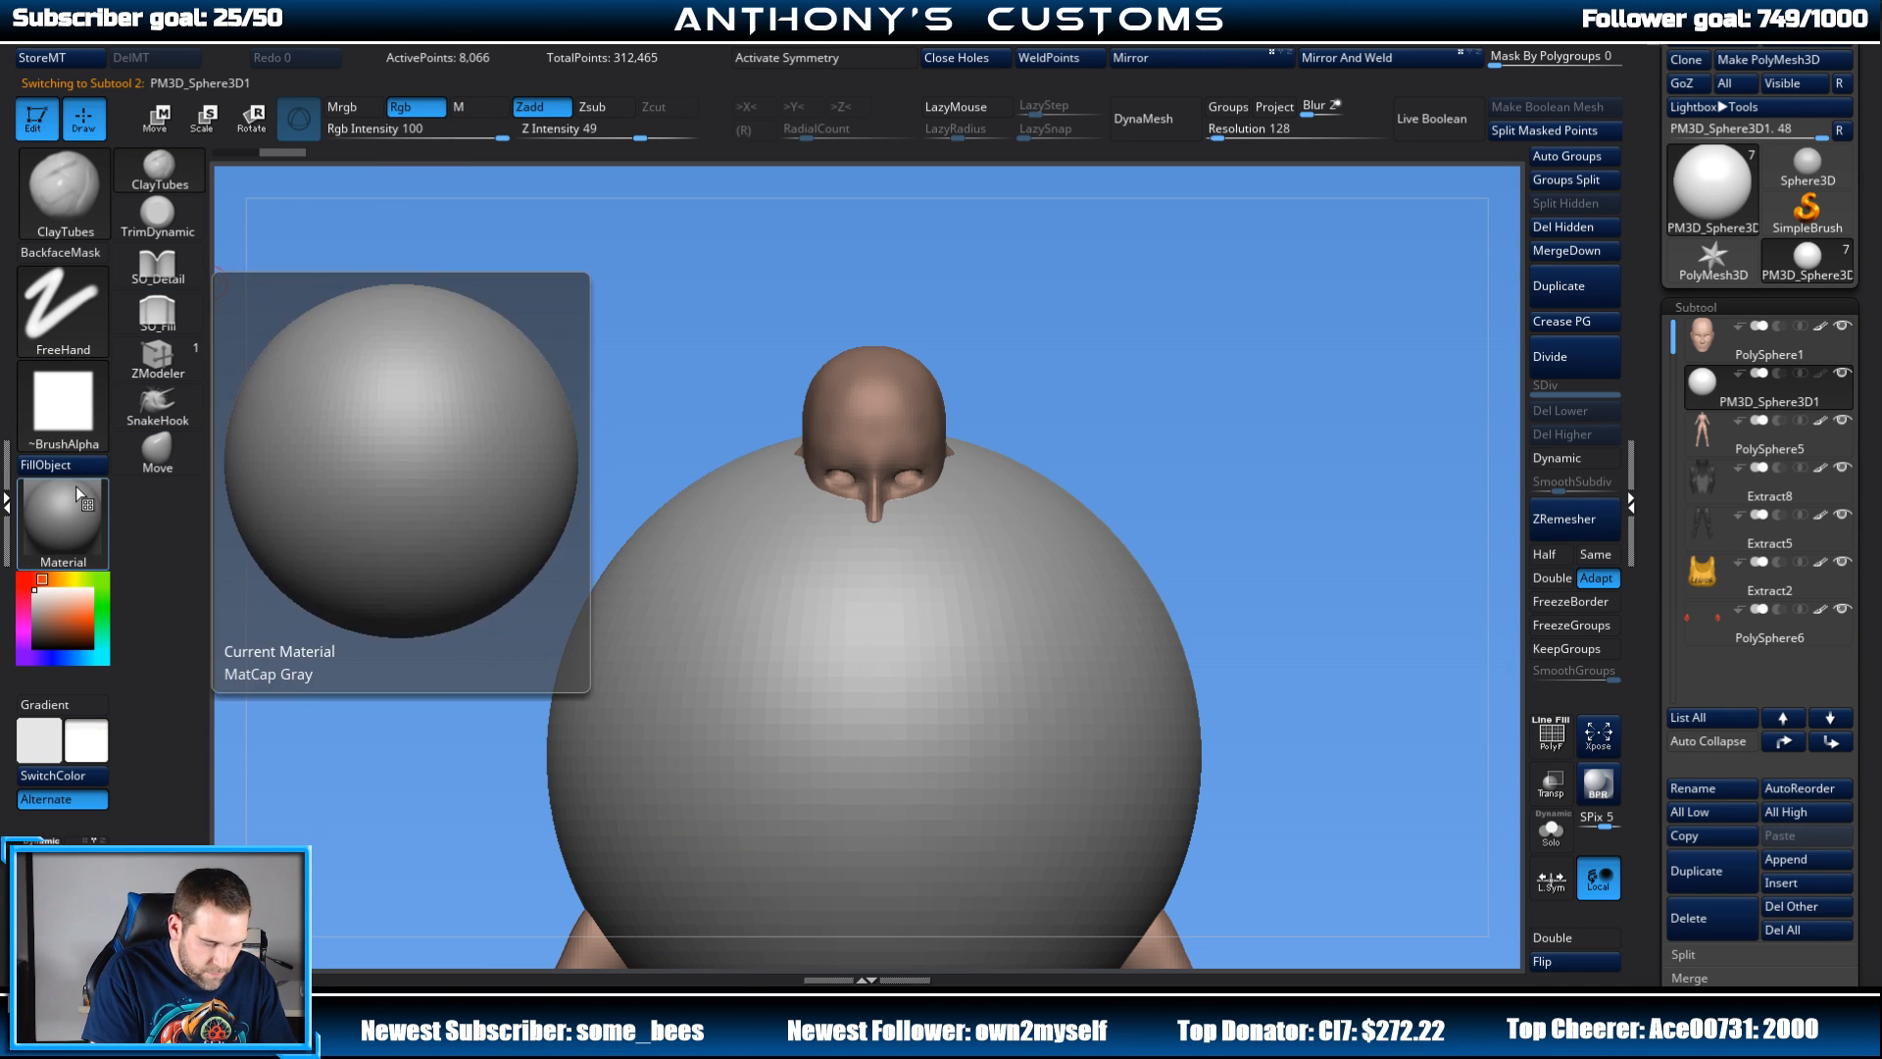
left_click(62, 512)
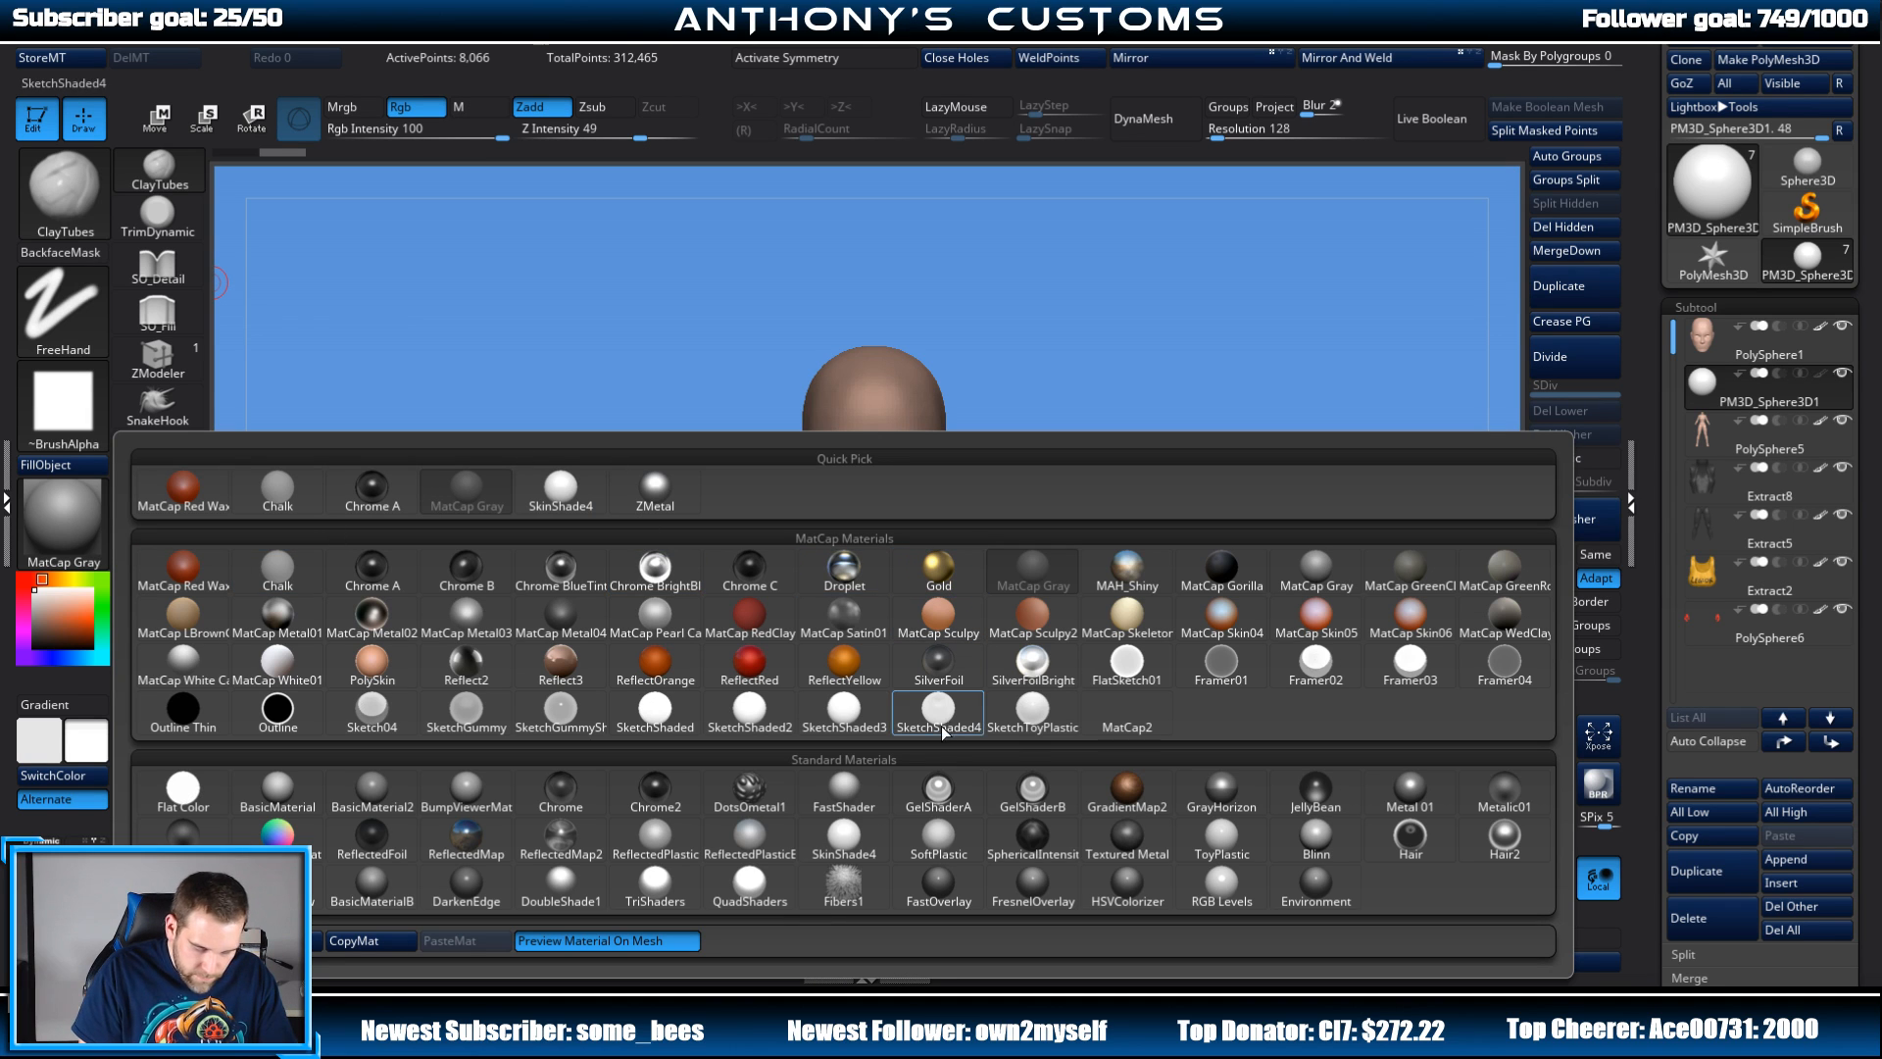
left_click(1037, 709)
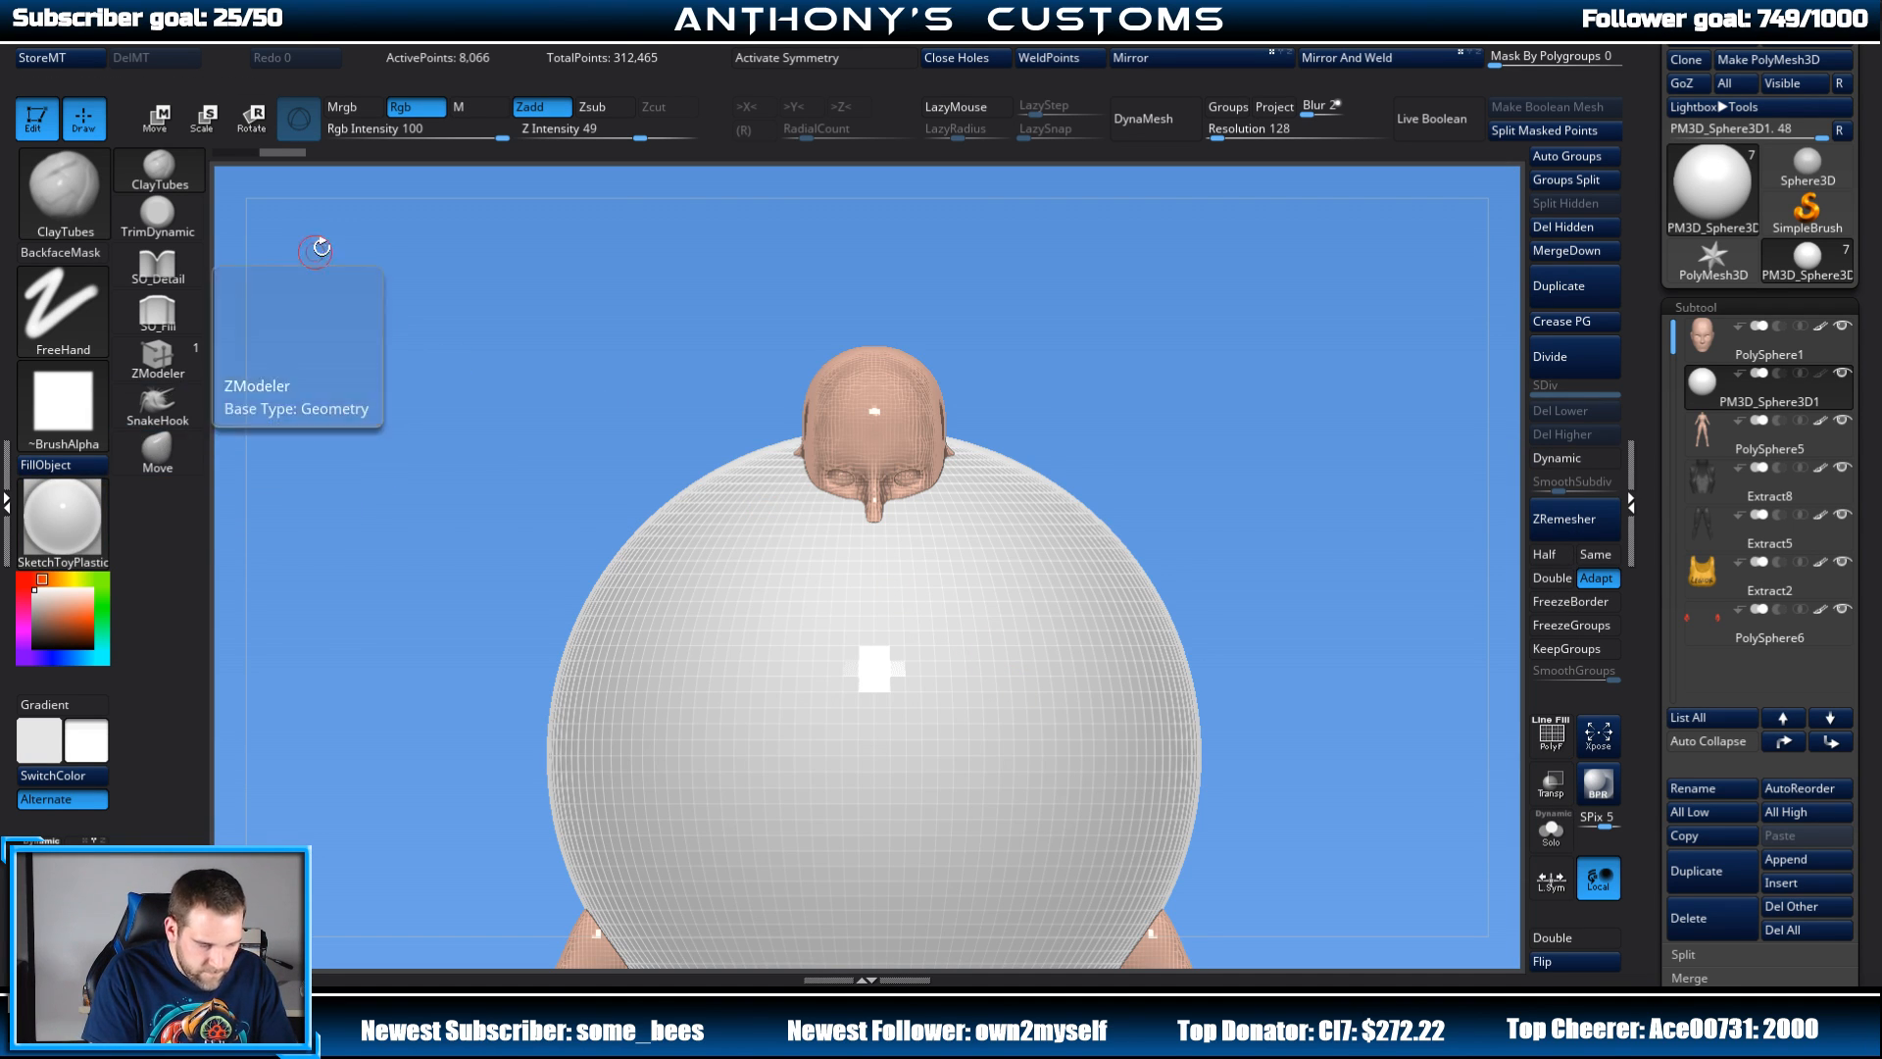
left_click(342, 107)
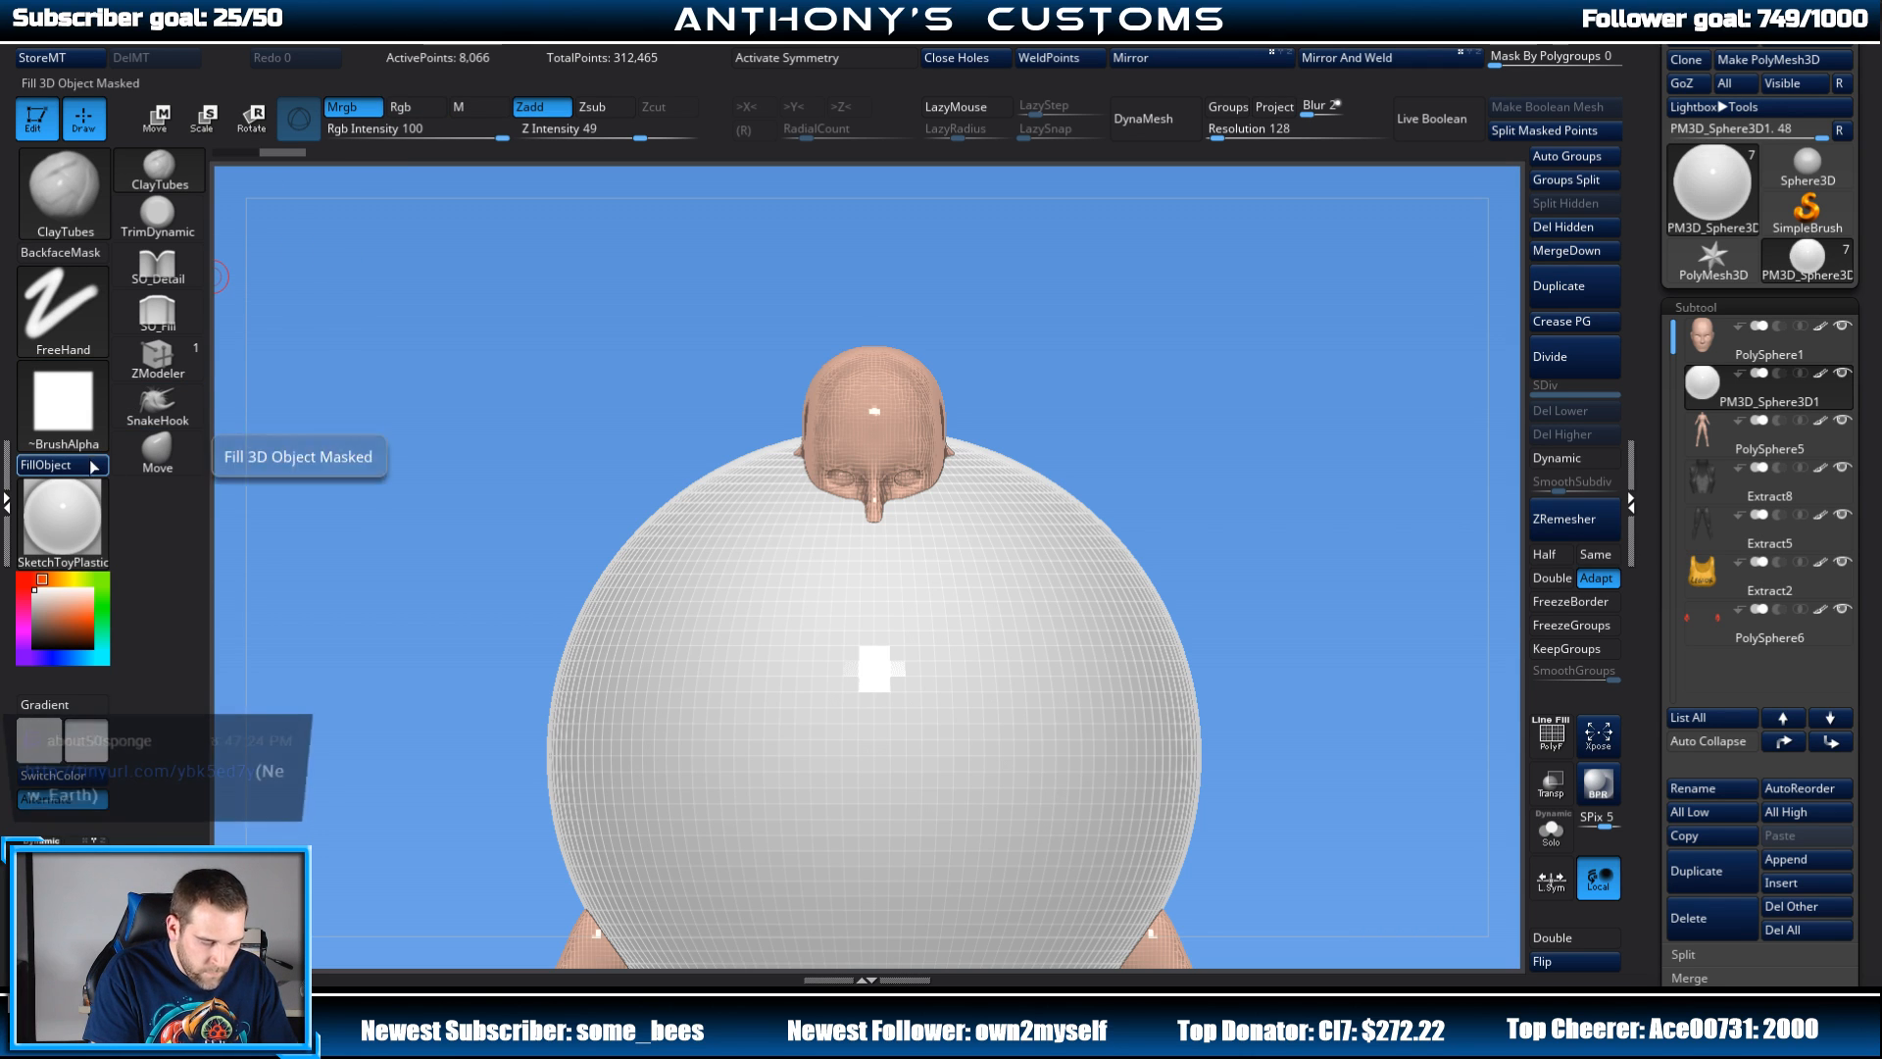
Step: Shrink the sphere to roughly eyeball scale and place it in the open space beside the head
key("w")
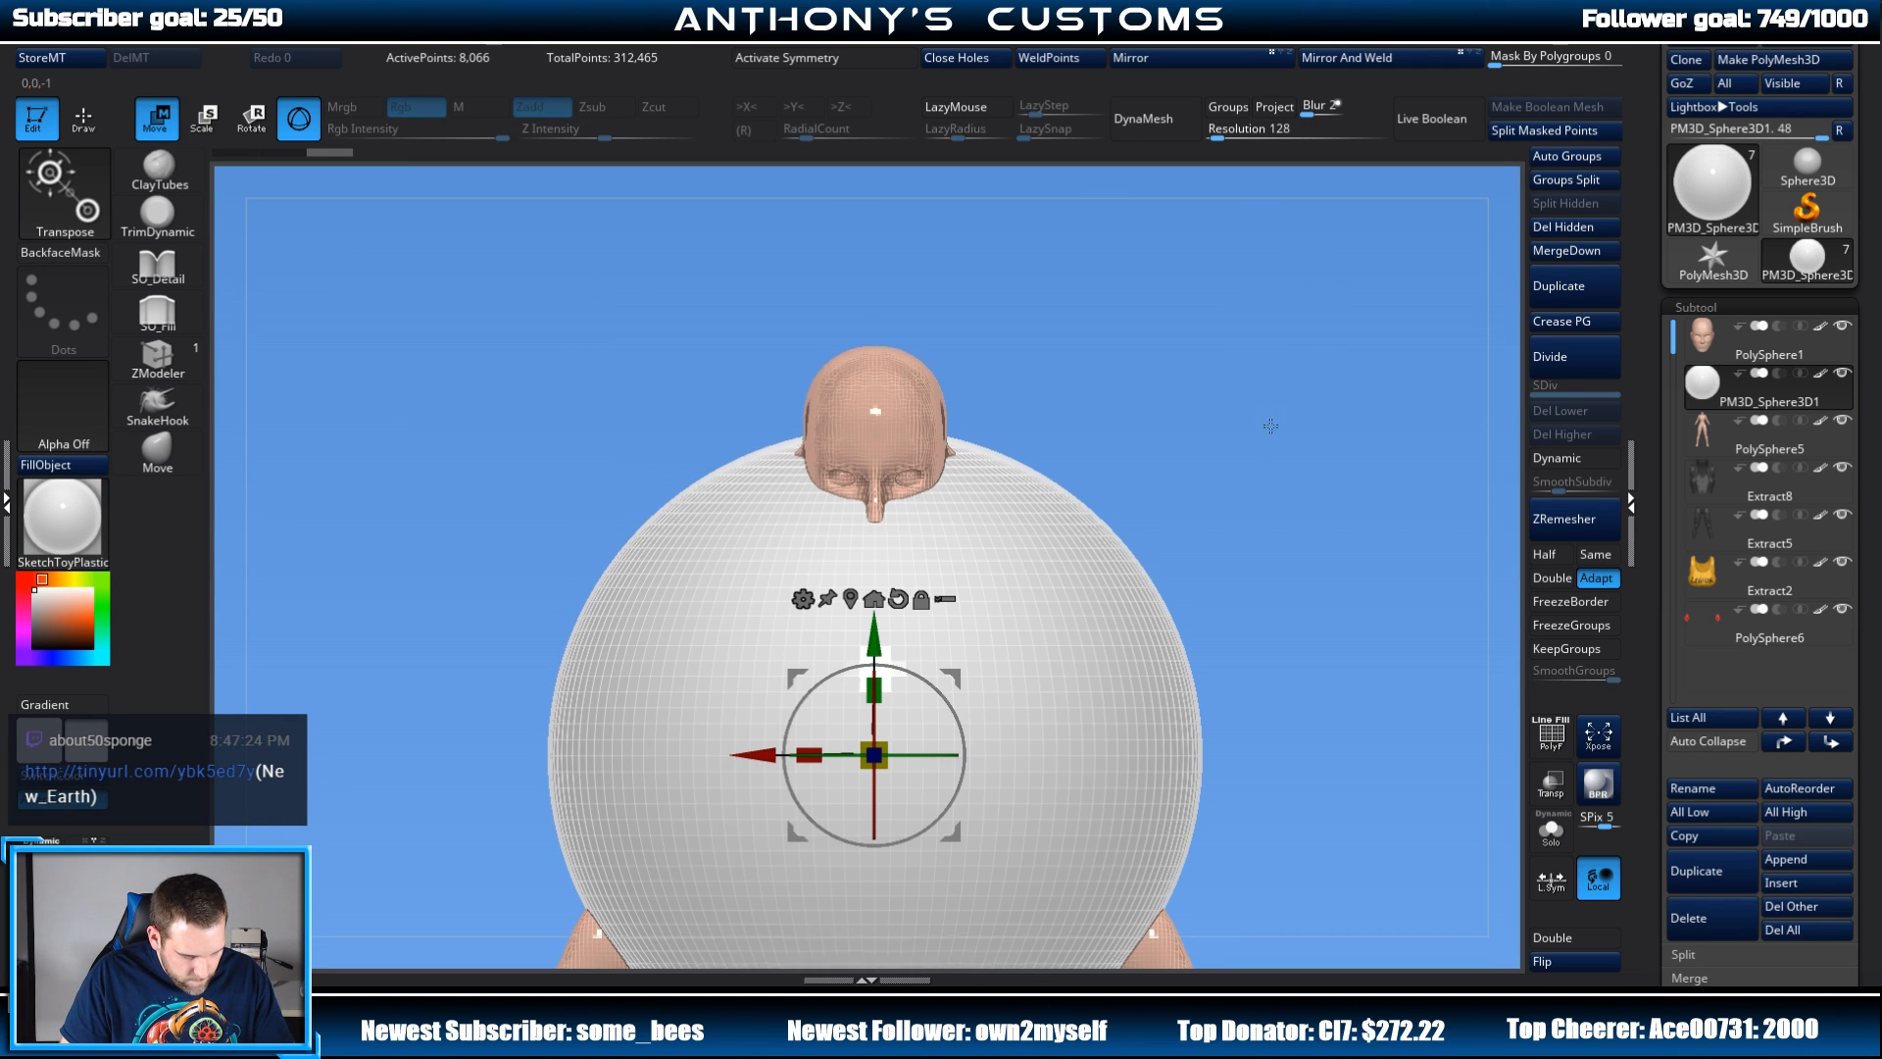
left_click_drag(1273, 425, 1261, 331, "alt")
left_click_drag(1070, 566, 1047, 466, "alt")
left_click_drag(849, 655, 976, 594)
left_click_drag(1184, 579, 1194, 713, "alt")
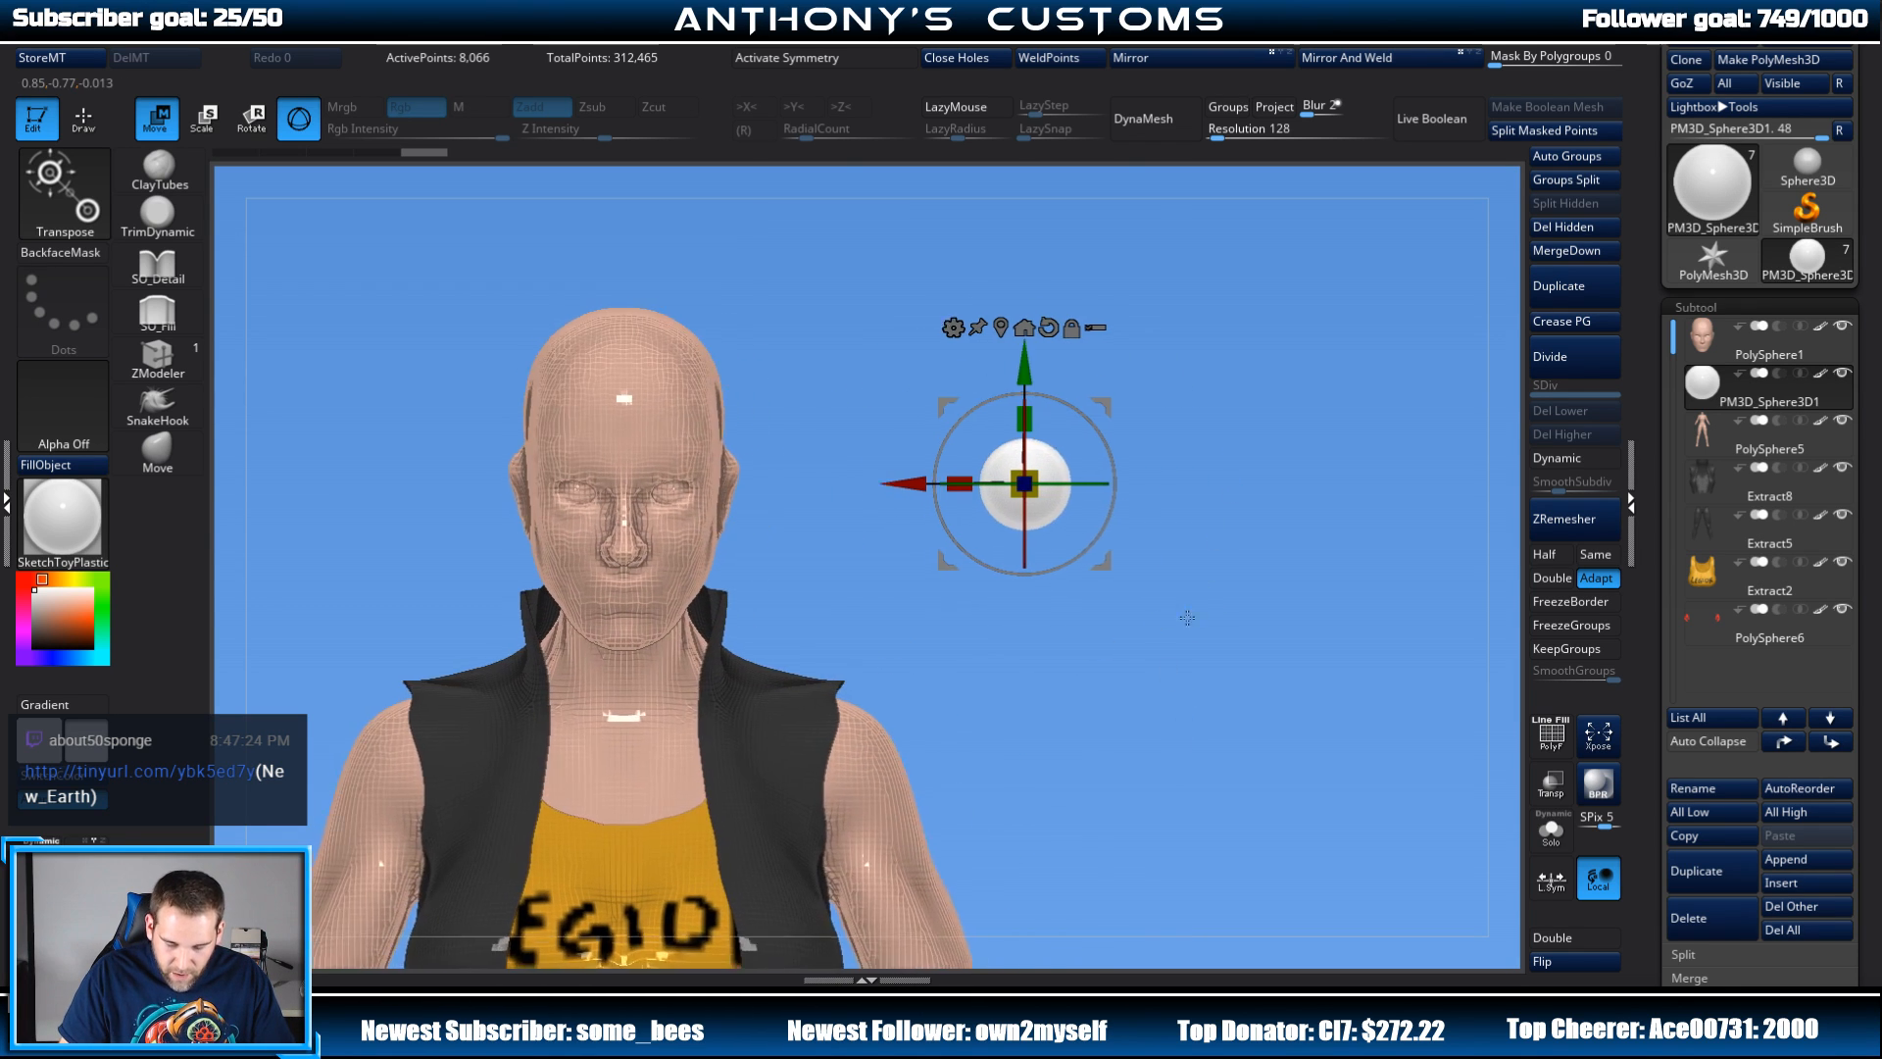
Step: Move the sphere into the figure's left eye socket and adjust its depth from the side view
left_click_drag(1189, 618, 1346, 601, "alt")
left_click_drag(1259, 387, 902, 393)
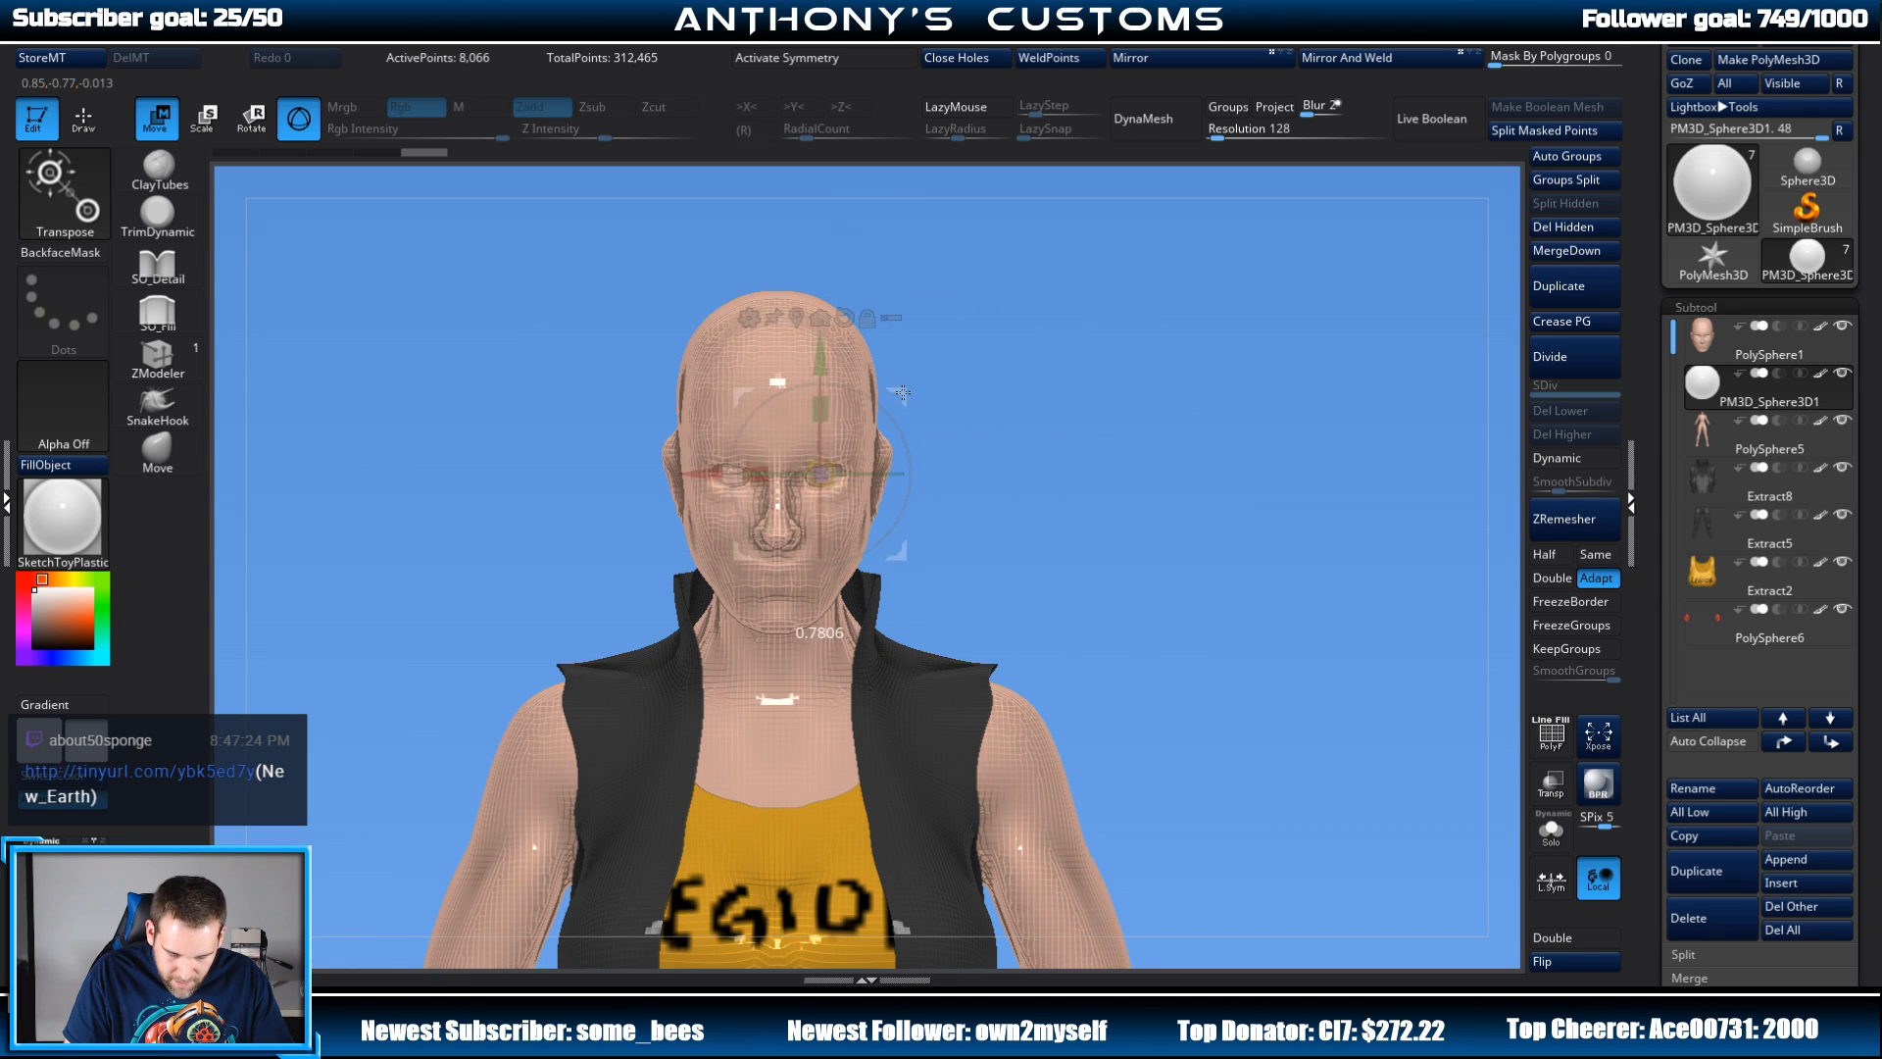
left_click_drag(1201, 394, 1049, 395)
left_click_drag(724, 465, 463, 615)
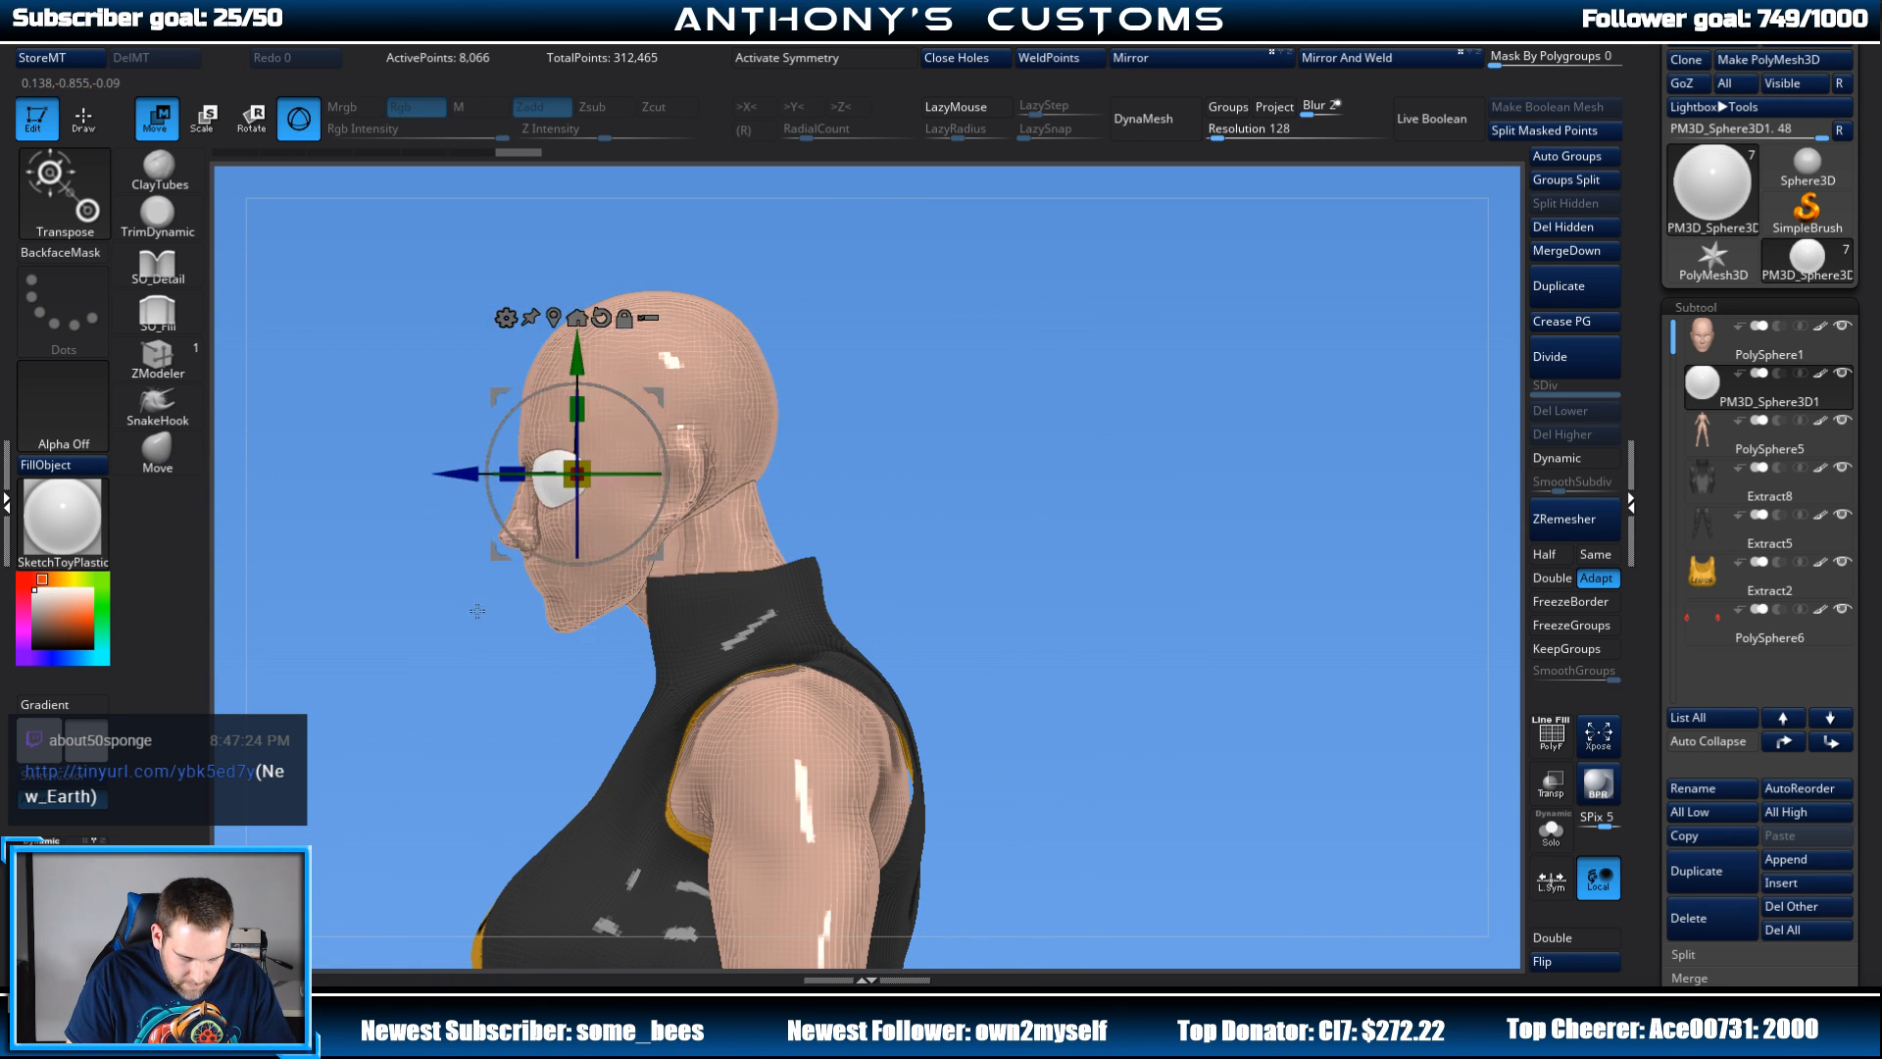
left_click_drag(892, 443, 1171, 437)
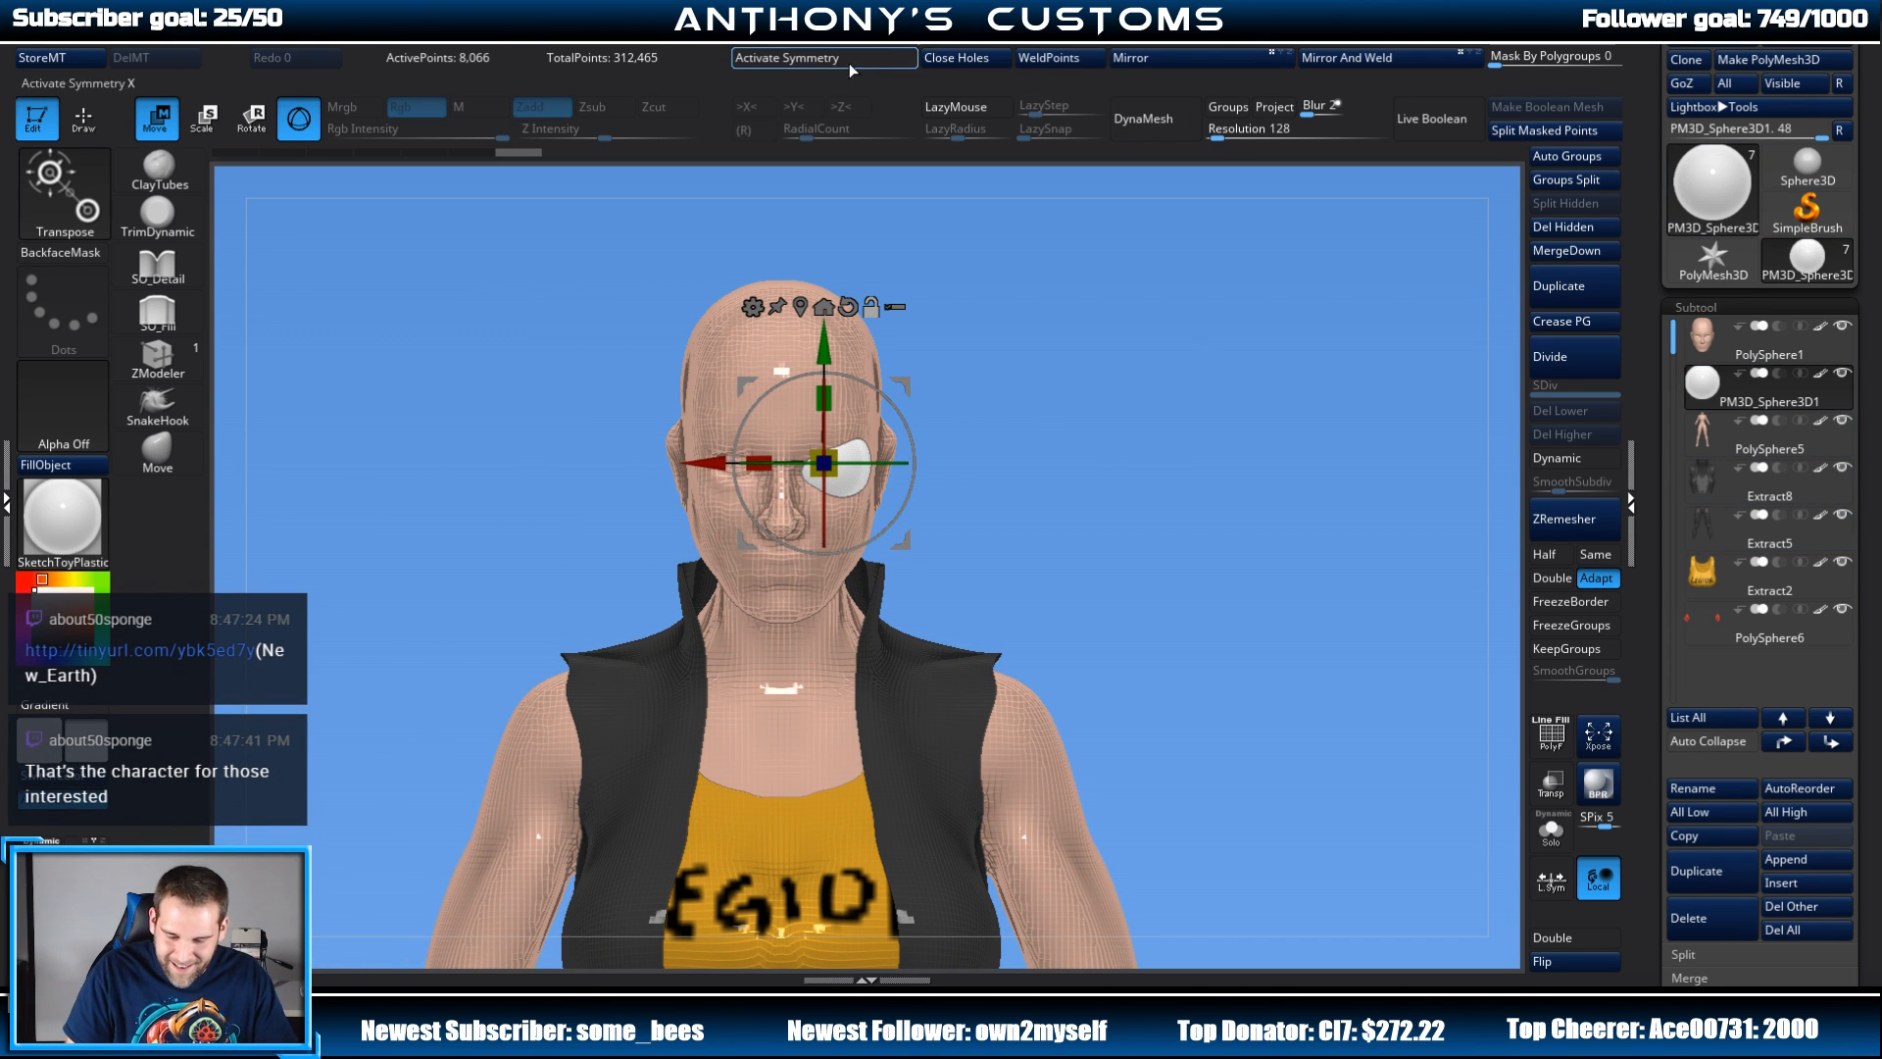
Step: Mirror and weld the eye sphere to the other side of the face
left_click(1353, 59)
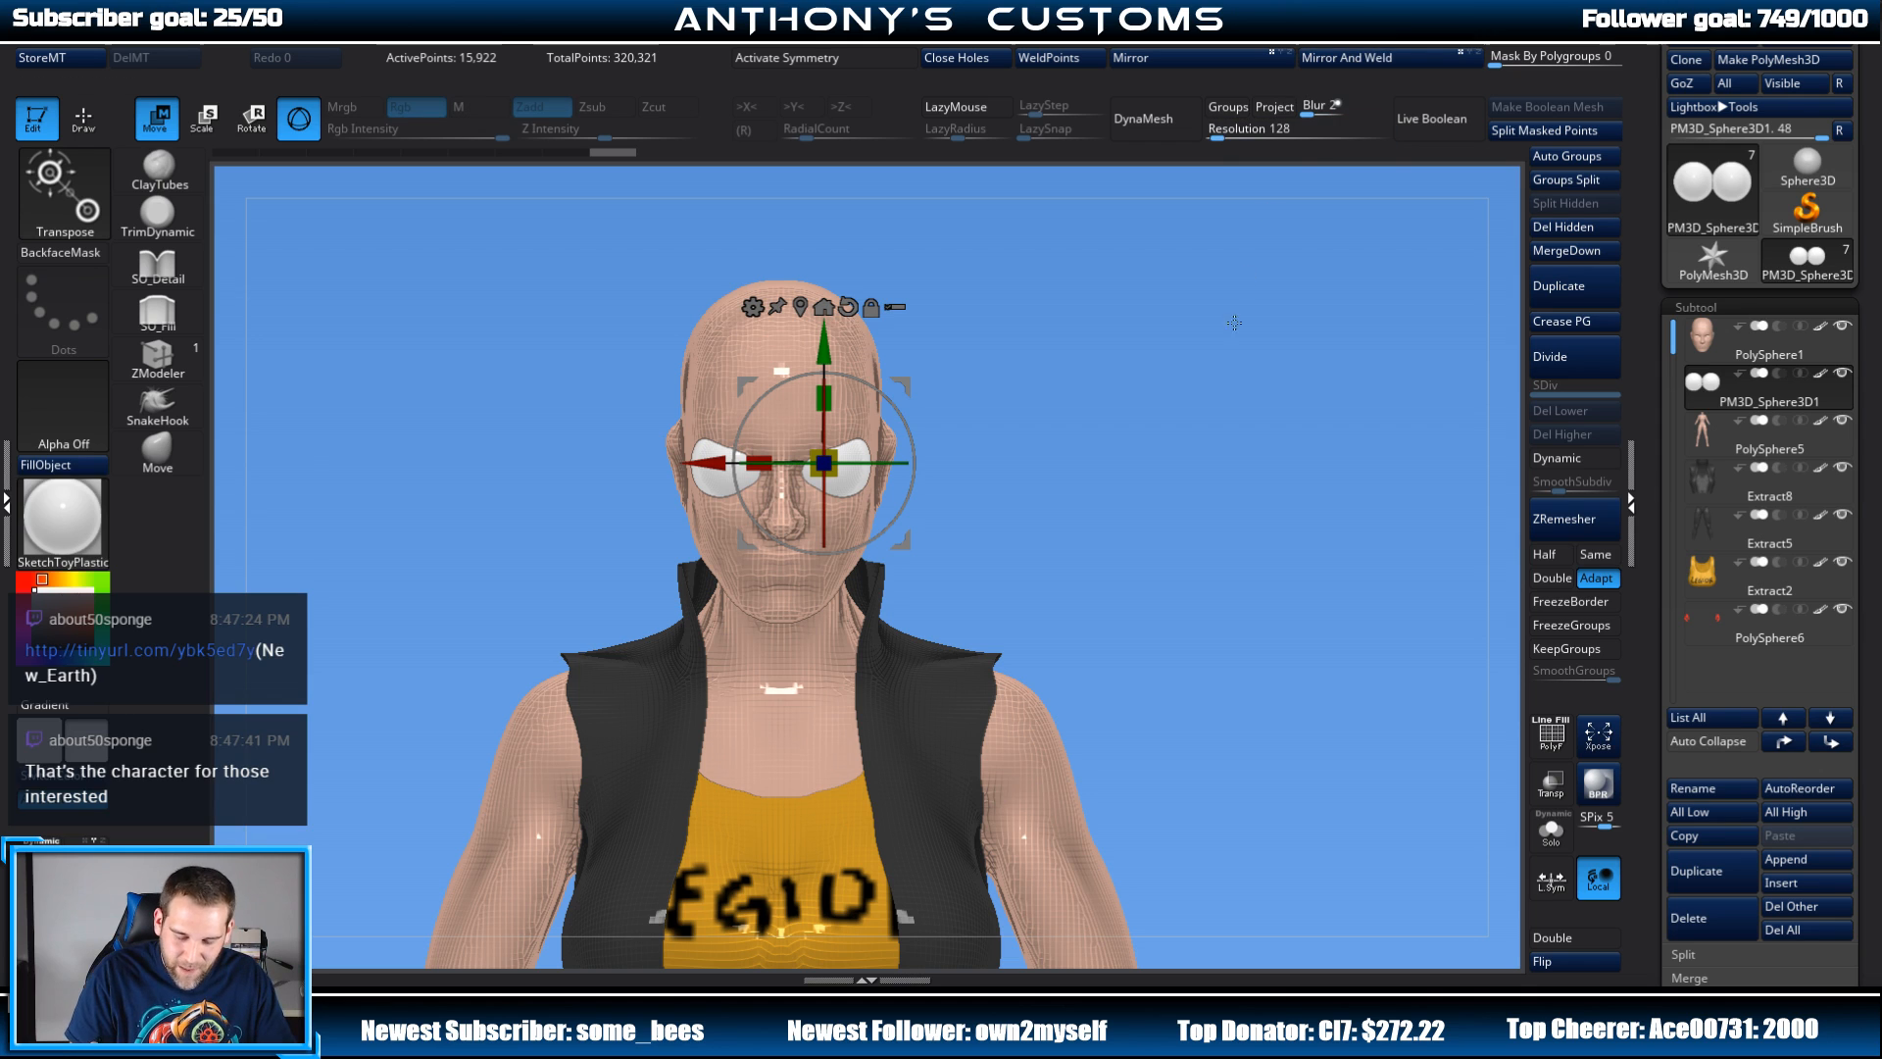
key("q")
mouse_move(1244, 431)
left_mouse_down()
mouse_move(1172, 442)
mouse_move(1189, 440)
mouse_move(1009, 412)
left_mouse_up()
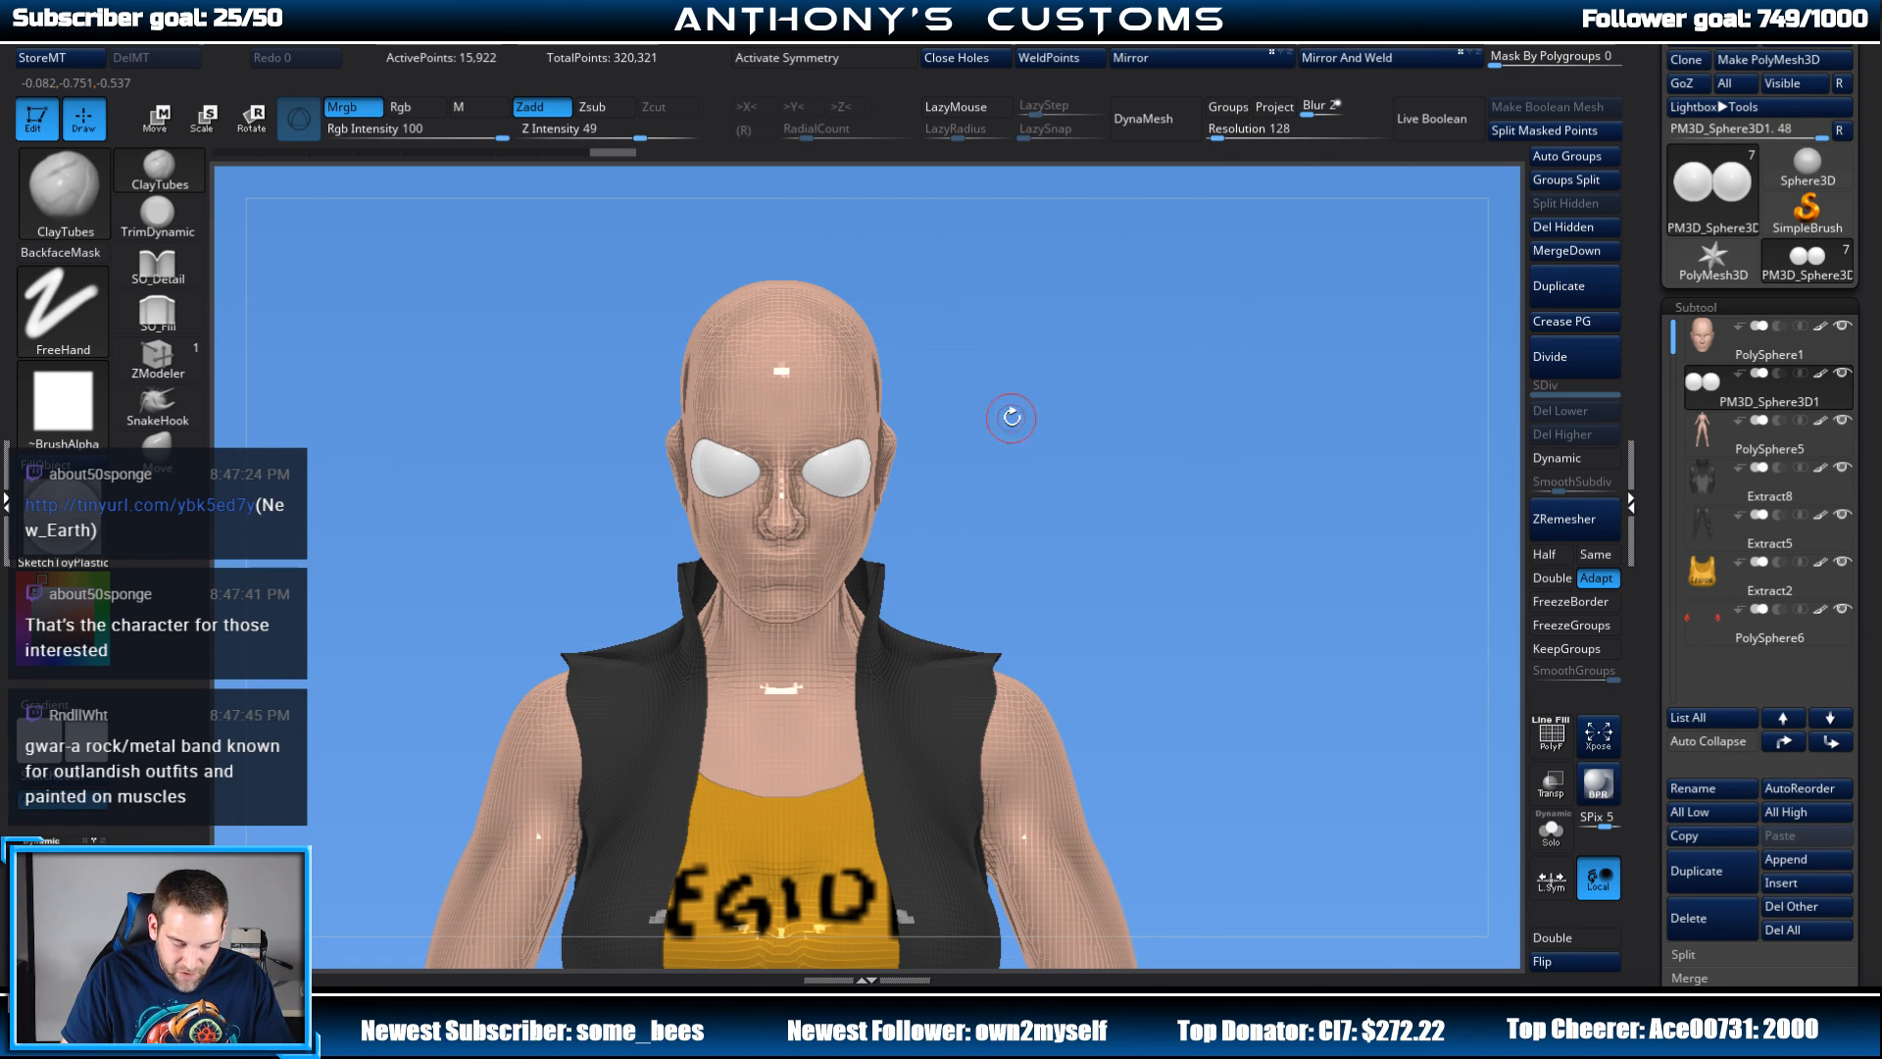
Step: Make the PolySphere1 head active and fill it with BasicMaterial, using only the material channel
left_click(804, 579, "alt")
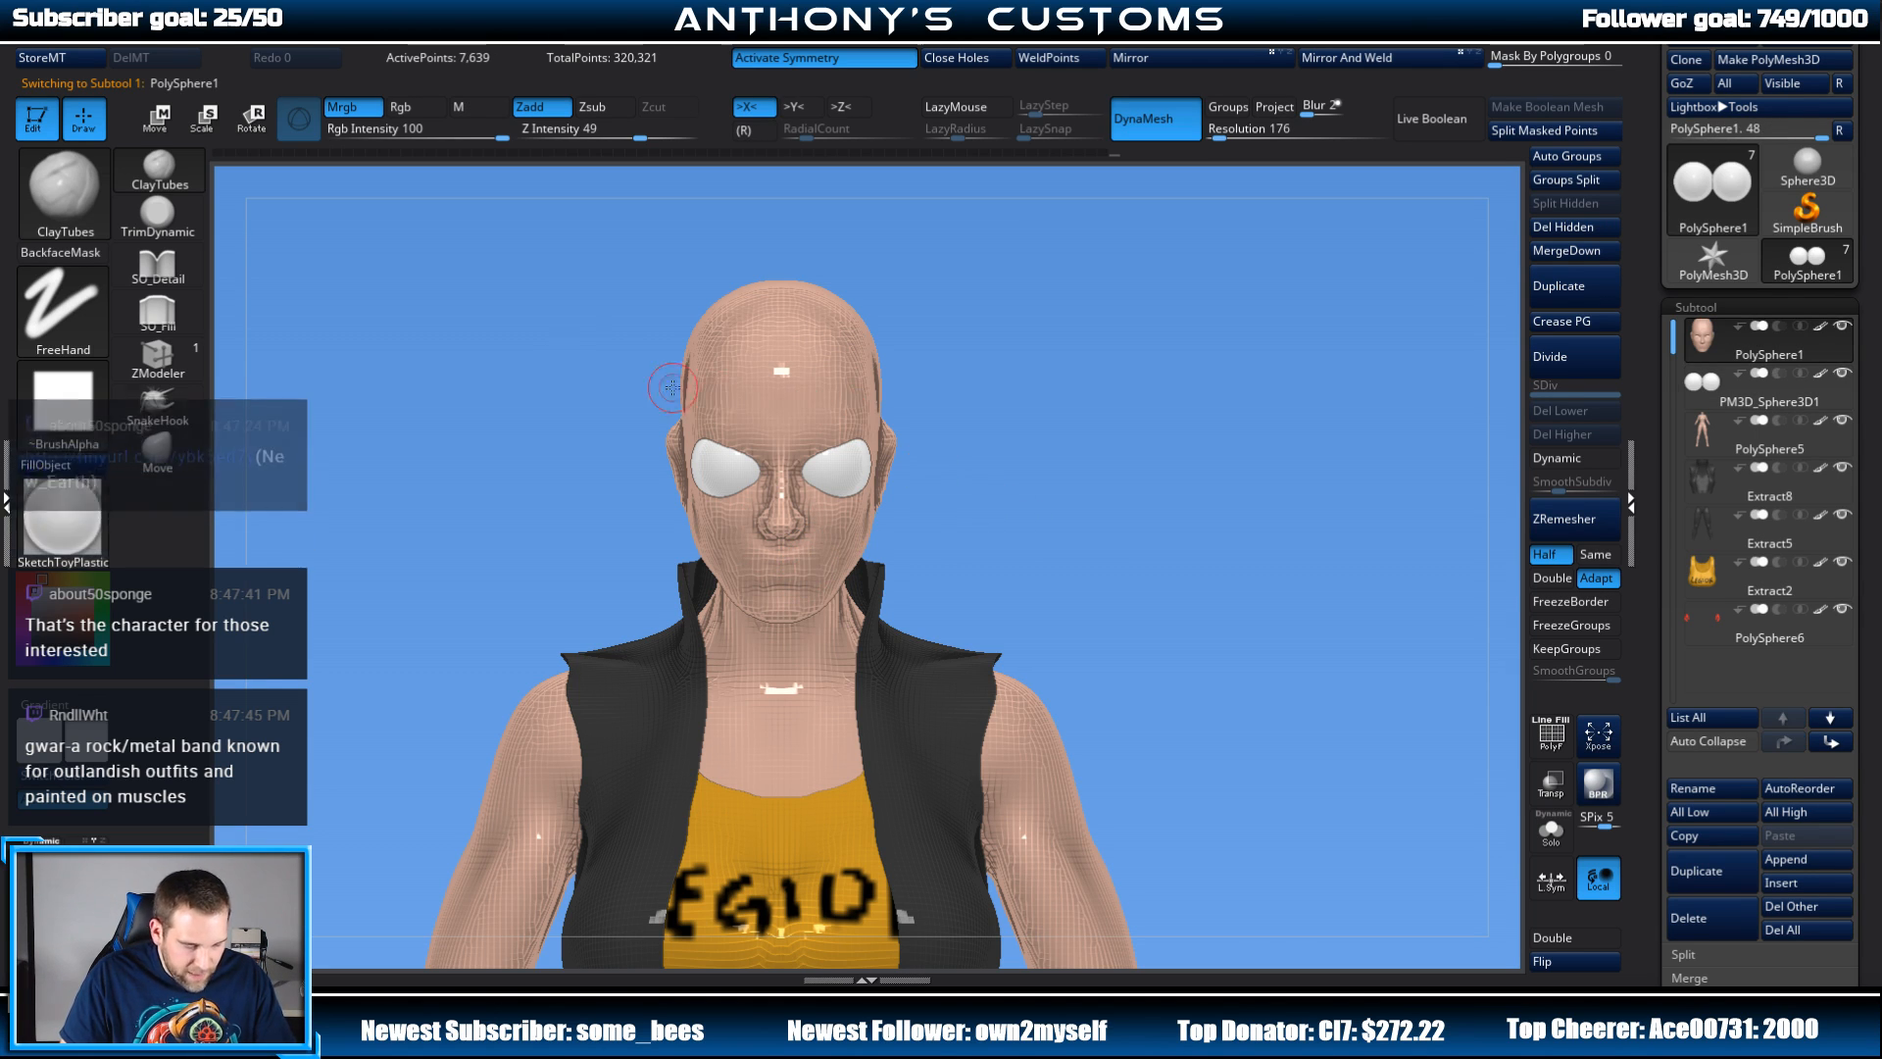
left_click(63, 515)
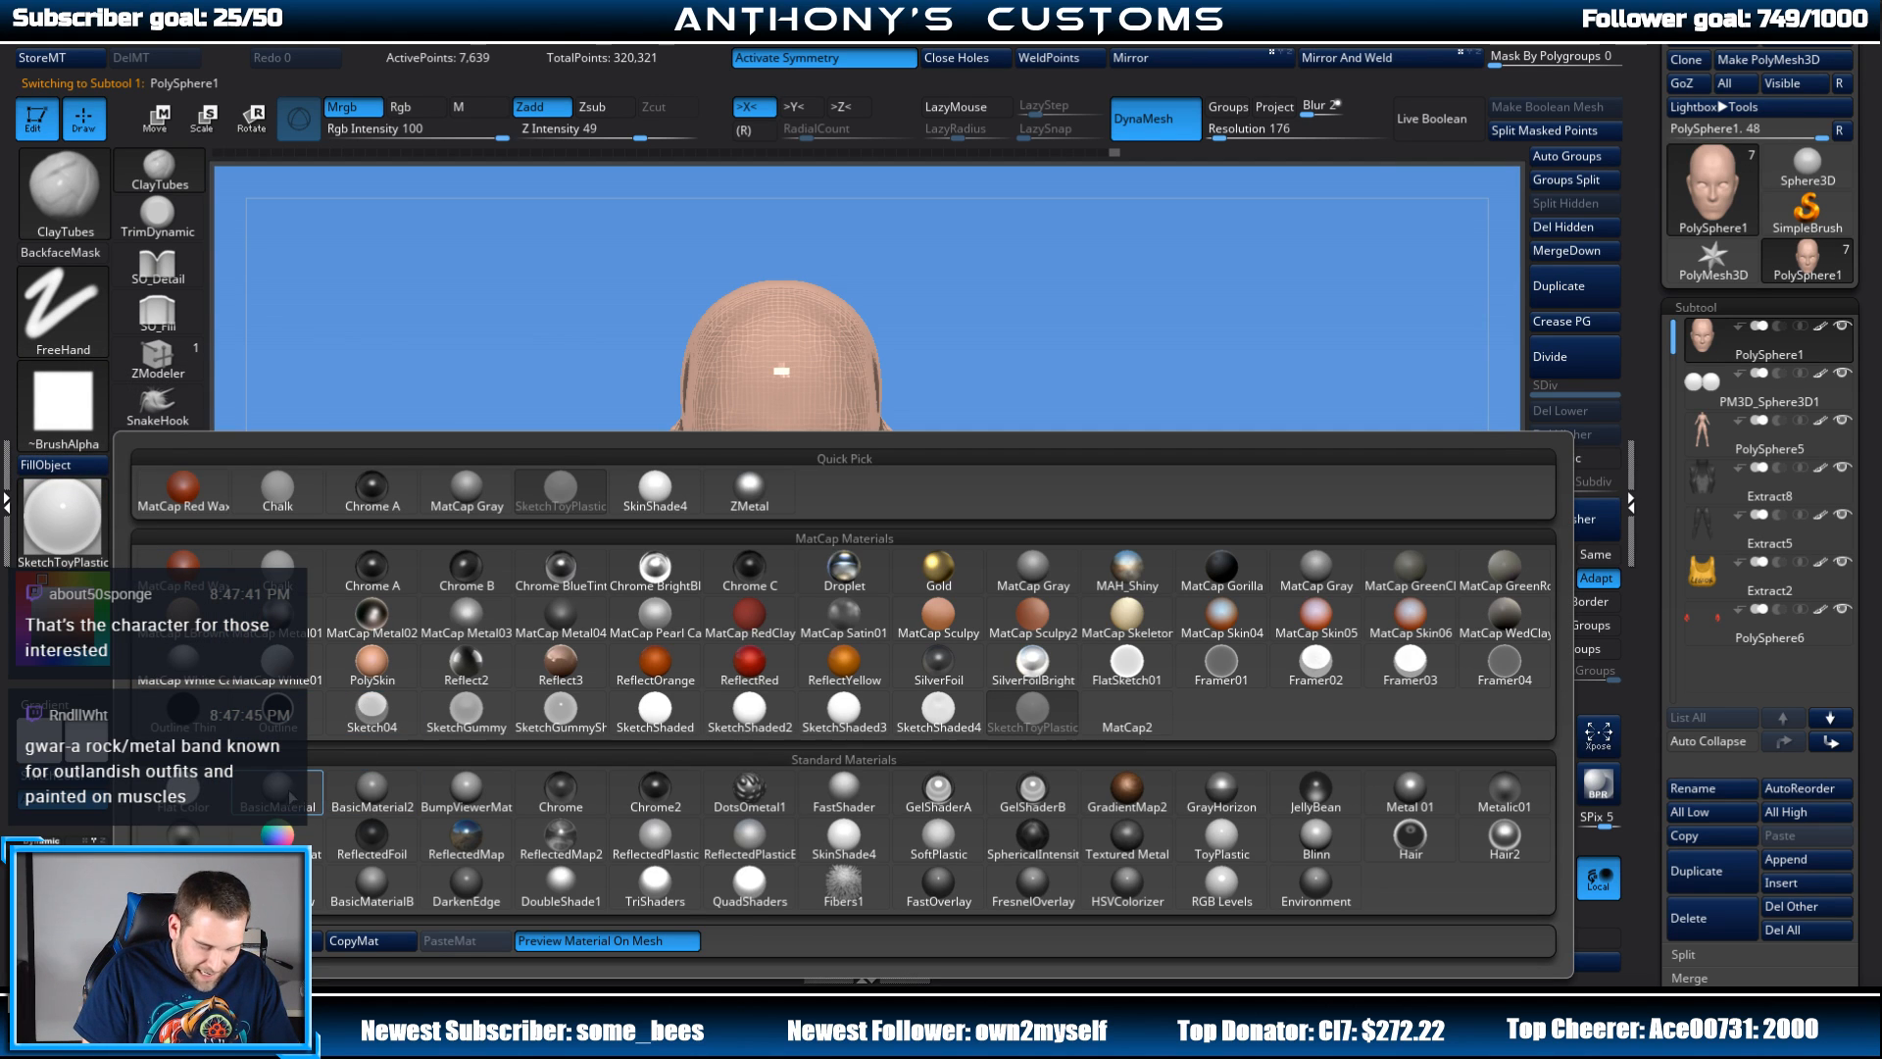
left_click(285, 792)
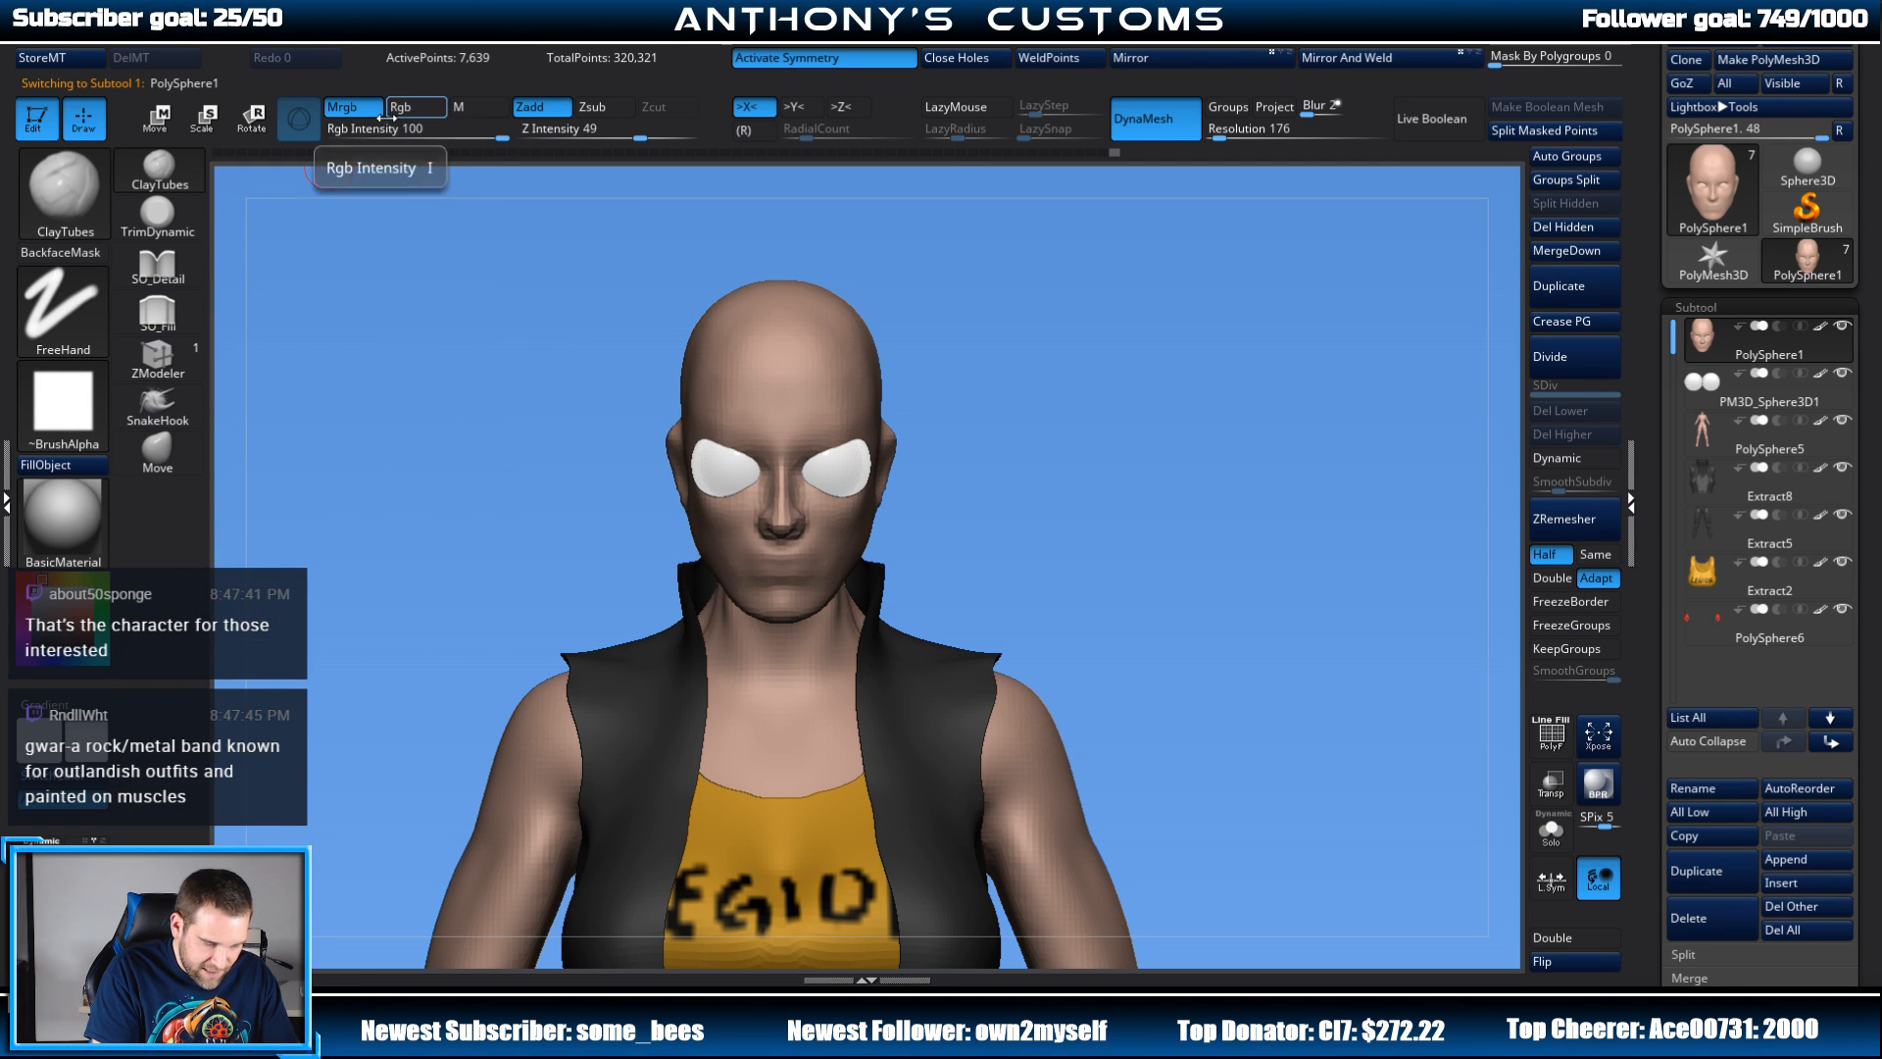
left_click(461, 107)
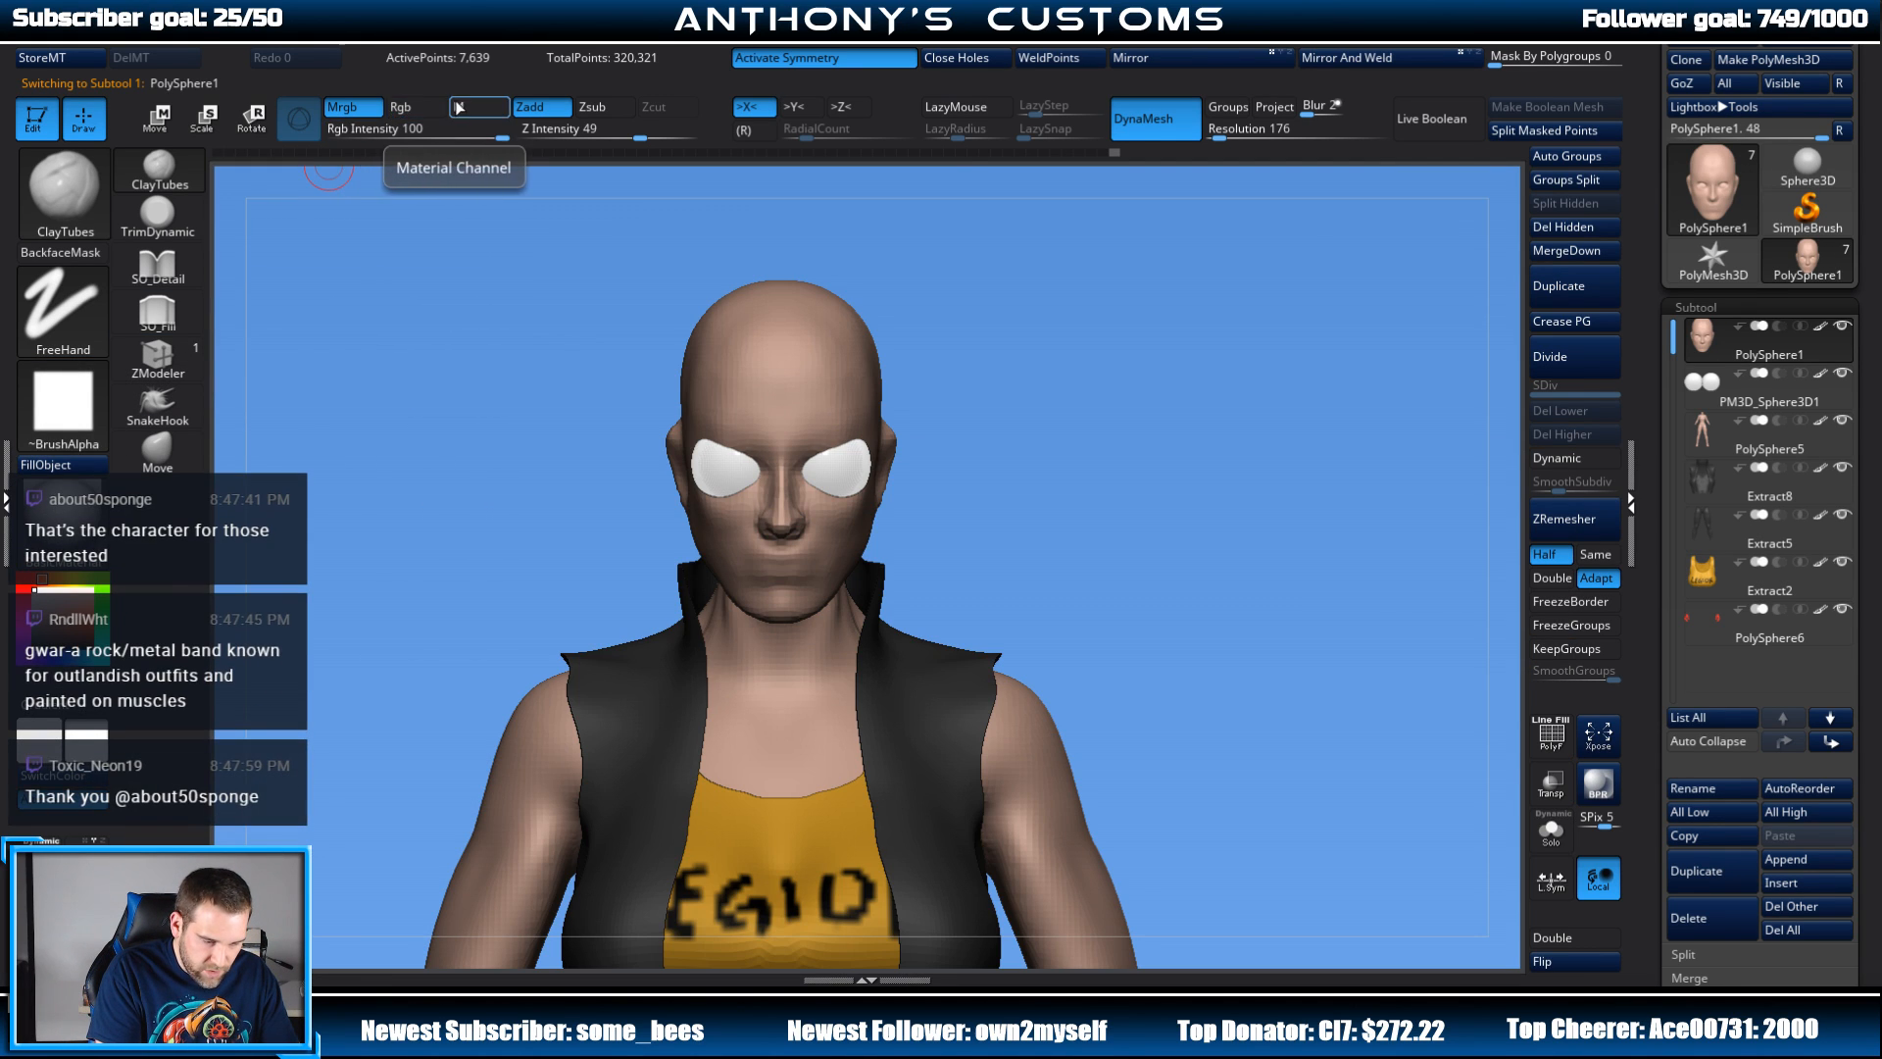
left_click(67, 465)
Step: Make the eye subtool active, turn on transparency and undo the eye mirroring back to a single sphere
left_click_drag(1106, 539, 1190, 630, "alt")
left_click(1709, 391)
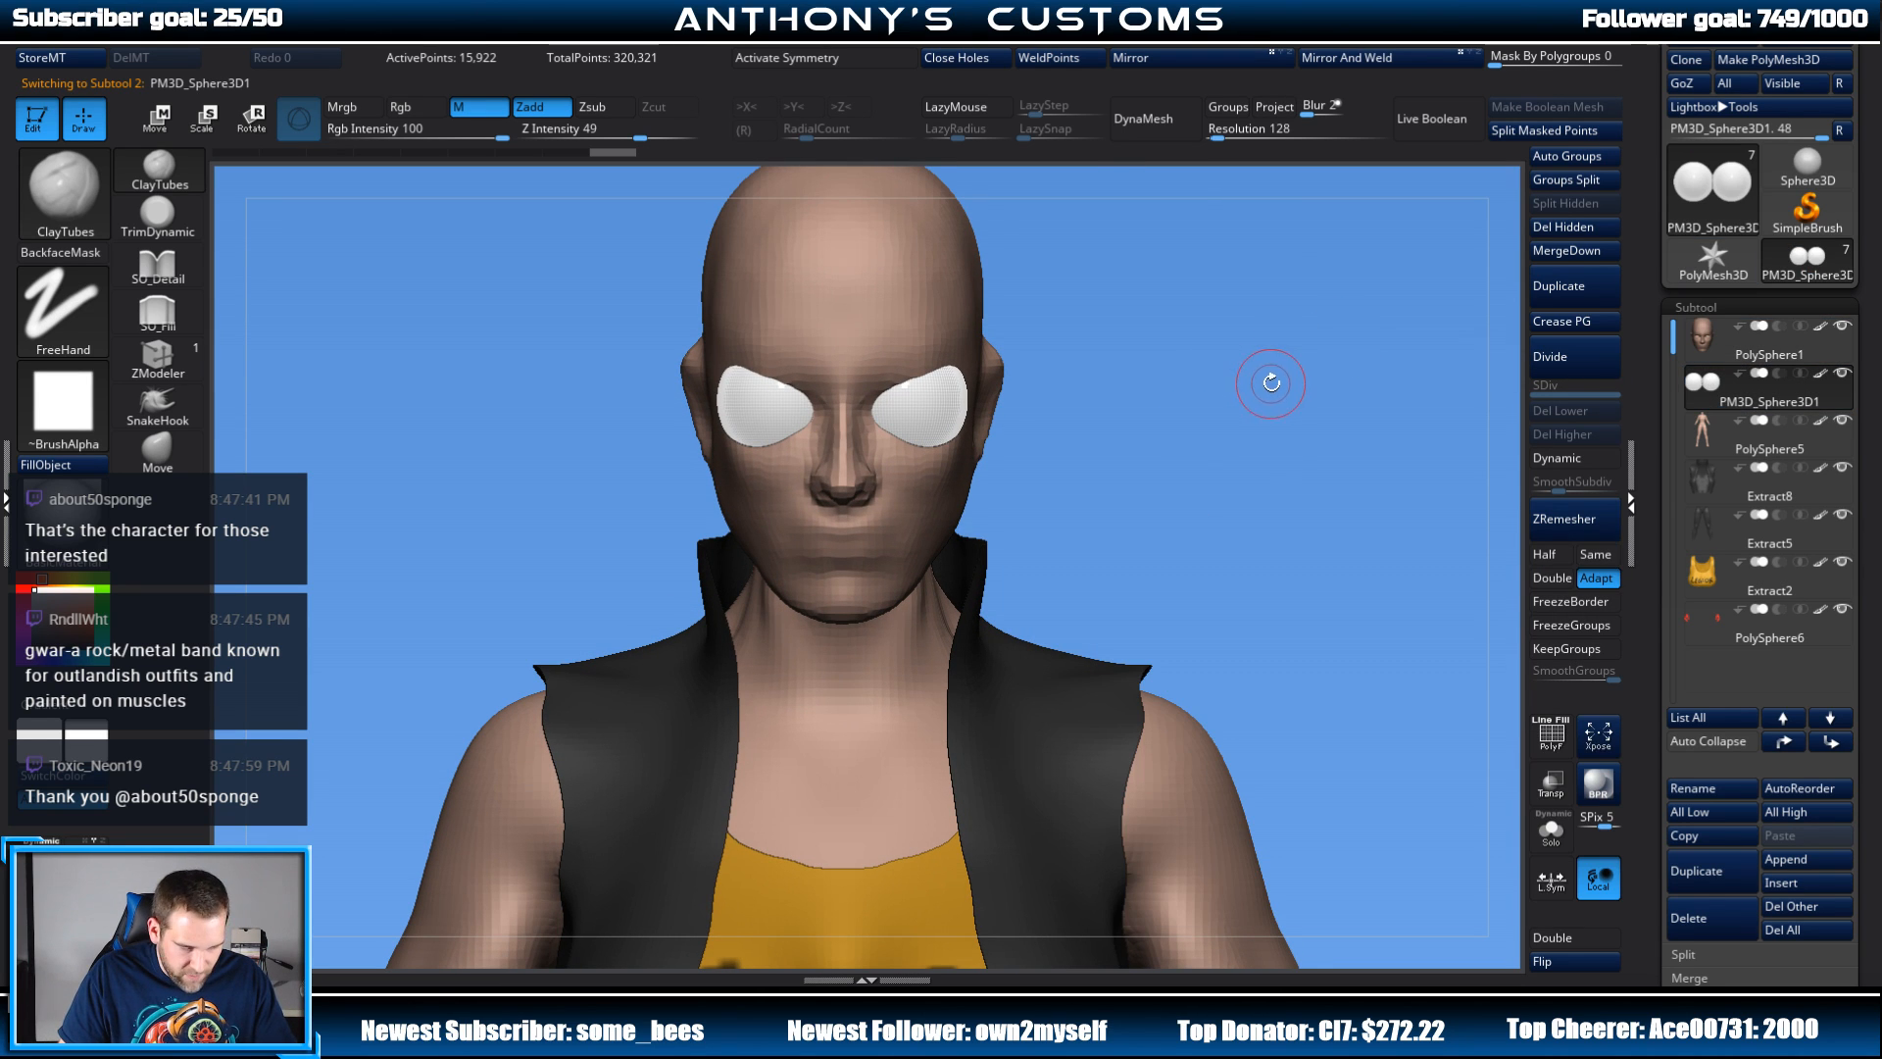
left_click(1551, 783)
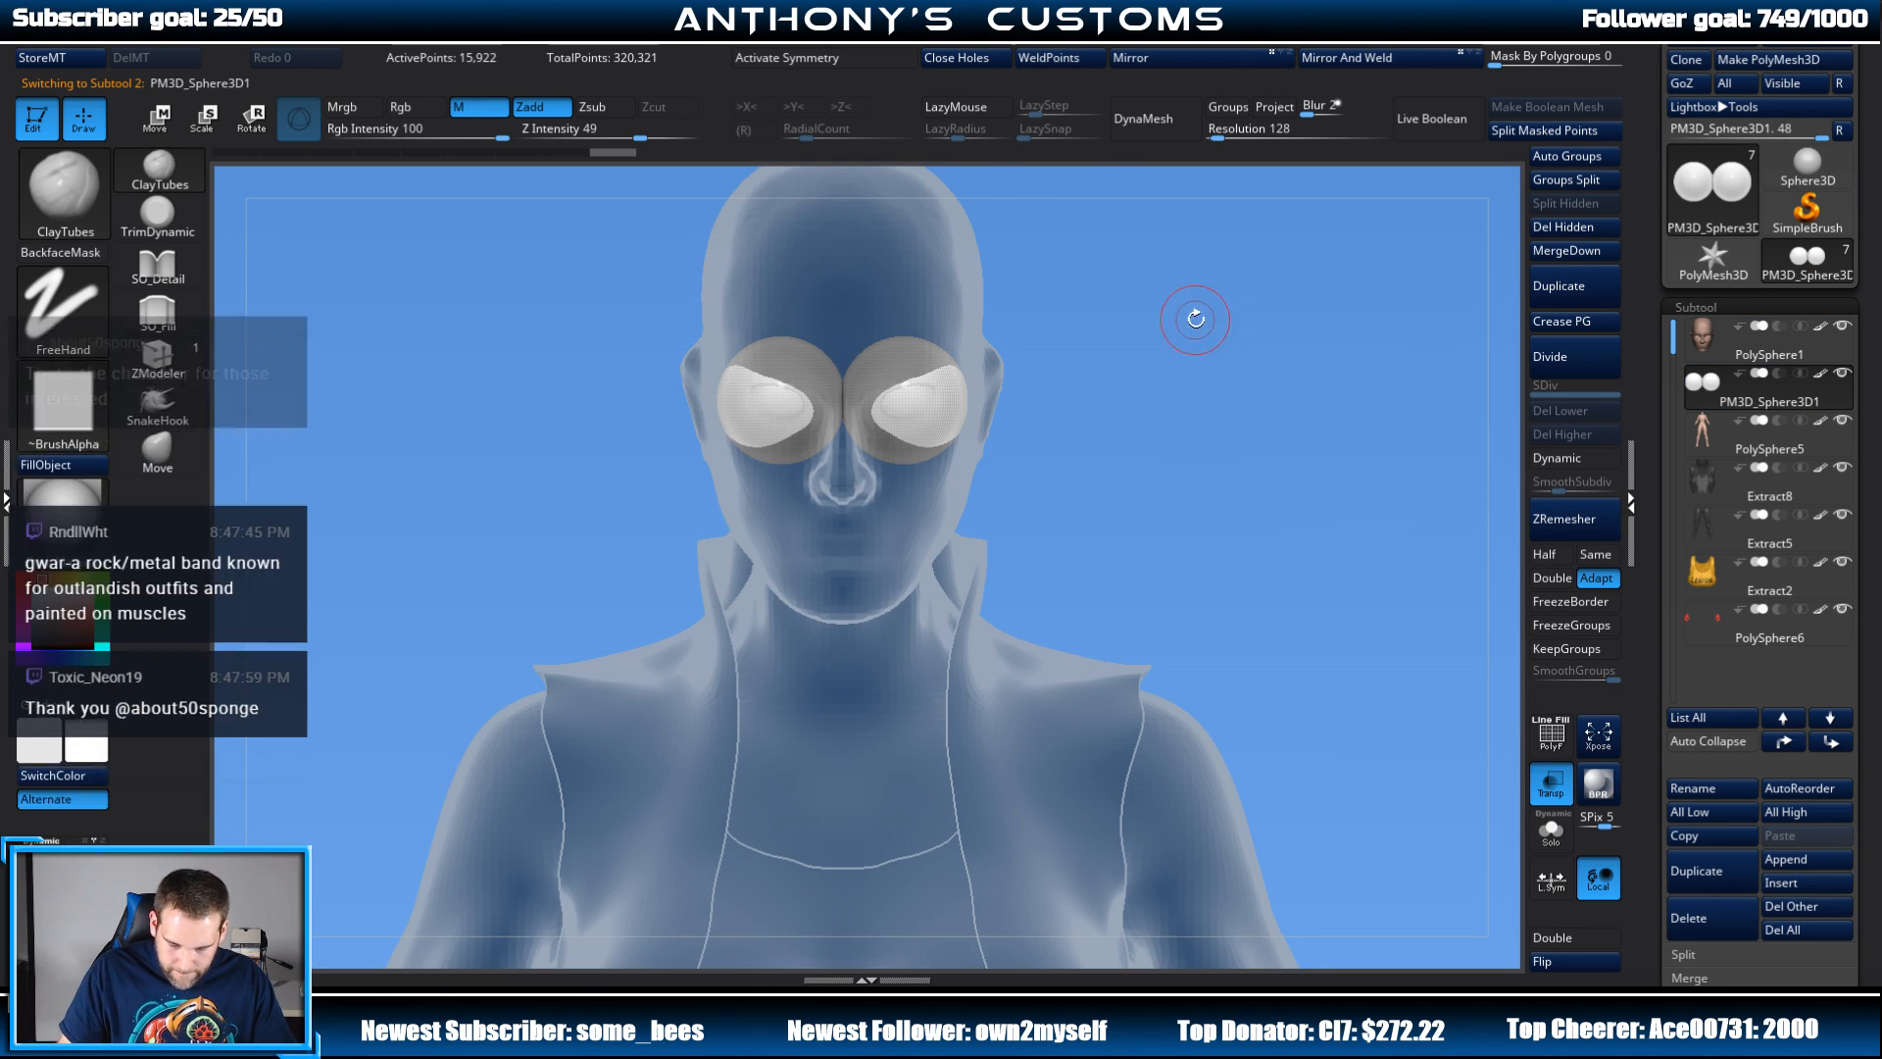
left_click_drag(1207, 385, 1197, 425)
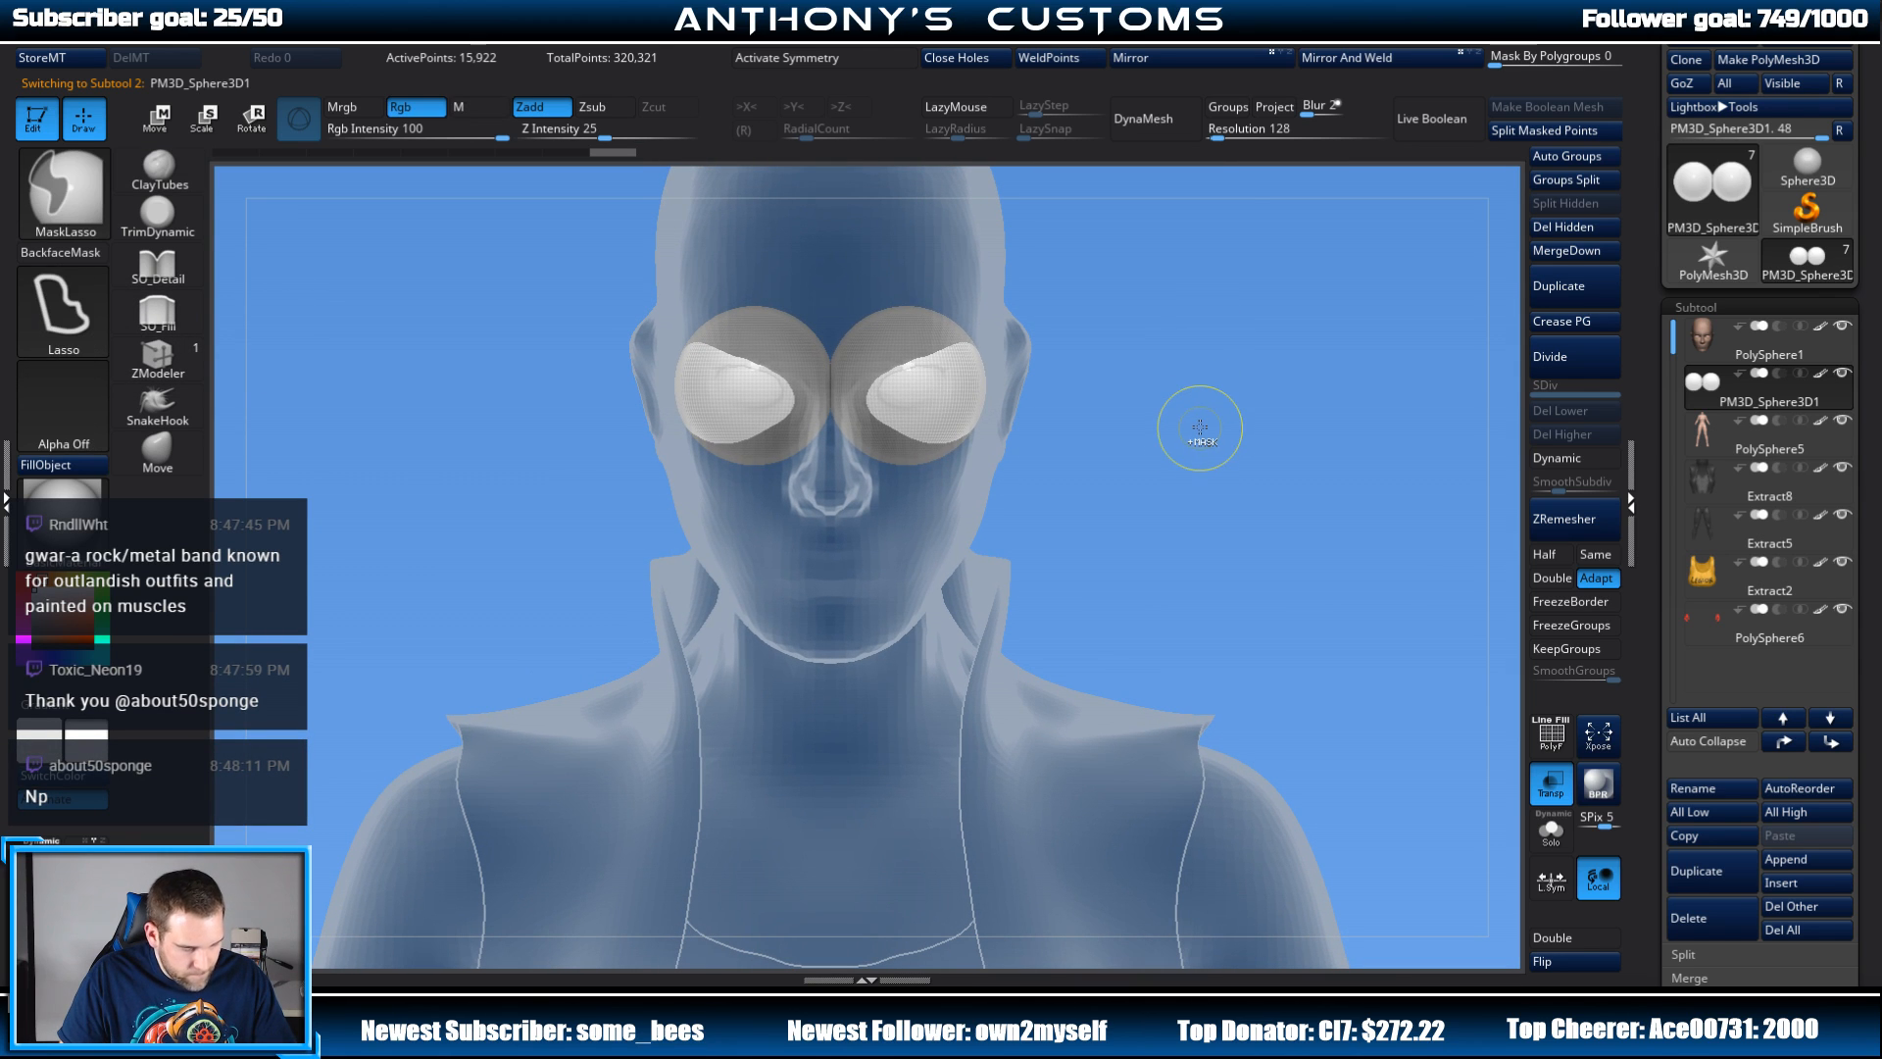
key("ctrl+z")
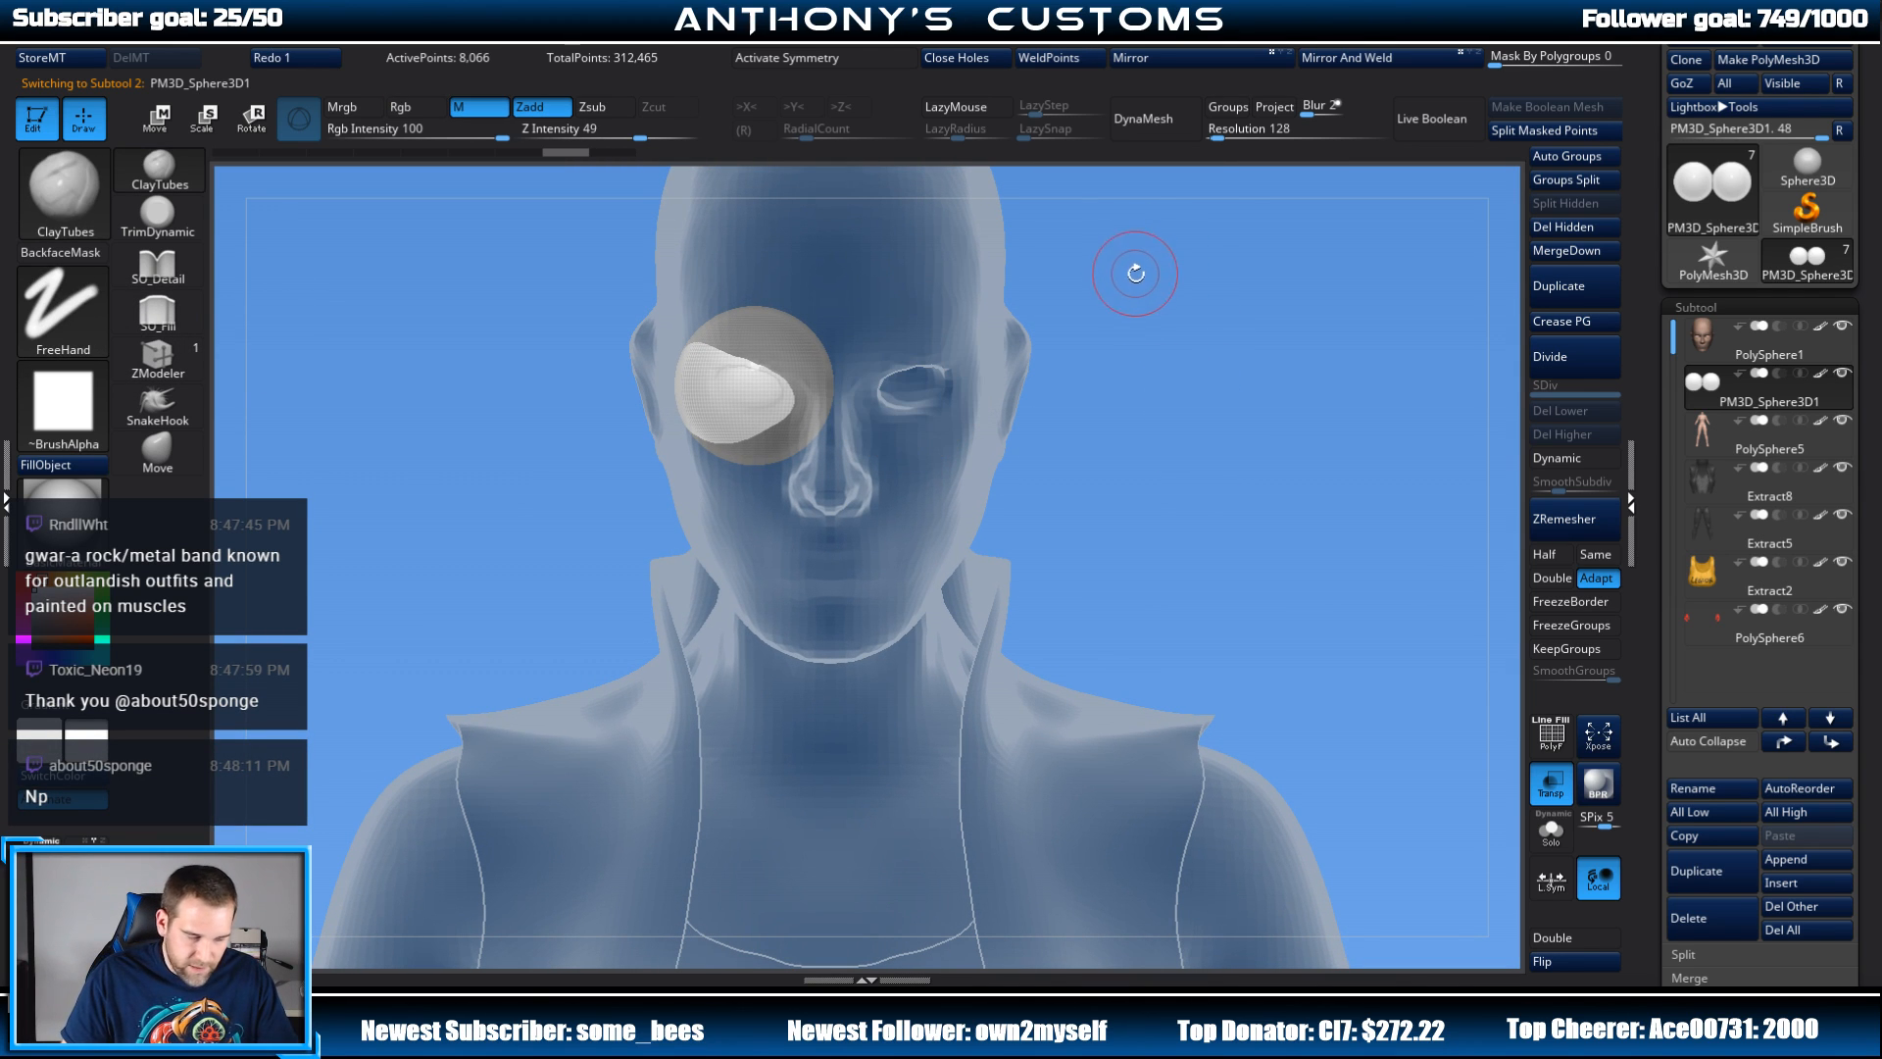
Step: Centre the gizmo on the single eye sphere, shrink it to about 0.65 of its size, and fit its sideways position and depth in the socket
key("w")
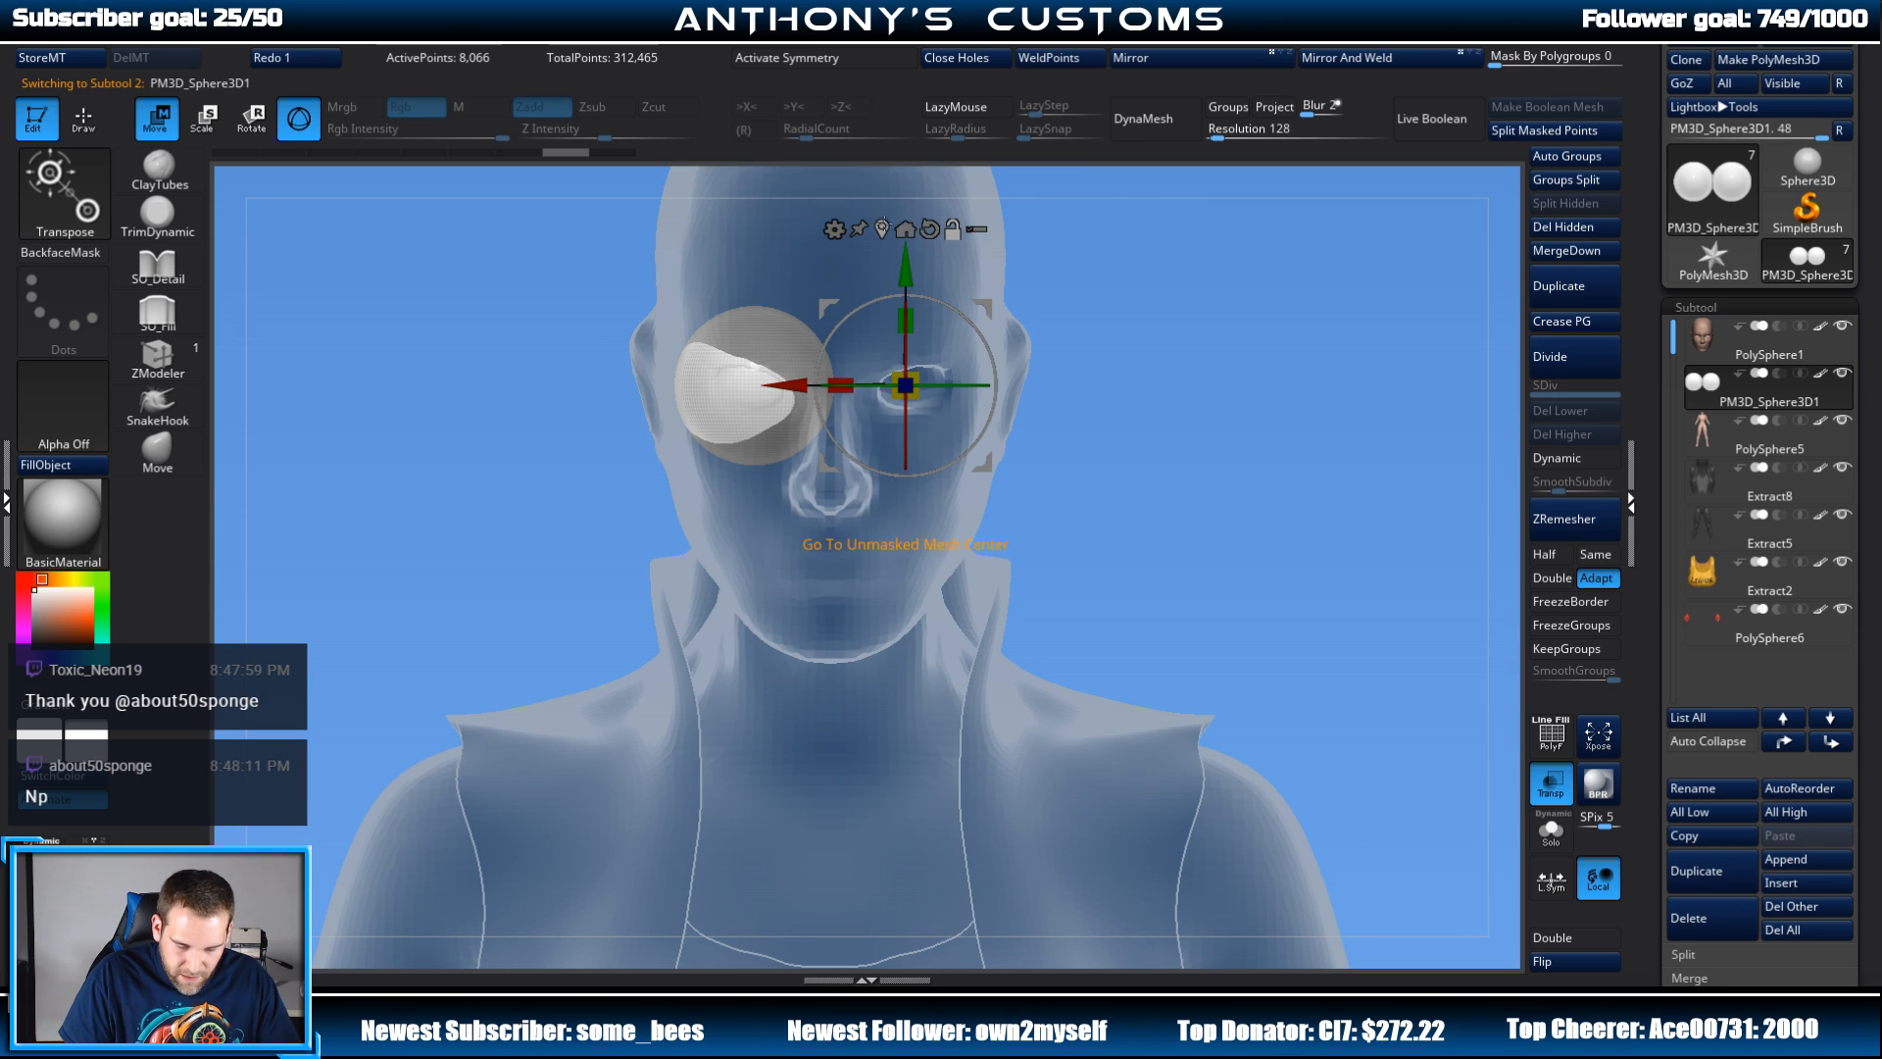
left_click(884, 228)
left_click_drag(761, 378, 752, 399)
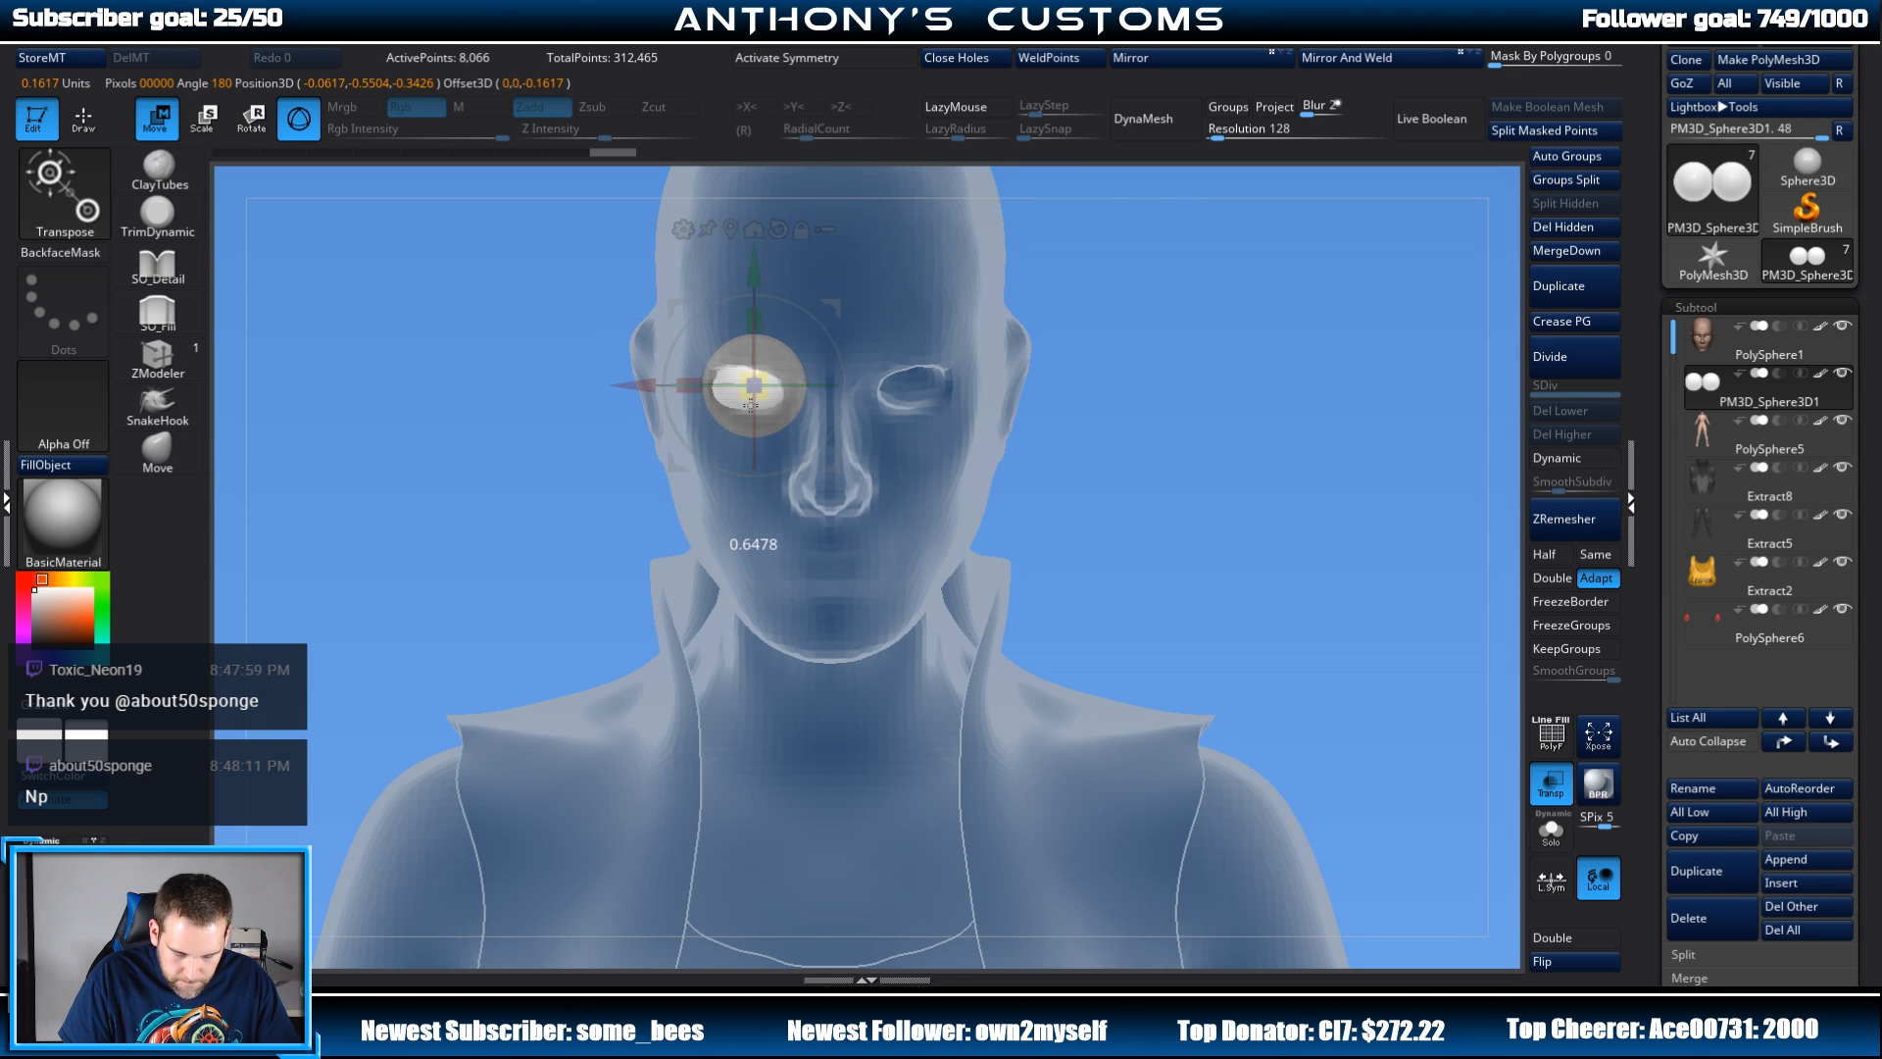
left_click_drag(639, 388, 635, 387)
left_click_drag(1026, 303, 1229, 326)
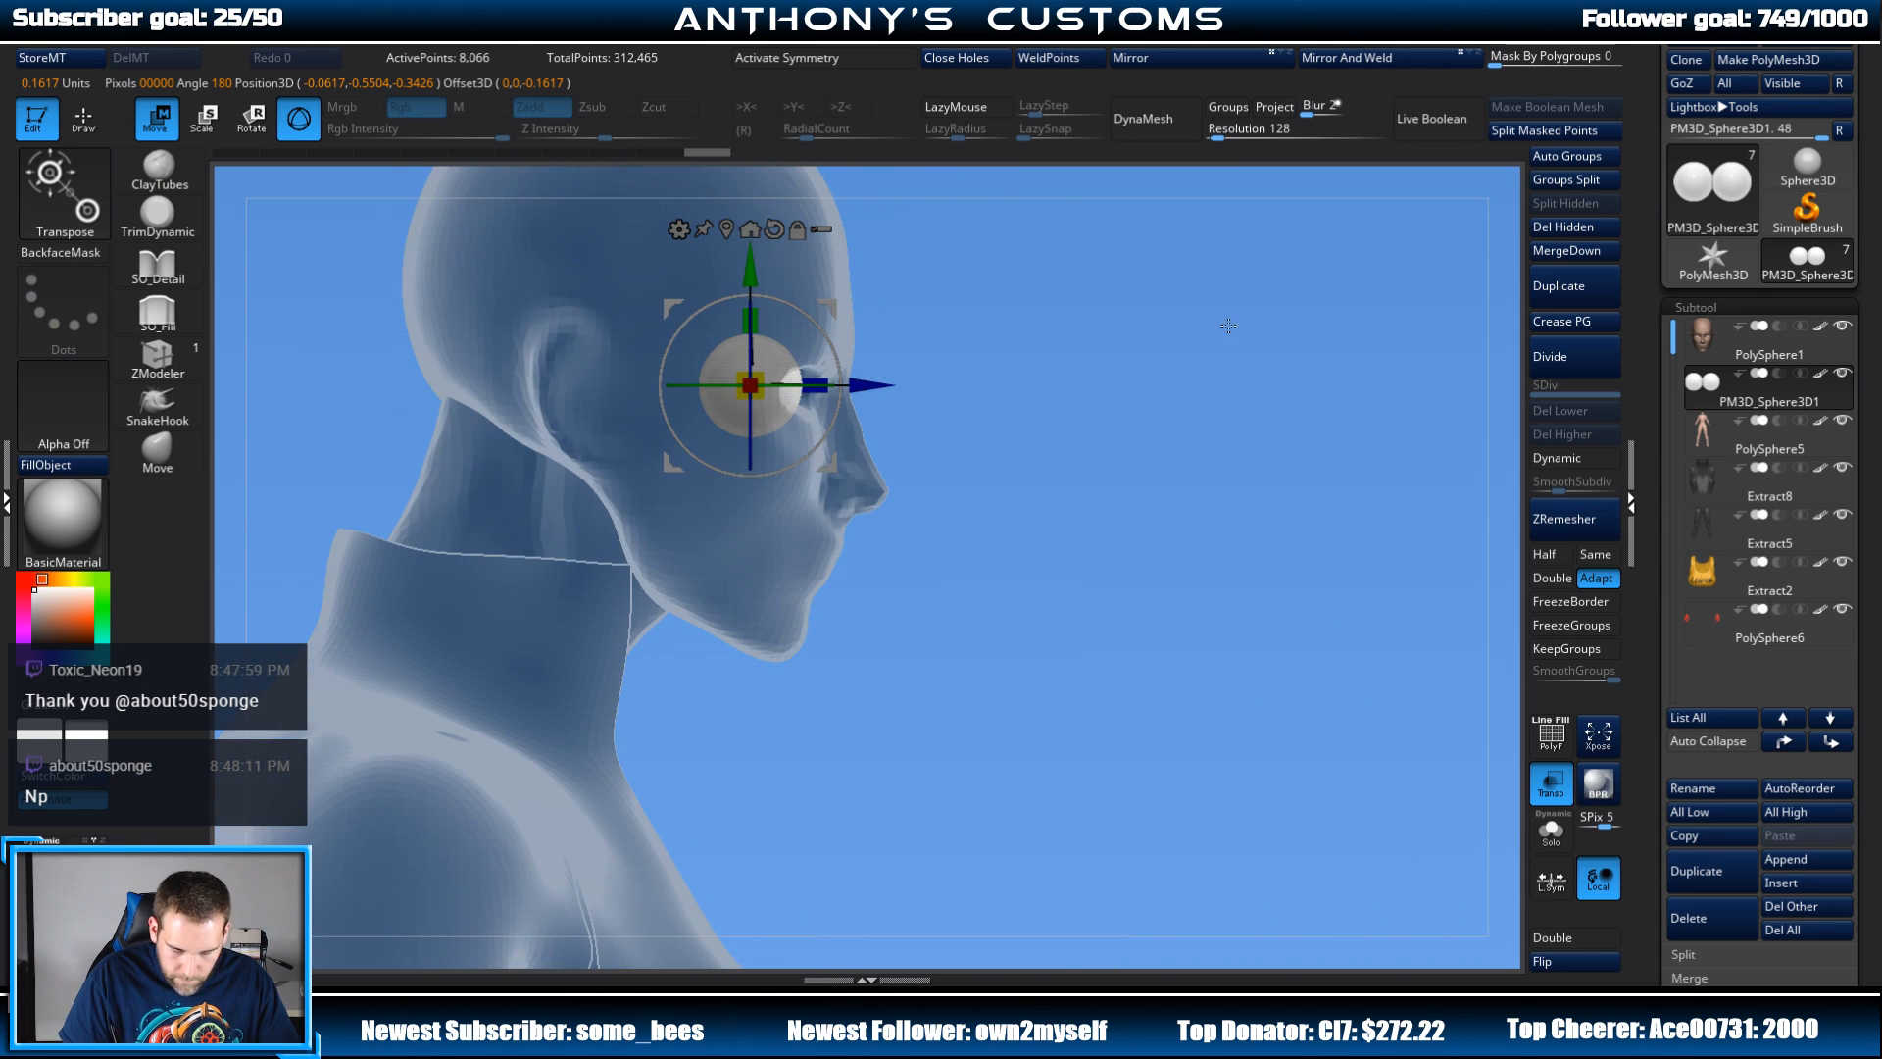
left_click_drag(876, 376, 883, 376)
left_click_drag(1100, 336, 1024, 316)
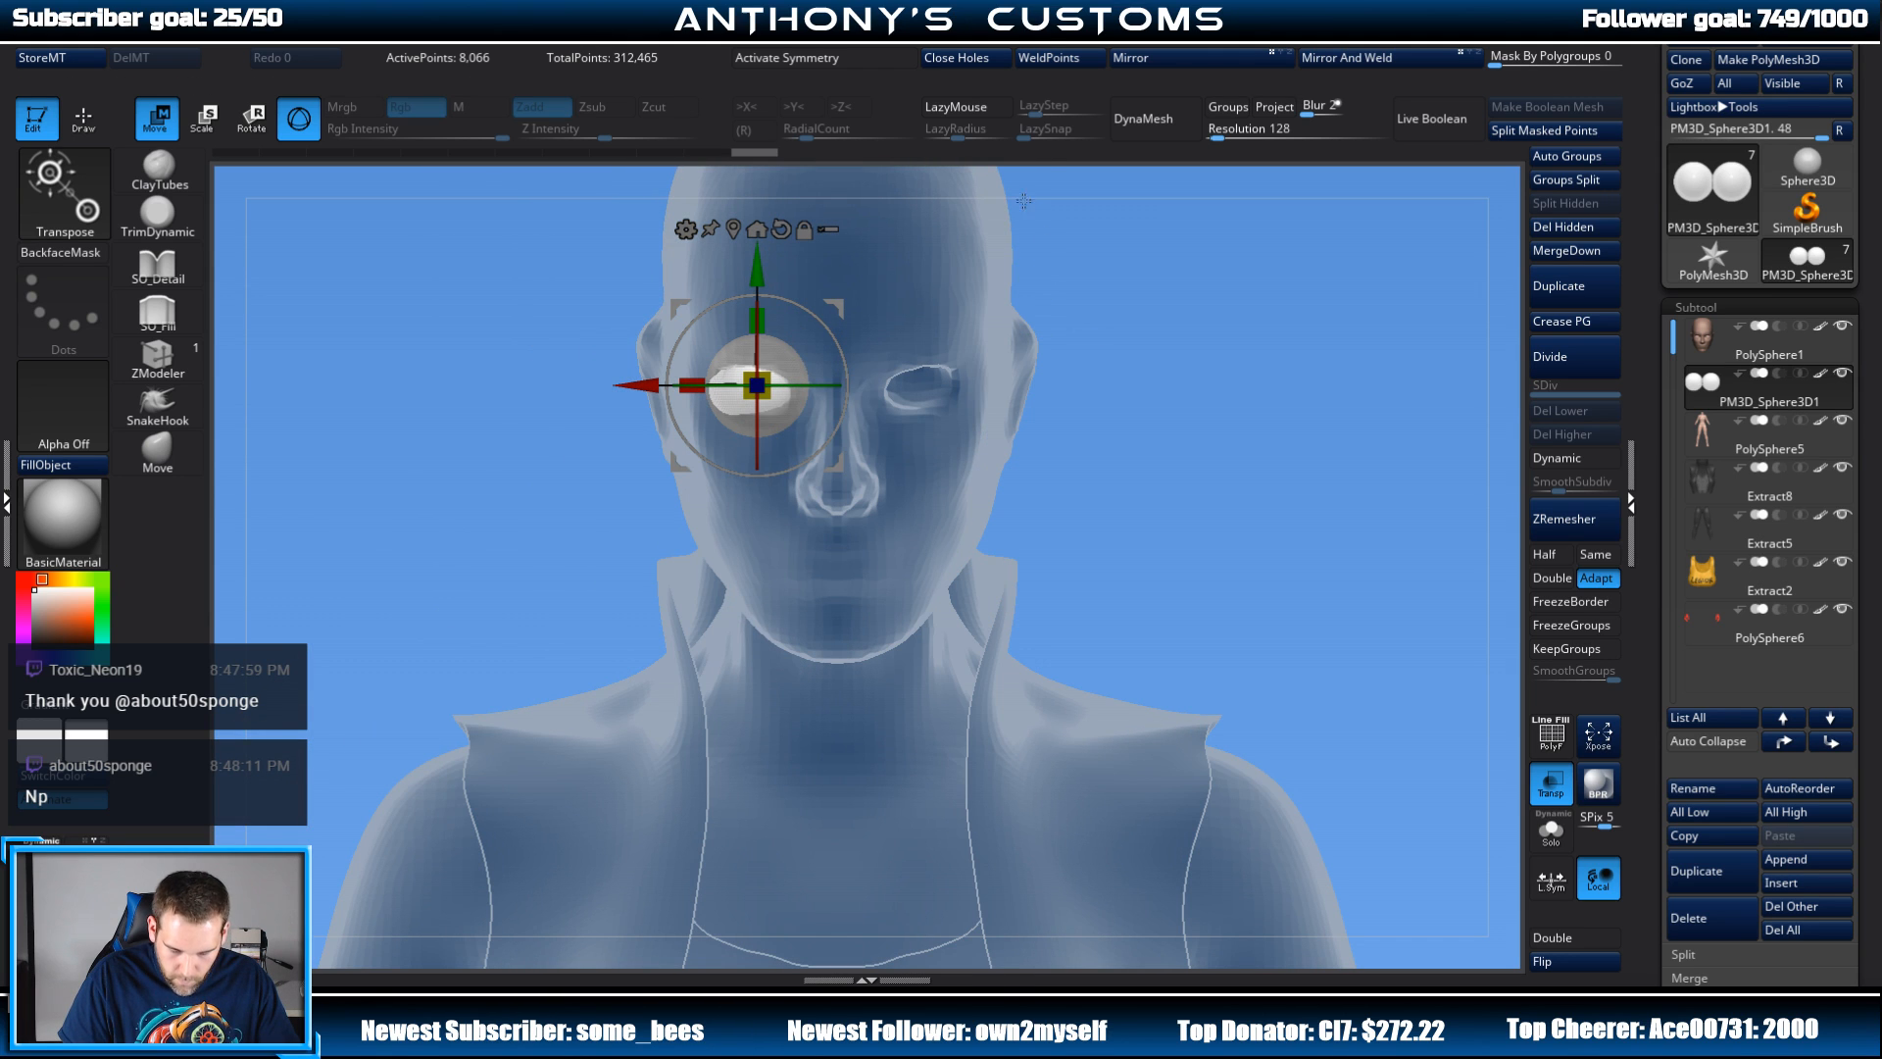
Step: Mirror and weld the eye sphere to the other side and nudge both eyes slightly toward the nose with X symmetry active
left_click(1345, 56)
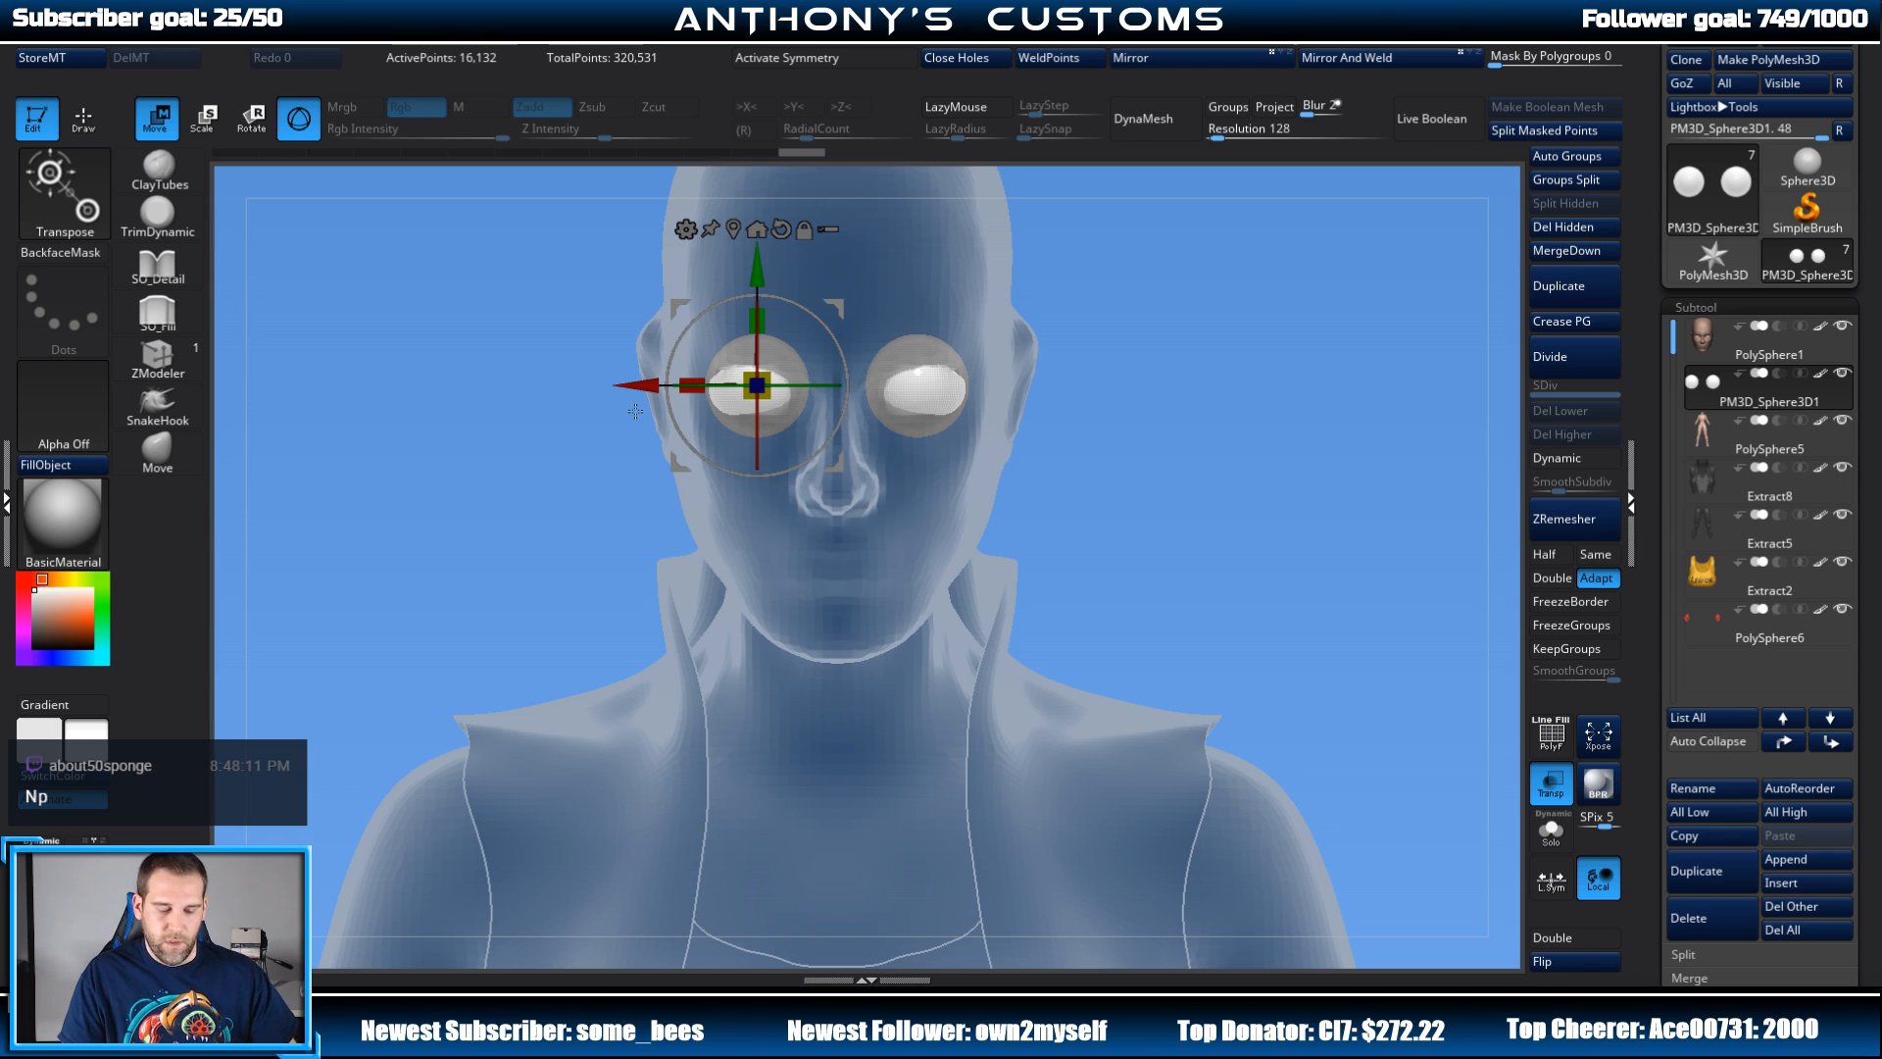
left_click_drag(646, 387, 650, 389)
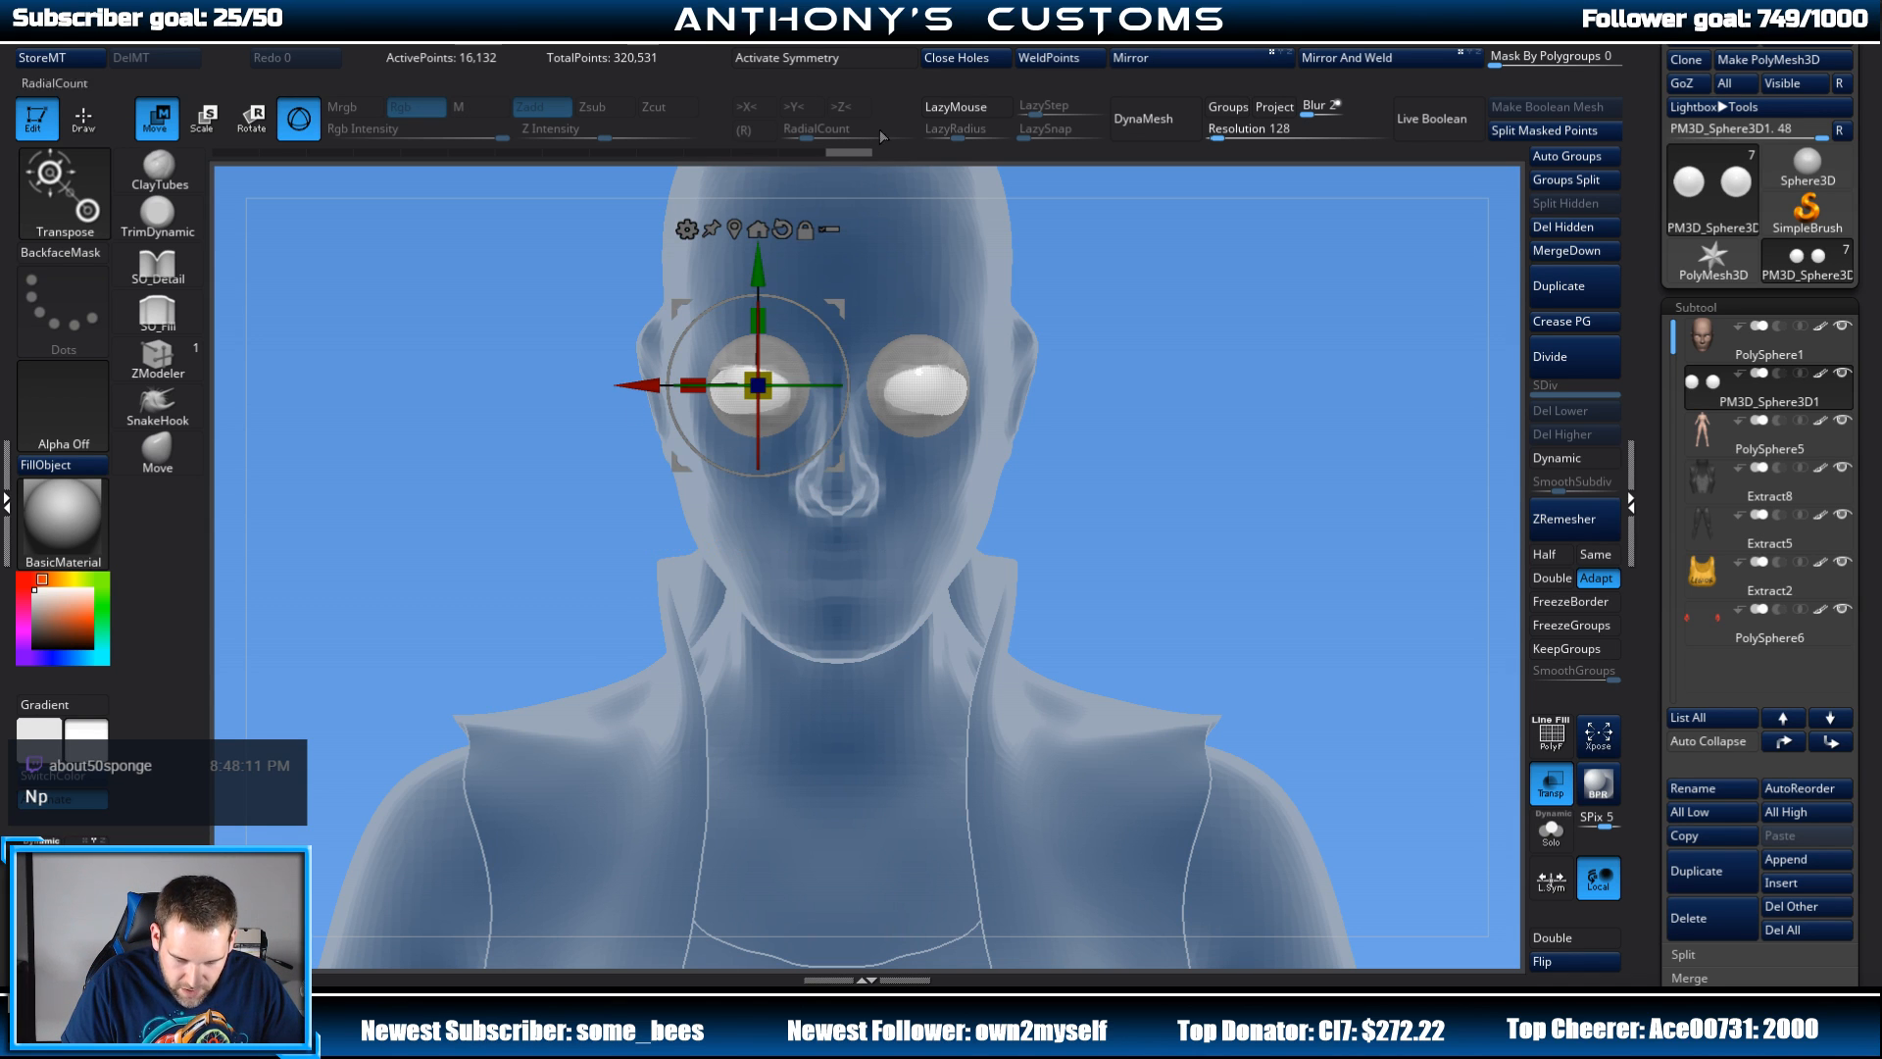
left_click(868, 53)
left_click_drag(644, 389, 644, 390)
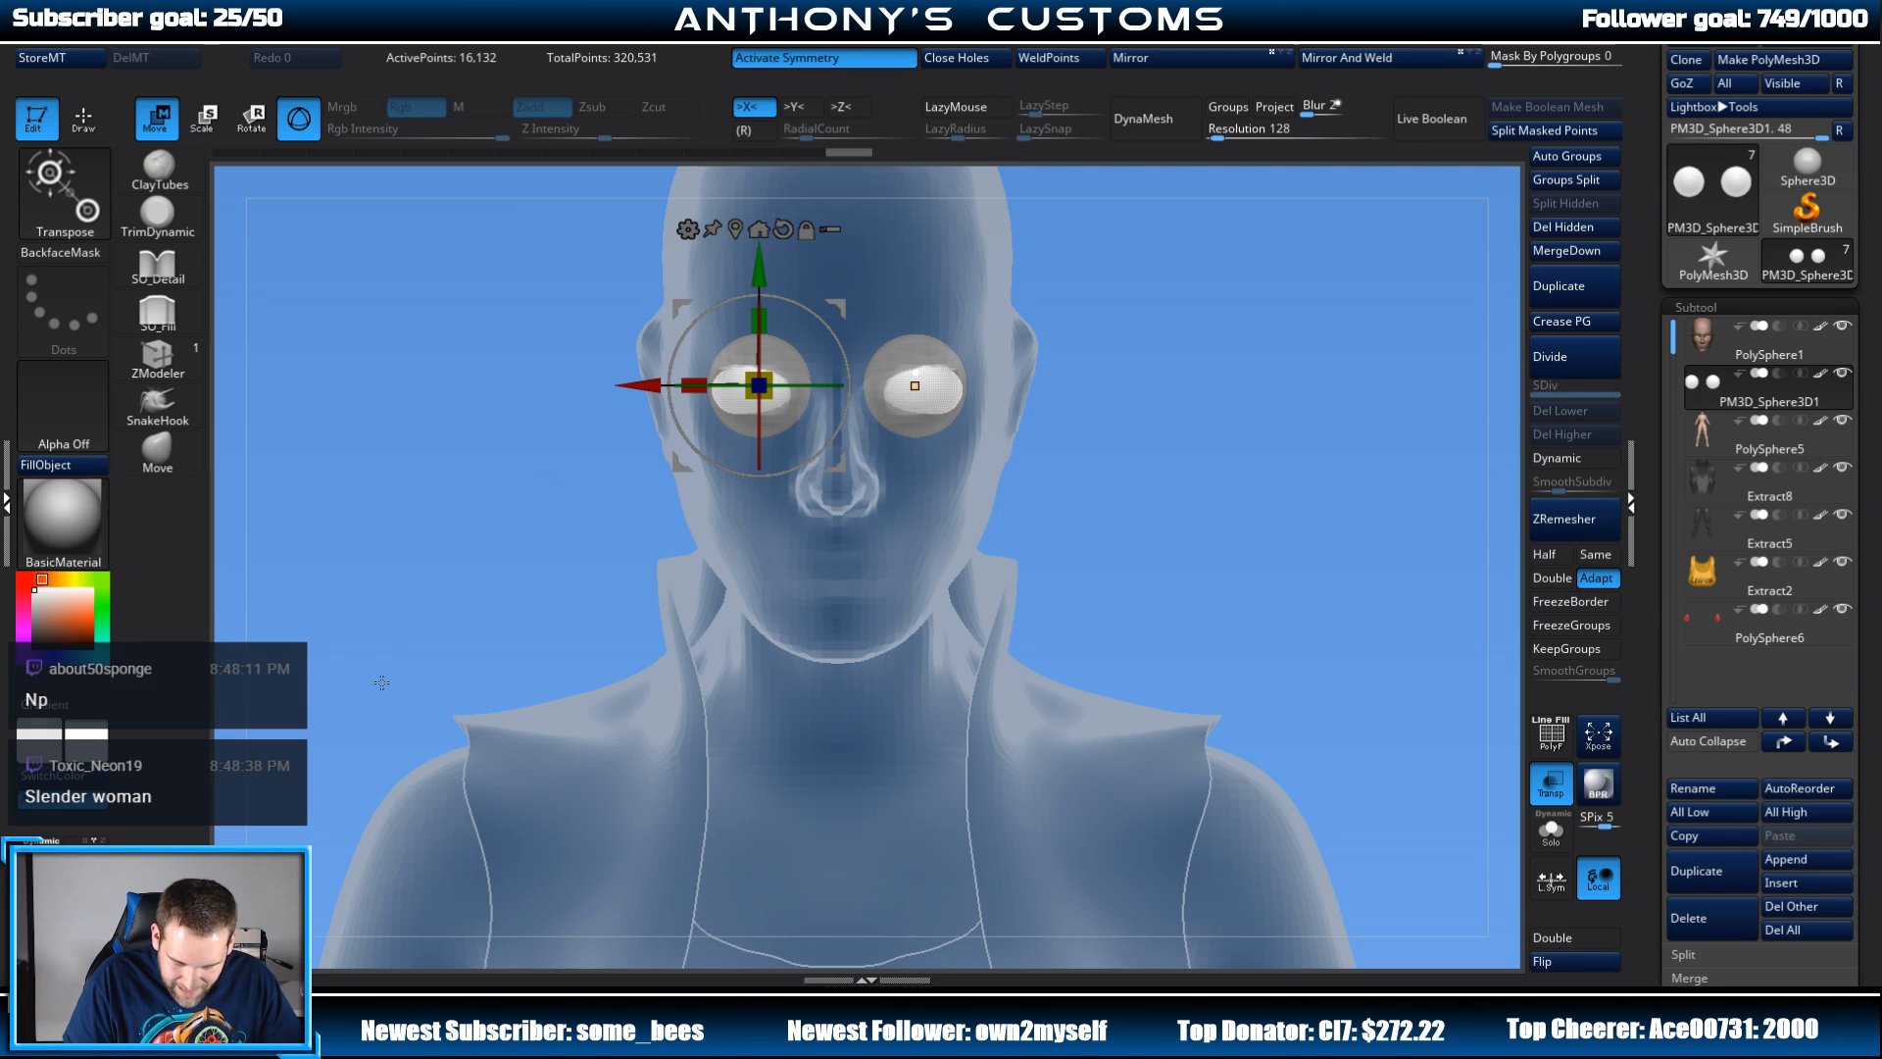
Step: Return to draw mode with the ClayTubes brush, turn off transparency and check the eyes from the side and front
key("q")
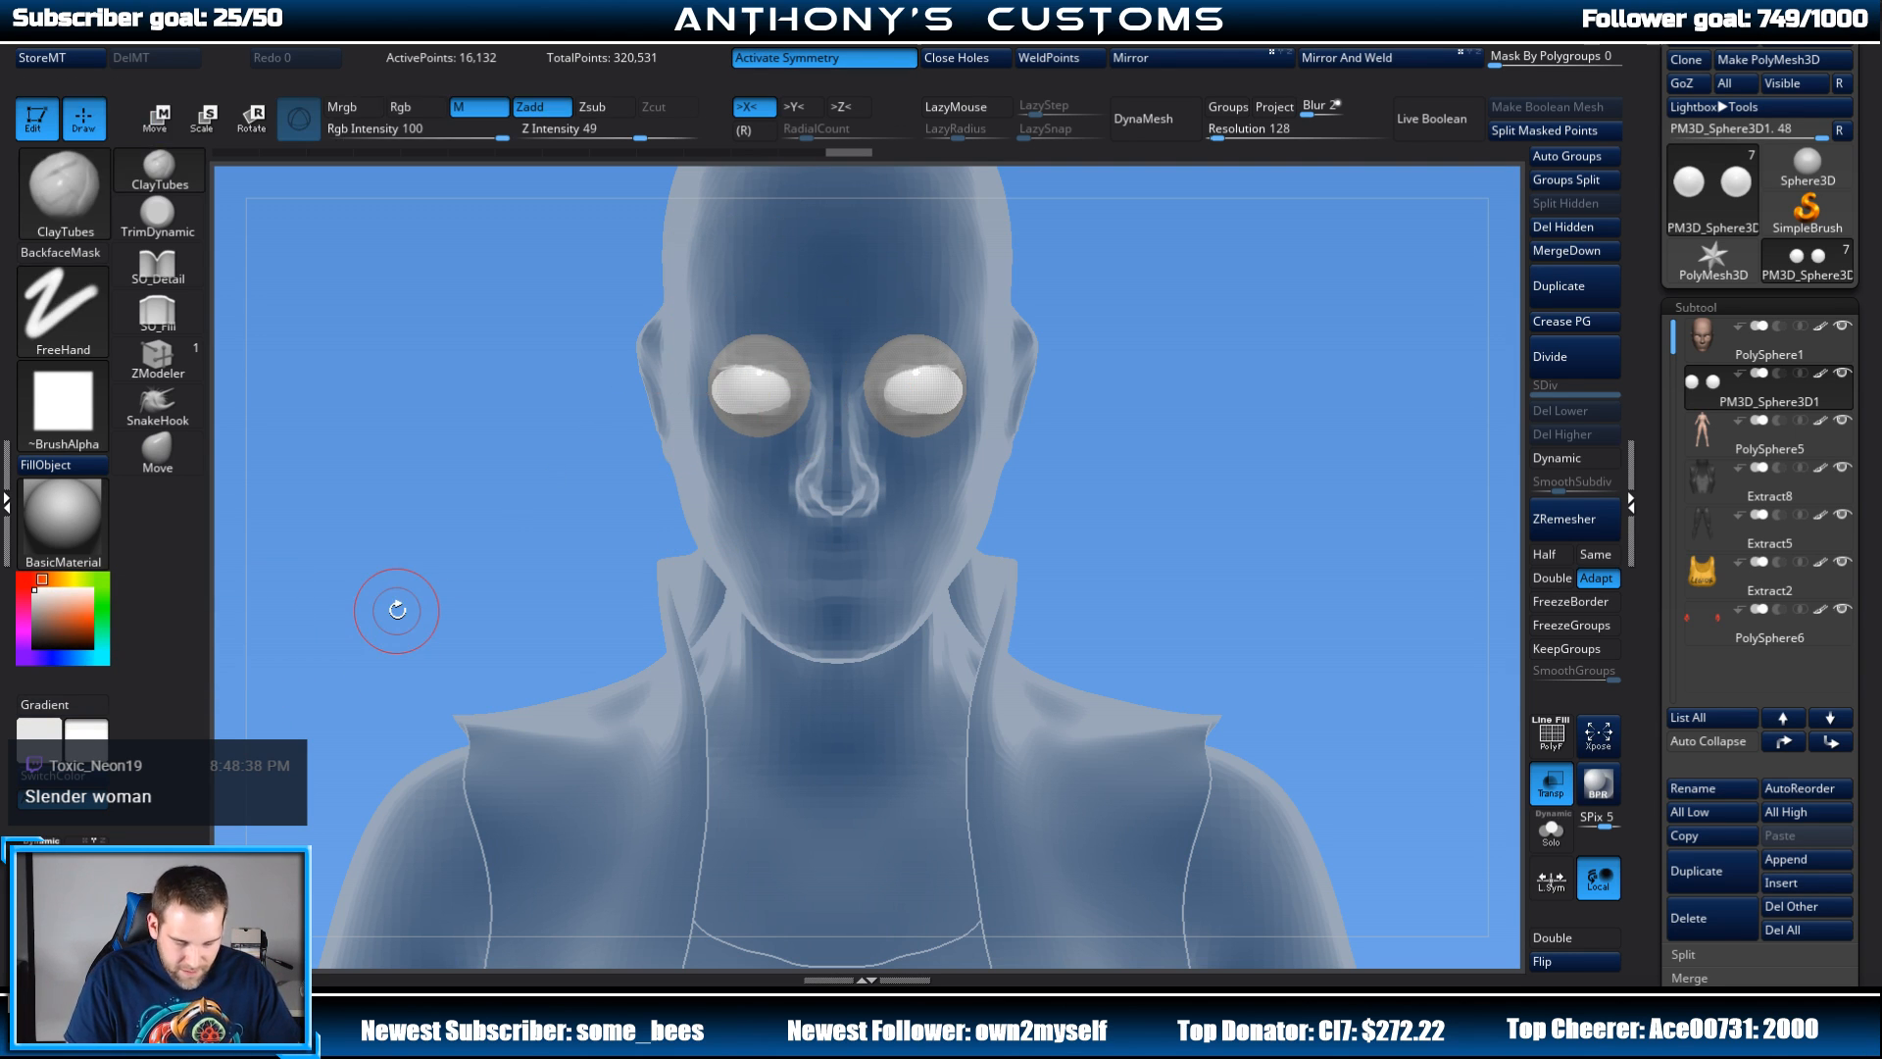
left_click(1551, 784)
left_click_drag(1230, 418, 1059, 480)
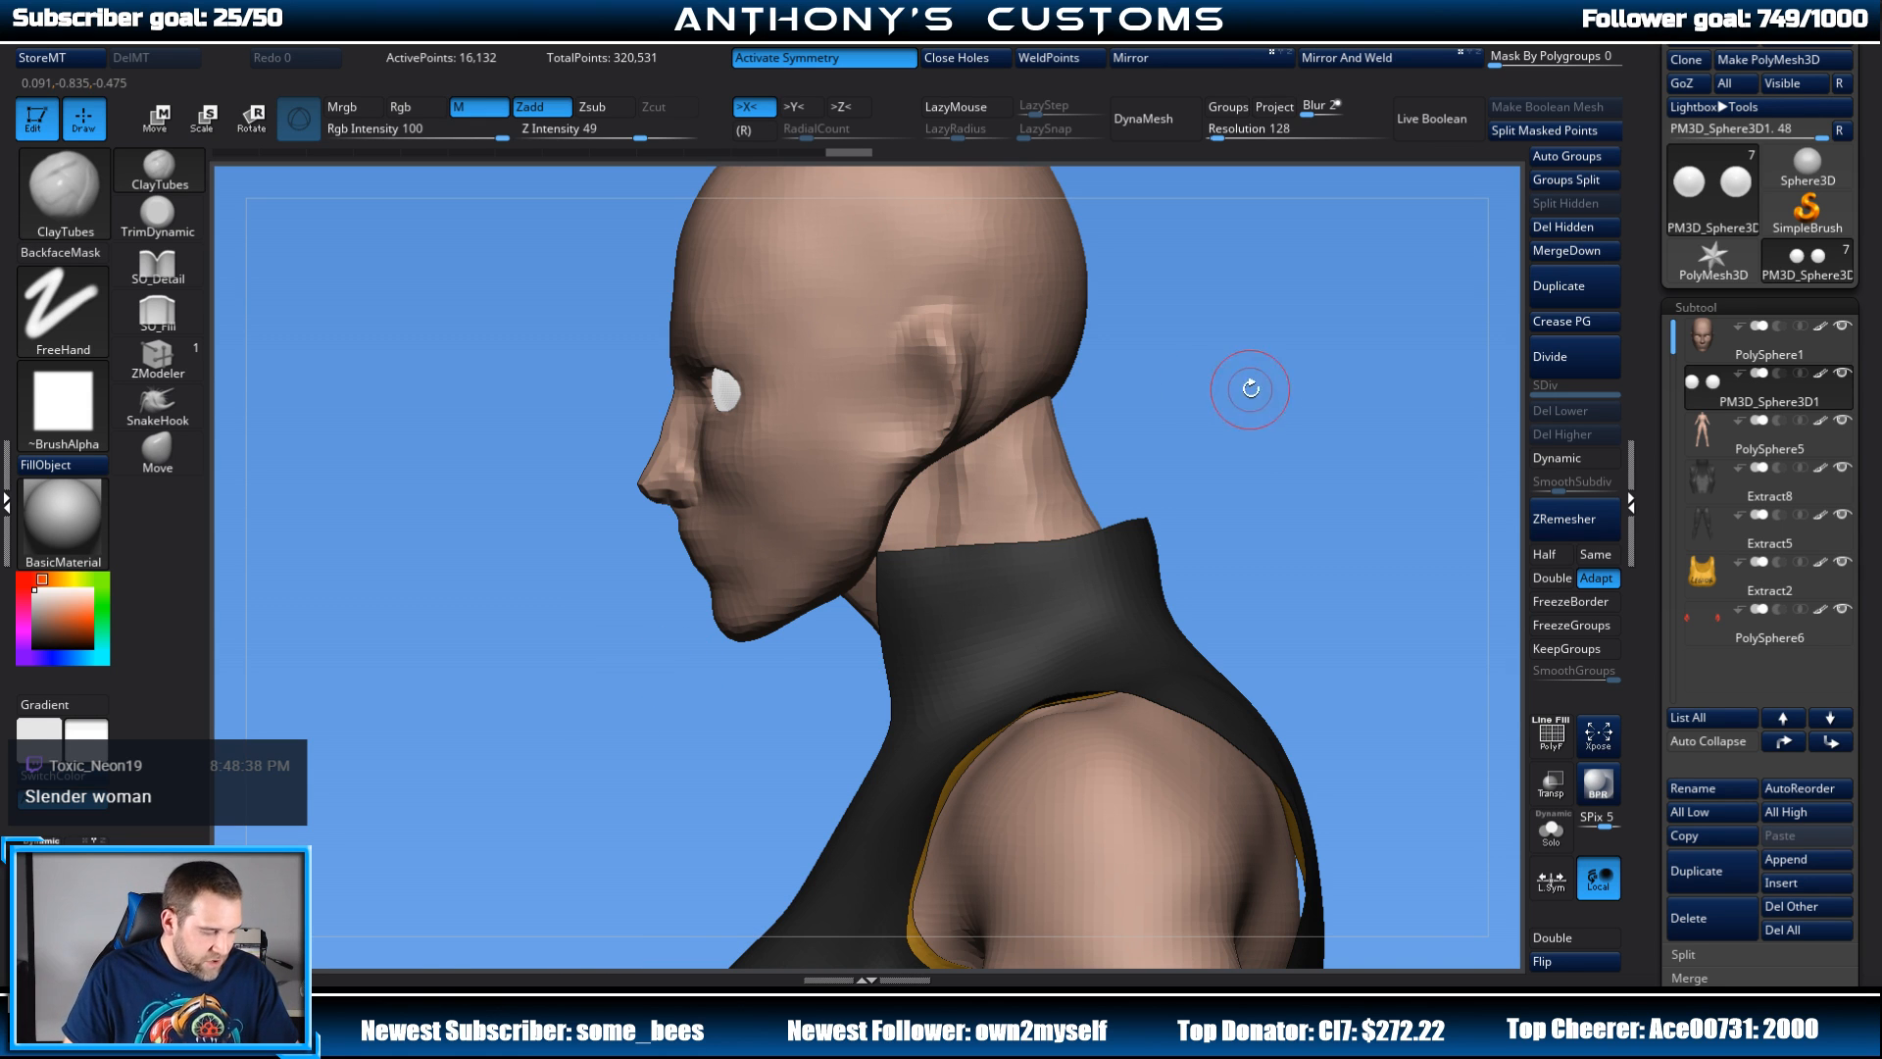
left_click_drag(1251, 388, 1300, 354)
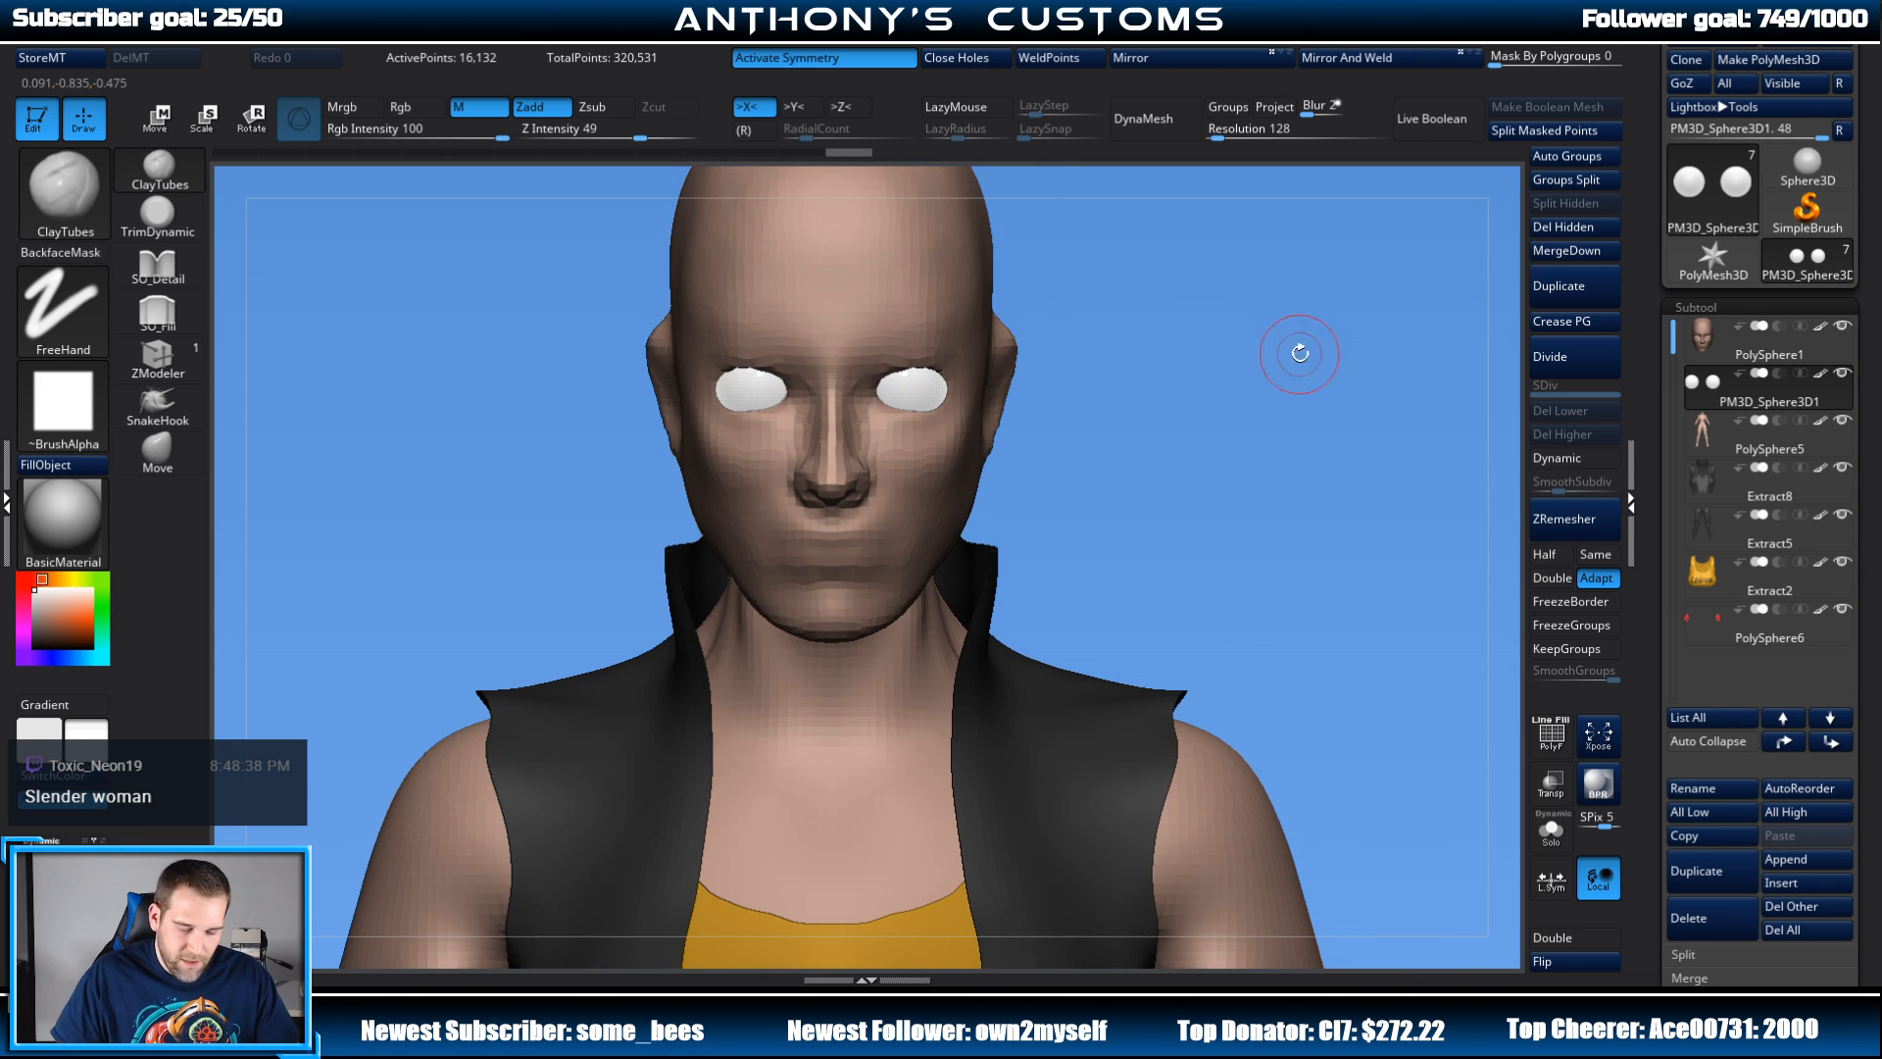
left_click(165, 174)
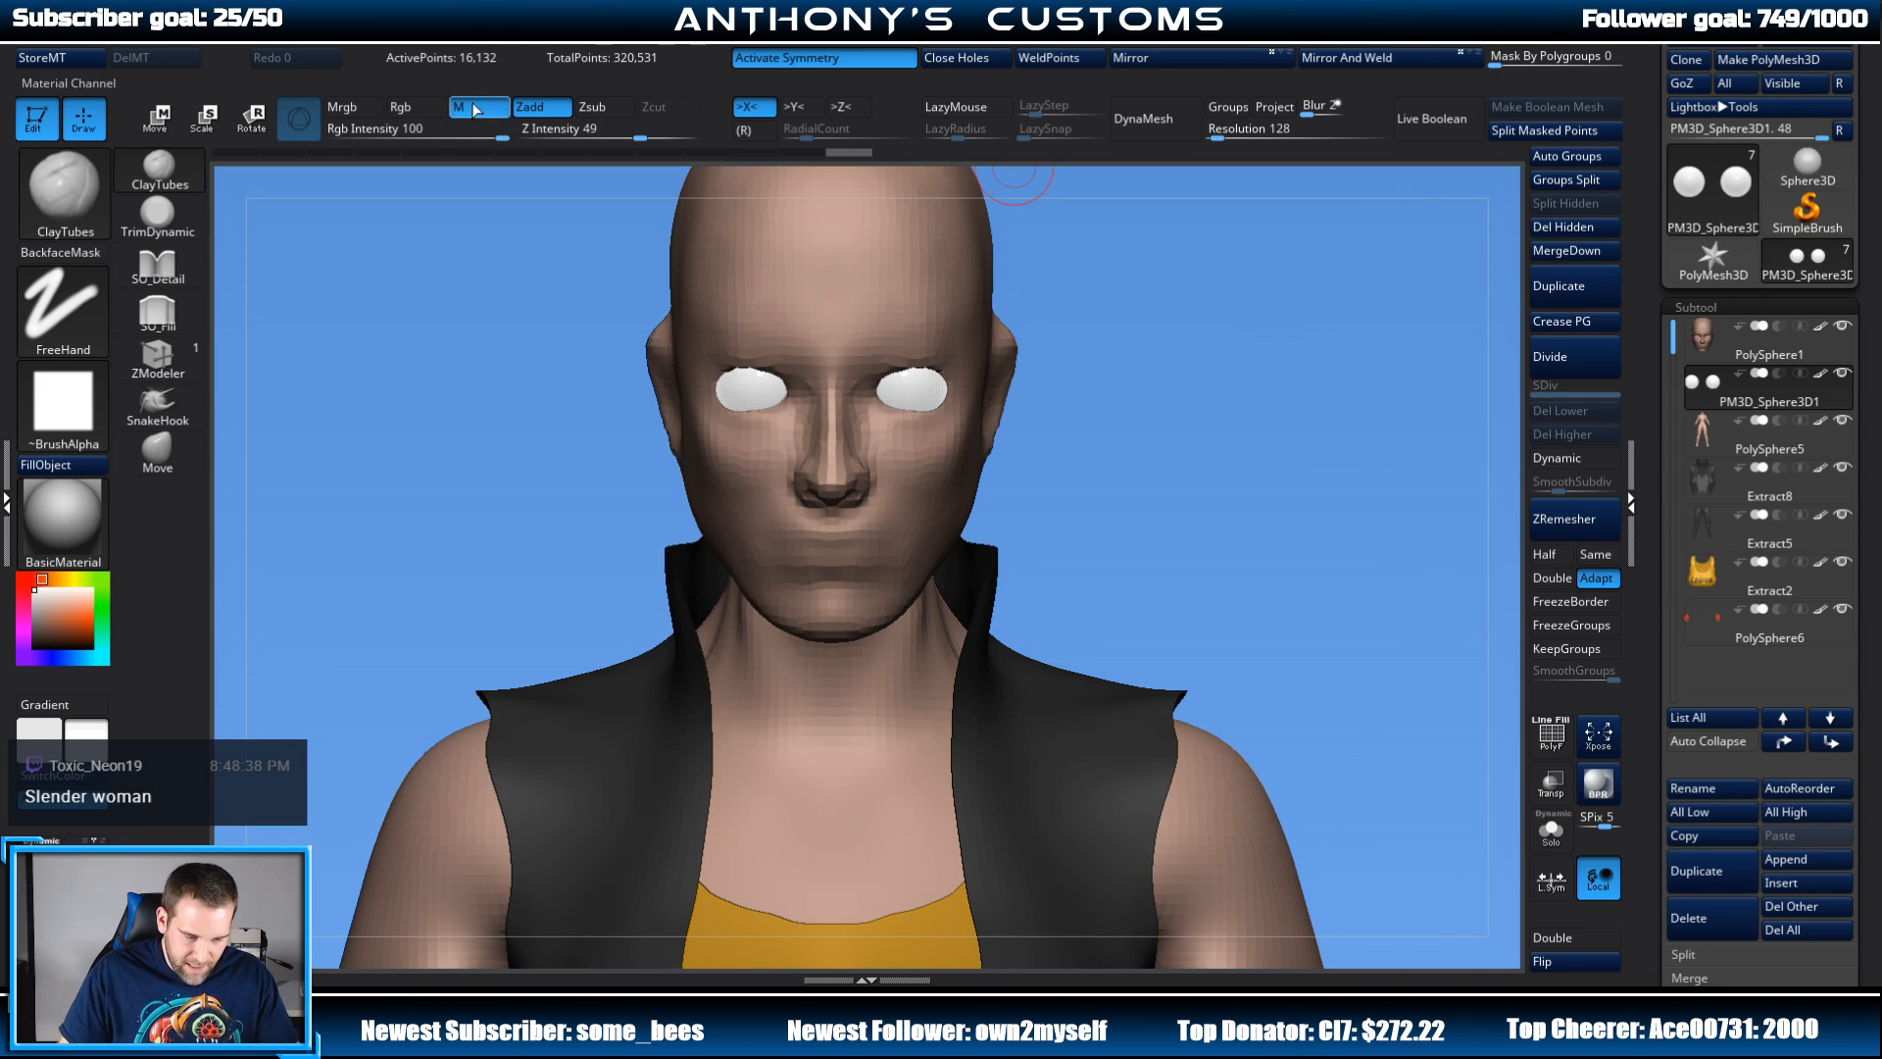
Step: Undo the last two ClayTubes strokes made on the eyeball subtool
left_click_drag(1143, 303, 1122, 328)
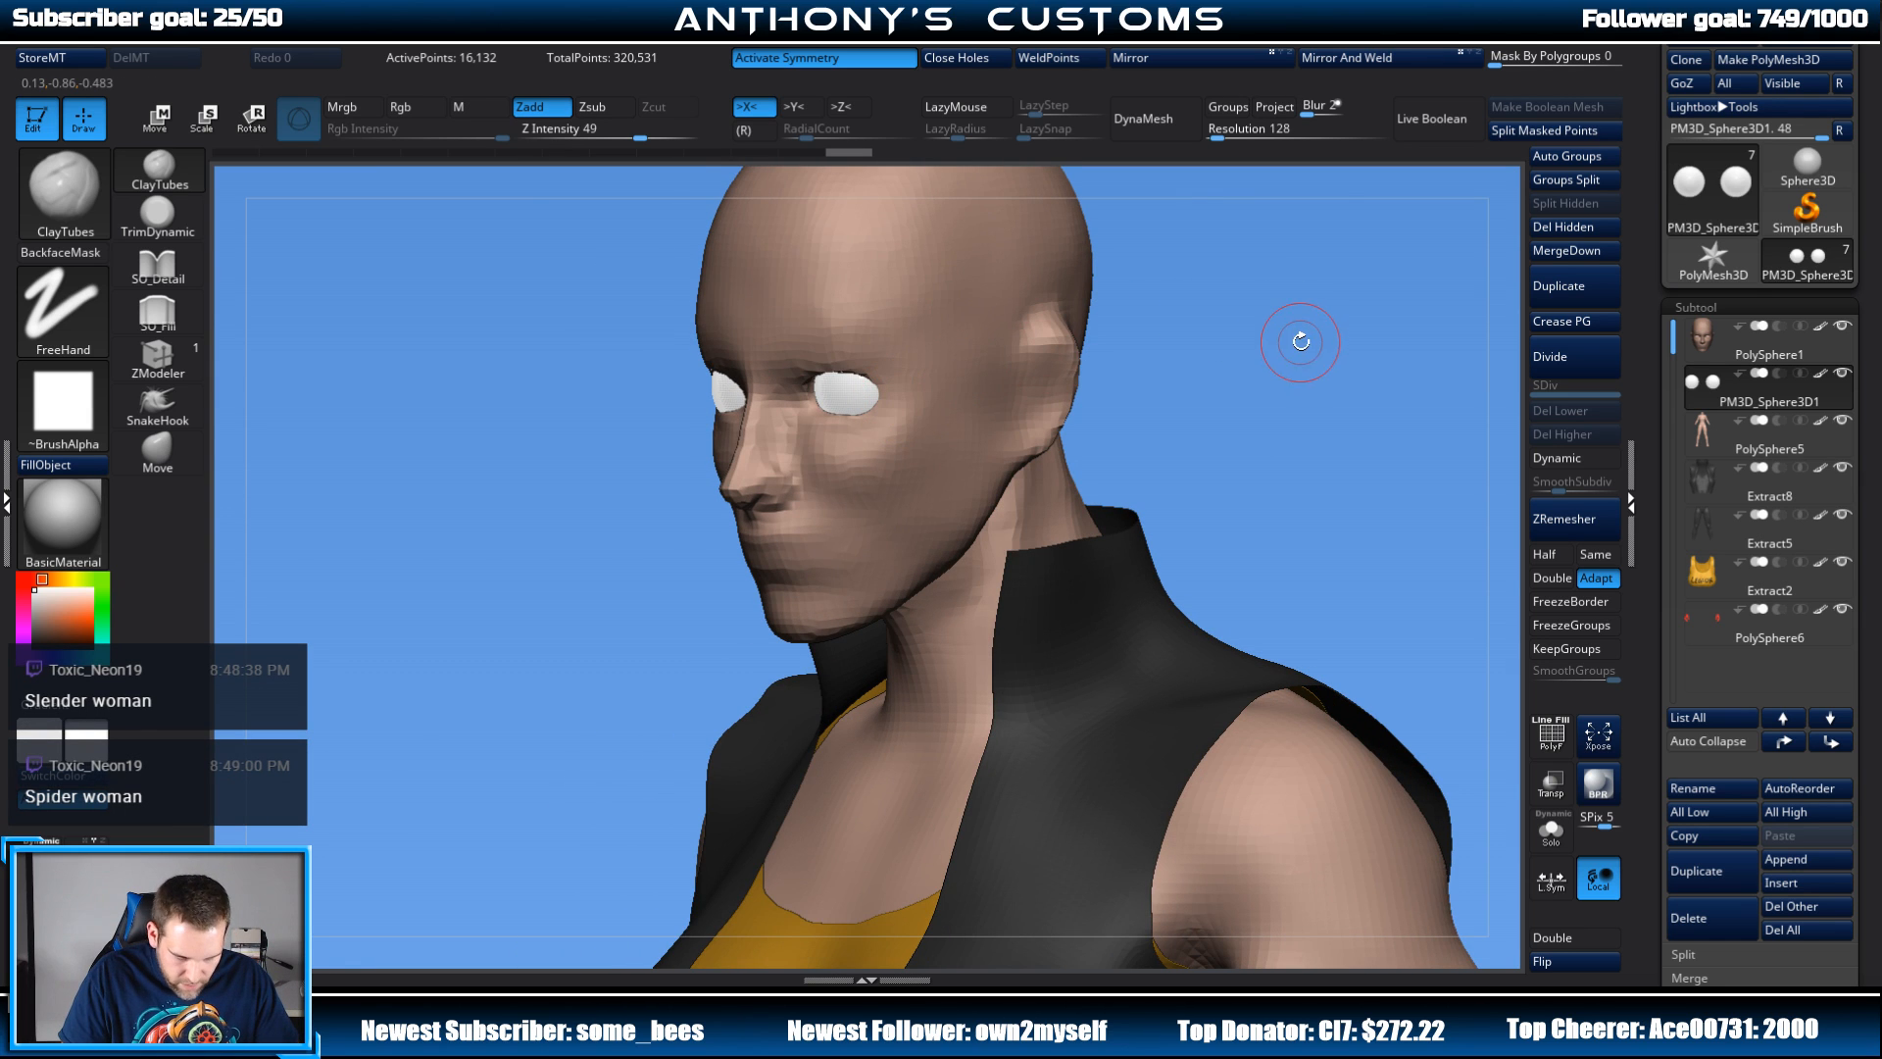
mouse_move(1301, 341)
left_mouse_down()
mouse_move(1231, 328)
mouse_move(1215, 347)
mouse_move(1319, 316)
left_mouse_up()
key("space")
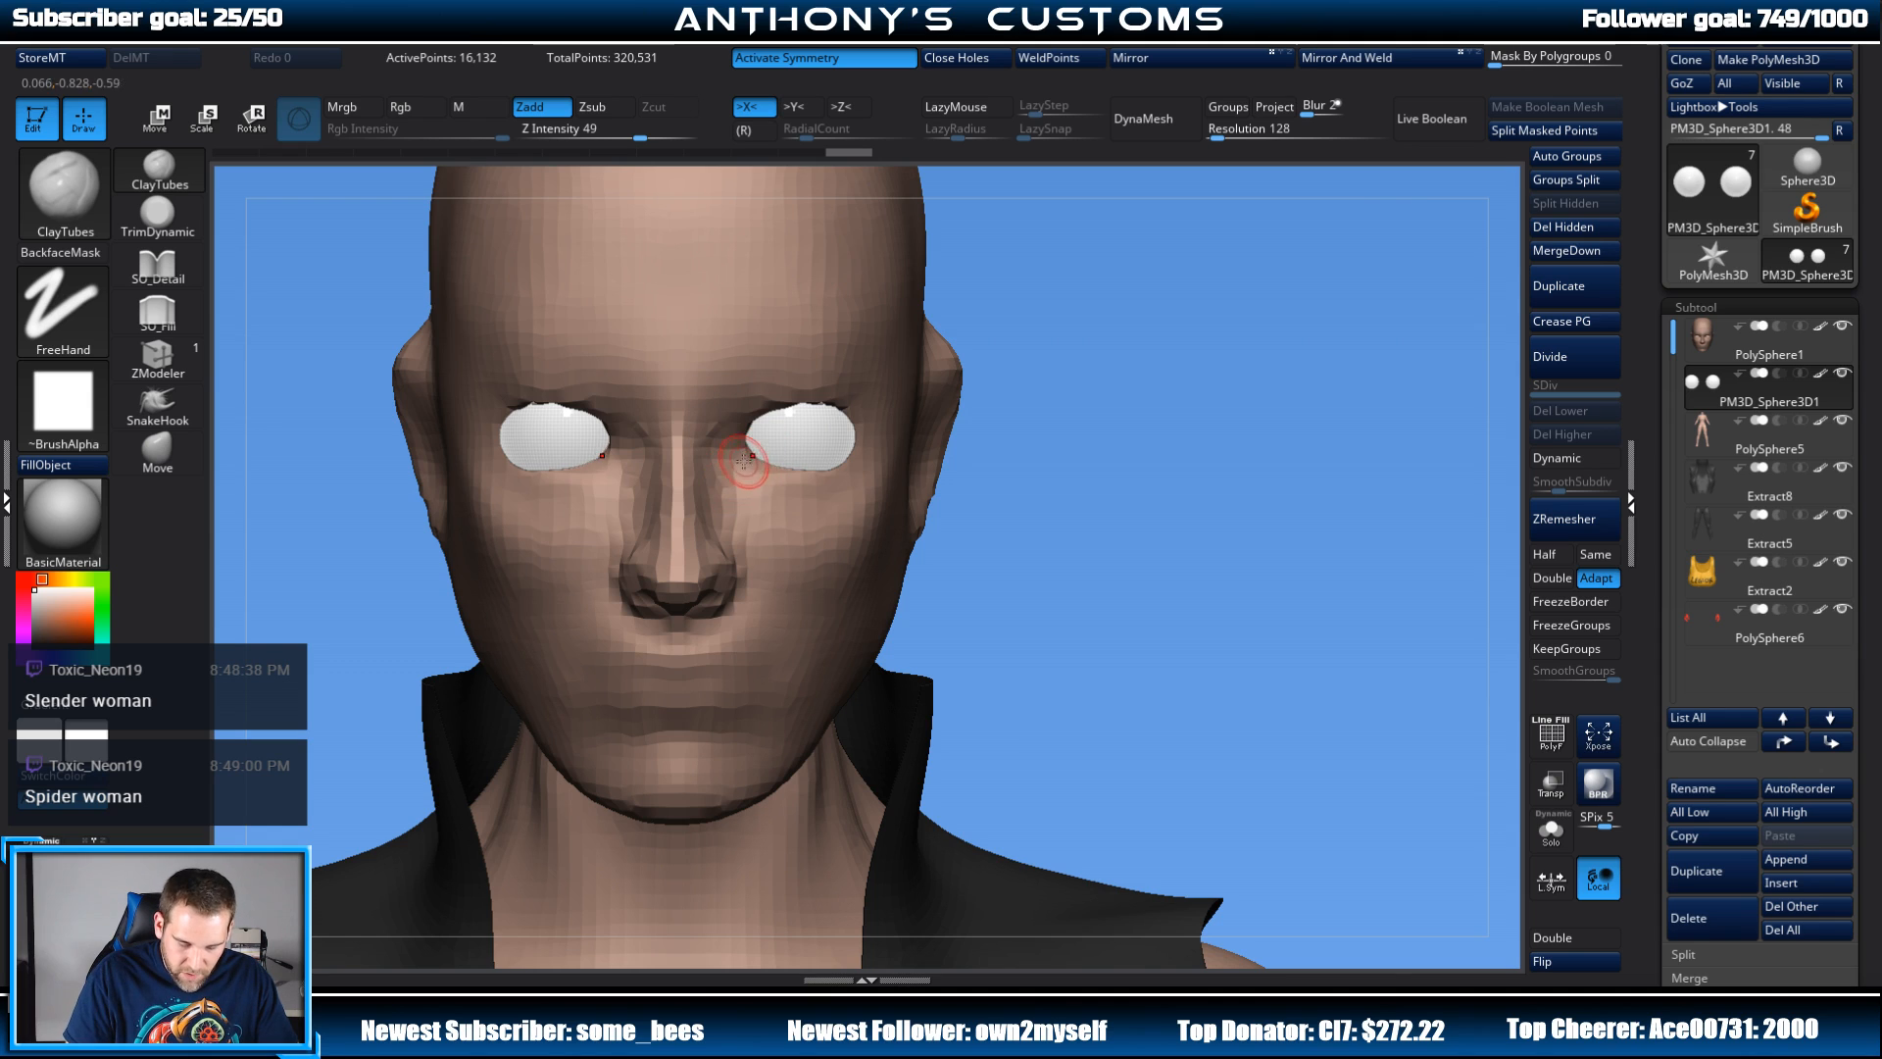
key("ctrl+z")
key("ctrl+z")
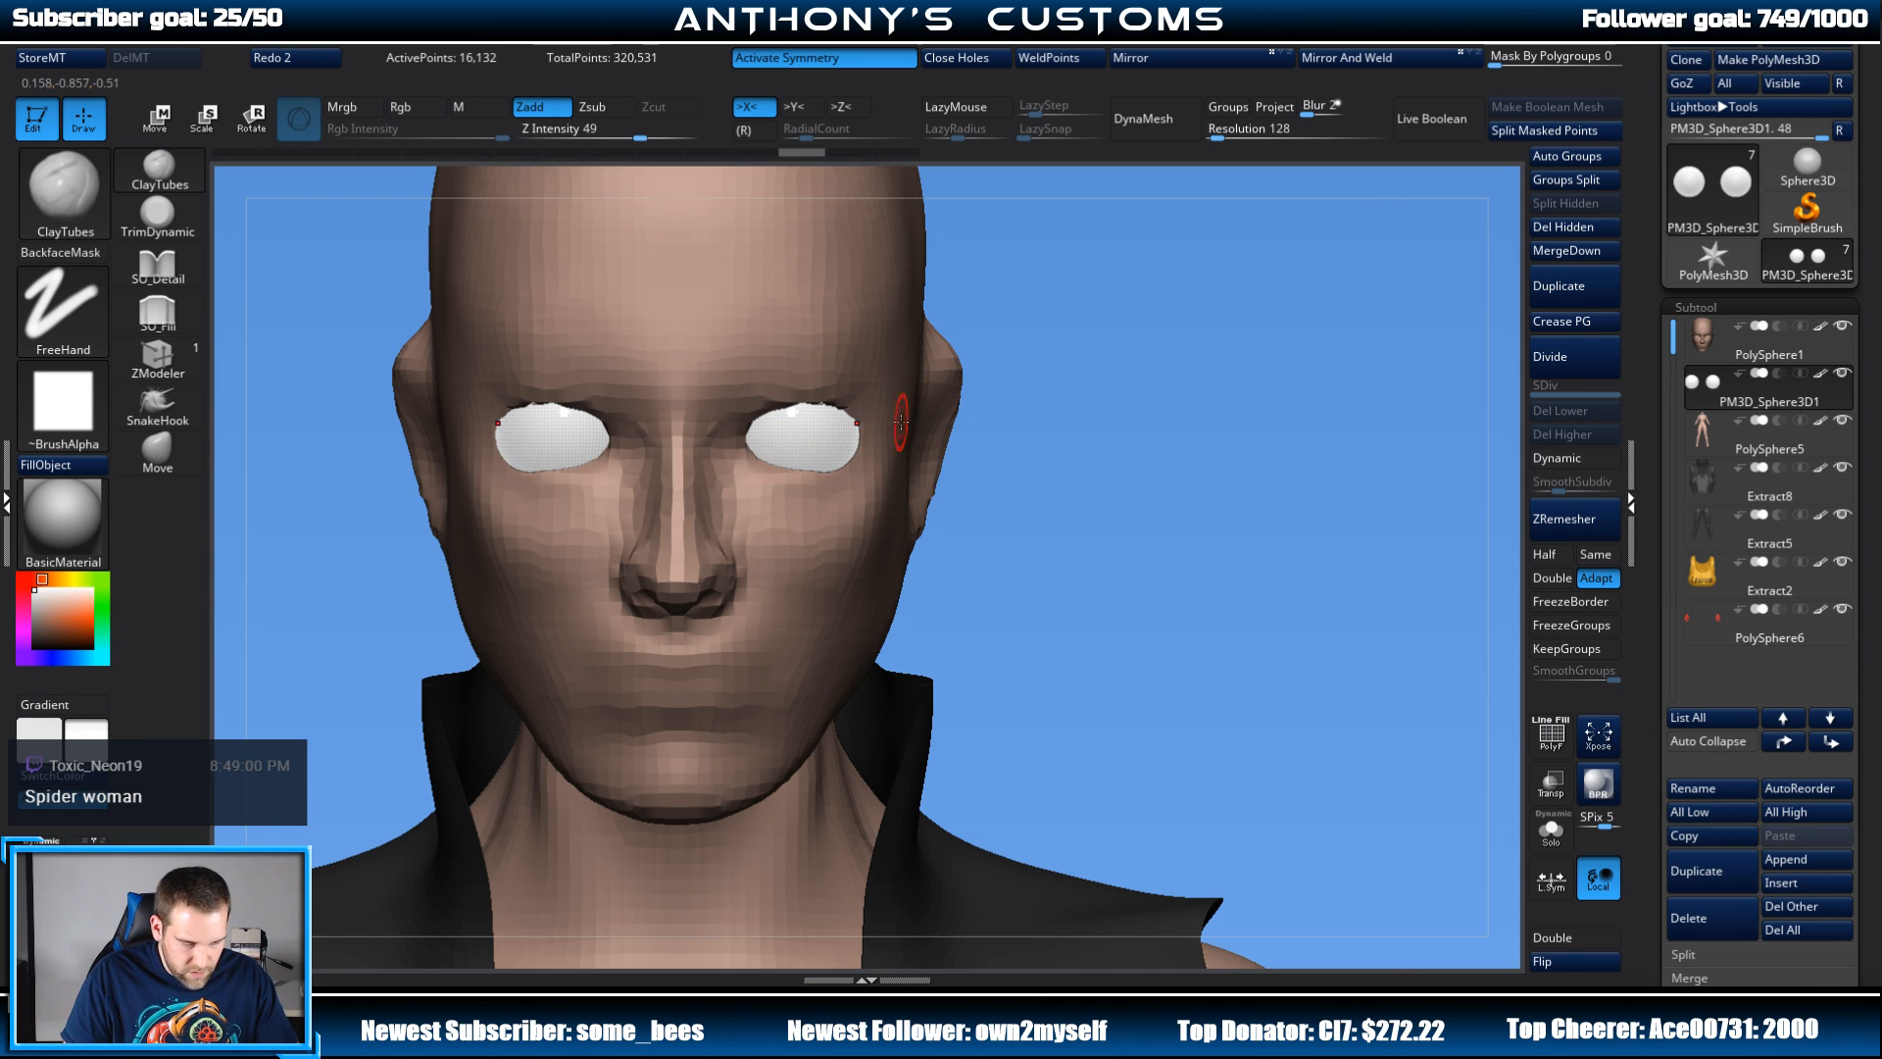
left_click(298, 59)
Step: Select the head subtool and build up the eyelids and outer eye corners with symmetrical ClayTubes strokes
left_click(873, 538, "alt")
mouse_move(1069, 463)
left_mouse_down()
mouse_move(1155, 430)
mouse_move(845, 443)
left_mouse_up()
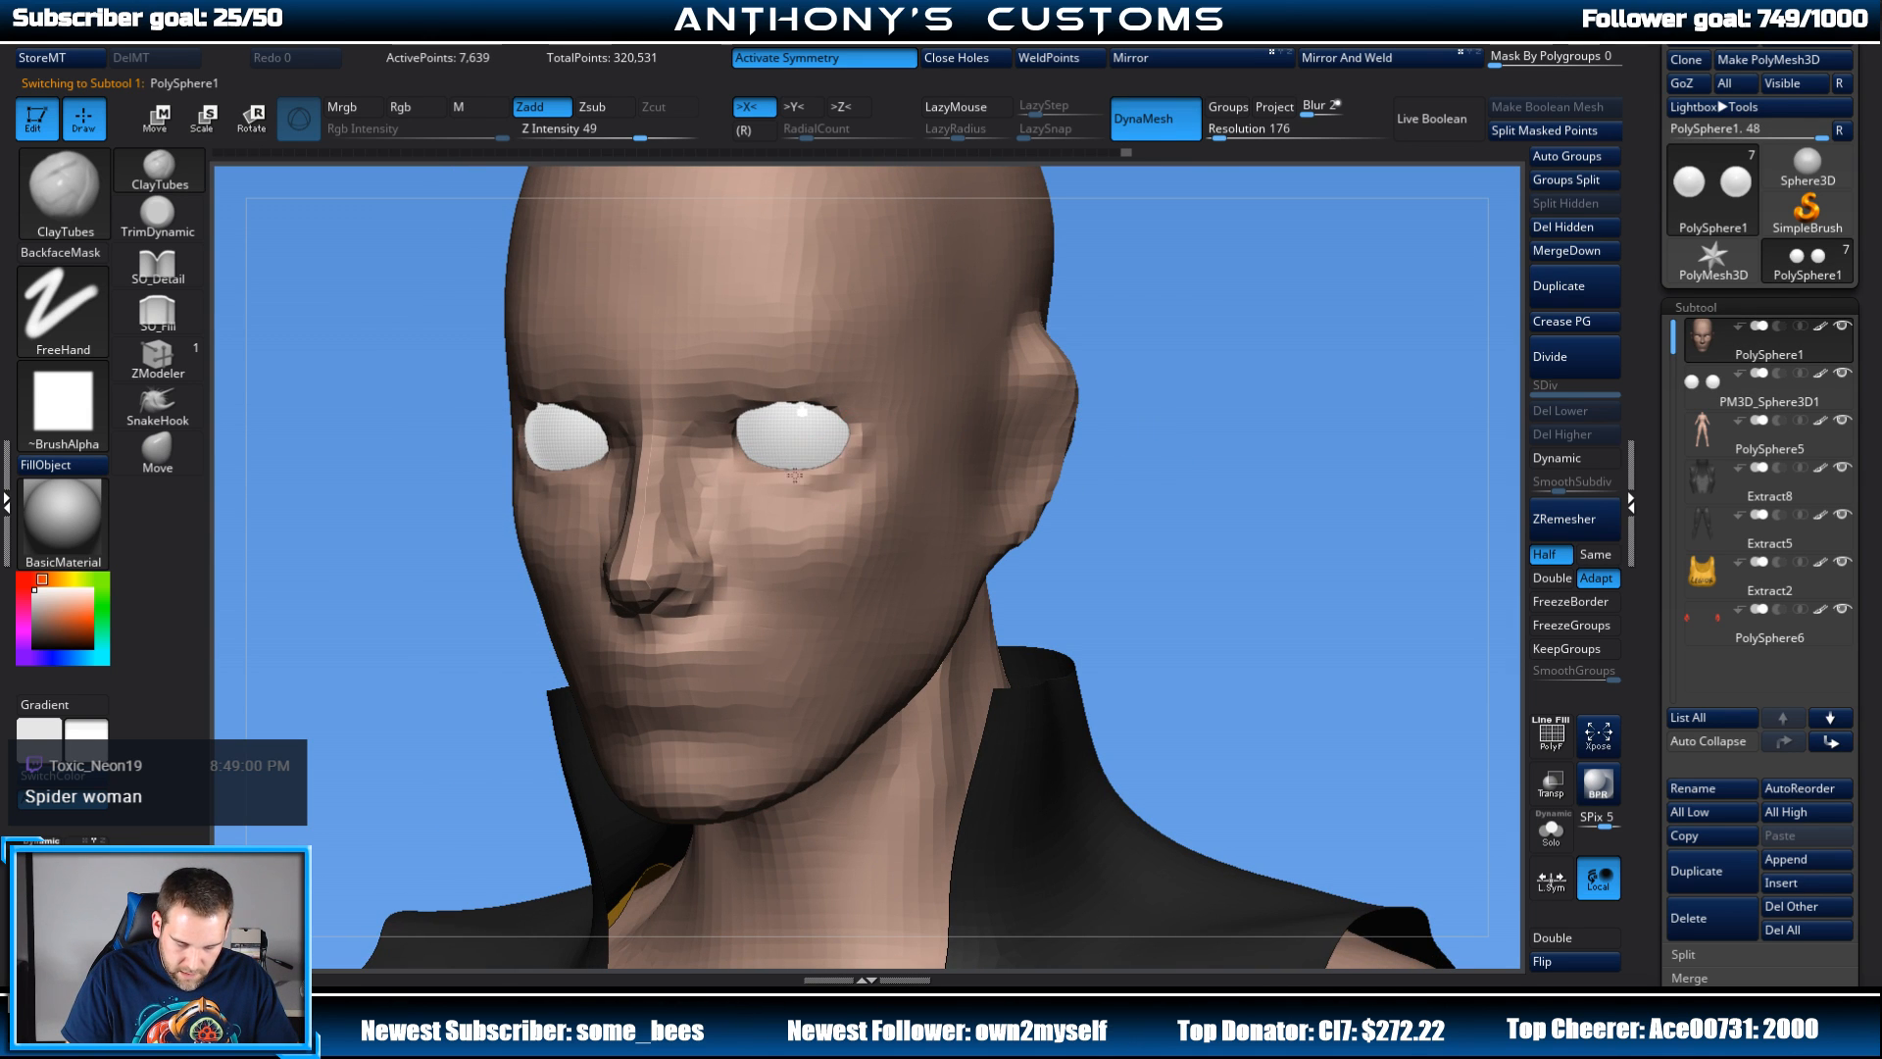
left_click_drag(1094, 394, 1241, 368)
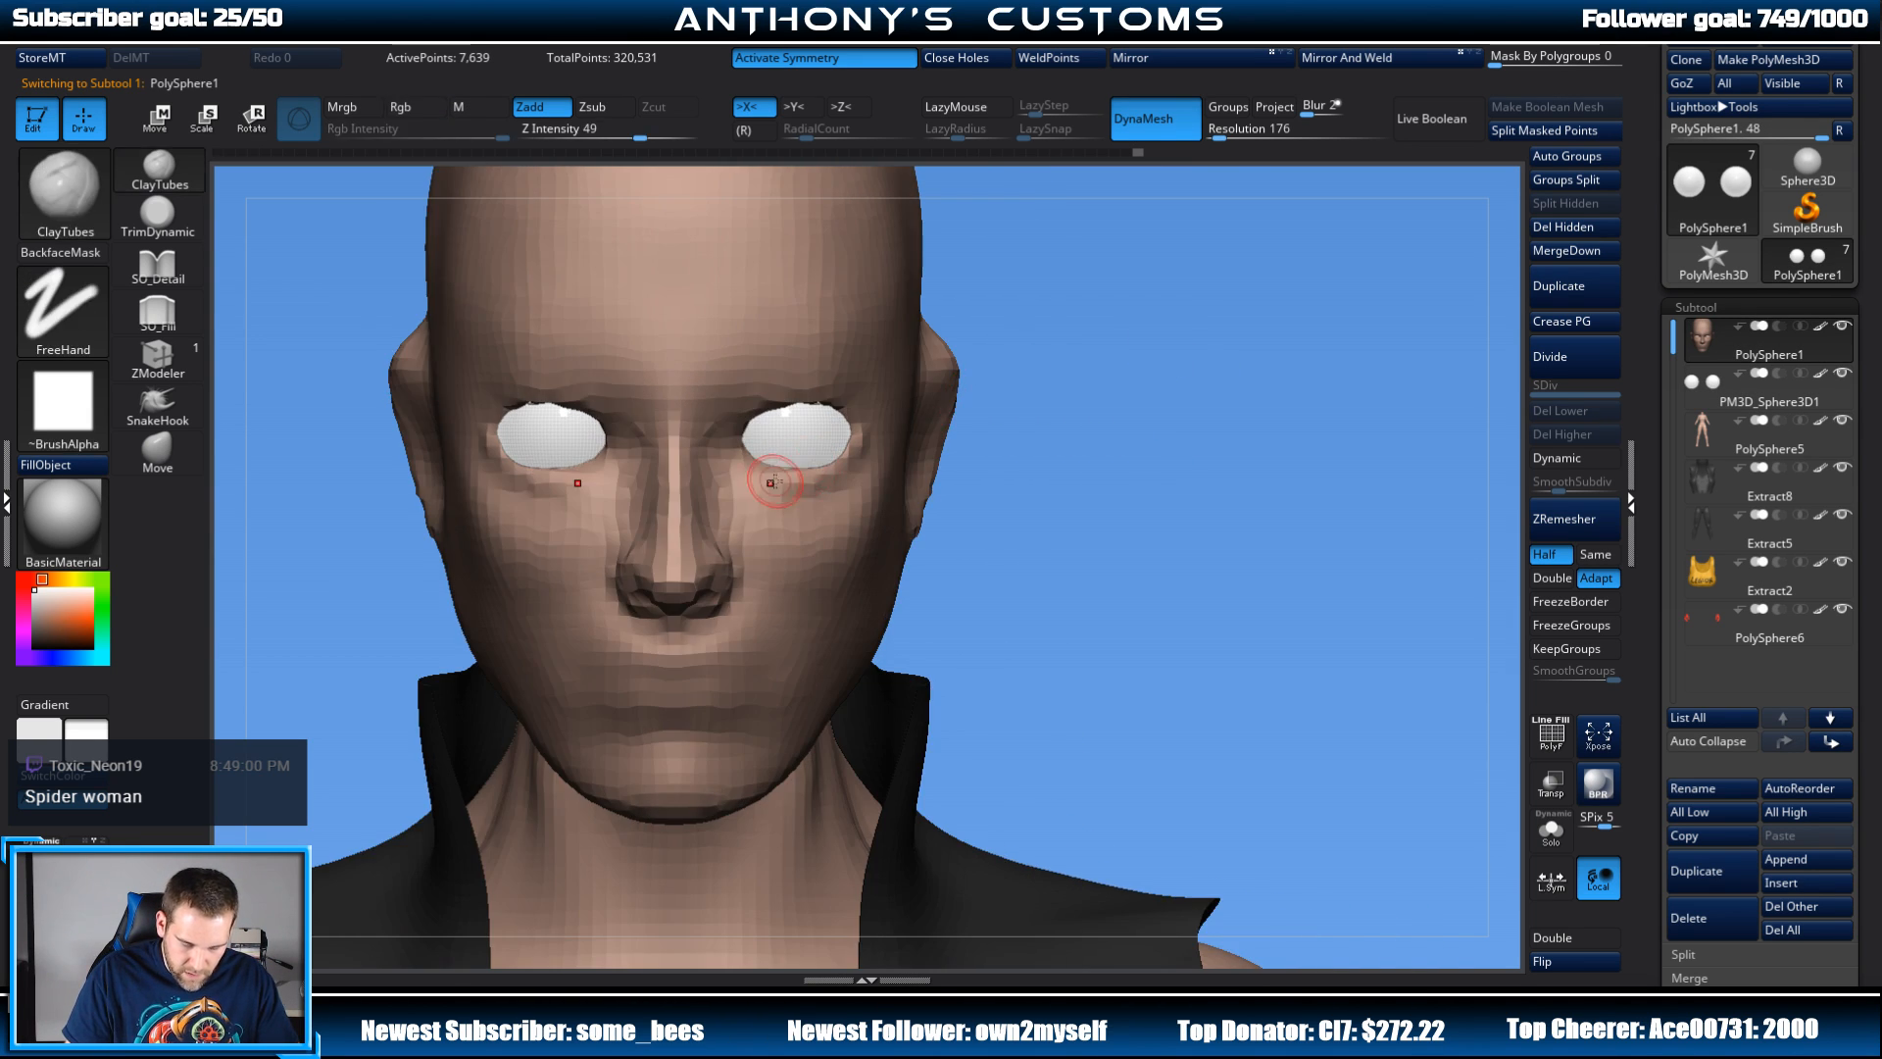
left_click_drag(1090, 365, 870, 395)
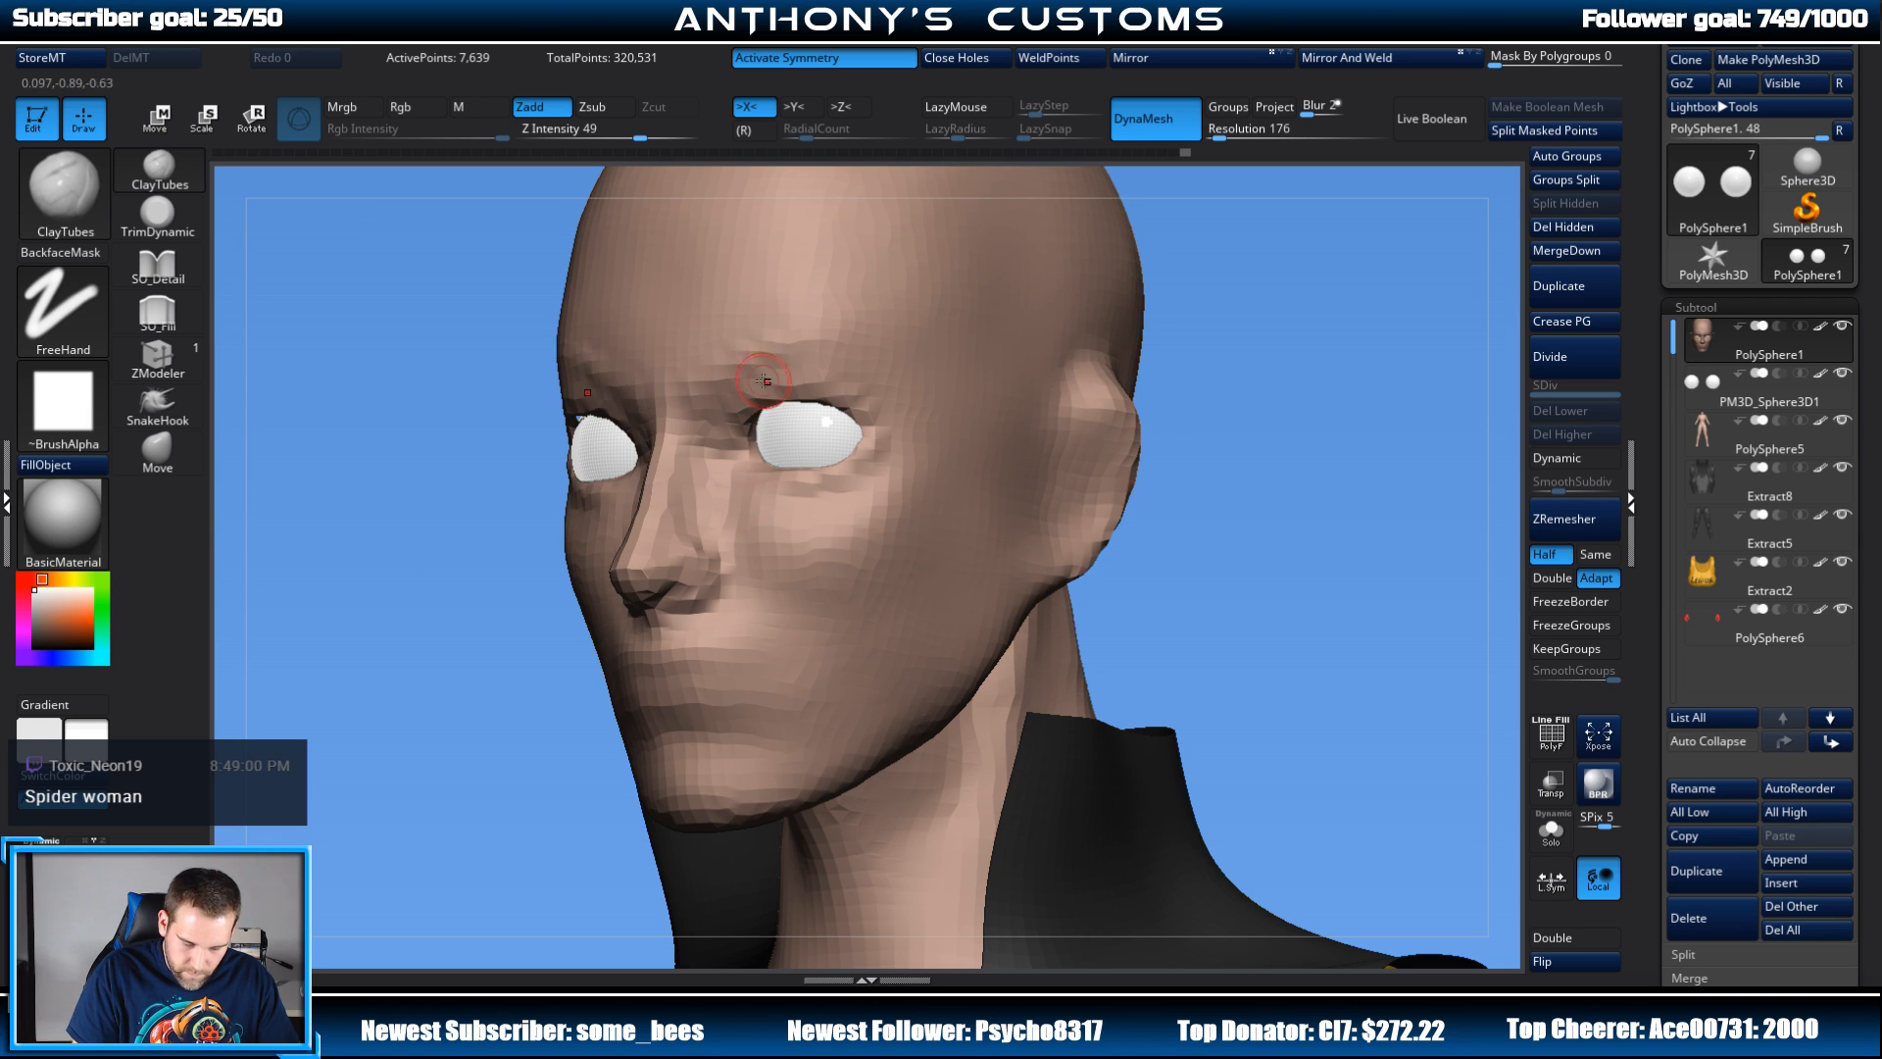
left_click_drag(1236, 333, 1344, 362, "shift")
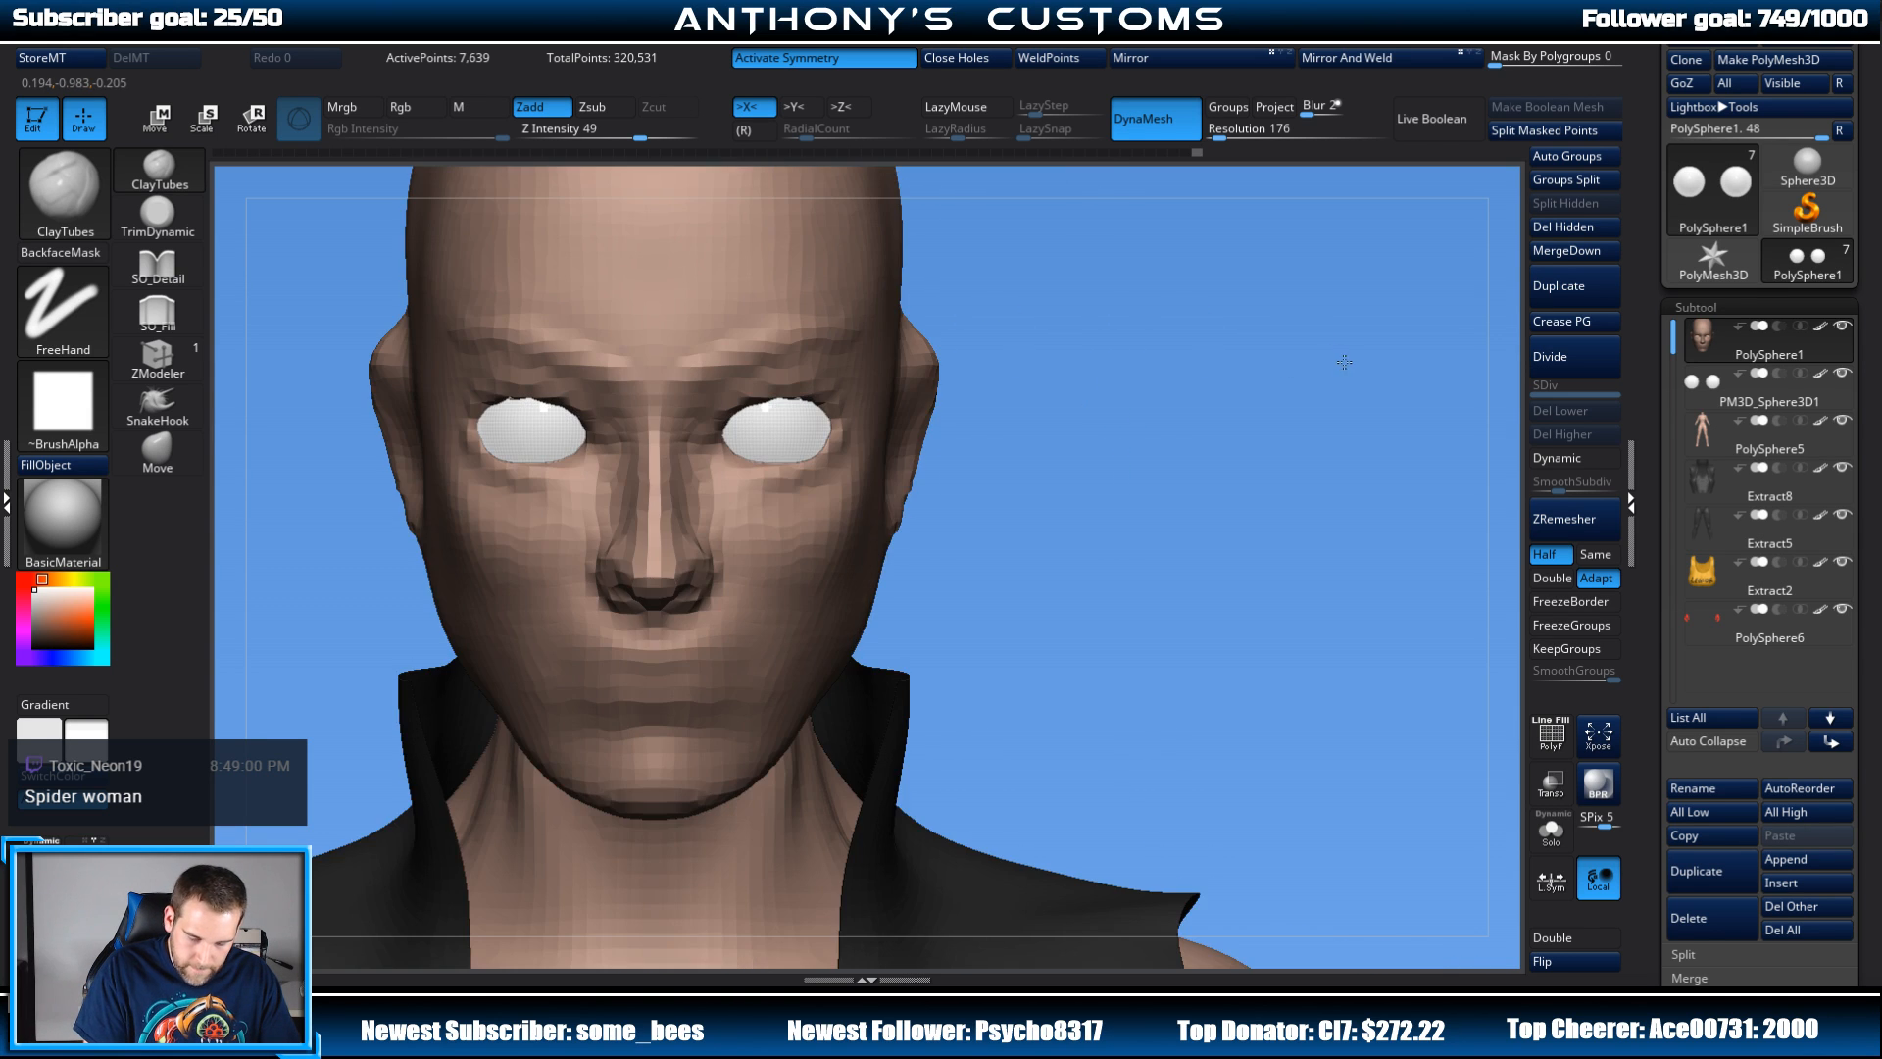
Step: Sculpt a heavier brow ridge with frown furrows above the nose and extend the form toward the temples
left_click_drag(1164, 405, 1347, 359, "alt")
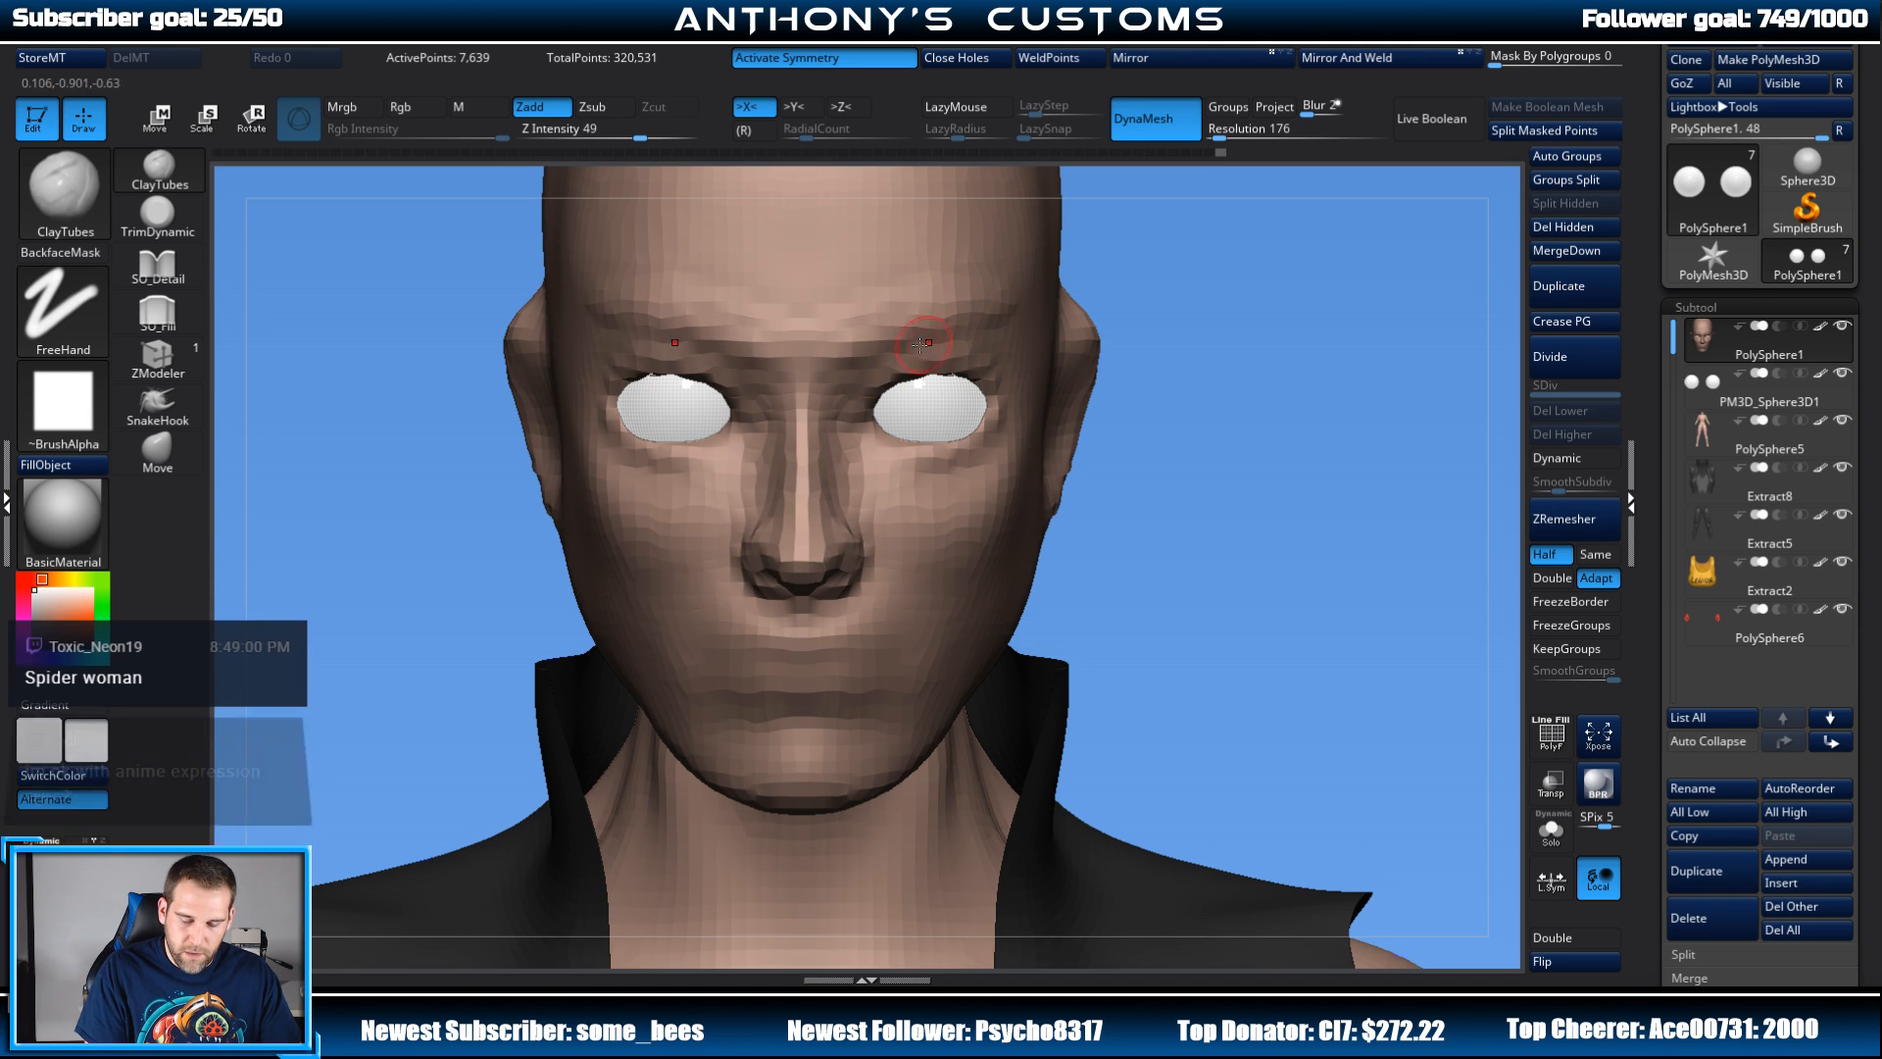
left_click_drag(1167, 303, 1010, 327)
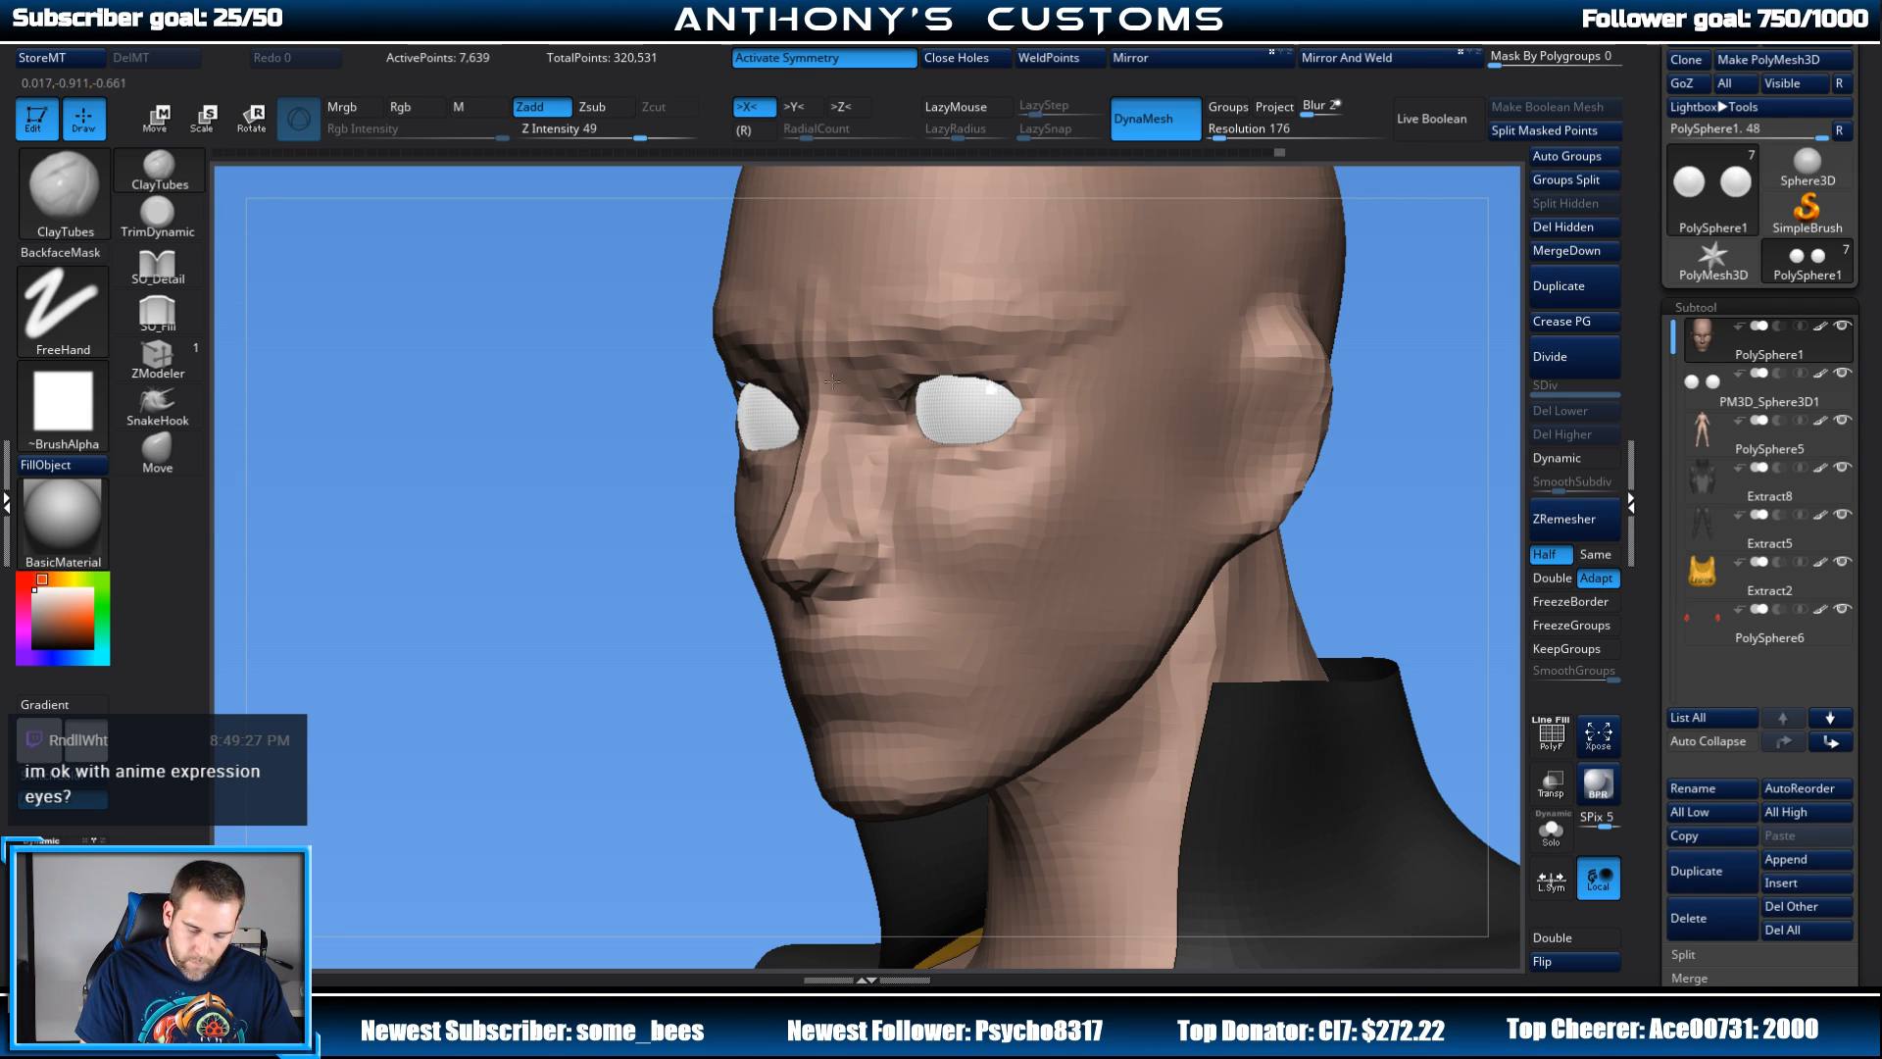
left_click_drag(1407, 301, 1028, 317)
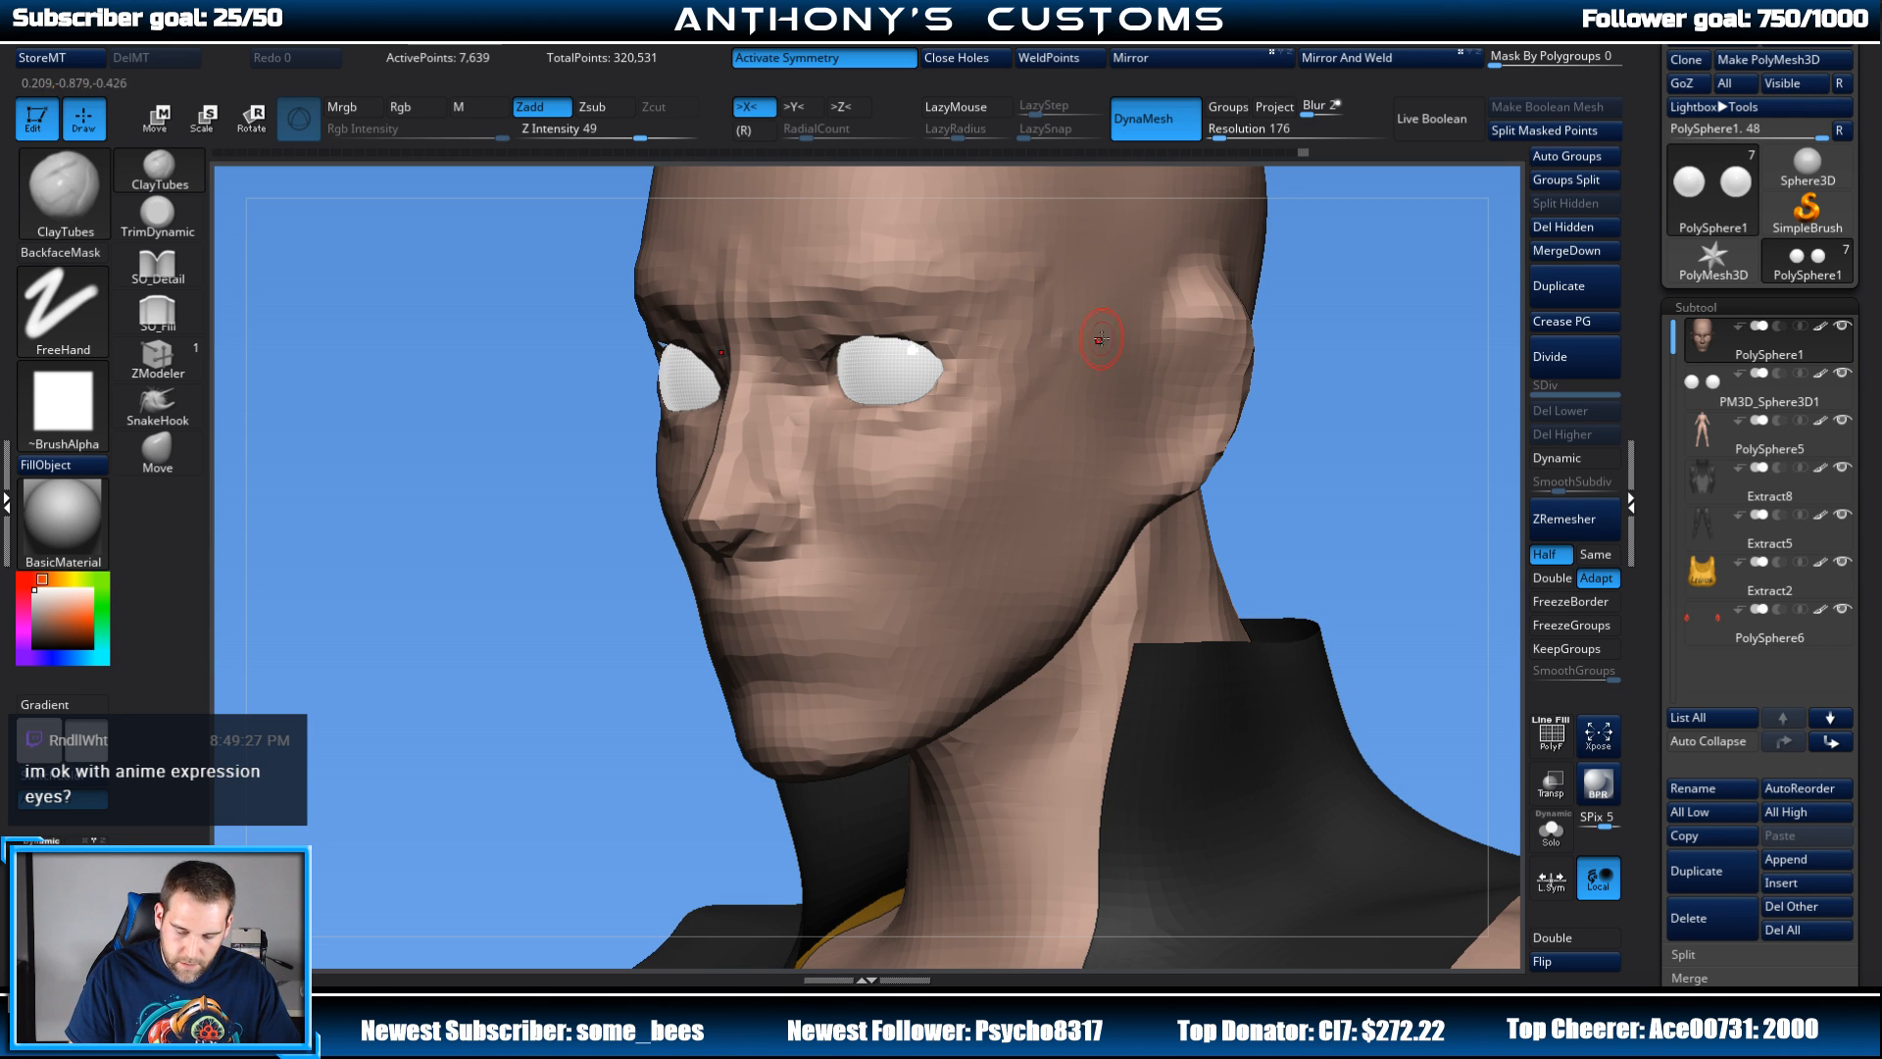
left_click_drag(1311, 332, 1039, 358)
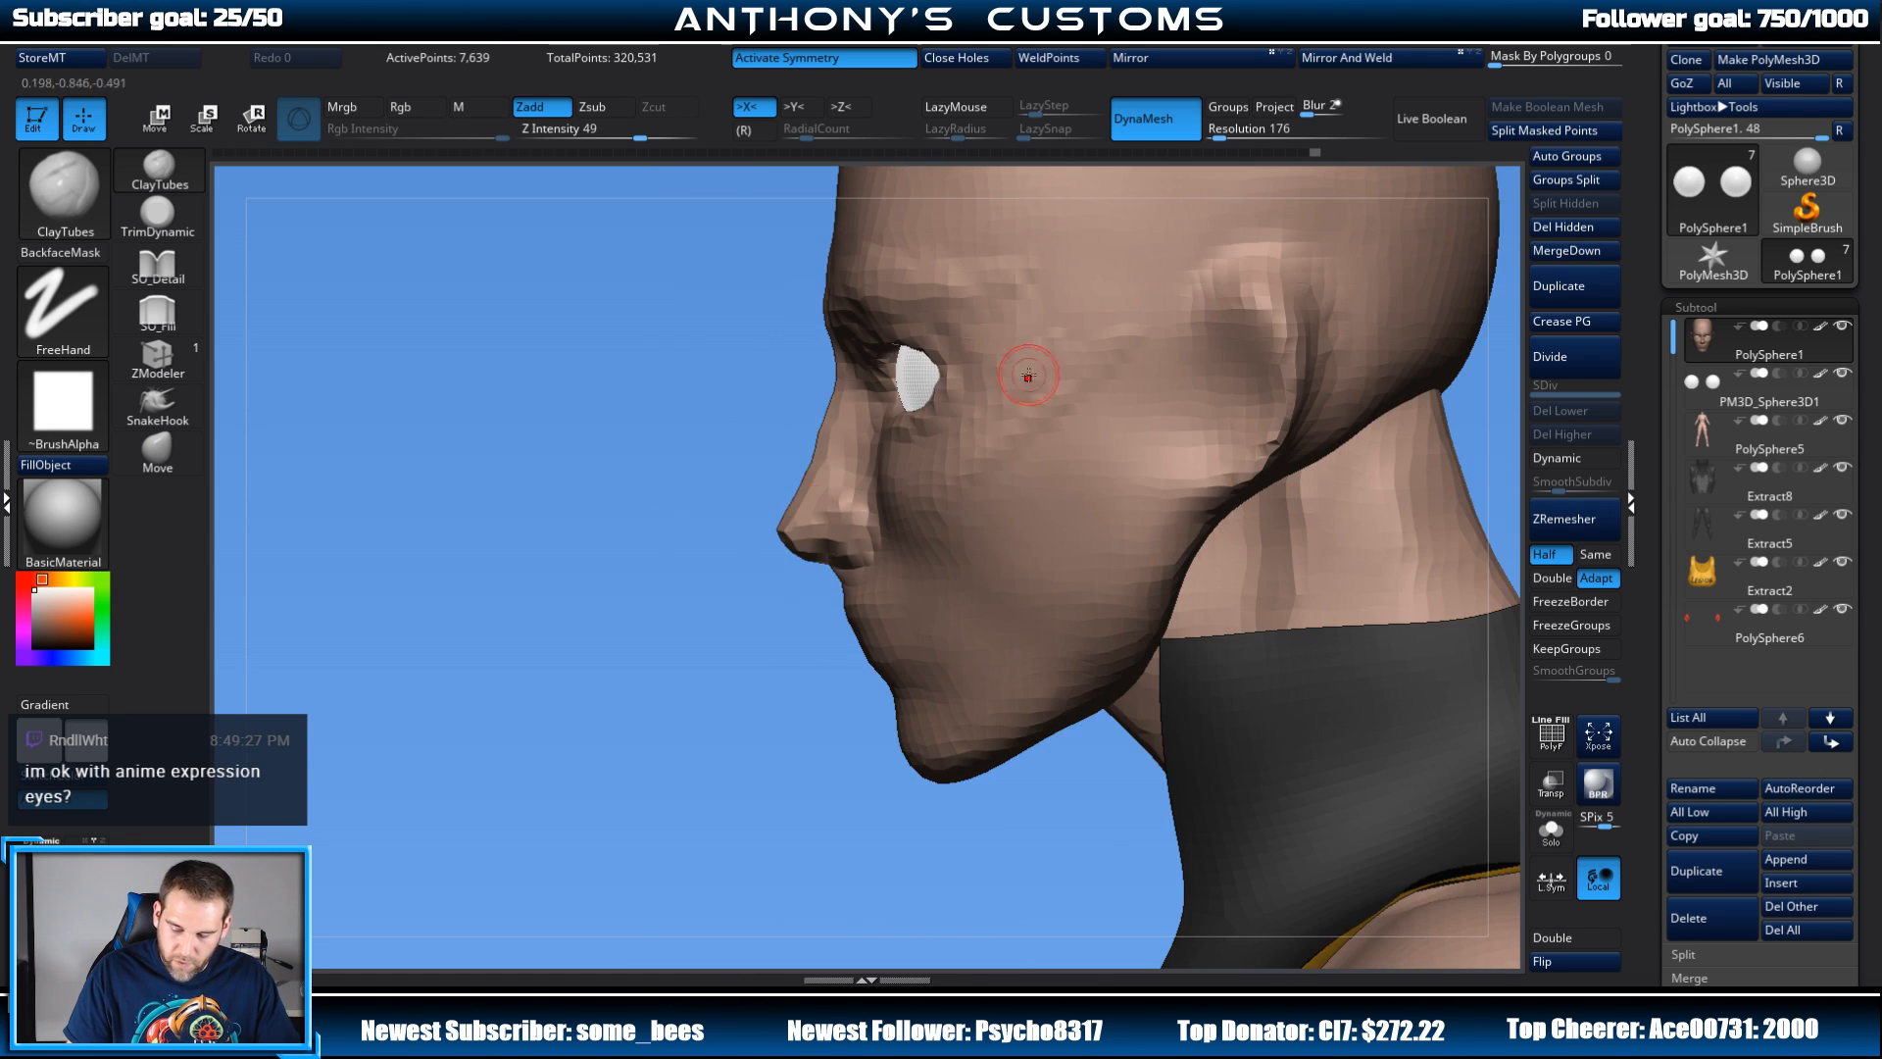
Step: Lower the brow and lids around the eyes with the Move brush to give the eye openings an angry slant
left_click_drag(691, 733, 565, 764, "alt")
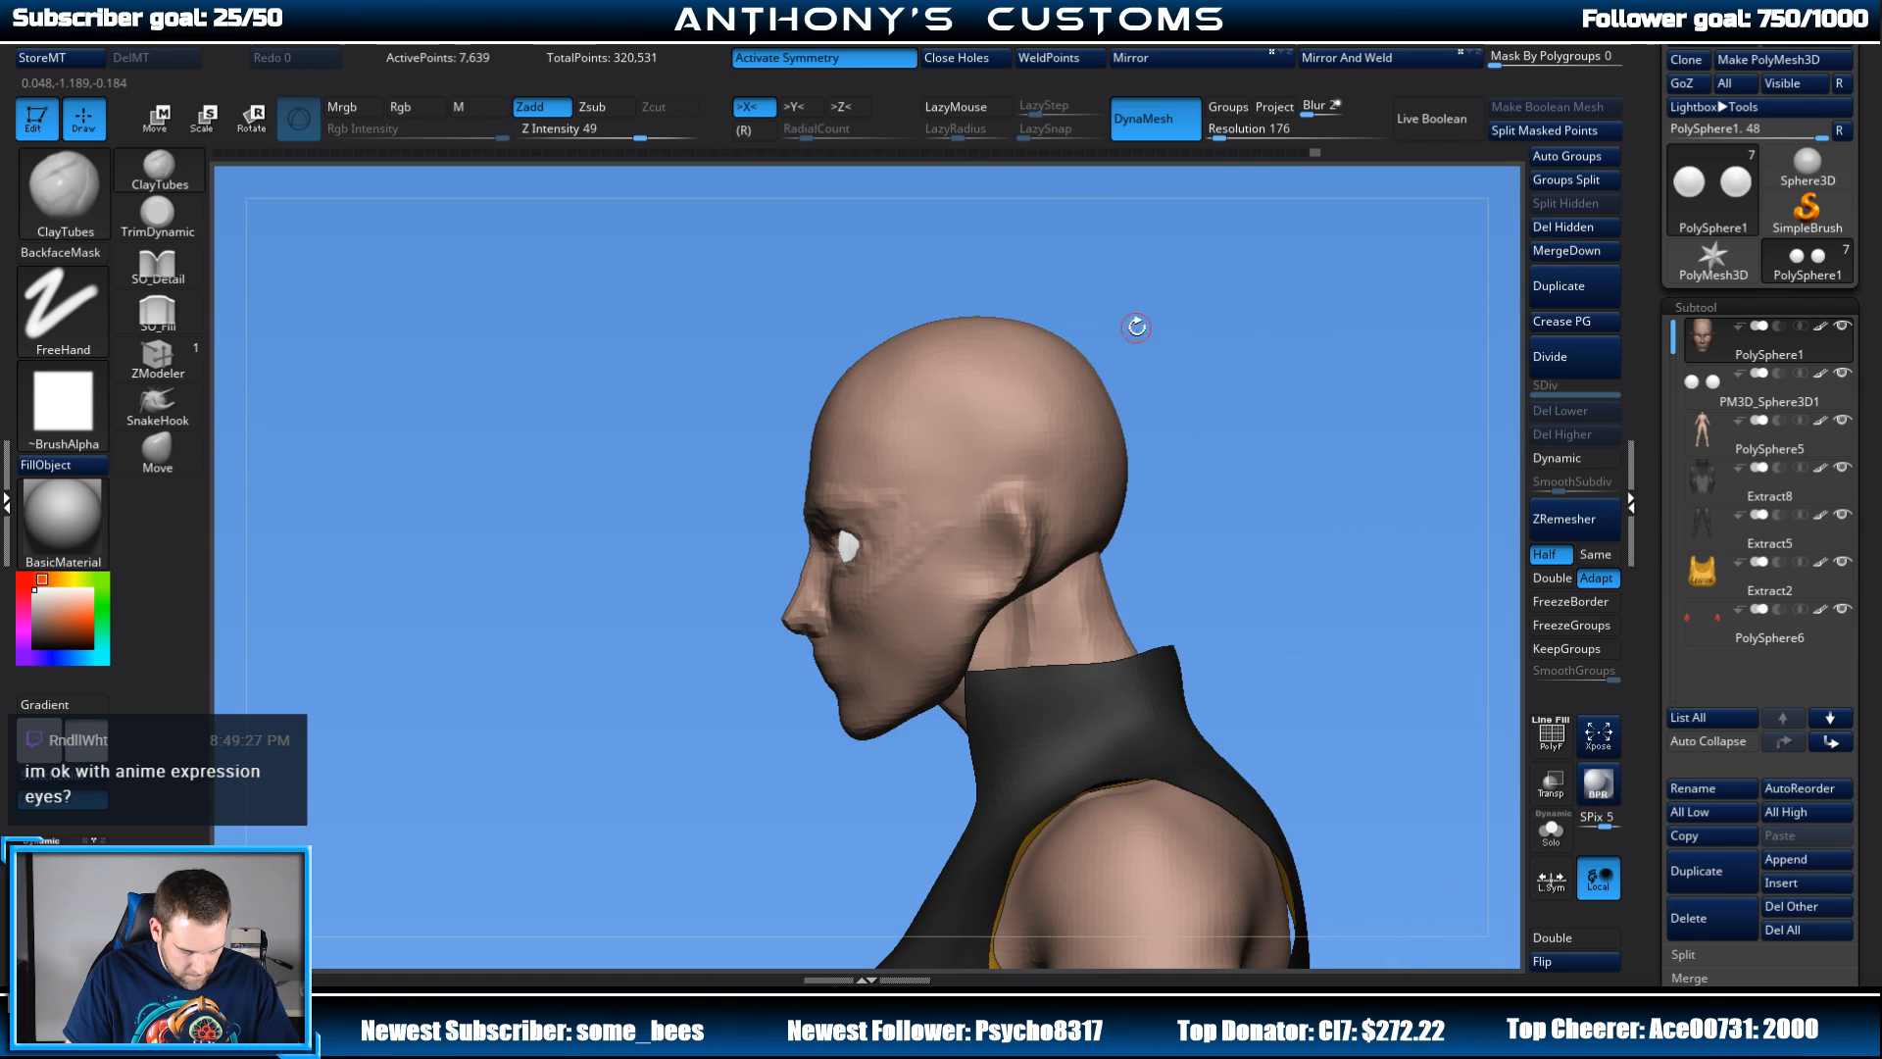
left_click_drag(1137, 328, 1229, 342, "alt")
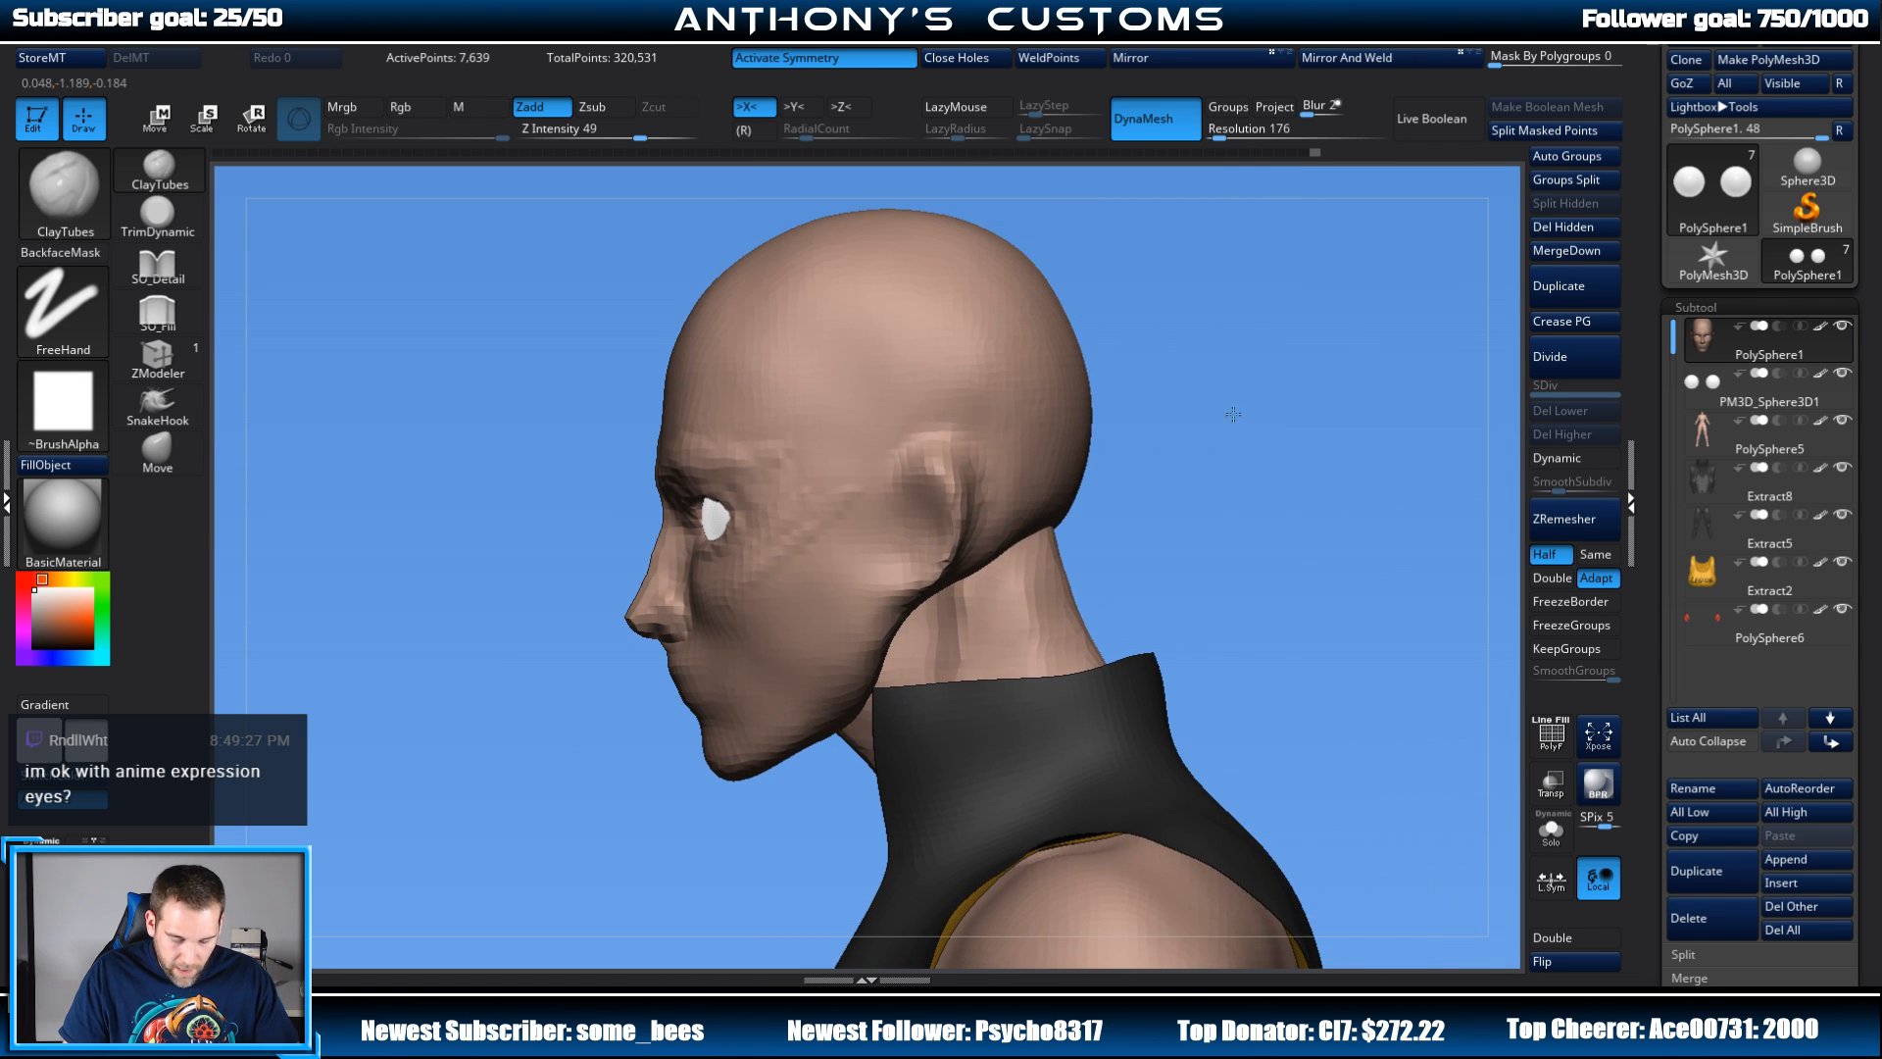
left_click_drag(1232, 413, 1223, 362, "alt")
left_click_drag(1205, 435, 1285, 382)
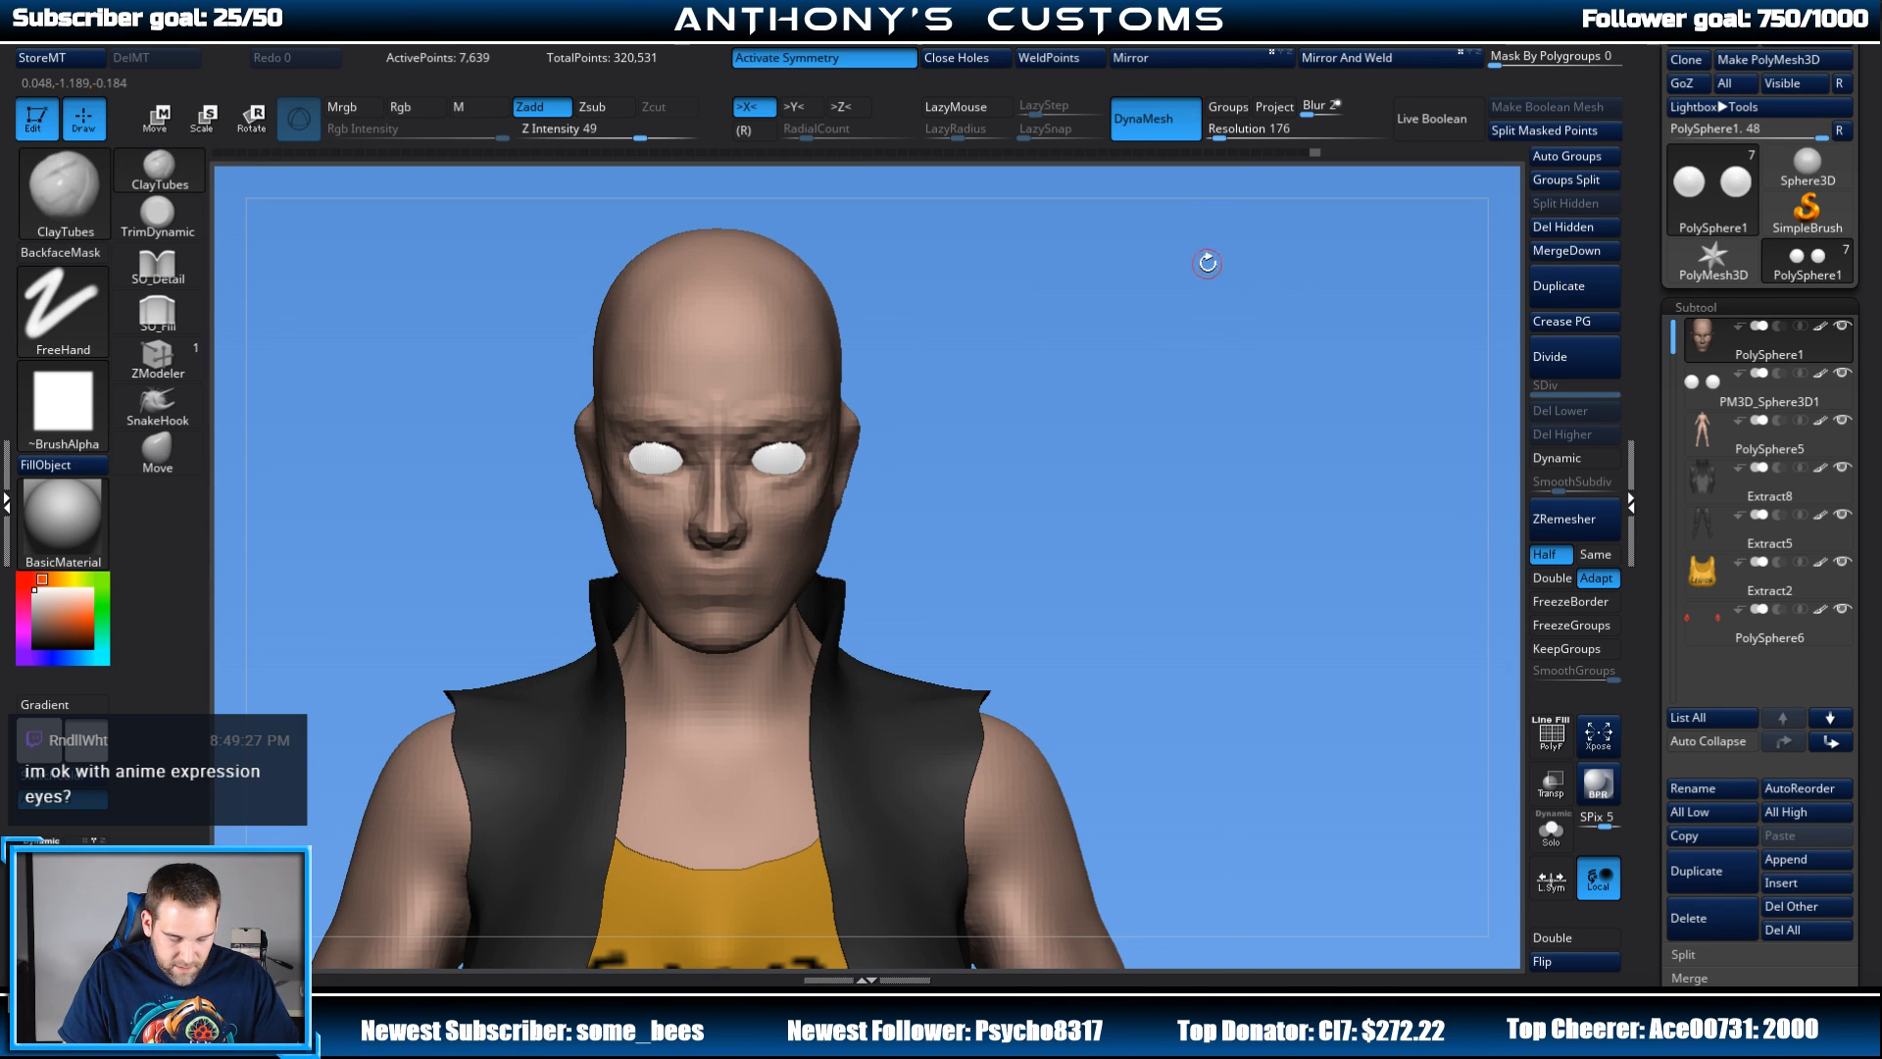
left_click_drag(1153, 378, 1240, 428, "alt")
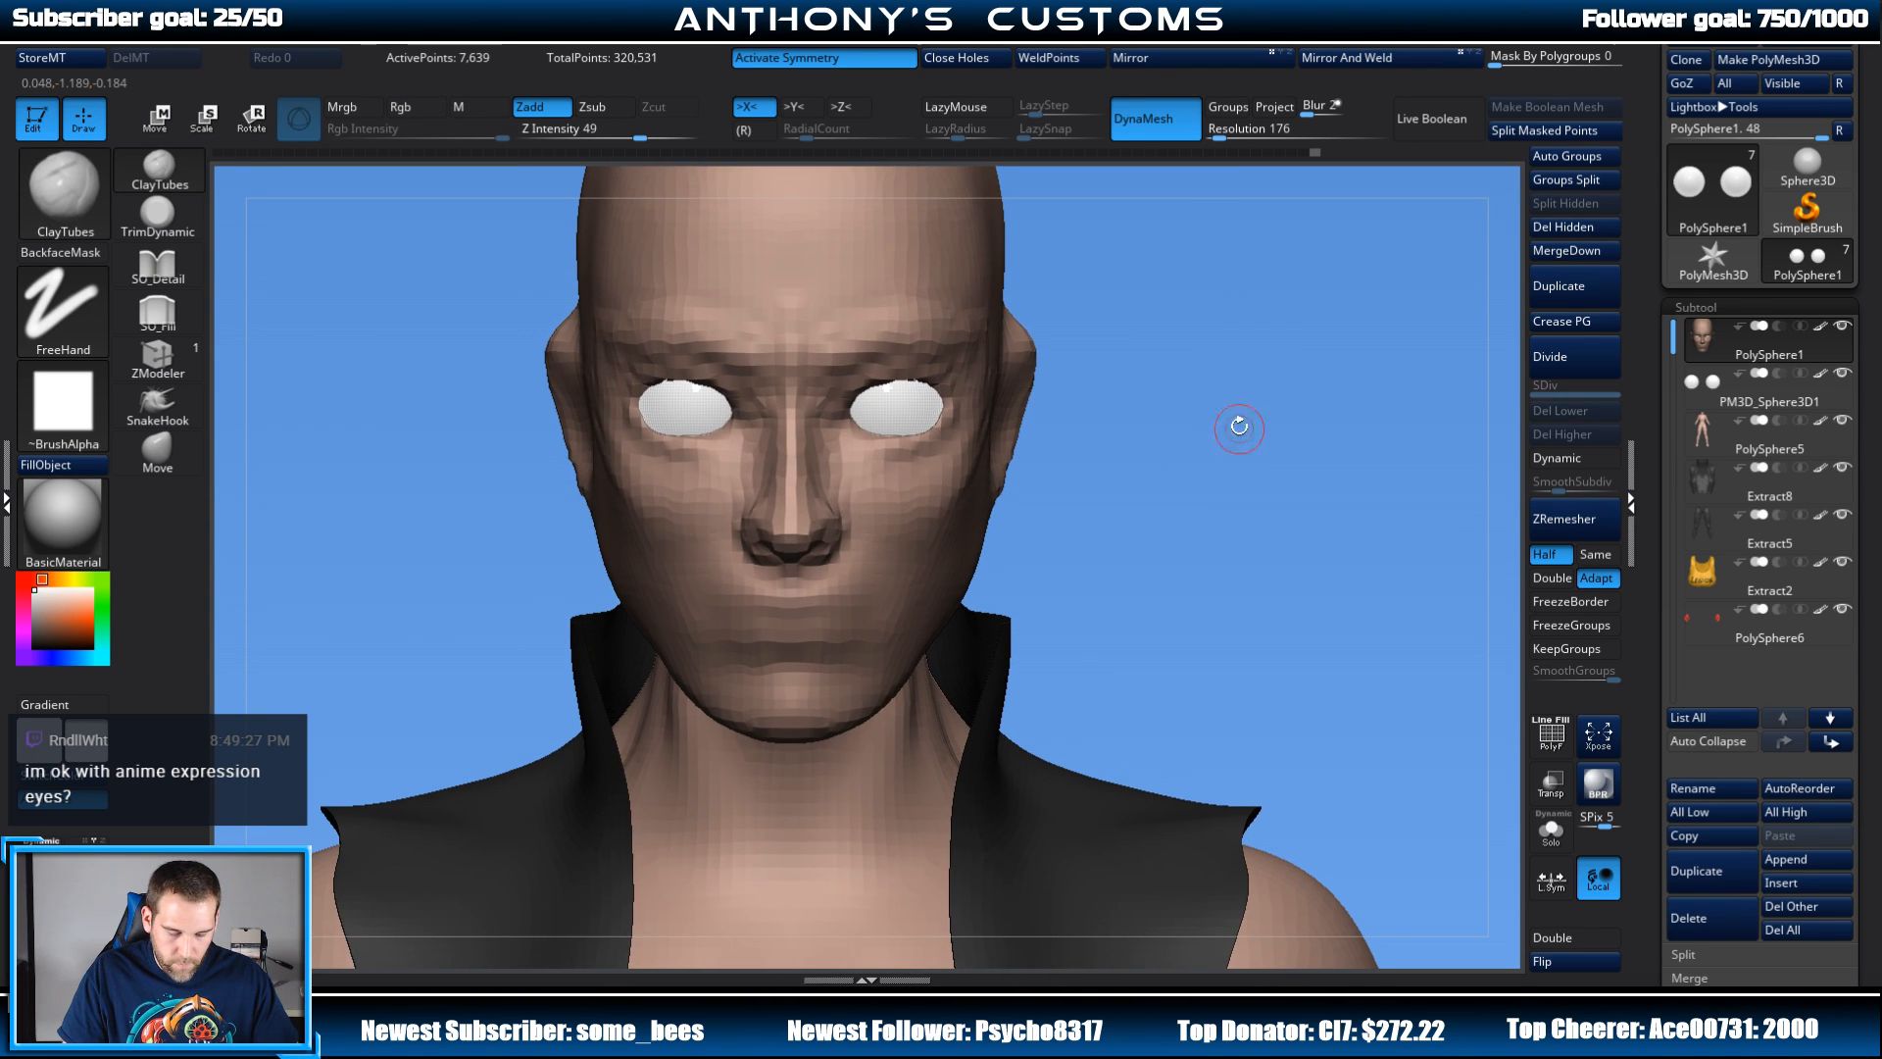
left_click(157, 453)
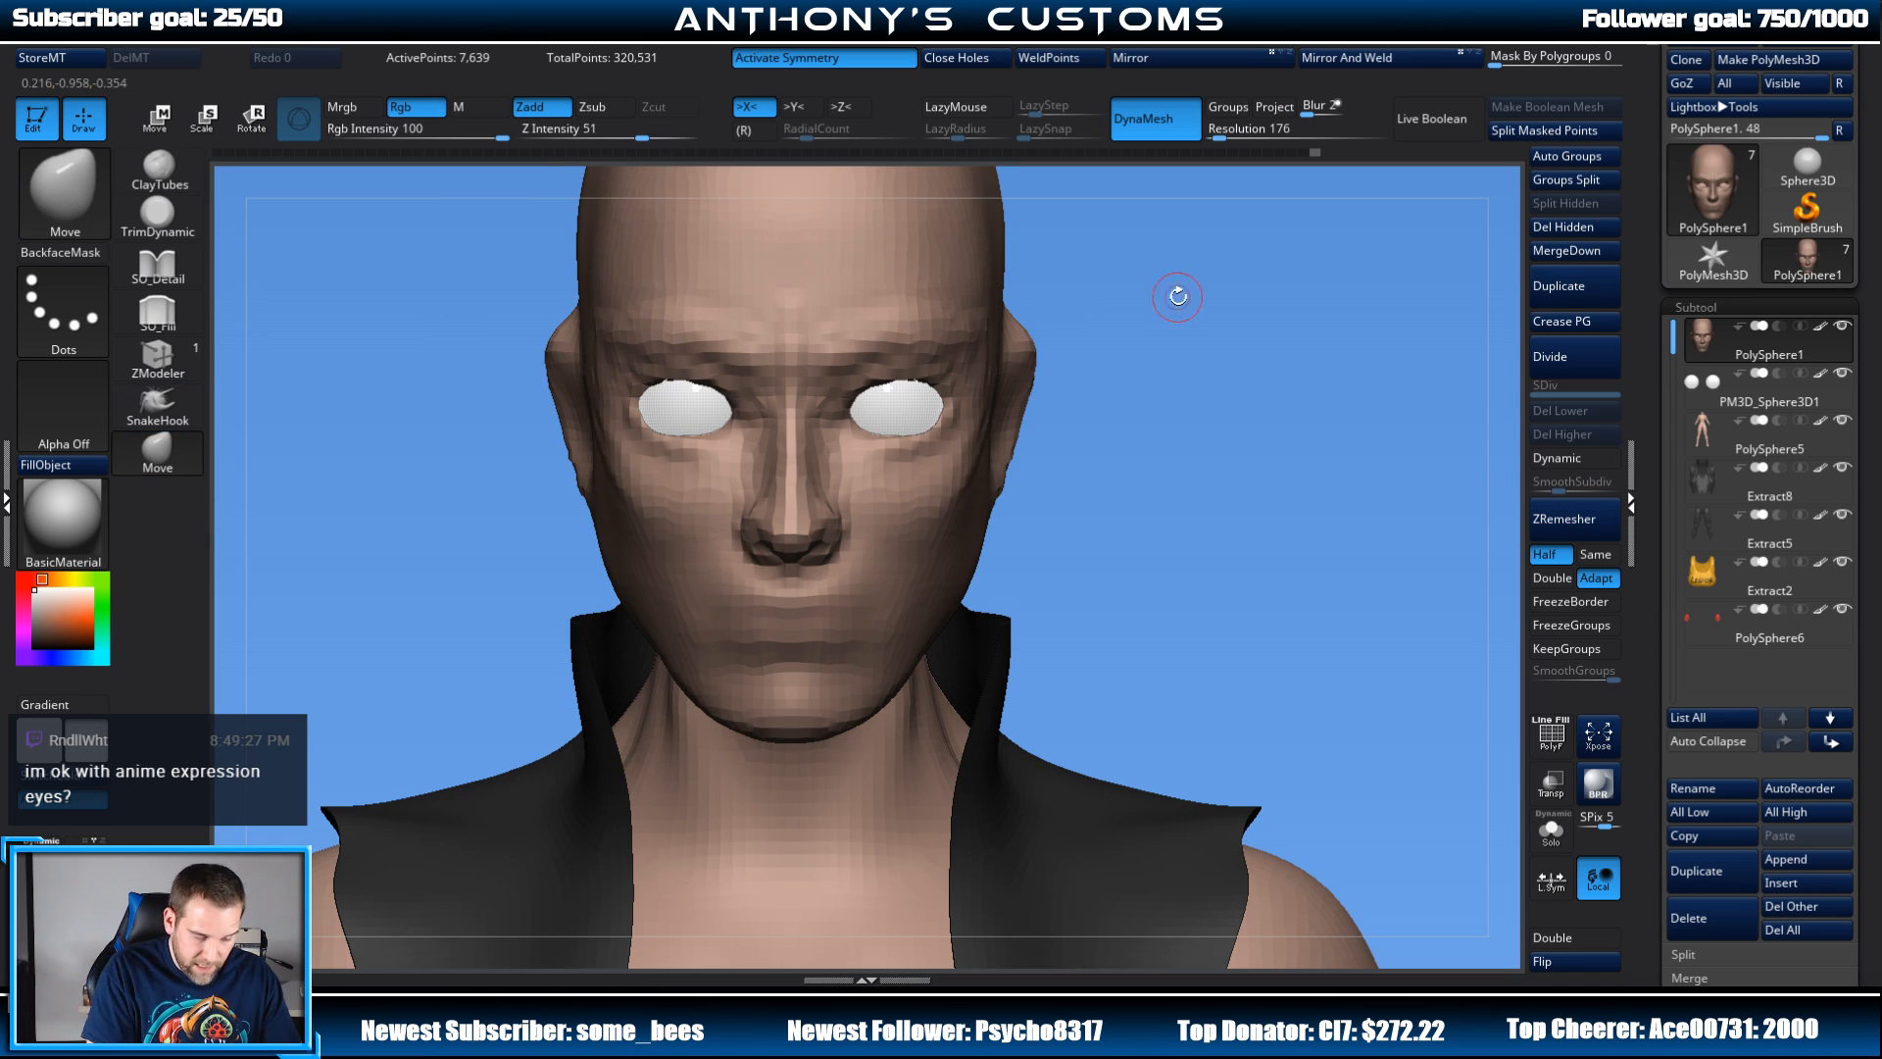
left_click_drag(1176, 296, 1108, 431)
key("space")
left_click(1189, 307)
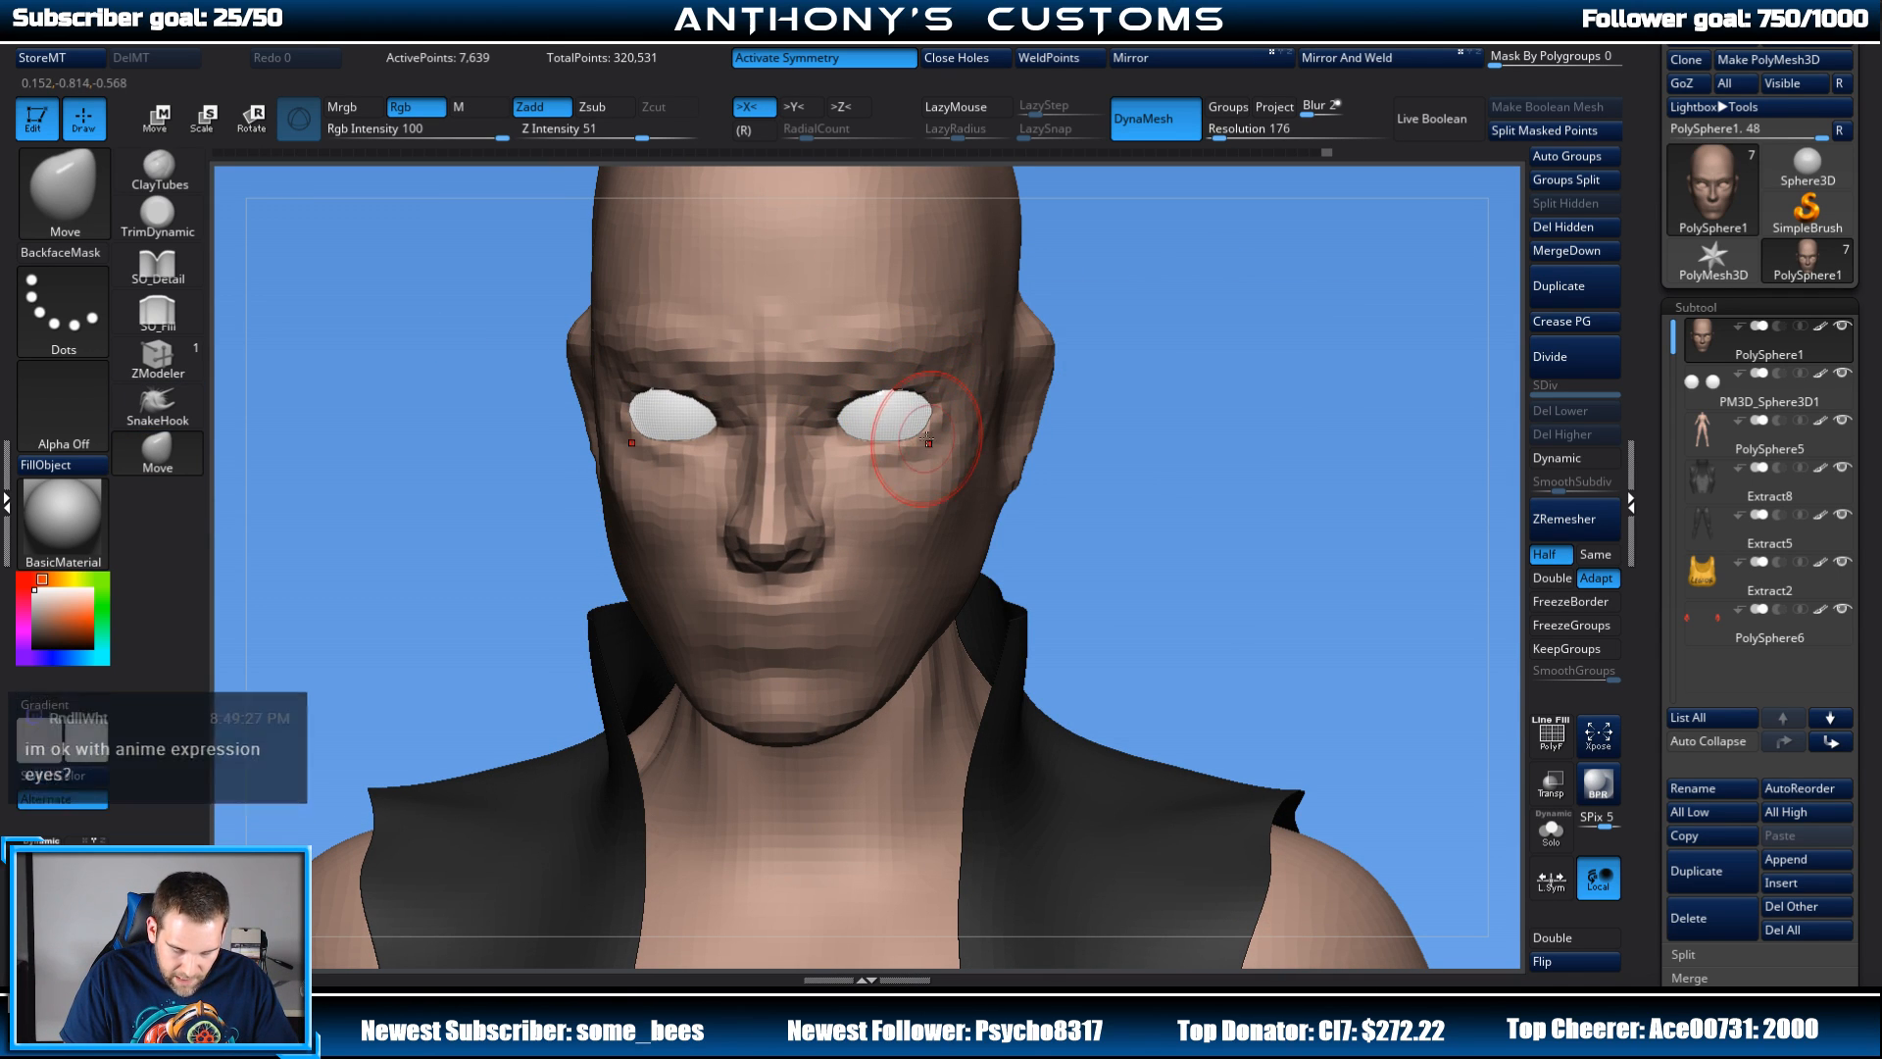
Step: Refine the upper and lower eyelids with the Move brush to narrow the eye openings
left_click_drag(1114, 349, 1139, 311)
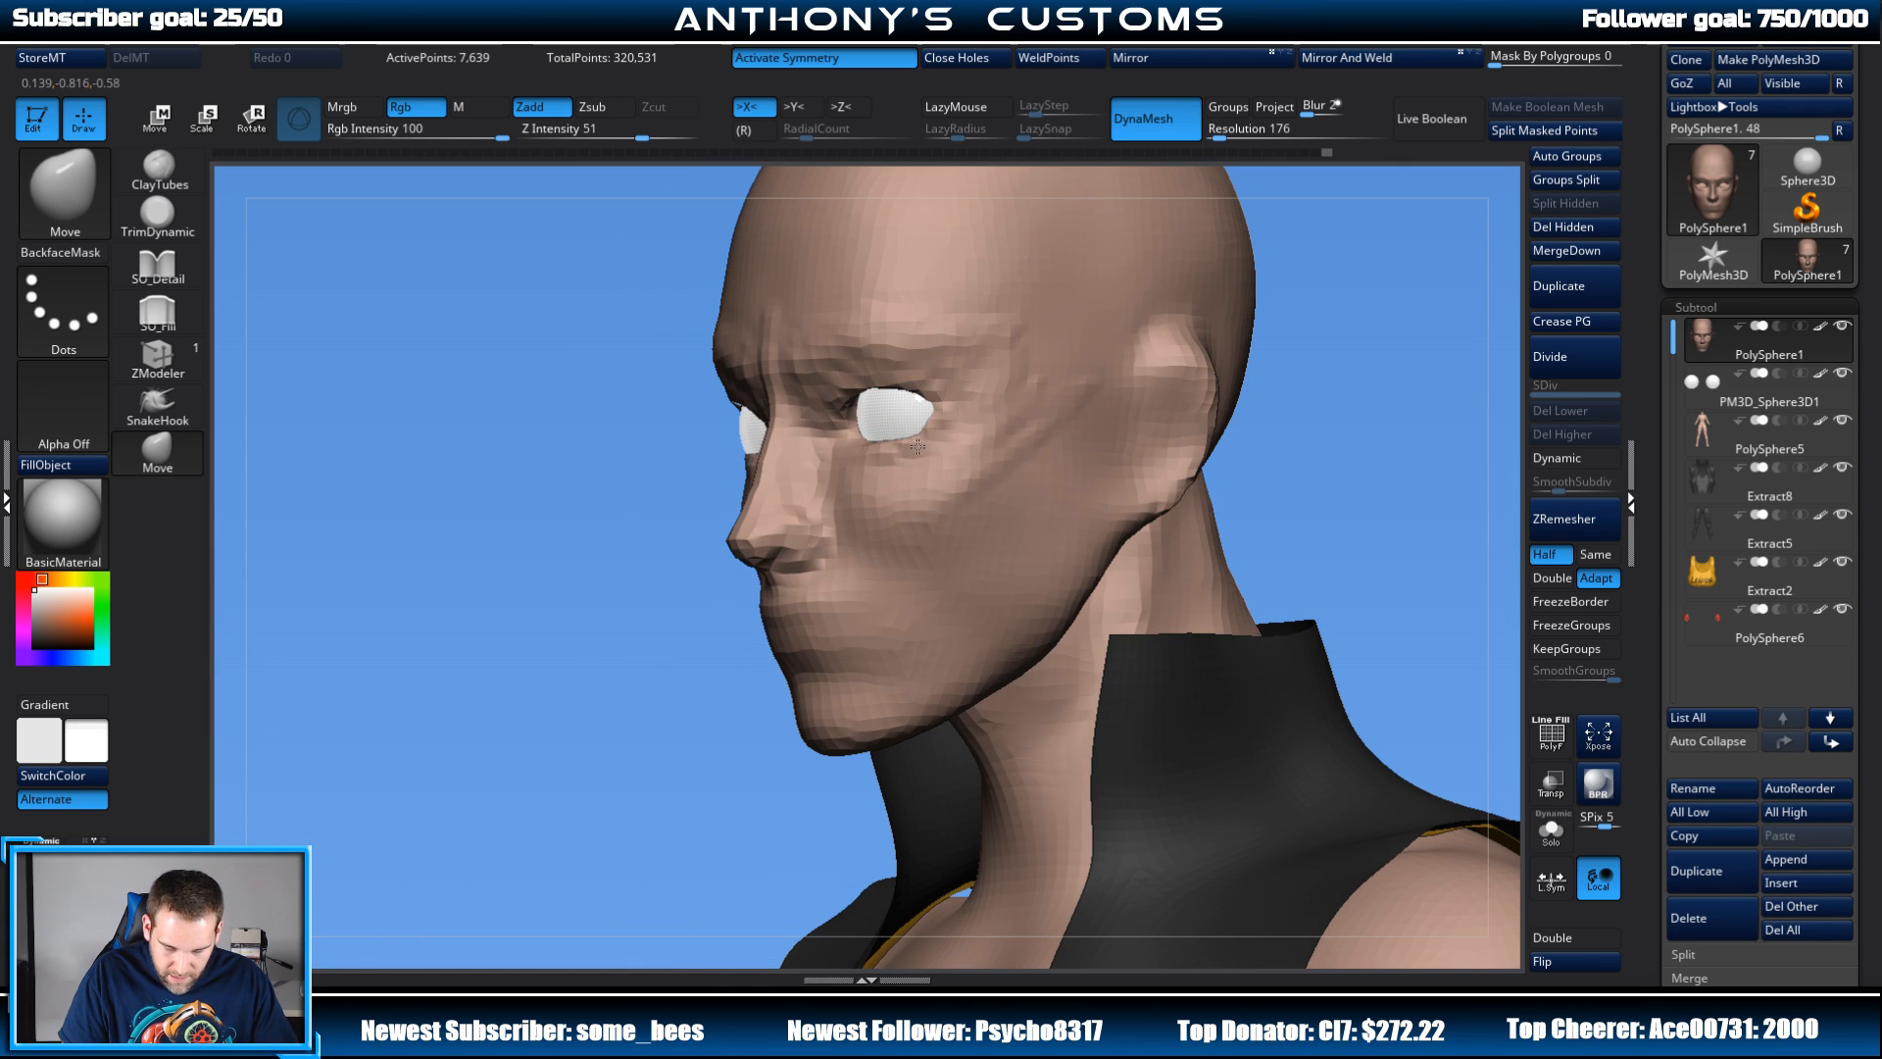
left_click_drag(1304, 348, 1491, 324)
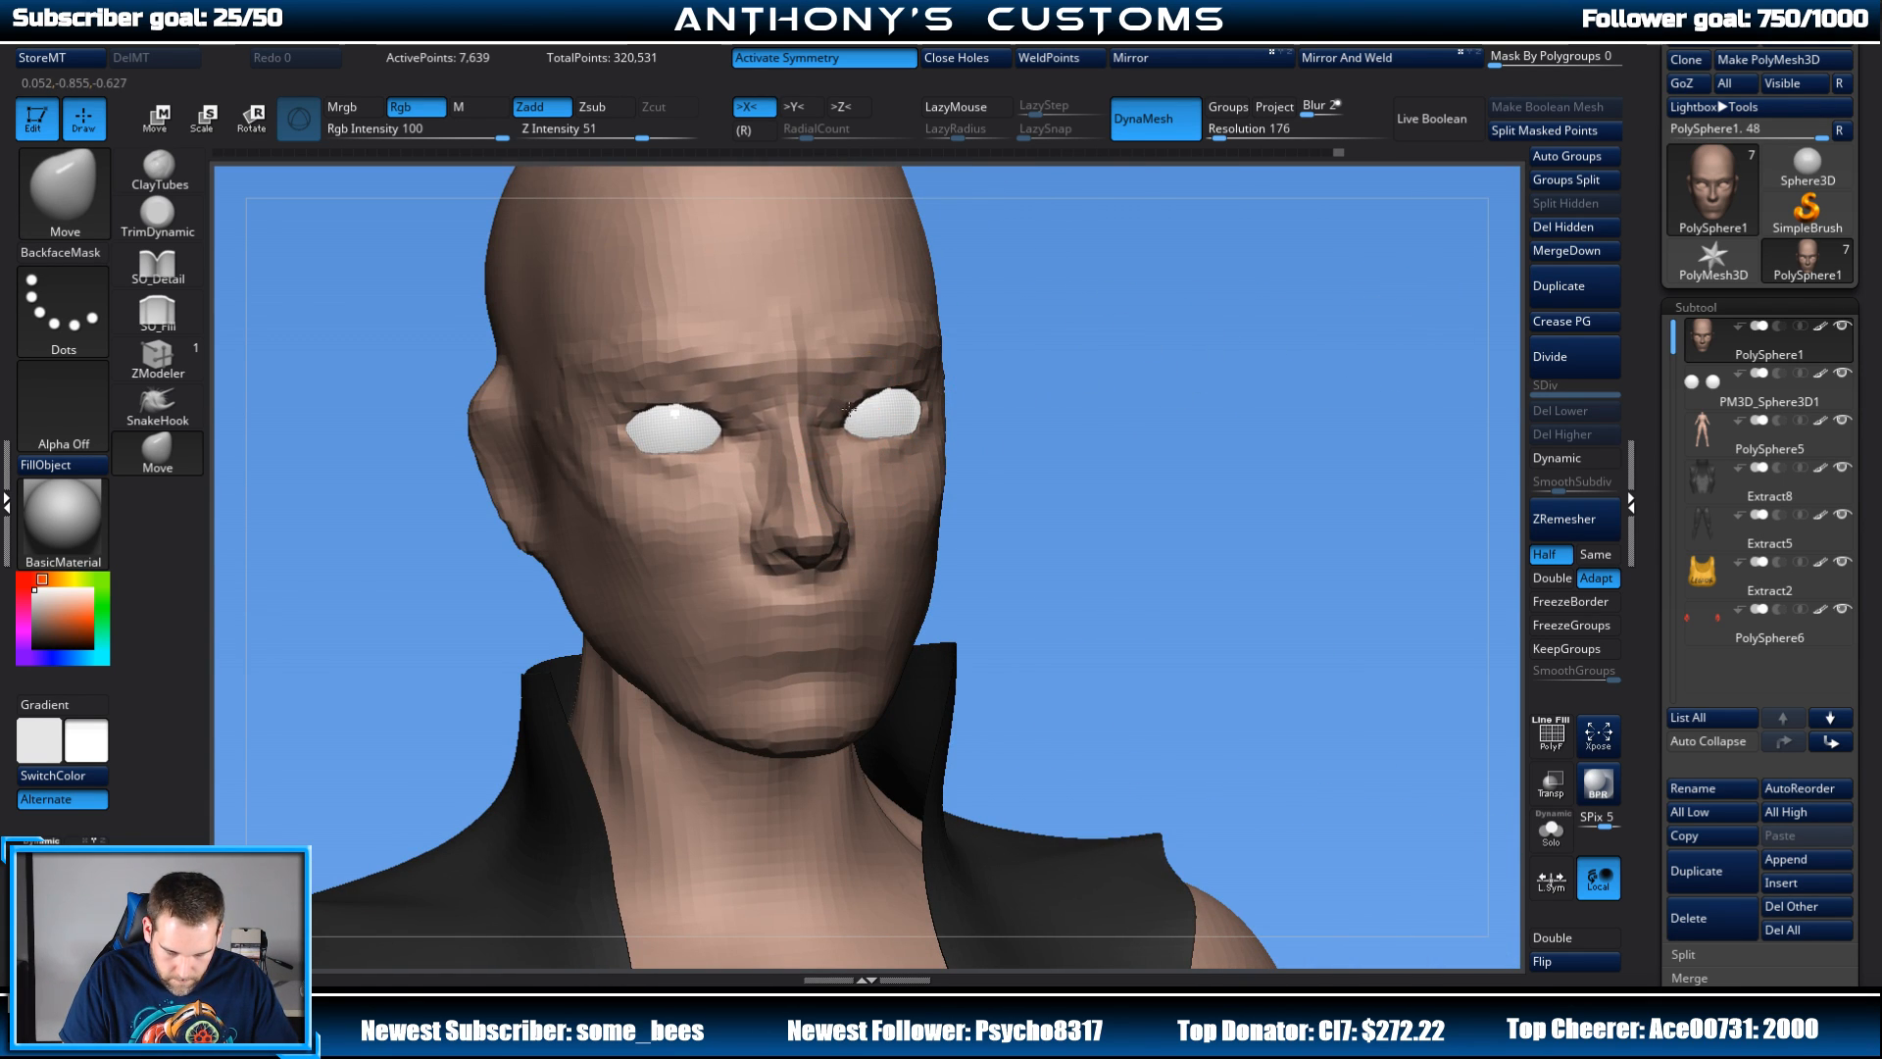
left_click_drag(979, 349, 1163, 327)
left_click_drag(923, 386, 926, 395)
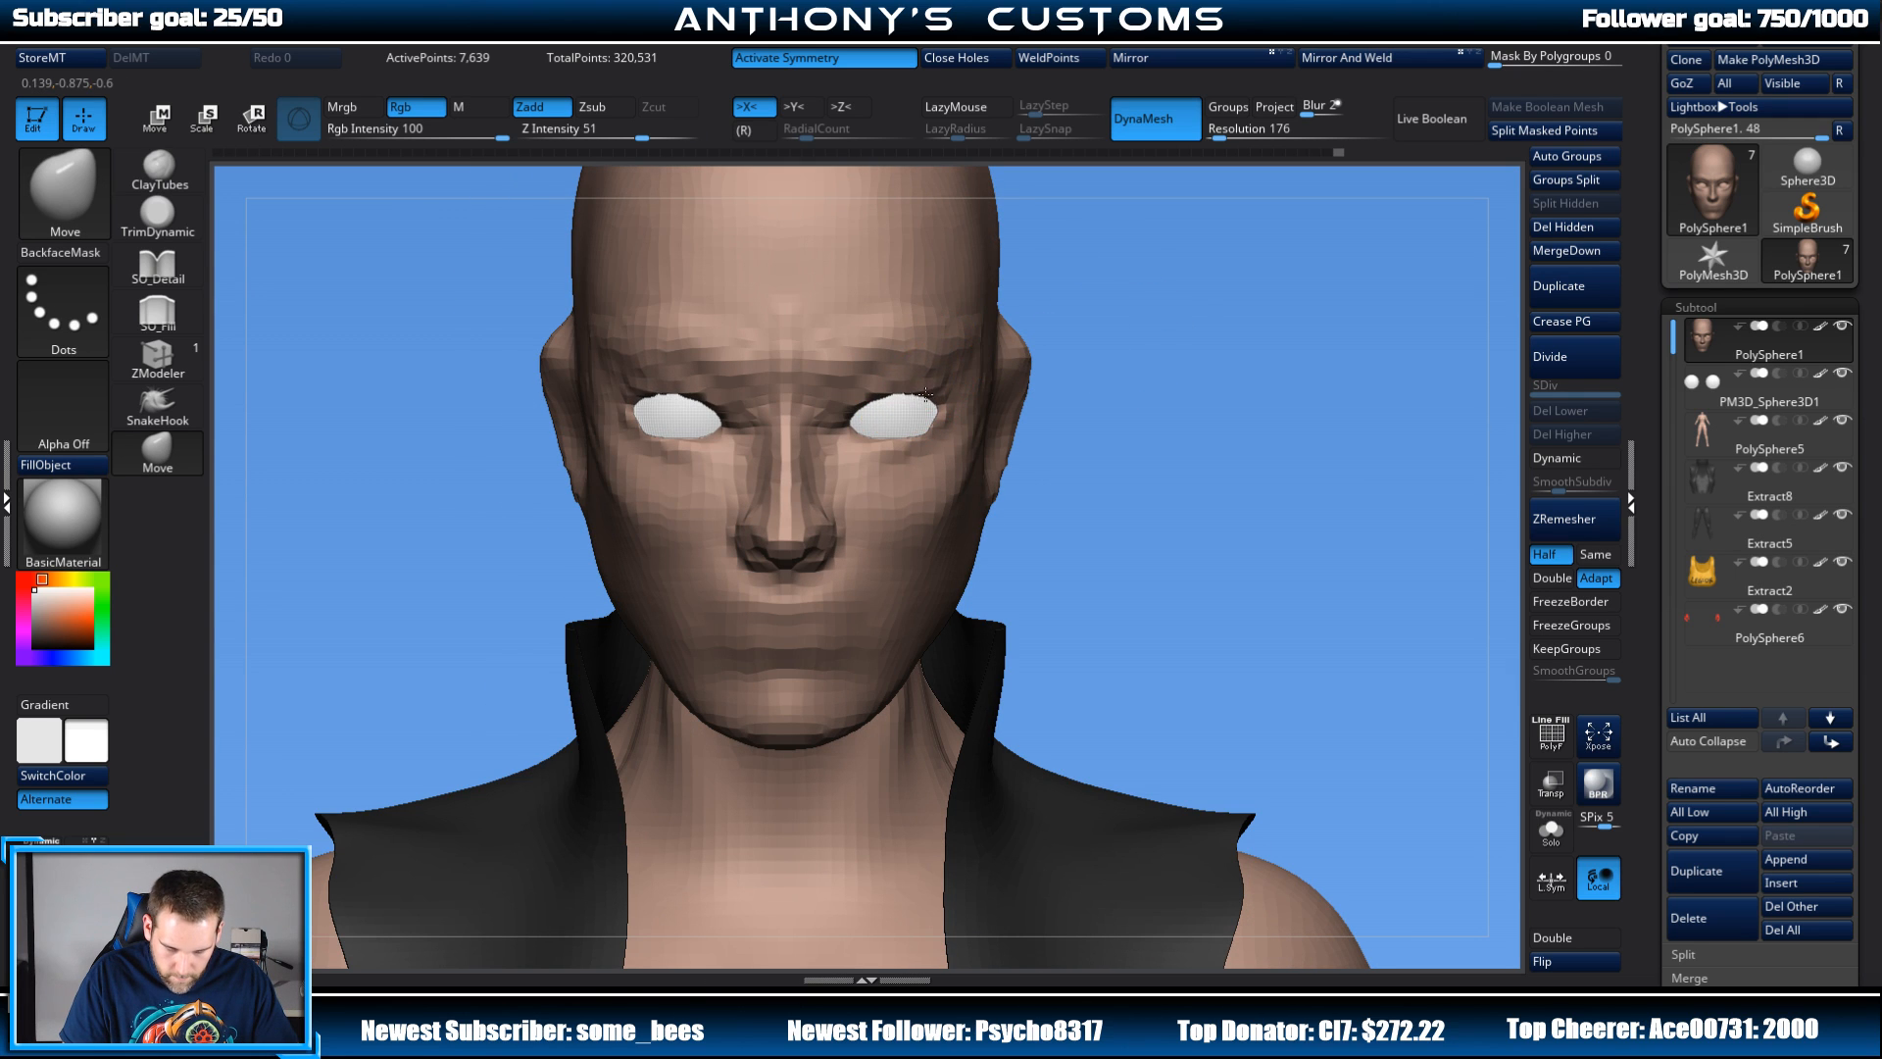
Step: Sculpt the cheekbones, hollow cheeks and jawline on the side of the face with ClayTubes
left_click_drag(1160, 344, 789, 377)
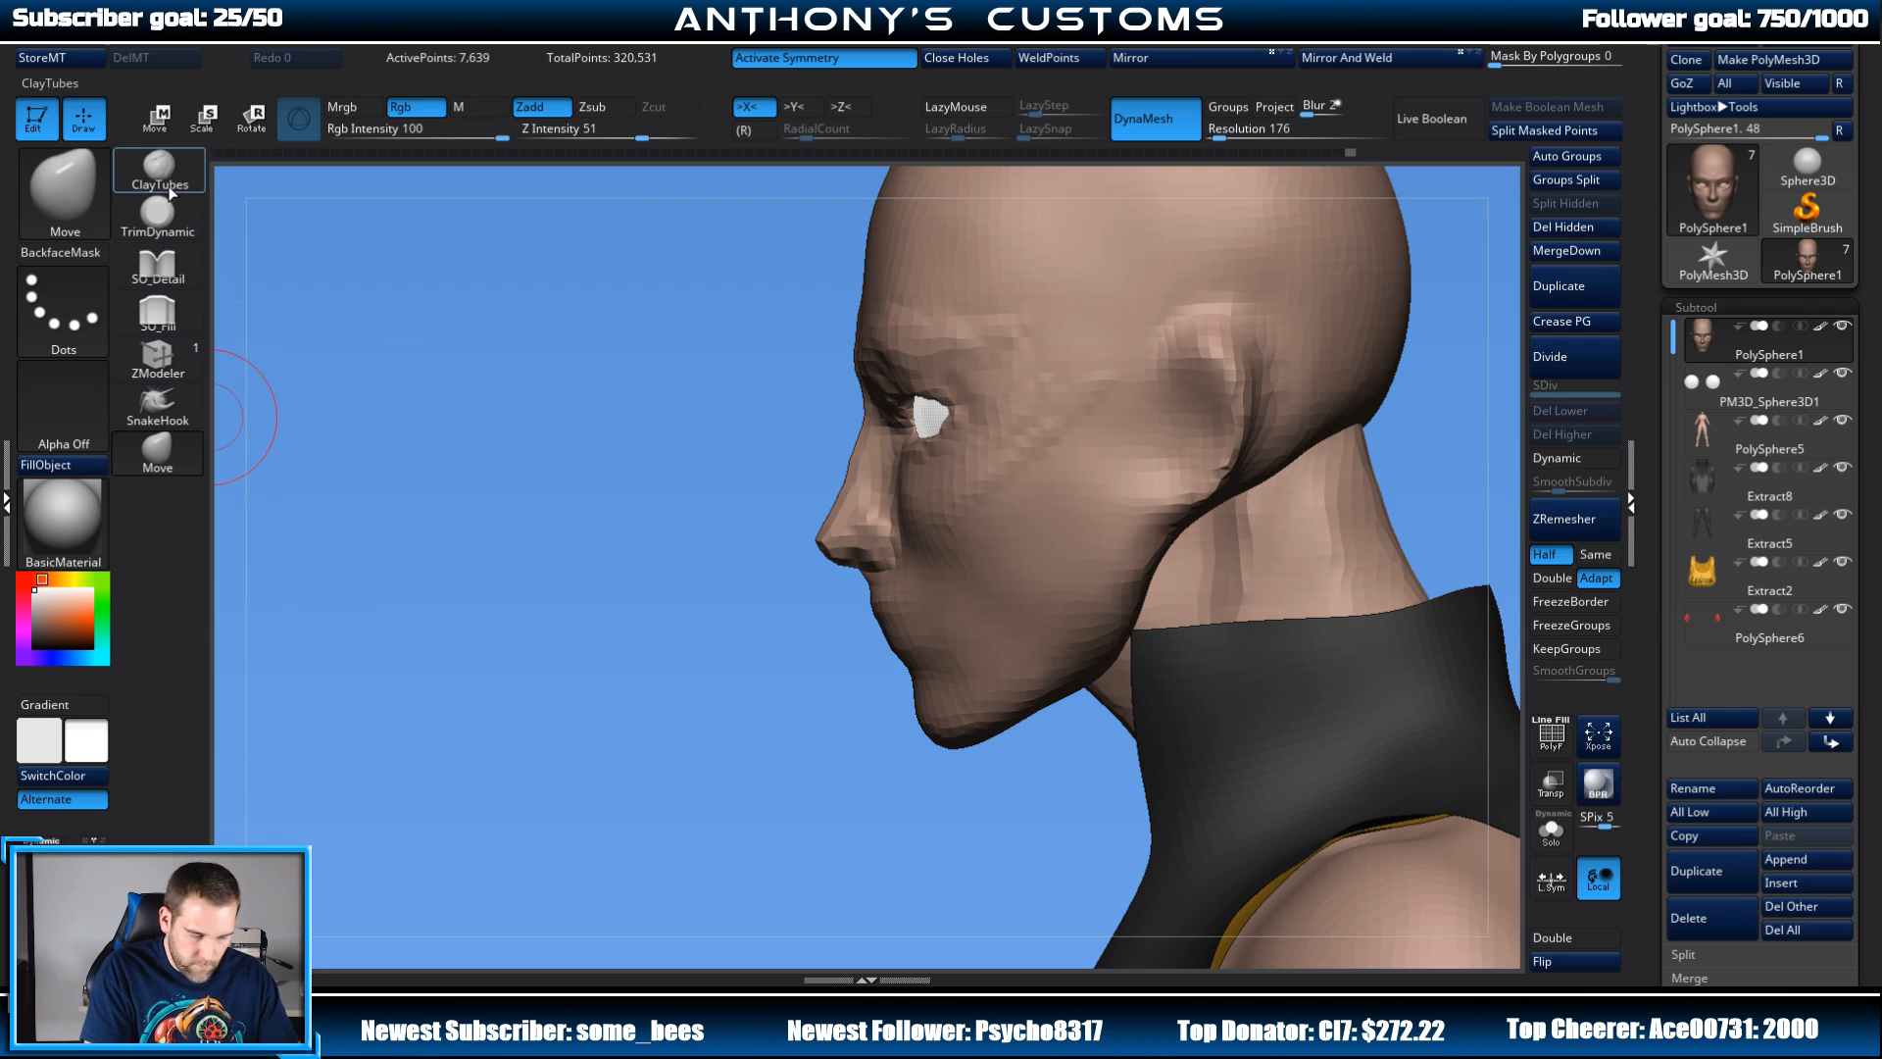
key("b")
key("c")
key("t")
key("space")
left_click_drag(633, 561, 723, 538)
left_click_drag(1008, 465, 934, 527)
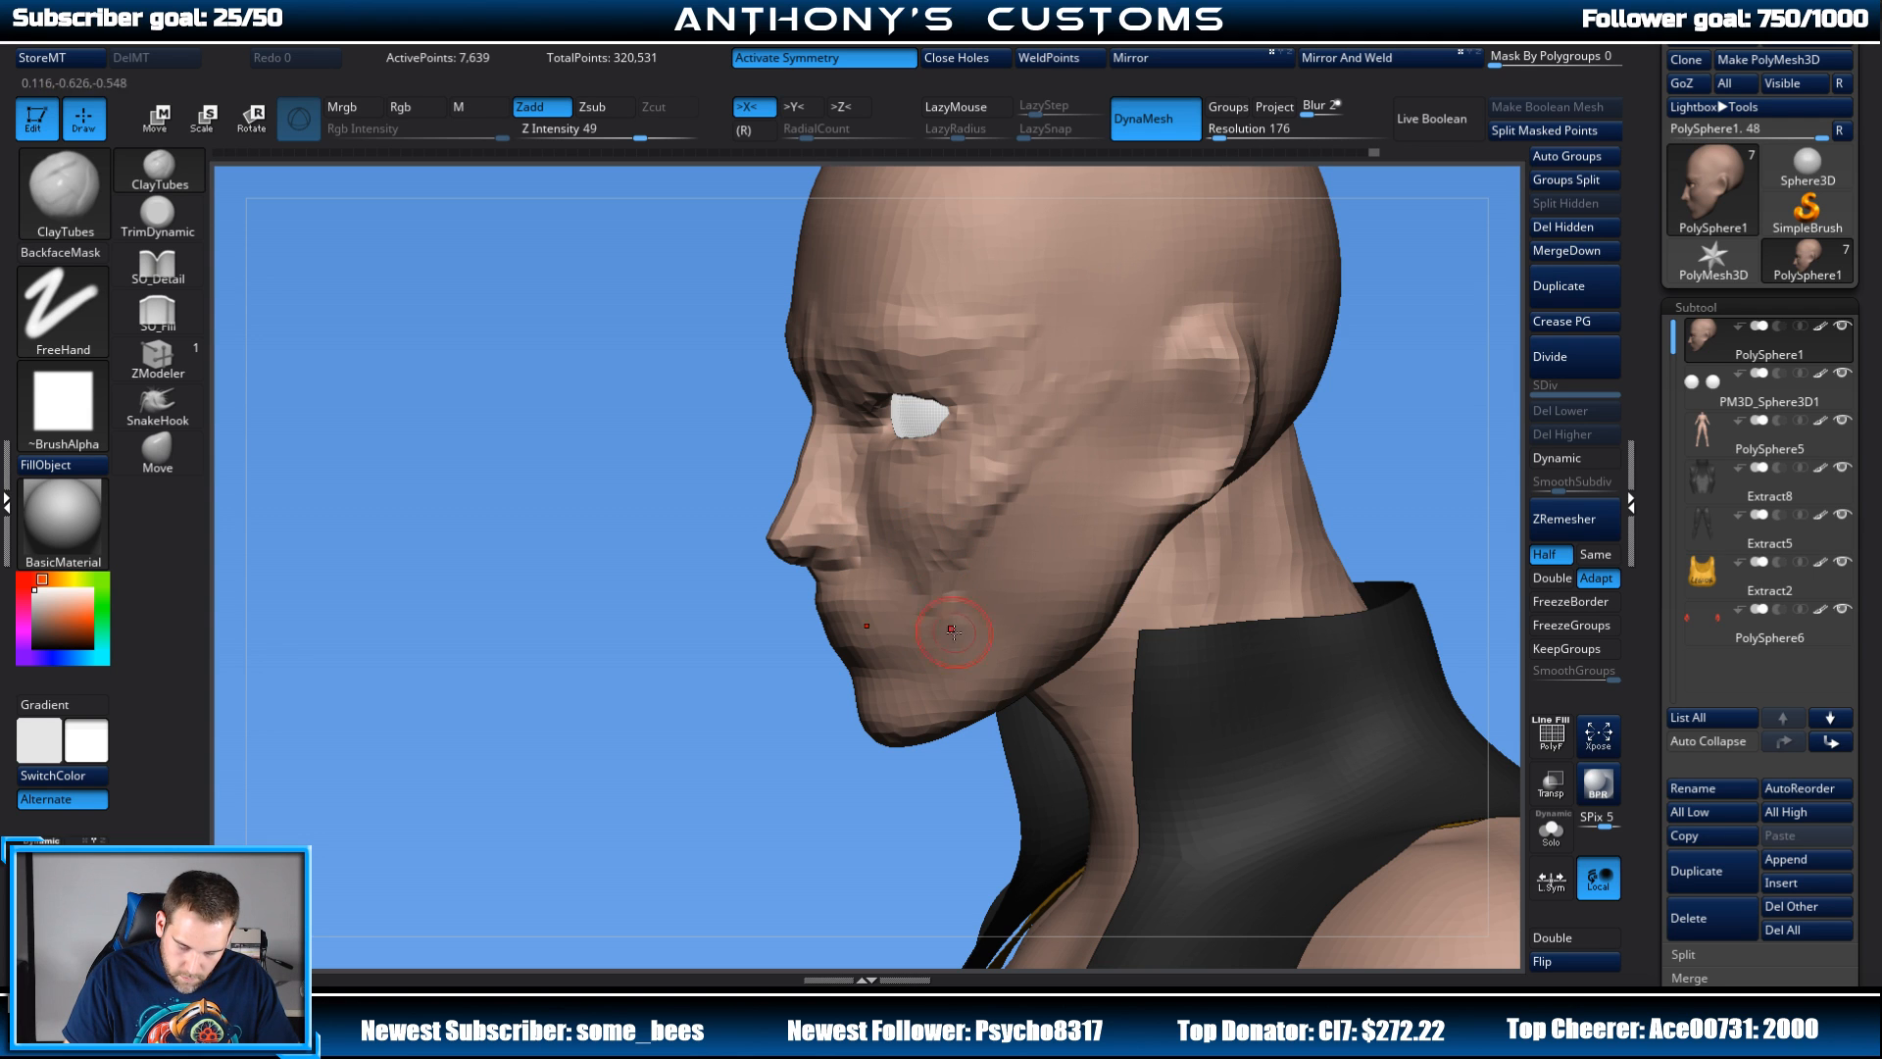
mouse_move(706, 765)
left_mouse_down()
mouse_move(1128, 549)
mouse_move(1239, 432)
mouse_move(966, 530)
mouse_move(1050, 600)
mouse_move(1050, 638)
left_mouse_up()
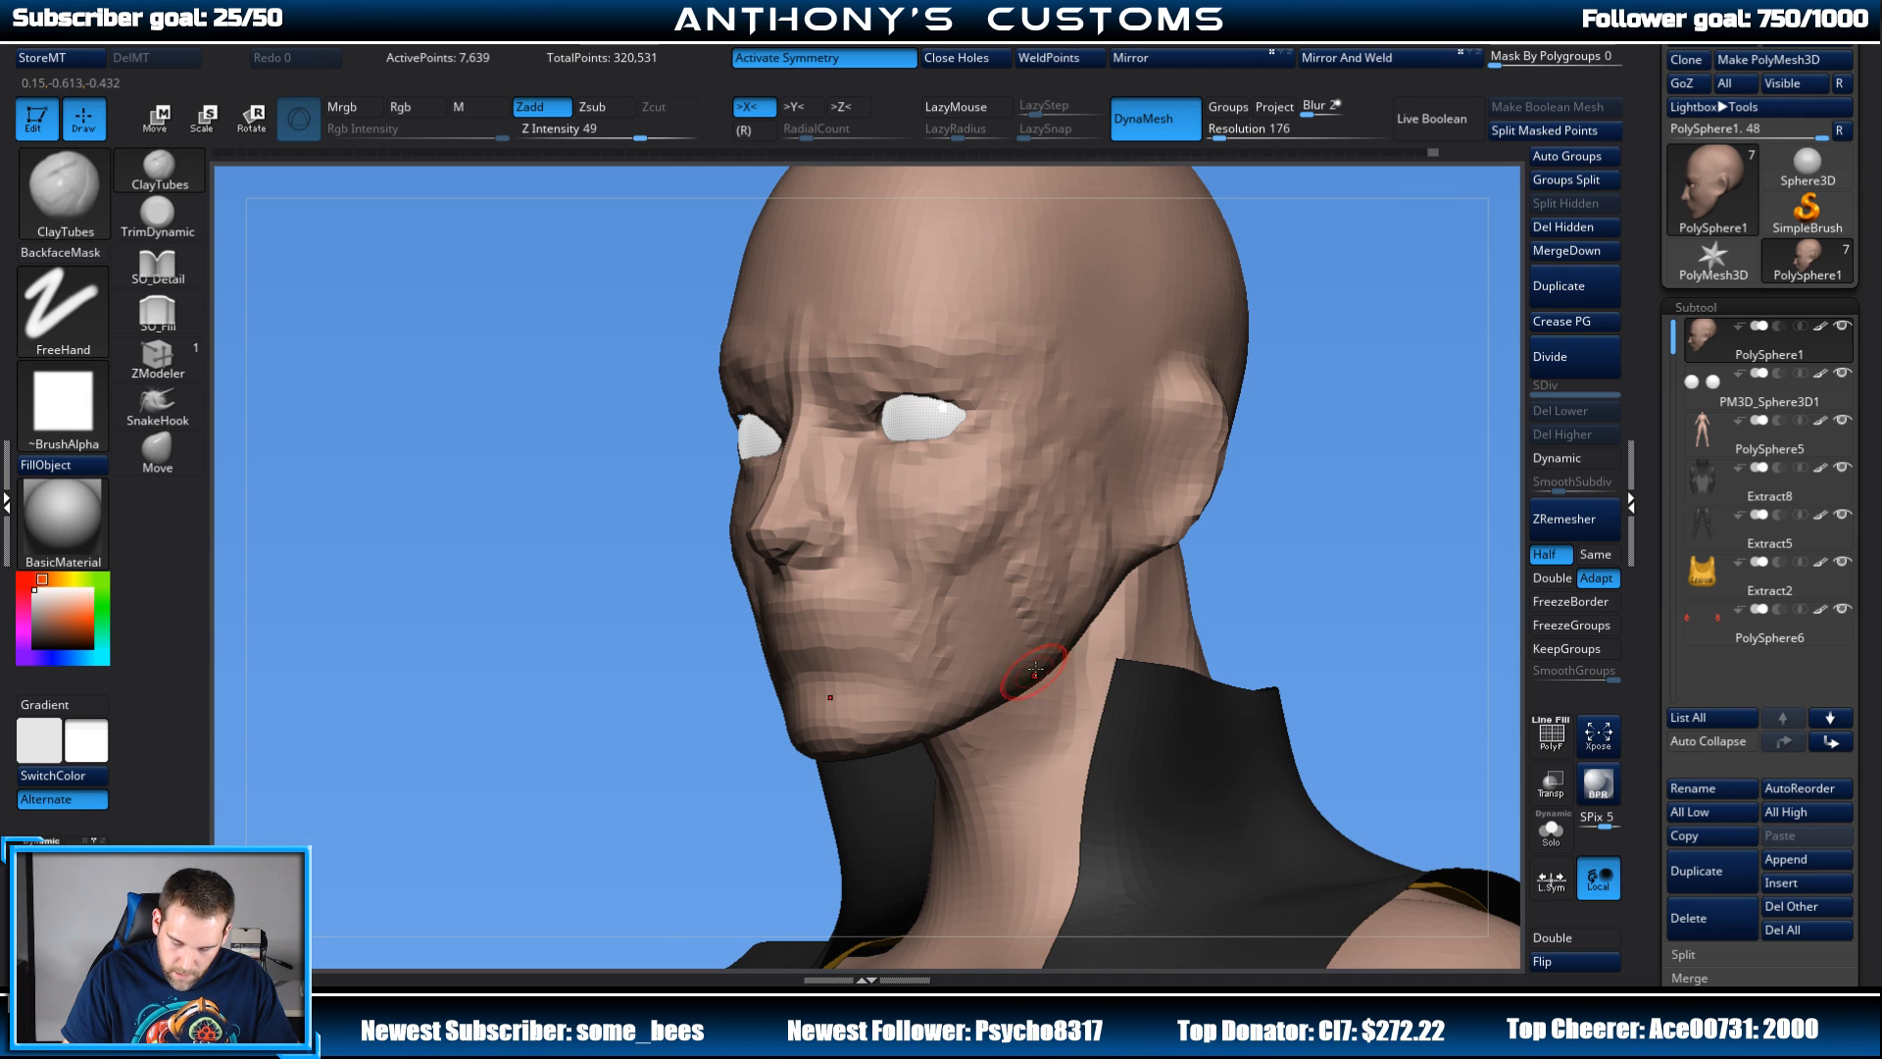
Step: Add ClayTubes strokes across the forehead and temples to define the planes above the brow
left_click_drag(1289, 384, 1325, 373)
mouse_move(1312, 454)
left_mouse_down("alt")
mouse_move(1302, 404)
mouse_move(1314, 461)
mouse_move(926, 461)
left_mouse_up("alt")
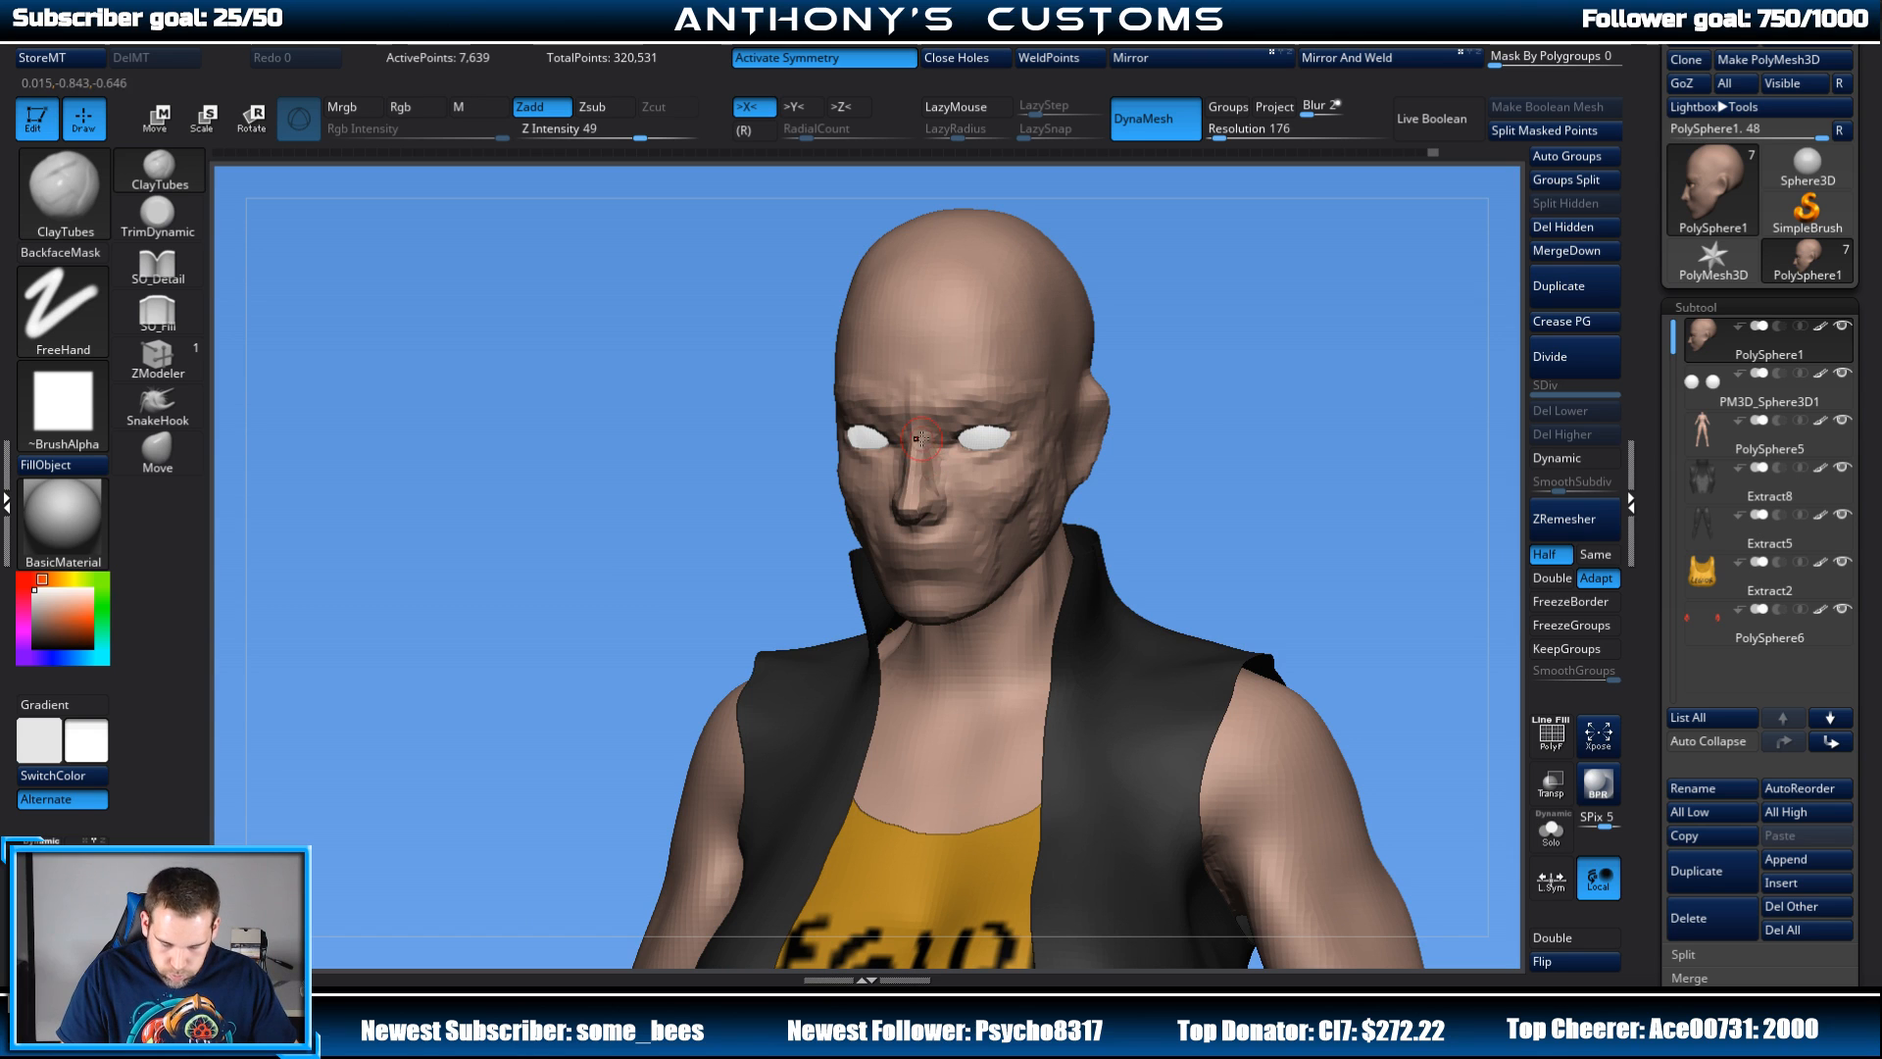
left_click_drag(1137, 437, 1302, 409)
mouse_move(1148, 480)
left_mouse_down("alt")
mouse_move(1131, 521)
mouse_move(1167, 516)
mouse_move(1138, 450)
left_mouse_up("alt")
mouse_move(1141, 350)
left_mouse_down()
mouse_move(1073, 350)
mouse_move(1256, 307)
mouse_move(1204, 388)
left_mouse_up()
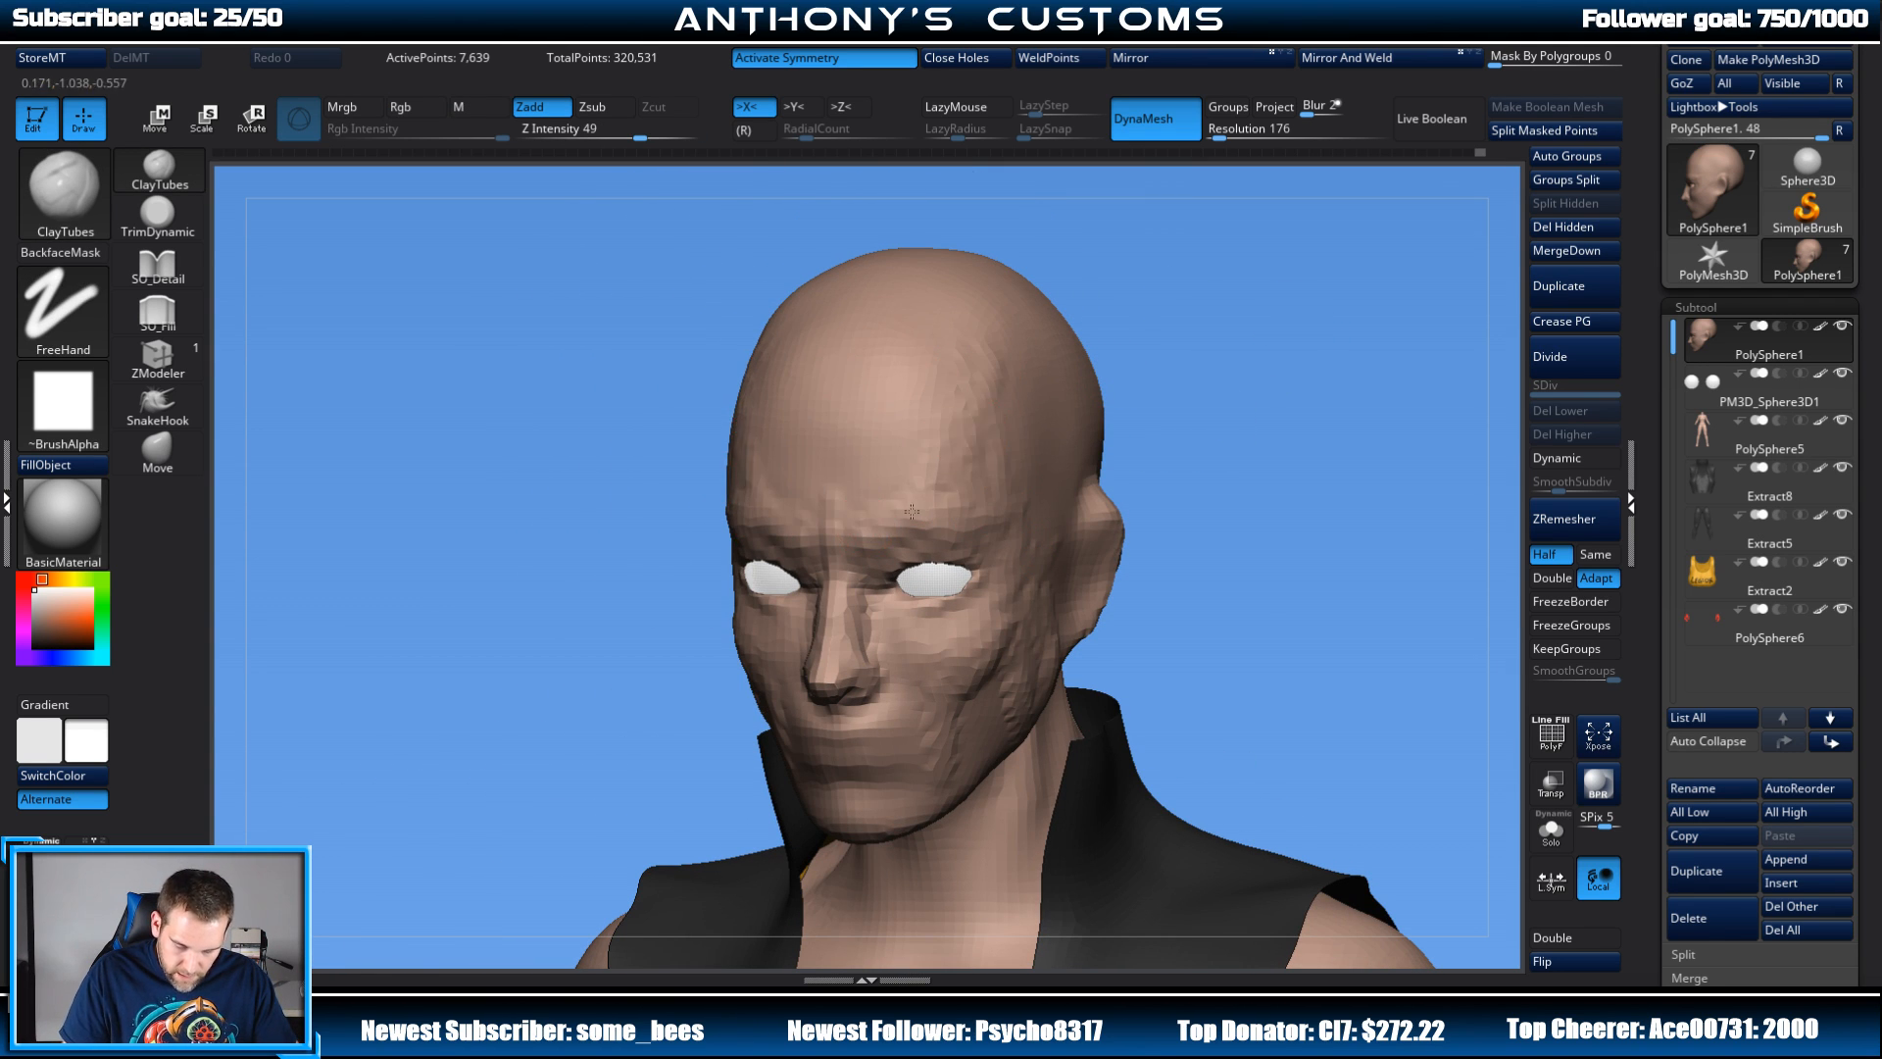
left_click_drag(1279, 480, 1094, 419)
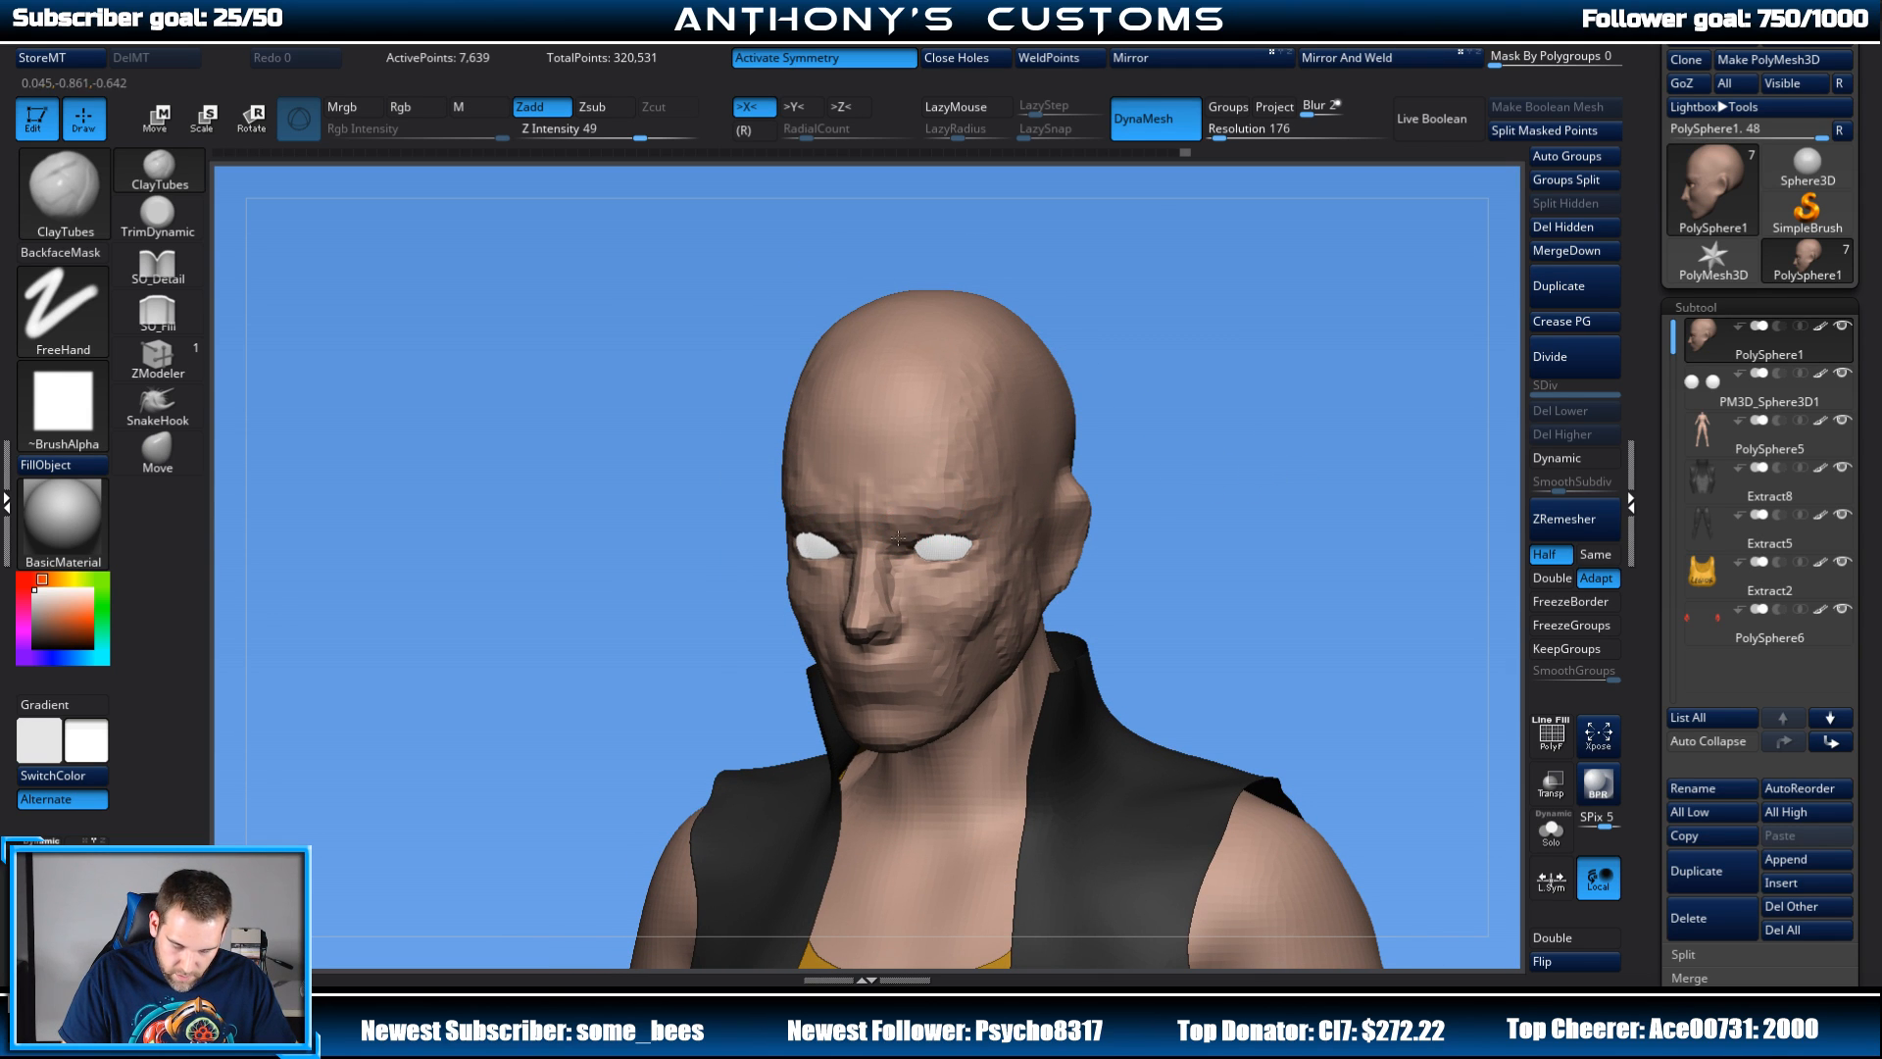
Step: Sculpt the inner hollow of the ear and remesh the head with DynaMesh
left_click_drag(1216, 432, 1243, 410, "shift")
left_click_drag(1167, 482, 1170, 404, "alt")
left_click_drag(1129, 483, 1216, 347)
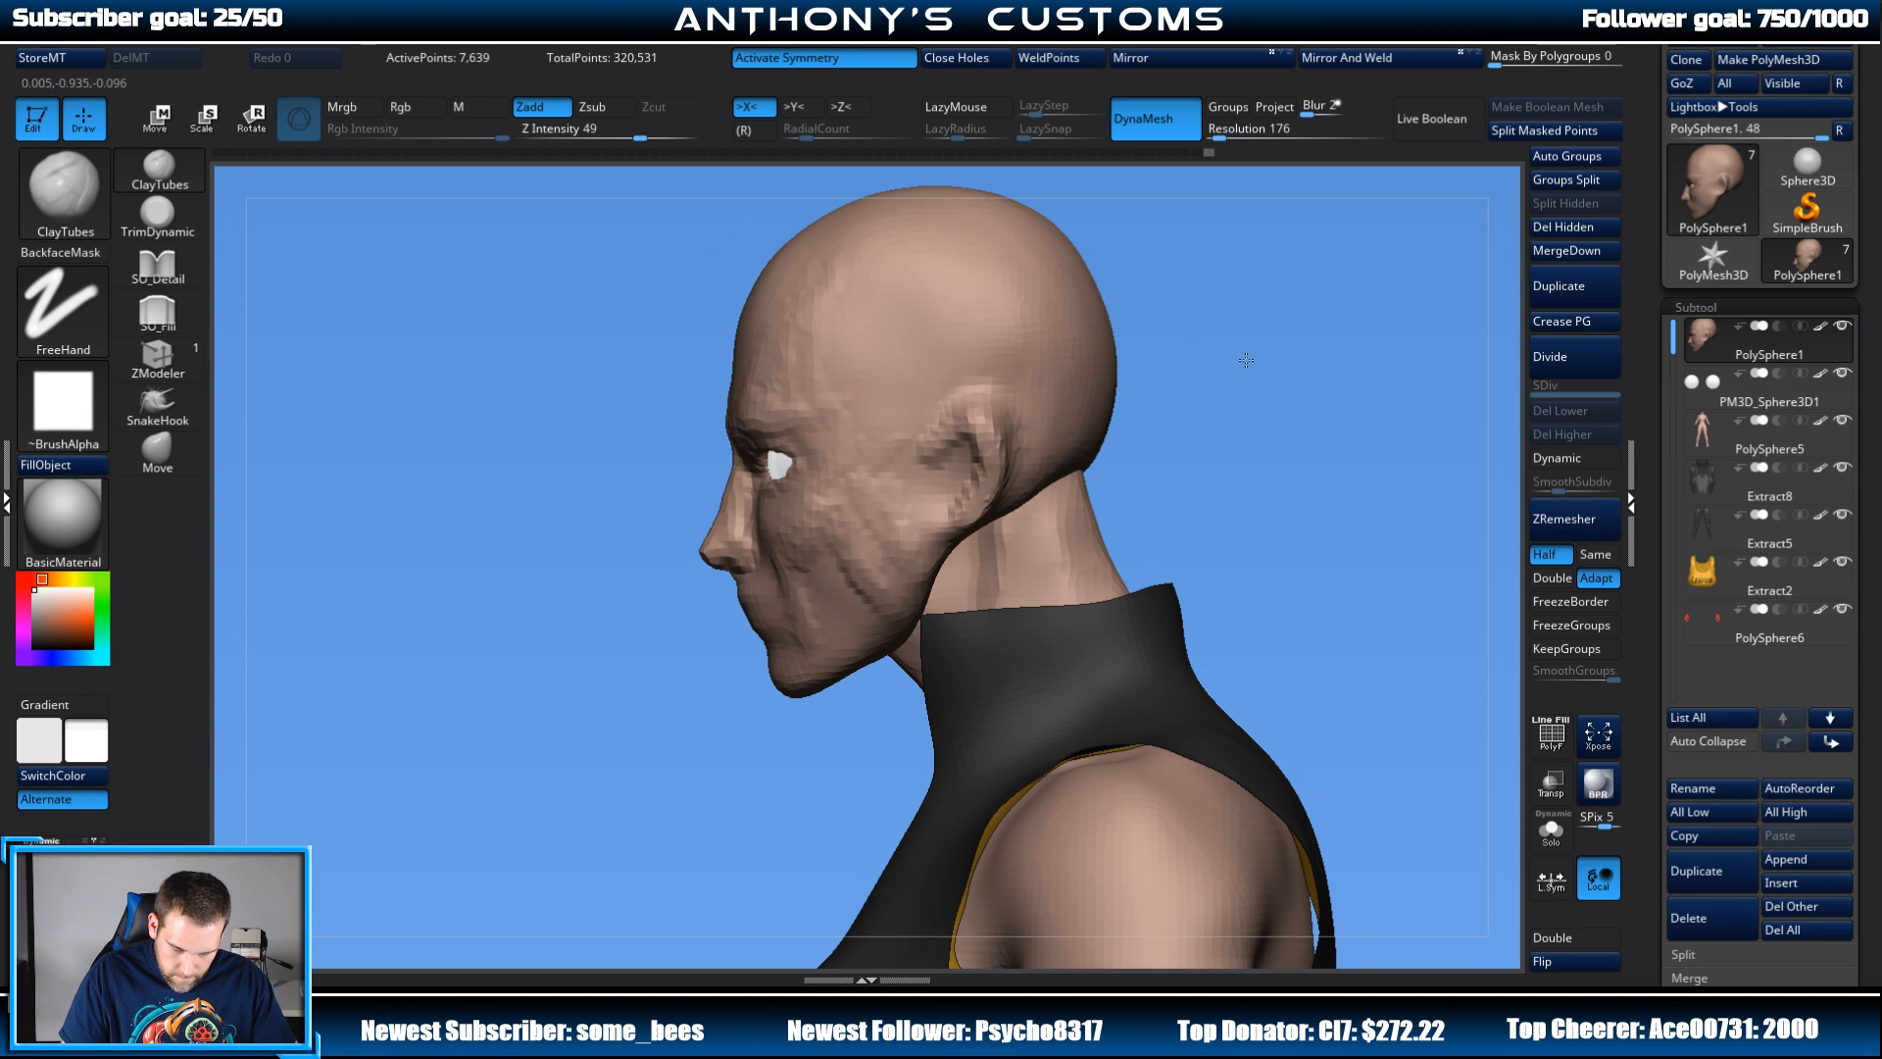
left_click_drag(1246, 360, 1200, 371)
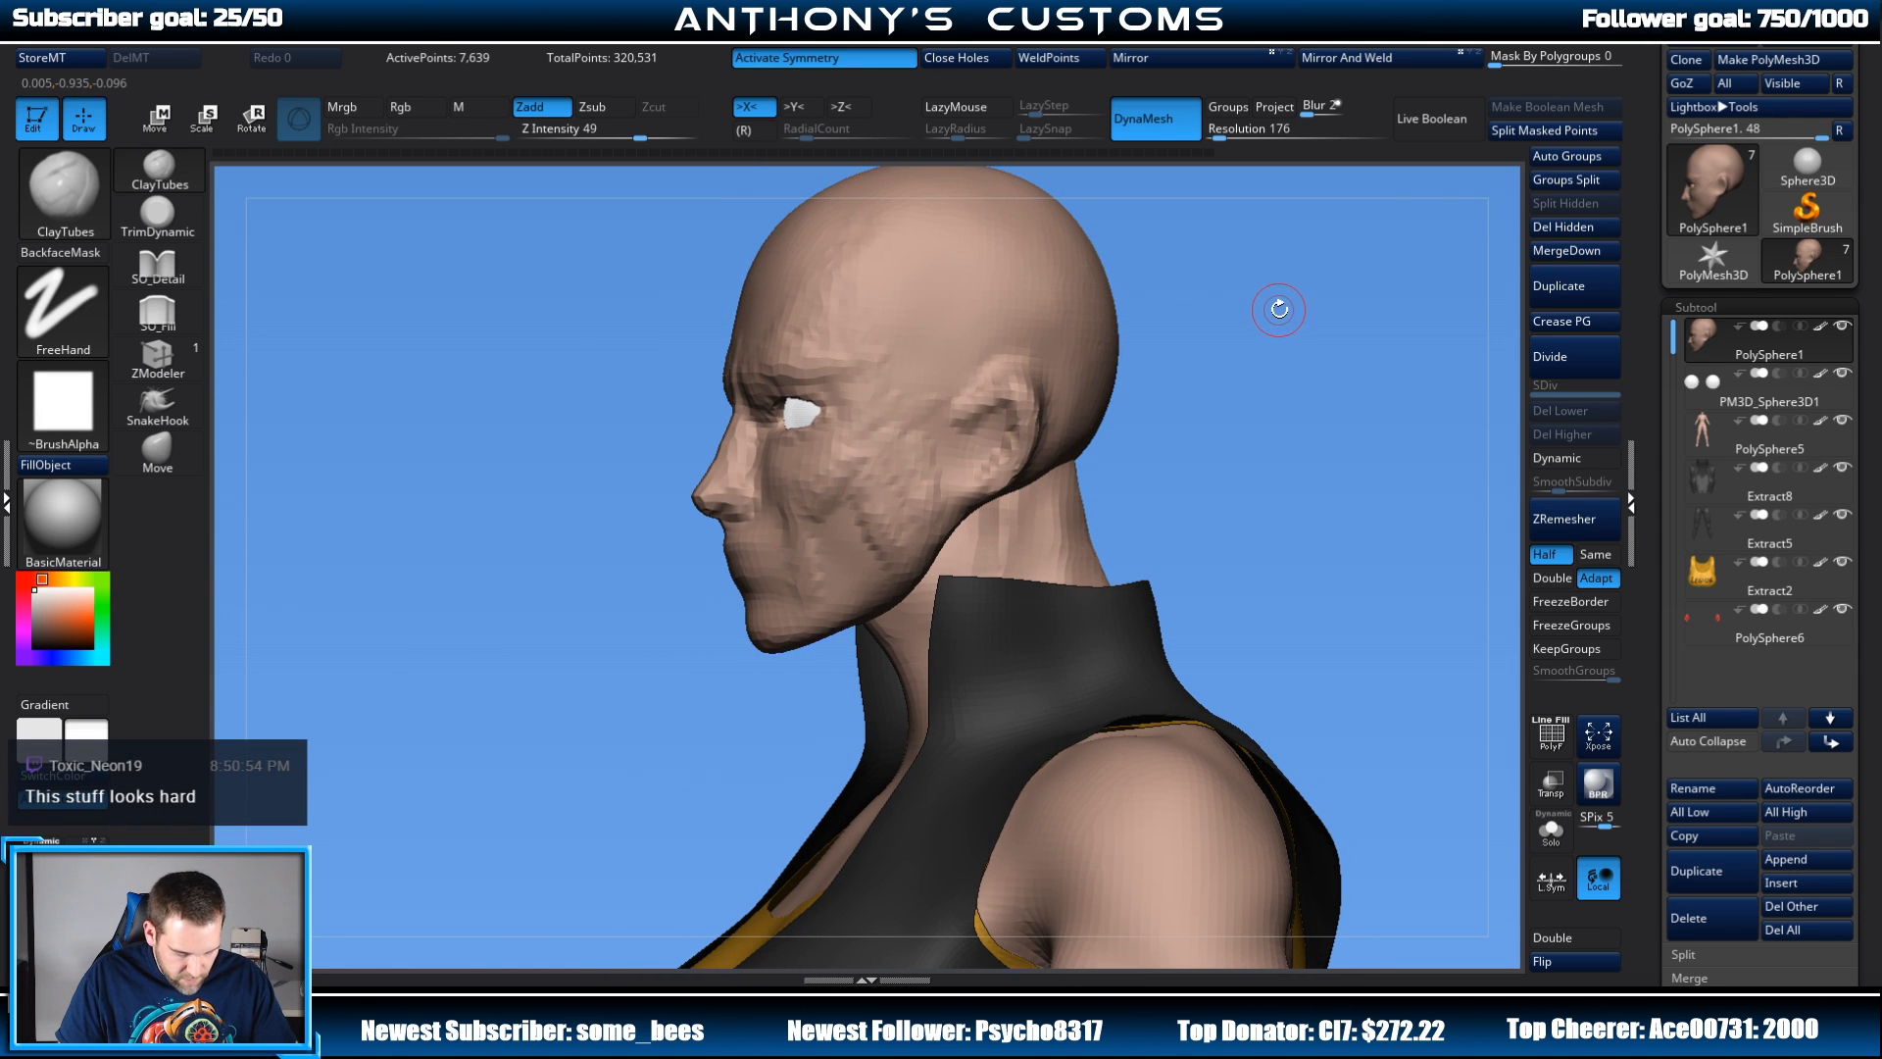
key("space")
mouse_move(1278, 313)
left_mouse_down()
mouse_move(1282, 380)
mouse_move(1303, 324)
left_mouse_up()
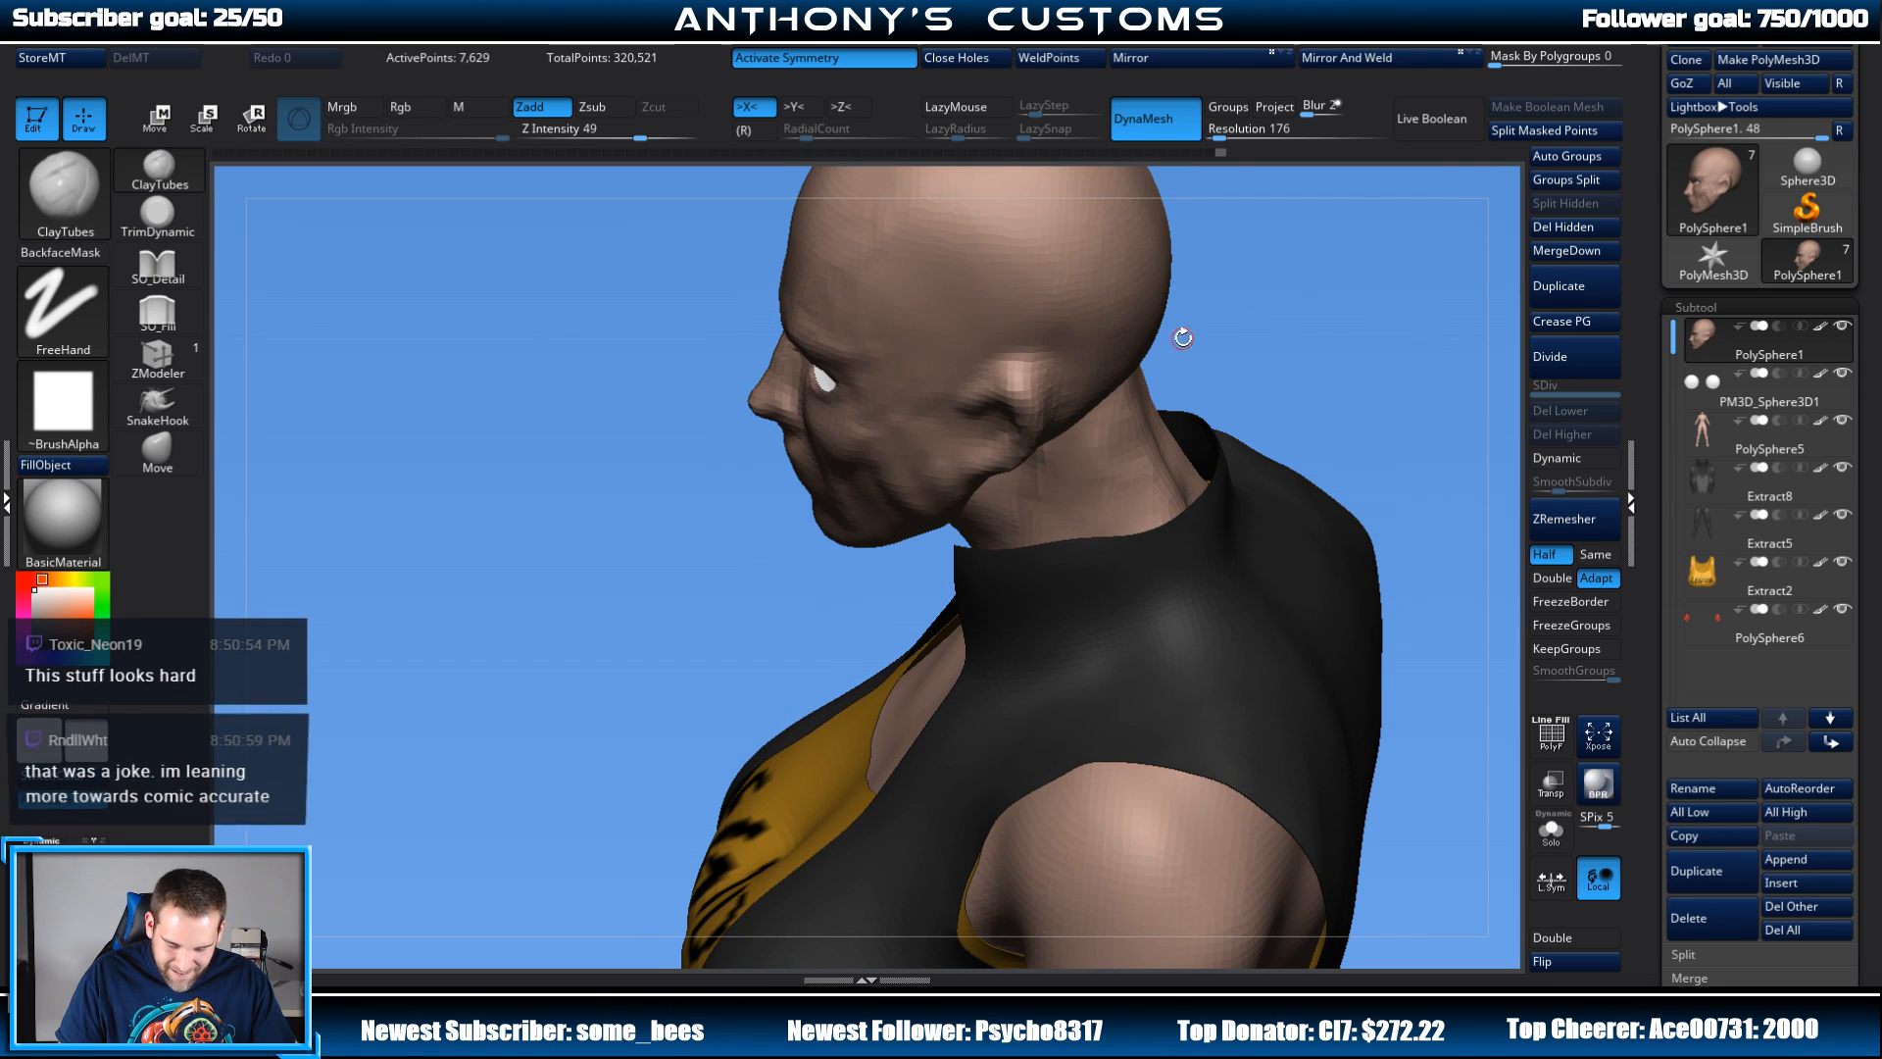
Step: Build up the ear's outer rim and back with ClayTubes, smoothing the area behind the ear
mouse_move(1271, 300)
left_mouse_down()
mouse_move(1176, 404)
mouse_move(1206, 434)
mouse_move(958, 458)
left_mouse_up()
key("space")
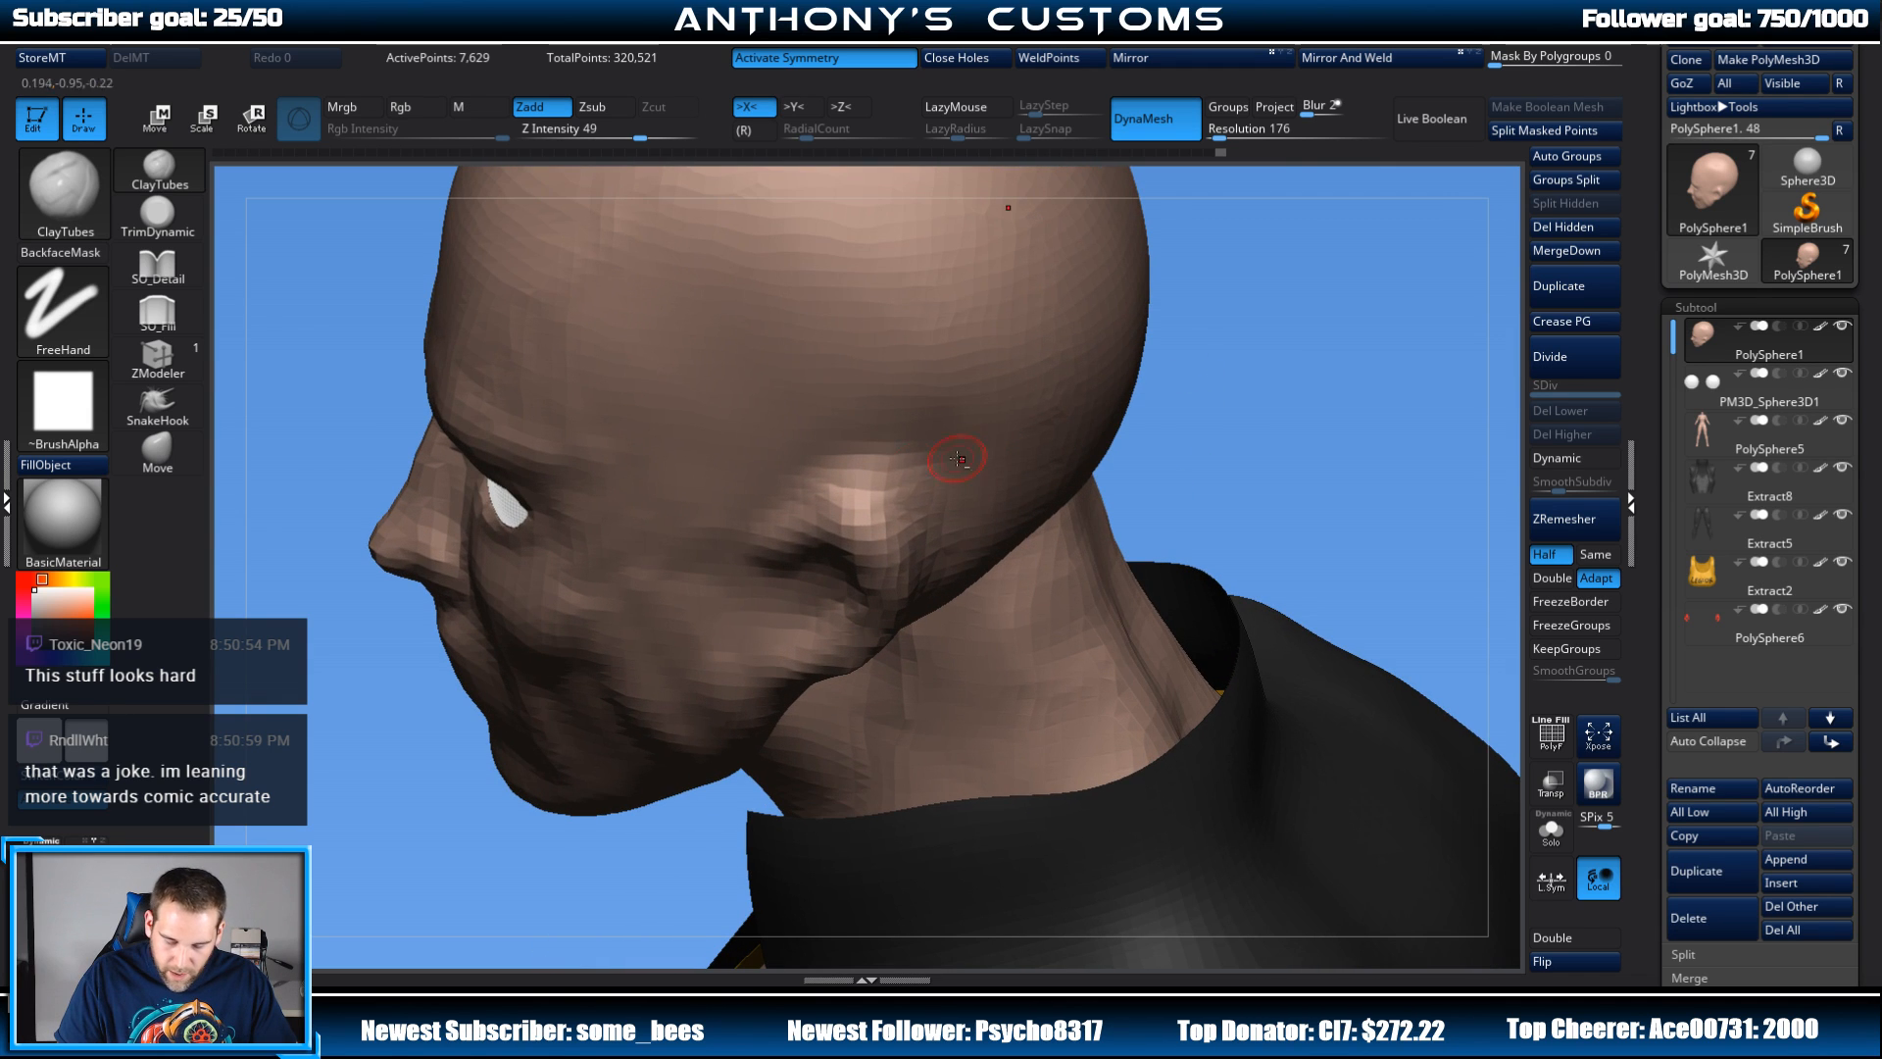
left_click_drag(828, 499, 882, 499)
left_click_drag(1219, 393, 982, 378)
mouse_move(875, 470)
left_mouse_down()
mouse_move(960, 623)
mouse_move(951, 566)
left_mouse_up()
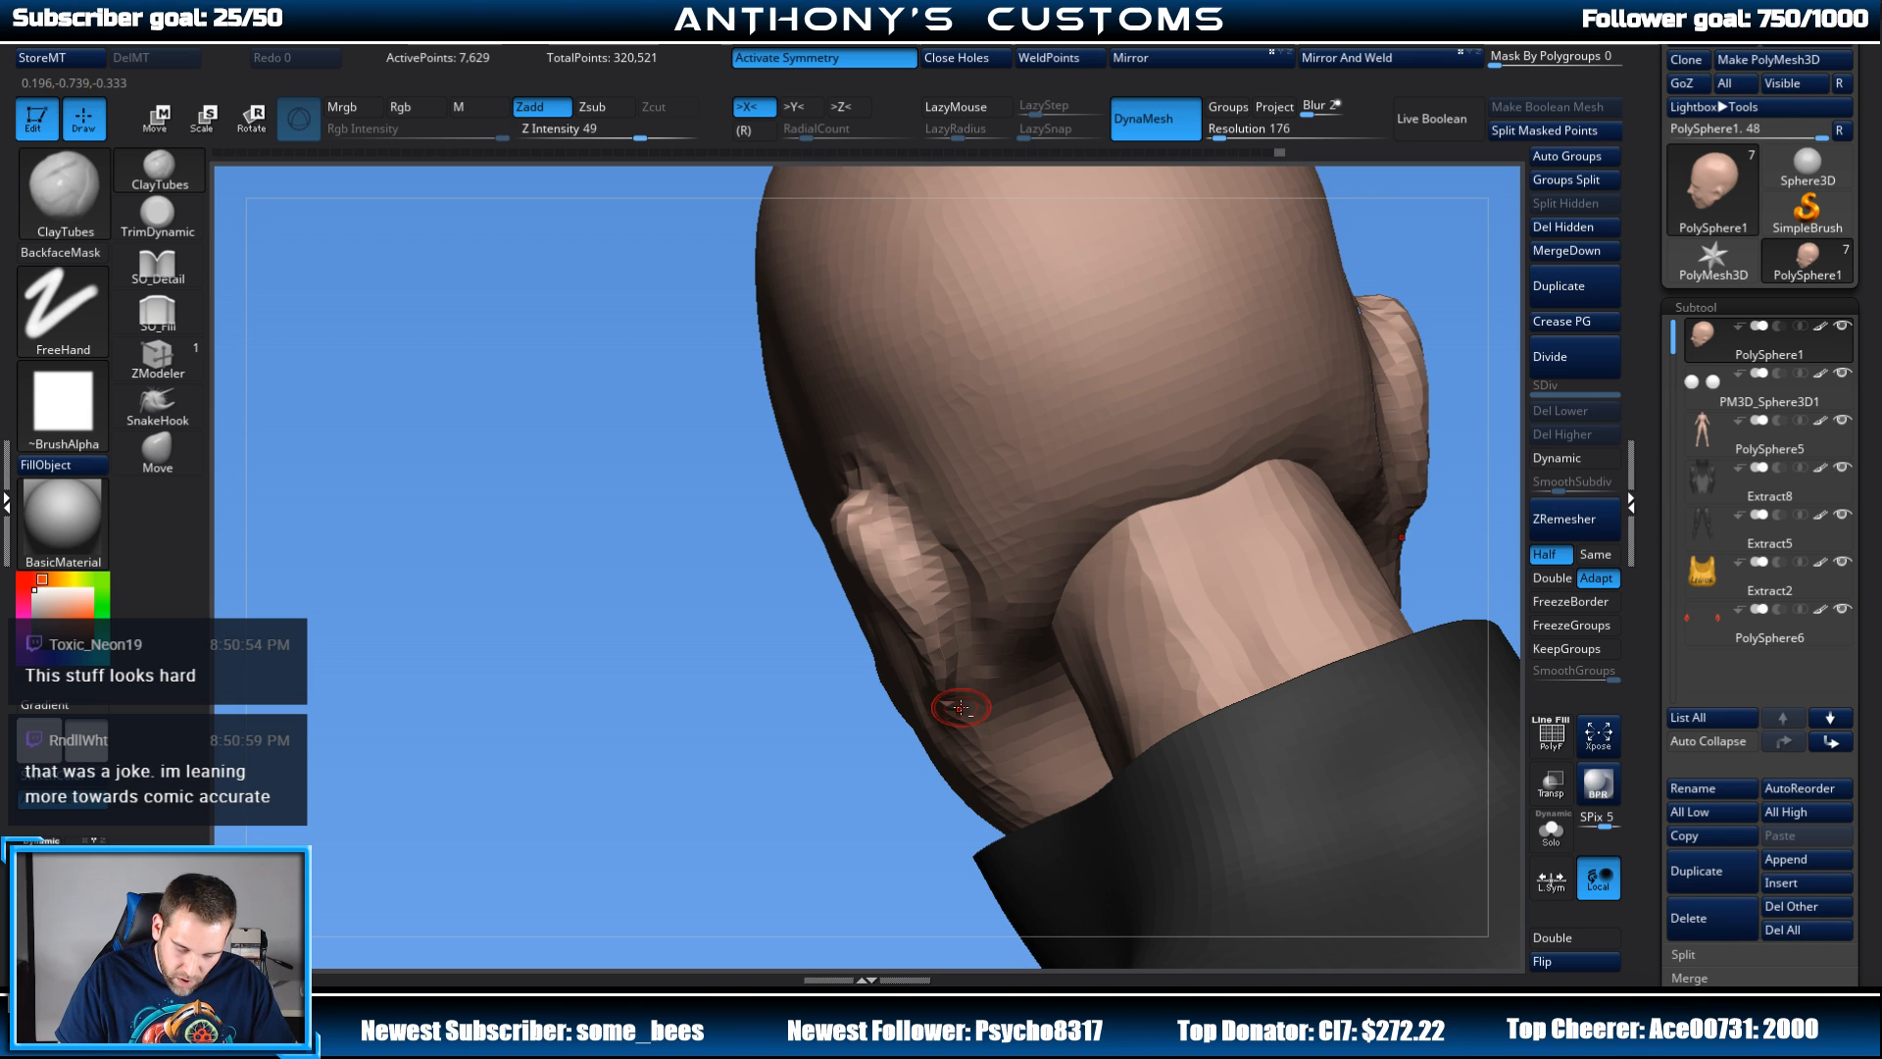
left_click_drag(969, 544, 961, 628, "shift")
left_click_drag(736, 816, 1039, 745)
key("space")
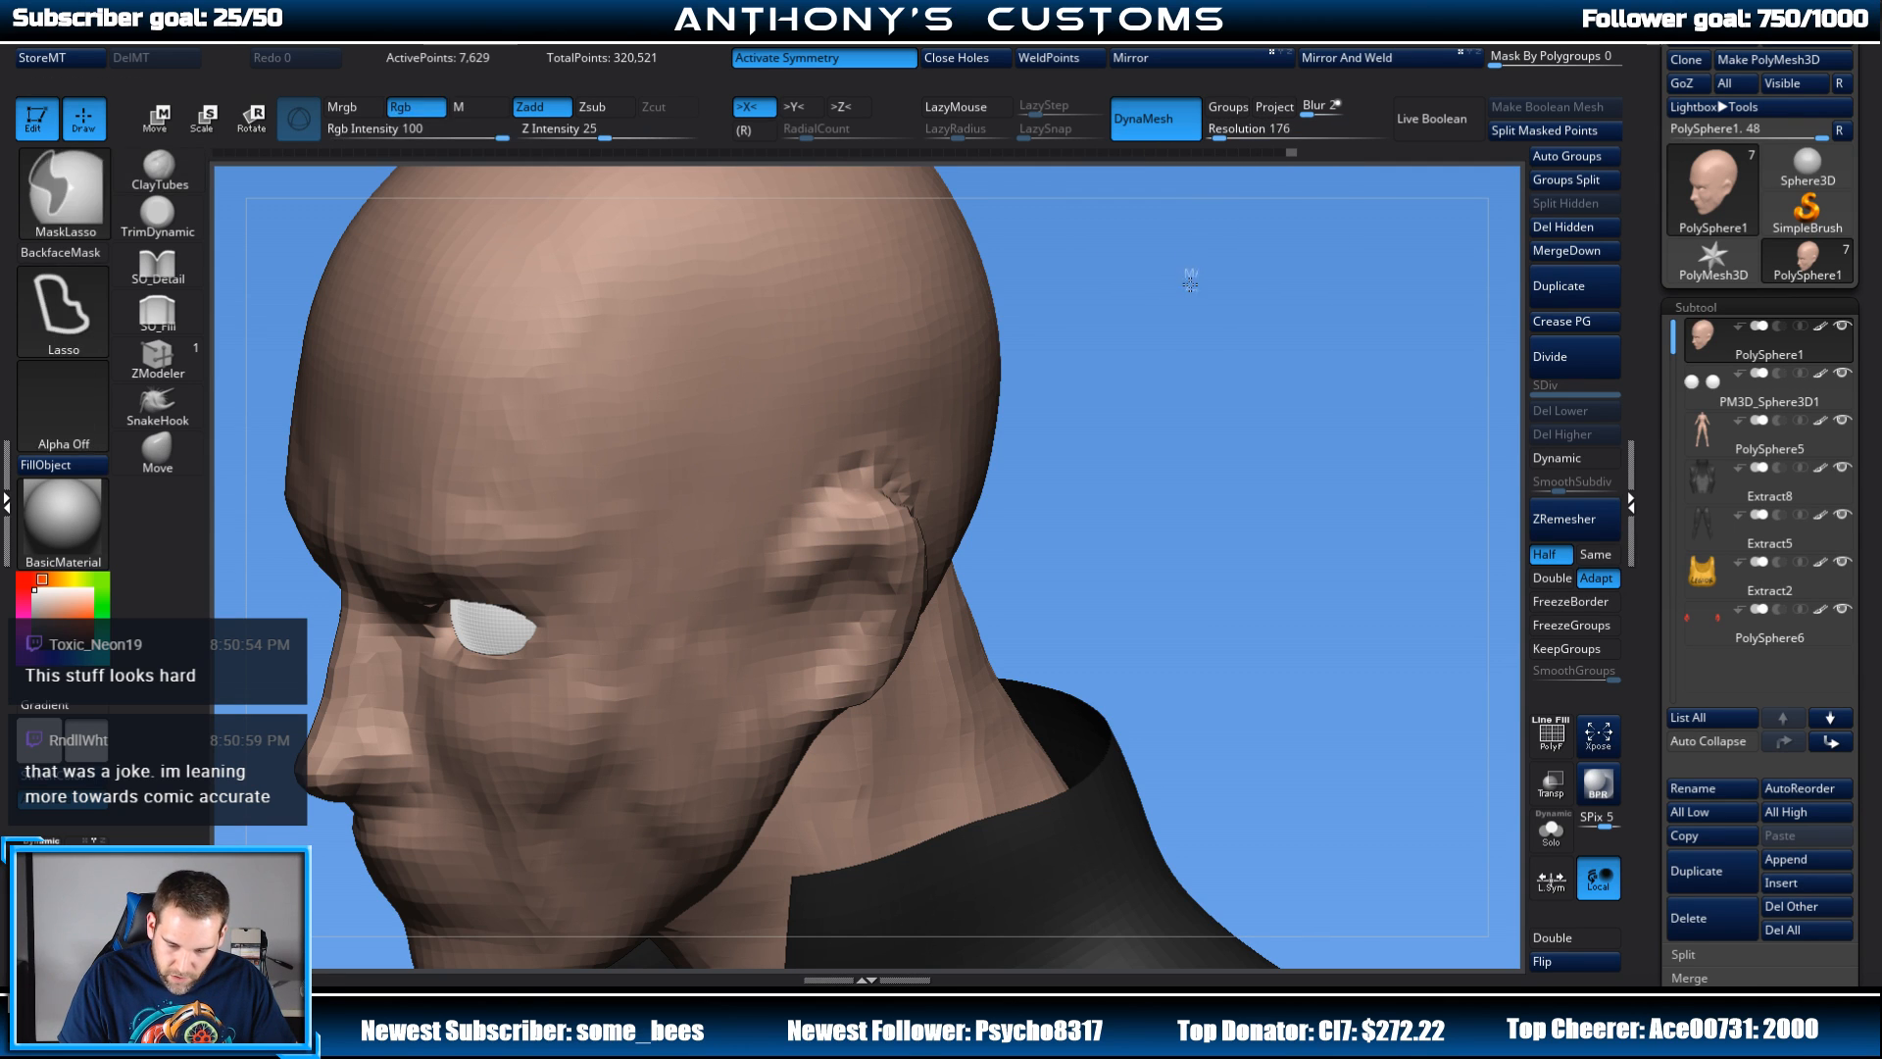
Step: Set the DynaMesh resolution to 240 and remesh the head
left_click_drag(1148, 335, 1192, 304)
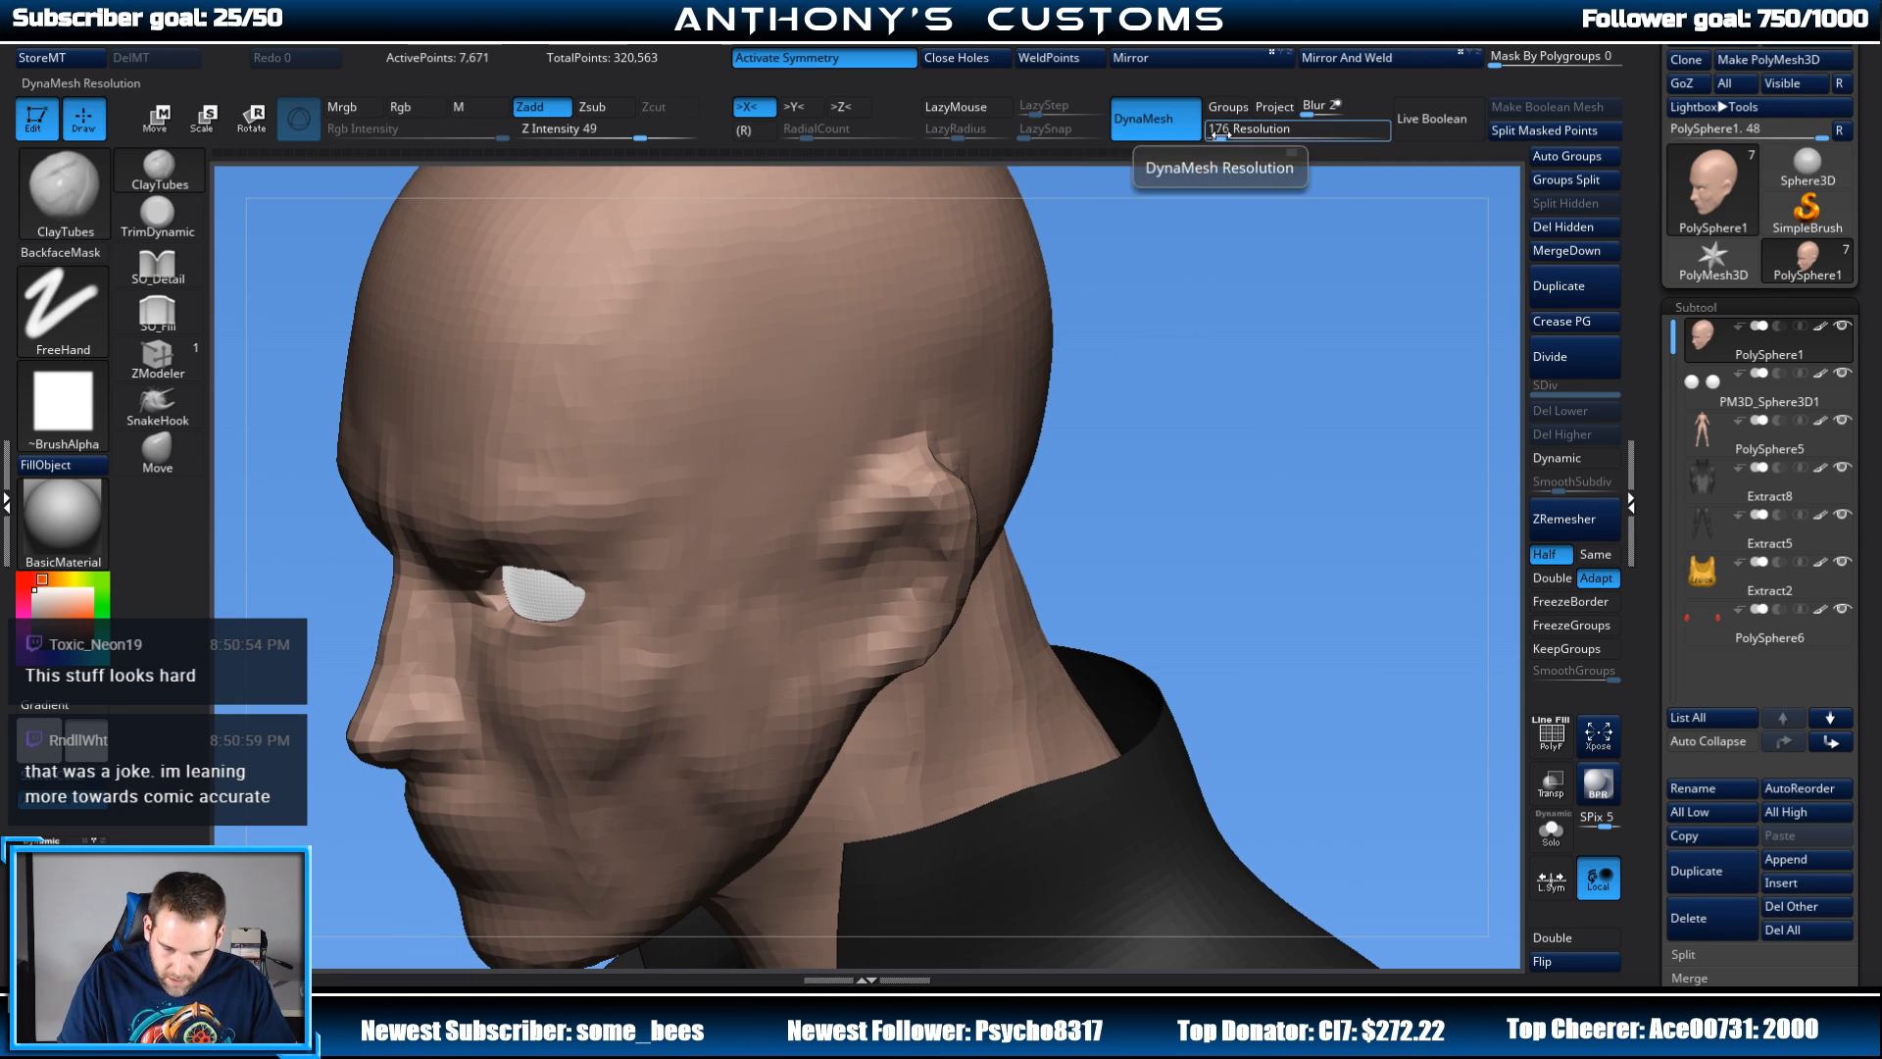
left_click(1216, 137)
type("240")
key("Return")
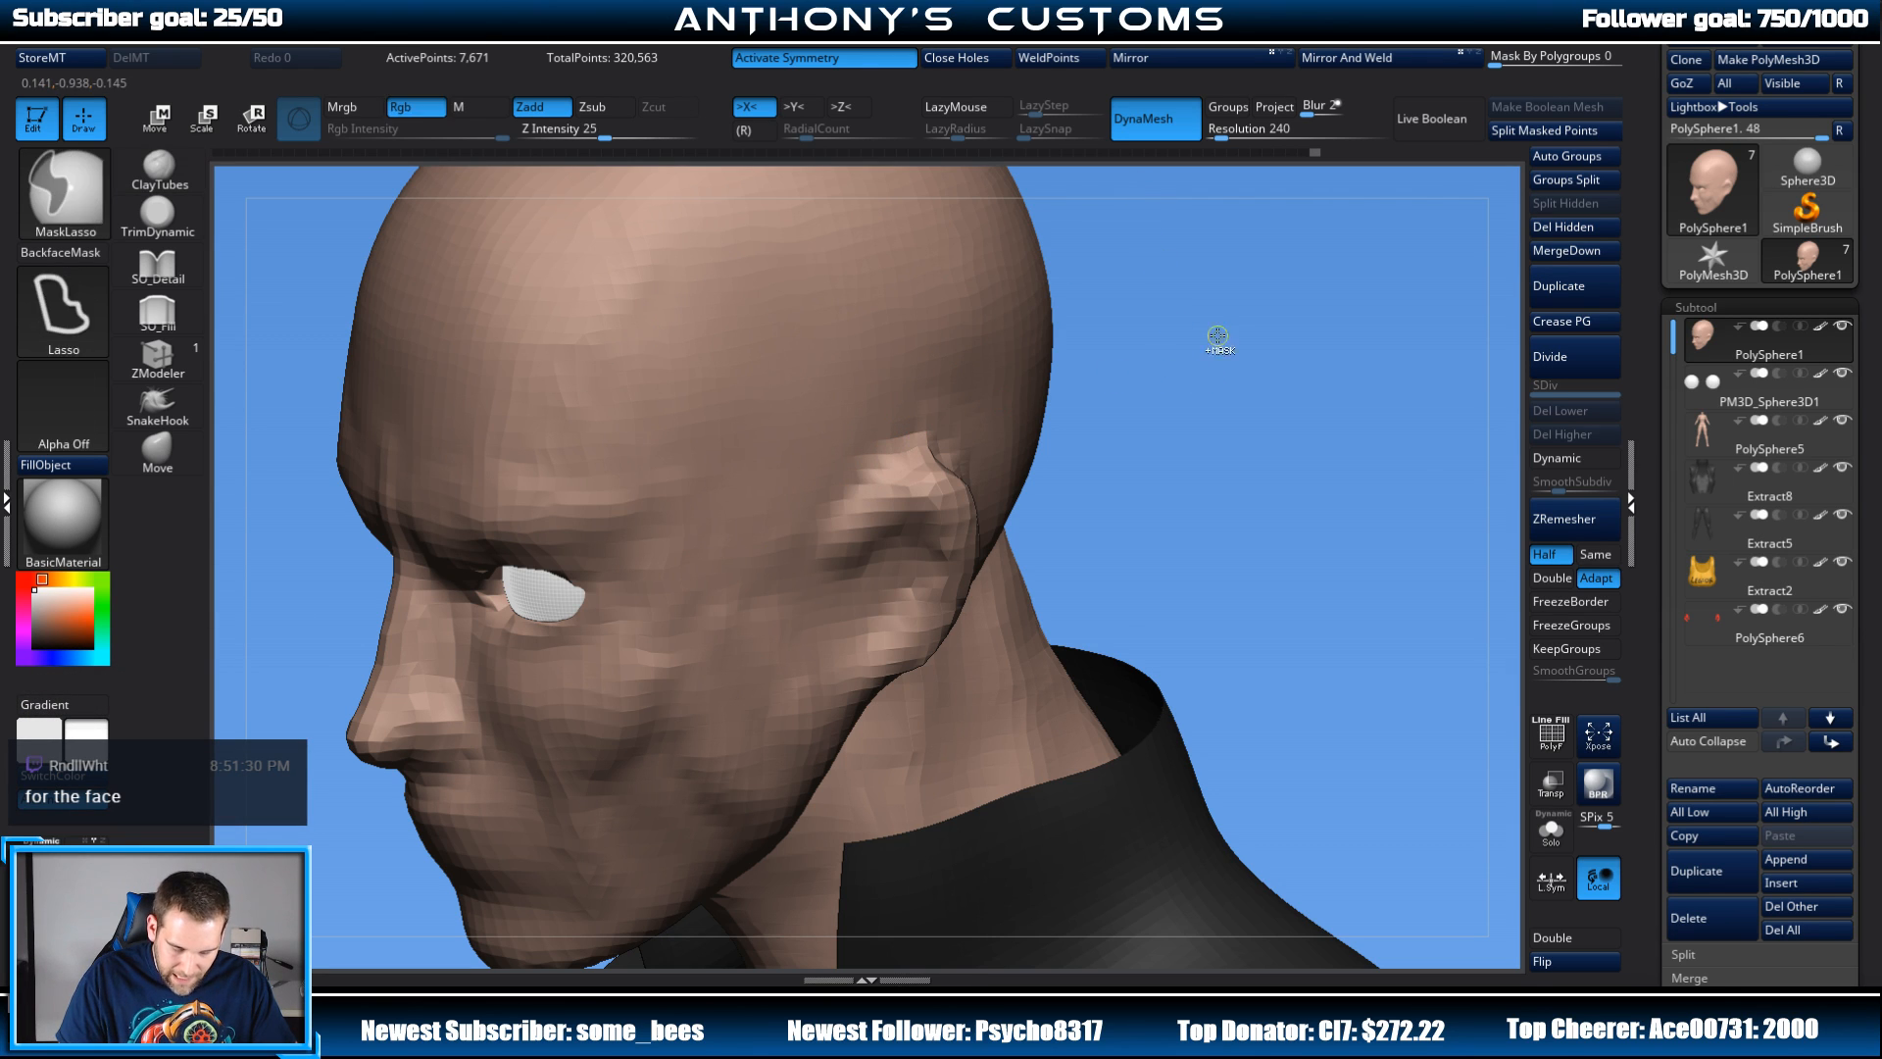
mouse_move(1214, 336)
left_mouse_down("ctrl")
mouse_move(1226, 375)
mouse_move(1171, 391)
mouse_move(1208, 339)
mouse_move(1122, 277)
mouse_move(1244, 412)
mouse_move(1218, 398)
mouse_move(1292, 368)
mouse_move(1221, 433)
mouse_move(1275, 411)
mouse_move(1248, 379)
mouse_move(1270, 377)
mouse_move(967, 314)
mouse_move(863, 407)
mouse_move(950, 420)
left_mouse_up("ctrl")
key("space")
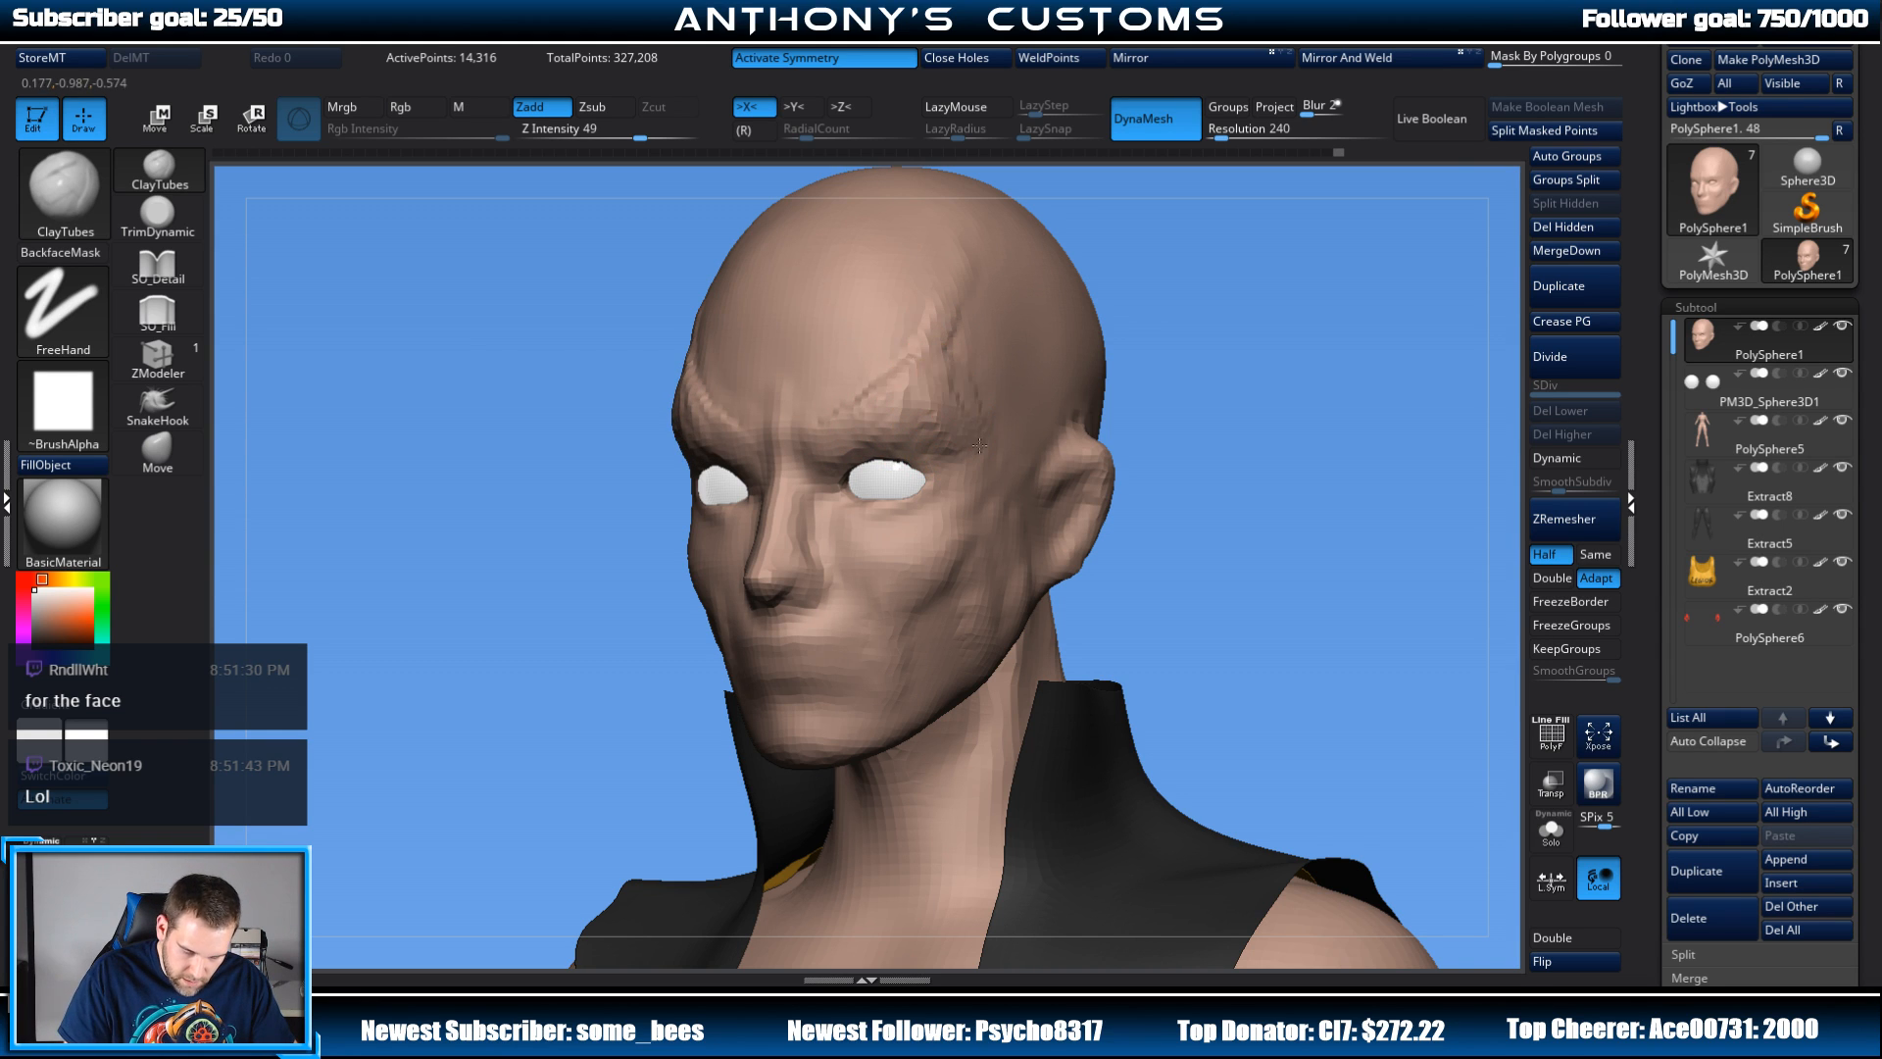
Step: Build up the temple, brow ridge, cheekbone and hollow cheek with ClayTubes strokes
mouse_move(954, 271)
left_mouse_down()
mouse_move(851, 400)
mouse_move(929, 421)
mouse_move(948, 399)
mouse_move(959, 419)
left_mouse_up()
left_click_drag(1144, 362, 1135, 412)
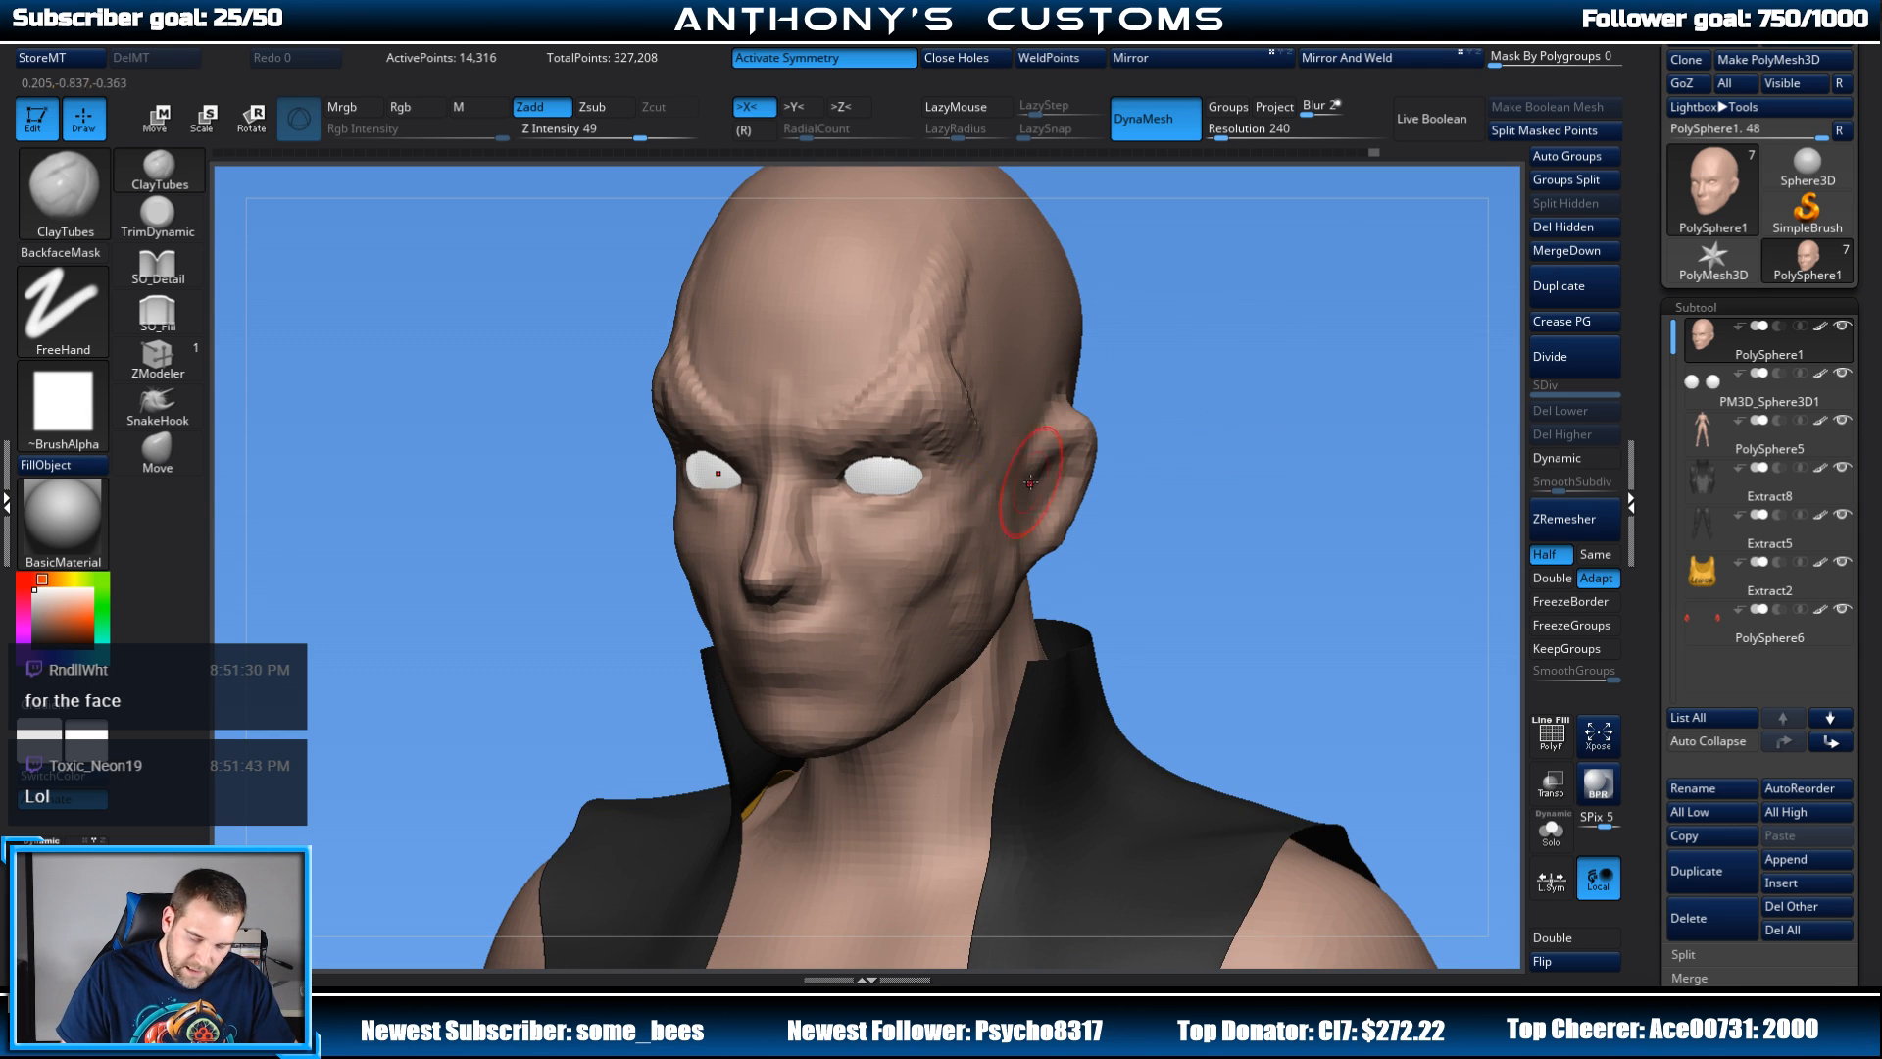
mouse_move(953, 545)
left_mouse_down()
mouse_move(879, 546)
mouse_move(907, 593)
mouse_move(945, 533)
mouse_move(862, 541)
mouse_move(903, 596)
left_mouse_up()
mouse_move(971, 528)
left_mouse_down()
mouse_move(863, 549)
mouse_move(853, 627)
mouse_move(885, 639)
left_mouse_up()
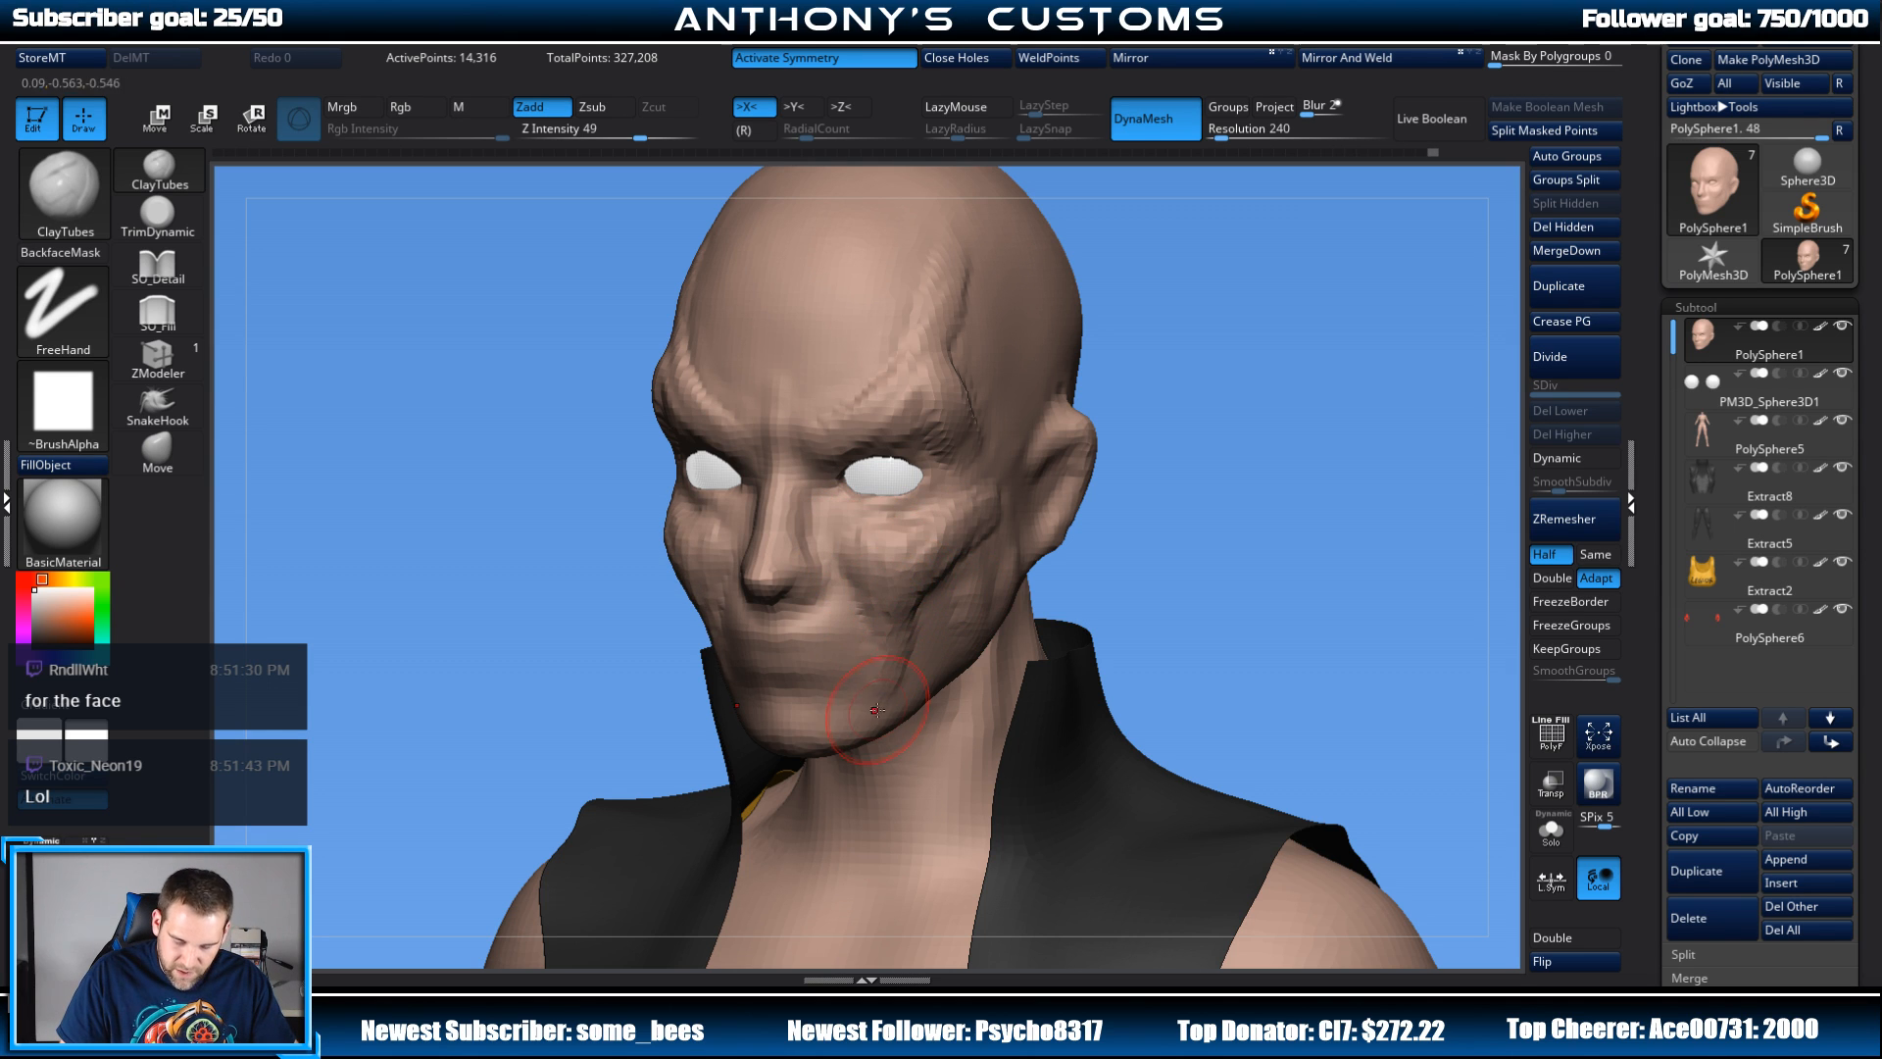
Step: Add ClayTubes strokes along the chin, jawline and lower cheek, and thicken the upper ear
mouse_move(1167, 425)
left_mouse_down()
mouse_move(1227, 408)
mouse_move(1286, 458)
left_mouse_up()
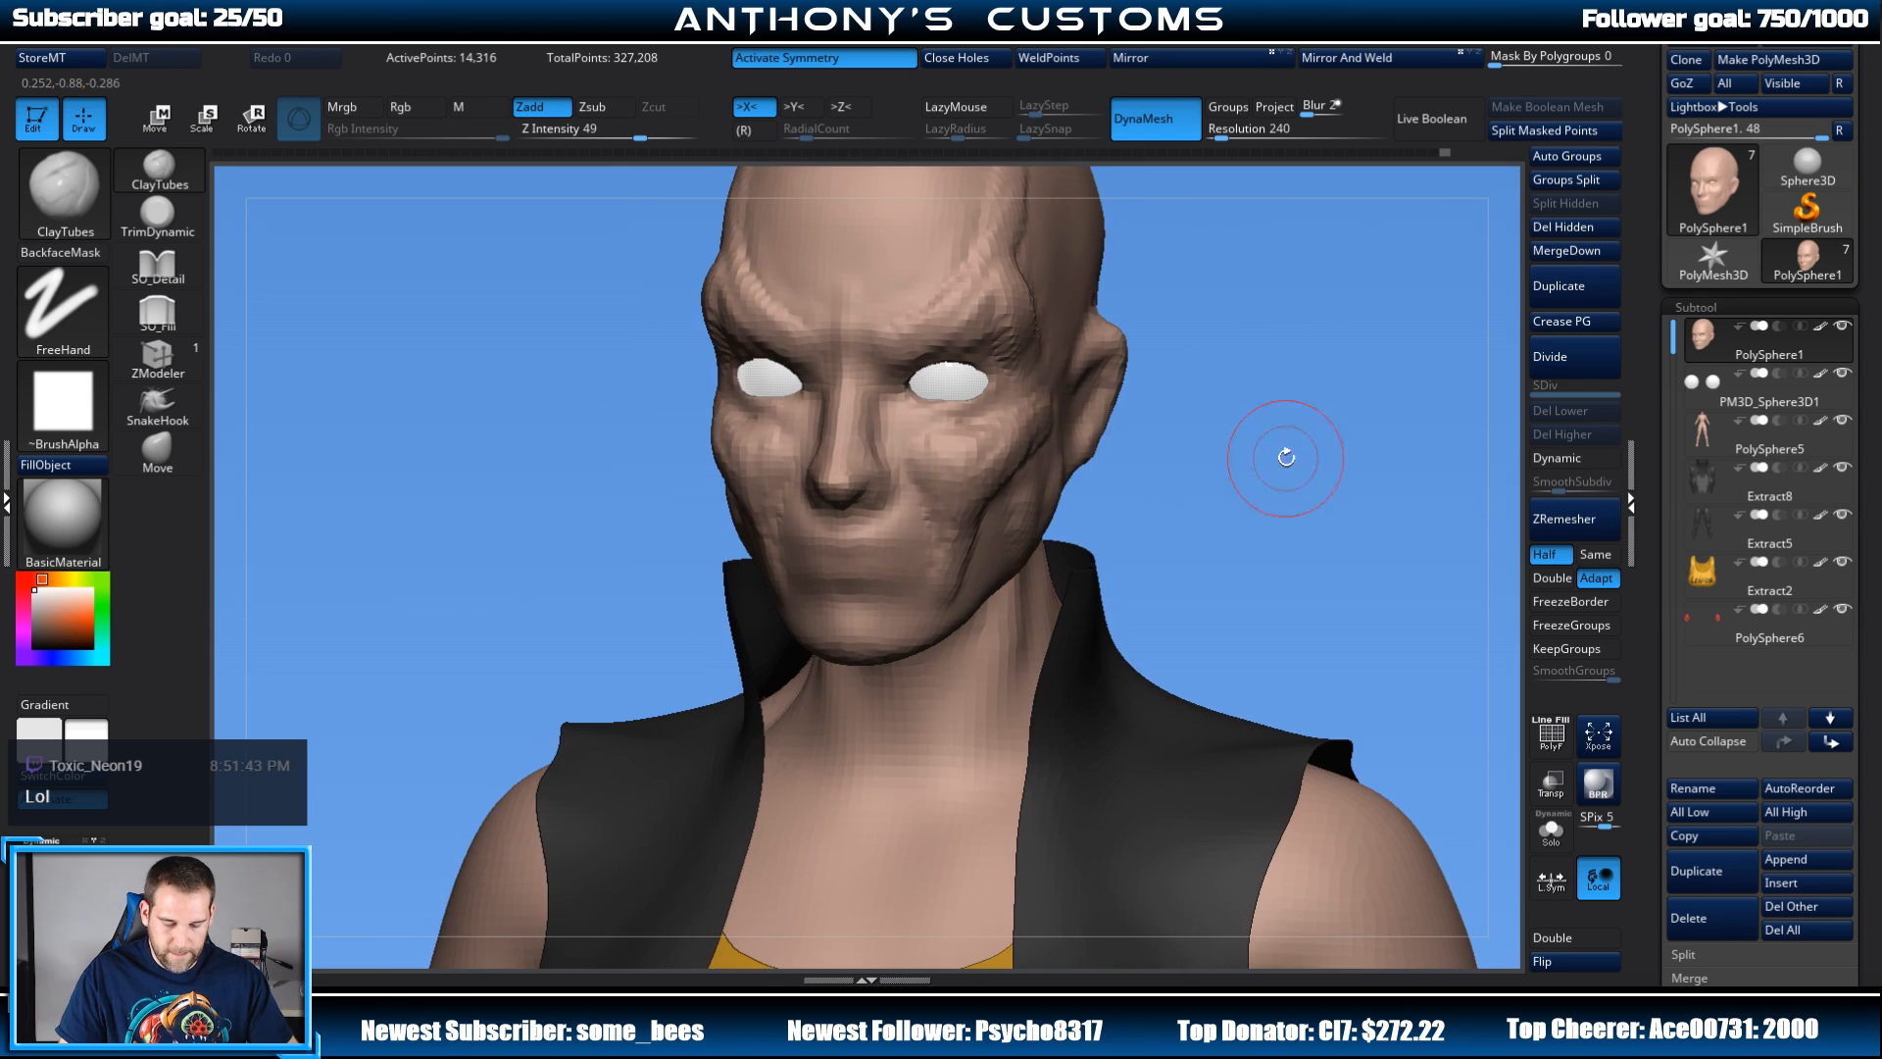
mouse_move(825, 646)
left_mouse_down()
mouse_move(861, 630)
mouse_move(796, 631)
mouse_move(889, 625)
left_mouse_up()
mouse_move(1225, 441)
left_mouse_down()
mouse_move(1088, 449)
mouse_move(951, 618)
left_mouse_up()
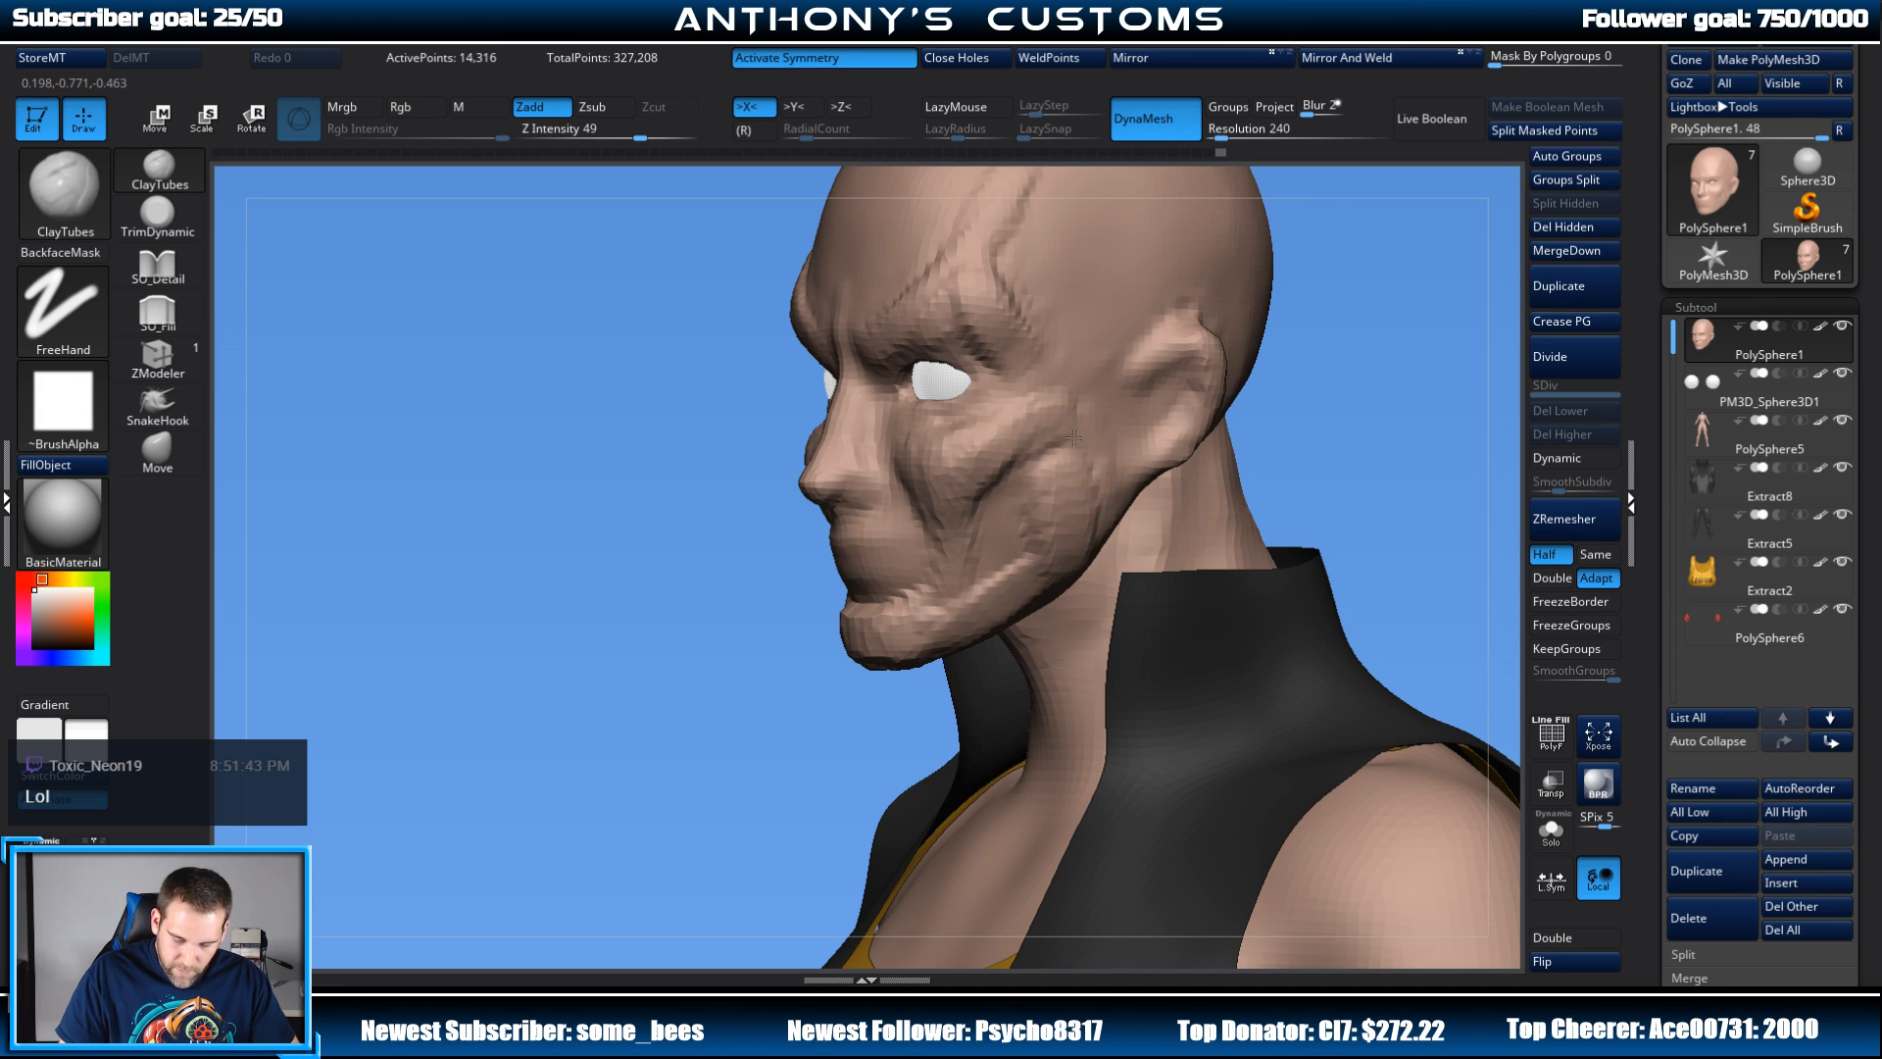
left_click_drag(1075, 438, 1081, 562)
mouse_move(1412, 294)
left_mouse_down()
mouse_move(1299, 382)
mouse_move(1379, 328)
left_mouse_up()
left_click_drag(1002, 512, 1014, 534)
left_click_drag(1098, 467, 1202, 424)
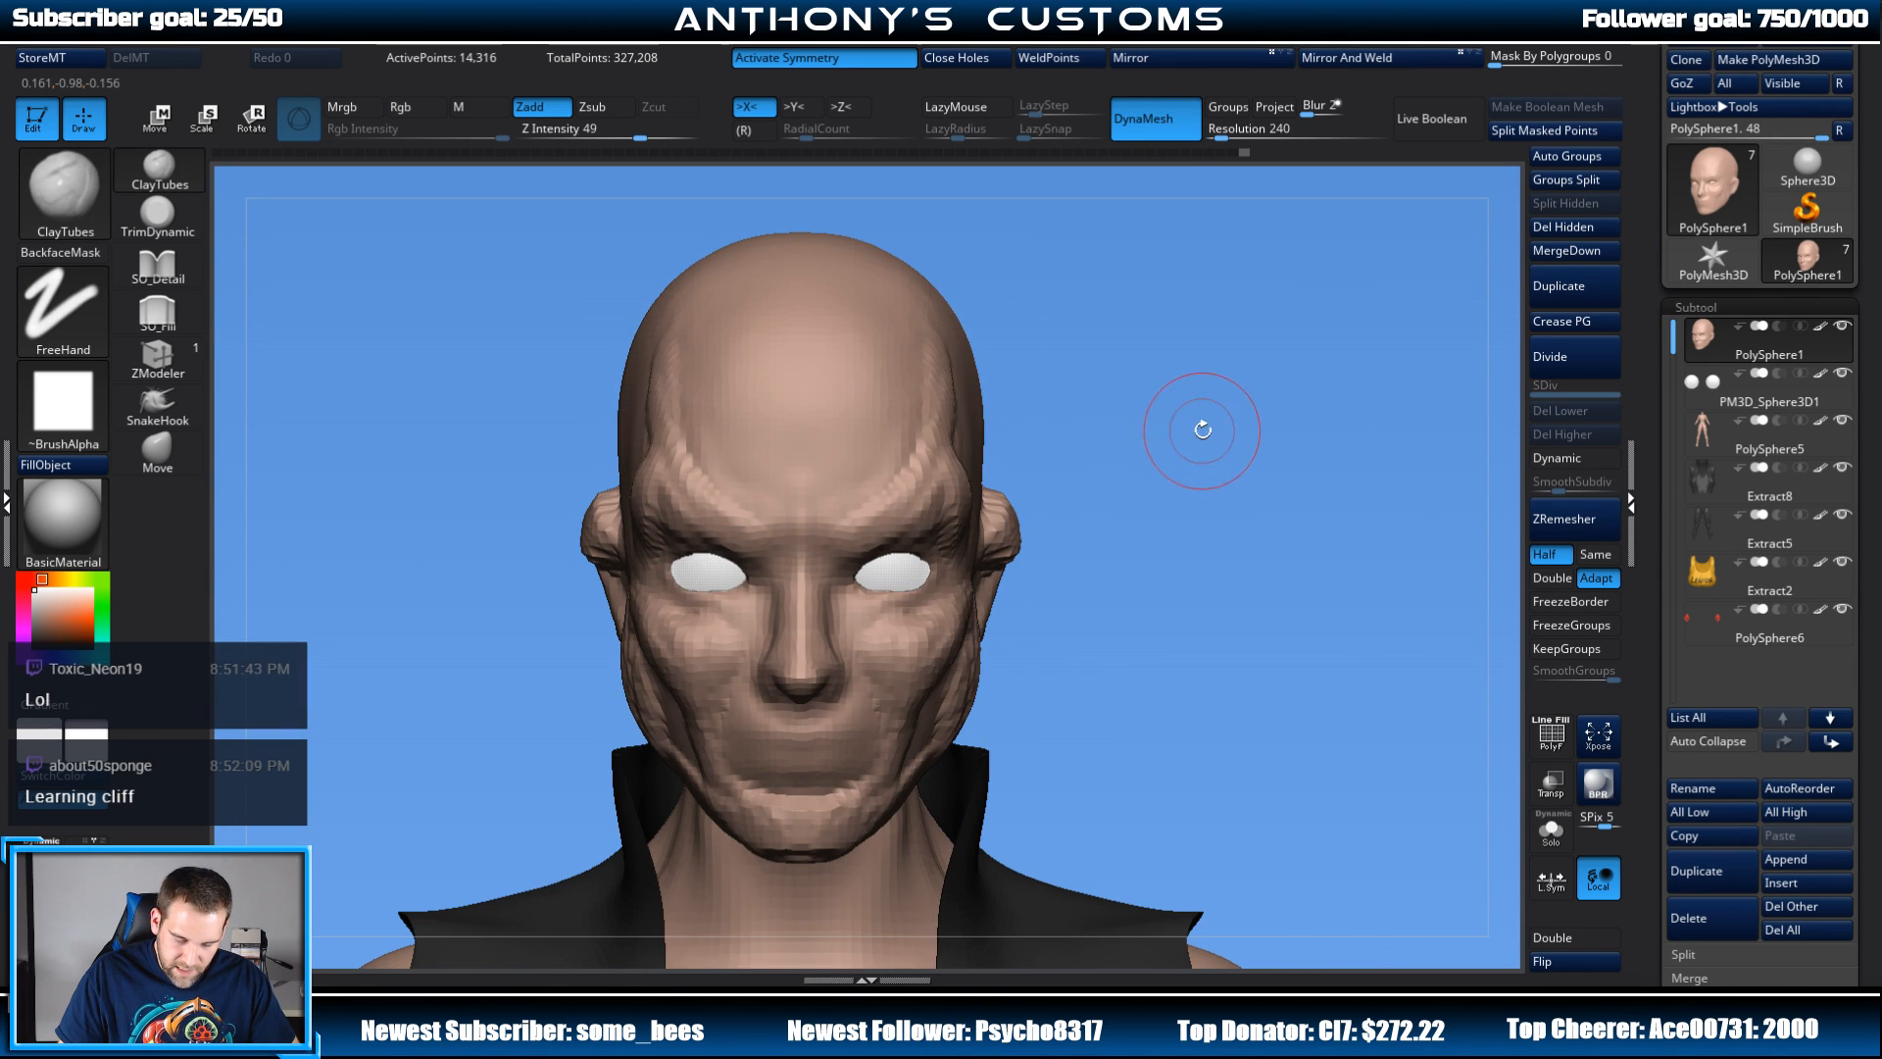
Step: Remesh the head with DynaMesh and pull both ears up and outward into long points with the Move brush
left_click_drag(1168, 487, 1029, 497)
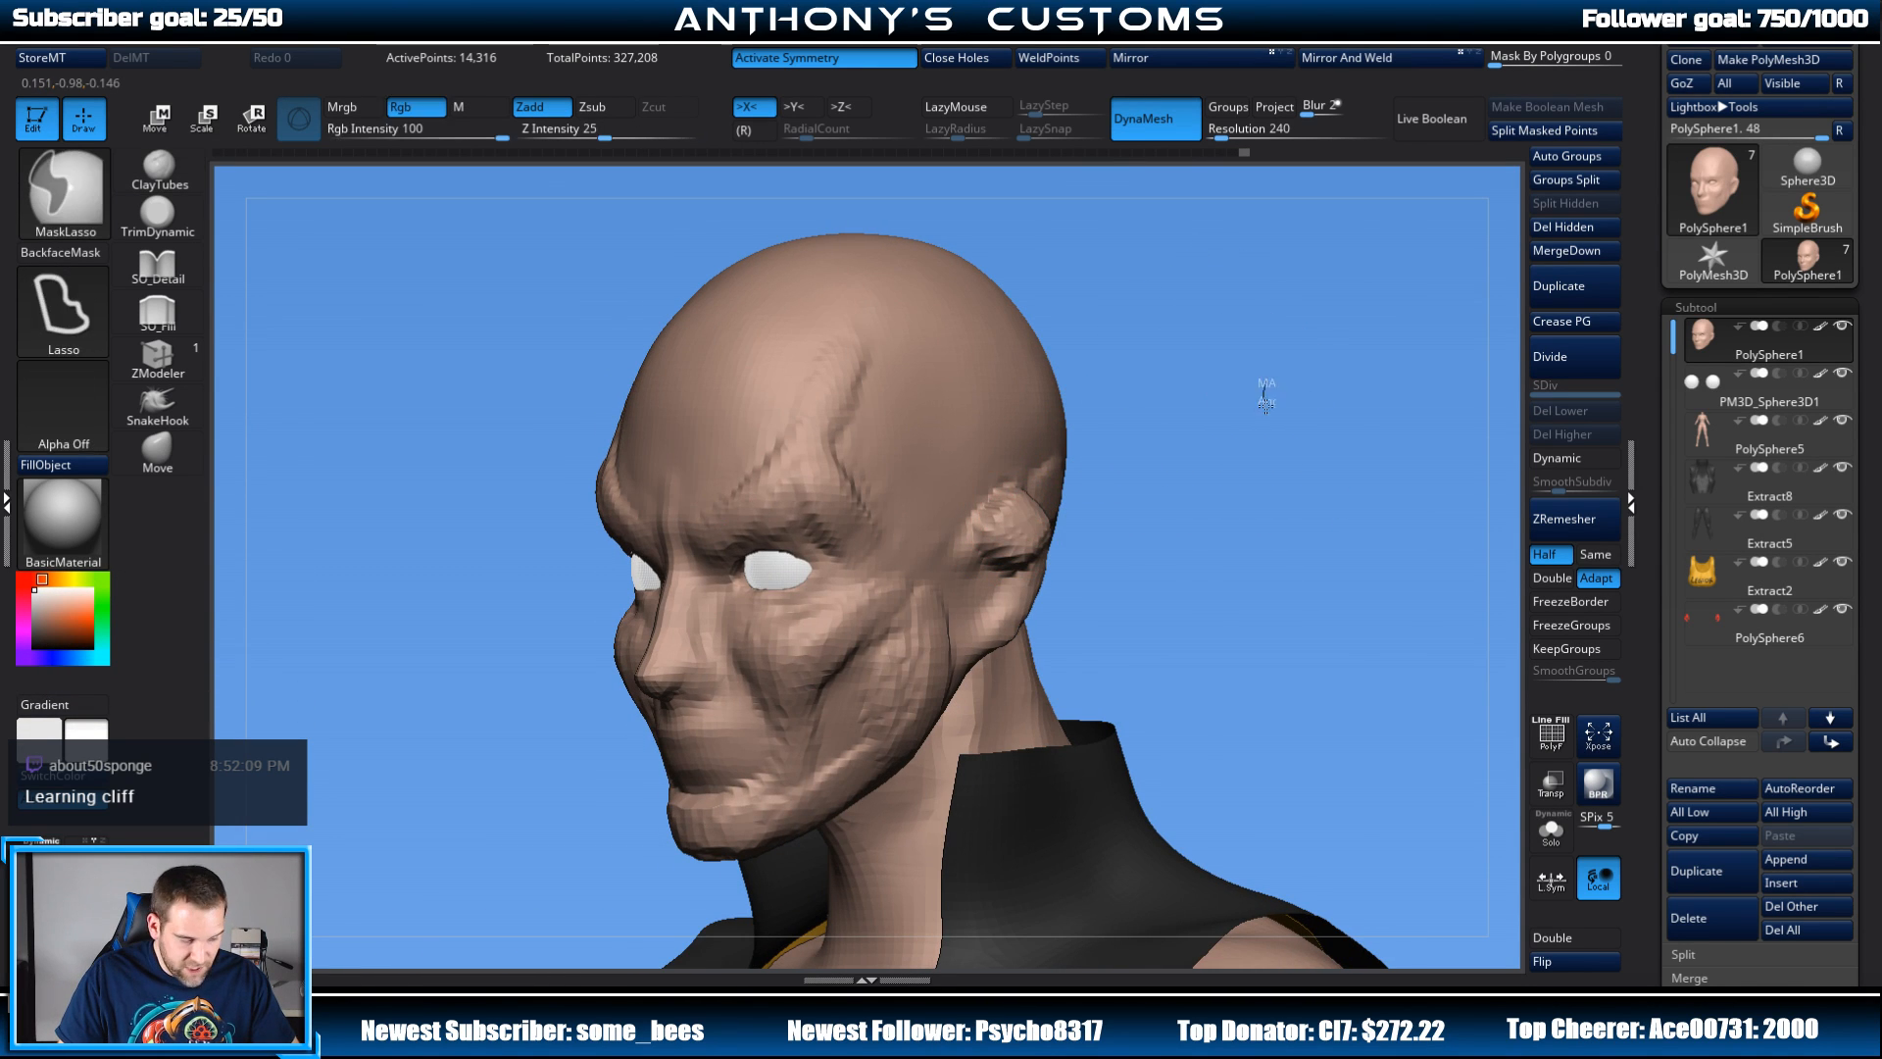
left_click_drag(1261, 390, 1275, 407, "ctrl")
left_click_drag(1221, 437, 1314, 436)
left_click(168, 453)
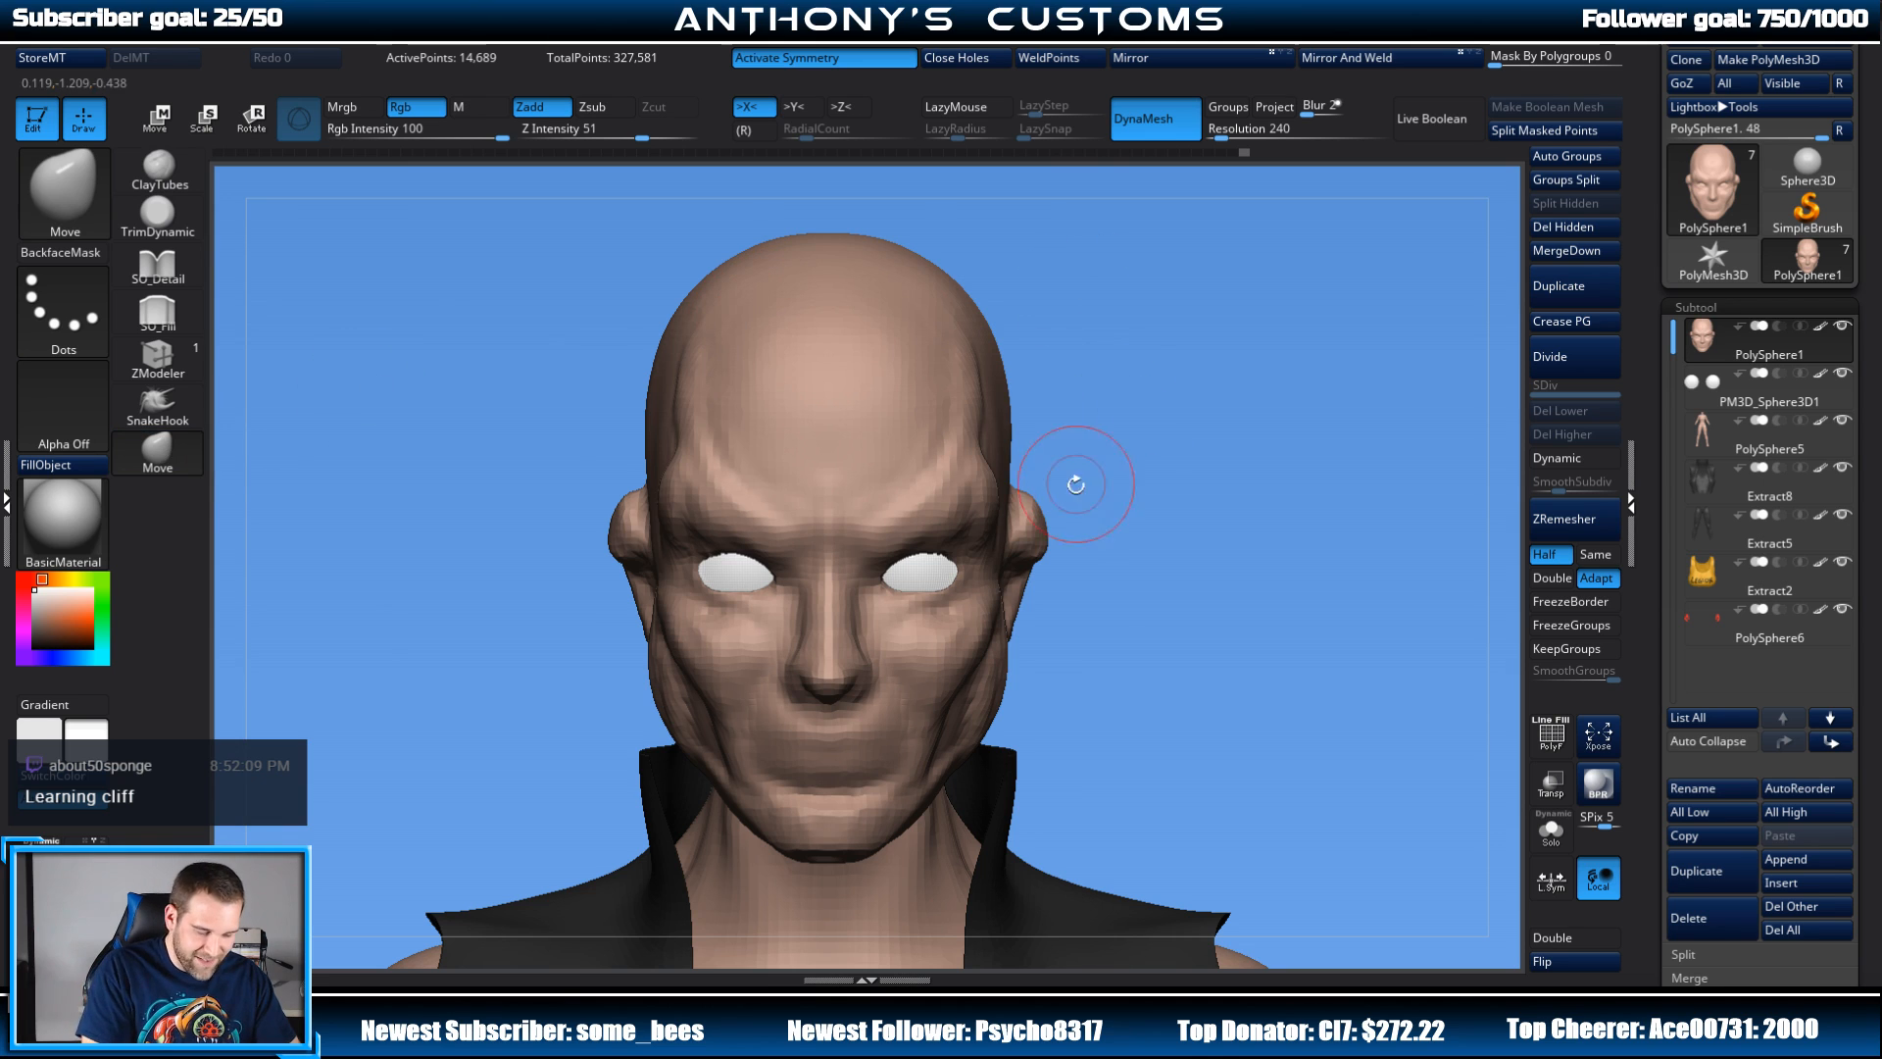
left_click_drag(1054, 495, 1089, 436)
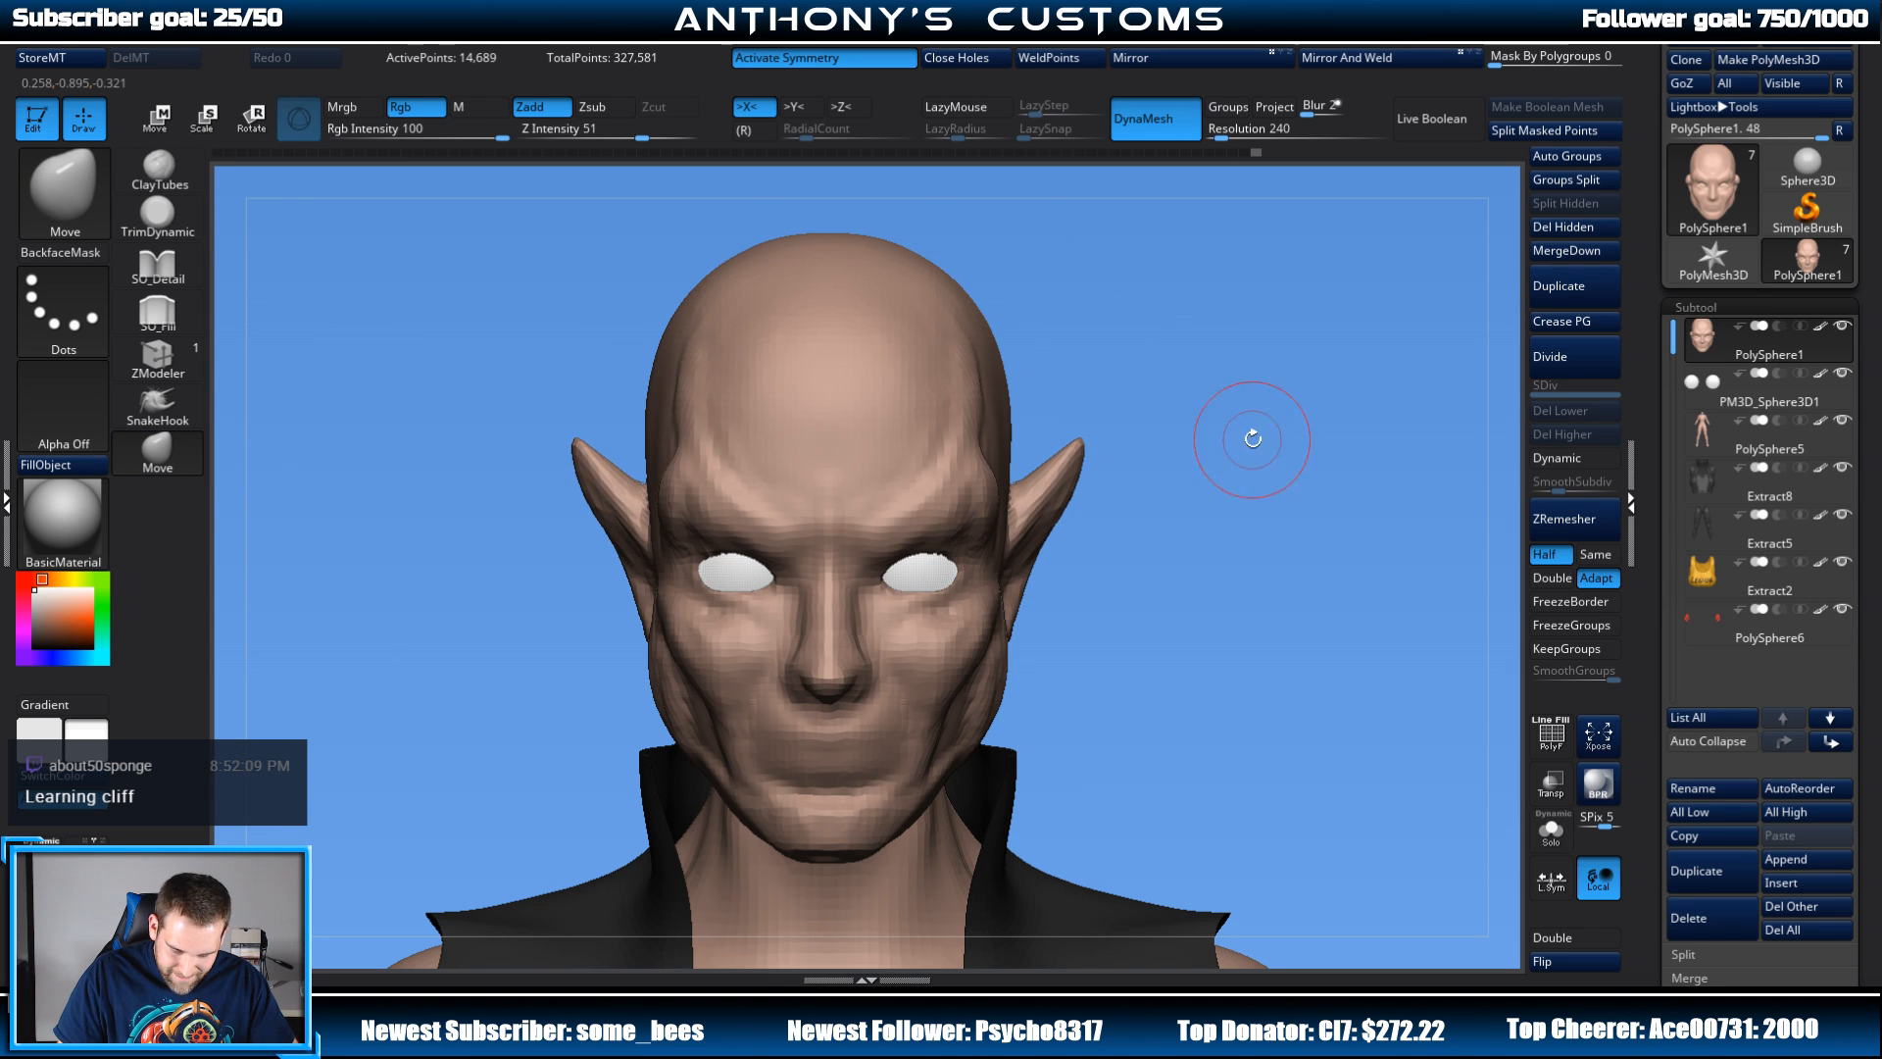
mouse_move(1253, 439)
left_mouse_down()
mouse_move(1248, 530)
mouse_move(1265, 491)
mouse_move(1188, 459)
mouse_move(1269, 463)
mouse_move(1180, 469)
mouse_move(1294, 403)
left_mouse_up()
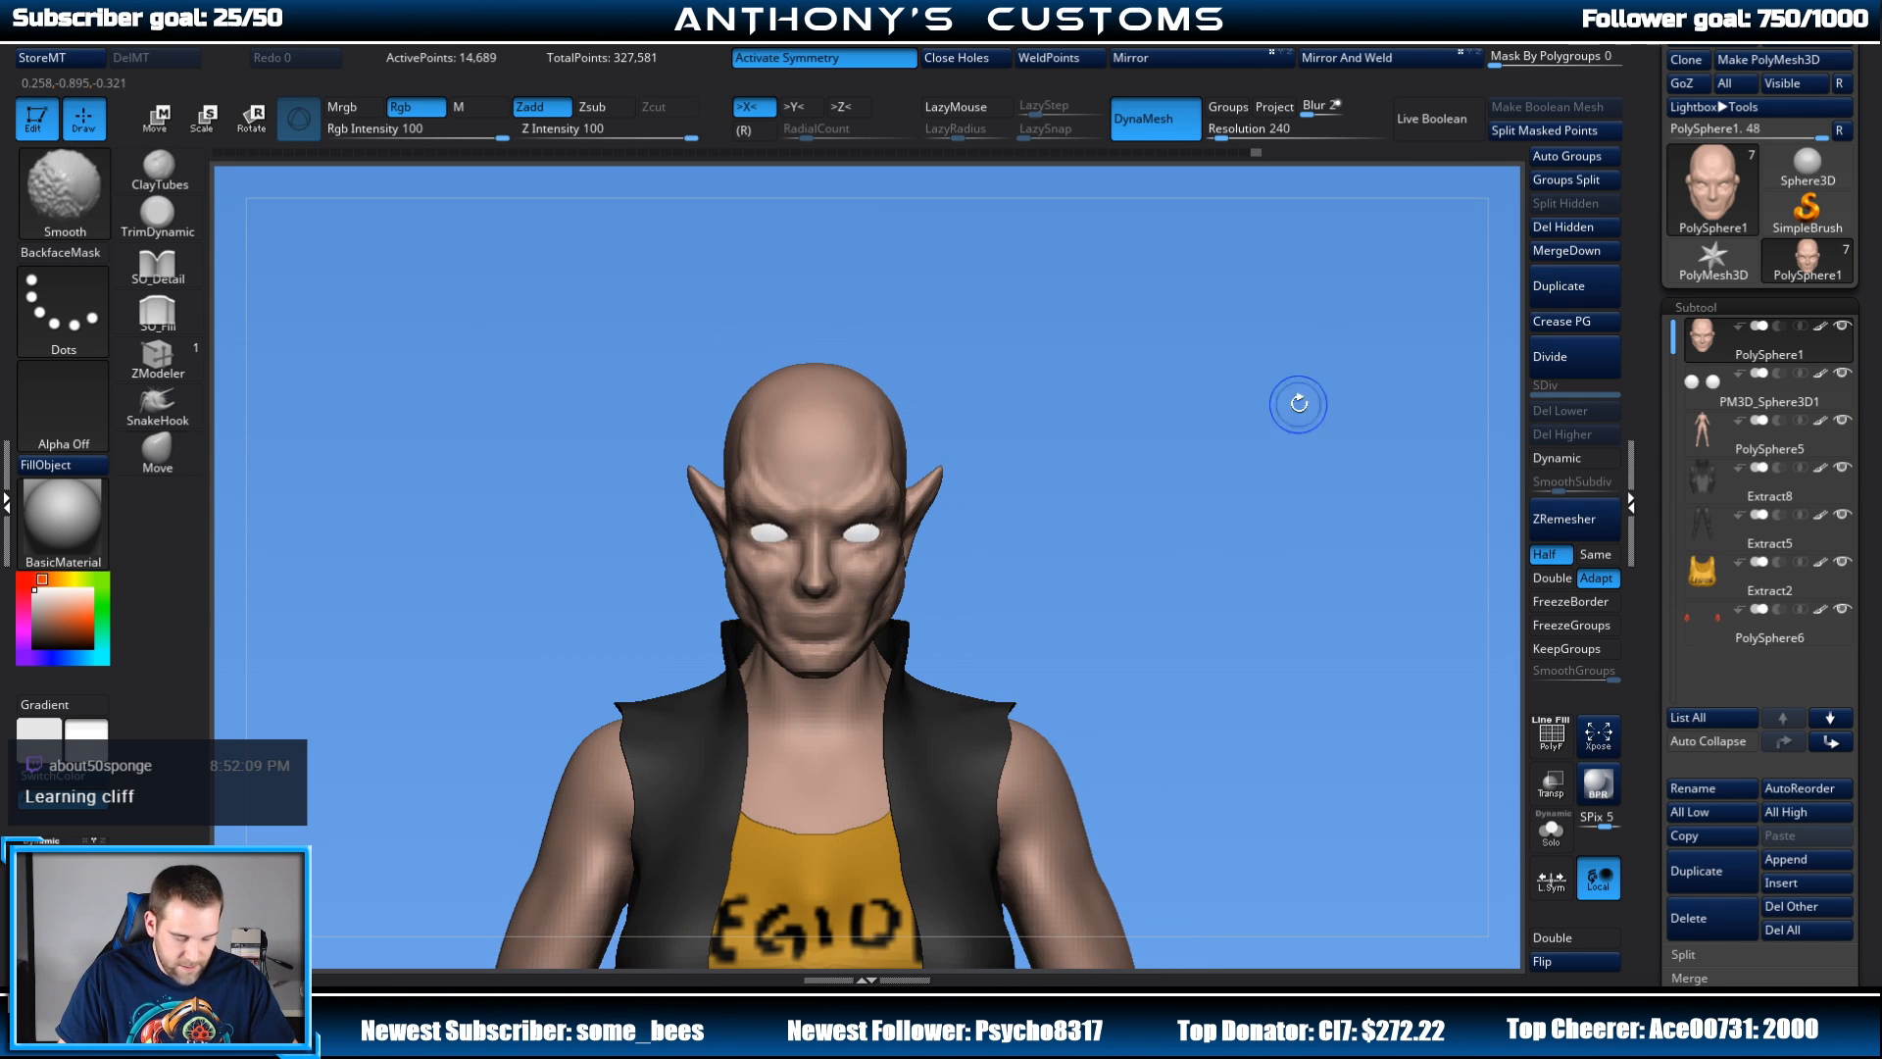
Step: Roll the undo history back to the earlier, less detailed head and discard the newer history entries
left_click_drag(1256, 152, 1102, 153)
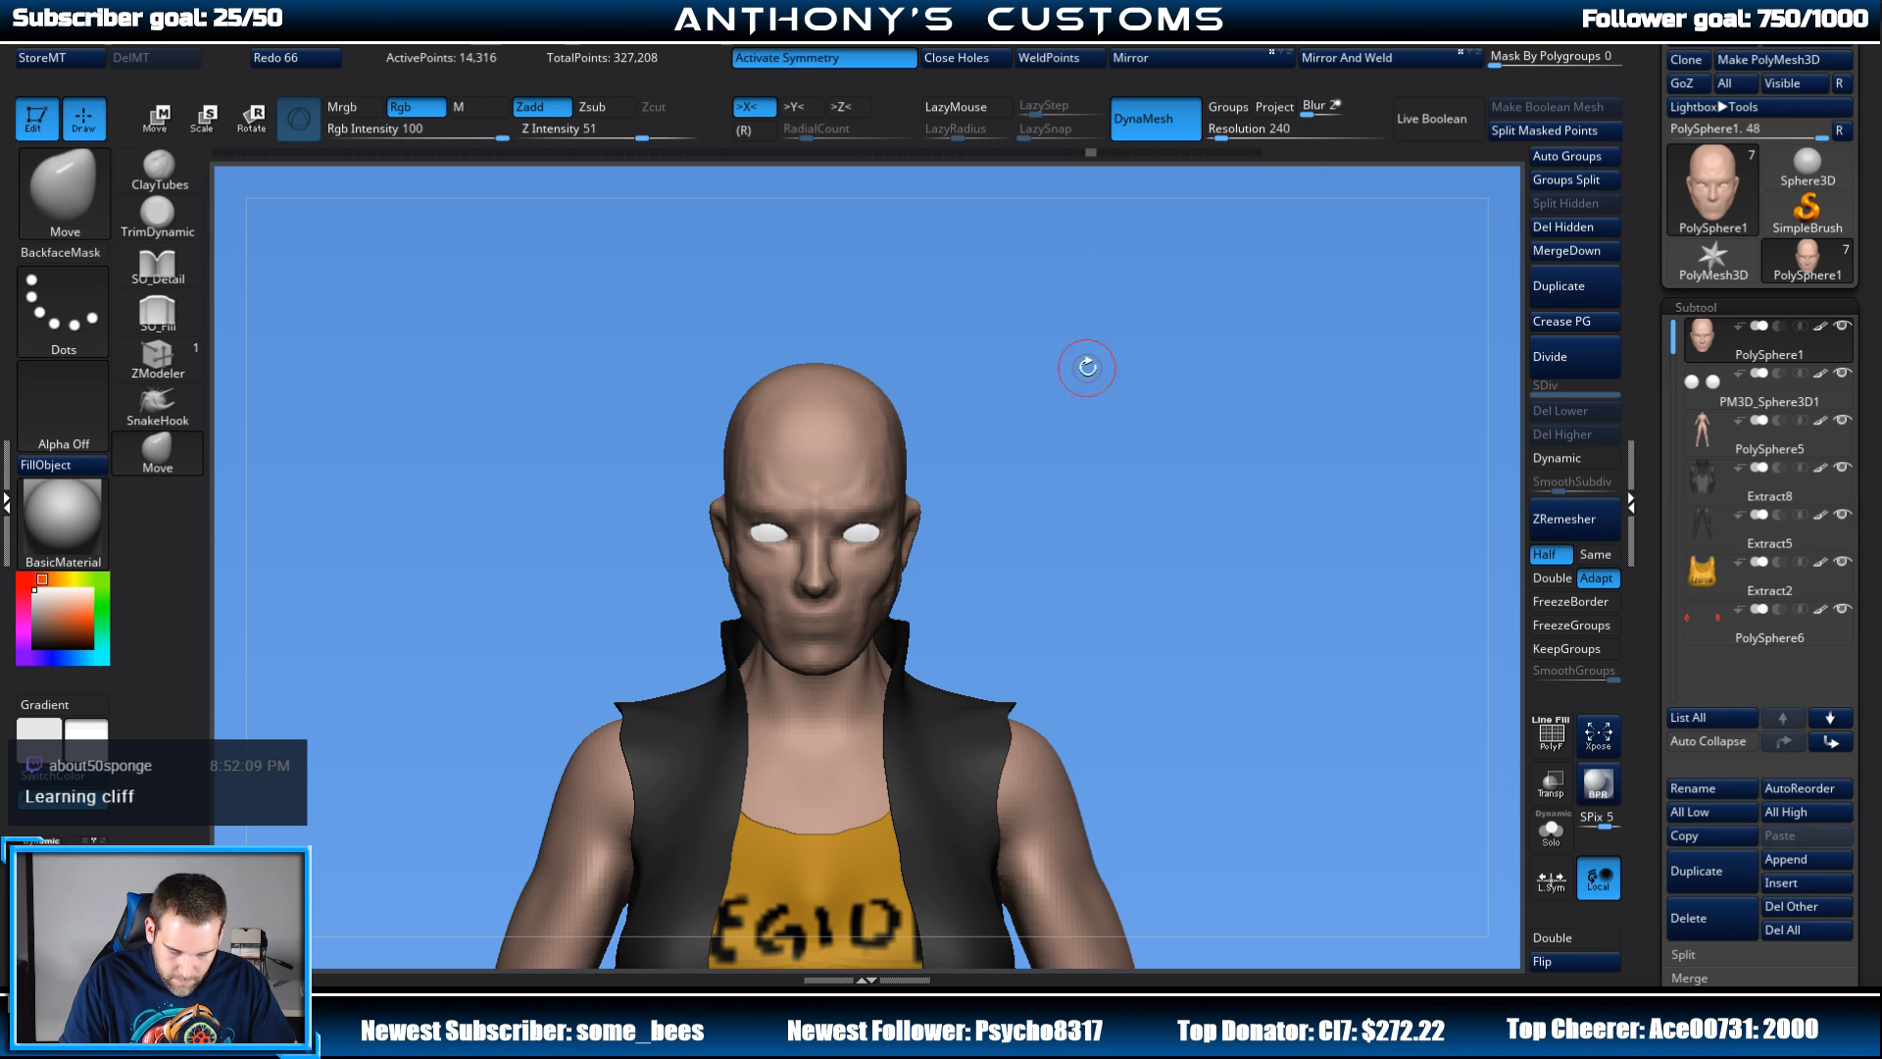
mouse_move(1134, 421)
left_mouse_down("alt")
mouse_move(1126, 502)
mouse_move(1171, 414)
left_mouse_up("alt")
key("space")
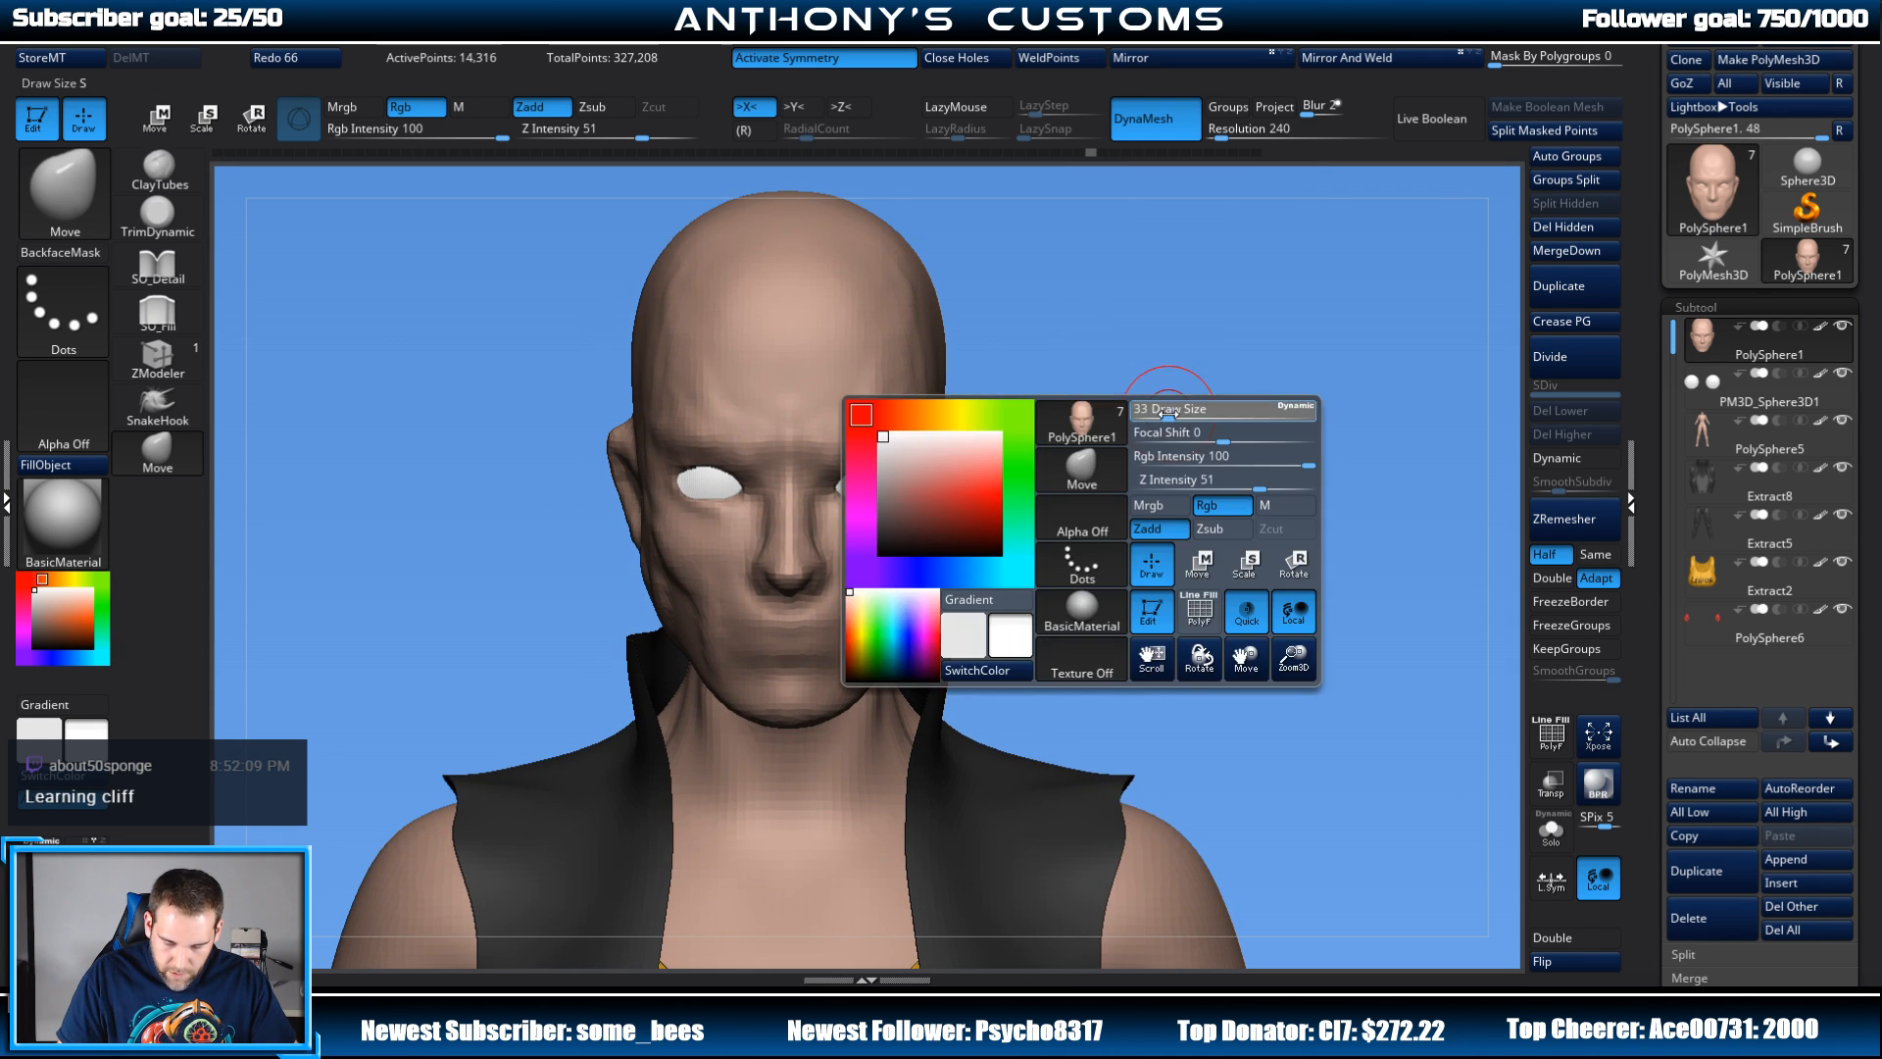
key("shift")
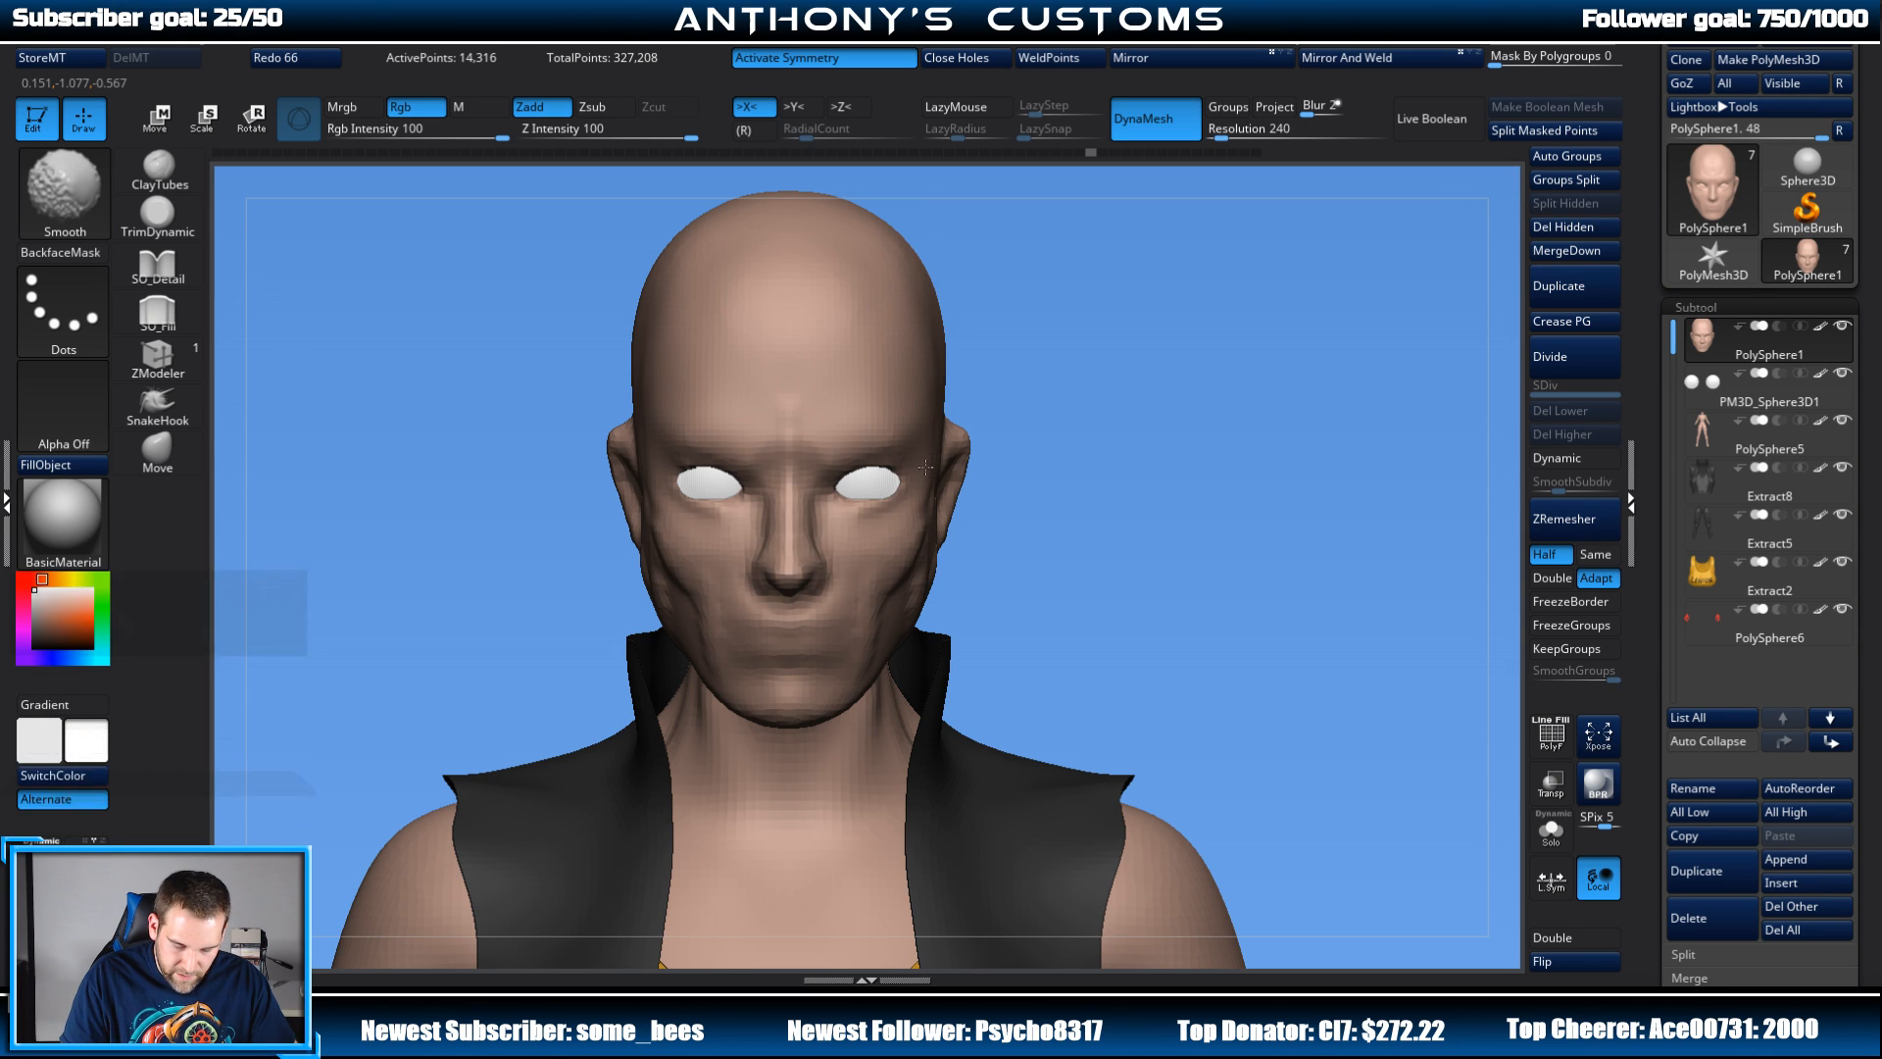
left_click(865, 557, "shift")
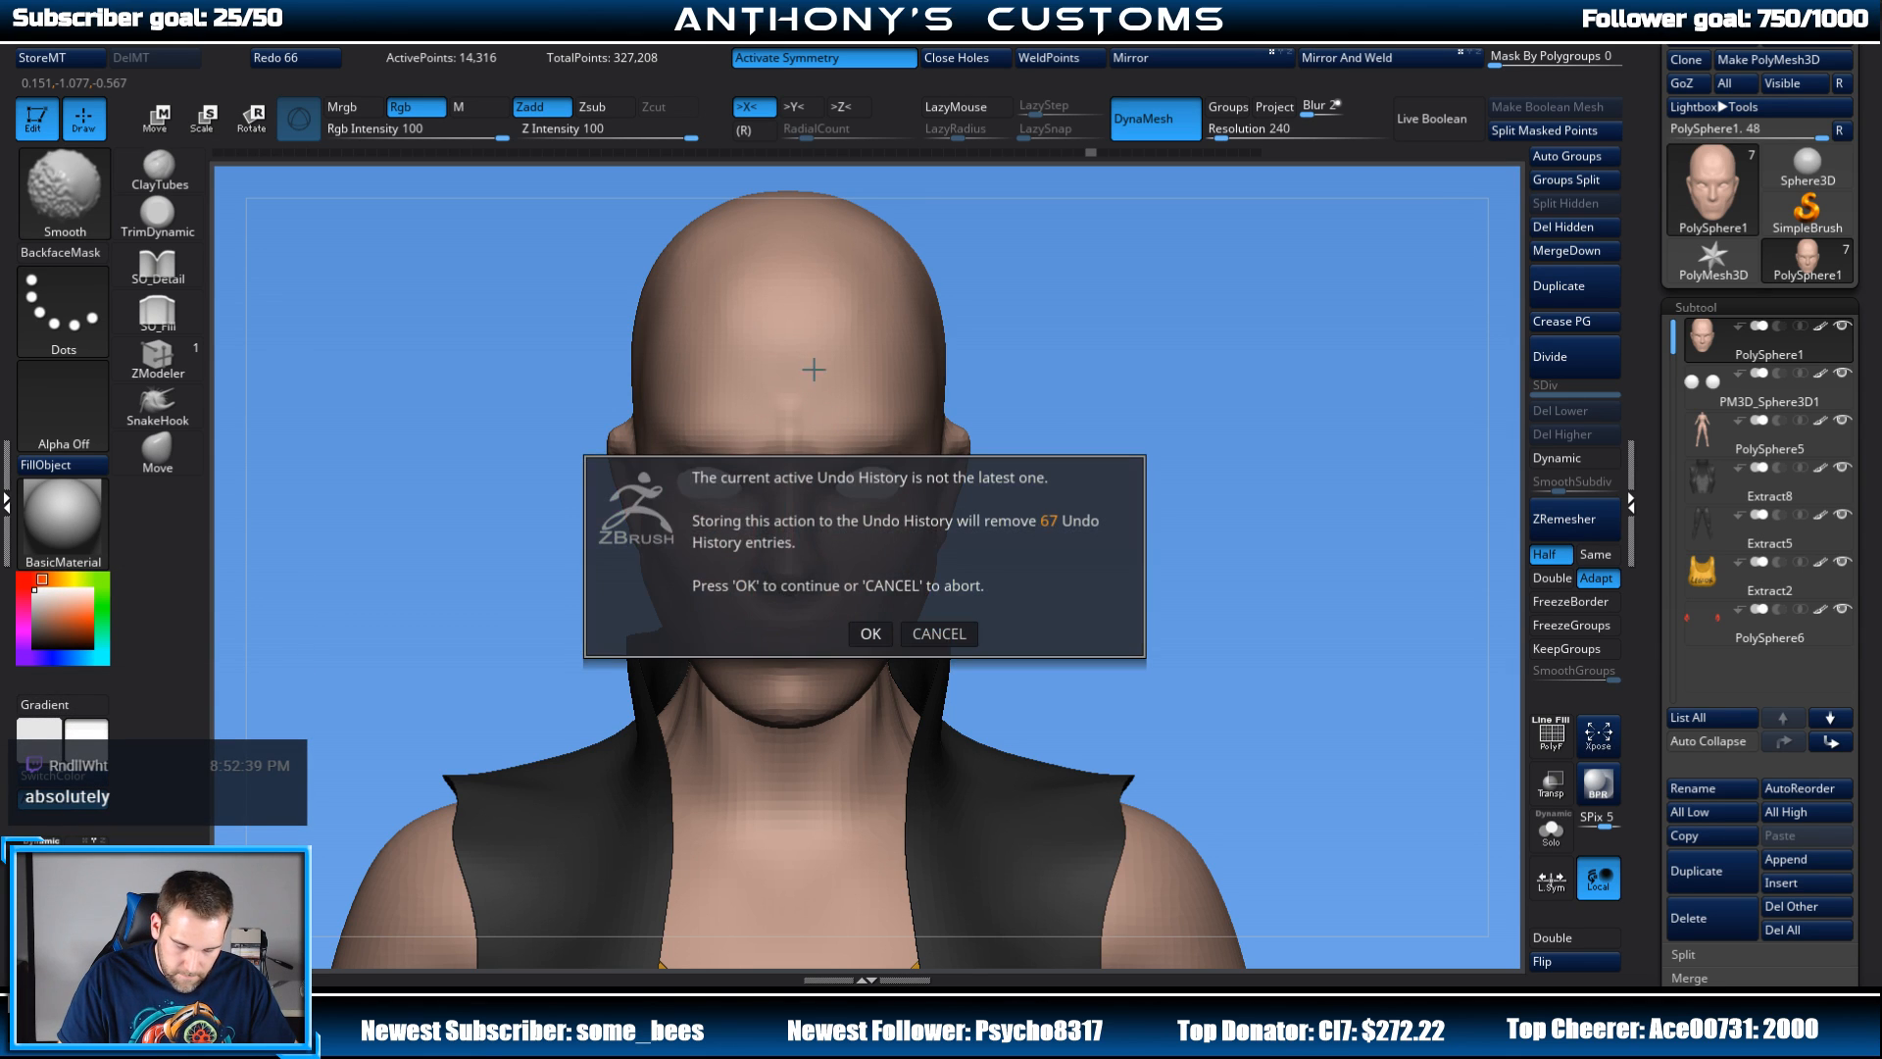
left_click(868, 634)
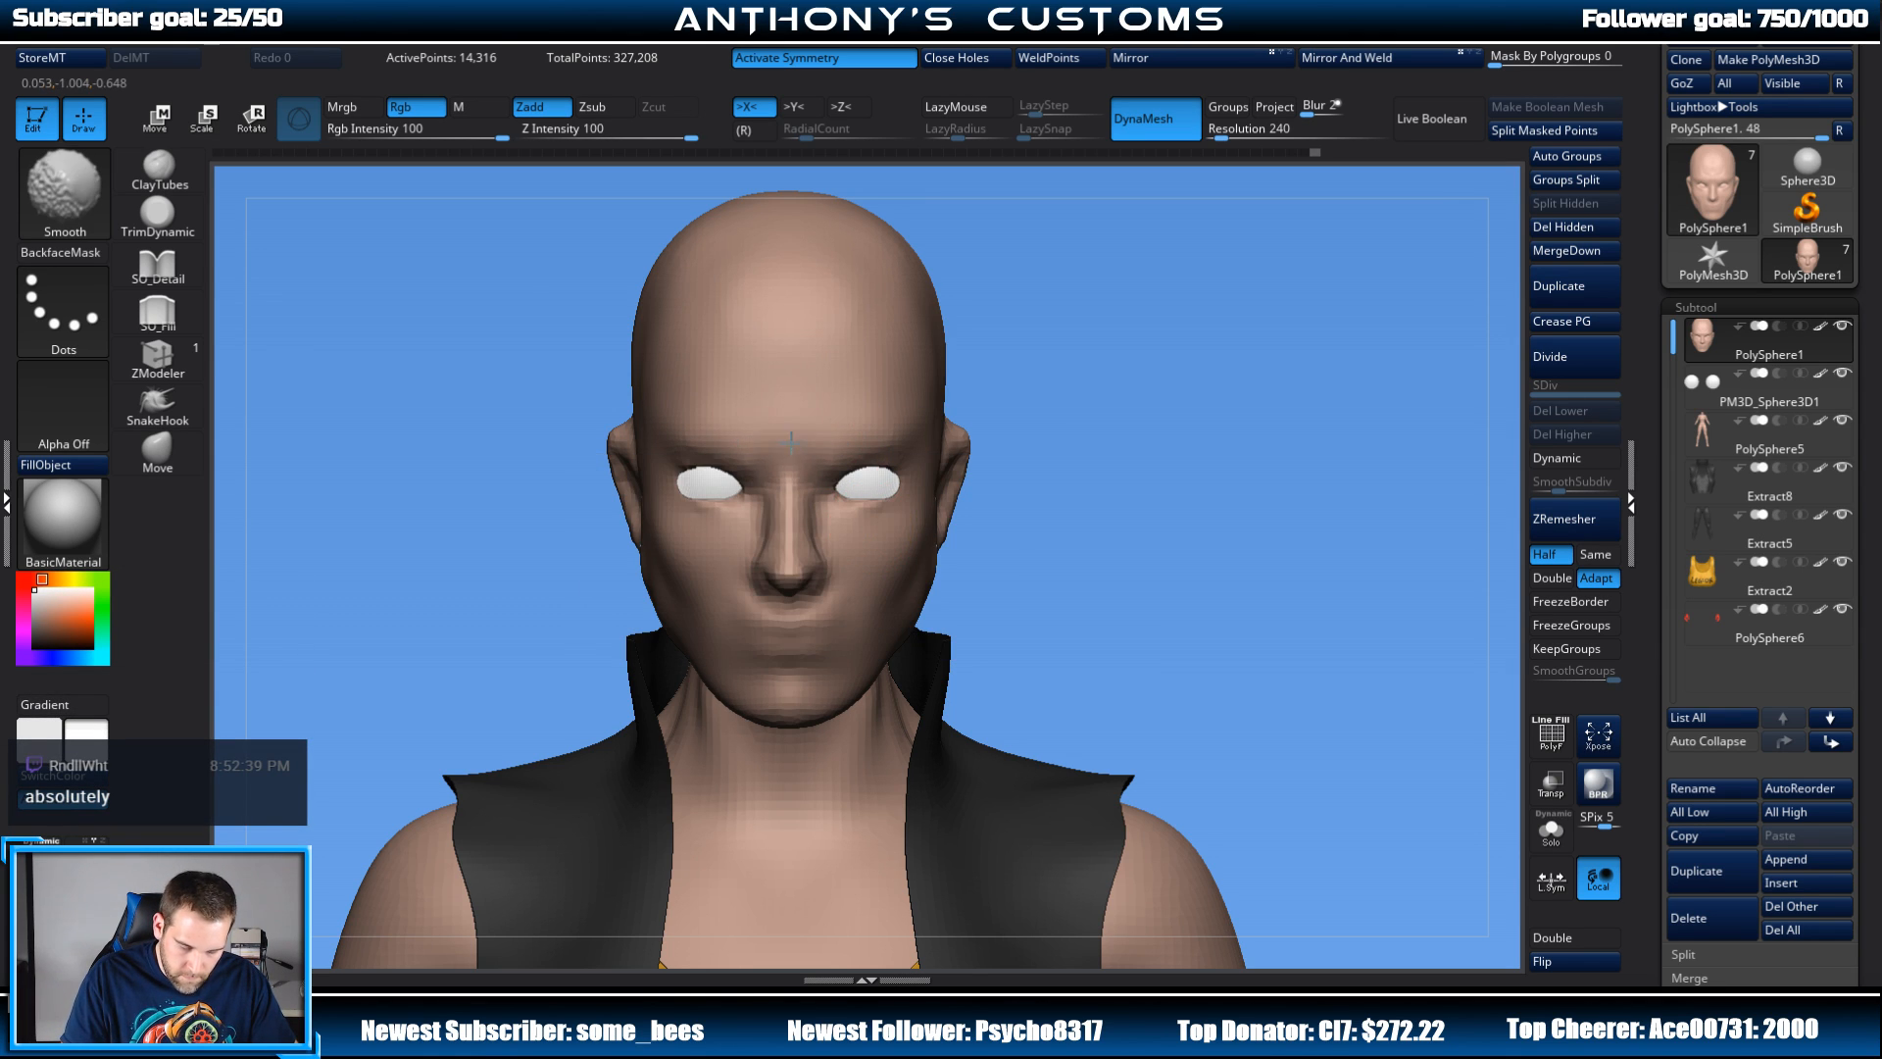
Step: Smooth the area between the brows, the forehead, the temples and the cheeks of the head
left_click_drag(791, 442, 796, 429, "shift")
left_click_drag(1275, 351, 1108, 324)
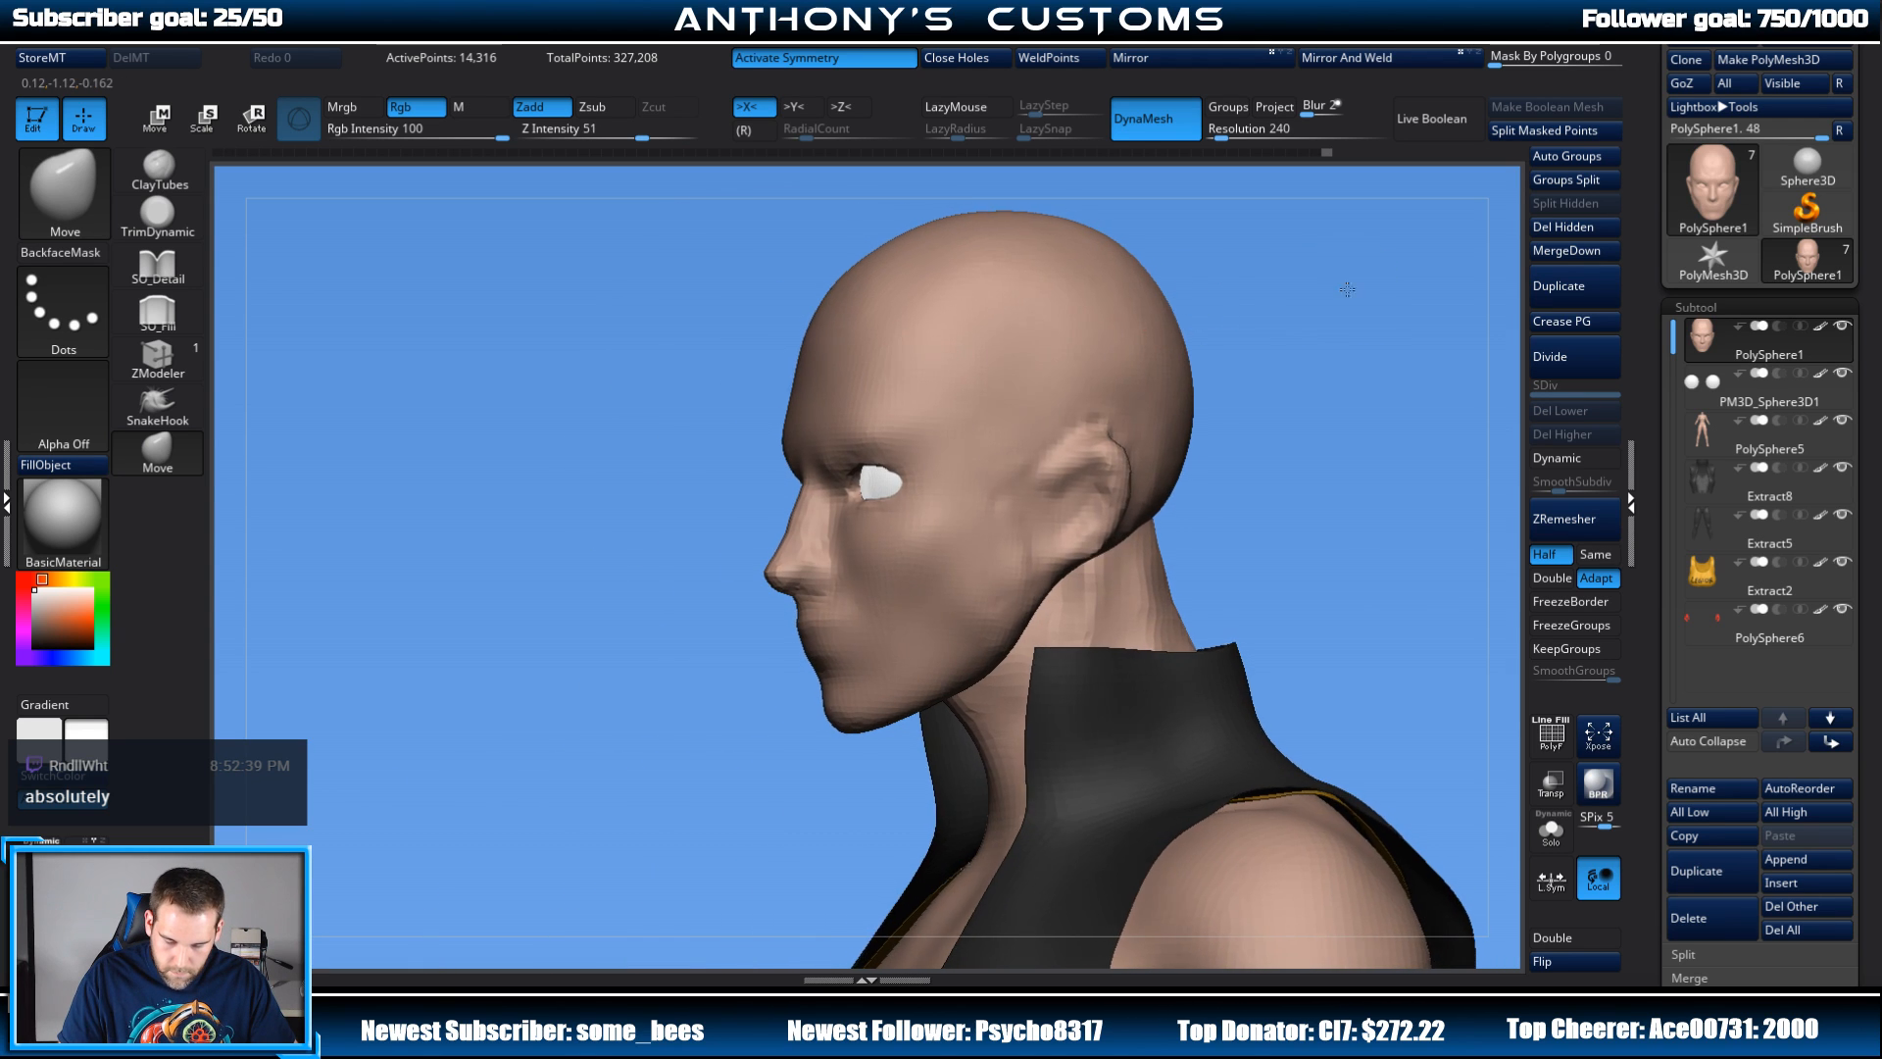
left_click_drag(1348, 289, 1275, 295)
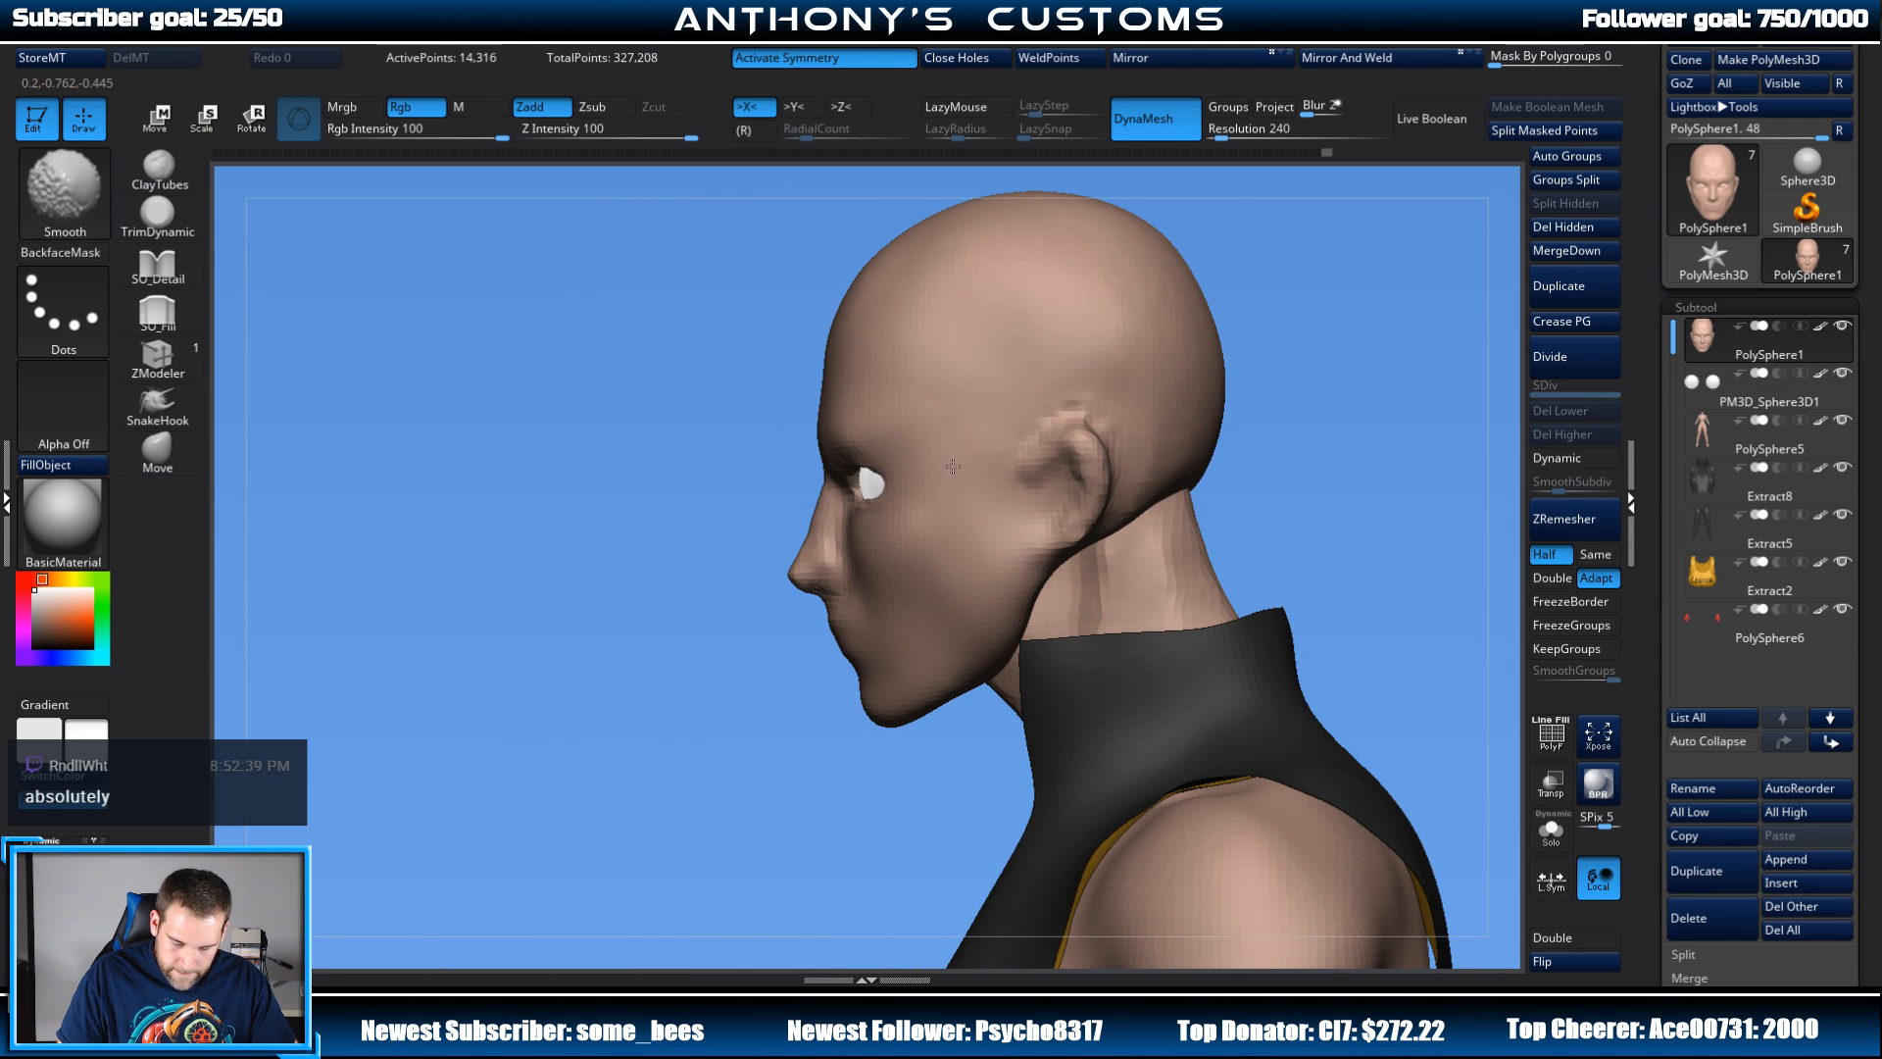
right_click(1336, 268)
left_click_drag(1340, 253, 1460, 261)
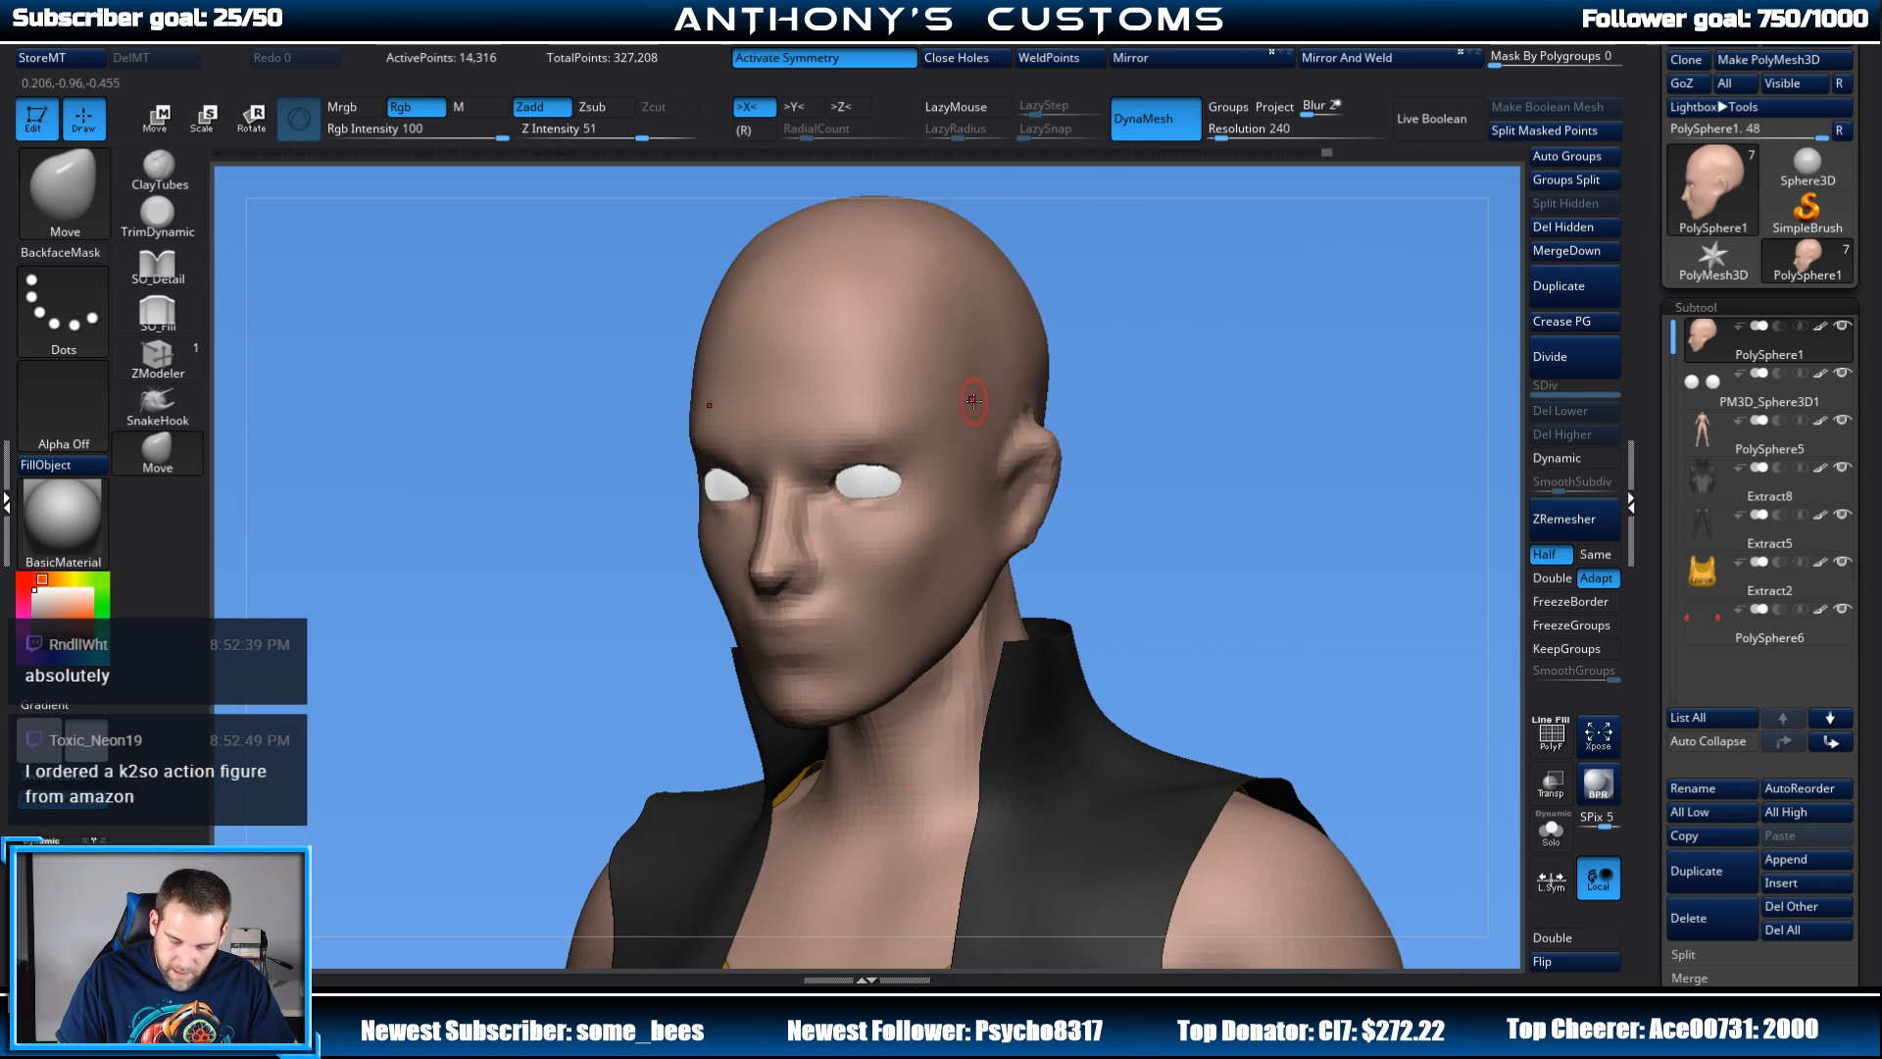
key("shift")
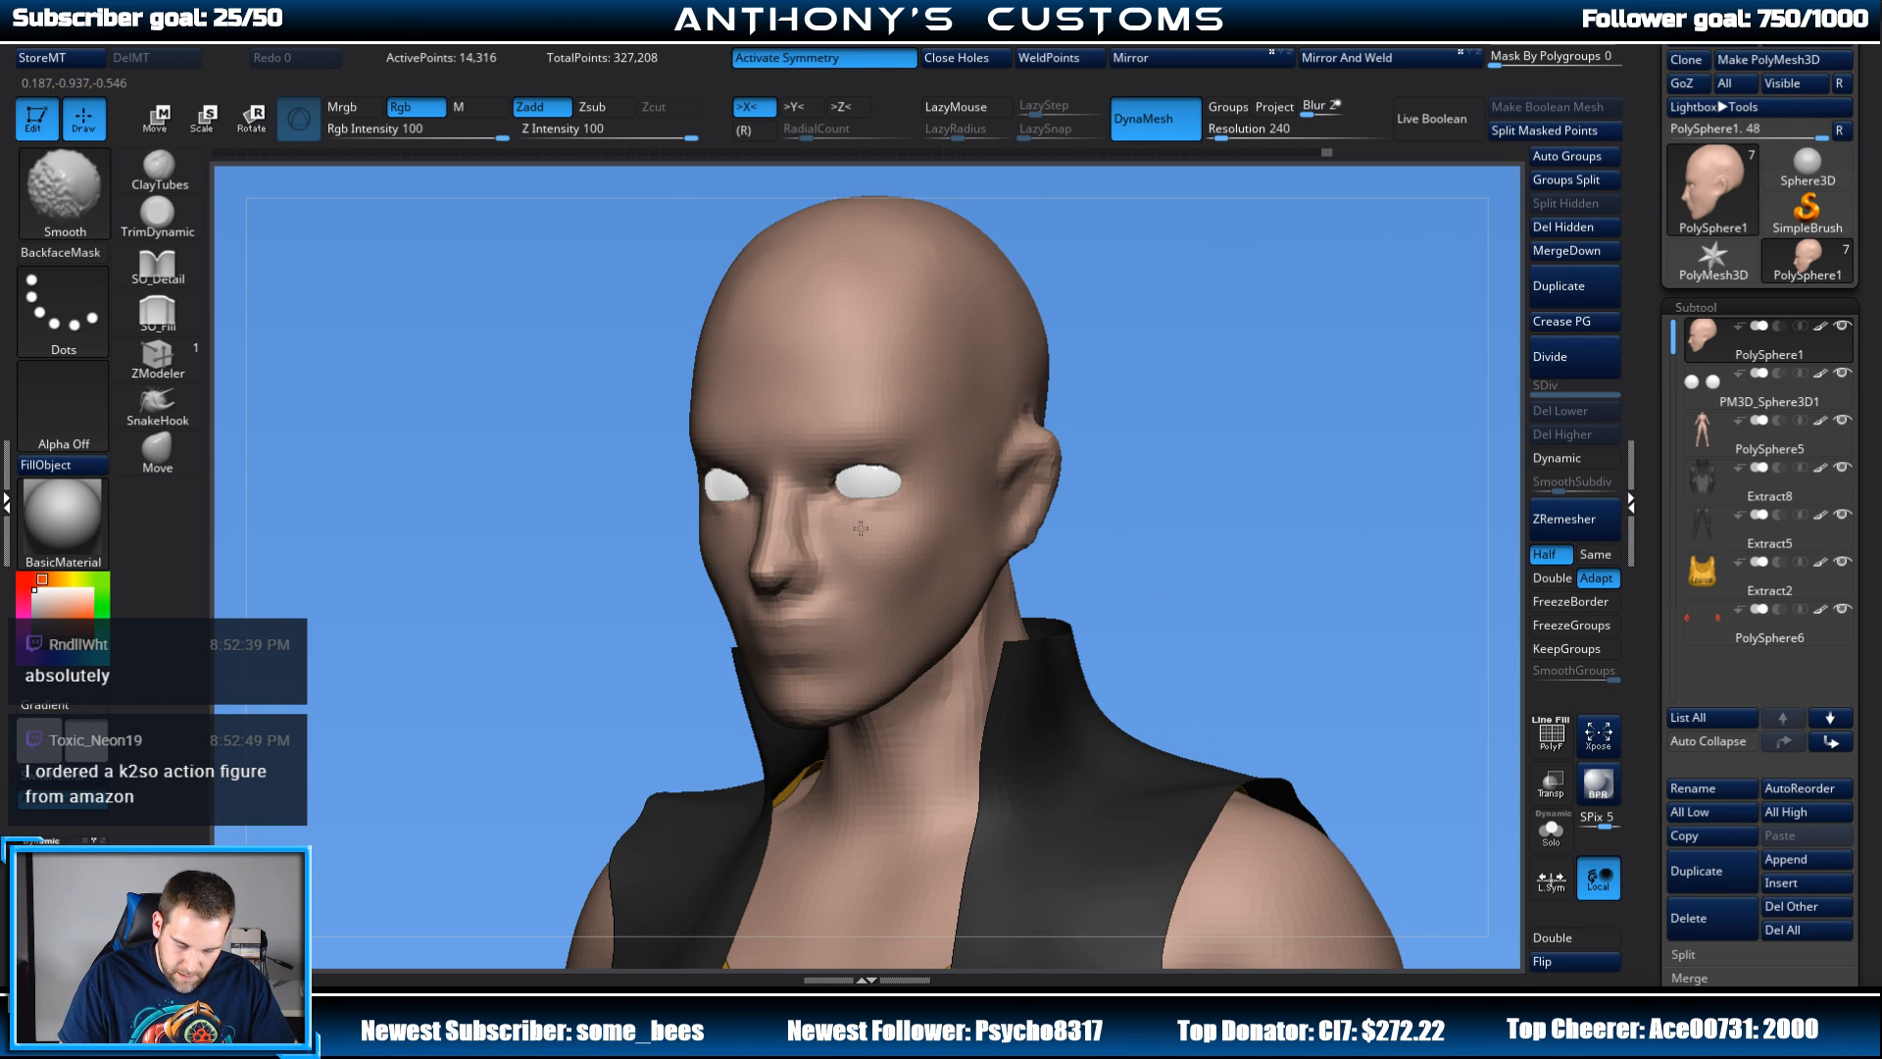
left_click_drag(1237, 368, 1304, 365)
Step: Smooth the ear's rim and inner hollow along with the surface where it meets the head
mouse_move(1174, 489)
left_mouse_down("alt")
mouse_move(1171, 432)
mouse_move(1219, 416)
mouse_move(1207, 481)
mouse_move(1194, 396)
mouse_move(1245, 421)
mouse_move(927, 444)
mouse_move(912, 483)
left_mouse_up("alt")
key("shift")
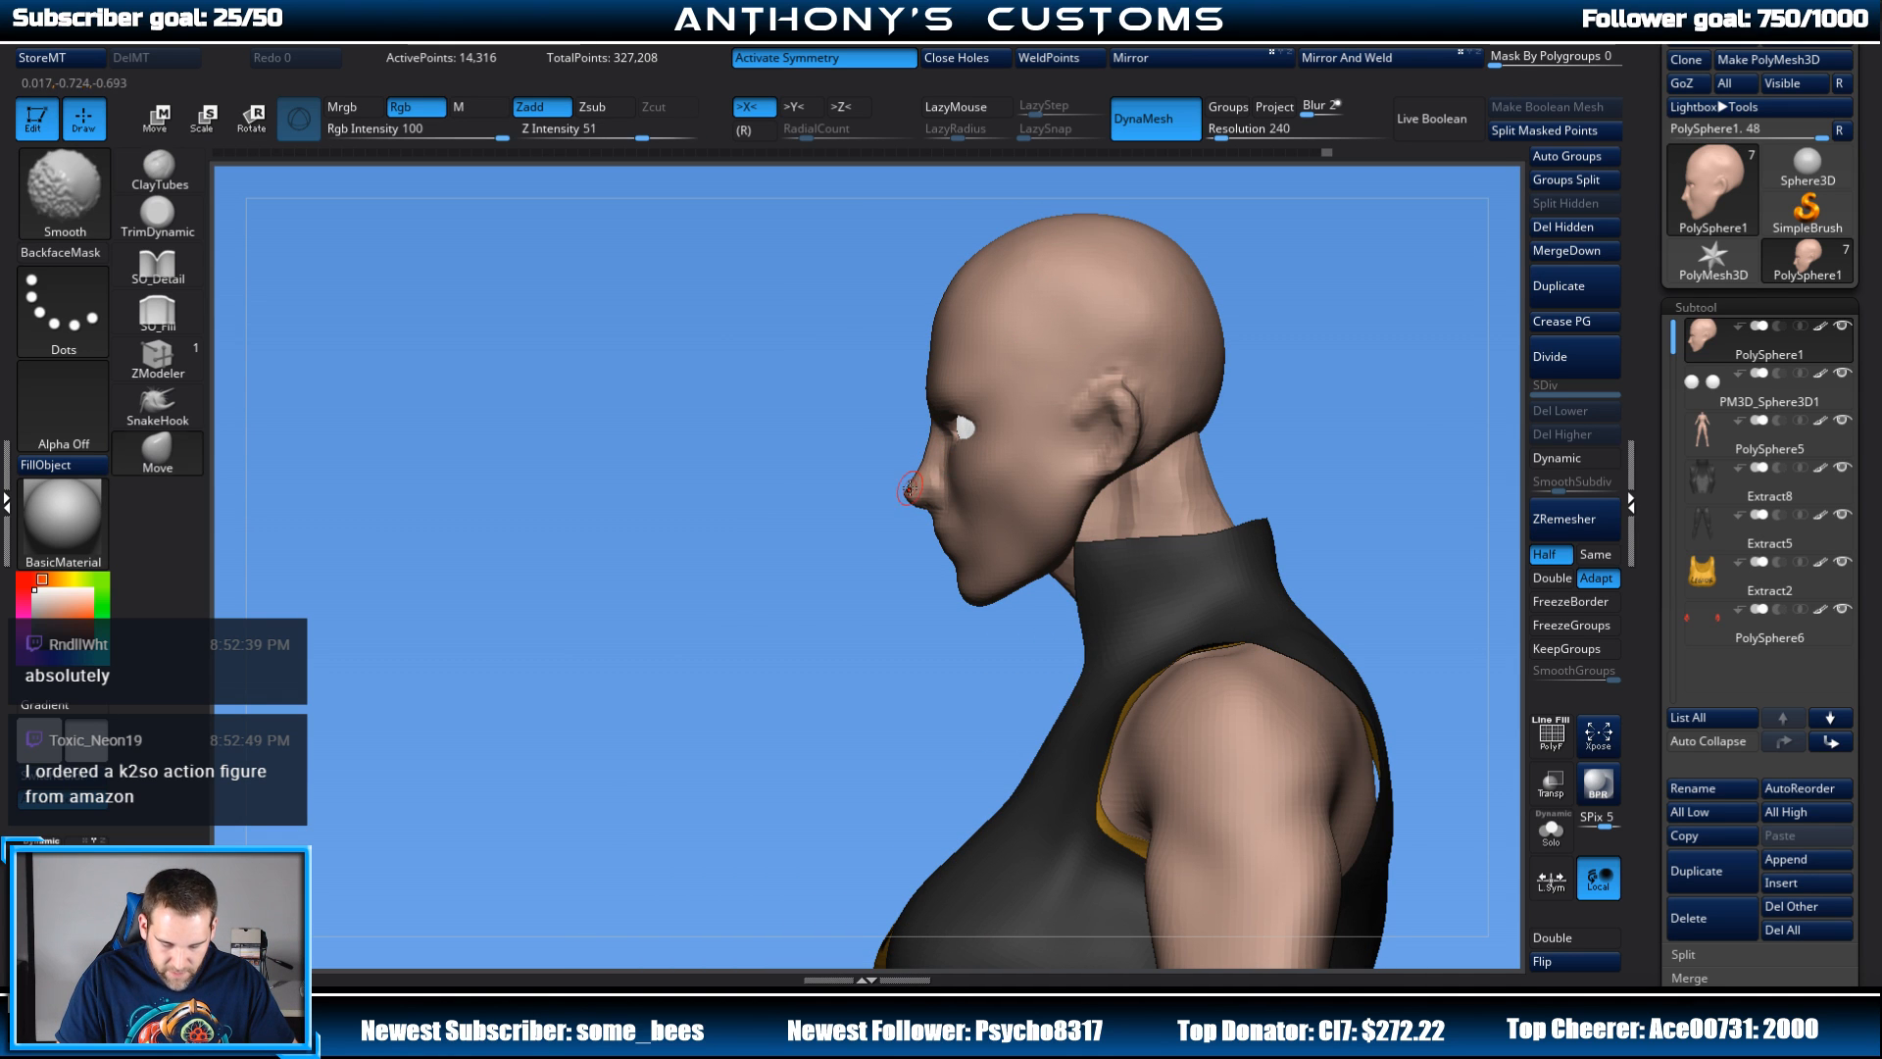
mouse_move(862, 681)
left_mouse_down()
mouse_move(915, 671)
mouse_move(804, 675)
left_mouse_up()
key("shift")
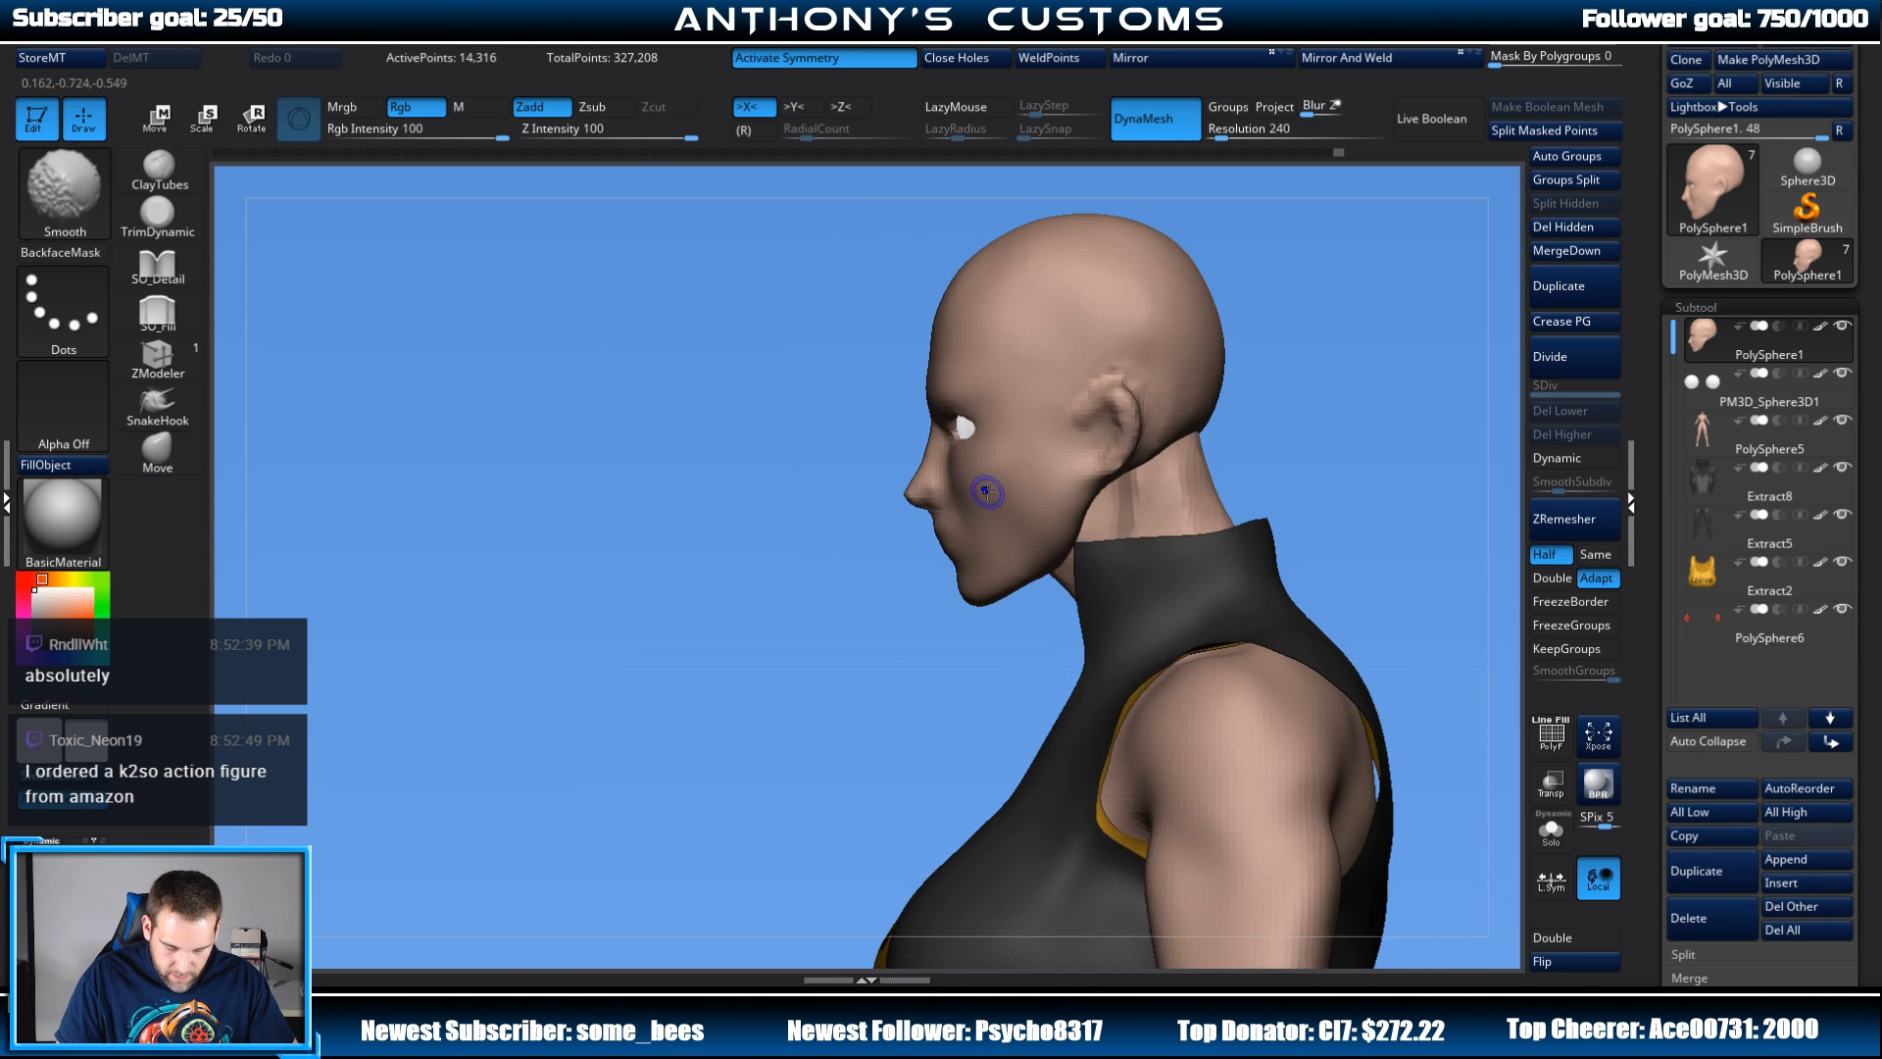
mouse_move(1250, 377)
left_mouse_down()
mouse_move(1277, 369)
mouse_move(1245, 378)
left_mouse_up()
left_click_drag(1098, 395, 1141, 378, "shift")
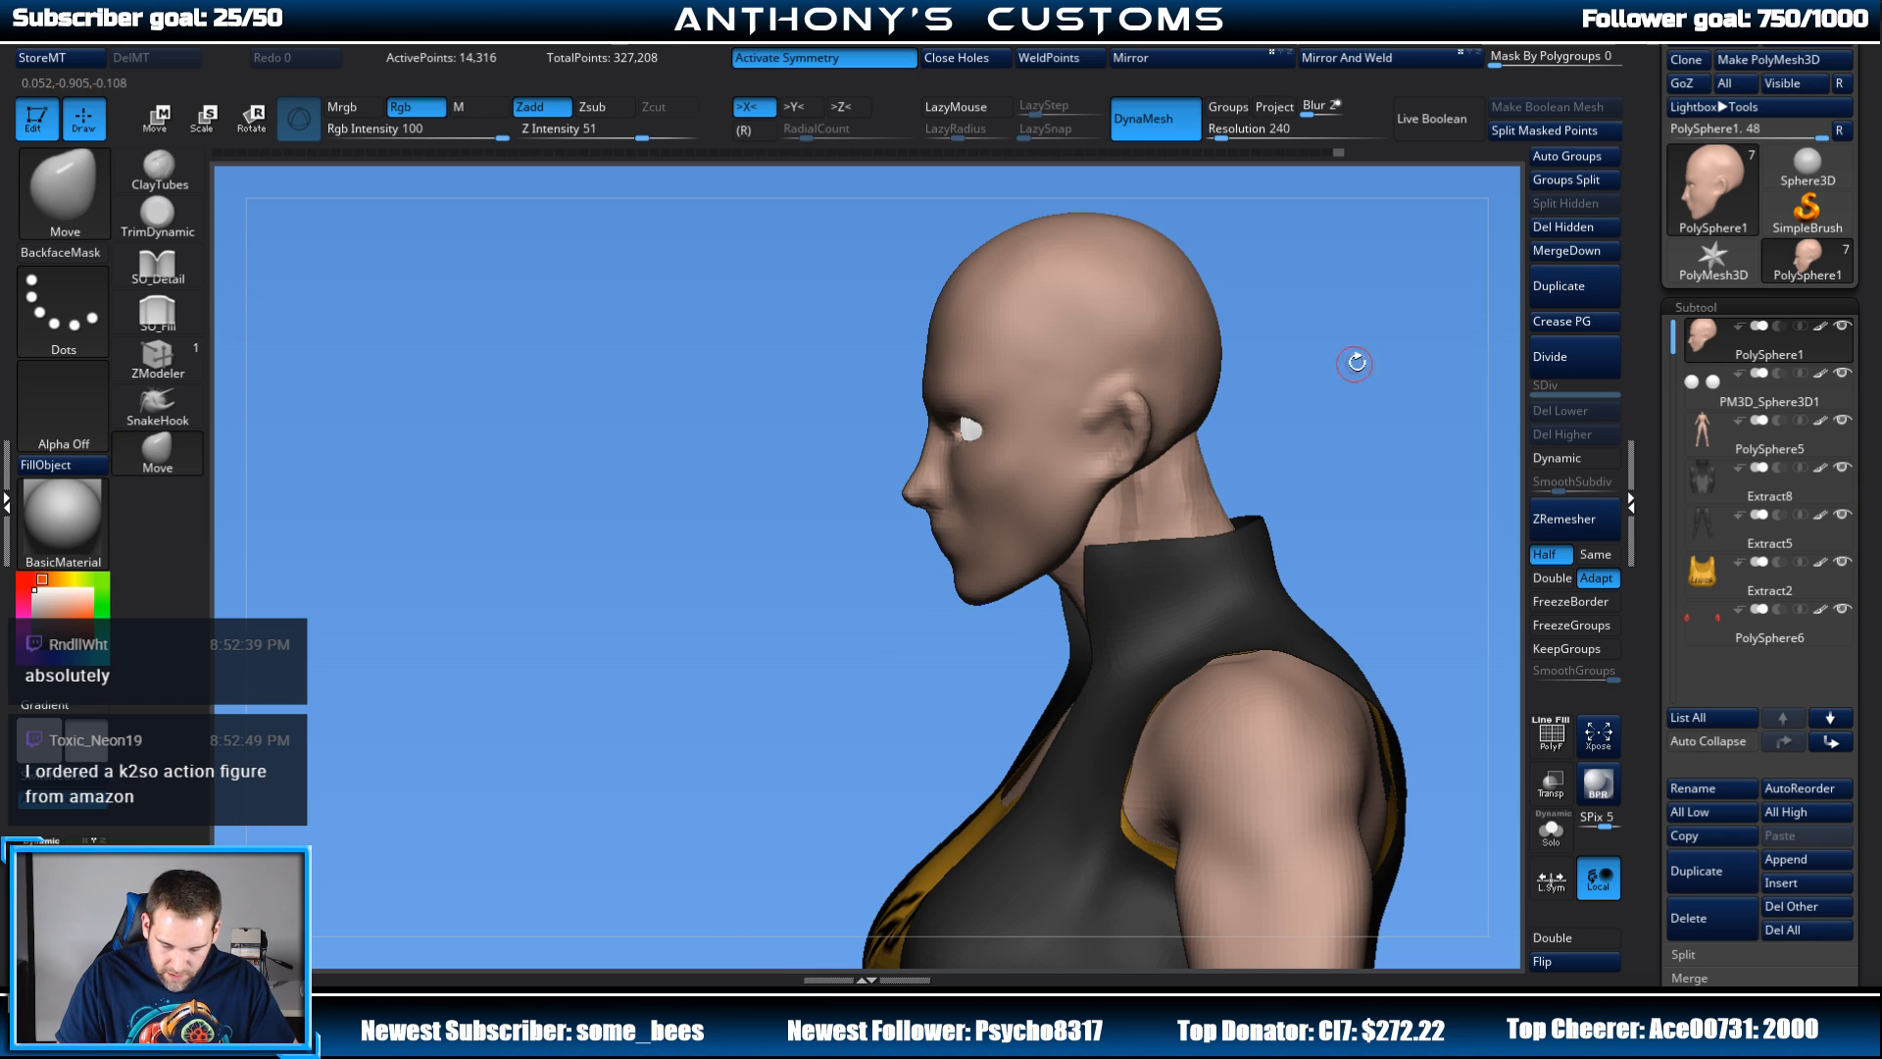
left_click_drag(1353, 362, 1248, 361)
left_click_drag(1125, 446, 1119, 456, "shift")
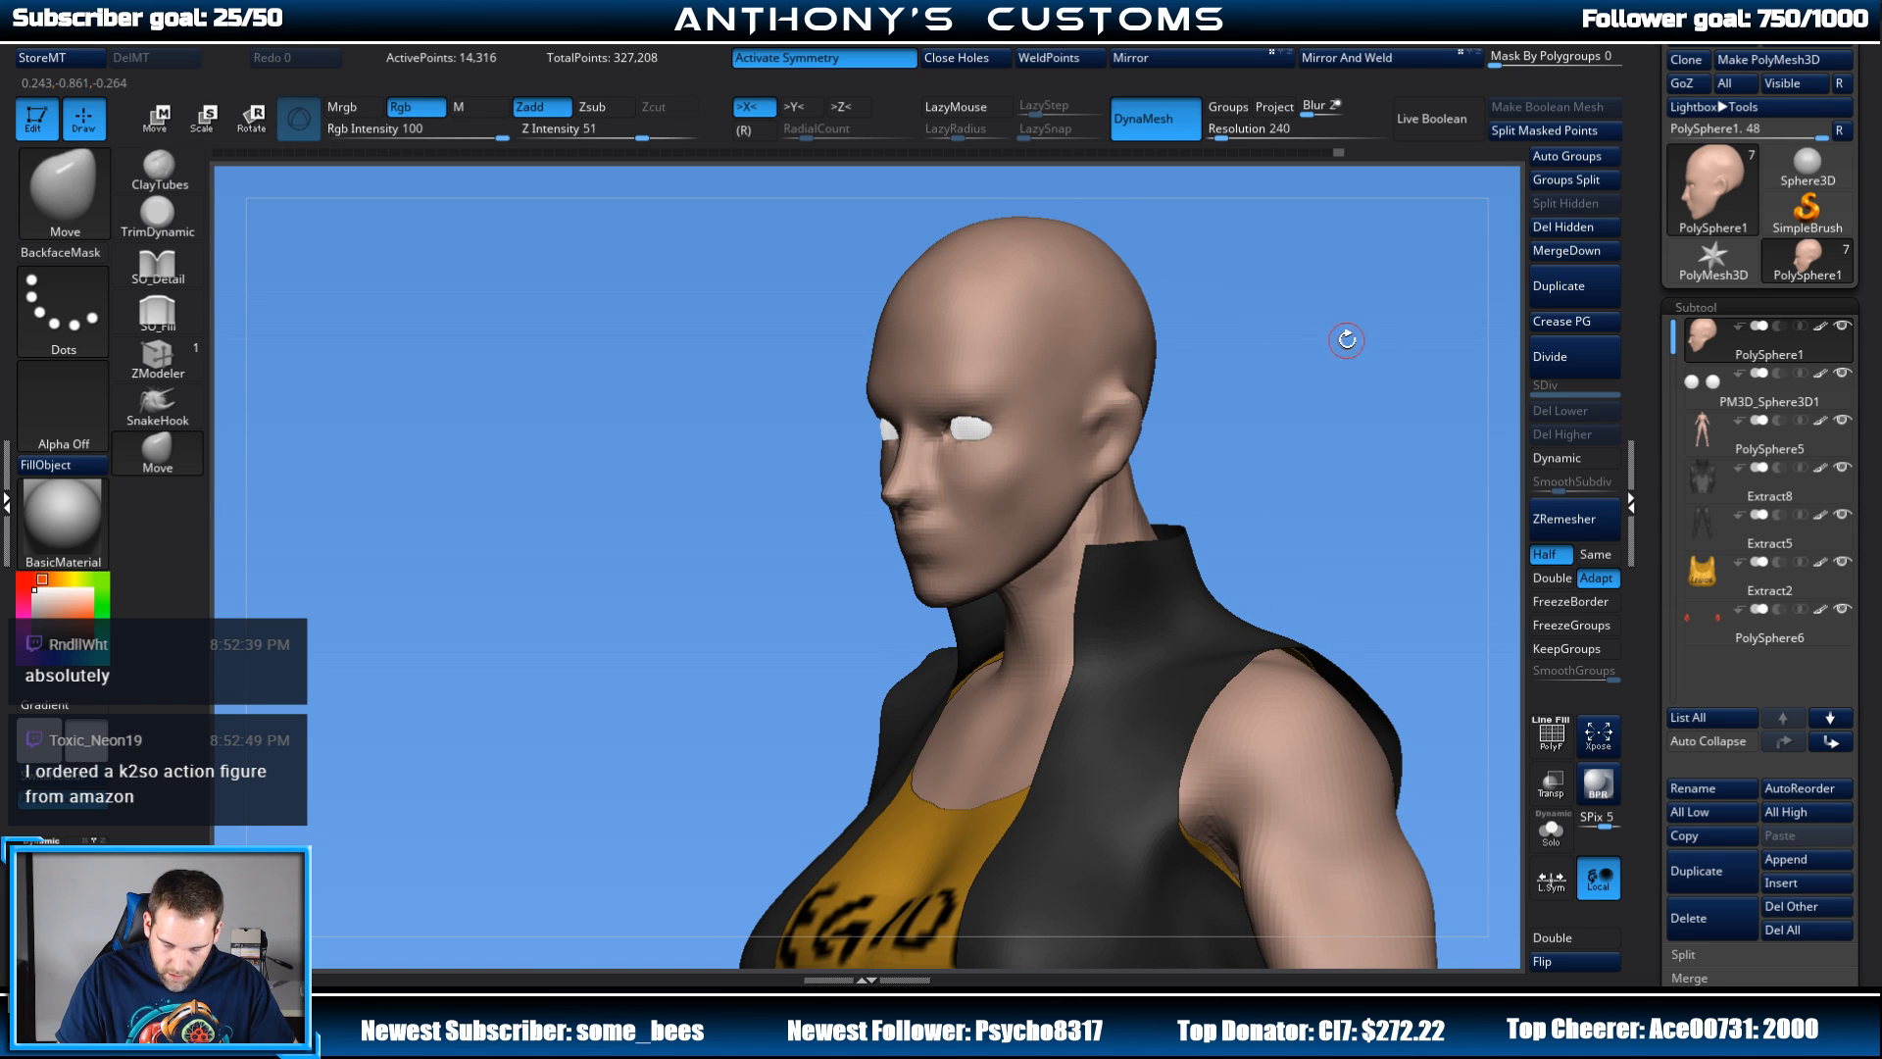
Step: Remesh the smoothed head with DynaMesh
mouse_move(1344, 340)
left_mouse_down("alt")
mouse_move(1160, 388)
mouse_move(1210, 437)
mouse_move(1199, 487)
mouse_move(1239, 407)
mouse_move(1218, 457)
left_mouse_up("alt")
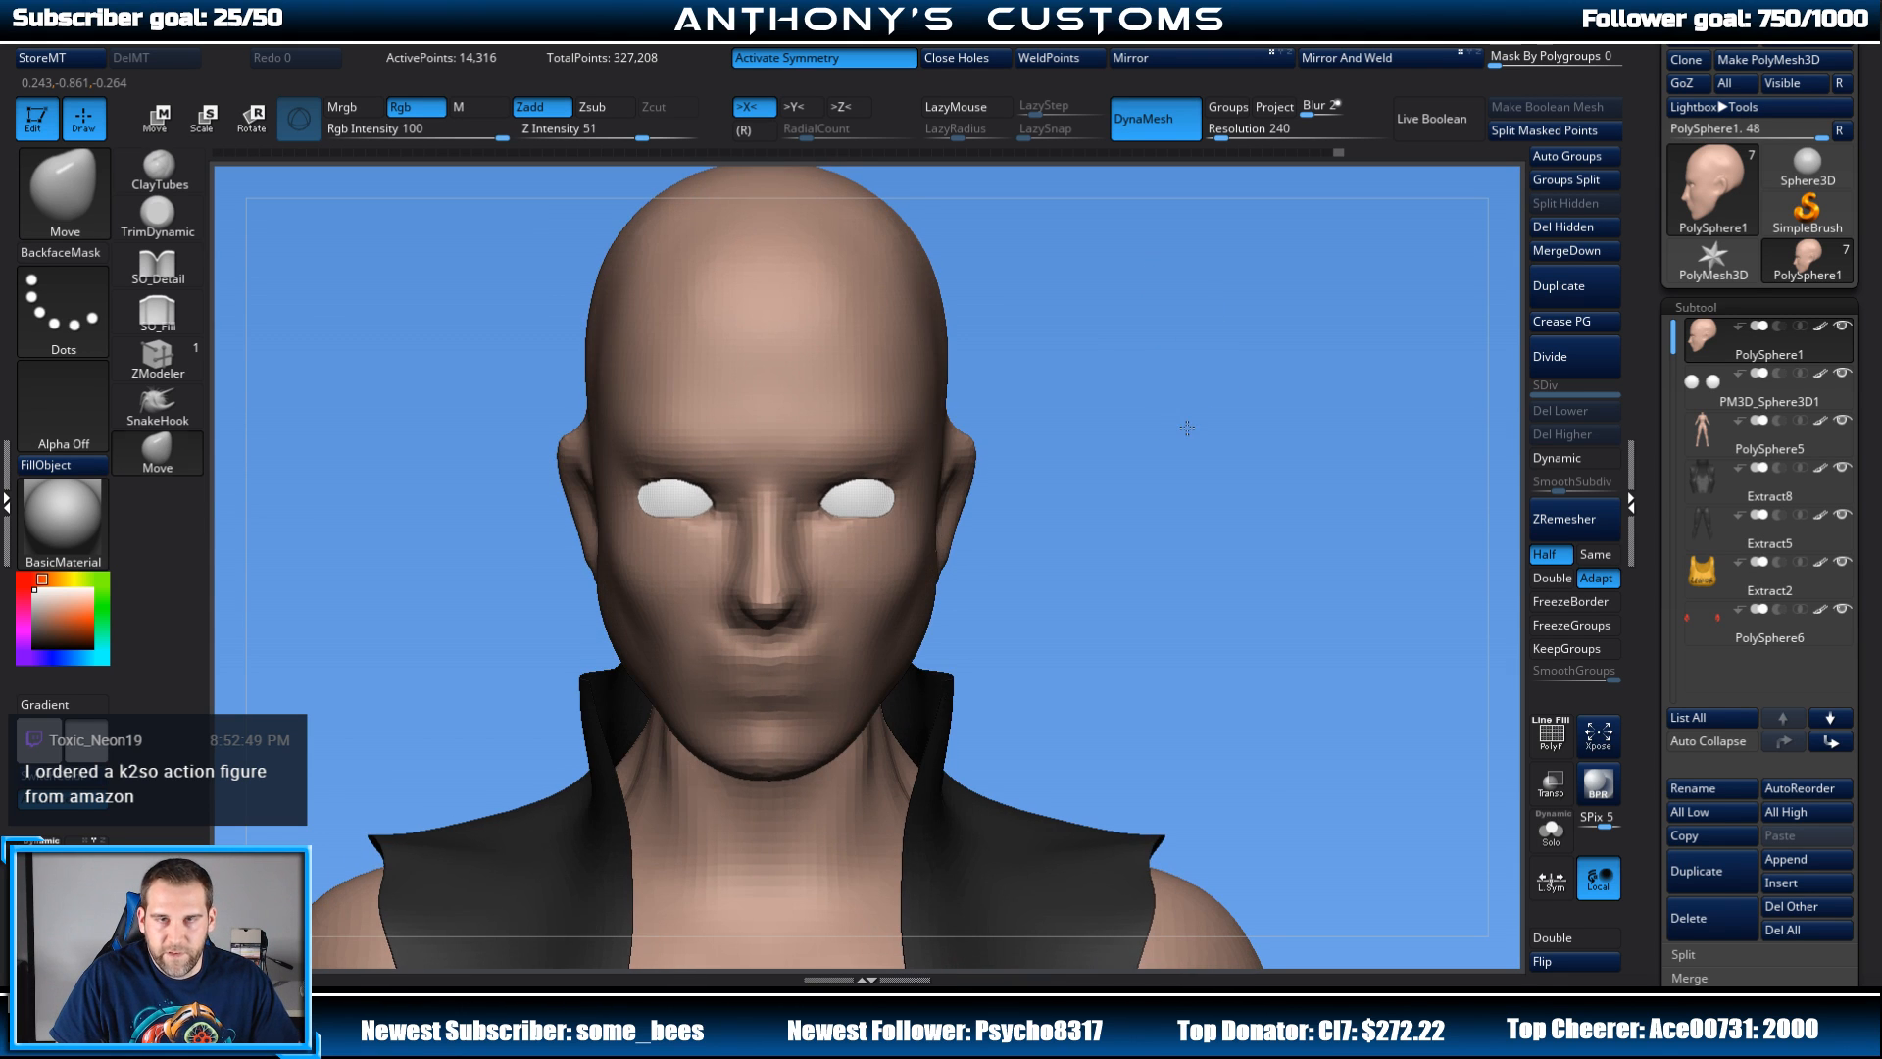
mouse_move(1161, 478)
left_mouse_down("alt")
mouse_move(1168, 423)
mouse_move(1189, 432)
mouse_move(1216, 392)
mouse_move(1232, 406)
mouse_move(1174, 407)
left_mouse_up("alt")
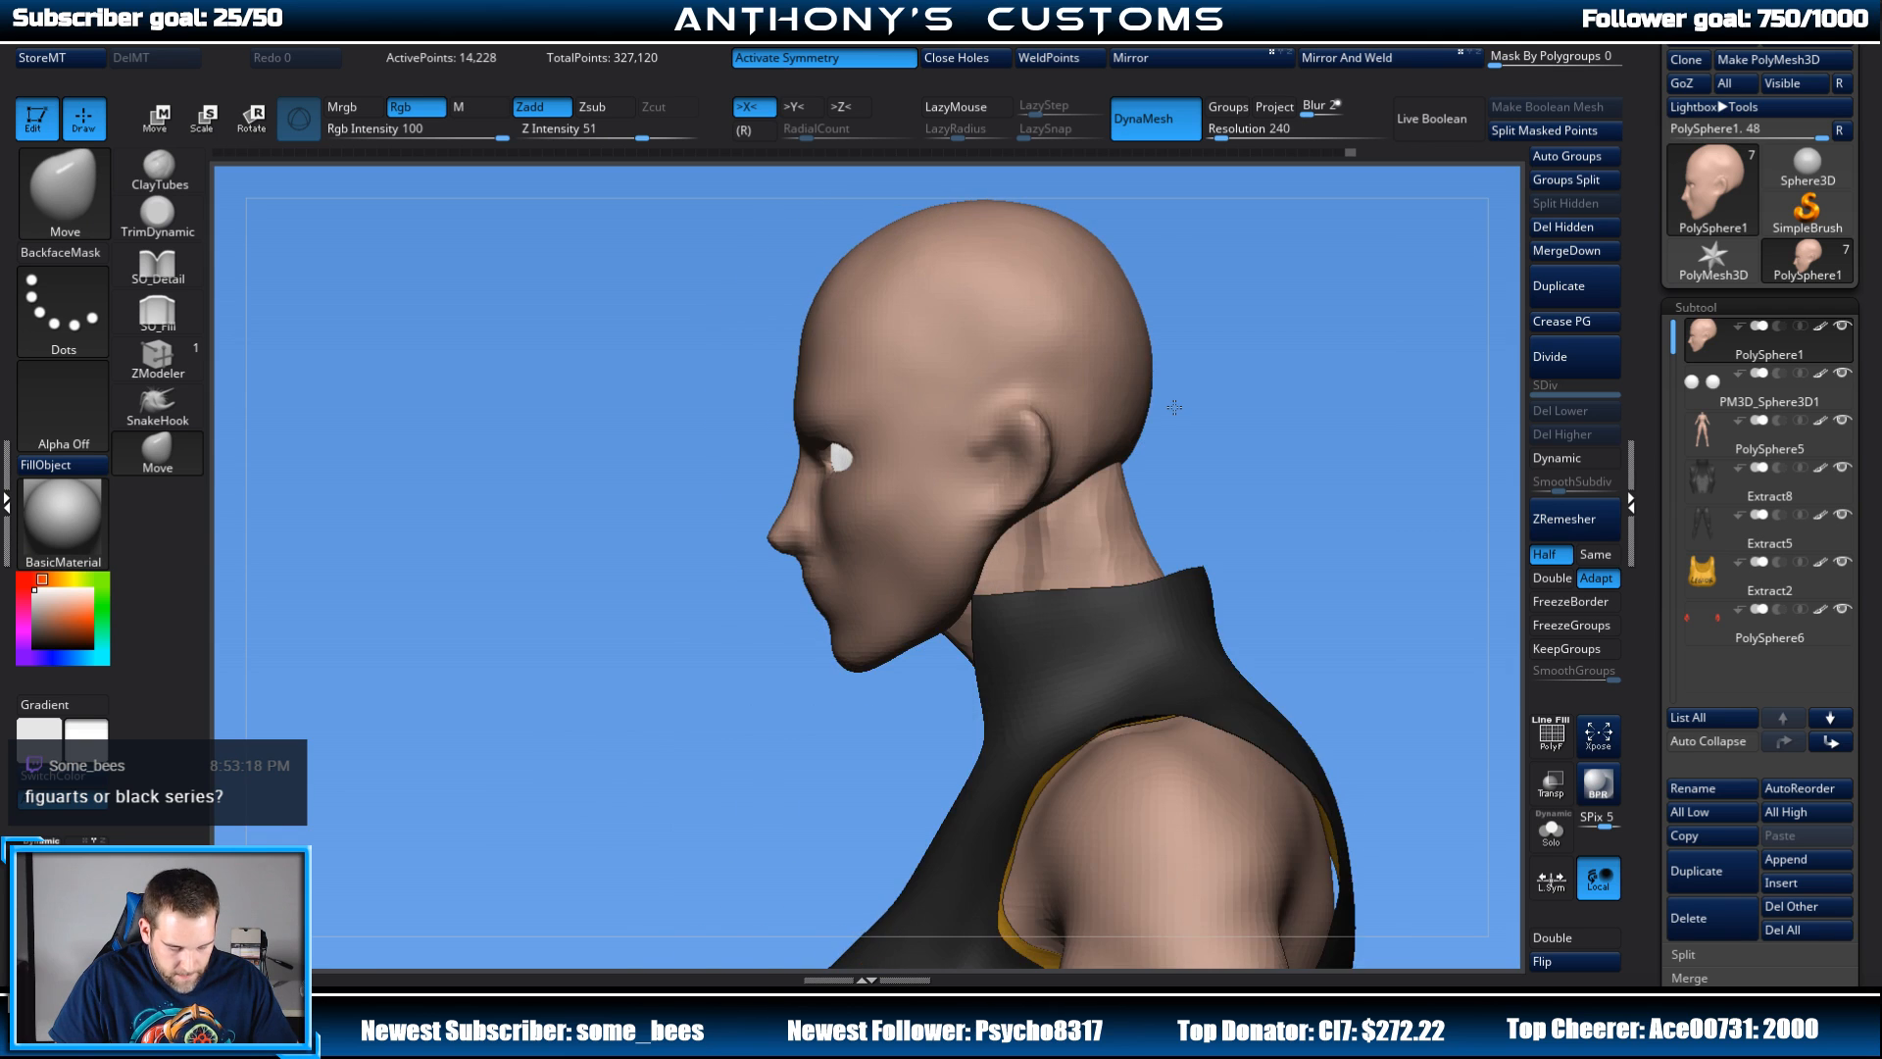
mouse_move(1264, 352)
left_mouse_down("alt")
mouse_move(1278, 454)
mouse_move(1320, 344)
left_mouse_up("alt")
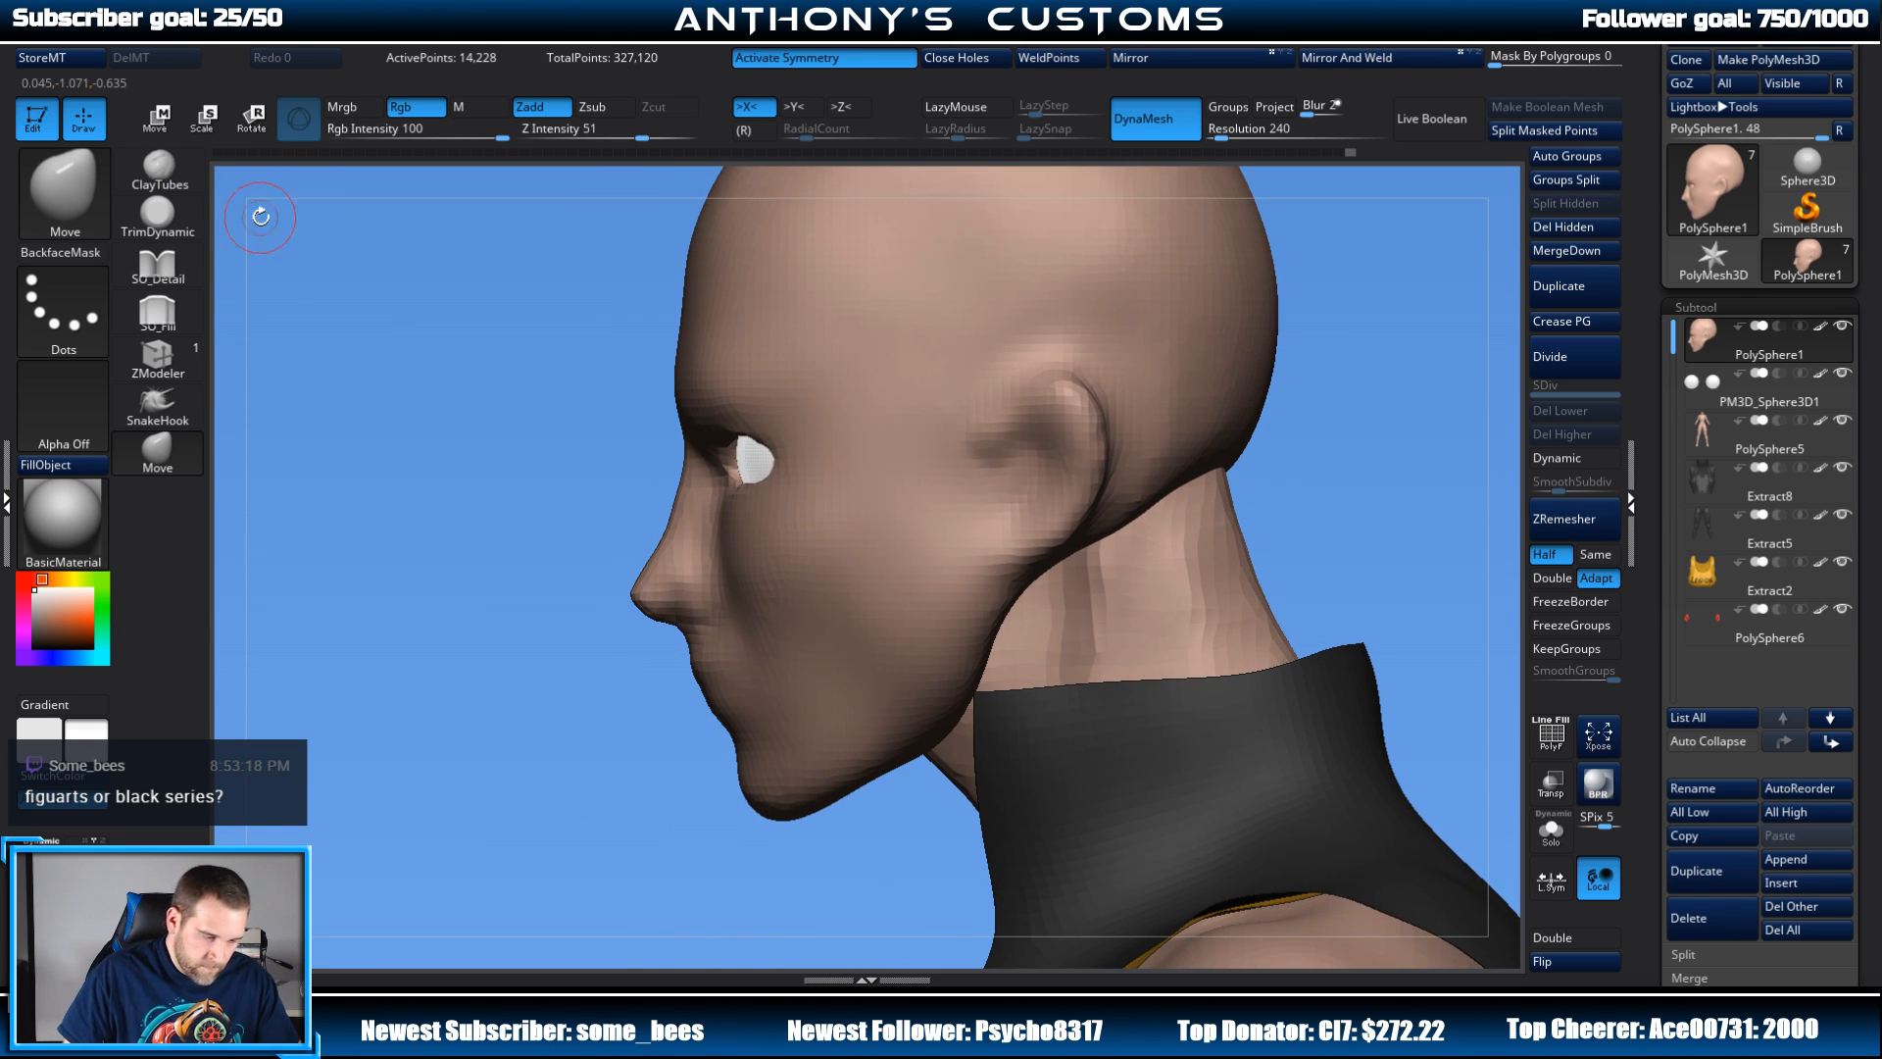
Step: Build up the nostril wings and the upper and lower lips with ClayTubes strokes
left_click(160, 171)
mouse_move(569, 687)
left_mouse_down()
mouse_move(605, 747)
mouse_move(687, 727)
left_mouse_up()
left_click_drag(1055, 424, 945, 426)
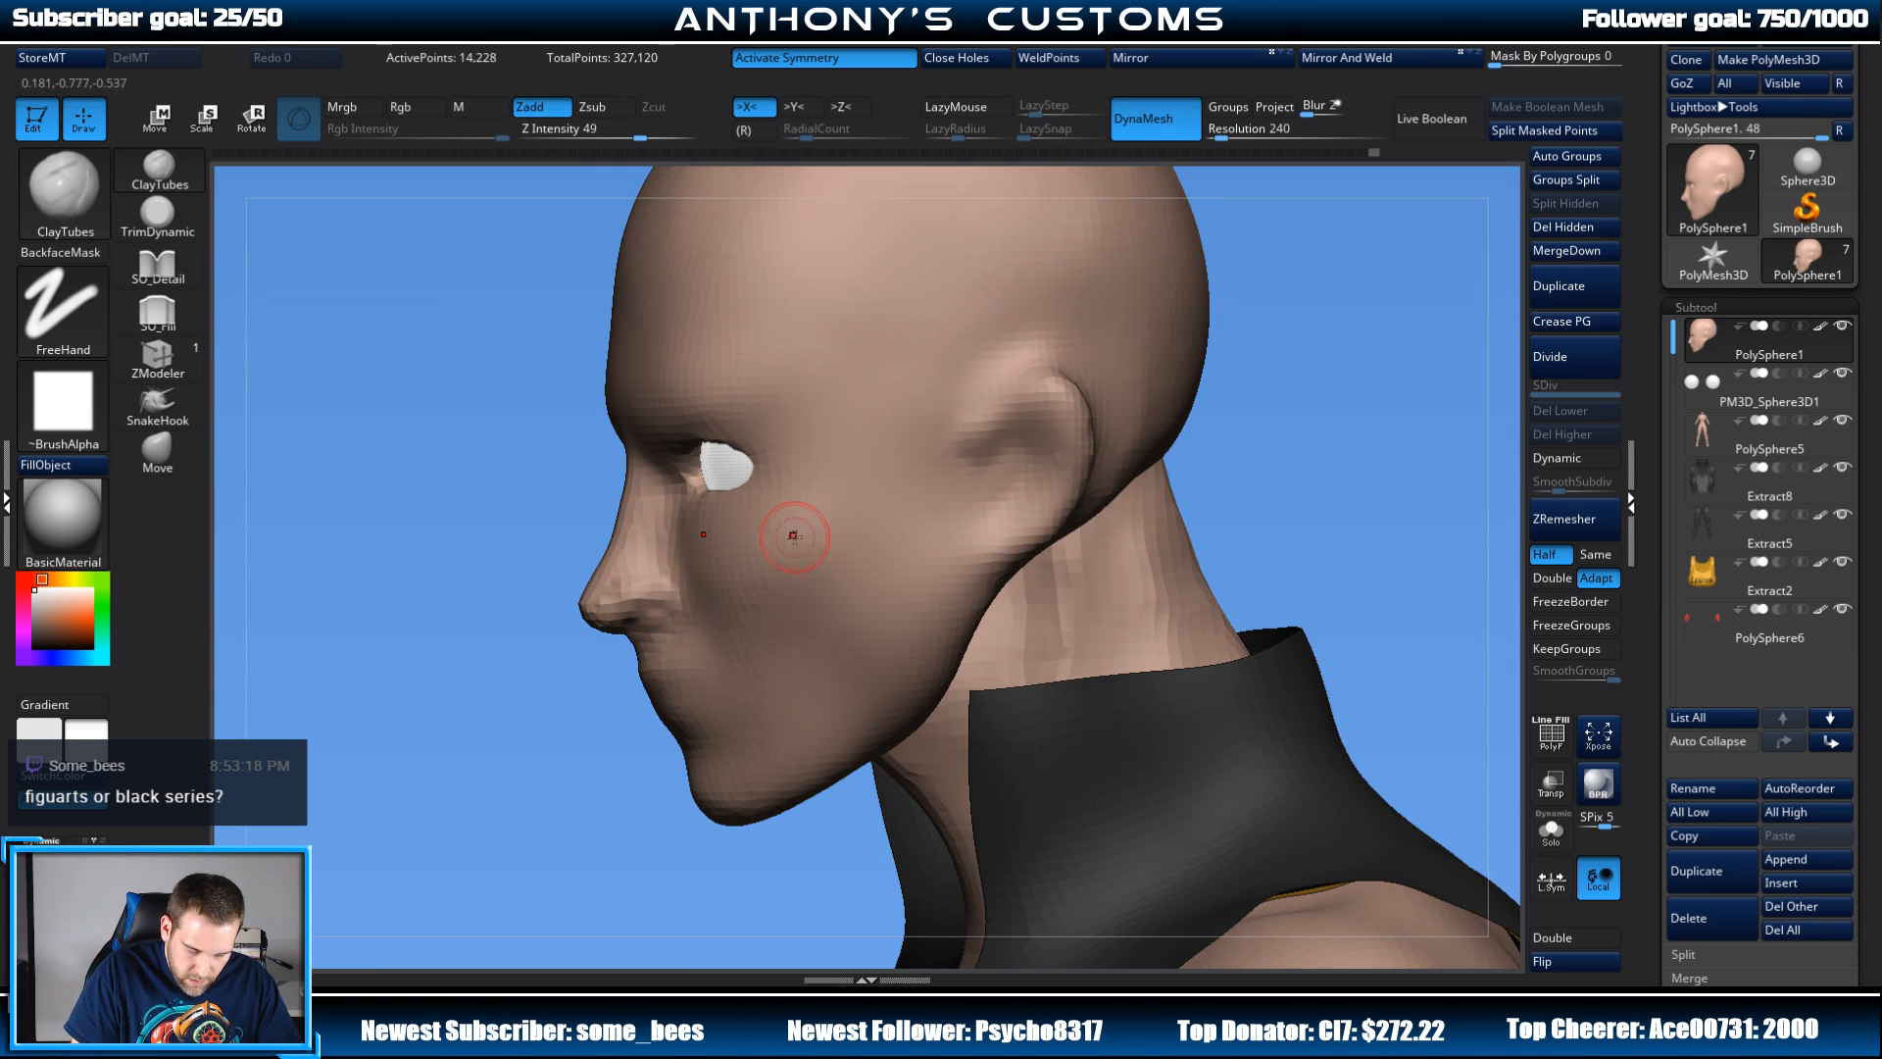
mouse_move(1271, 359)
left_mouse_down()
mouse_move(1351, 359)
mouse_move(1359, 339)
left_mouse_up()
left_click_drag(1176, 426, 1316, 377, "alt")
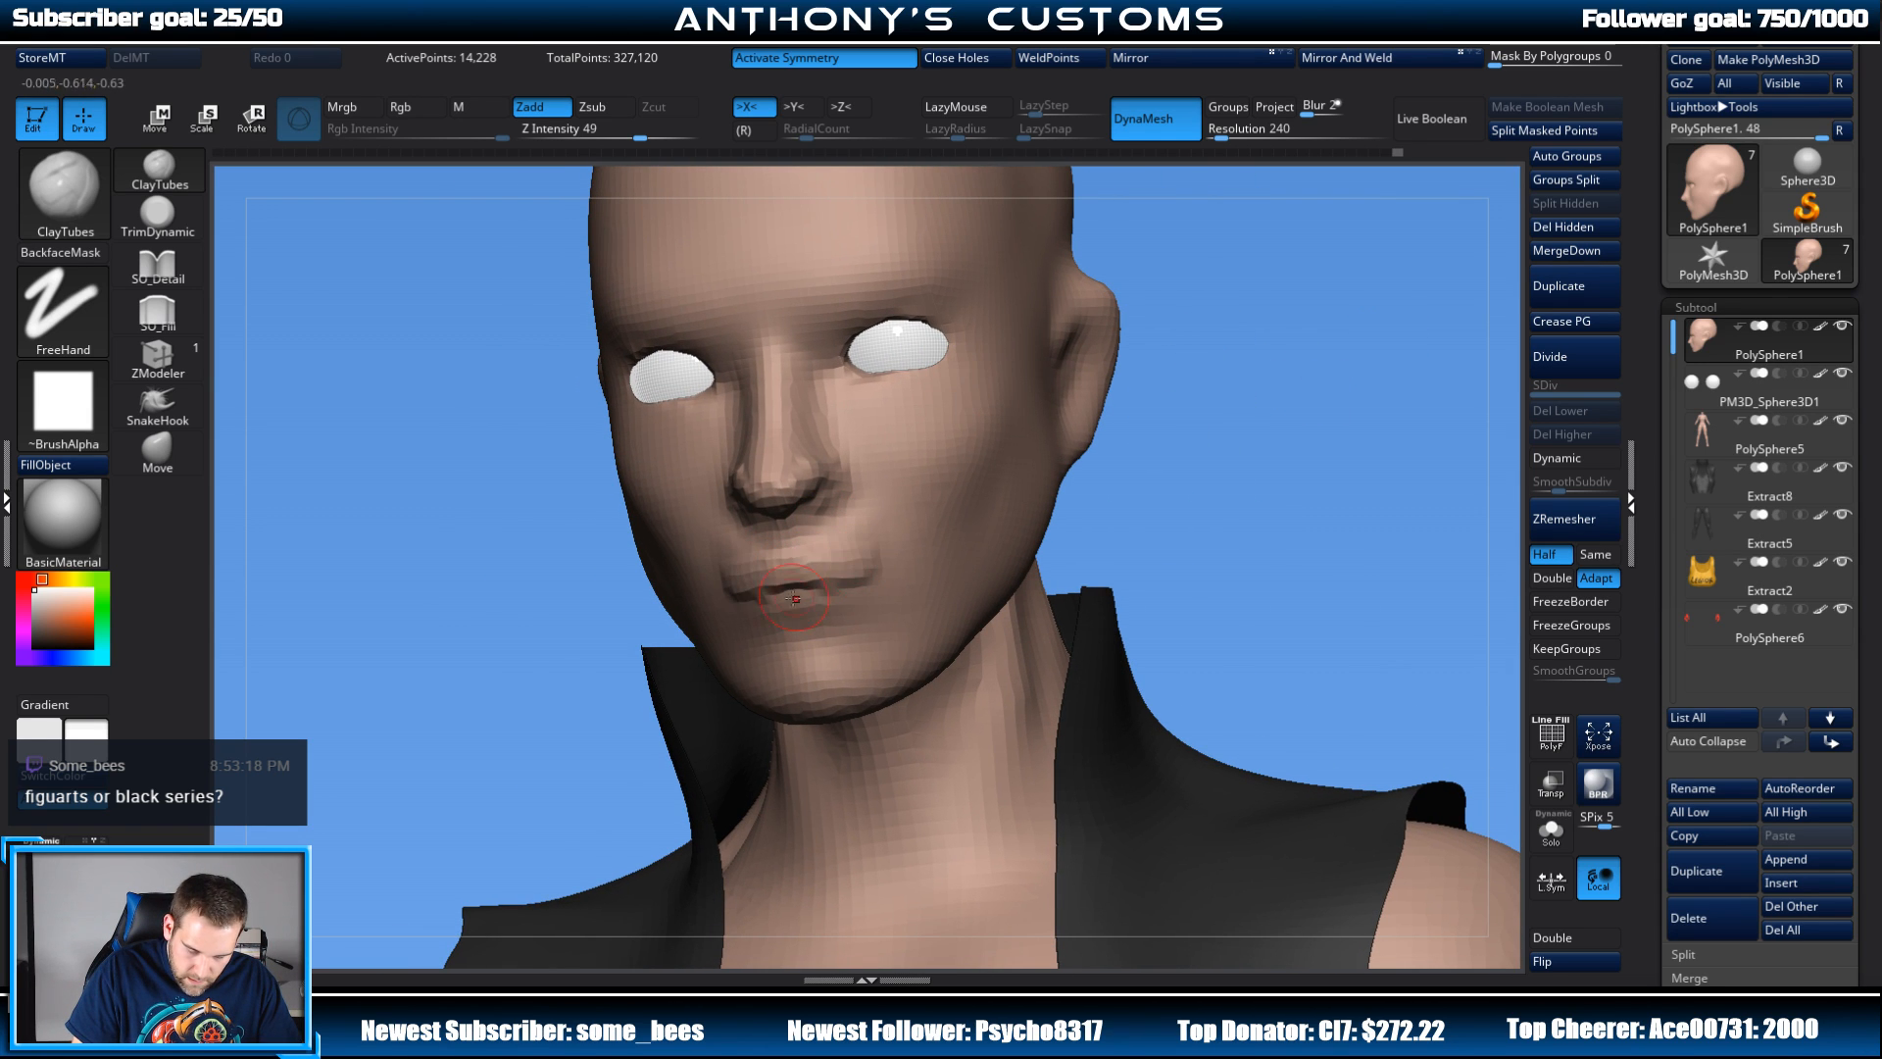
left_click_drag(875, 577, 863, 577)
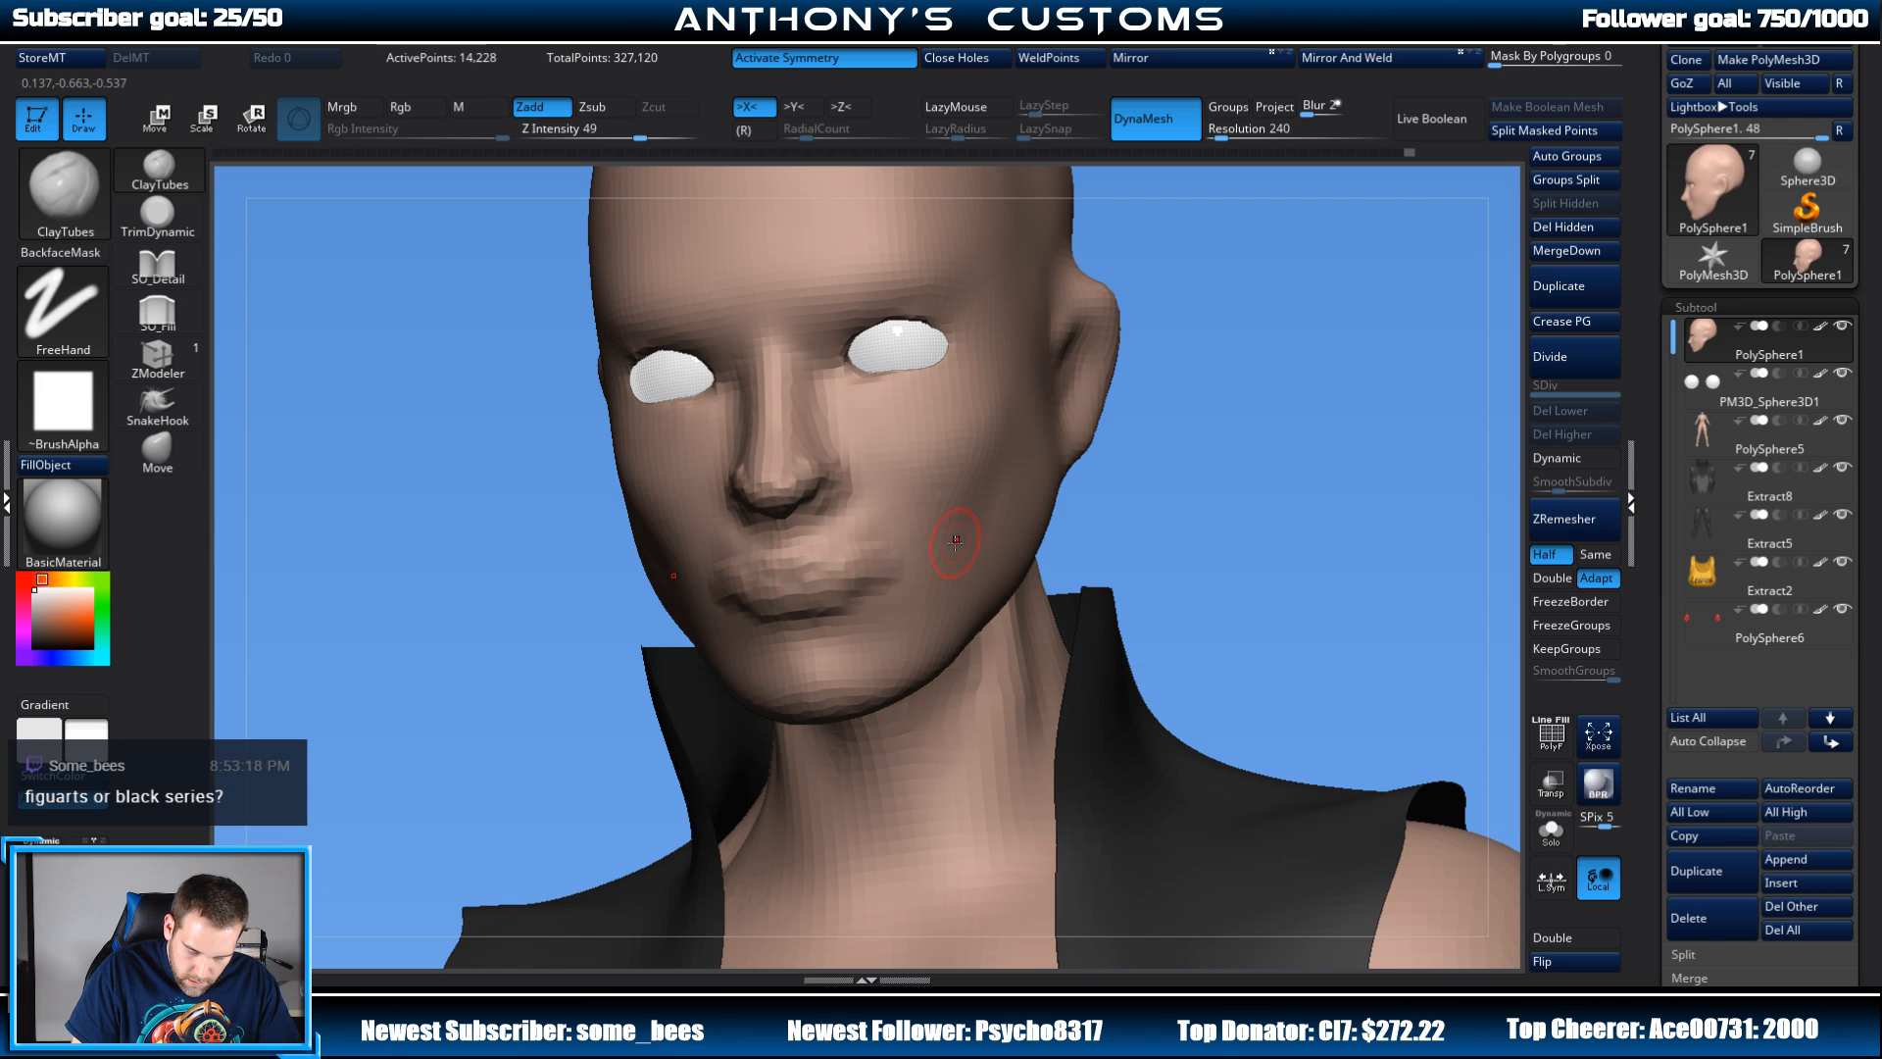
Step: Add ClayTubes strokes to the sides of the nose and around the nostrils with an adjusted brush size
left_click_drag(1227, 442, 1358, 411)
mouse_move(1134, 462)
left_mouse_down()
mouse_move(1181, 460)
mouse_move(925, 426)
left_mouse_up()
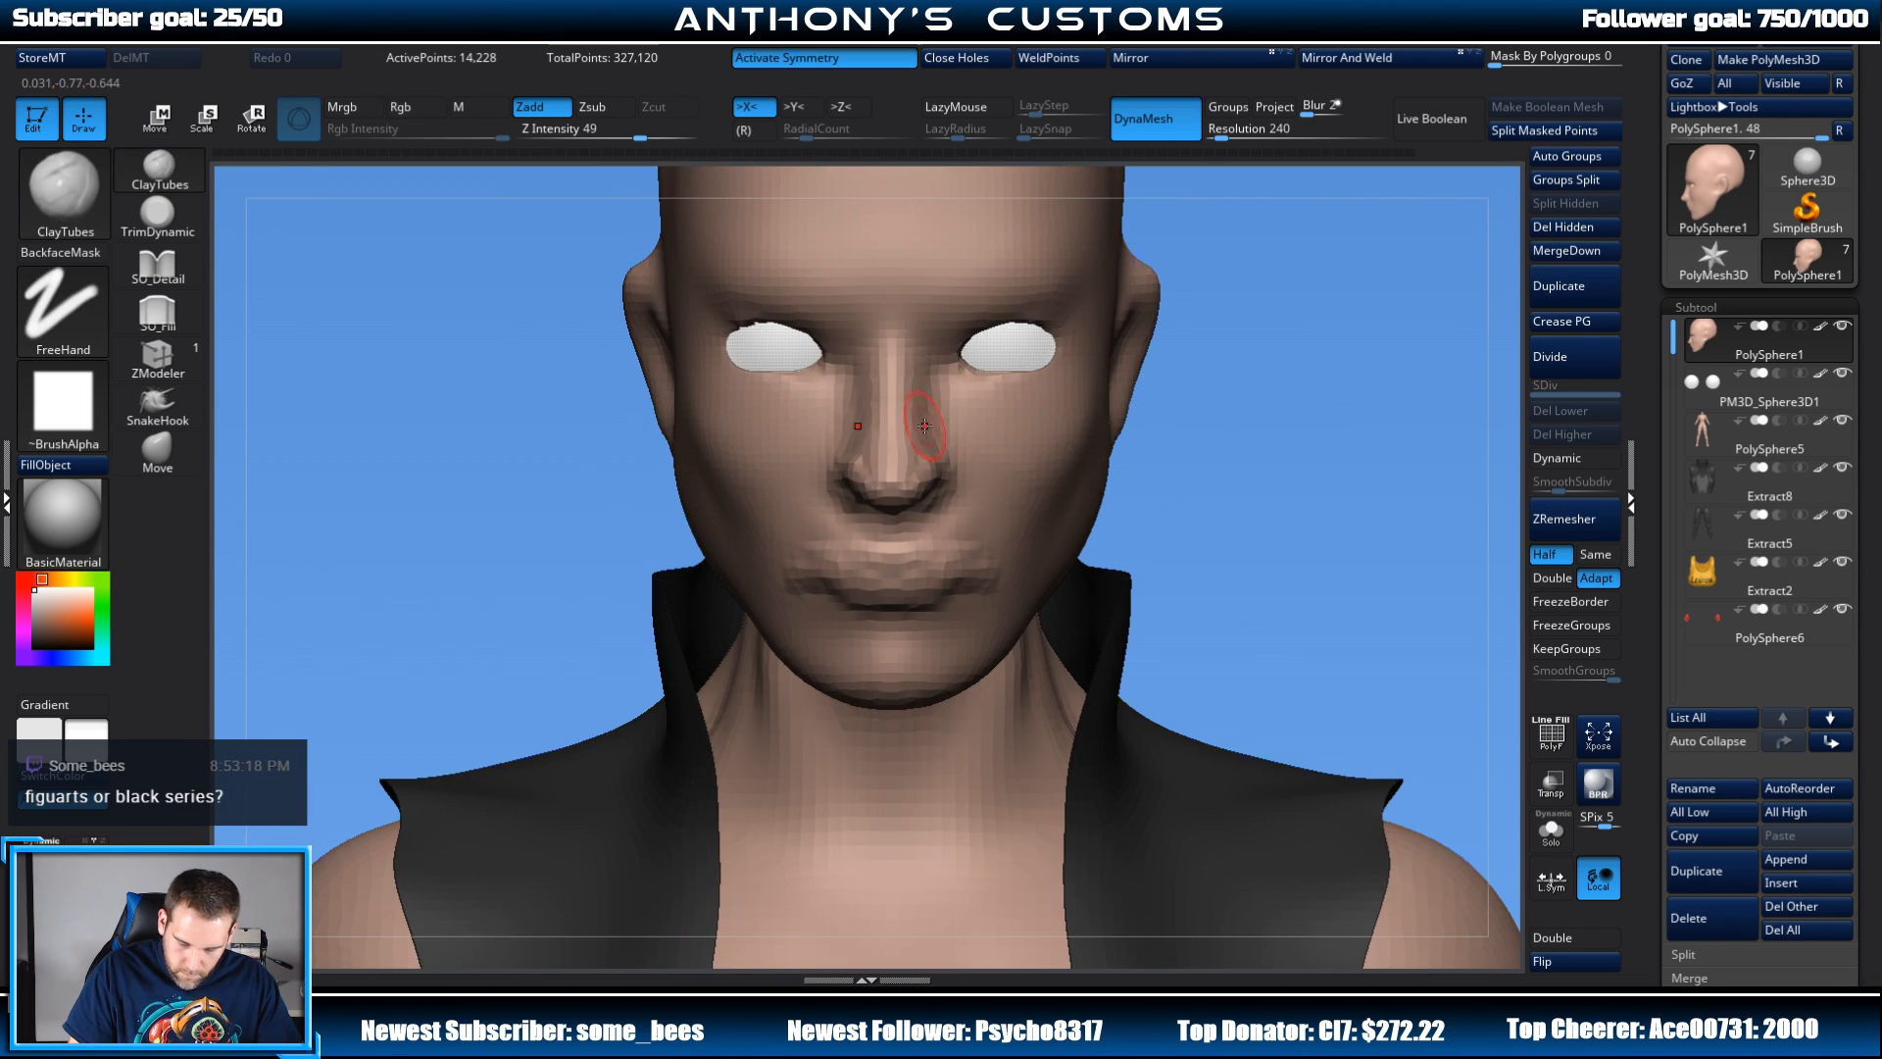
mouse_move(1290, 450)
left_mouse_down()
mouse_move(1294, 379)
mouse_move(1243, 384)
mouse_move(1275, 399)
mouse_move(1280, 476)
left_mouse_up()
mouse_move(679, 591)
left_mouse_down()
mouse_move(712, 600)
mouse_move(633, 666)
mouse_move(641, 734)
left_mouse_up()
key("space")
left_click(653, 562)
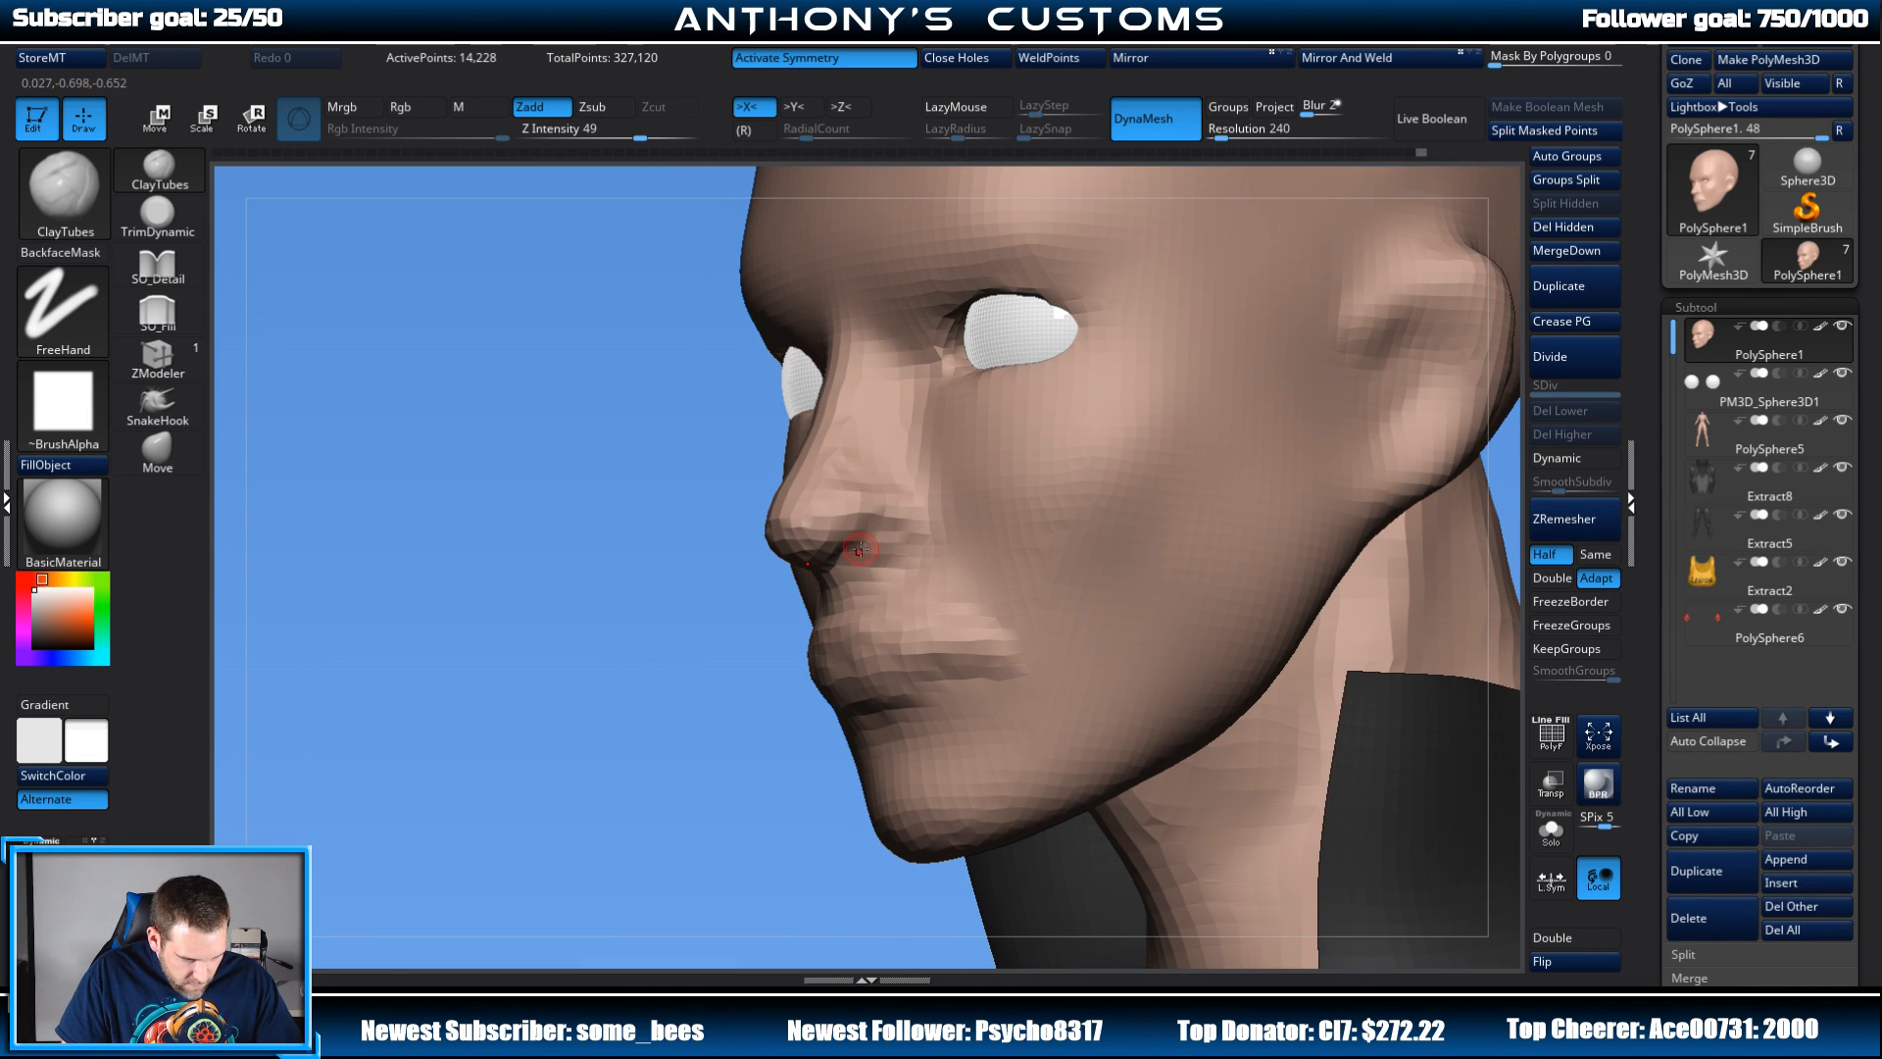
Step: Smooth the nostril wings and the sides of the nose into the cheeks
left_click_drag(860, 549, 892, 549, "shift")
left_click_drag(651, 727, 785, 720)
left_click_drag(1332, 402, 863, 447)
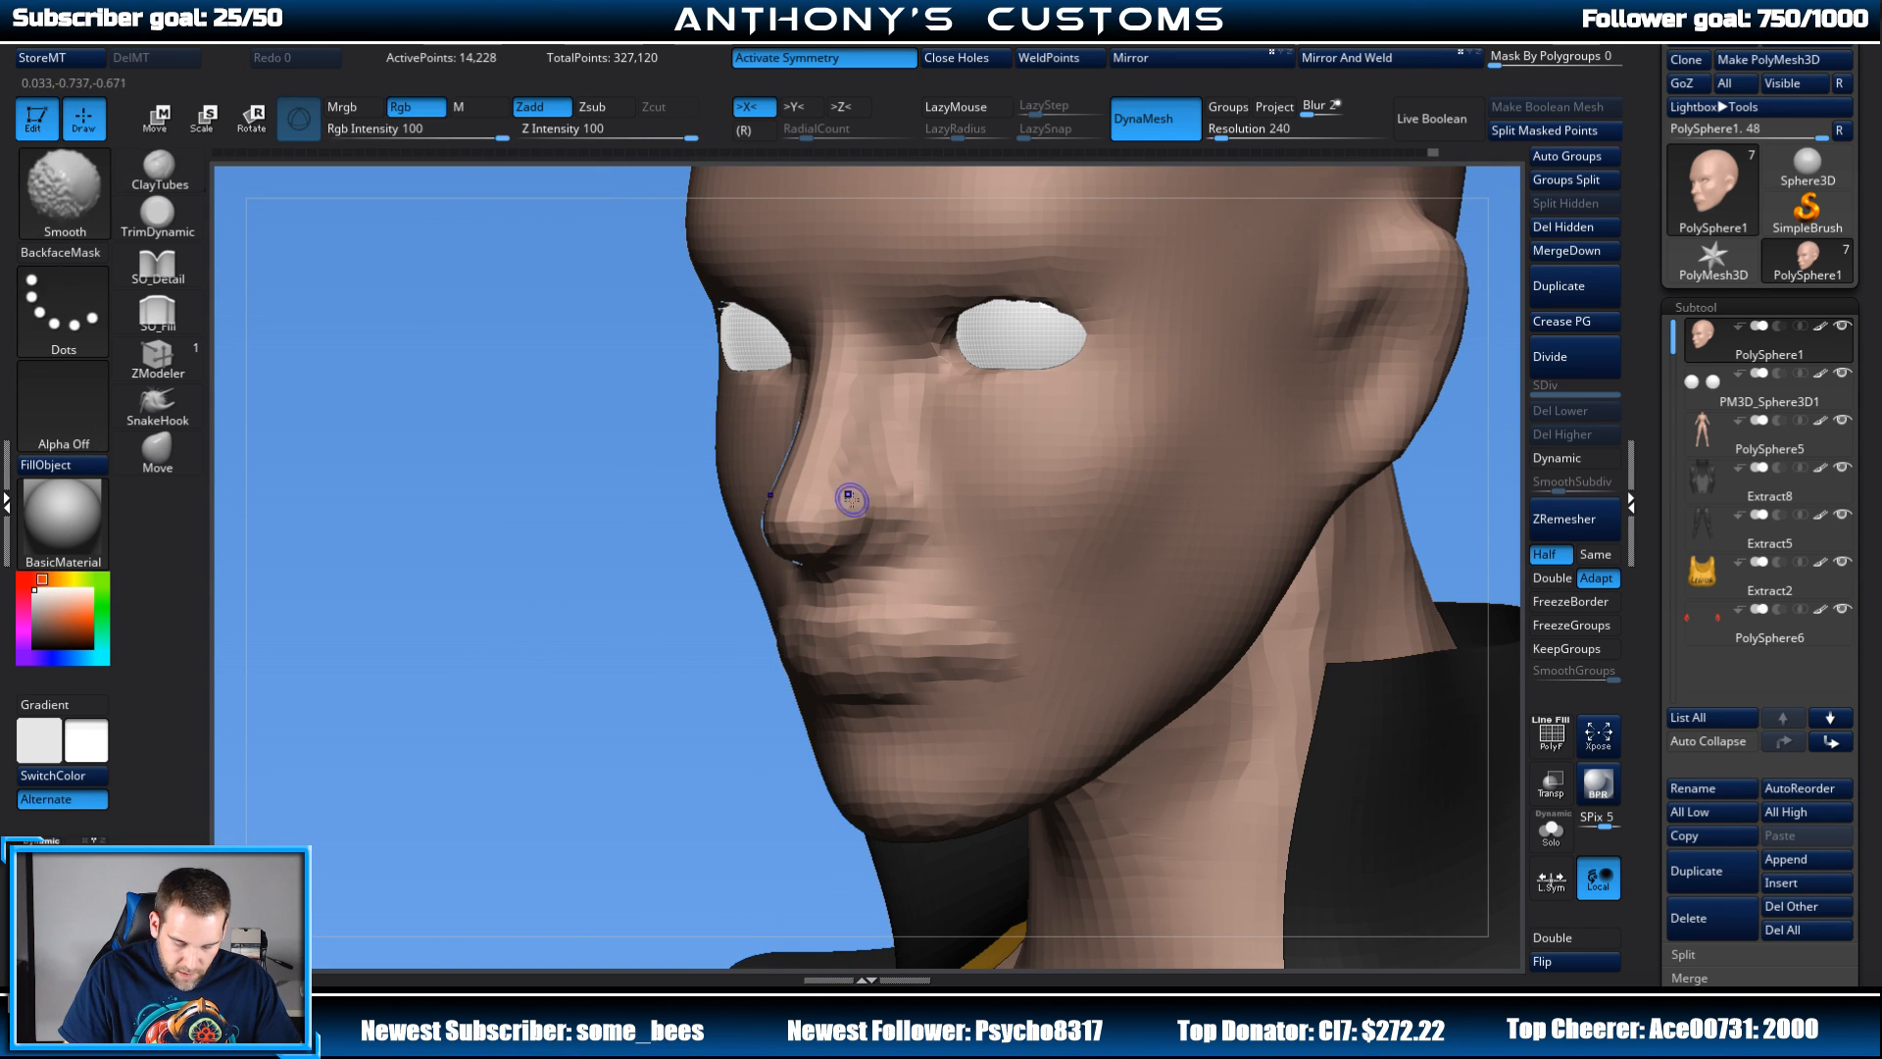
left_click_drag(748, 630, 688, 740, "shift")
left_click_drag(1338, 405, 932, 496, "shift")
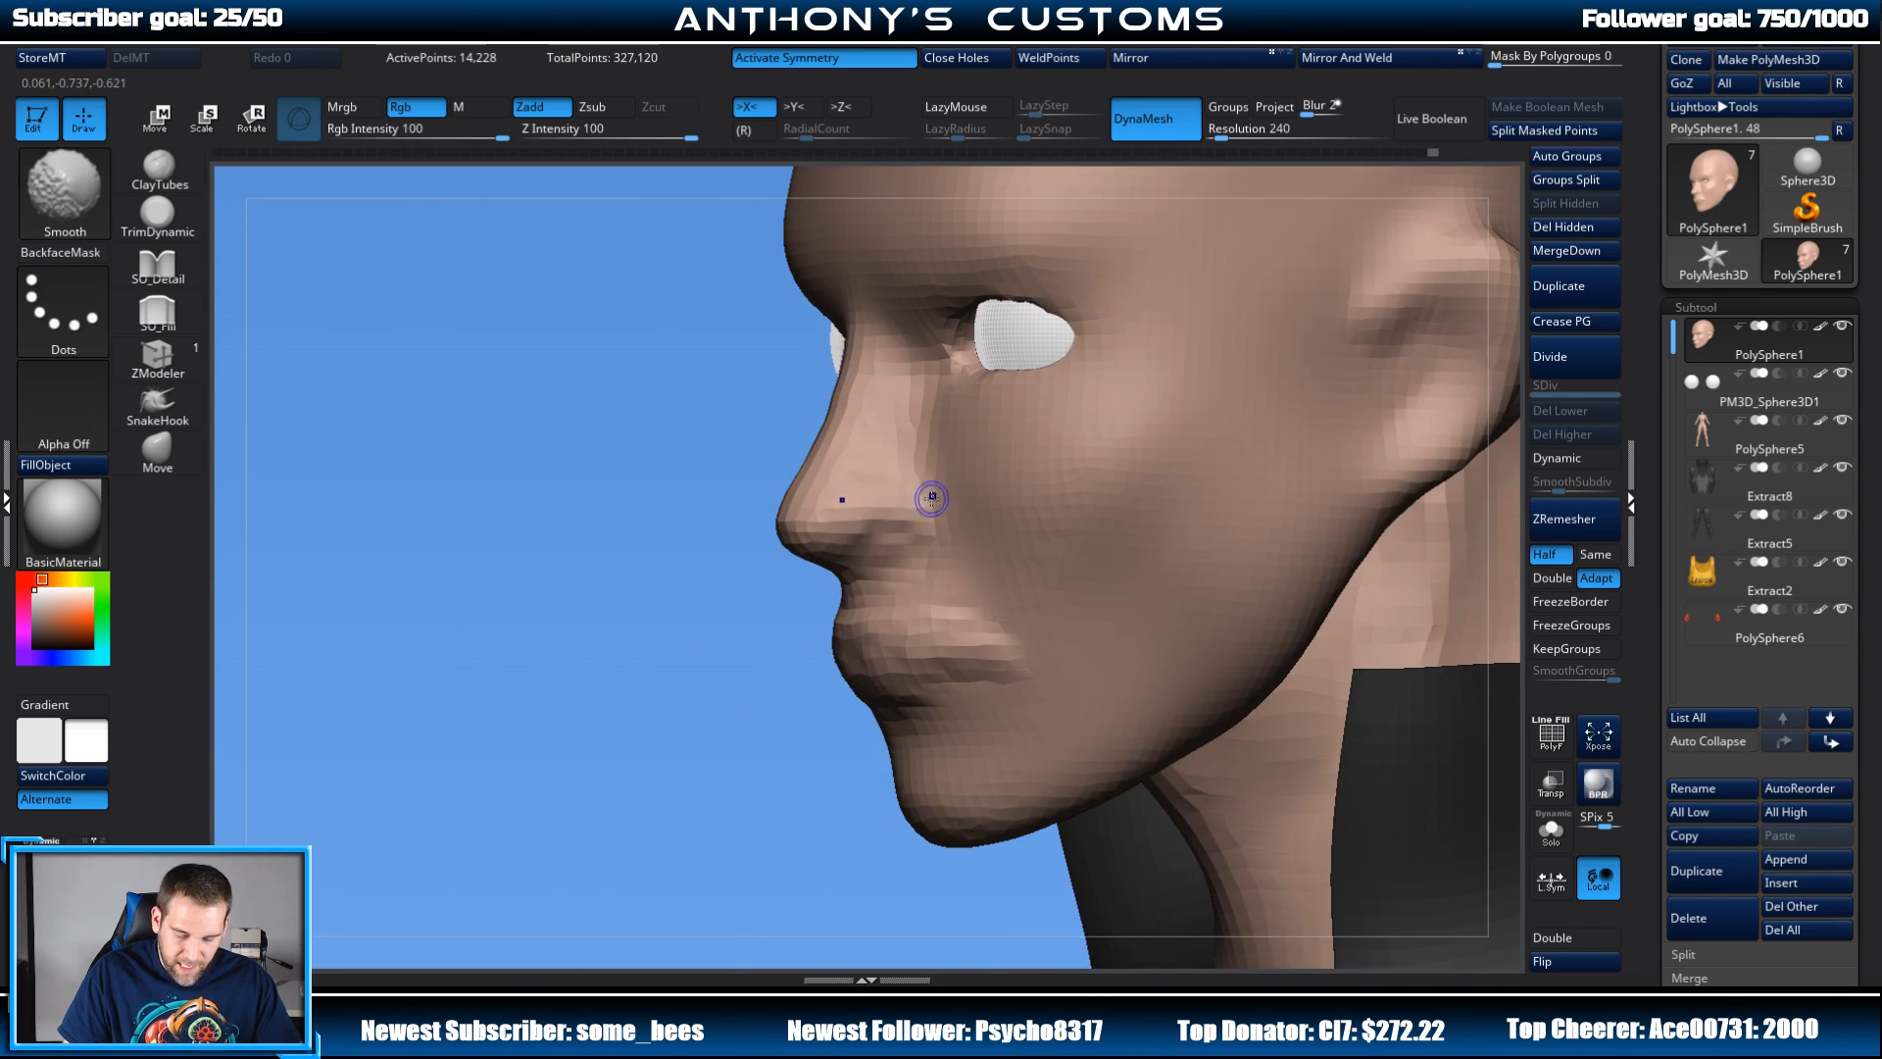
Step: Smooth the lips and the surrounding mouth area
left_click_drag(680, 778, 1205, 354)
mouse_move(741, 578)
left_mouse_down("shift")
mouse_move(792, 605)
mouse_move(785, 554)
left_mouse_up("shift")
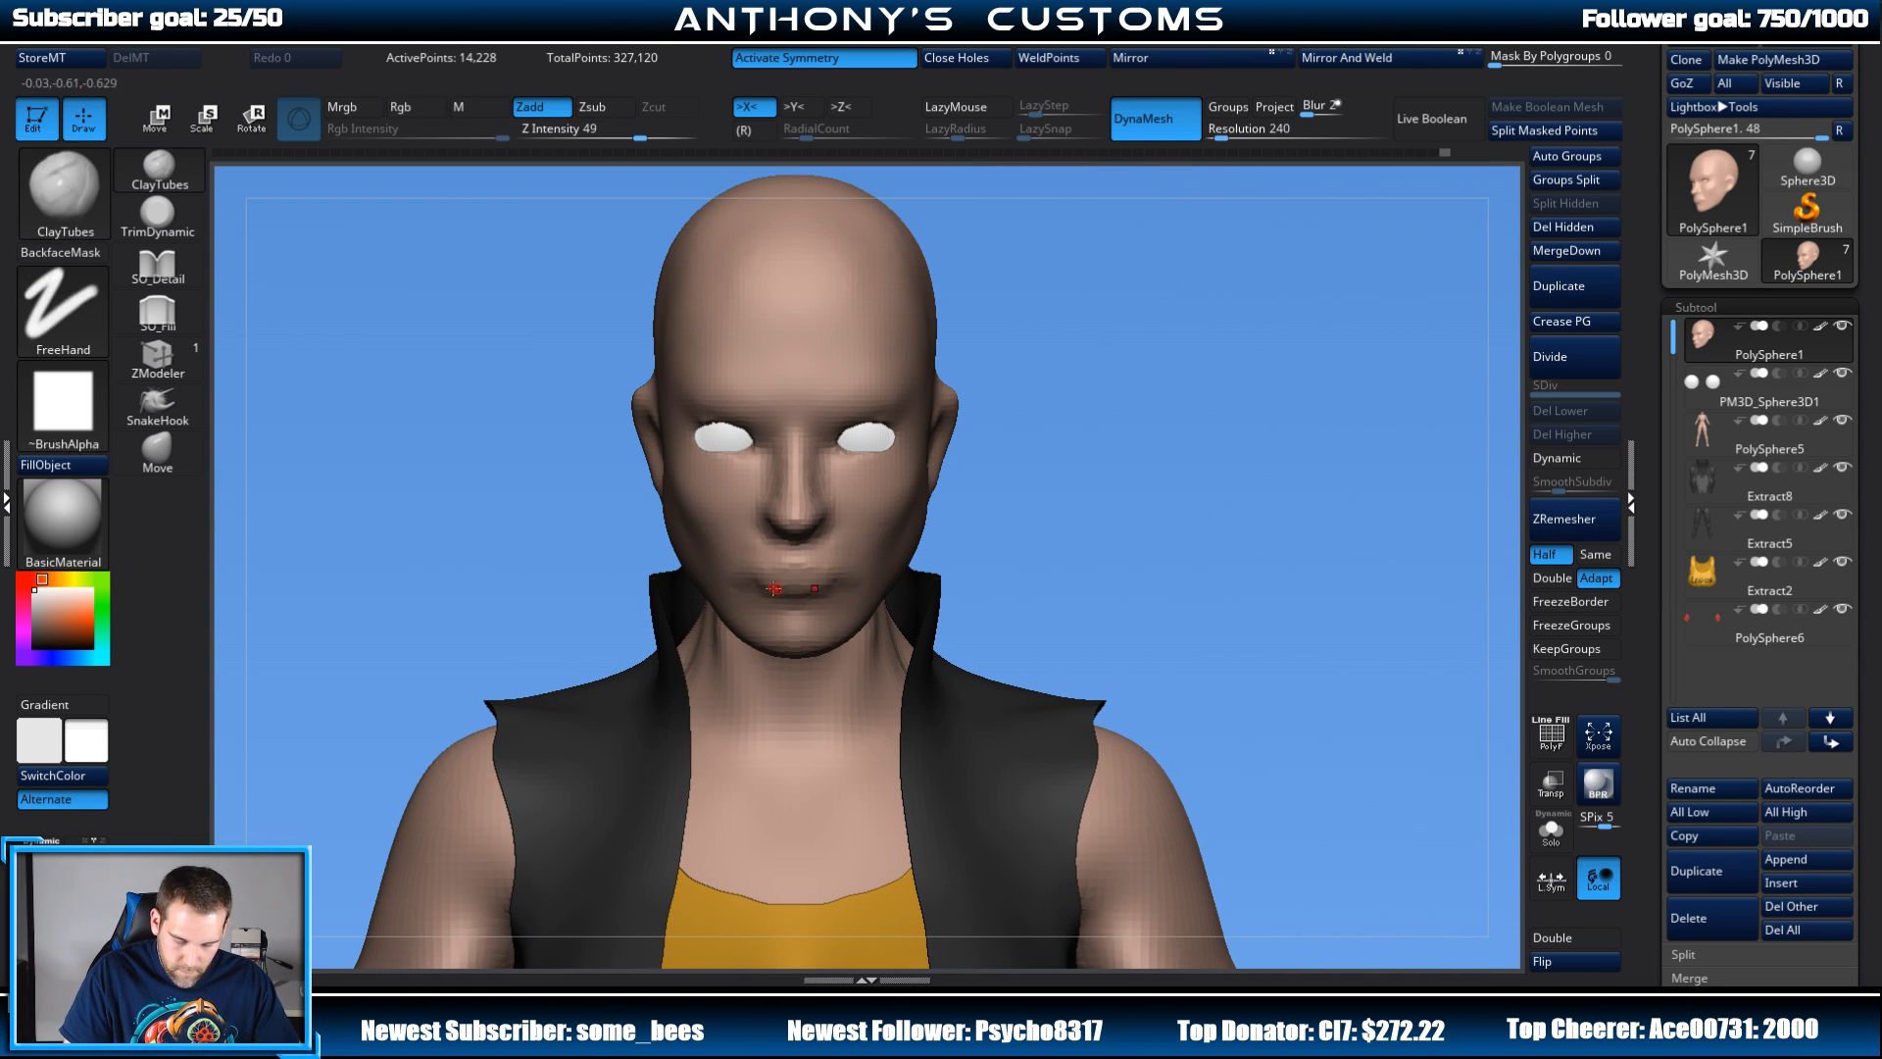
mouse_move(1138, 495)
left_mouse_down()
mouse_move(1266, 451)
mouse_move(1166, 431)
mouse_move(1143, 447)
left_mouse_up()
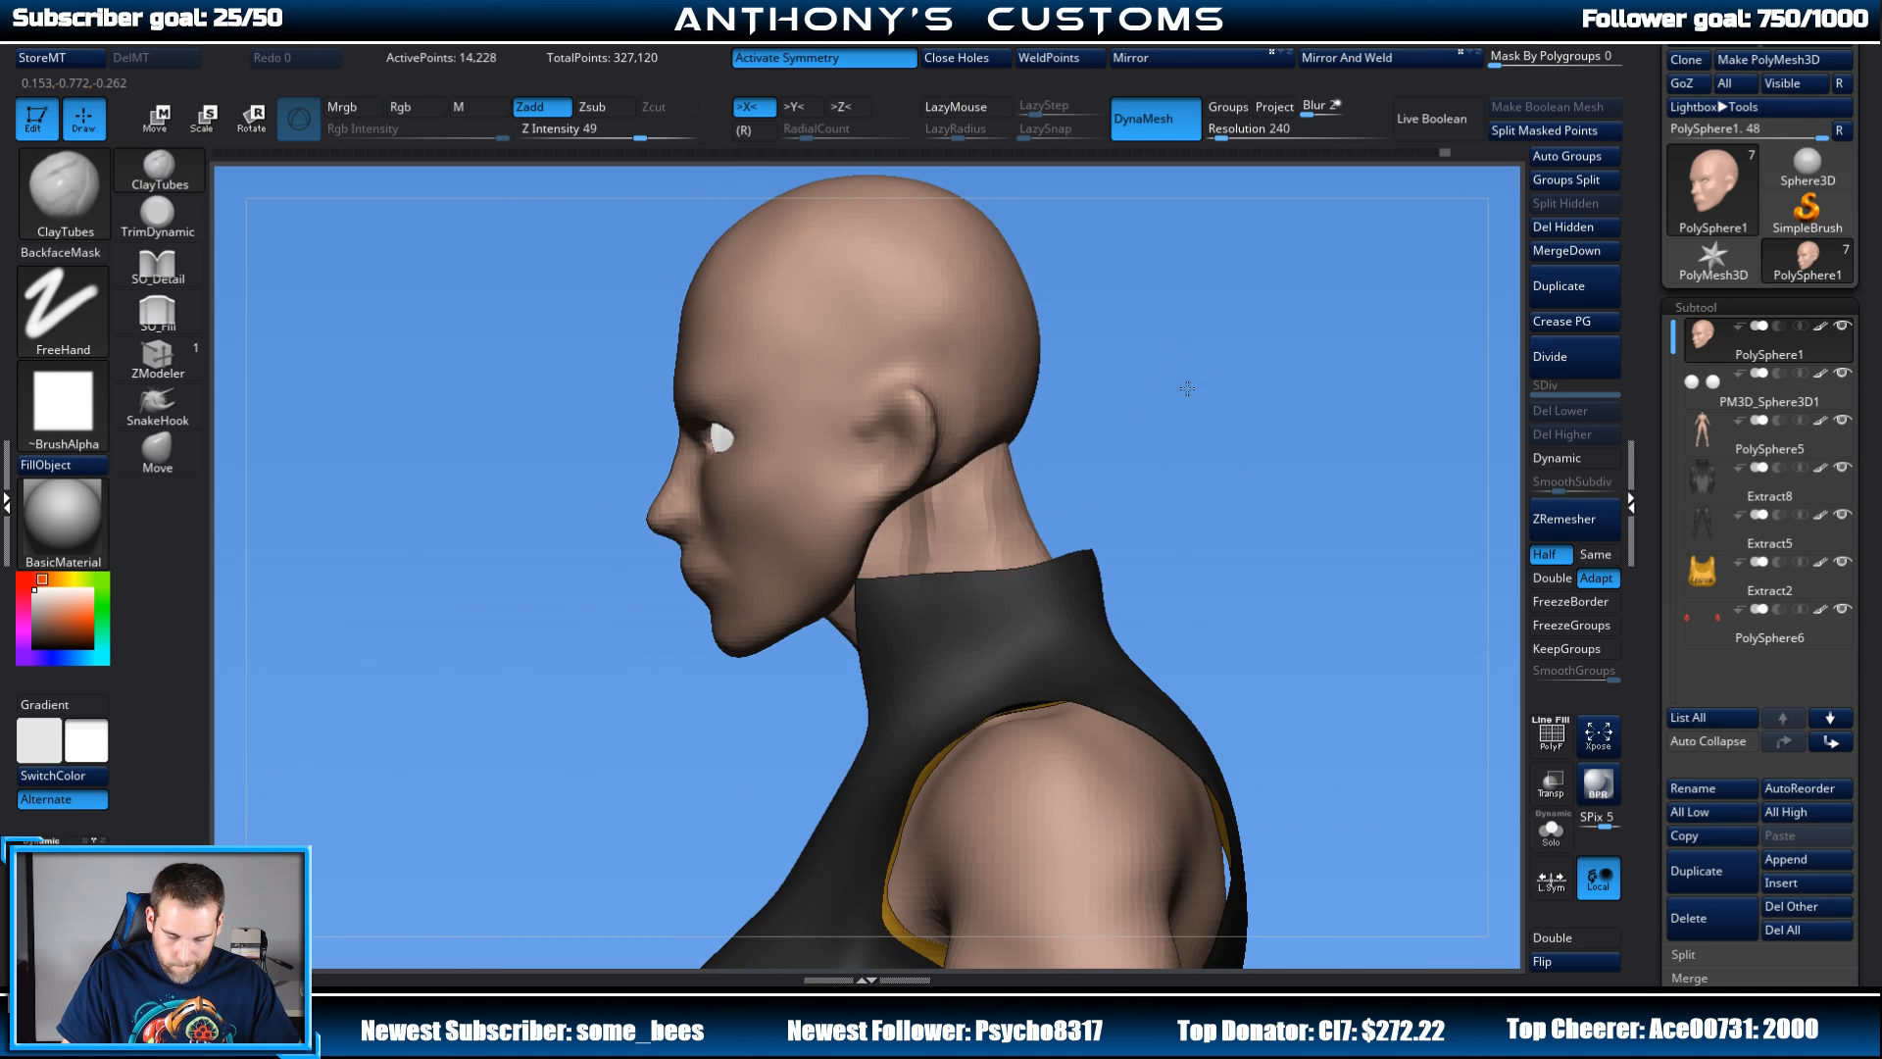
left_click_drag(1187, 388, 1318, 294)
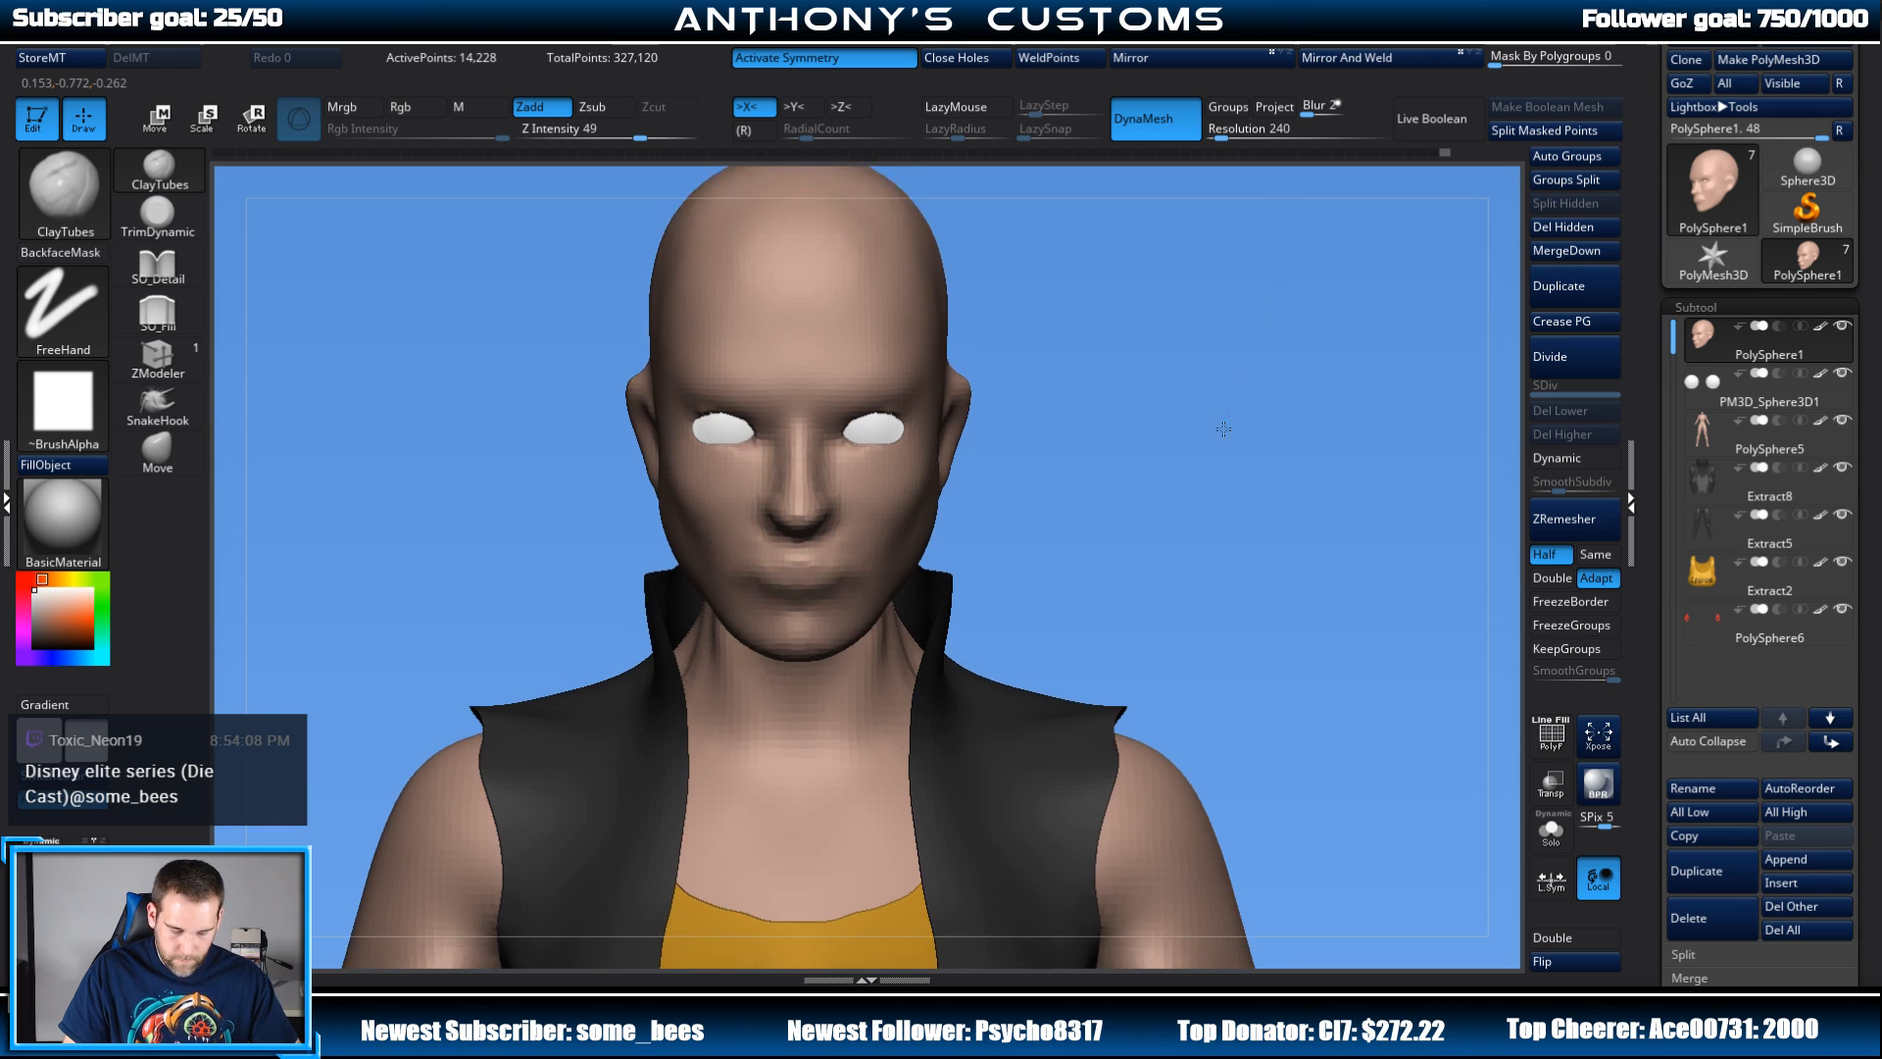
Step: Try to scale up both eyeballs slightly, using transparency to see them inside the head
left_click_drag(1223, 428, 1345, 411)
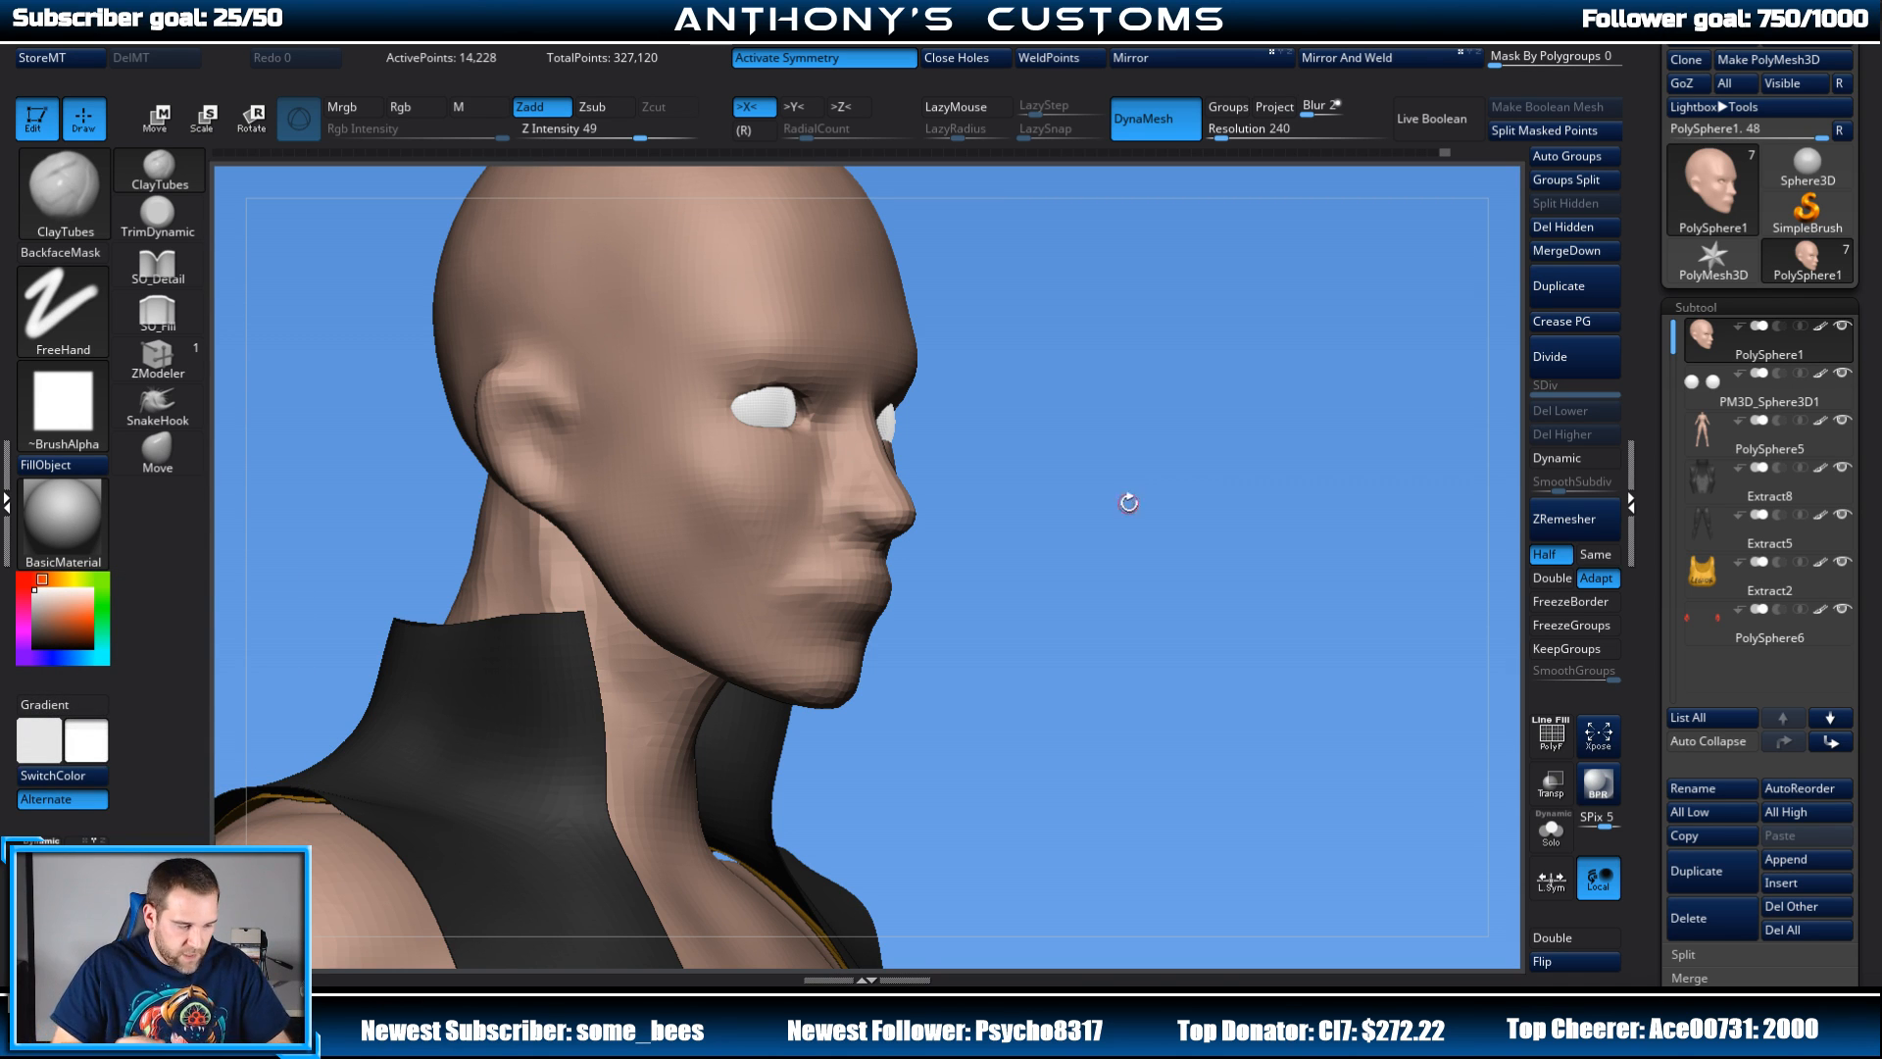
left_click_drag(1129, 502, 1109, 535, "shift")
left_click_drag(1258, 457, 1264, 579)
left_click(1037, 333, "alt")
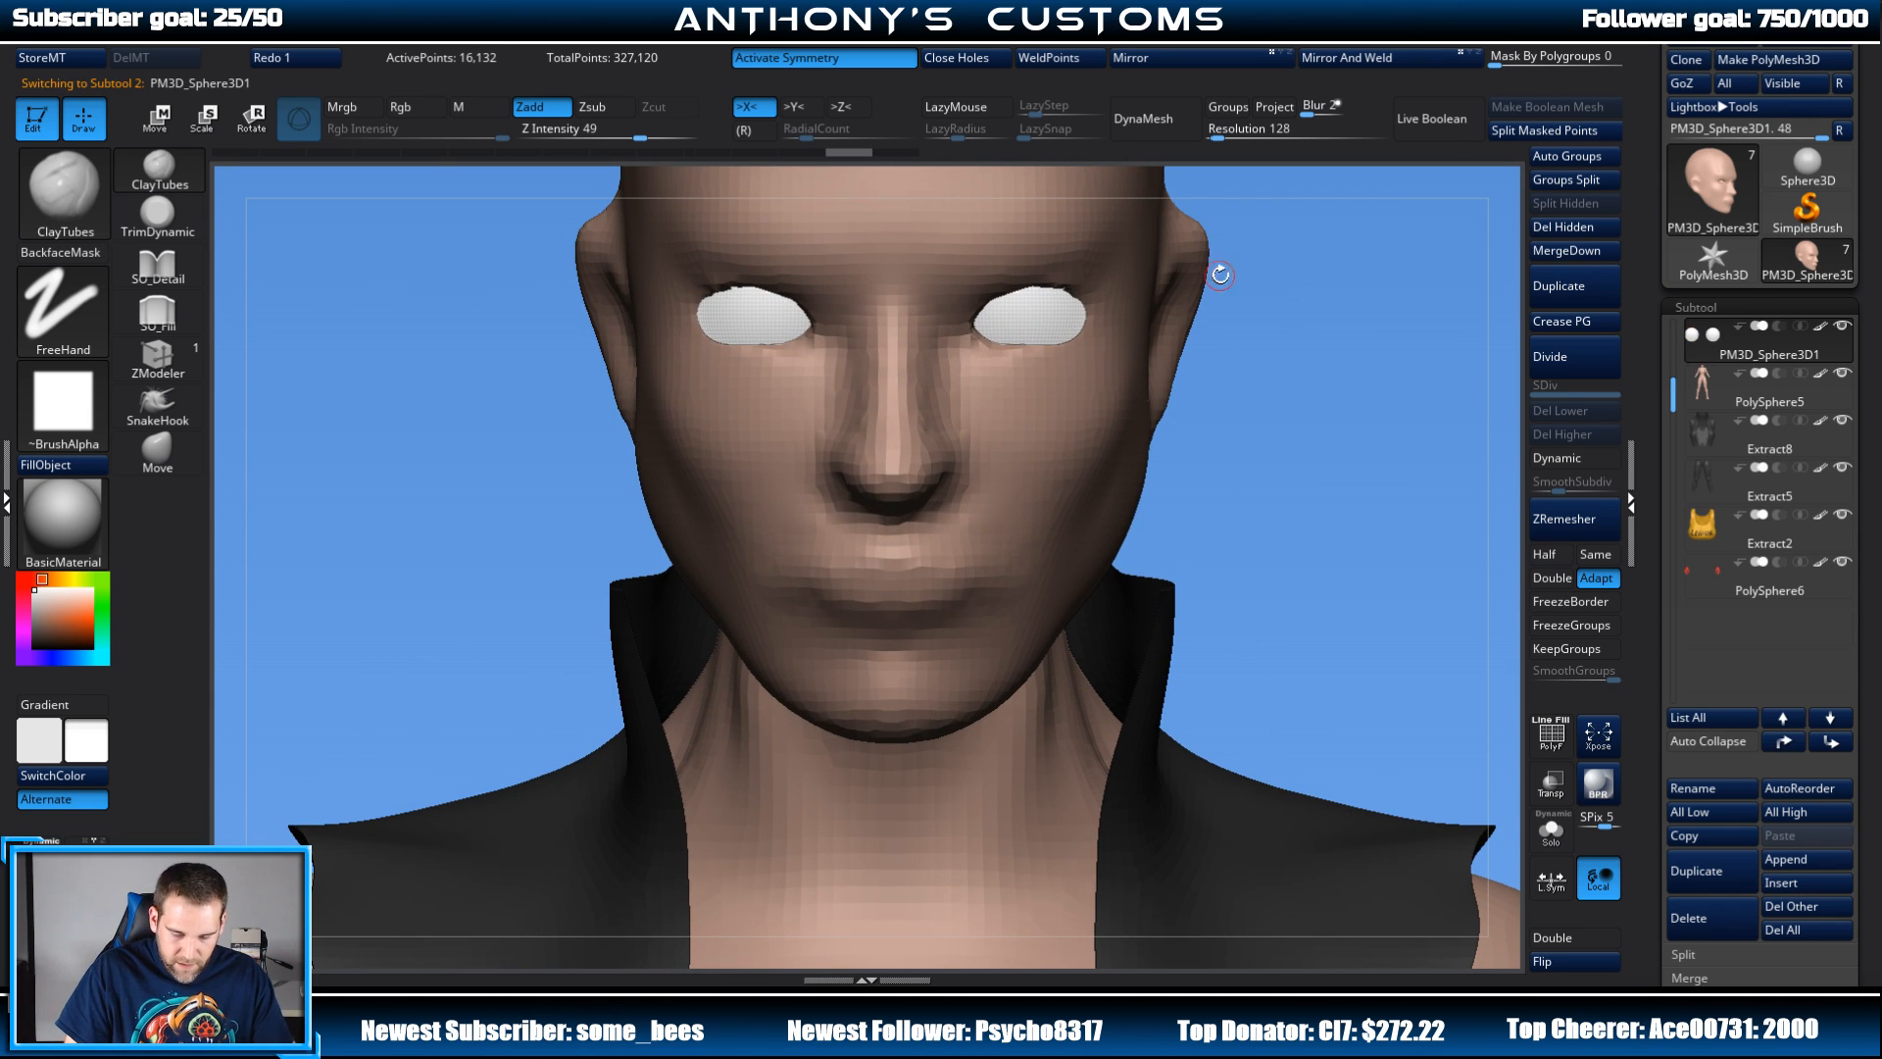
left_click_drag(1354, 413, 1398, 471, "alt")
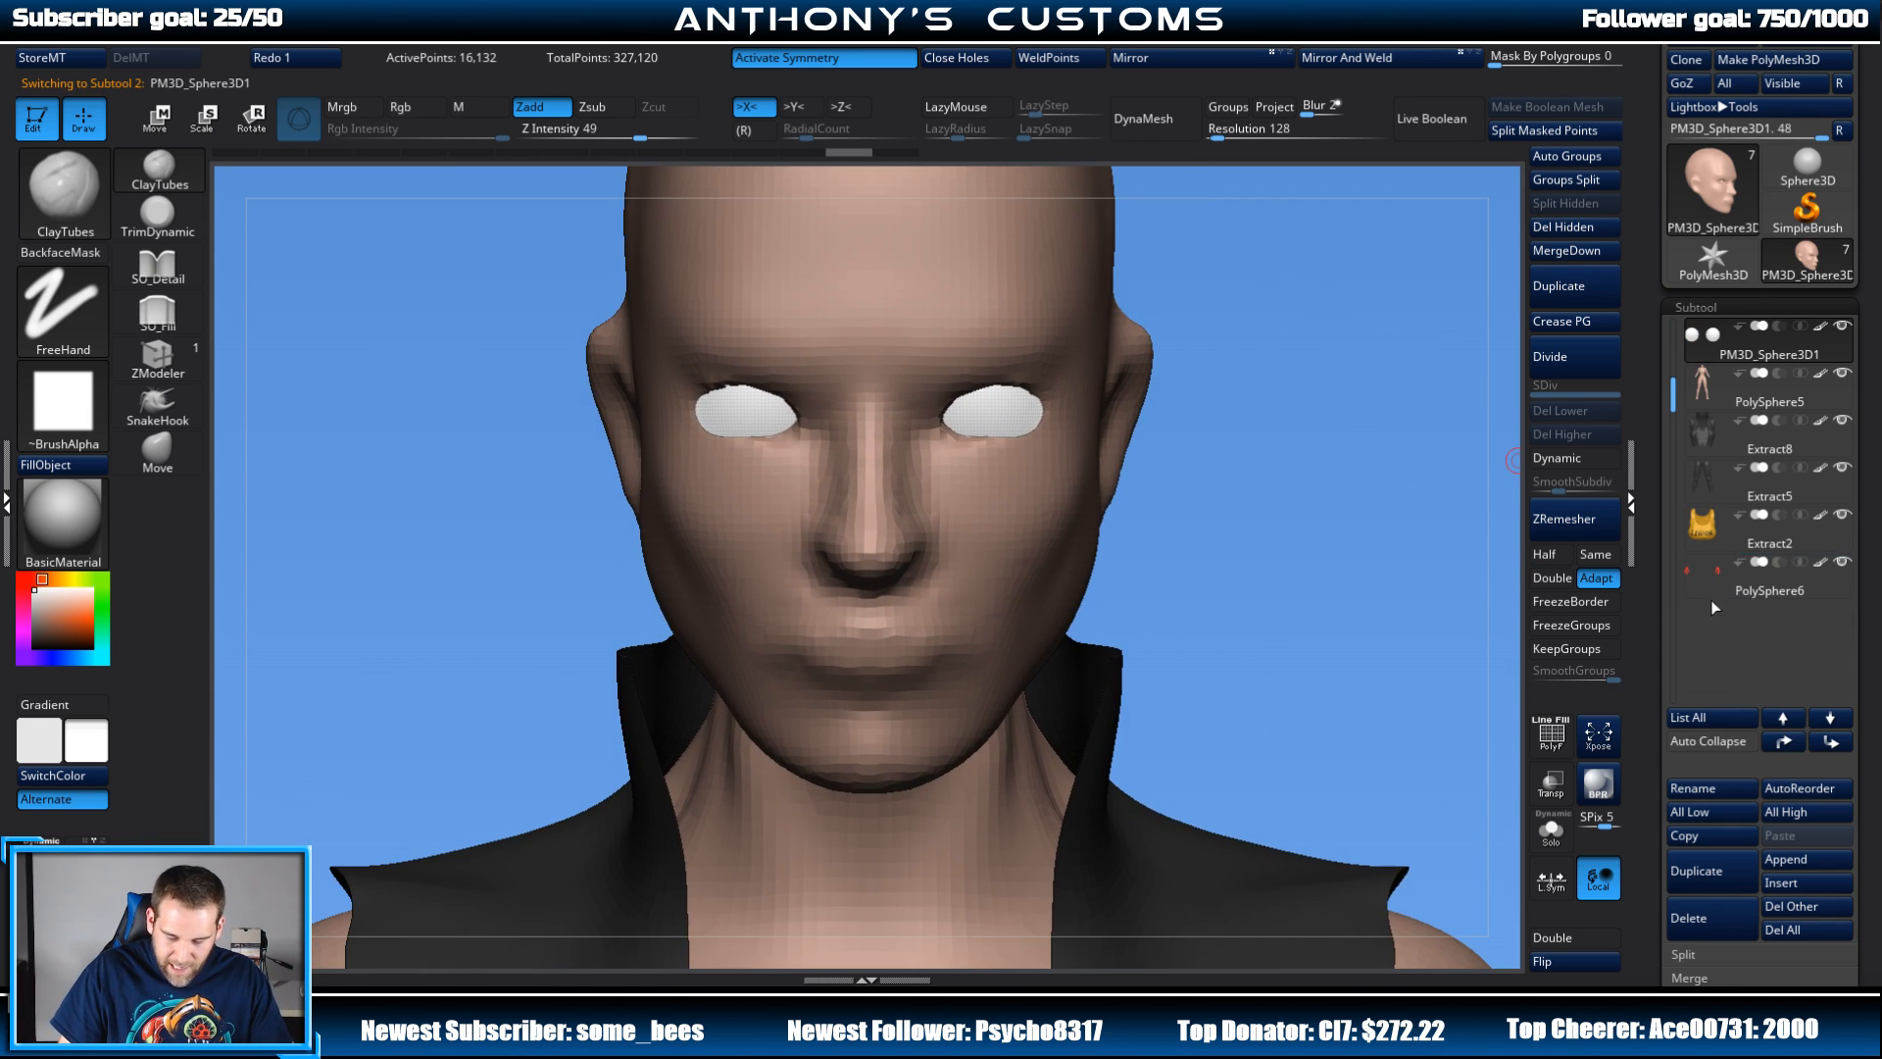
left_click(1571, 797)
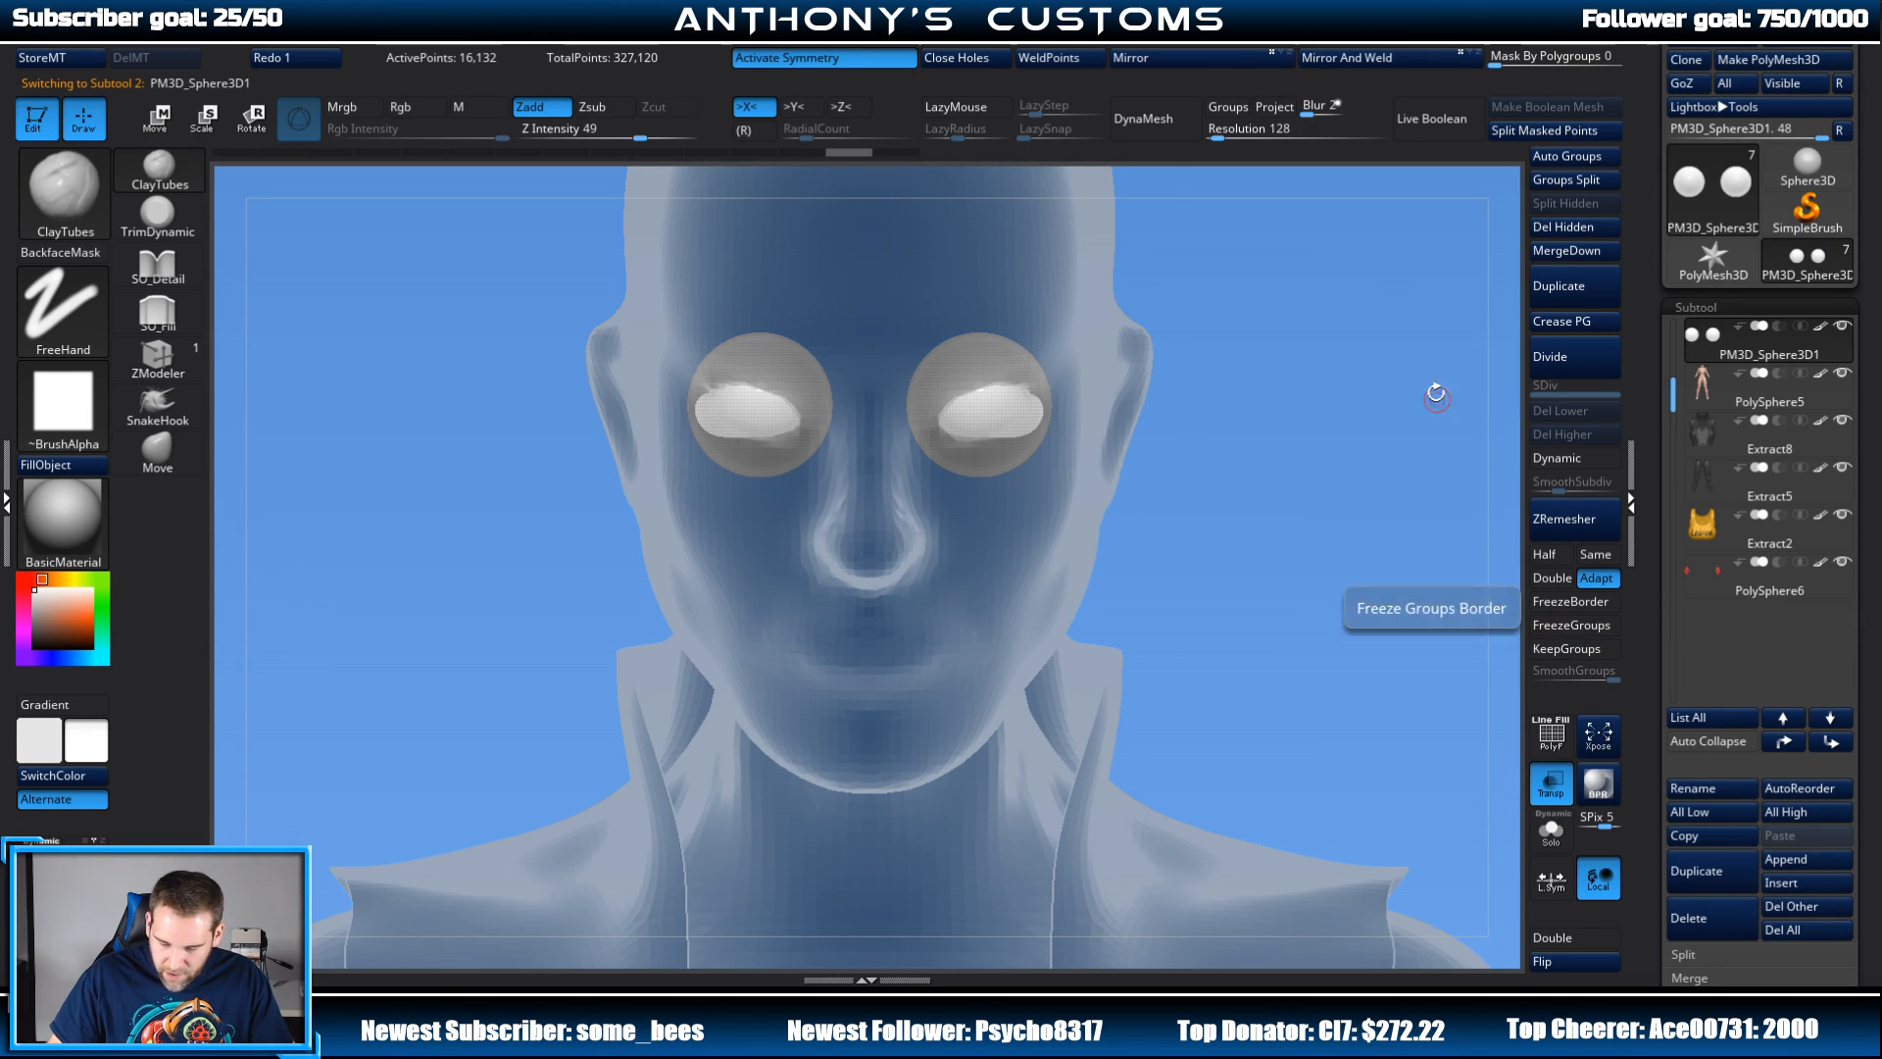
key("w")
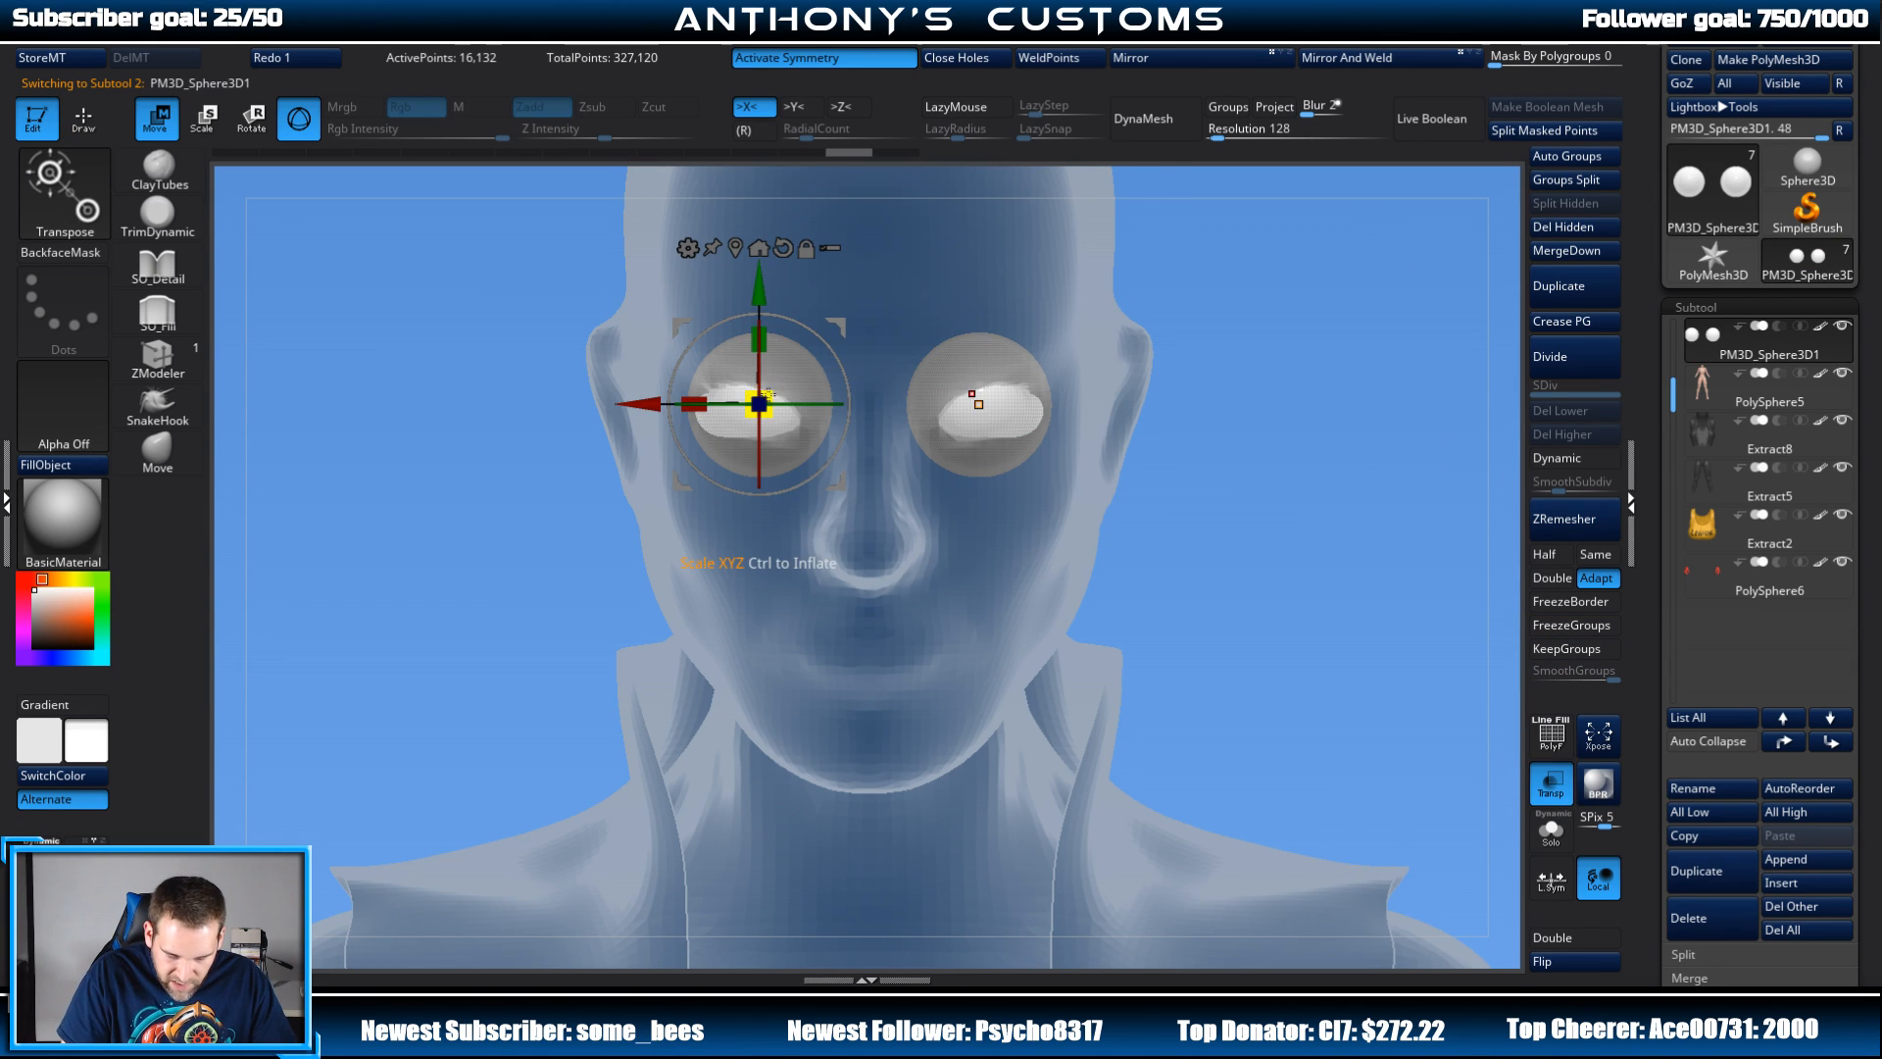
left_click_drag(765, 395, 786, 372)
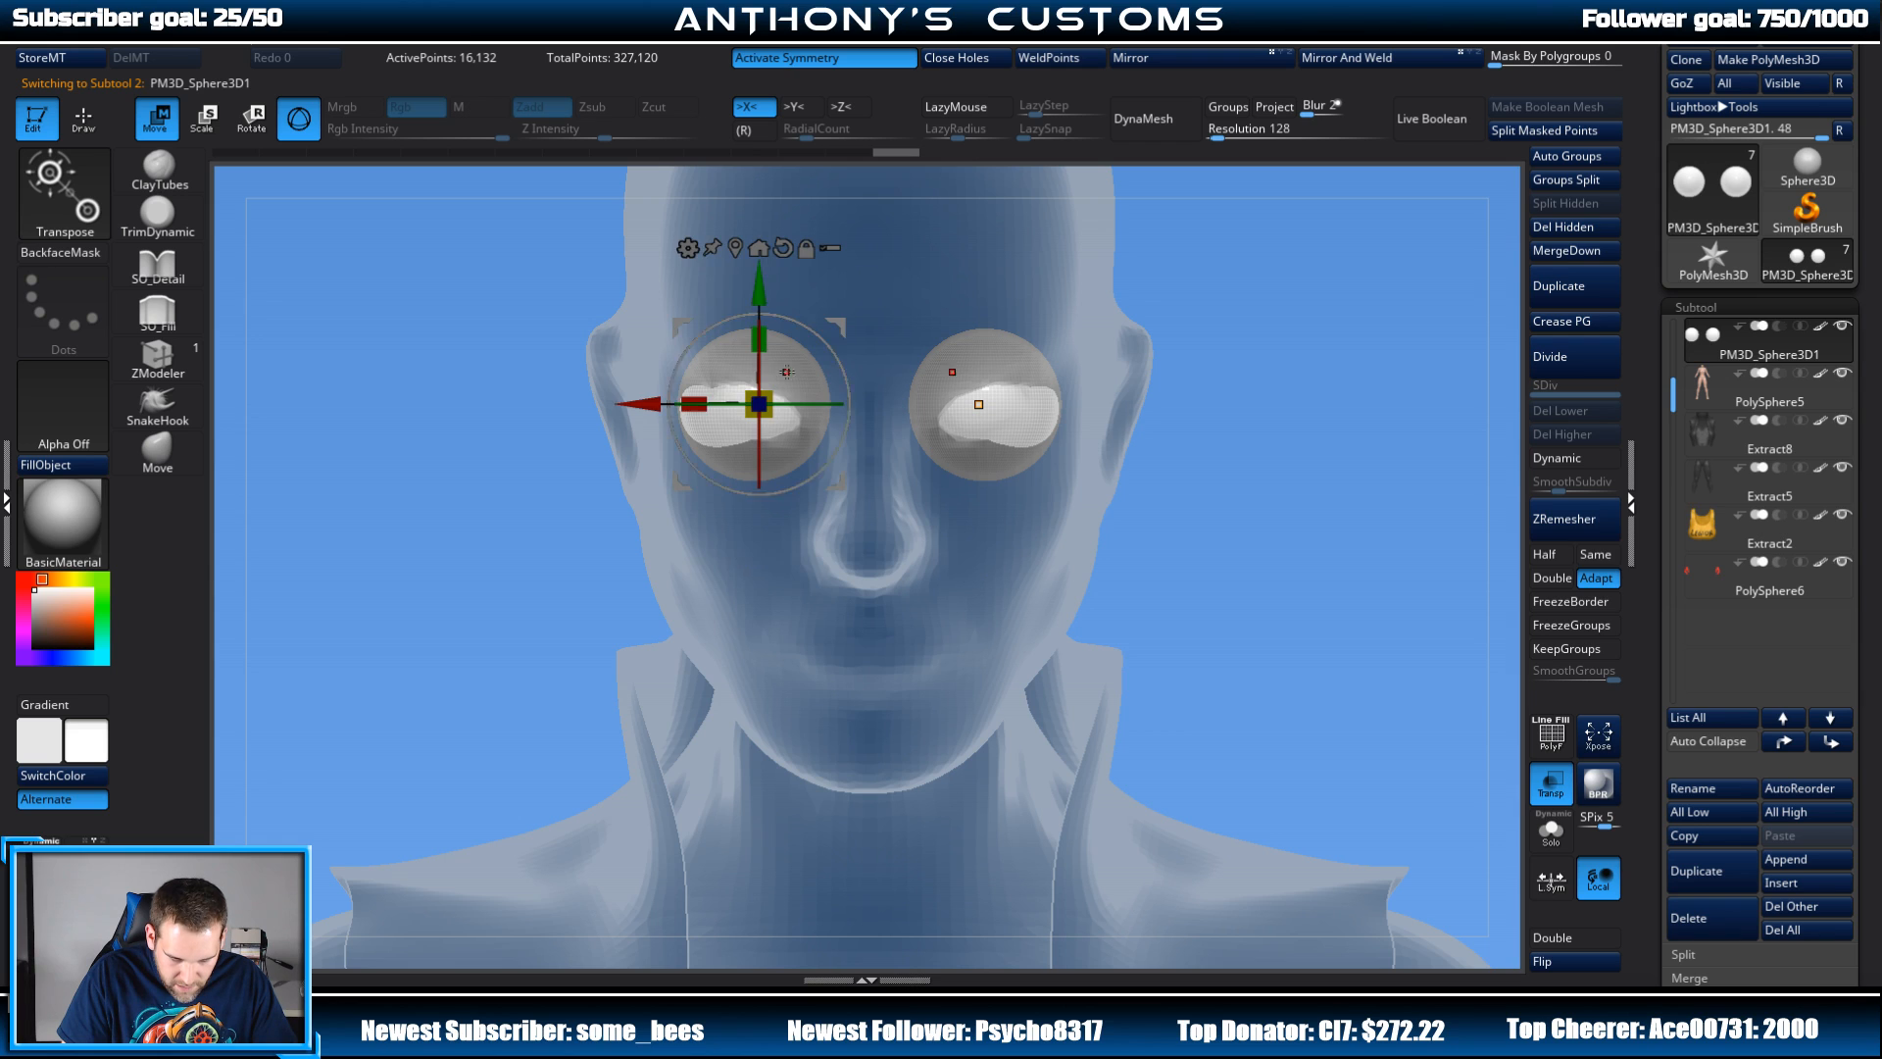
key("q")
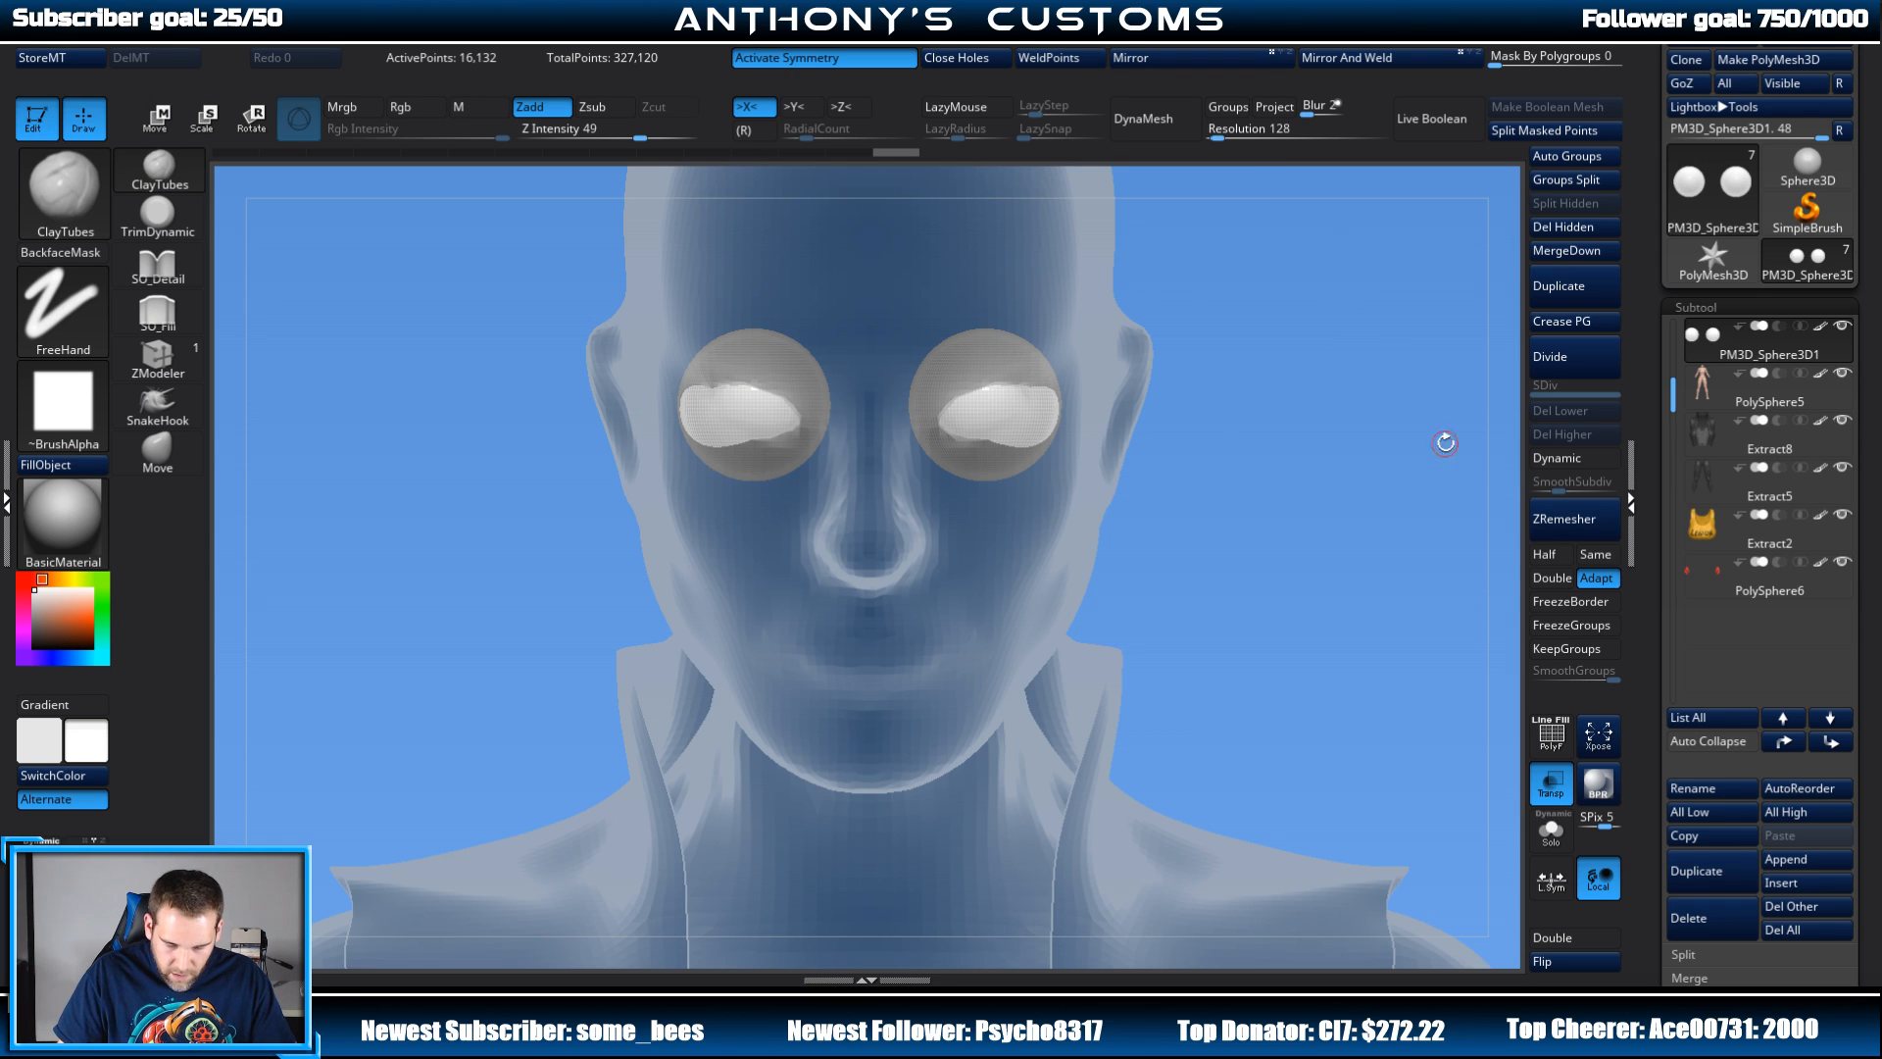
left_click(1551, 784)
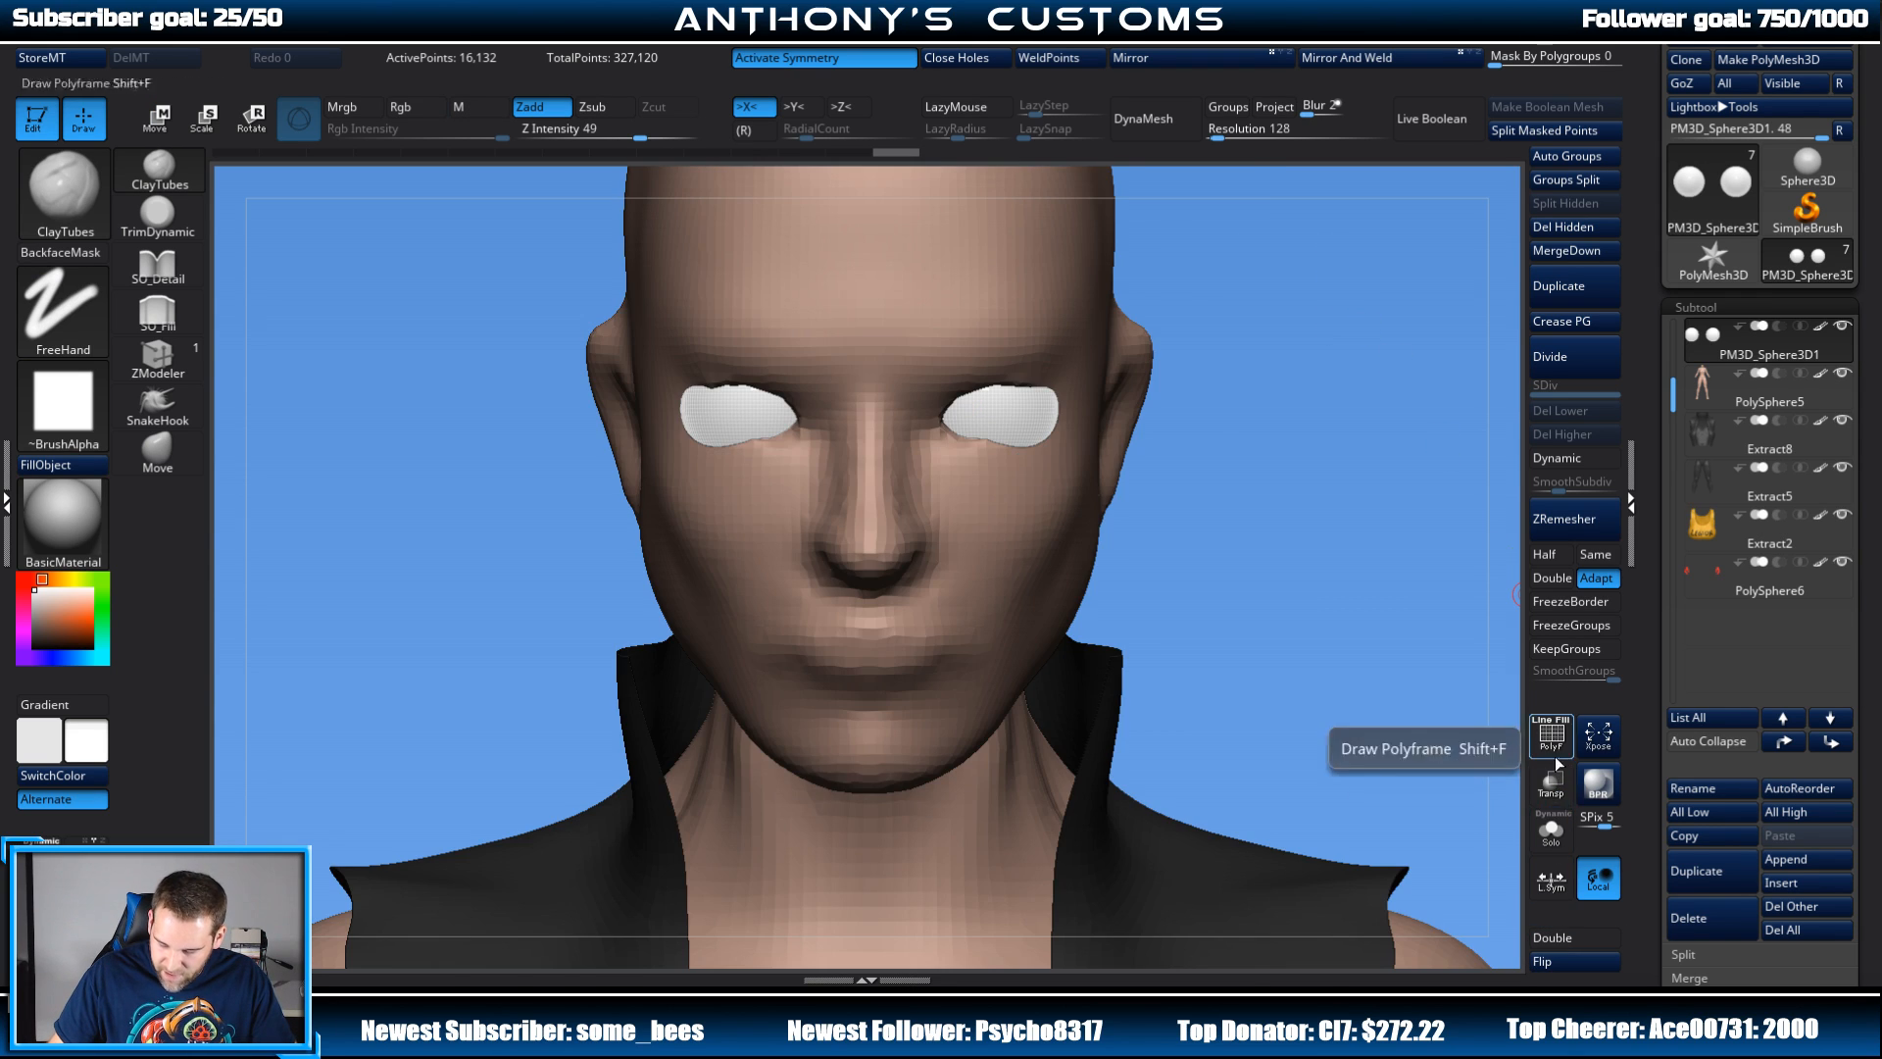
Step: Try a Move brush stroke on the eyeballs with an adjusted brush size, and undo the eyeball edits
left_click_drag(1318, 396, 1275, 379)
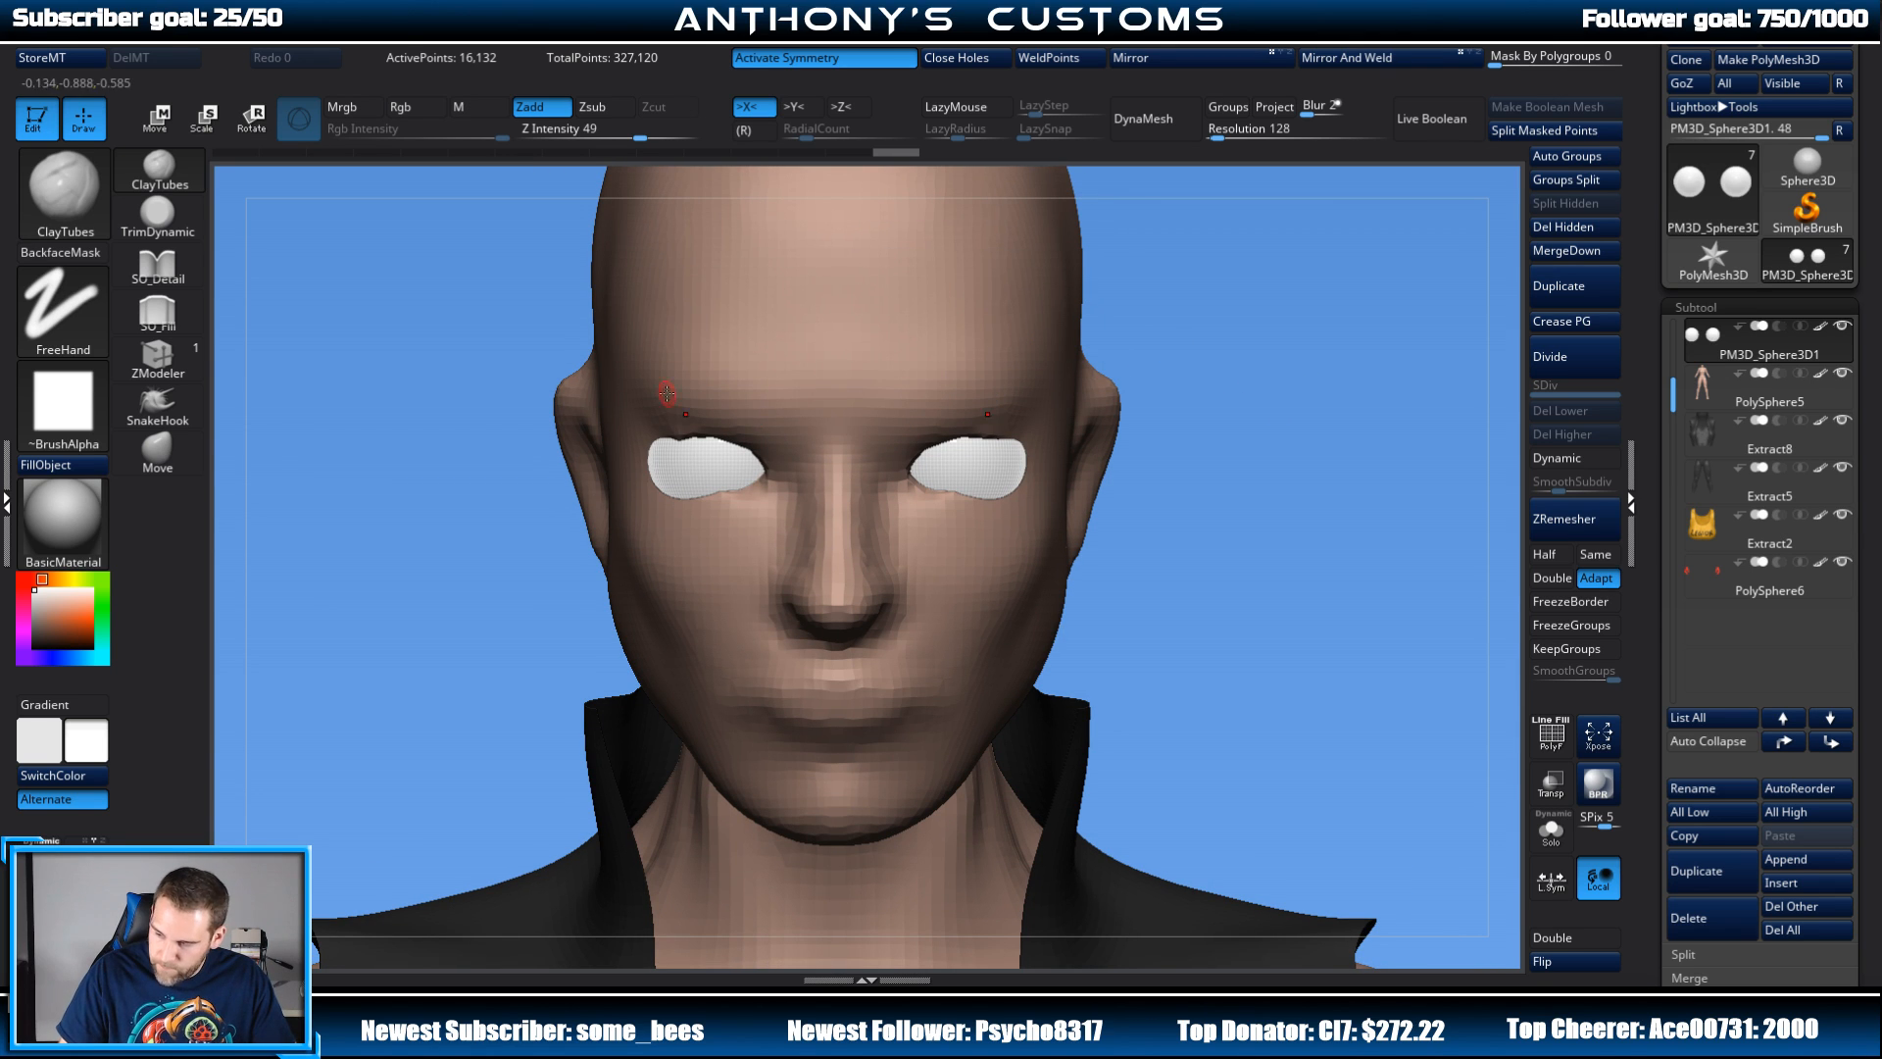
left_click(157, 451)
key("space")
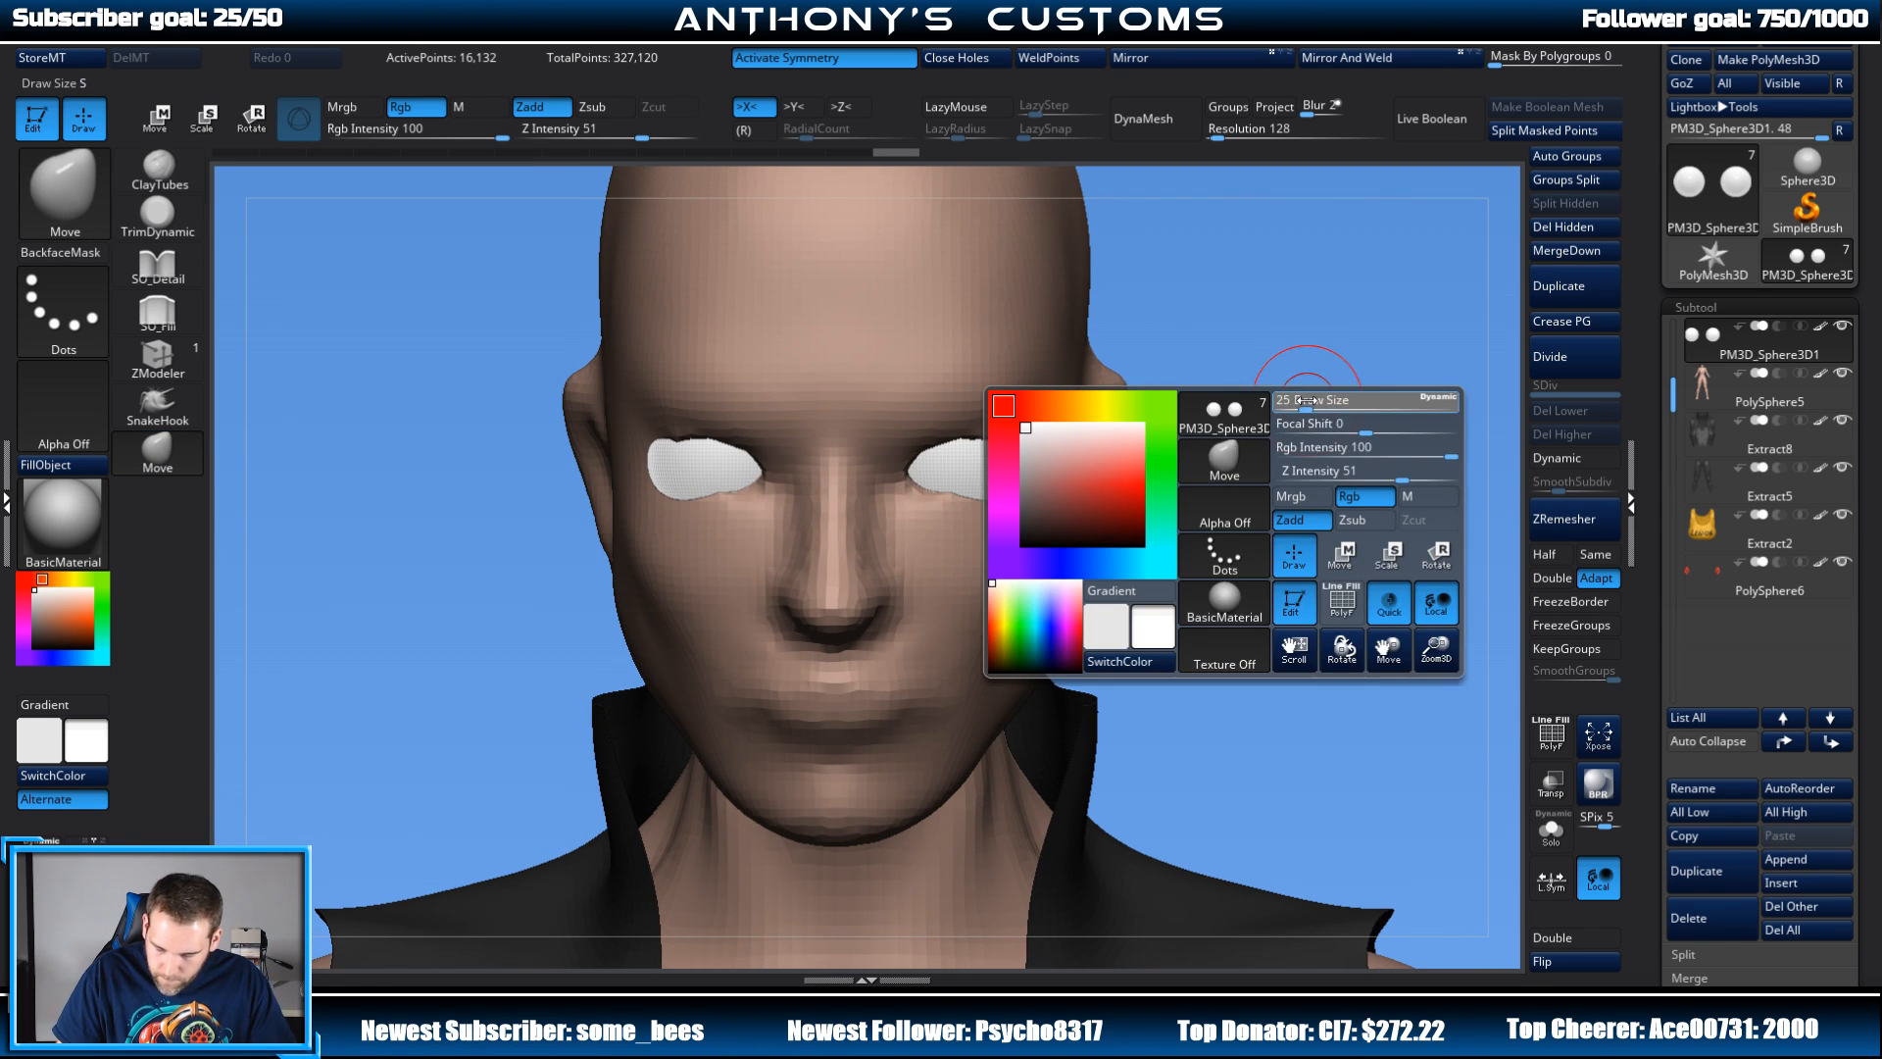
left_click_drag(942, 498, 956, 494)
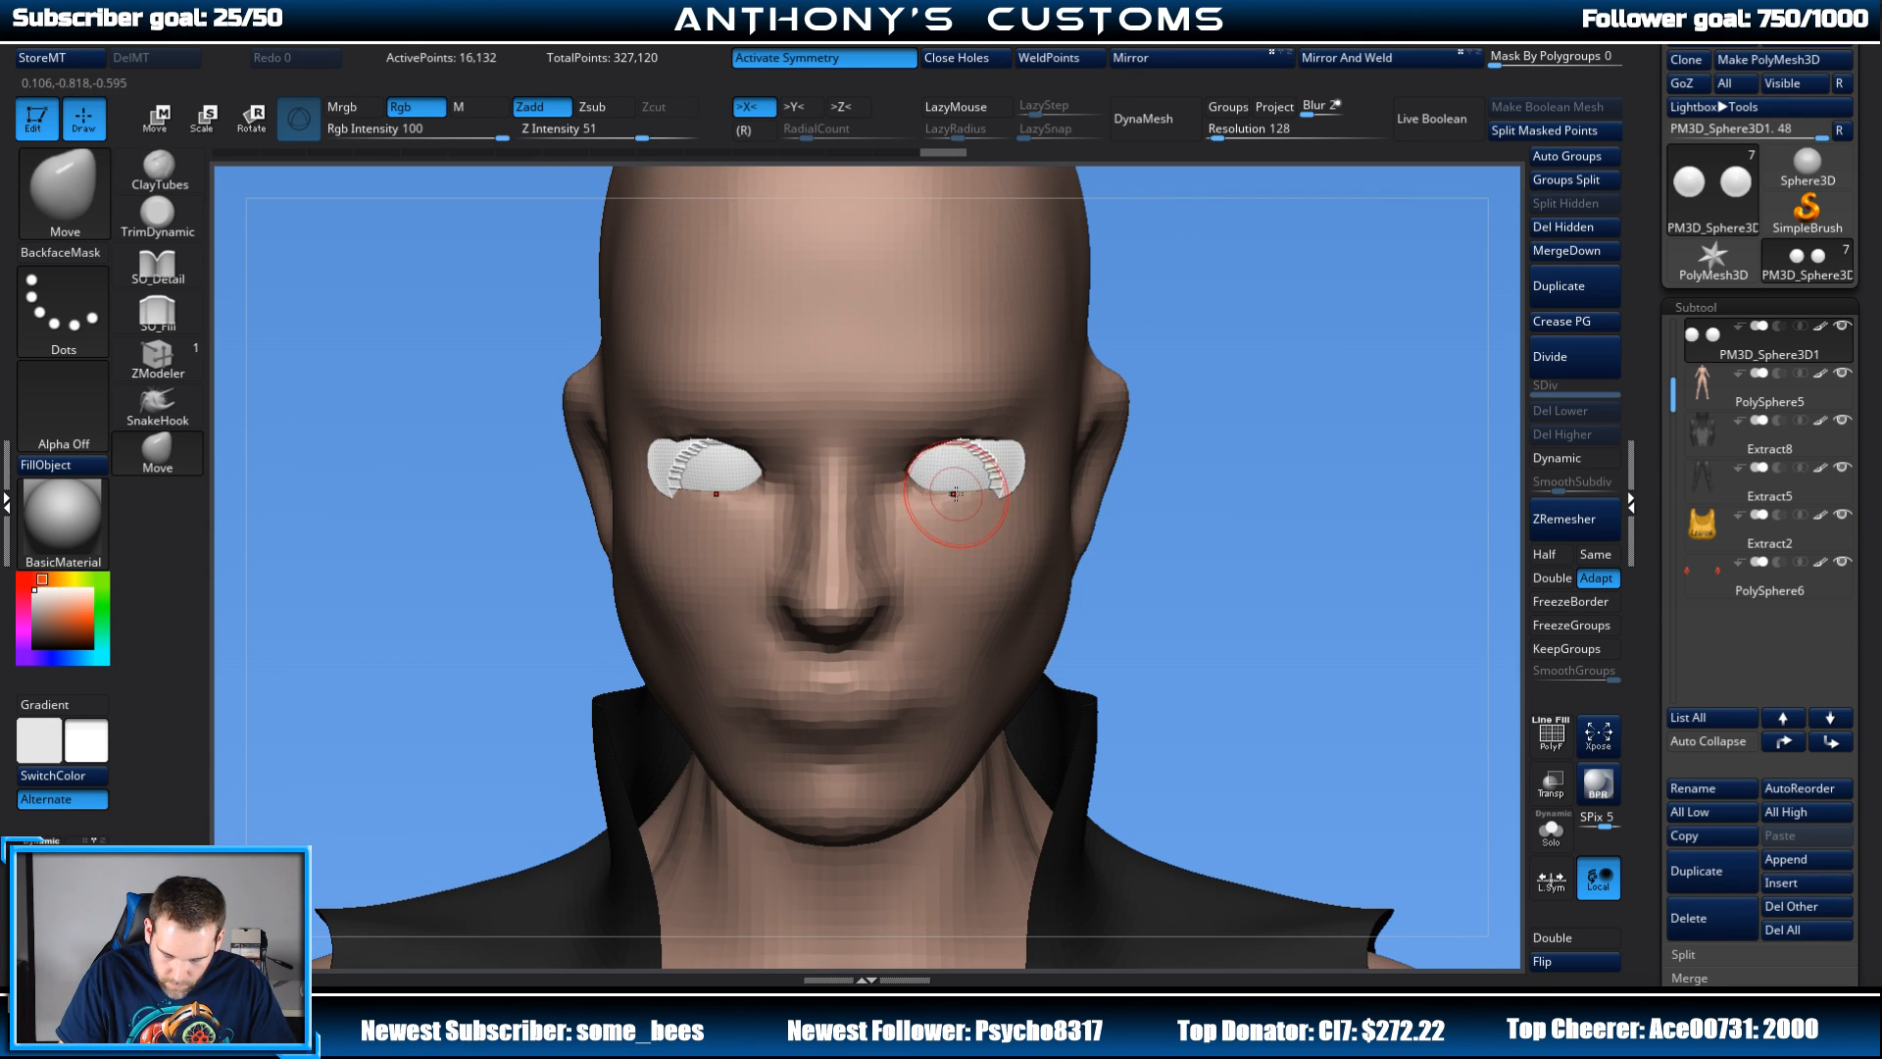
key("ctrl+z")
Step: Select the eyeball subtool and scale both eyeballs up very slightly
left_click(958, 554, "alt")
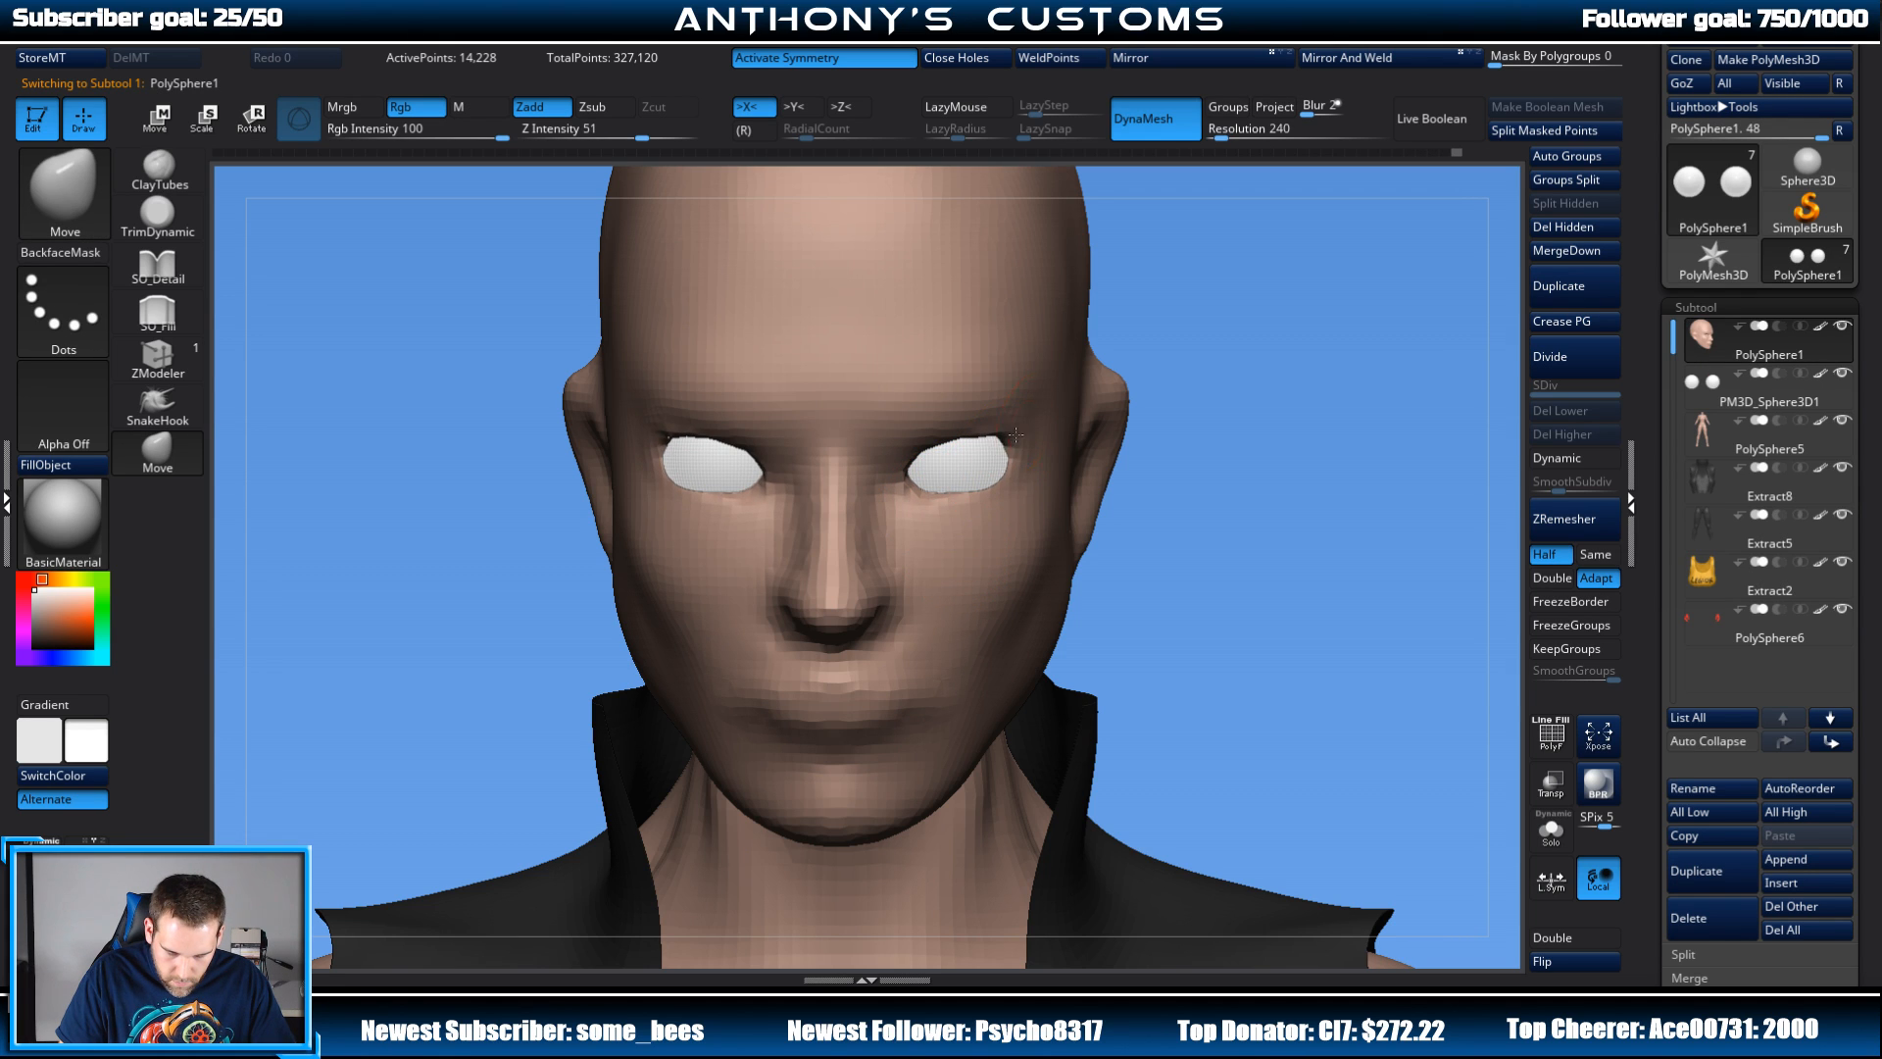
left_click(1551, 786)
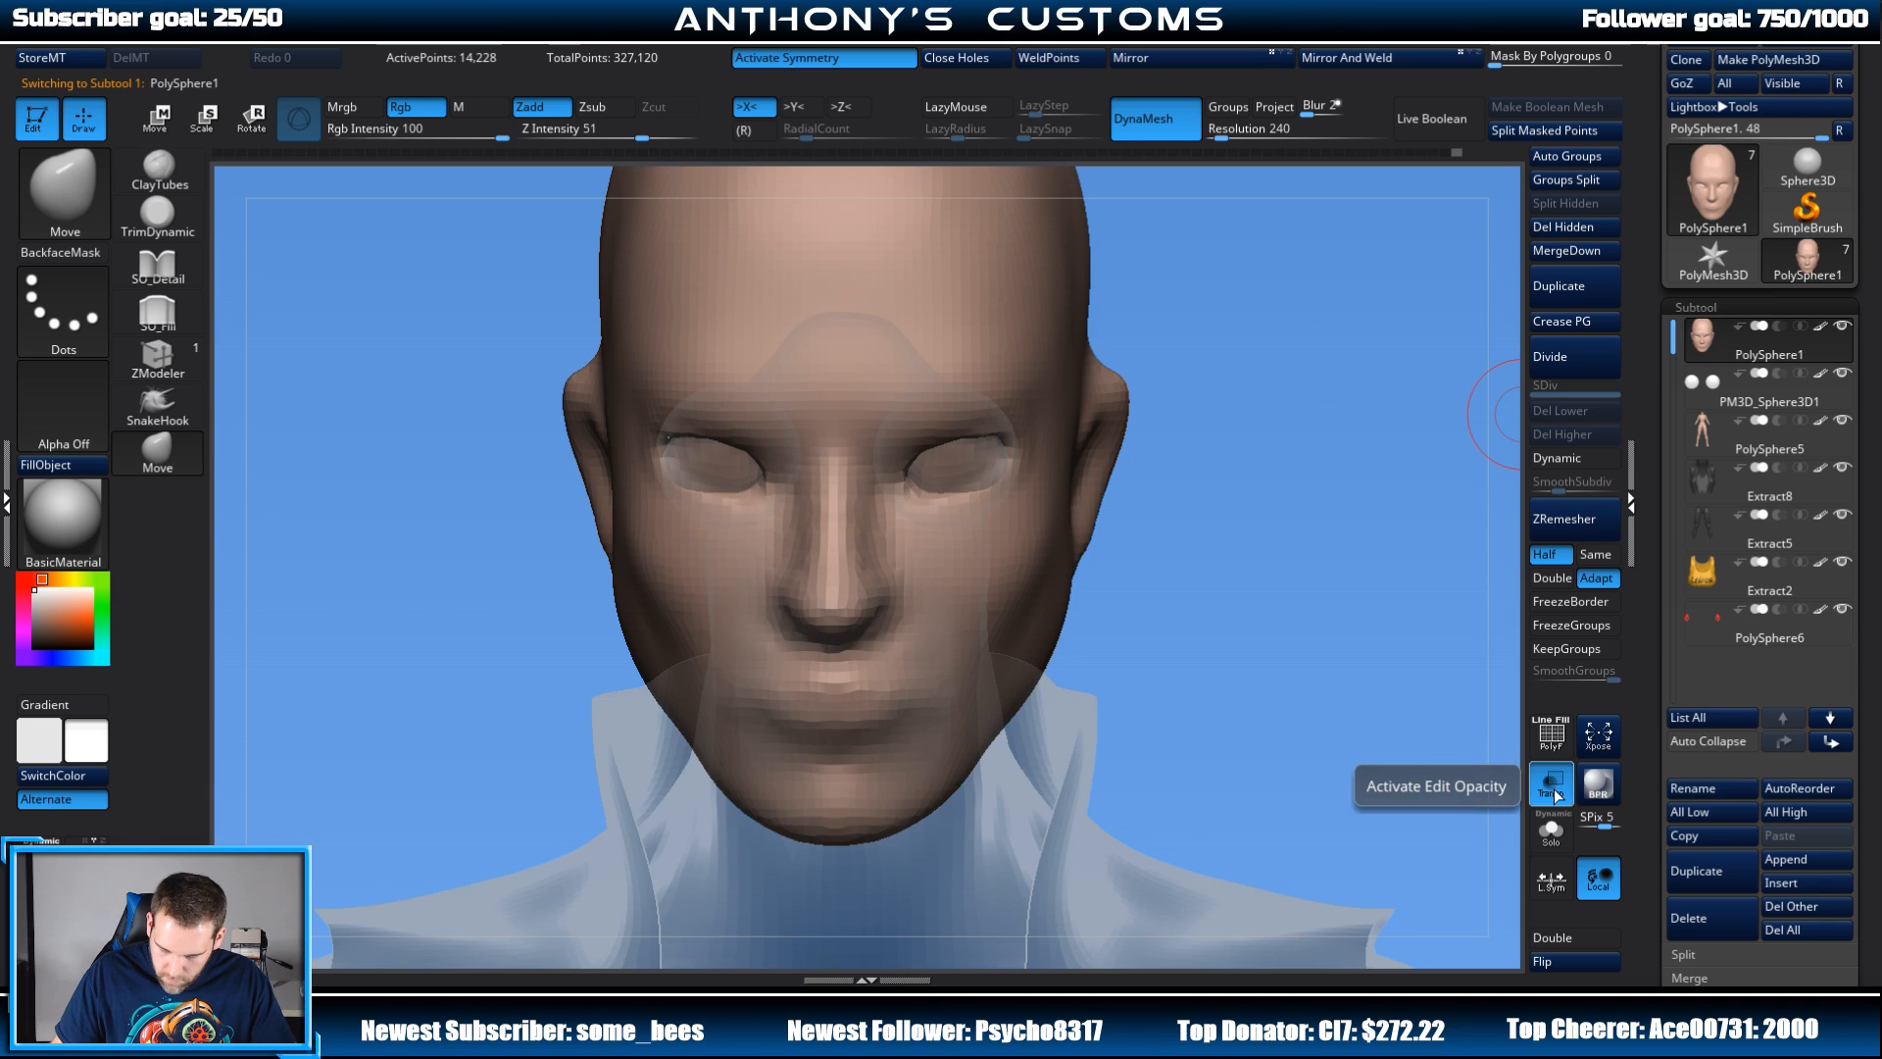
left_click(1551, 786)
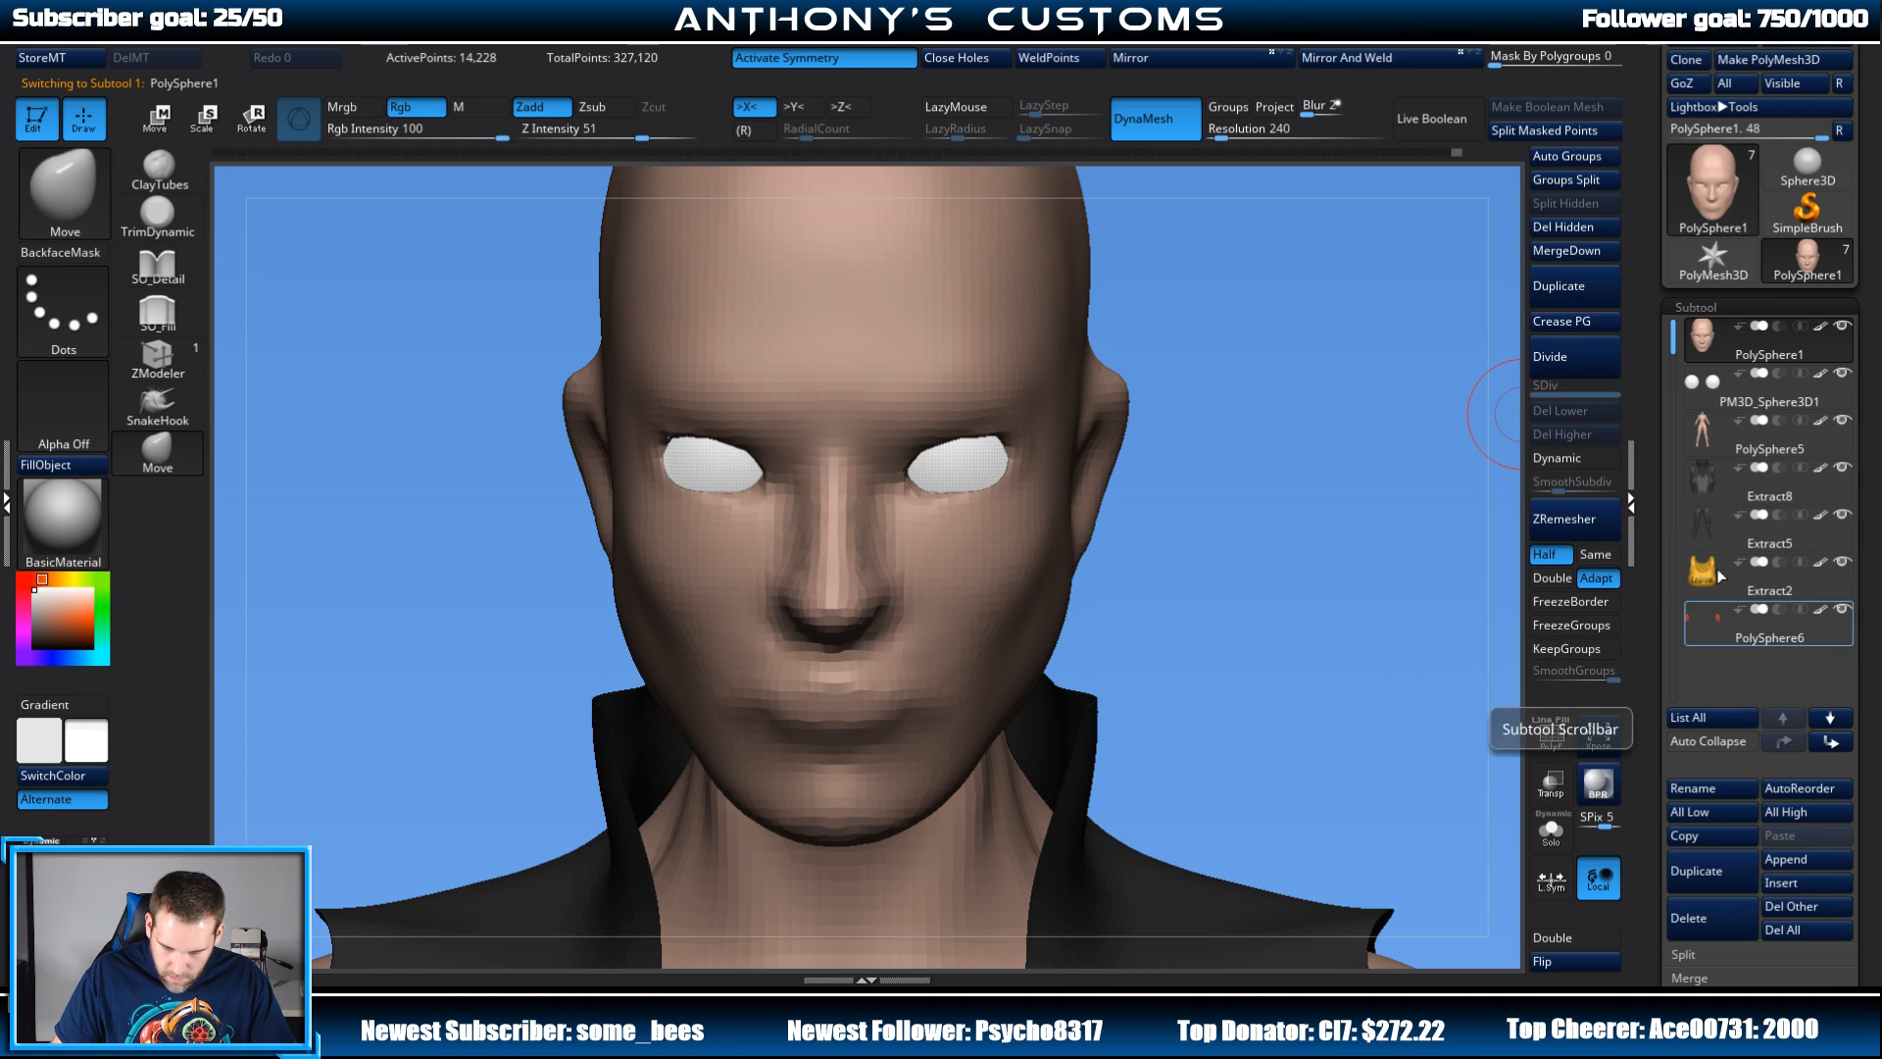
left_click(1696, 396)
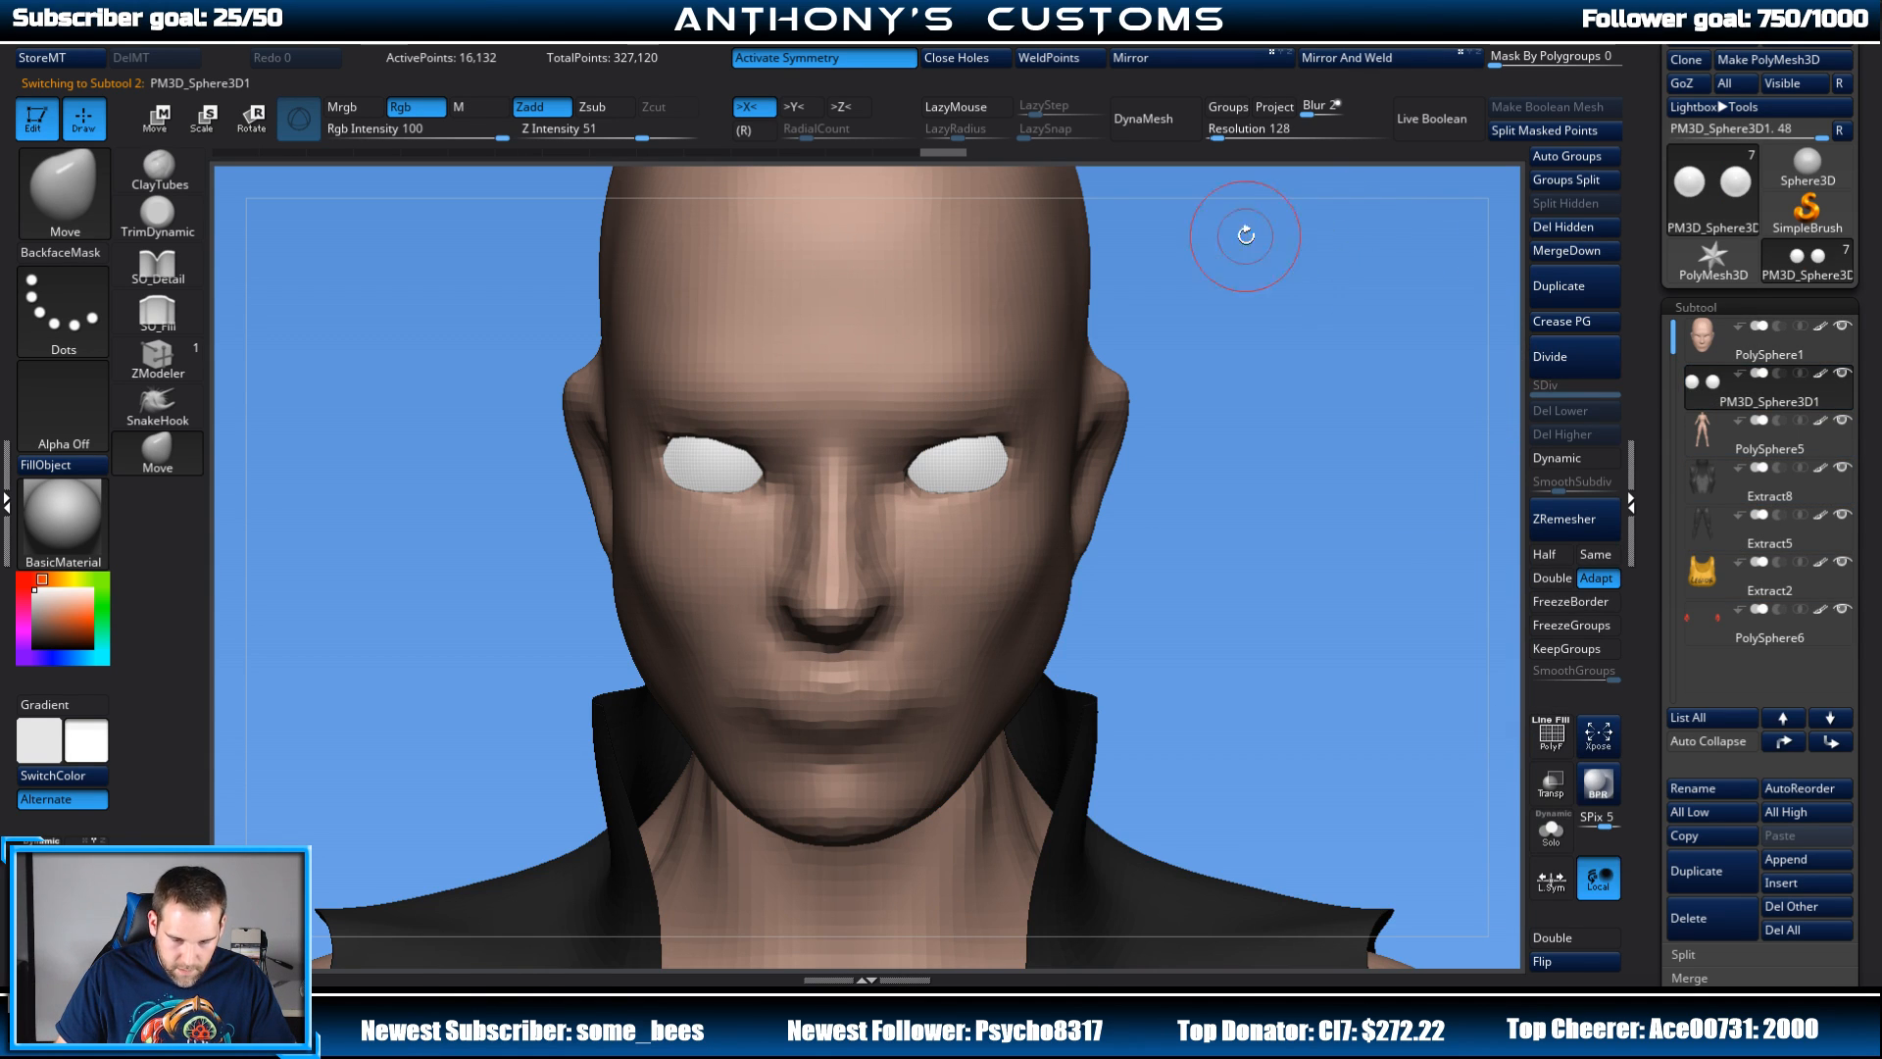
key("w")
left_click_drag(725, 455, 735, 441)
key("q")
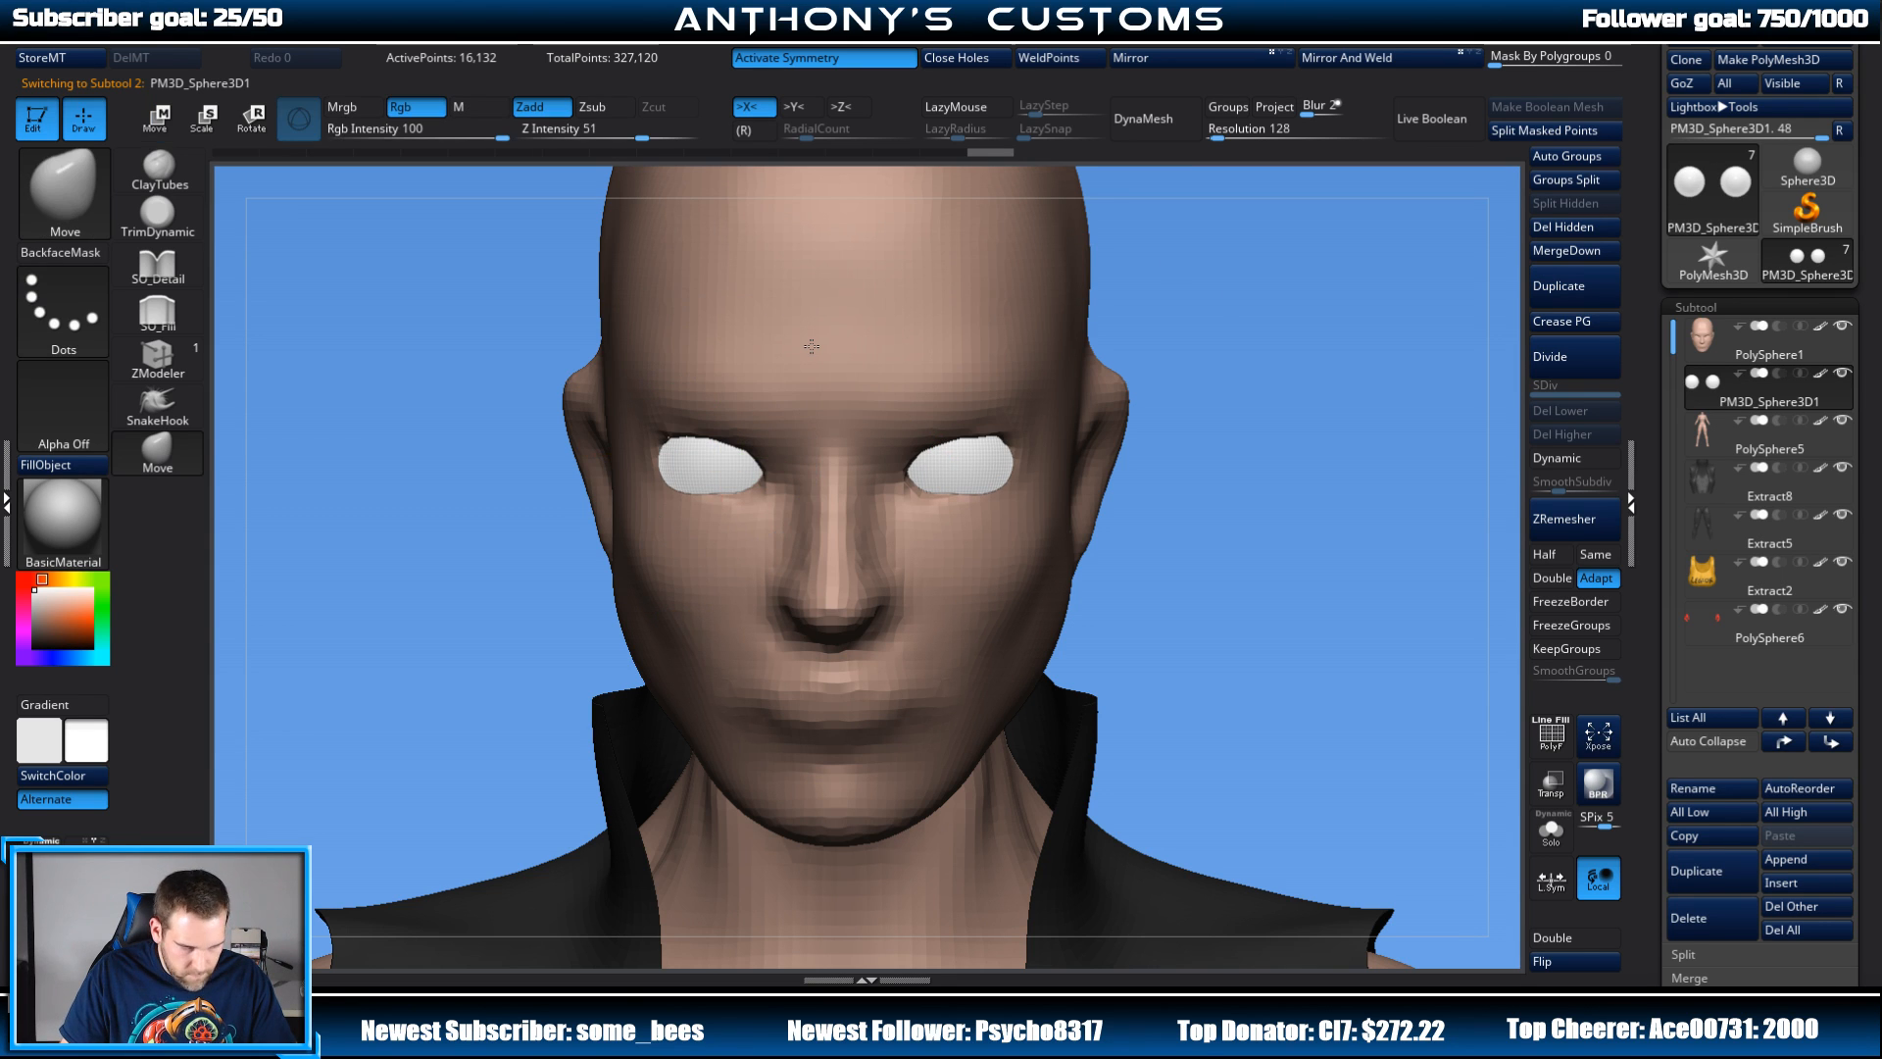
Step: Select the head subtool and nudge the chin slightly downward with a resized Move brush
left_click(1764, 339)
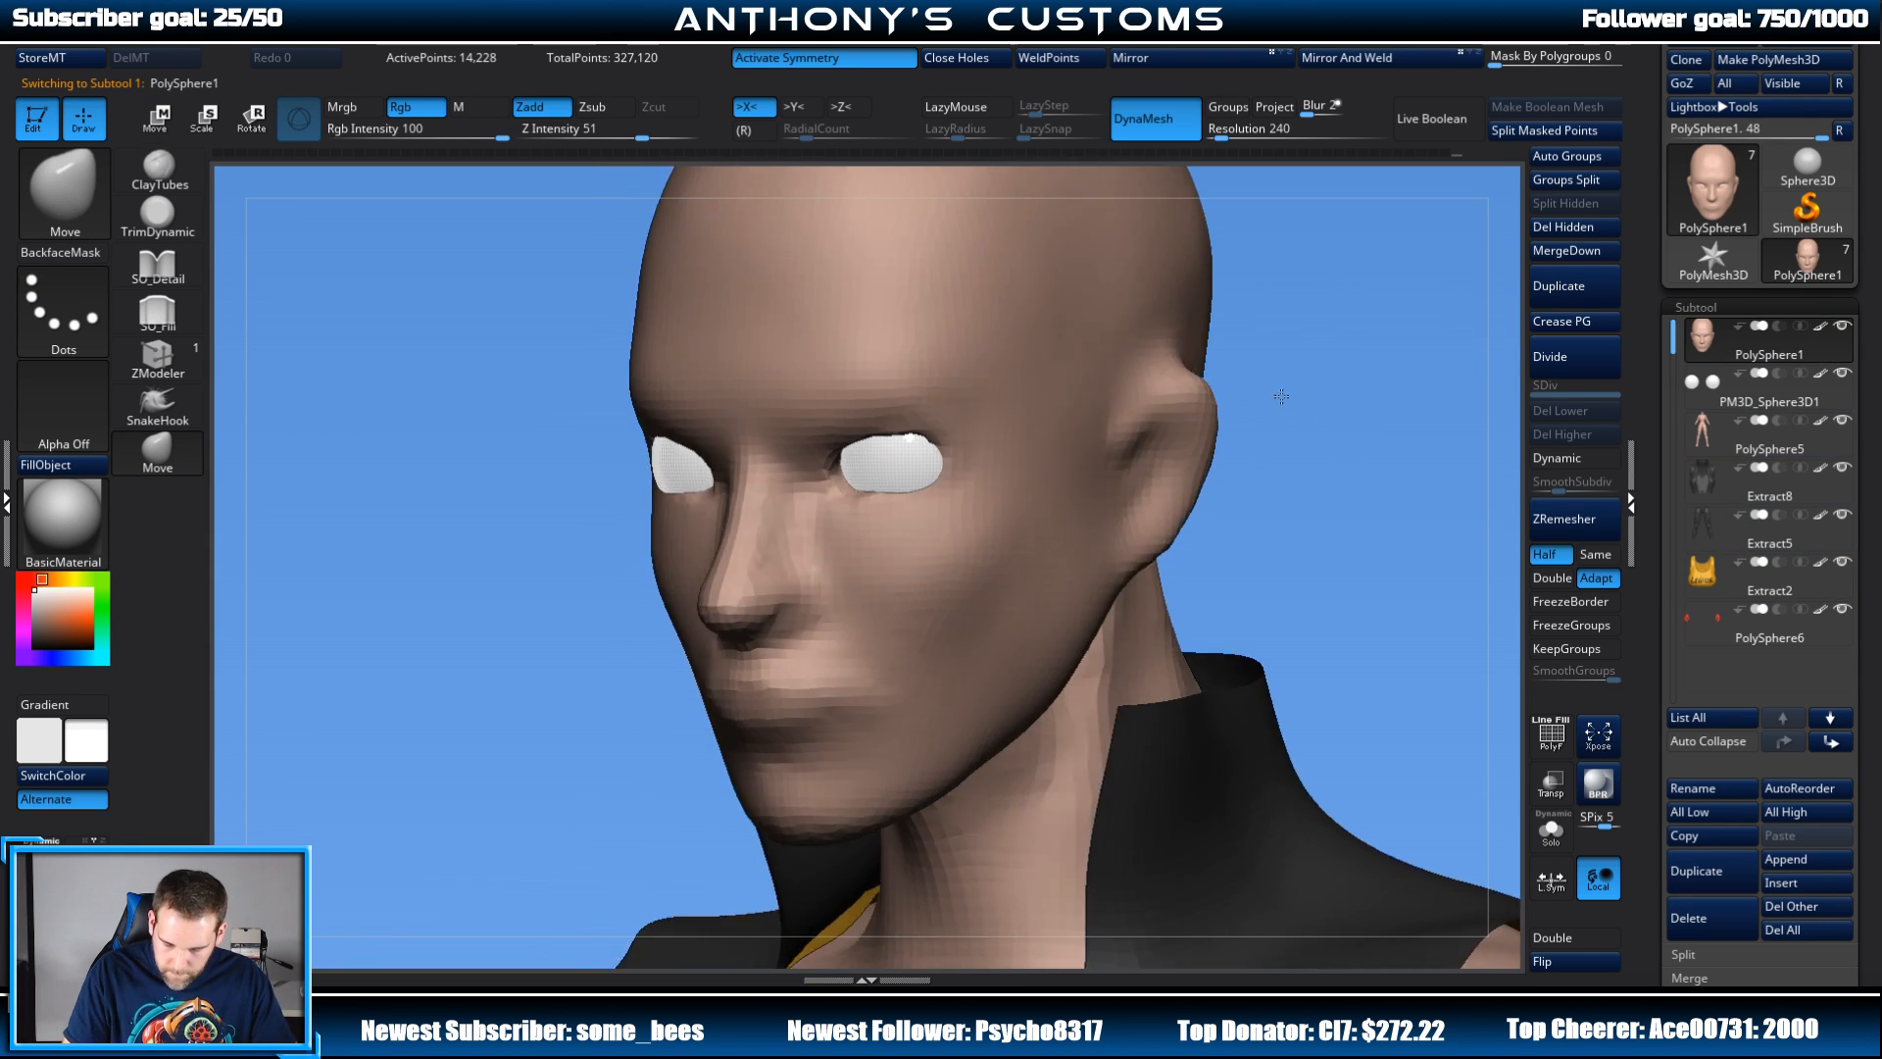
left_click_drag(1137, 363, 1229, 328)
key("space")
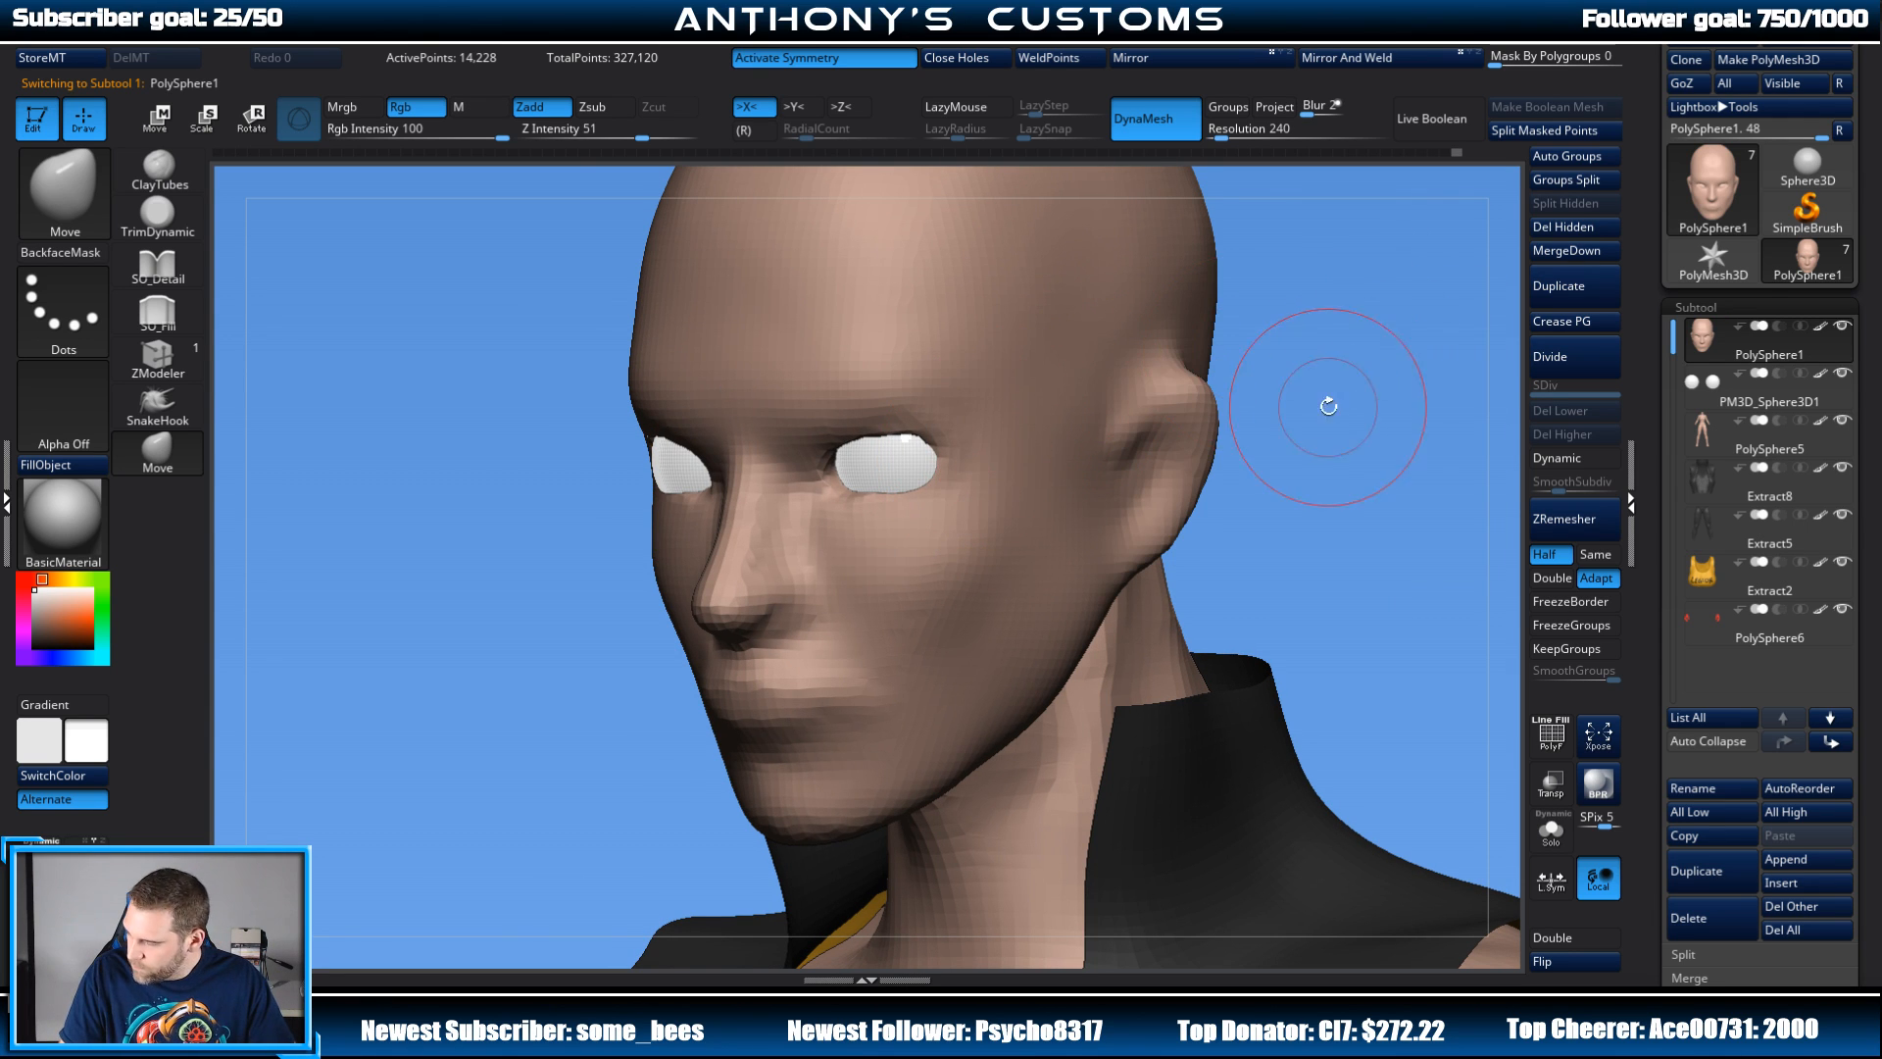
left_click_drag(1327, 403, 1343, 353, "shift")
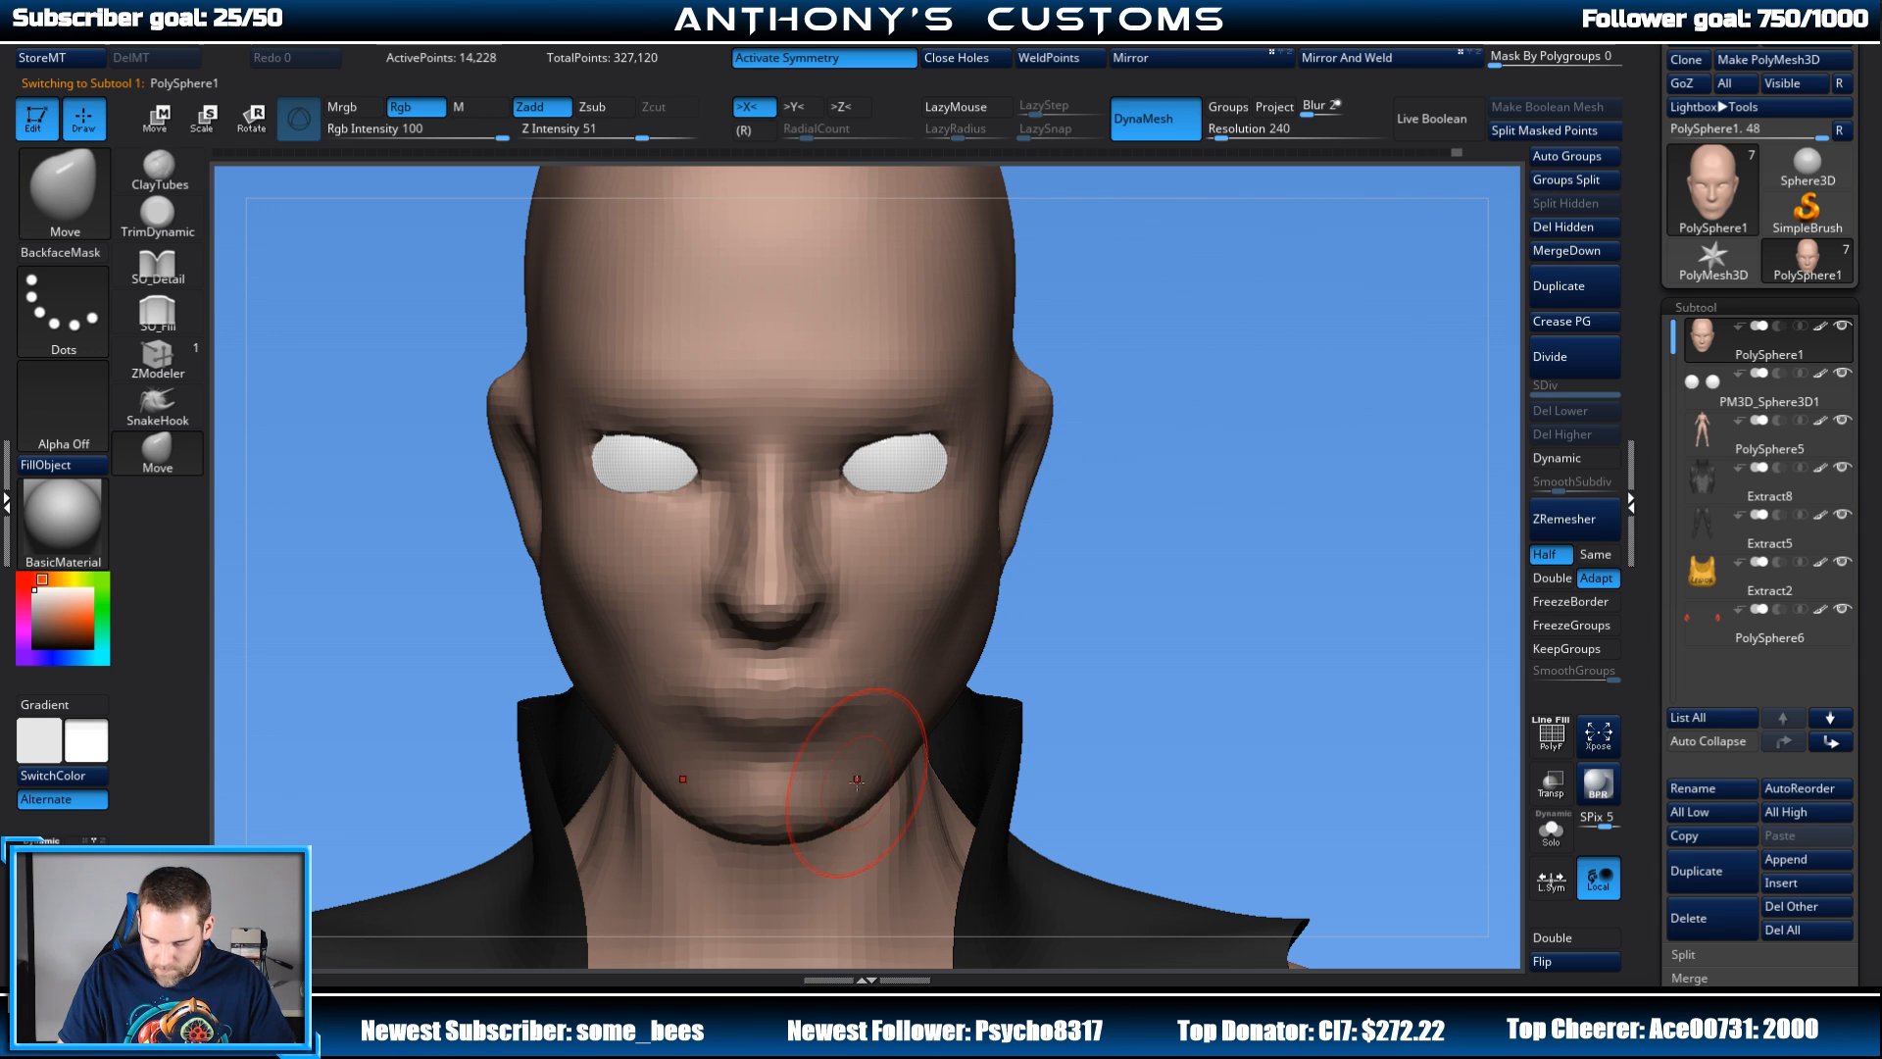
left_click_drag(793, 800, 793, 812)
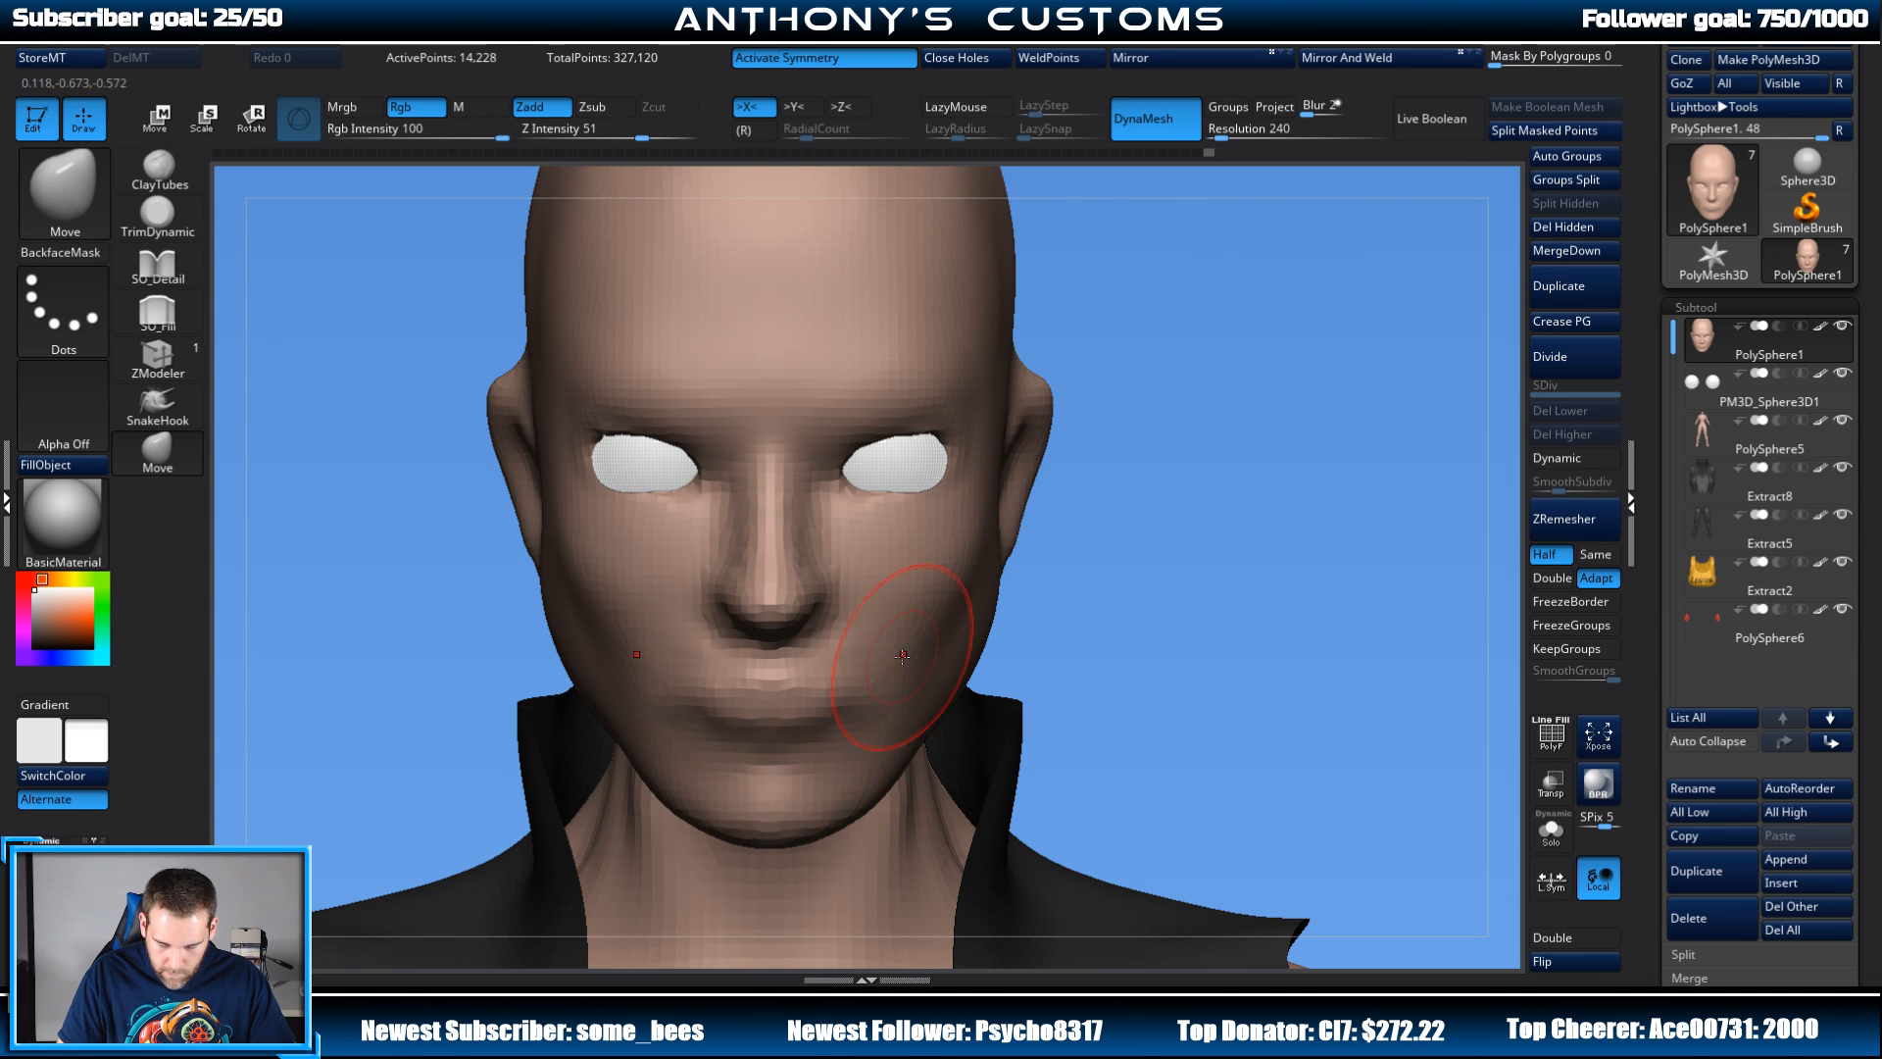
Step: Lift the outer part of the upper eyelids and adjust the lower lids with the Move brush
left_click_drag(1202, 466, 1224, 477, "alt")
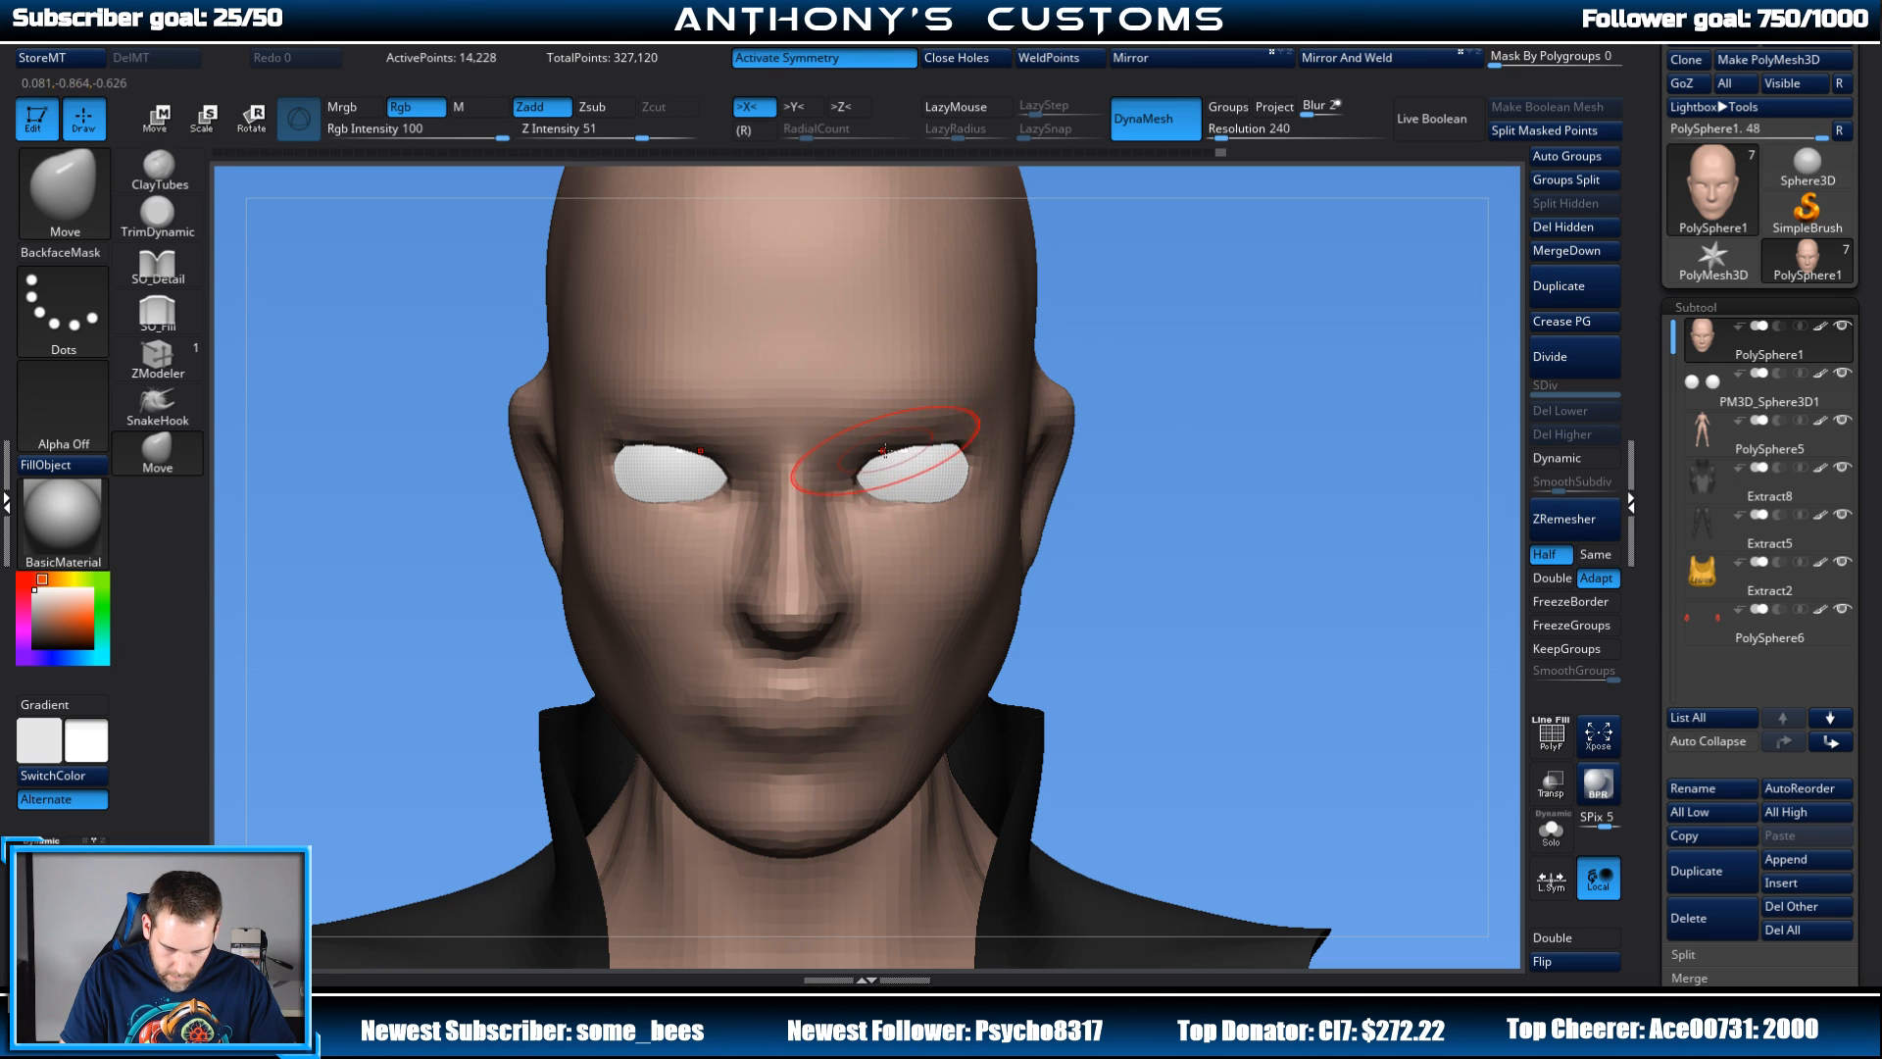
left_click_drag(943, 446, 947, 434)
mouse_move(1062, 414)
left_mouse_down()
mouse_move(693, 609)
mouse_move(593, 720)
mouse_move(1186, 453)
mouse_move(1292, 468)
left_mouse_up()
key("space")
left_click_drag(1363, 417, 1247, 412, "alt")
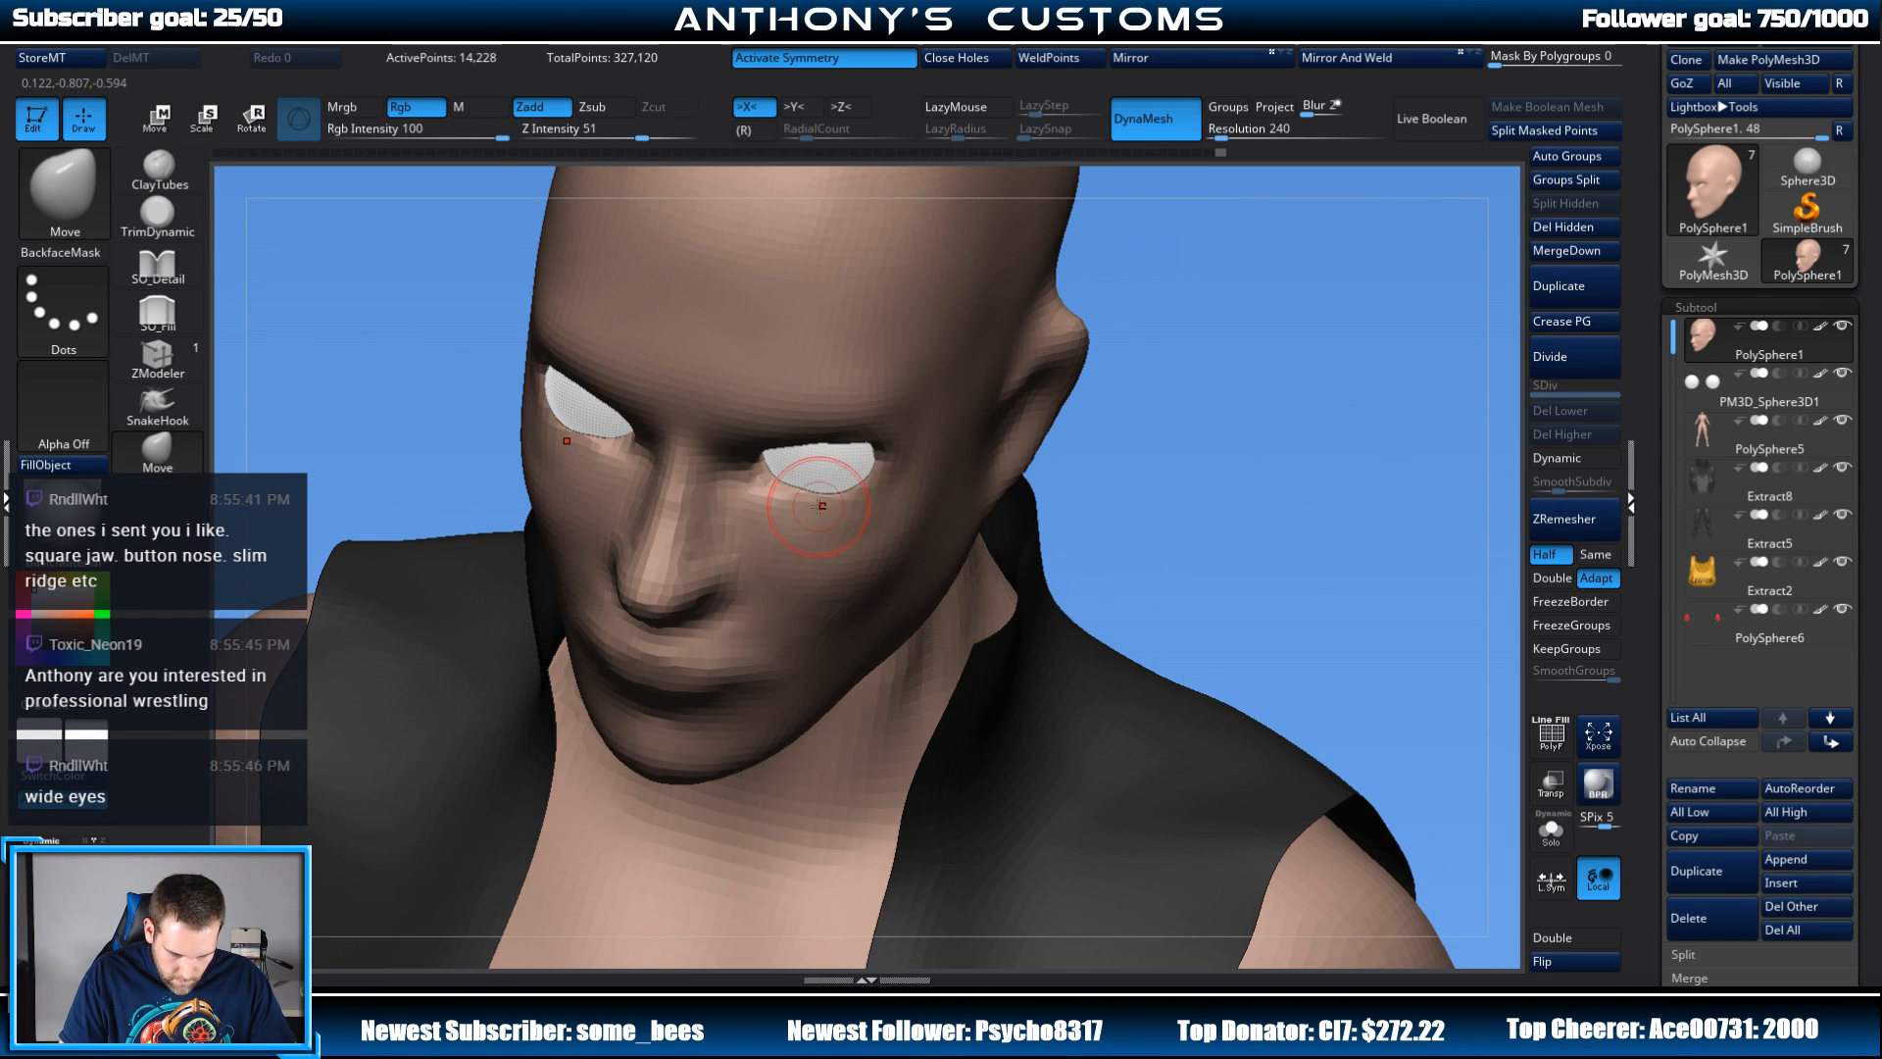
left_click_drag(1216, 441, 1266, 329)
left_click_drag(1265, 403, 1076, 411)
mouse_move(1167, 354)
left_mouse_down("alt")
mouse_move(1264, 375)
mouse_move(1182, 349)
left_mouse_up("alt")
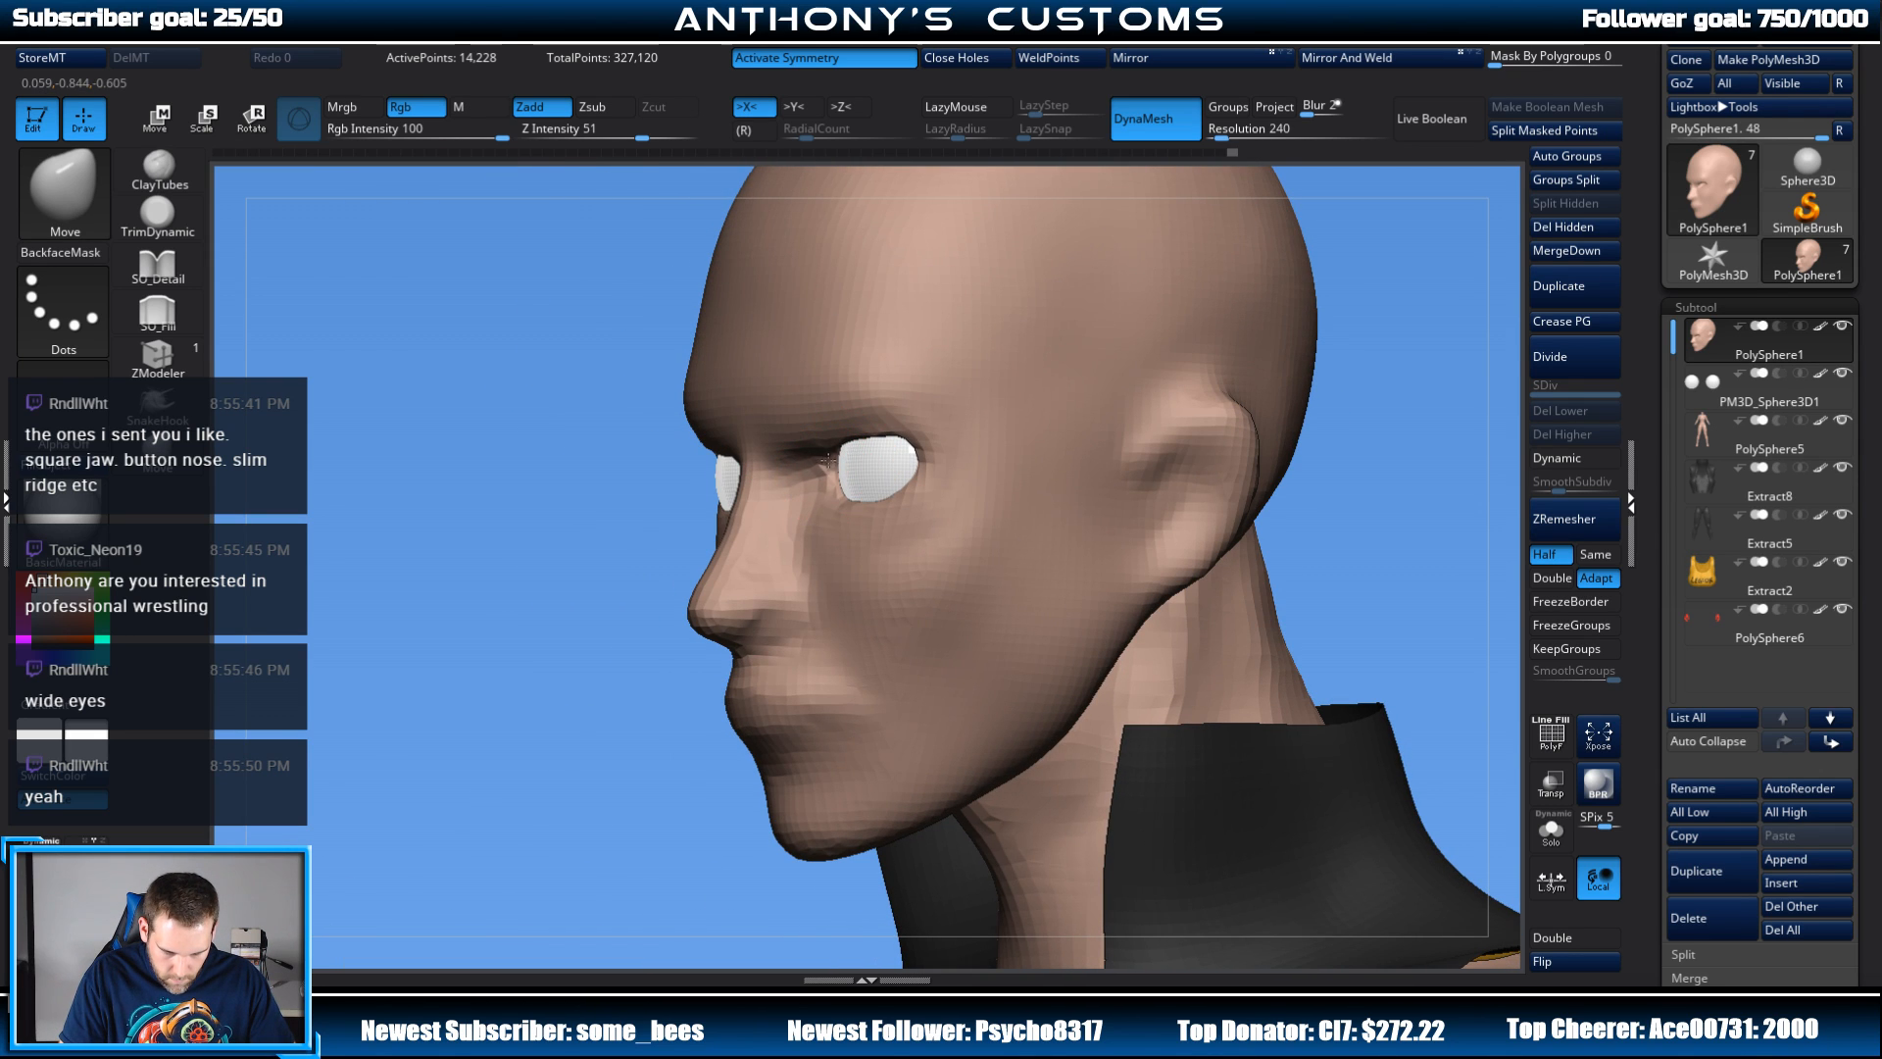
Step: Refine the outer eye corners with the Move brush, working from front and side views
left_click_drag(585, 736, 647, 716)
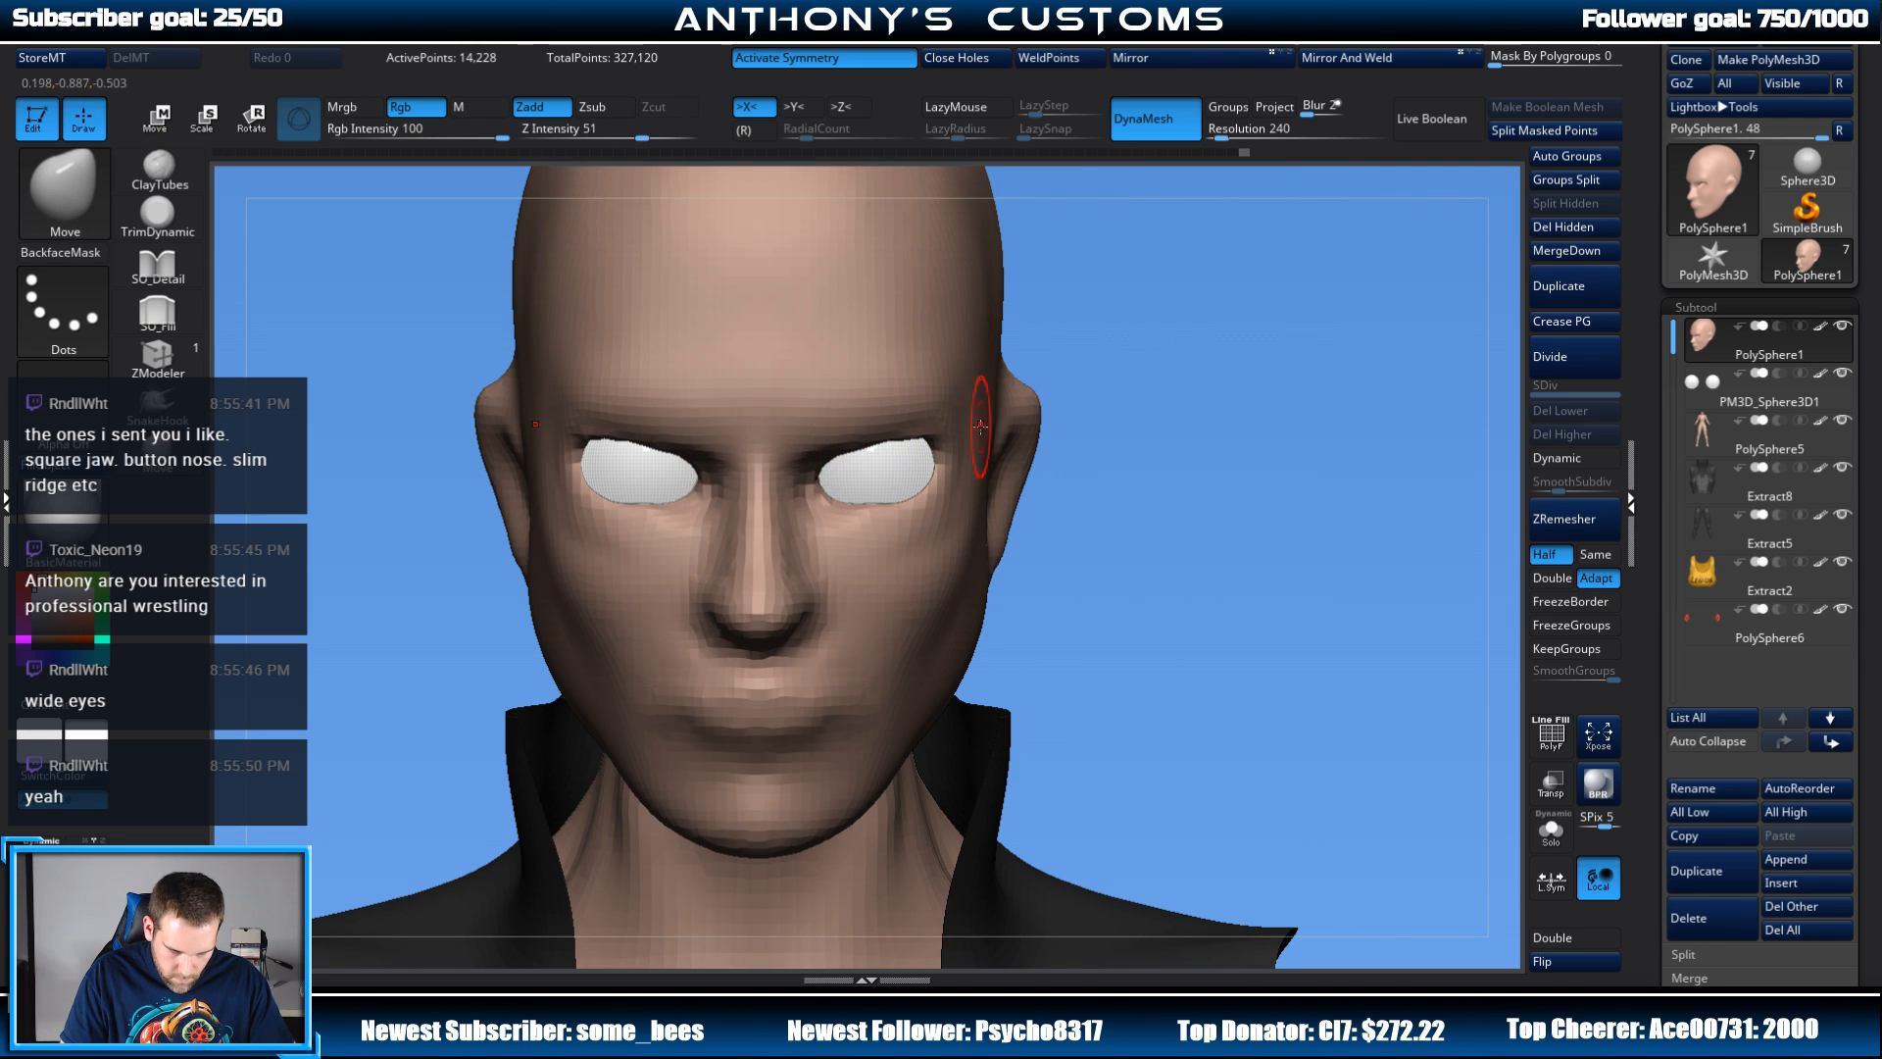
left_click_drag(1218, 389, 1176, 370)
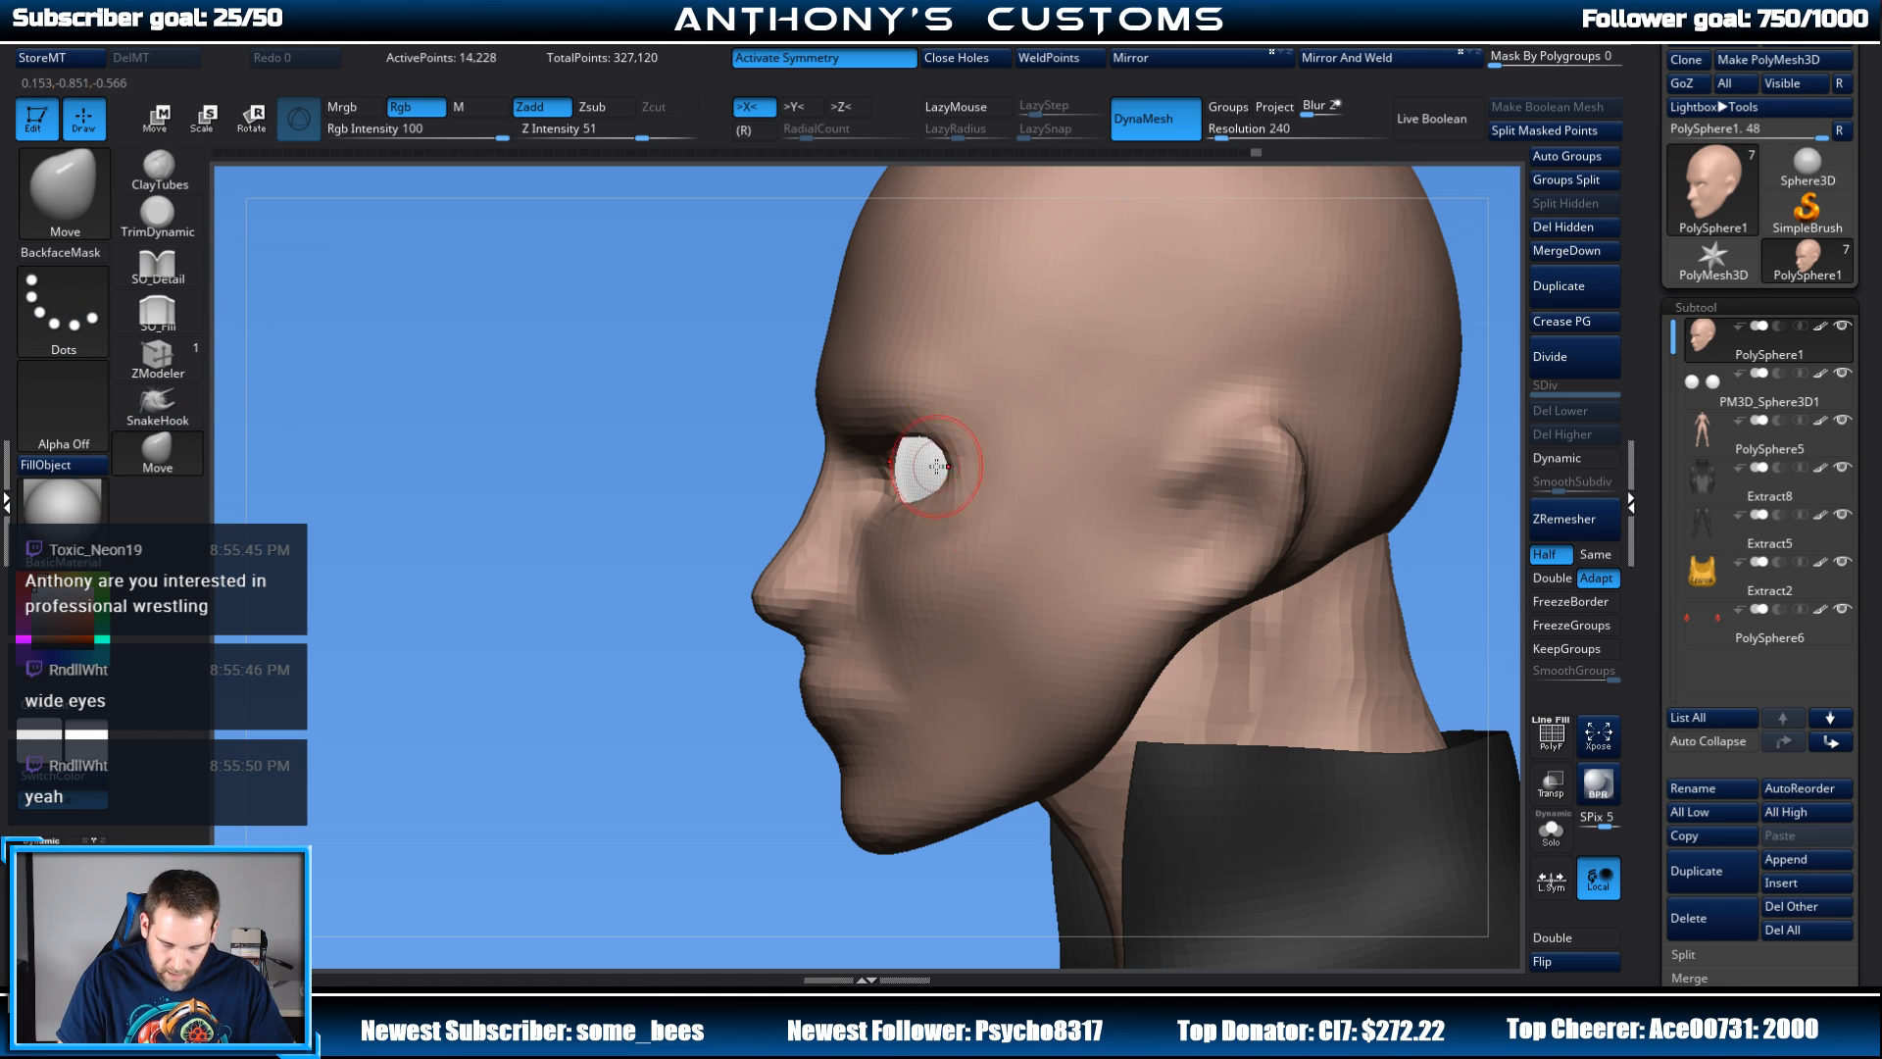
left_click_drag(651, 697, 757, 698)
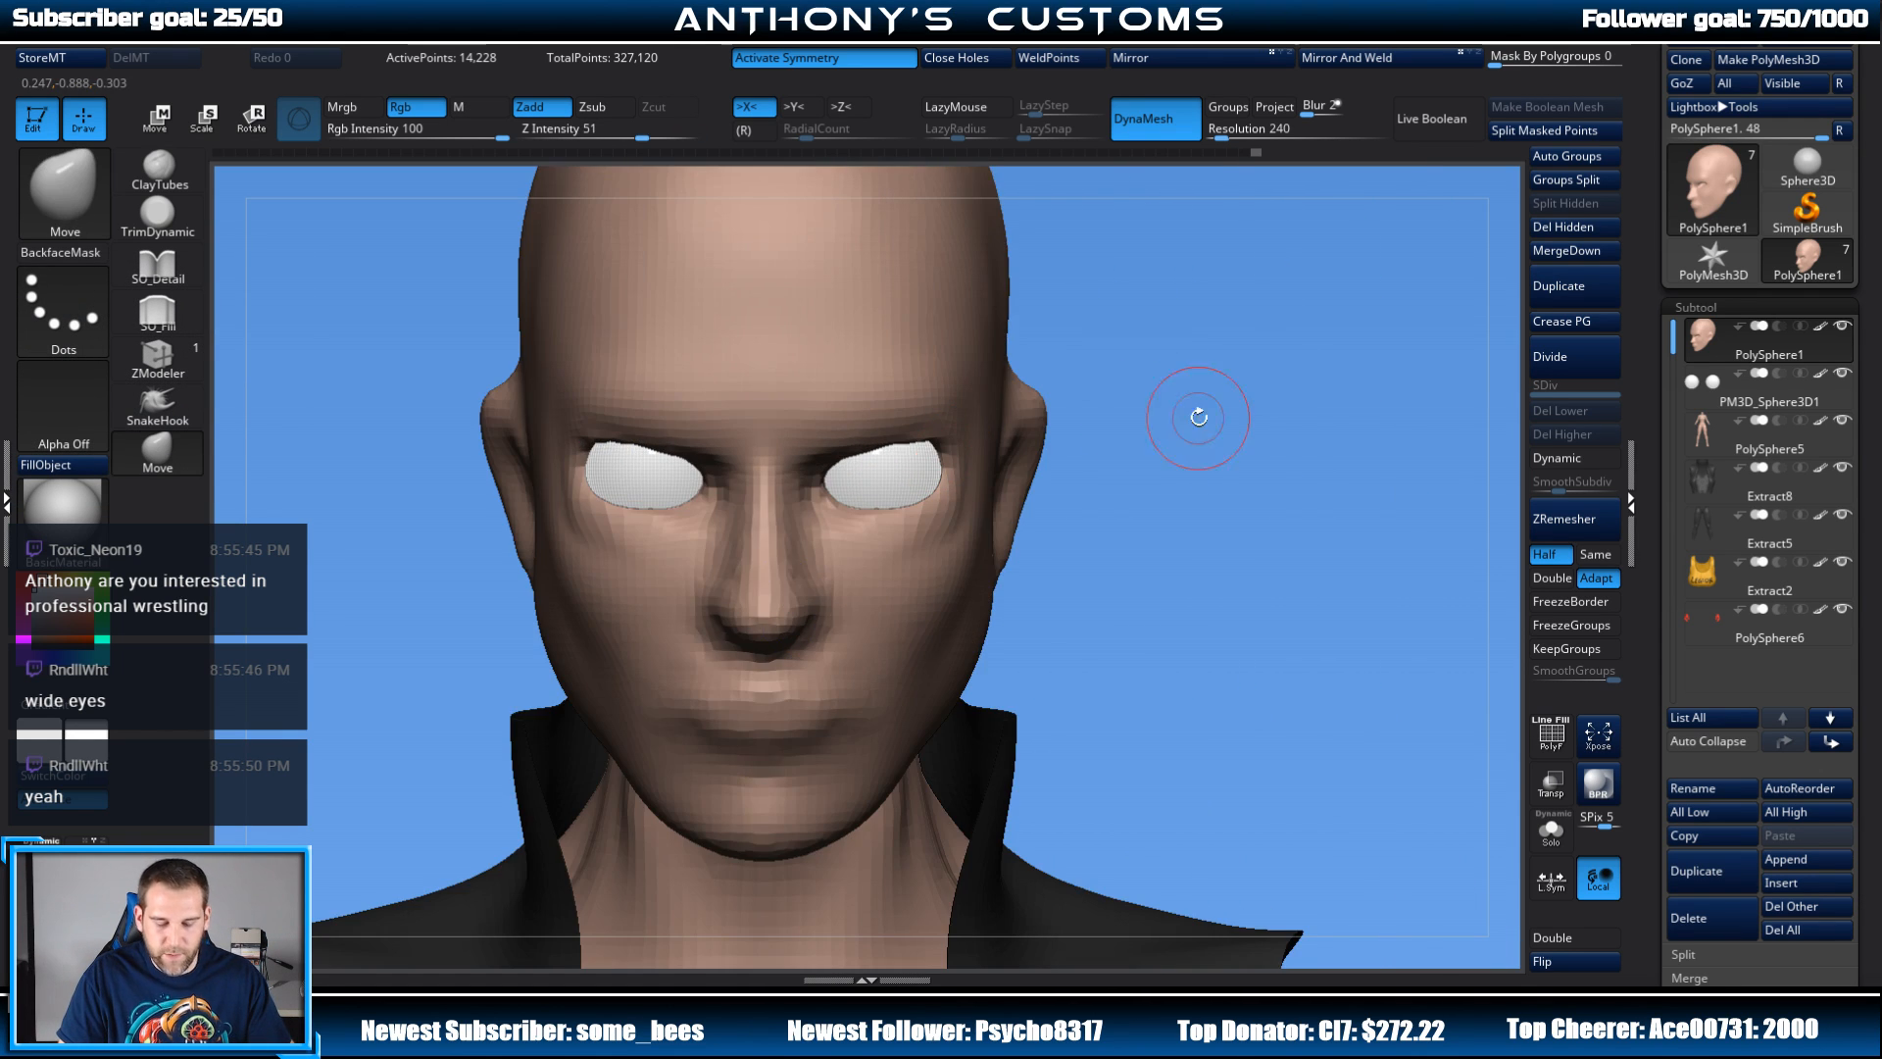
left_click_drag(1197, 415, 1288, 480)
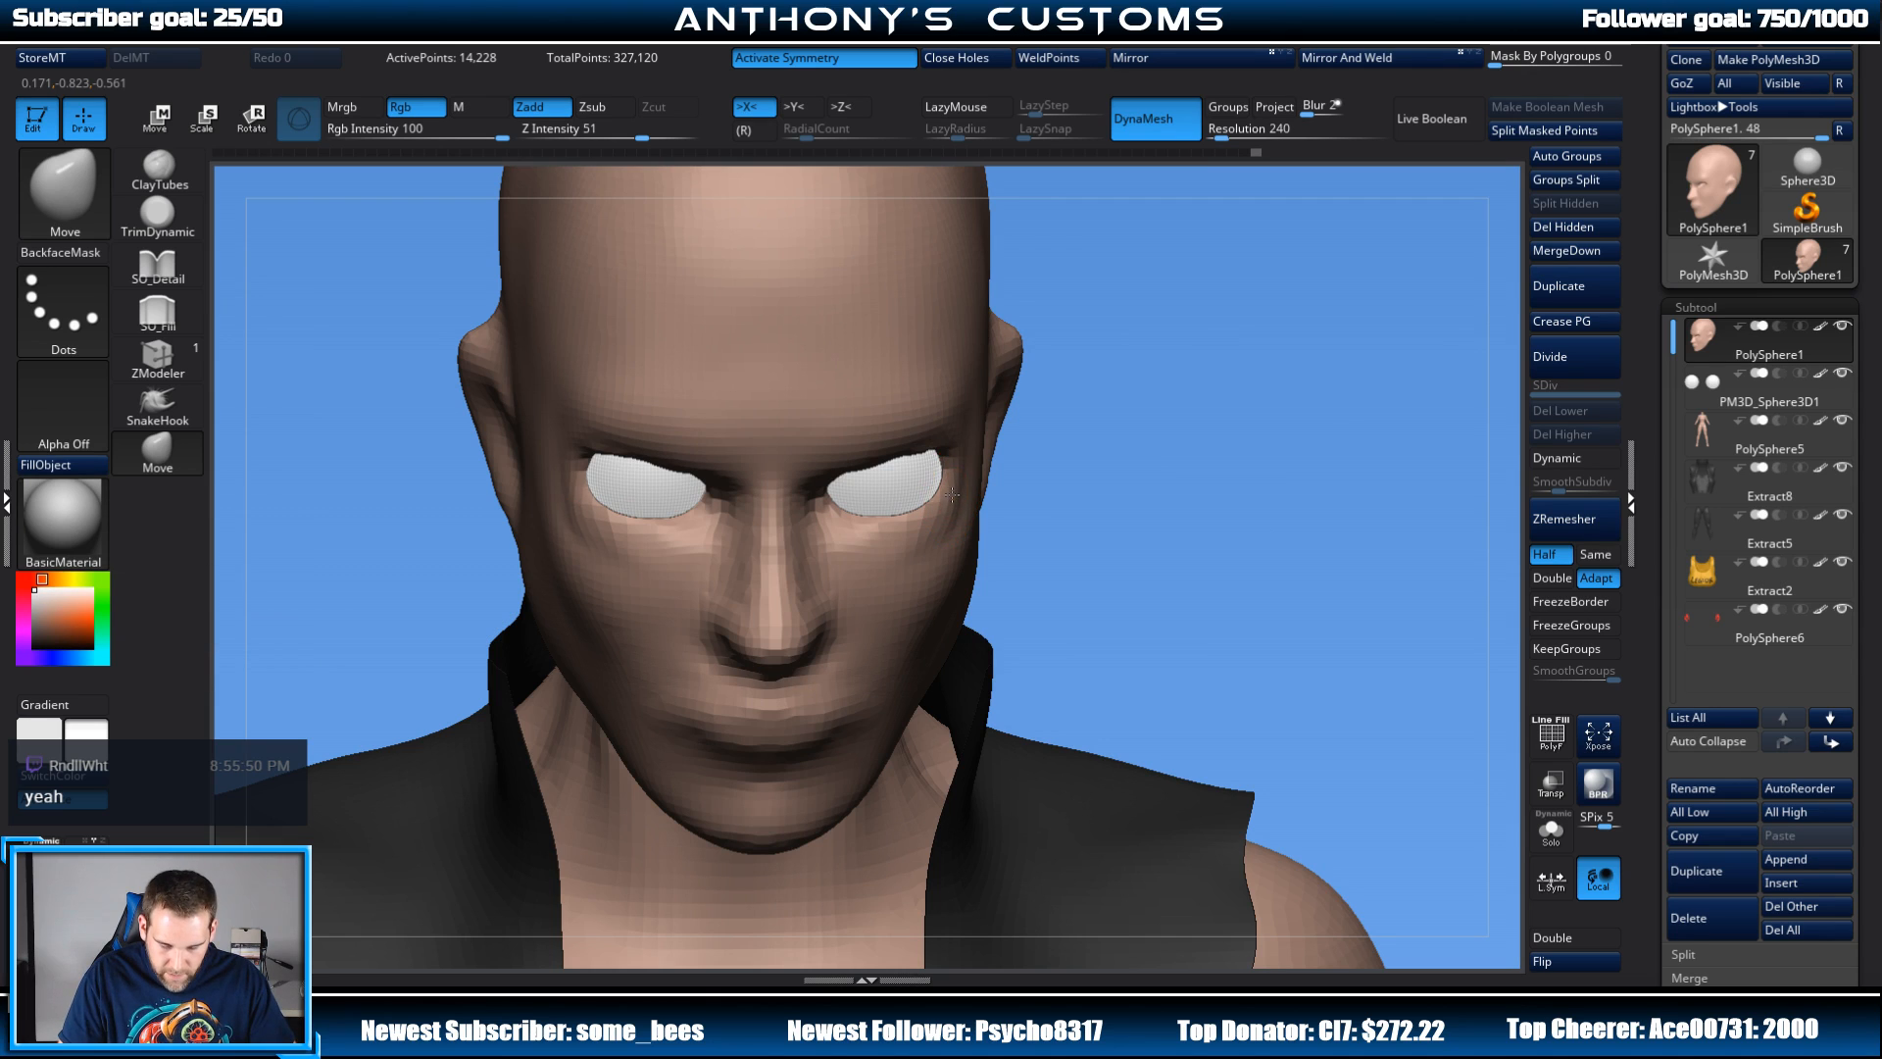
left_click_drag(1009, 468, 1037, 459)
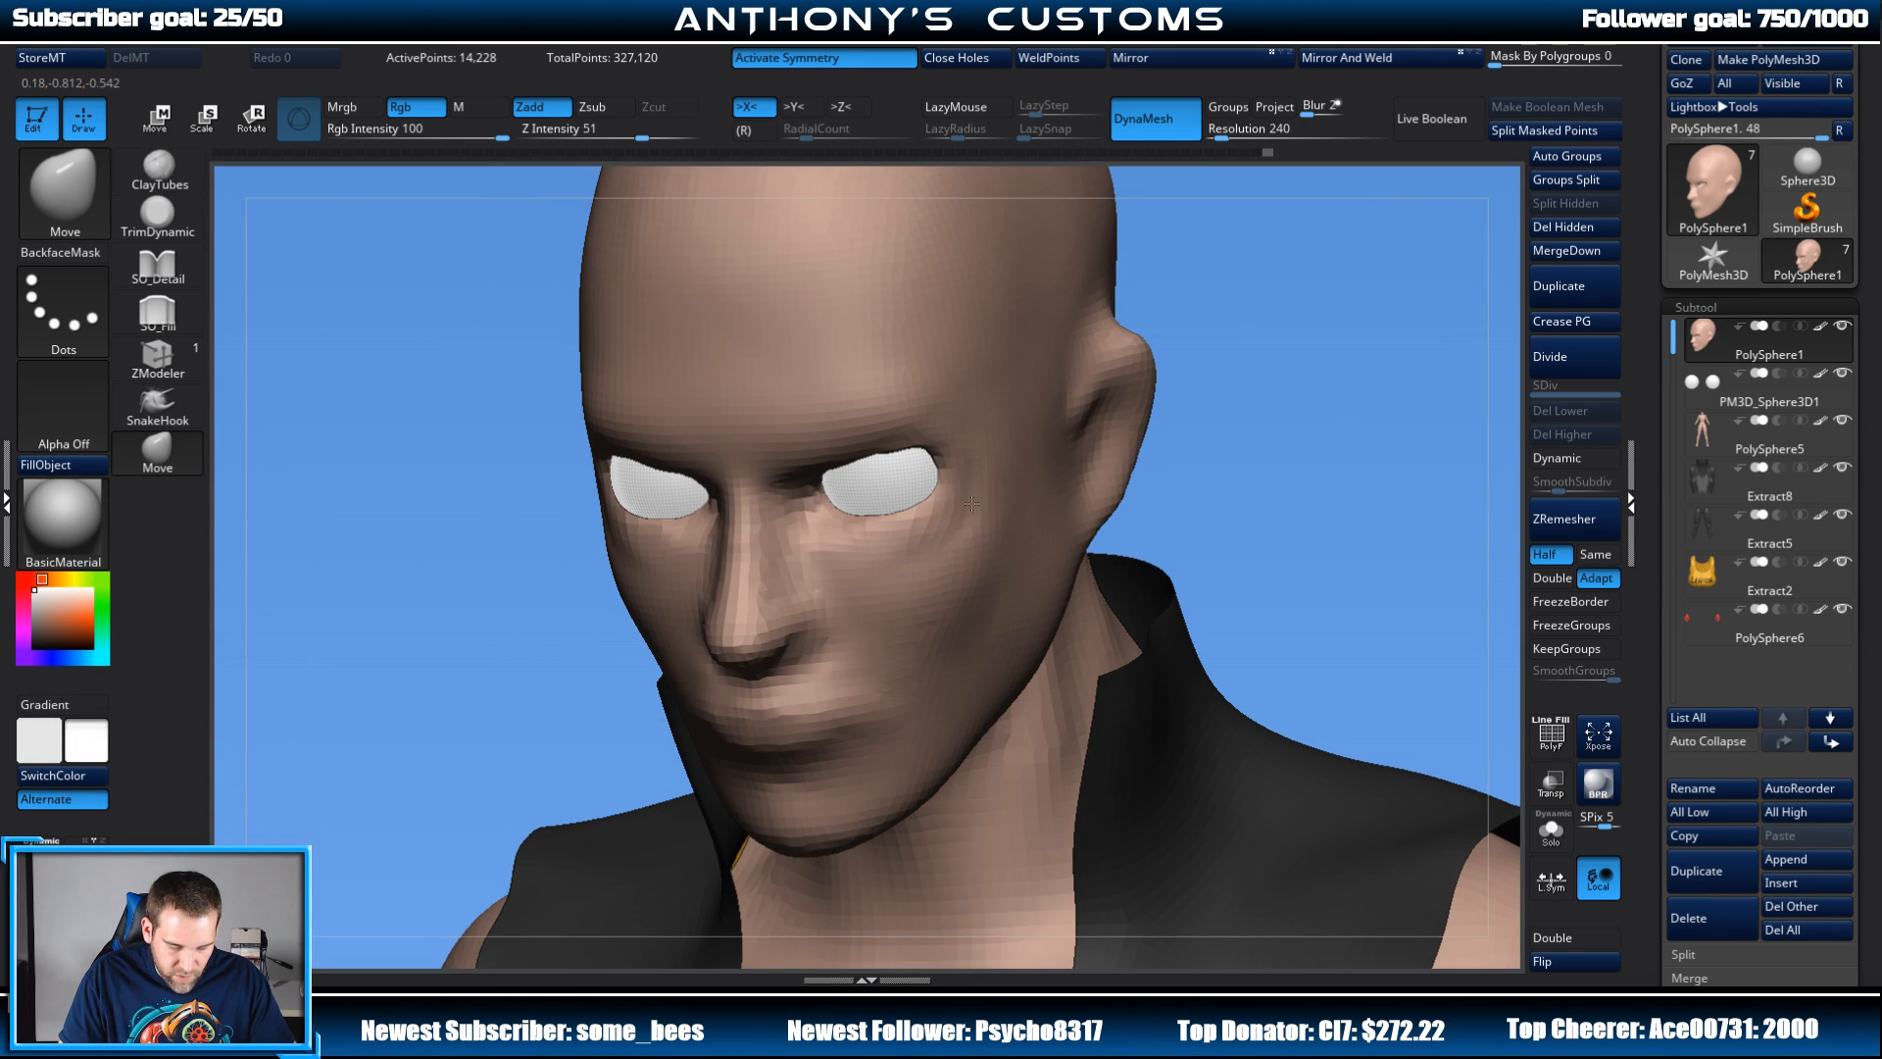
Step: Smooth the lower eyelids and upper cheeks beneath the eyes
left_click_drag(1204, 414, 1309, 357)
mouse_move(1223, 295)
left_mouse_down("alt")
mouse_move(1260, 344)
mouse_move(957, 531)
left_mouse_up("alt")
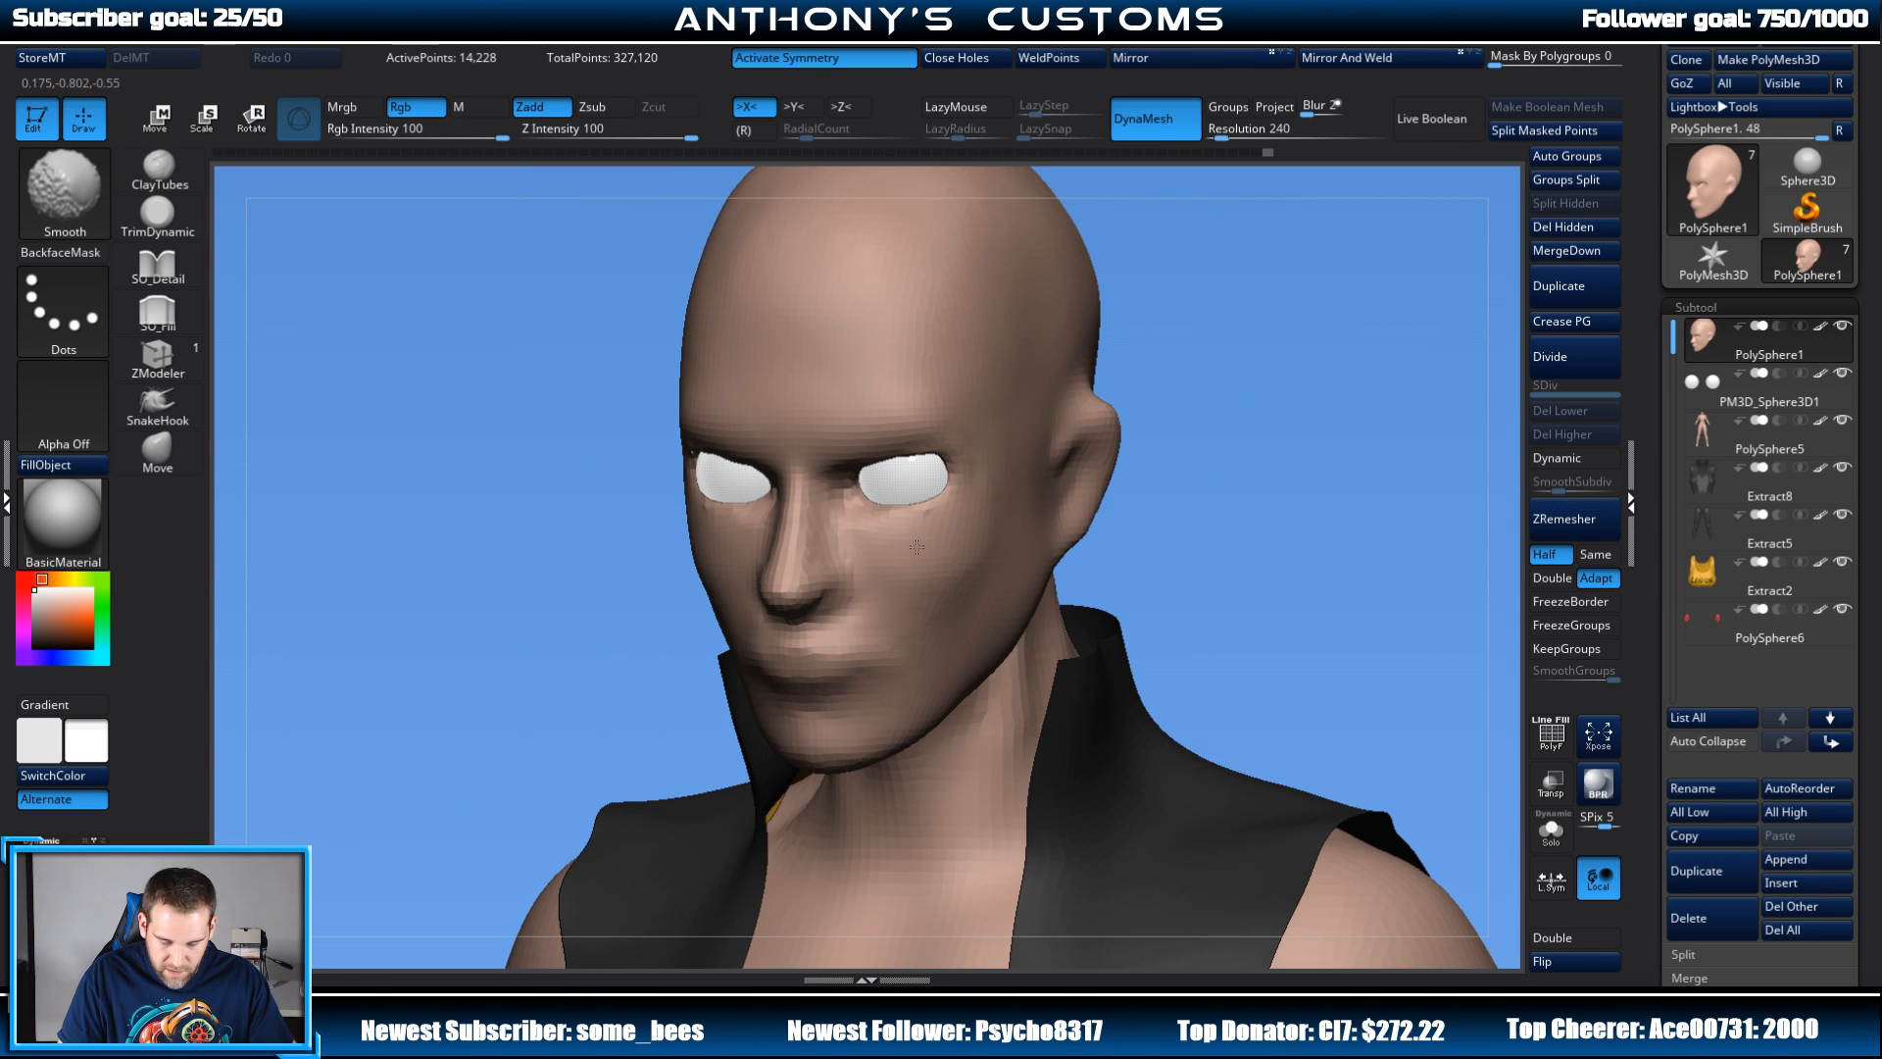
left_click_drag(1249, 376, 1326, 333)
Step: Adjust the bridge of the nose in profile with the Move brush, checking the face from several angles
mouse_move(1157, 462)
left_mouse_down("alt")
mouse_move(1199, 421)
mouse_move(939, 420)
left_mouse_up("alt")
left_click_drag(1154, 379, 934, 377)
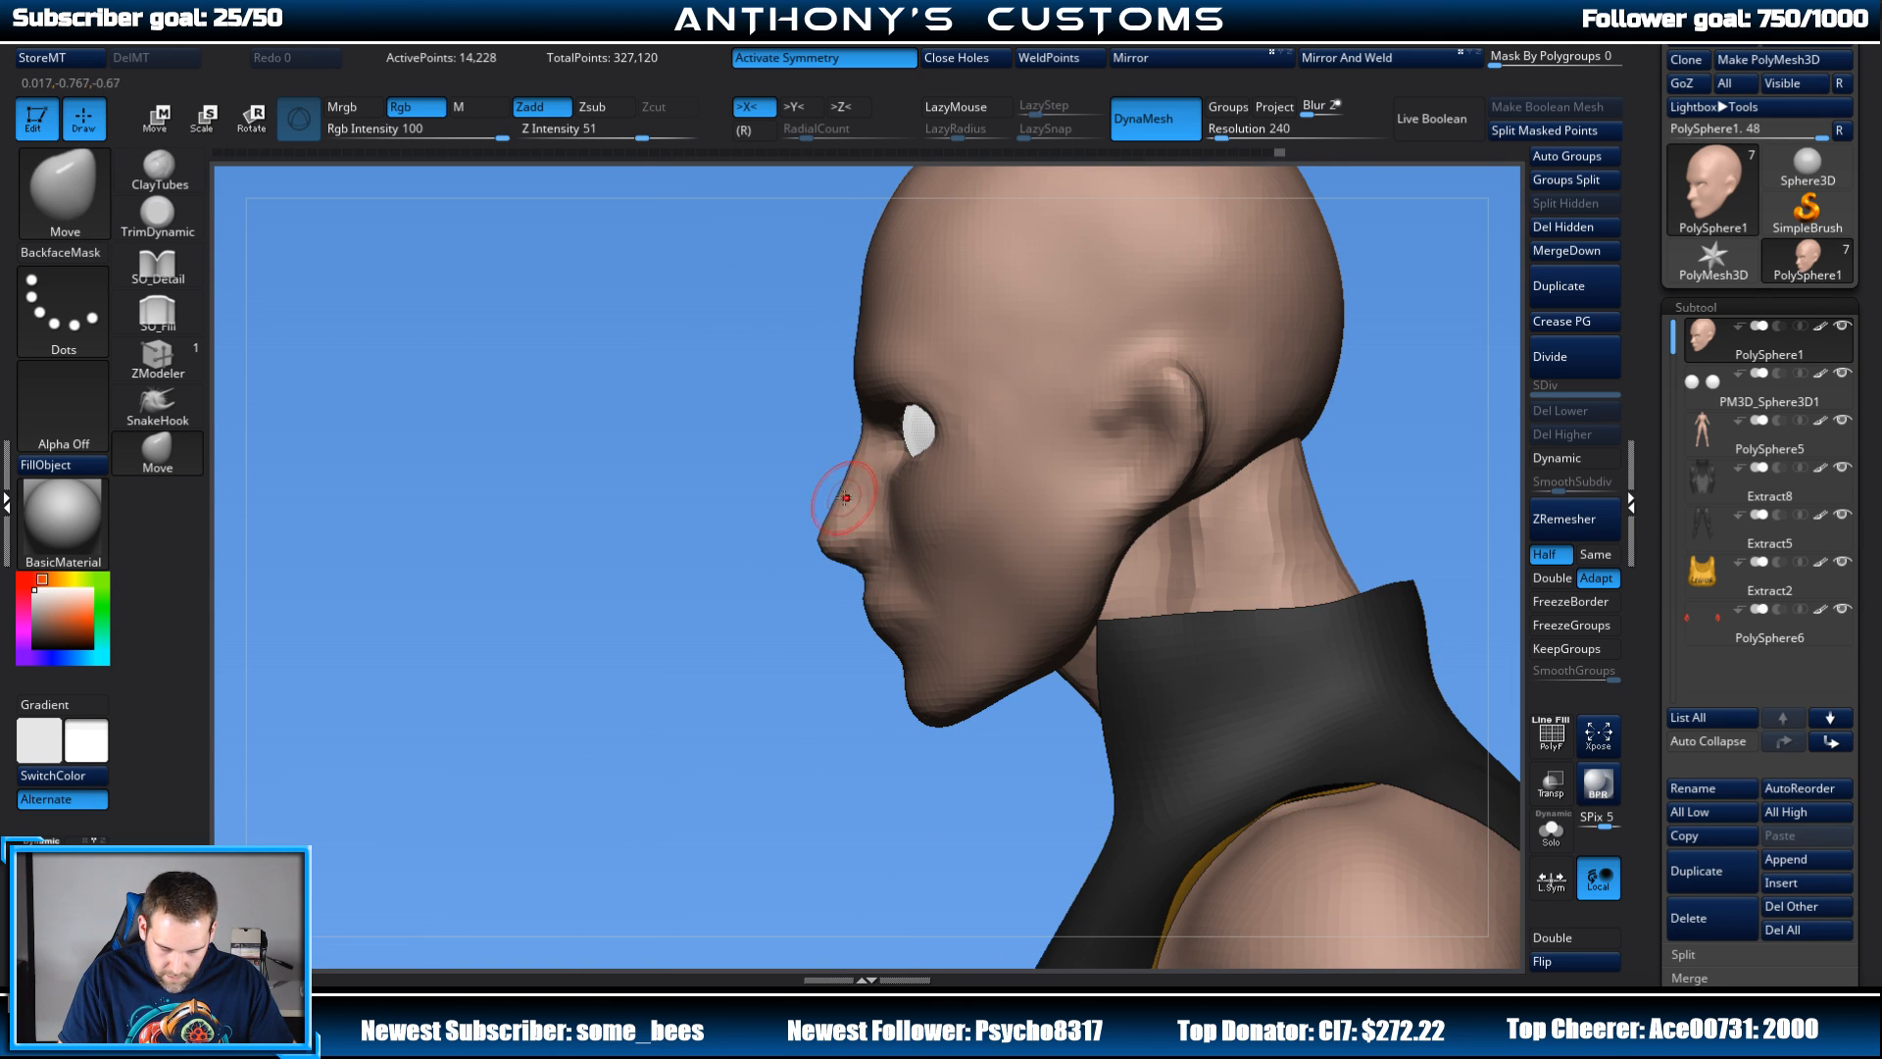
left_click_drag(766, 611, 795, 728, "shift")
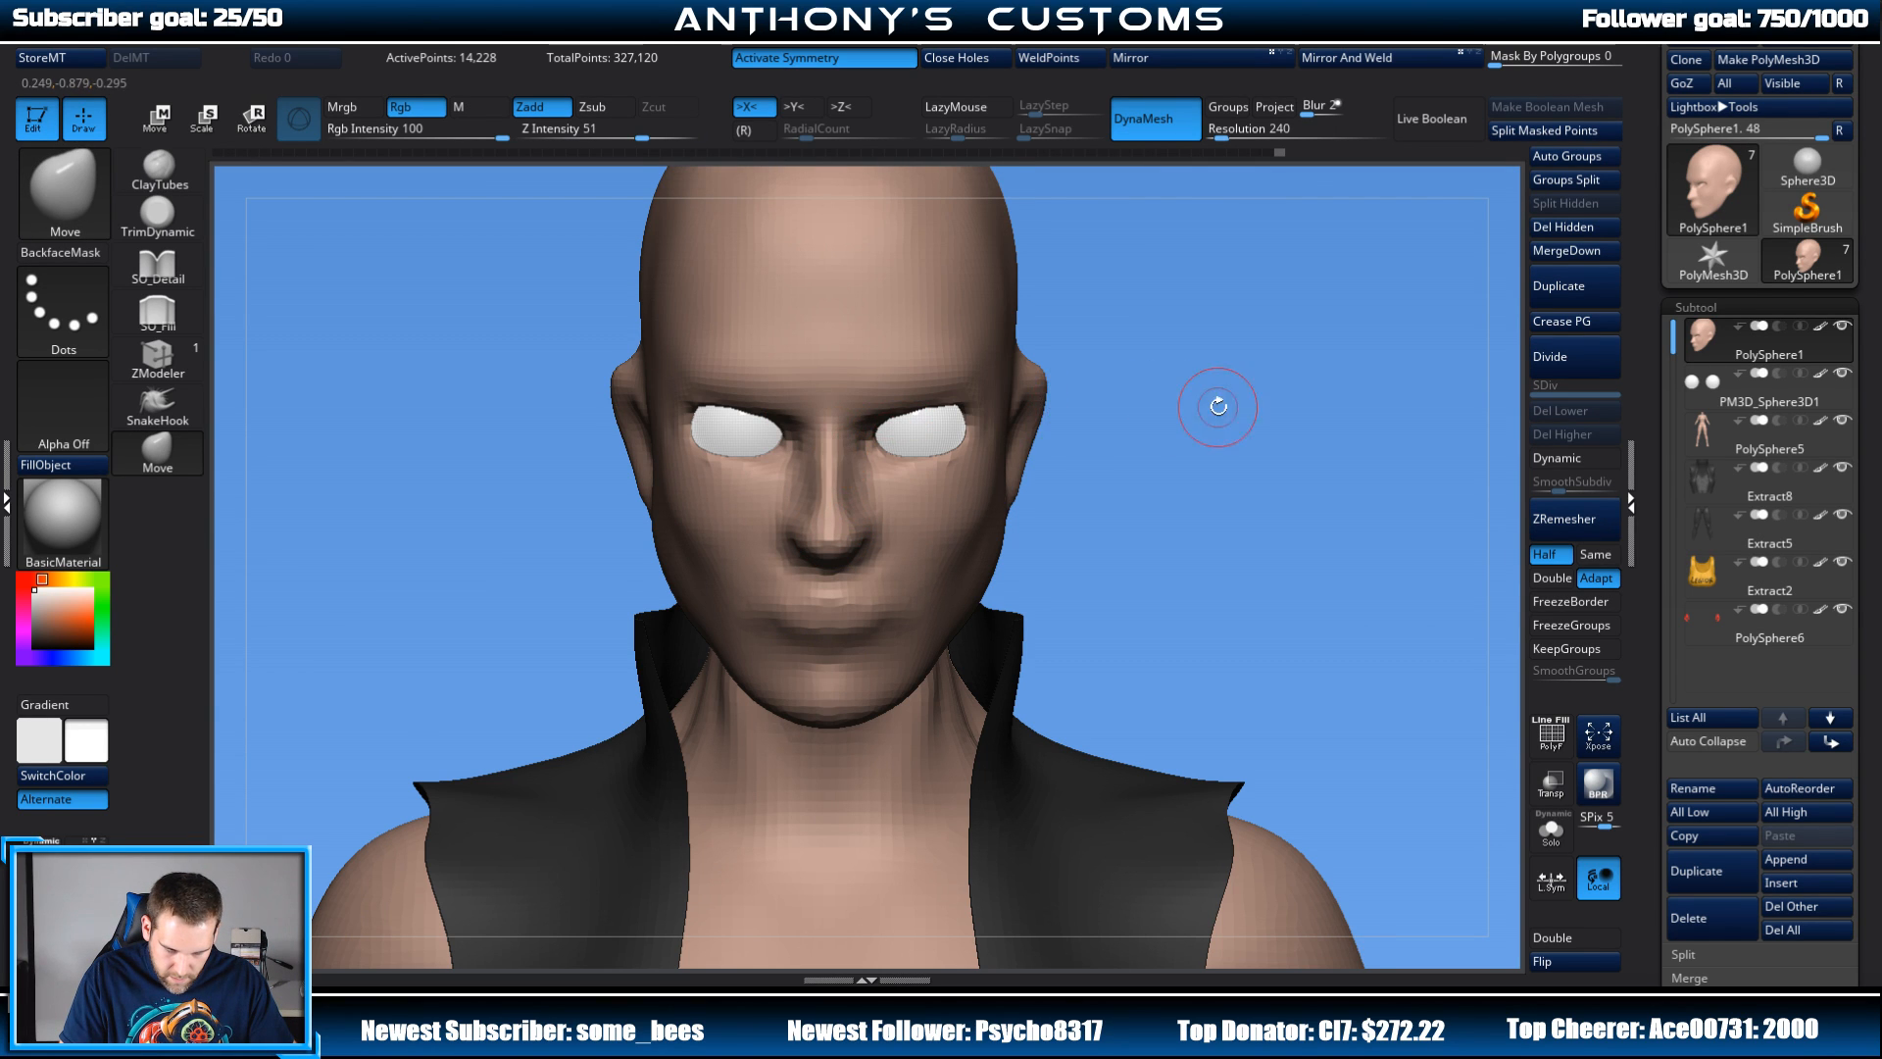
left_click_drag(1214, 403, 1297, 350)
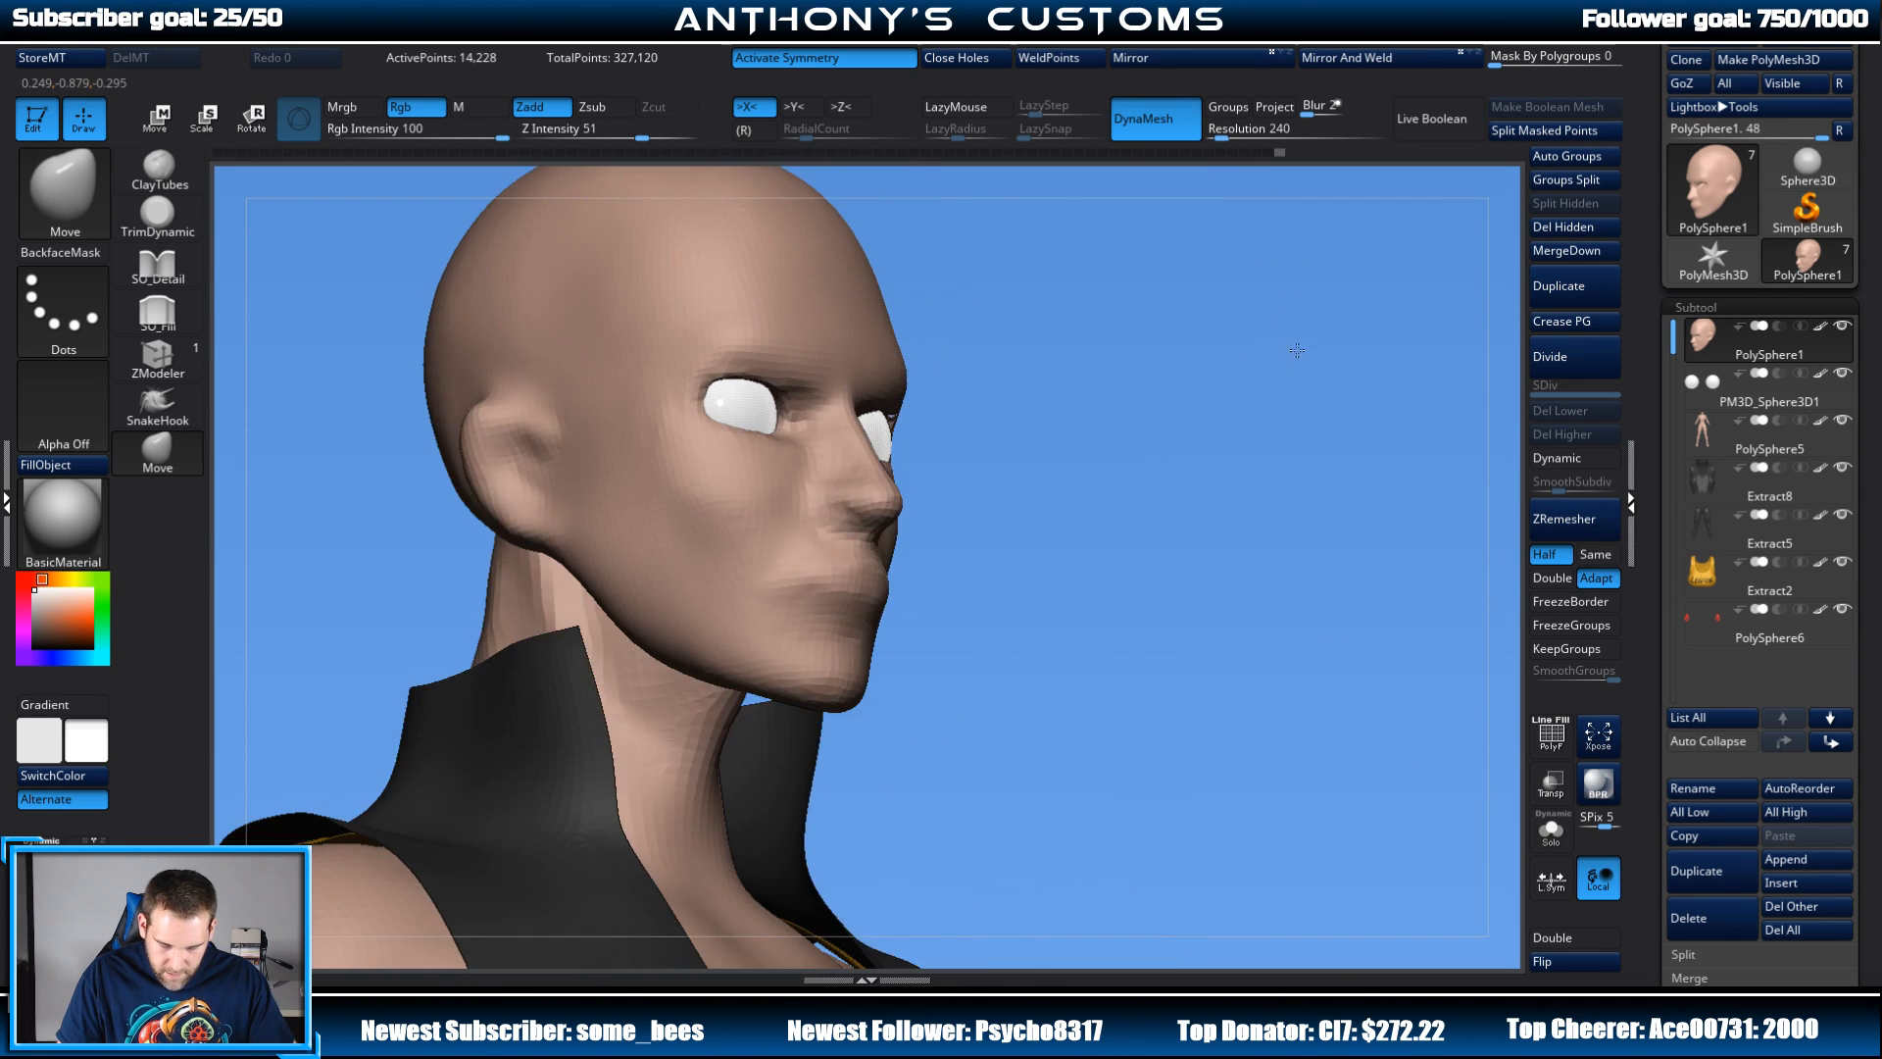
mouse_move(1009, 437)
left_mouse_down("shift")
mouse_move(1218, 373)
mouse_move(1189, 450)
mouse_move(1122, 437)
mouse_move(1251, 418)
mouse_move(1147, 546)
mouse_move(1286, 437)
left_mouse_up("shift")
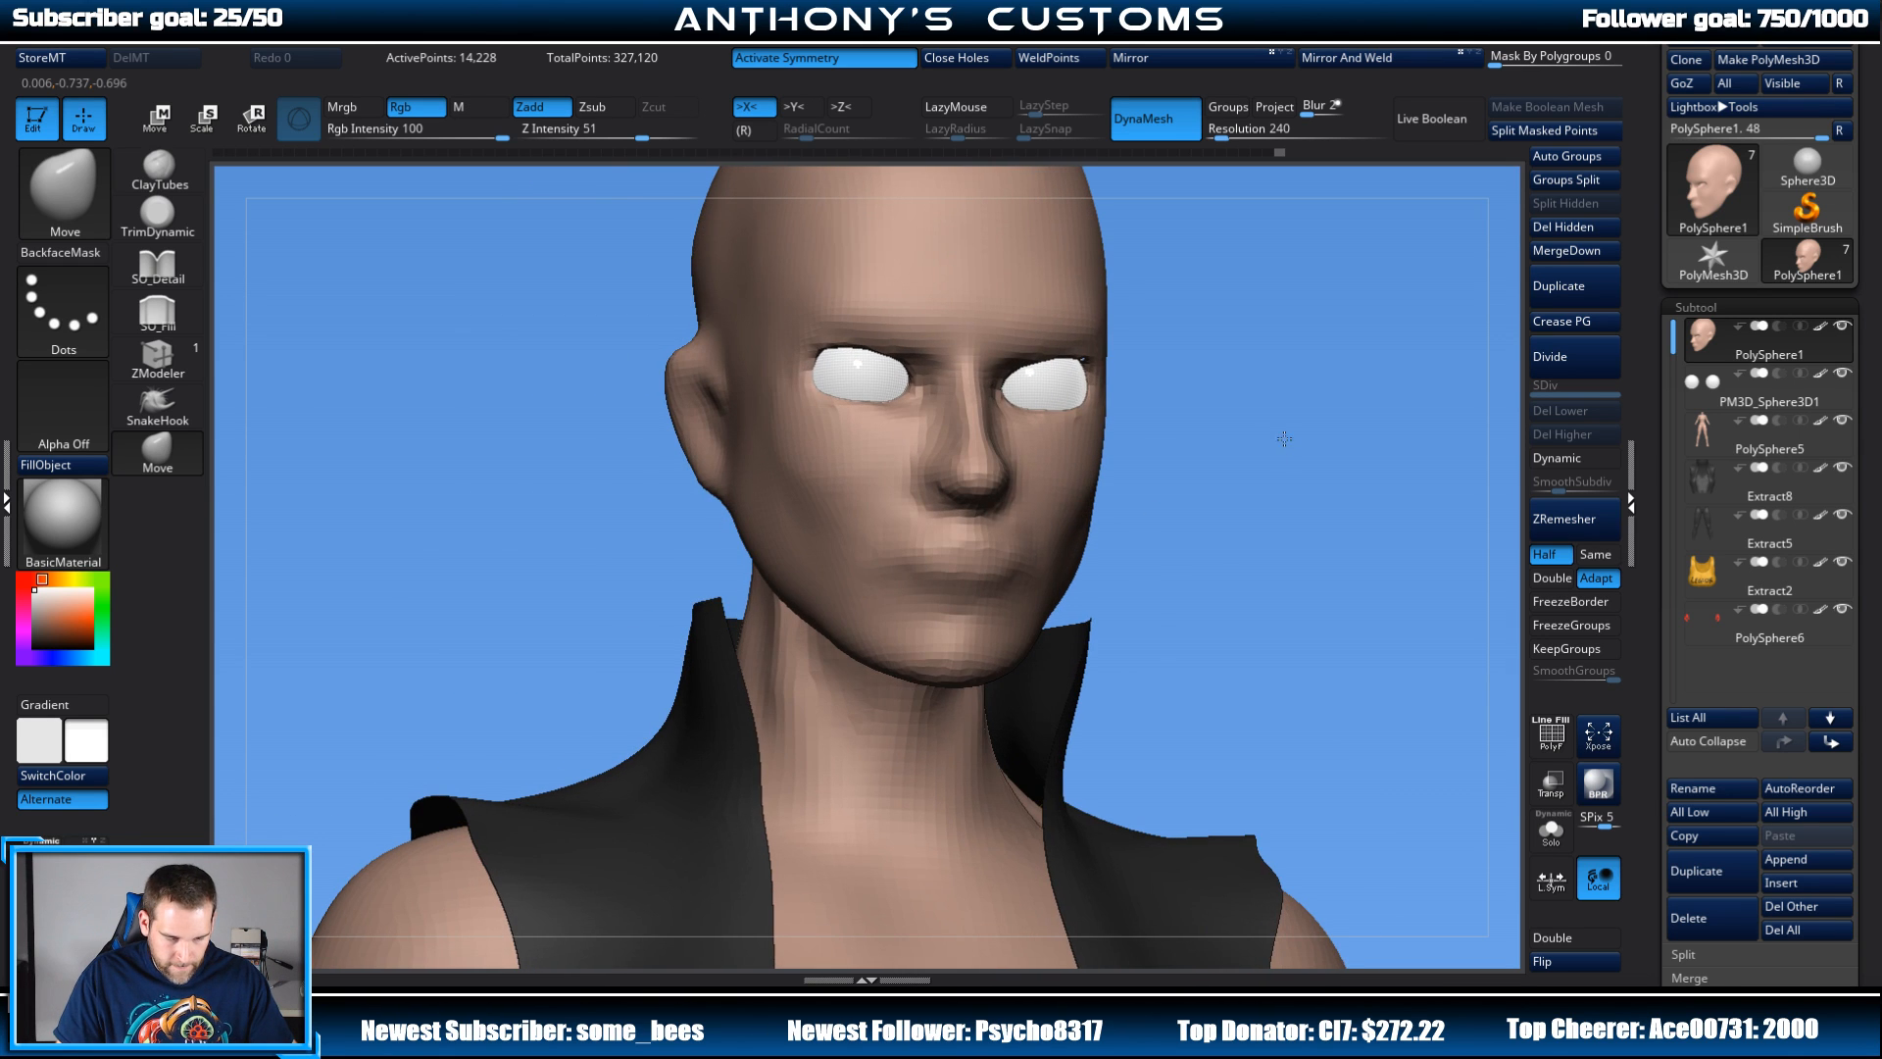
Step: Switch to the ClayTubes brush and set the head's DynaMesh resolution to 384
left_click(178, 178)
key("space")
mouse_move(1290, 312)
left_mouse_down()
mouse_move(1313, 339)
mouse_move(1284, 372)
mouse_move(1277, 336)
mouse_move(1311, 374)
mouse_move(1253, 399)
left_mouse_up()
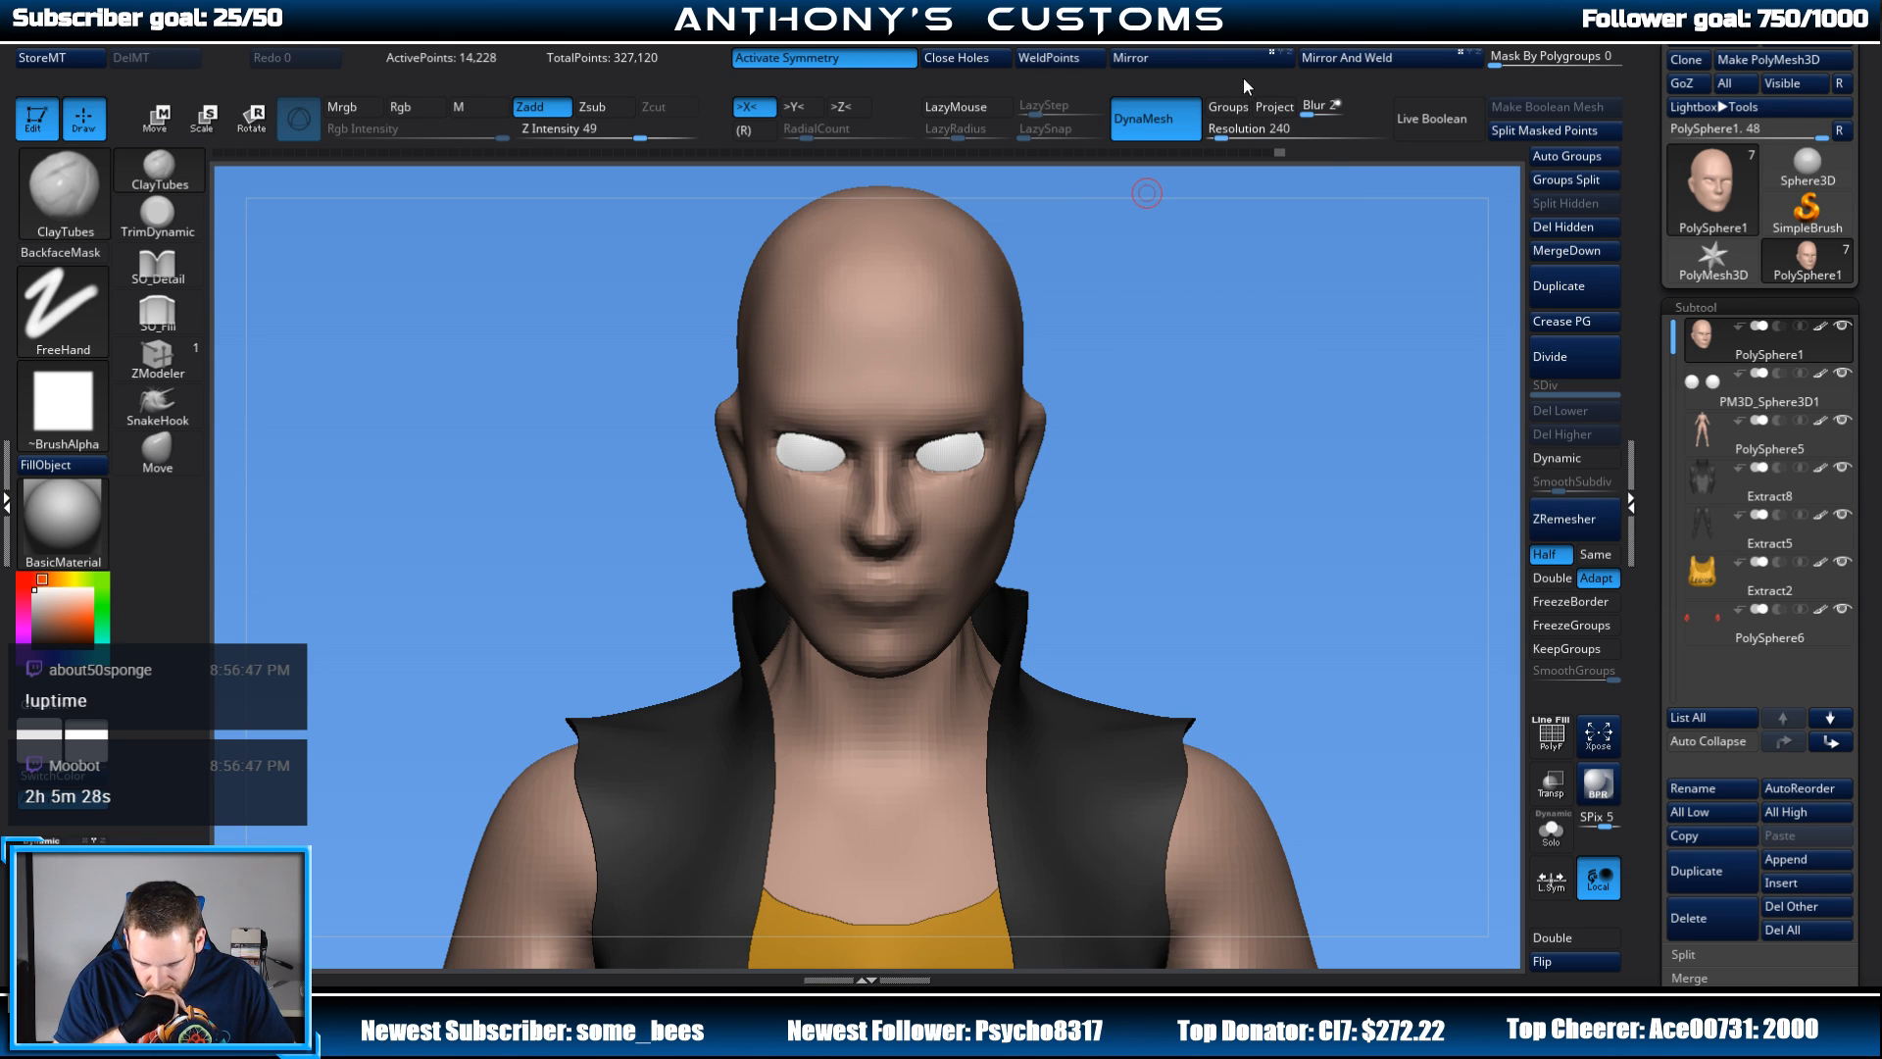
left_click_drag(1222, 131, 1229, 132)
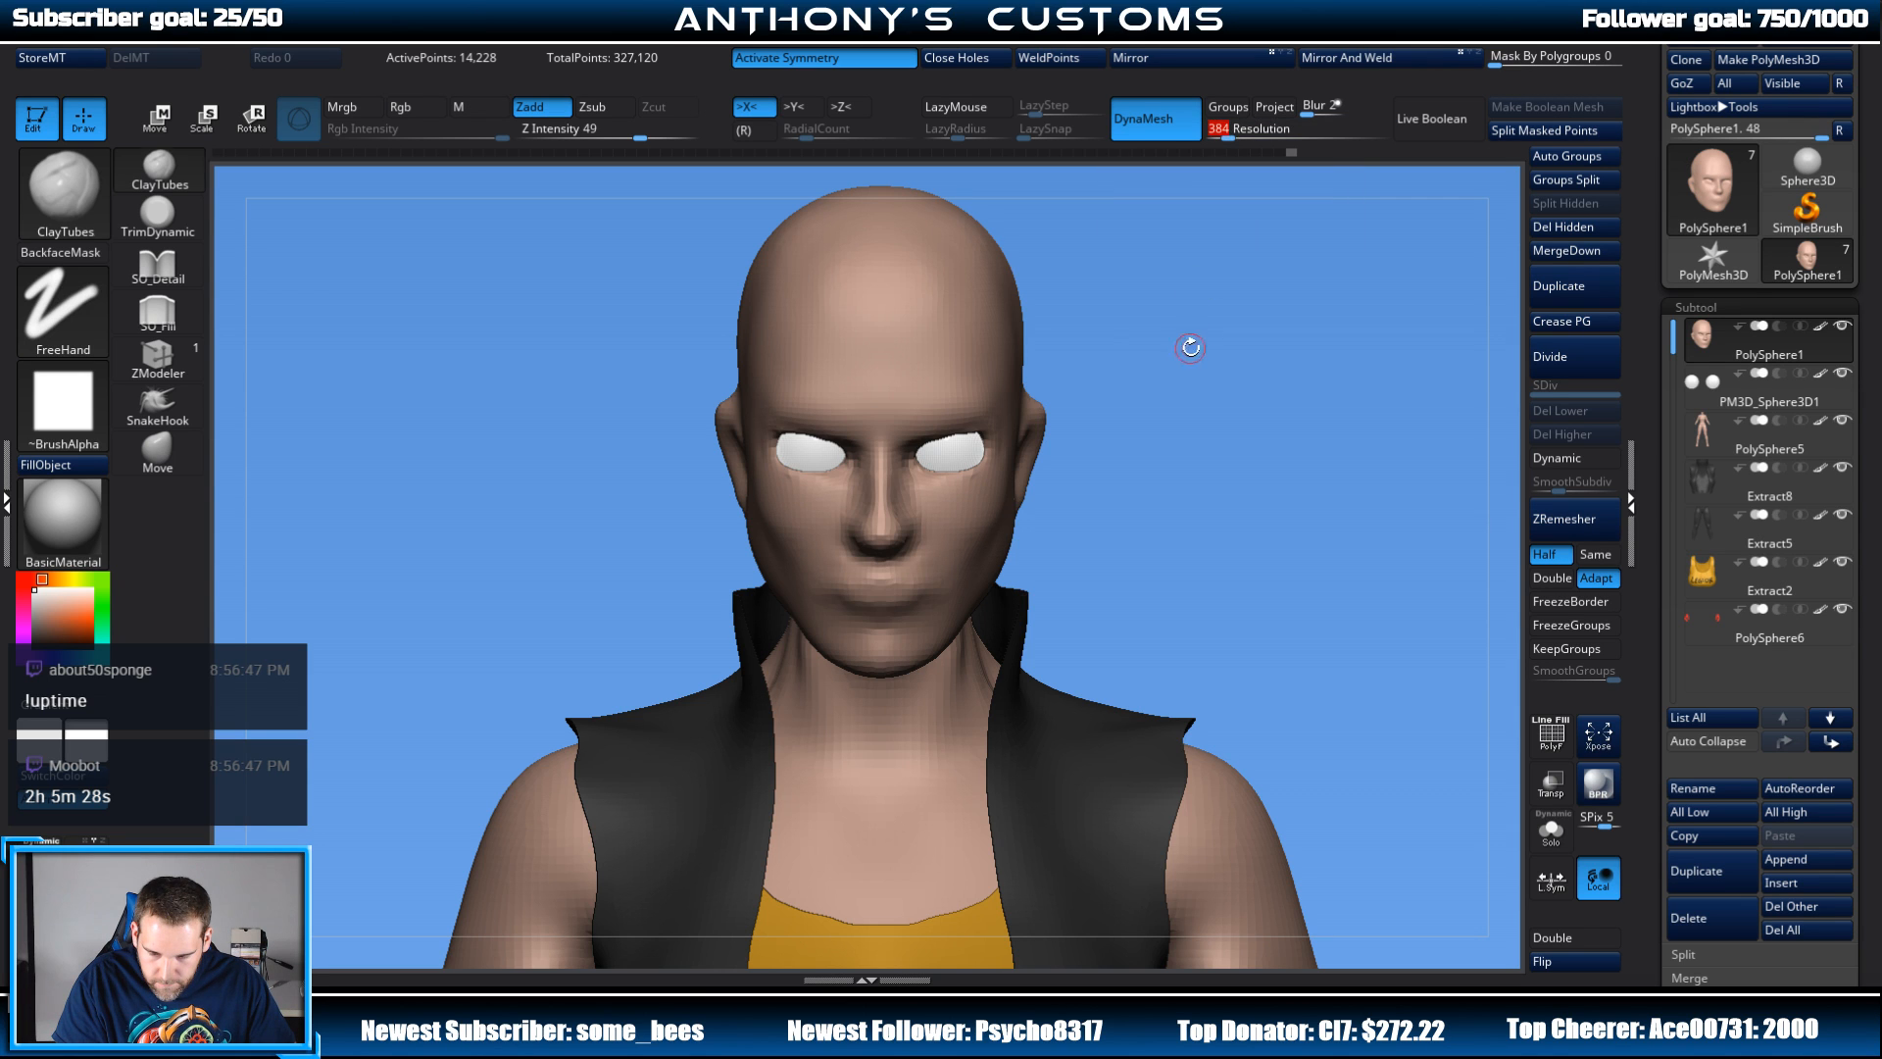
Step: Remesh the head at the new DynaMesh resolution and build up the upper and lower lips with ClayTubes strokes
left_click_drag(1190, 349, 1206, 353, "ctrl")
left_click_drag(1237, 435, 1344, 386, "alt")
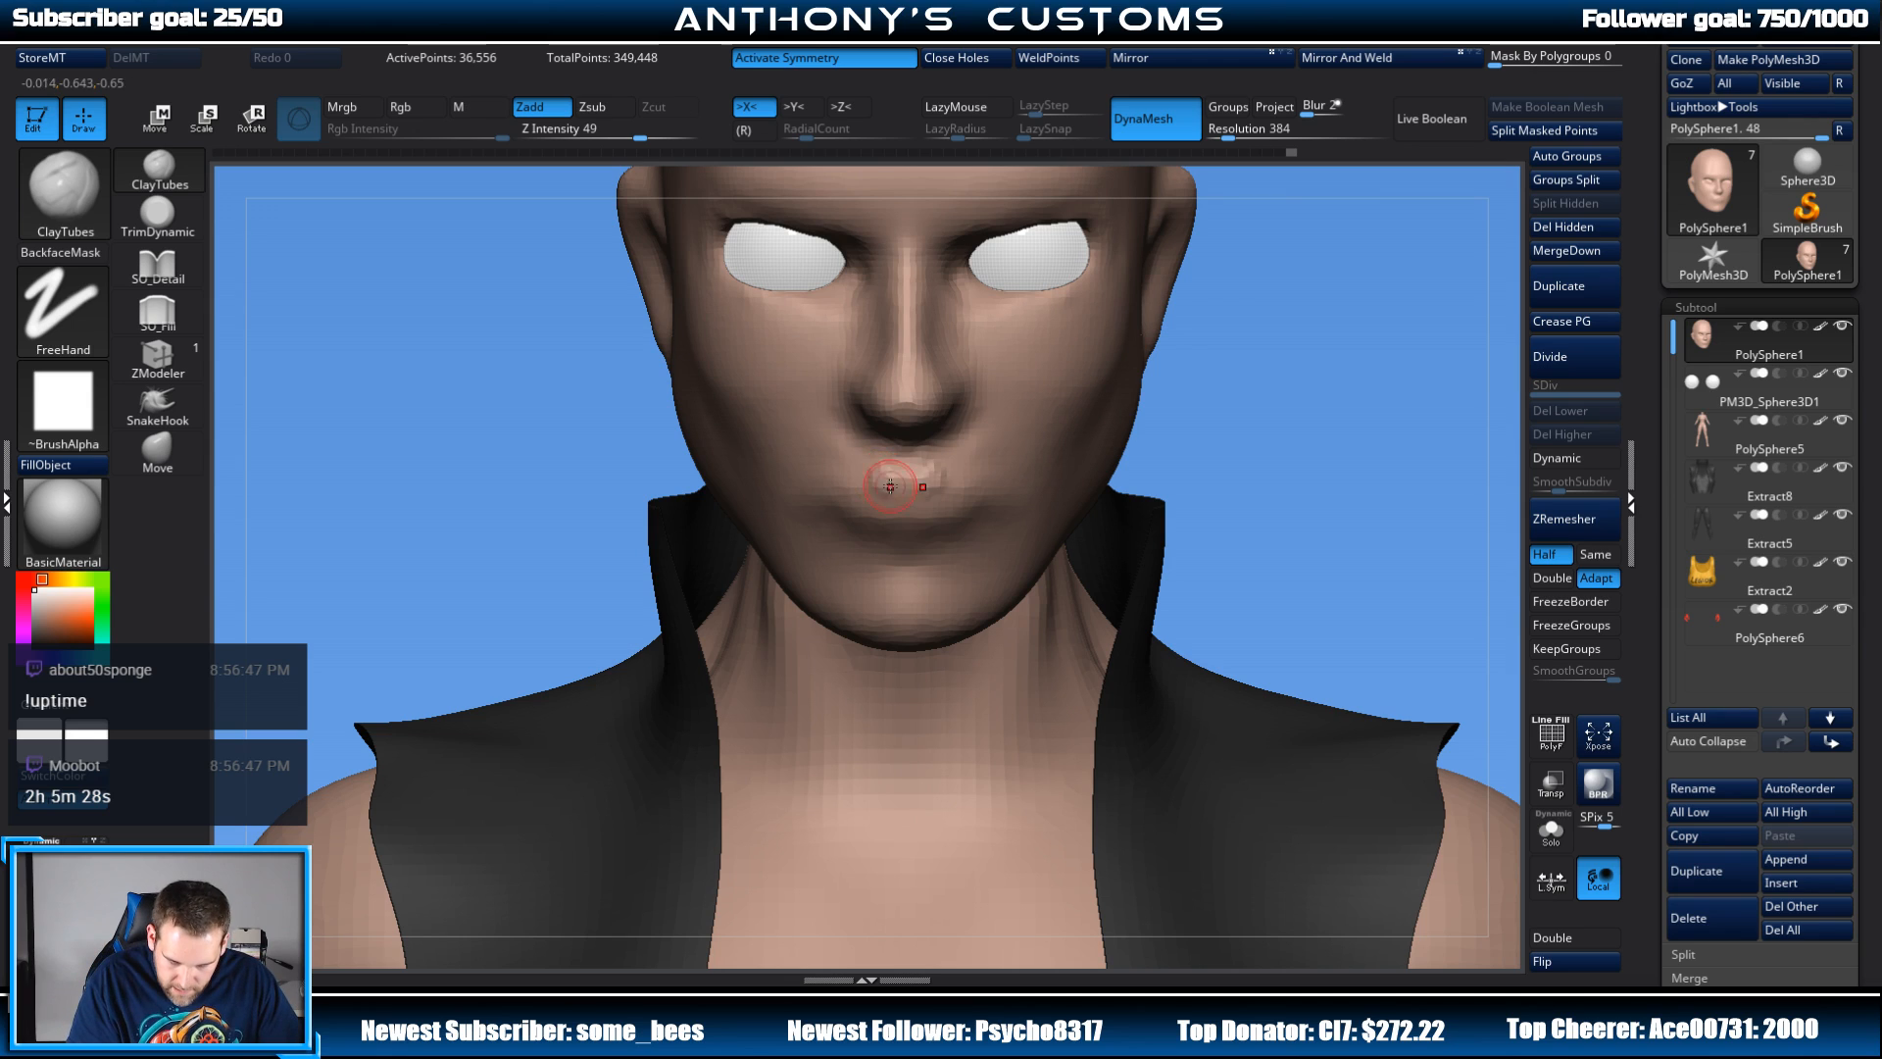
left_click_drag(868, 486, 836, 507)
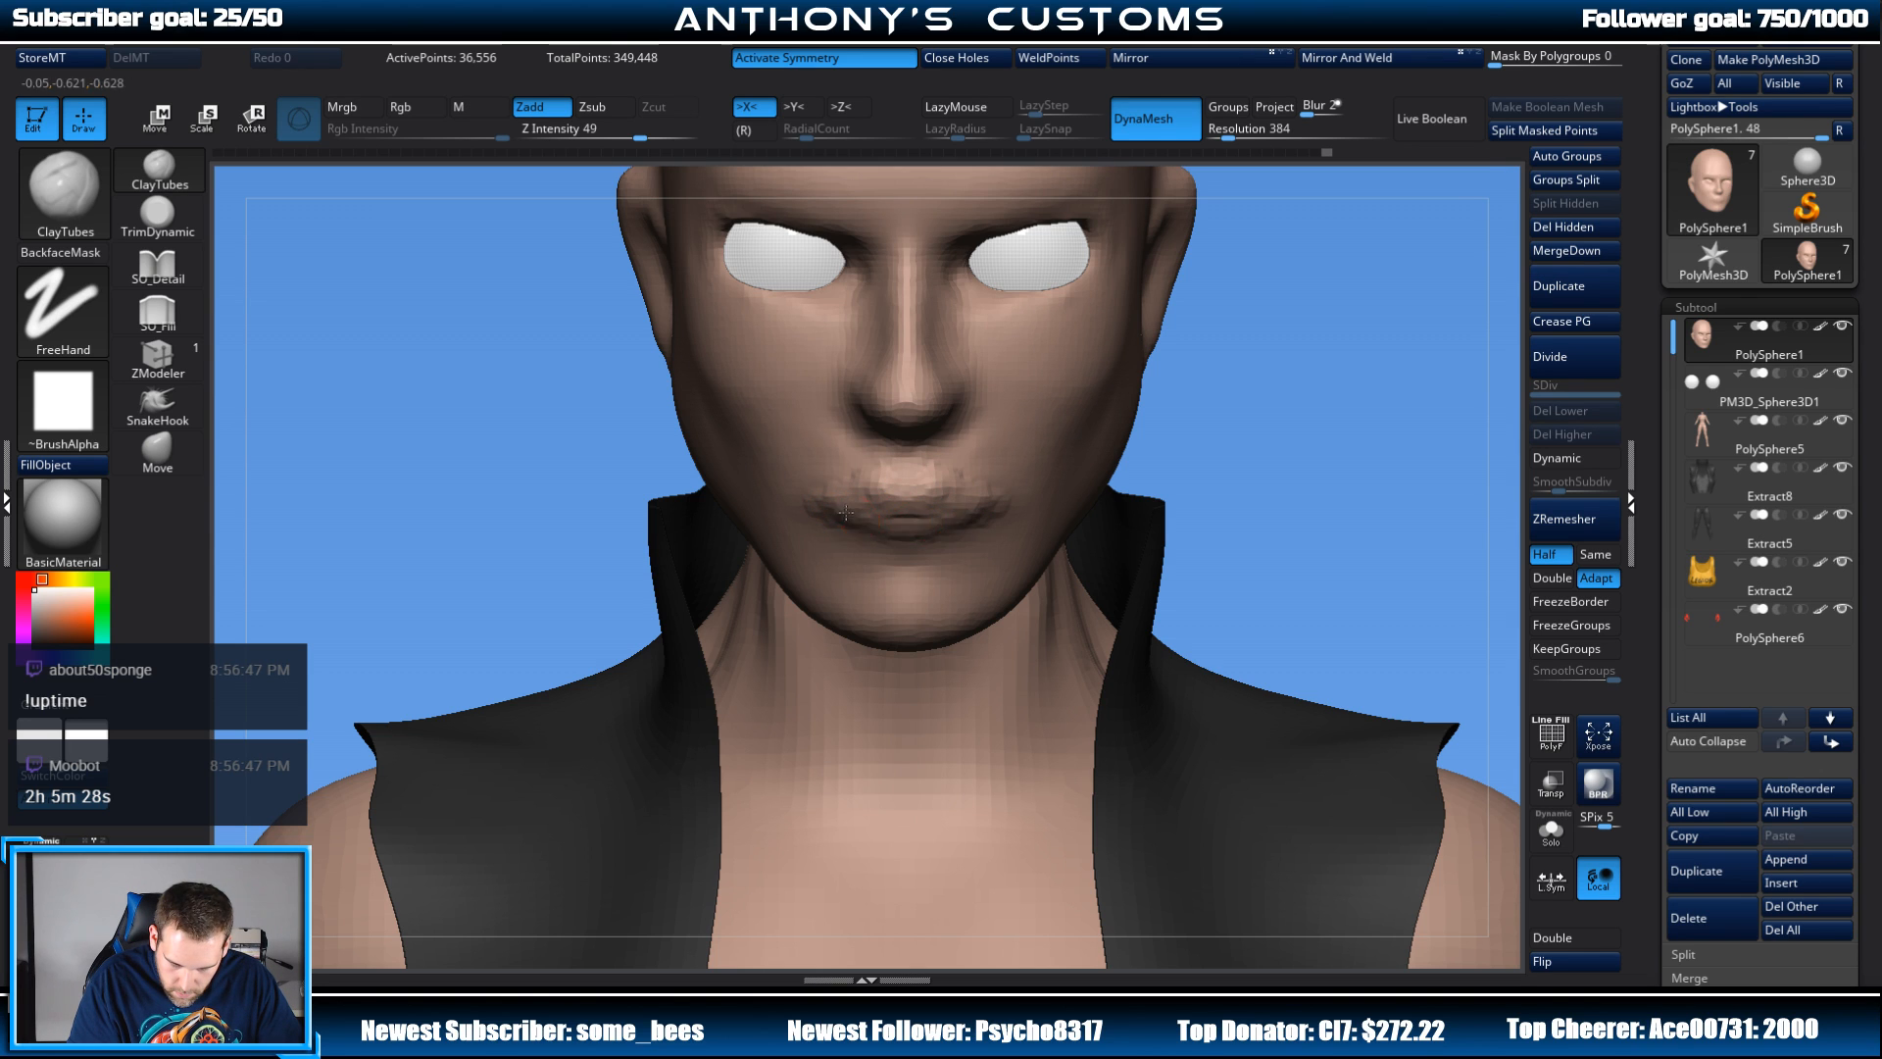
left_click_drag(847, 513, 835, 516)
left_click_drag(1210, 450, 928, 521)
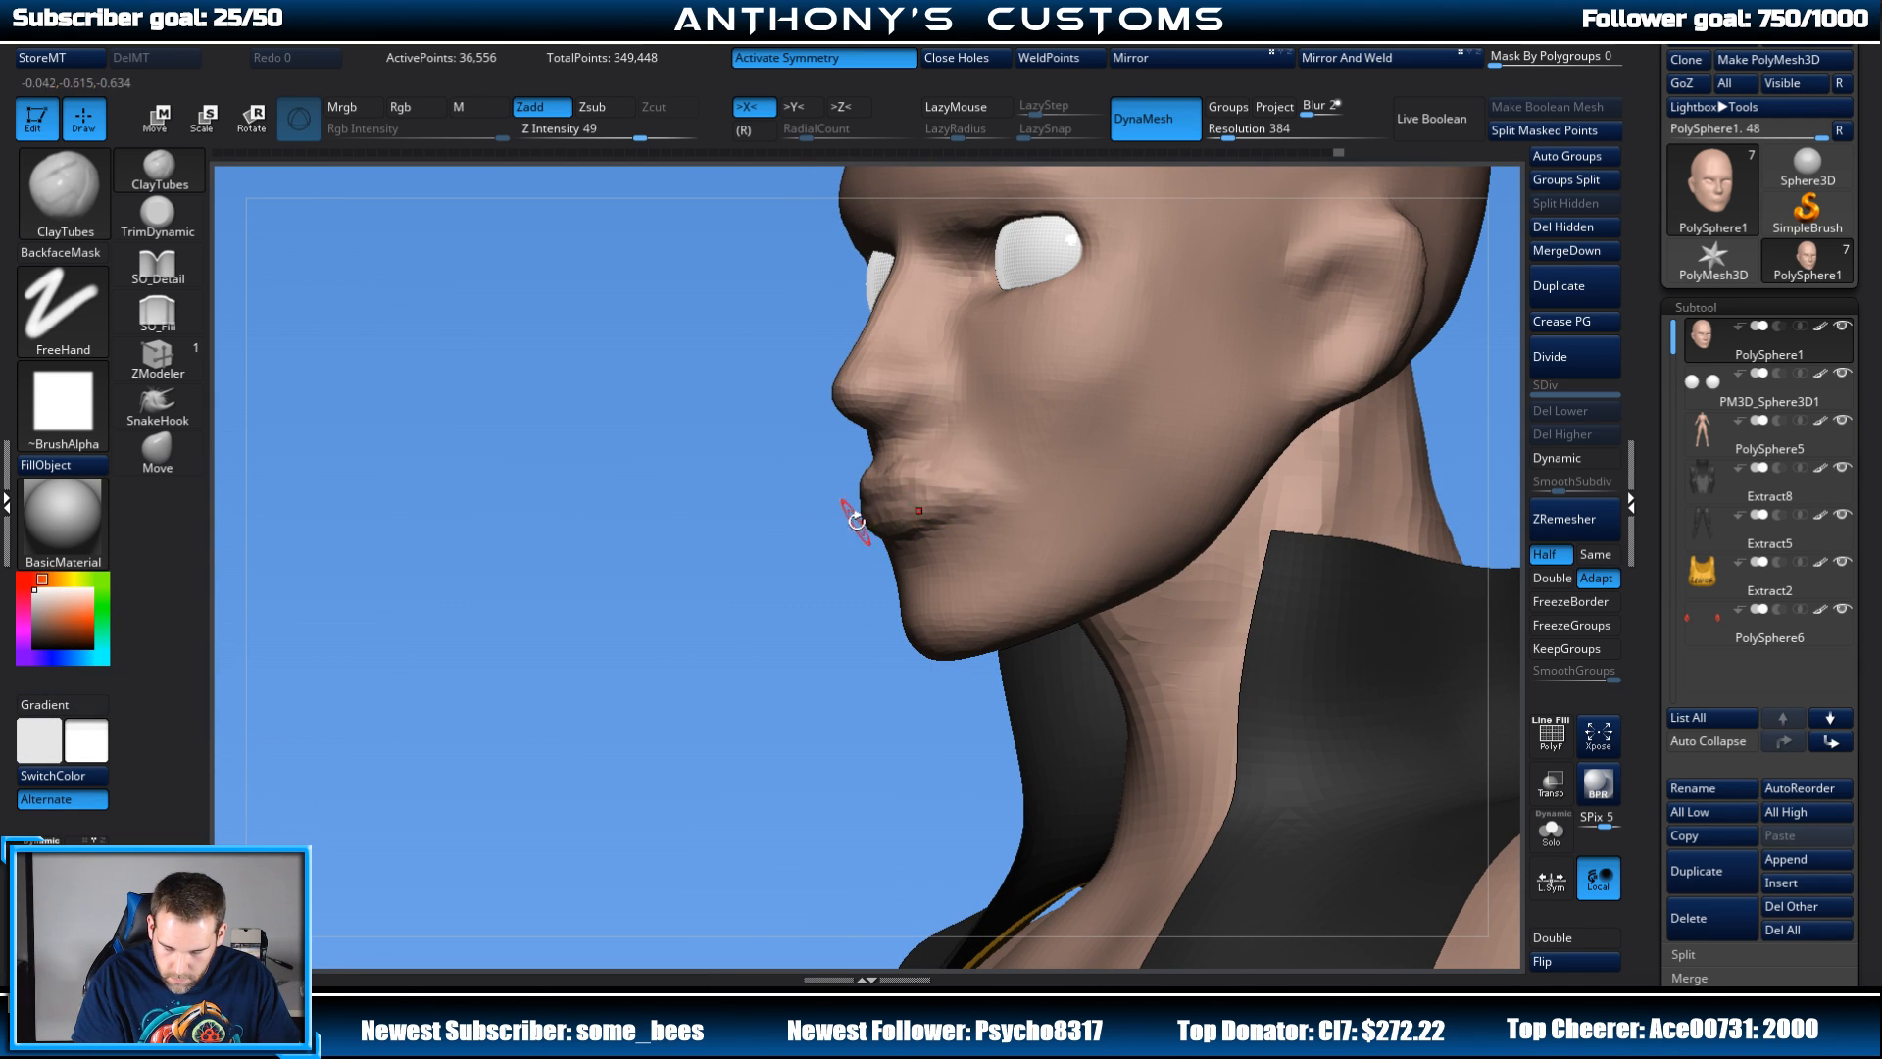
left_click_drag(710, 674, 777, 653, "shift")
mouse_move(1297, 424)
left_mouse_down("alt")
mouse_move(1273, 370)
mouse_move(1225, 407)
mouse_move(1279, 362)
mouse_move(1273, 408)
left_mouse_up("alt")
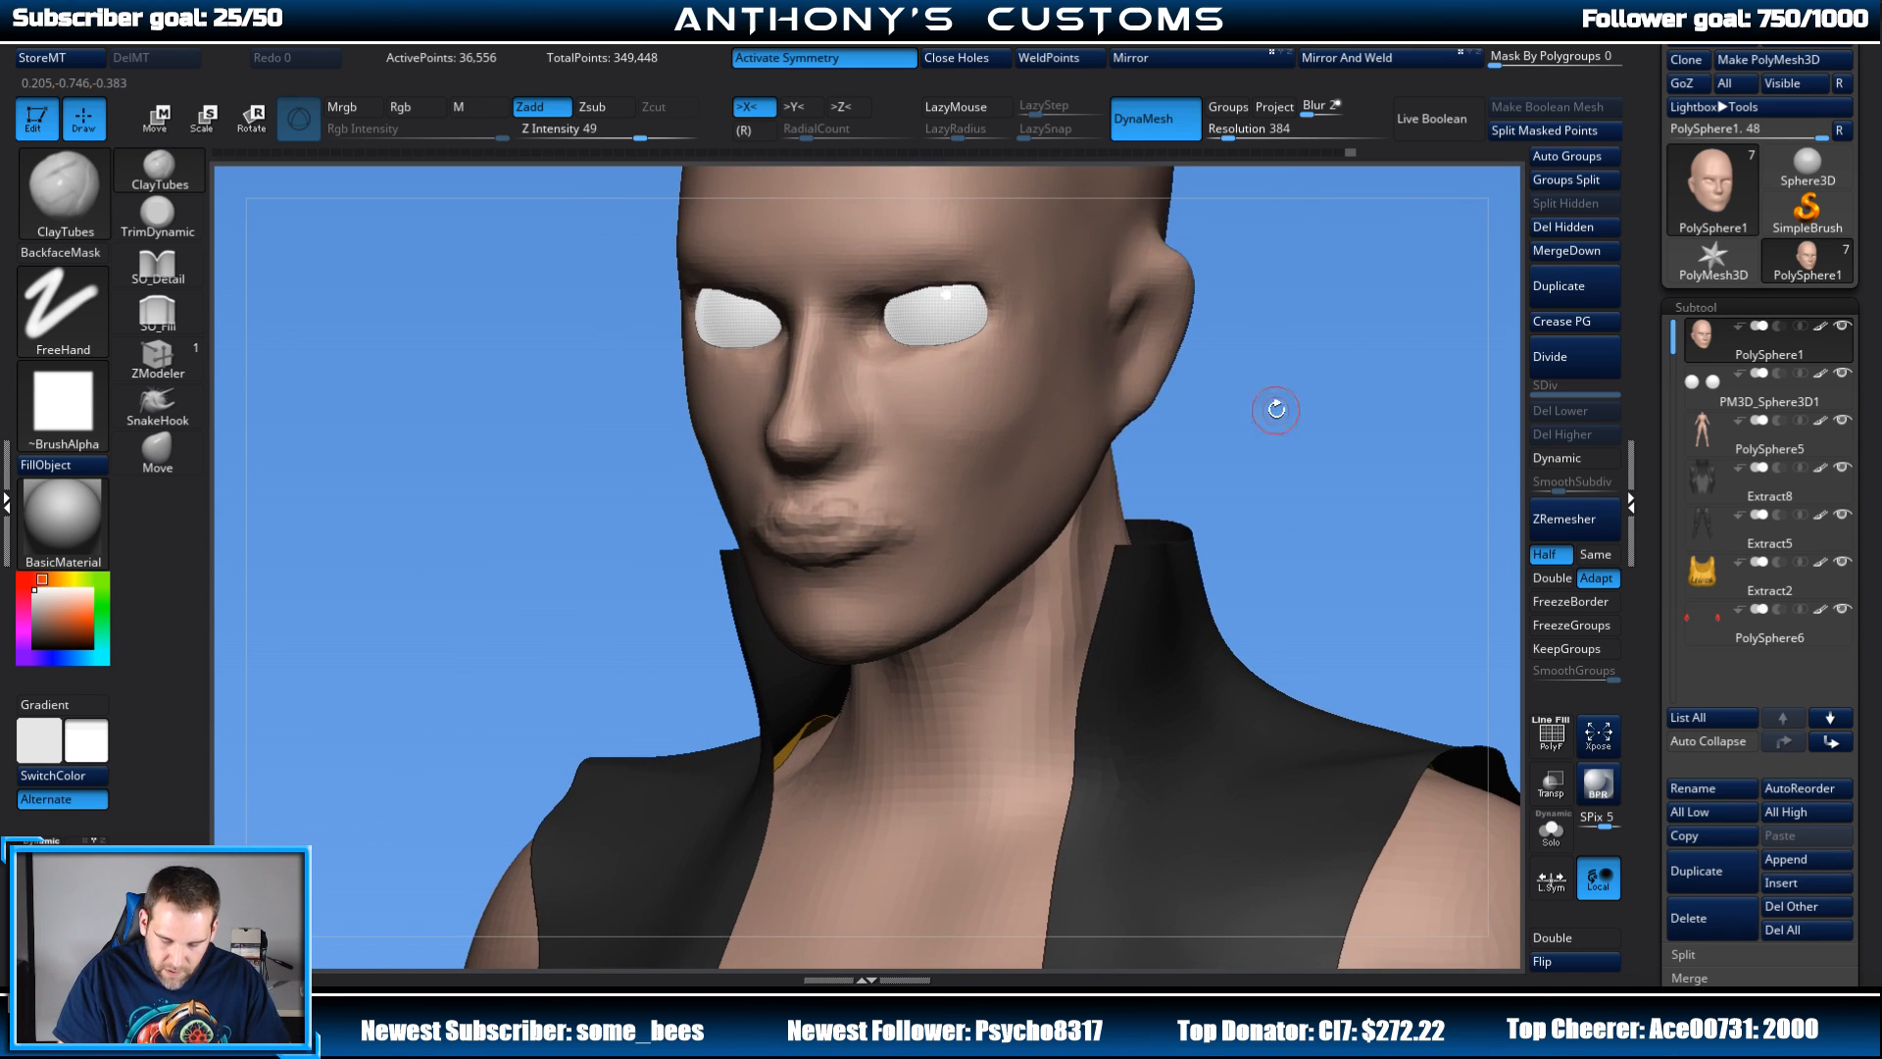
Step: Add ClayTubes strokes to the cheeks beside the mouth corners and smooth them into the face
key("space")
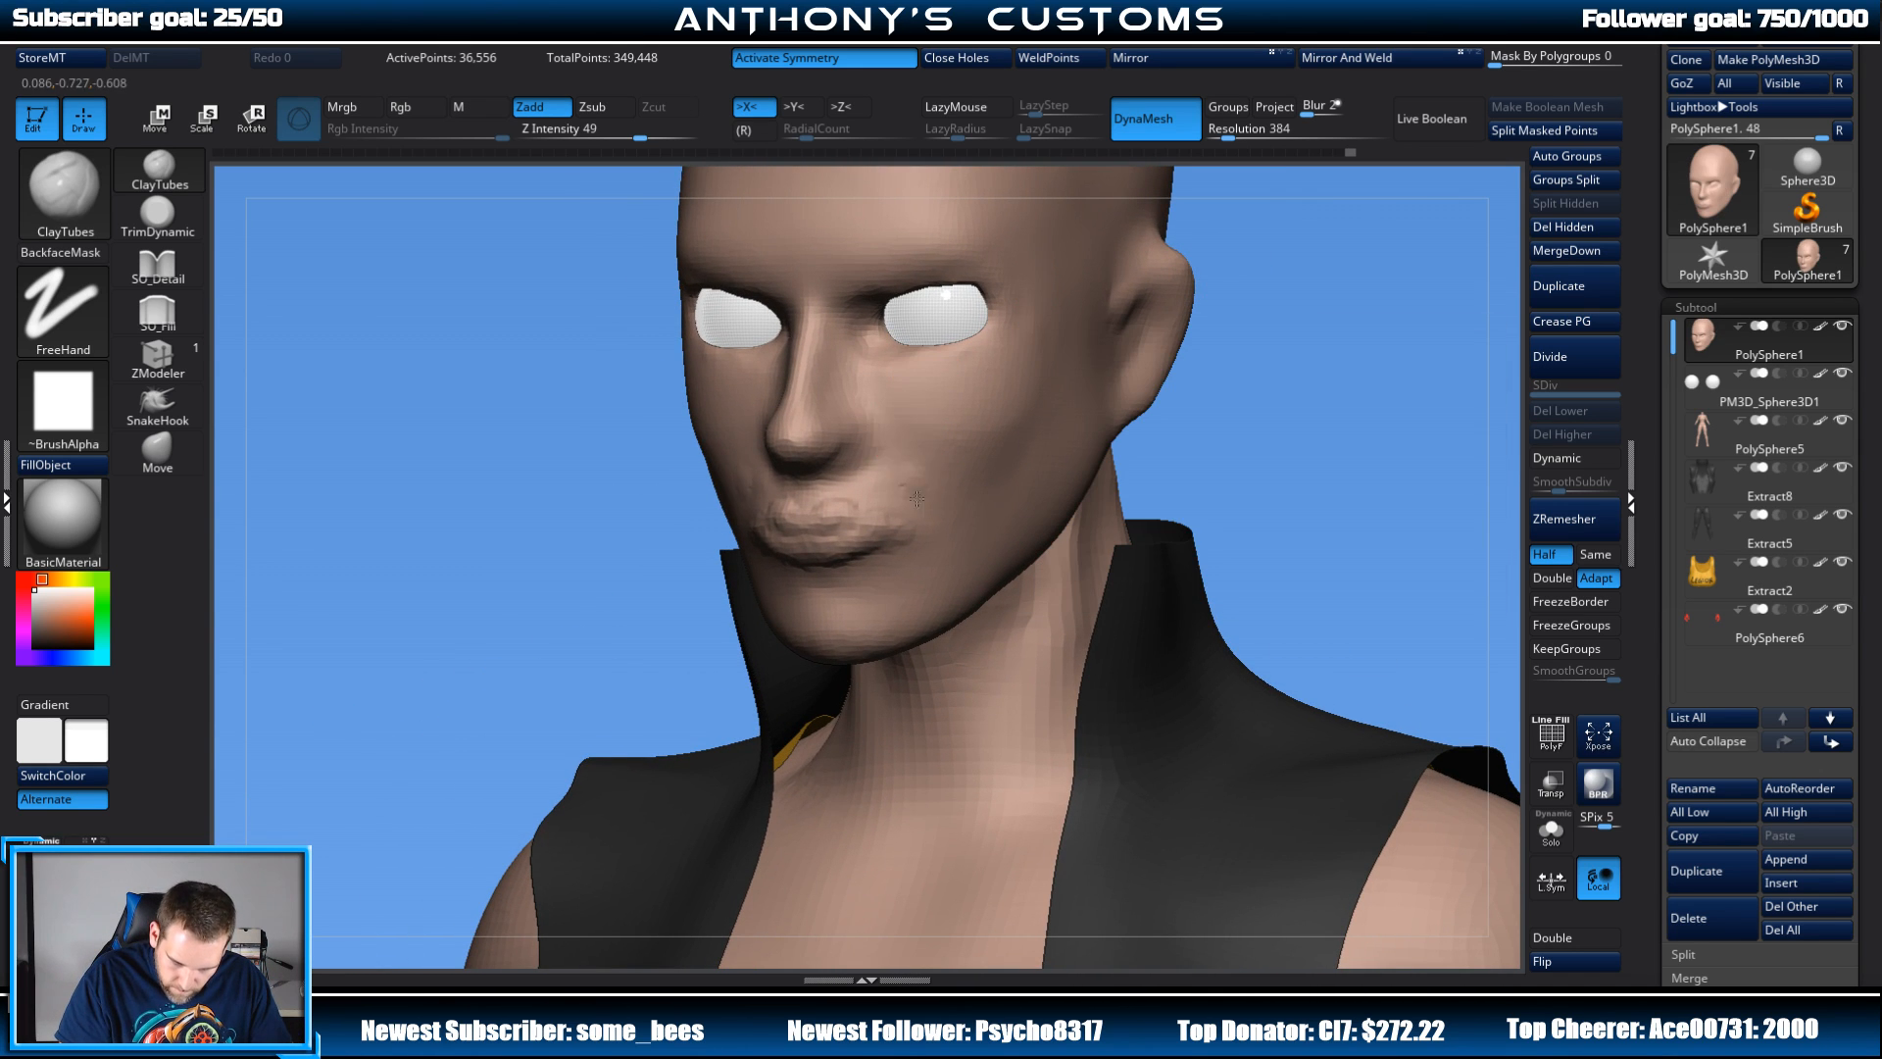
mouse_move(925, 525)
left_mouse_down()
mouse_move(909, 422)
mouse_move(964, 463)
left_mouse_up()
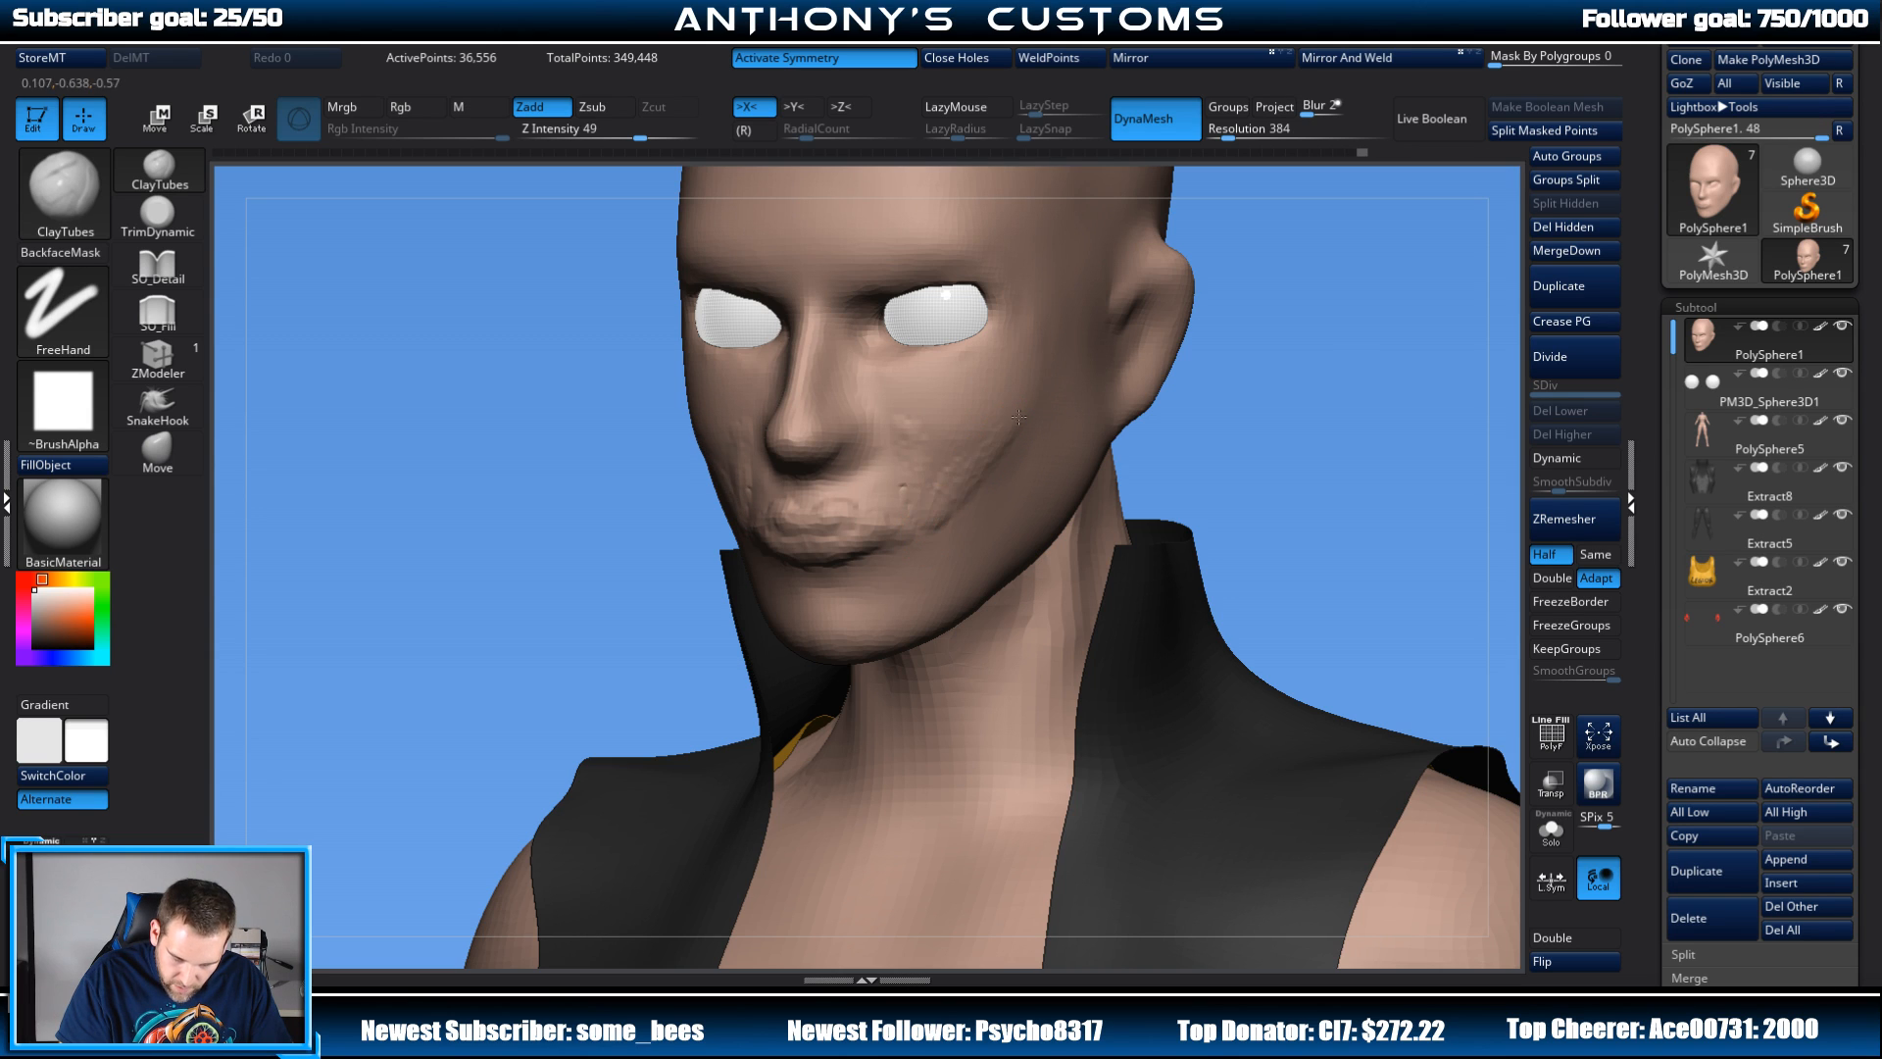
key("shift")
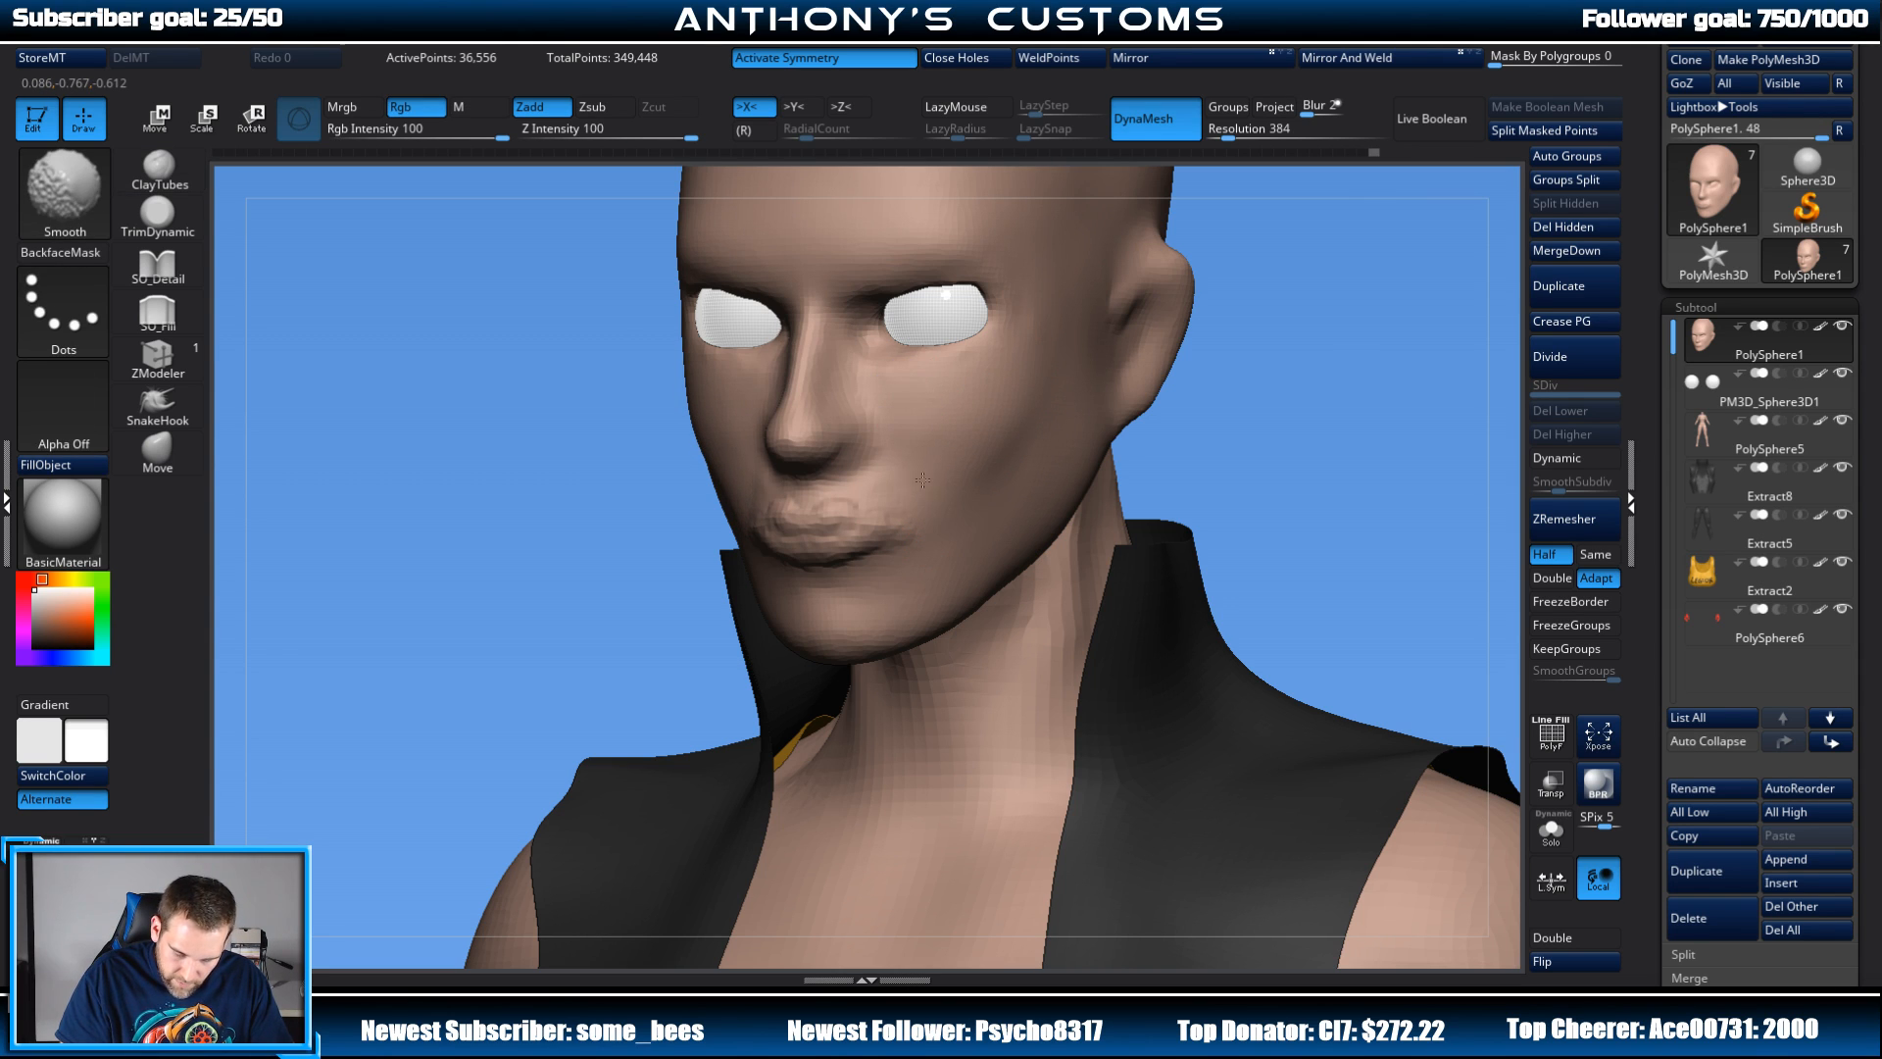
Step: Reshape the lips and mouth corners with the Move brush, working from front, three-quarter and profile views
left_click_drag(1232, 324, 1365, 316)
left_click_drag(1227, 401, 1321, 390)
left_click(157, 453)
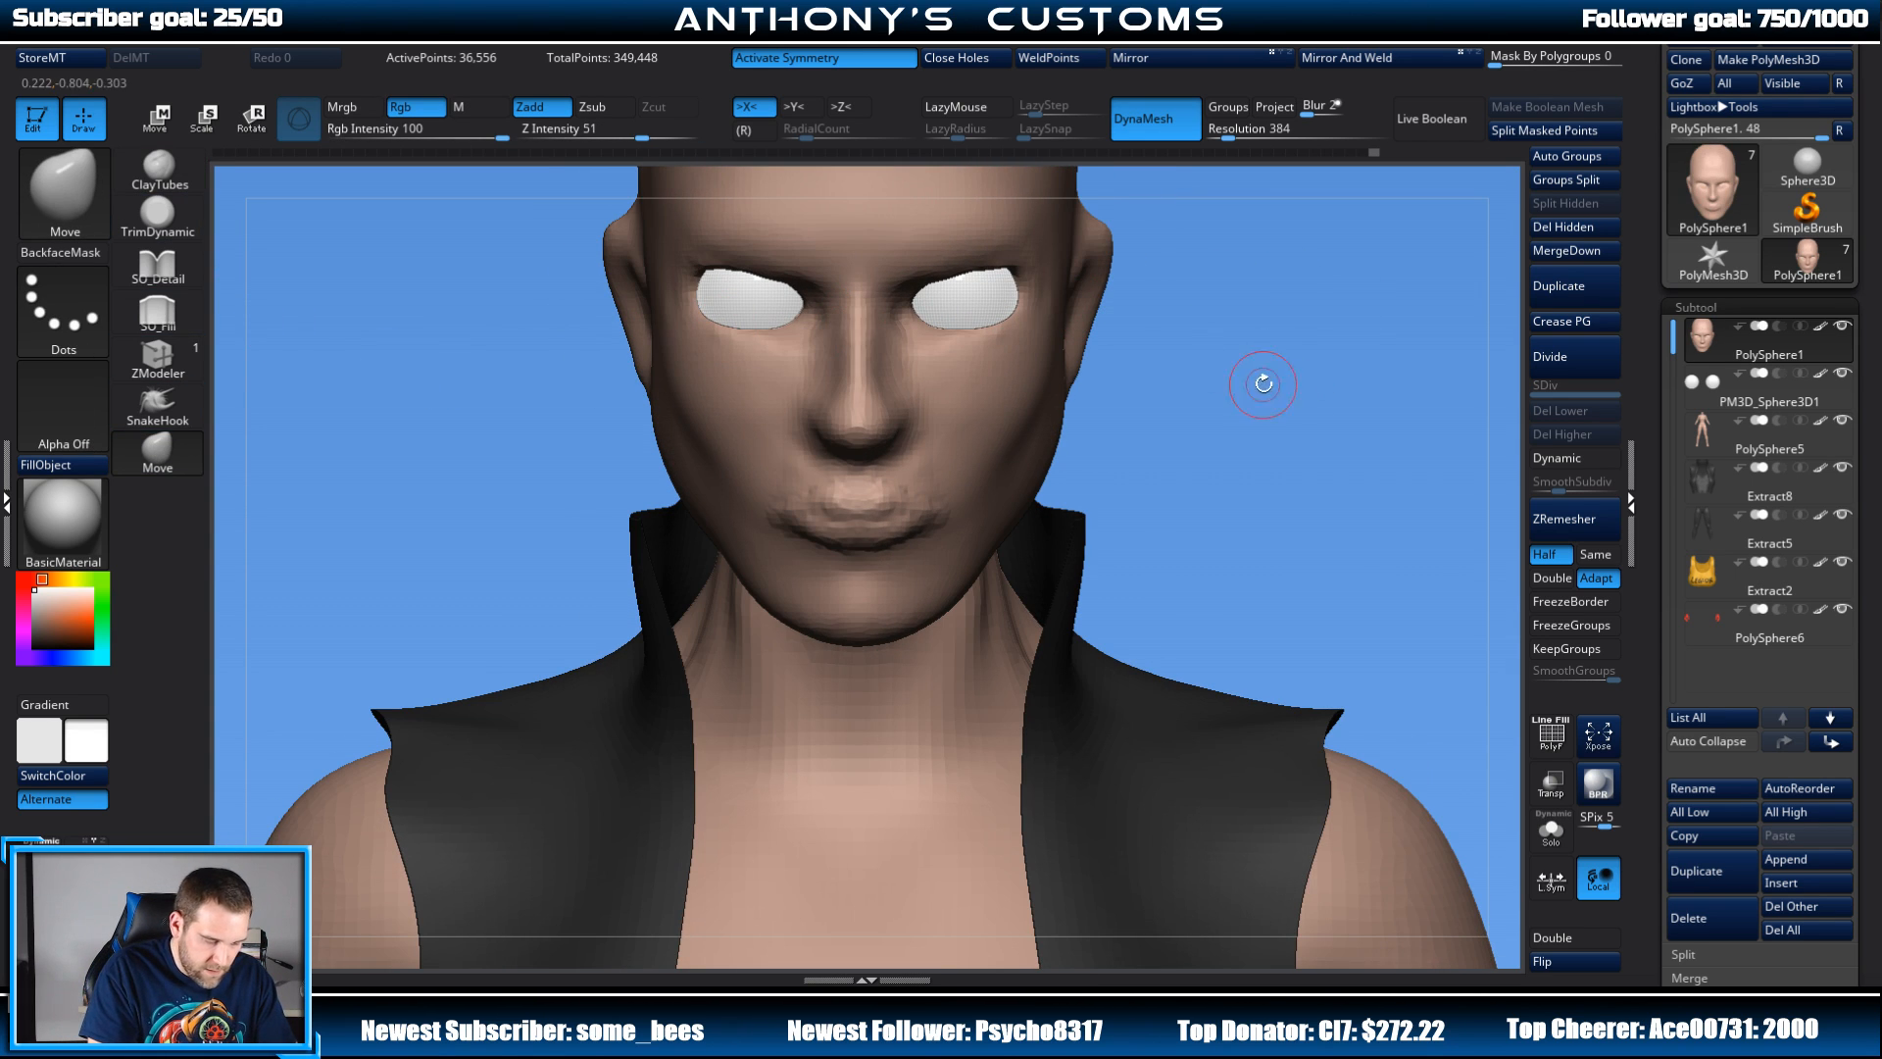
right_click_drag(1265, 392, 1176, 380)
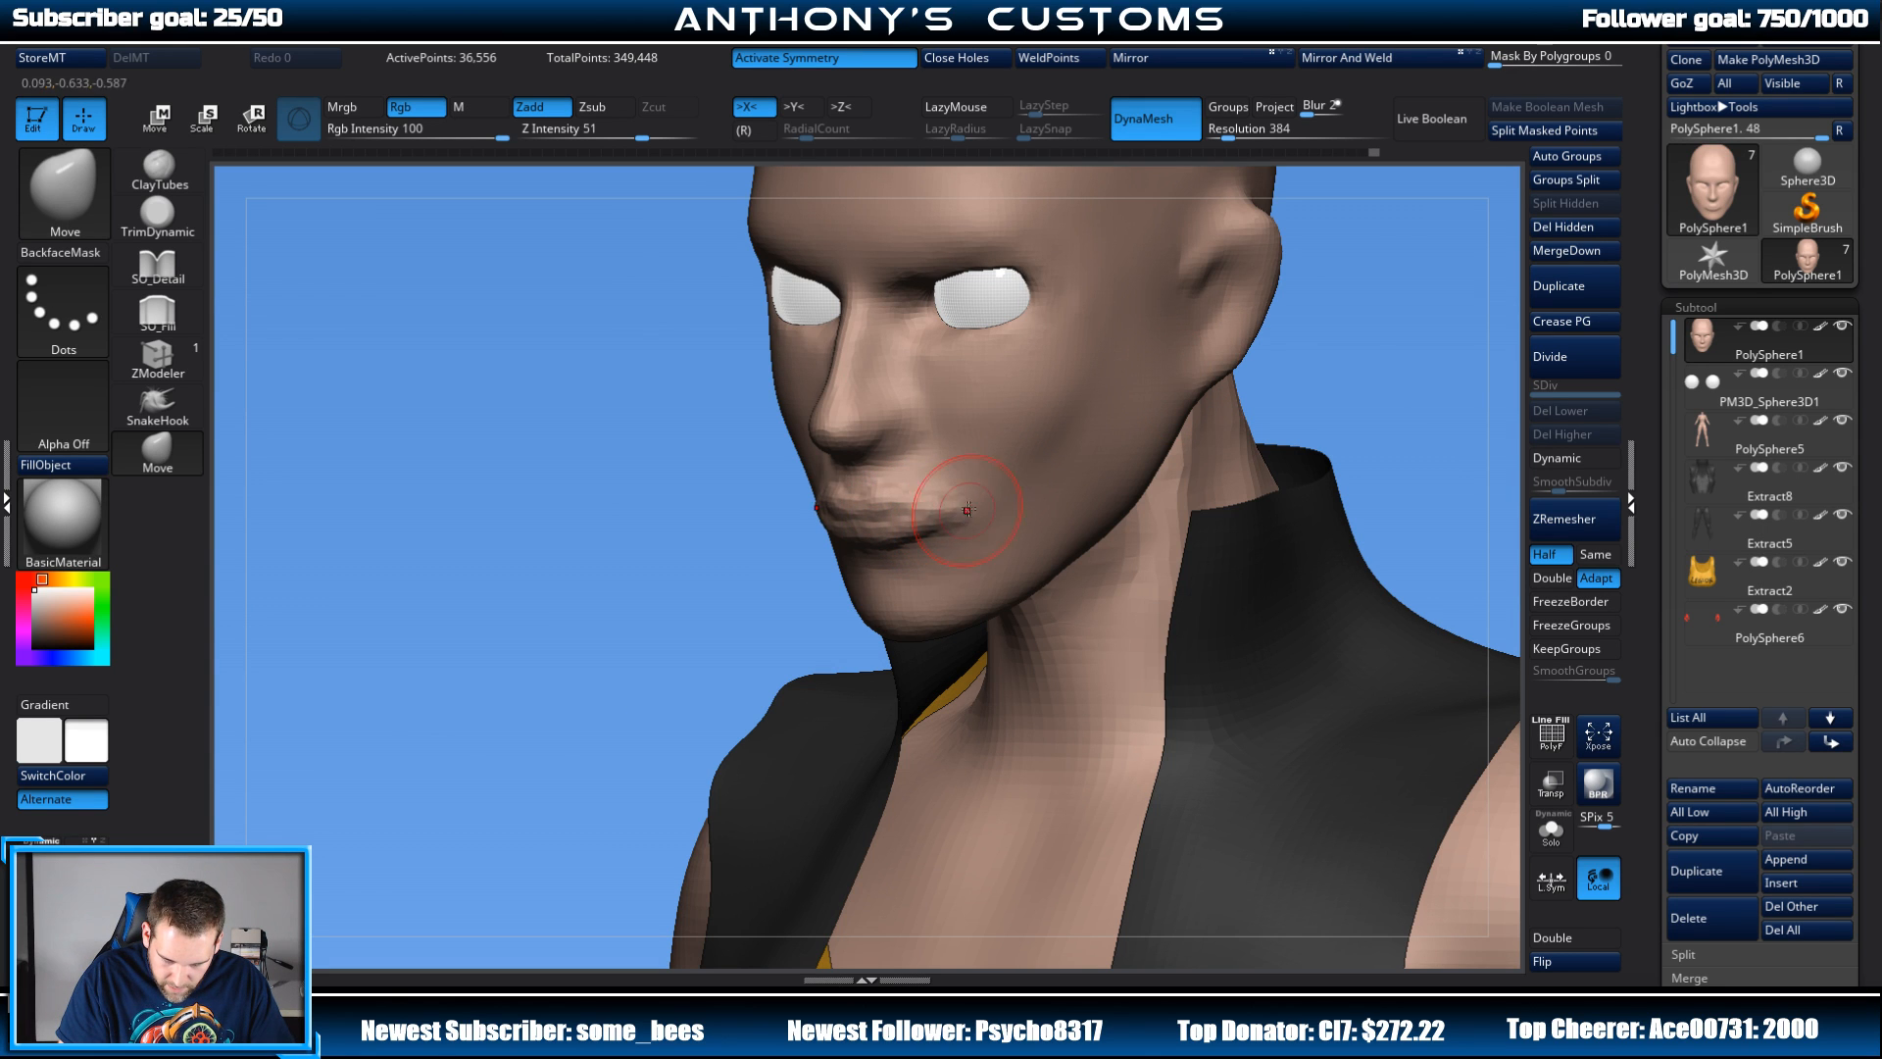
left_click_drag(1353, 343, 1420, 359, "shift")
left_click_drag(1294, 300, 1021, 496)
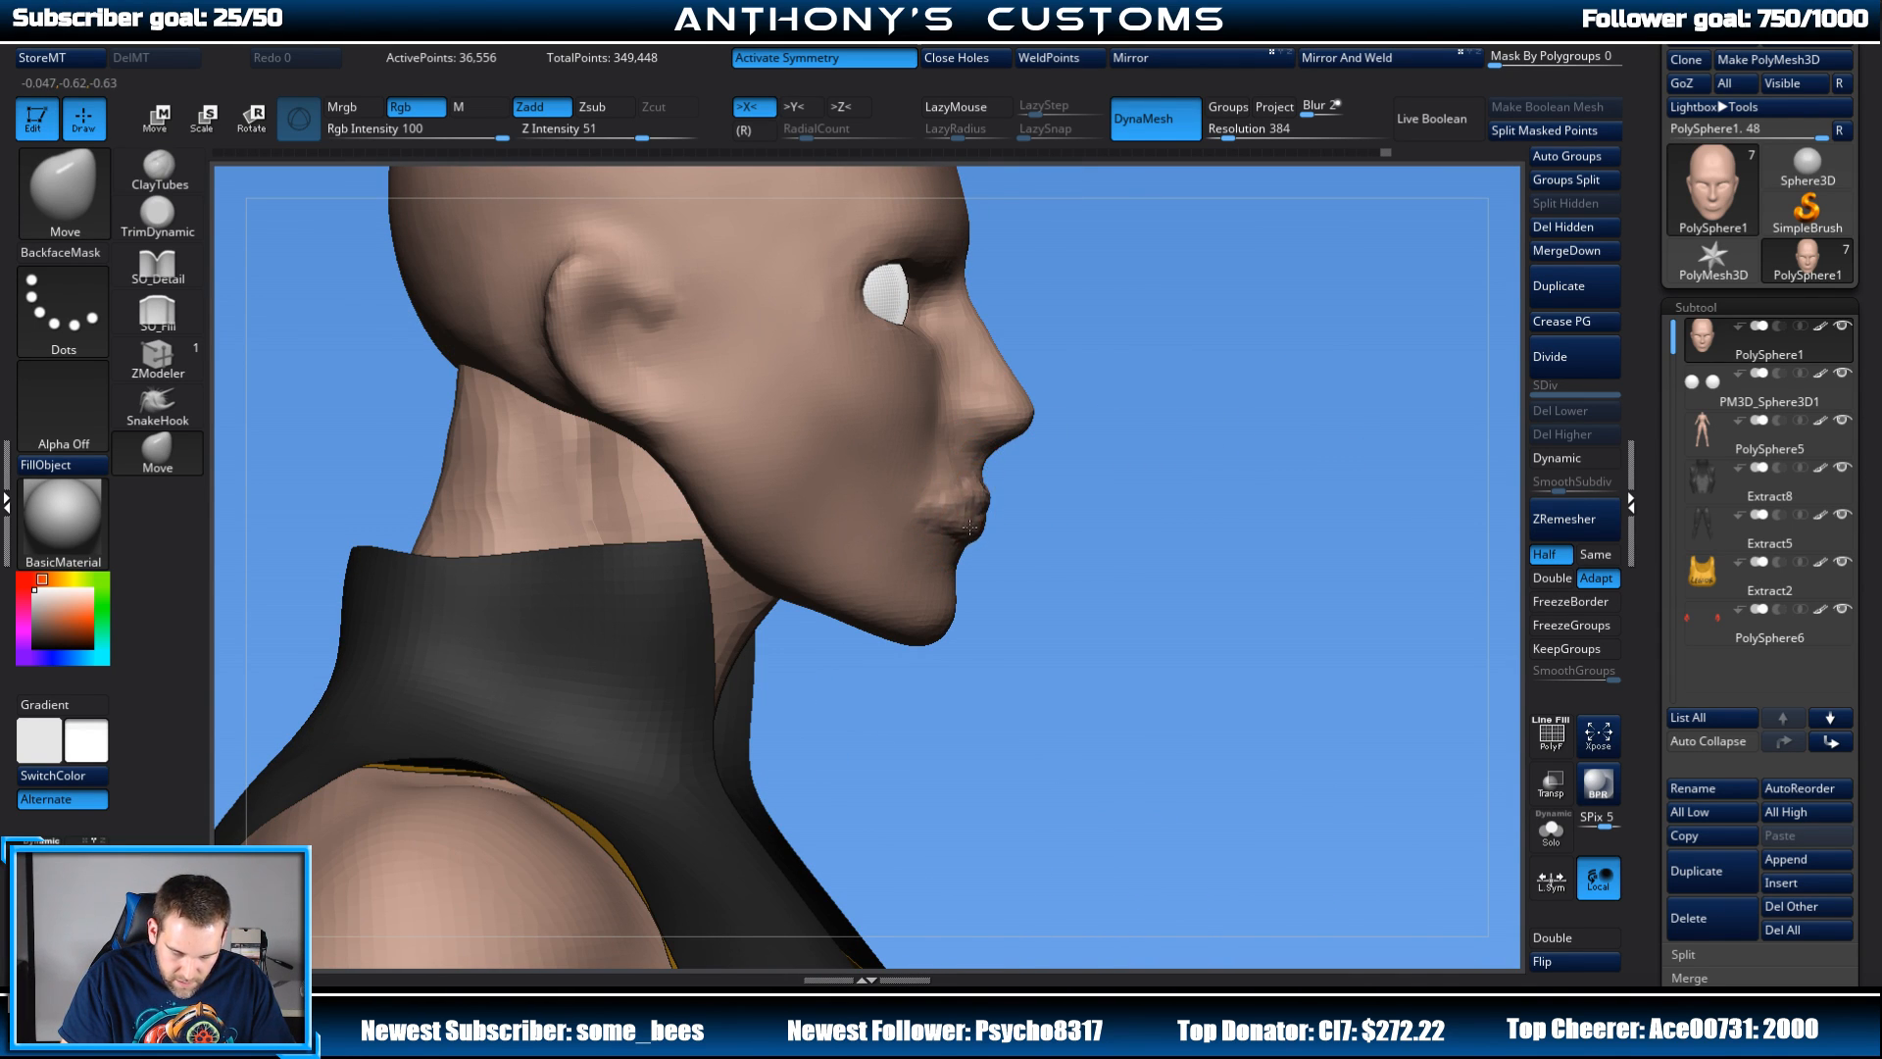
left_click_drag(995, 553, 1267, 367, "shift")
left_click_drag(1417, 358, 1309, 333, "shift")
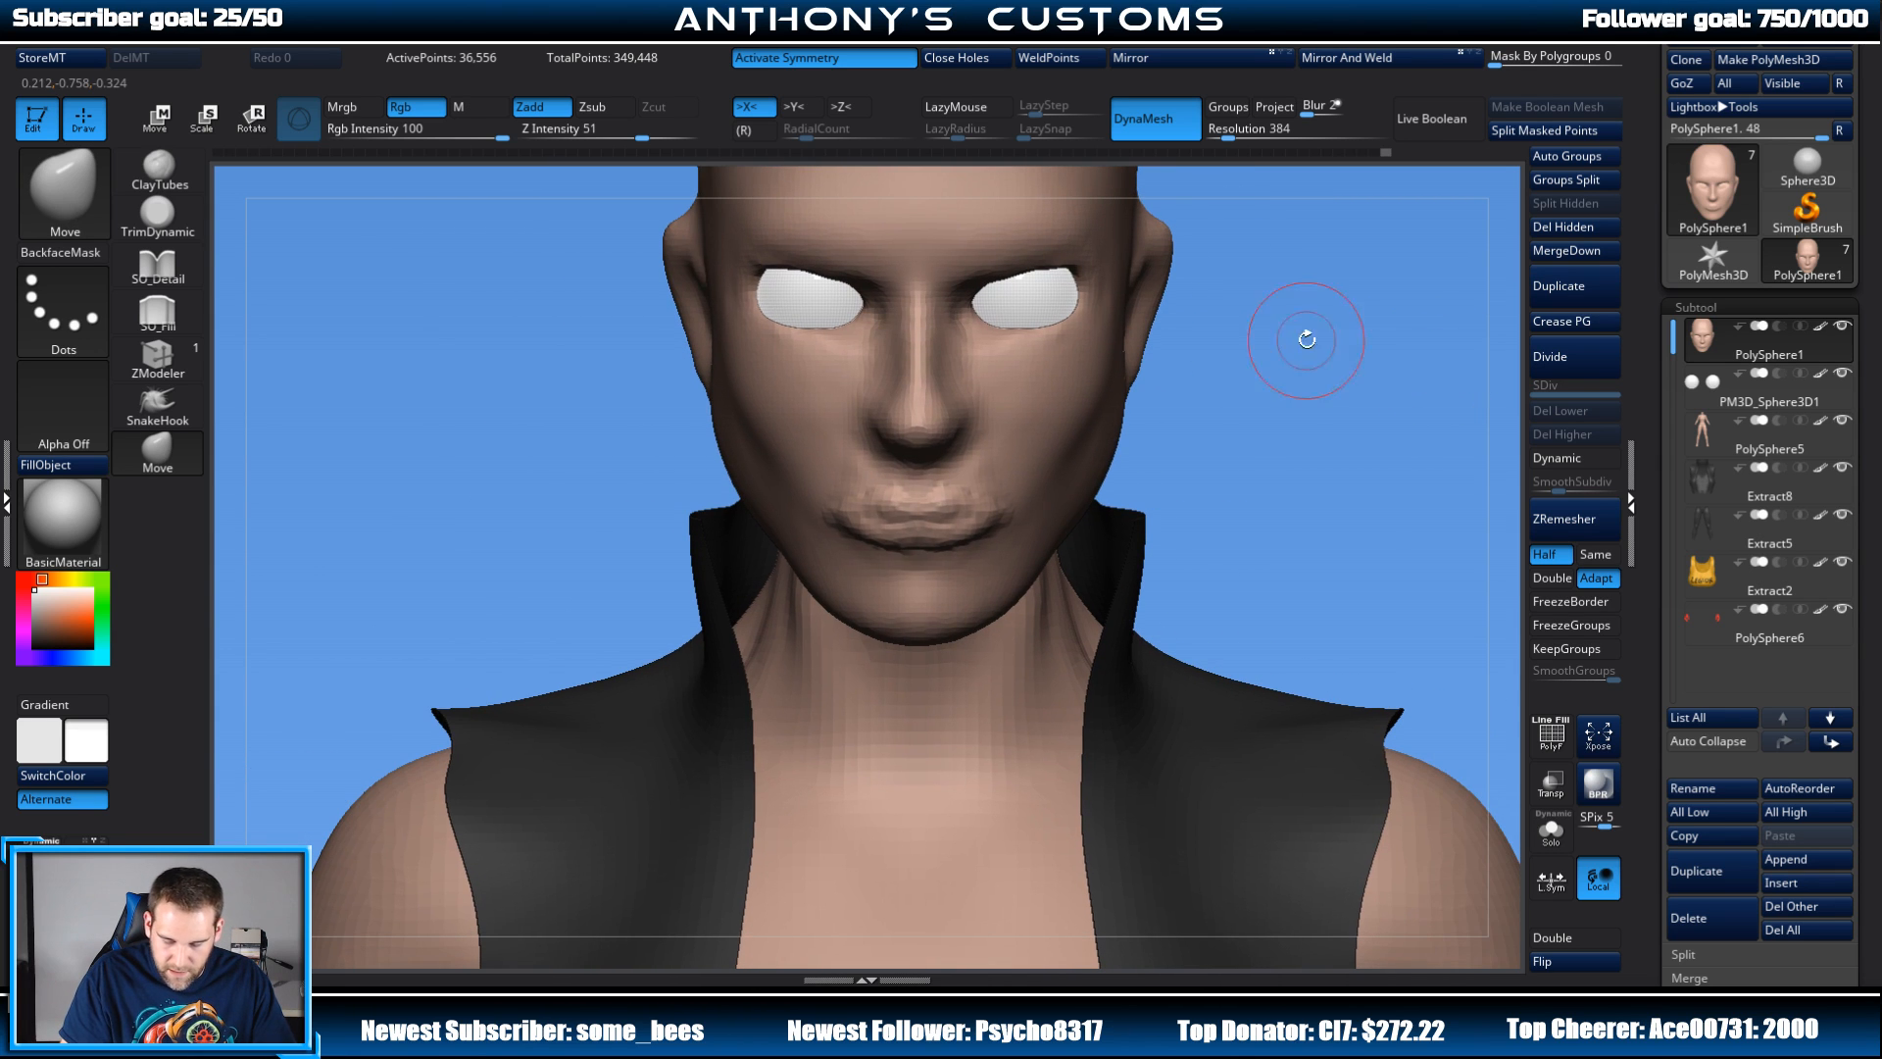
Step: Adjust the chin, lower cheeks and jawline with the Move brush from three-quarter and front views
left_click_drag(1353, 395, 1254, 412)
left_click_drag(833, 608, 932, 628)
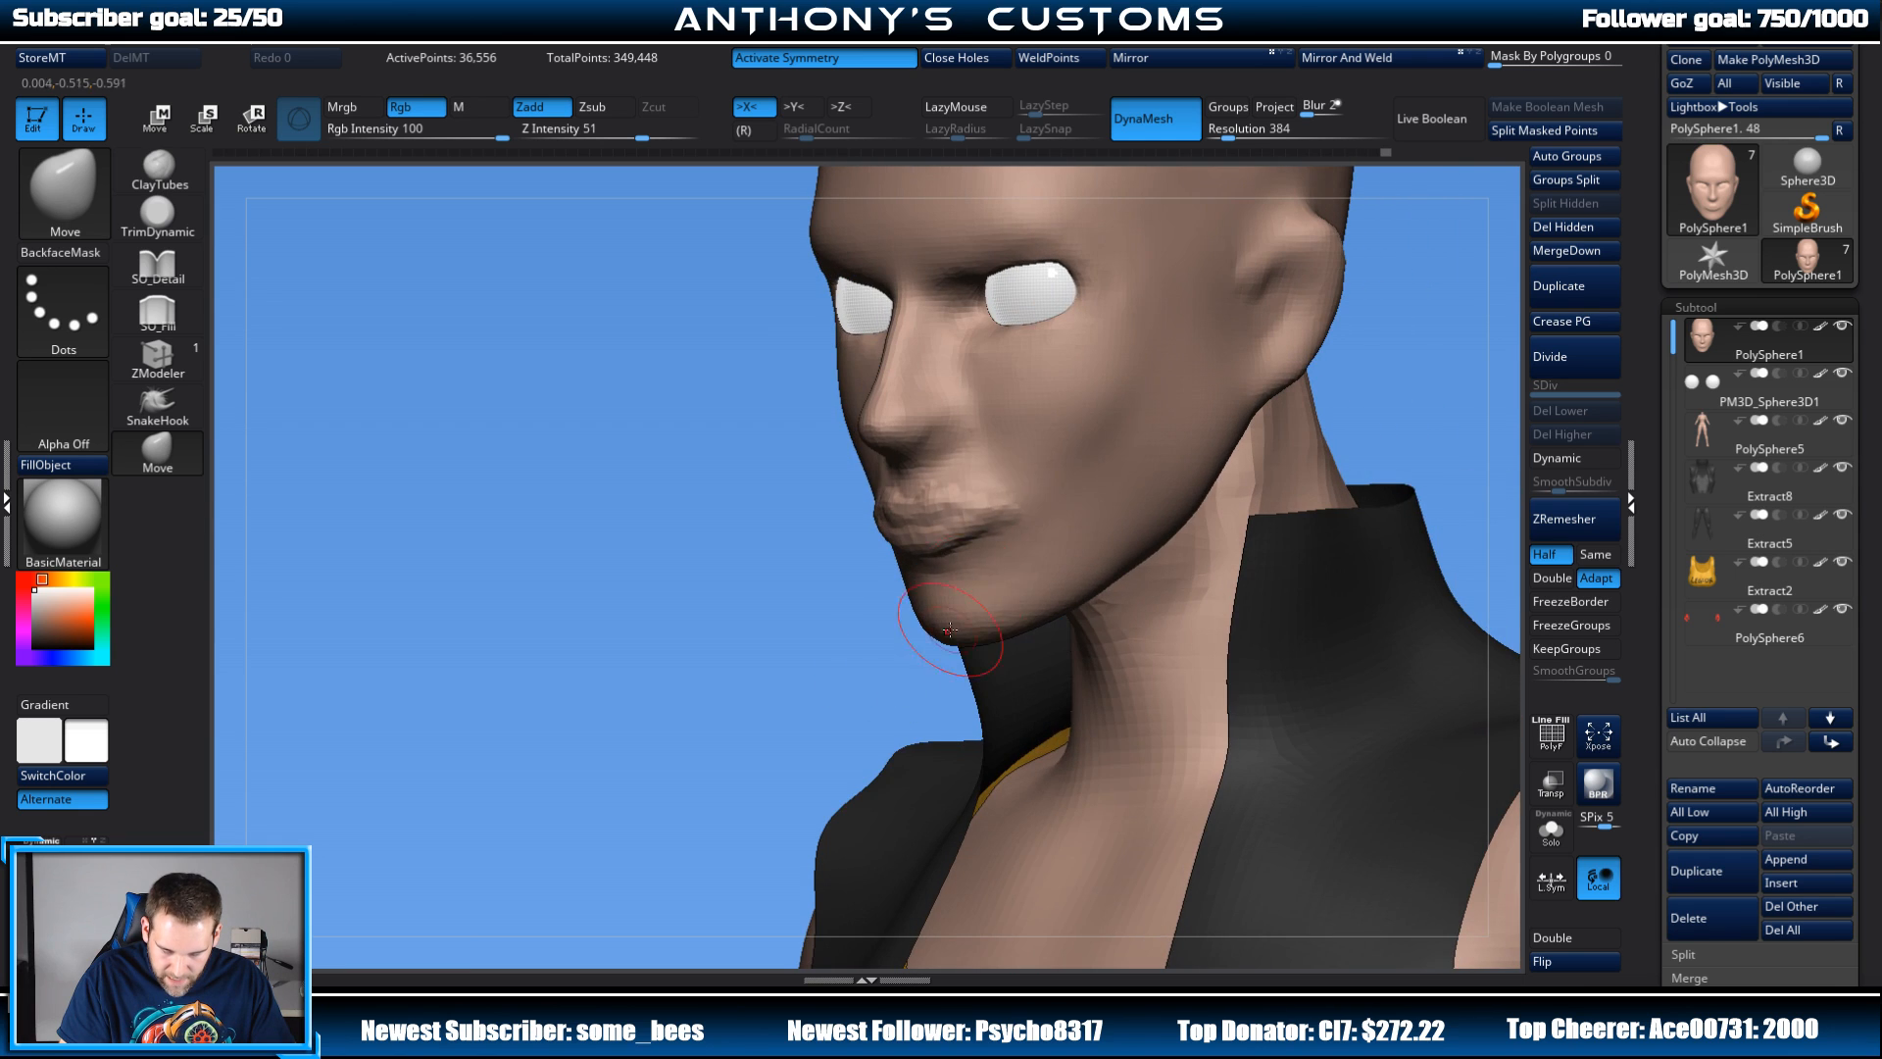
key("space")
left_click_drag(1082, 479, 1090, 478)
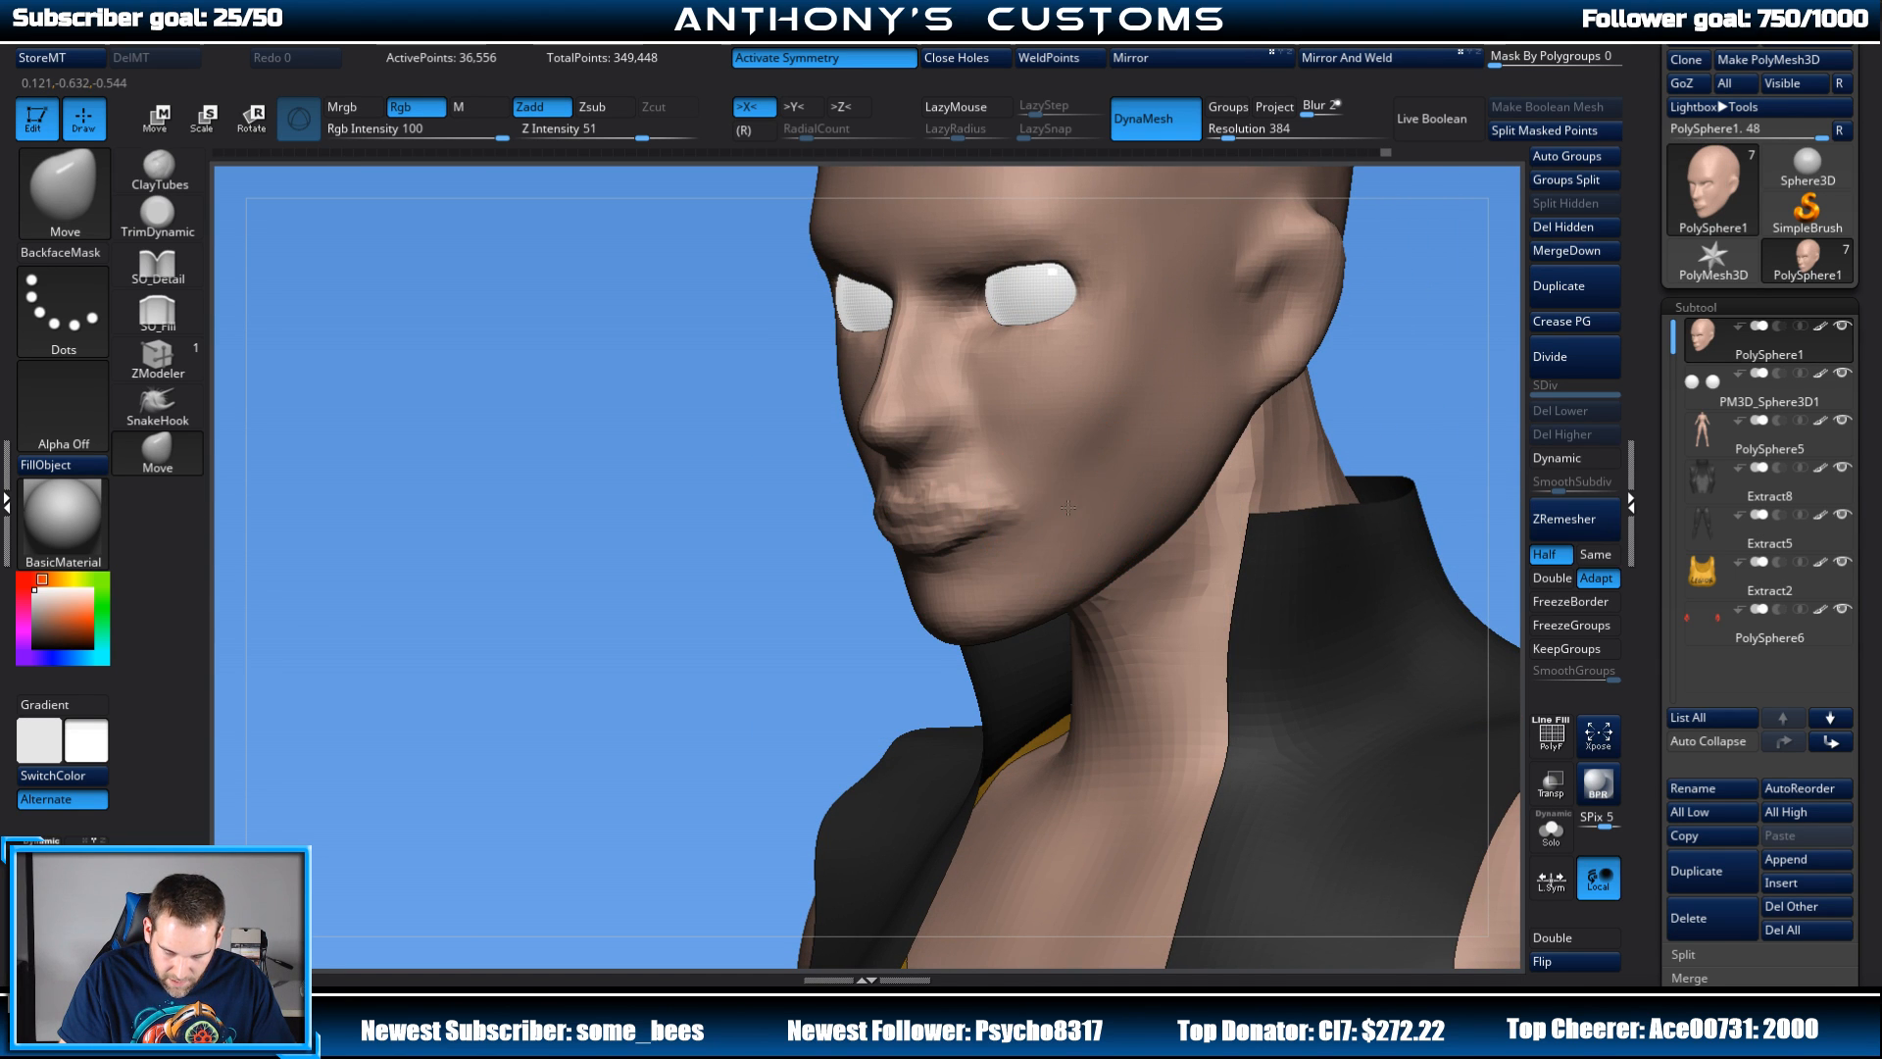
left_click_drag(767, 662, 868, 664)
left_click_drag(1291, 429, 1402, 405)
left_click_drag(1265, 471, 750, 412)
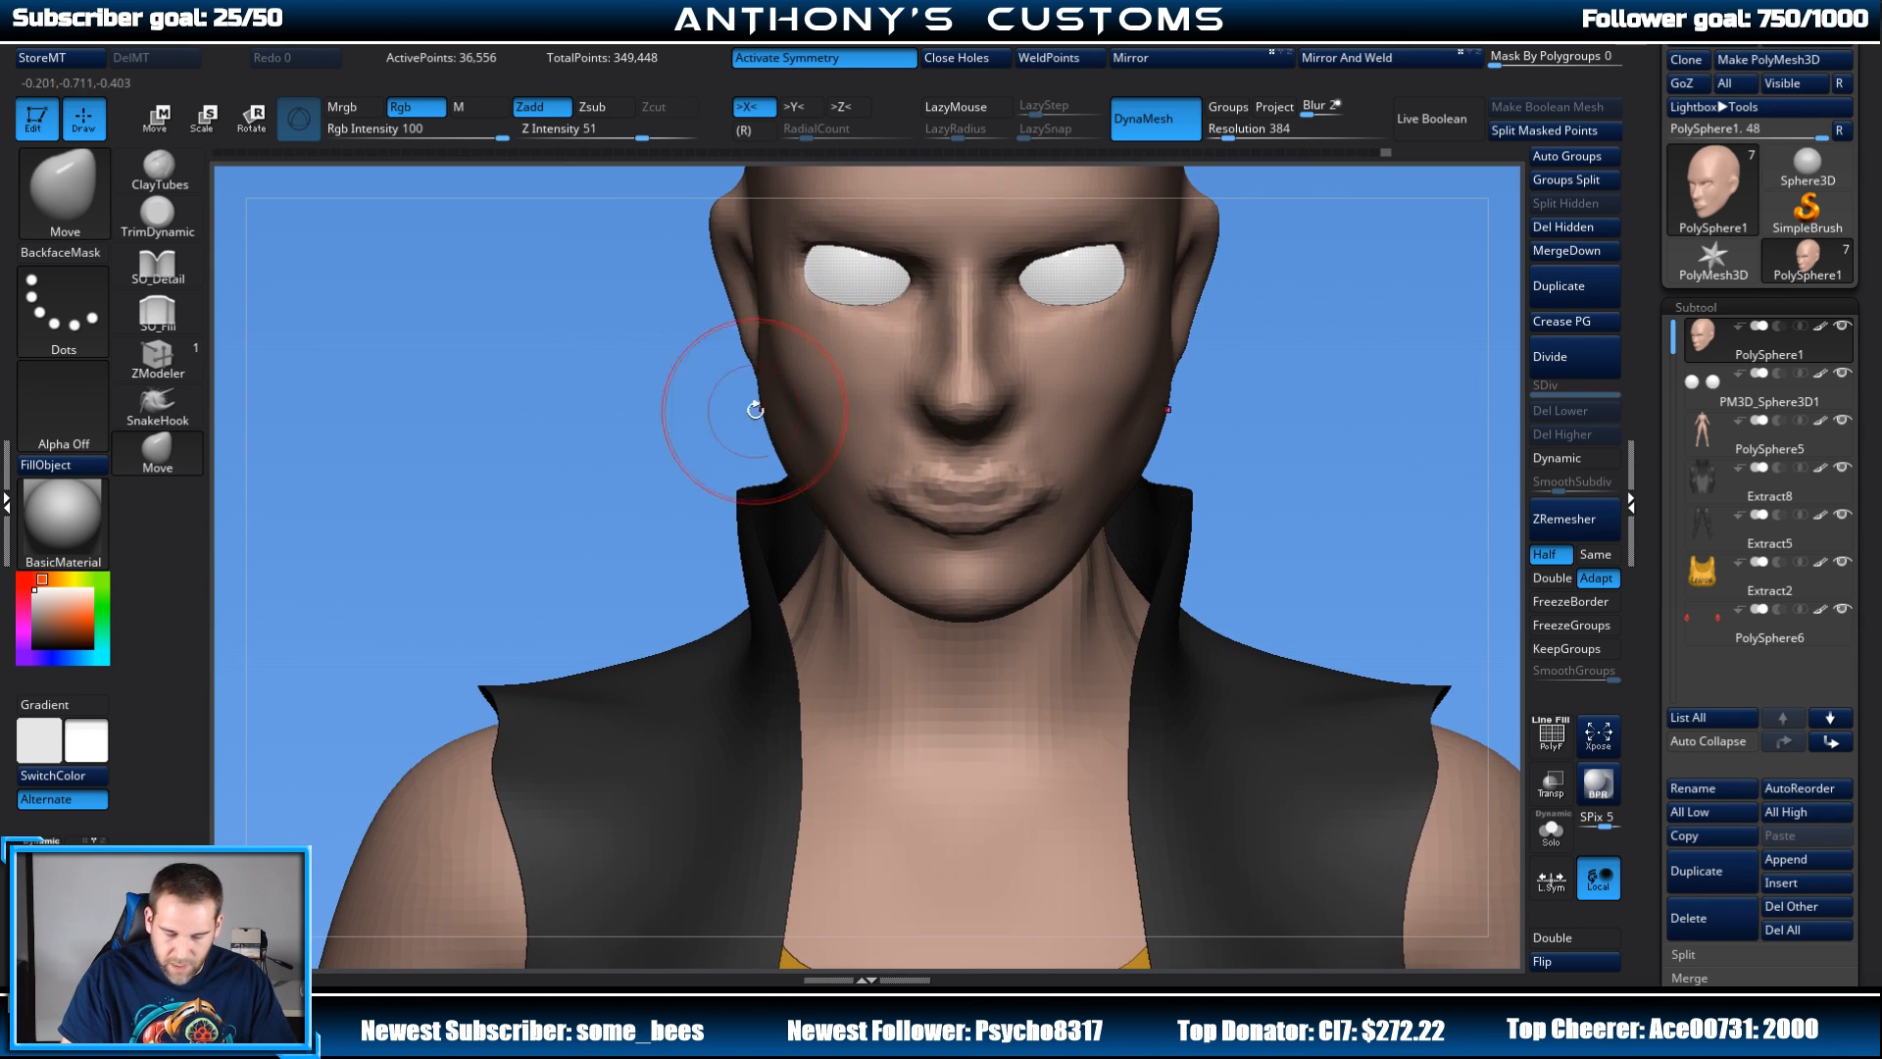
Step: Switch to the SO_Detail brush, remesh the head with DynaMesh and set the brush size to 20
mouse_move(1319, 385)
left_mouse_down("shift")
mouse_move(1237, 381)
mouse_move(1285, 346)
mouse_move(1278, 395)
left_mouse_up("shift")
right_click(1237, 380)
left_click(157, 265)
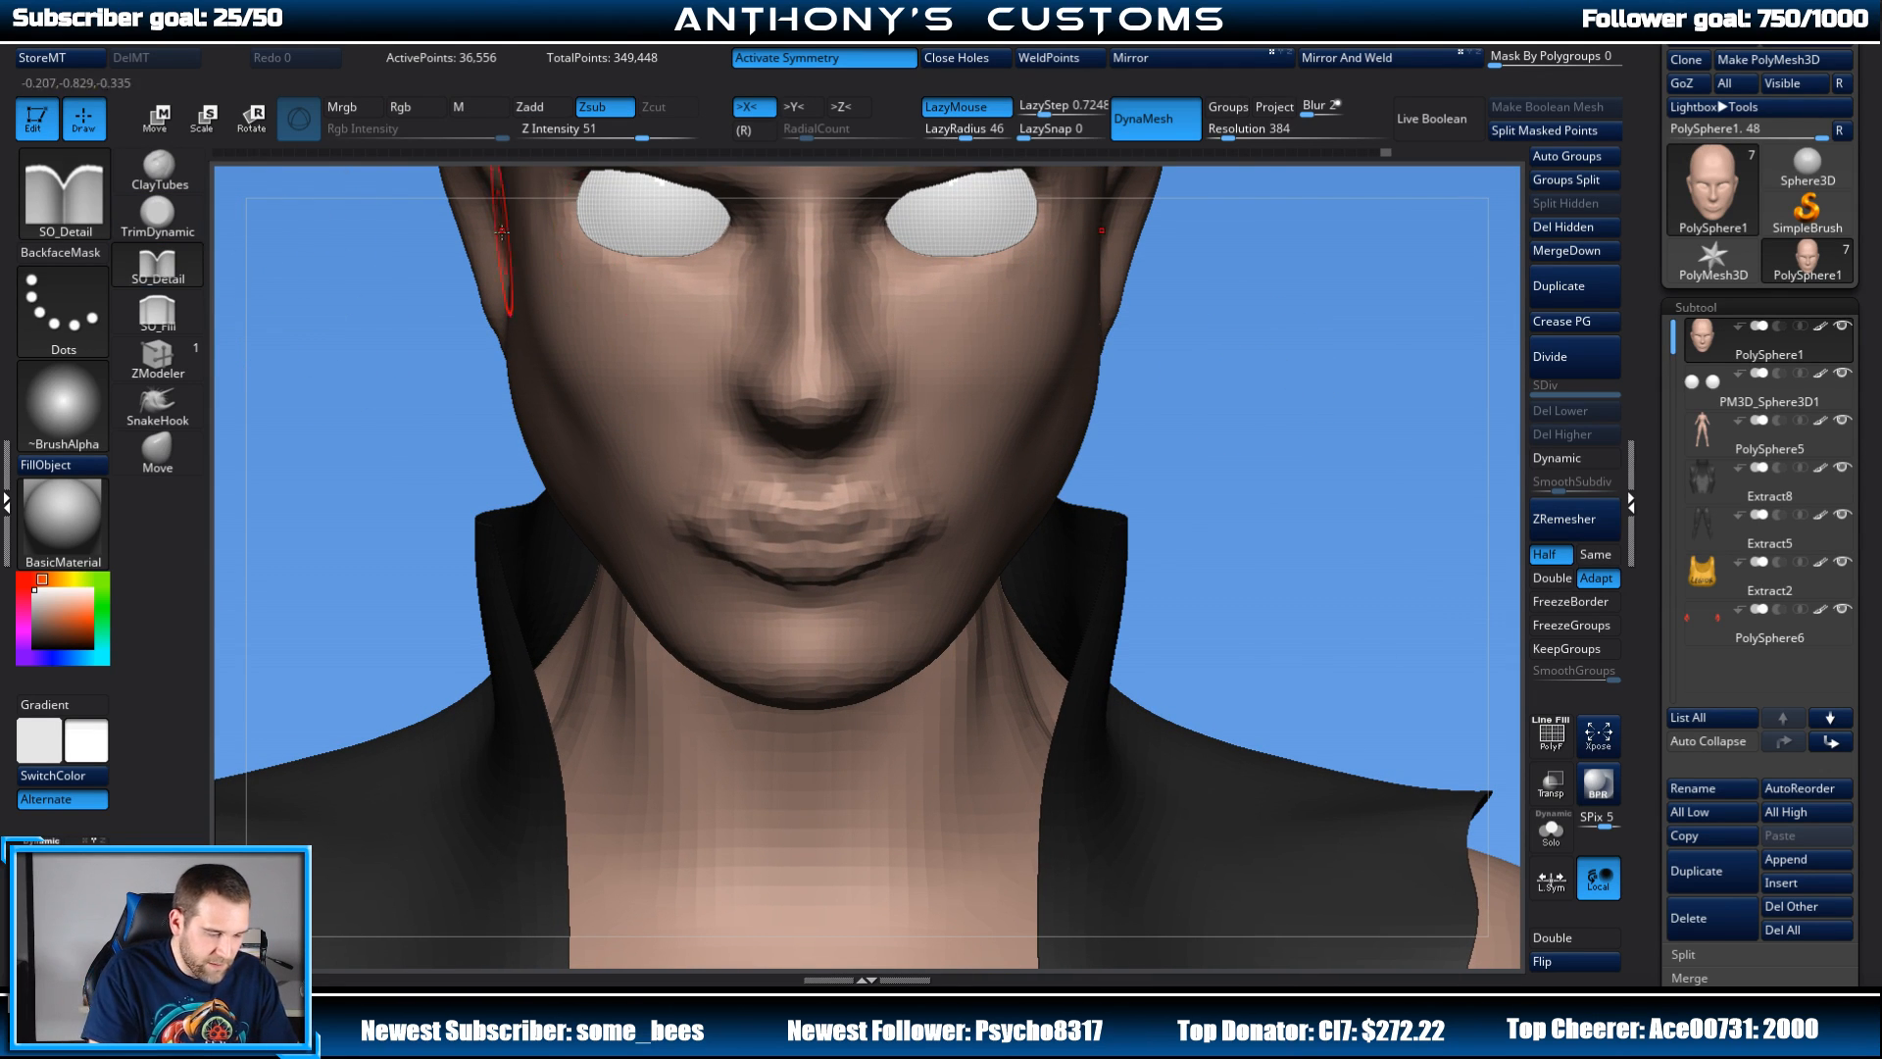
right_click(1276, 372)
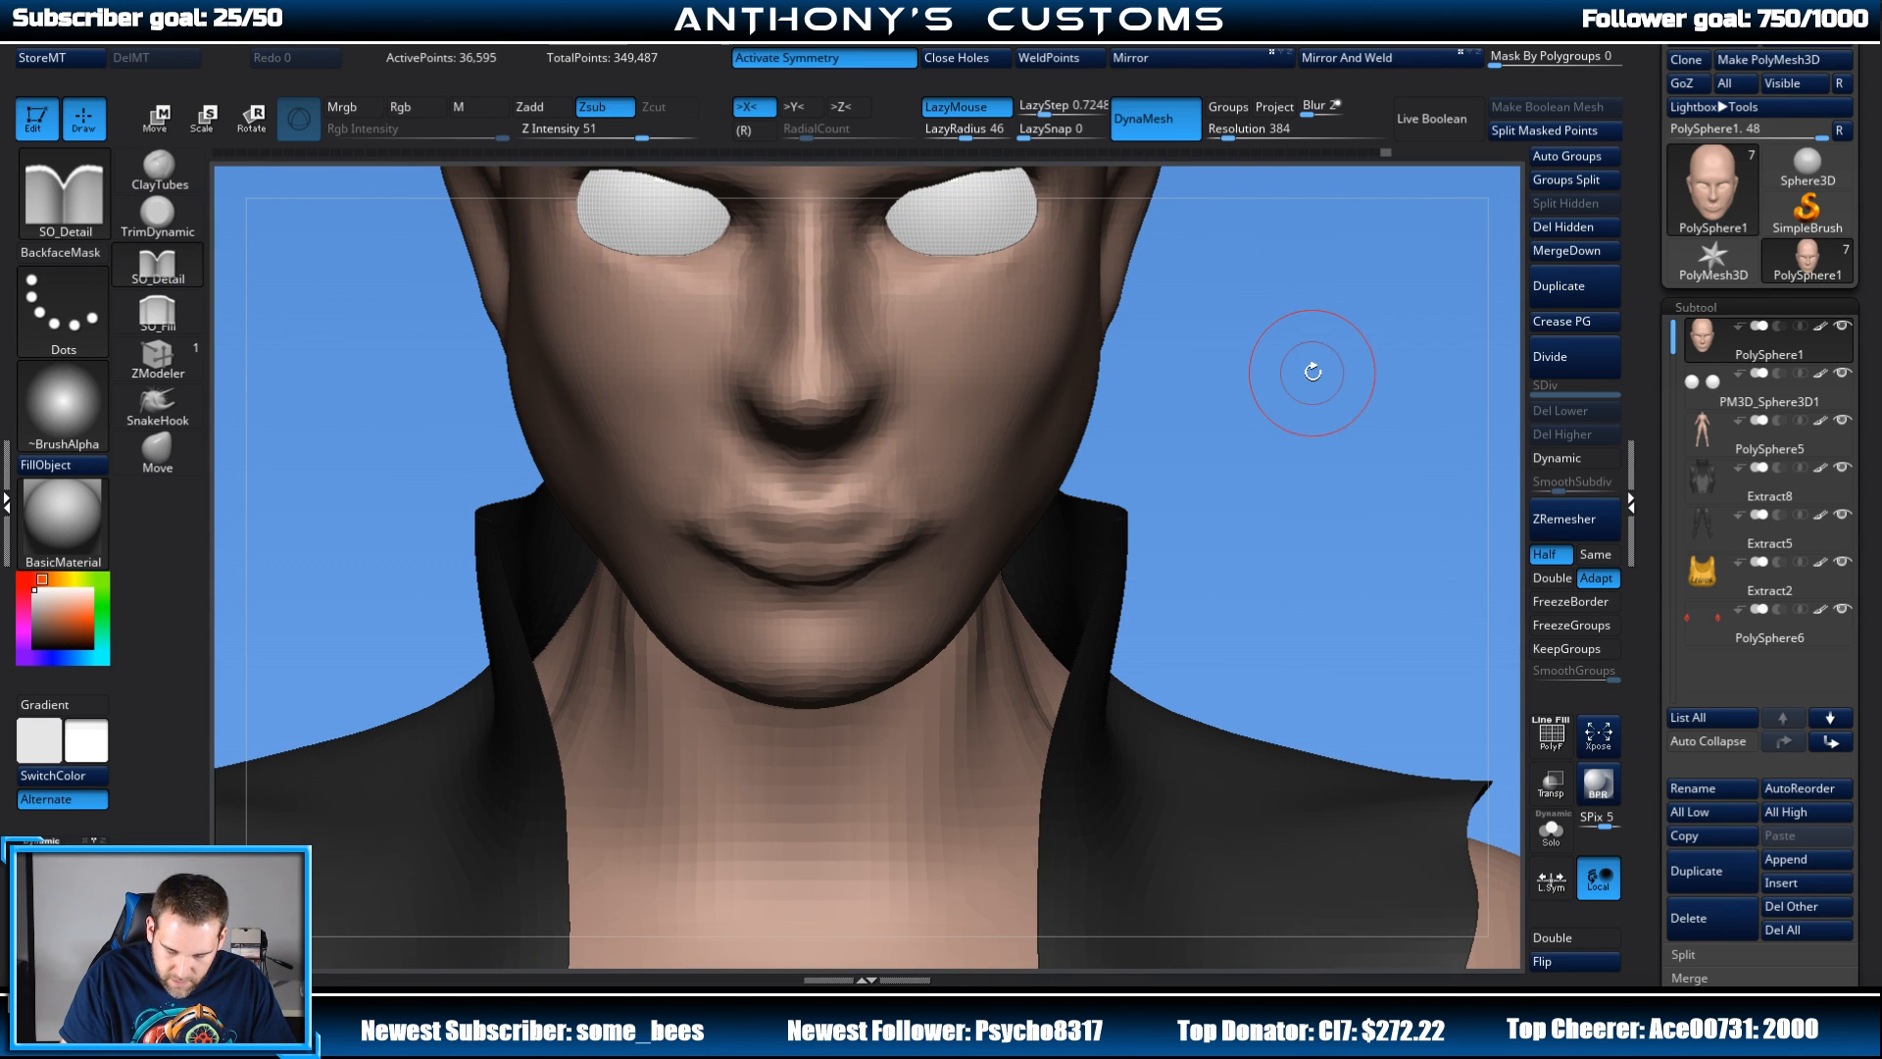
left_click_drag(1239, 397, 1248, 398)
right_click(1247, 398)
left_click(1247, 398)
type("20")
key("Return")
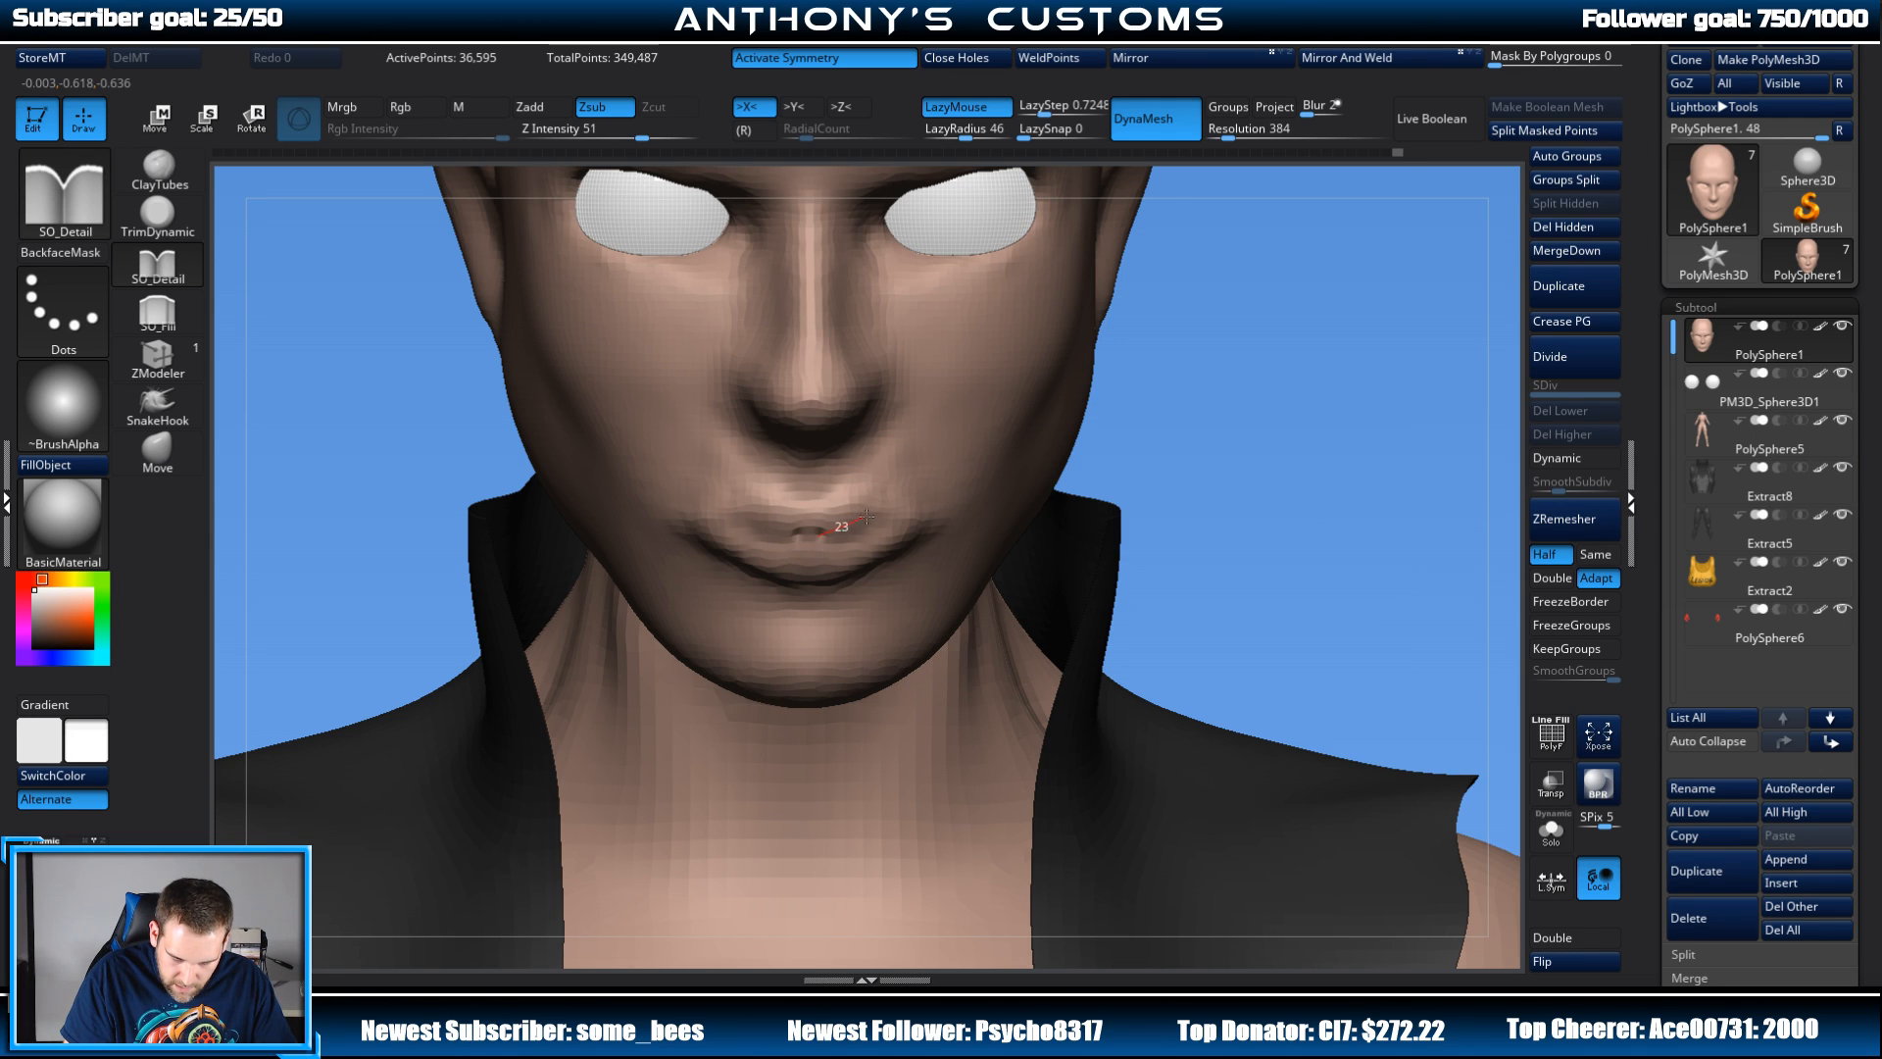
Step: Try to carve the mouth line between the lips with the SO_Detail brush and undo the strokes
left_click_drag(914, 538, 959, 535)
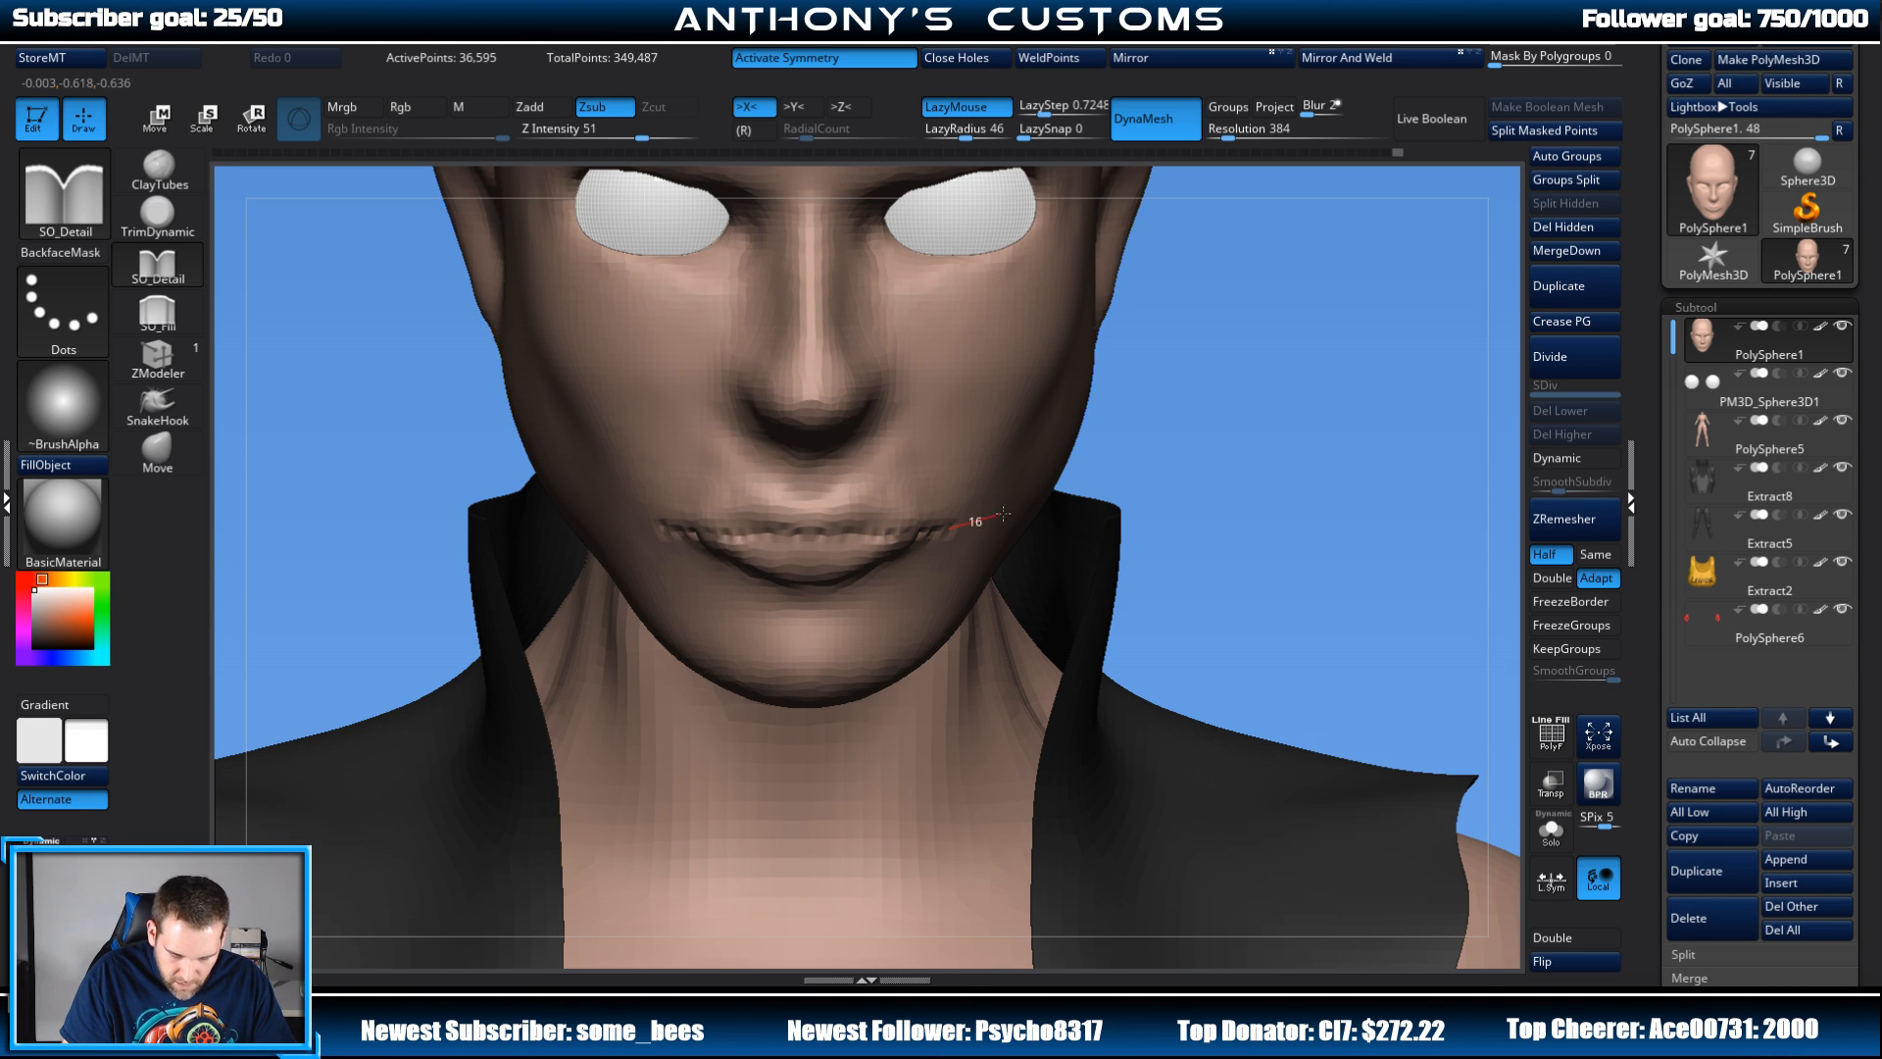
left_click_drag(1110, 421, 1388, 344)
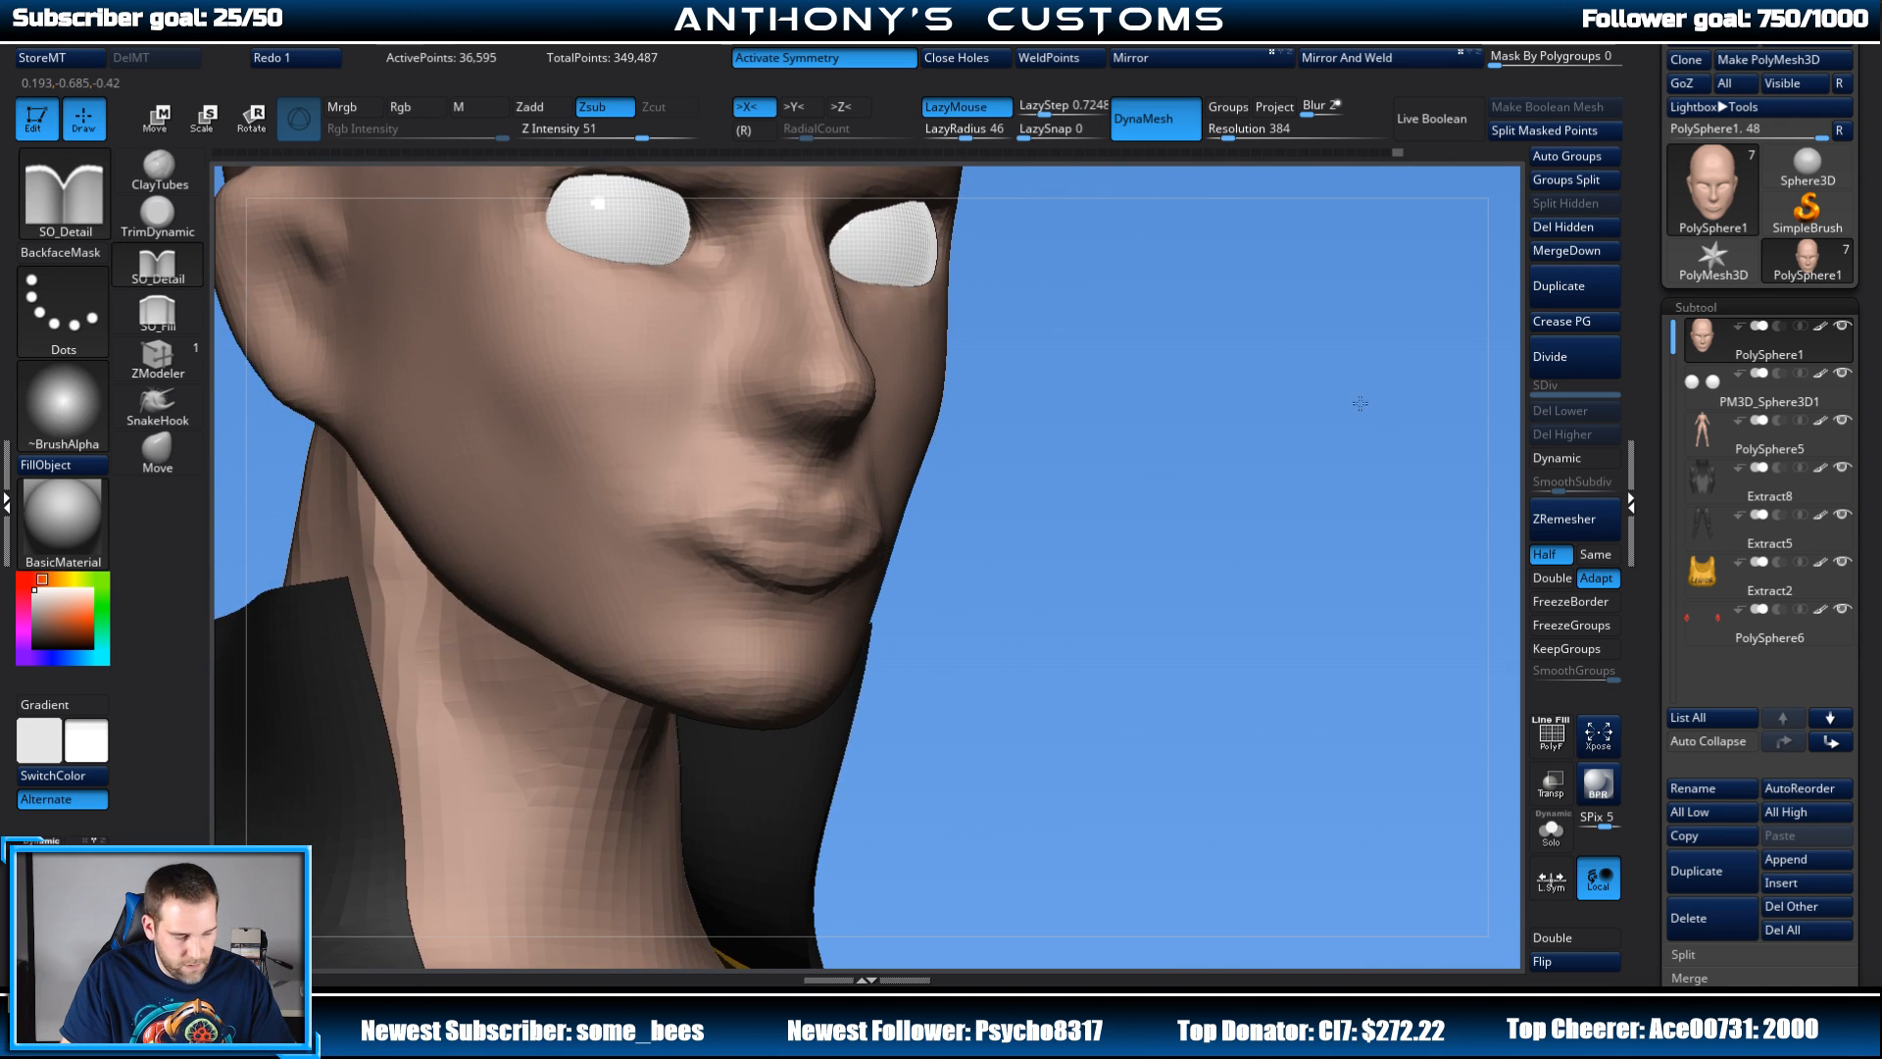
key("ctrl+z")
mouse_move(1195, 386)
left_mouse_down()
mouse_move(1021, 553)
mouse_move(884, 600)
left_mouse_up()
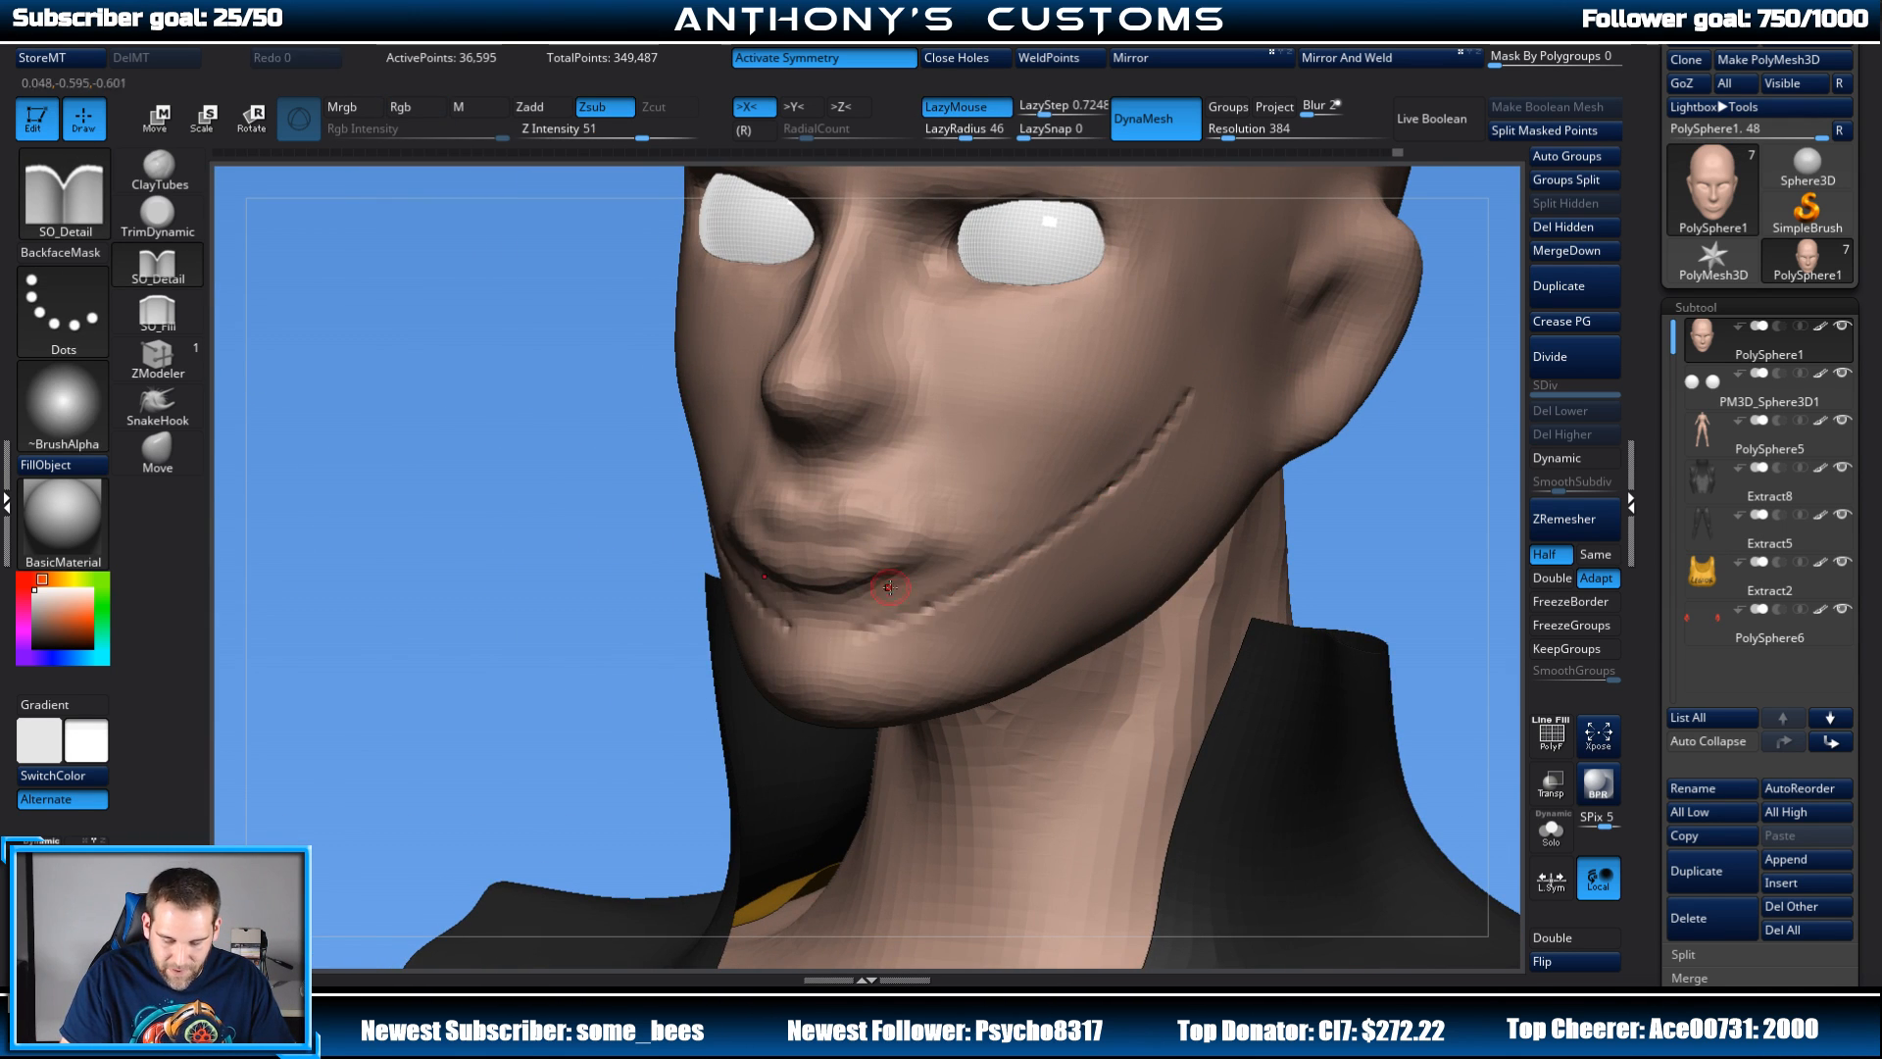
mouse_move(1471, 466)
left_mouse_down()
mouse_move(1426, 459)
mouse_move(1394, 408)
left_mouse_up()
key("ctrl+z")
left_click_drag(549, 760, 735, 775)
Step: Lower the SO_Detail brush's LazyStep to 0.0147 for more closely spaced strokes
left_click_drag(1039, 109, 1021, 110)
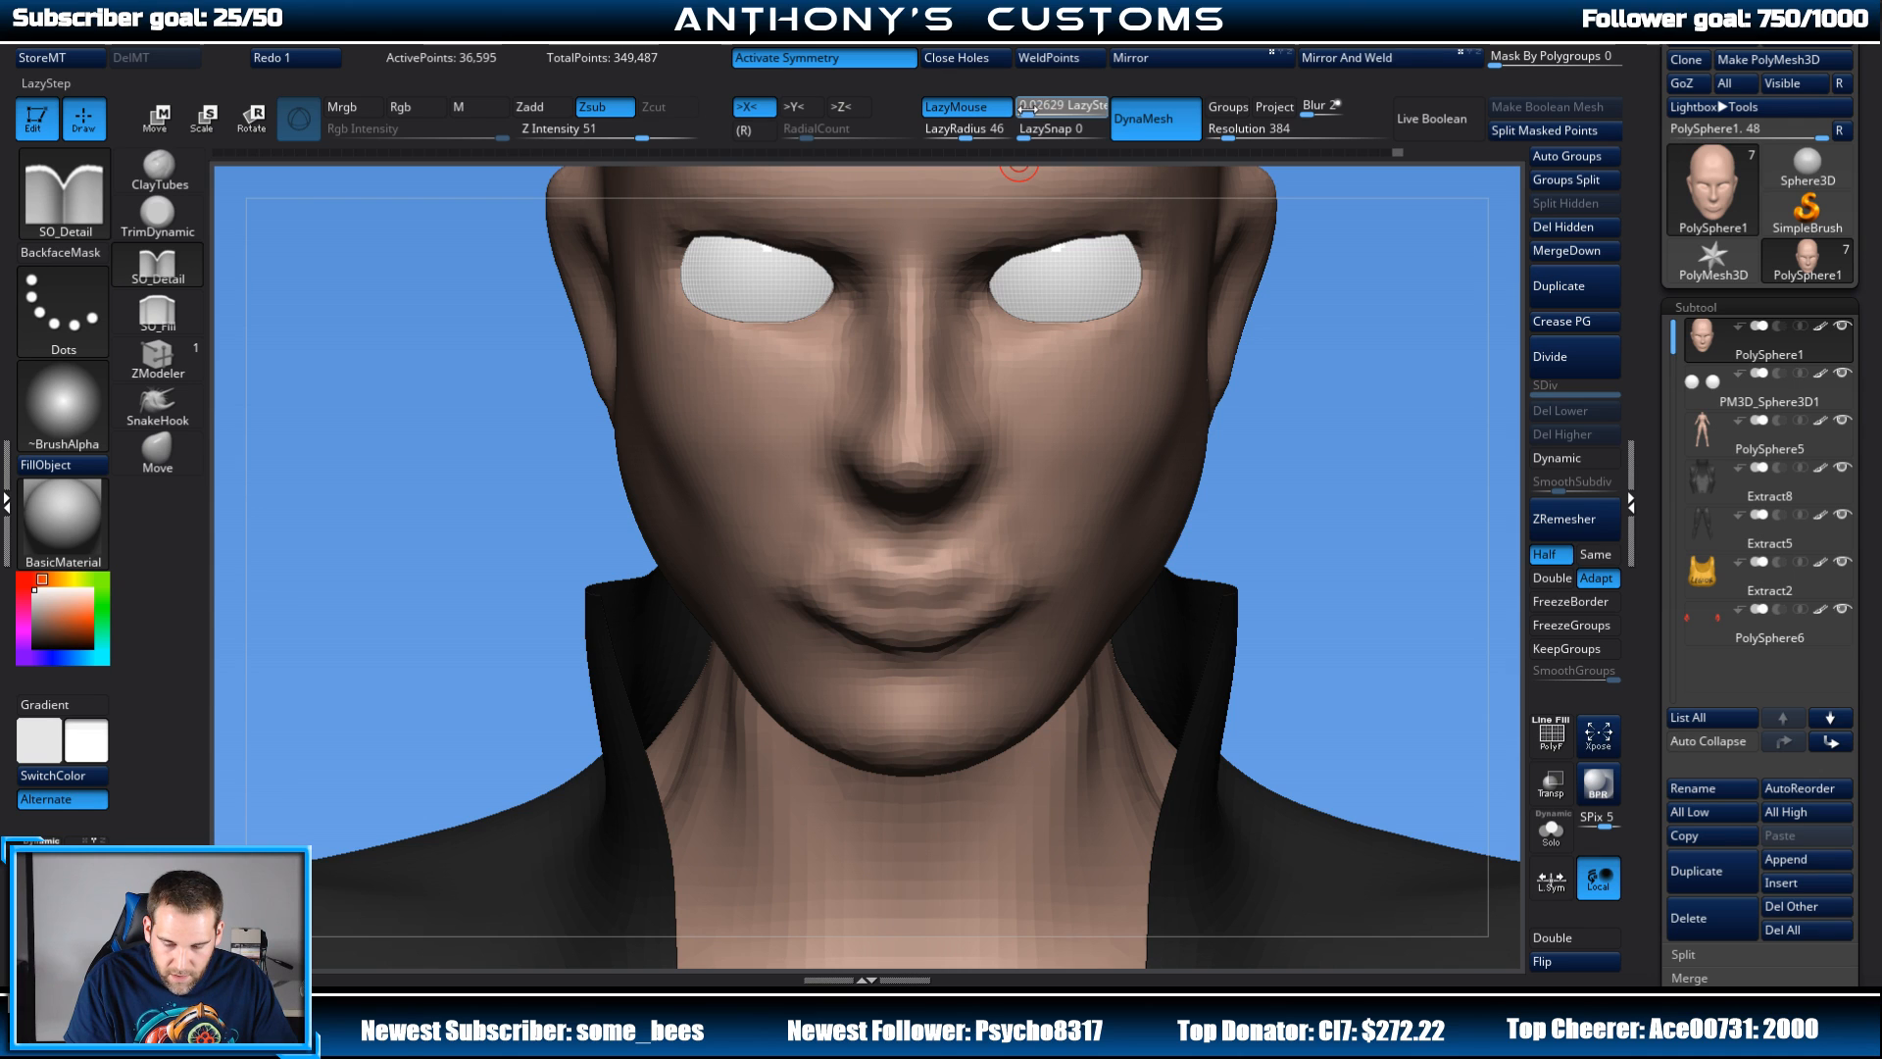
left_click(1026, 110)
mouse_move(1362, 359)
left_mouse_down("alt")
mouse_move(1349, 439)
mouse_move(1360, 318)
left_mouse_up("alt")
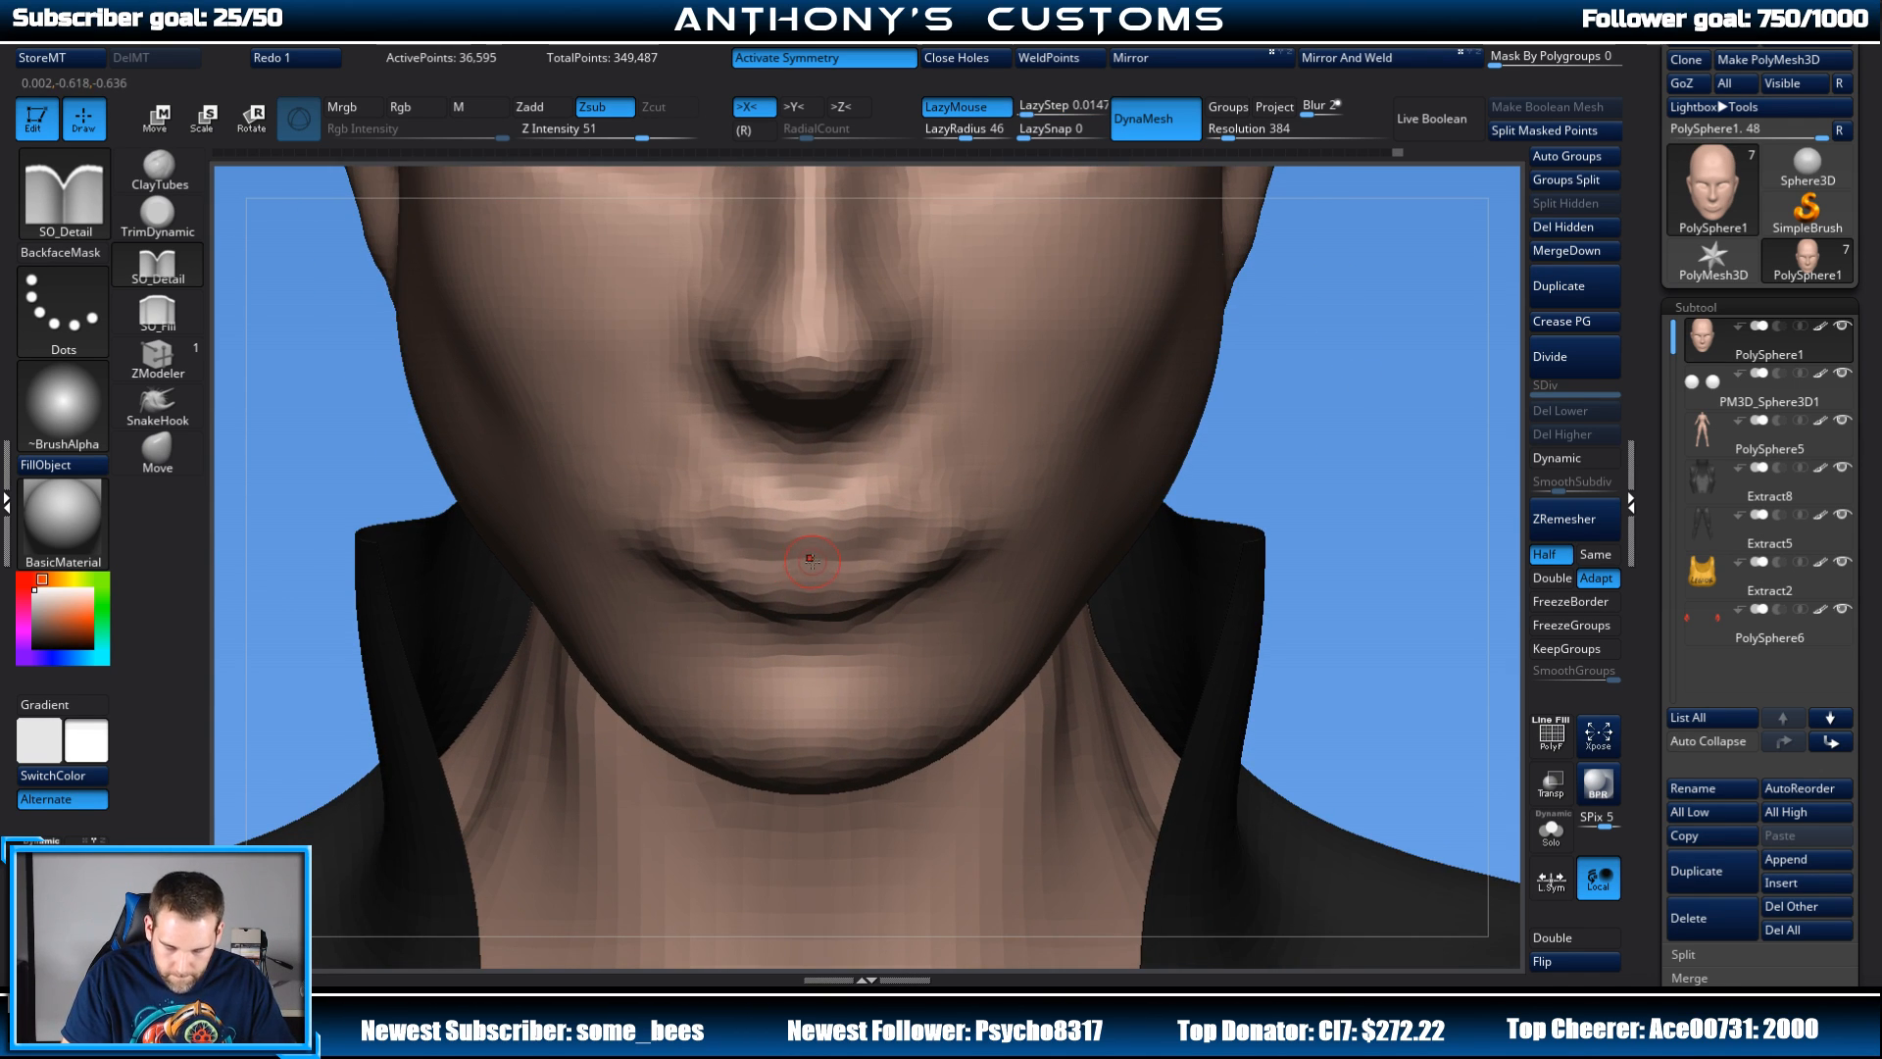
Step: Try repeated SO_Detail strokes along the lips and down the nose with the reduced LazyStep
left_click_drag(827, 558, 981, 540)
mouse_move(1327, 391)
left_mouse_down()
mouse_move(1332, 349)
mouse_move(1318, 421)
mouse_move(1328, 386)
left_mouse_up()
key("ctrl+z")
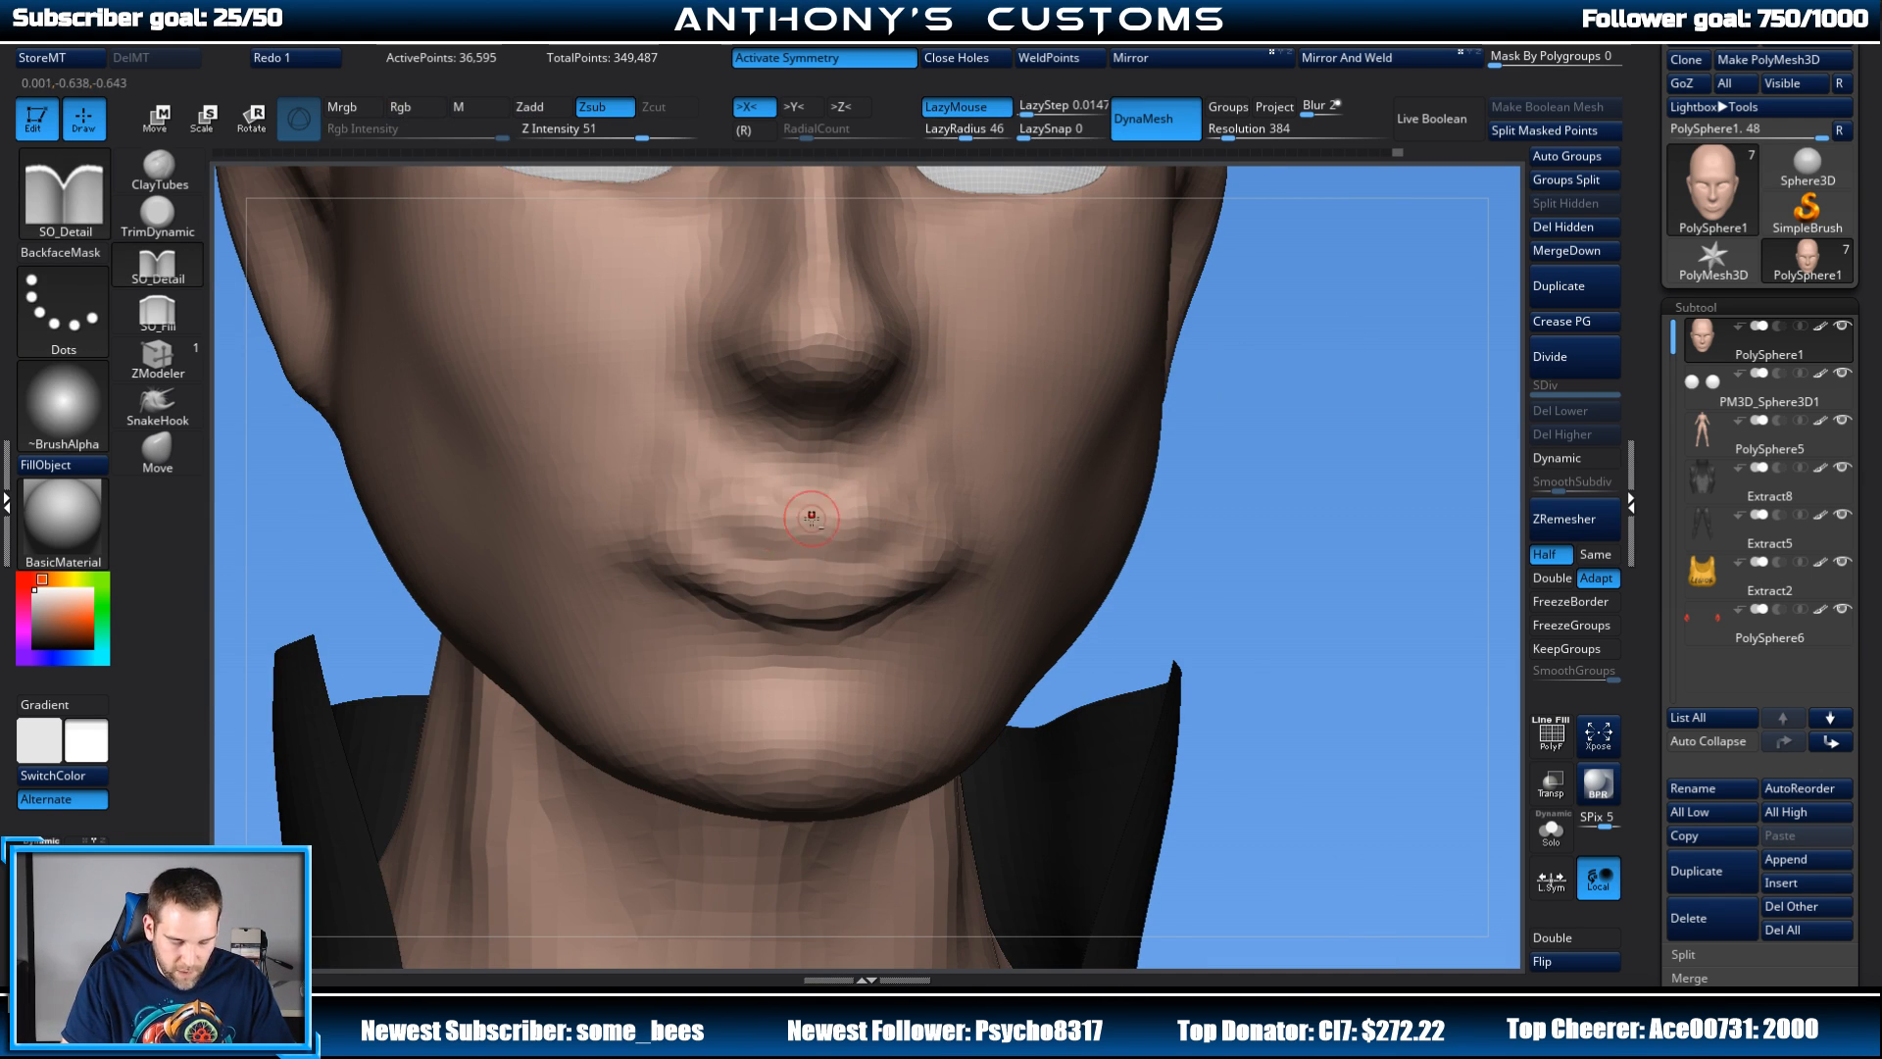
left_click_drag(849, 514, 1000, 534)
mouse_move(854, 566)
left_mouse_down()
mouse_move(843, 583)
mouse_move(887, 588)
mouse_move(983, 534)
left_mouse_up()
mouse_move(1337, 427)
left_mouse_down()
mouse_move(1386, 429)
mouse_move(1202, 538)
mouse_move(1069, 529)
mouse_move(1256, 401)
mouse_move(1247, 480)
left_mouse_up()
mouse_move(714, 515)
left_mouse_down()
mouse_move(875, 580)
mouse_move(965, 552)
left_mouse_up()
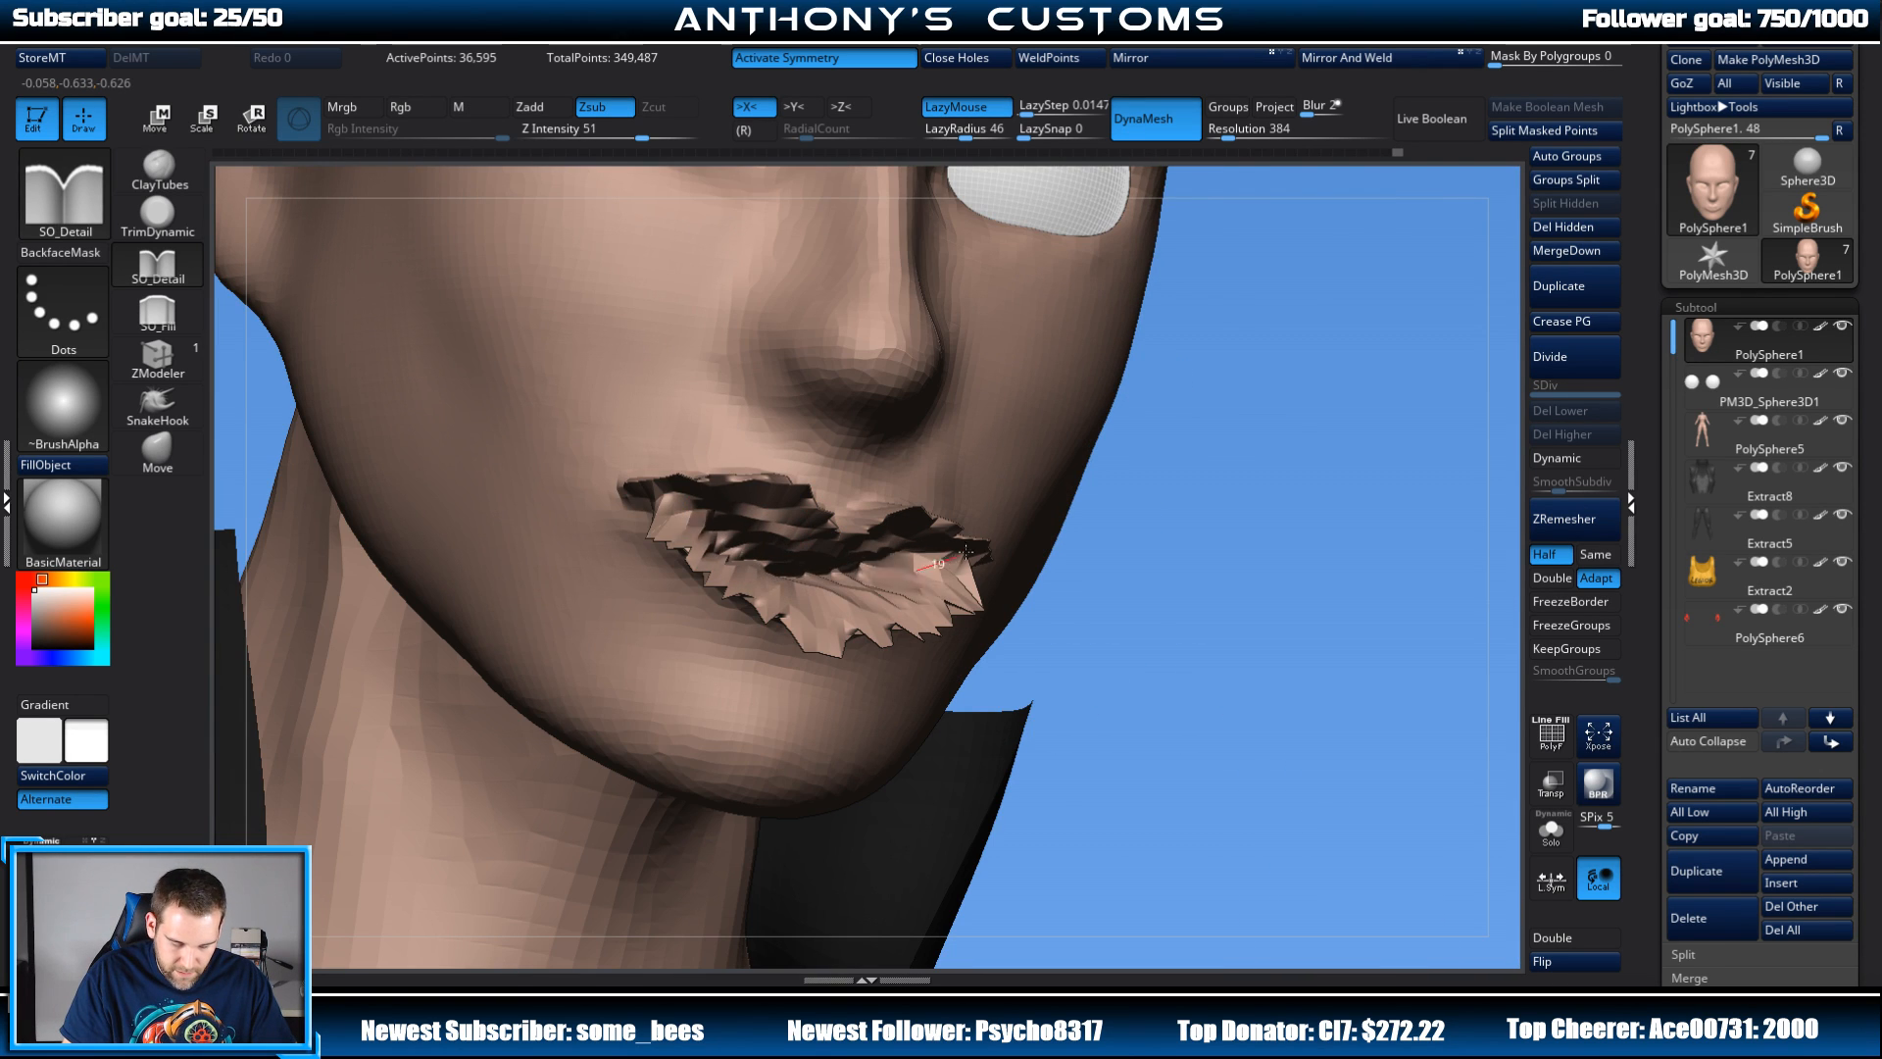
left_click_drag(1336, 379, 857, 324)
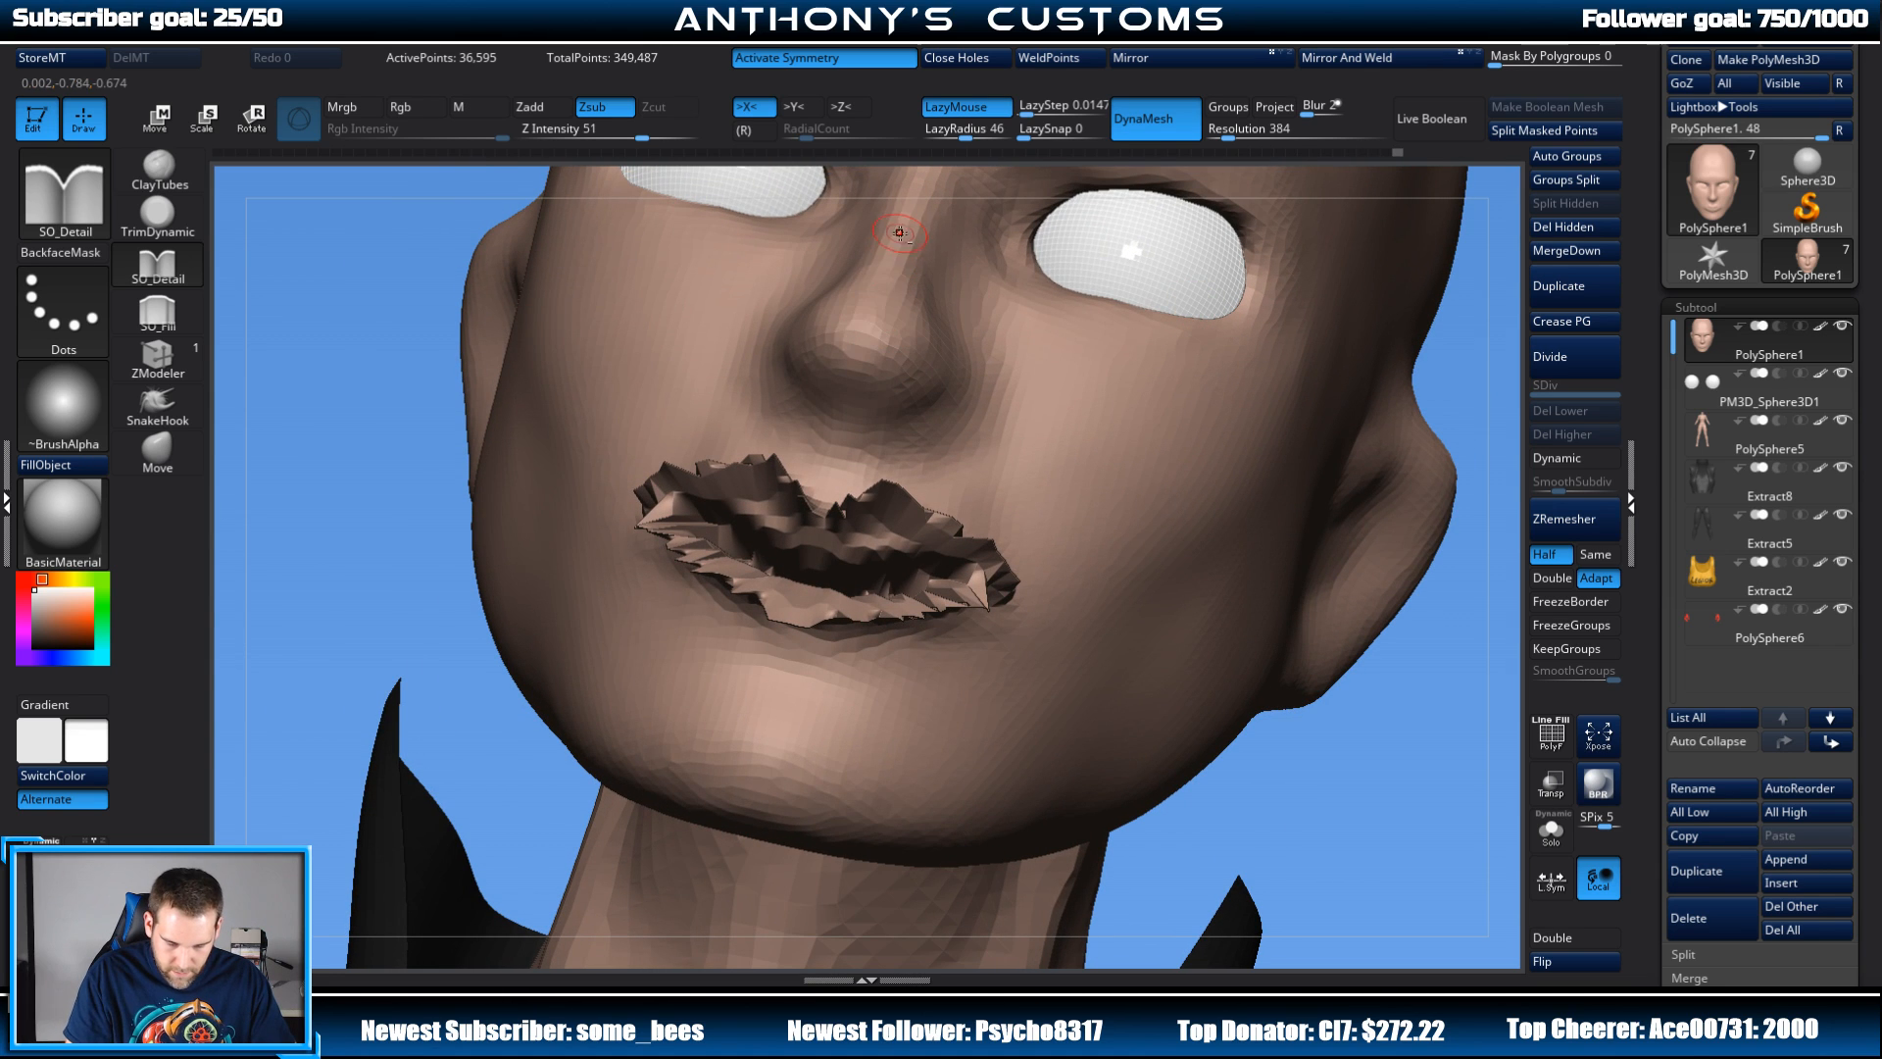
left_click_drag(899, 233, 822, 551)
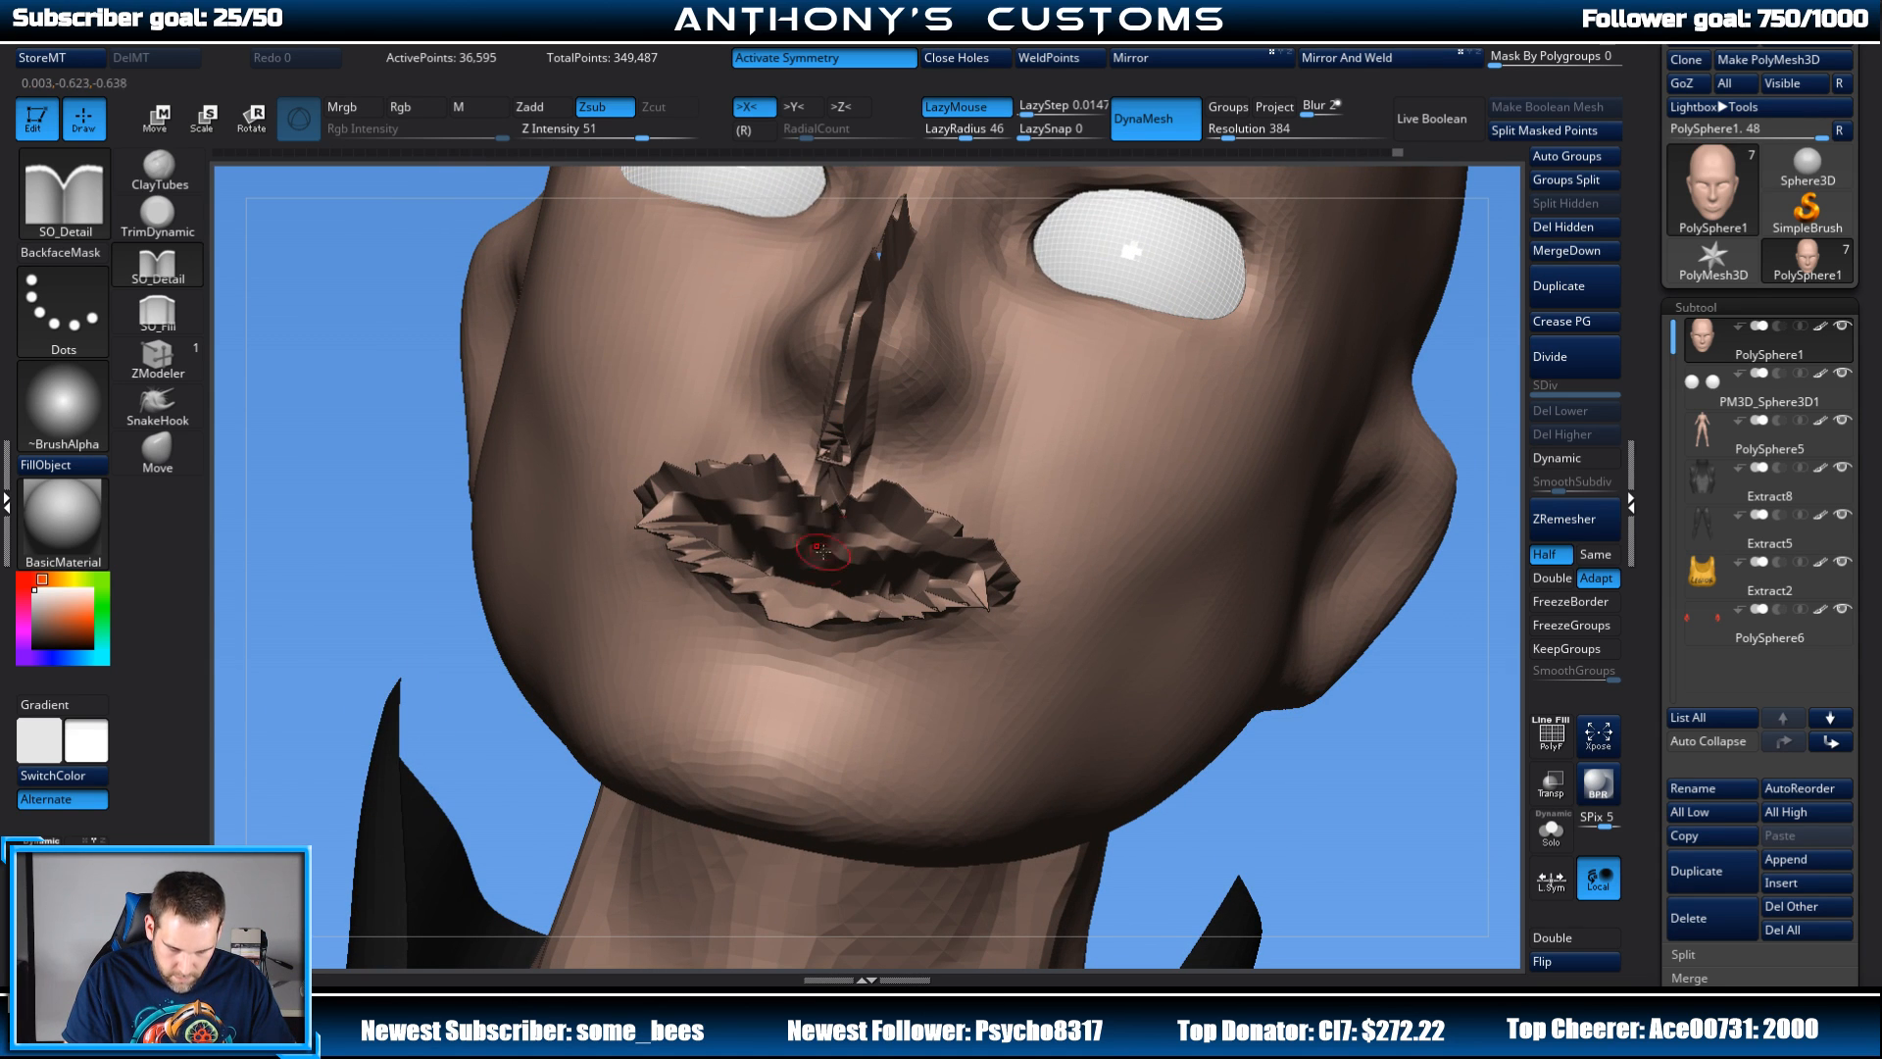
Step: Undo the SO_Detail strokes on the mouth and nose, returning to the remeshed head
left_click_drag(1353, 744, 1419, 761)
key("ctrl+z")
key("ctrl+z")
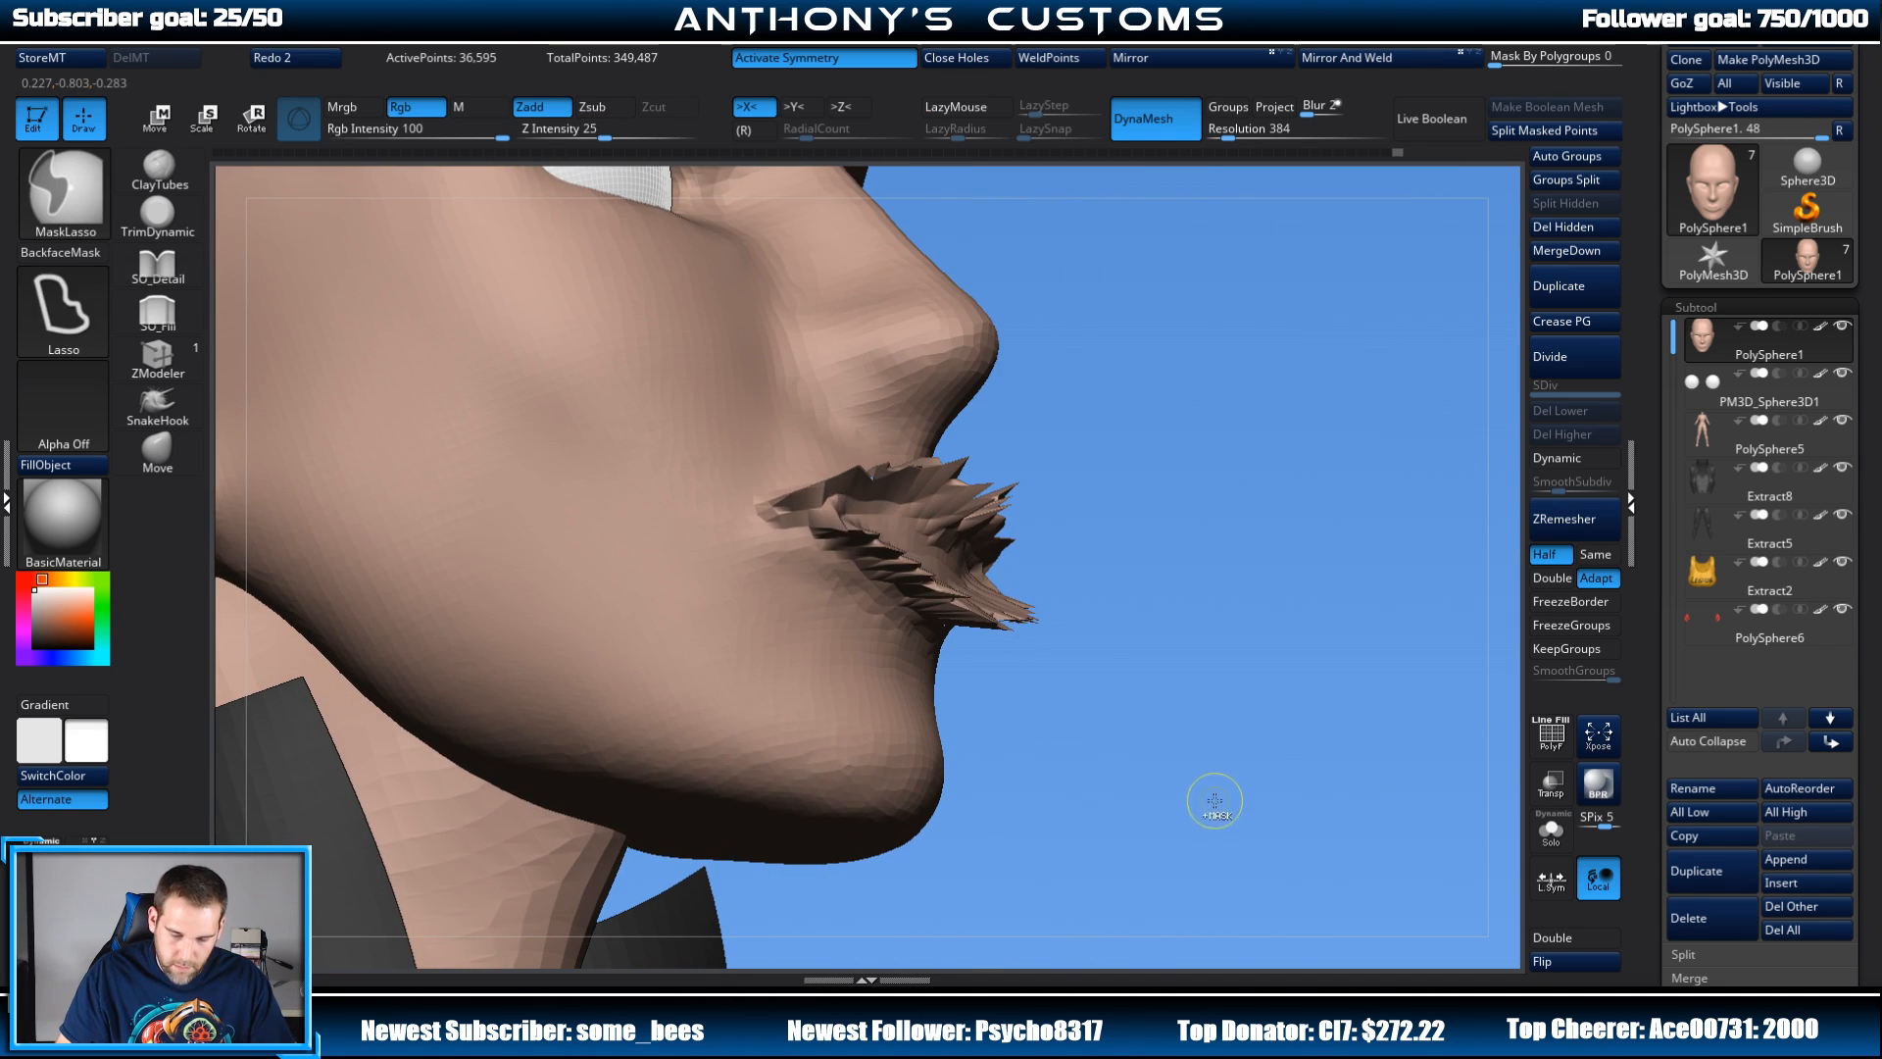
key("ctrl+z")
key("ctrl+z")
key("ctrl+z")
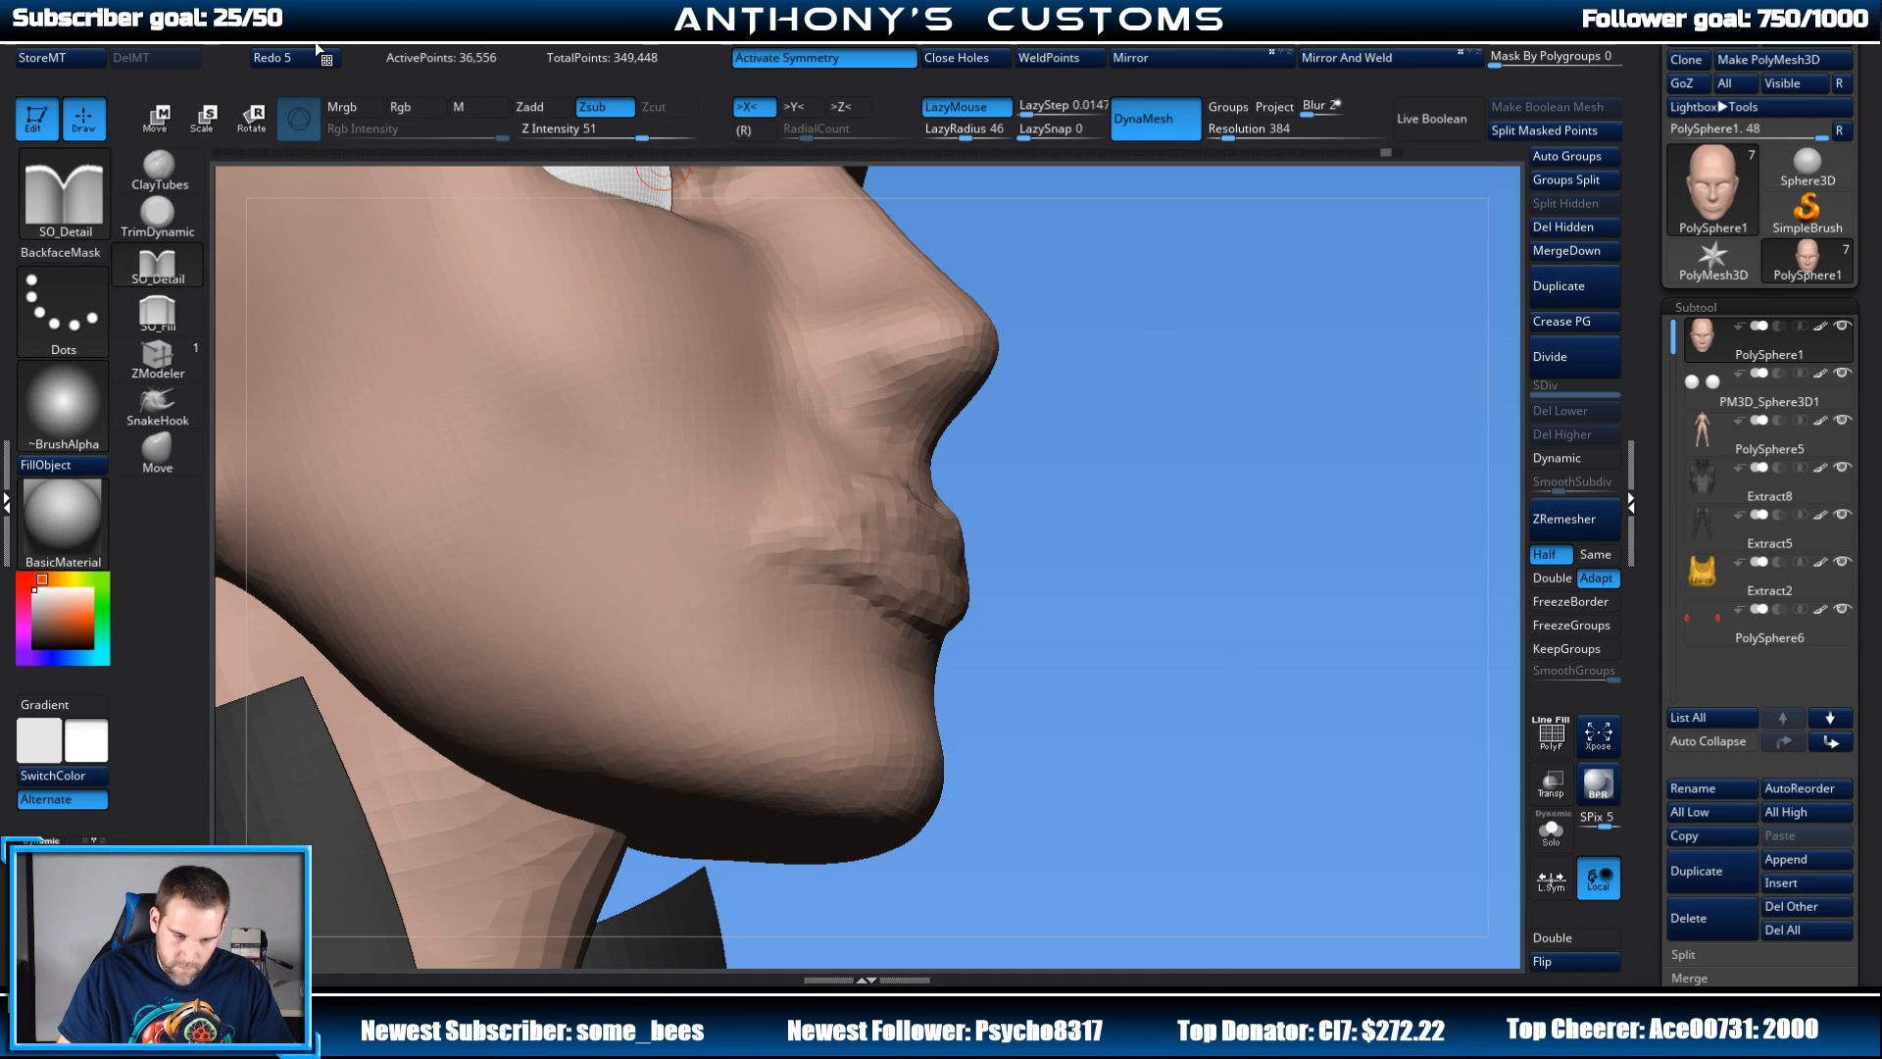
left_click(308, 57)
Step: Set the SO_Detail brush's Z Intensity to 11 and carve the mouth line between the lips from the front
left_click_drag(1299, 370, 1171, 355)
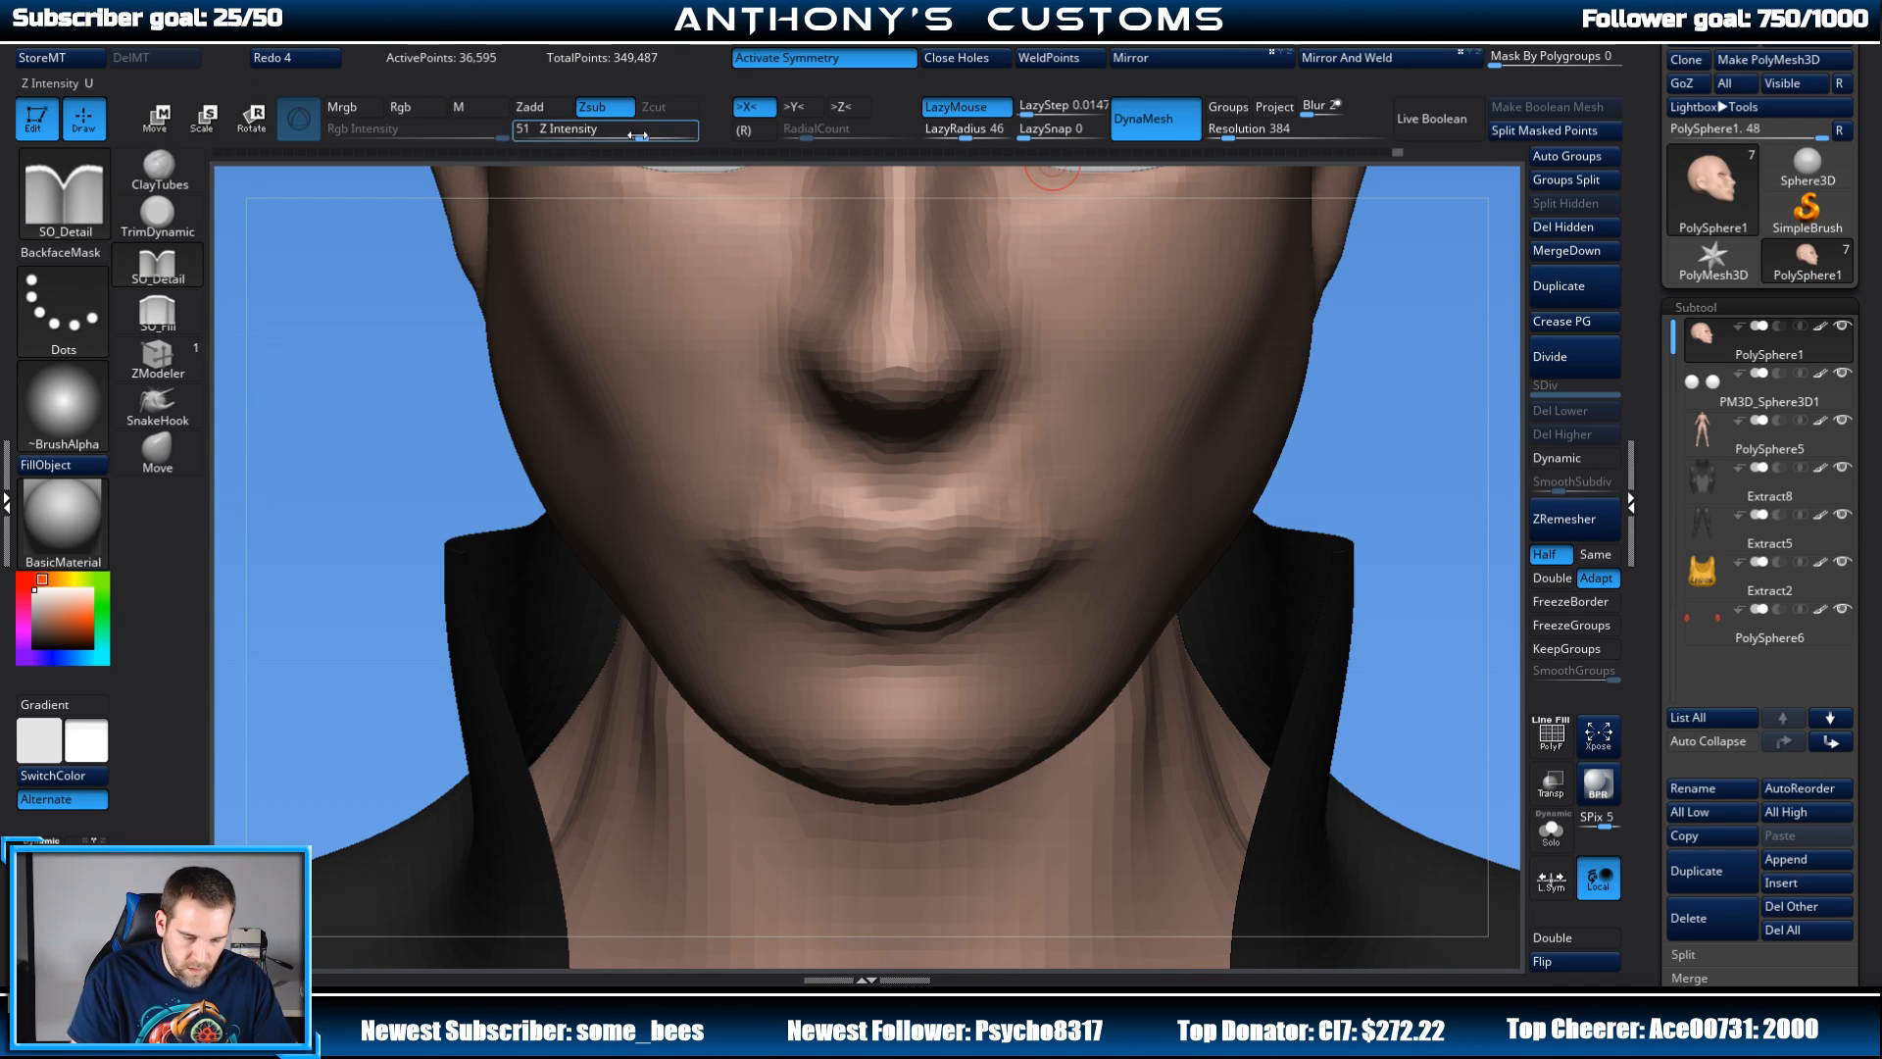
left_click_drag(638, 136, 620, 133)
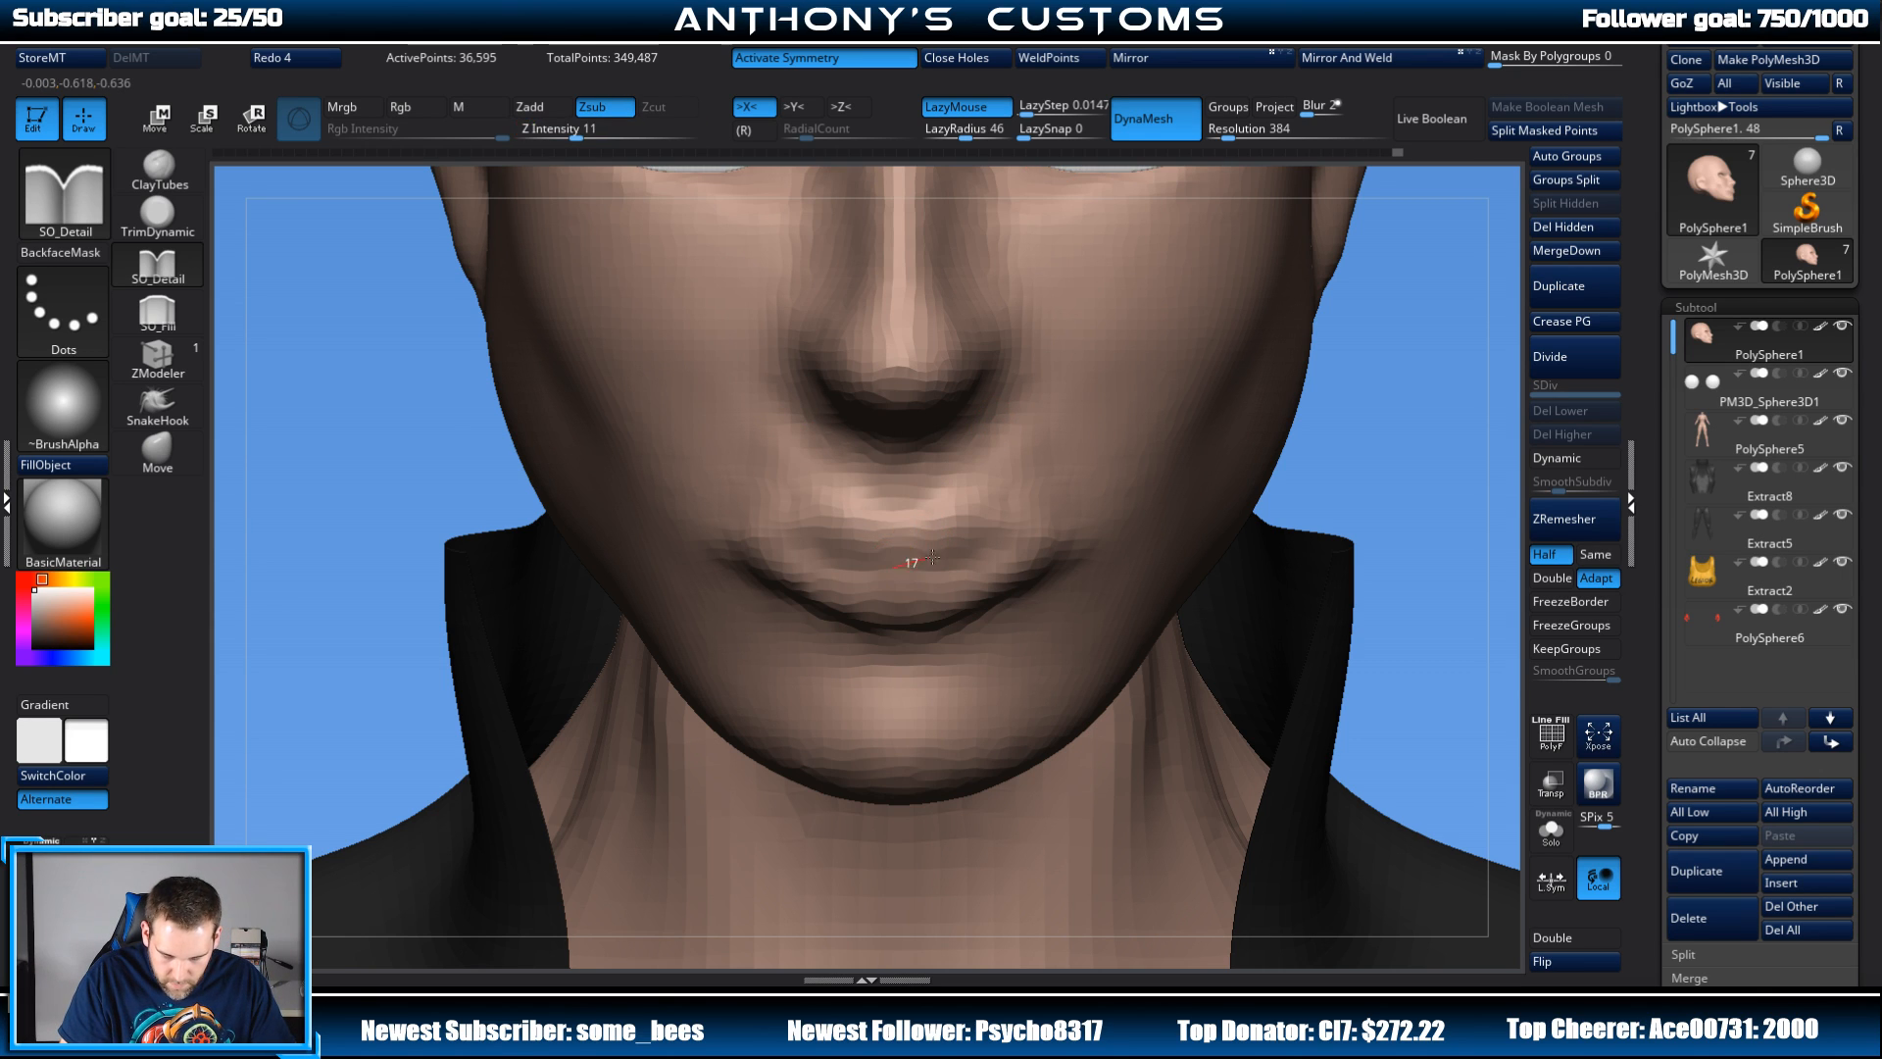
left_click_drag(998, 565, 1101, 539)
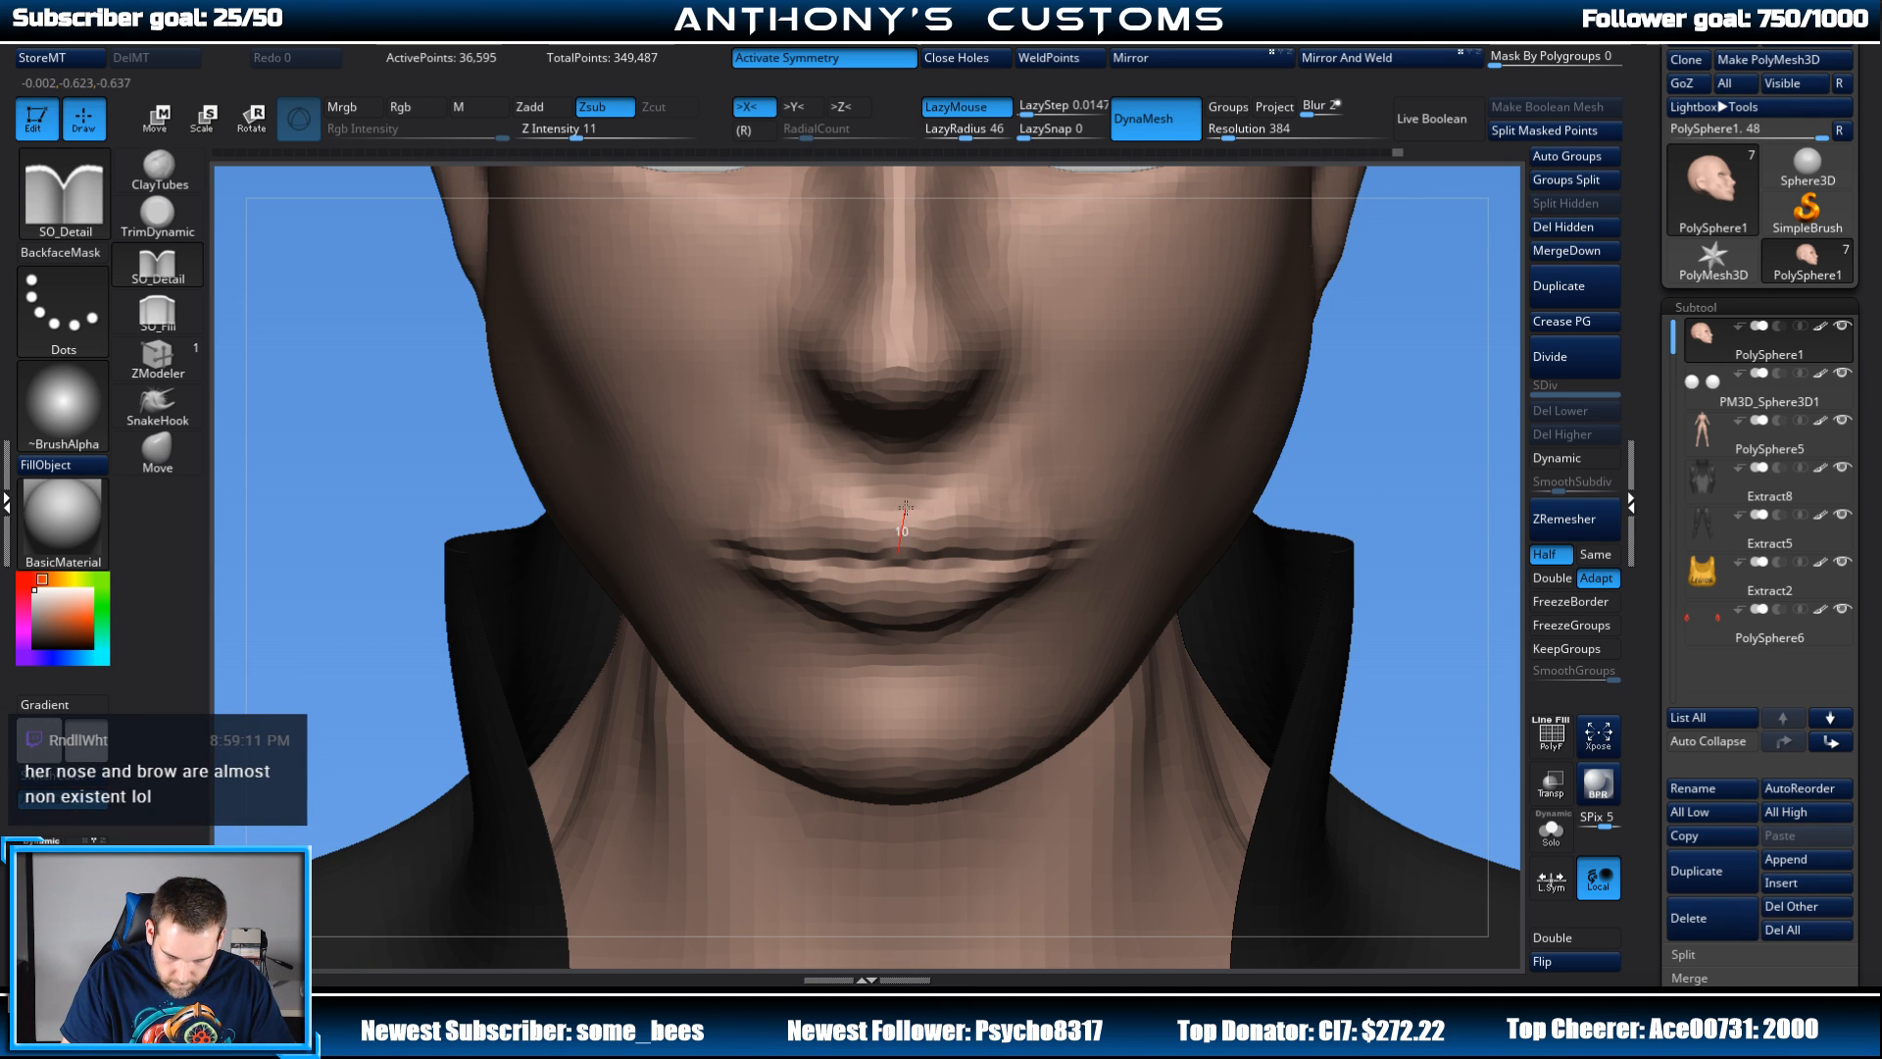
Step: Define the cupid's bow and upper lip outline with the SO_Detail brush, checking the whole face from the front
mouse_move(1325, 429)
left_mouse_down()
mouse_move(1458, 412)
mouse_move(1333, 427)
mouse_move(1407, 422)
mouse_move(1378, 441)
mouse_move(1341, 422)
mouse_move(1344, 366)
mouse_move(1289, 455)
left_mouse_up()
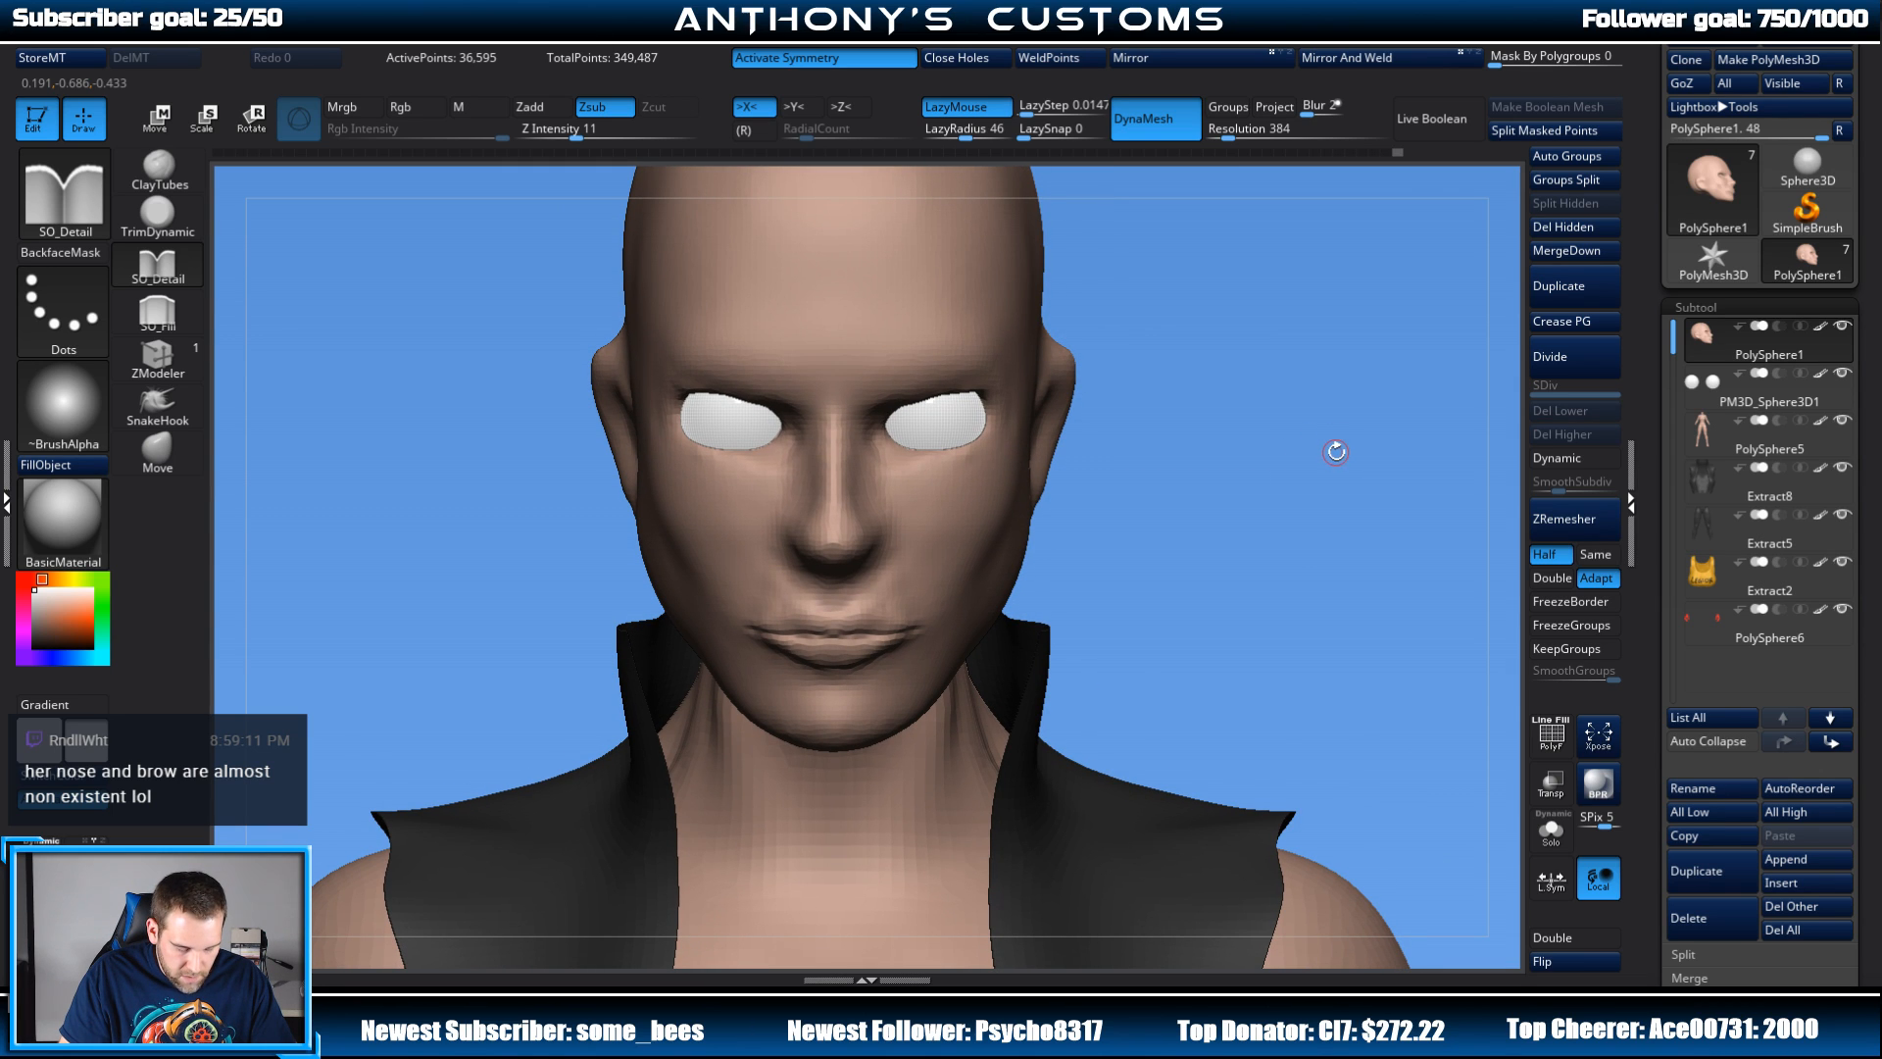
mouse_move(1340, 441)
left_mouse_down()
mouse_move(1287, 451)
mouse_move(1358, 294)
left_mouse_up()
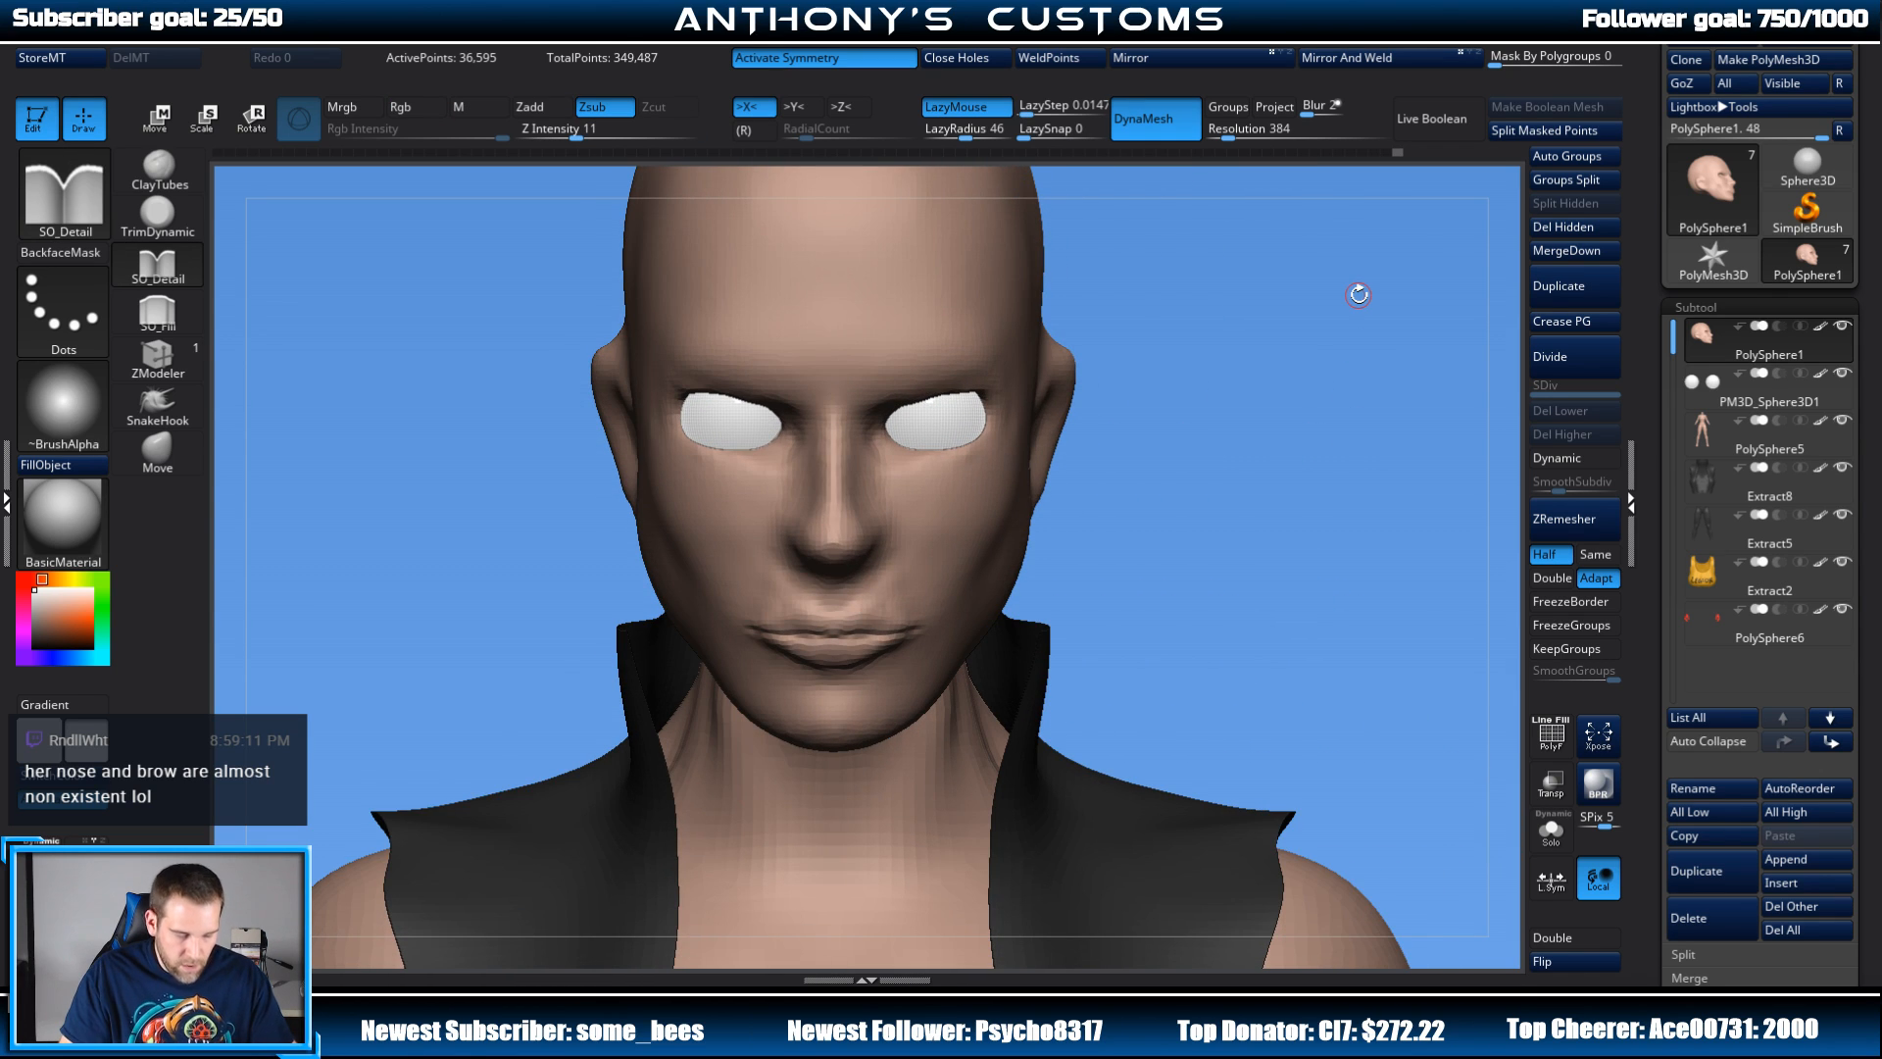
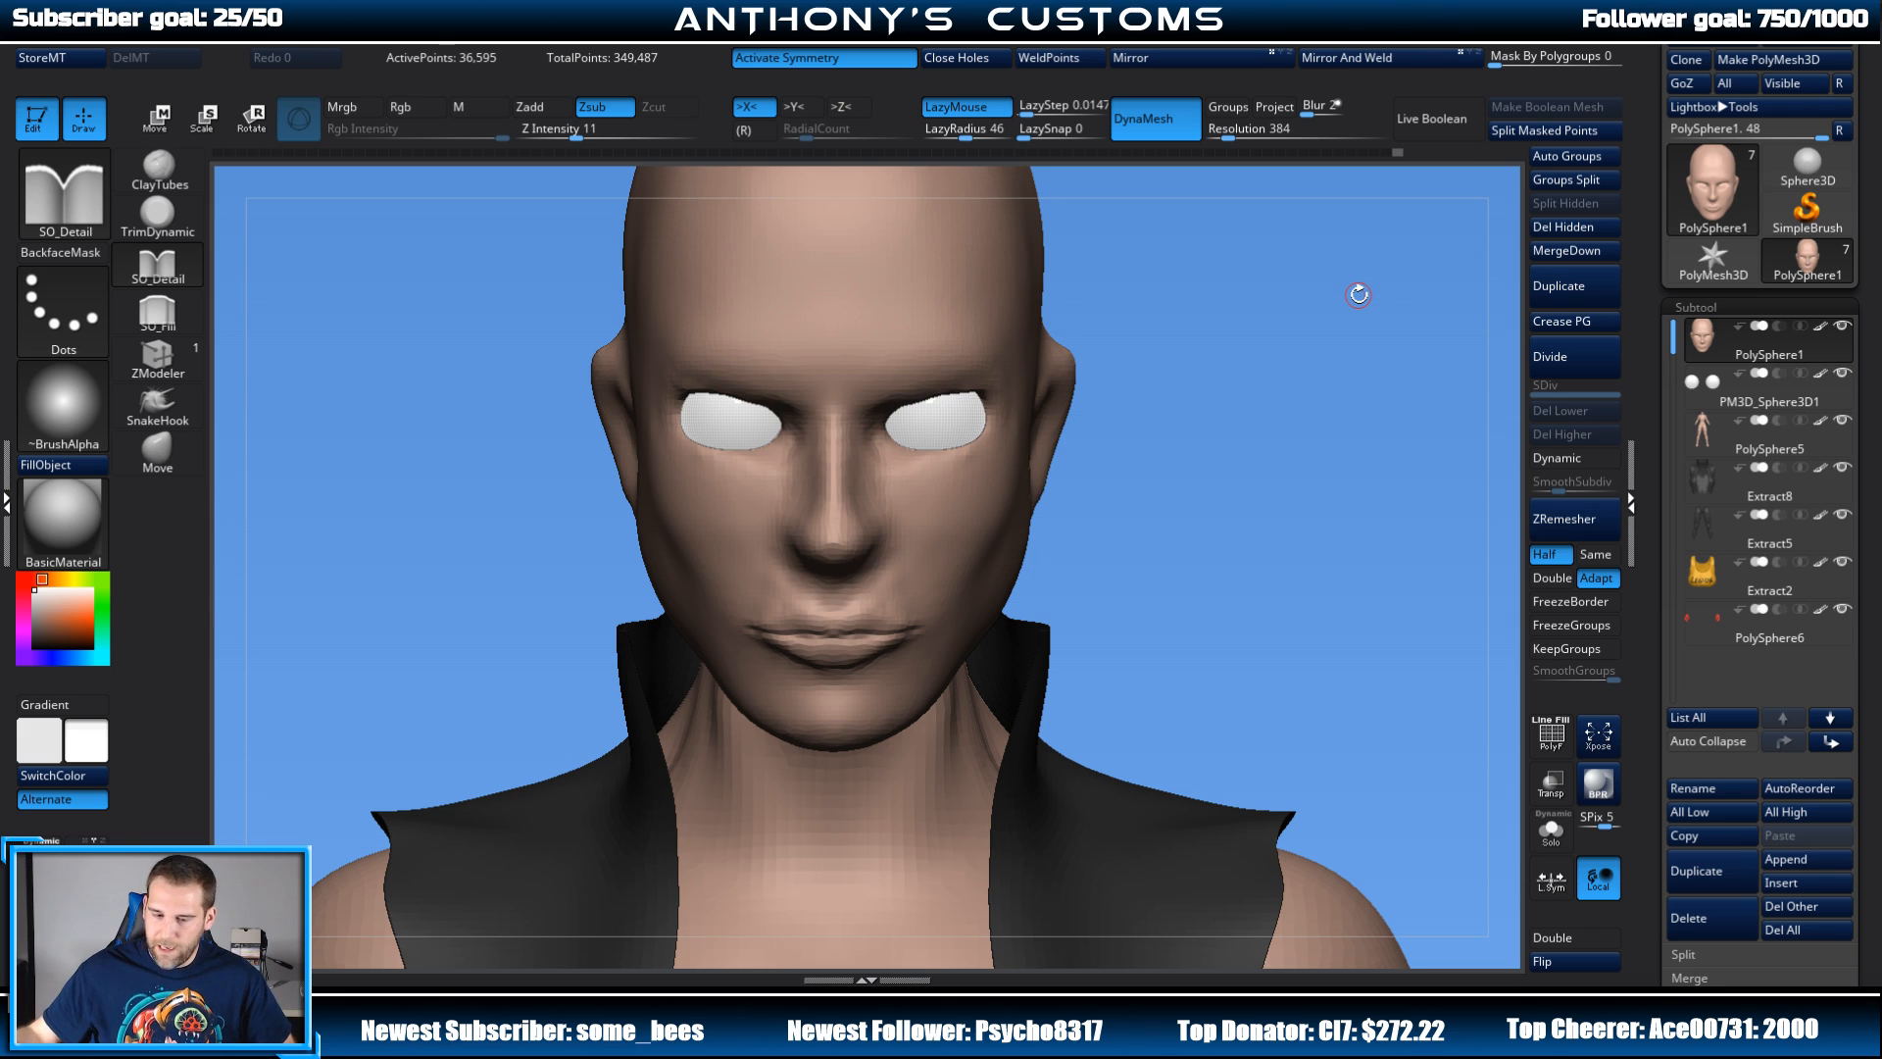
left_click_drag(1260, 468, 1296, 454, "alt")
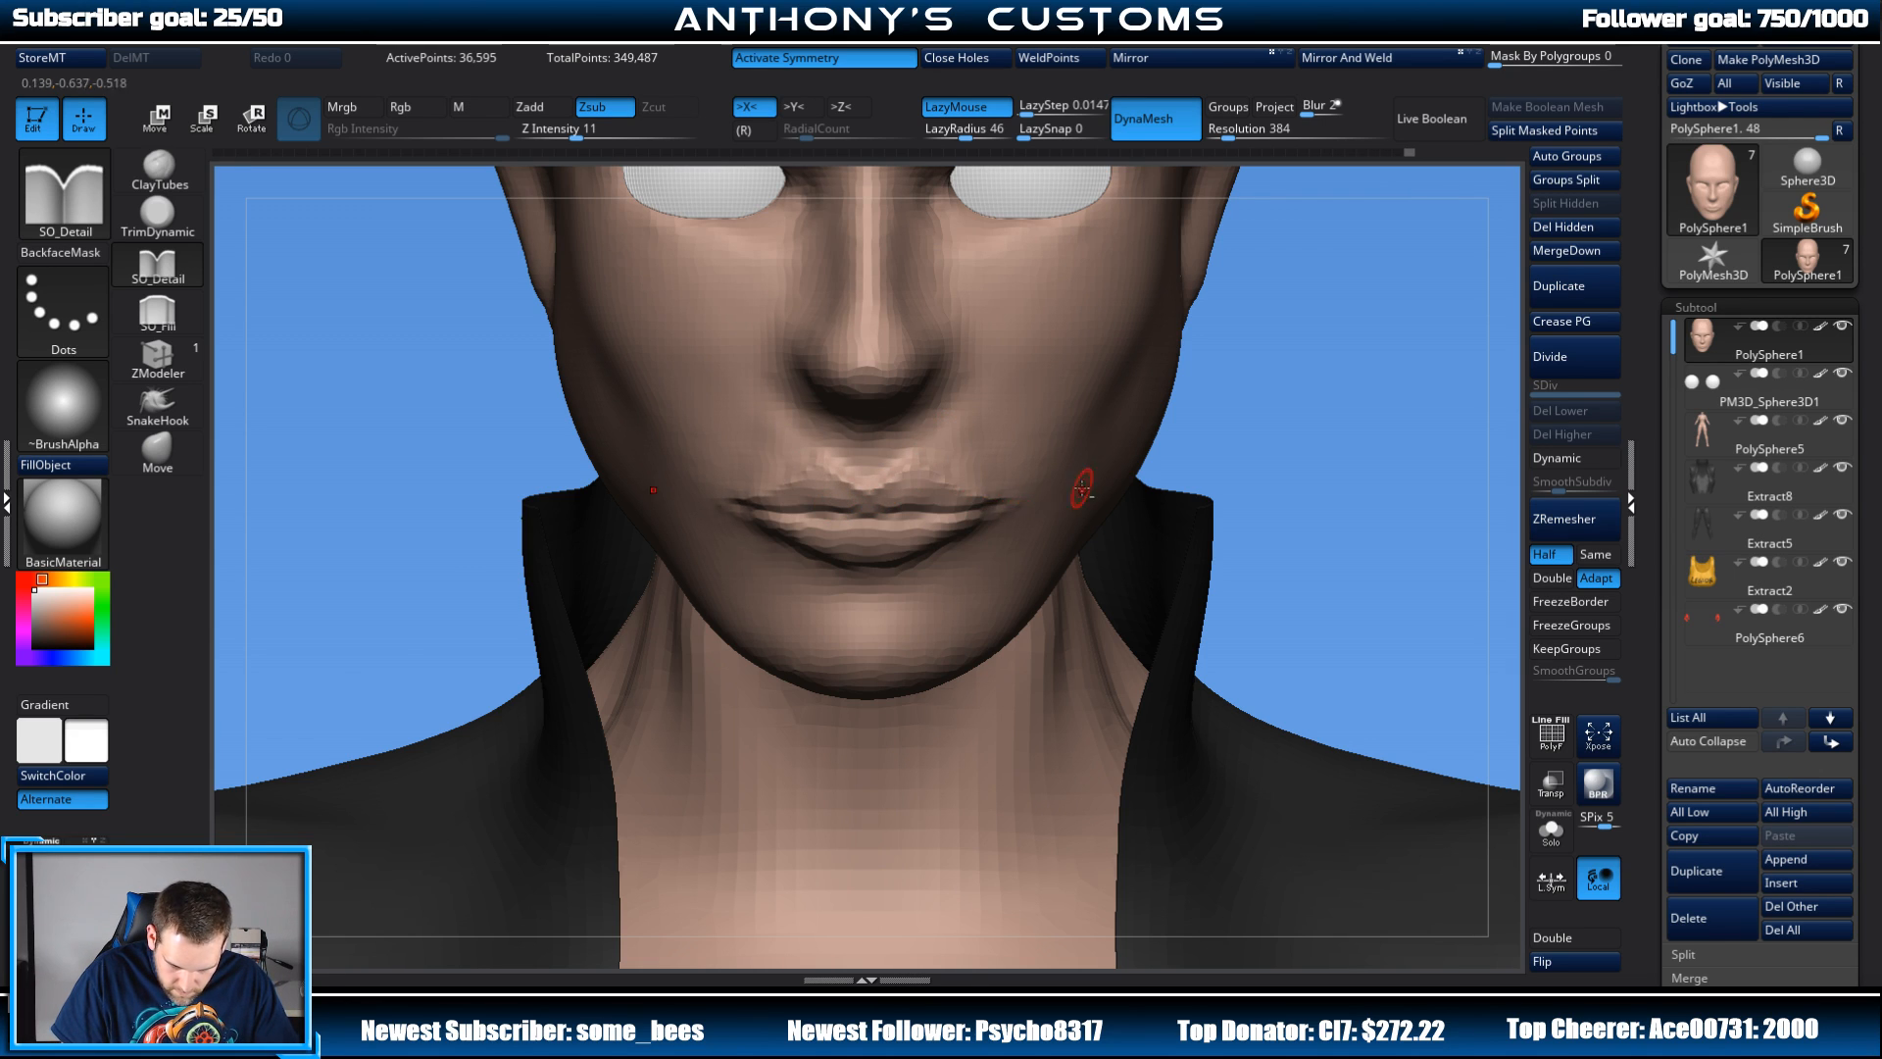
Step: Carve the crease beneath the lower lip with SO_Detail strokes, checking the mouth from both sides and the front
mouse_move(1295, 395)
left_mouse_down()
mouse_move(1098, 387)
mouse_move(1310, 353)
mouse_move(965, 461)
left_mouse_up()
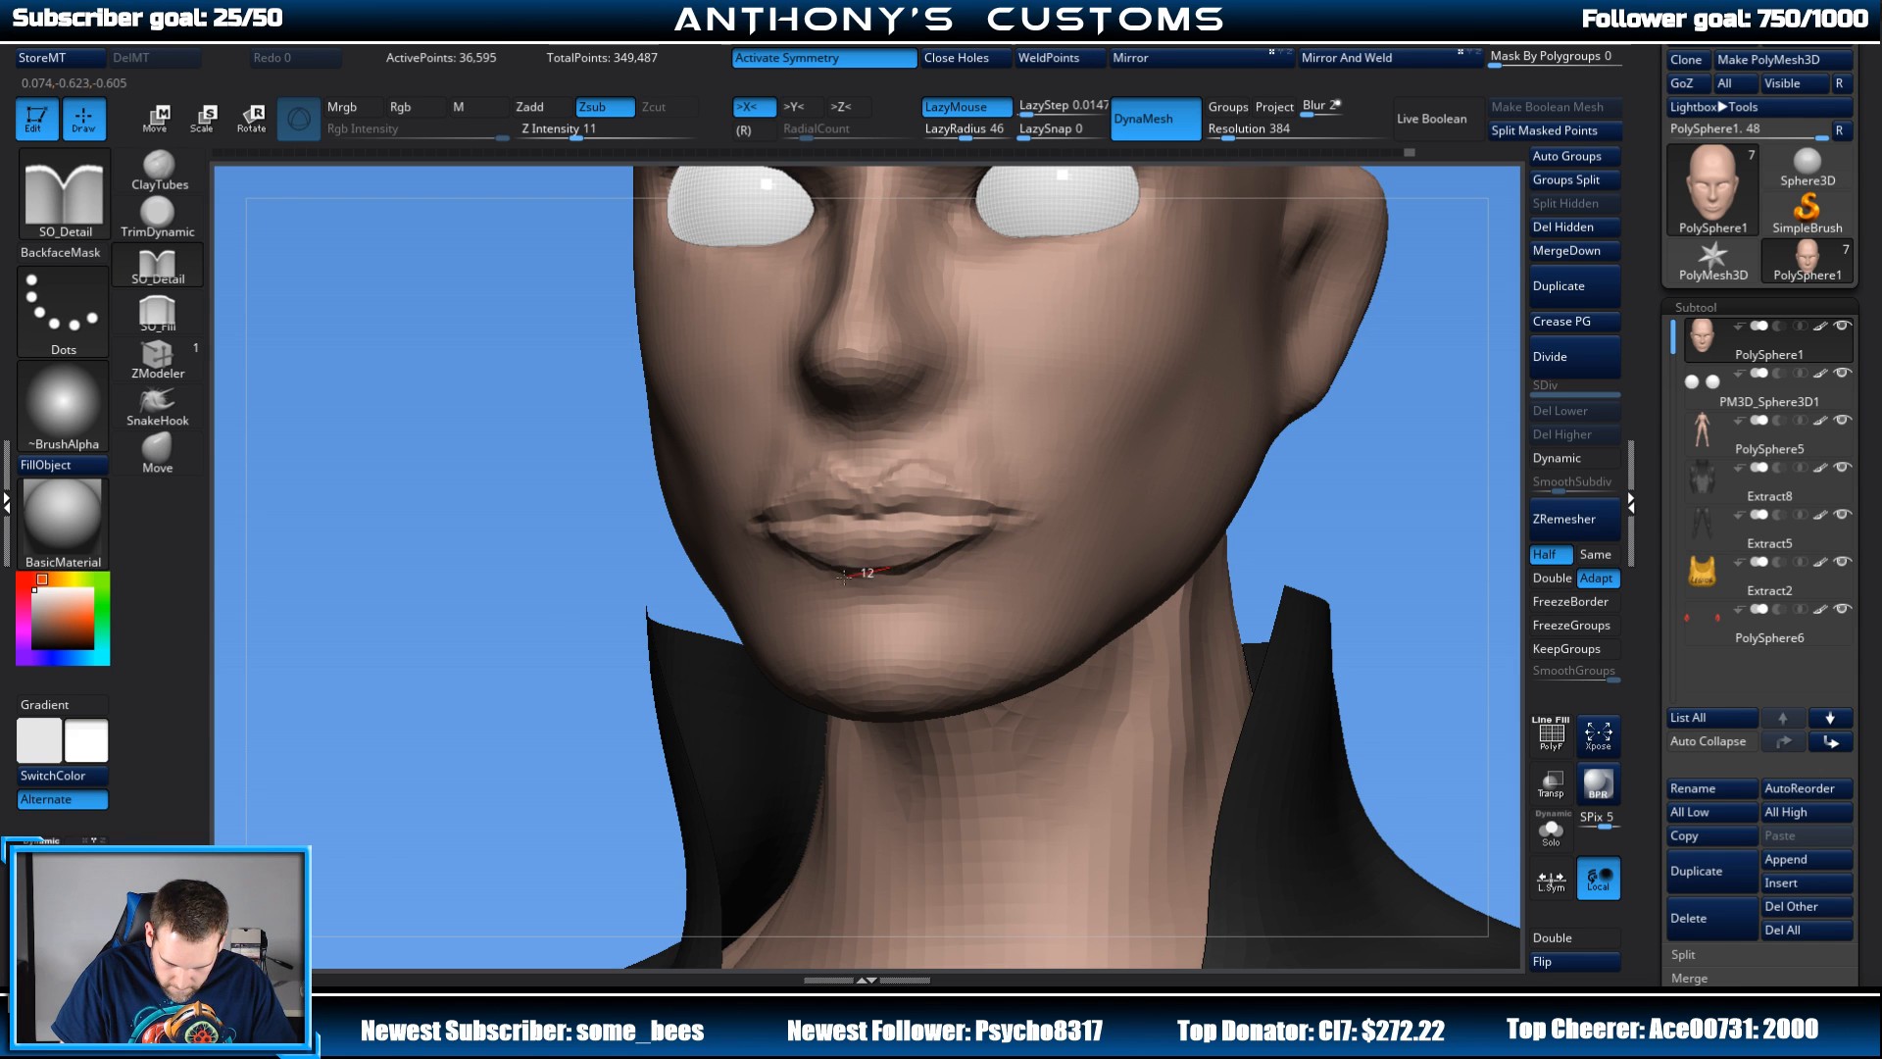
left_click_drag(795, 567, 765, 533)
left_click_drag(1366, 486, 1500, 480)
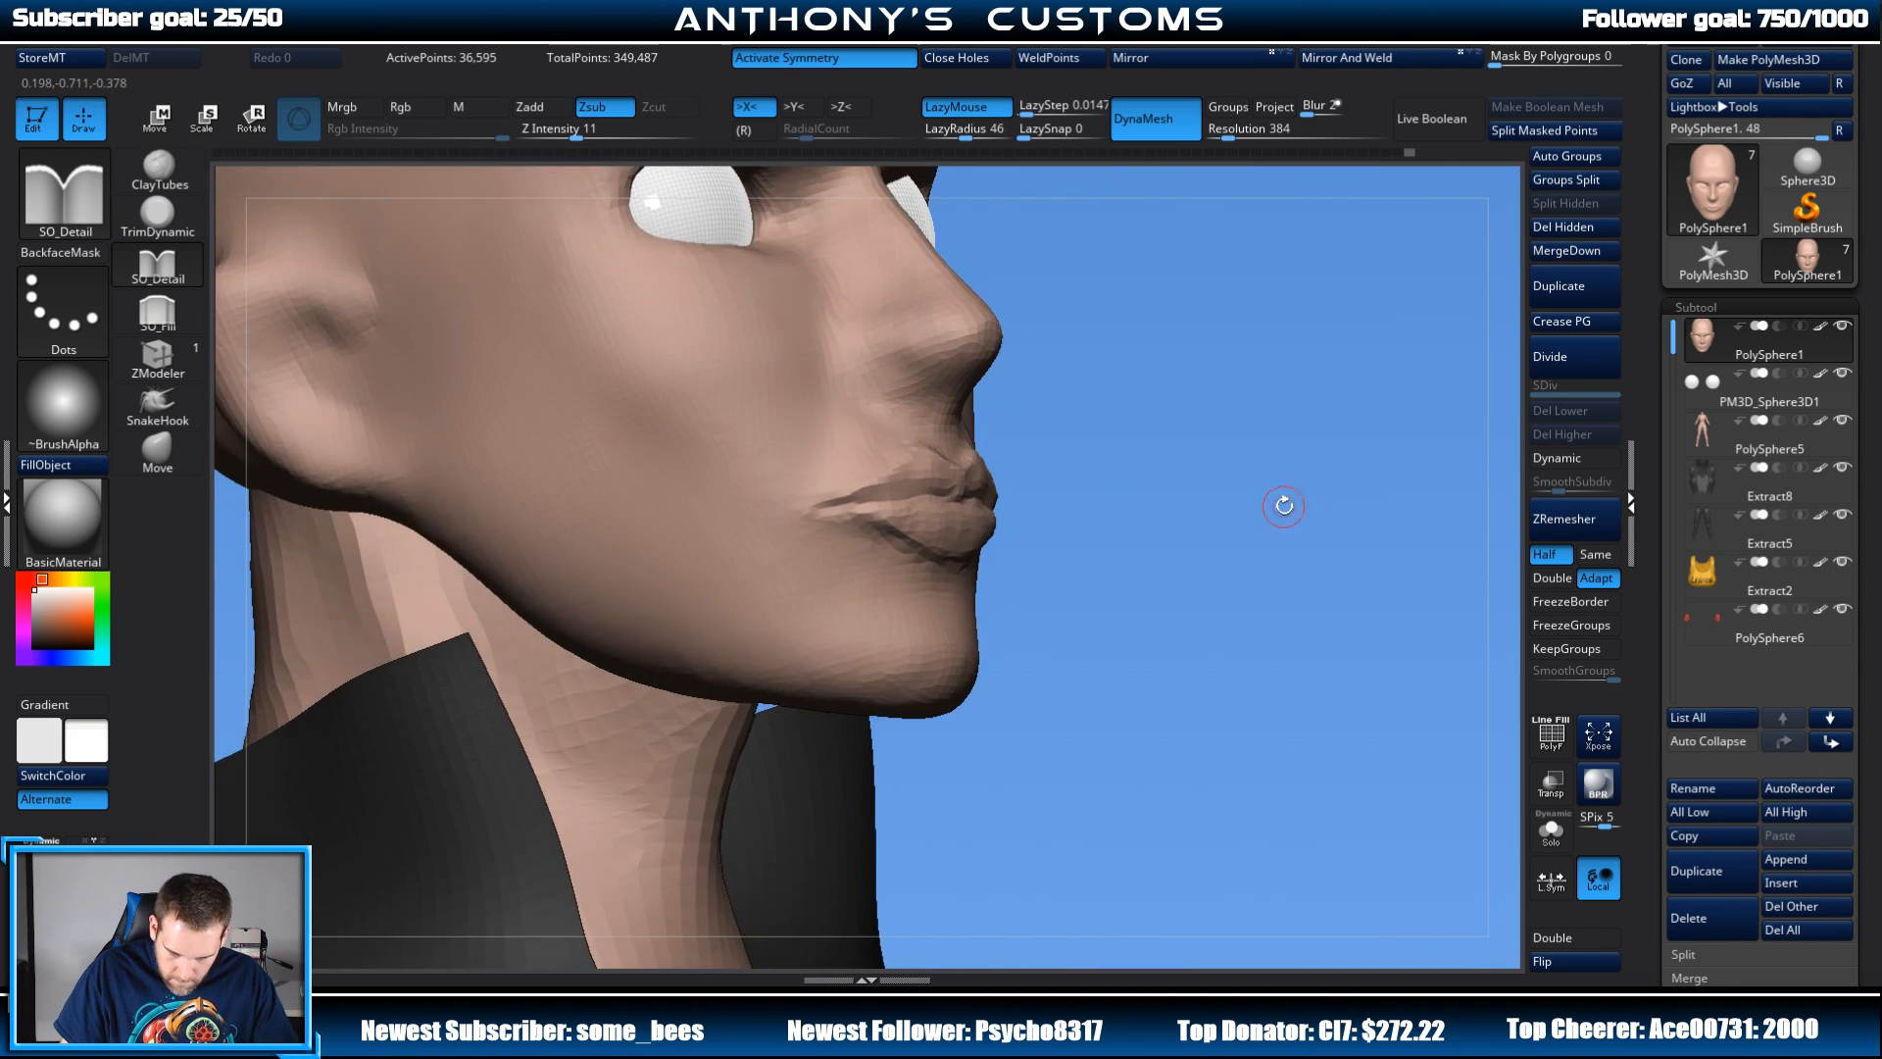
left_click_drag(1281, 504, 1192, 512)
left_click_drag(956, 540, 855, 566)
mouse_move(1240, 501)
left_mouse_down()
mouse_move(1292, 498)
mouse_move(1225, 495)
left_mouse_up()
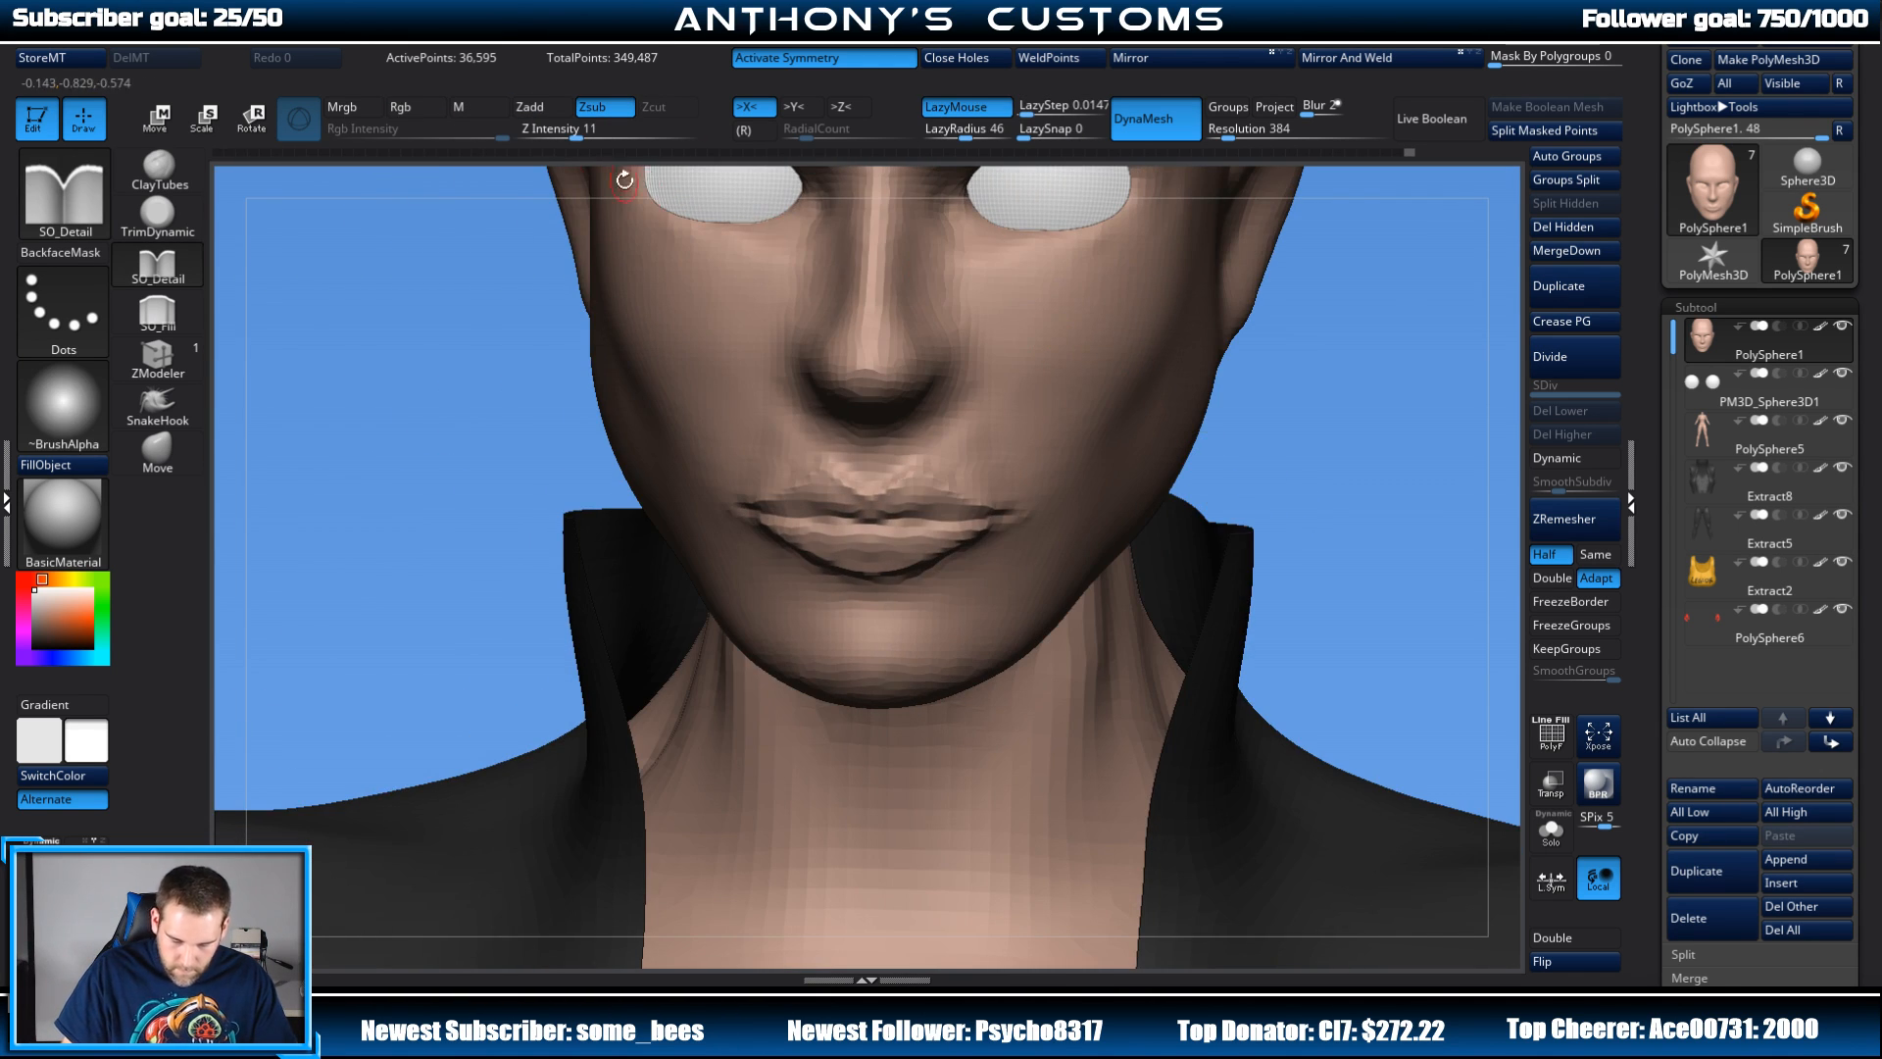
Step: Set the SO_Detail brush's Z Intensity to 14 and deepen the line between the lips out to the mouth corners
left_click_drag(581, 138, 585, 136)
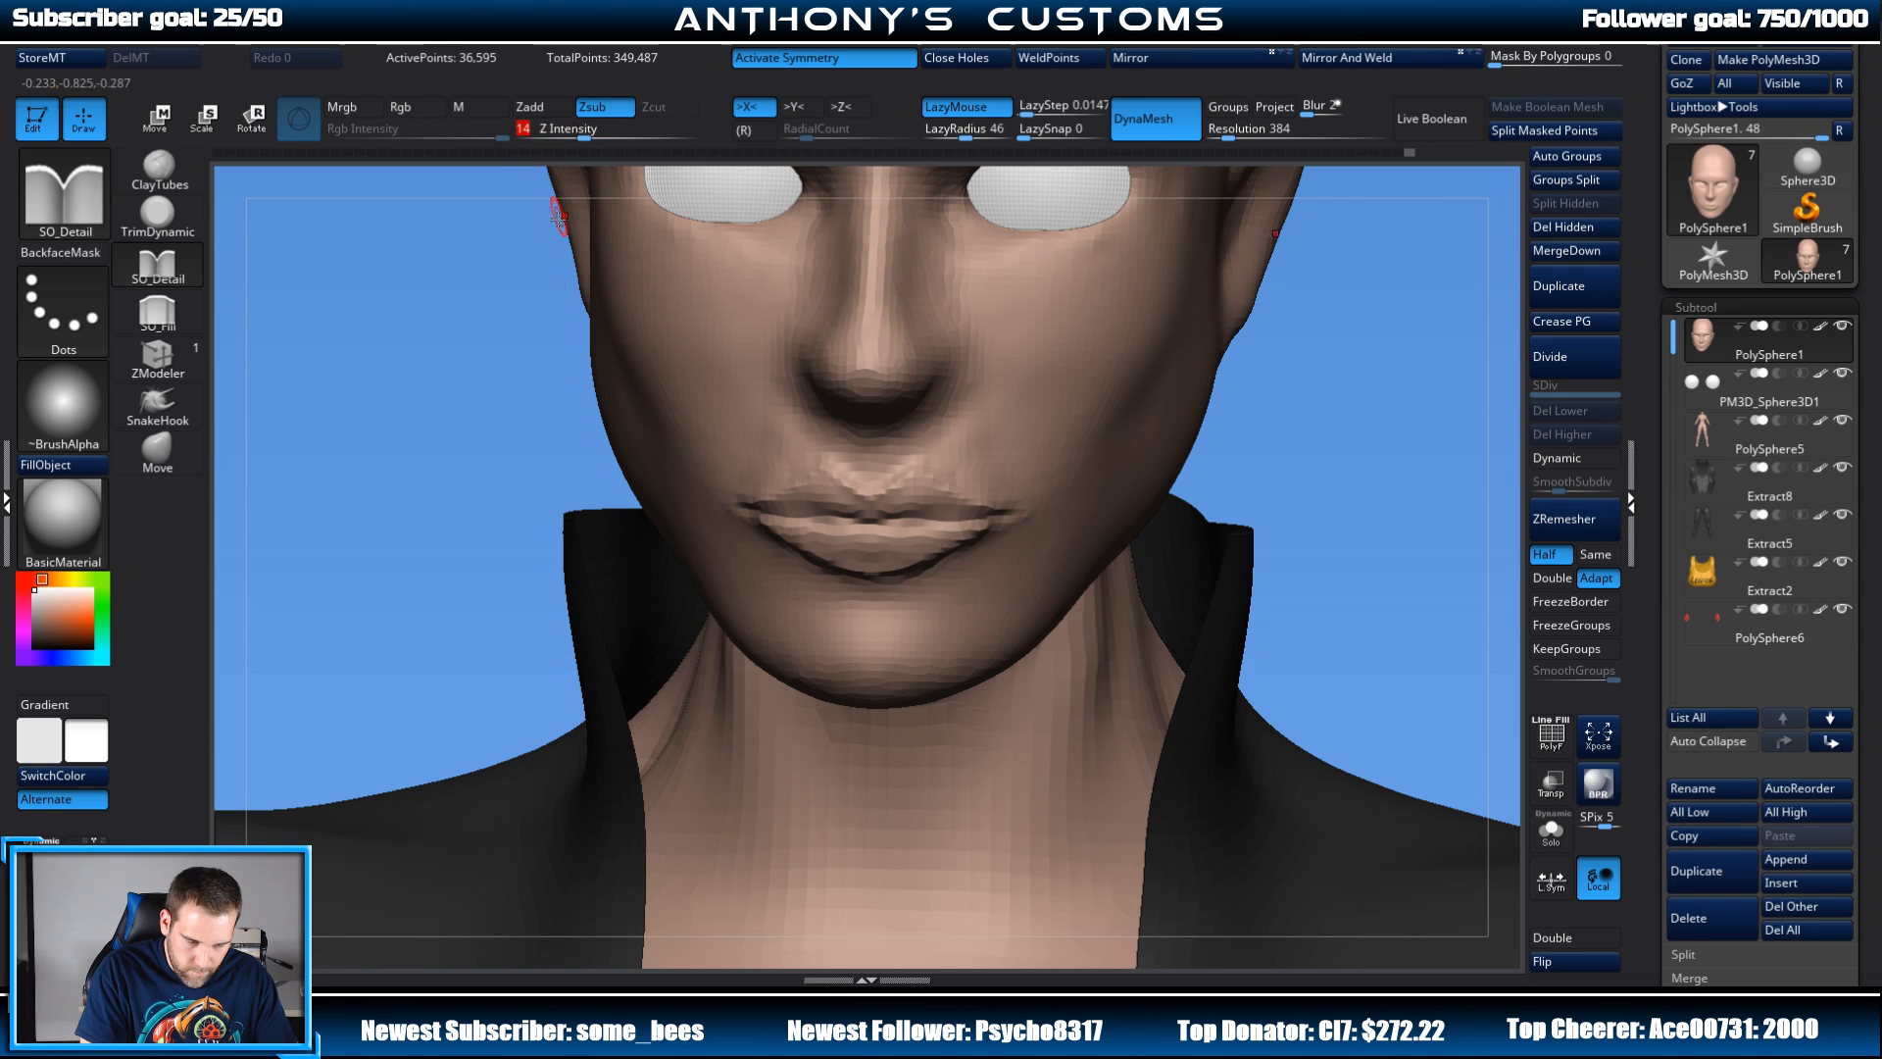
right_click(456, 481)
left_click_drag(559, 357, 563, 351)
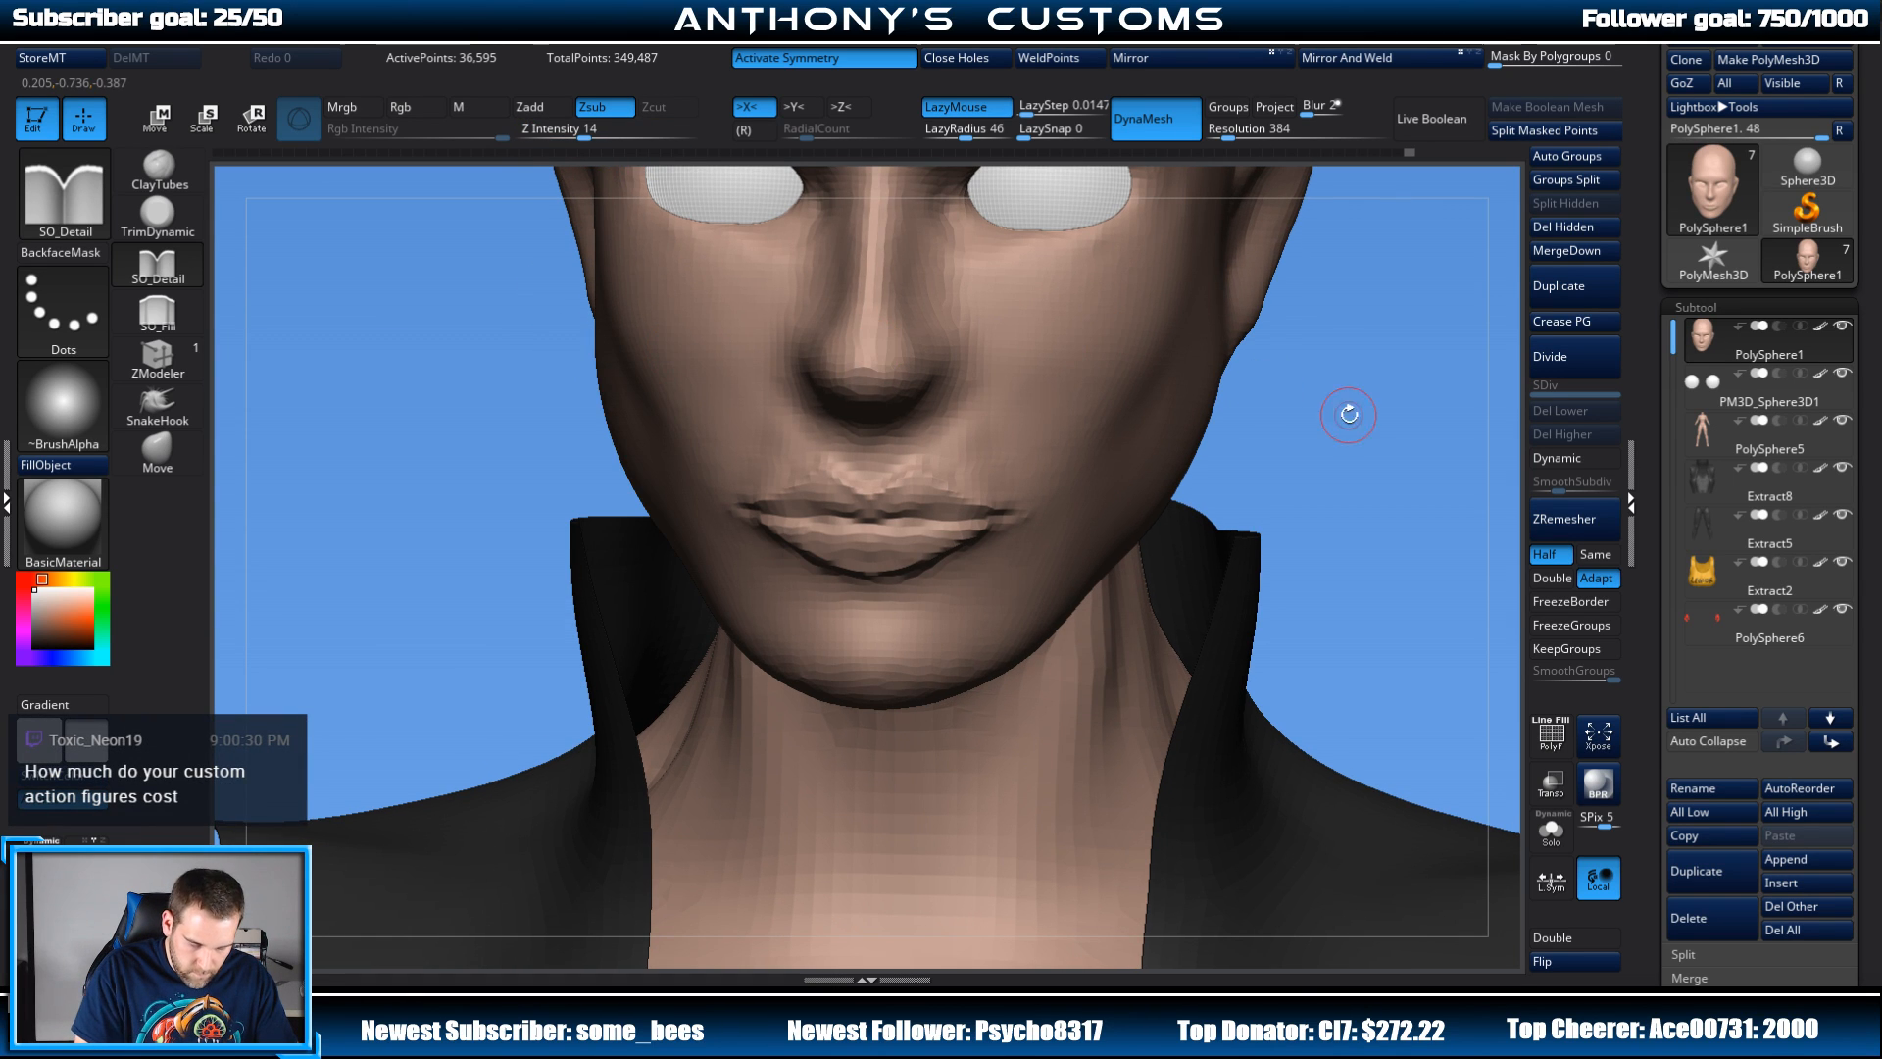
mouse_move(1344, 445)
left_mouse_down()
mouse_move(1334, 418)
mouse_move(1335, 475)
left_mouse_up()
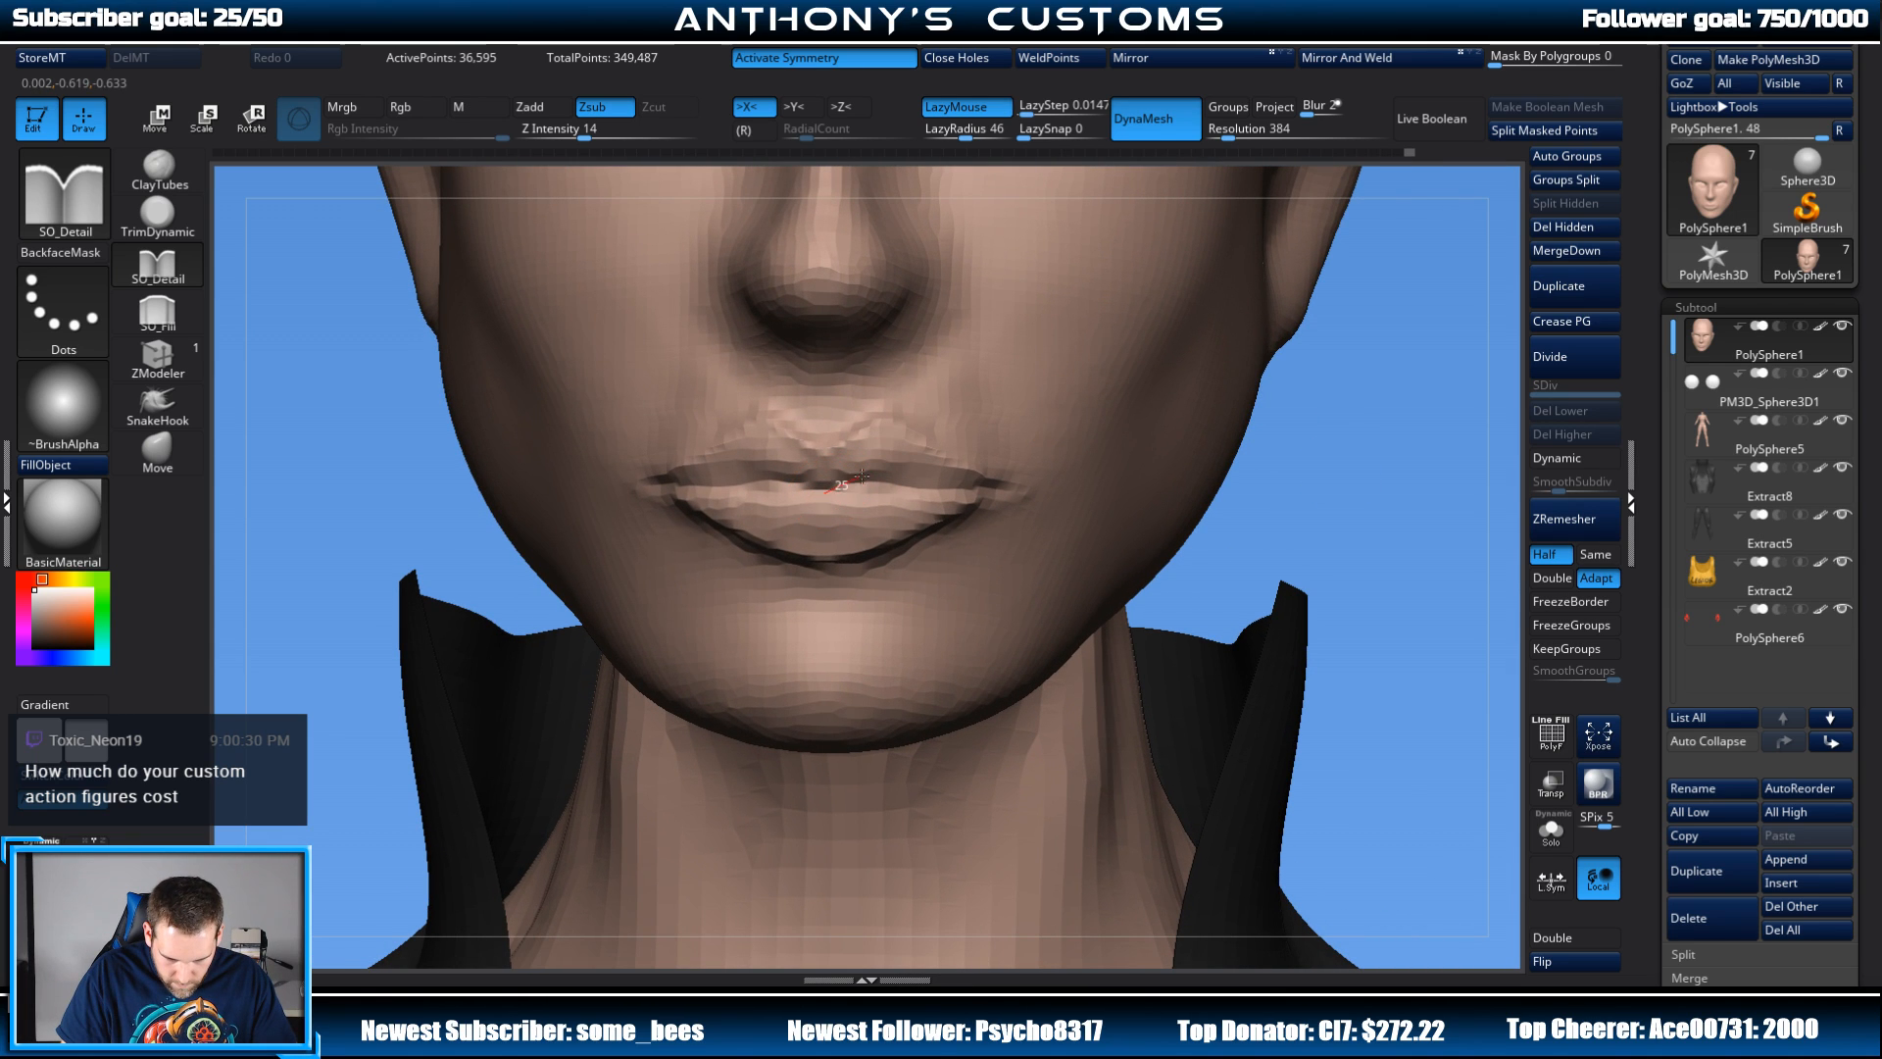
left_click_drag(908, 477, 1019, 489)
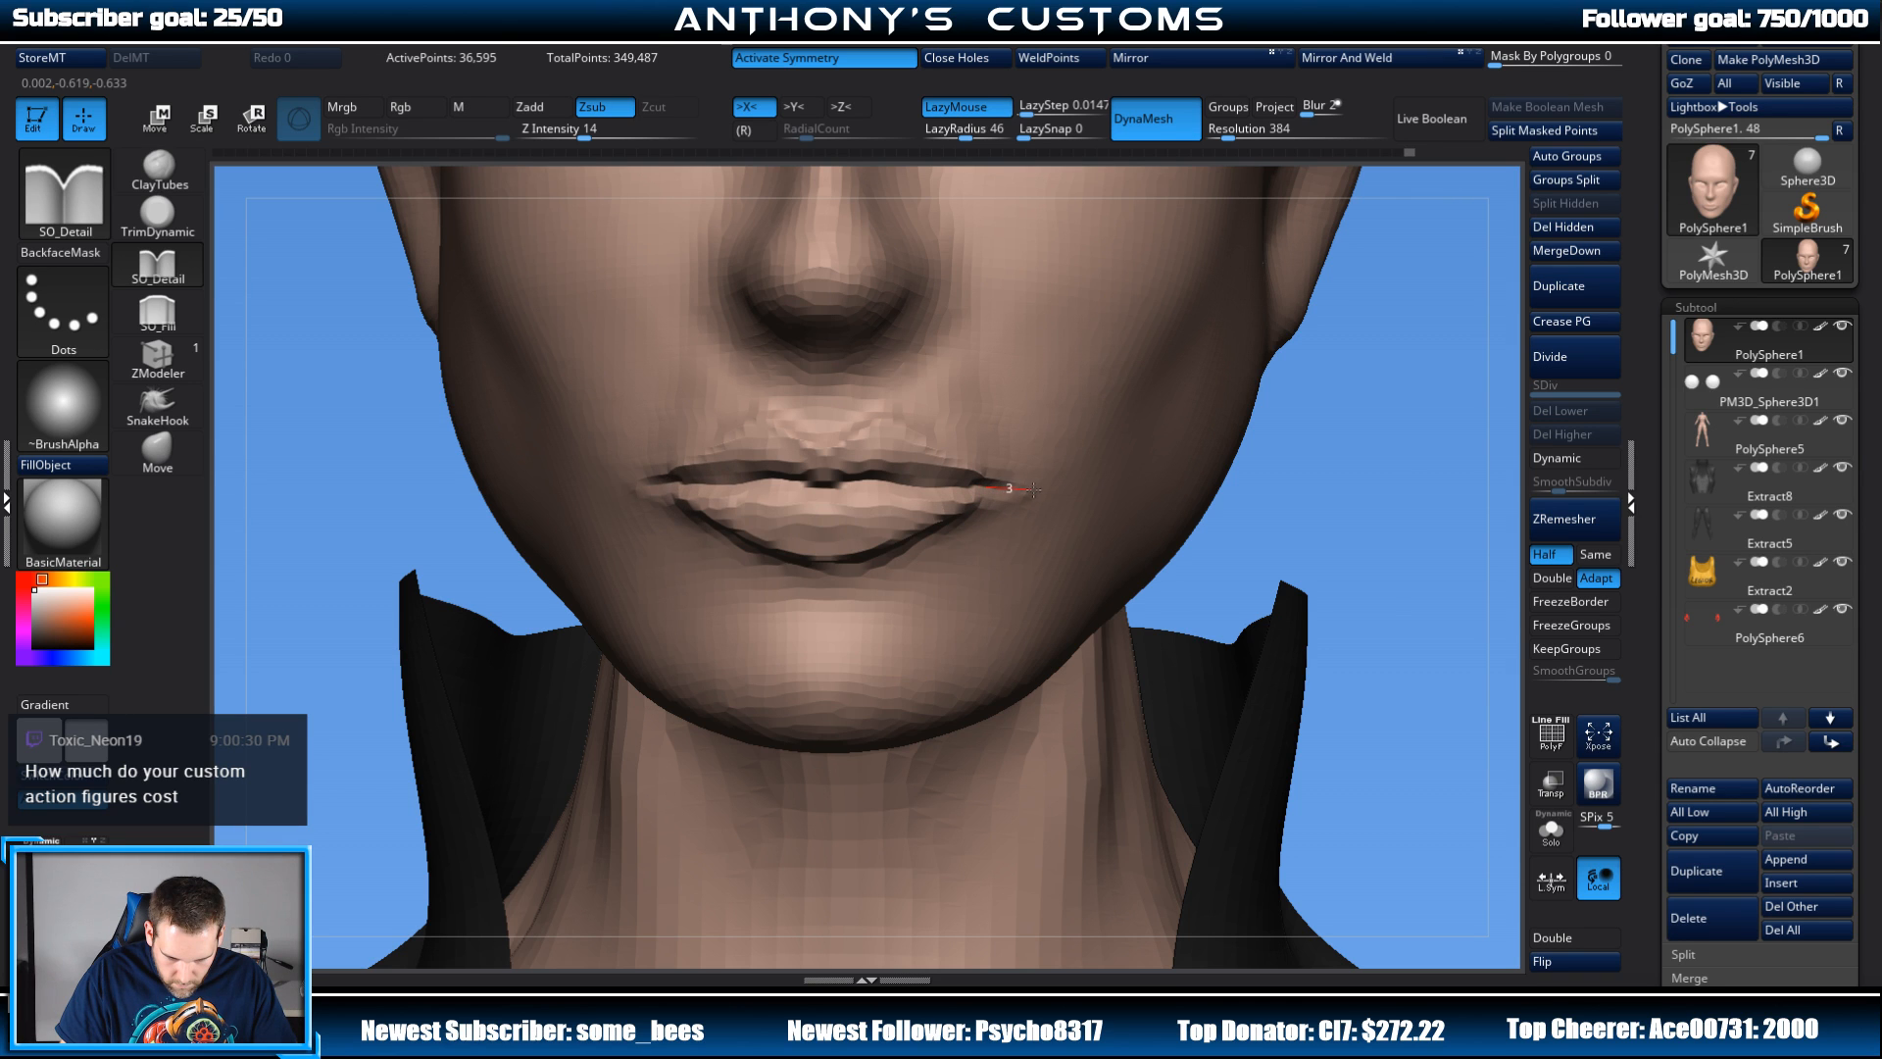
mouse_move(1384, 448)
left_mouse_down()
mouse_move(1429, 441)
mouse_move(1009, 393)
left_mouse_up()
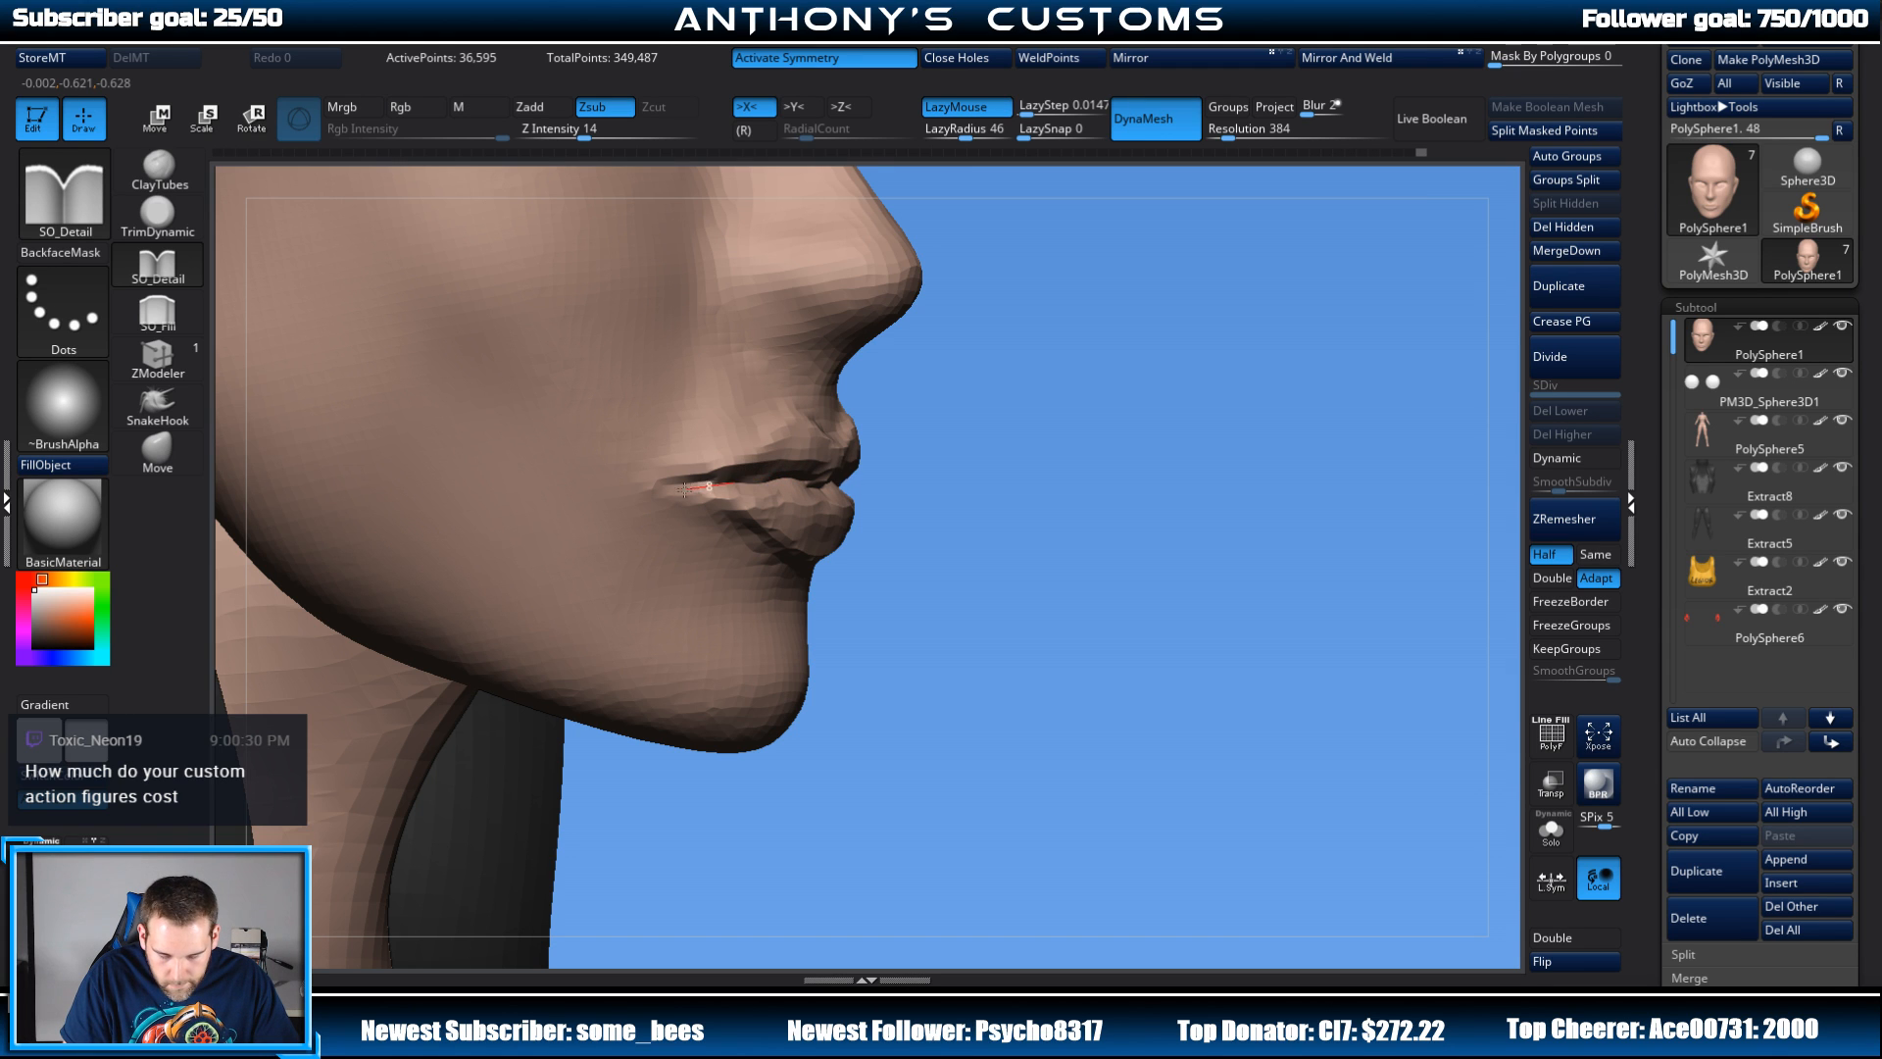
left_click_drag(1229, 481, 1186, 495)
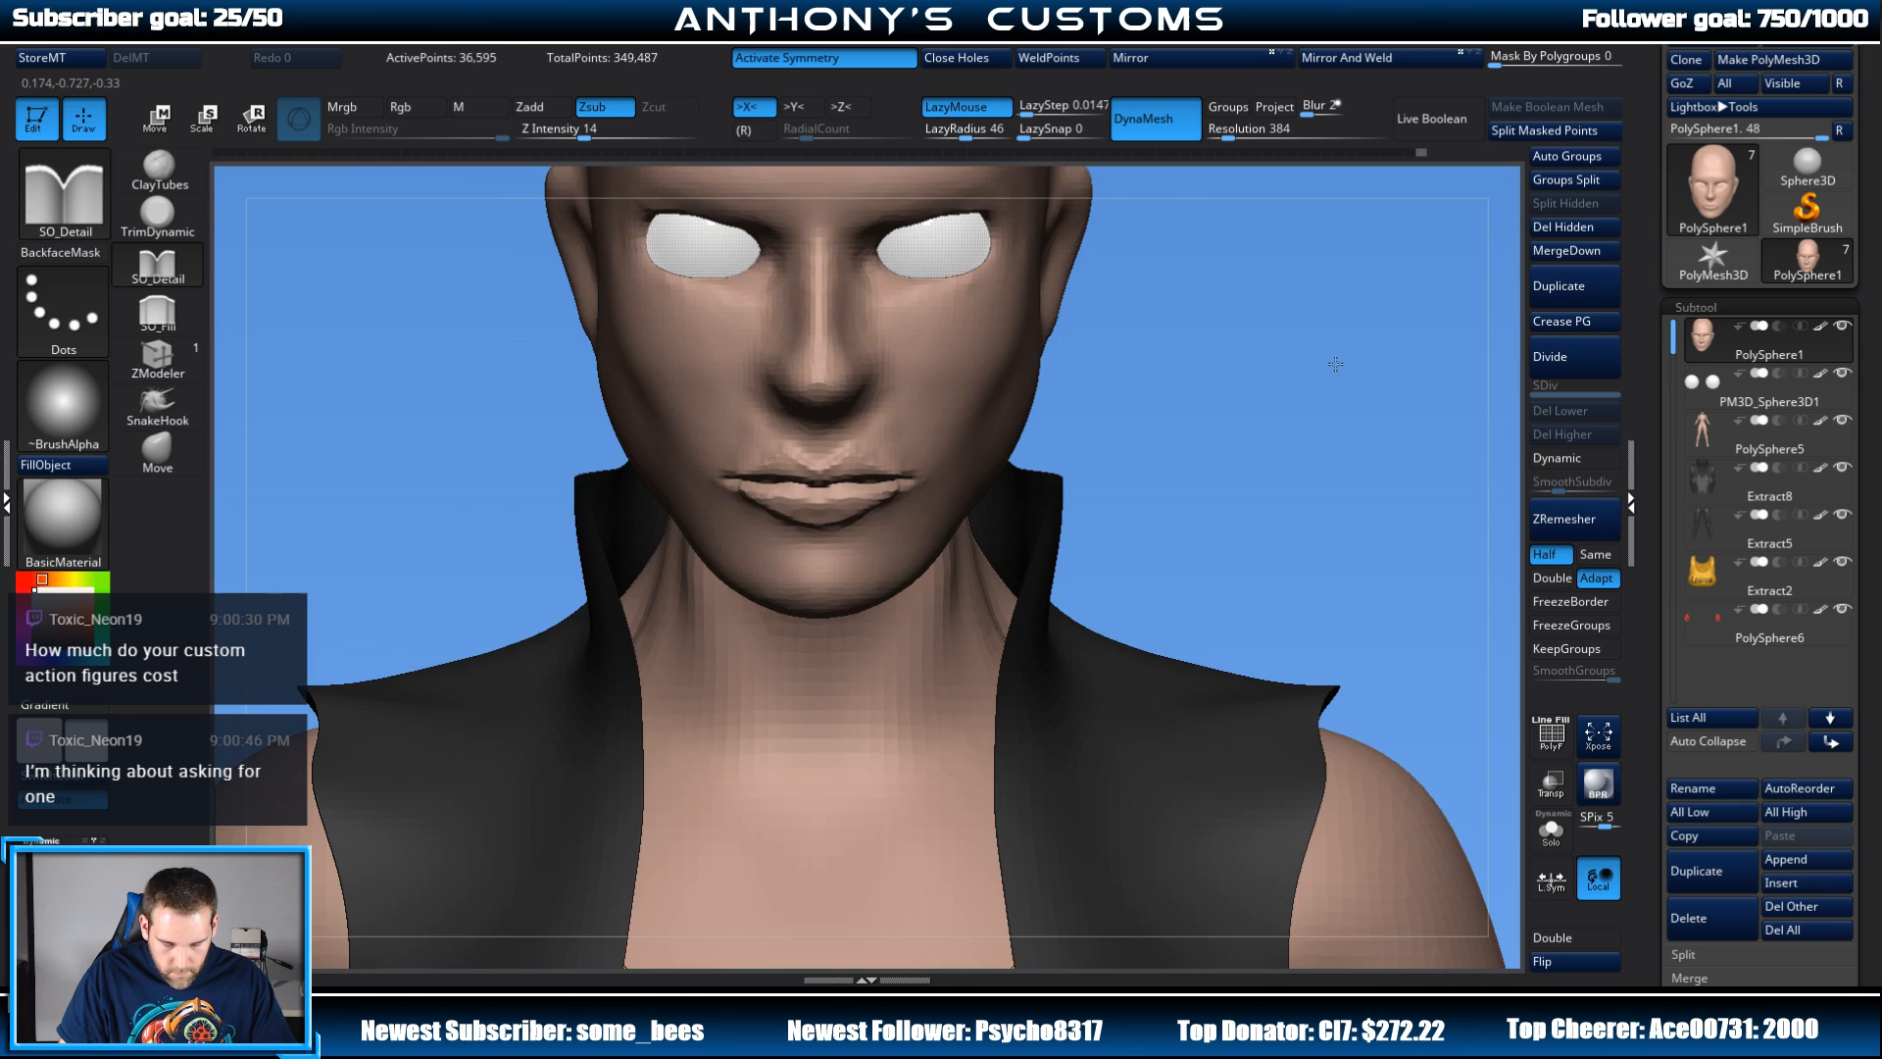
Step: Switch to the Move brush, adjust its Draw Size and reshape the mouth corners from a tilted three-quarter view
mouse_move(1335, 364)
left_mouse_down("alt")
mouse_move(1234, 241)
mouse_move(1181, 376)
mouse_move(1228, 375)
mouse_move(1142, 401)
mouse_move(1167, 483)
mouse_move(1261, 433)
mouse_move(1248, 370)
mouse_move(1237, 424)
mouse_move(1244, 344)
left_mouse_up("alt")
left_click(158, 452)
key("space")
key("space")
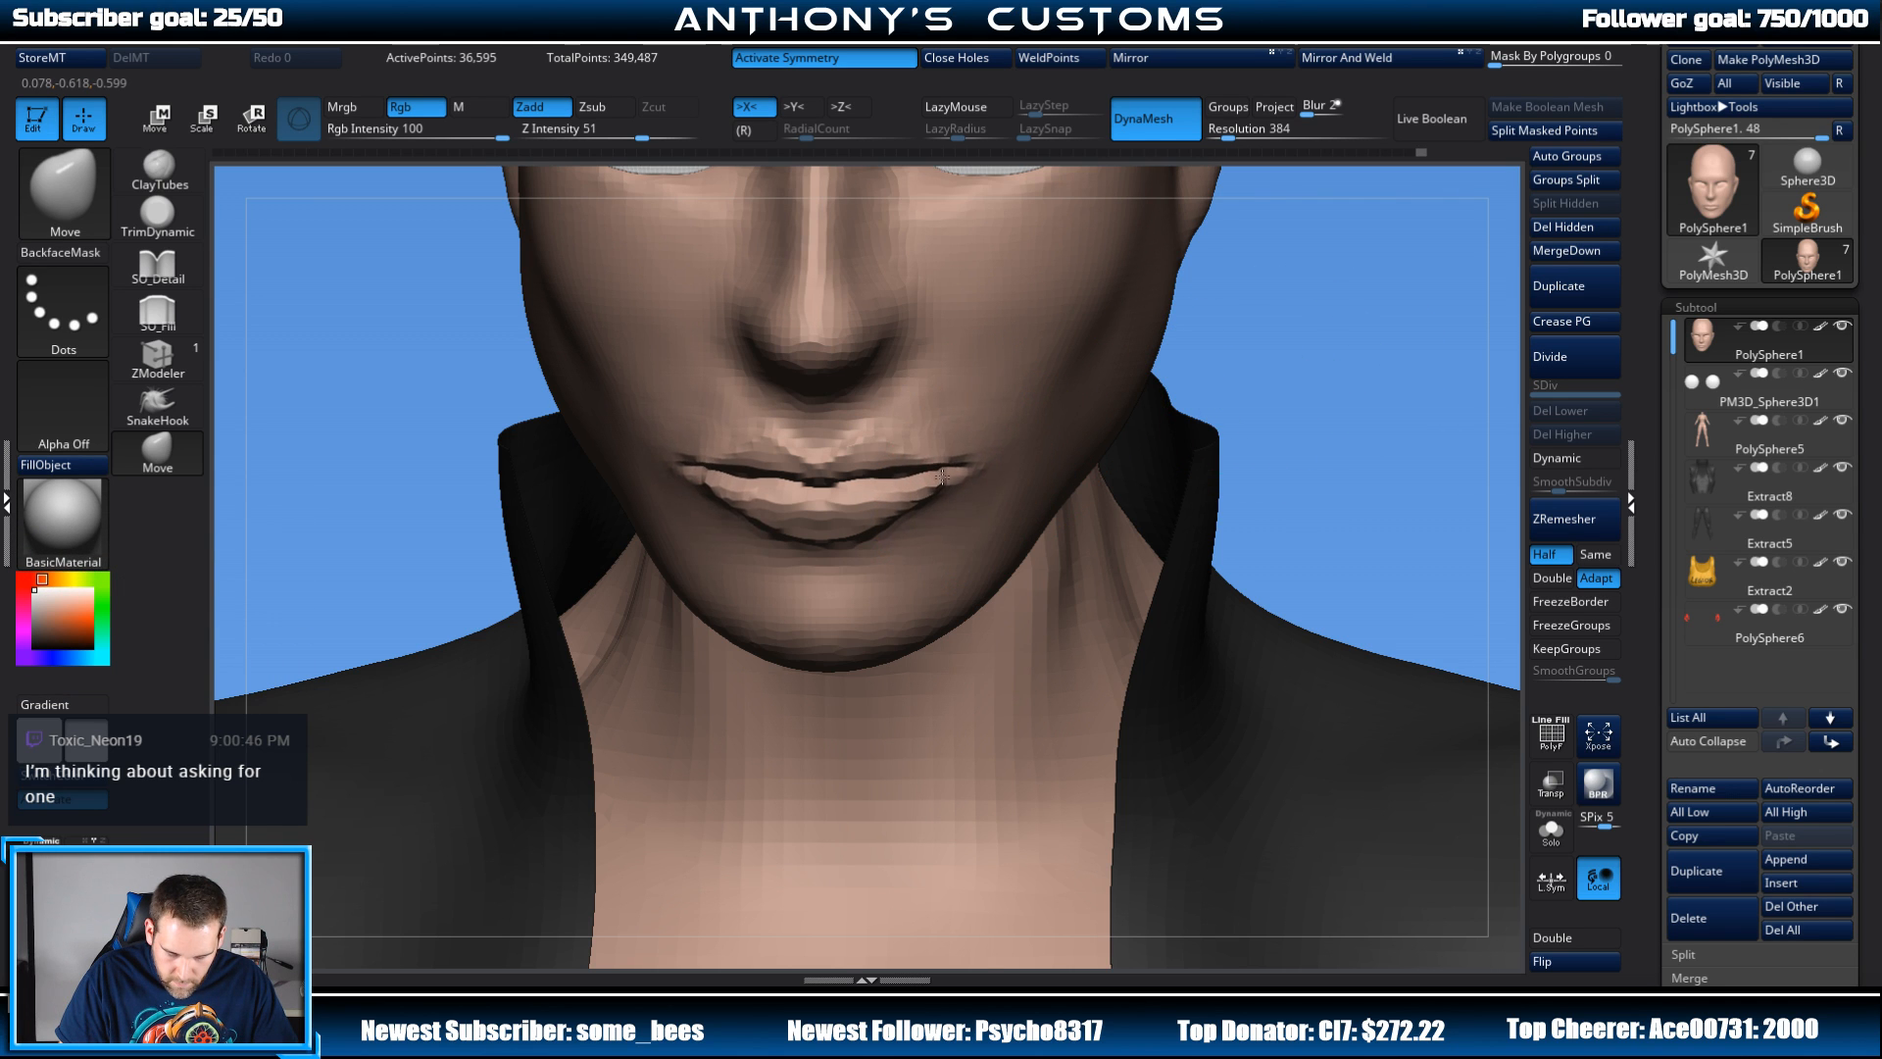
left_click_drag(1302, 370, 1076, 525)
left_click_drag(1402, 471, 1324, 412)
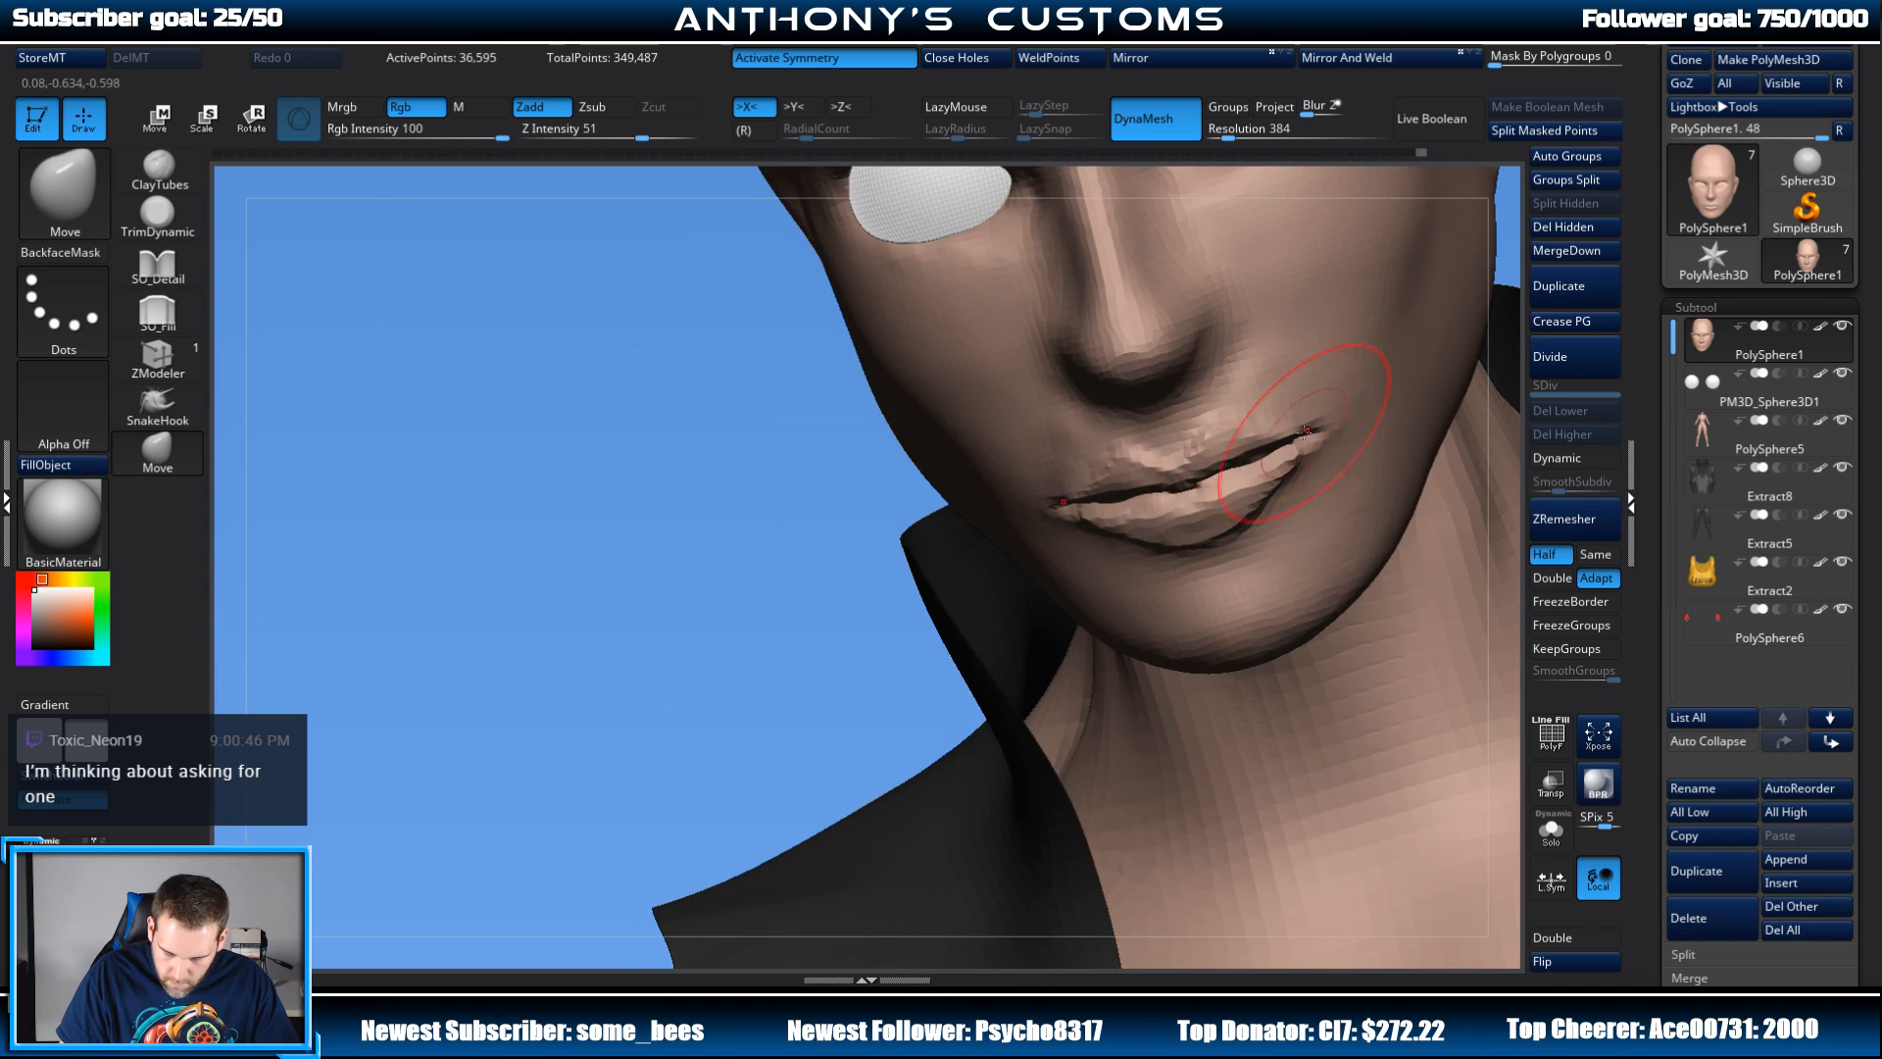
left_click_drag(777, 609, 480, 681, "alt")
left_click_drag(580, 604, 1076, 471)
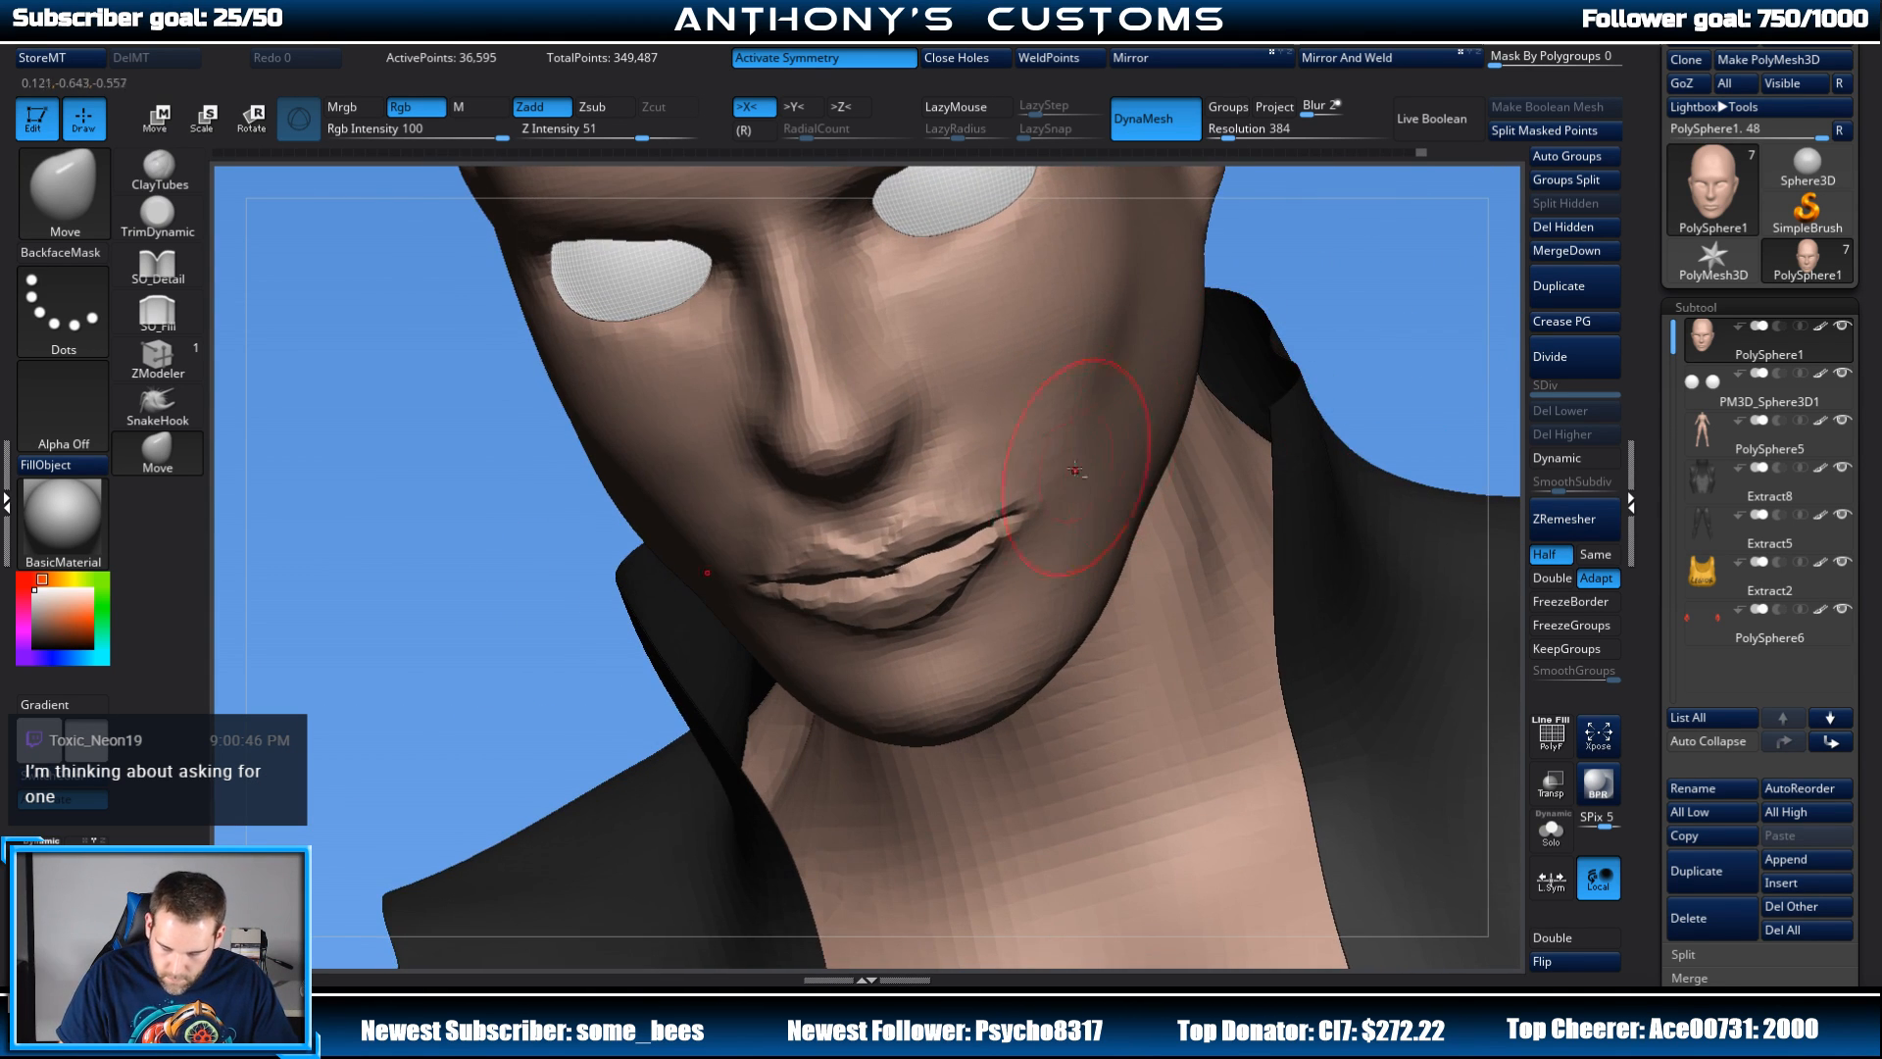
Step: Resize the Move brush and adjust the middle of the lips along the mouth line from the front and side
left_click_drag(1366, 315, 1270, 429)
mouse_move(1409, 467)
left_mouse_down("alt")
mouse_move(1294, 343)
mouse_move(1270, 345)
mouse_move(1265, 580)
left_mouse_up("alt")
key("space")
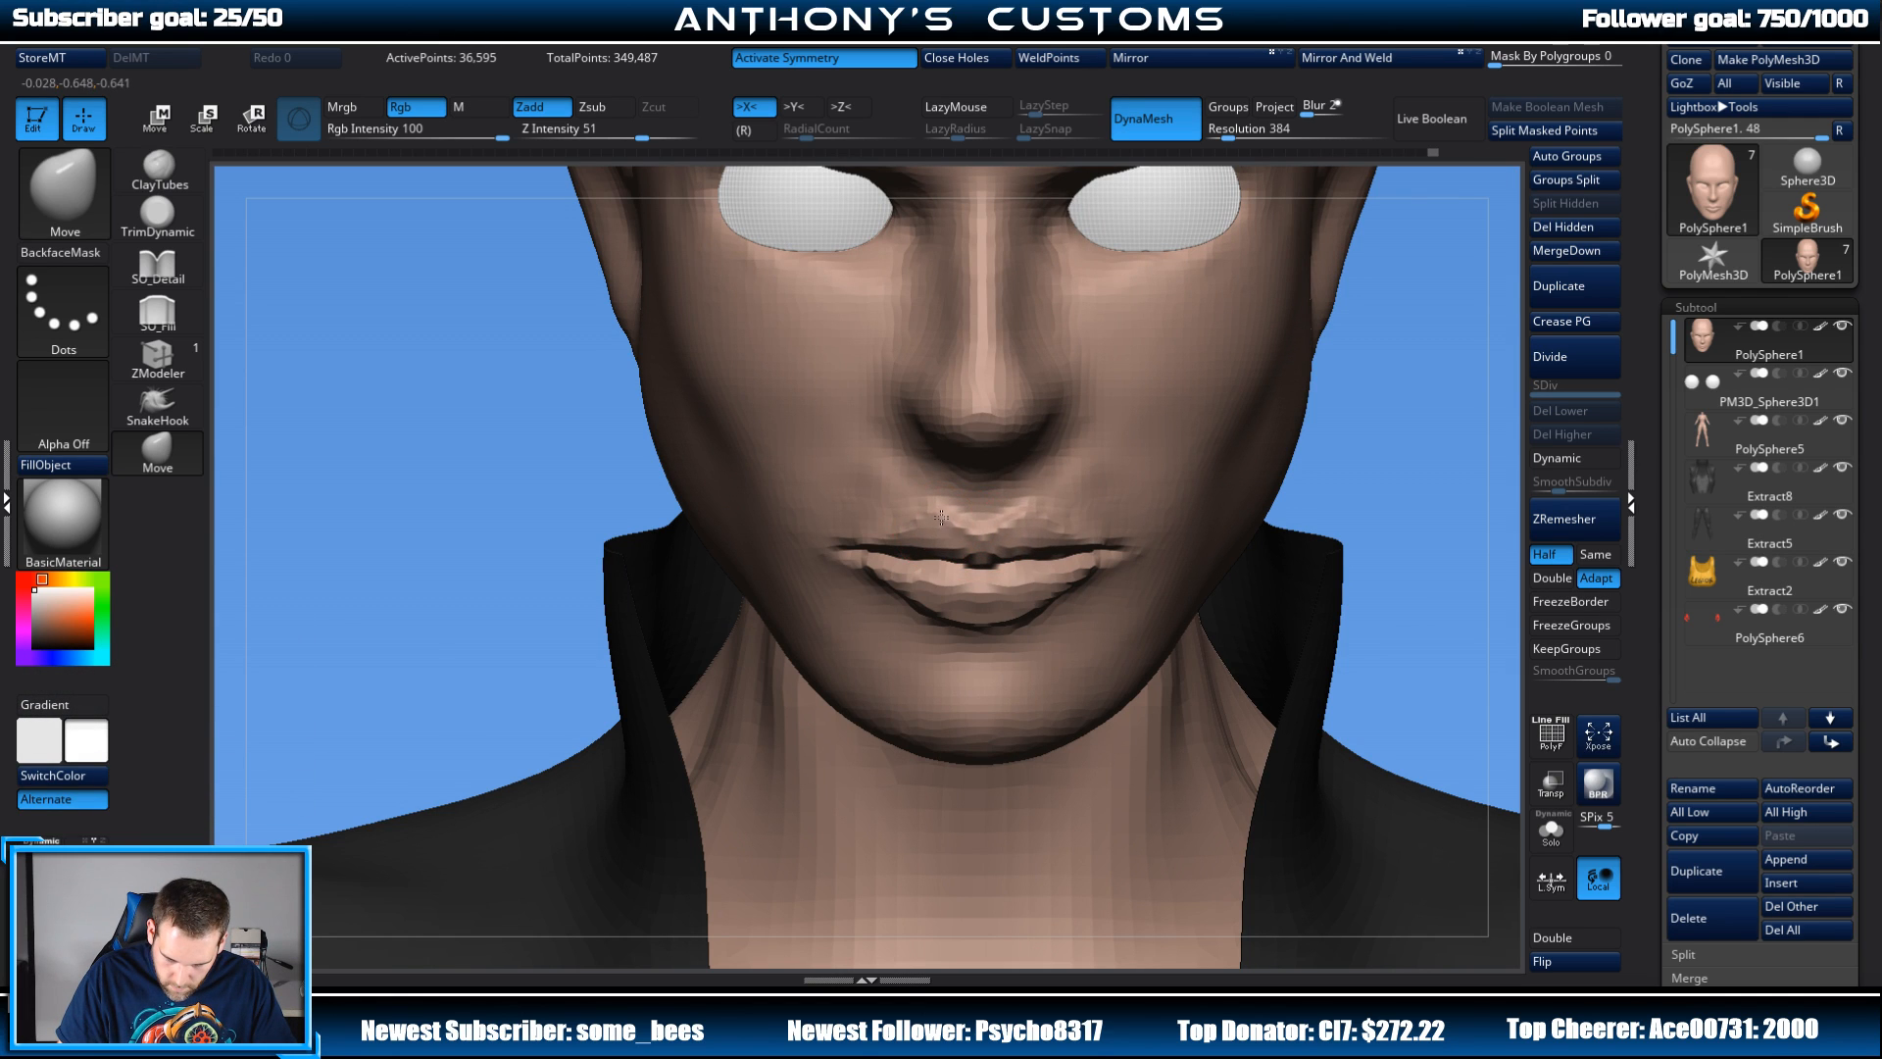
left_click_drag(1315, 430, 1470, 416)
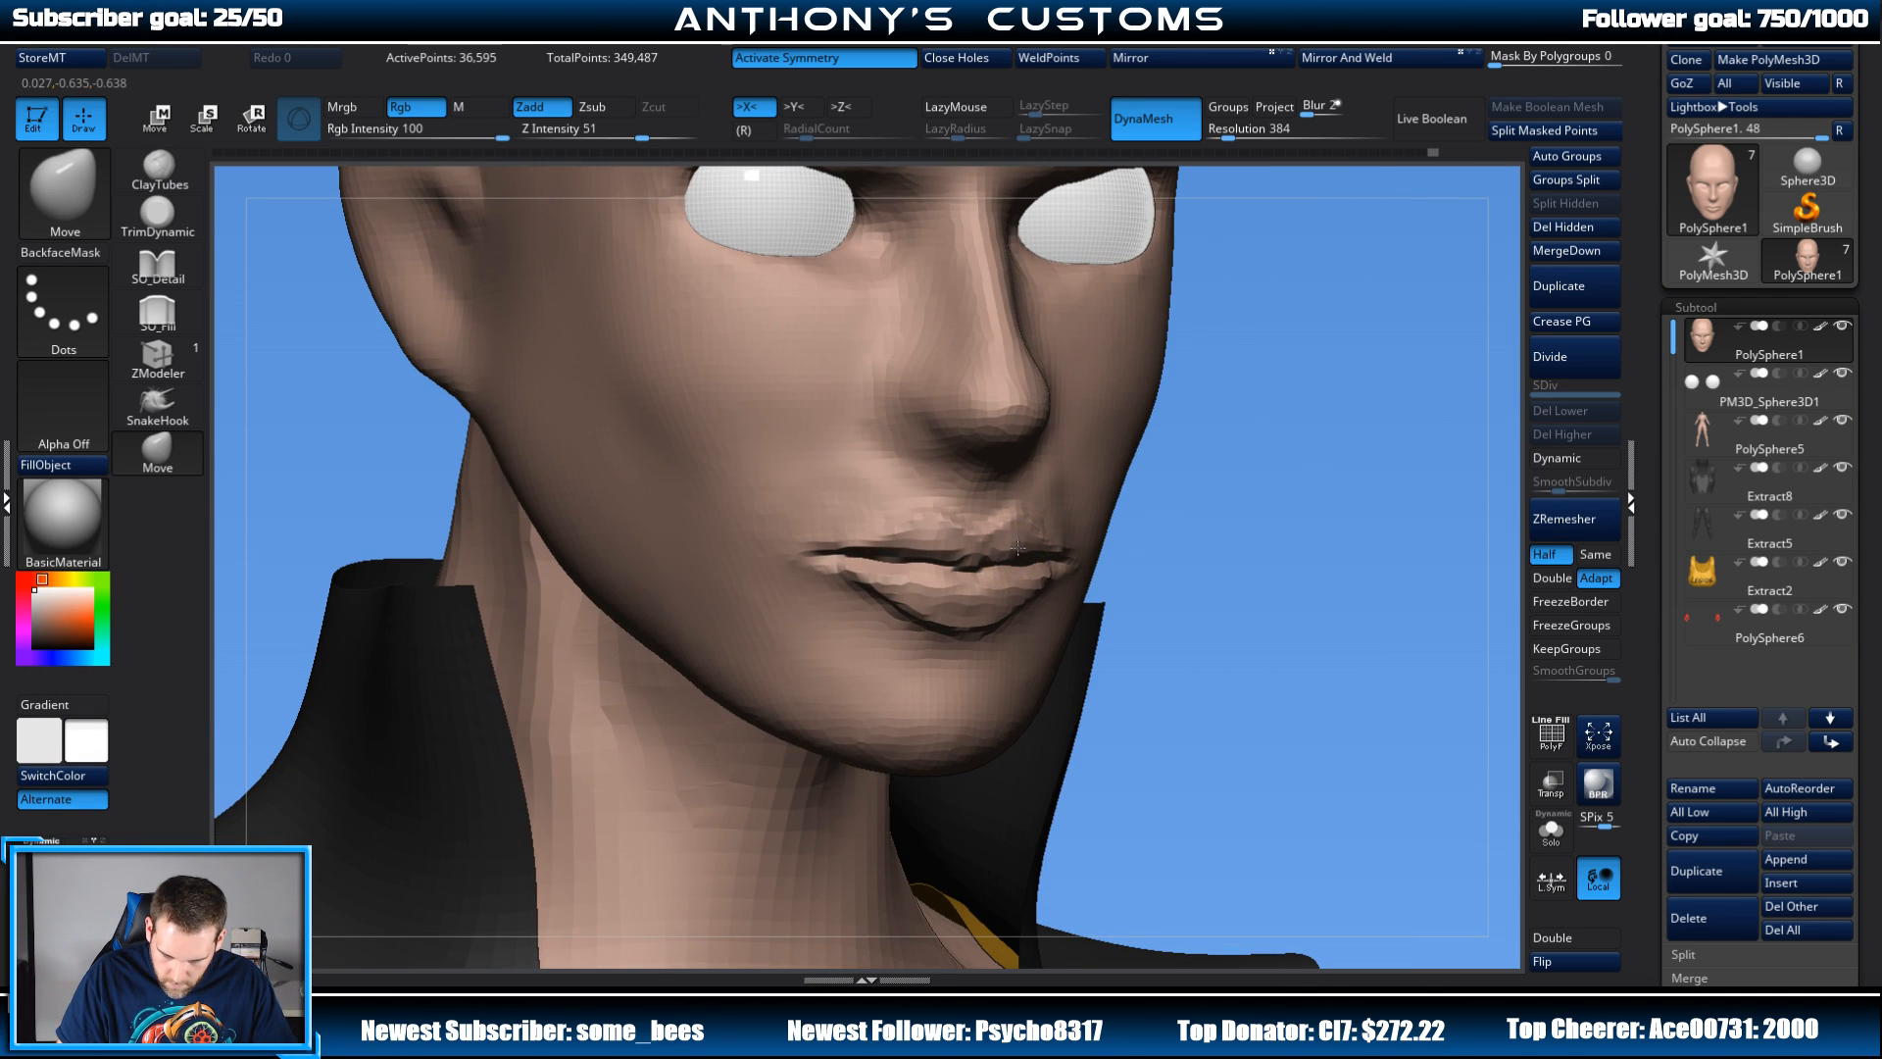
left_click_drag(989, 559, 990, 556)
left_click_drag(1162, 505, 1336, 475)
left_click_drag(1234, 504, 1061, 600)
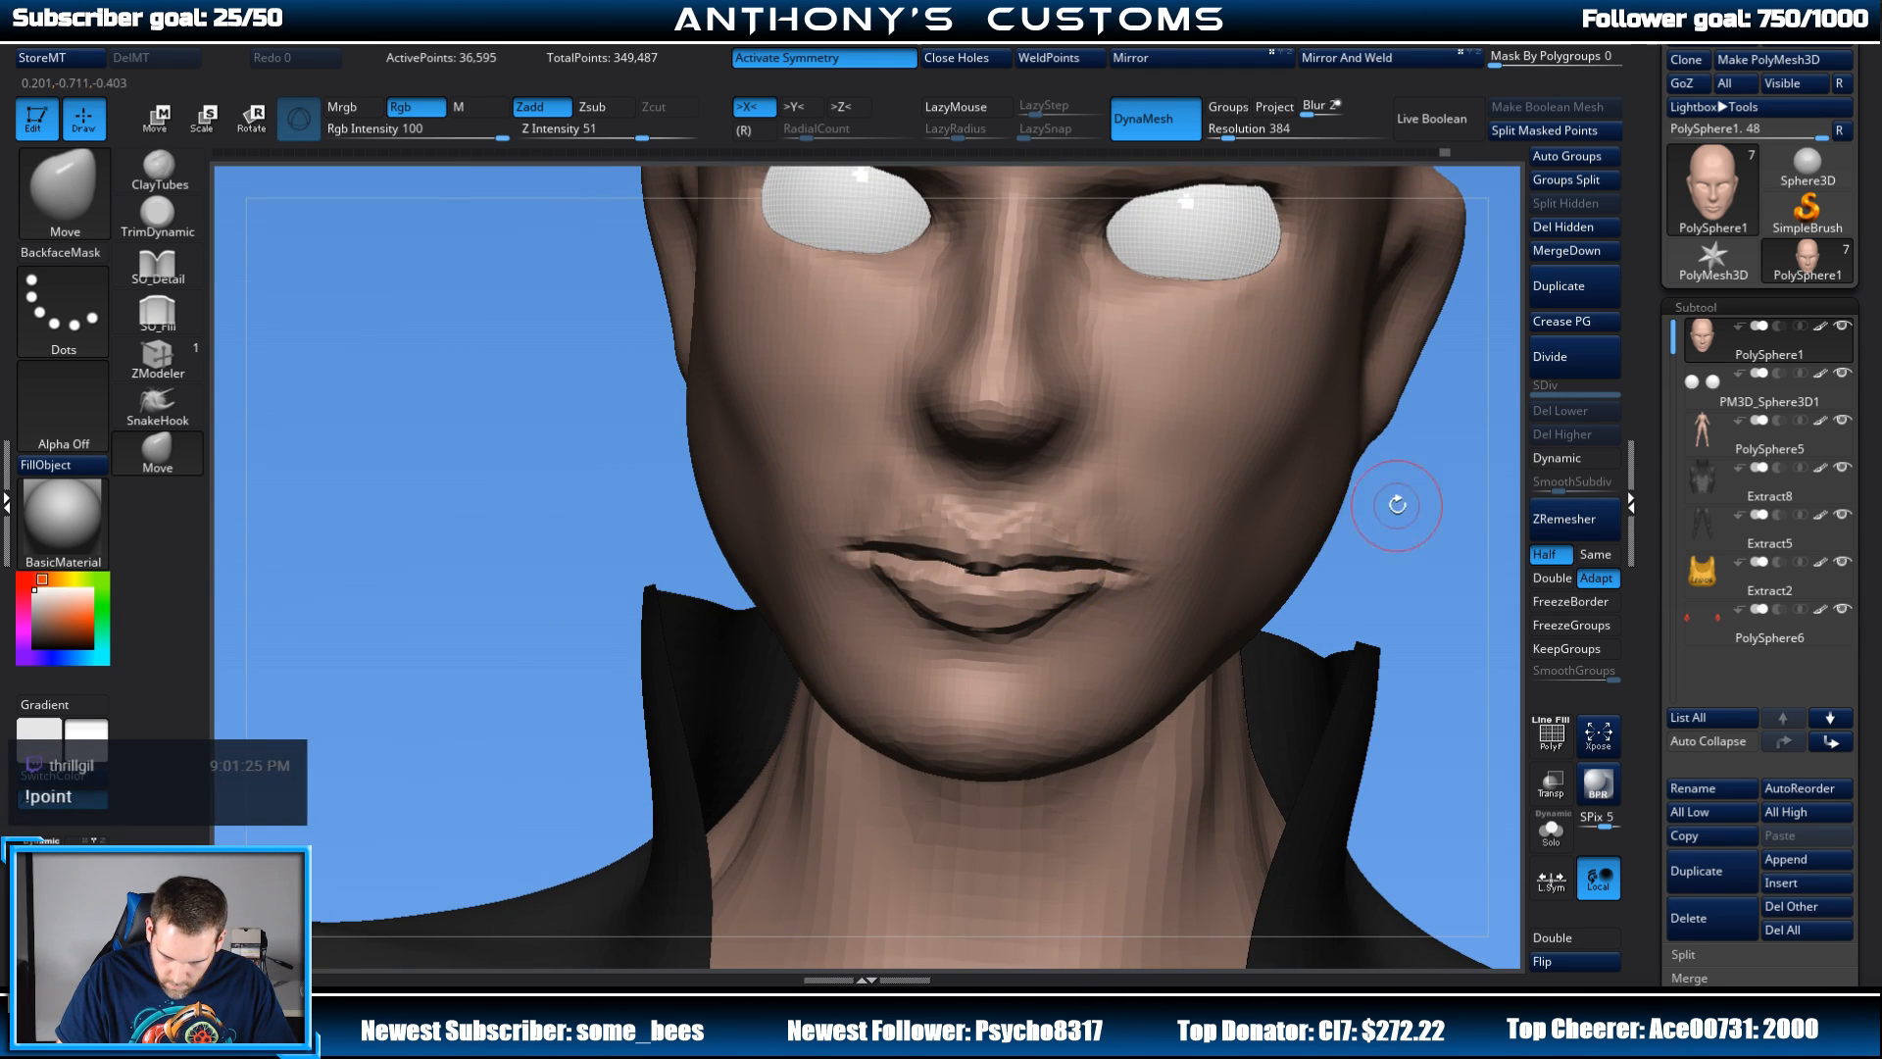
left_click_drag(1391, 509, 980, 529)
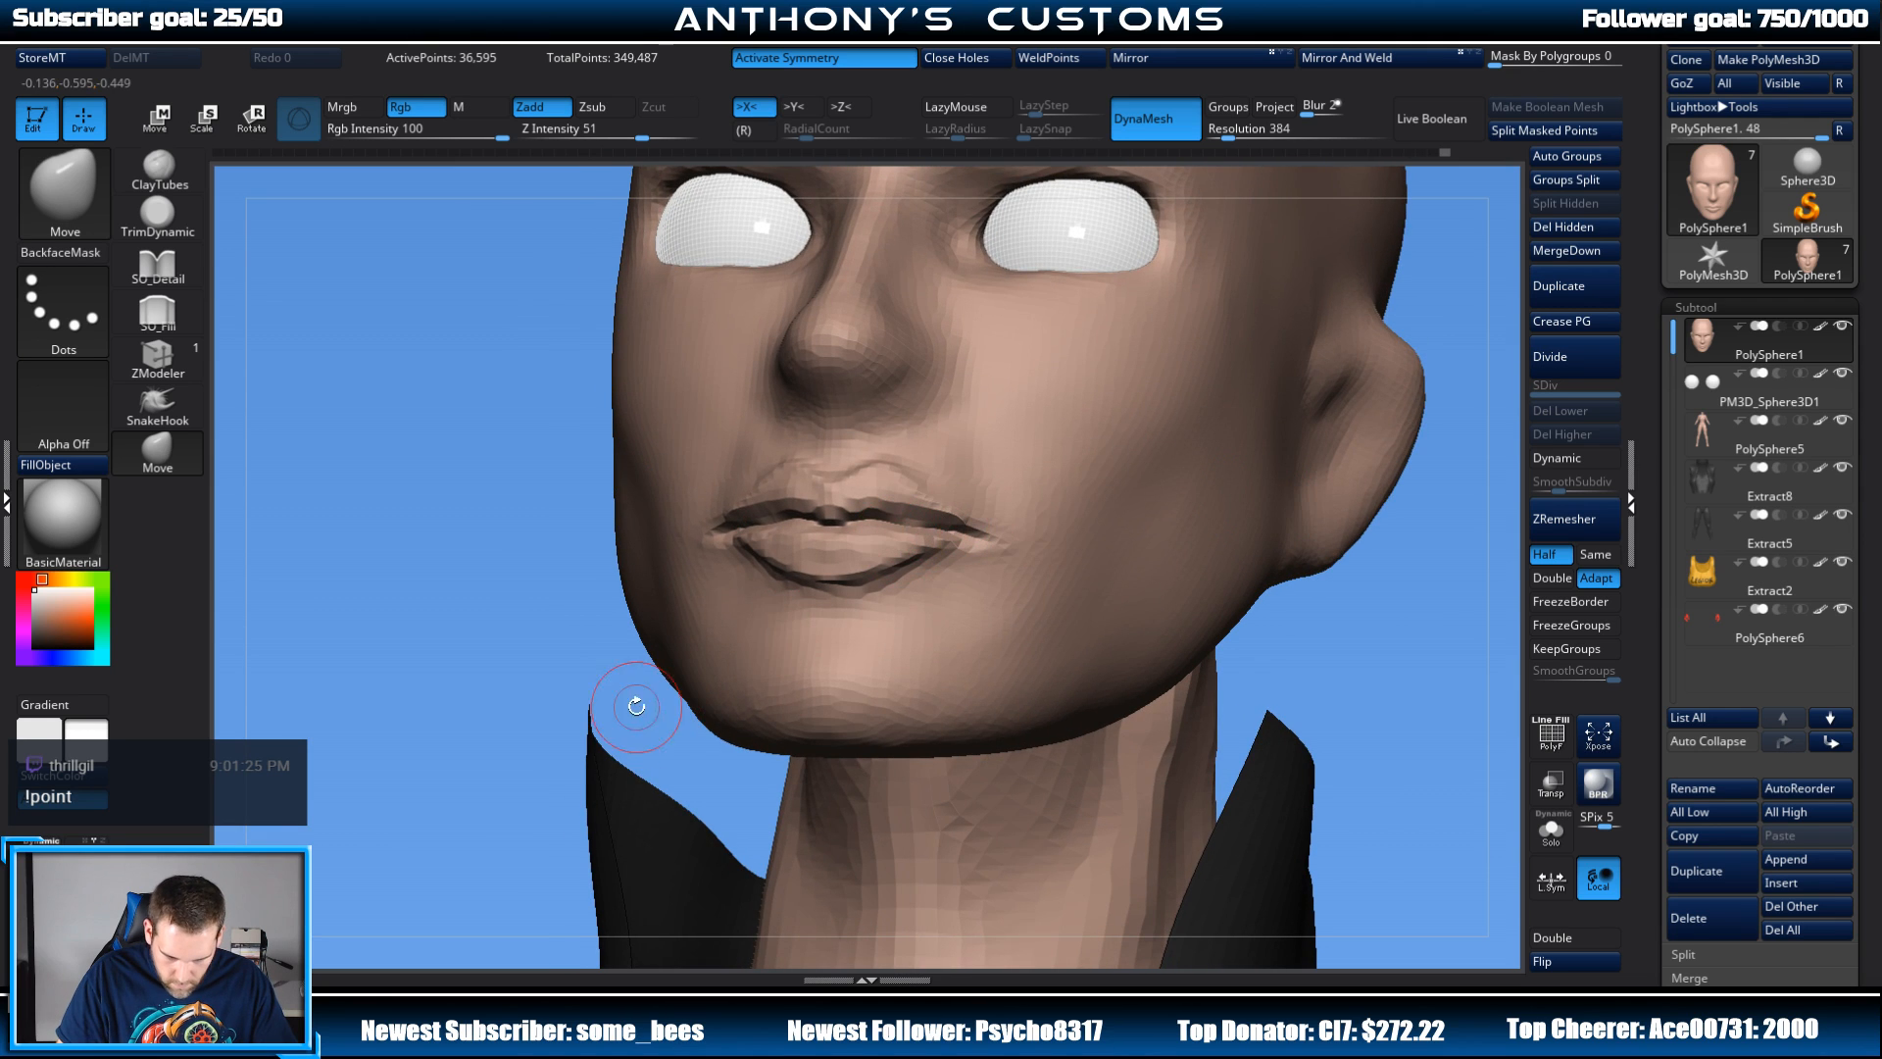
Step: Nudge the outer ends of the lips at the mouth corners with the Move brush in a close-up view
left_click_drag(603, 689, 610, 775, "alt")
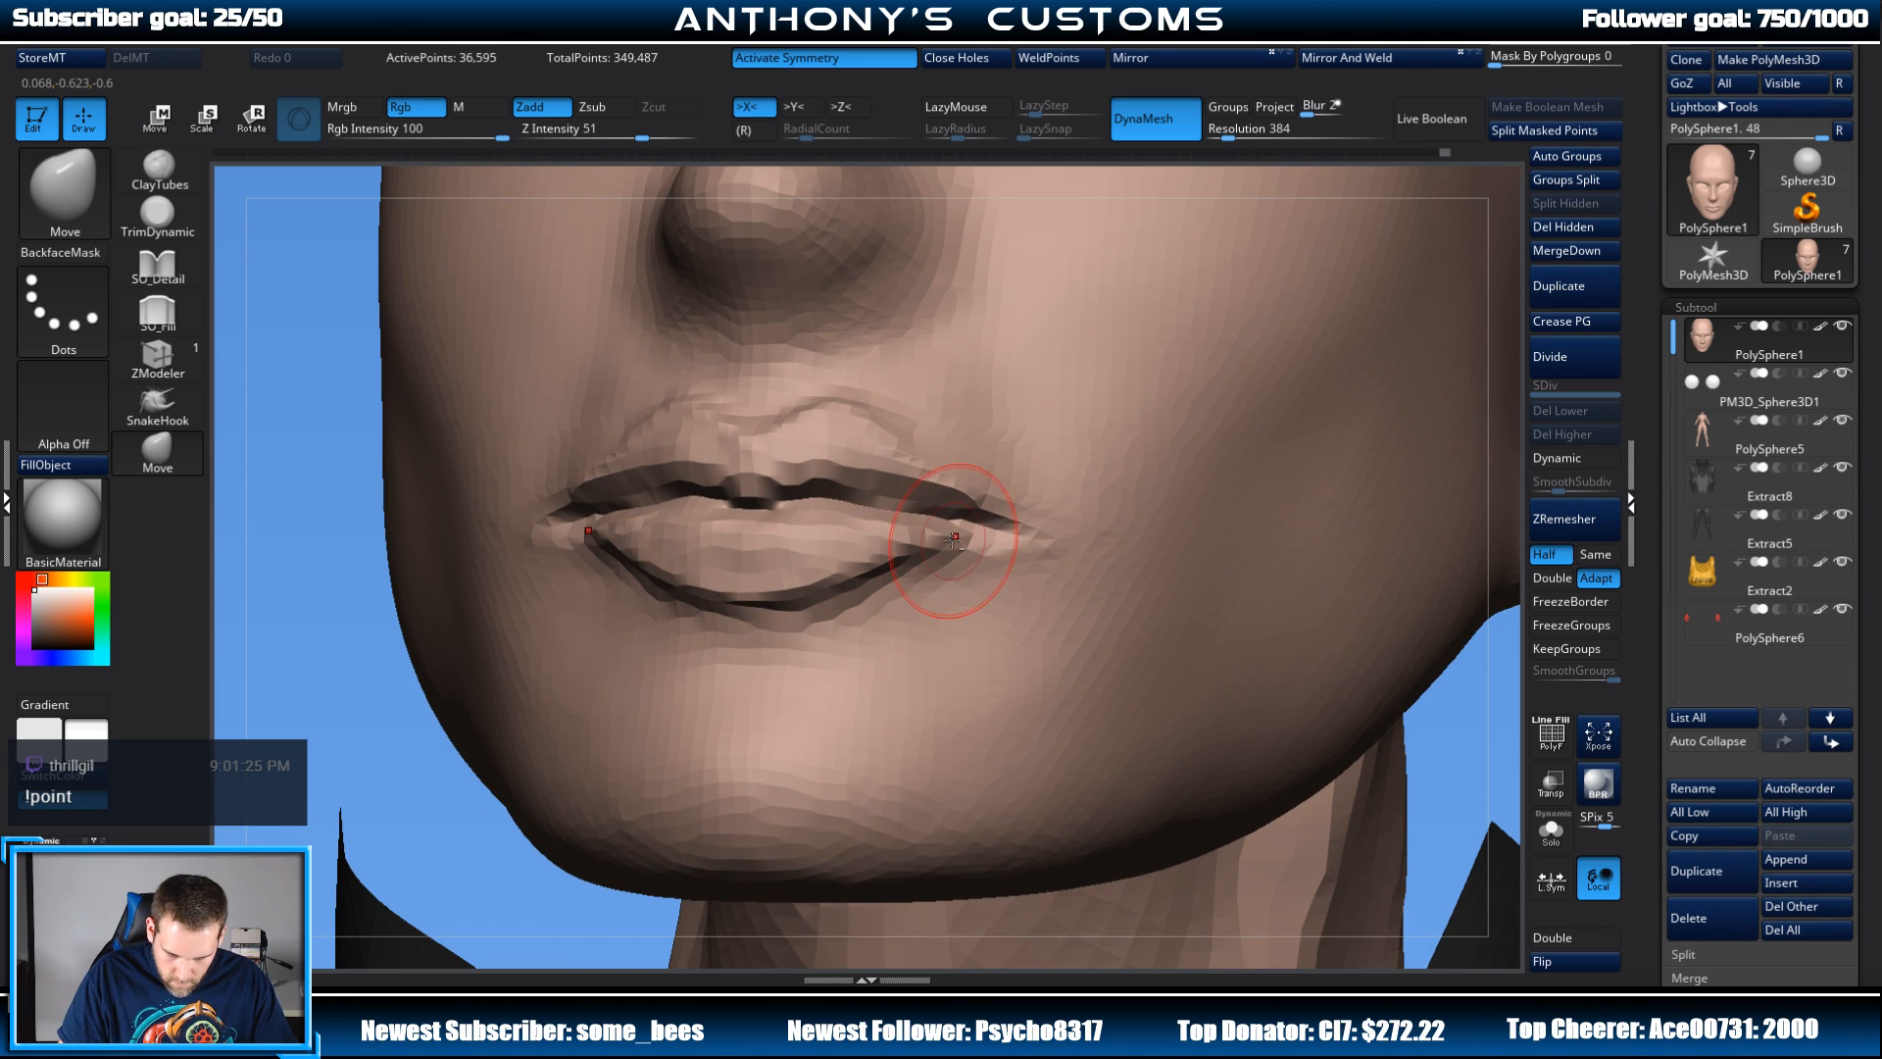
left_click_drag(969, 500, 974, 464)
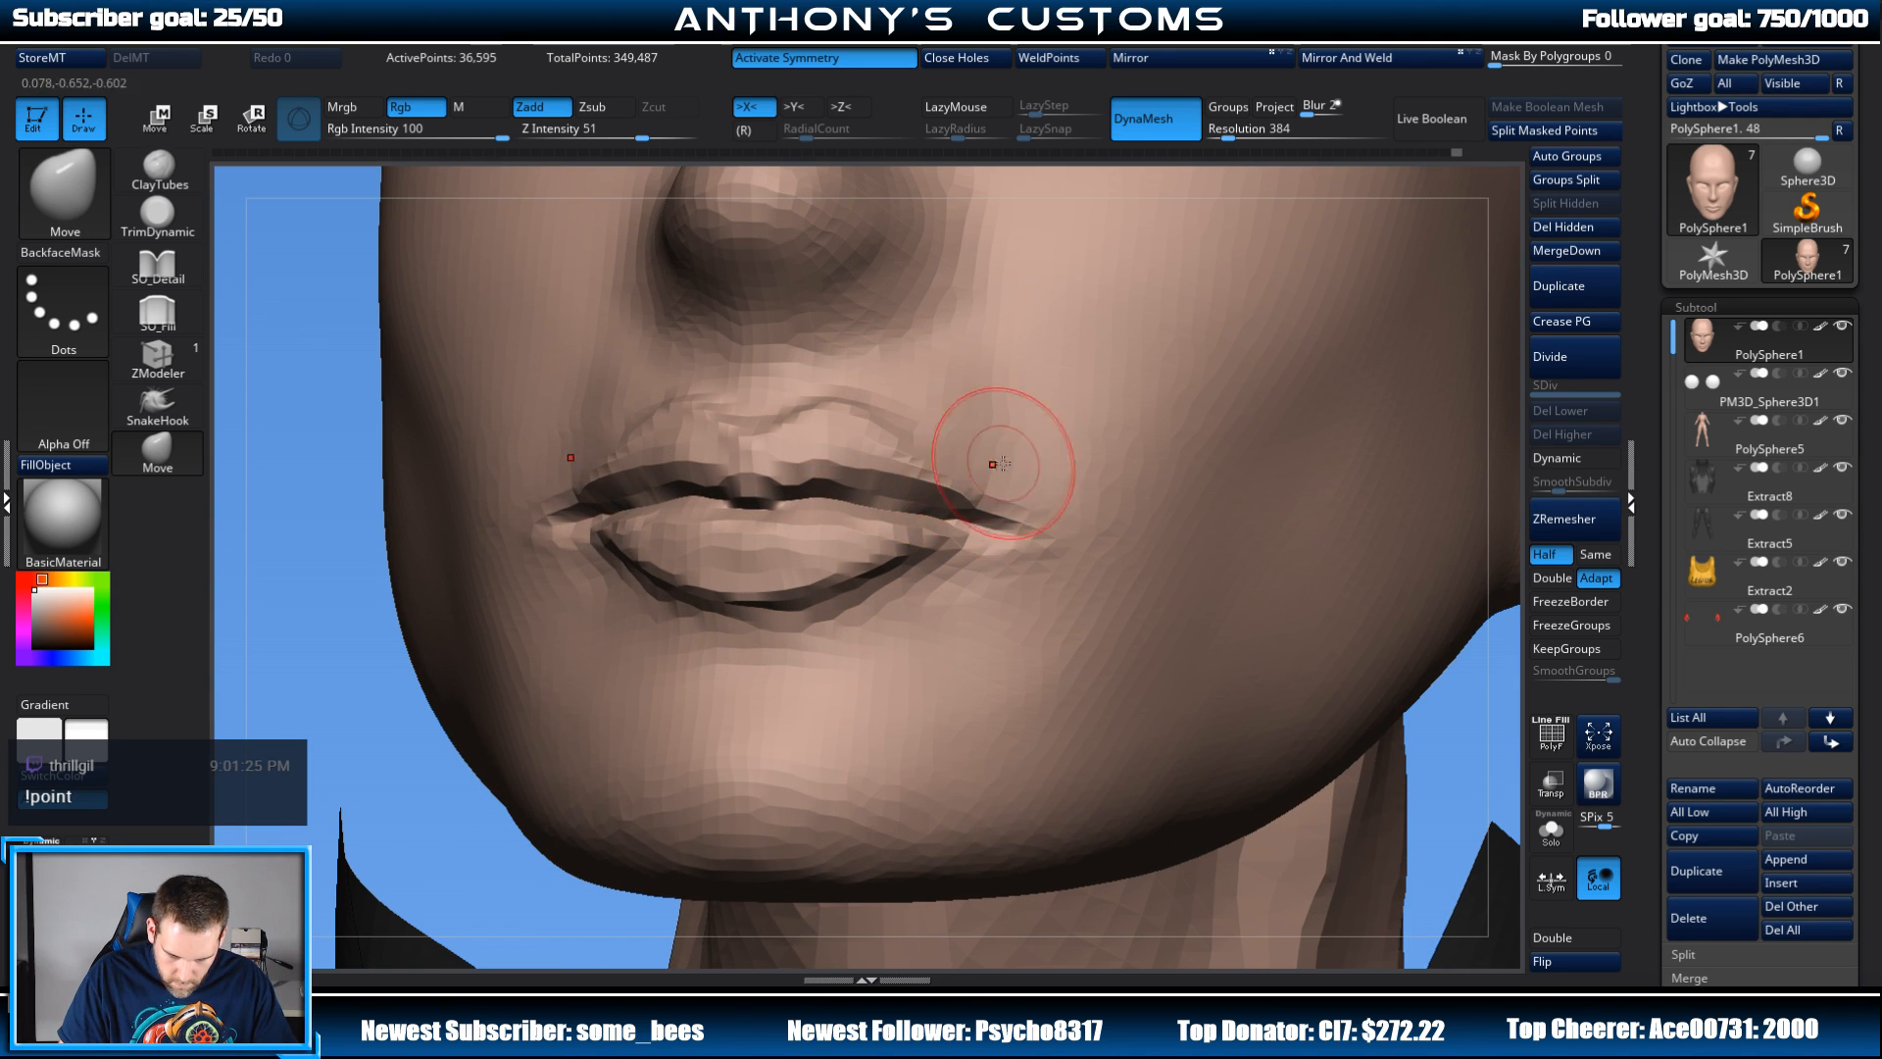
left_click_drag(1502, 432, 1671, 490)
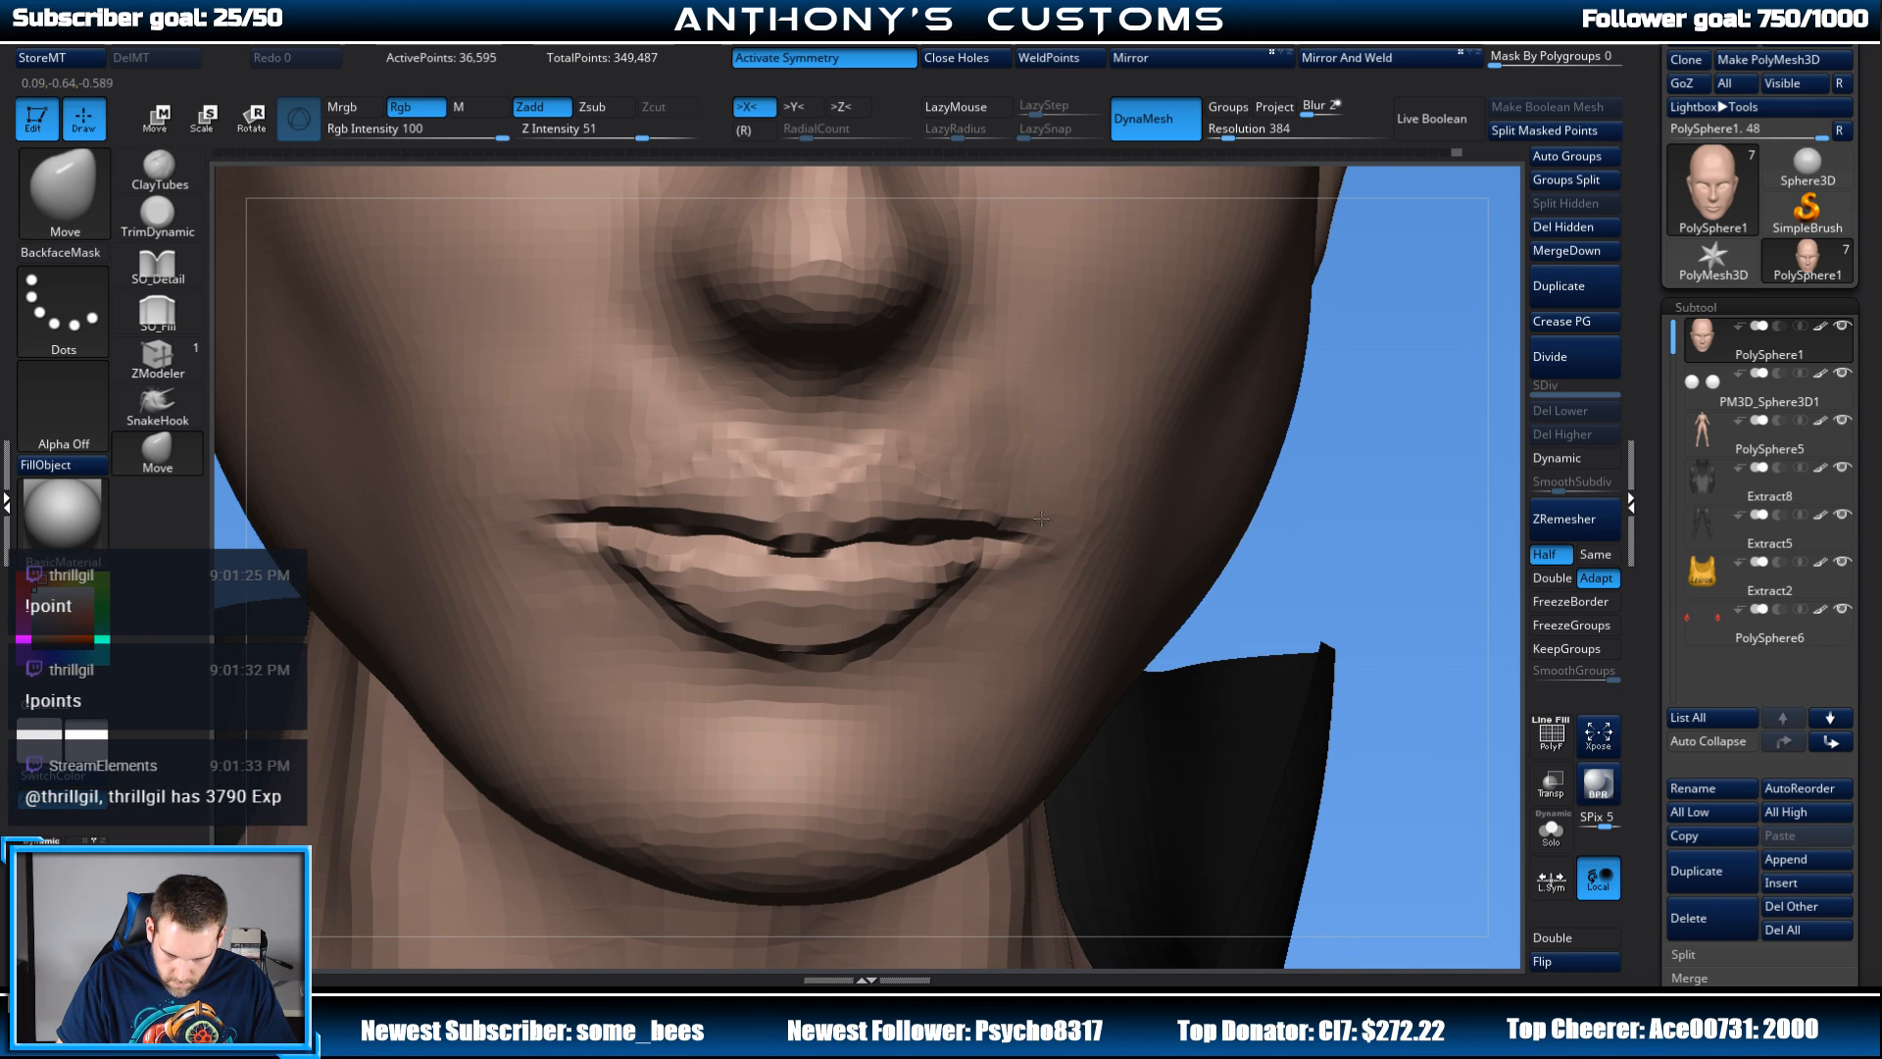
left_click_drag(1341, 534, 1278, 190, "alt")
left_click_drag(1348, 392, 882, 622)
Step: Resize the Move brush and refine the upper and lower lip contours in profile and three-quarter views
key("space")
left_click_drag(811, 526, 686, 621)
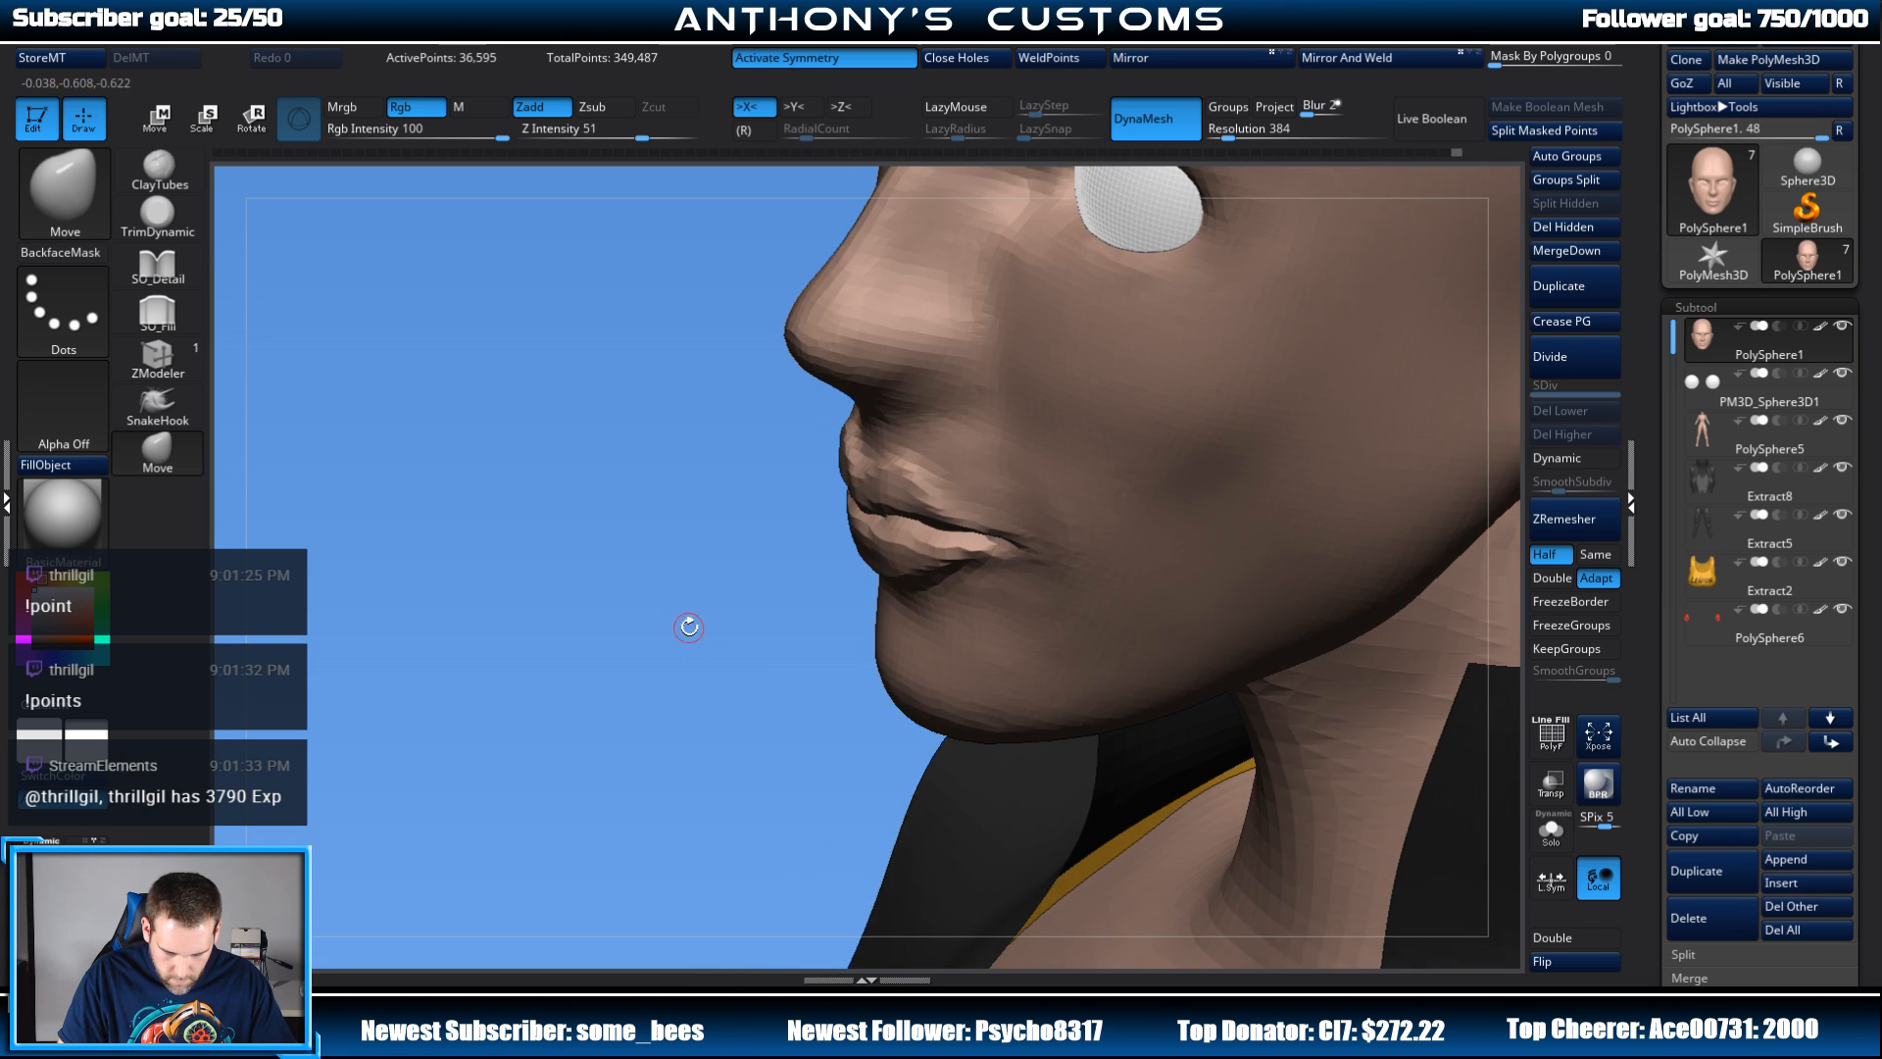
key("space")
mouse_move(811, 525)
left_mouse_down()
mouse_move(778, 578)
mouse_move(873, 477)
left_mouse_up()
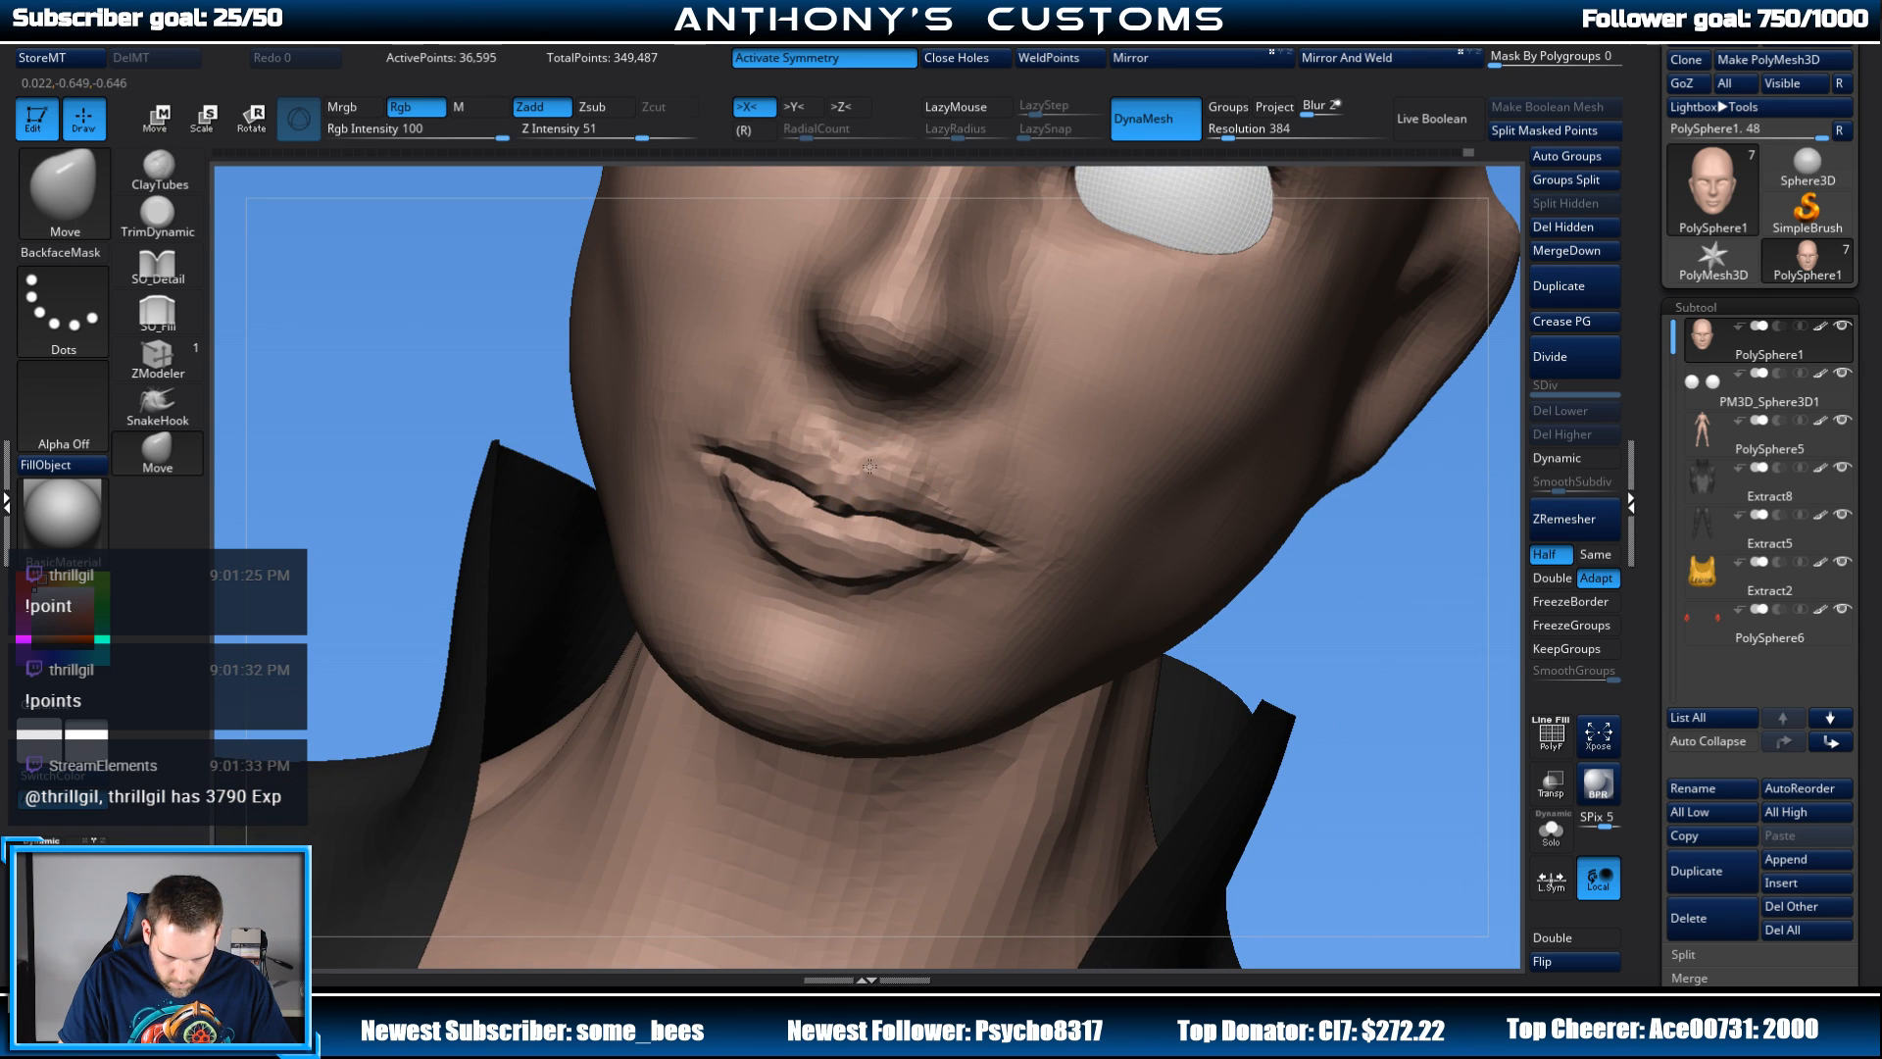
mouse_move(1368, 572)
left_mouse_down()
mouse_move(1211, 539)
mouse_move(1155, 491)
left_mouse_up()
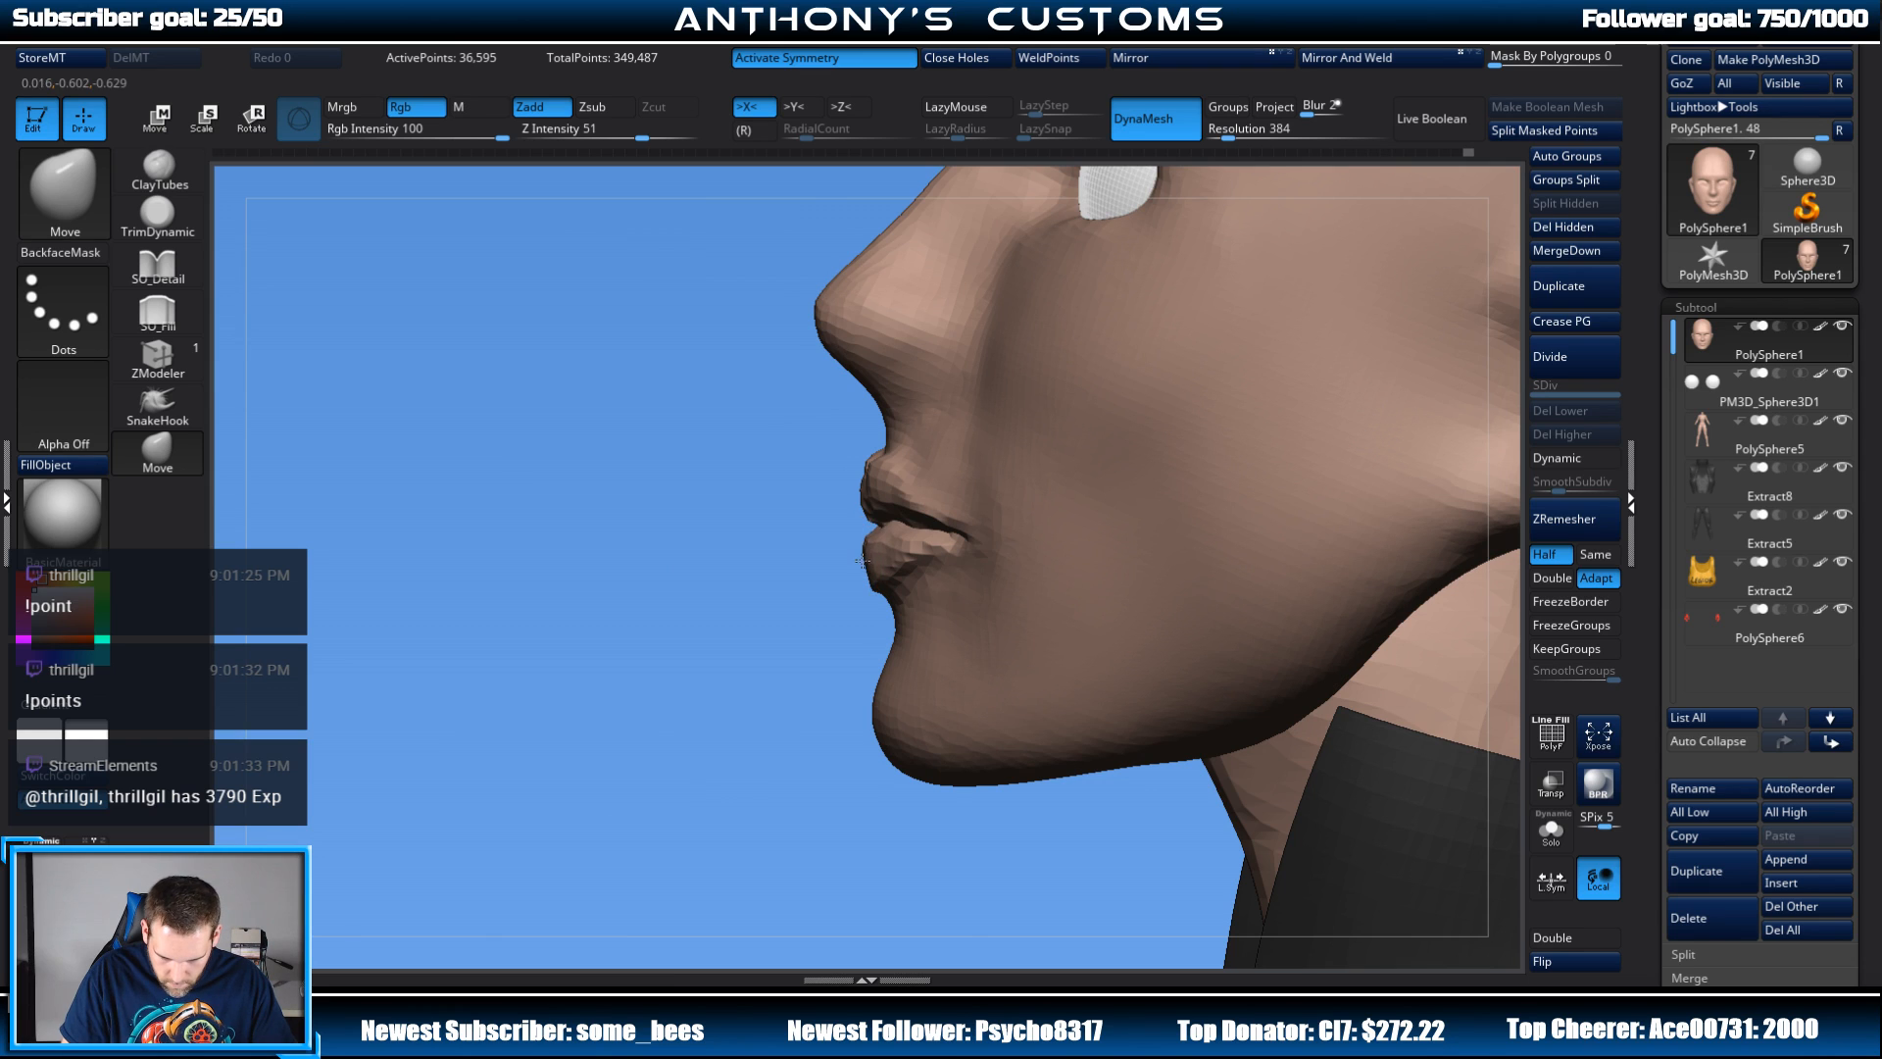
left_click_drag(797, 592, 956, 568)
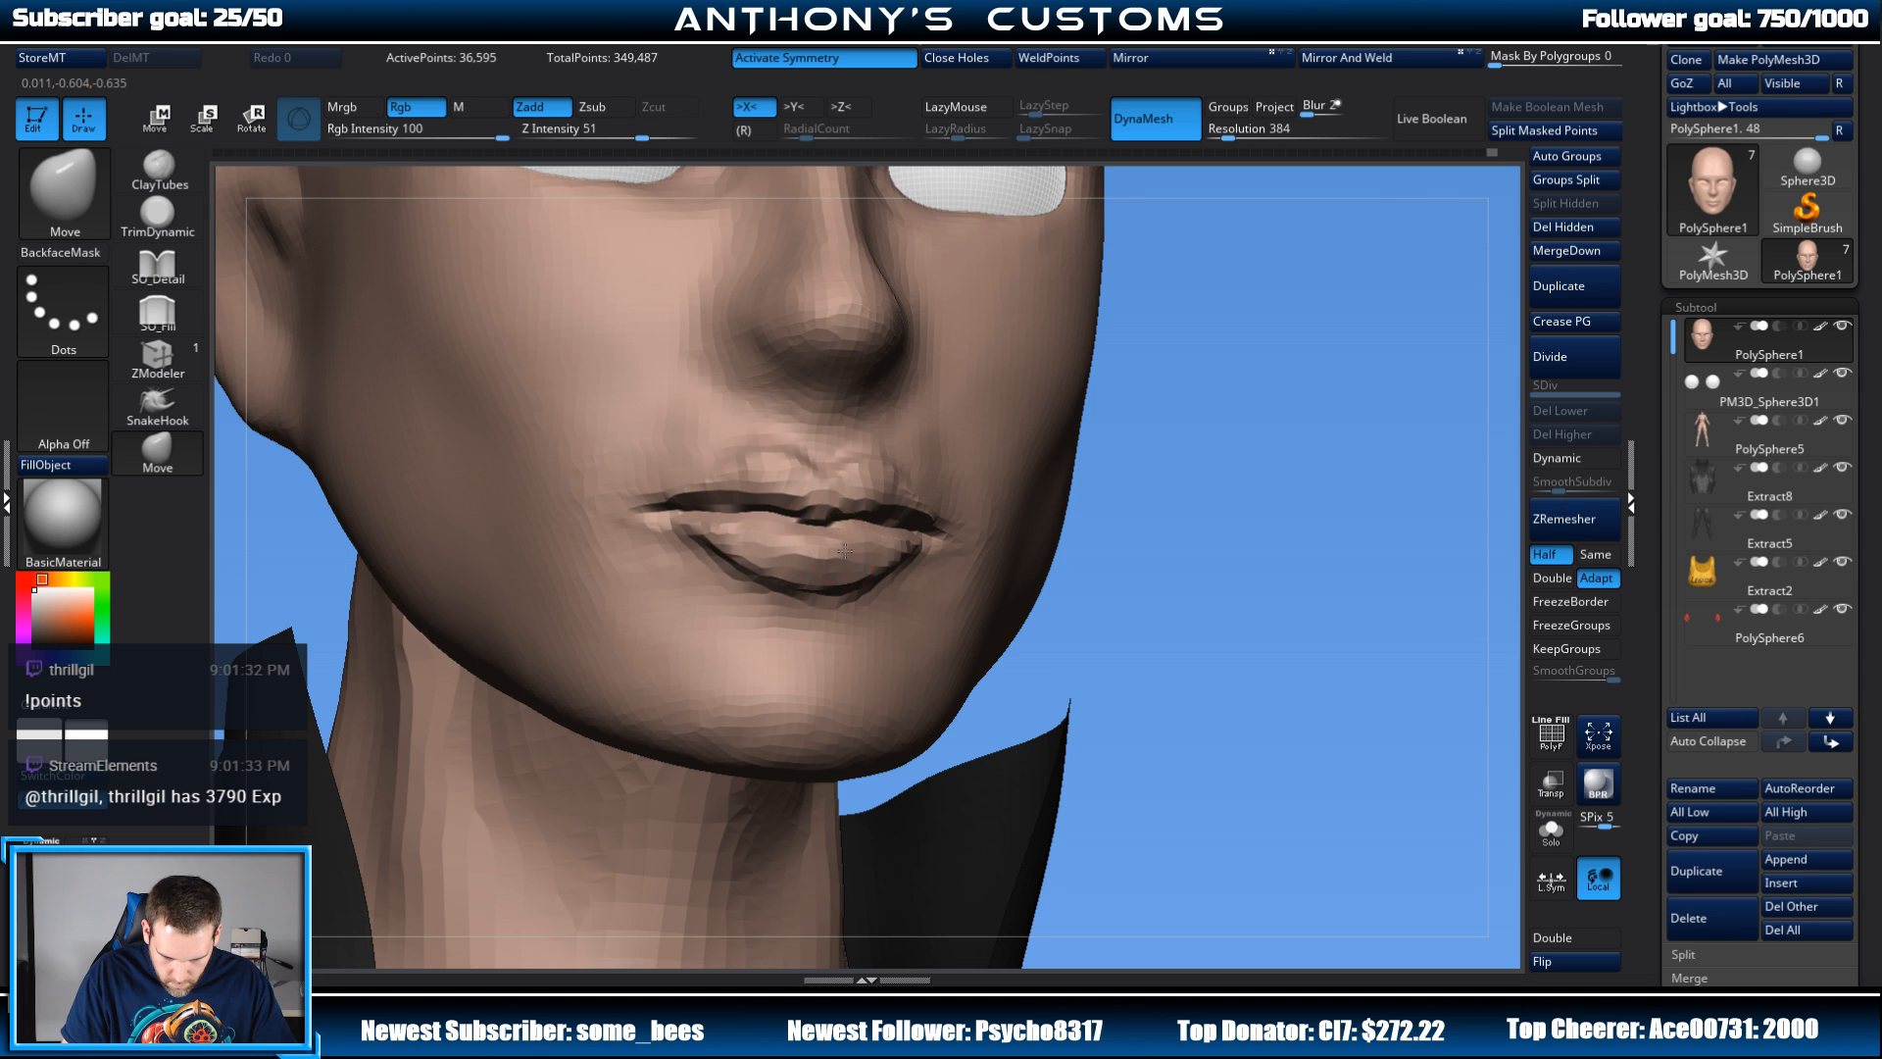
left_click_drag(1238, 465, 941, 567)
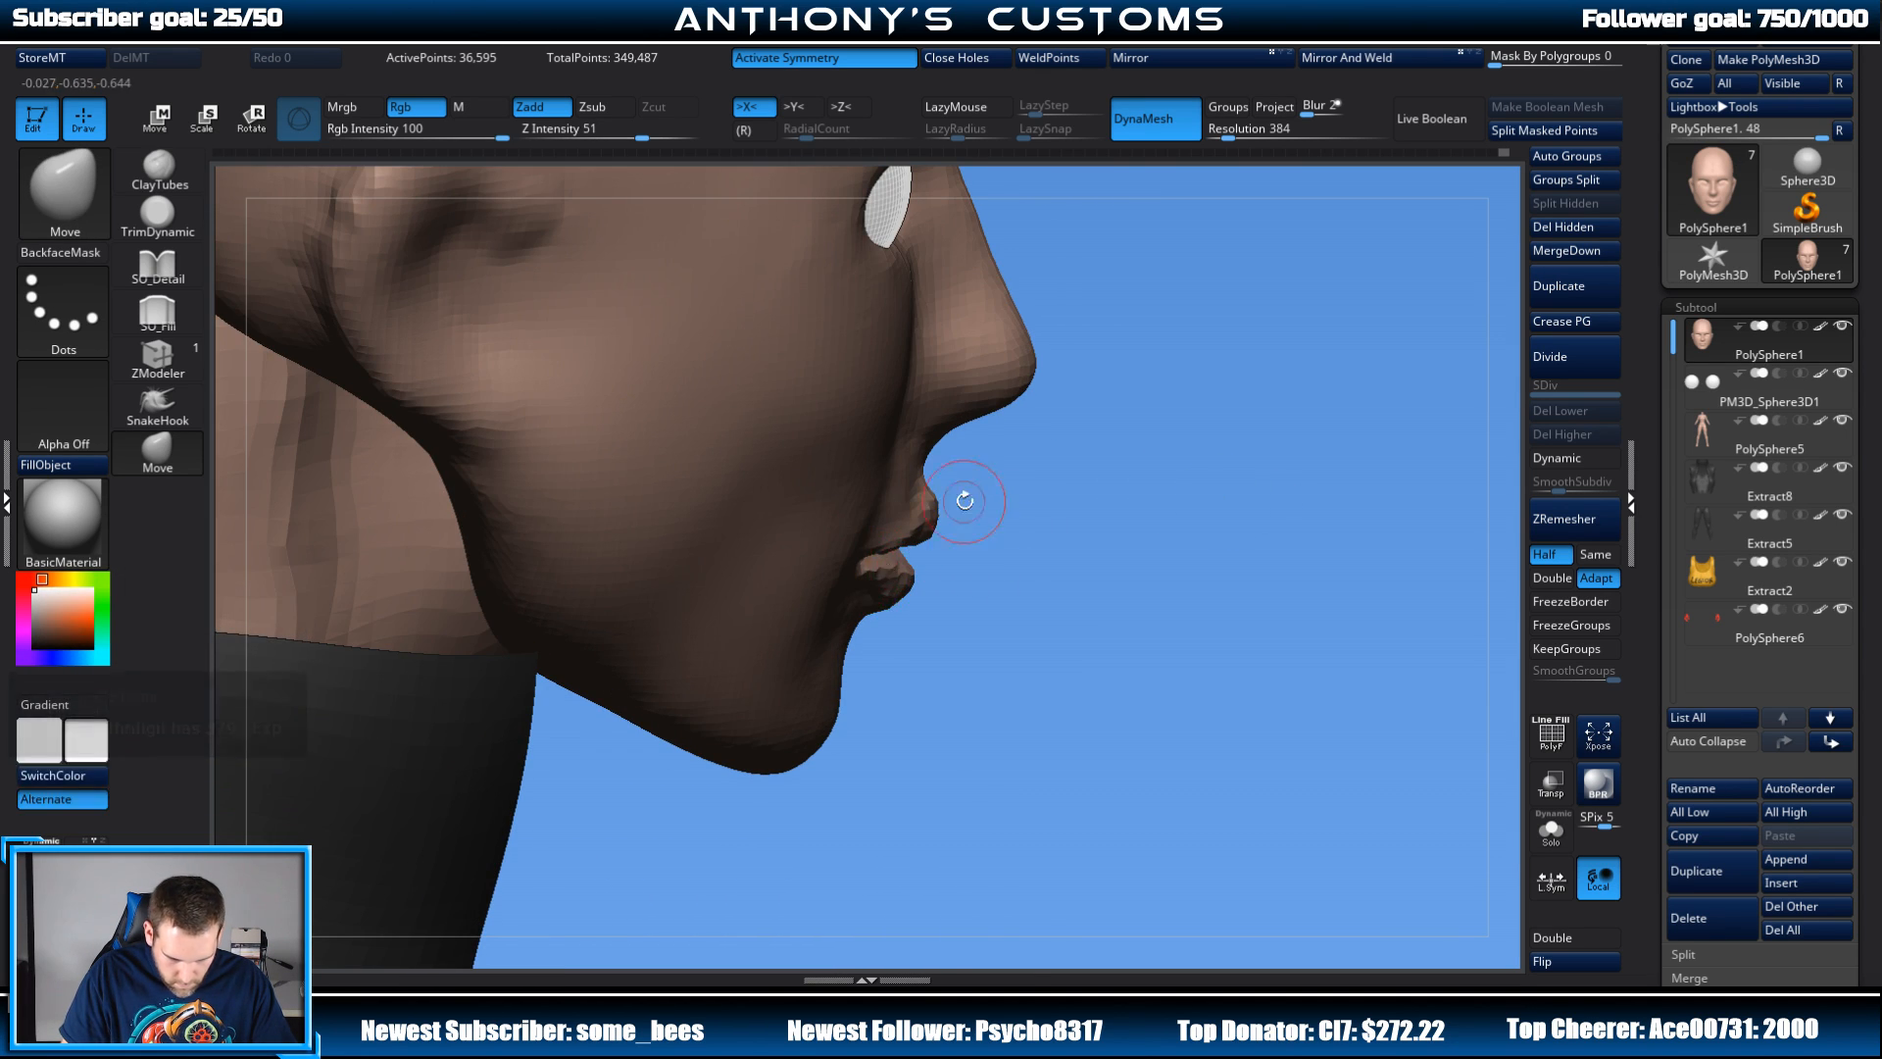
Step: Reposition the mouth corners with the Move brush from a close side view, checking the shape from the front
mouse_move(961, 500)
left_mouse_down("alt")
mouse_move(1101, 568)
mouse_move(1140, 633)
mouse_move(1174, 635)
left_mouse_up("alt")
left_click_drag(927, 561, 914, 547)
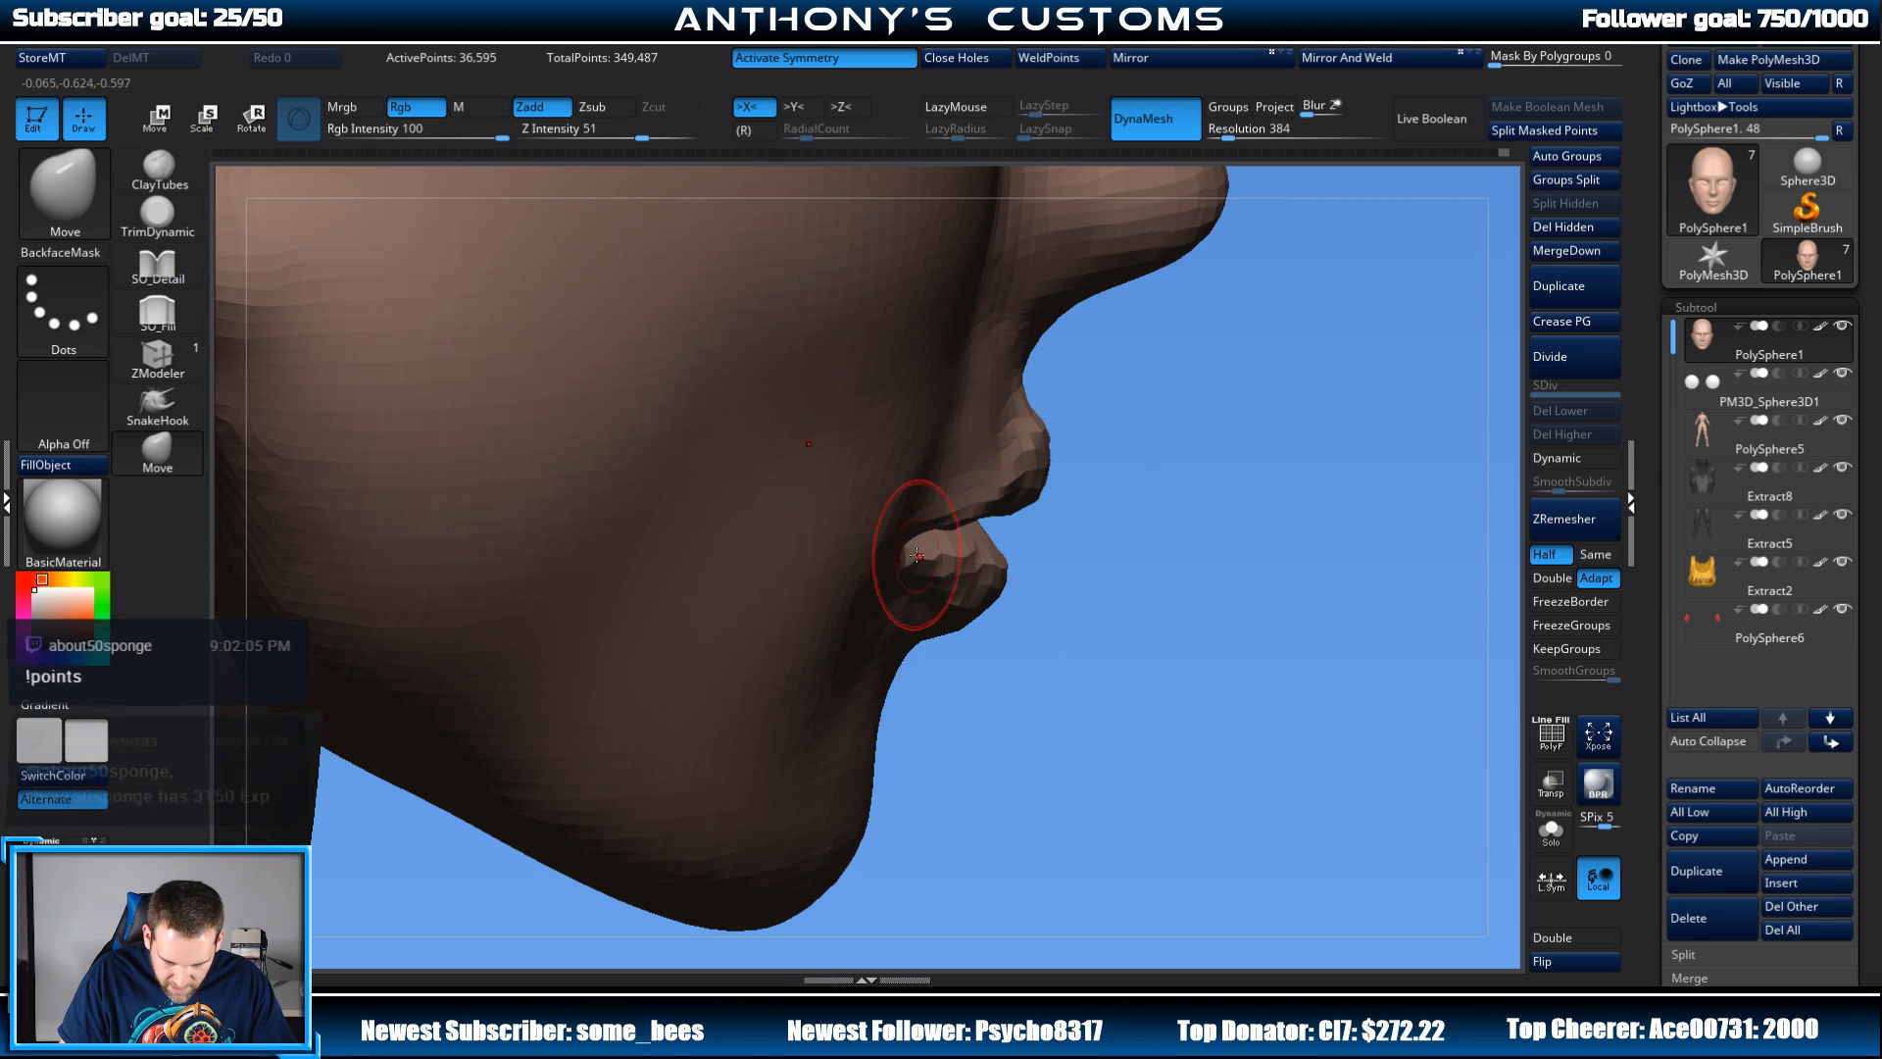
left_click_drag(1156, 533, 1088, 490)
right_click_drag(1088, 490, 1101, 454, "shift")
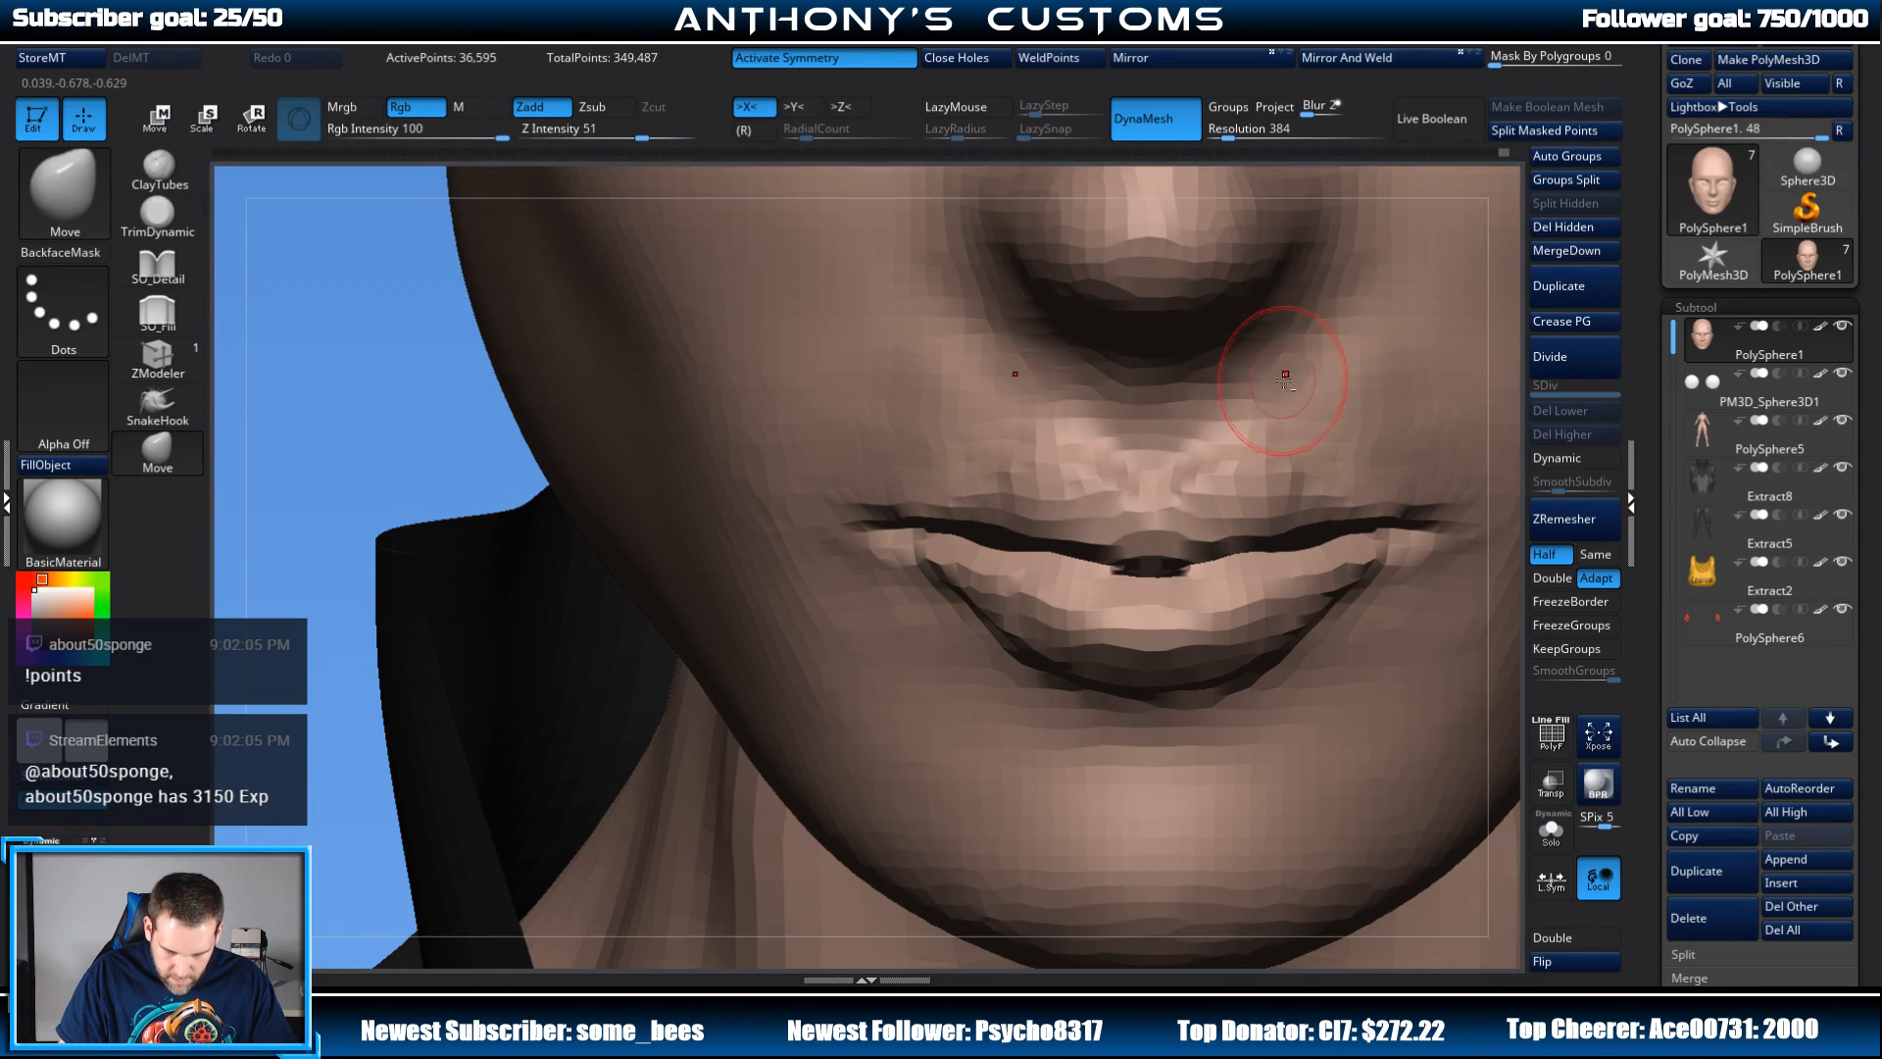
right_click_drag(1281, 369, 1293, 221, "alt")
mouse_move(1331, 436)
right_mouse_down("alt")
mouse_move(1248, 502)
mouse_move(1015, 579)
right_mouse_up("alt")
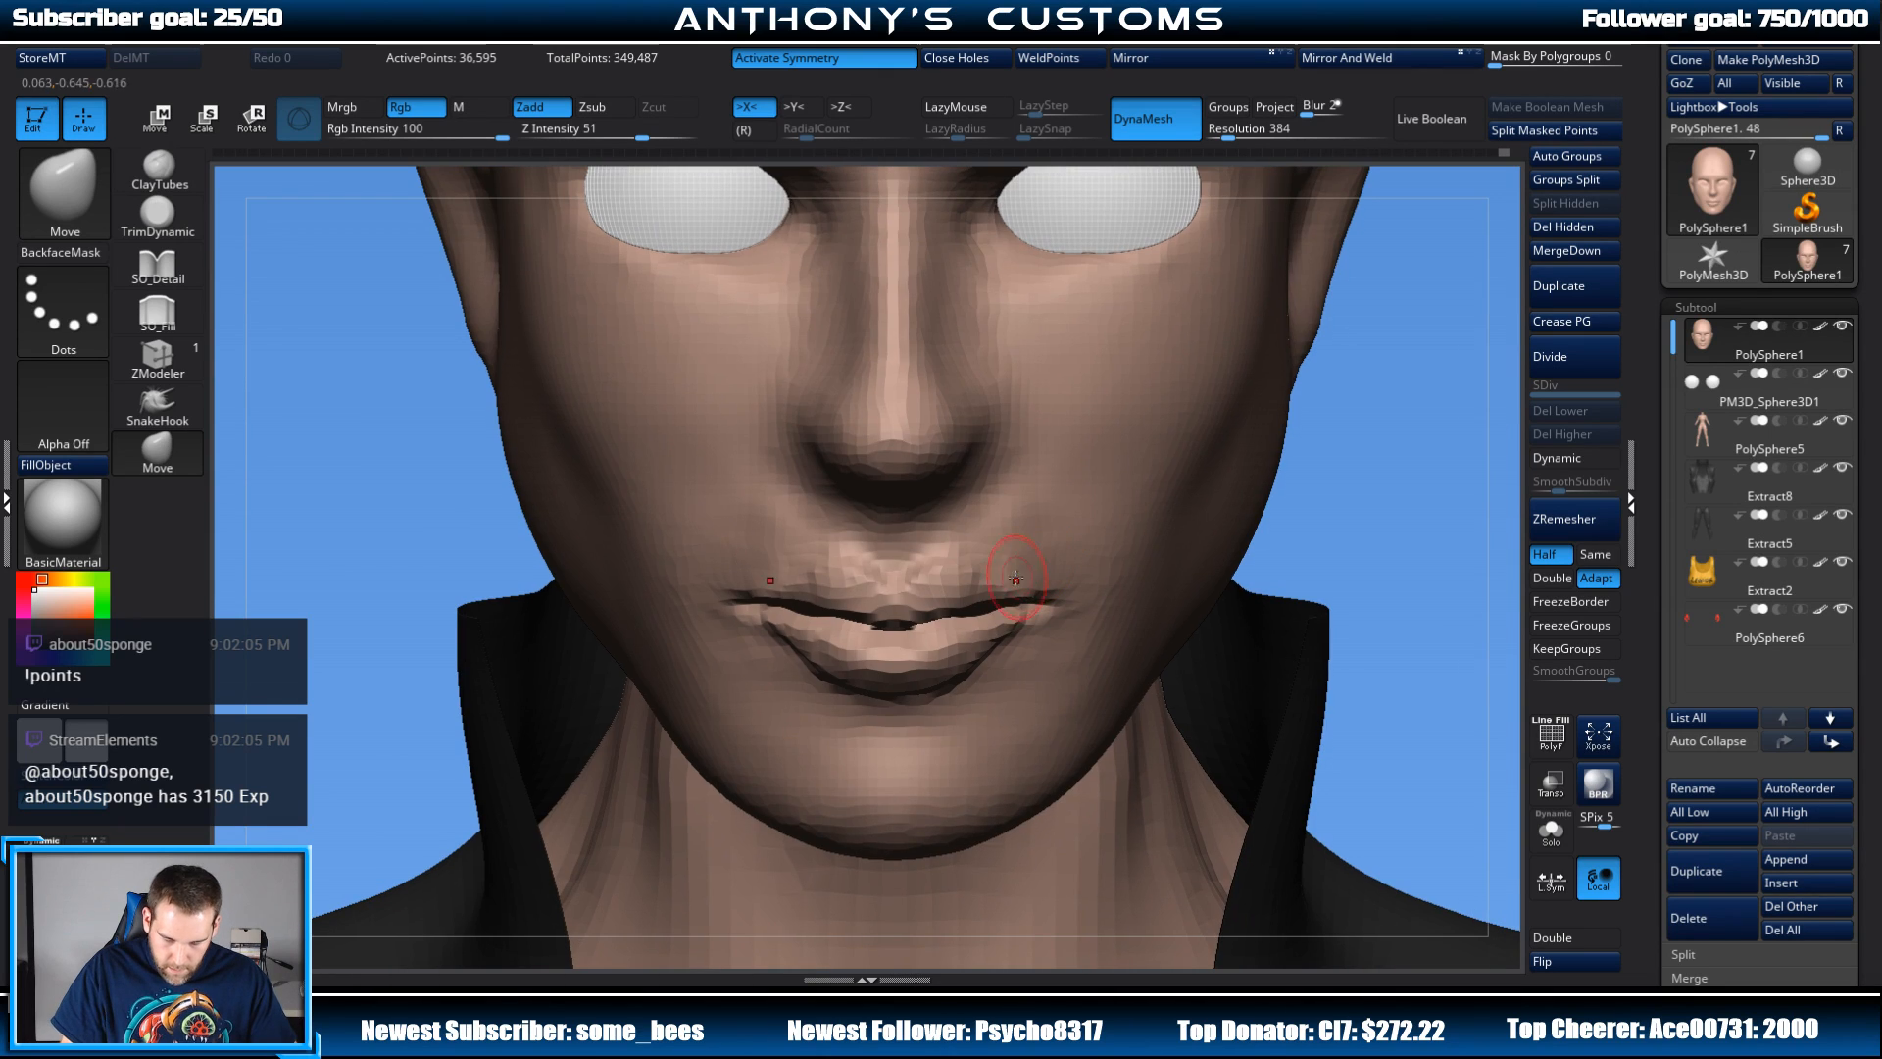
Step: Adjust the lip line near the mouth corners with the Move brush and smooth the lips and the crease below them
right_click_drag(1399, 473, 1109, 535)
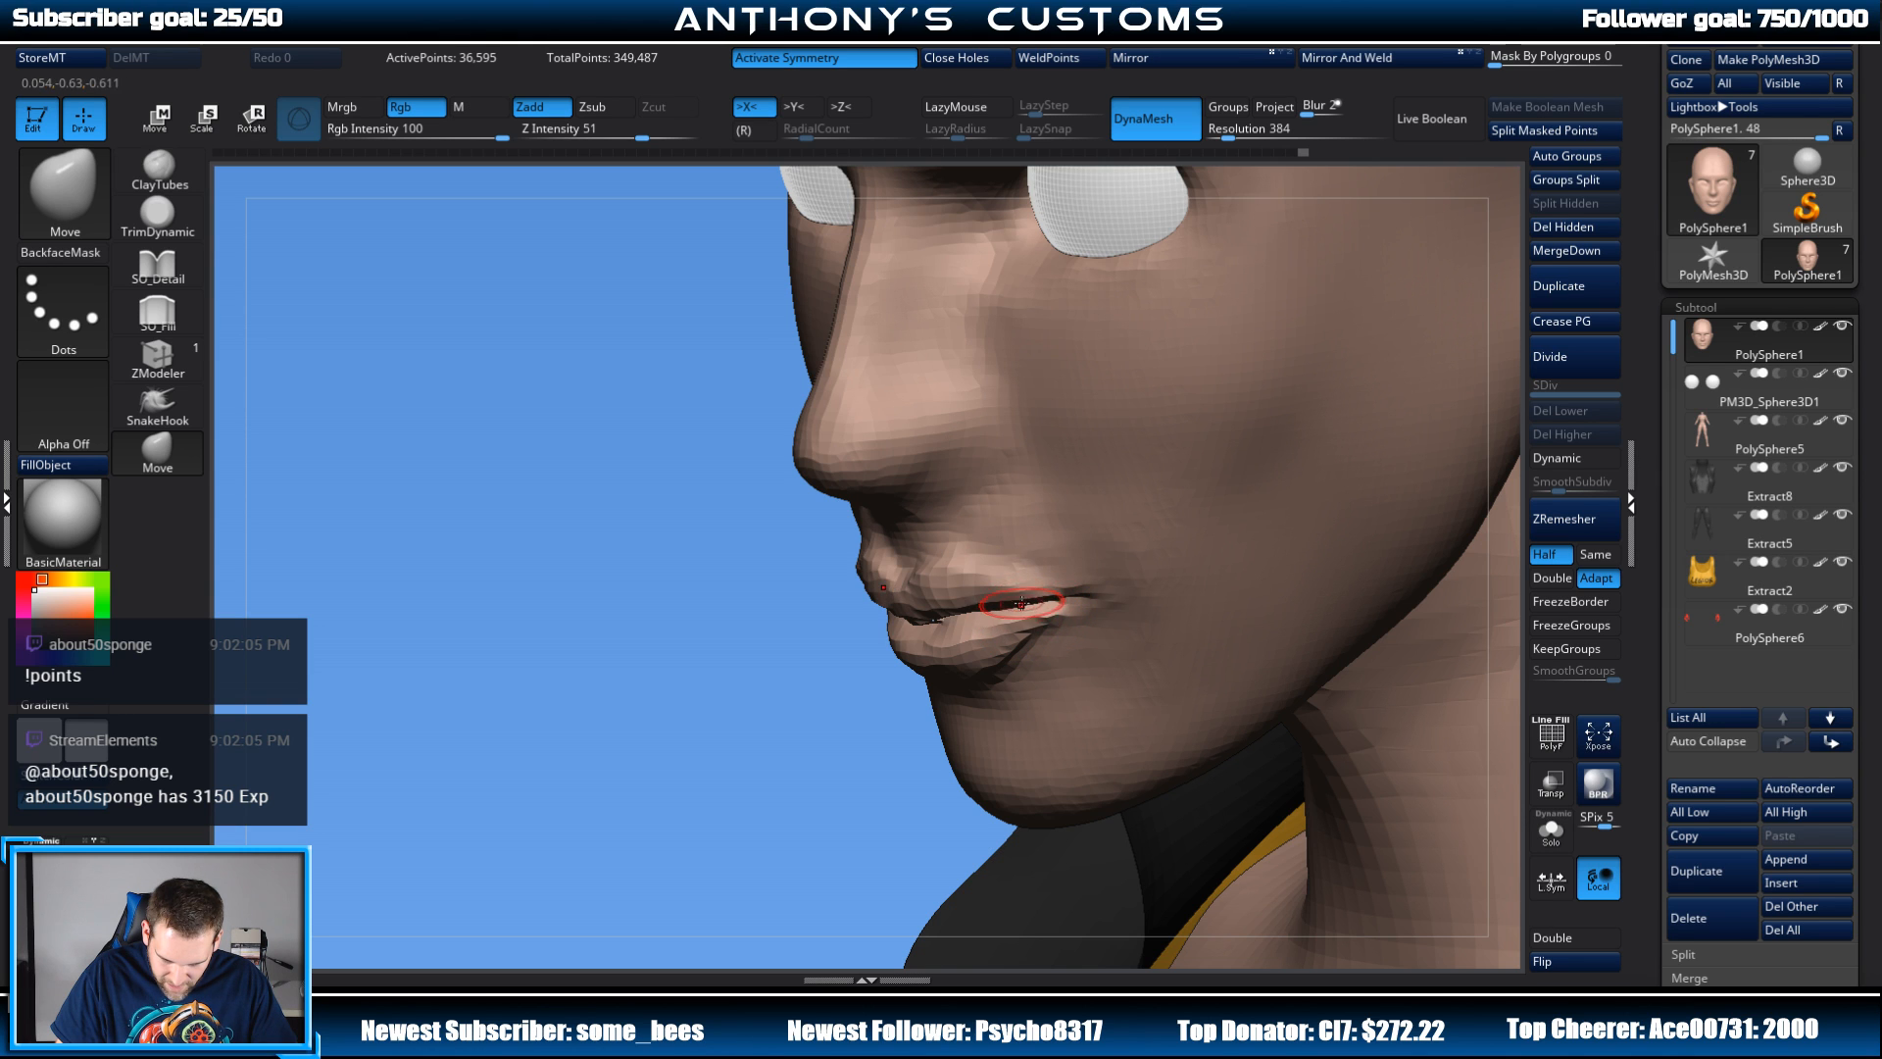
mouse_move(1019, 600)
right_mouse_down()
mouse_move(824, 761)
mouse_move(997, 615)
right_mouse_up()
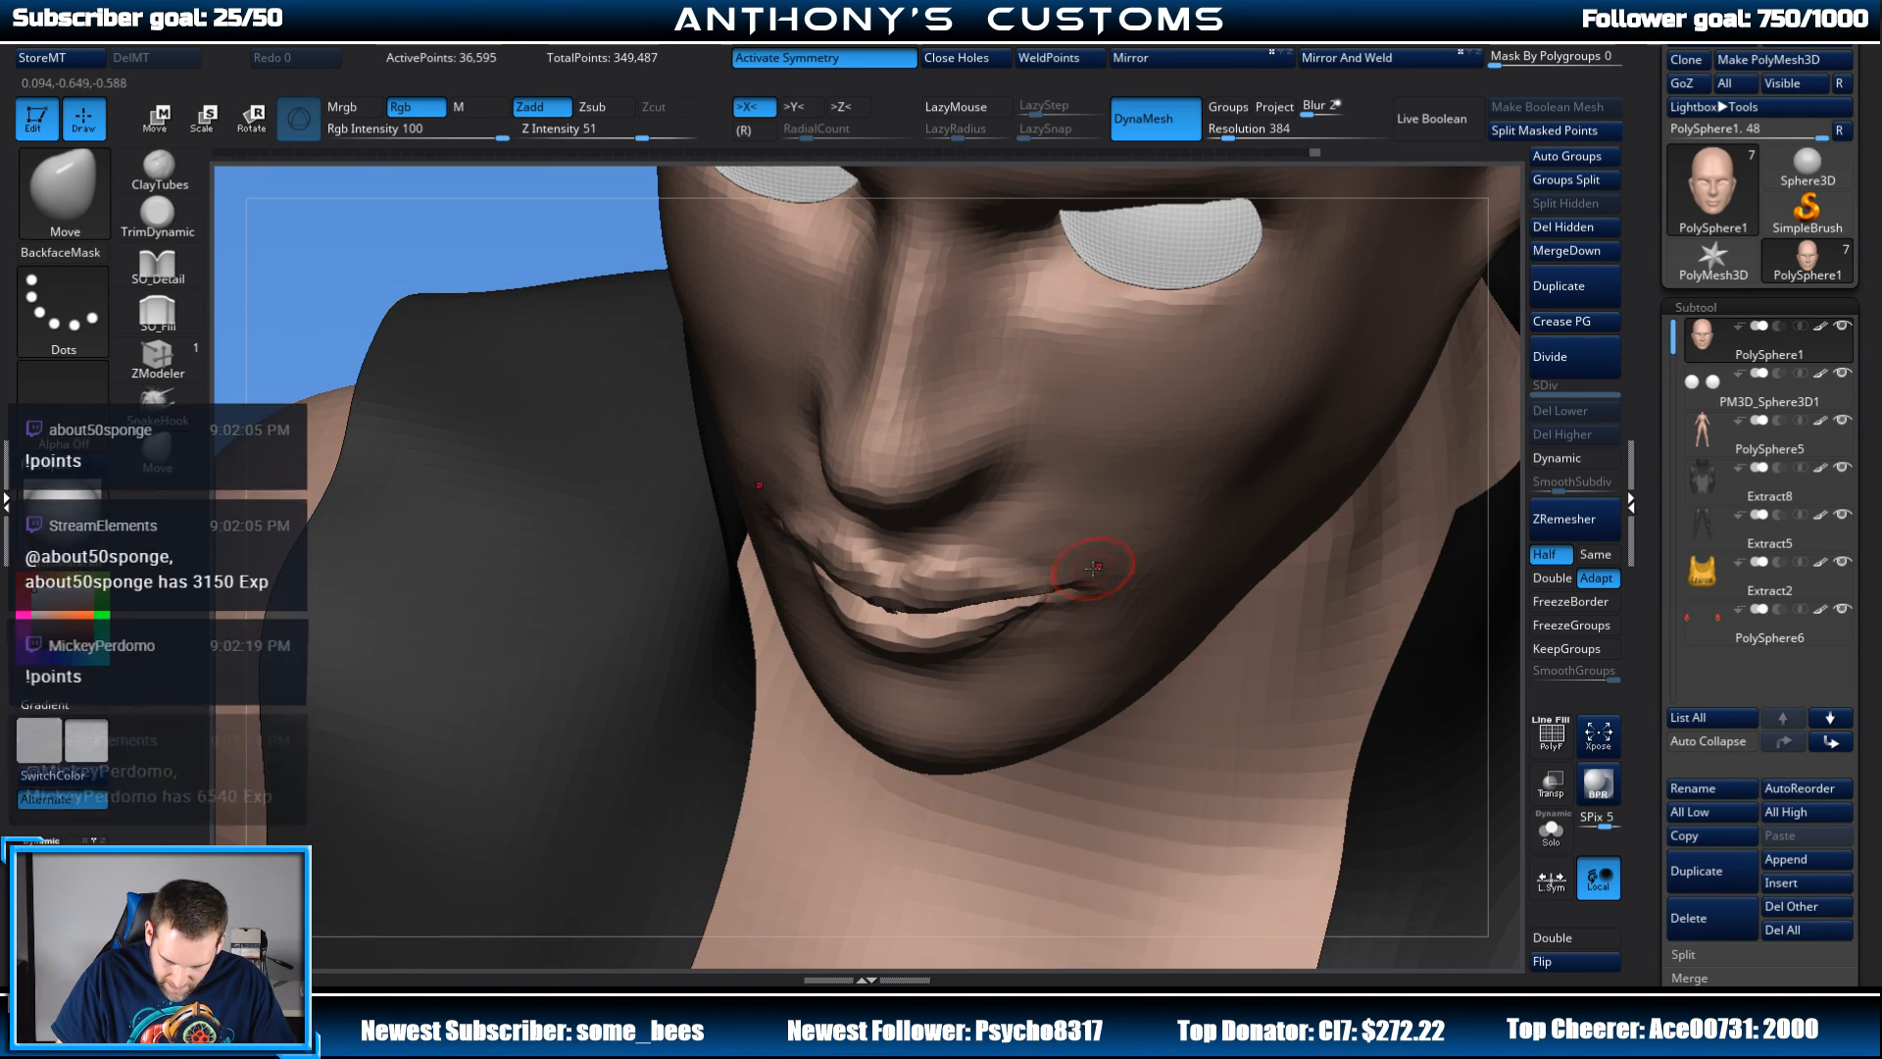
key("shift")
right_click_drag(1099, 667, 1135, 515)
mouse_move(1436, 495)
right_mouse_down("ctrl")
mouse_move(1366, 261)
mouse_move(1232, 415)
mouse_move(1249, 536)
mouse_move(1345, 429)
mouse_move(1264, 453)
right_mouse_up("ctrl")
key("space")
left_click(1245, 431)
key("shift")
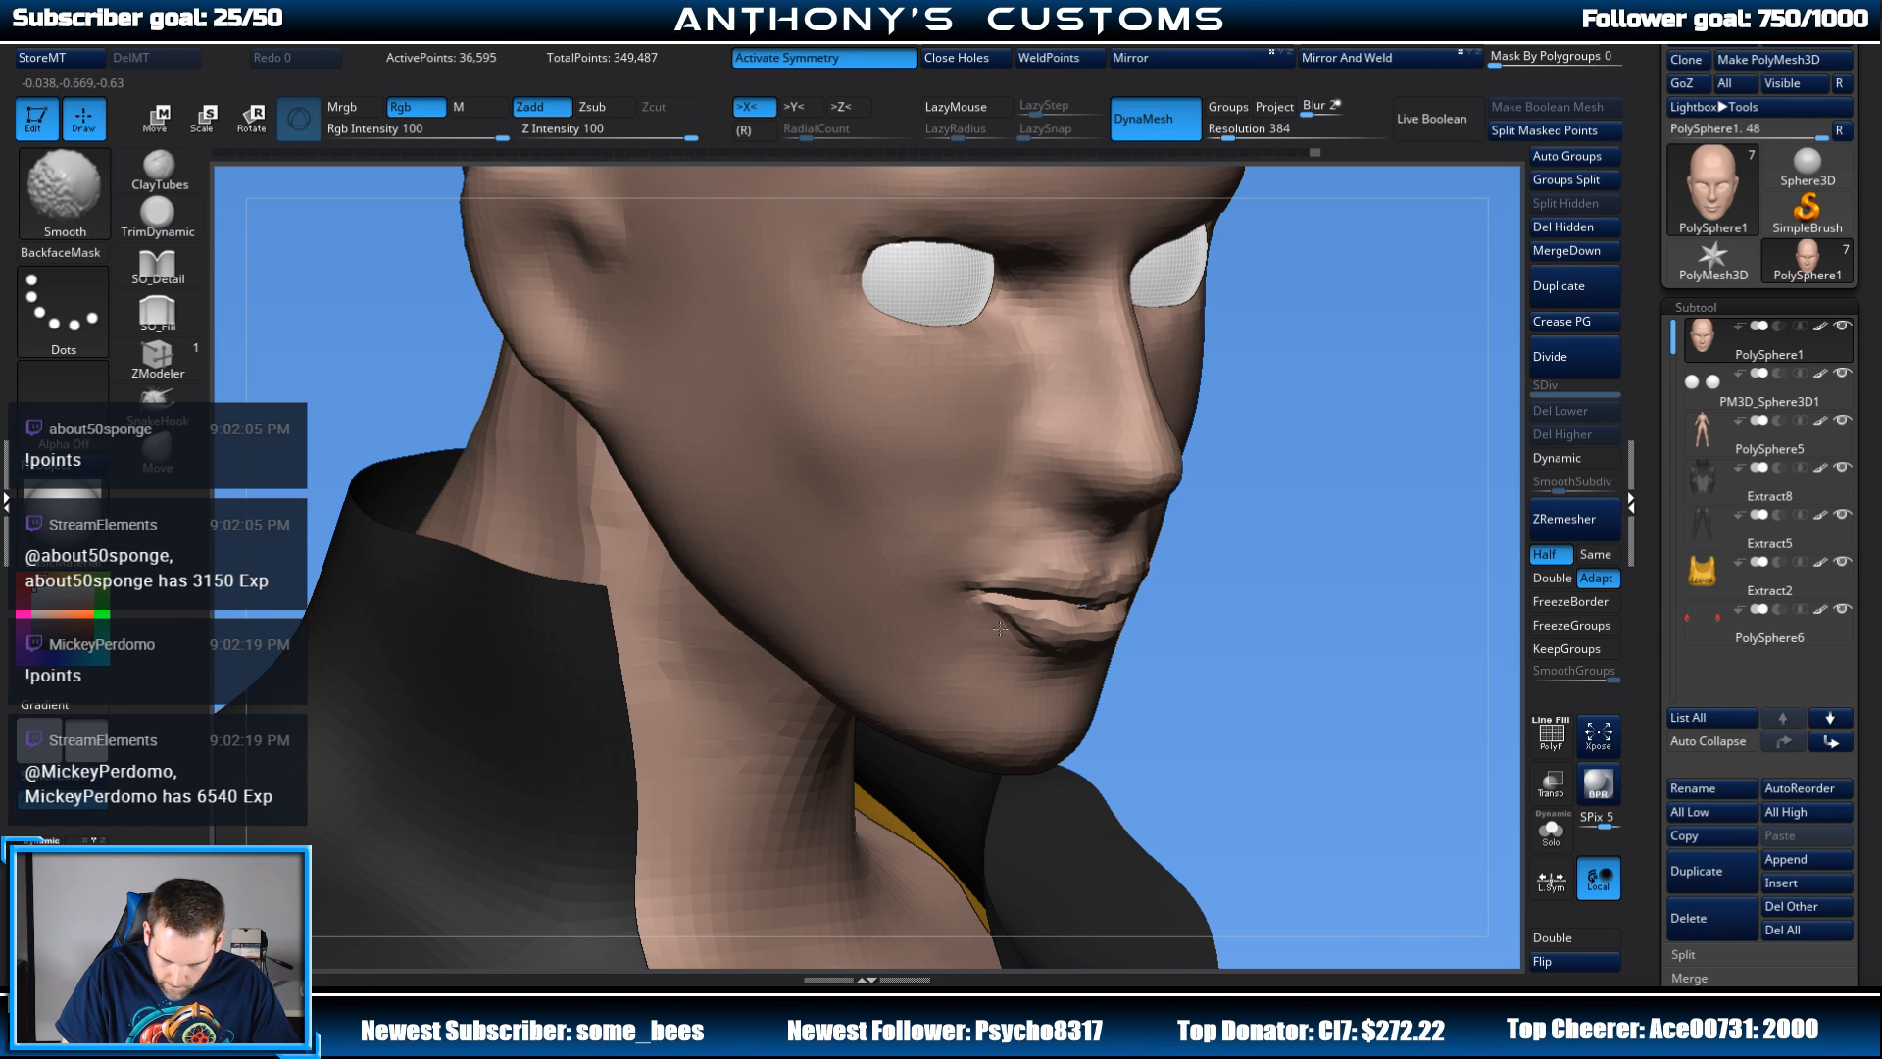
right_click_drag(999, 628, 1074, 664)
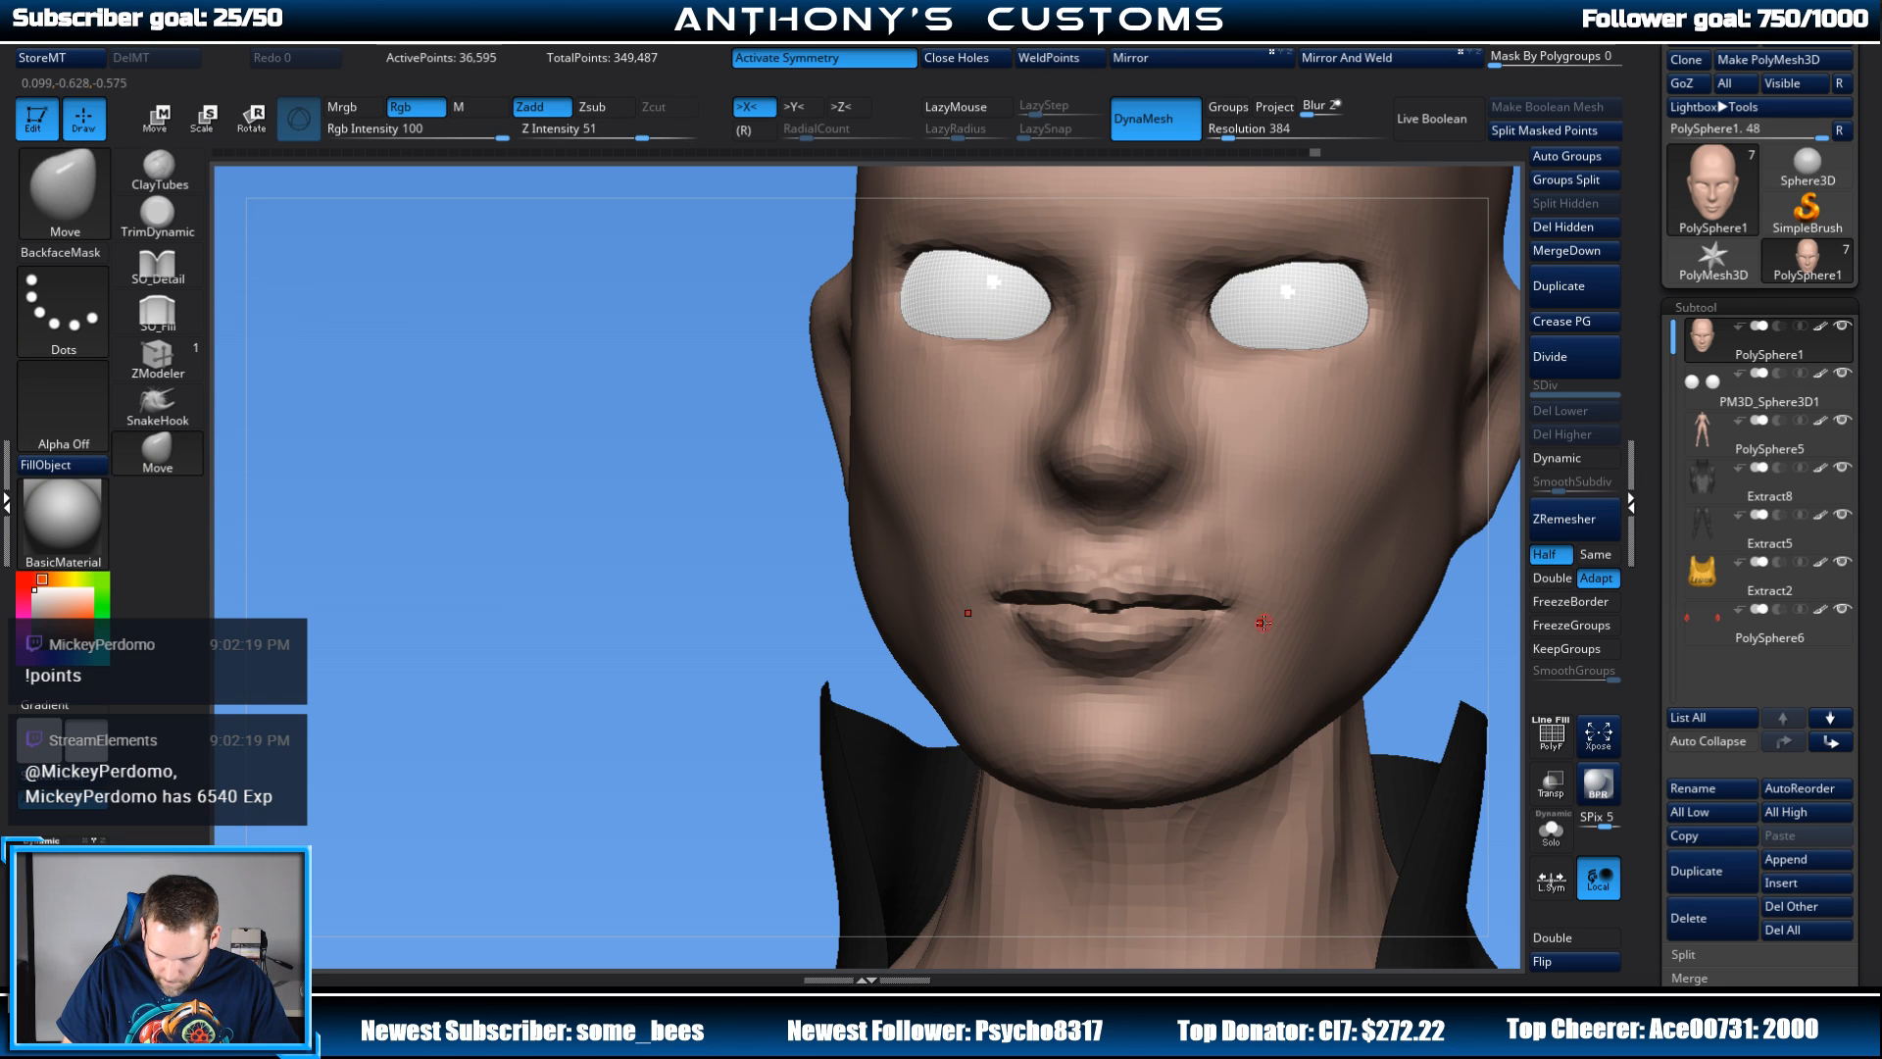
Step: Carve the line between the lips with a smaller SO_Detail brush in Zsub mode at Z Intensity 8
mouse_move(655, 683)
left_mouse_down()
mouse_move(563, 698)
mouse_move(587, 704)
left_mouse_up()
left_click_drag(1461, 553, 1446, 472, "alt")
left_click(164, 270)
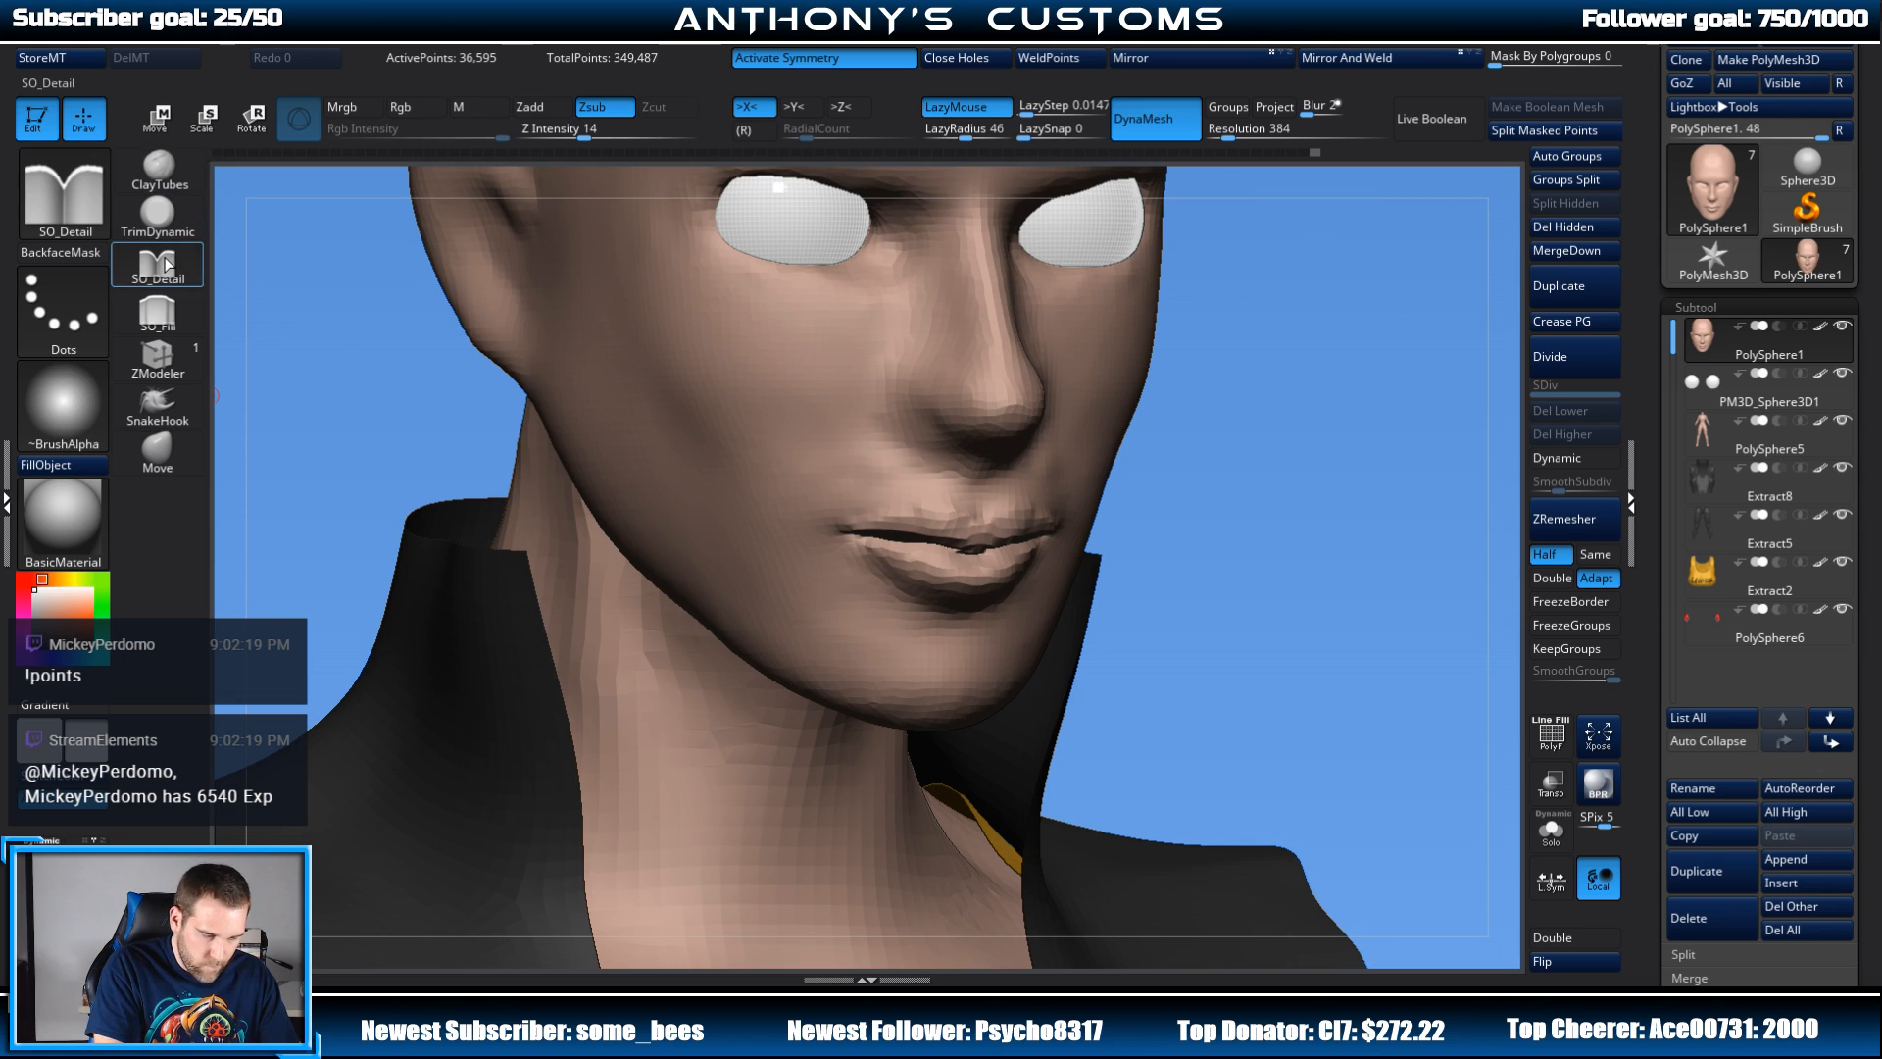
left_click_drag(586, 133, 568, 133)
key("space")
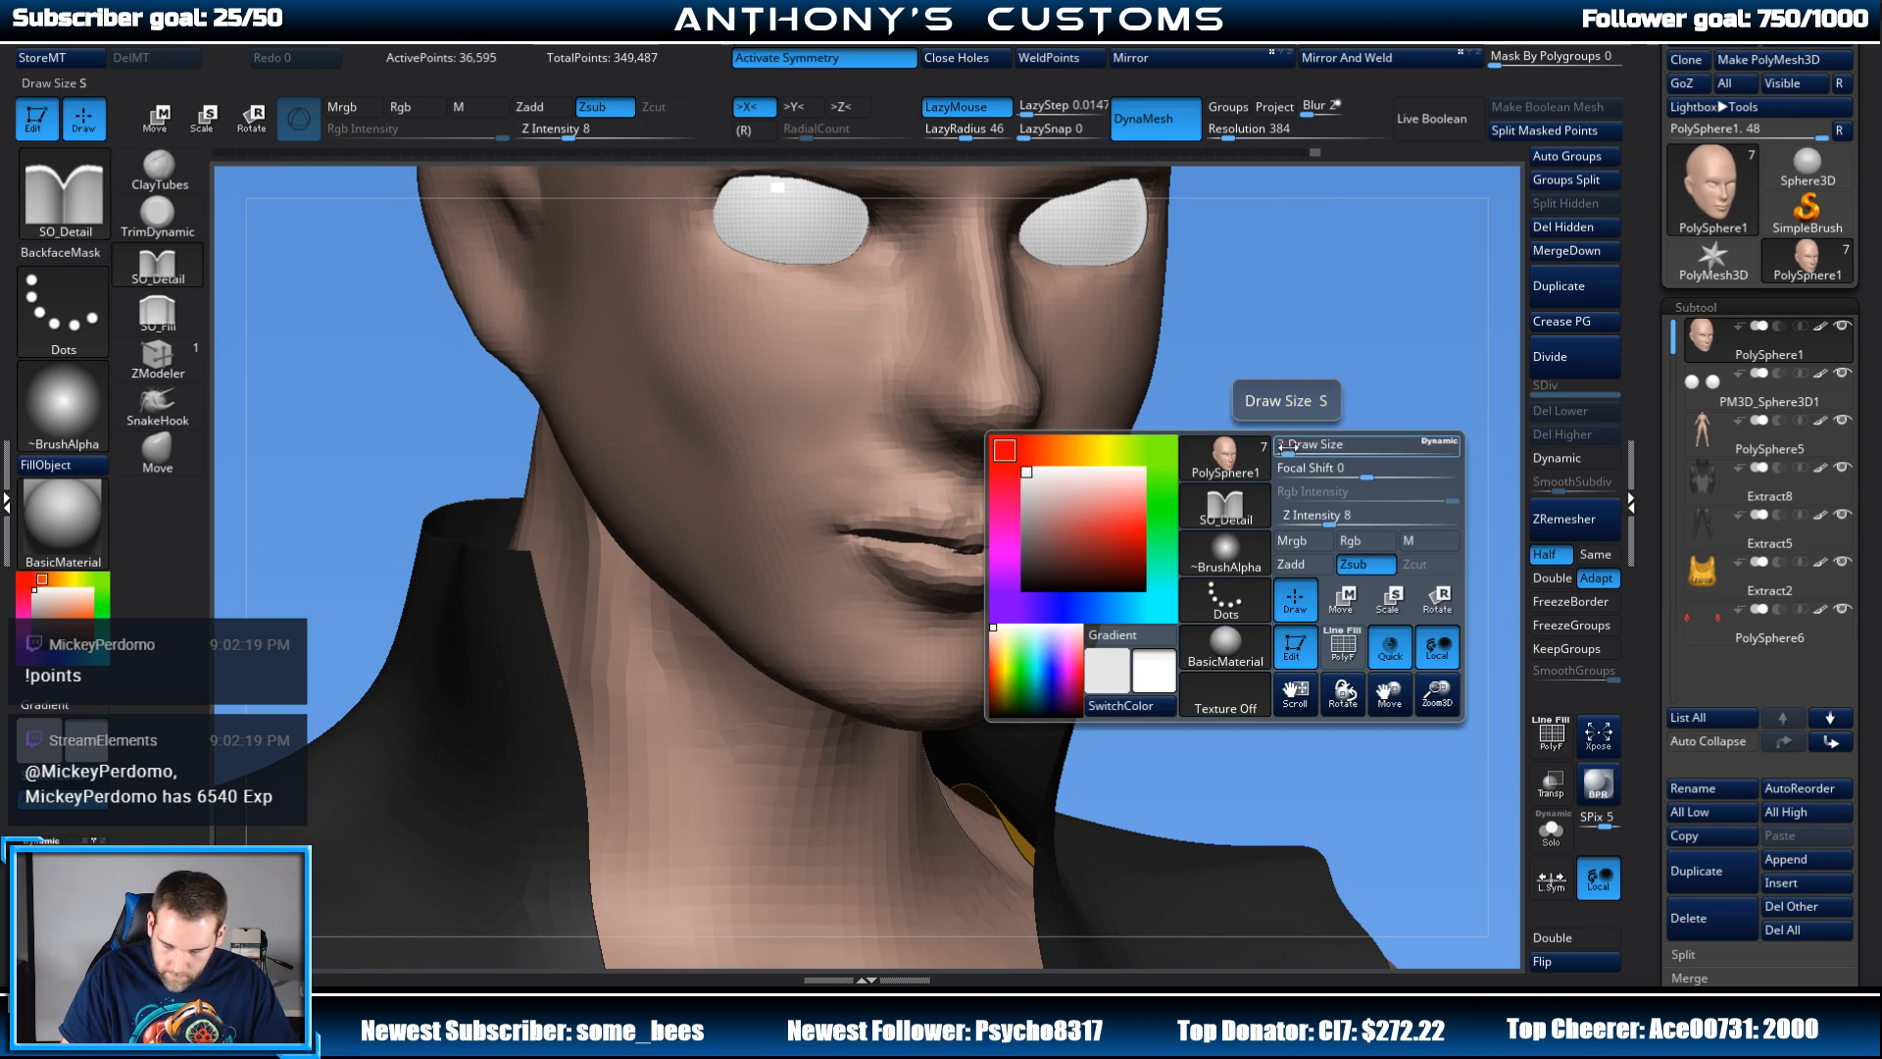
left_click_drag(1297, 445, 1118, 425)
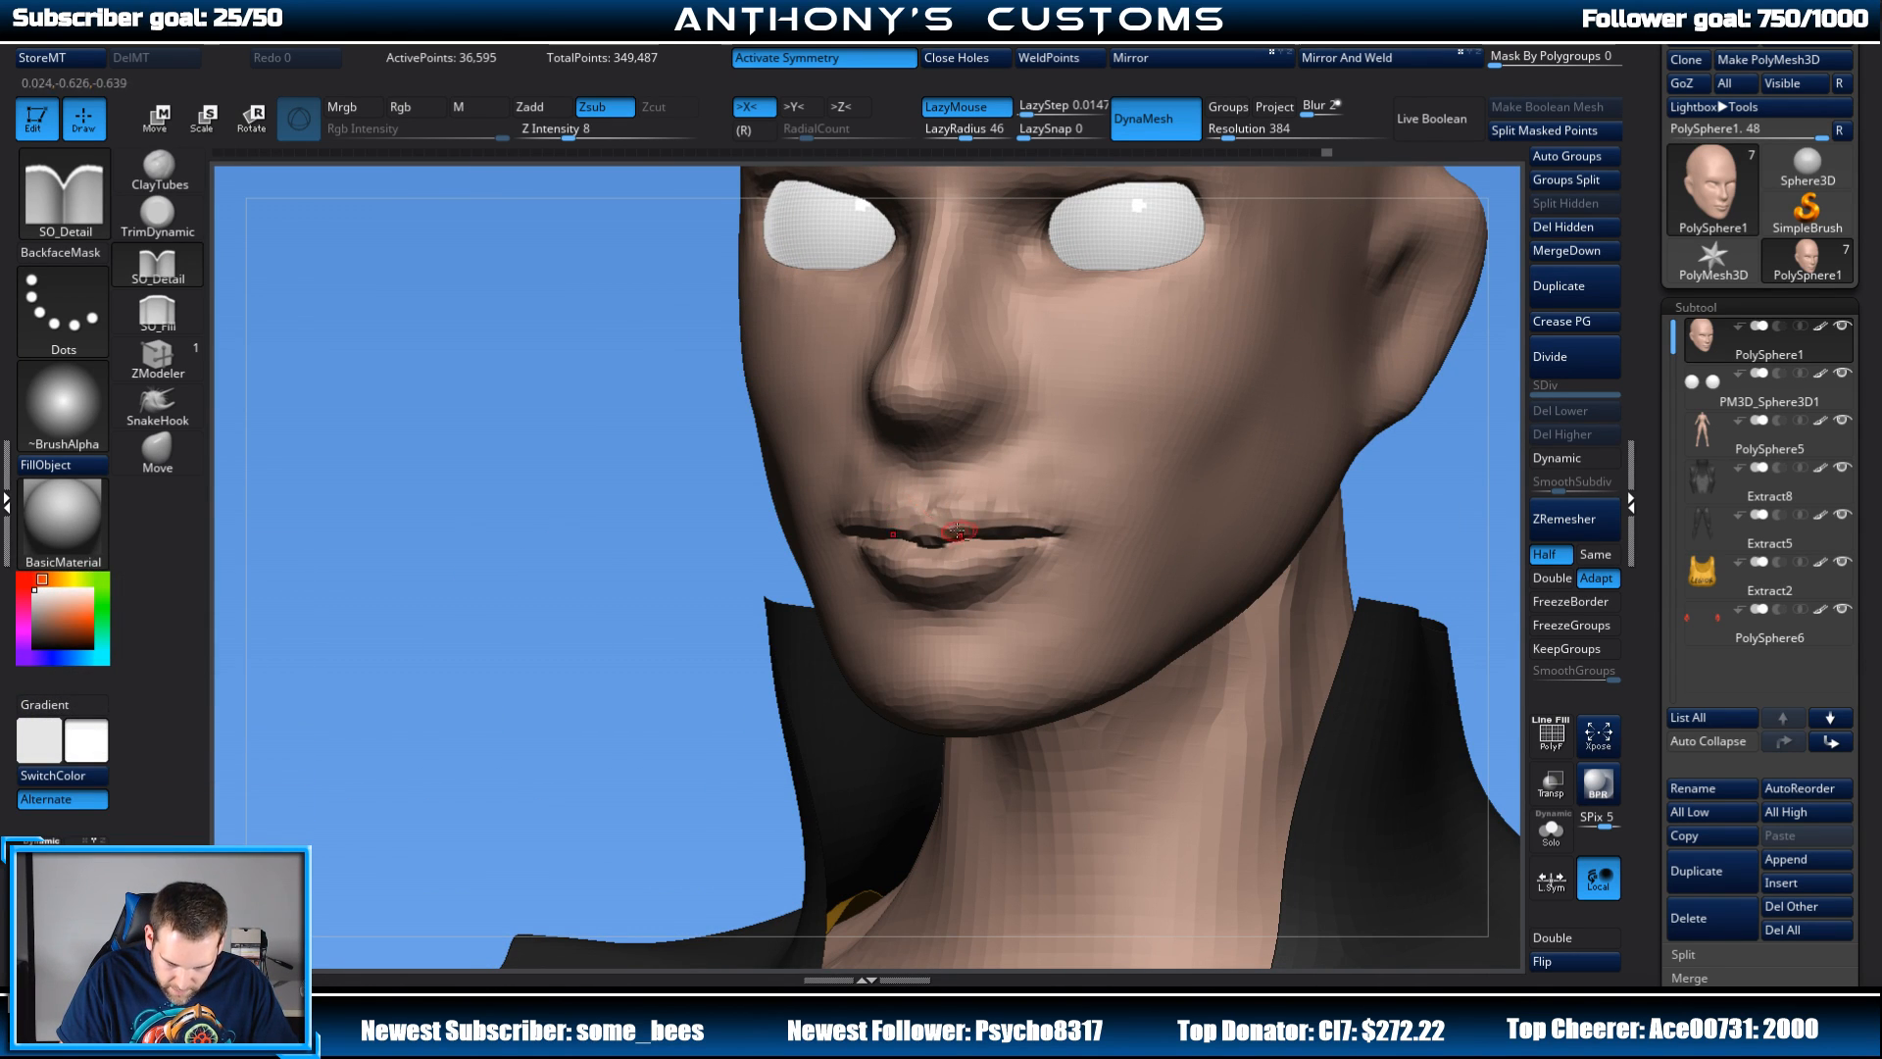
left_click_drag(899, 492, 968, 540)
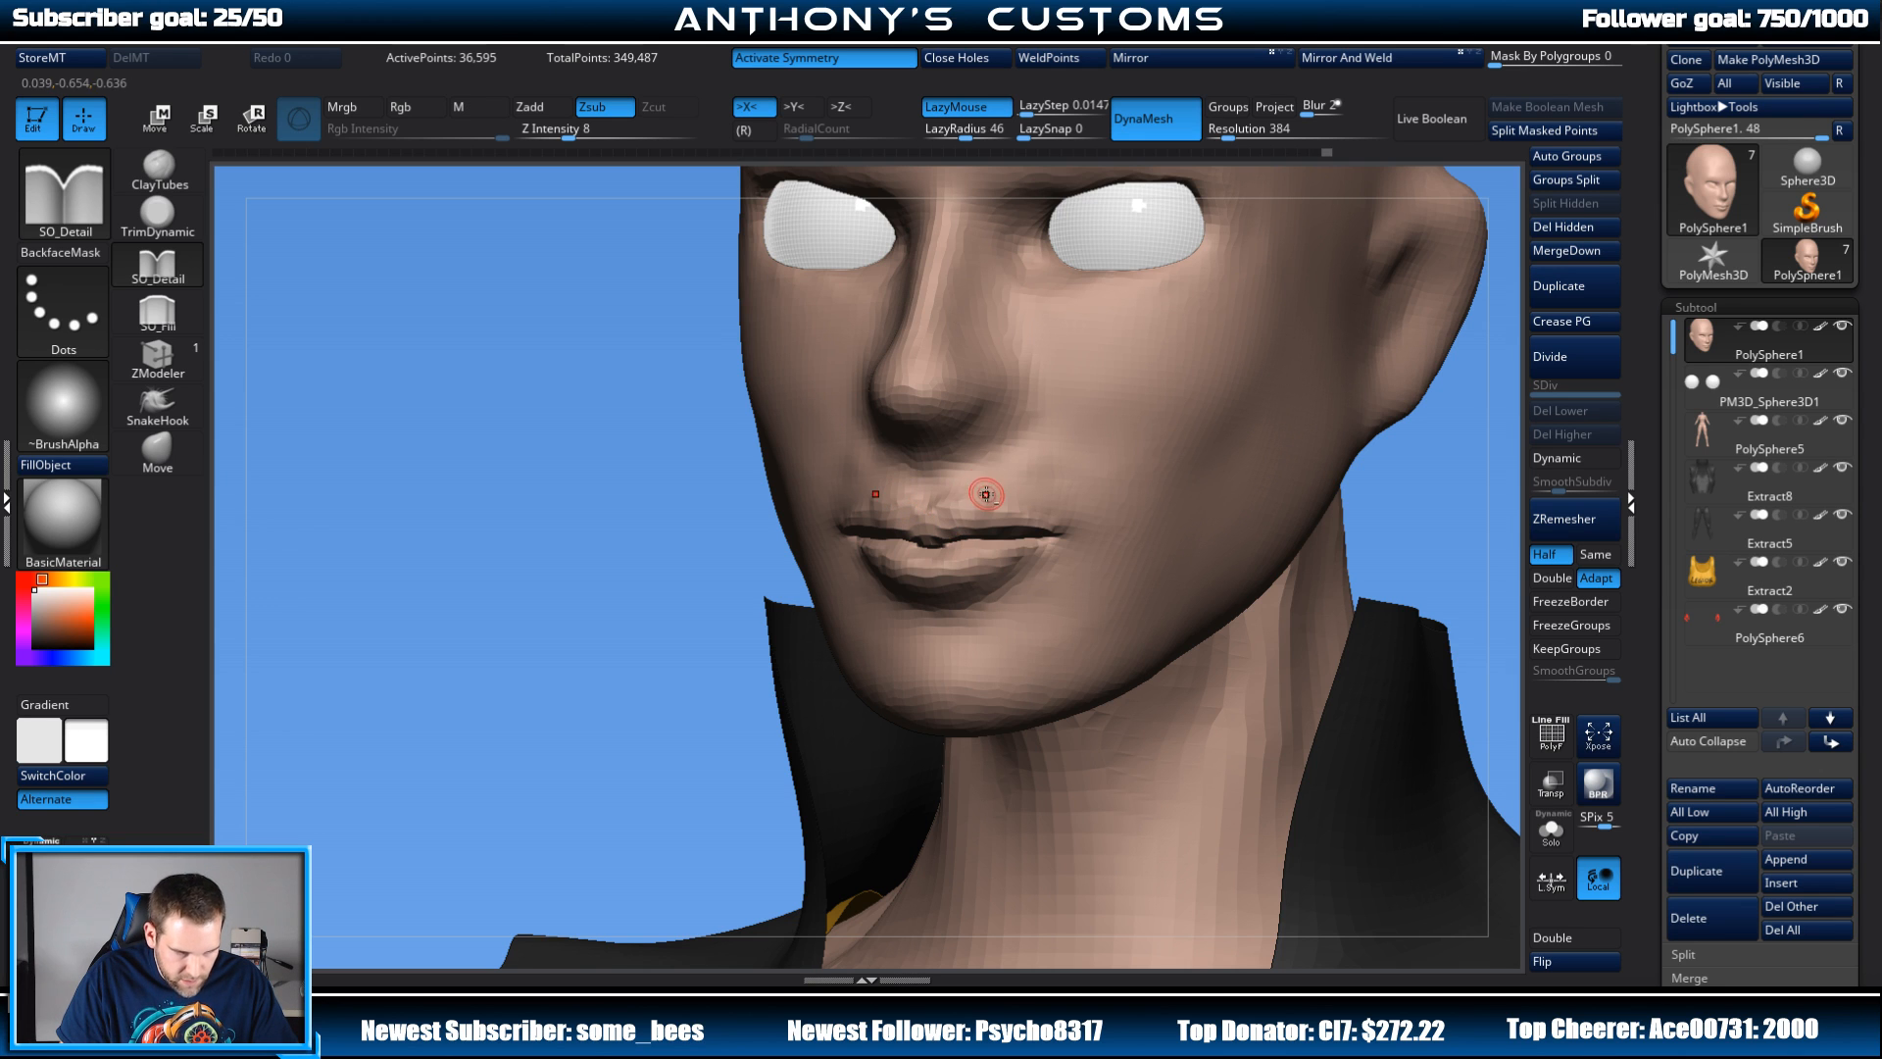
Step: Set the SO_Detail Z Intensity to 11 and deepen the mouth line along the upper lip and toward the corners
left_click(577, 138)
mouse_move(649, 171)
left_mouse_down()
mouse_move(1353, 420)
mouse_move(1361, 505)
left_mouse_up()
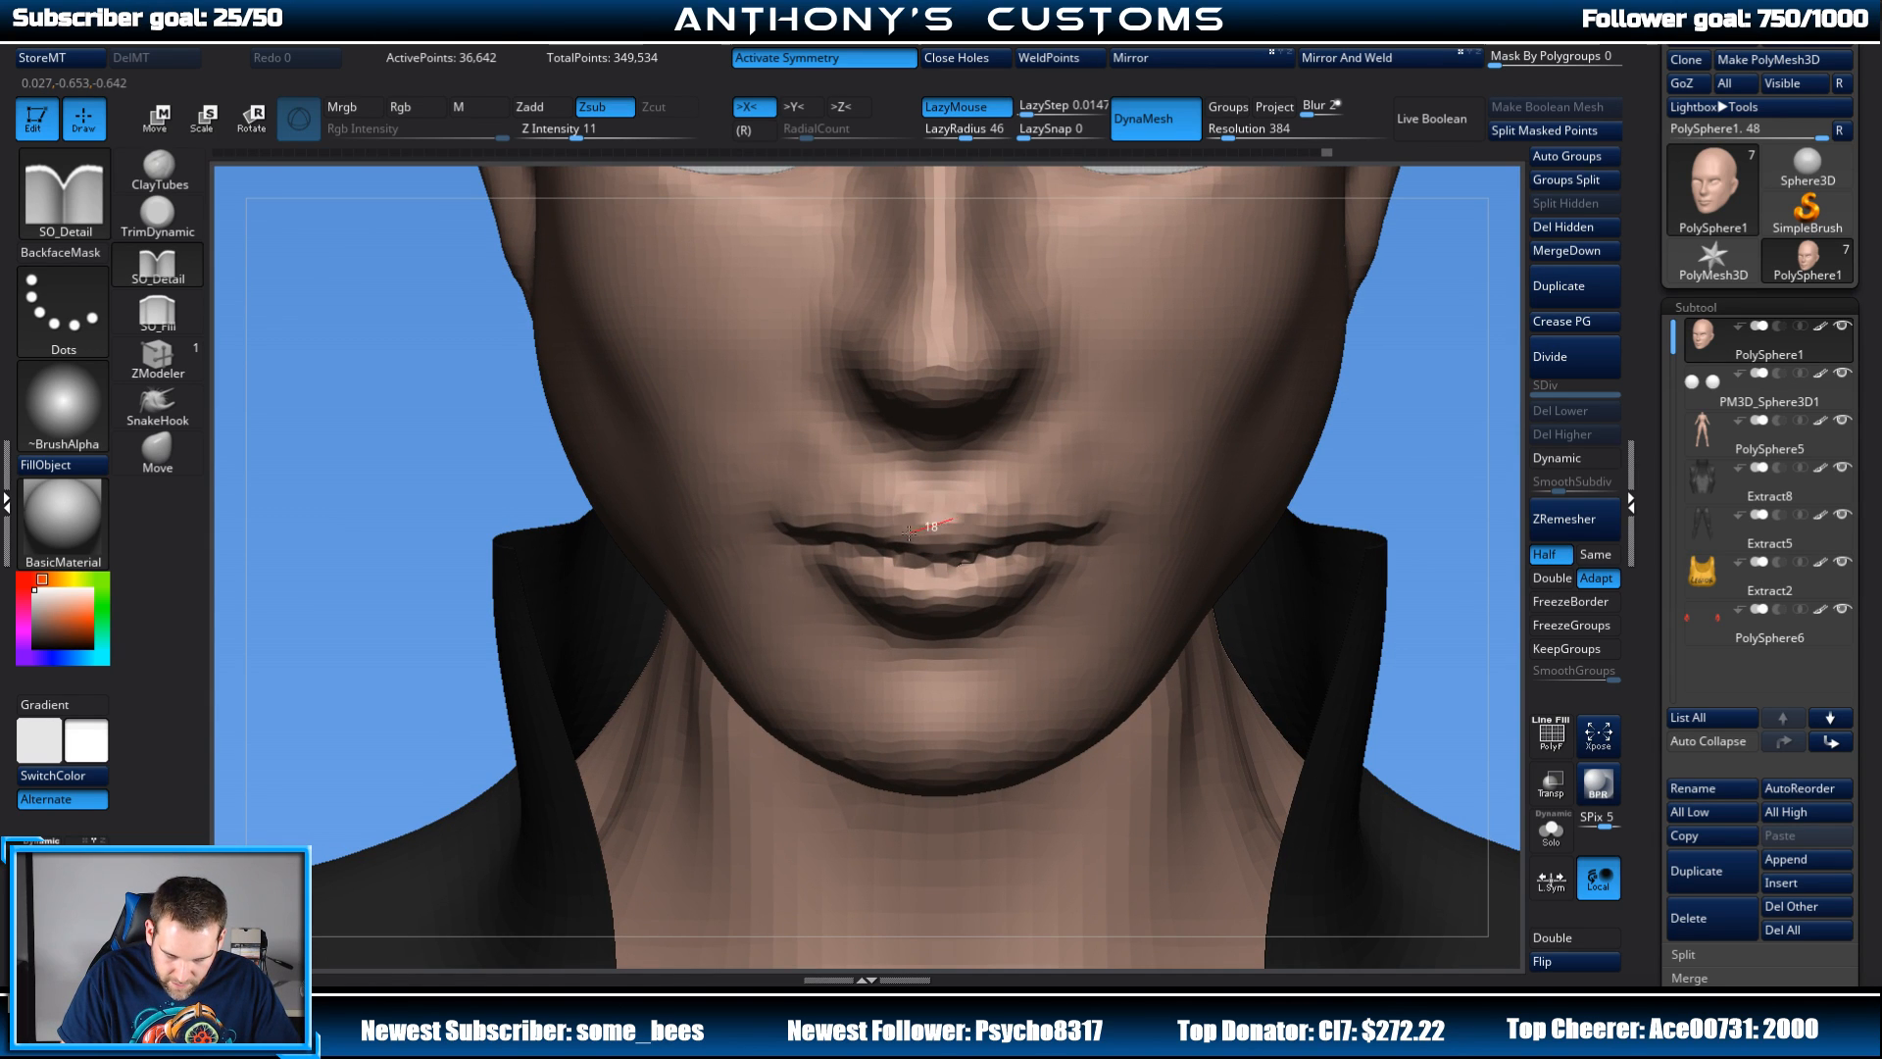
left_click_drag(881, 525, 873, 525)
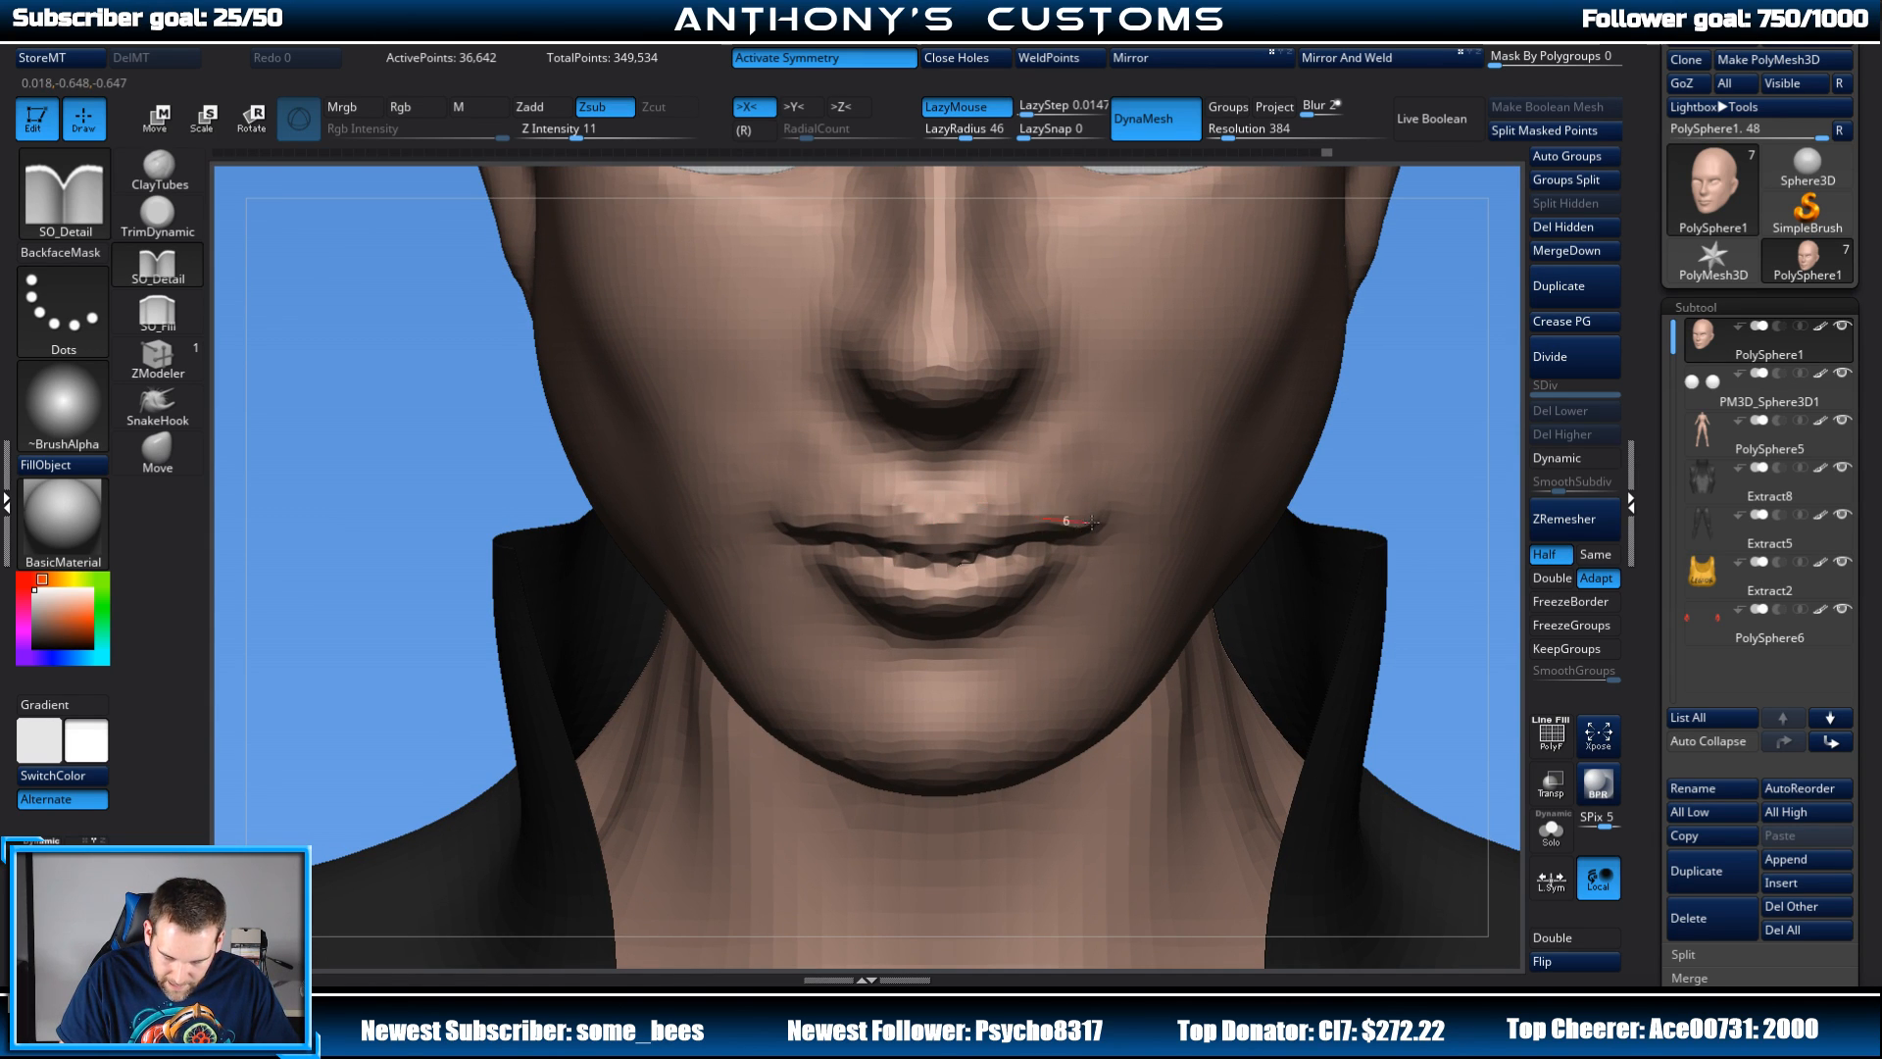
mouse_move(1392, 422)
left_mouse_down()
mouse_move(1421, 442)
mouse_move(1177, 453)
left_mouse_up()
left_click_drag(930, 487, 937, 488)
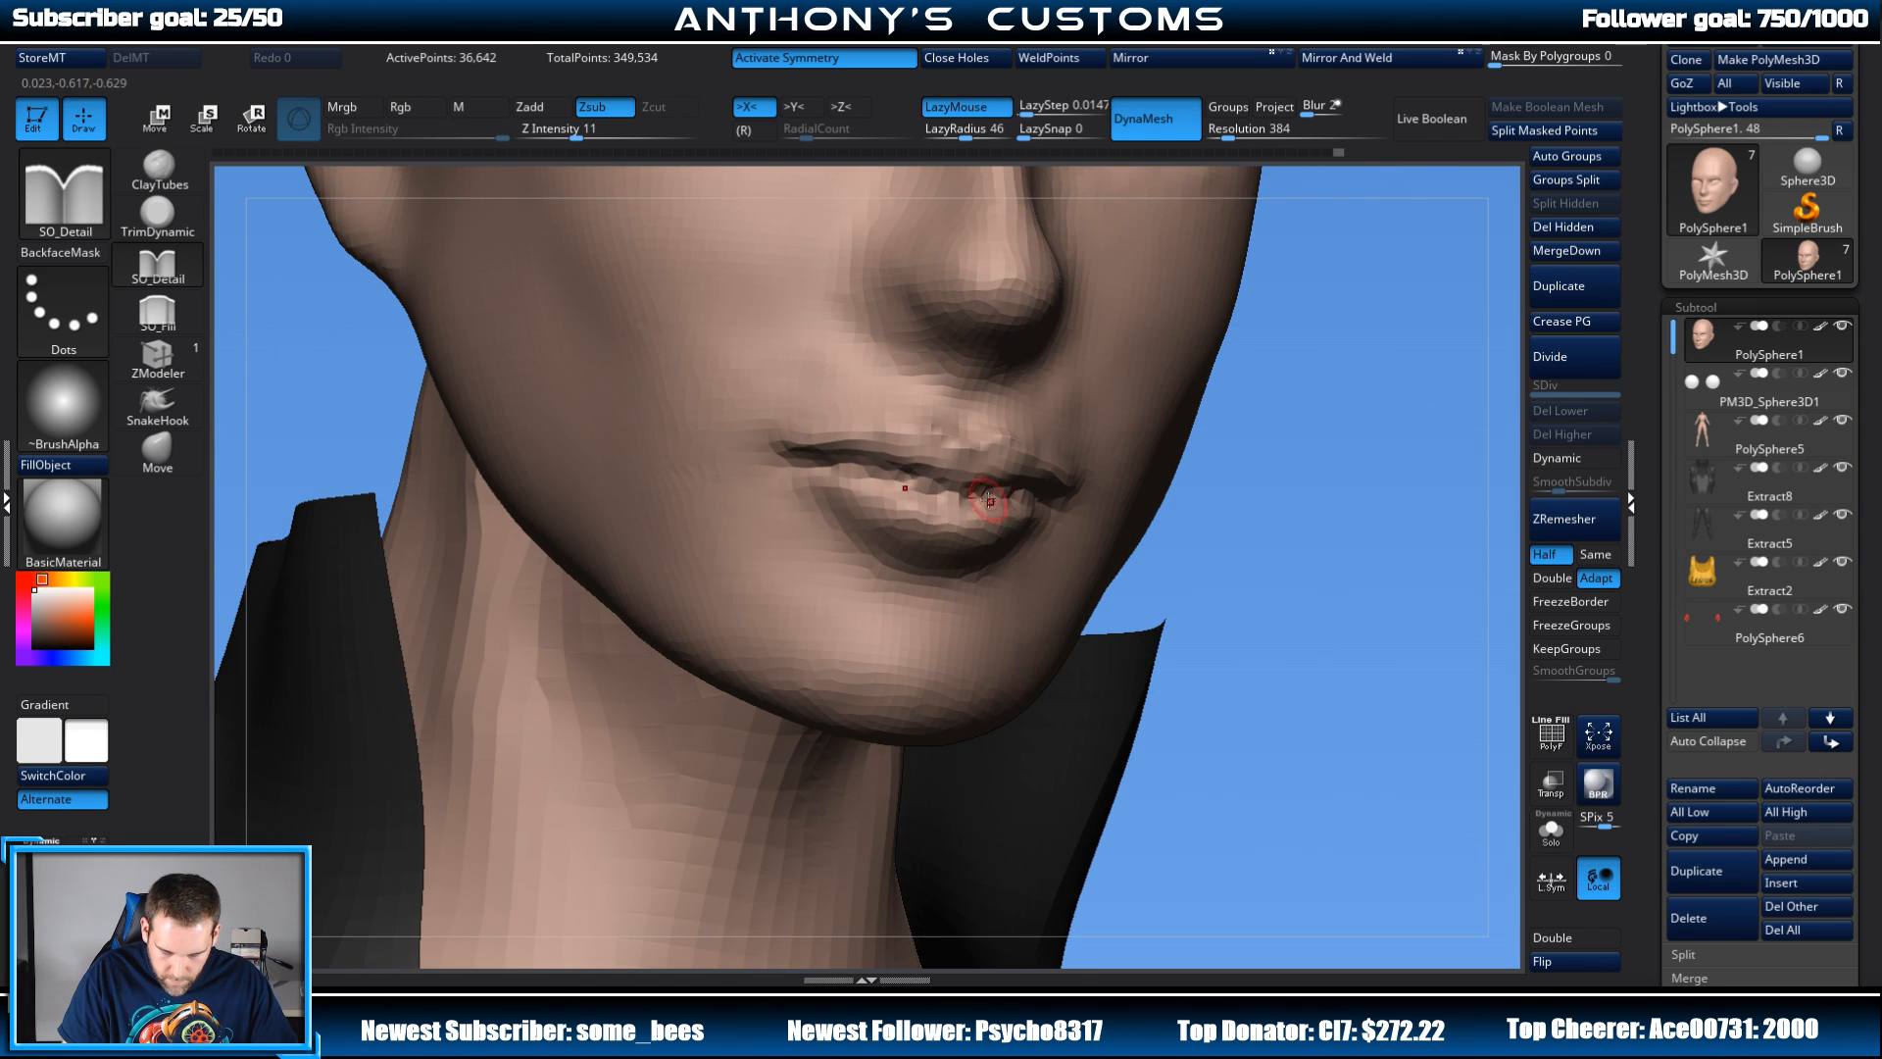
Step: Define the lower lip and its lower contour with repeated SO_Detail strokes toward the mouth corner
left_click_drag(1357, 474, 1181, 481)
left_click_drag(915, 534, 1043, 514)
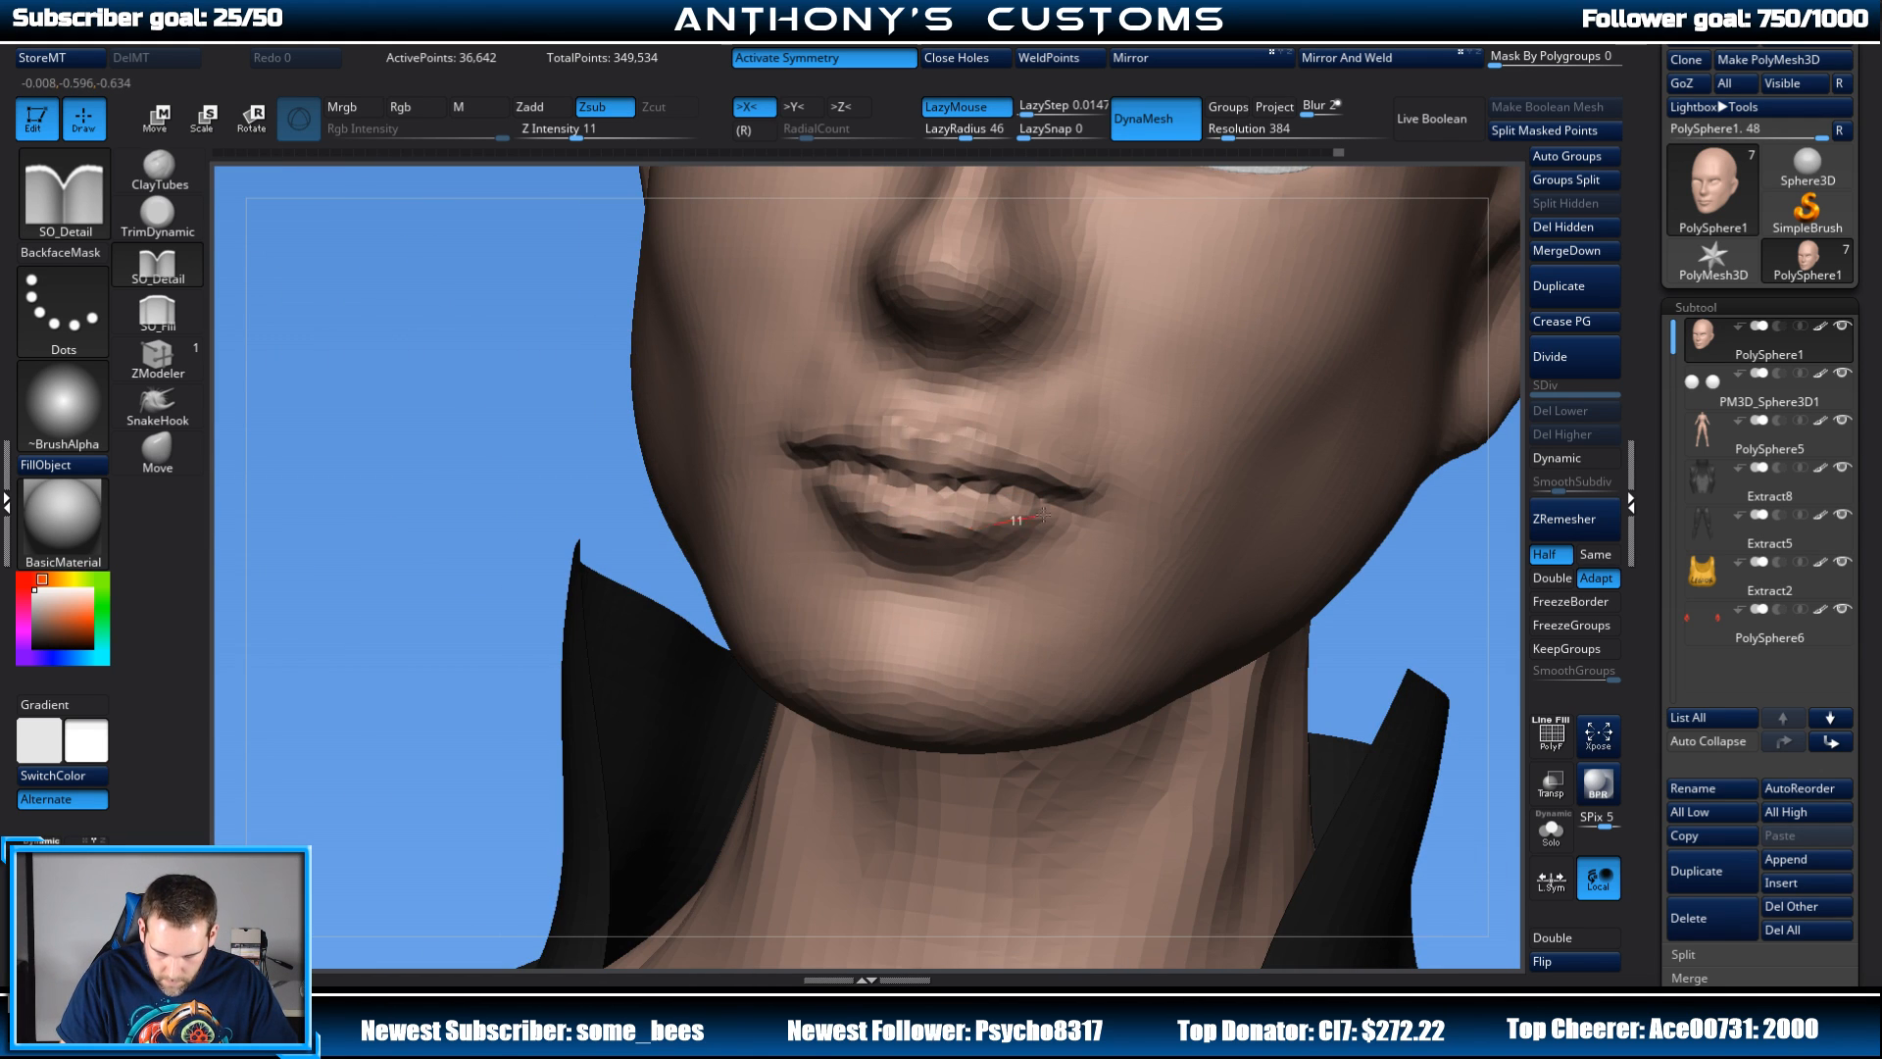
left_click_drag(907, 535, 1060, 493)
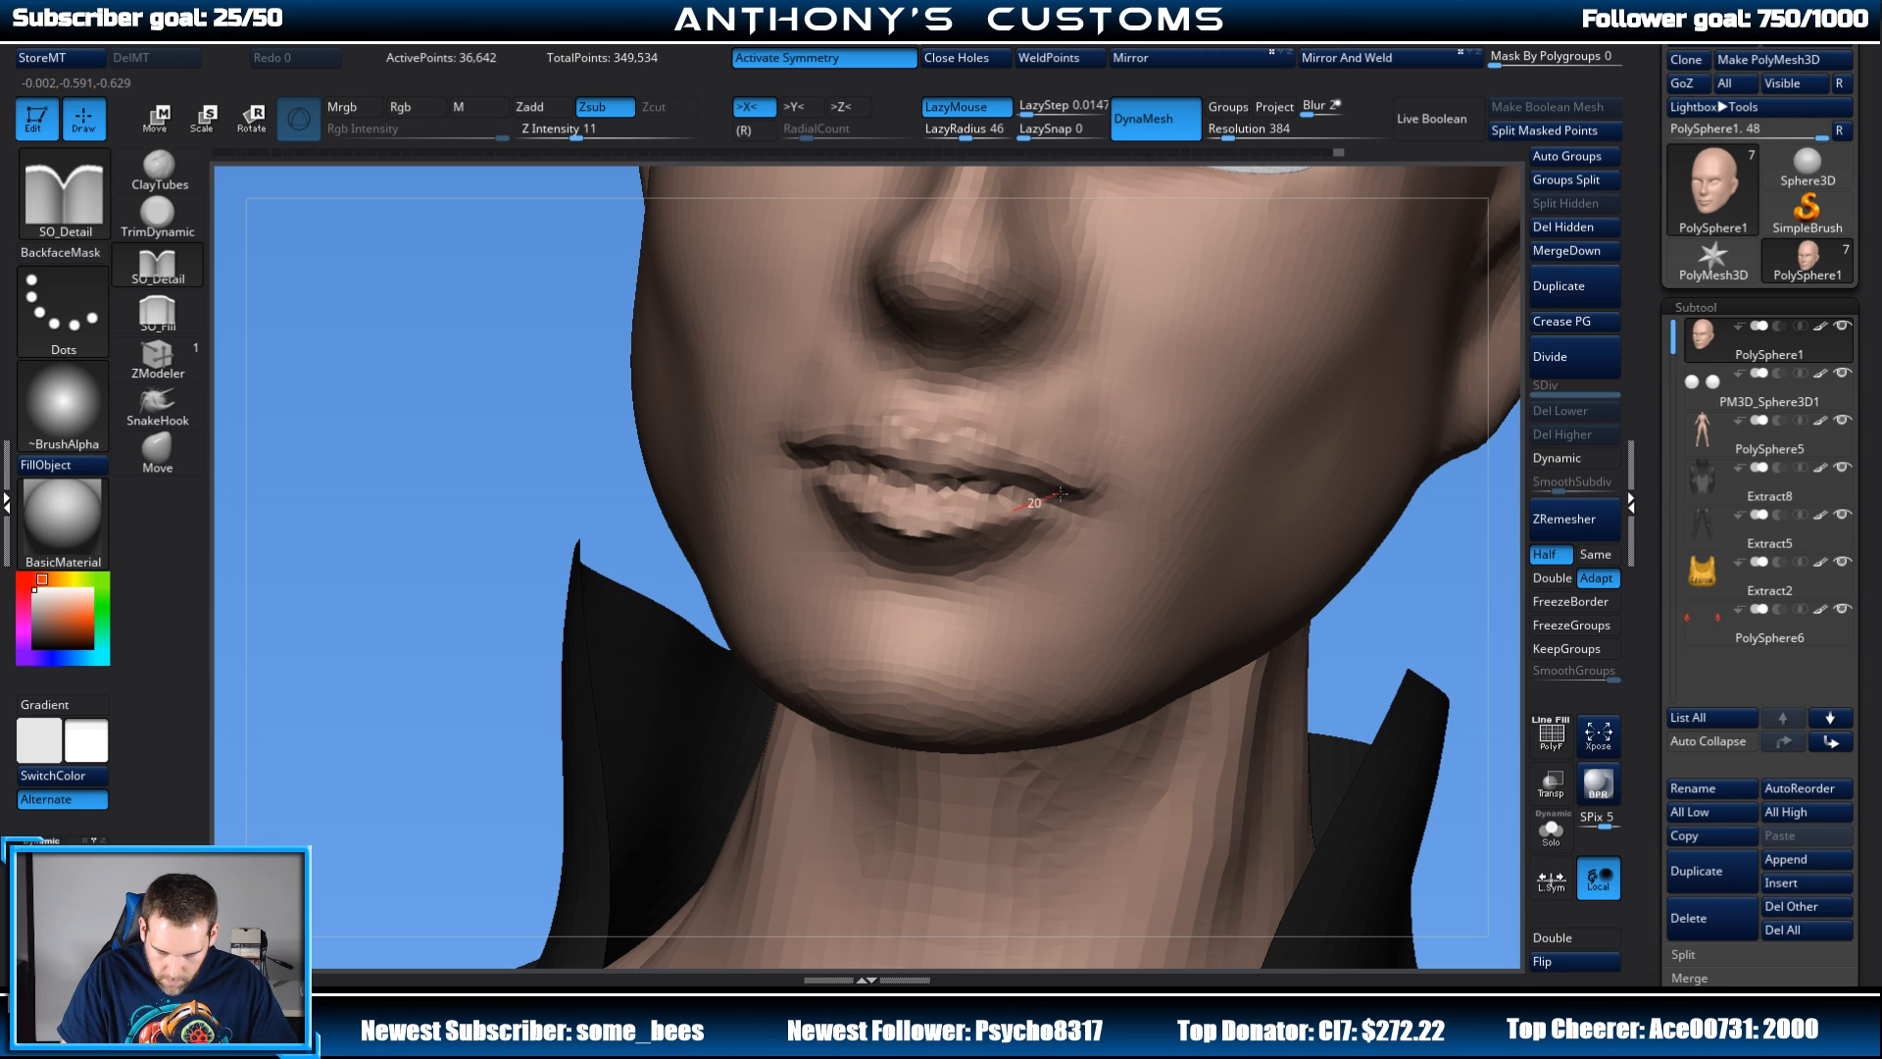
left_click_drag(961, 530, 1078, 493)
Step: Push the lower and upper lips back in profile with a resized Move brush
left_click_drag(1429, 623, 1387, 336, "alt")
mouse_move(1206, 451)
left_mouse_down()
mouse_move(1340, 477)
mouse_move(1246, 507)
mouse_move(1211, 834)
left_mouse_up()
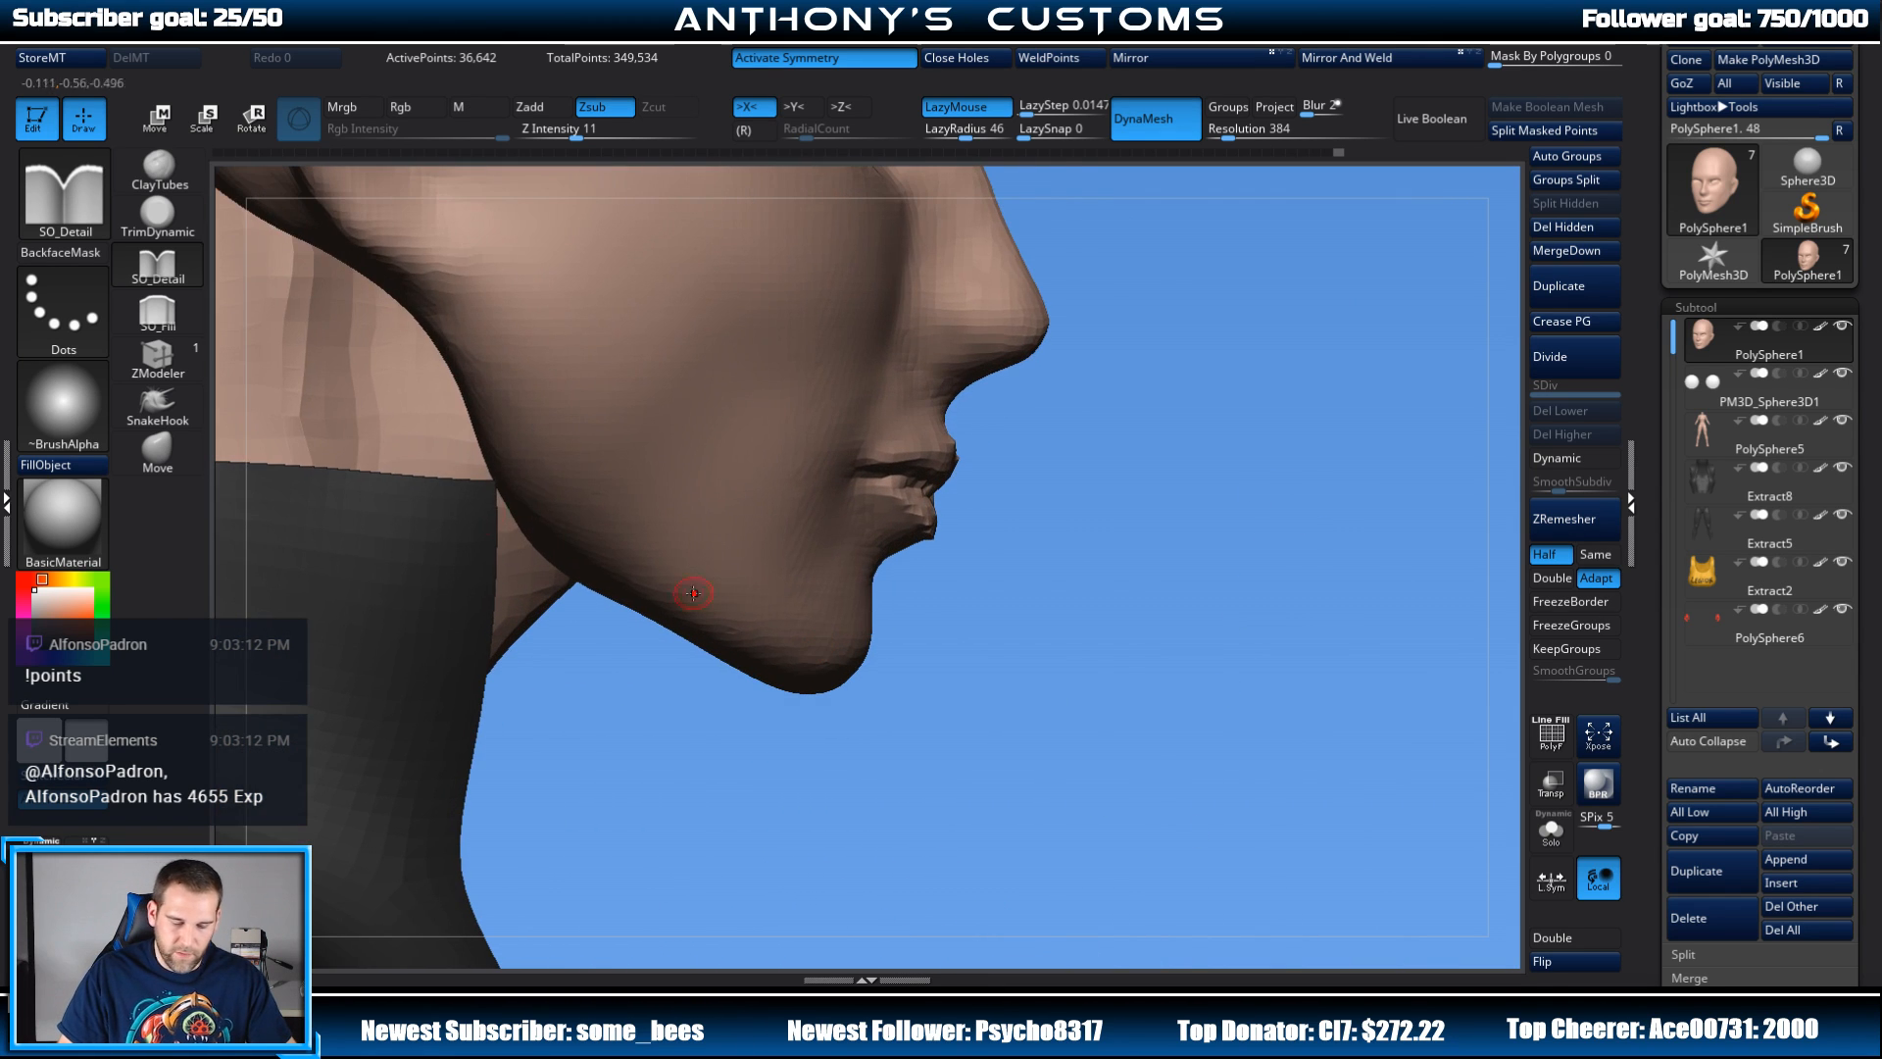
left_click(157, 451)
key("space")
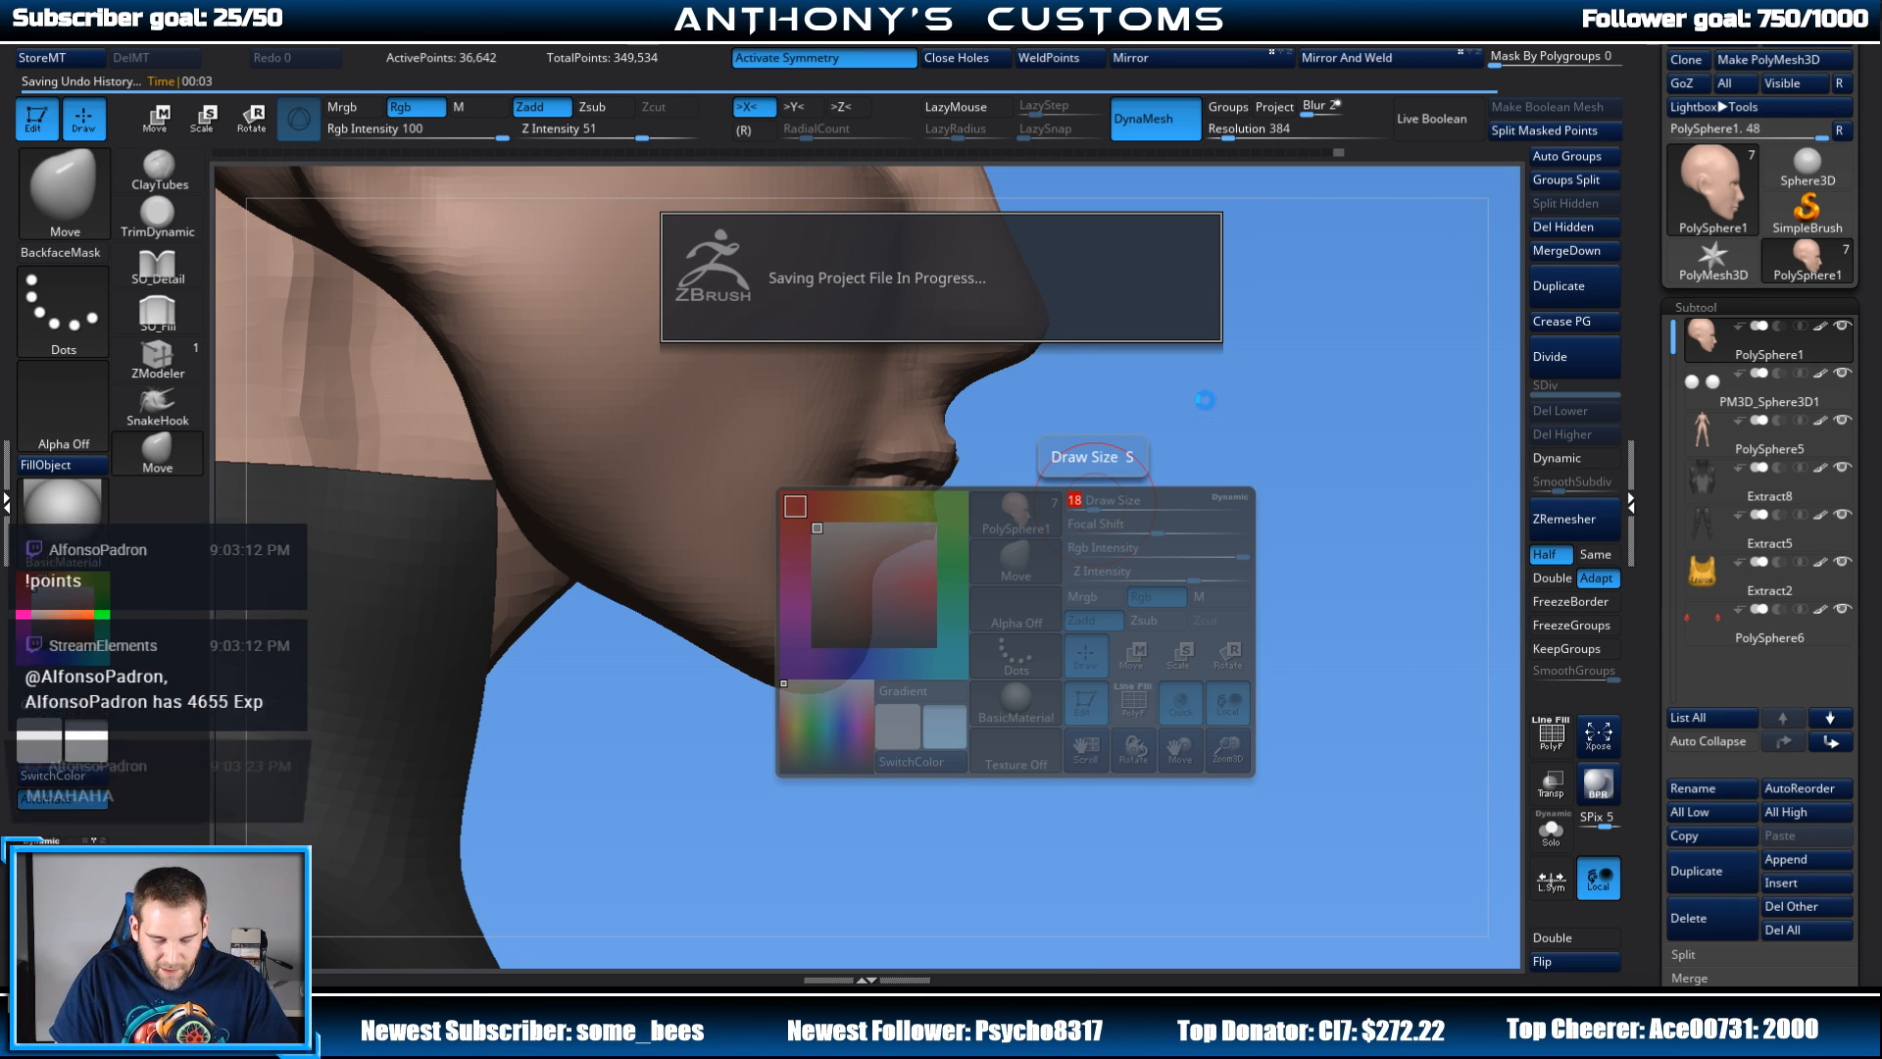
right_click_drag(1205, 416, 1172, 545, "ctrl")
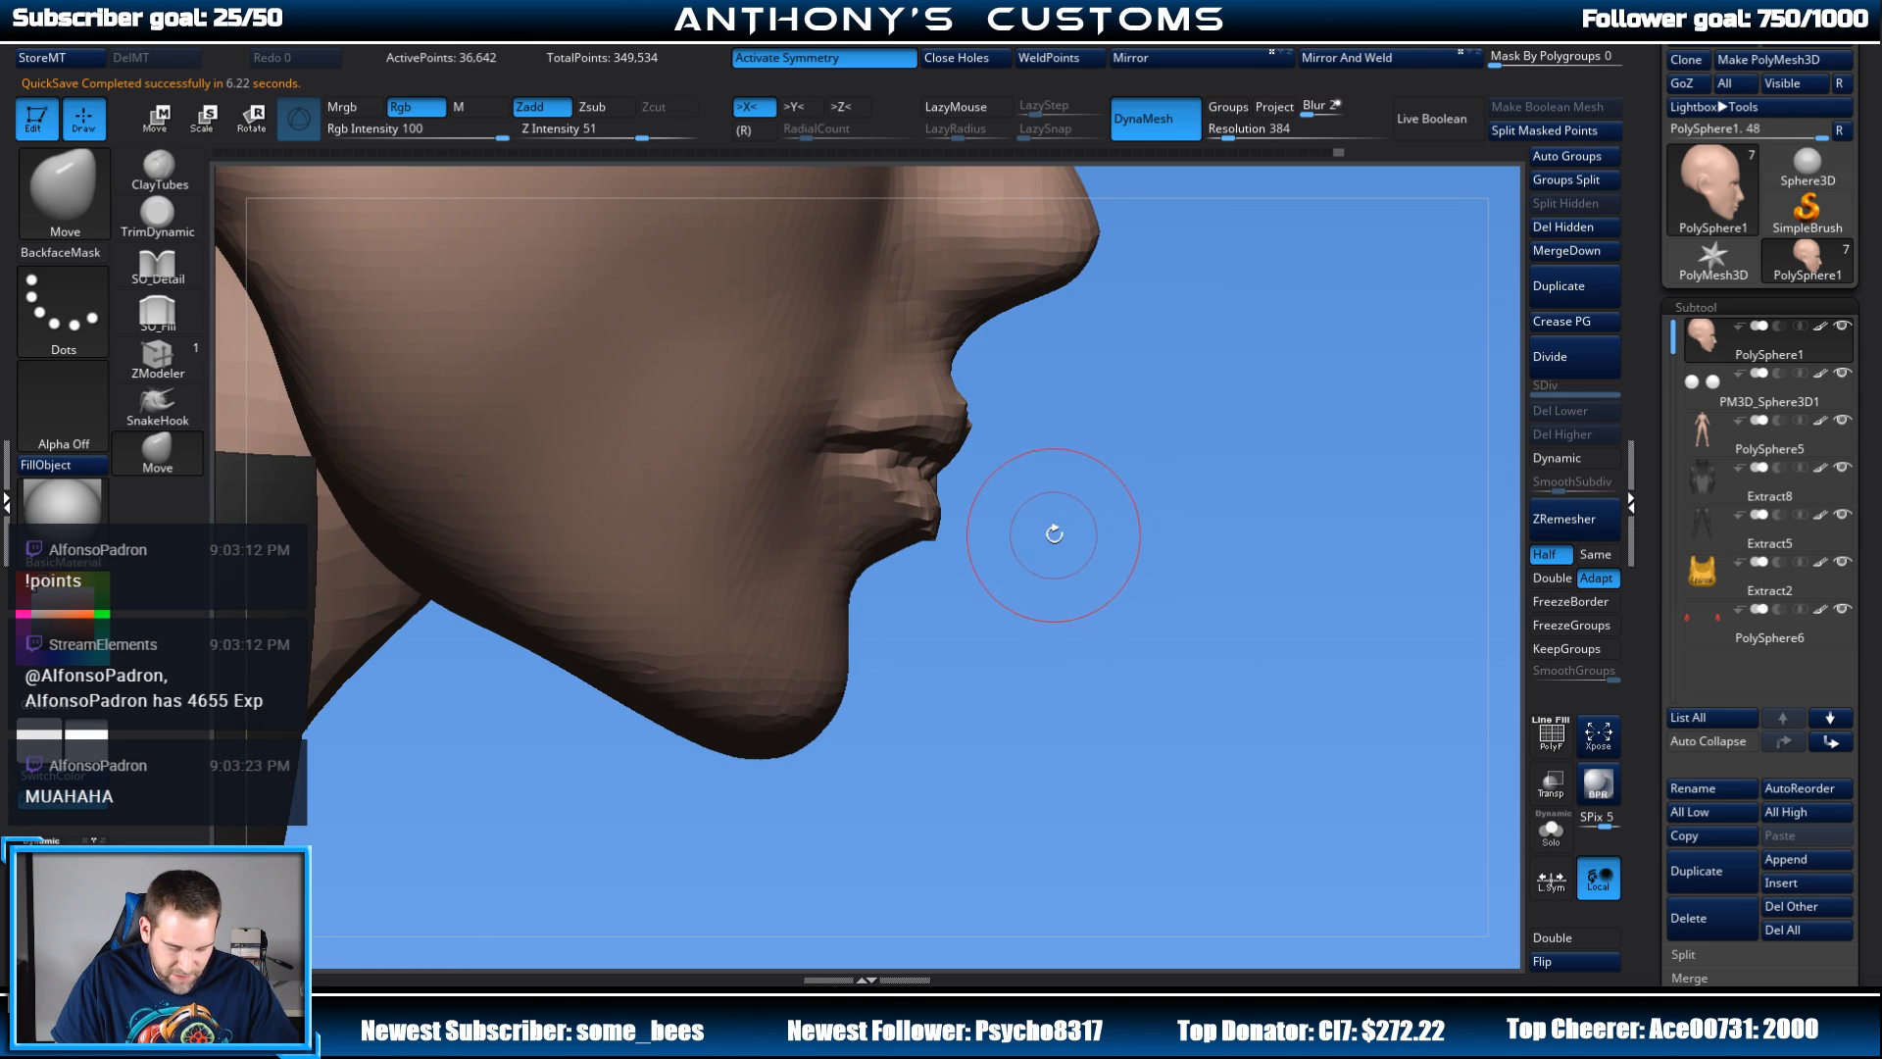
key("space")
left_click_drag(1052, 530, 1101, 495)
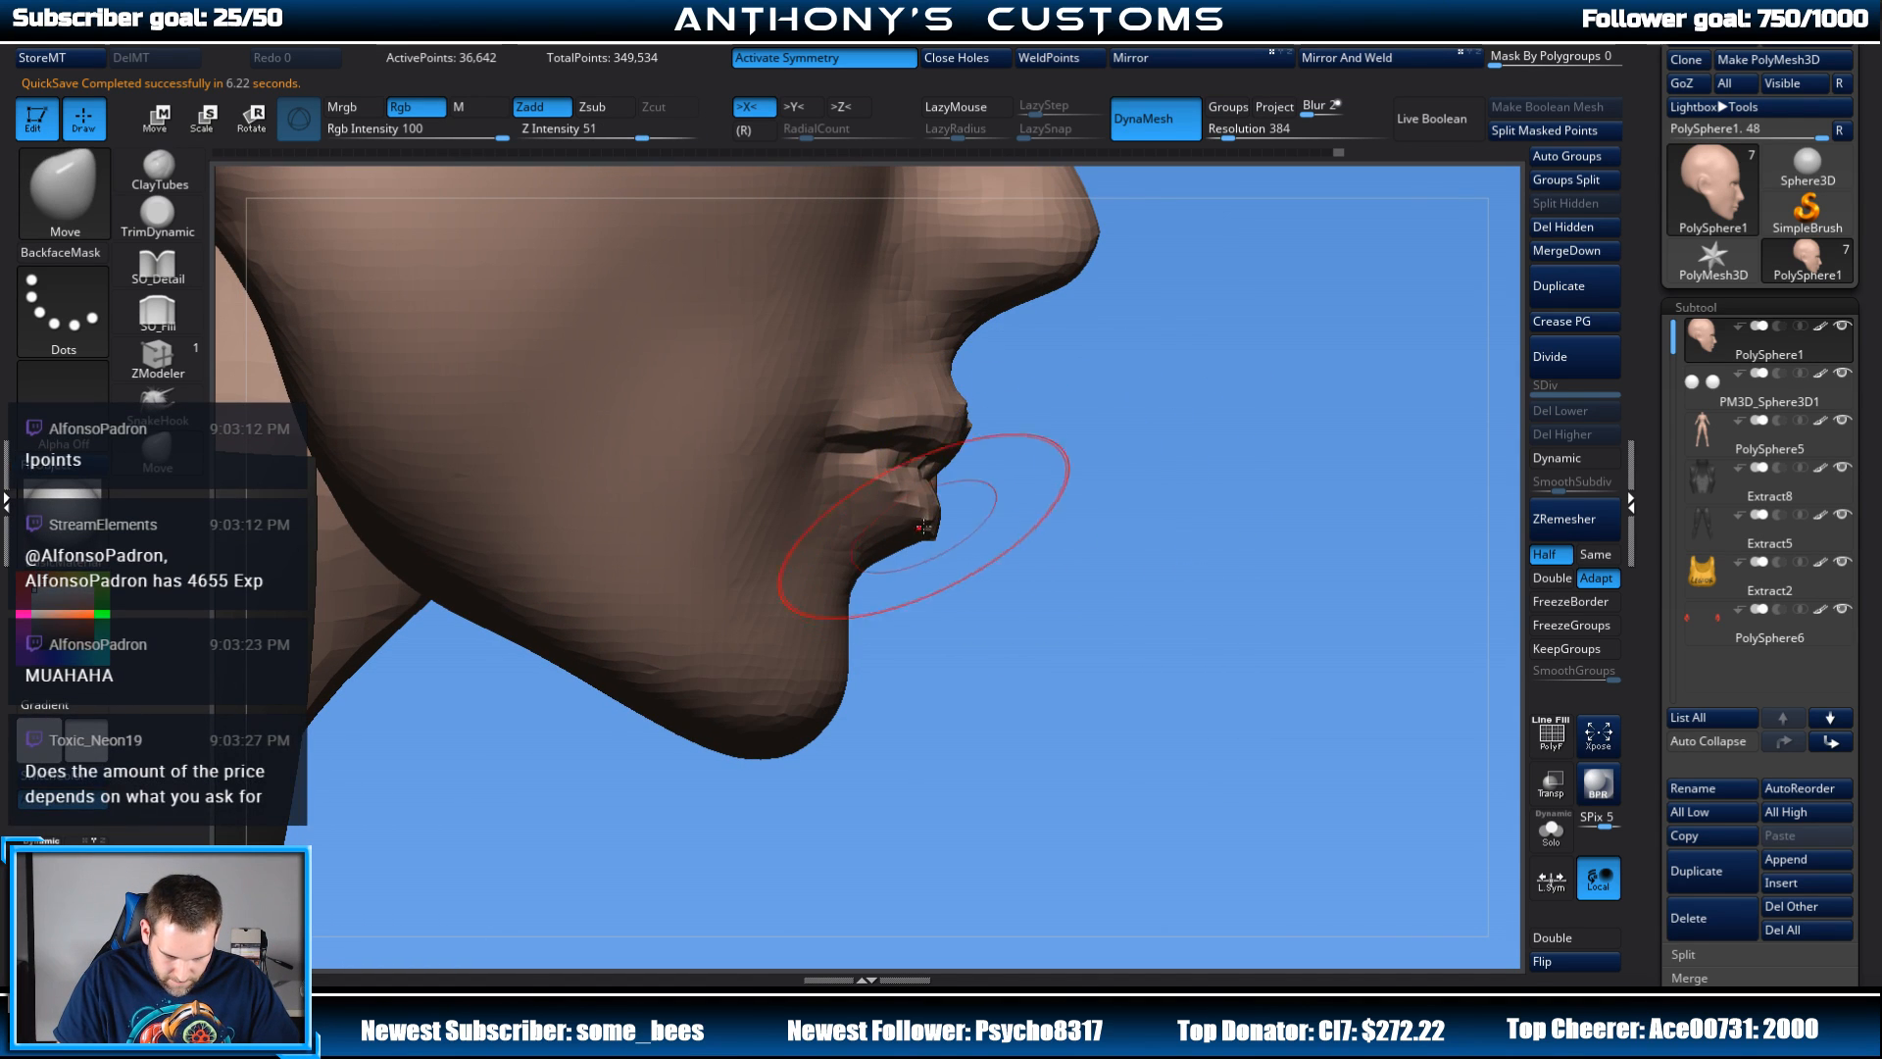
left_click_drag(927, 506, 894, 497)
left_click_drag(970, 440, 947, 440)
left_click_drag(1159, 494, 1078, 490, "shift")
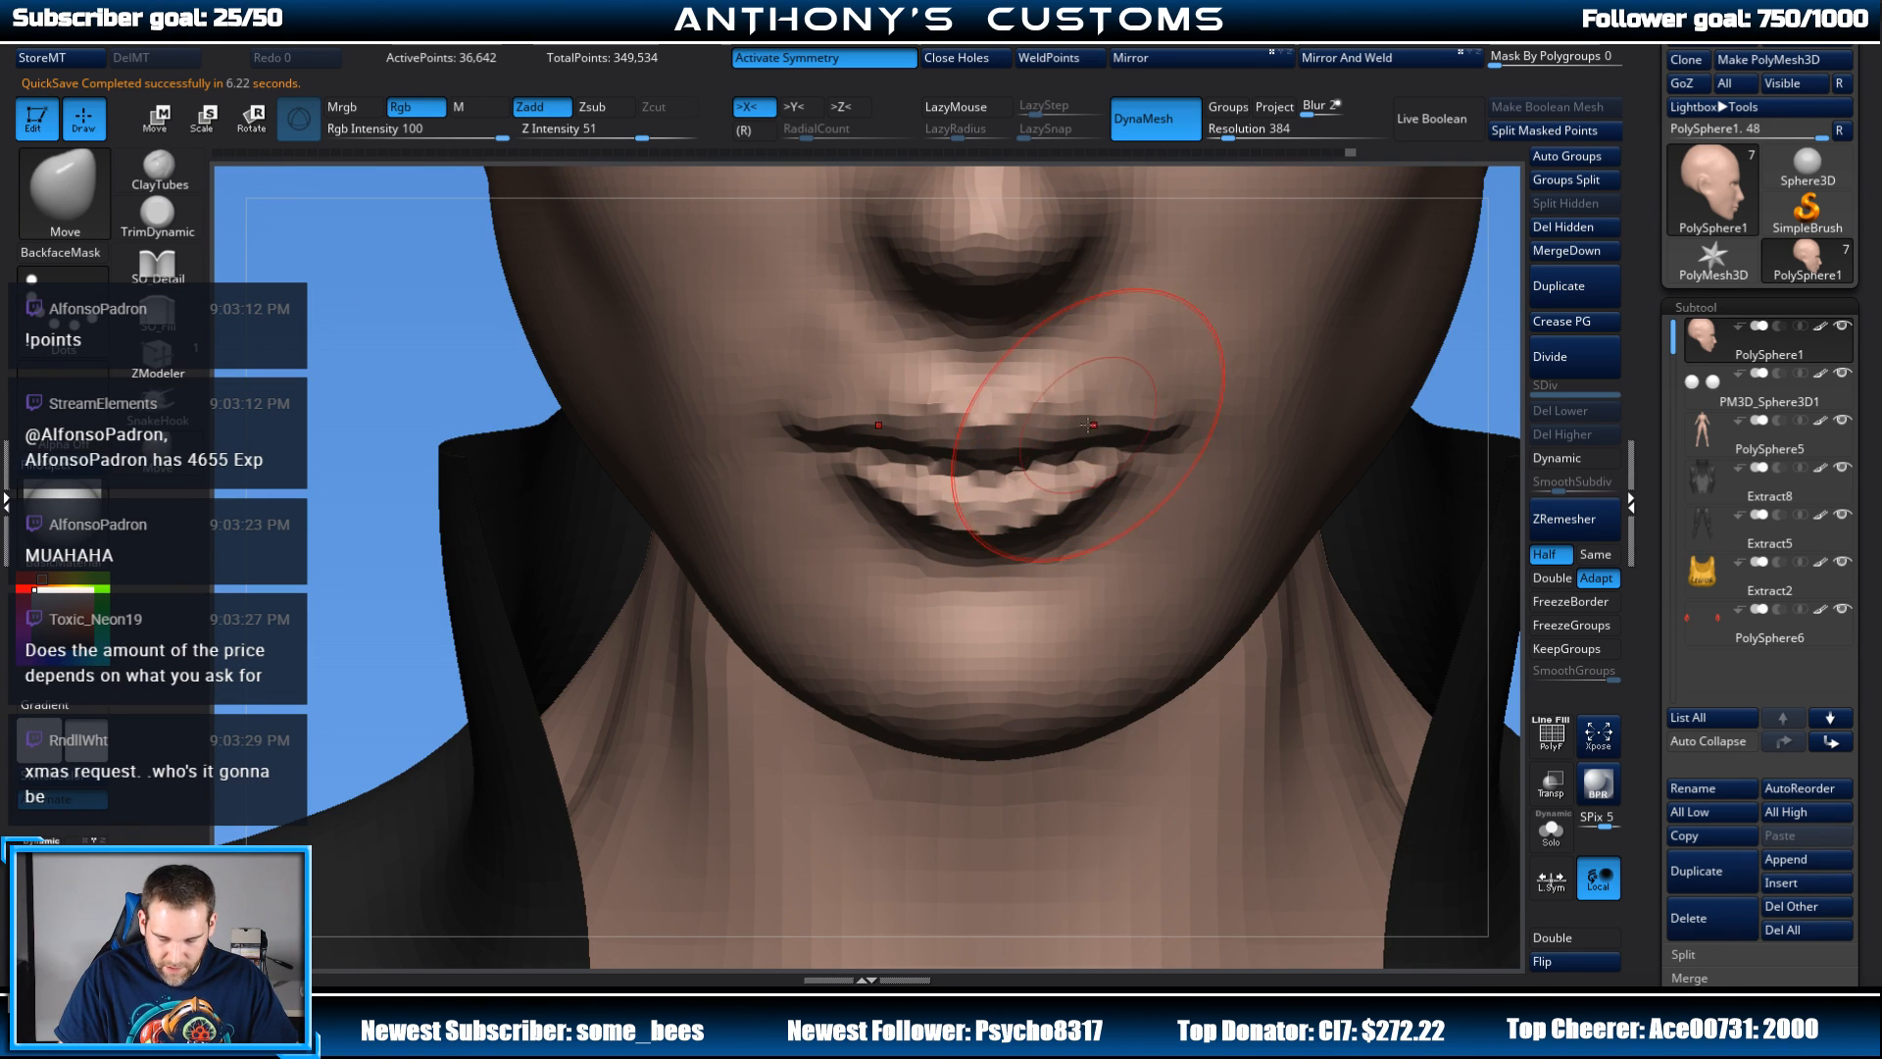
Step: Resize the Move brush and reposition the mouth corners from three-quarter and side views, undoing one unwanted stroke
mouse_move(958, 516)
right_mouse_down("ctrl")
mouse_move(906, 350)
mouse_move(1211, 379)
right_mouse_up("ctrl")
key("space")
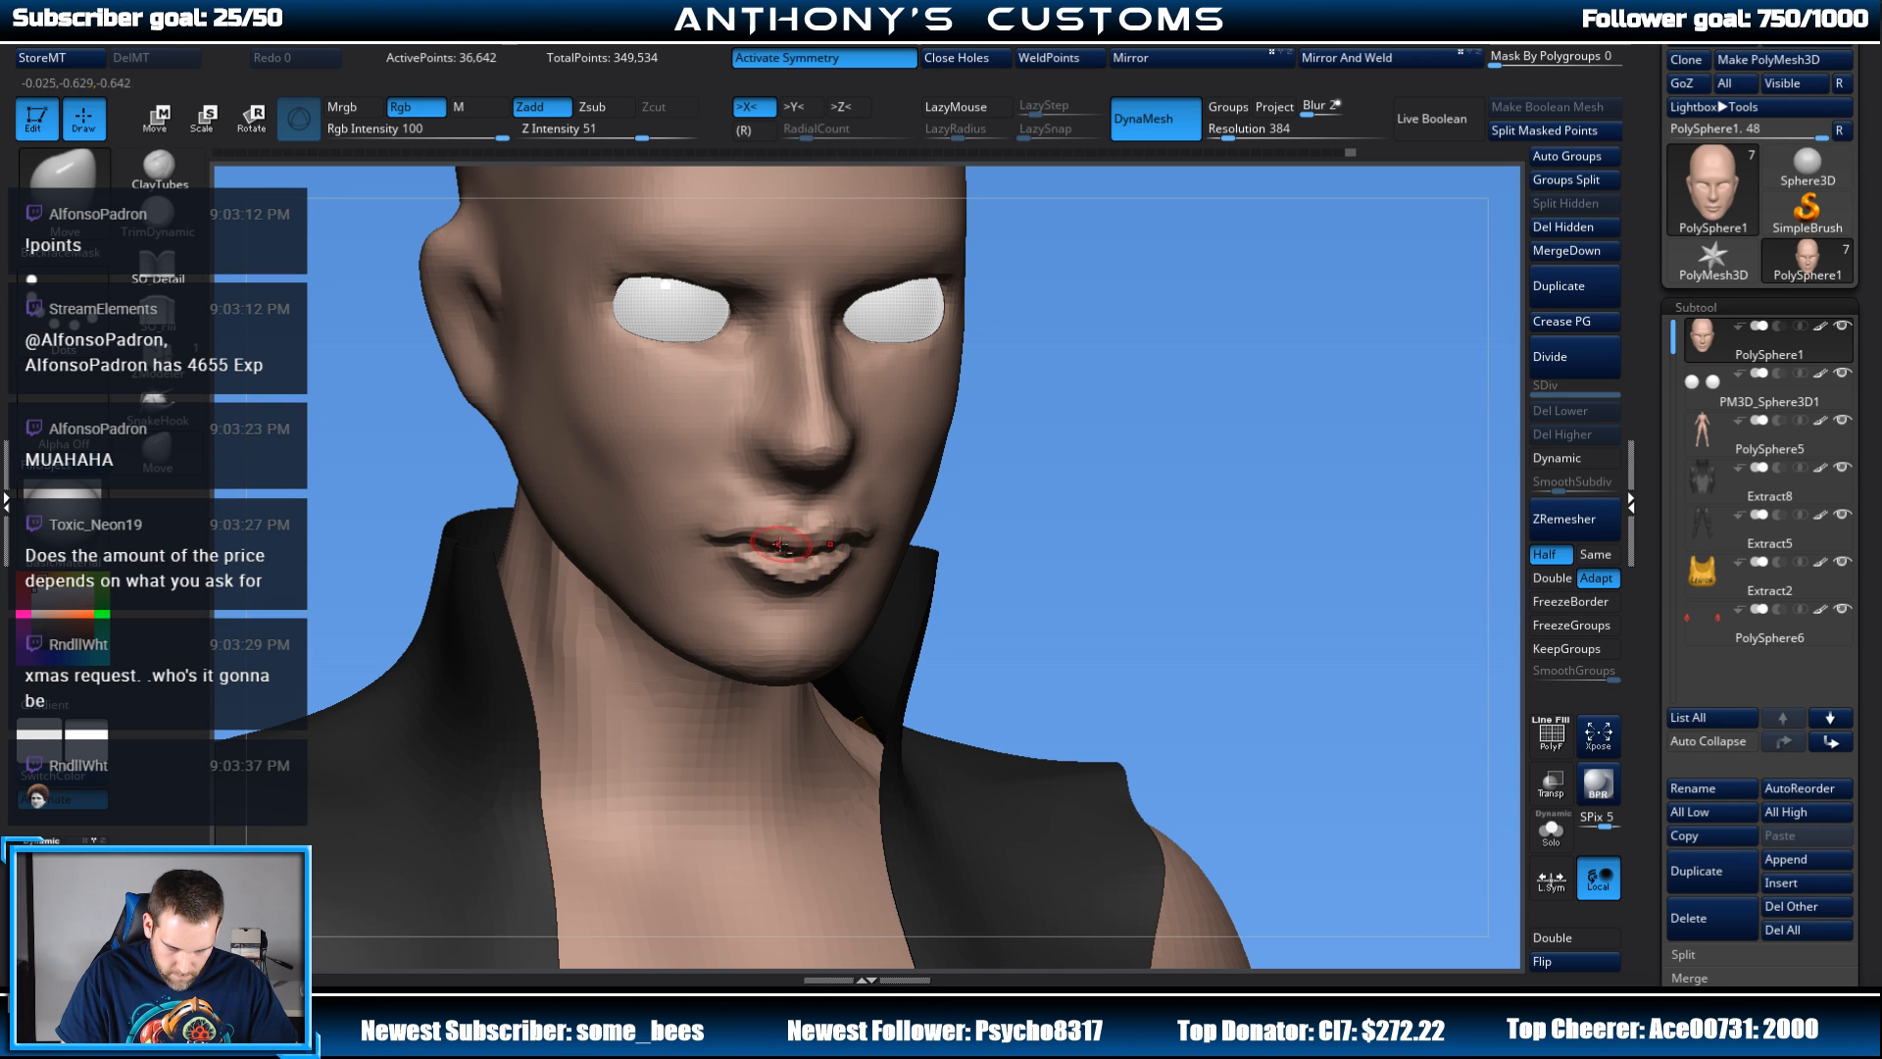
right_click_drag(749, 541, 863, 529)
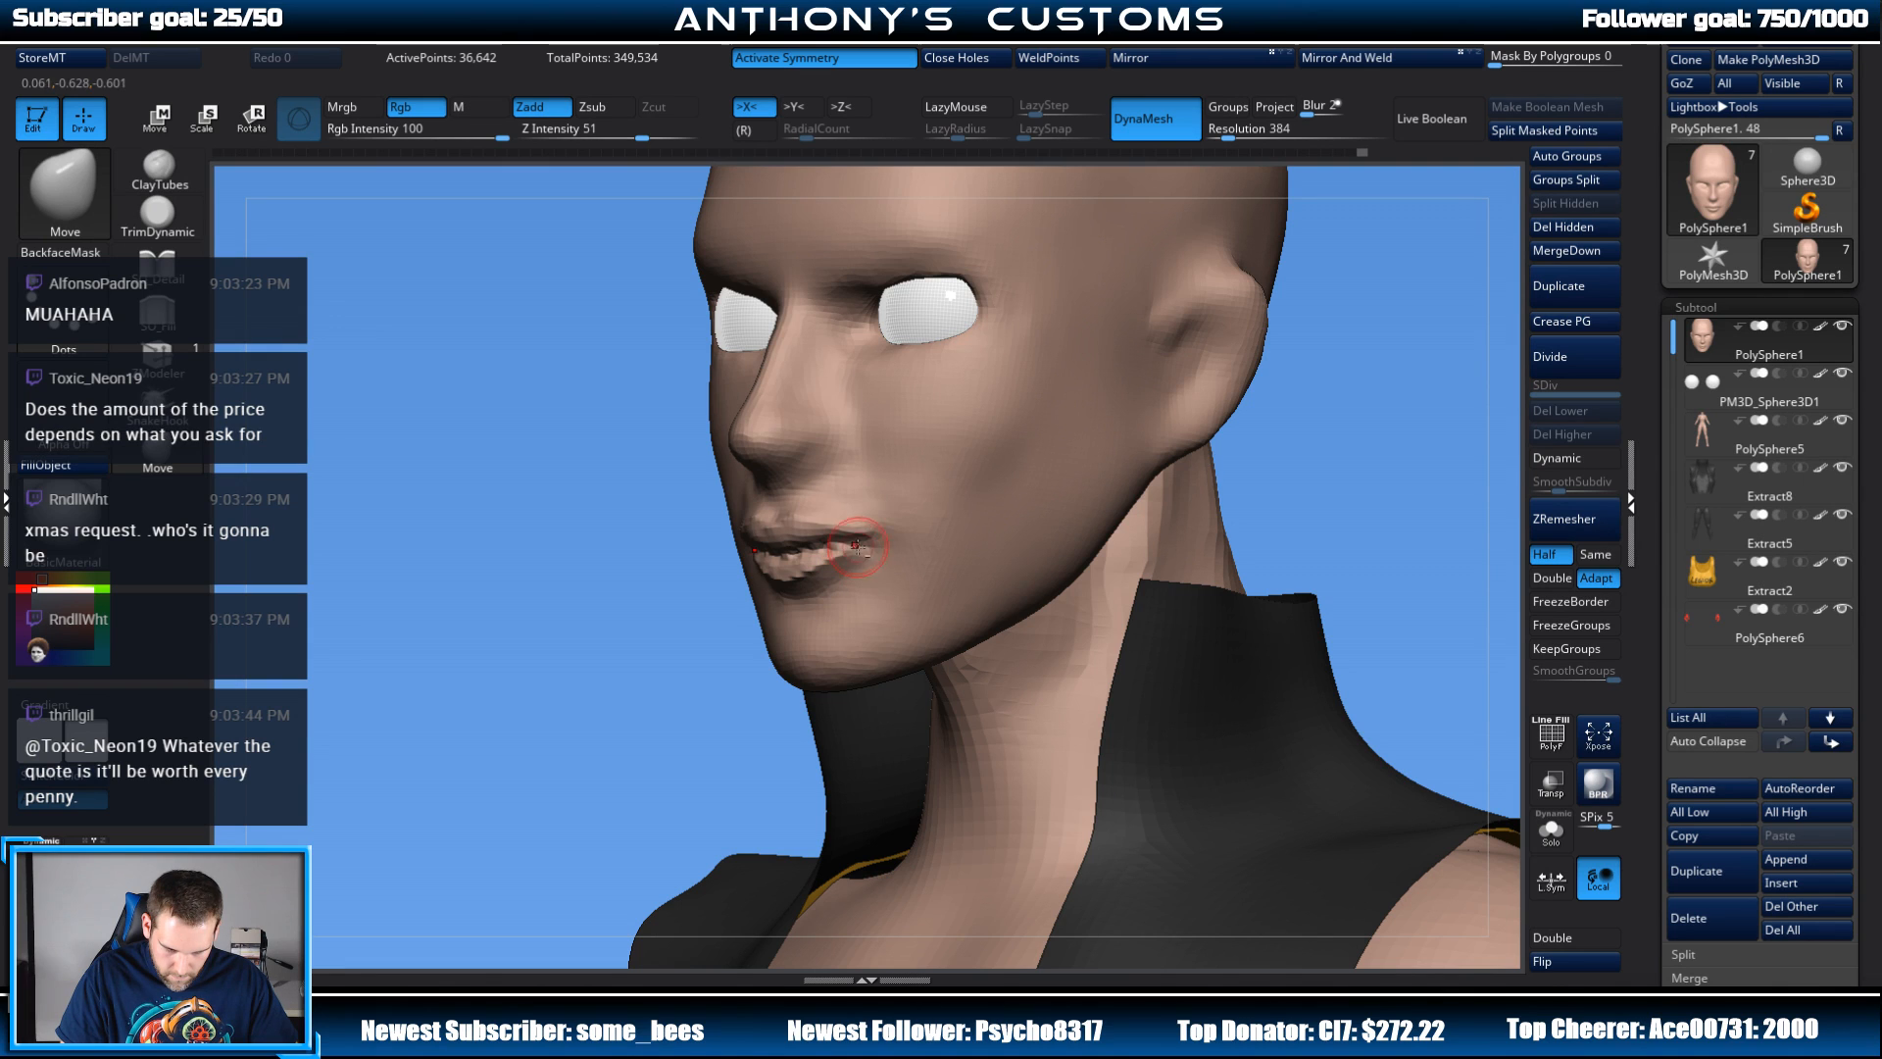
key("shift")
right_click_drag(841, 503, 1098, 475)
key("ctrl+z")
right_click_drag(1254, 414, 865, 531)
left_click_drag(858, 527, 862, 523)
right_click_drag(1323, 382, 1068, 431)
left_click_drag(851, 567, 845, 563)
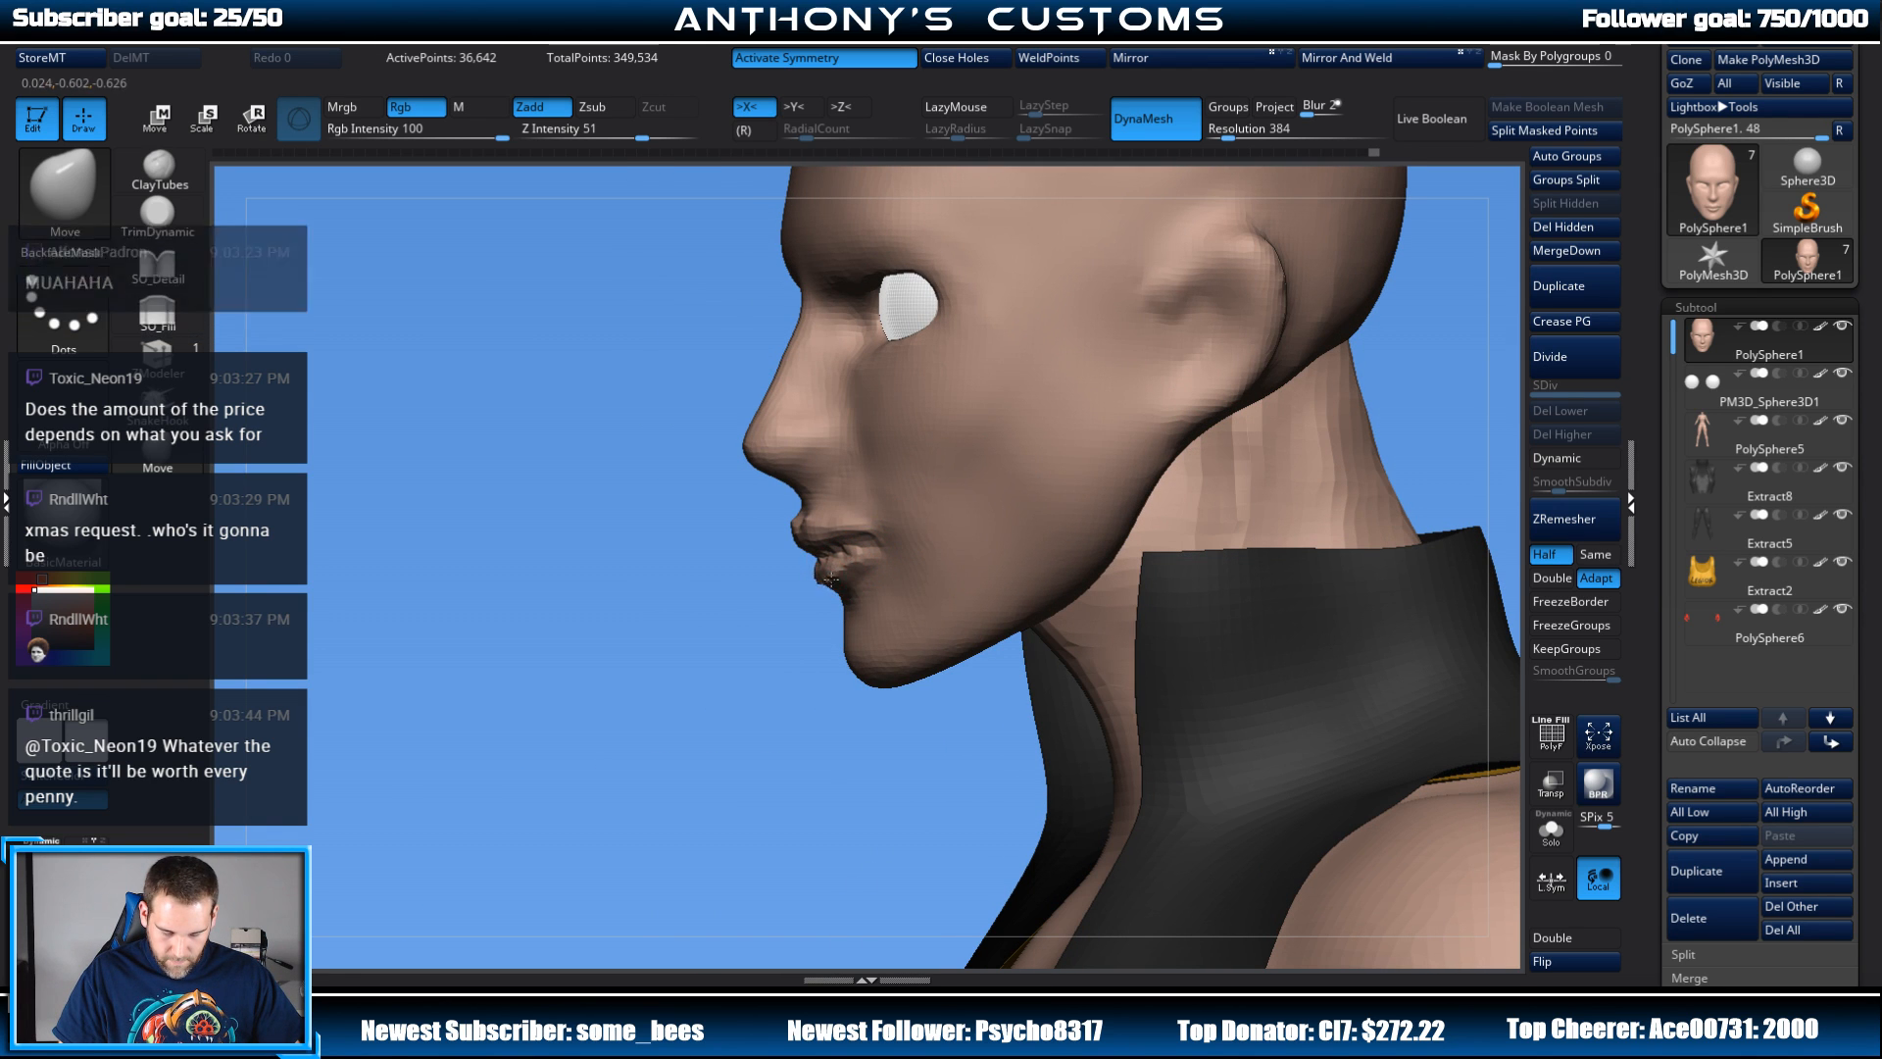
Step: Refine the lower lip's profile from the side with the Move brush
left_click_drag(785, 618, 1088, 589)
right_click_drag(839, 537, 1184, 423)
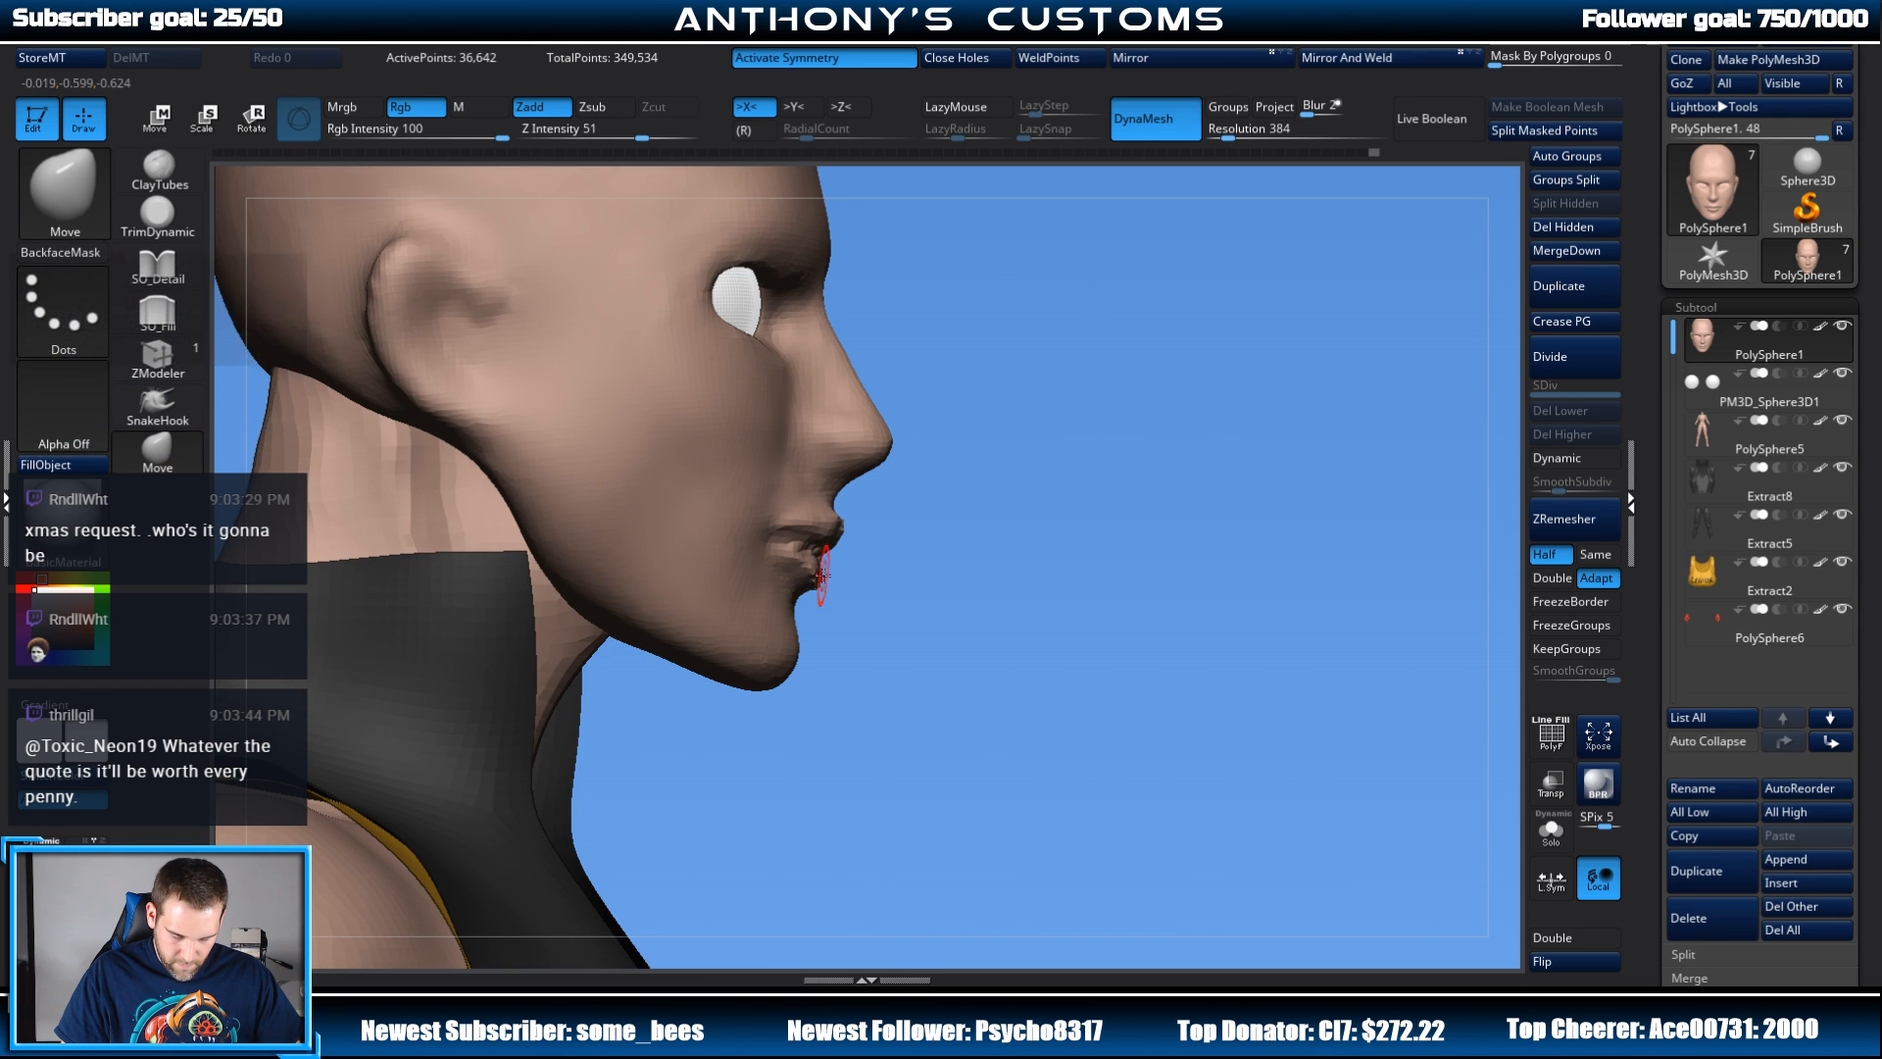
mouse_move(833, 544)
right_mouse_down()
mouse_move(1071, 522)
mouse_move(1233, 461)
mouse_move(1239, 324)
mouse_move(1206, 450)
mouse_move(1269, 416)
mouse_move(1219, 420)
mouse_move(1245, 446)
mouse_move(1189, 454)
mouse_move(748, 335)
mouse_move(1114, 496)
mouse_move(1112, 471)
mouse_move(1110, 535)
mouse_move(1131, 416)
mouse_move(1216, 389)
right_mouse_up()
key("space")
mouse_move(1201, 276)
right_mouse_down("ctrl")
mouse_move(1164, 602)
mouse_move(958, 546)
mouse_move(1139, 428)
mouse_move(1219, 454)
right_mouse_up("ctrl")
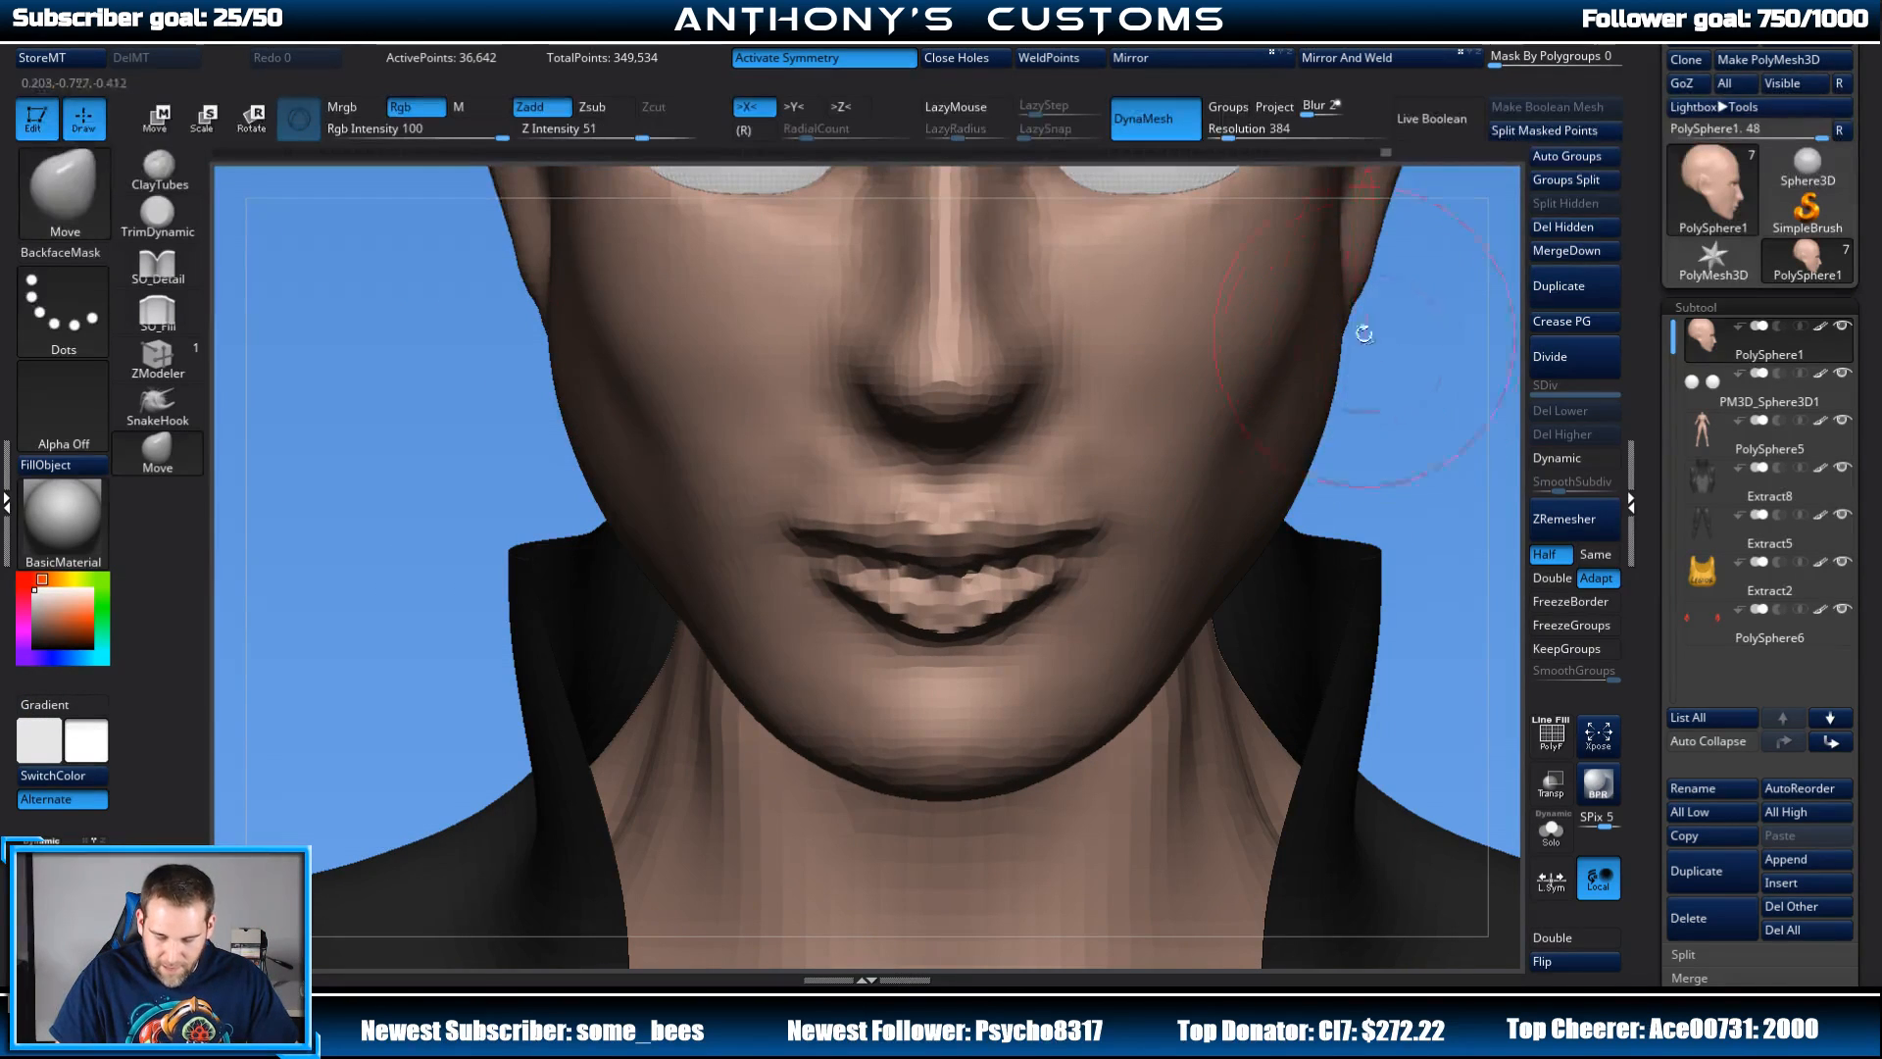
Step: Reshape the lip contours with a smaller Move brush and smooth the faceted surface of the lips
key("space")
left_click_drag(1418, 389, 1409, 388)
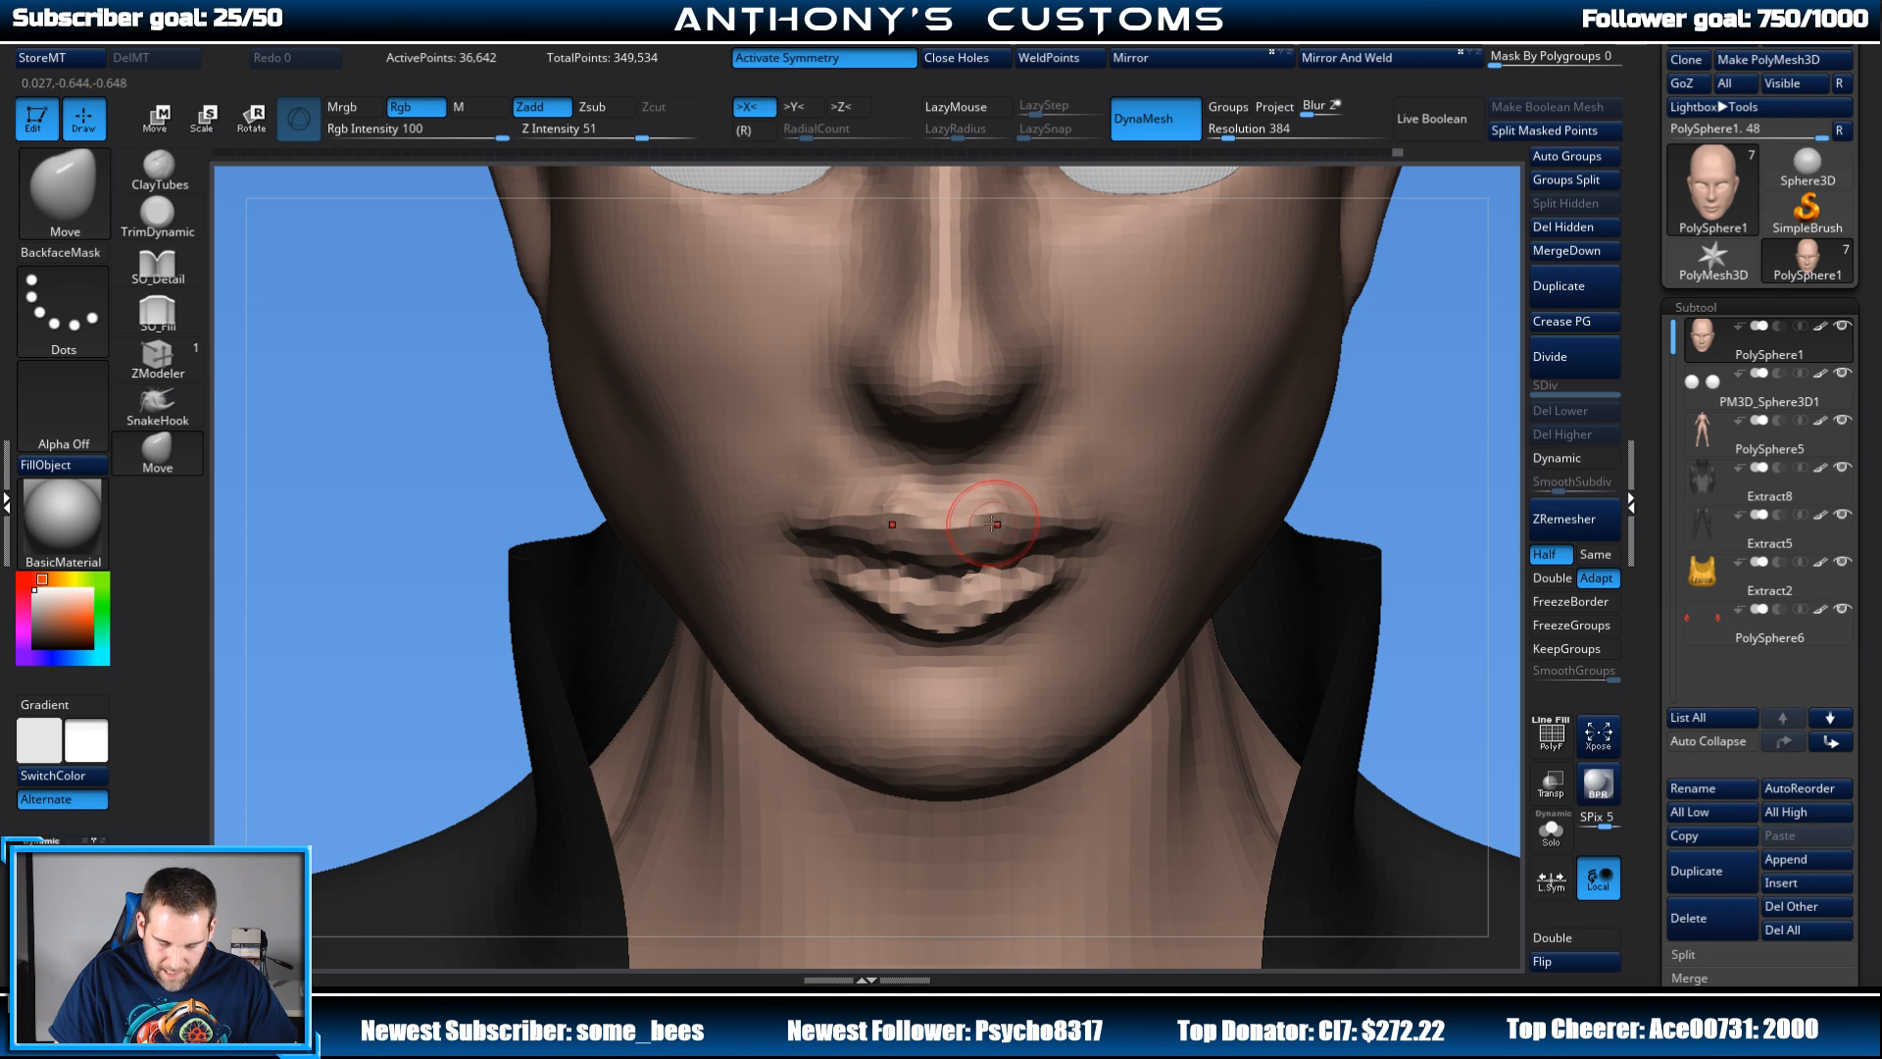
mouse_move(1412, 409)
left_mouse_down()
mouse_move(1041, 537)
mouse_move(916, 554)
mouse_move(990, 561)
left_mouse_up()
mouse_move(1201, 539)
left_mouse_down()
mouse_move(1121, 500)
mouse_move(1065, 574)
left_mouse_up()
left_click_drag(724, 728, 752, 715)
left_click_drag(942, 613, 1009, 613, "shift")
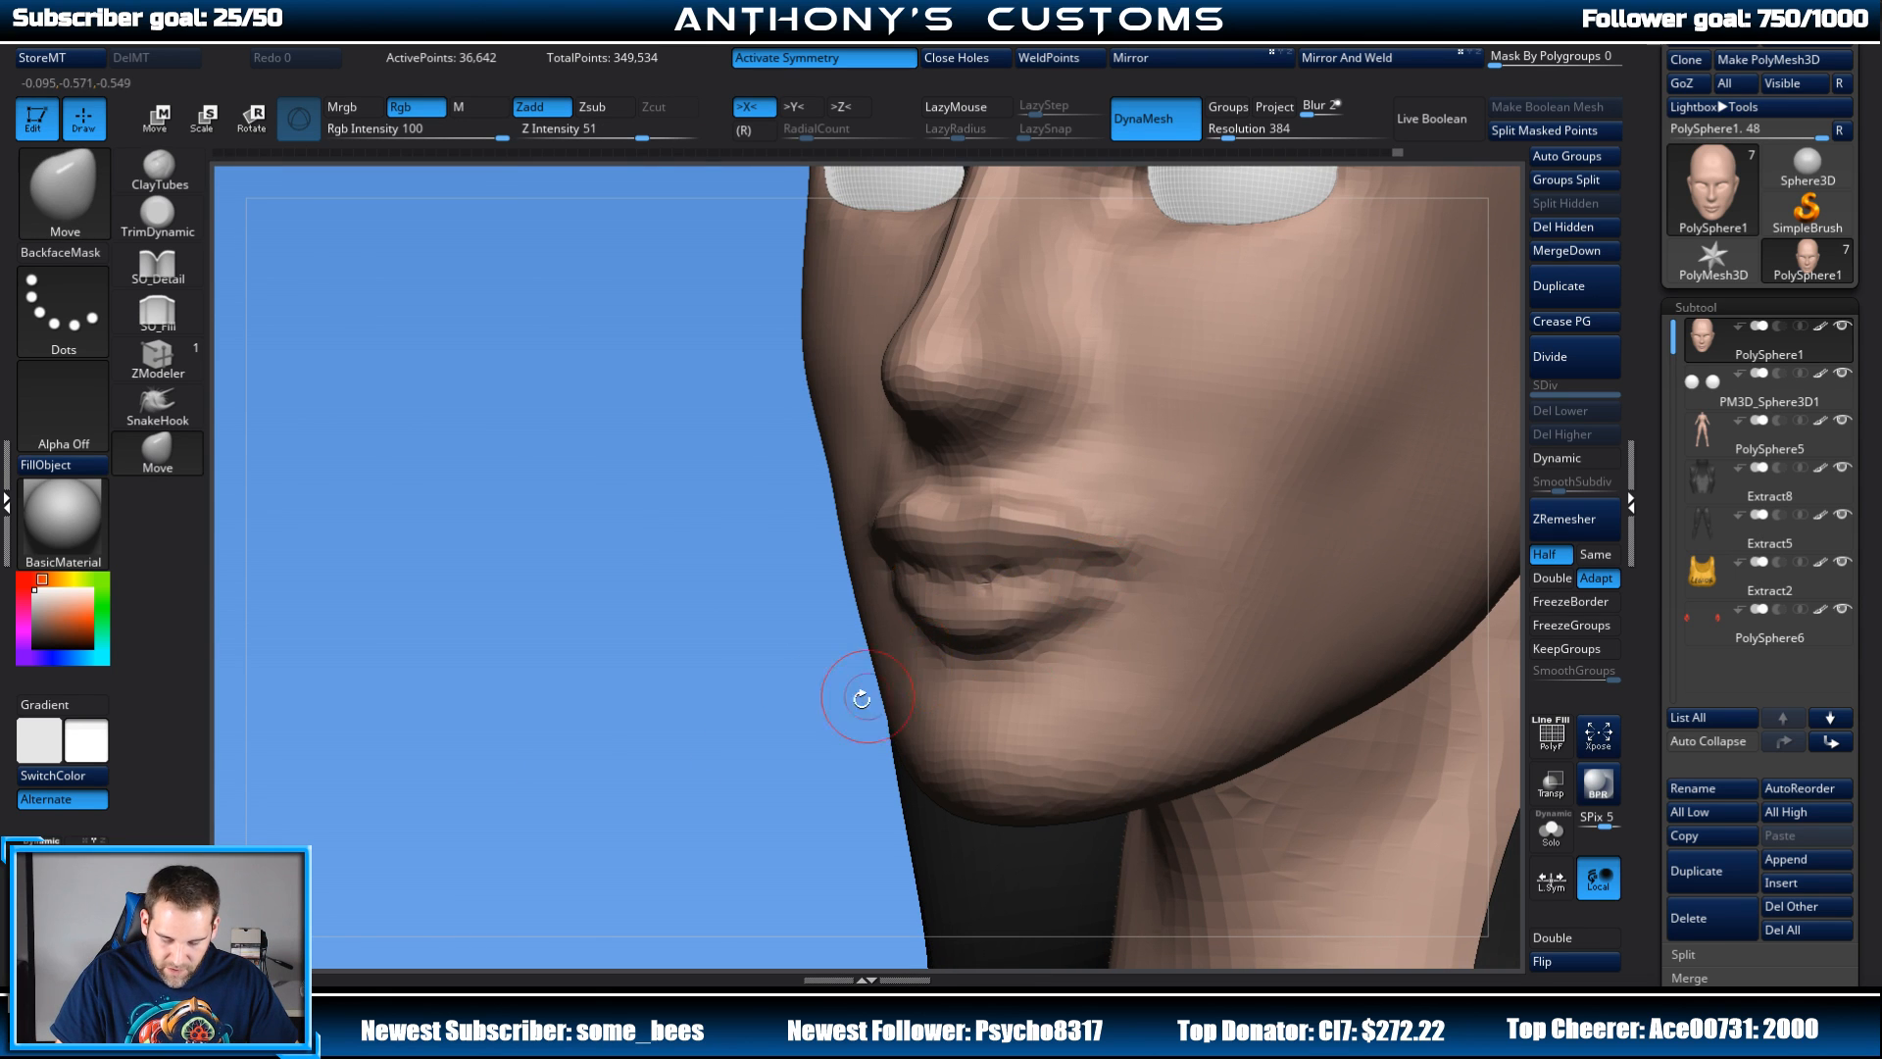
left_click_drag(852, 699, 827, 754, "shift")
Step: Undo the last two strokes around the mouth
left_click_drag(1424, 492, 1054, 480, "alt")
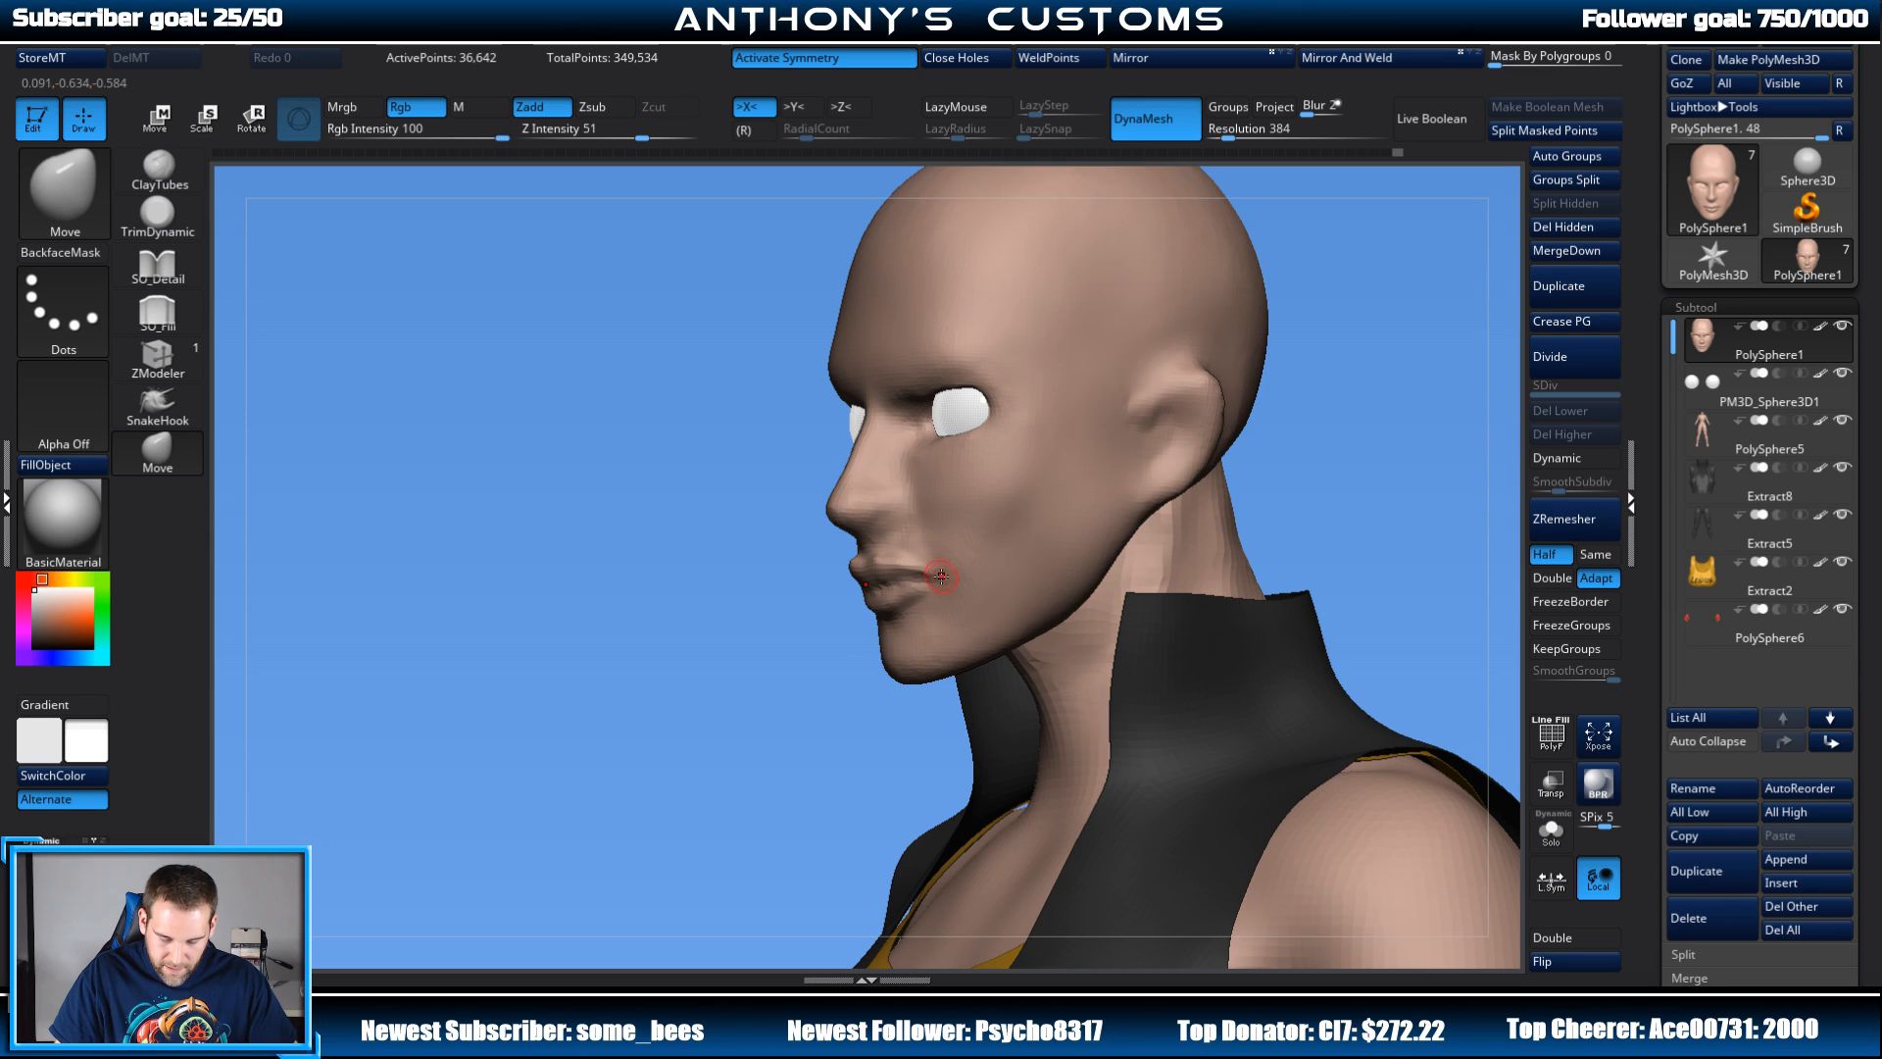
key("ctrl+z")
key("ctrl+z")
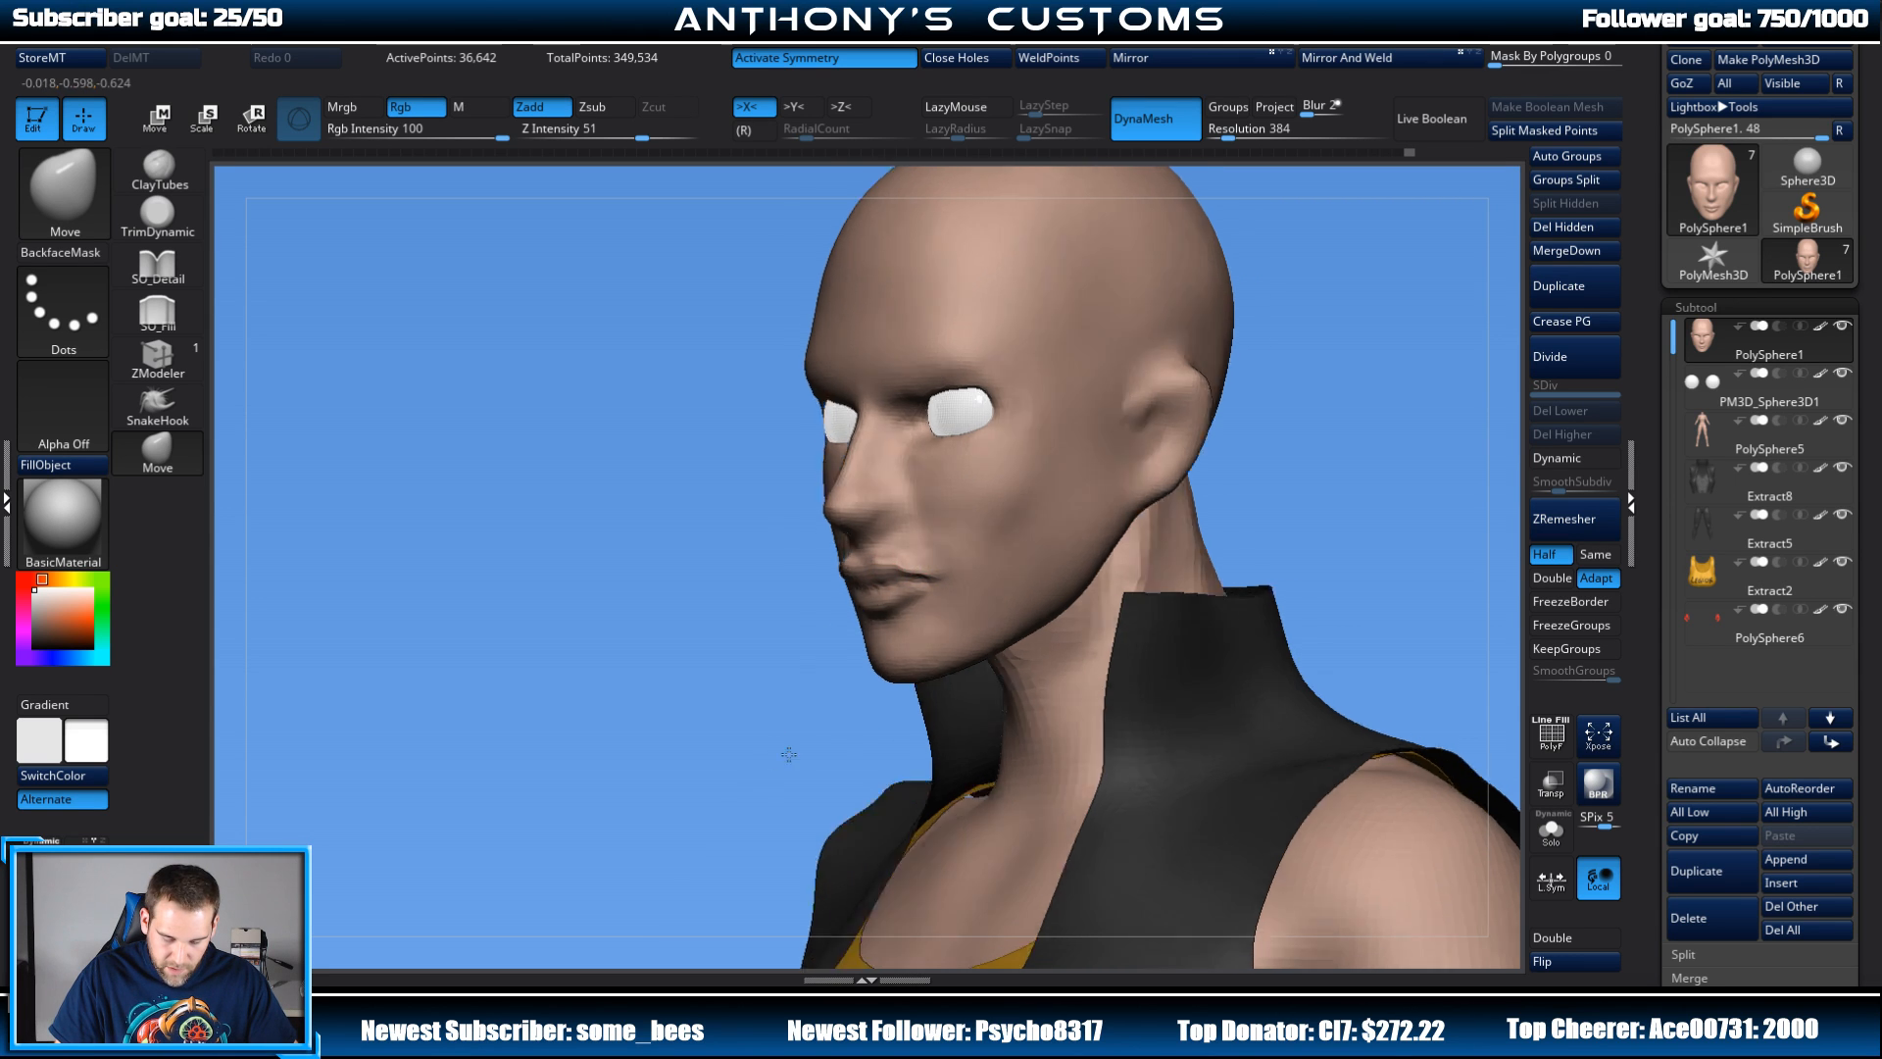
Step: Resize the Move brush, reshape the mouth corner and smooth the cheek beside it
right_click(1287, 422)
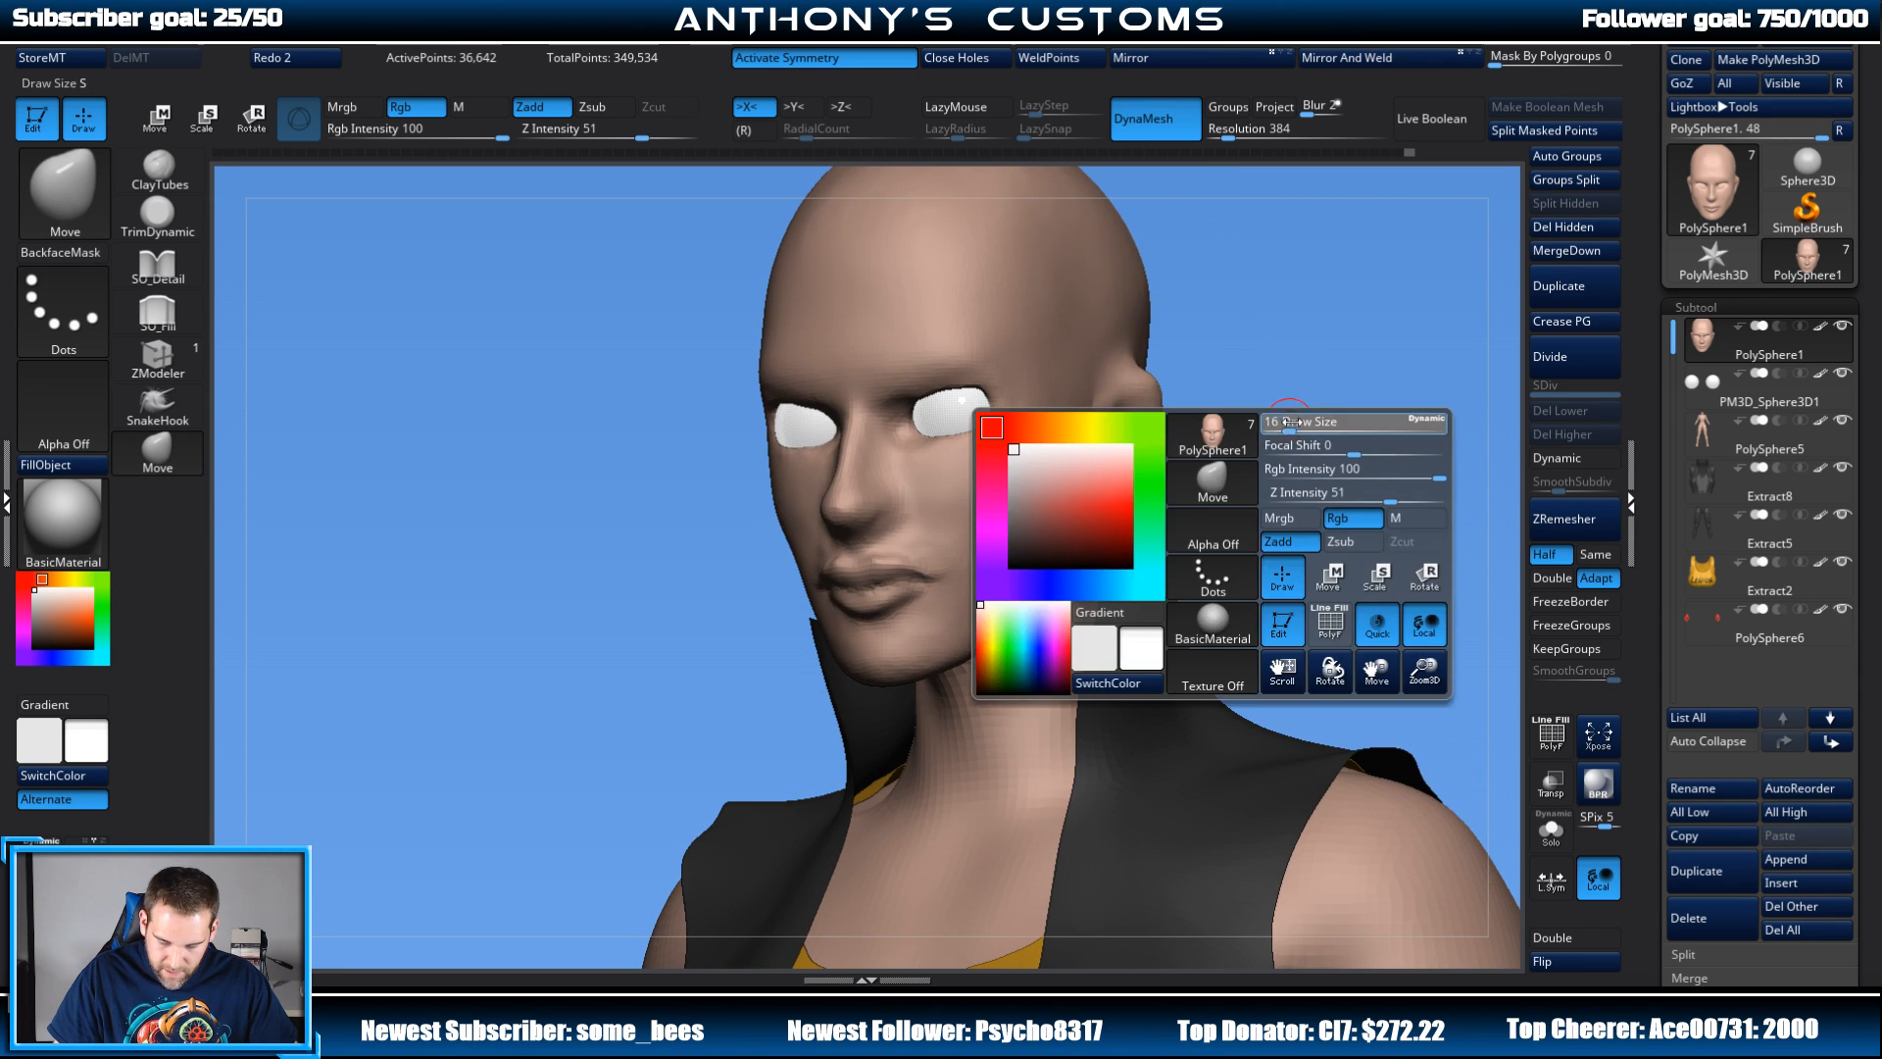
right_click_drag(1287, 423, 1353, 490, "ctrl")
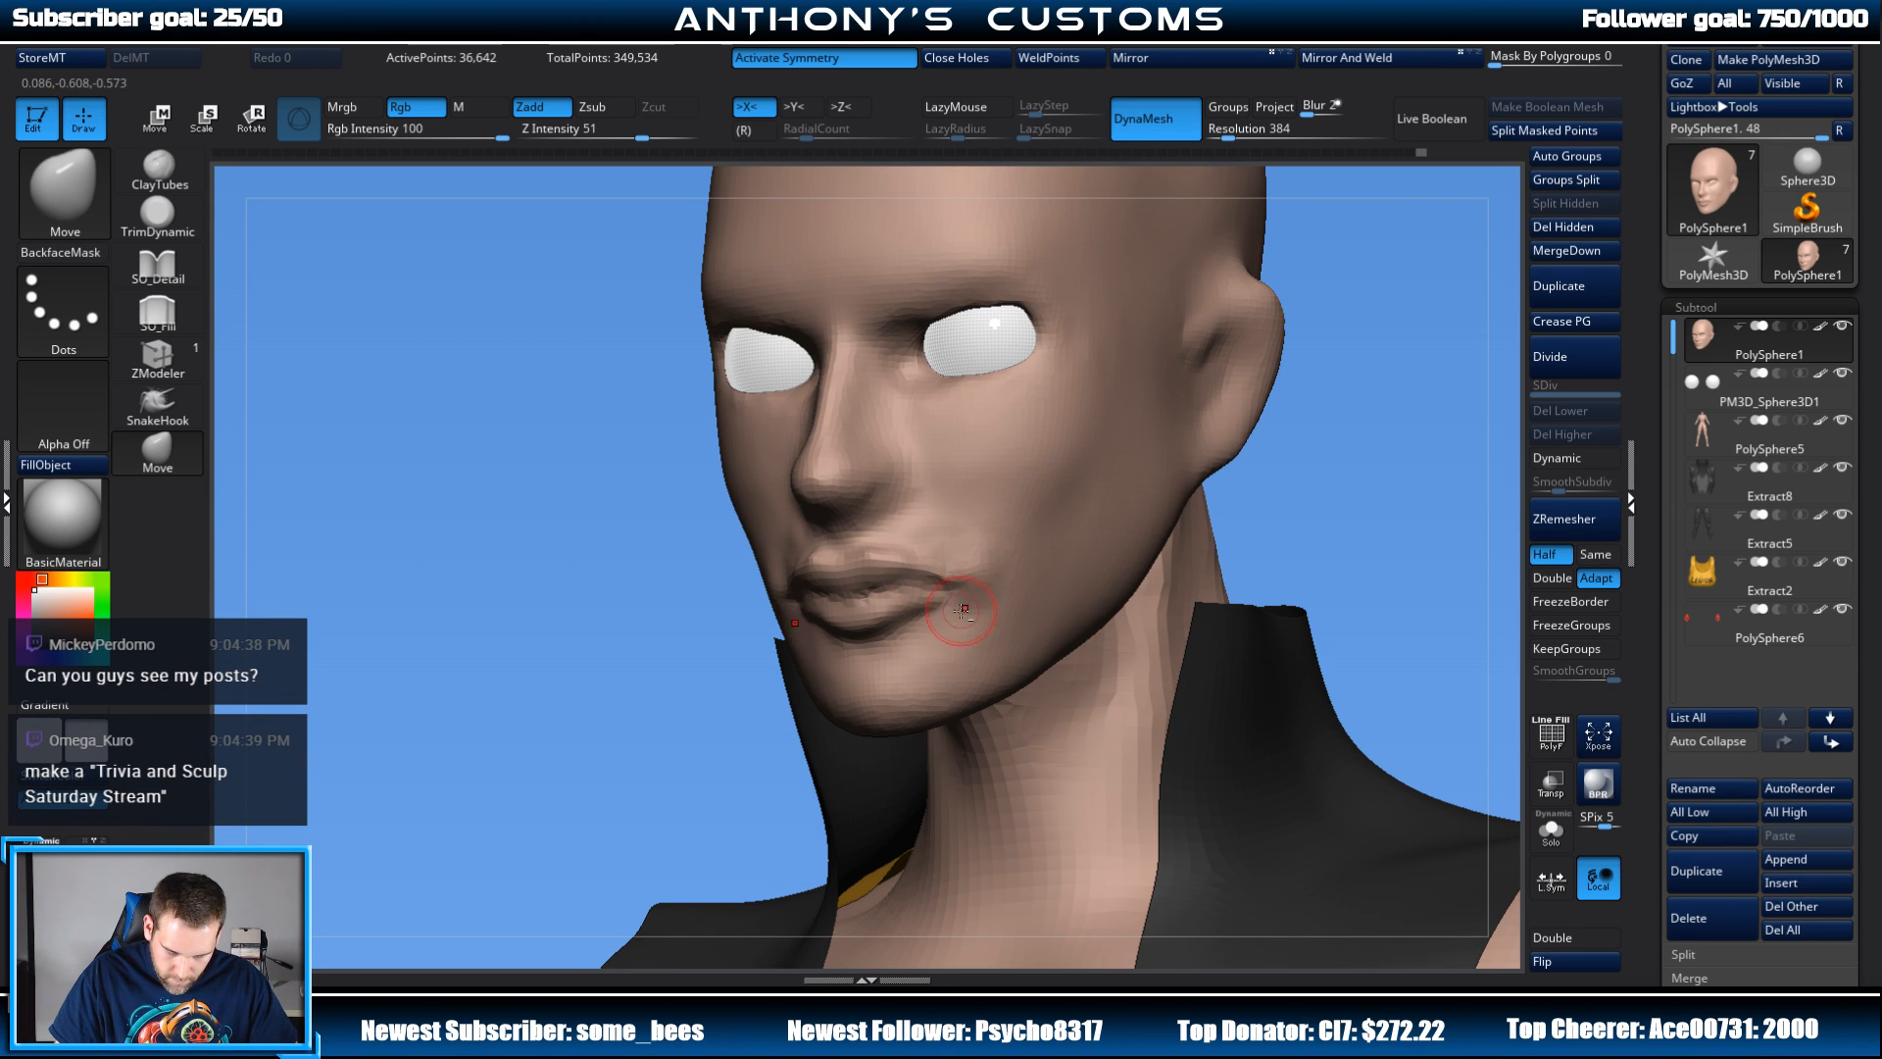
mouse_move(979, 555)
left_mouse_down()
mouse_move(1000, 542)
mouse_move(1005, 594)
left_mouse_up()
left_click_drag(1013, 523, 1003, 620, "shift")
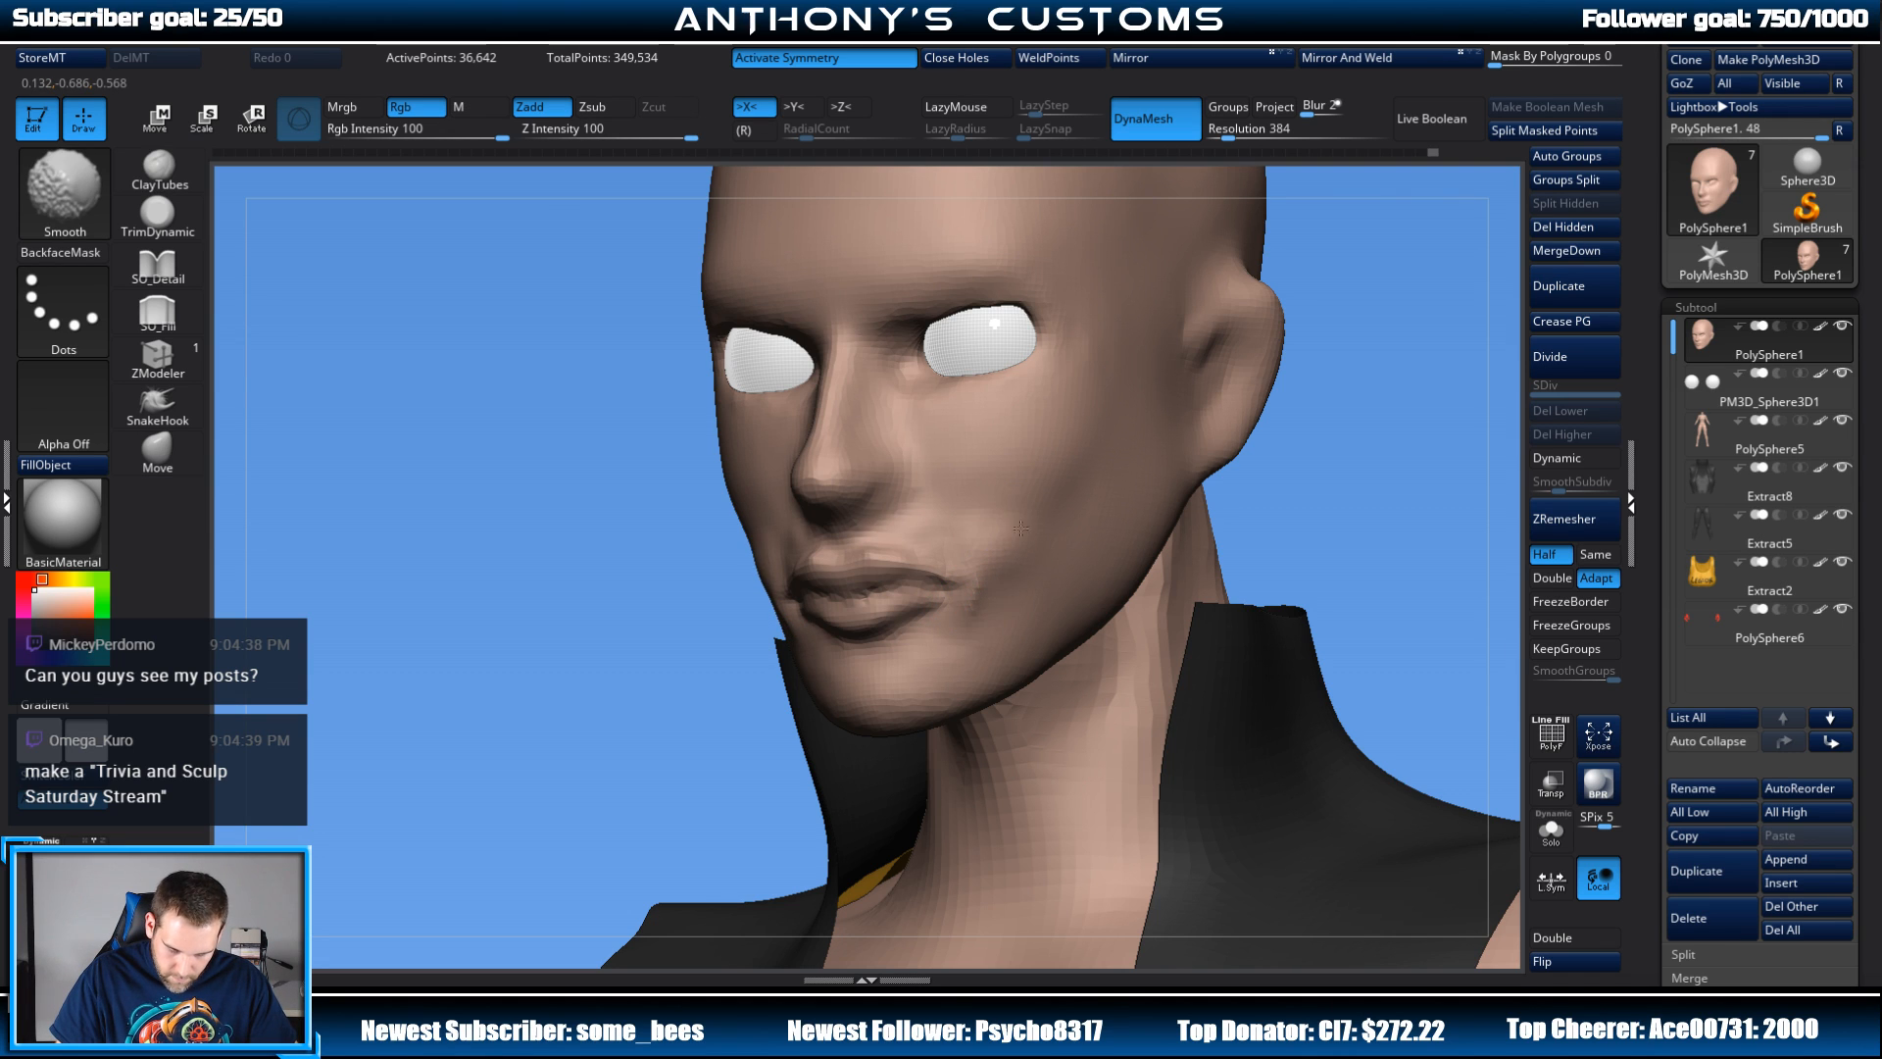
Step: Refine the fullness of the lower lip with the Move brush from above, front and profile views
mouse_move(1290, 407)
left_mouse_down()
mouse_move(1302, 496)
mouse_move(1268, 465)
mouse_move(1315, 462)
mouse_move(1252, 555)
mouse_move(1197, 731)
mouse_move(1260, 581)
left_mouse_up()
left_click_drag(1351, 447, 1263, 438)
left_click_drag(1388, 379, 1396, 419)
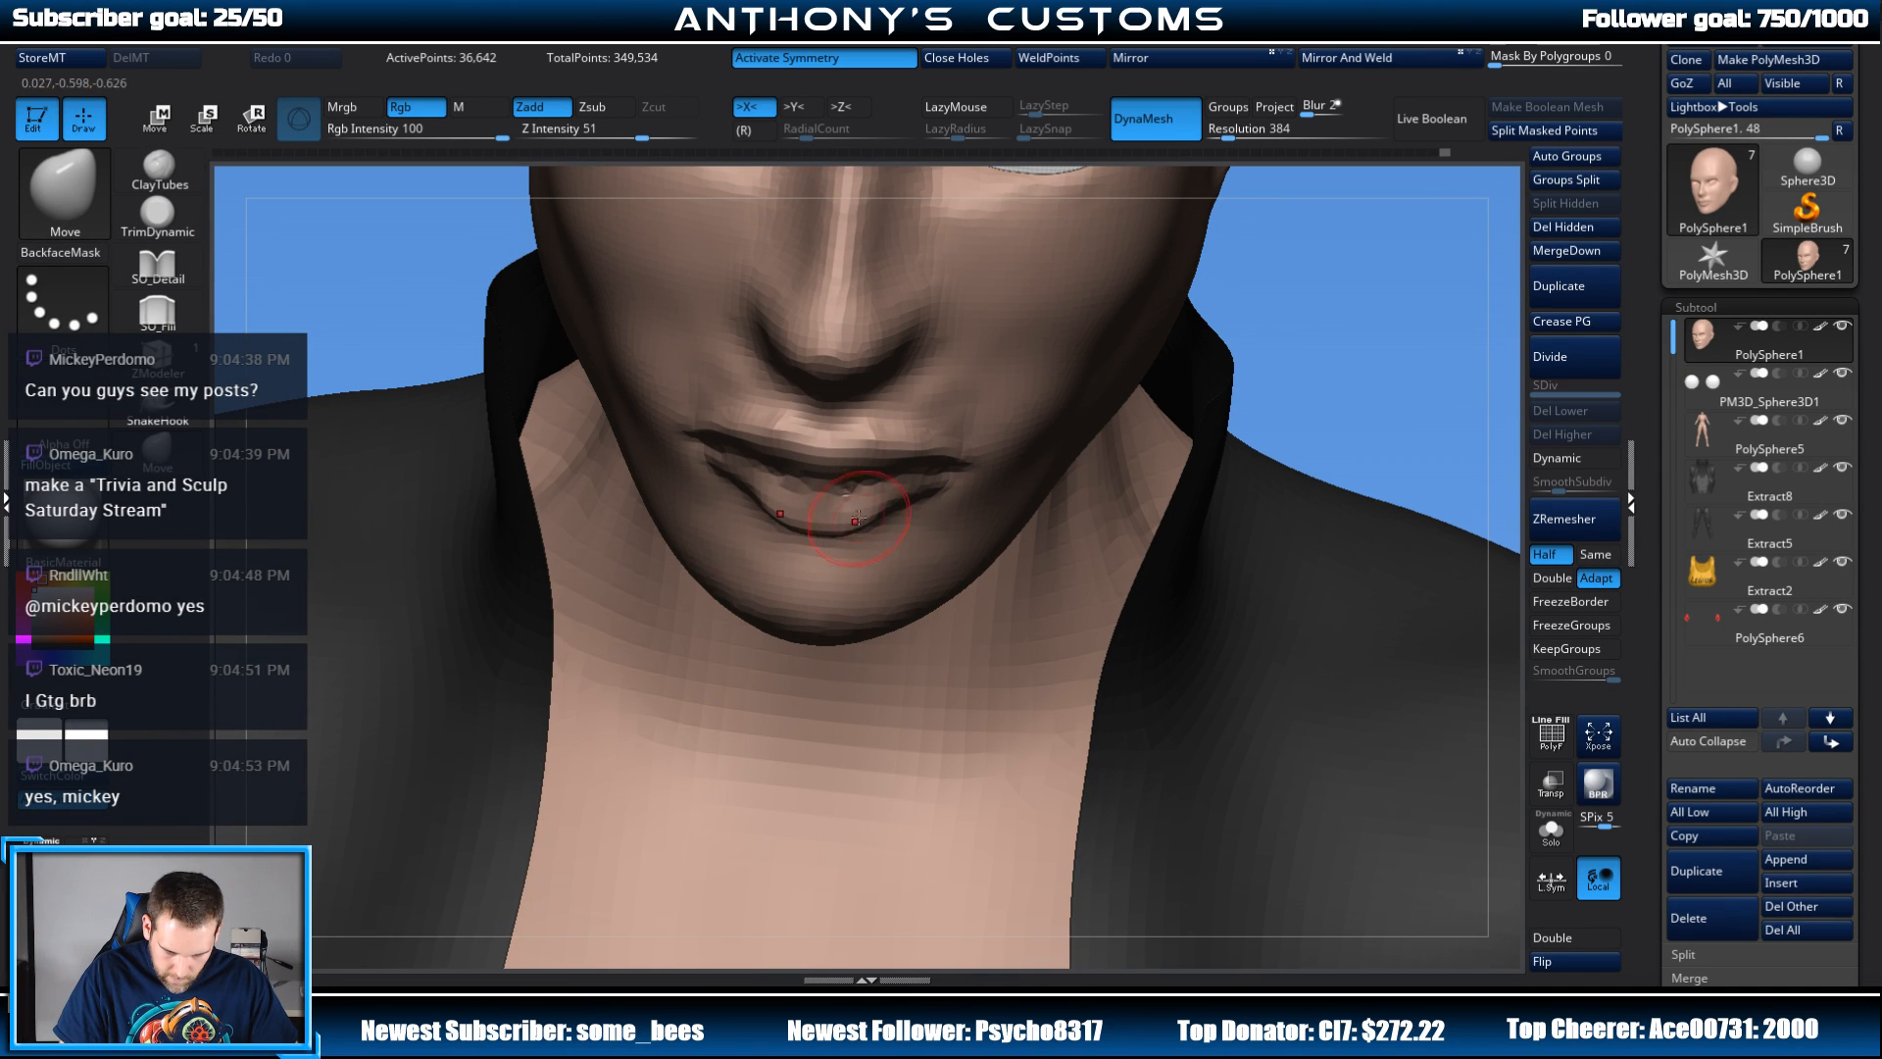
mouse_move(1399, 349)
left_mouse_down()
mouse_move(1397, 460)
mouse_move(1293, 471)
left_mouse_up()
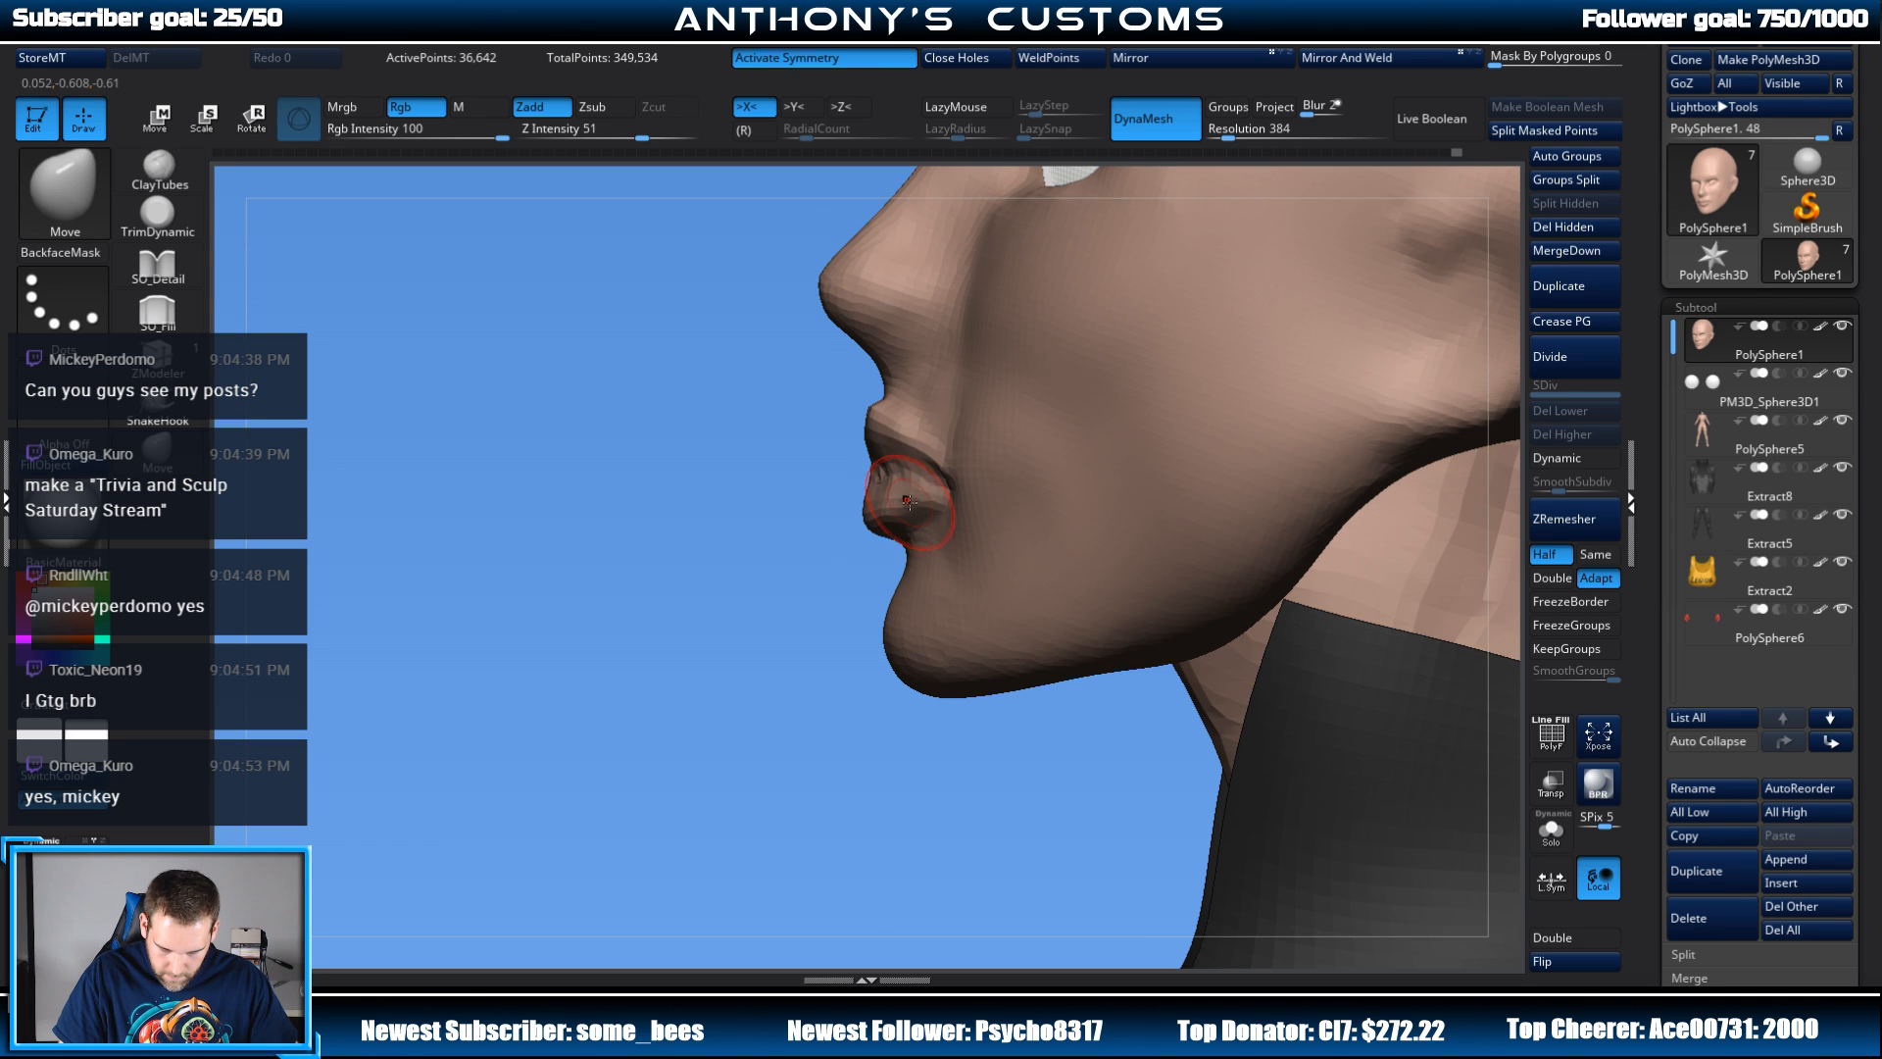
mouse_move(804, 690)
left_mouse_down()
mouse_move(871, 670)
mouse_move(898, 515)
mouse_move(843, 527)
mouse_move(785, 691)
mouse_move(863, 657)
left_mouse_up()
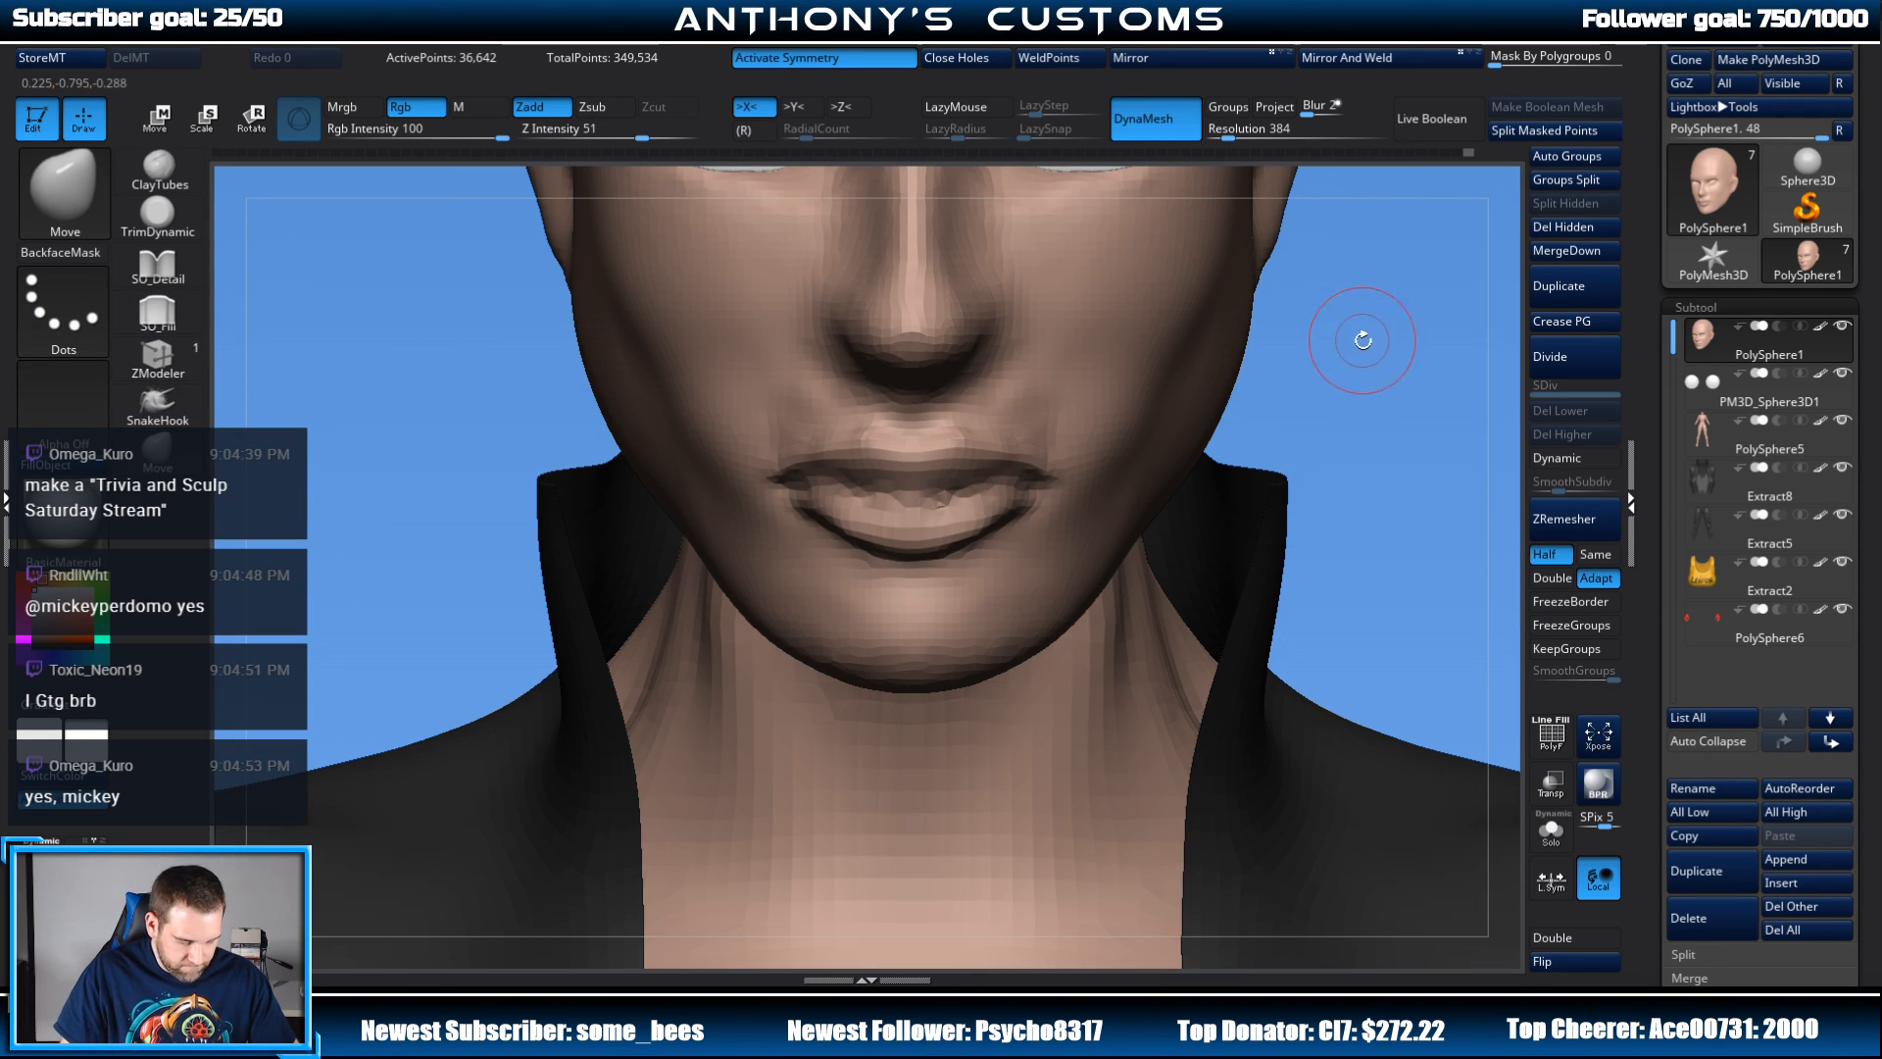
Step: Adjust the mouth corners with the Move brush in profile, checking them against the whole face from the front
left_click_drag(1374, 386, 1298, 492, "alt")
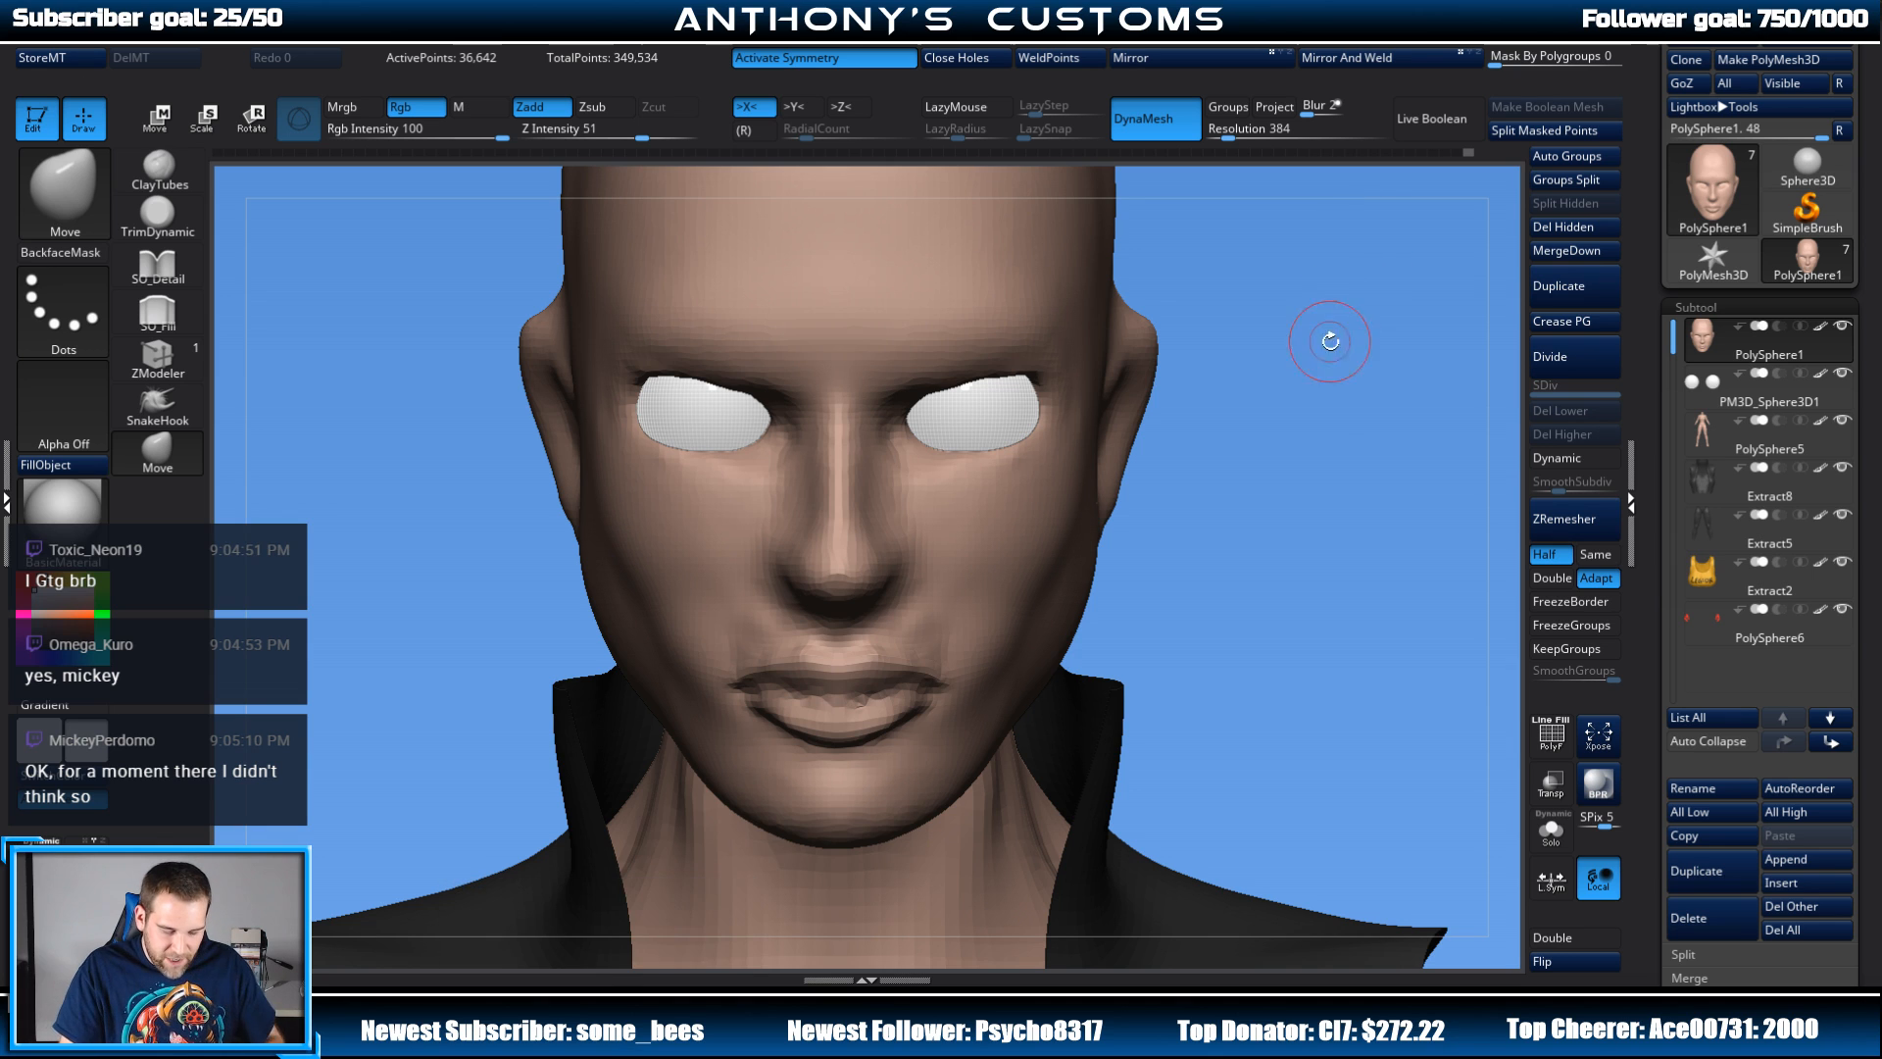
left_click_drag(1328, 488, 1262, 474, "alt")
left_click_drag(571, 737, 519, 771)
key("space")
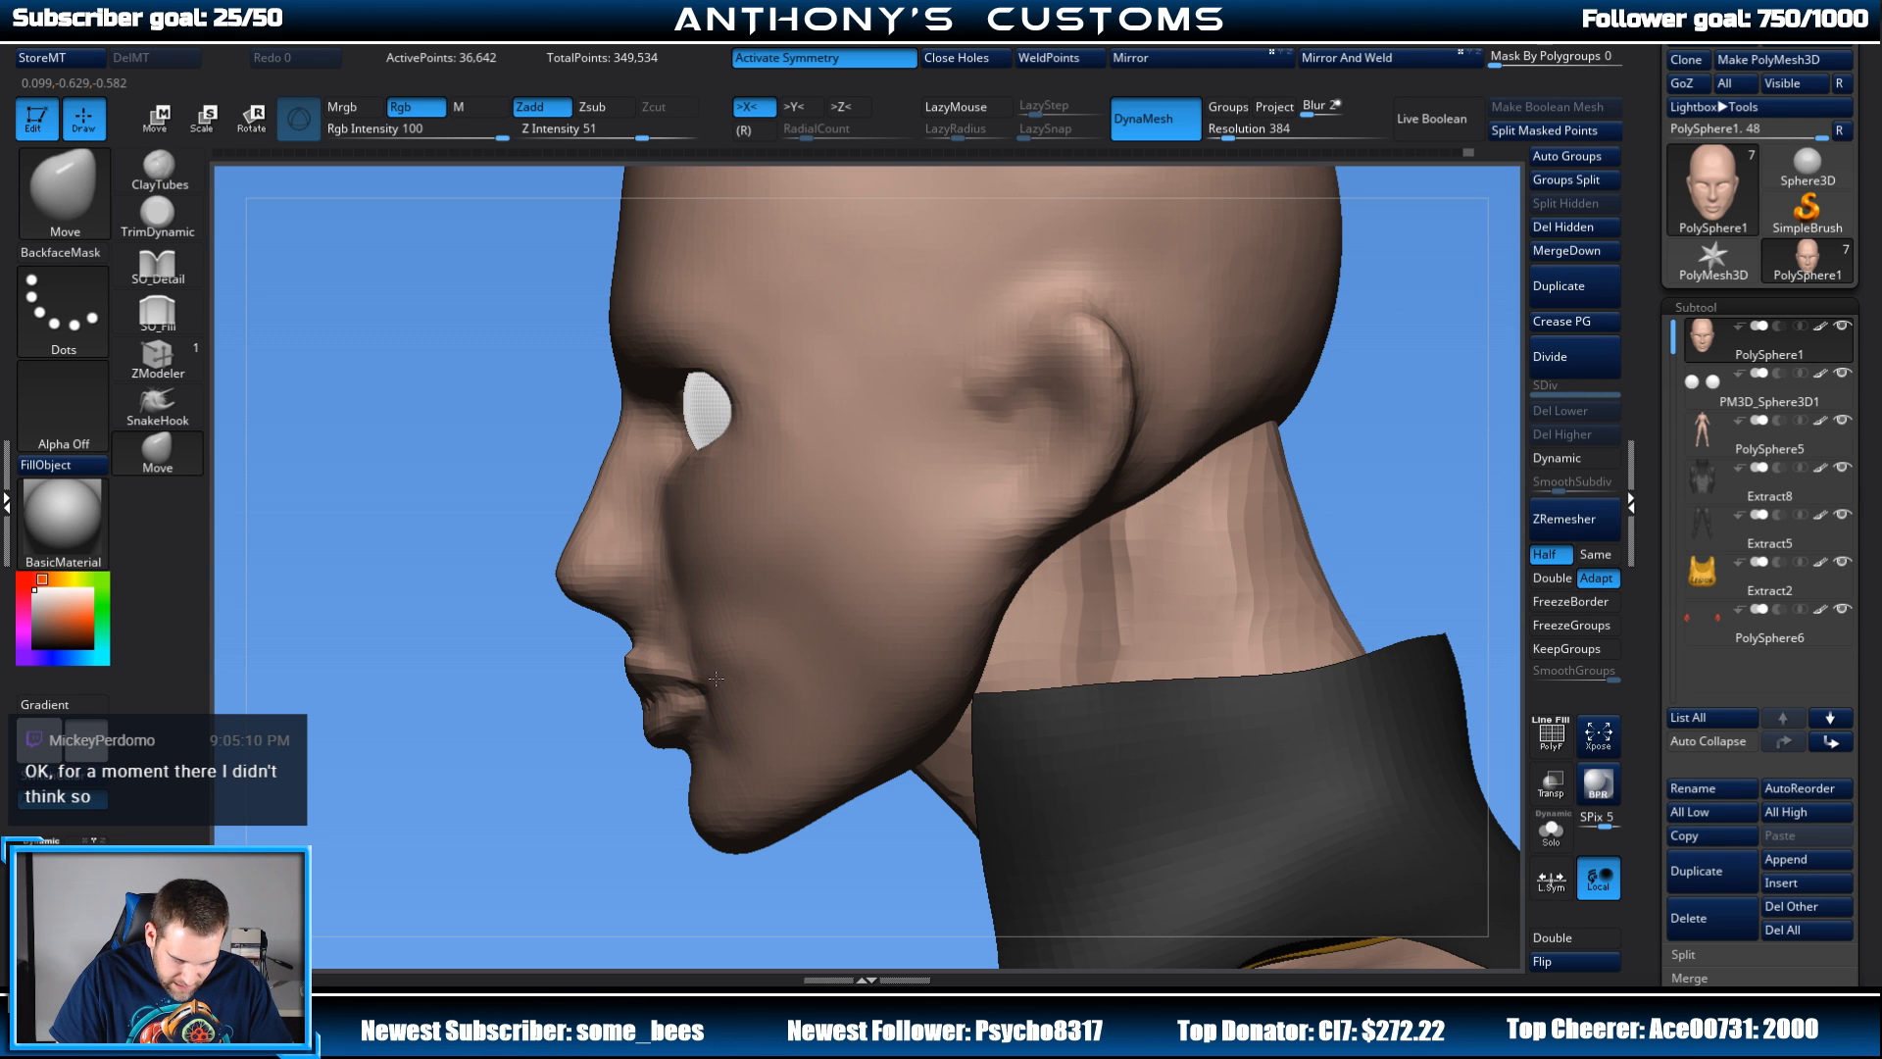
left_click_drag(607, 848, 1301, 419)
key("shift")
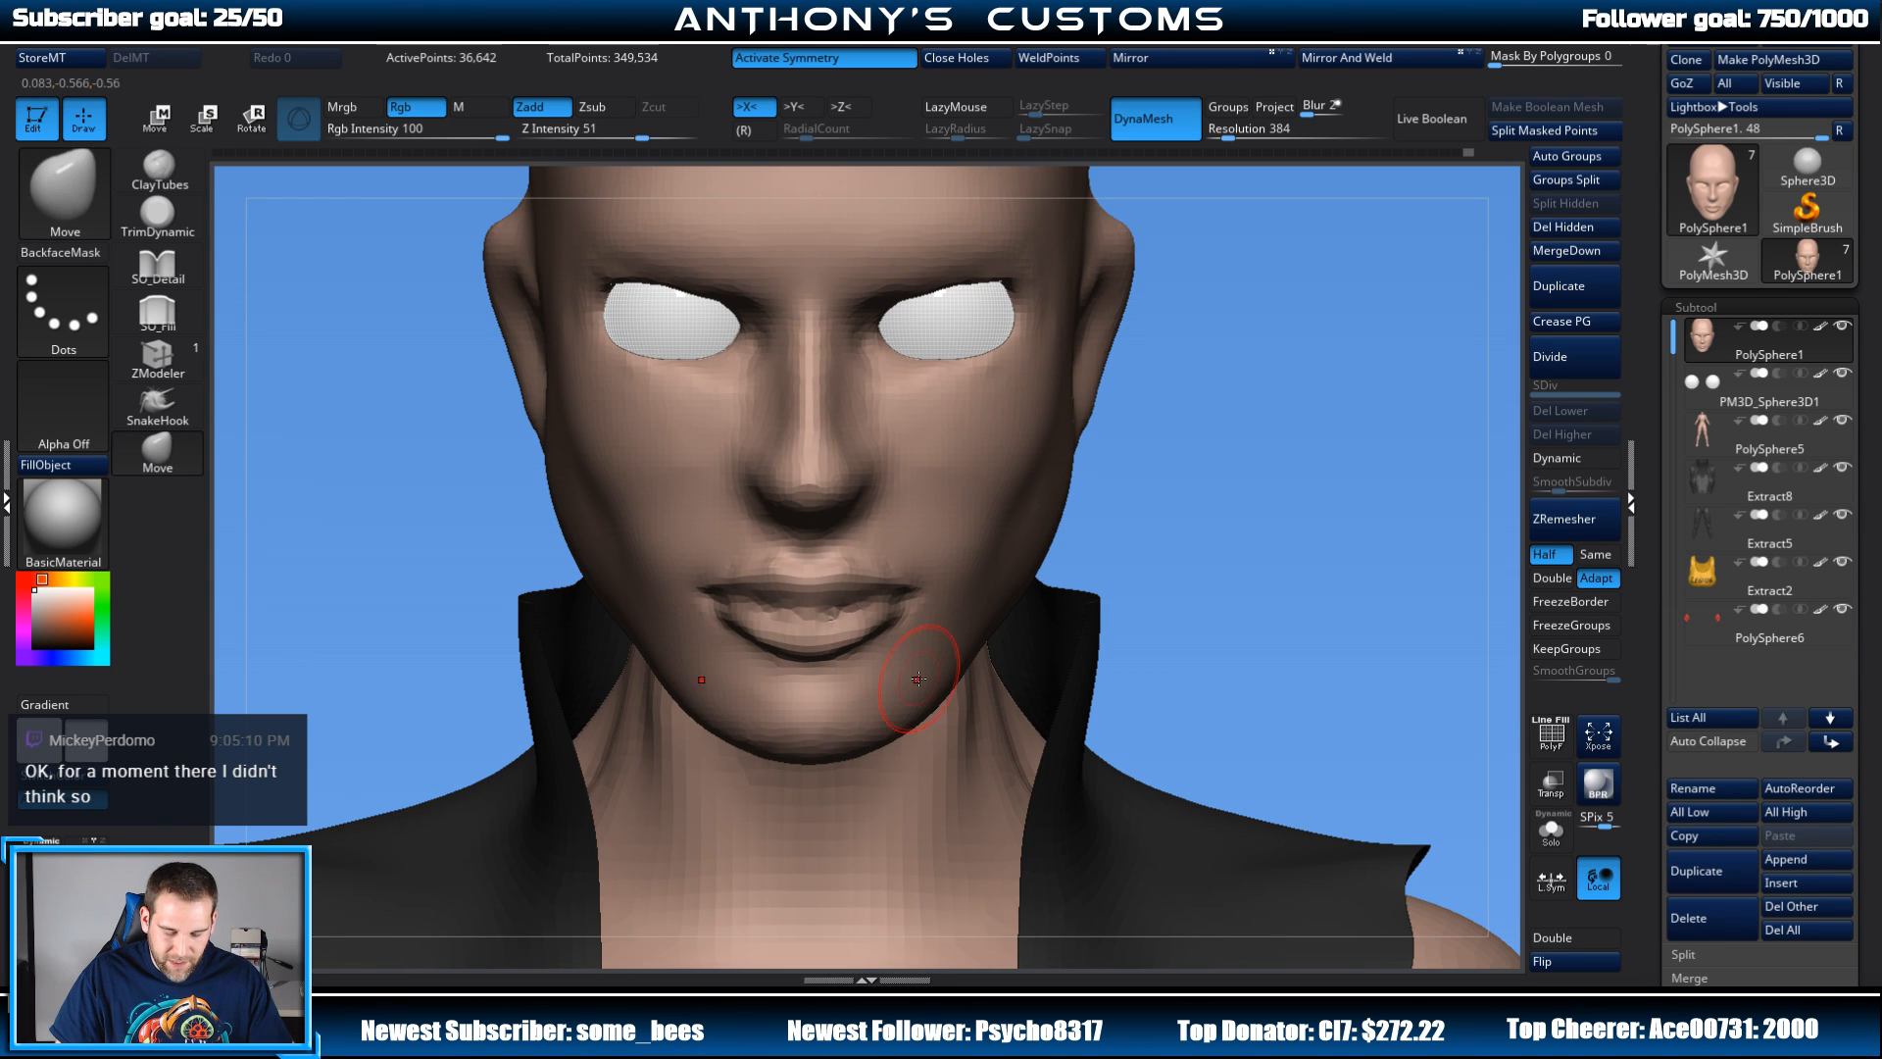
Step: Reshape the area between the nose base and upper lip with the Move brush in profile, checking it from the front
mouse_move(1264, 480)
left_mouse_down()
mouse_move(1306, 471)
mouse_move(1226, 455)
mouse_move(1366, 399)
mouse_move(1230, 395)
mouse_move(1283, 564)
left_mouse_up()
key("space")
left_click(1228, 396)
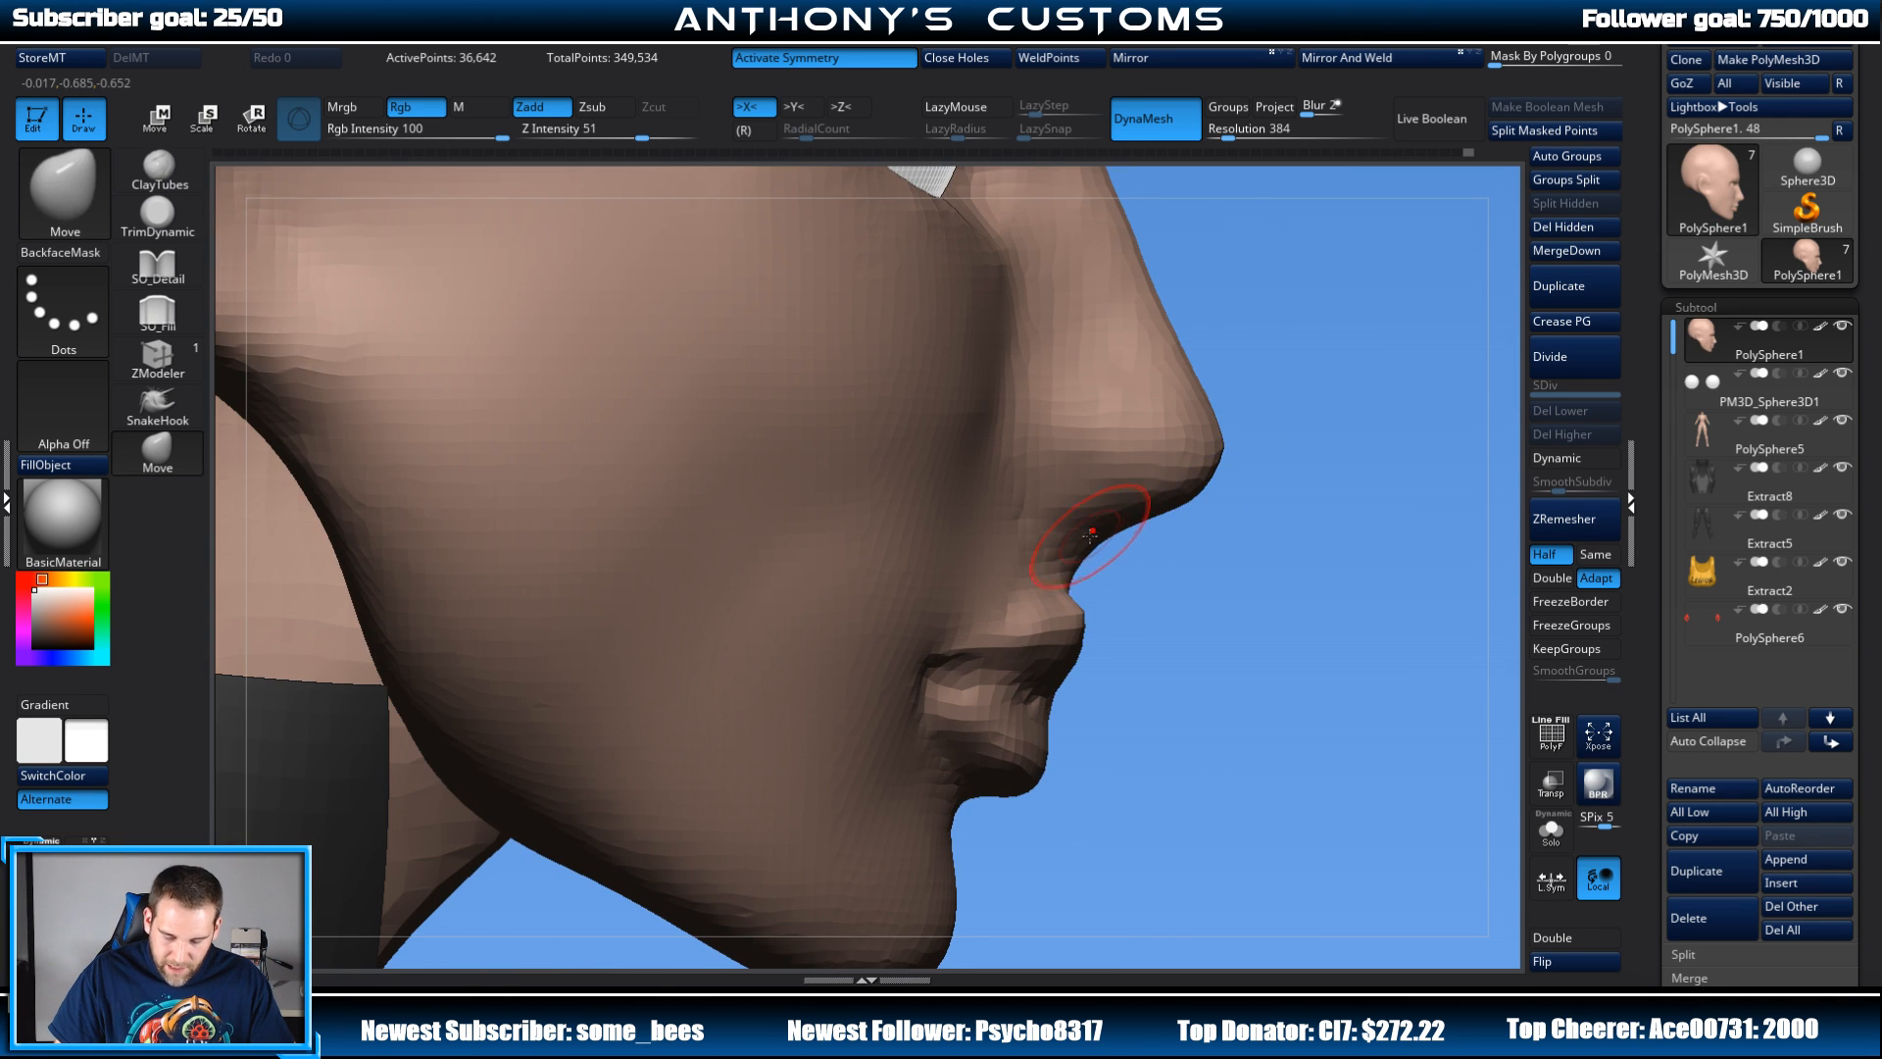
mouse_move(1070, 564)
left_mouse_down()
mouse_move(1073, 541)
mouse_move(1092, 546)
mouse_move(1059, 533)
left_mouse_up()
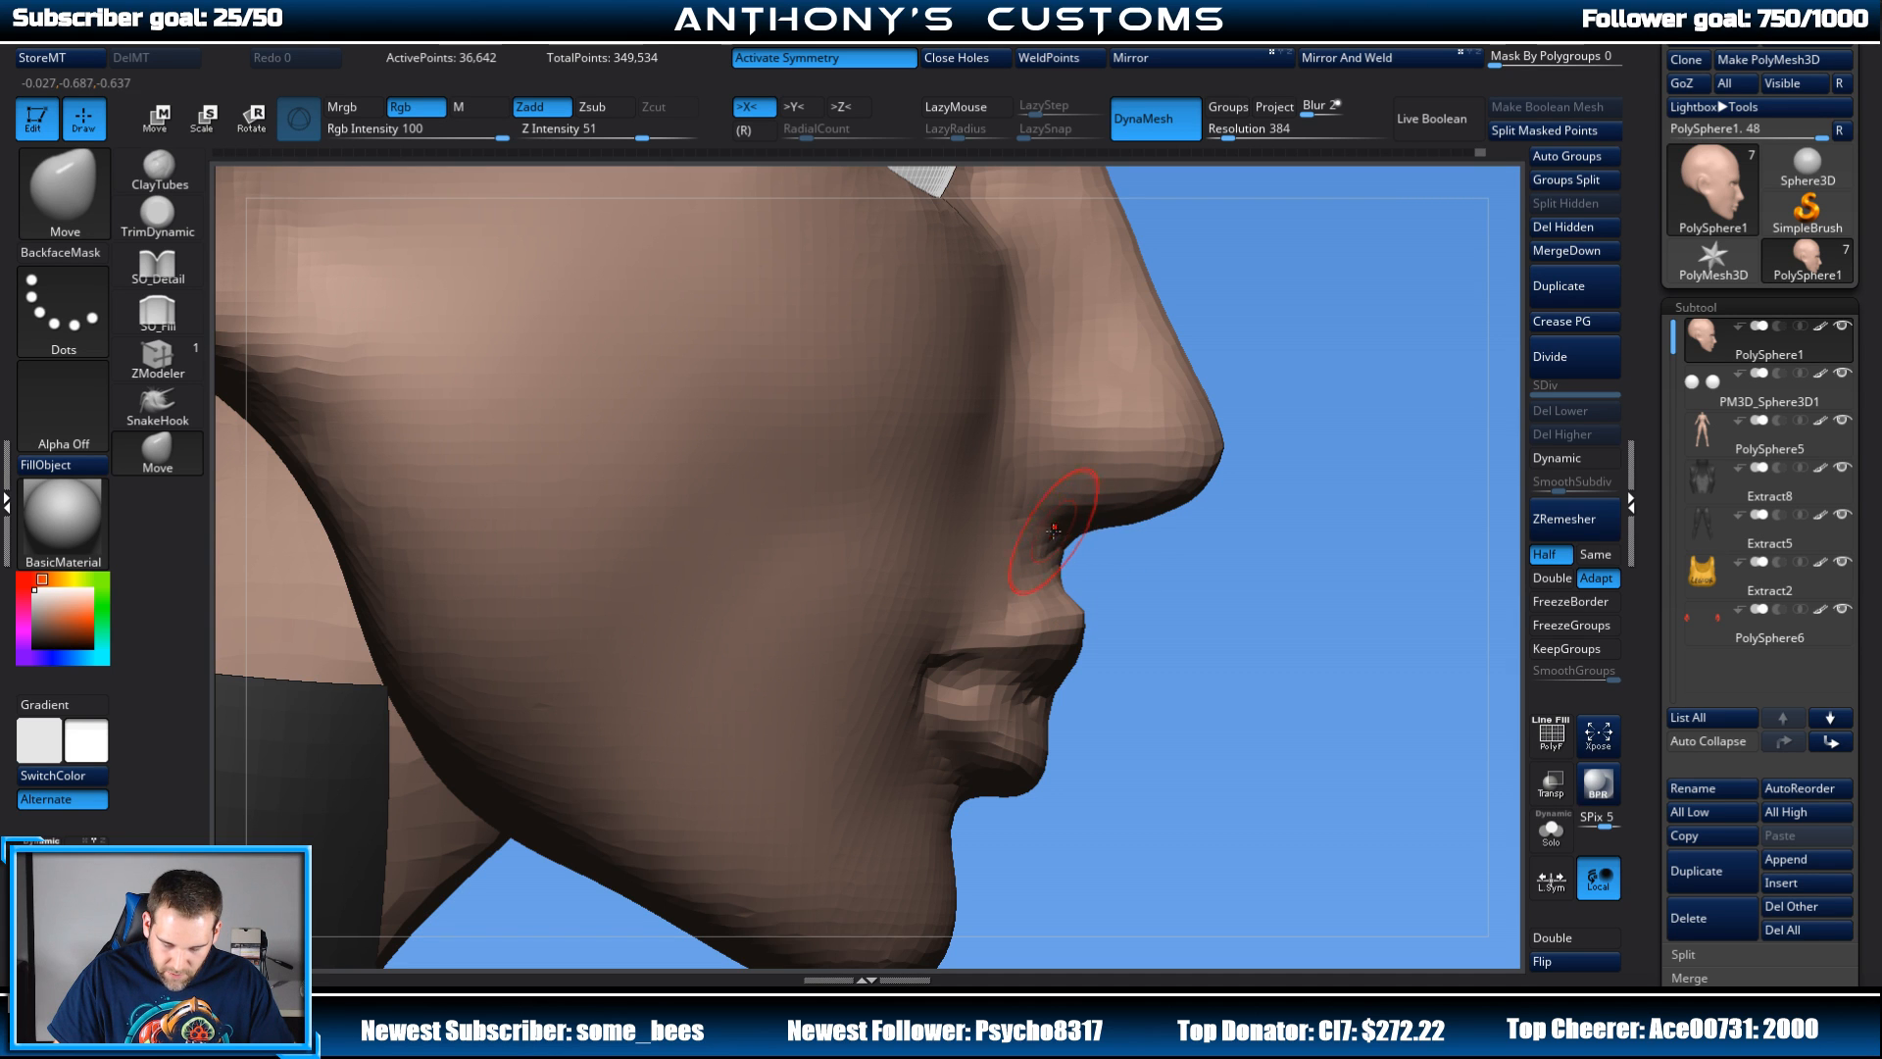
left_click_drag(1286, 535, 1216, 519)
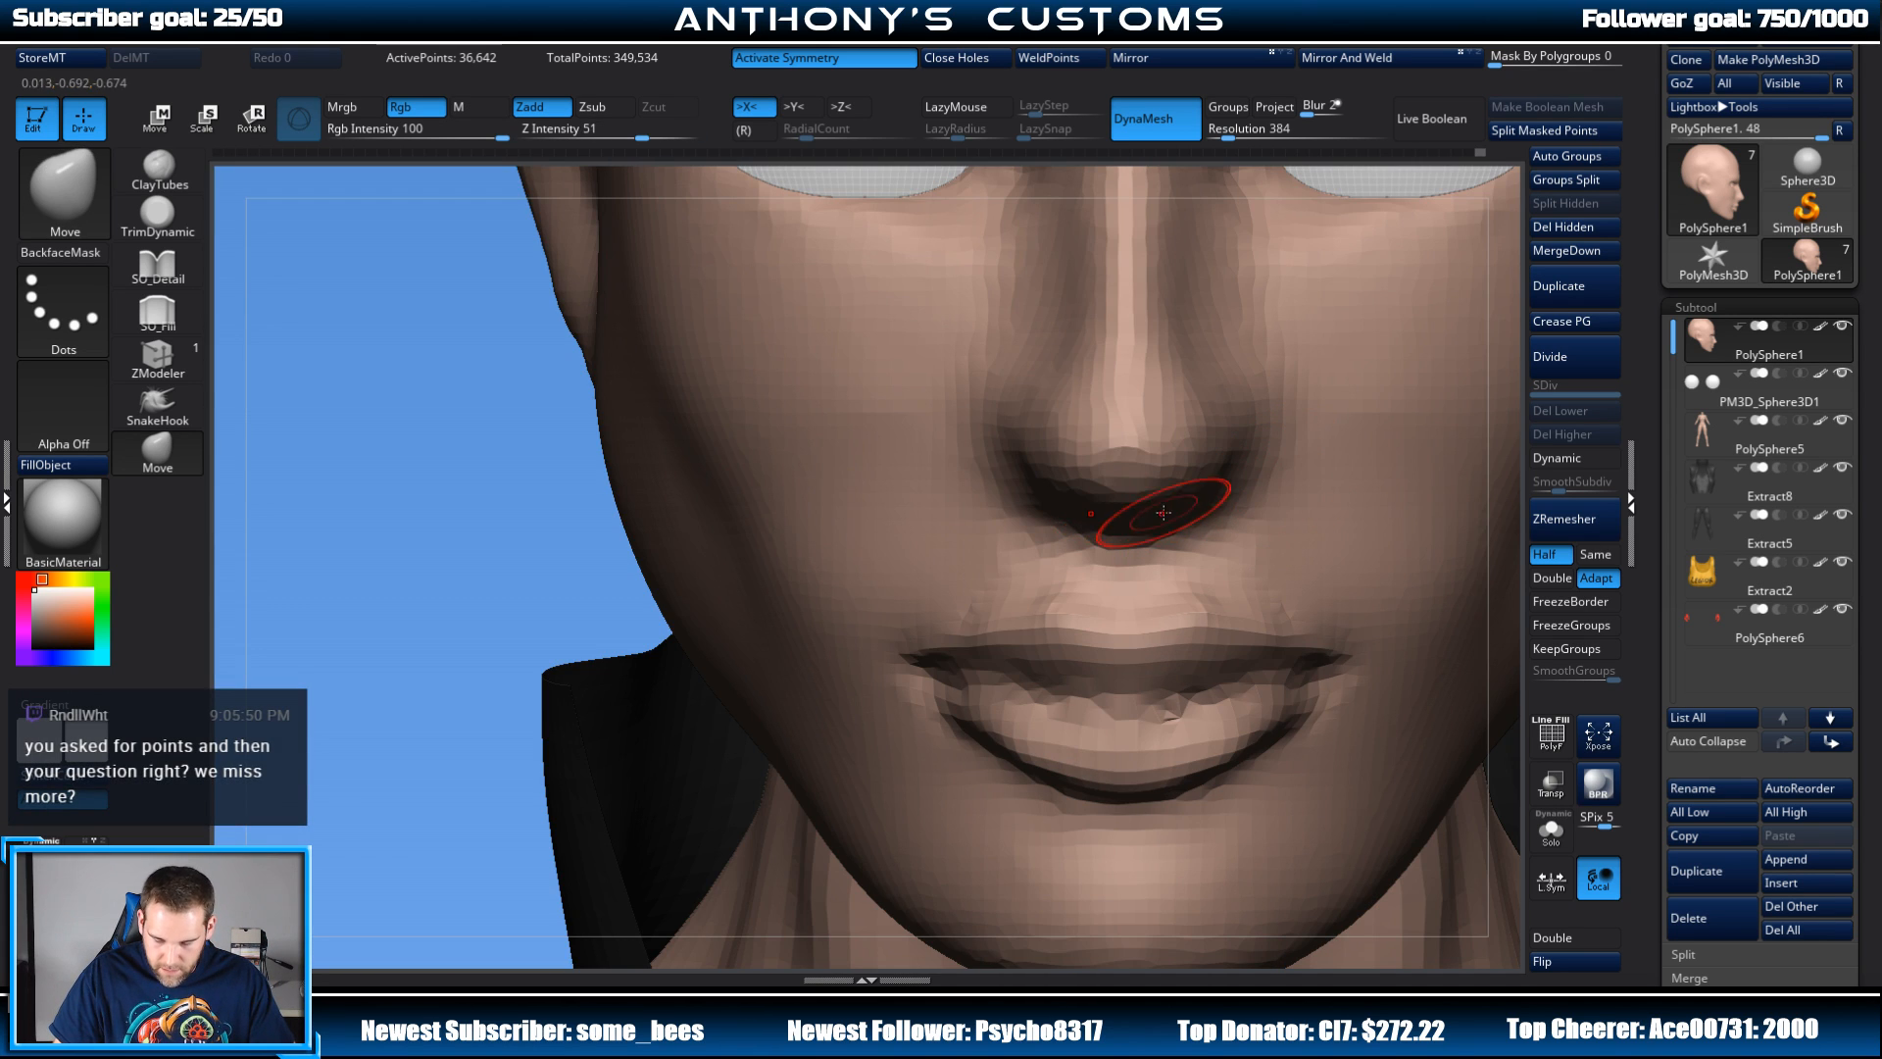
right_click_drag(1251, 550, 1049, 572, "alt")
key("space")
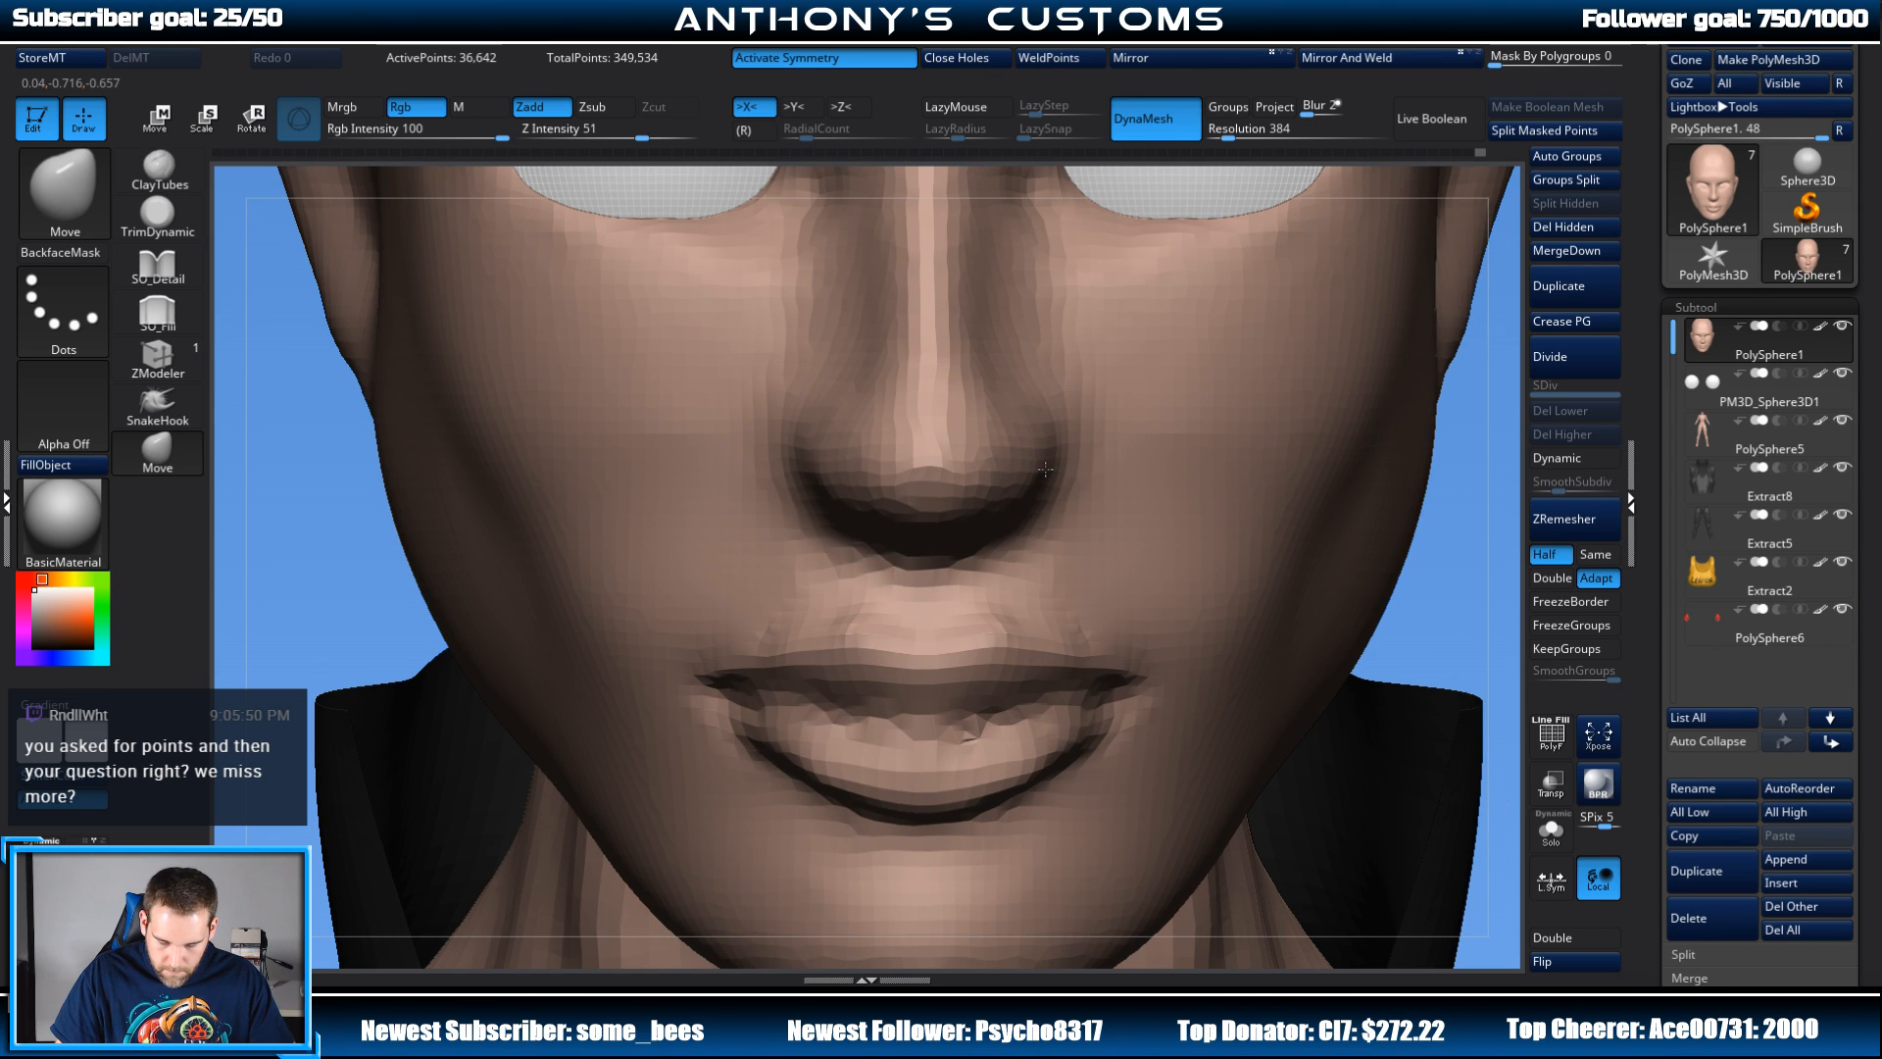
right_click_drag(1063, 457, 1049, 333, "ctrl")
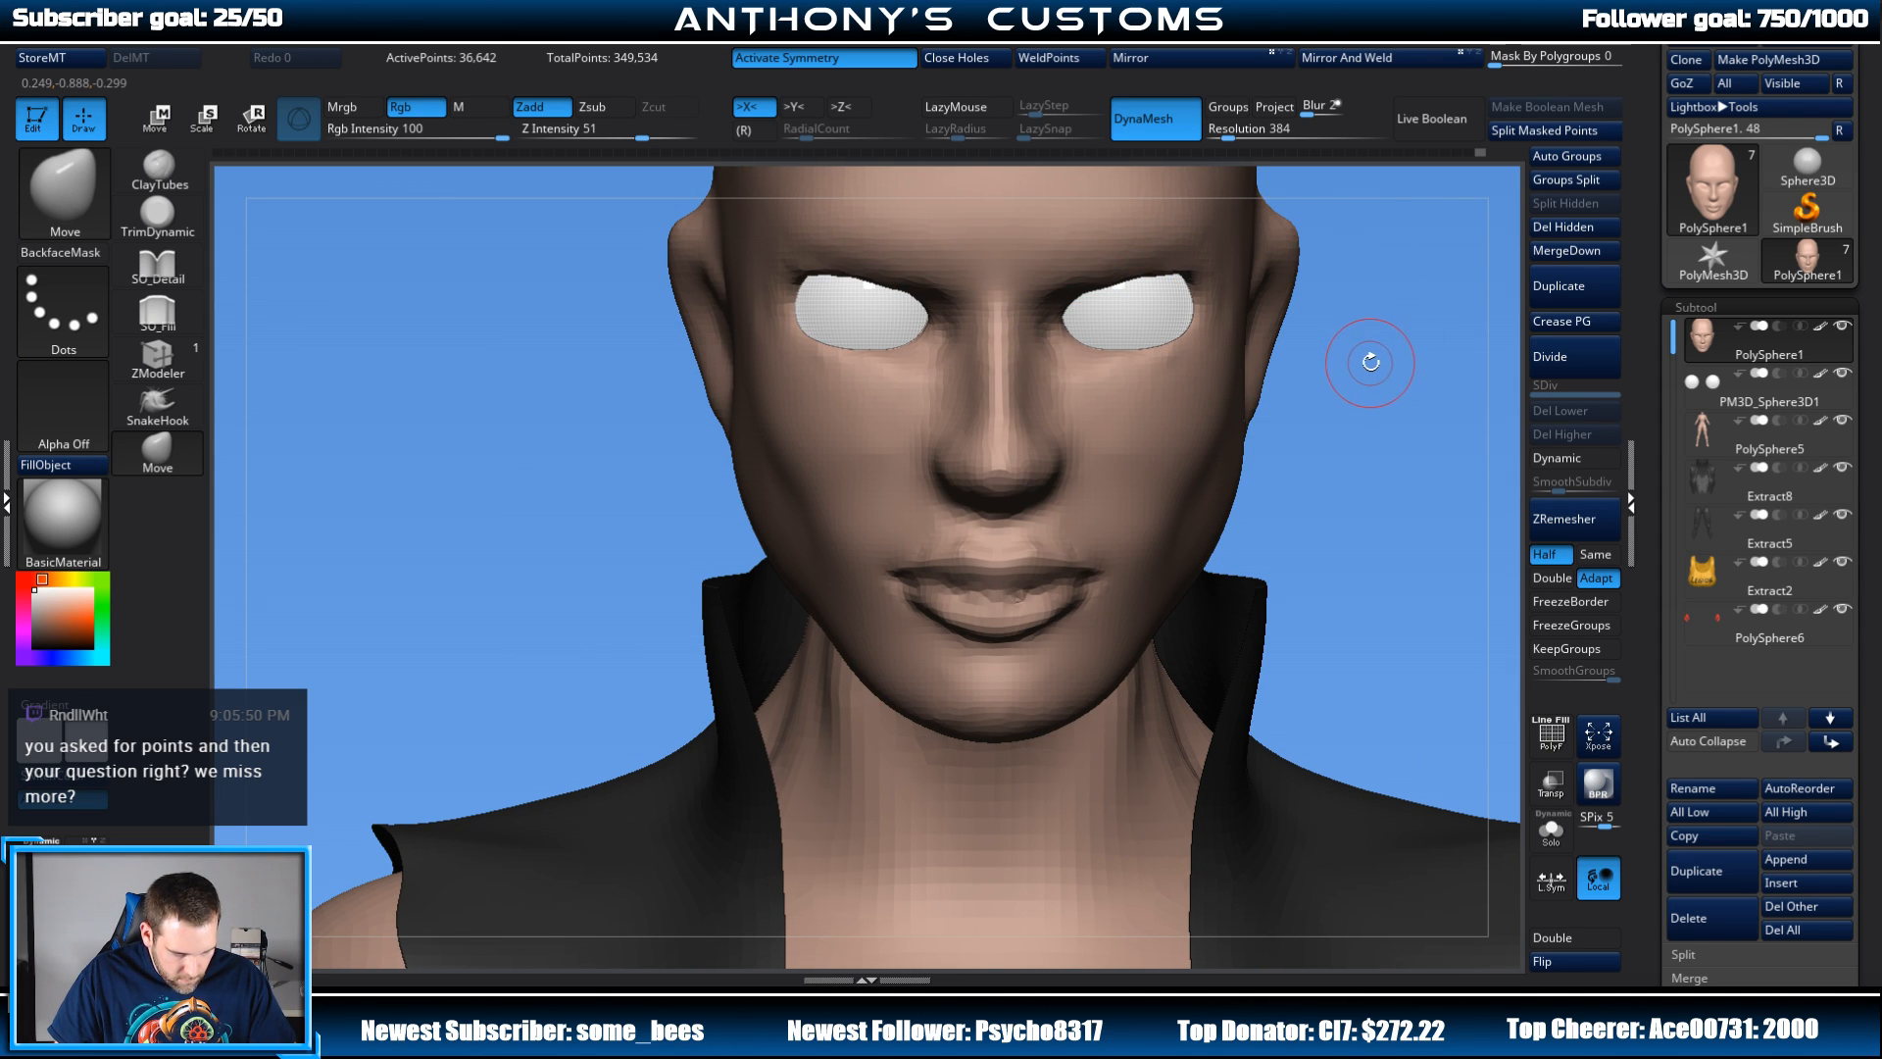
Step: Refine the nose tip and its underside with the Move brush from profile and three-quarter views
mouse_move(1371, 362)
right_mouse_down()
mouse_move(1294, 420)
mouse_move(1059, 428)
mouse_move(680, 769)
mouse_move(698, 779)
mouse_move(883, 608)
mouse_move(1209, 399)
mouse_move(1114, 370)
mouse_move(906, 408)
right_mouse_up()
right_click(1210, 399)
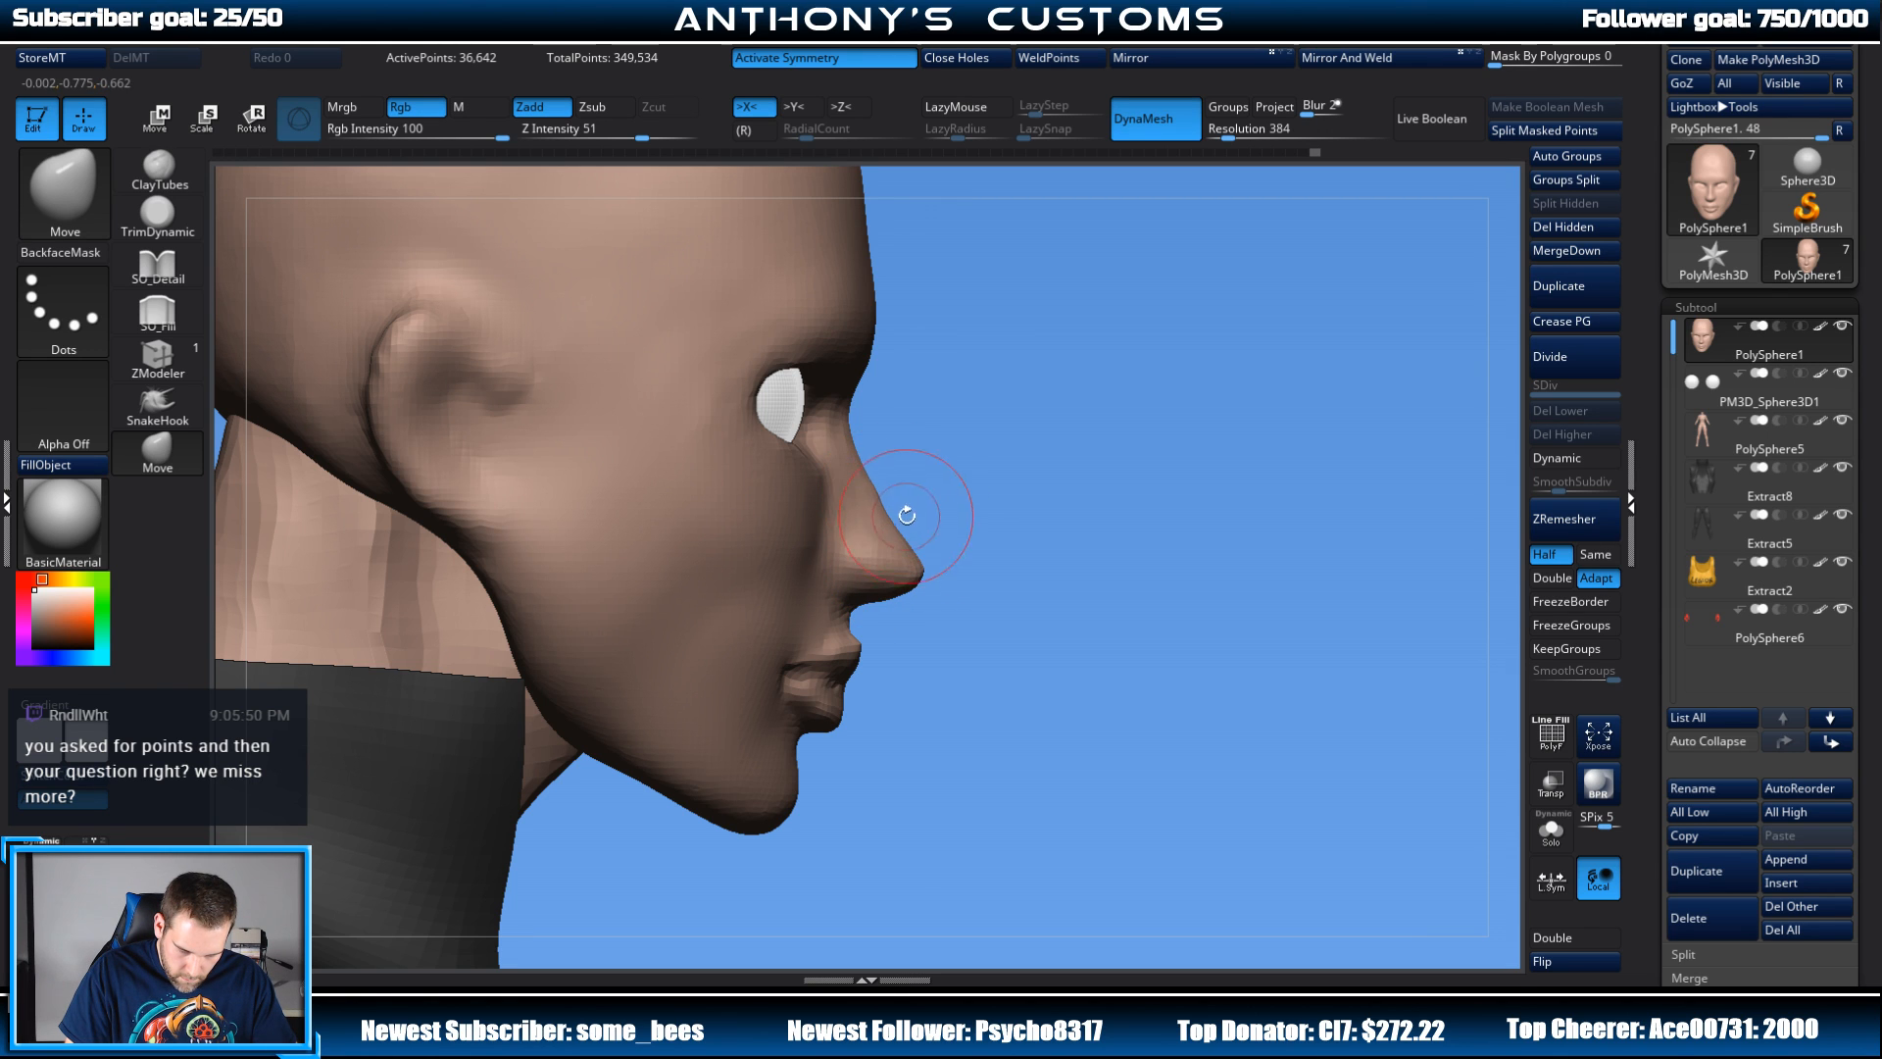
left_click_drag(902, 525, 913, 518)
mouse_move(1010, 443)
right_mouse_down()
mouse_move(1097, 458)
mouse_move(970, 460)
right_mouse_up()
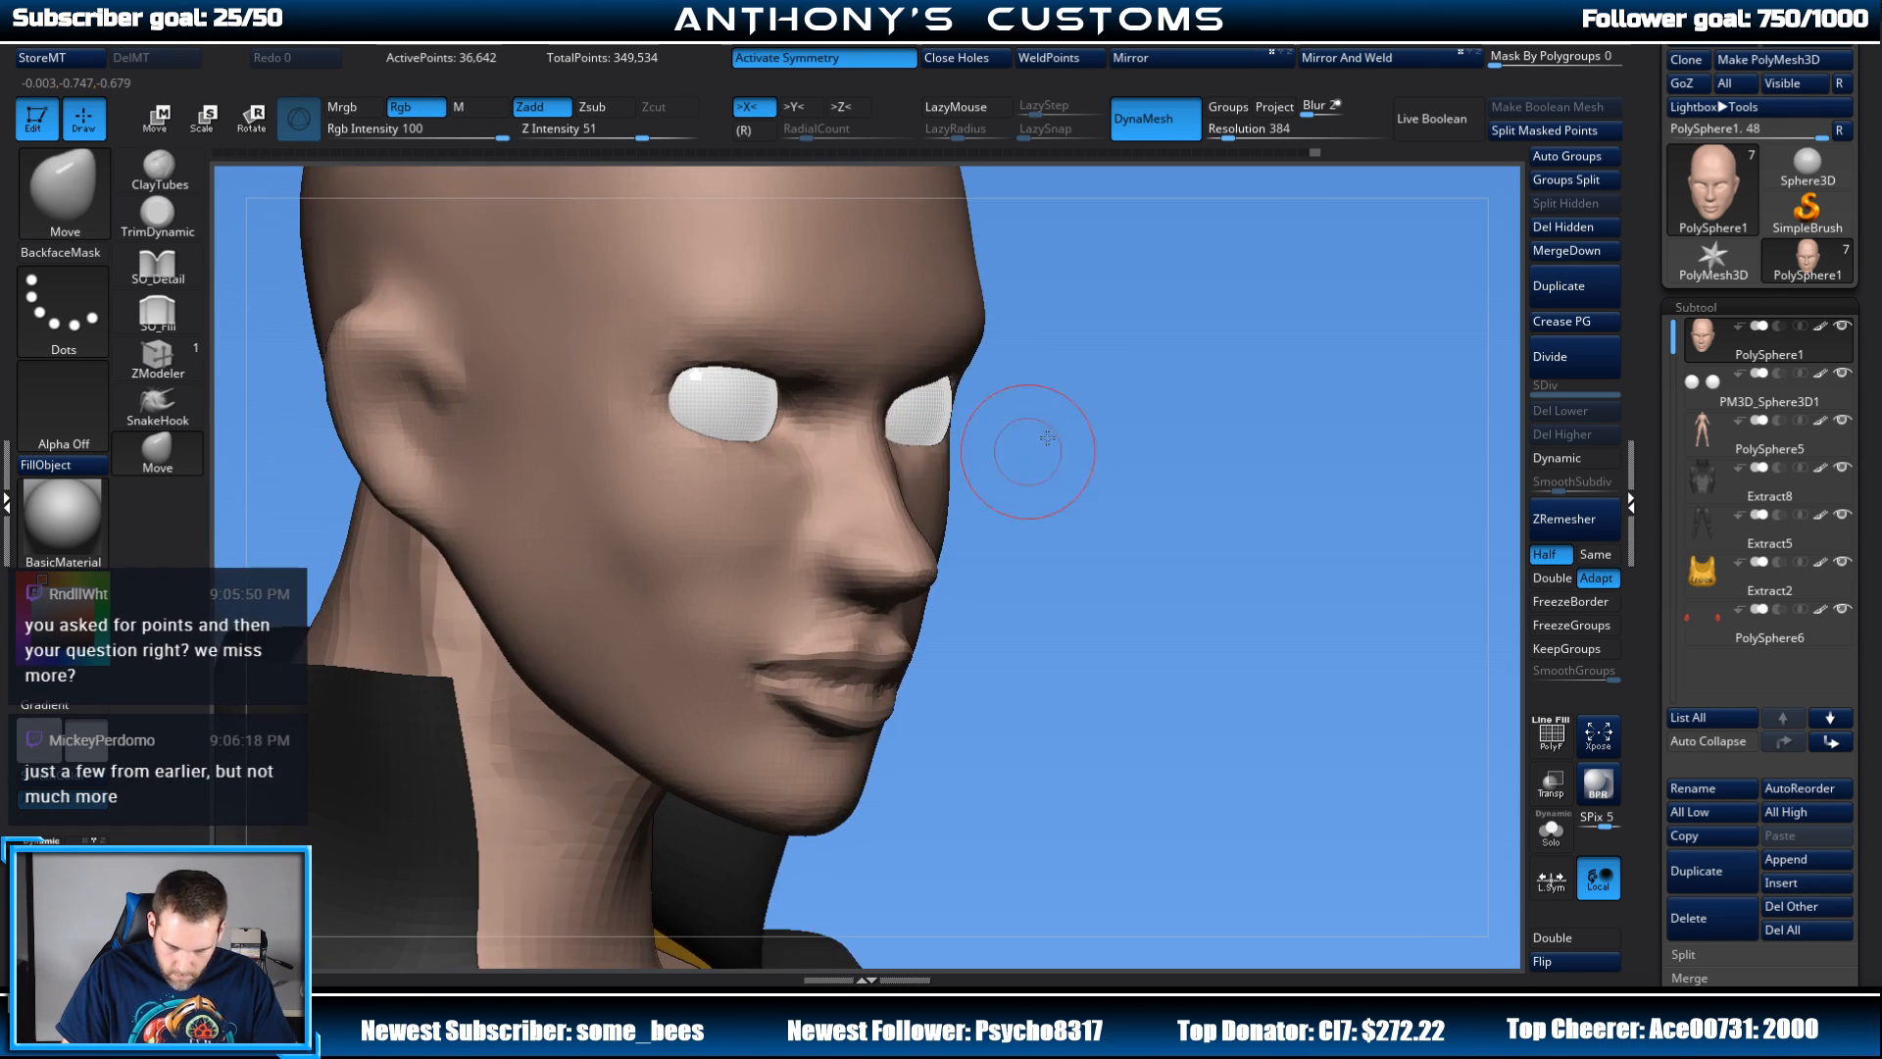
key("space")
right_click_drag(1214, 366, 939, 560)
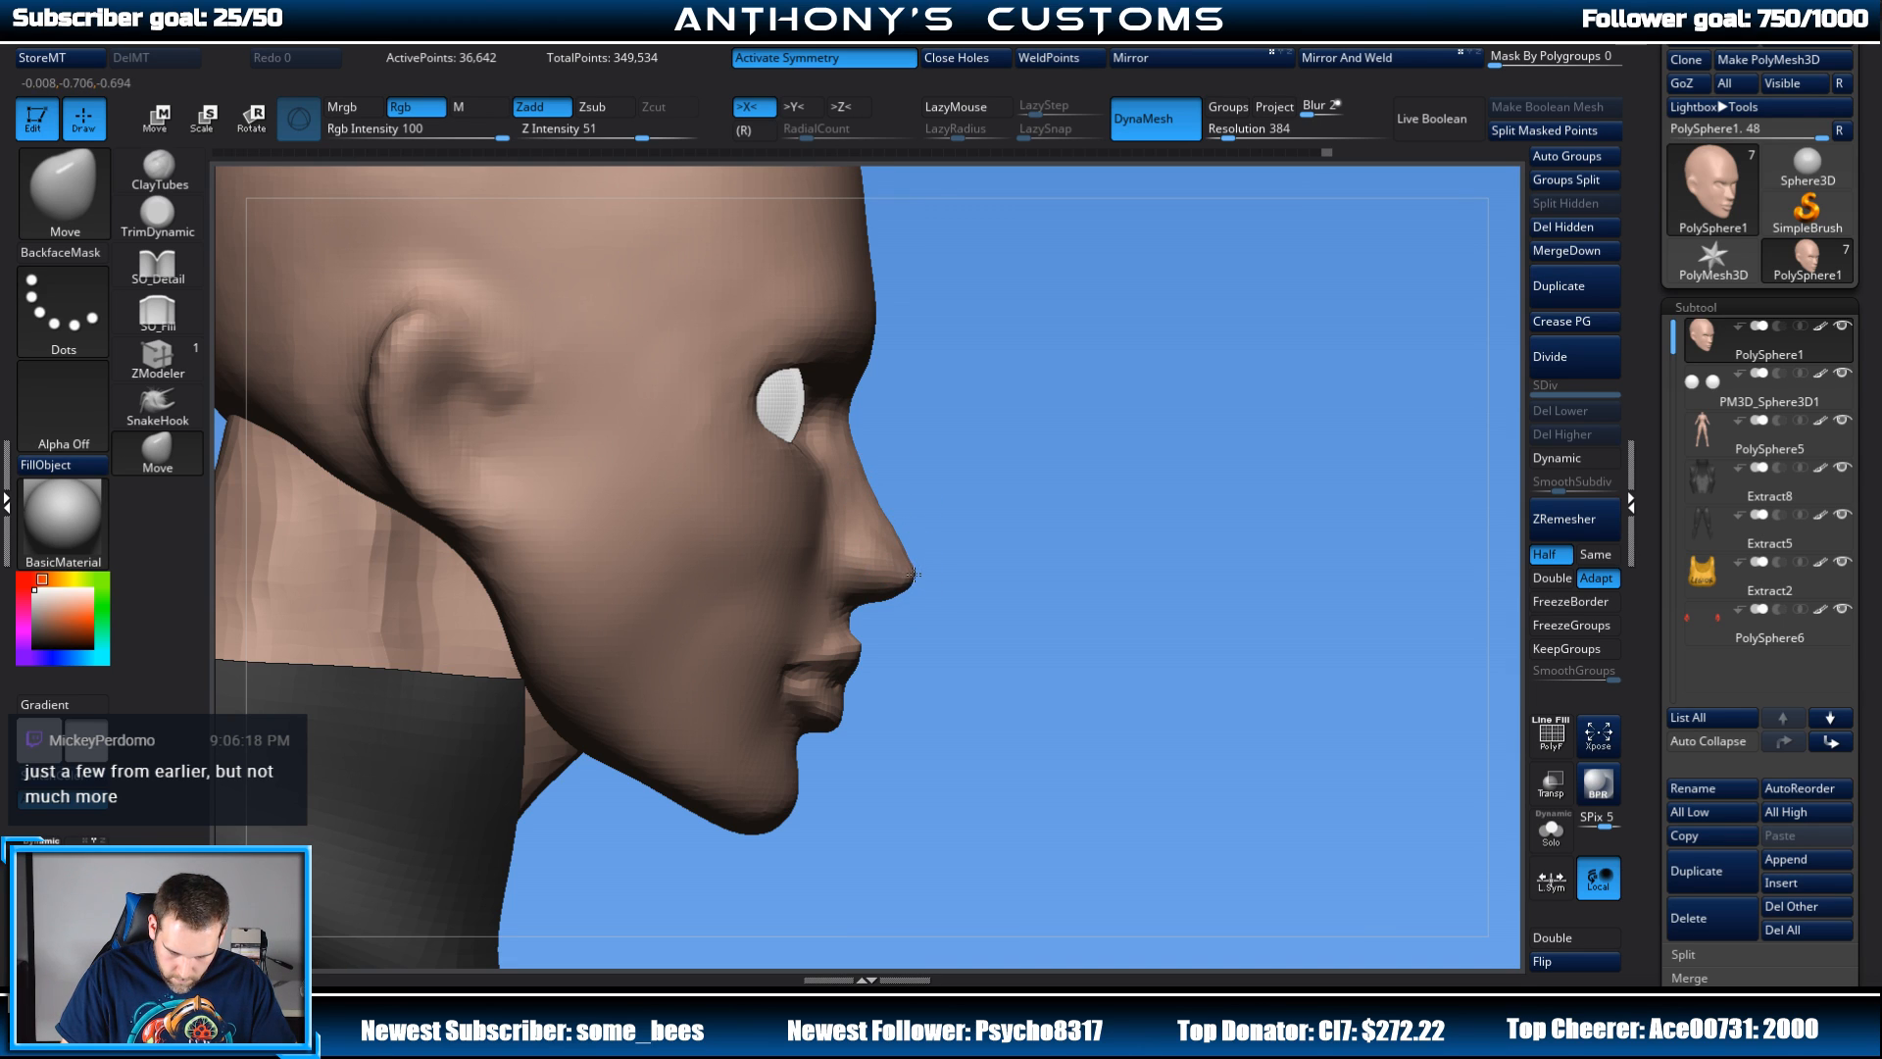
left_click_drag(1206, 502, 1143, 495)
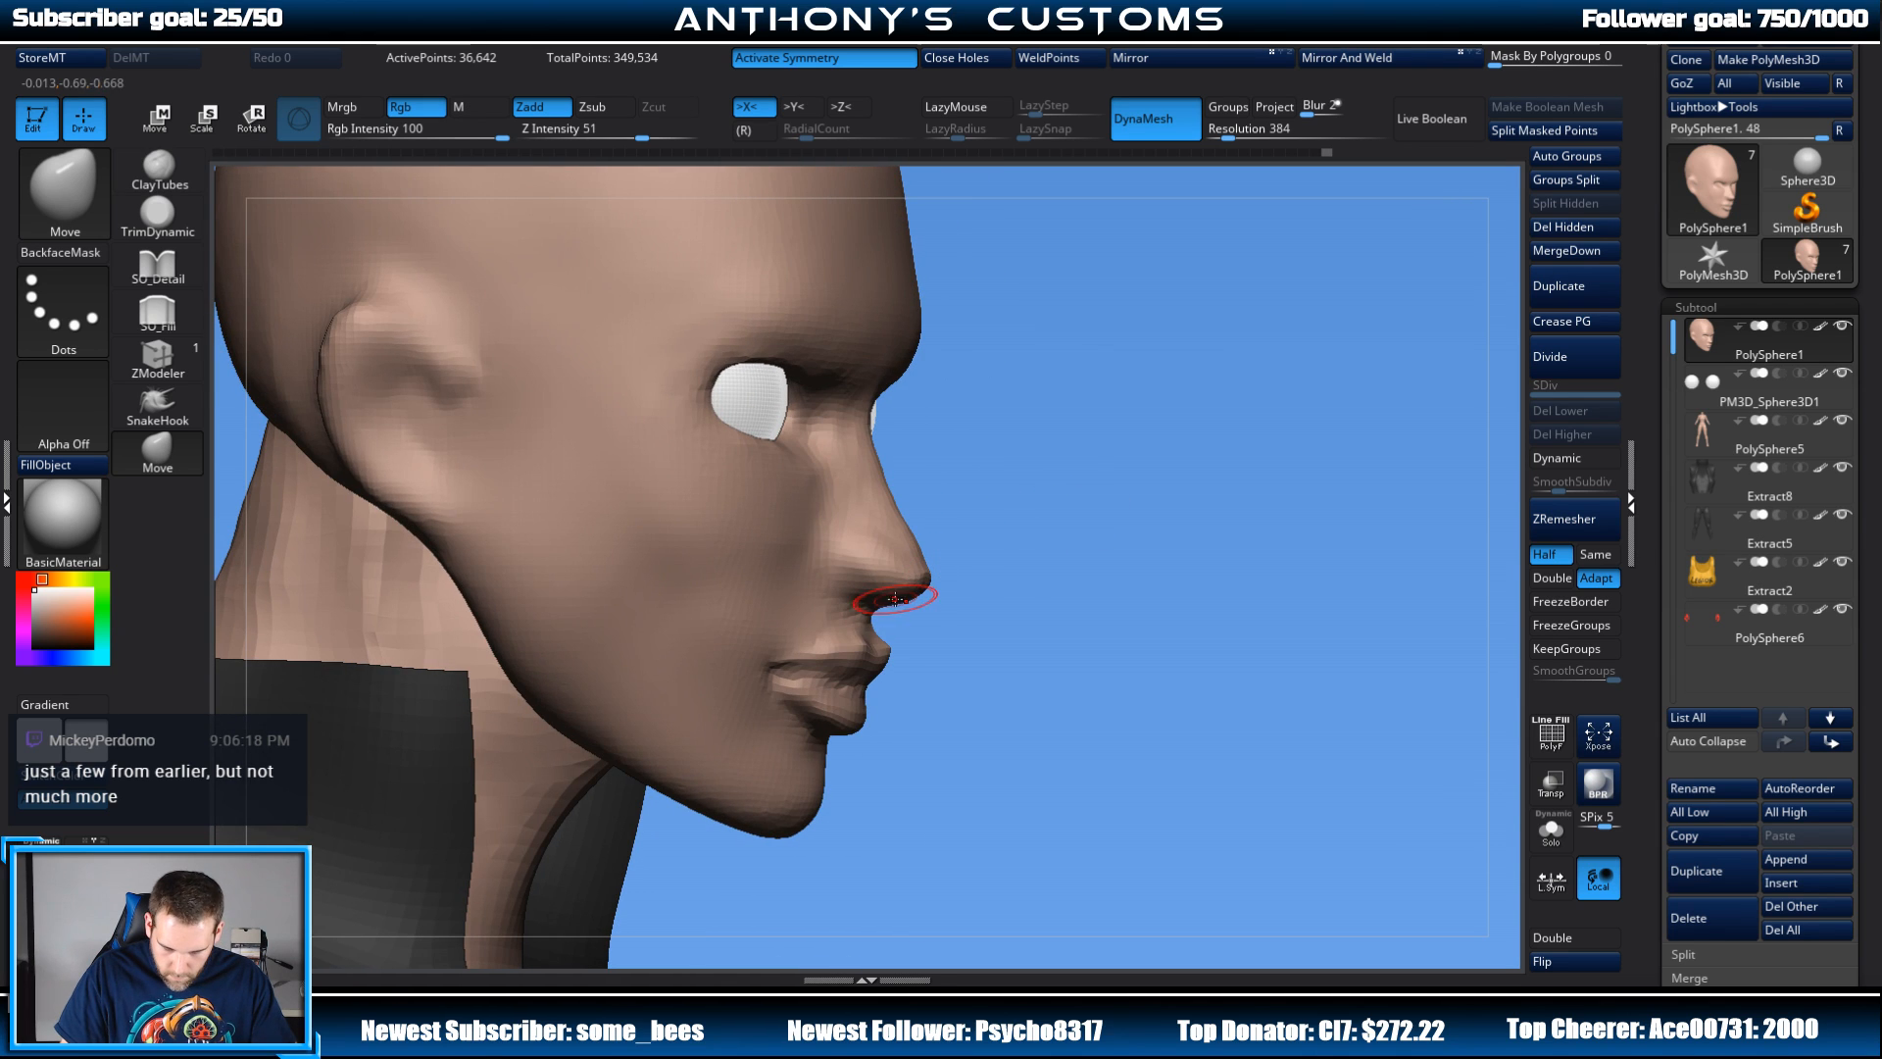
Step: Adjust the nose bridge and tip with the Move brush, comparing front, side and three-quarter views
left_click_drag(1009, 520, 1302, 432)
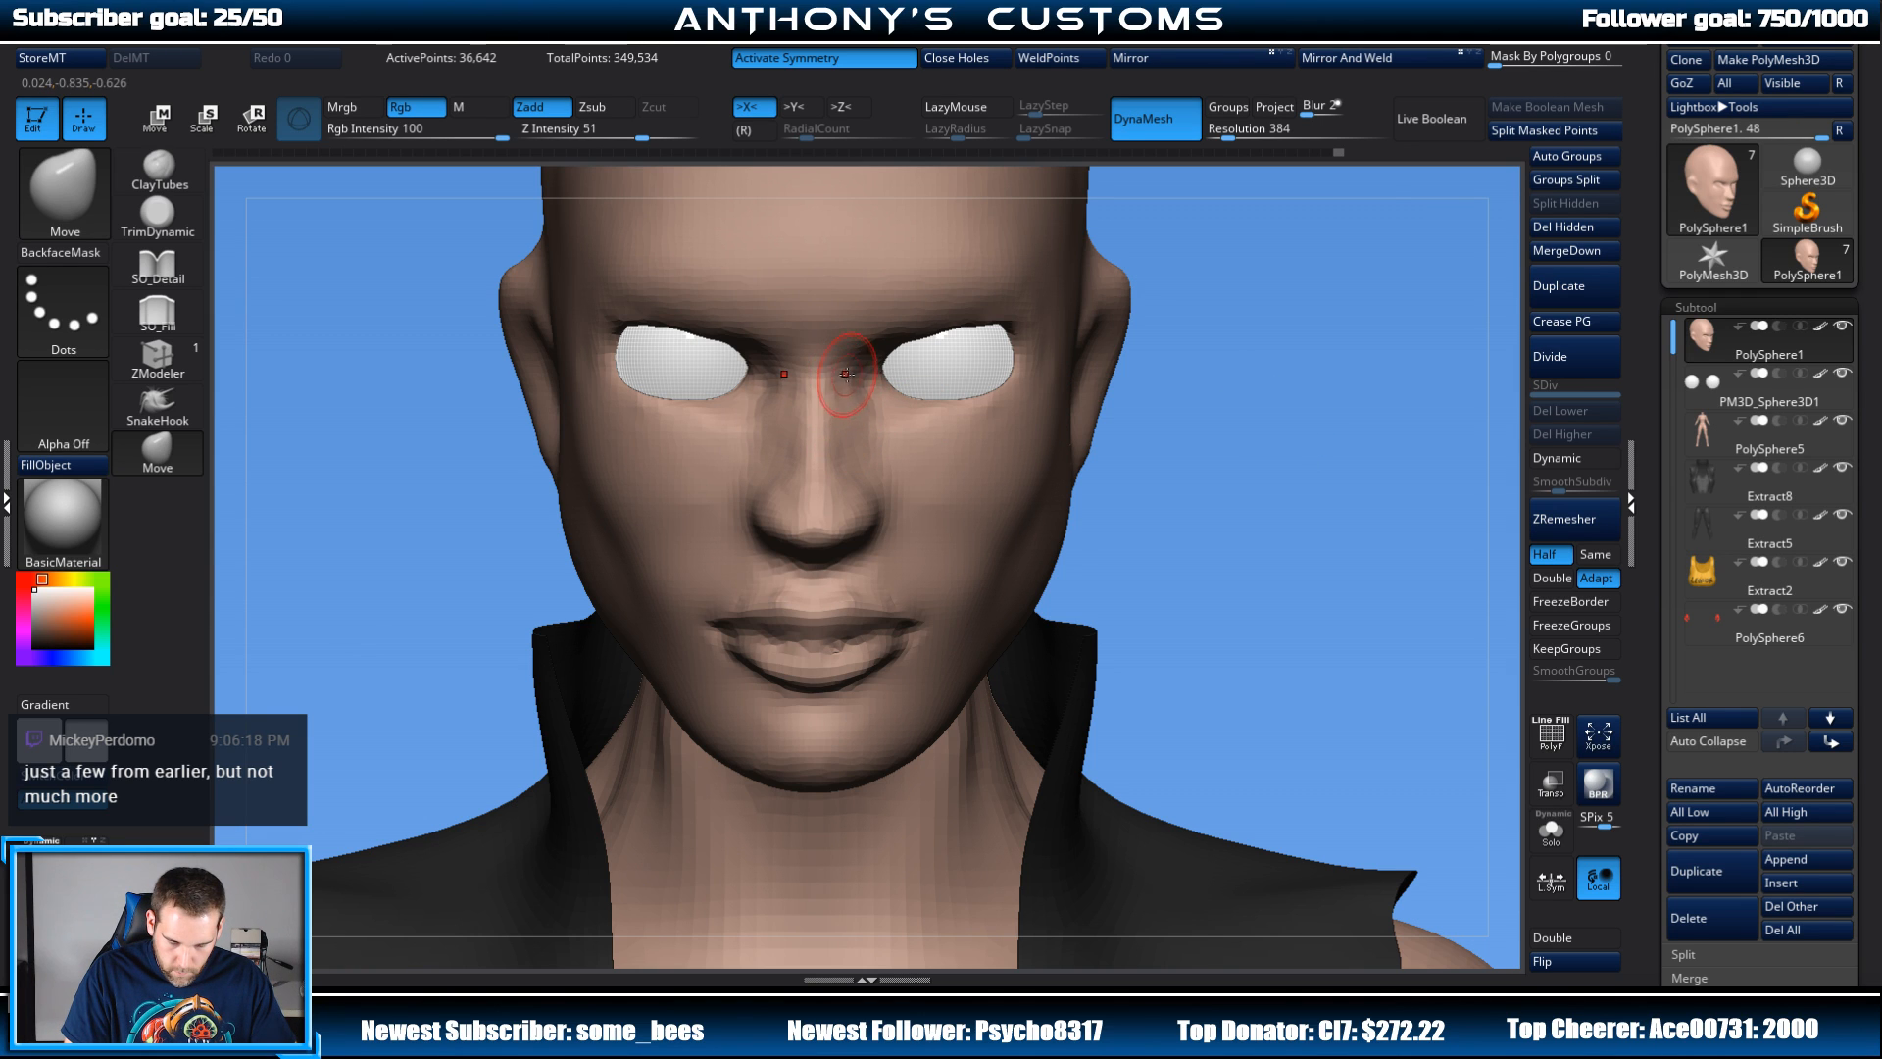
left_click_drag(1337, 392, 882, 384)
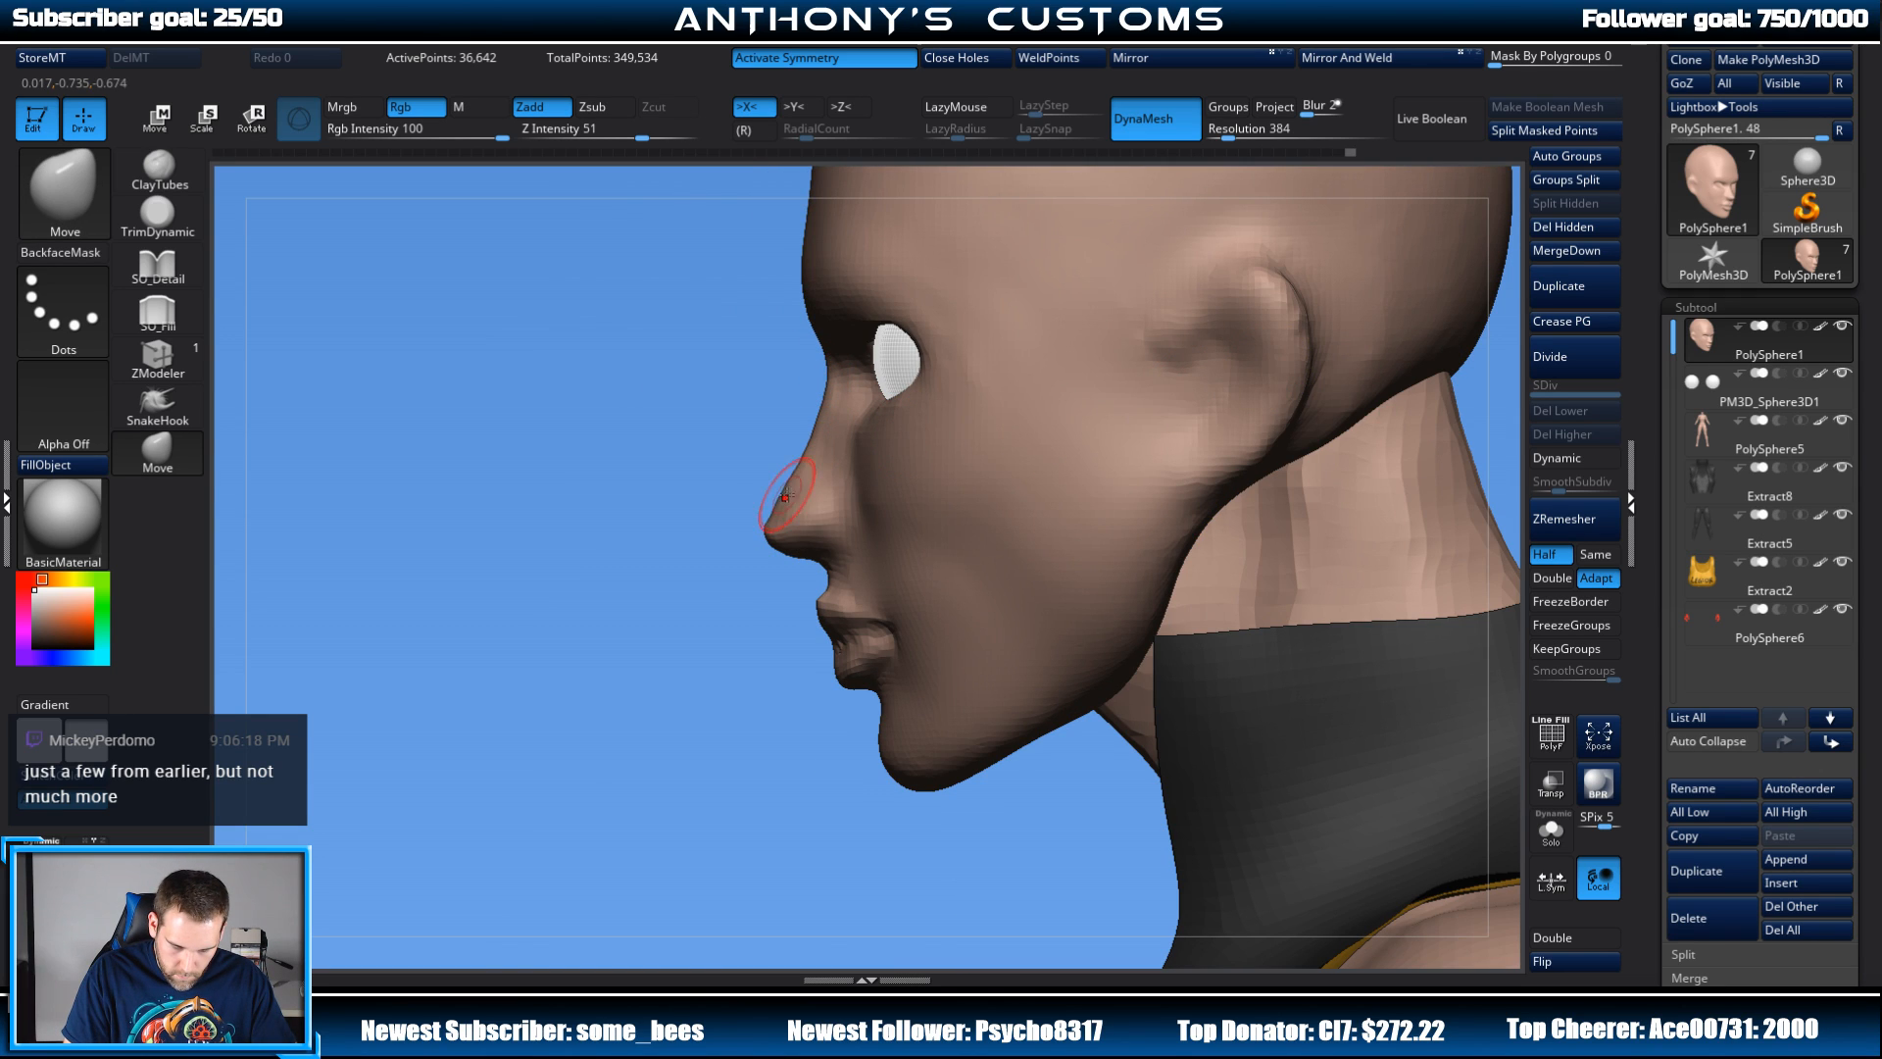
mouse_move(677, 744)
left_mouse_down()
mouse_move(1095, 473)
mouse_move(1324, 433)
mouse_move(882, 514)
mouse_move(887, 496)
mouse_move(849, 493)
left_mouse_up()
mouse_move(510, 632)
left_mouse_down()
mouse_move(774, 661)
mouse_move(829, 531)
left_mouse_up()
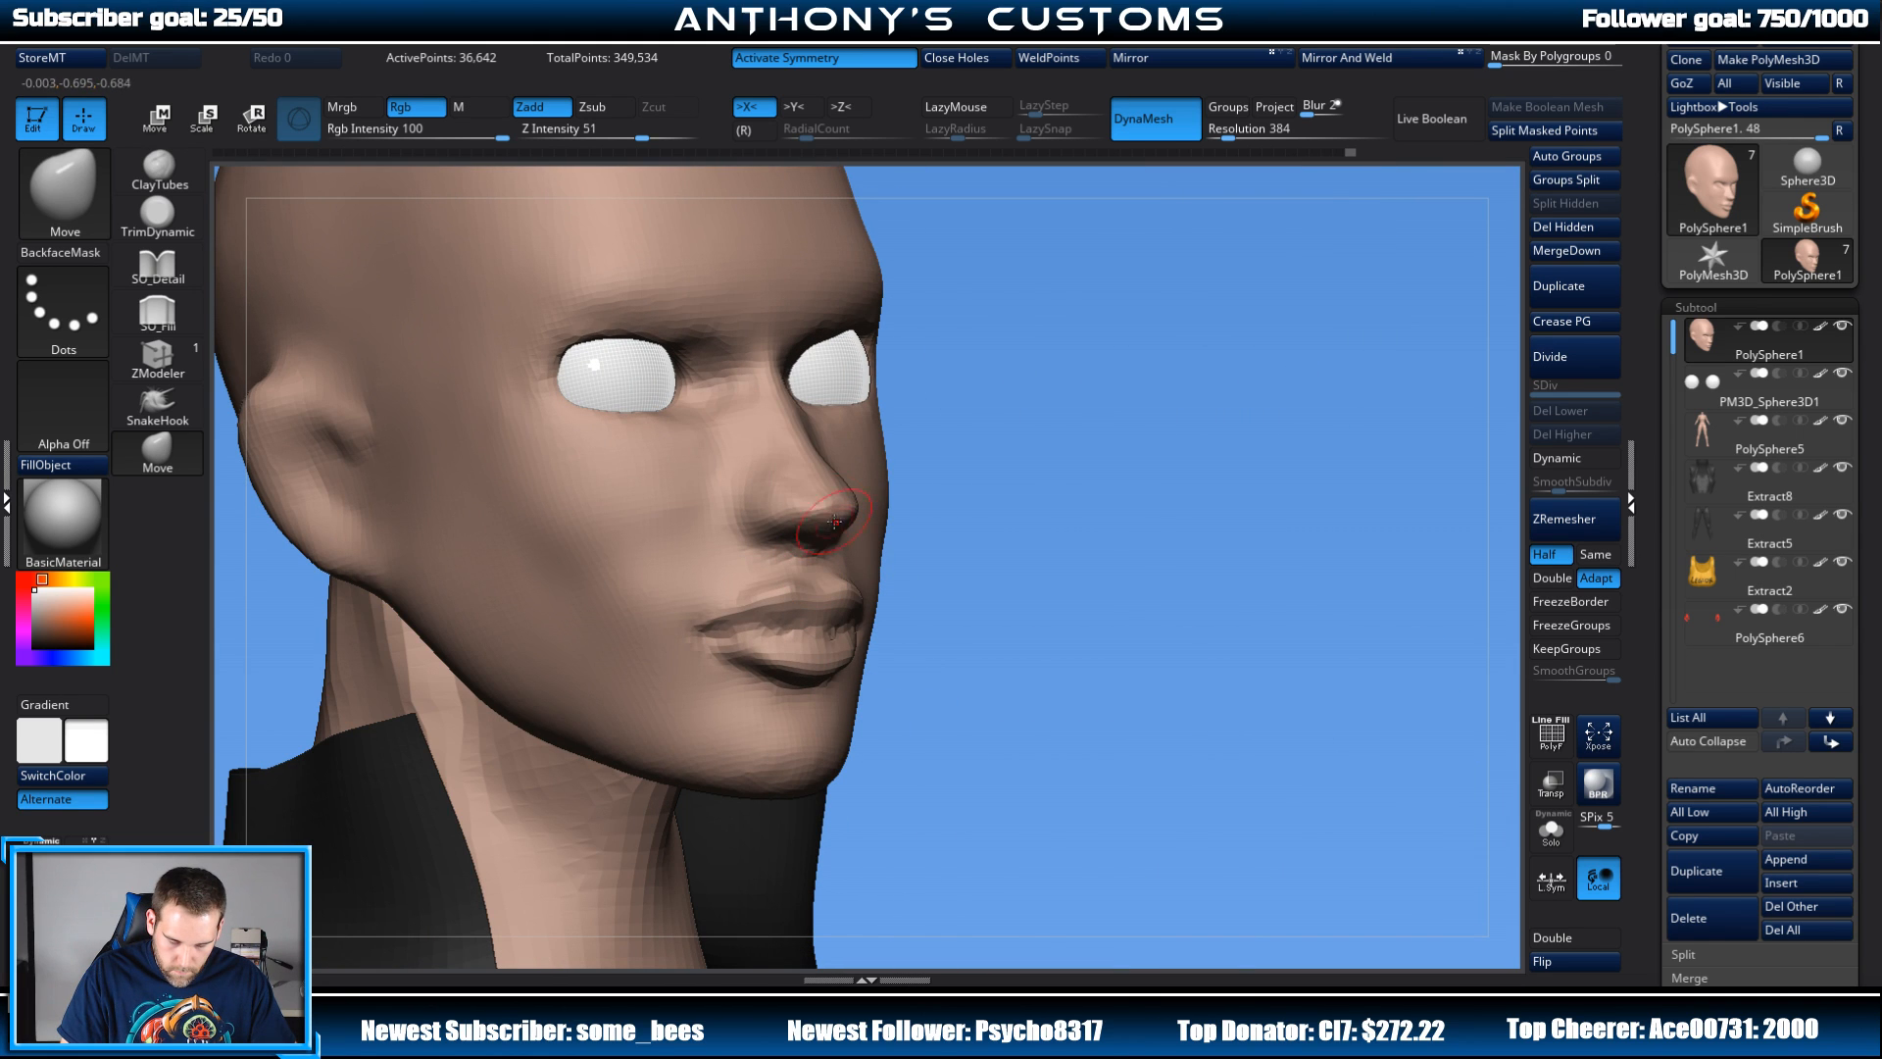
mouse_move(1036, 471)
left_mouse_down()
mouse_move(1093, 455)
mouse_move(851, 481)
left_mouse_up()
Step: Carve the creases around the nostril wings with the SO_Detail brush on both sides of the nose
left_click(160, 264)
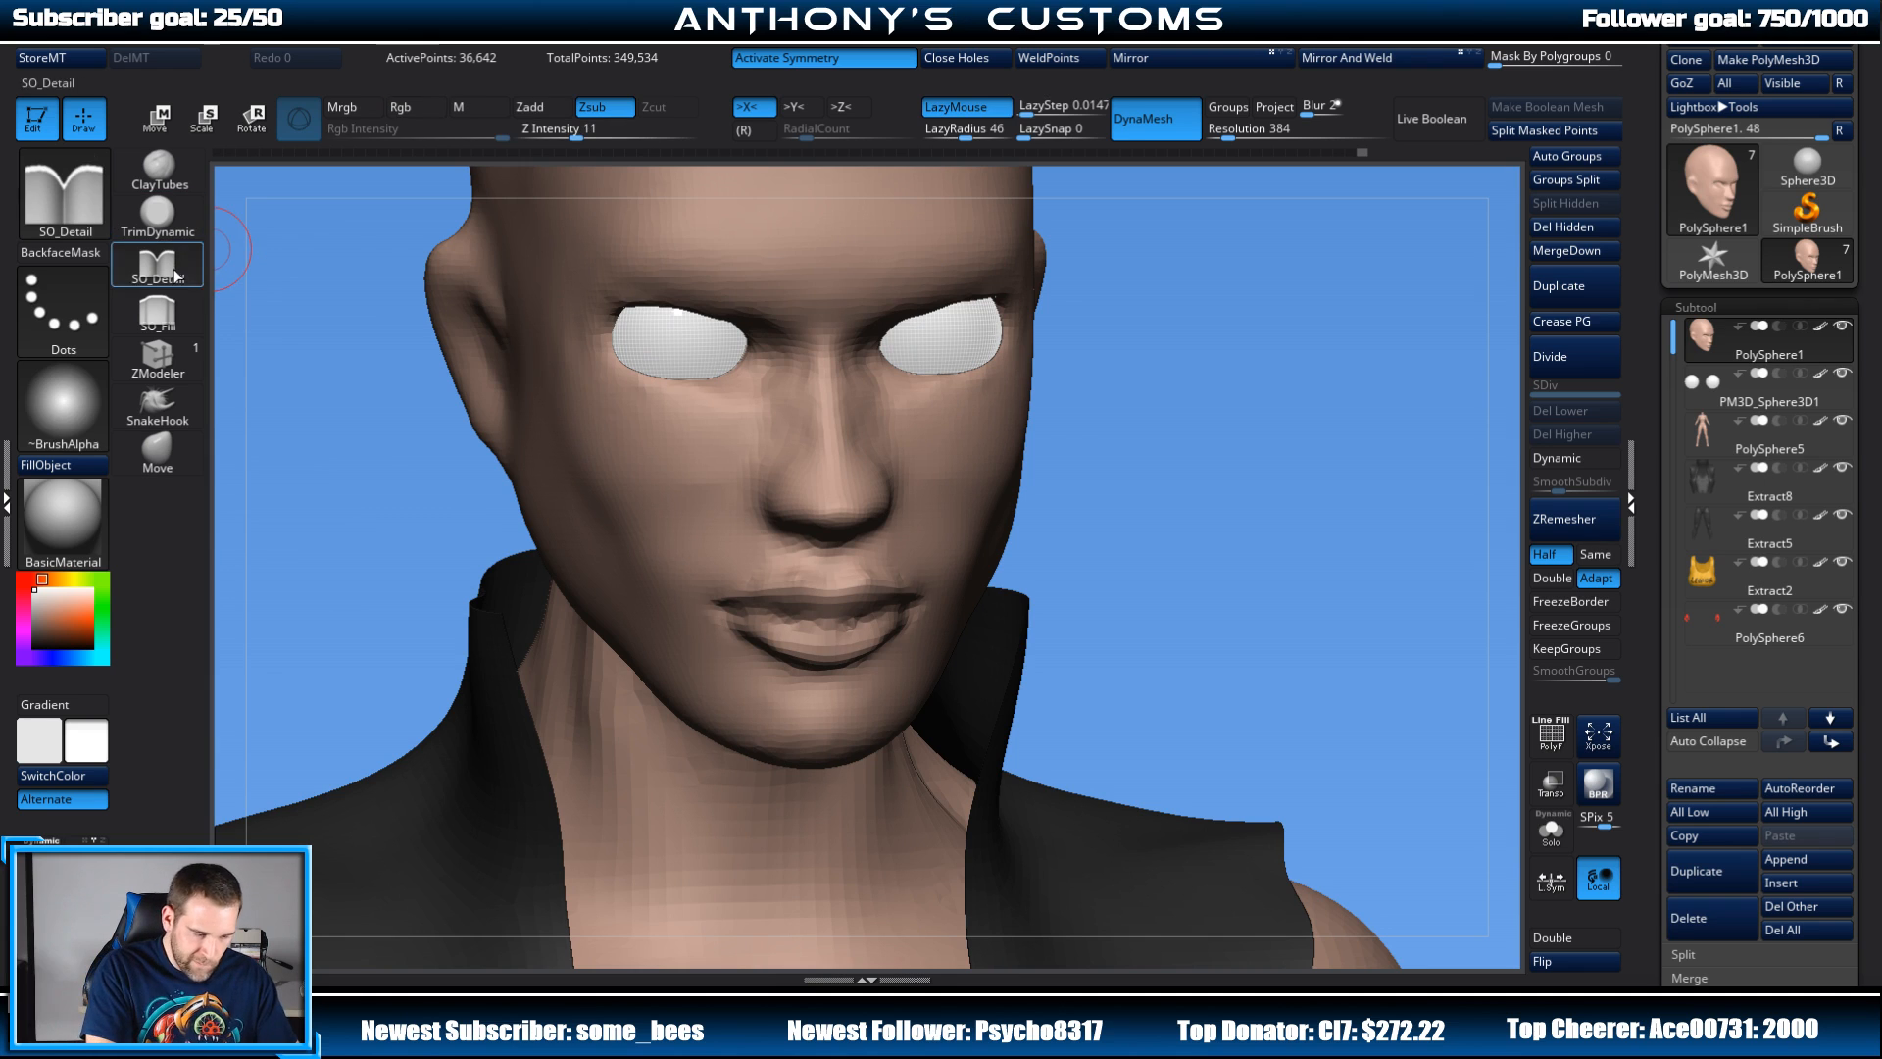
mouse_move(1264, 452)
left_mouse_down()
mouse_move(1216, 461)
mouse_move(1226, 441)
mouse_move(1240, 424)
mouse_move(1255, 445)
mouse_move(1231, 450)
mouse_move(1215, 539)
mouse_move(1197, 454)
mouse_move(1211, 610)
mouse_move(1261, 550)
mouse_move(1177, 471)
left_mouse_up()
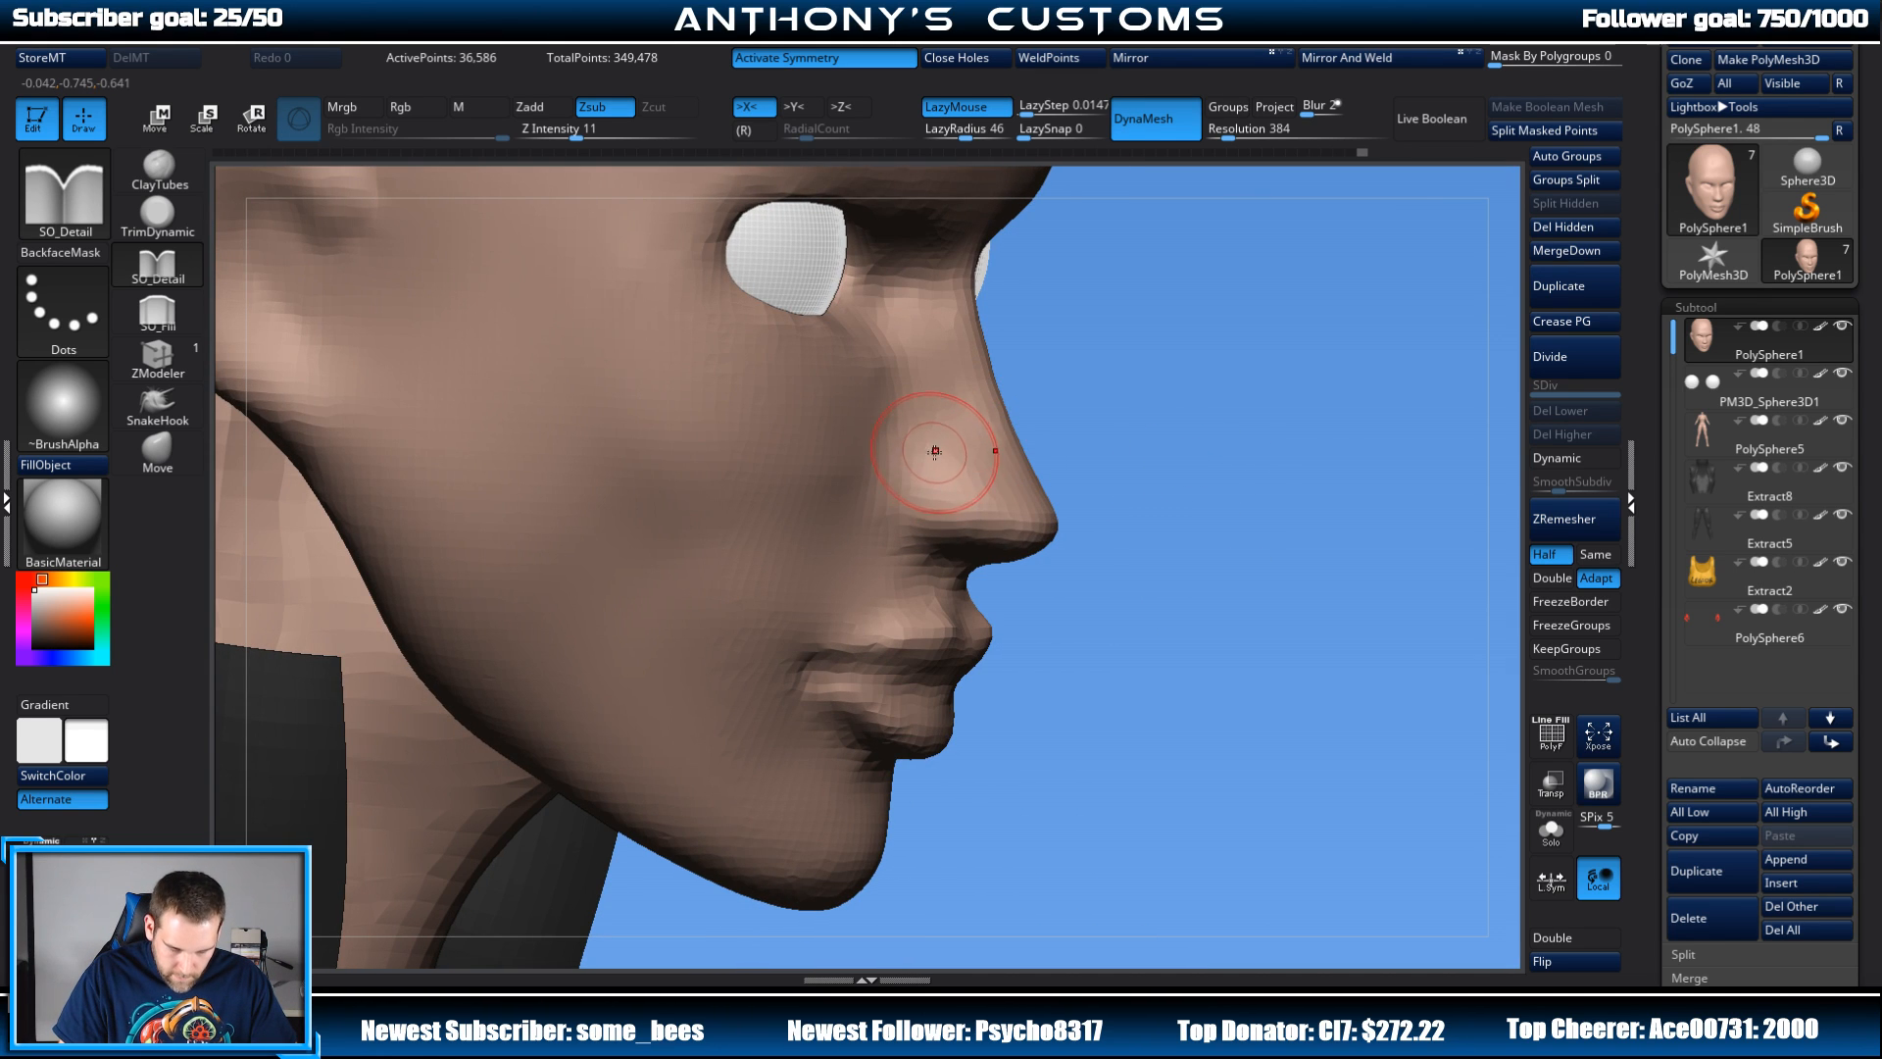
mouse_move(910, 474)
left_mouse_down()
mouse_move(907, 563)
mouse_move(970, 569)
left_mouse_up()
left_click_drag(1252, 454, 1264, 397)
right_click_drag(1279, 395, 1271, 269, "ctrl")
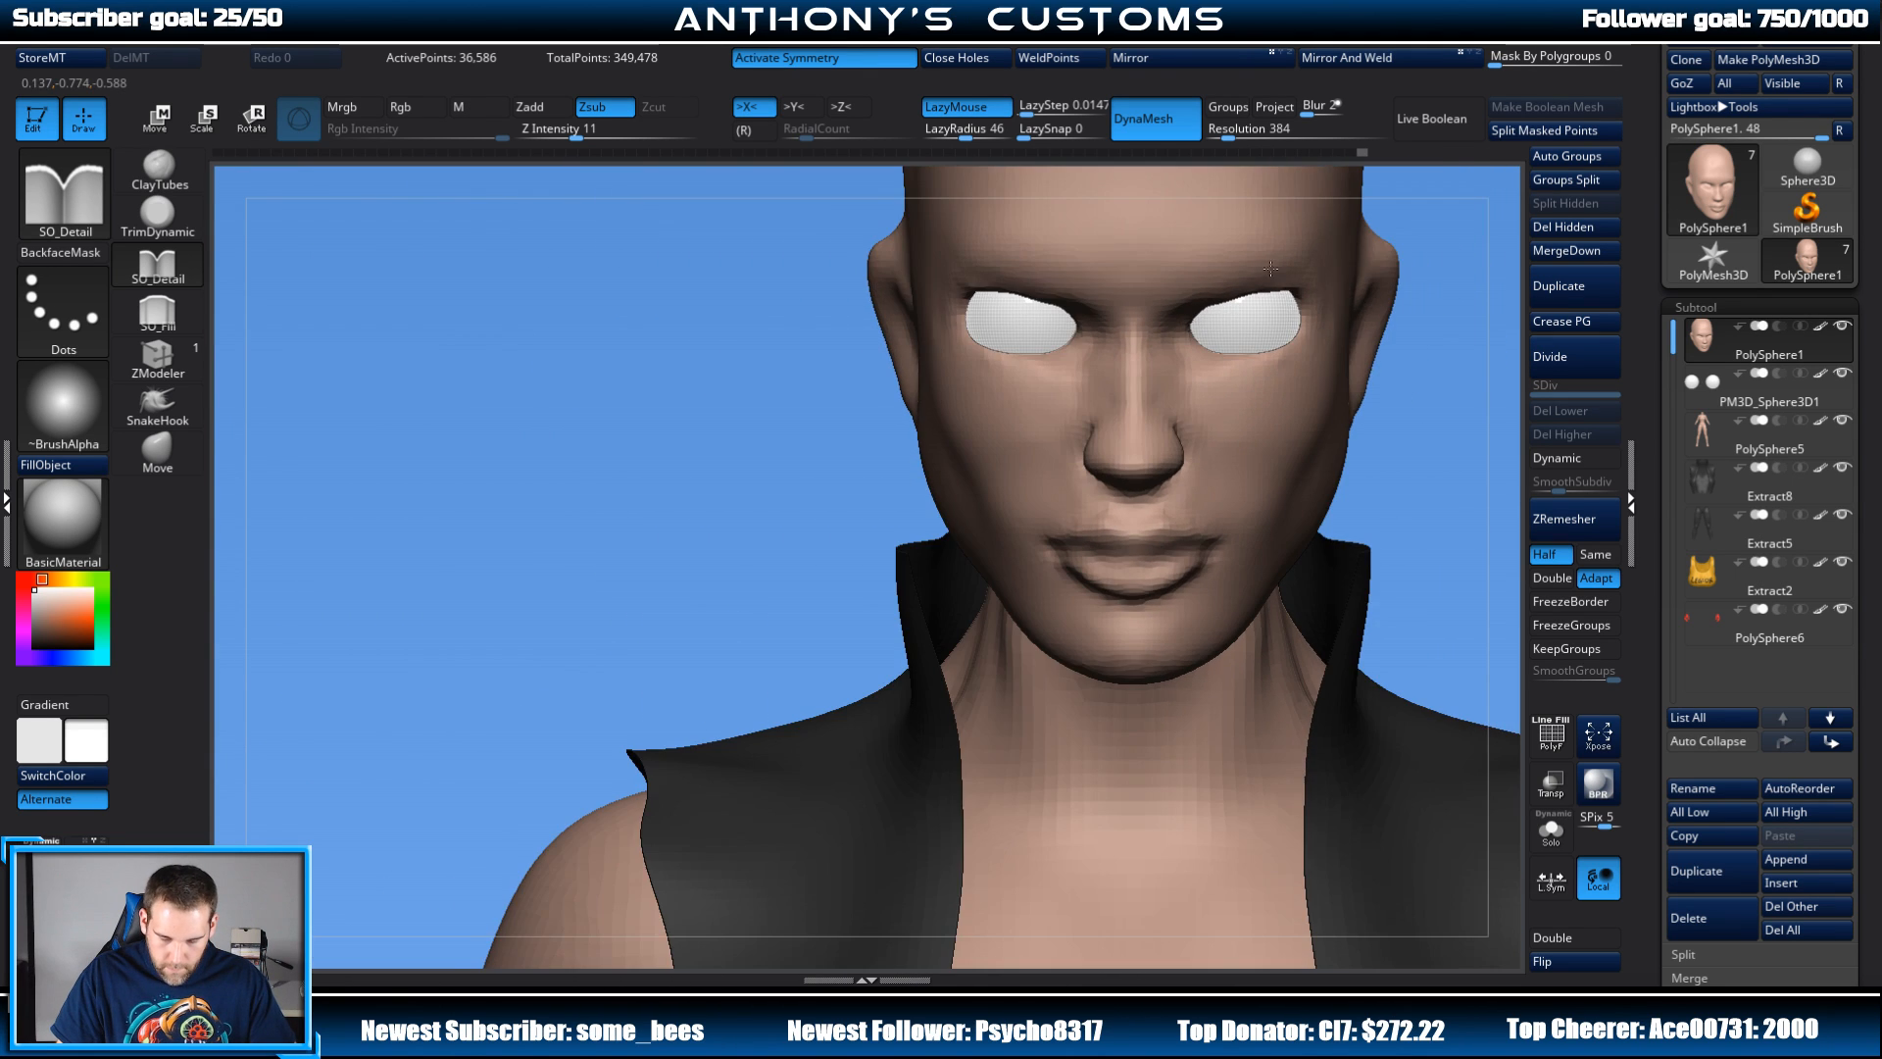
left_click_drag(1427, 323, 990, 445, "alt")
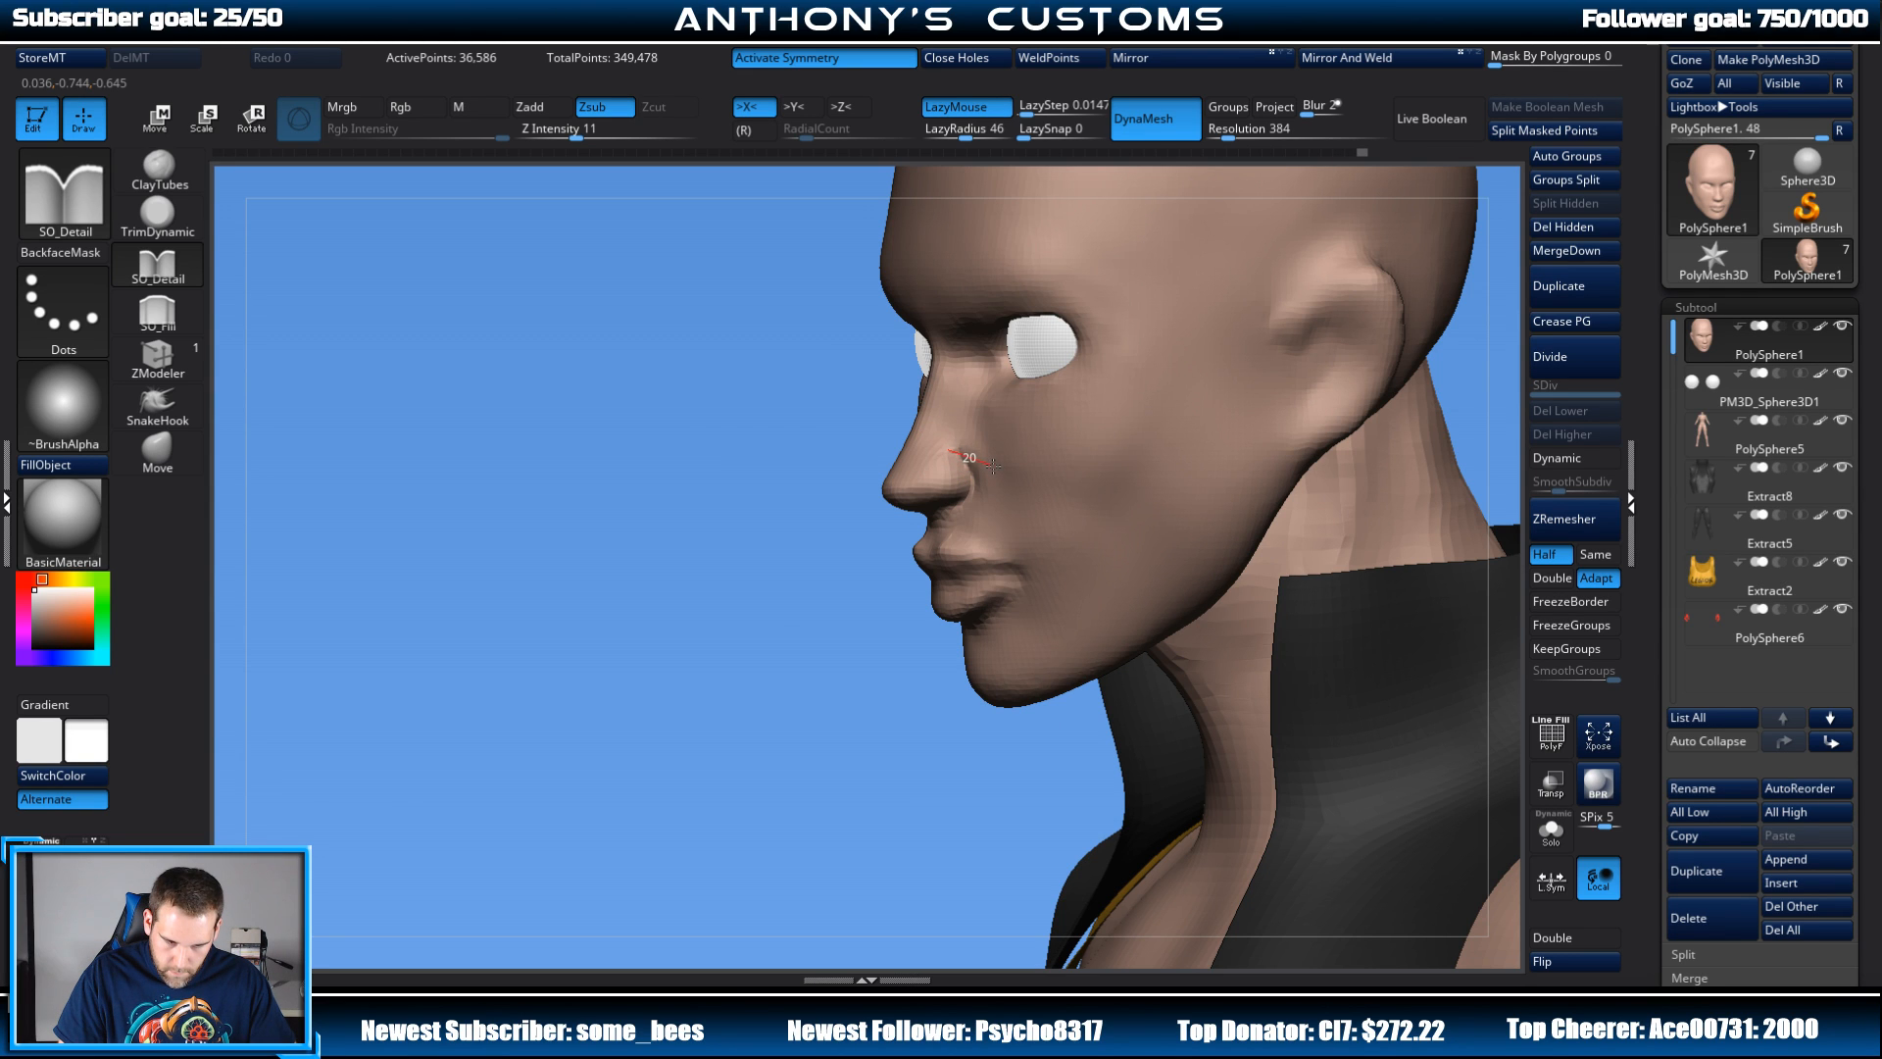
left_click_drag(996, 470, 999, 472)
Step: Define the eye corners and surrounding lids with the SO_Detail brush and undo the last stroke
mouse_move(831, 634)
left_mouse_down()
mouse_move(1042, 608)
mouse_move(1039, 534)
left_mouse_up()
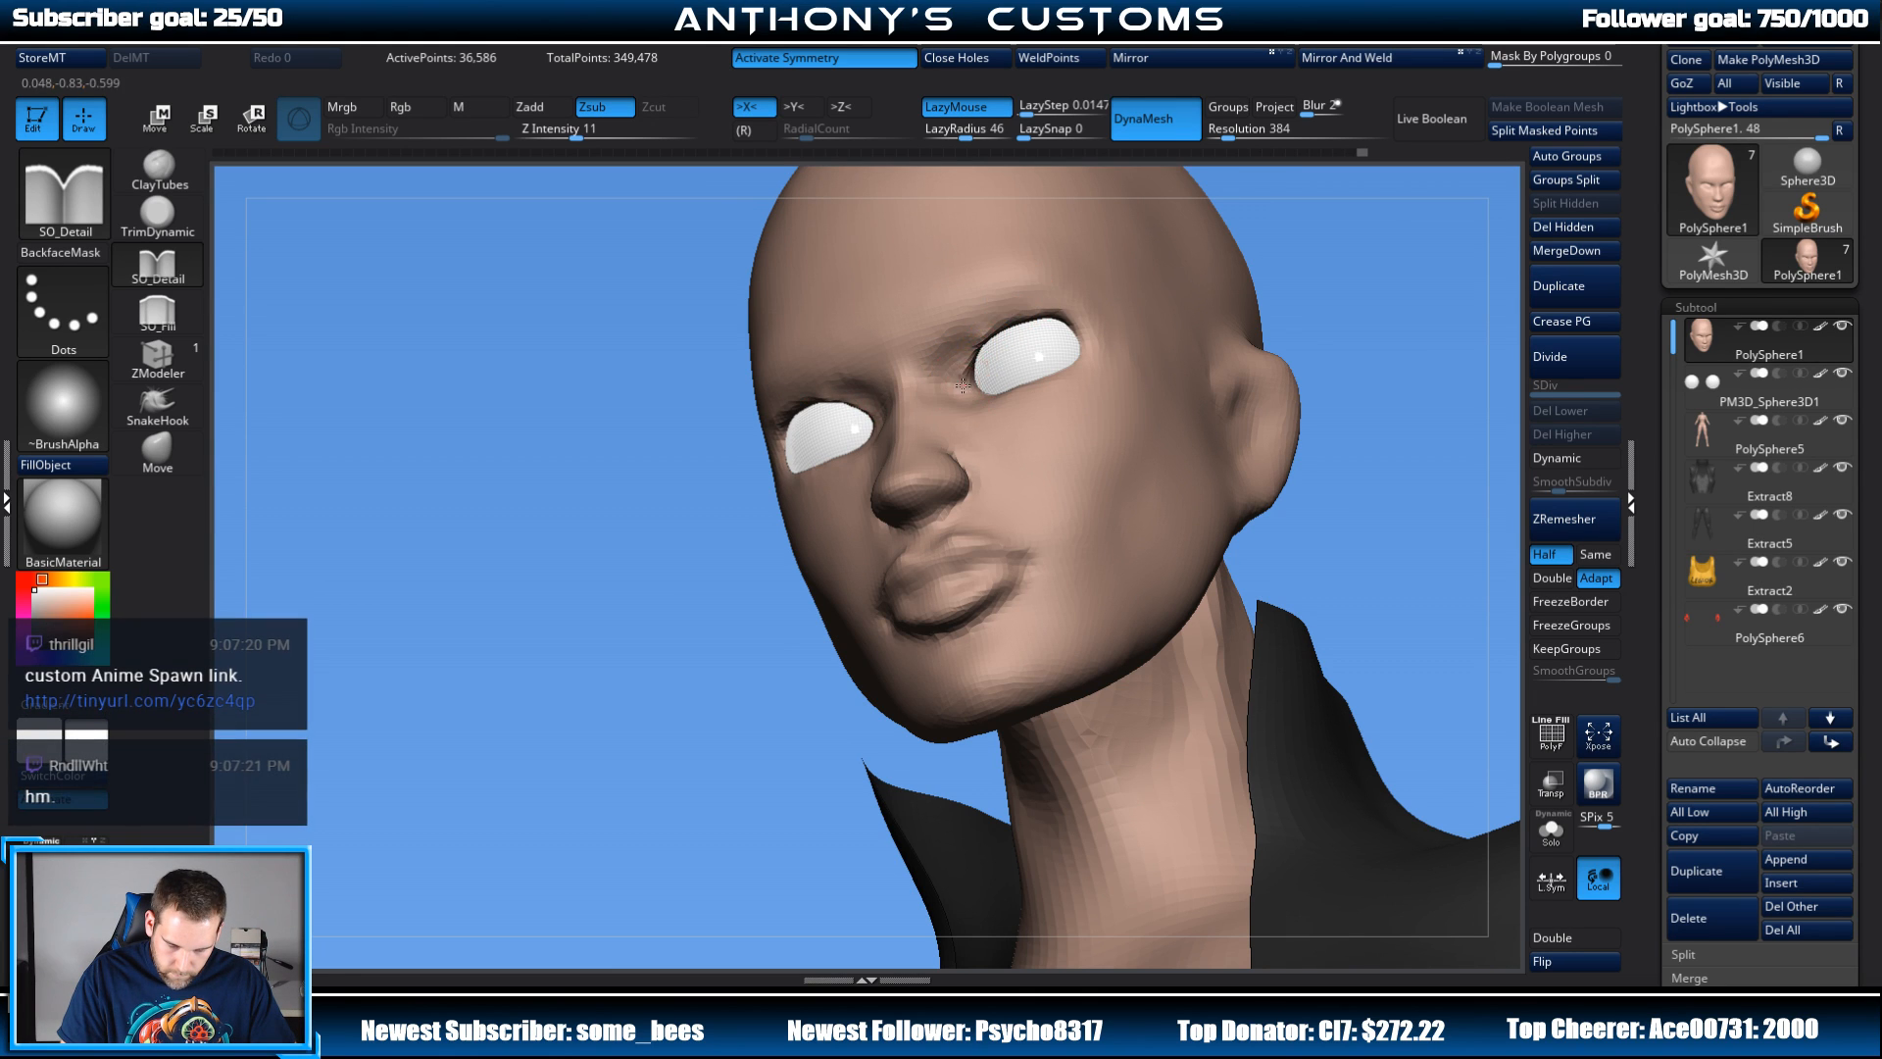
left_click_drag(982, 324, 986, 314)
left_click_drag(962, 397, 964, 374)
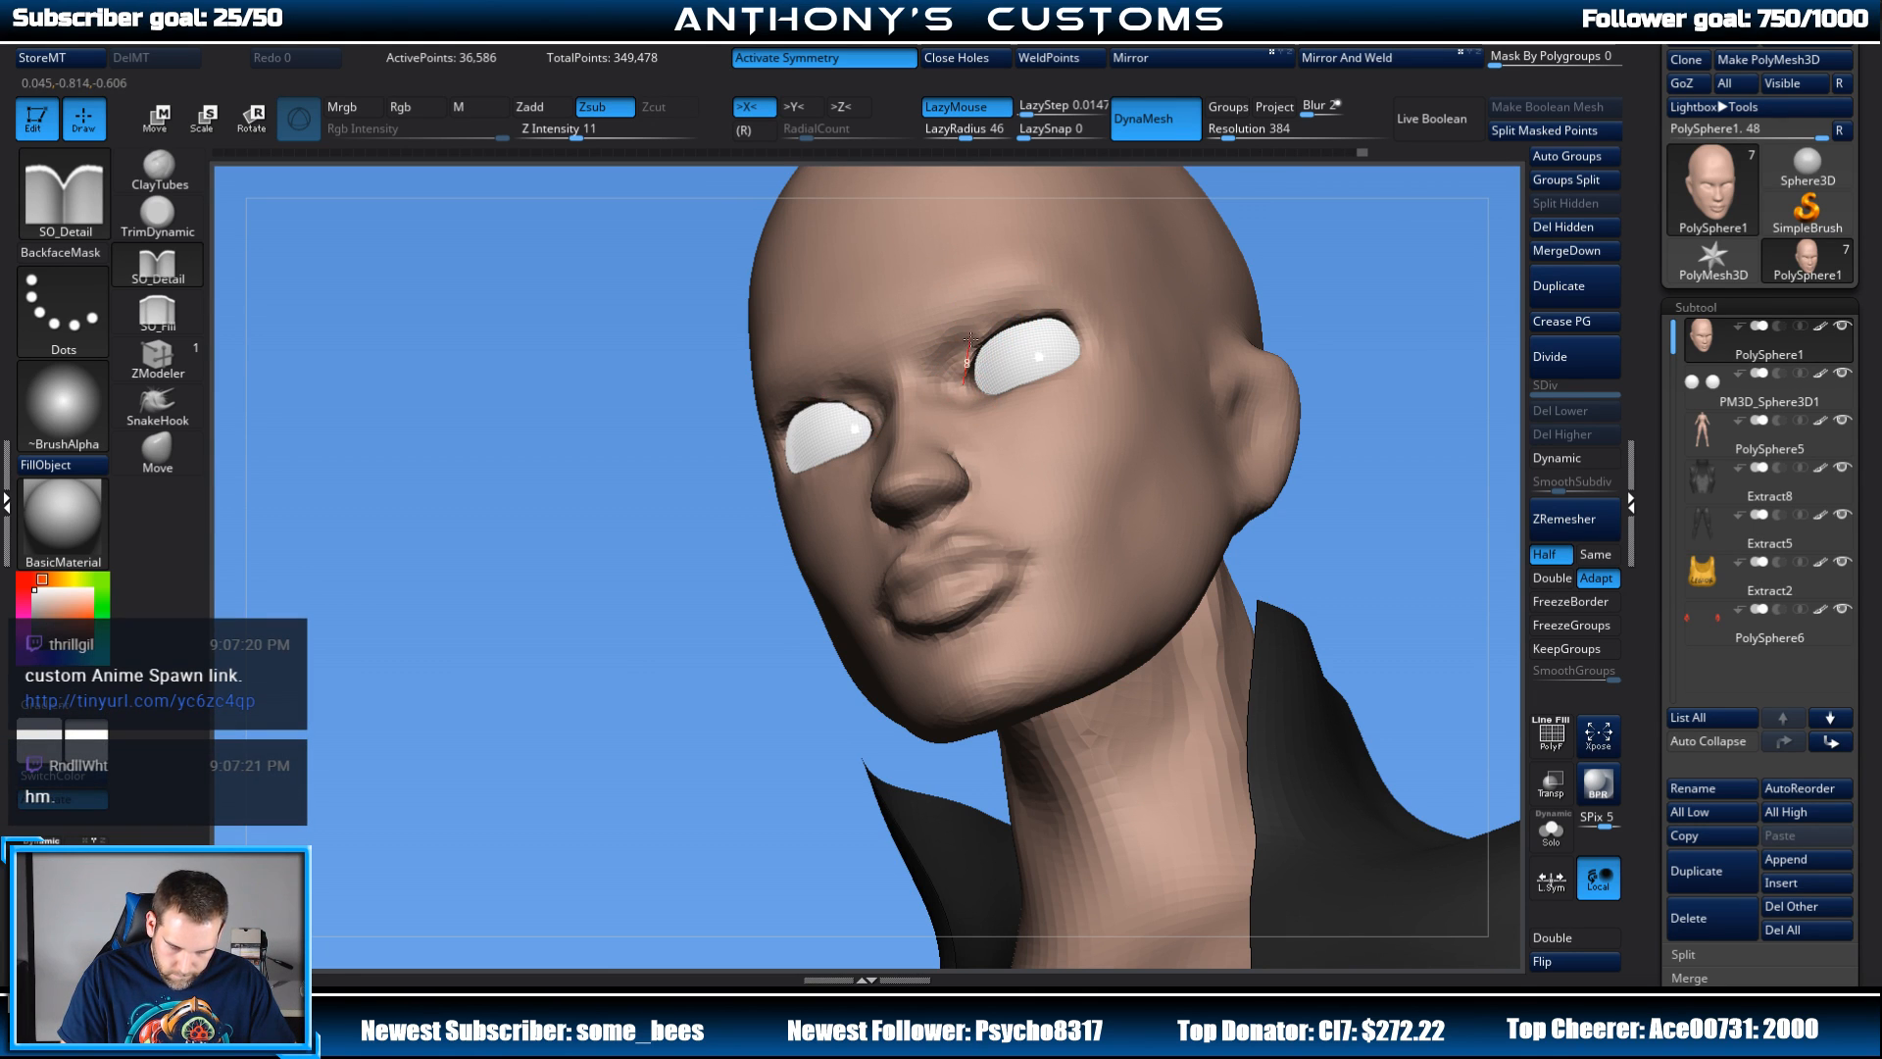
left_click_drag(1299, 245, 1358, 353)
left_click_drag(965, 390, 1092, 354)
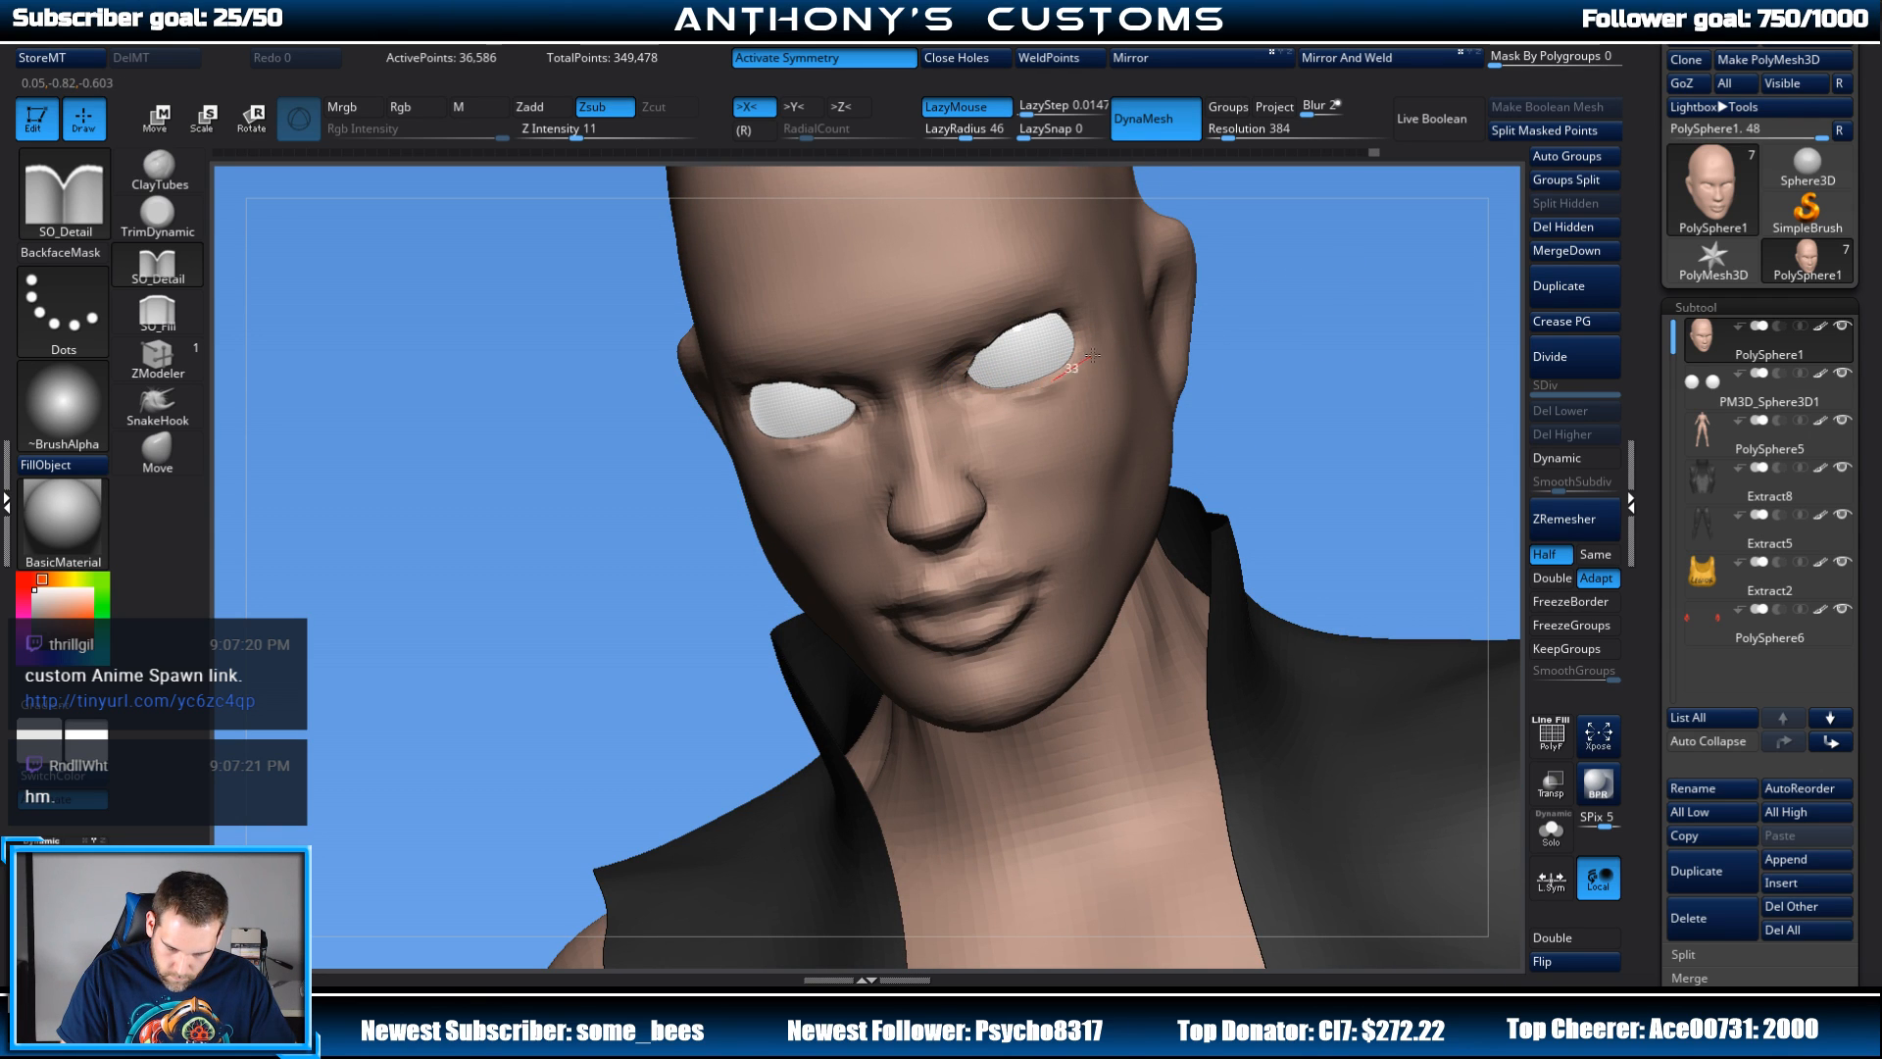
left_click_drag(1088, 288, 1090, 284)
left_click_drag(1300, 346, 1320, 282)
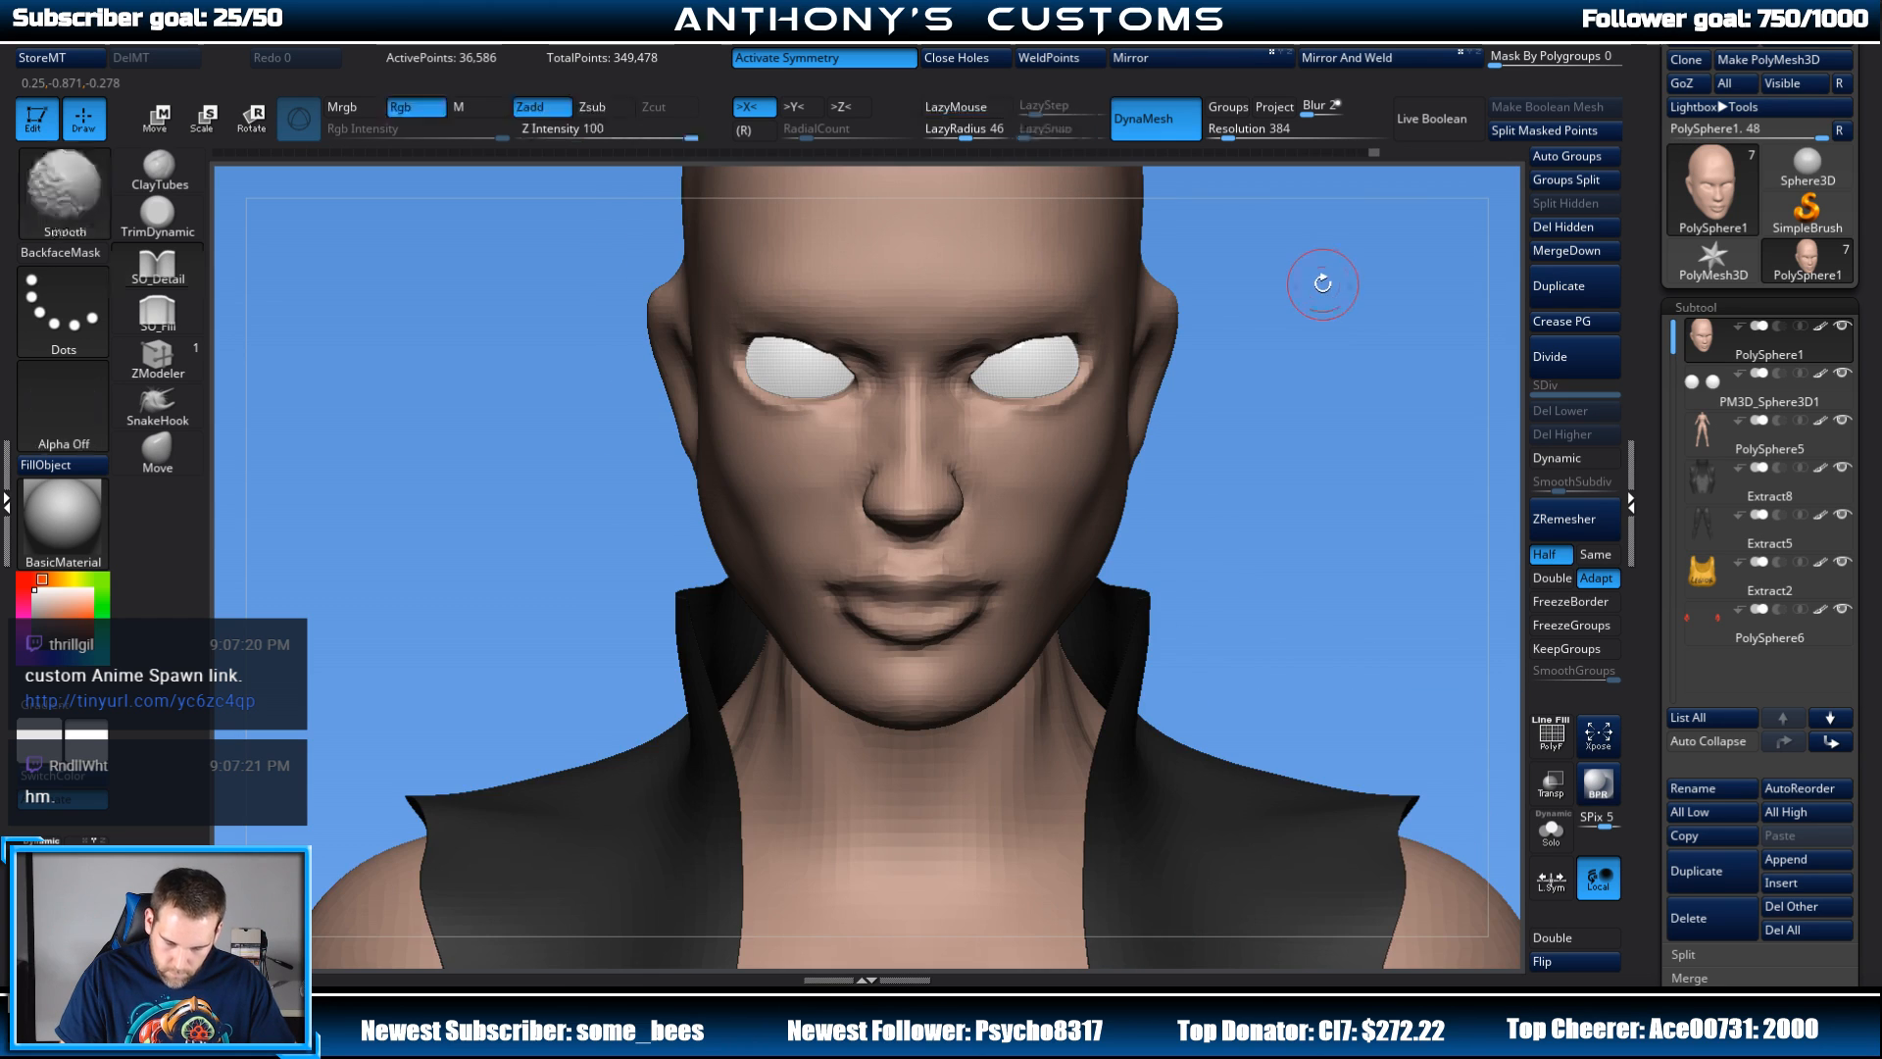
key("ctrl+z")
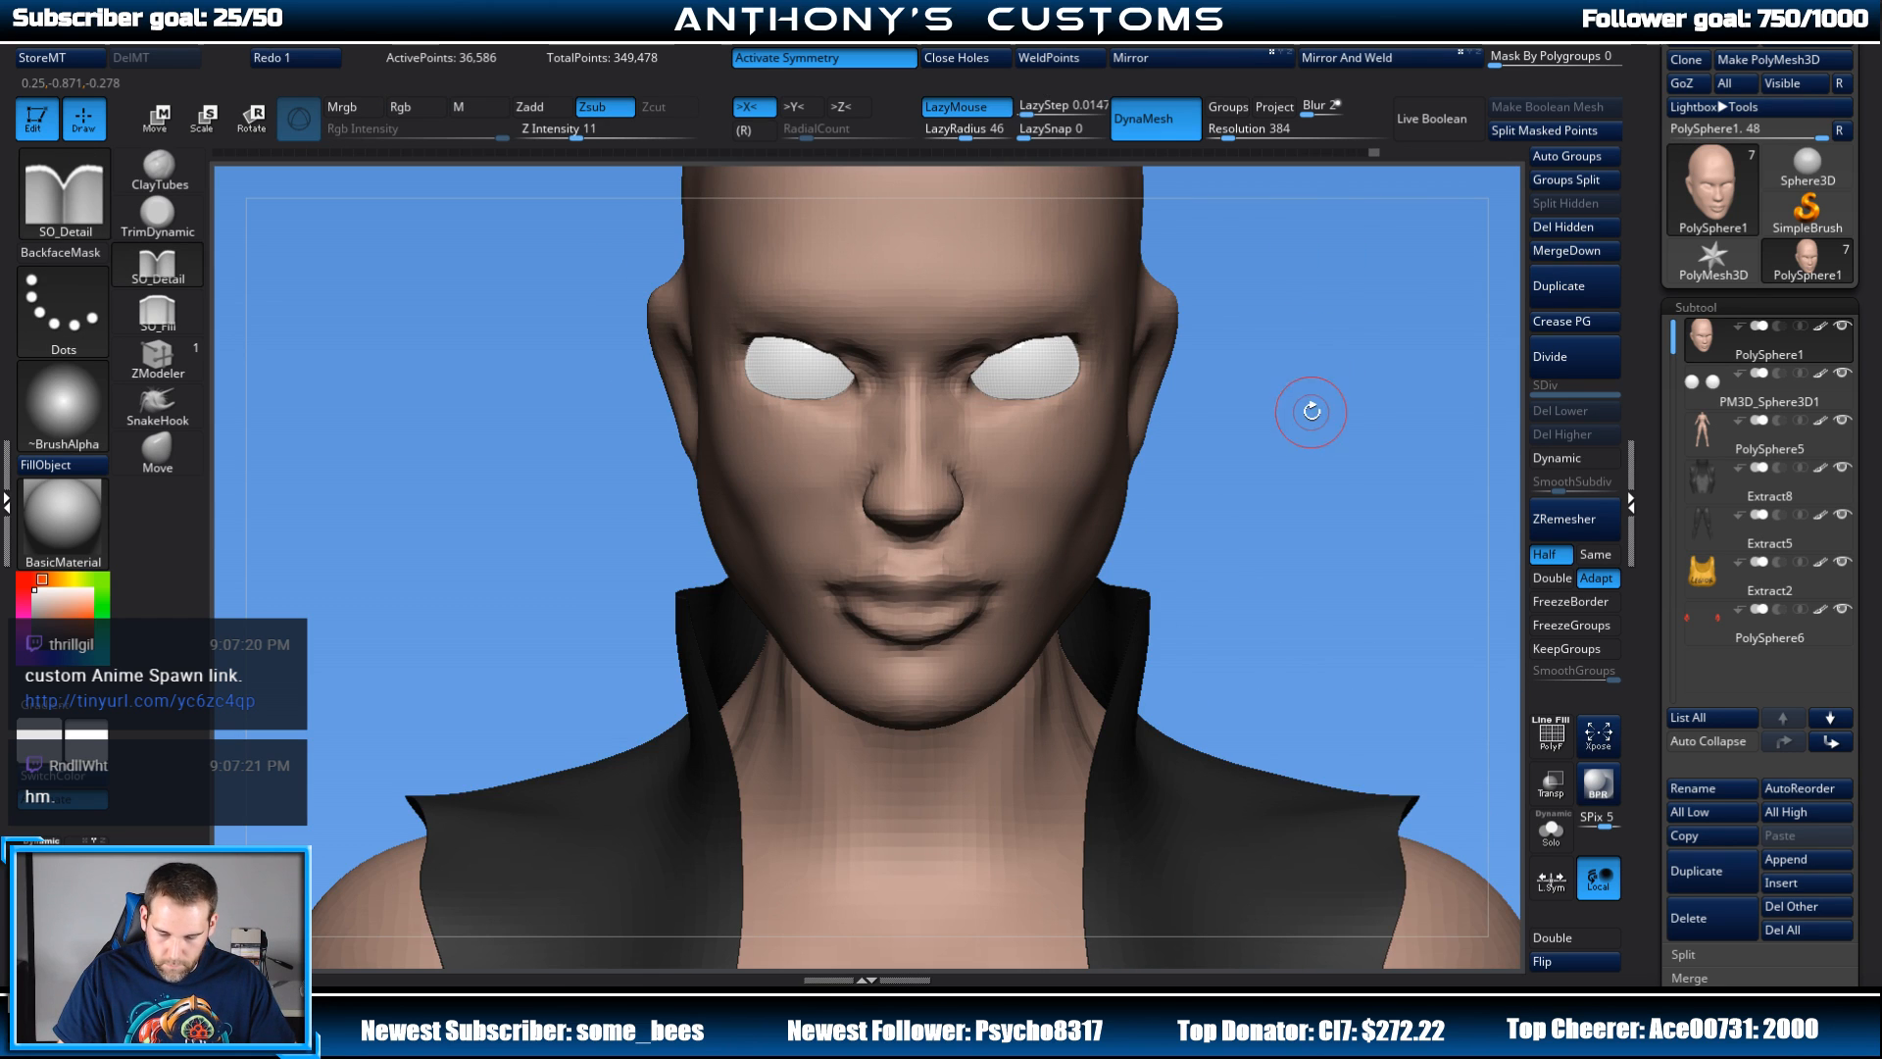
Step: Isolate the head to carve the inner eye corners with the SO_Detail brush, and show the other subtools again
left_click(1551, 832)
left_click_drag(1286, 436, 1334, 502)
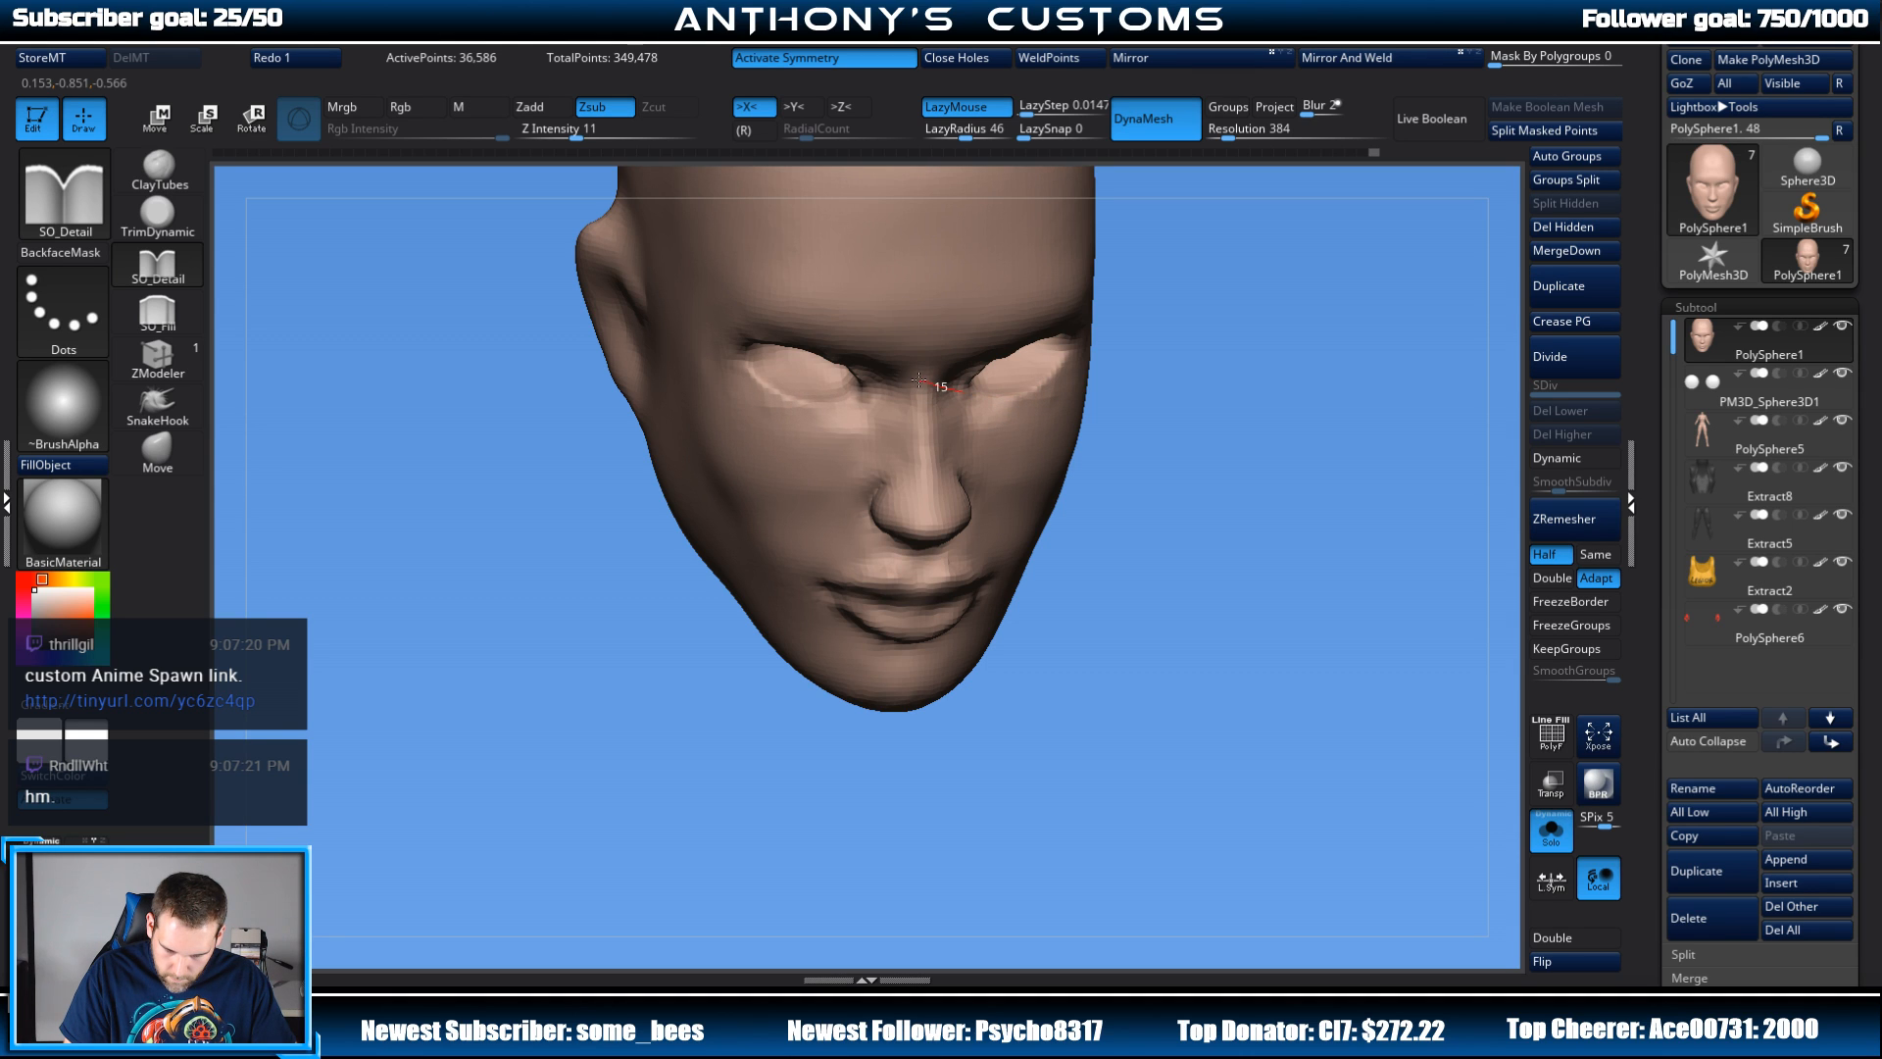
left_click(1551, 832)
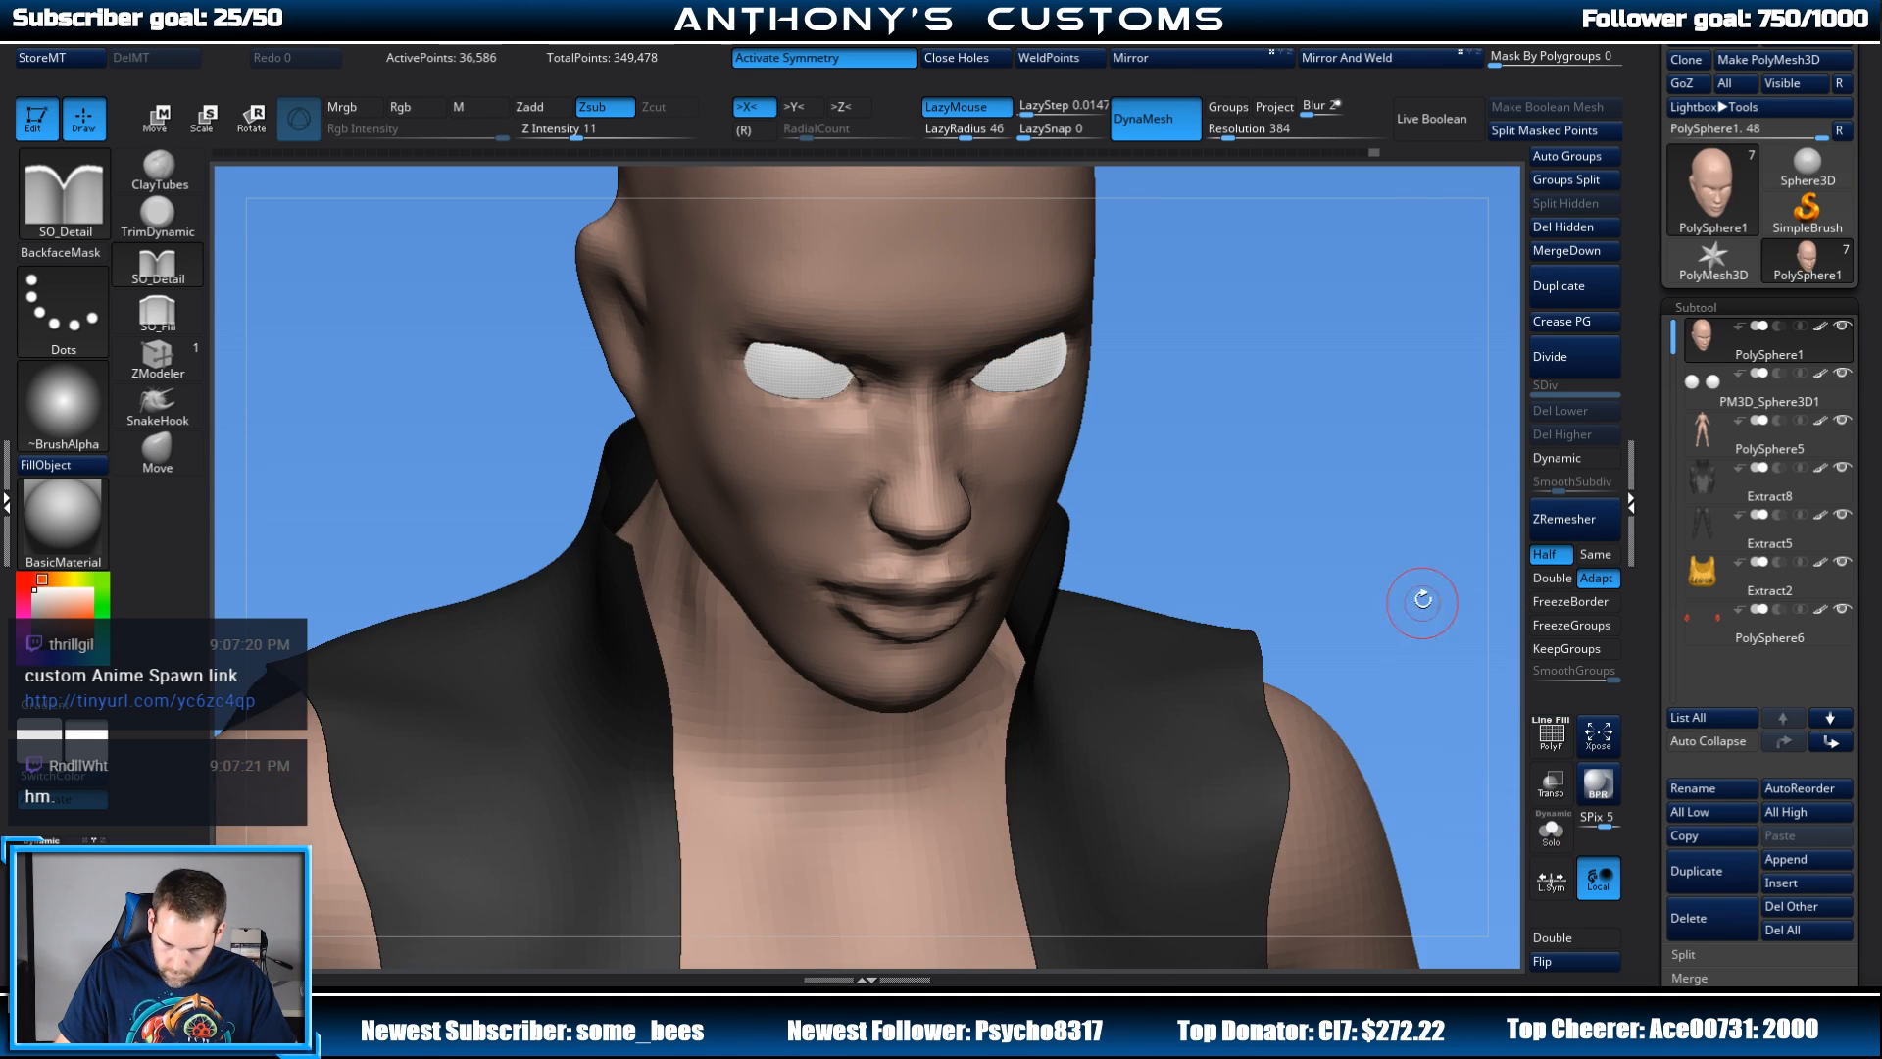
left_click_drag(1424, 603, 1309, 314)
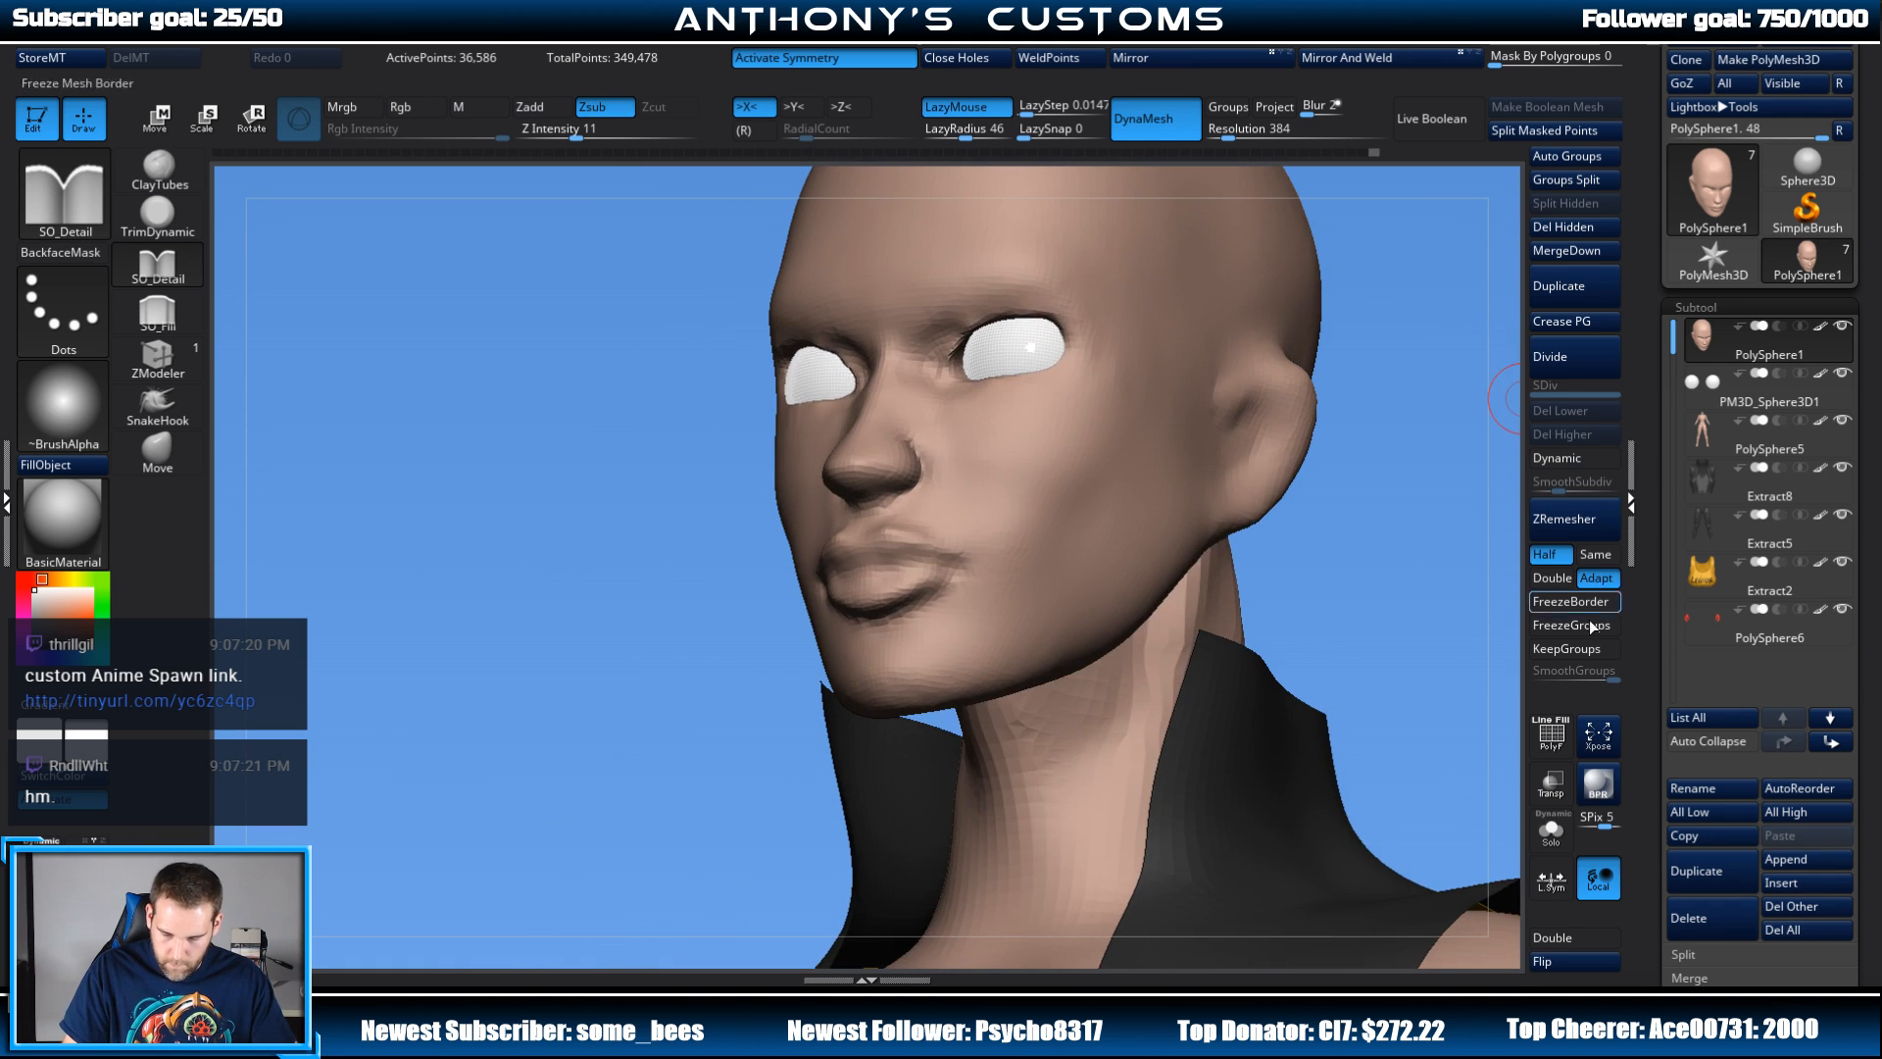
left_click(1552, 835)
left_click_drag(1422, 603, 1155, 285)
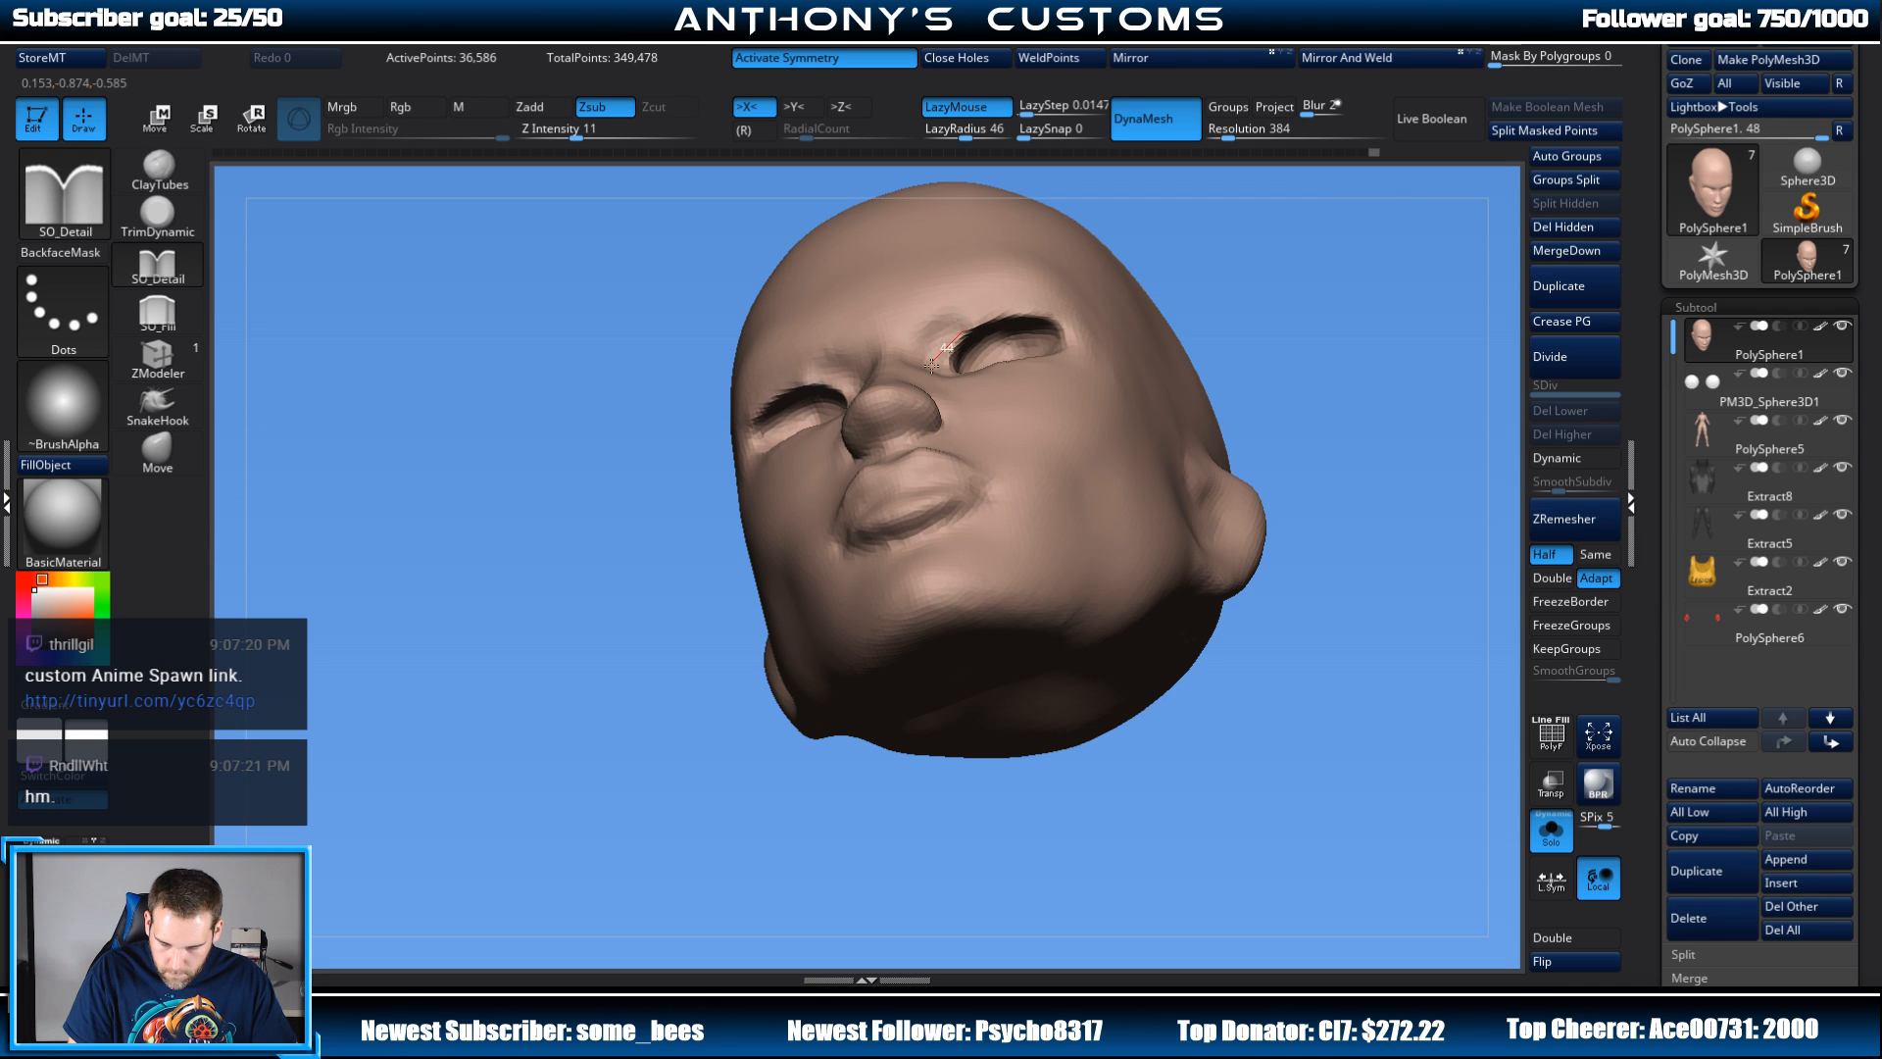
left_click_drag(1393, 323, 1467, 403)
left_click(1552, 828)
left_click_drag(1512, 799, 1276, 484)
left_click_drag(1261, 475, 1303, 502)
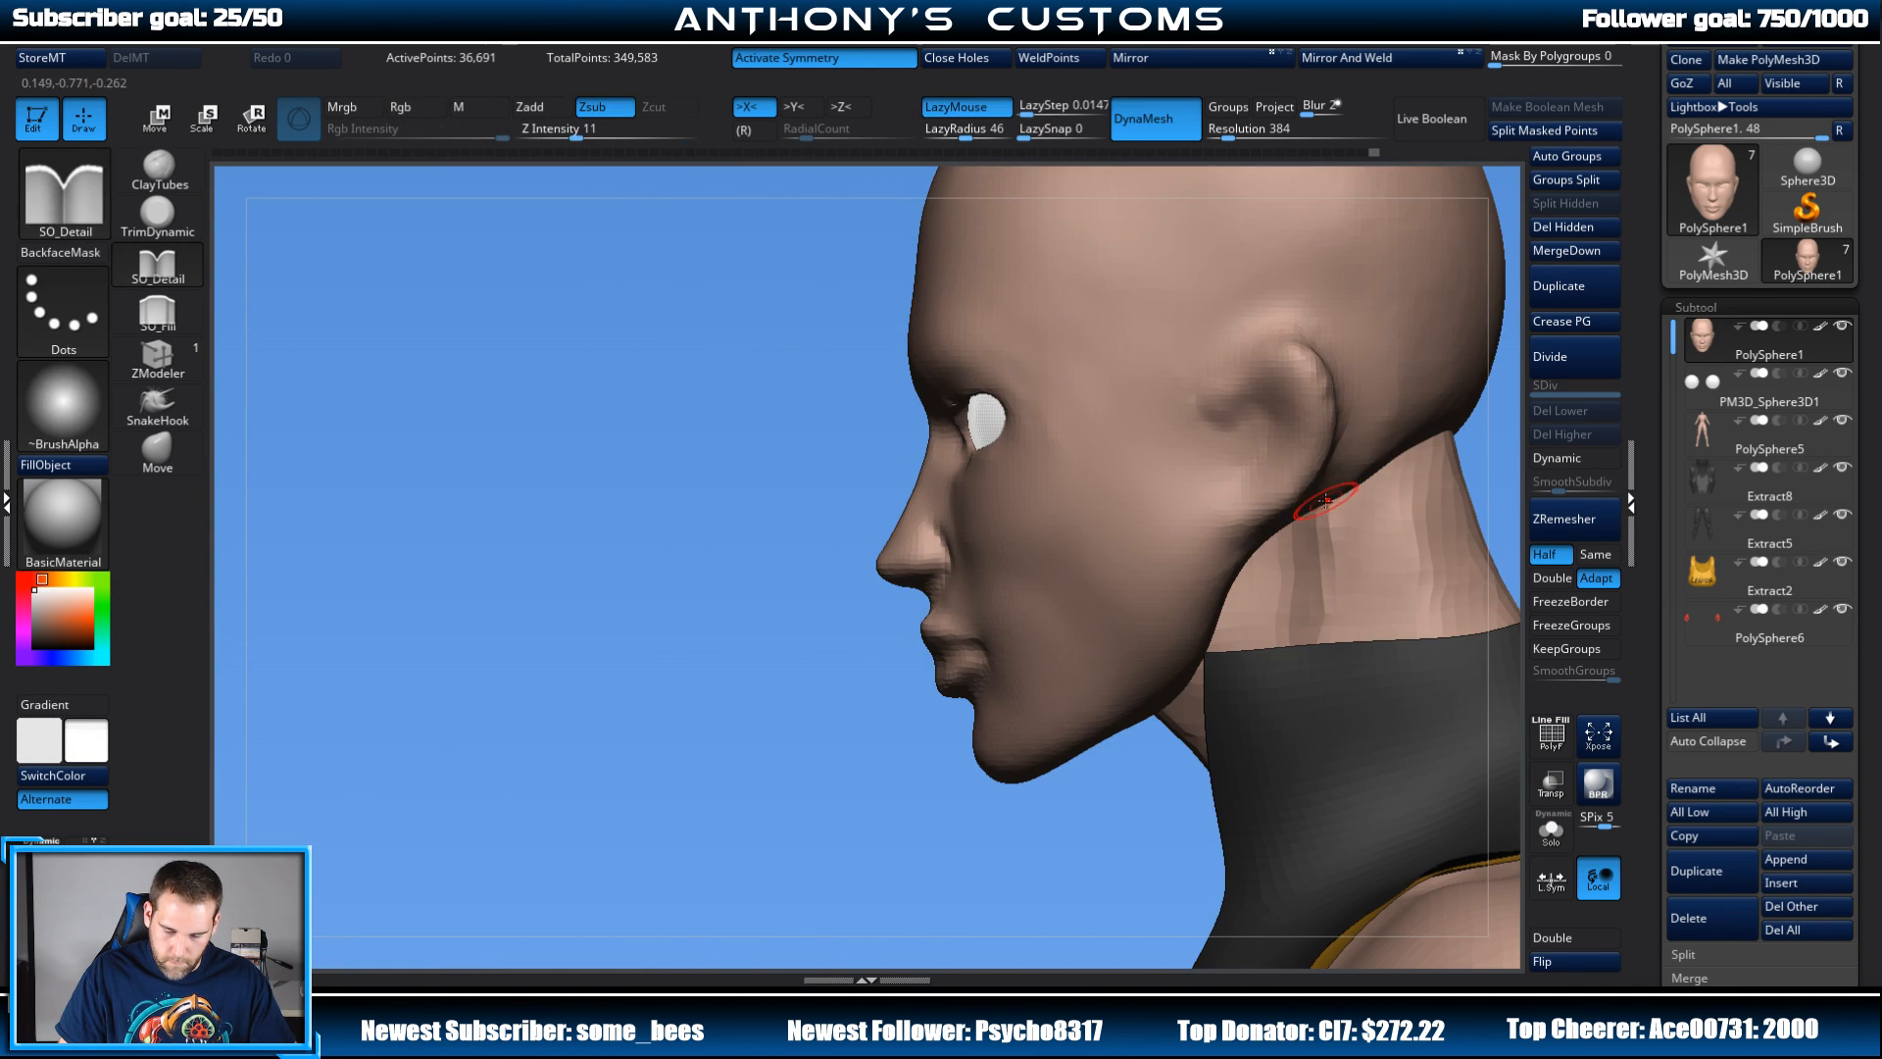
Step: Enlarge the Move brush and reshape the area between the brow, nose bridge and inner eye corner in profile
left_click_drag(823, 692, 674, 767)
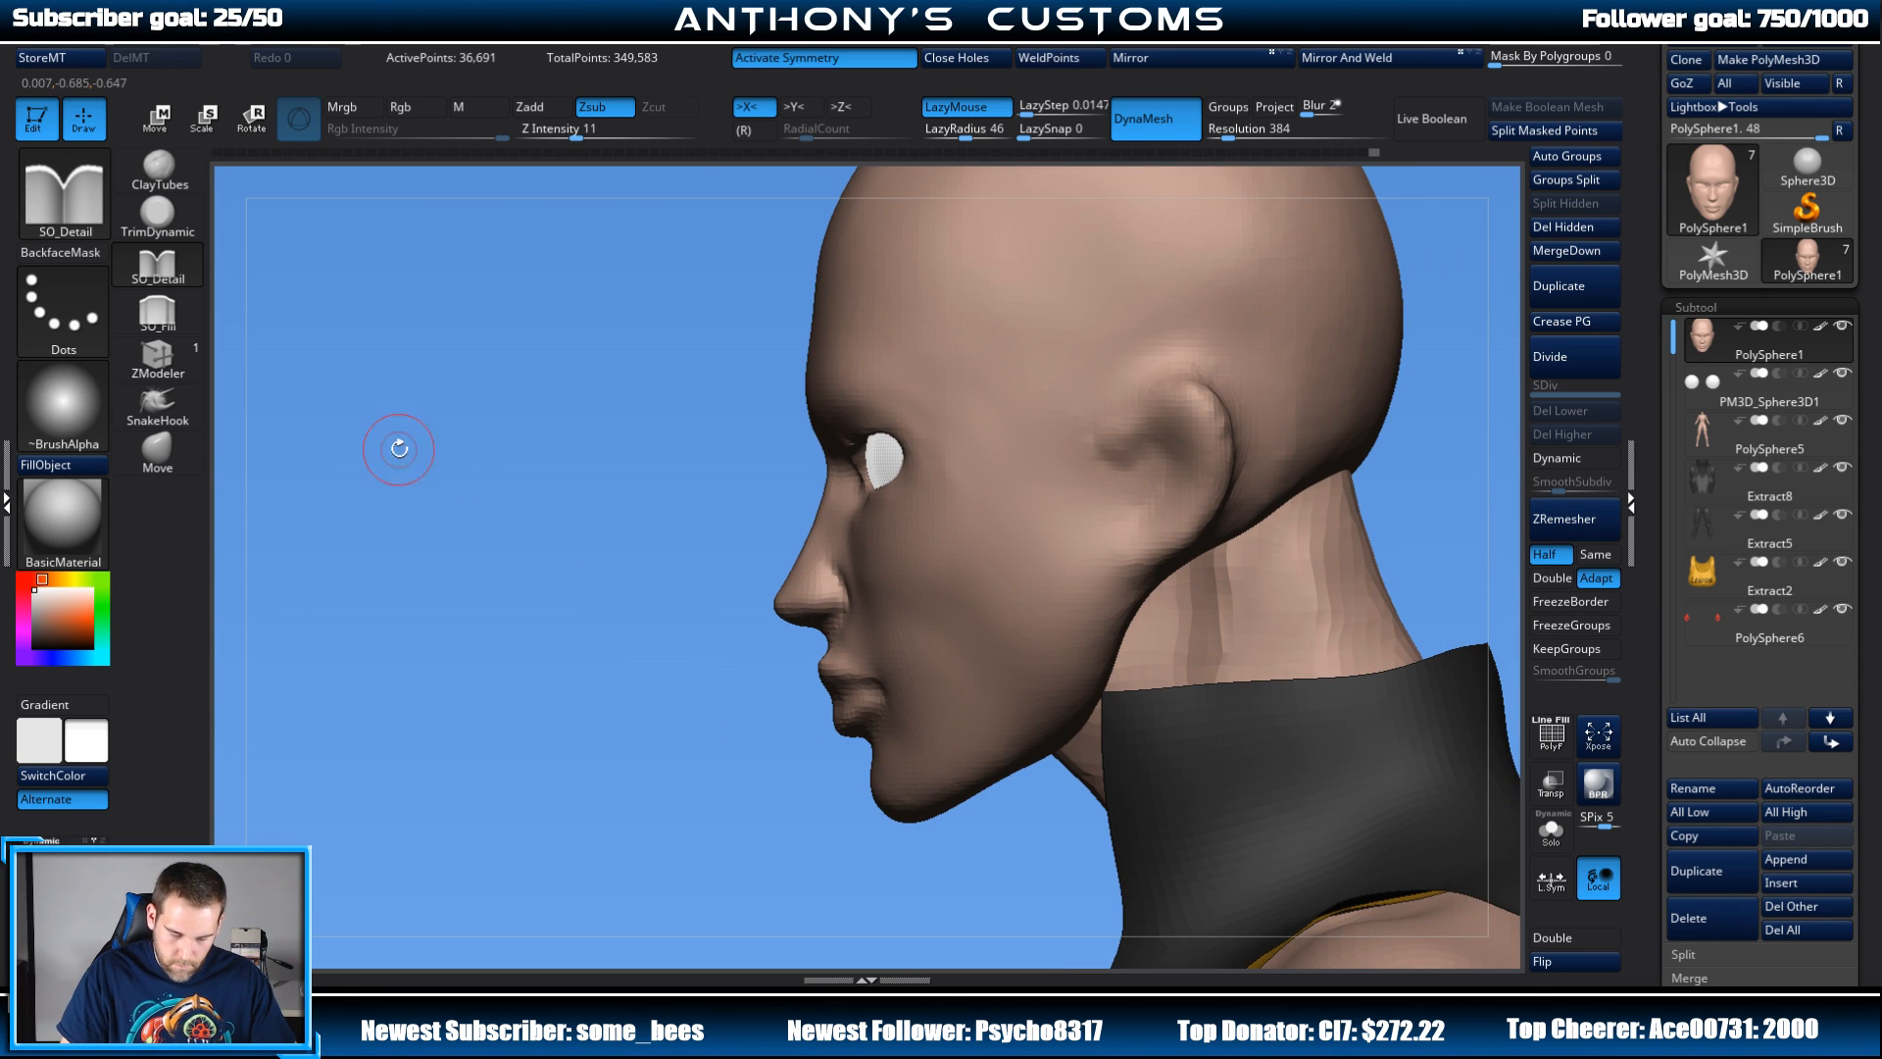
left_click(156, 453)
left_click_drag(745, 375, 758, 547, "alt")
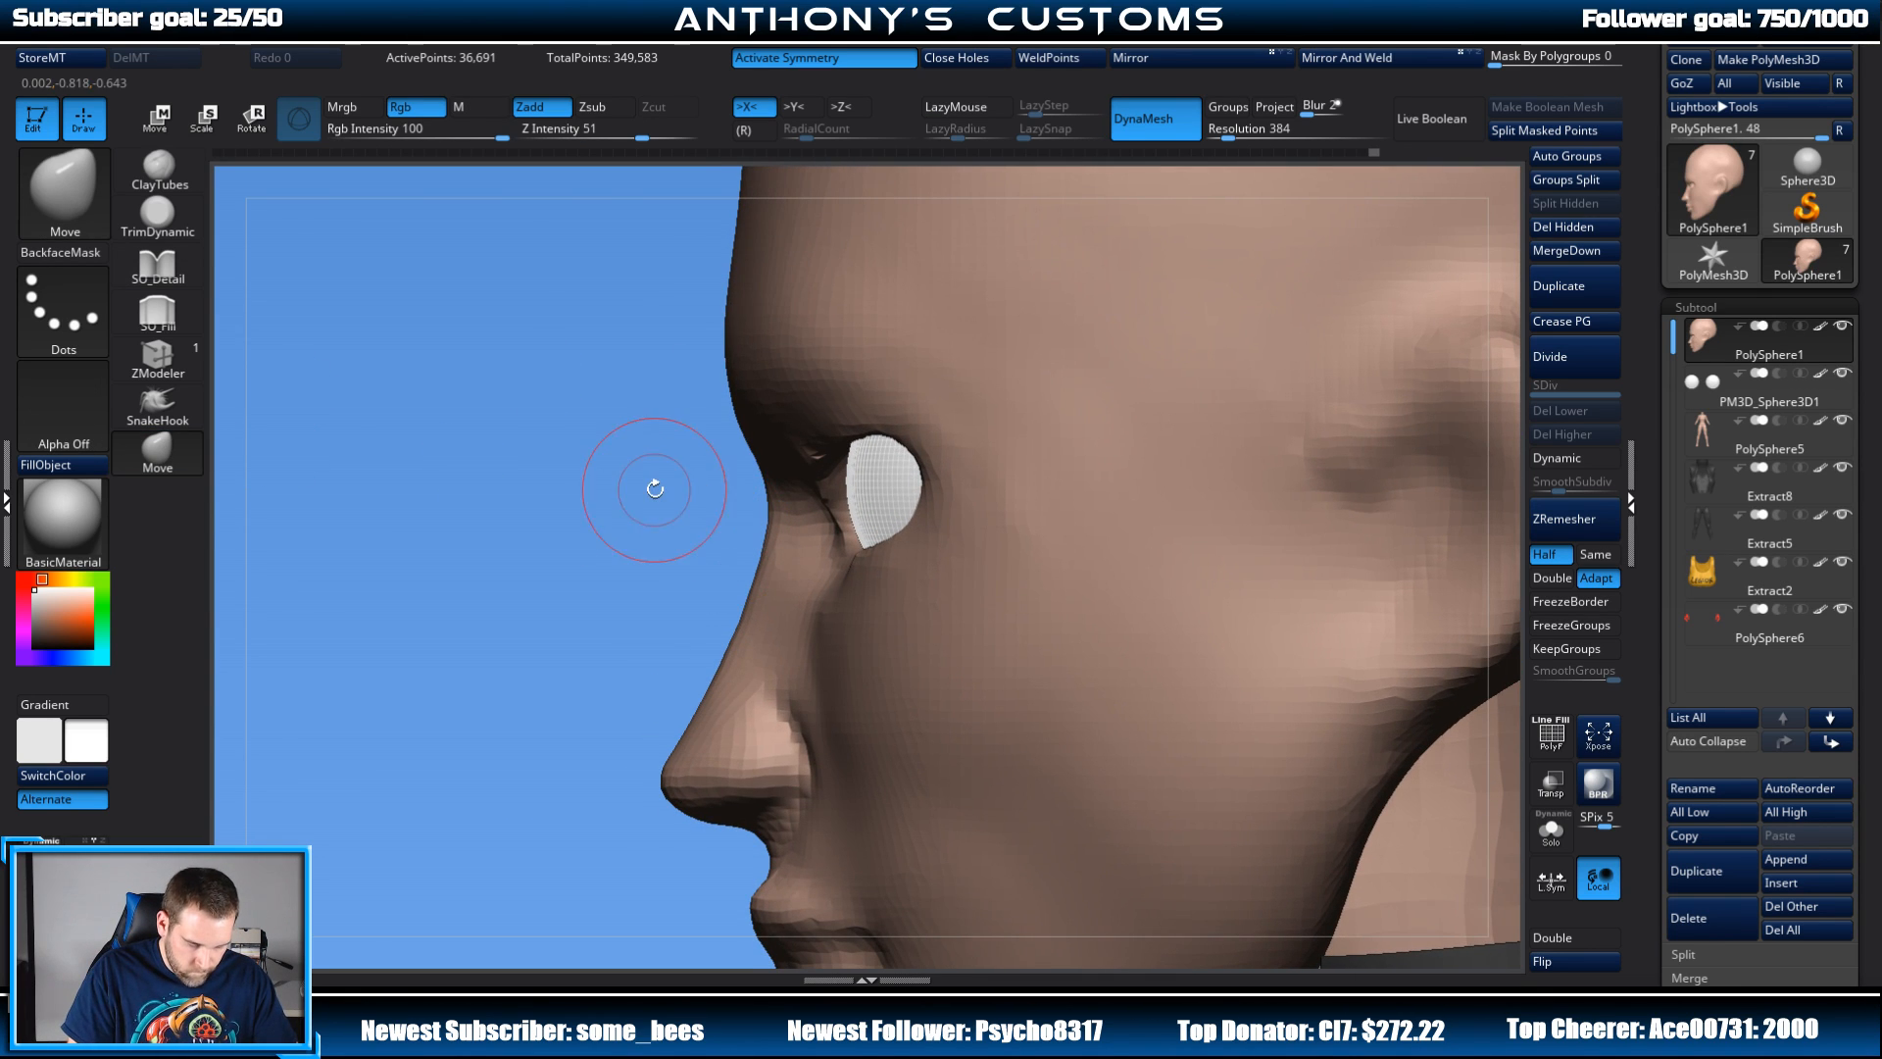
key("space")
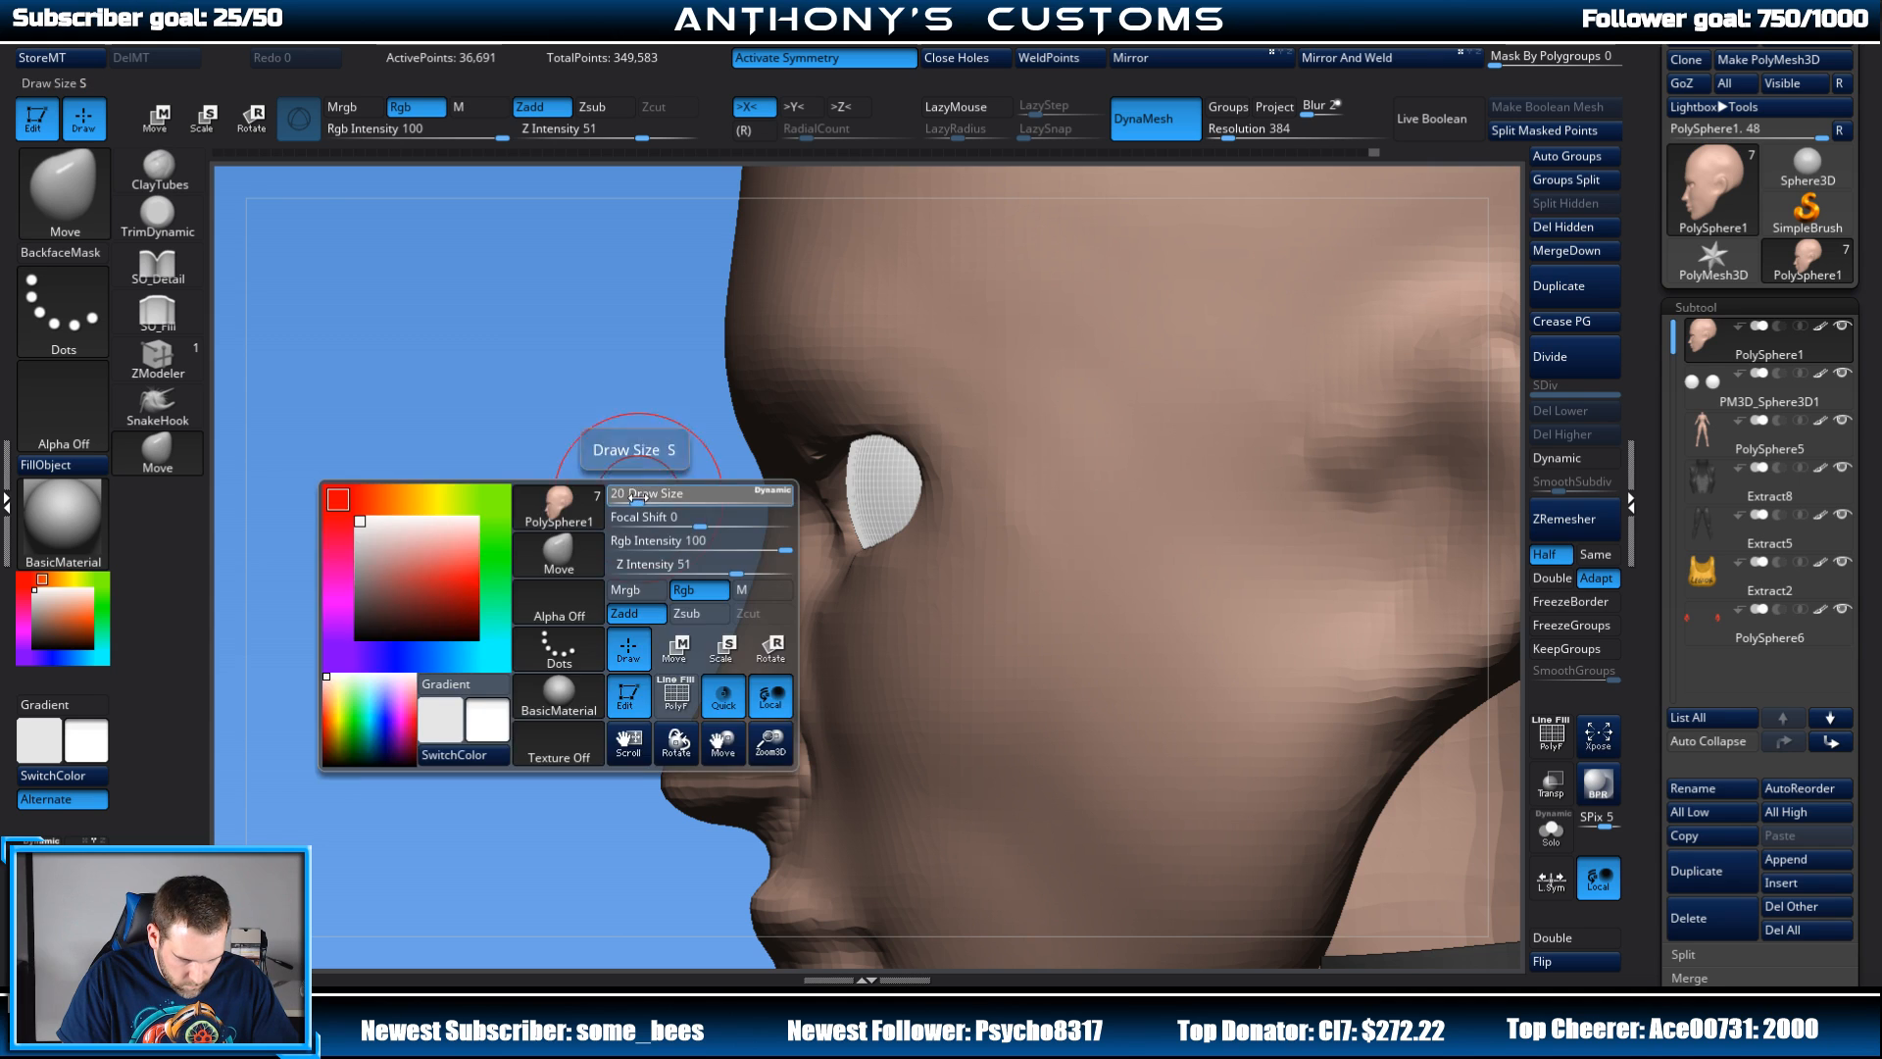
left_click_drag(638, 497, 642, 498)
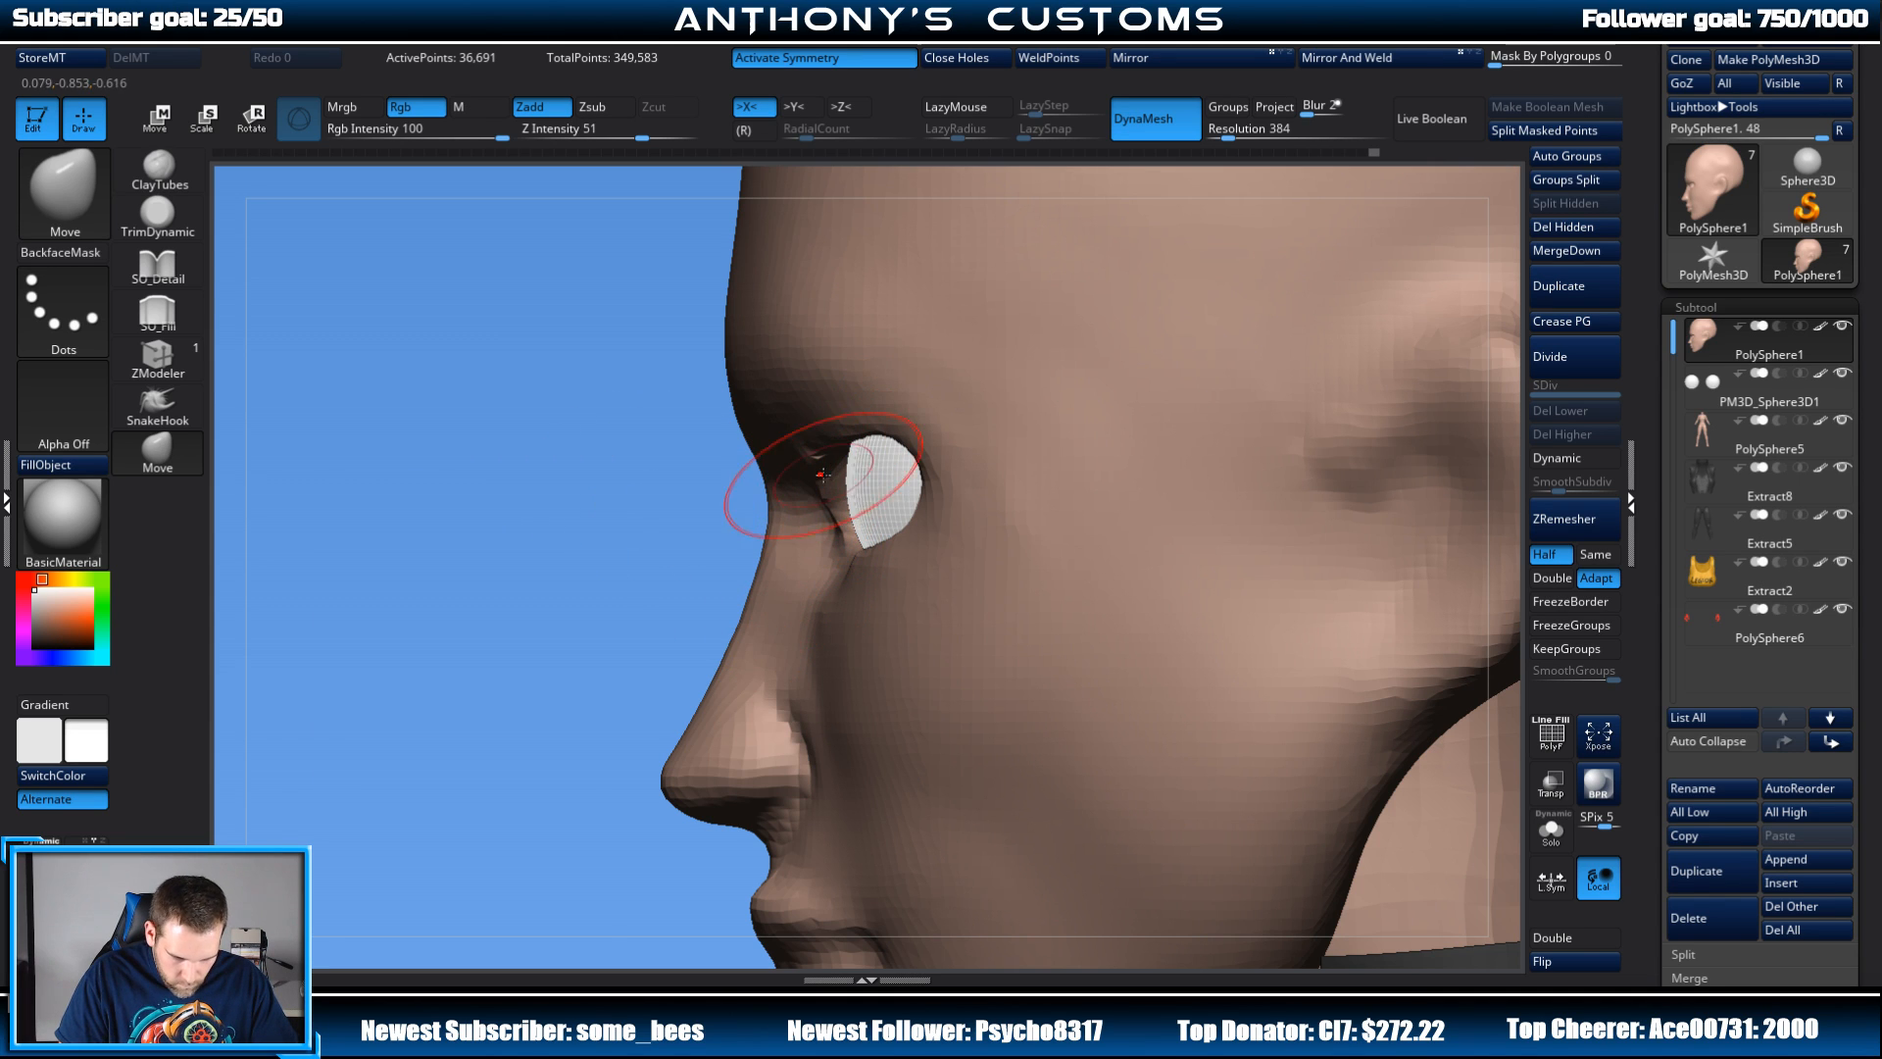
left_click_drag(852, 479, 837, 501)
left_click_drag(686, 559, 765, 433)
Step: Refine the brow and sides of the nose bridge with the Move brush, update the DynaMesh and check the face from the front
mouse_move(1477, 240)
left_mouse_down()
mouse_move(1059, 315)
mouse_move(990, 357)
mouse_move(953, 455)
left_mouse_up()
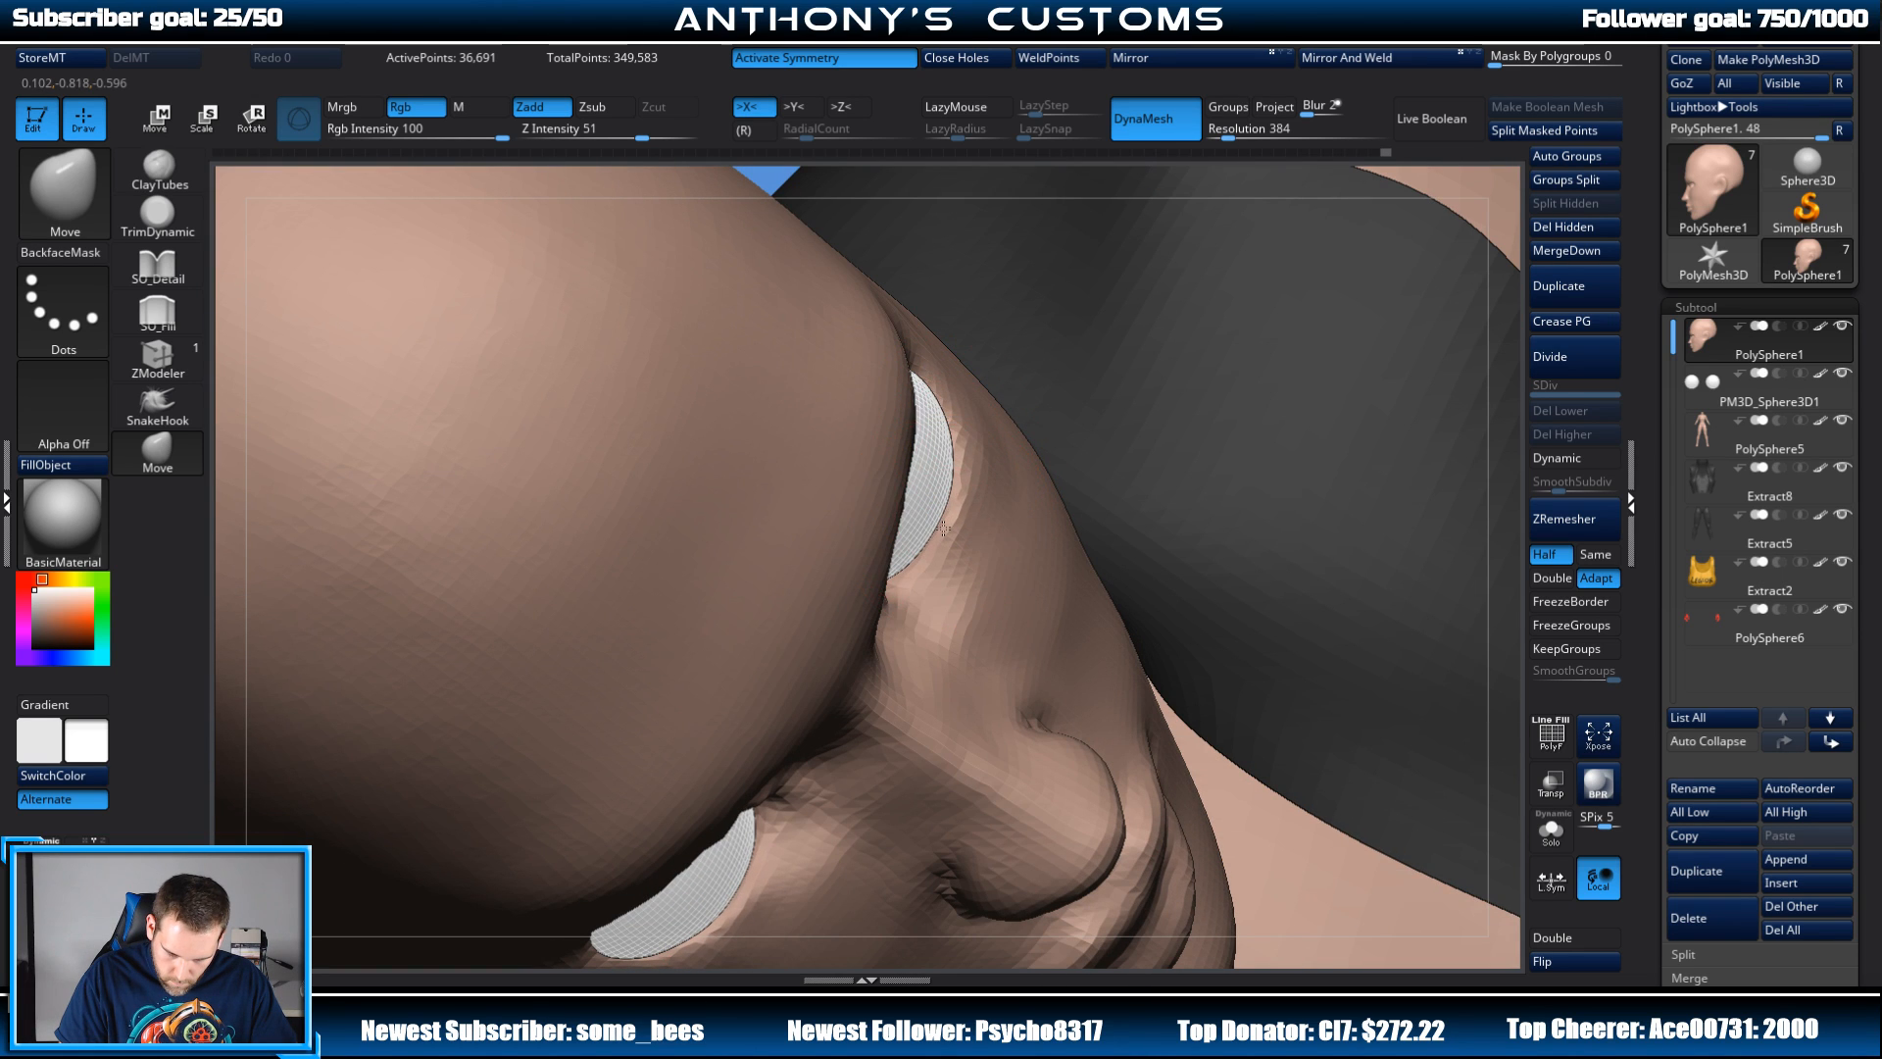
left_click_drag(1138, 333, 1248, 252)
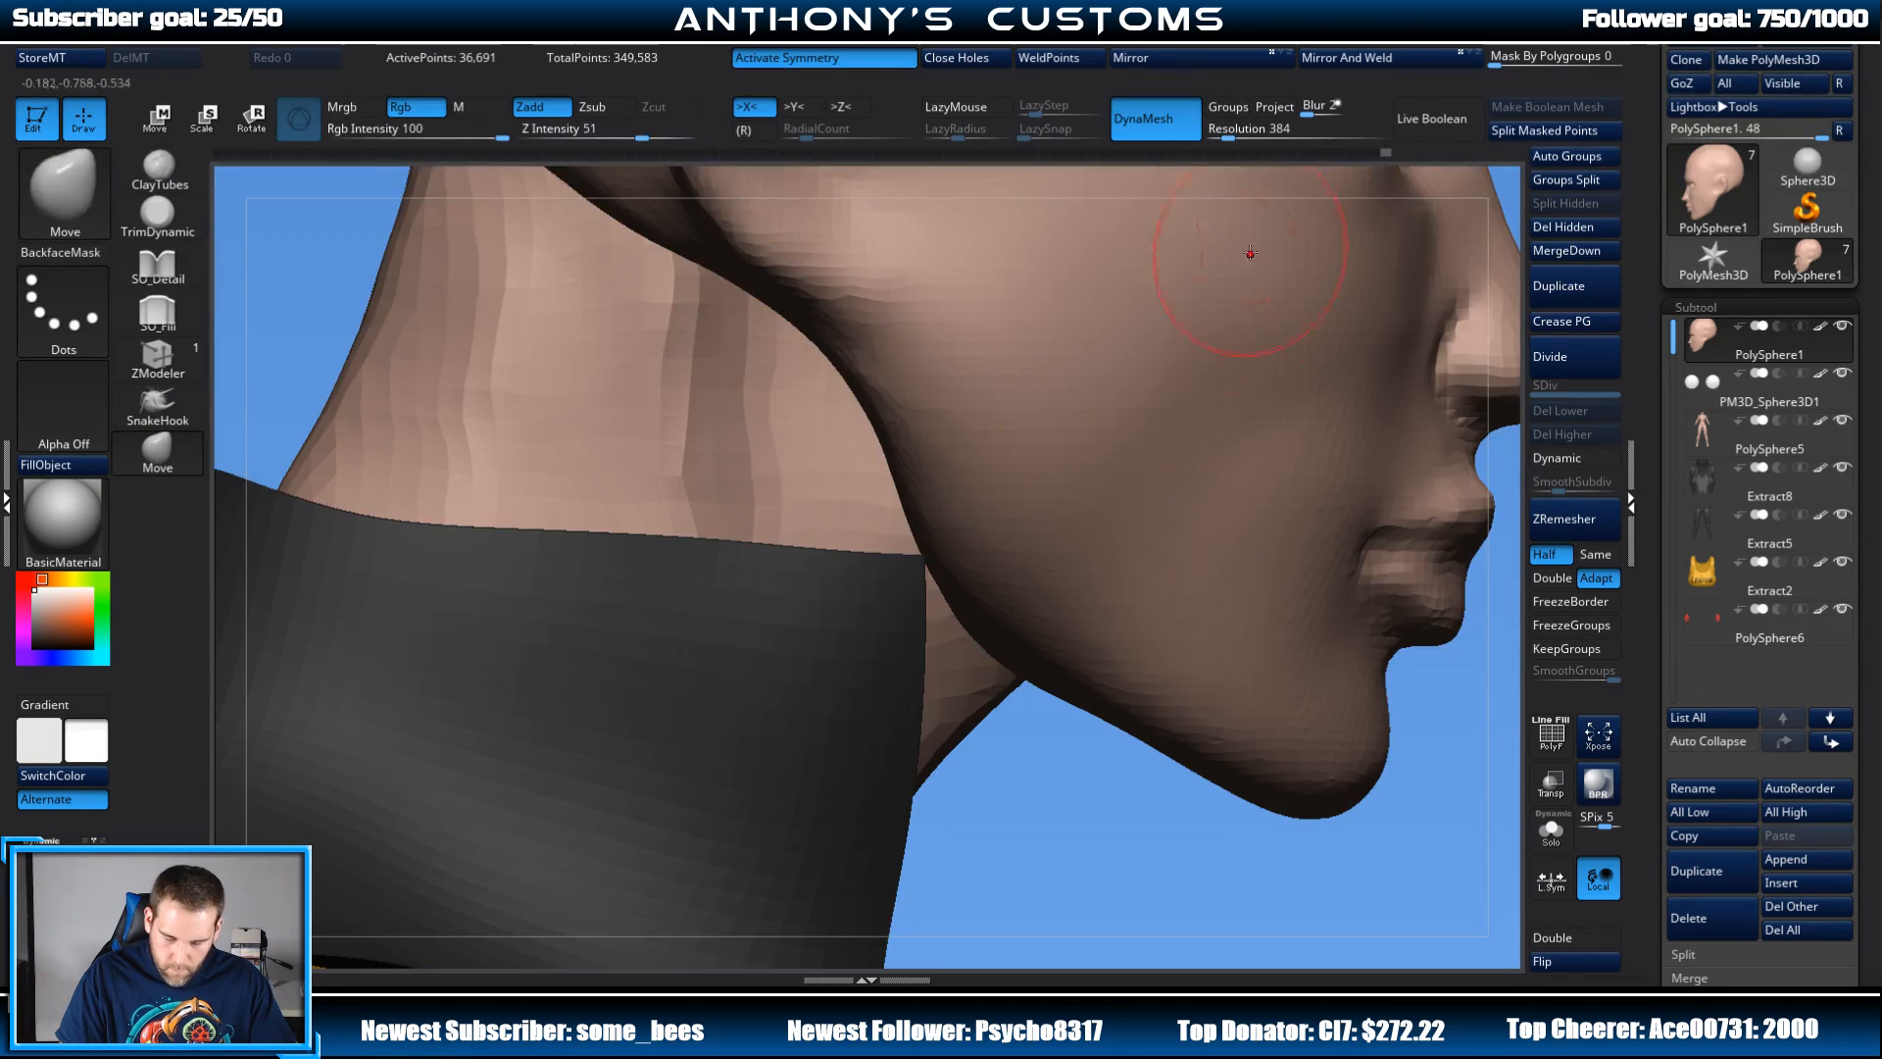
mouse_move(1071, 827)
left_mouse_down("alt")
mouse_move(1034, 671)
mouse_move(1200, 643)
mouse_move(1125, 704)
mouse_move(1210, 630)
mouse_move(1222, 475)
mouse_move(1201, 482)
mouse_move(1341, 543)
mouse_move(1197, 546)
mouse_move(1281, 521)
left_mouse_up("alt")
right_click(1202, 481)
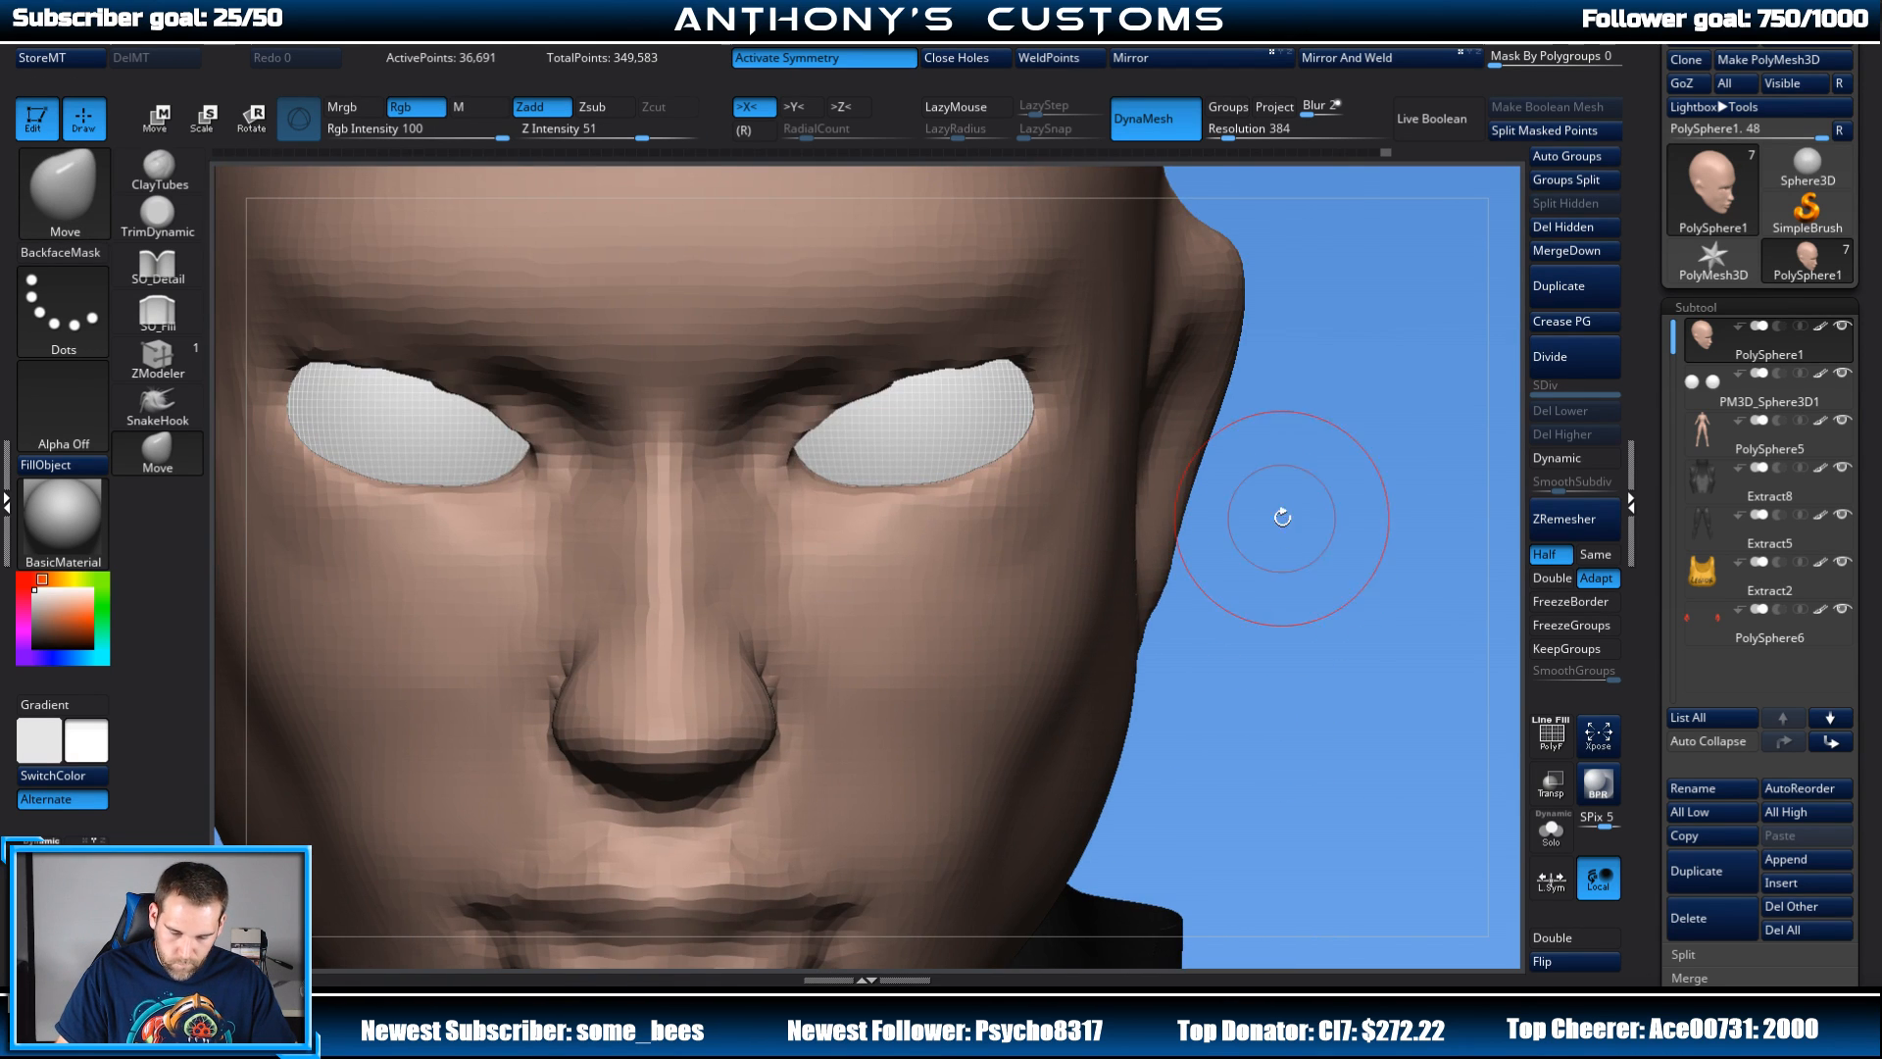
key("ctrl")
right_click(1366, 408)
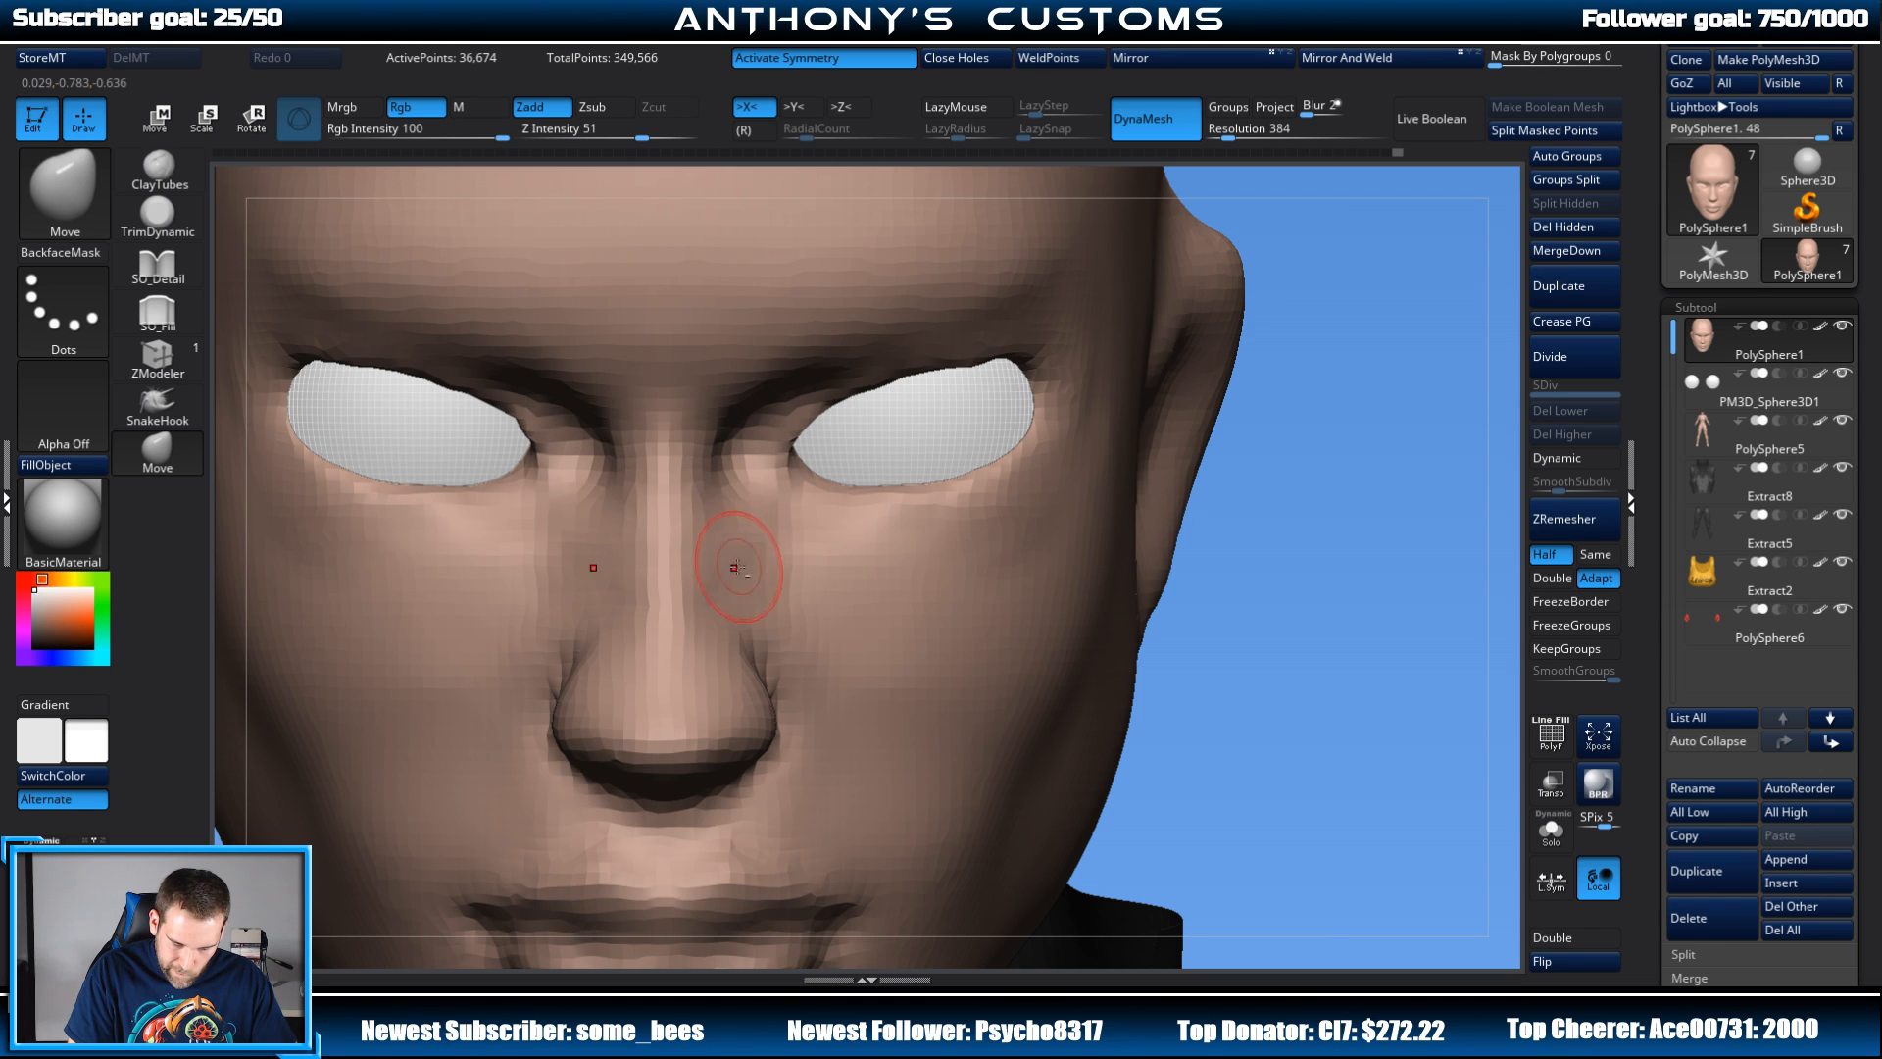
left_click_drag(1307, 575, 1259, 426, "alt")
left_click_drag(1167, 498, 1118, 462, "shift")
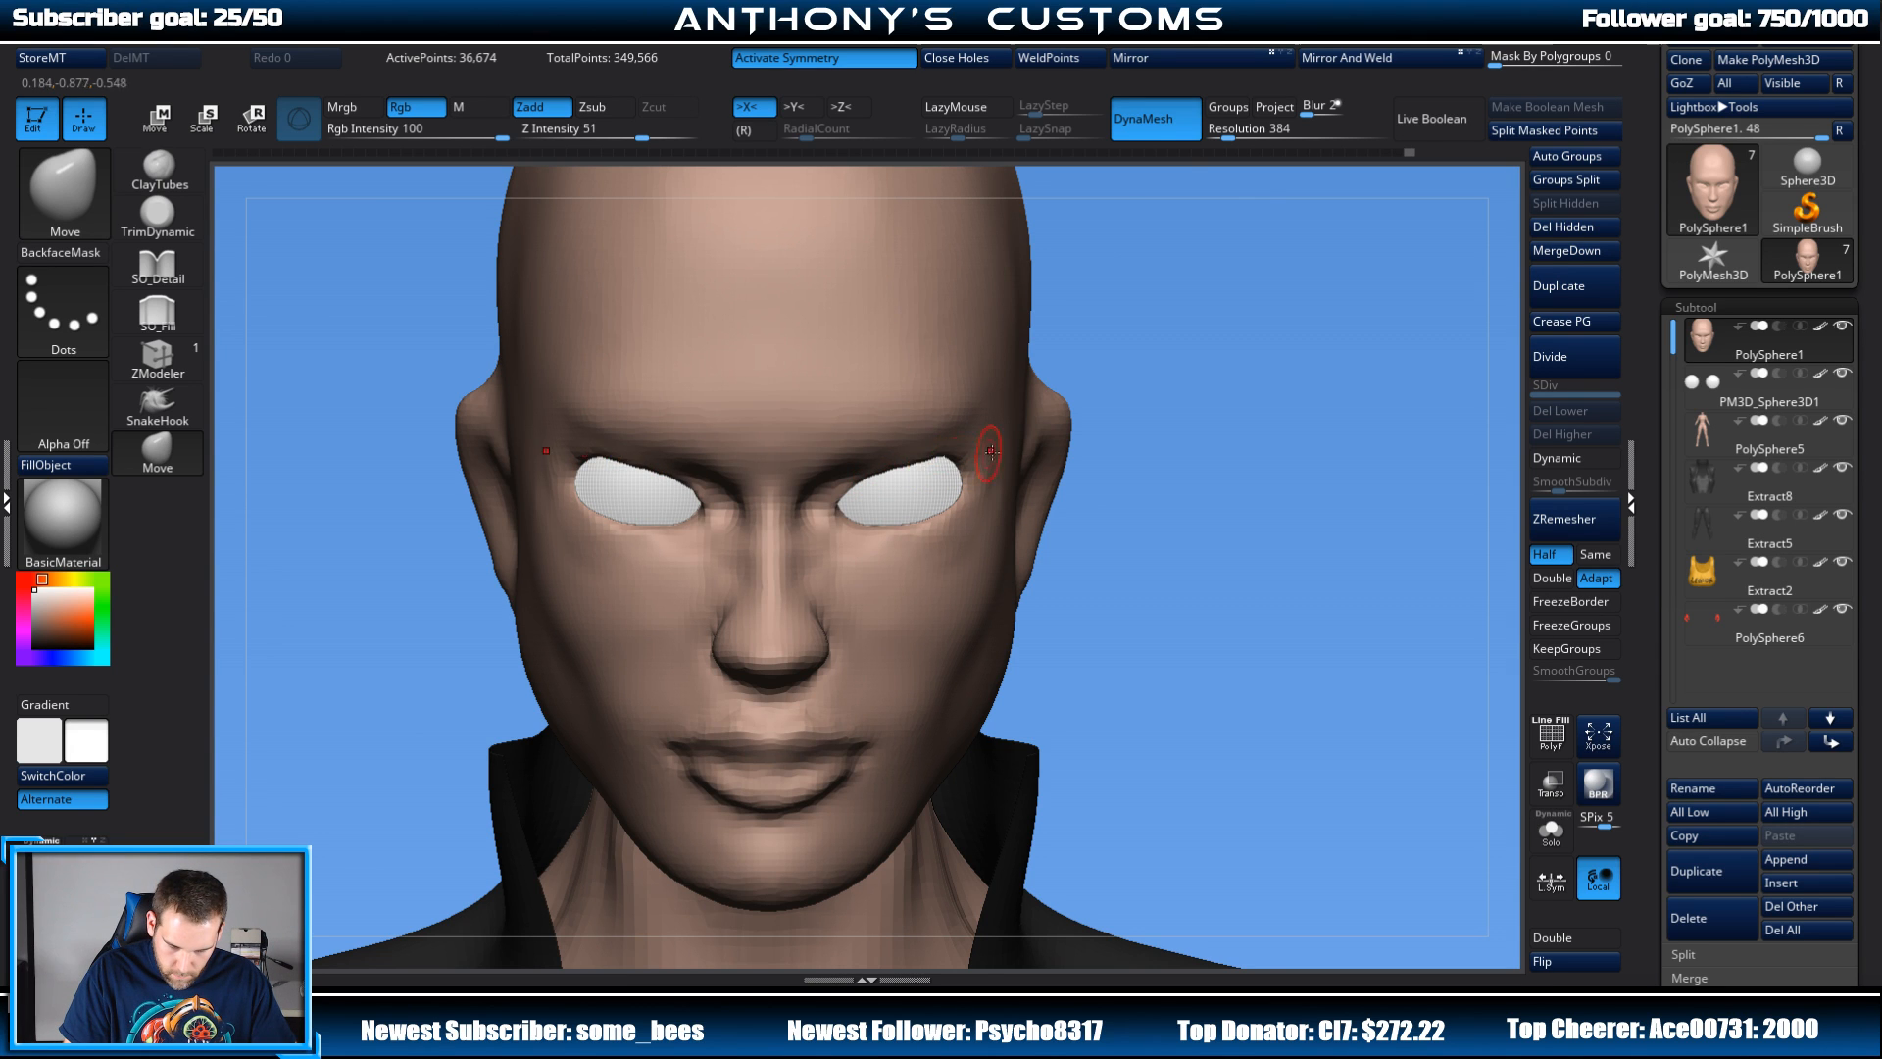
Step: Smooth the skin beside the nose and below the inner eye corners, comparing the face in profile and from the front
left_click_drag(1224, 446, 1039, 451)
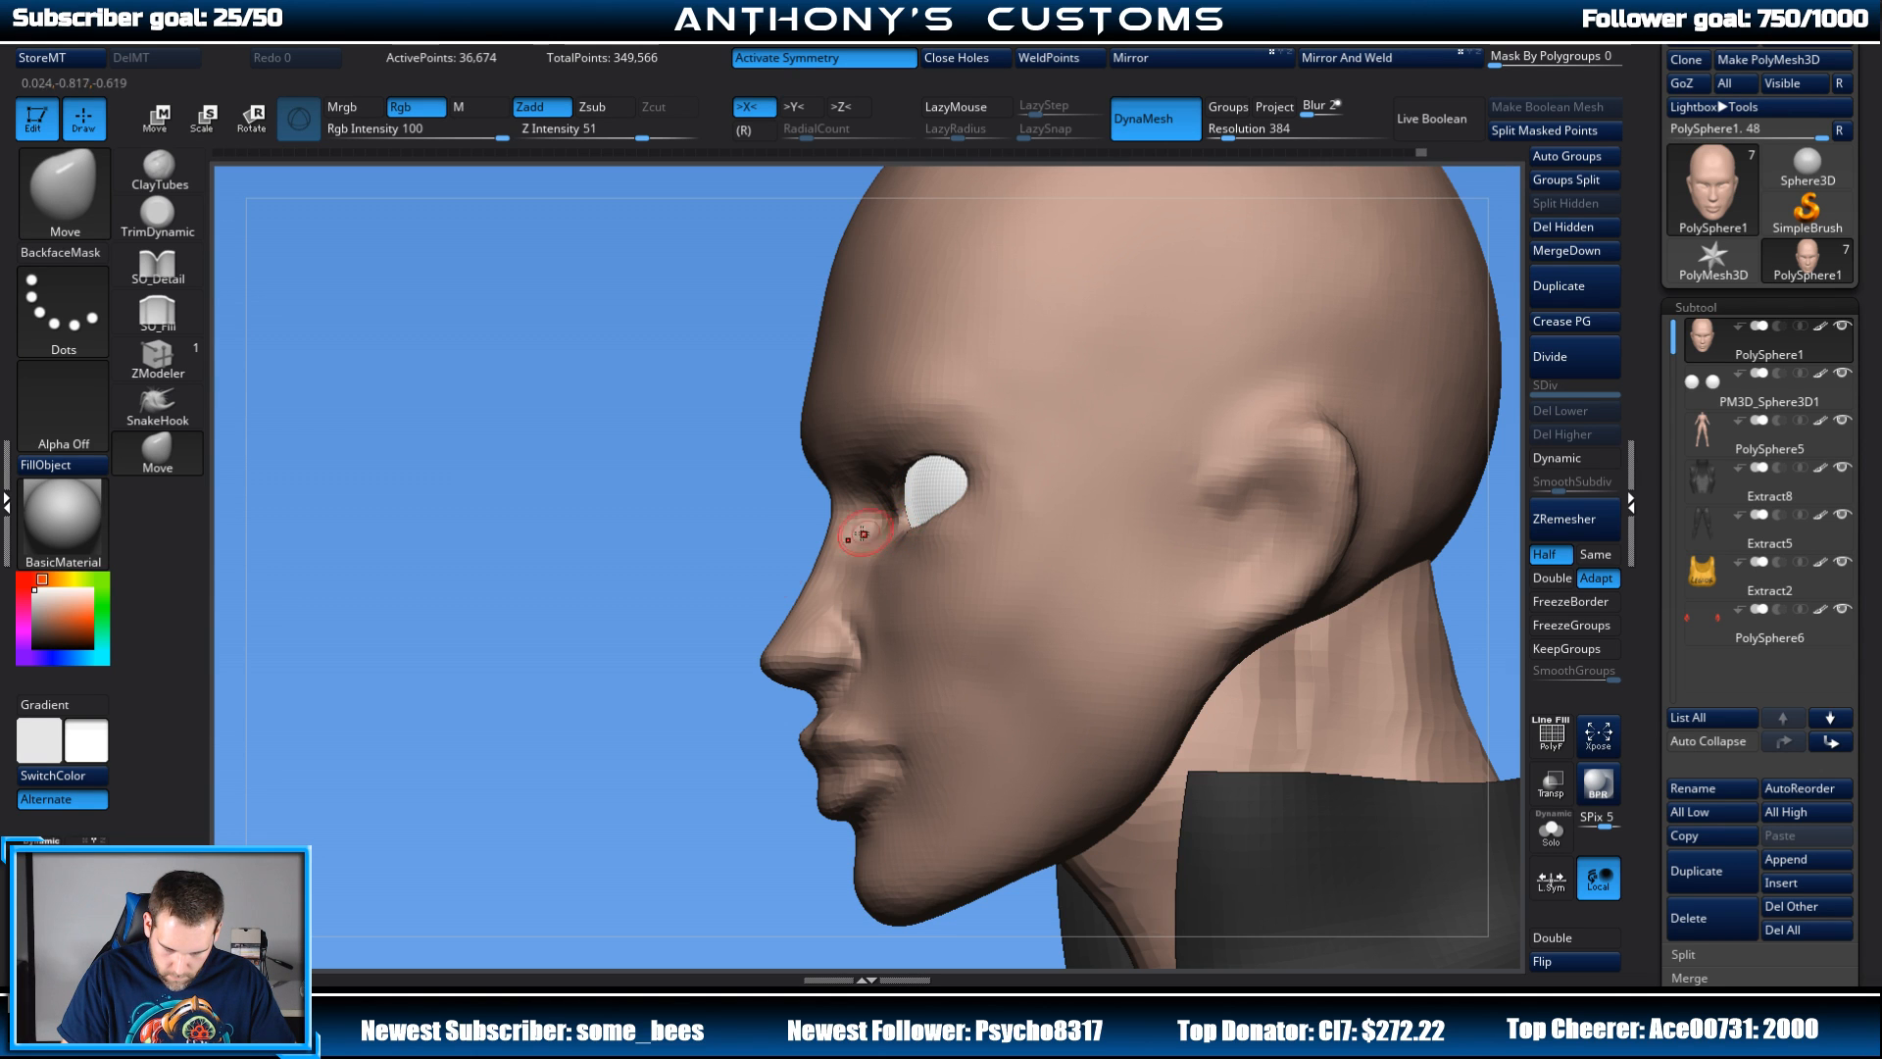
left_click_drag(610, 654, 689, 721)
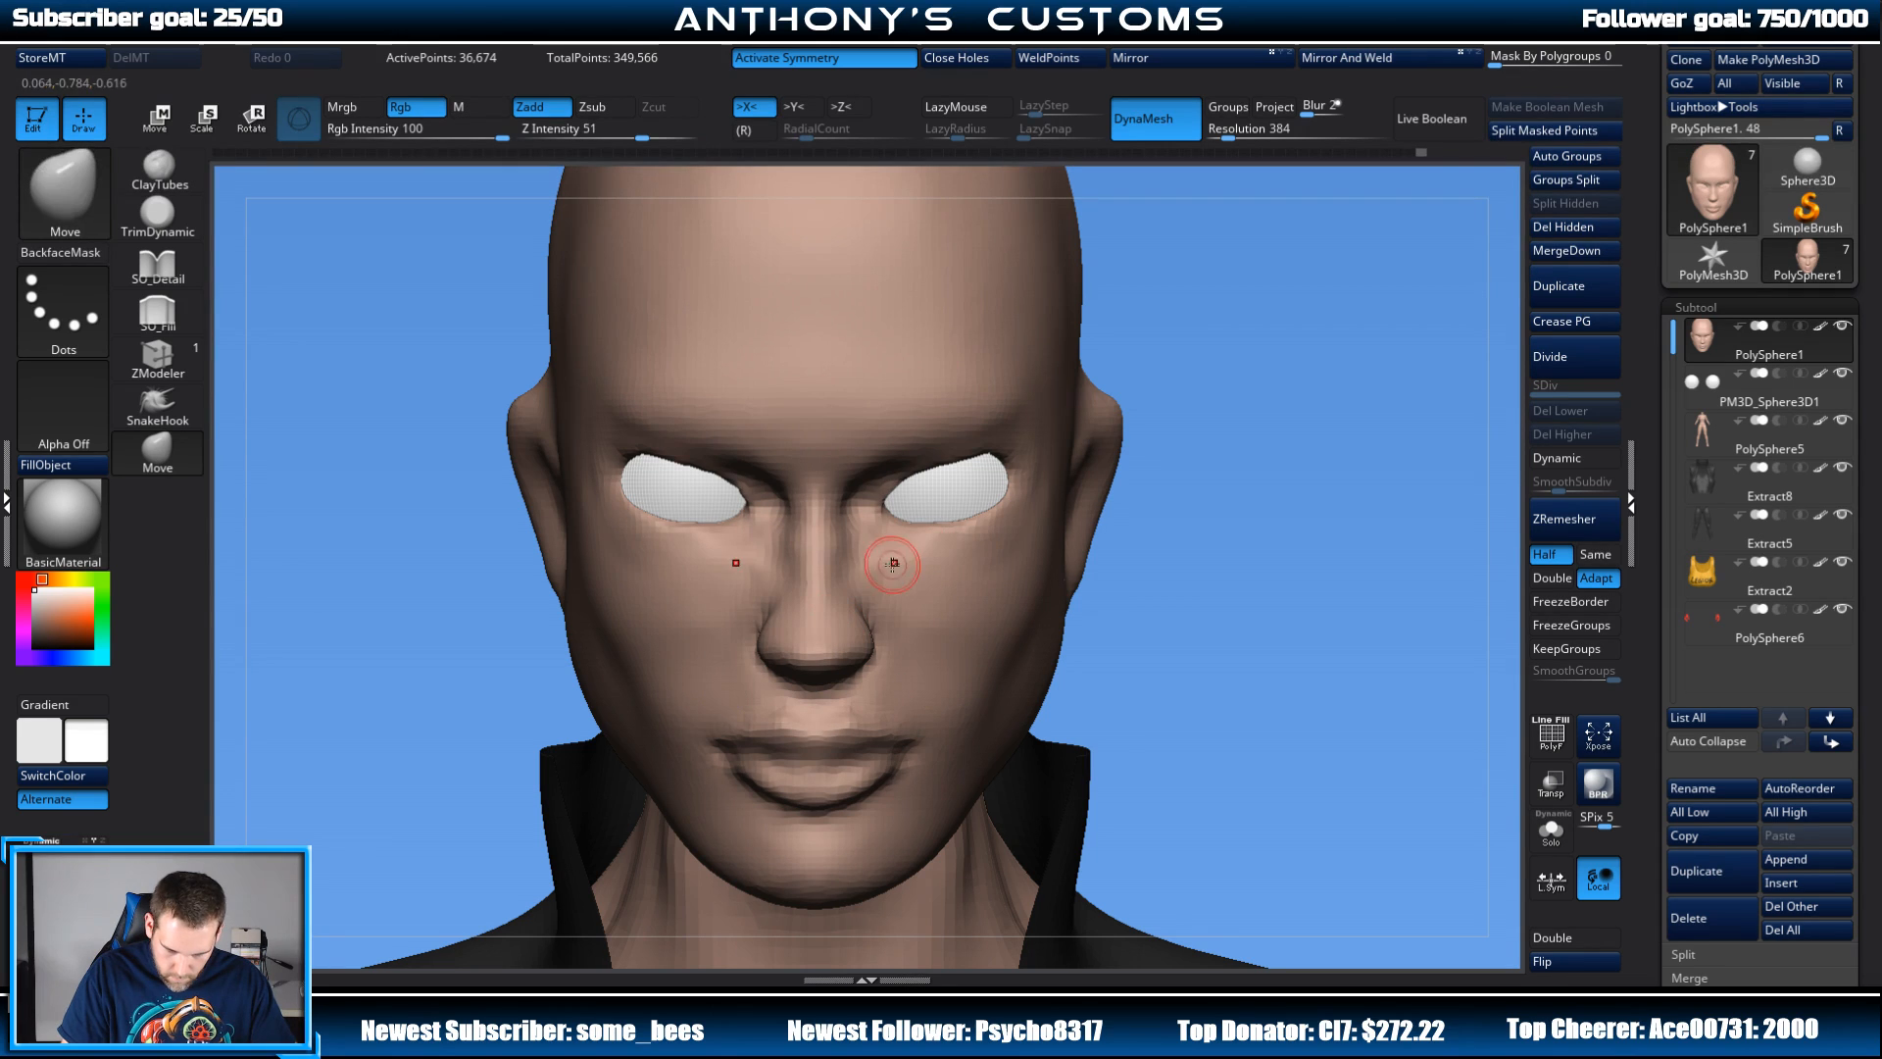
key("shift")
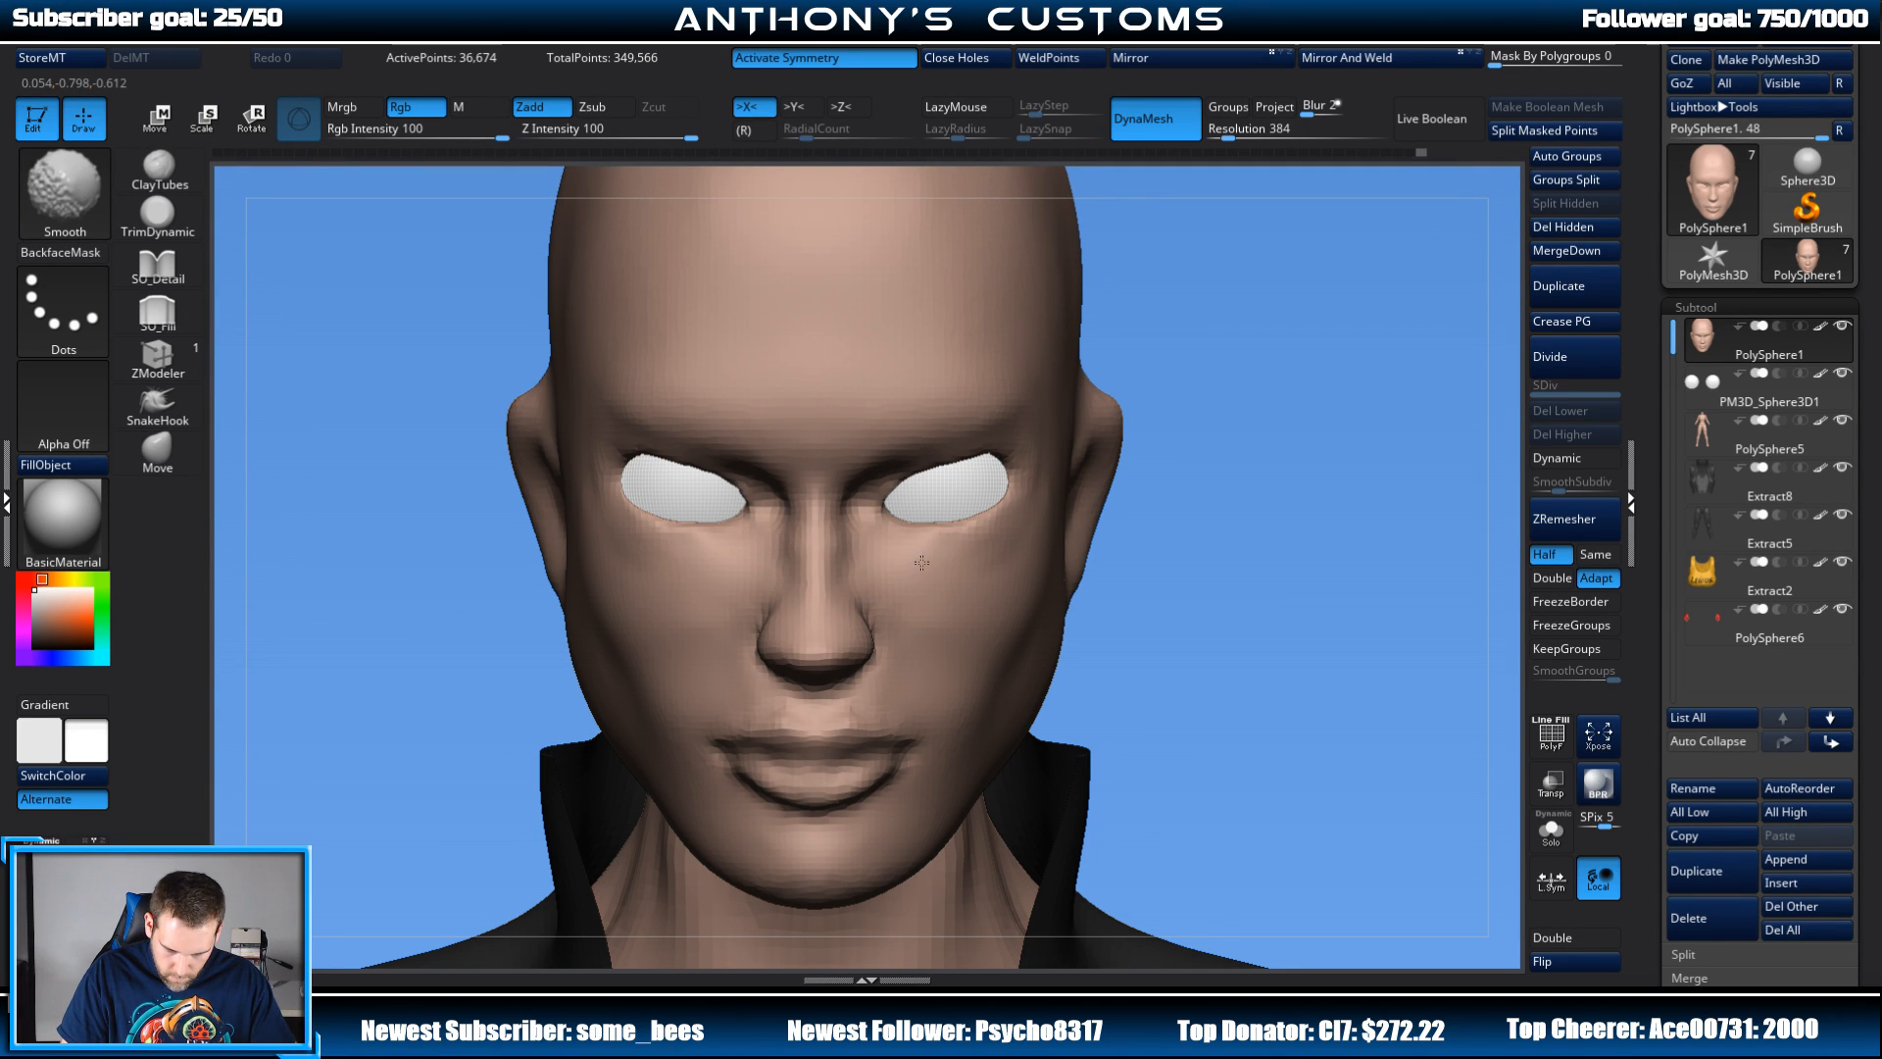
mouse_move(1252, 547)
left_mouse_down("alt")
mouse_move(1223, 425)
mouse_move(1226, 458)
mouse_move(1274, 432)
left_mouse_up("alt")
mouse_move(1275, 432)
left_mouse_down()
mouse_move(1215, 427)
mouse_move(1358, 441)
mouse_move(1111, 887)
left_mouse_up()
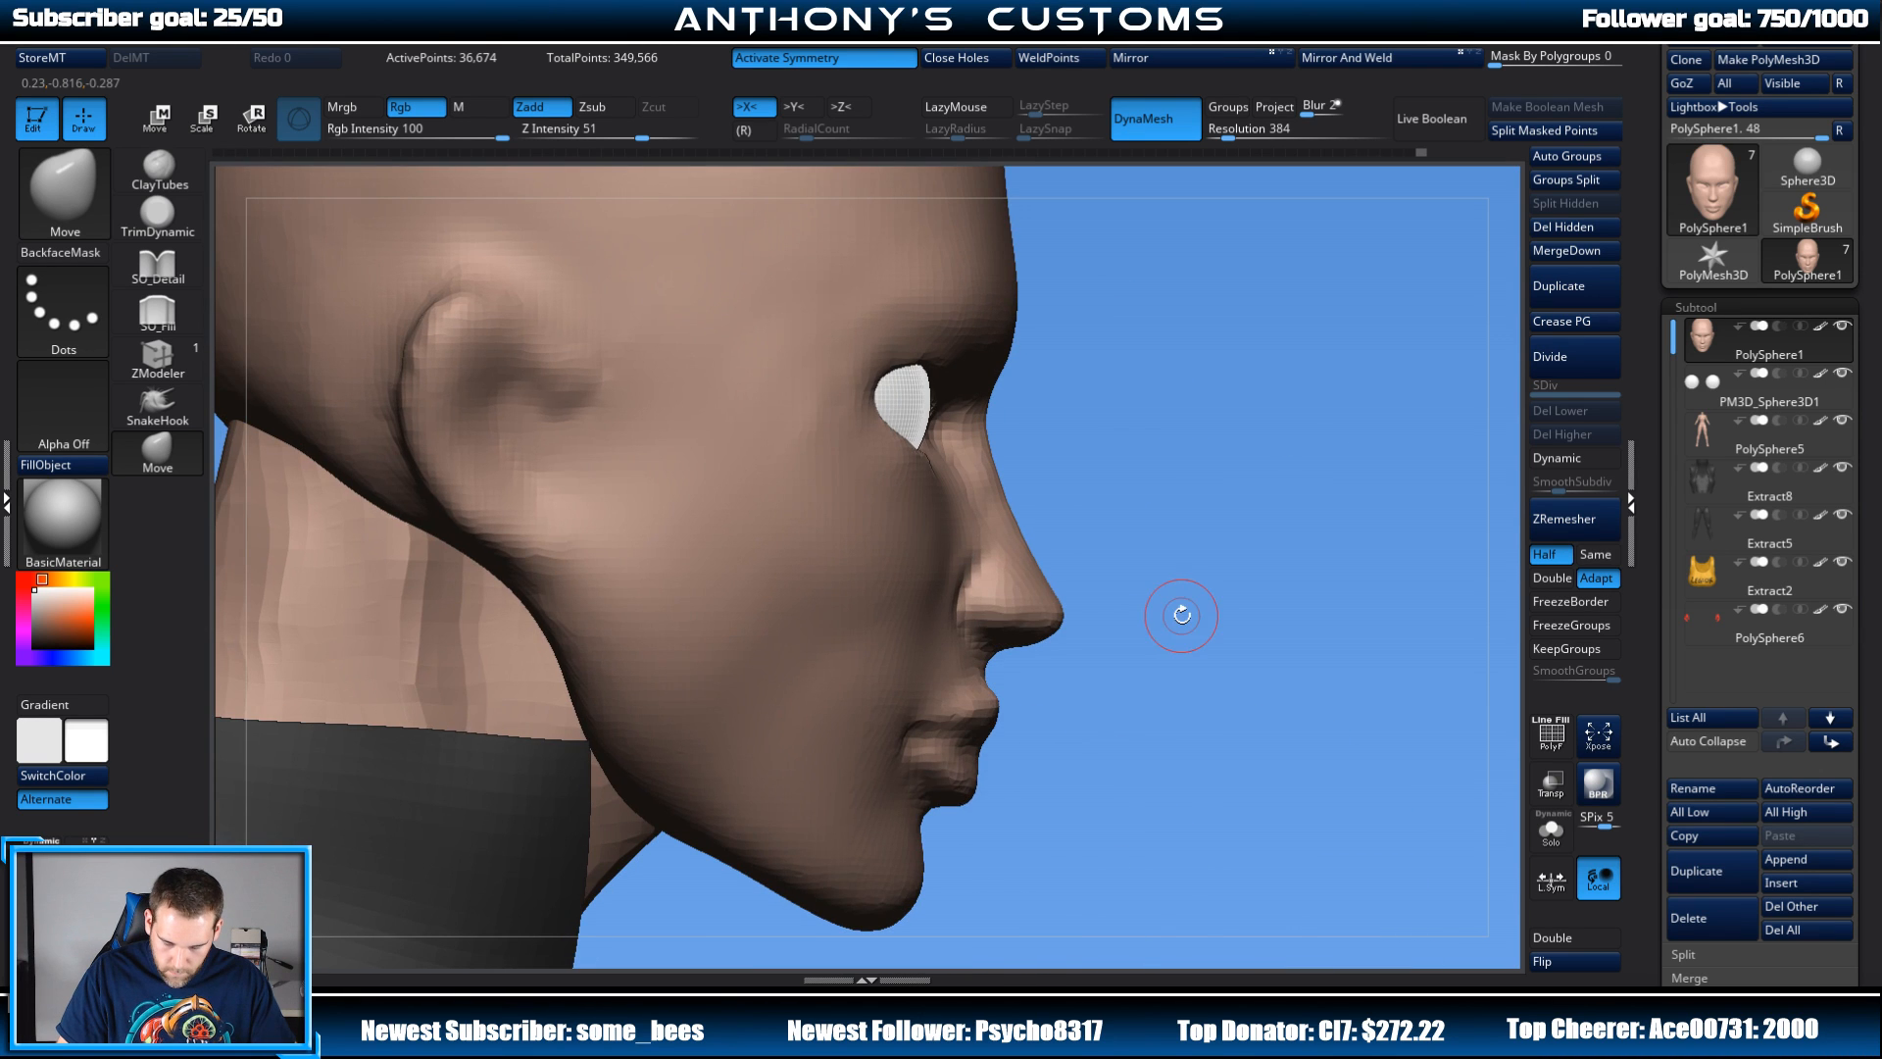
Step: Reshape the side and underside of the nose in profile with the Move brush
right_click(1182, 614)
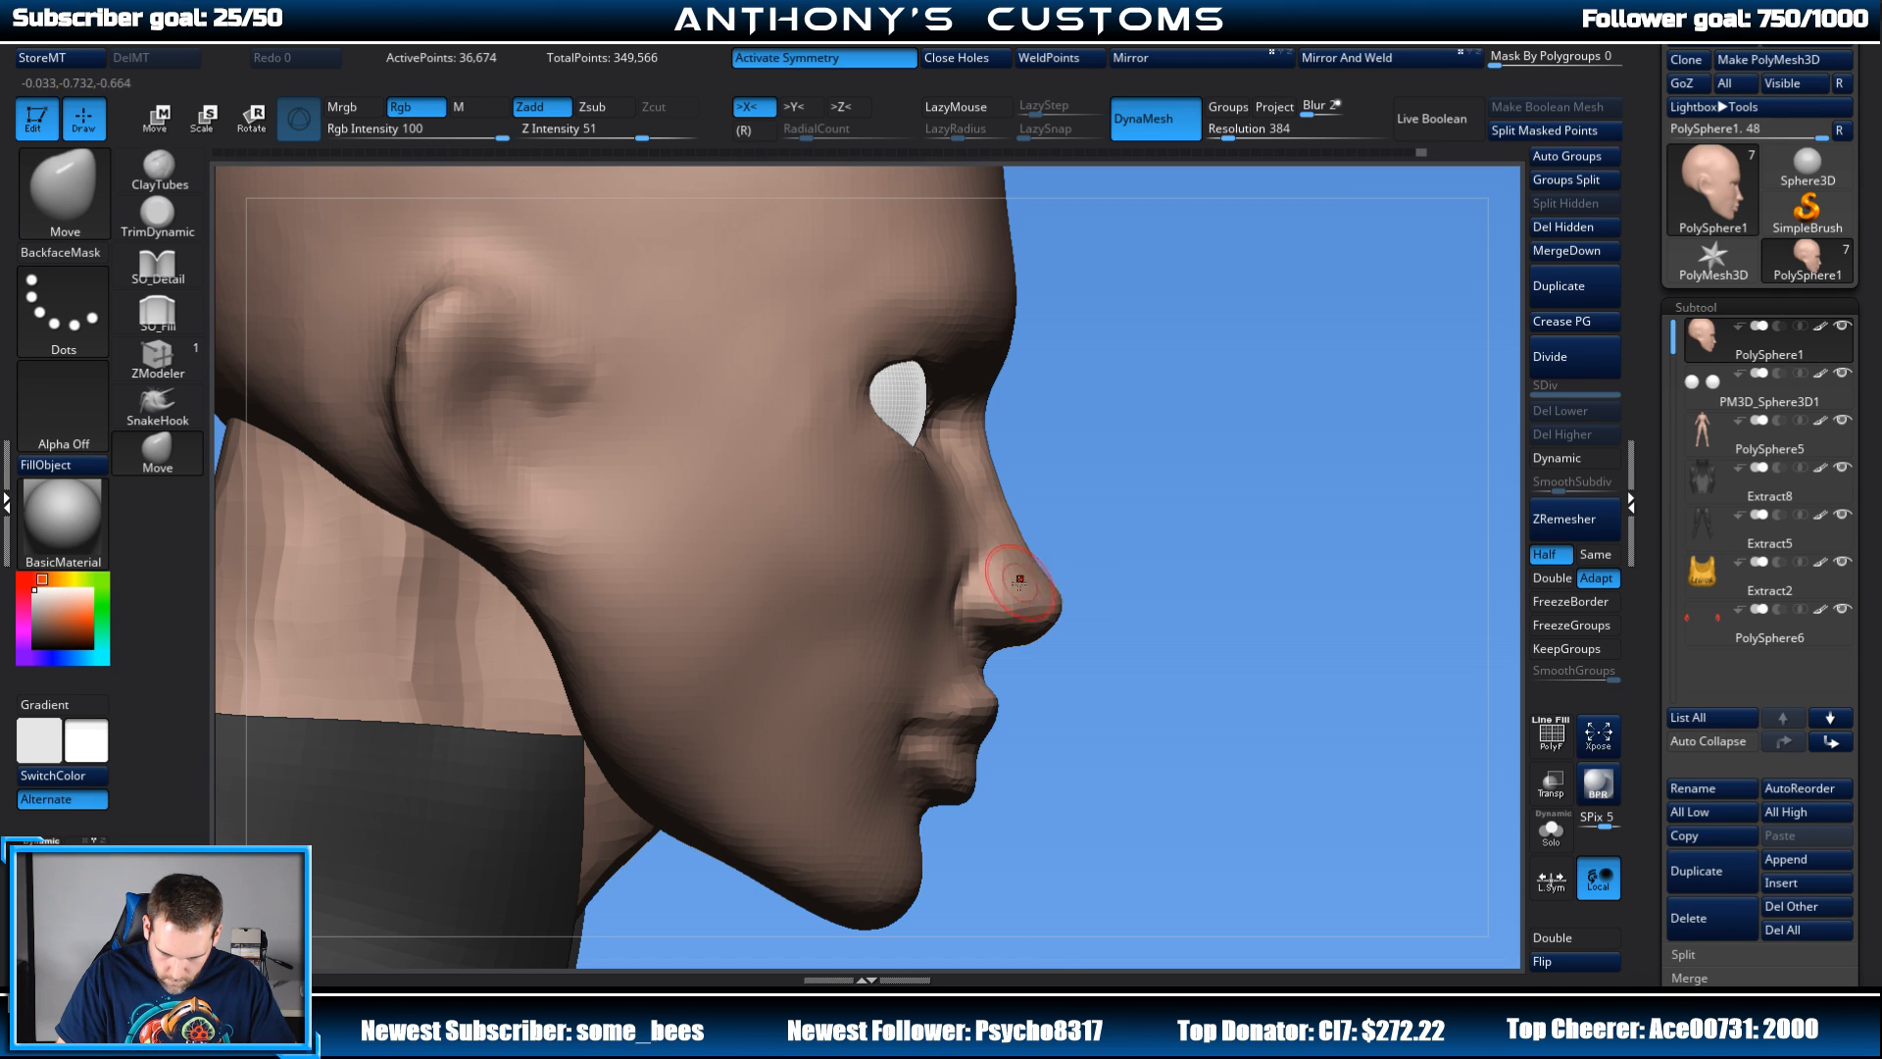
left_click_drag(1020, 583, 1014, 600)
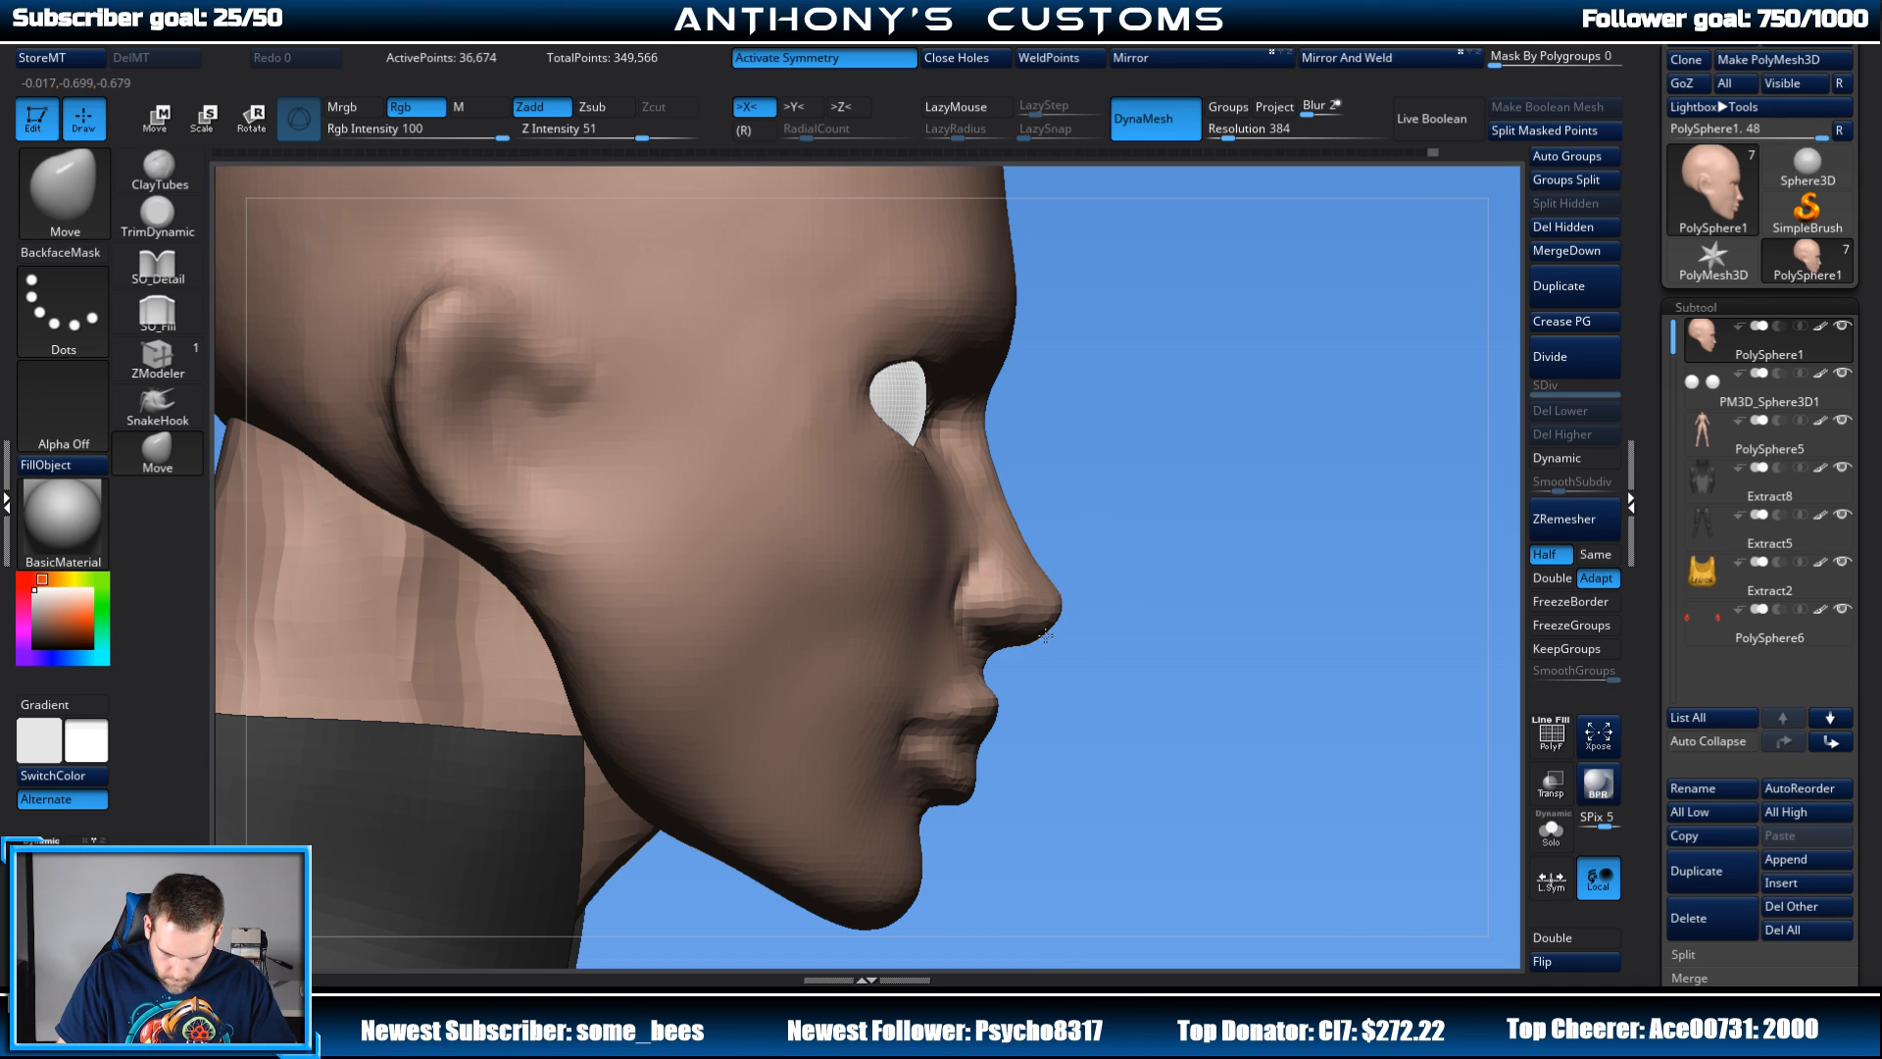
left_click_drag(1249, 582, 1091, 590)
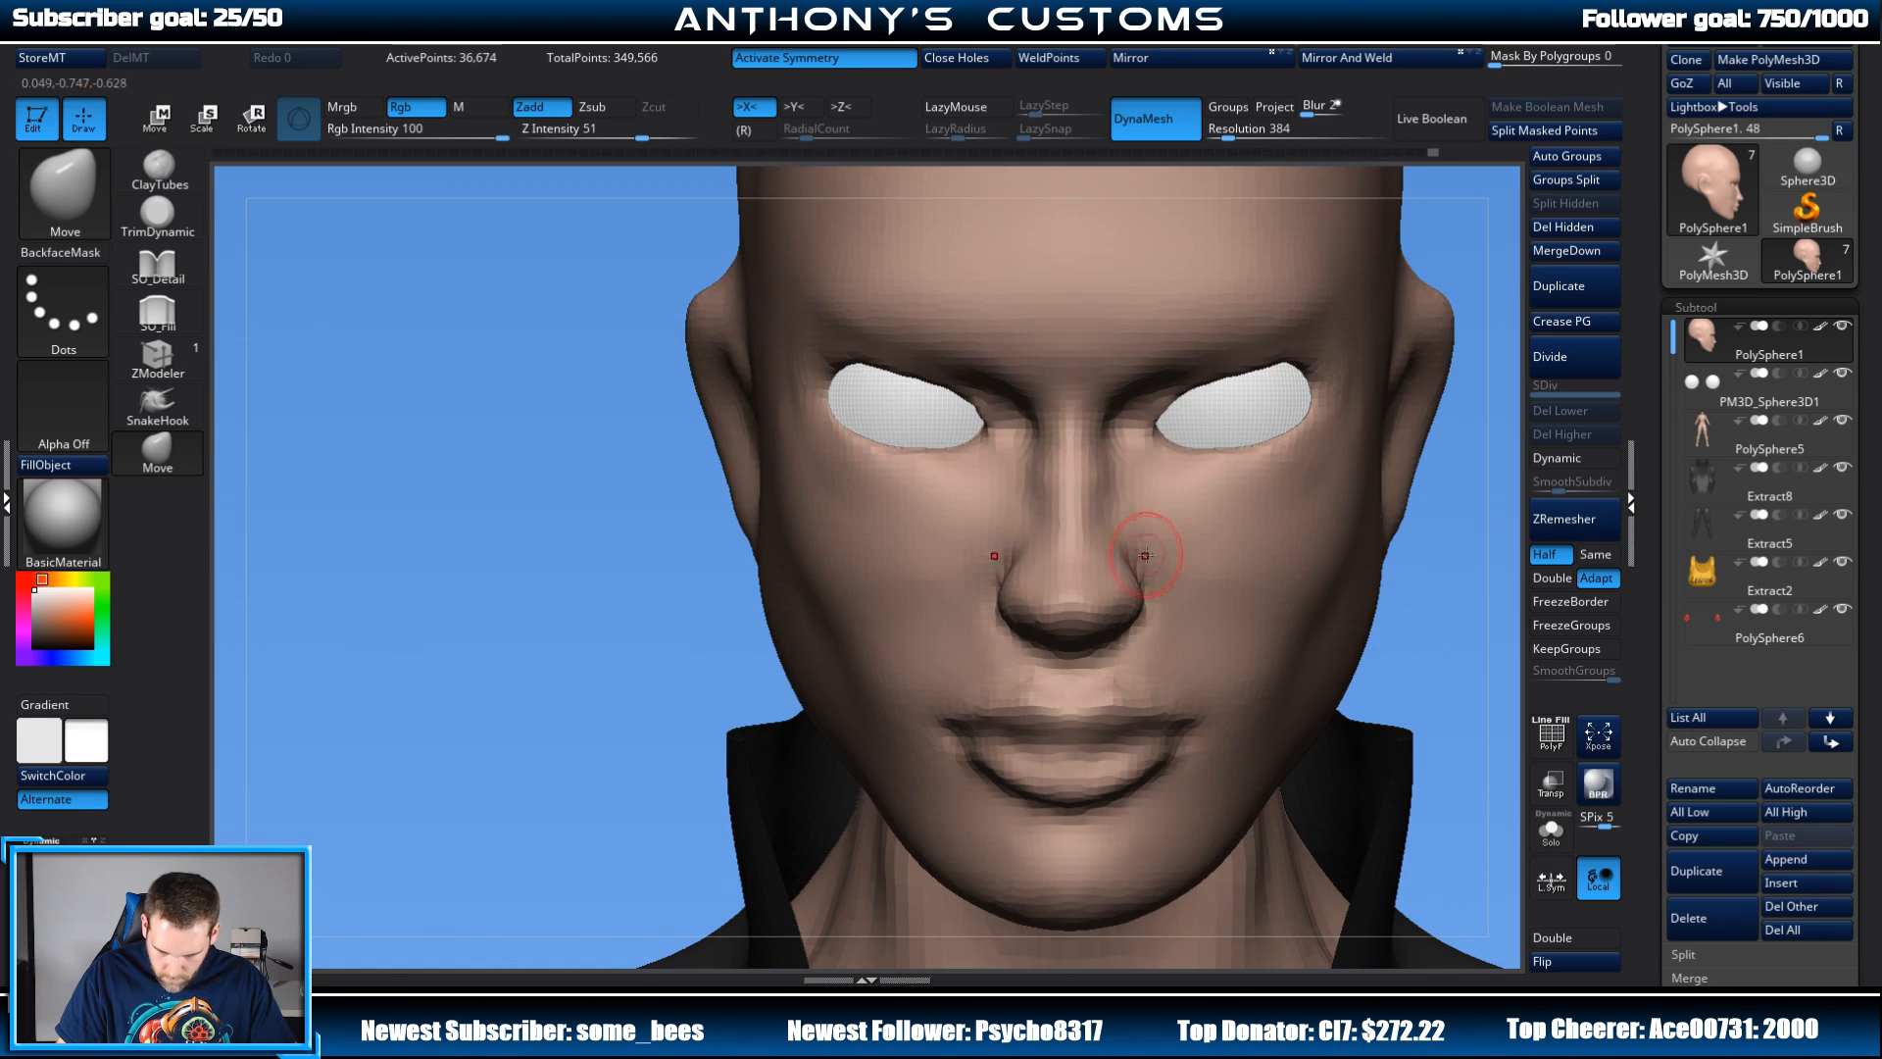
left_click_drag(693, 735, 760, 686)
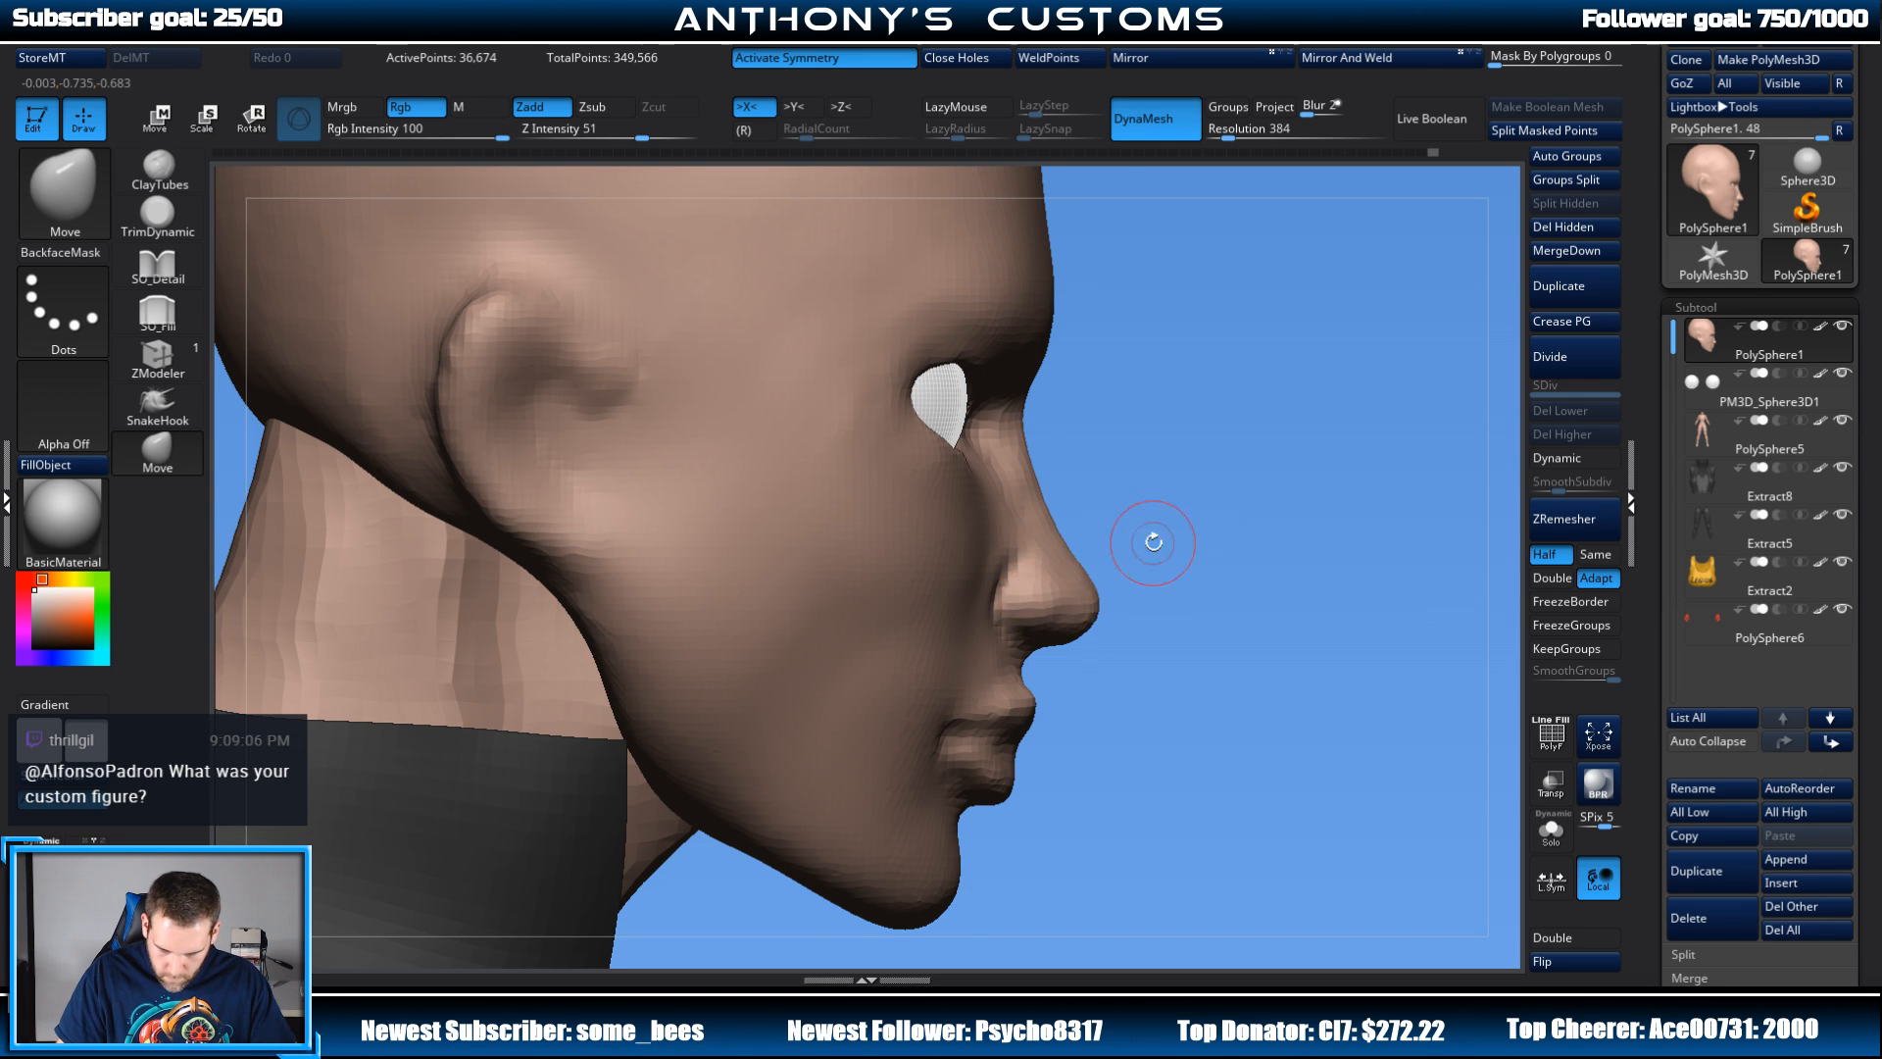
Step: Switch to the ClayTubes brush, adjust its draw size and save the project
left_click_drag(1143, 538, 1294, 476)
left_click_drag(633, 681, 492, 444, "alt")
left_click(191, 176)
right_click(1397, 387)
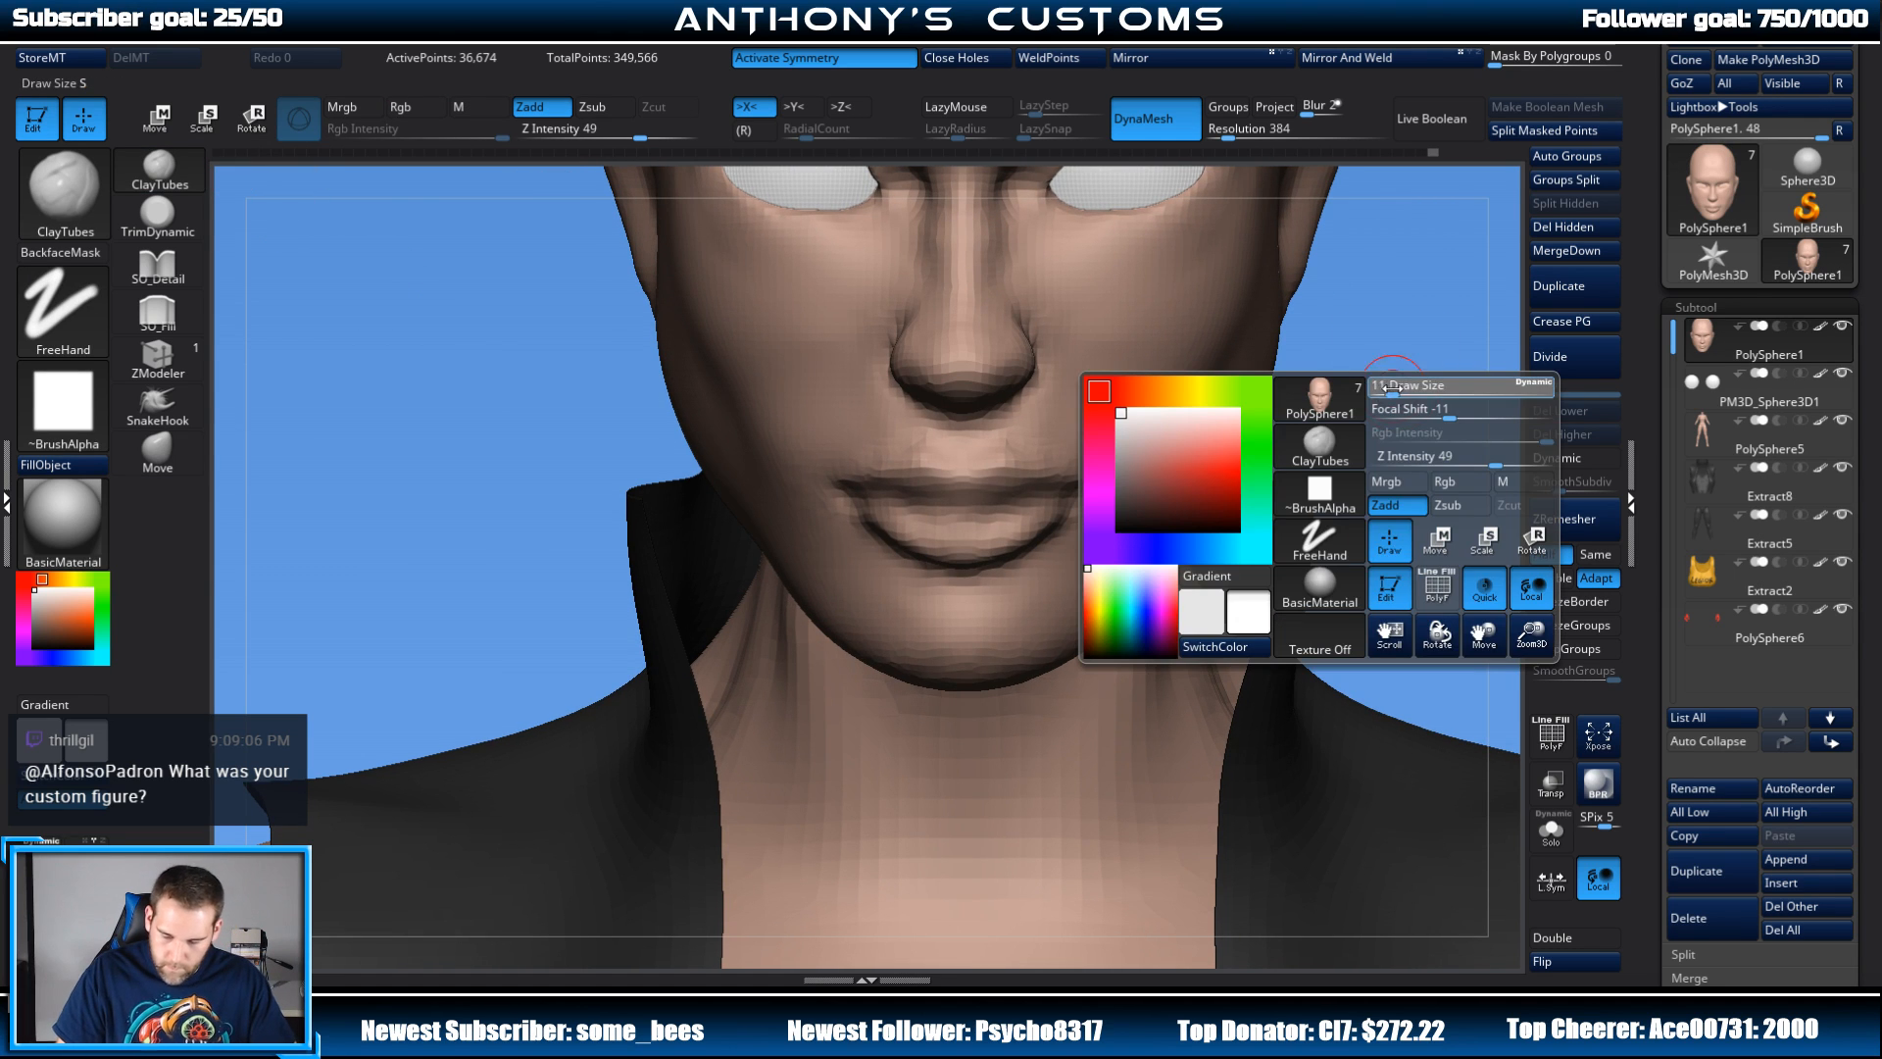
left_click_drag(1391, 365, 1389, 295)
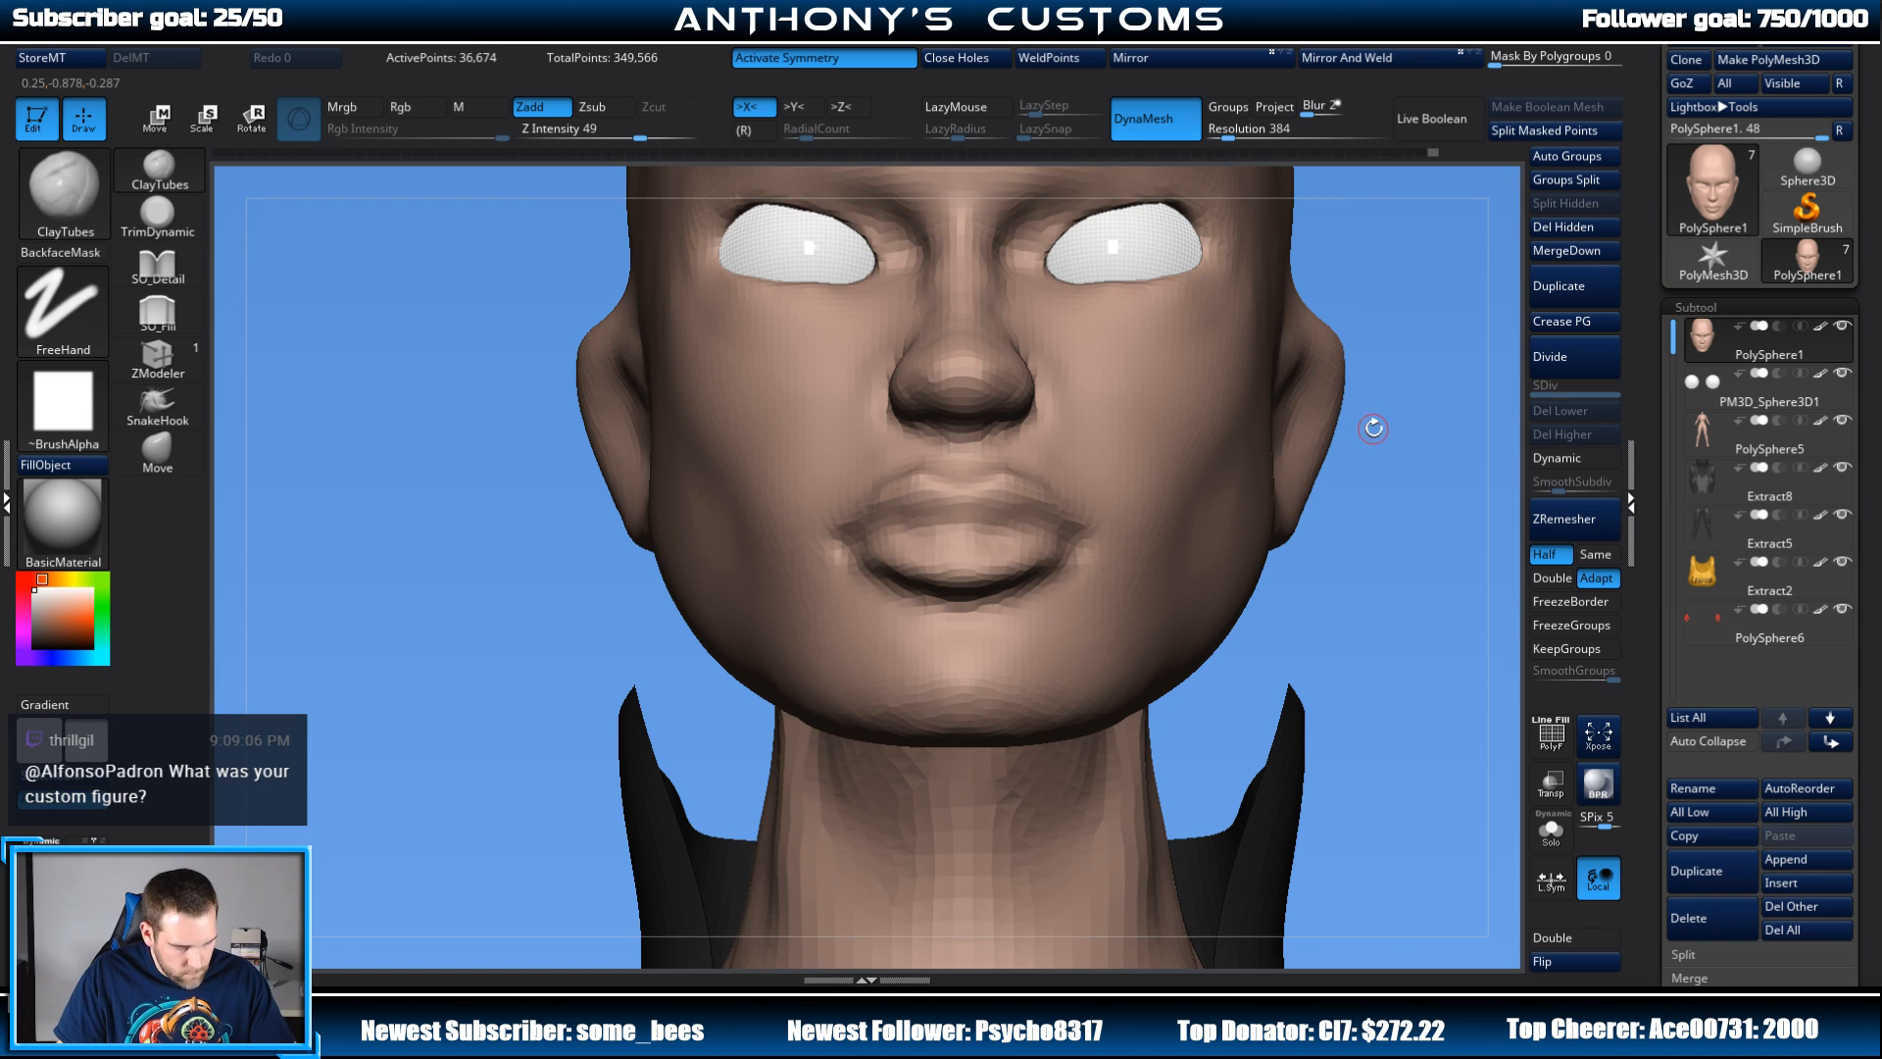
key("ctrl")
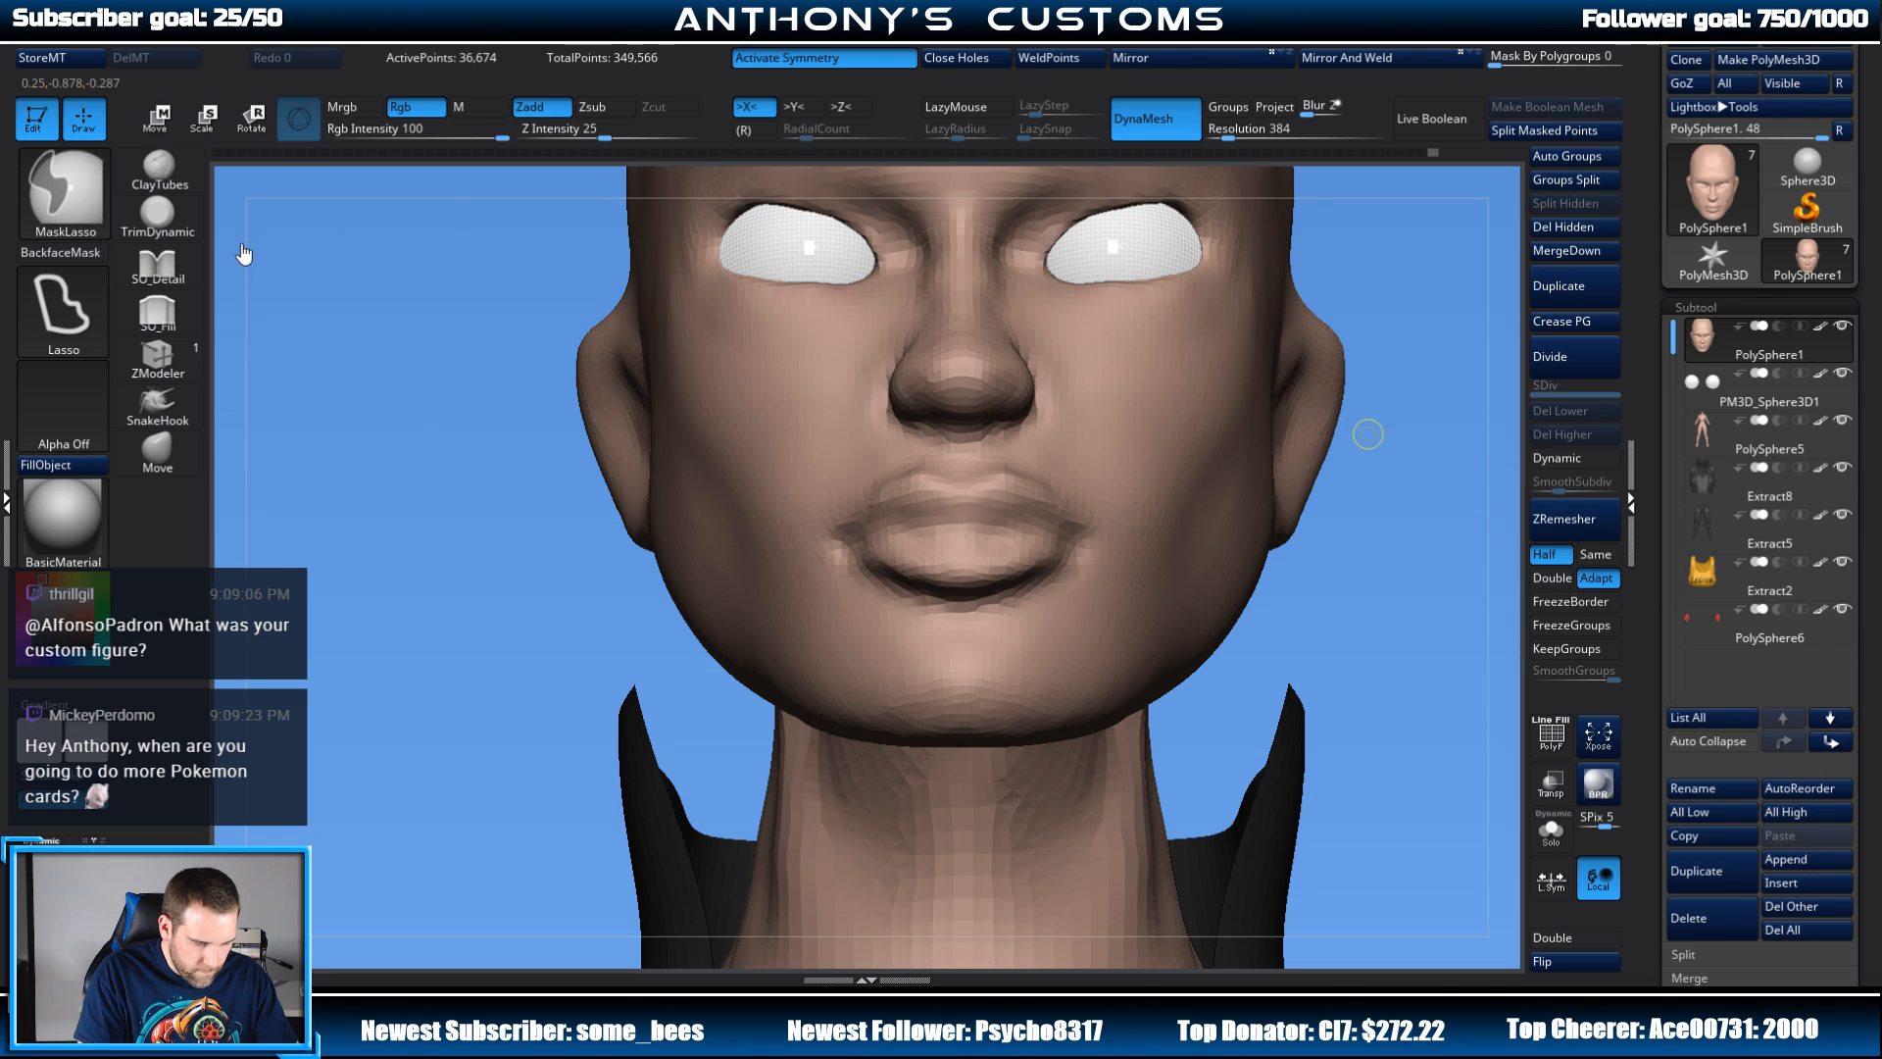
key("ctrl+s")
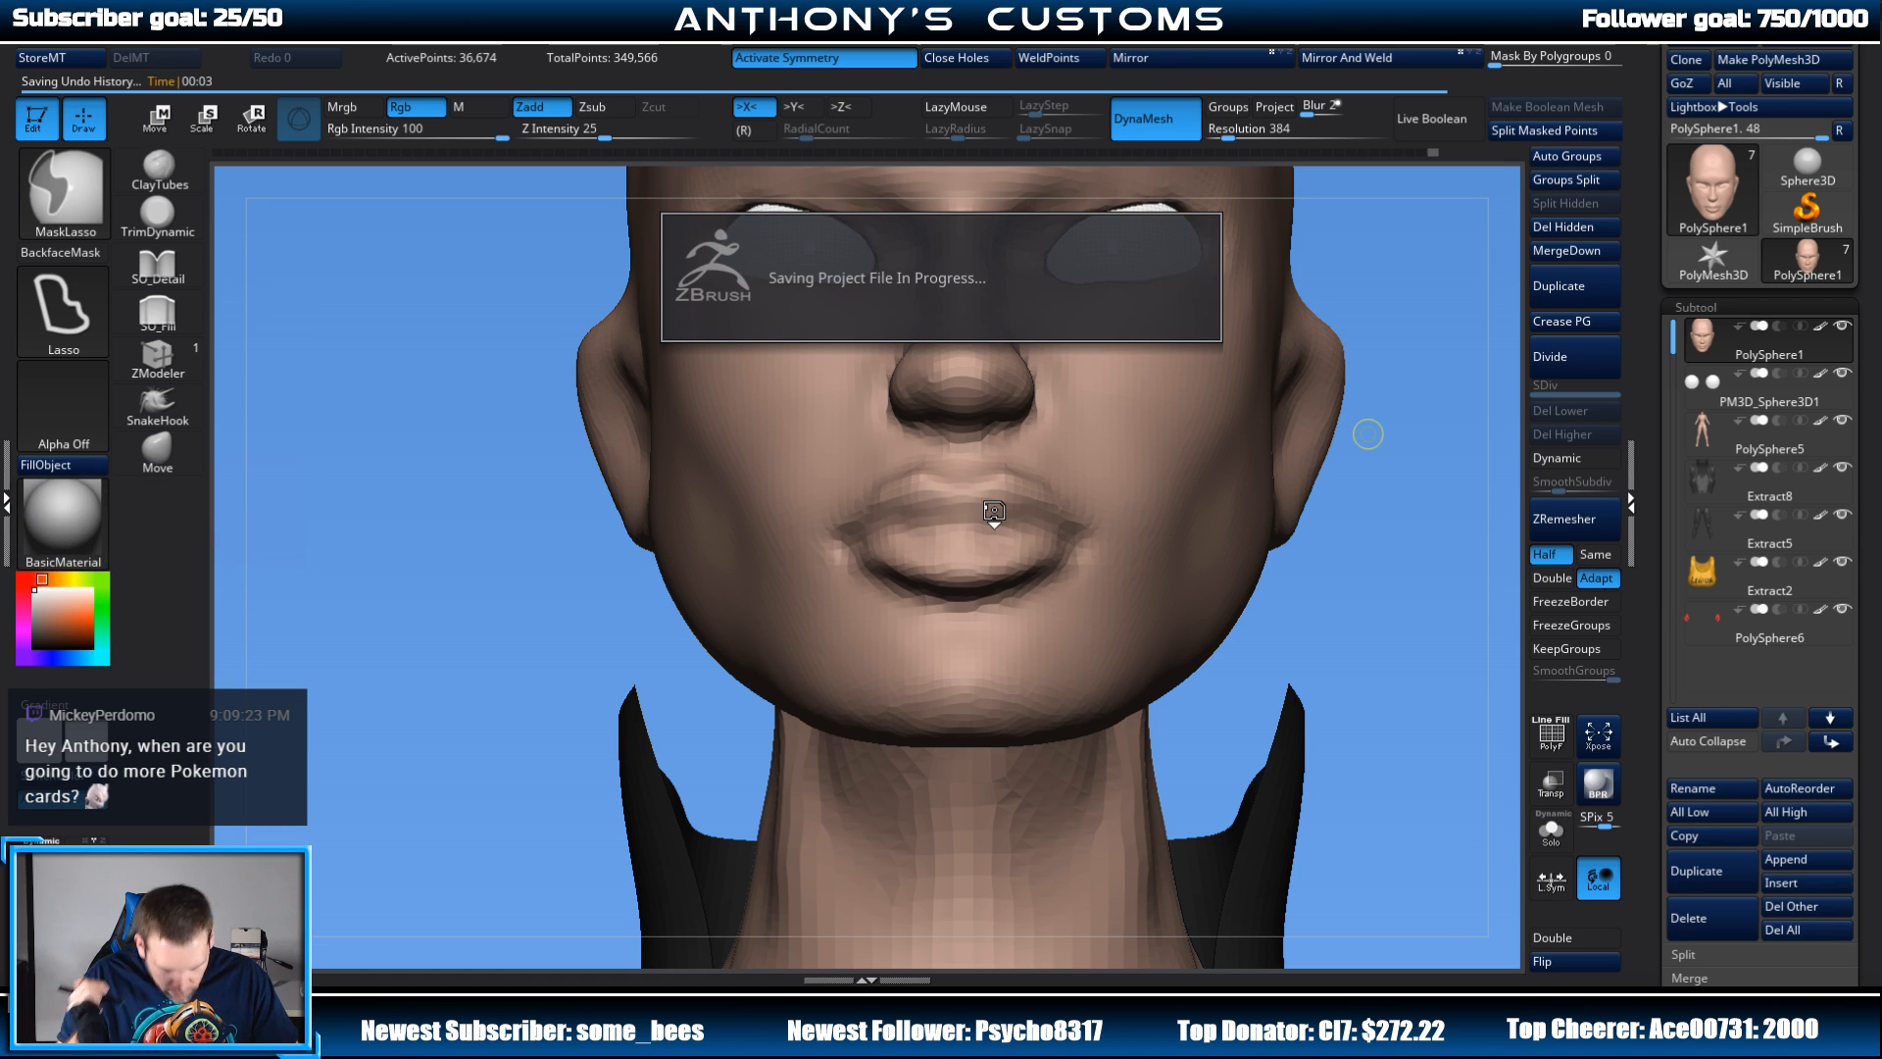
Step: Carve nostrils into the underside of the nose with the ClayBuildup brush
left_click_drag(1395, 519, 1286, 451)
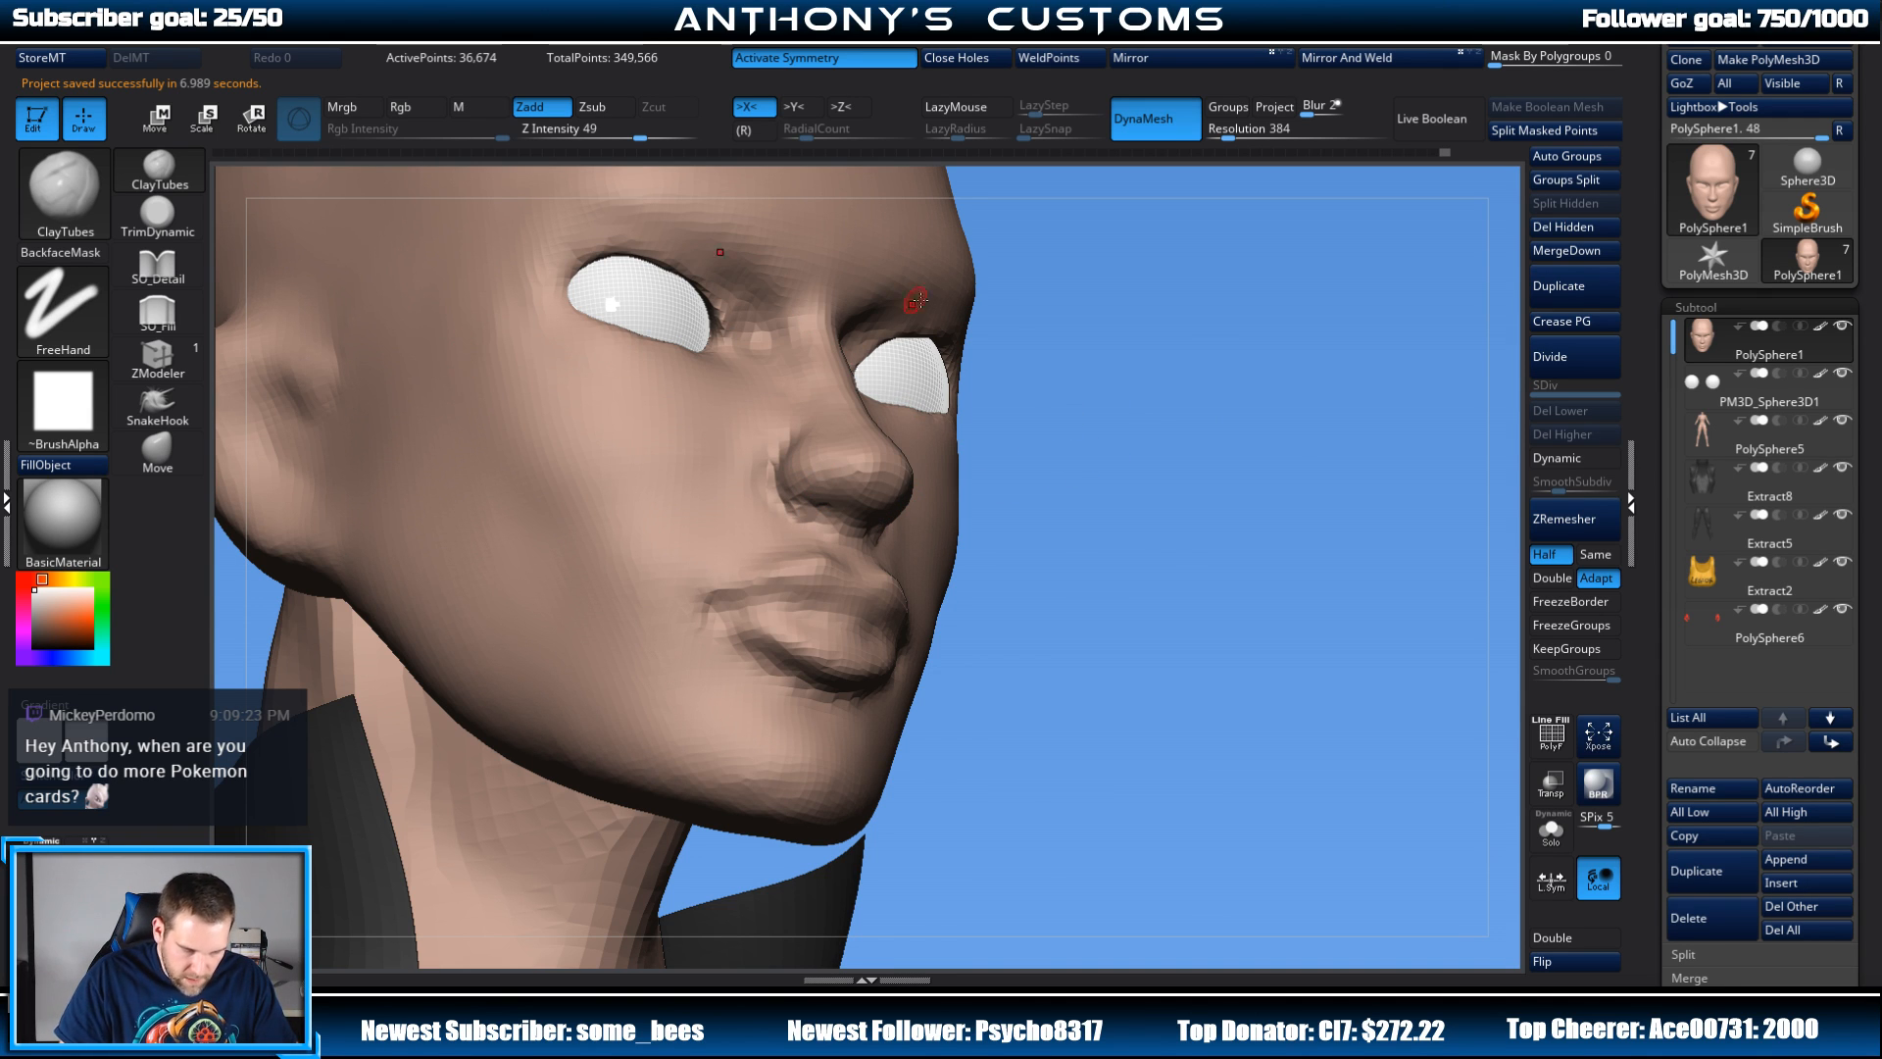
key("b")
key("b")
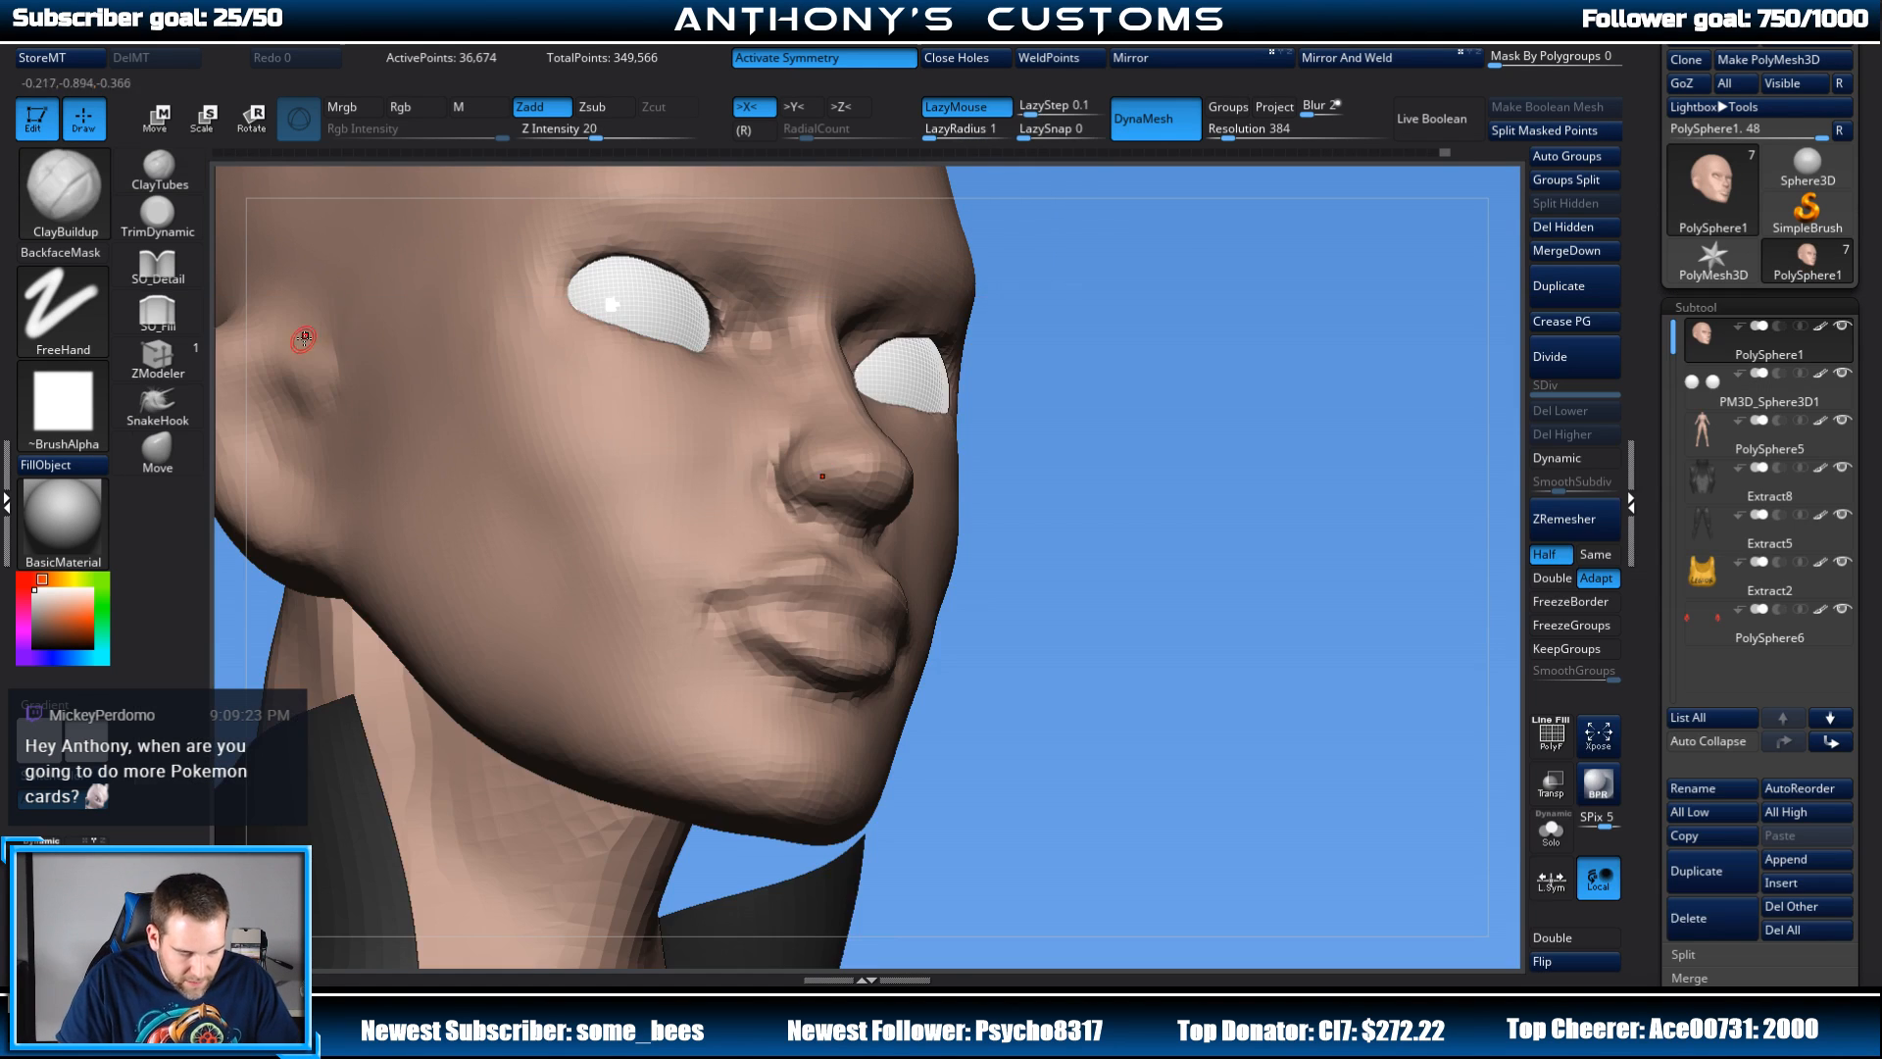
left_click(299, 353)
left_click_drag(1147, 353, 833, 509)
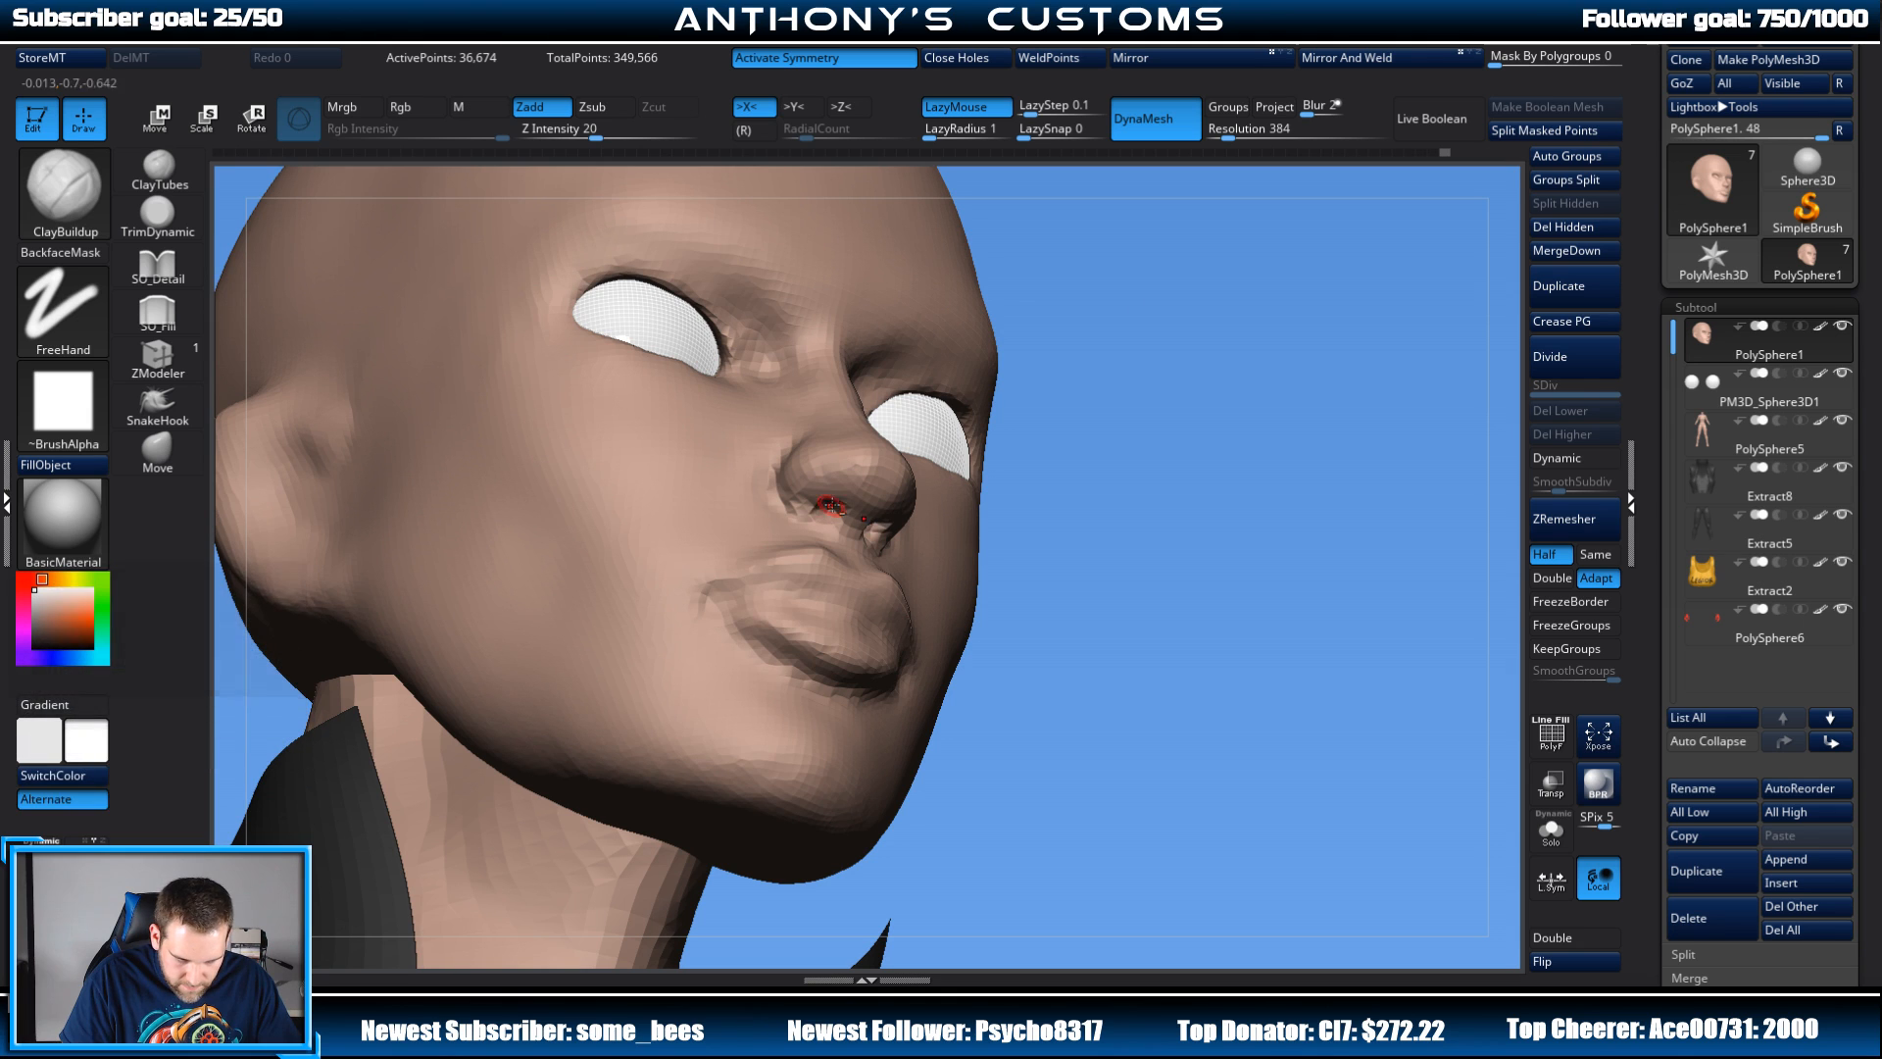
Step: Refine both nostril openings from below and update the head's DynaMesh
right_click(1125, 370)
mouse_move(1372, 314)
left_mouse_down()
mouse_move(1200, 308)
mouse_move(1422, 257)
mouse_move(1441, 201)
left_mouse_up()
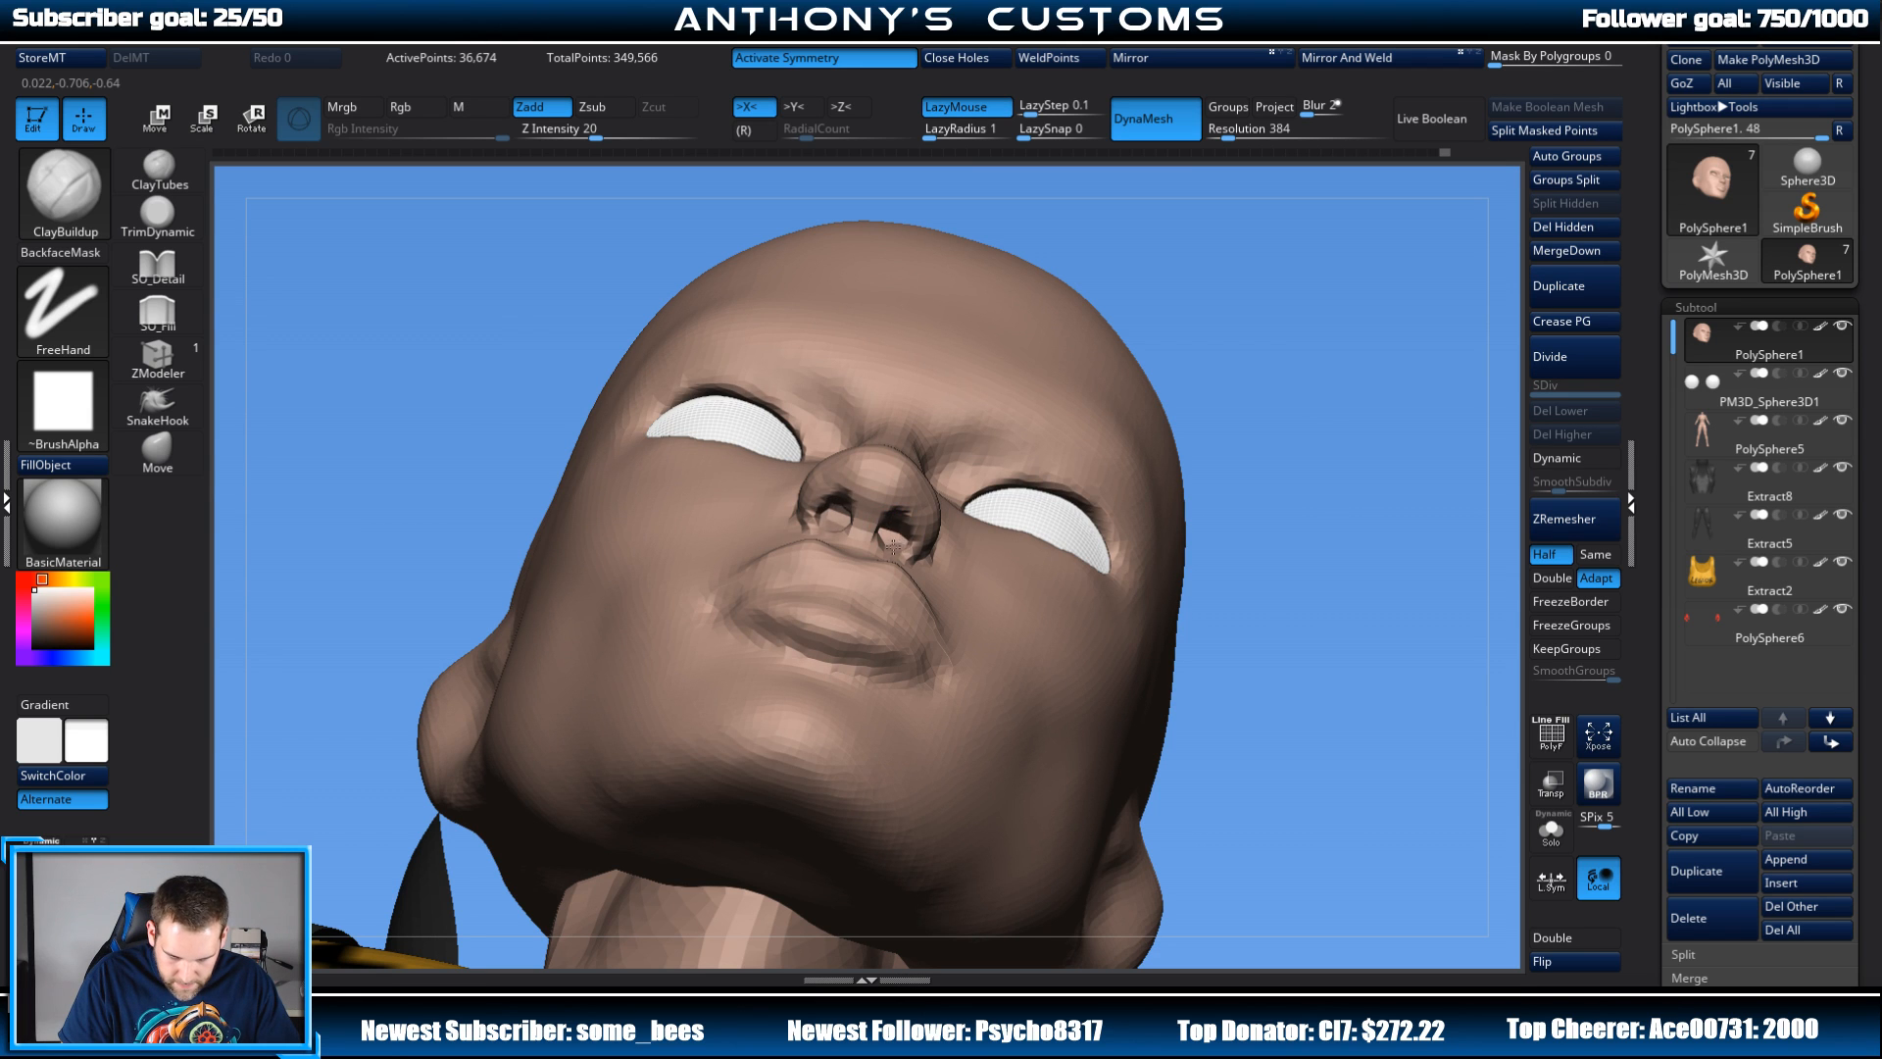
left_click_drag(1242, 384, 967, 412)
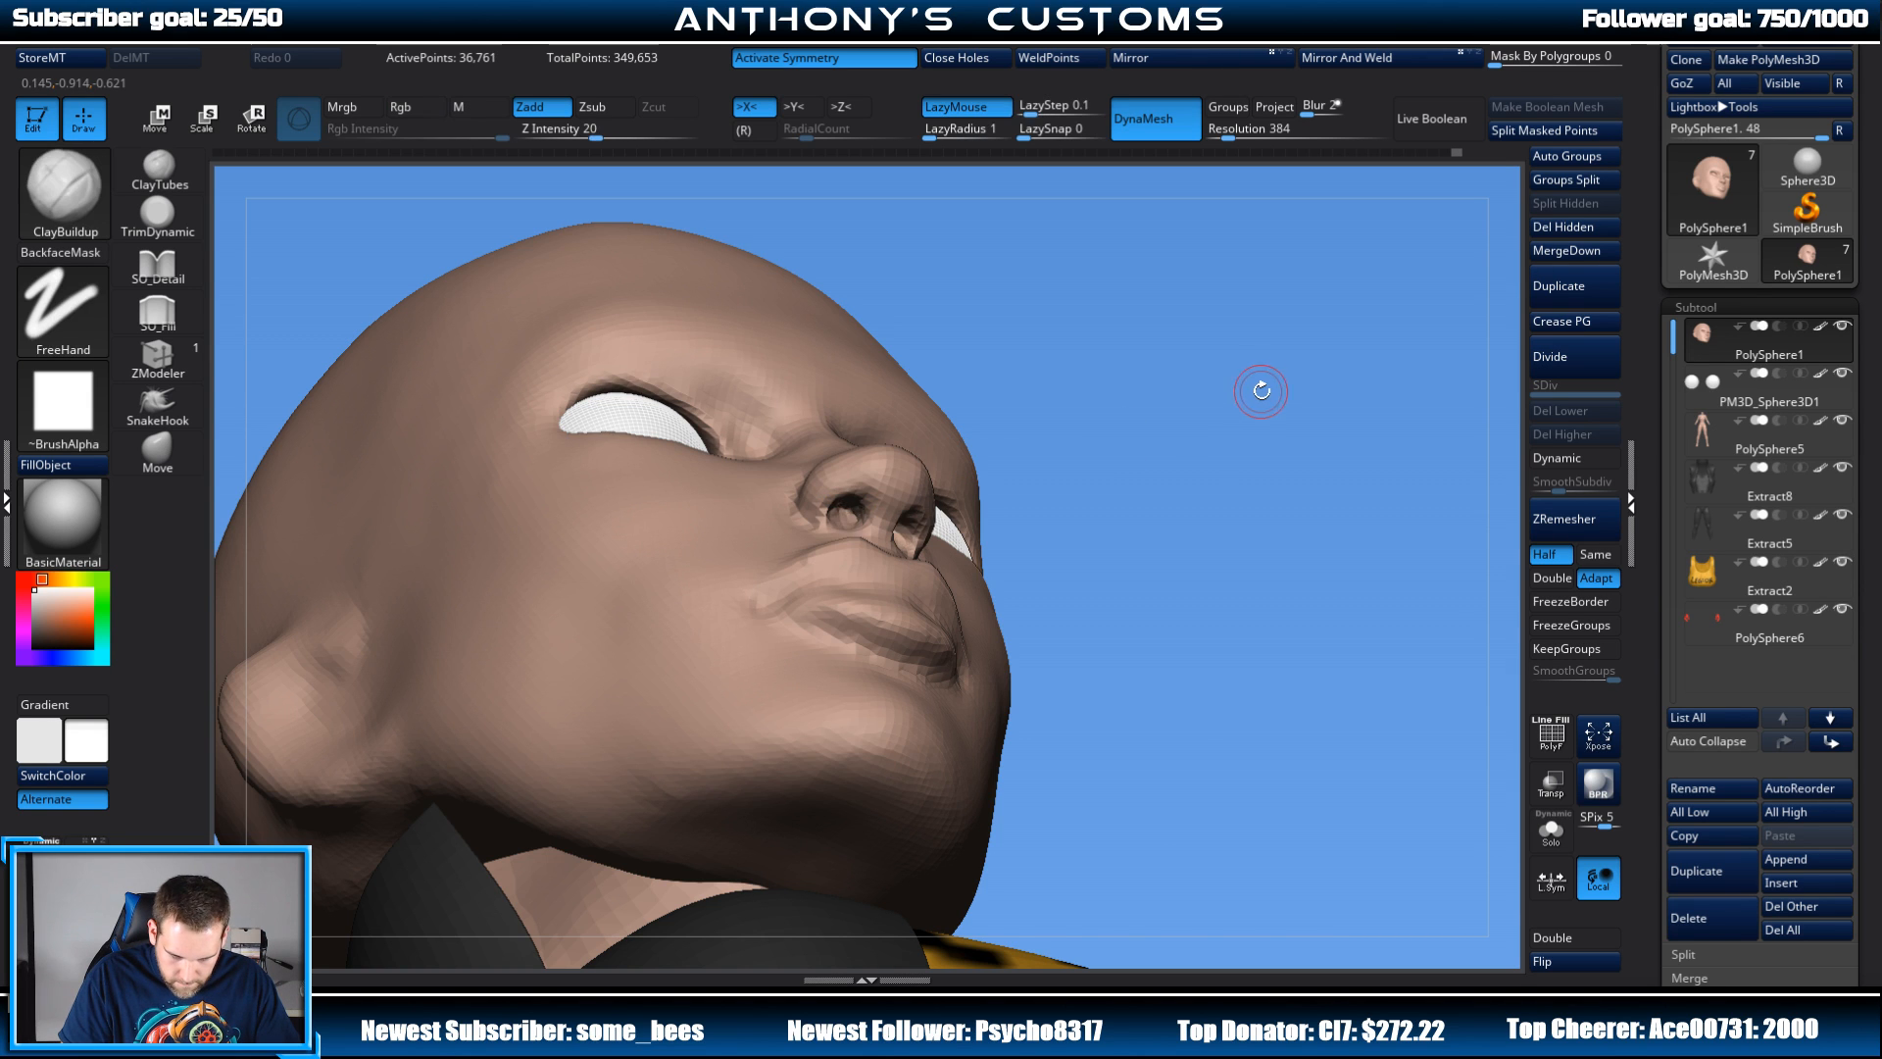
left_click_drag(1256, 386, 1264, 495)
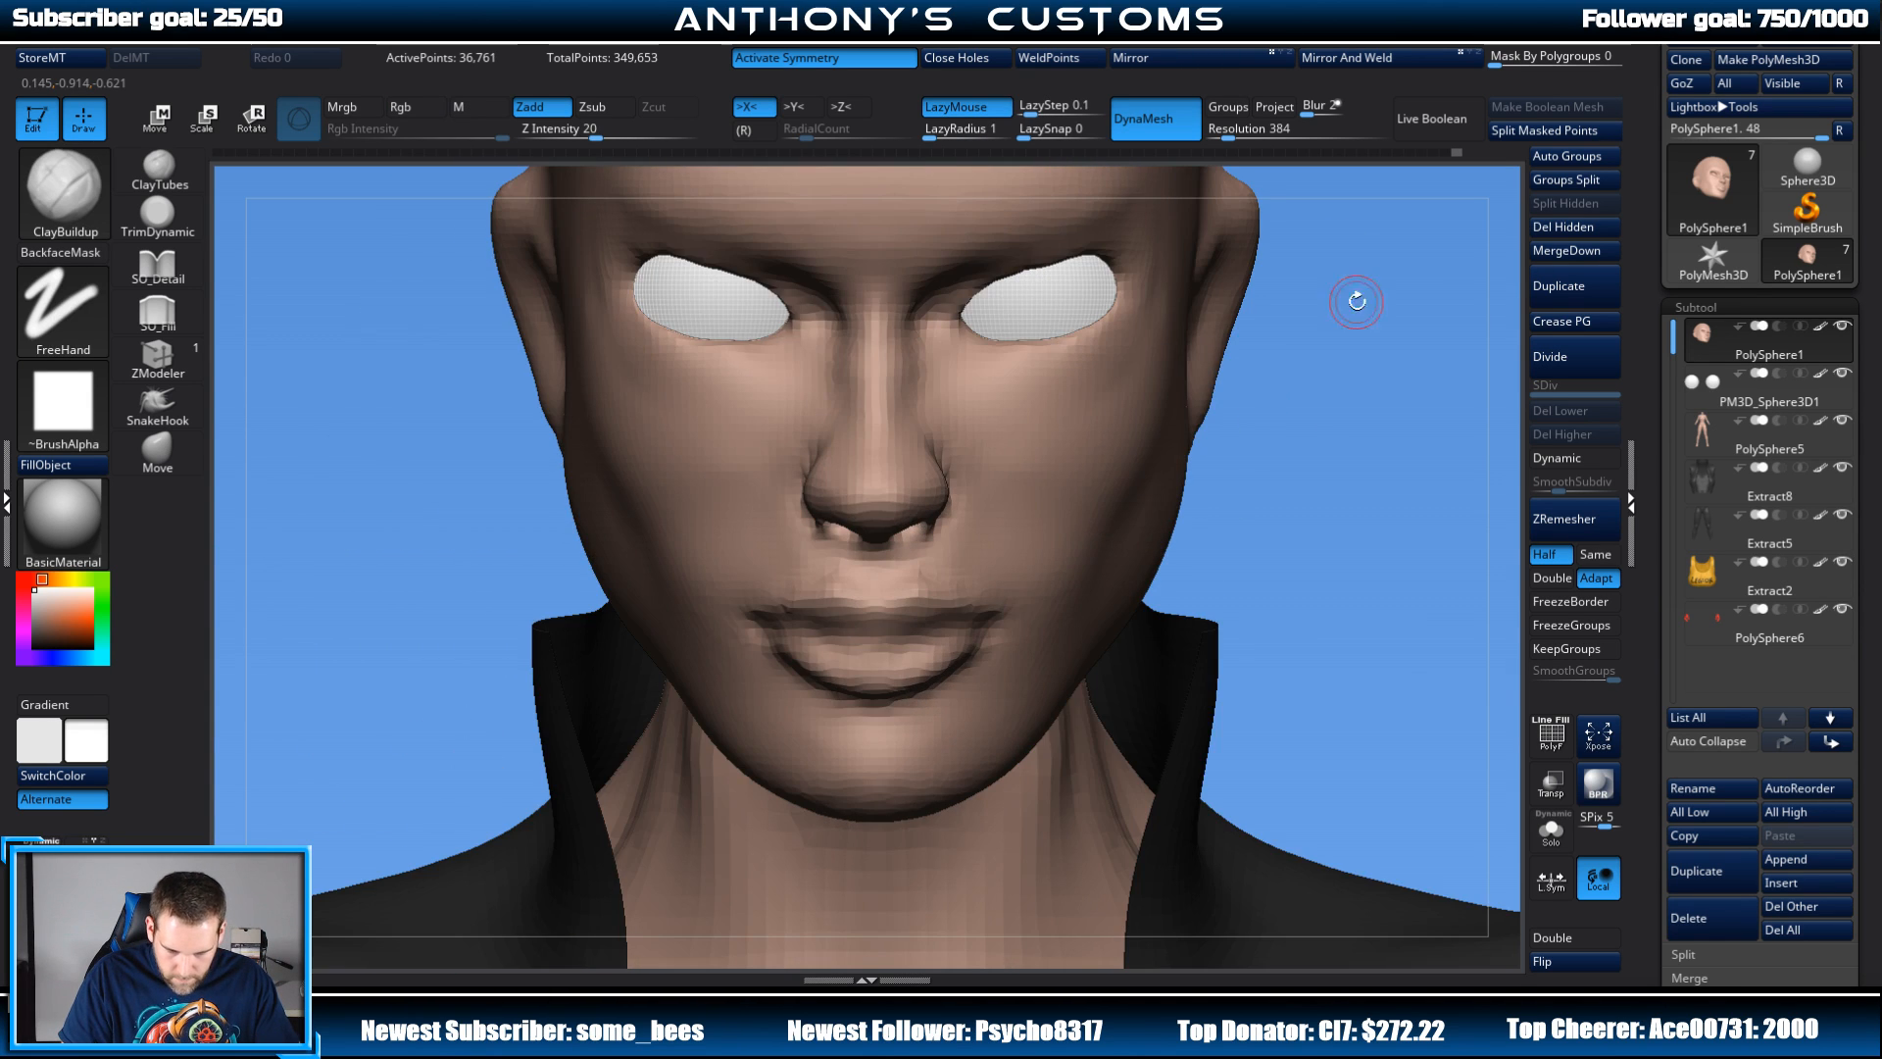
Step: Build up the philtrum ridges between the nose and upper lip with the ClayTubes brush
left_click_drag(1362, 372, 1304, 254, "alt")
mouse_move(1335, 388)
left_mouse_down()
mouse_move(1259, 396)
mouse_move(1261, 432)
mouse_move(1341, 427)
mouse_move(1232, 515)
mouse_move(1251, 610)
mouse_move(1185, 626)
mouse_move(1292, 516)
mouse_move(1281, 562)
mouse_move(1178, 379)
left_mouse_up()
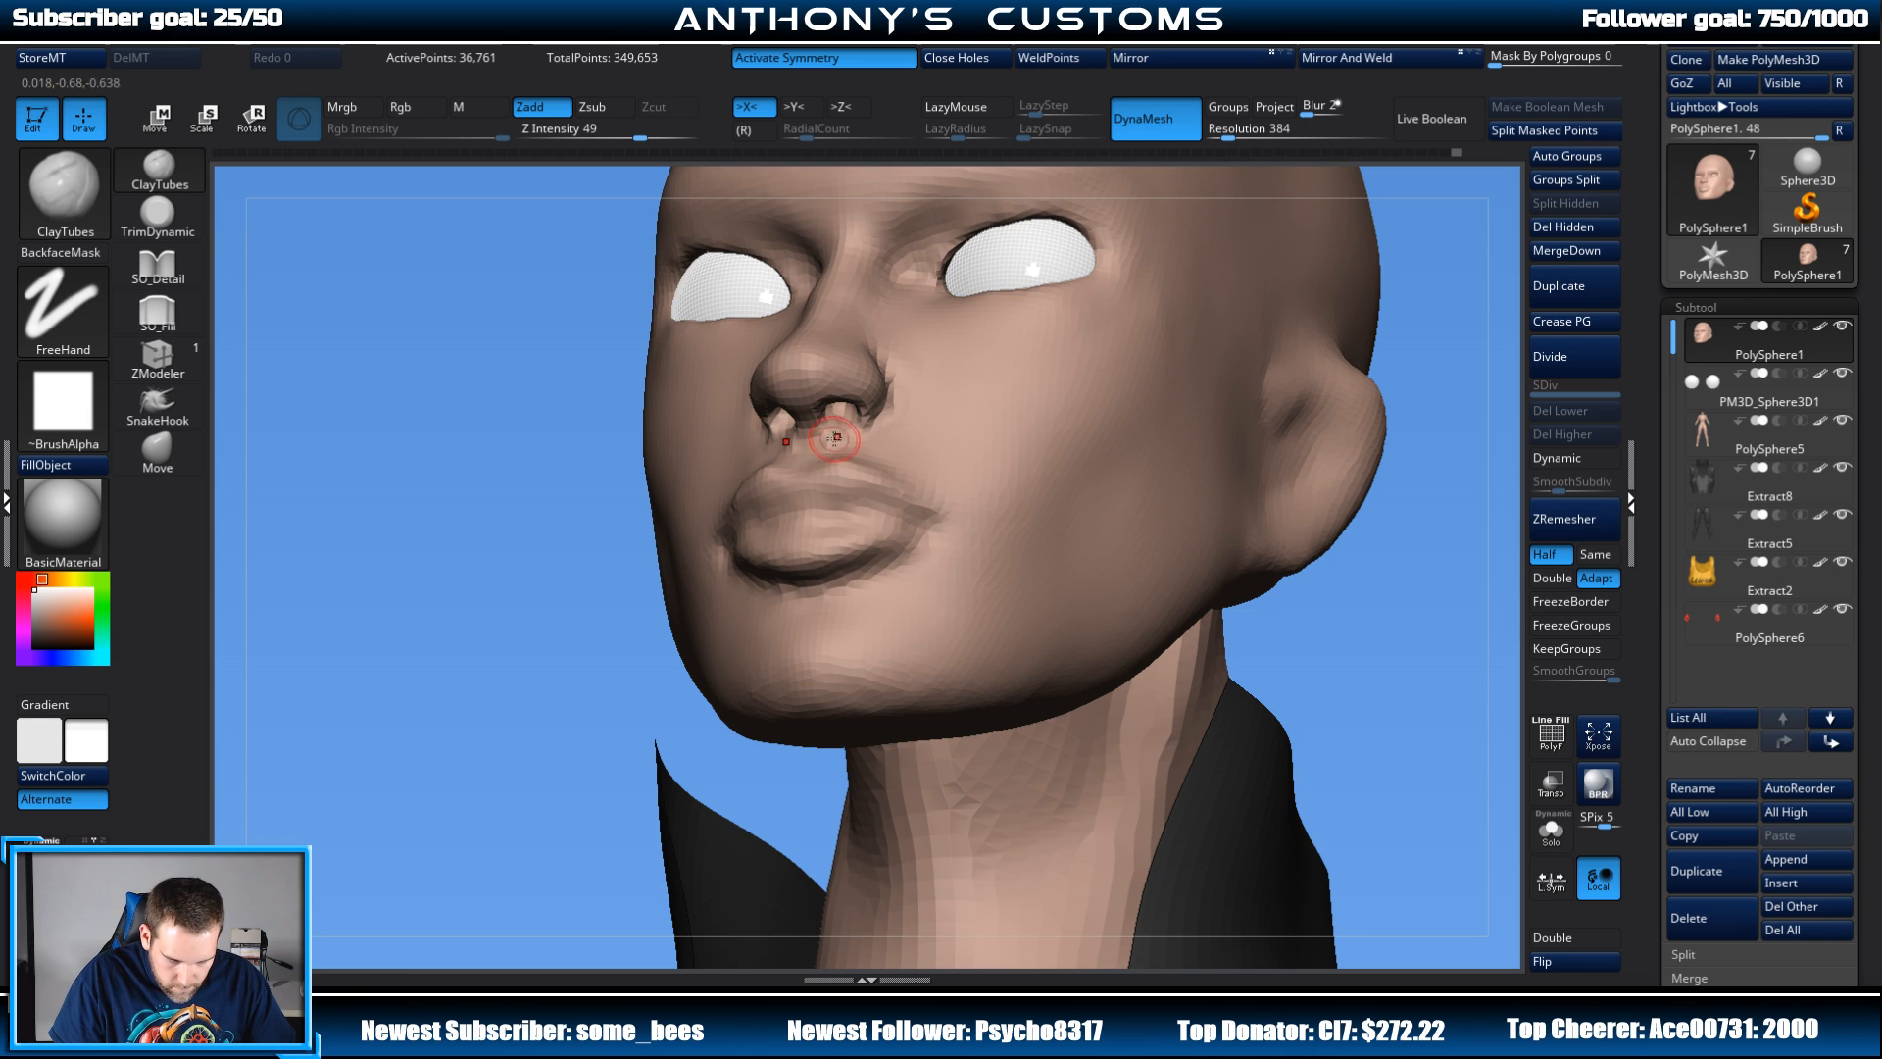
left_click_drag(1444, 304, 1440, 390)
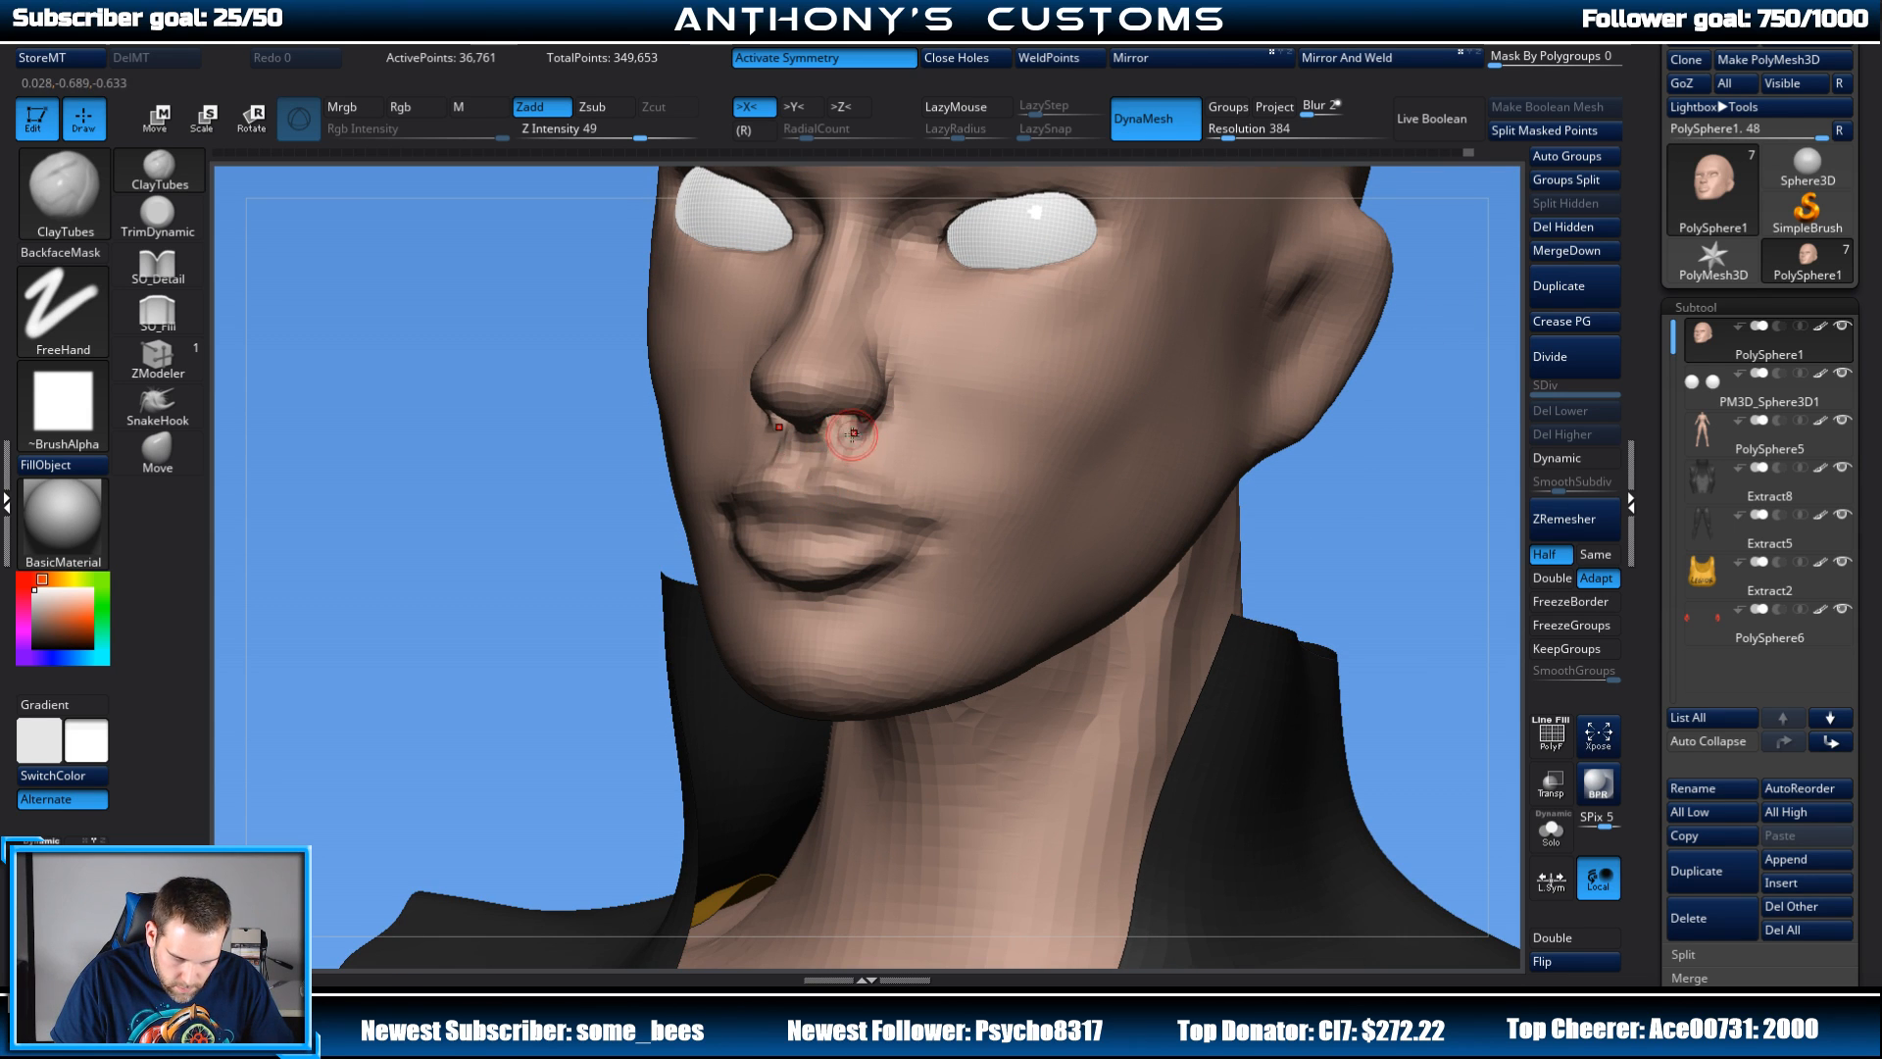
left_click_drag(1407, 505, 1417, 502, "shift")
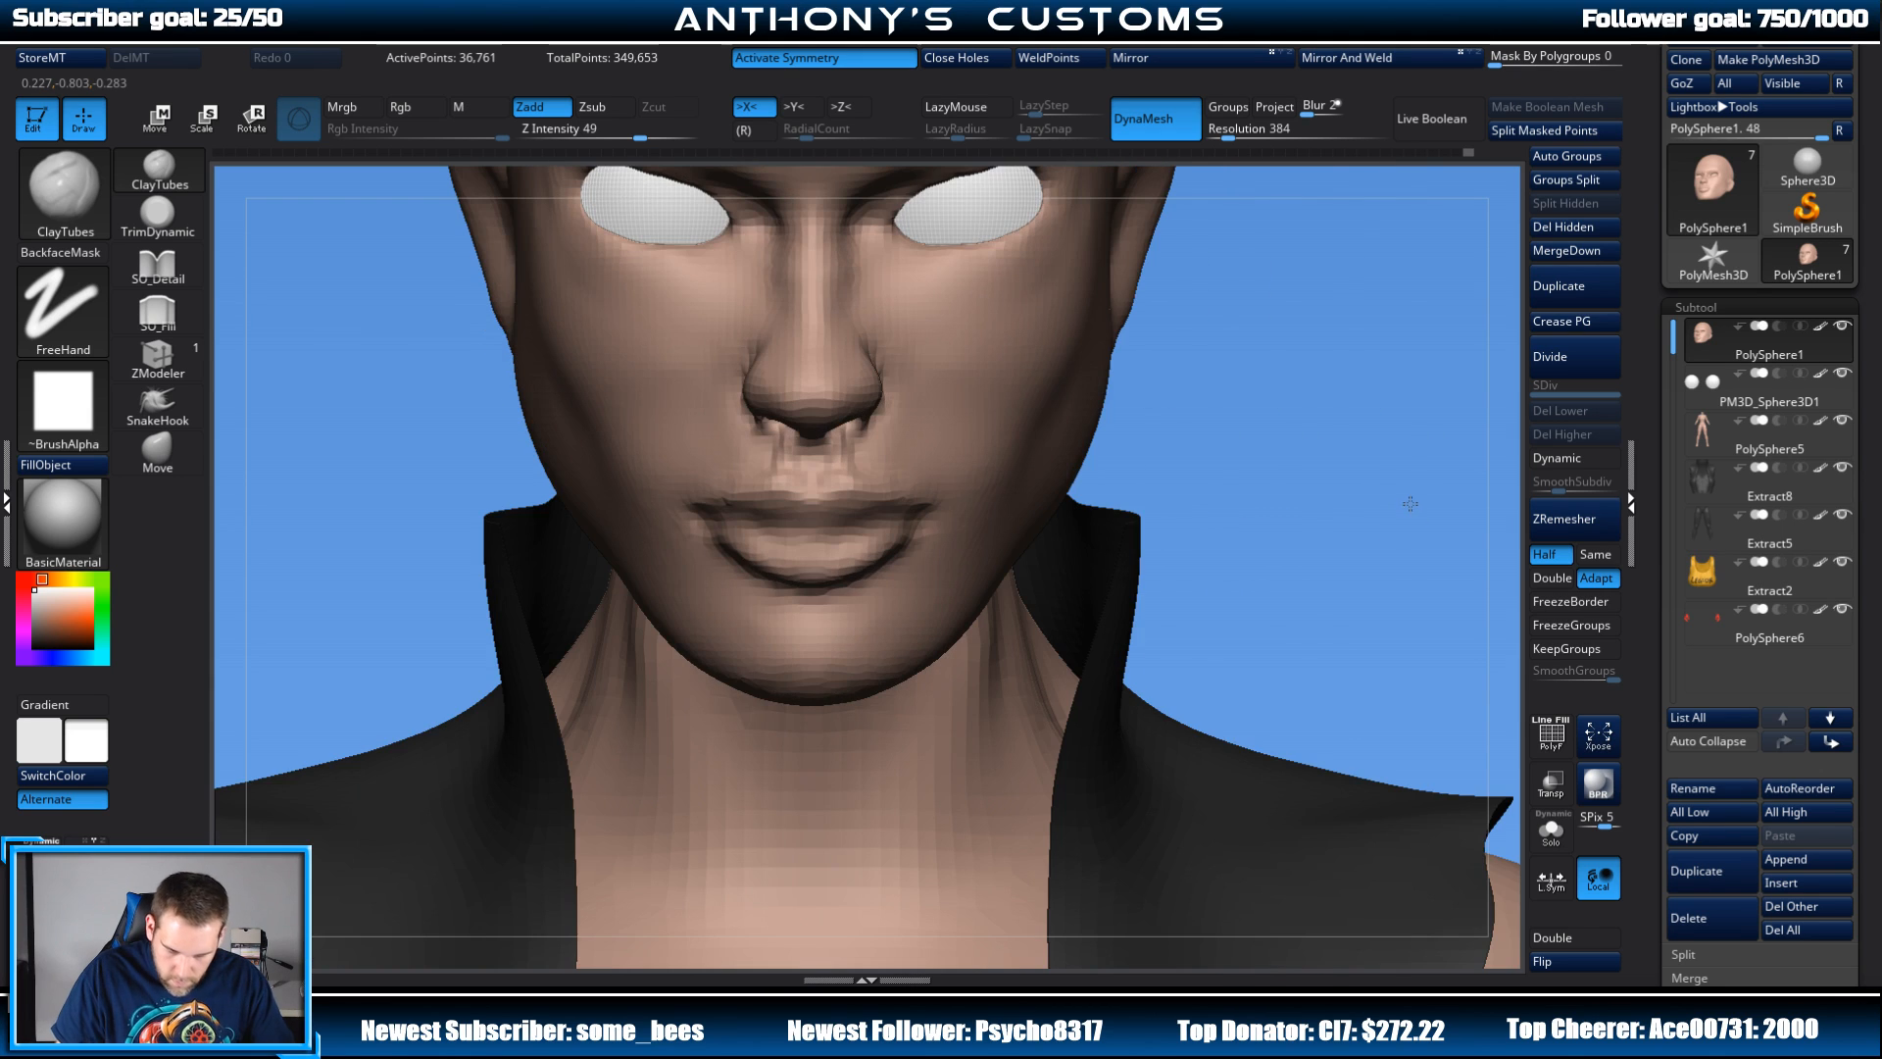
left_click_drag(1279, 505, 1290, 446, "alt")
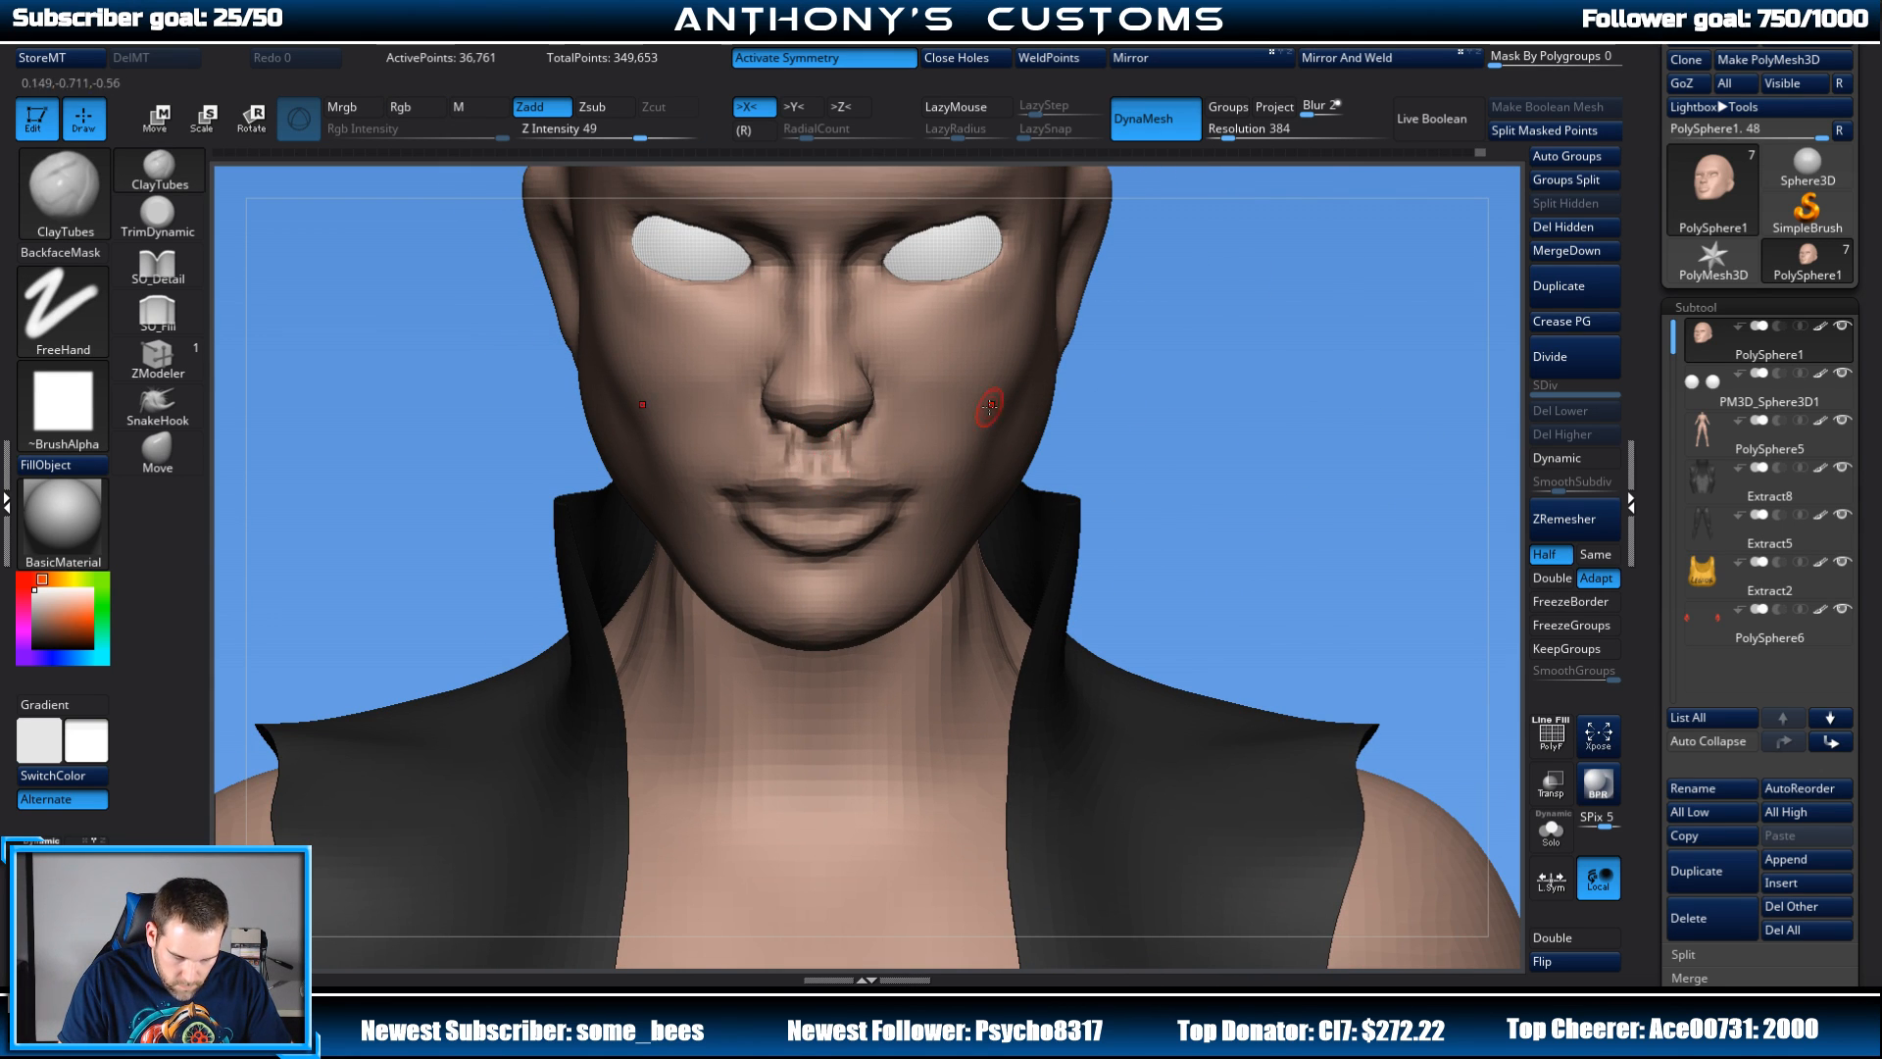
left_click_drag(1219, 389, 1222, 359)
left_click_drag(1145, 417, 1259, 394)
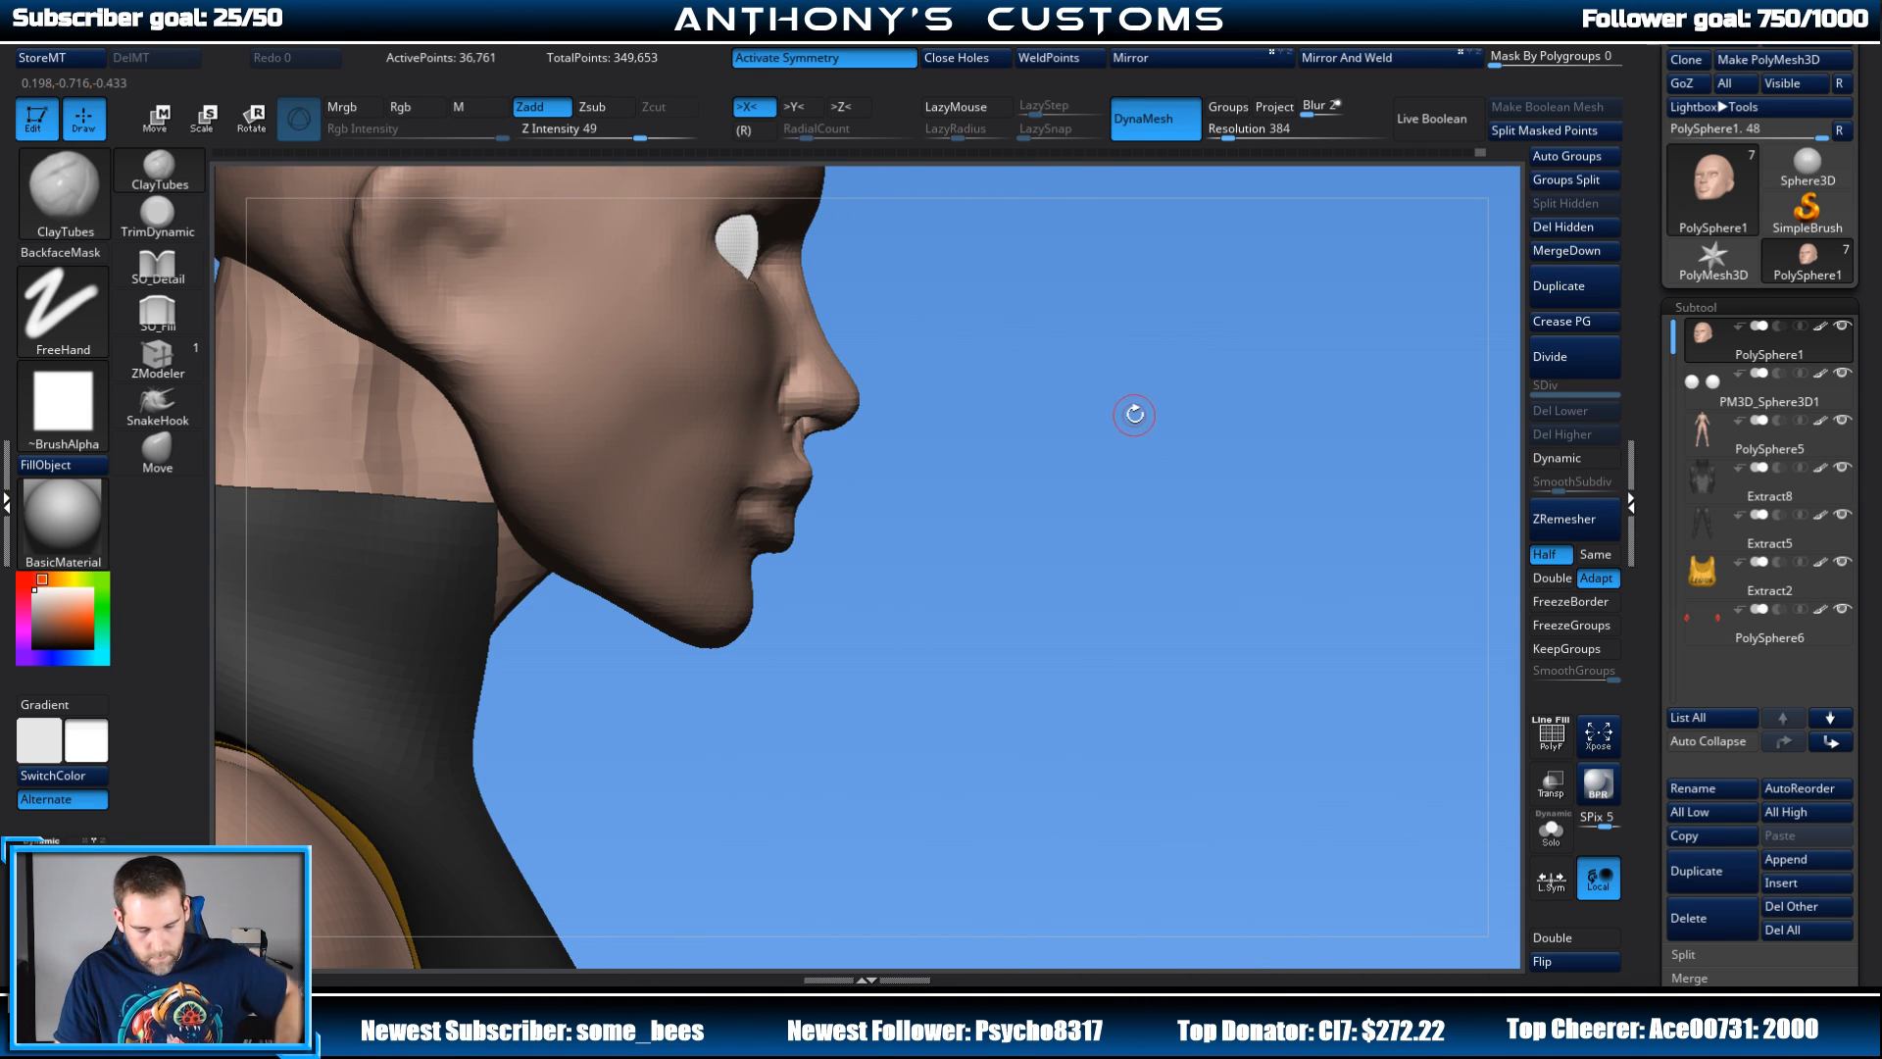
Step: Enlarge the TrimDynamic brush and flatten the upper lip toward the corner of the mouth
mouse_move(1116, 503)
left_mouse_down("alt")
mouse_move(1076, 506)
mouse_move(1231, 555)
mouse_move(1278, 375)
mouse_move(1080, 255)
left_mouse_up("alt")
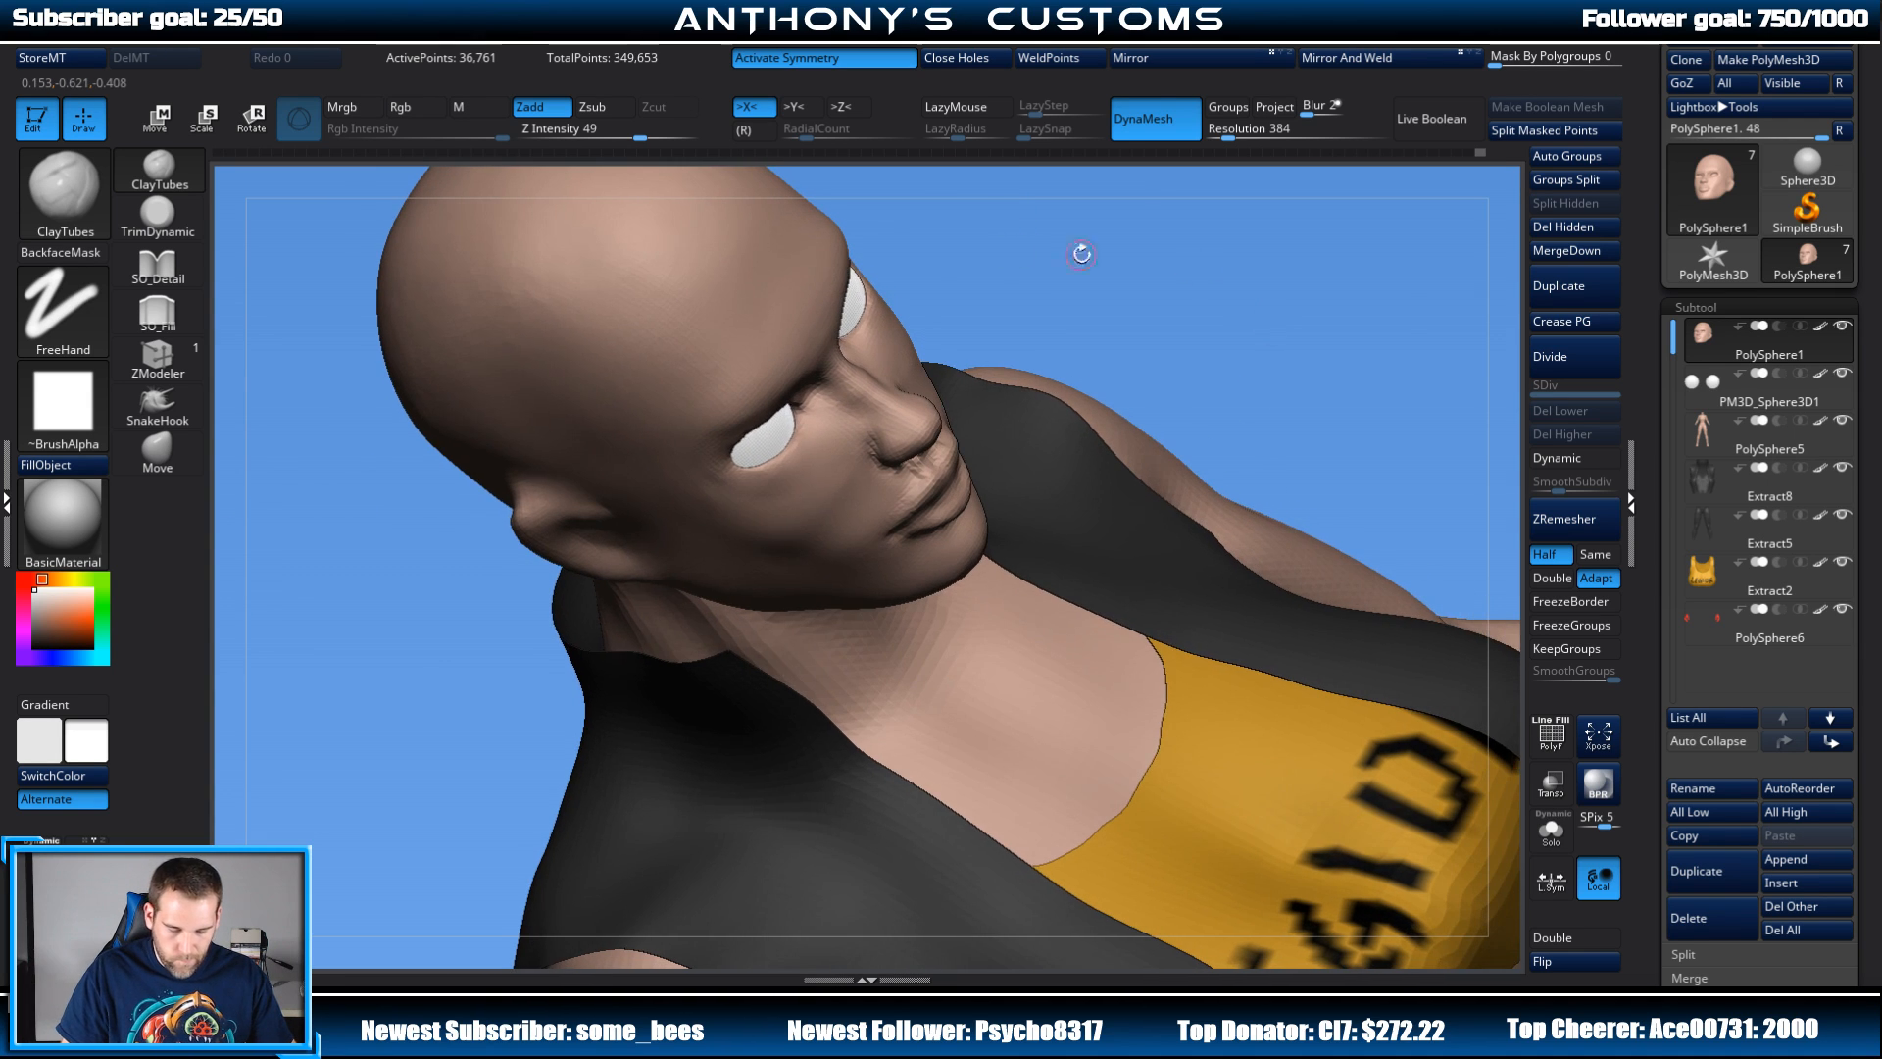
left_click(157, 212)
key("space")
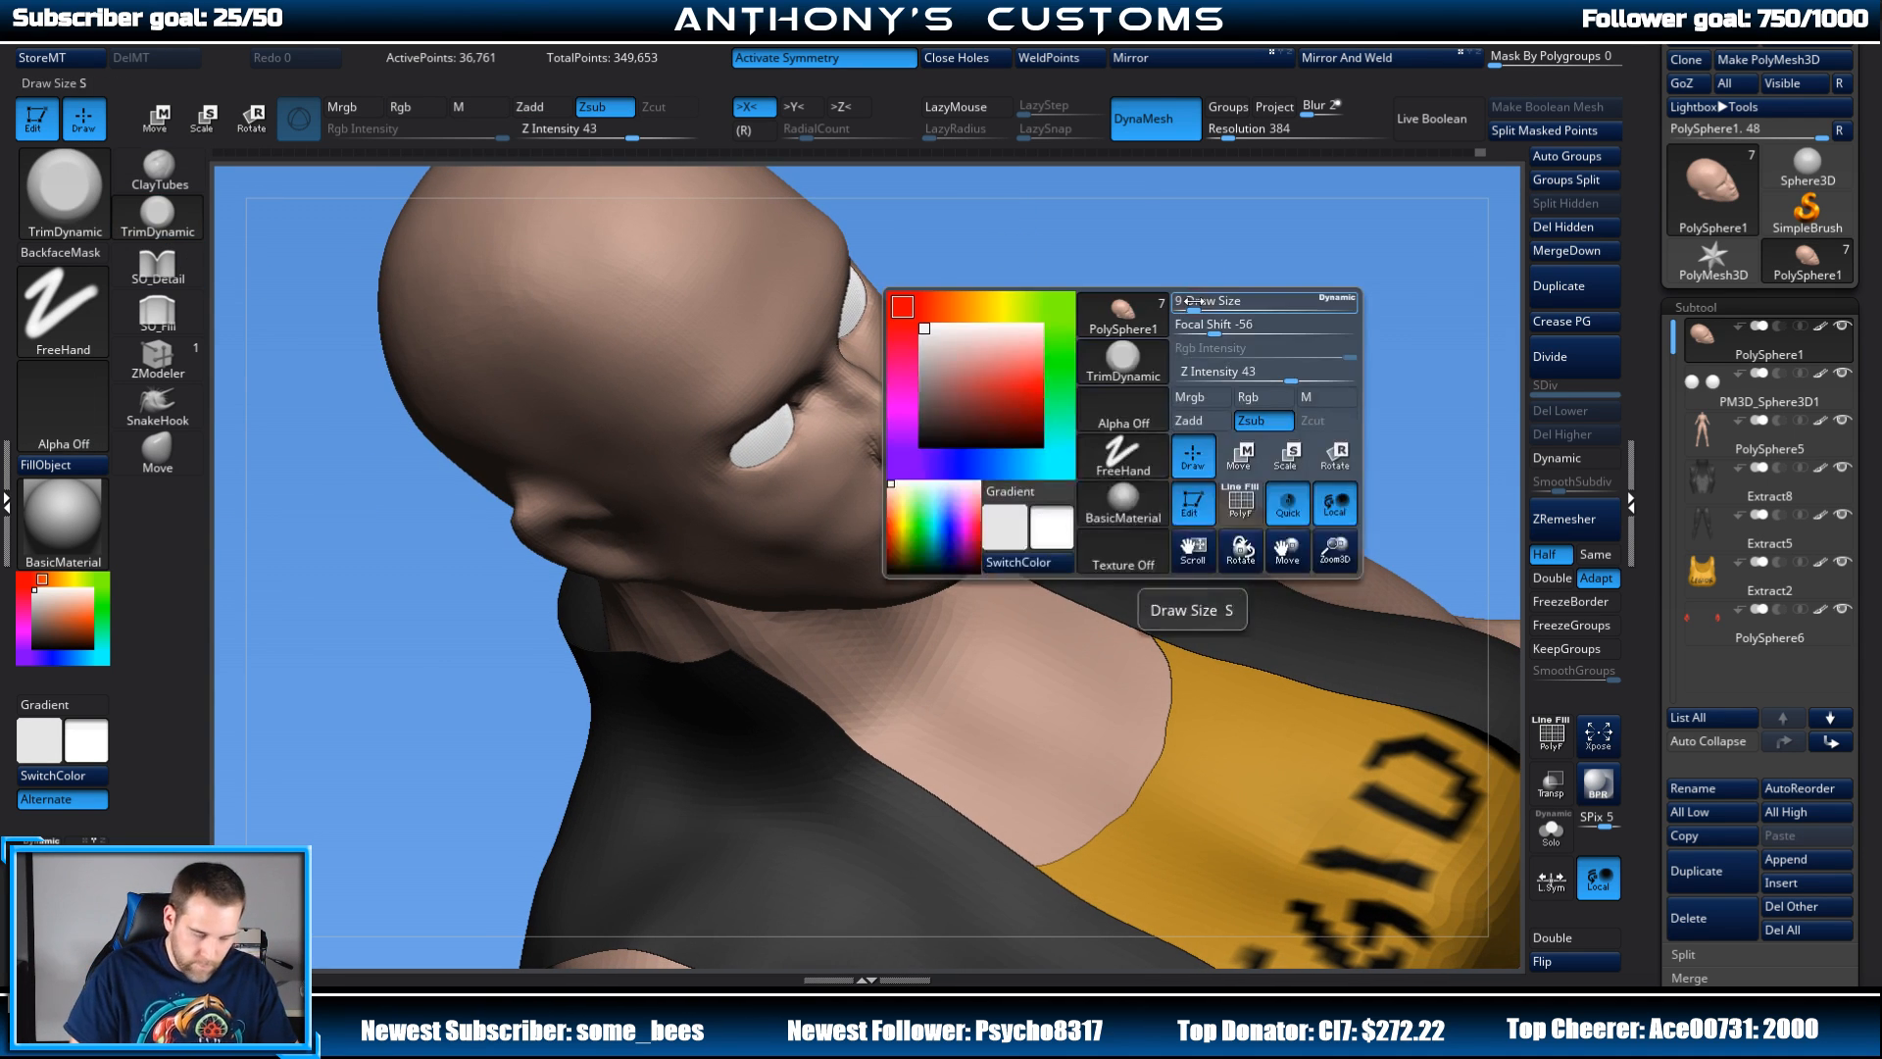
mouse_move(1197, 322)
left_mouse_down()
mouse_move(1261, 369)
mouse_move(1266, 416)
left_mouse_up()
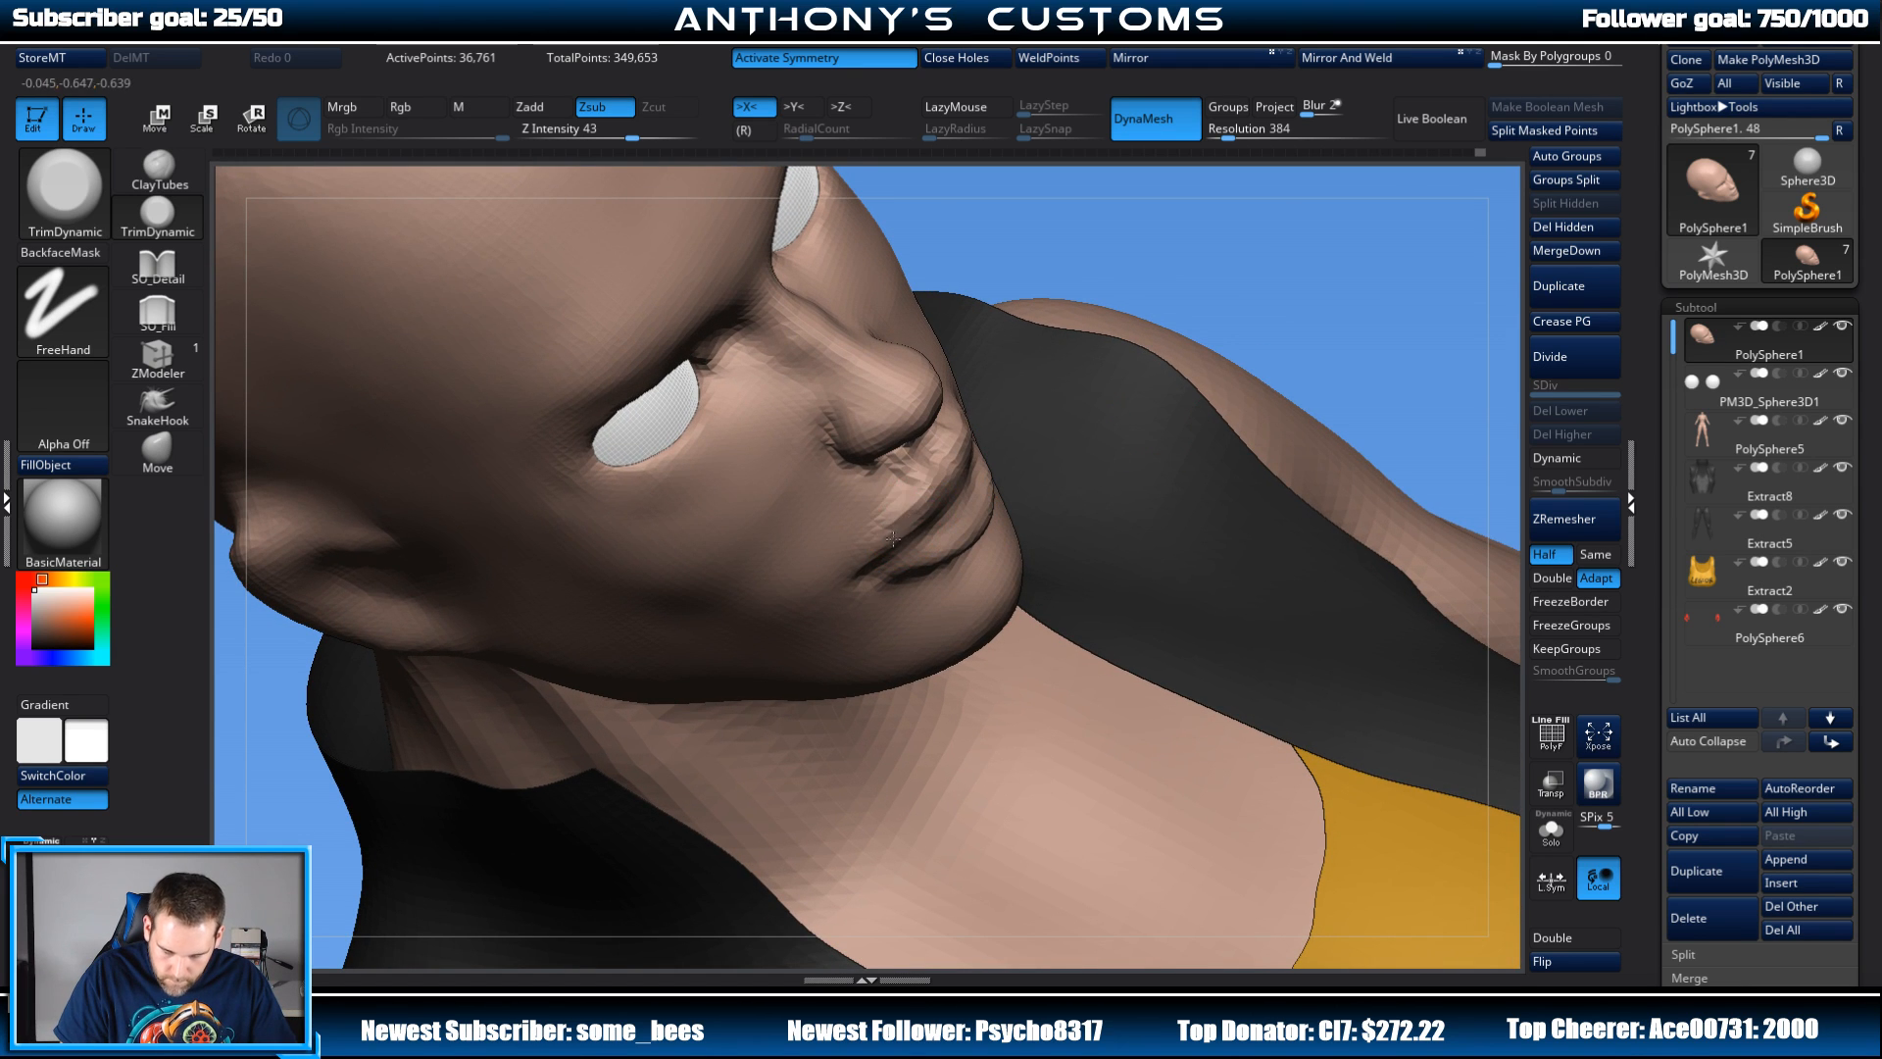
left_click_drag(1172, 372, 1054, 387)
mouse_move(937, 530)
left_mouse_down()
mouse_move(857, 576)
mouse_move(876, 561)
left_mouse_up()
Step: Trim the surfaces of the lower and upper lips with TrimDynamic from a three-quarter view
left_click_drag(1280, 377, 1162, 387)
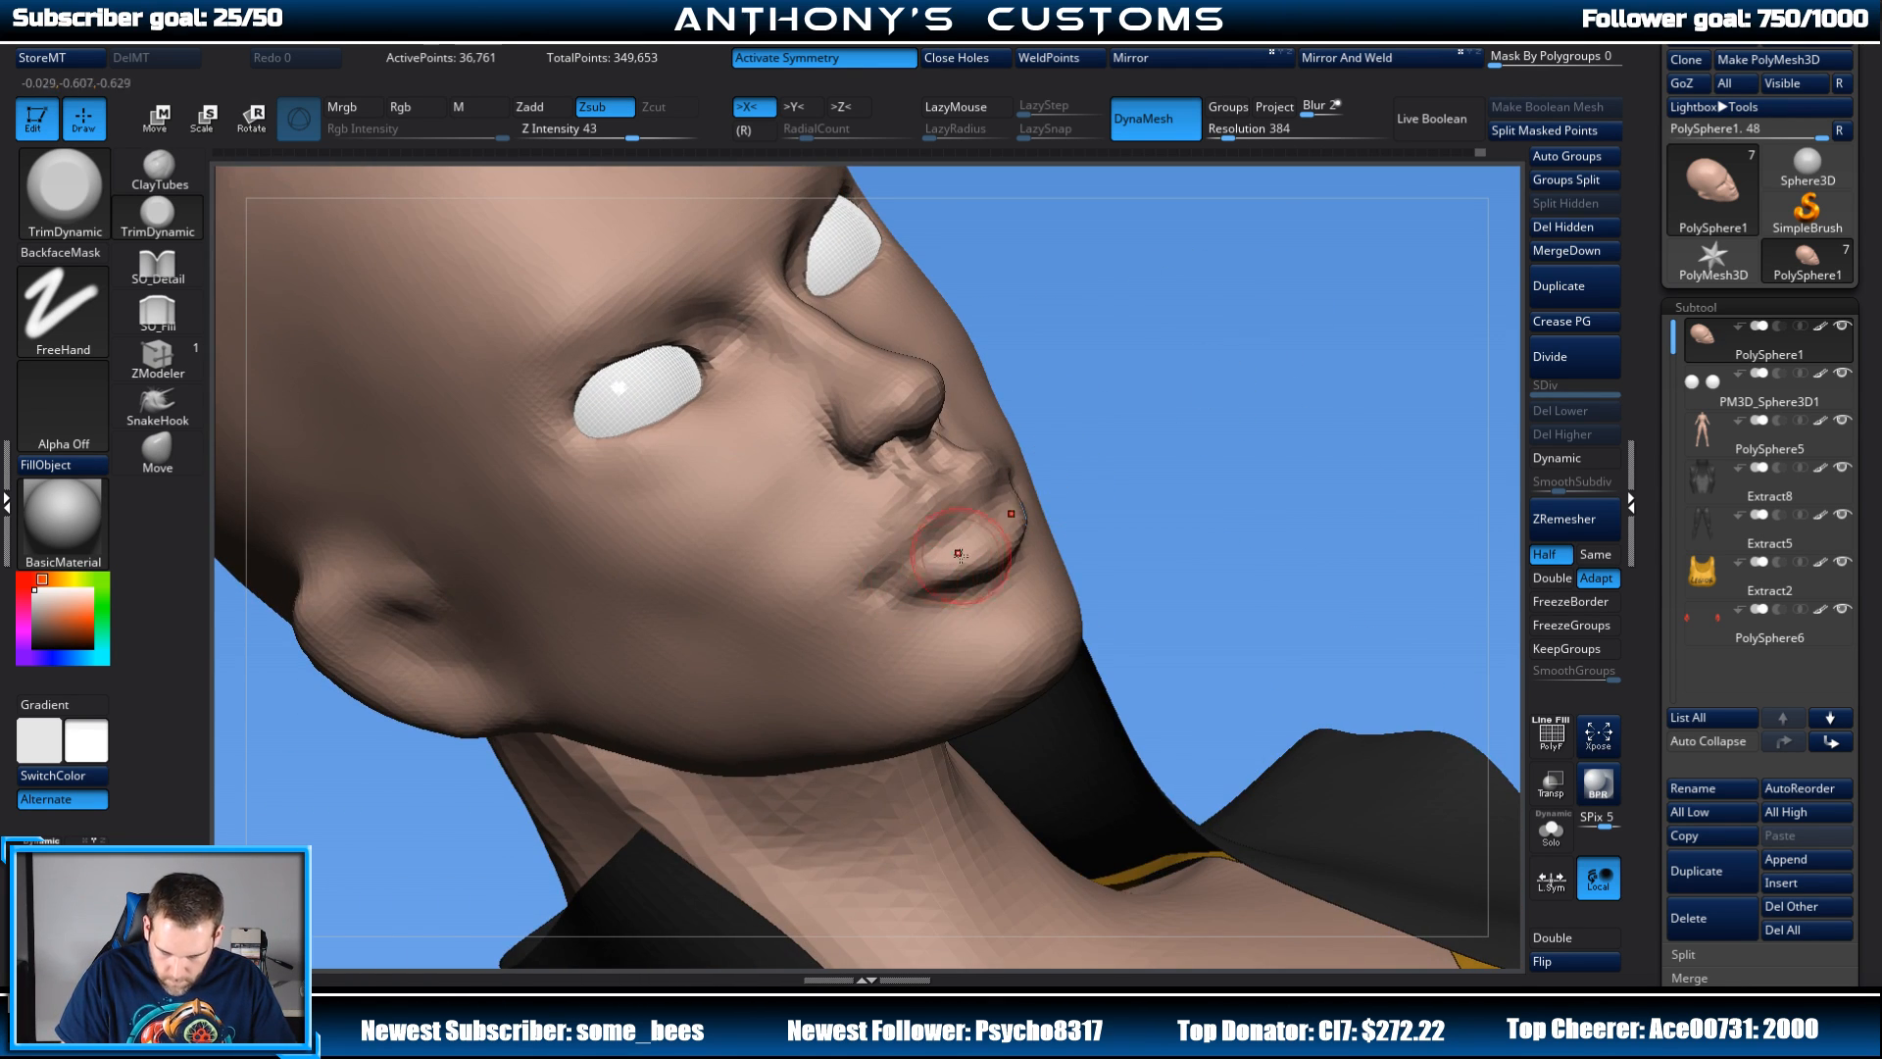
left_click_drag(959, 554, 983, 554)
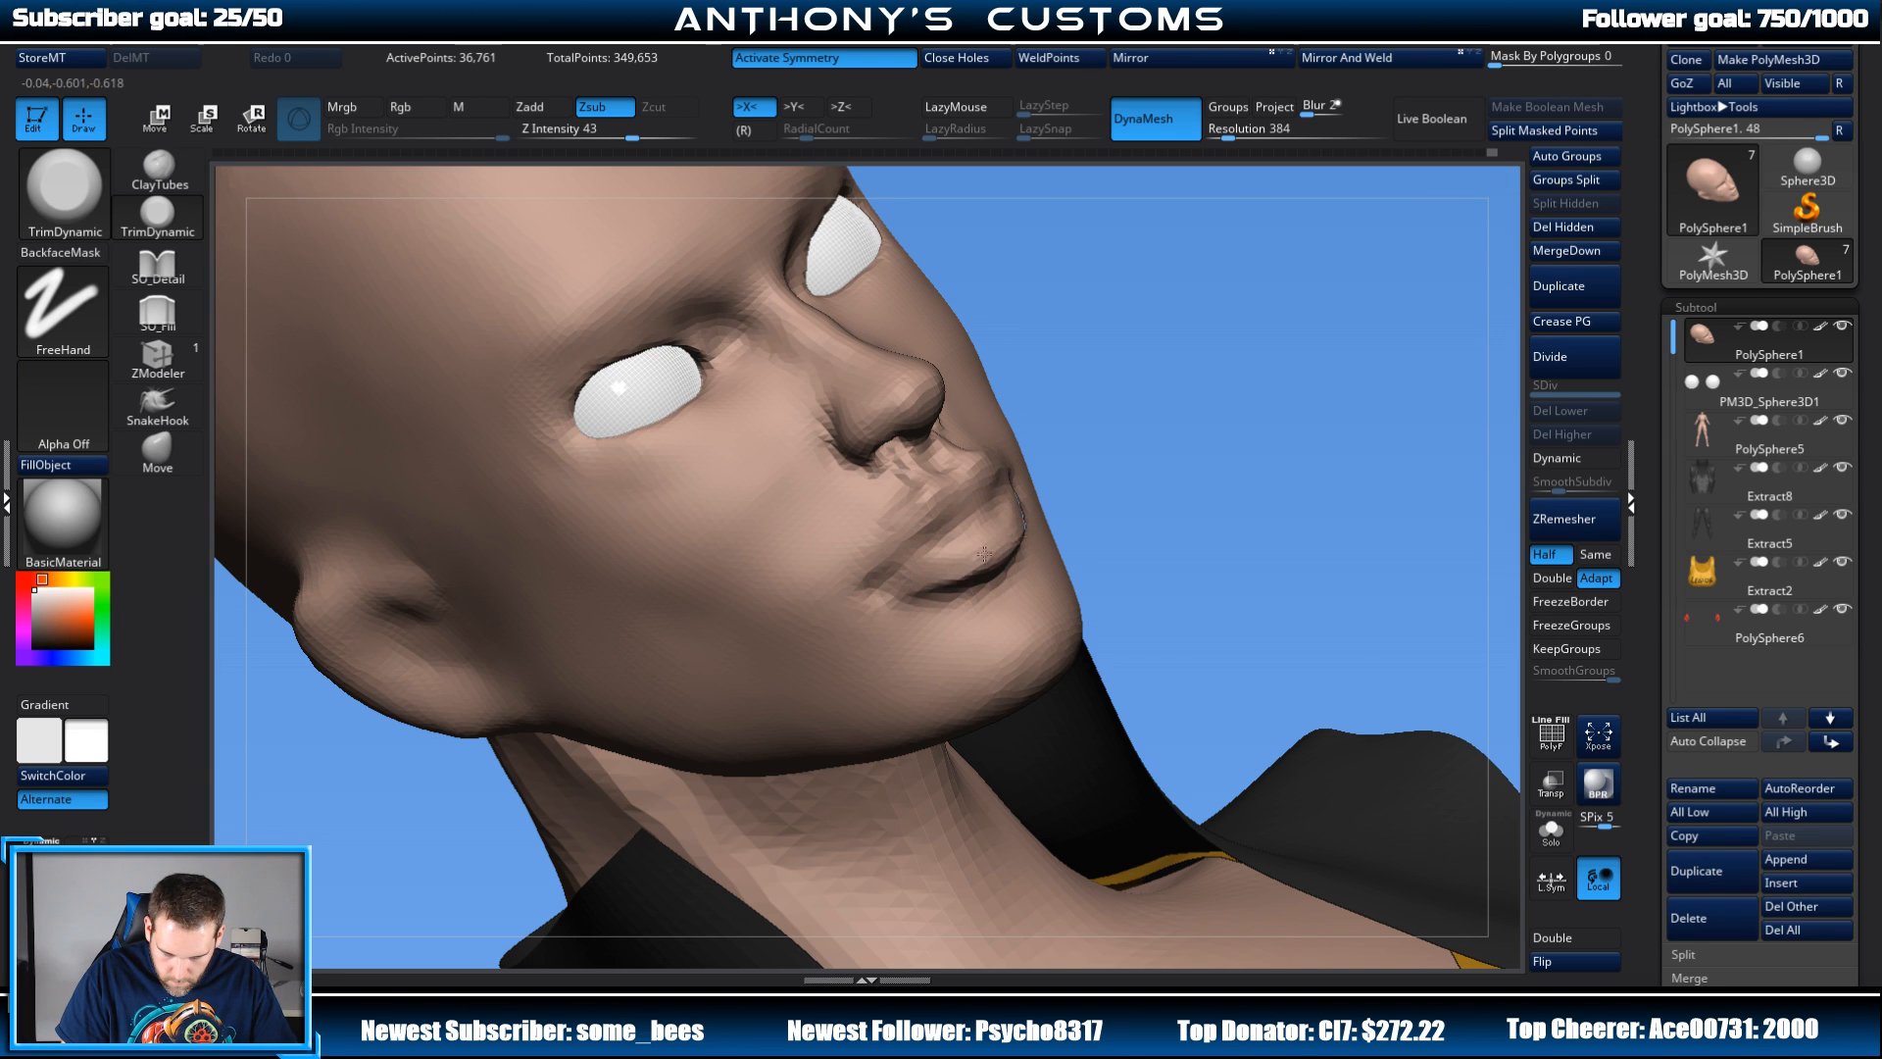
left_click_drag(969, 472, 914, 535)
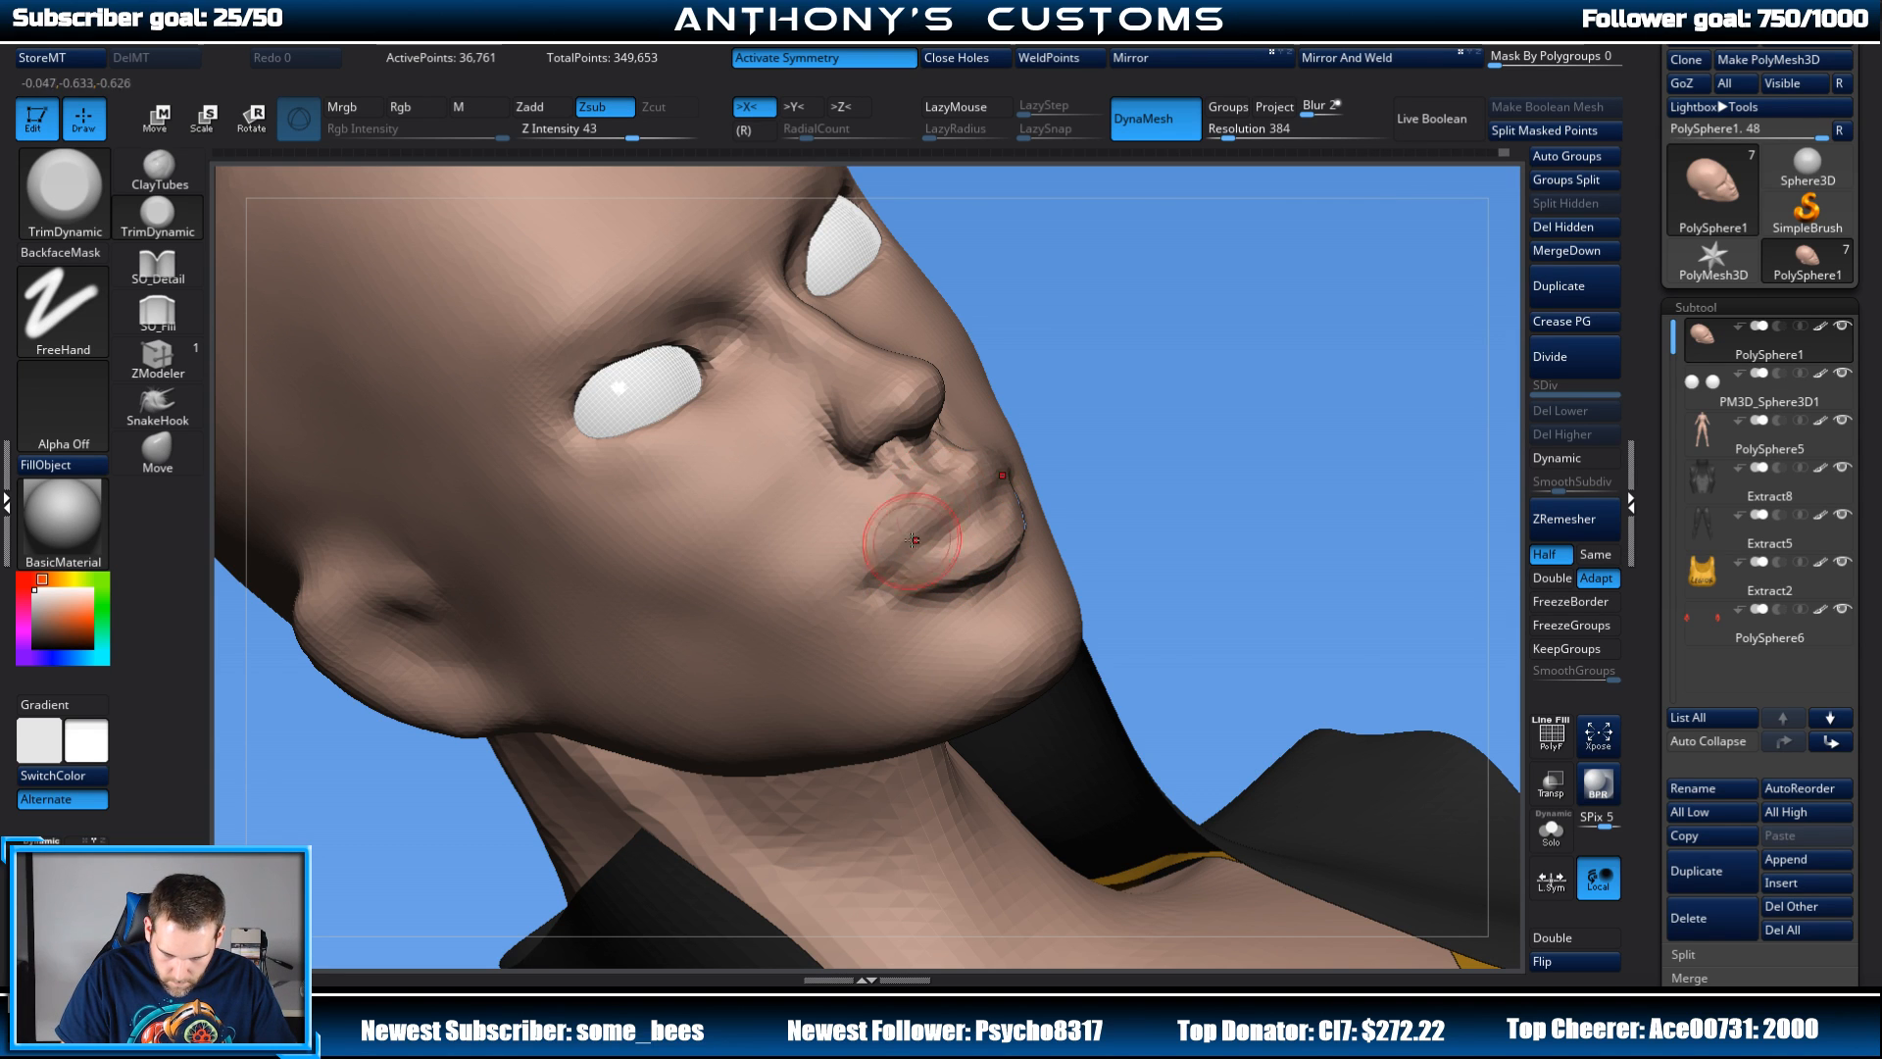
mouse_move(1281, 366)
left_mouse_down()
mouse_move(1264, 343)
mouse_move(1285, 319)
mouse_move(1225, 384)
mouse_move(1232, 370)
mouse_move(1176, 392)
left_mouse_up()
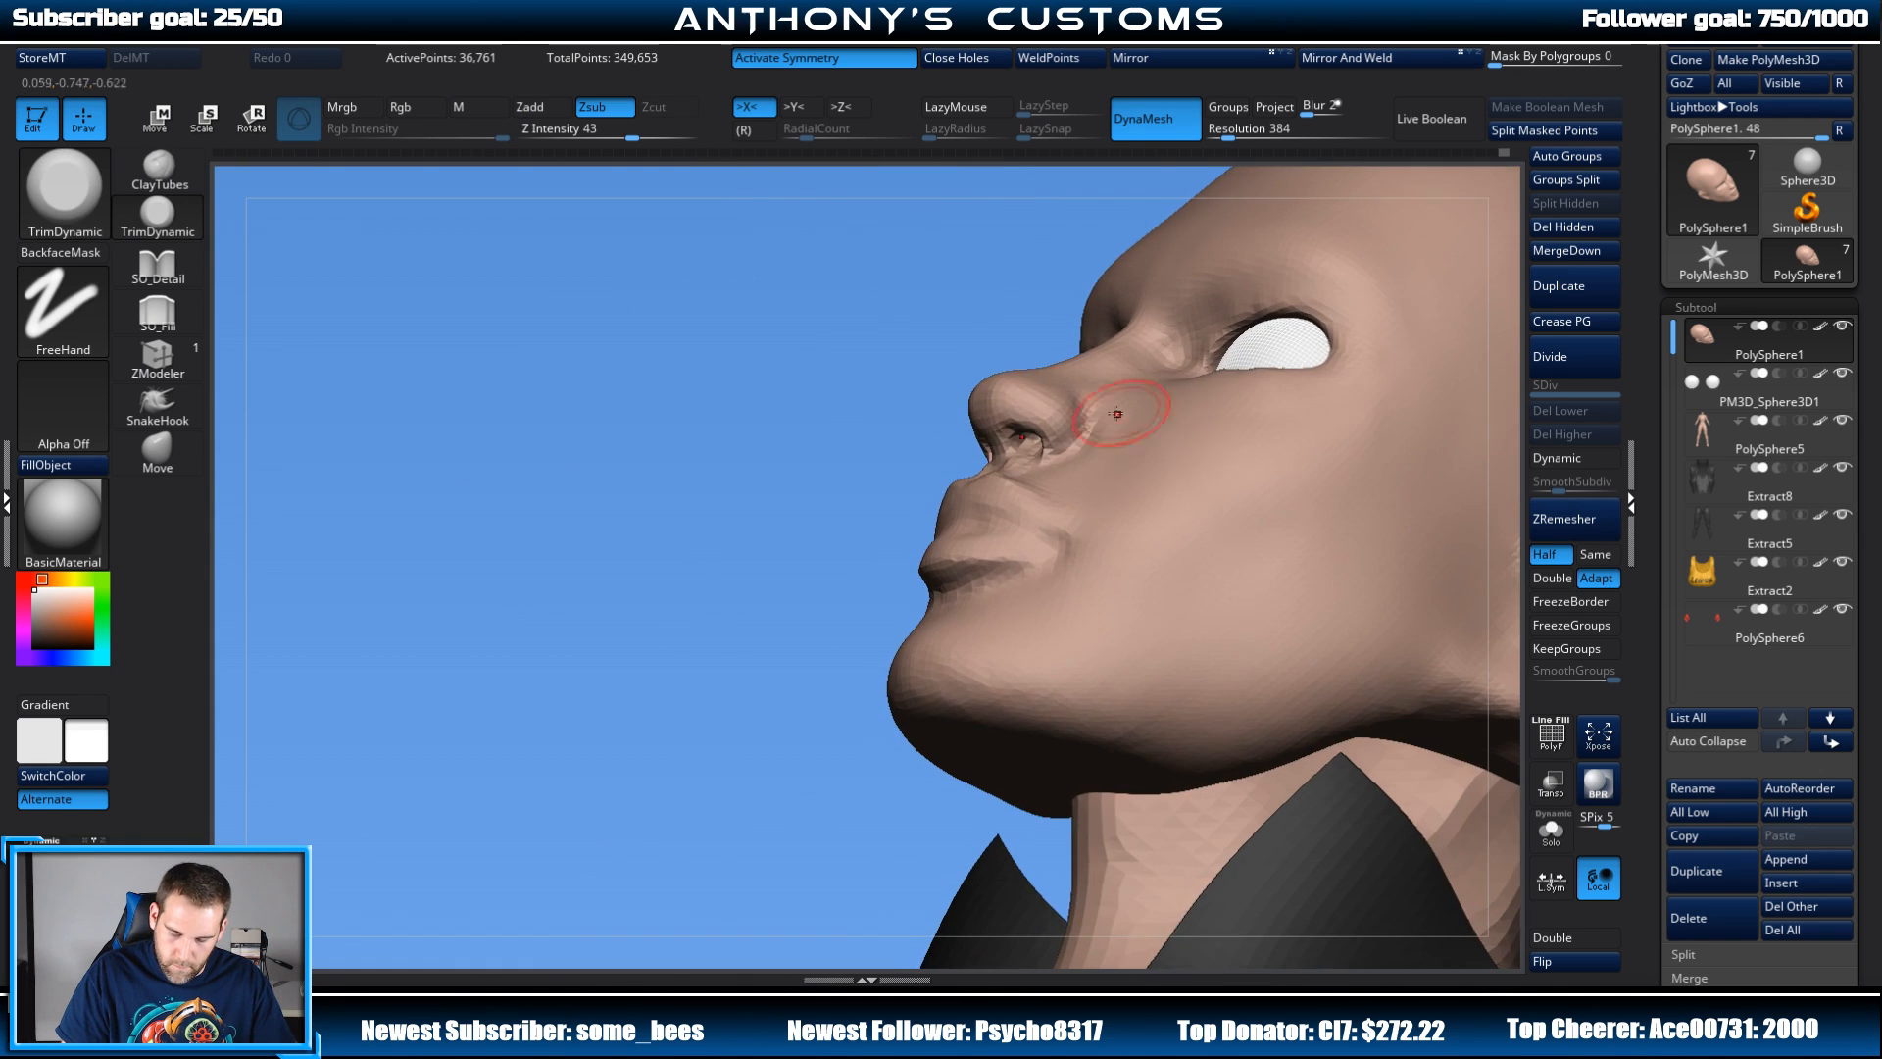
Step: Build up both cheeks below the eyes with the ClayTubes brush and smooth the strokes from the front
left_click_drag(831, 608, 860, 661, "shift")
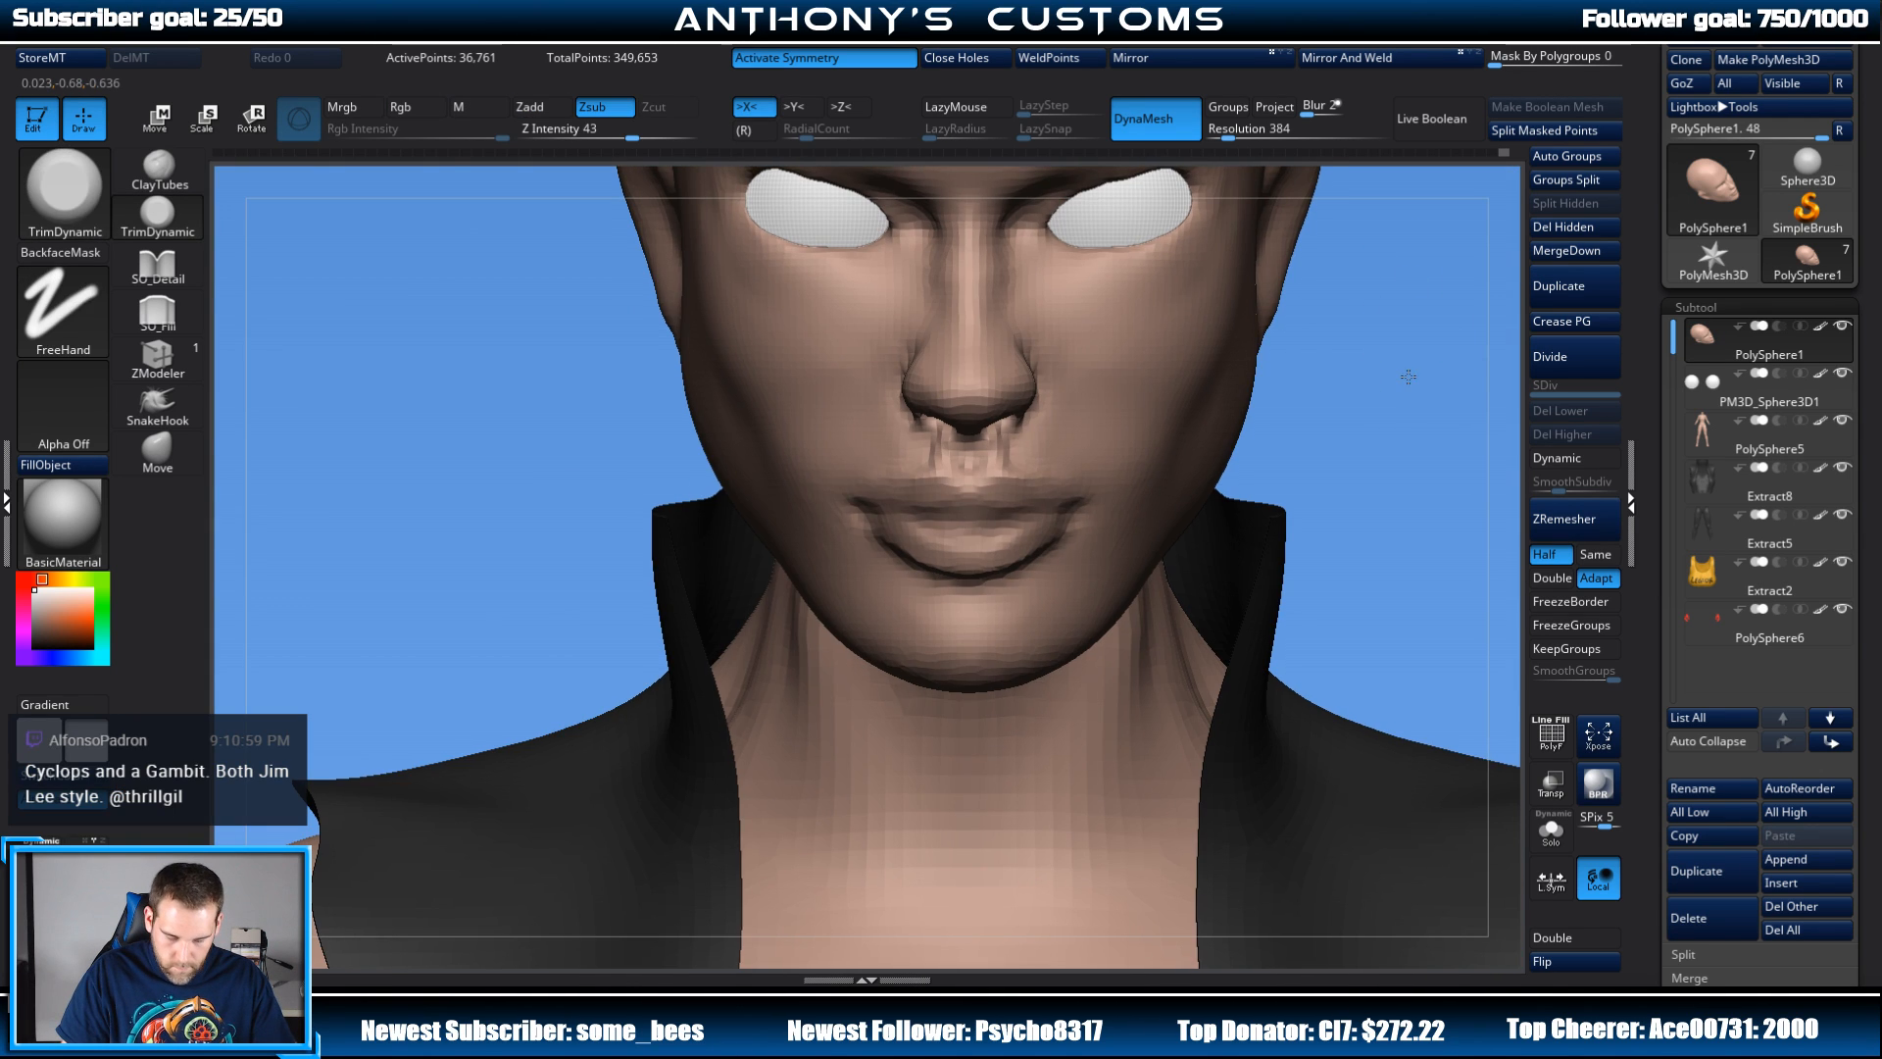
left_click_drag(1365, 371, 1219, 366, "alt")
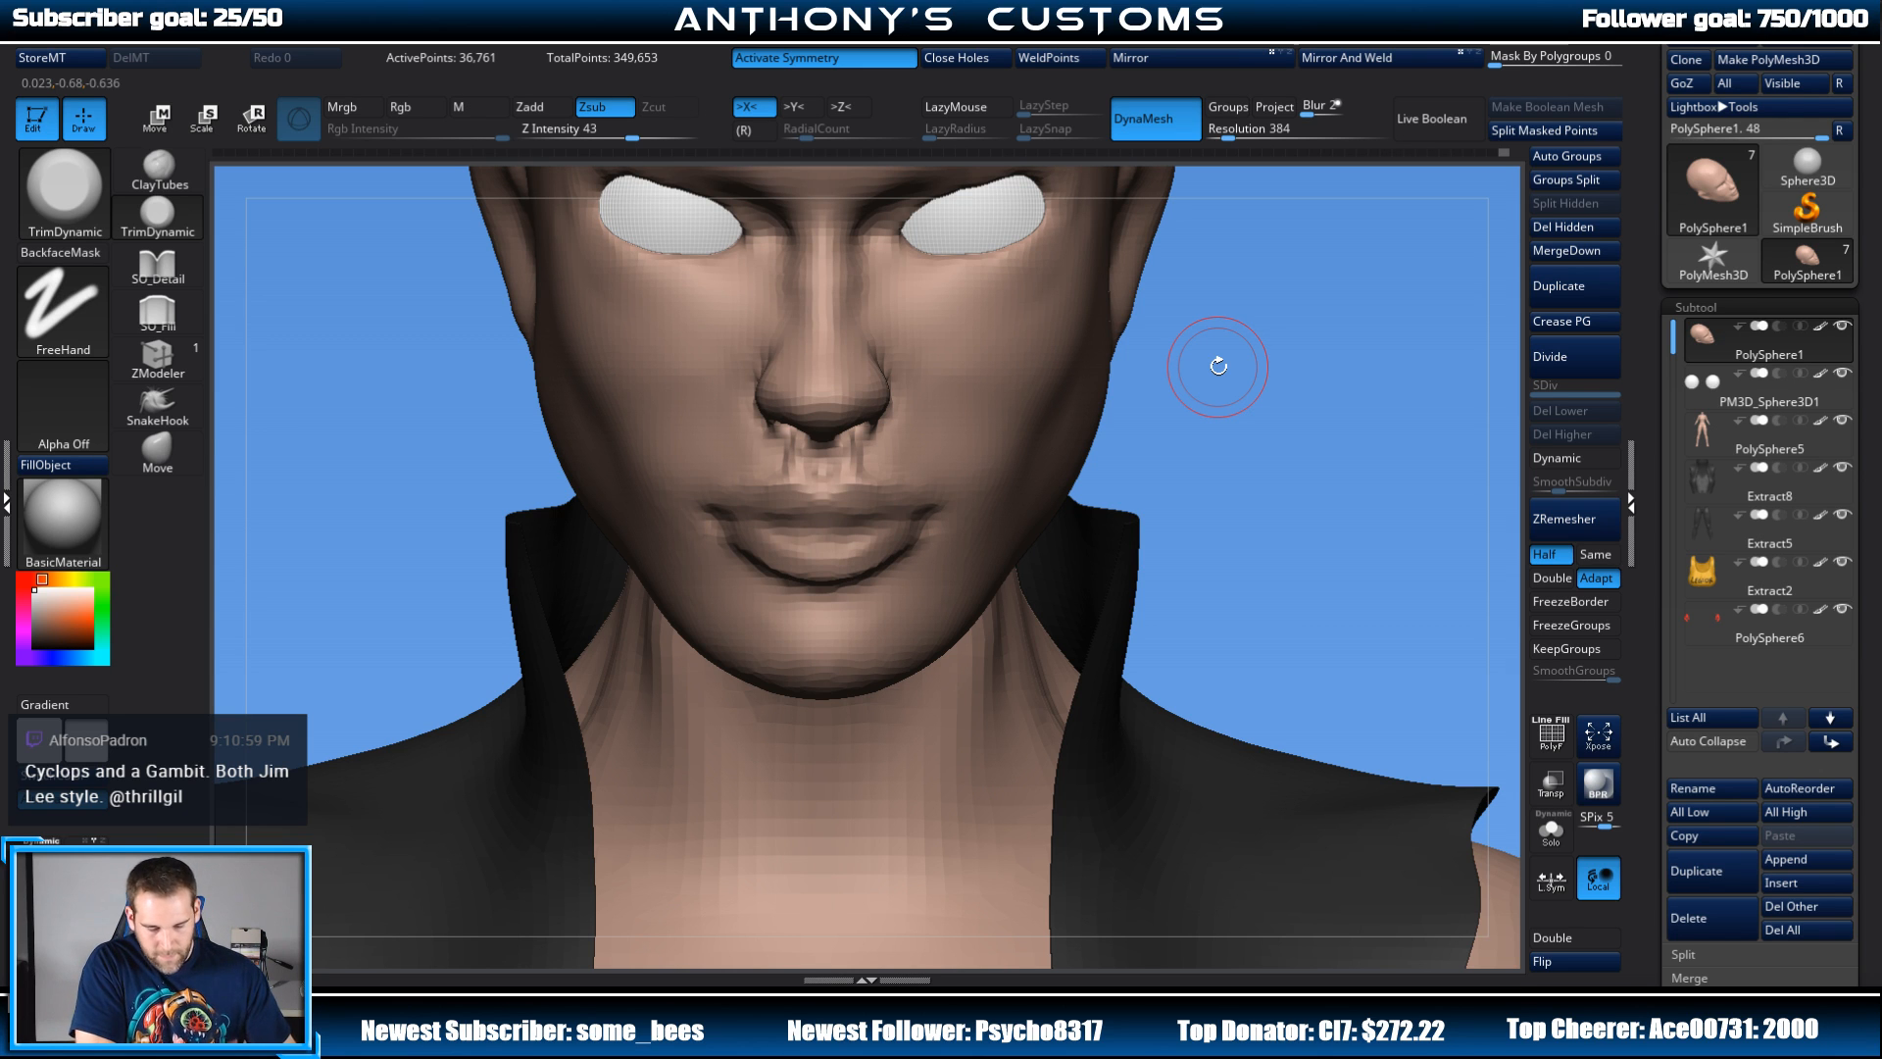
mouse_move(1274, 421)
left_mouse_down()
mouse_move(1327, 403)
mouse_move(1298, 349)
mouse_move(1300, 512)
left_mouse_up()
left_click_drag(1388, 416, 1336, 362, "alt")
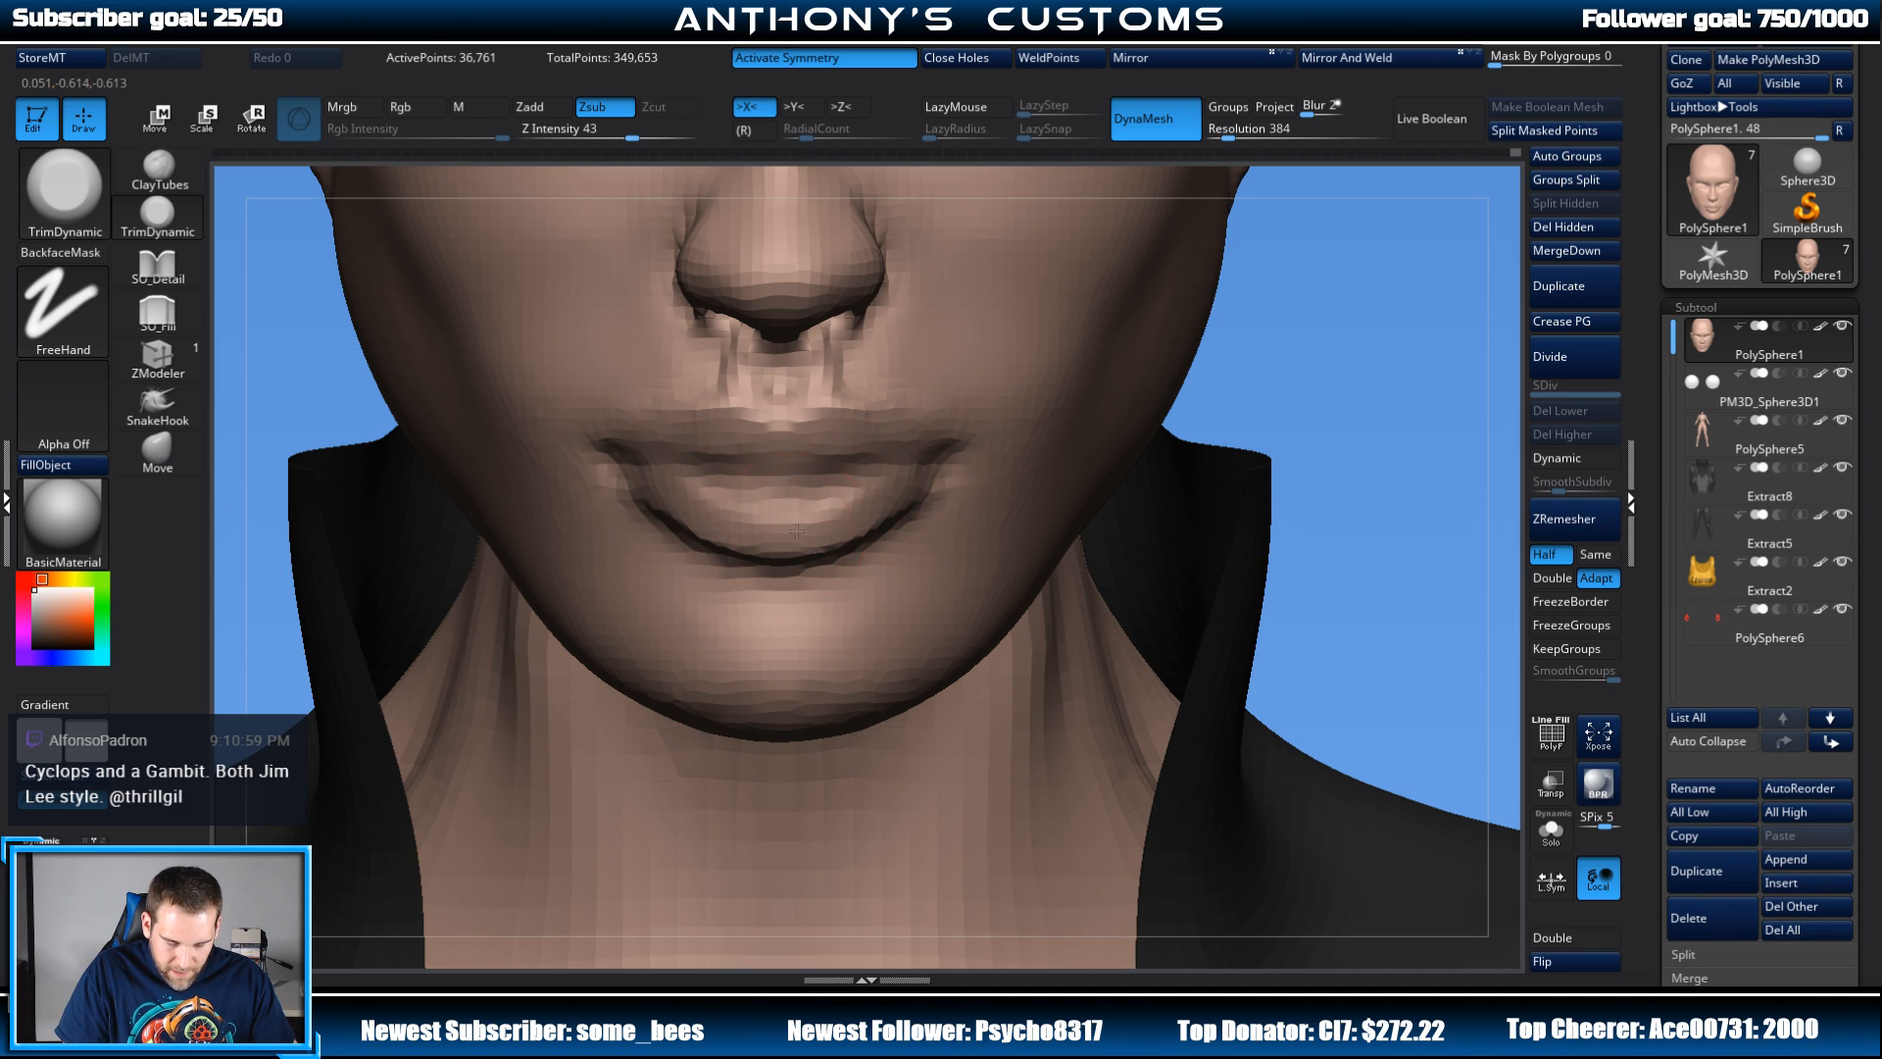
left_click_drag(1397, 365, 1320, 180, "shift")
mouse_move(1291, 322)
left_mouse_down("alt")
mouse_move(1284, 363)
mouse_move(1197, 364)
mouse_move(1239, 354)
left_mouse_up("alt")
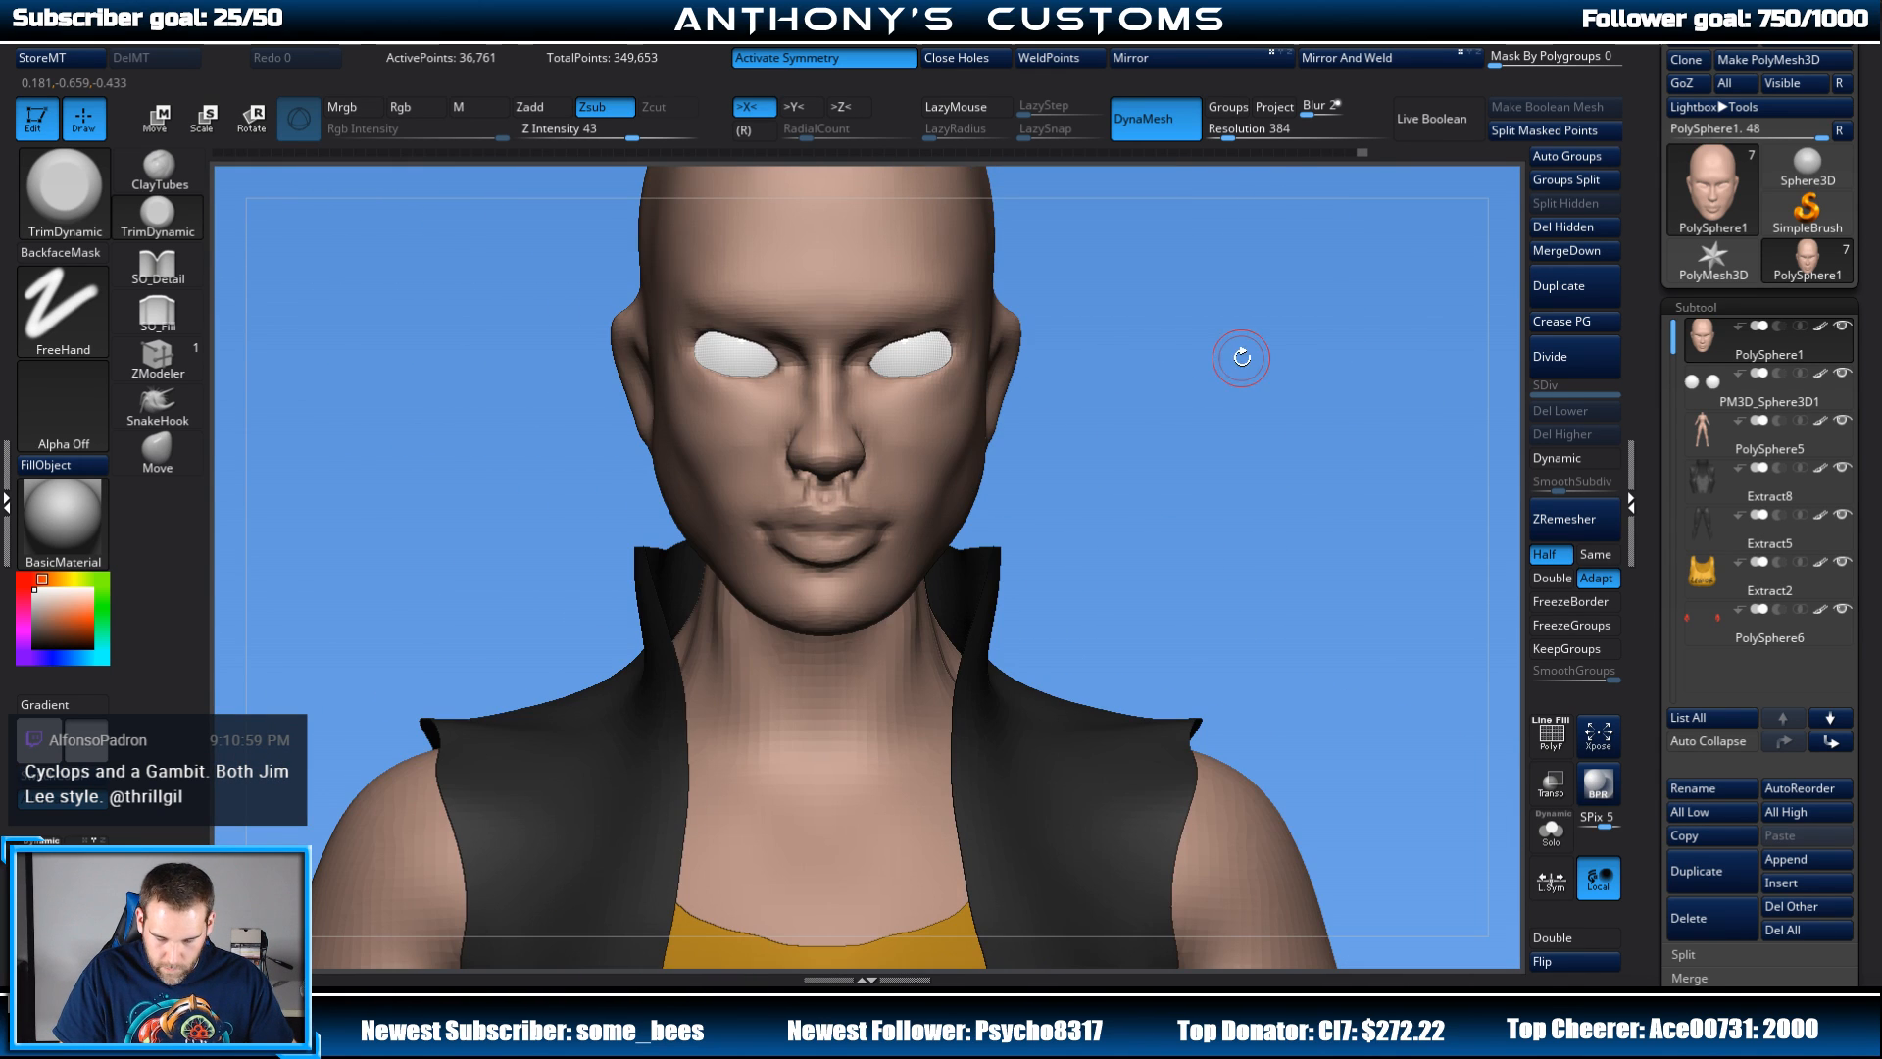
left_click(160, 173)
mouse_move(967, 402)
left_mouse_down()
mouse_move(958, 384)
mouse_move(931, 462)
left_mouse_up()
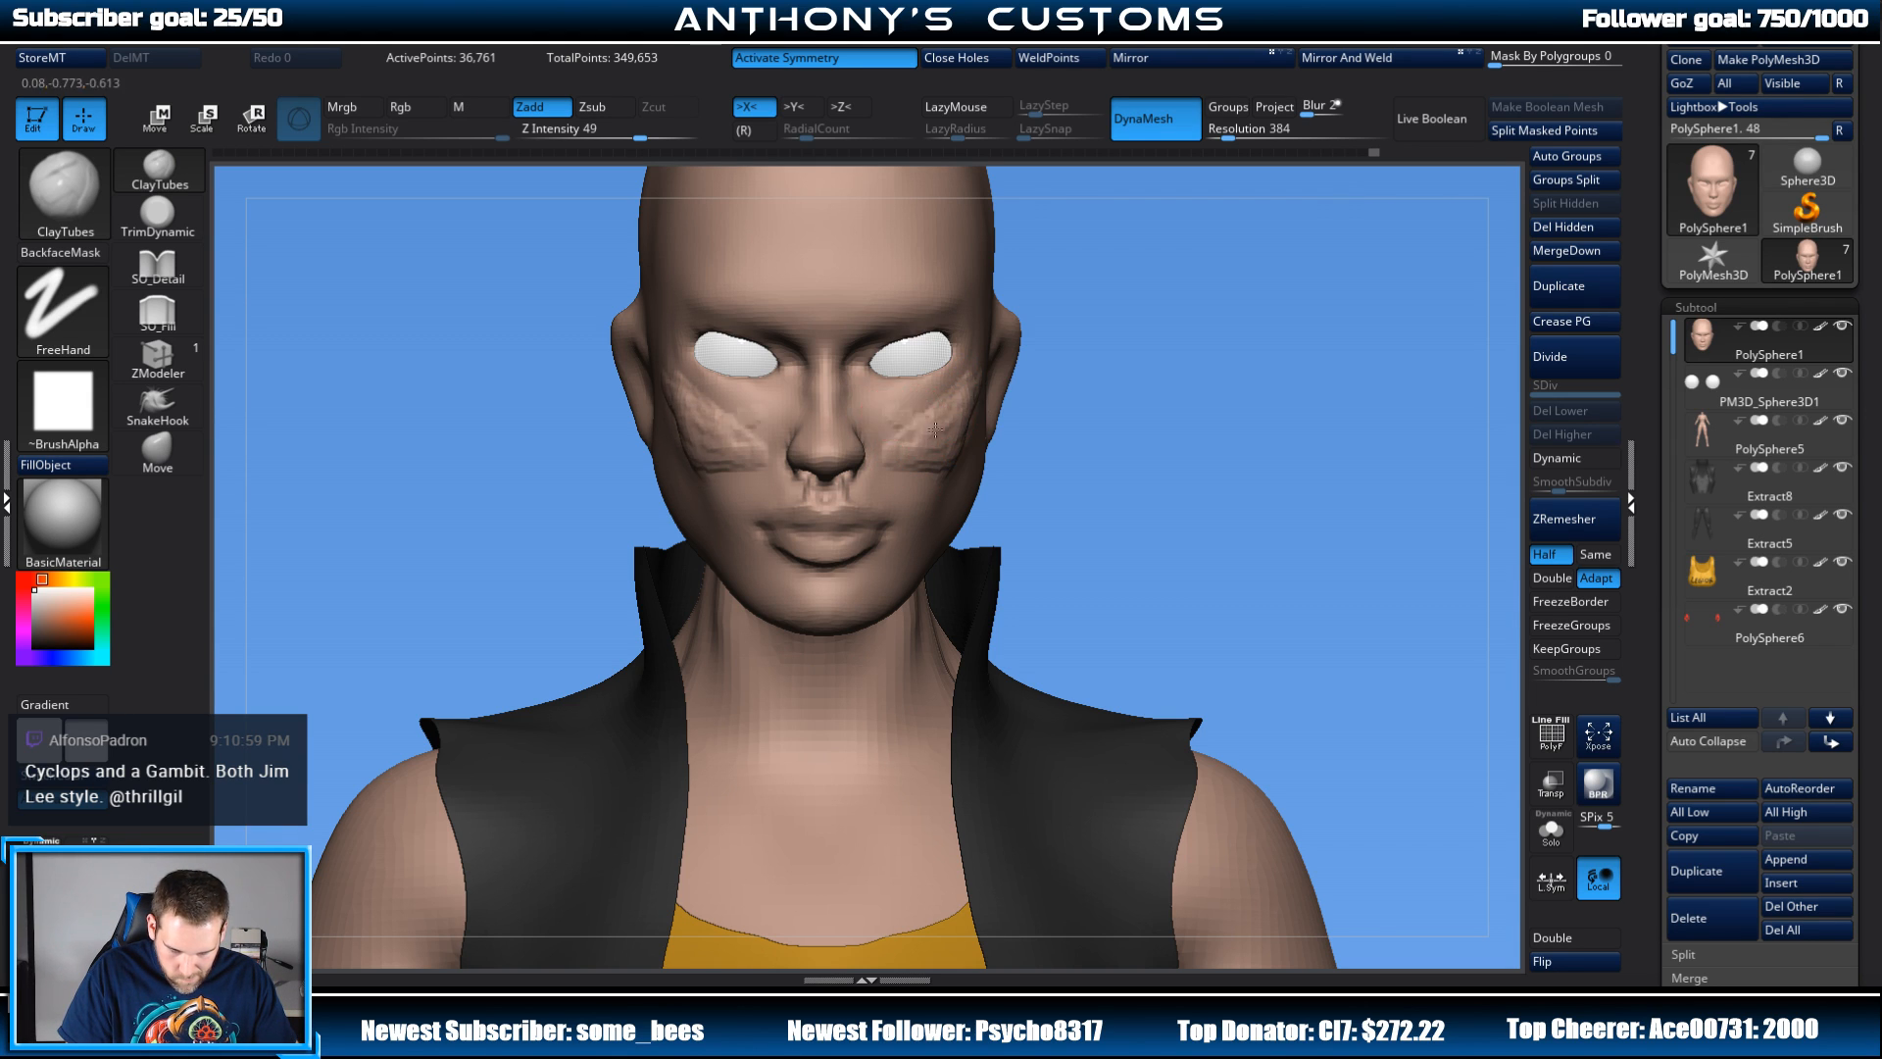
mouse_move(936, 429)
left_mouse_down()
mouse_move(902, 431)
mouse_move(982, 391)
left_mouse_up()
key("shift")
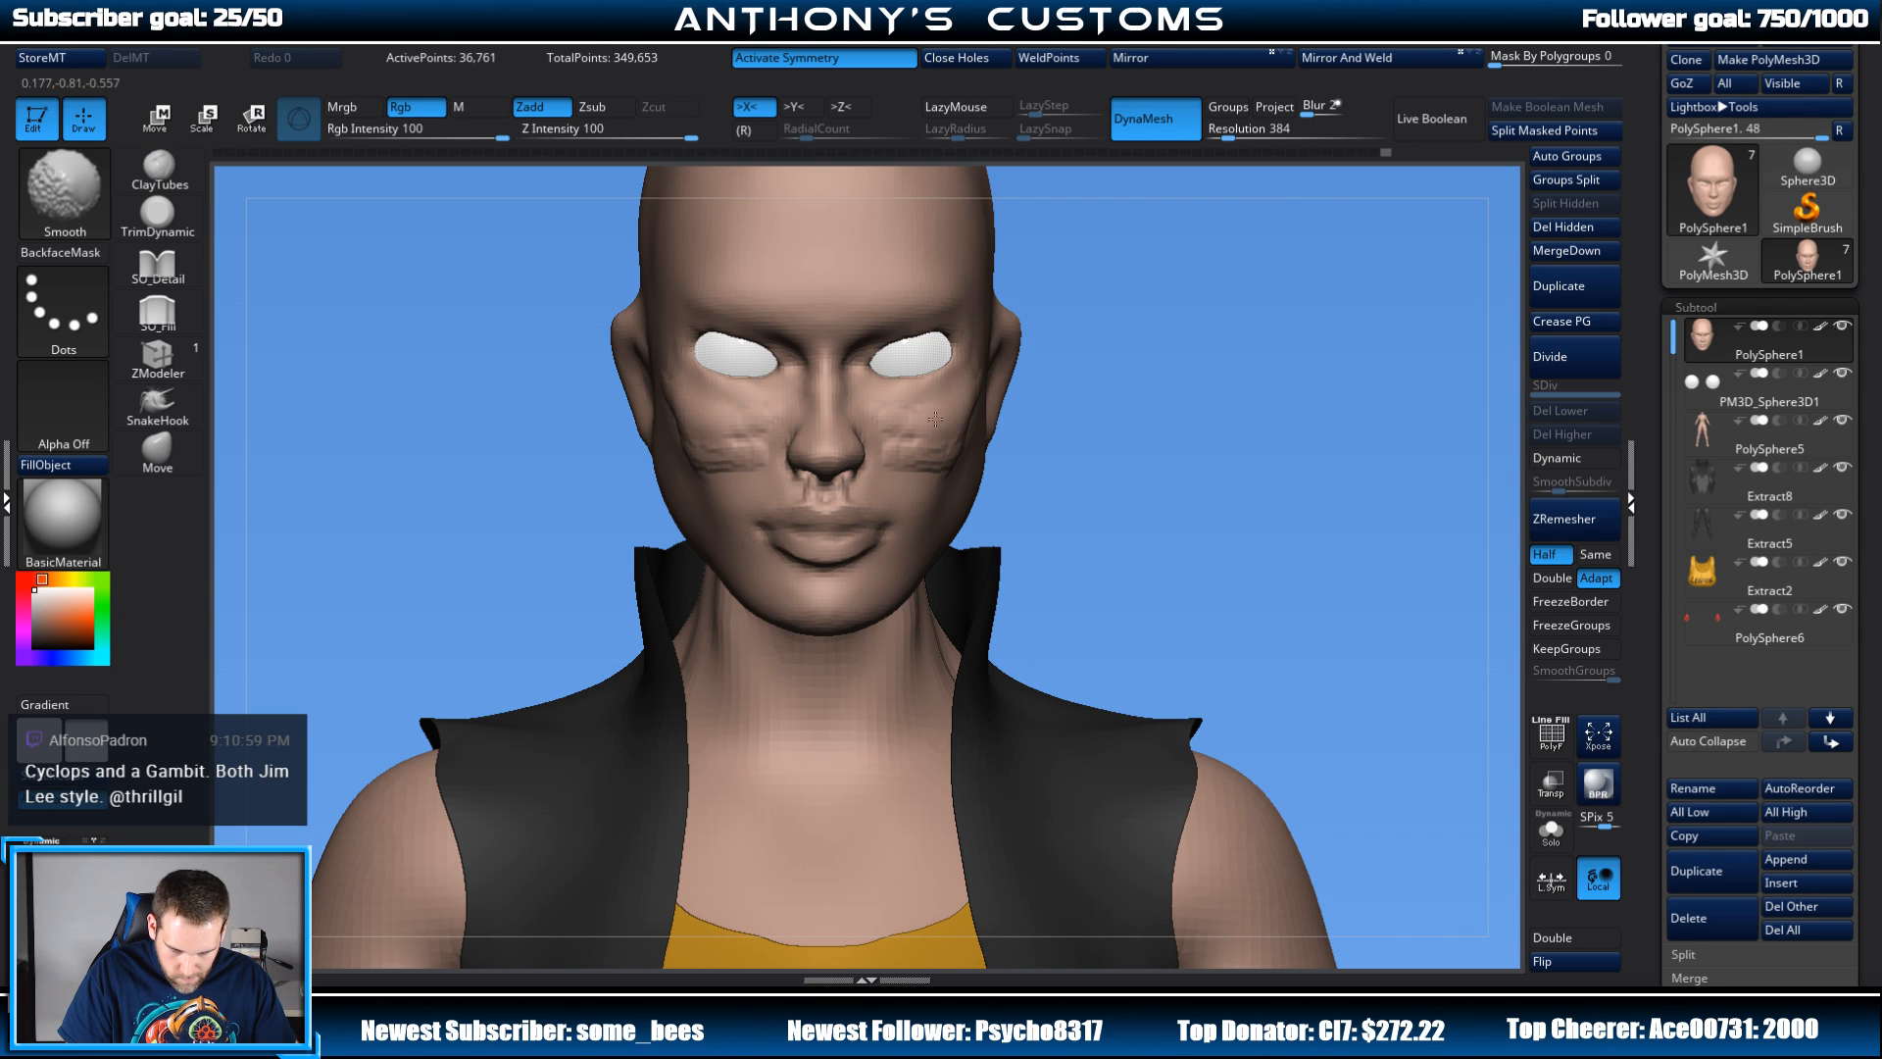
Step: Add clay along the cheekbone toward the ear and smooth it into the face from a three-quarter view
left_click_drag(1225, 363, 1156, 361)
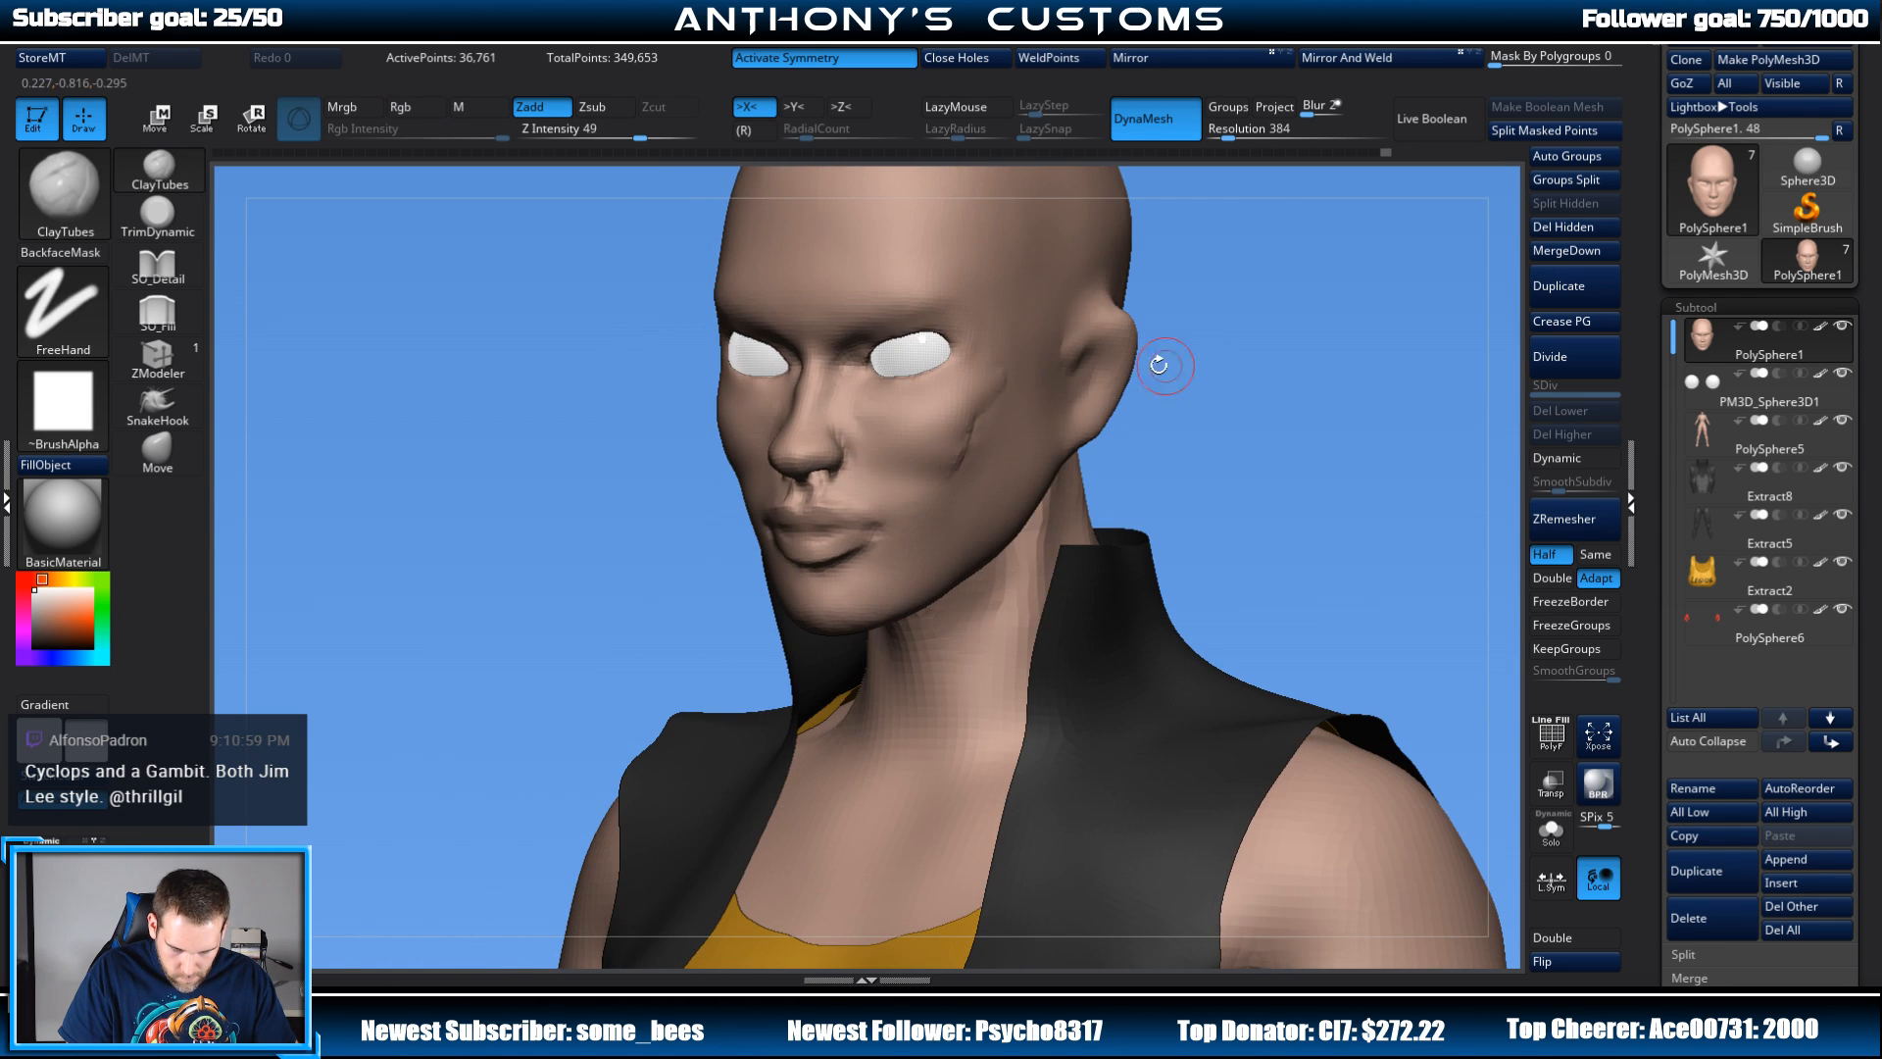
key("shift")
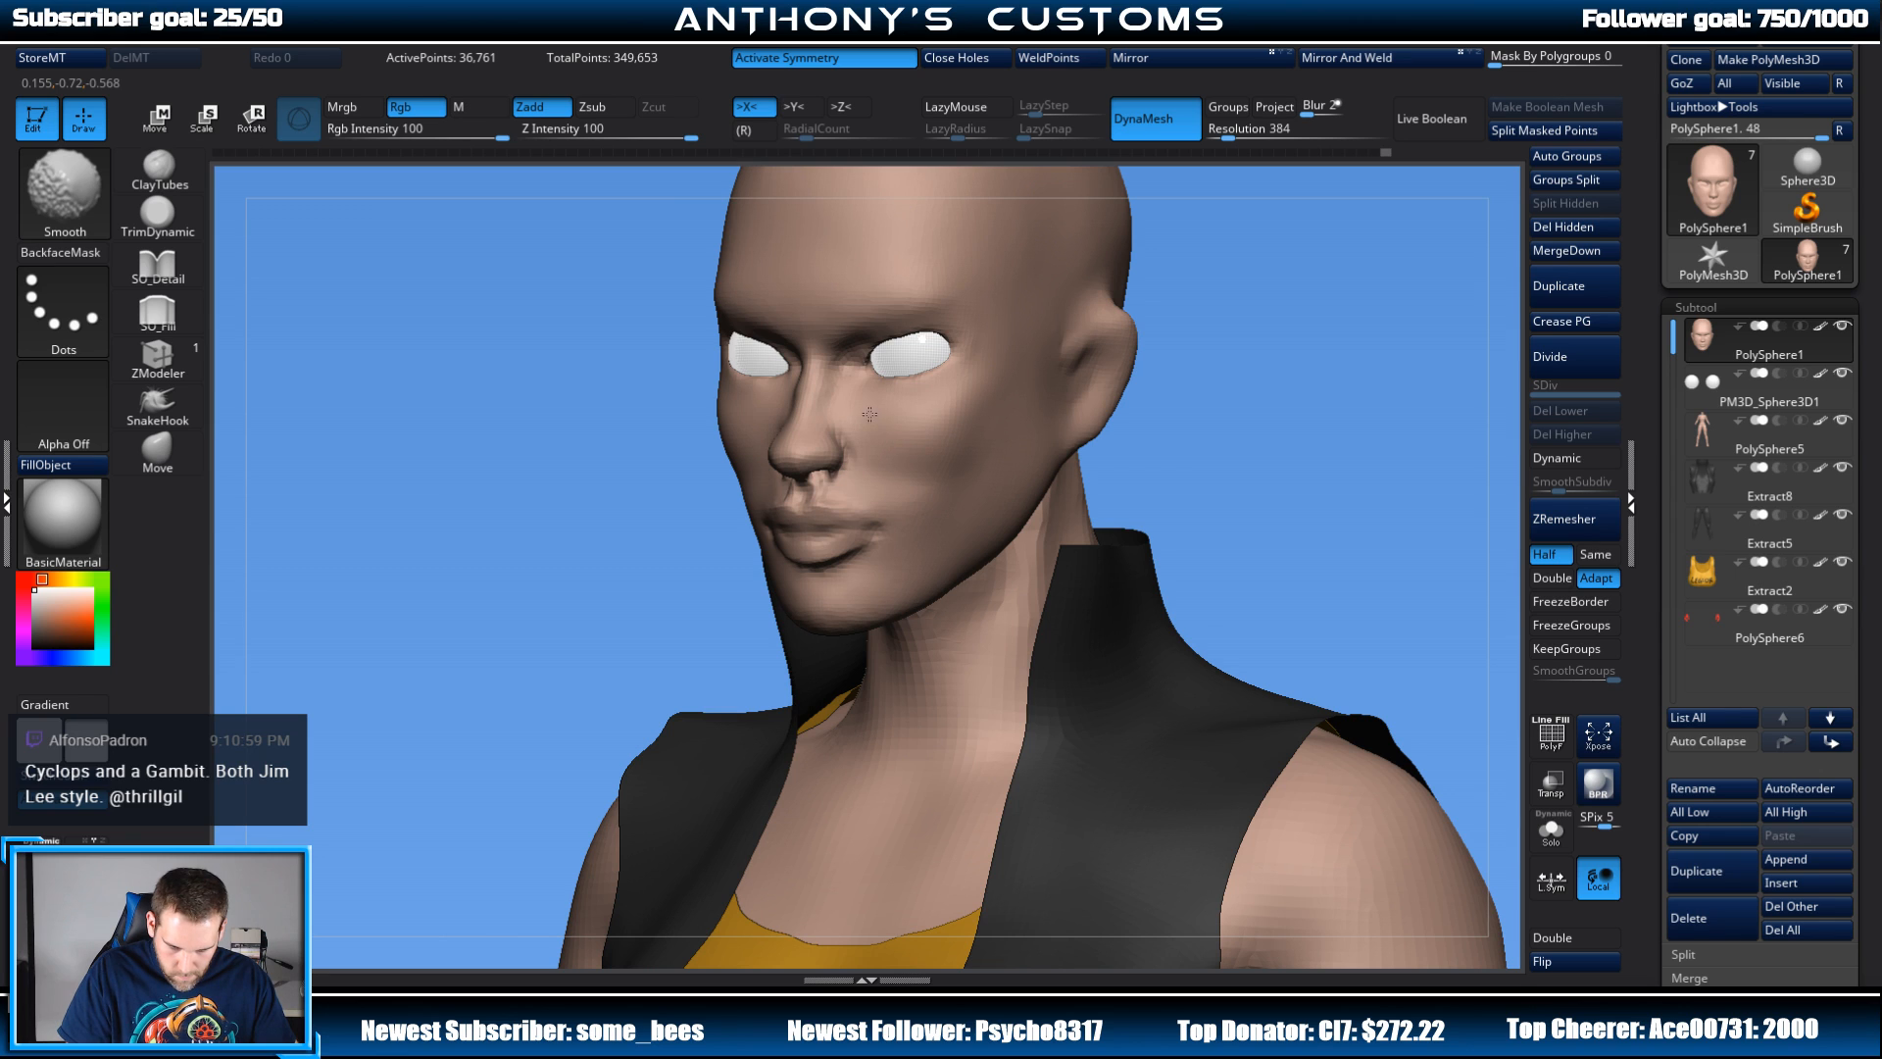
left_click_drag(1296, 350, 1244, 347)
mouse_move(995, 370)
left_mouse_down()
mouse_move(919, 443)
mouse_move(945, 475)
left_mouse_up()
left_click_drag(985, 402, 966, 471, "shift")
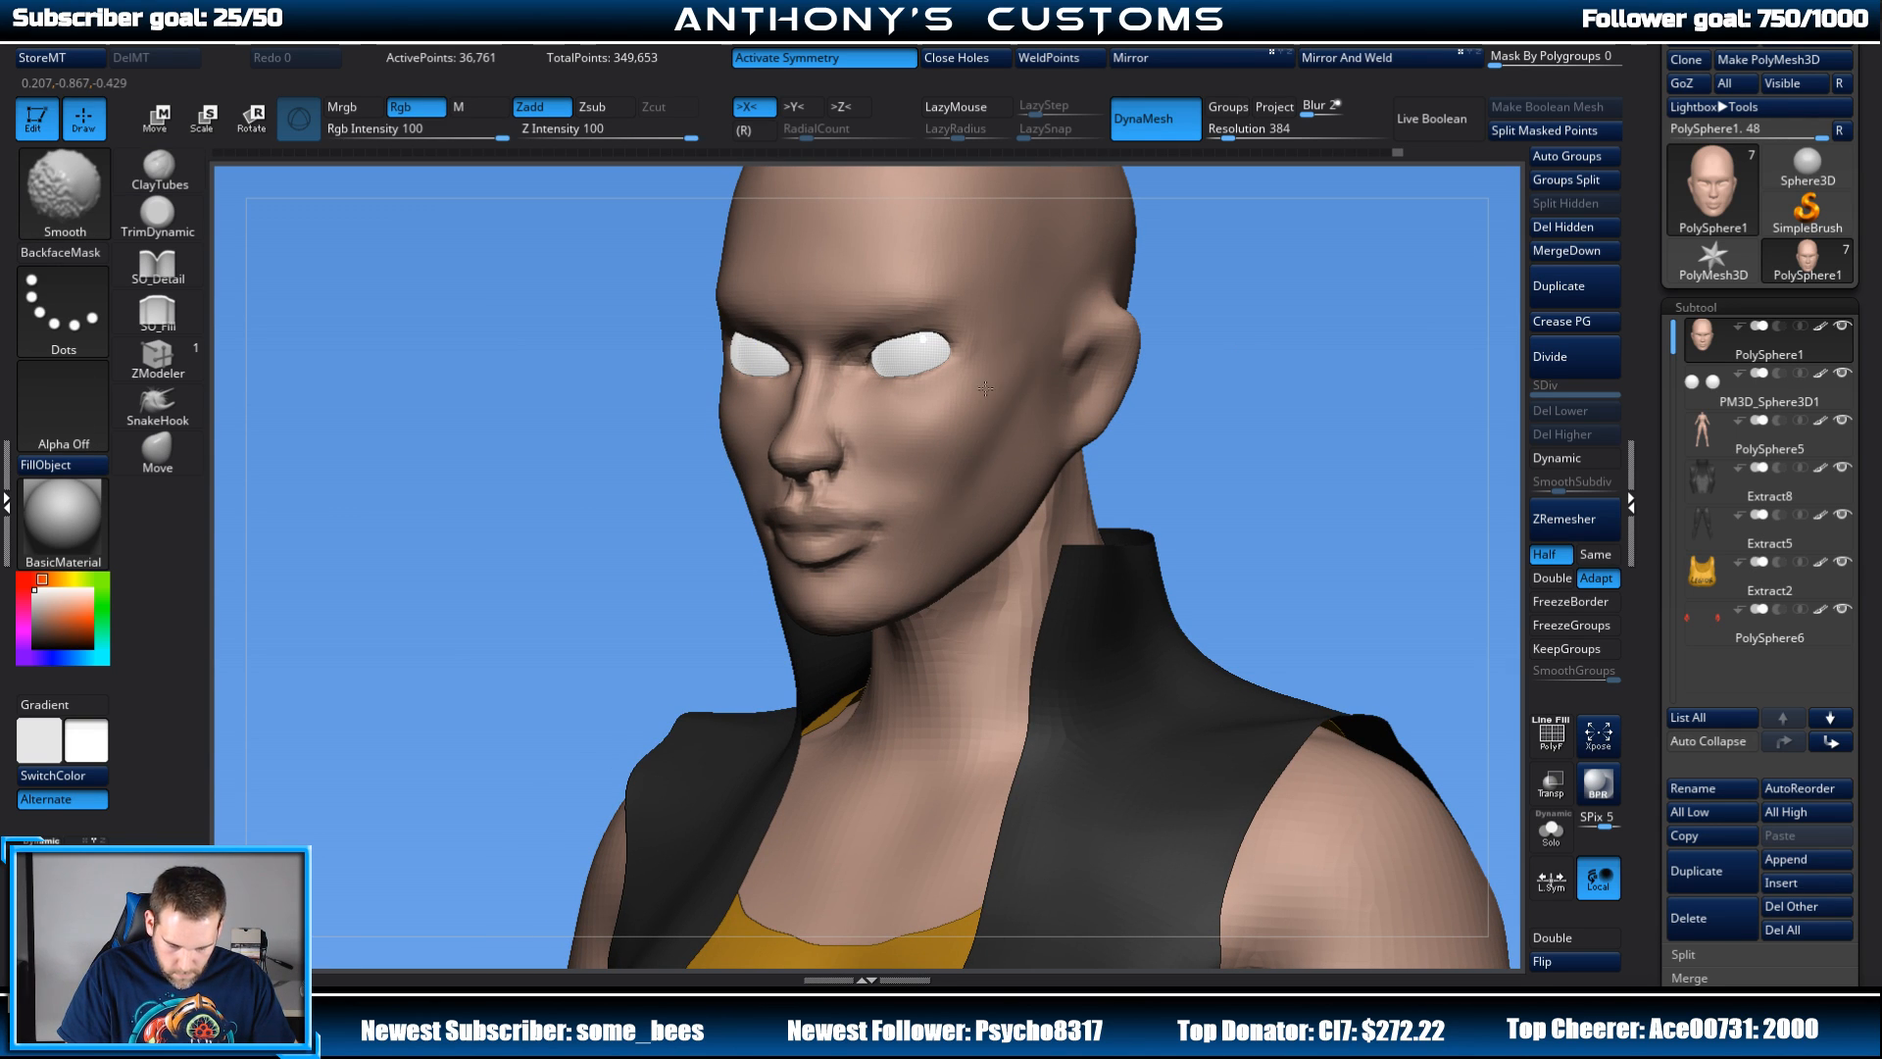
Step: Adjust the ClayTubes brush, build up the area above the outer upper eyelid, and smooth it
mouse_move(1289, 336)
left_mouse_down()
mouse_move(1323, 266)
mouse_move(1291, 239)
mouse_move(1210, 592)
mouse_move(1226, 680)
mouse_move(1353, 847)
left_mouse_up()
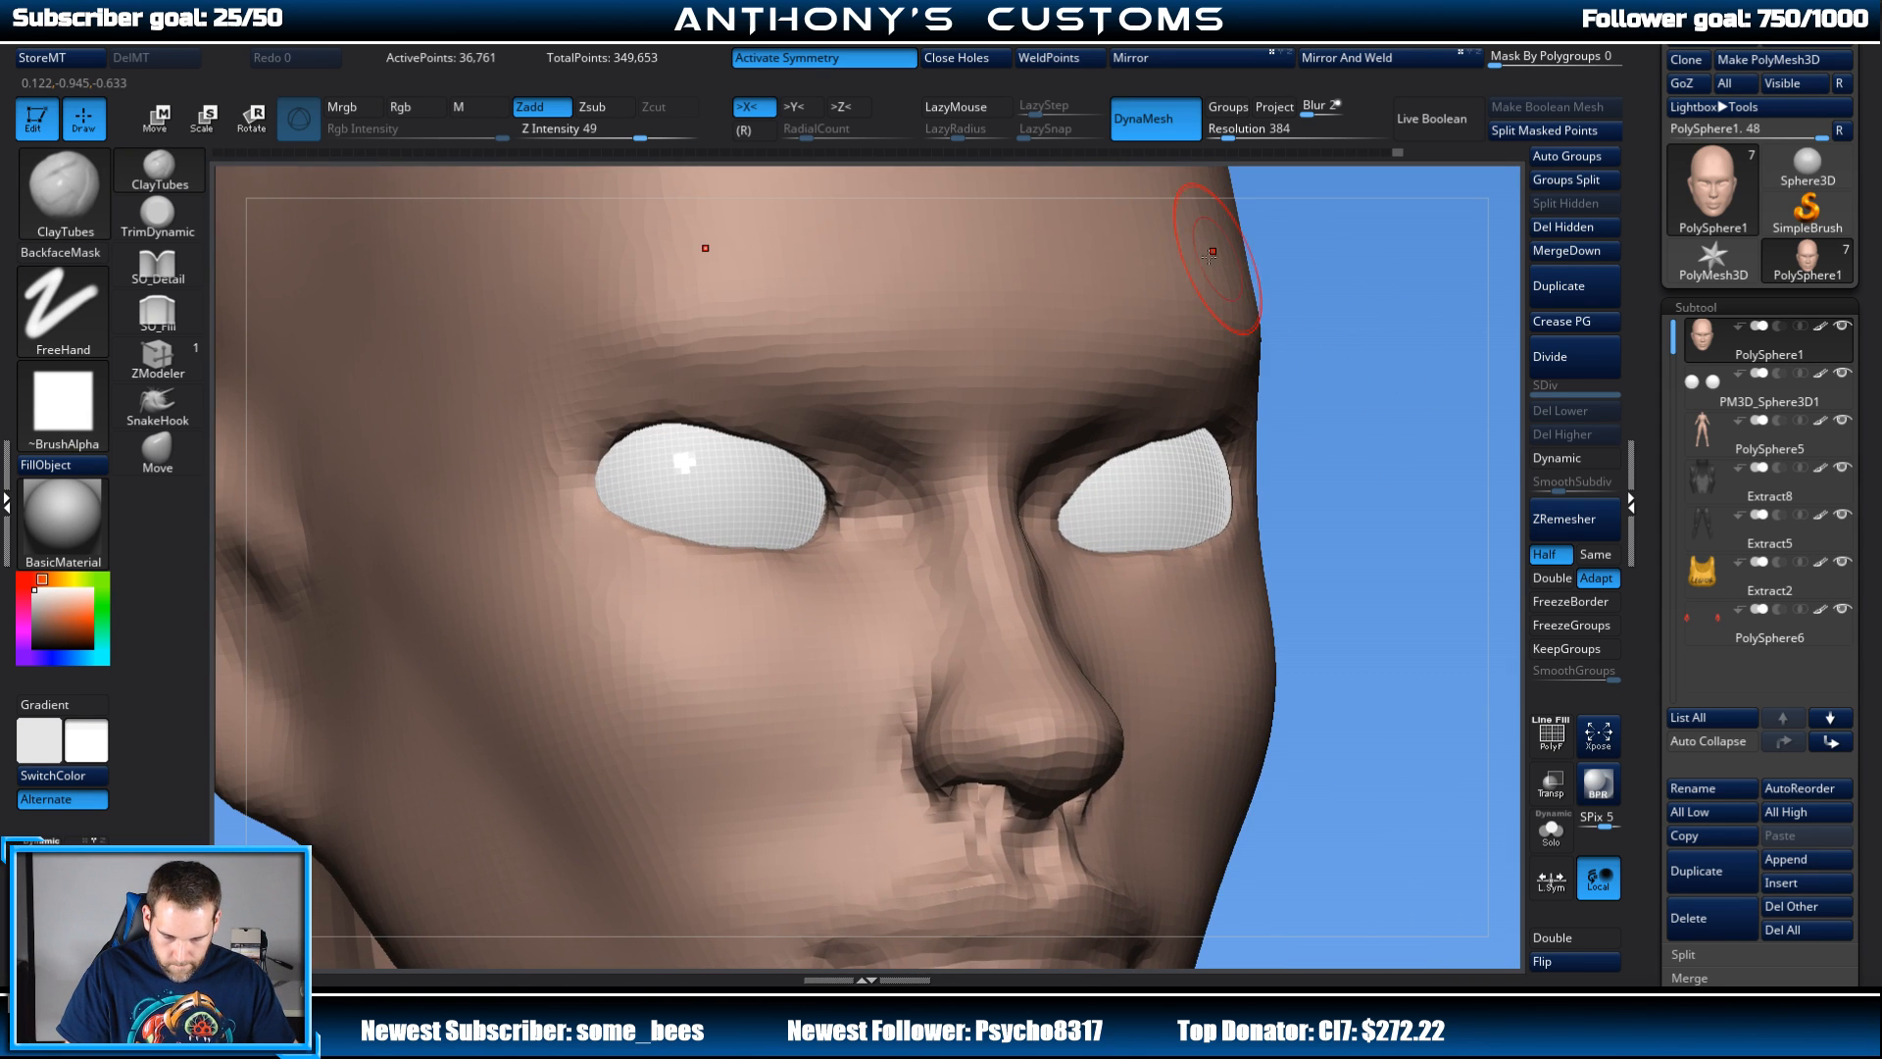
mouse_move(596, 404)
left_mouse_down()
mouse_move(618, 423)
mouse_move(713, 394)
left_mouse_up()
mouse_move(1372, 230)
left_mouse_down()
mouse_move(1361, 294)
mouse_move(1361, 256)
left_mouse_up()
key("space")
left_click_drag(579, 416, 655, 381, "shift")
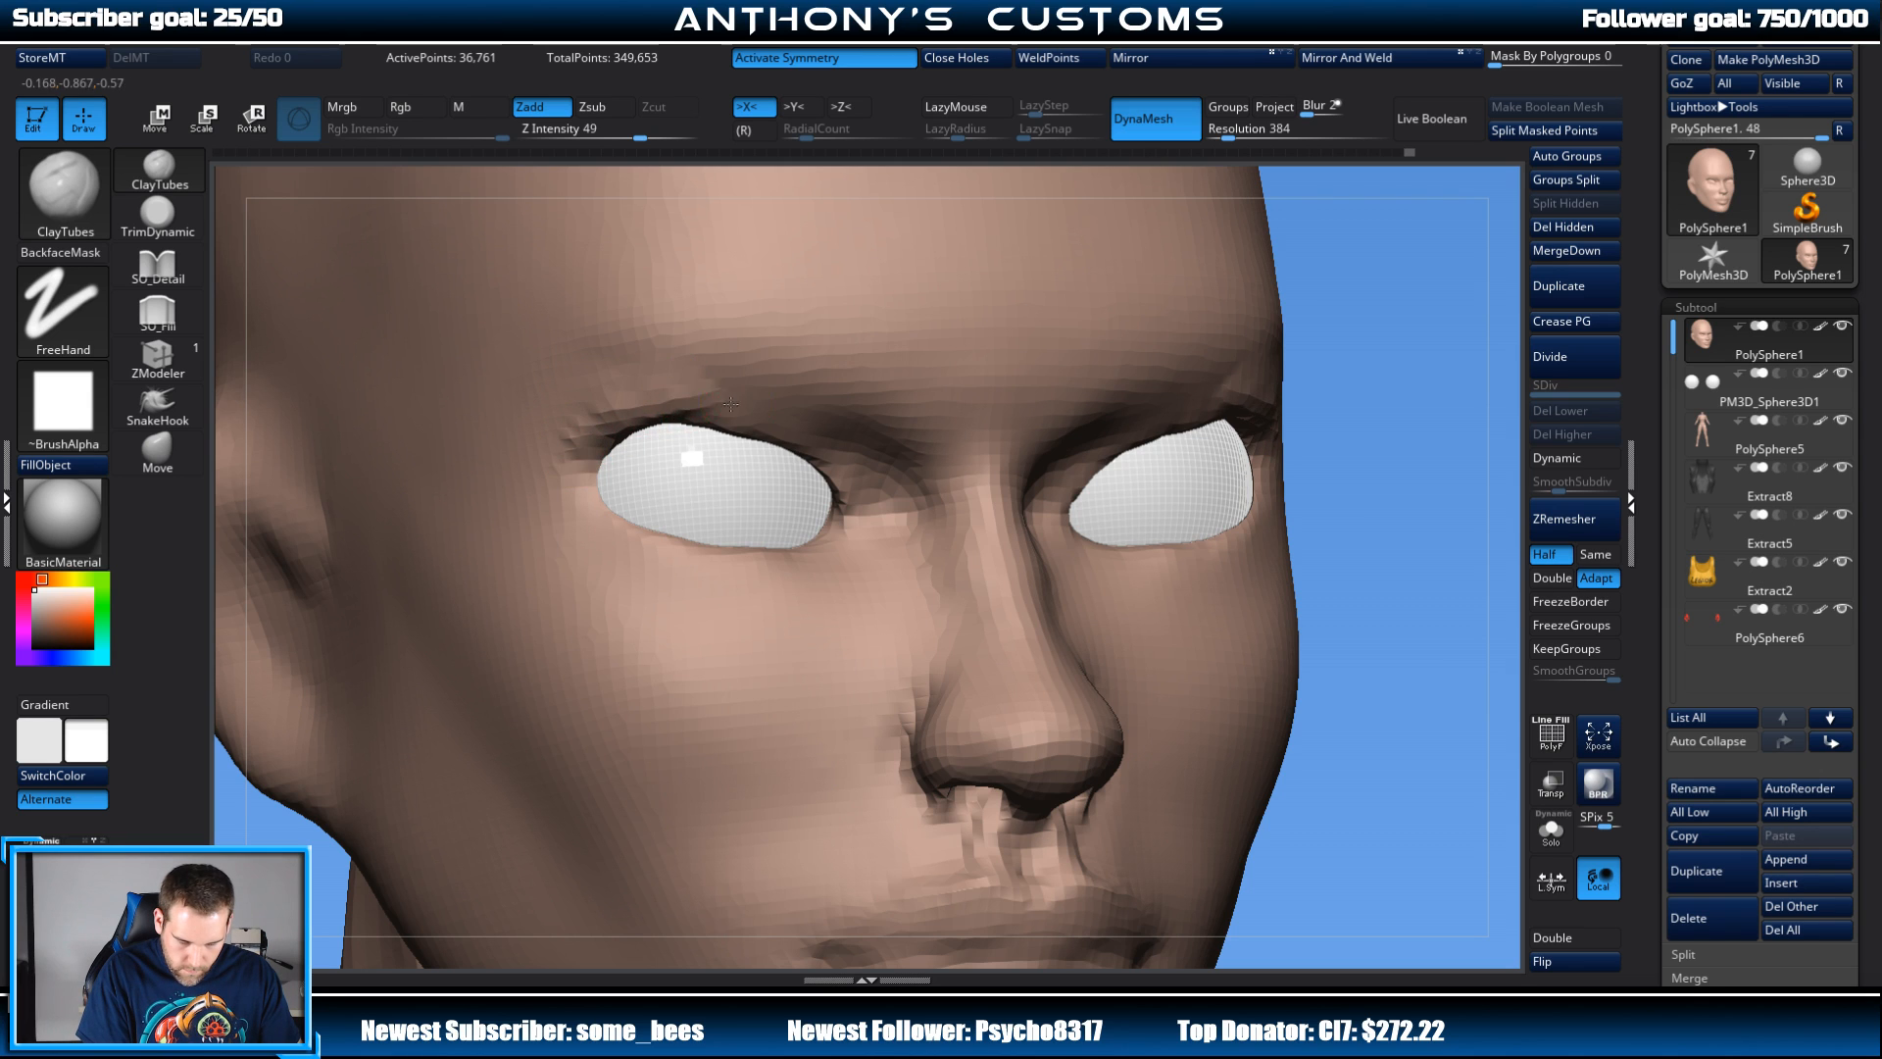
mouse_move(708, 397)
left_mouse_down("shift")
mouse_move(618, 397)
mouse_move(704, 402)
left_mouse_up("shift")
Step: Build up the brow ridge above both eyes with ClayTubes and smooth it into the forehead
left_click_drag(1342, 318, 944, 369)
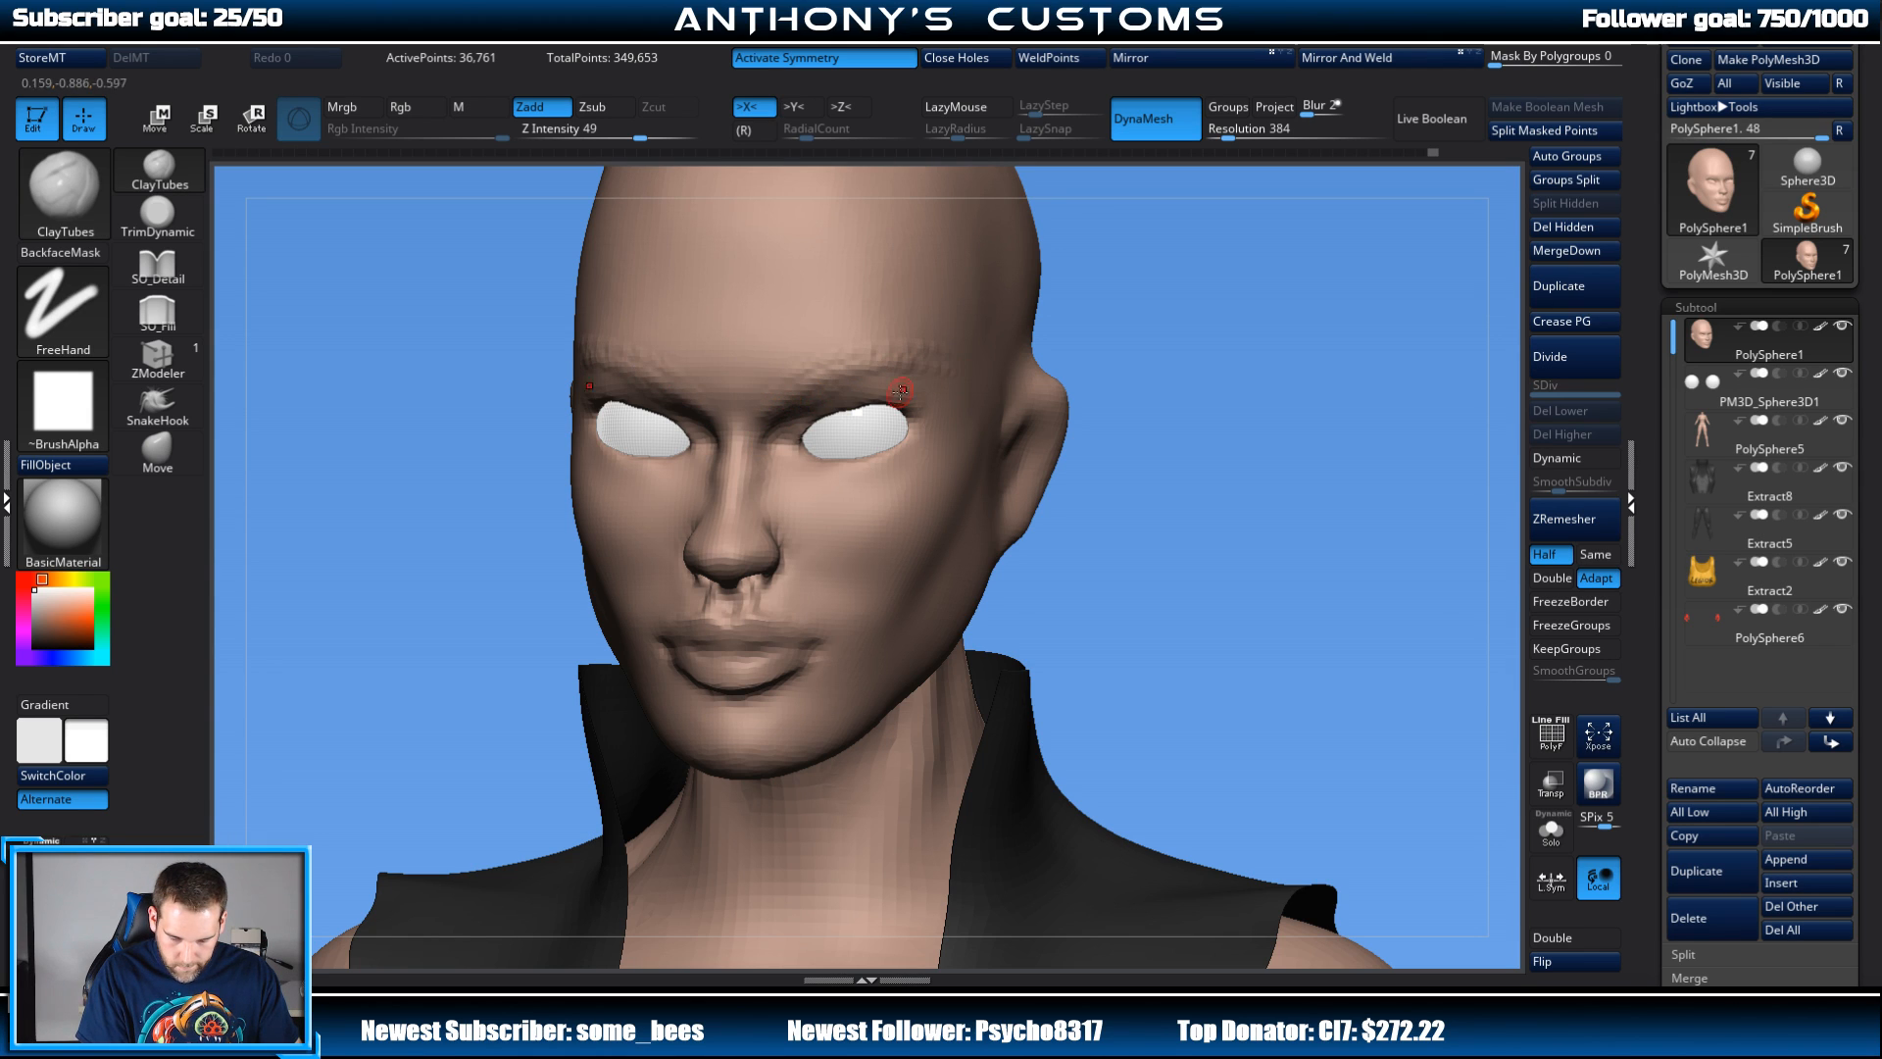
key("shift")
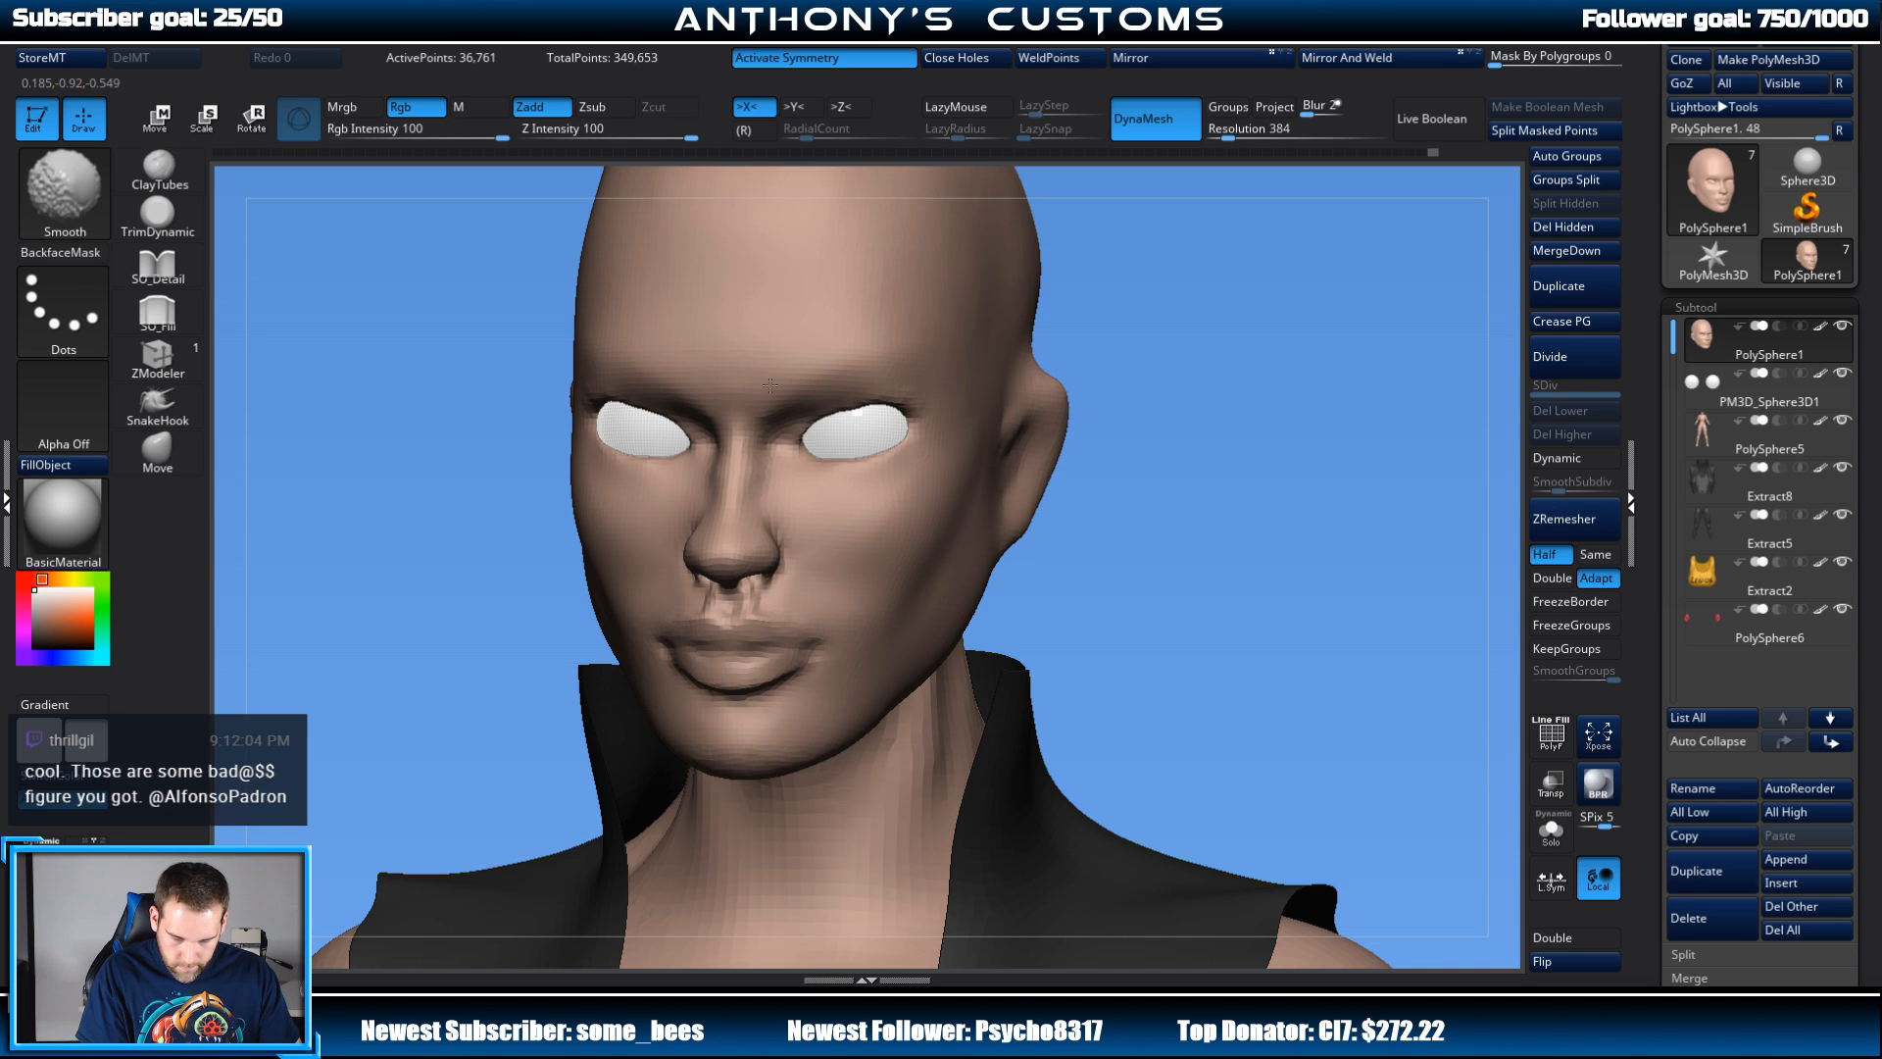
mouse_move(1270, 388)
left_mouse_down()
mouse_move(1172, 343)
mouse_move(1213, 356)
left_mouse_up()
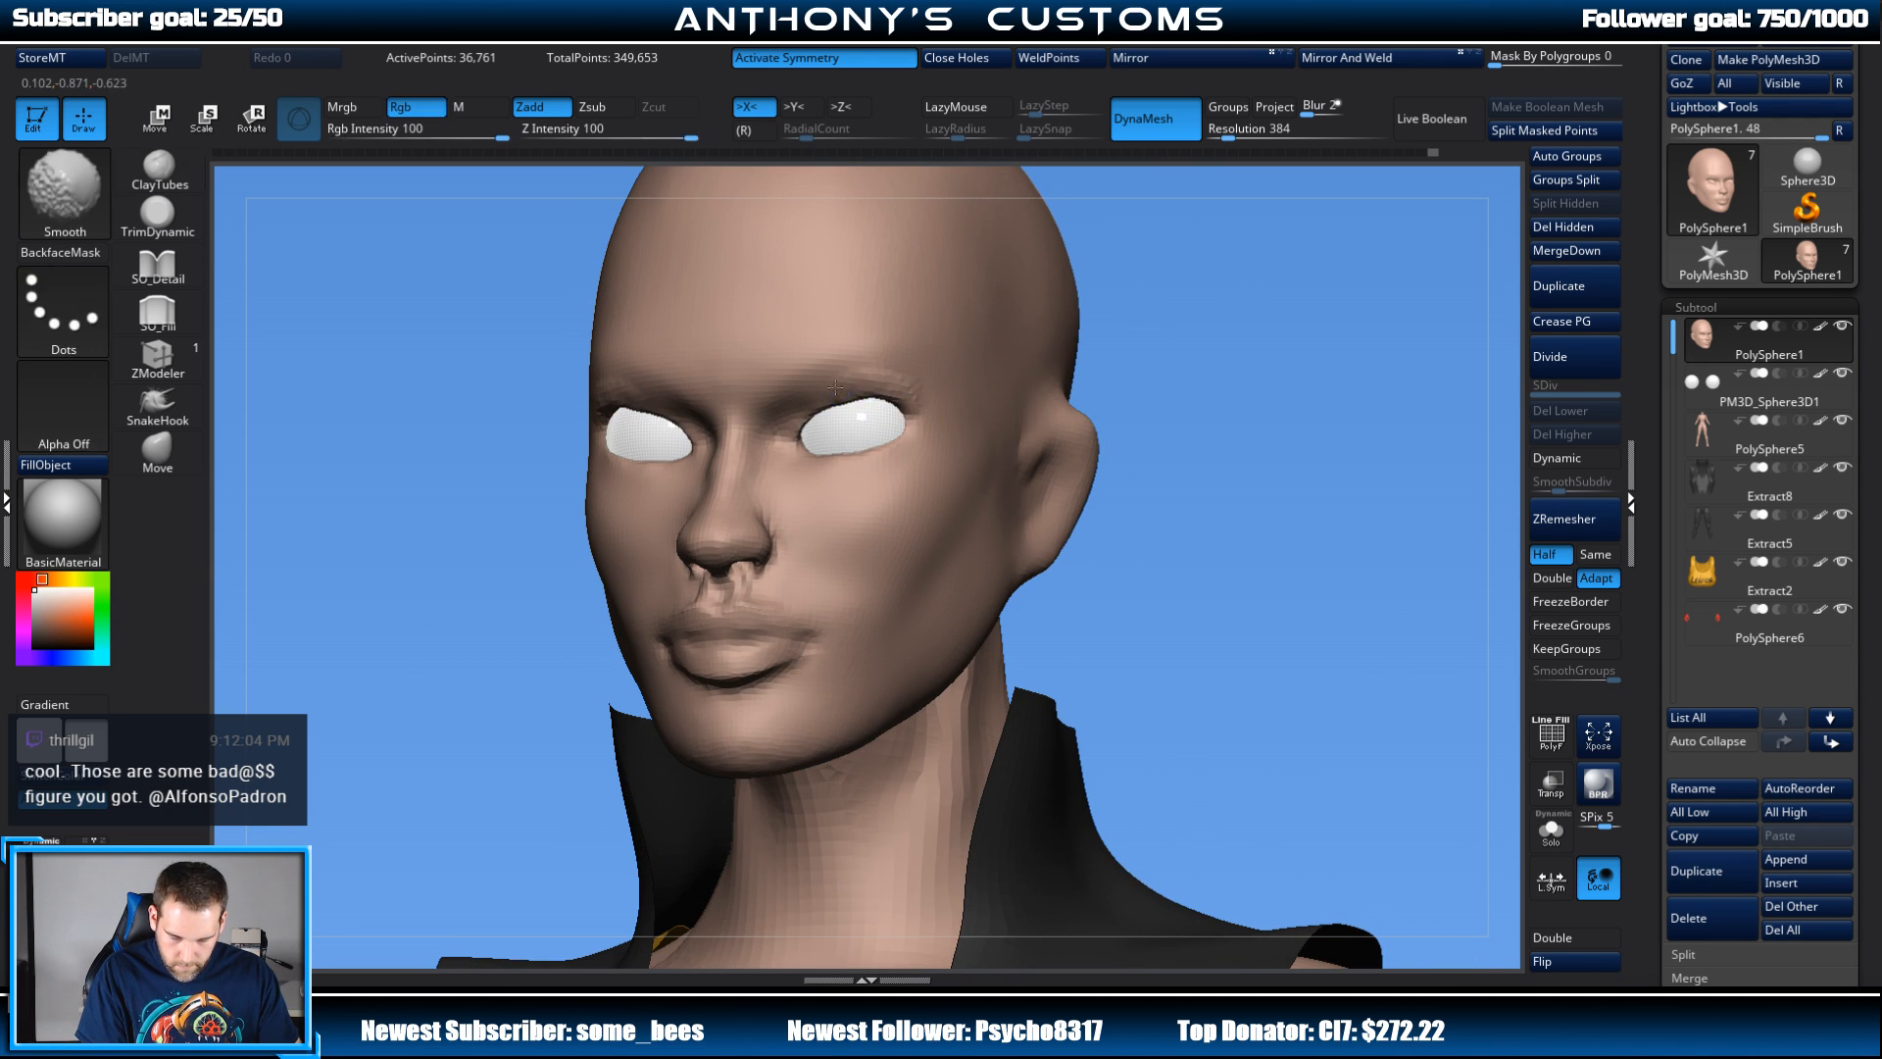
Step: Add clay under the lower lip and across the sides of the chin, then smooth those areas
left_click_drag(1098, 417, 1344, 279)
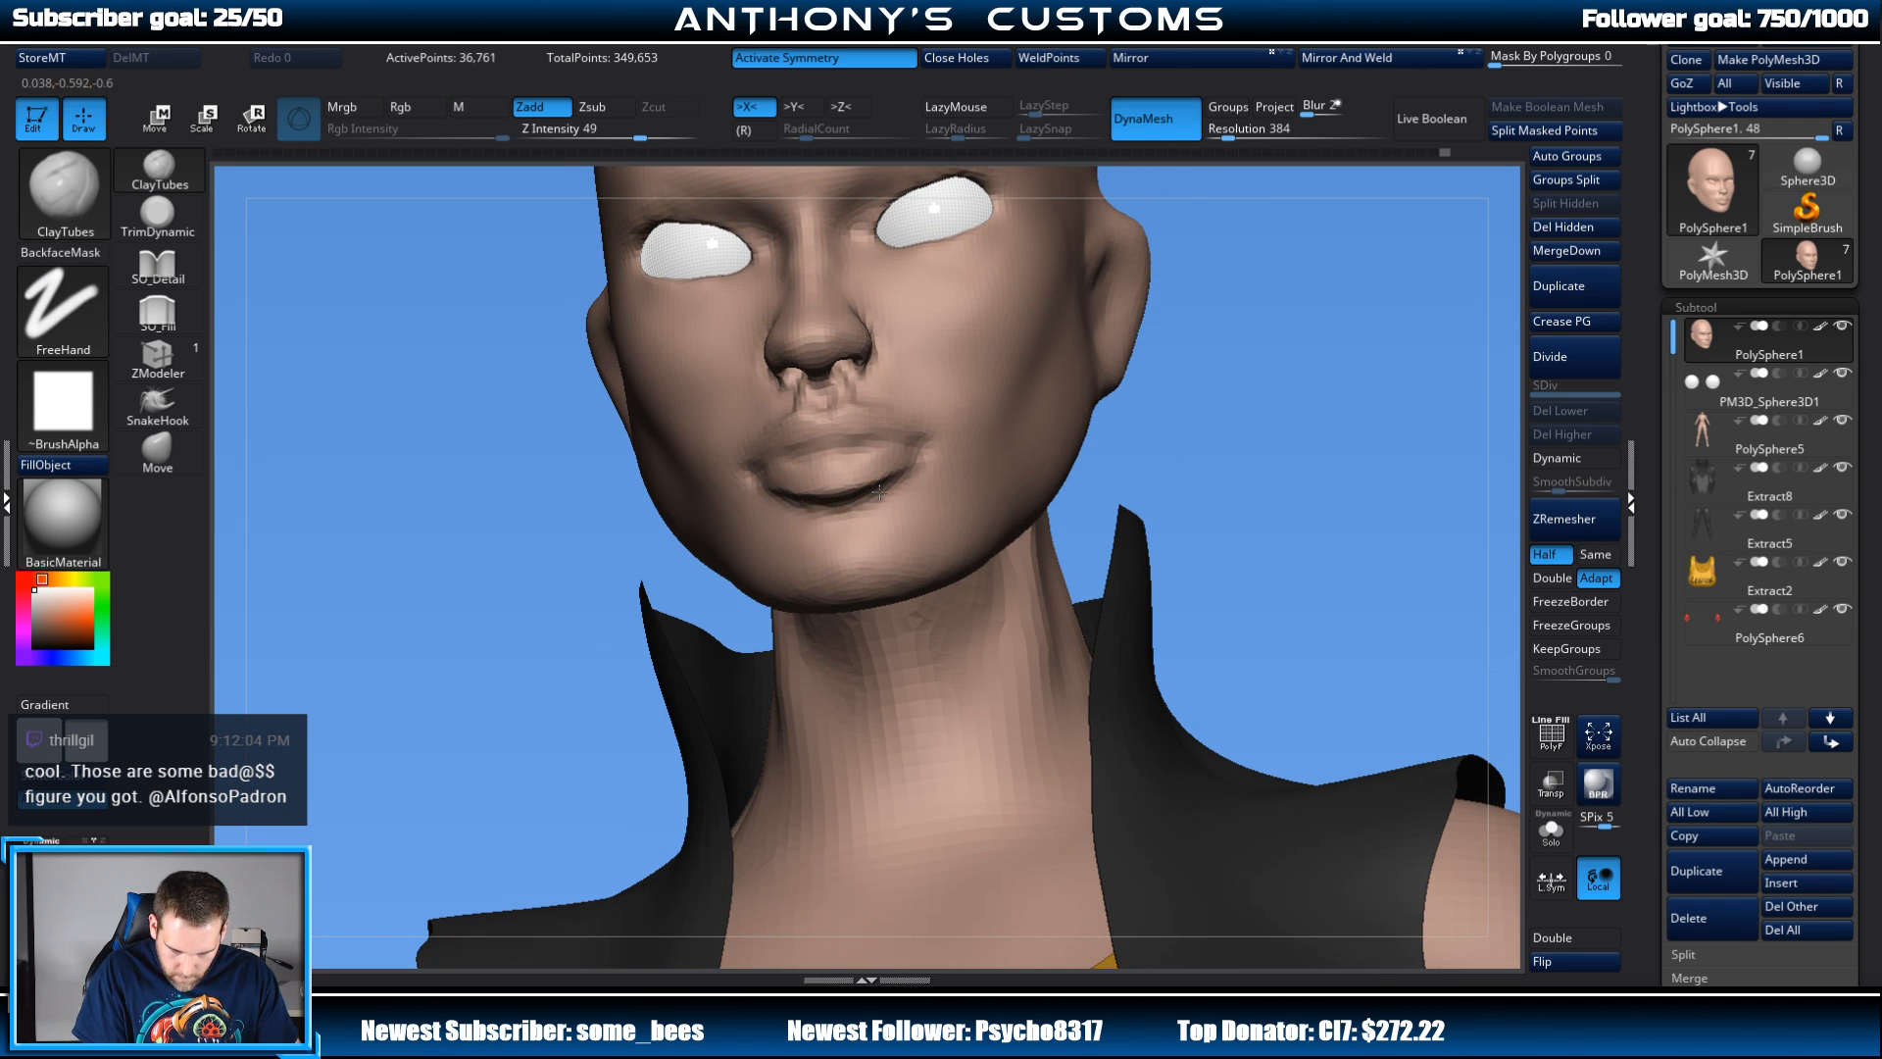
left_click_drag(879, 493, 834, 509)
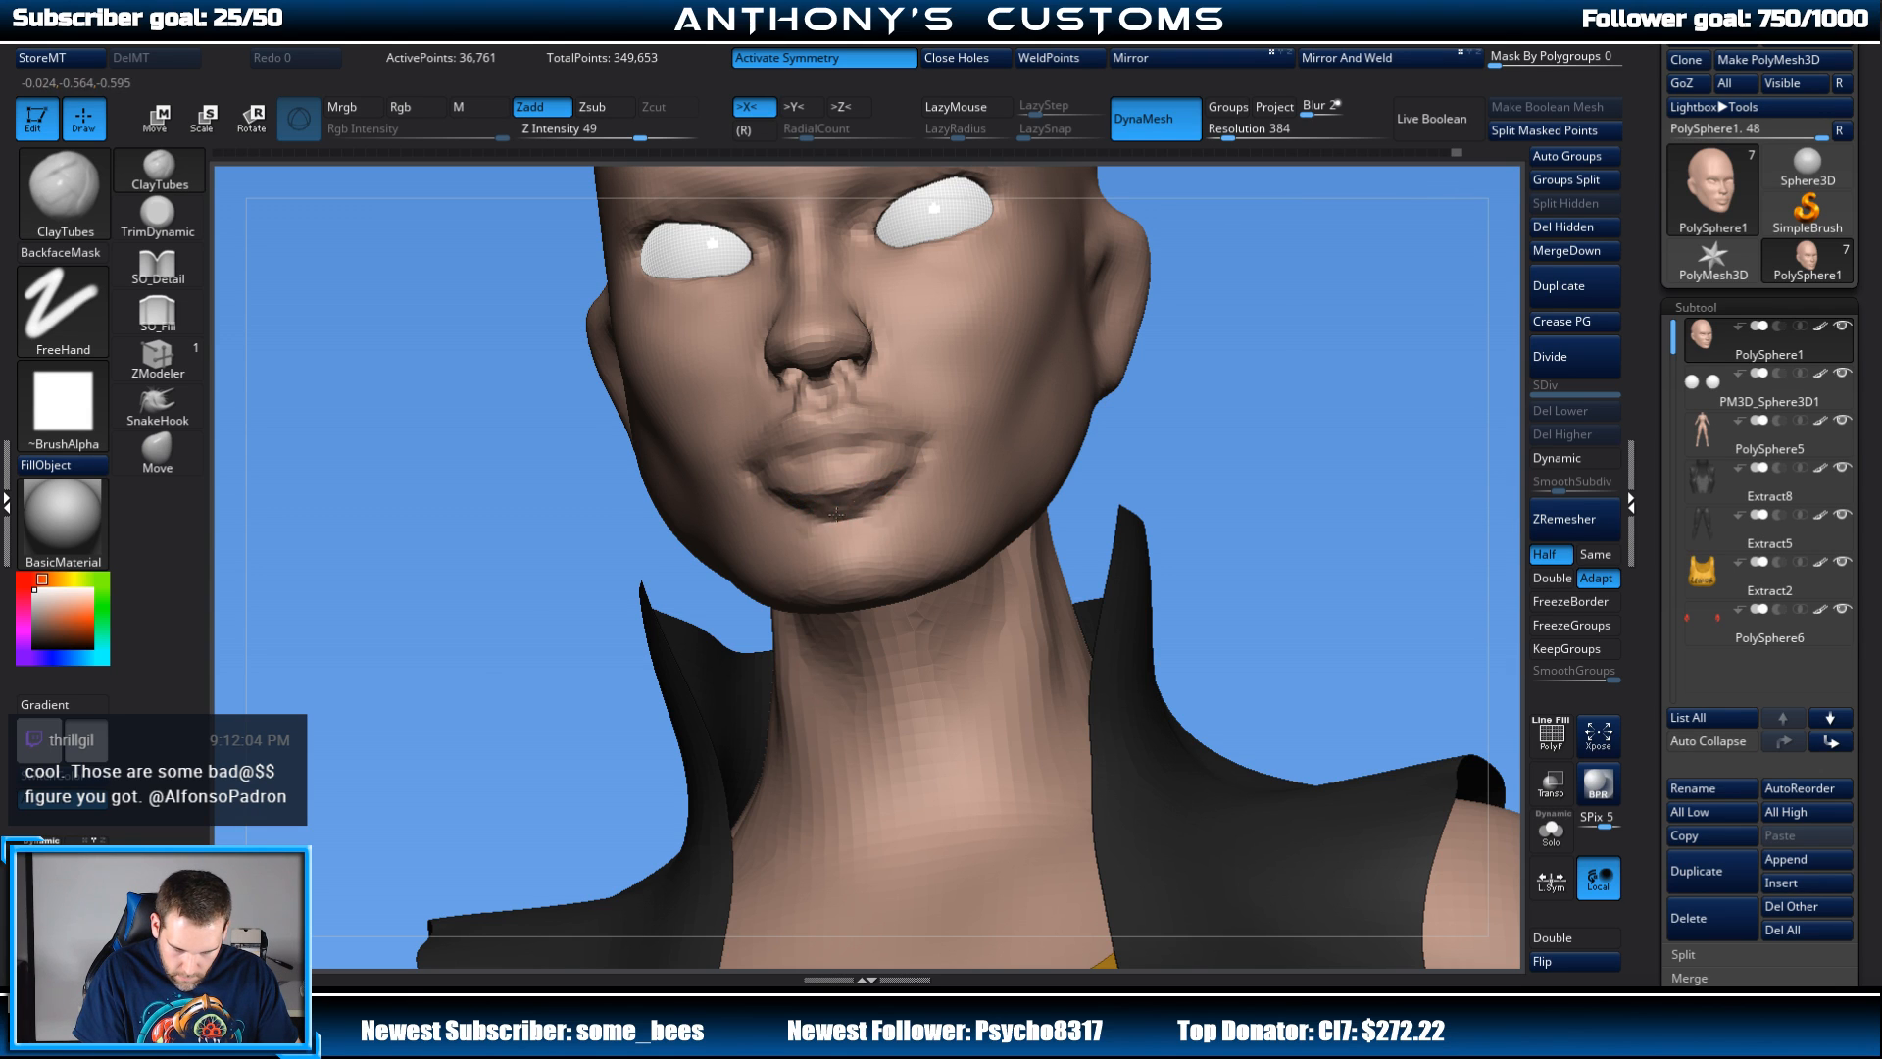
left_click_drag(835, 514, 802, 544)
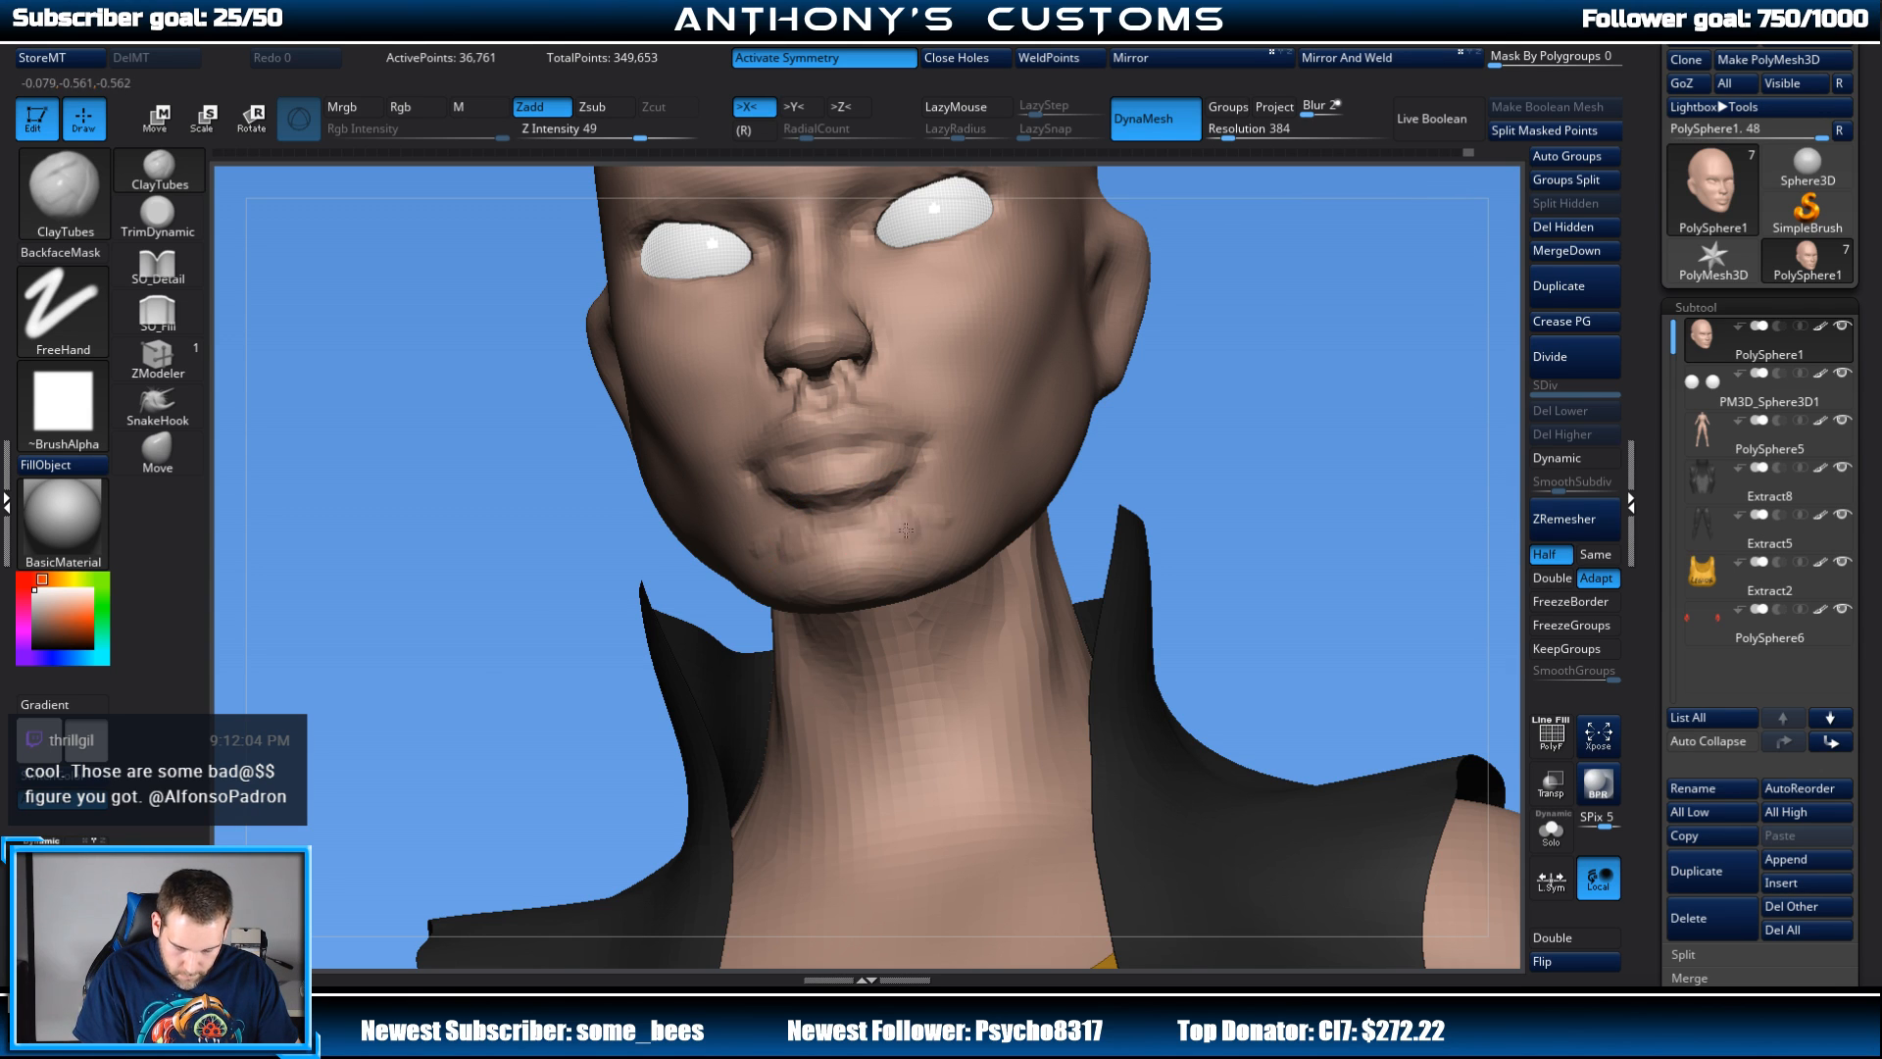
key("shift")
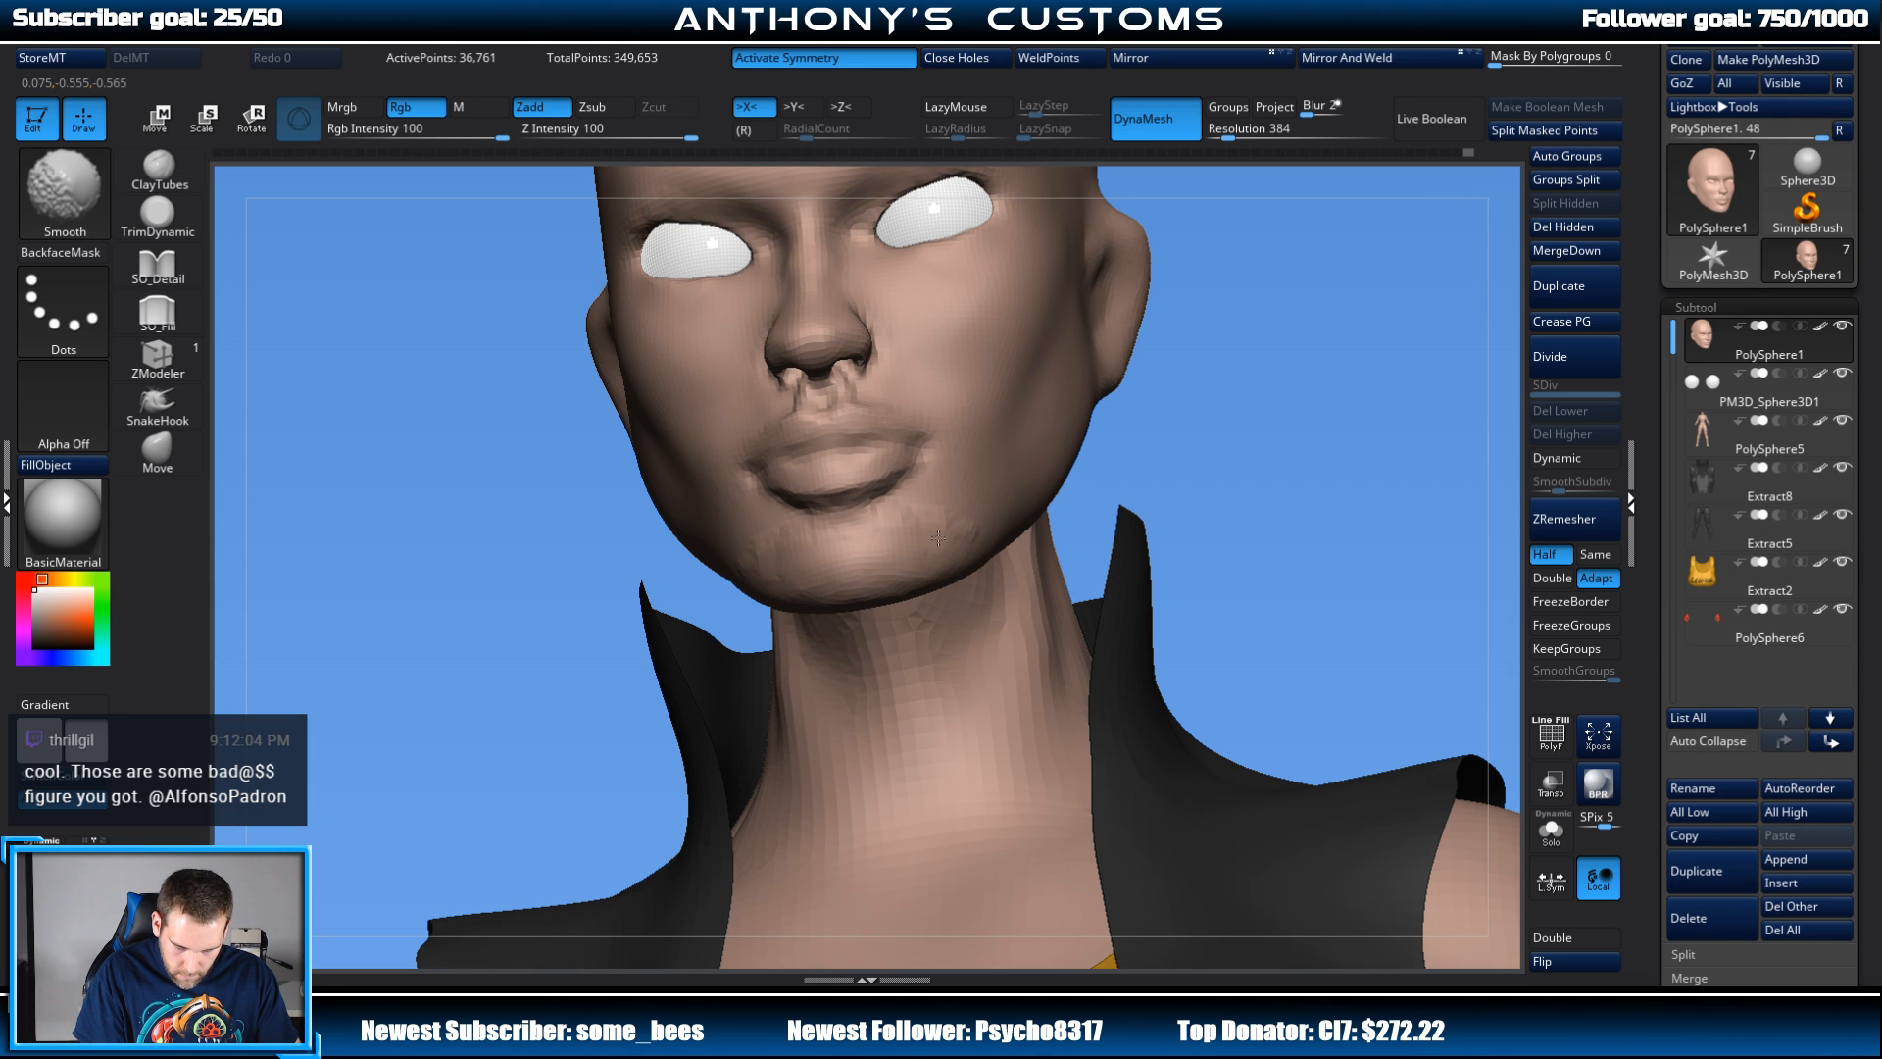
mouse_move(1327, 428)
left_mouse_down()
mouse_move(1294, 441)
mouse_move(1316, 468)
mouse_move(1204, 455)
left_mouse_up()
key("shift")
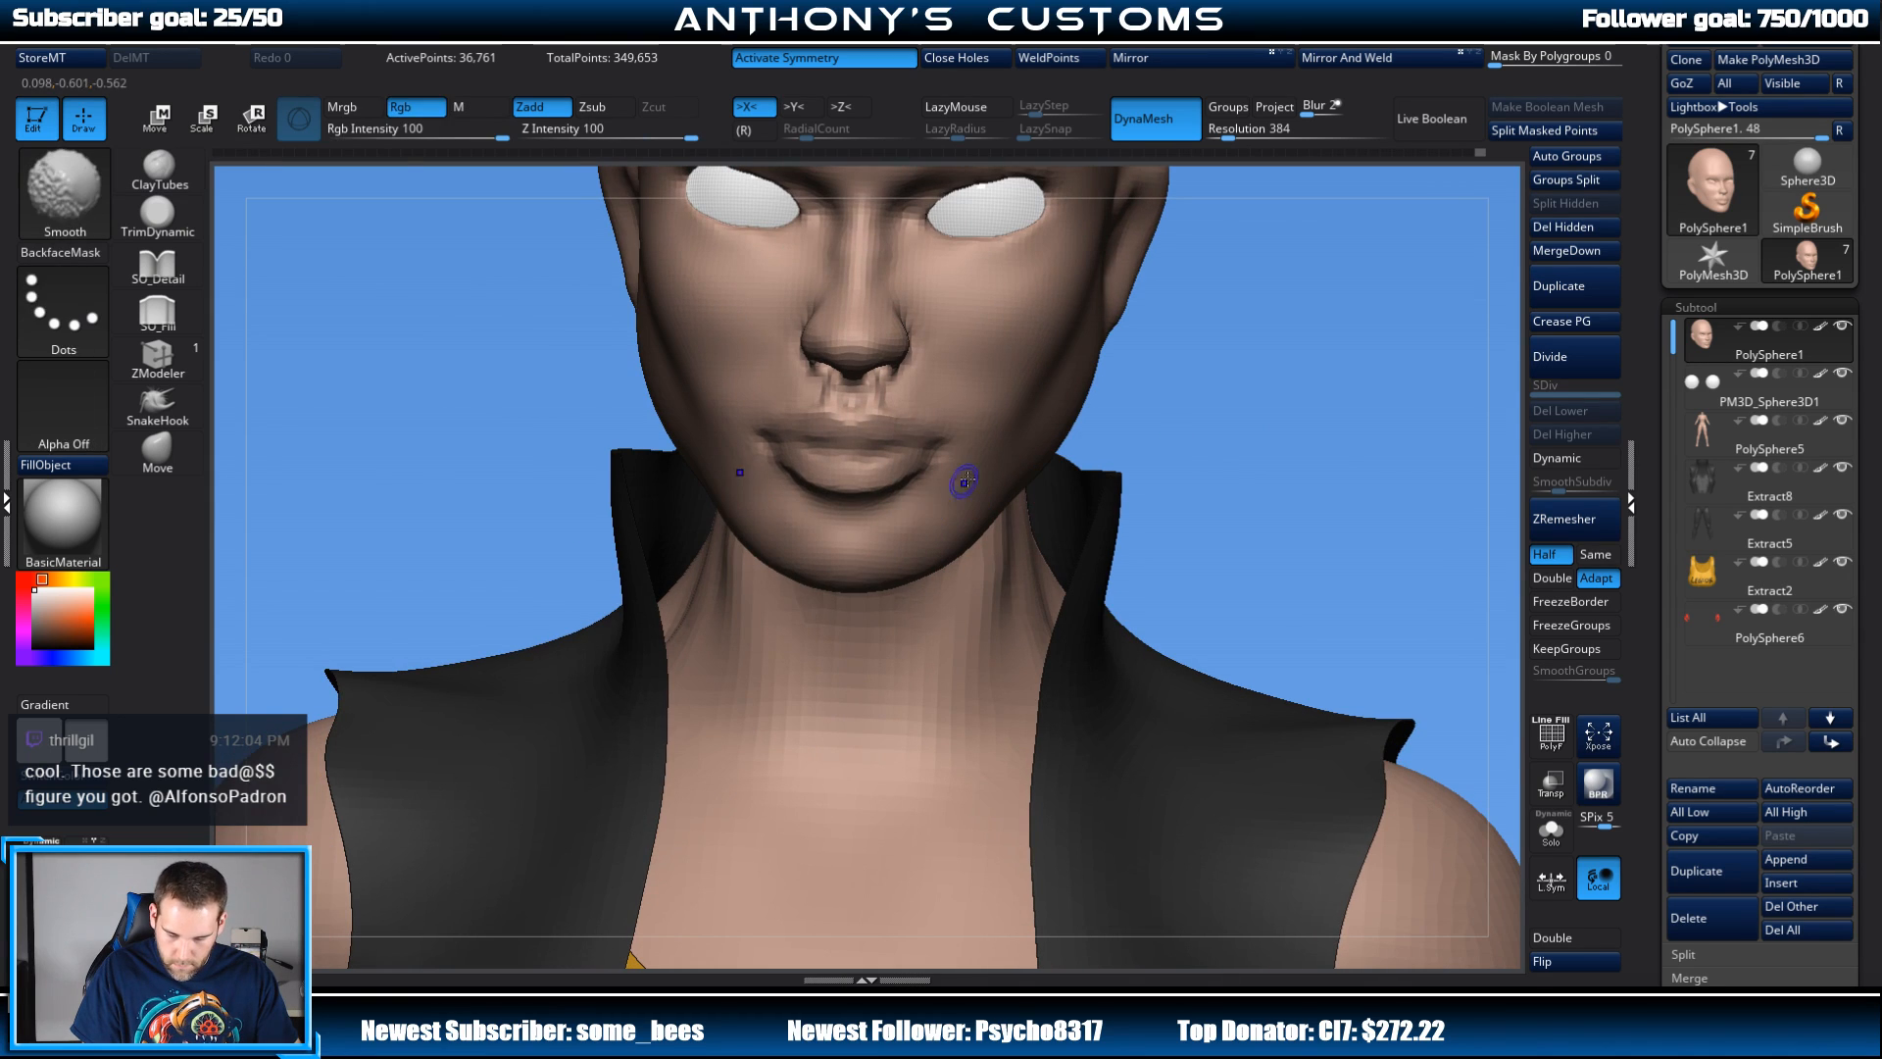
Step: Build up the bridge of the nose with ClayTubes, checking its shape from the side and from below
left_click_drag(1318, 402, 1366, 416, "alt")
mouse_move(1196, 411)
left_mouse_down()
mouse_move(1186, 475)
mouse_move(1268, 428)
mouse_move(1204, 397)
left_mouse_up()
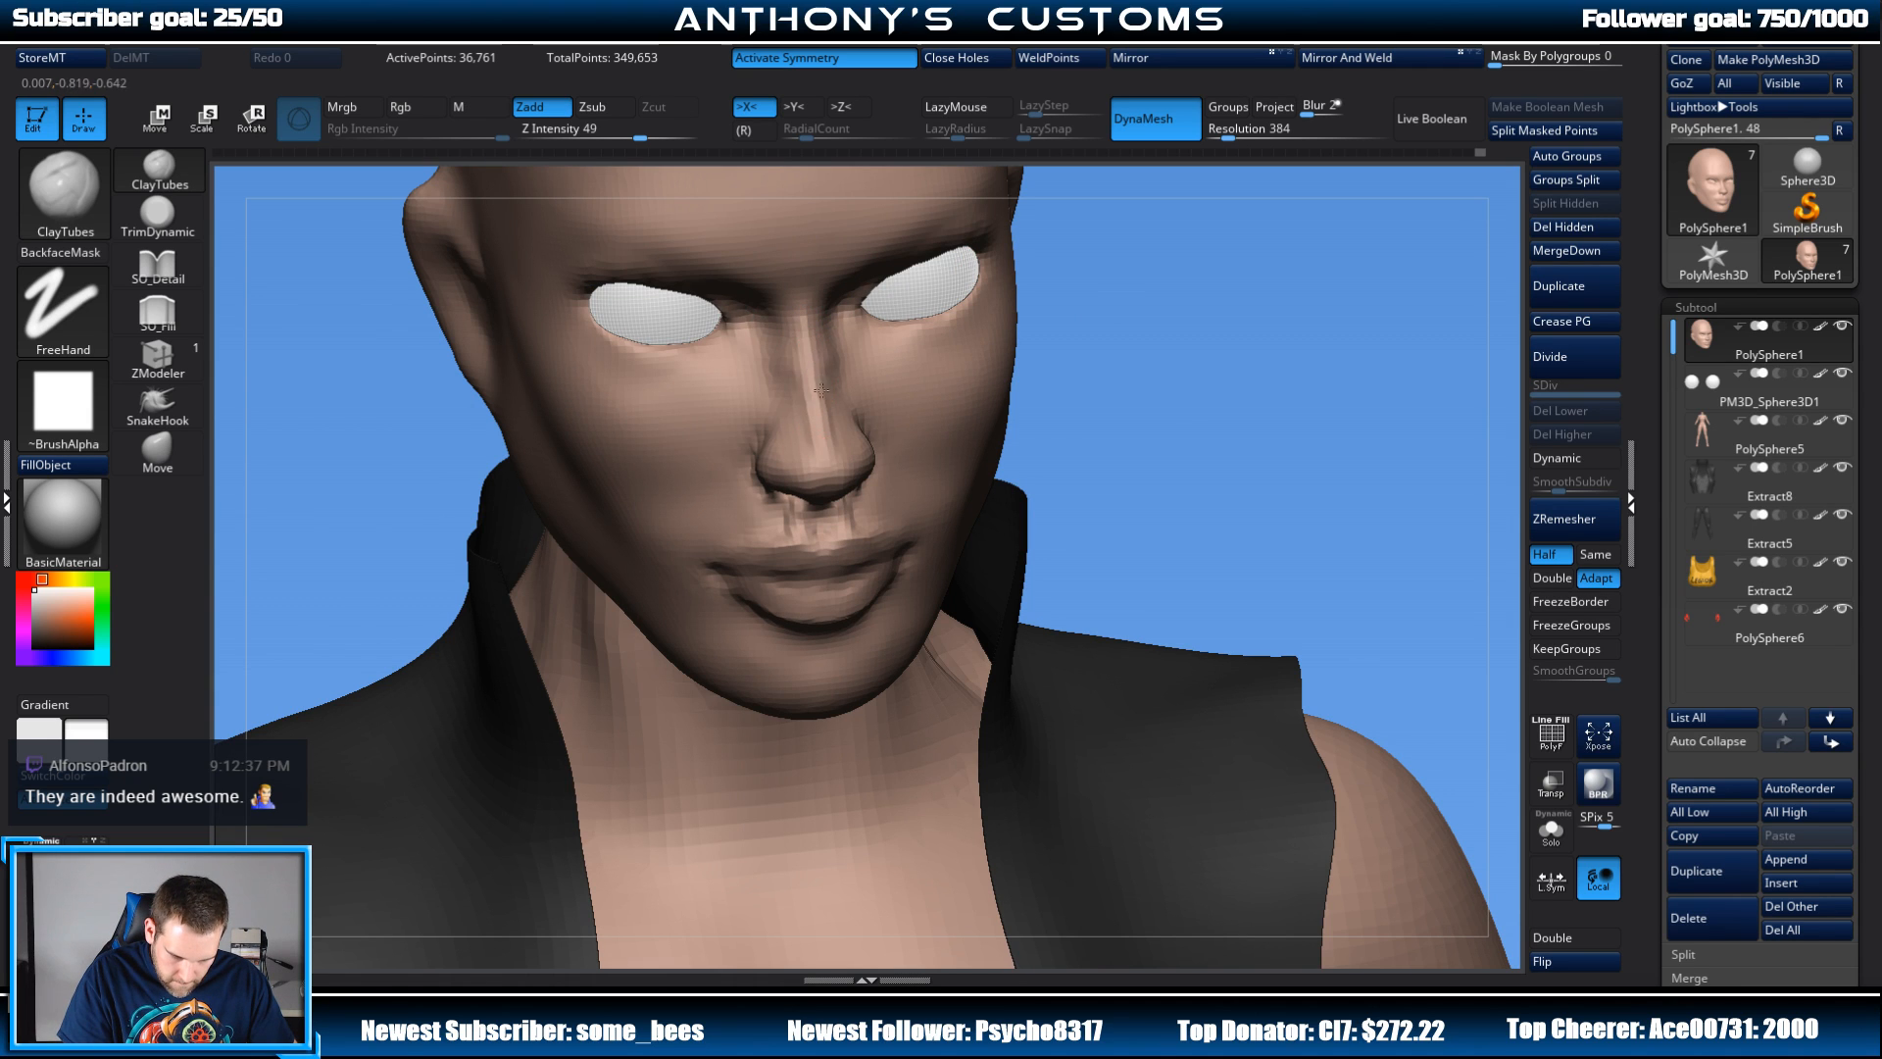
left_click_drag(1099, 329, 1024, 369)
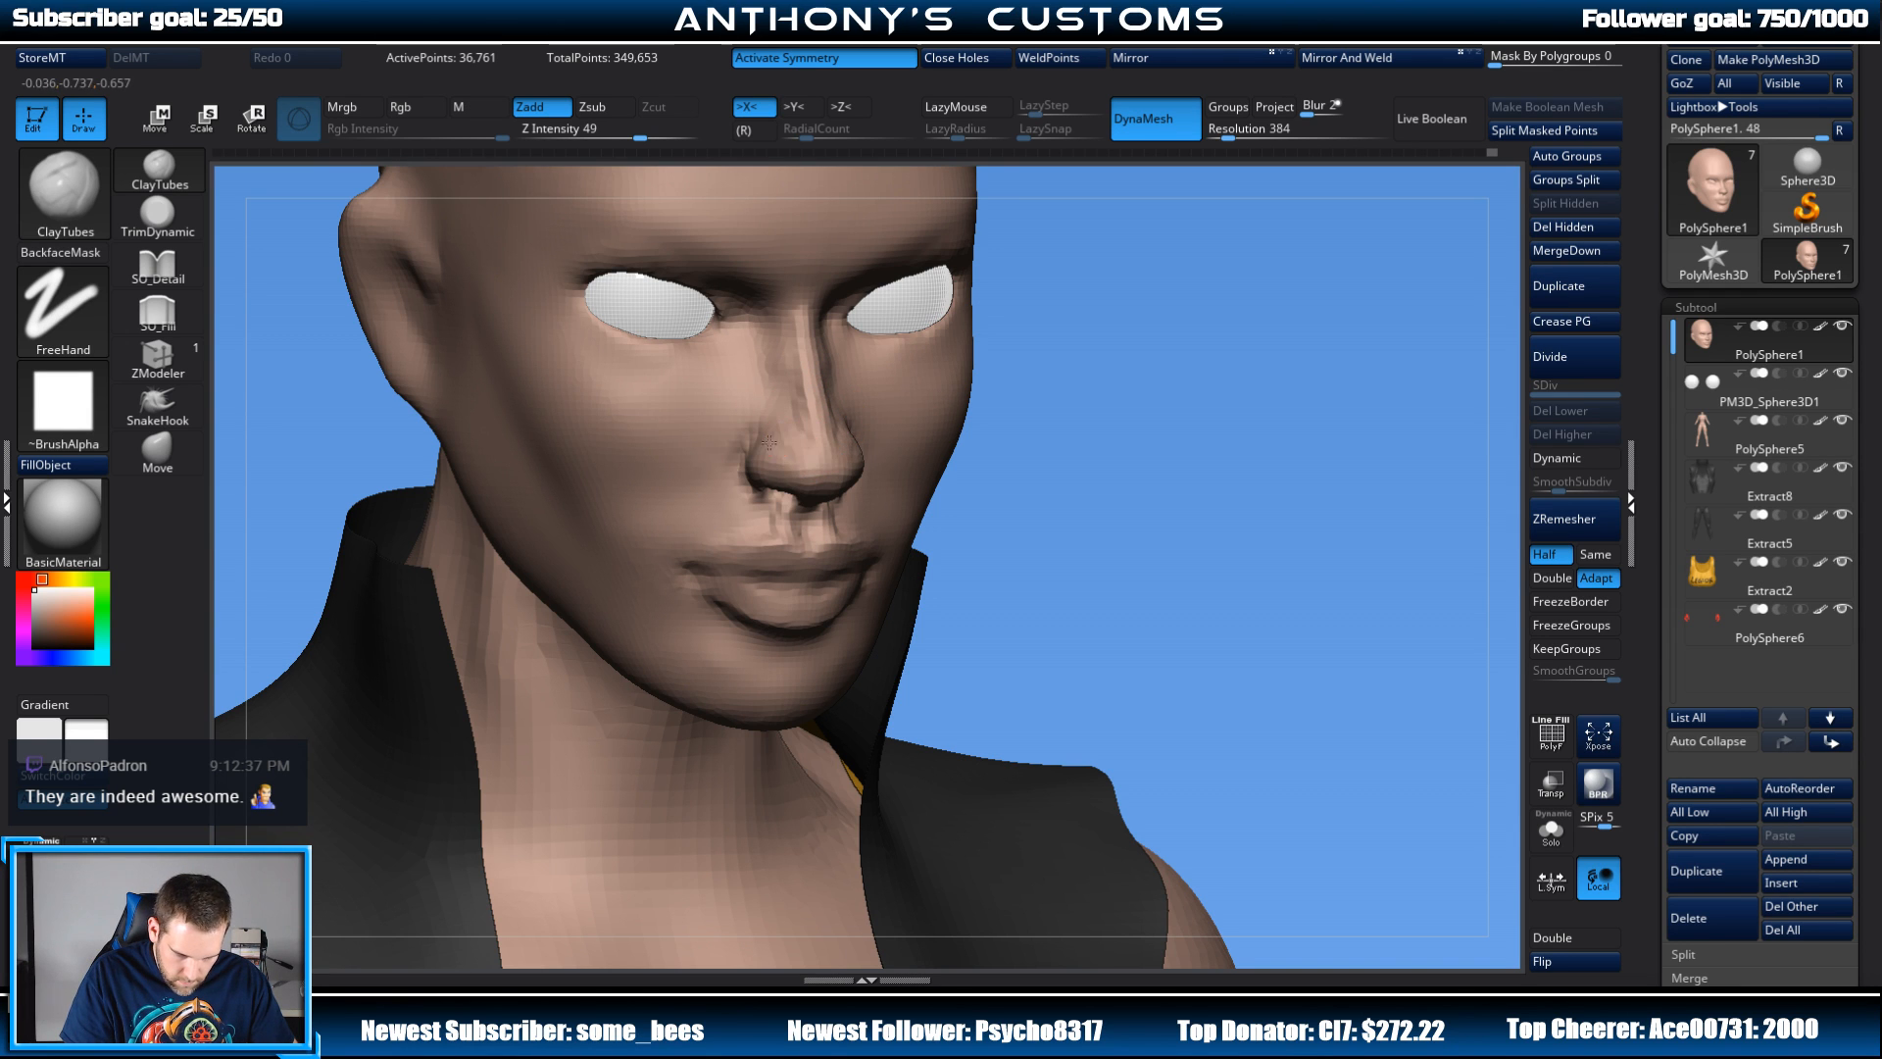
left_click_drag(1204, 386, 1105, 361)
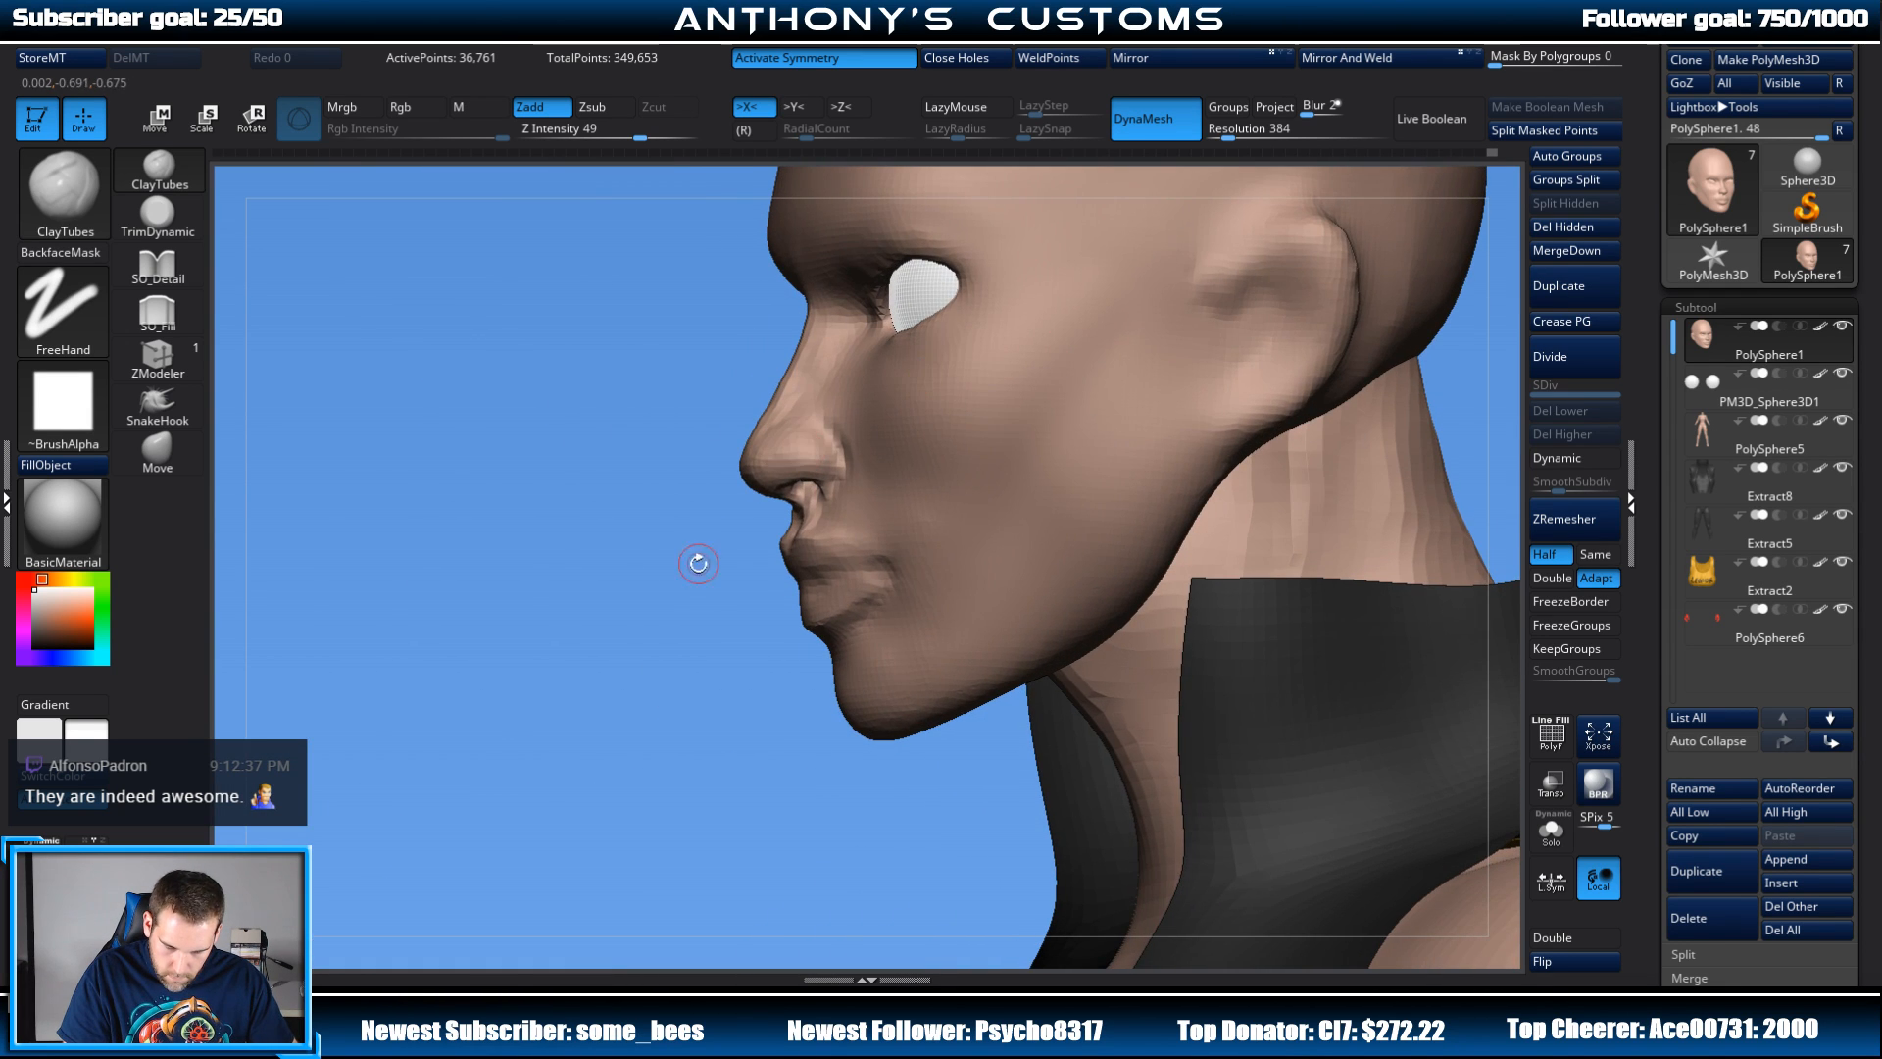
left_click_drag(698, 563, 785, 432)
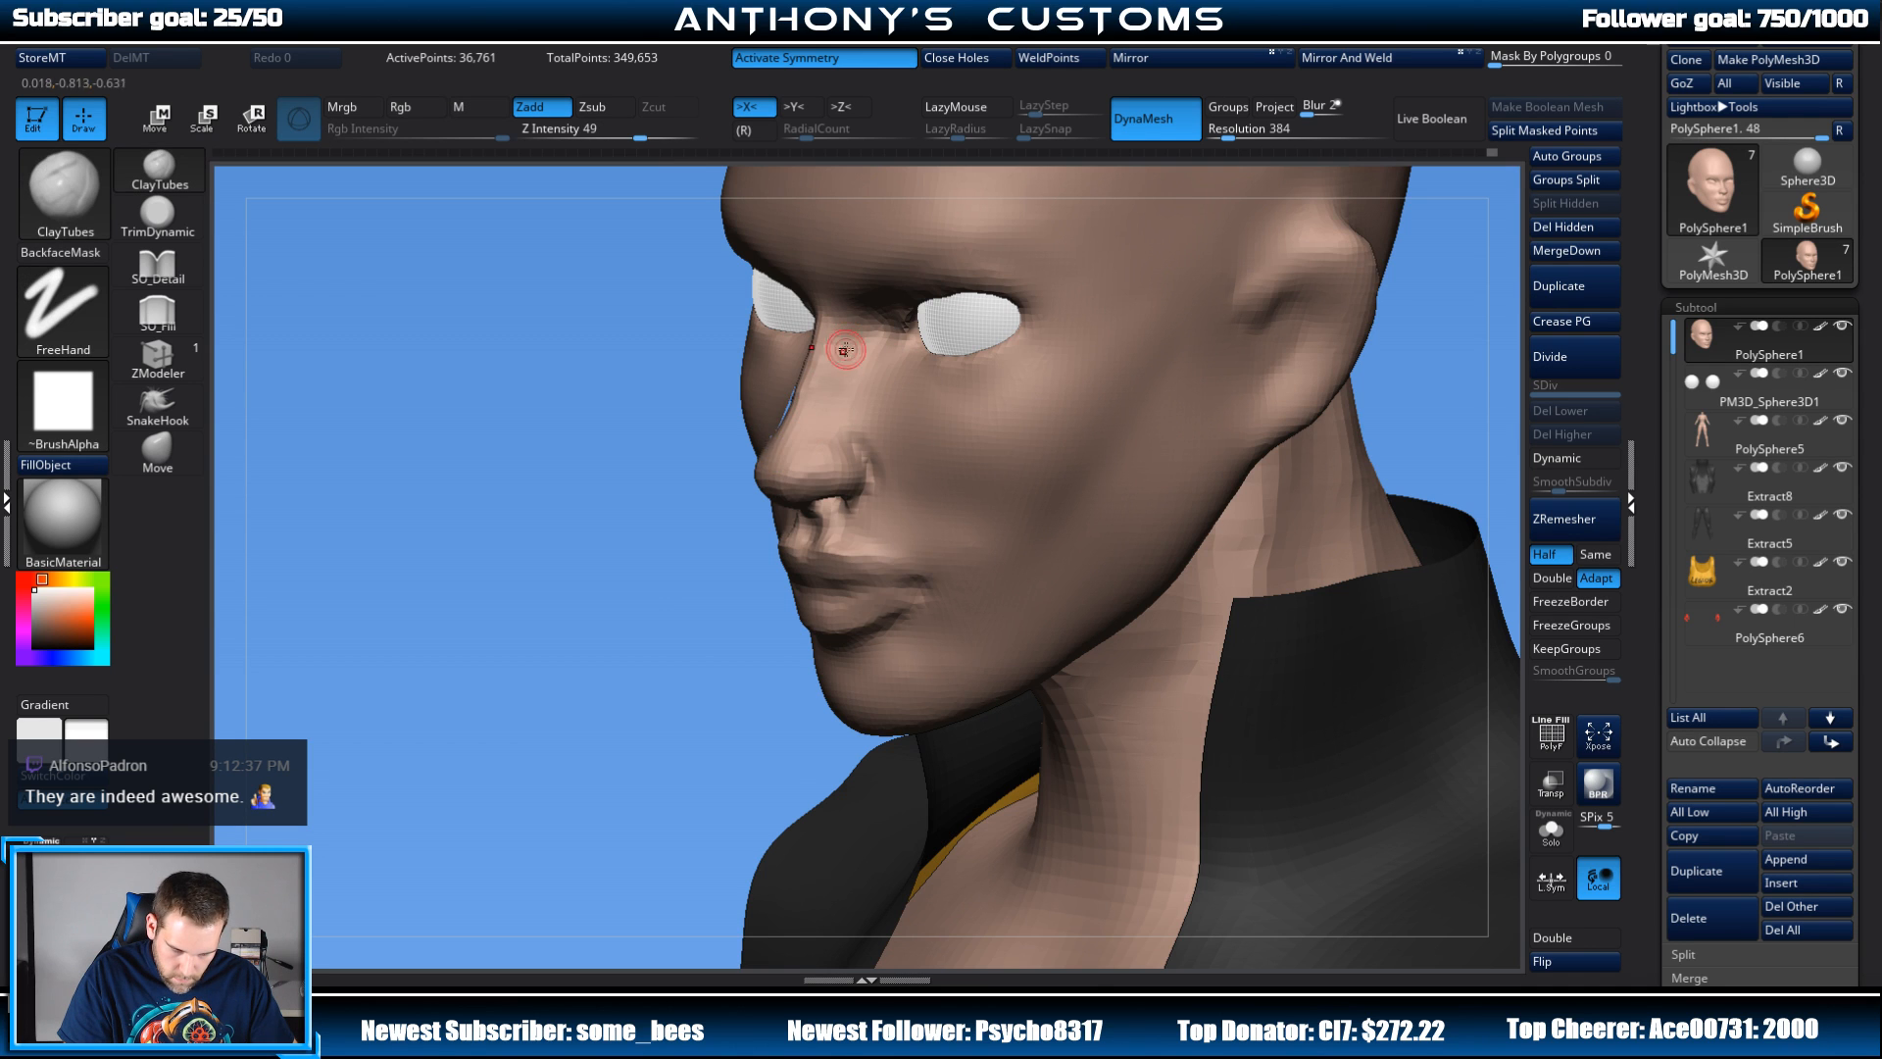
left_click_drag(669, 650, 799, 588)
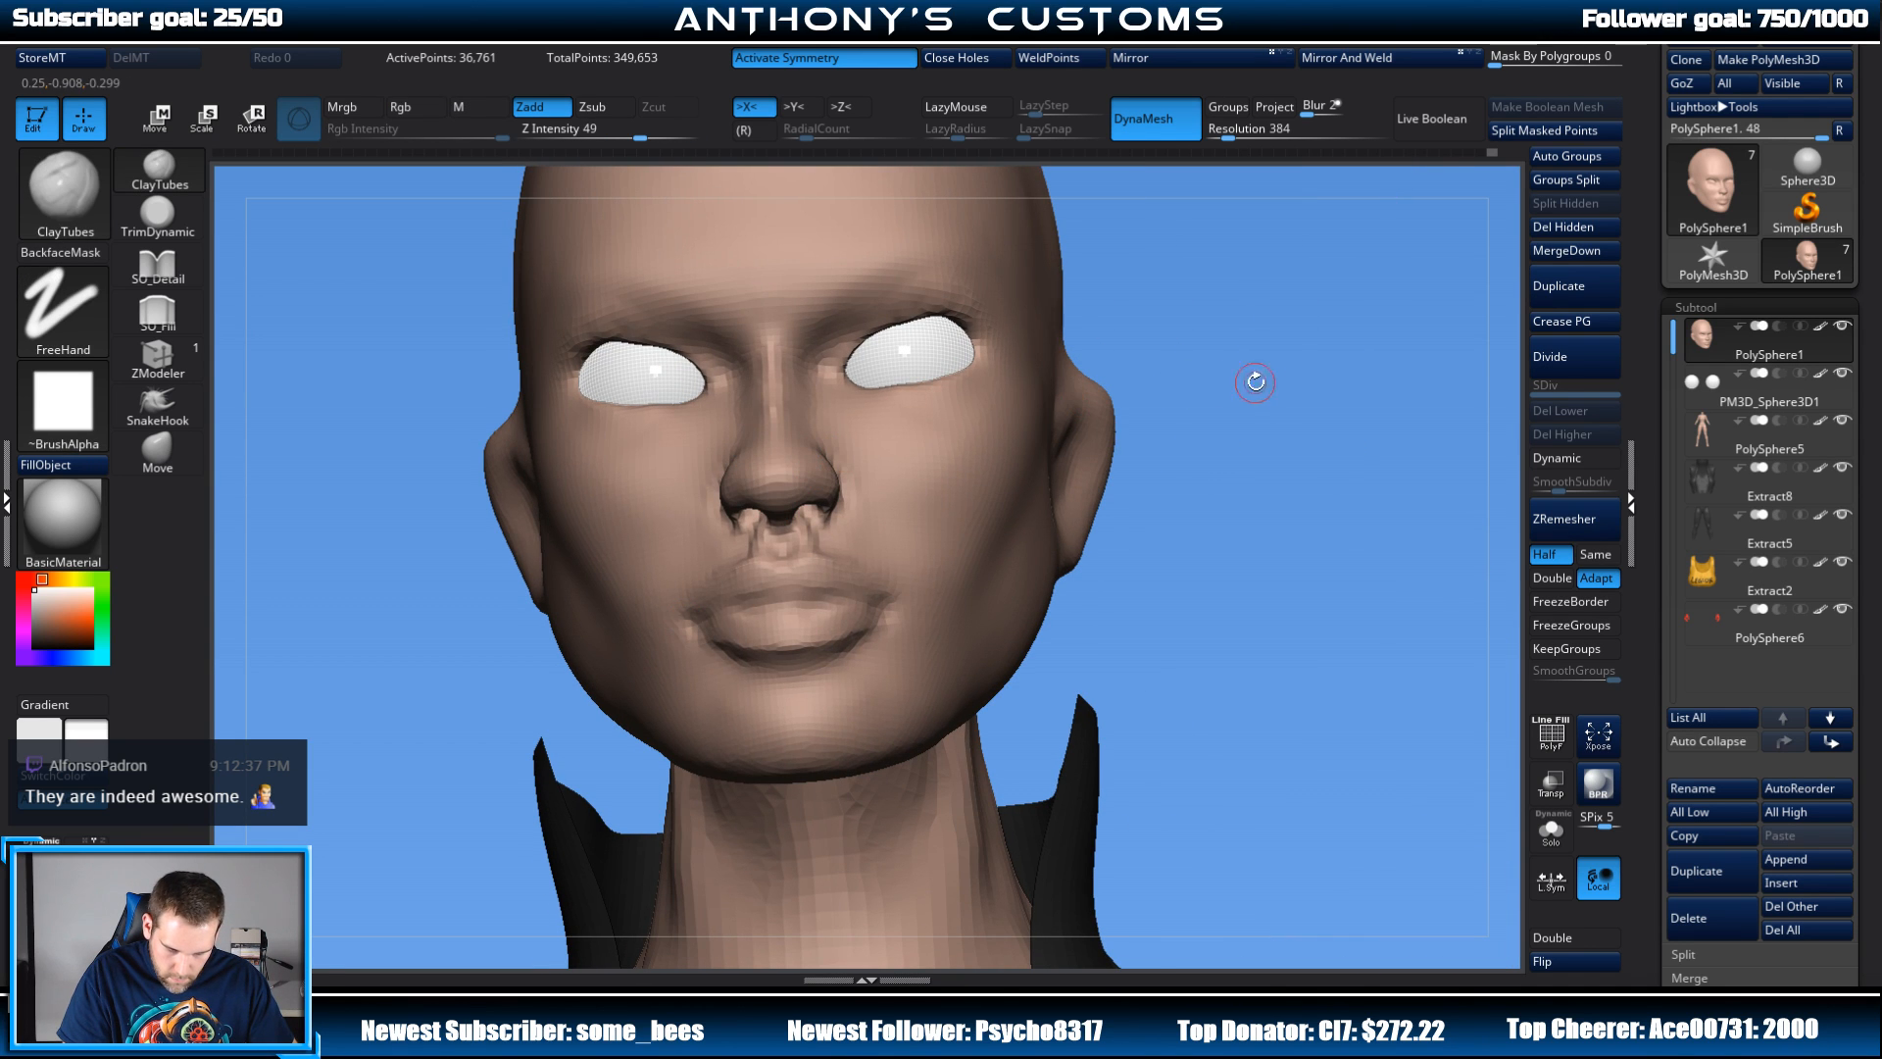
Step: Refine the inner eye corners beside the nose bridge with ClayTubes and smooth the eye area
left_click_drag(1254, 382, 960, 383)
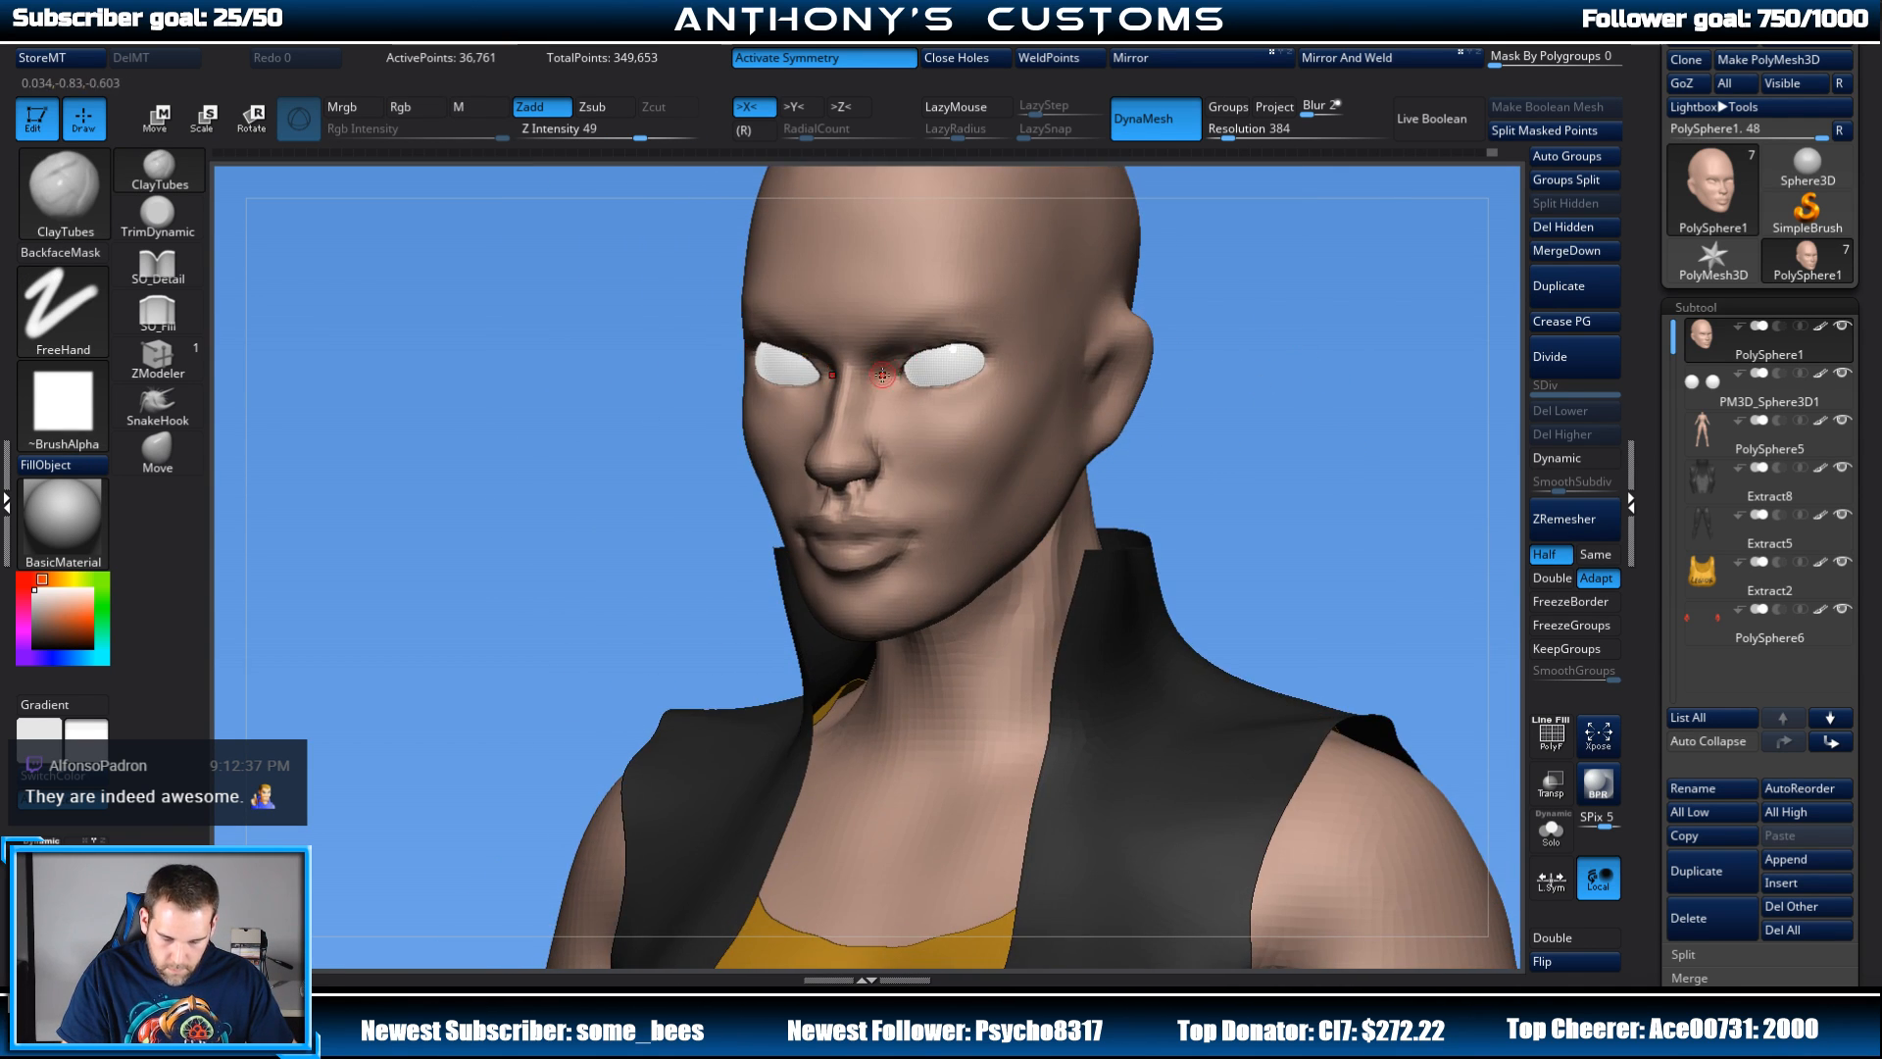
key("shift")
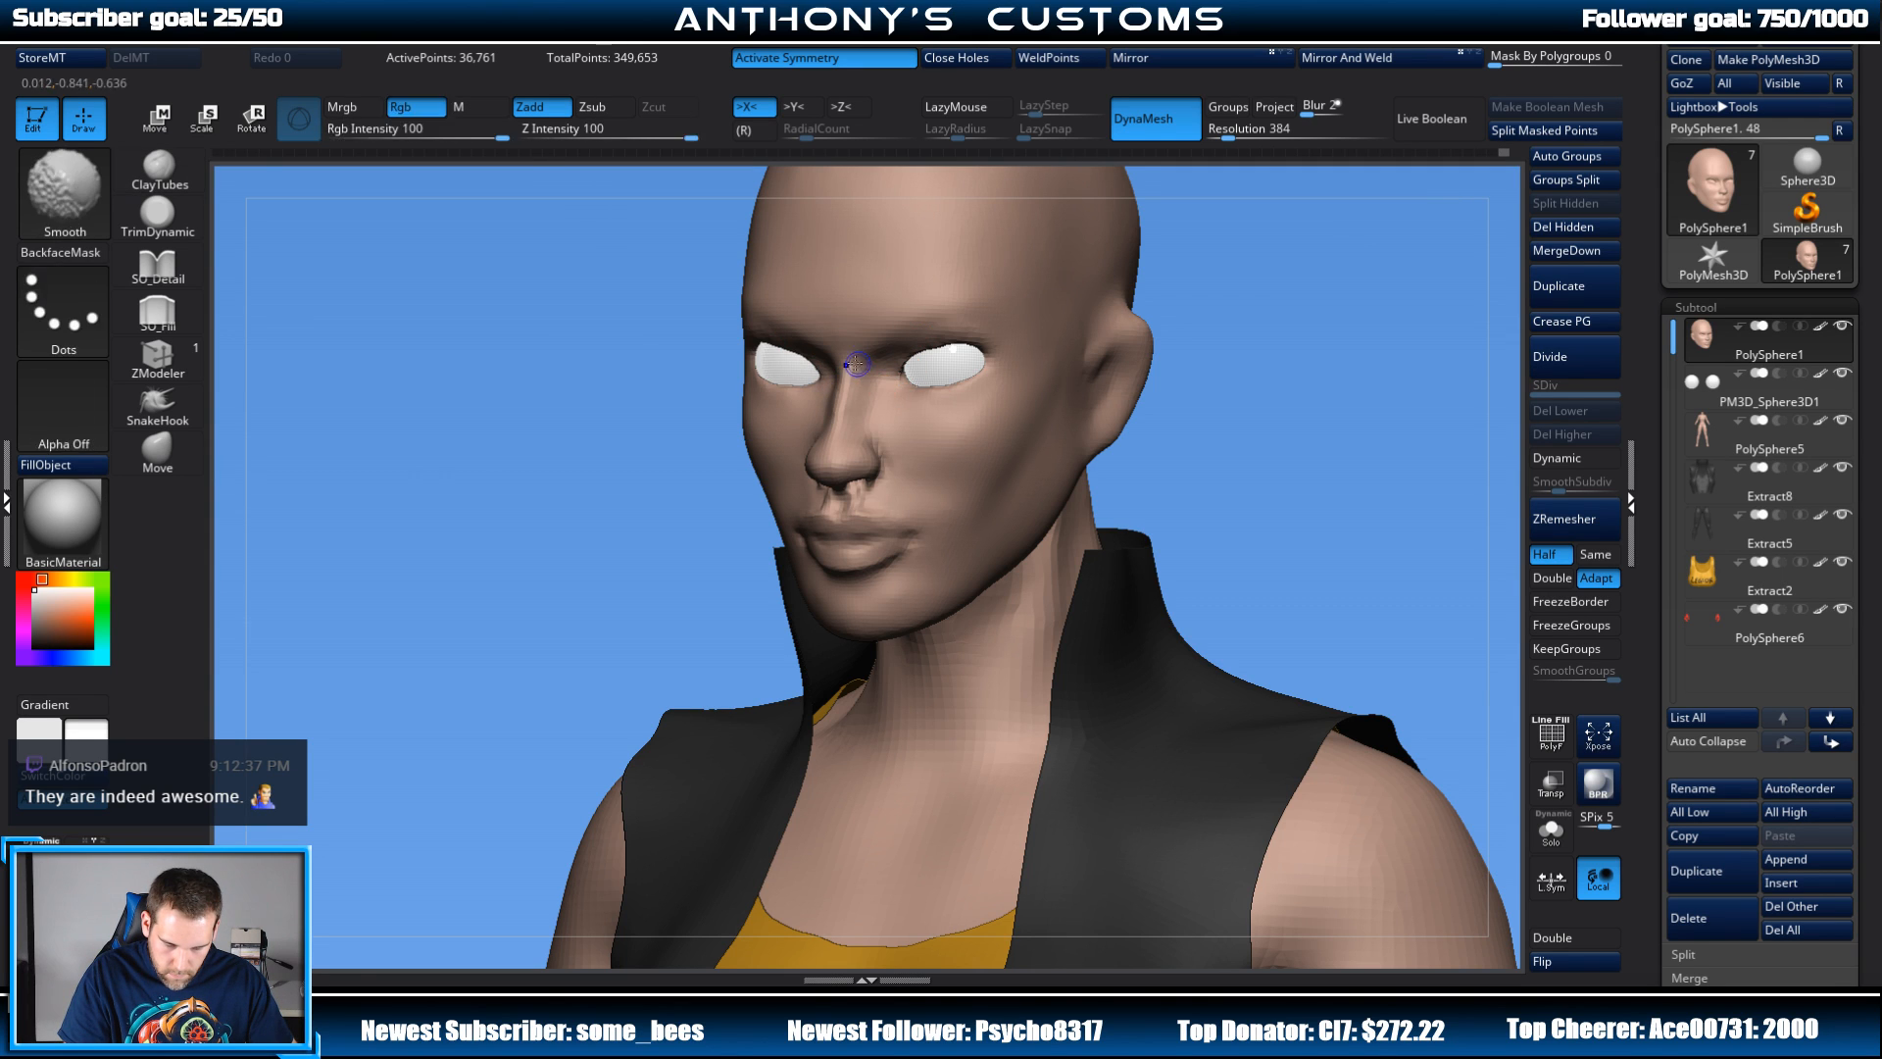
left_click_drag(896, 379, 980, 336, "shift")
left_click_drag(1232, 336, 1211, 270)
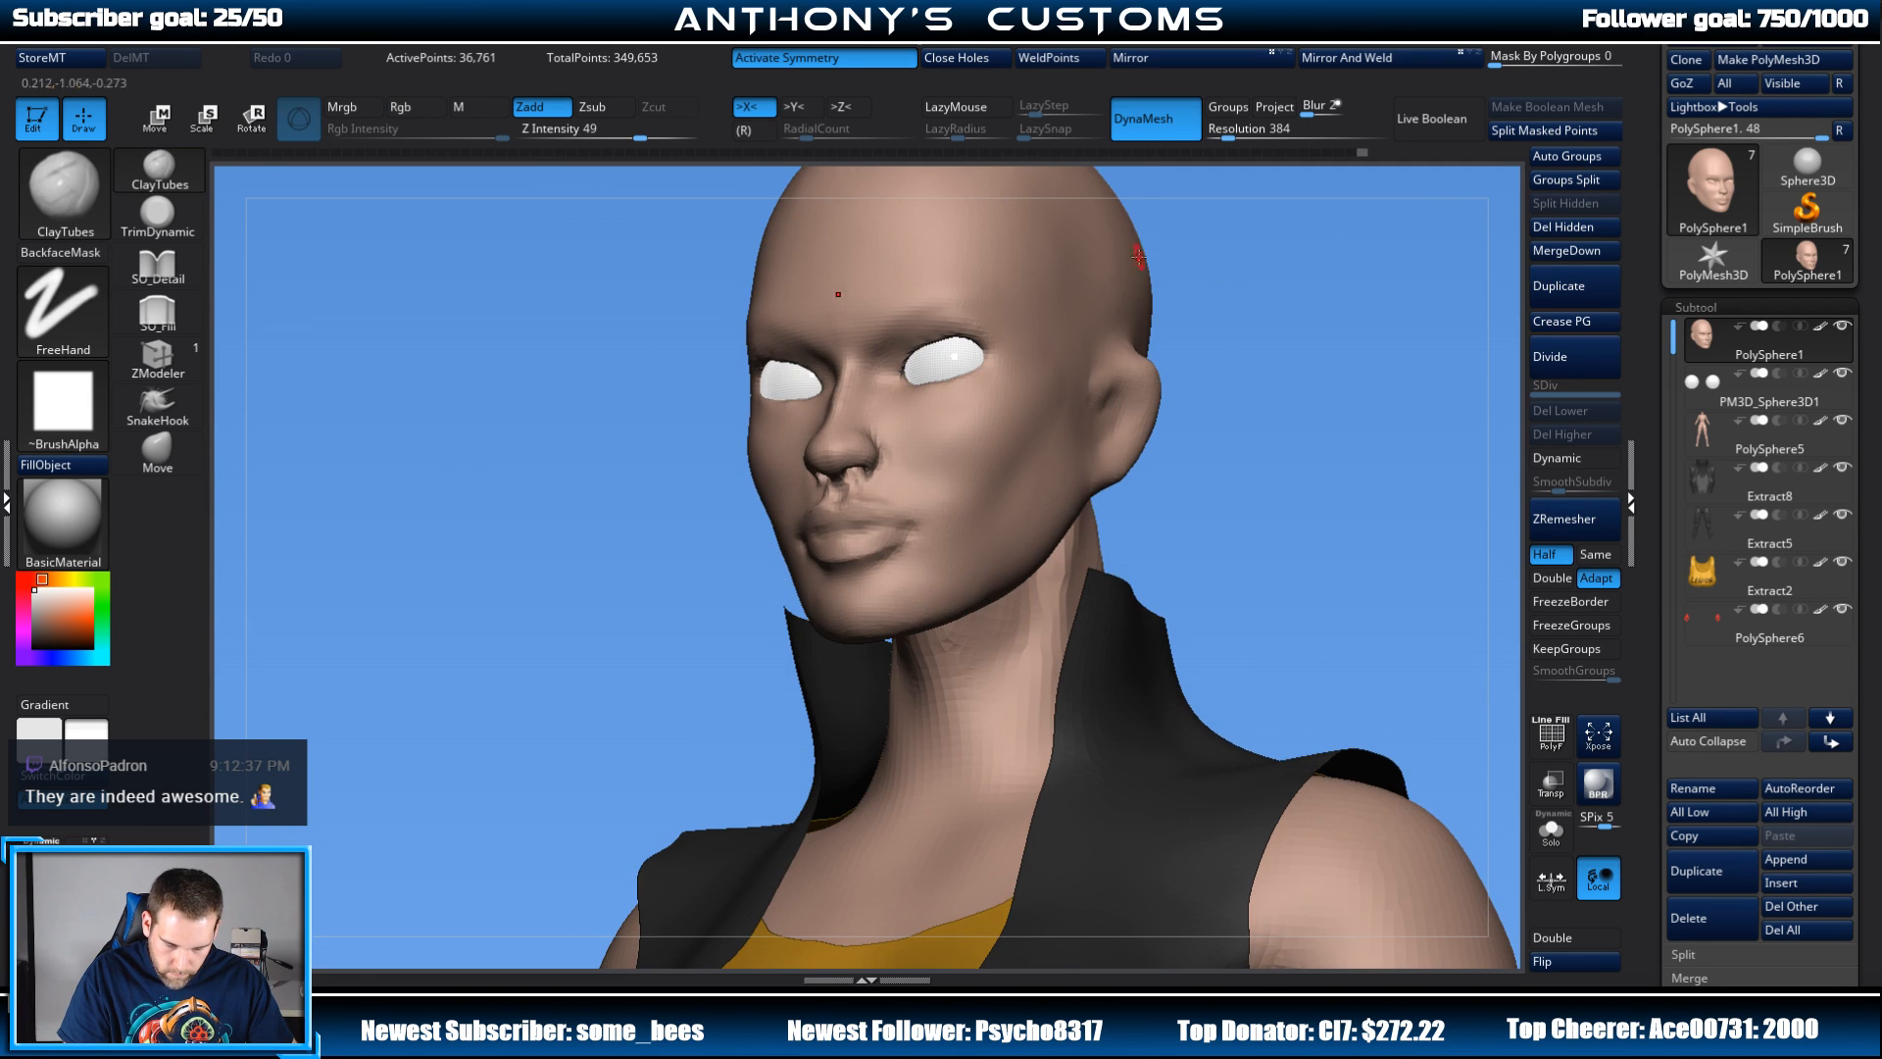
left_click_drag(986, 324, 907, 334, "shift")
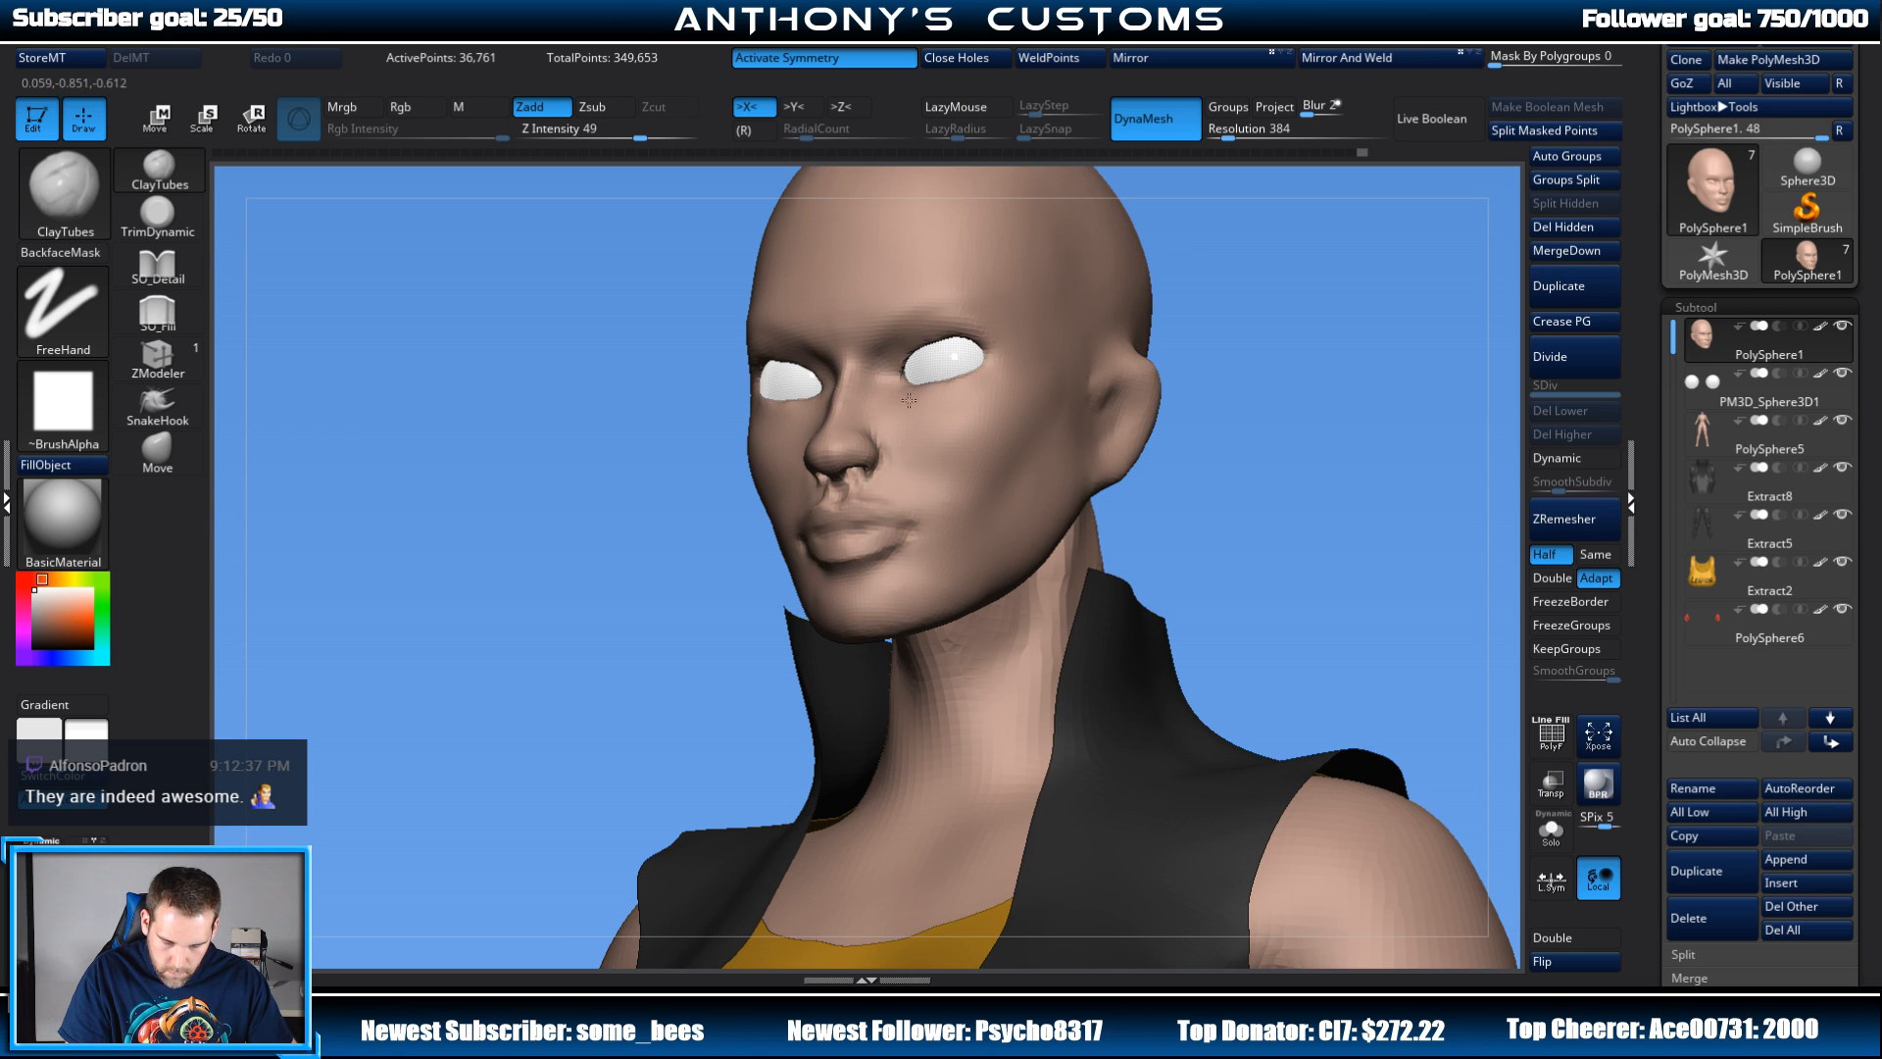
Step: Adjust the ClayTubes brush and build up the lower eyelids along the bottom edges of both eyes
left_click_drag(1217, 329, 1275, 389)
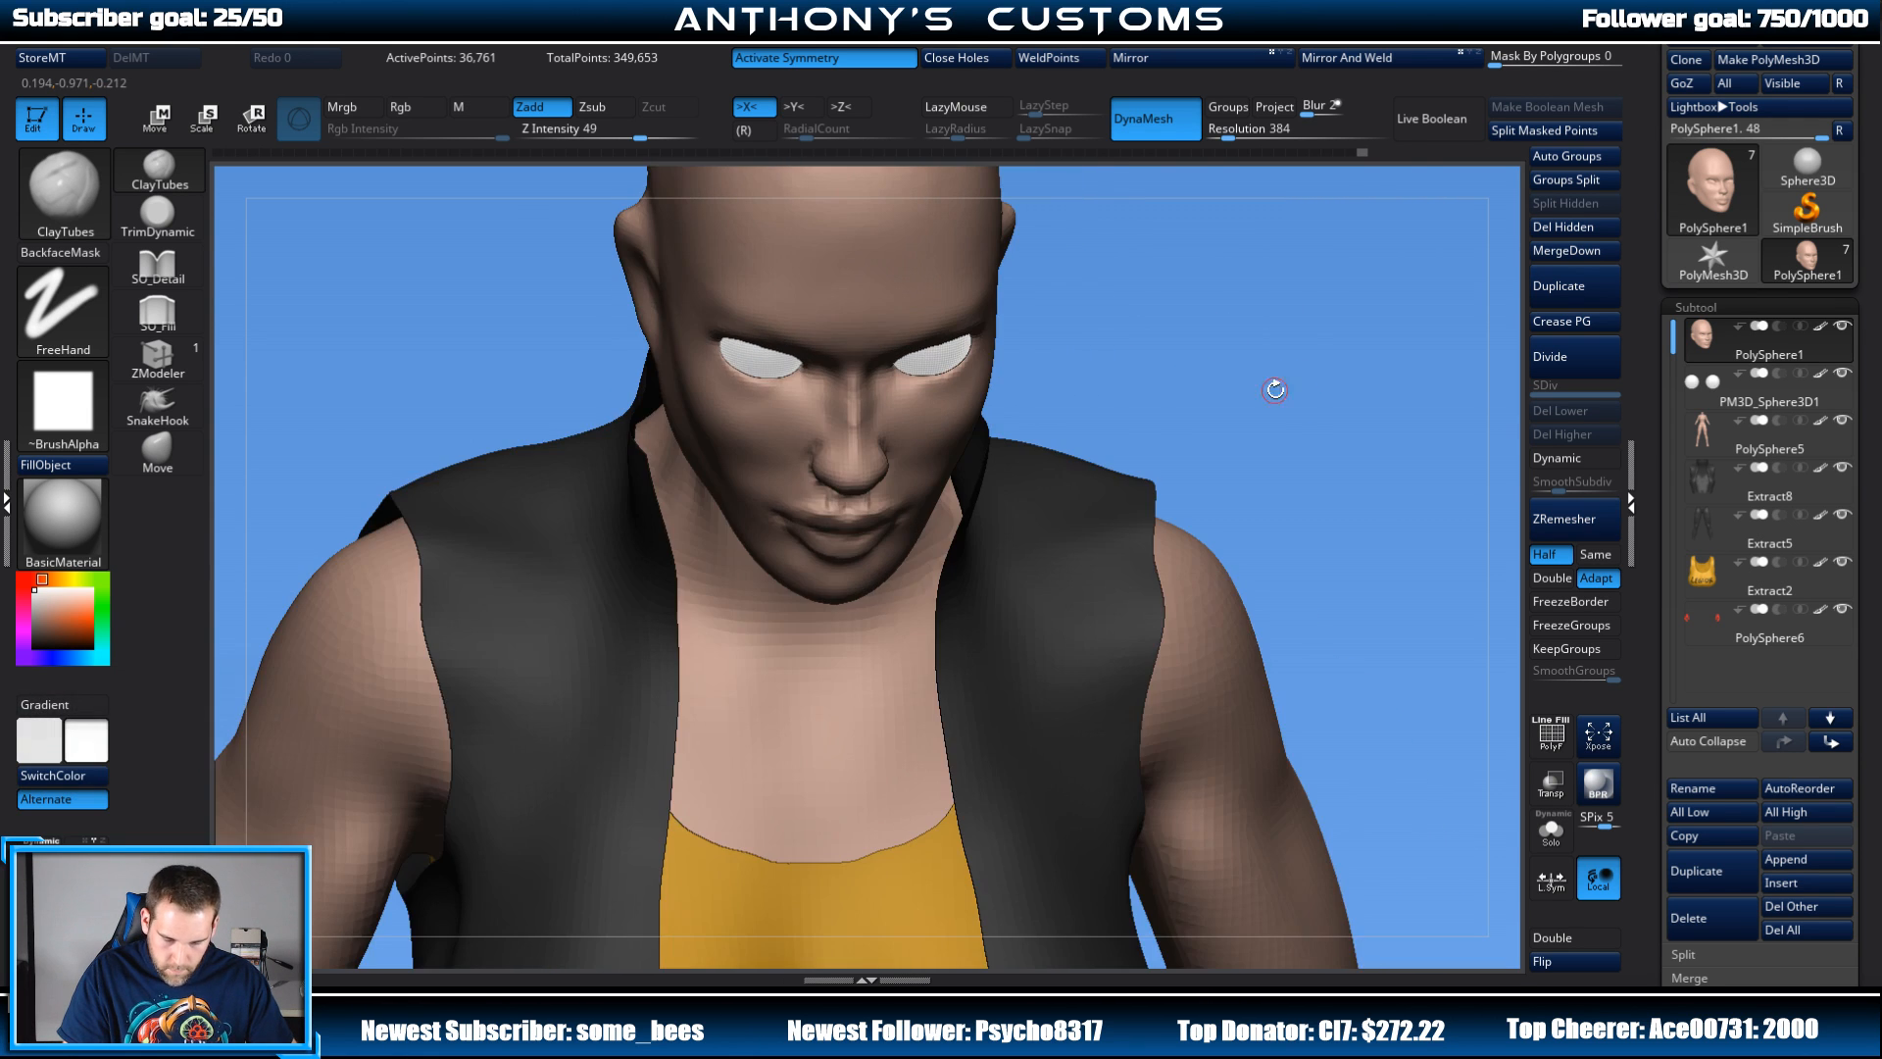
left_click_drag(1049, 332, 1209, 612)
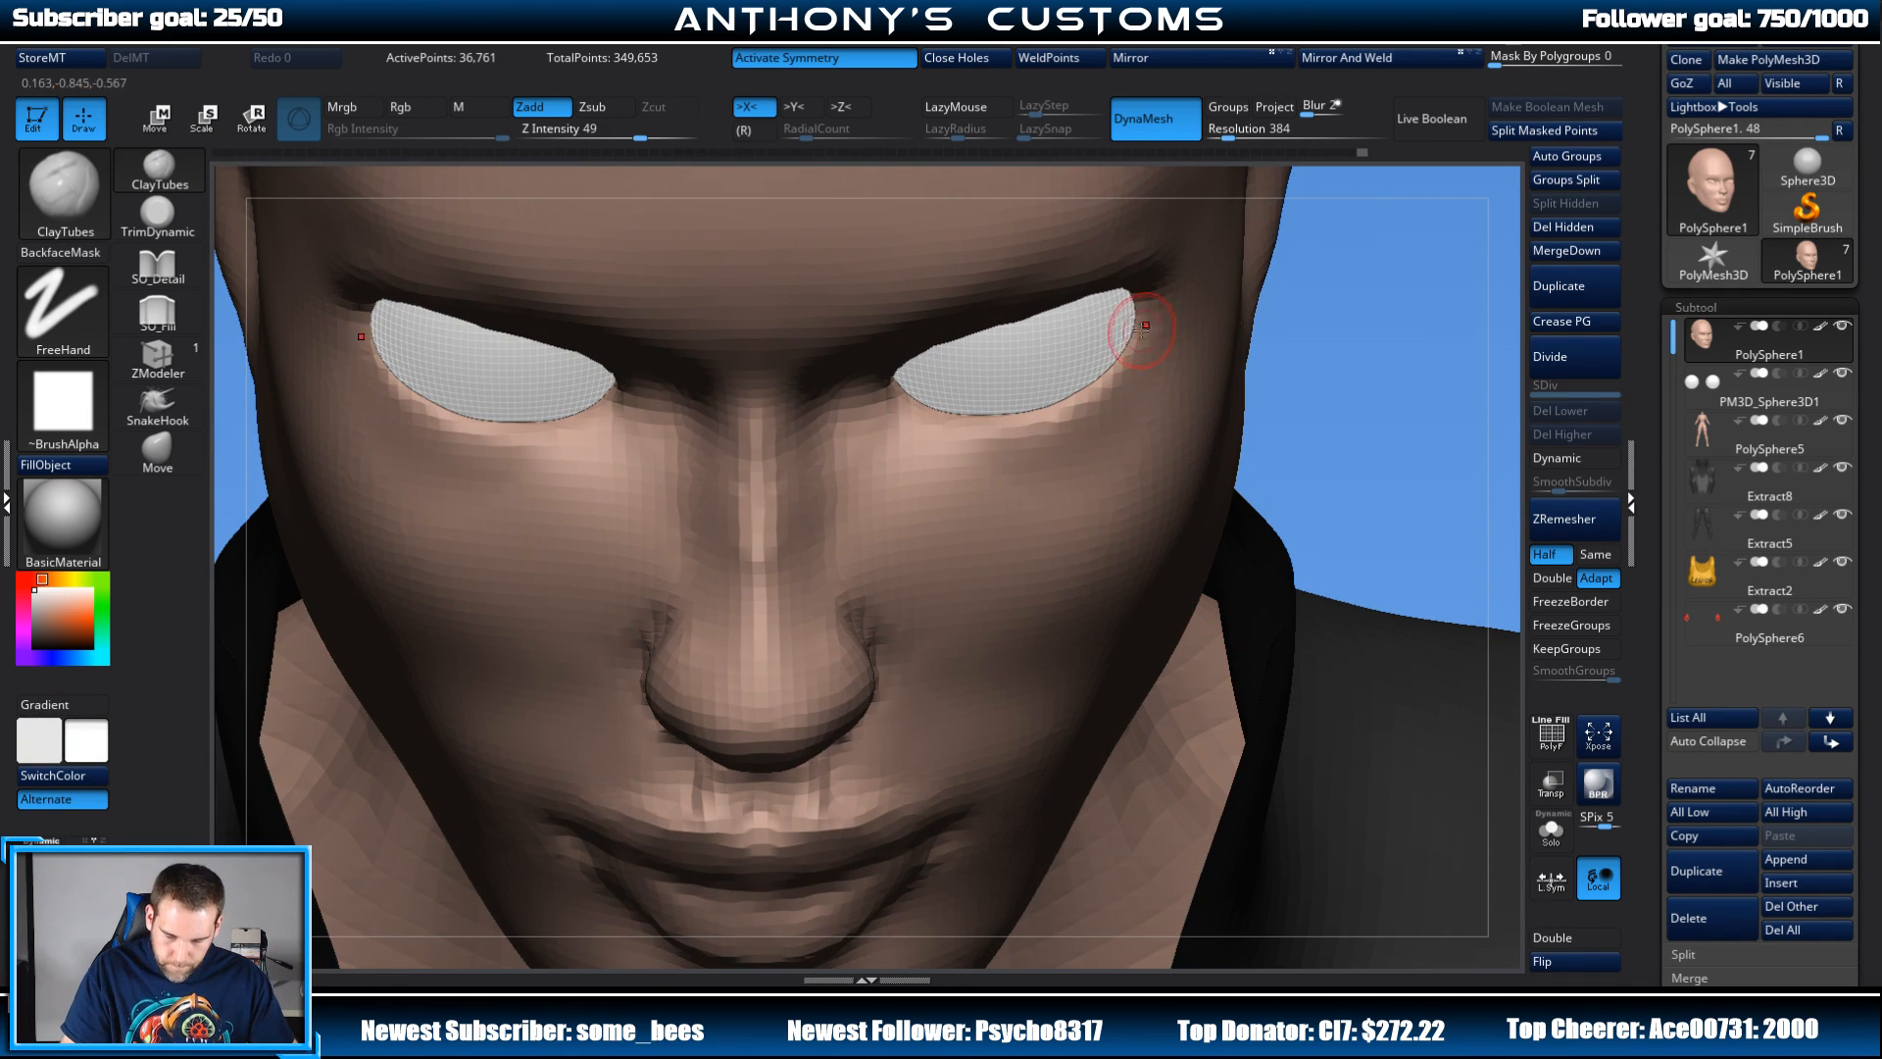
key("space")
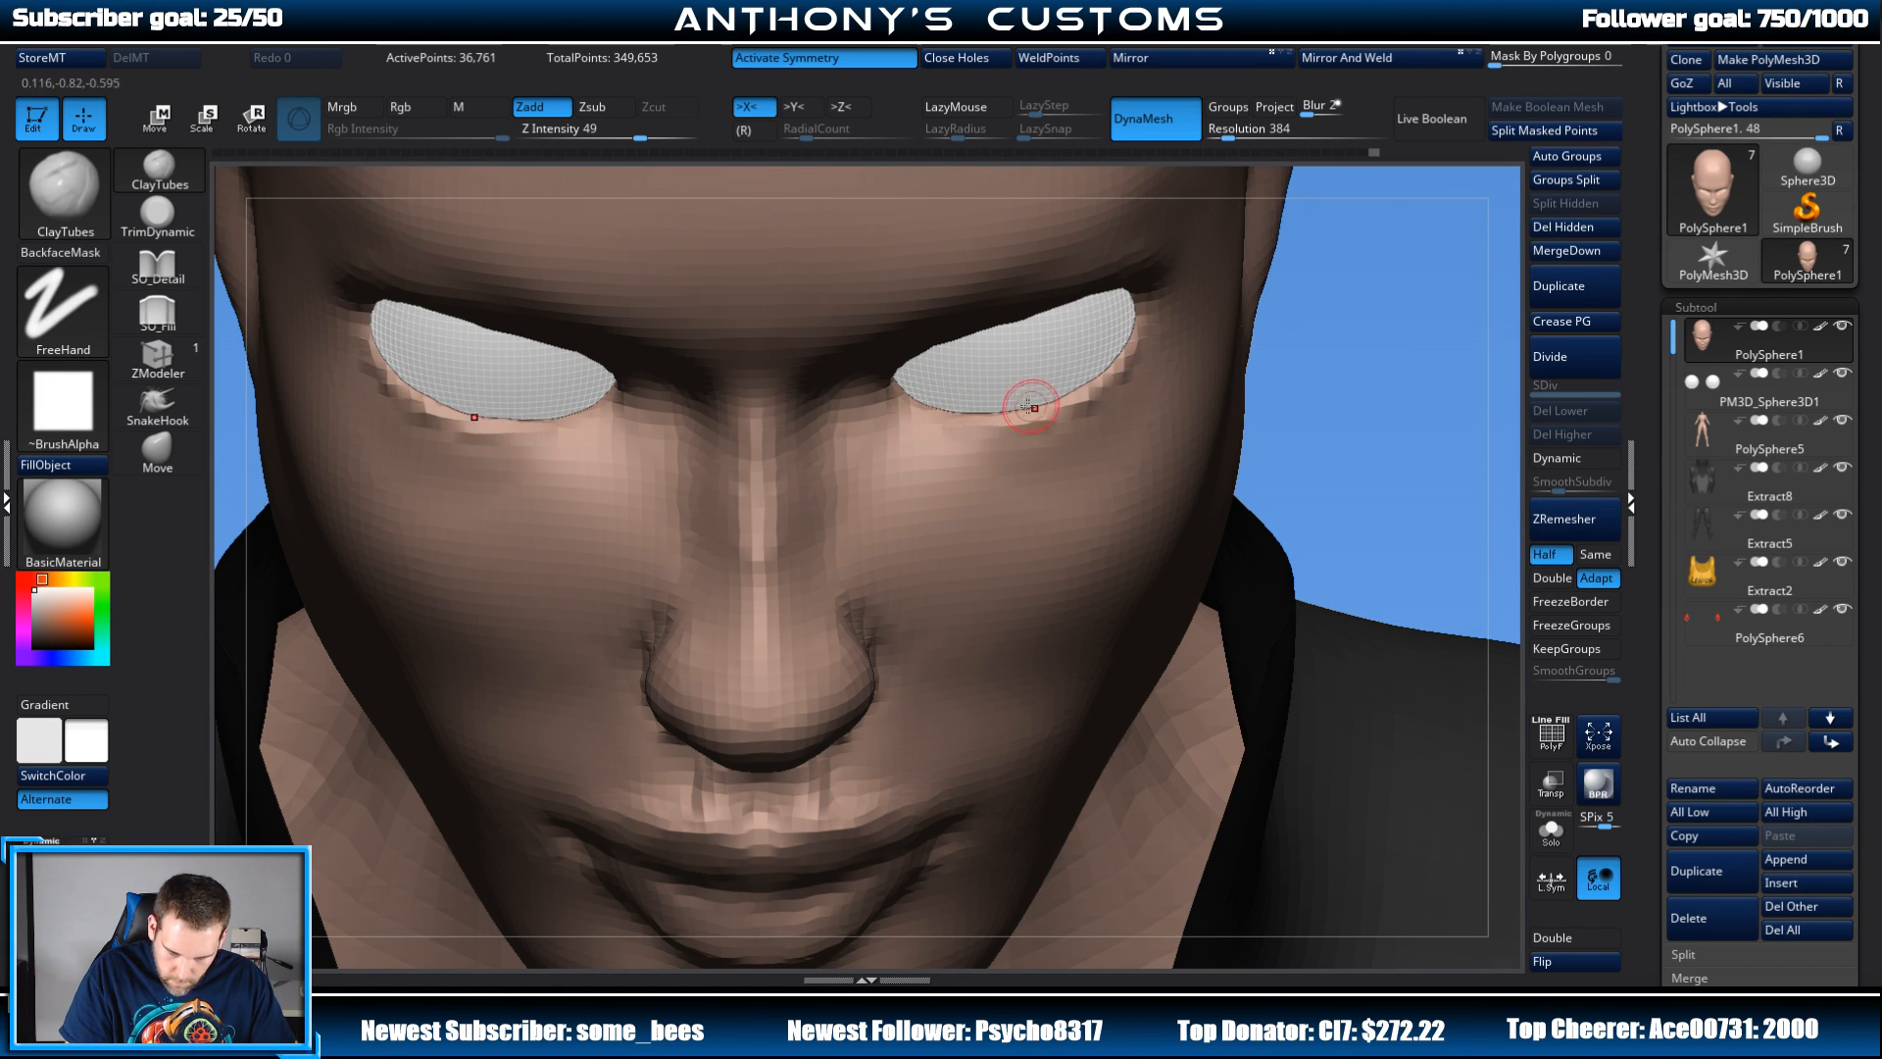
left_click_drag(1300, 318, 1194, 225)
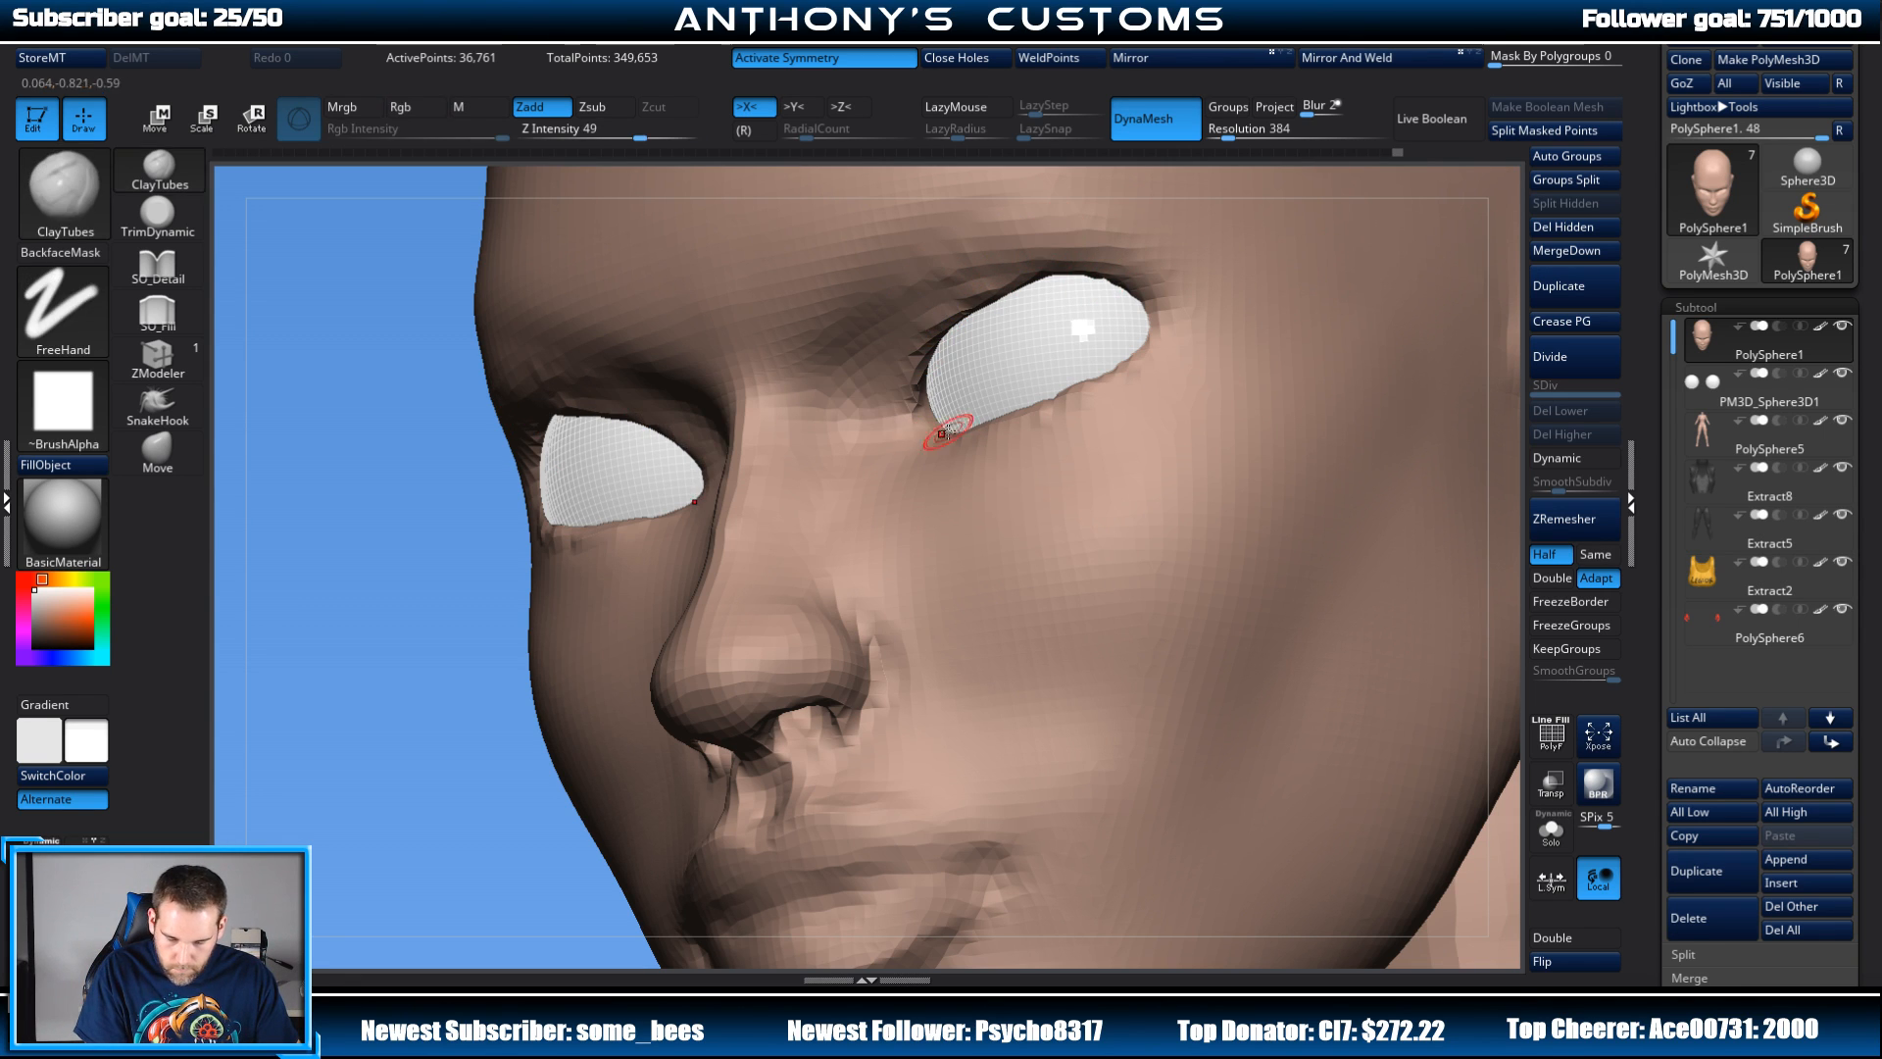
left_click_drag(509, 814, 828, 475)
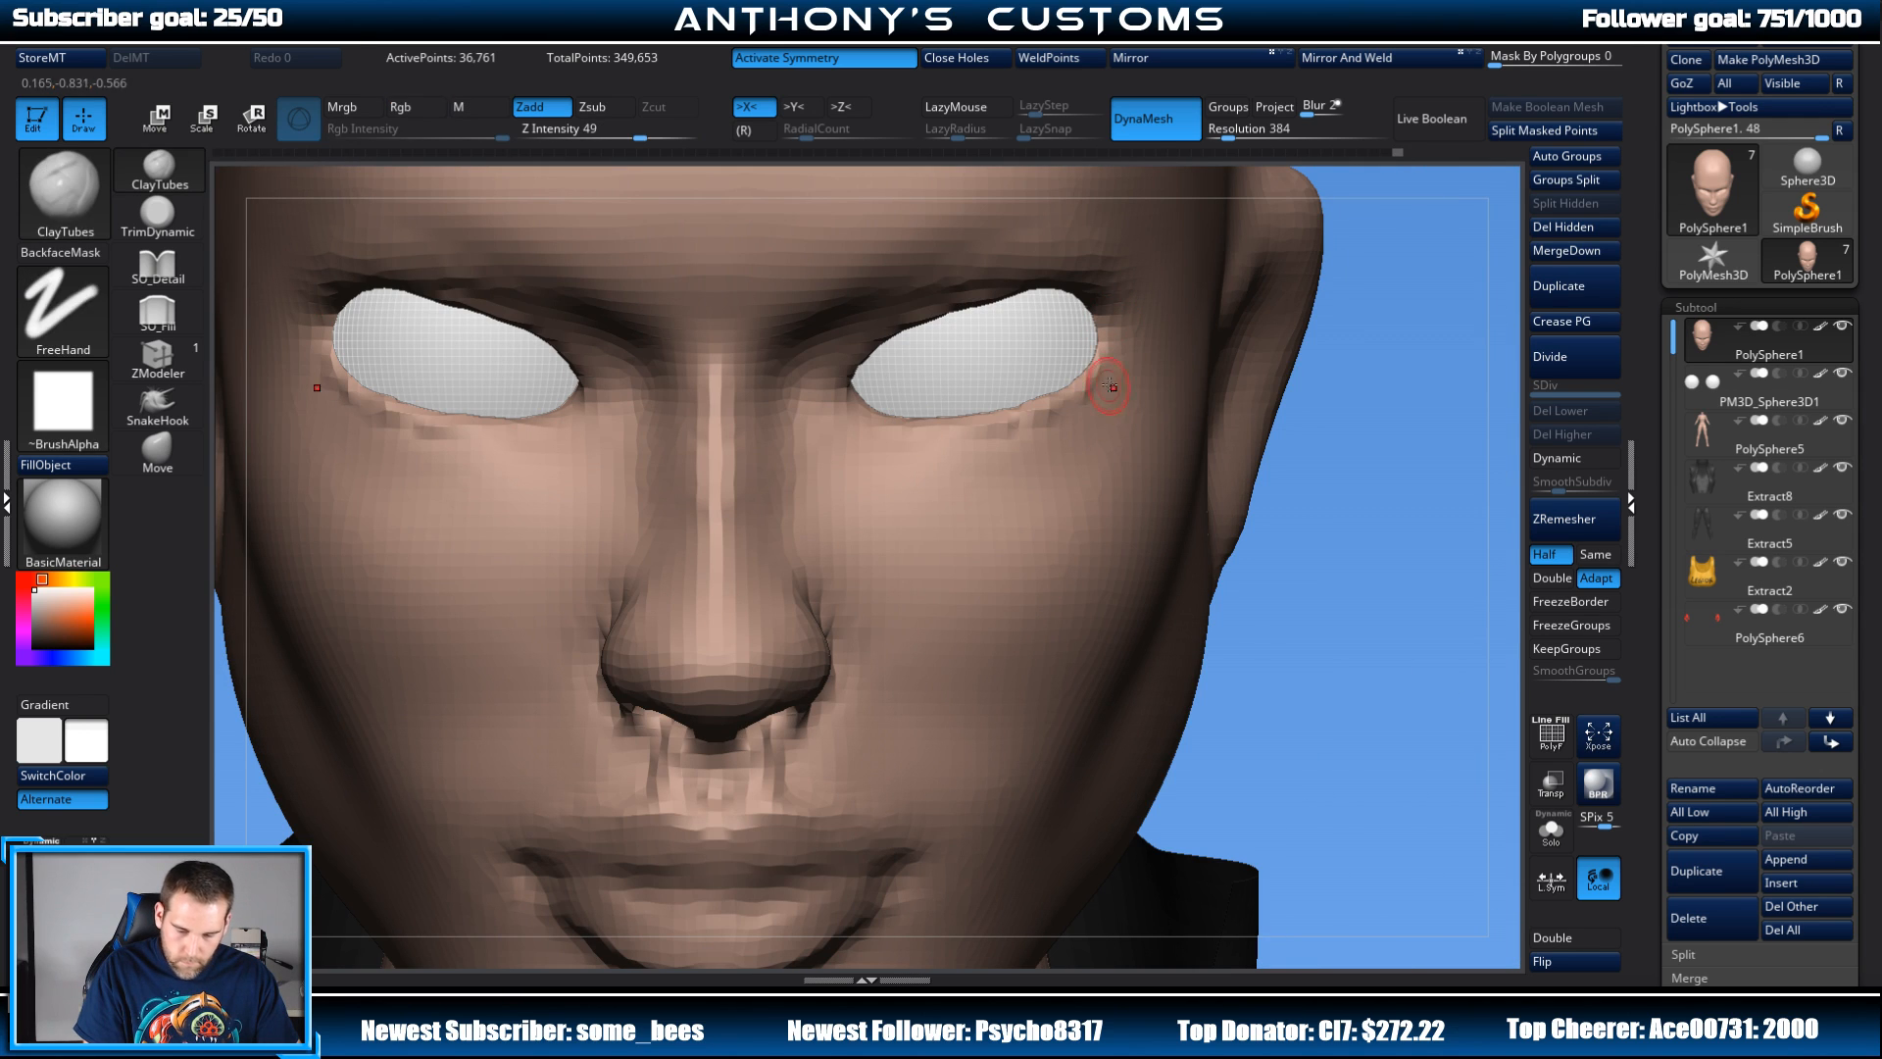
Step: Adjust the shape of the eyelids around both eyes with a resized Move brush
mouse_move(1351, 520)
left_mouse_down("alt")
mouse_move(1366, 475)
mouse_move(1333, 298)
mouse_move(1328, 490)
left_mouse_up("alt")
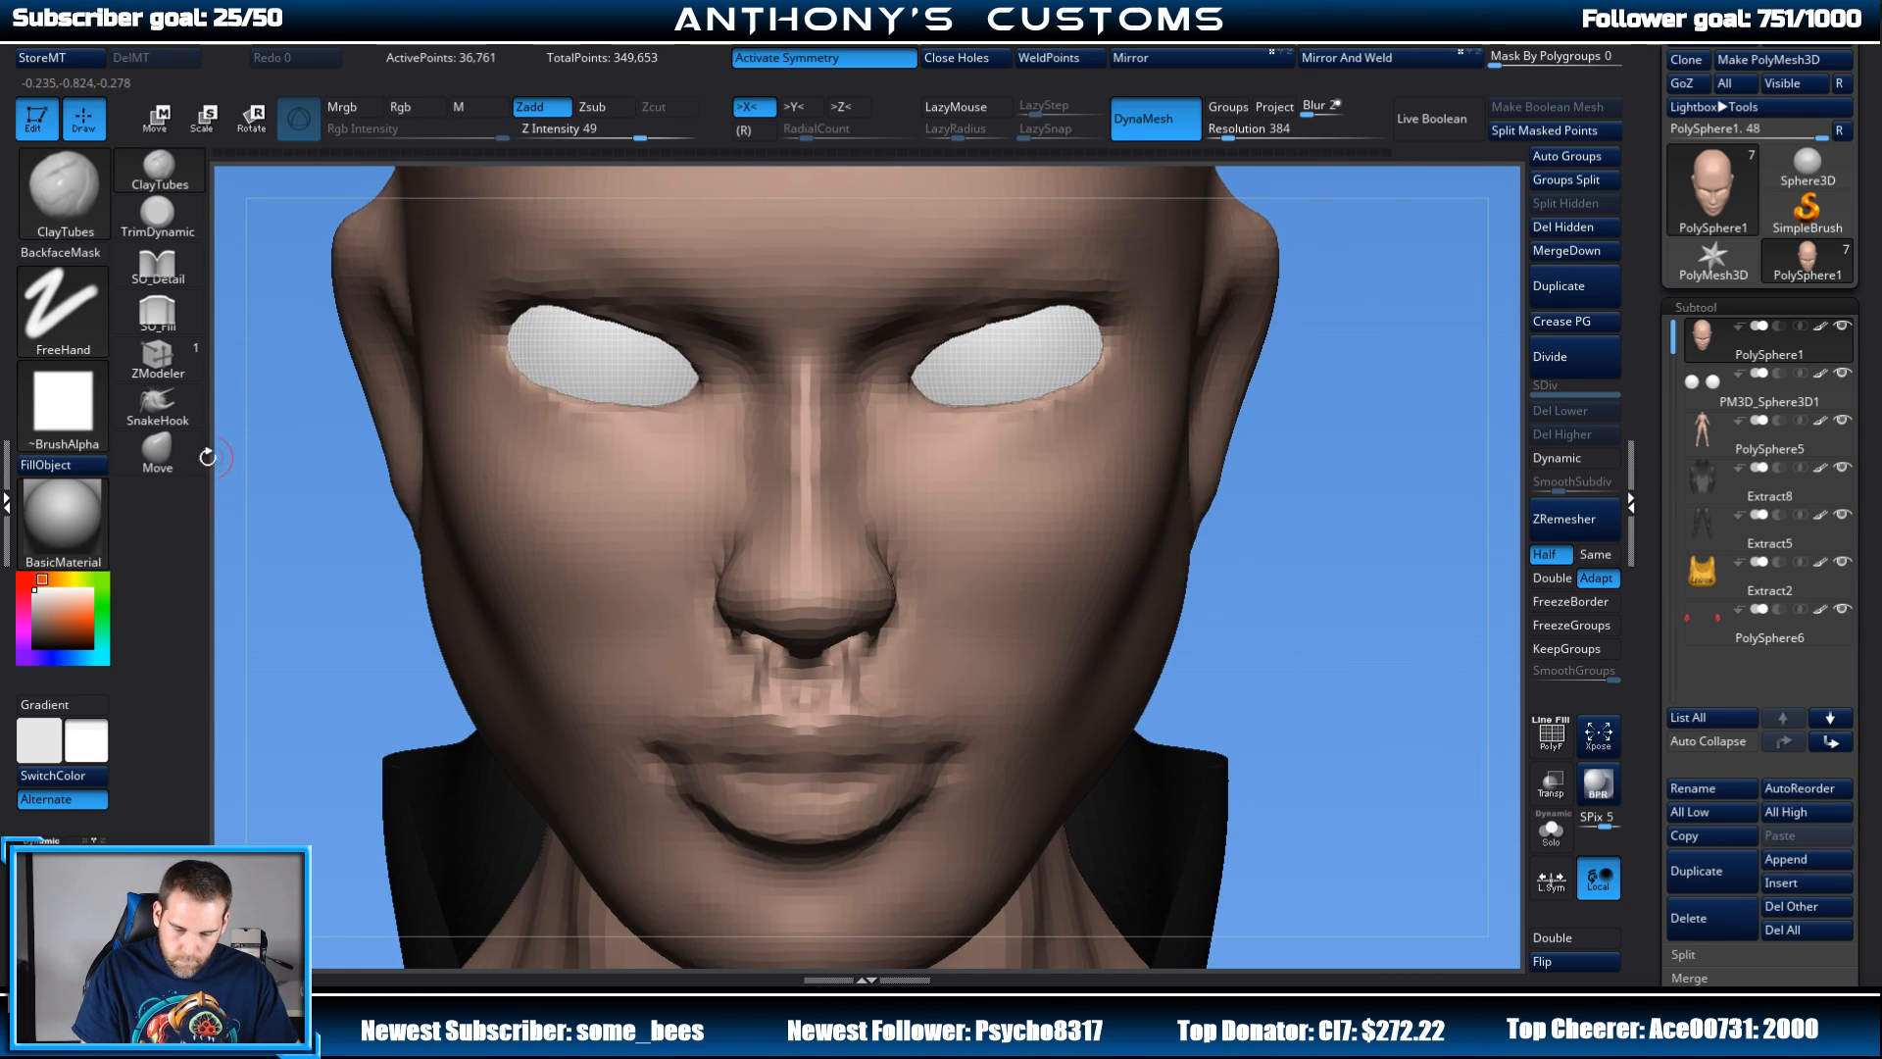
left_click(160, 453)
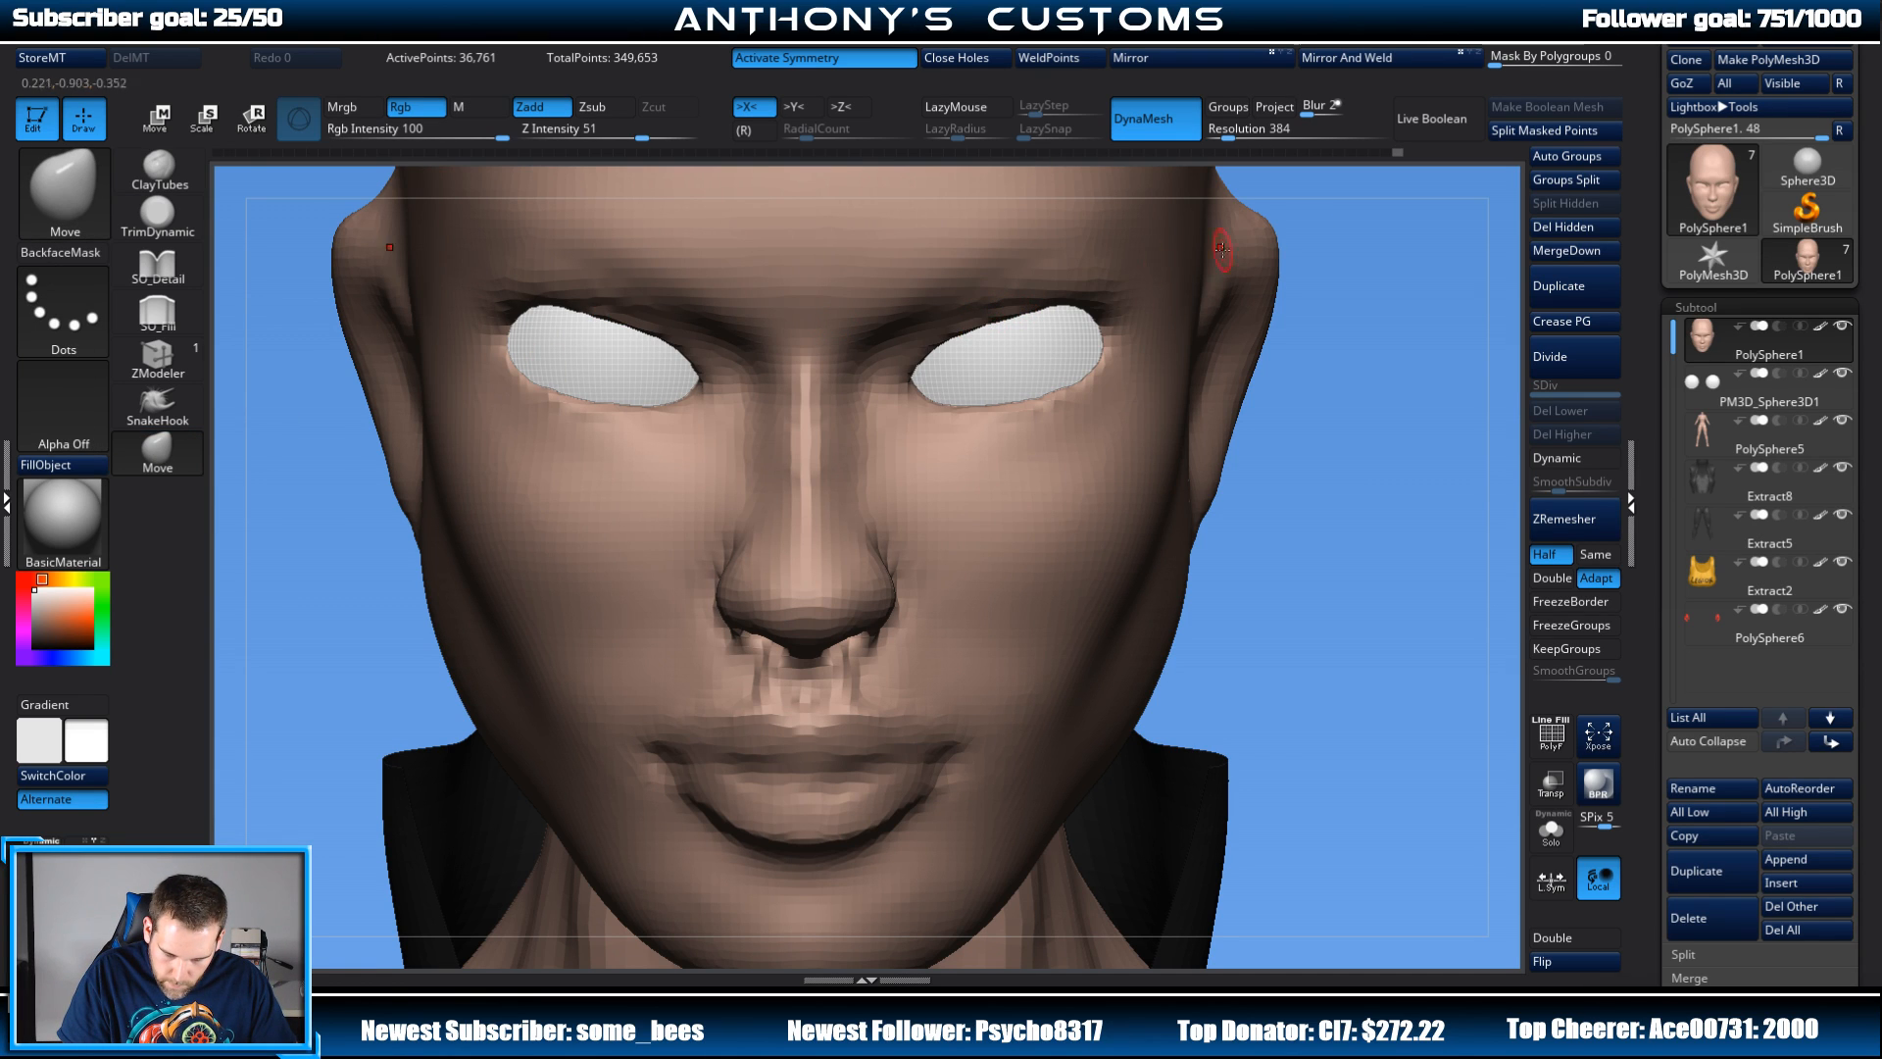
key("space")
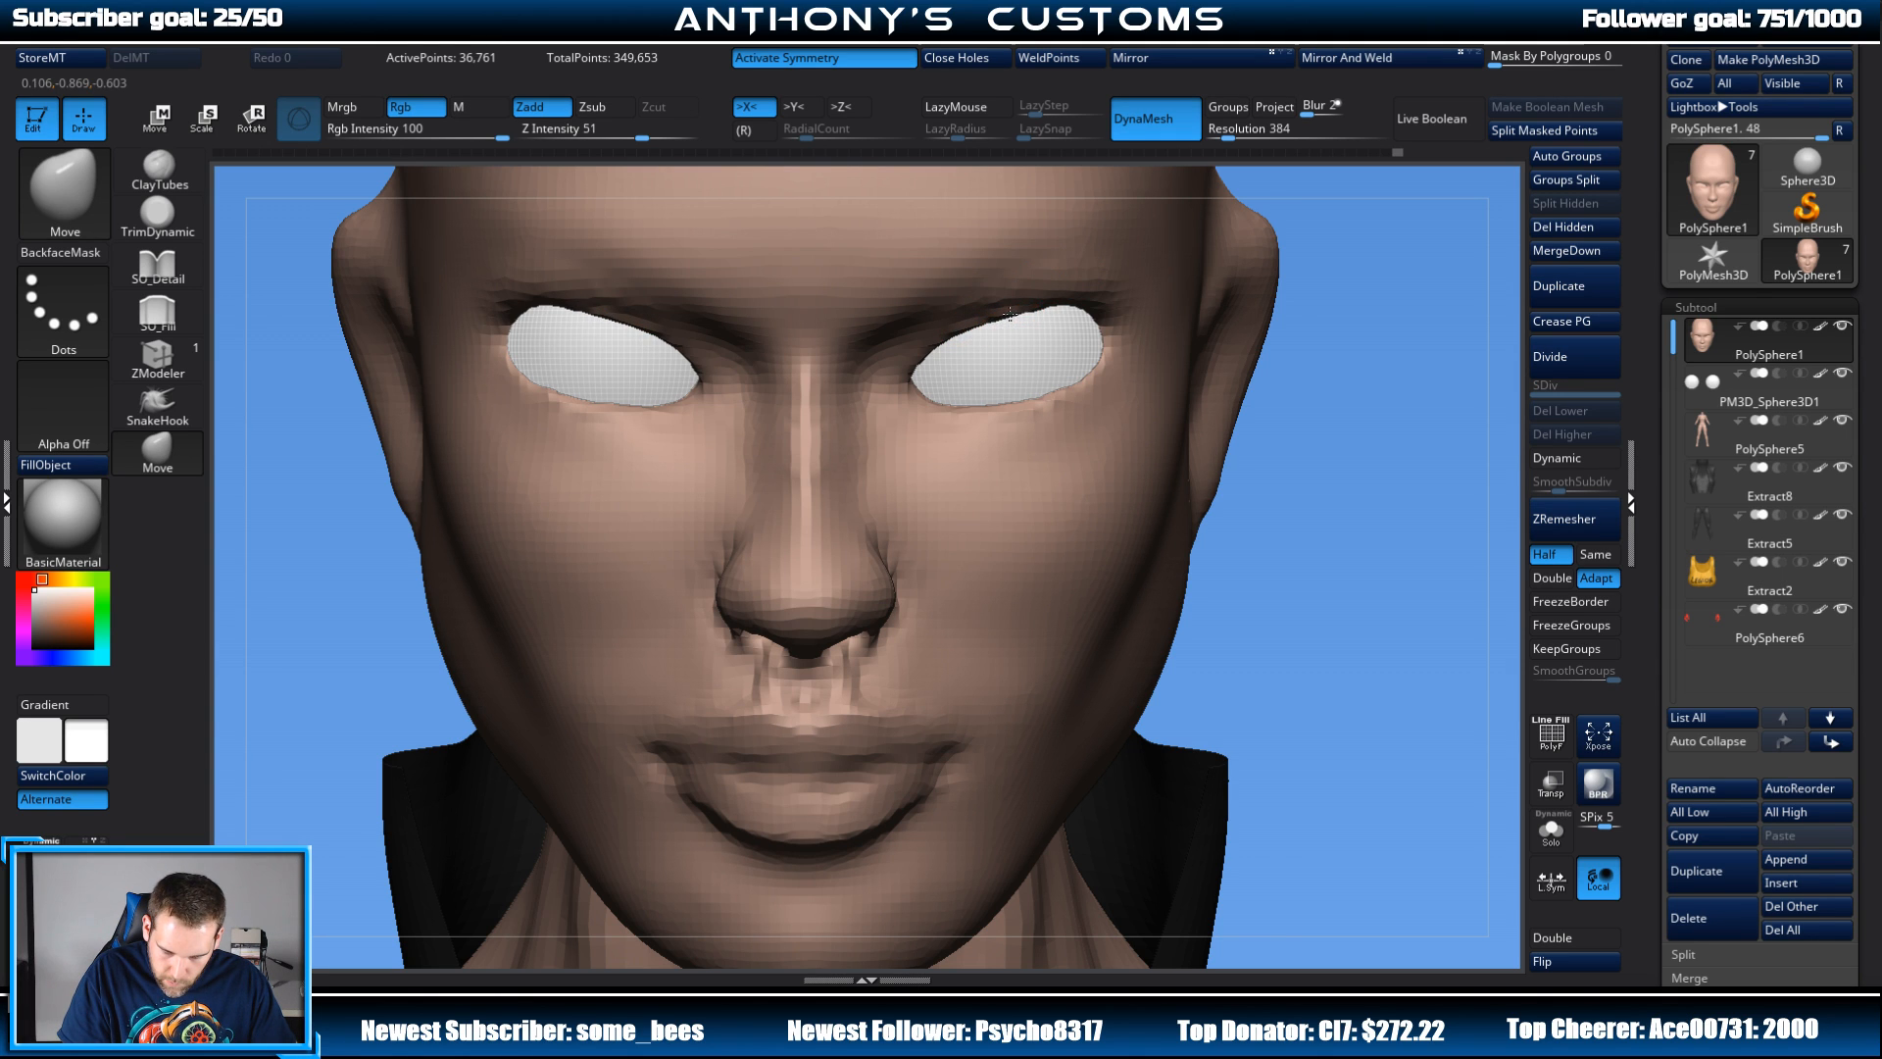
mouse_move(1350, 483)
left_mouse_down("alt")
mouse_move(1309, 309)
mouse_move(1271, 345)
mouse_move(1316, 326)
mouse_move(1393, 346)
mouse_move(1399, 470)
left_mouse_up("alt")
mouse_move(584, 391)
left_mouse_down()
mouse_move(504, 315)
mouse_move(517, 329)
left_mouse_up()
key("space")
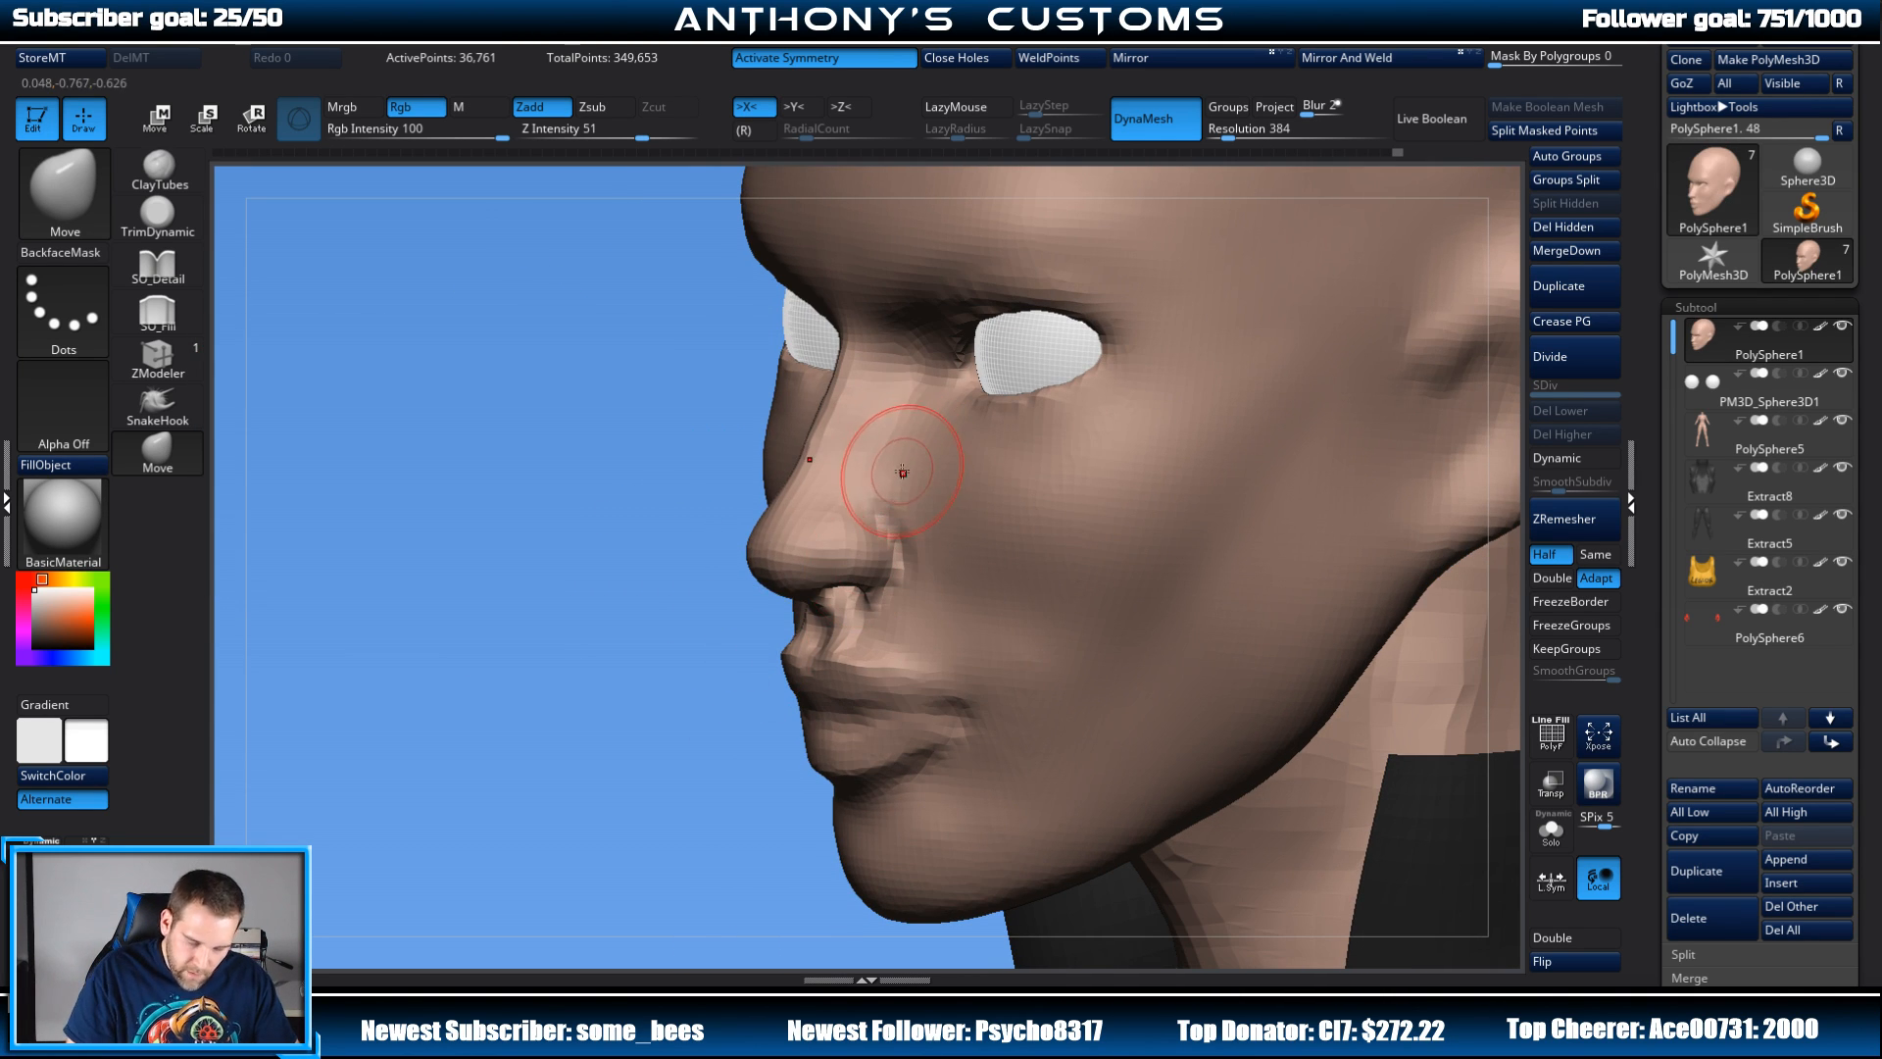
Step: Refine the nose profile and the transition into the cheeks from several angles, then smooth beside the nose
left_click_drag(714, 694, 649, 807)
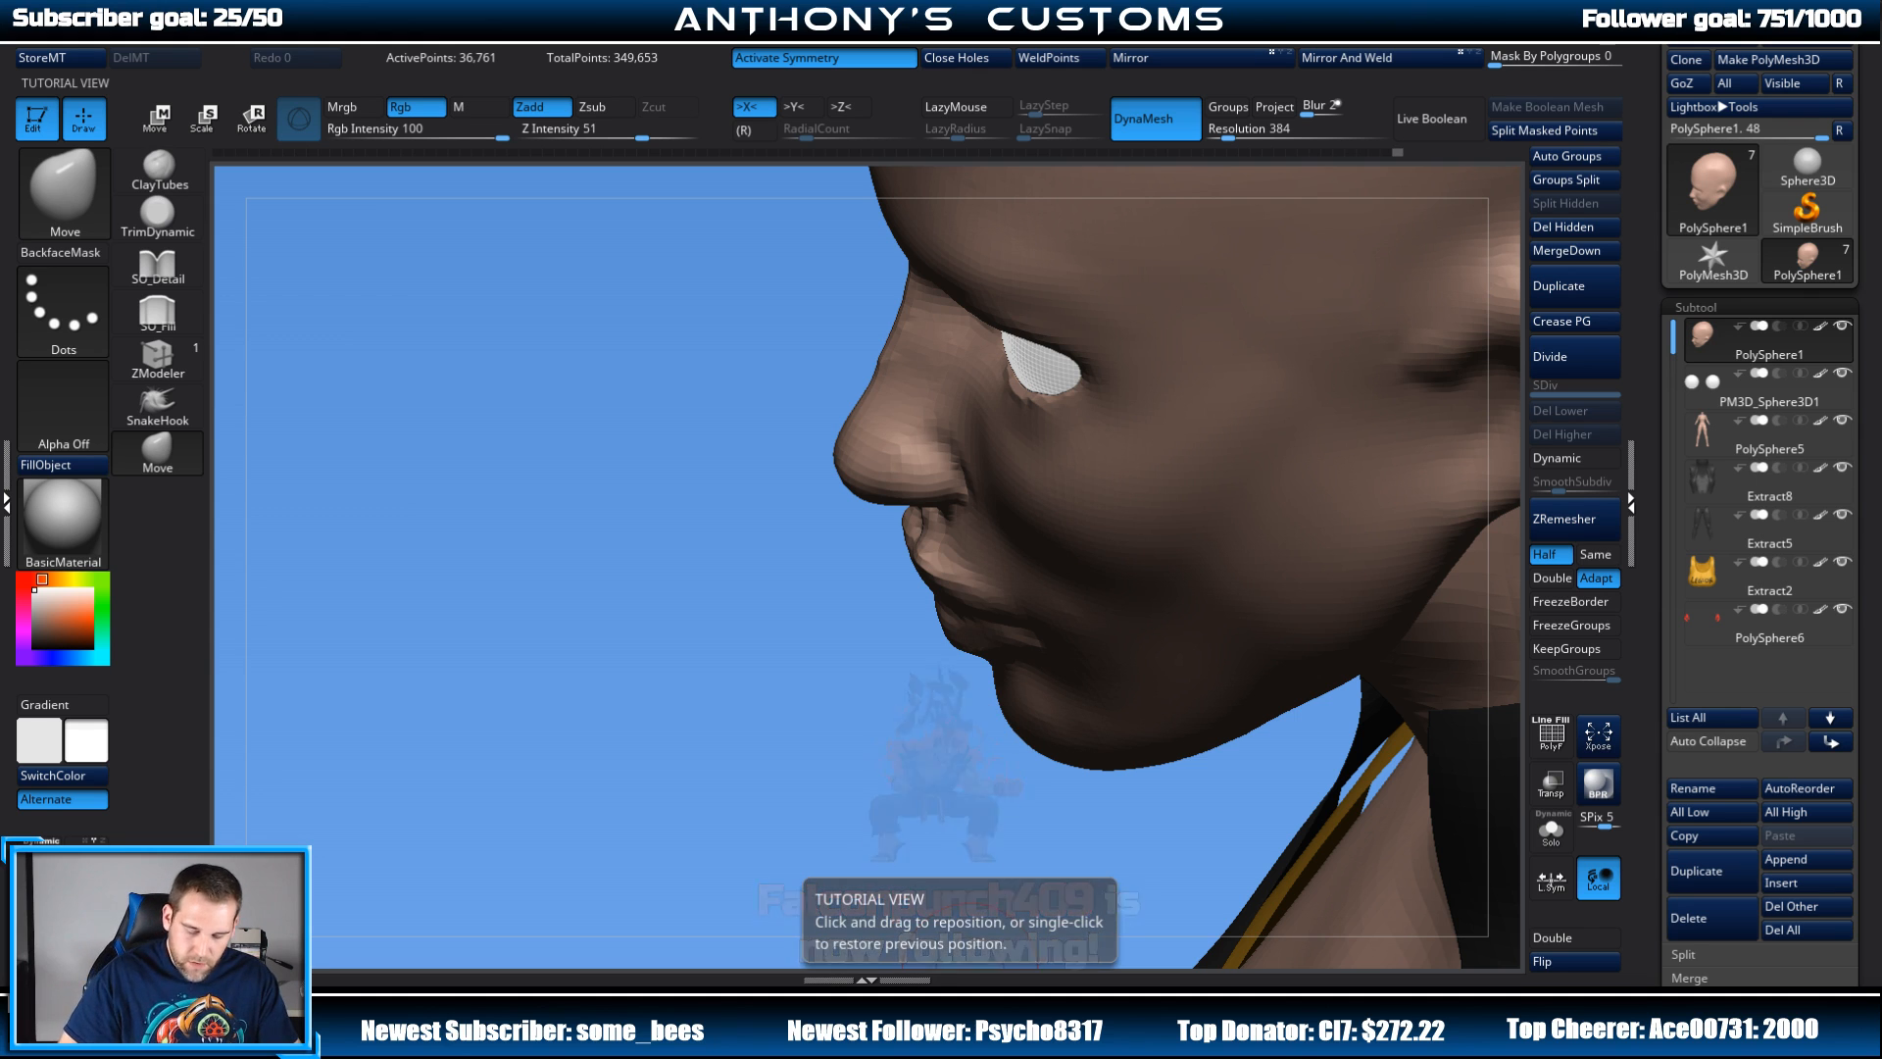
left_click_drag(722, 671, 1377, 460)
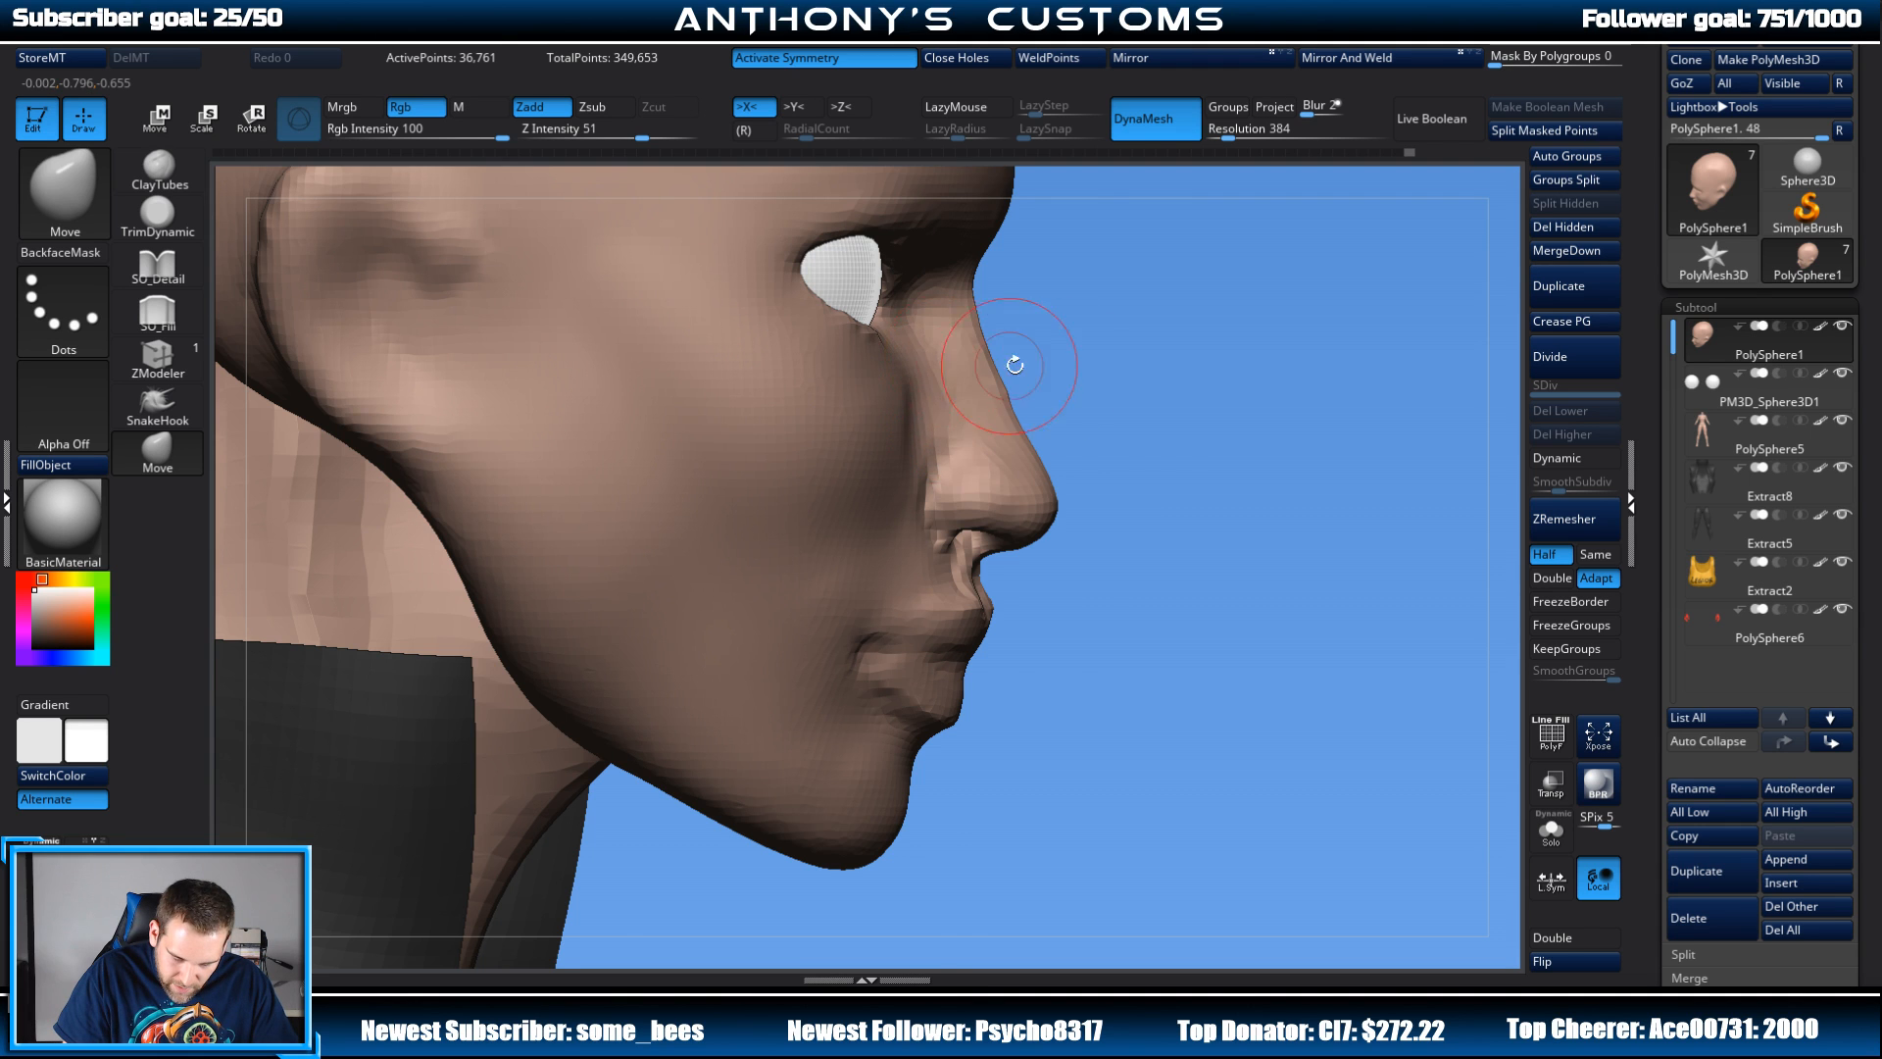
left_click_drag(1431, 373, 1223, 378)
left_click_drag(1433, 444, 897, 500)
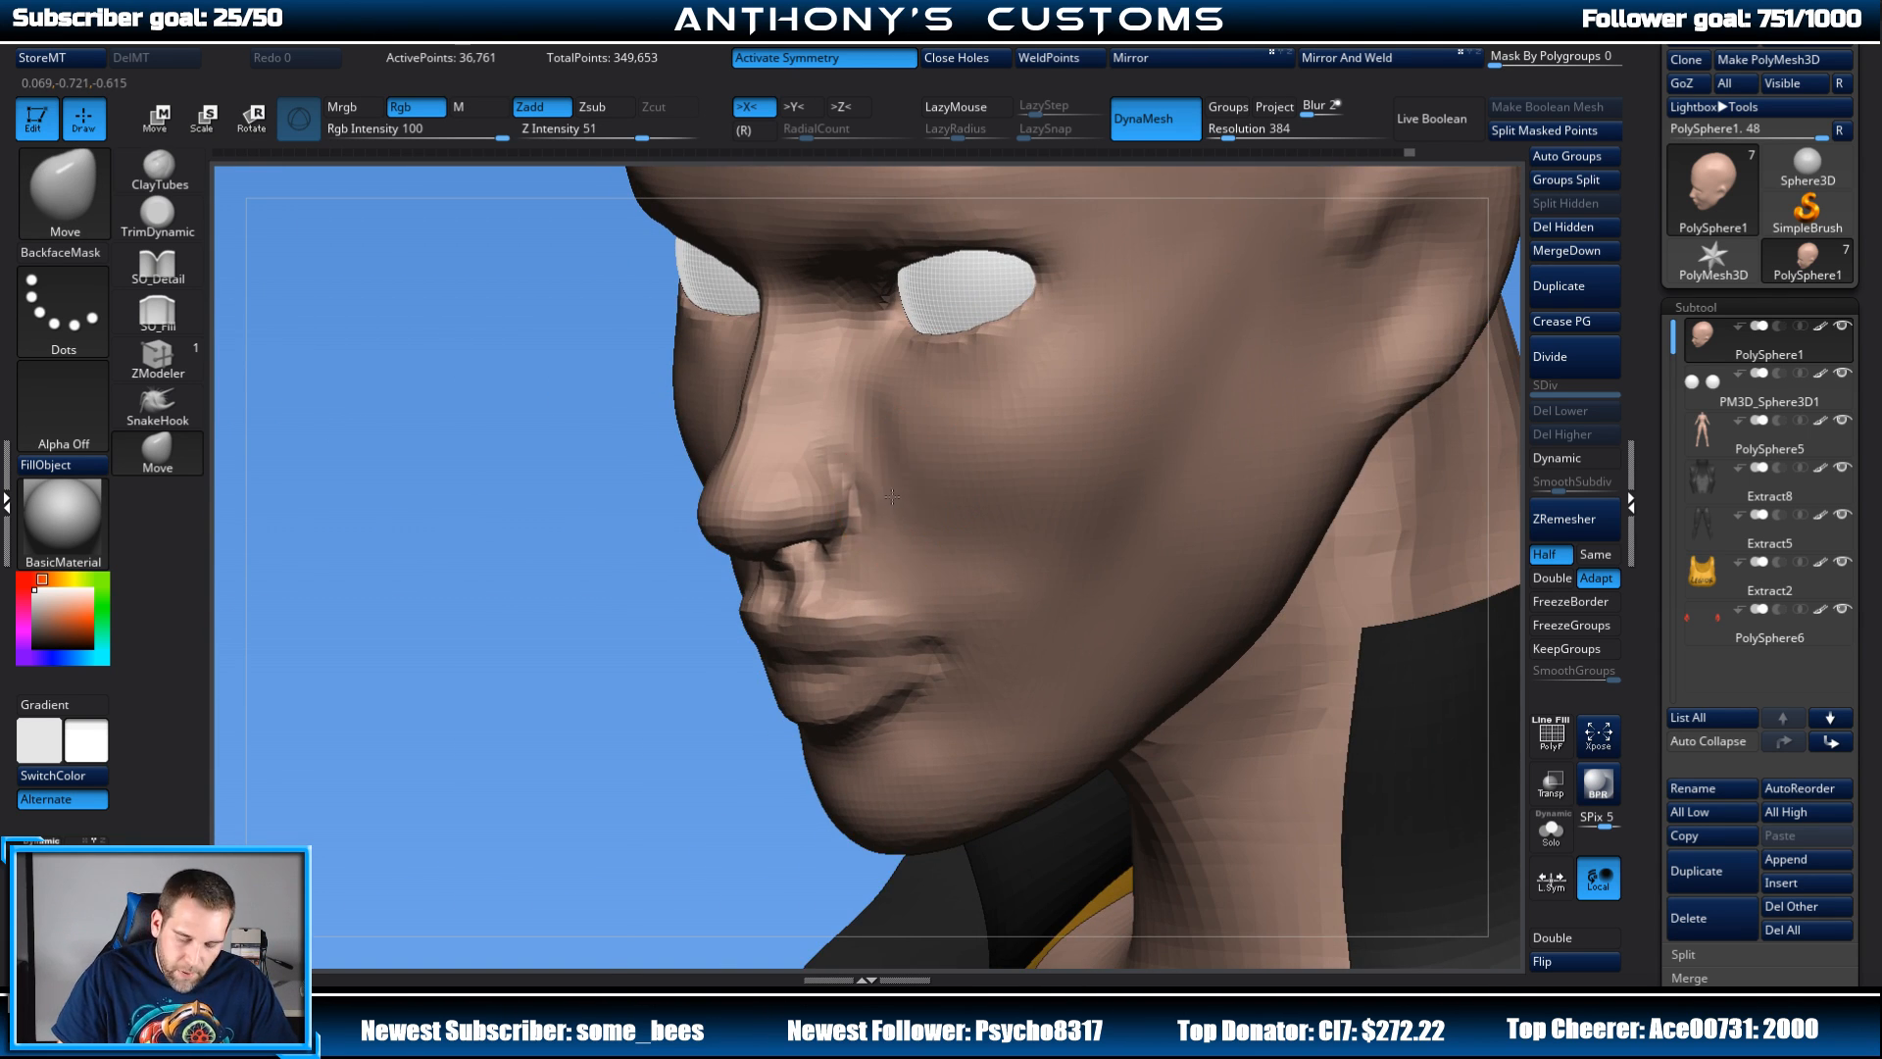
left_click_drag(598, 573, 941, 520, "shift")
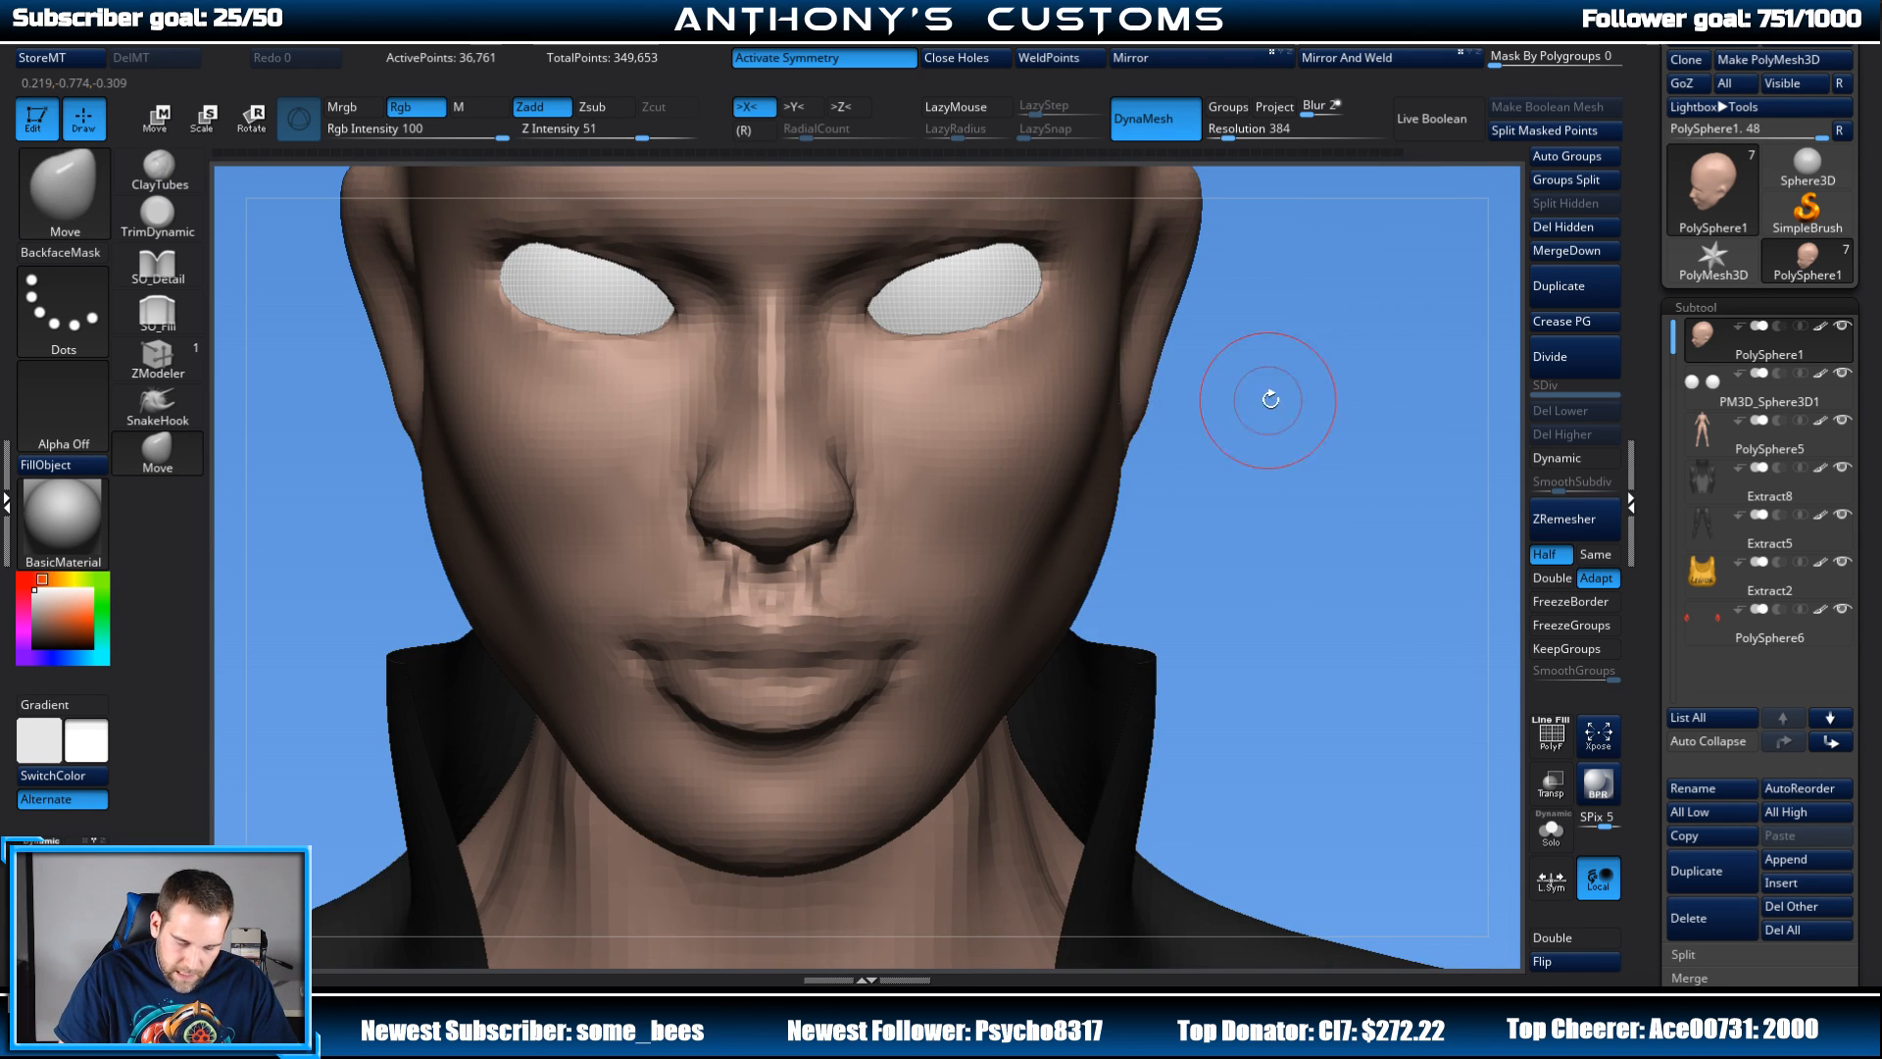
key("space")
left_click_drag(1296, 403, 1287, 403)
left_click_drag(912, 409, 879, 391, "shift")
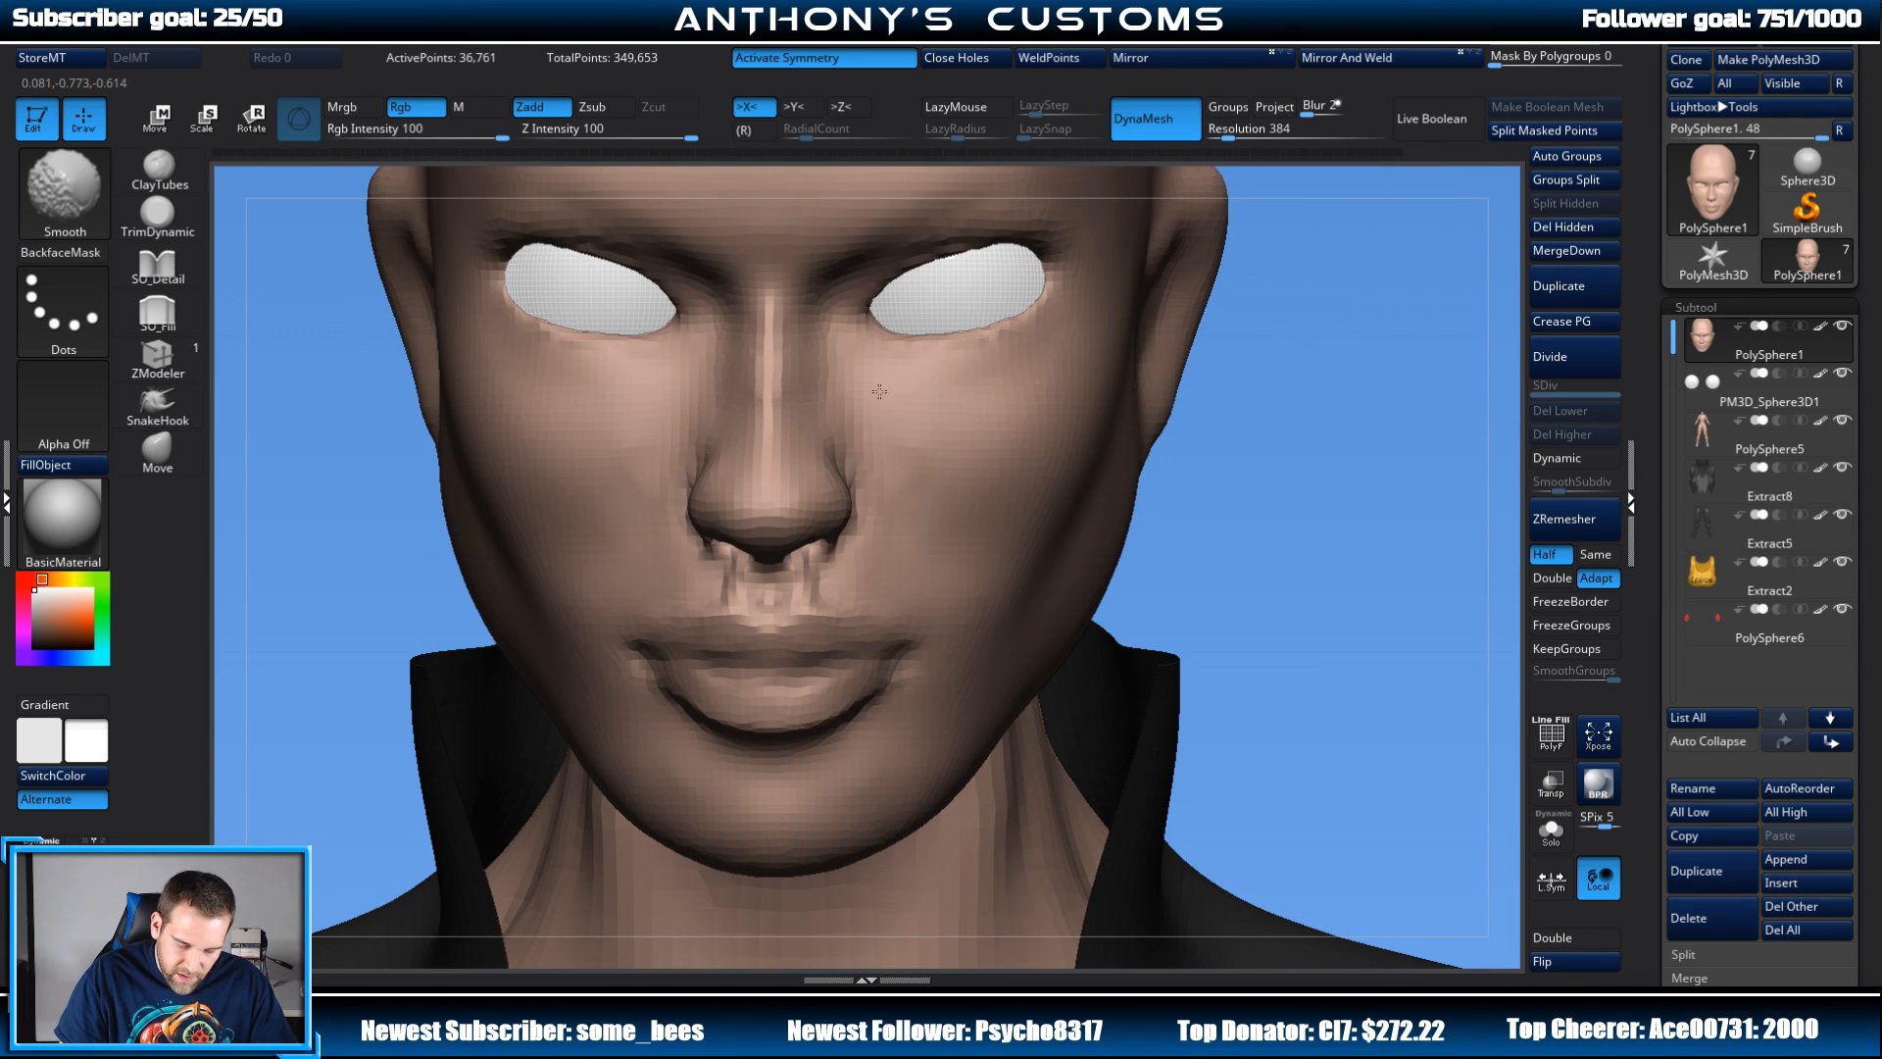
Step: Resize the Move brush and reshape the lips and mouth corners, comparing front and side profiles
mouse_move(1340, 486)
left_mouse_down("alt")
mouse_move(1445, 399)
mouse_move(1433, 323)
left_mouse_up("alt")
mouse_move(1253, 419)
left_mouse_down()
mouse_move(1318, 403)
mouse_move(1207, 401)
mouse_move(1237, 400)
left_mouse_up()
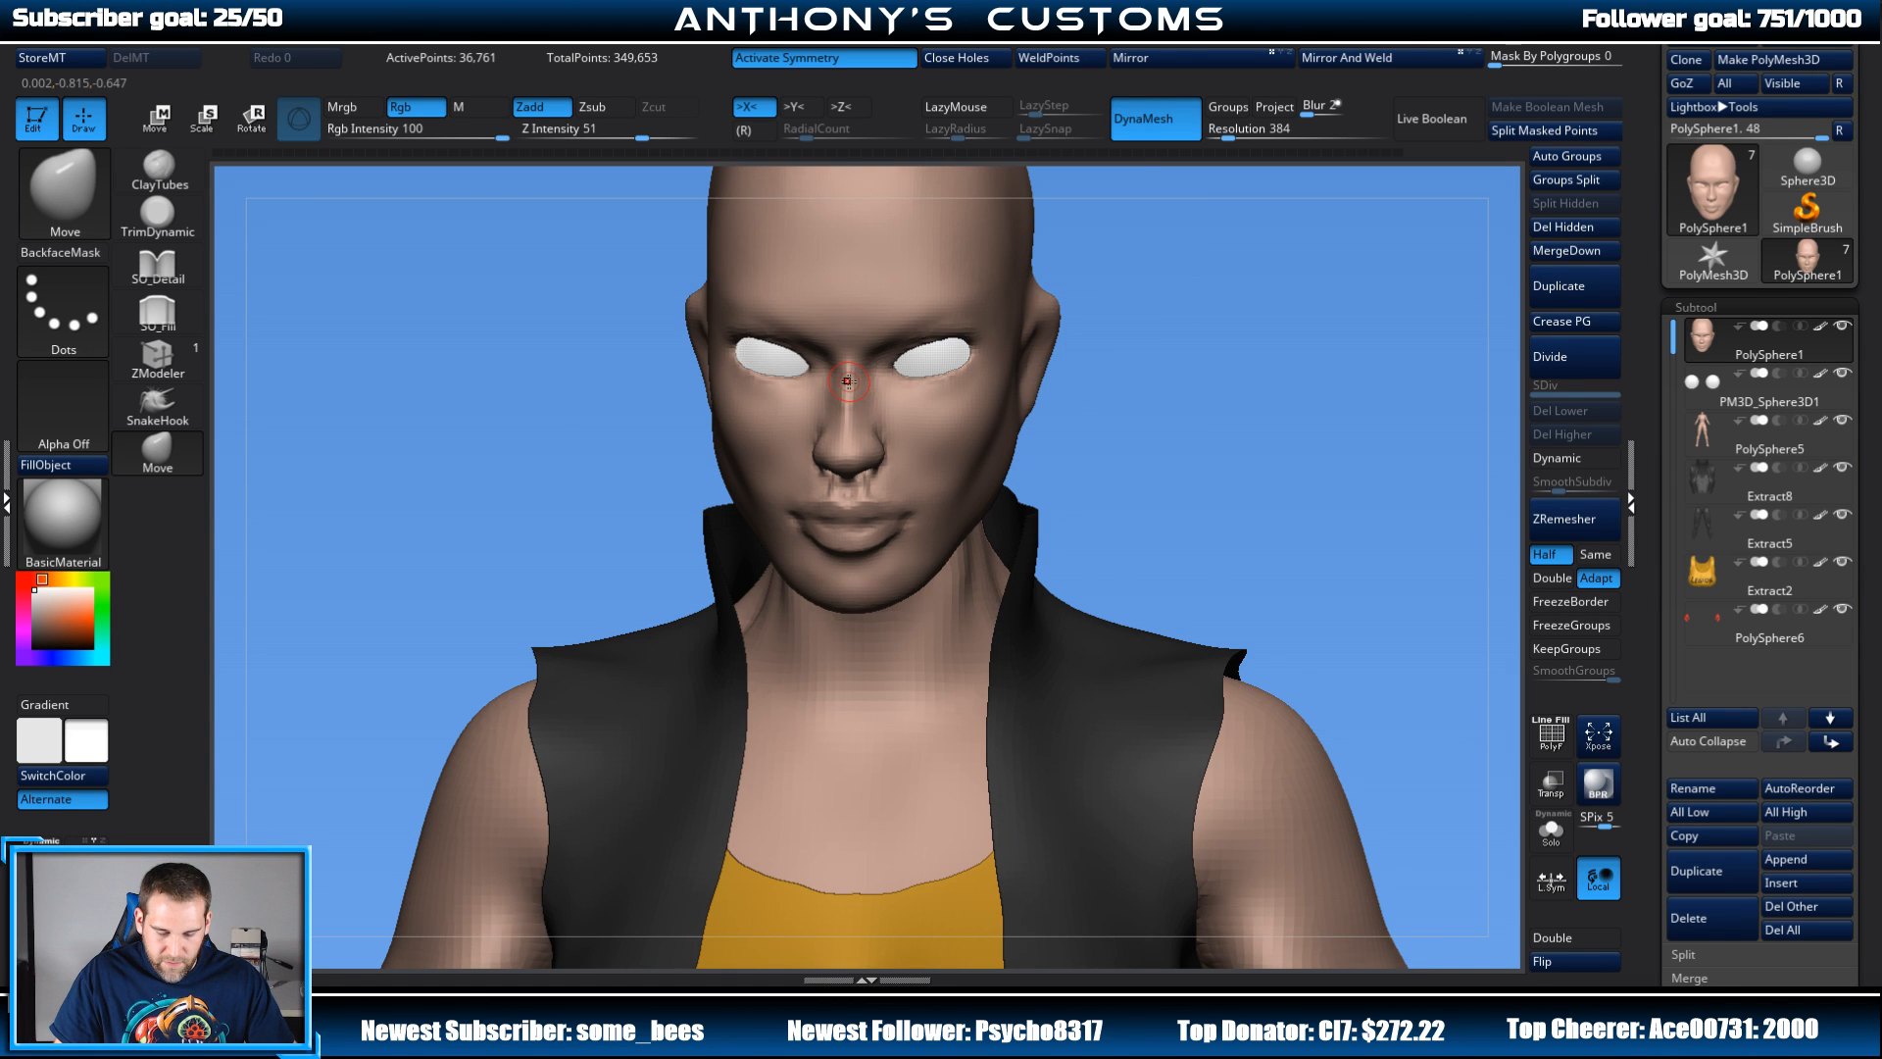
left_click_drag(1265, 441, 1177, 334)
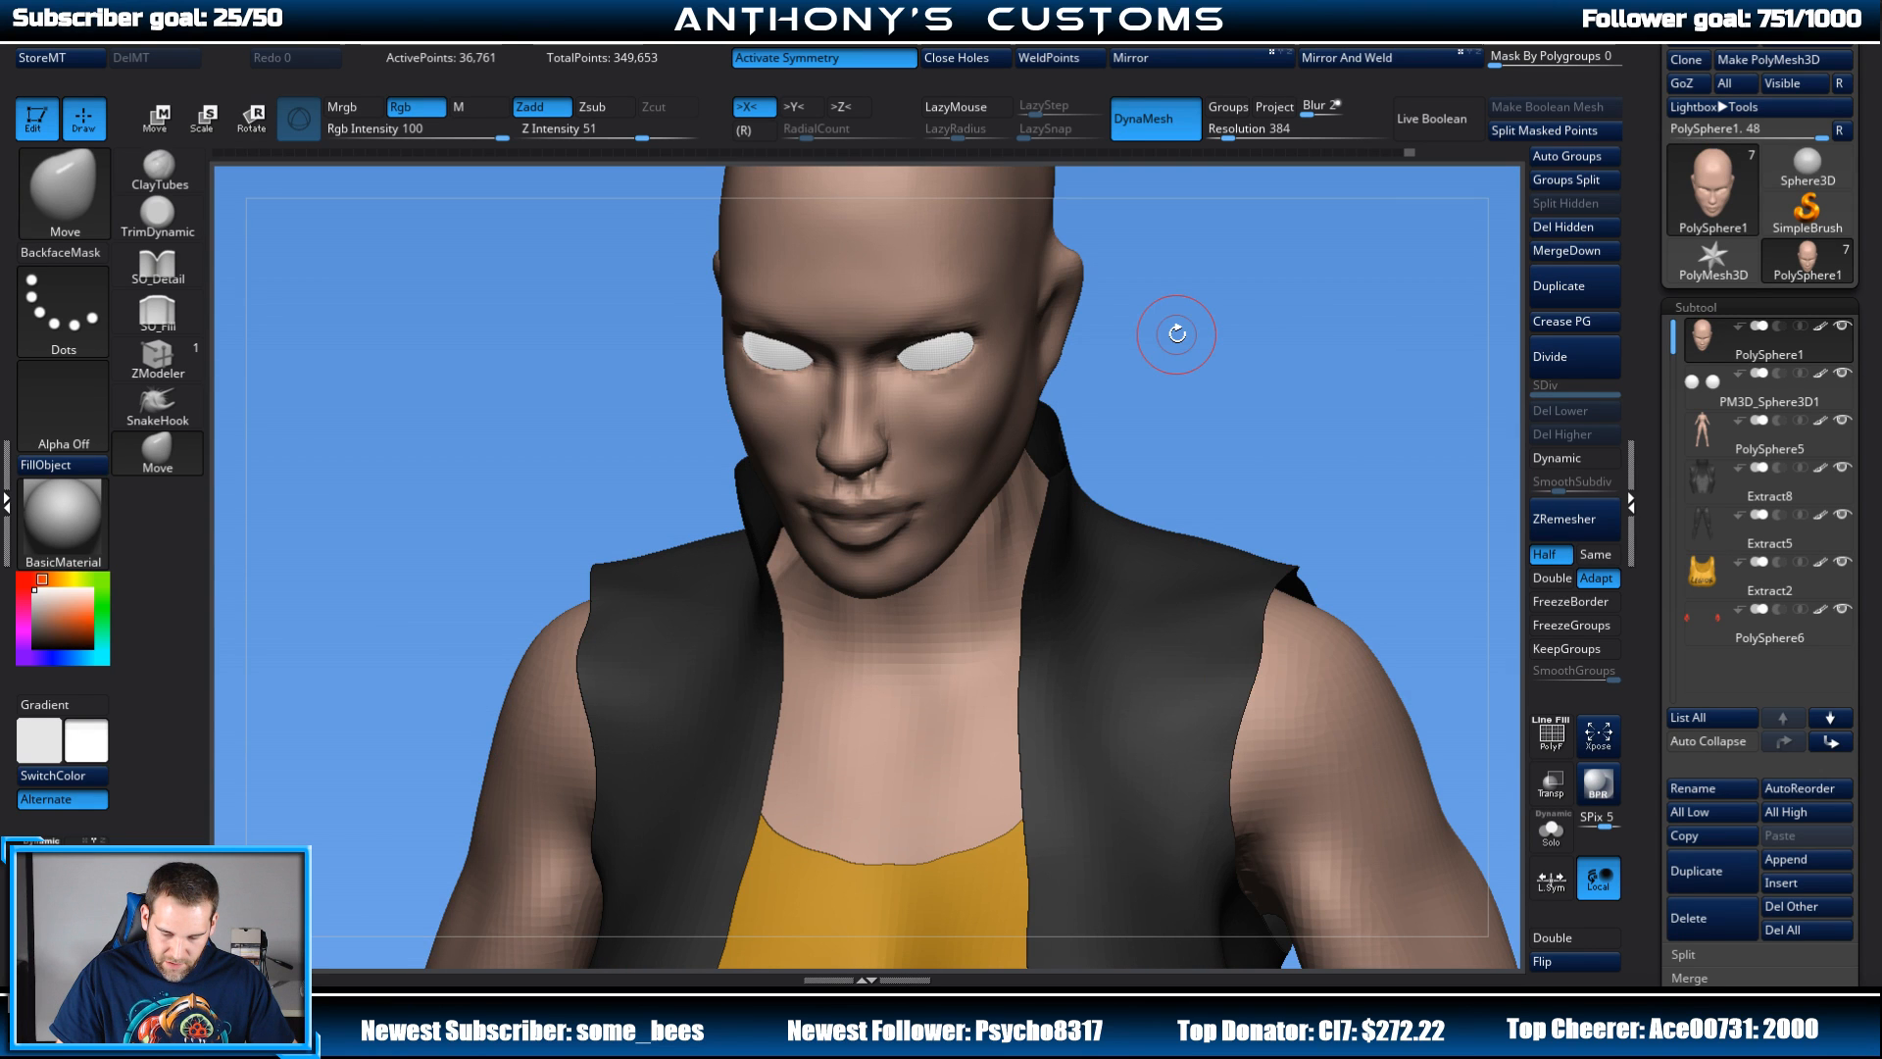
key("space")
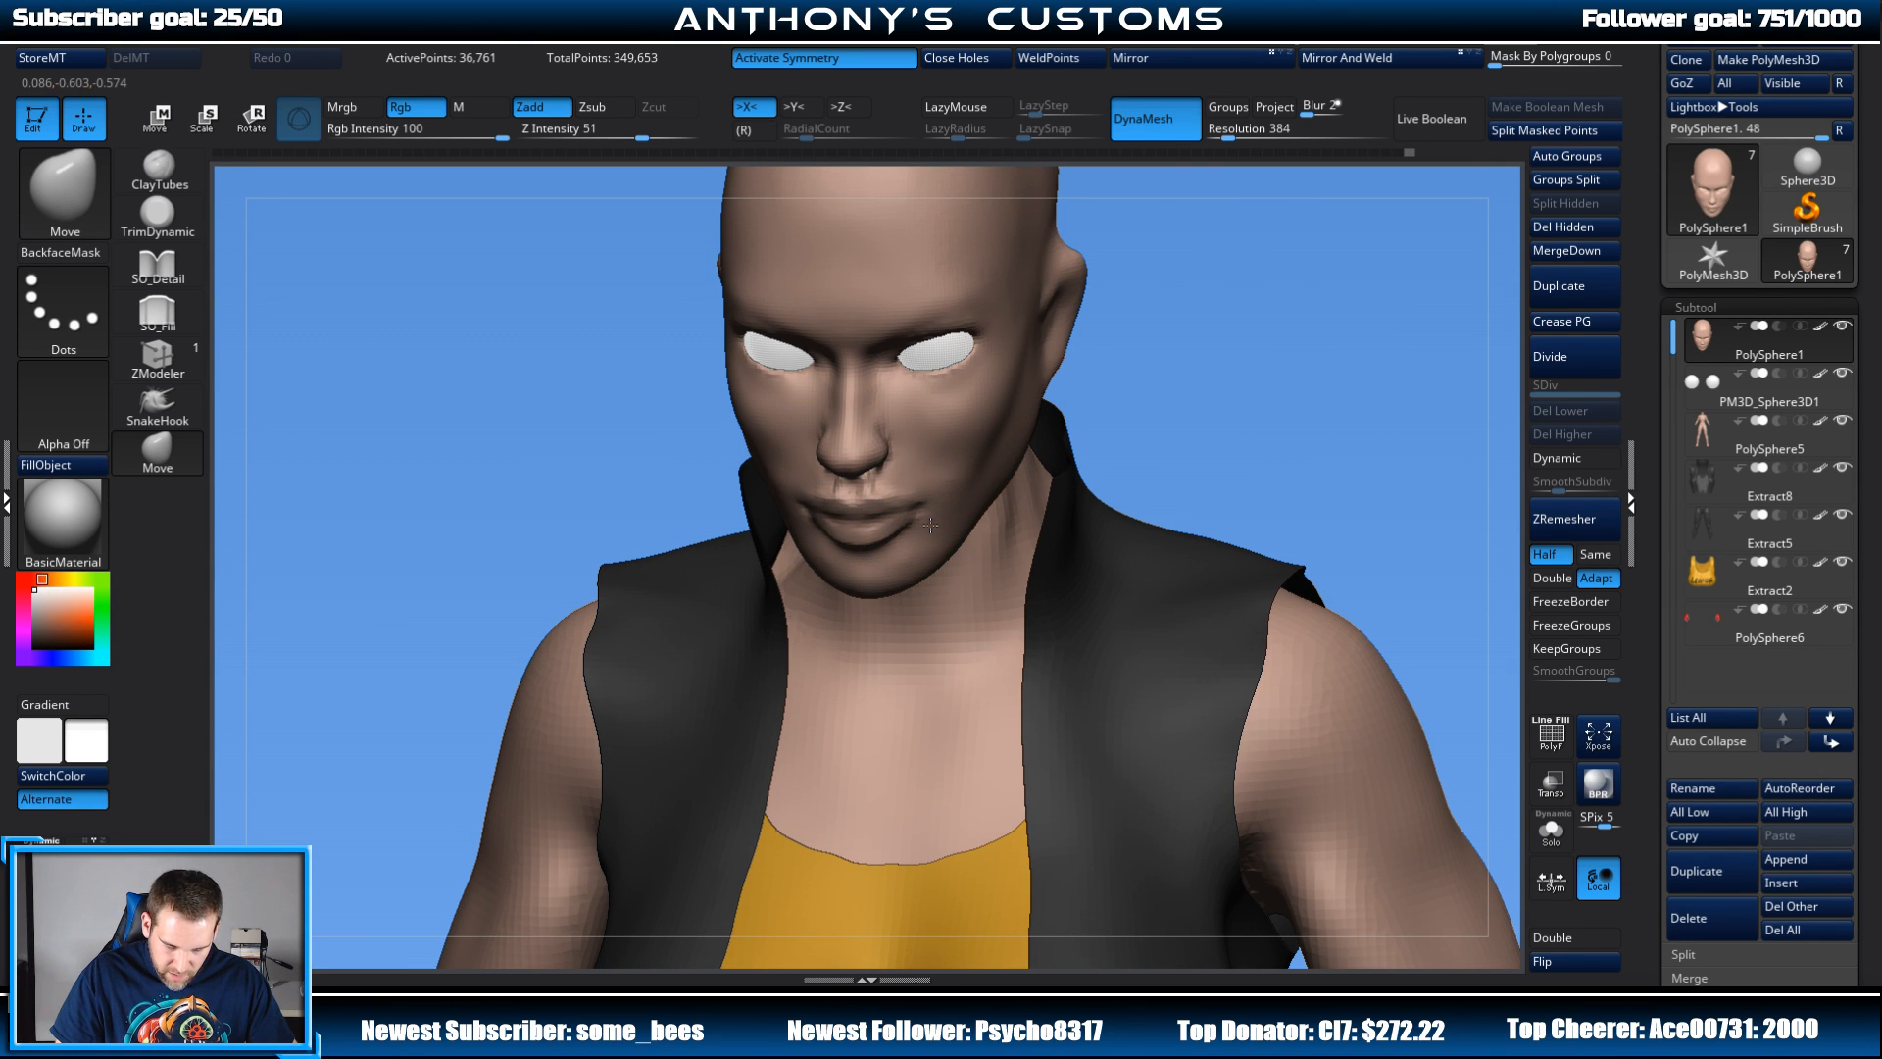
left_click_drag(1220, 380, 1304, 381)
left_click_drag(929, 520, 937, 521)
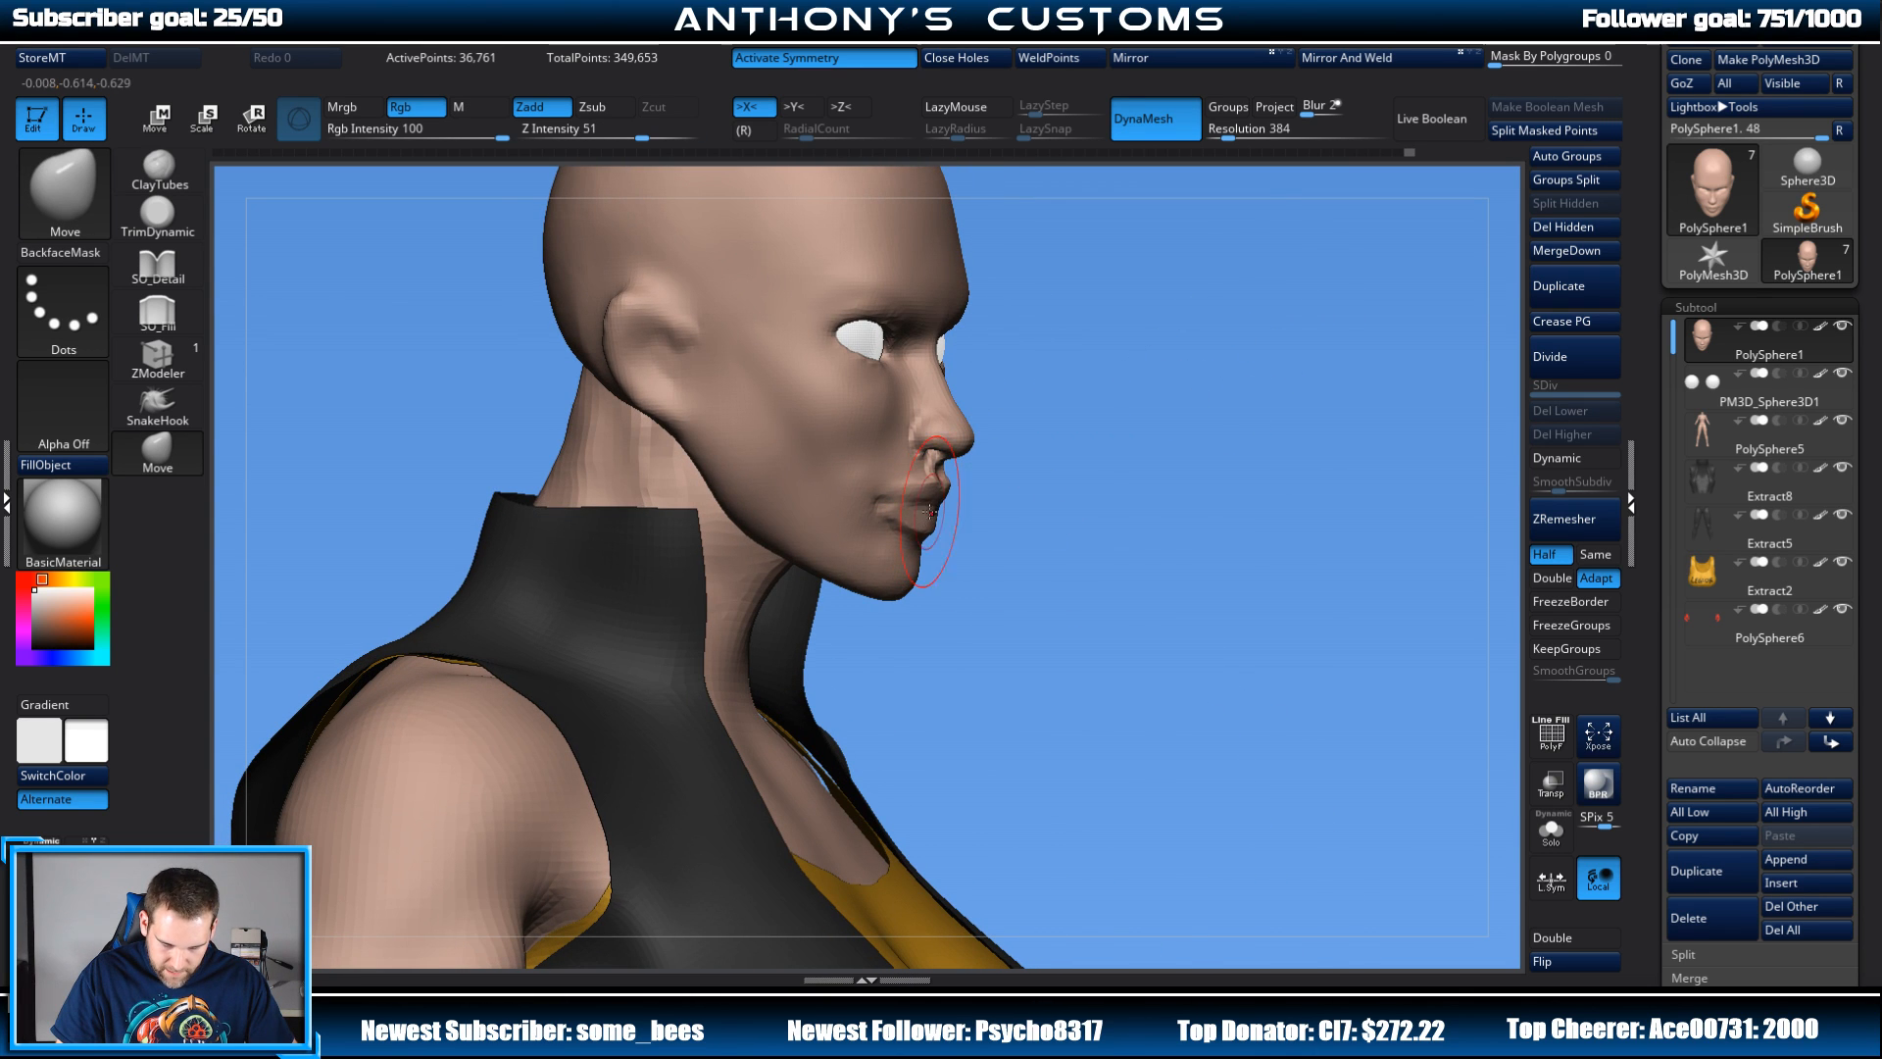
mouse_move(1174, 483)
left_mouse_down()
mouse_move(1062, 465)
mouse_move(947, 490)
mouse_move(856, 608)
mouse_move(849, 594)
left_mouse_up()
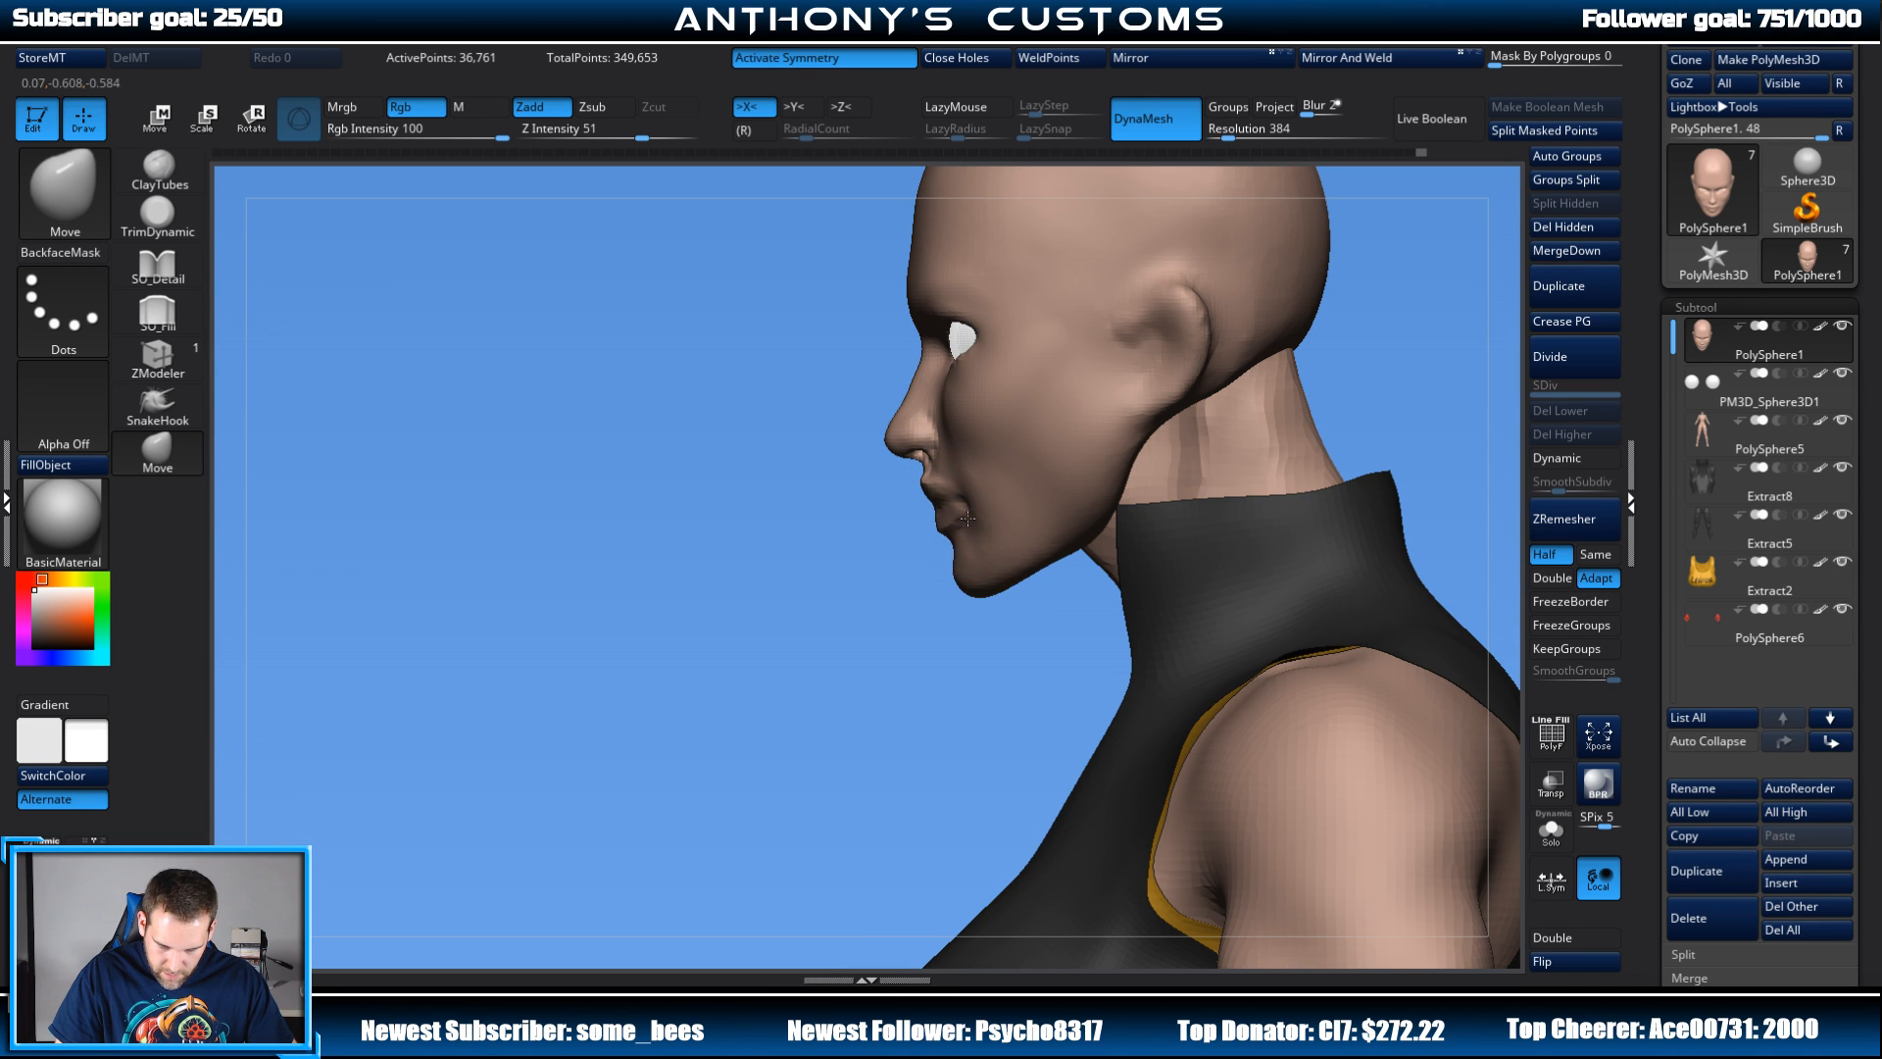
Step: Nudge the chin into shape with the Move brush, working from the front and side
left_click_drag(892, 677, 1088, 669, "shift")
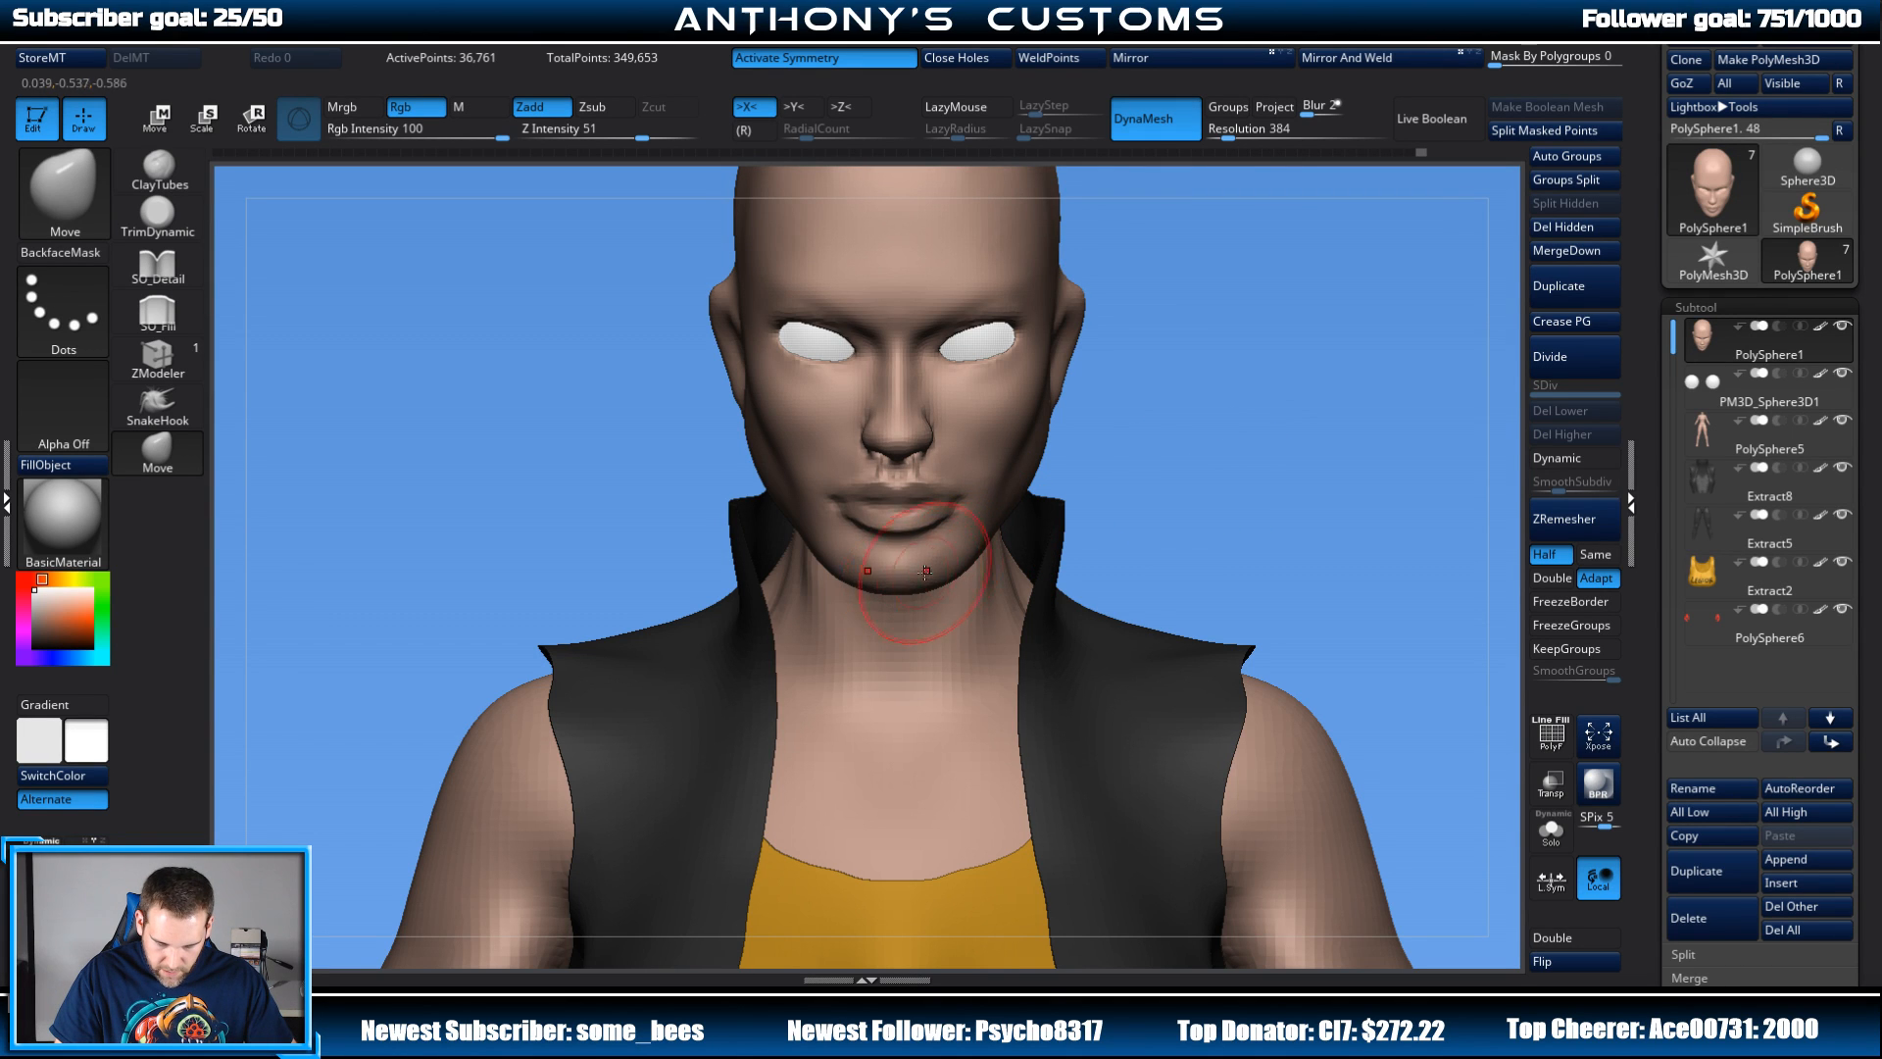
left_click_drag(1127, 475, 1373, 424)
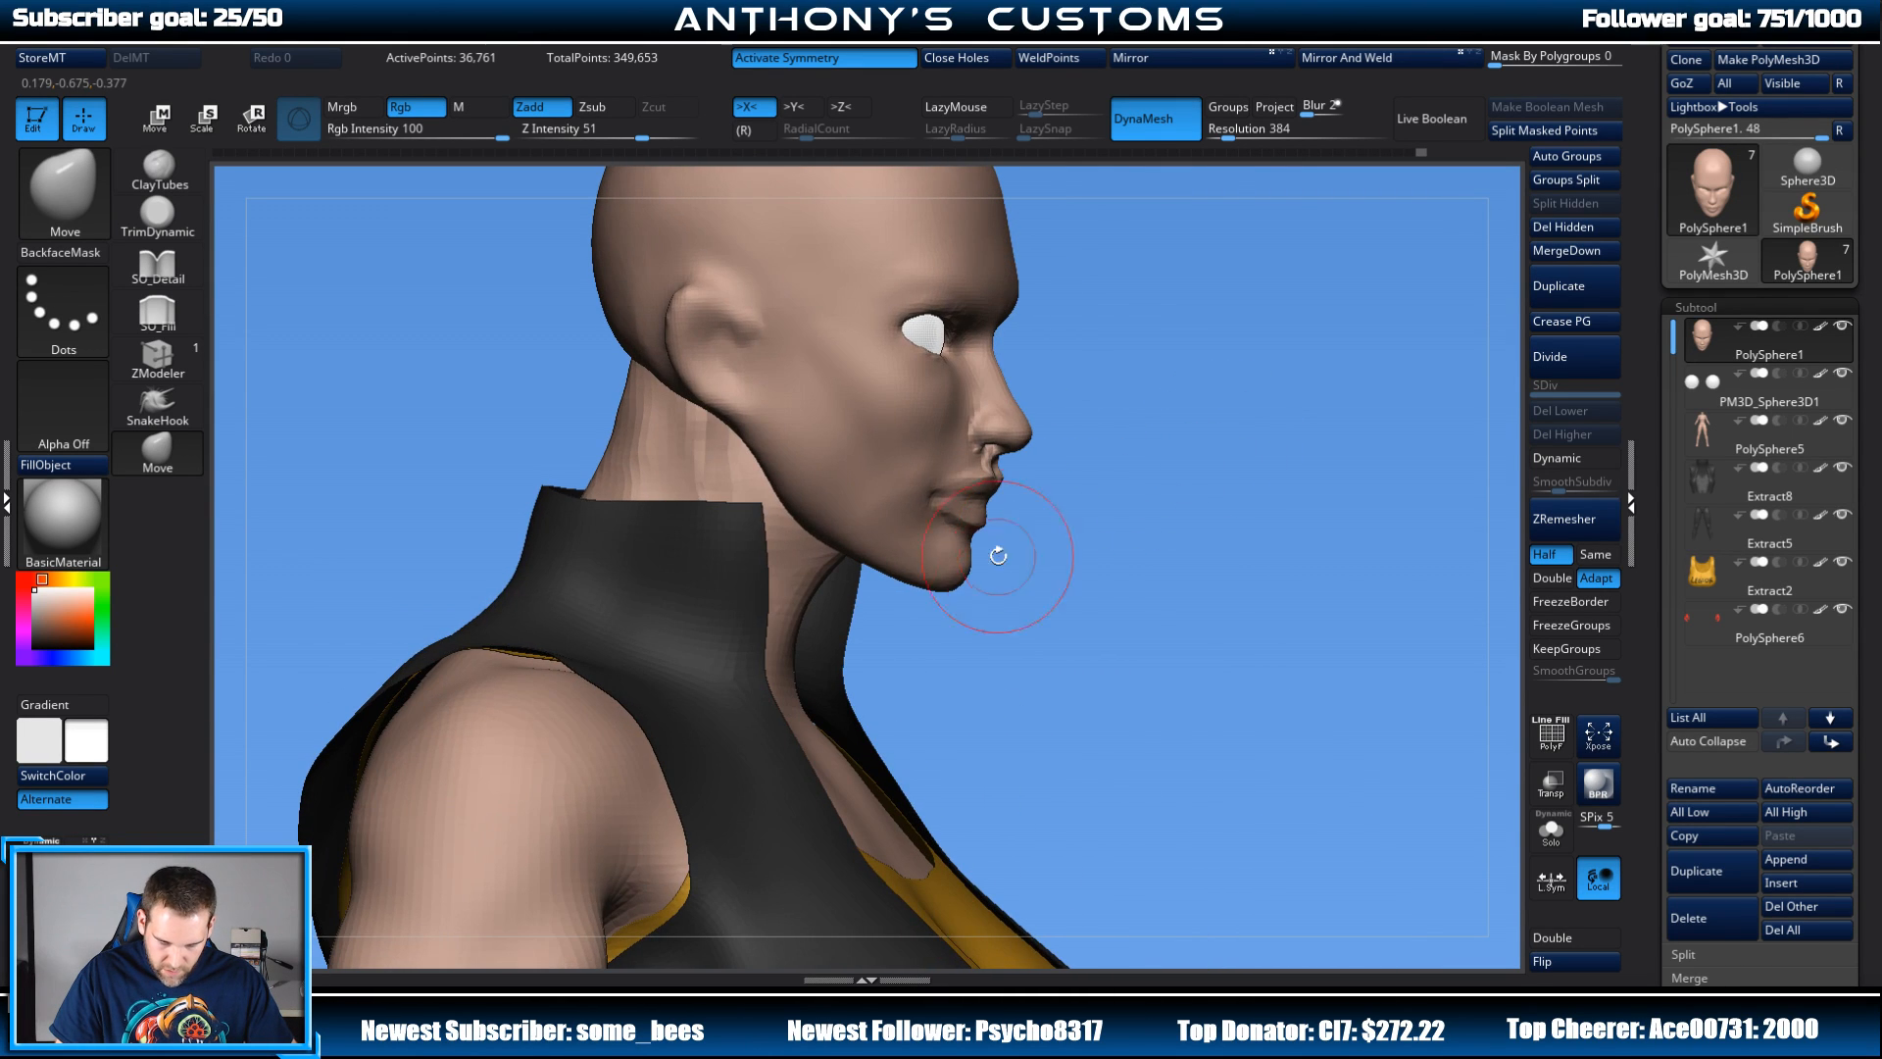
left_click_drag(963, 573, 966, 568)
left_click_drag(1265, 510, 1160, 497, "shift")
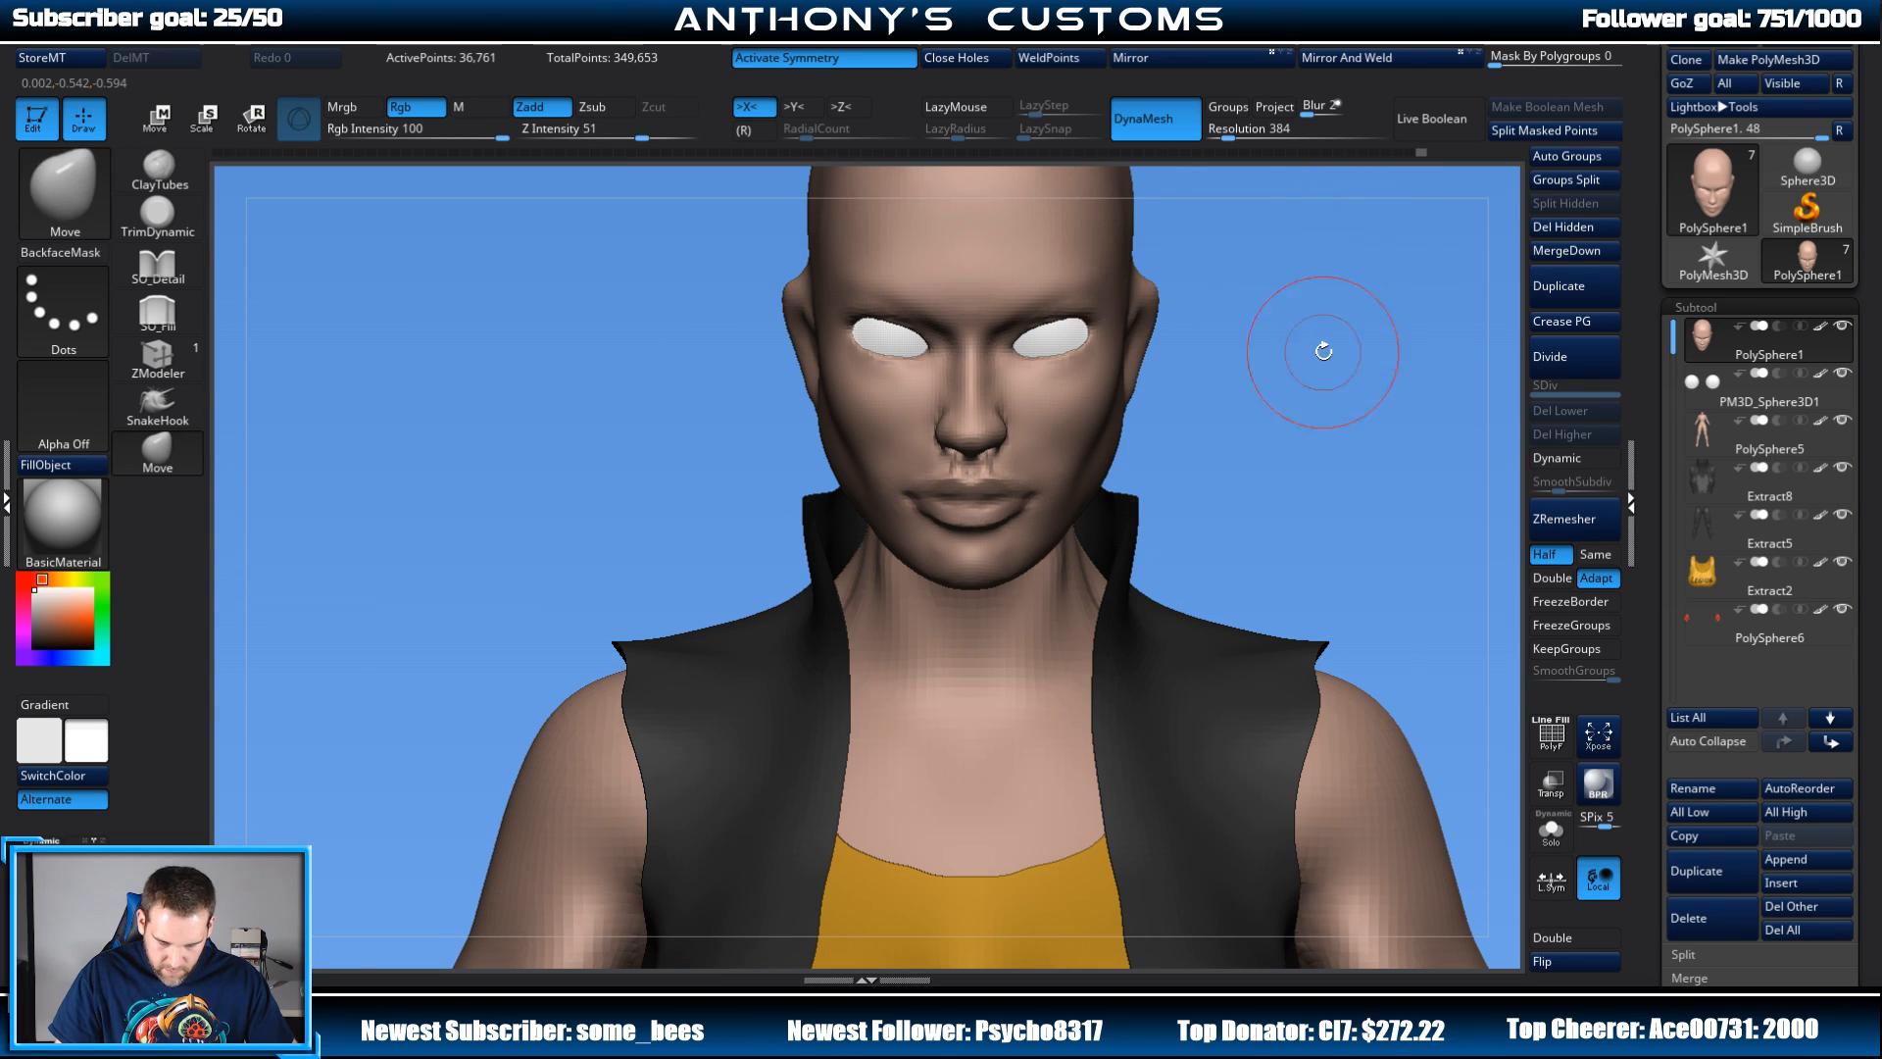
Step: Reshape the jawline from the chin back to the jaw corners with the Move brush
mouse_move(1328, 420)
left_mouse_down("alt")
mouse_move(1243, 418)
mouse_move(1271, 363)
mouse_move(1262, 490)
left_mouse_up("alt")
right_click(1272, 362)
left_click_drag(1412, 476, 1281, 407)
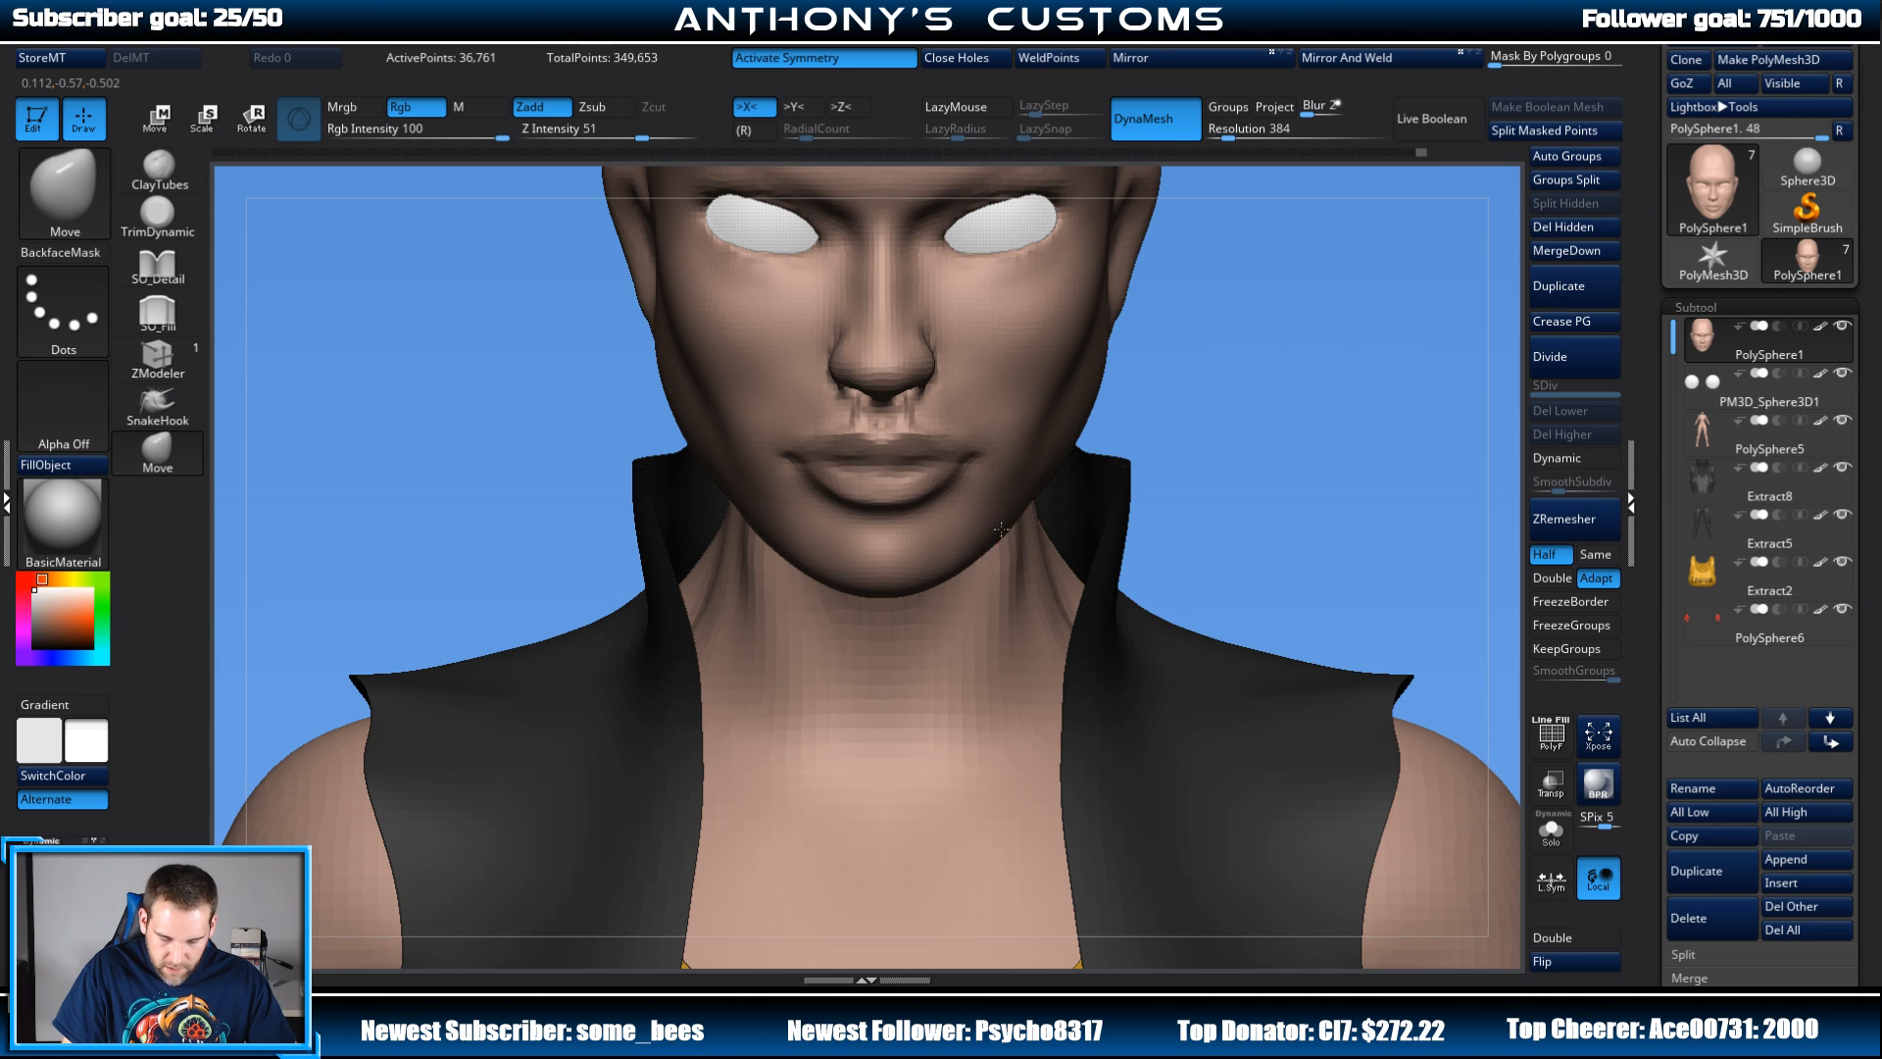
left_click_drag(1330, 473, 1226, 473)
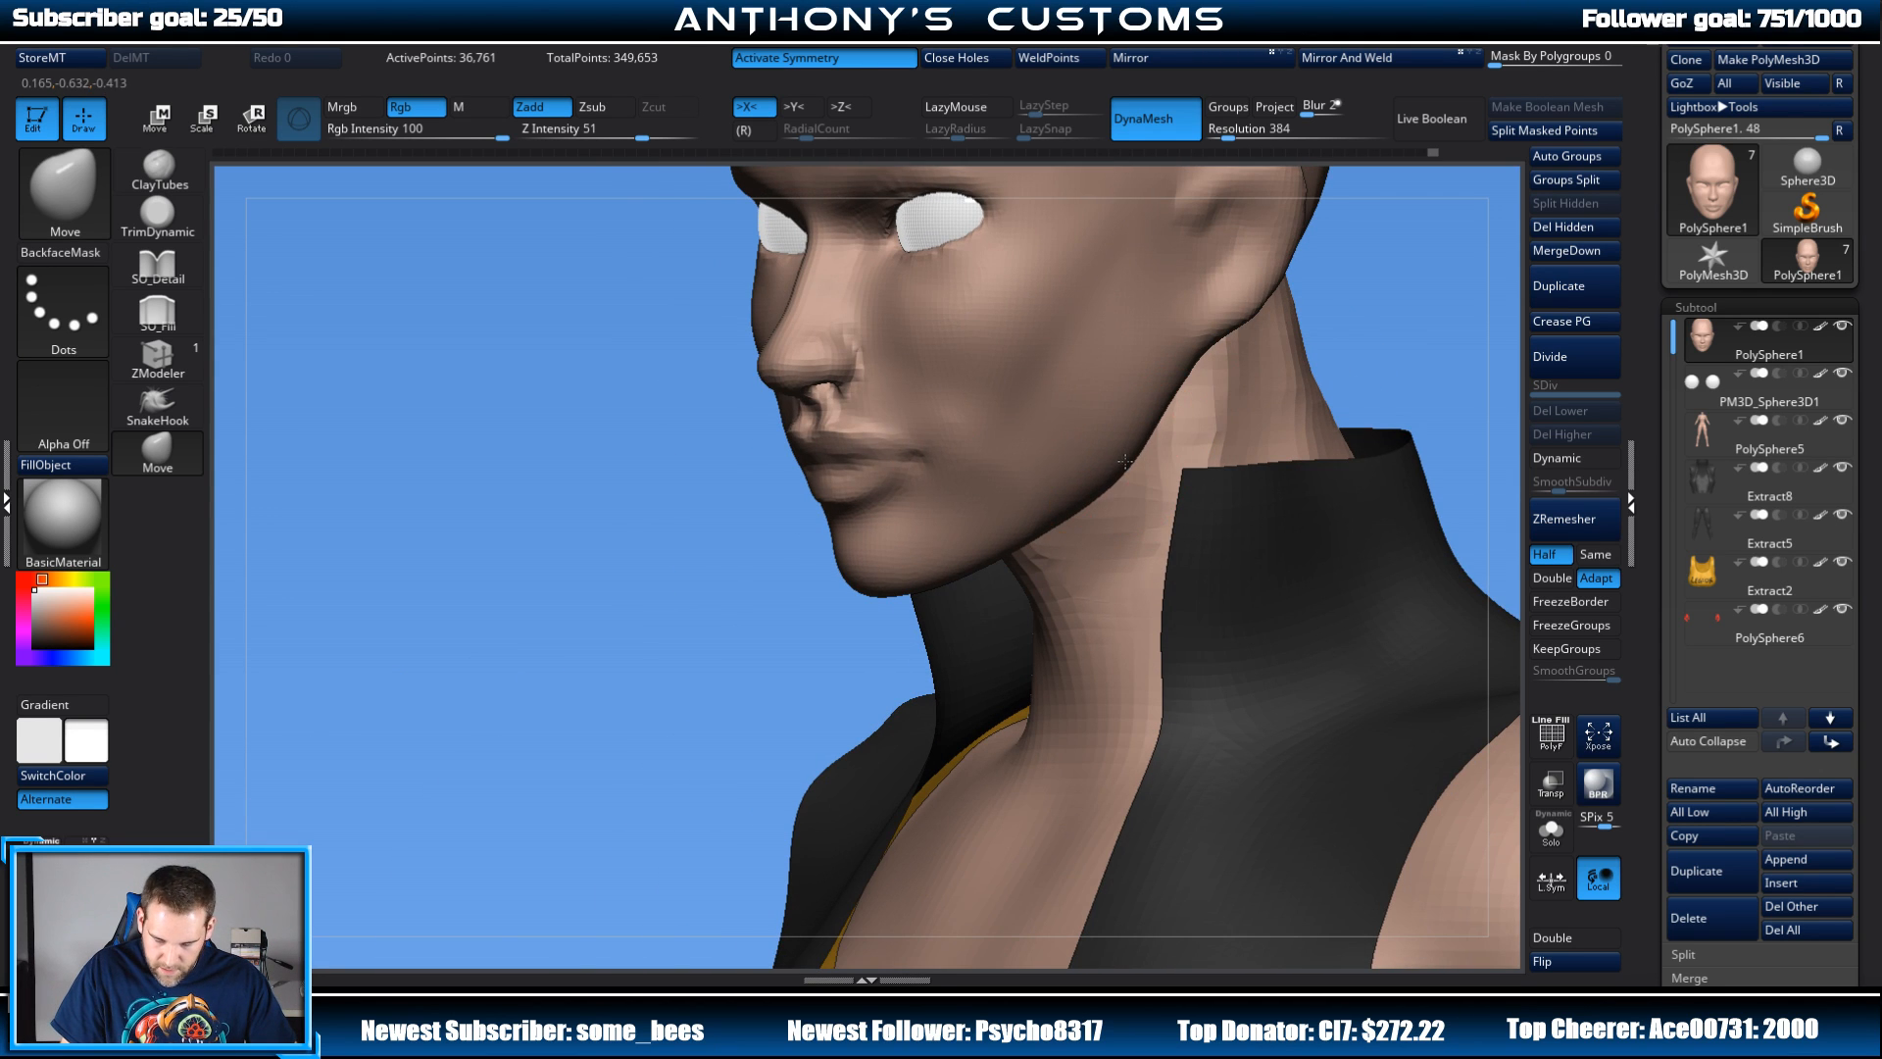
left_click_drag(686, 739, 1030, 748)
left_click_drag(1314, 657, 1090, 674)
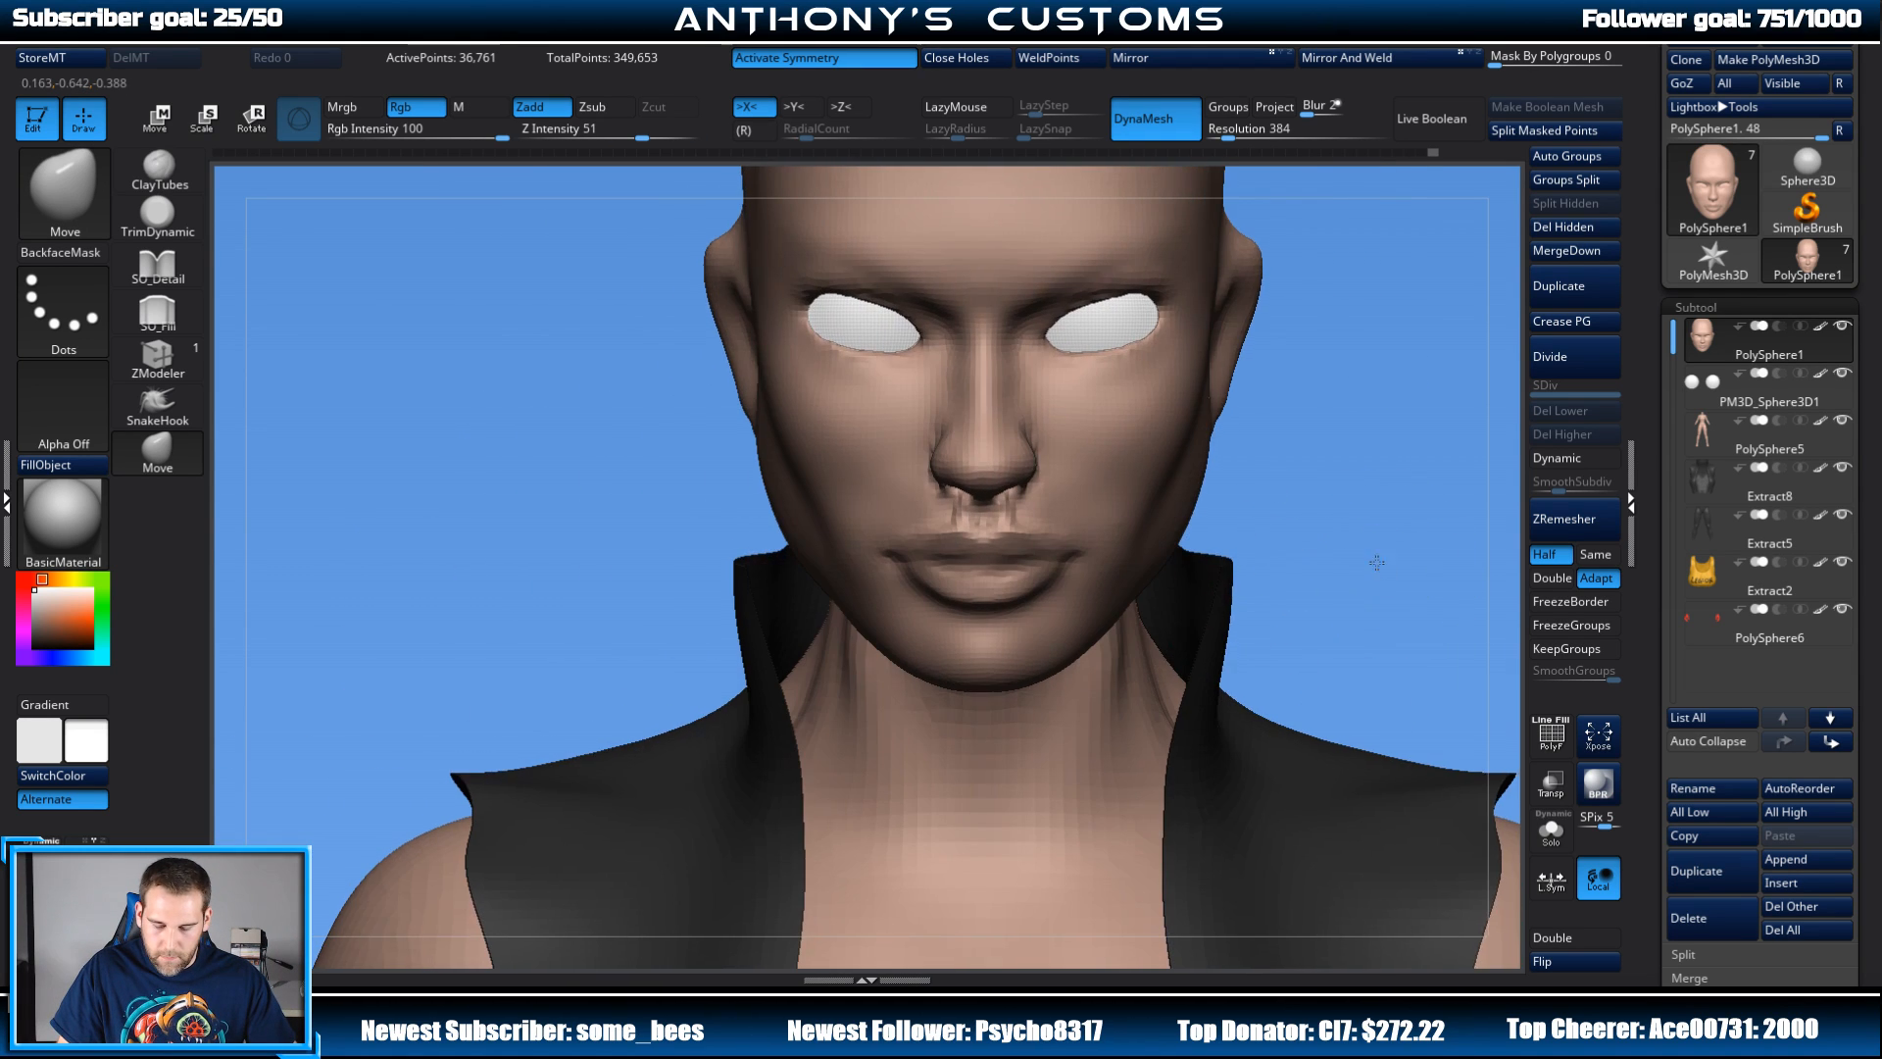
Step: Enlarge the Move brush to Draw Size 116 and shift the mouth and chin area in side profile
left_click_drag(1377, 563, 1327, 407, "alt")
left_click_drag(1286, 537, 1268, 488, "alt")
left_click_drag(1368, 520, 1251, 536)
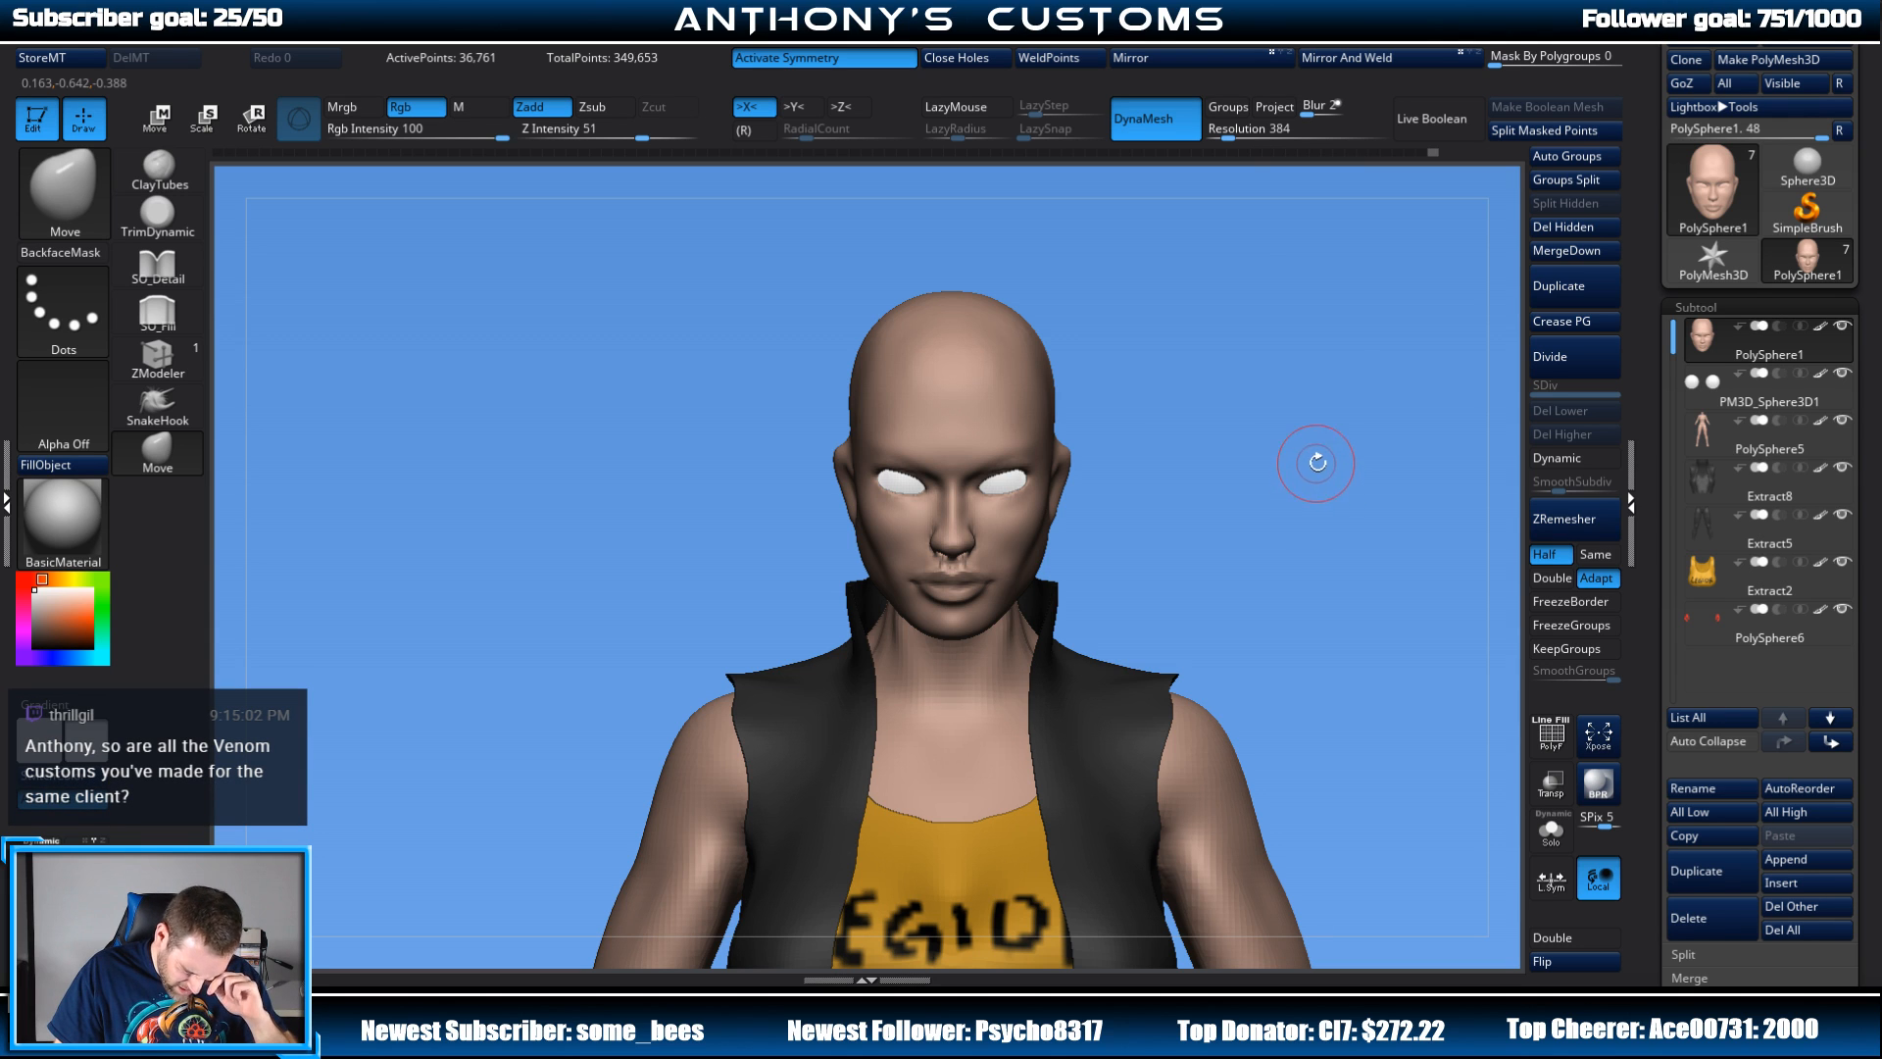
left_click_drag(1337, 448, 1246, 486)
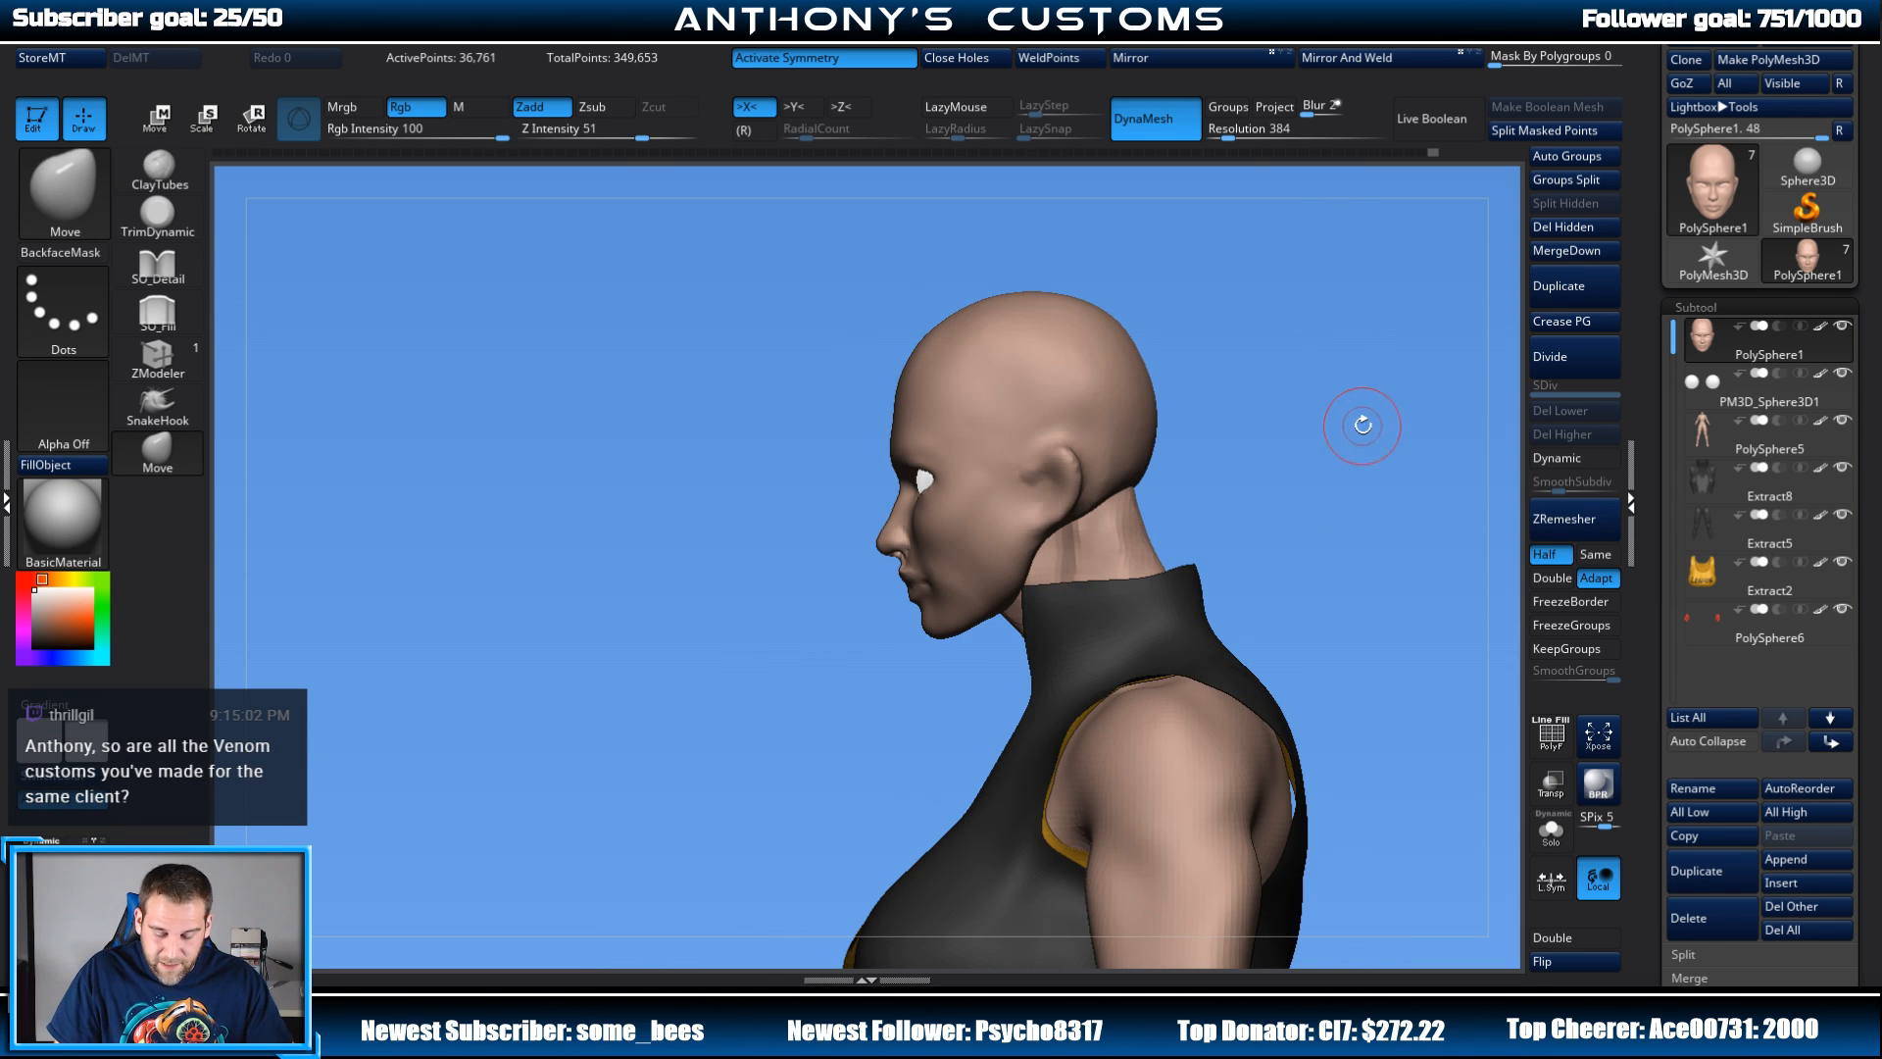
mouse_move(1363, 425)
left_mouse_down("alt")
mouse_move(1256, 435)
mouse_move(1279, 532)
left_mouse_up("alt")
key("space")
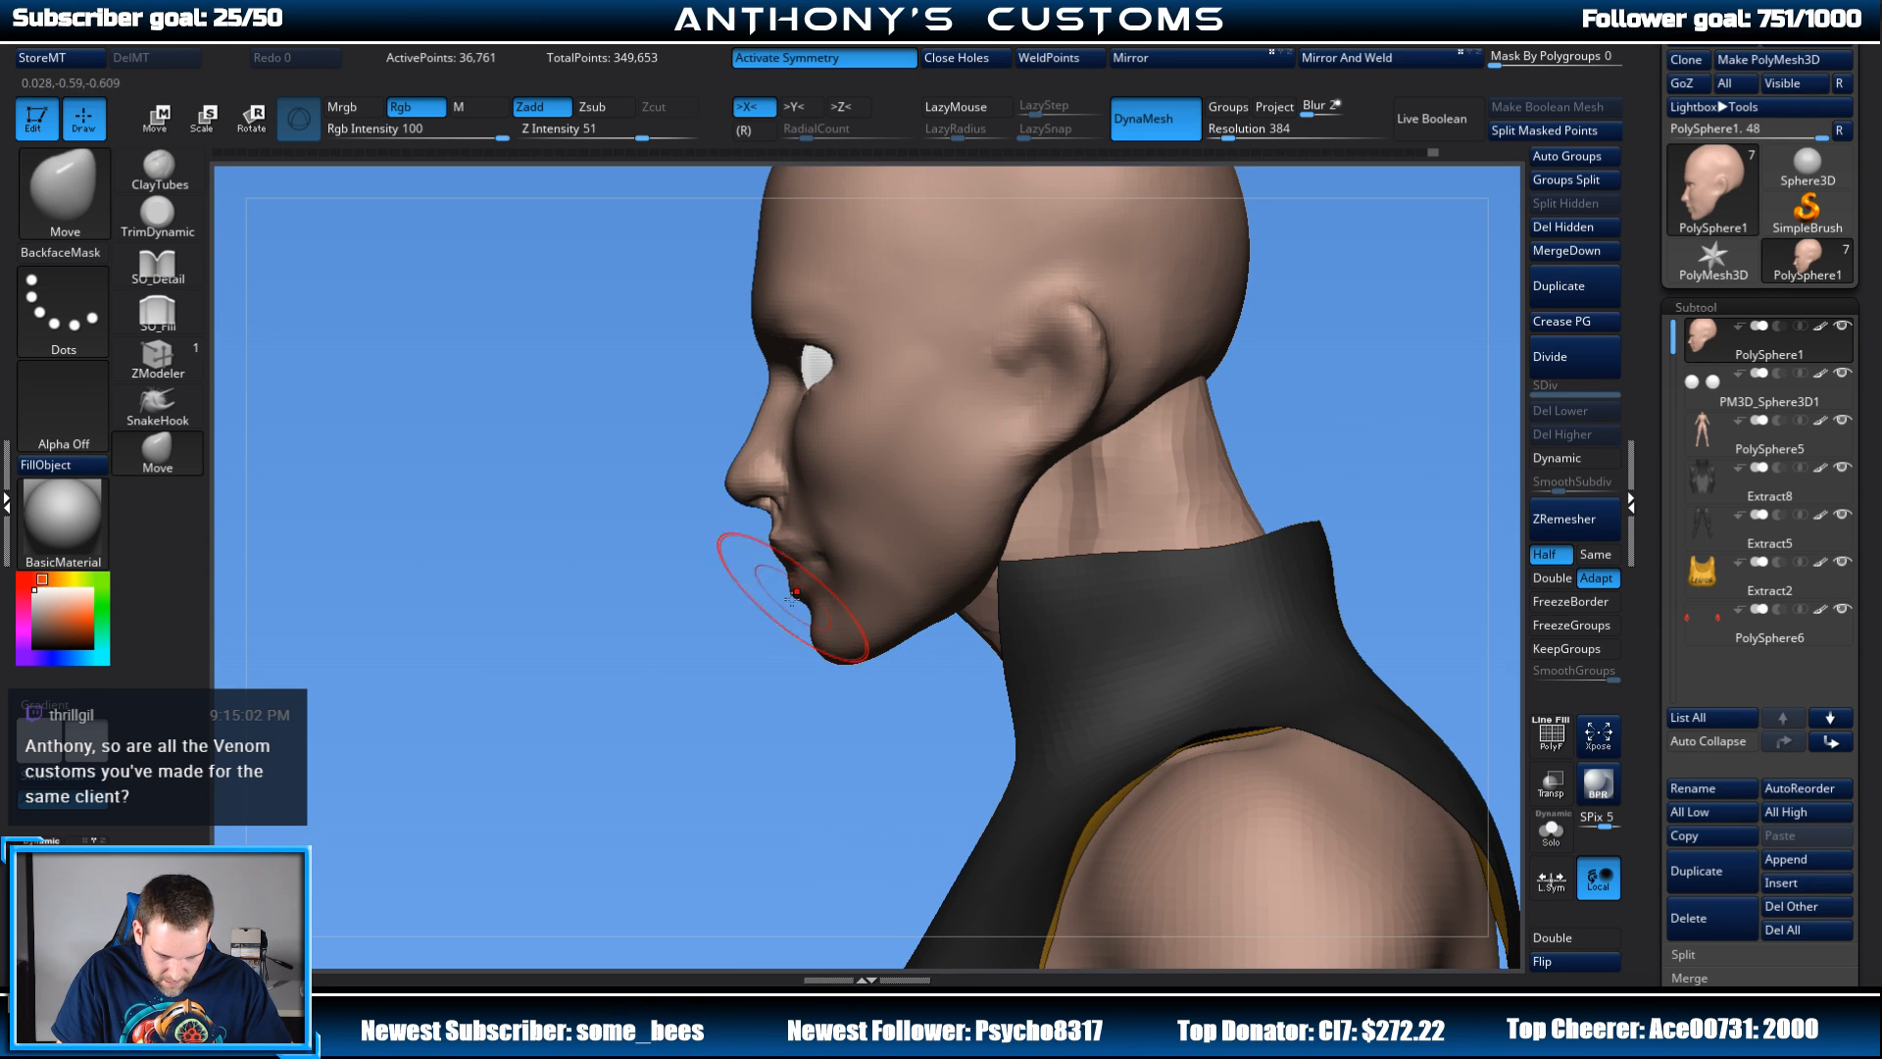
key("space")
left_click_drag(751, 644, 773, 645)
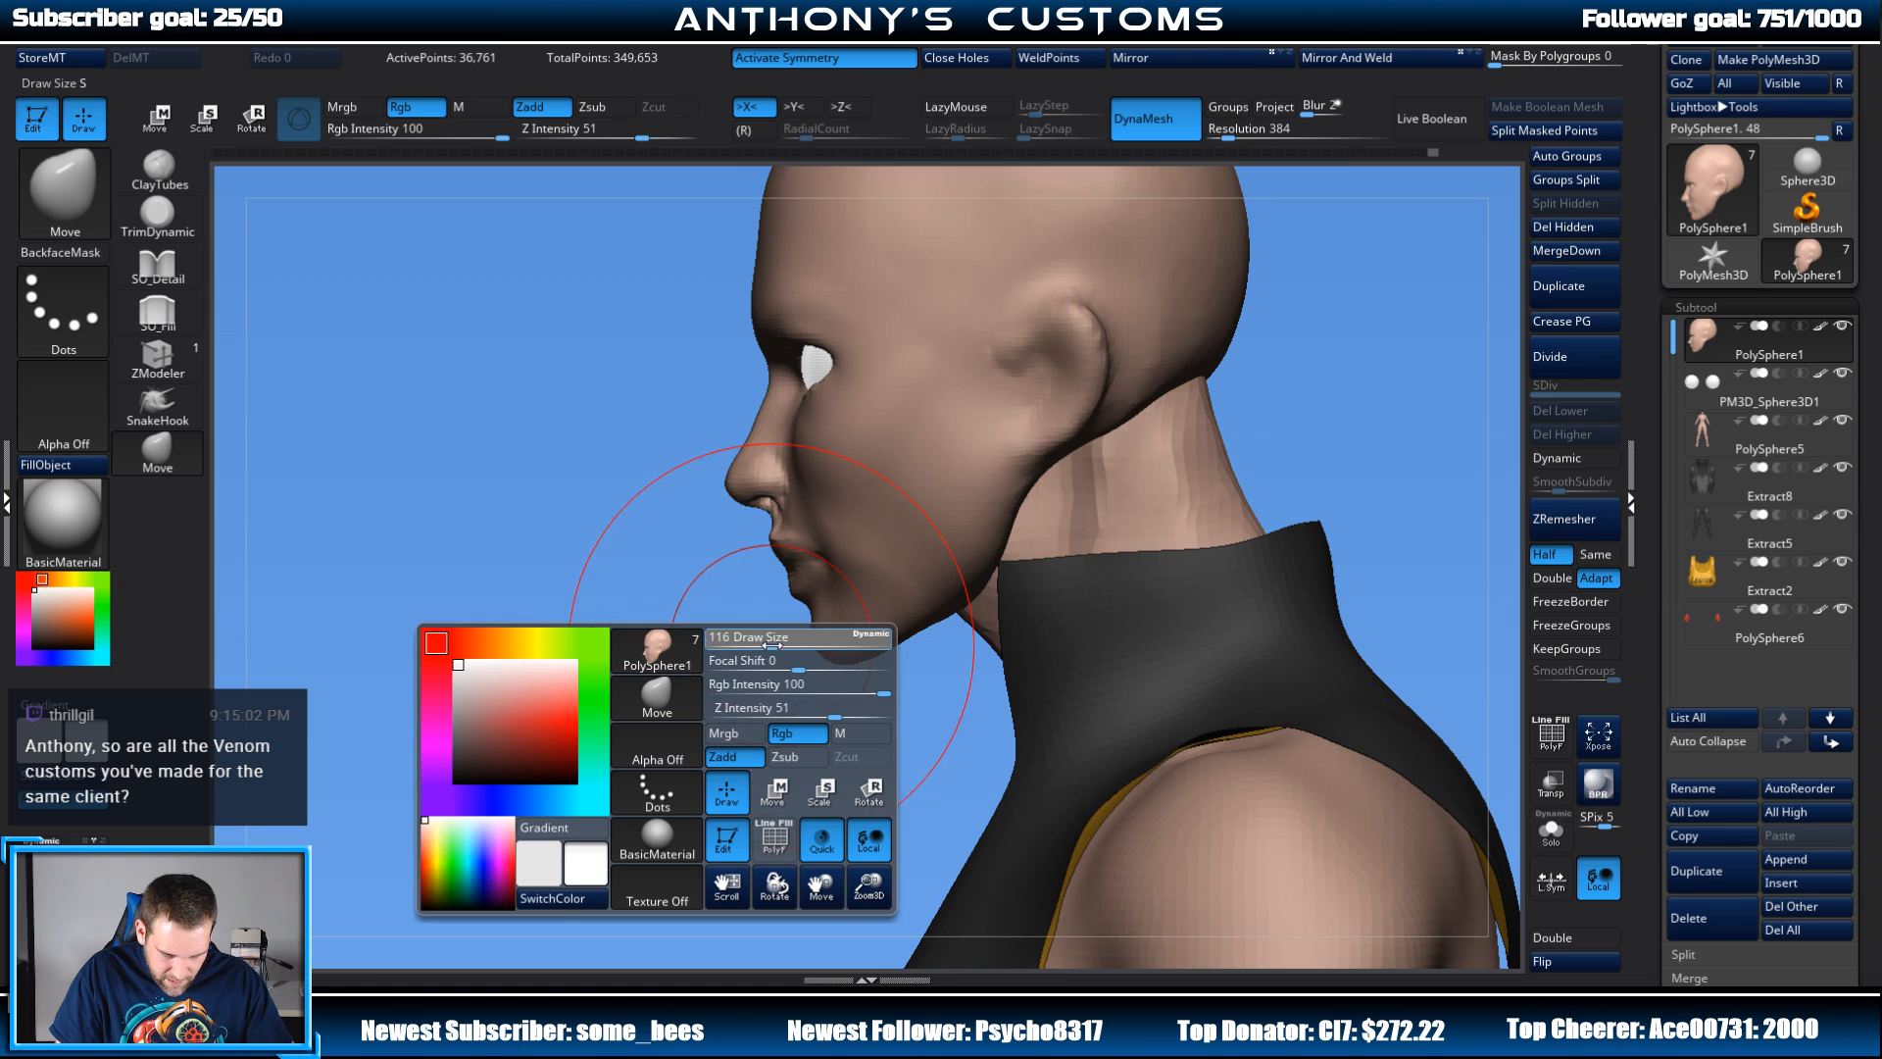
left_click_drag(832, 591, 815, 600)
mouse_move(803, 692)
left_mouse_down()
mouse_move(882, 732)
mouse_move(931, 720)
left_mouse_up()
mouse_move(1149, 489)
left_mouse_down()
mouse_move(1232, 495)
mouse_move(1239, 428)
mouse_move(1215, 429)
left_mouse_up()
Step: Resize the Move brush and adjust the mouth corners and lower cheeks, checking the face from several angles
key("space")
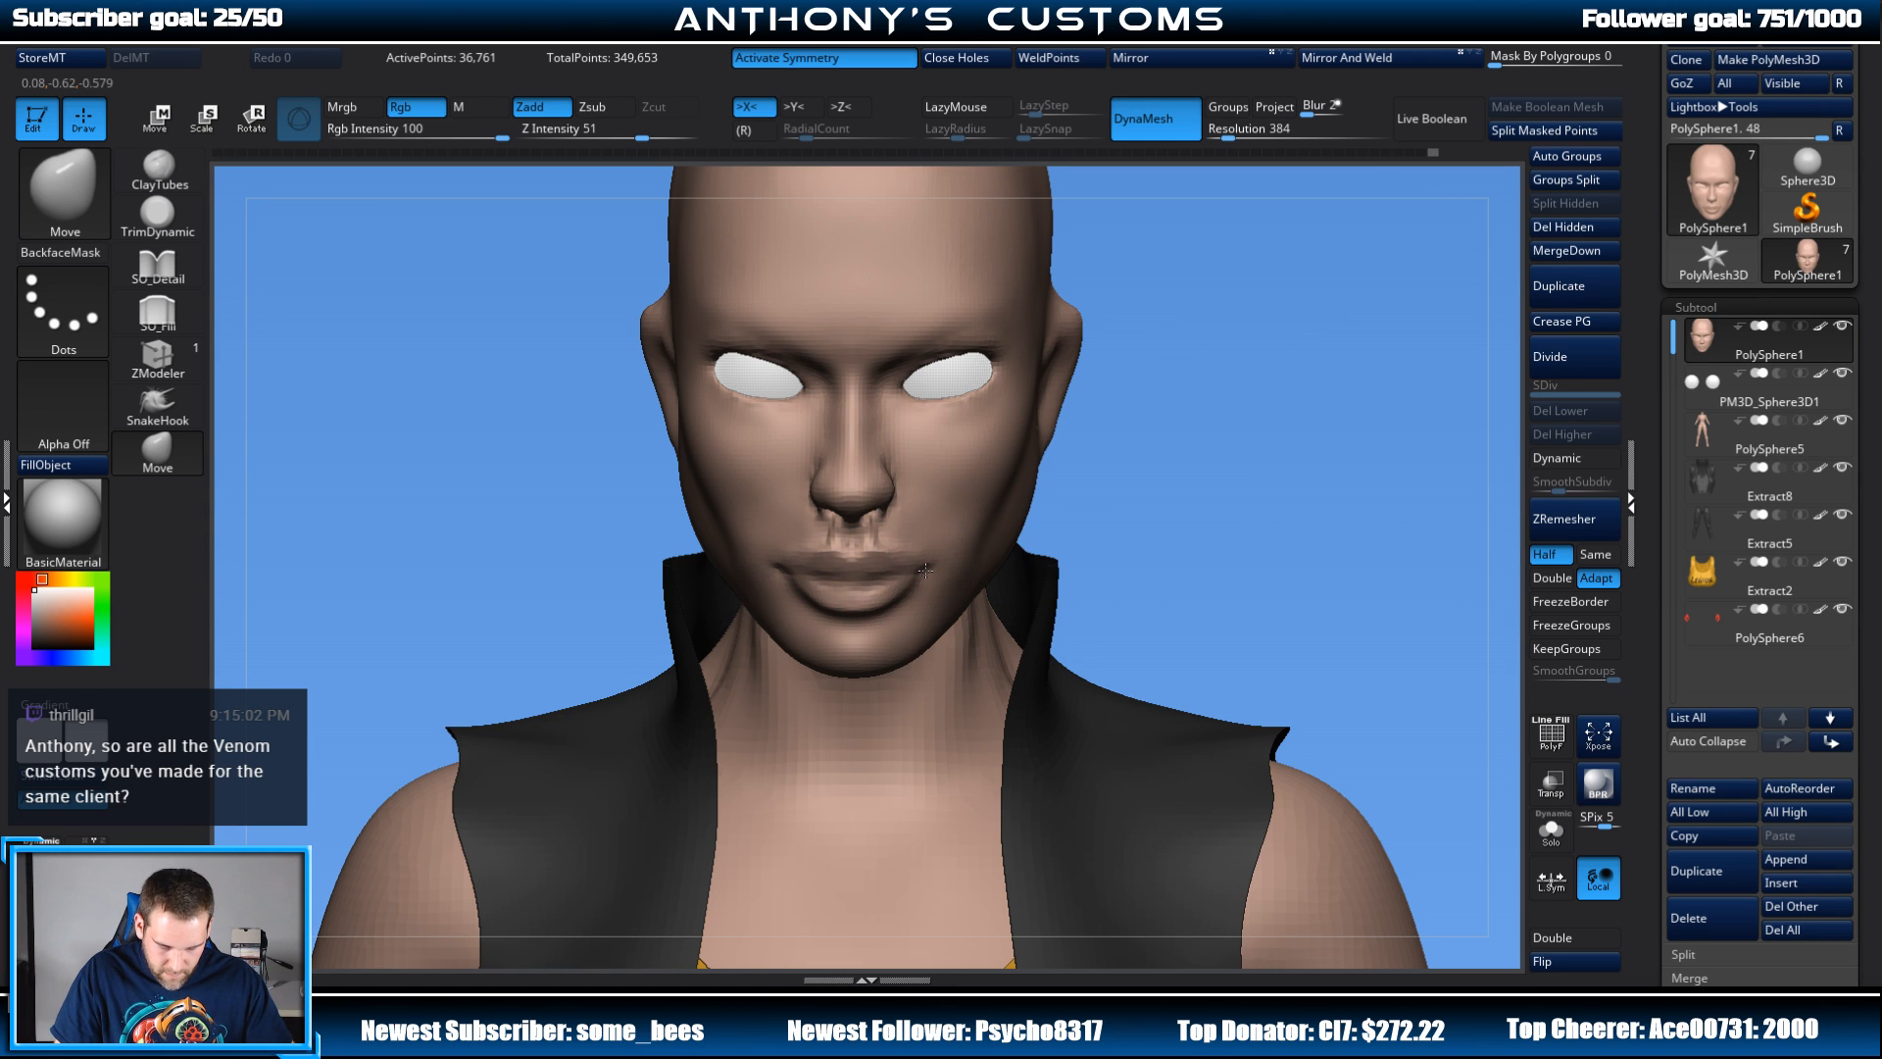
left_click_drag(1257, 491, 1172, 482)
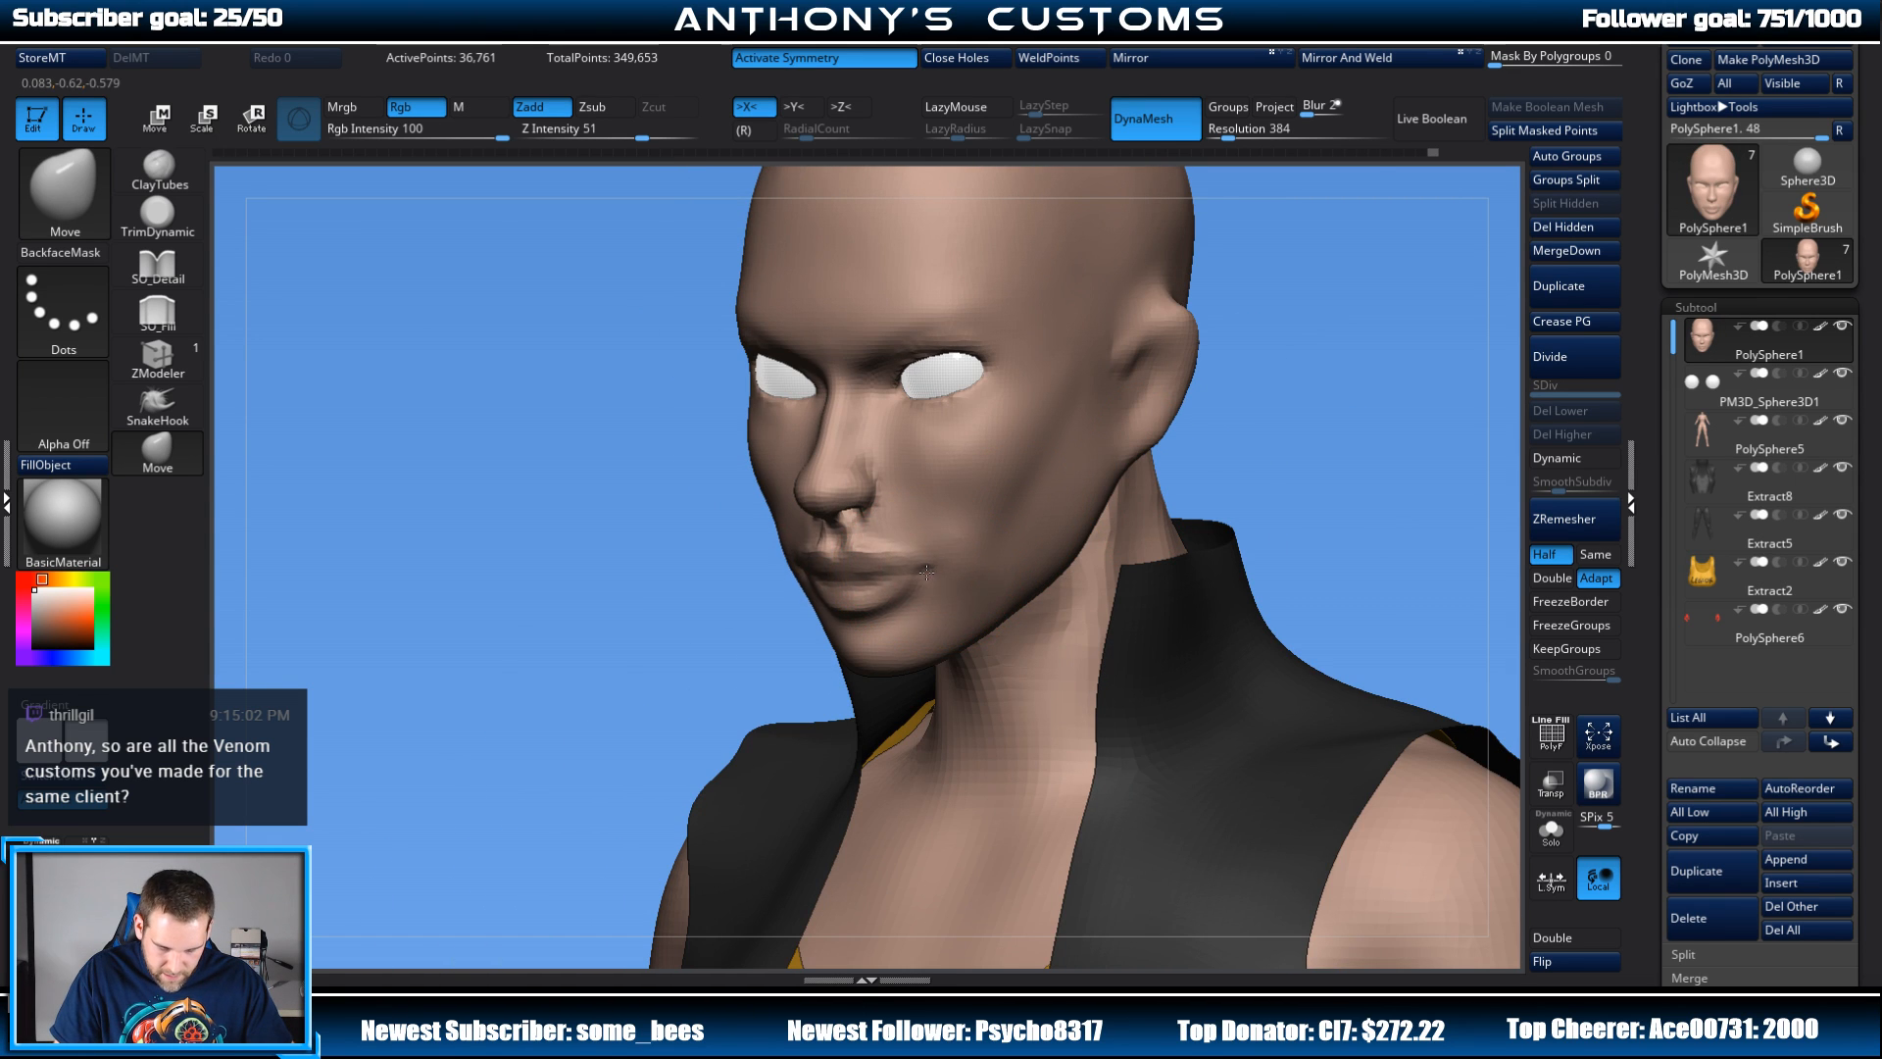
left_click_drag(1312, 451, 1363, 549)
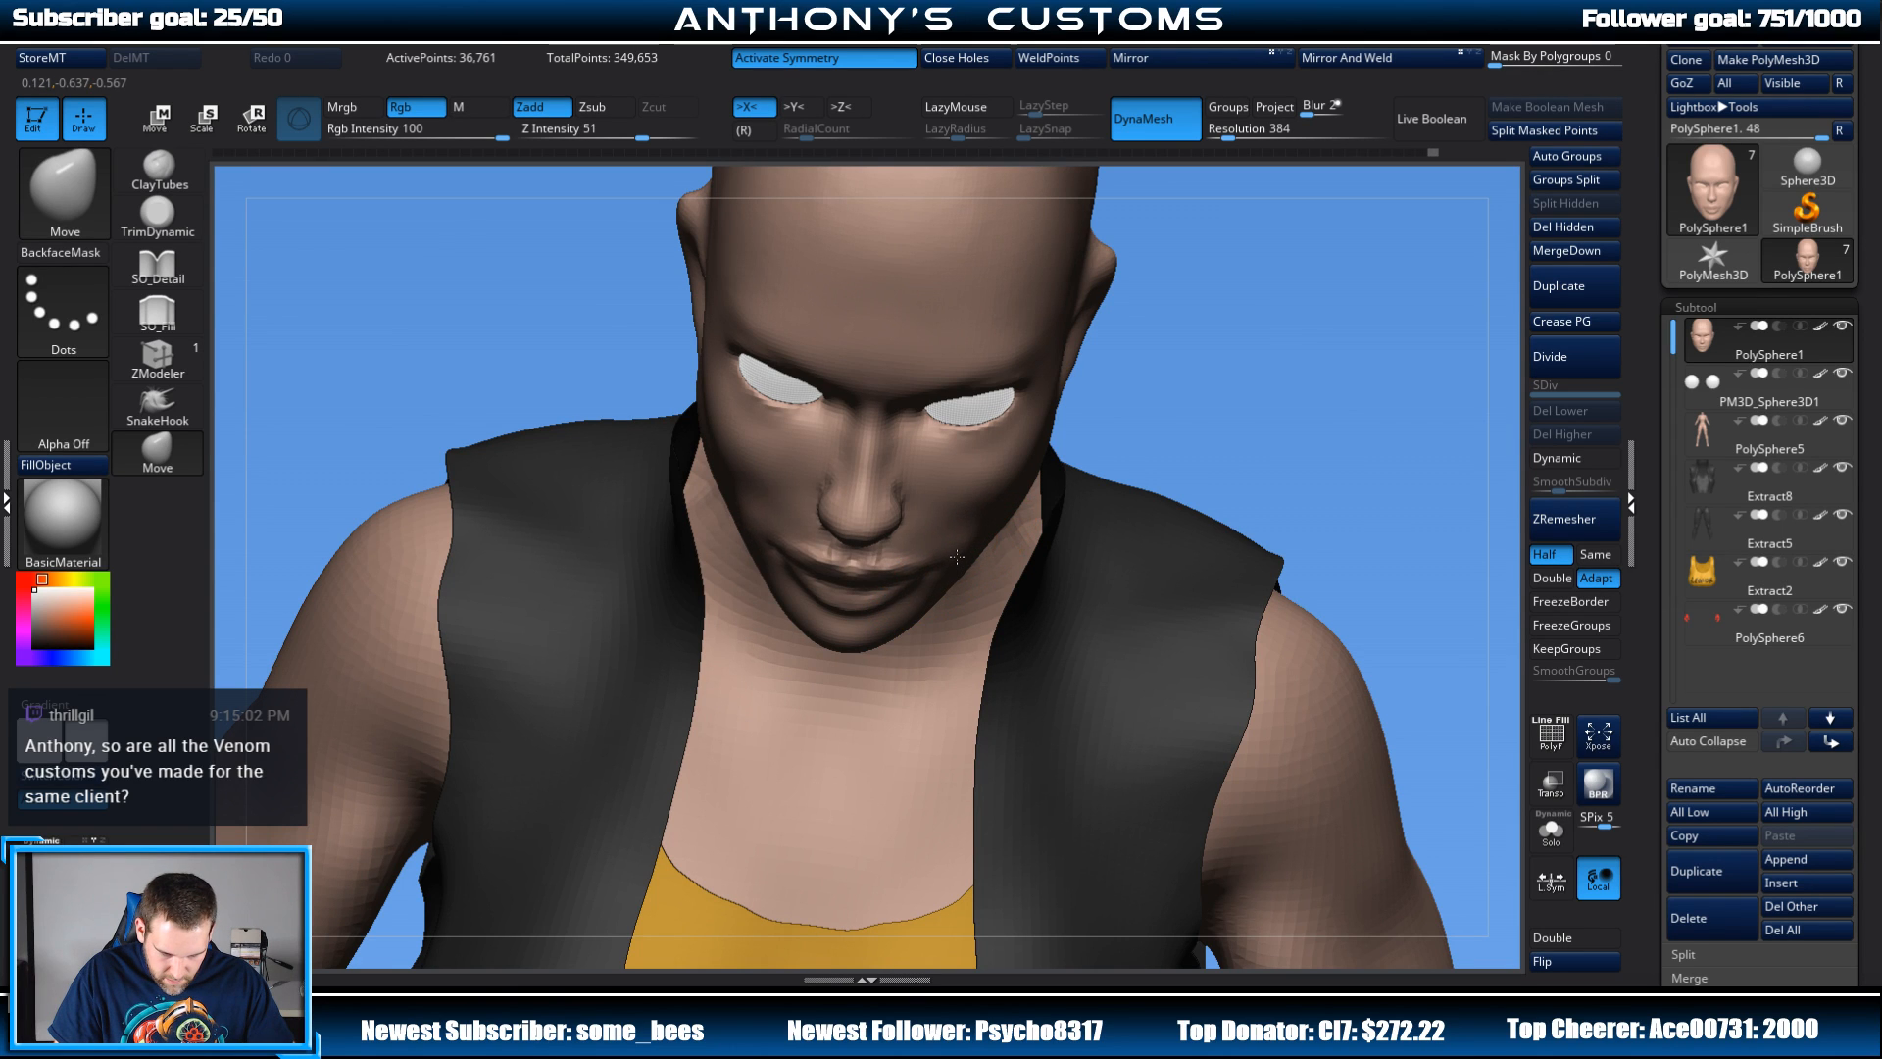
left_click_drag(1313, 412, 1314, 359)
left_click_drag(1287, 492, 1359, 465, "alt")
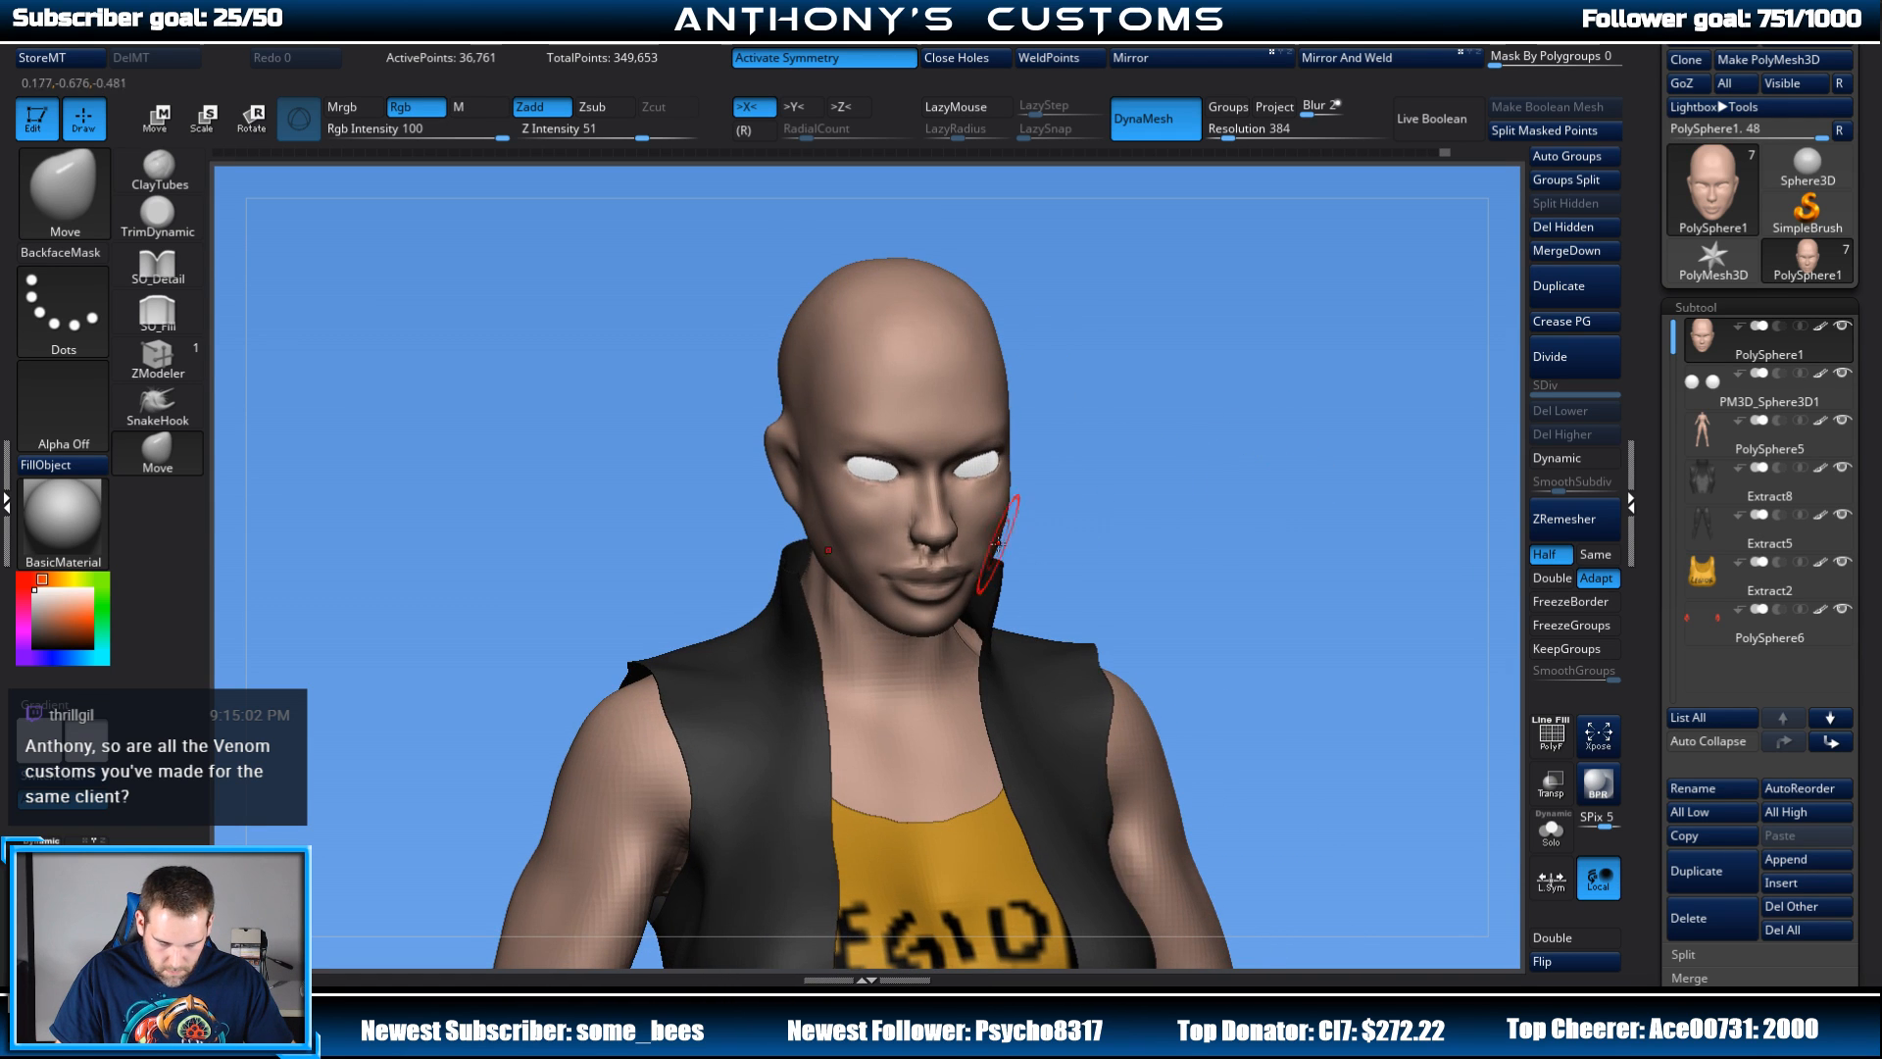
left_click_drag(1229, 454, 1054, 476)
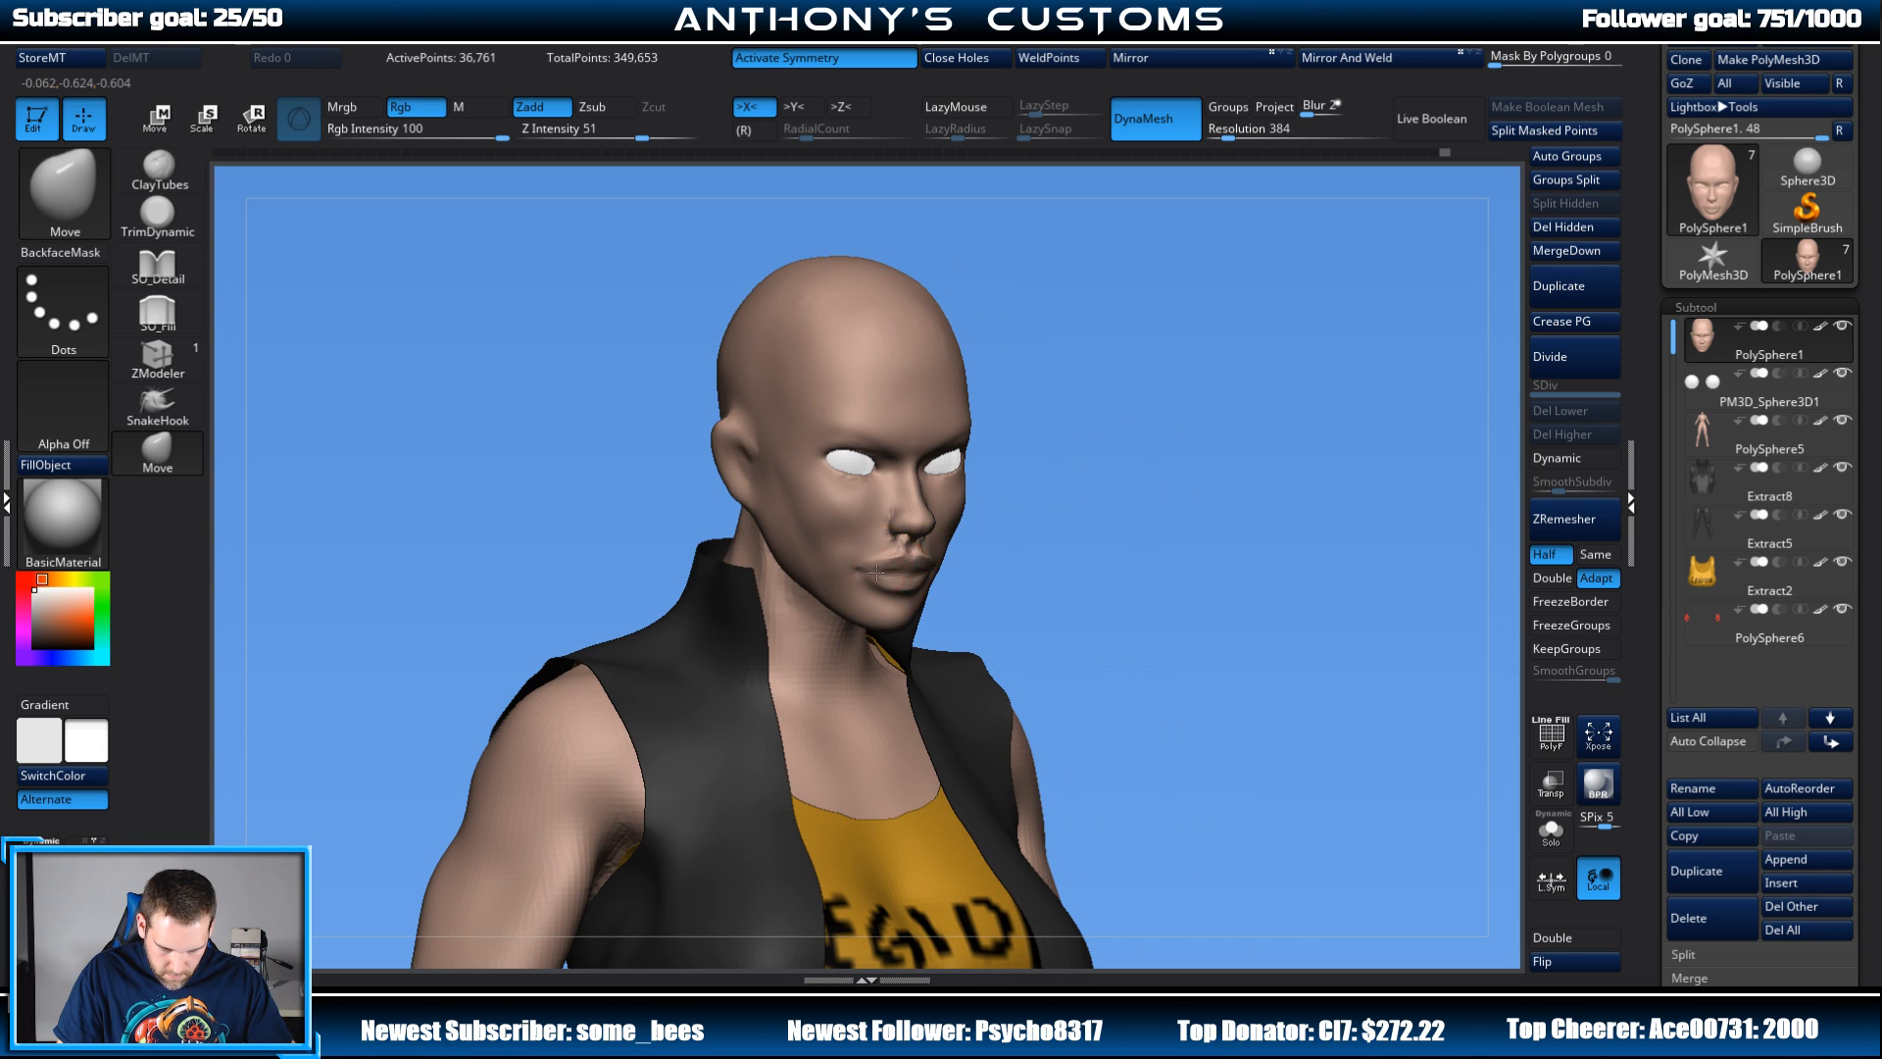
mouse_move(1227, 492)
left_mouse_down()
mouse_move(1155, 484)
mouse_move(1219, 467)
mouse_move(1269, 498)
mouse_move(1233, 354)
mouse_move(1166, 279)
left_mouse_up()
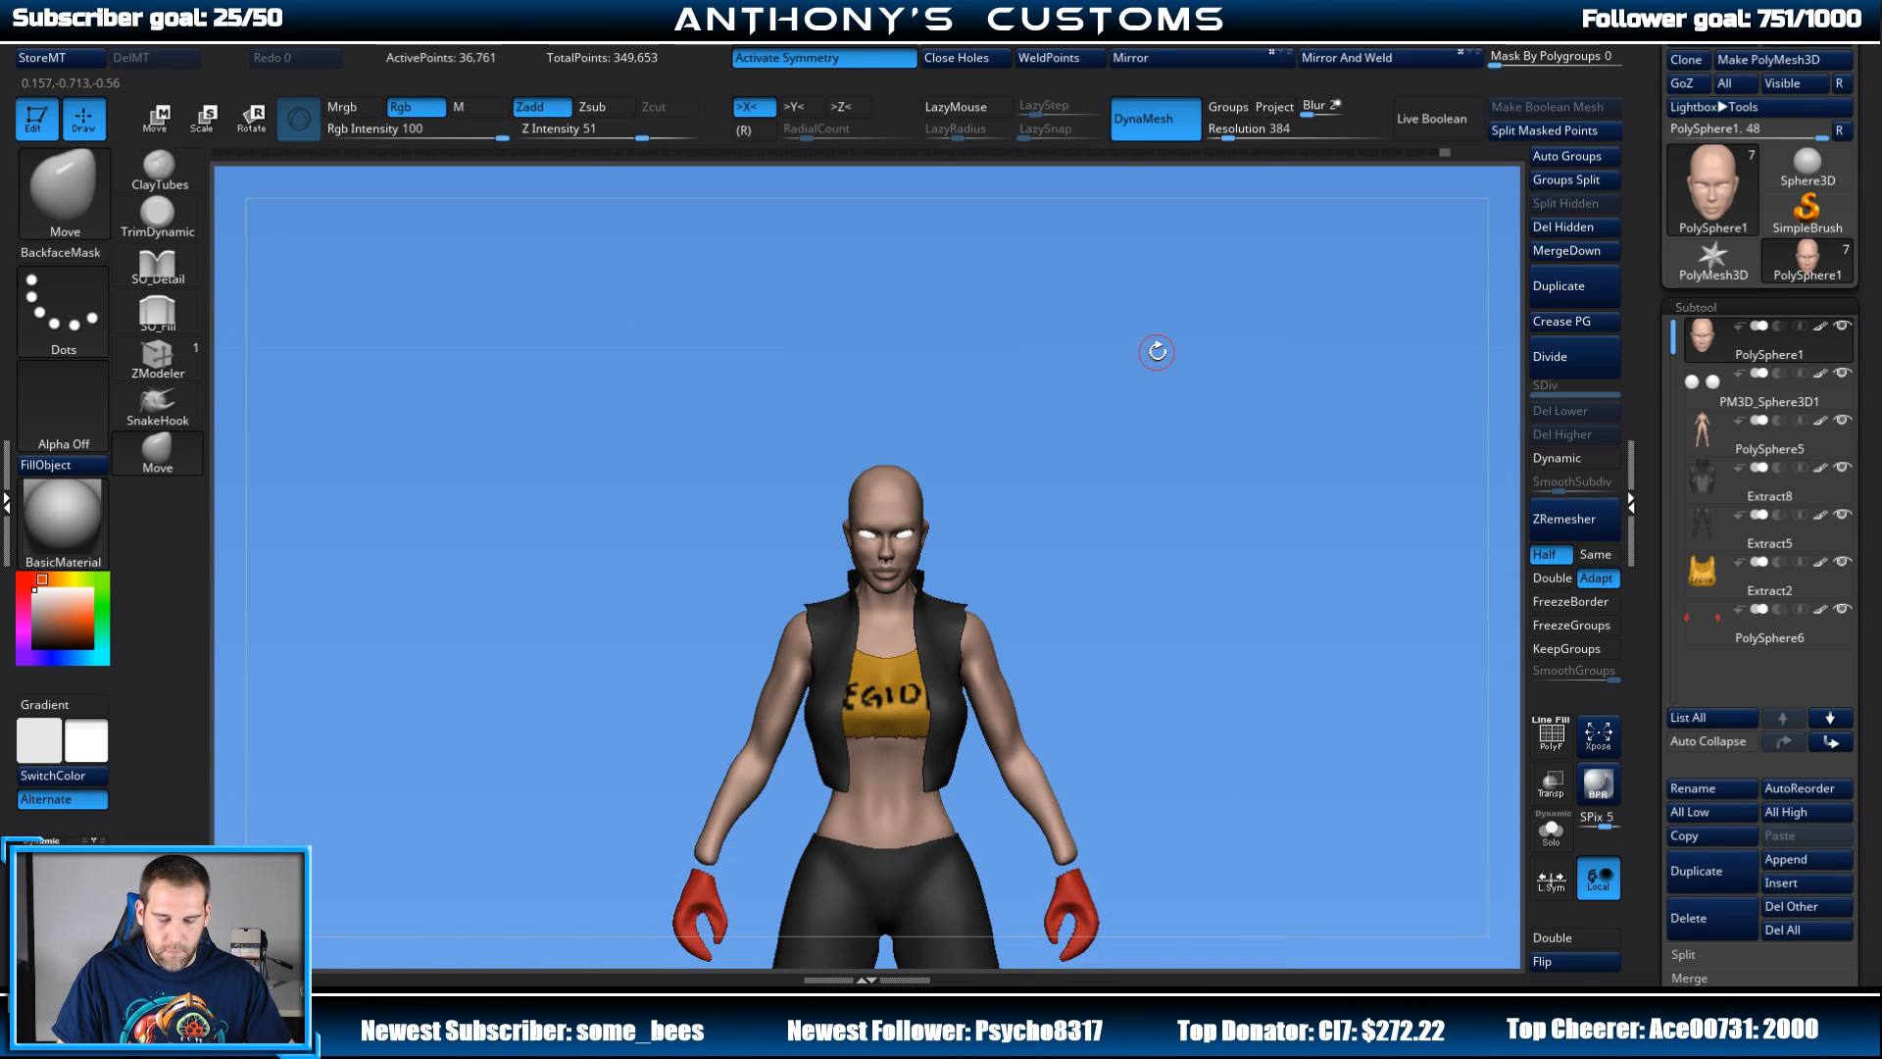
Step: Turn off symmetry and centre the transform gizmo on the head
left_click_drag(1157, 351, 1207, 516, "alt")
key("w")
left_click_drag(1070, 233, 1101, 404, "alt")
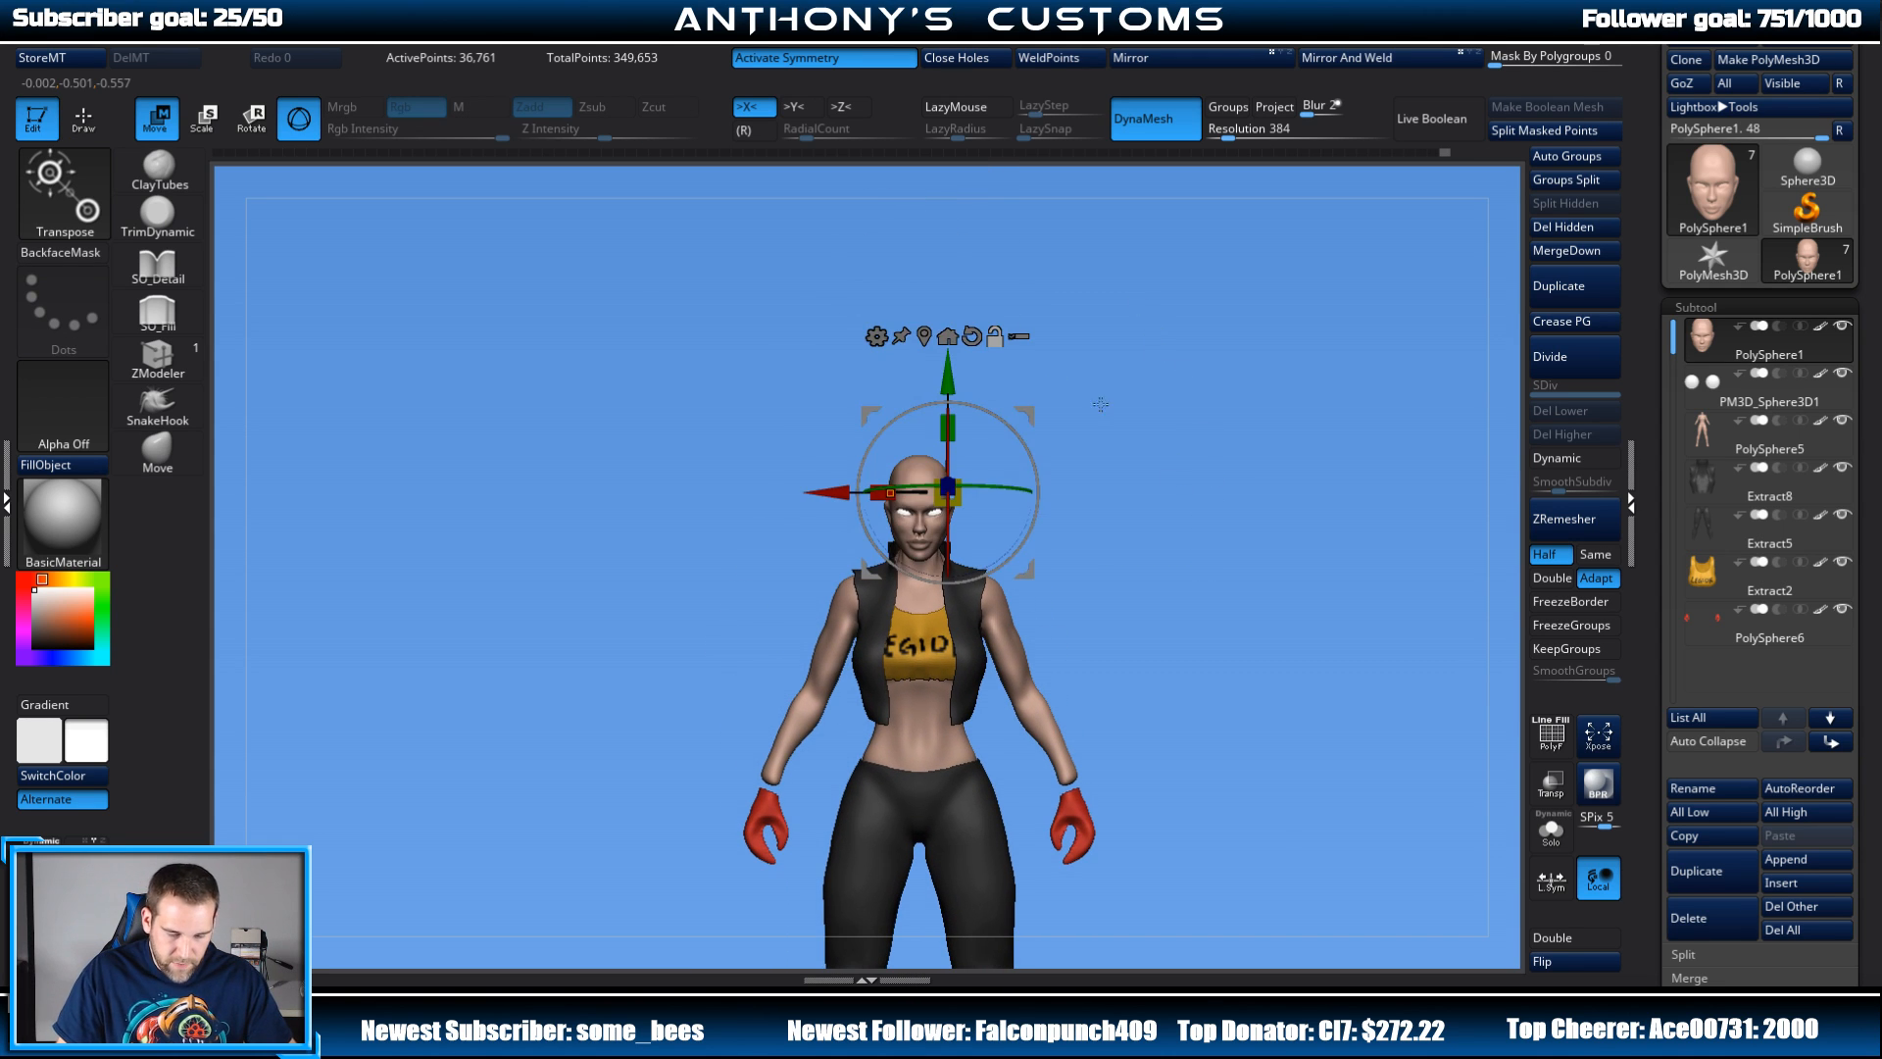
left_click(925, 334)
left_click(891, 62)
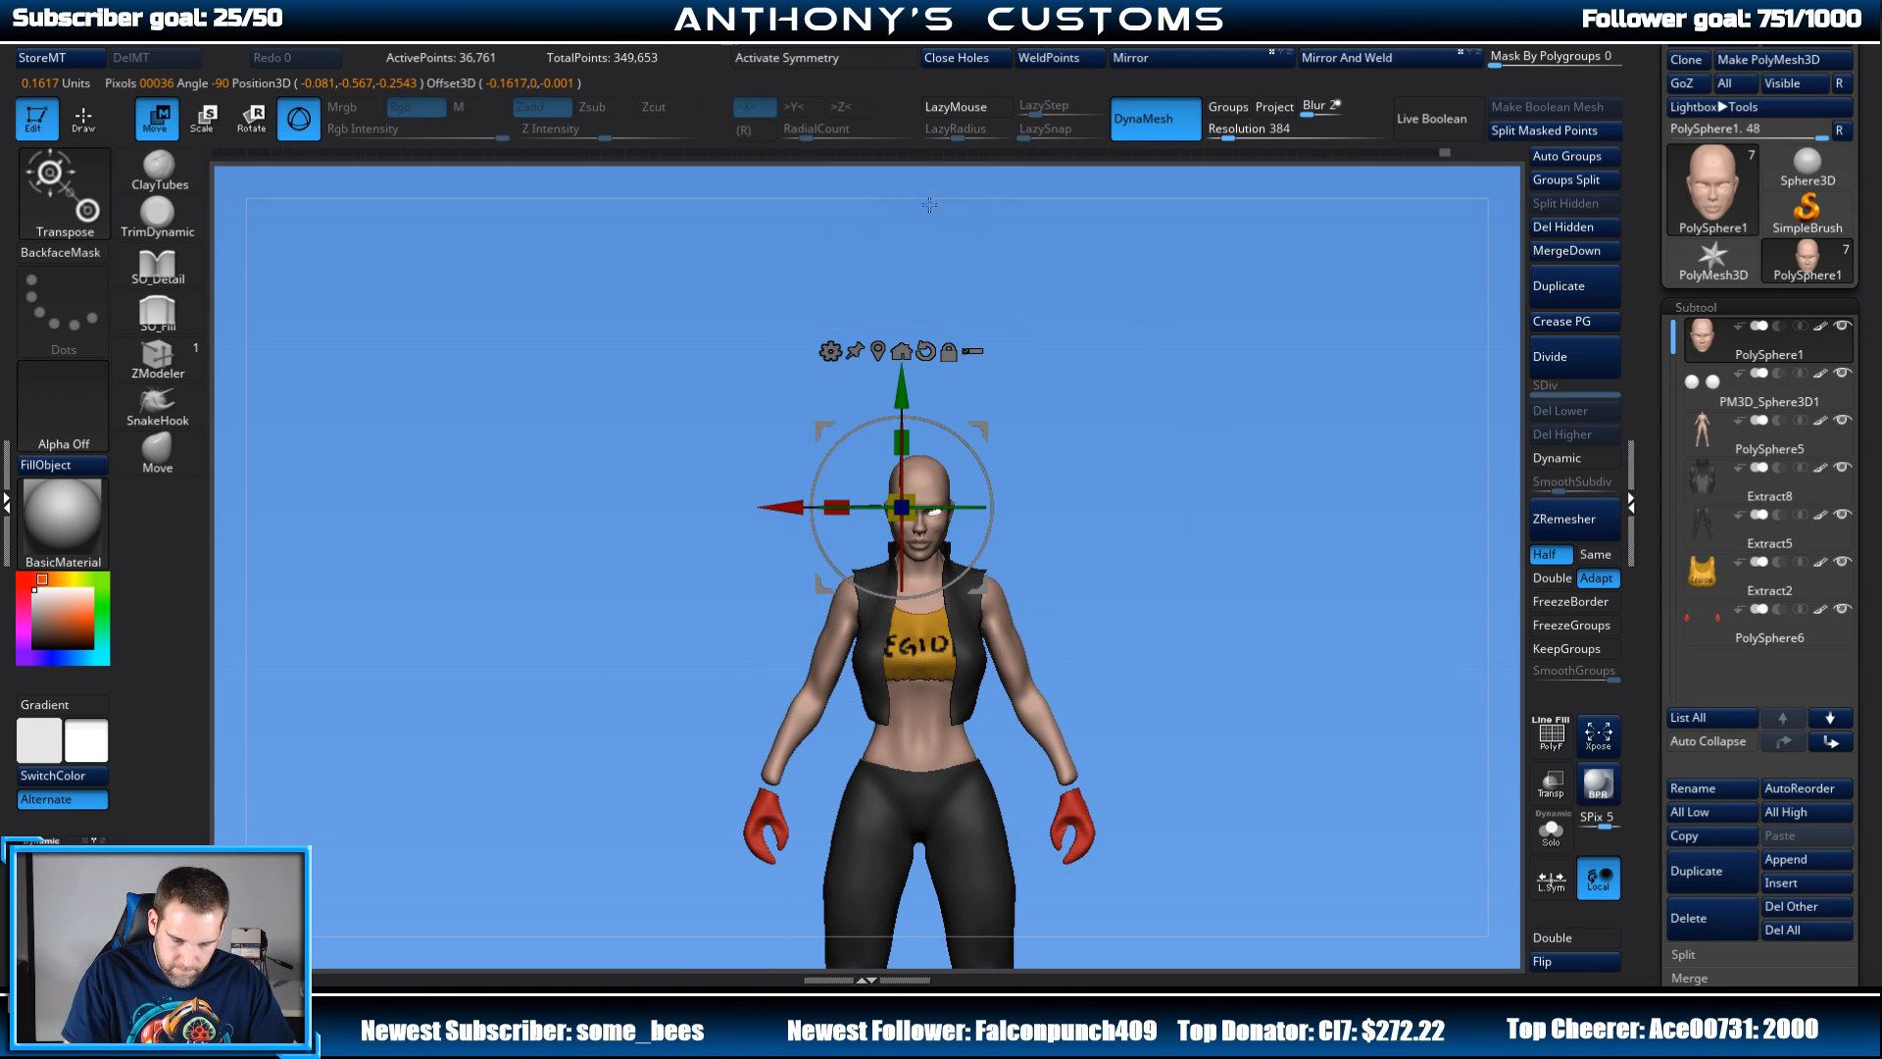
left_click(879, 351)
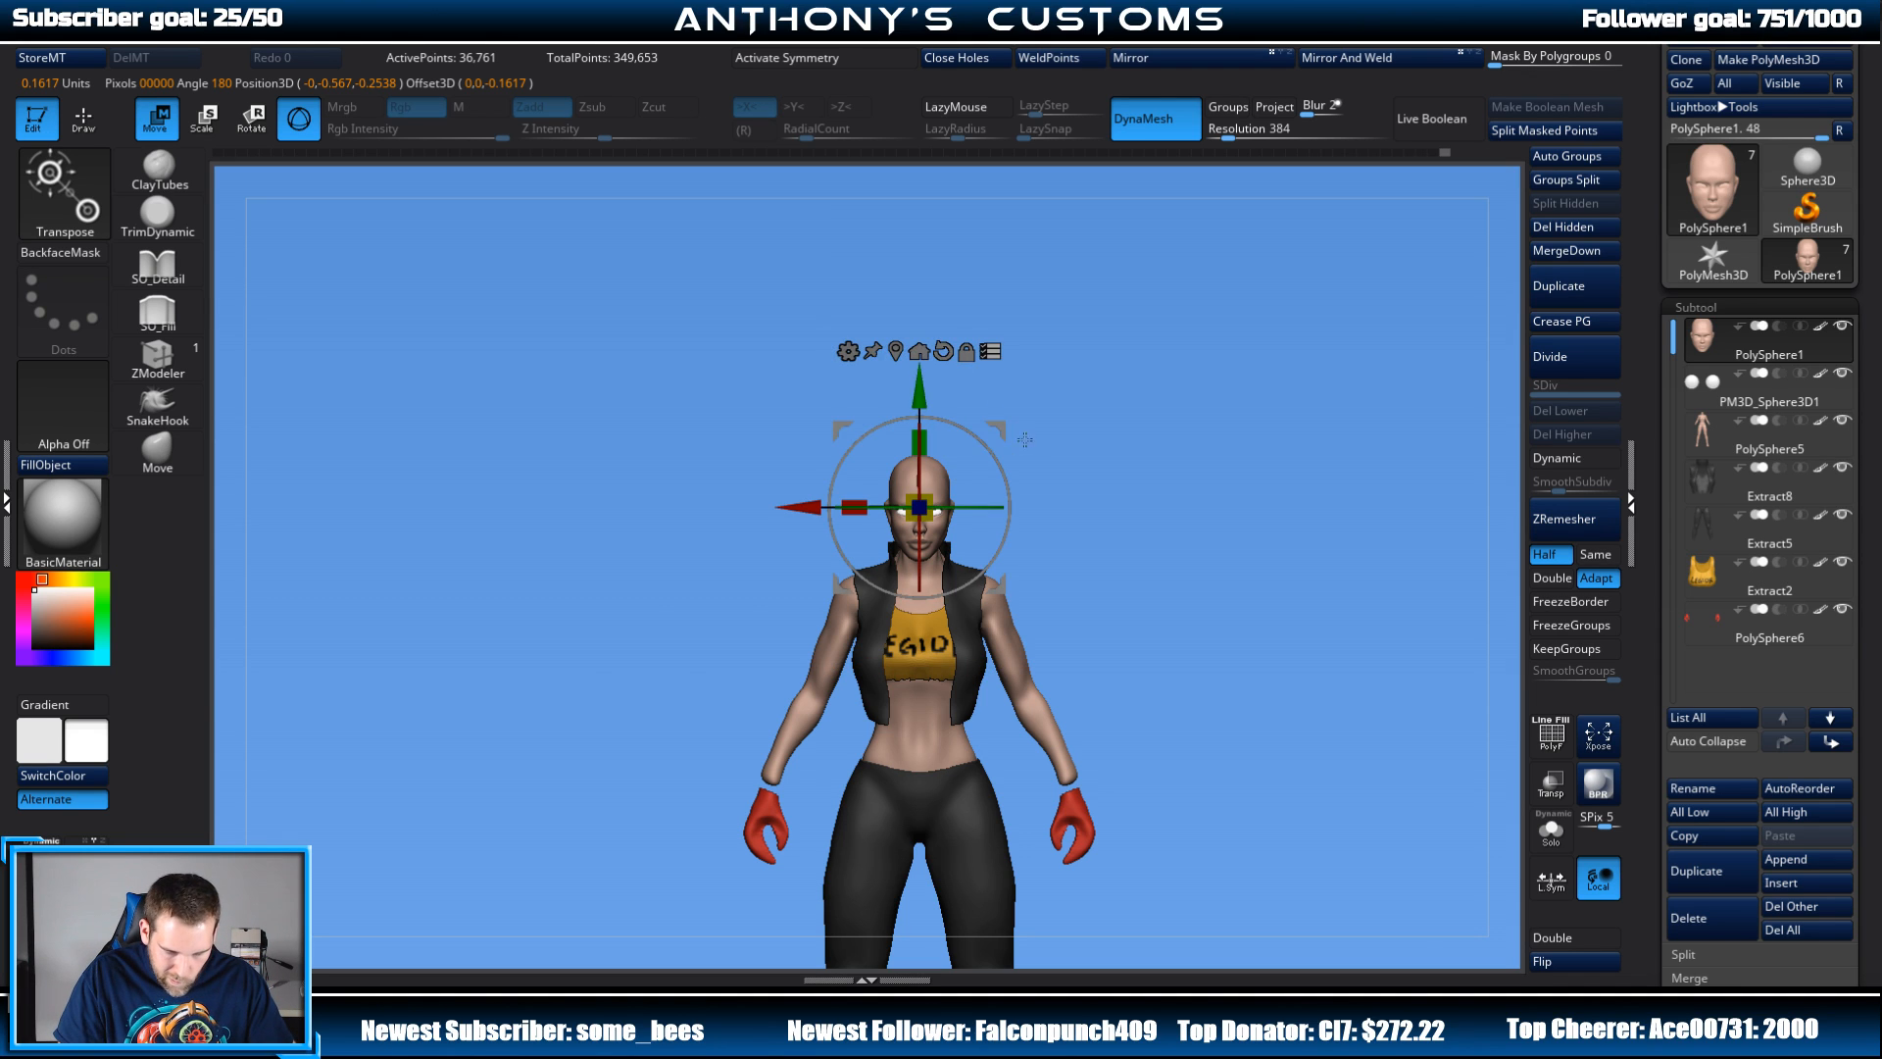
Step: Limit the multi-subtool transform to the head and eyes, and raise them slightly above the body
mouse_move(1063, 409)
left_mouse_down("ctrl+shift")
mouse_move(940, 514)
mouse_move(930, 497)
left_mouse_up("ctrl+shift")
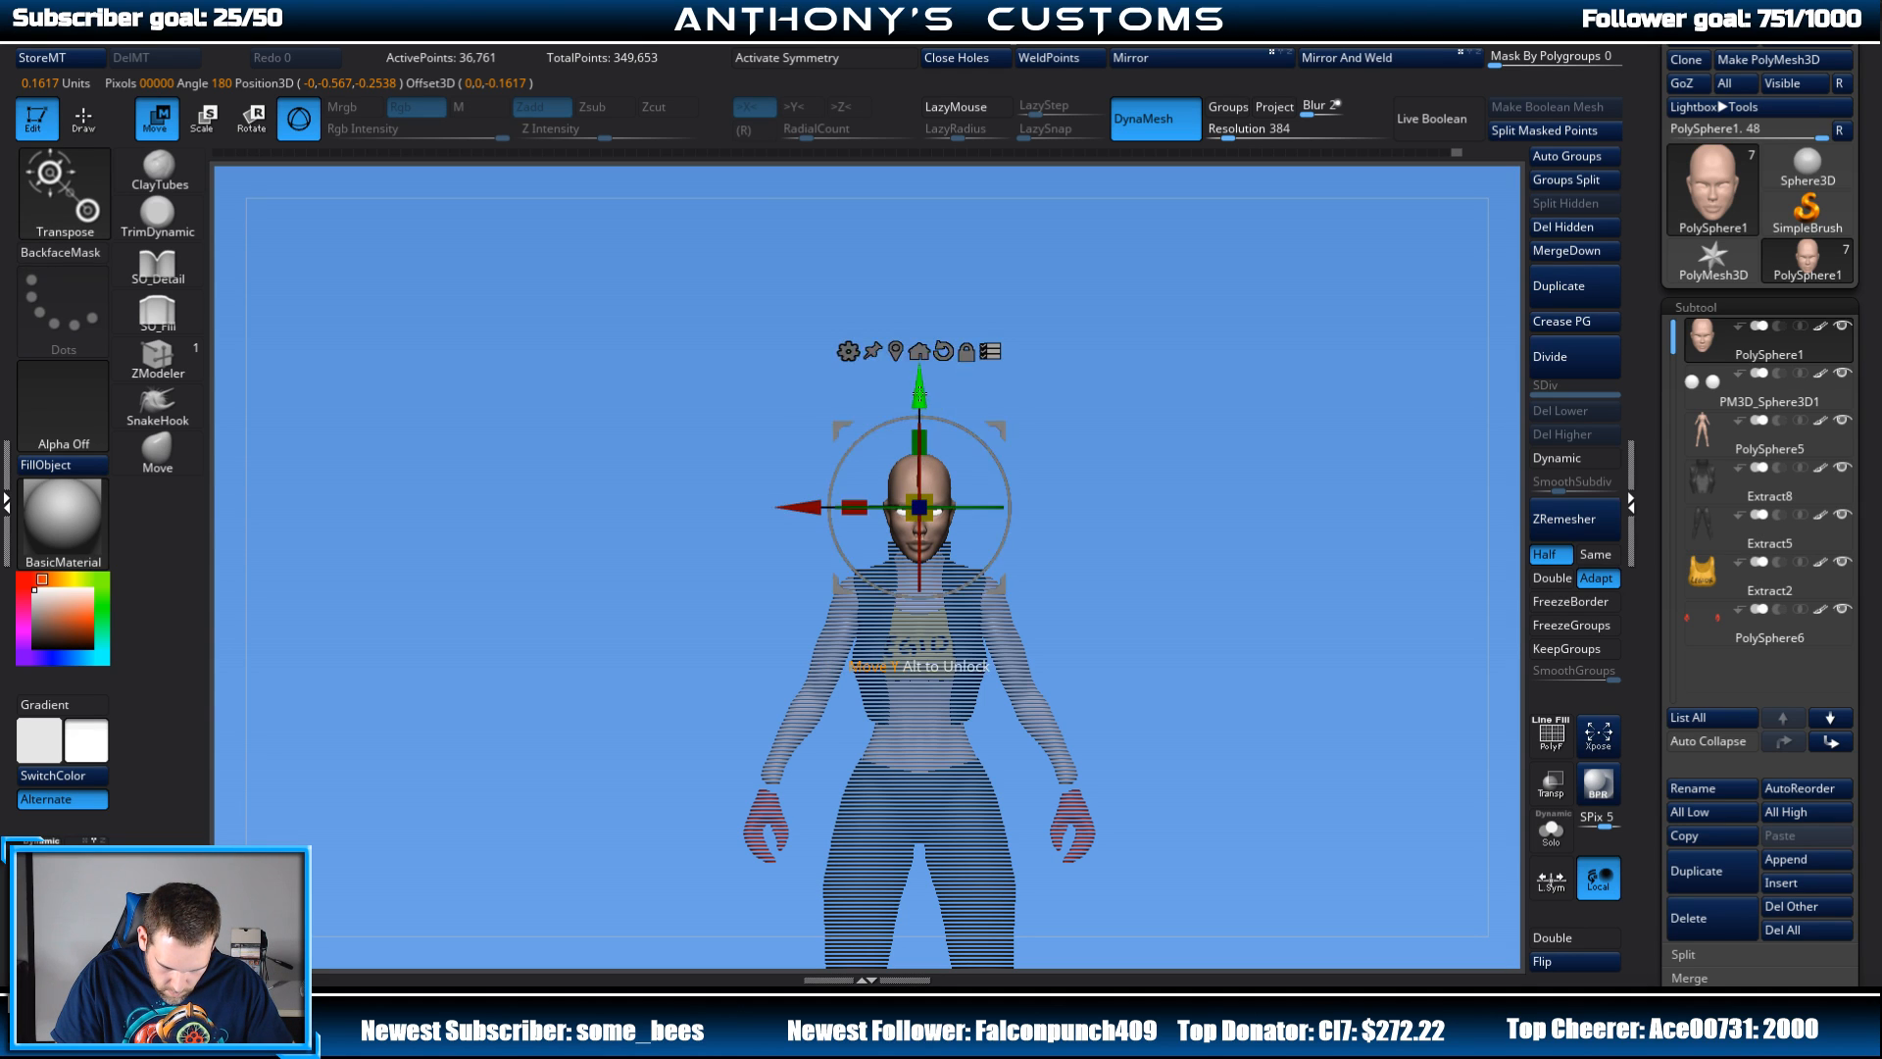
left_click_drag(919, 395, 921, 386)
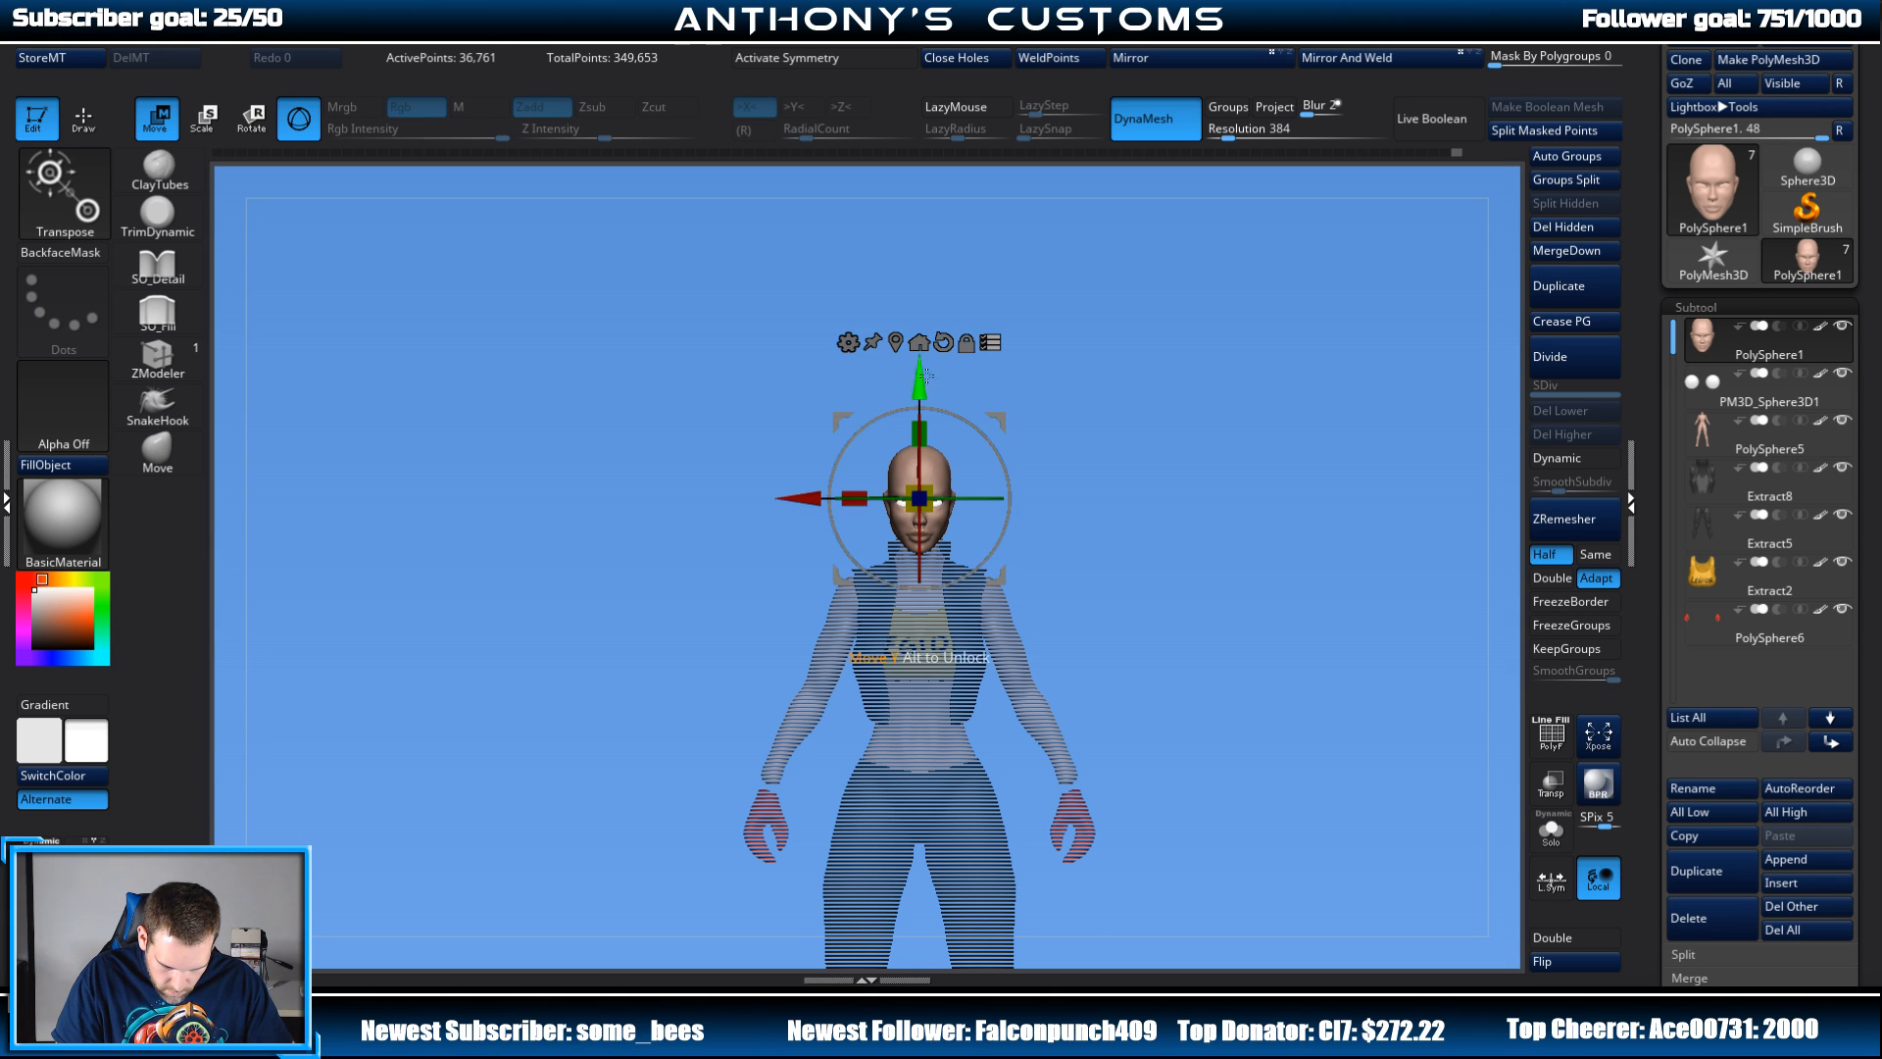
Step: Clear the subtool transform selection and check the head's placement on the full body from front and side
left_click_drag(1155, 401, 1243, 392)
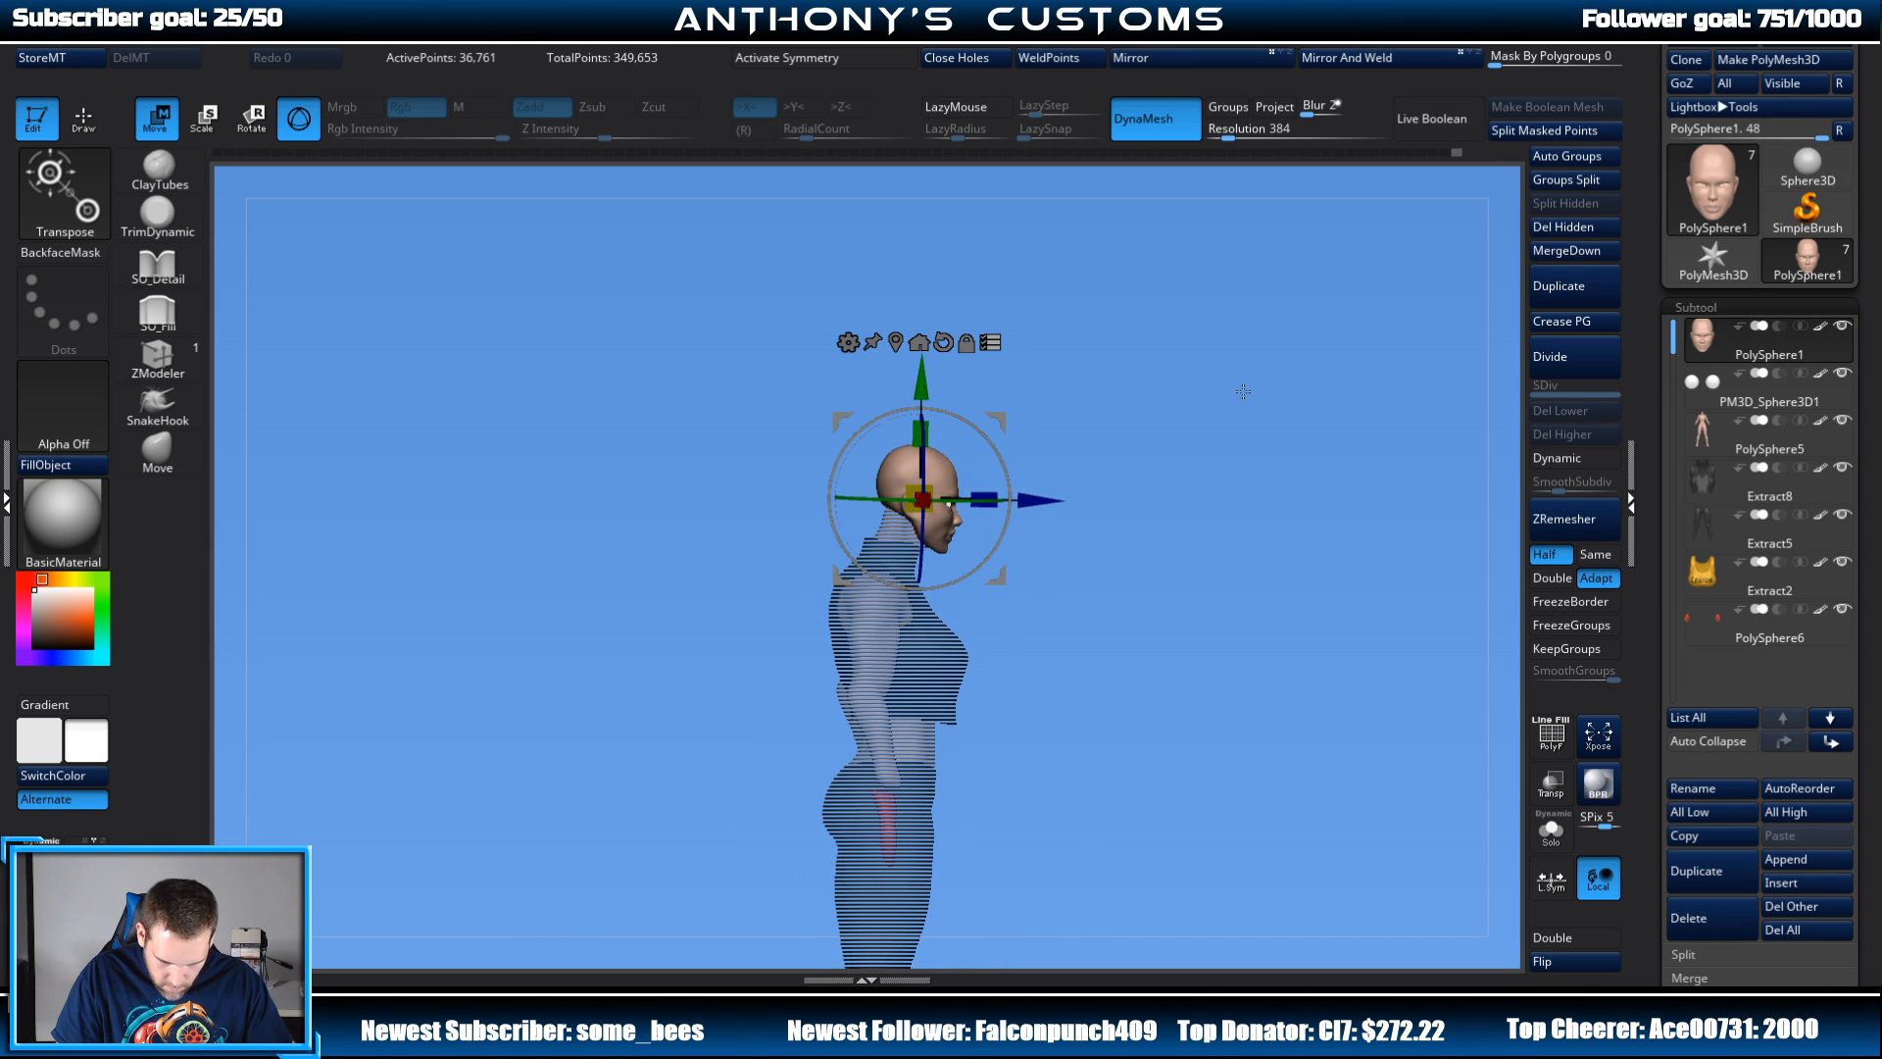
key("q")
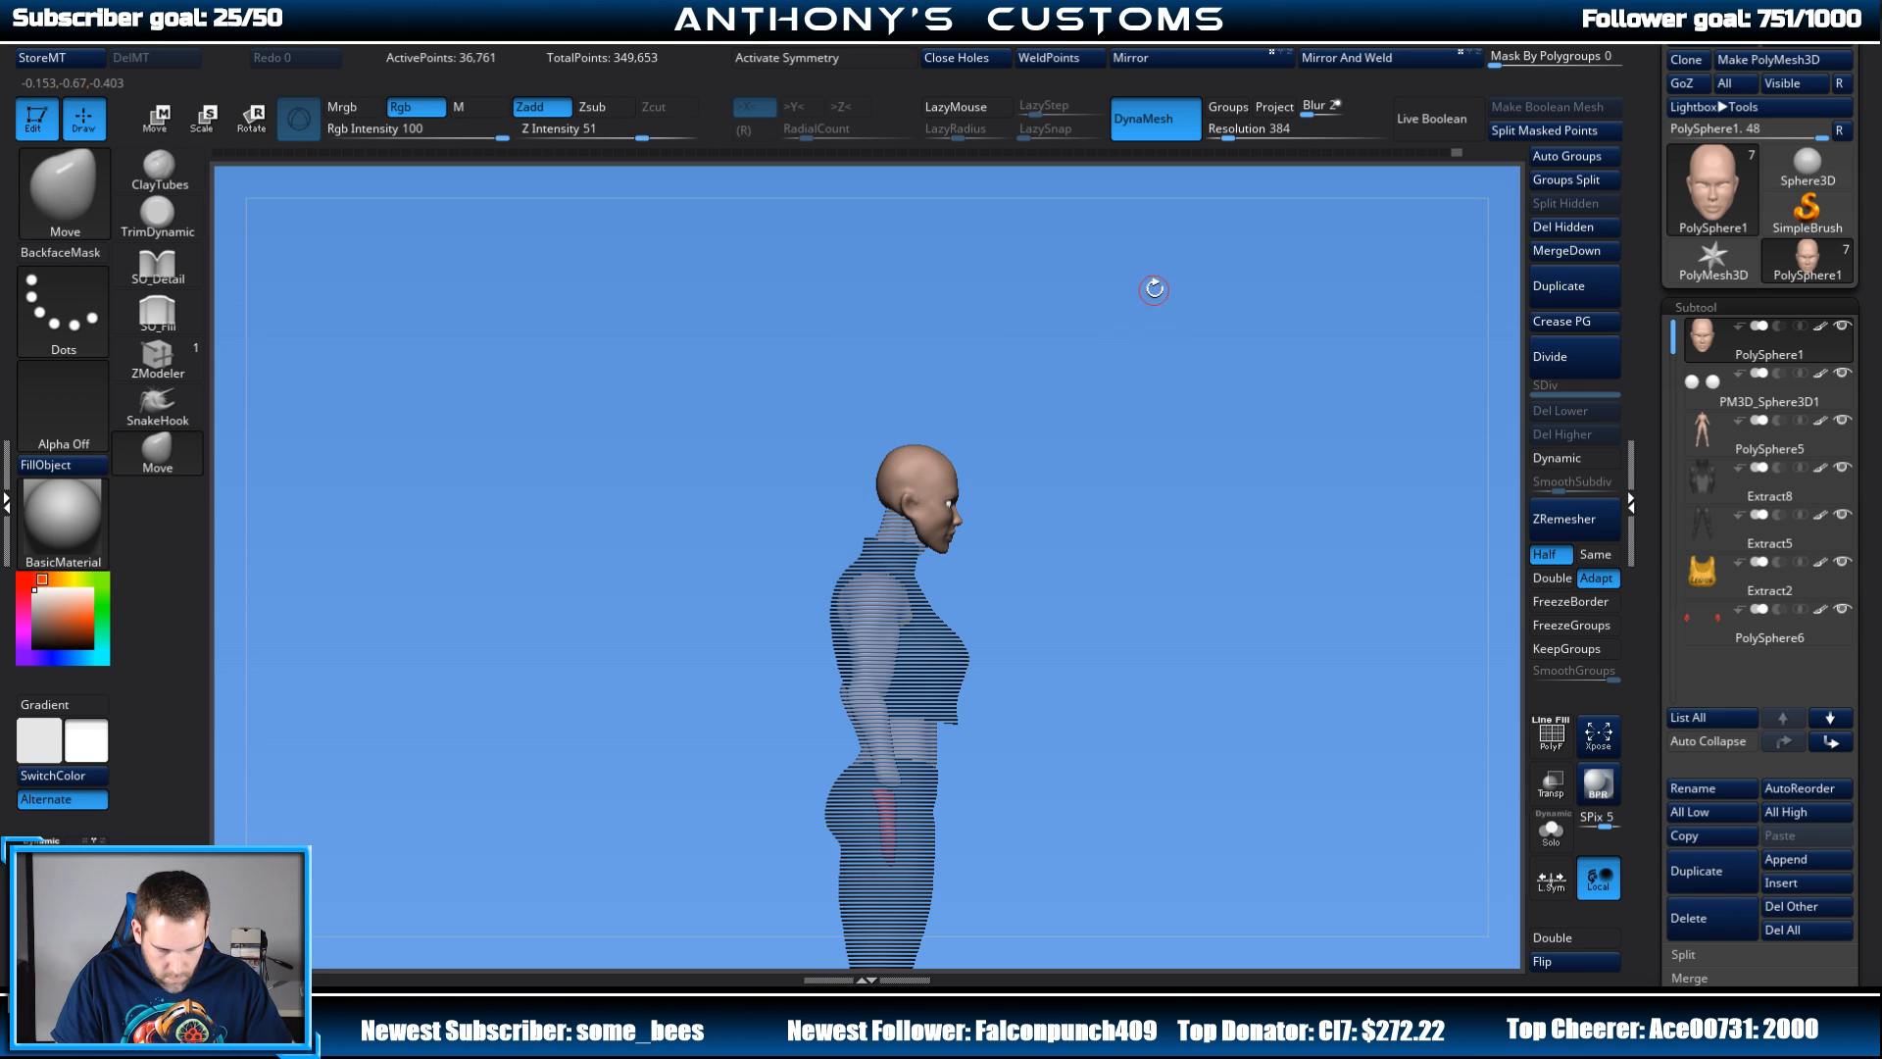
key("w")
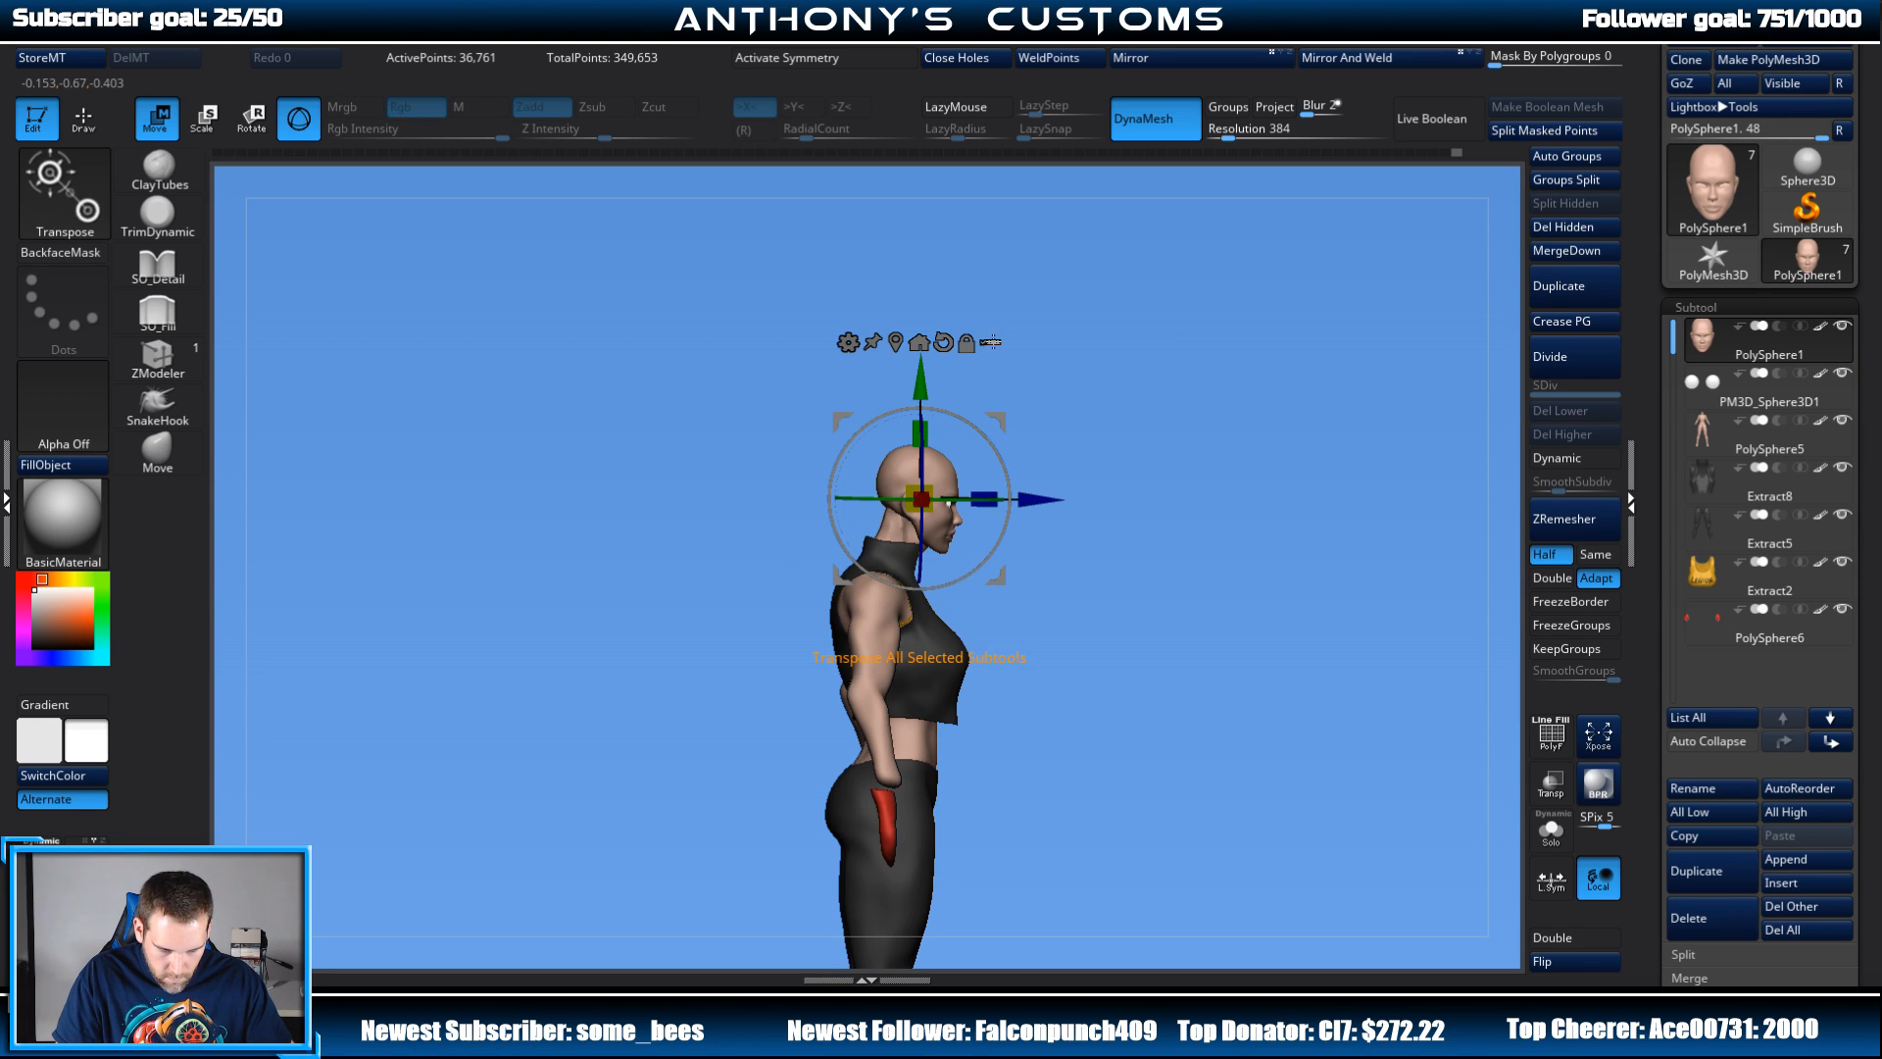
key("q")
left_click_drag(1252, 428, 1185, 416, "shift")
left_click_drag(1185, 487, 1152, 400, "alt")
left_click_drag(1155, 516, 1168, 436, "alt")
left_click_drag(1234, 583, 1219, 464)
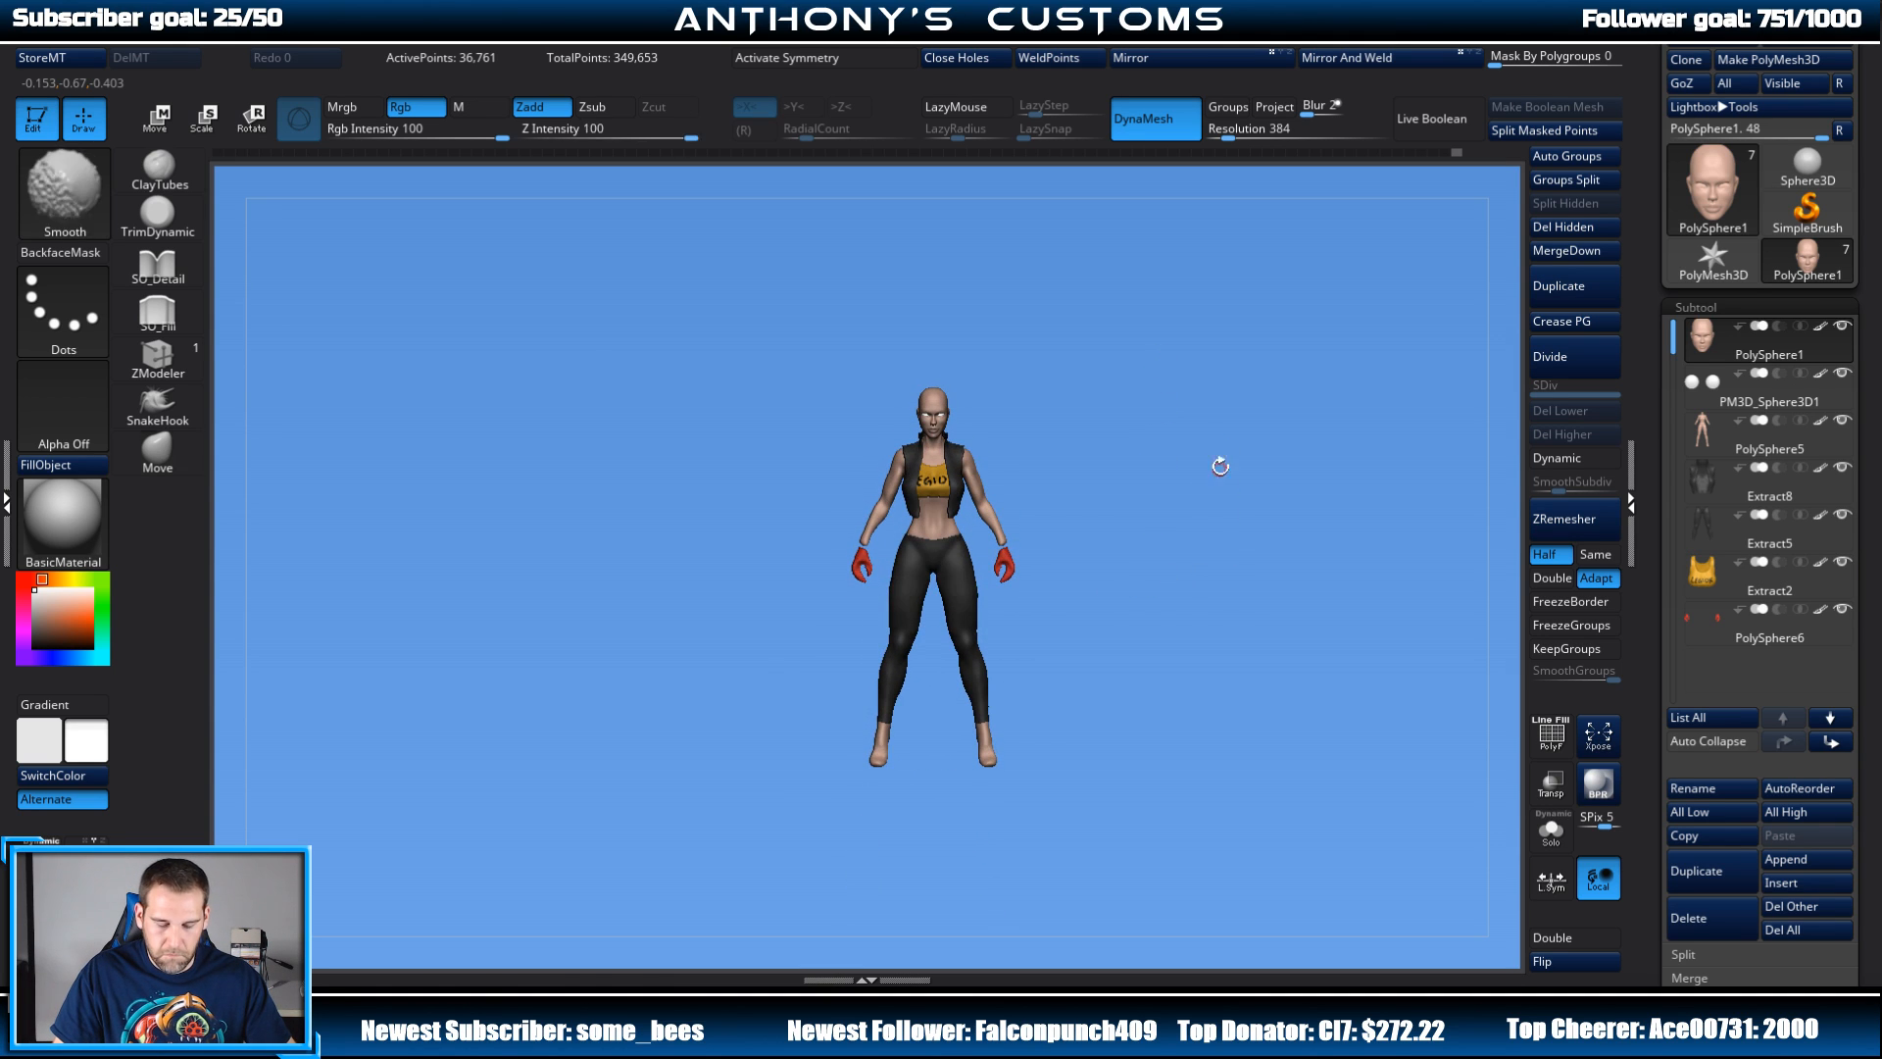
left_click_drag(1225, 531, 1240, 664, "alt")
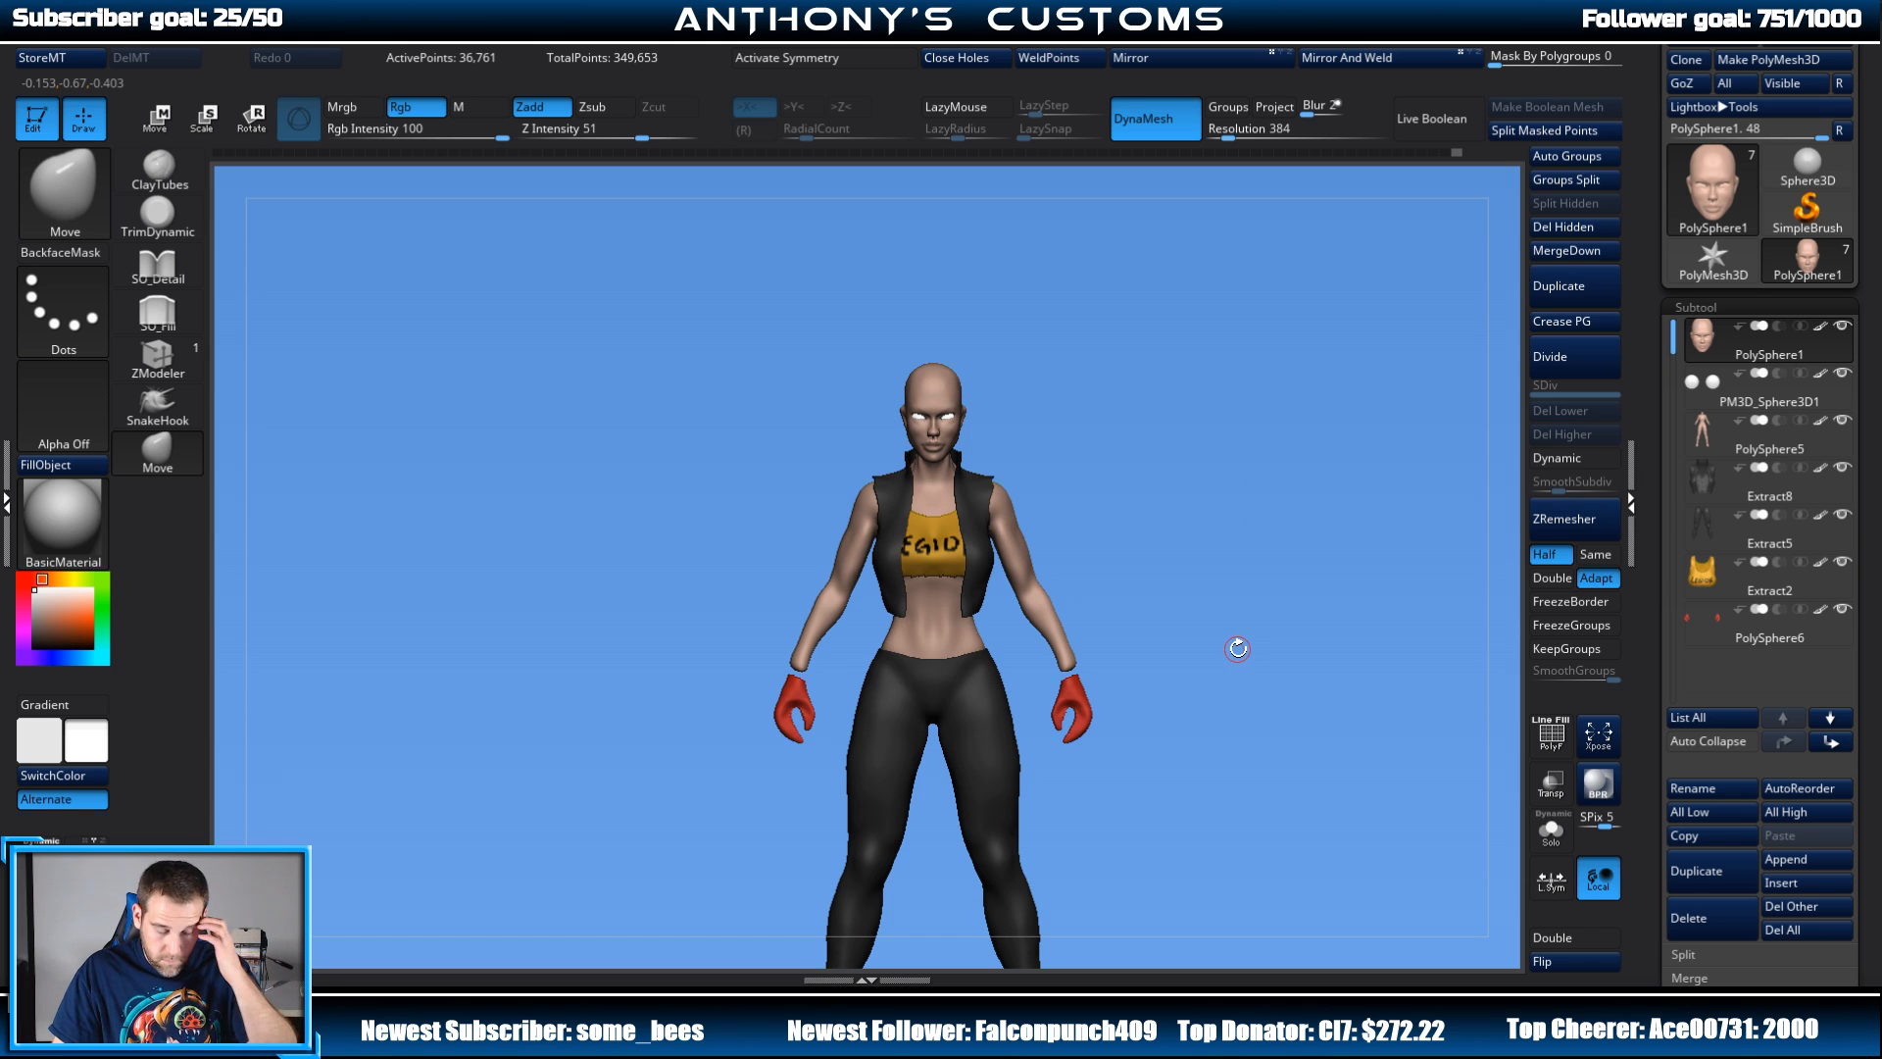
left_click_drag(1285, 442, 1290, 721, "alt")
left_click_drag(1256, 507, 1263, 412)
Step: Limit the multi-subtool transform to the head and eyes, shift them slightly forward in side profile, and clear the selection
key("w")
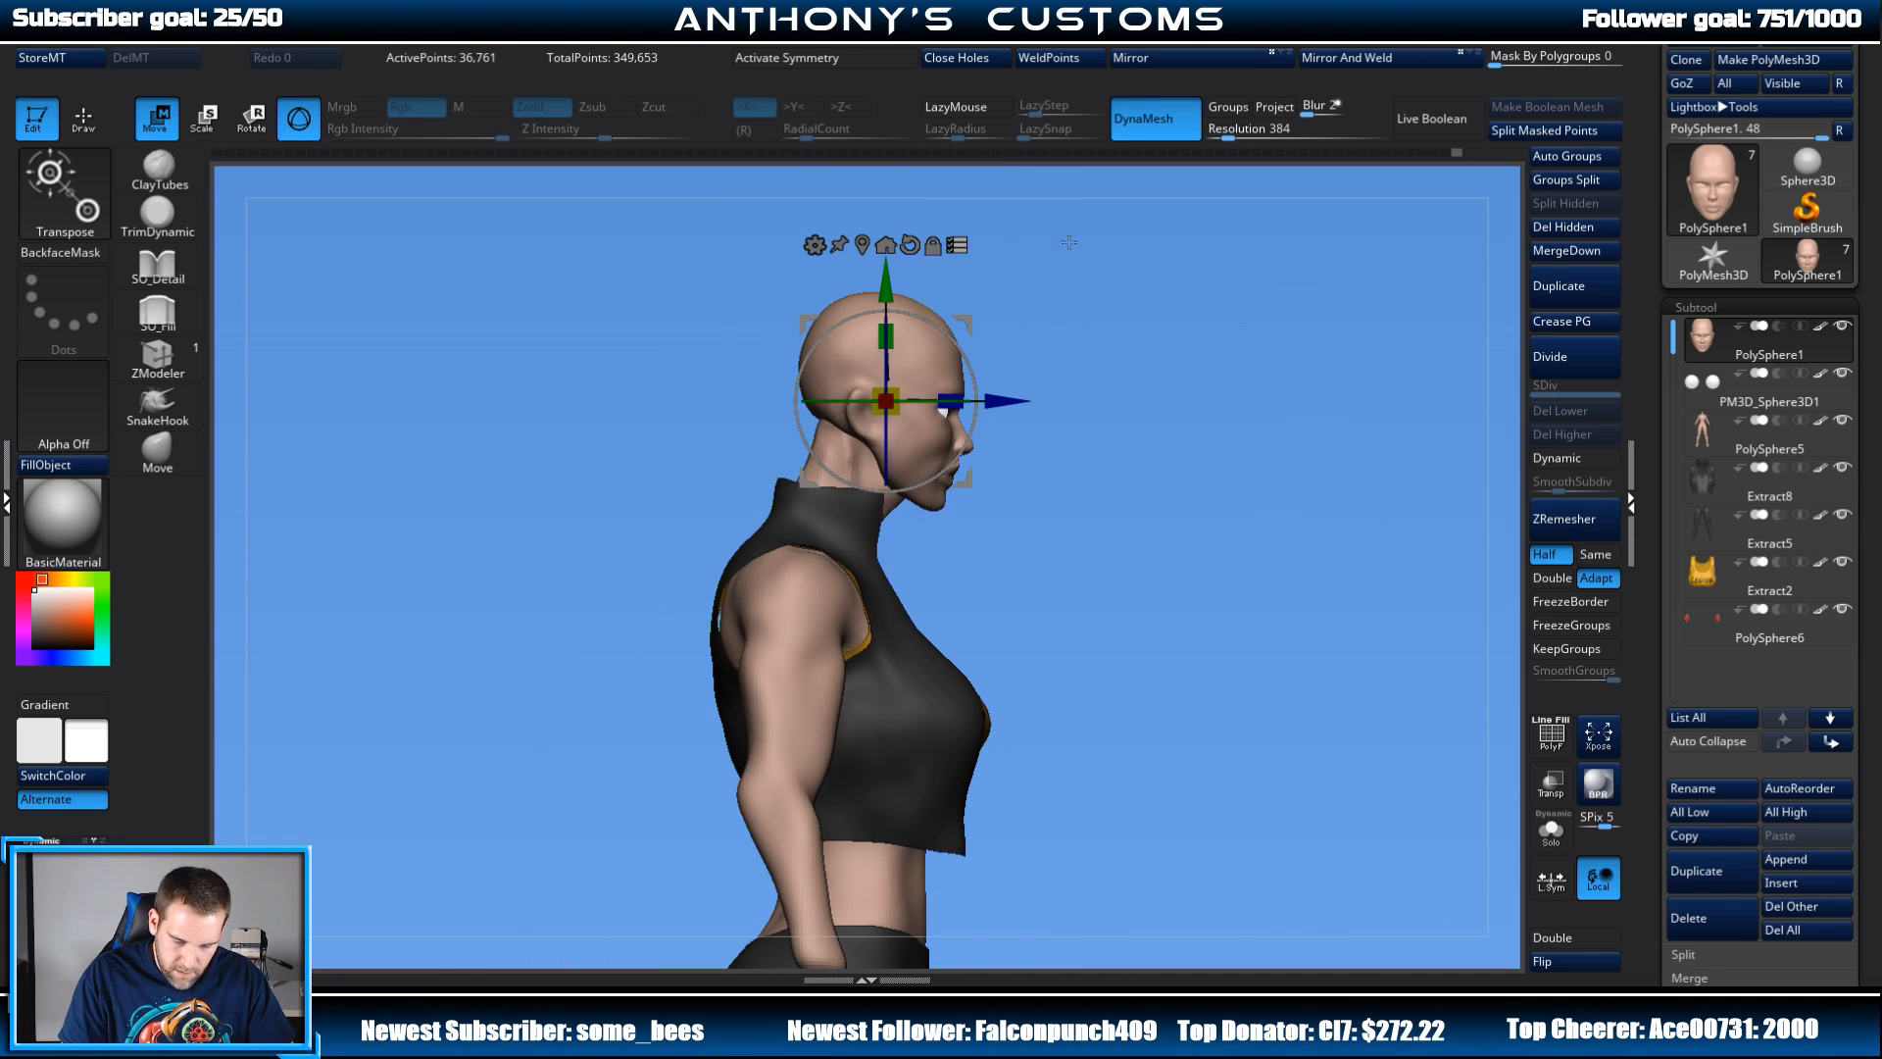
left_click_drag(1067, 273, 1009, 399, "ctrl+shift")
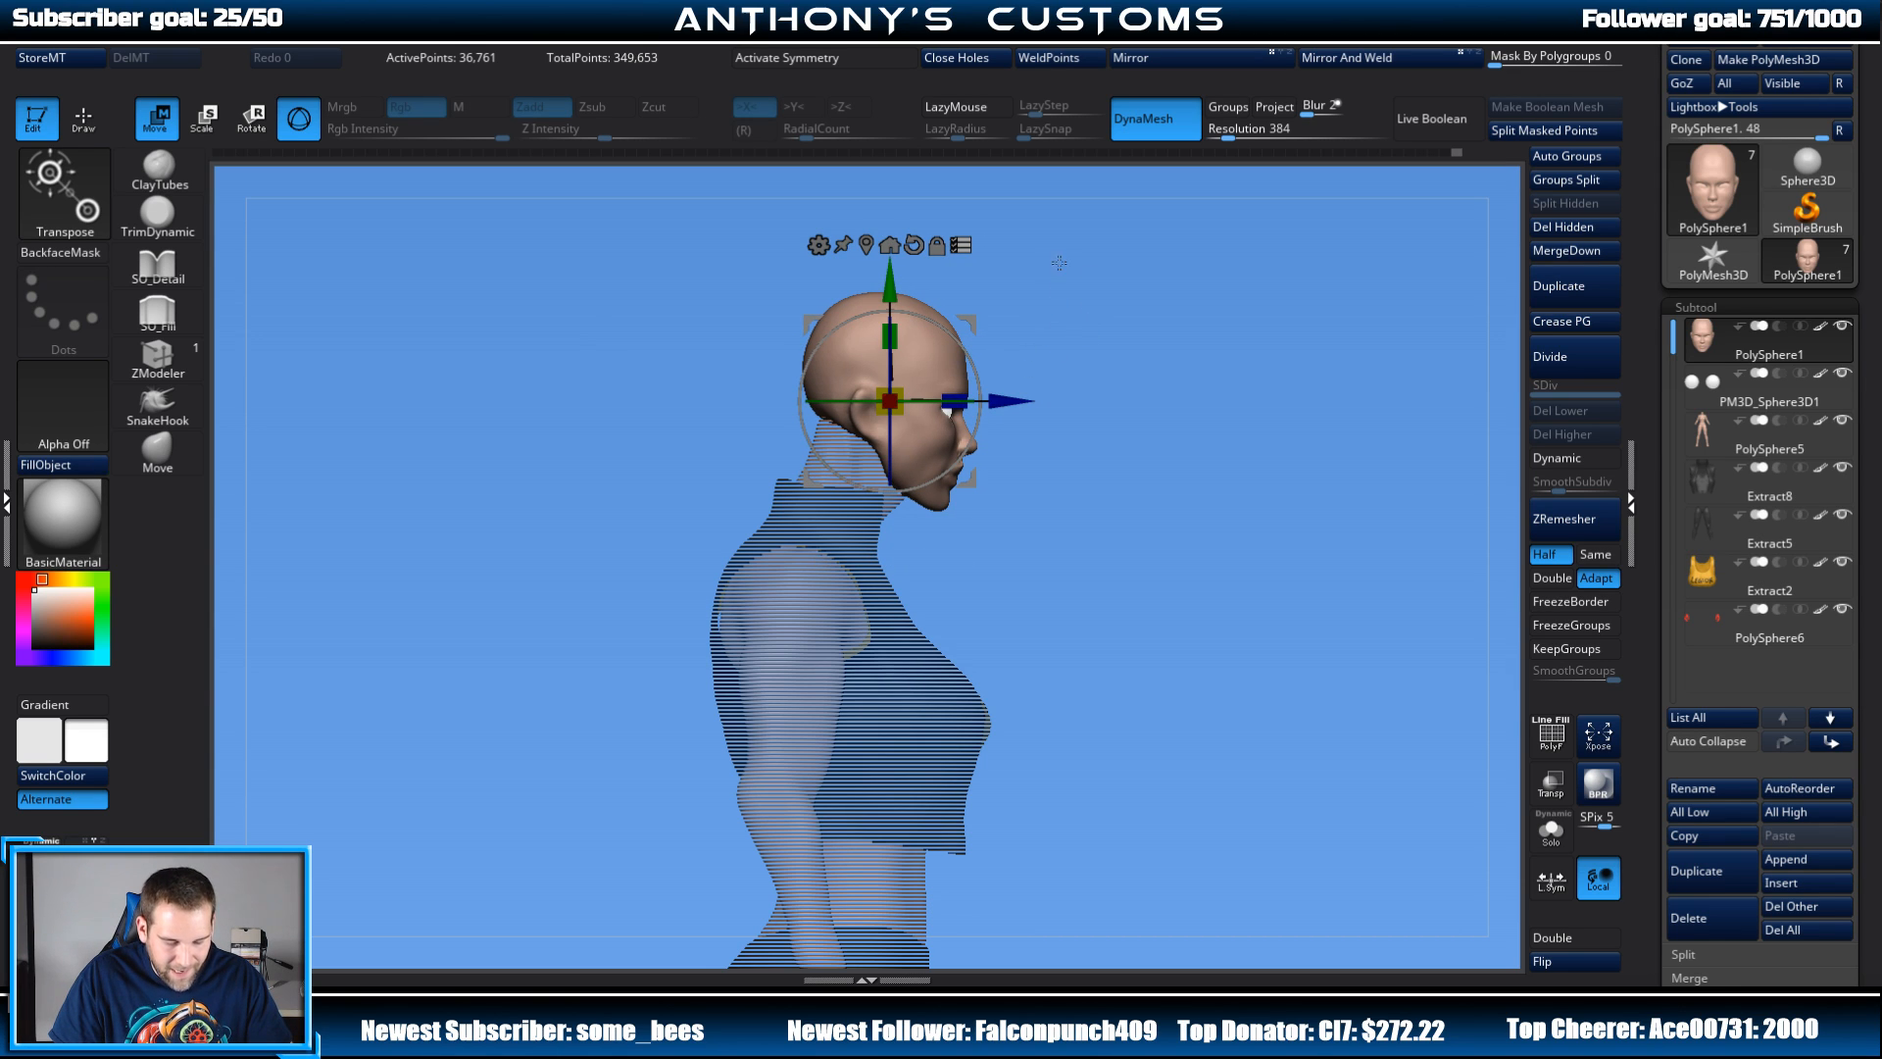
key("q")
key("w")
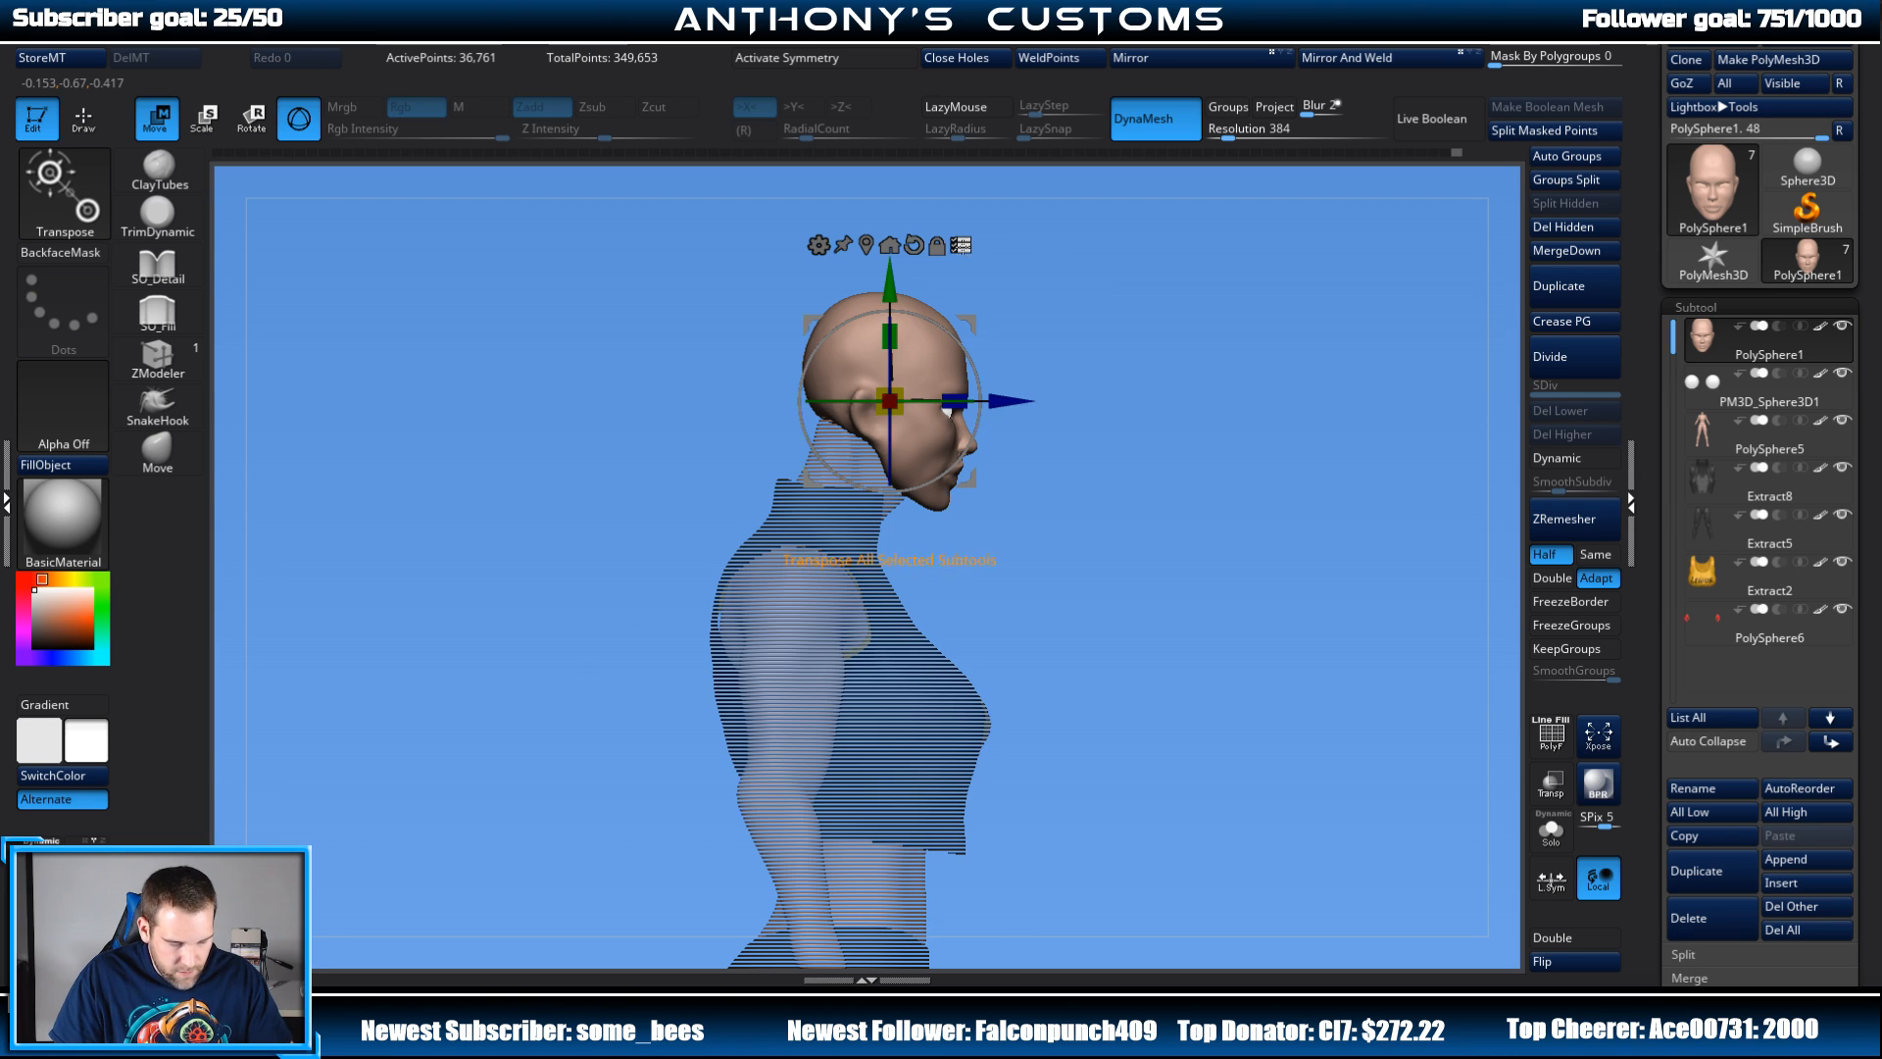
left_click(1132, 338, "ctrl+shift")
key("q")
Step: Select the body and build up the back and sides of the neck below the skull with ClayTubes, then smooth it
mouse_move(1193, 504)
left_mouse_down()
mouse_move(1122, 505)
mouse_move(1347, 506)
left_mouse_up()
left_click_drag(1232, 437, 1167, 462, "alt")
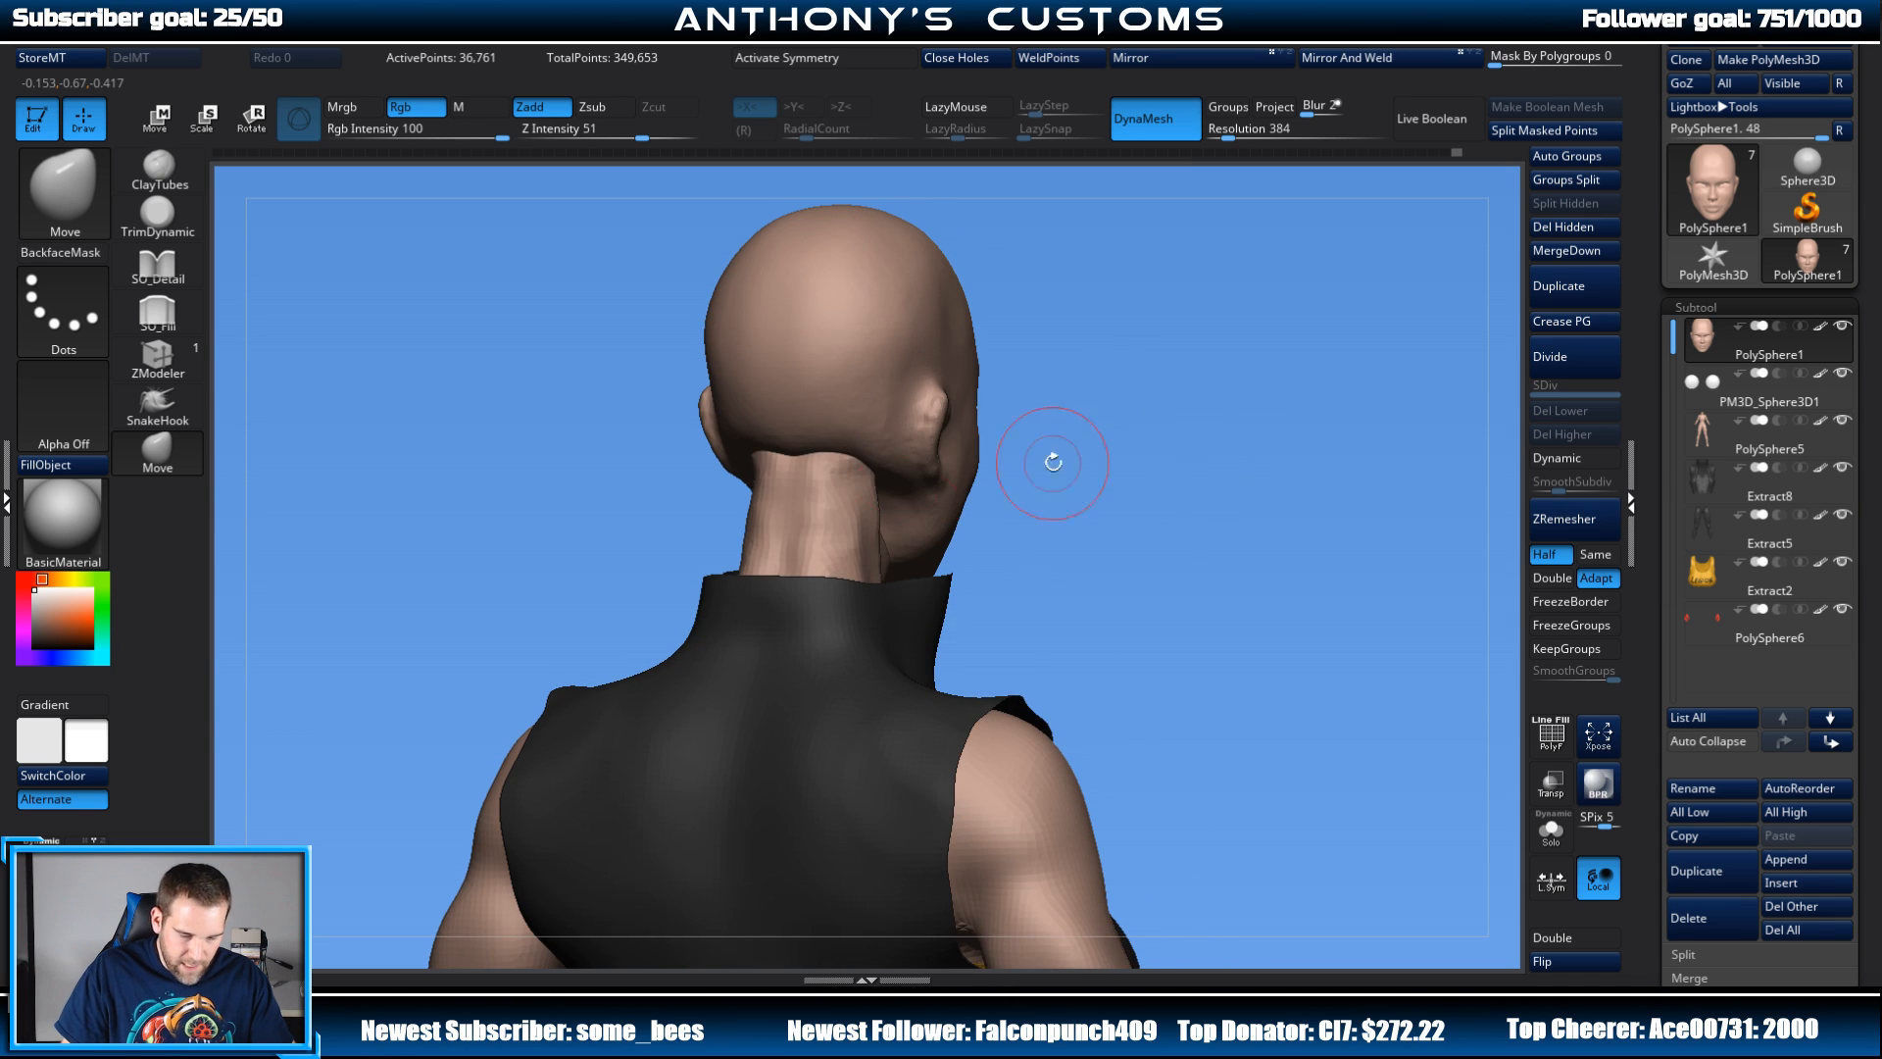
left_click(857, 506, "alt")
left_click(159, 169)
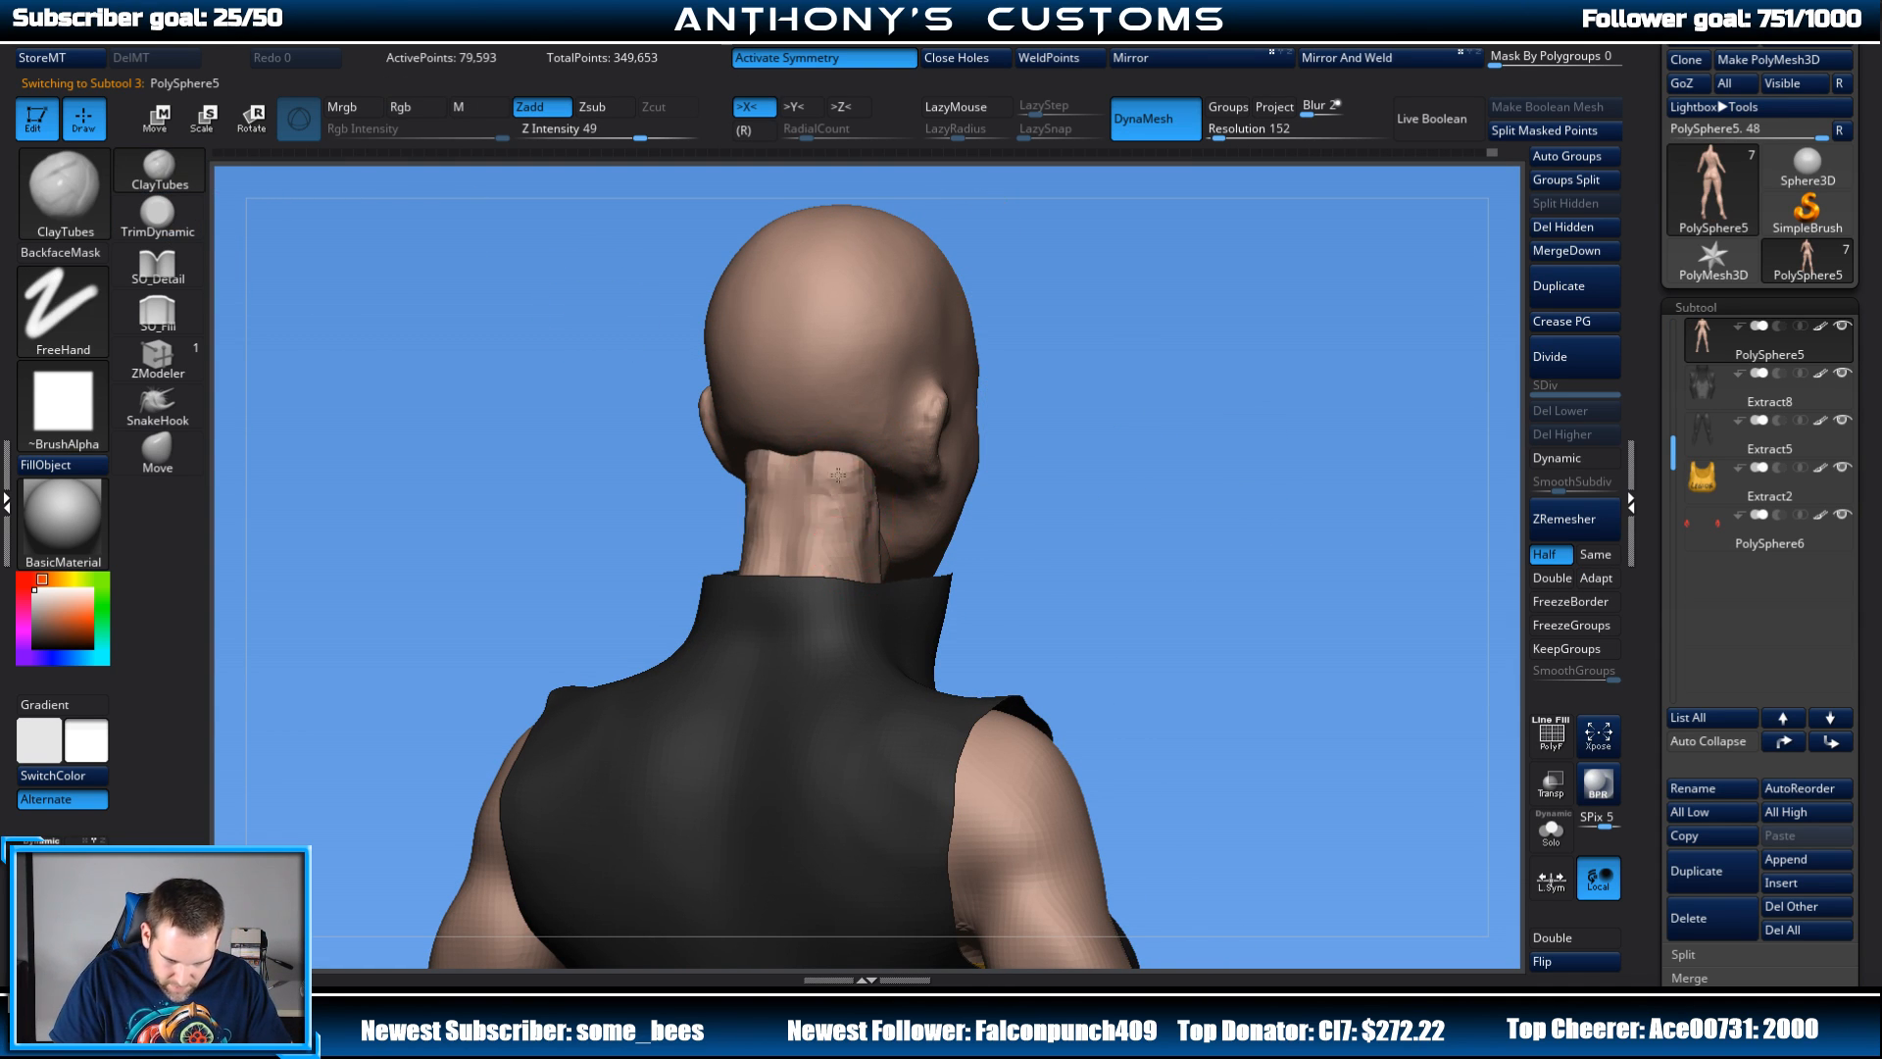
left_click_drag(818, 485, 821, 583)
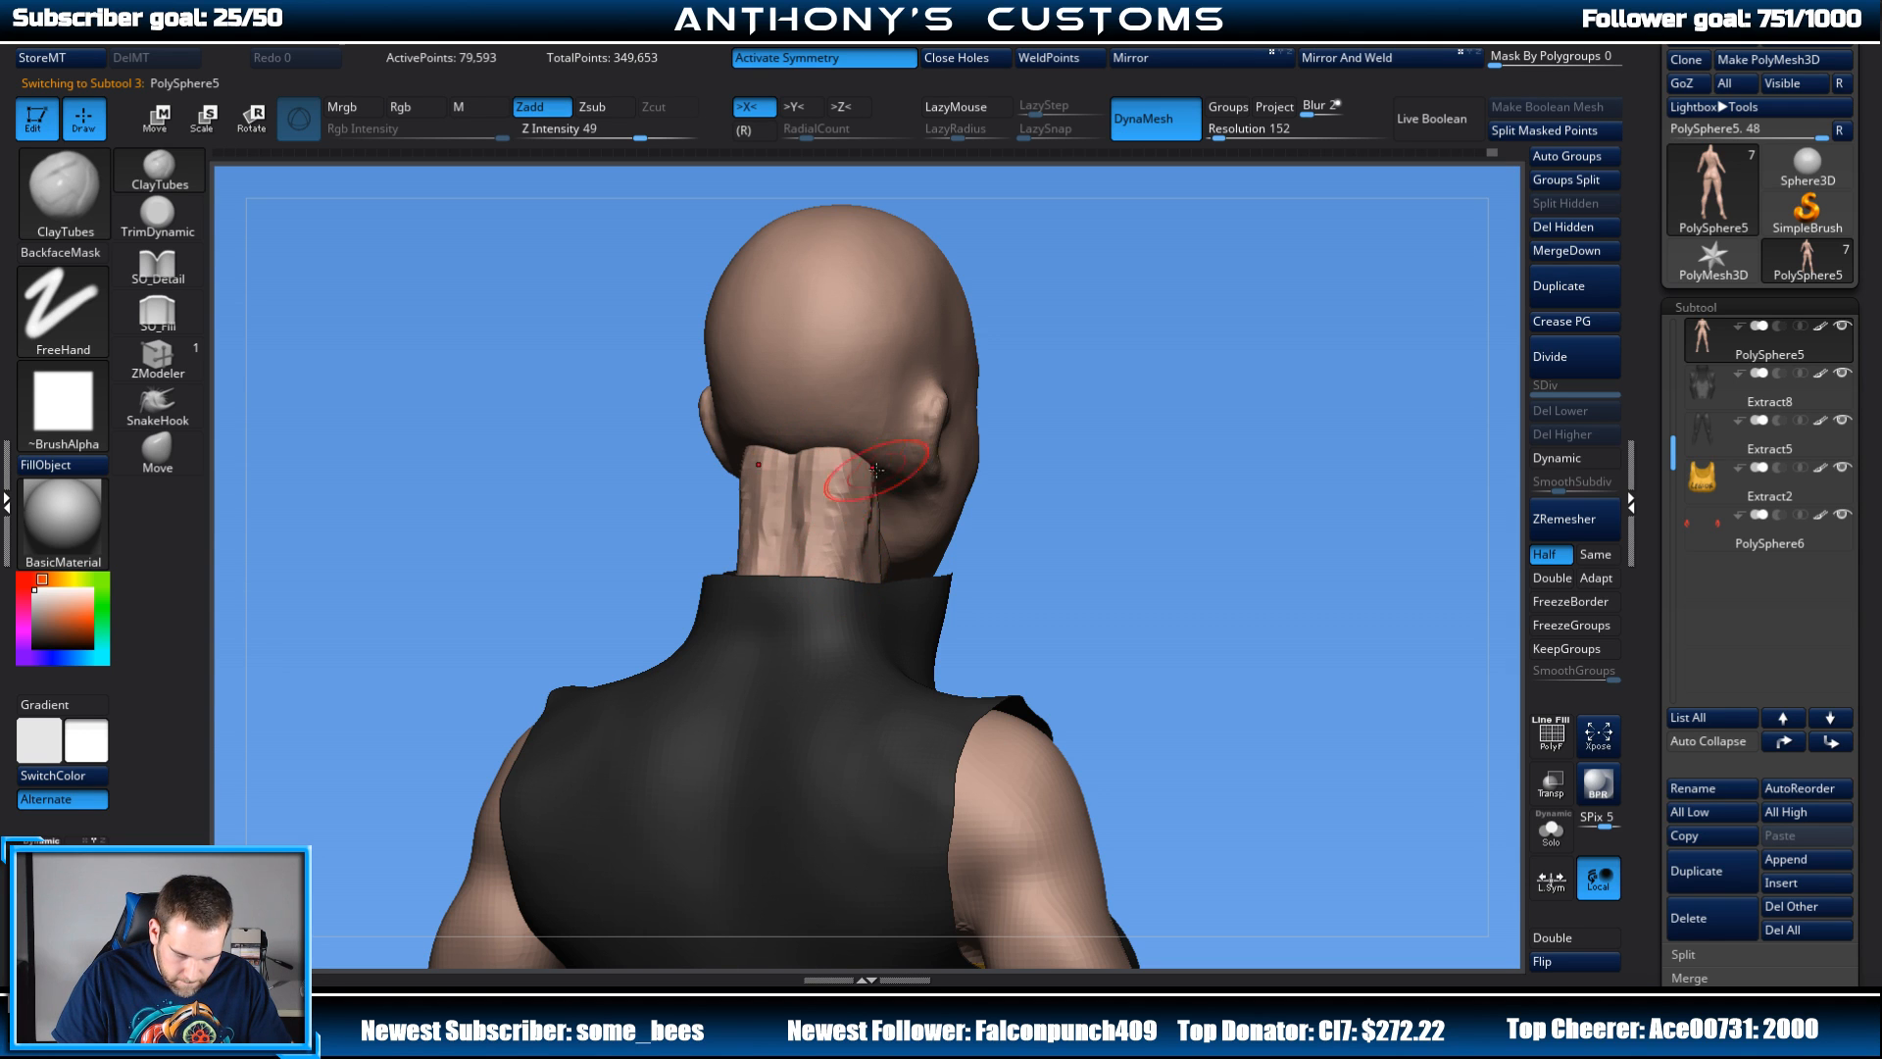
right_click_drag(871, 556, 1016, 431)
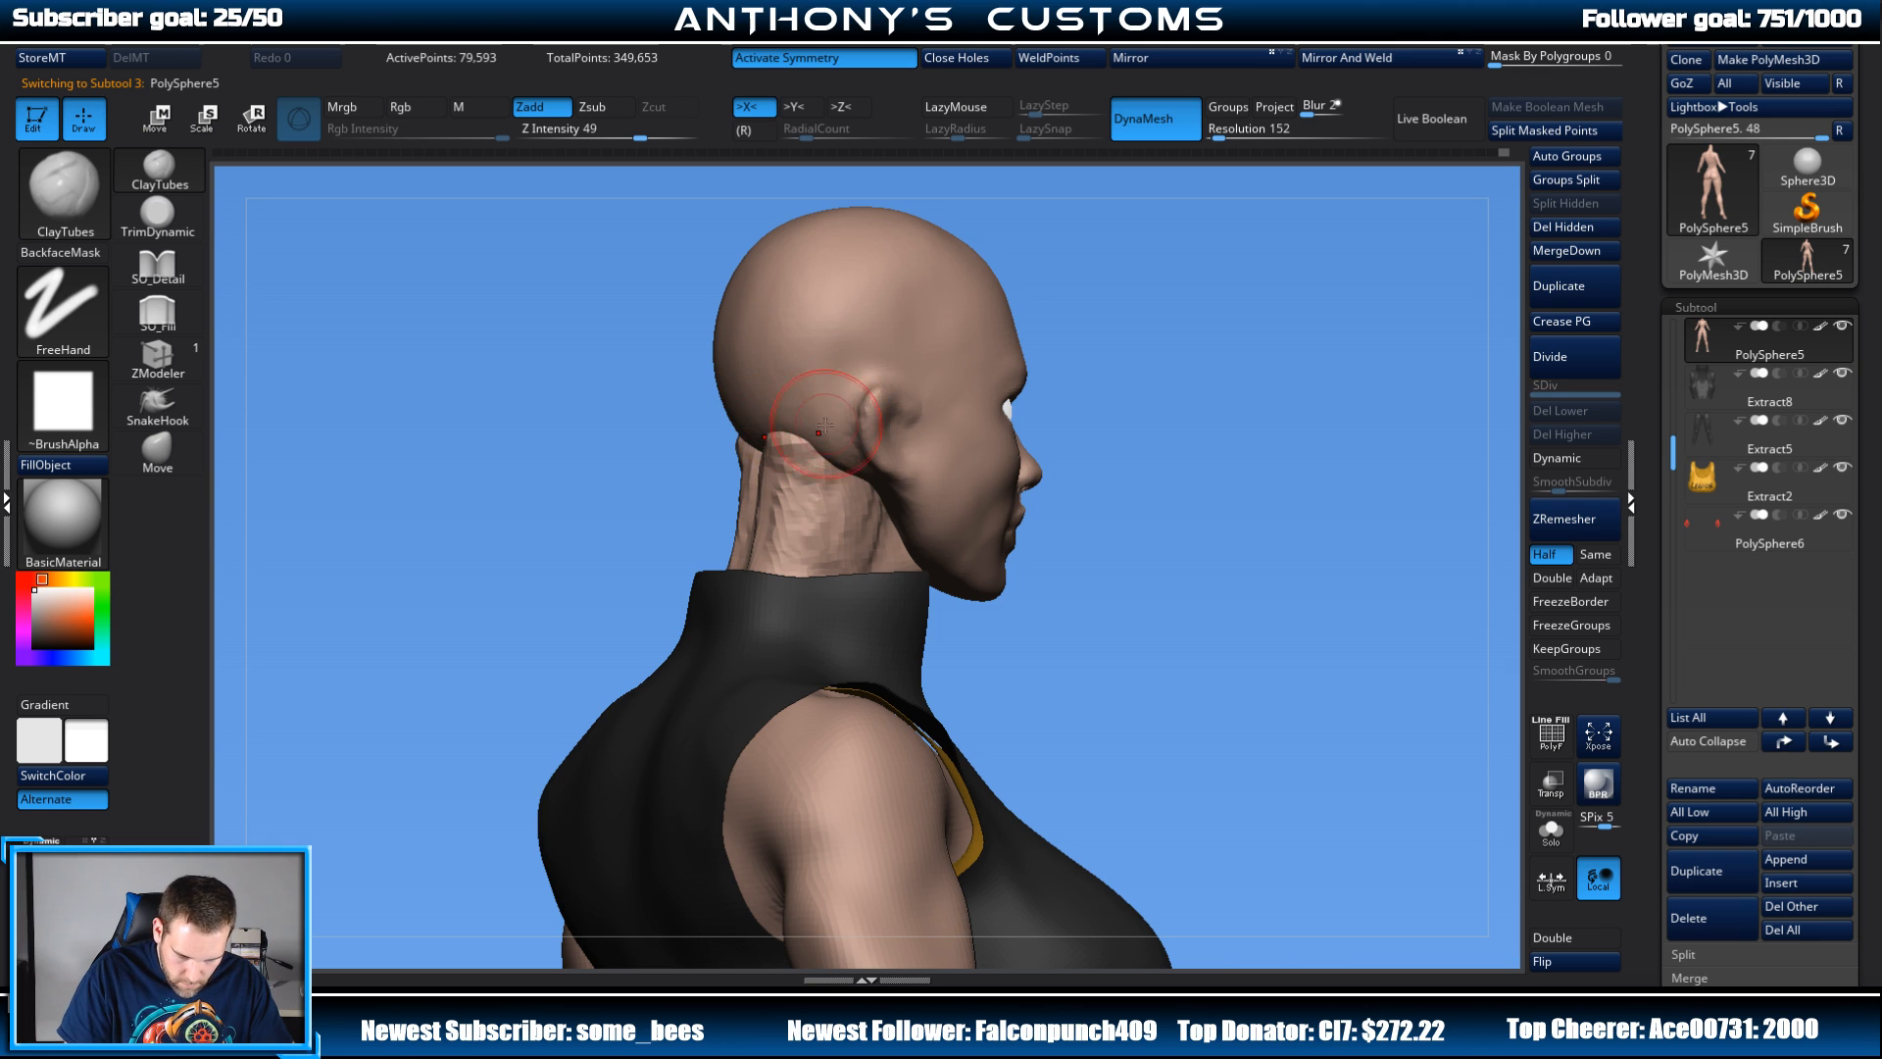
mouse_move(1089, 361)
right_mouse_down()
mouse_move(781, 530)
mouse_move(853, 433)
mouse_move(839, 468)
mouse_move(888, 517)
mouse_move(867, 505)
mouse_move(877, 468)
mouse_move(990, 461)
mouse_move(1164, 408)
mouse_move(1032, 429)
mouse_move(1282, 307)
mouse_move(1265, 411)
mouse_move(1332, 420)
mouse_move(1312, 392)
right_mouse_up()
right_click_drag(1055, 416, 1297, 477, "ctrl")
right_click_drag(898, 381, 445, 391, "alt")
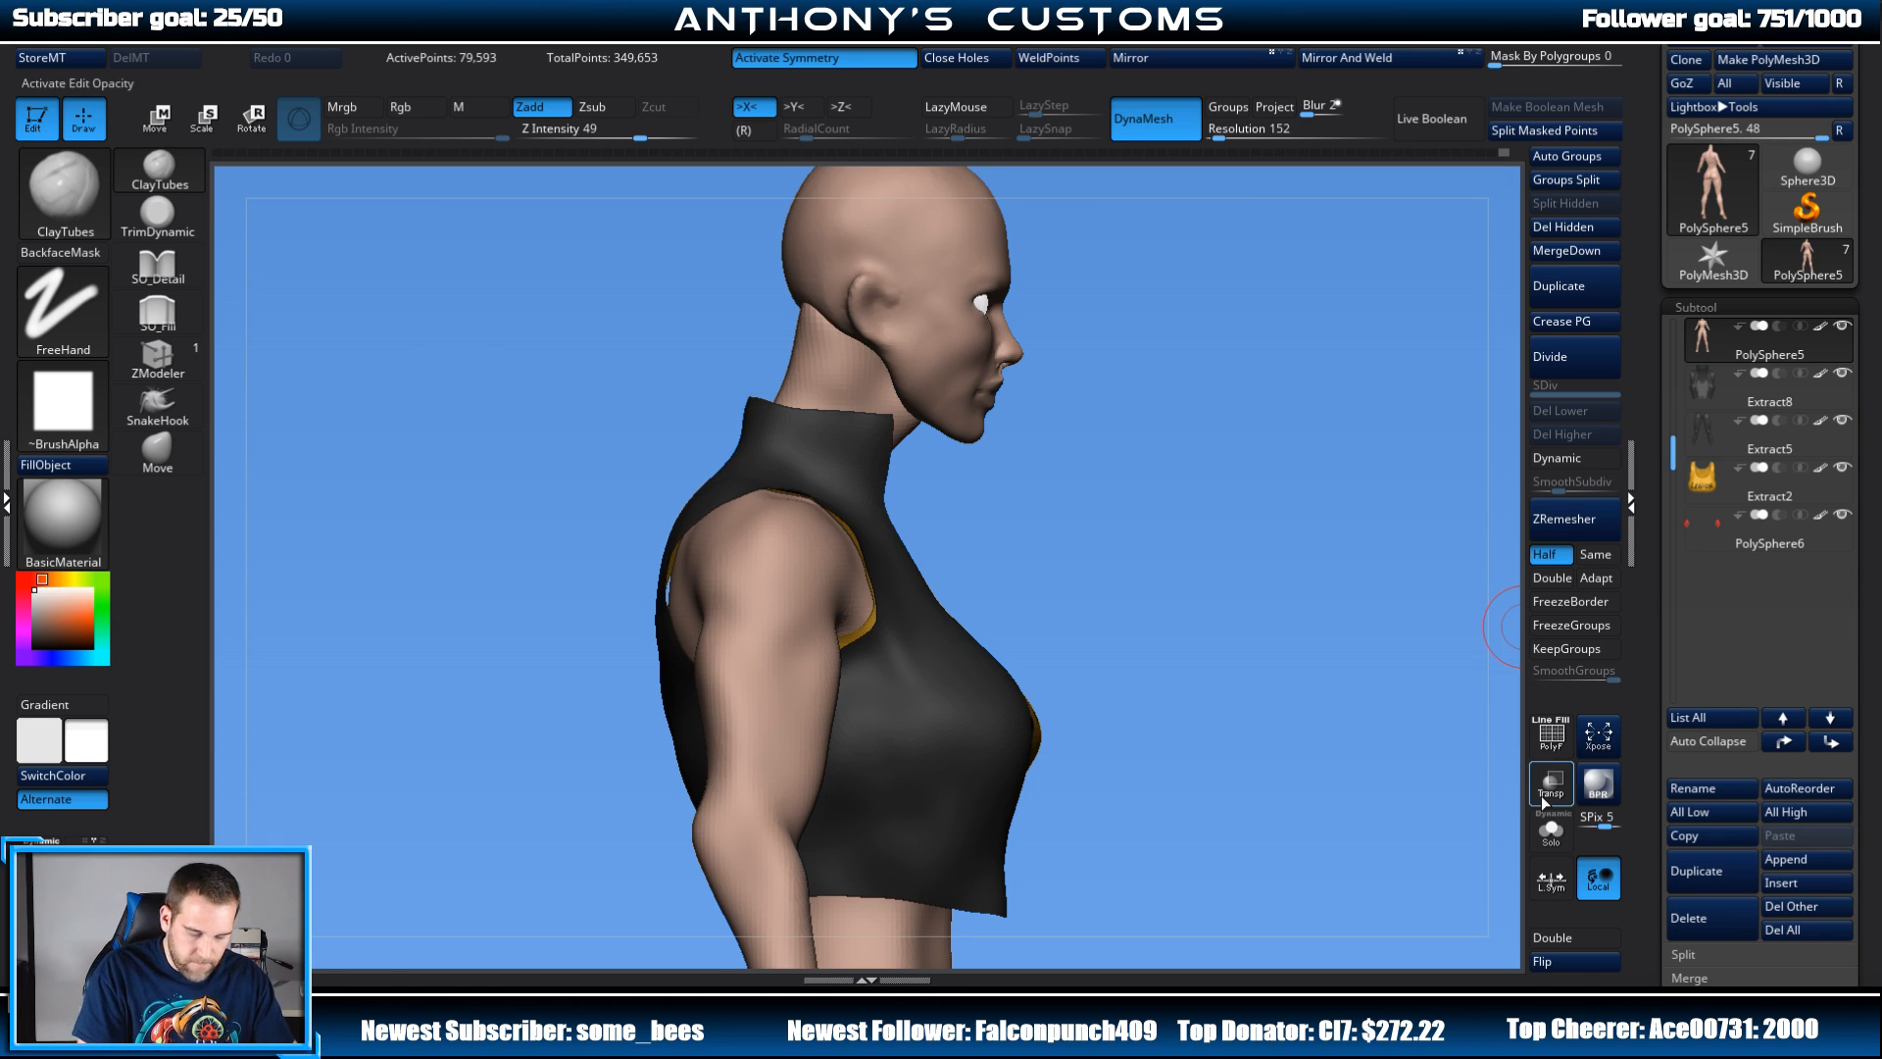
Step: Isolate the body, adjust the protruding front of the neck stump with the Move brush, and show all subtools again
left_click(1551, 828)
left_click(157, 449)
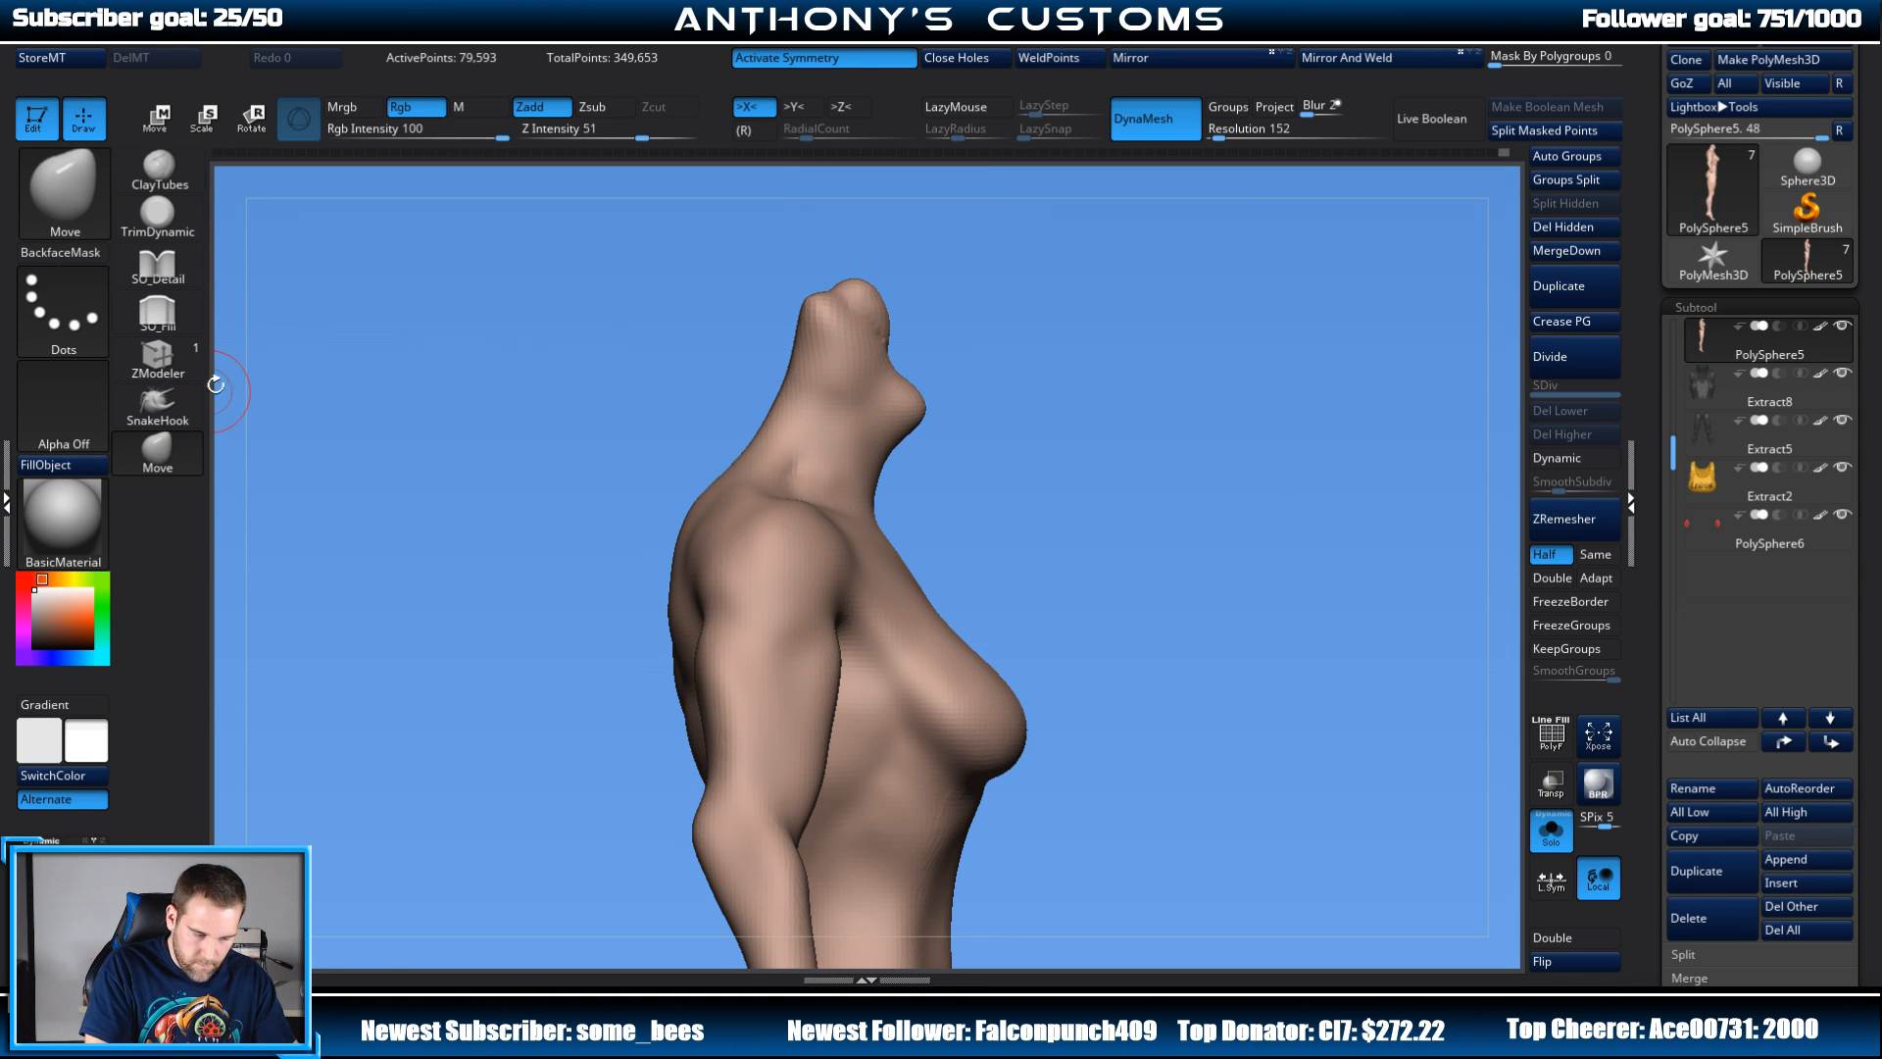
right_click(1084, 437)
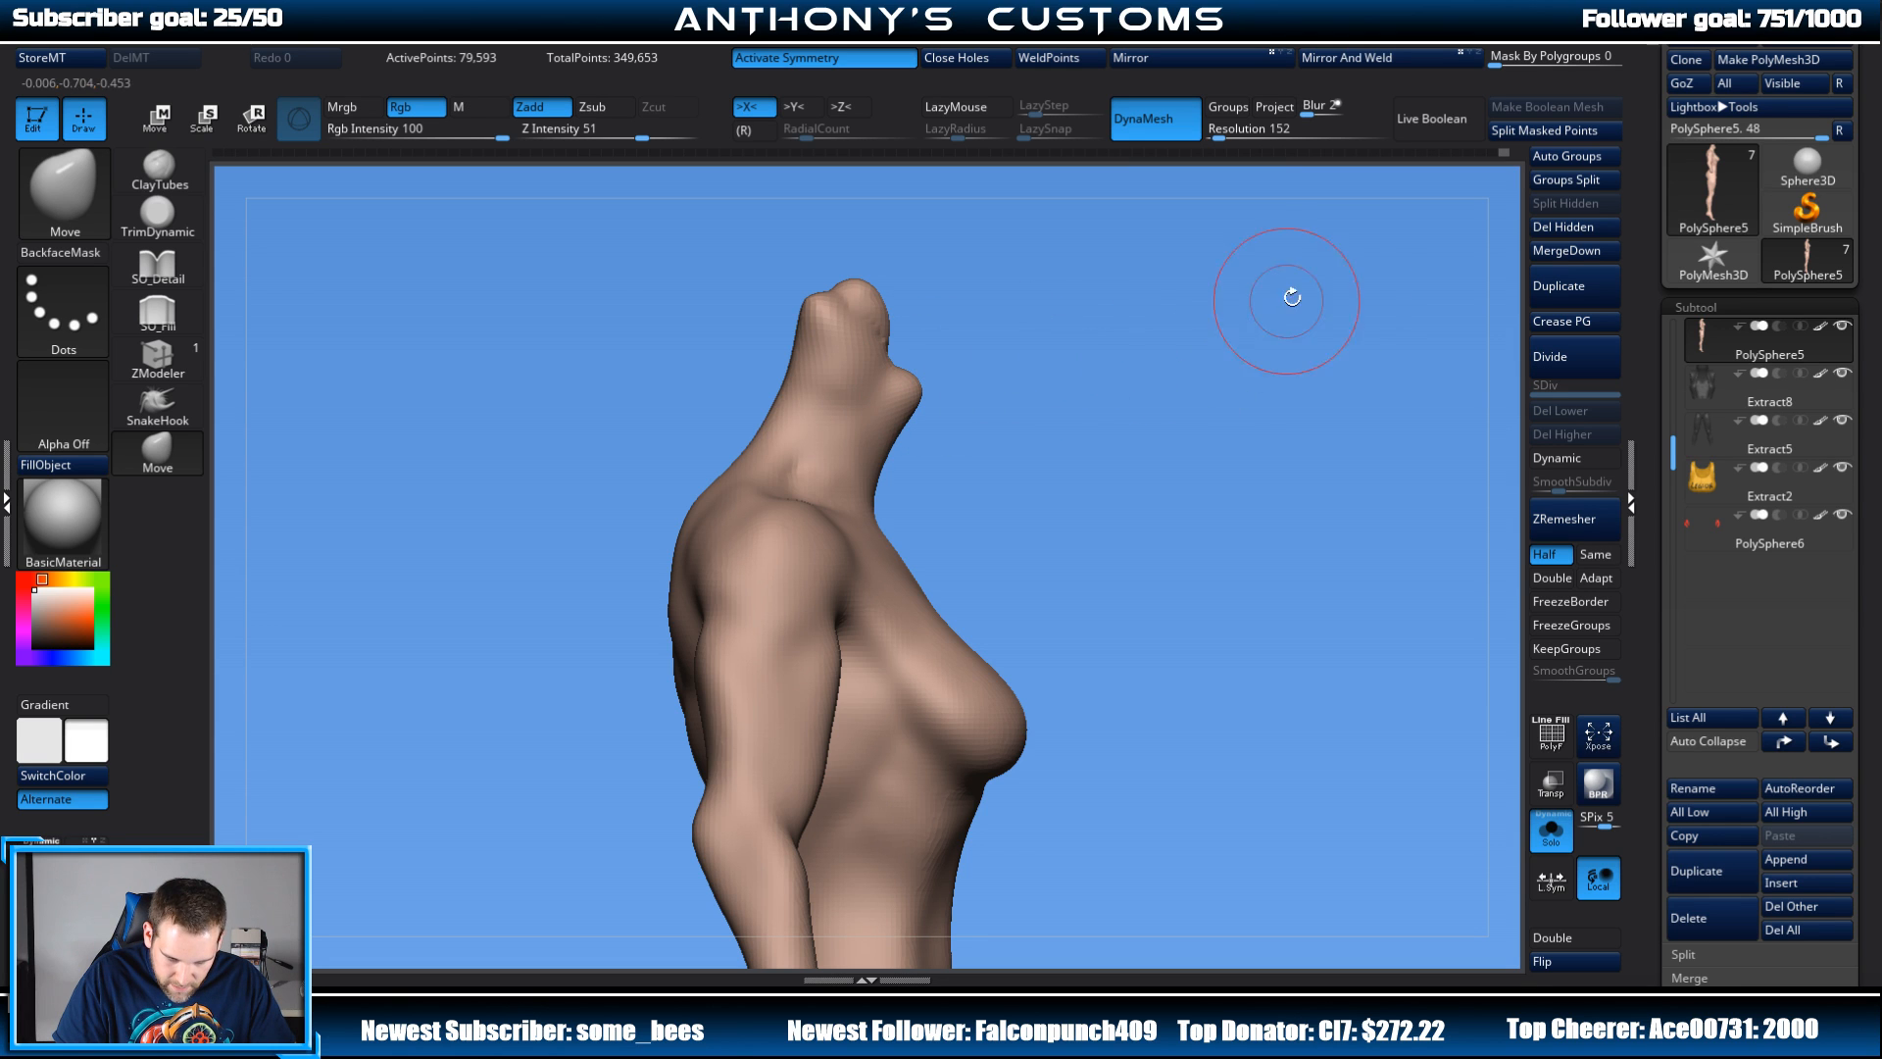
left_click(1551, 828)
Step: Select the head and reshape the lower skull edge behind the ears with the Move brush where it meets the neck
left_click_drag(1371, 557, 1231, 471)
left_click(810, 420, "alt")
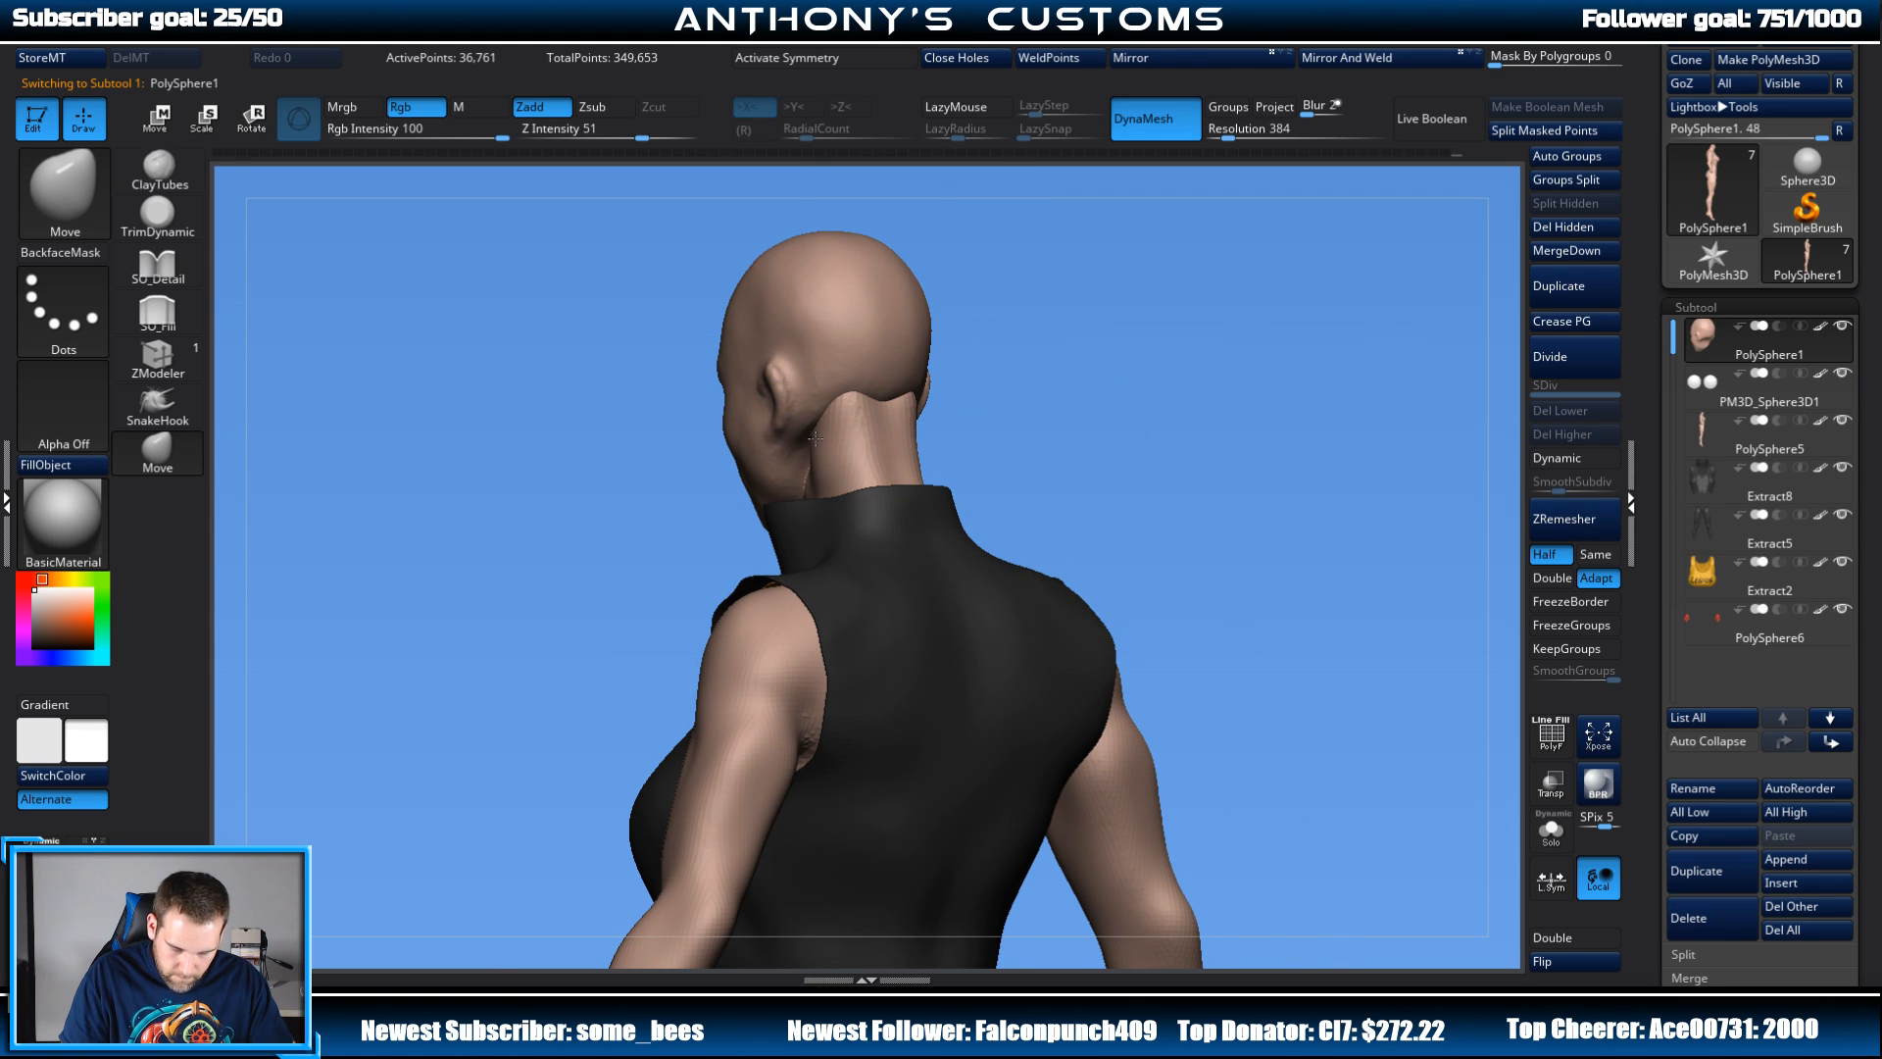
left_click_drag(926, 431, 948, 388)
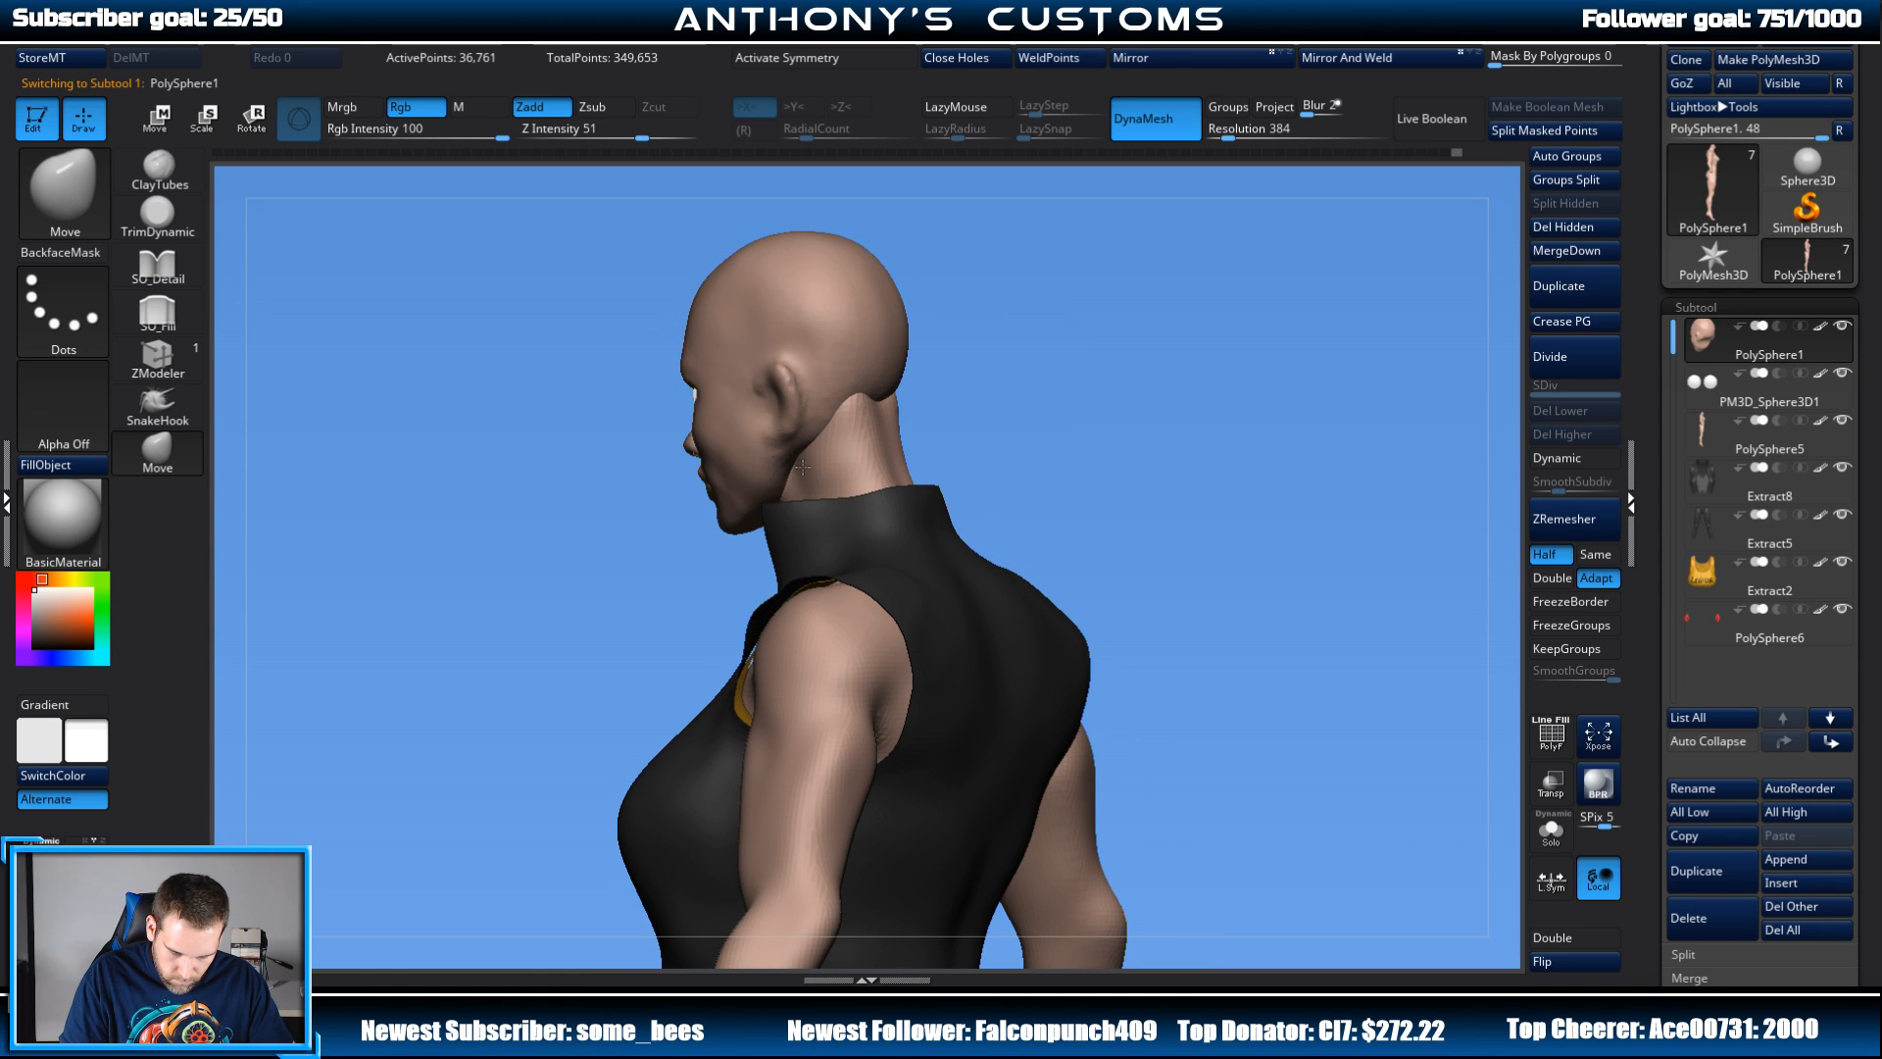
left_click_drag(802, 467, 1029, 353)
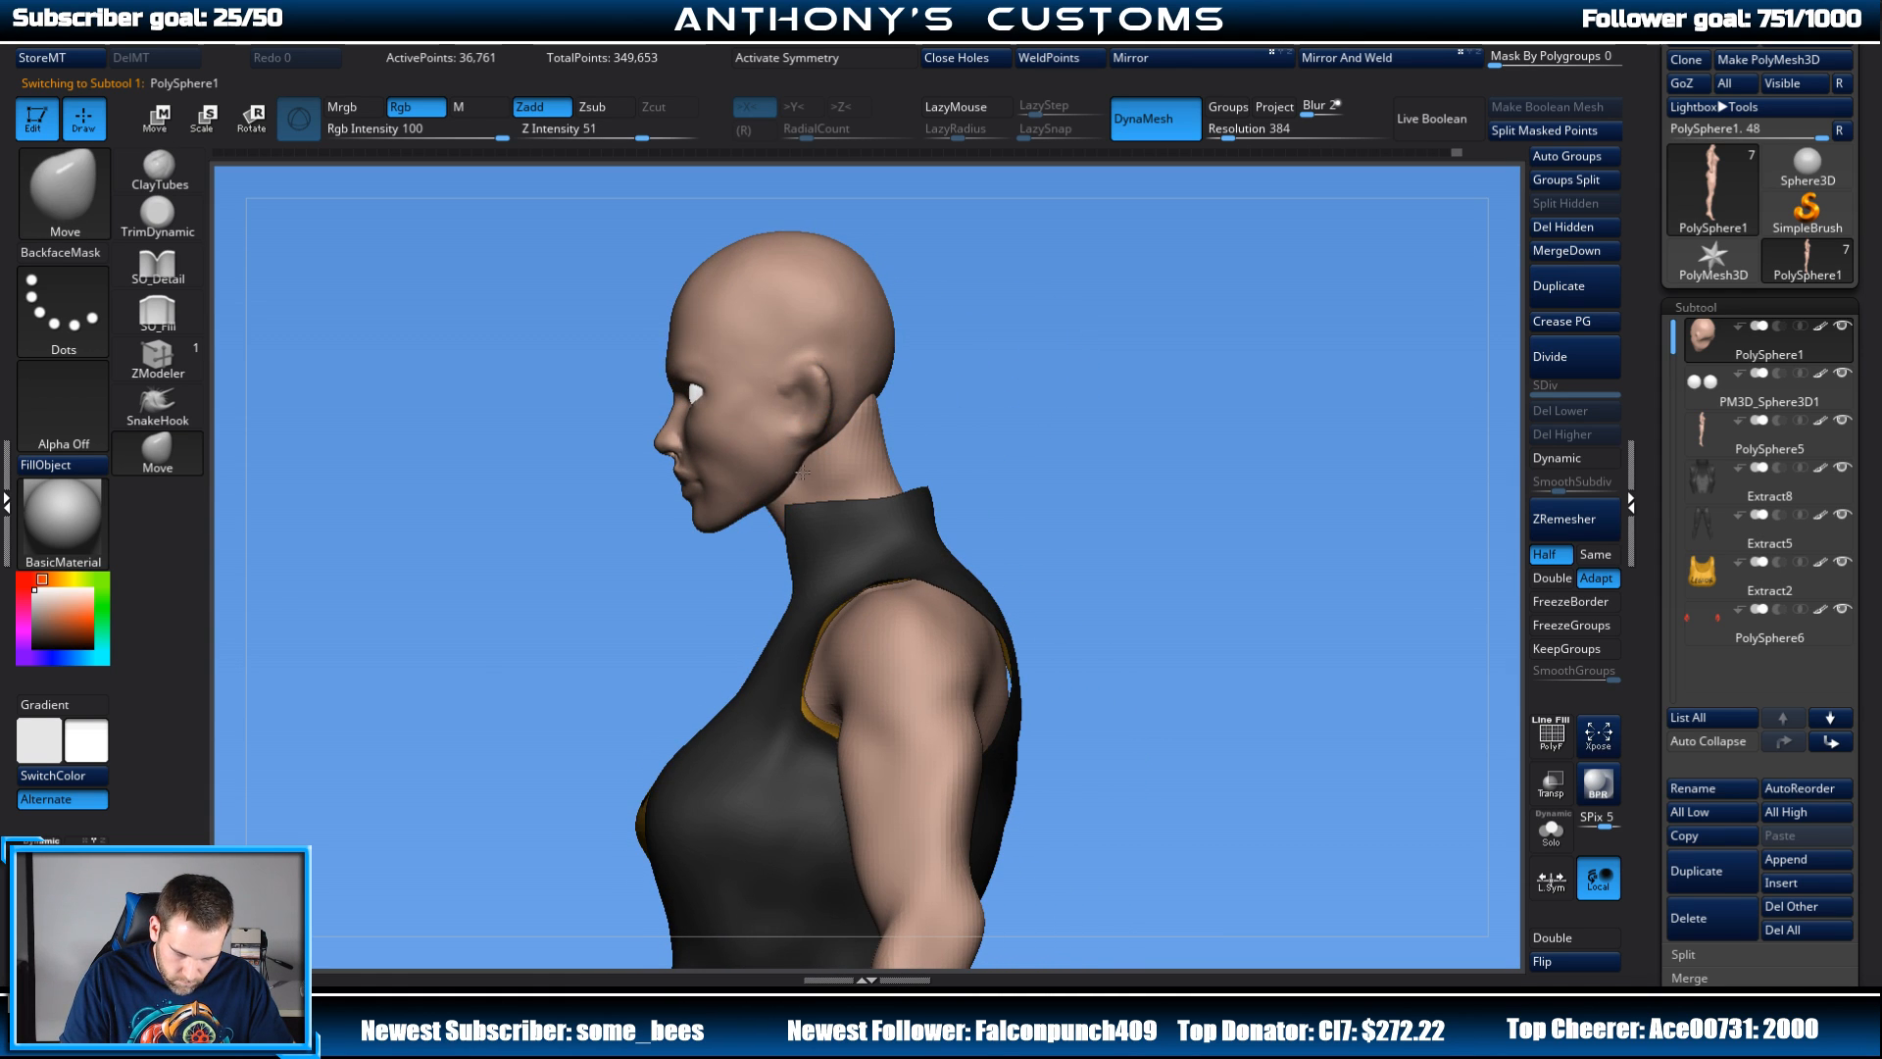
left_click_drag(934, 402, 889, 387)
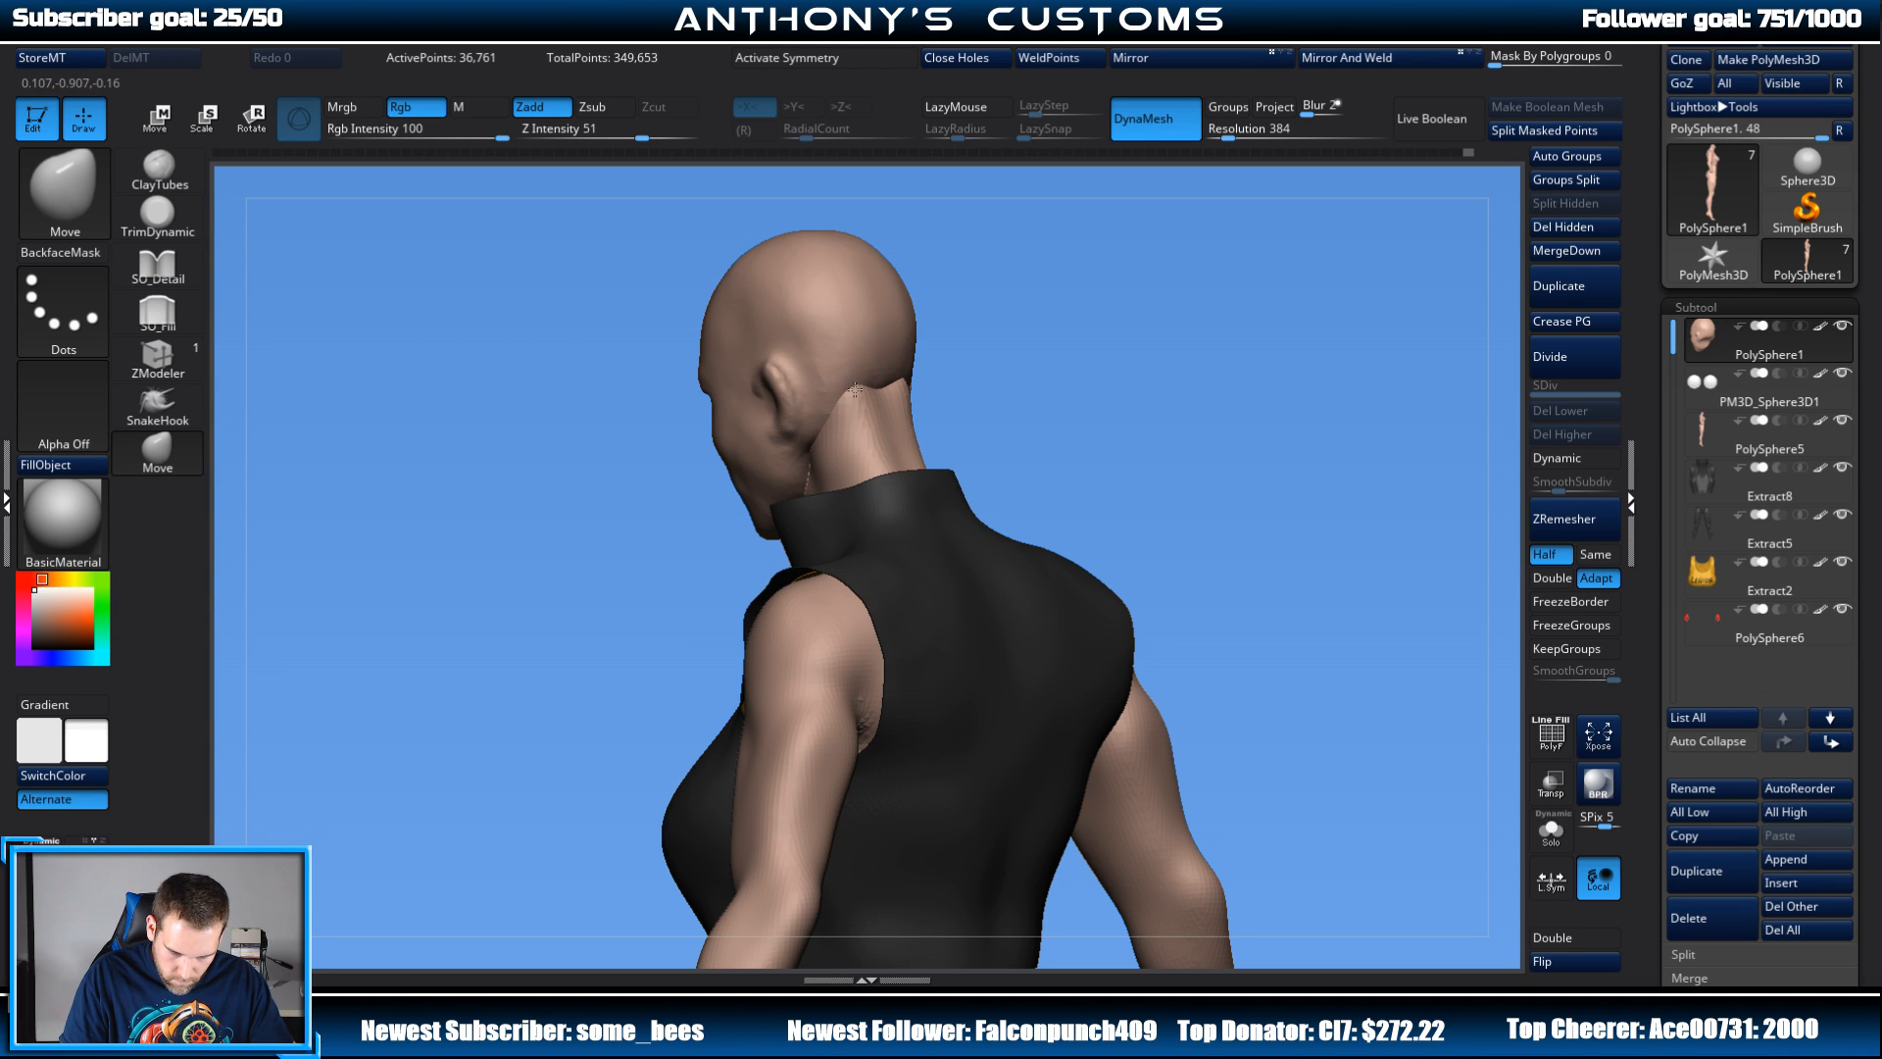
left_click_drag(864, 390, 1073, 374)
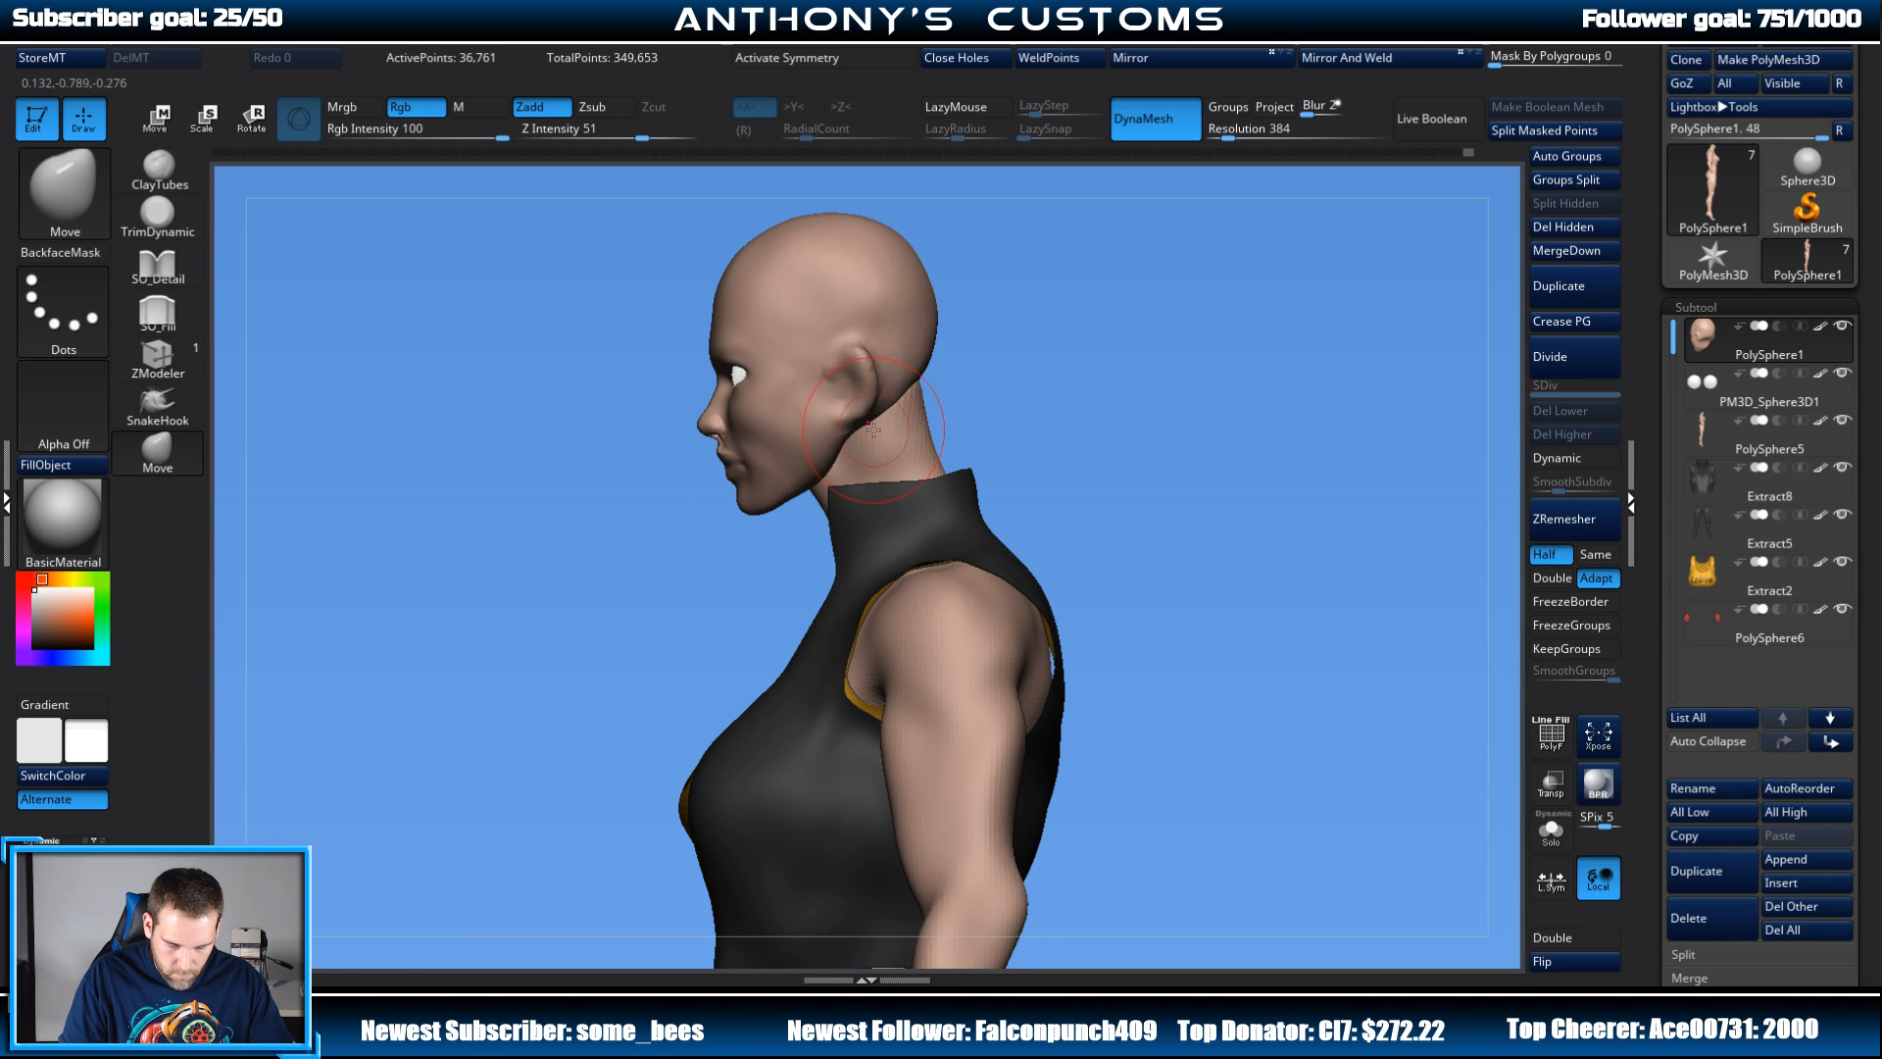
Step: Enlarge the Move brush and push in the back of the skull slightly in side profile
left_click_drag(1049, 355, 1099, 399, "alt")
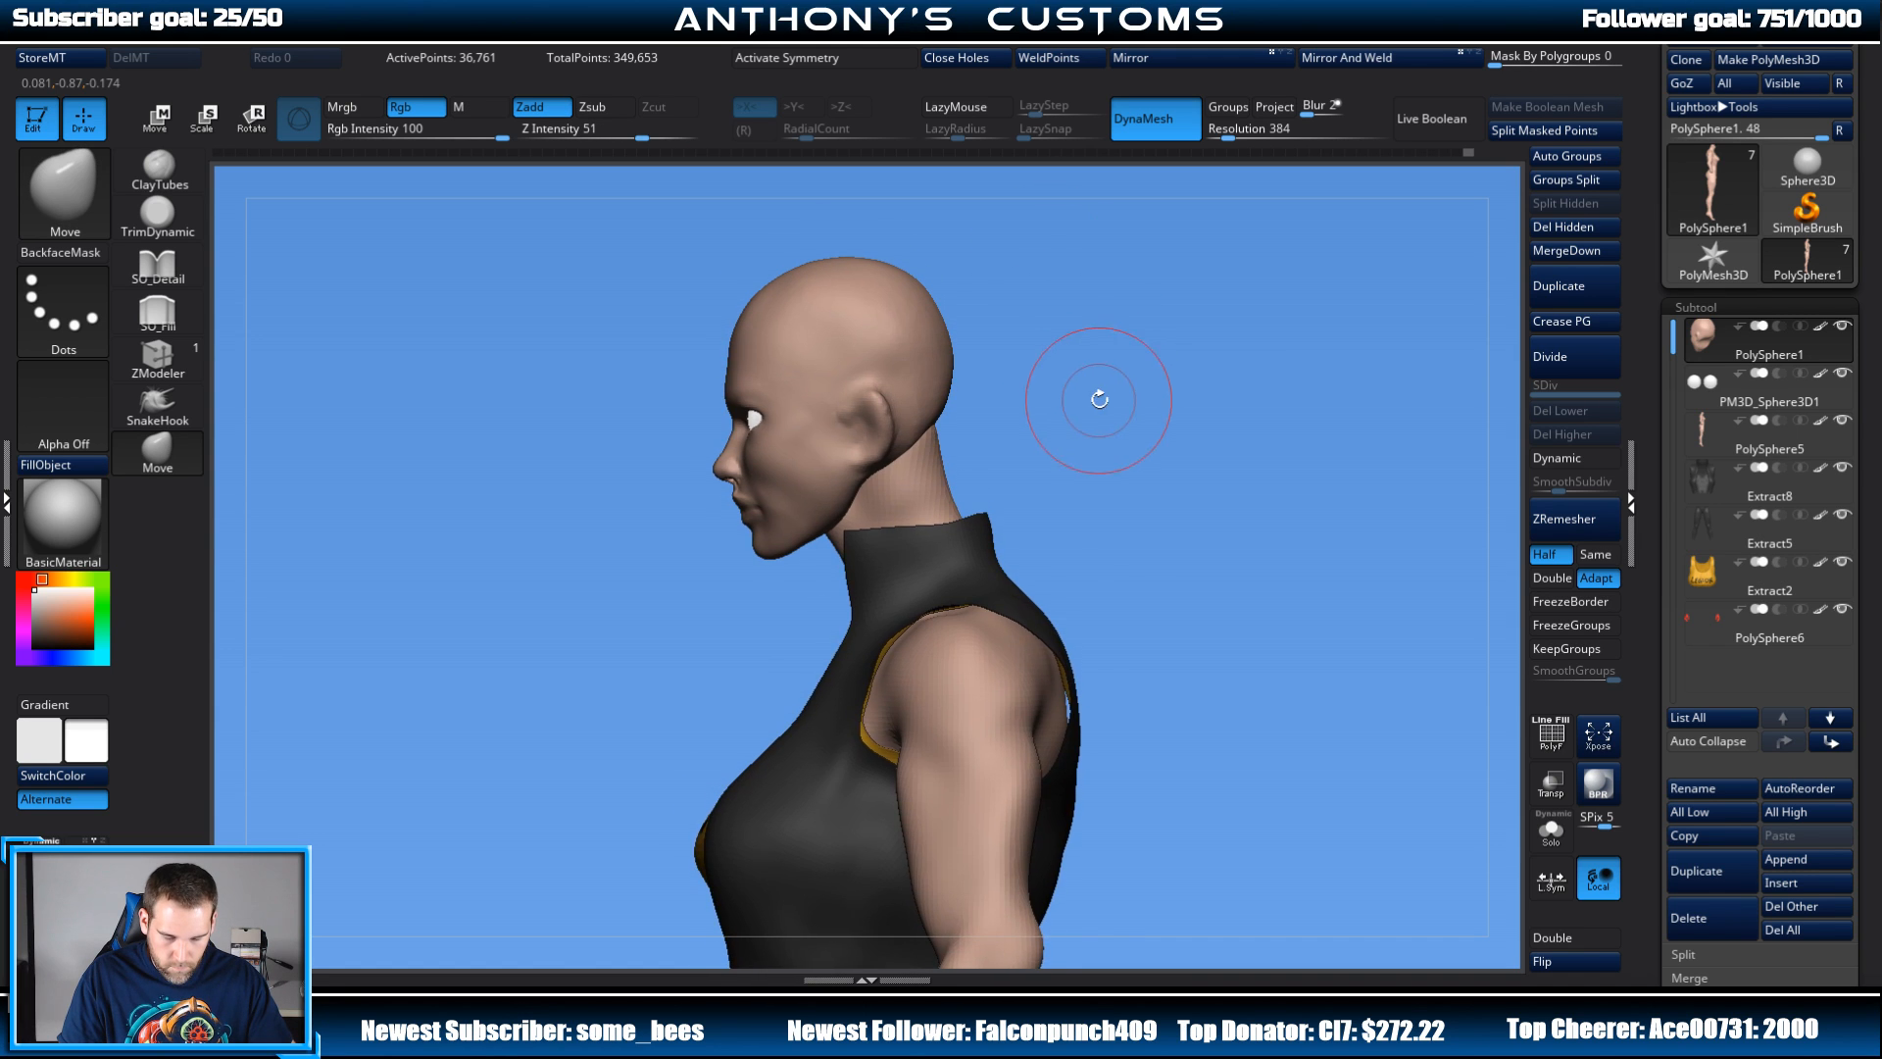
key("space")
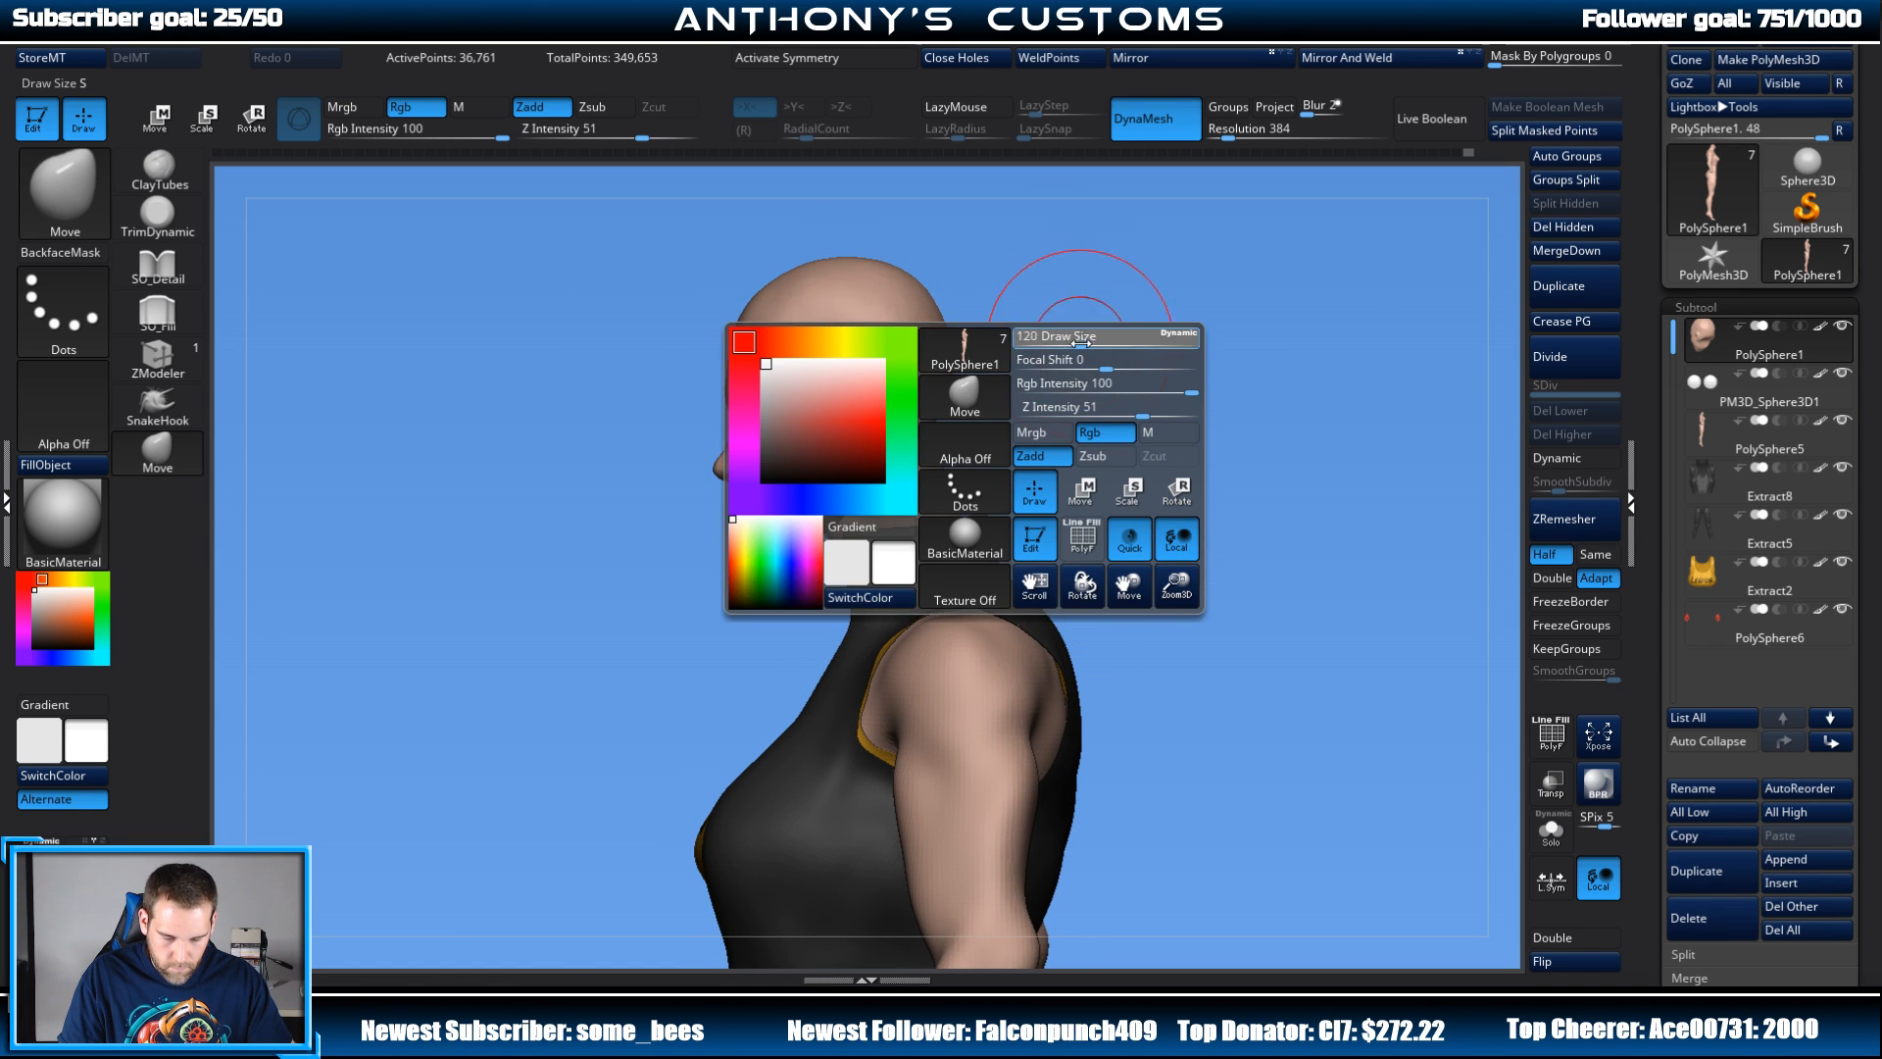
left_click_drag(1080, 342, 1112, 342)
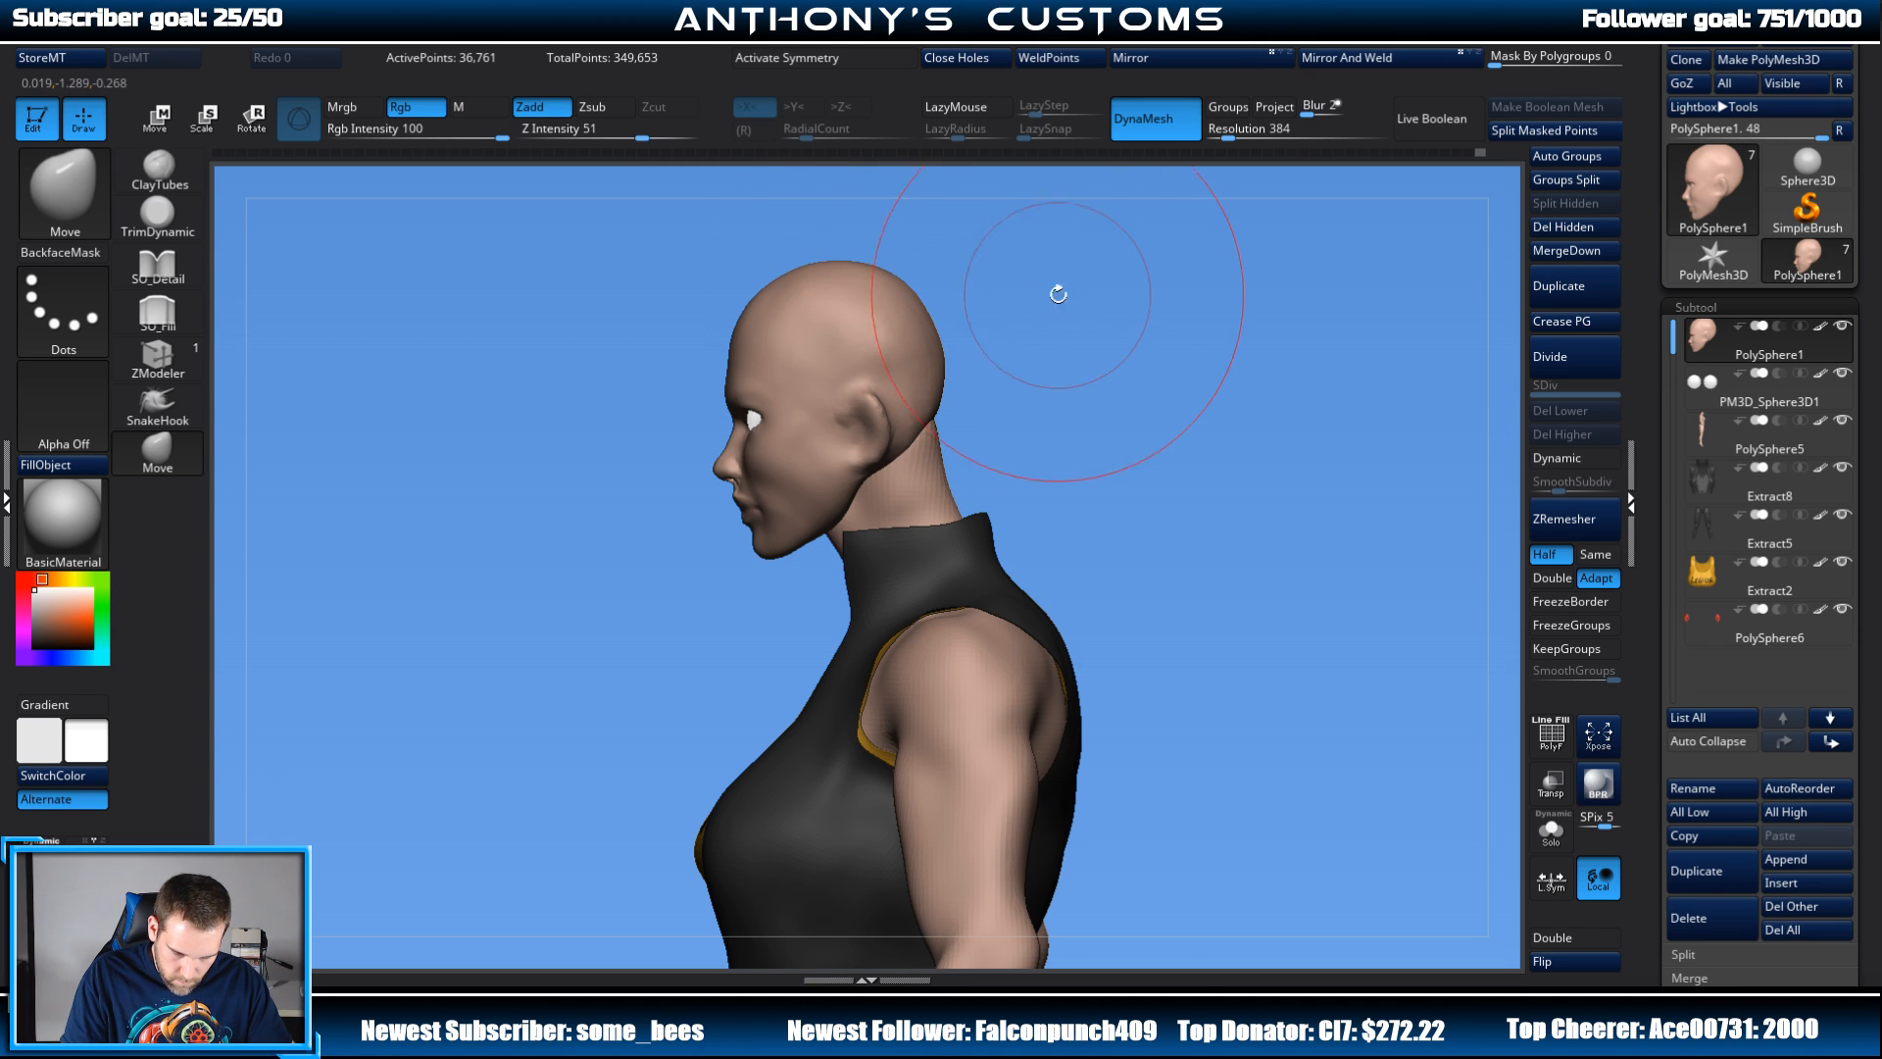
Step: Limit the multi-subtool transform to the head and eyes, nudge them along the front-to-back axis, and clear the selection
key("w")
left_click(904, 251)
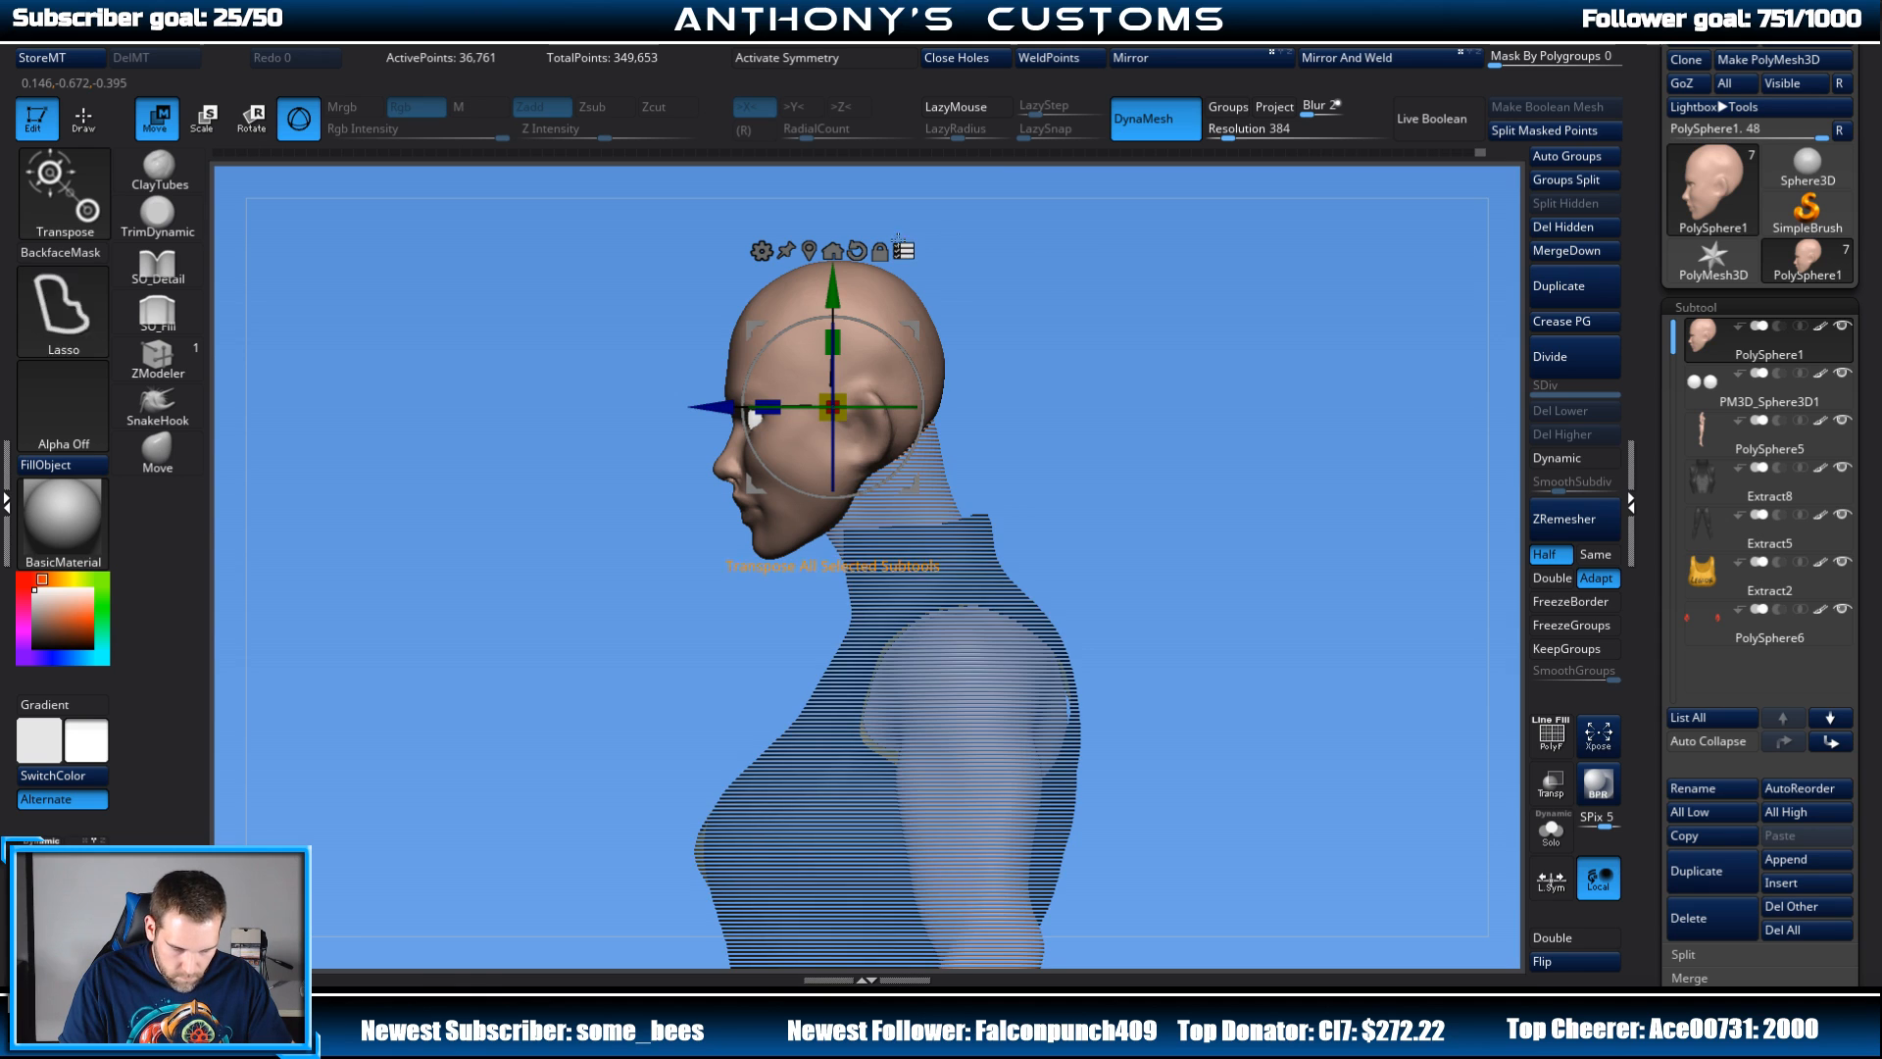
left_click_drag(688, 302, 732, 405, "ctrl+shift")
left_click_drag(1127, 362, 1327, 343)
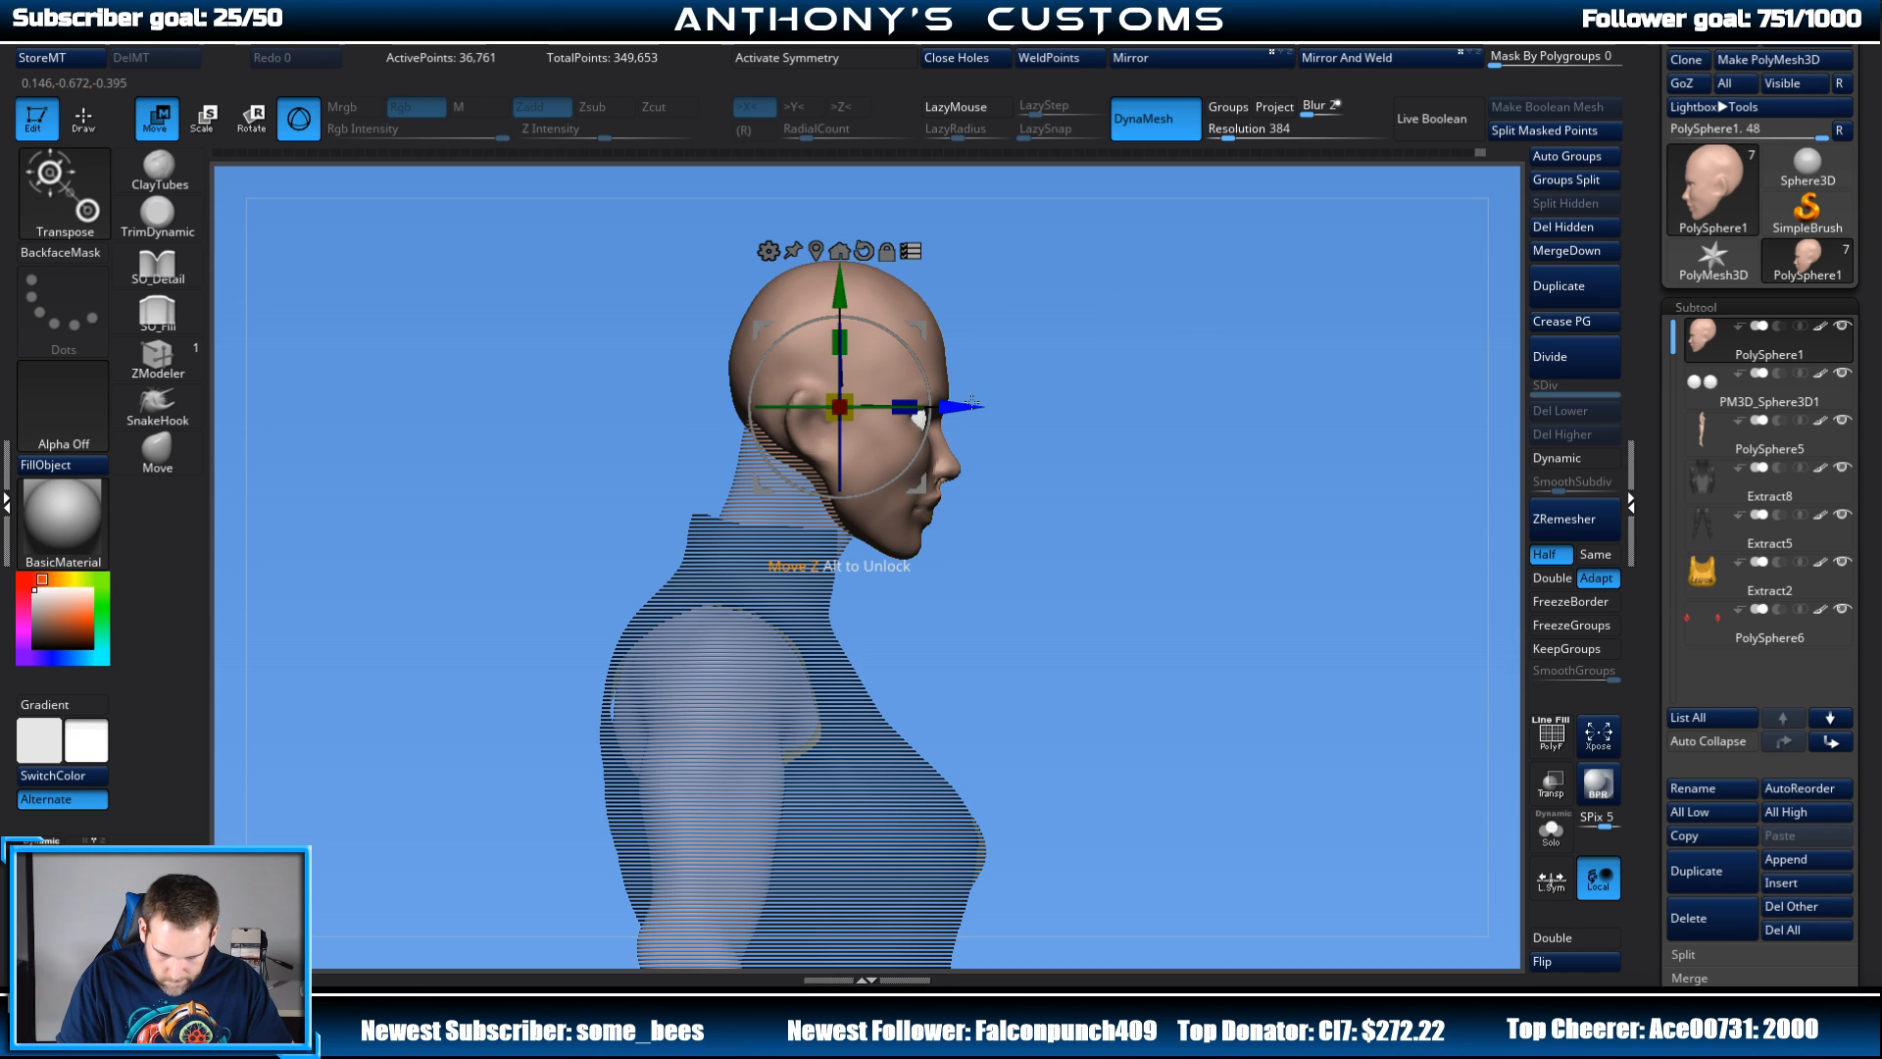
left_click_drag(968, 402, 964, 401)
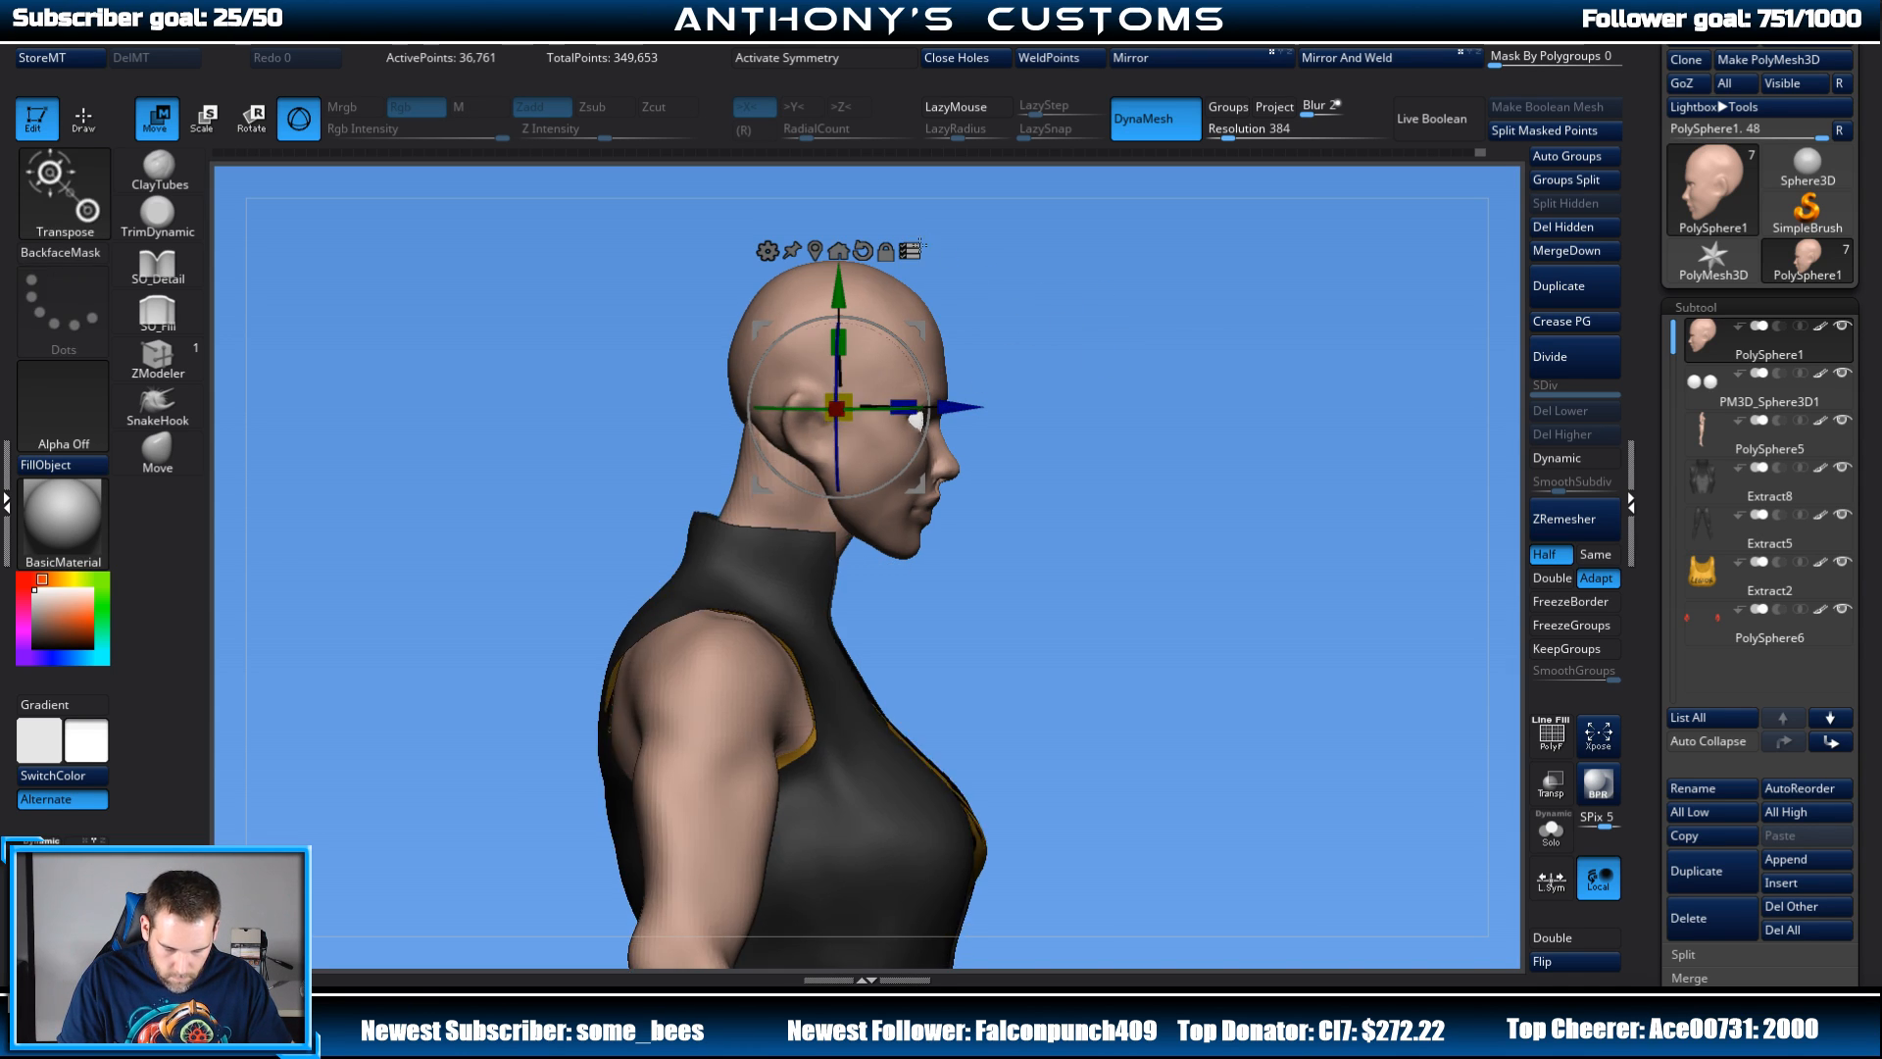
key("q")
Step: Resize the Move brush and refine the cranium's outline from the side, above and behind, checking the face from the front
mouse_move(1164, 419)
left_mouse_down()
mouse_move(1084, 391)
mouse_move(1074, 334)
left_mouse_up()
mouse_move(1122, 432)
left_mouse_down("alt")
mouse_move(1152, 412)
mouse_move(1171, 345)
mouse_move(1127, 353)
left_mouse_up("alt")
key("space")
left_click_drag(1227, 300, 1147, 370)
key("space")
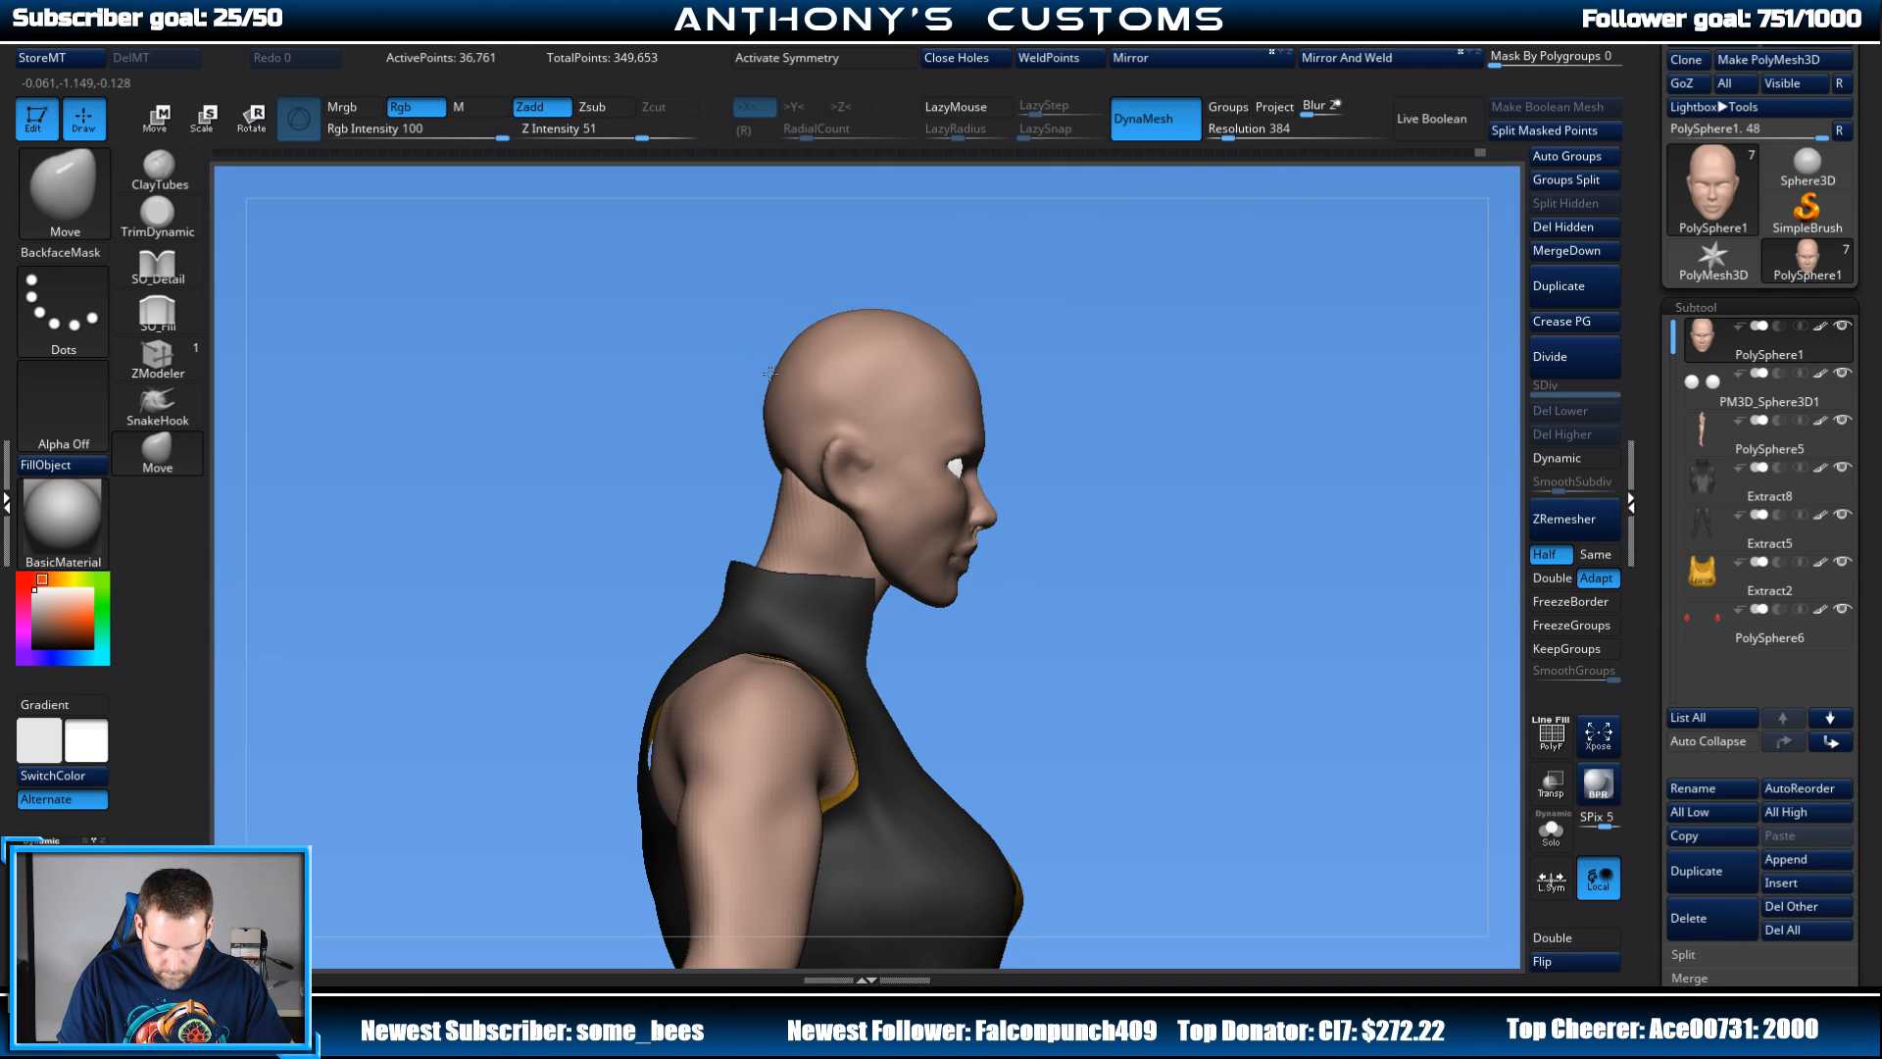
left_click_drag(1101, 261, 883, 408)
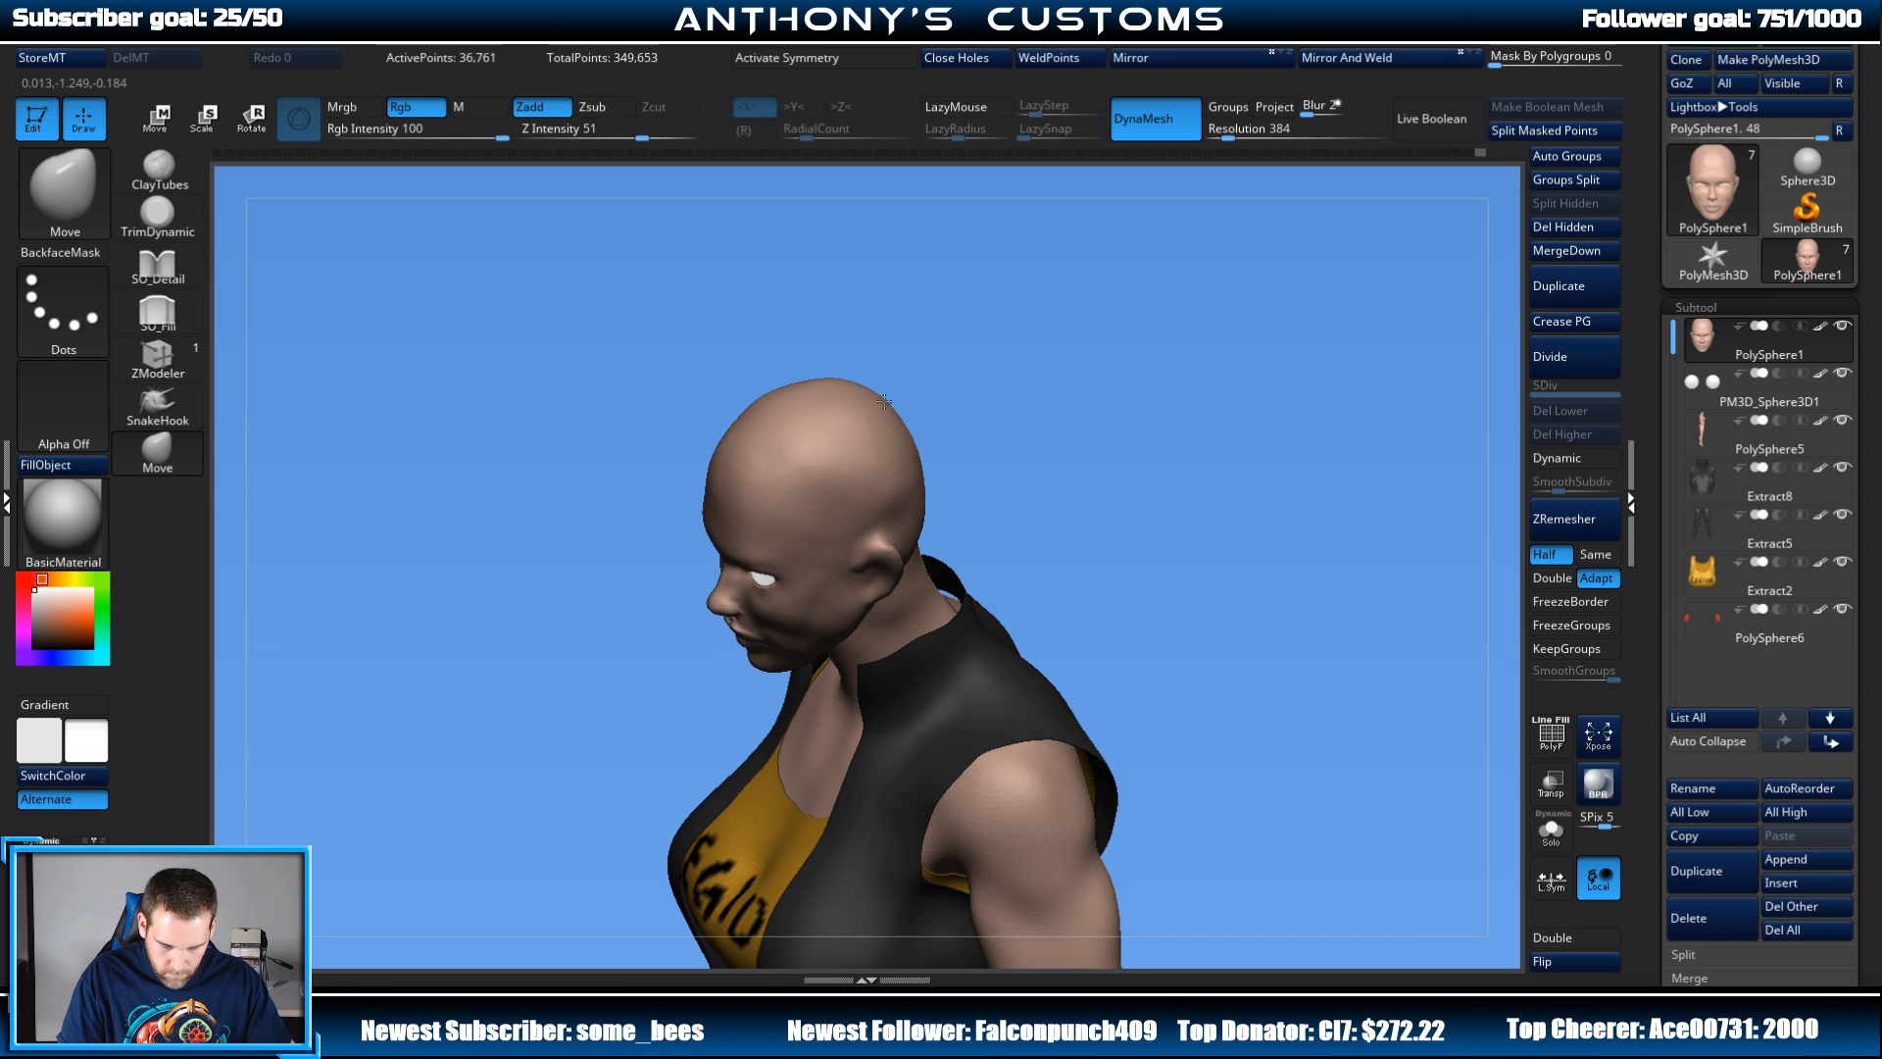
key("space")
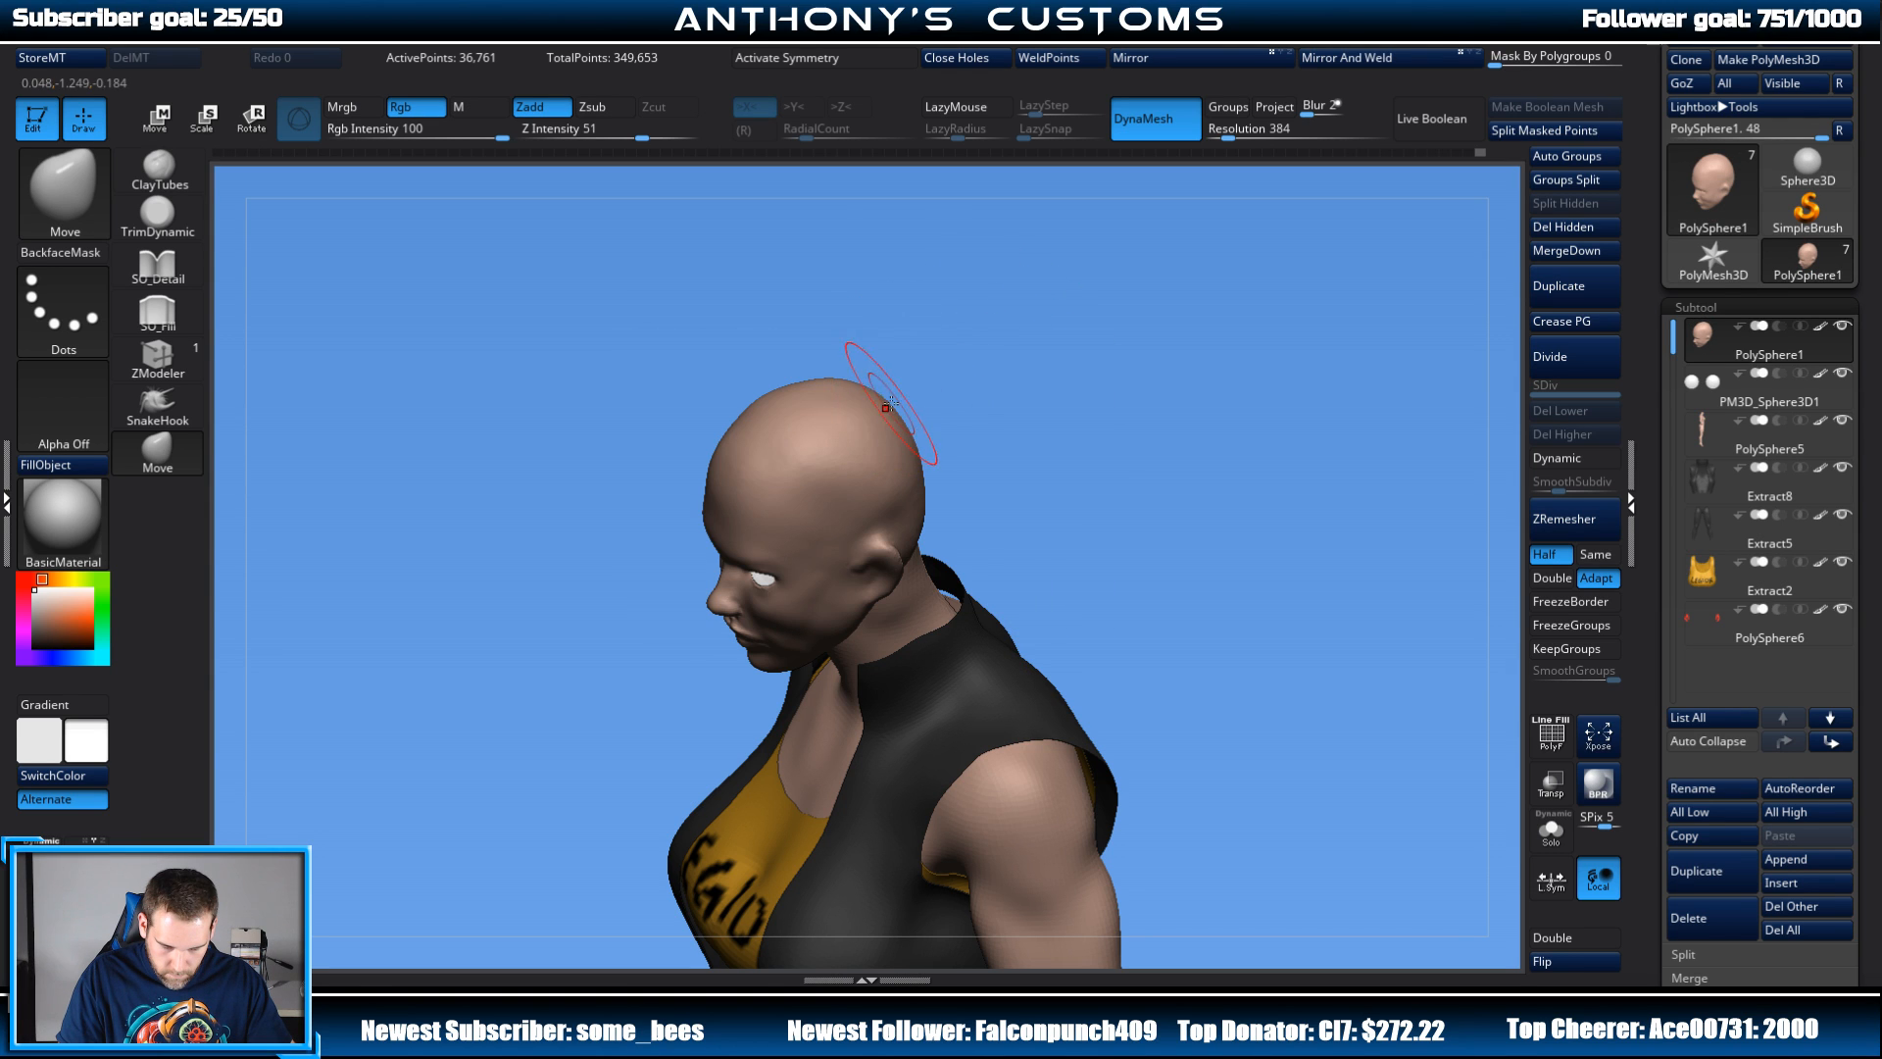
left_click_drag(990, 379, 893, 397)
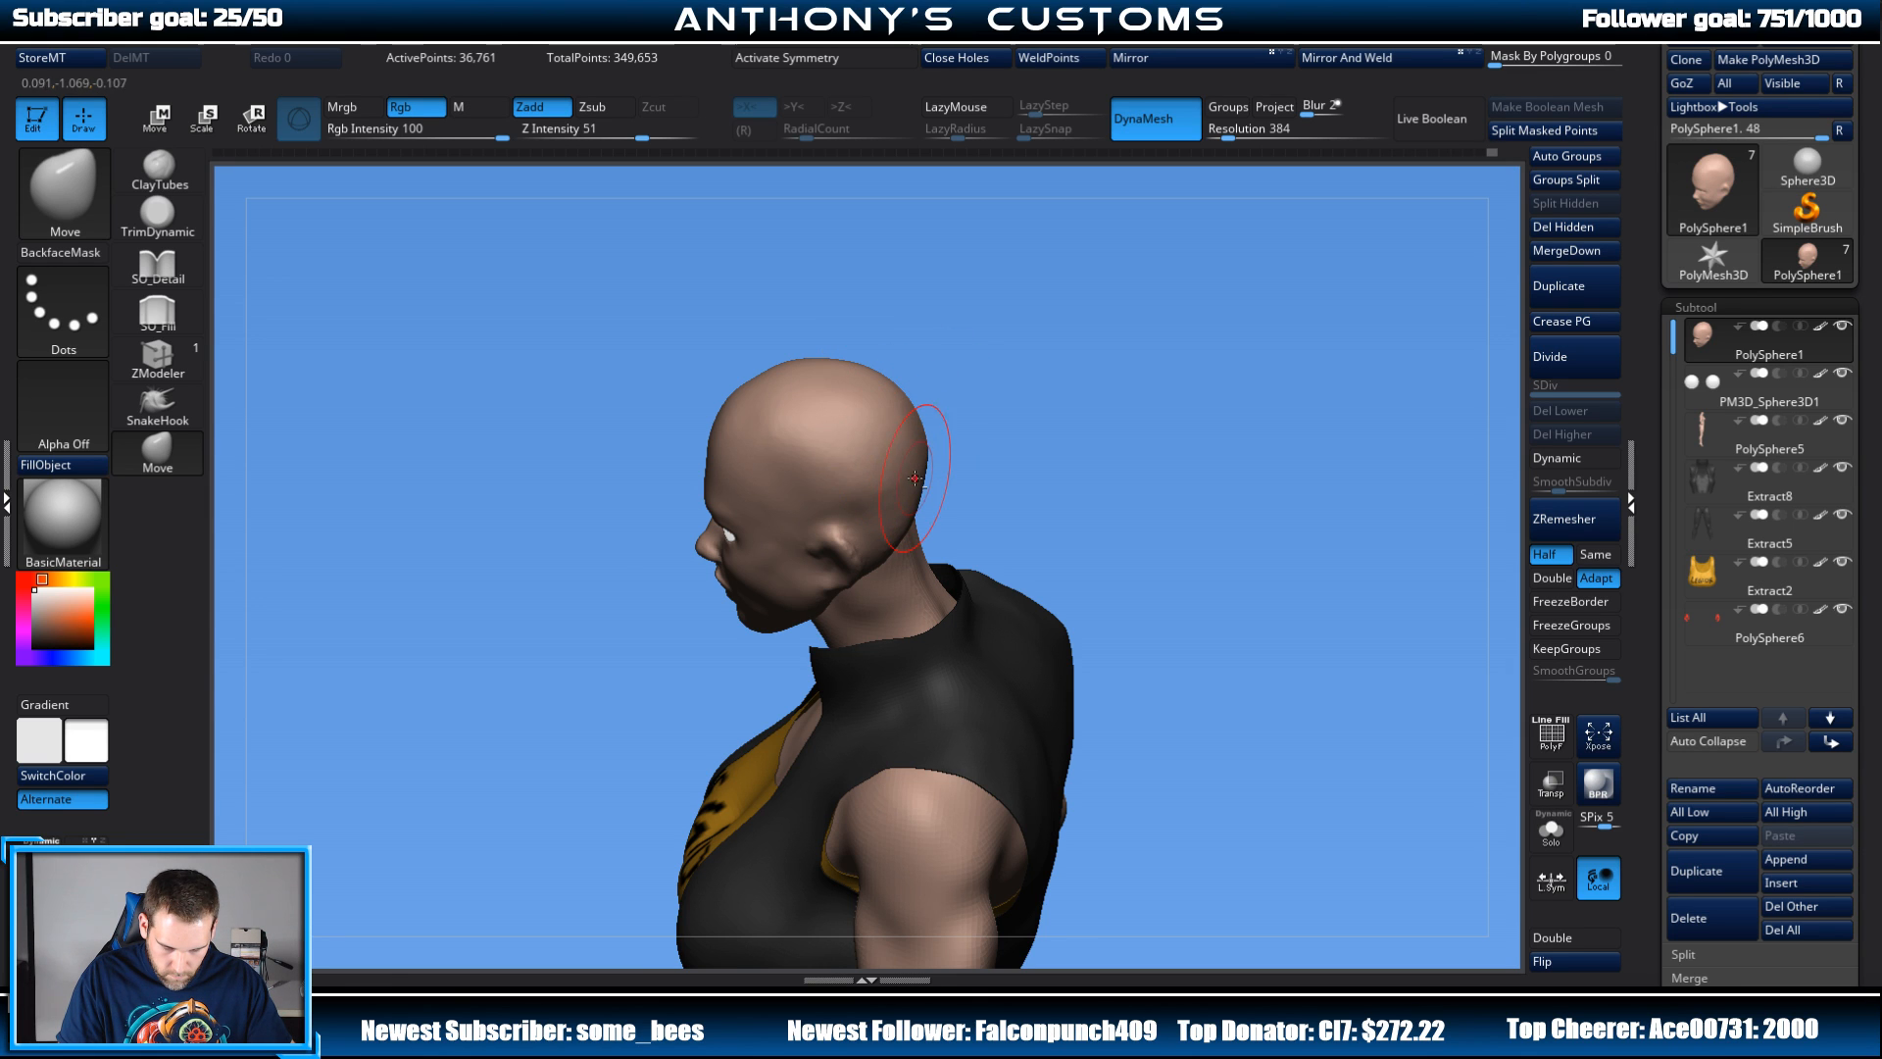
left_click_drag(947, 490, 957, 518)
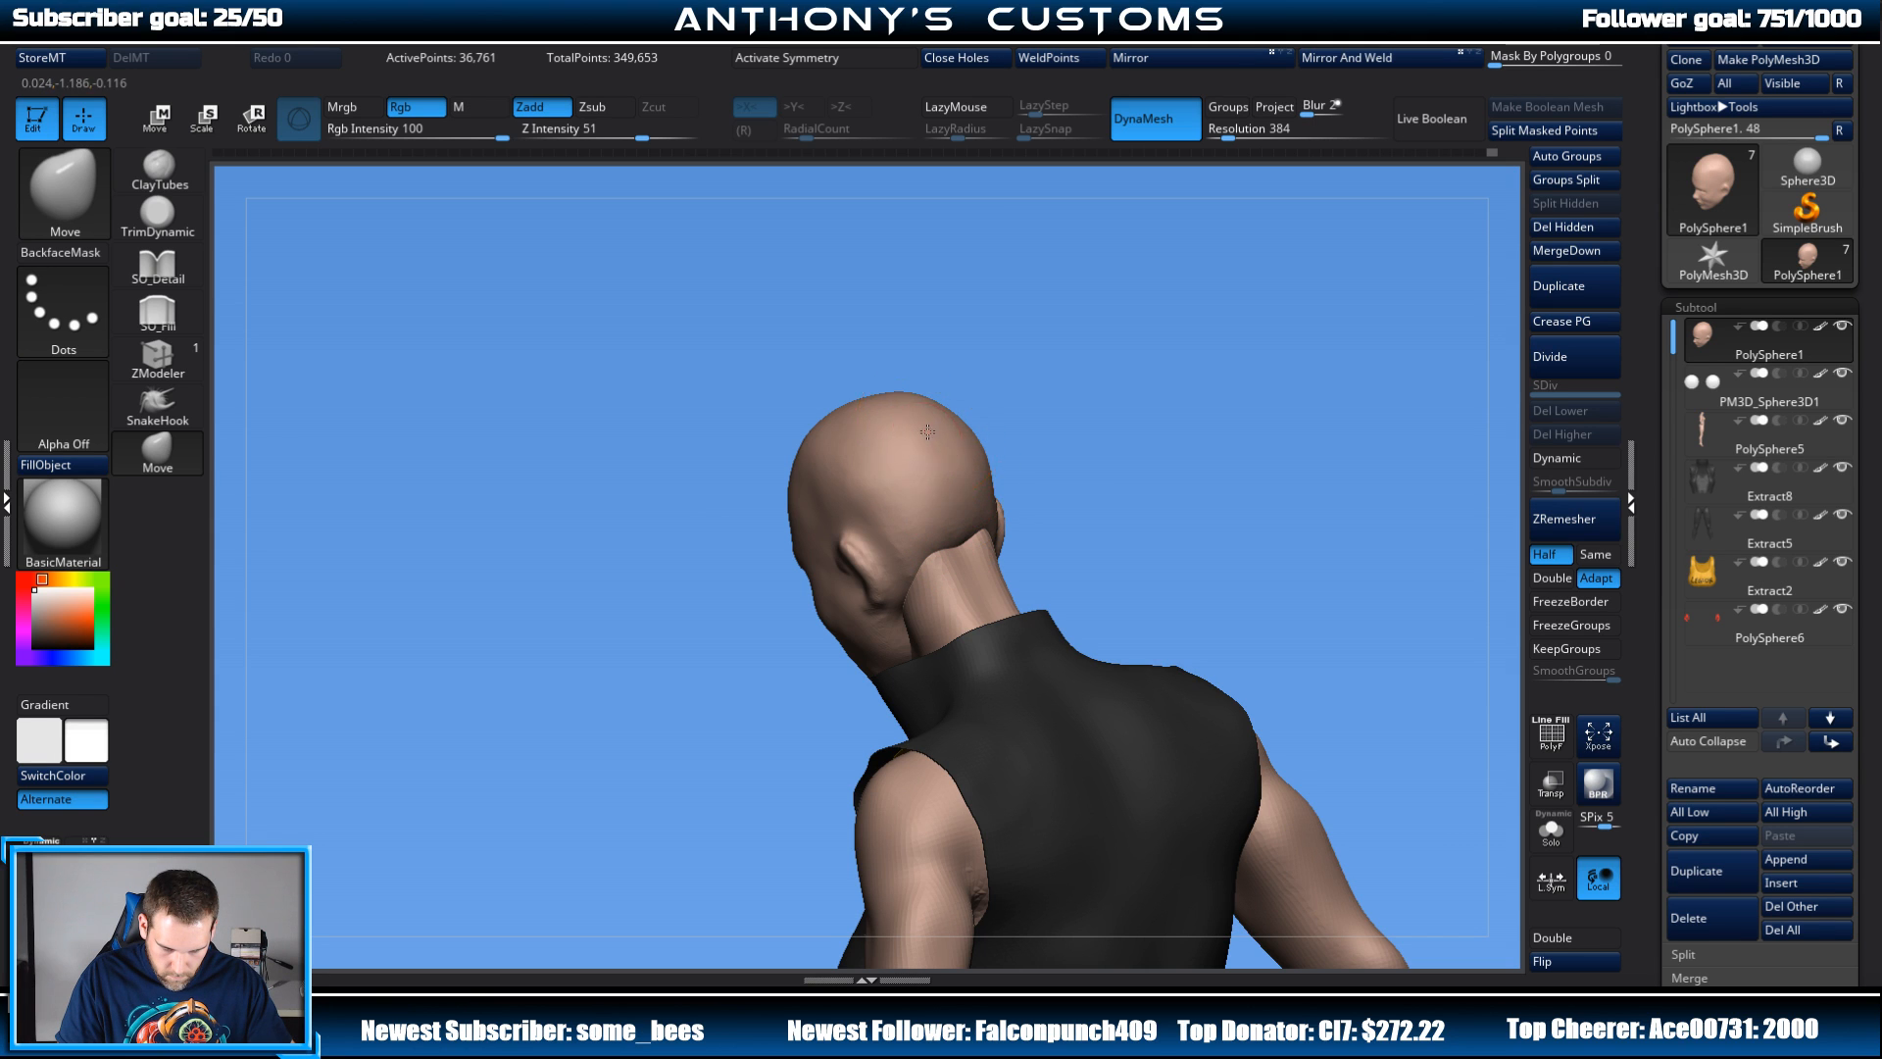
mouse_move(1037, 386)
left_mouse_down()
mouse_move(1127, 357)
mouse_move(1123, 331)
mouse_move(1269, 358)
mouse_move(1215, 302)
mouse_move(1119, 358)
mouse_move(1143, 438)
mouse_move(1168, 450)
mouse_move(1094, 450)
mouse_move(1247, 444)
mouse_move(1185, 381)
mouse_move(1235, 438)
mouse_move(1149, 765)
left_mouse_up()
left_click_drag(1201, 441, 1239, 676, "alt")
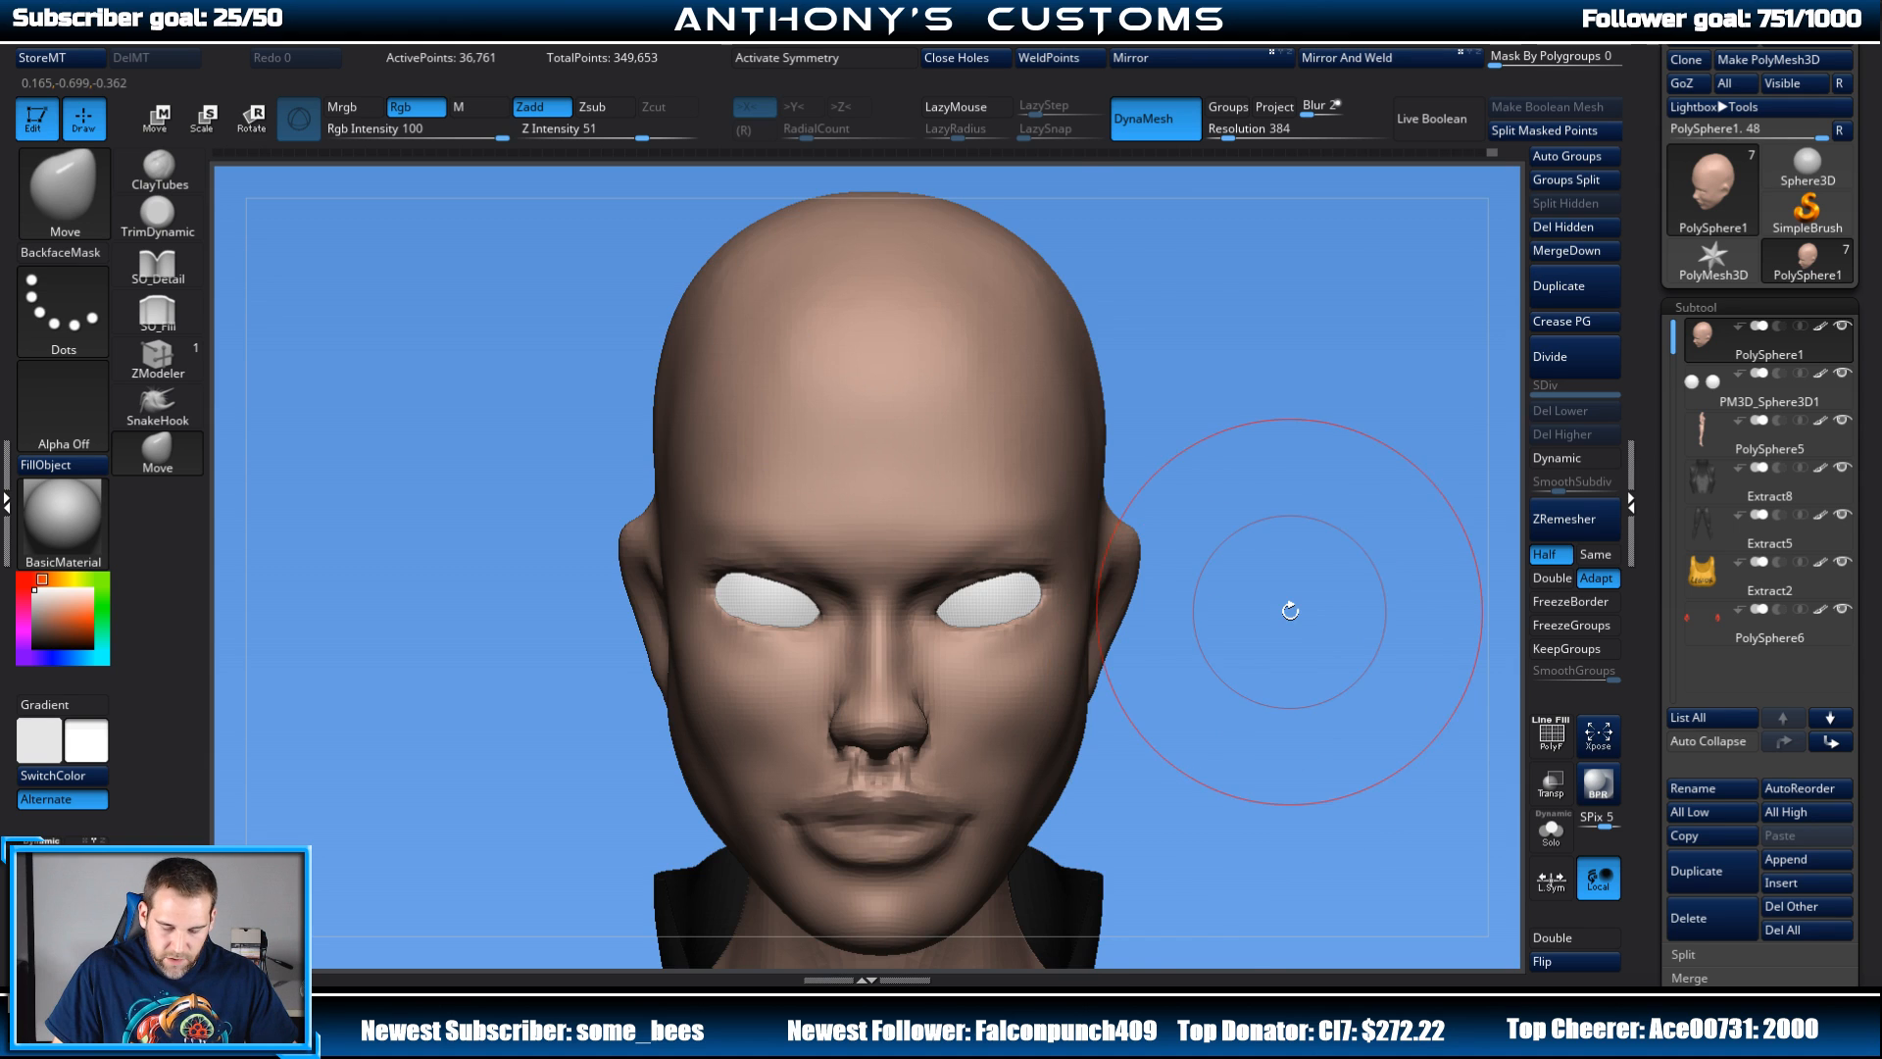
Step: Reduce the Move brush's draw size, view the ear in side profile, and save the project
left_click_drag(1290, 609, 1131, 438, "alt")
key("space")
left_click_drag(1202, 382, 1184, 382)
left_click_drag(1343, 343, 1098, 377)
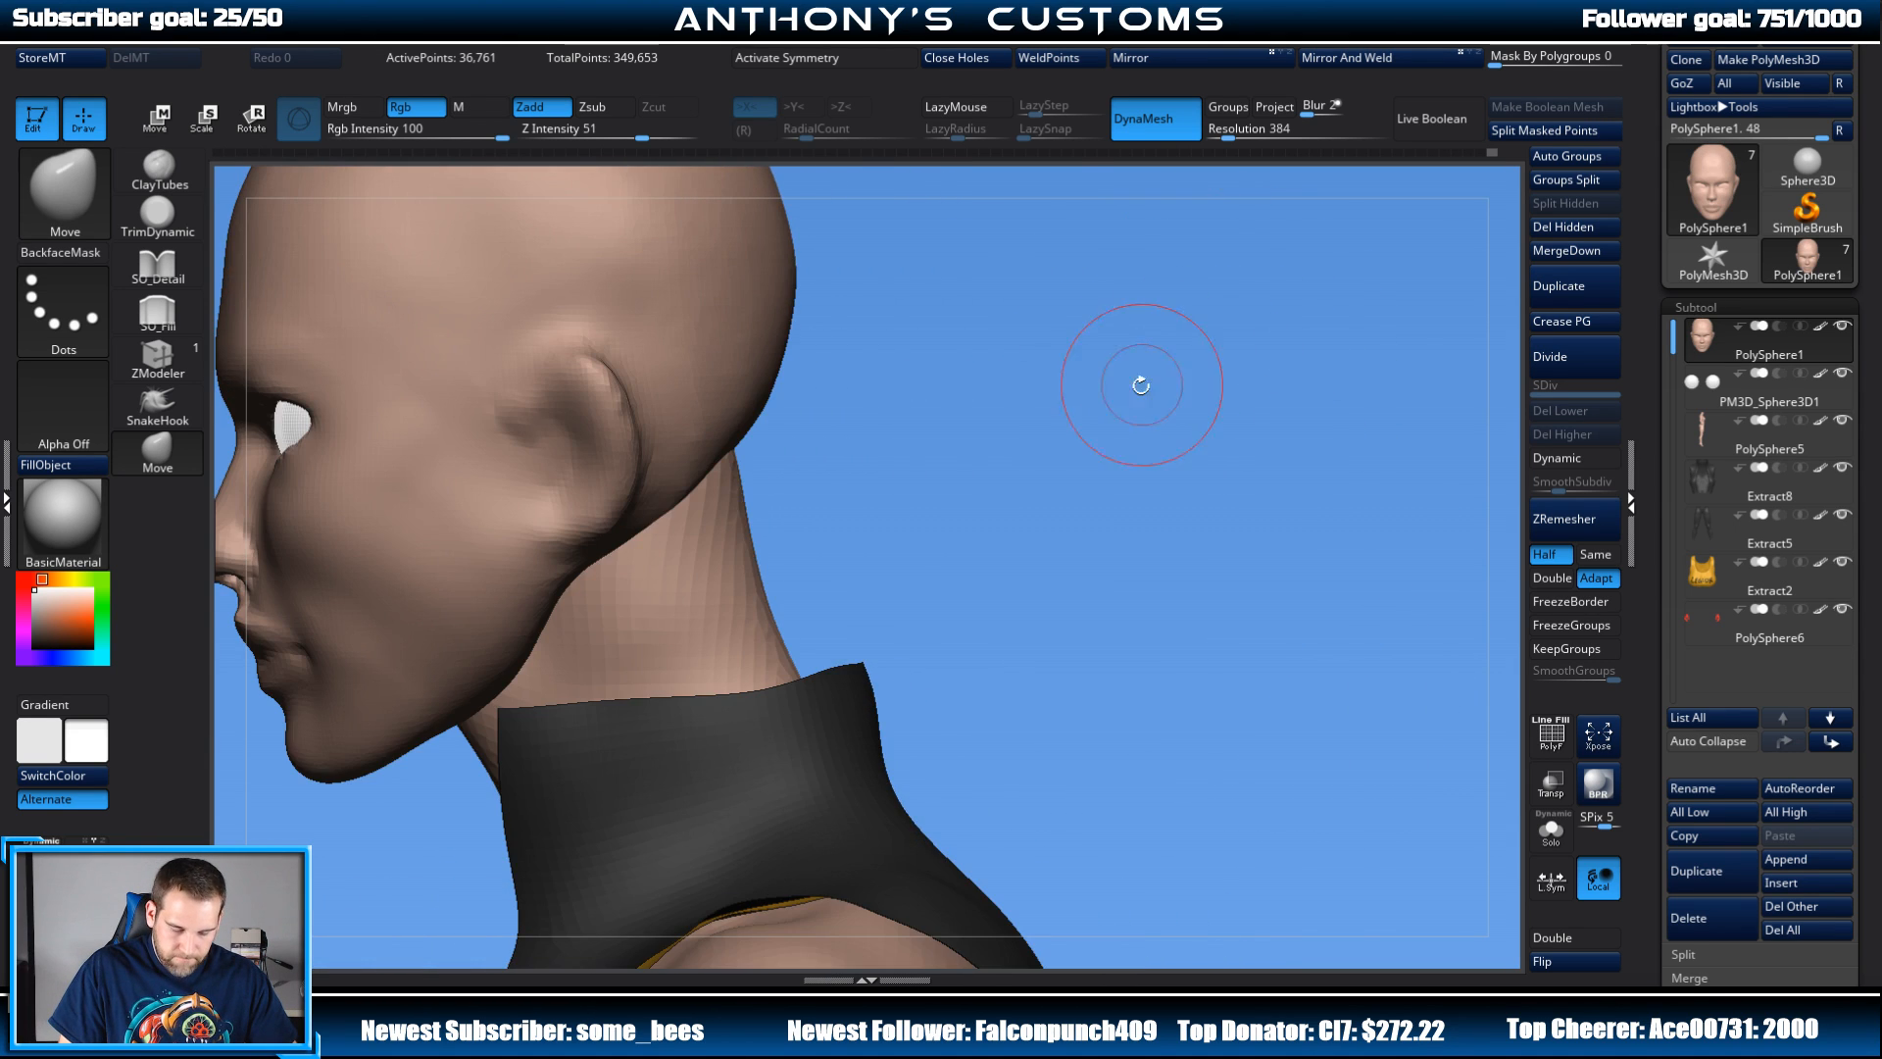
left_click_drag(1078, 447, 1298, 460, "alt")
key("ctrl")
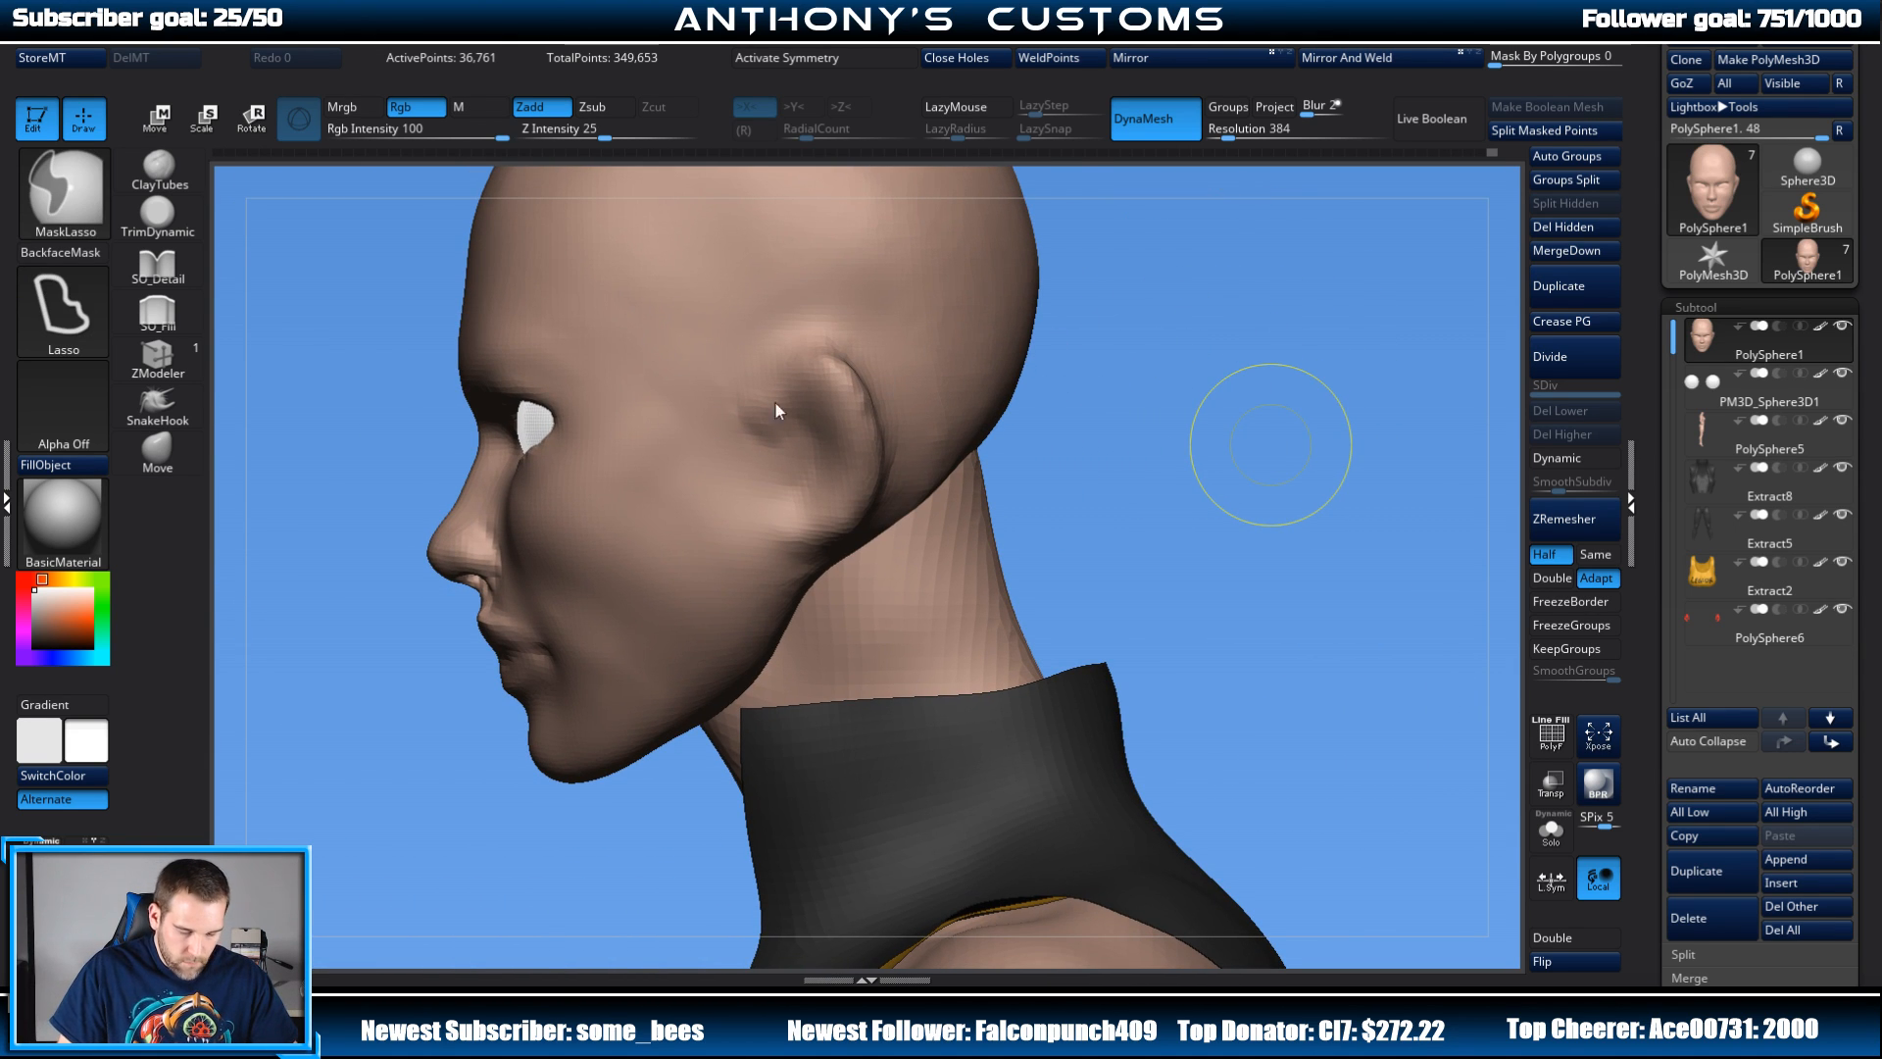
key("ctrl+s")
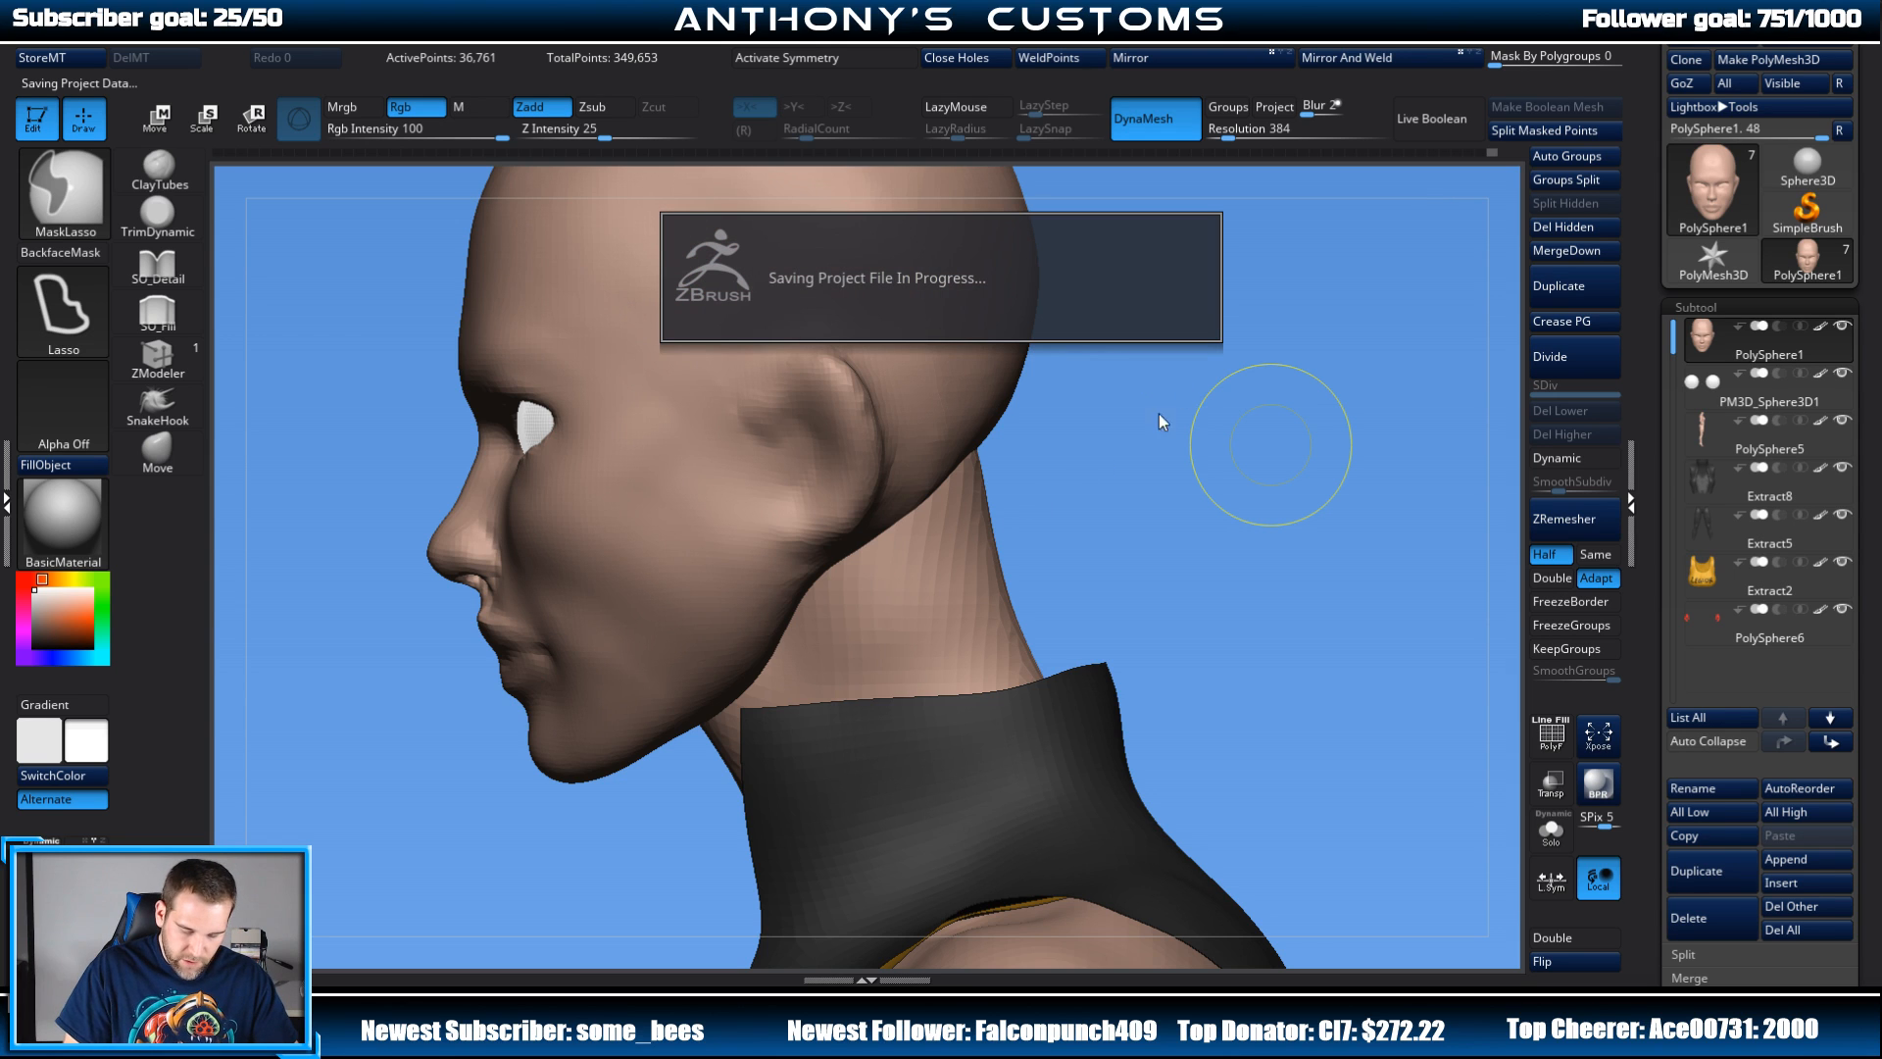
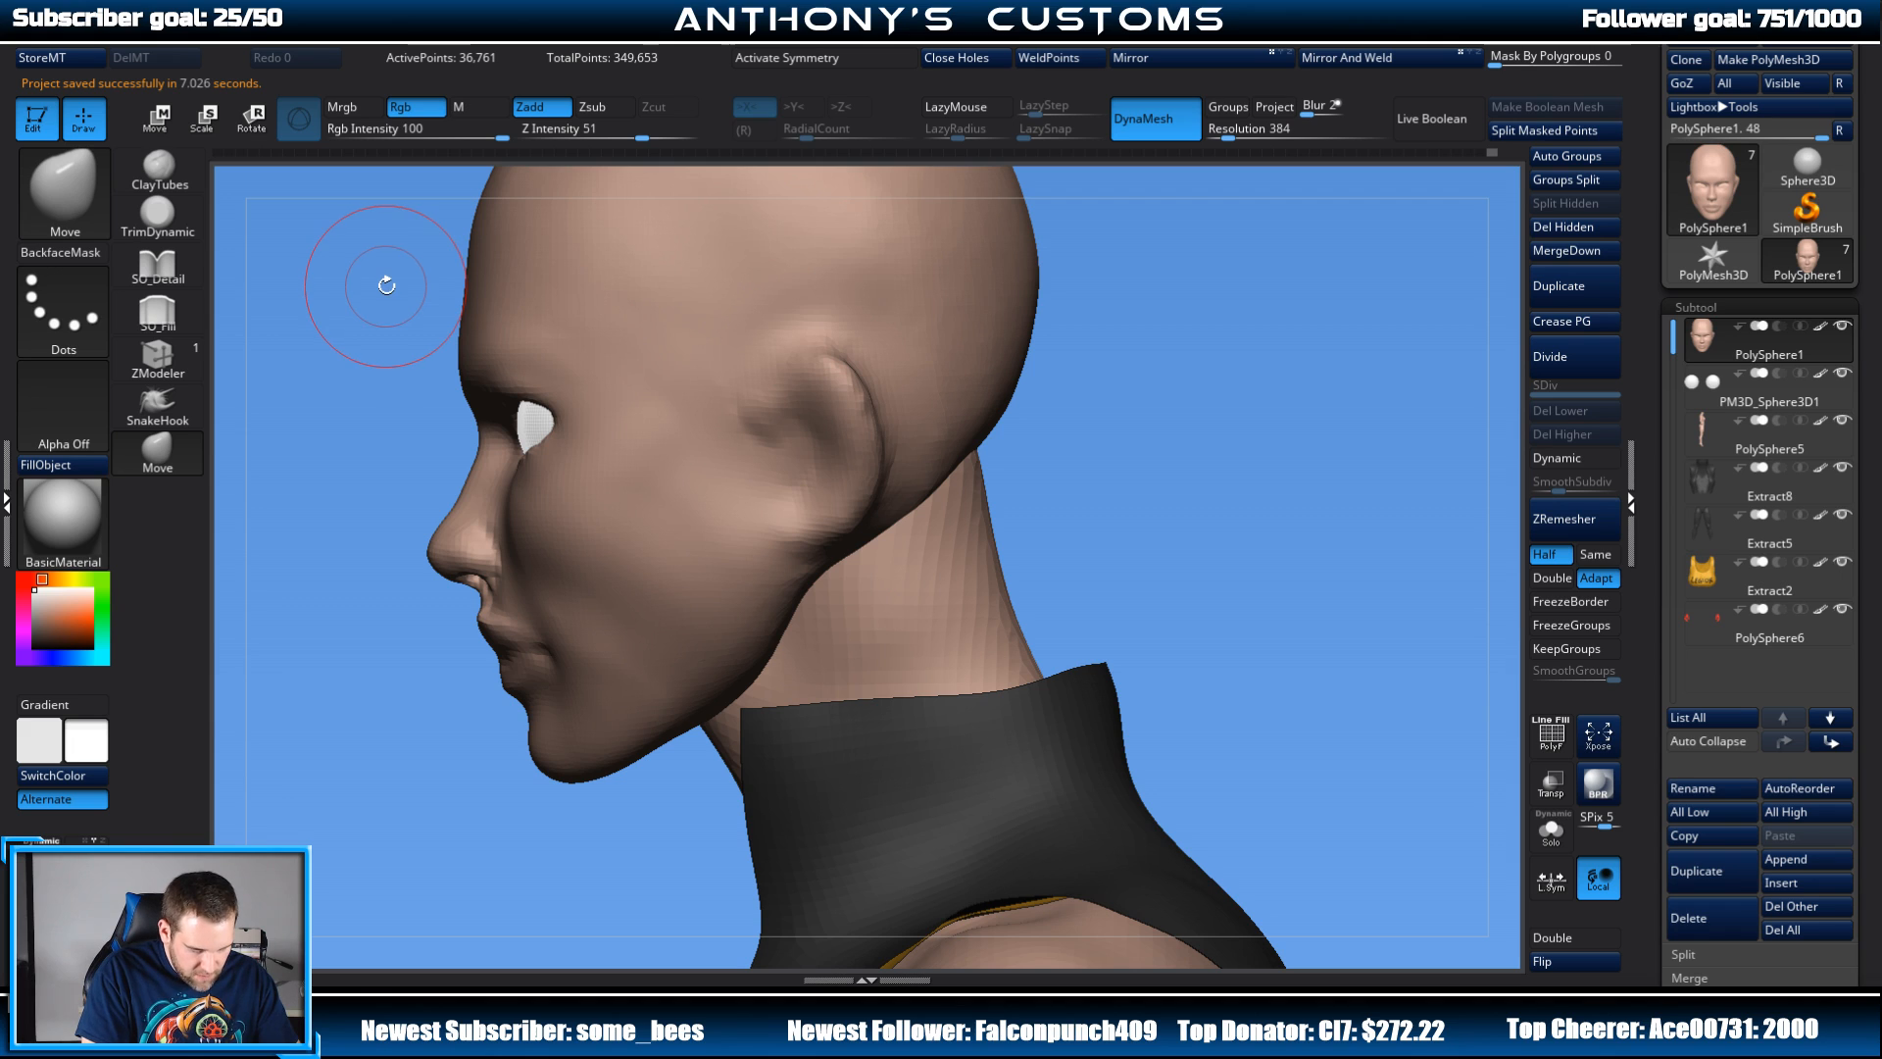
Step: Flatten the ear into the side of the head with the TrimDynamic brush and smooth the area into the surrounding skull
left_click(176, 238)
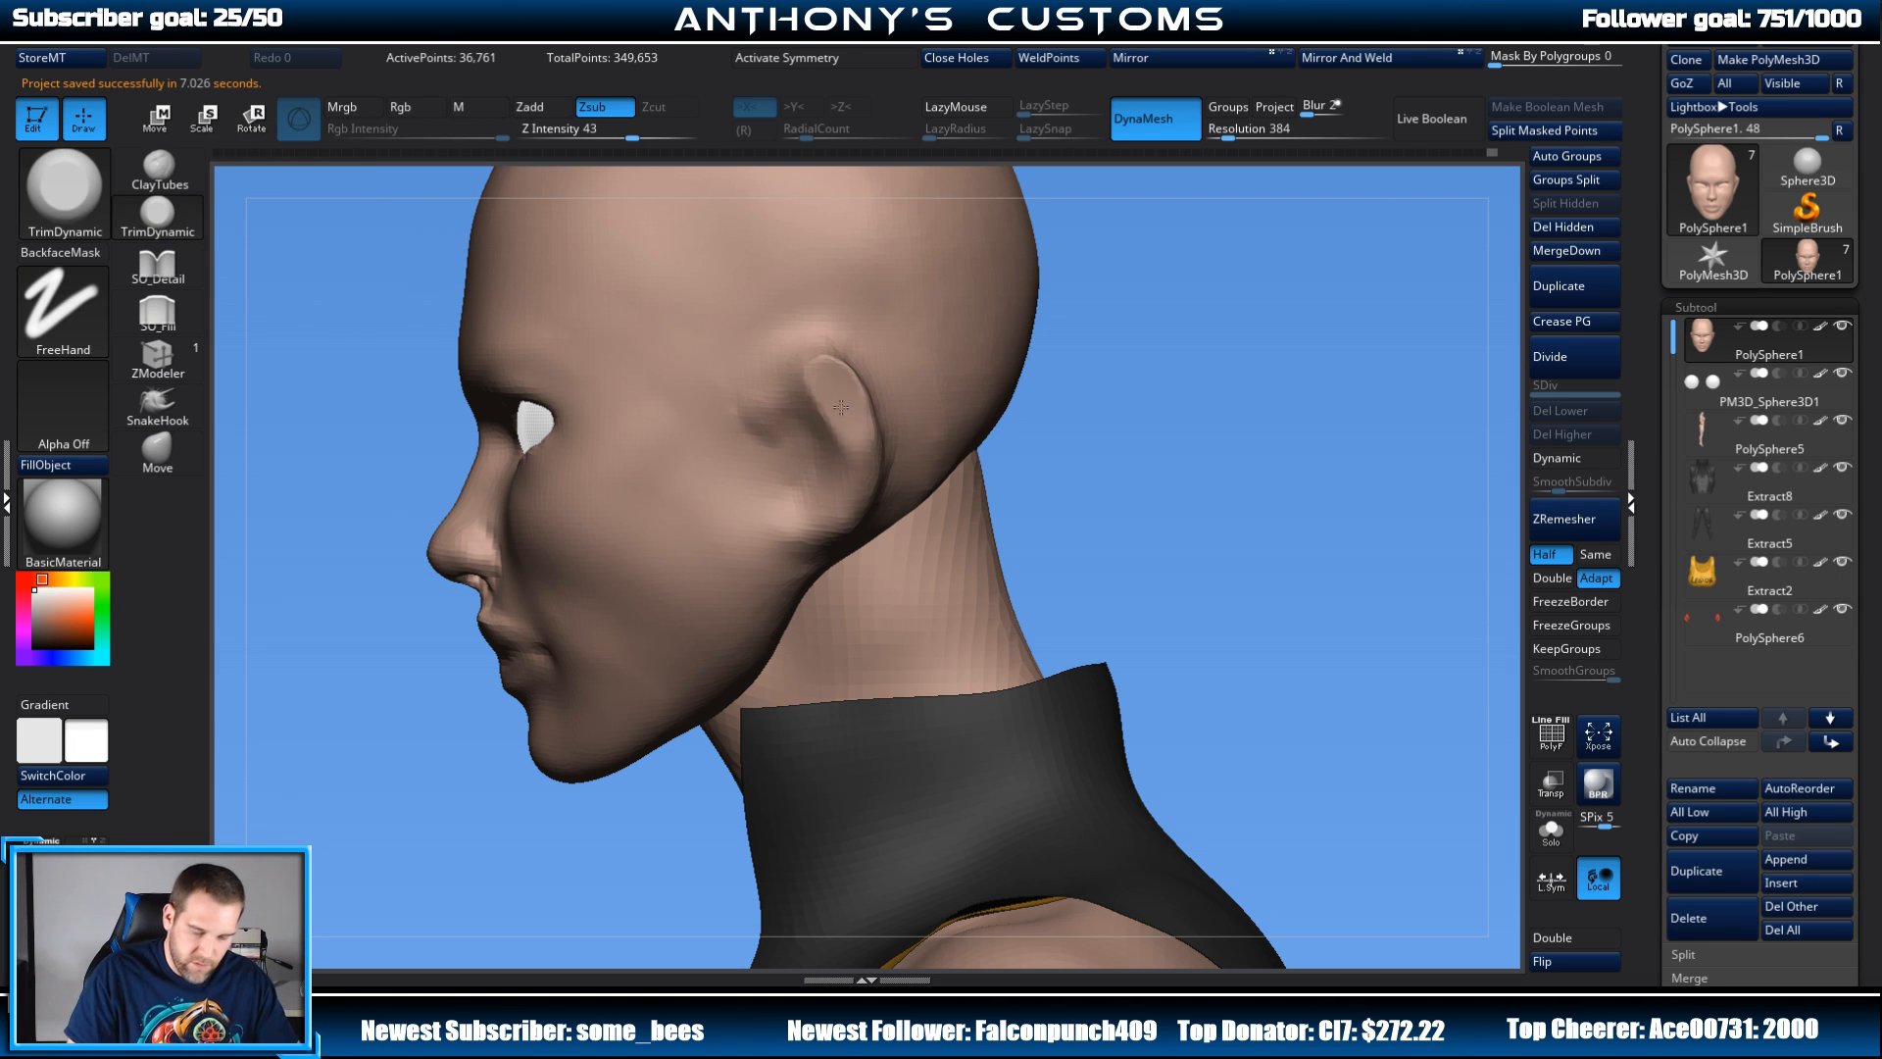
mouse_move(841, 407)
left_mouse_down()
mouse_move(849, 430)
mouse_move(796, 385)
mouse_move(849, 495)
mouse_move(798, 380)
left_mouse_up()
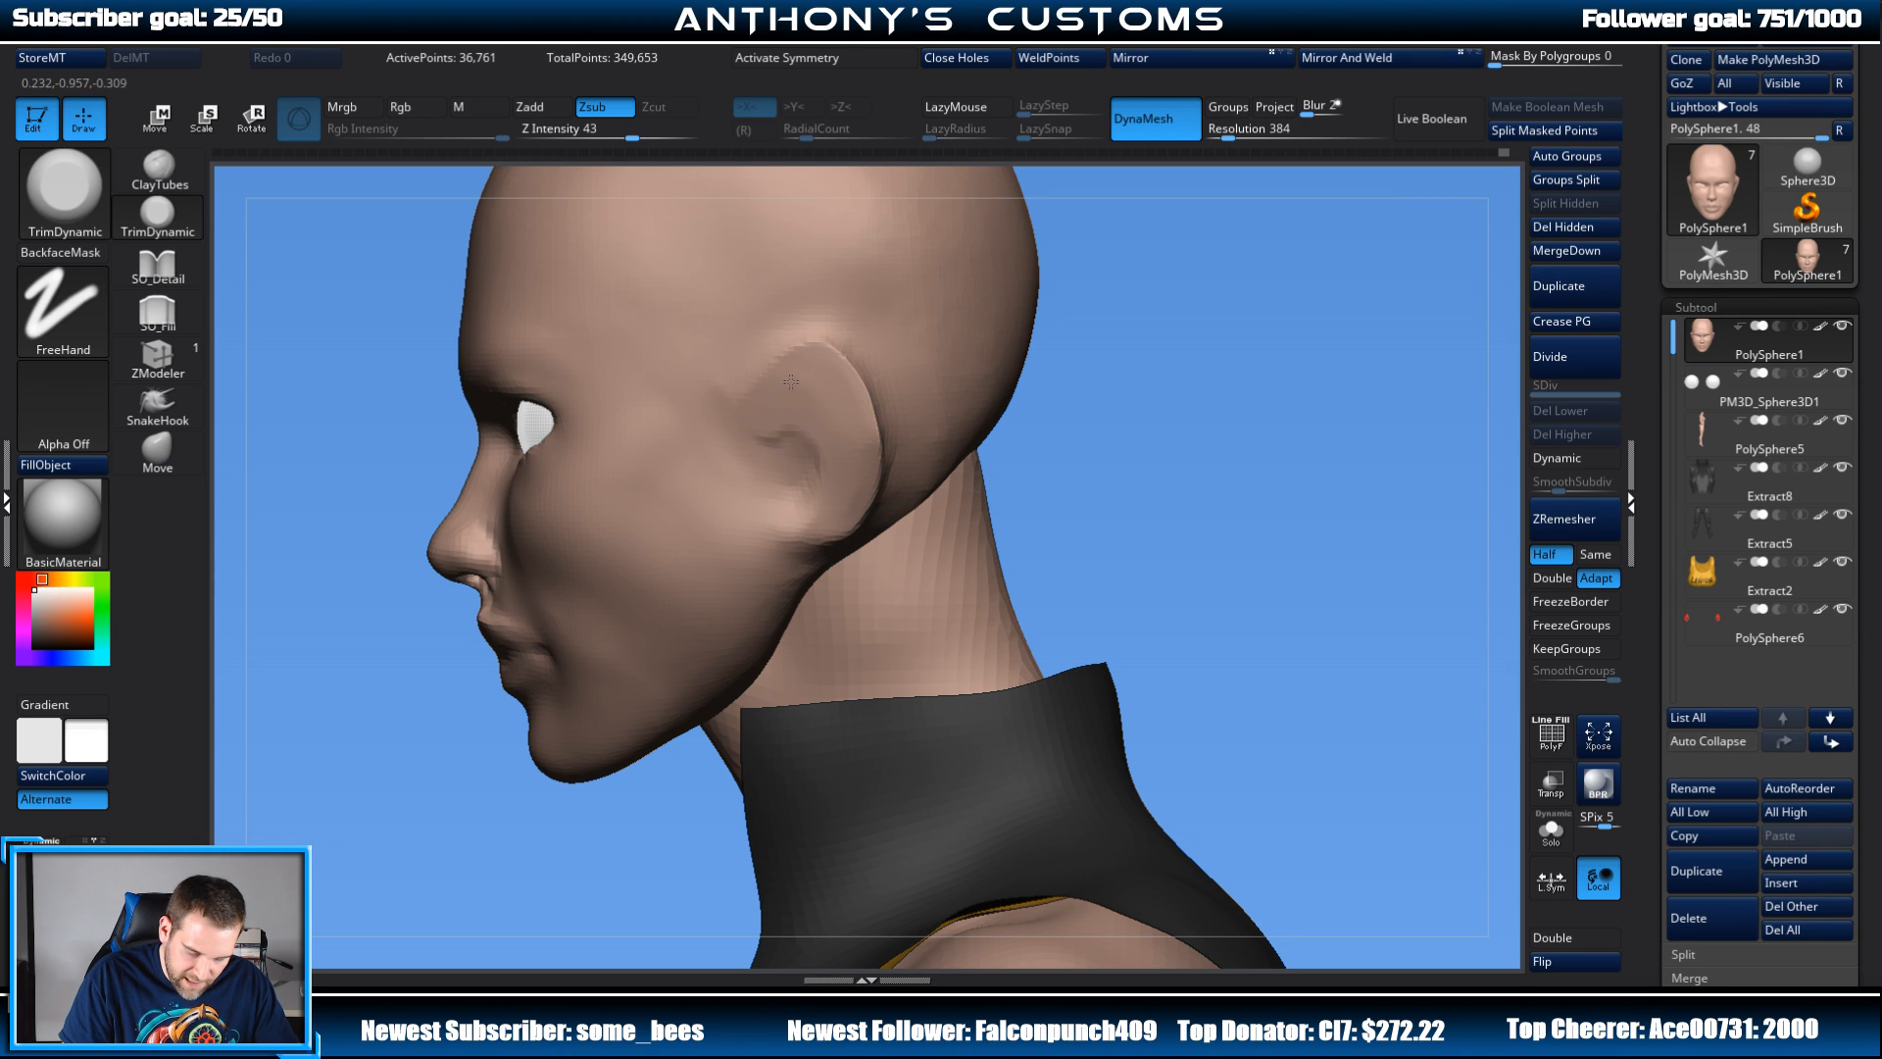
mouse_move(846, 456)
left_mouse_down()
mouse_move(833, 397)
mouse_move(798, 437)
mouse_move(802, 394)
mouse_move(845, 422)
mouse_move(830, 386)
left_mouse_up()
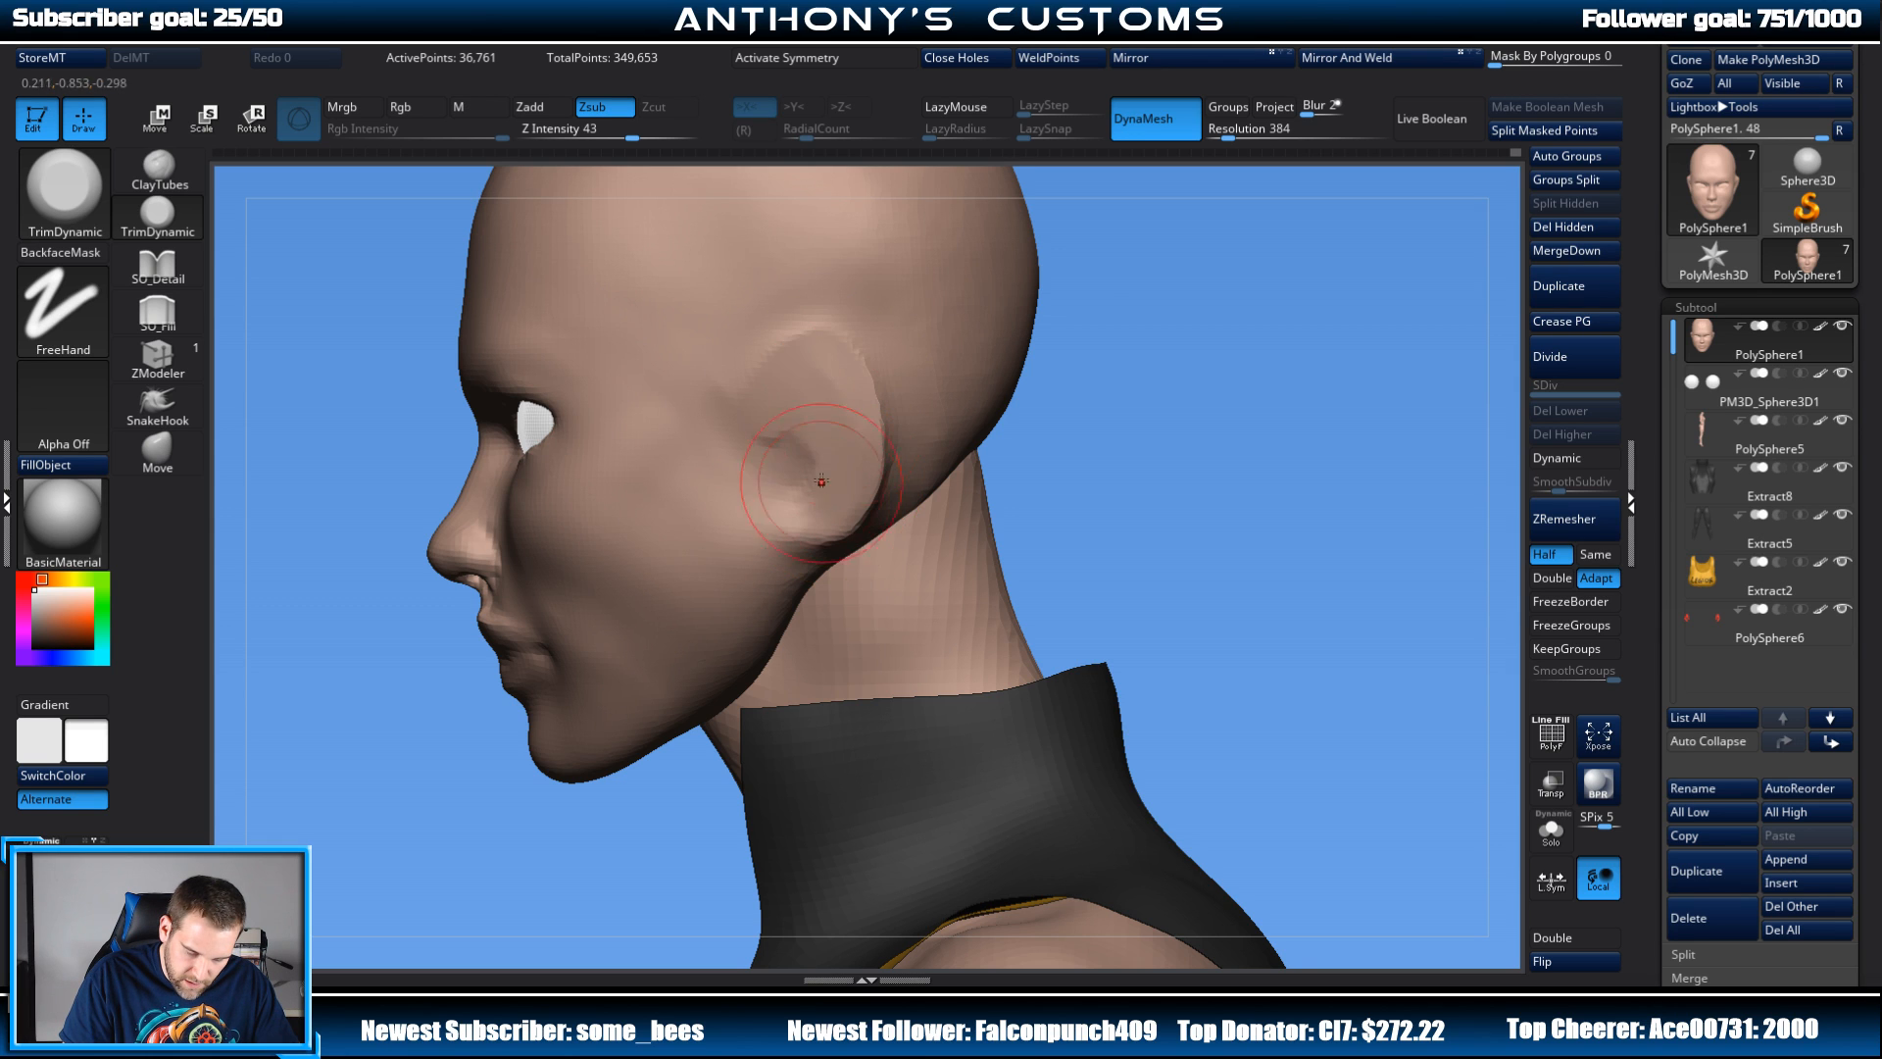
left_click_drag(1098, 278, 1115, 293)
key("space")
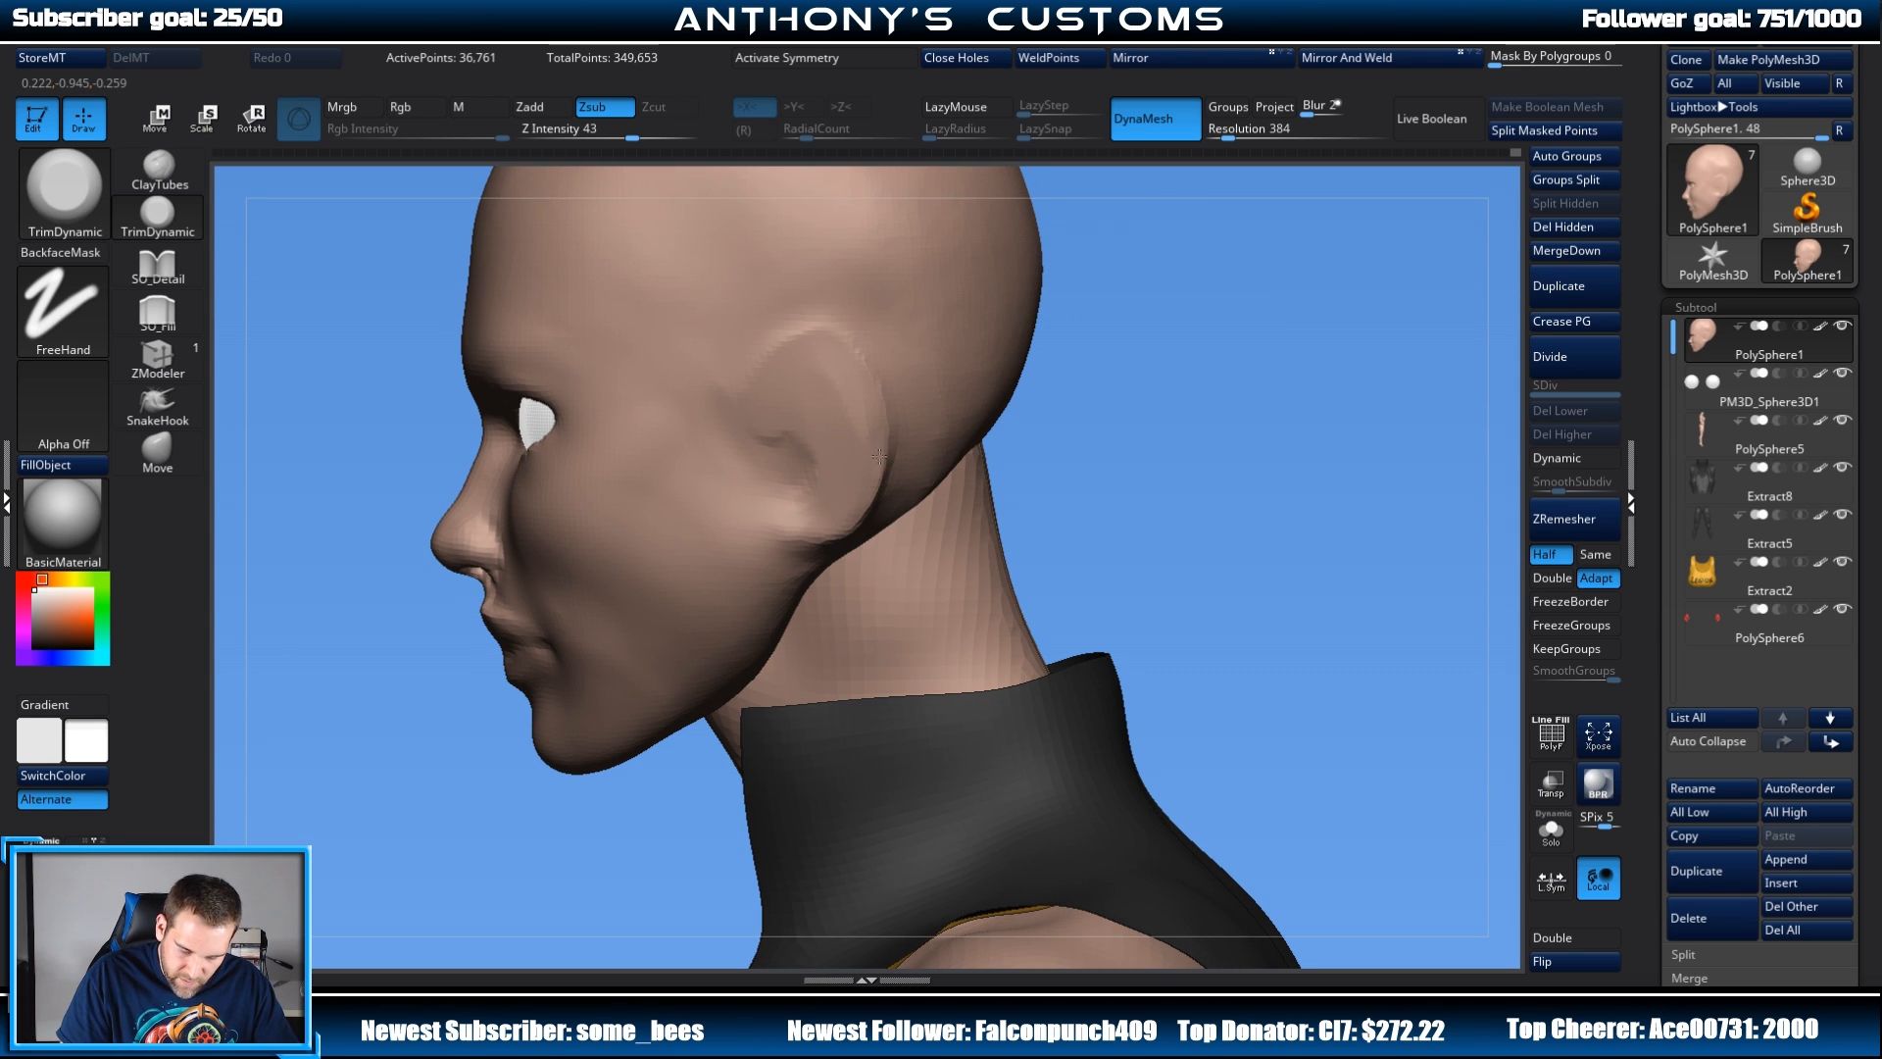
mouse_move(879, 456)
left_mouse_down()
mouse_move(861, 498)
mouse_move(832, 474)
left_mouse_up()
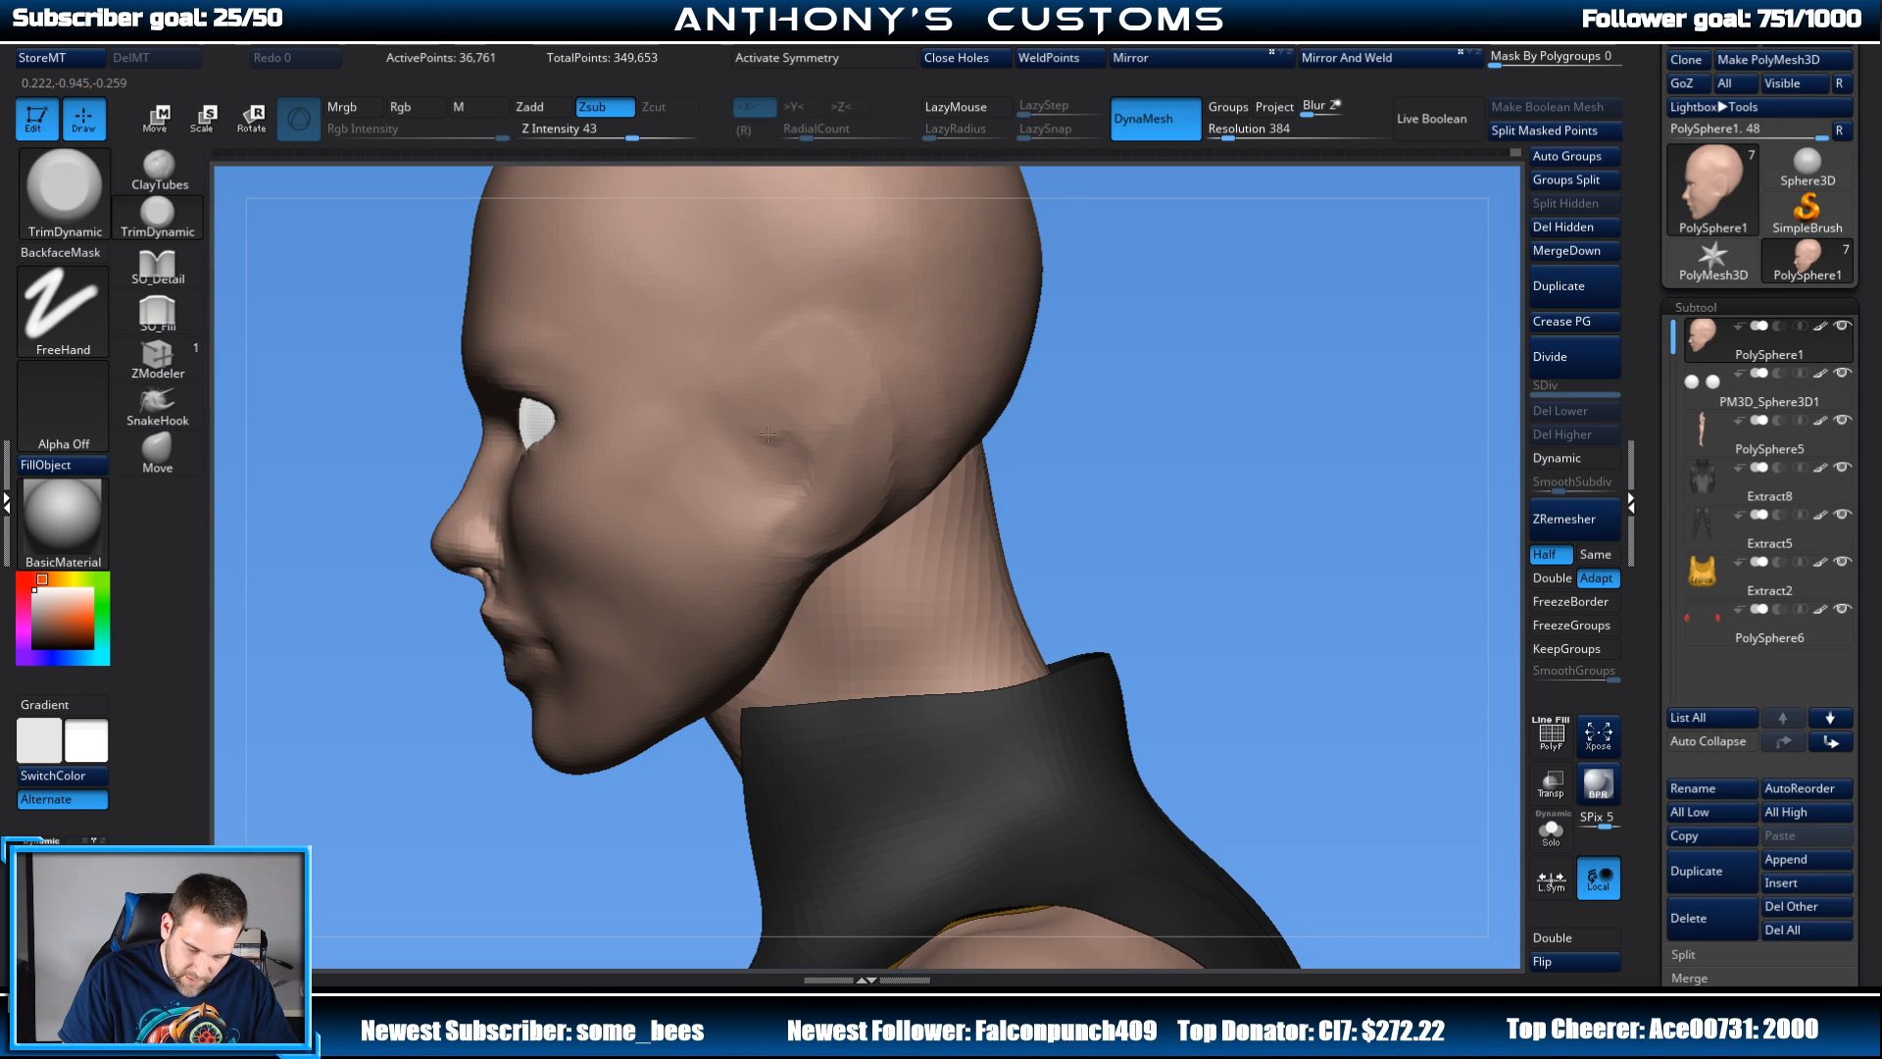
key("shift")
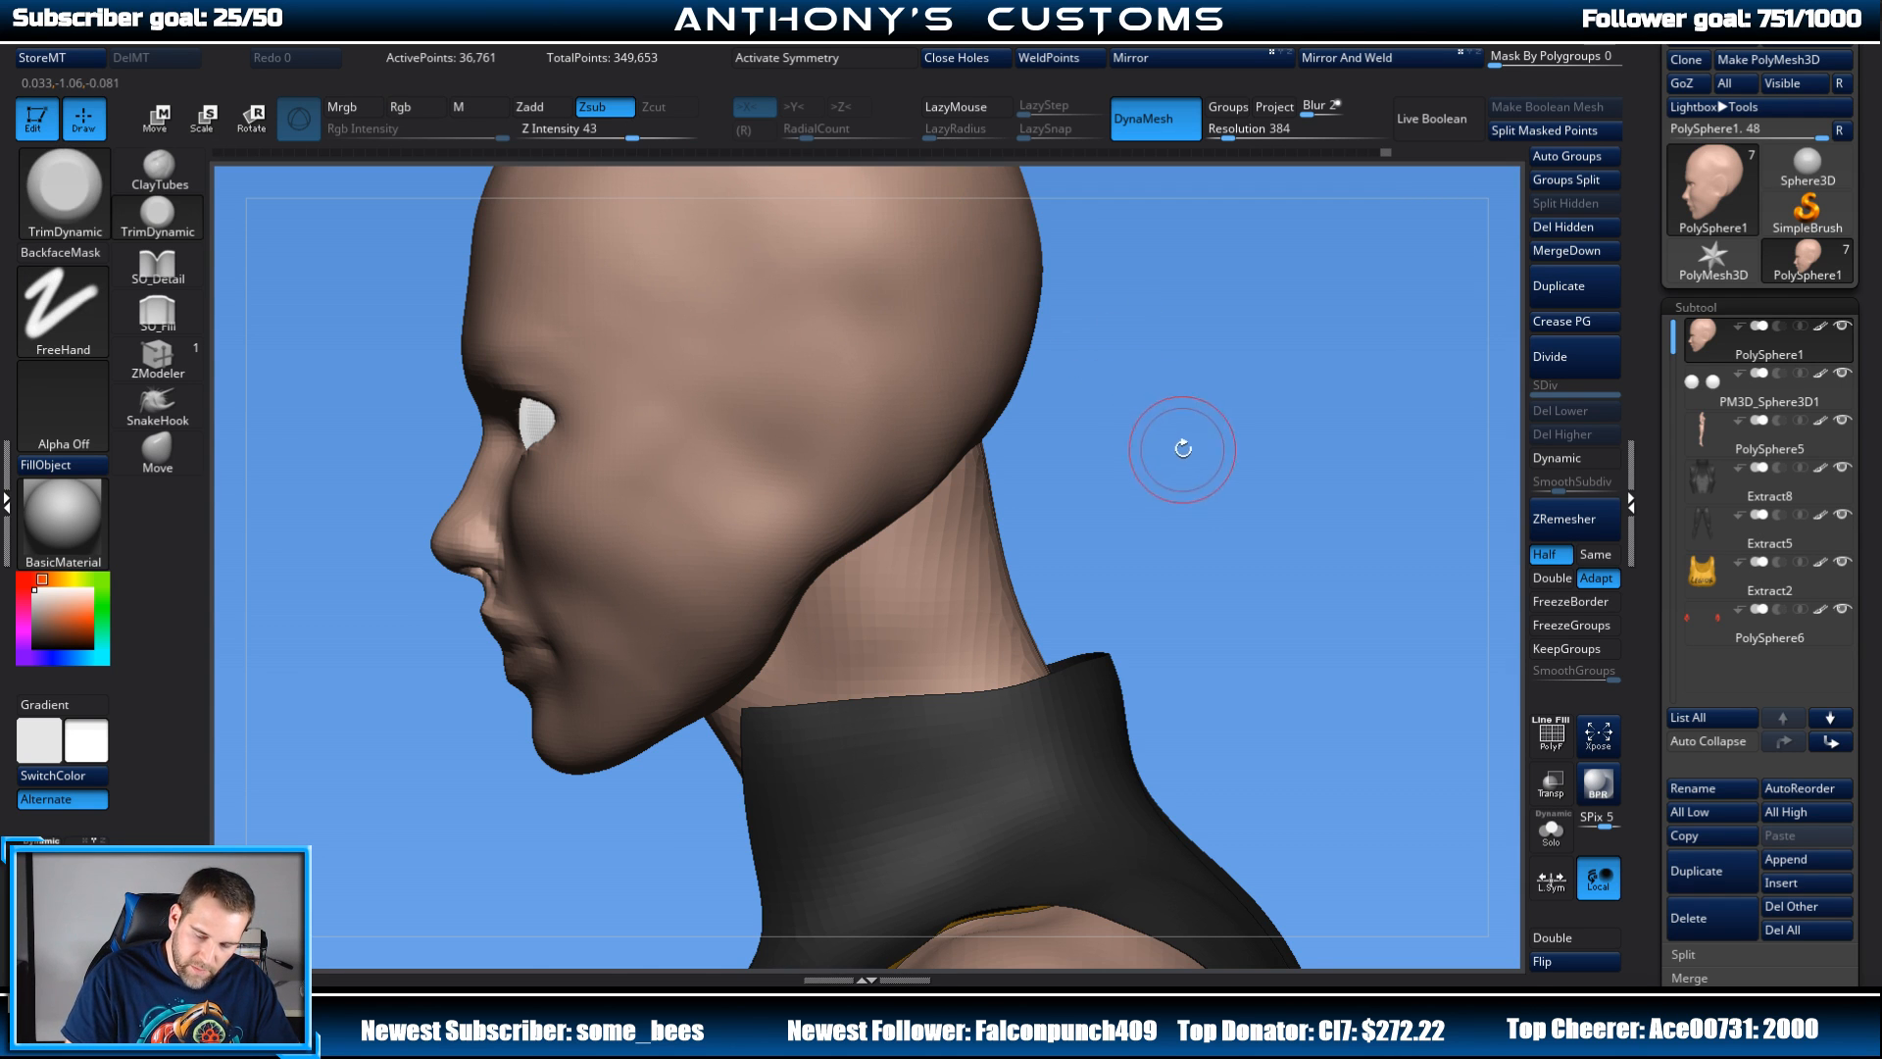
mouse_move(1185, 441)
left_mouse_down()
mouse_move(1223, 433)
mouse_move(1122, 331)
left_mouse_up()
mouse_move(1047, 498)
left_mouse_down("alt")
mouse_move(1033, 392)
mouse_move(1089, 535)
left_mouse_up("alt")
left_click_drag(801, 374, 791, 373, "shift")
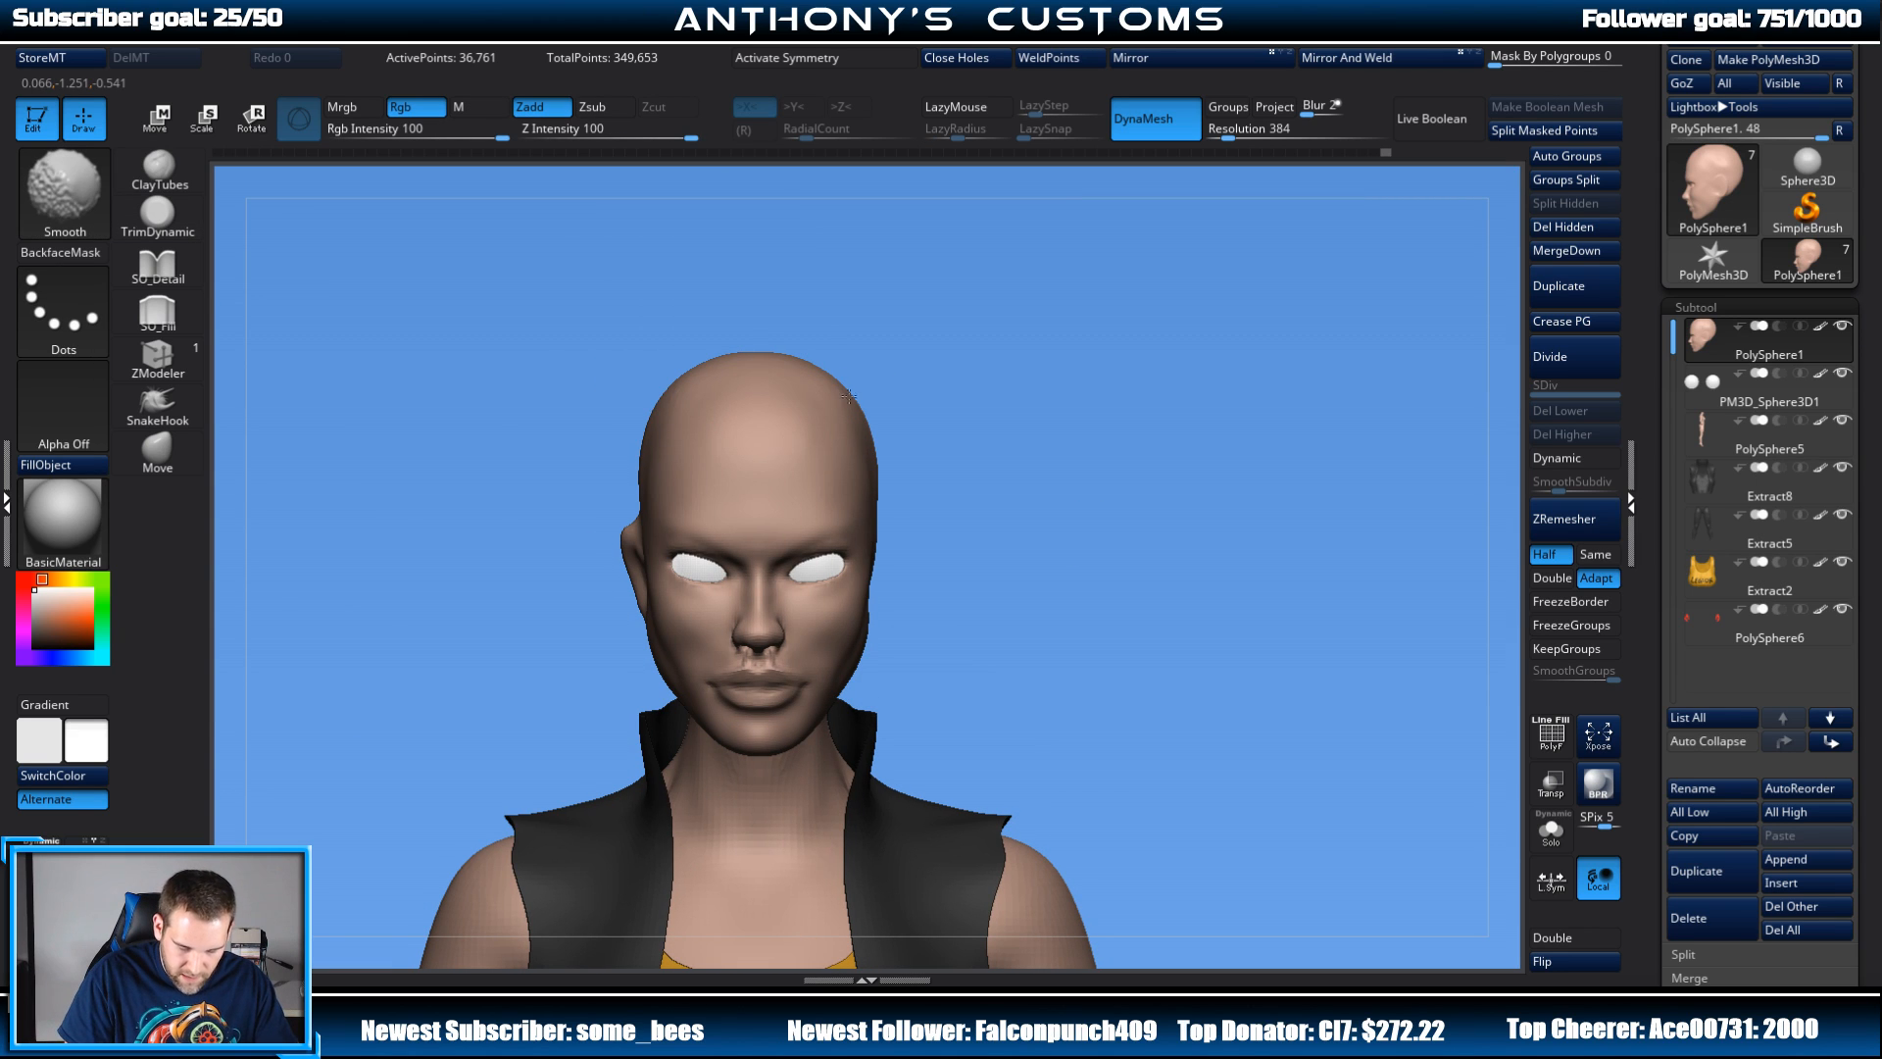
Step: Activate symmetry on the X axis, then mirror and weld the head so the earless side replaces the opposite side
left_click(849, 59)
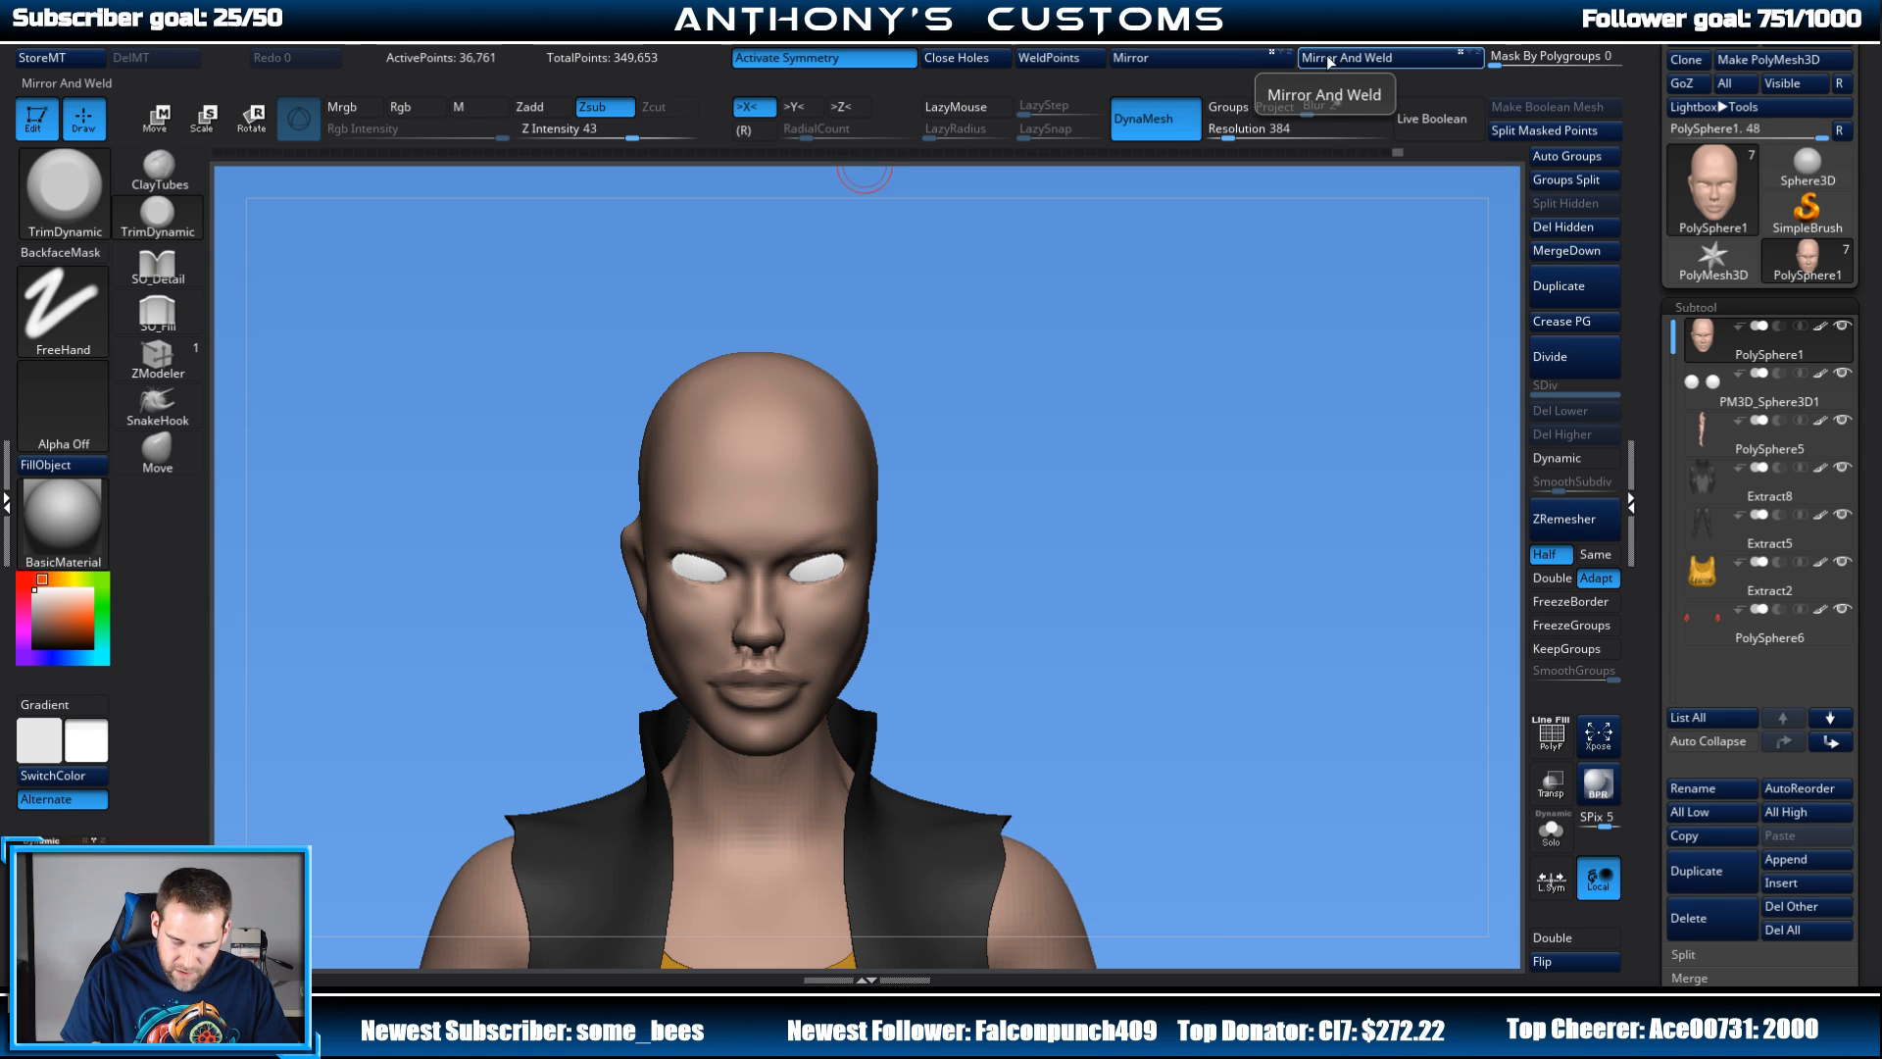
left_click(1351, 59)
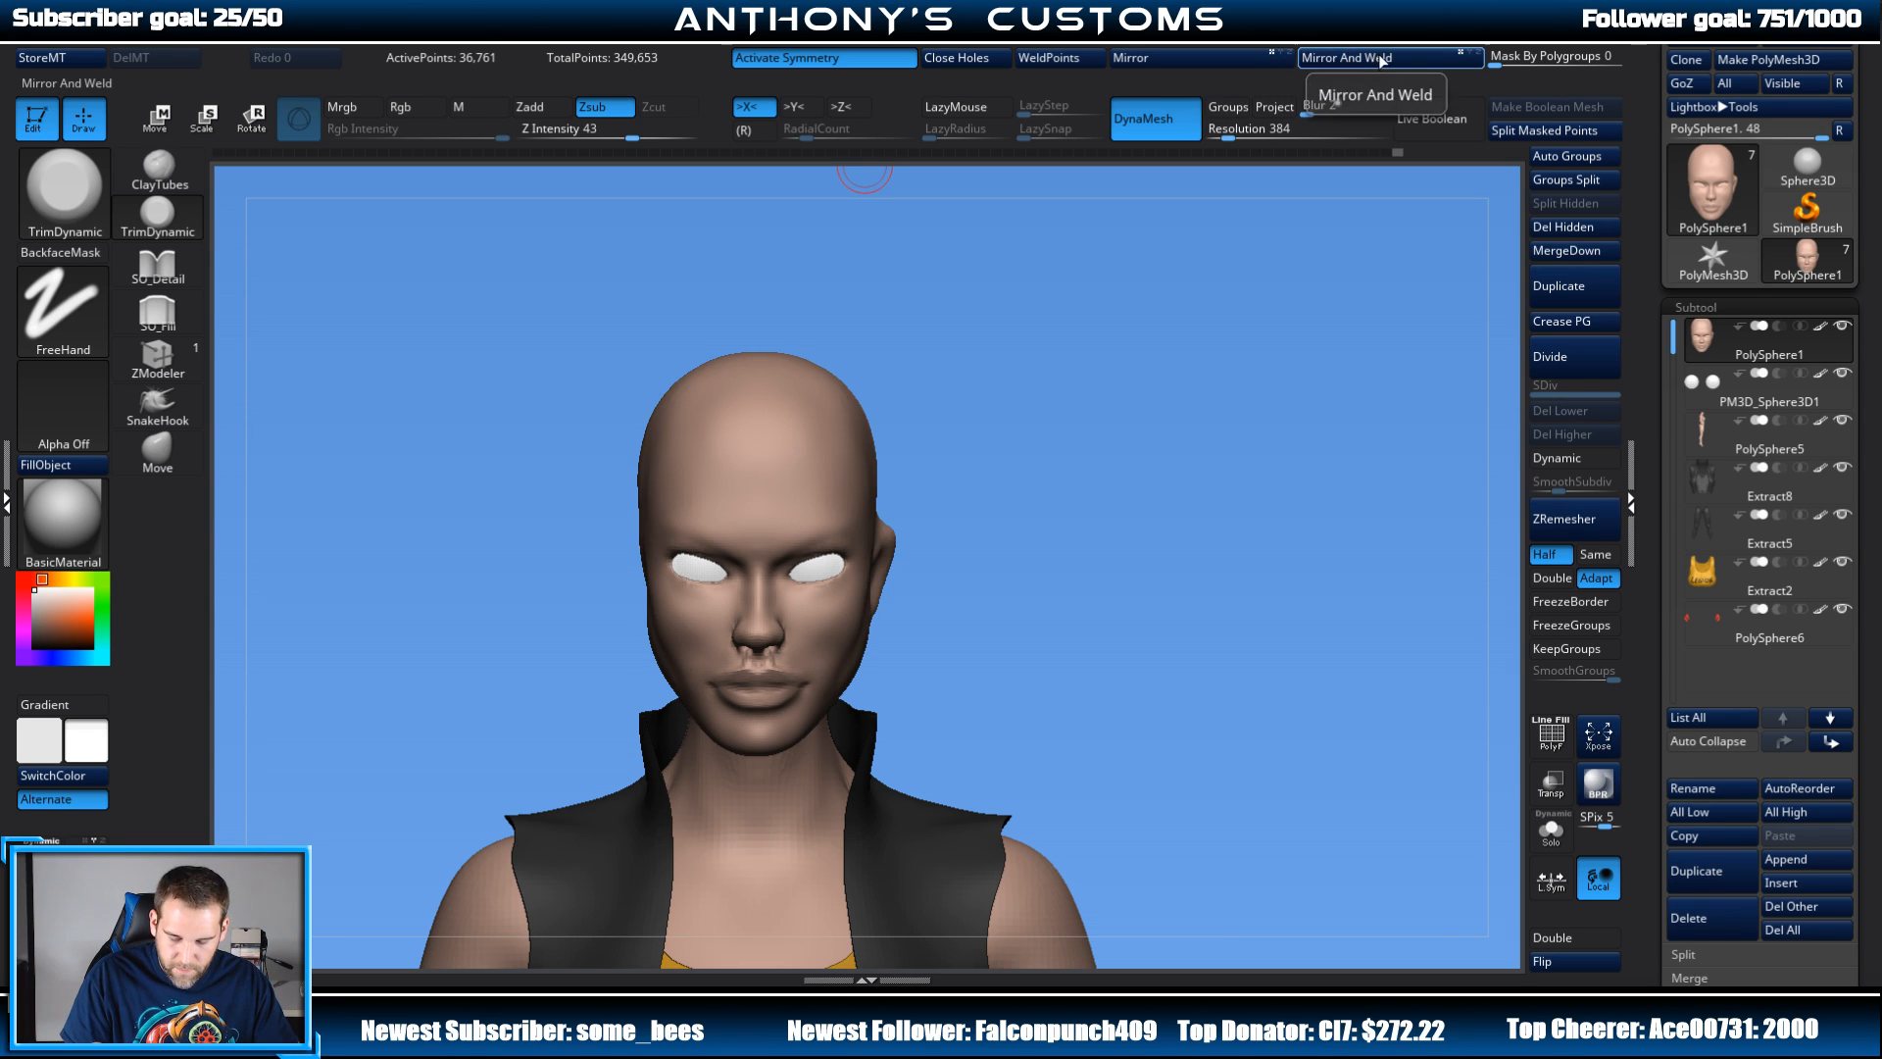
left_click(1351, 59)
Step: Smooth the forehead, the crown and the back of the skull with the Smooth brush
mouse_move(1143, 386)
left_mouse_down()
mouse_move(1088, 382)
mouse_move(1138, 389)
mouse_move(1147, 428)
left_mouse_up()
left_click_drag(785, 360, 760, 483, "shift")
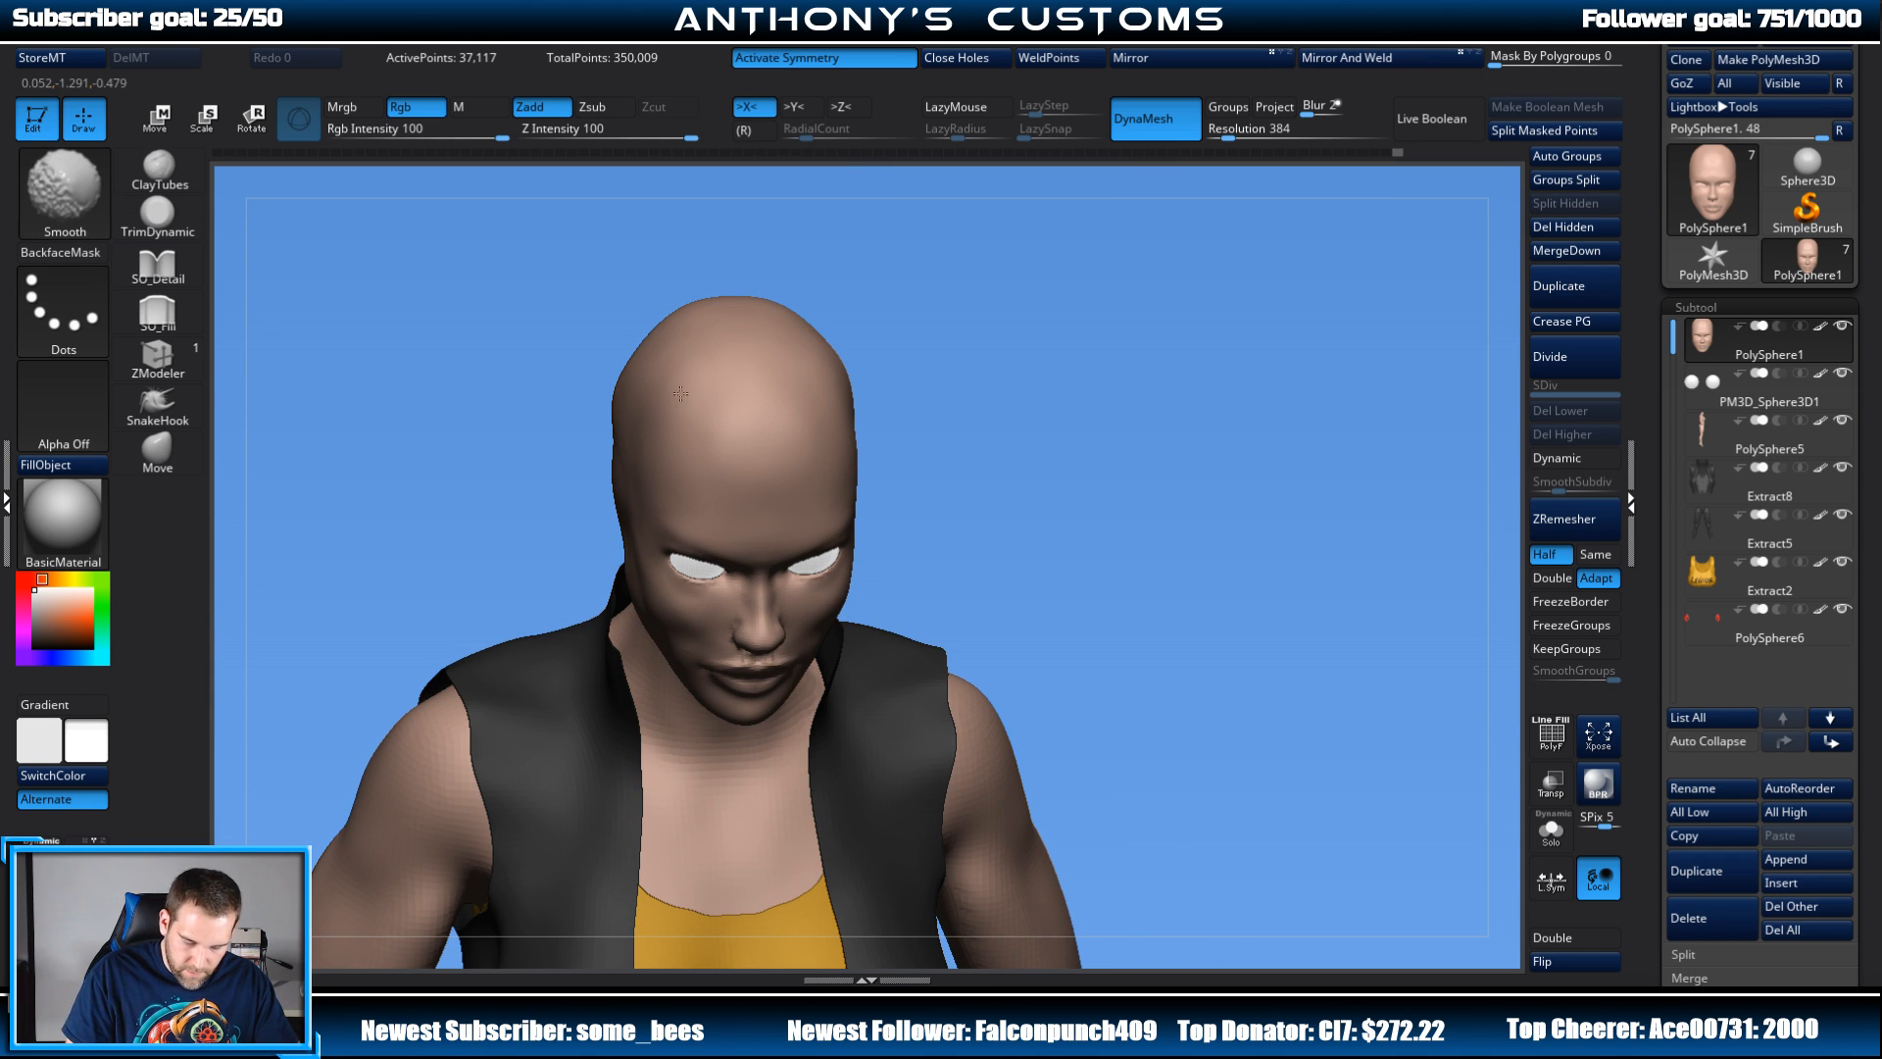
left_click_drag(681, 393, 687, 380, "shift")
left_click_drag(946, 377, 1113, 375)
left_click_drag(796, 461, 804, 481, "shift")
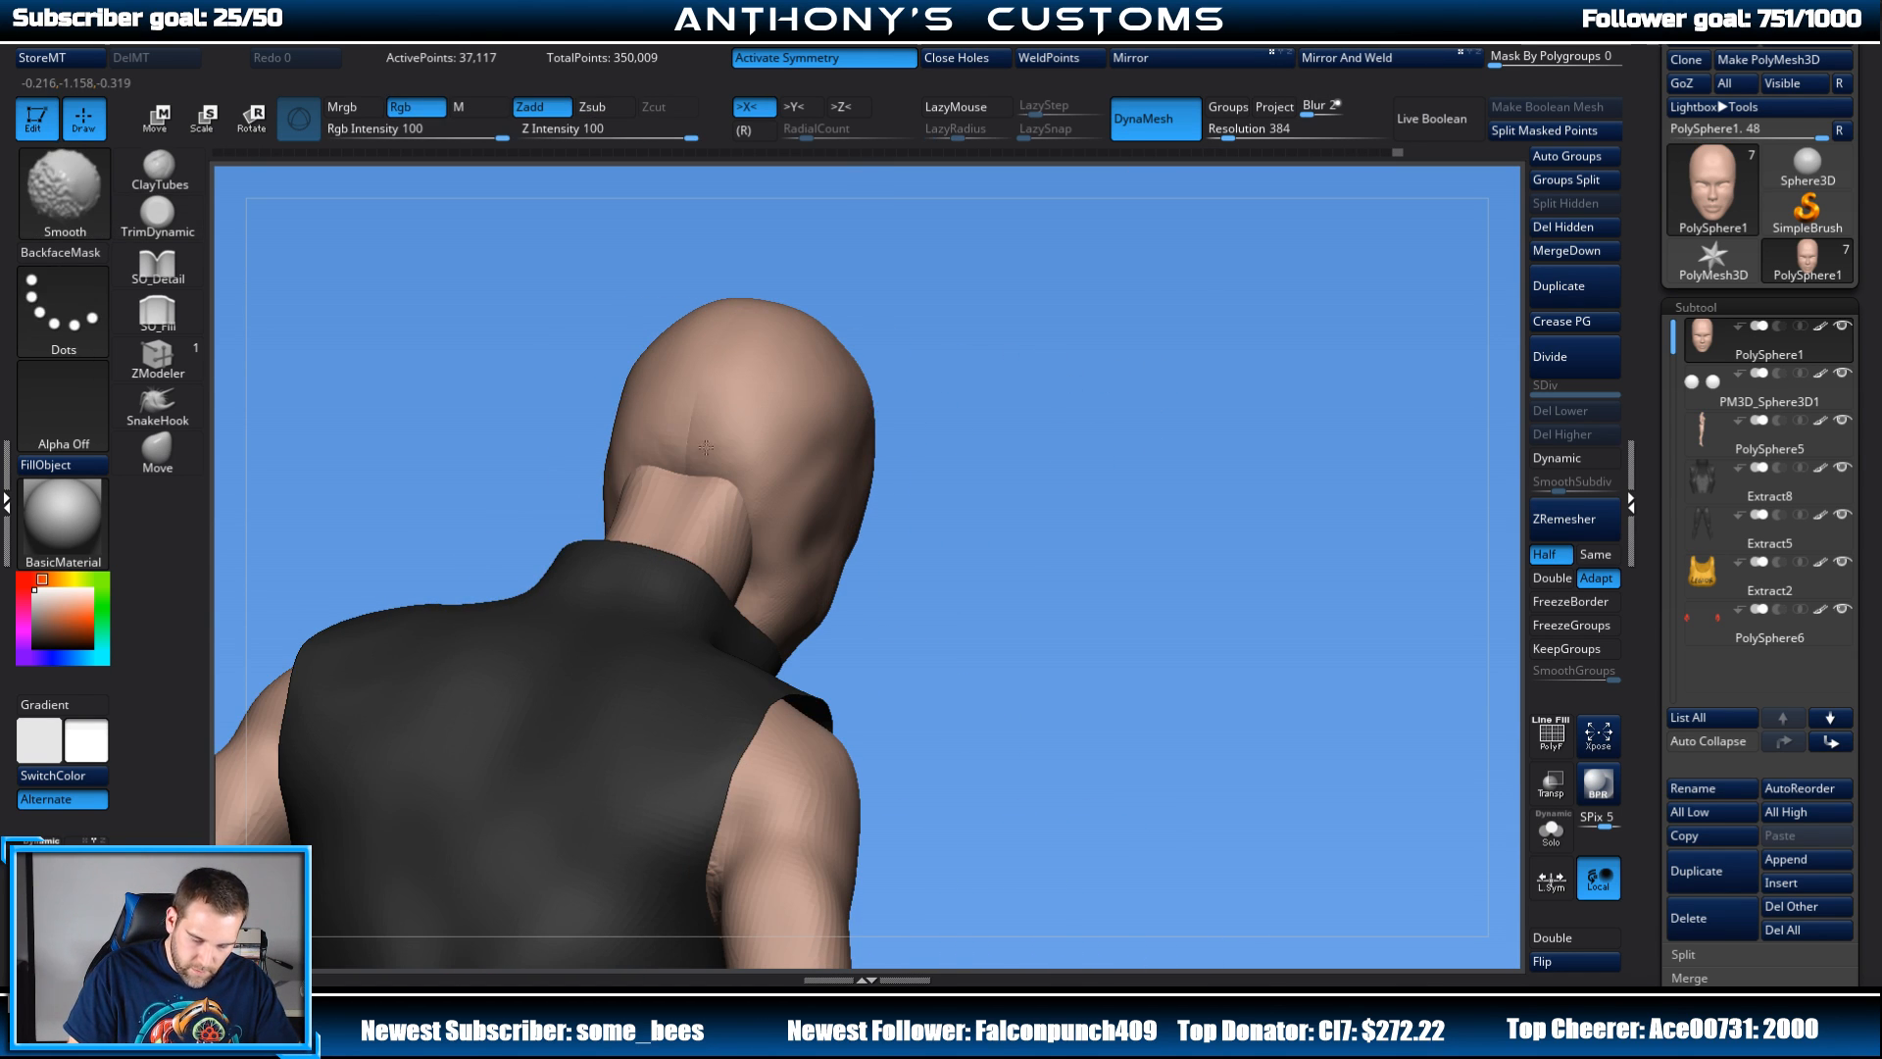
Step: Smooth the side of the head where the ear was and the underside of the jaw
mouse_move(965, 431)
left_mouse_down()
mouse_move(1004, 425)
mouse_move(979, 383)
mouse_move(906, 395)
left_mouse_up()
left_click_drag(1068, 460, 1062, 344)
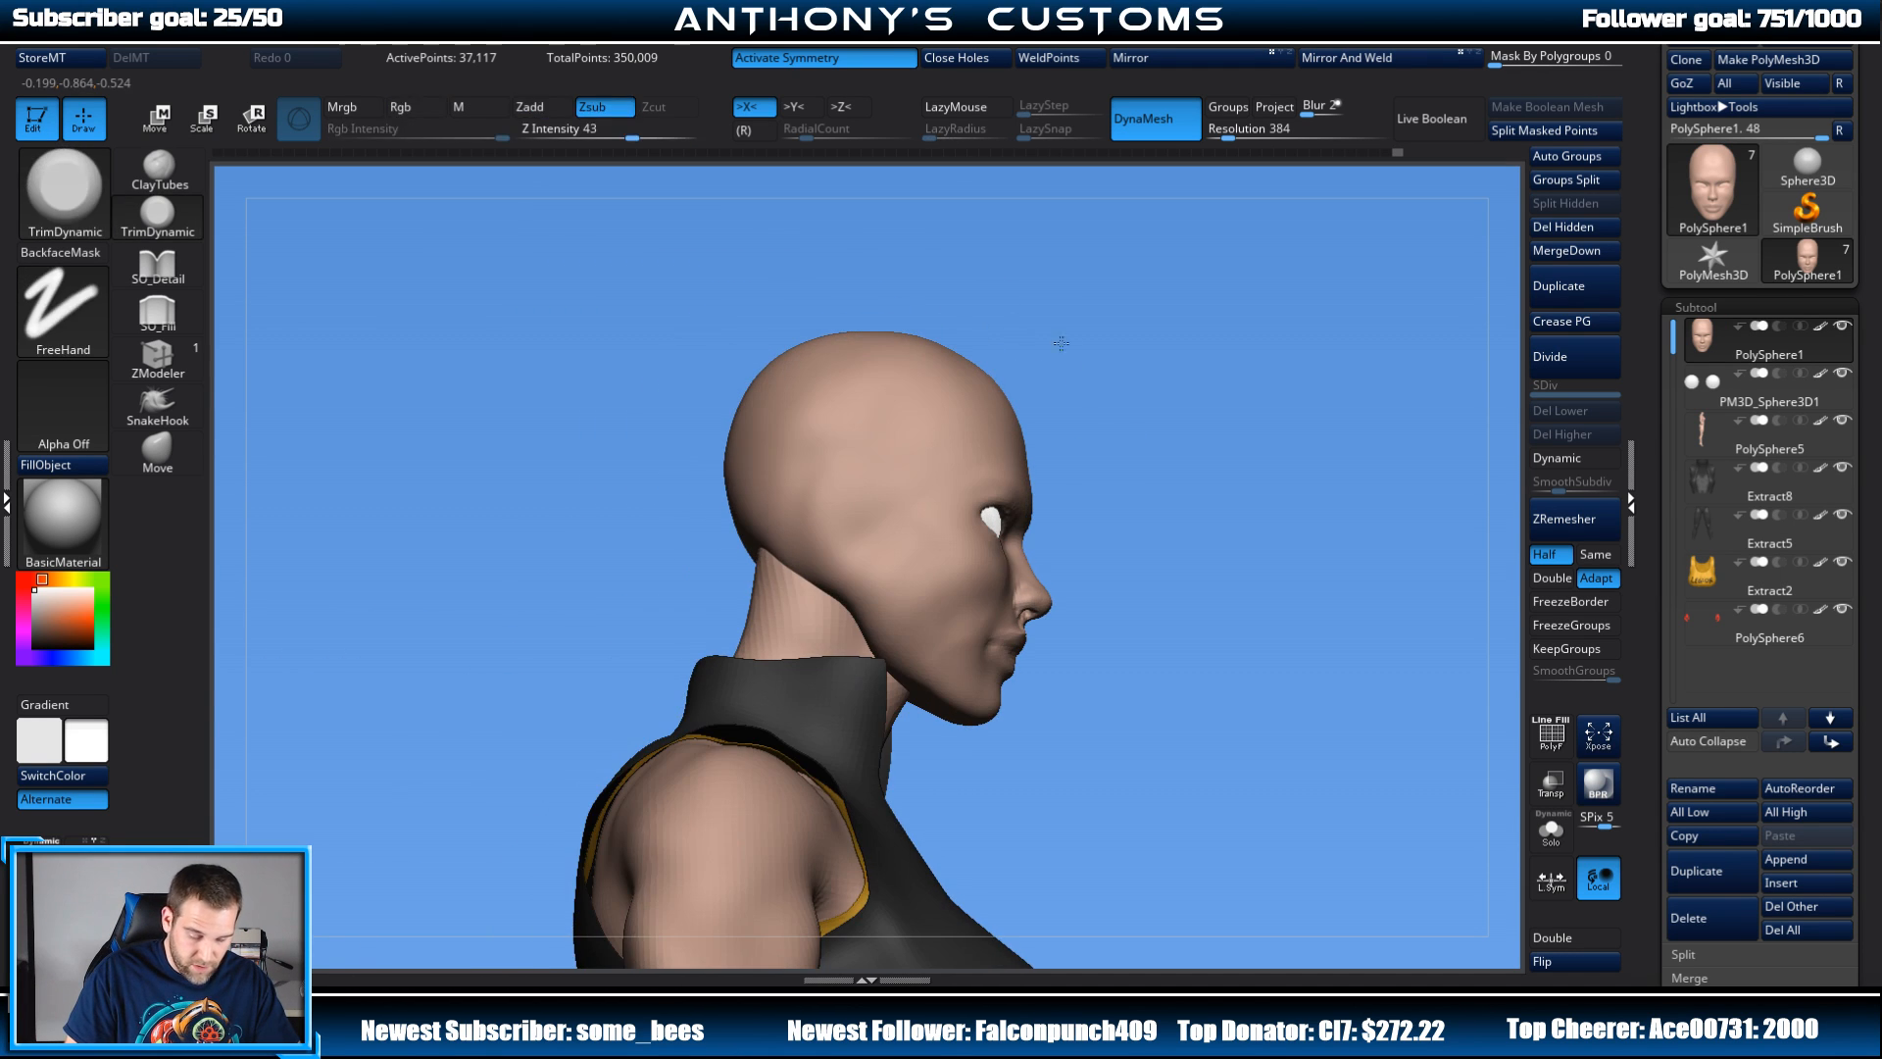
left_click_drag(853, 439, 855, 481, "shift")
mouse_move(1181, 421)
left_mouse_down()
mouse_move(1147, 399)
mouse_move(1127, 241)
left_mouse_up()
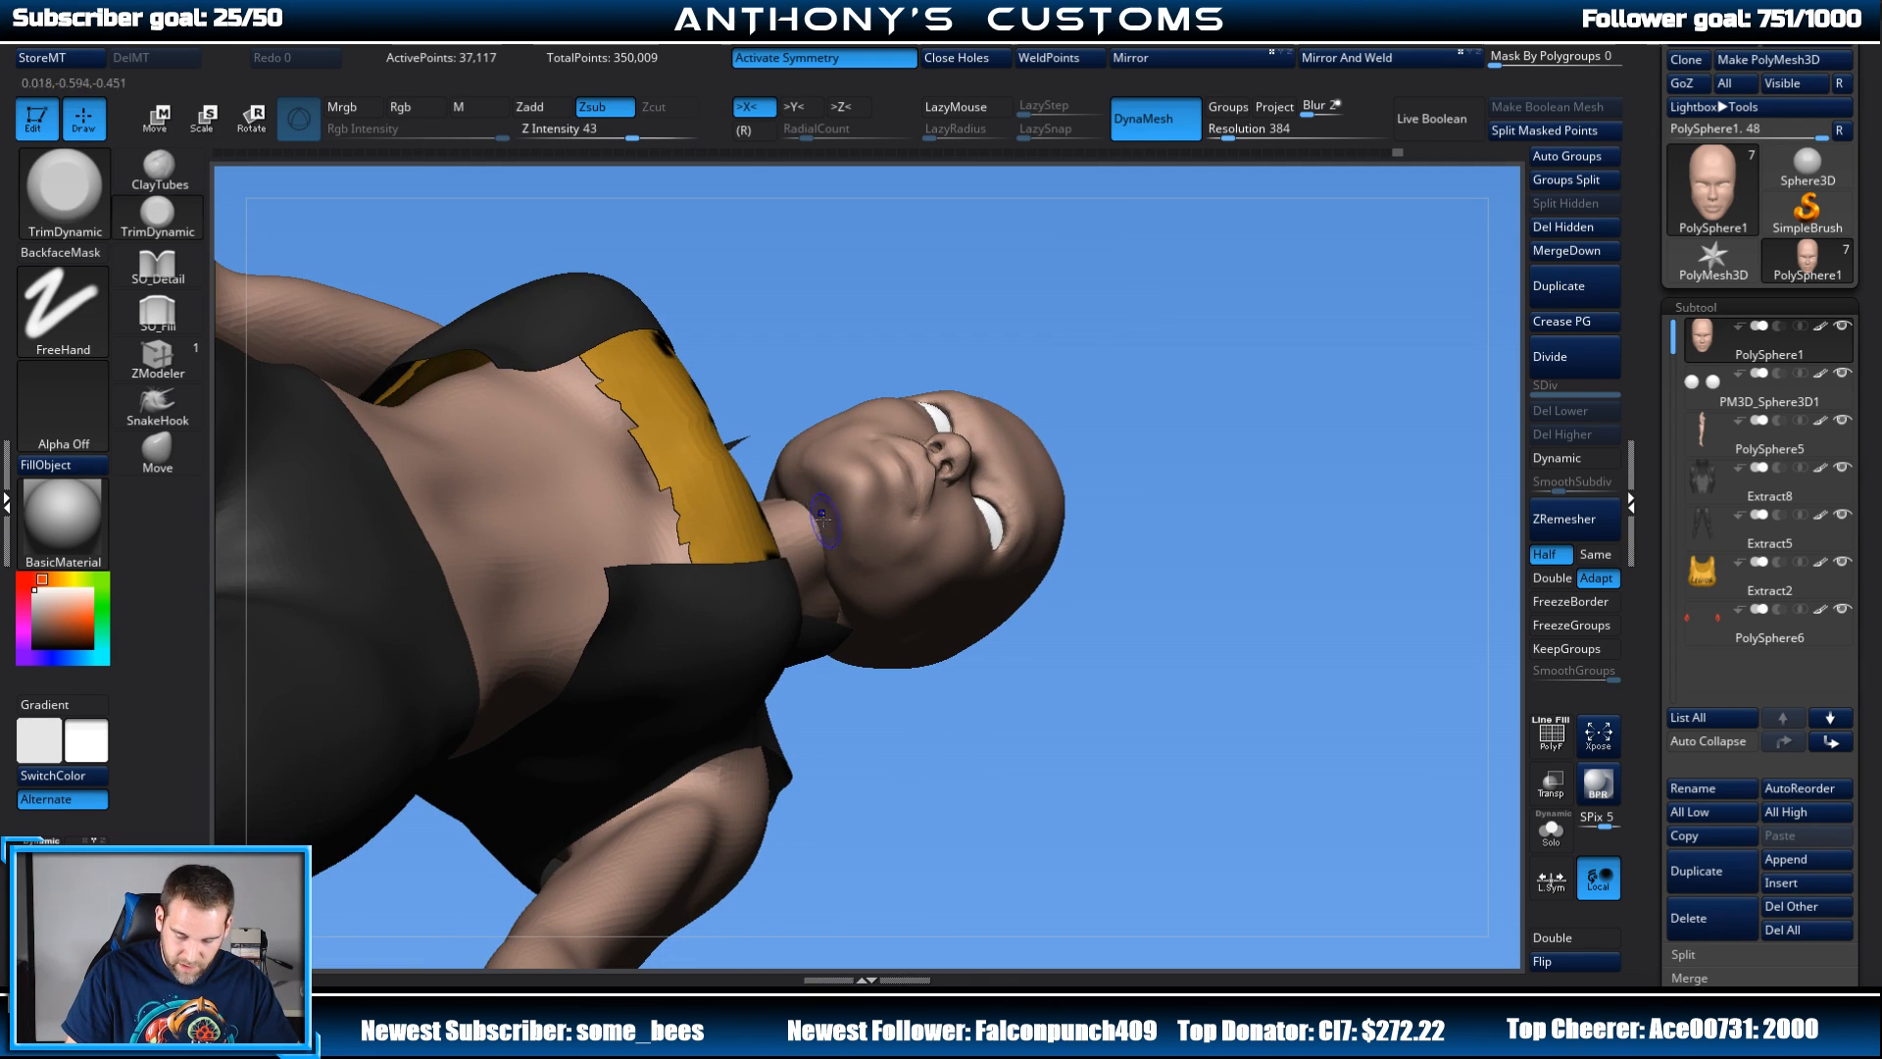
left_click_drag(796, 460, 809, 497, "shift")
Step: Frame the nose, mouth and jaw closely in three-quarter view and reduce the TrimDynamic brush's draw size
mouse_move(1176, 431)
left_mouse_down()
mouse_move(1218, 526)
mouse_move(1261, 743)
mouse_move(1180, 471)
mouse_move(1198, 249)
mouse_move(1218, 392)
mouse_move(1197, 484)
mouse_move(1133, 492)
mouse_move(1181, 384)
mouse_move(1177, 471)
mouse_move(1210, 432)
mouse_move(1181, 585)
left_mouse_up()
left_click_drag(1400, 413, 1497, 443, "alt")
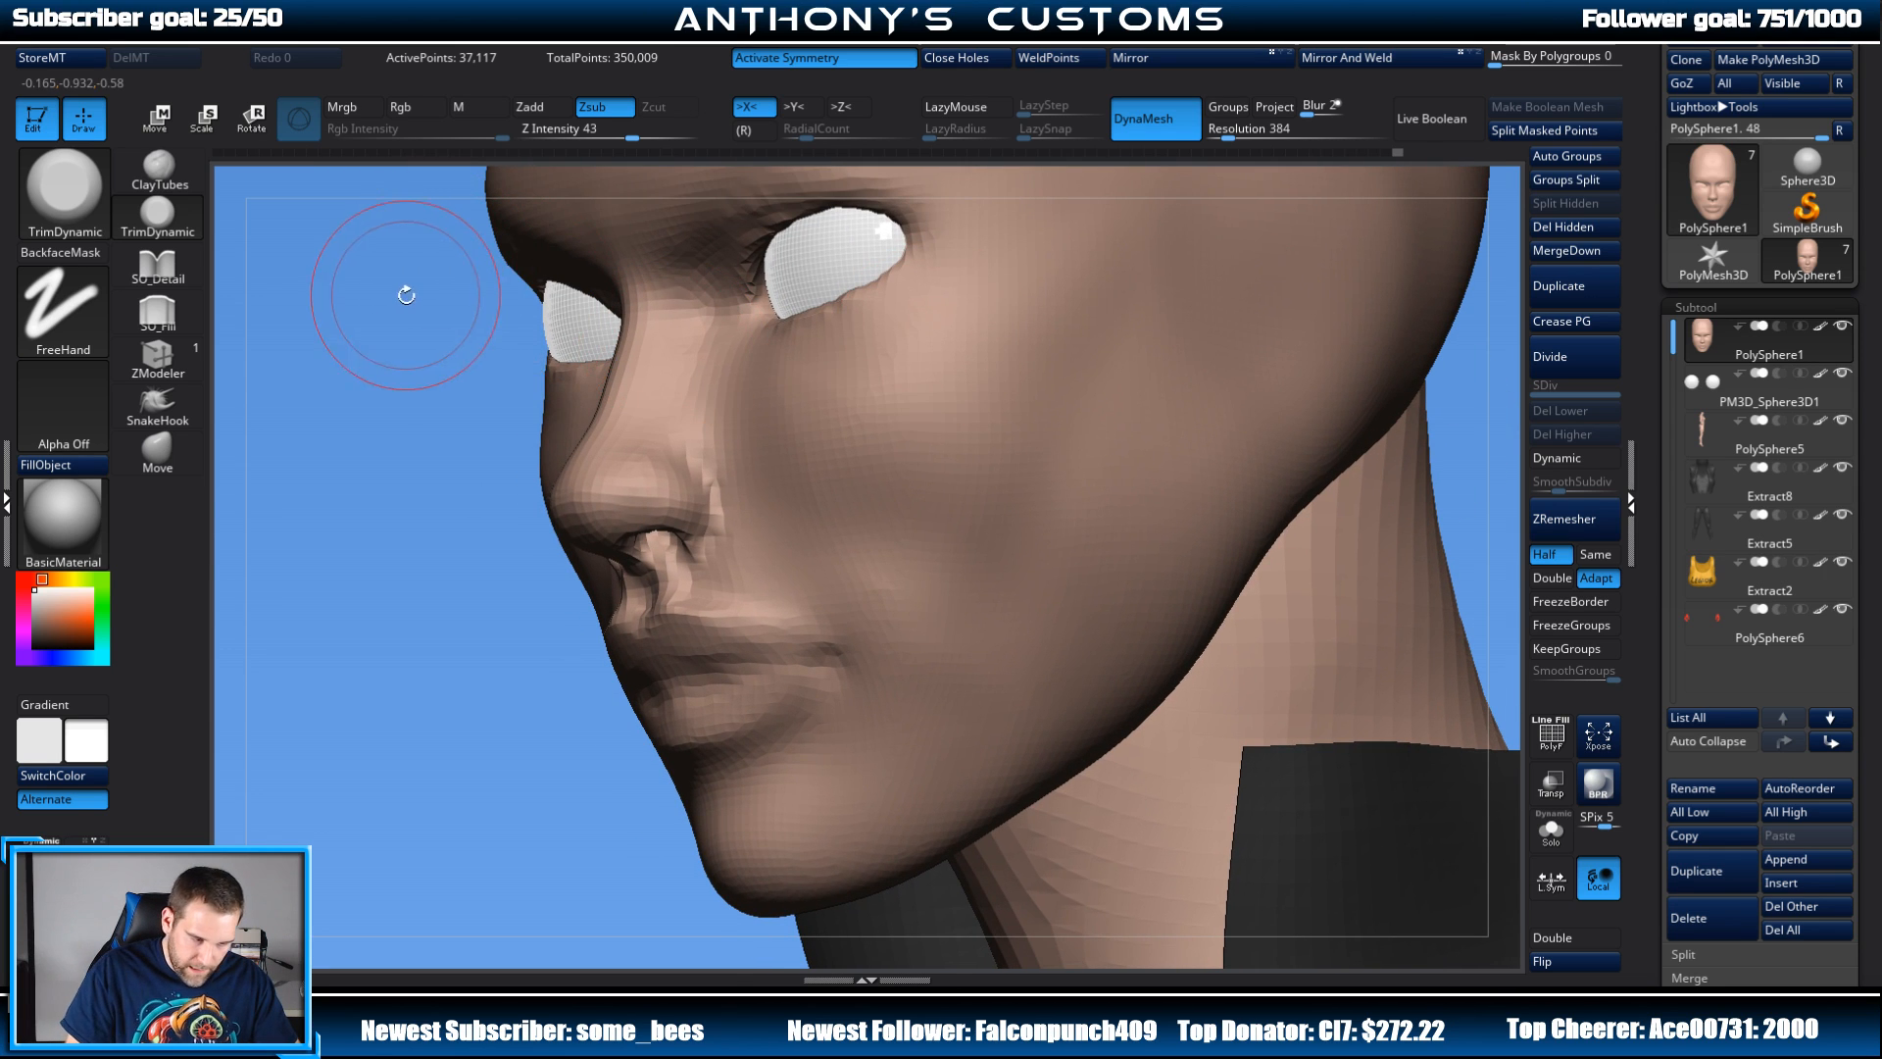
key("space")
left_click_drag(403, 292, 378, 294)
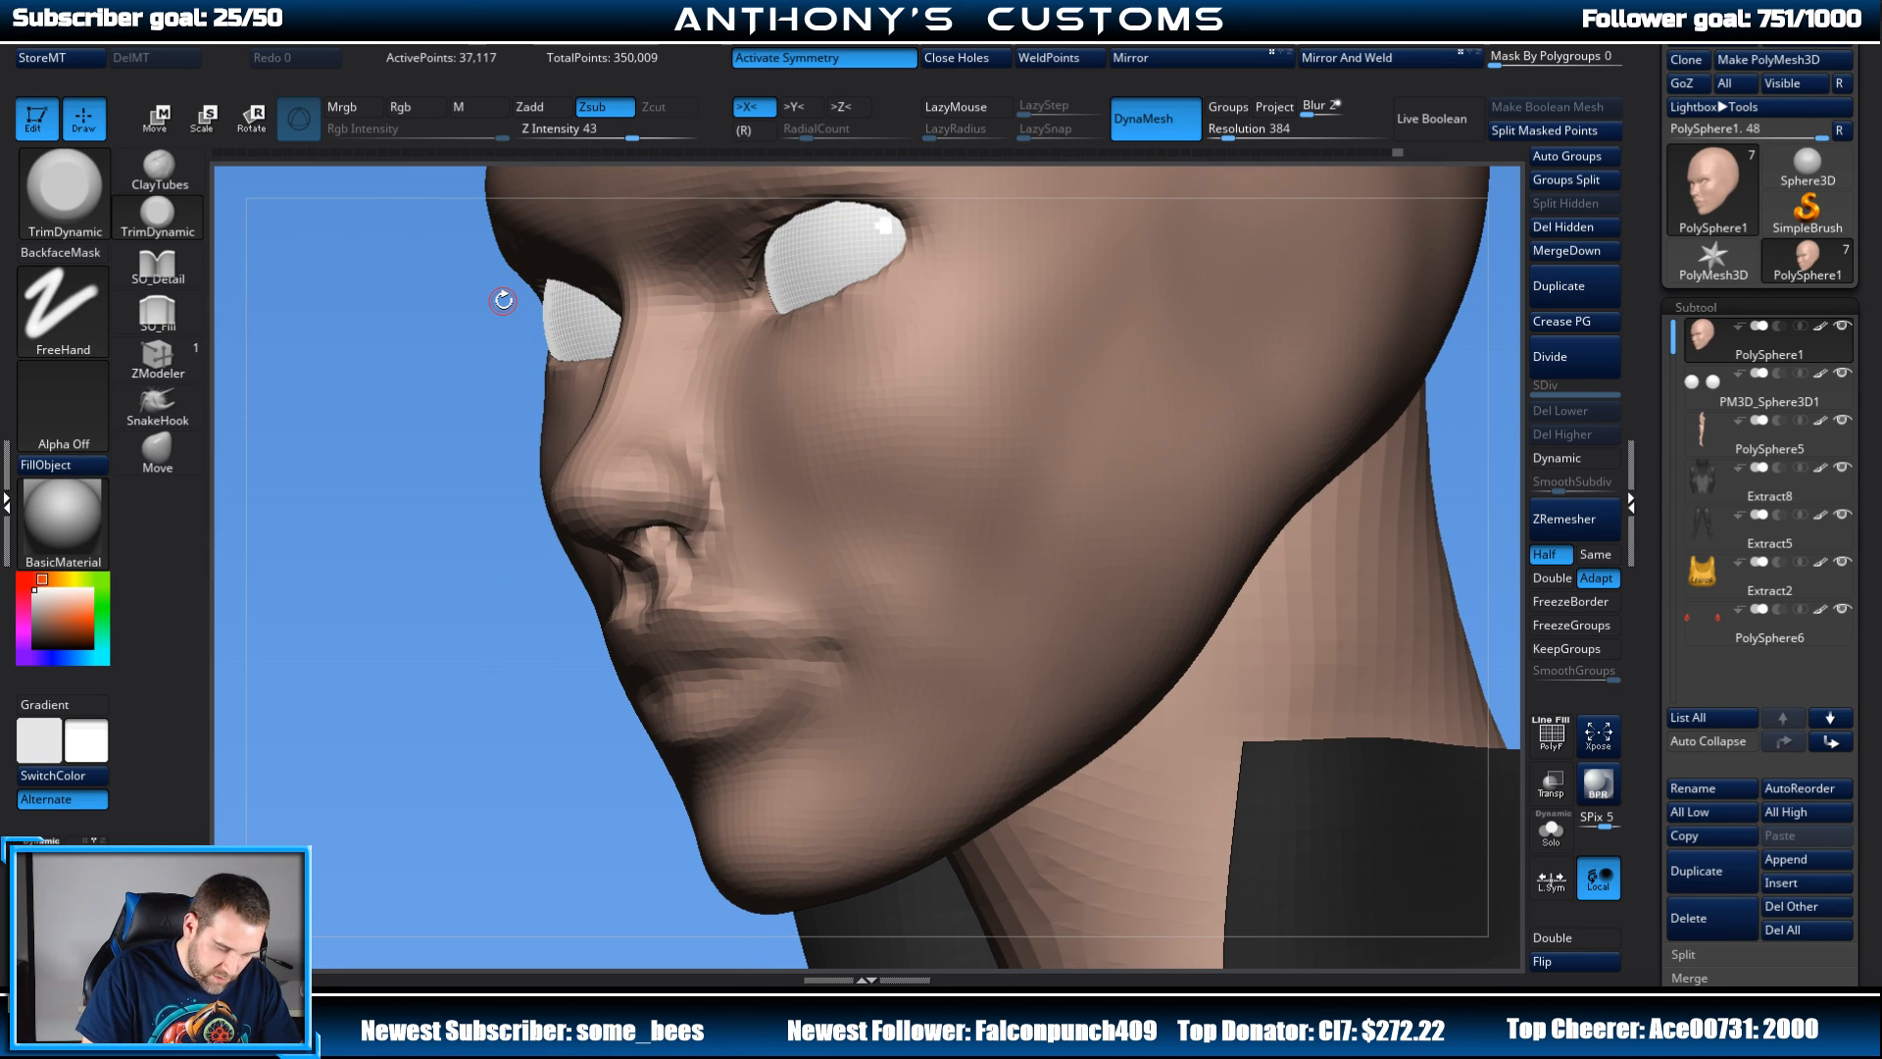
Step: Reshape the nostrils and the area just under the nose using the Move brush with an adjusted draw size
left_click(159, 453)
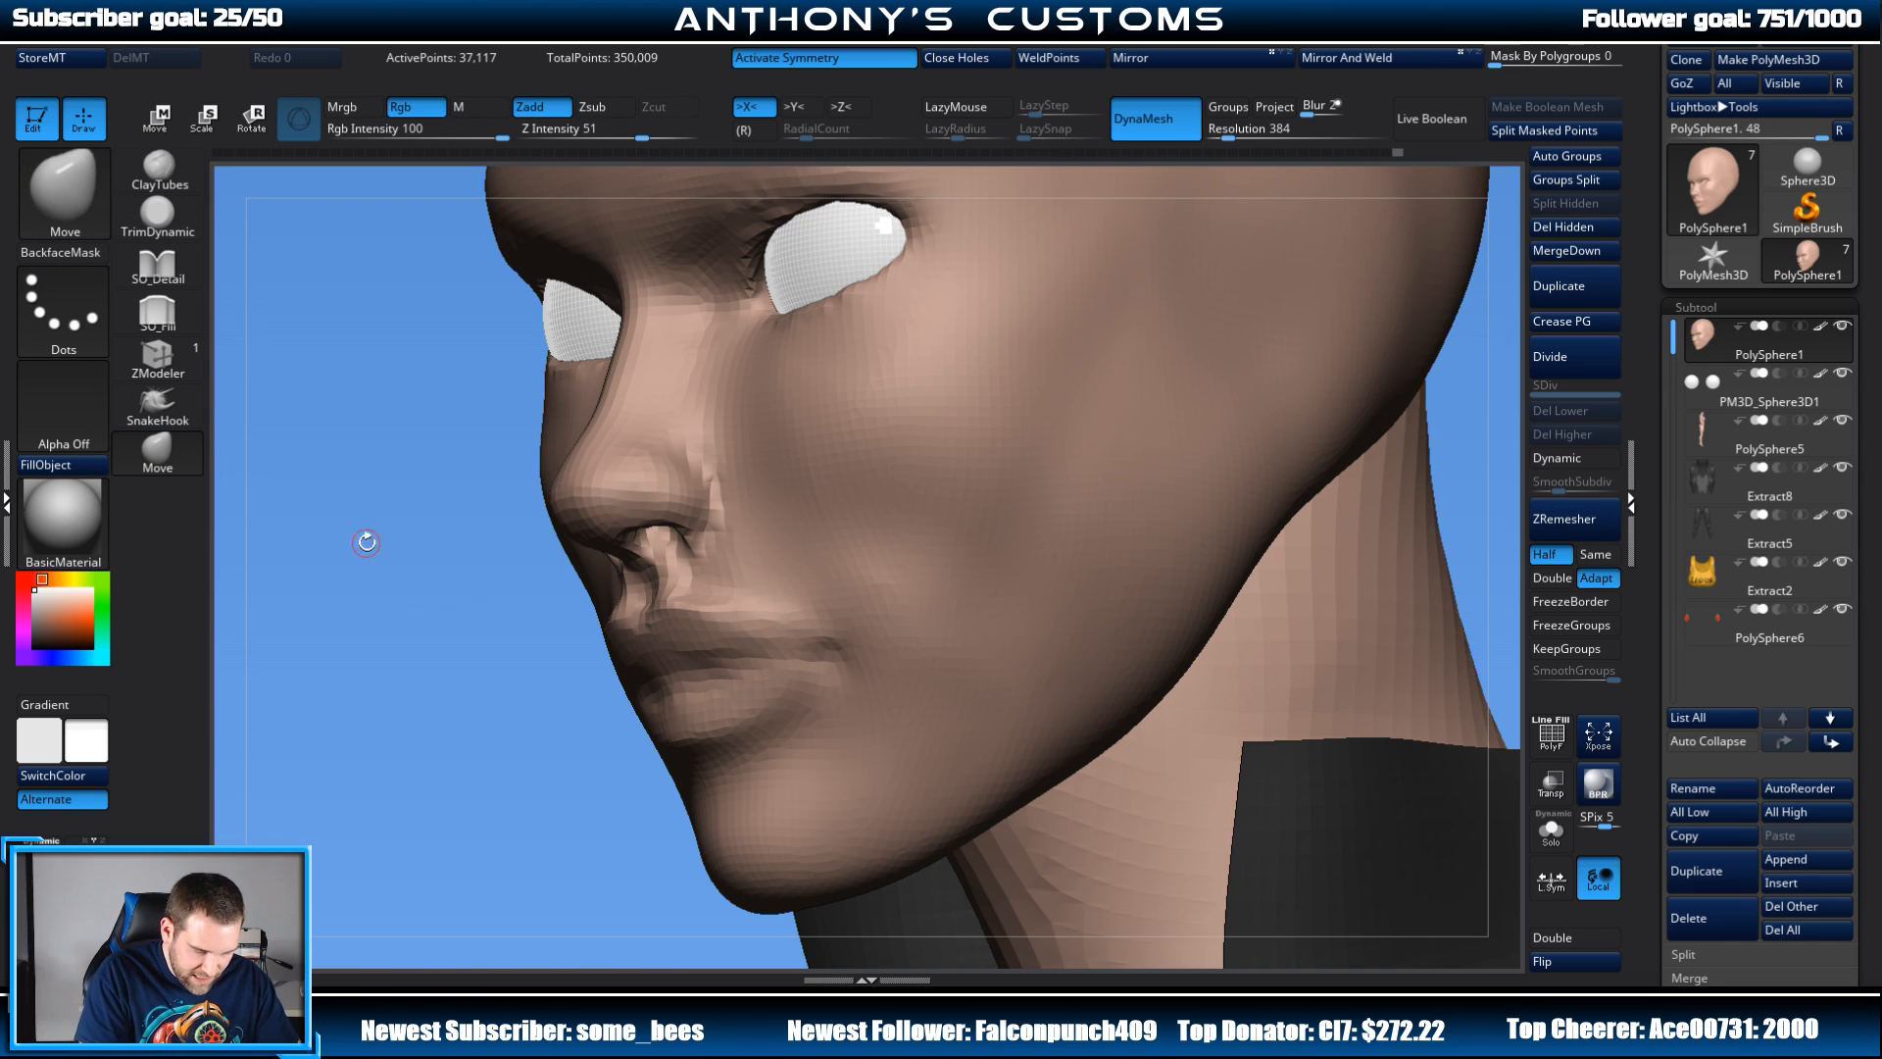
key("space")
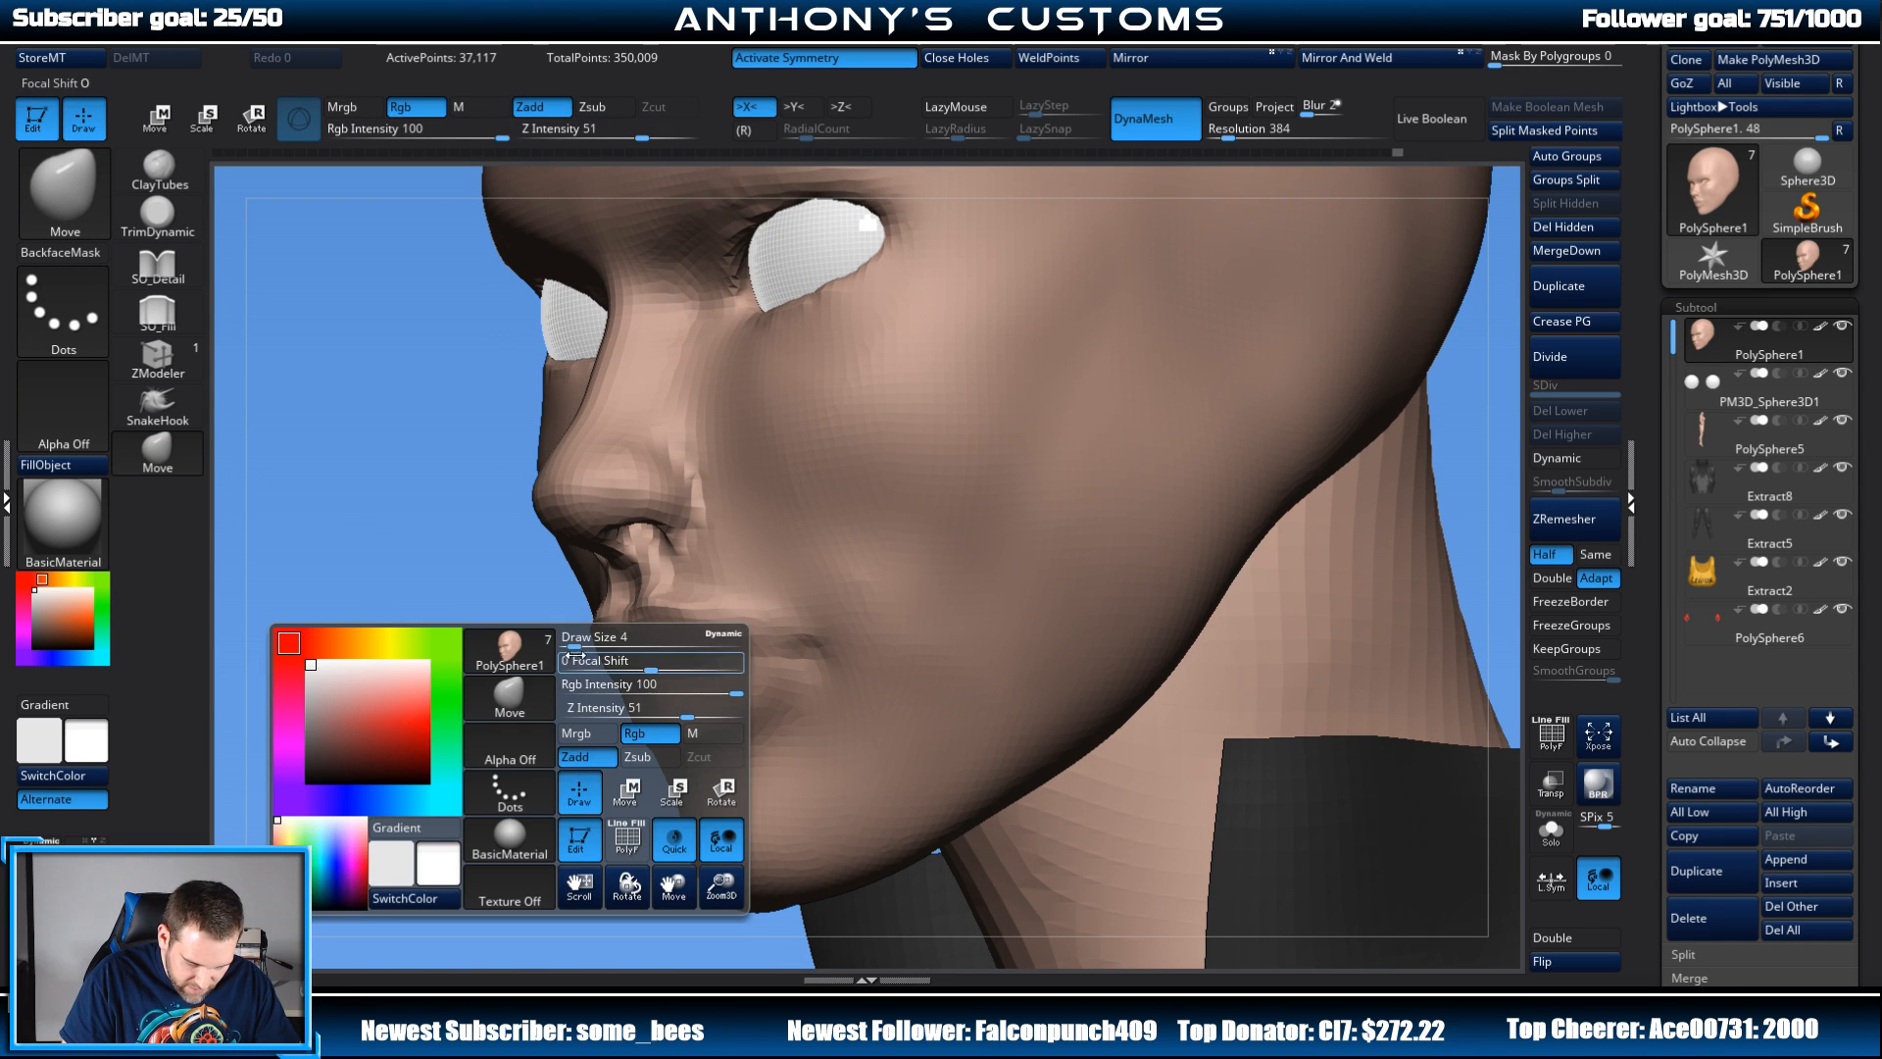
left_click_drag(579, 646, 582, 646)
mouse_move(563, 744)
left_mouse_down()
mouse_move(550, 794)
mouse_move(520, 806)
left_mouse_up()
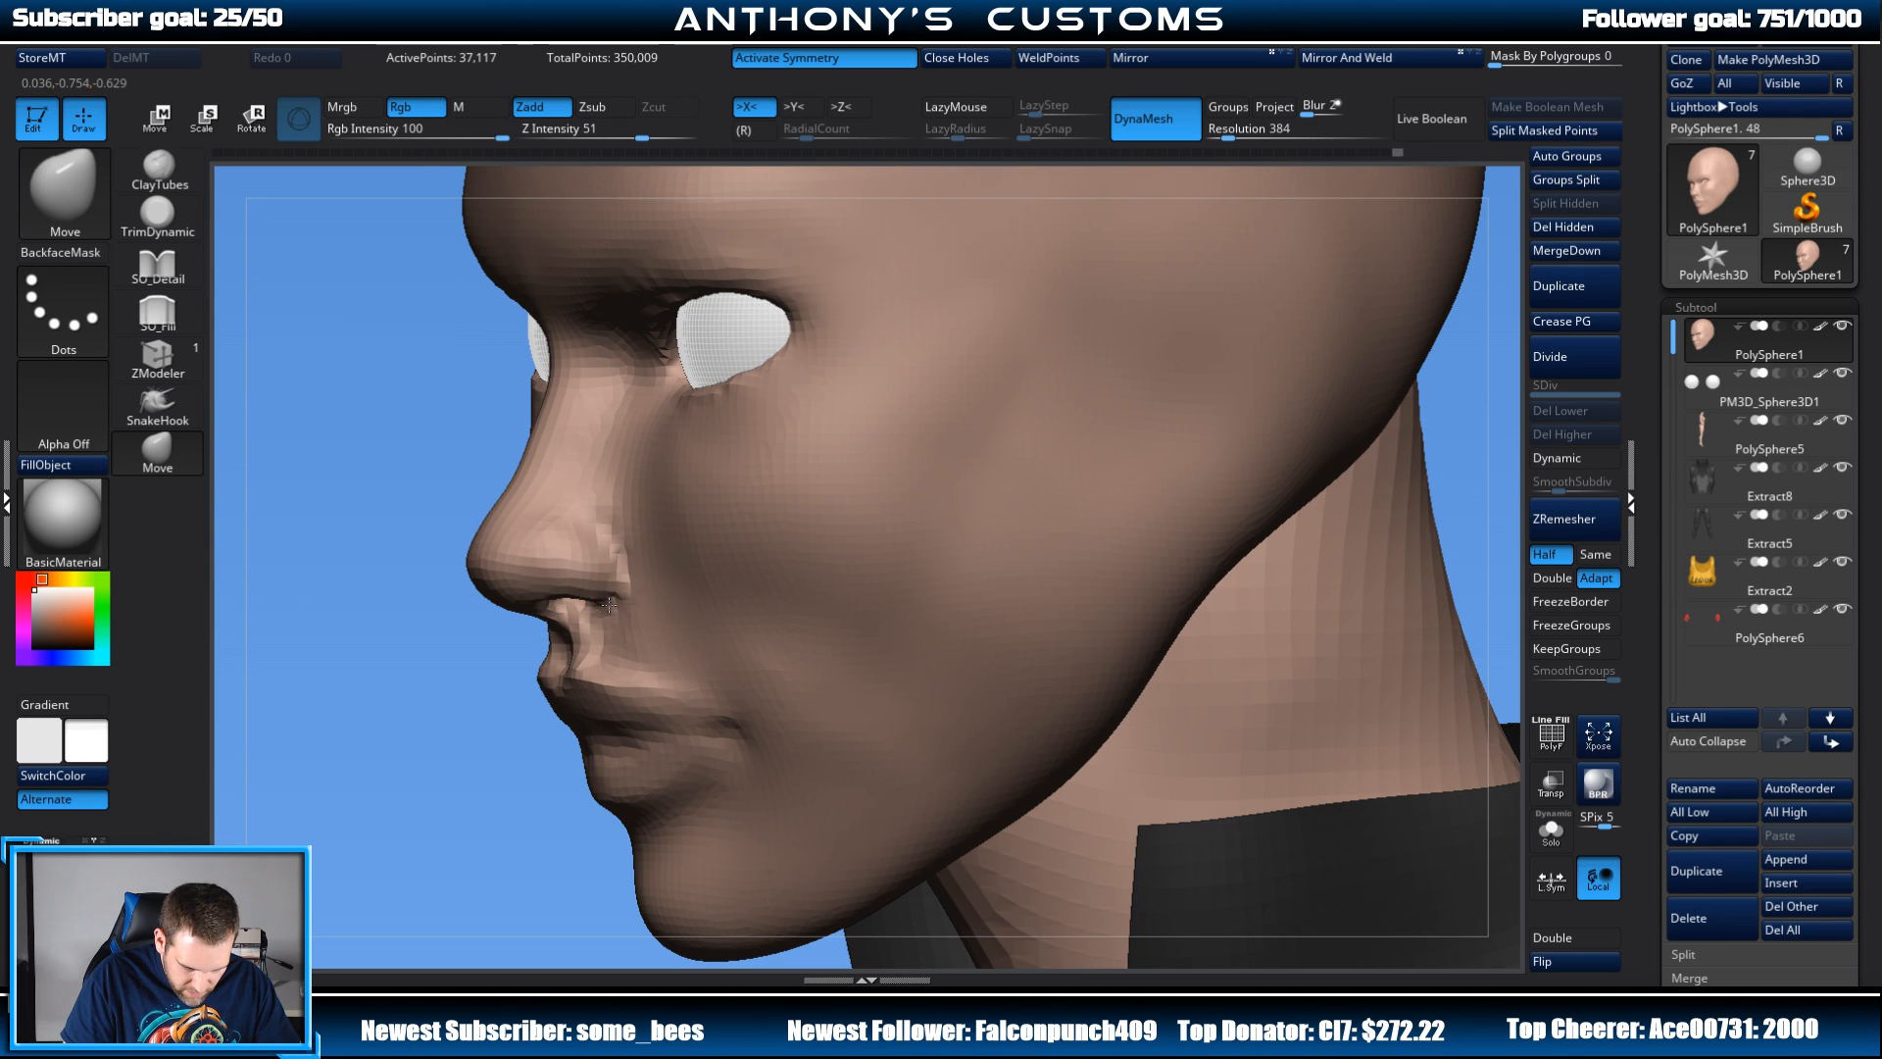
left_click_drag(557, 777, 686, 737)
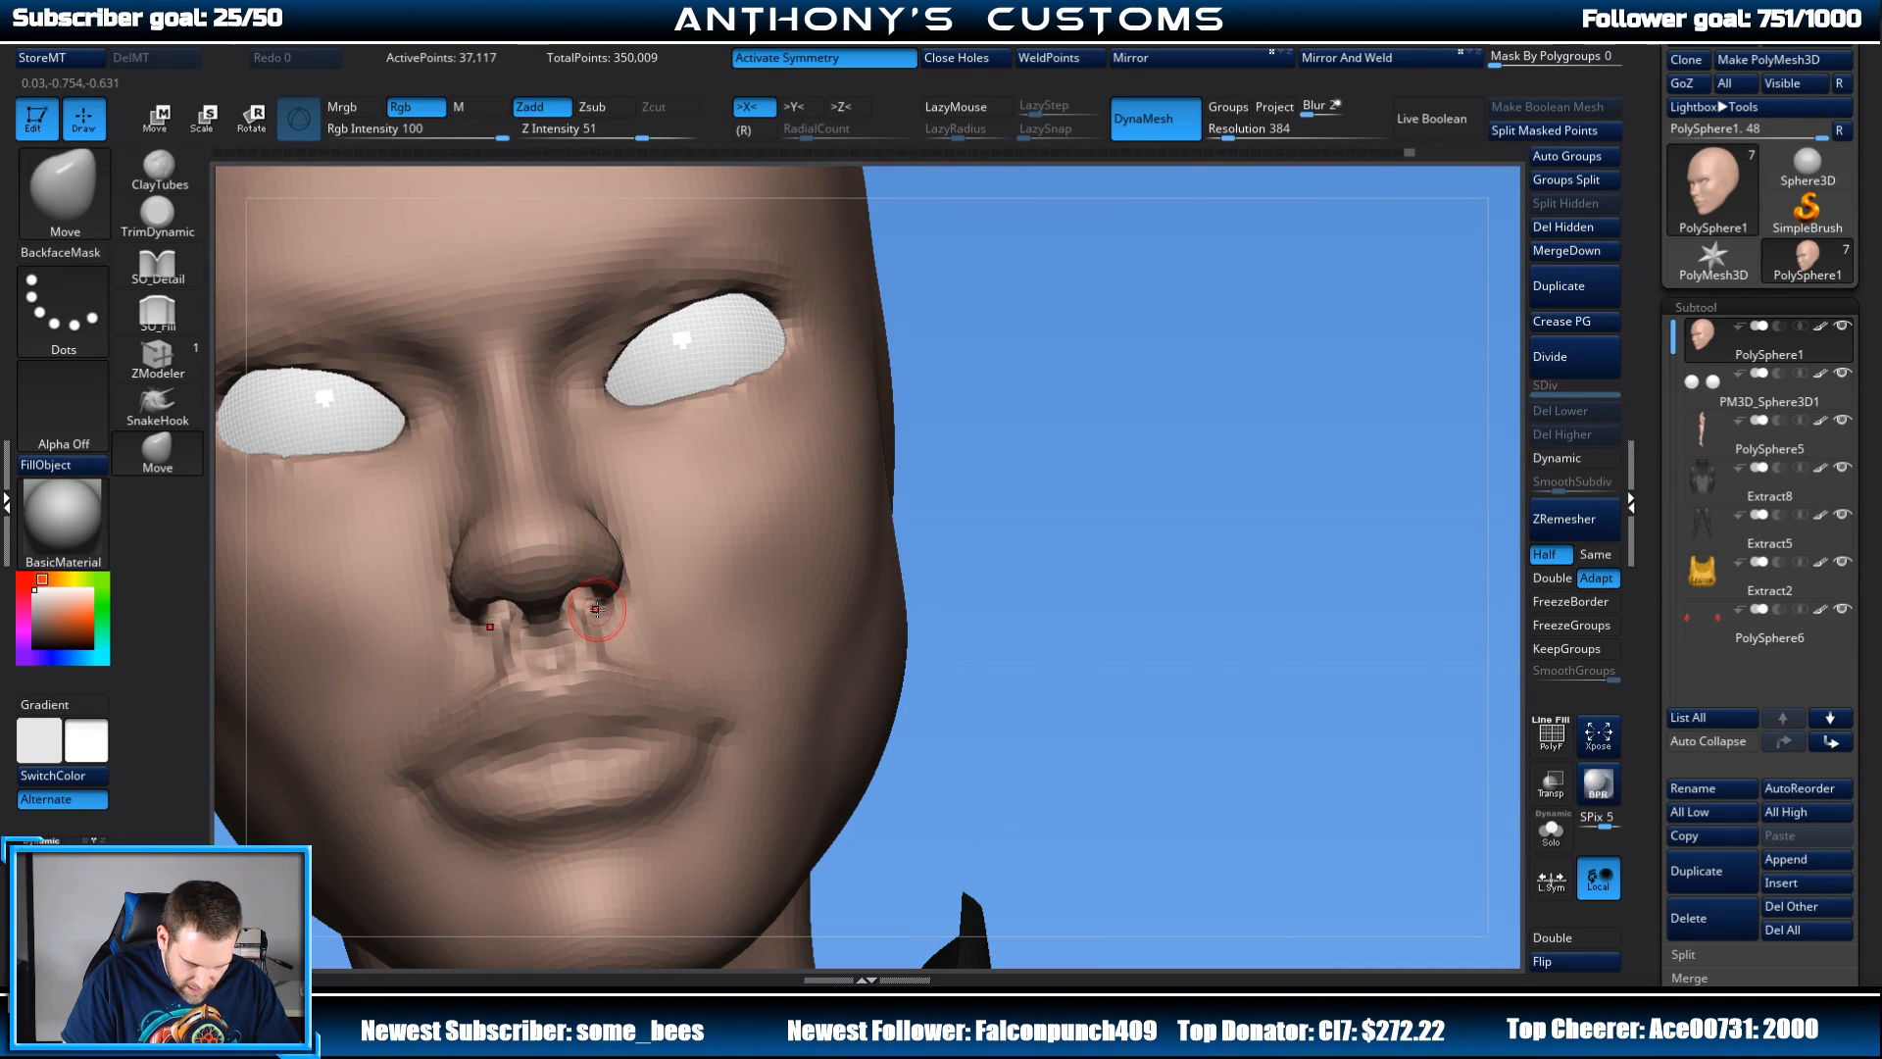
left_click_drag(1065, 477, 1106, 379)
left_click_drag(991, 465, 1155, 438, "alt")
key("space")
mouse_move(968, 402)
left_mouse_down()
mouse_move(1000, 344)
mouse_move(1009, 535)
left_mouse_up()
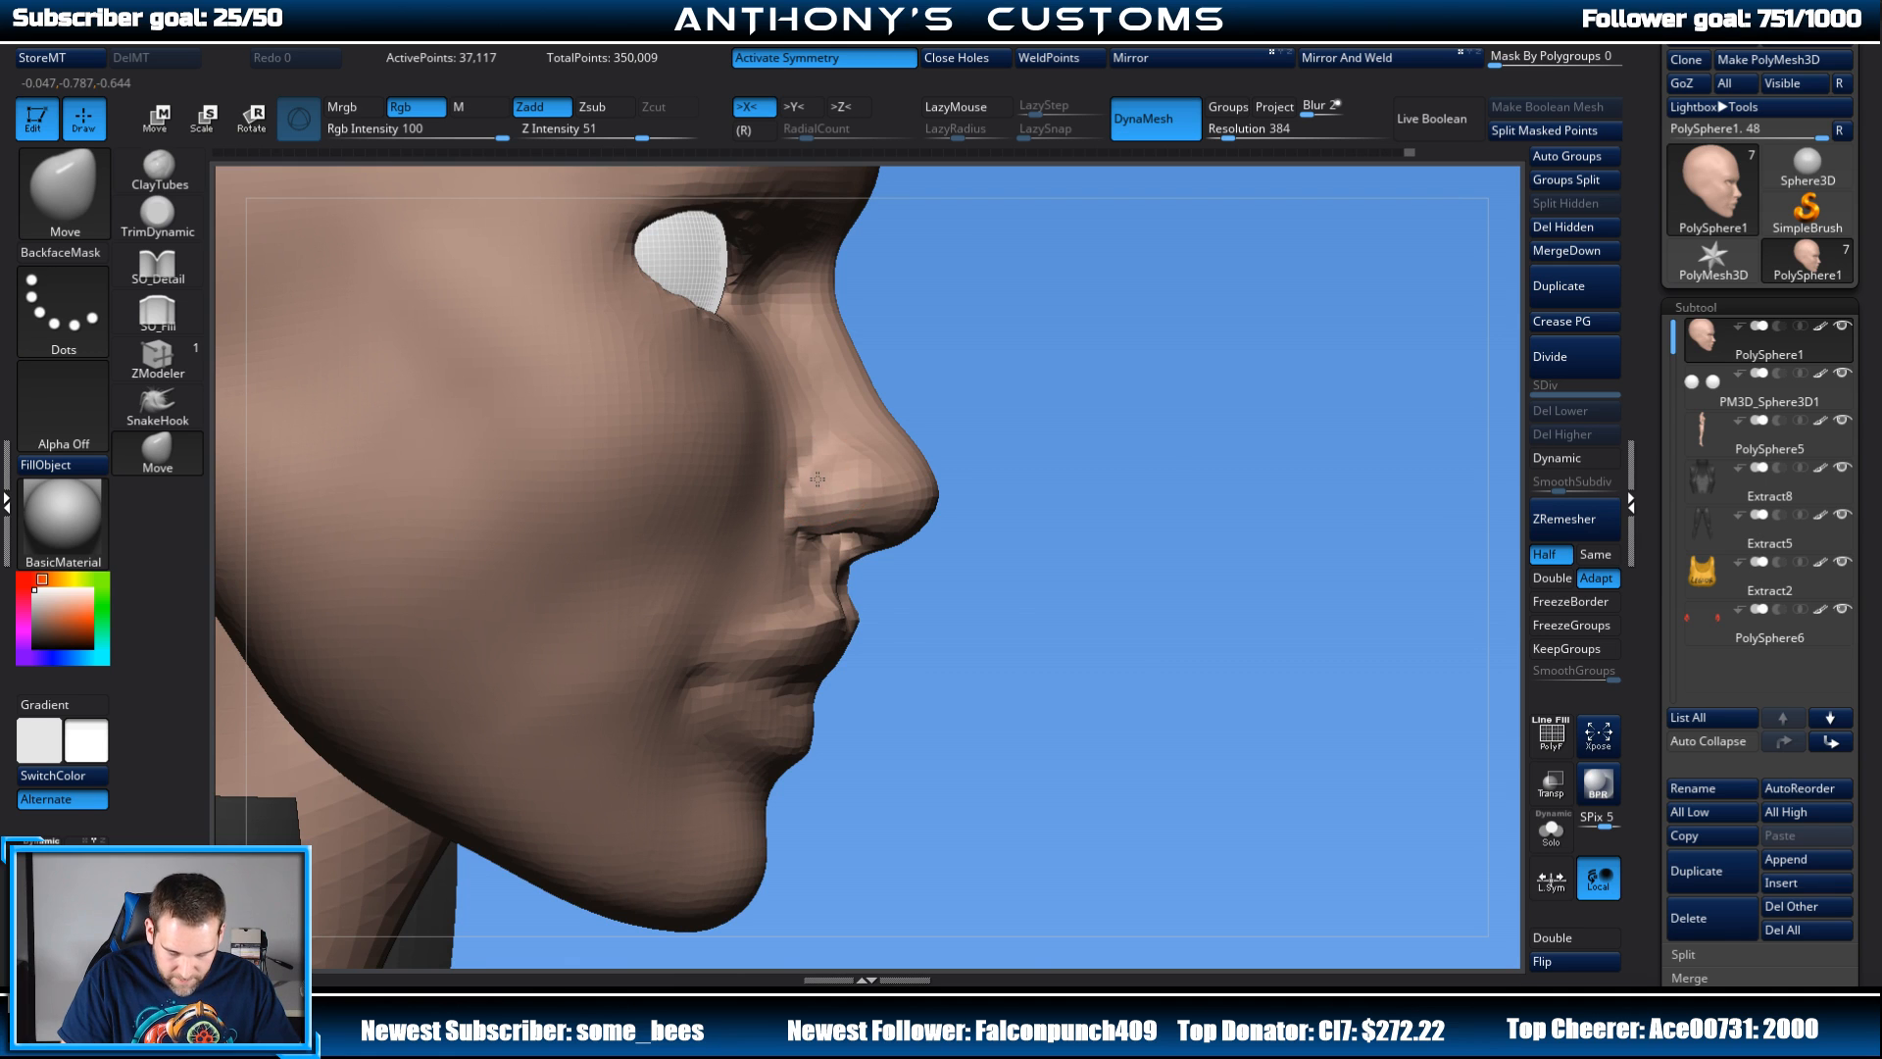
Step: Refine the nostril wings and the base of the nose with the Move brush, working from the side and below
left_click_drag(1128, 421, 1063, 407, "shift")
mouse_move(1351, 524)
left_mouse_down("alt")
mouse_move(1315, 529)
mouse_move(1316, 453)
mouse_move(1346, 413)
mouse_move(1296, 436)
mouse_move(1306, 402)
left_mouse_up("alt")
key("space")
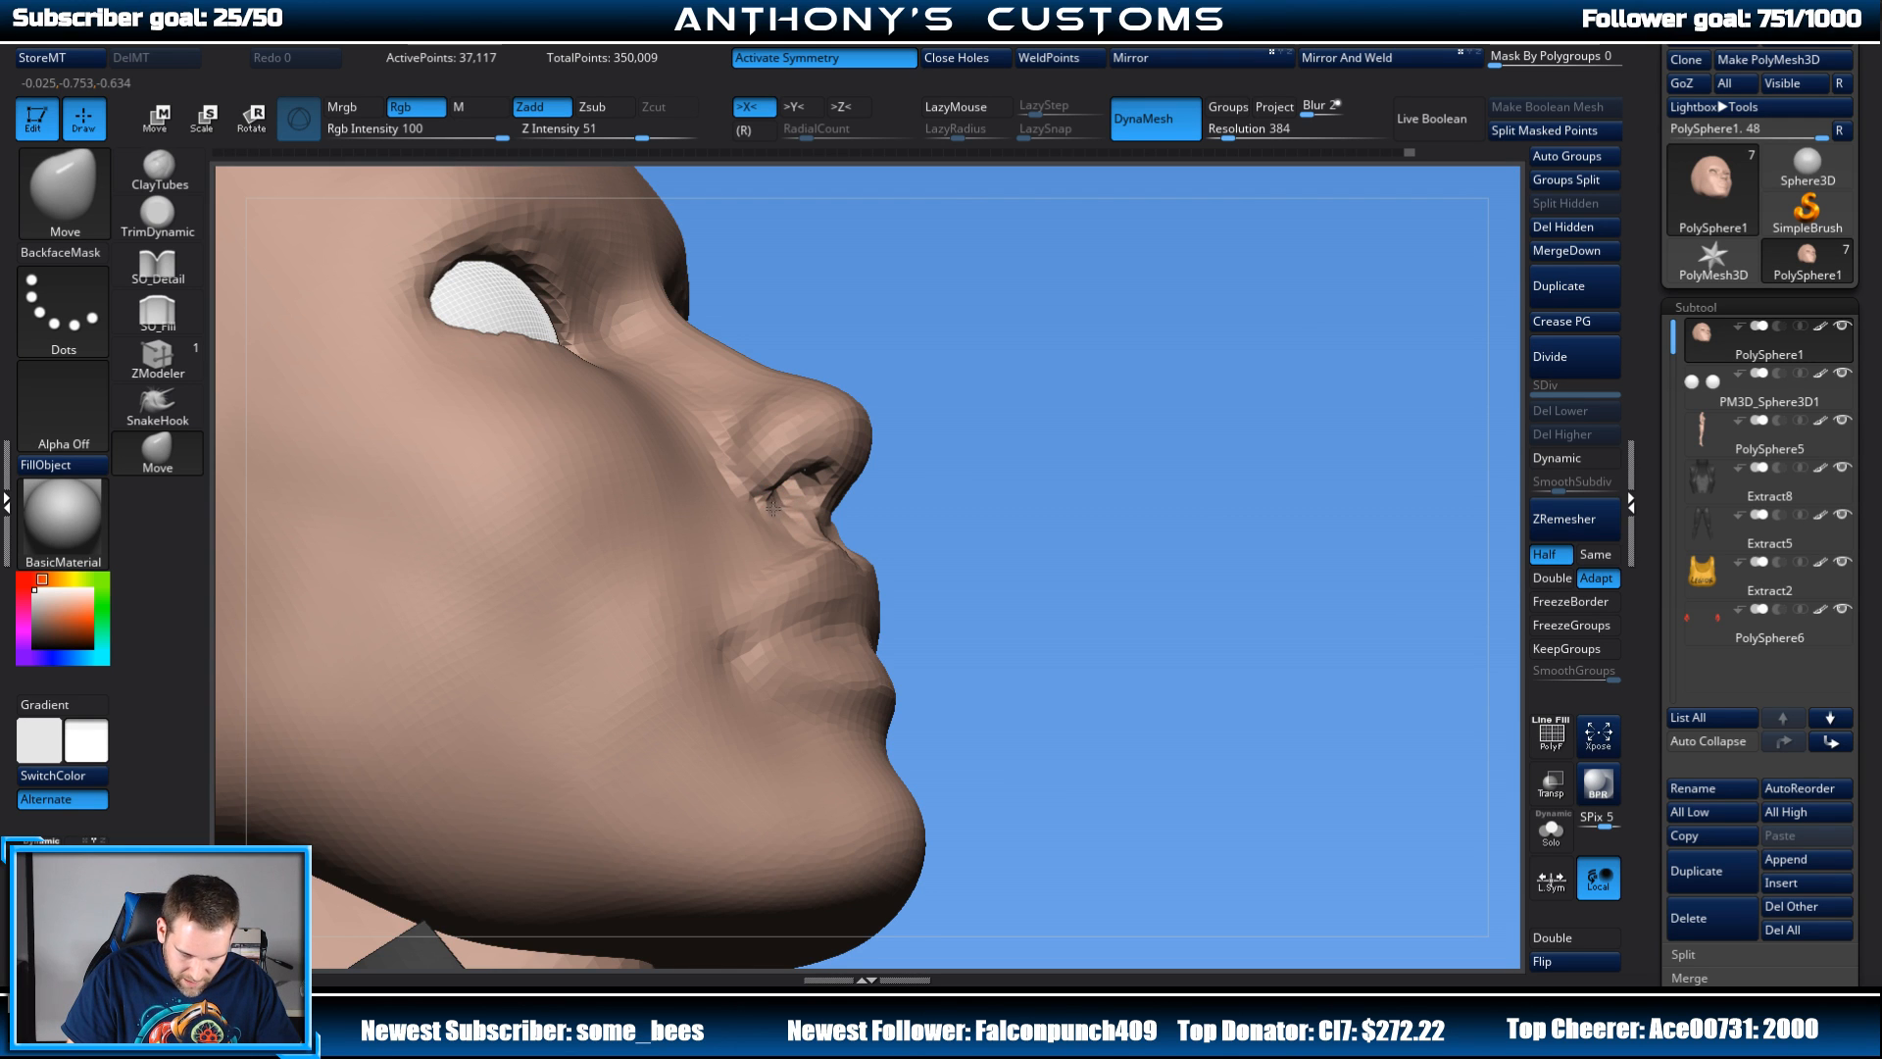
left_click_drag(980, 490, 1053, 510)
mouse_move(1299, 425)
left_mouse_down("alt")
mouse_move(1324, 306)
mouse_move(1232, 427)
mouse_move(1263, 409)
mouse_move(1264, 533)
mouse_move(1277, 437)
mouse_move(1239, 504)
mouse_move(1189, 517)
left_mouse_up("alt")
key("space")
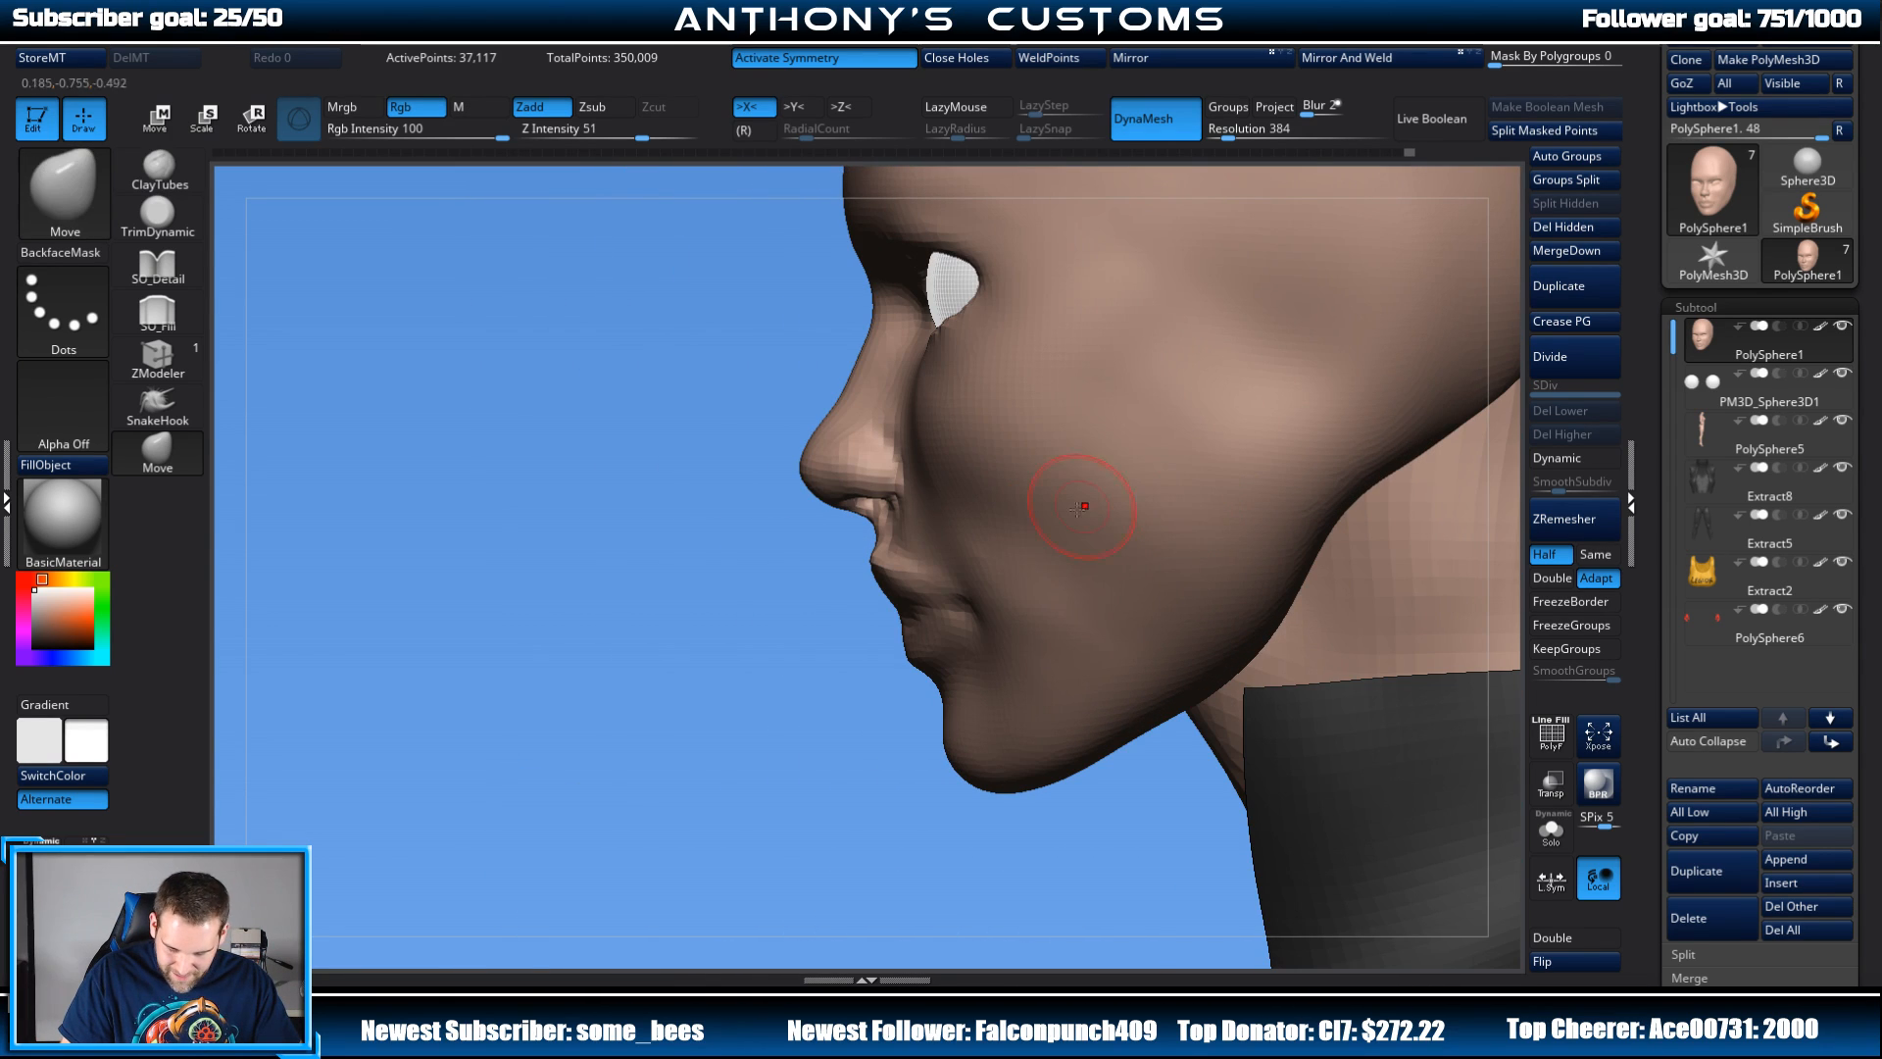
Step: Load the InsertEar2 brush from the Insert-IMM brush folder in Lightbox
left_click_drag(752, 753, 687, 600, "alt")
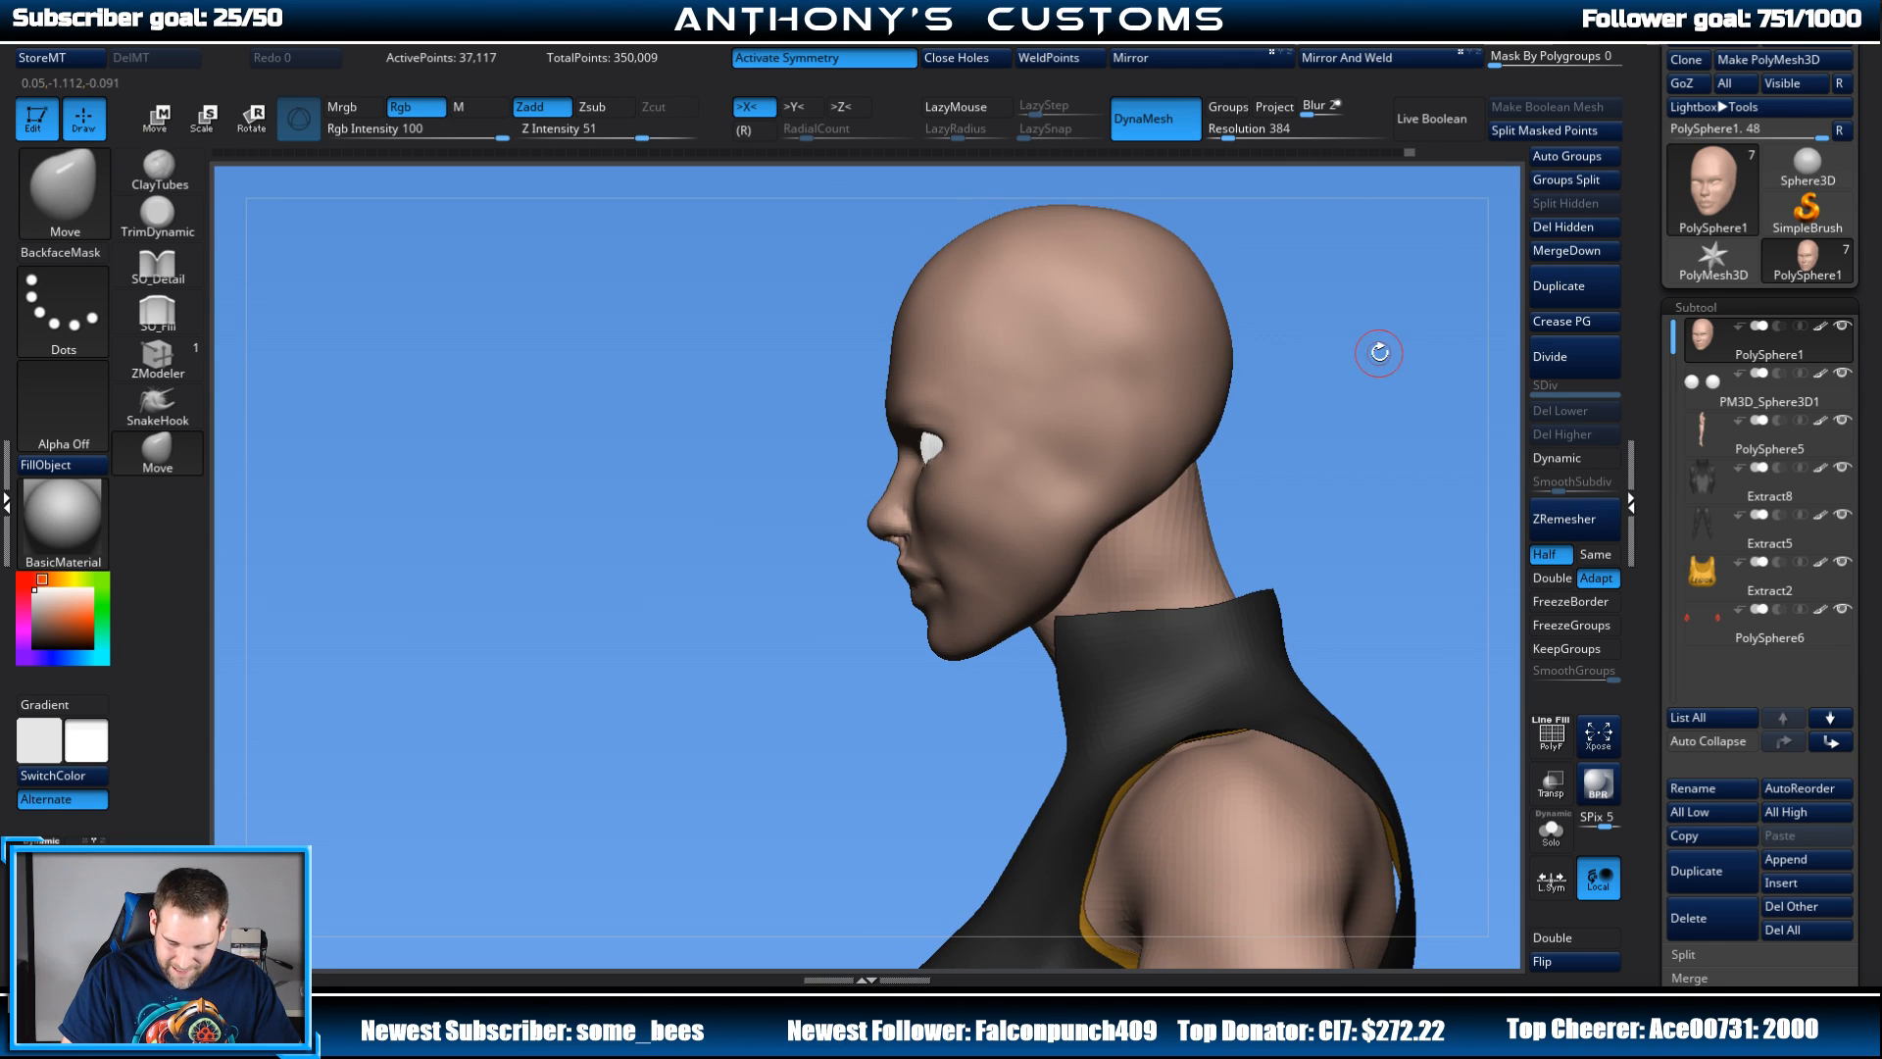
mouse_move(1343, 434)
left_mouse_down("alt")
mouse_move(1258, 471)
mouse_move(1344, 471)
left_mouse_up("alt")
mouse_move(1204, 525)
left_mouse_down("alt")
mouse_move(1136, 411)
mouse_move(1101, 450)
mouse_move(1134, 425)
mouse_move(1138, 370)
mouse_move(1199, 506)
mouse_move(1175, 395)
mouse_move(1216, 500)
left_mouse_up("alt")
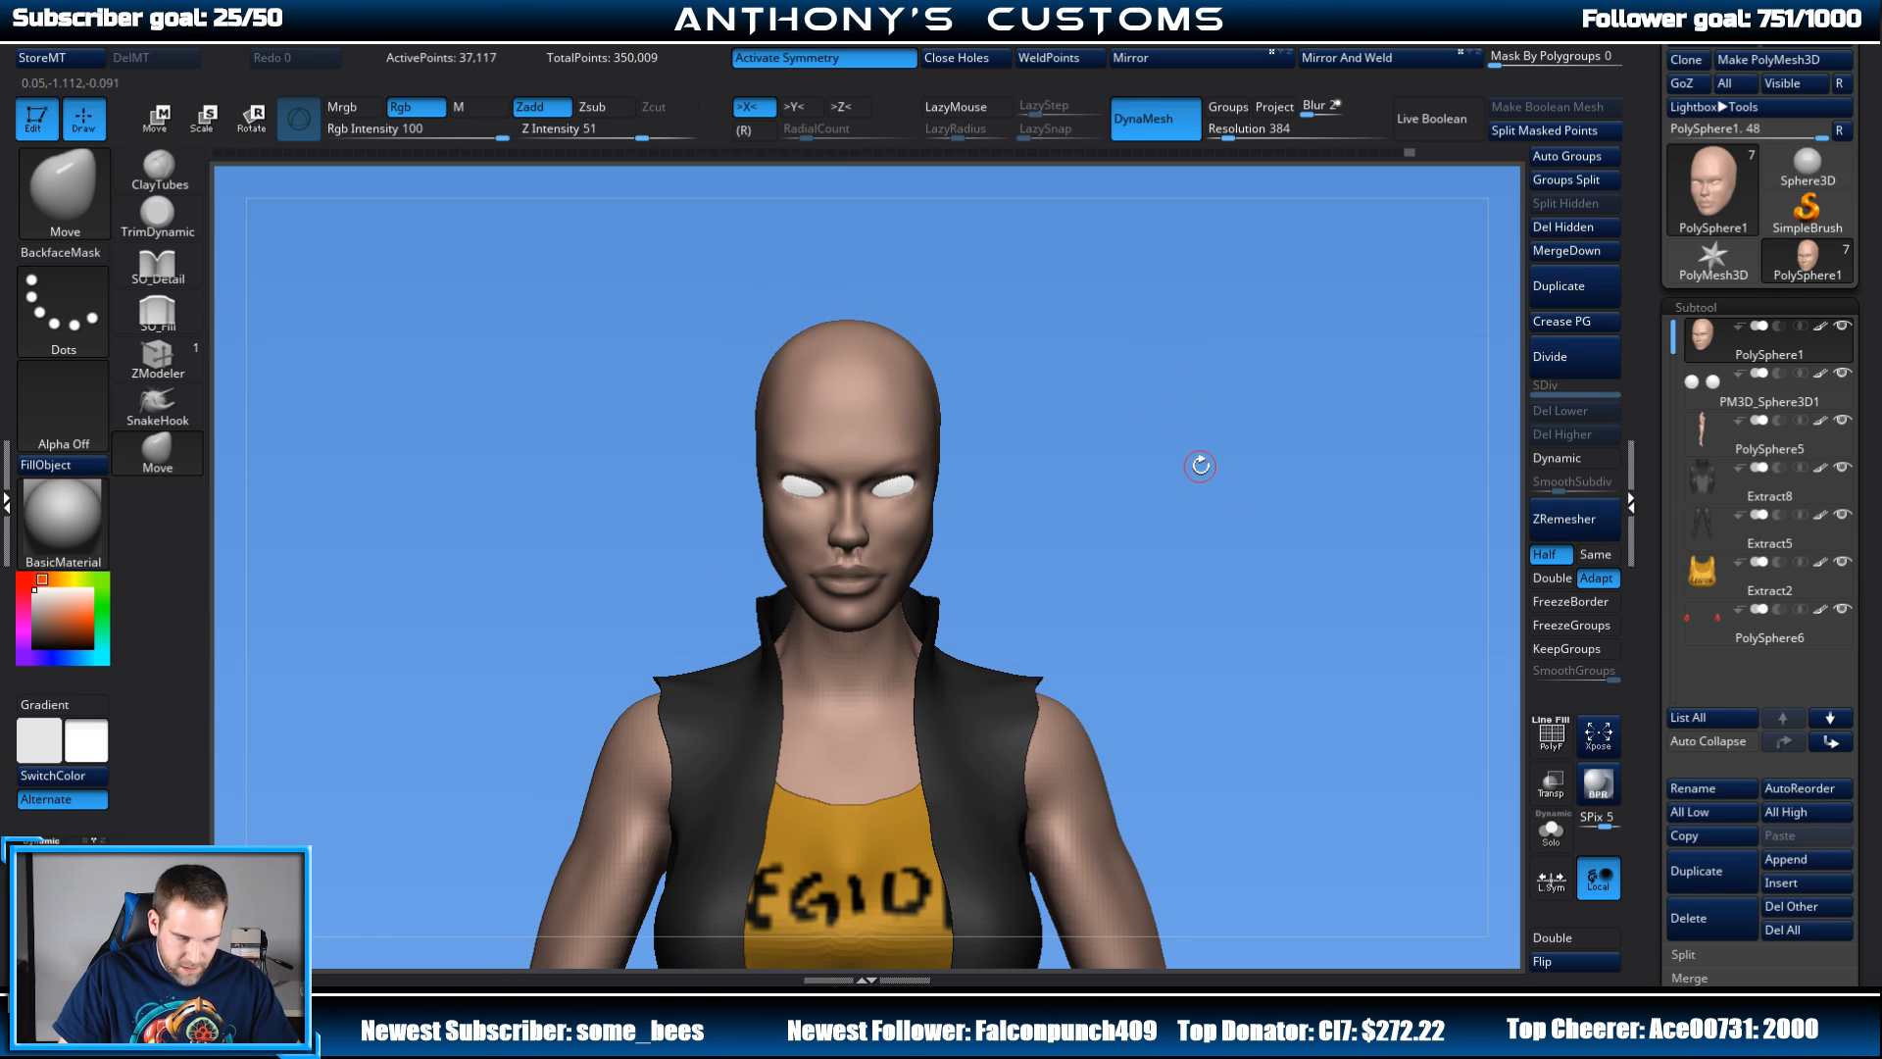
key("b")
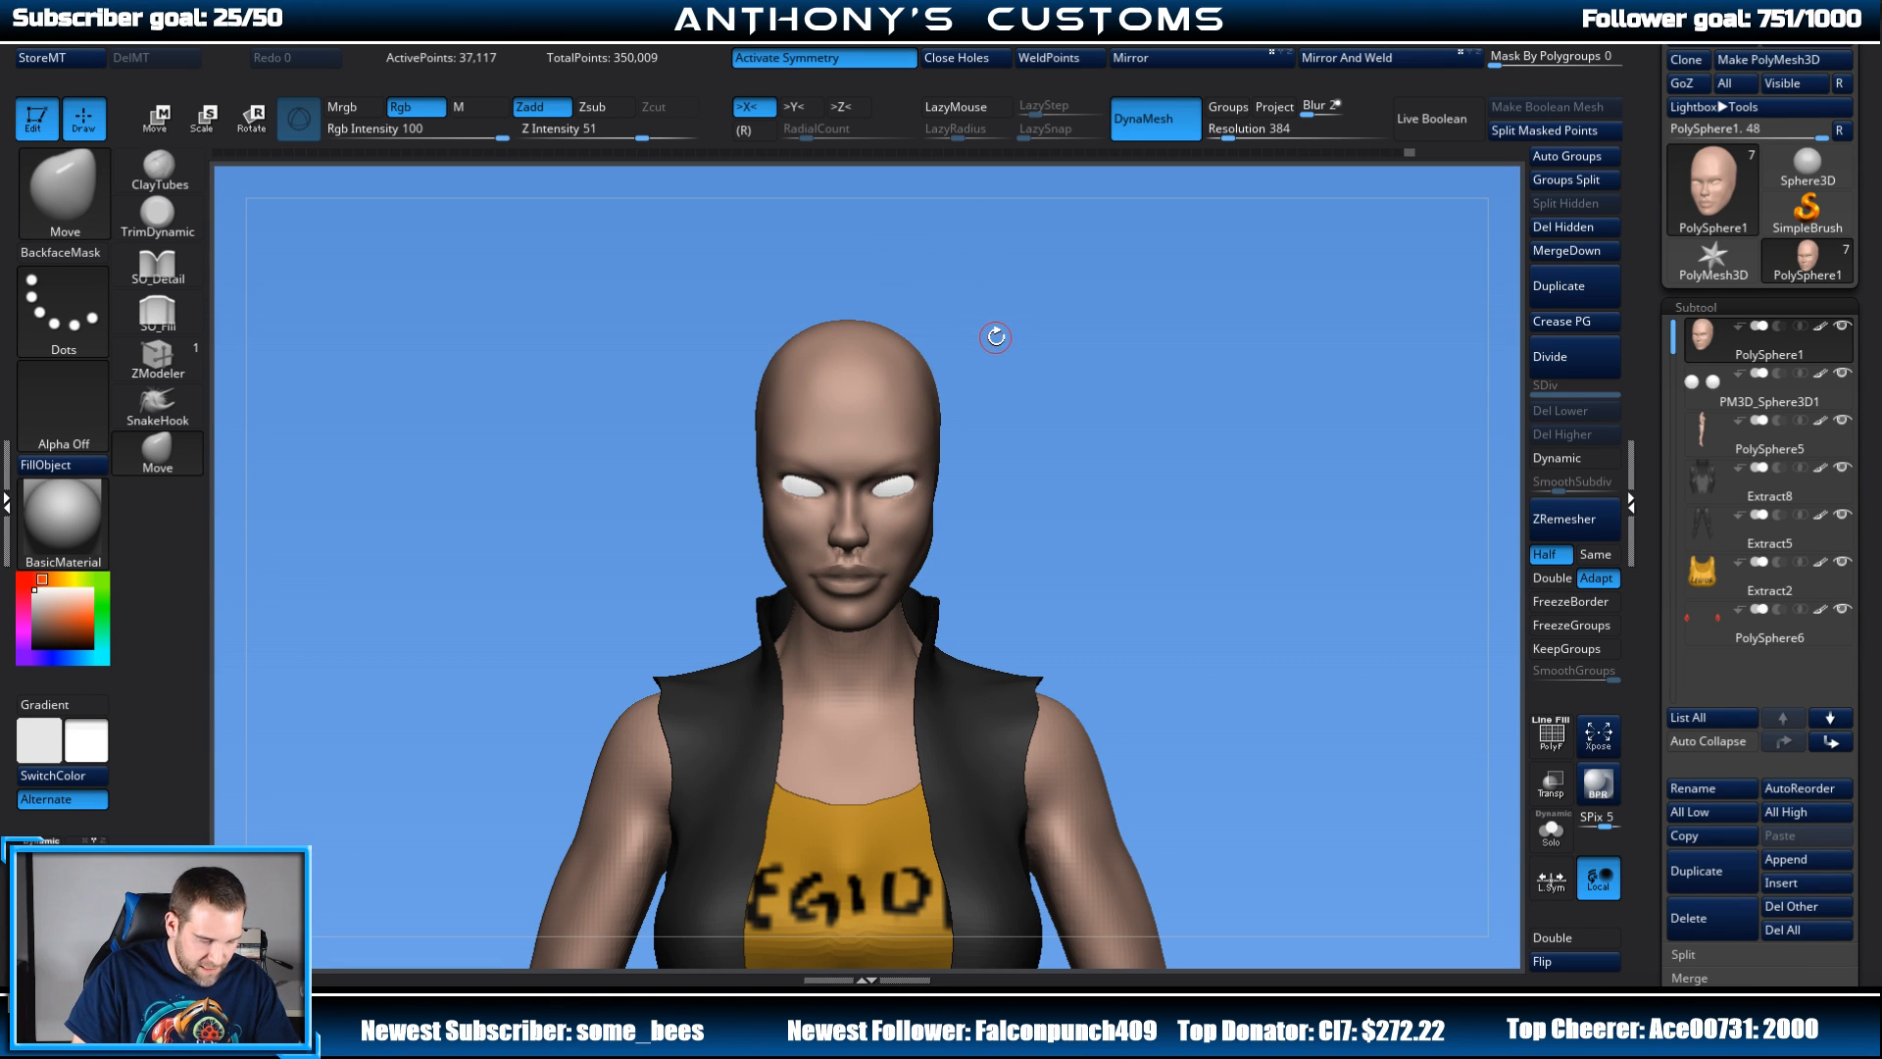
key("comma")
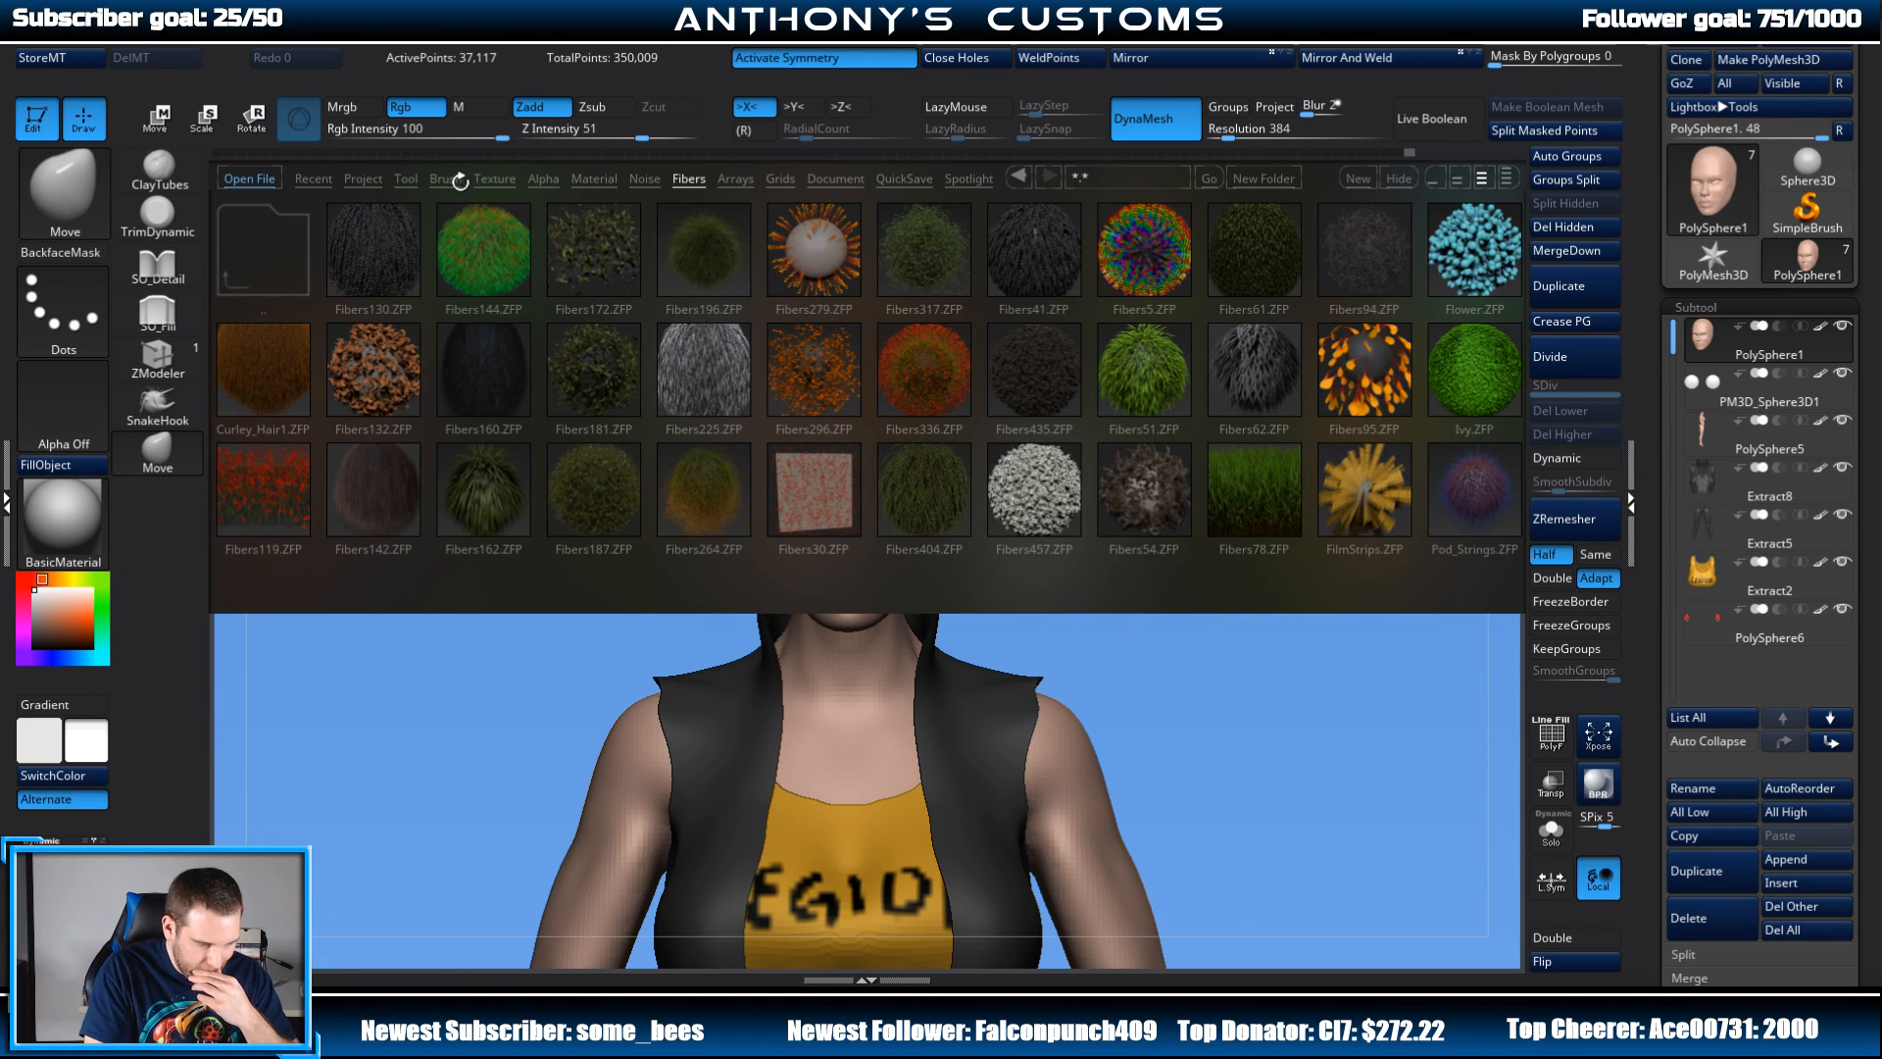
left_click(453, 180)
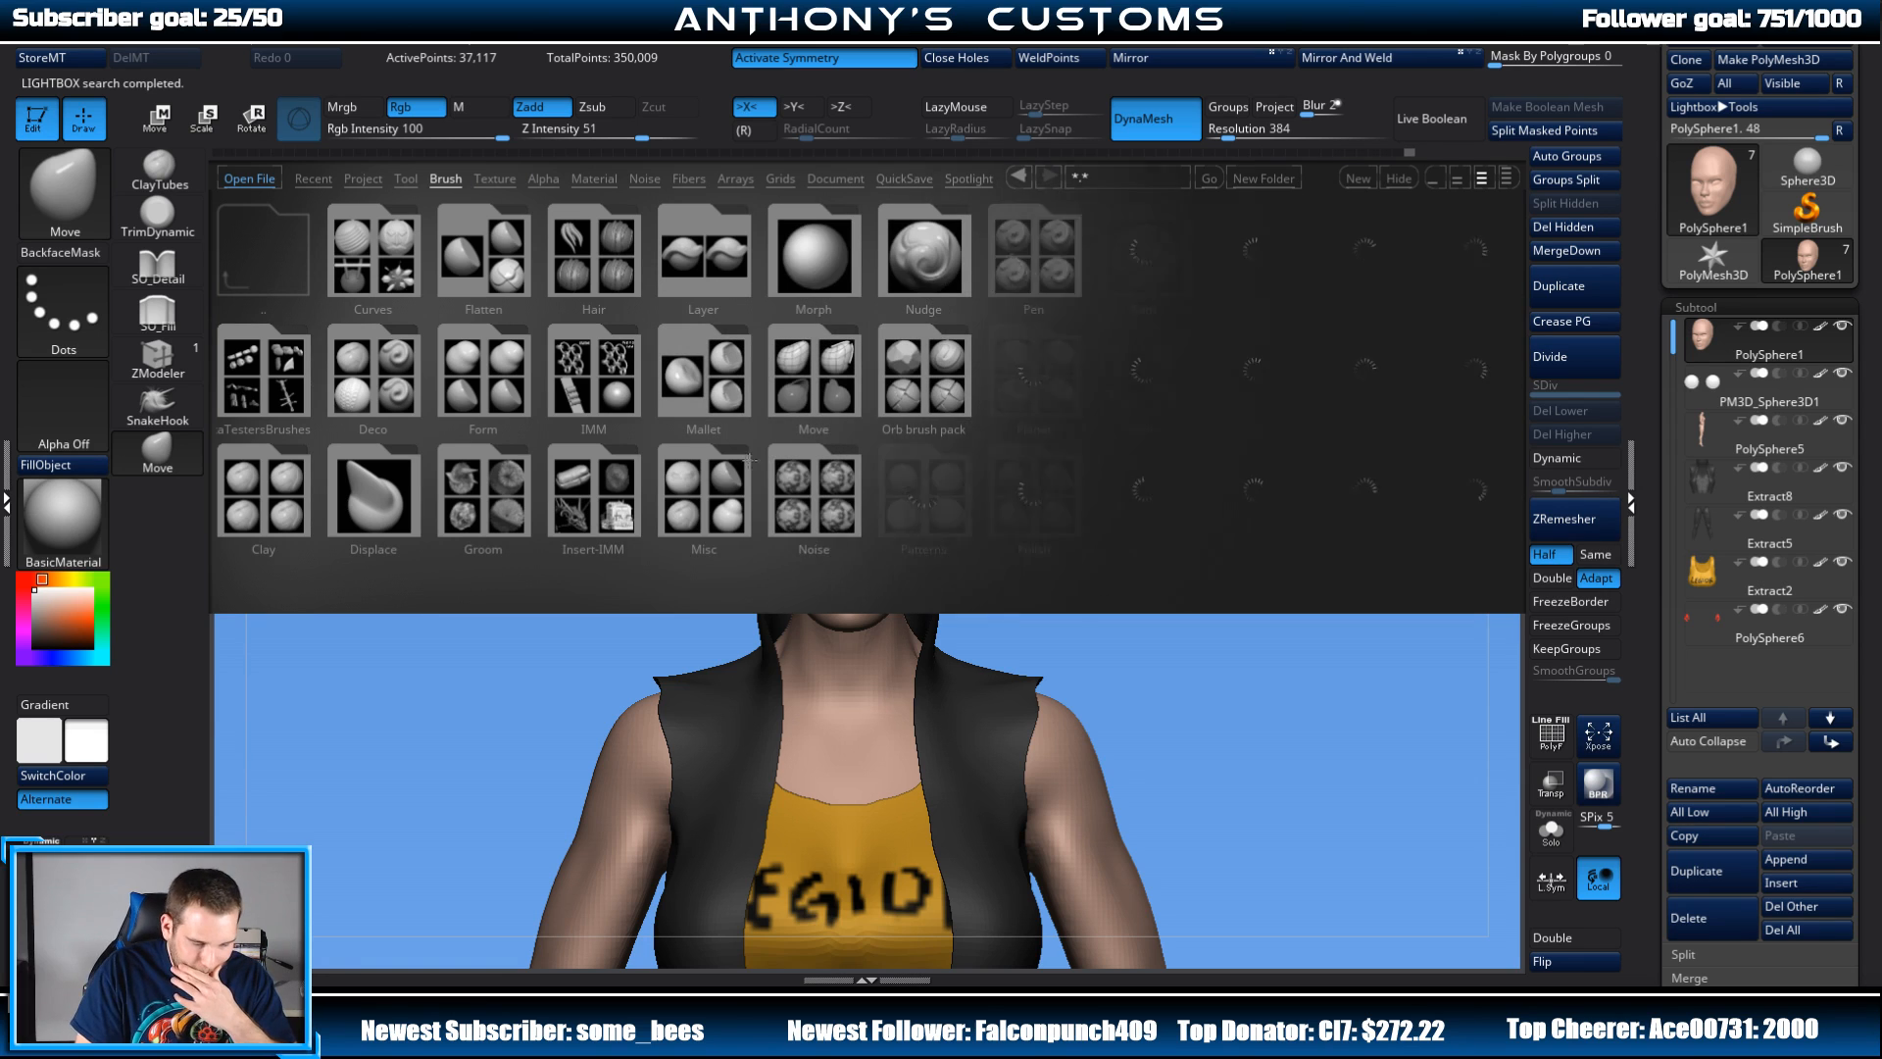
left_click(607, 479)
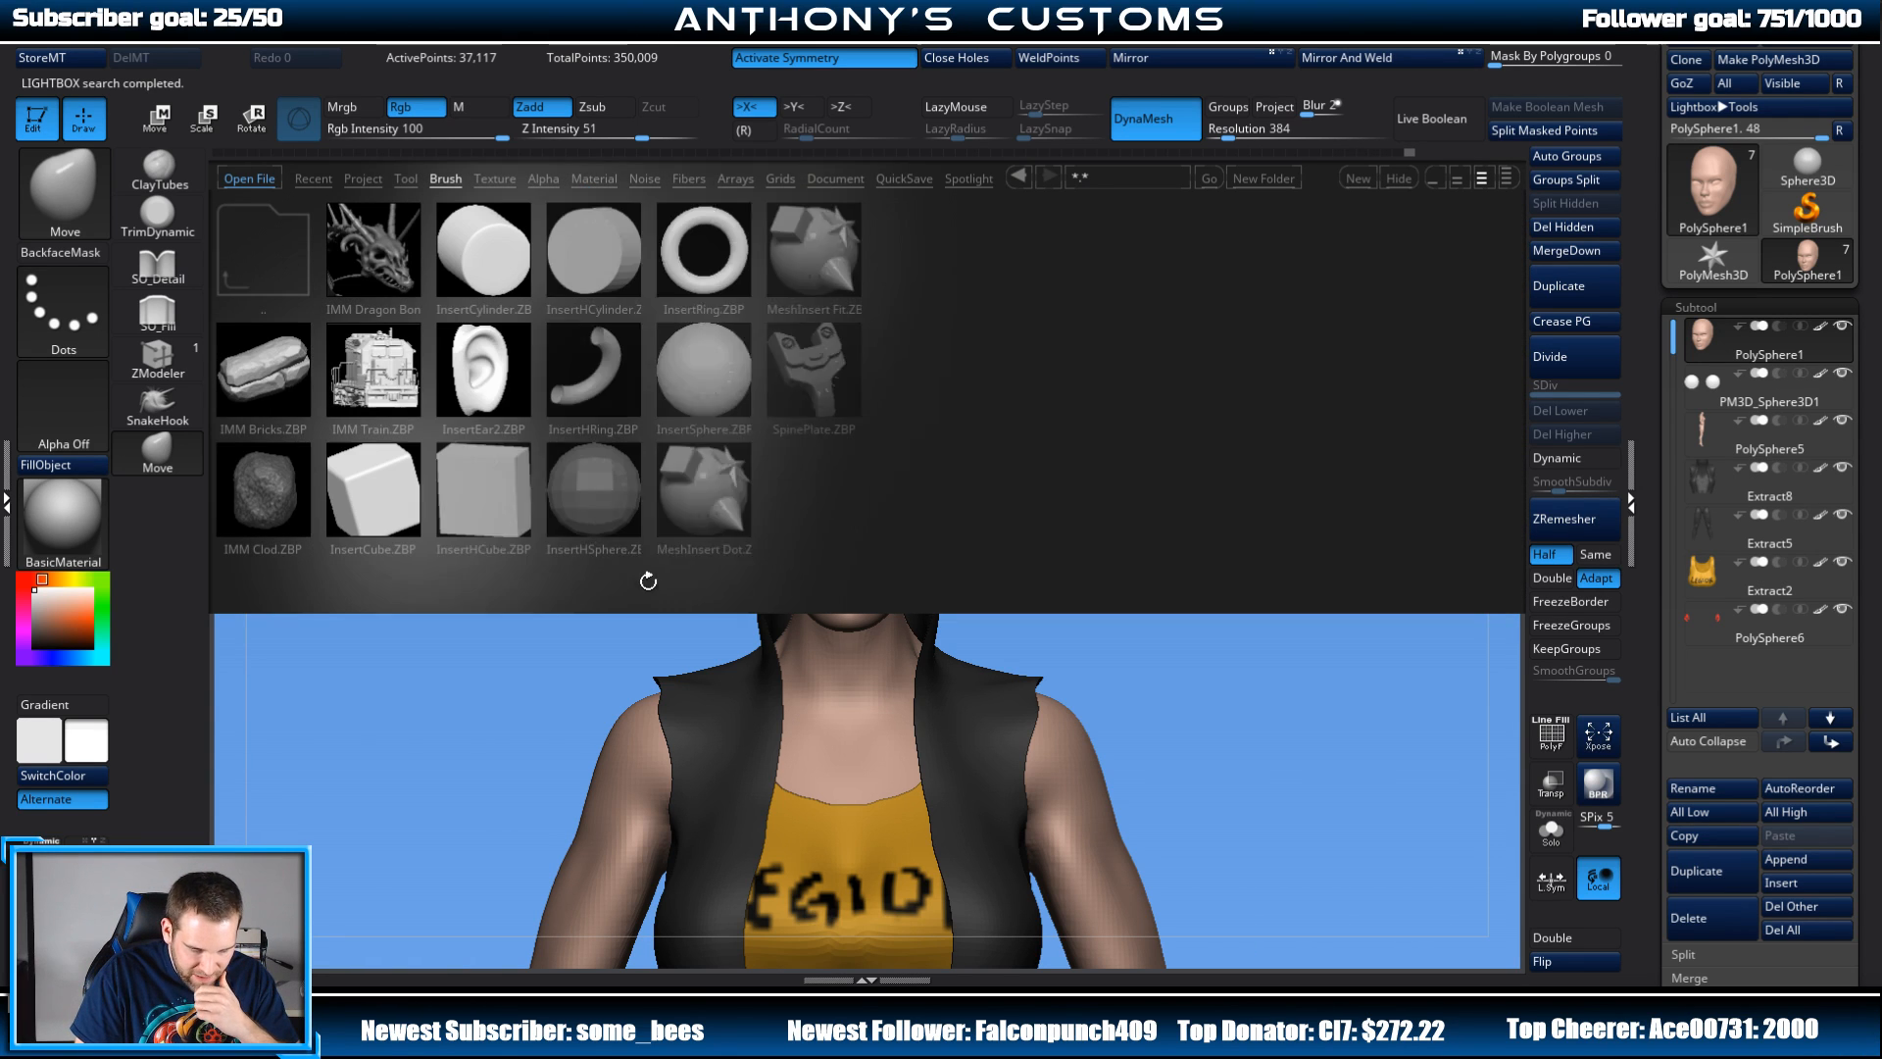
double_click(481, 369)
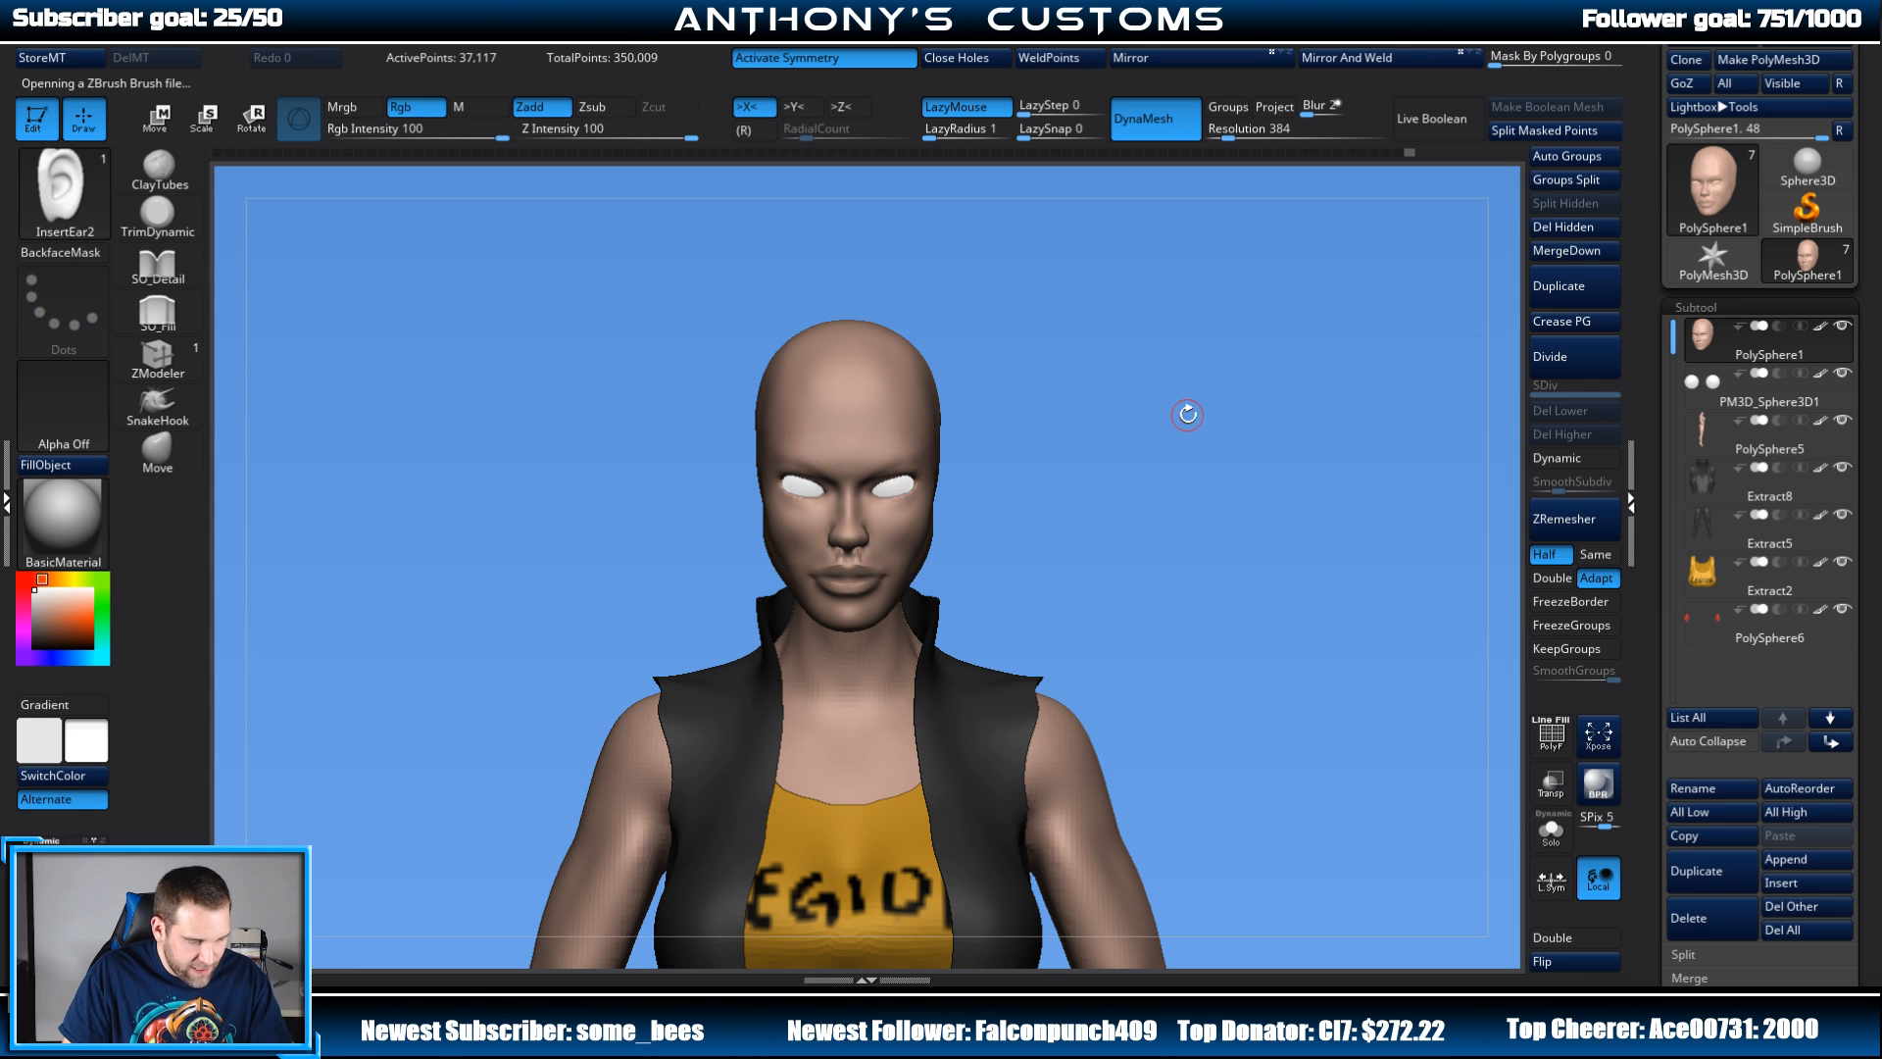
Step: Try to insert a symmetrical pair of InsertEar2 ears on the head, and undo the insertion
mouse_move(1151, 405)
left_mouse_down()
mouse_move(988, 475)
mouse_move(1295, 362)
left_mouse_up()
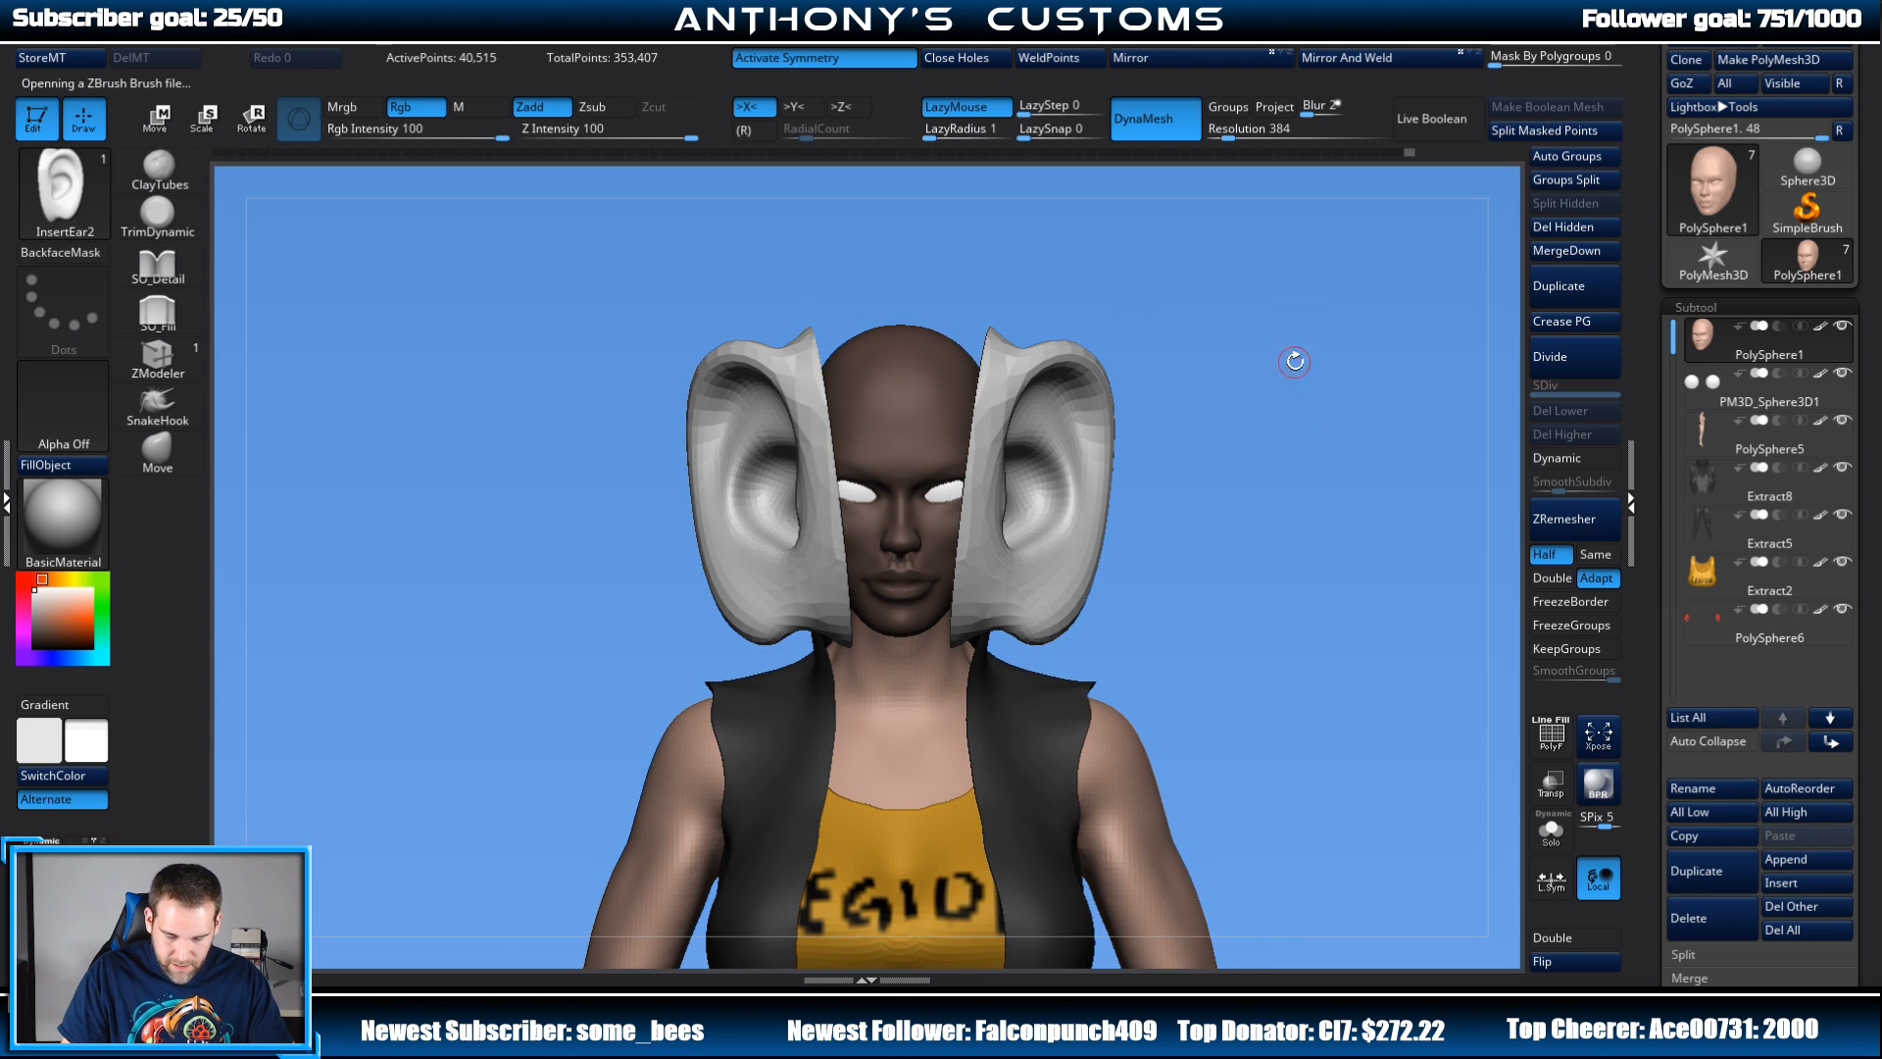
key("ctrl+z")
left_click_drag(1240, 454, 1152, 446)
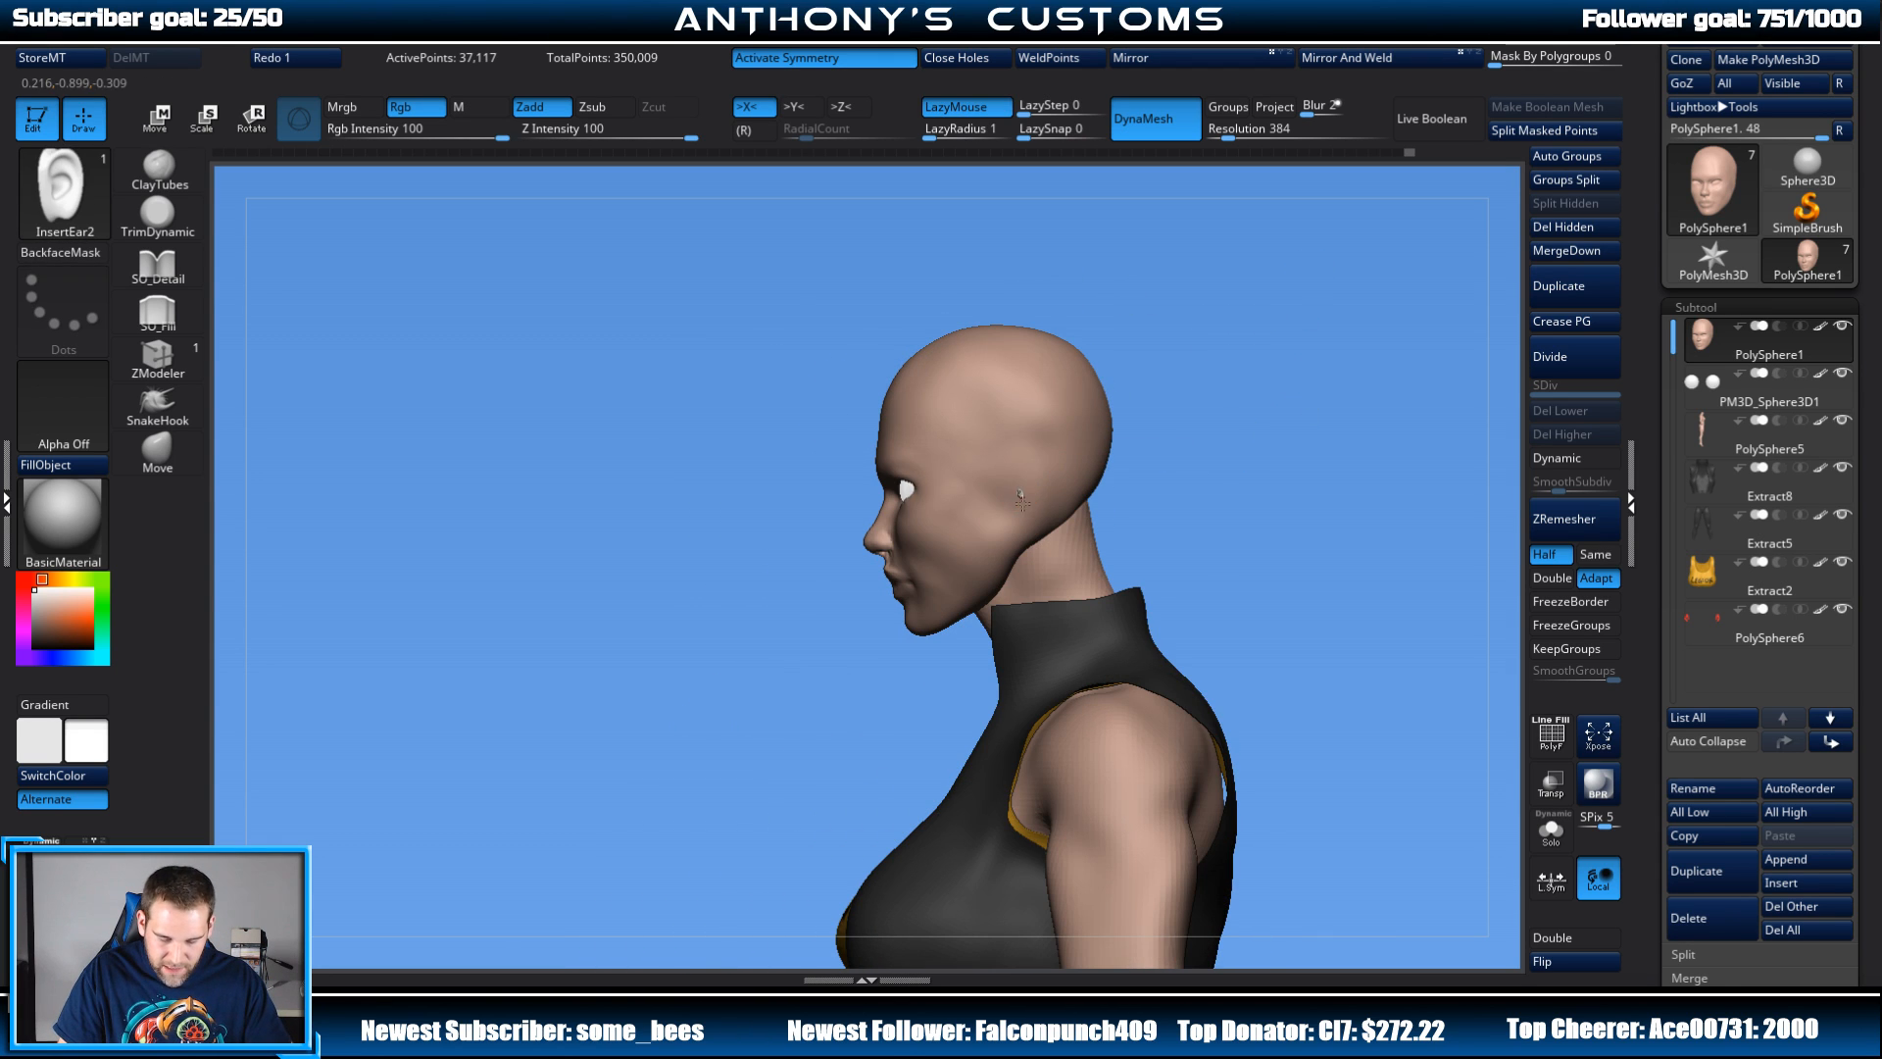
key("ctrl+z")
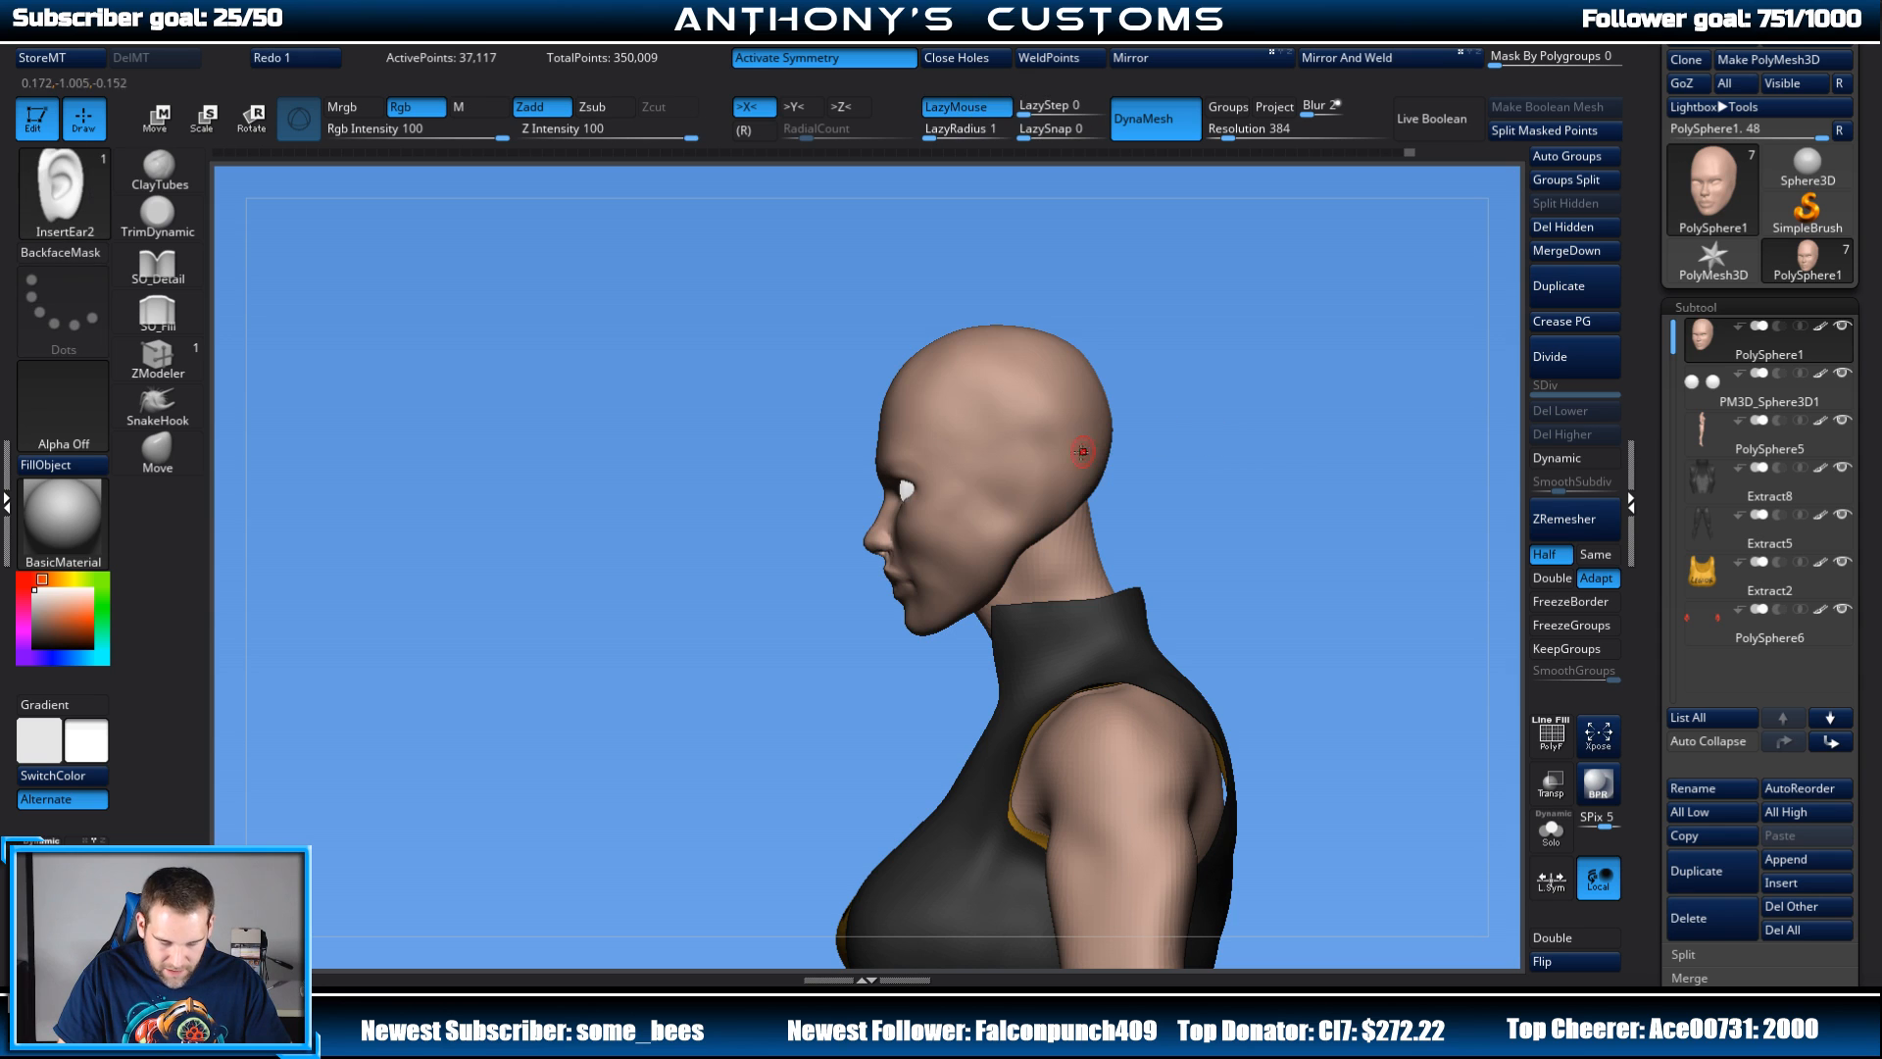
Step: Insert small symmetrical InsertEar2 ears on the sides of the head and move them outward
left_click_drag(1030, 448, 1032, 447)
left_click_drag(1218, 391, 1310, 389)
key("w")
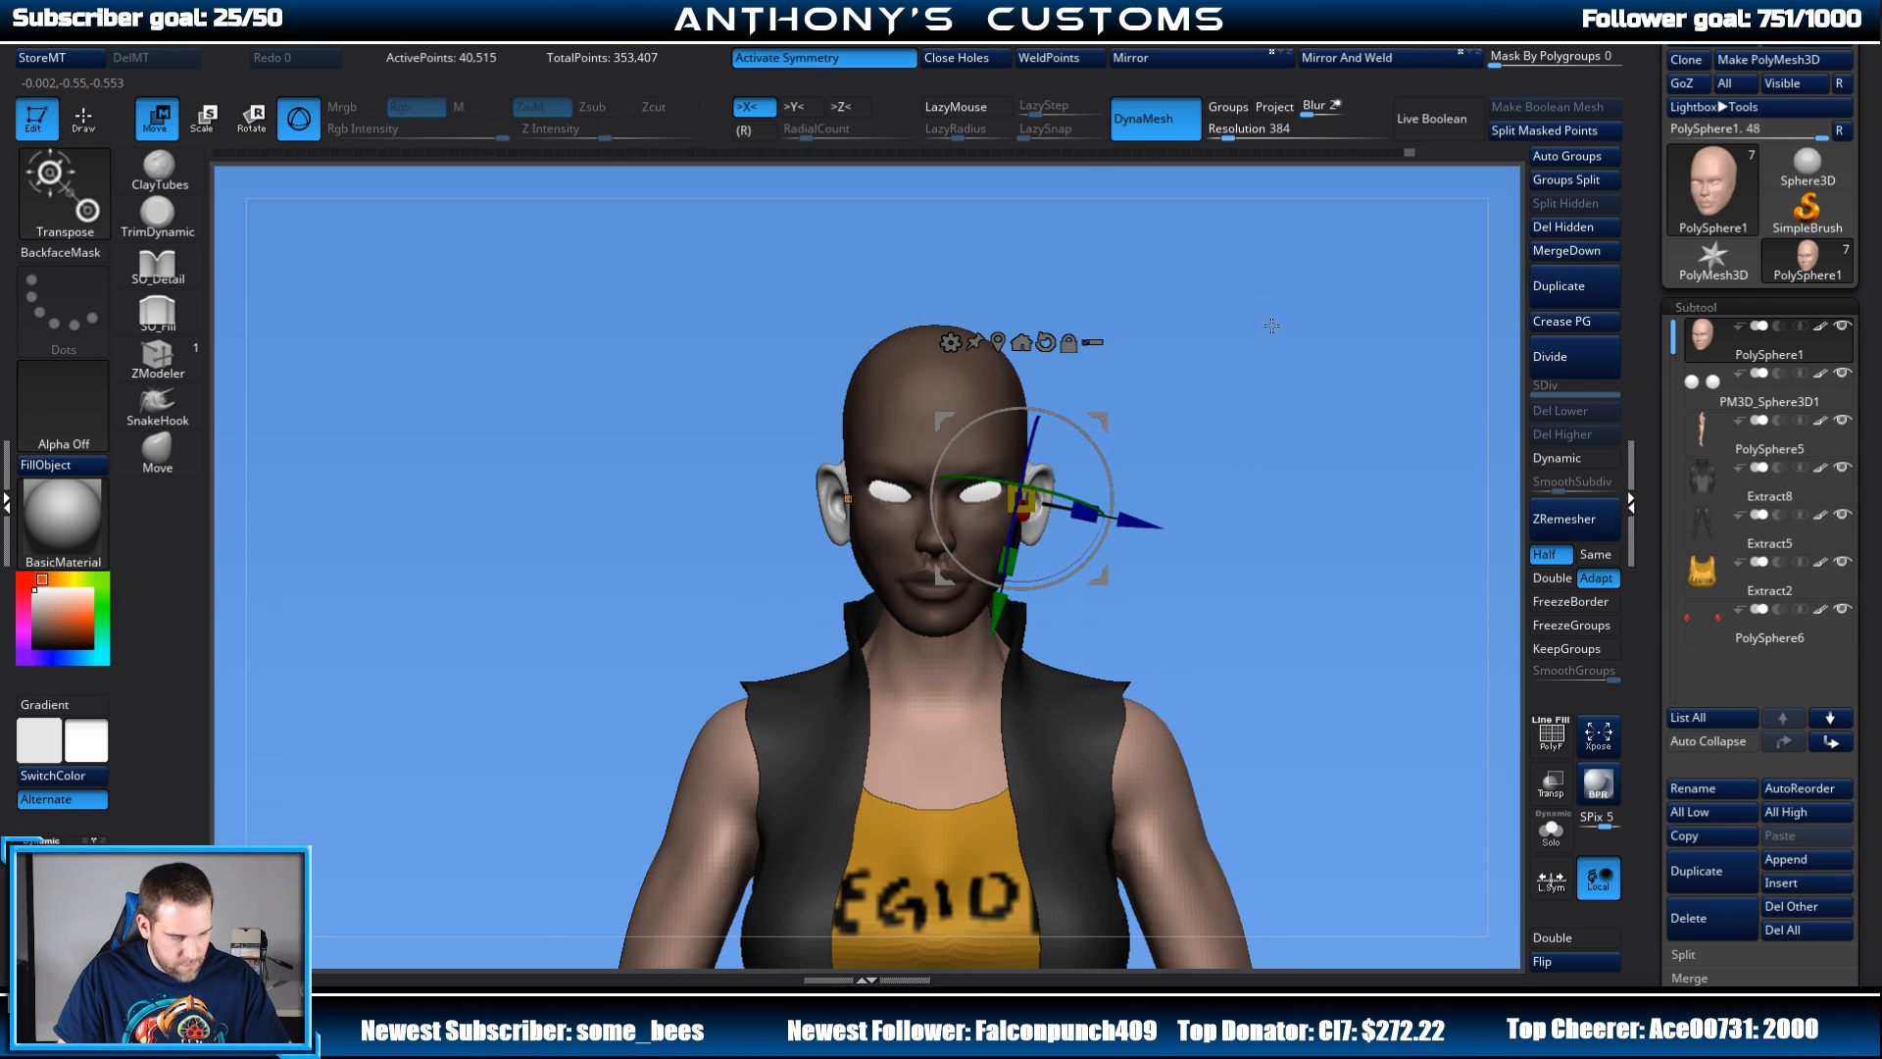
mouse_move(1090, 511)
left_mouse_down()
mouse_move(1132, 509)
mouse_move(1062, 488)
mouse_move(1081, 427)
mouse_move(1058, 560)
mouse_move(1126, 501)
left_mouse_up()
key("q")
mouse_move(1259, 425)
left_mouse_down()
mouse_move(1100, 455)
mouse_move(1311, 441)
left_mouse_up()
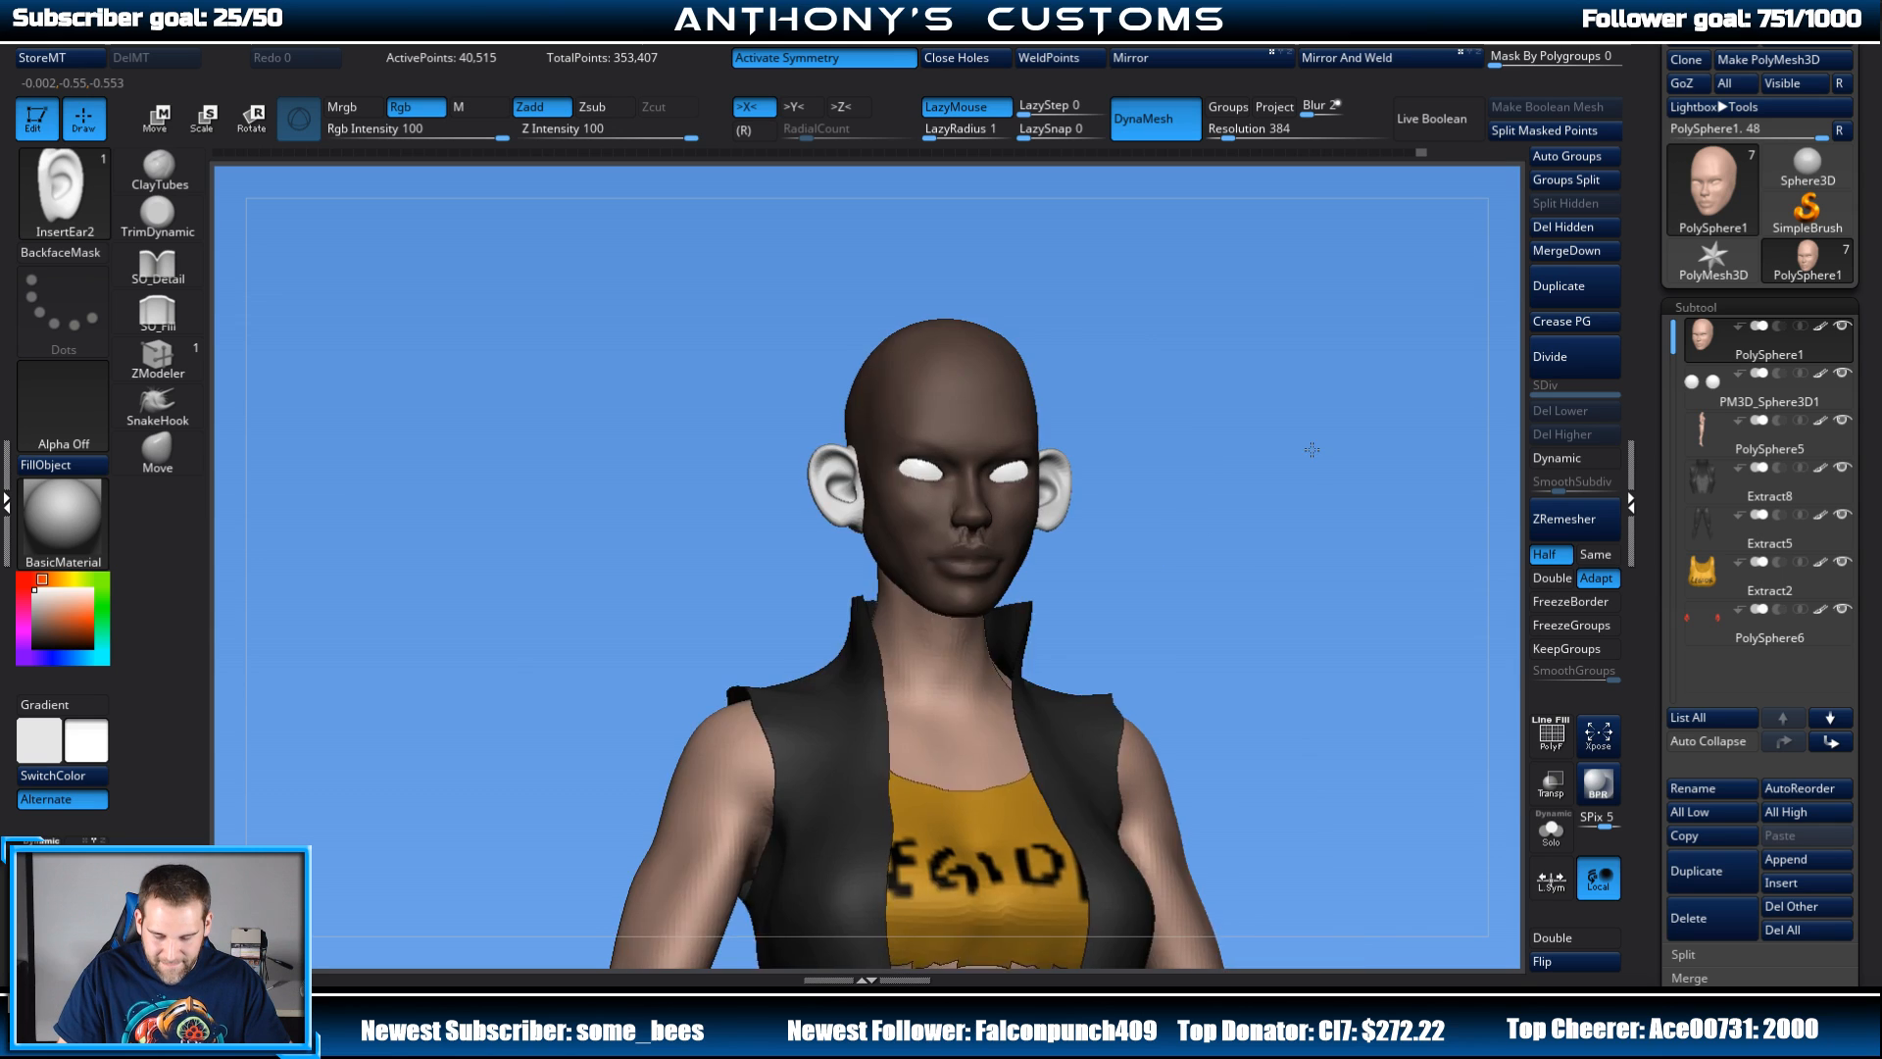
Step: Undo the repositioning and insertion of the InsertEar2 ears
key("ctrl+z")
key("ctrl+z")
key("ctrl+z")
key("ctrl+z")
key("ctrl+z")
key("ctrl+z")
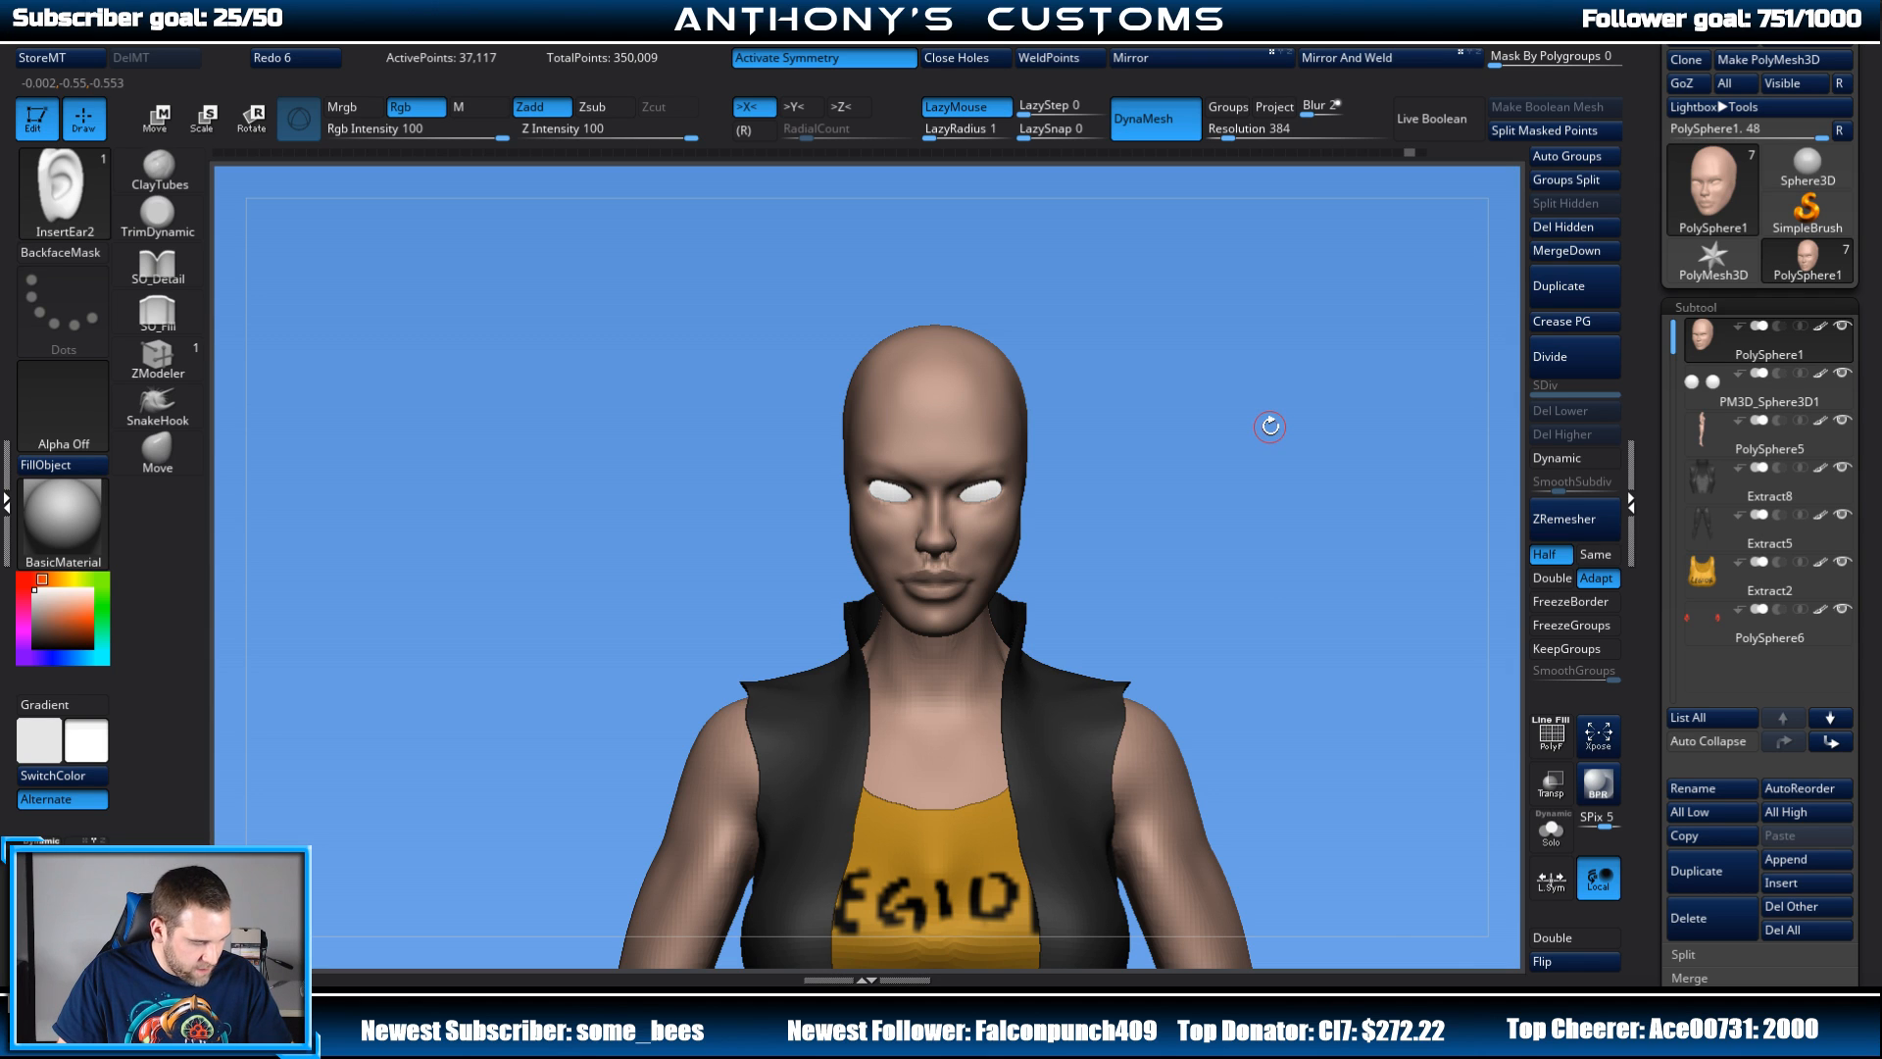
Step: Load the Ear brush from the IMM brush folder in Lightbox
key("comma")
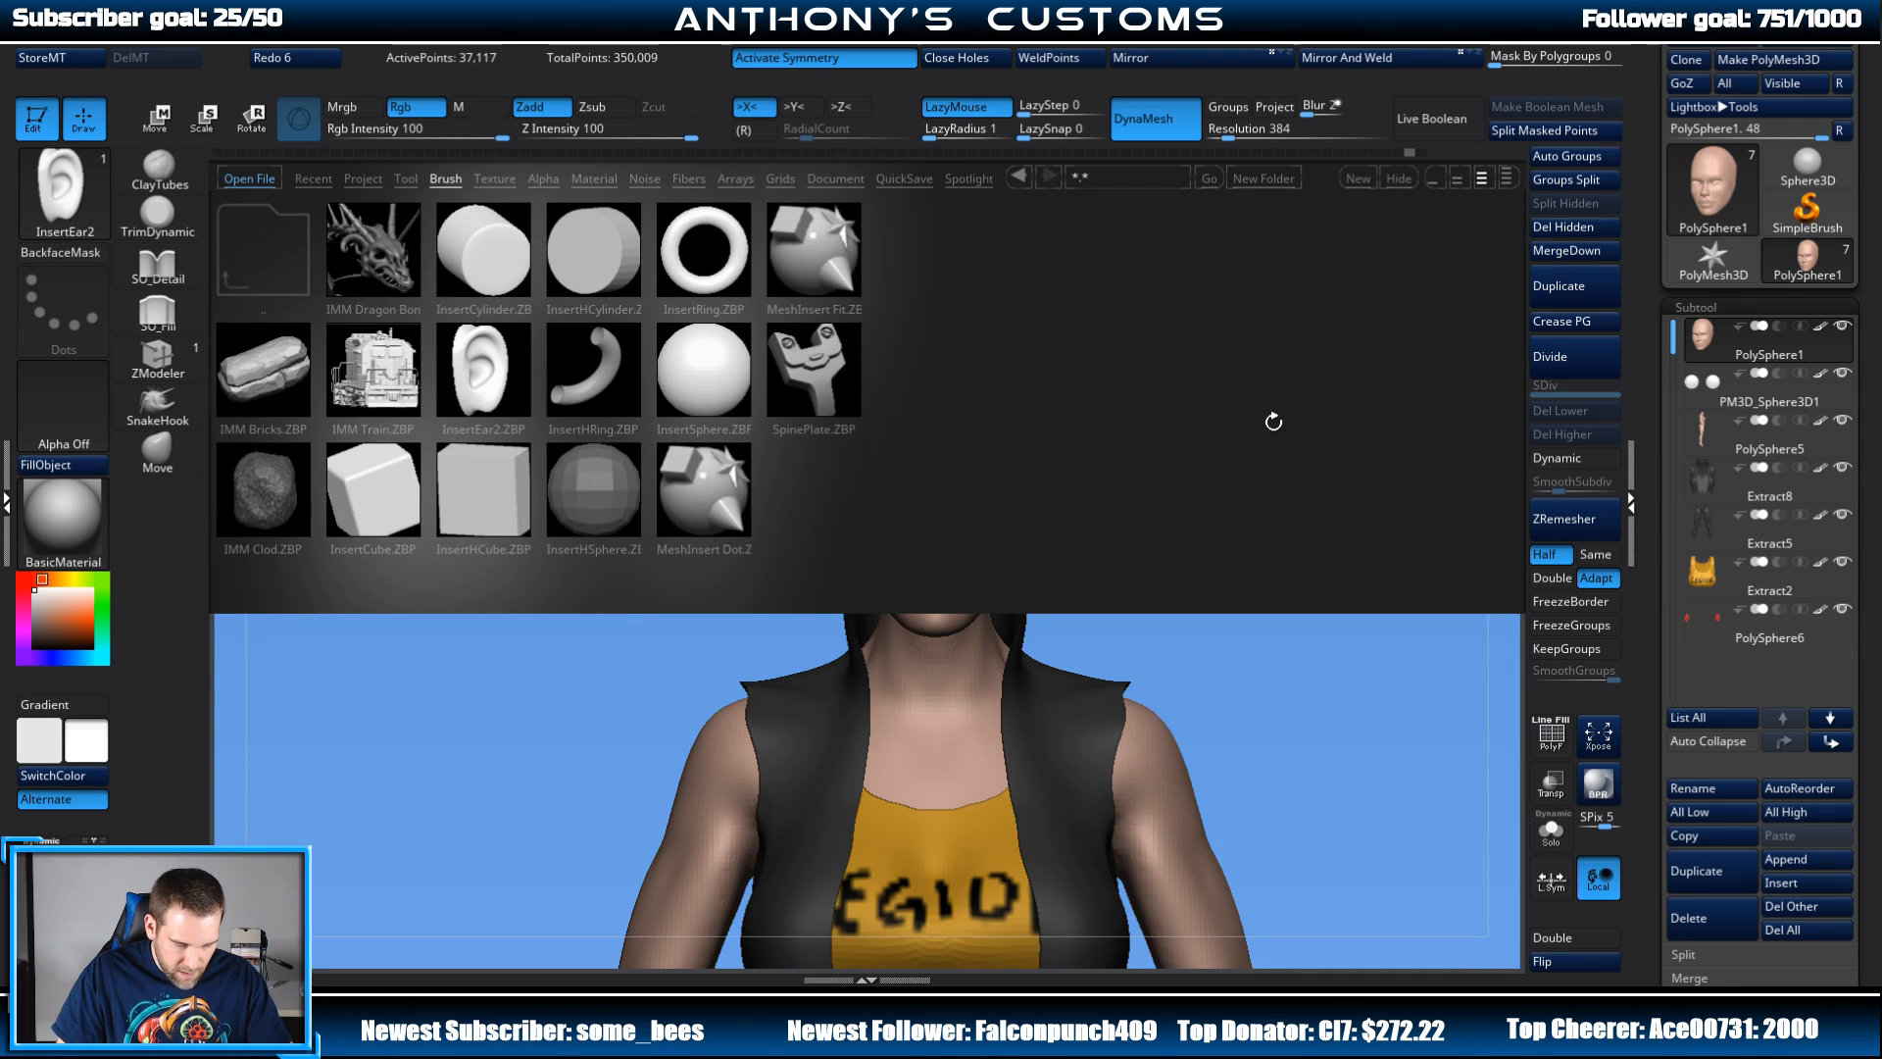
left_click(274, 249)
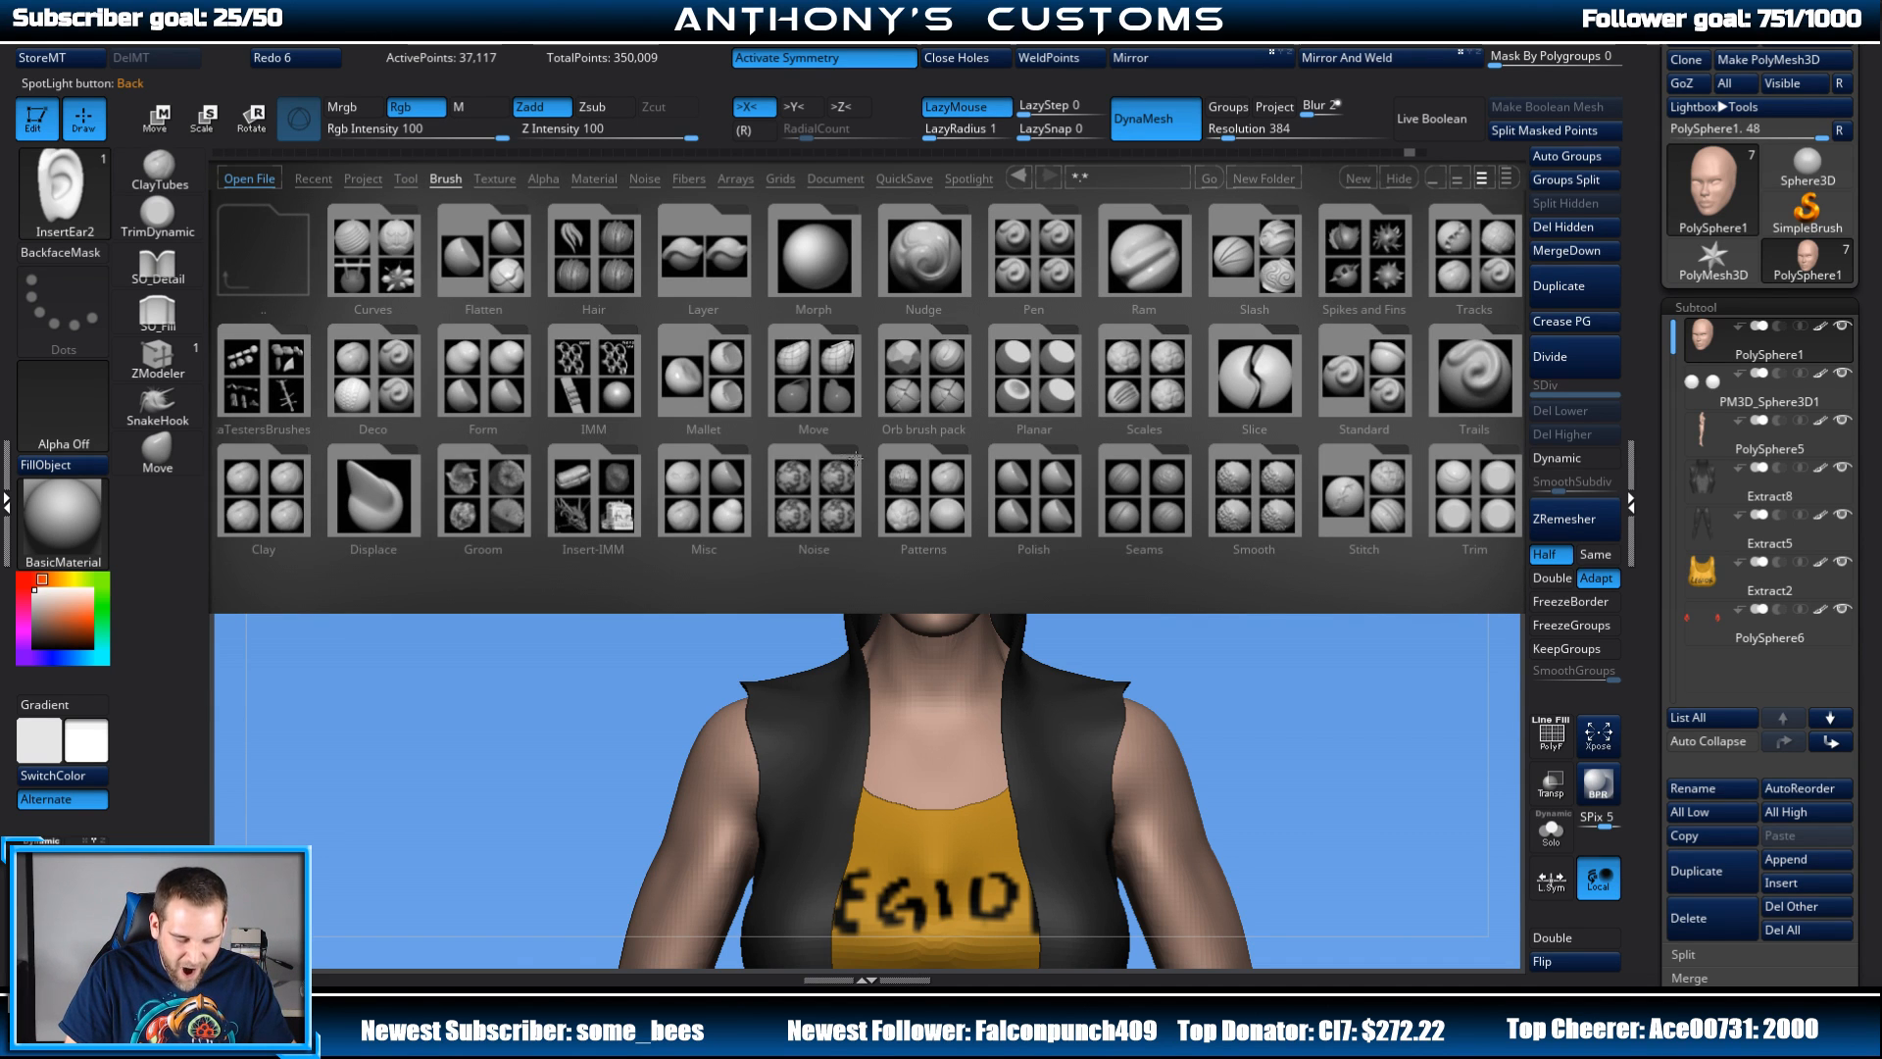
left_click(617, 405)
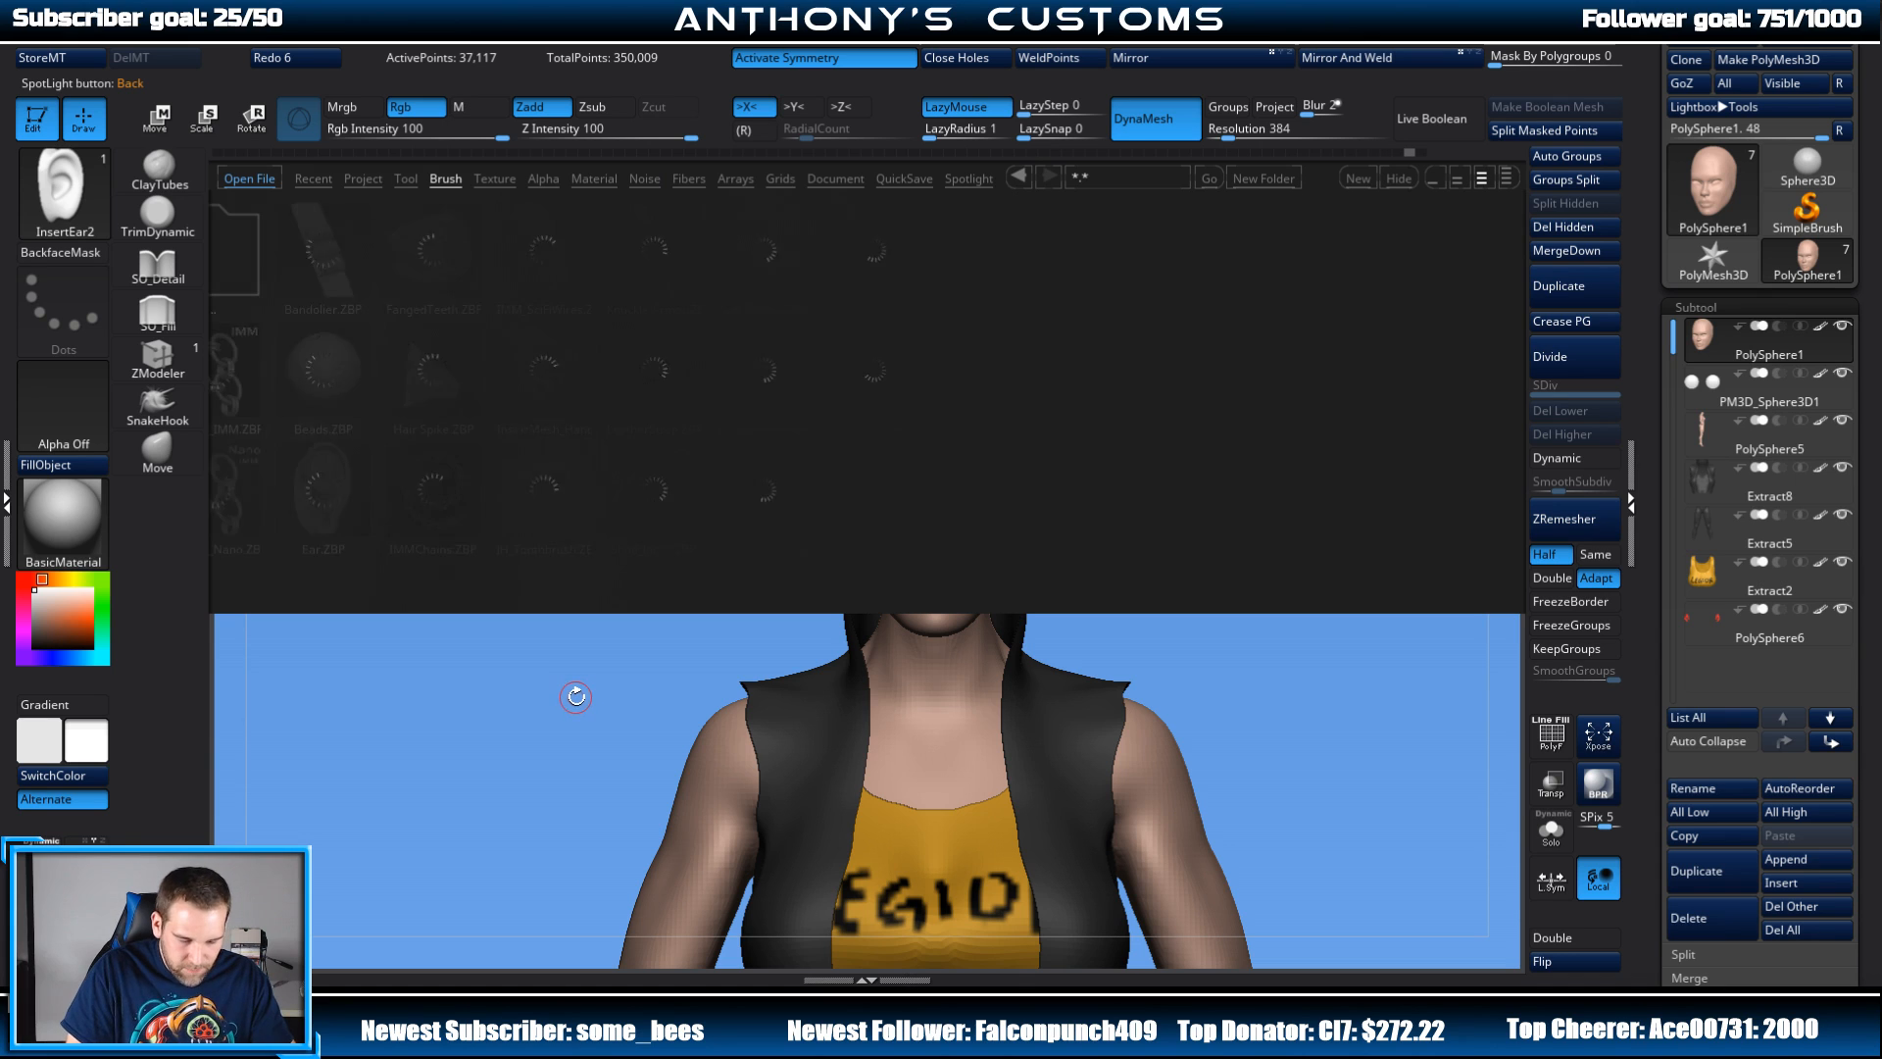
double_click(323, 490)
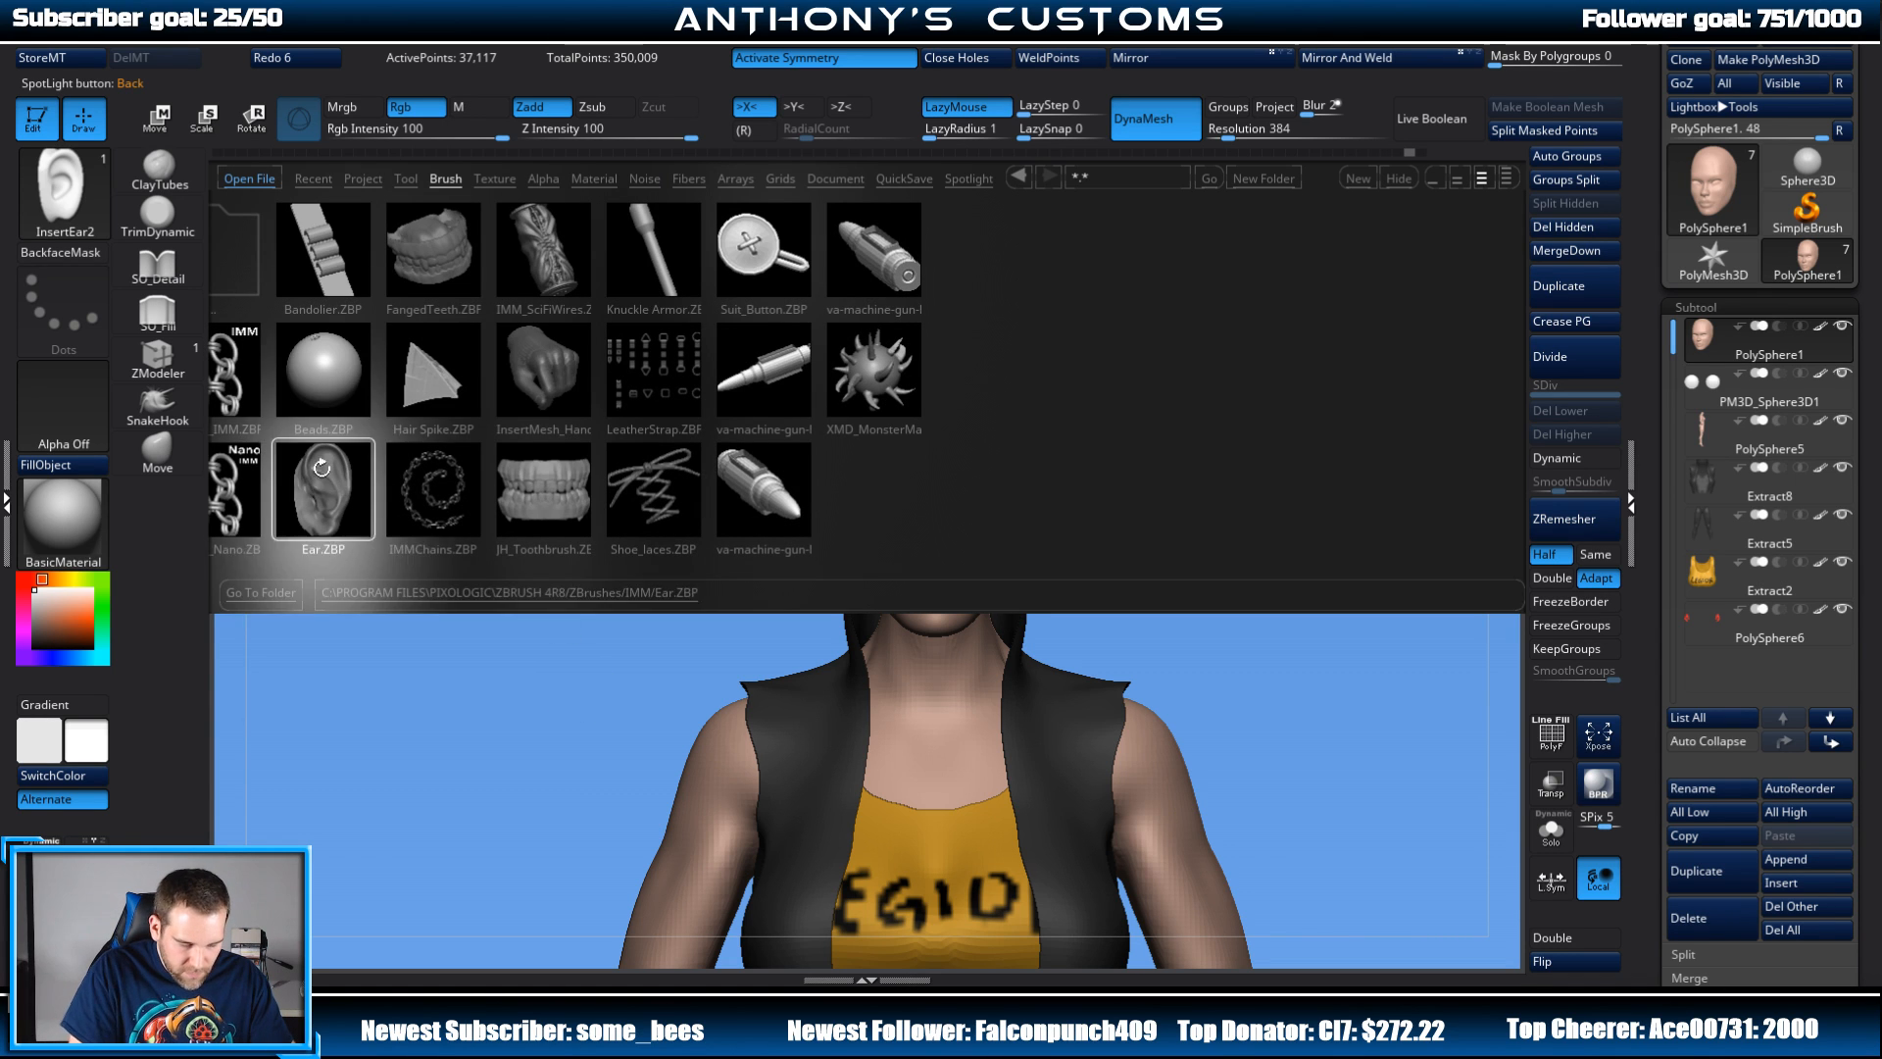
Step: Insert a symmetrical pair of ears on the sides of the head with the Ear brush and move them sideways
mouse_move(546, 484)
left_mouse_down()
mouse_move(1252, 461)
mouse_move(1202, 449)
mouse_move(1235, 386)
mouse_move(1256, 394)
mouse_move(1244, 412)
mouse_move(1277, 412)
mouse_move(1277, 470)
mouse_move(1235, 455)
left_mouse_up()
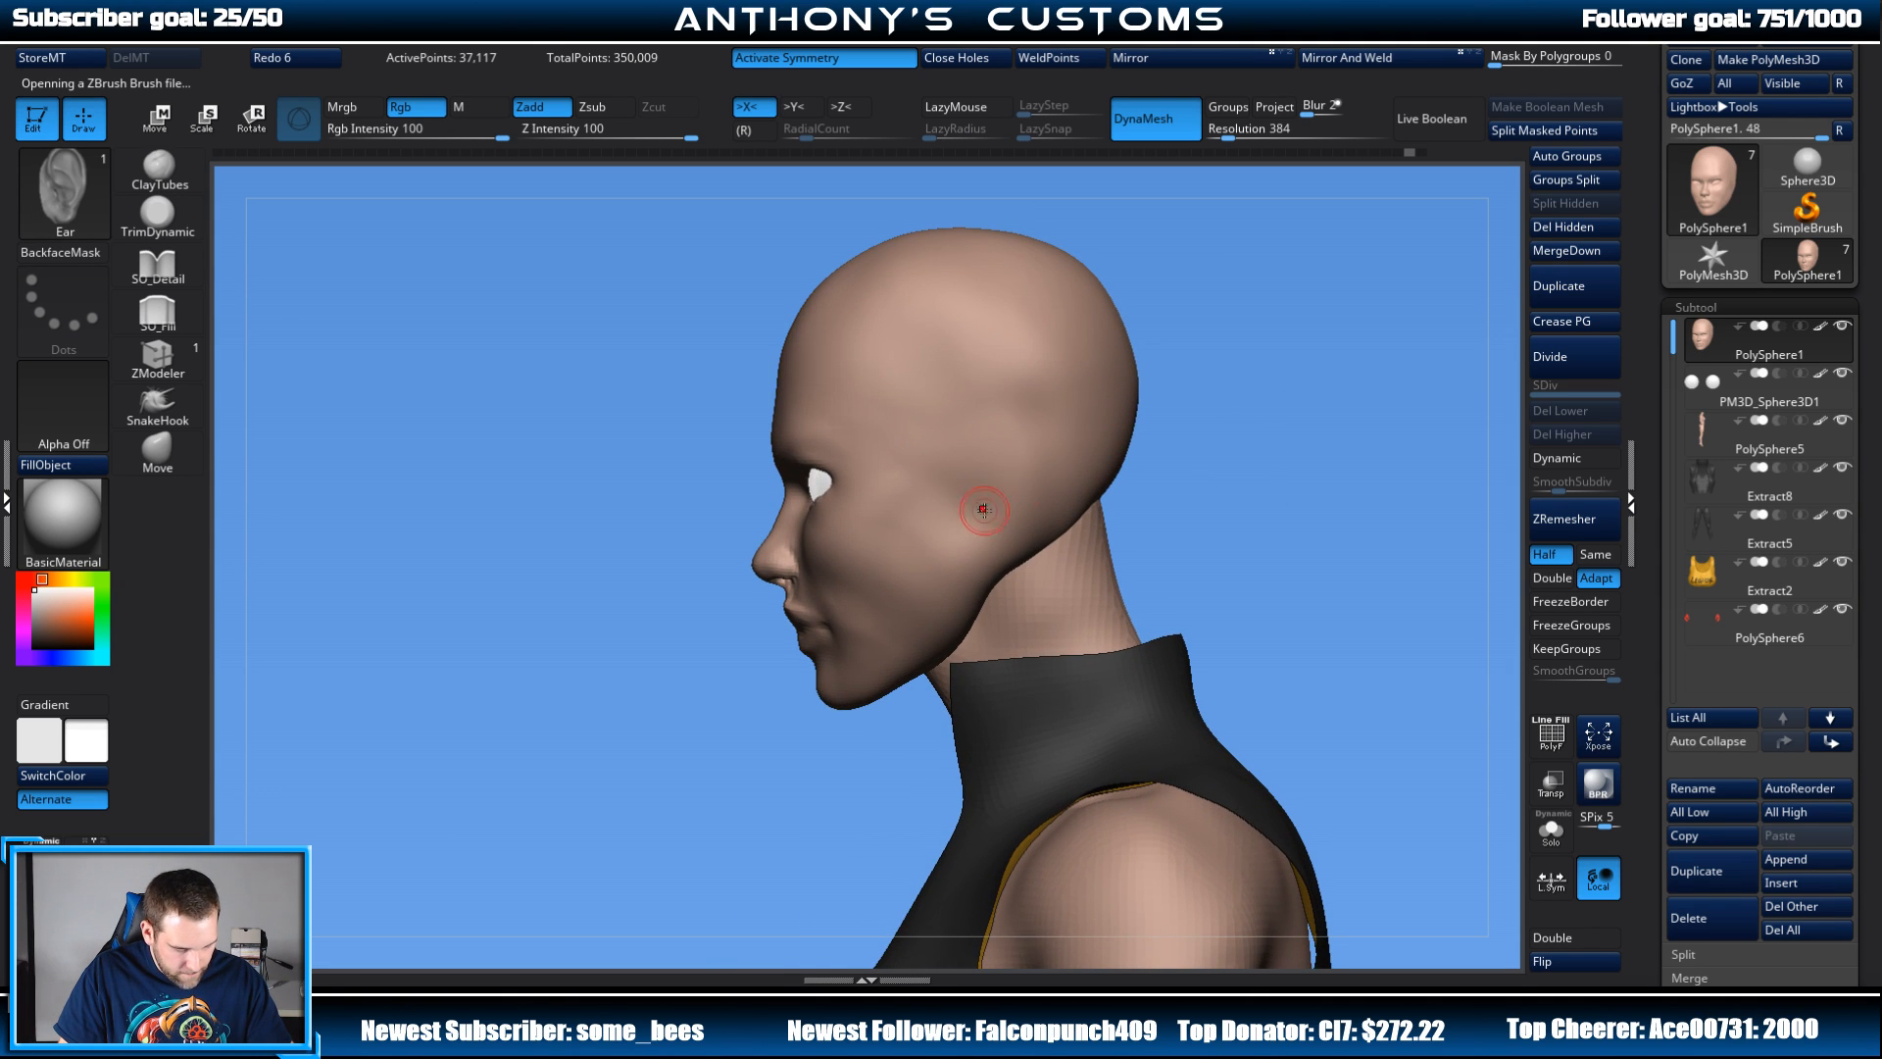
left_click_drag(985, 539, 1008, 560)
left_click_drag(1216, 468, 1347, 414)
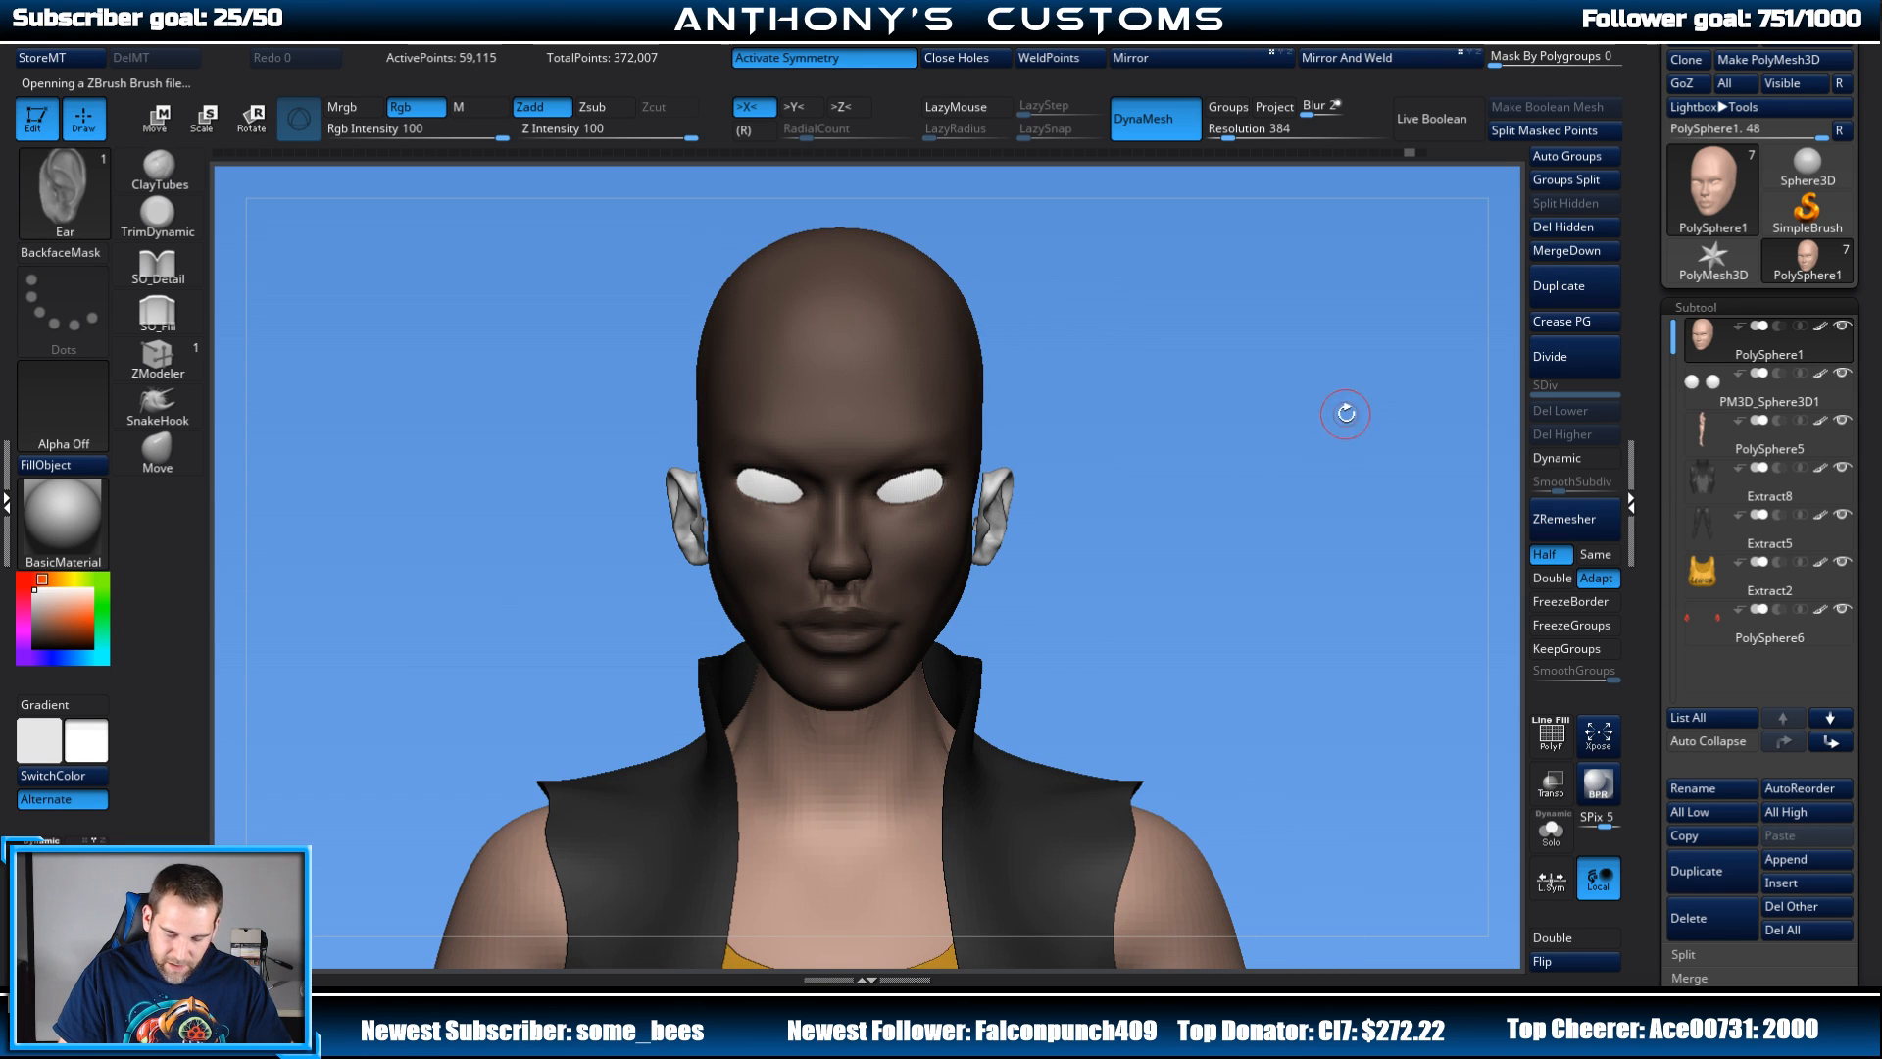
key("w")
left_click_drag(1089, 526, 1074, 525)
Step: Shift the ears slightly up and forward on the head and adjust how far they stand out
left_click_drag(1296, 467, 1210, 623)
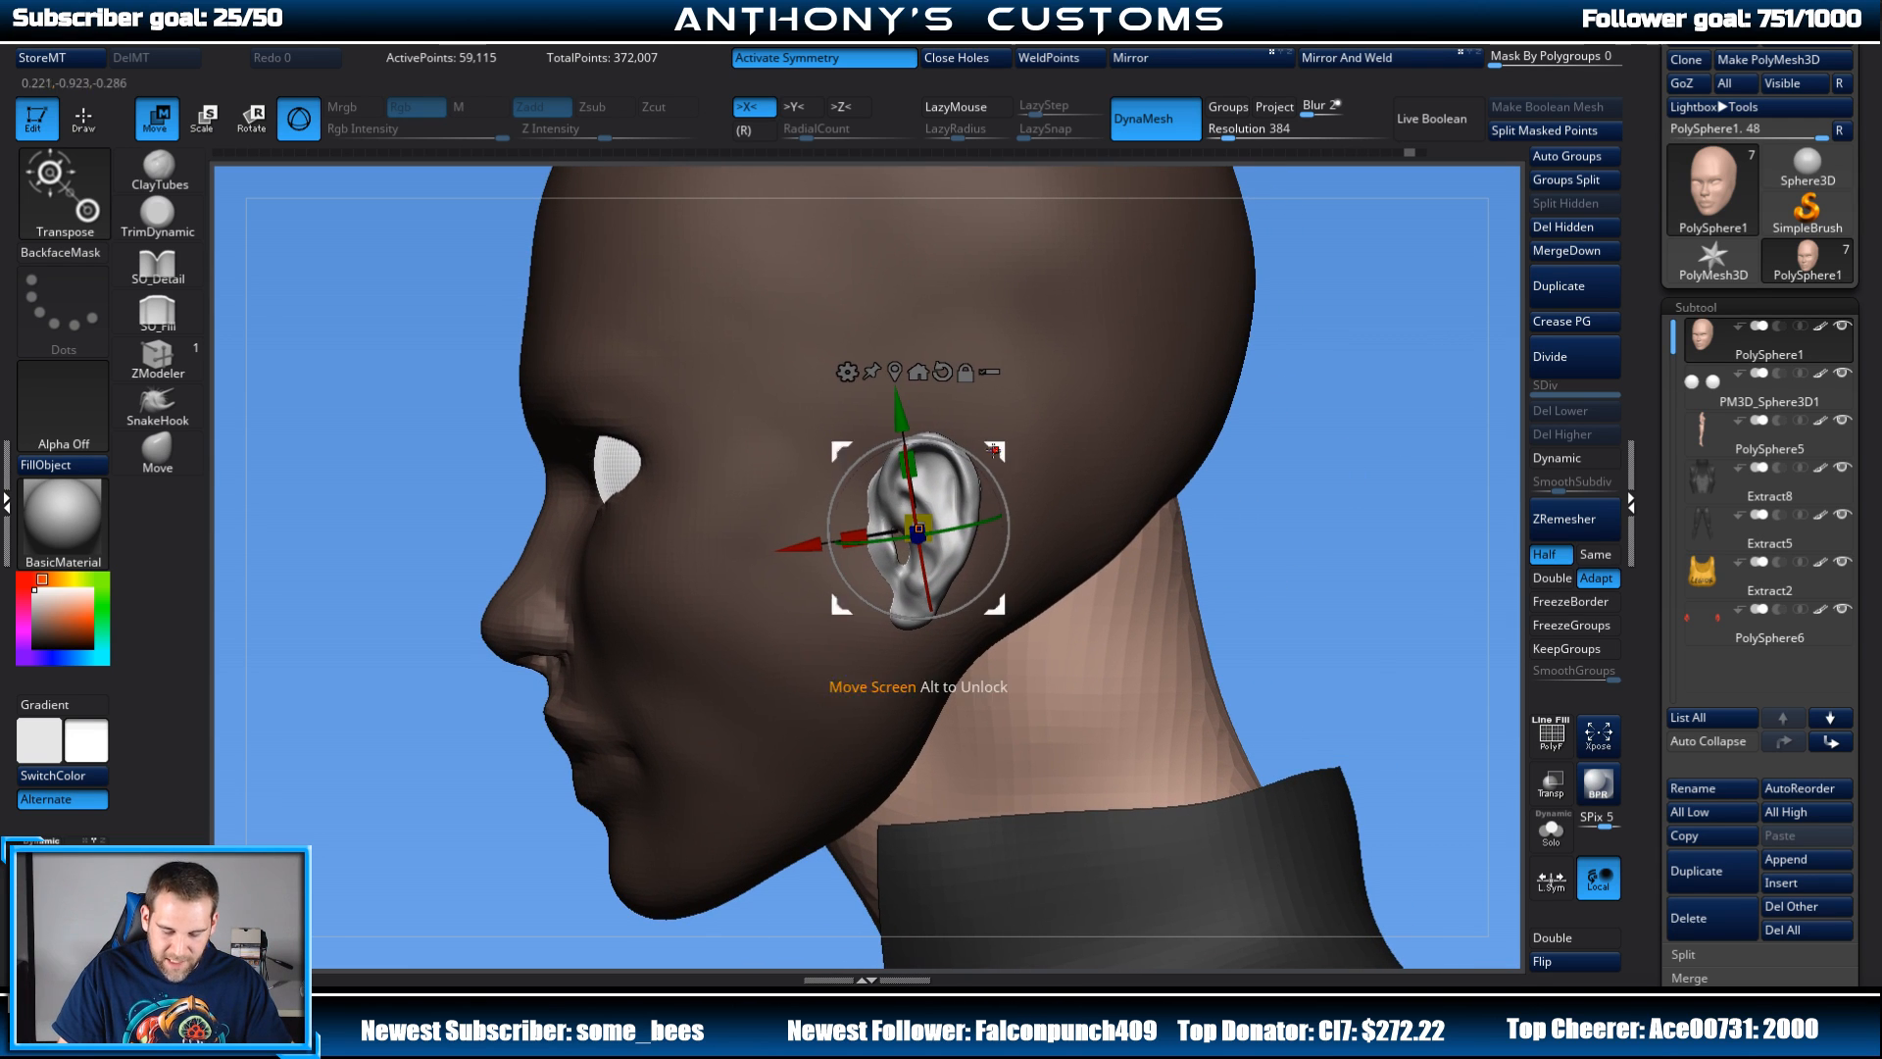
mouse_move(929, 514)
left_mouse_down()
mouse_move(938, 499)
mouse_move(912, 499)
left_mouse_up()
left_click_drag(1213, 433, 1304, 431)
left_click_drag(1207, 464, 1265, 456, "alt")
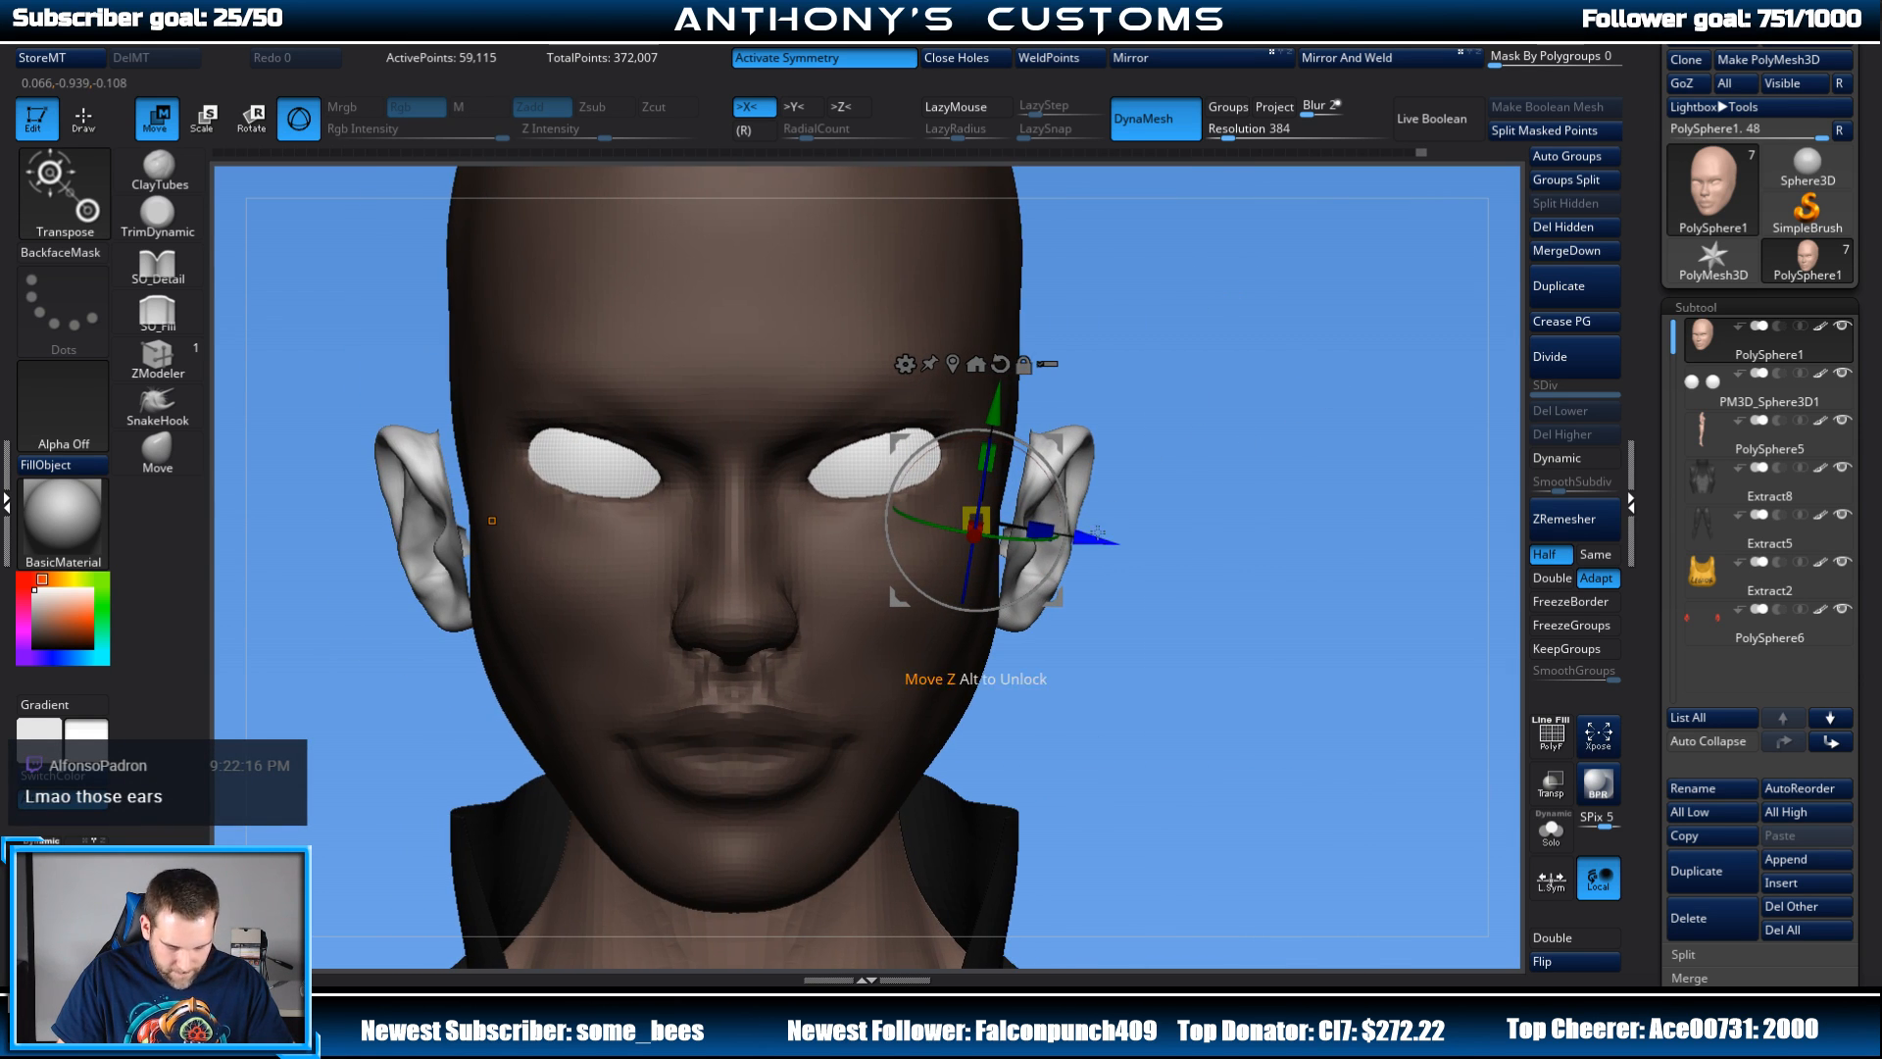
left_click_drag(1098, 532, 1134, 417)
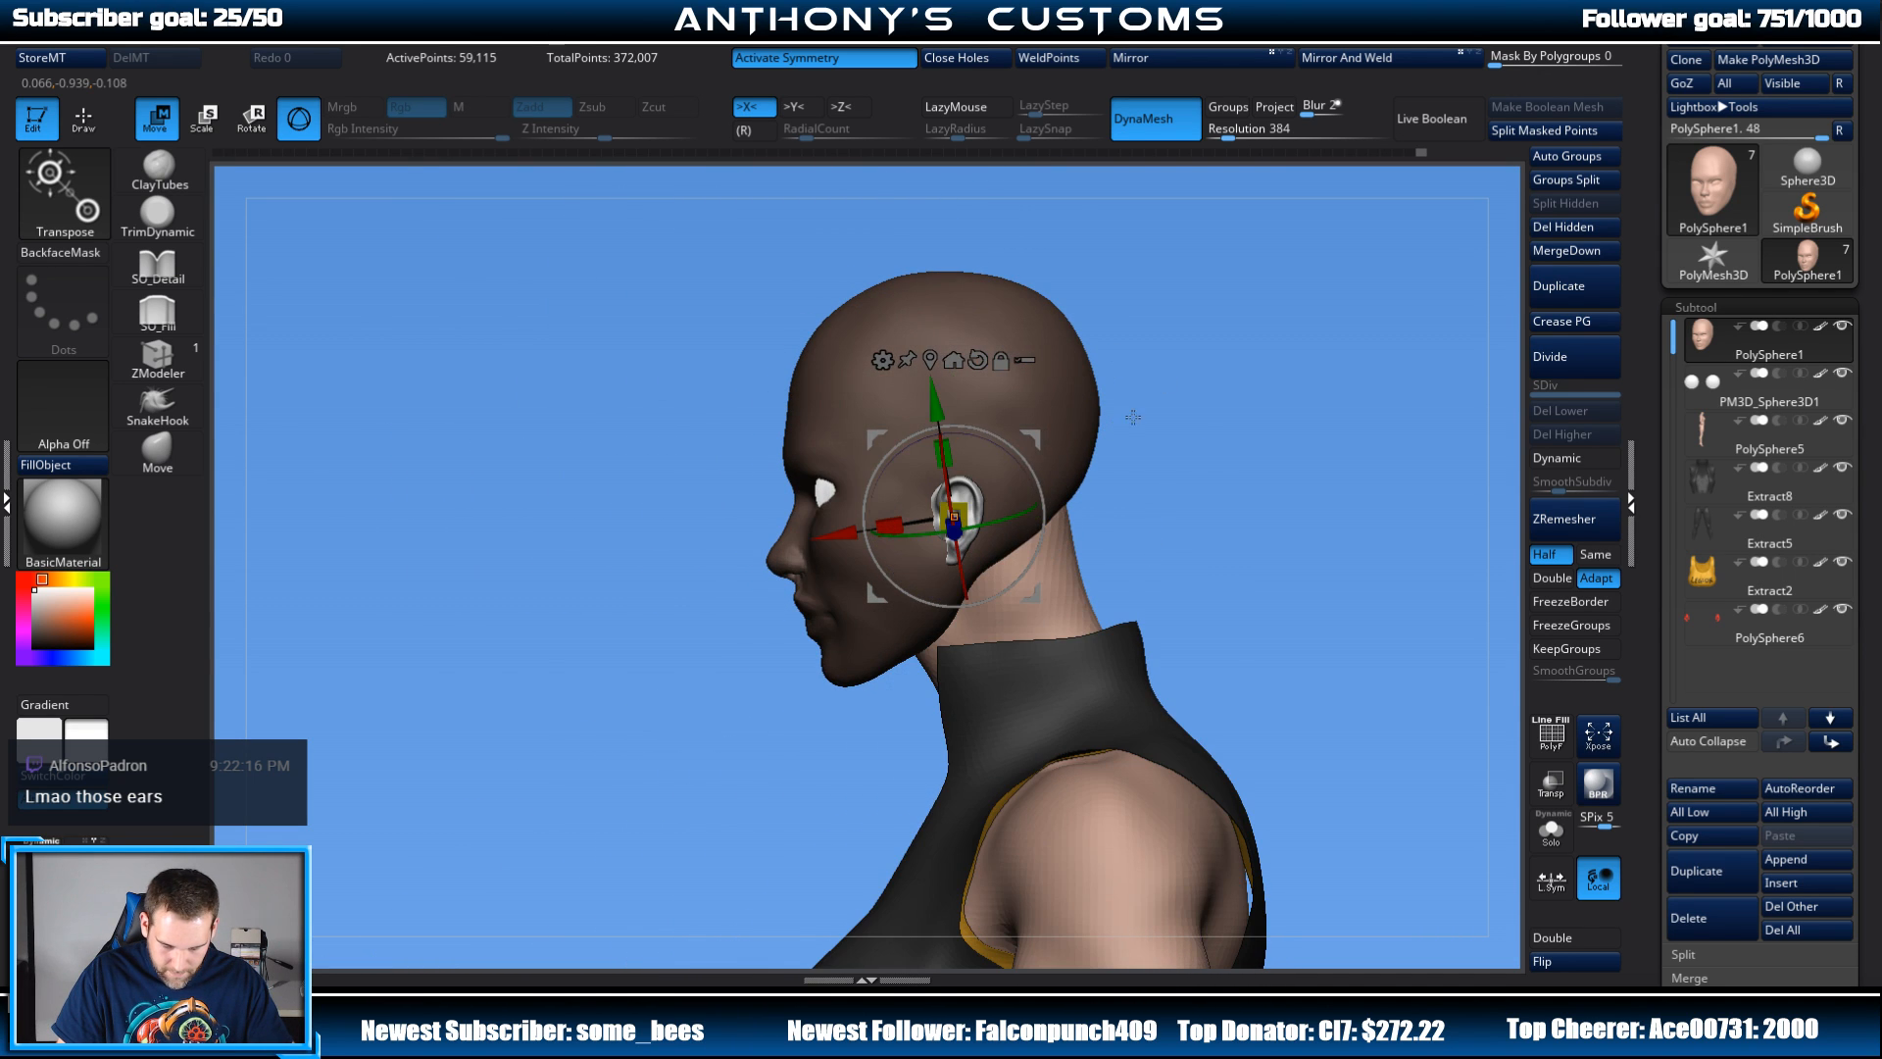
left_click_drag(958, 560, 958, 528)
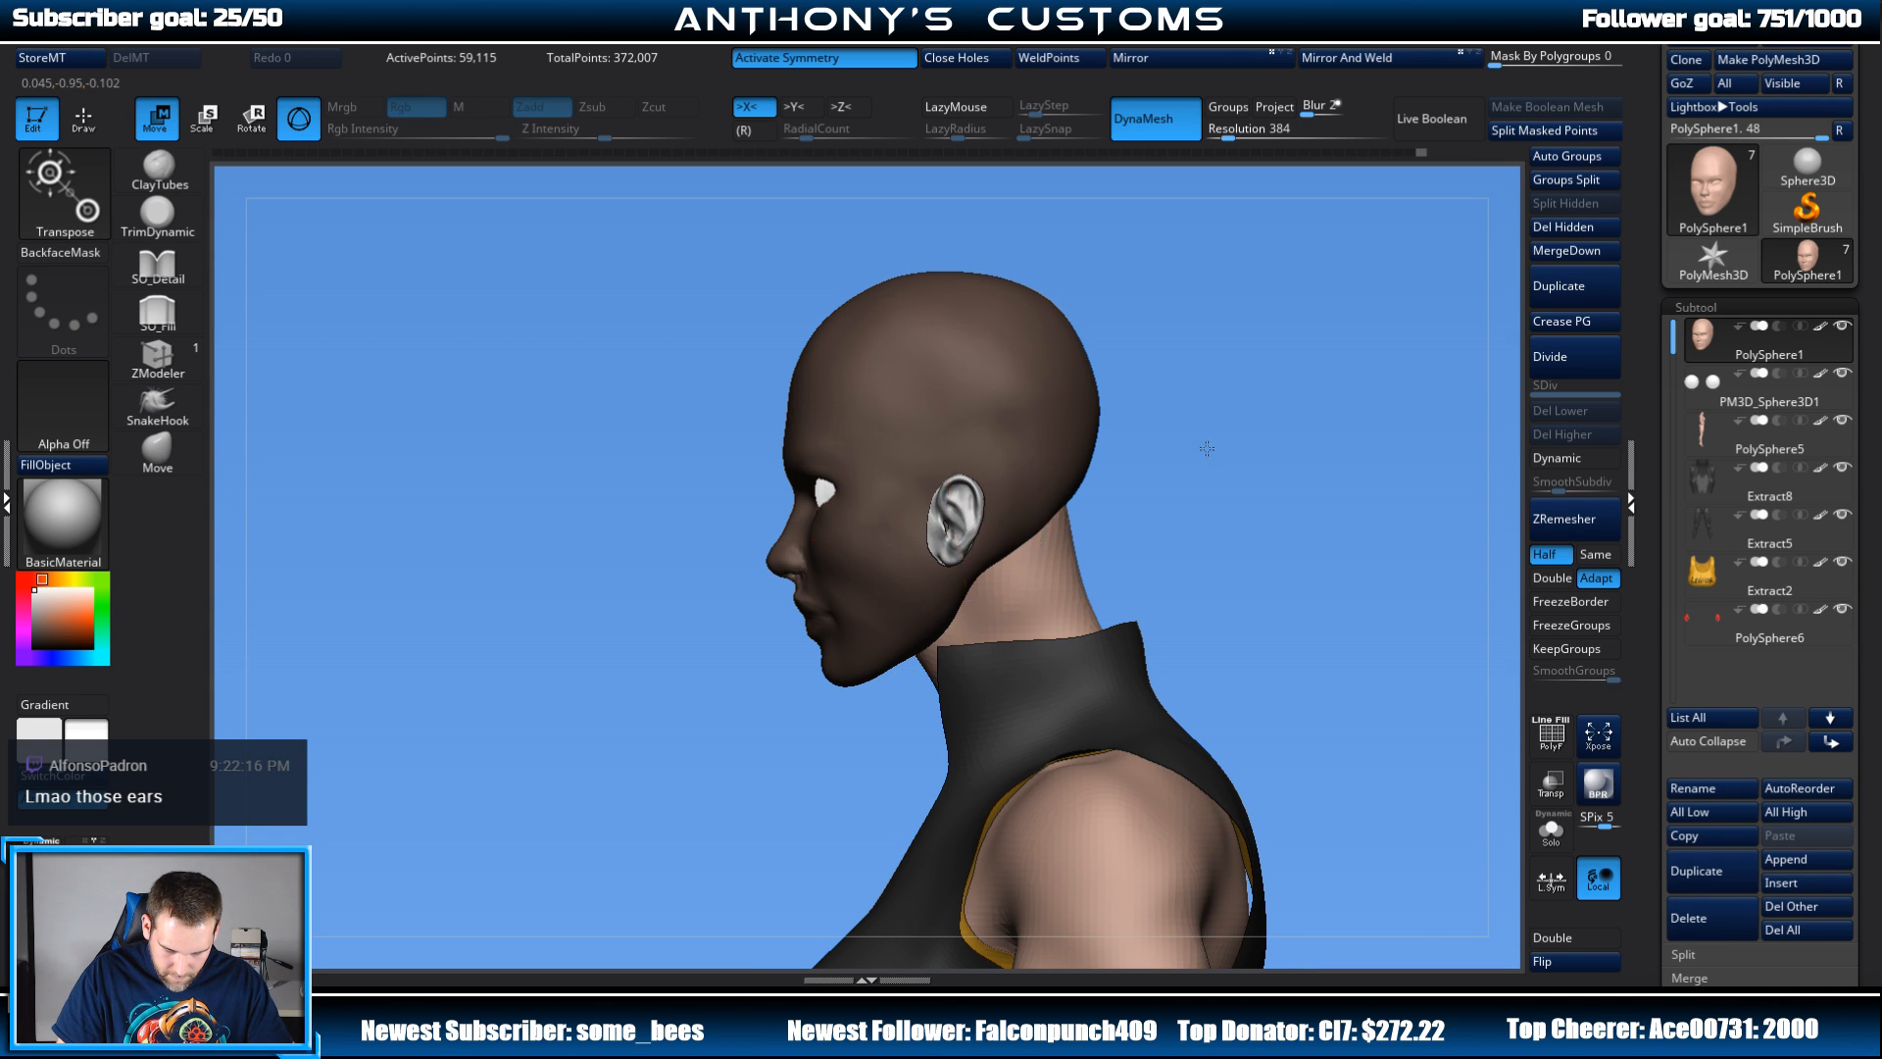
Step: Move the ears inward against the head and slightly toward the back
left_click_drag(1207, 449, 1264, 438, "shift")
left_click_drag(1069, 524, 1046, 519)
left_click_drag(1230, 472, 1148, 458)
left_click_drag(815, 534, 841, 534)
left_click_drag(1214, 408, 1174, 452)
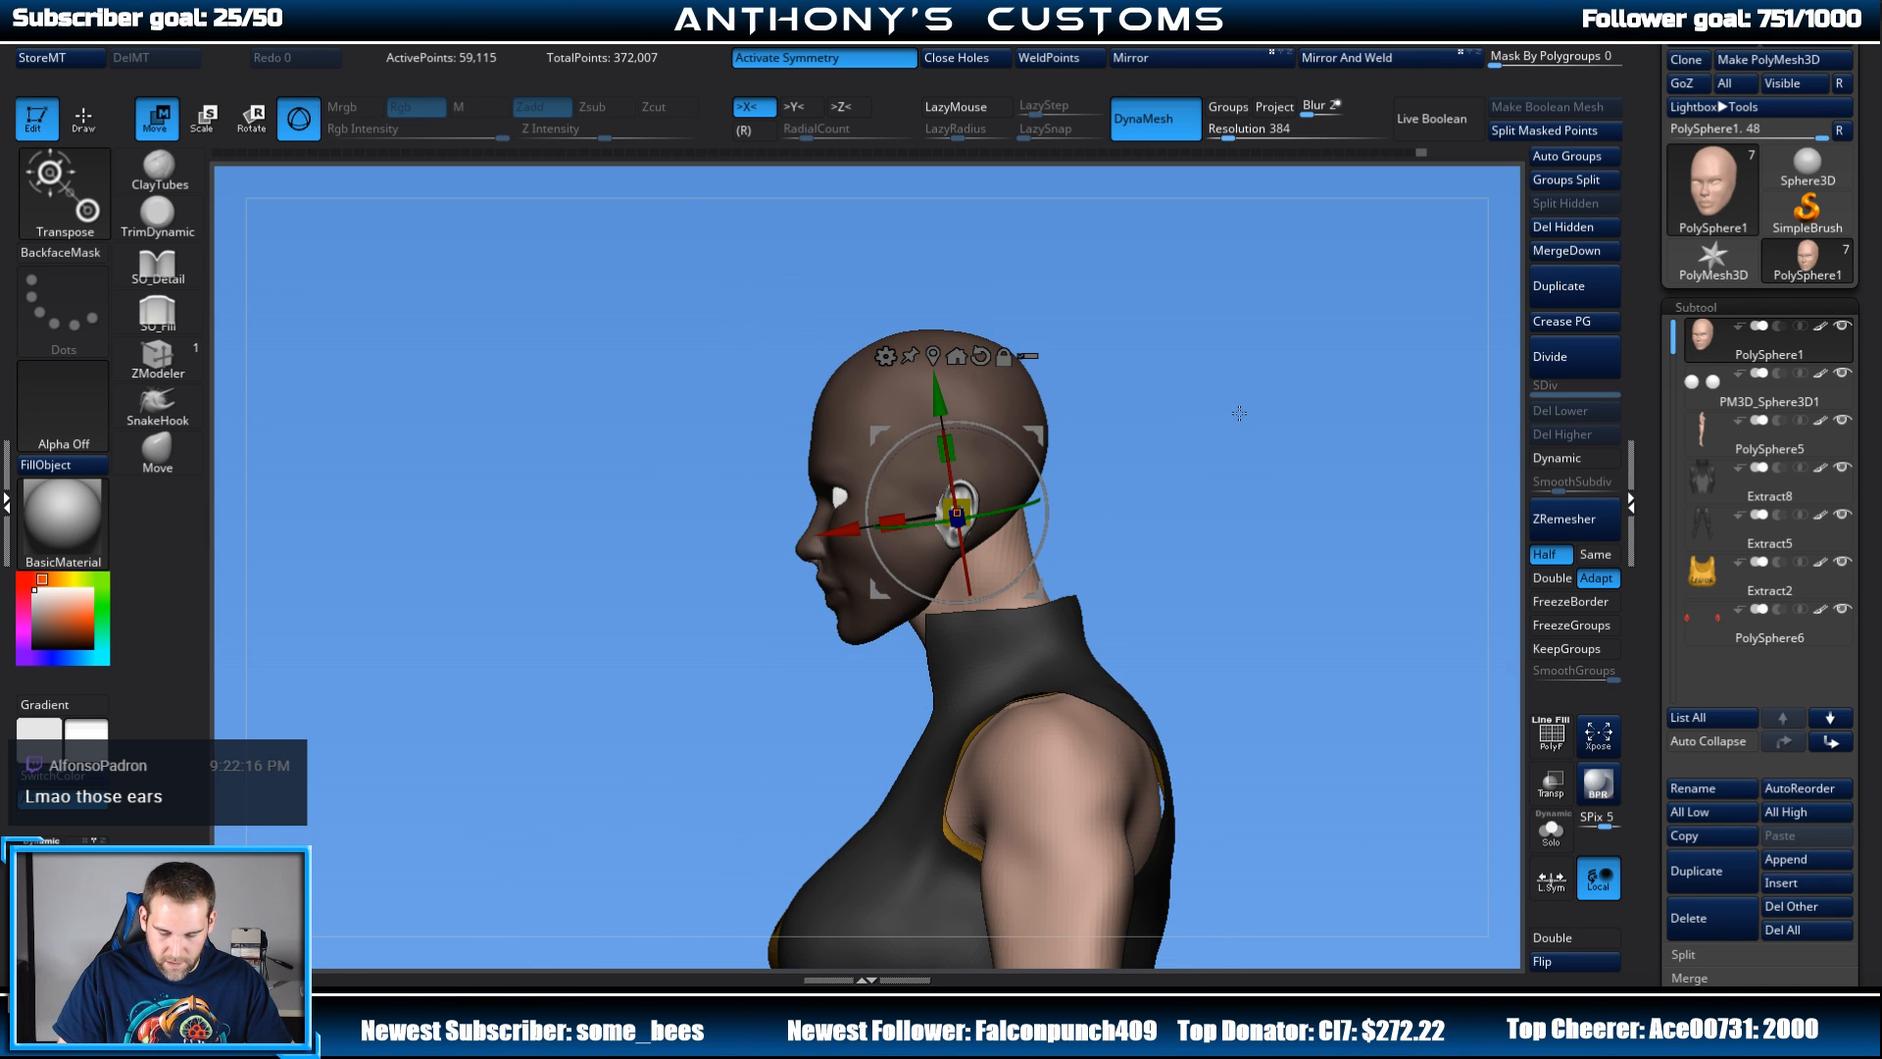
Step: Split the ears from the masked head into their own subtool and choose the Move brush for them
left_click(1559, 130)
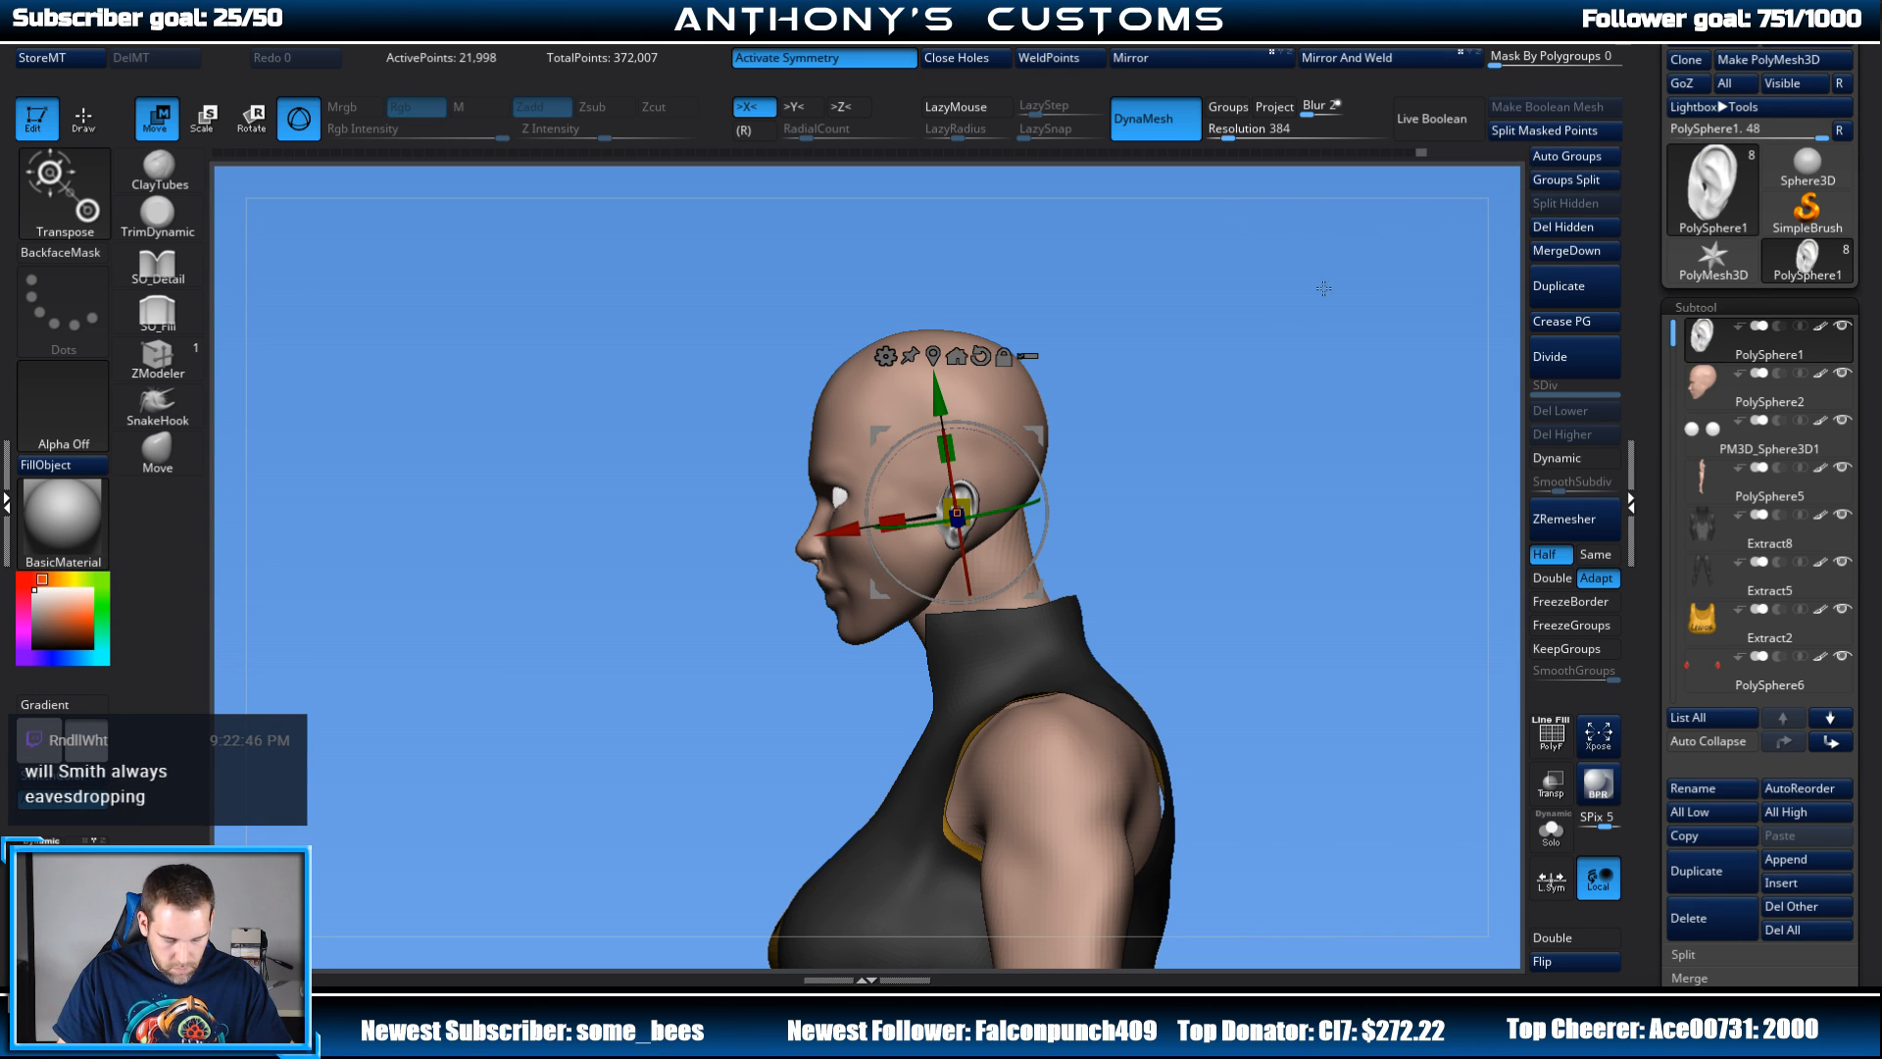
key("q")
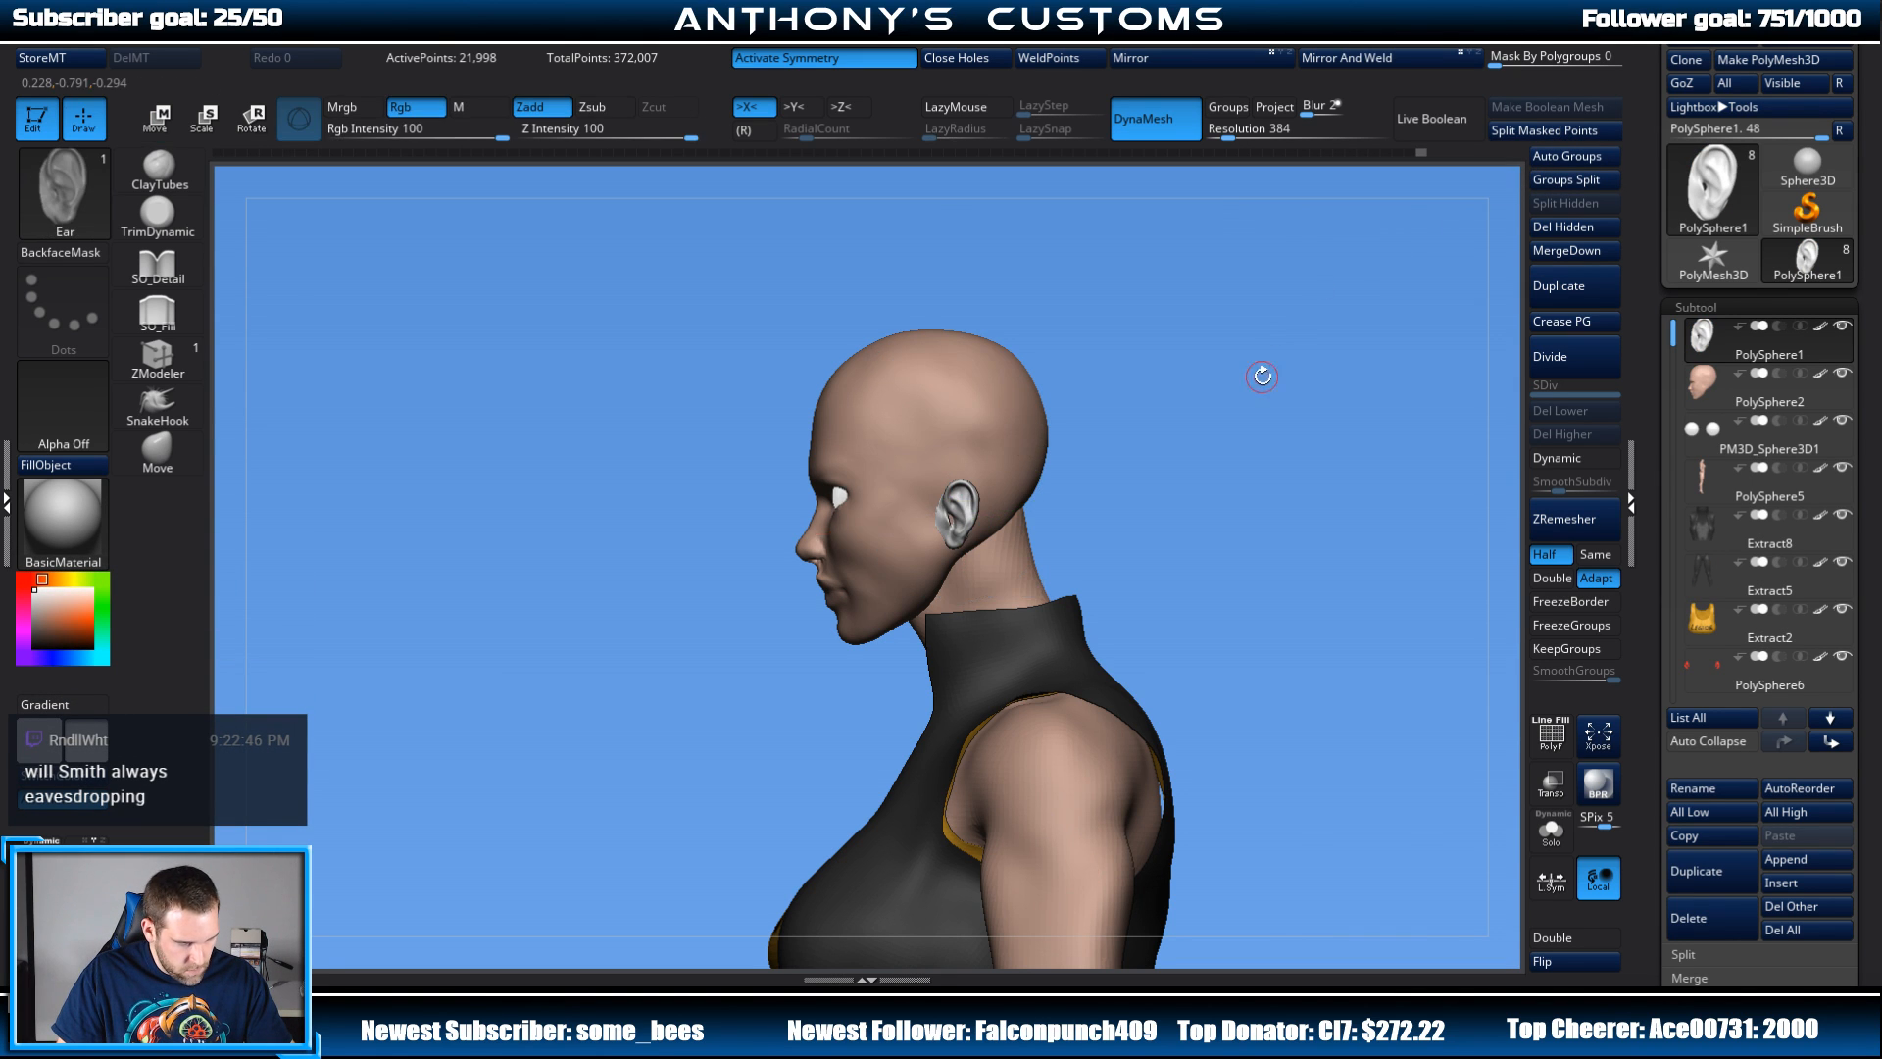
mouse_move(1255, 416)
left_mouse_down()
mouse_move(1217, 427)
mouse_move(1193, 539)
mouse_move(1202, 521)
mouse_move(1152, 503)
left_mouse_up()
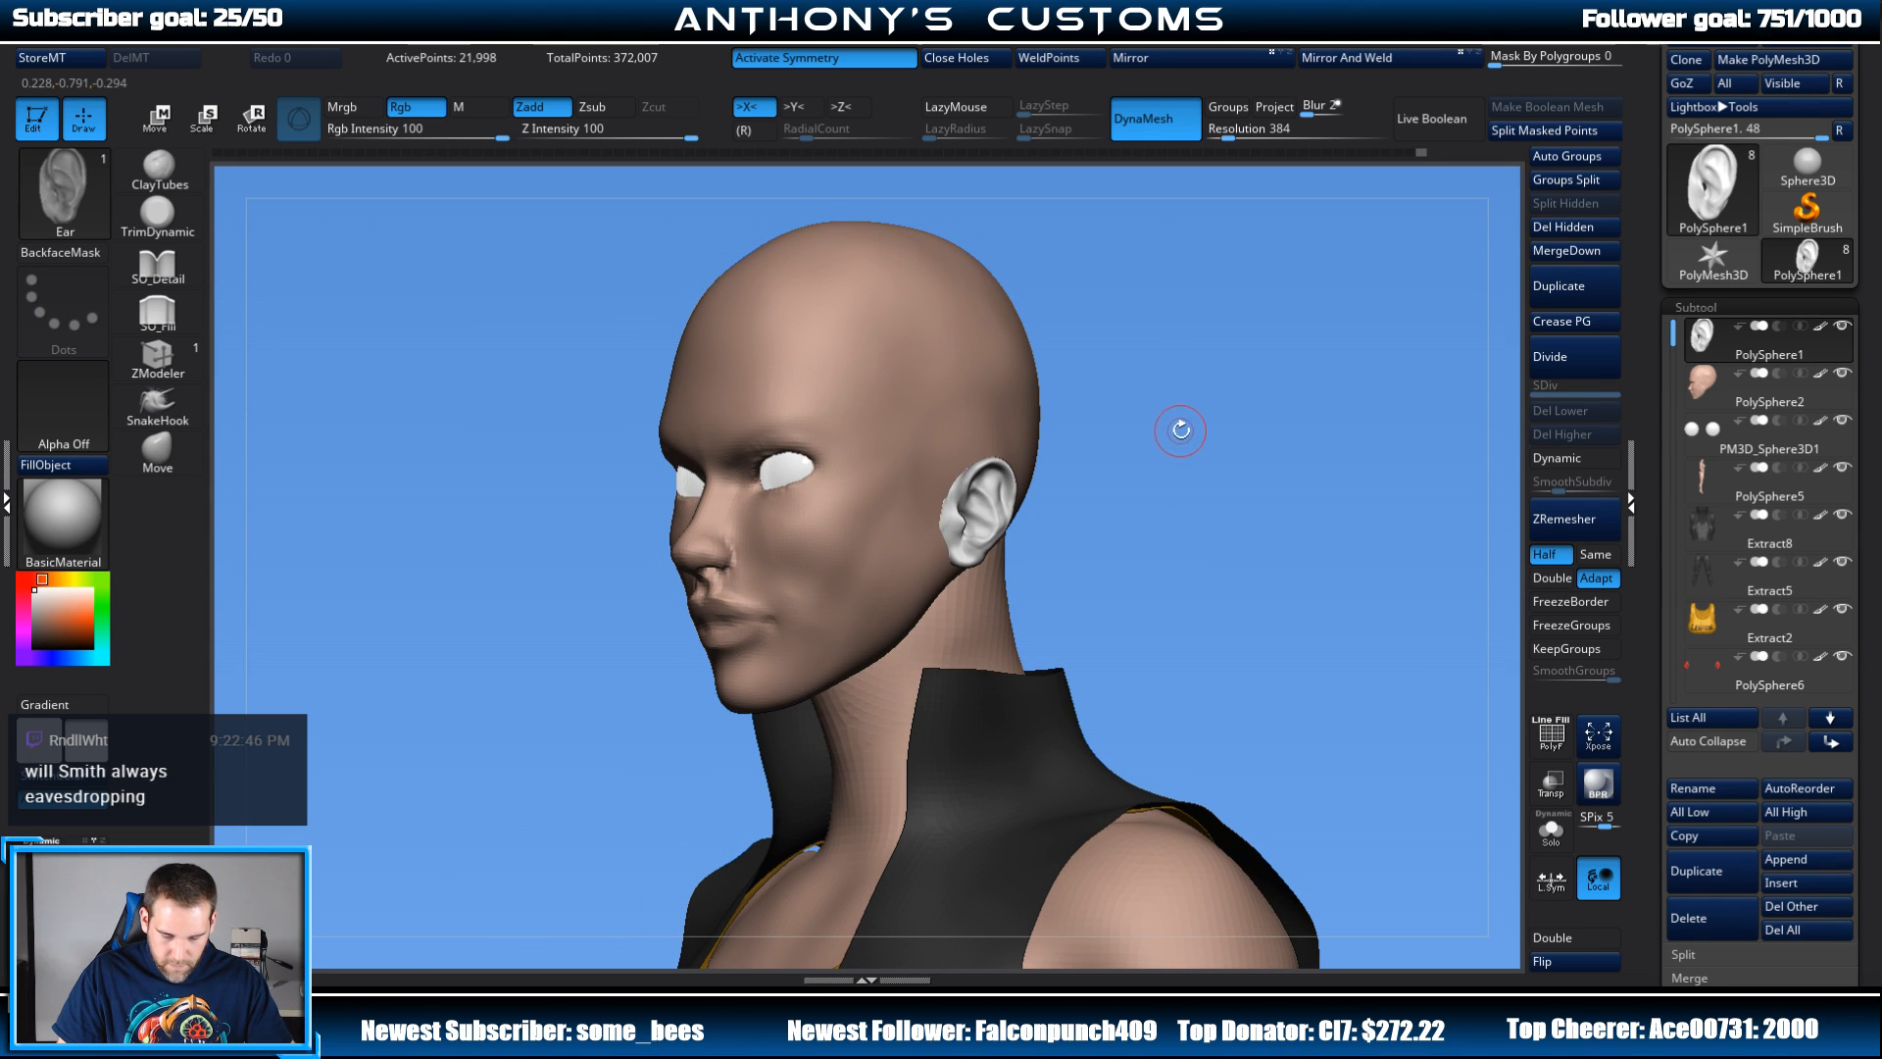
left_click(160, 452)
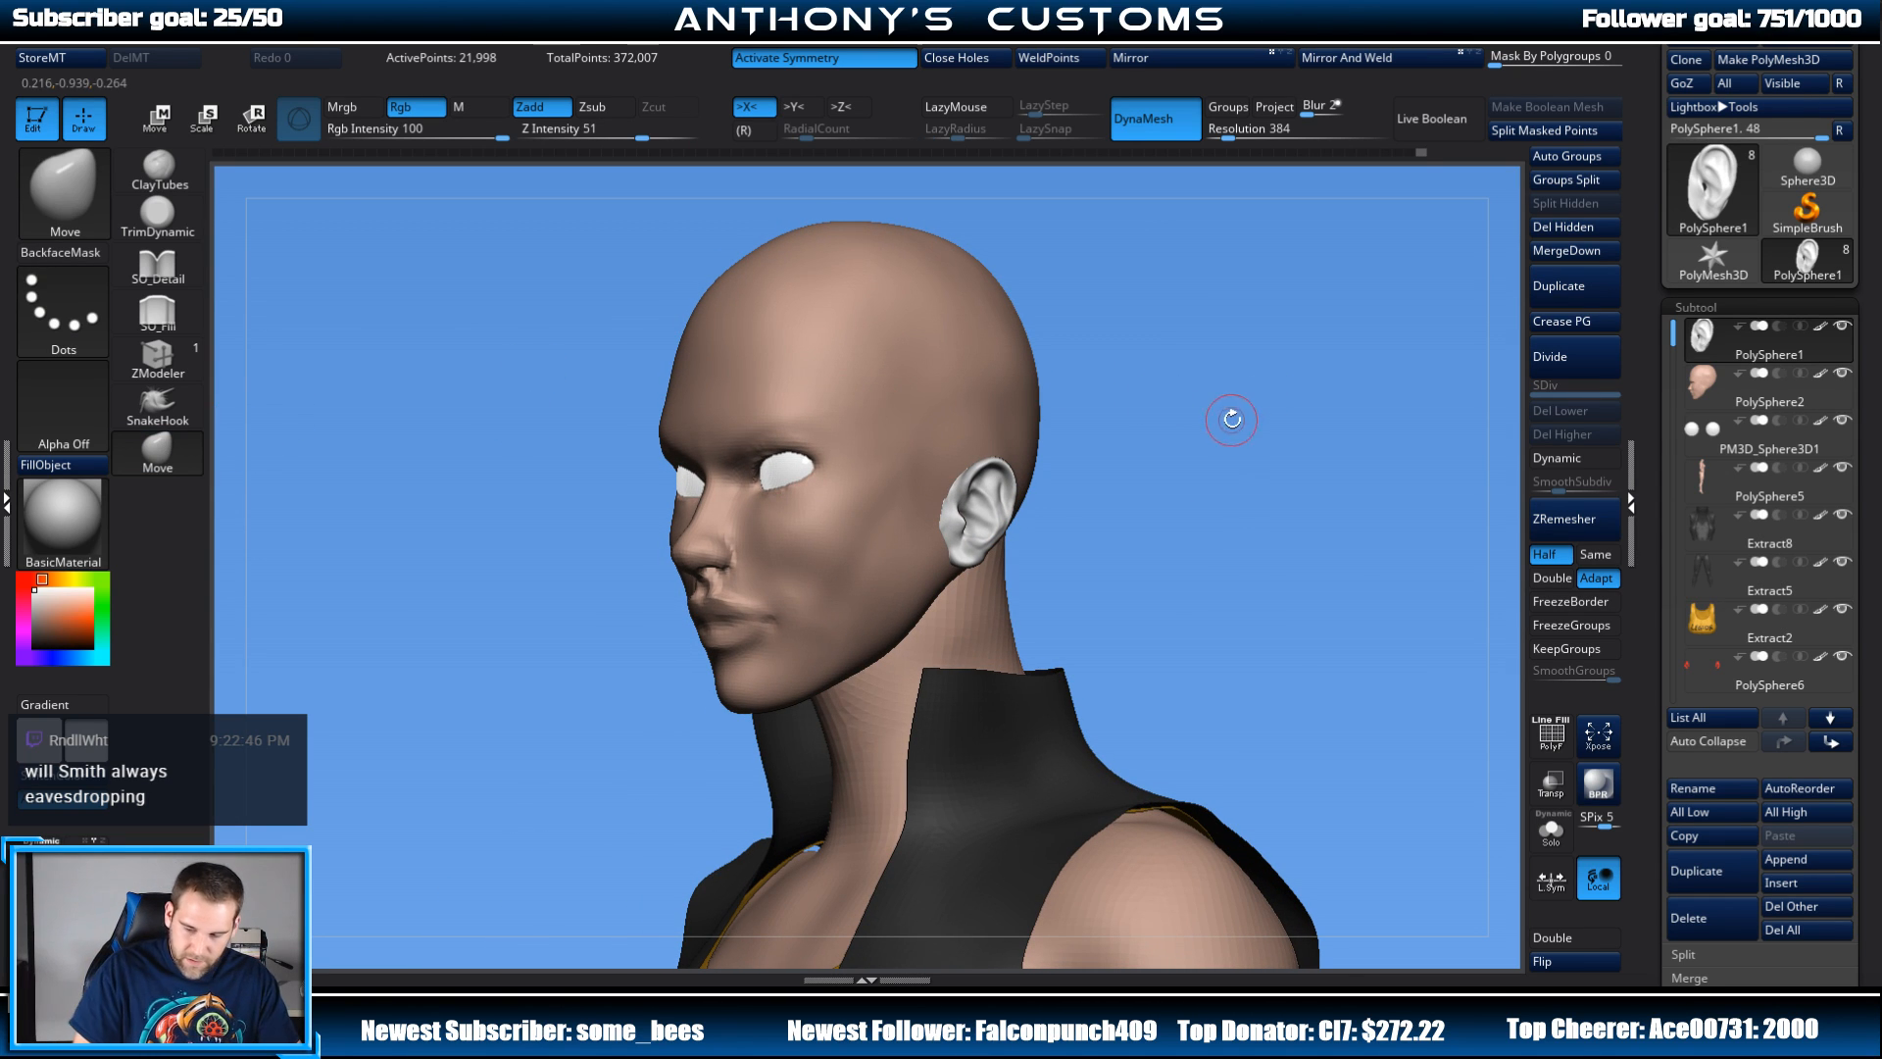
Step: Resize the Move brush and reshape the back edge of the ears
key("space")
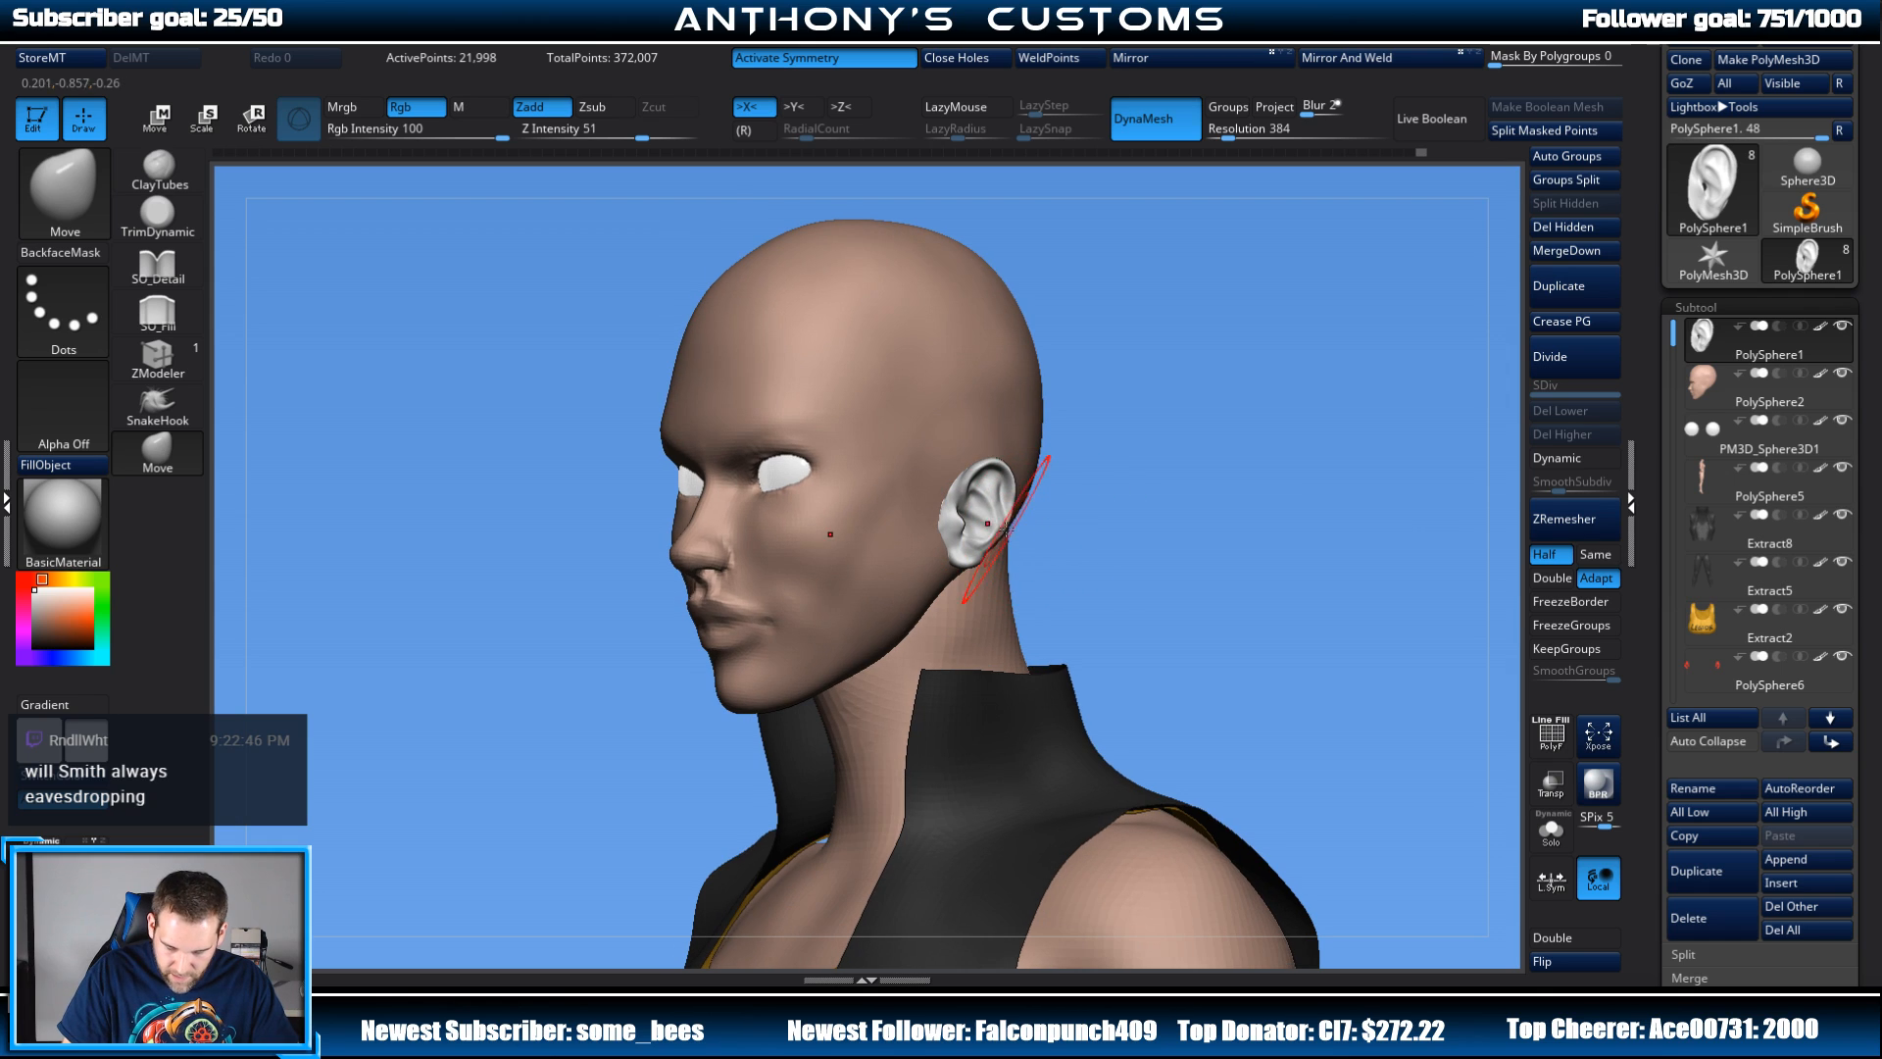
mouse_move(1007, 526)
left_mouse_down()
mouse_move(1052, 543)
mouse_move(1214, 483)
left_mouse_up()
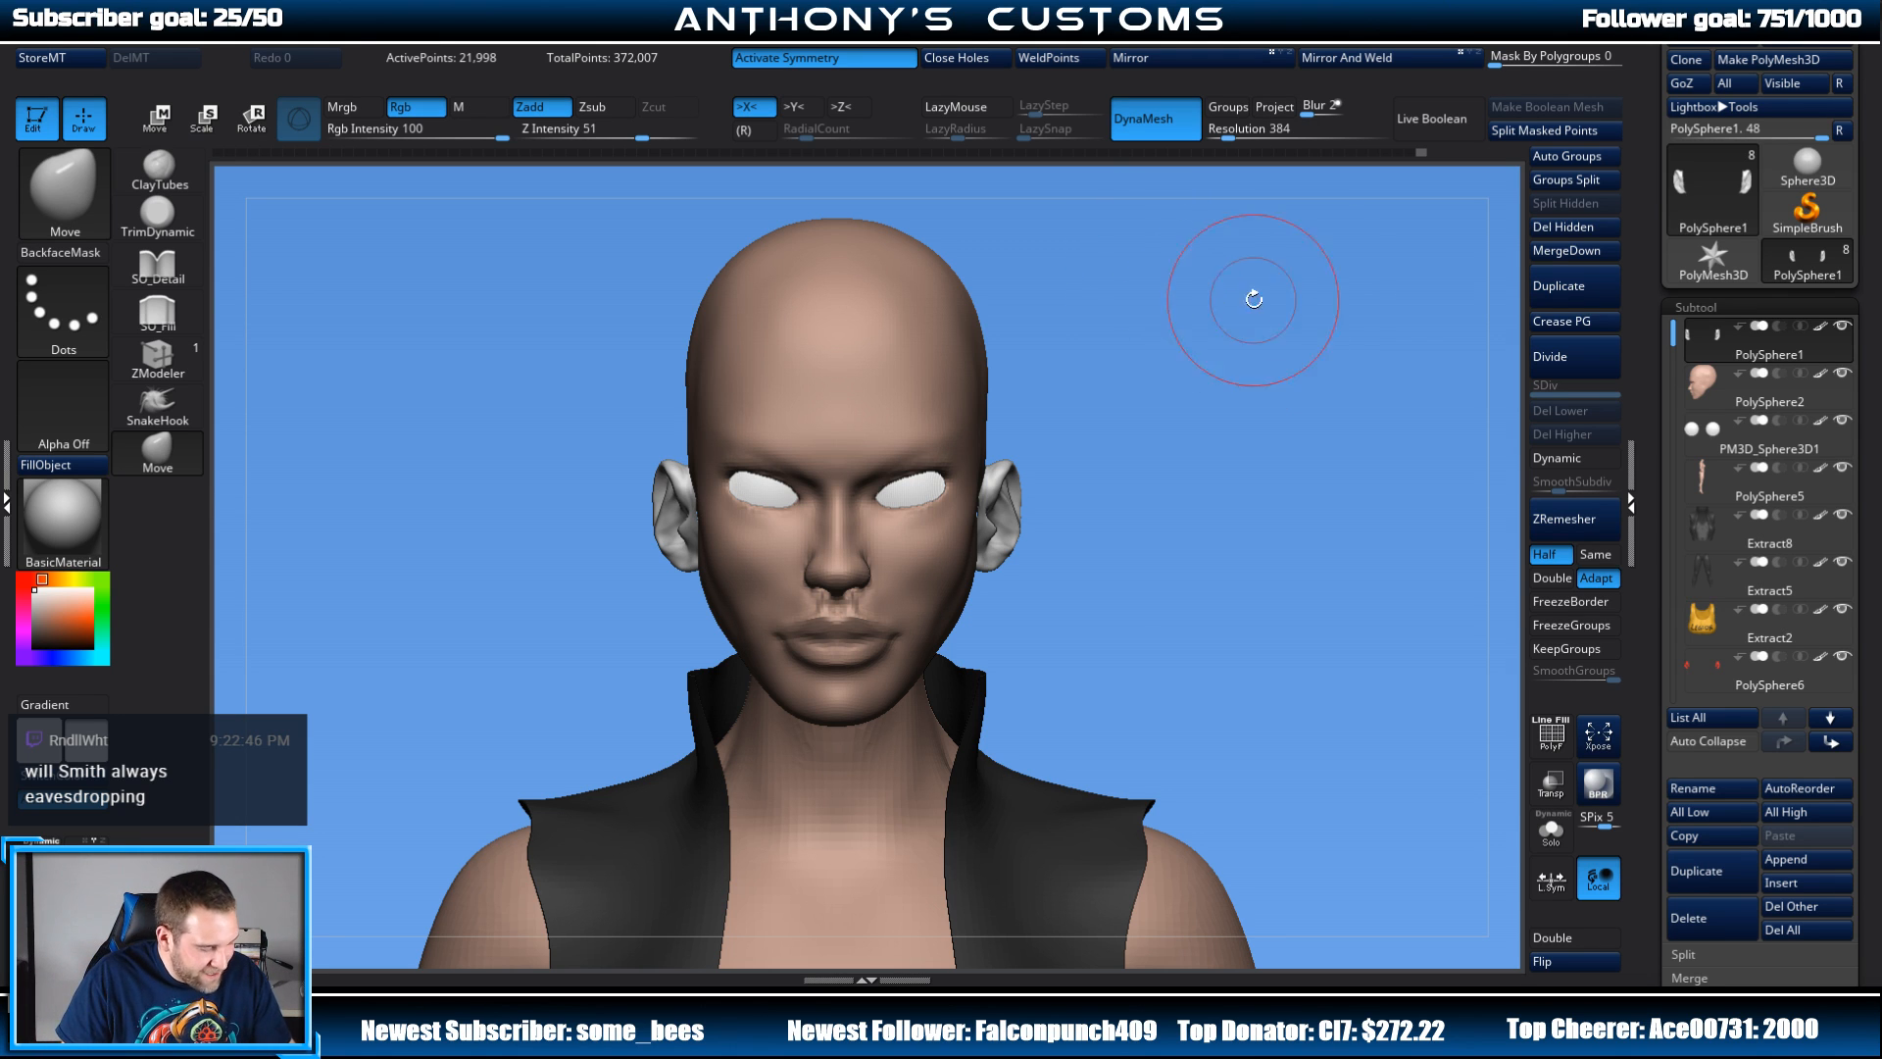
left_click_drag(1278, 444, 1107, 421)
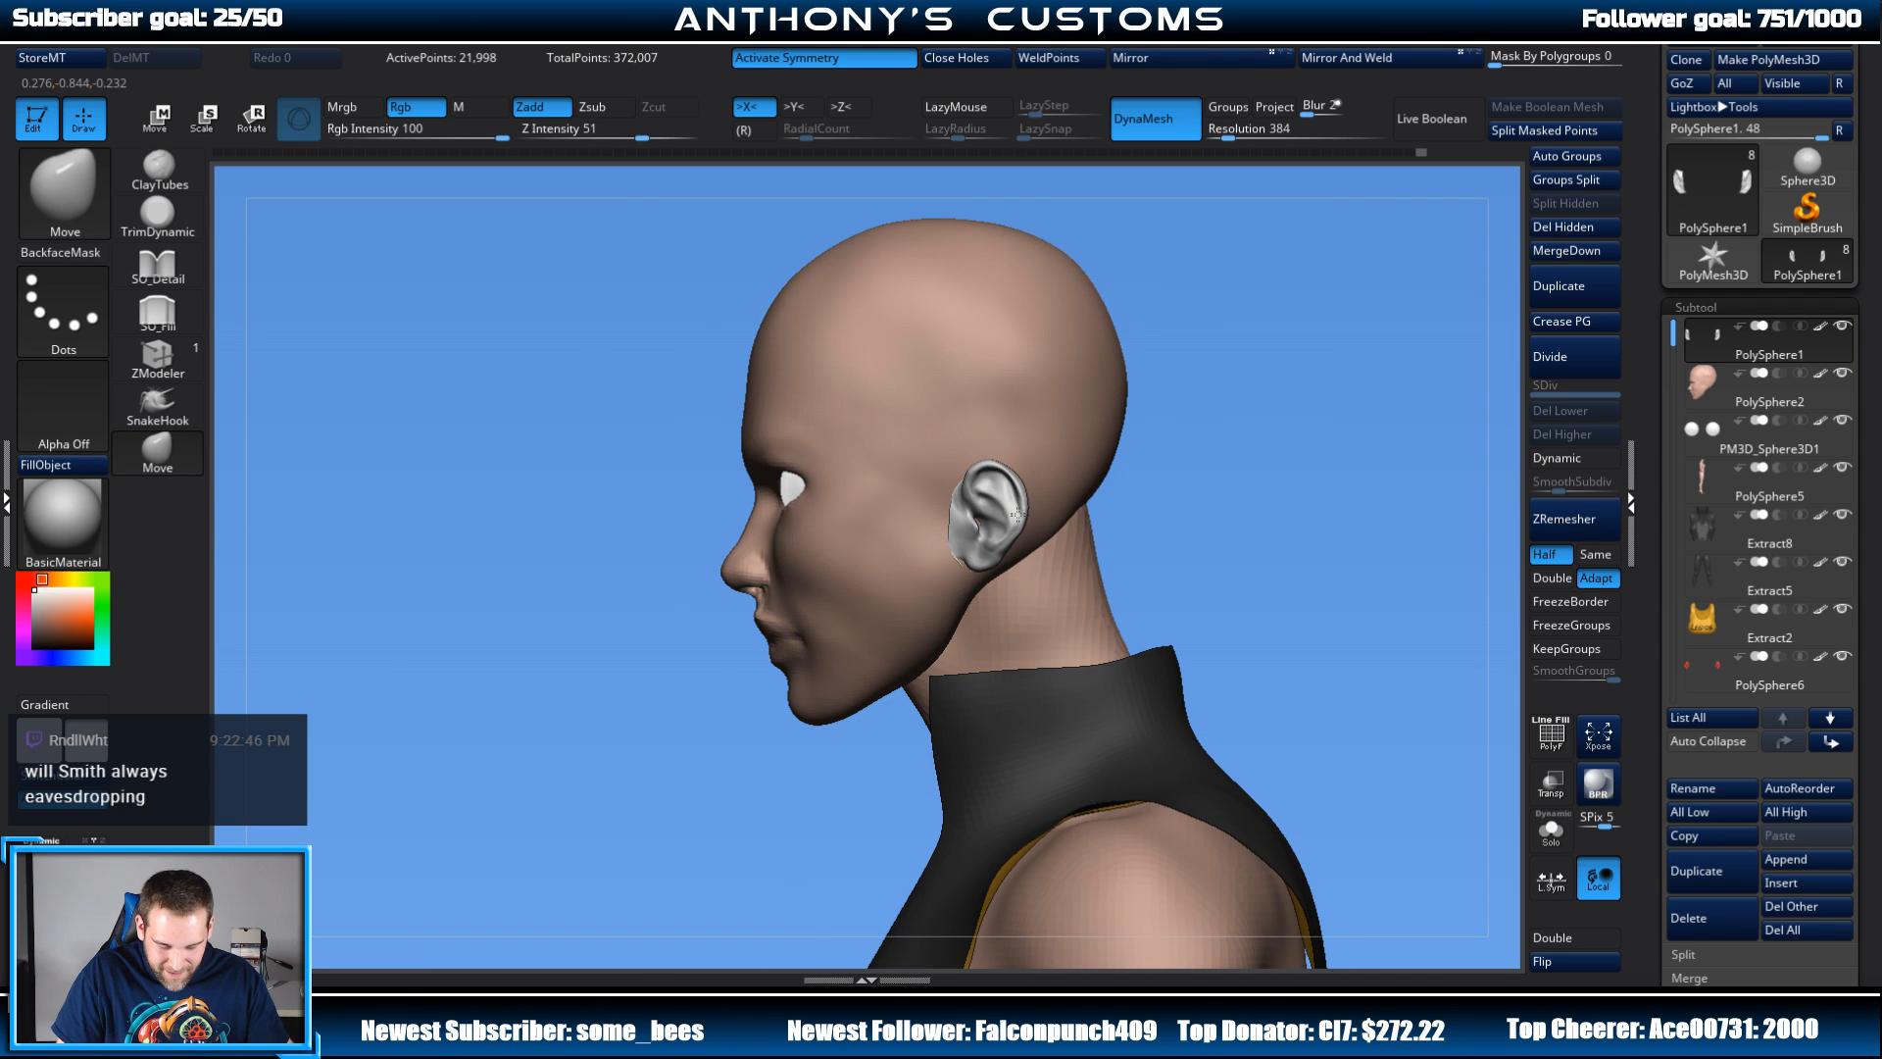
Step: Try pushing the outer rim of the ears with the Move brush, then undo the last two ear adjustments
left_click_drag(1018, 511, 1241, 485)
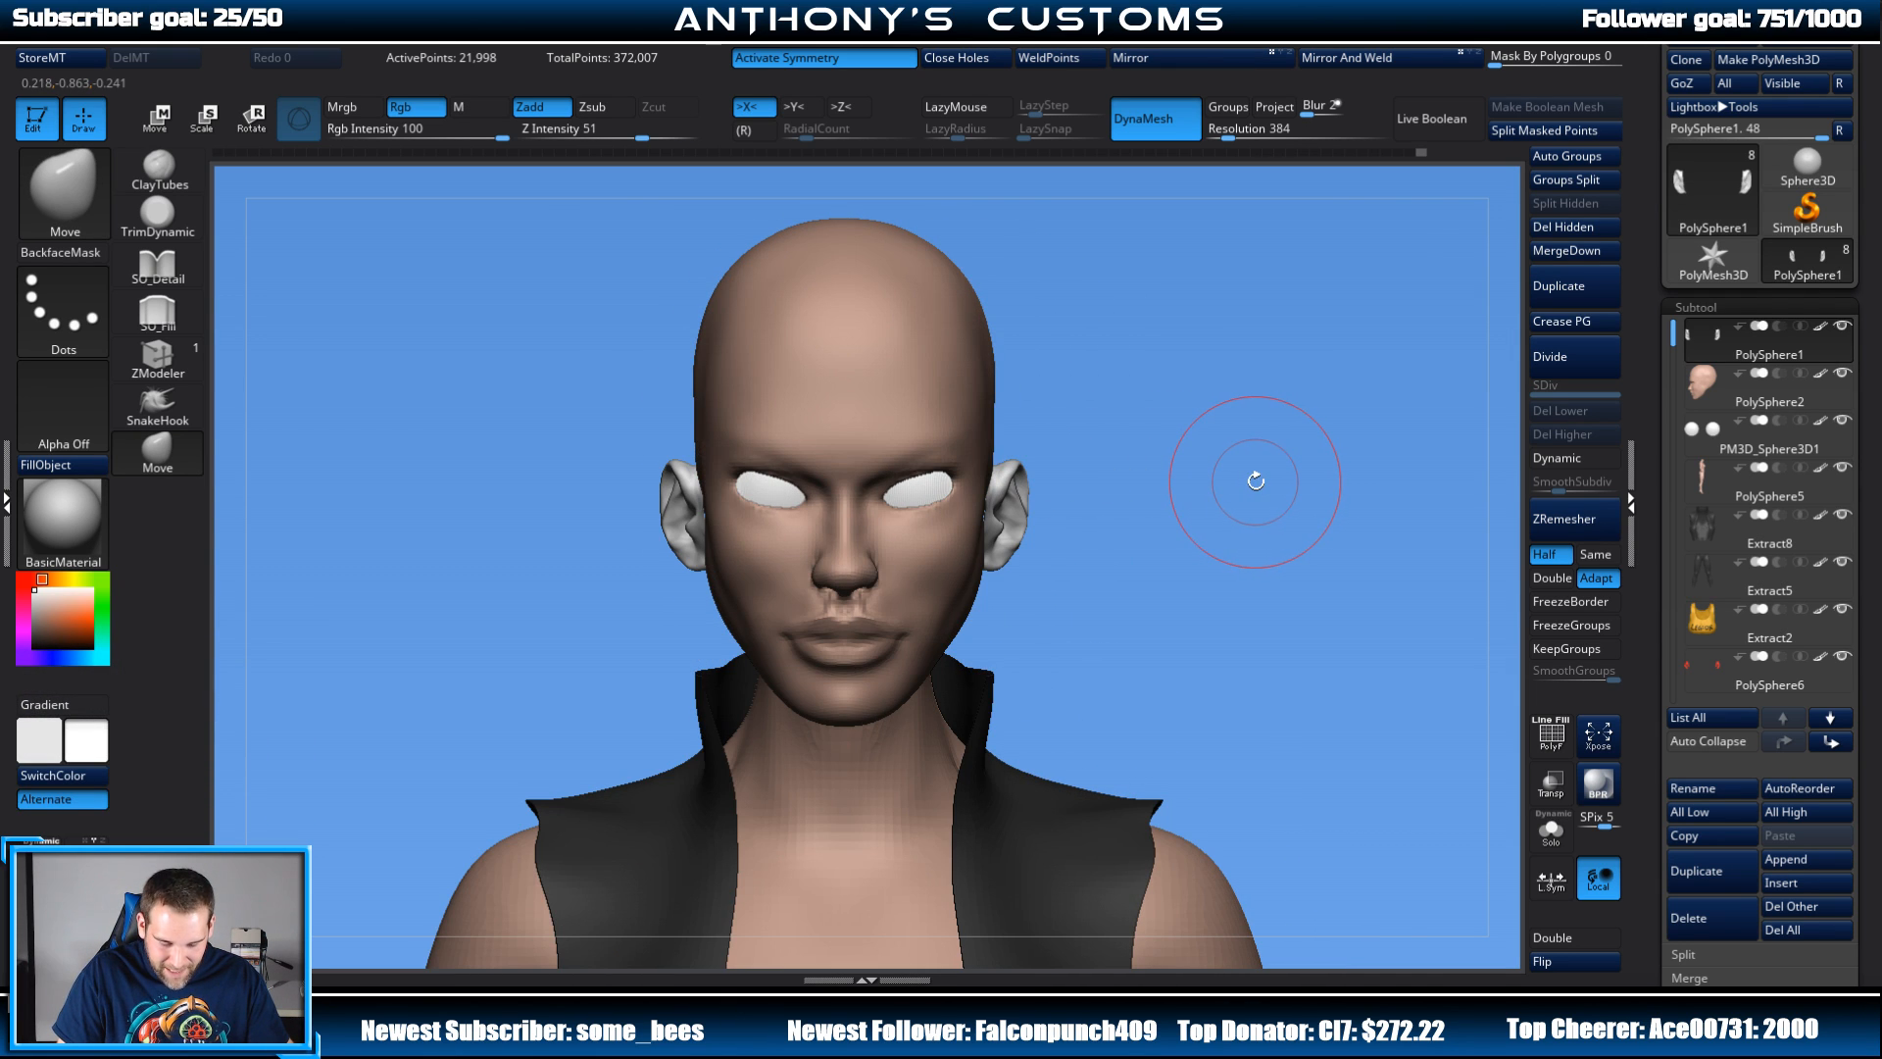
key("ctrl+z")
key("ctrl+z")
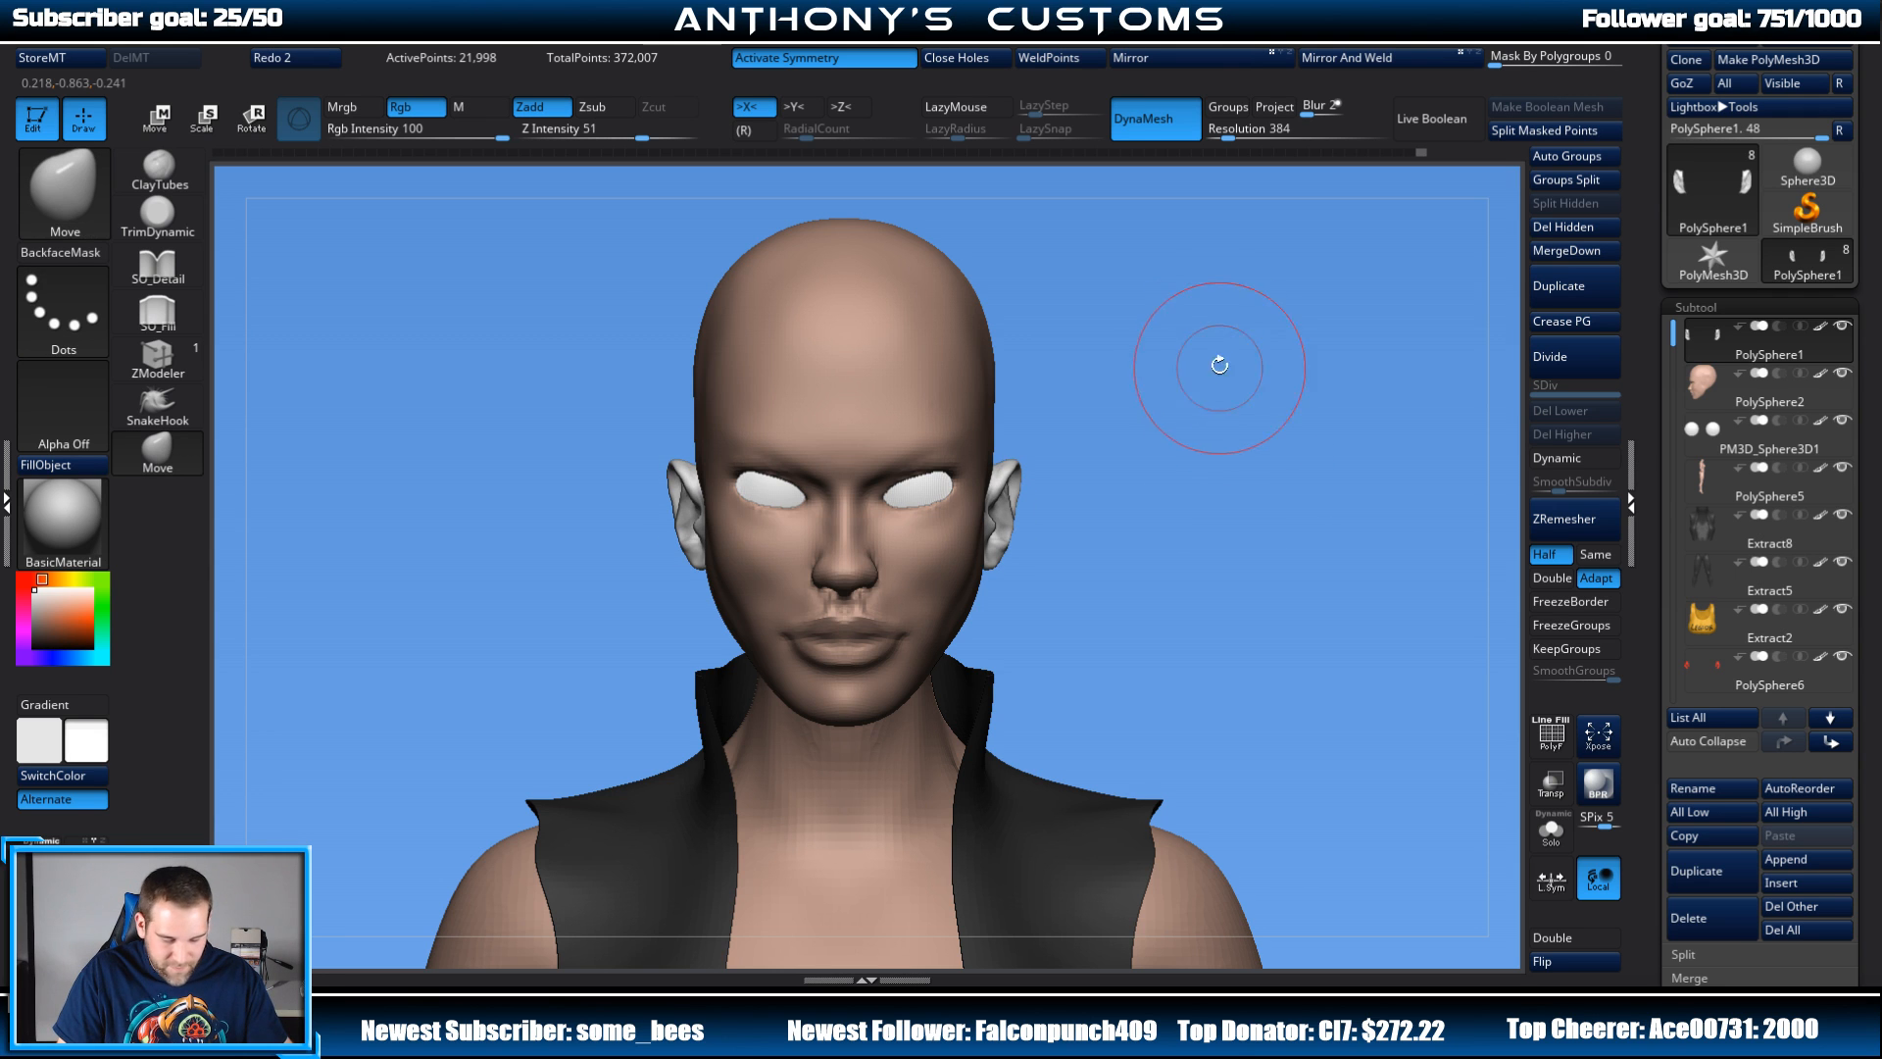
Step: Reduce the brush size for close-up work on the ear and save the project
left_click_drag(1211, 431, 1188, 422, "shift")
mouse_move(1261, 252)
left_mouse_down("alt")
mouse_move(1241, 504)
mouse_move(1223, 478)
mouse_move(1107, 450)
mouse_move(1134, 437)
left_mouse_up("alt")
key("space")
key("ctrl+s")
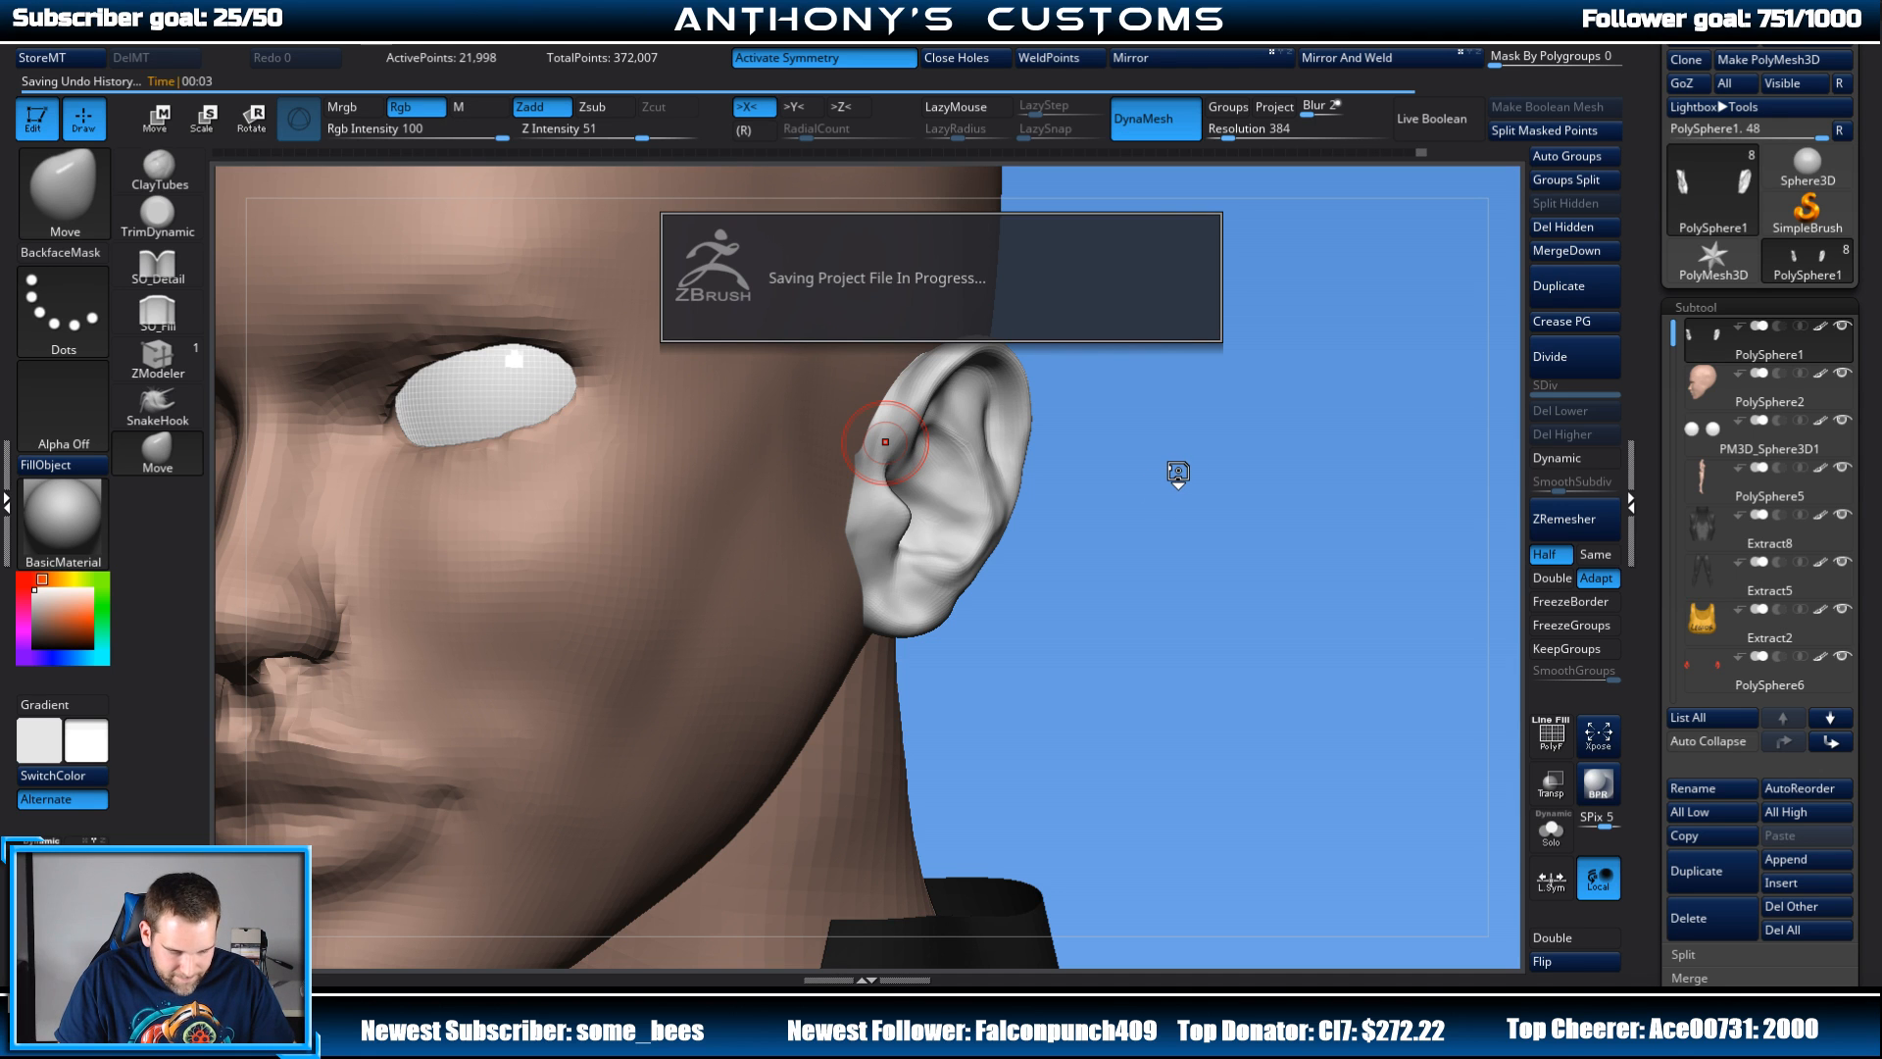
Step: Reshape the rear edge of the ears where they meet the head with the Move brush
left_click_drag(1177, 473, 1124, 468)
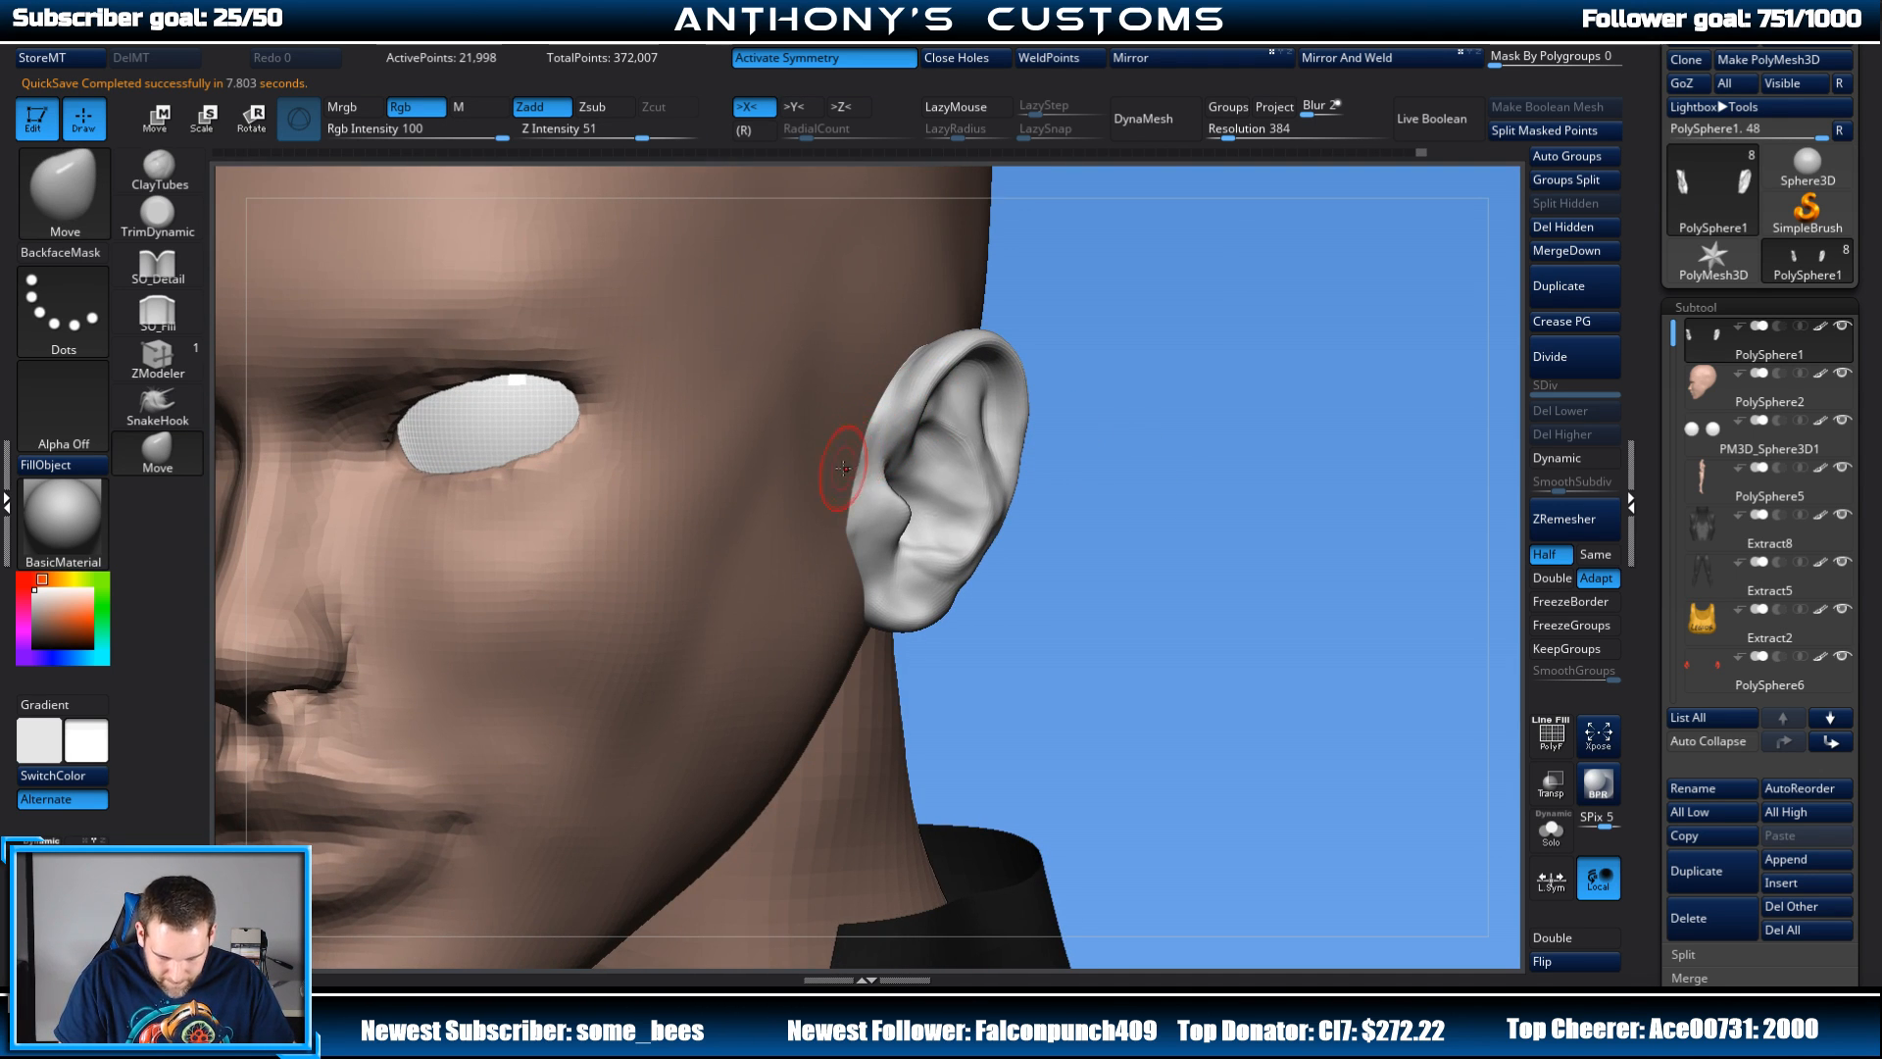
left_click_drag(1218, 386, 970, 495)
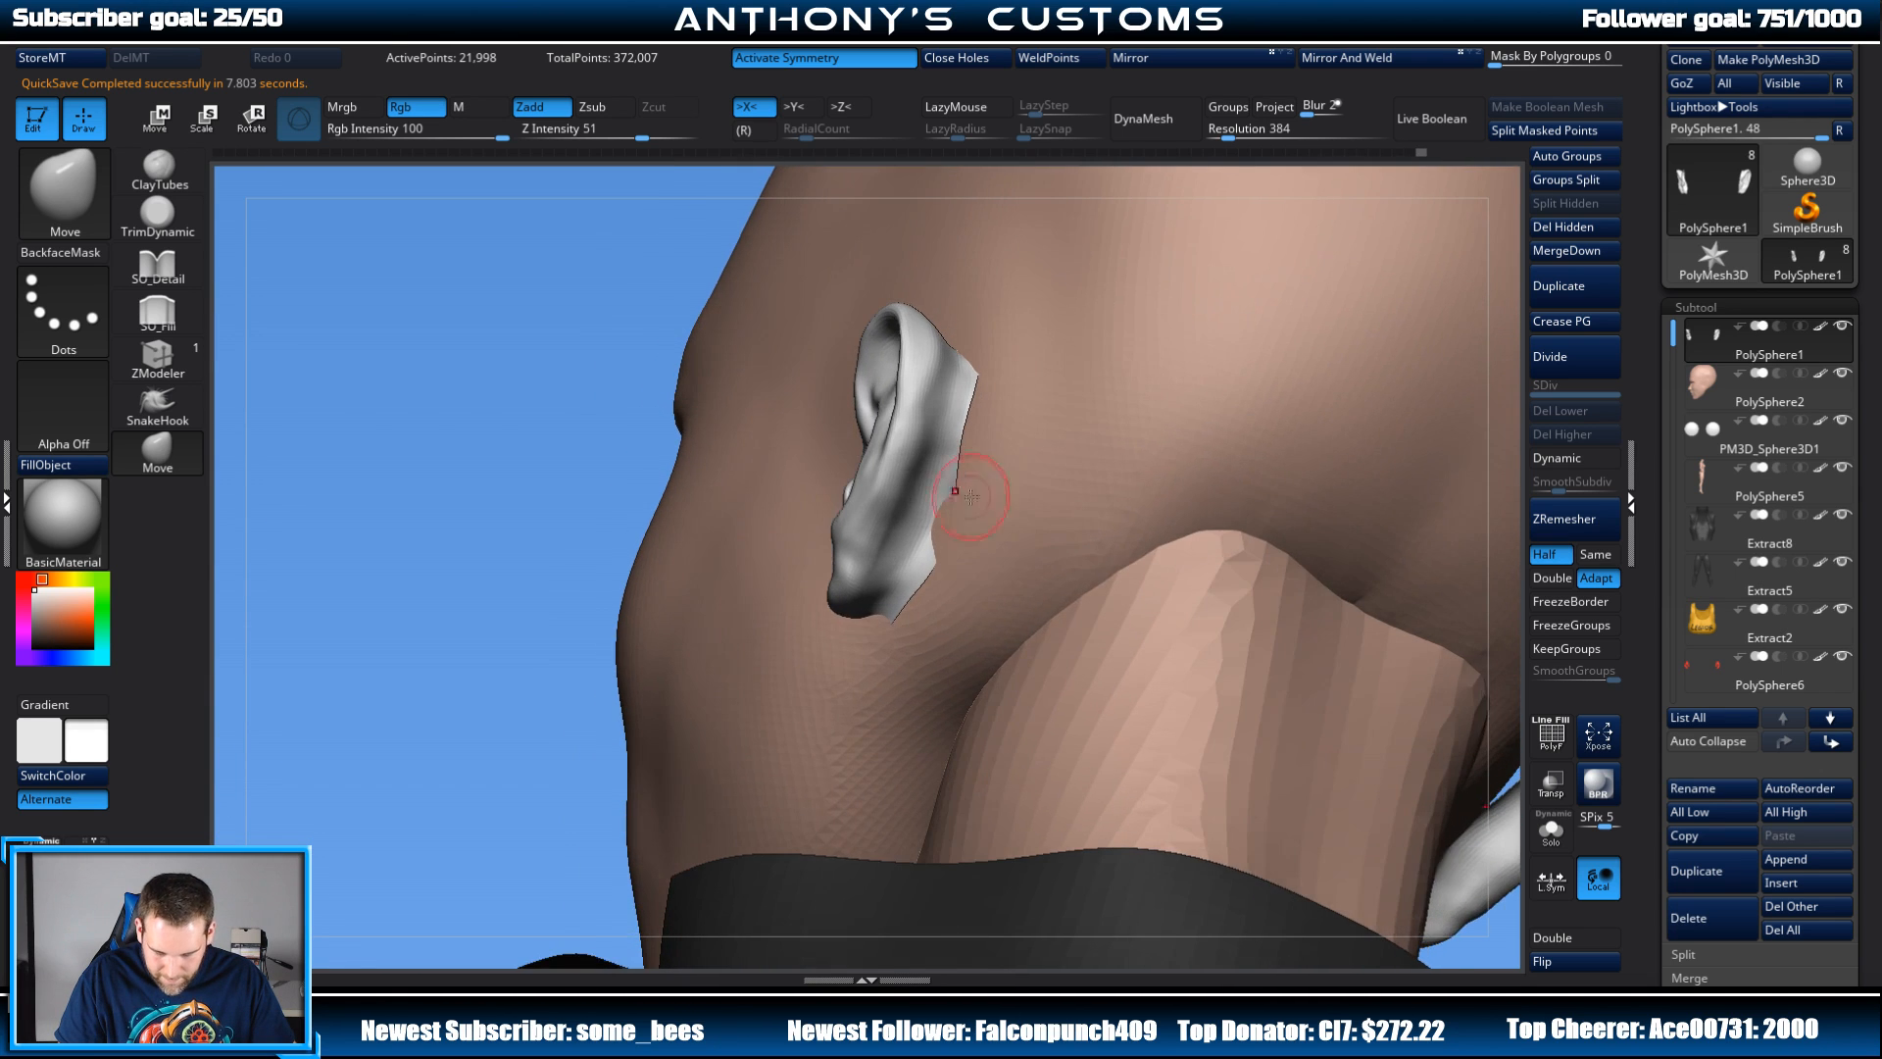
left_click_drag(608, 589, 567, 539)
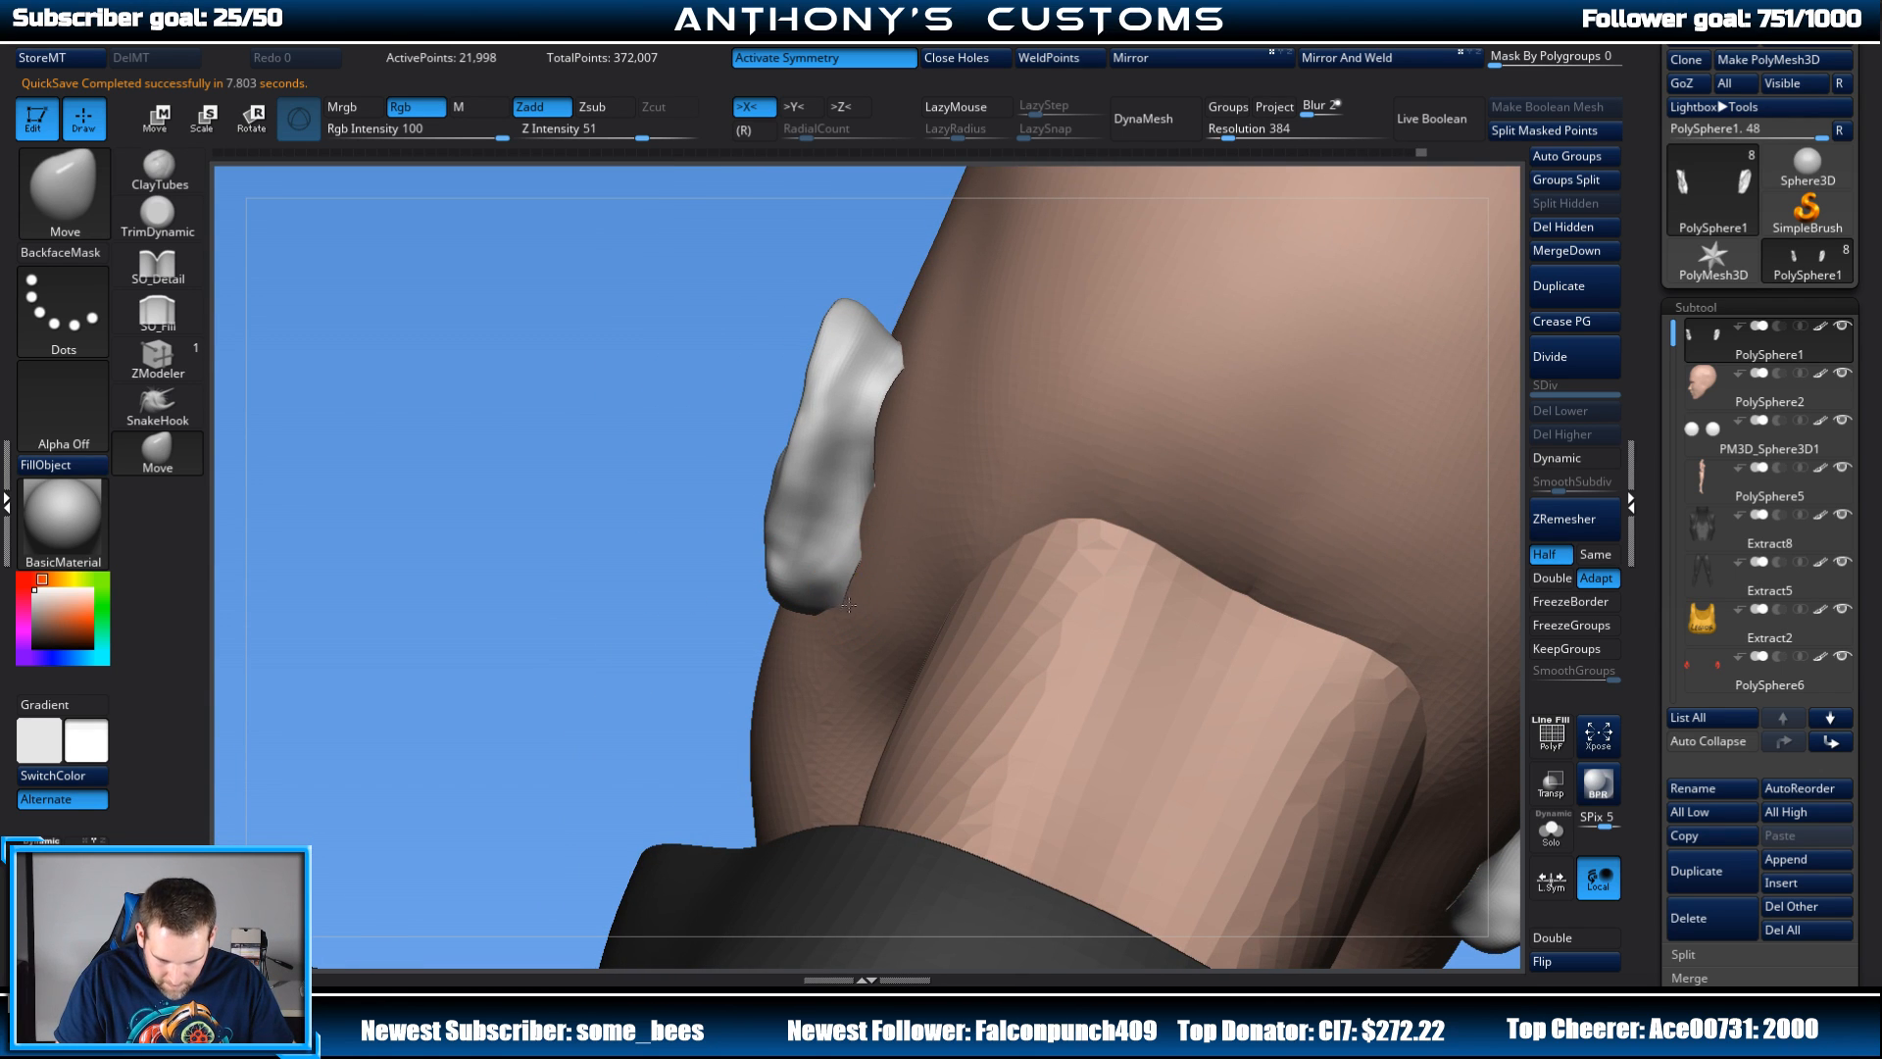
left_click_drag(866, 607, 865, 569)
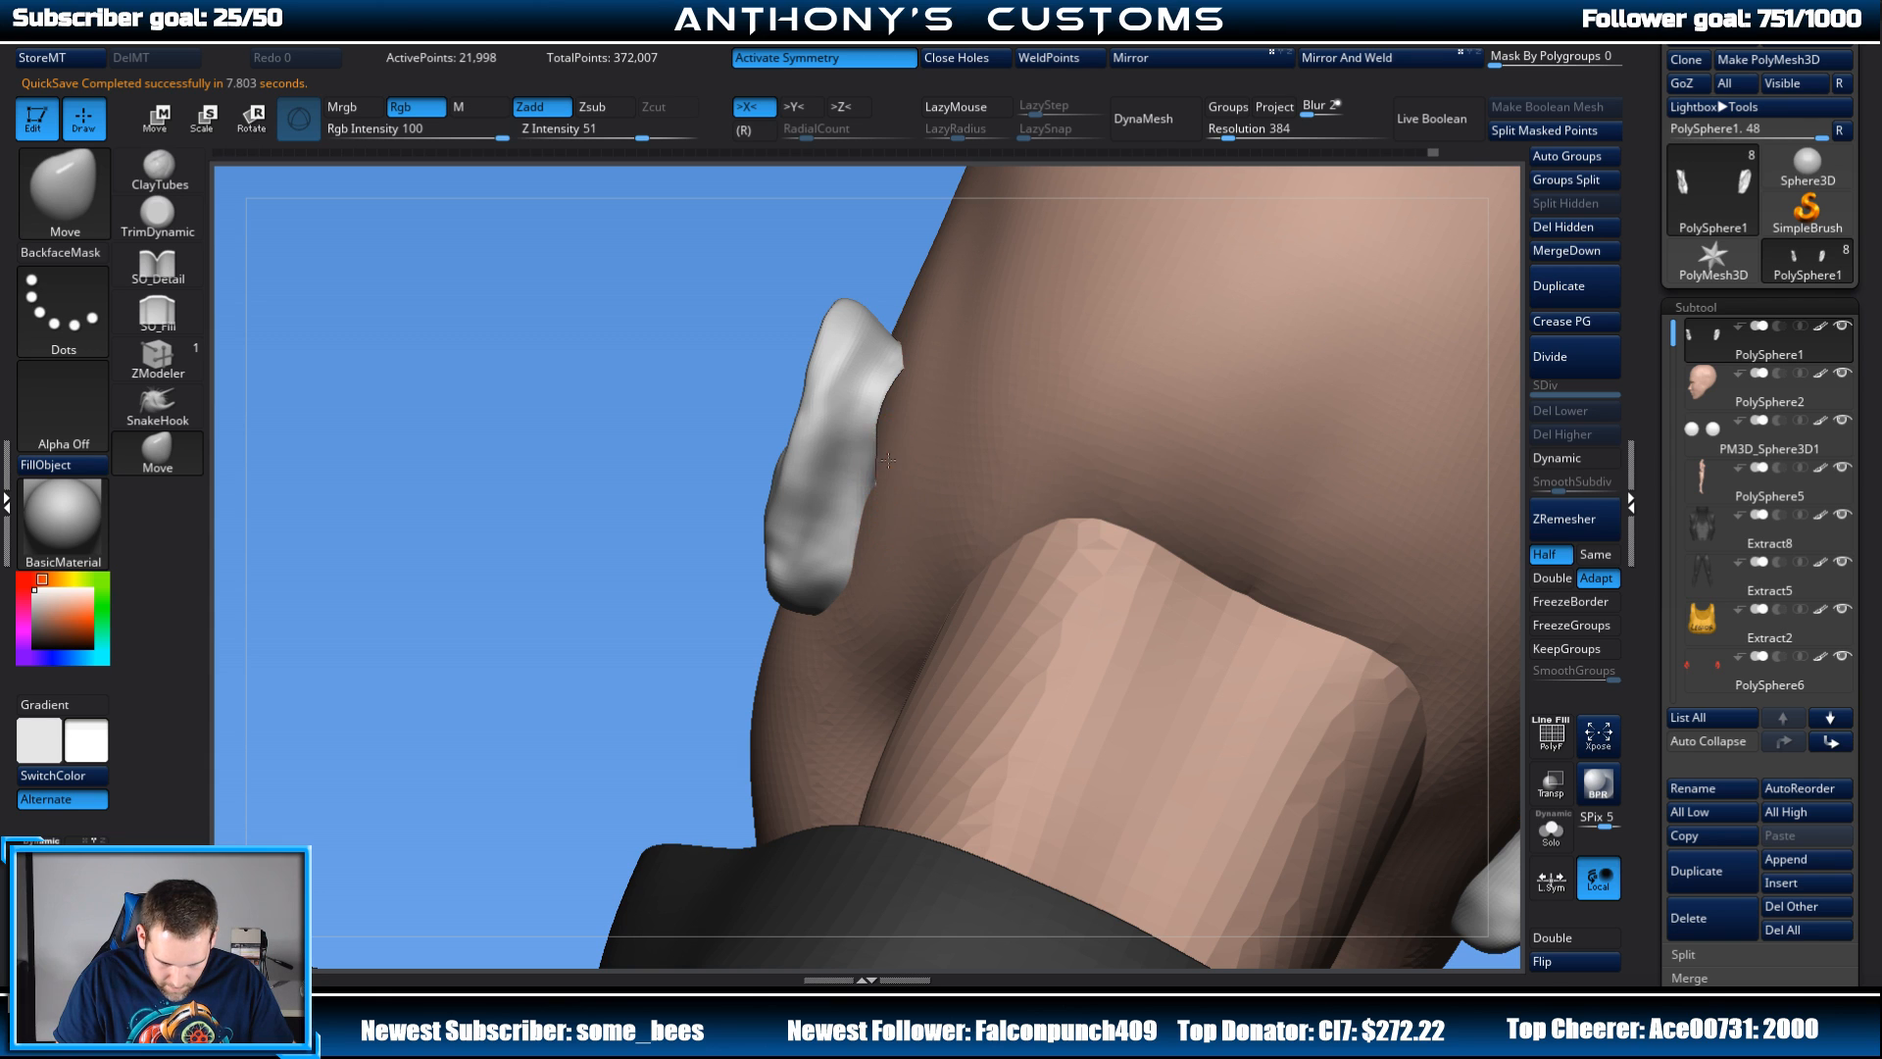
left_click_drag(881, 410, 894, 385)
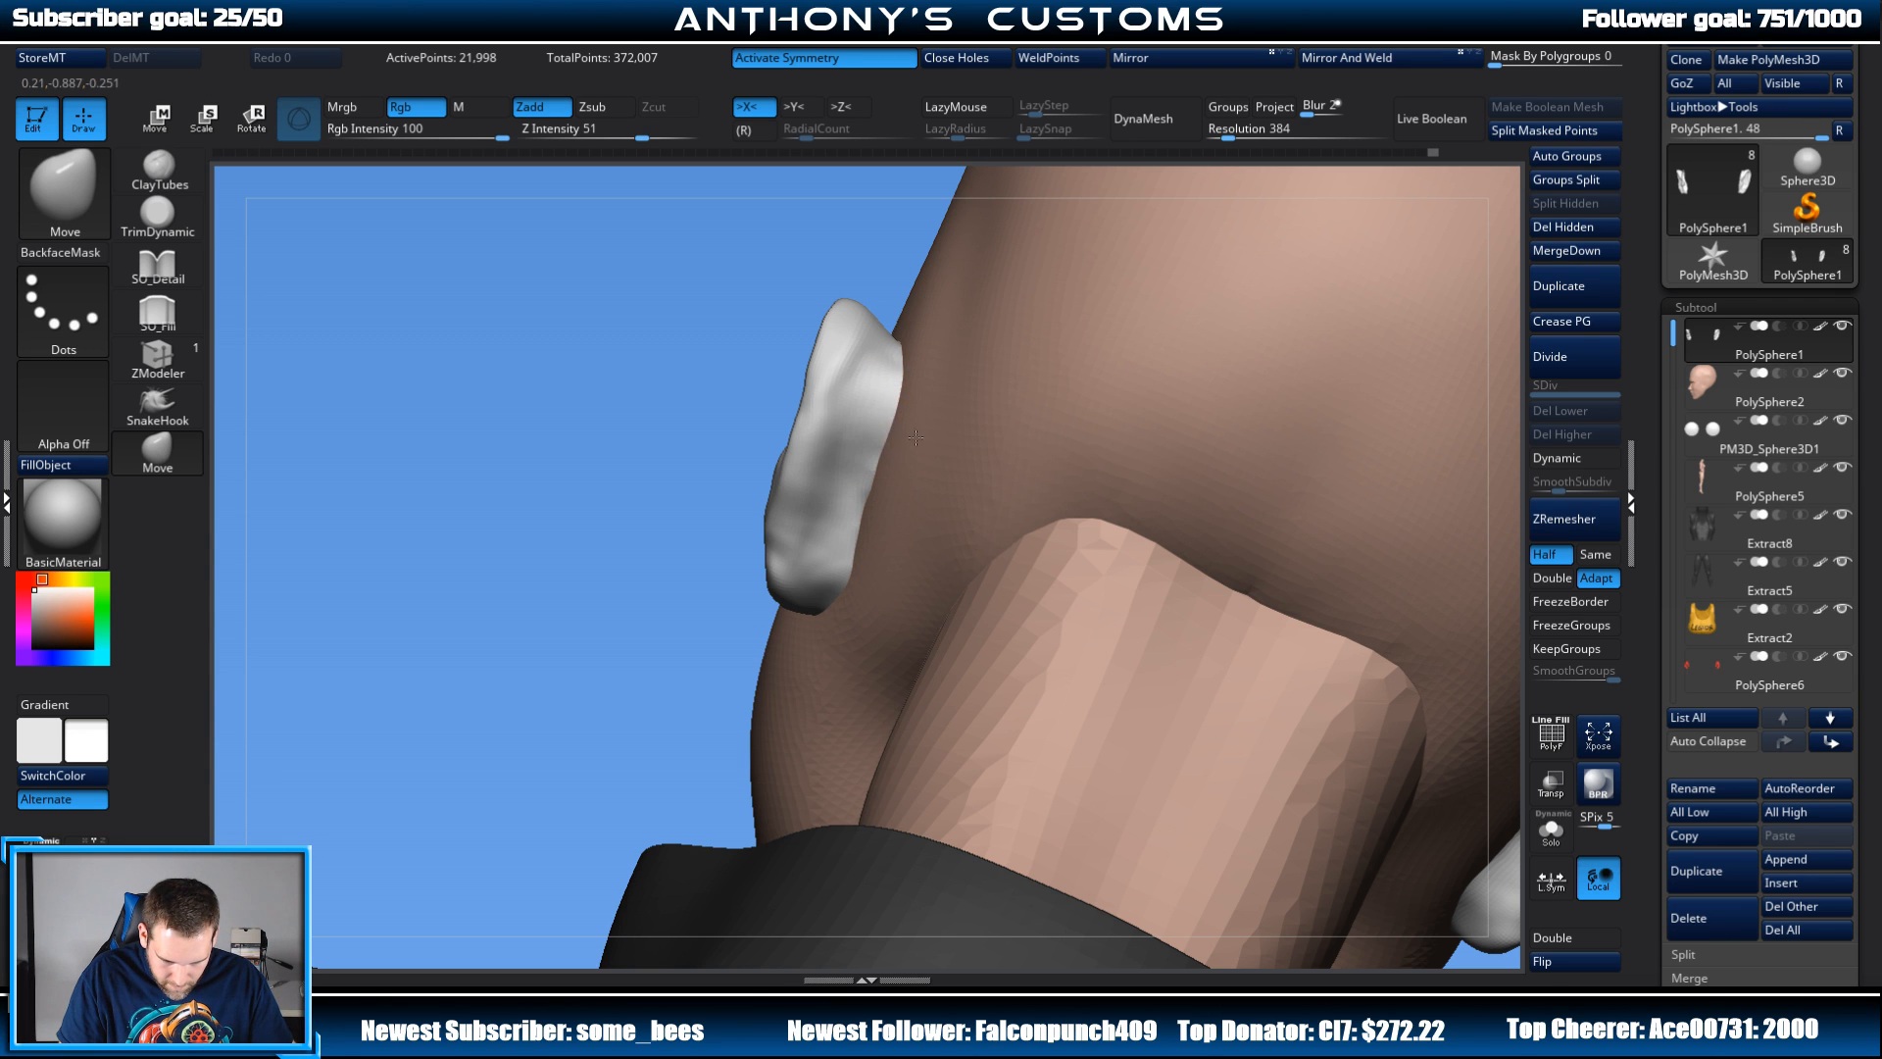
left_click_drag(613, 626, 1204, 450)
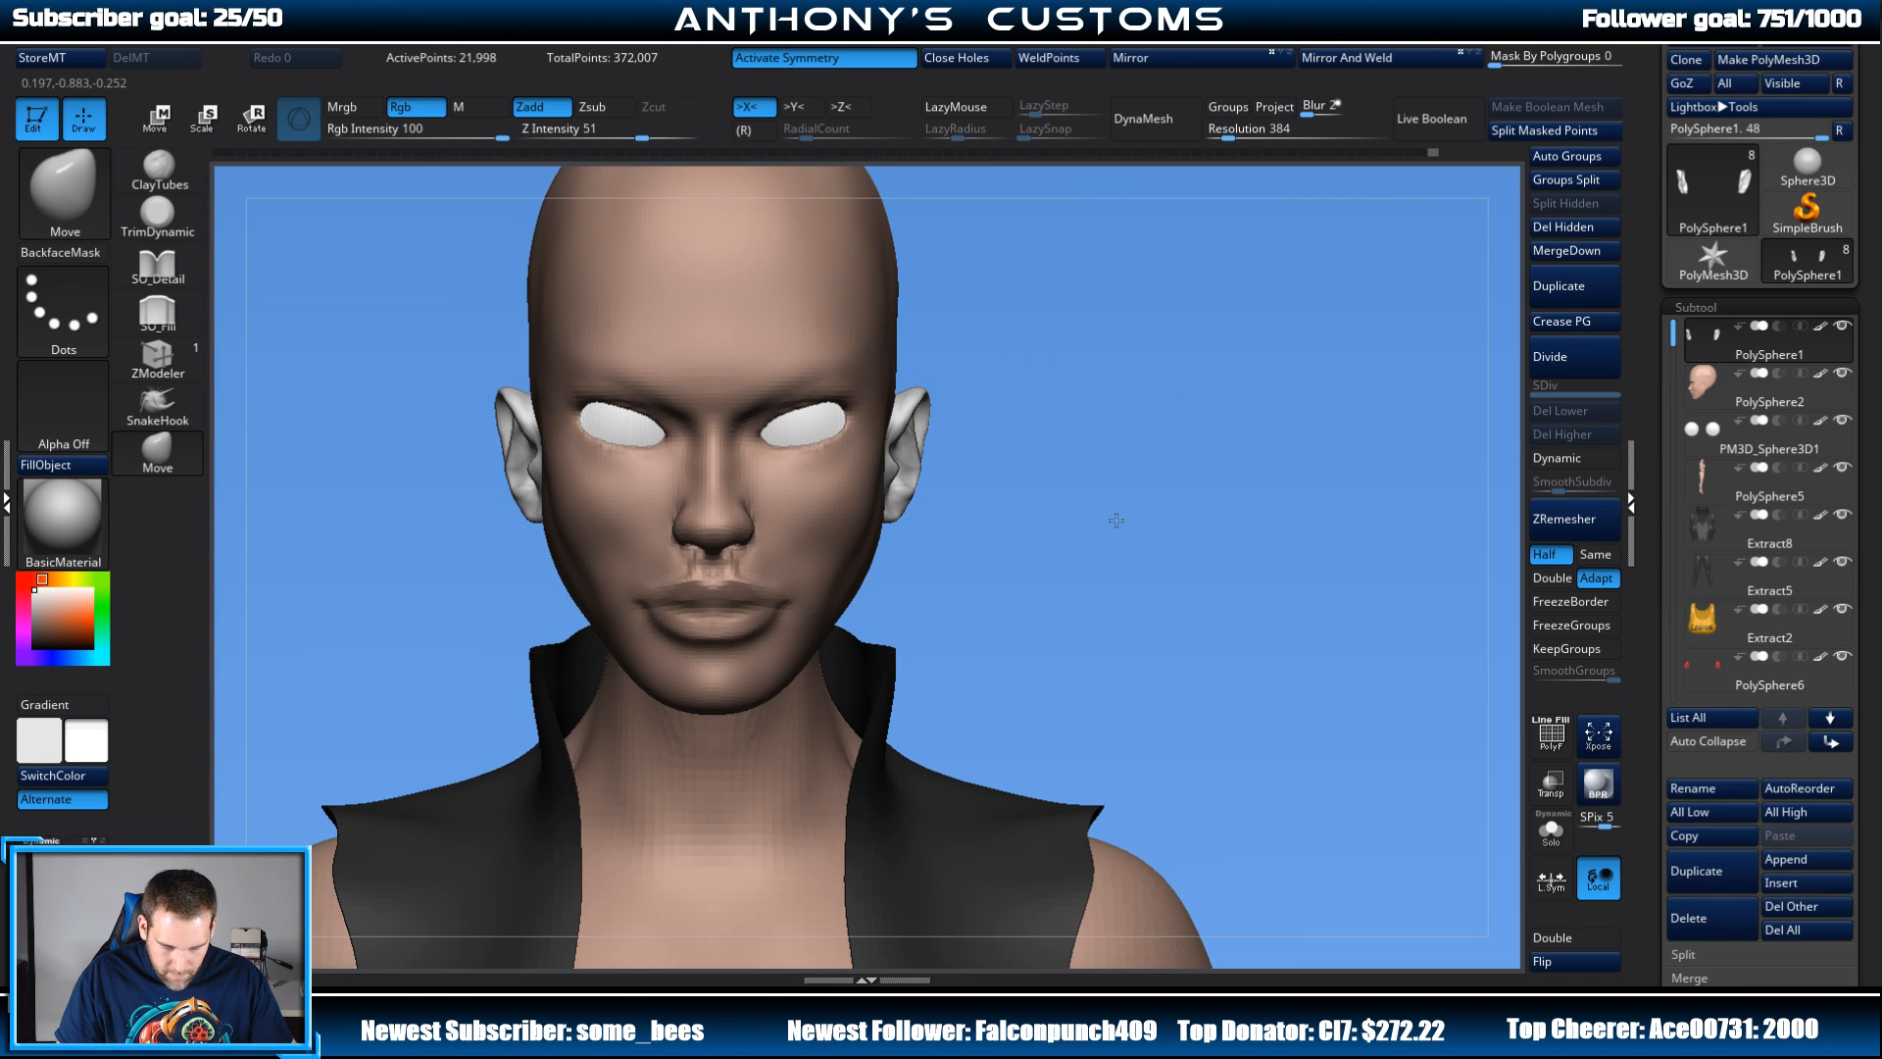
Step: Rotate the ears about 5 degrees with the transform gizmo to adjust their angle to the head, then return to drawing mode
left_click_drag(1117, 521, 1021, 244, "alt")
mouse_move(1211, 447)
left_mouse_down()
mouse_move(1164, 461)
mouse_move(1155, 586)
mouse_move(1307, 398)
mouse_move(1205, 549)
mouse_move(1059, 529)
left_mouse_up()
key("w")
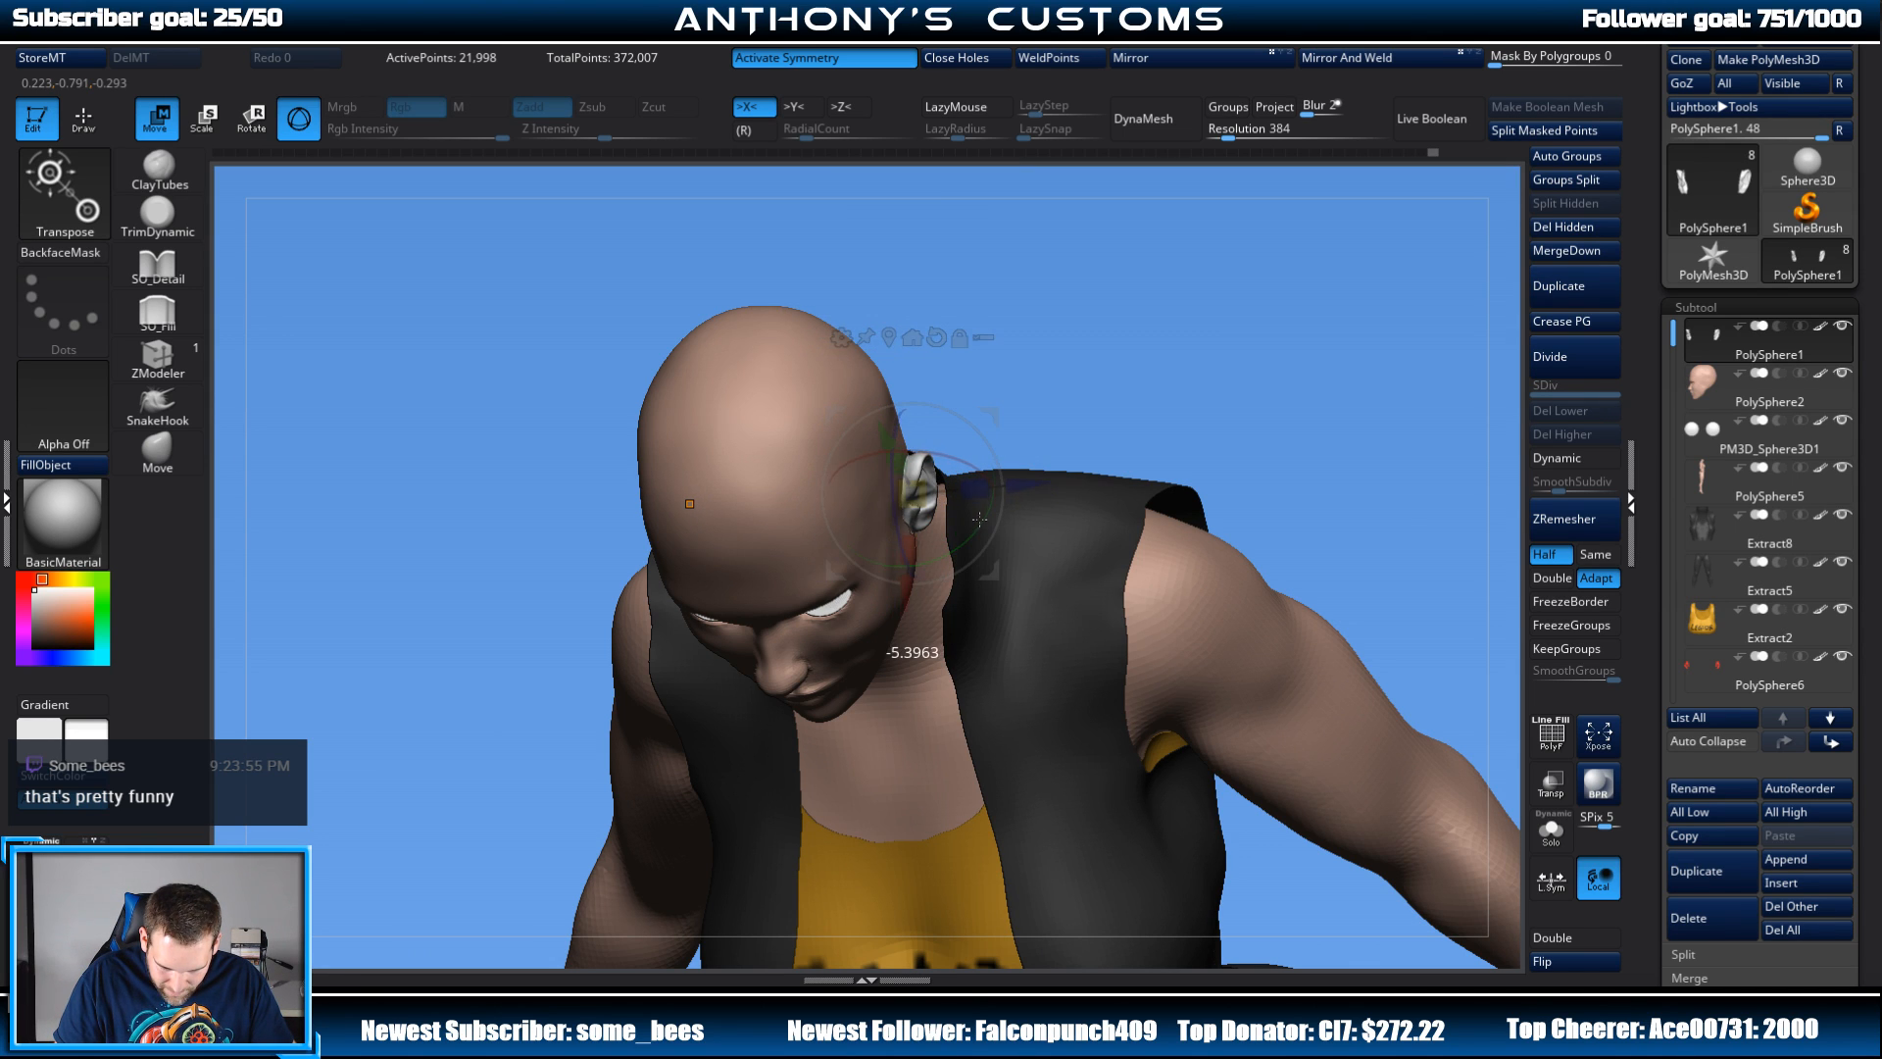
left_click_drag(1014, 485, 1138, 334)
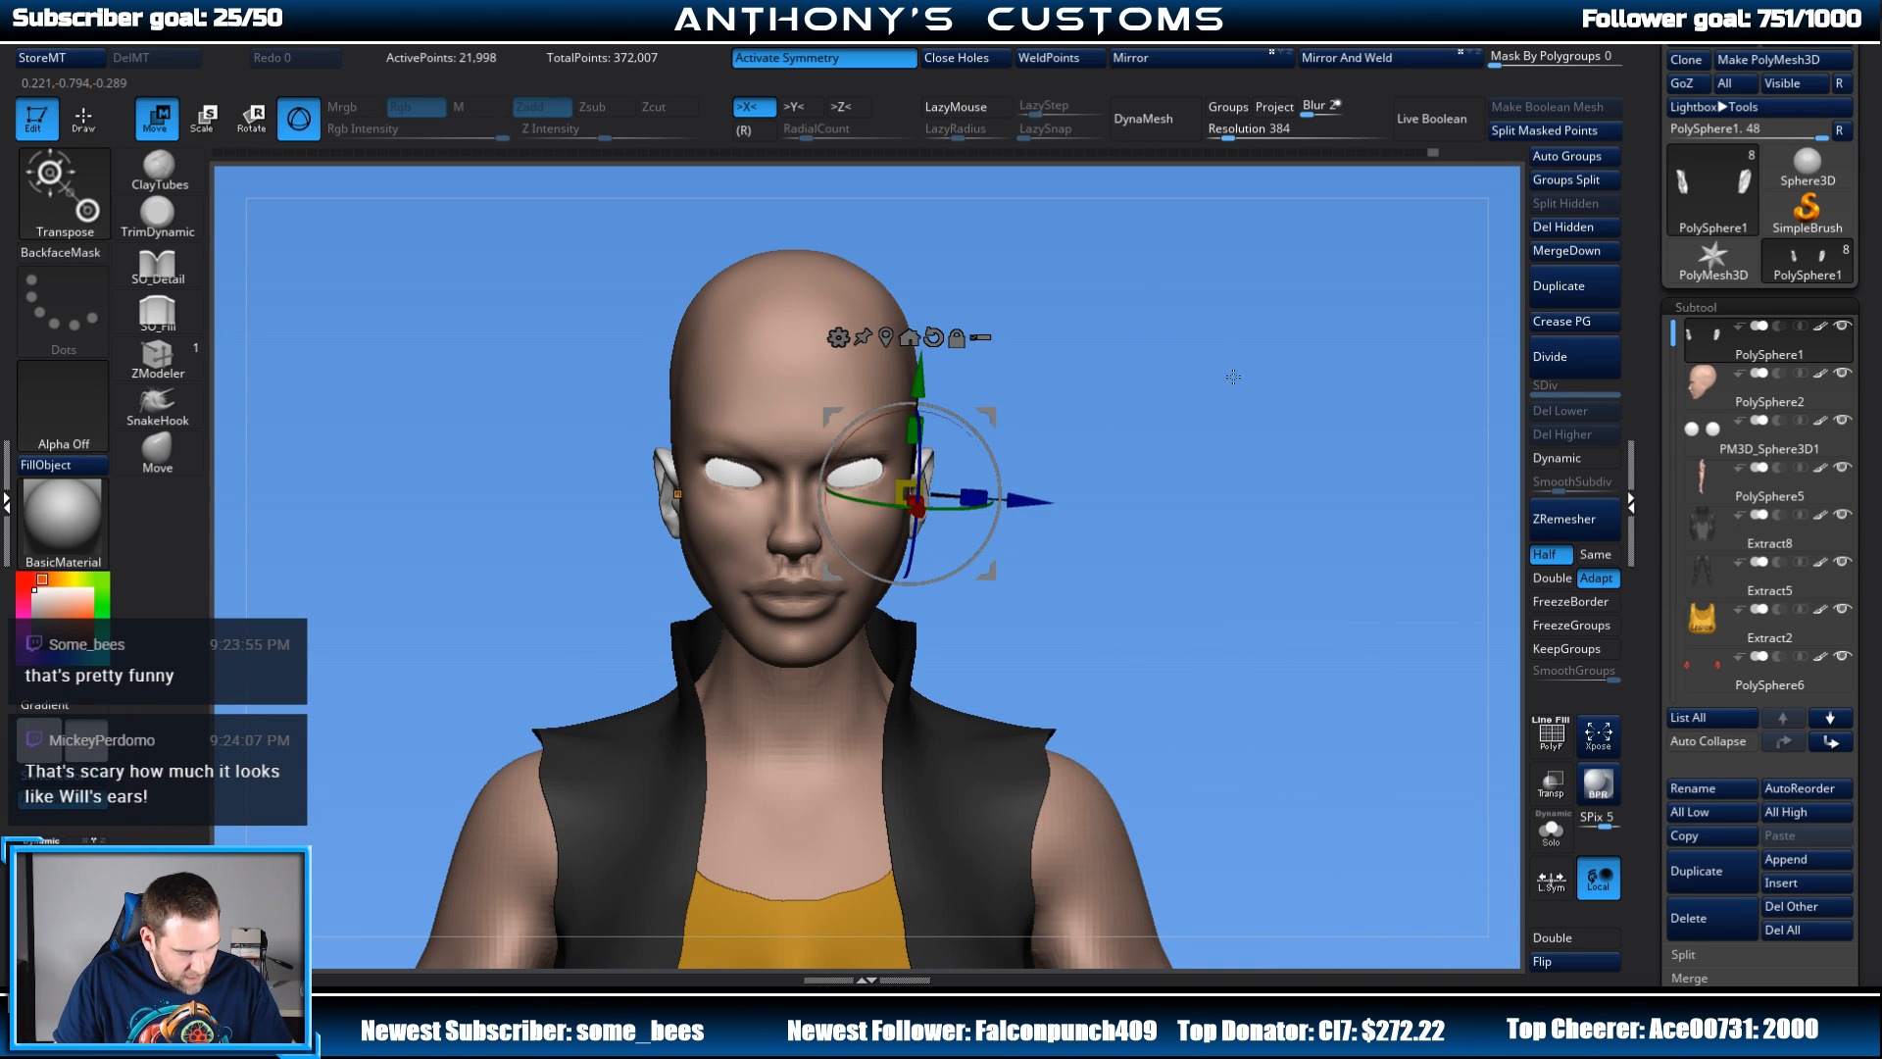
key("q")
Step: Make the head the active subtool and adjust the Move brush's draw size
mouse_move(1233, 377)
left_mouse_down()
mouse_move(1165, 477)
mouse_move(1176, 449)
mouse_move(1256, 445)
mouse_move(1239, 631)
mouse_move(1261, 412)
mouse_move(1306, 379)
mouse_move(1305, 450)
mouse_move(1296, 417)
mouse_move(1239, 462)
mouse_move(1301, 455)
mouse_move(1262, 397)
mouse_move(1030, 375)
left_mouse_up()
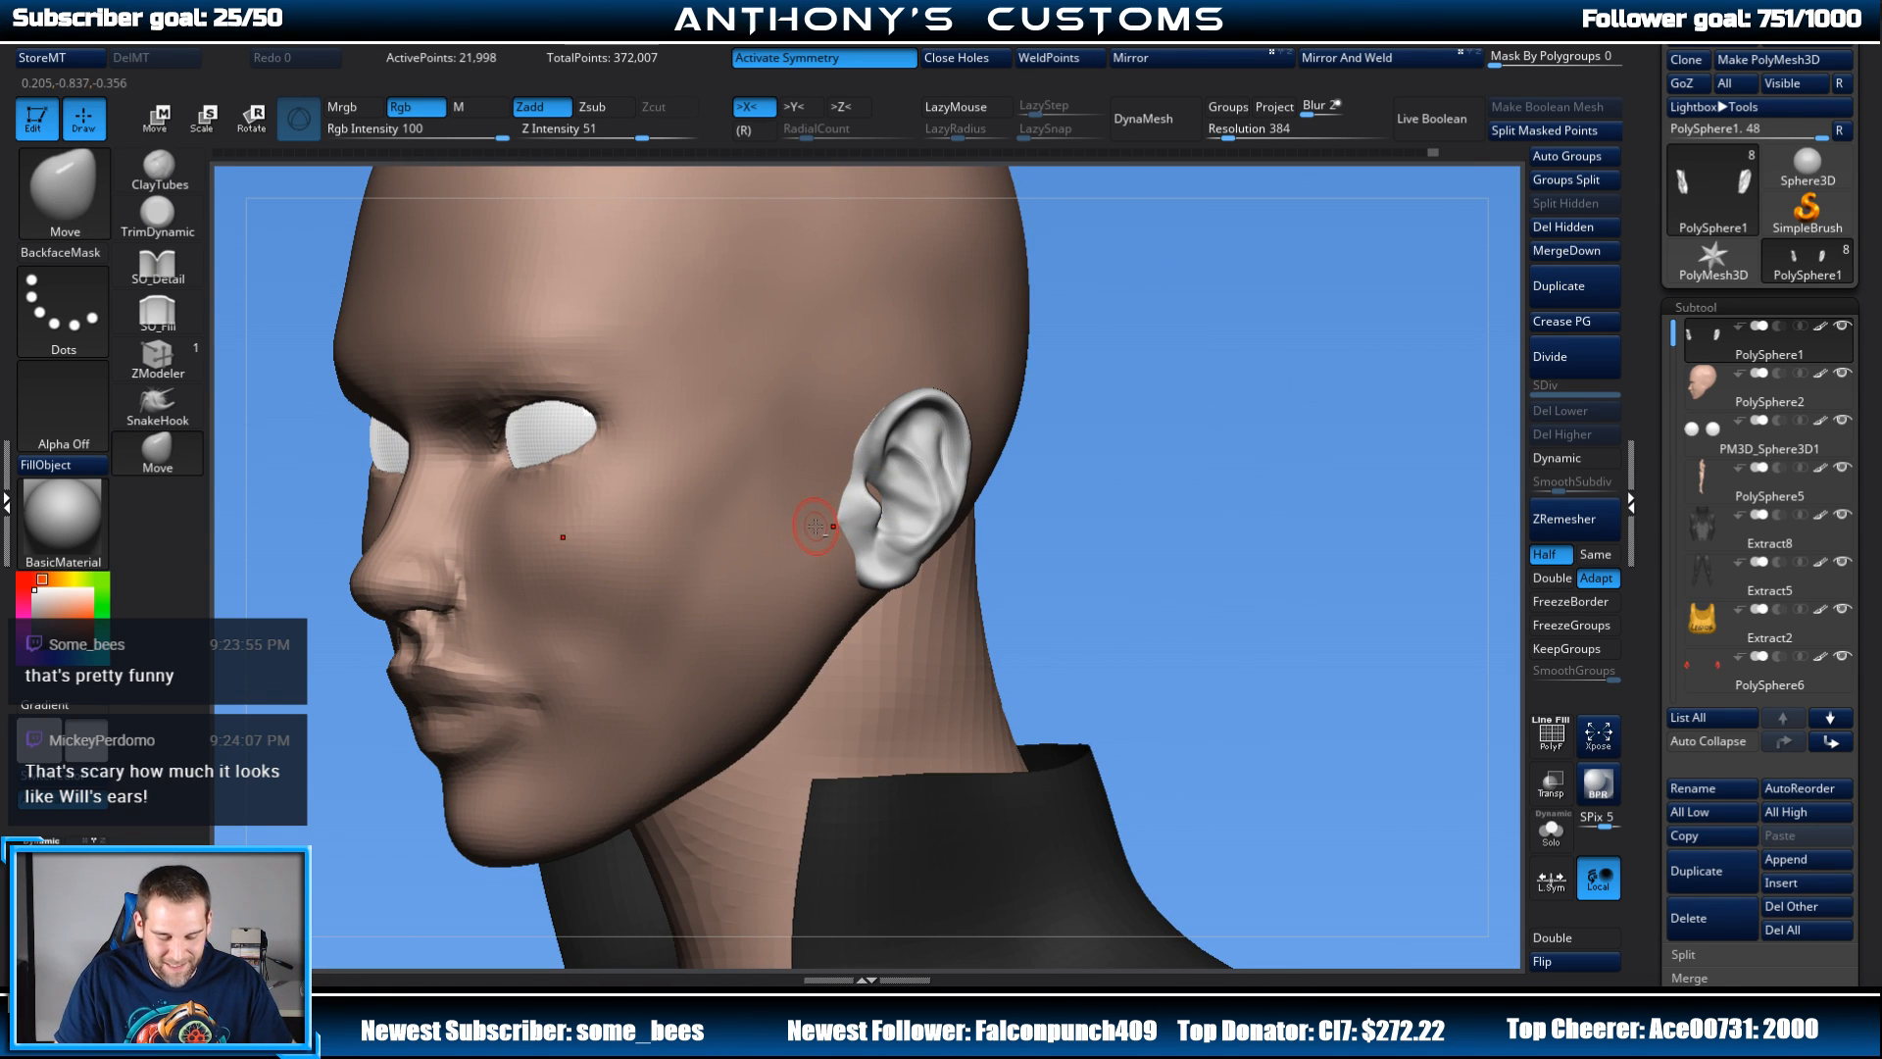
key("space")
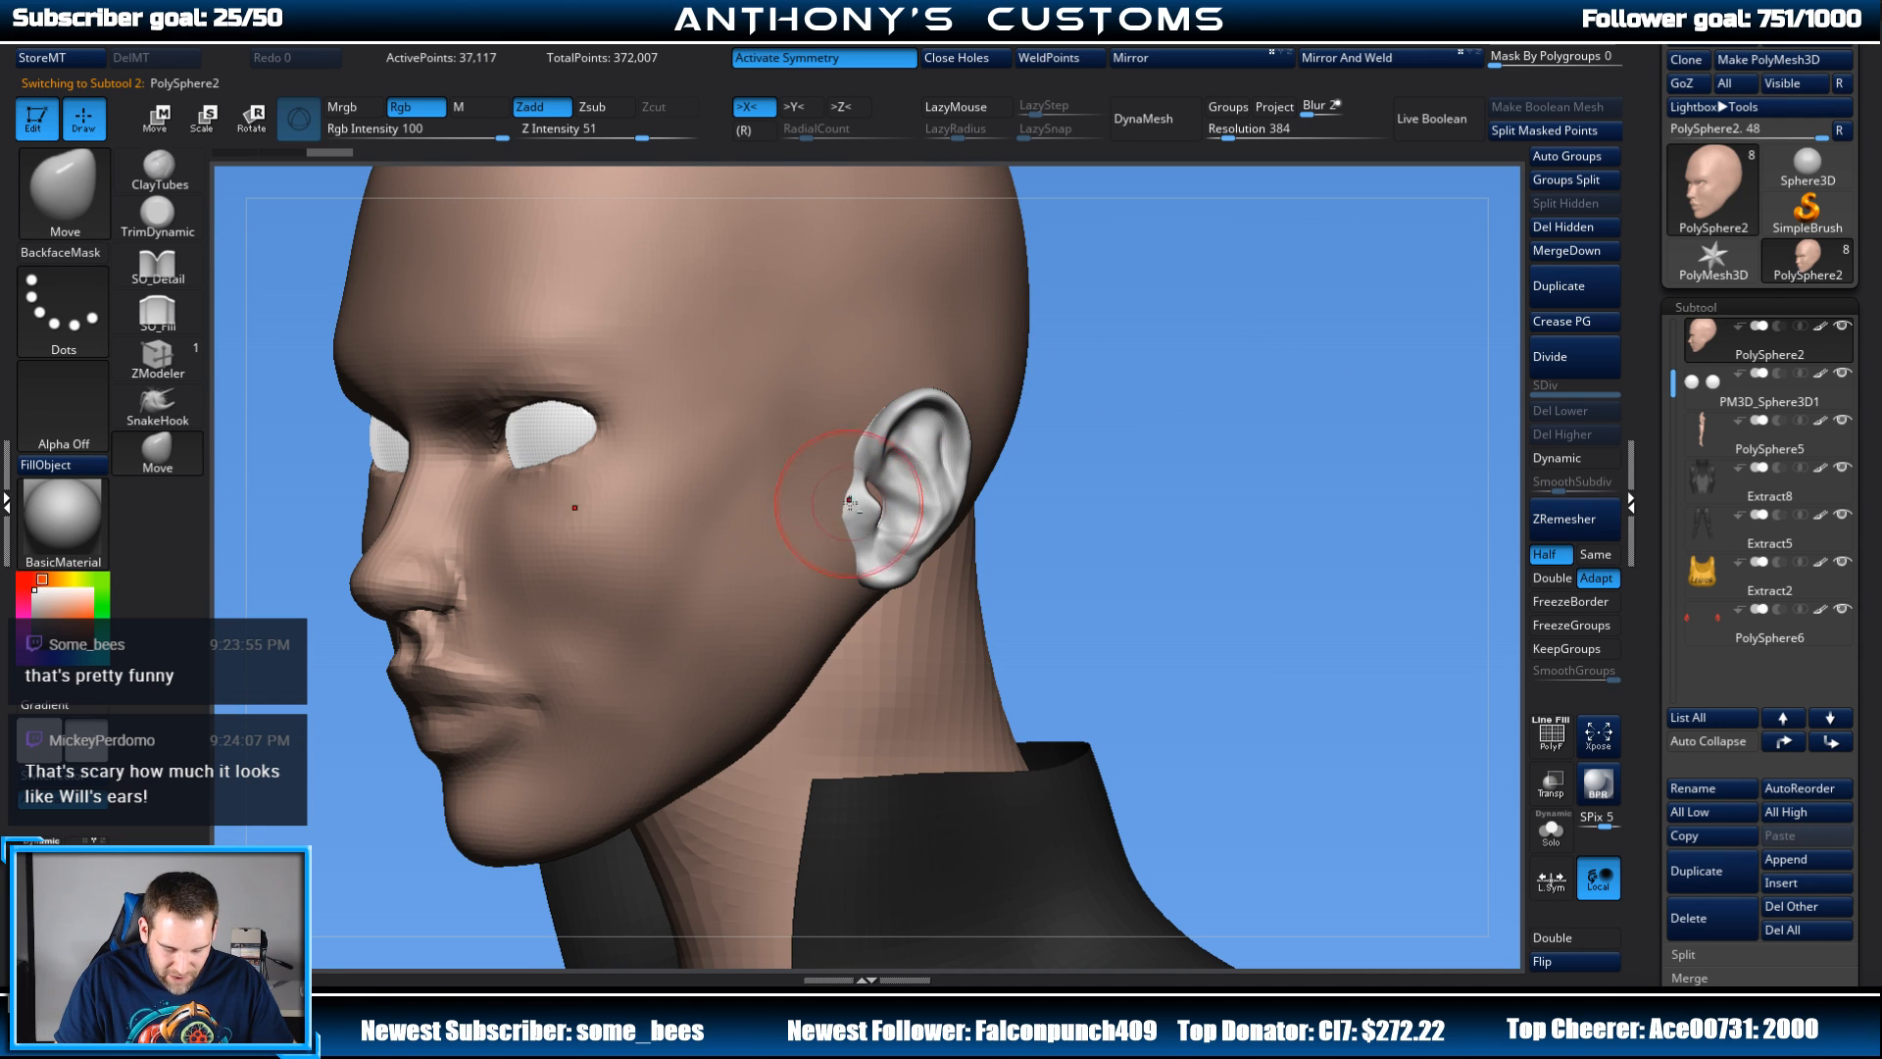
mouse_move(971, 421)
left_mouse_down()
mouse_move(1147, 388)
mouse_move(1112, 403)
left_mouse_up()
key("space")
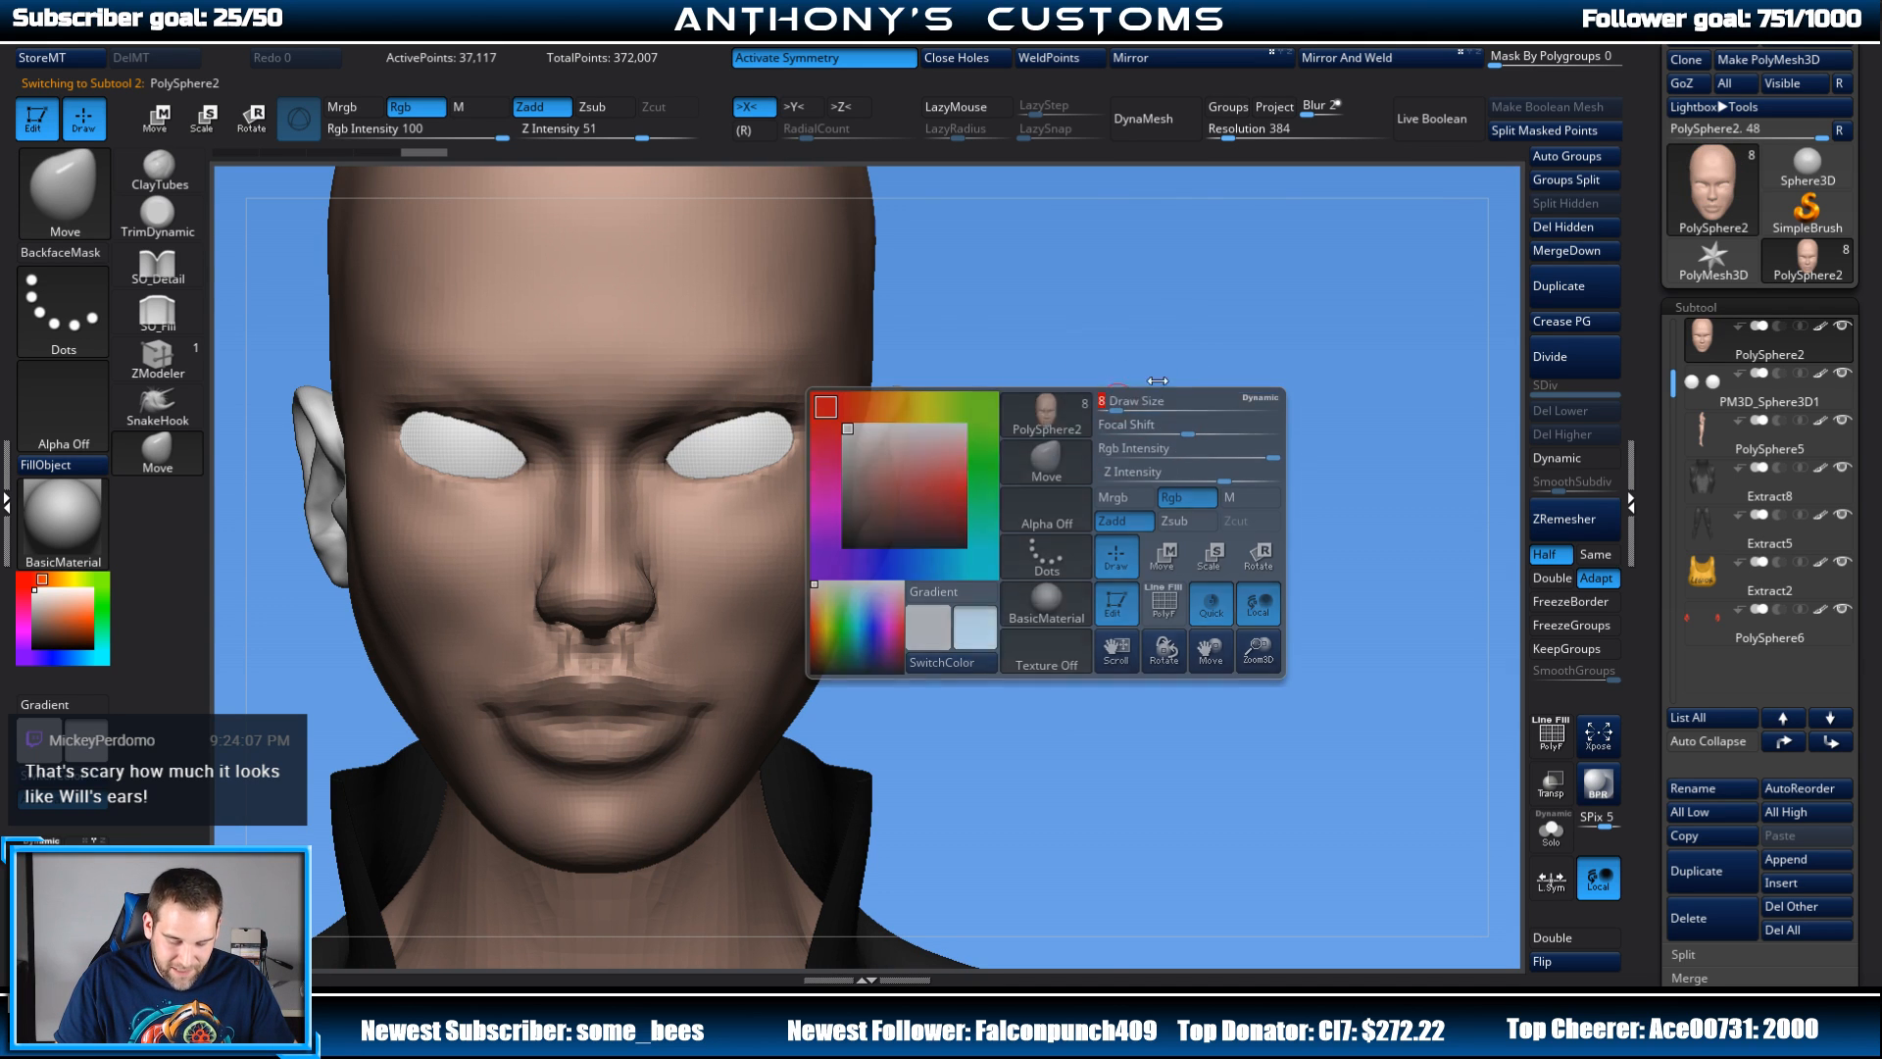
mouse_move(1299, 372)
left_mouse_down()
mouse_move(1088, 329)
mouse_move(1304, 353)
mouse_move(1242, 292)
left_mouse_up()
left_click_drag(1215, 358, 1313, 373, "shift")
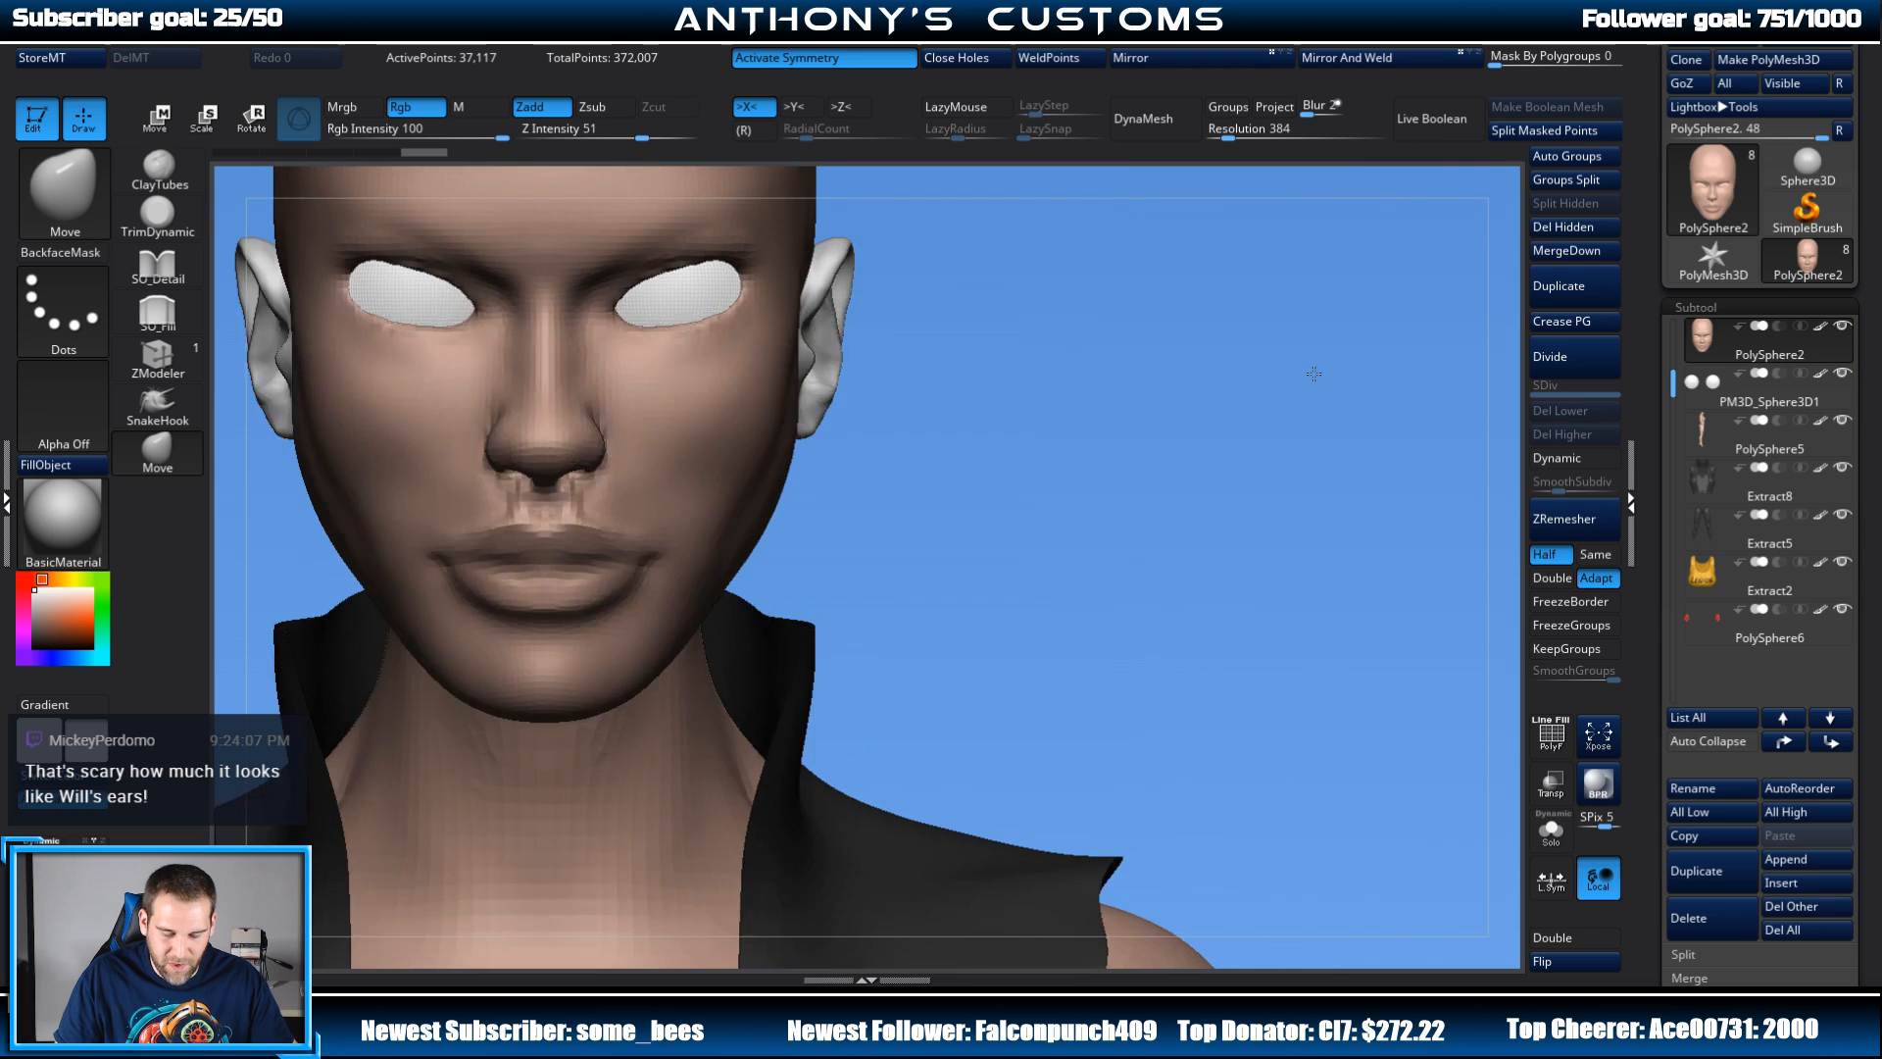
Step: Select the ears subtool and fill it with the head's skin colour
key("f")
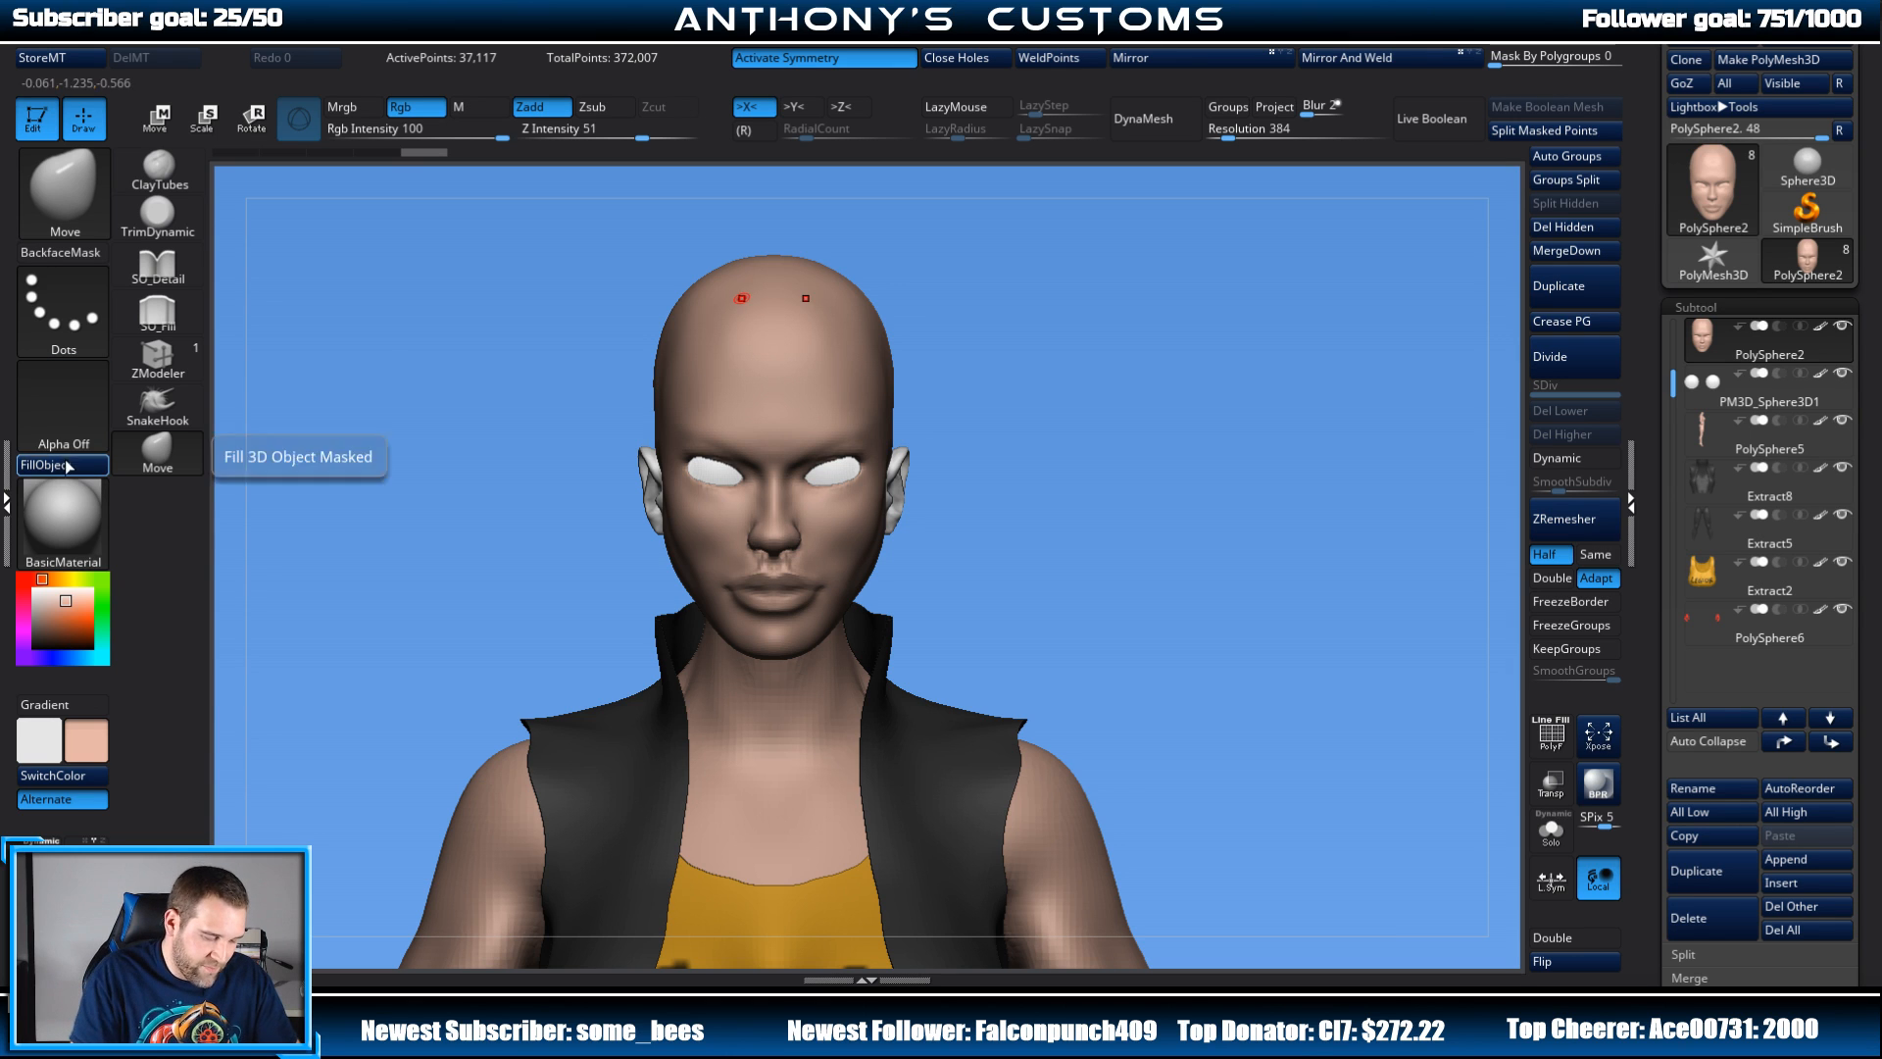
left_click(900, 457, "alt")
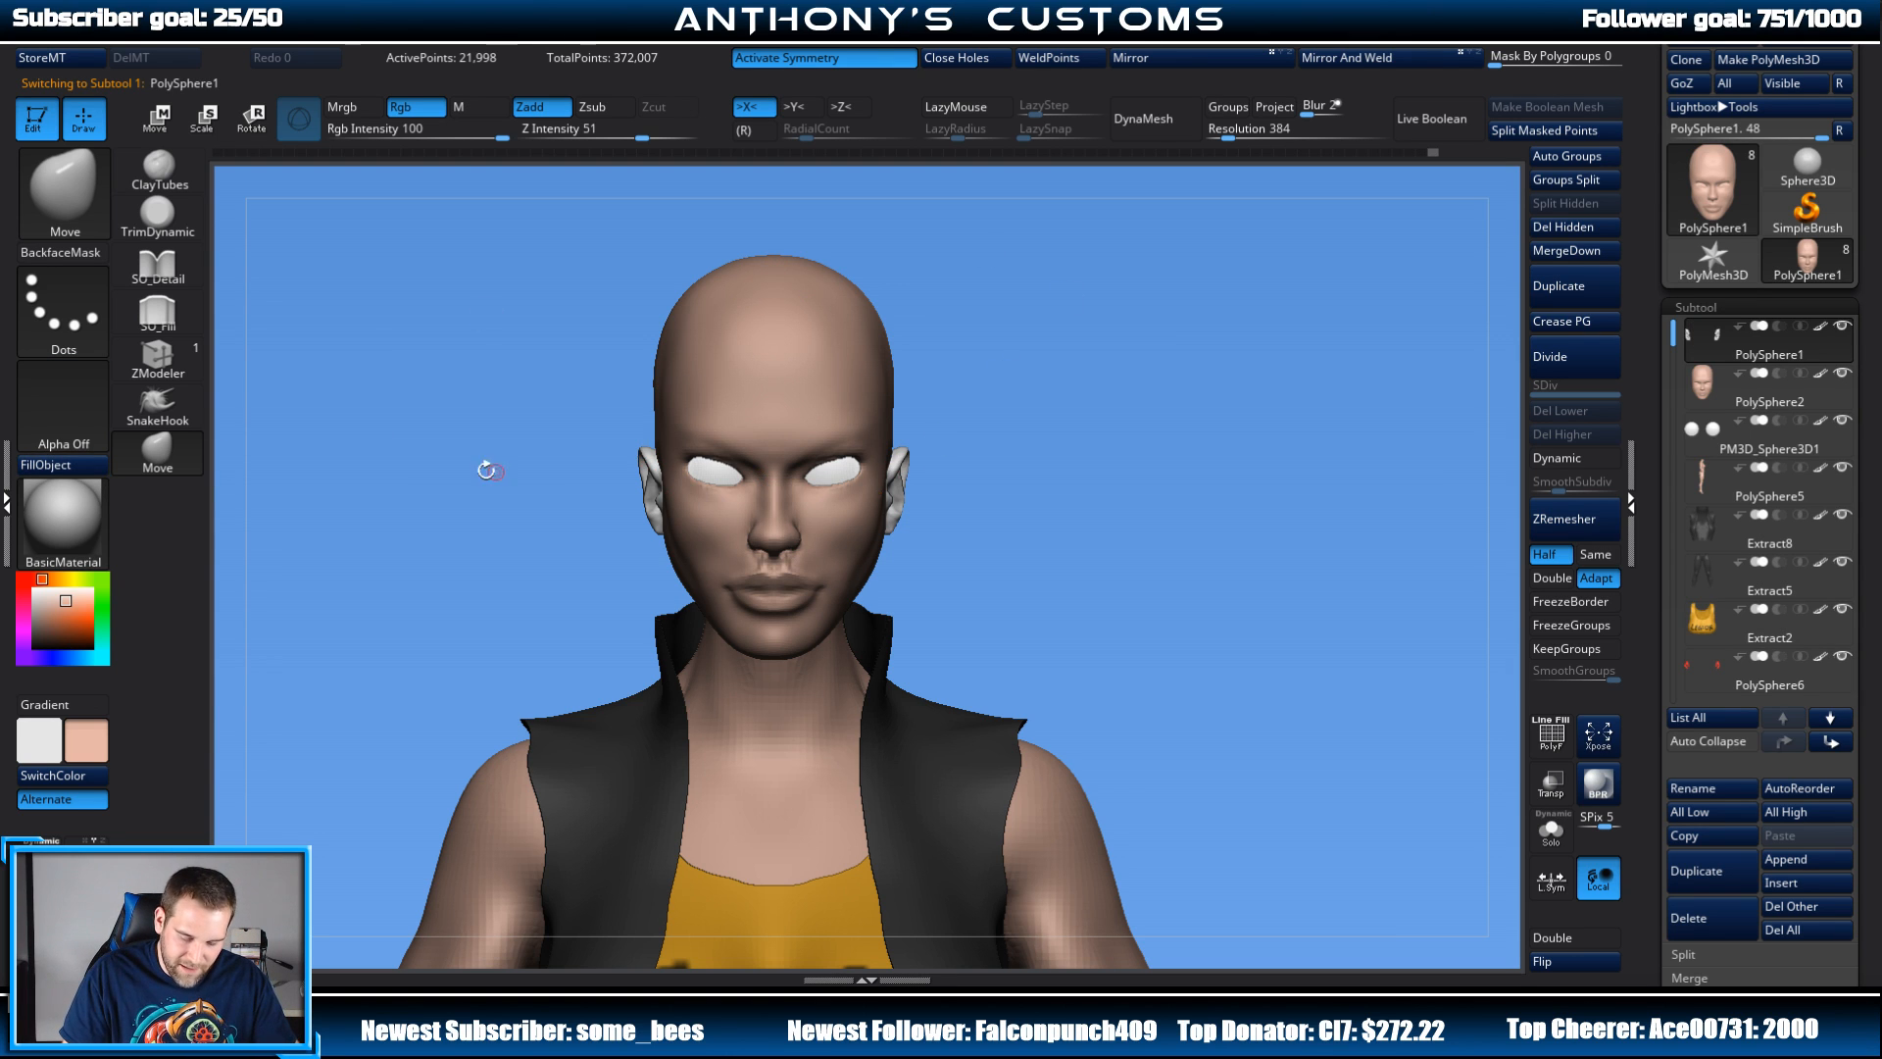
left_click_drag(1211, 521, 1161, 460)
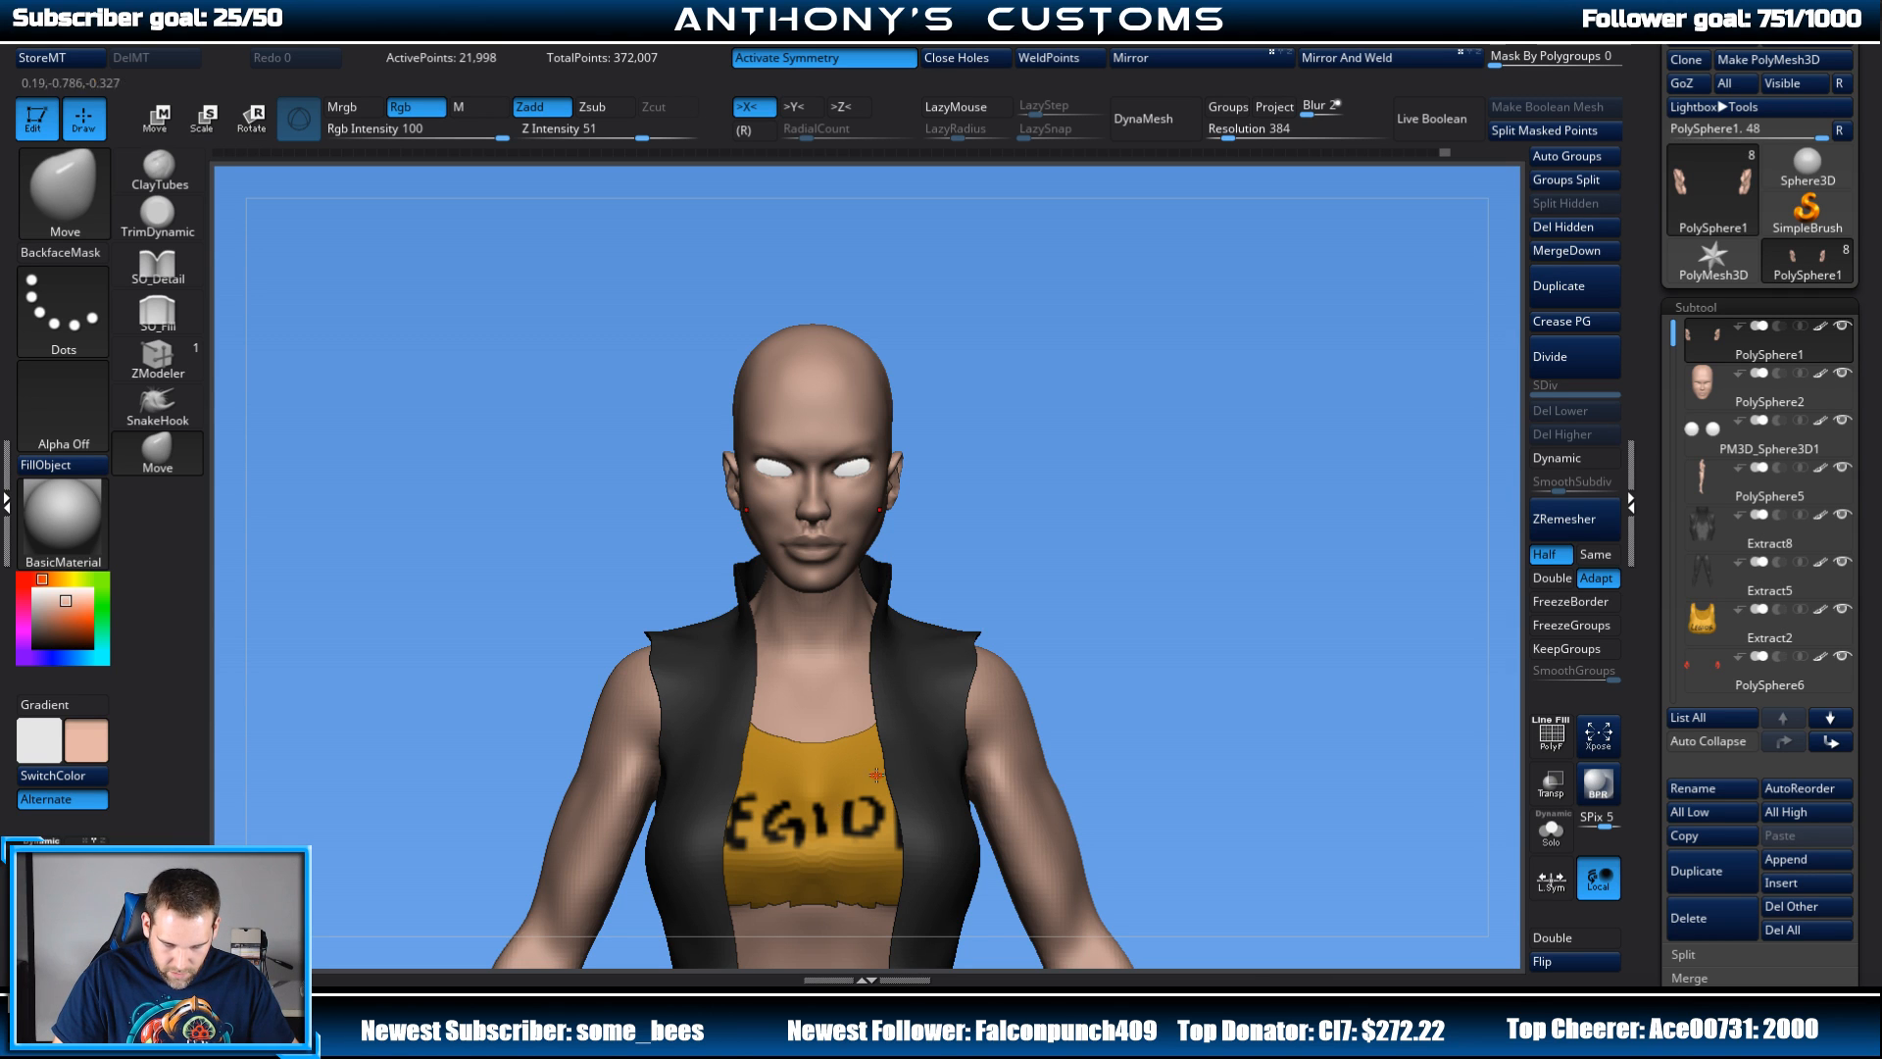
Step: Reshape the ears' lobes and outer edges from the front and side with the Move brush
left_click_drag(1142, 452, 1157, 549, "alt")
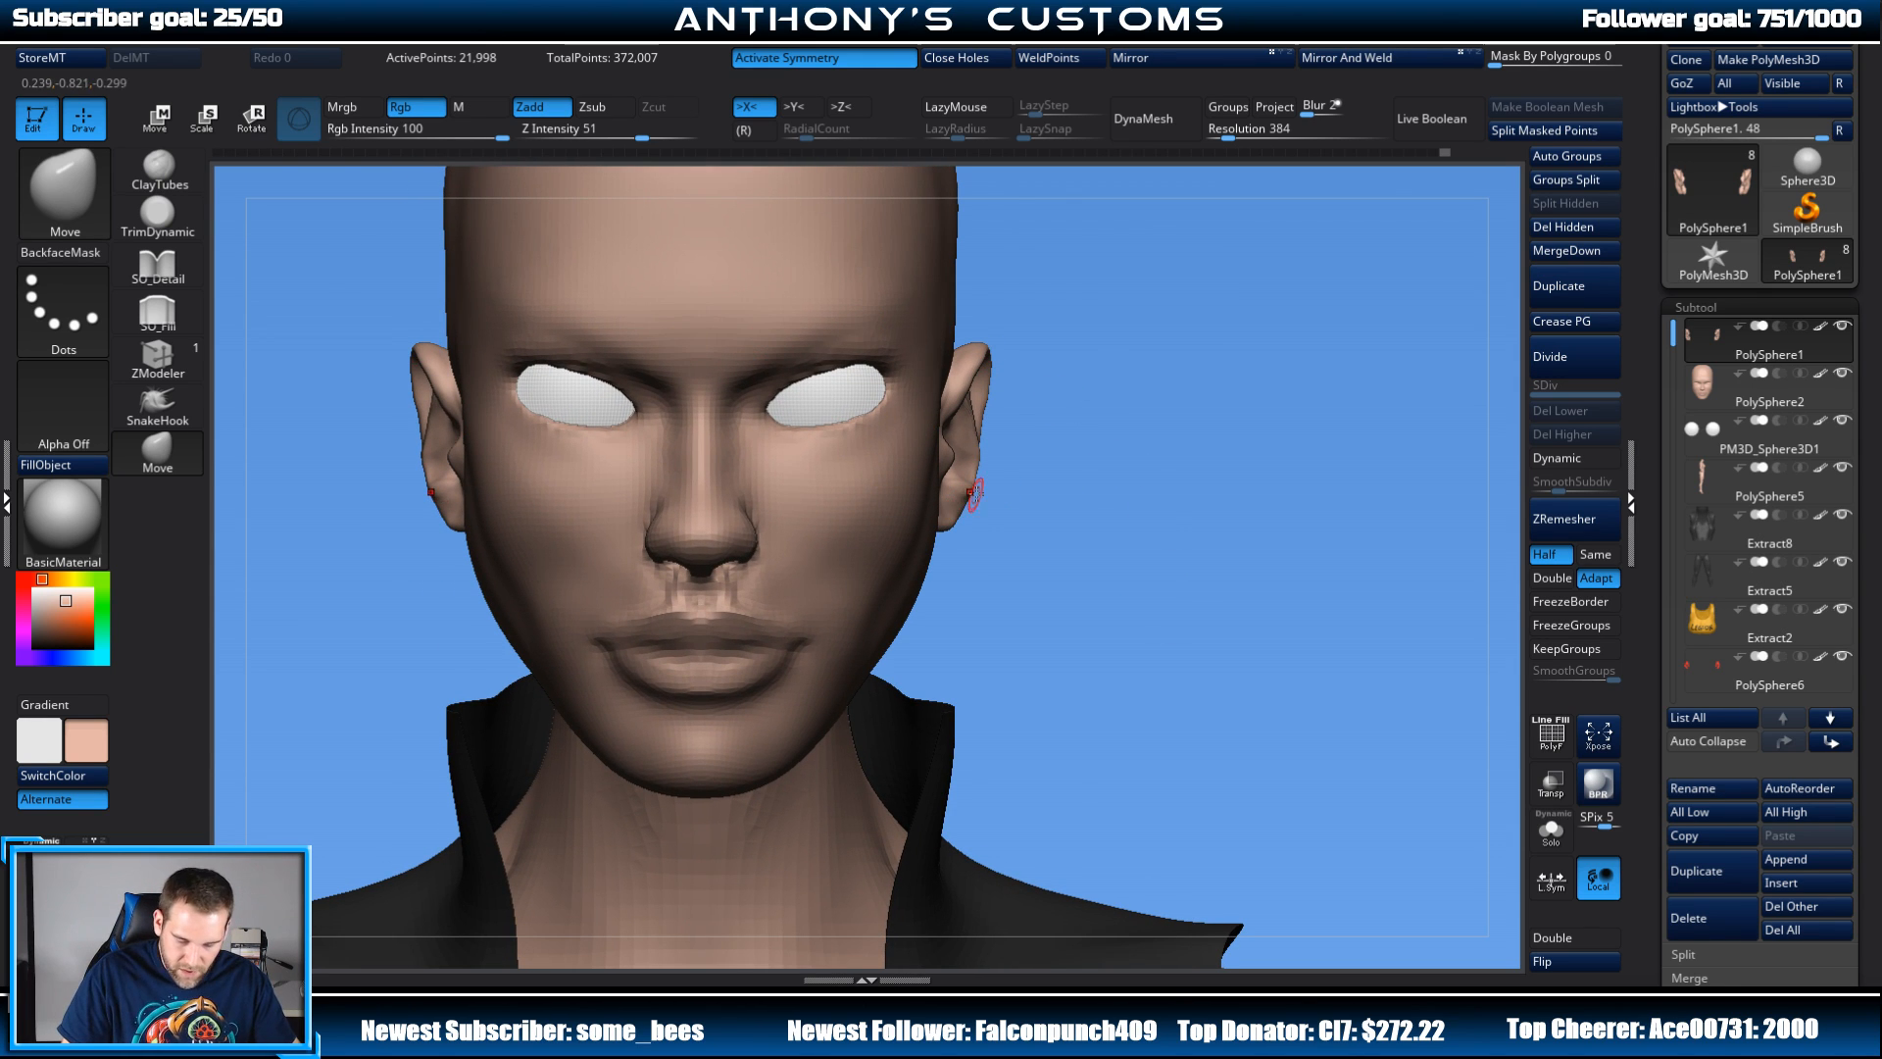
key("shift+f")
key("shift+f")
left_click_drag(1063, 444, 900, 515)
key("space")
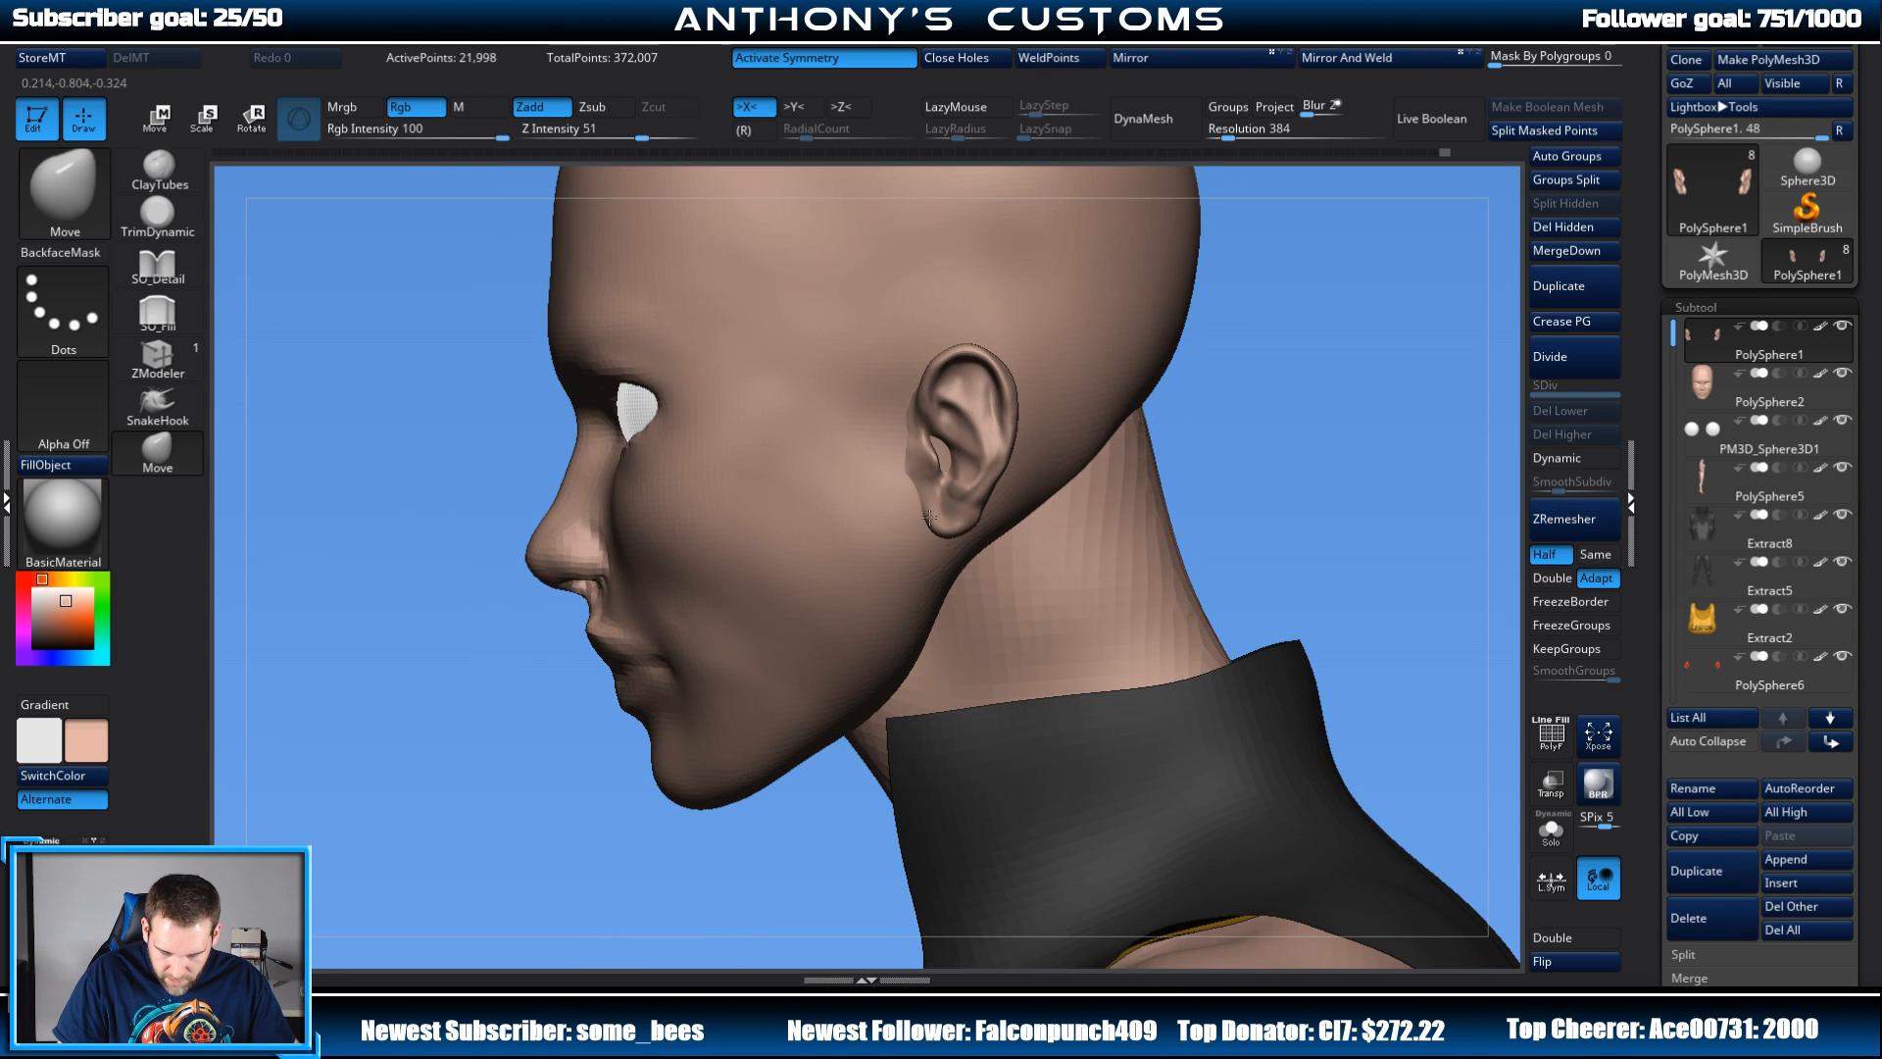
mouse_move(1294, 394)
left_mouse_down()
mouse_move(1326, 385)
mouse_move(1304, 400)
left_mouse_up()
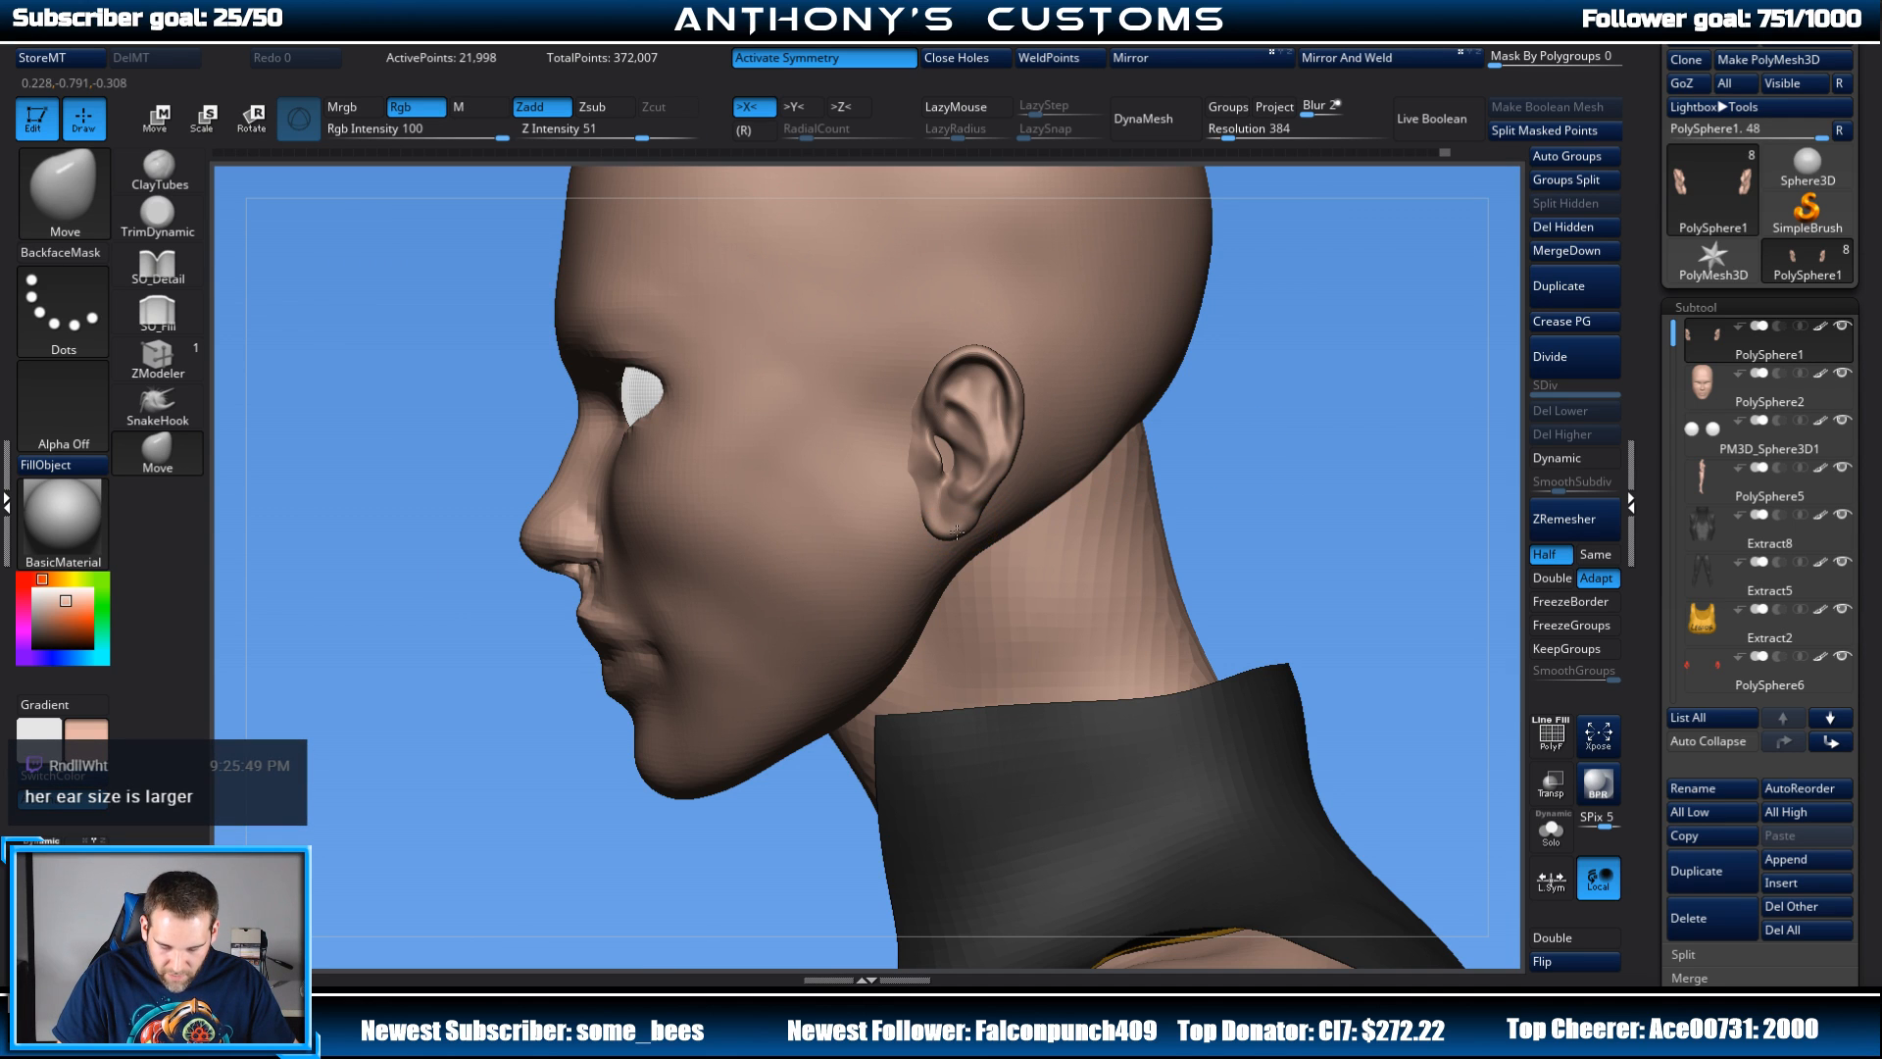
left_click_drag(1233, 417, 1248, 391)
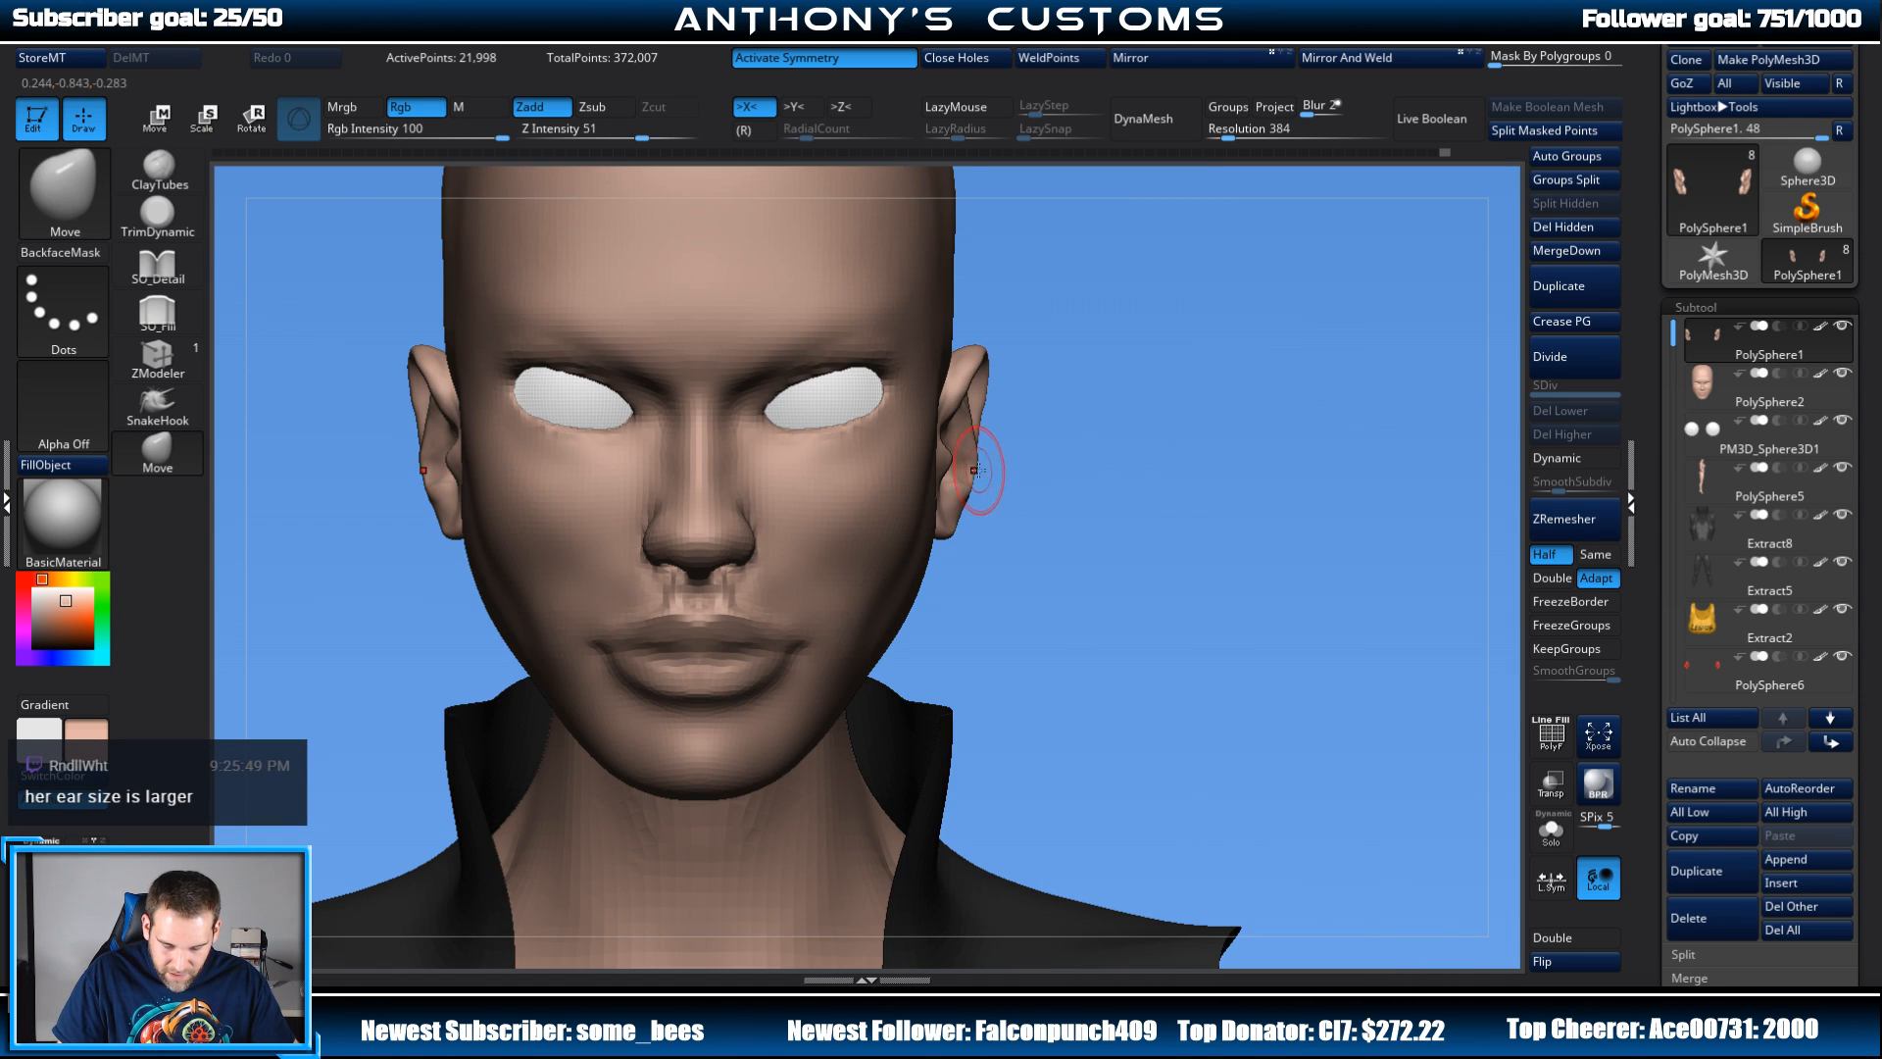
left_click_drag(969, 480, 965, 460)
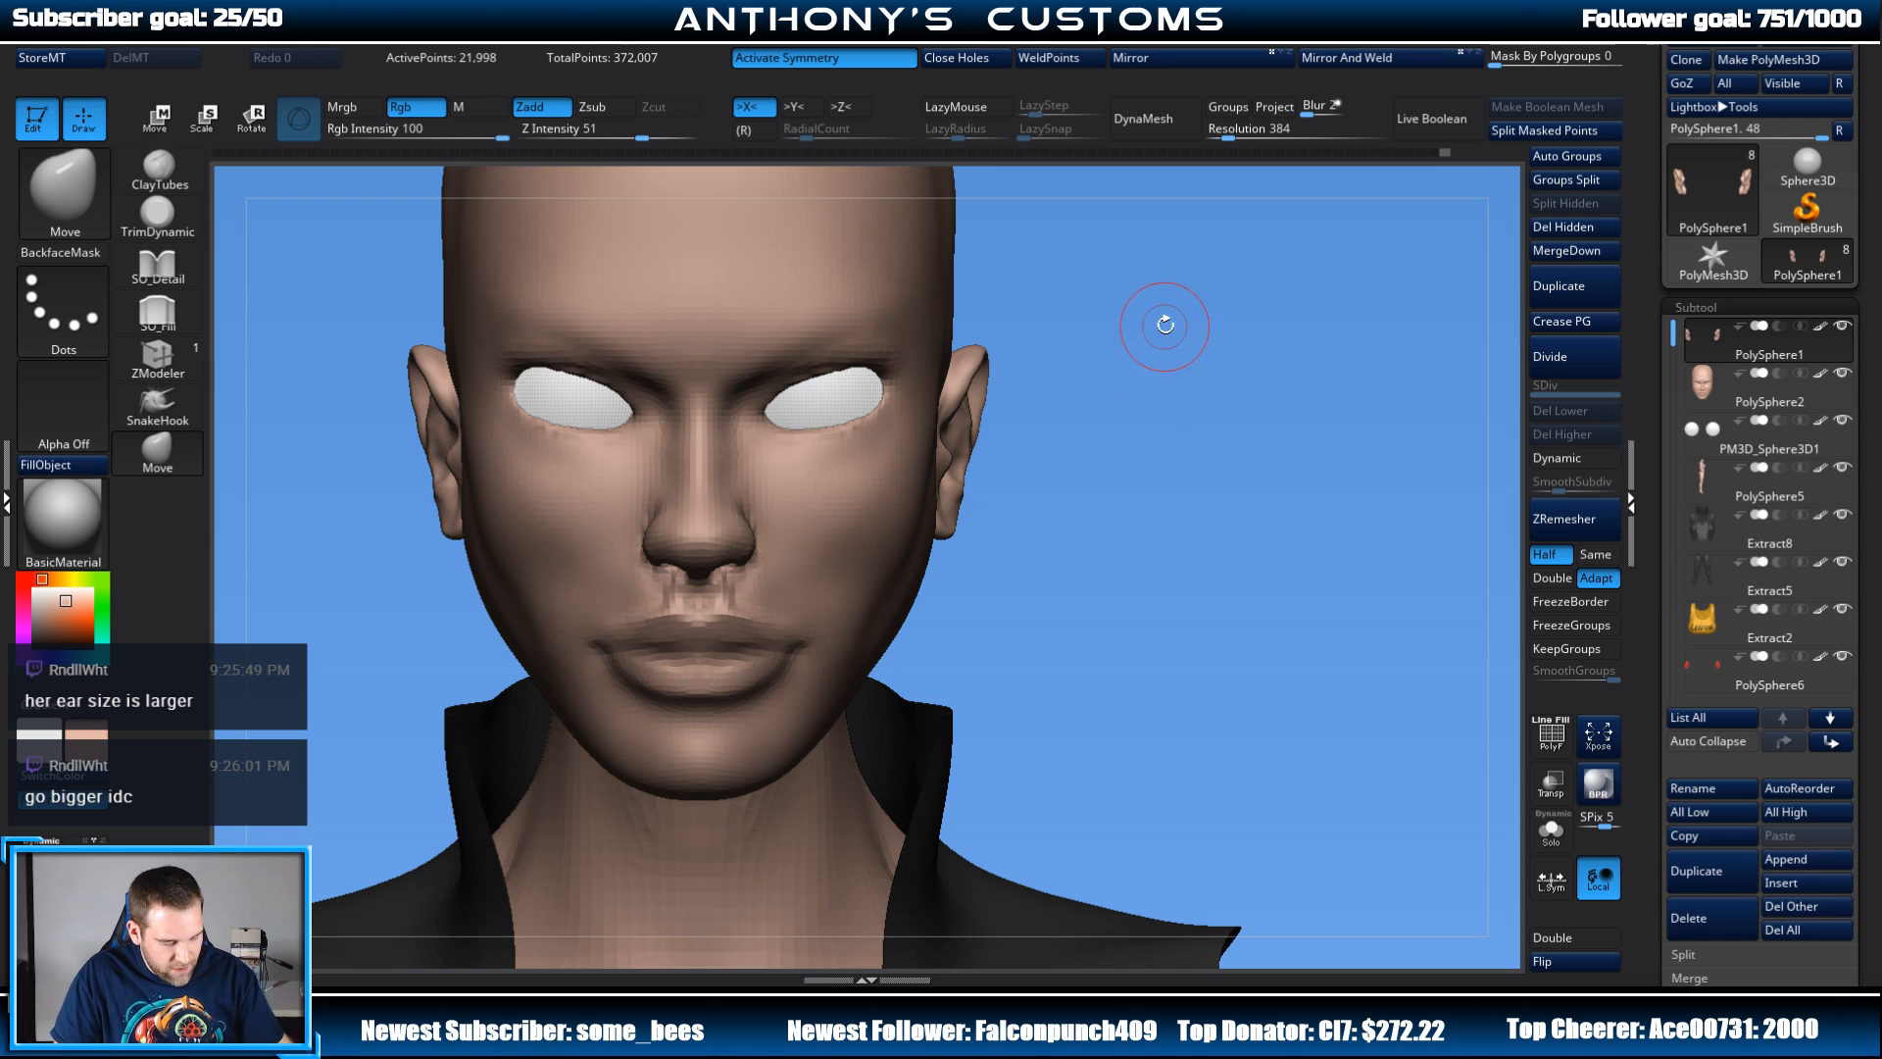
Step: Refine the lower part of the ears and how their backs sit against the head
mouse_move(1176, 472)
left_mouse_down()
mouse_move(1188, 487)
mouse_move(1140, 507)
mouse_move(1127, 421)
mouse_move(1168, 510)
mouse_move(1221, 409)
mouse_move(1240, 542)
mouse_move(1195, 545)
left_mouse_up()
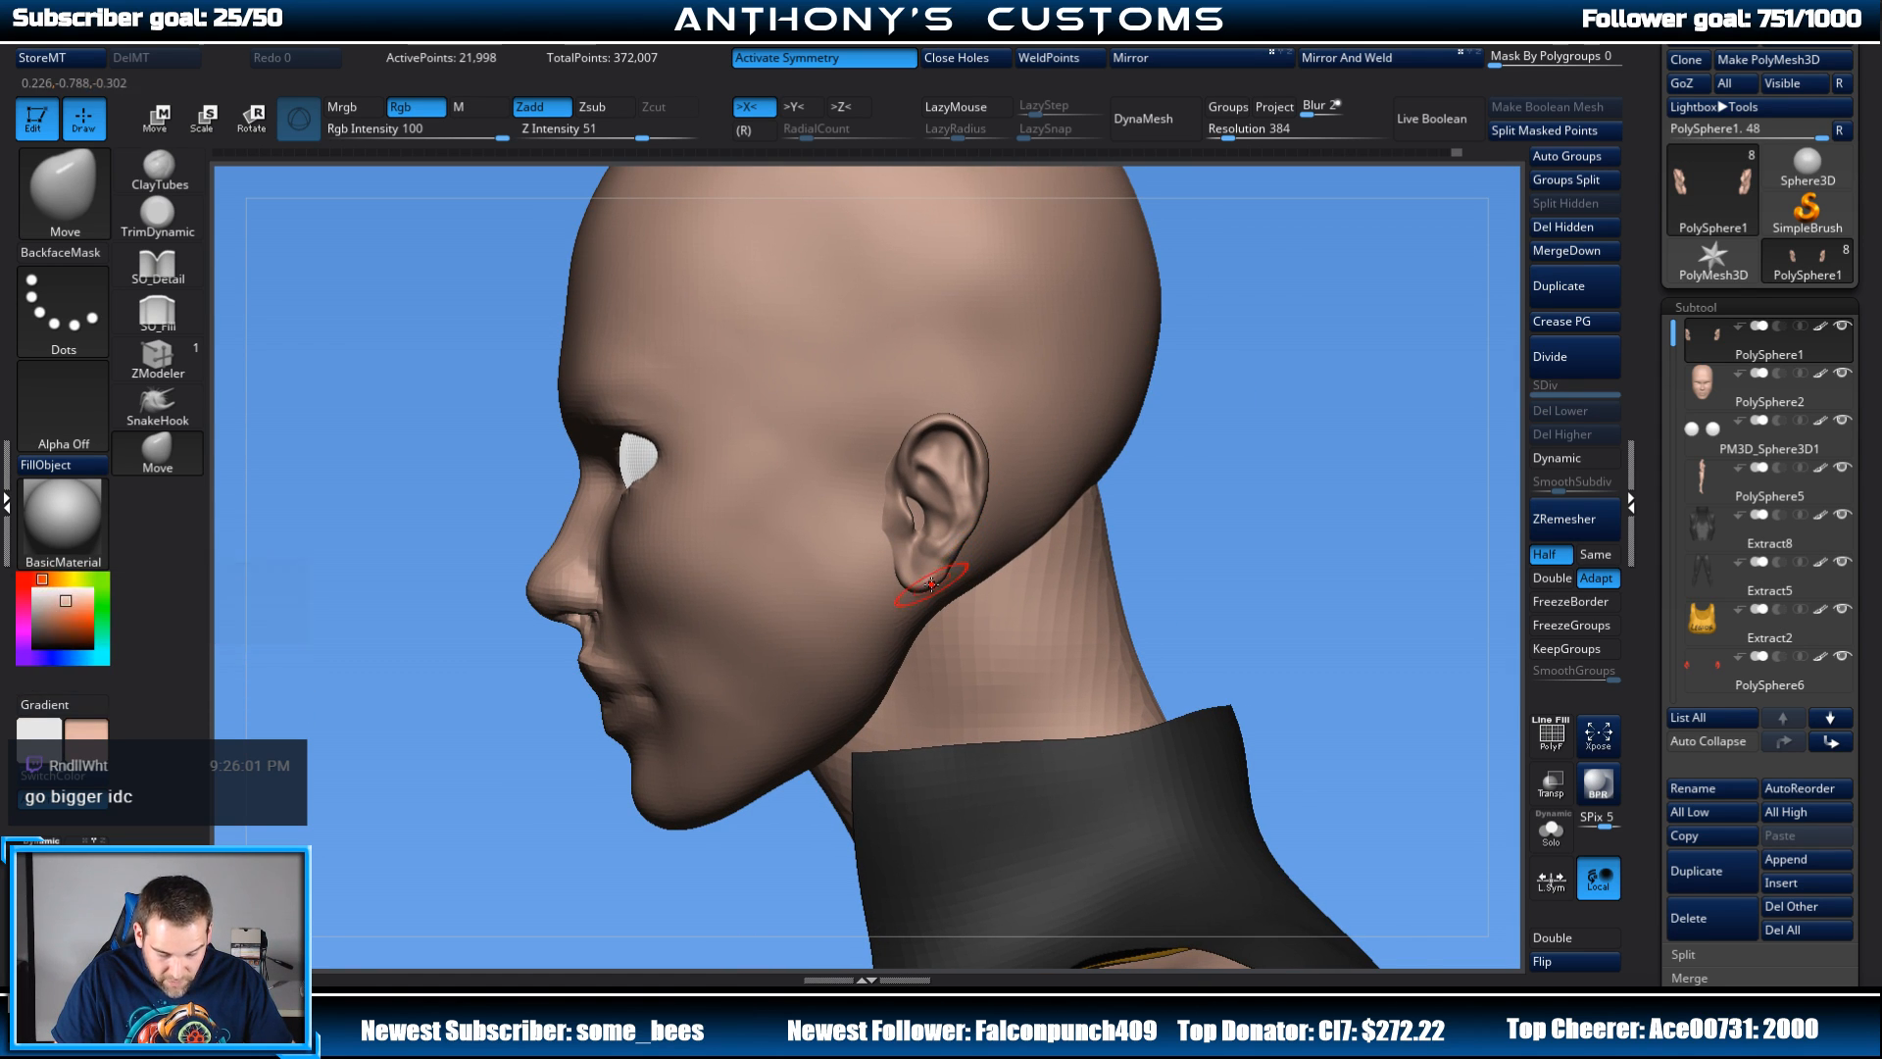
left_click_drag(1263, 466, 977, 562, "shift")
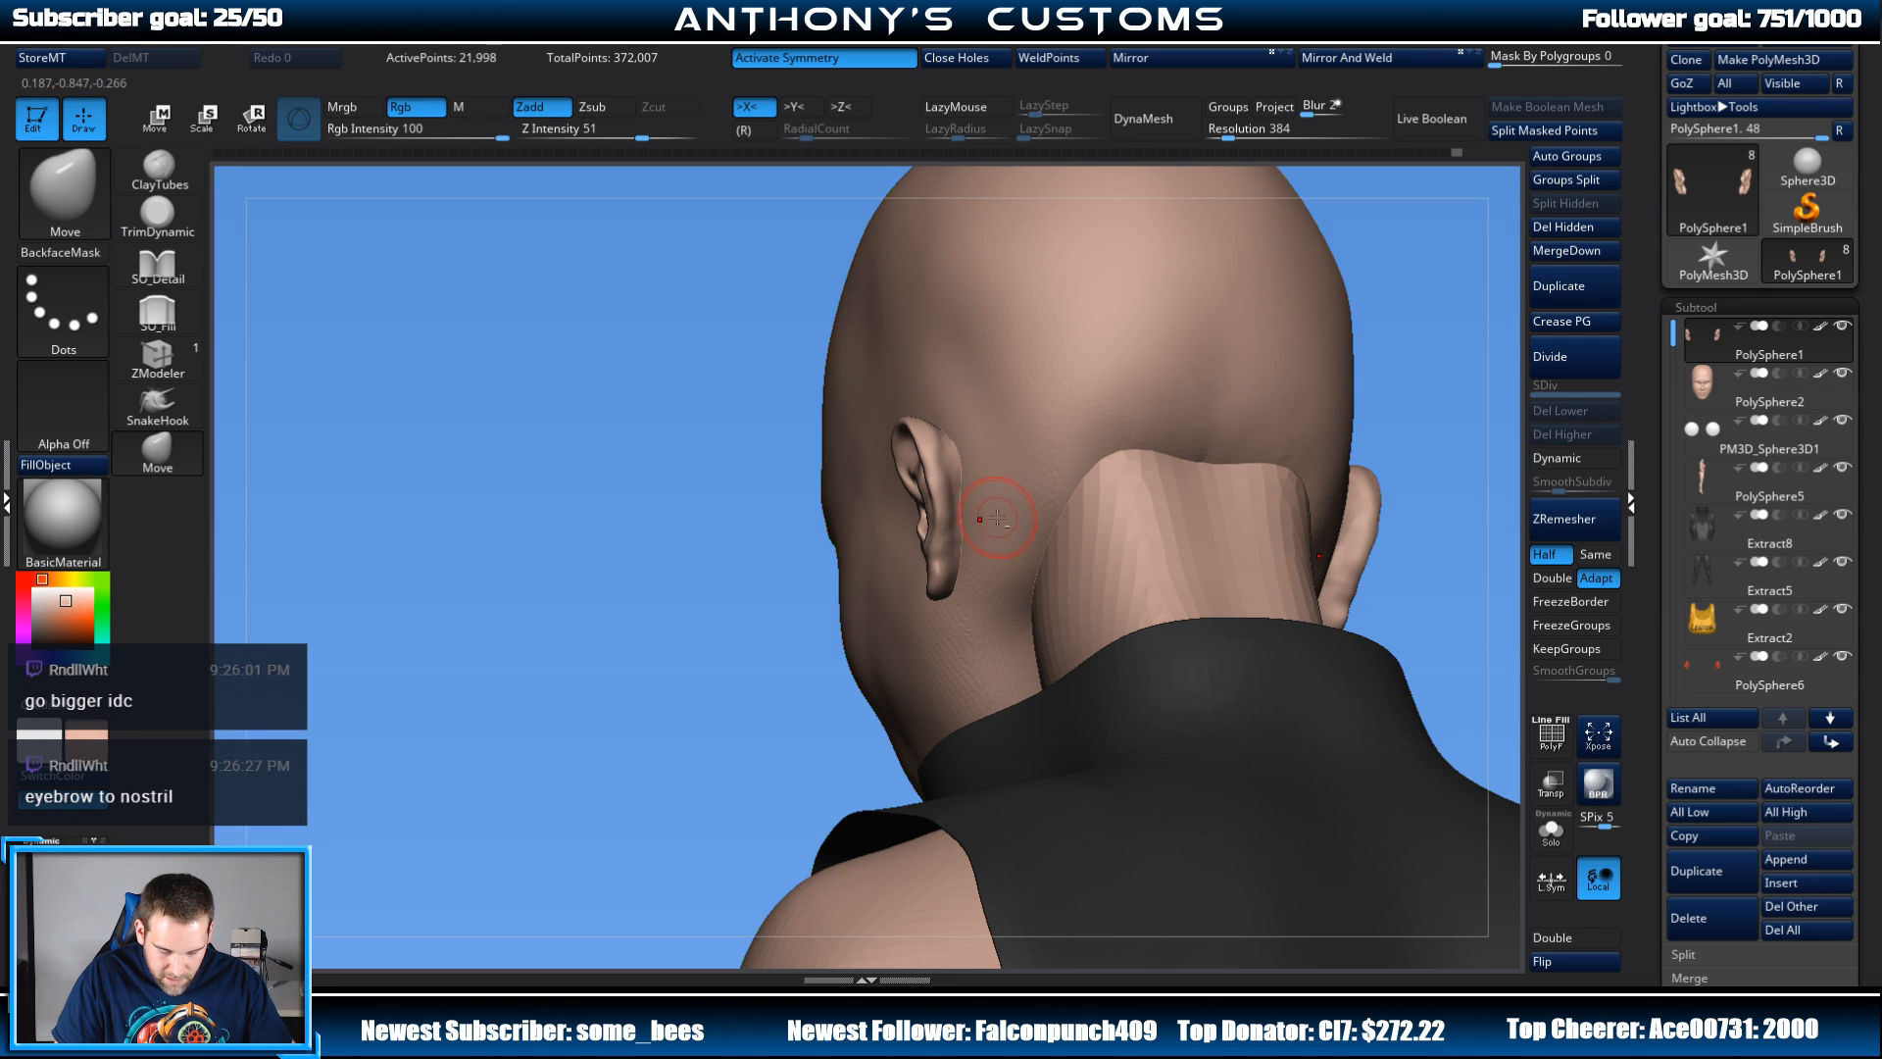
mouse_move(685, 673)
left_mouse_down()
mouse_move(726, 688)
mouse_move(1101, 420)
mouse_move(1169, 453)
mouse_move(1183, 389)
mouse_move(1365, 294)
mouse_move(1390, 351)
left_mouse_up()
Step: Scale the ears up slightly with the transform gizmo, shift them a little outward, and return to drawing mode
mouse_move(1193, 475)
left_mouse_down("alt")
mouse_move(1180, 400)
mouse_move(1237, 432)
mouse_move(1236, 462)
mouse_move(1227, 386)
left_mouse_up("alt")
key("w")
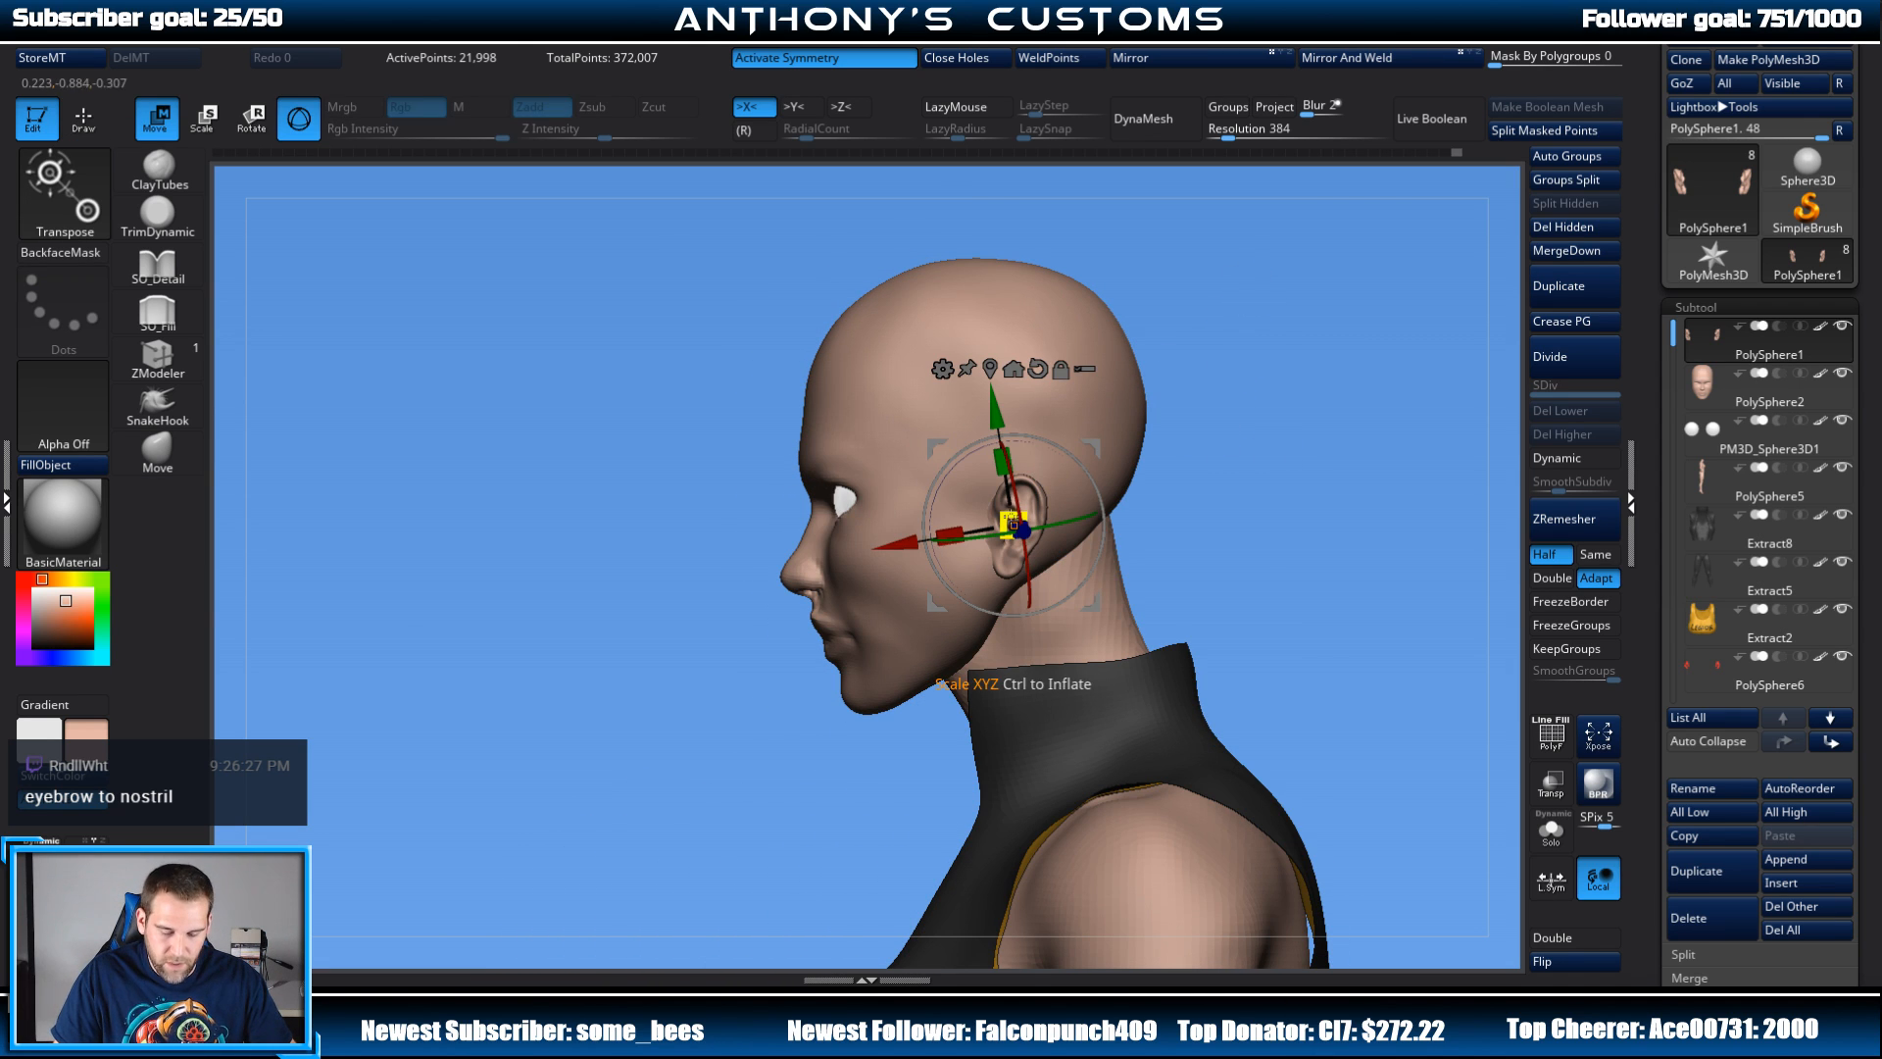
left_click_drag(1196, 454, 1252, 449, "shift")
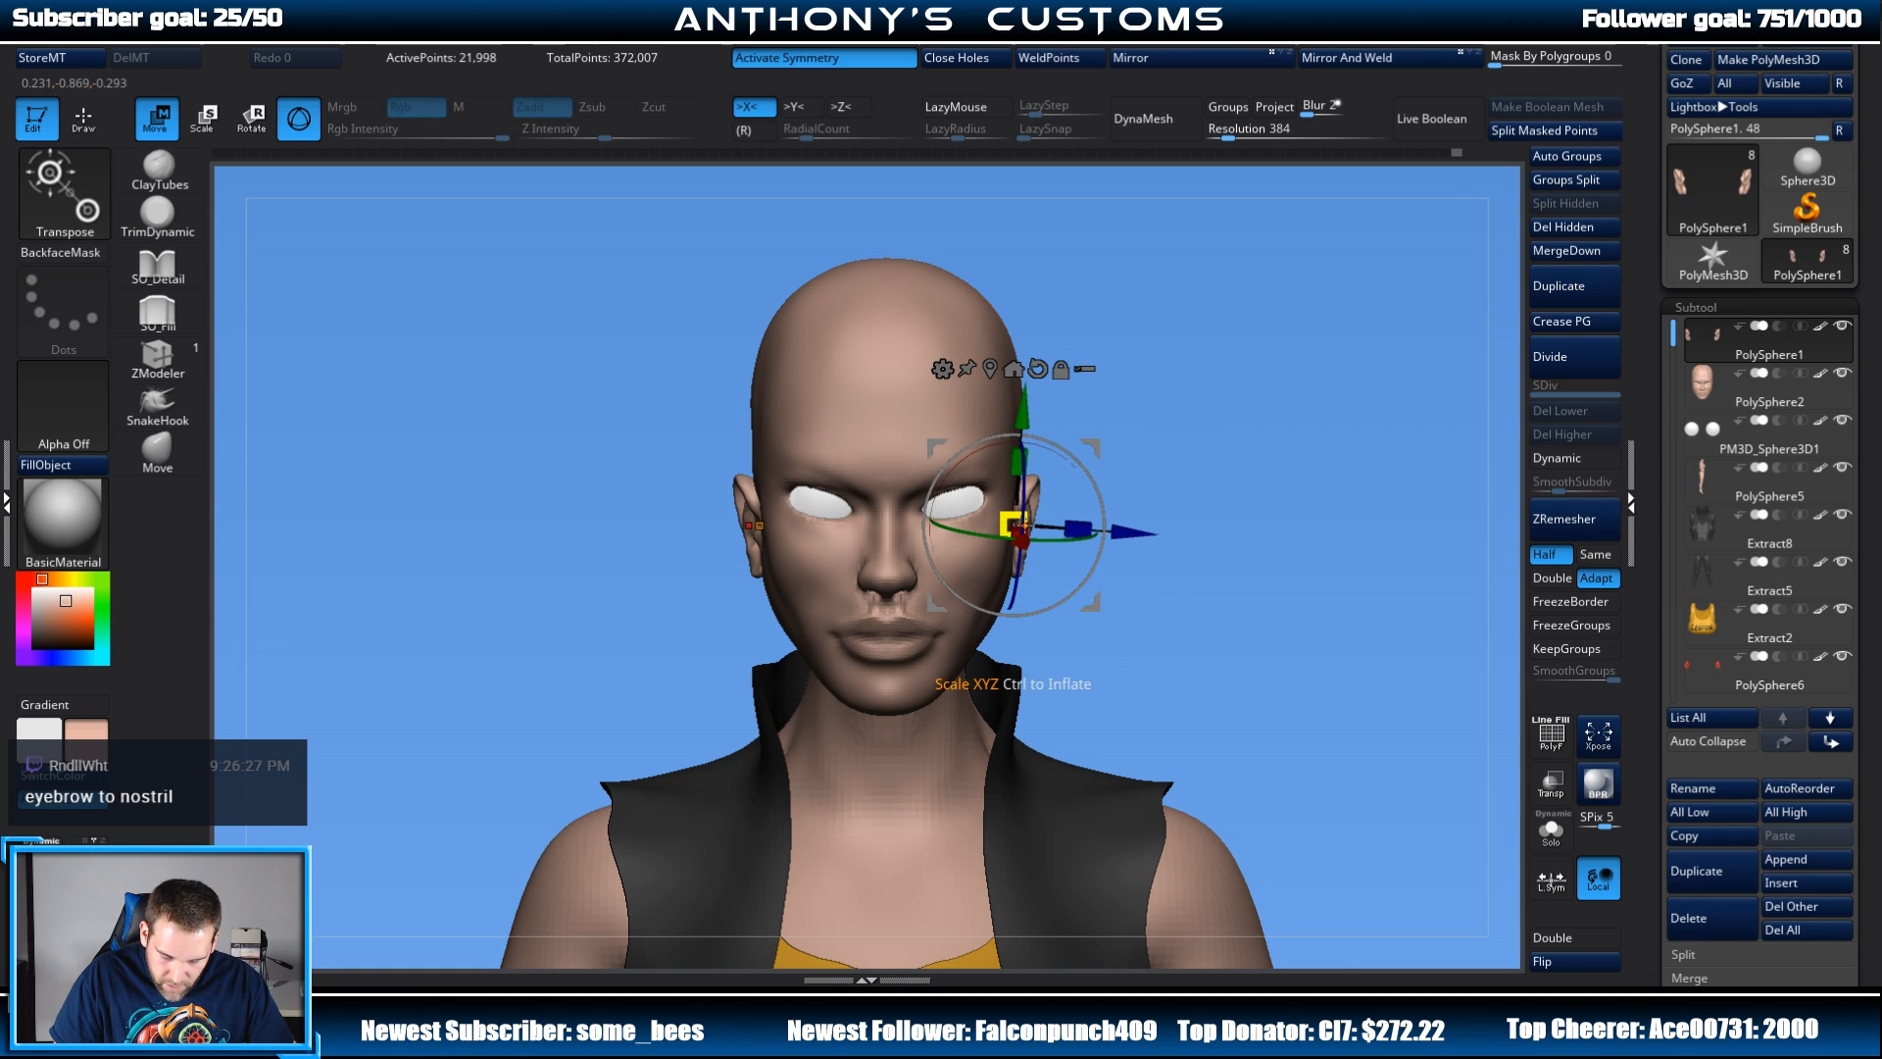
left_click_drag(1022, 515, 1003, 515)
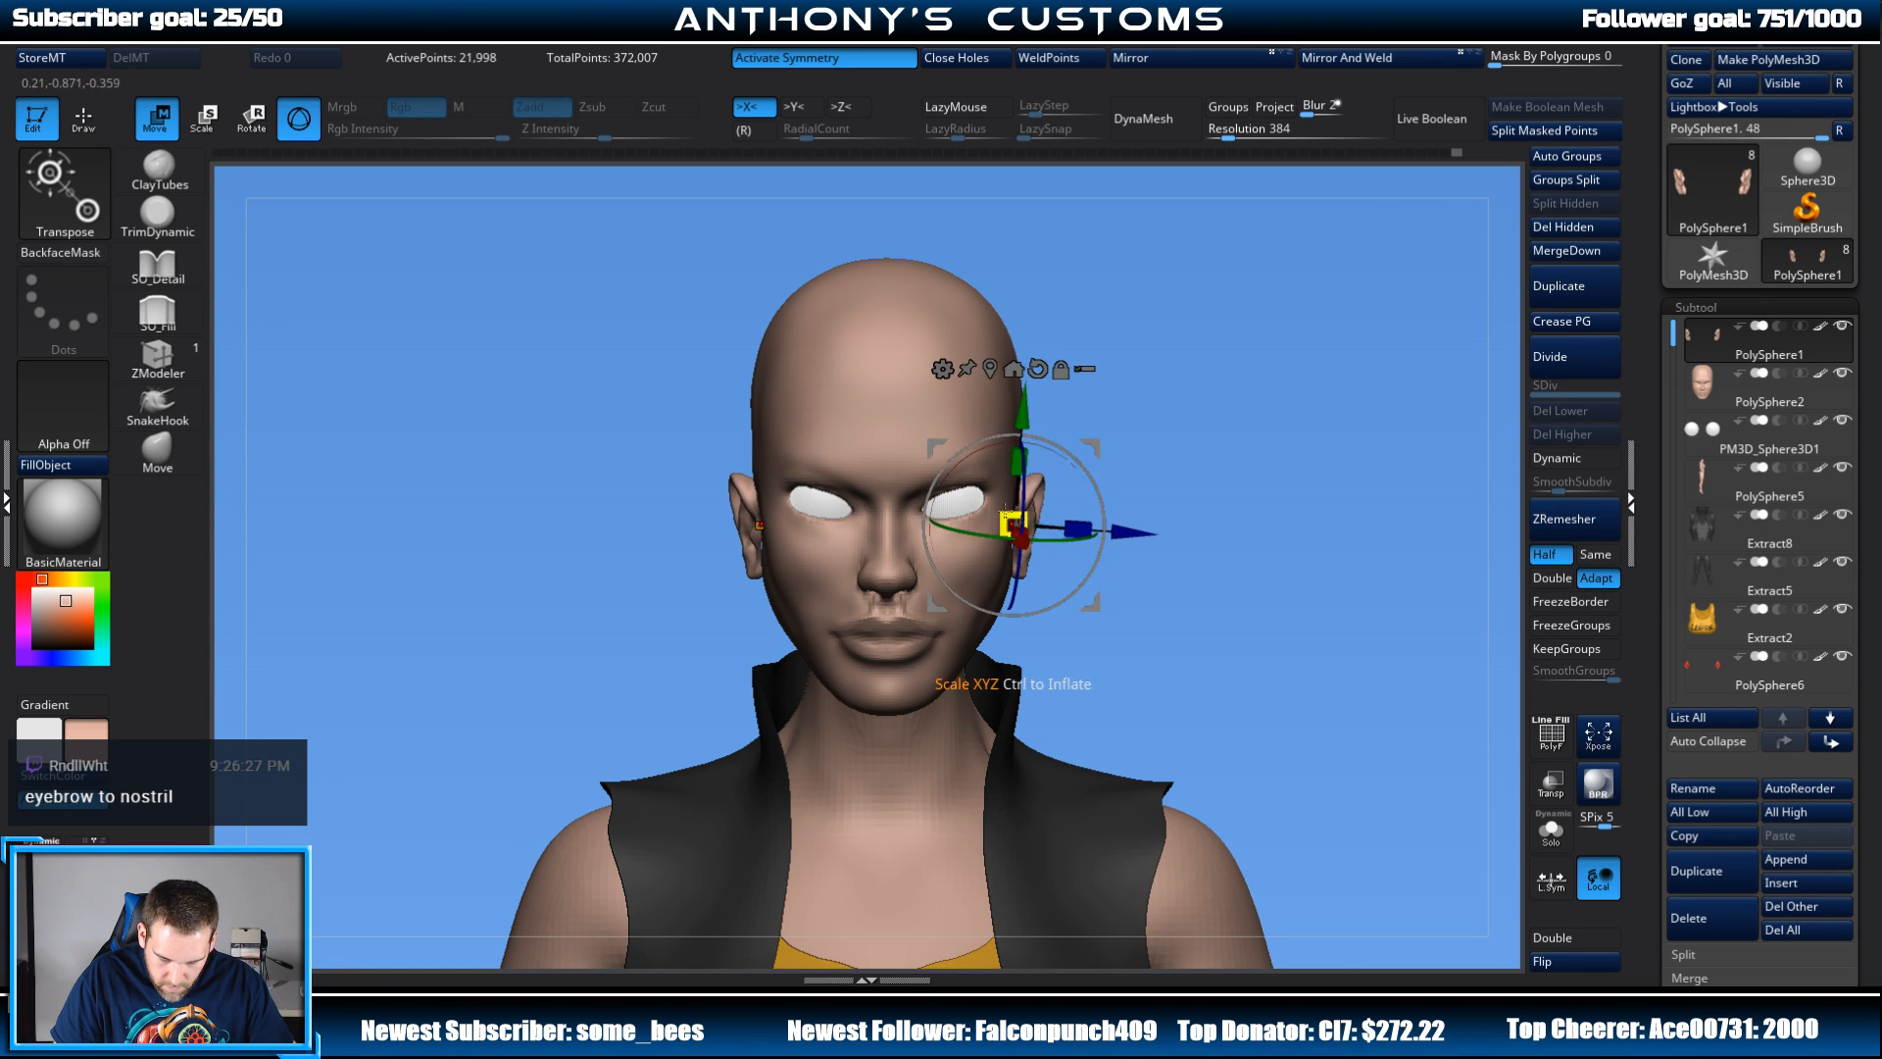
left_click_drag(1128, 530, 1135, 531)
key("q")
Step: Select the head subtool and enlarge the Move brush
left_click_drag(1329, 465, 1366, 469)
left_click_drag(1248, 522, 1252, 454, "alt")
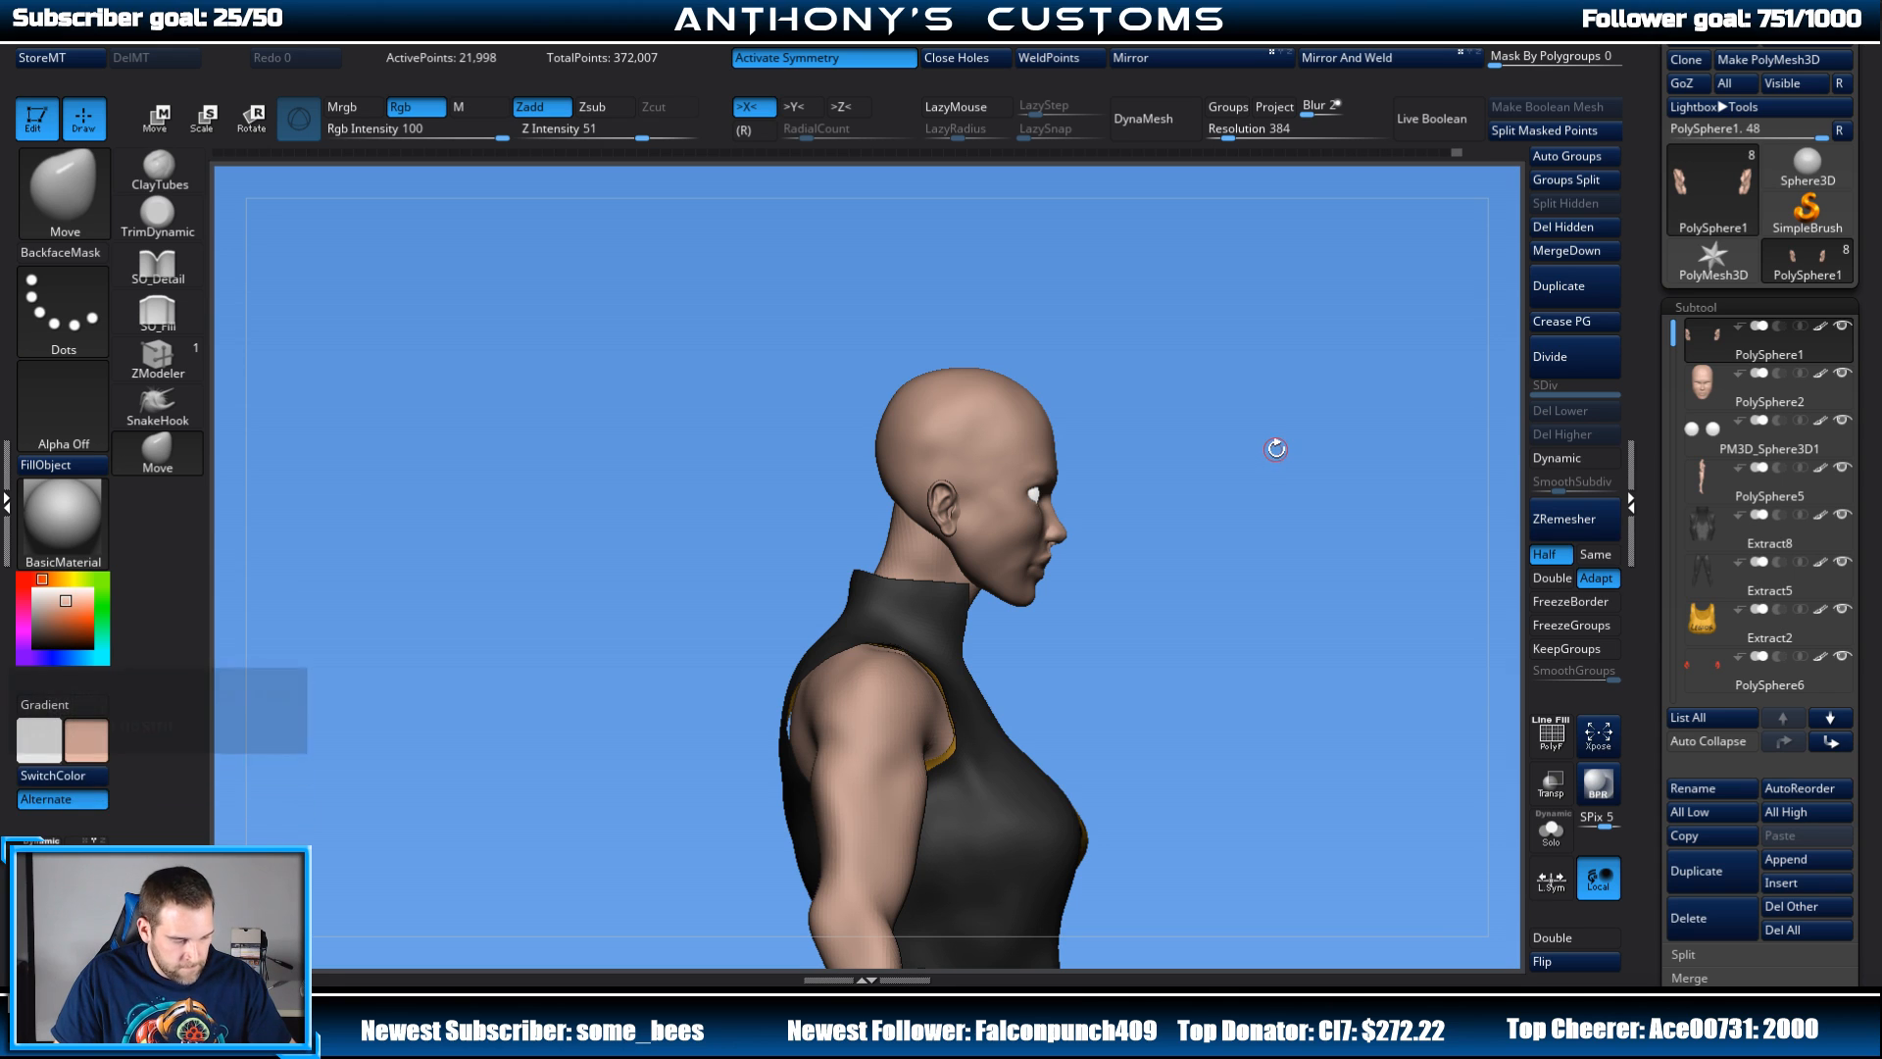
left_click(980, 546, "alt")
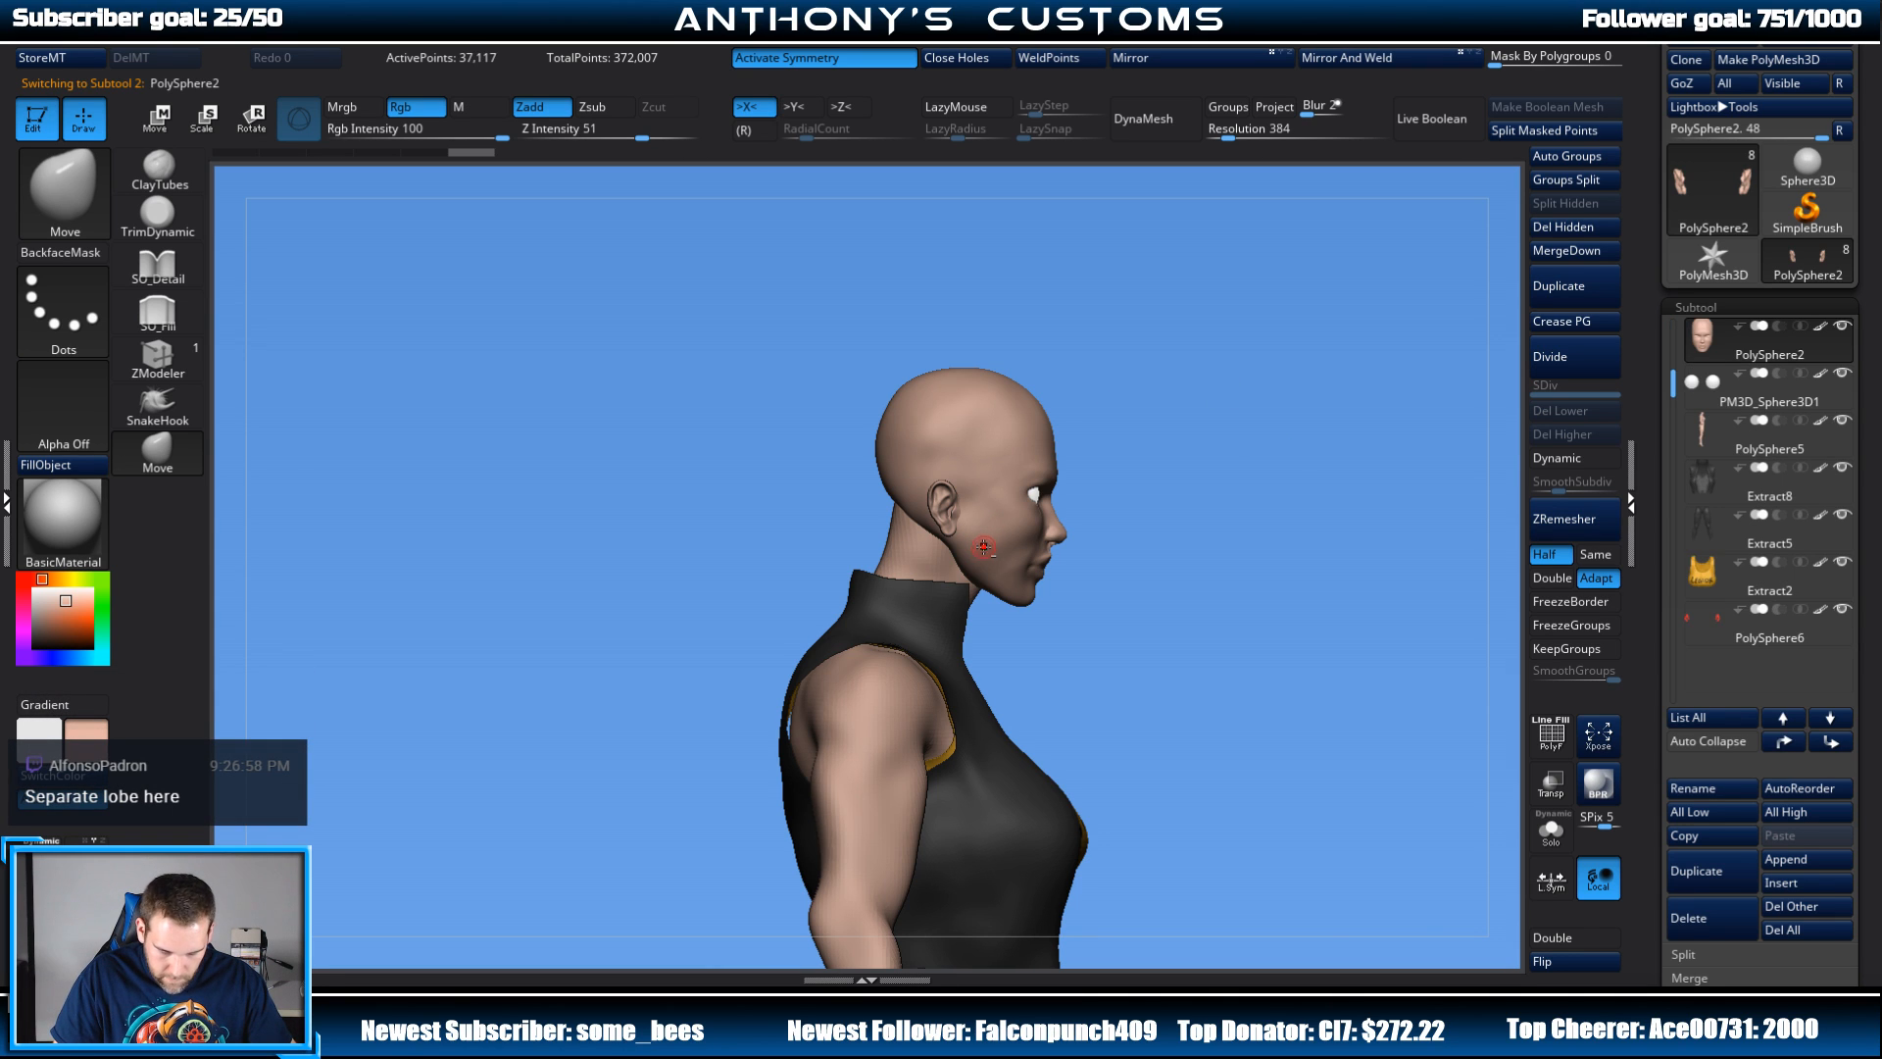
left_click_drag(1210, 453, 1232, 349, "alt")
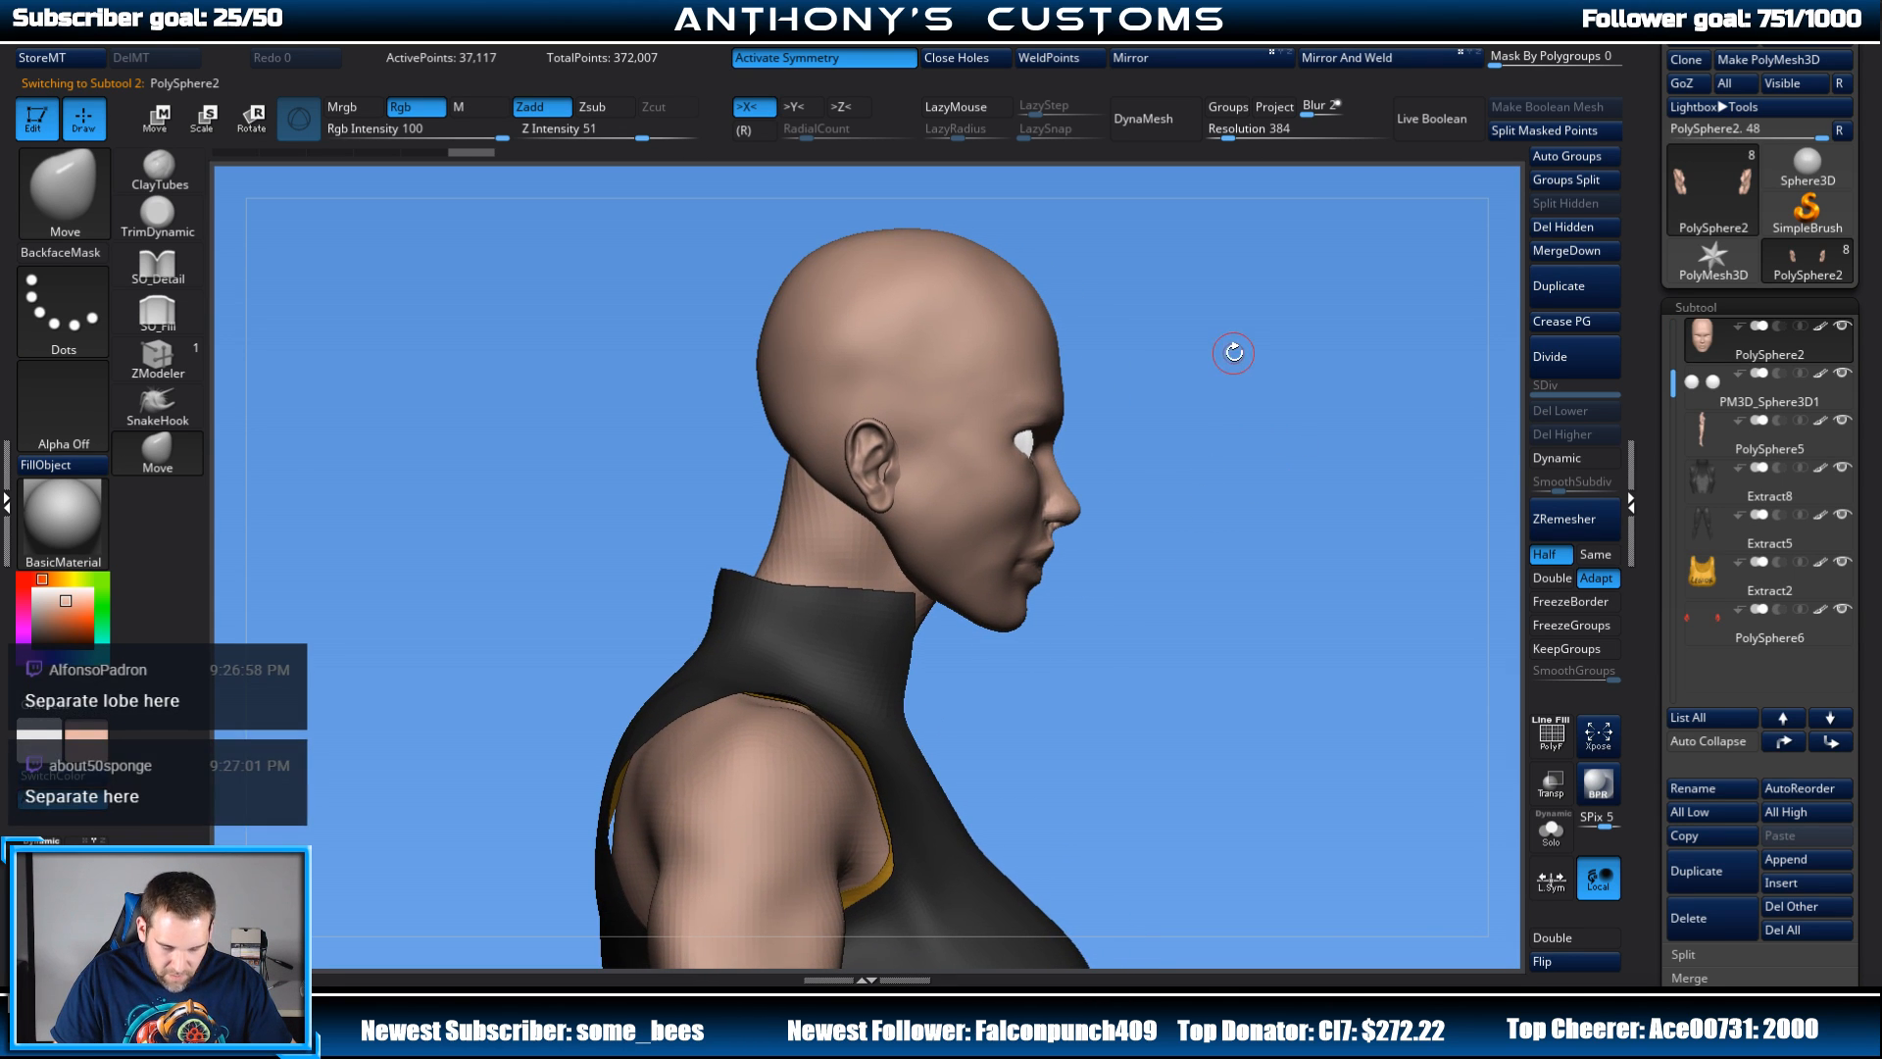
right_click(1201, 378)
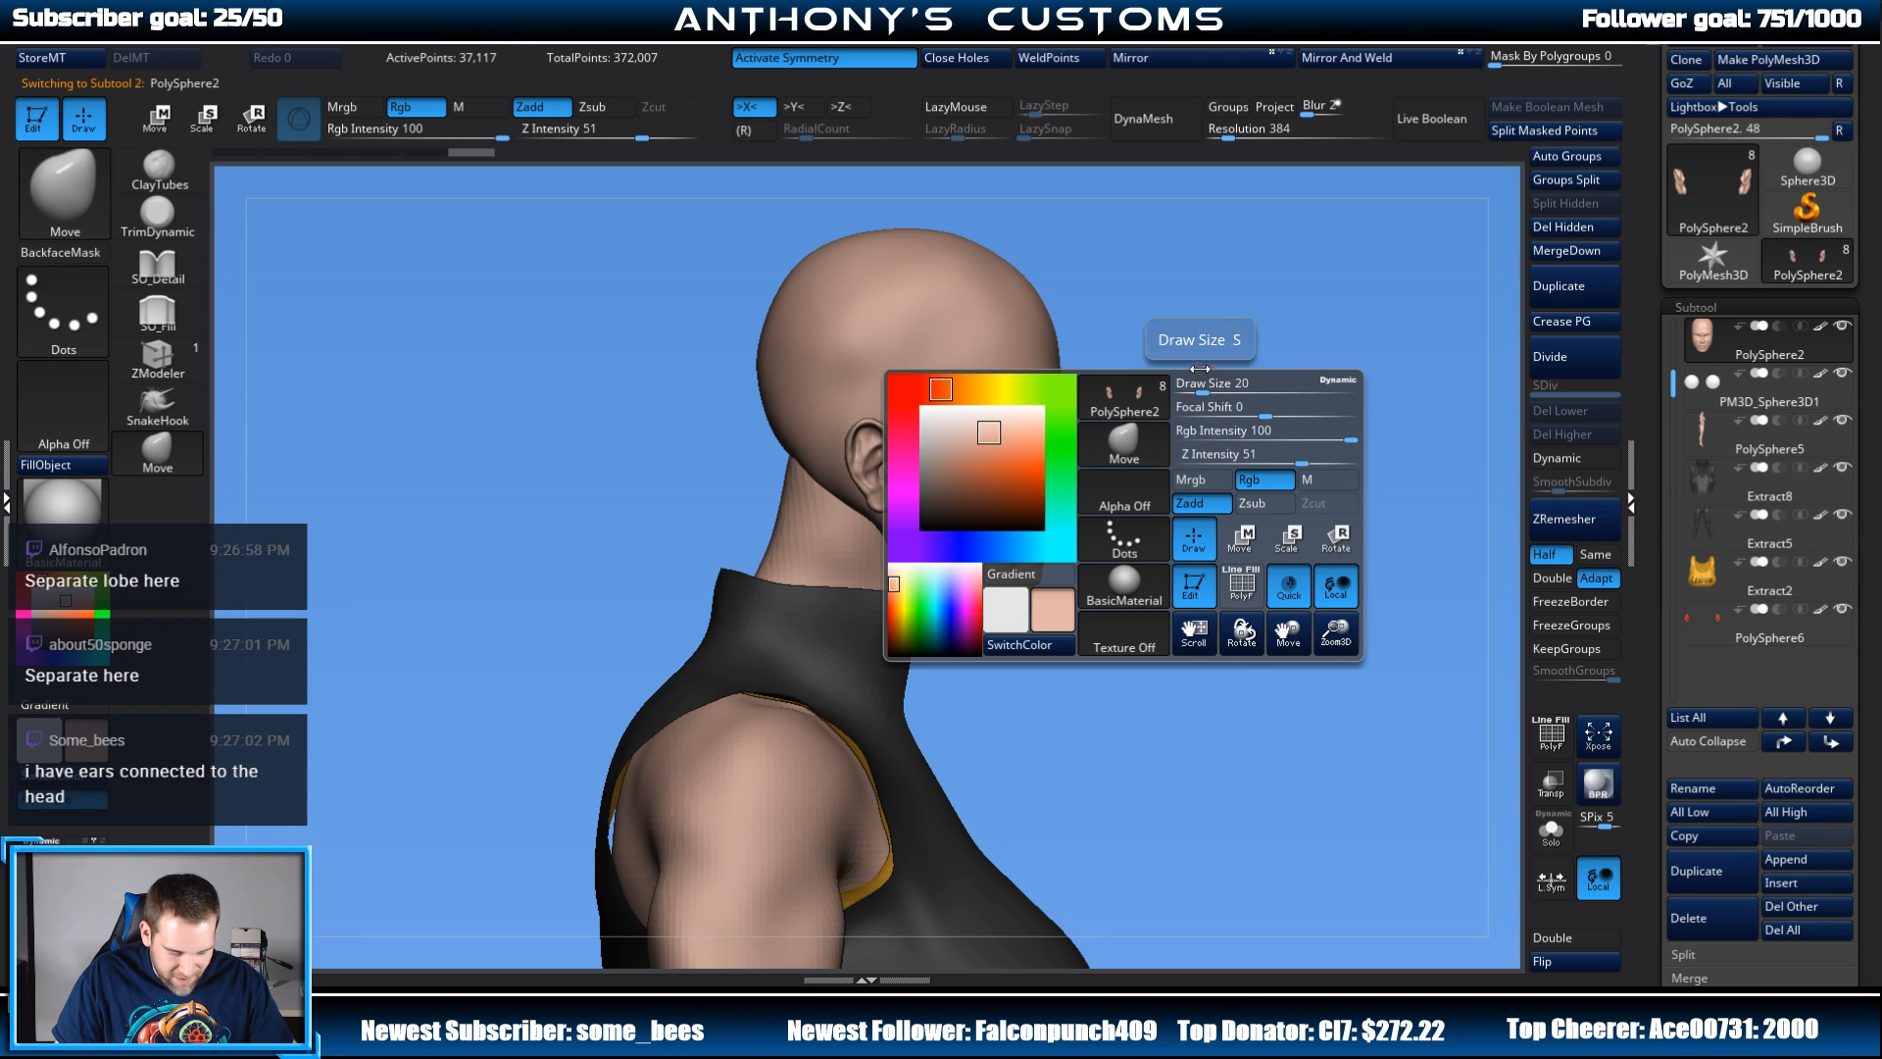
mouse_move(1198, 385)
left_mouse_down()
mouse_move(1315, 407)
mouse_move(1261, 328)
left_mouse_up()
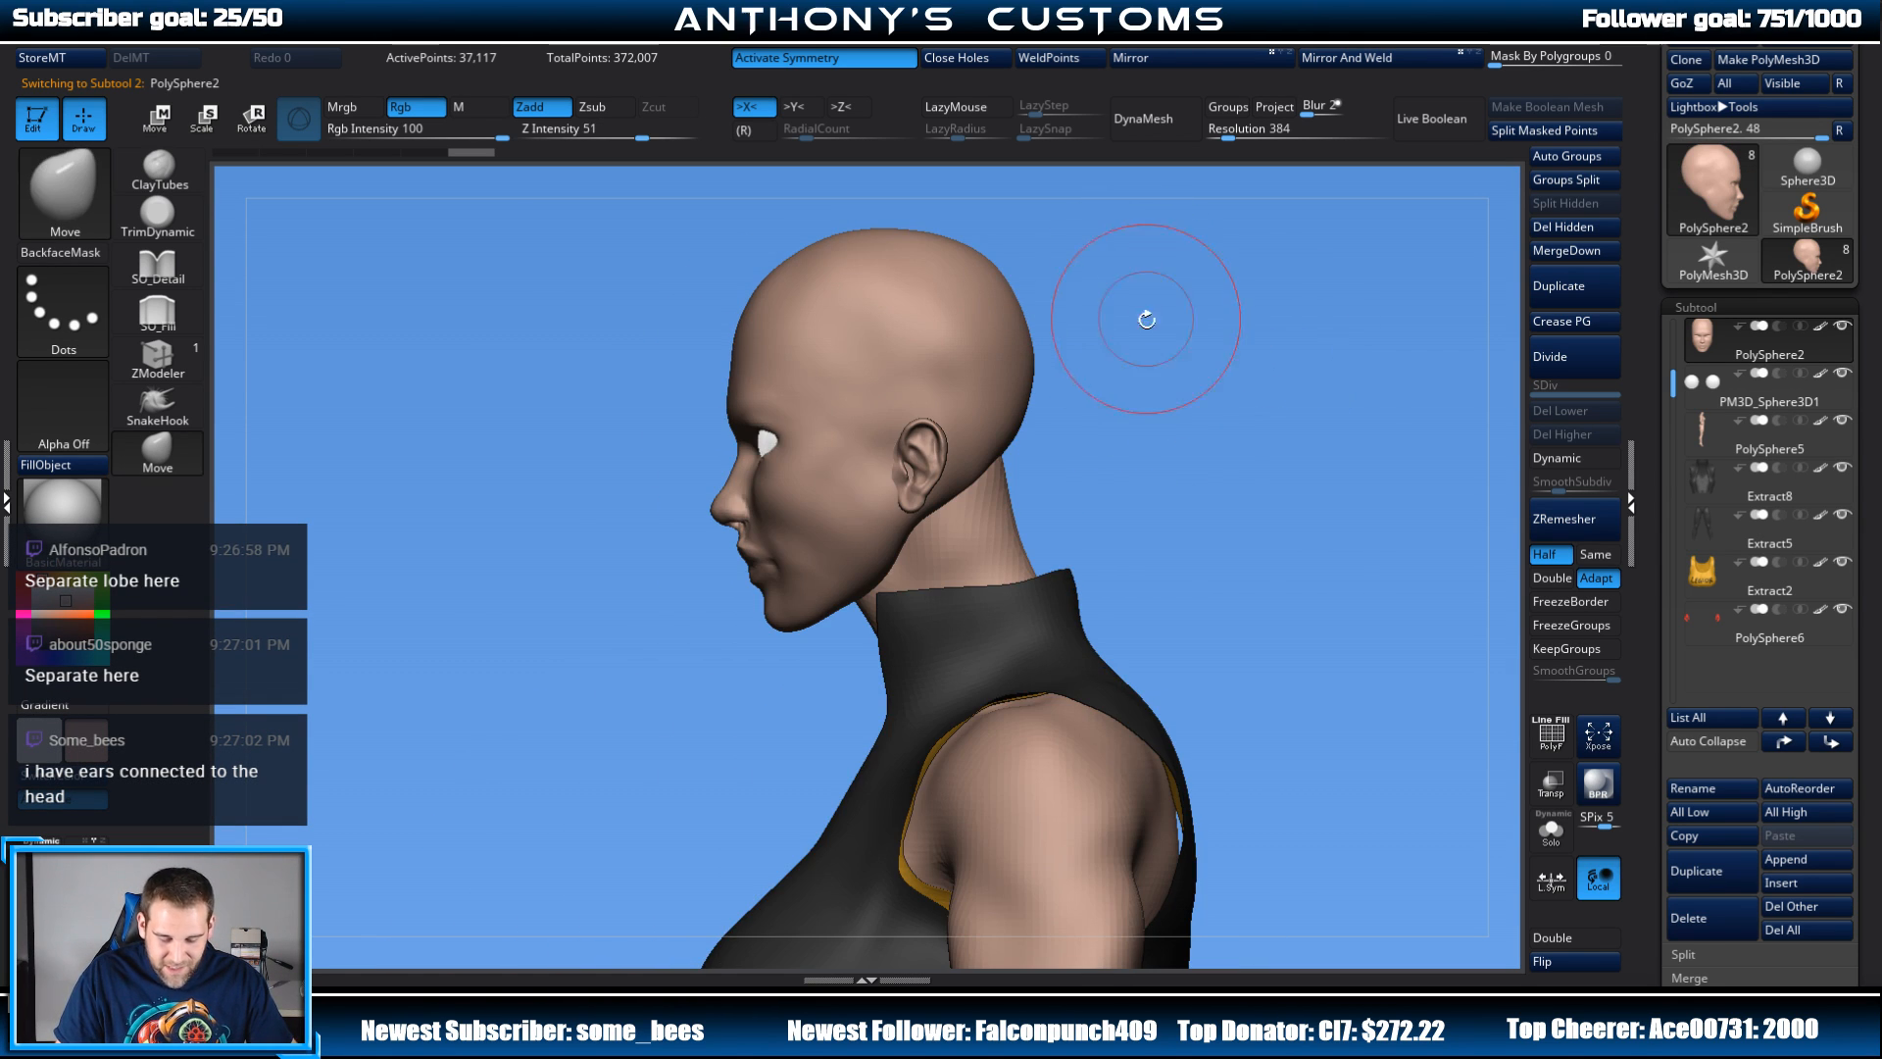
Step: Reshape the head's edge behind the jaw, just below the earlobe, with the Move brush
key("shift+f")
key("shift+f")
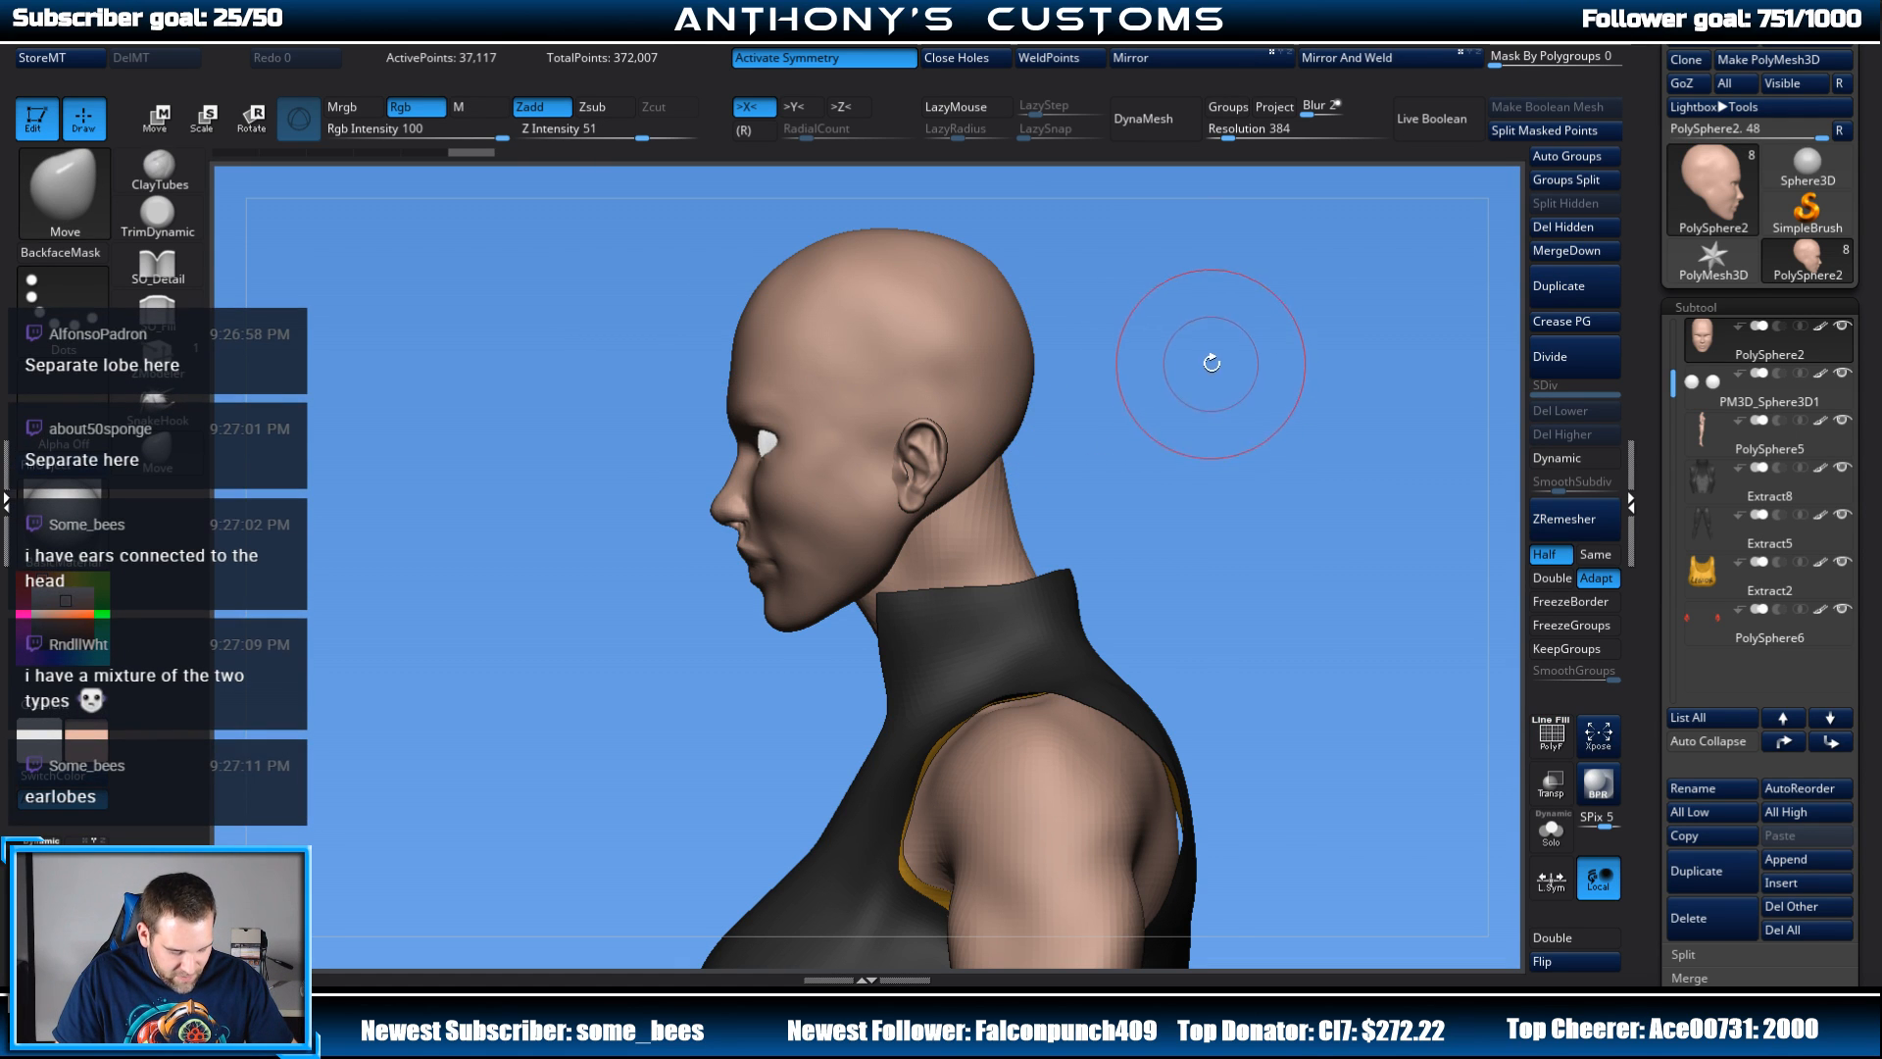
key("space")
mouse_move(1213, 362)
left_mouse_down()
mouse_move(1191, 364)
mouse_move(1234, 474)
left_mouse_up()
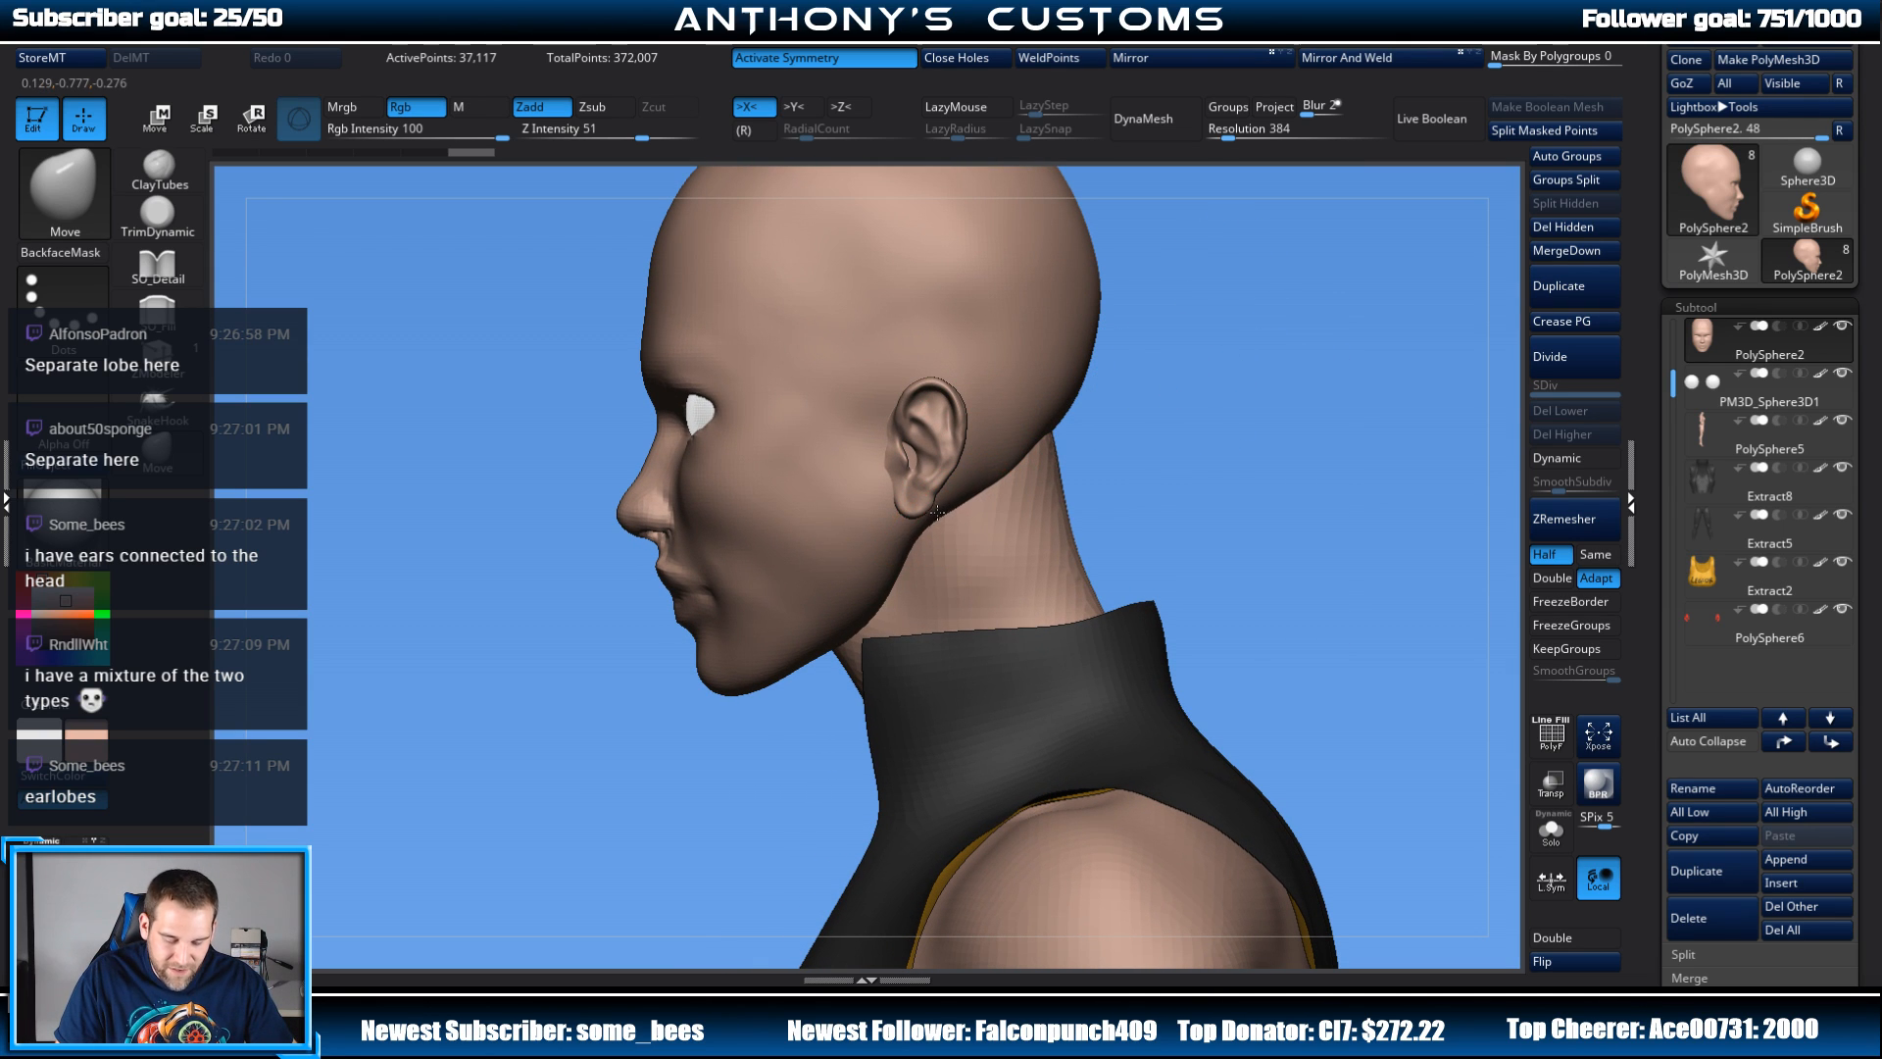
left_click_drag(928, 505, 993, 459)
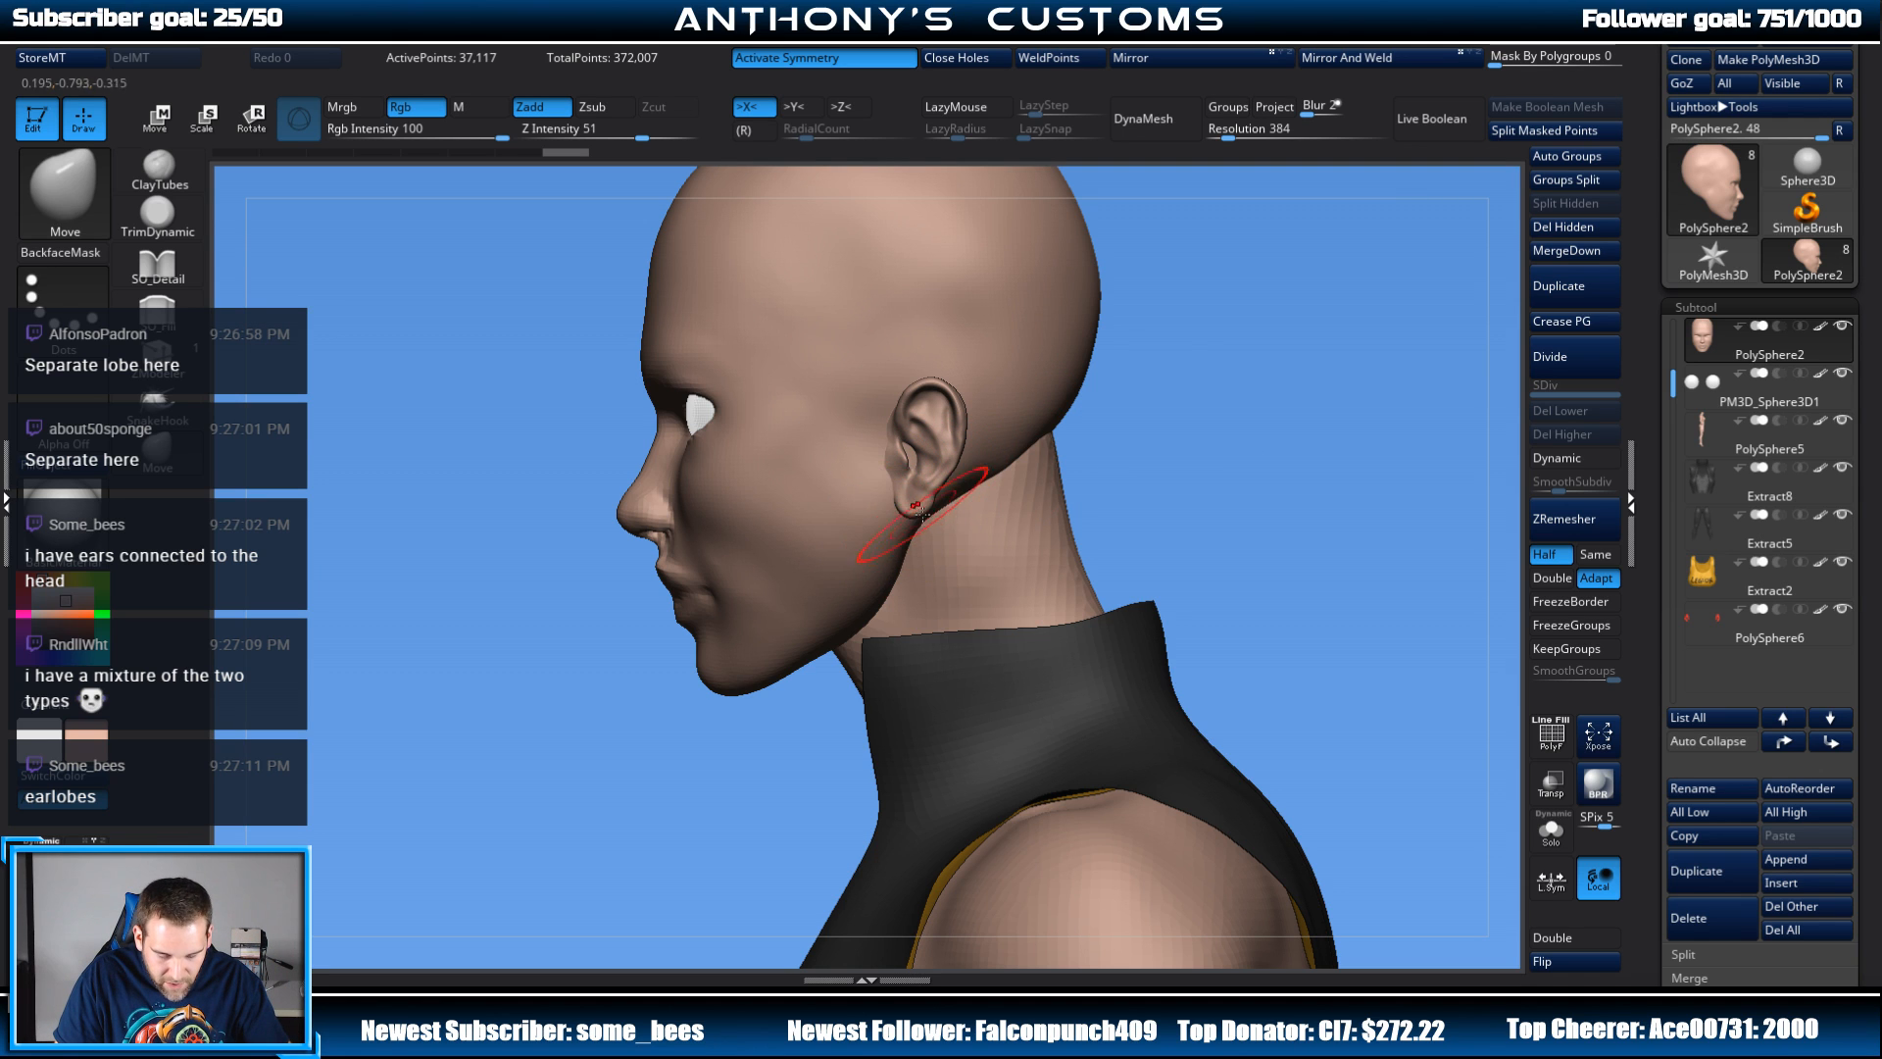
left_click_drag(1281, 382, 976, 495, "alt")
key("space")
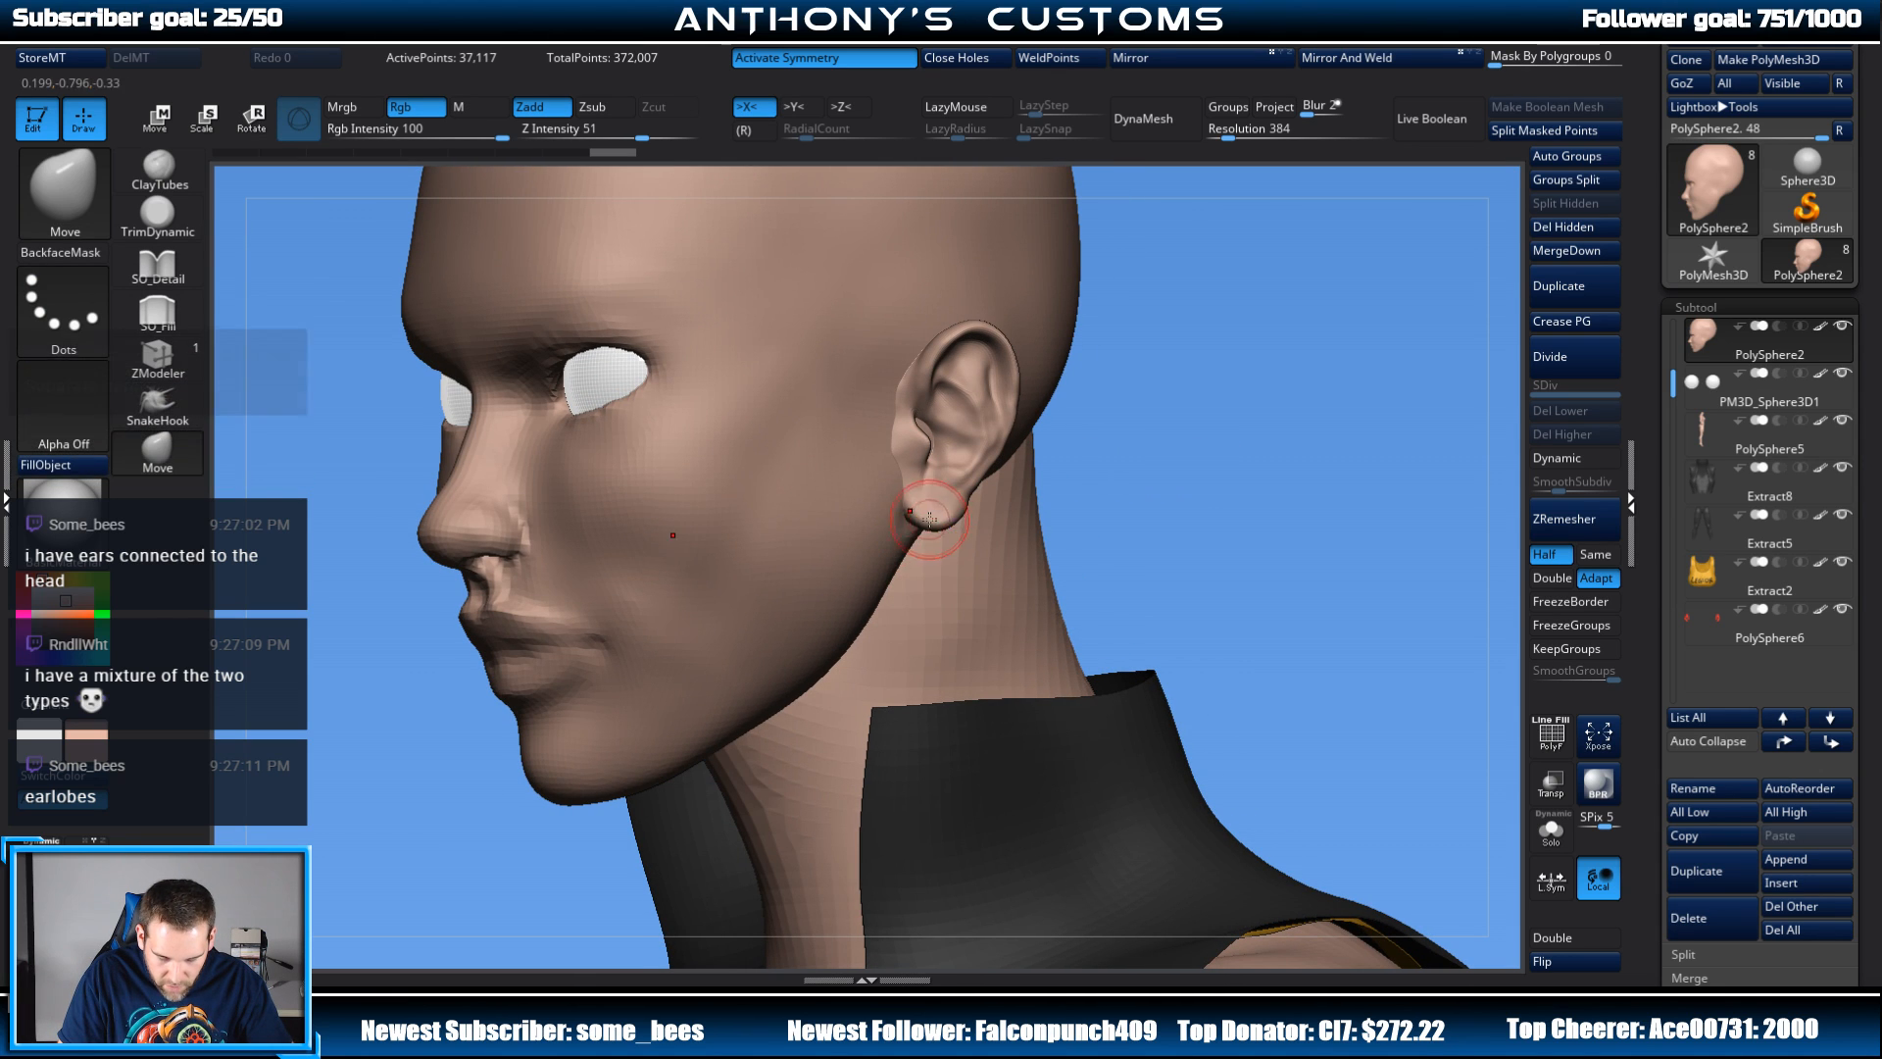
Step: Select the ears subtool and try to pull the earlobes down and forward into attached lobes along the jaw
left_click(948, 517, "alt")
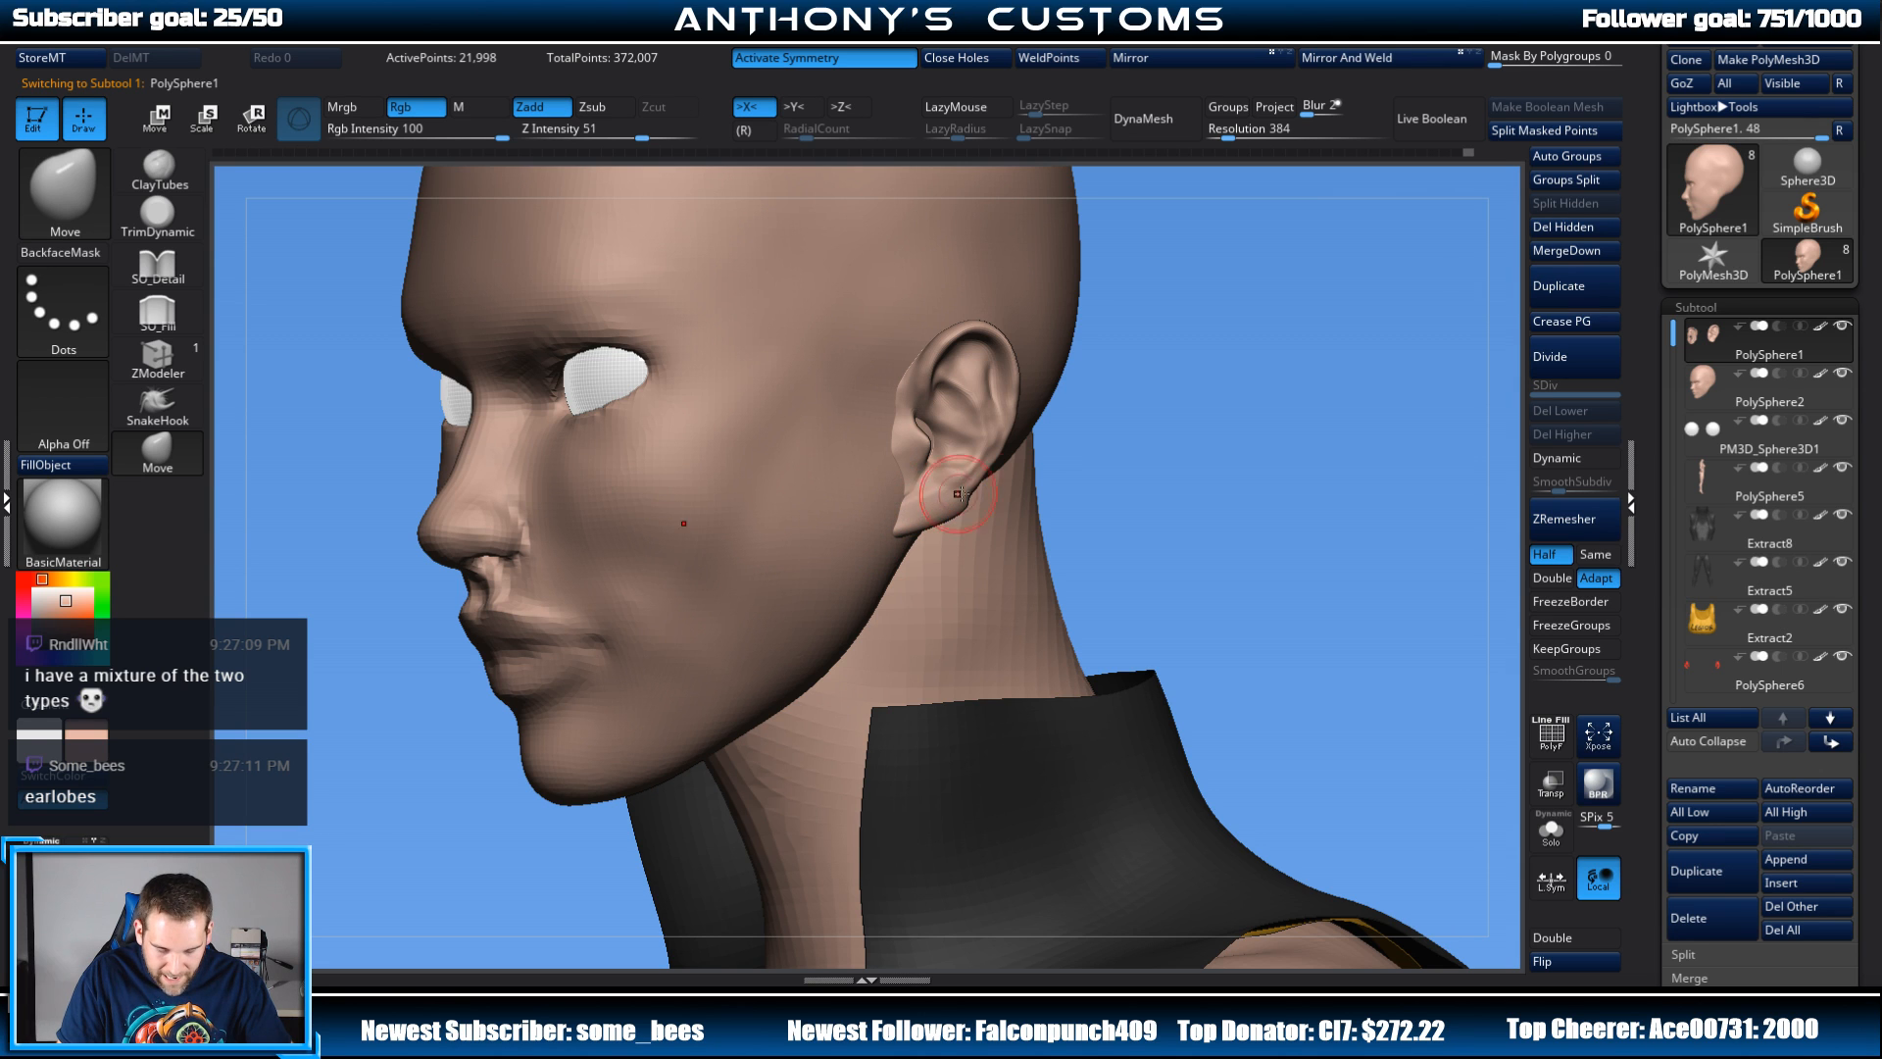
left_click_drag(1045, 469, 1247, 412)
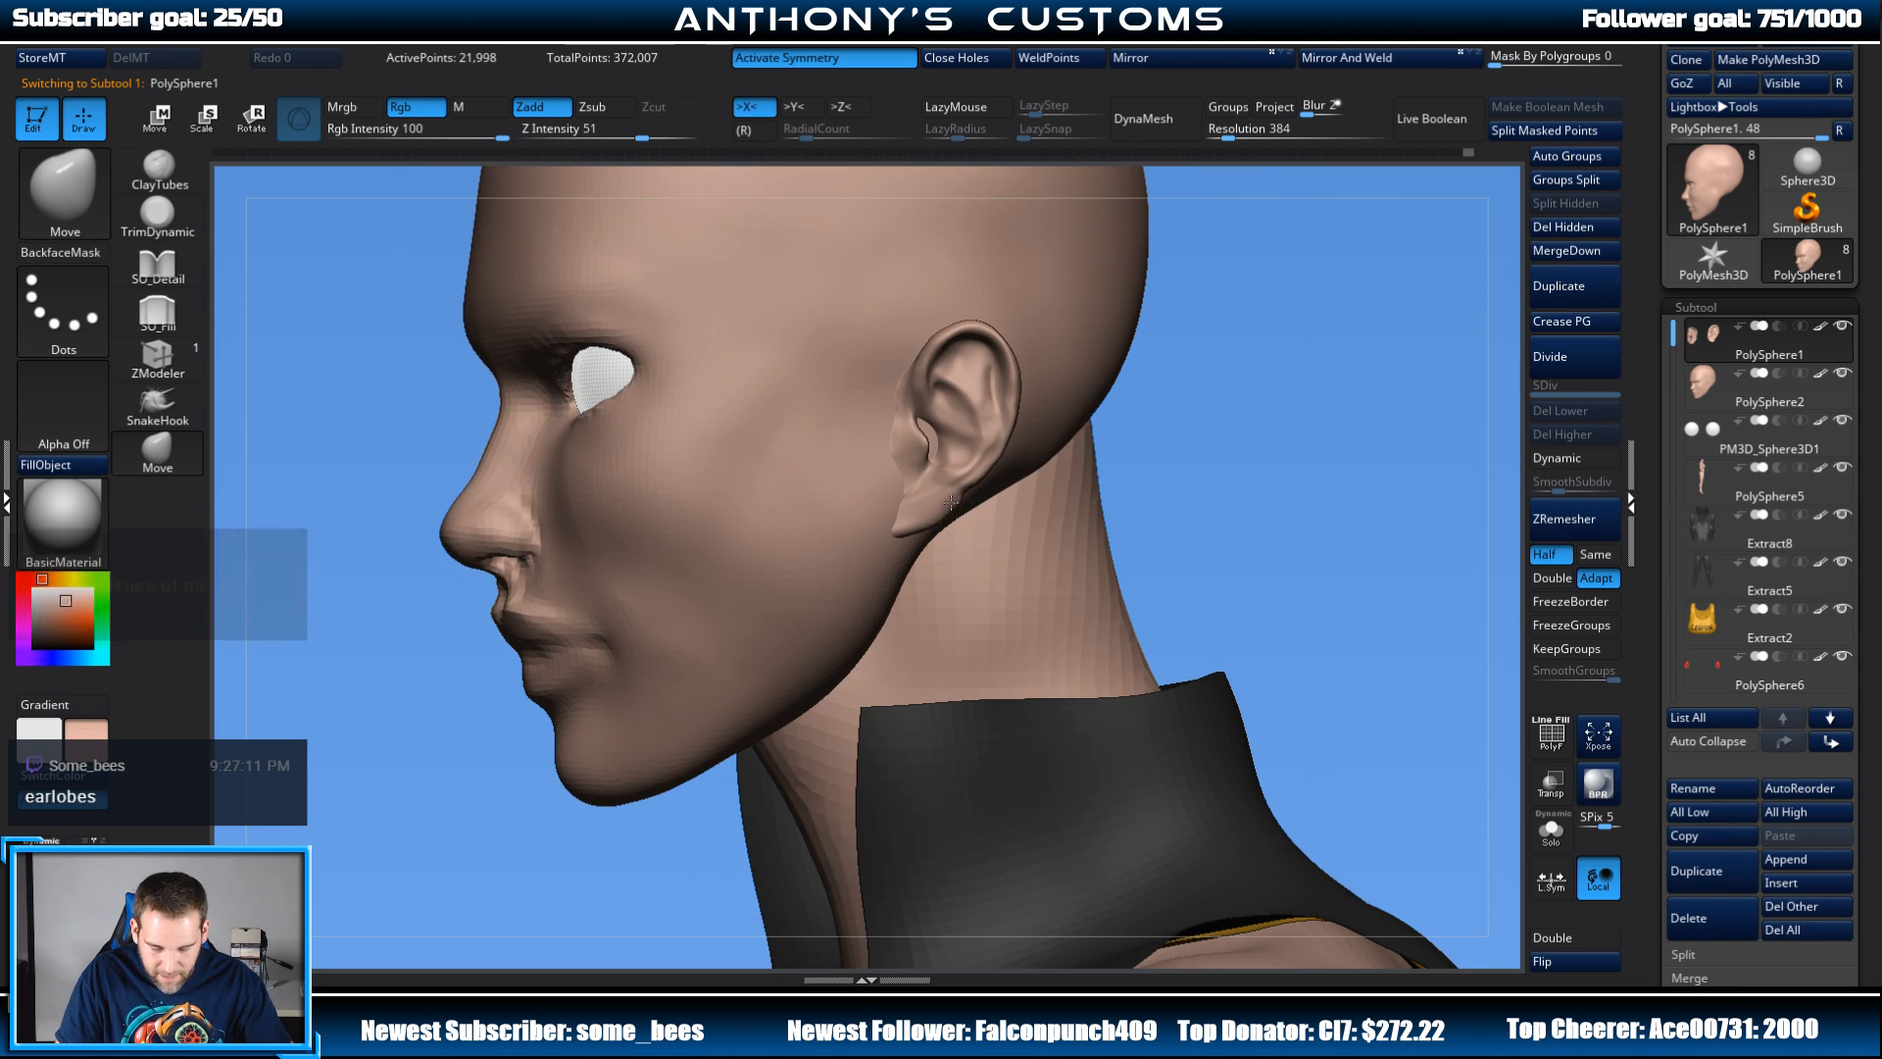
left_click_drag(1261, 408, 1372, 394)
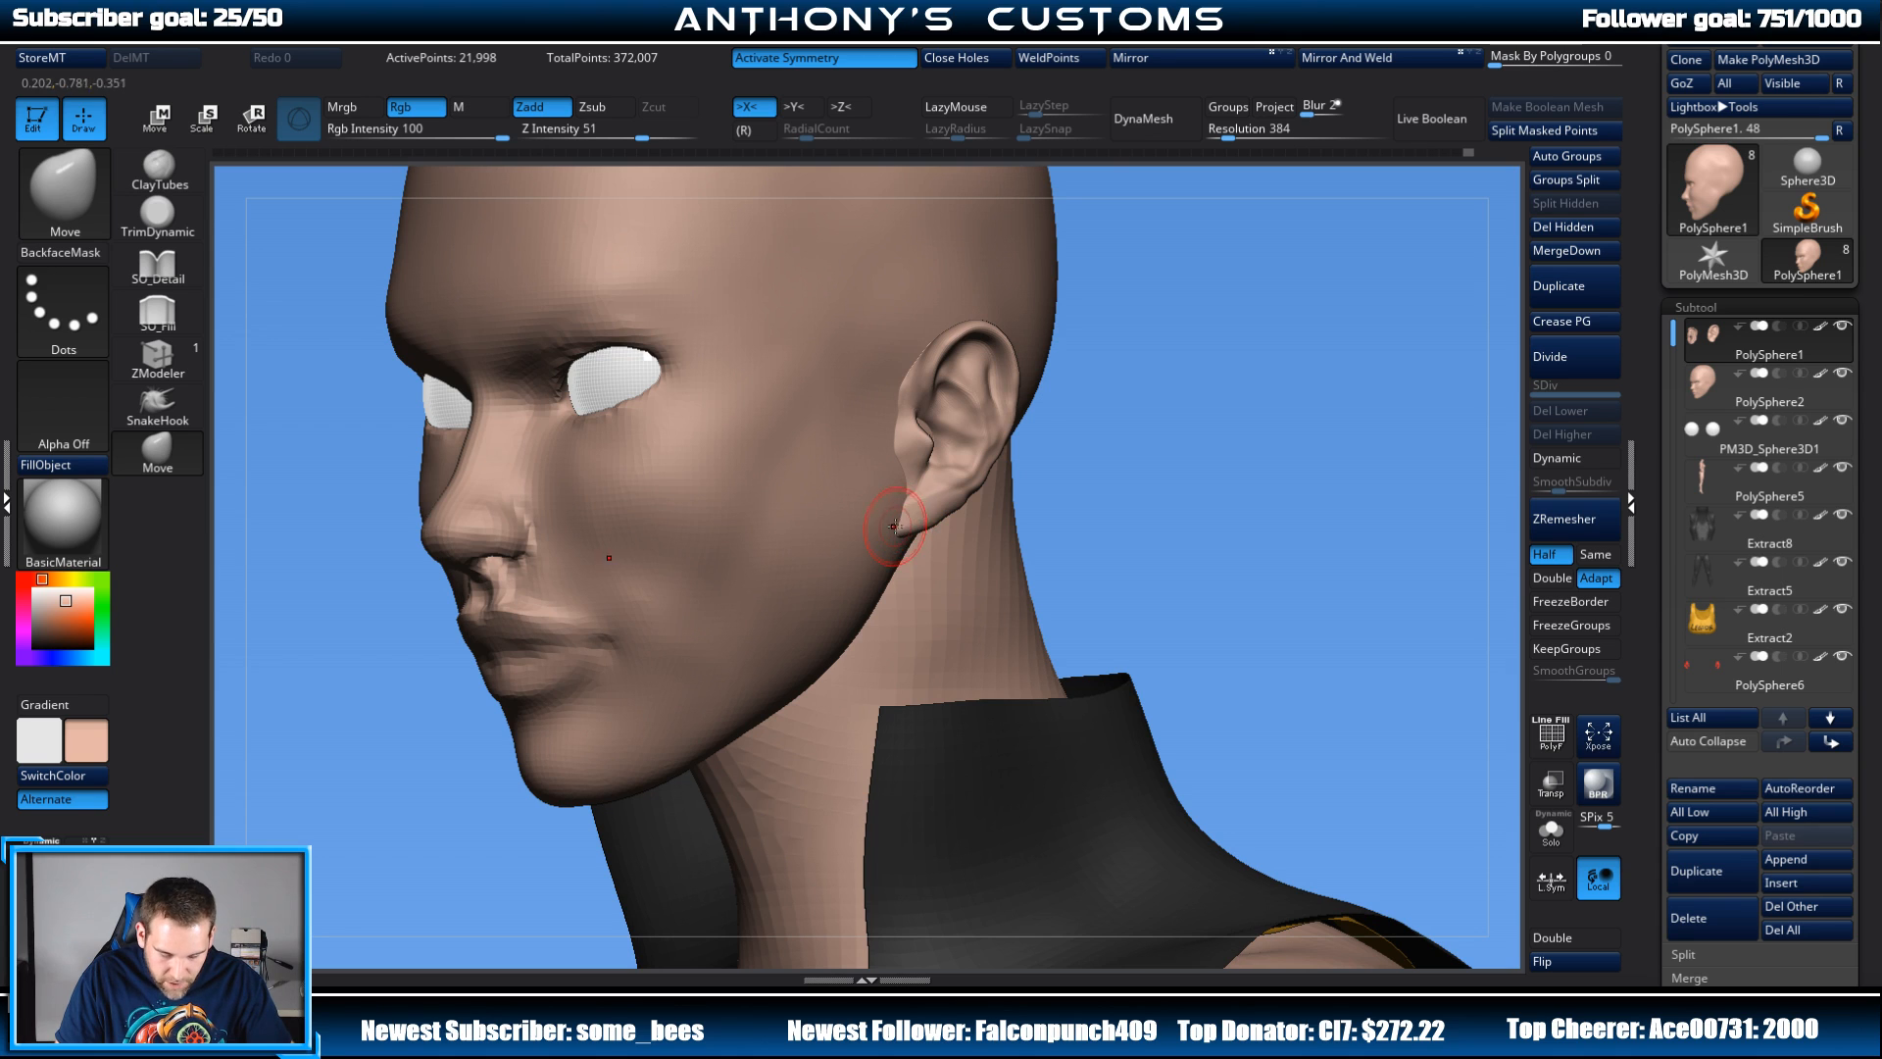
key("ctrl+z")
key("ctrl+z")
key("ctrl+z")
key("ctrl+z")
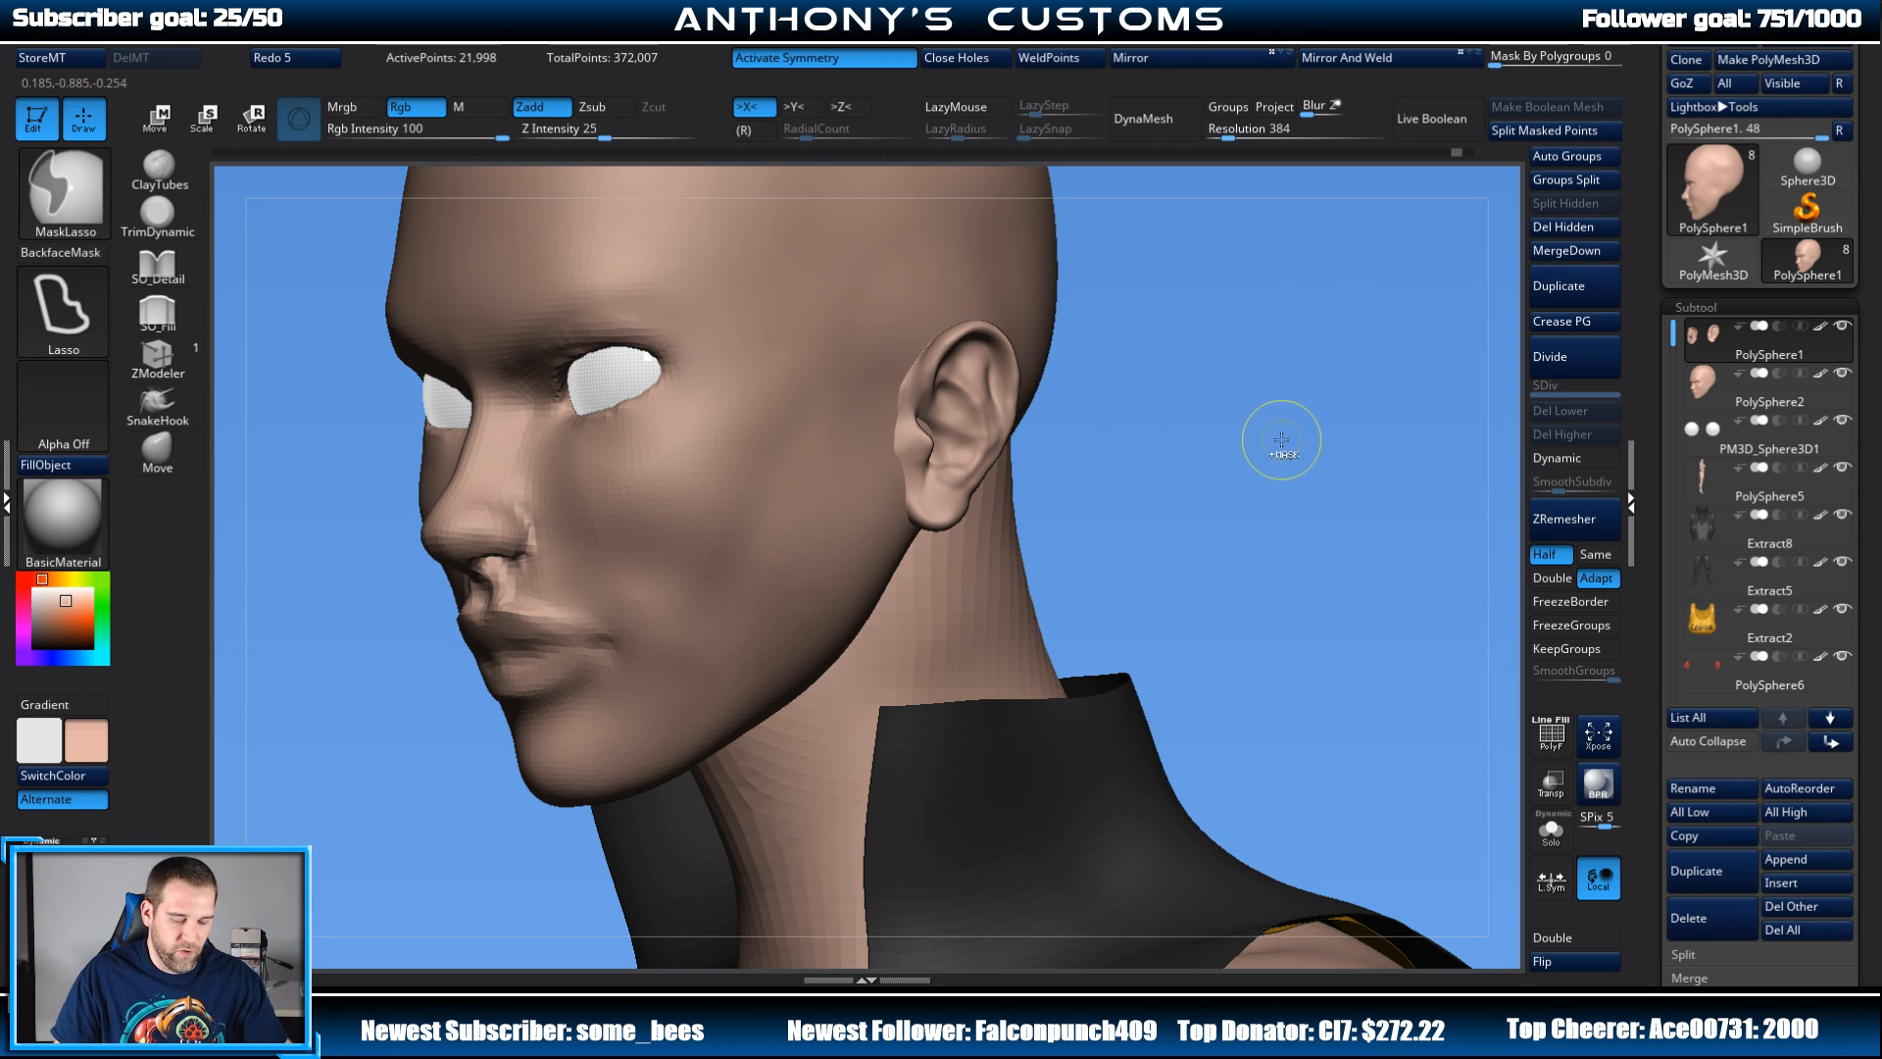
key("ctrl+z")
Step: Refine the upper and rear rims of the ears from the side with the Move brush
left_click_drag(1227, 450, 1214, 411)
mouse_move(1205, 473)
left_mouse_down()
mouse_move(1244, 471)
mouse_move(1126, 407)
mouse_move(1062, 520)
left_mouse_up()
mouse_move(1181, 484)
left_mouse_down()
mouse_move(1192, 422)
mouse_move(1311, 387)
mouse_move(1245, 381)
left_mouse_up()
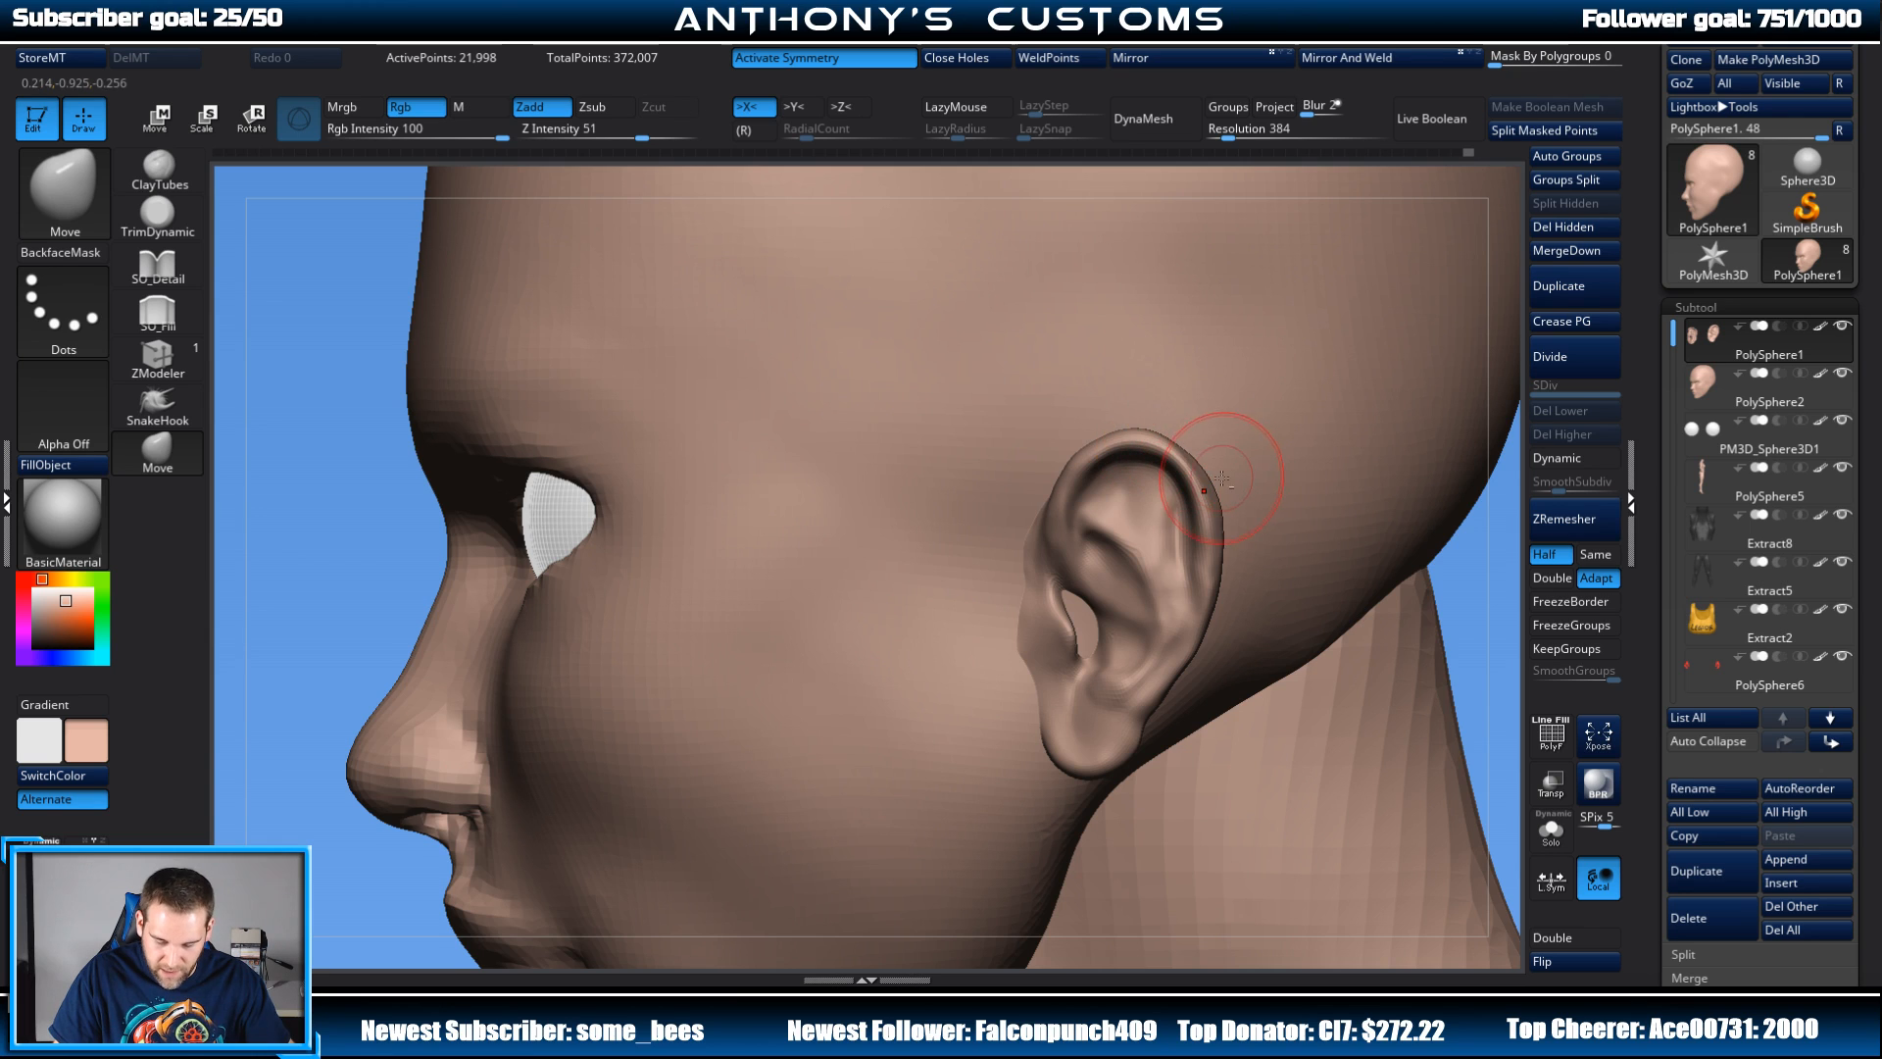
left_click_drag(1227, 469, 1259, 334)
left_click_drag(1449, 438, 1348, 347)
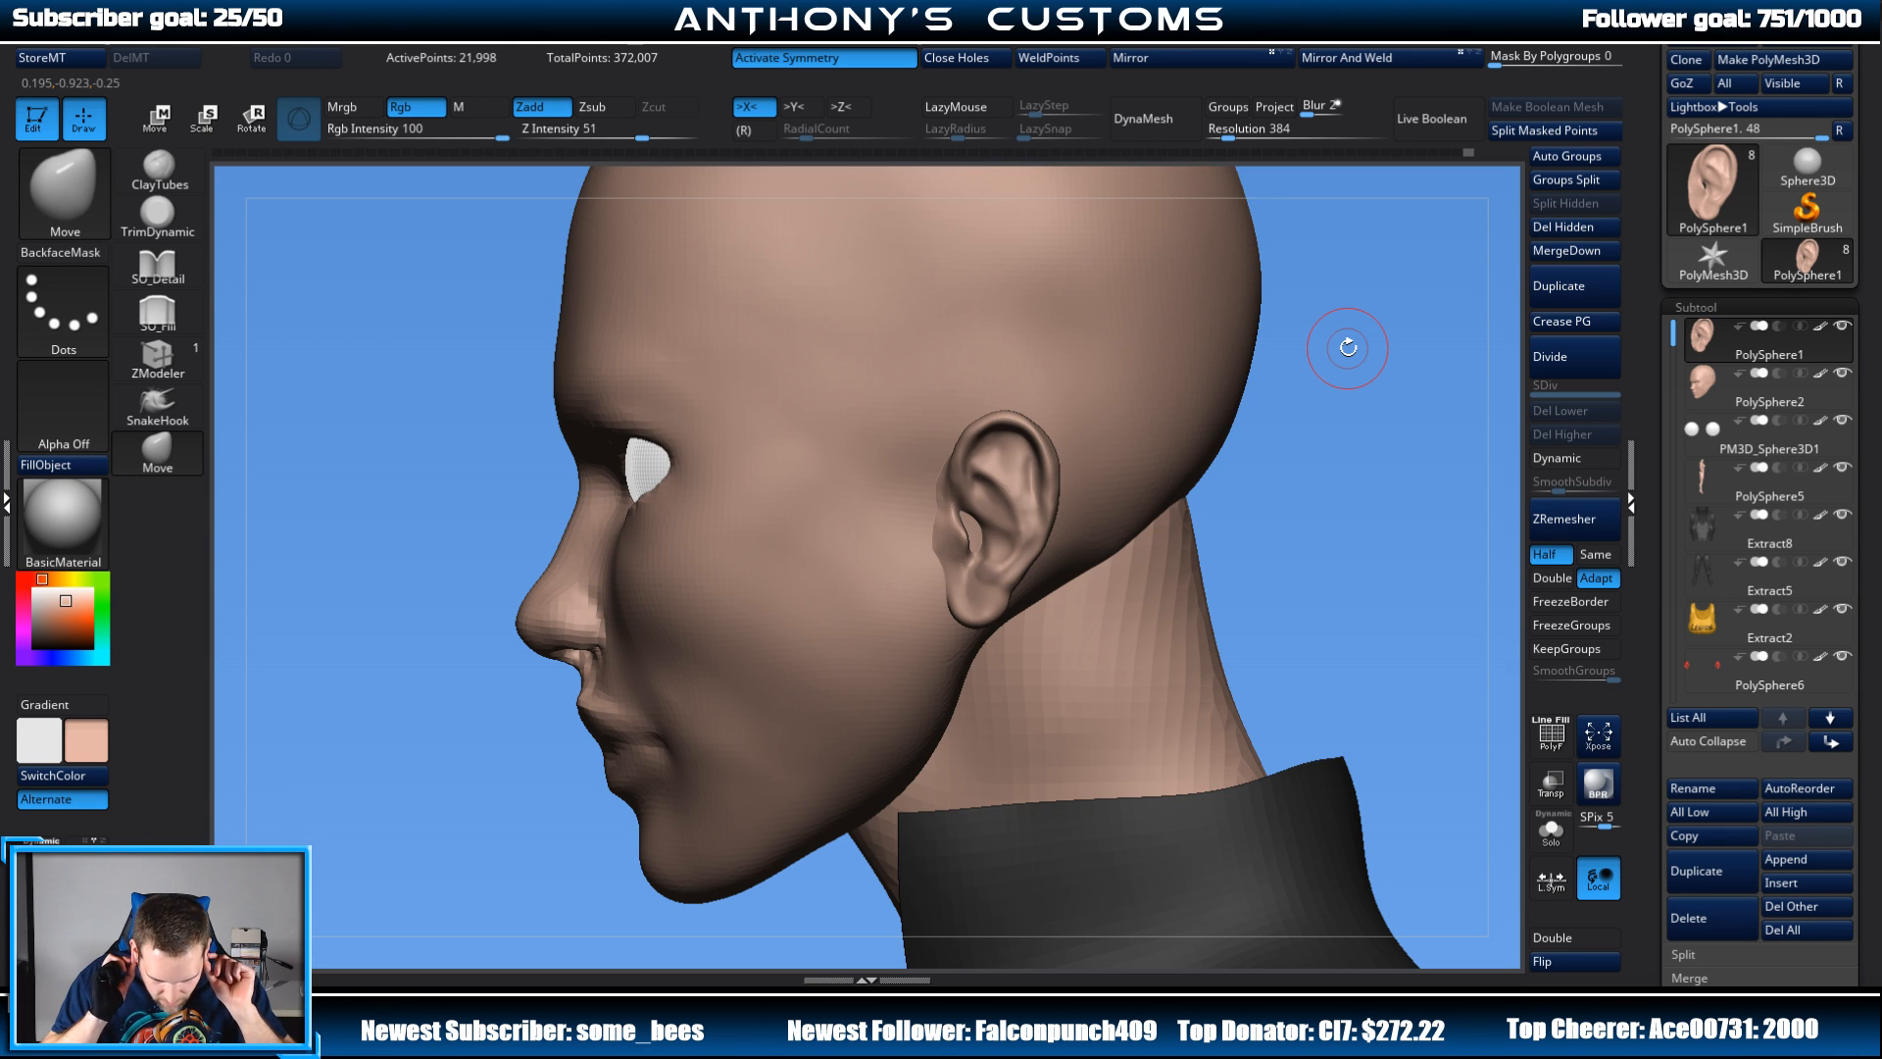
left_click_drag(1348, 524, 1140, 399)
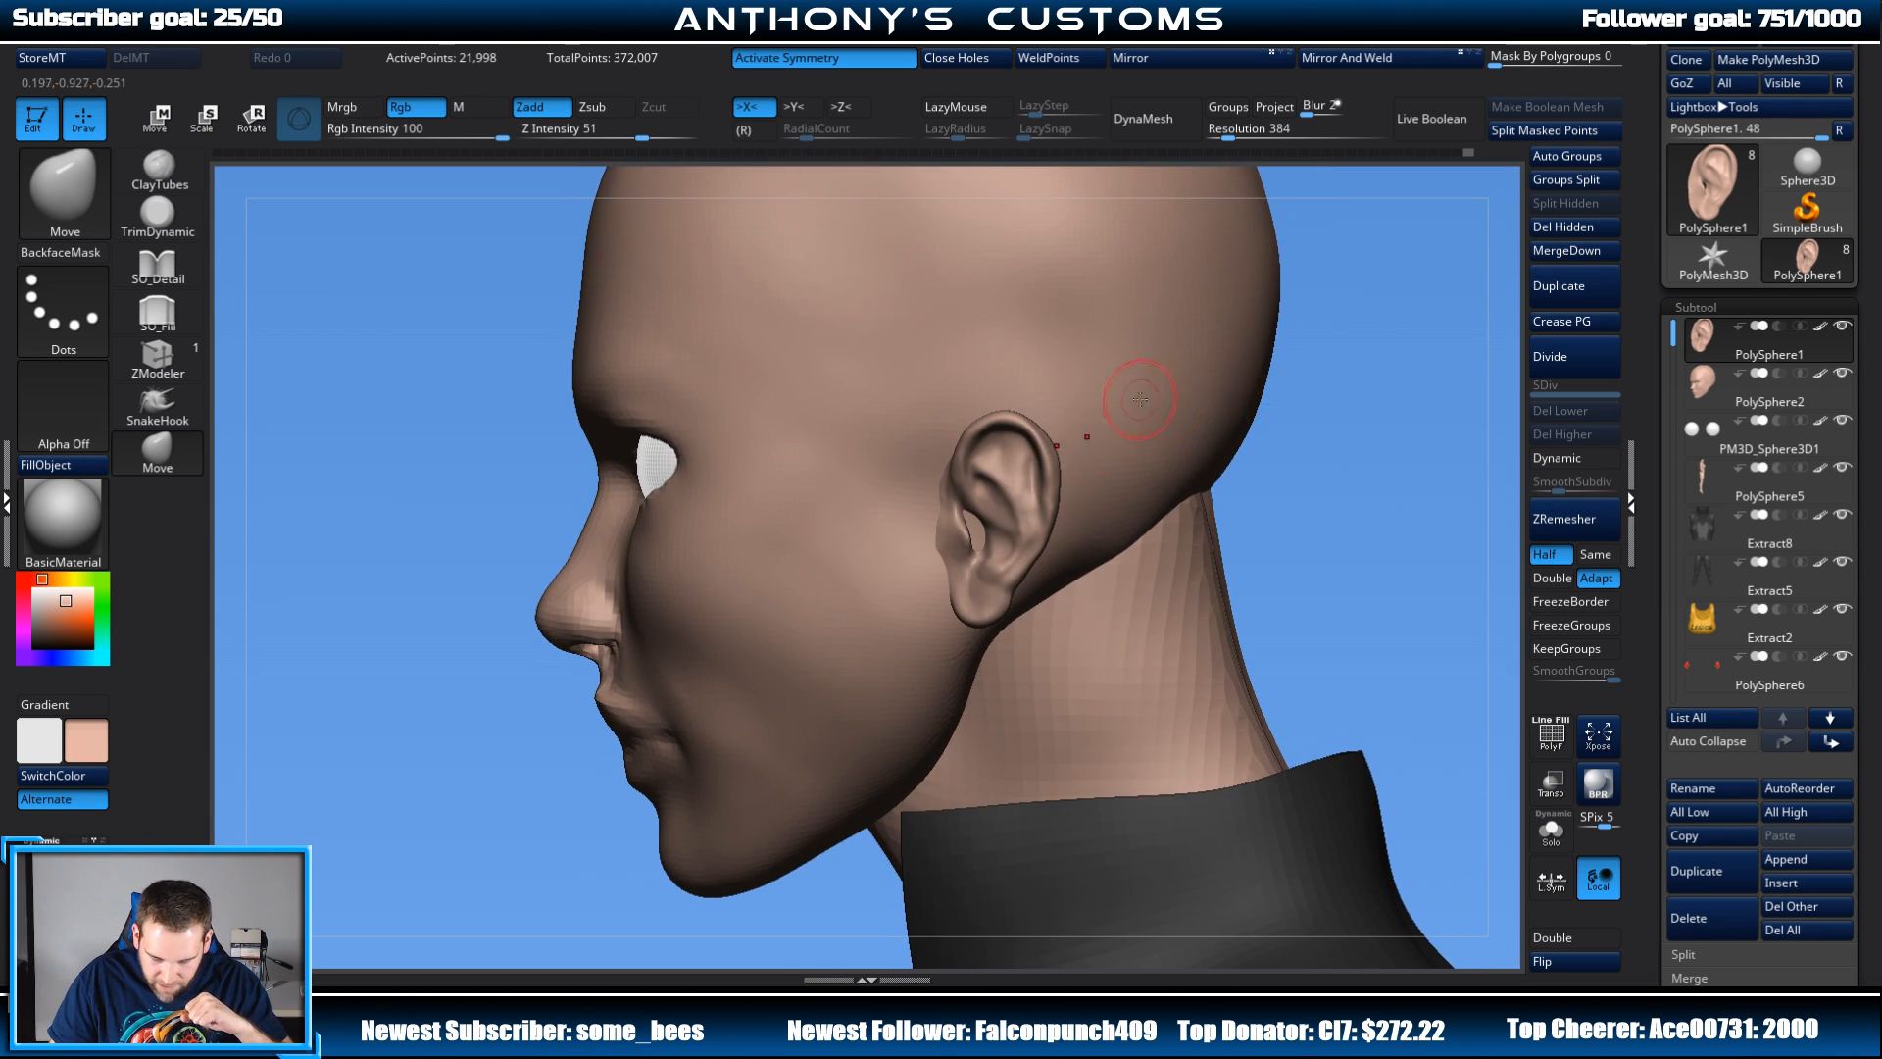
Step: Adjust the upper part of the ears and how far they stand off the head, working from the front
left_click_drag(1265, 454, 1022, 585)
left_click_drag(1137, 517, 1303, 488)
mouse_move(1202, 412)
left_mouse_down()
mouse_move(1221, 432)
mouse_move(1032, 456)
mouse_move(1028, 482)
left_mouse_up()
key("space")
left_click_drag(1034, 416, 1031, 420)
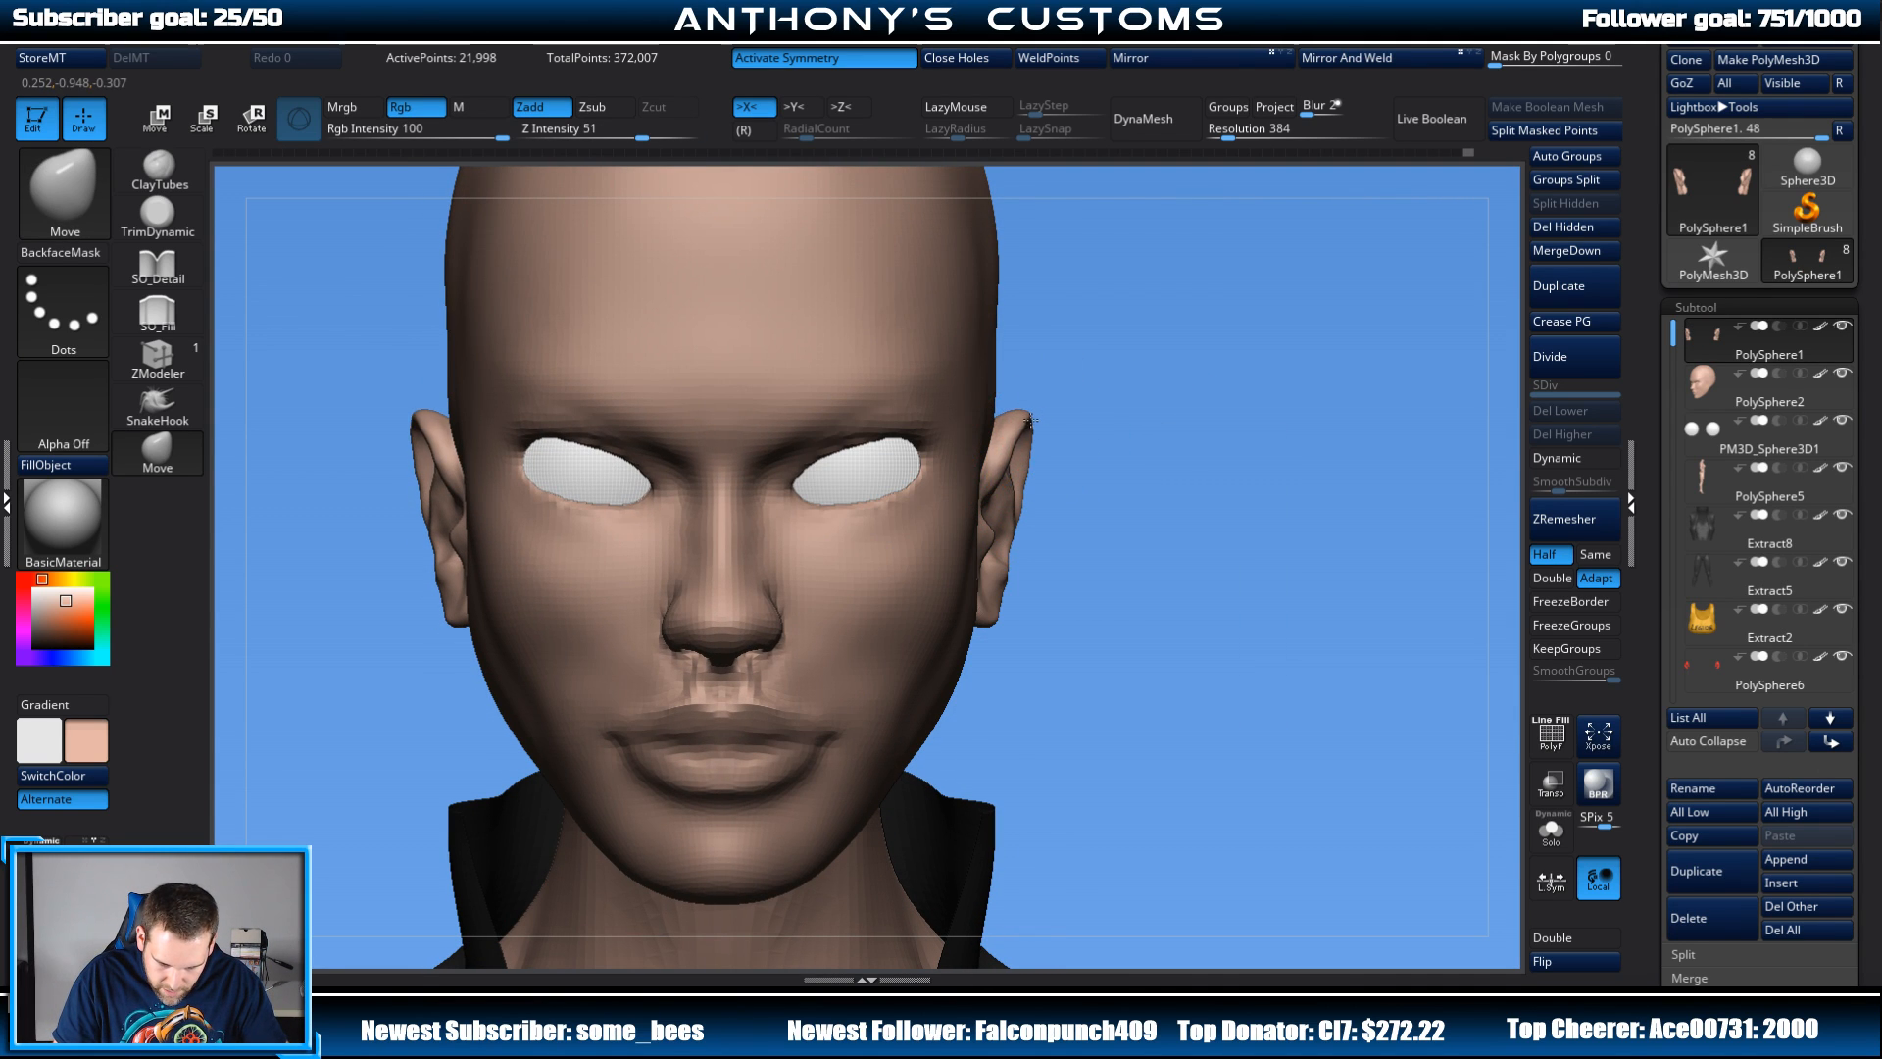
key("space")
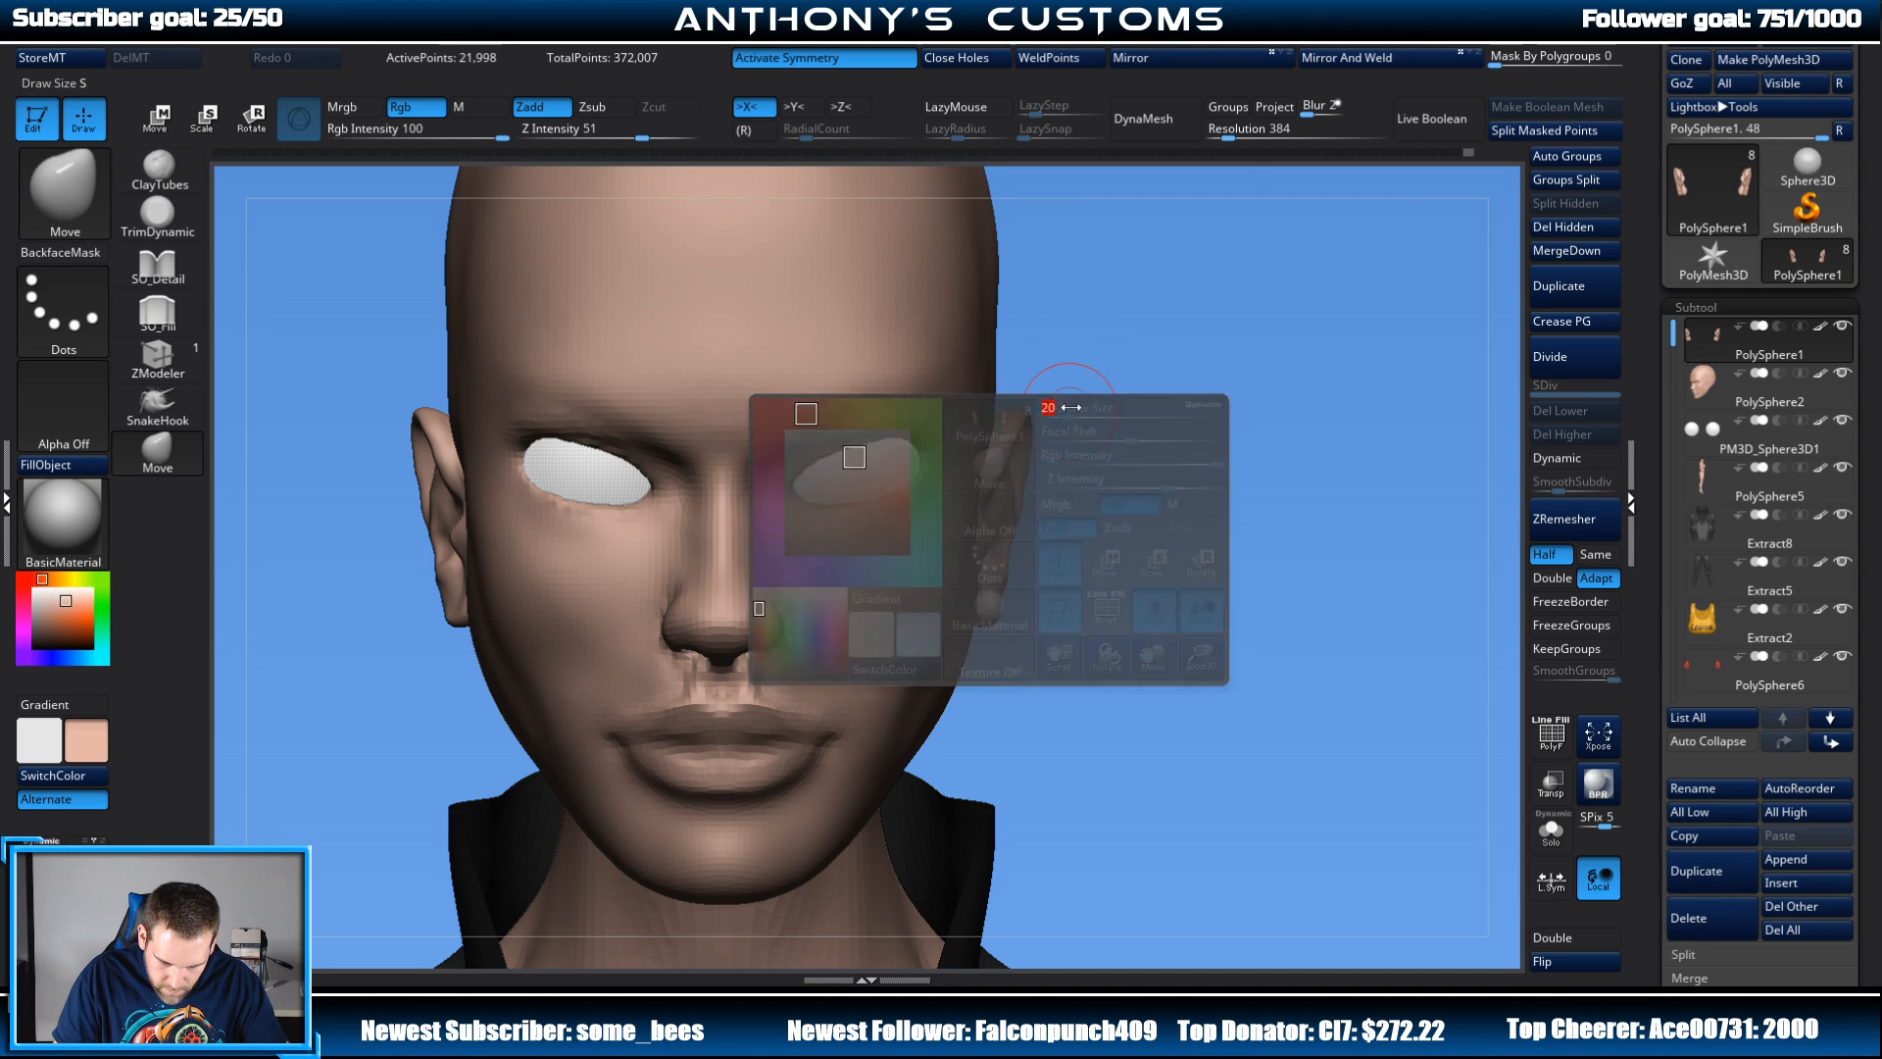
left_click_drag(1010, 445, 1015, 443)
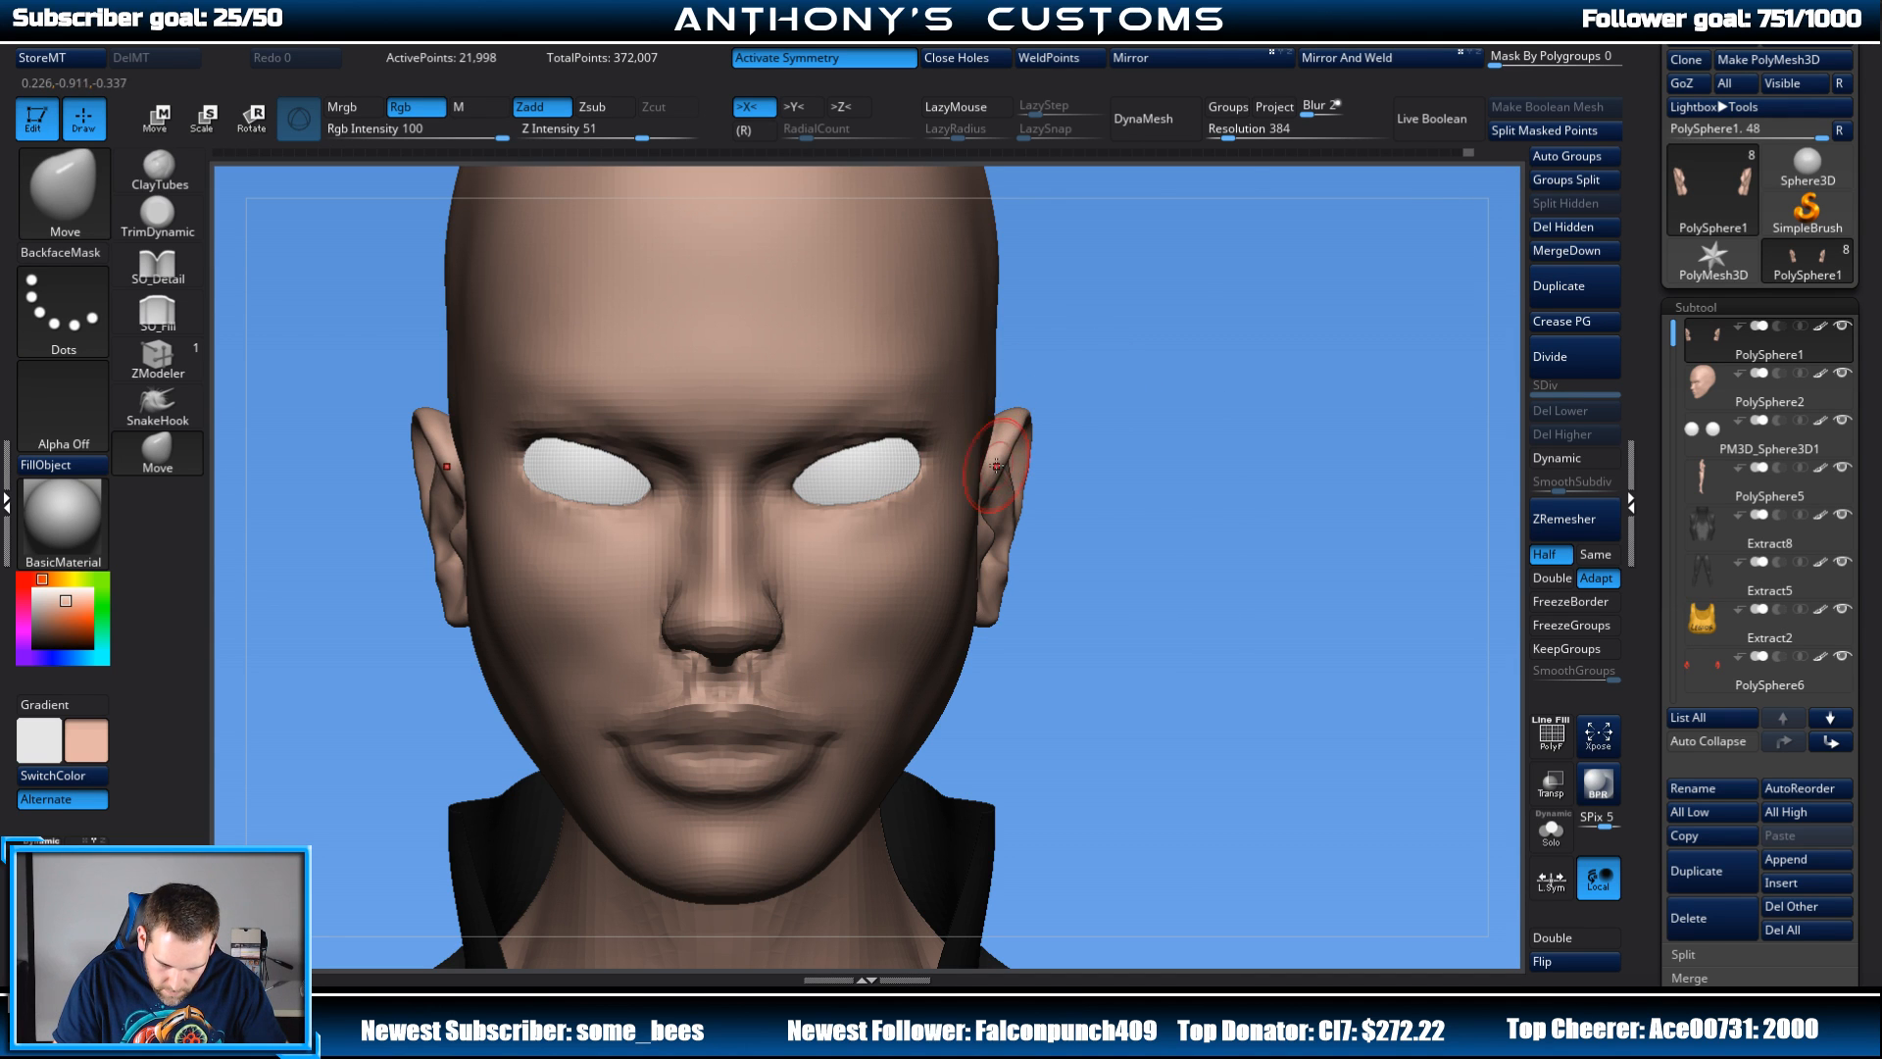
mouse_move(1179, 505)
left_mouse_down()
mouse_move(1147, 424)
mouse_move(1084, 493)
mouse_move(1118, 451)
left_mouse_up()
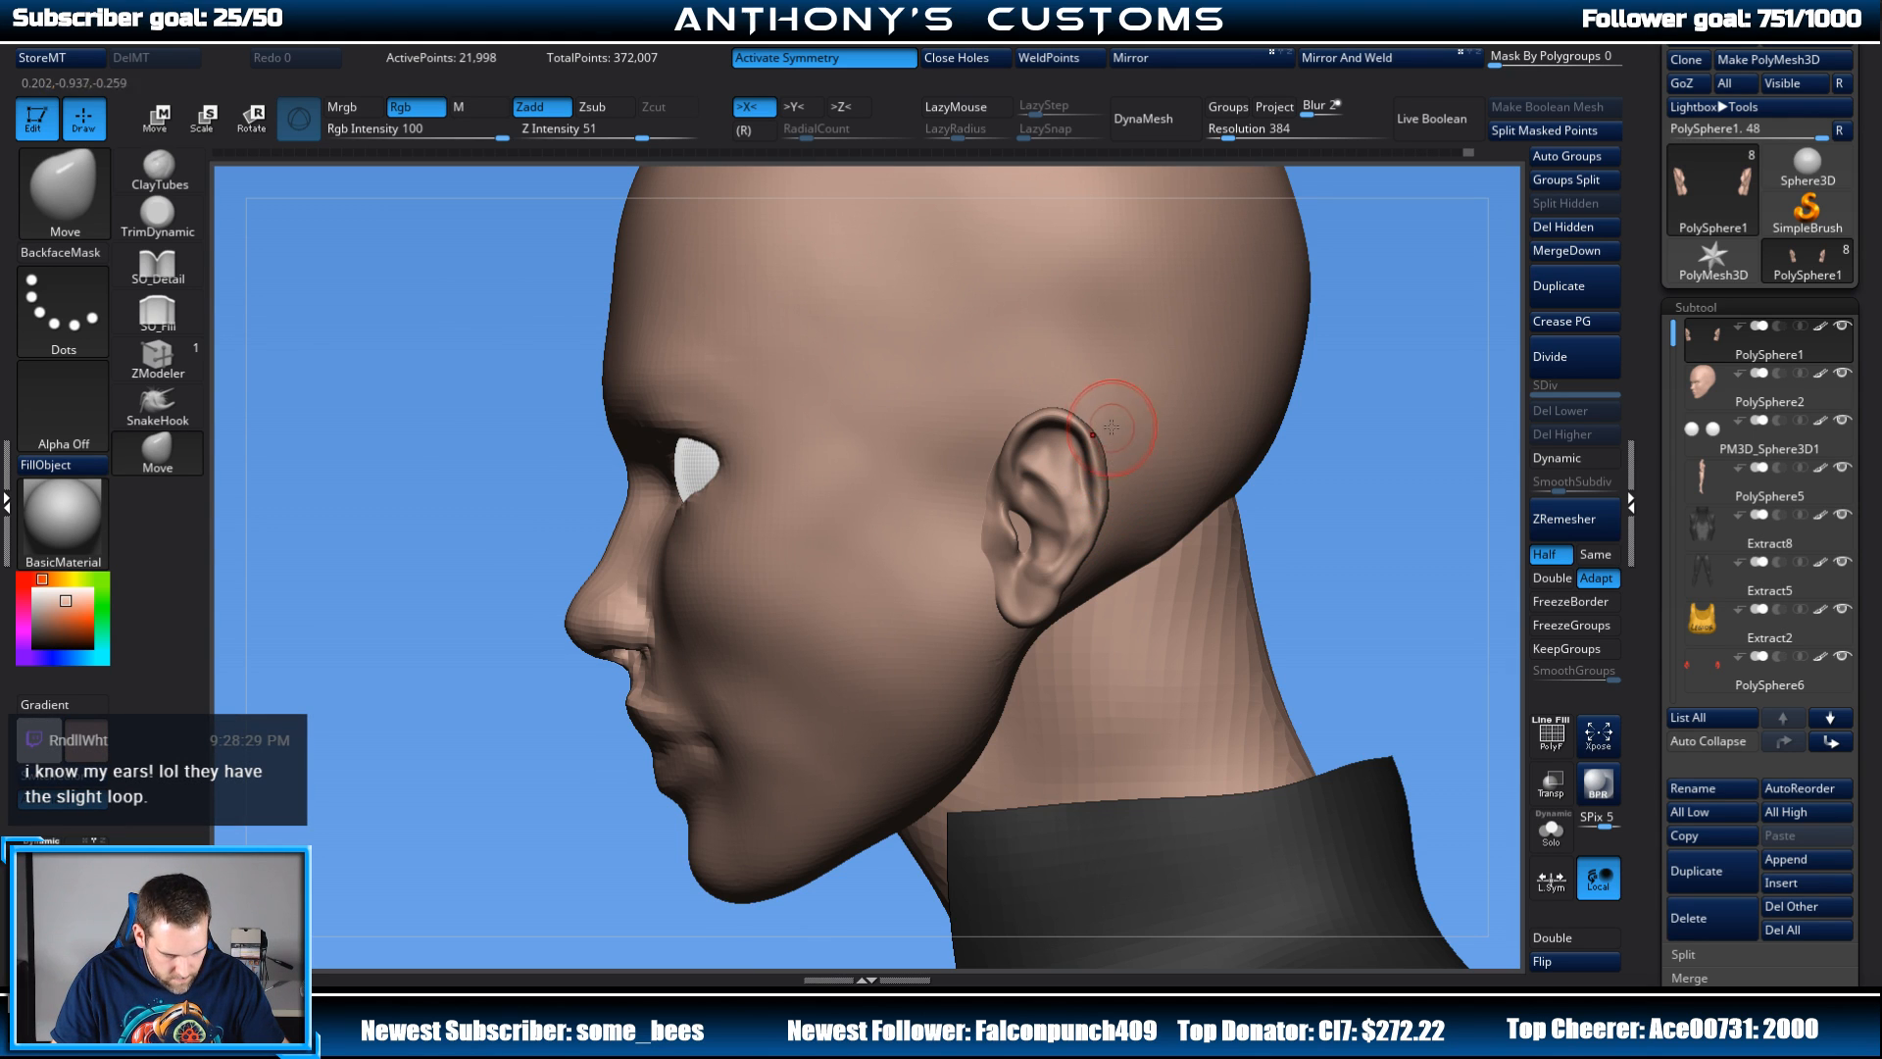
Step: Check the ears from the front and side, and refine their rear outline with the Move brush
mouse_move(1400, 412)
left_mouse_down("alt")
mouse_move(1372, 392)
mouse_move(1322, 433)
mouse_move(1391, 412)
left_mouse_up("alt")
left_click_drag(1294, 487, 1290, 433, "alt")
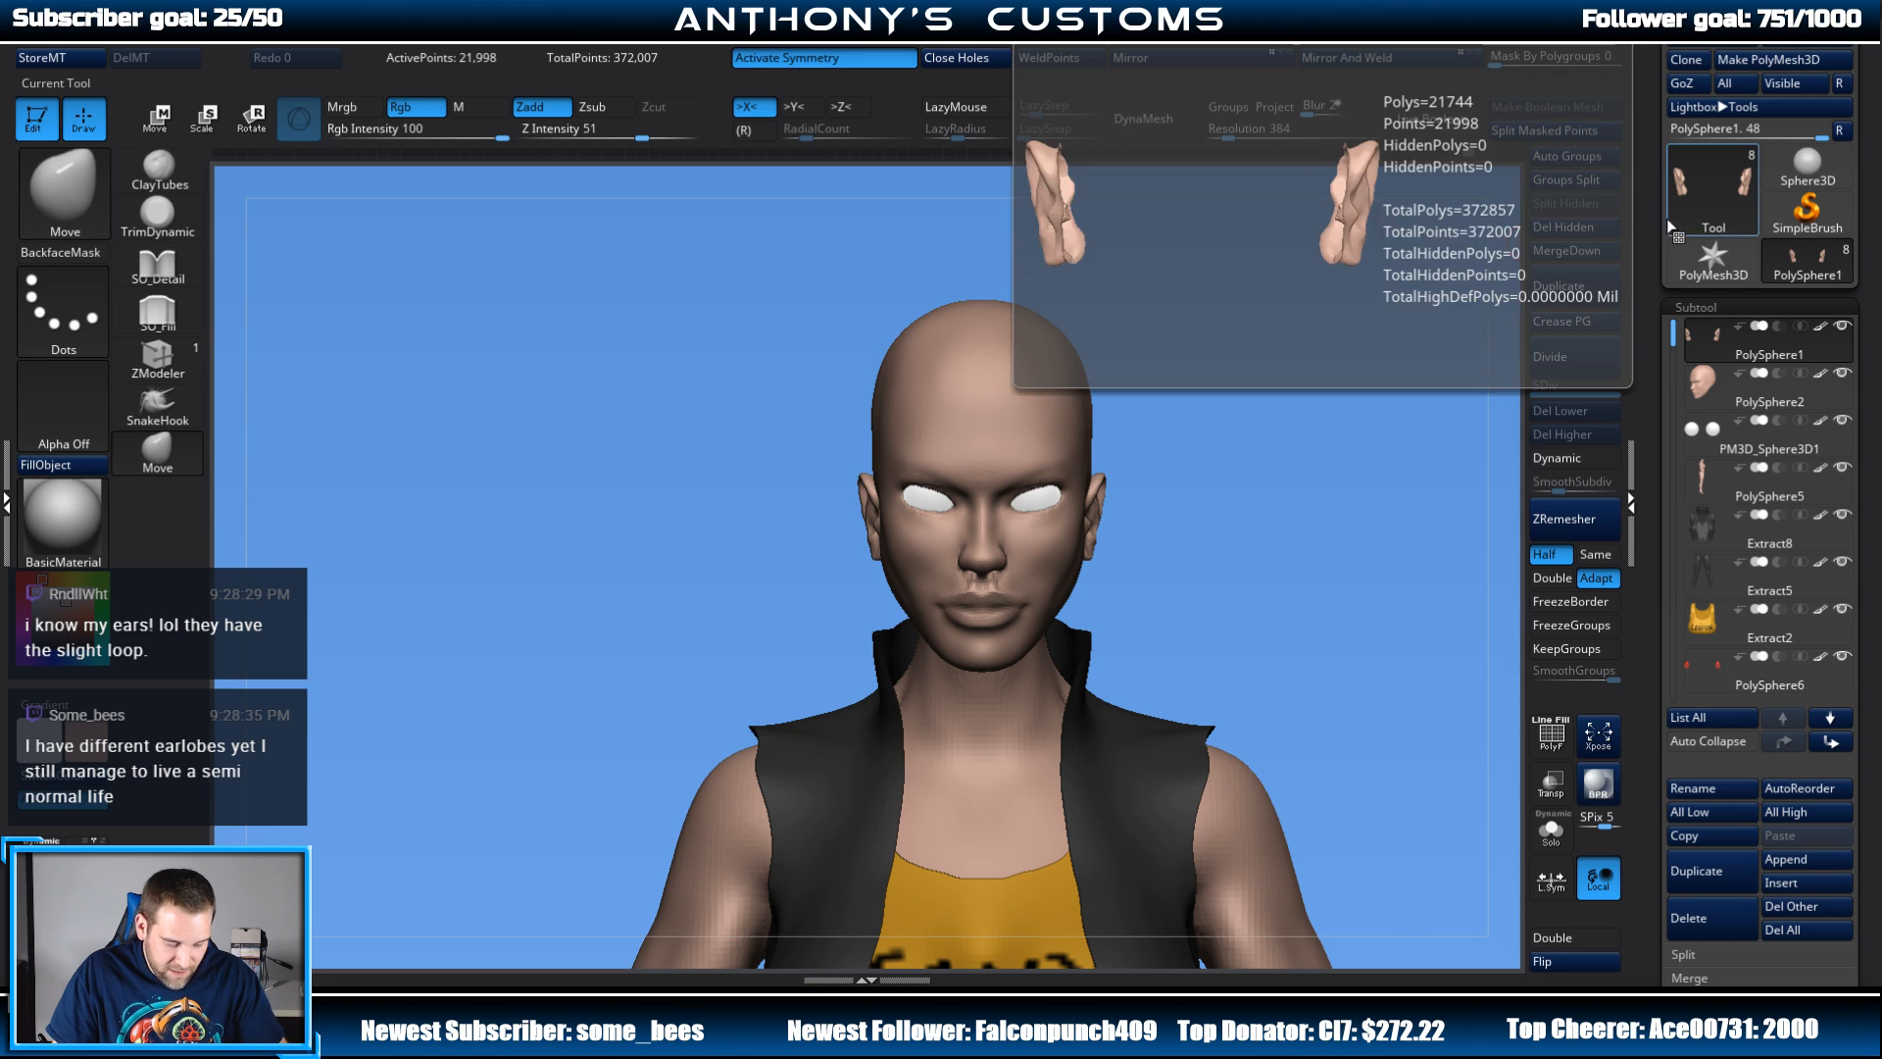
left_click_drag(1225, 448, 1261, 644)
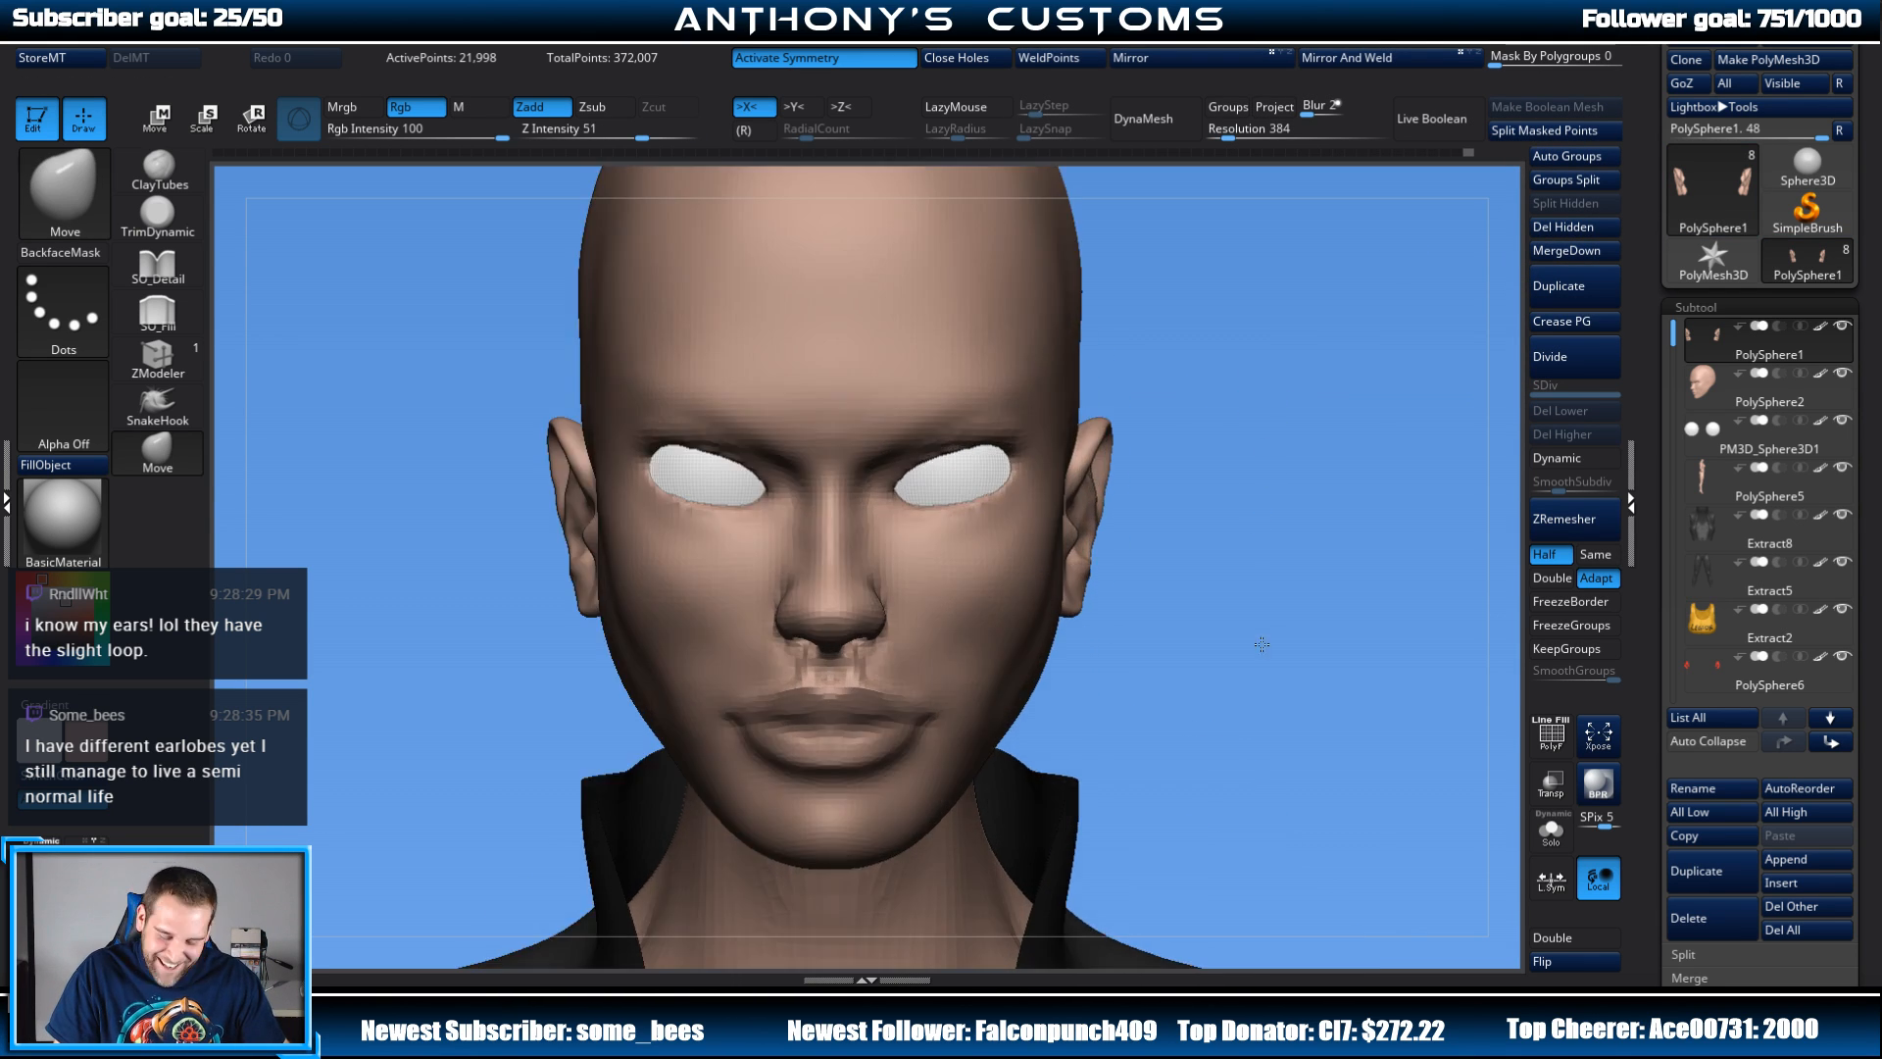
left_click_drag(1248, 506, 1282, 498, "alt")
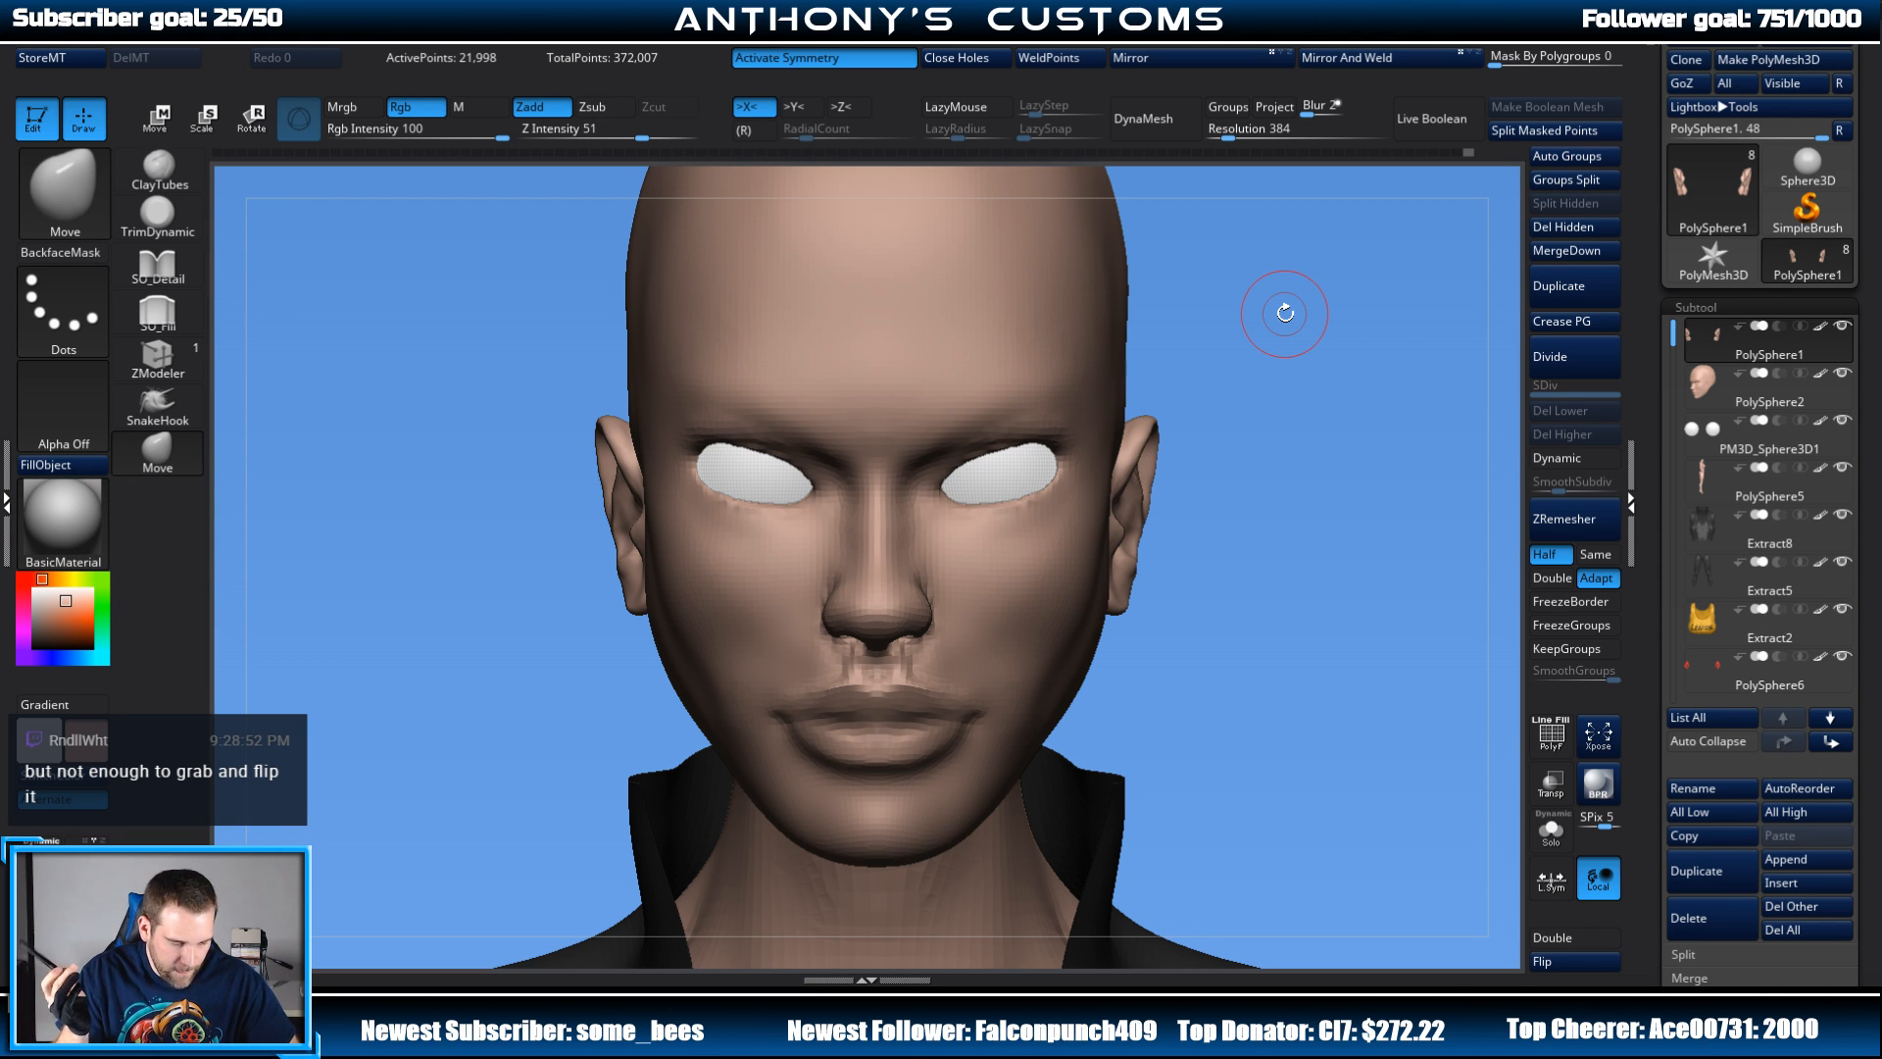
left_click_drag(1290, 520, 1167, 509)
left_click_drag(1366, 483, 1313, 447, "alt")
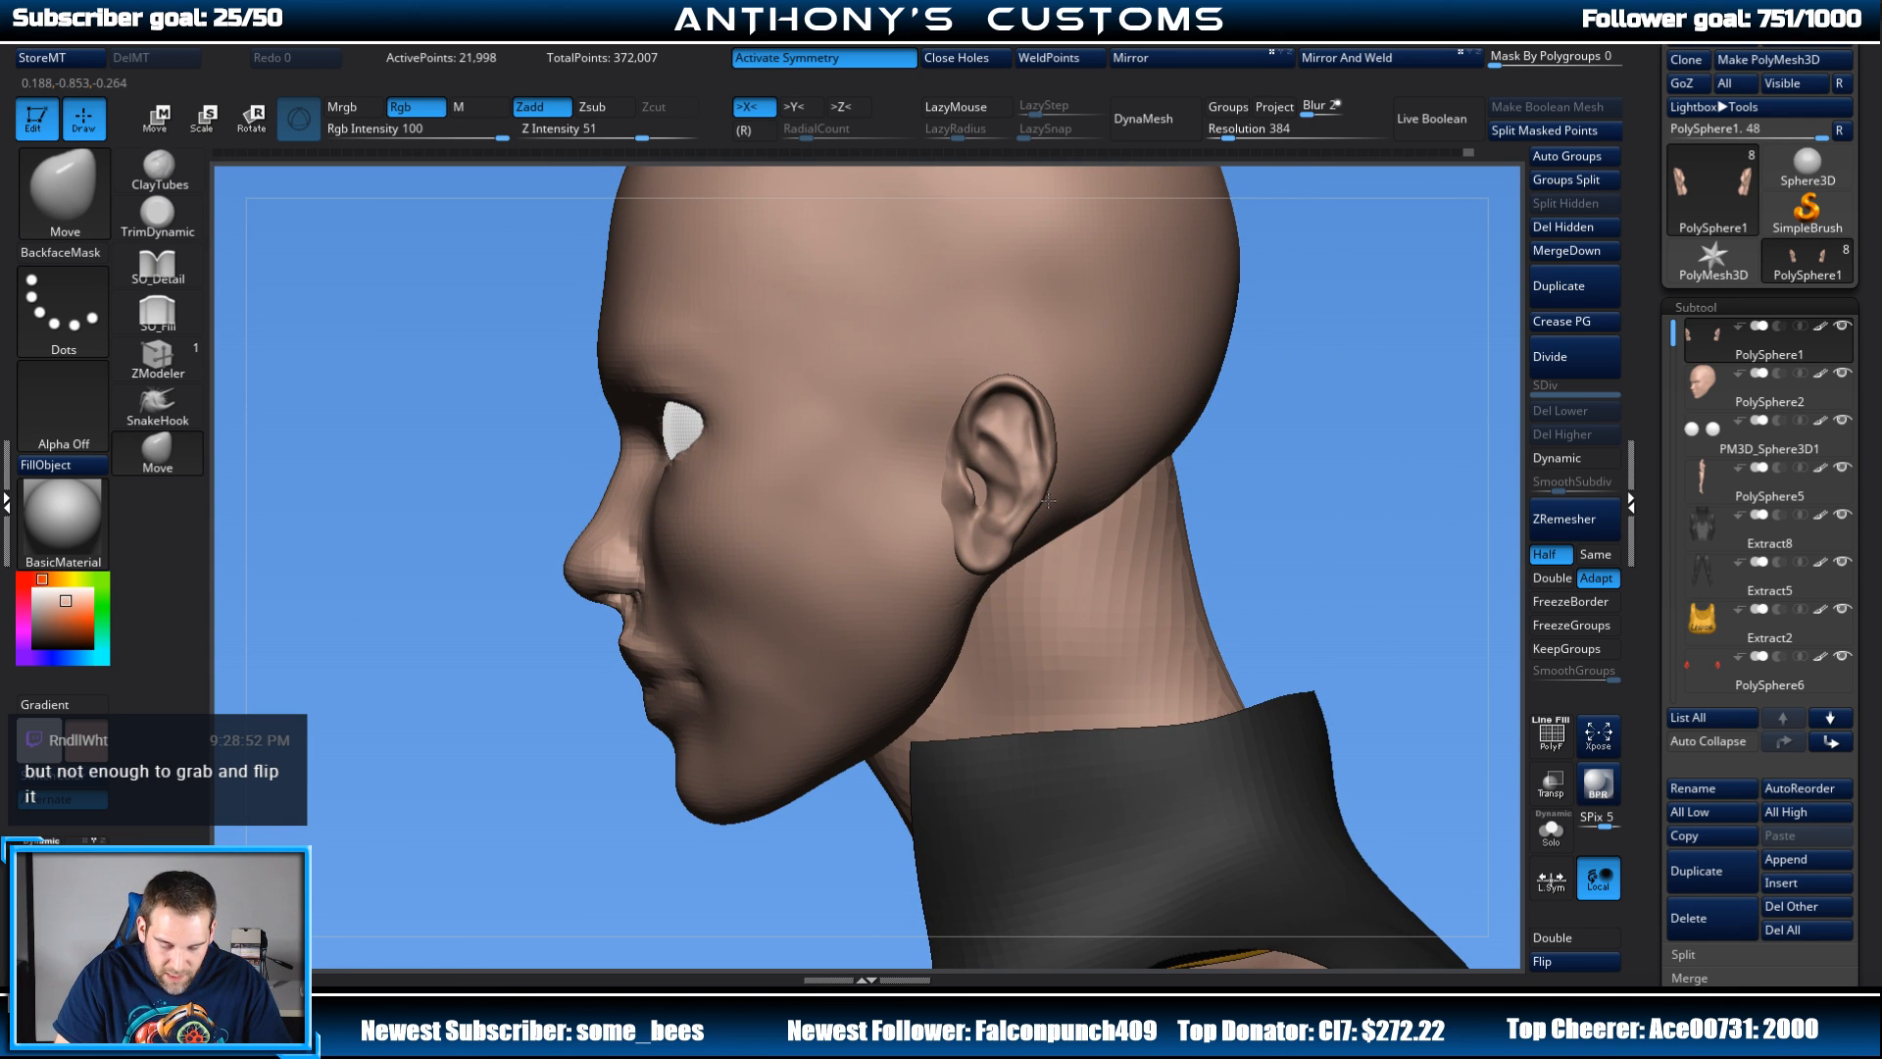
right_click_drag(1148, 485, 1408, 415)
left_click_drag(1345, 481, 1191, 469)
left_click_drag(1409, 330, 1436, 357)
right_click_drag(1436, 357, 1410, 356, "ctrl")
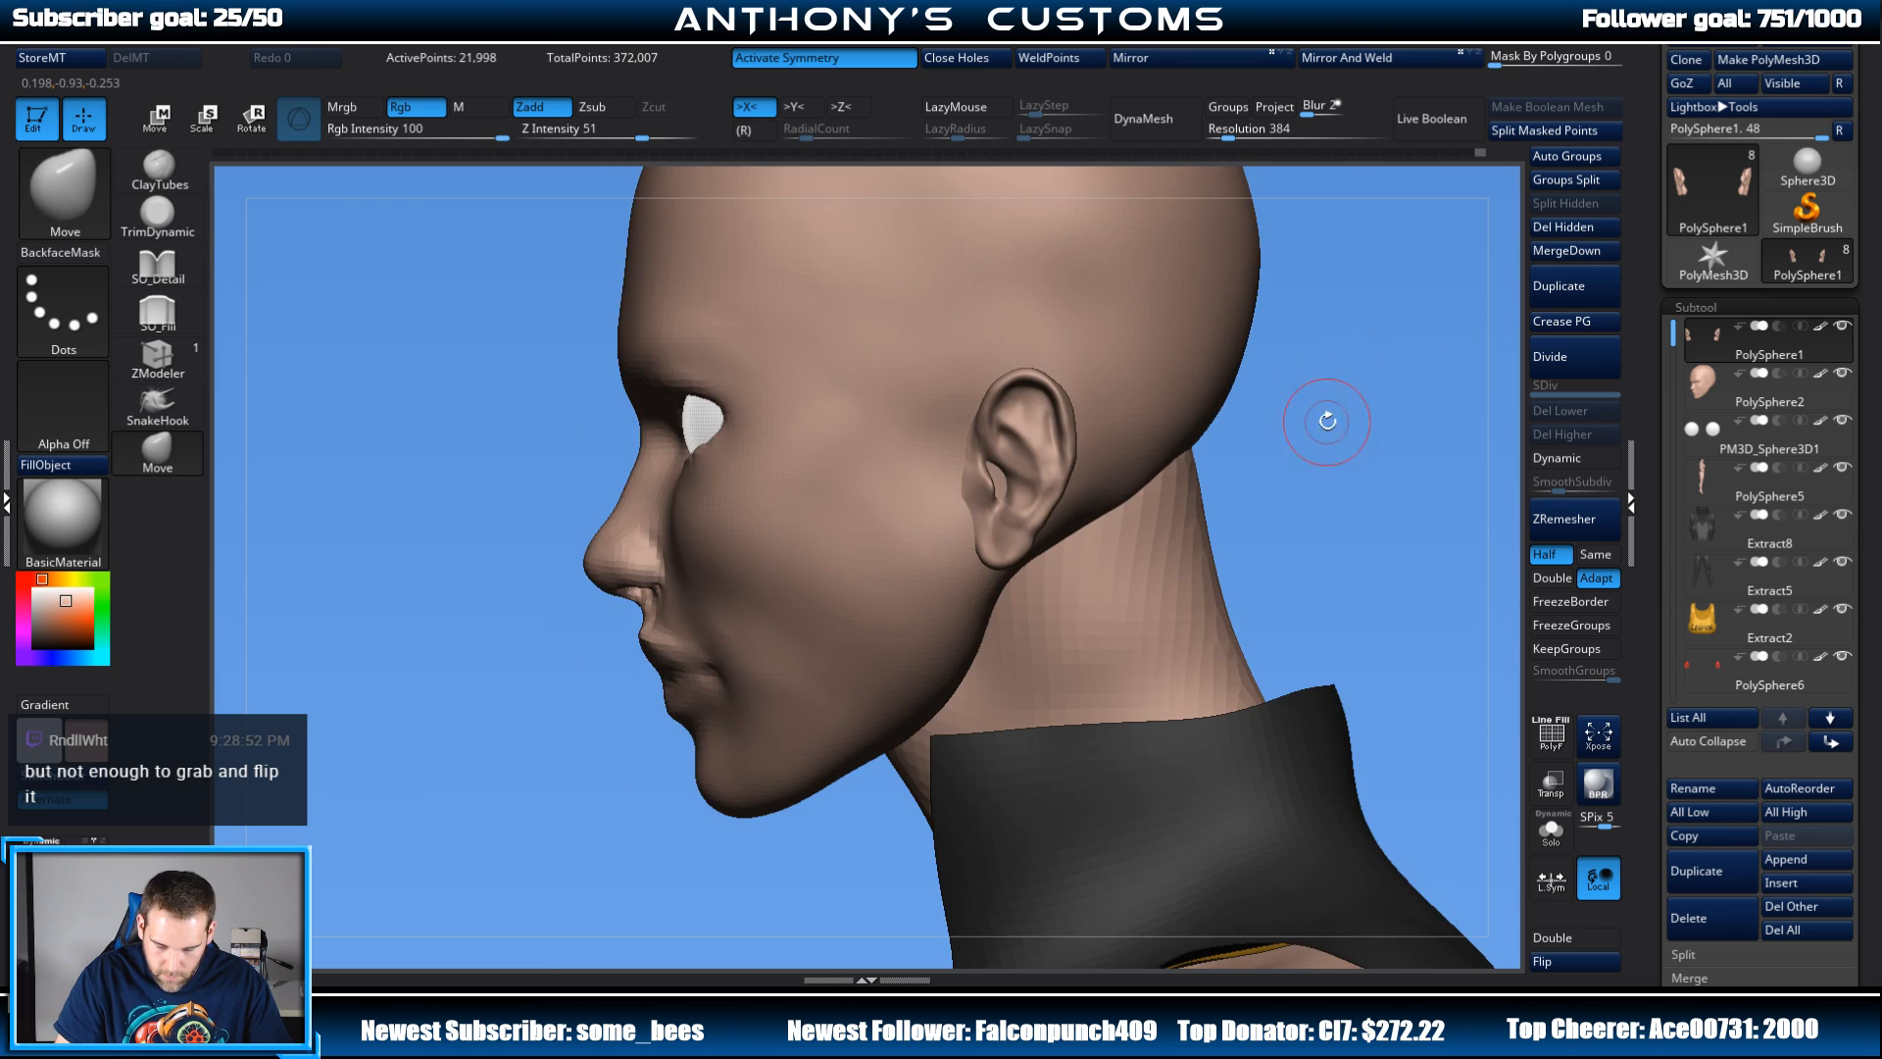
Step: Select the head subtool, mask the cranium above the forehead with a lasso, and soften the mask's edge
right_click_drag(1327, 420, 1426, 412)
mouse_move(1280, 450)
right_mouse_down("ctrl")
mouse_move(1207, 440)
mouse_move(1147, 315)
mouse_move(1208, 245)
mouse_move(1235, 463)
right_mouse_up("ctrl")
right_click_drag(1323, 415, 1265, 450, "alt")
key("space")
left_click_drag(1253, 433, 1297, 433)
left_click(1017, 304, "alt")
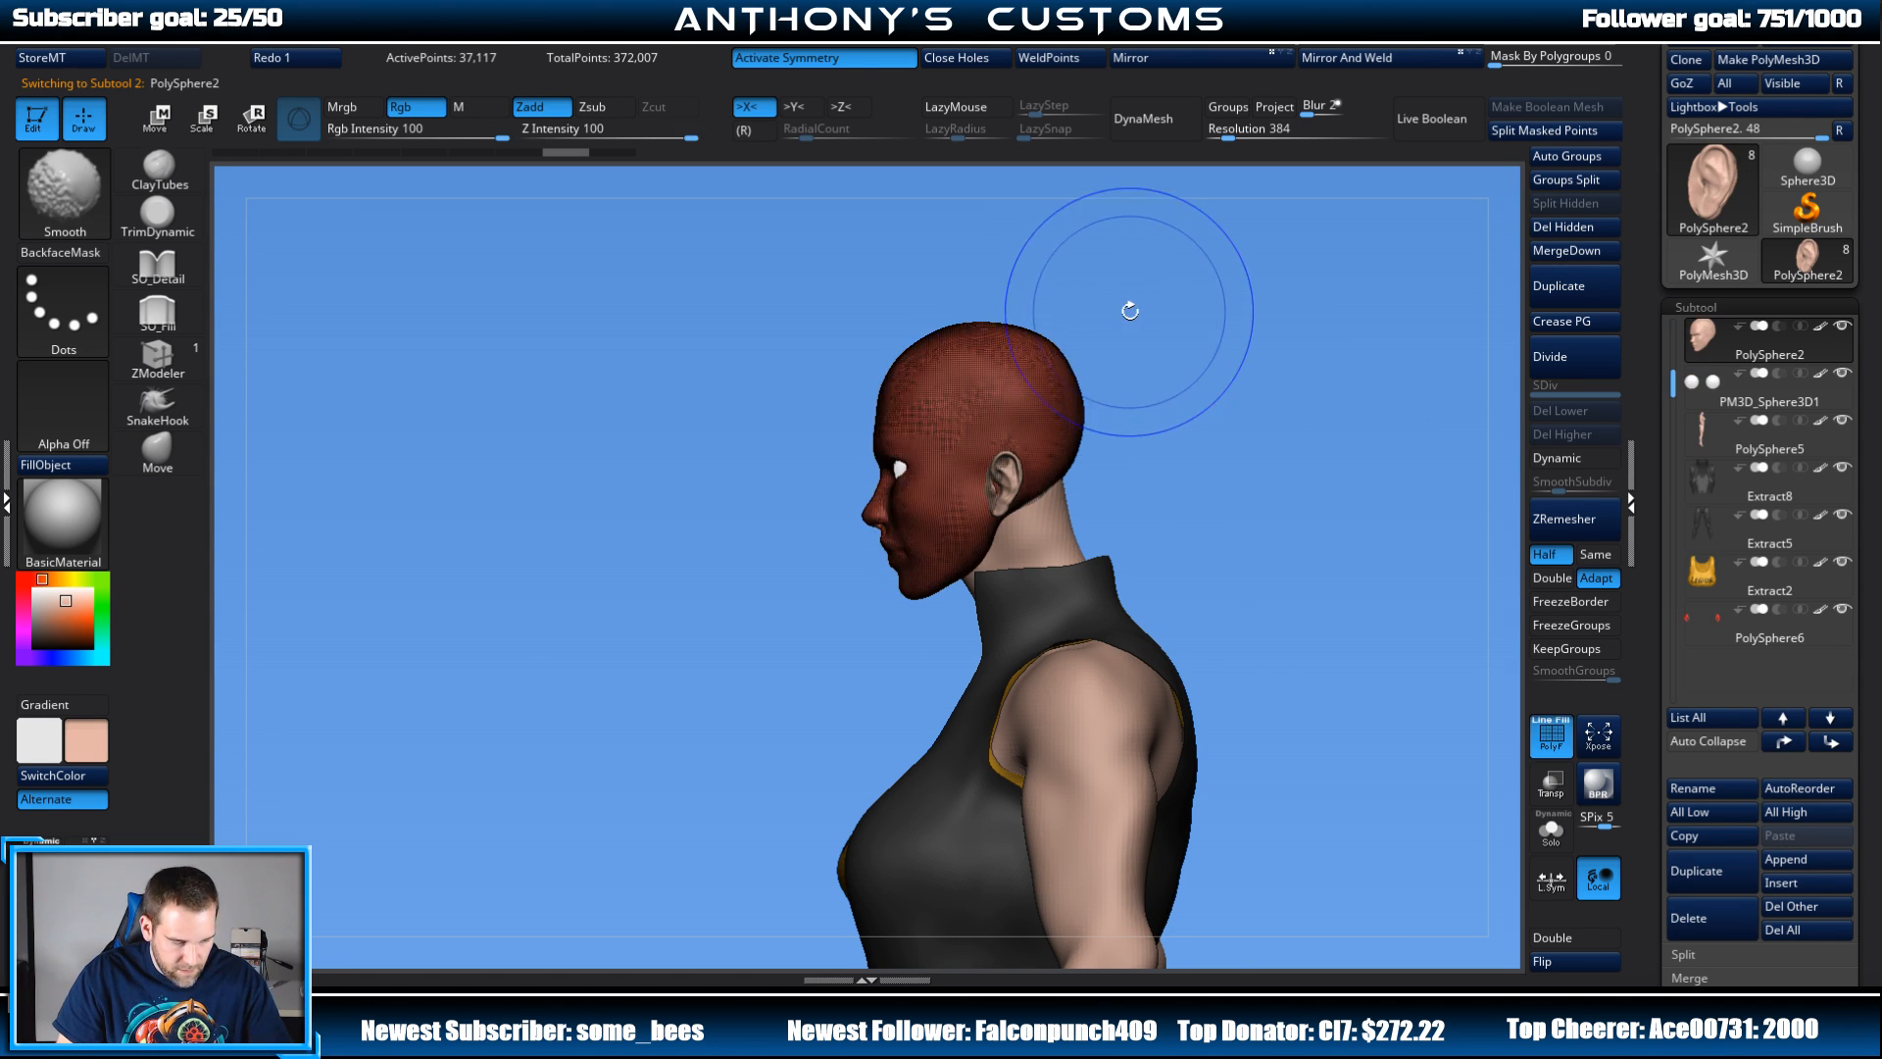
right_click_drag(1177, 284, 1222, 332)
left_click_drag(1223, 332, 1252, 325, "shift")
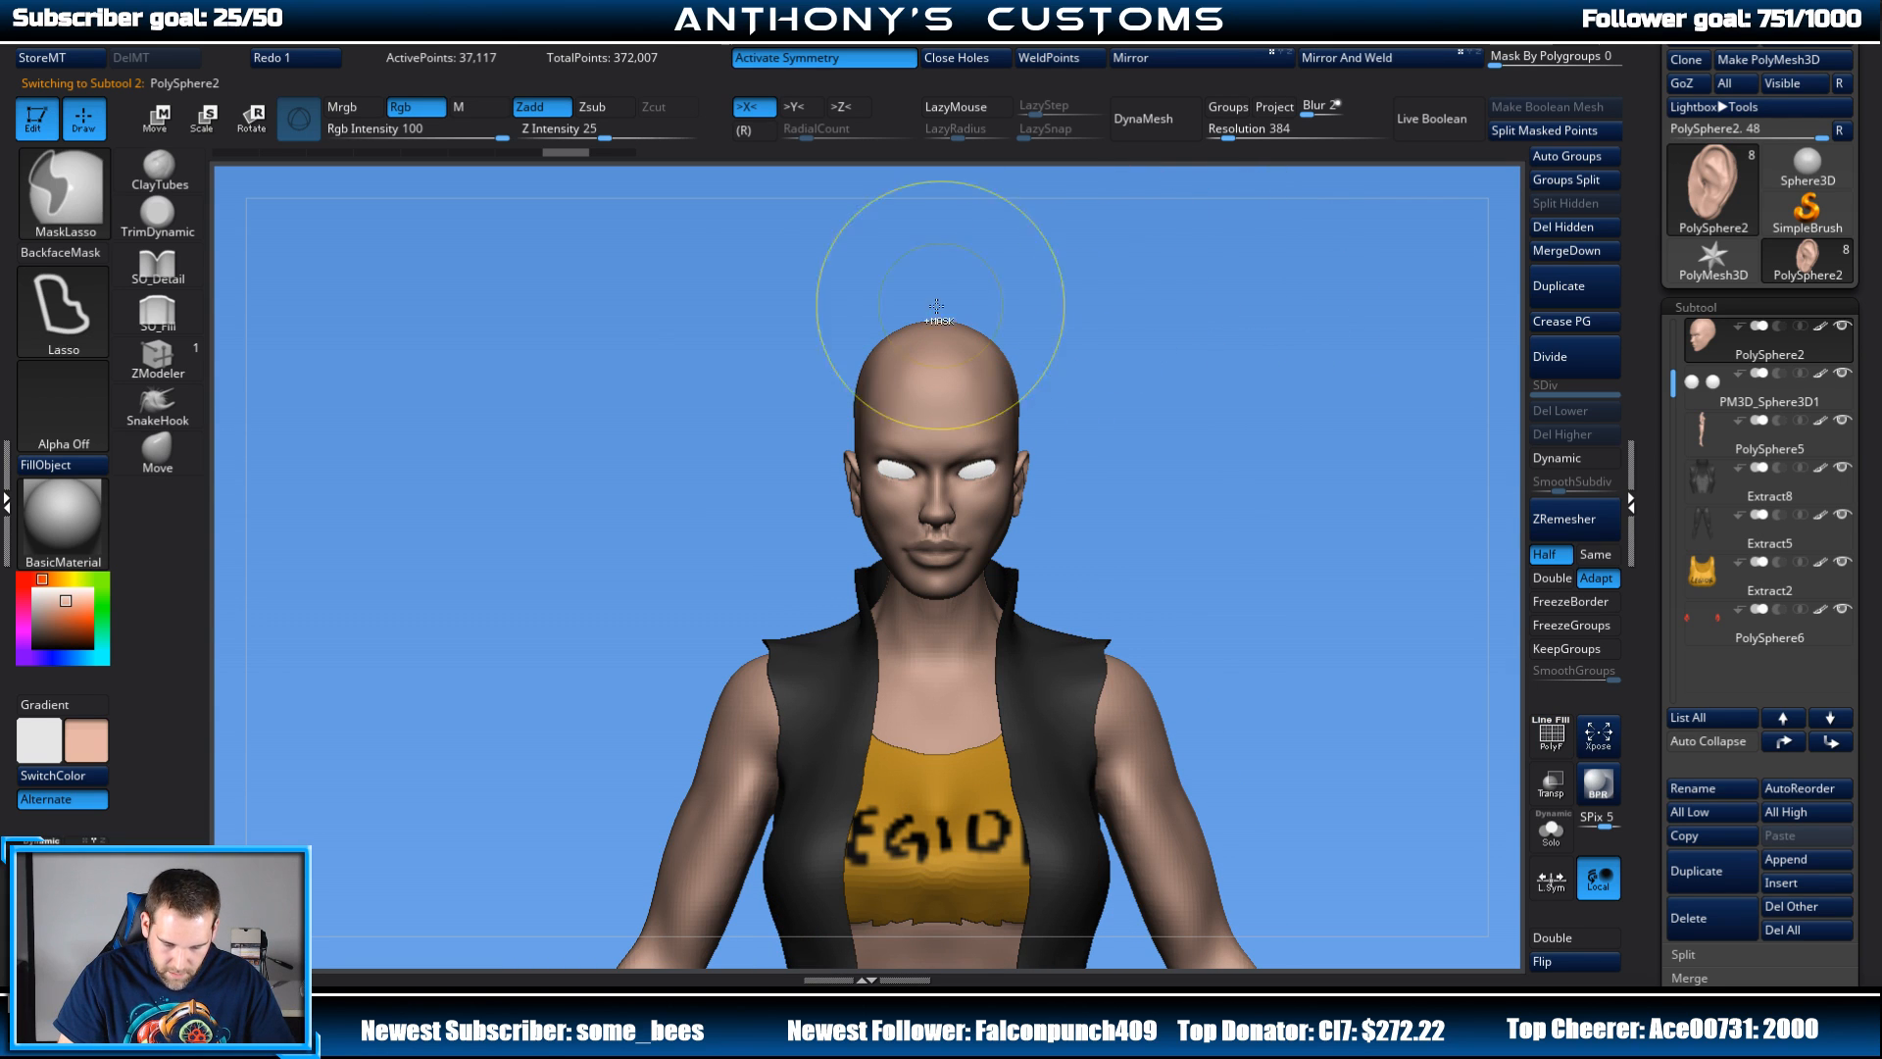
mouse_move(815, 280)
left_mouse_down("ctrl")
mouse_move(798, 343)
mouse_move(883, 398)
mouse_move(1178, 362)
left_mouse_up("ctrl")
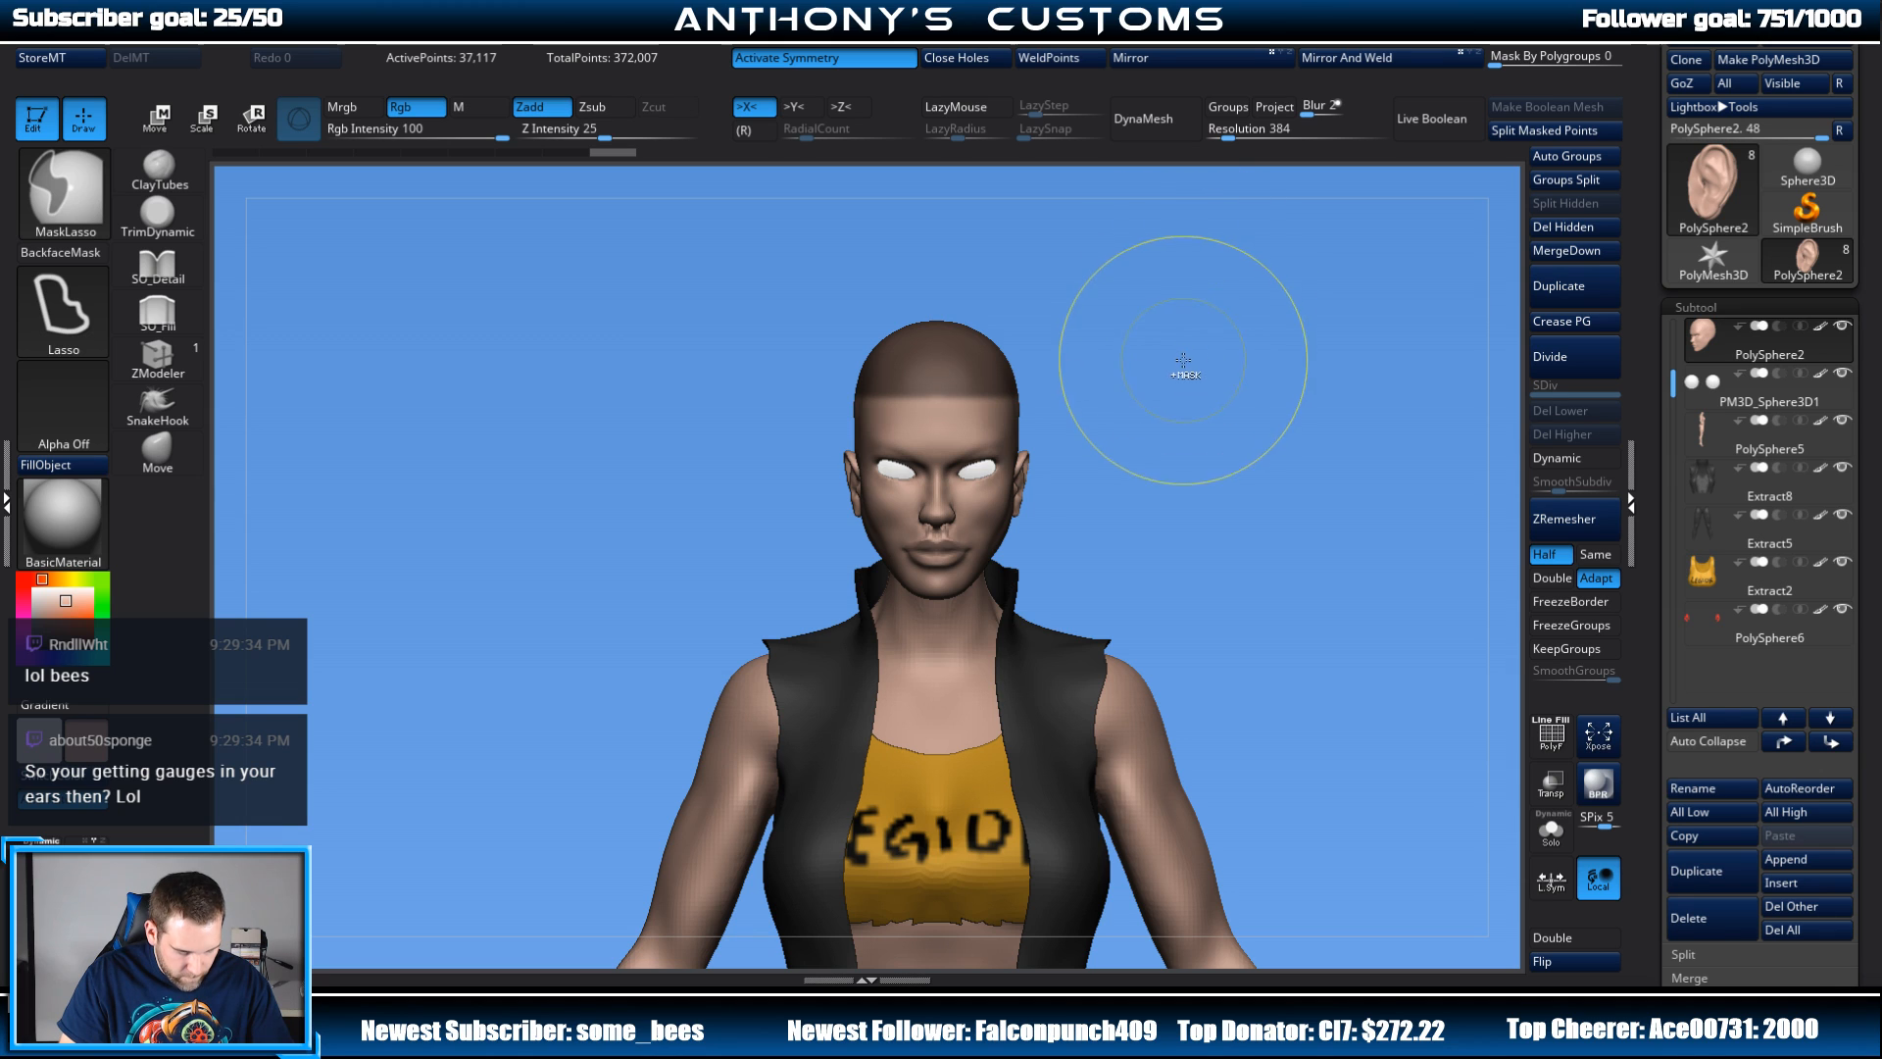
key("ctrl")
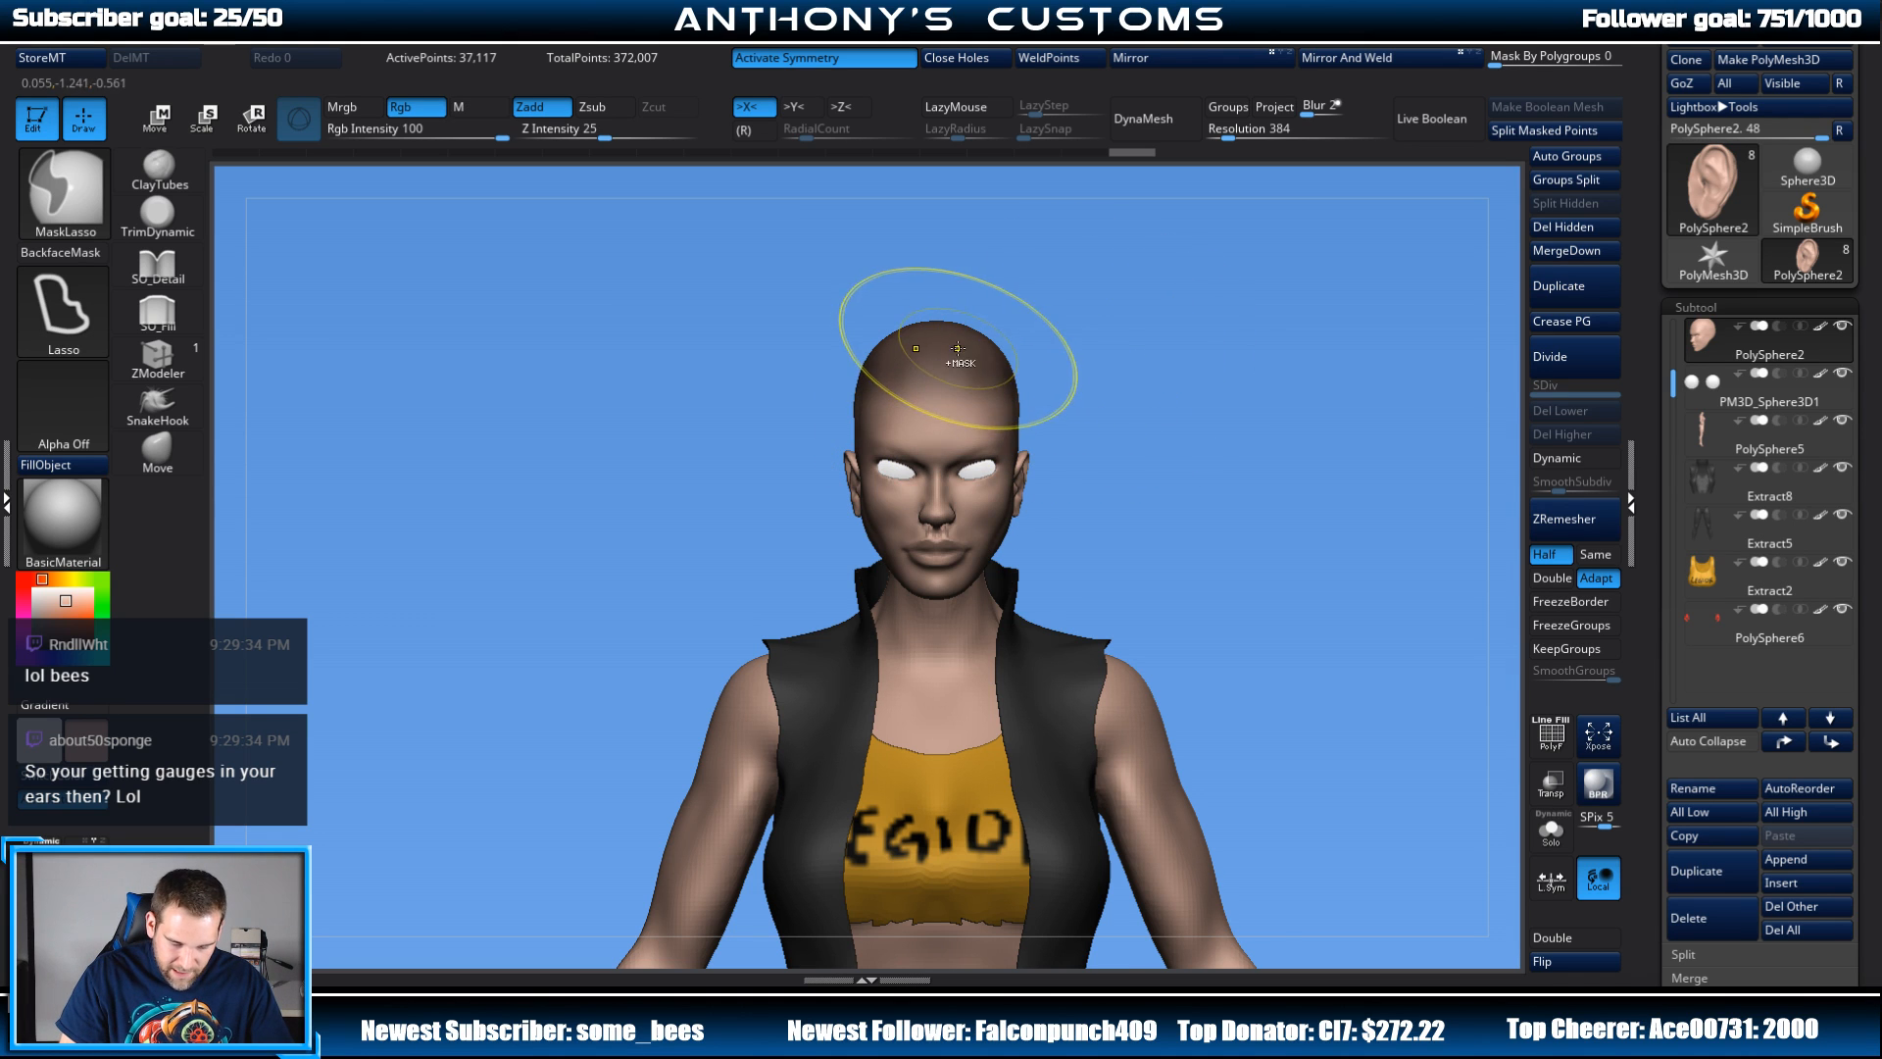
key("space")
left_click_drag(1165, 336, 1135, 336)
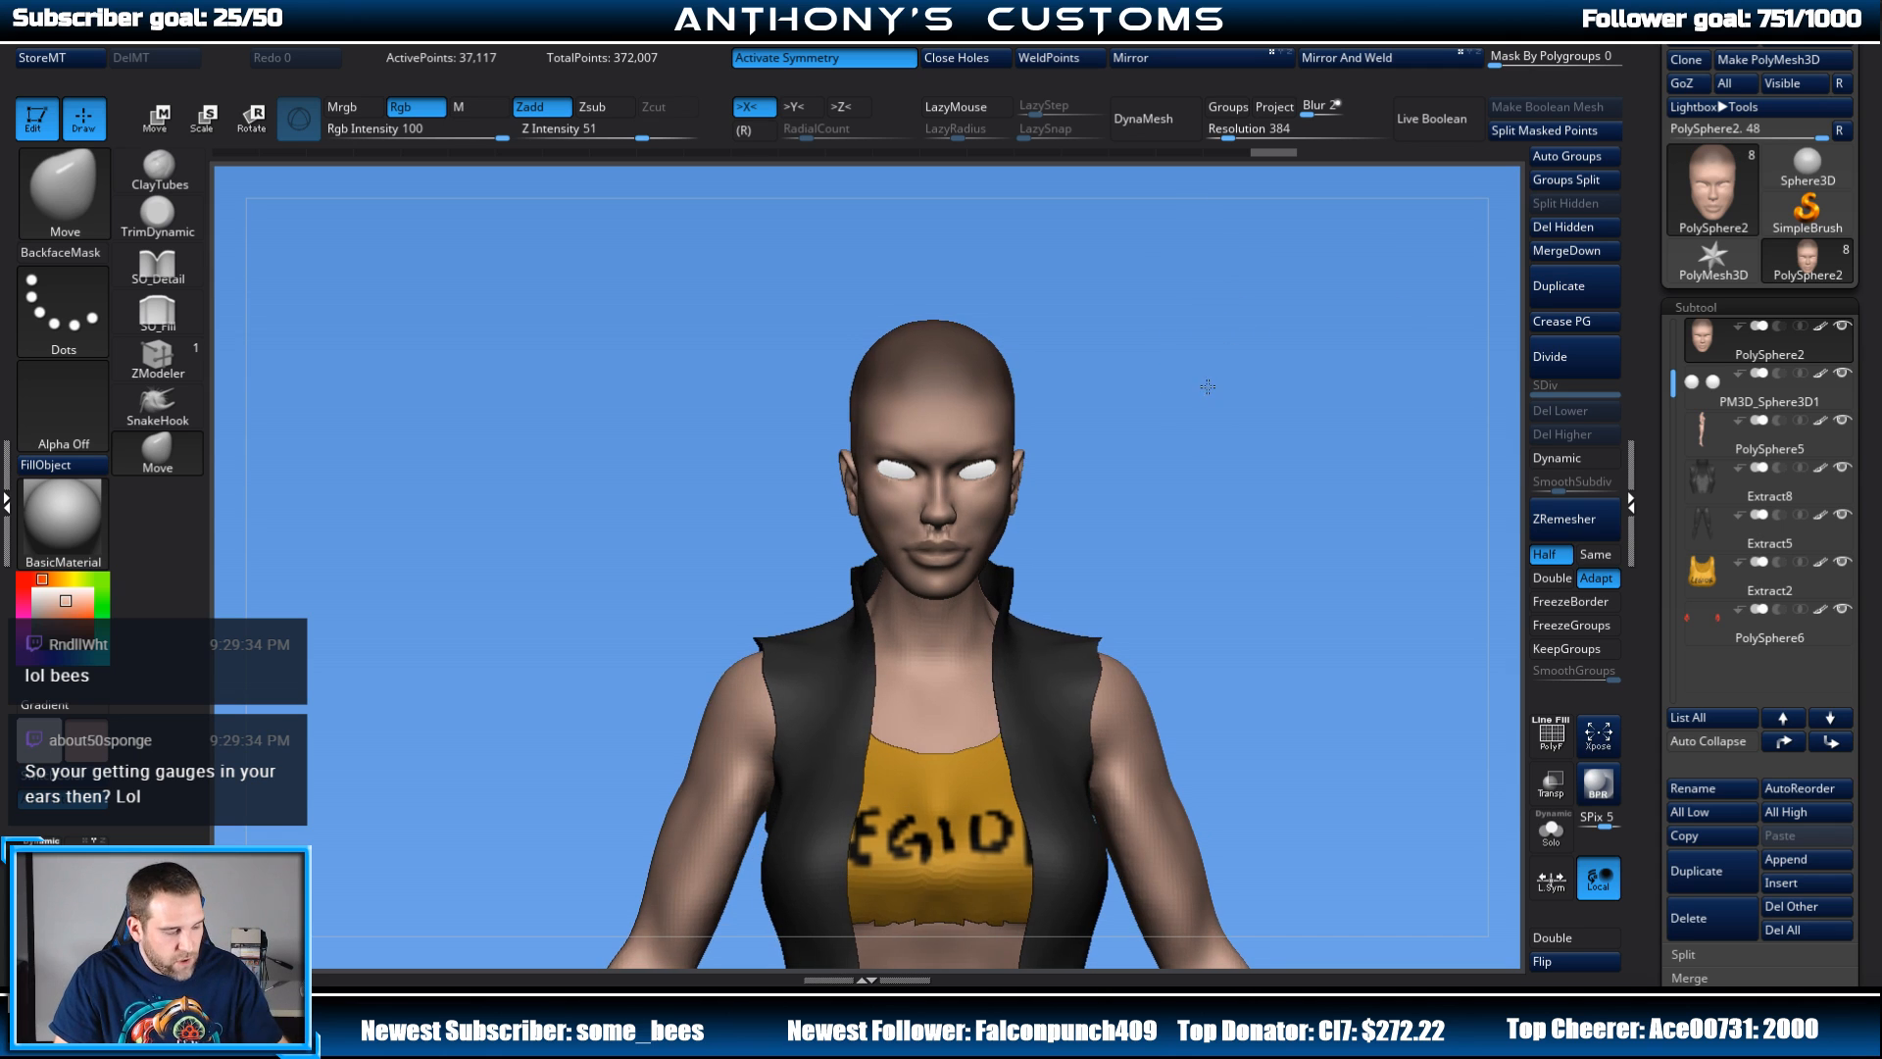
Step: Invert the head's mask and lower the crown slightly along the vertical axis with the transform gizmo
key("w")
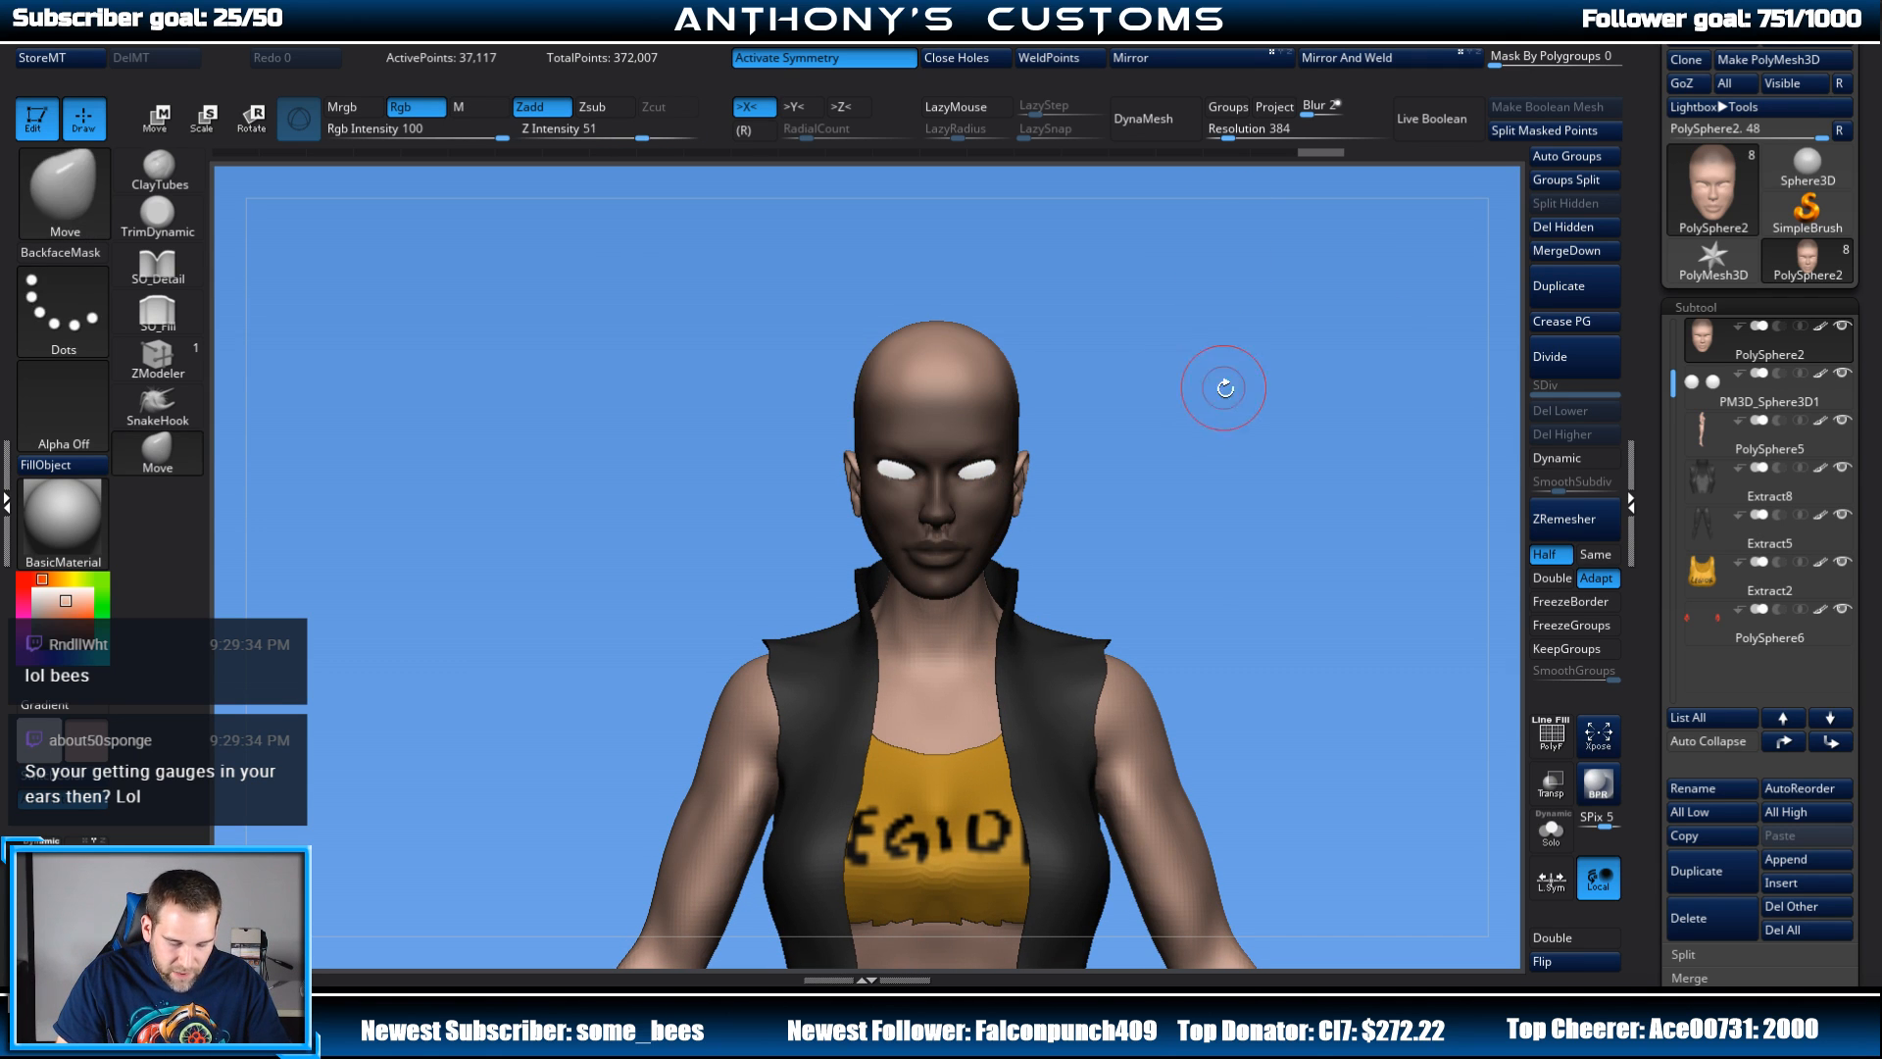
left_click_drag(1222, 391, 1127, 294)
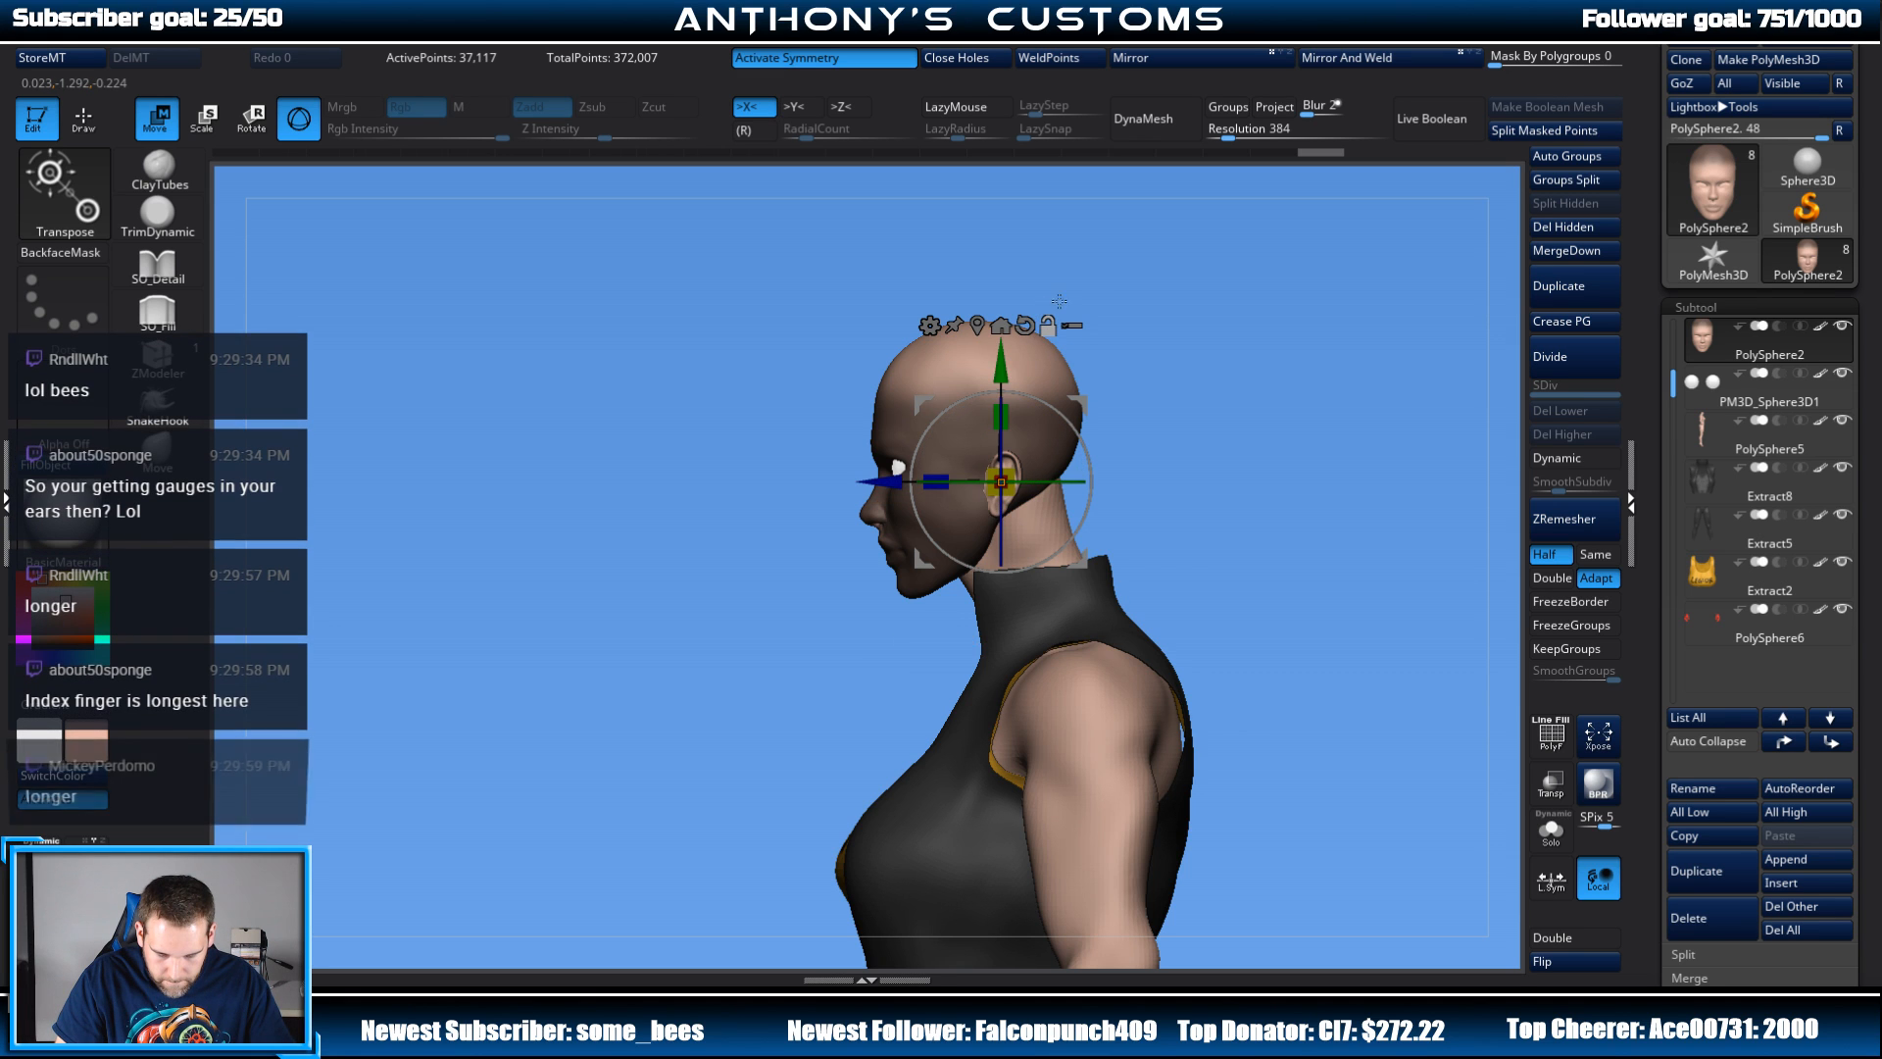
left_click_drag(1089, 365, 1279, 374)
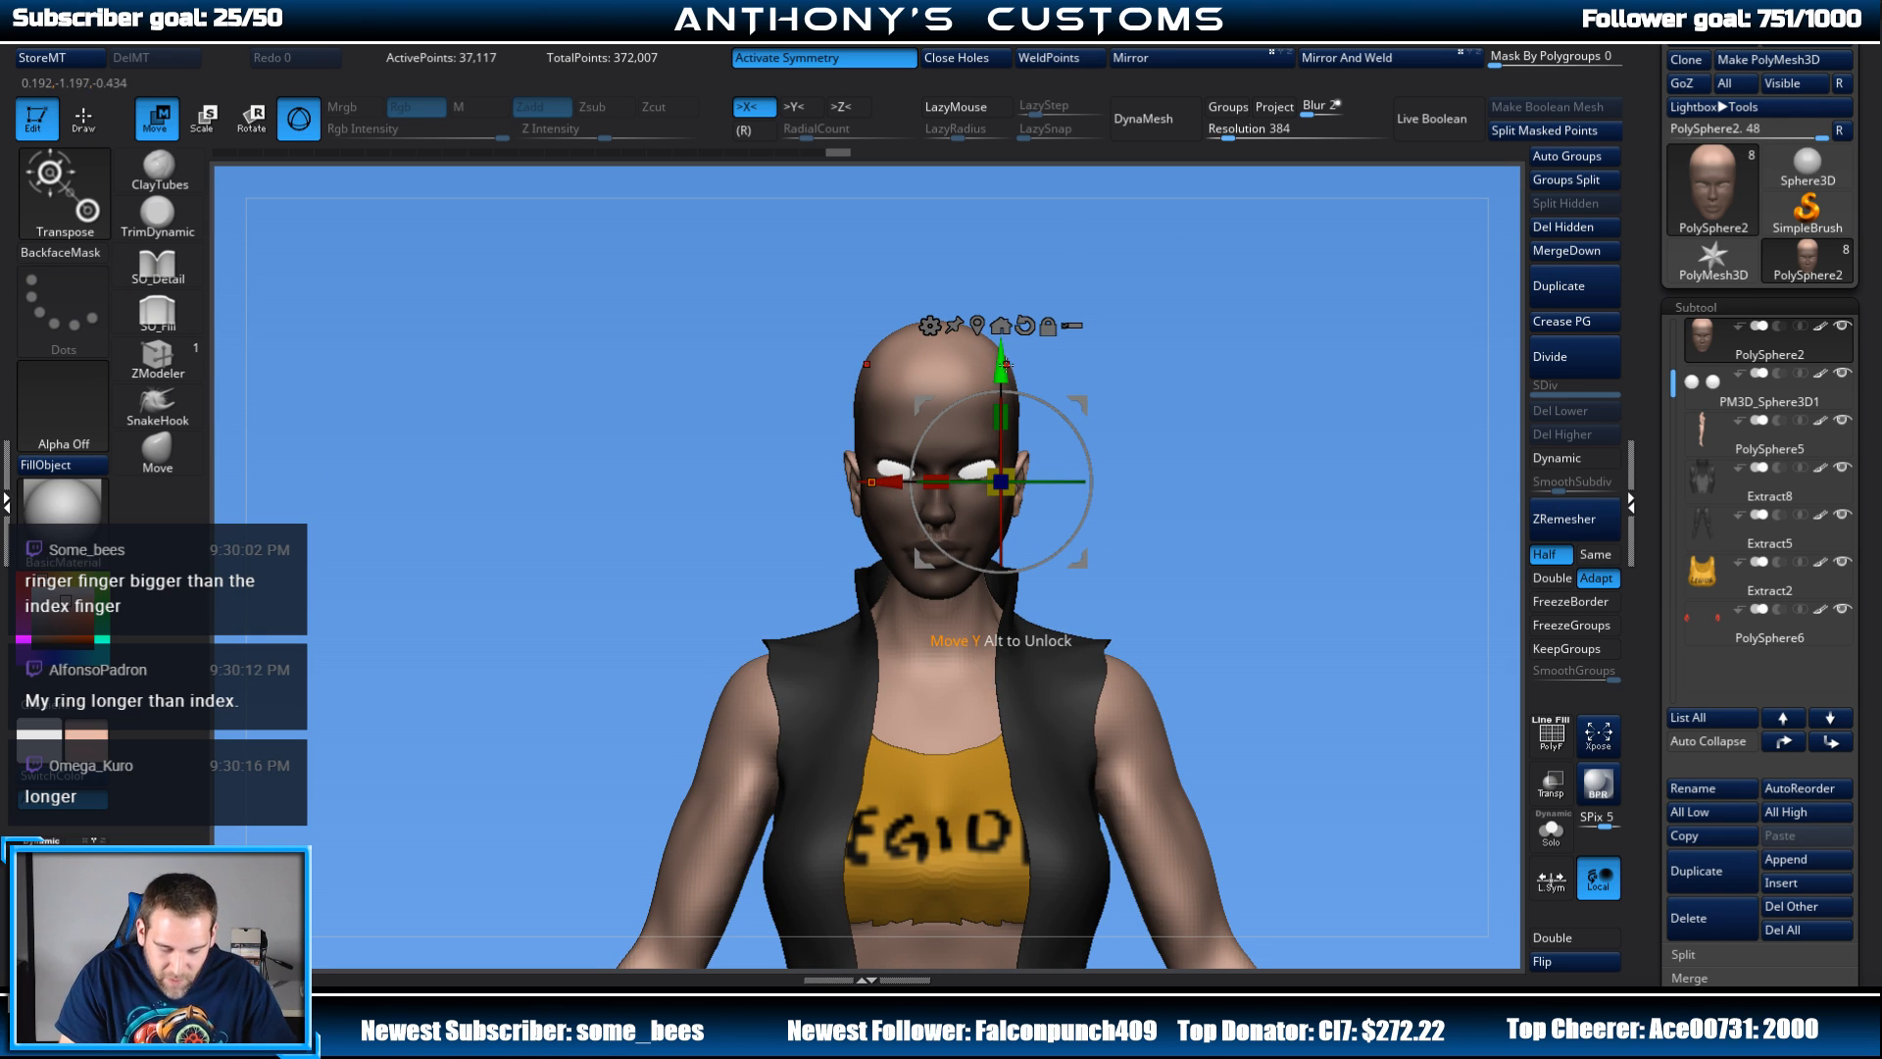
left_click_drag(1000, 370, 1000, 381)
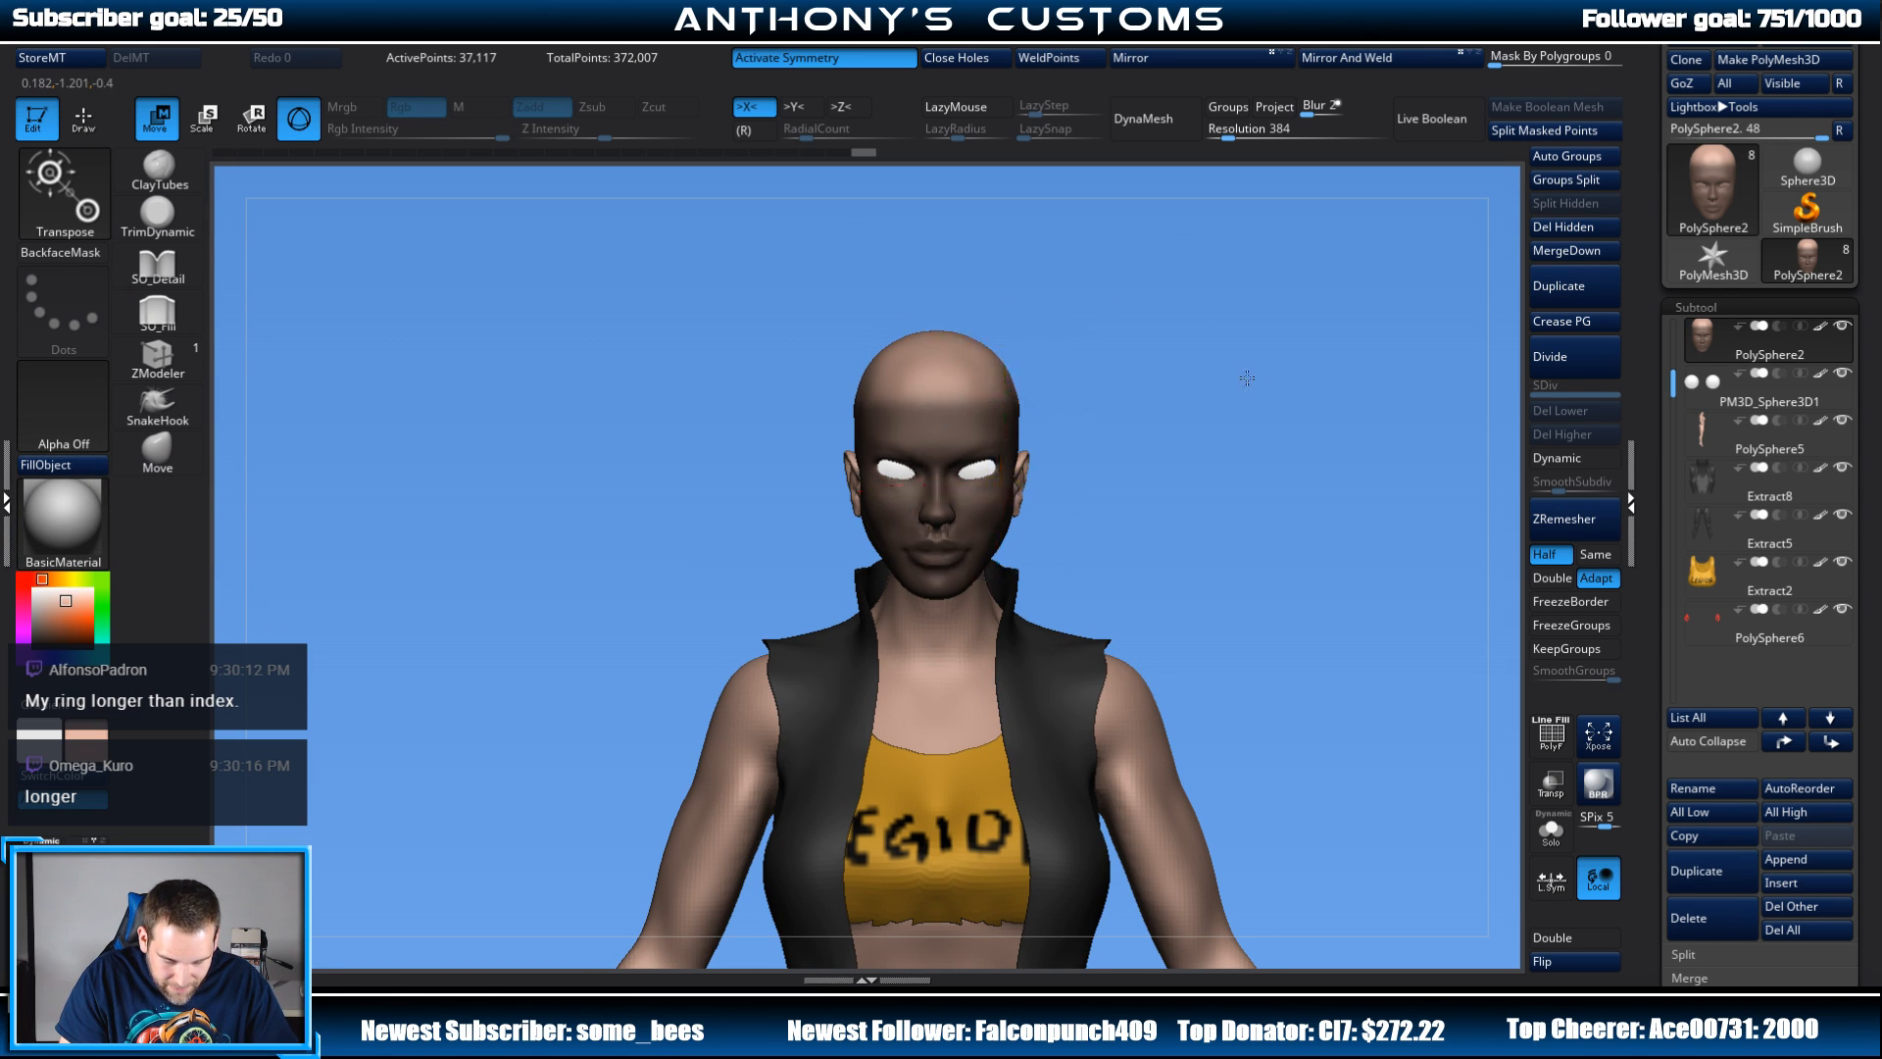
left_click_drag(1244, 379, 1173, 369, "shift")
left_click_drag(1000, 373, 1000, 378)
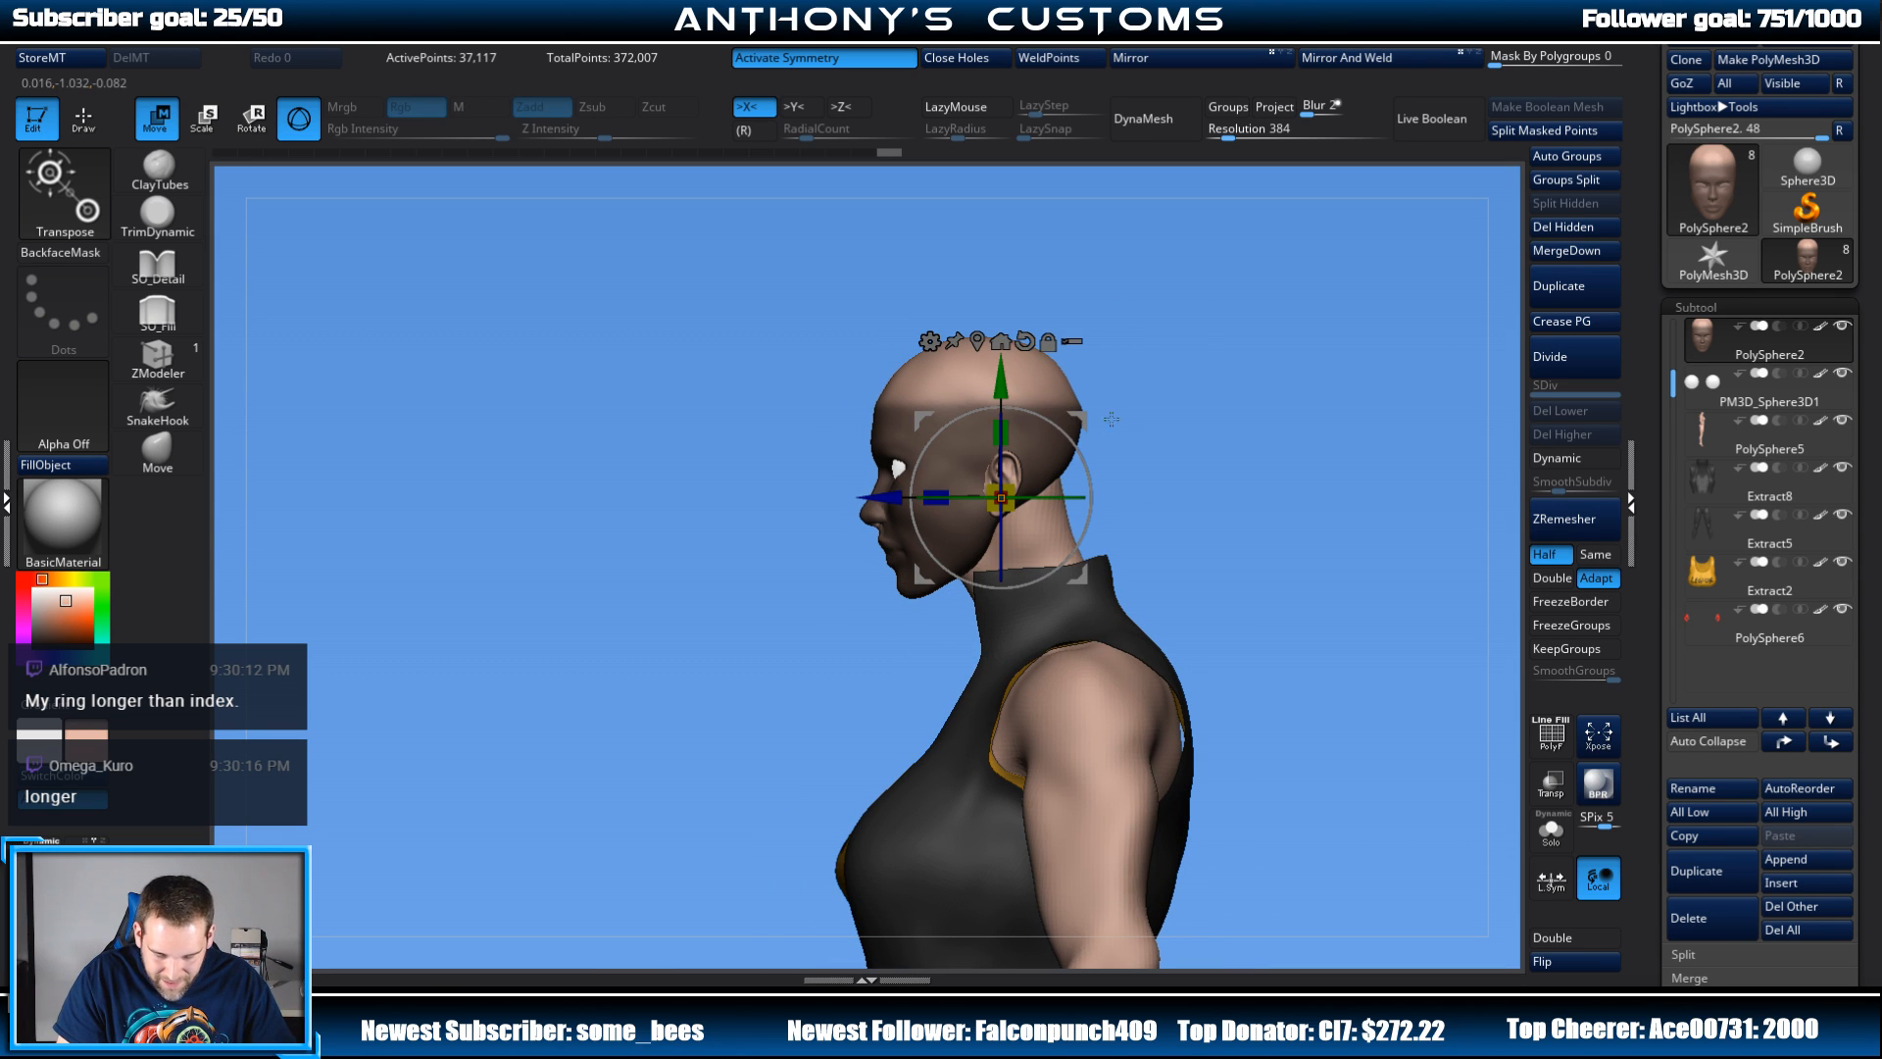
Step: Leave the transform gizmo, clear the head's mask, and smooth the seam left across the forehead
key("q")
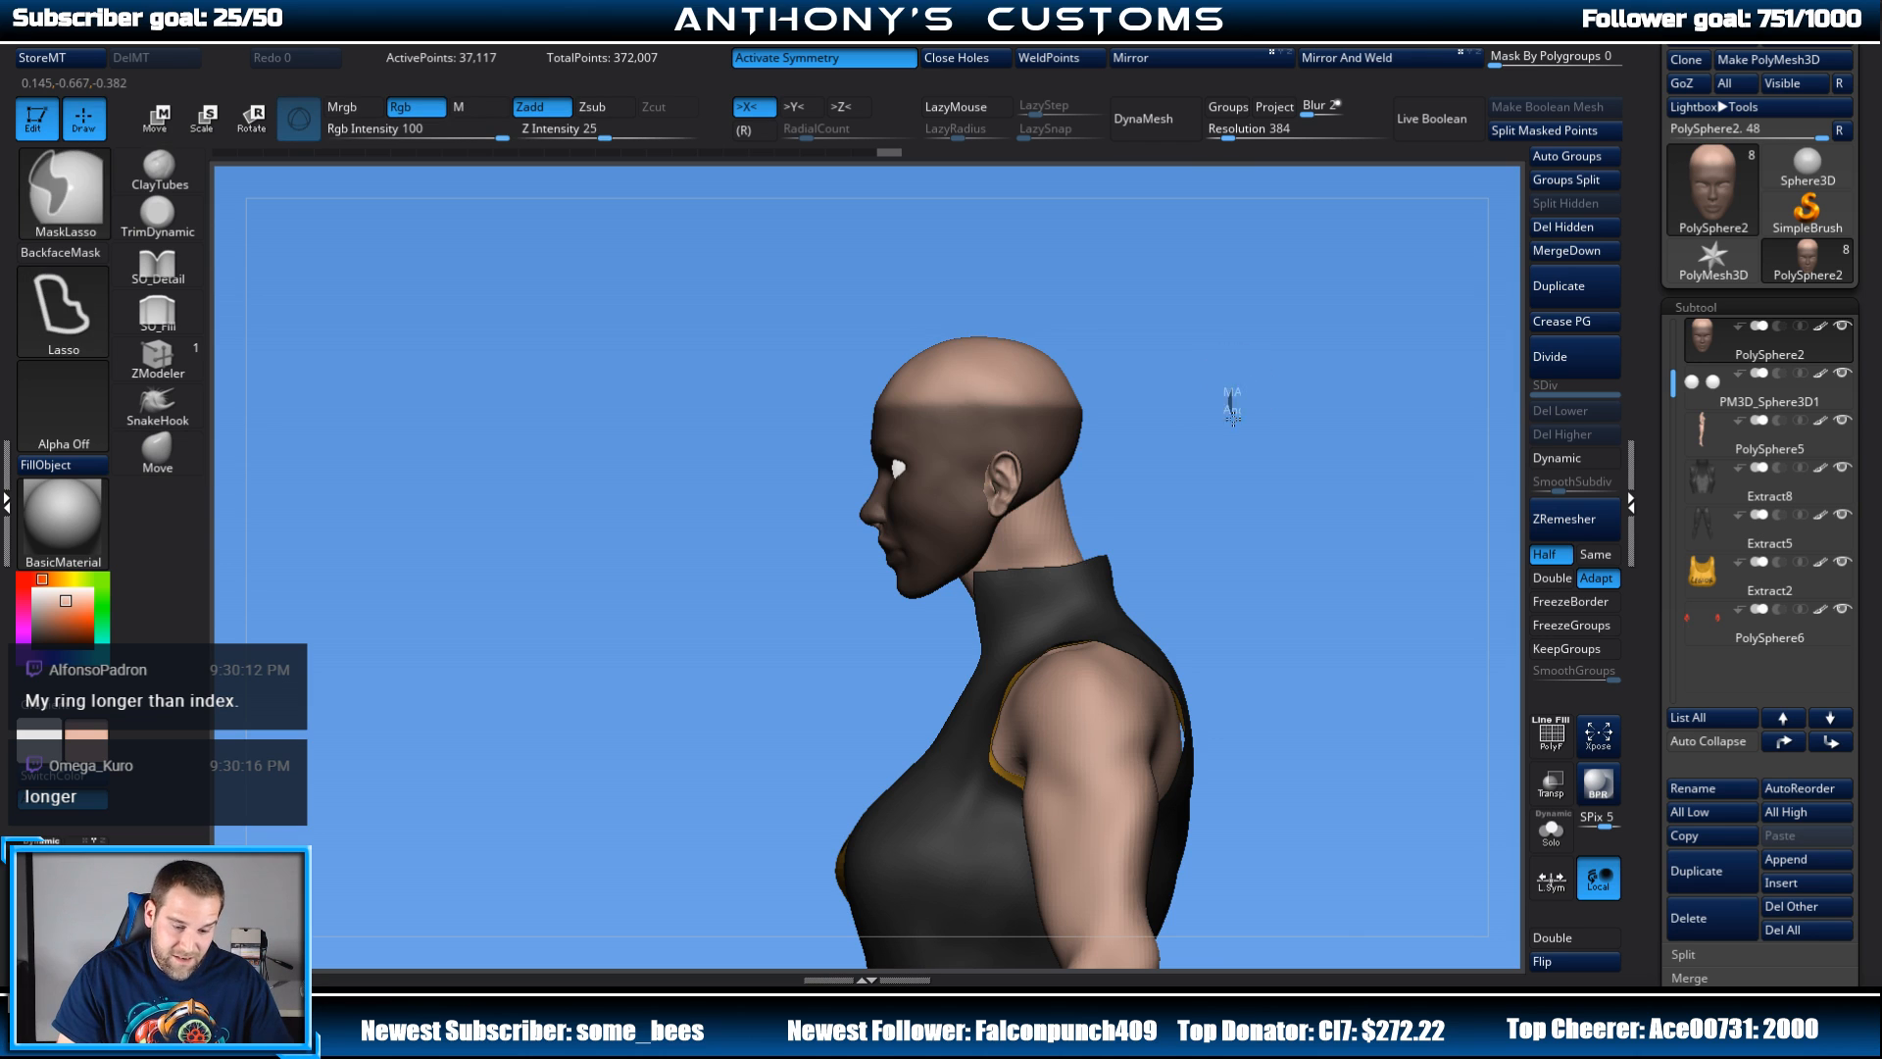
mouse_move(1229, 407)
left_mouse_down()
mouse_move(1254, 410)
mouse_move(1202, 428)
mouse_move(1285, 415)
left_mouse_up()
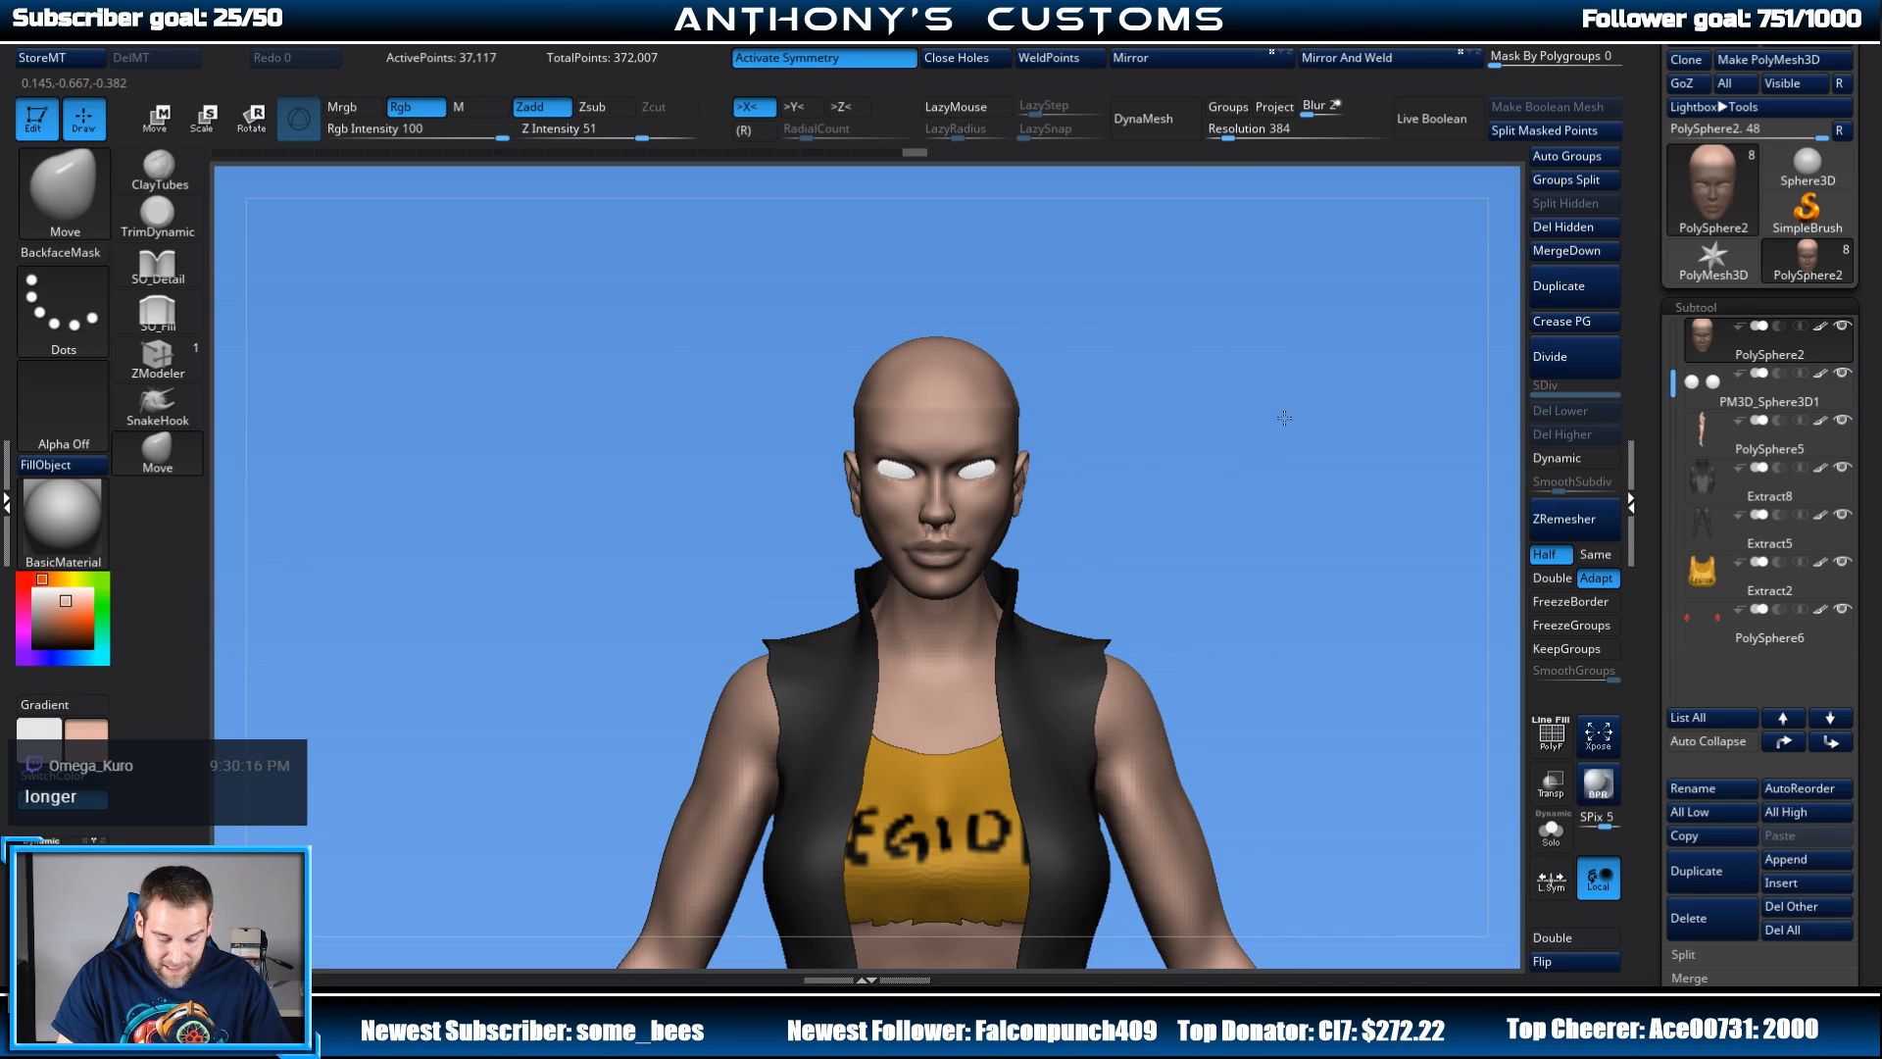
key("shift")
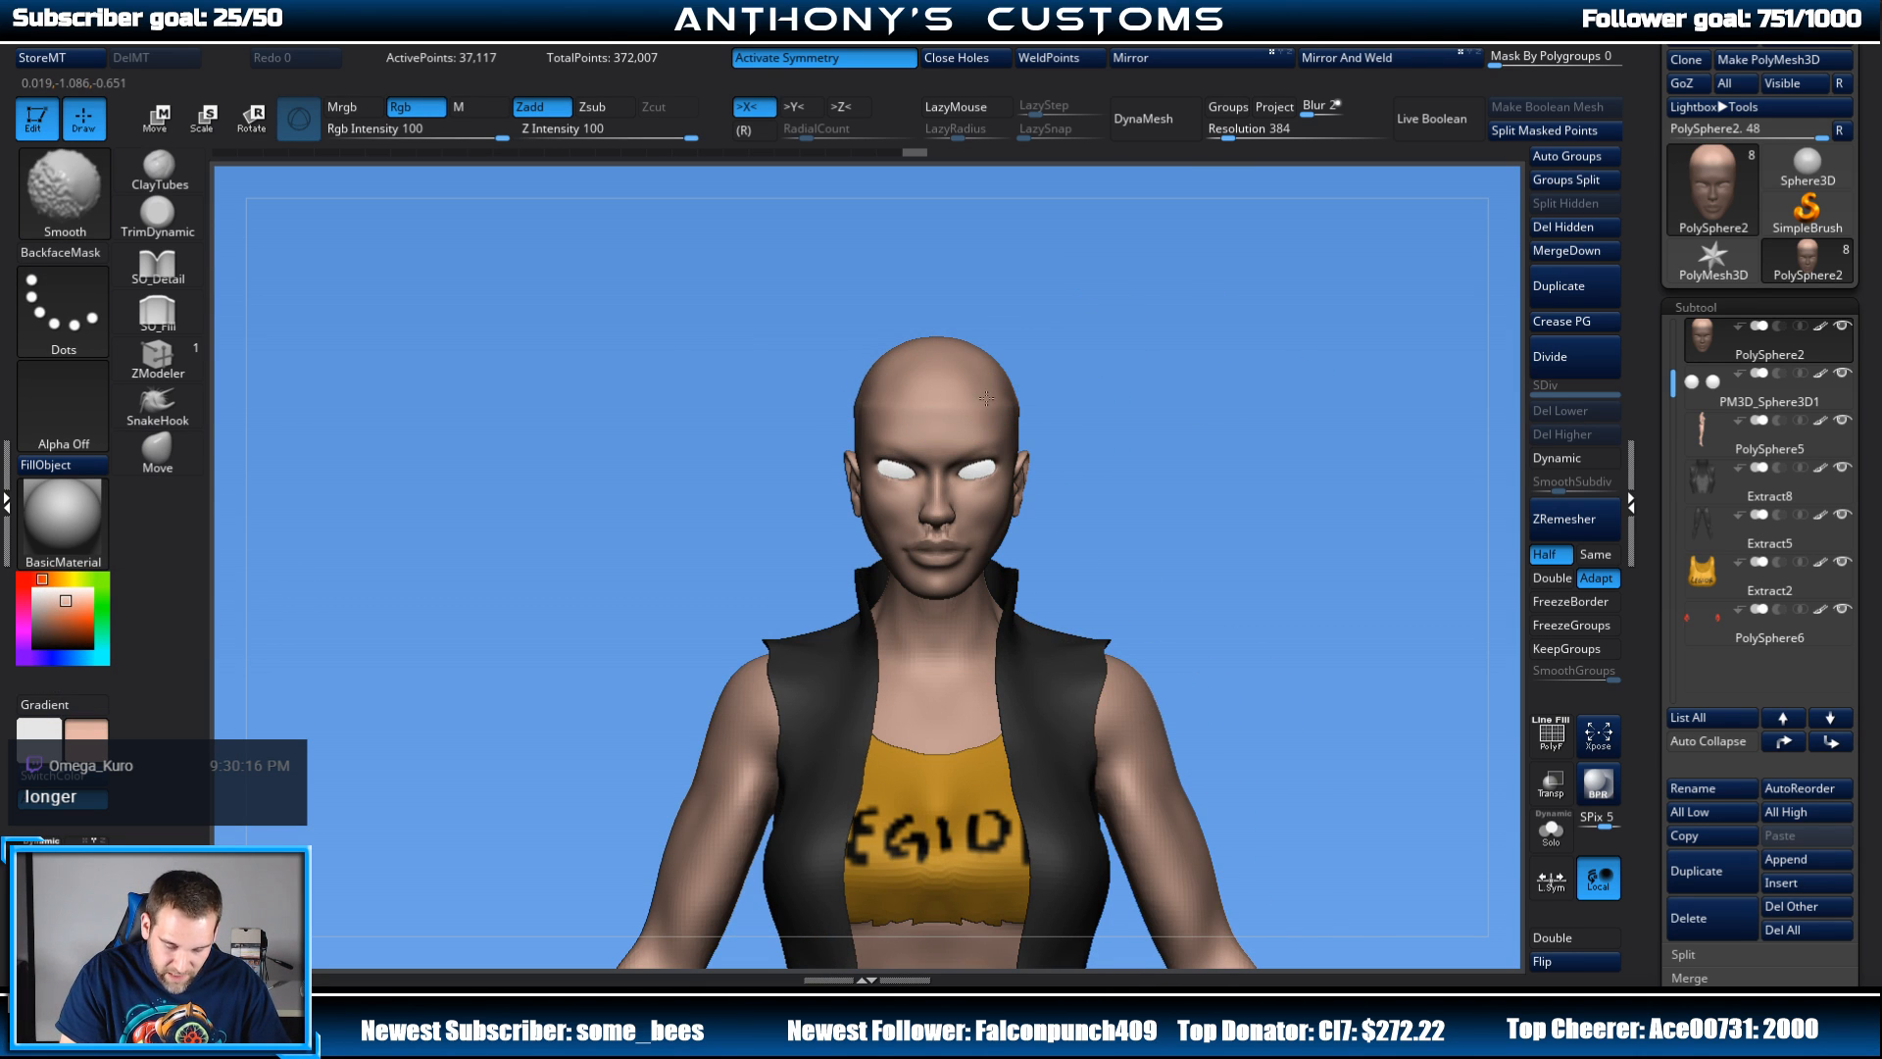
left_click_drag(1000, 403, 980, 400, "shift")
mouse_move(1198, 351)
left_mouse_down()
mouse_move(1108, 359)
mouse_move(1066, 394)
mouse_move(1204, 350)
mouse_move(1103, 384)
left_mouse_up()
left_click_drag(1245, 322, 1349, 271)
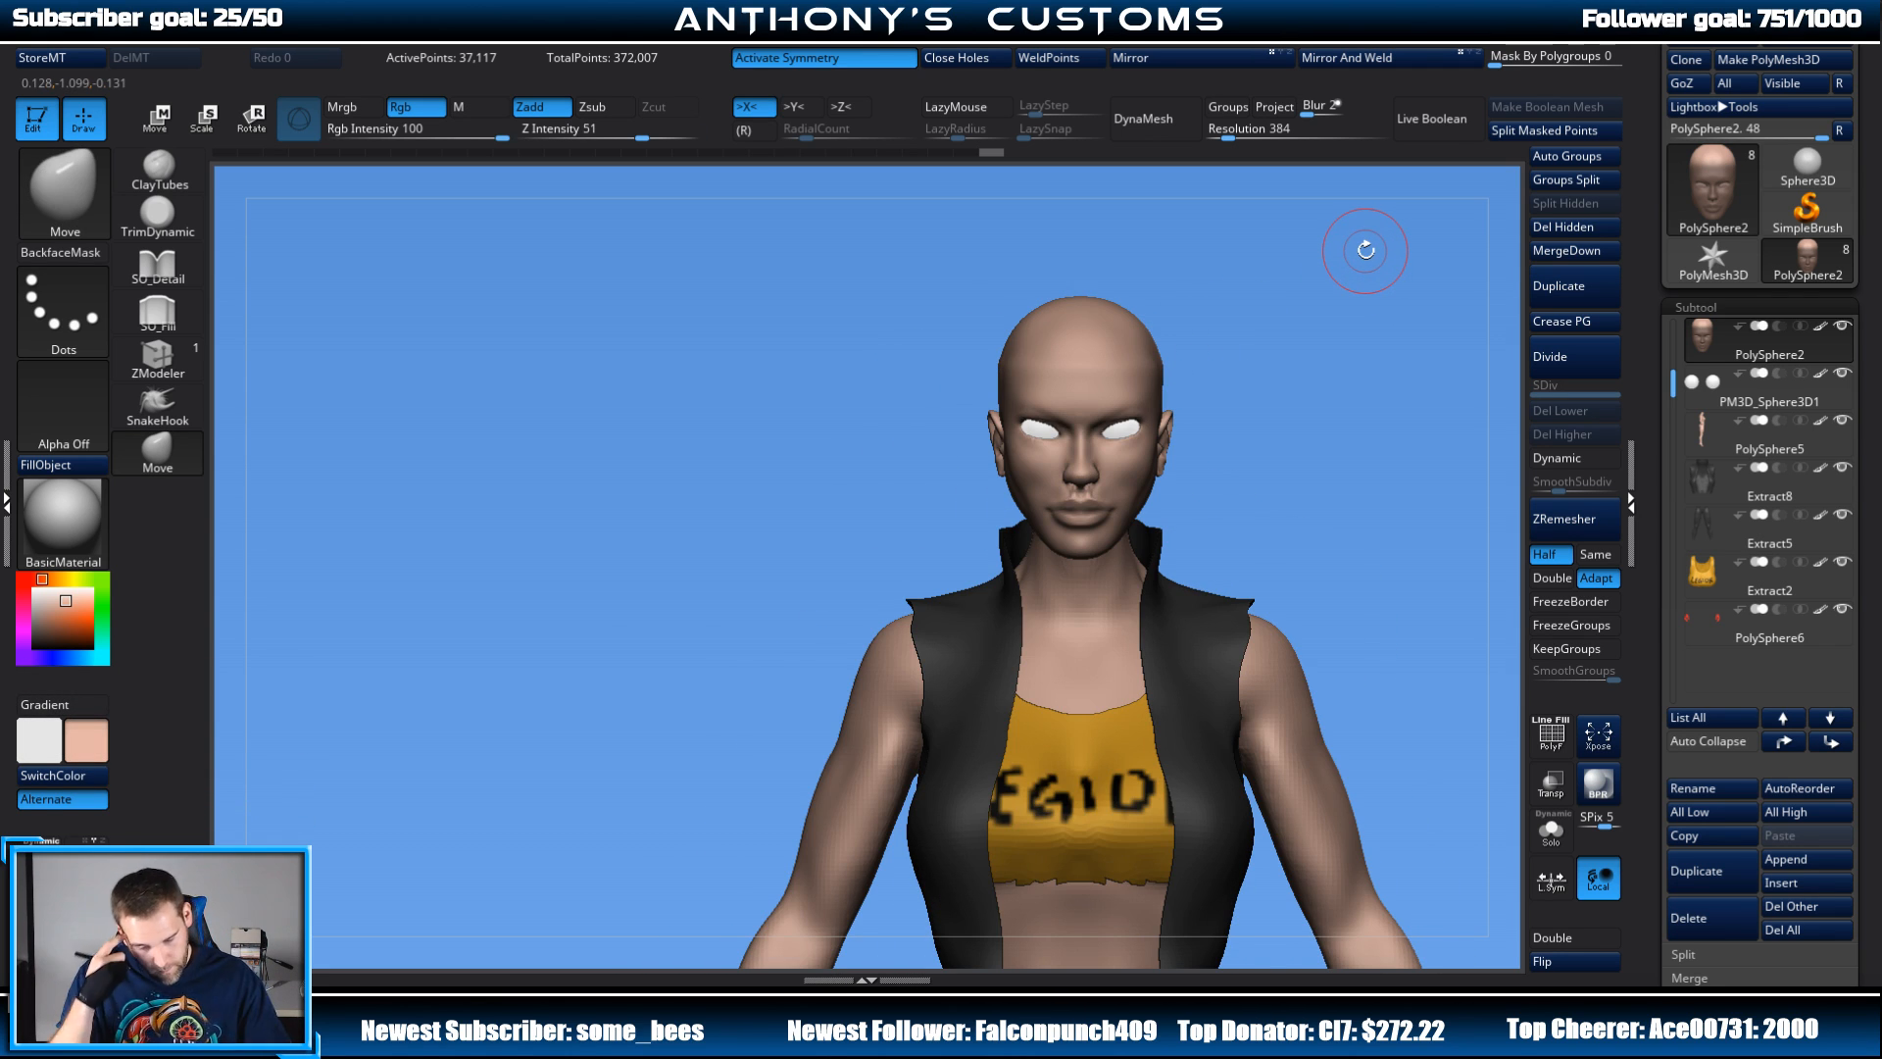
left_click_drag(1282, 378, 1170, 350, "alt")
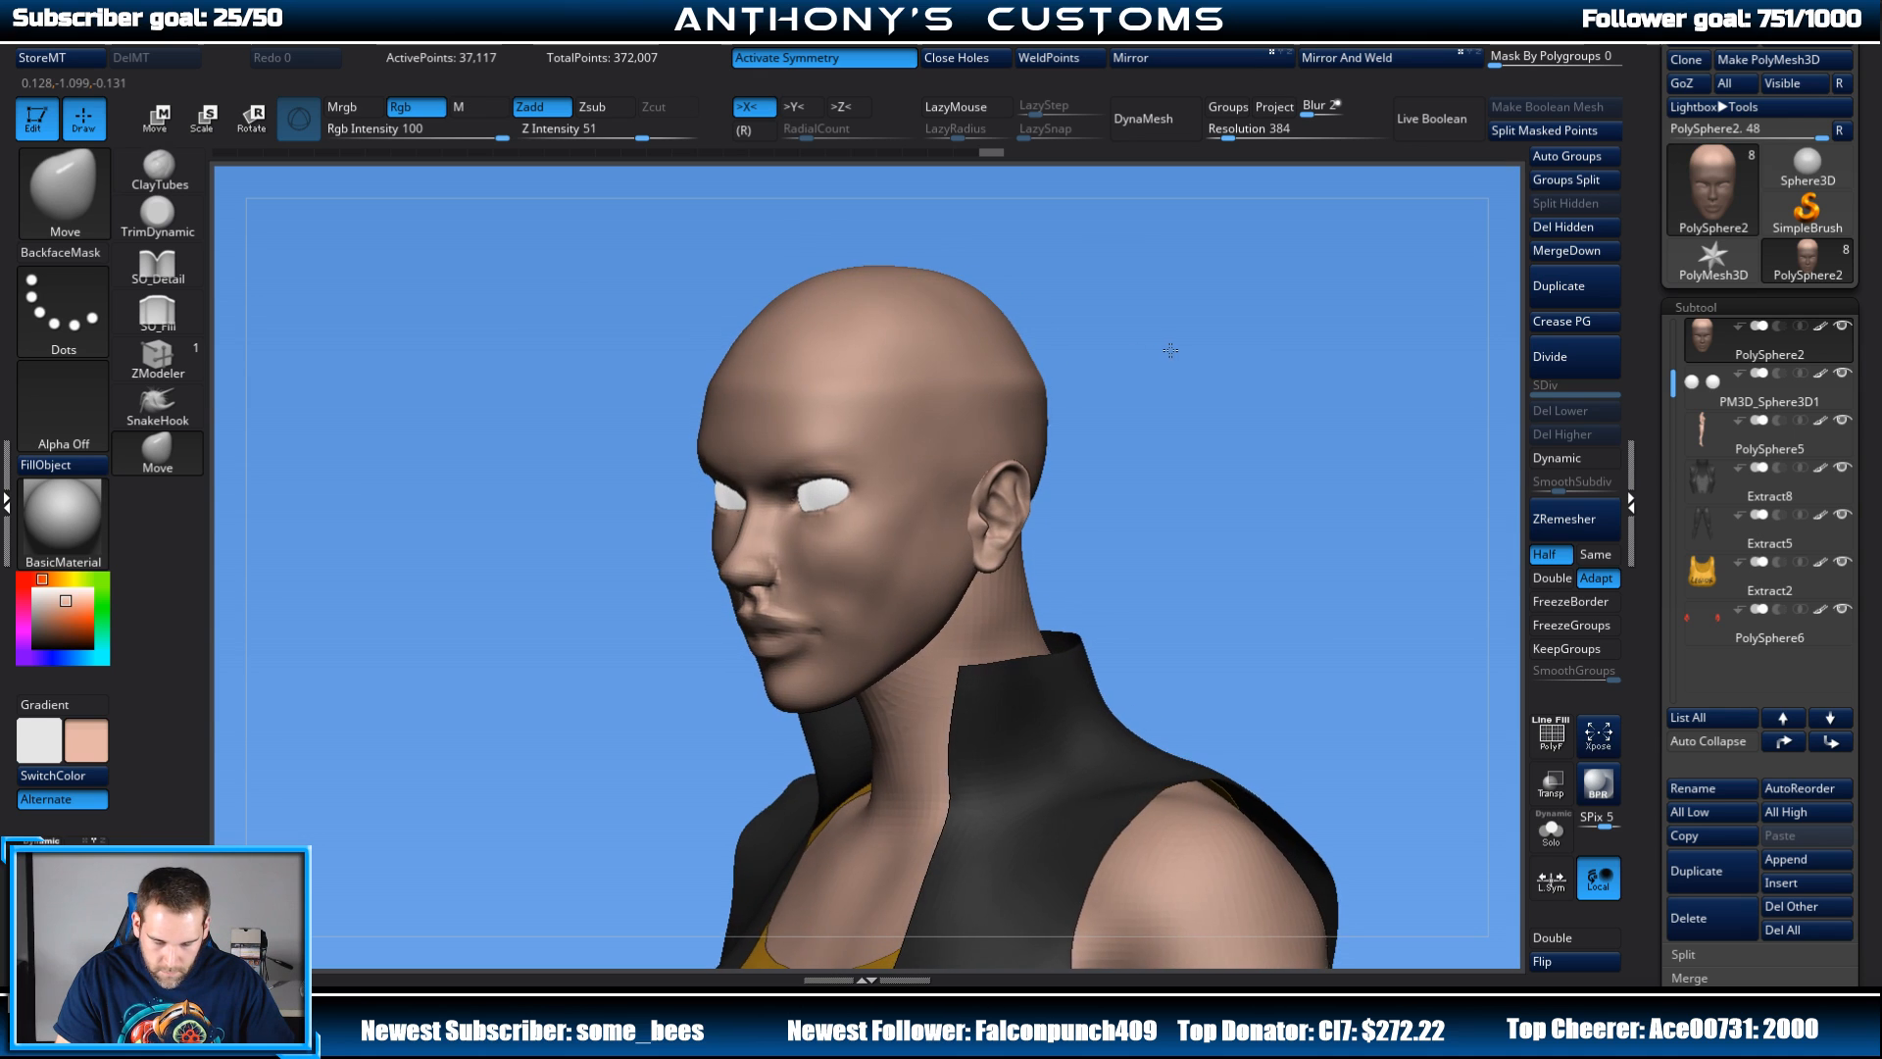
Step: Flatten the mask seam around the sides and back of the cranium with the TrimDynamic brush
key("b")
key("t")
key("d")
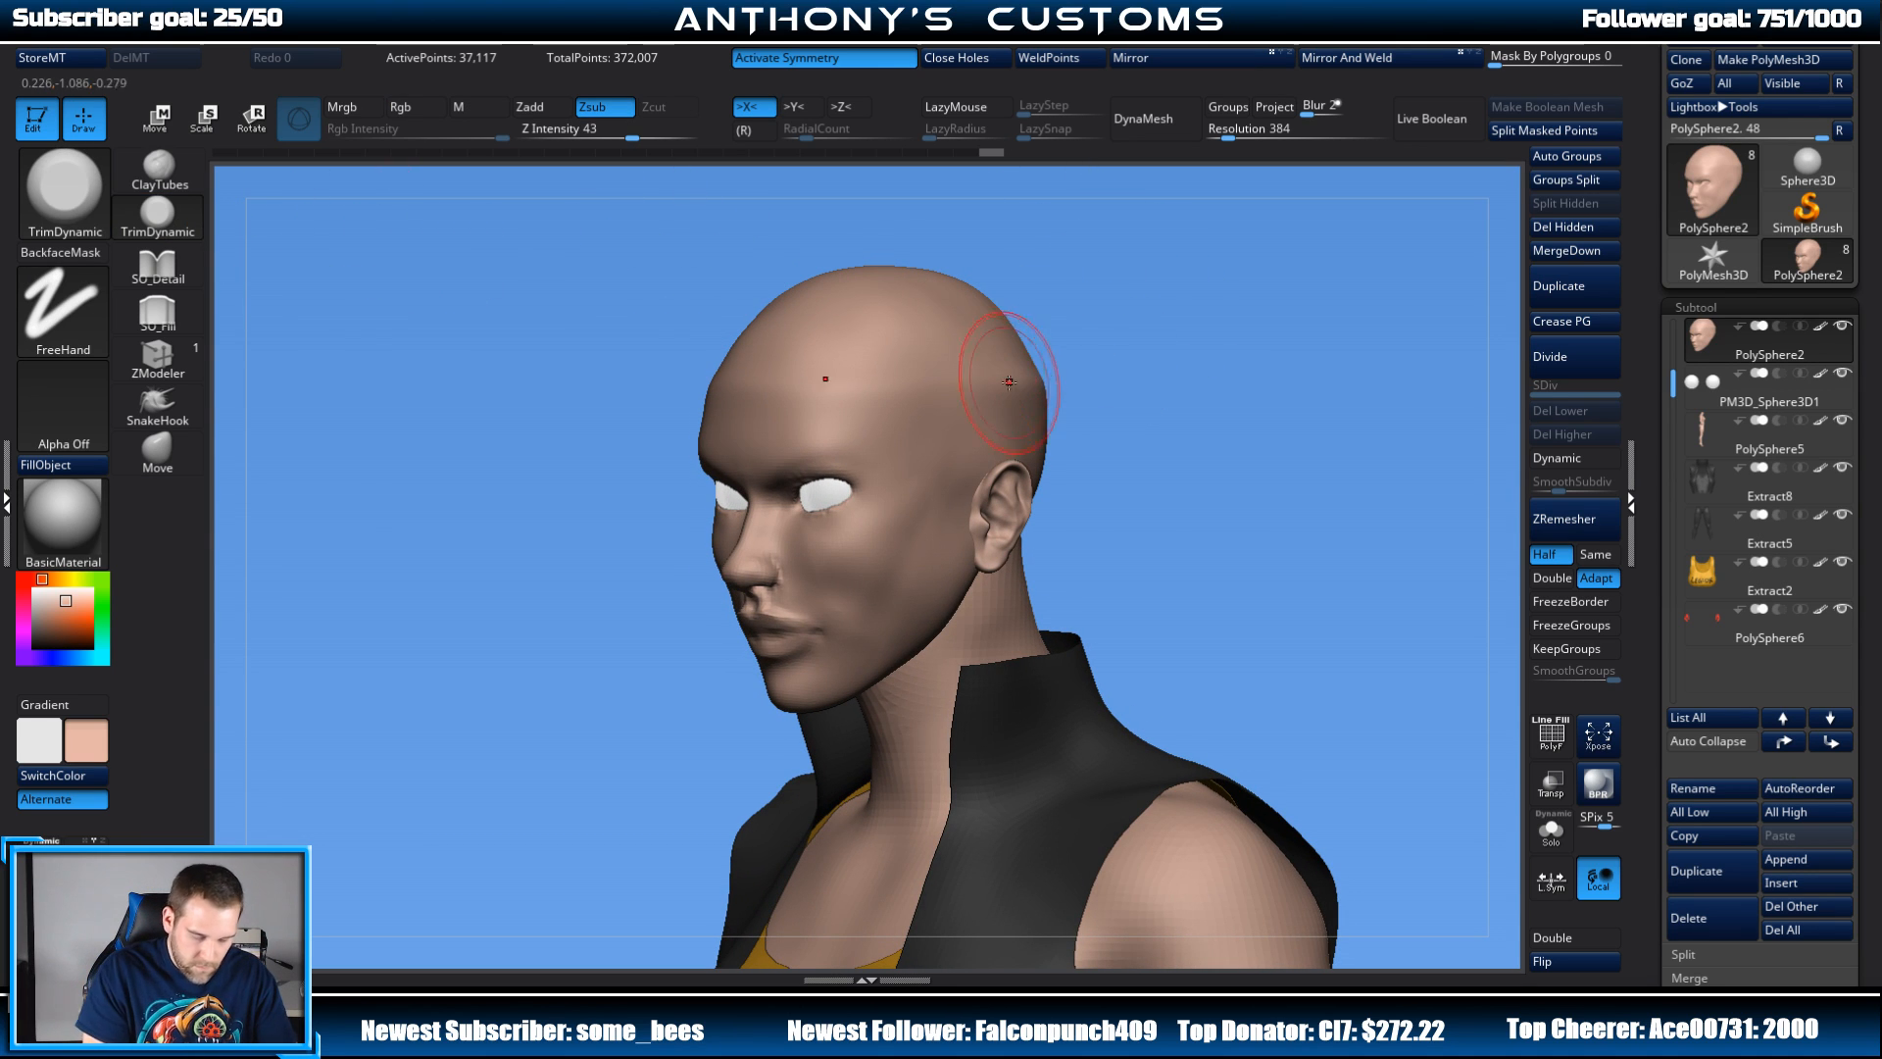
left_click_drag(1116, 373, 975, 366)
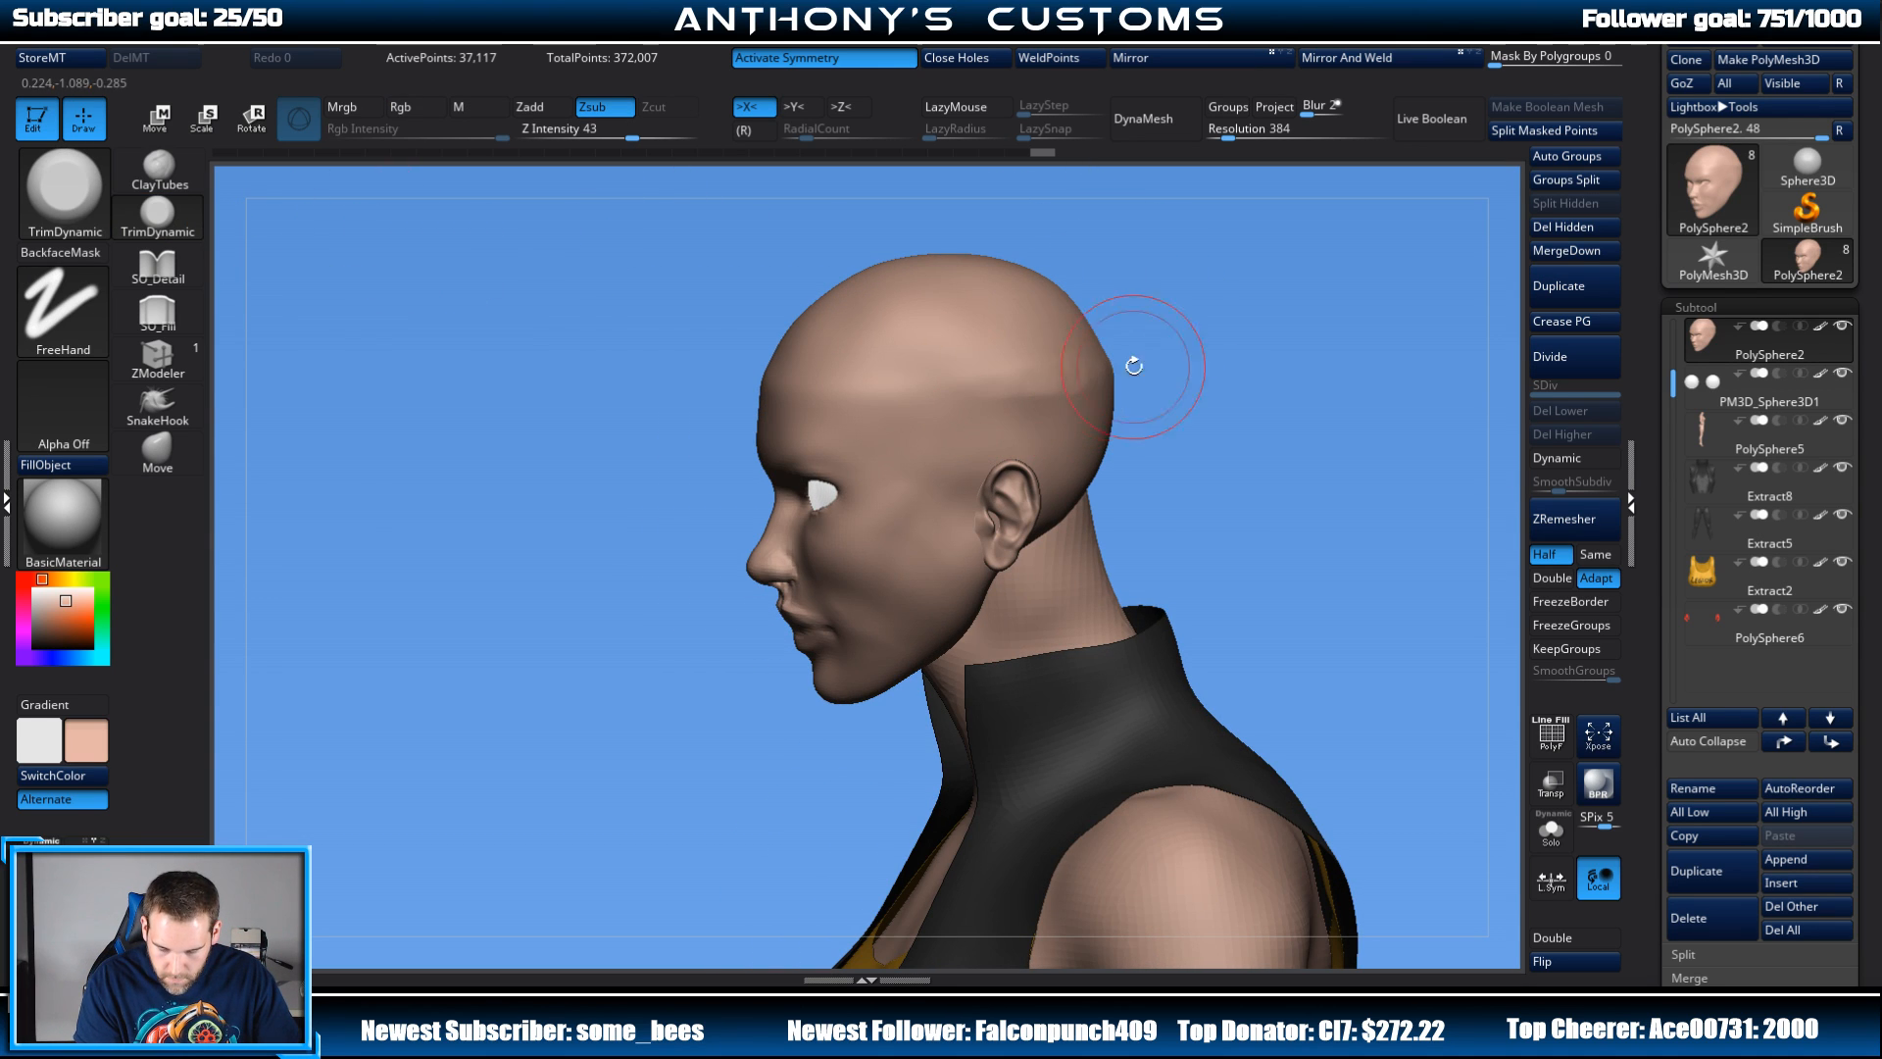
left_click_drag(1250, 382, 1193, 399)
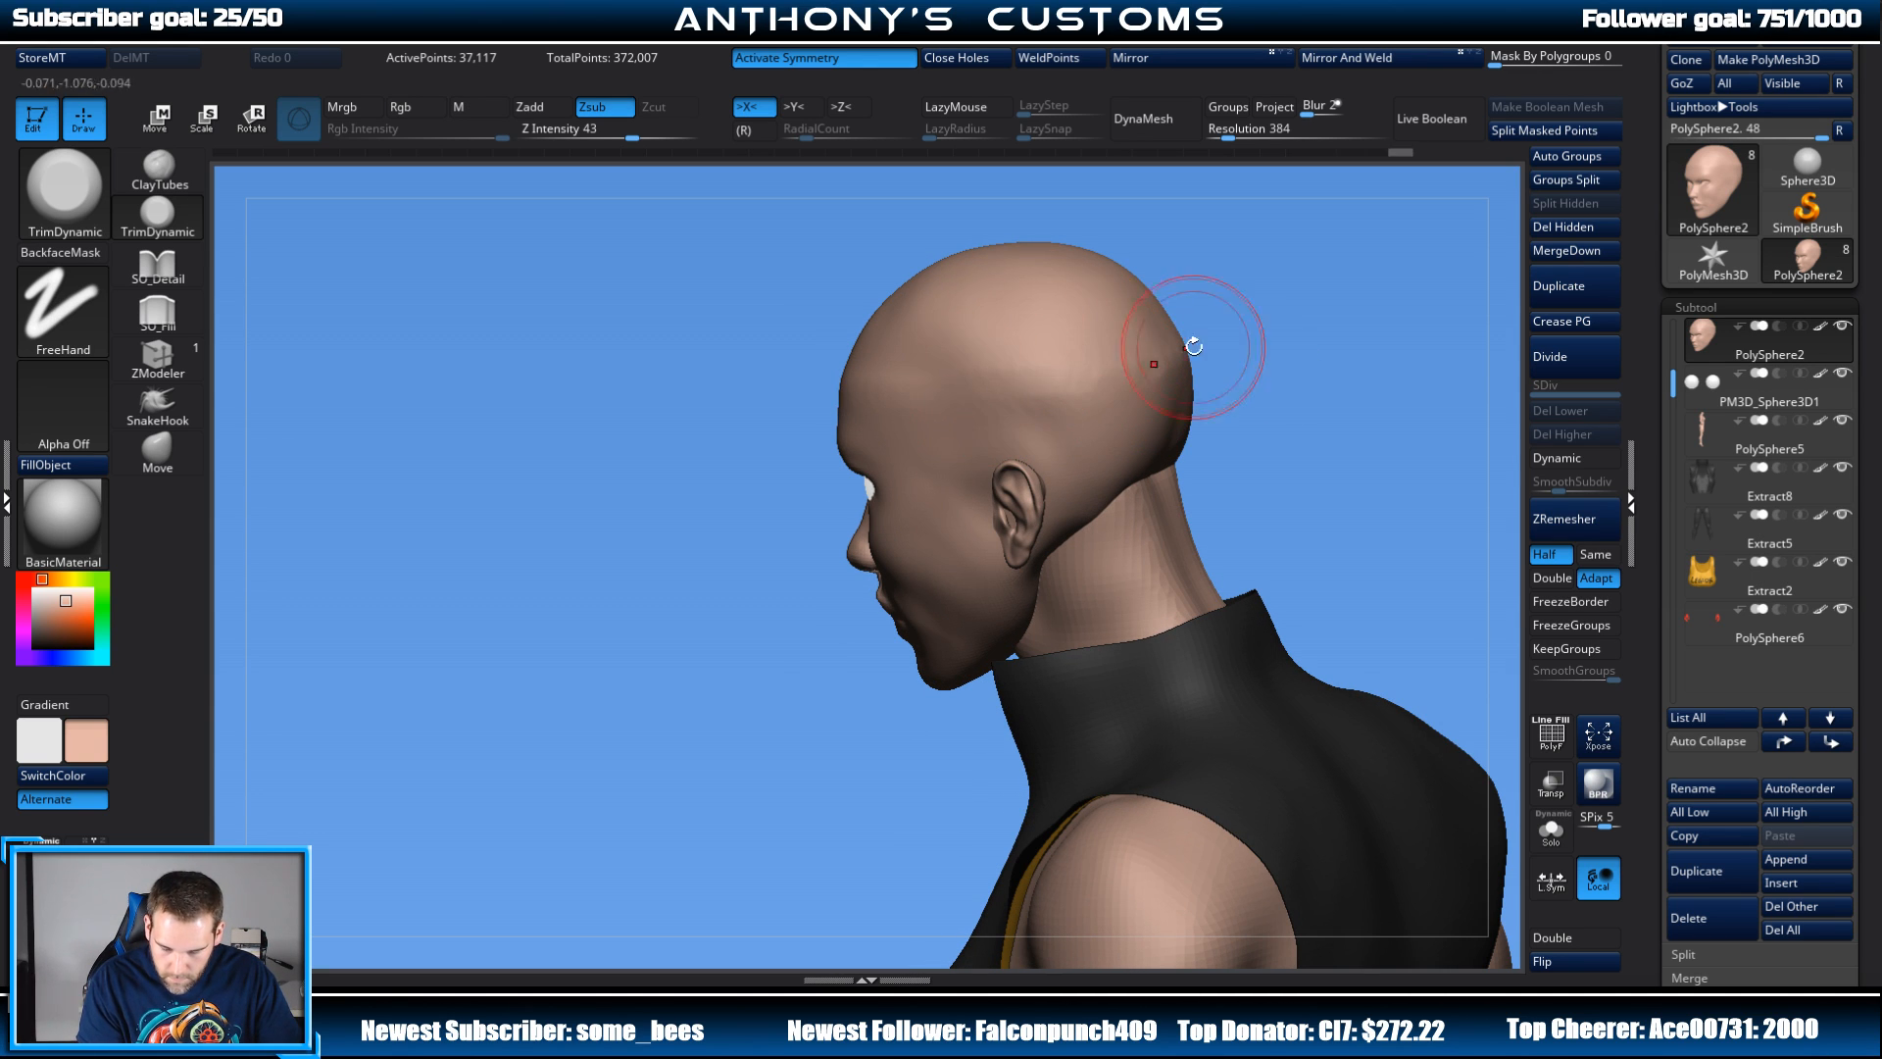
left_click_drag(1281, 368, 1165, 368)
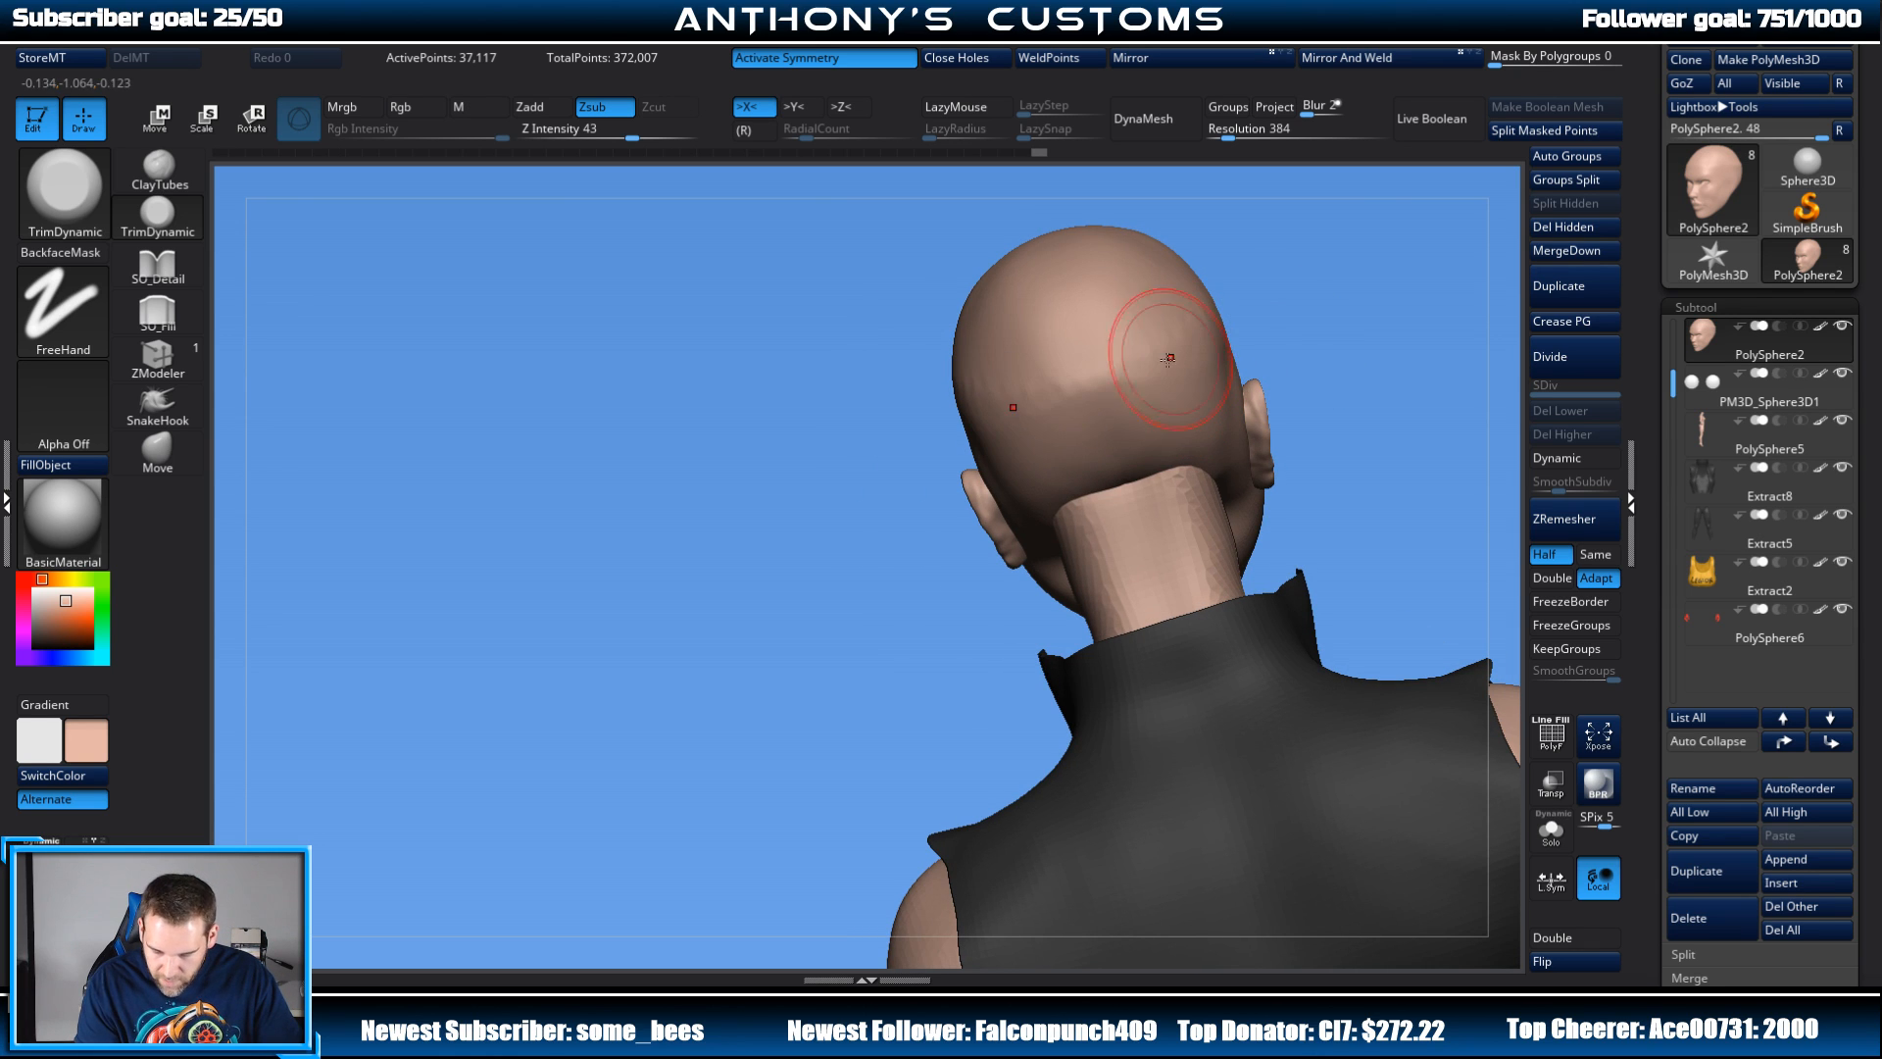
left_click_drag(1296, 345, 1427, 317)
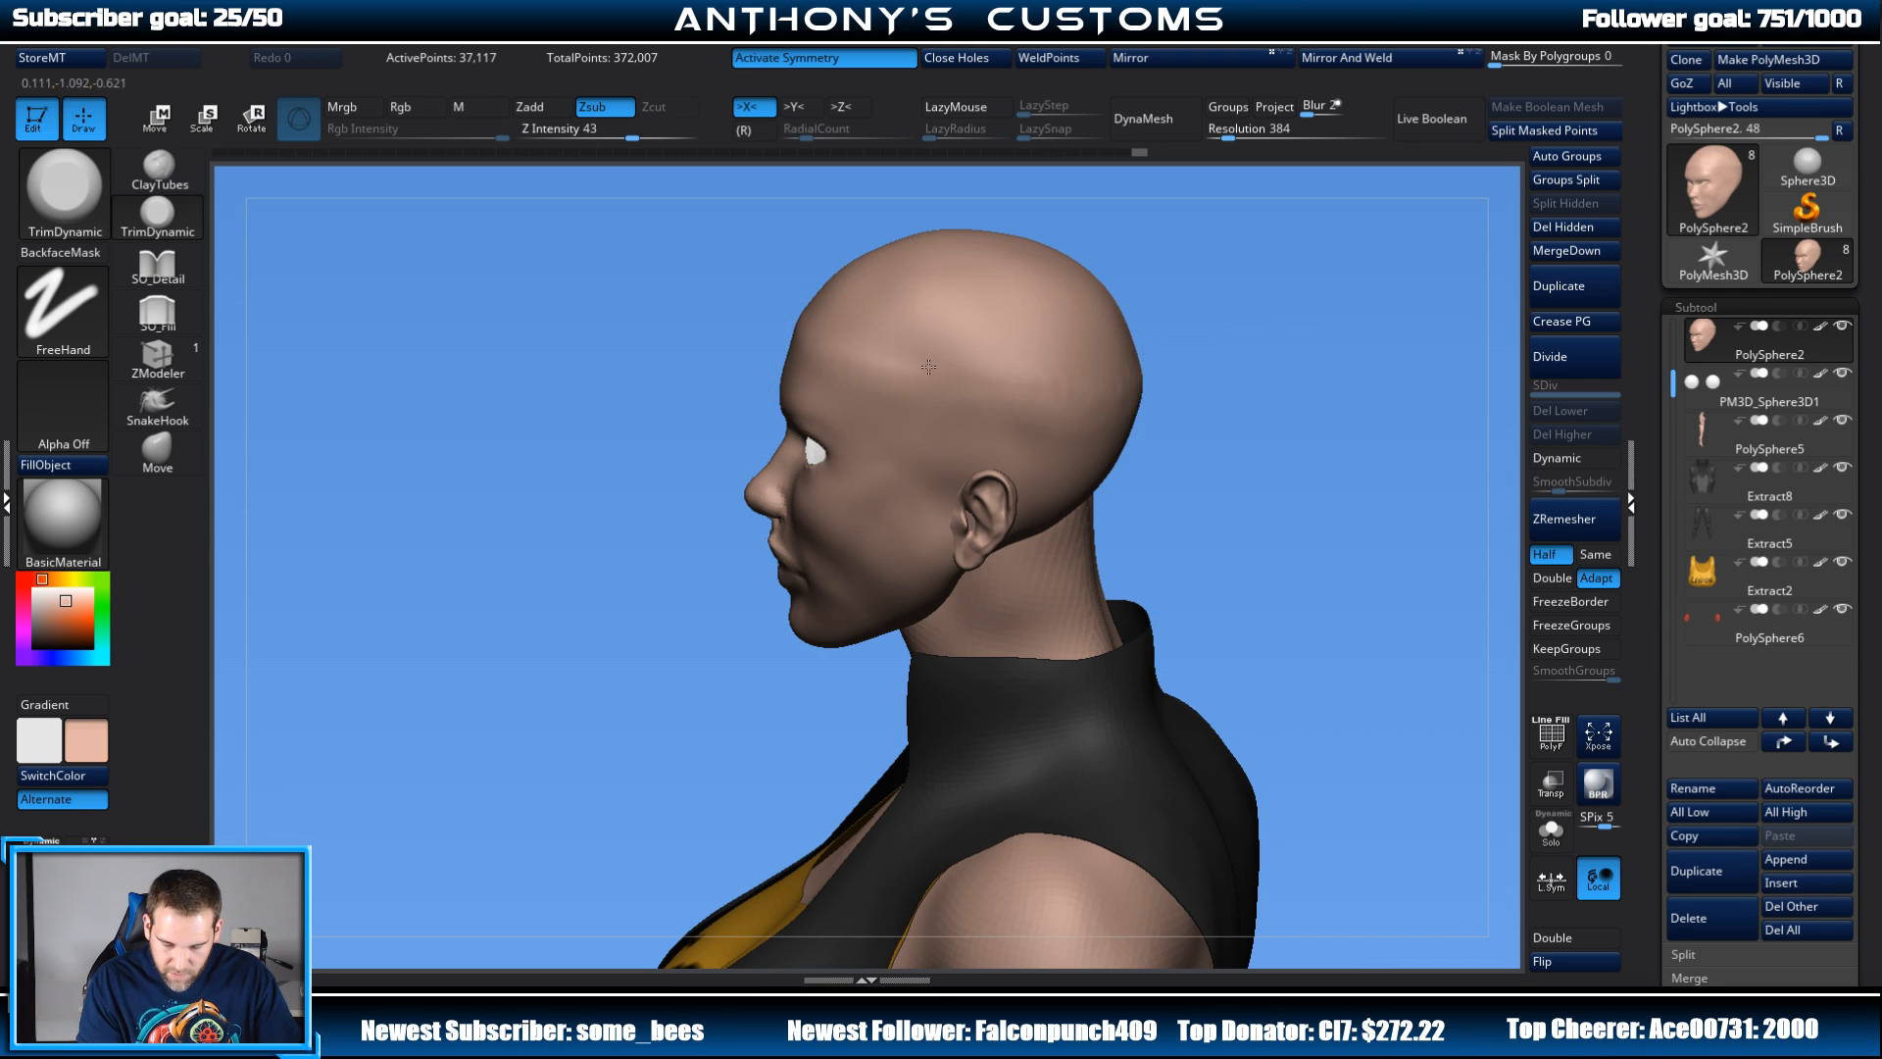
Step: Even out the ridge across the forehead and temples with TrimDynamic, working from the side, three-quarter and front views
right_click_drag(1018, 381, 1083, 352)
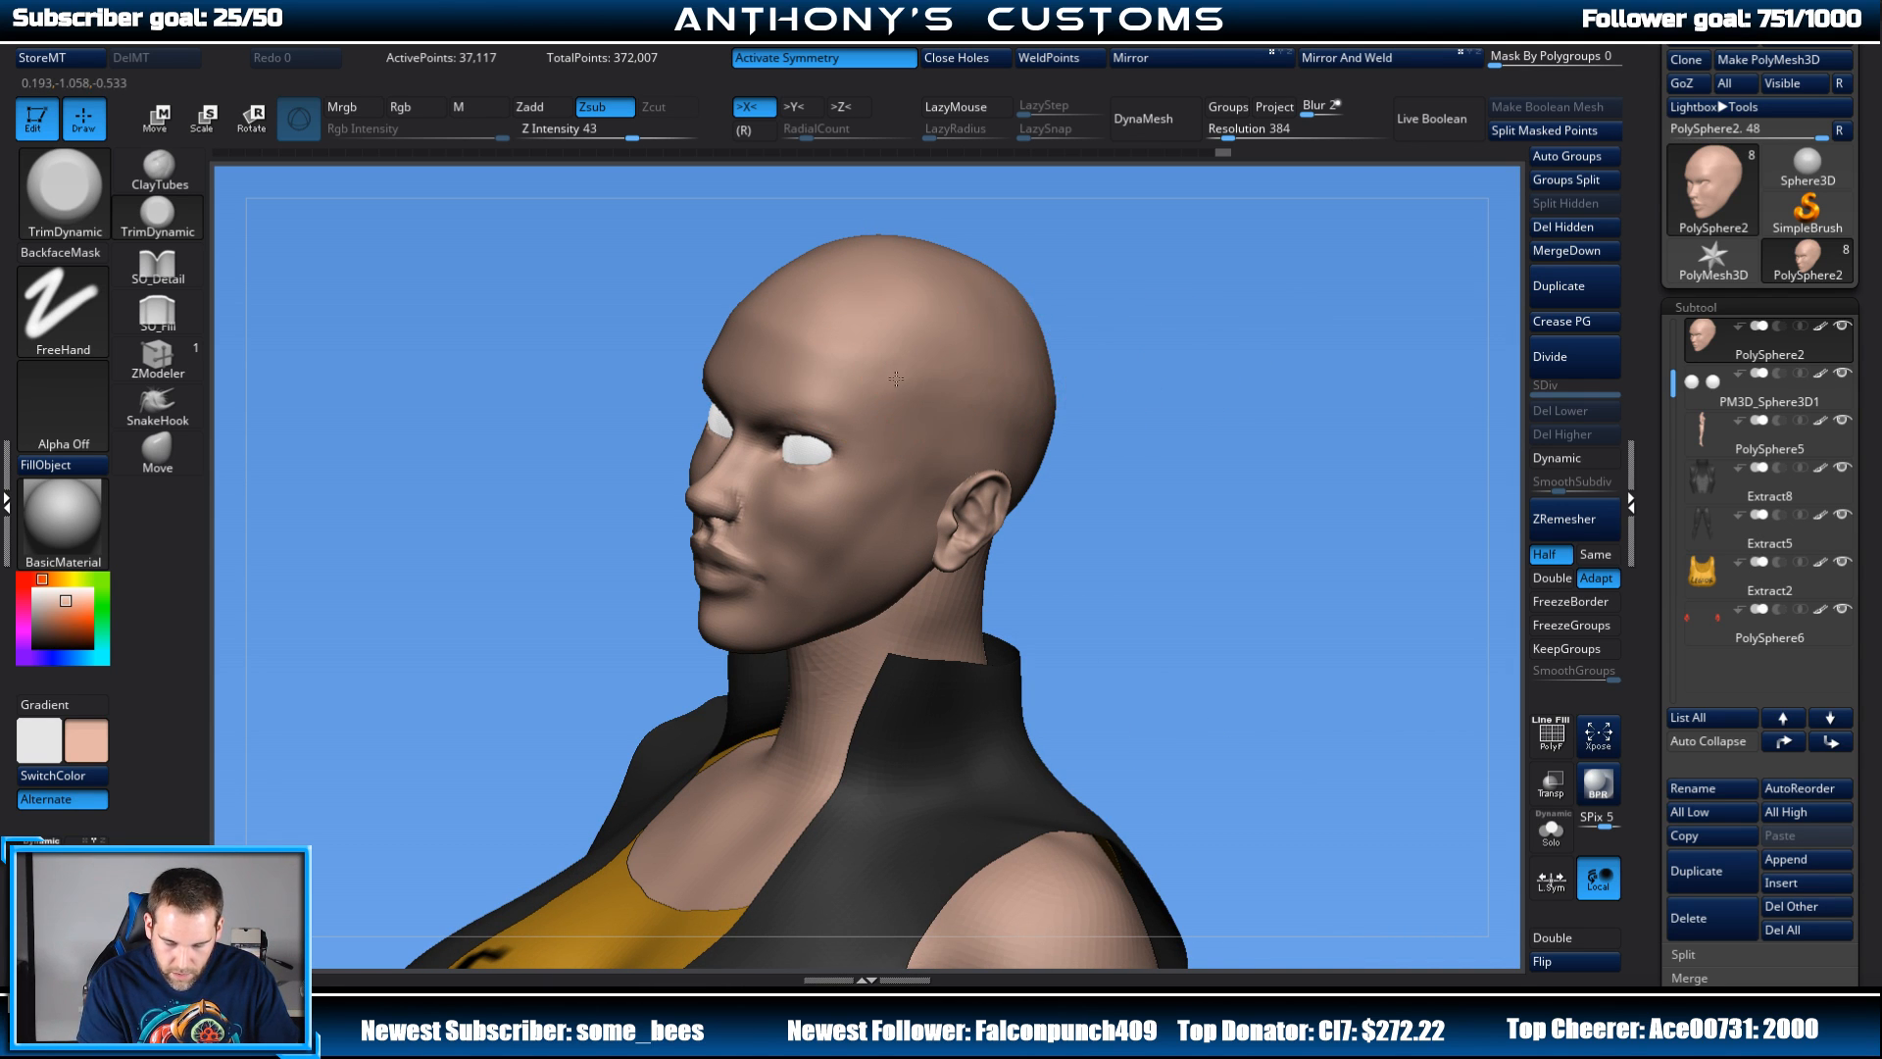
right_click_drag(896, 378, 1125, 379)
right_click_drag(1320, 384, 1264, 307)
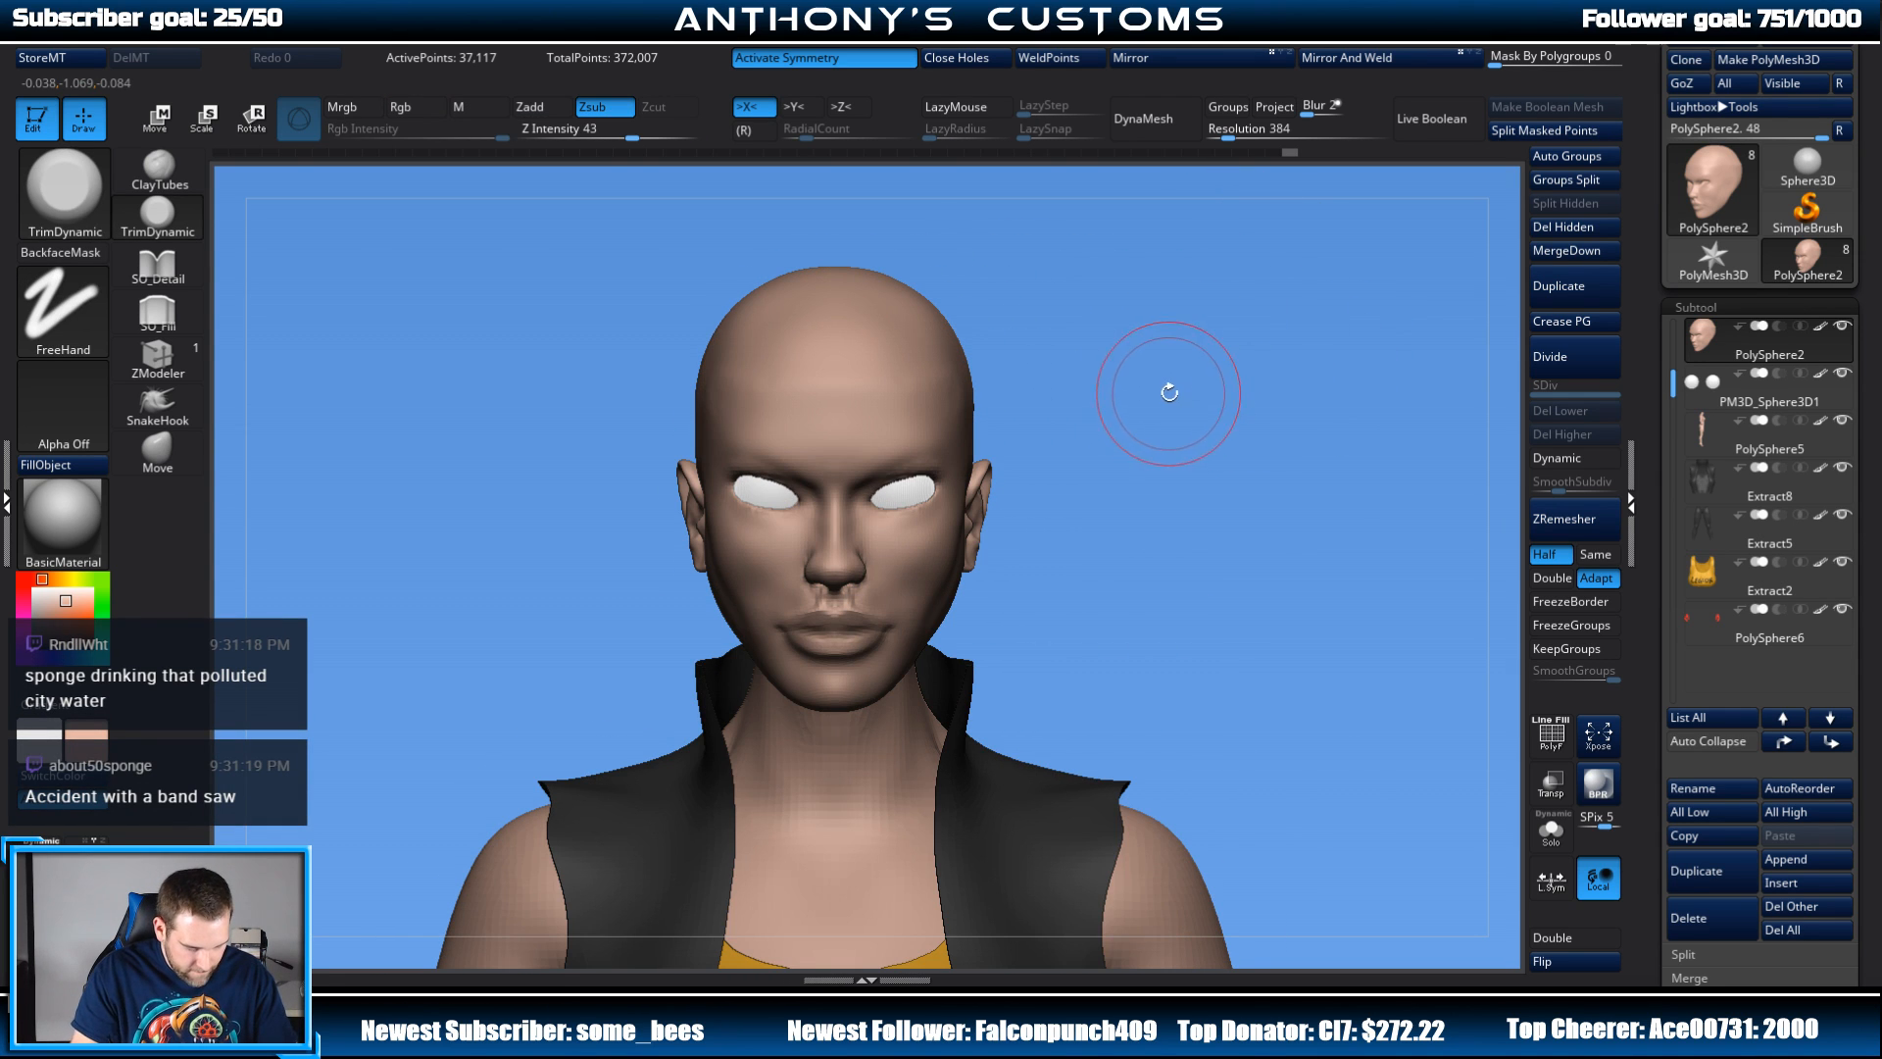
right_click_drag(1167, 391, 1285, 379)
right_click(1203, 360)
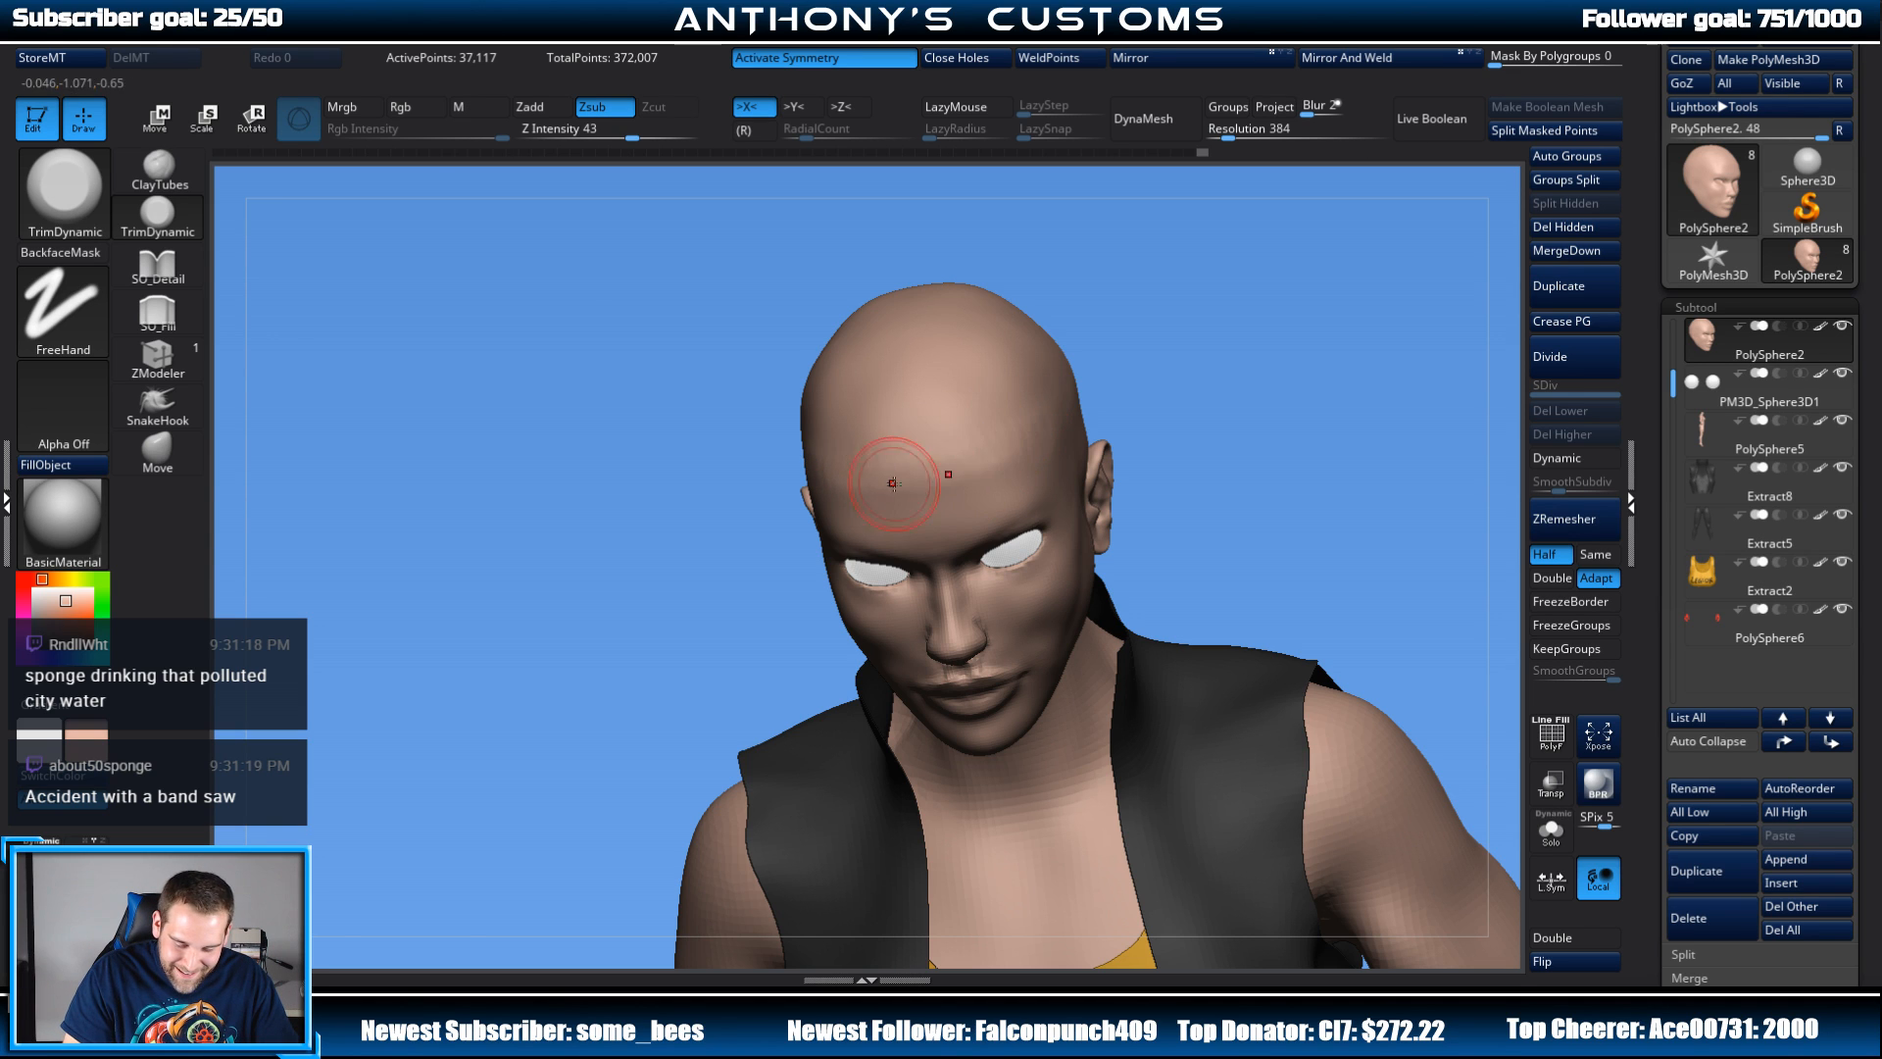
right_click_drag(1167, 375, 1232, 326)
right_click_drag(1230, 412, 1181, 397, "alt")
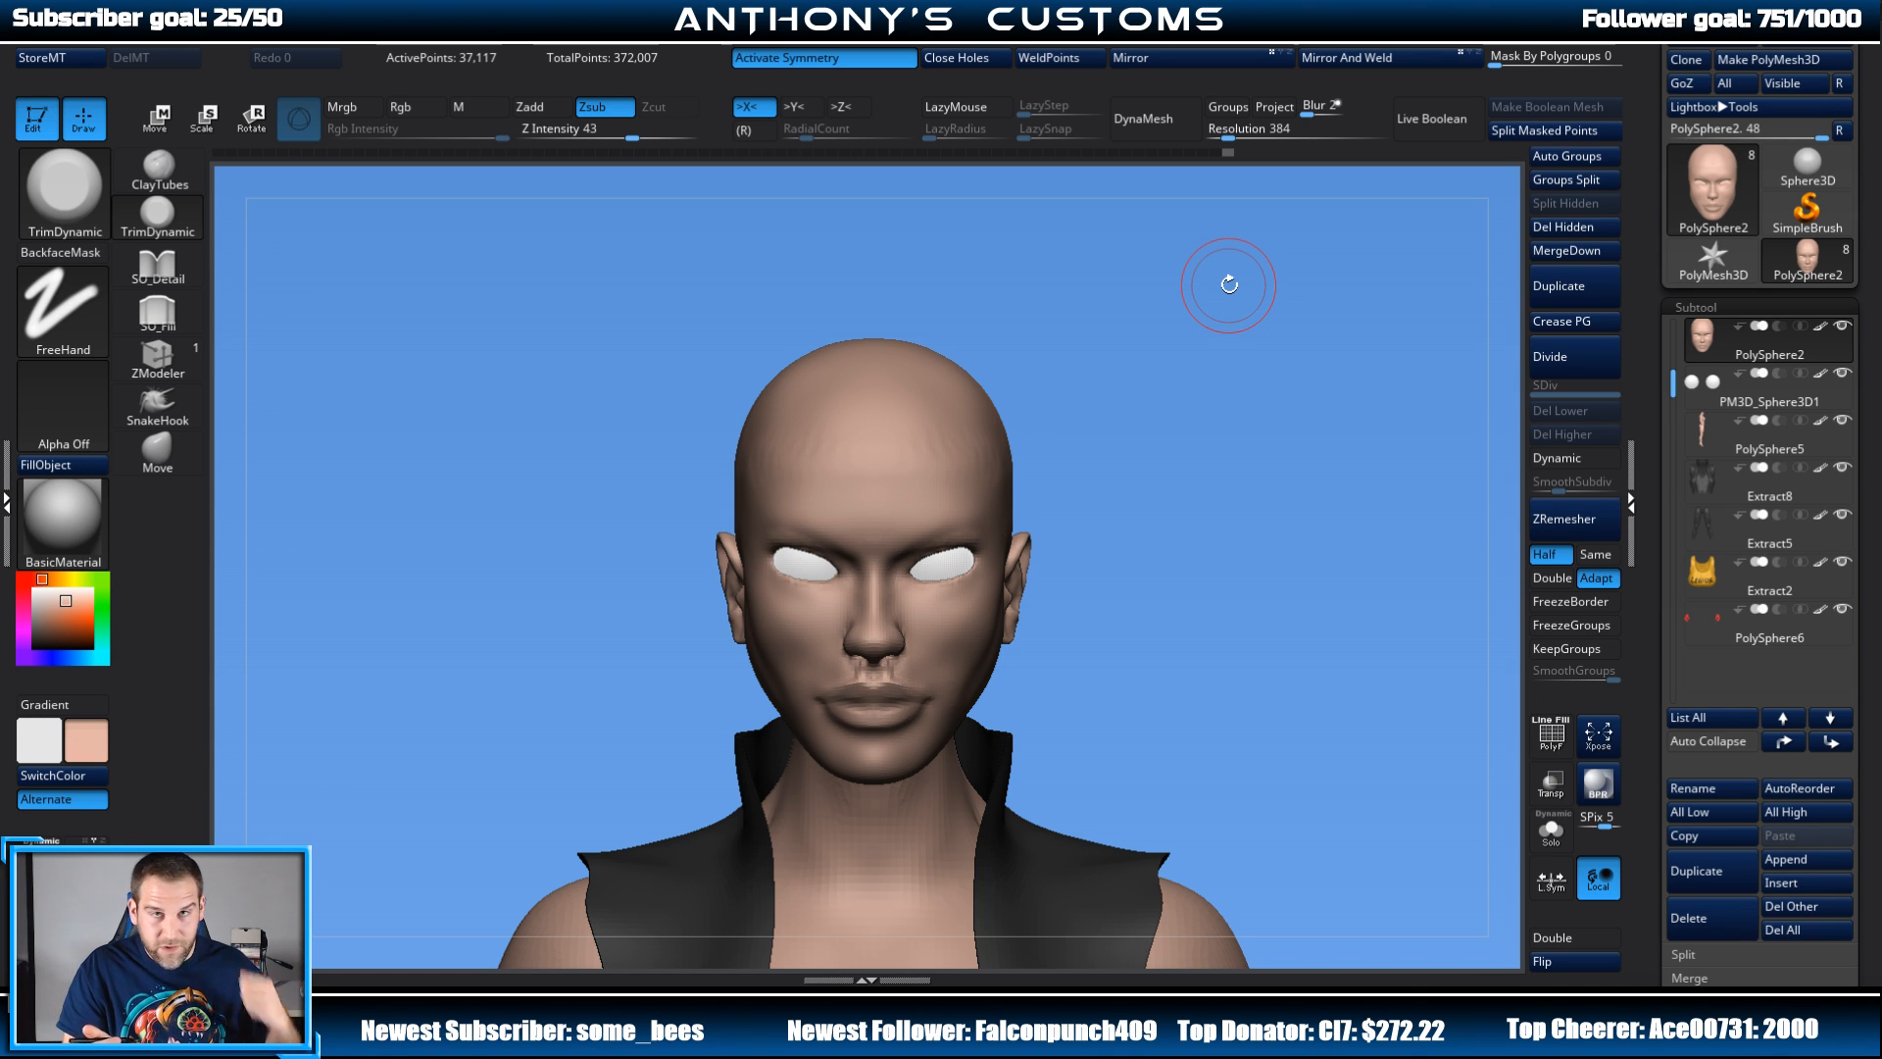
Step: Smooth the forehead, the sides and the back of the cranium, checking the head from all around
left_click_drag(1176, 397, 915, 391)
key("shift")
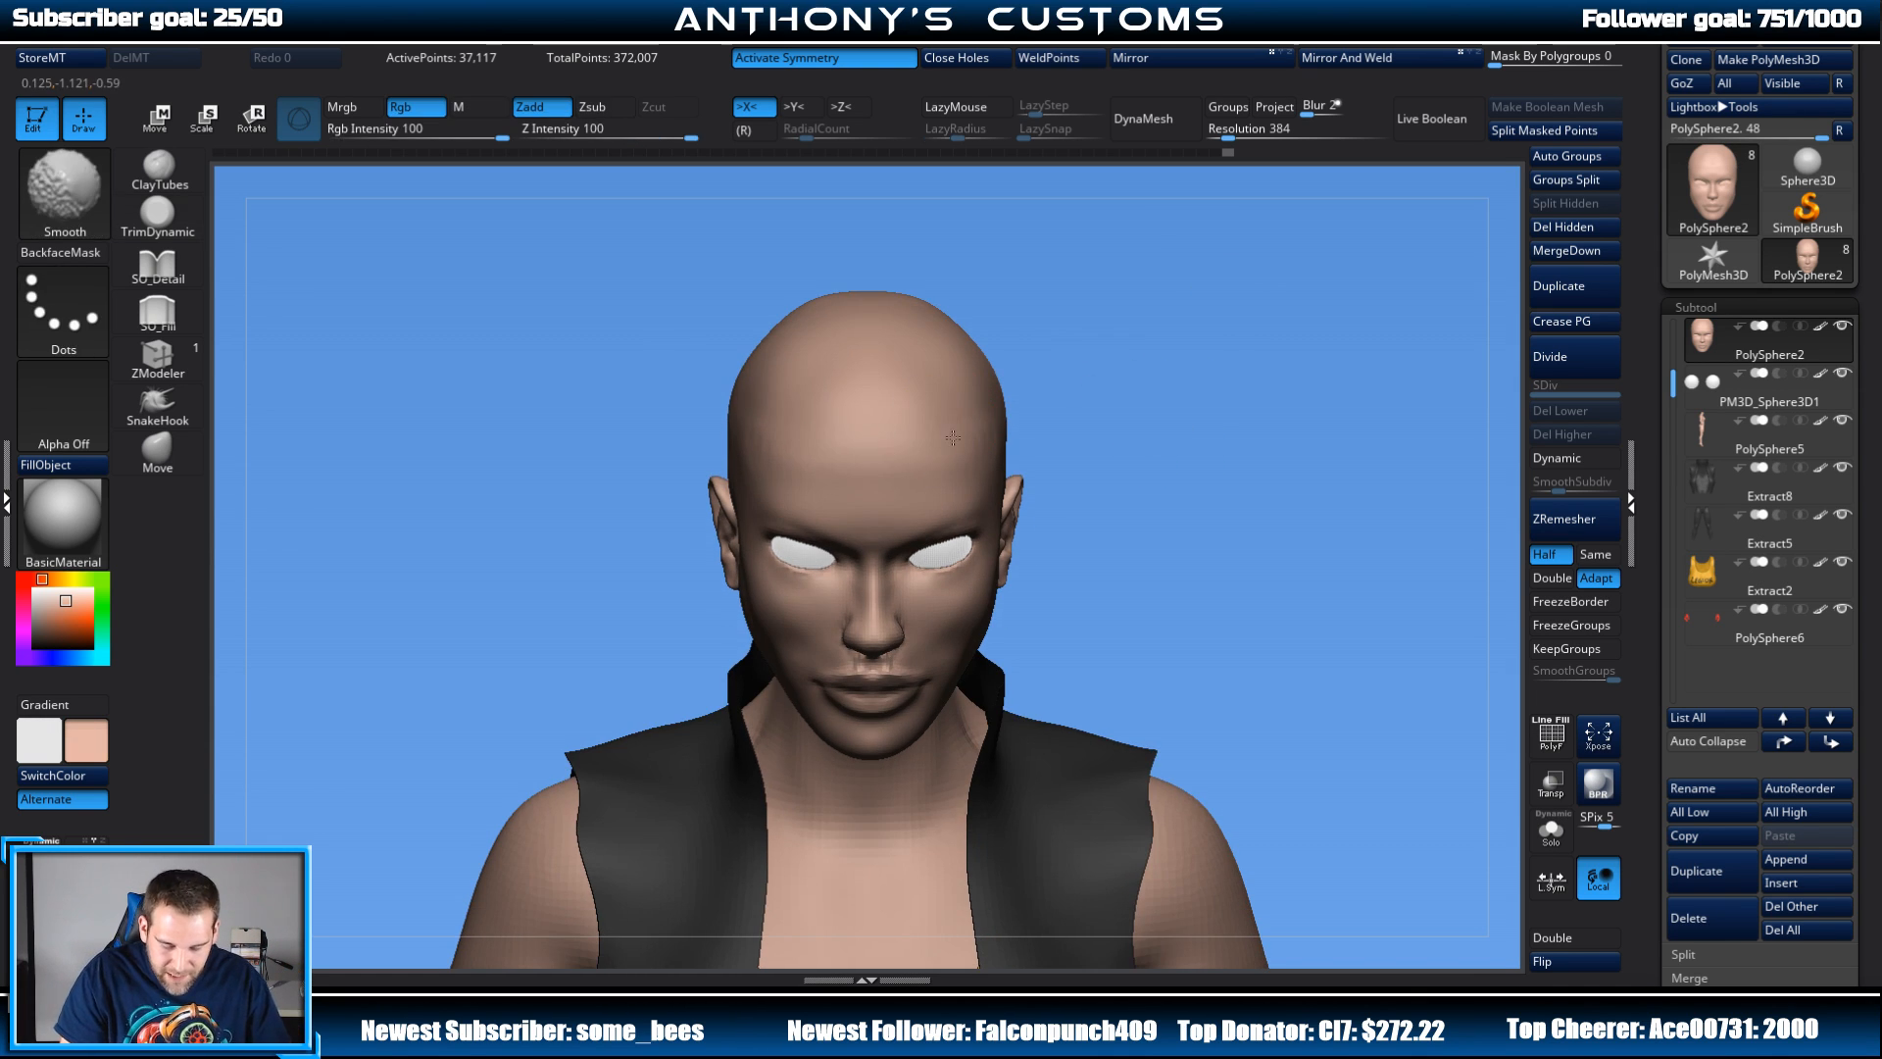
mouse_move(1216, 431)
left_mouse_down()
mouse_move(1043, 419)
mouse_move(945, 469)
left_mouse_up()
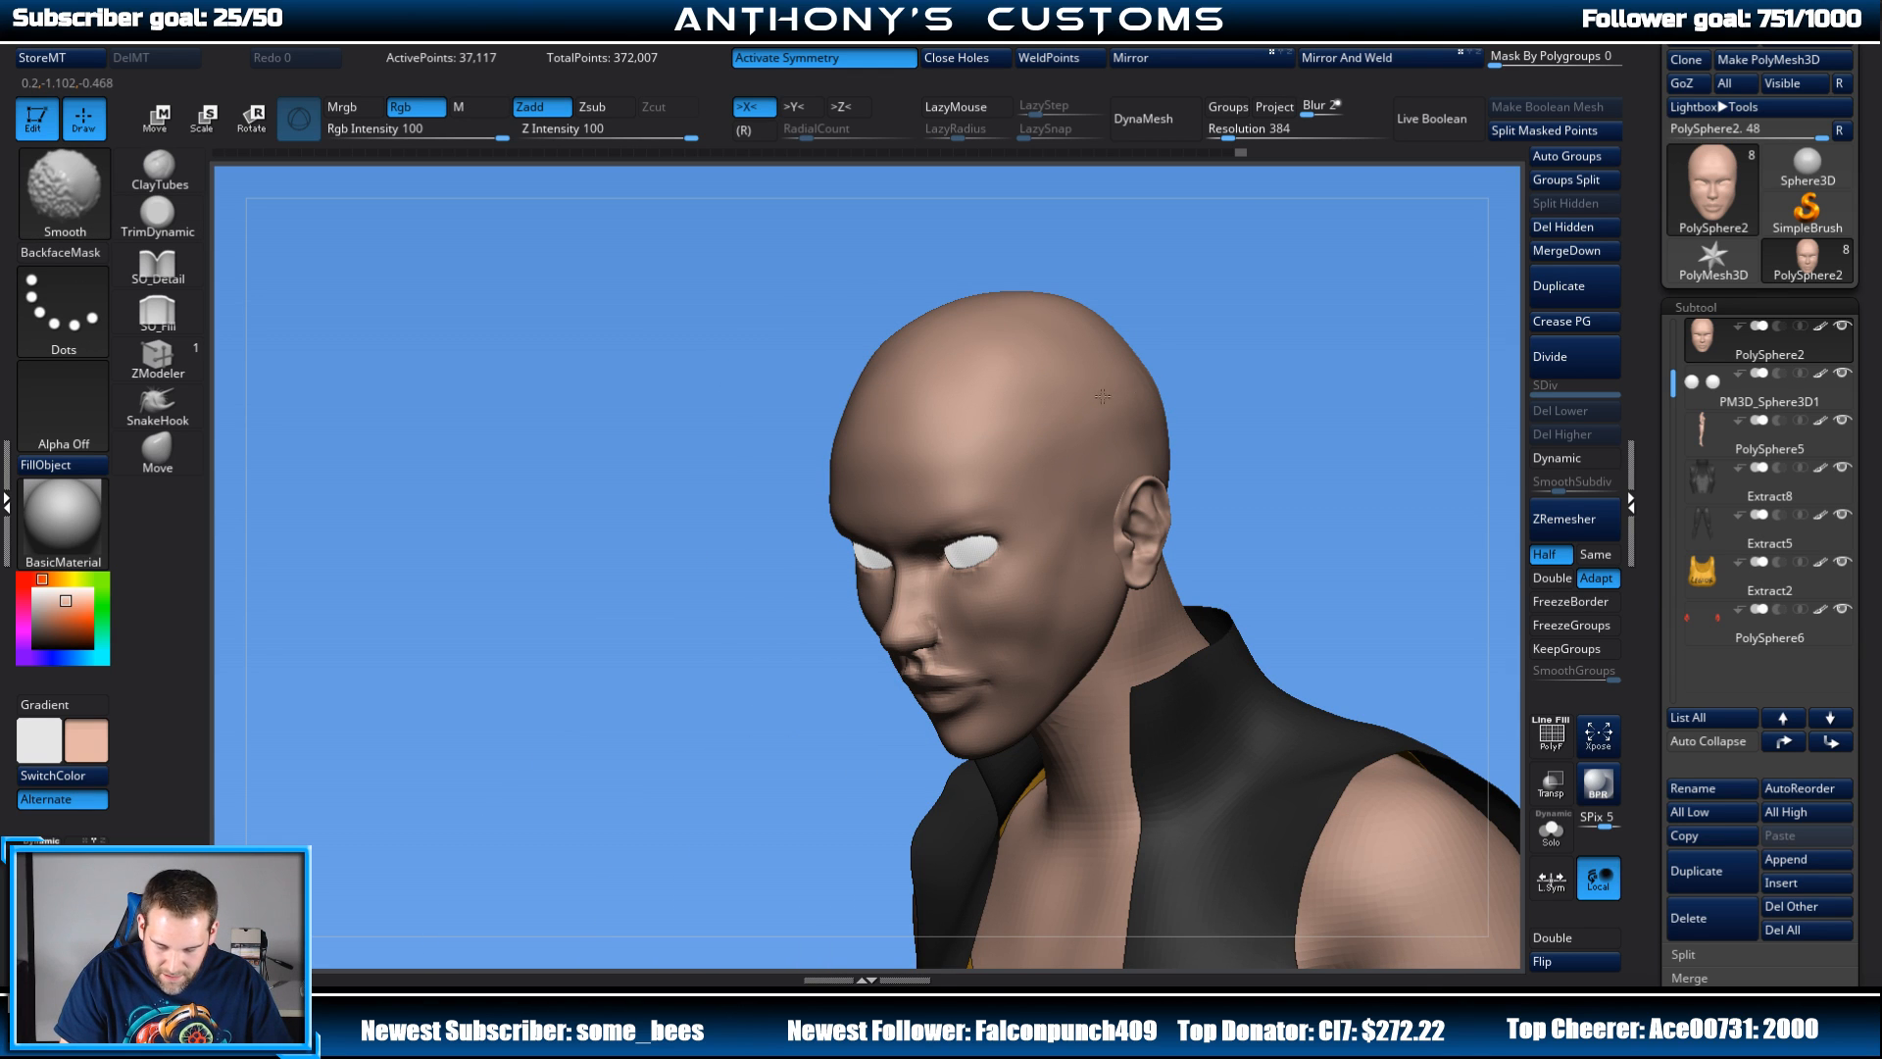
left_click_drag(1265, 412, 1103, 381)
left_click_drag(1103, 380, 1168, 360, "shift")
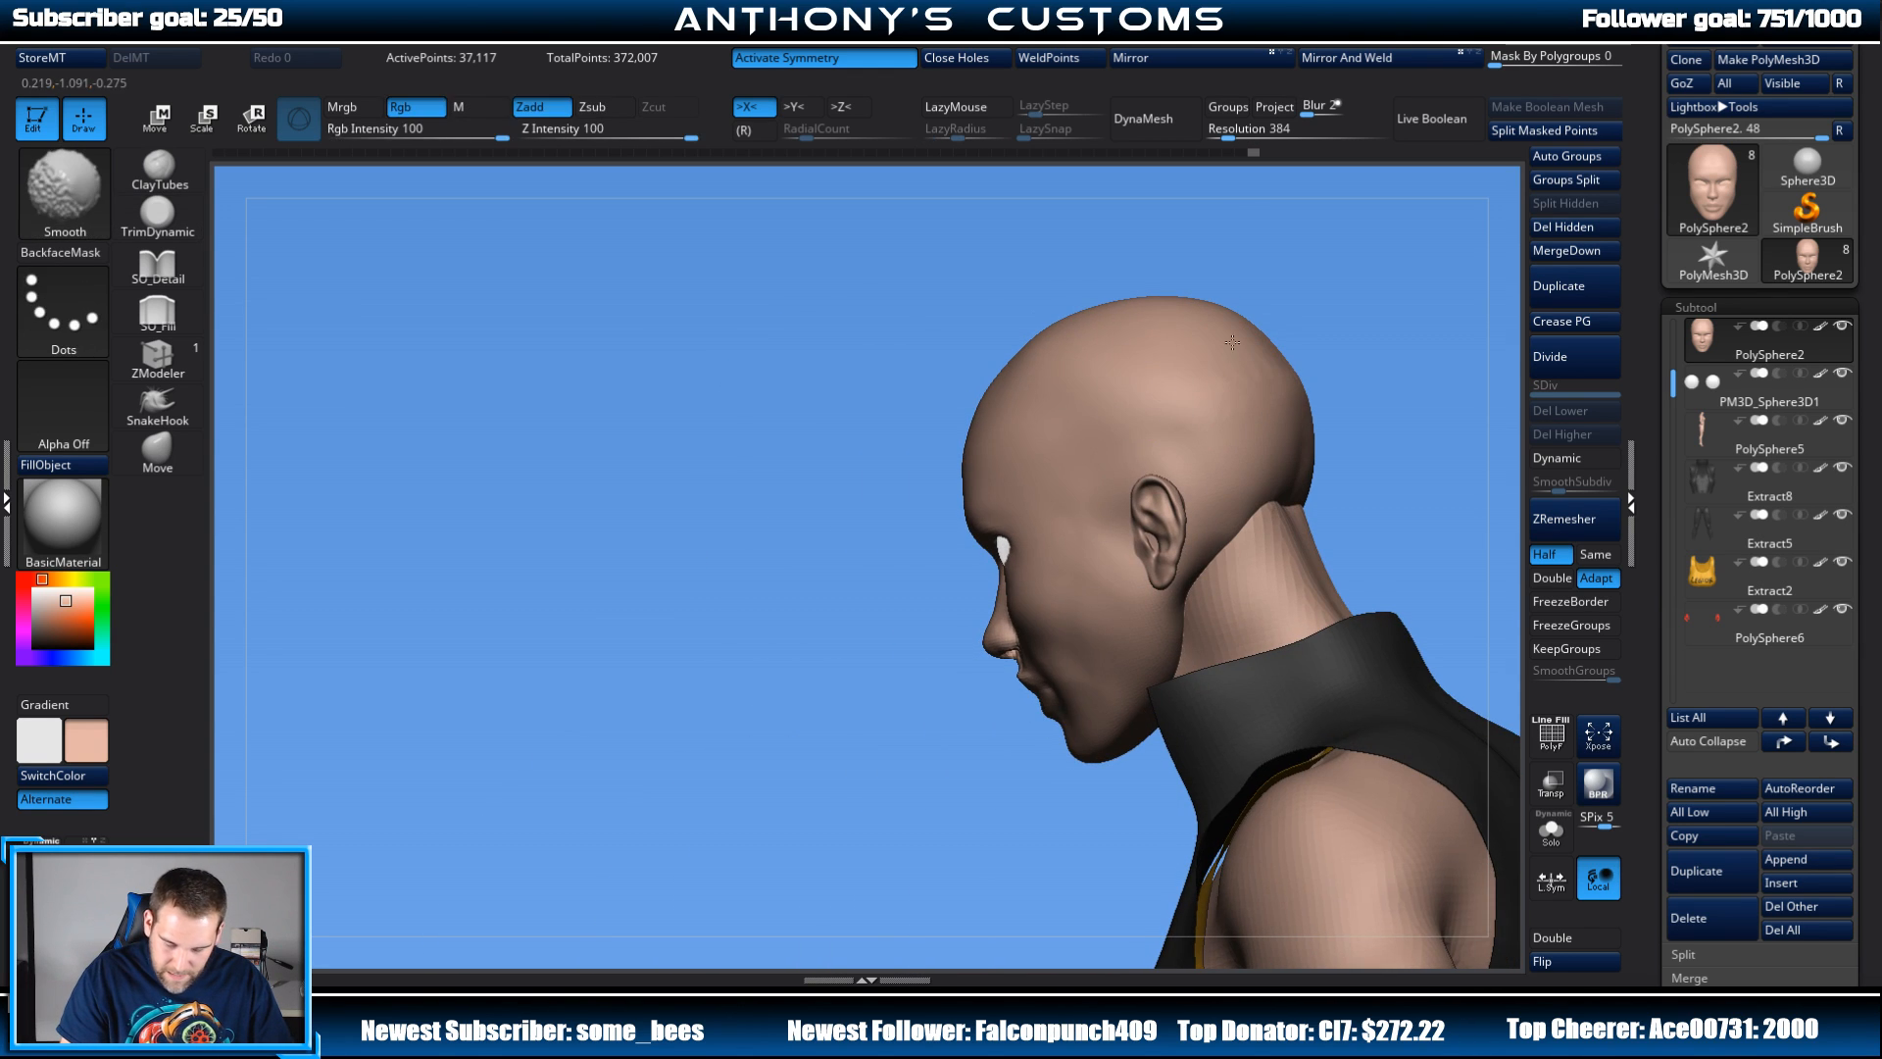
left_click_drag(1357, 303, 1265, 381)
key("shift")
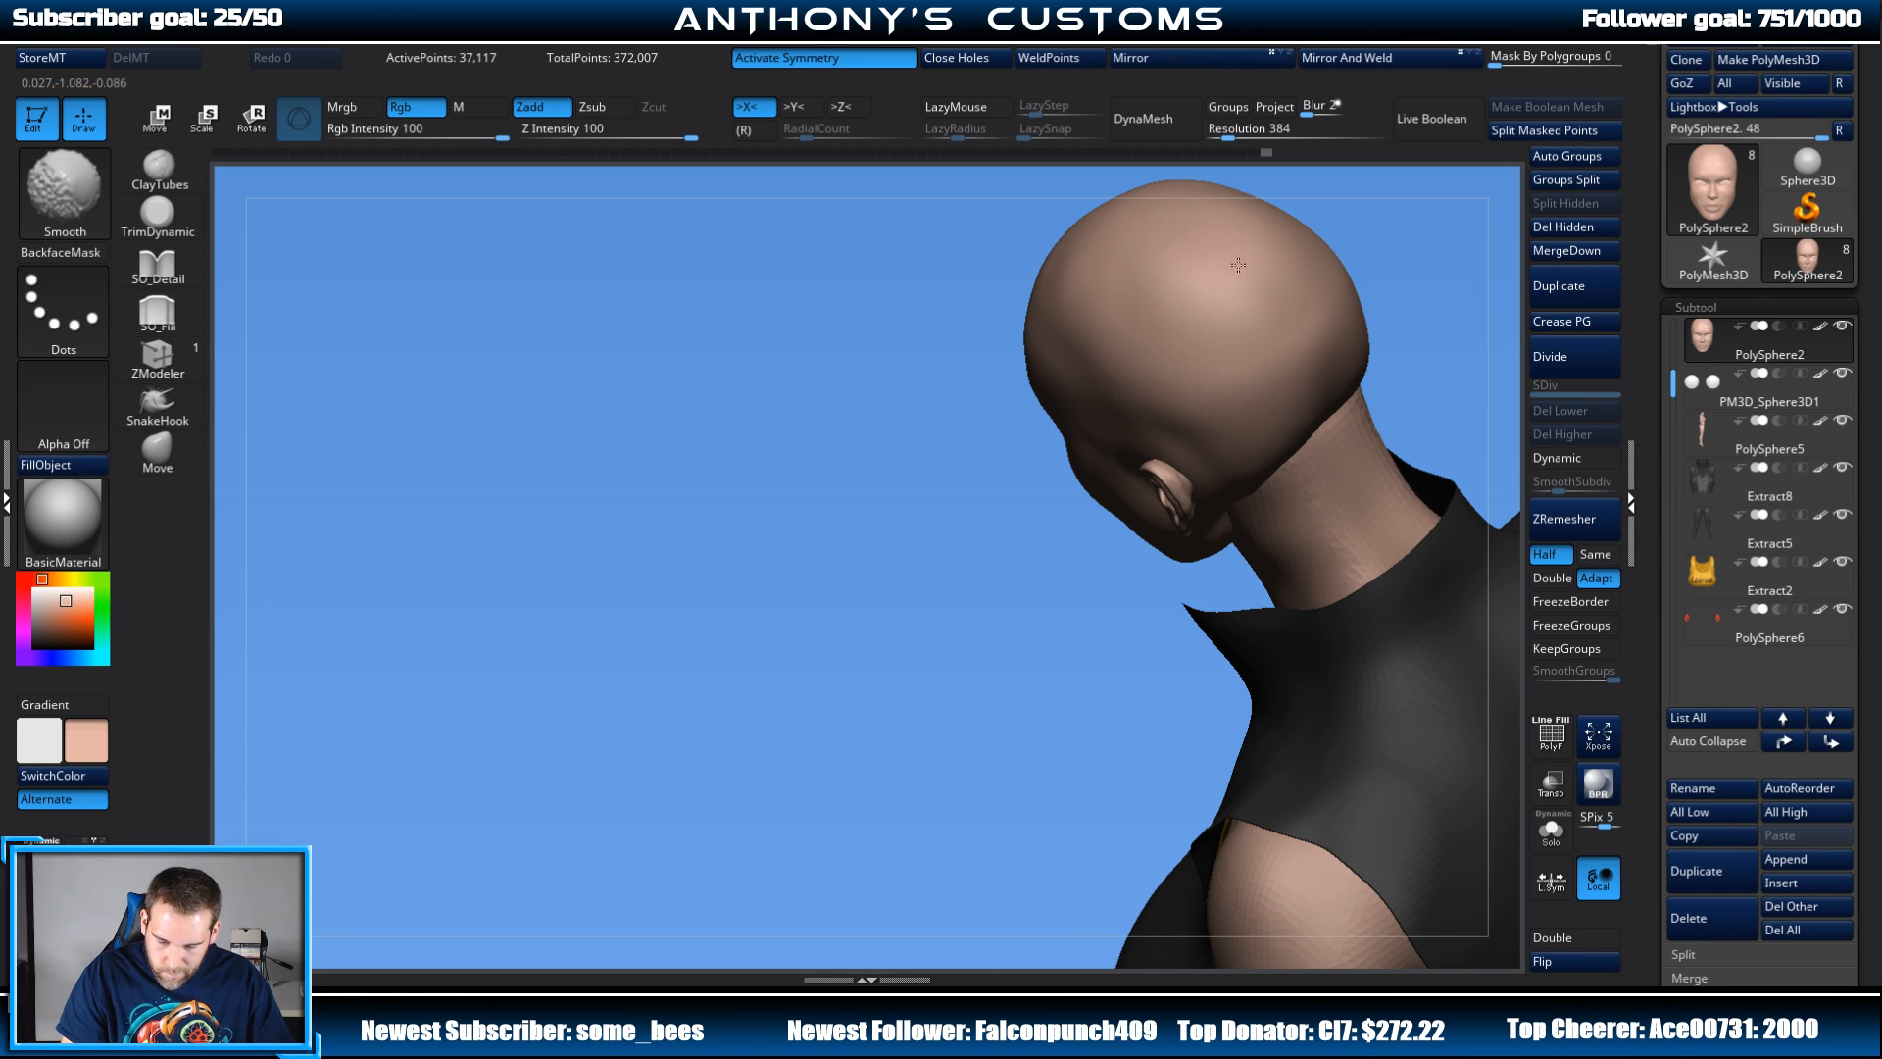
mouse_move(760, 760)
left_mouse_down()
mouse_move(908, 584)
mouse_move(890, 491)
mouse_move(1025, 367)
mouse_move(1322, 312)
mouse_move(1248, 324)
mouse_move(1223, 361)
mouse_move(1039, 429)
left_mouse_up()
right_click(1214, 318)
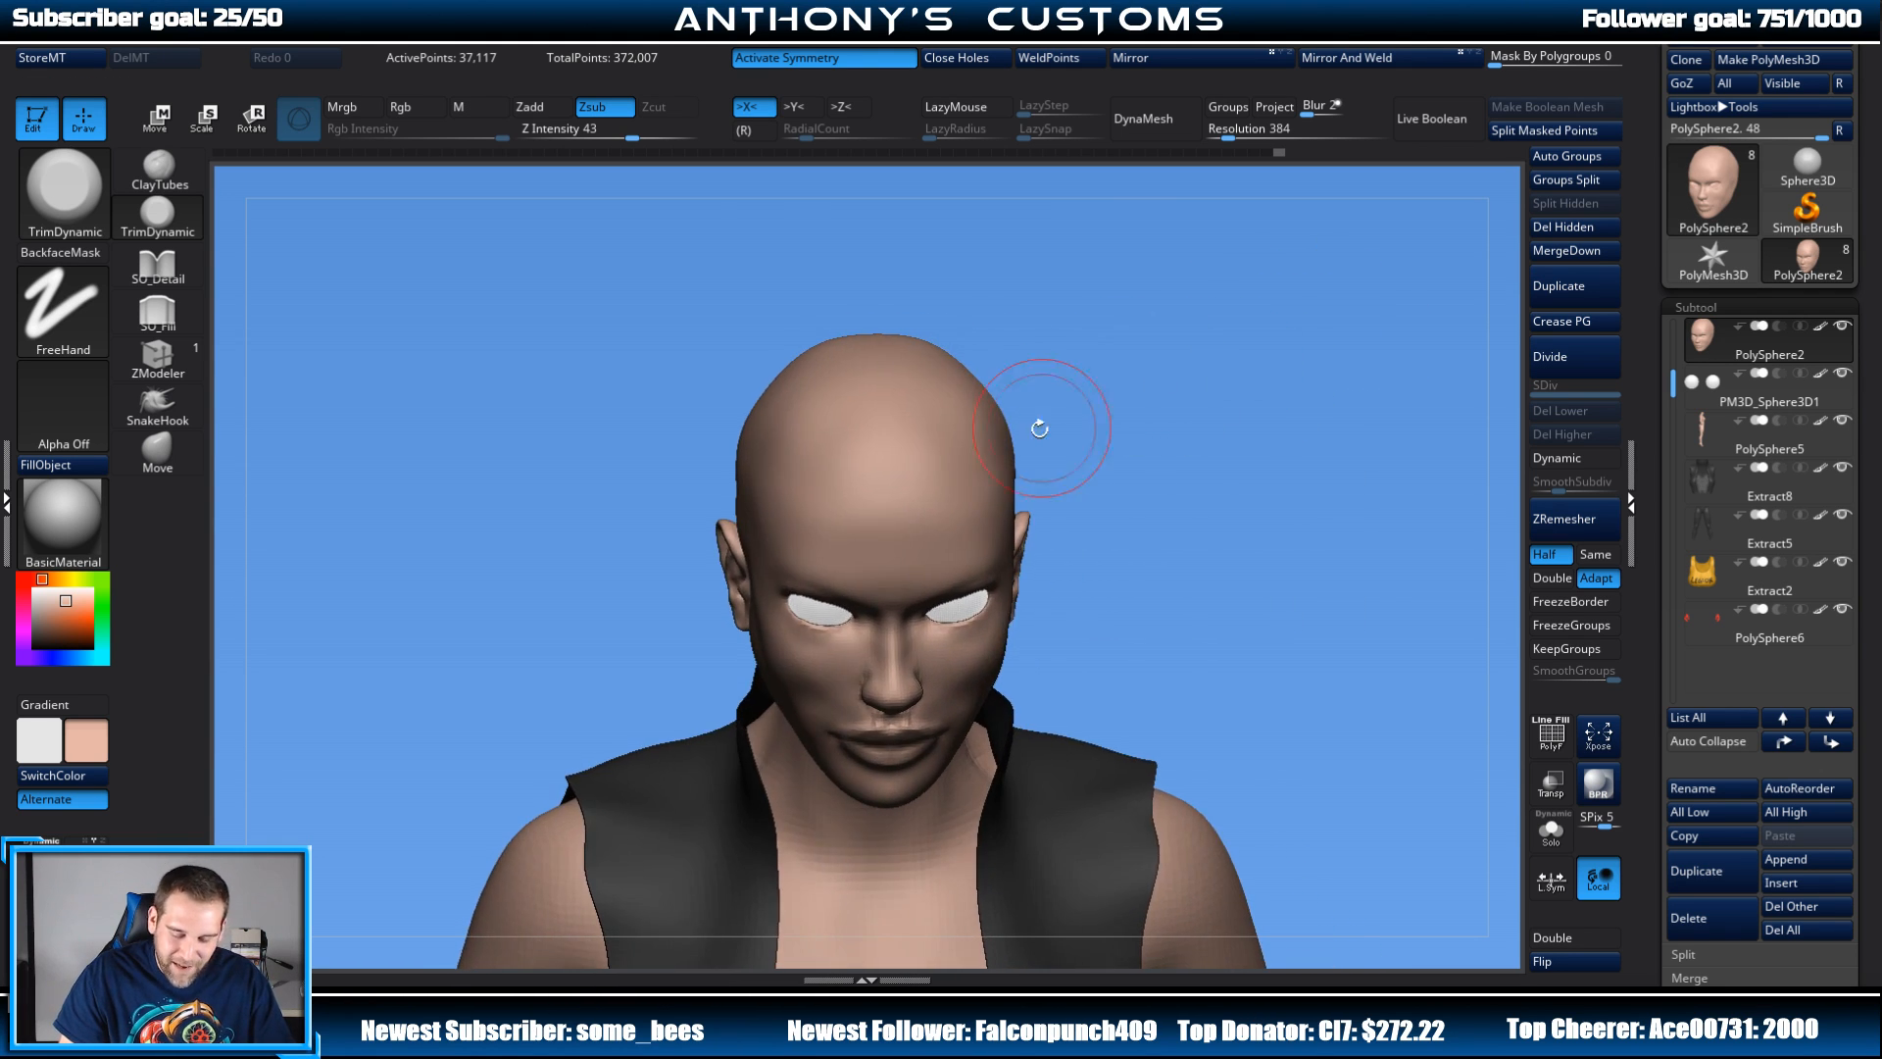
Step: Refine the contour of the forehead, temples and upper cranium with the Move brush from front and three-quarter views
left_click(157, 449)
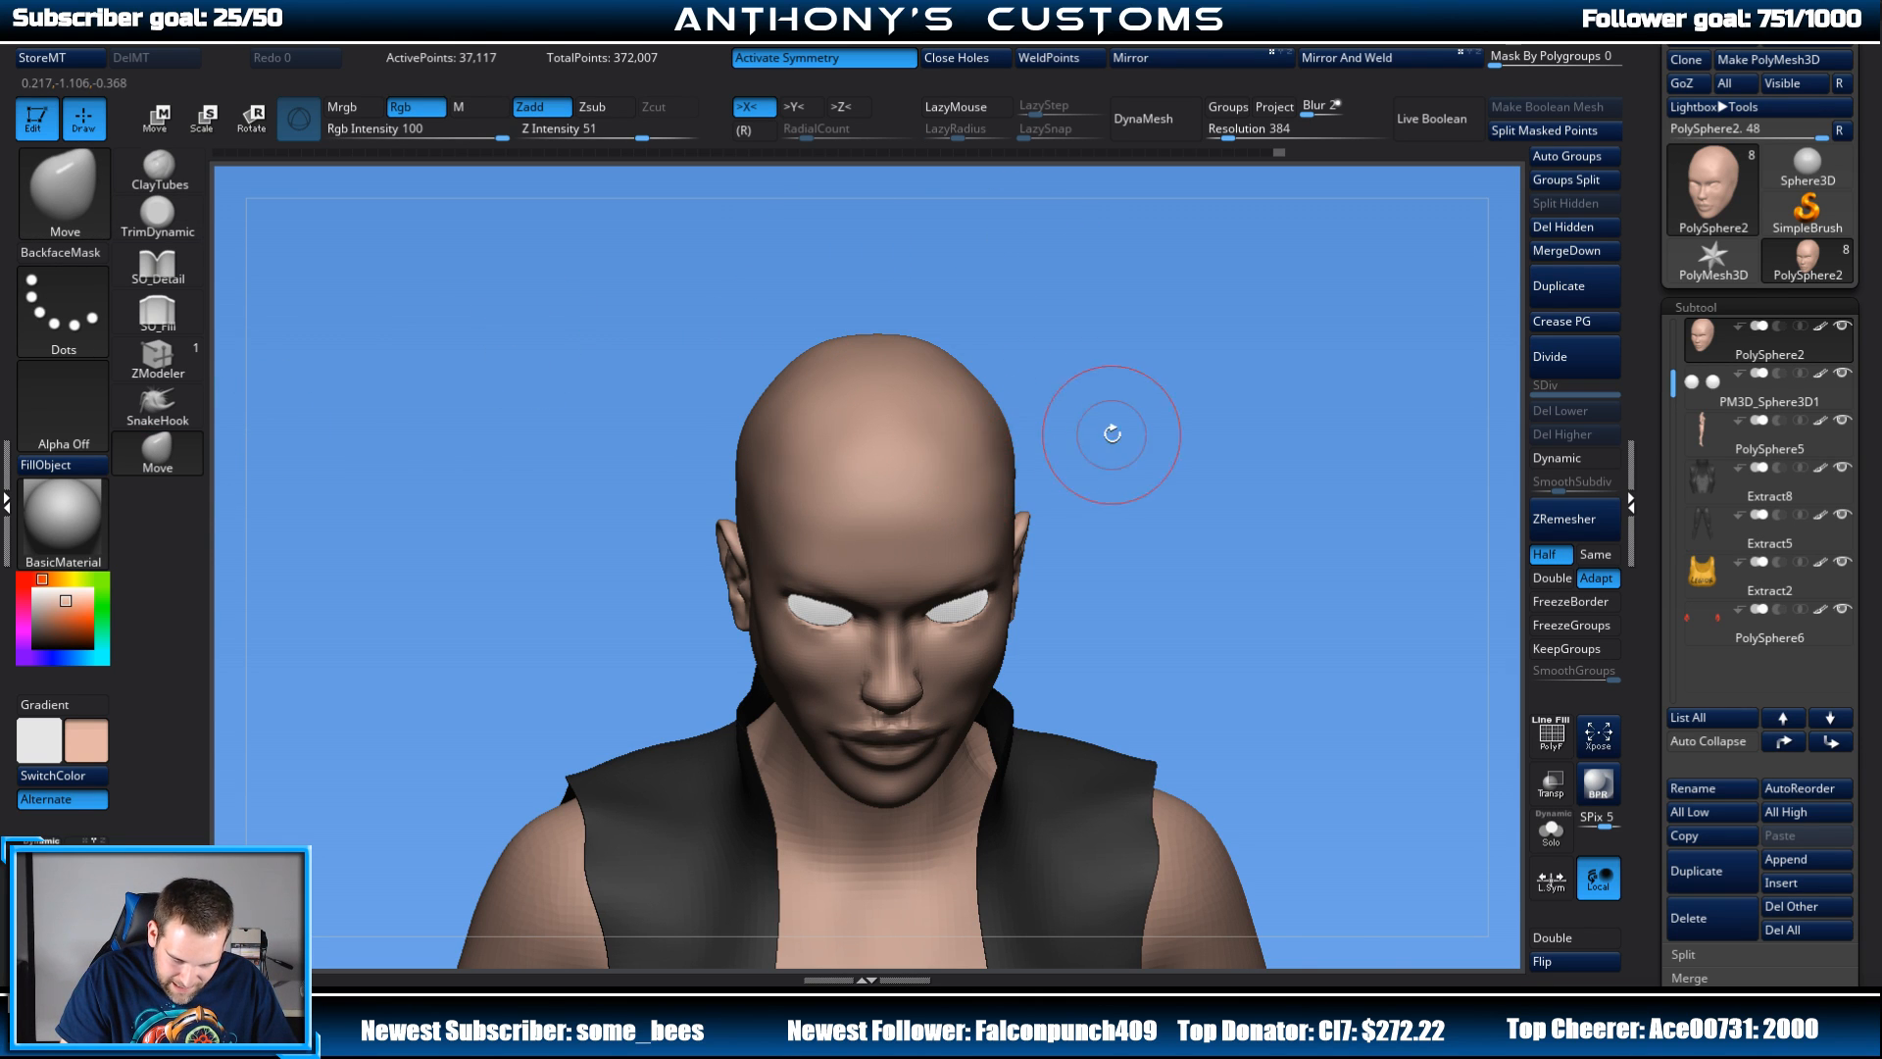
left_click_drag(1111, 434, 1022, 456)
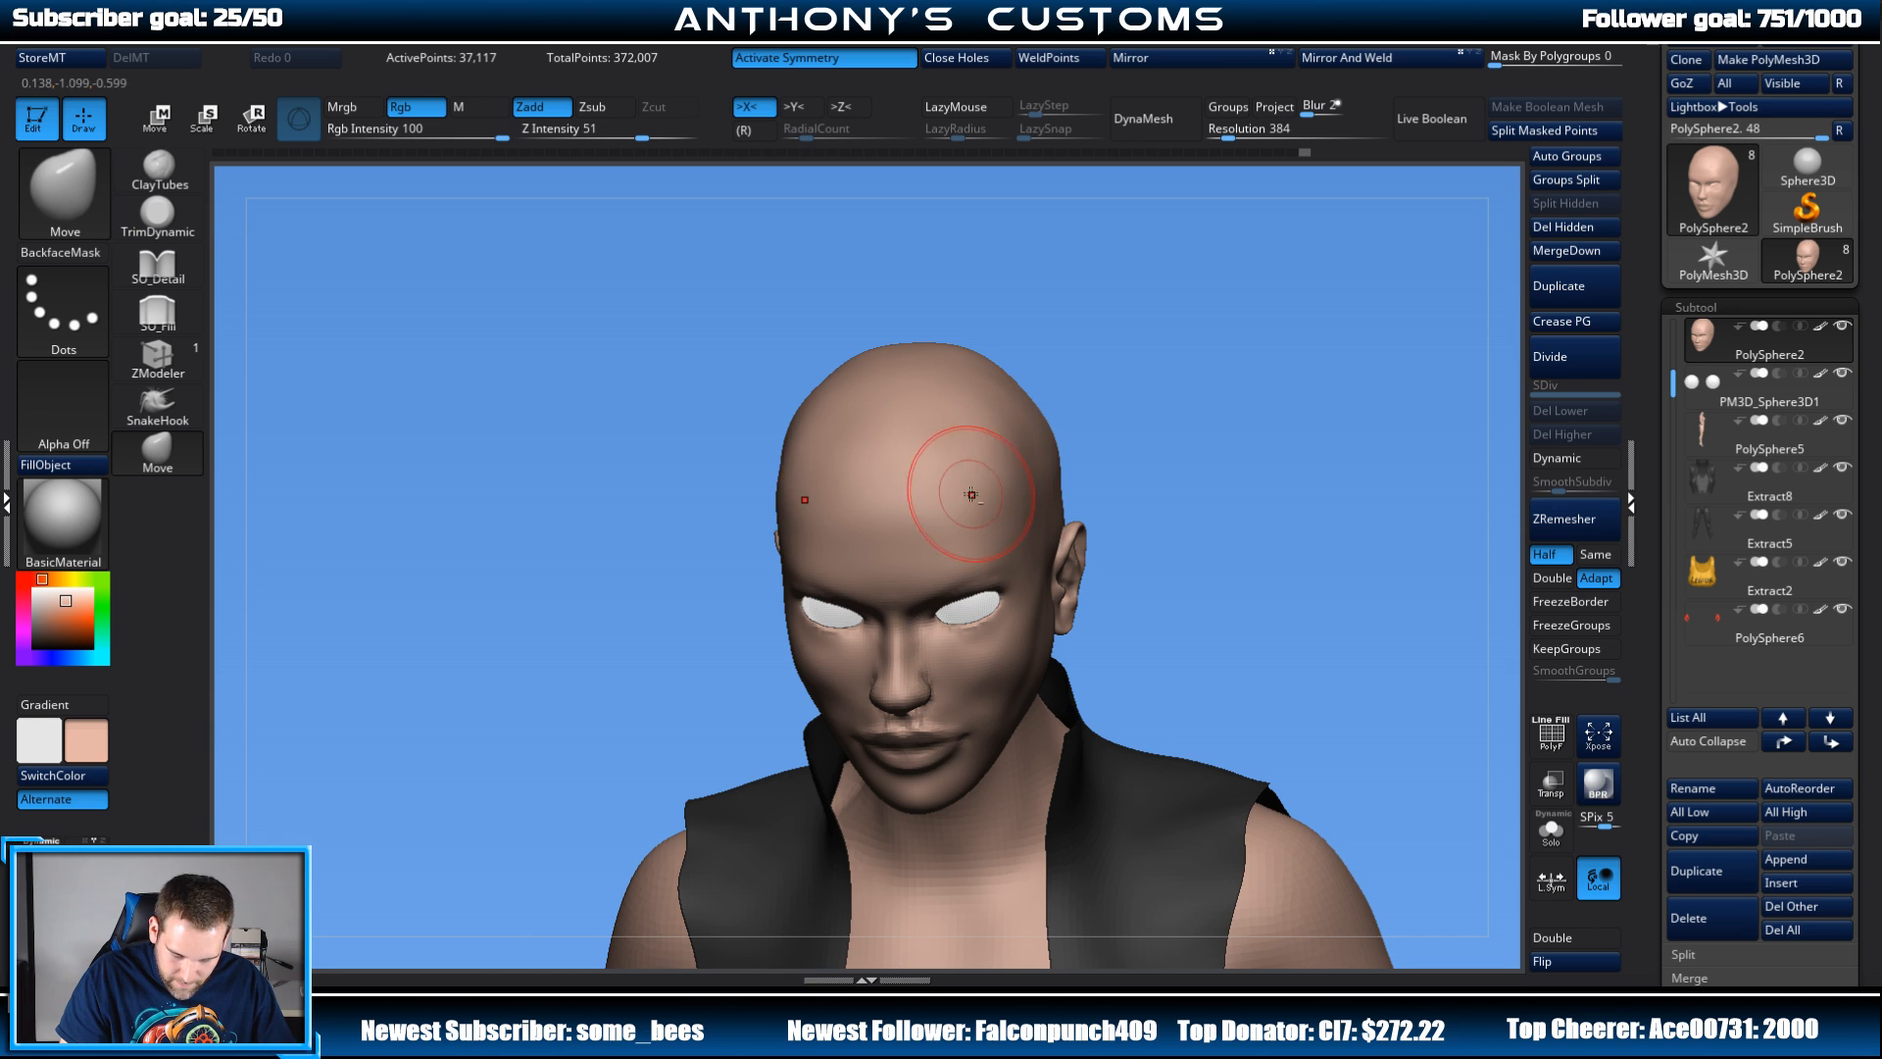
left_click_drag(1134, 420, 968, 488)
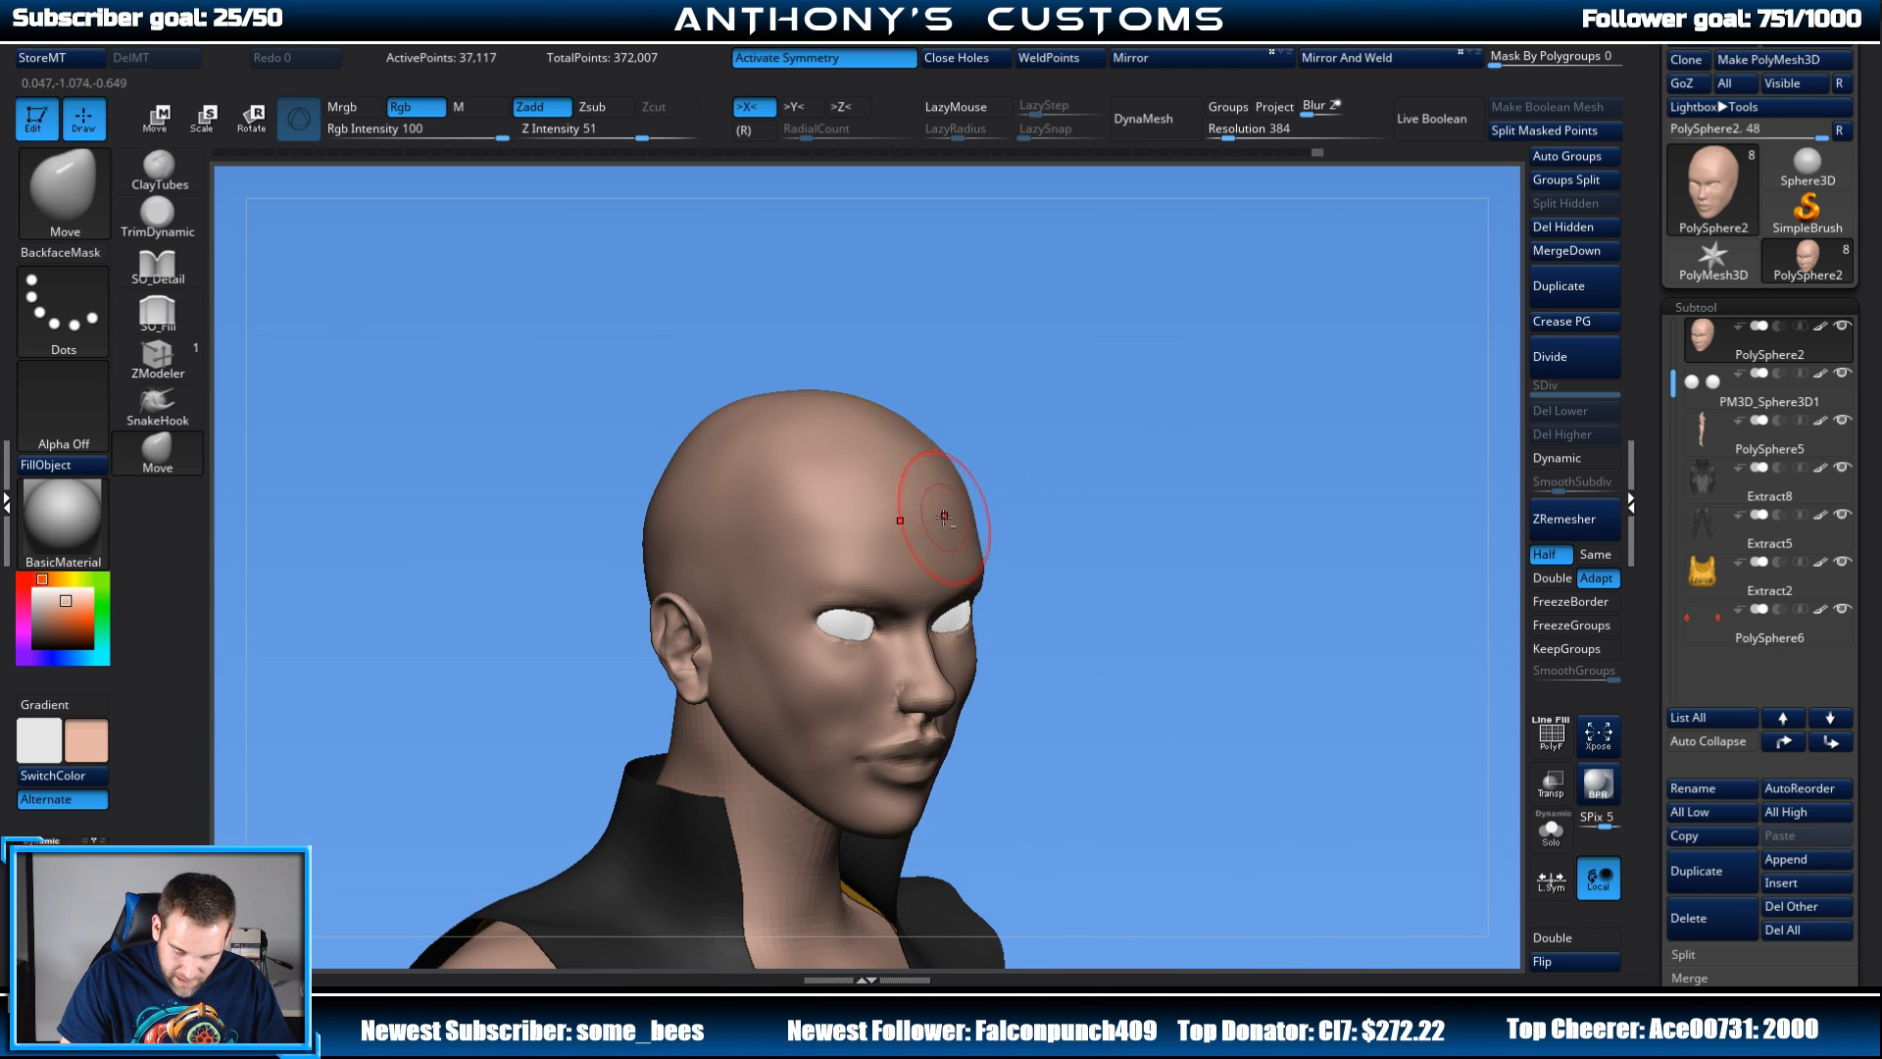
left_click_drag(1121, 442, 1173, 421)
left_click_drag(1172, 420, 1193, 394, "alt")
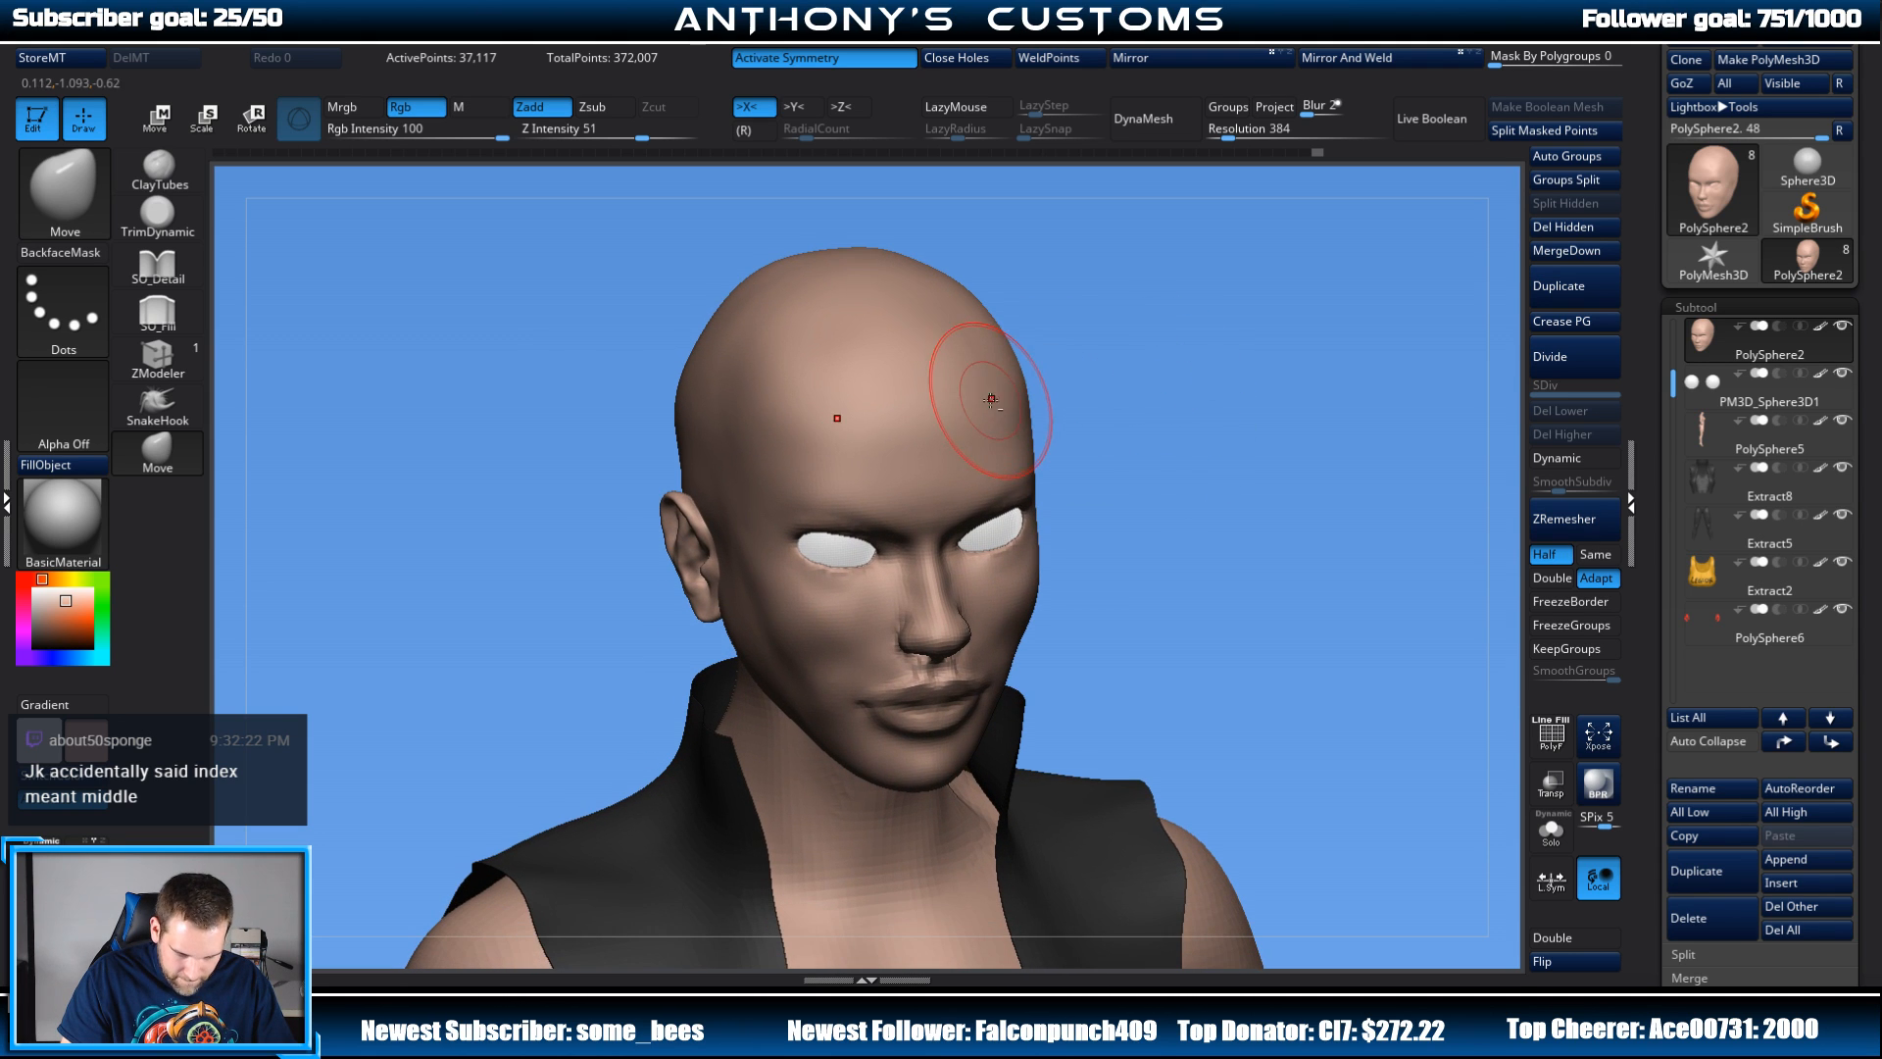
left_click_drag(1002, 376, 1128, 345)
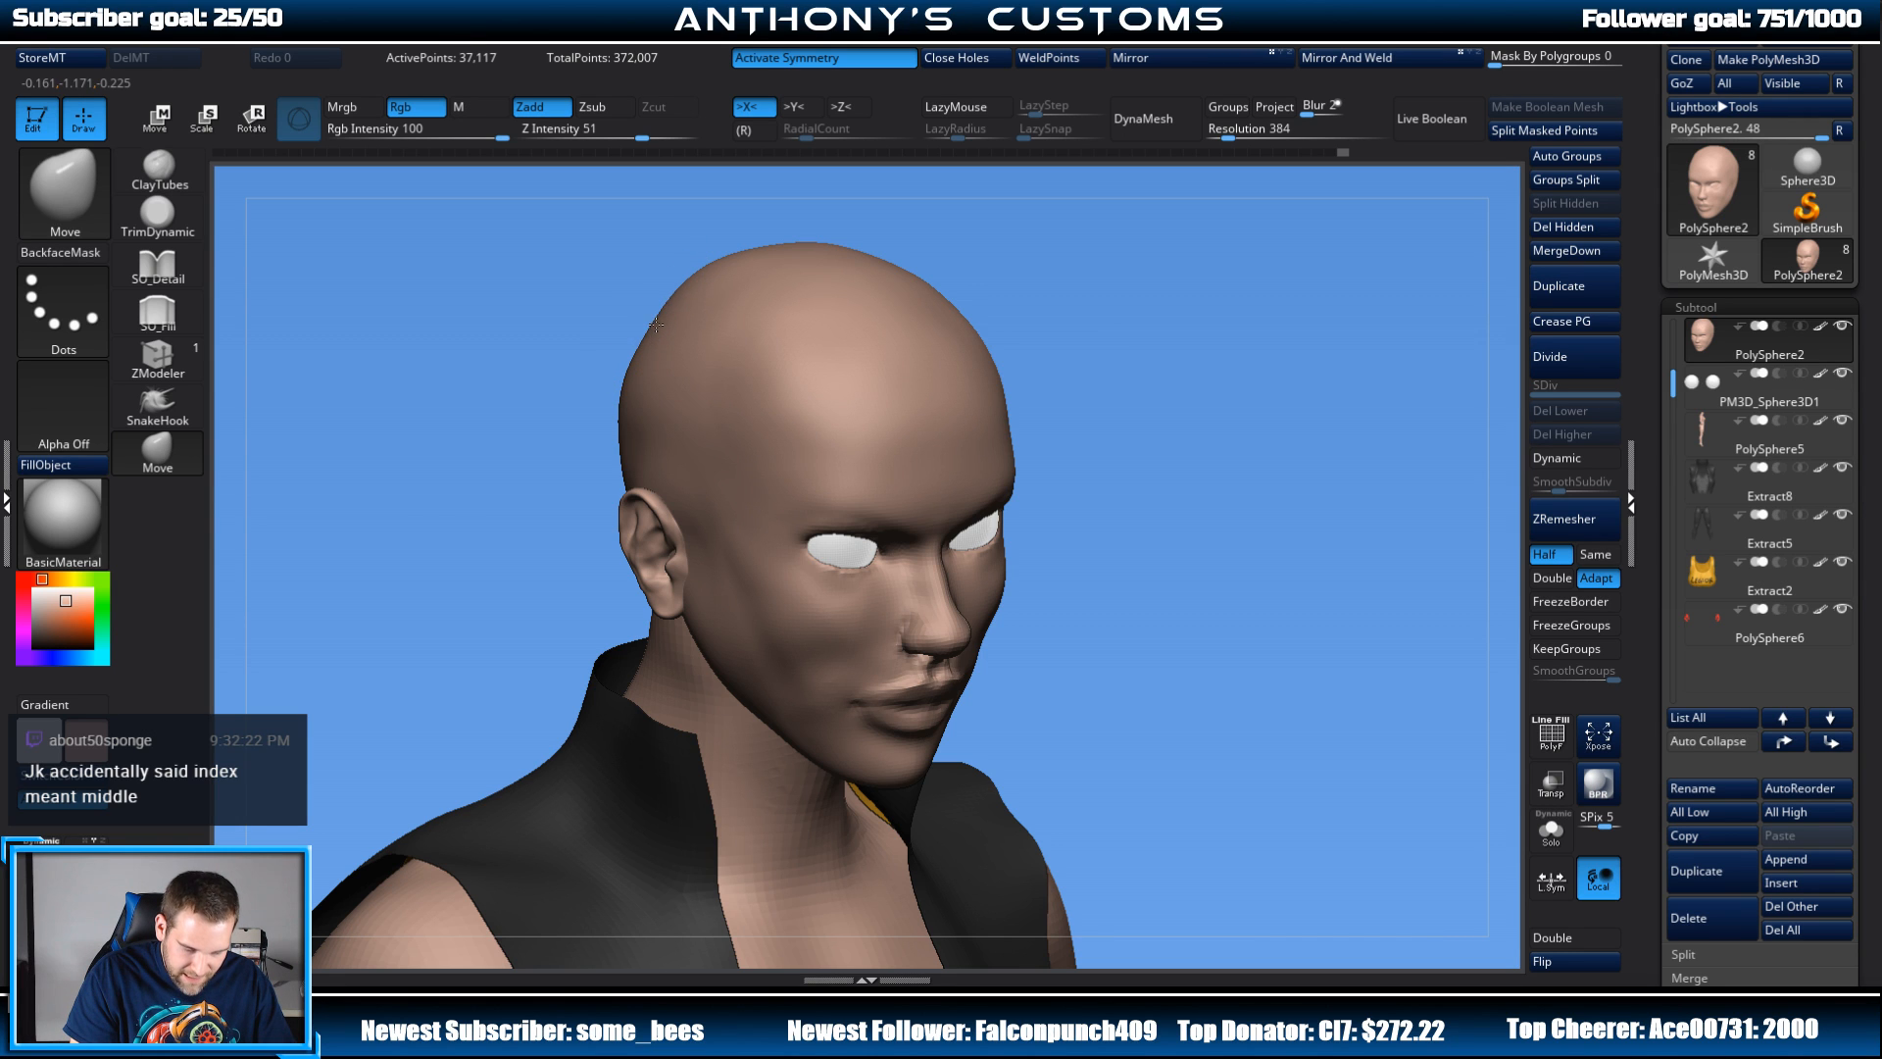
left_click_drag(1045, 343, 1200, 415)
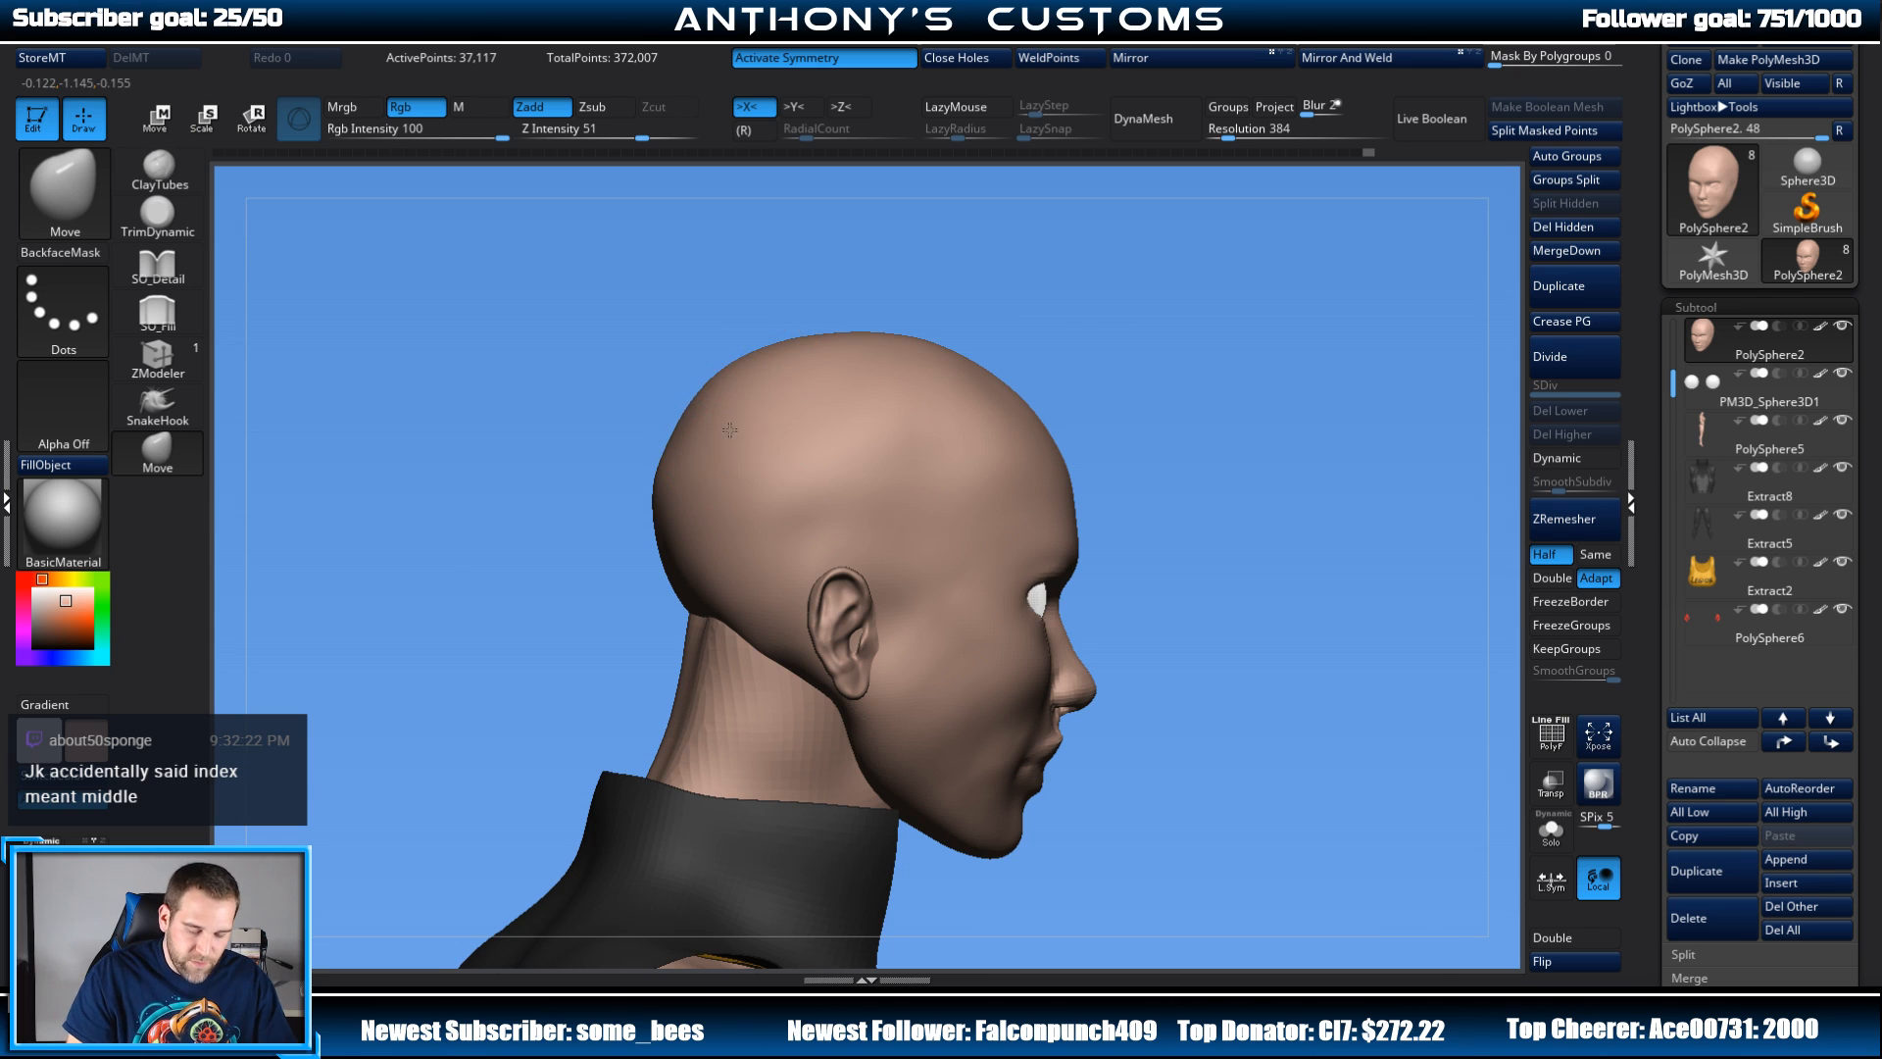
Step: Try reshaping the crown and the back and sides of the skull with a resized Move brush
key("space")
mouse_move(1029, 311)
left_mouse_down()
mouse_move(1051, 316)
mouse_move(1010, 342)
left_mouse_up()
left_click_drag(1113, 286, 1068, 294)
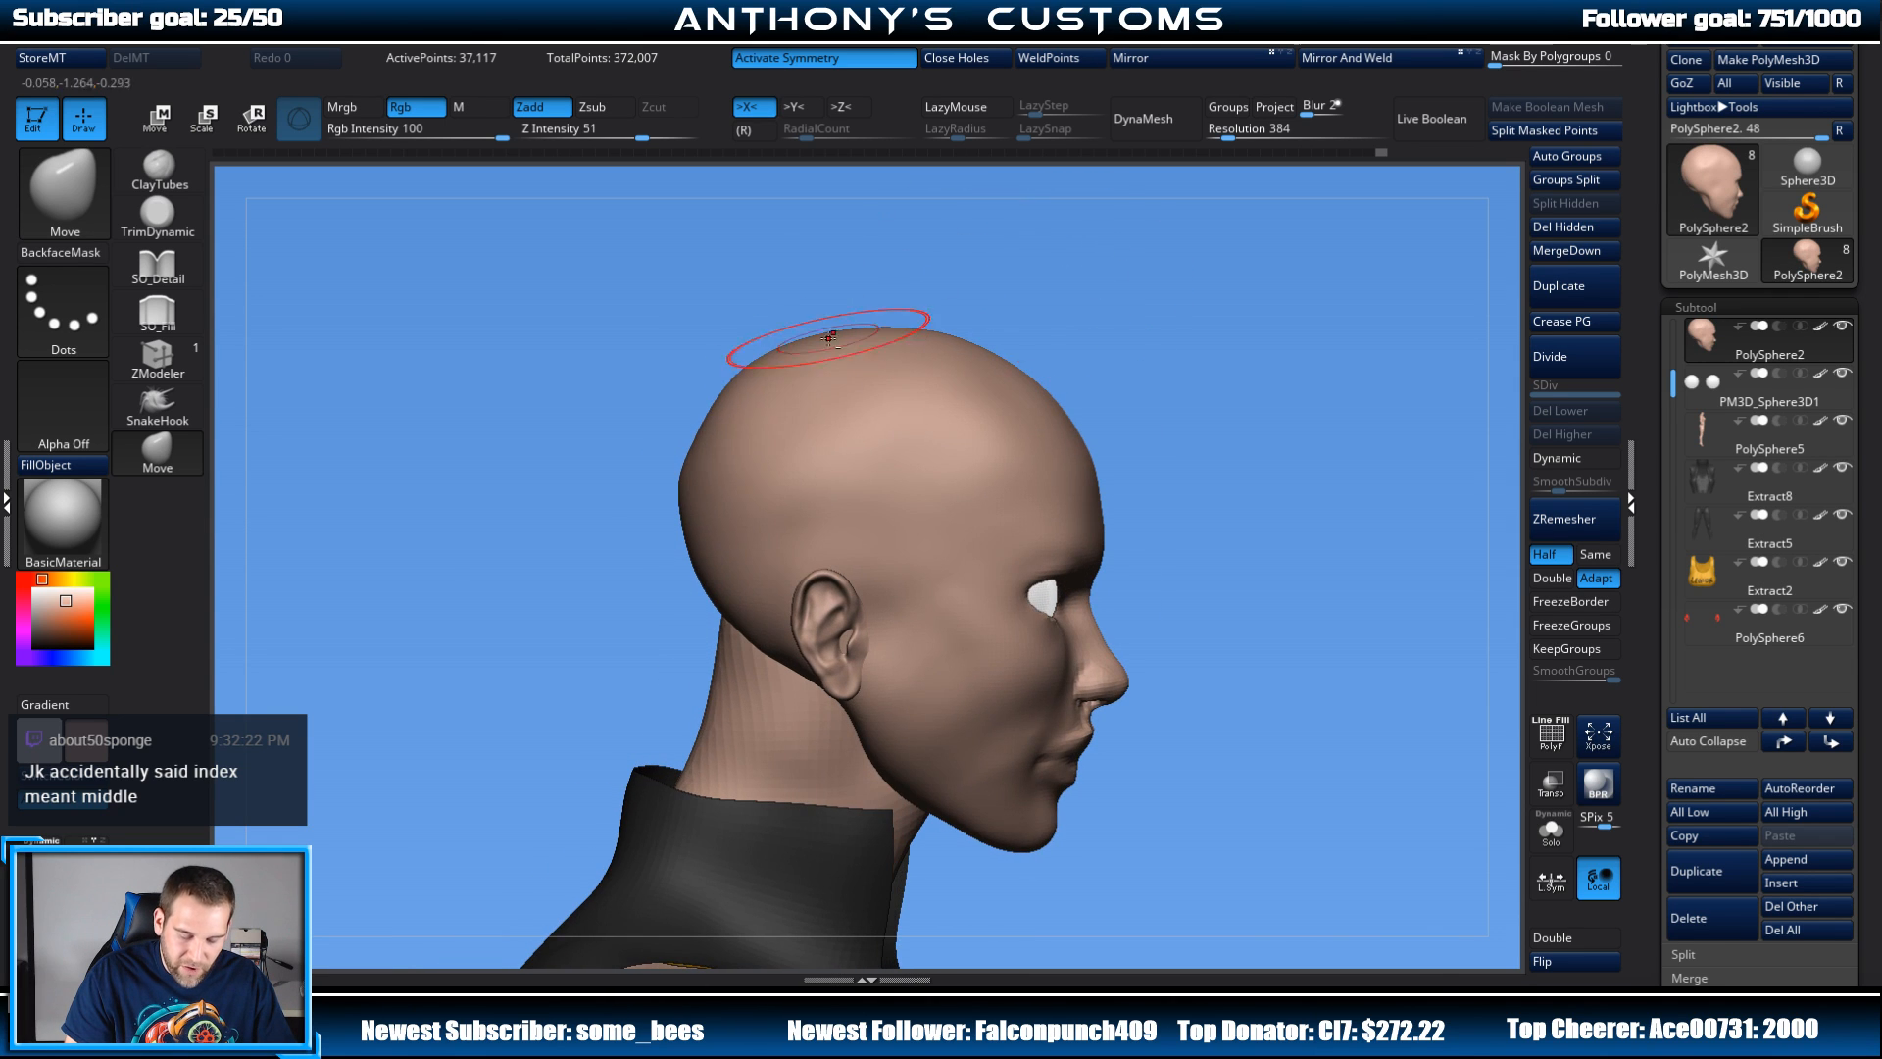
left_click_drag(735, 395, 770, 413)
left_click_drag(781, 408, 798, 416)
left_click_drag(1043, 346, 1206, 337)
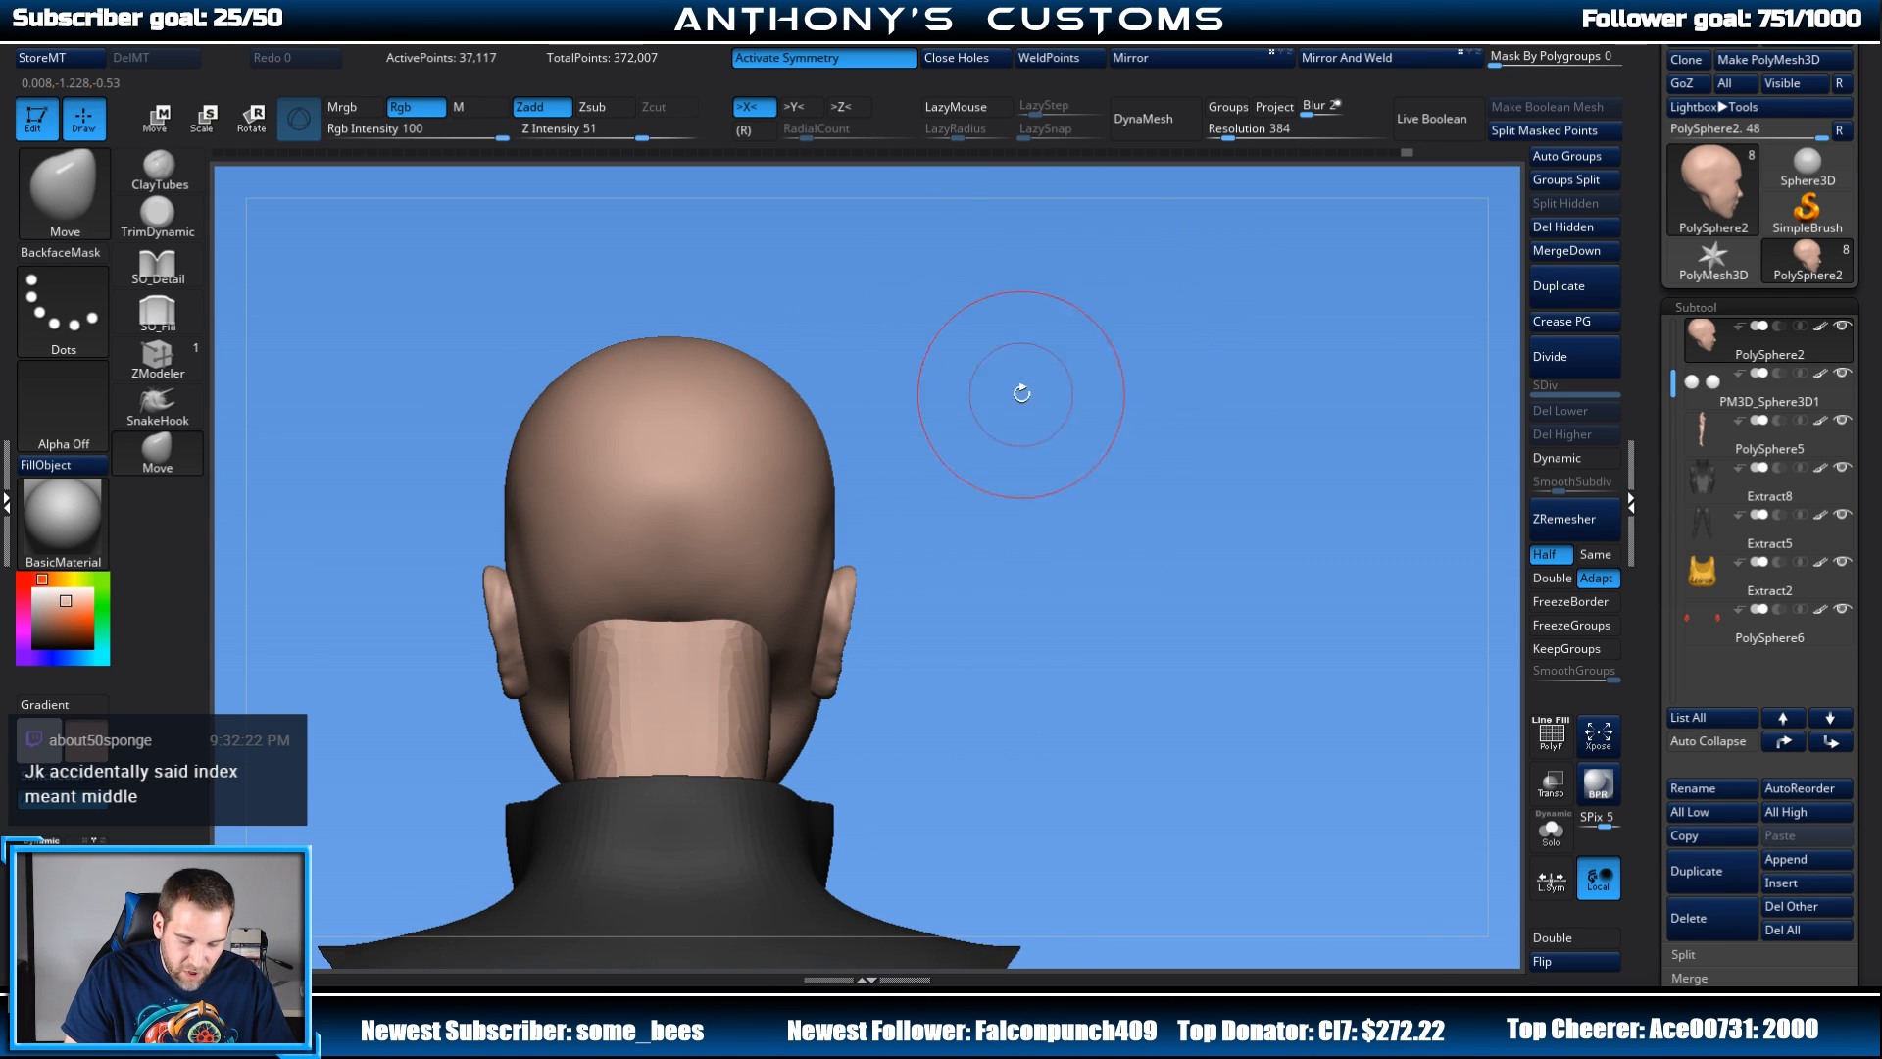
left_click_drag(1020, 395, 1114, 393, "alt")
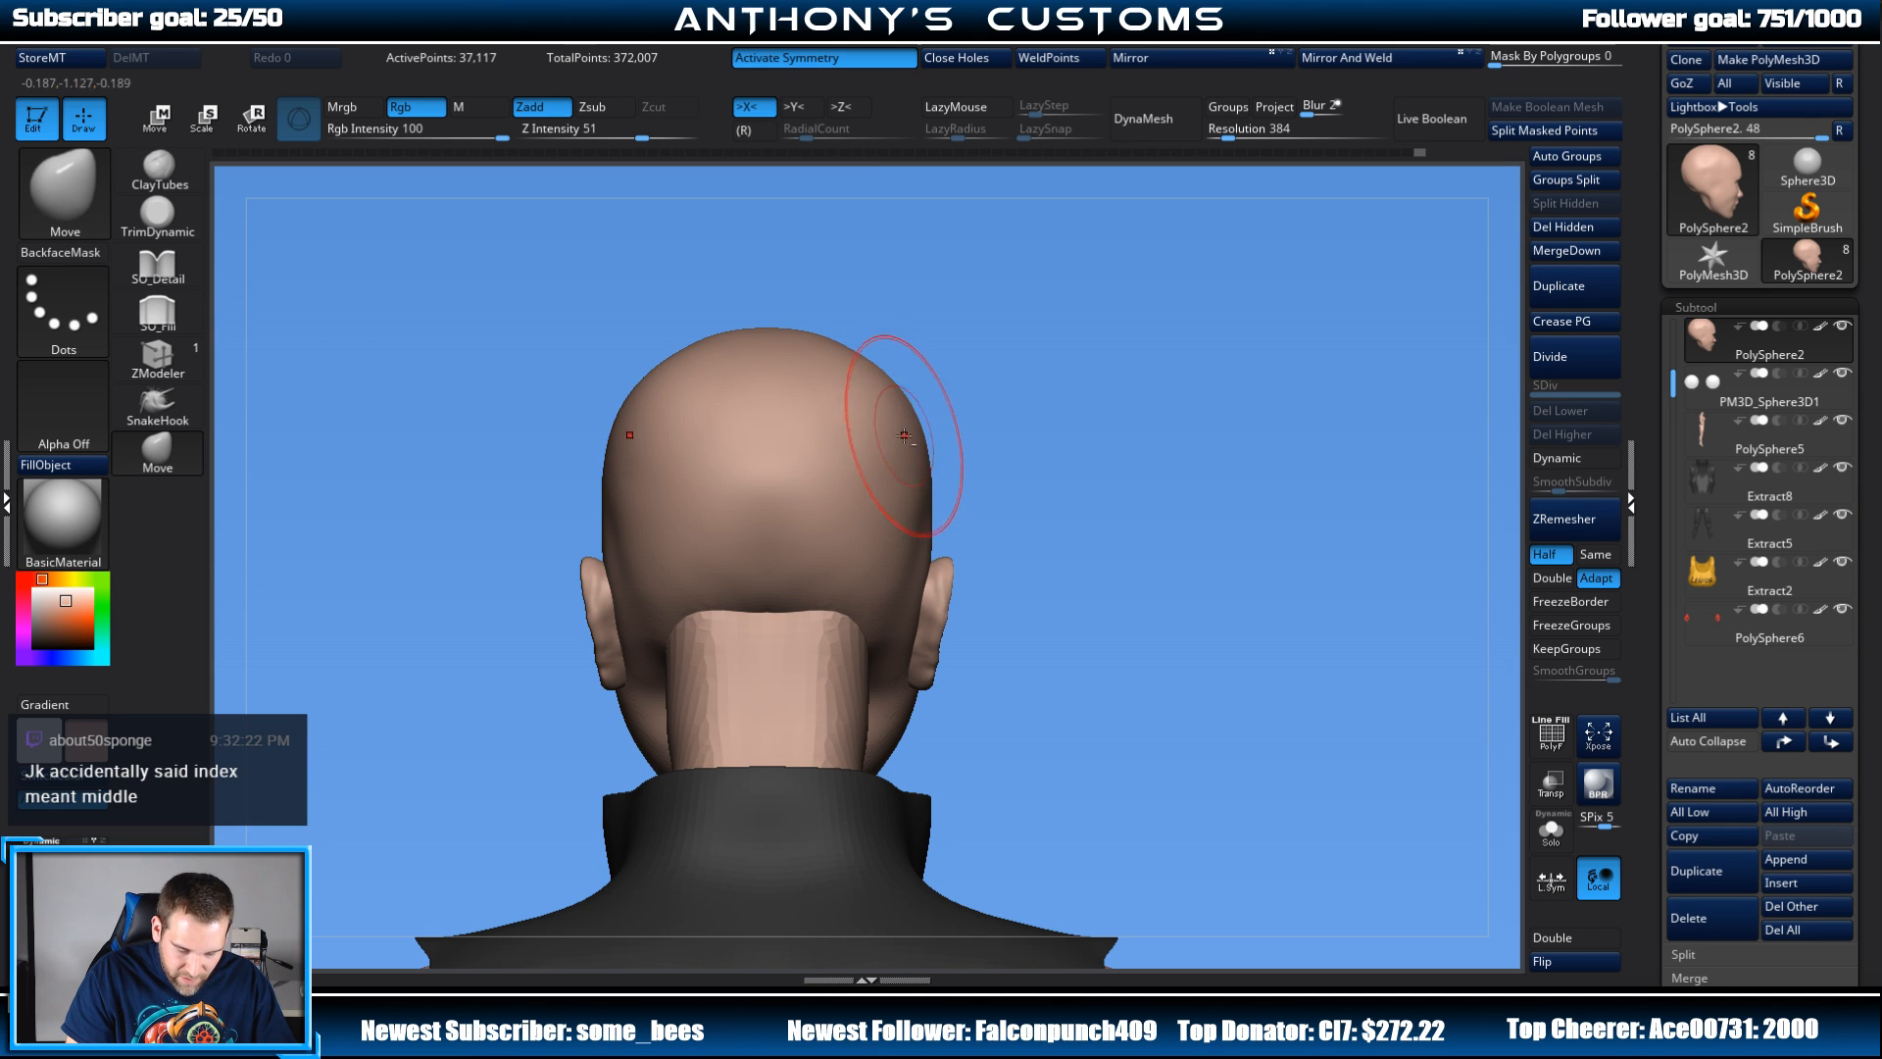
left_click_drag(881, 491, 872, 487)
mouse_move(1071, 432)
left_mouse_down()
mouse_move(1020, 442)
mouse_move(1210, 525)
mouse_move(1252, 474)
mouse_move(1261, 407)
left_mouse_up()
Step: Undo the recent Move brush changes to the crown and the back of the skull
key("ctrl+z")
key("ctrl+z")
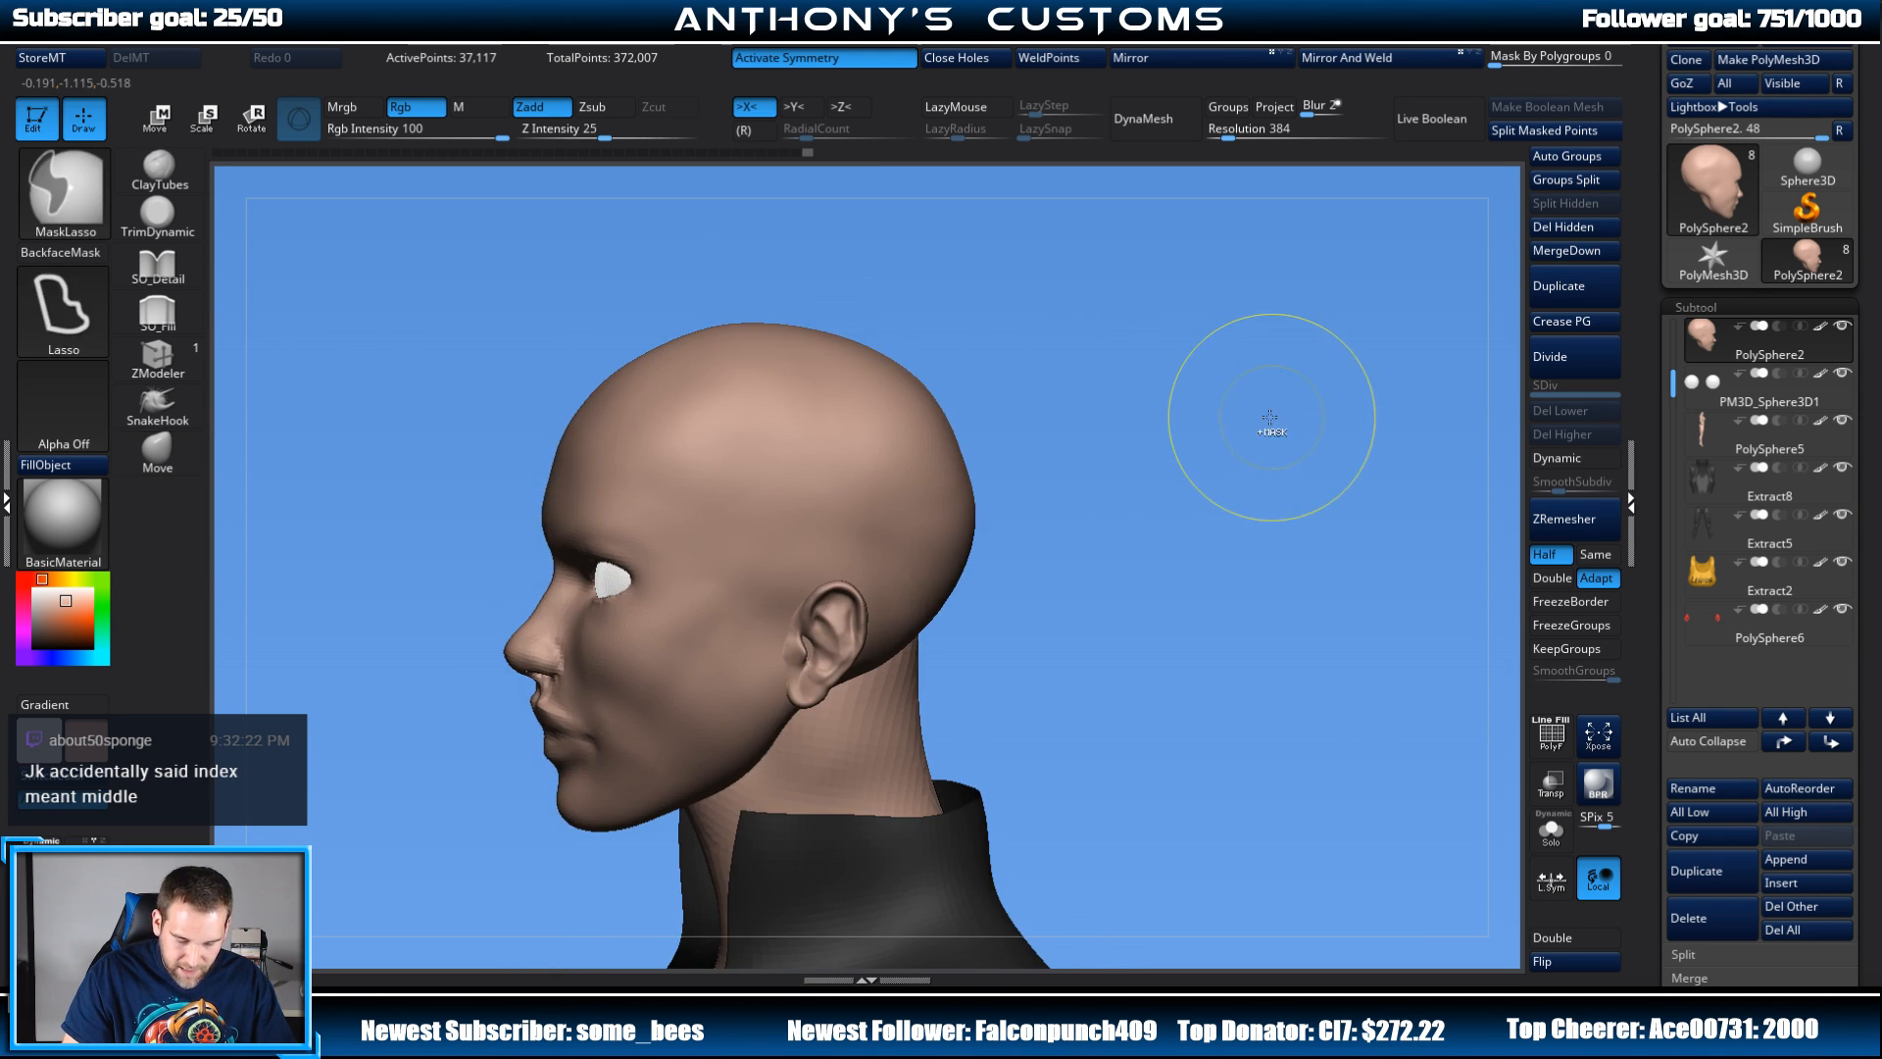
key("ctrl+z")
key("ctrl+z")
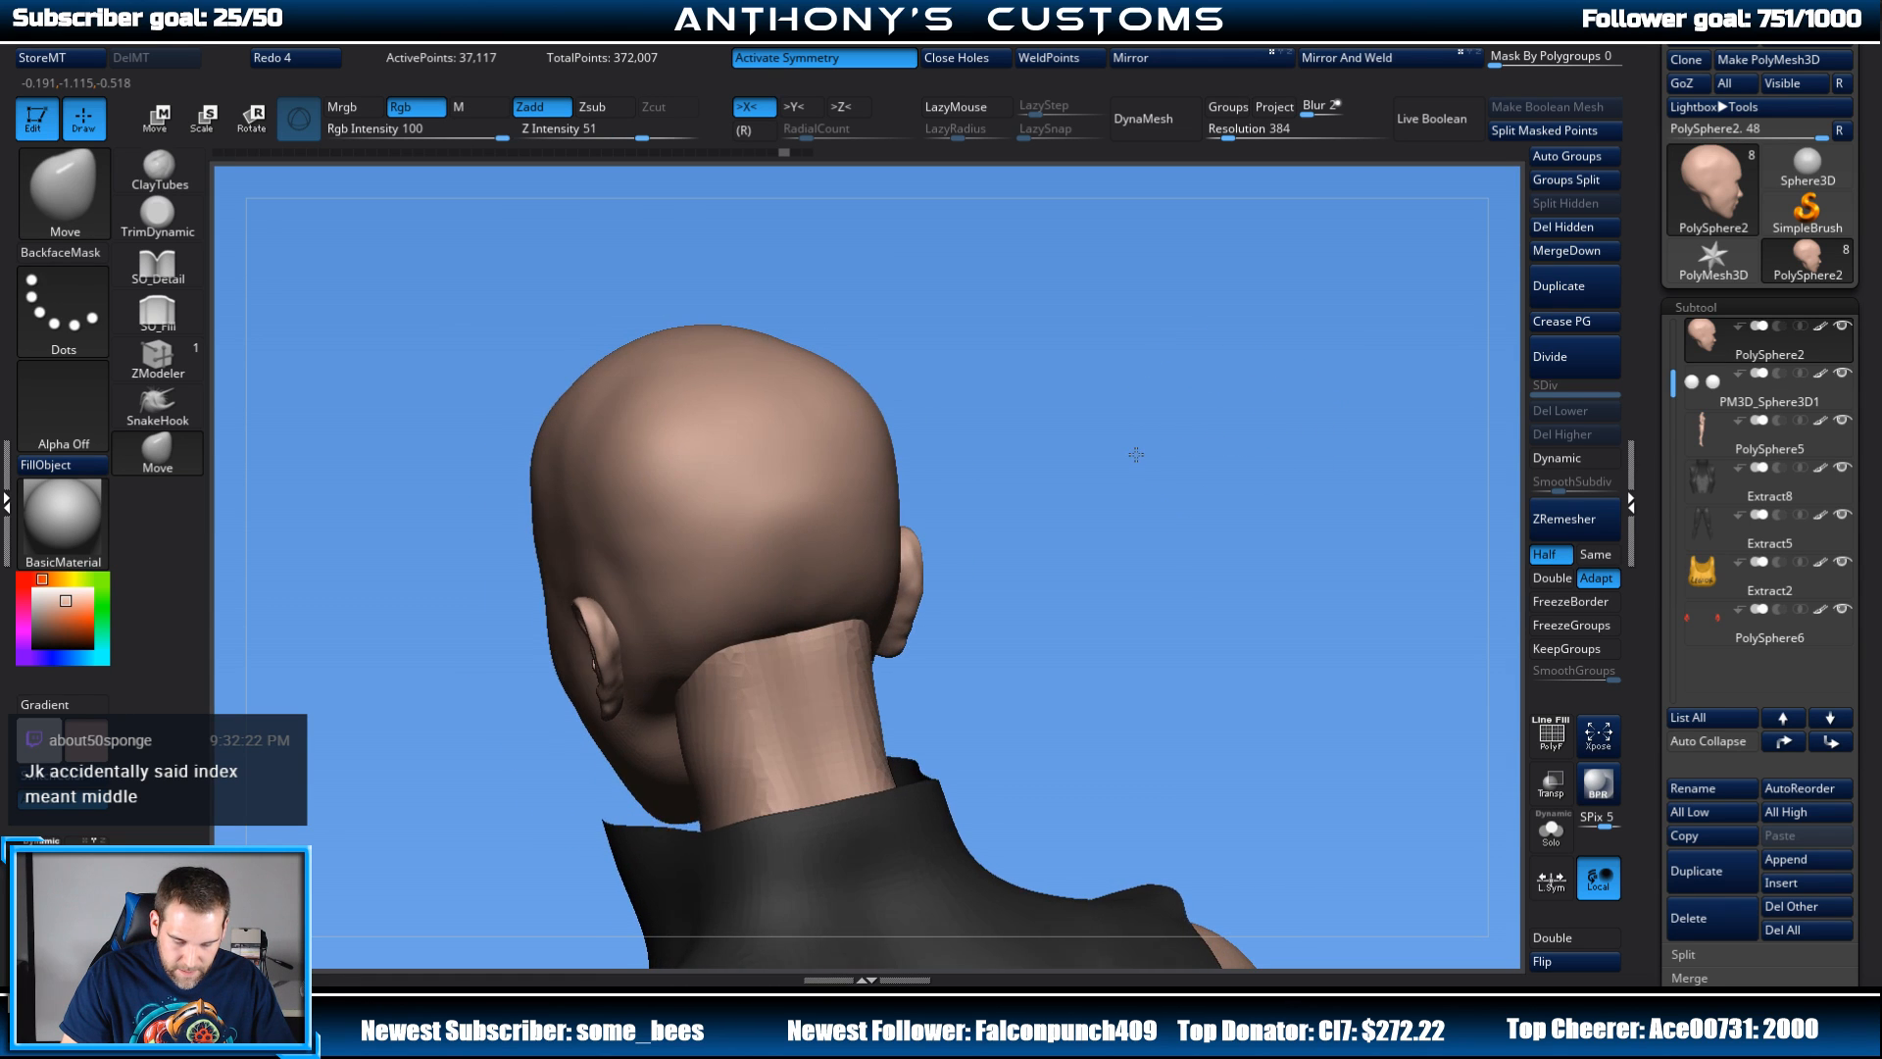
key("ctrl+z")
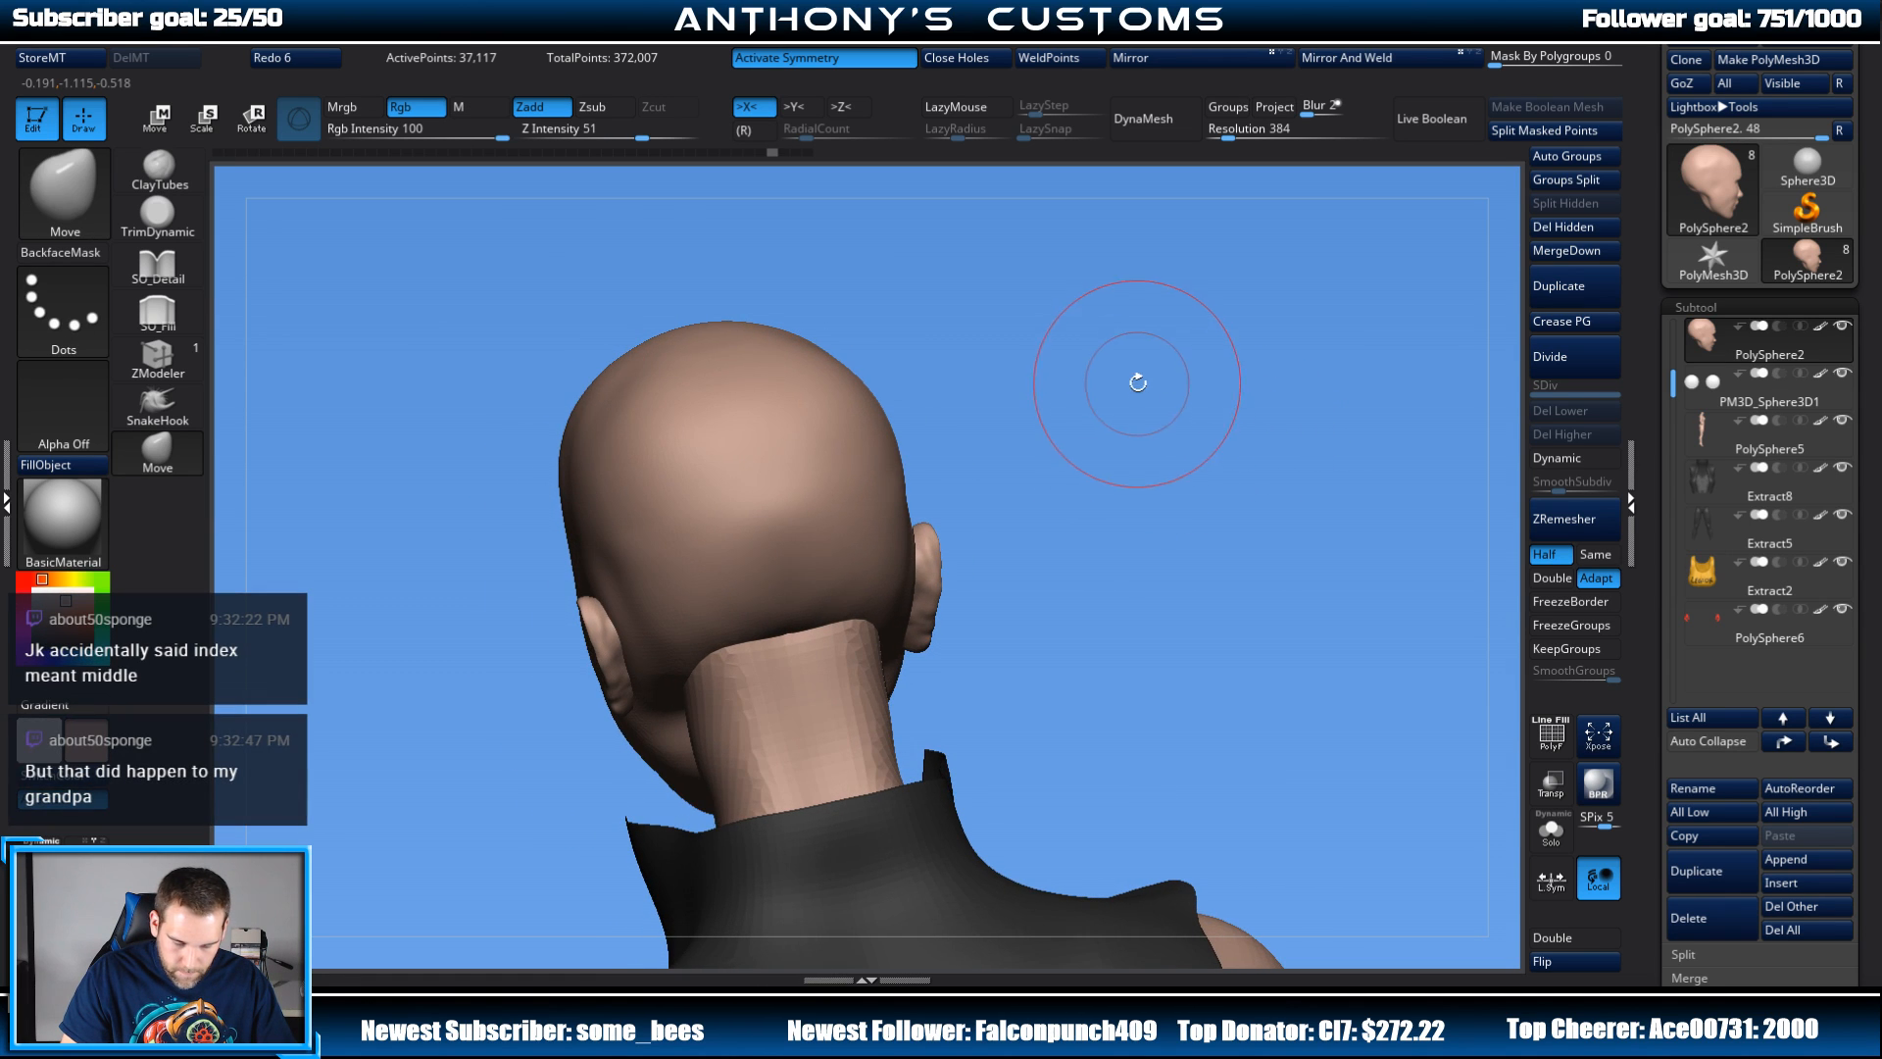
Step: Reshape the rear profile of the cranium with the Move brush, adjusting the brush size along the way
key("space")
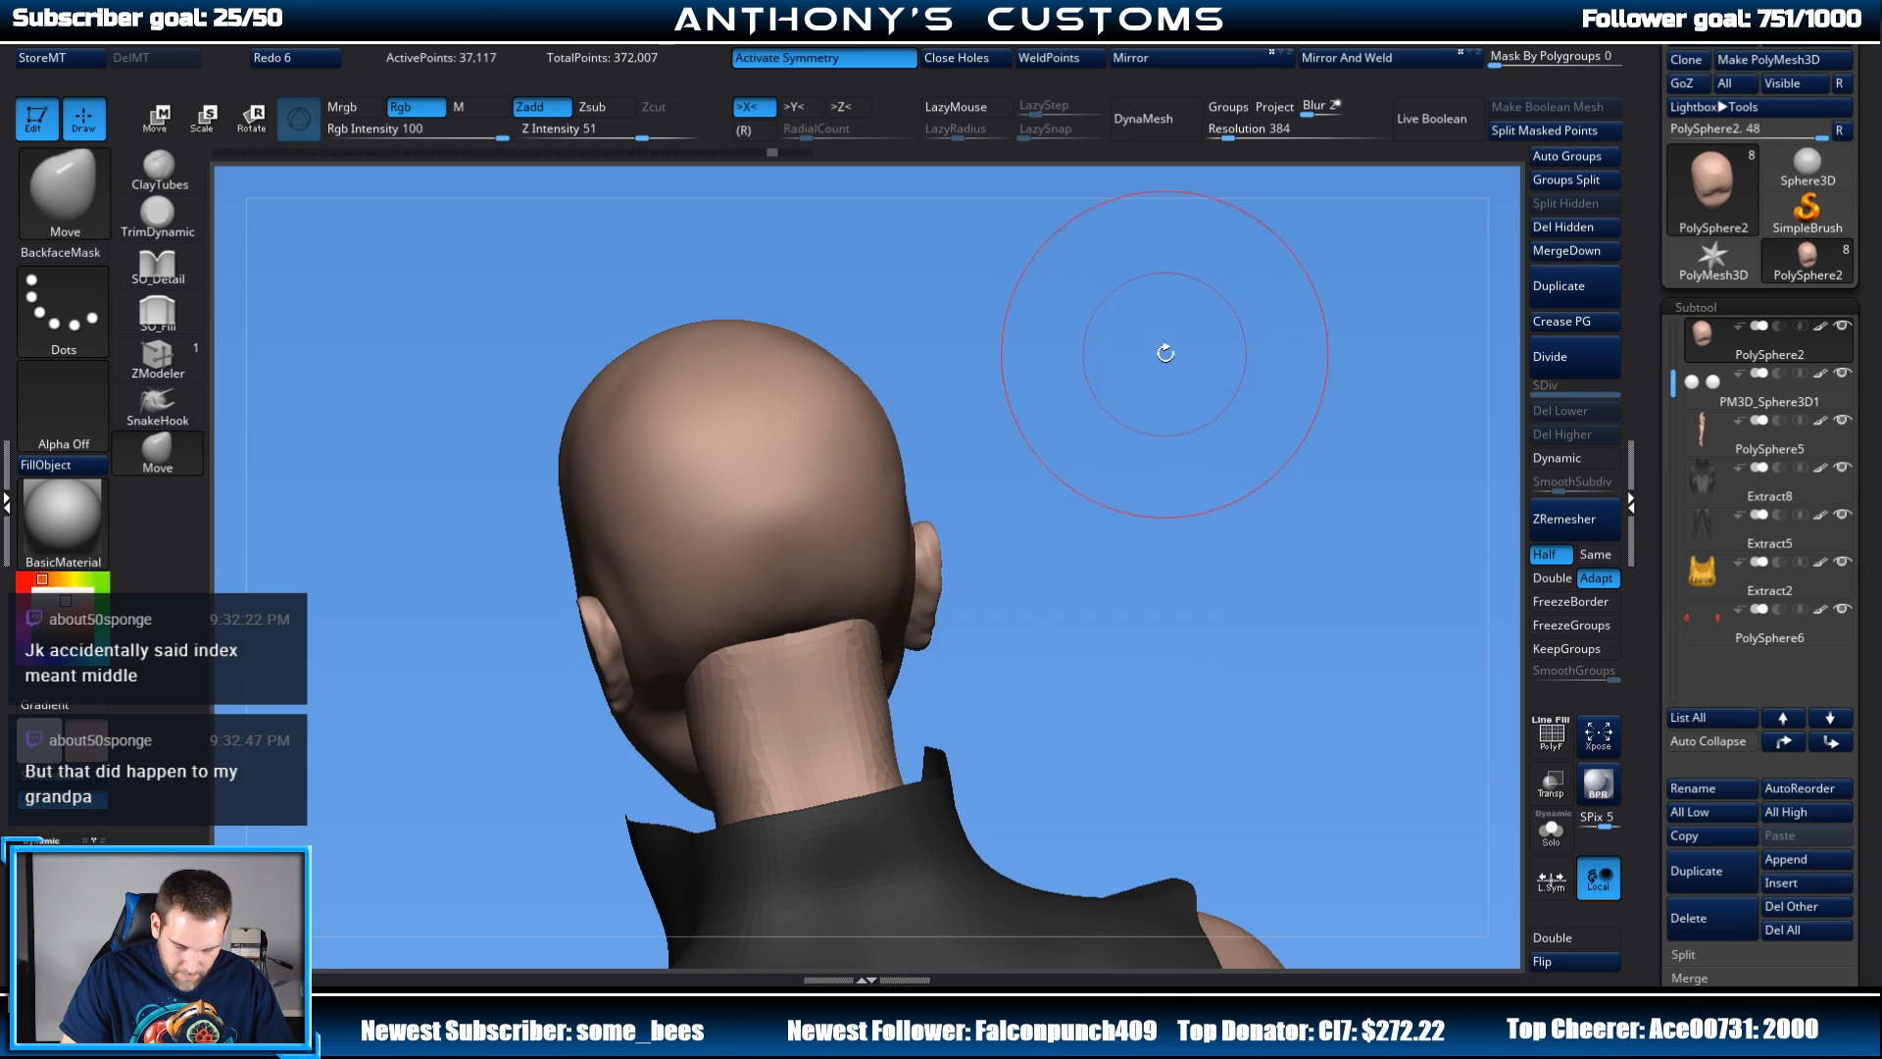
mouse_move(1160, 349)
left_mouse_down()
mouse_move(1147, 429)
mouse_move(861, 359)
mouse_move(840, 370)
mouse_move(841, 354)
left_mouse_up()
mouse_move(975, 383)
left_mouse_down()
mouse_move(1118, 298)
mouse_move(1168, 373)
mouse_move(1029, 426)
mouse_move(931, 433)
mouse_move(1042, 366)
left_mouse_up()
key("space")
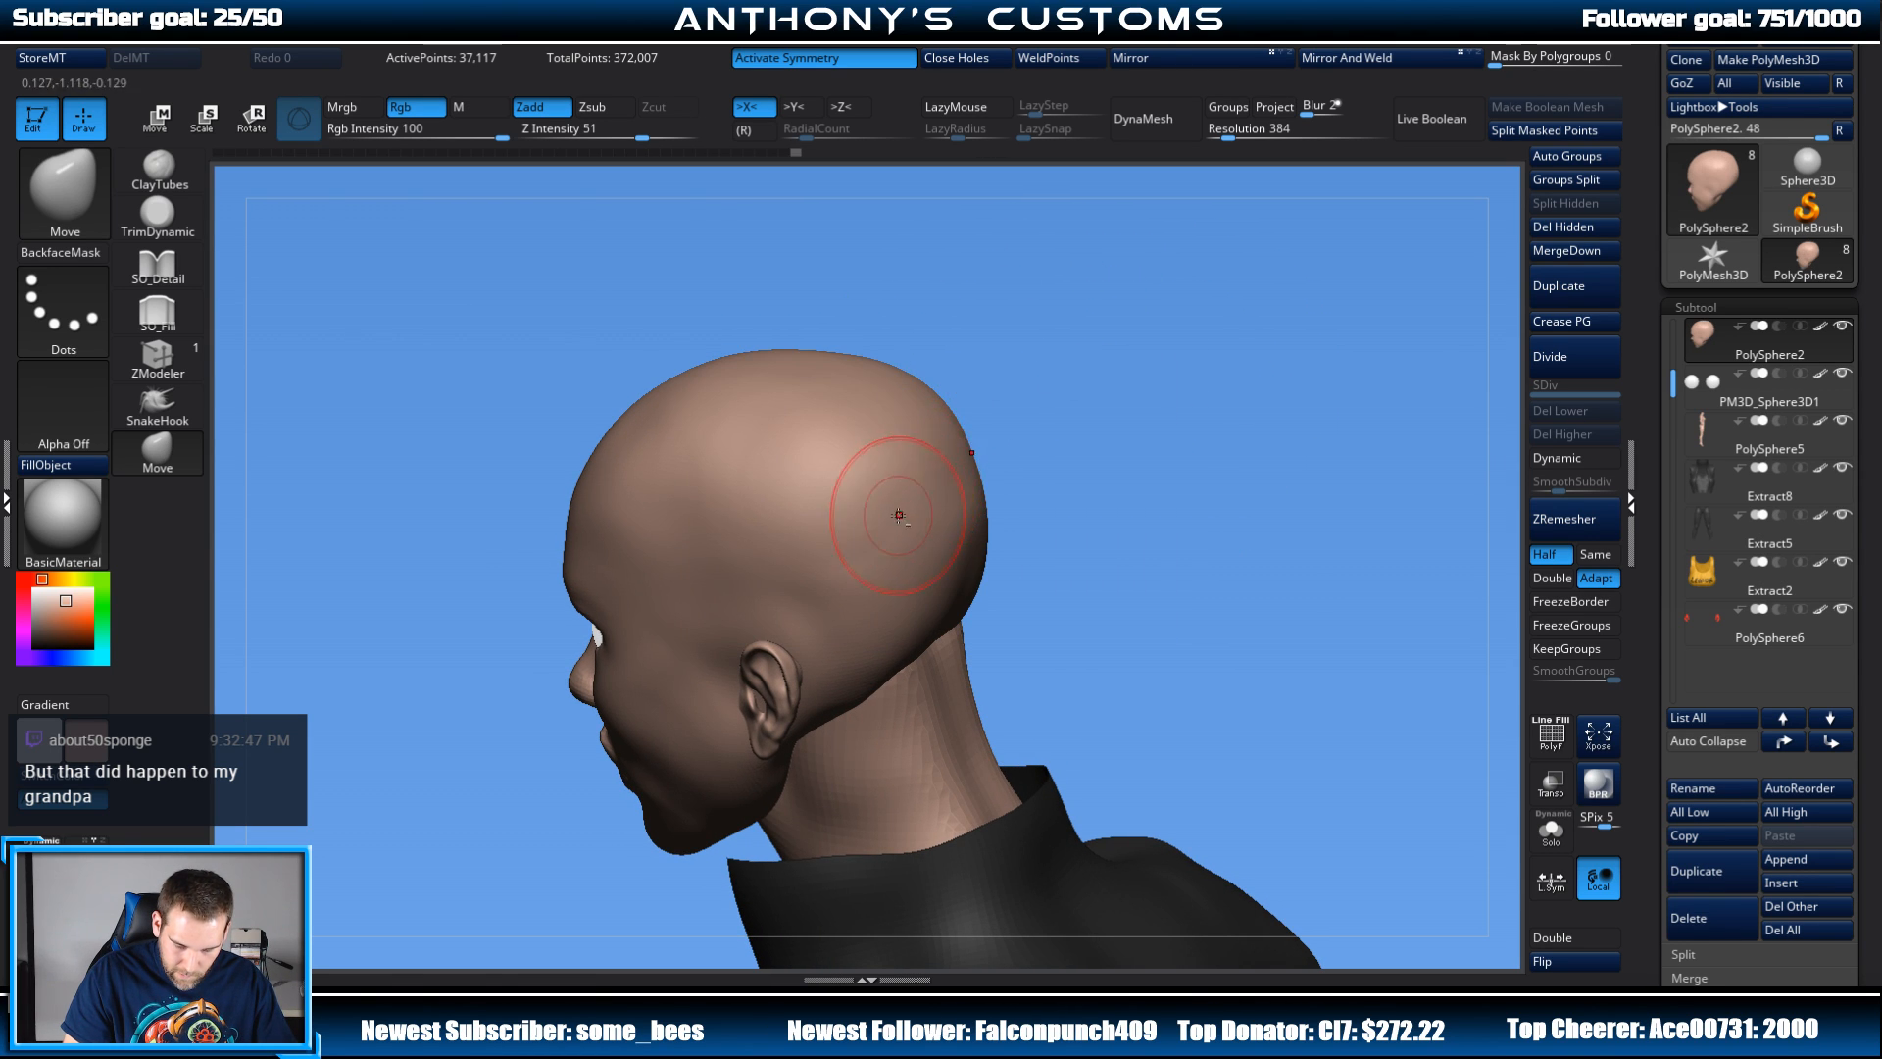
left_click_drag(968, 434, 1134, 319)
Step: Smooth and refine the rounded back of the skull with the Smooth and Move brushes from side and rear views
key("space")
key("shift")
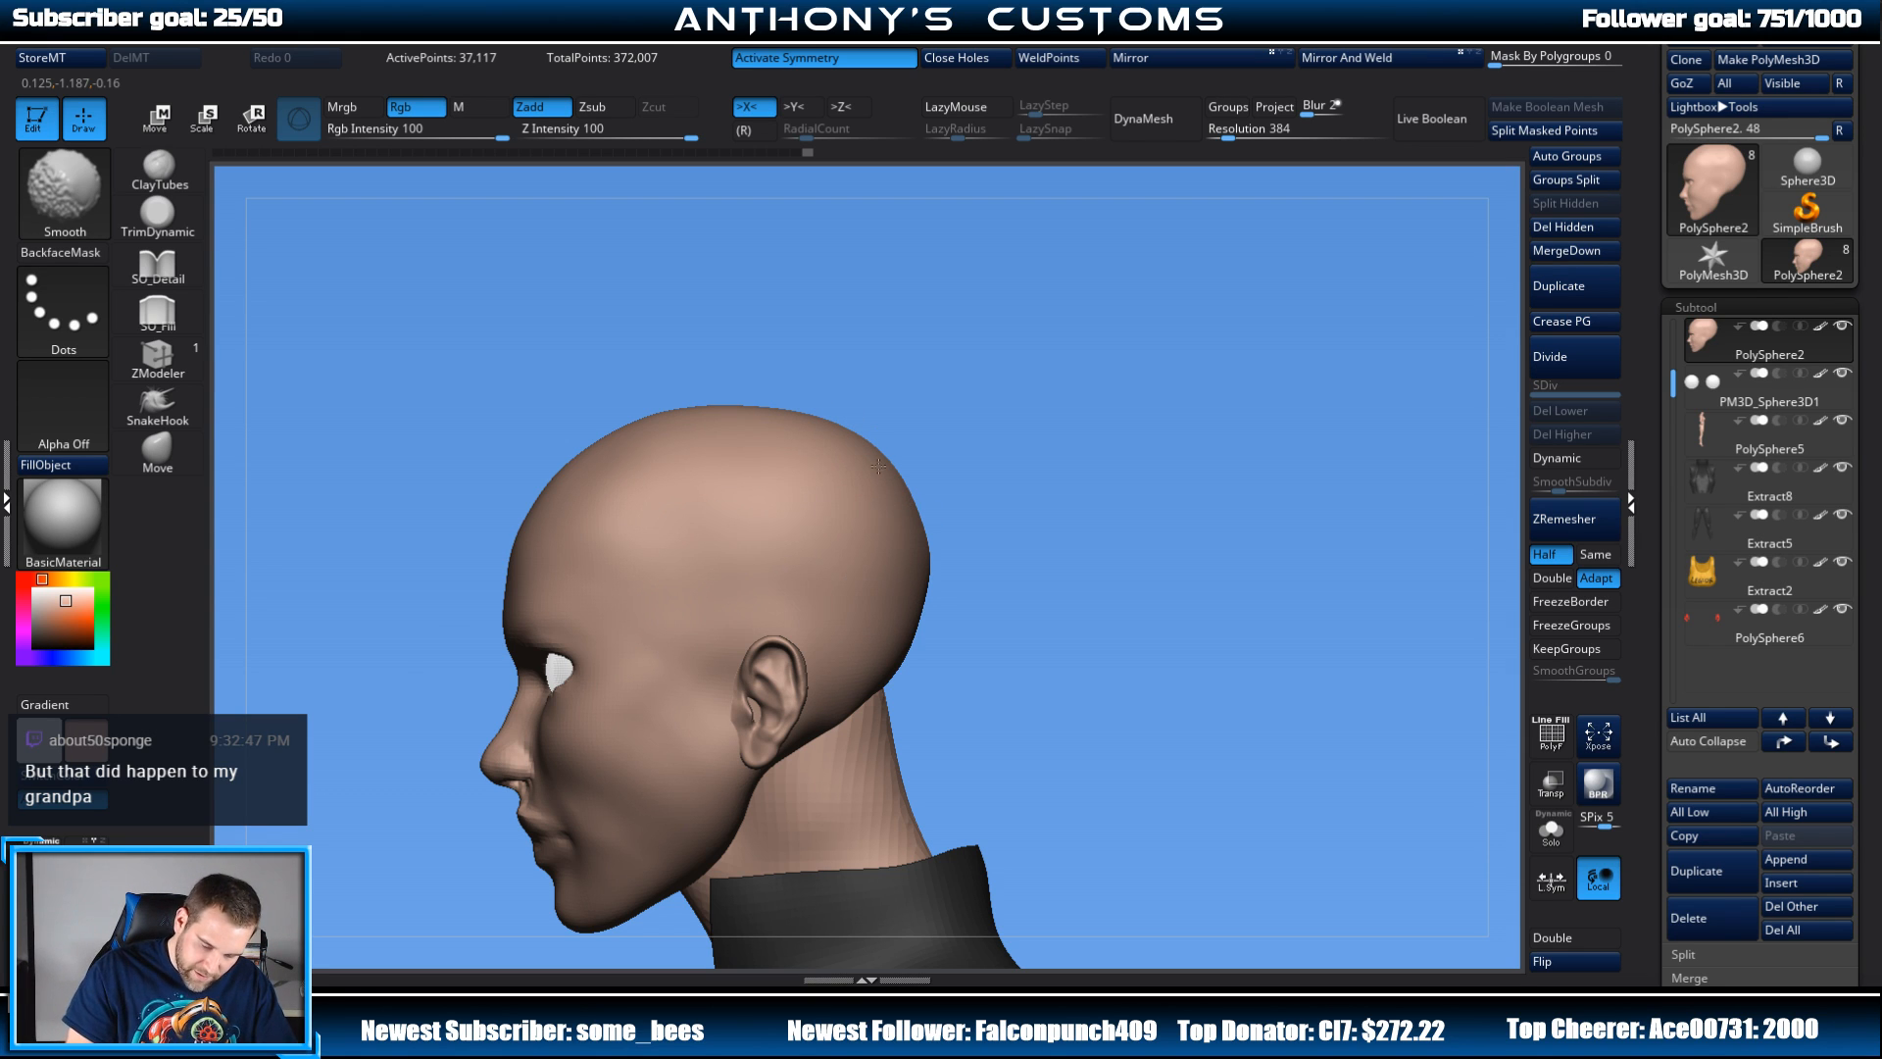
left_click_drag(1108, 403, 936, 446)
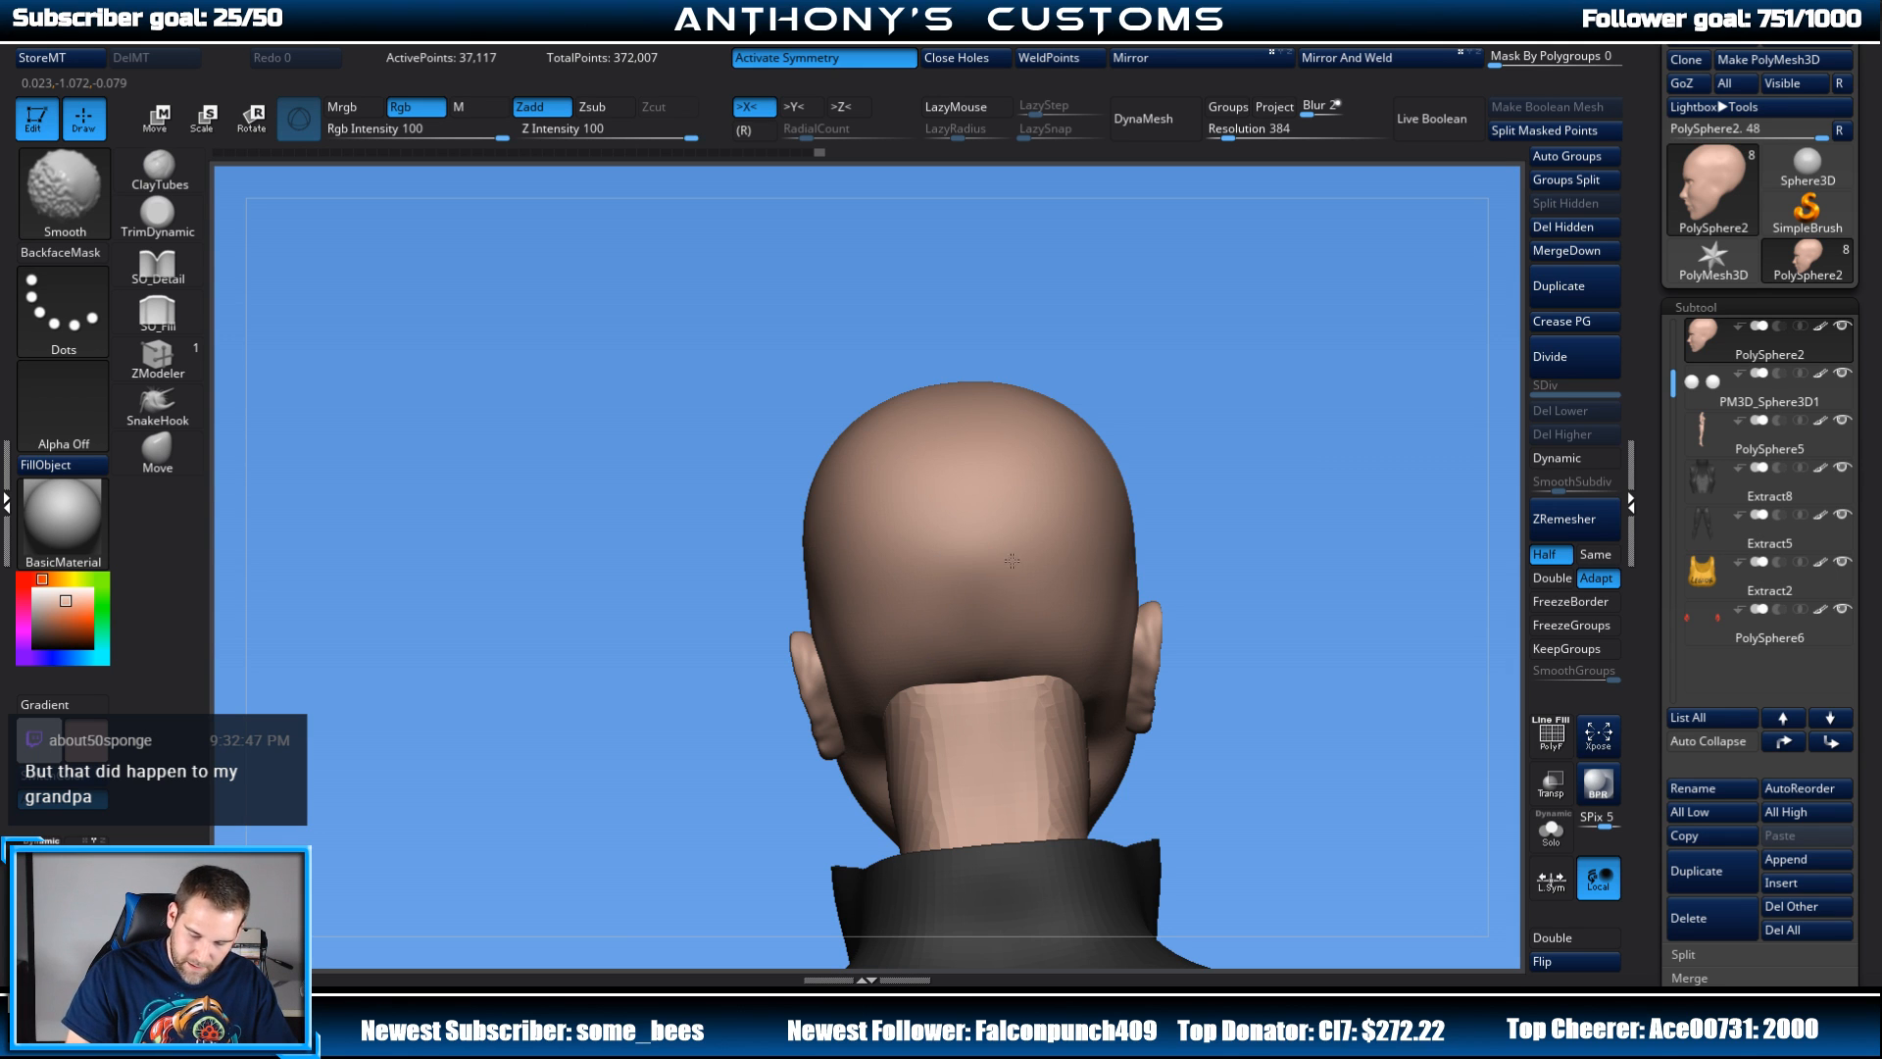
mouse_move(1171, 426)
left_mouse_down()
mouse_move(1324, 379)
mouse_move(1285, 365)
mouse_move(1166, 448)
mouse_move(1182, 476)
left_mouse_up()
key("b")
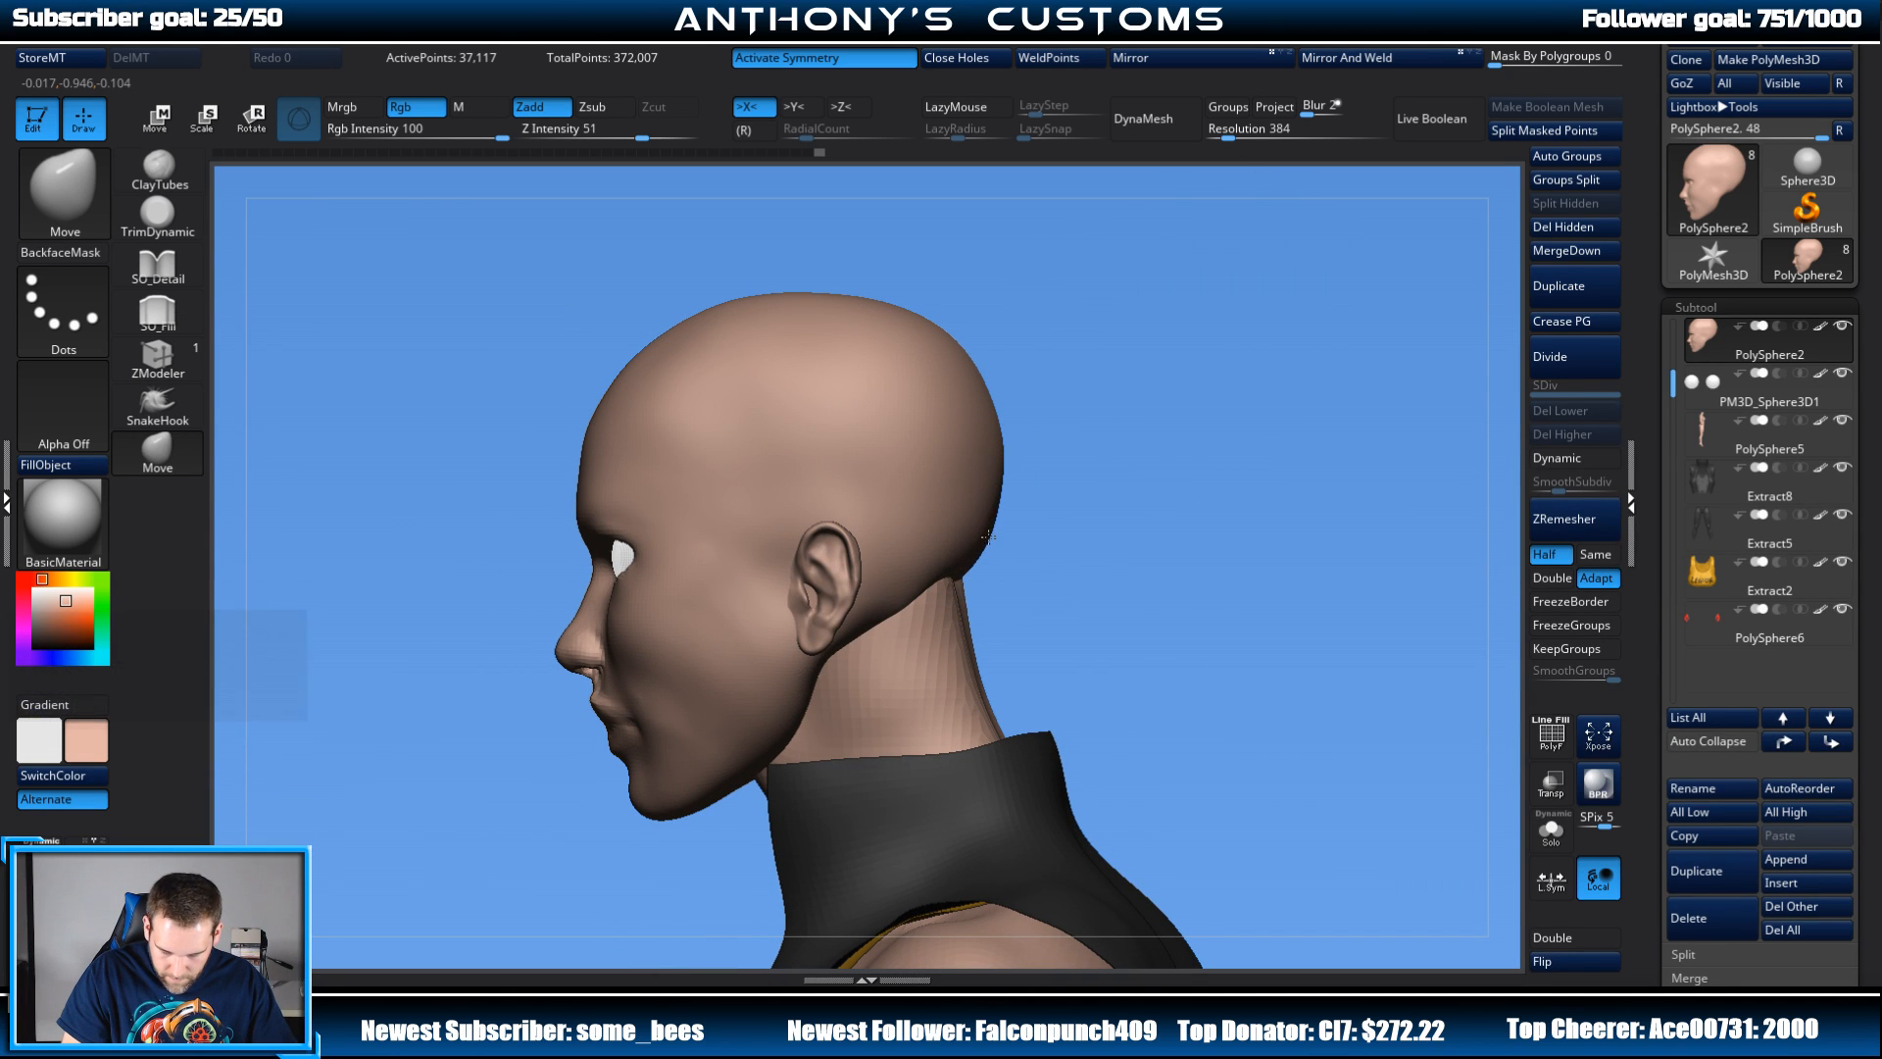
left_click_drag(1058, 504, 1029, 461)
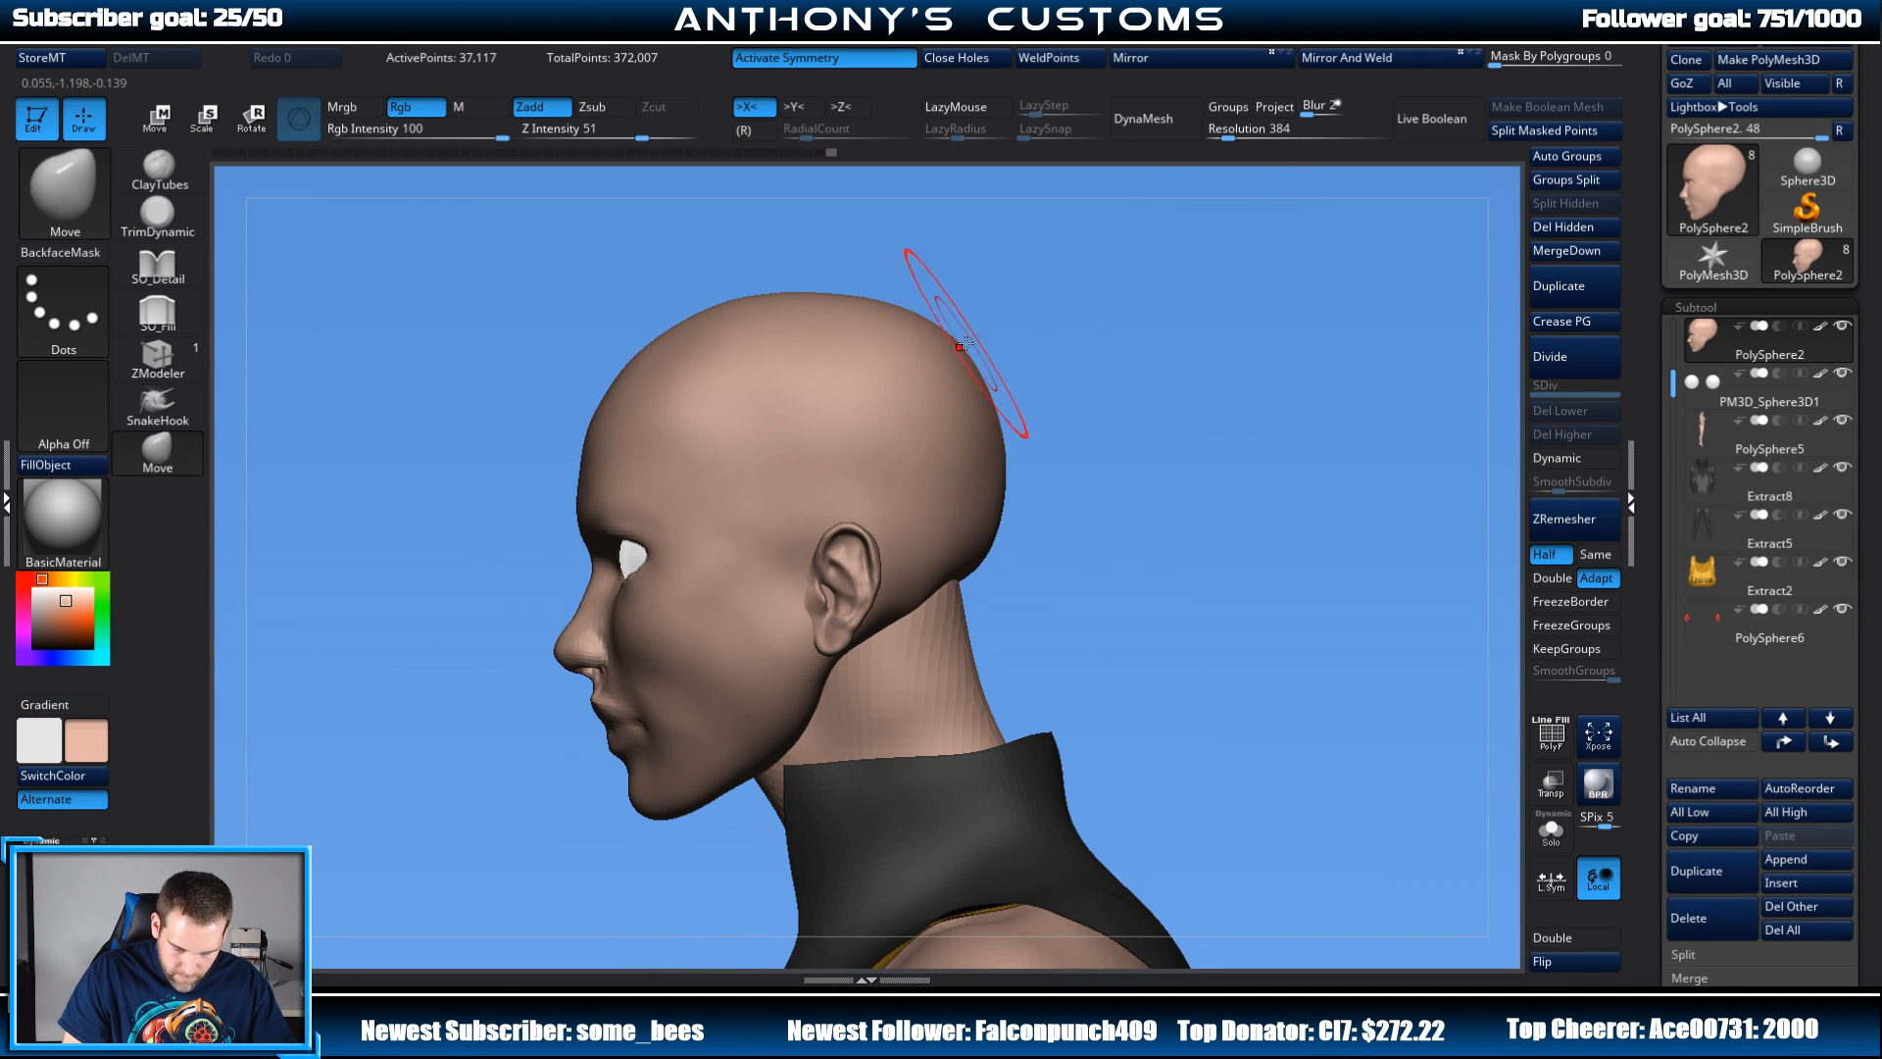
mouse_move(1076, 360)
left_mouse_down()
mouse_move(1234, 381)
mouse_move(1294, 490)
mouse_move(1353, 737)
mouse_move(1339, 574)
mouse_move(1328, 647)
left_mouse_up()
Step: Adjust the crown and sides of the cranium with a resized Move brush from top and angled views
key("space")
left_click_drag(1284, 243, 1206, 314)
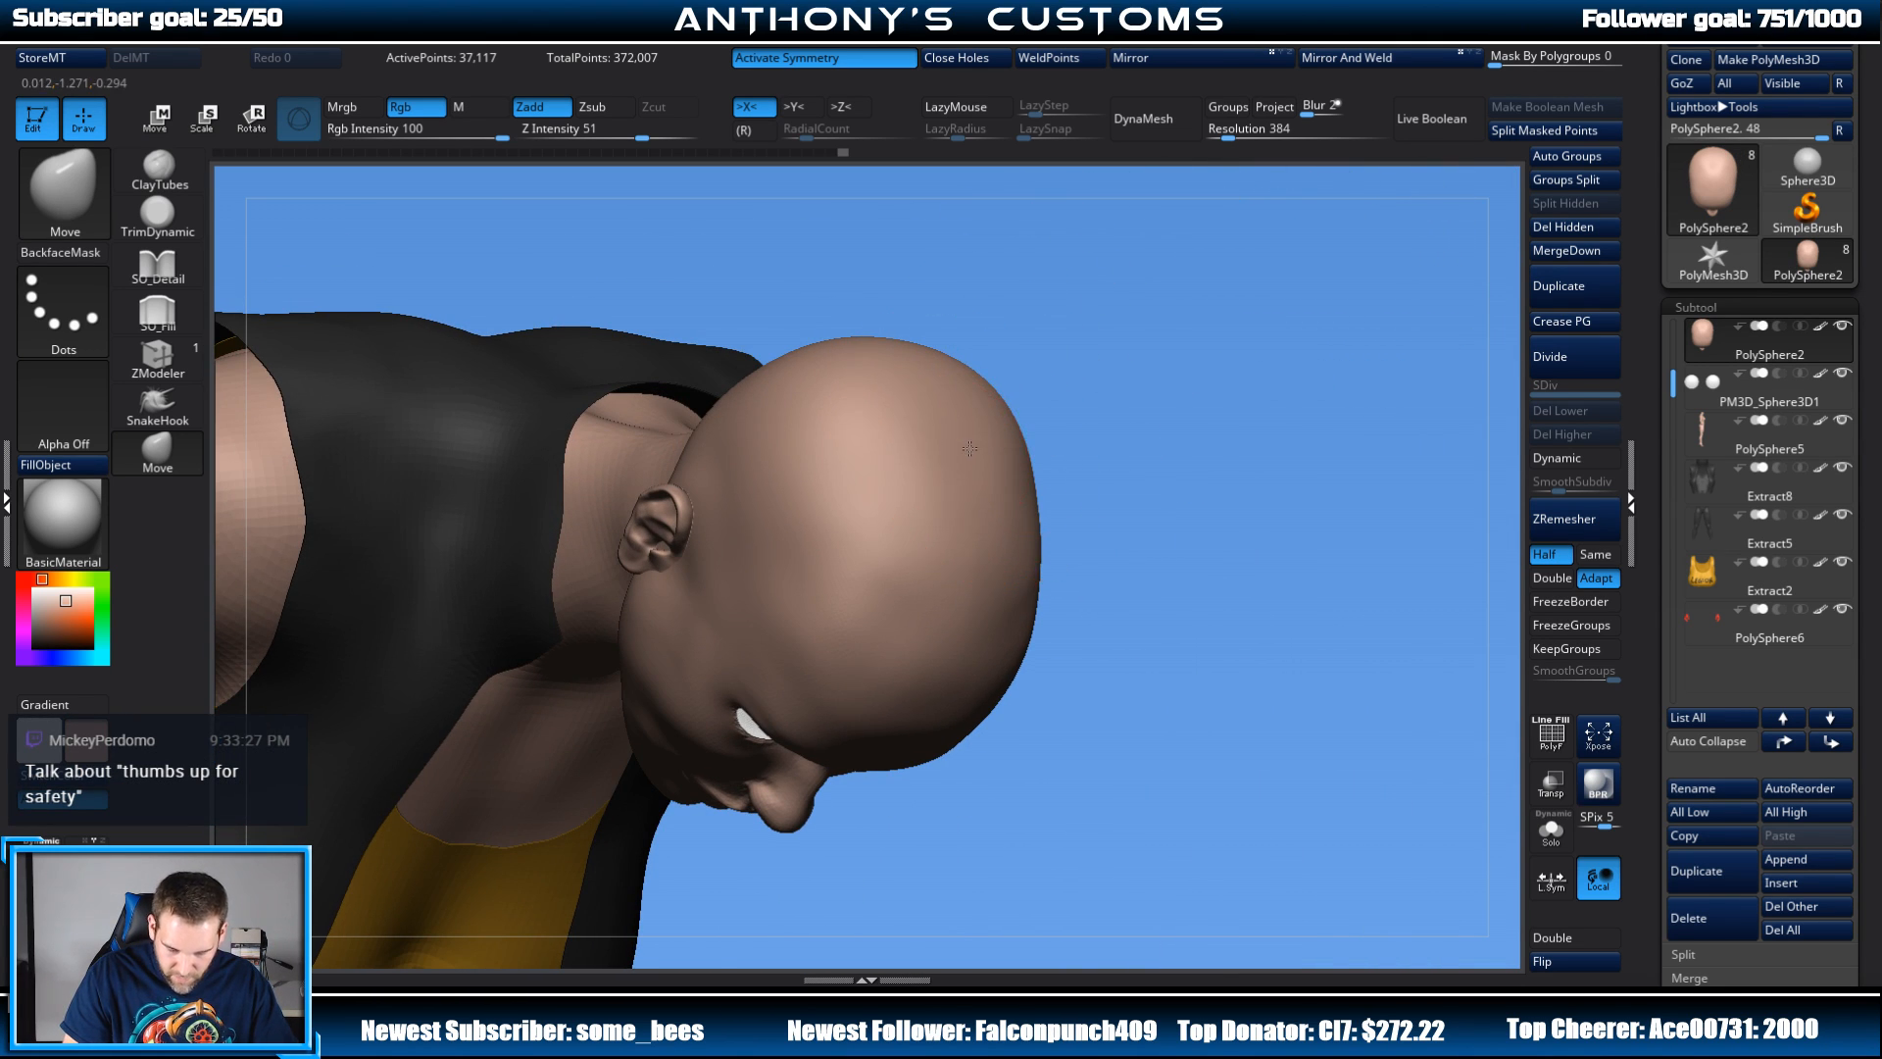
mouse_move(1138, 411)
left_mouse_down()
mouse_move(1105, 365)
mouse_move(1245, 421)
left_mouse_up()
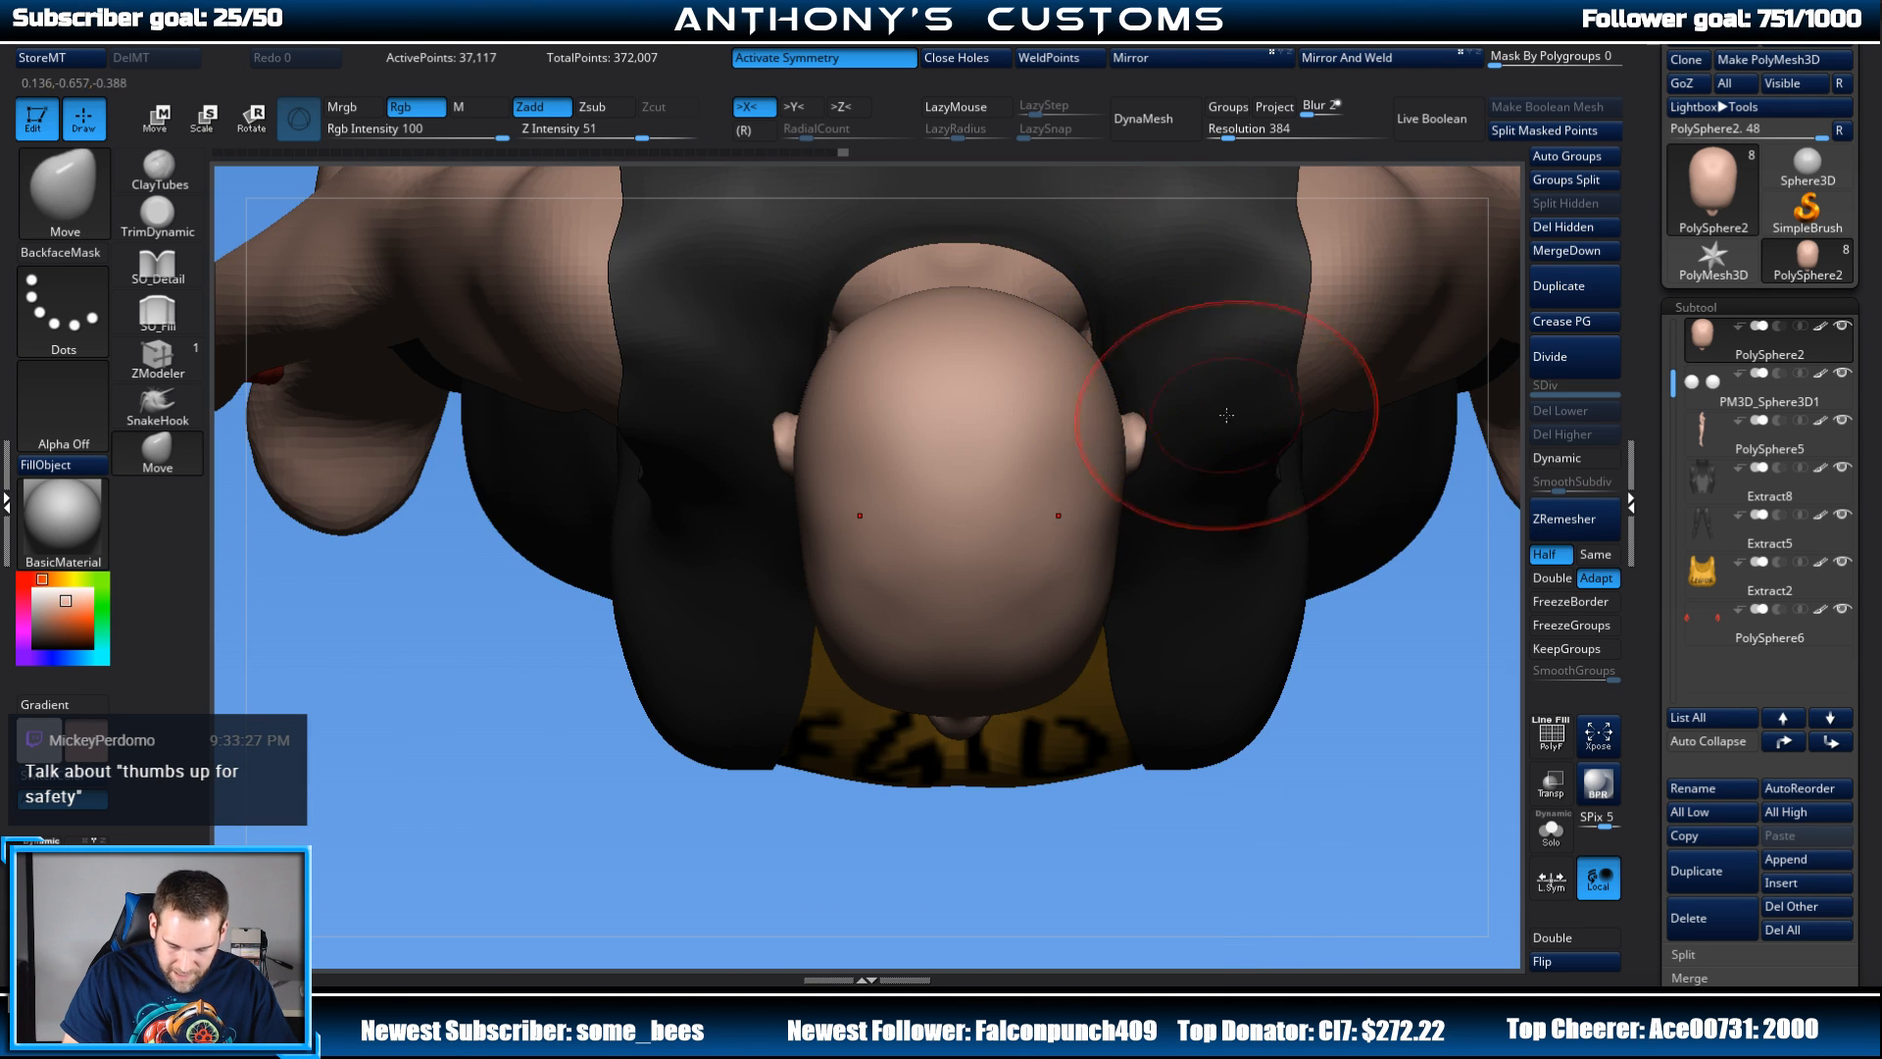
left_click_drag(1274, 798, 1286, 568)
mouse_move(1217, 447)
left_mouse_down("alt")
mouse_move(1189, 342)
mouse_move(1106, 397)
mouse_move(1197, 429)
mouse_move(1164, 415)
mouse_move(1173, 400)
left_mouse_up("alt")
key("space")
key("shift")
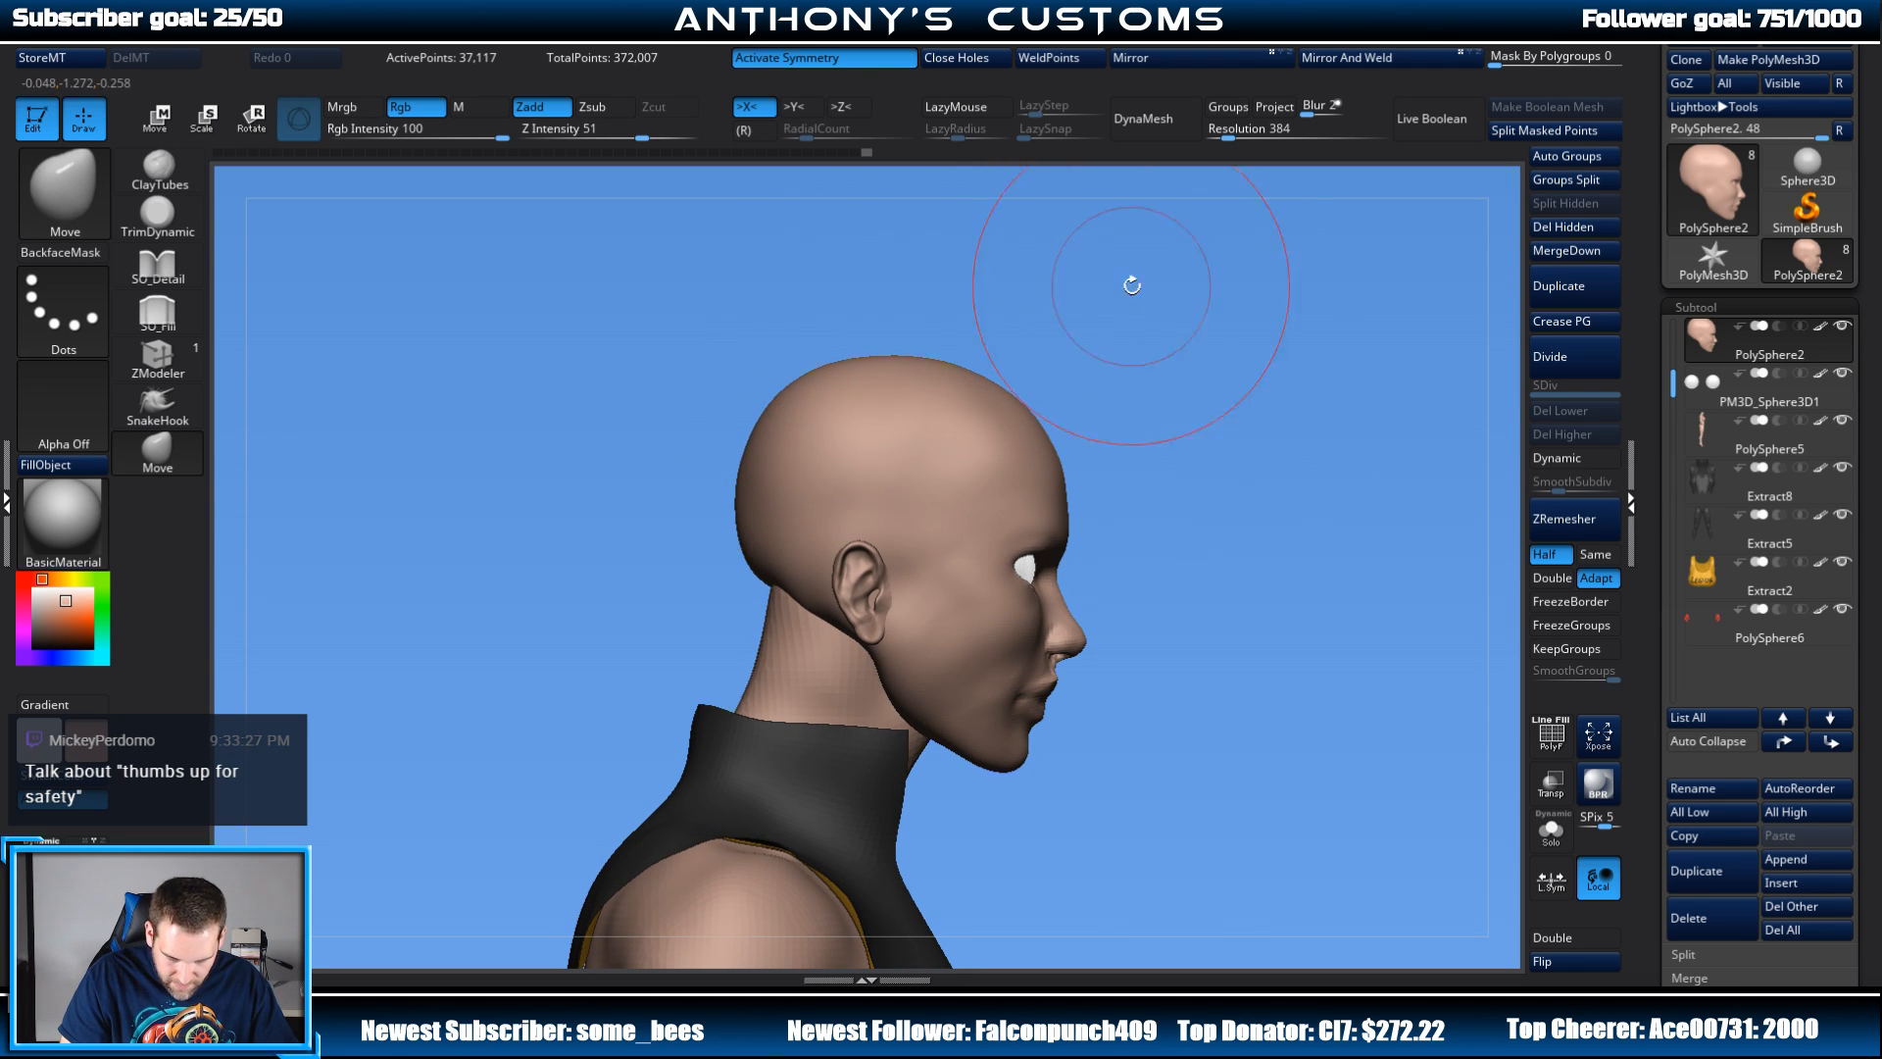
Step: Touch up the lower rear of the skull around the neckline with the Move brush, adjusting its size
mouse_move(1134, 281)
left_mouse_down()
mouse_move(1252, 362)
mouse_move(1131, 380)
mouse_move(1138, 461)
mouse_move(1241, 356)
left_mouse_up()
key("space")
mouse_move(1166, 411)
left_mouse_down()
mouse_move(1156, 454)
mouse_move(1210, 408)
mouse_move(1197, 380)
mouse_move(1154, 390)
left_mouse_up()
key("space")
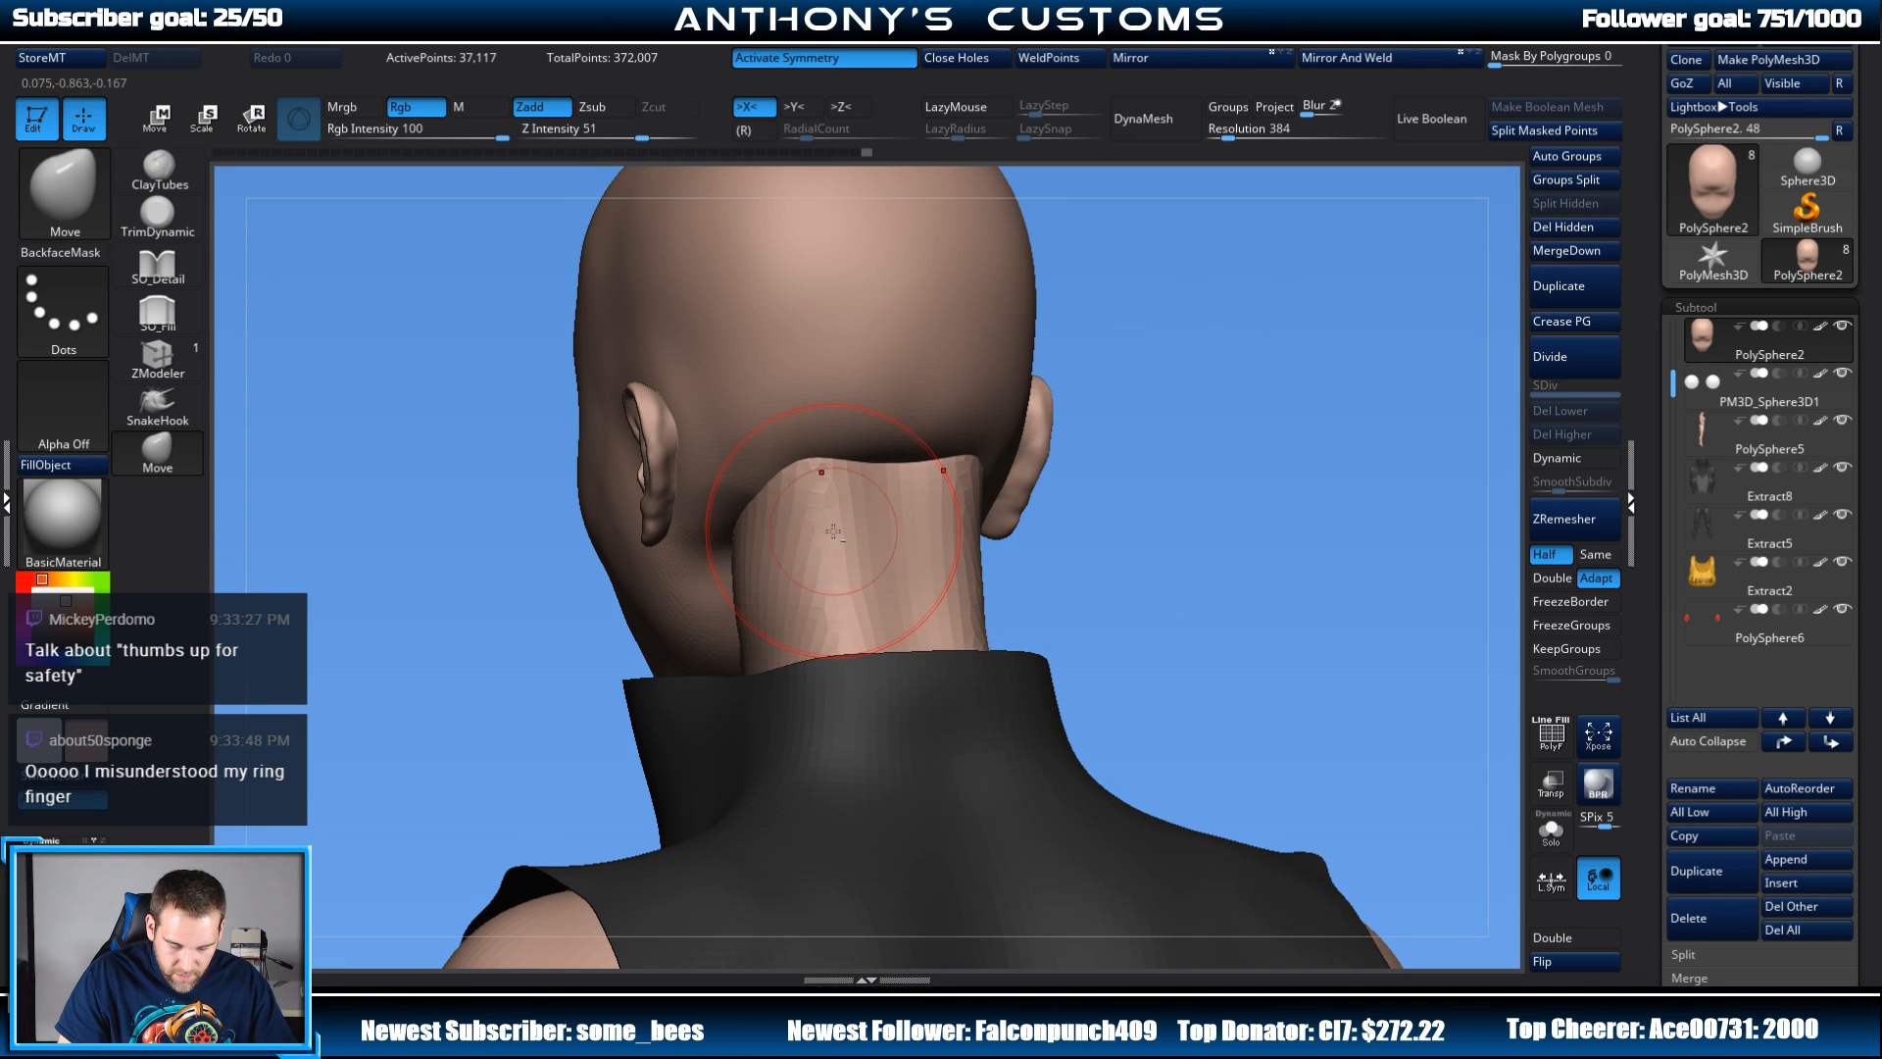
Step: Make the body mesh active and reshape the upper back of the neck beneath the skull with the Move brush
left_click_drag(857, 592, 863, 592)
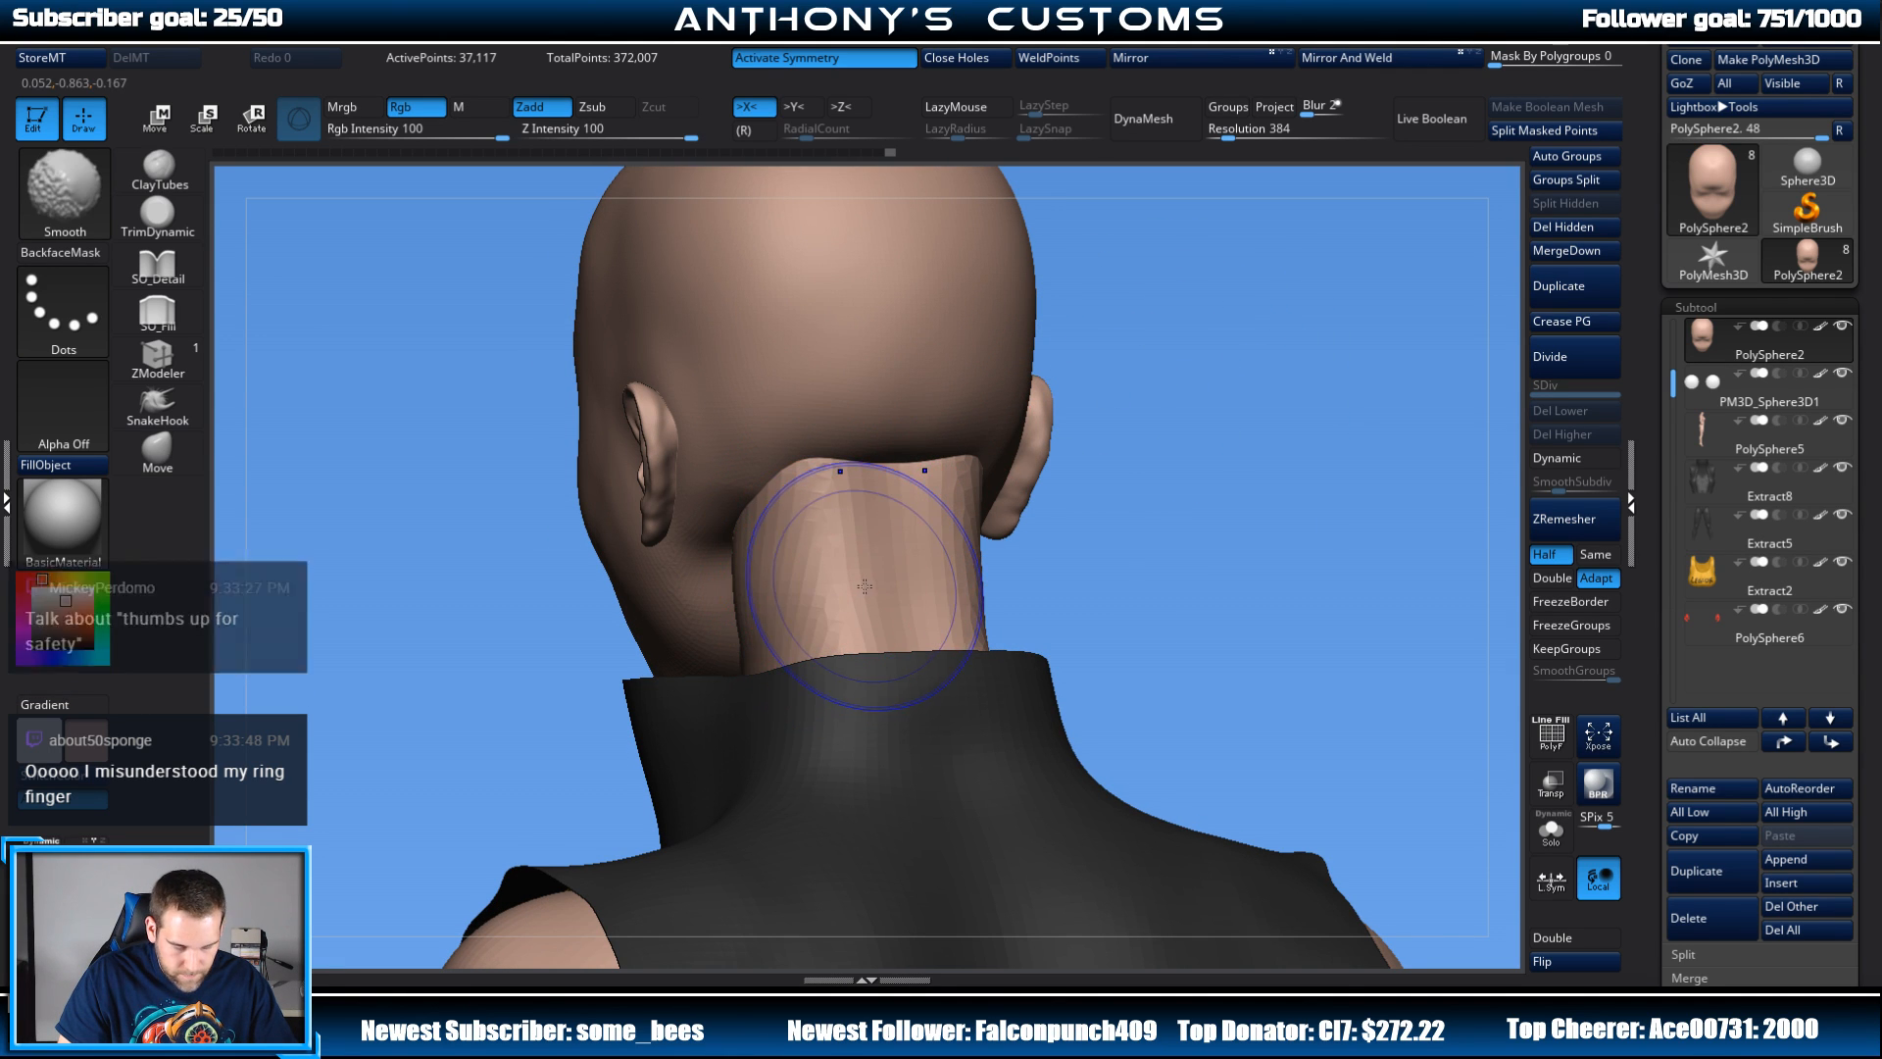
key("shift+f")
key("shift+f")
left_click(848, 624, "alt")
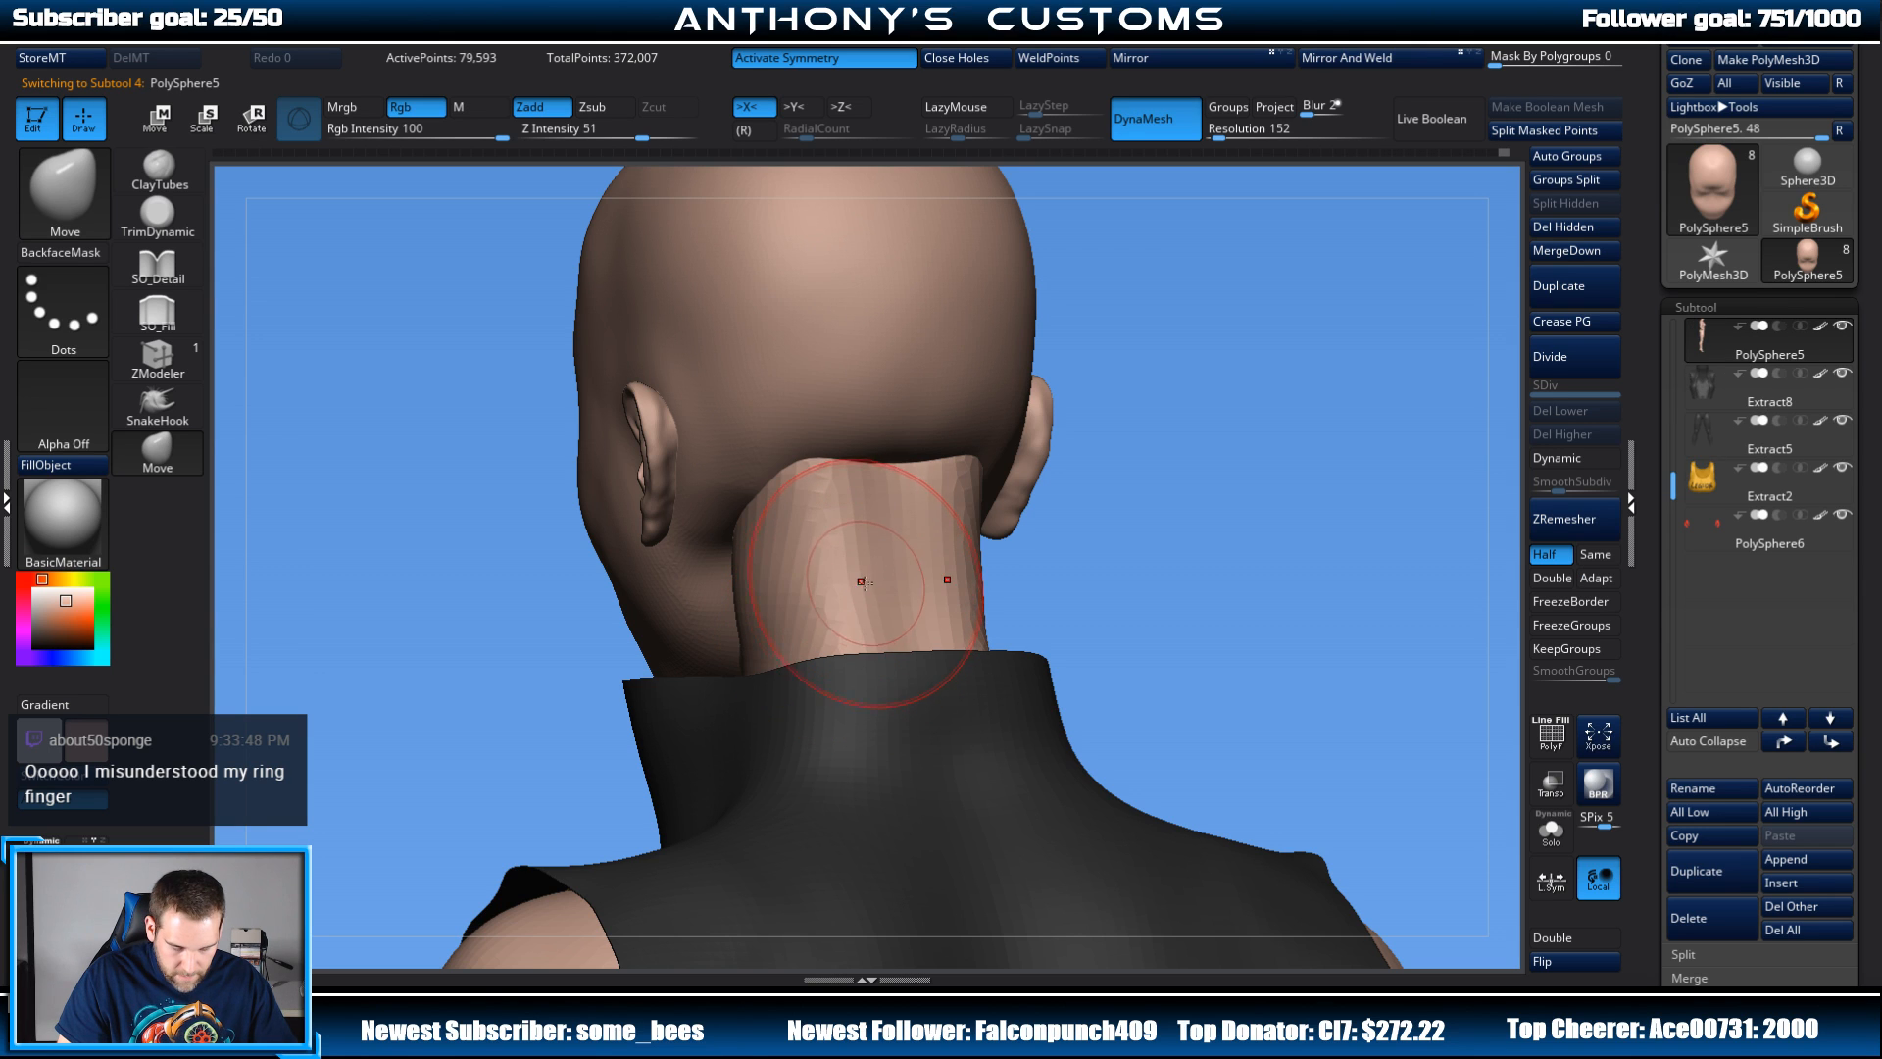
key("shift+f")
key("shift+f")
left_click_drag(1081, 411, 1060, 362)
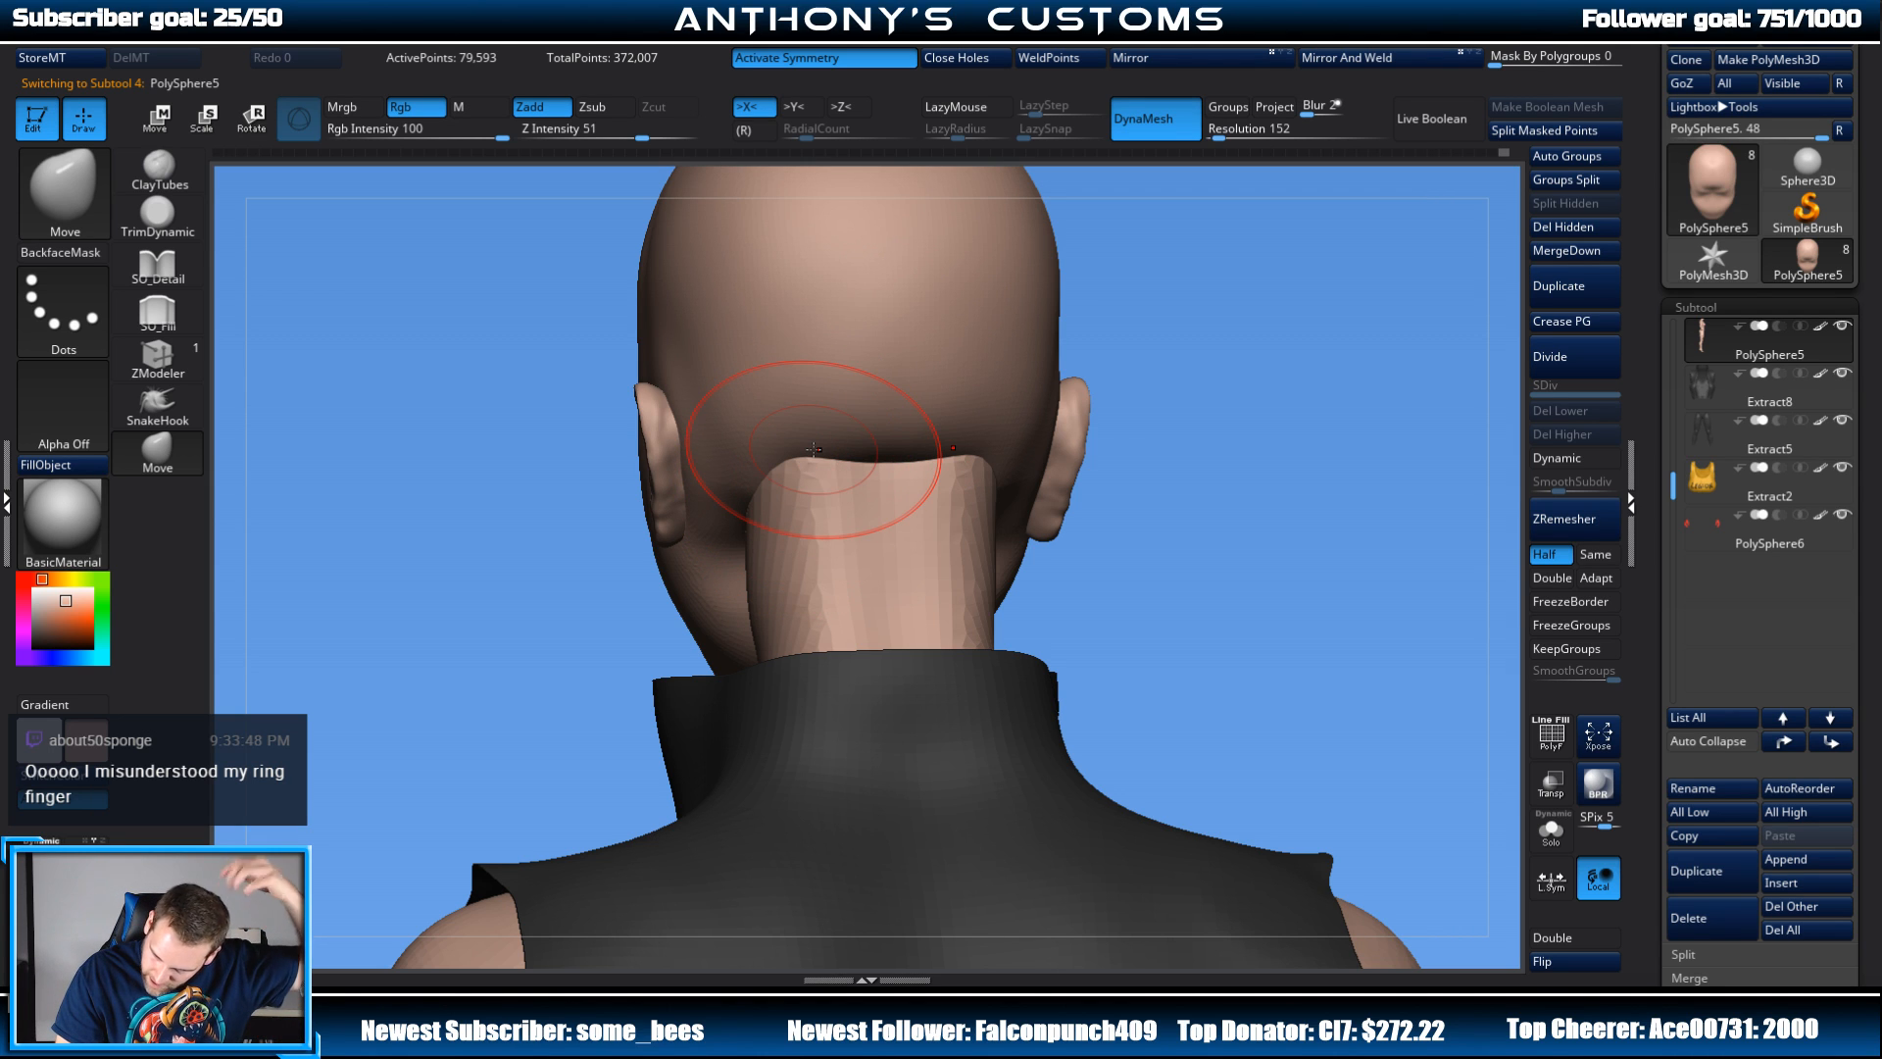
left_click_drag(1149, 371, 1251, 364)
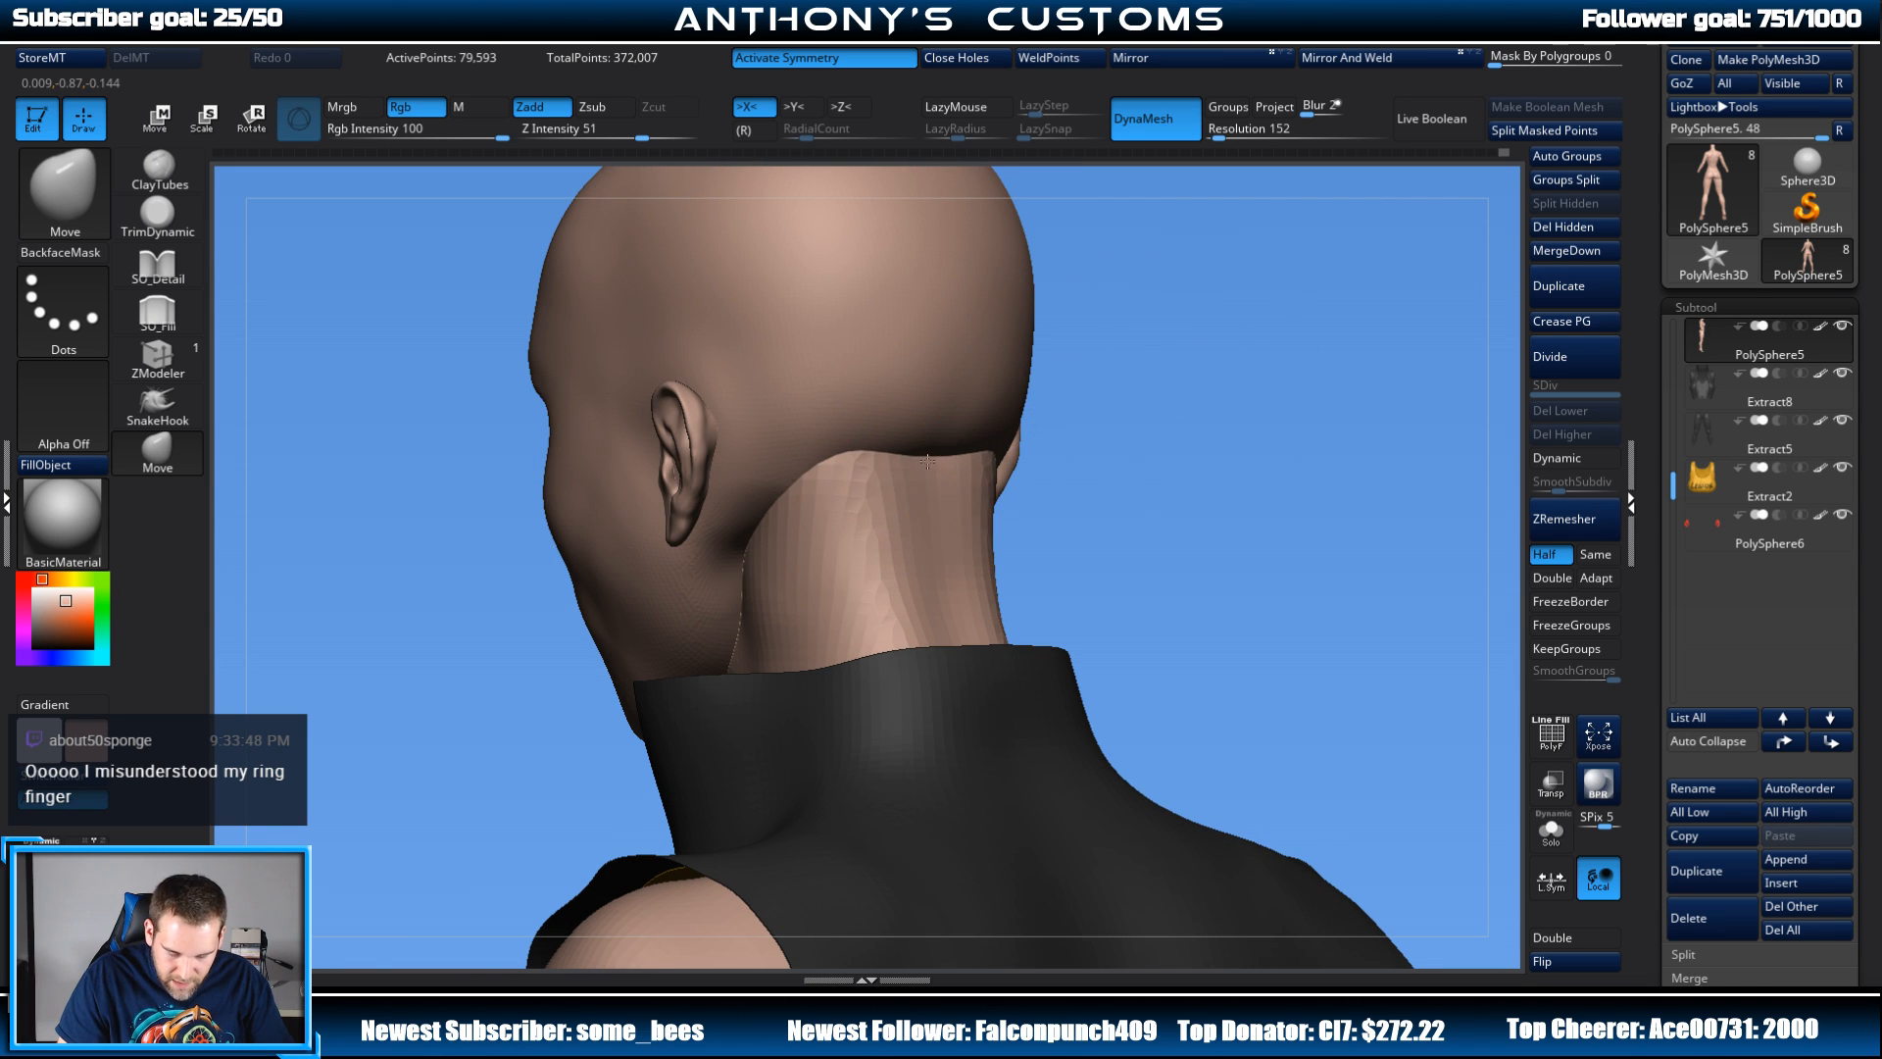
Step: Shape the sides of the neck behind the ears and its front under the jaw with the Move brush
left_click_drag(1038, 426, 988, 318)
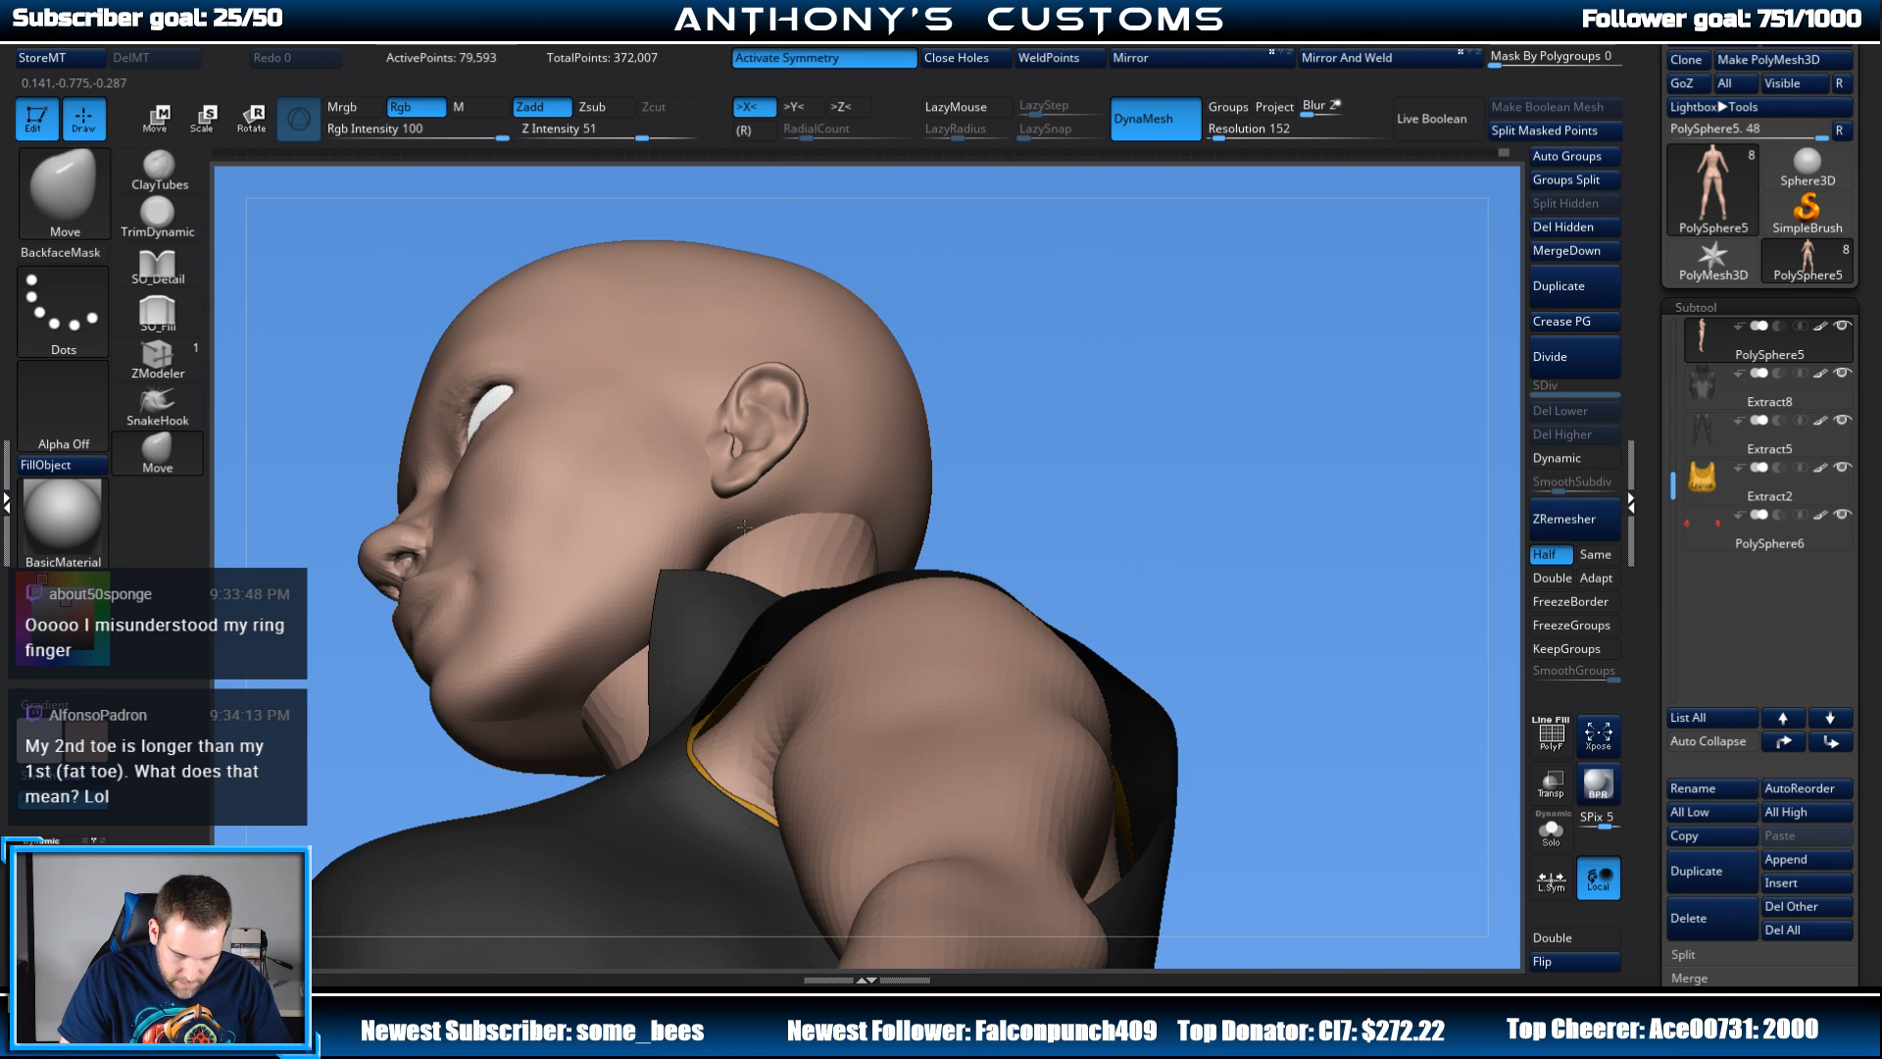
mouse_move(1108, 378)
left_mouse_down()
mouse_move(1147, 496)
mouse_move(1168, 474)
mouse_move(1107, 437)
mouse_move(1122, 446)
mouse_move(804, 534)
left_mouse_up()
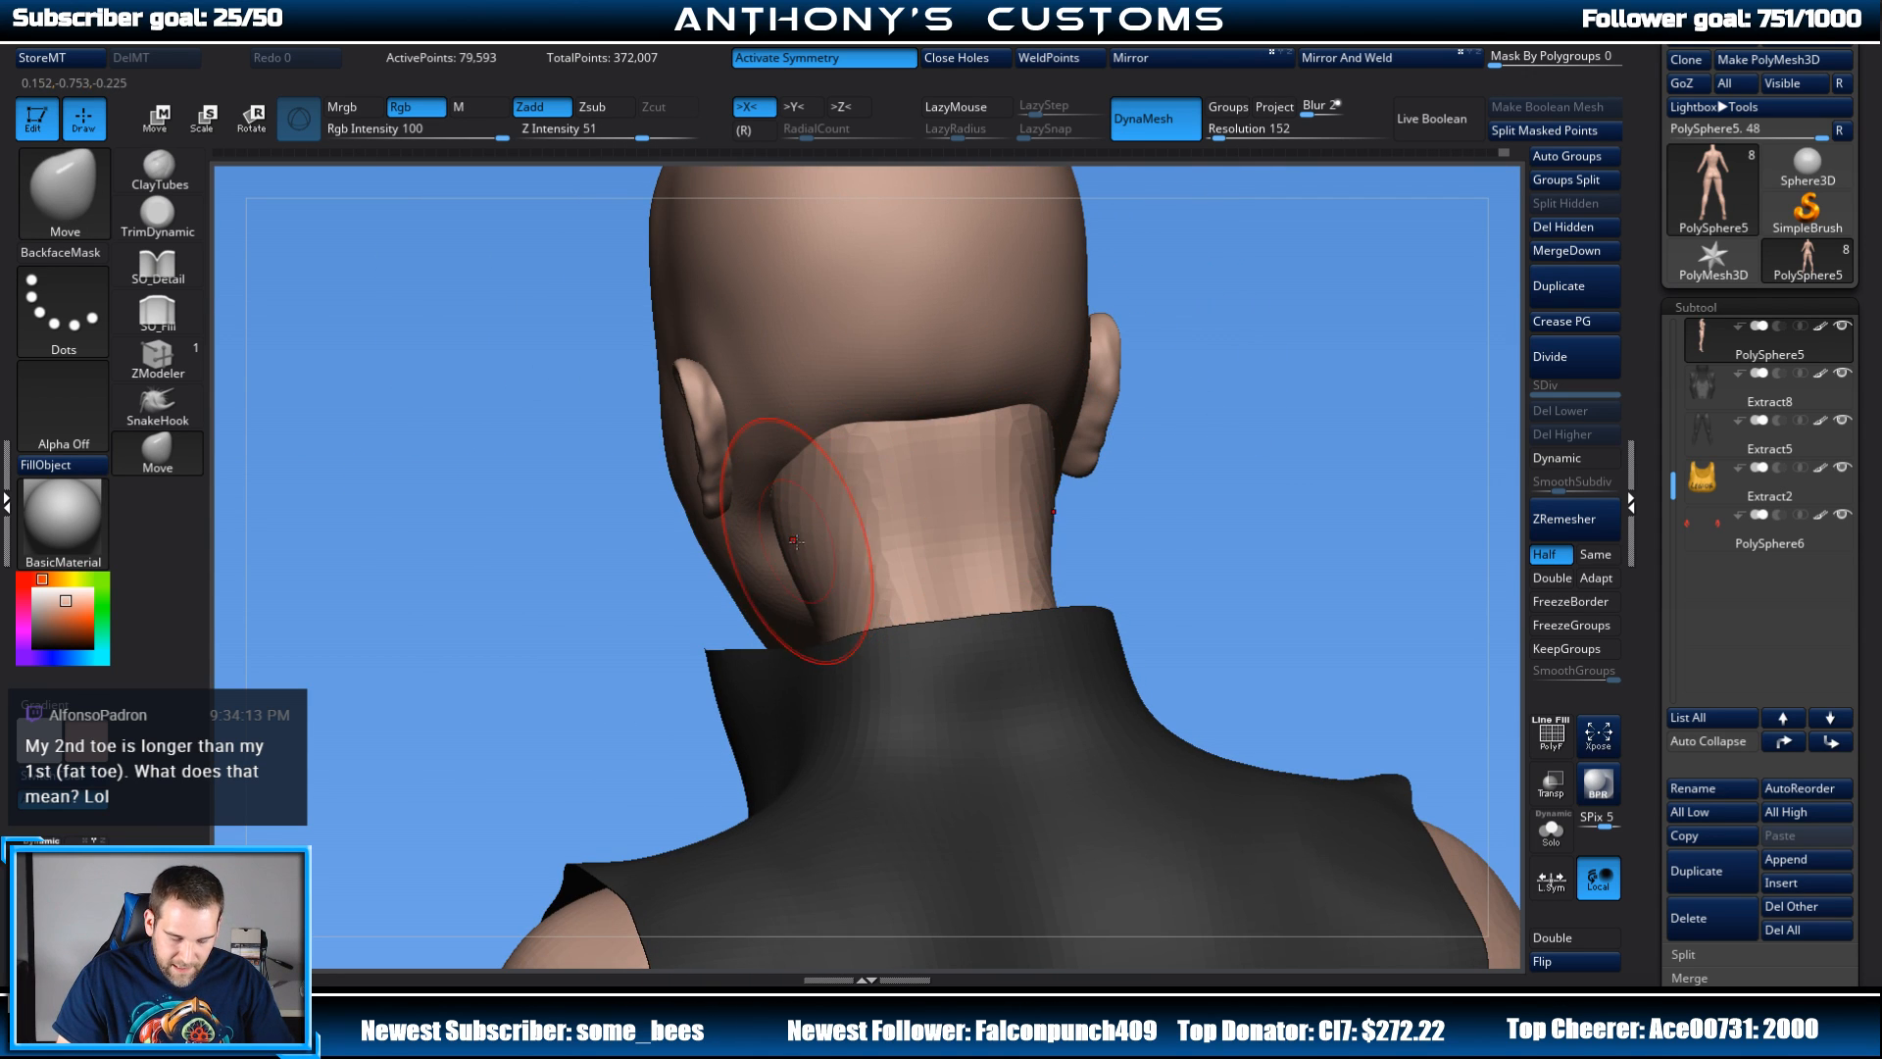
left_click_drag(1285, 399, 1030, 469)
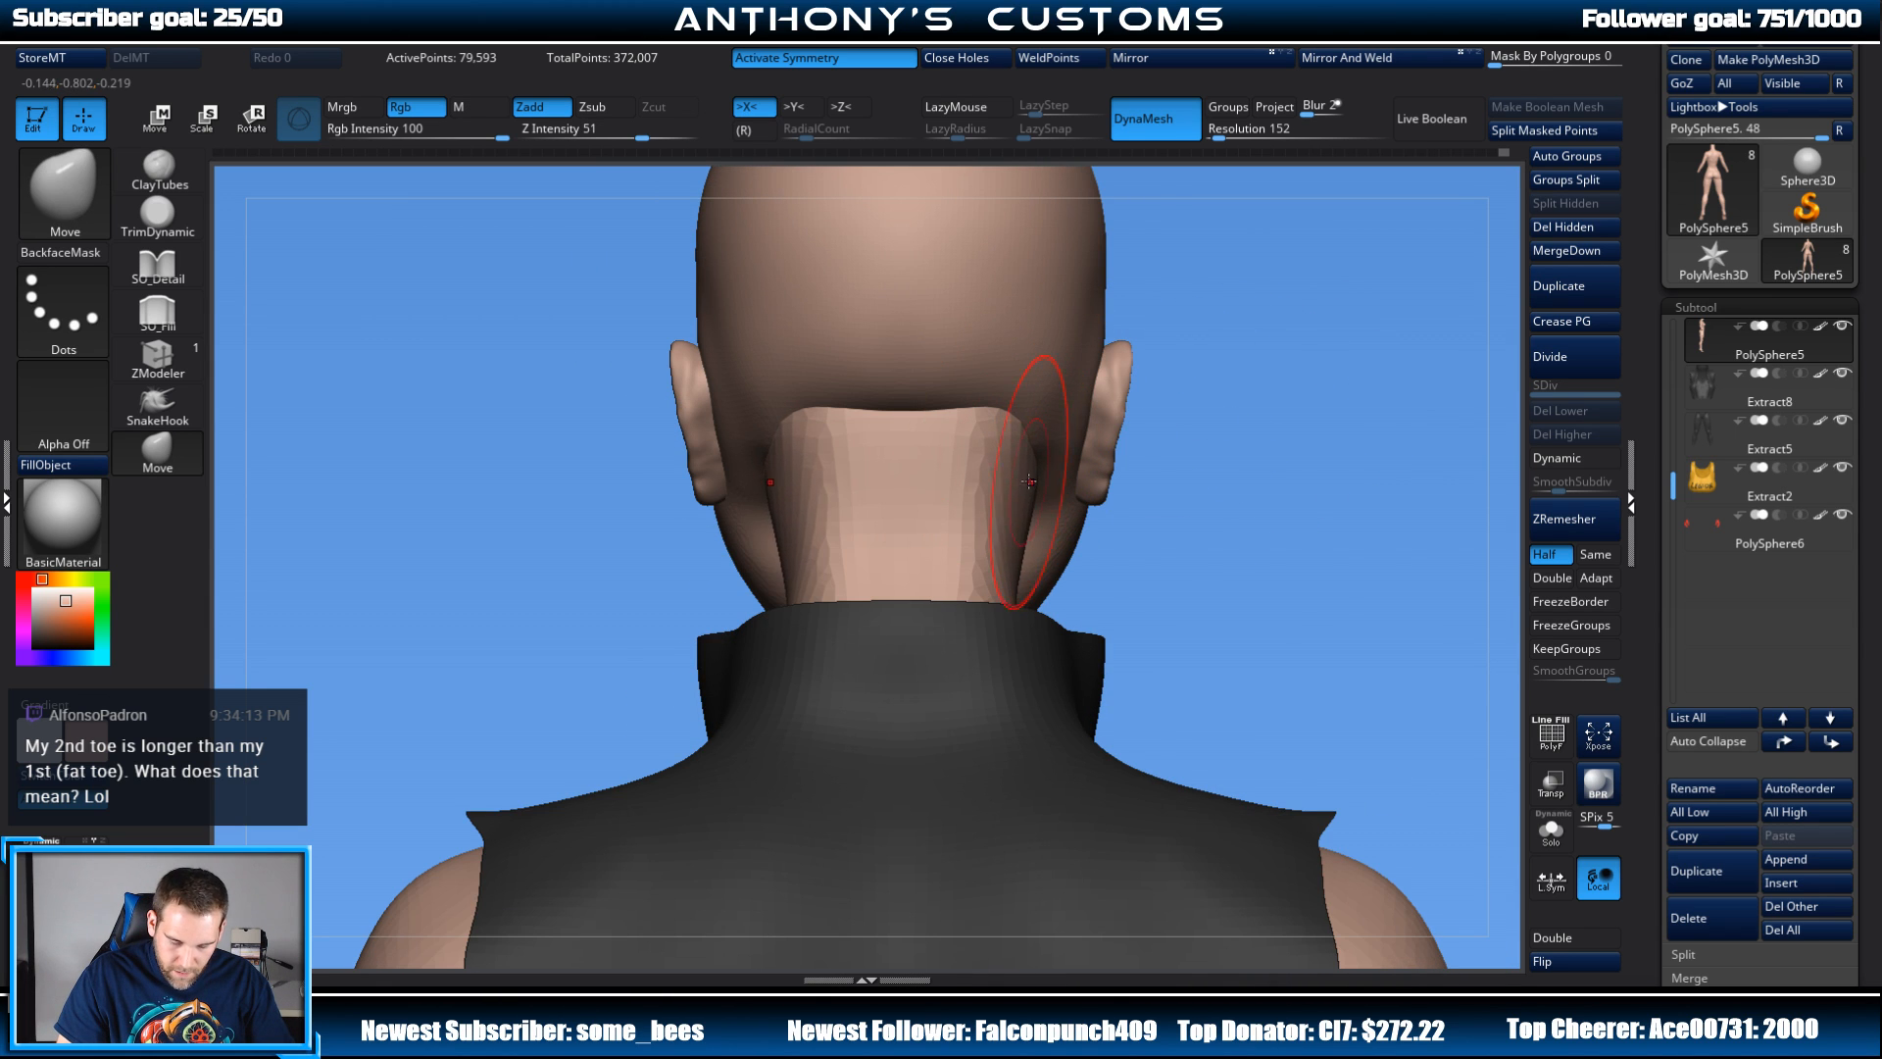
left_click_drag(1225, 422, 1461, 363)
left_click_drag(1264, 387, 1176, 405)
mouse_move(1196, 410)
left_mouse_down()
mouse_move(1218, 432)
mouse_move(953, 449)
mouse_move(1155, 458)
left_mouse_up()
left_click_drag(1059, 500, 978, 533, "alt")
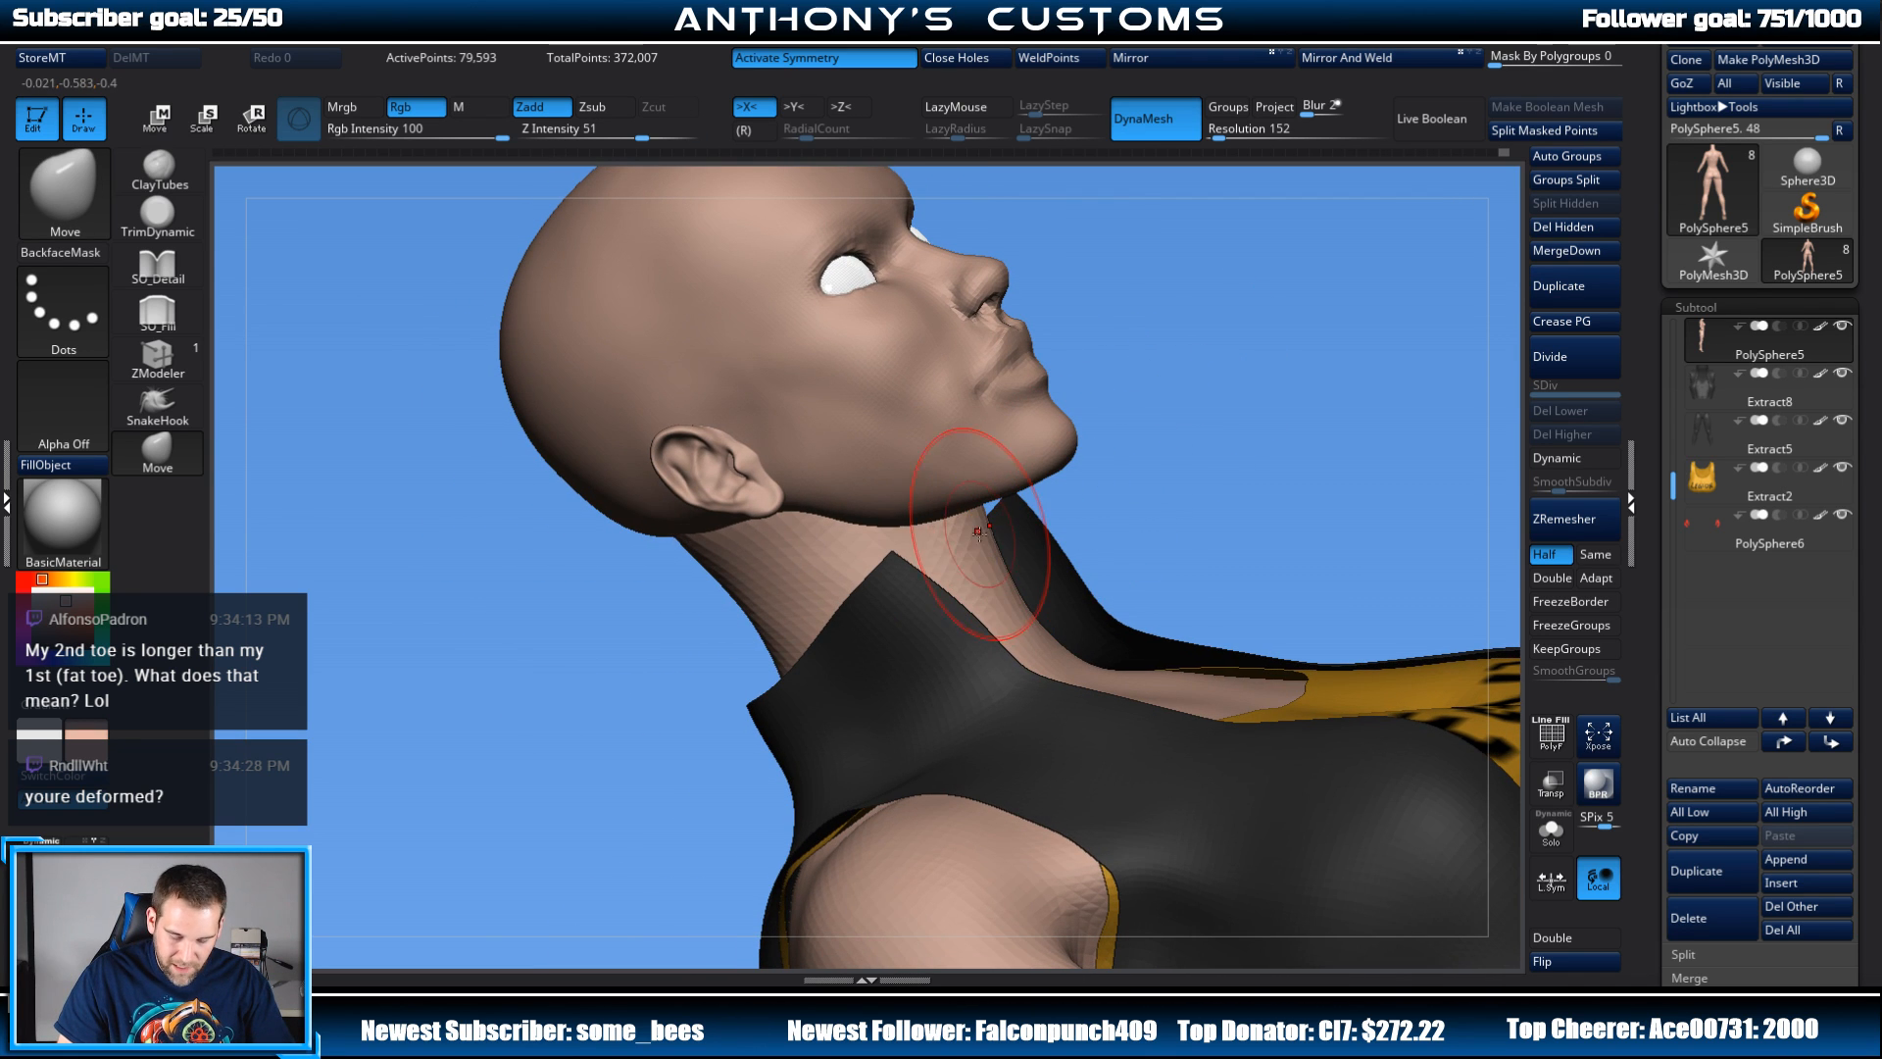
Step: Slim the neck and refine its rear contour with the Move brush, comparing front, side and back views
left_click_drag(1126, 437, 1269, 390)
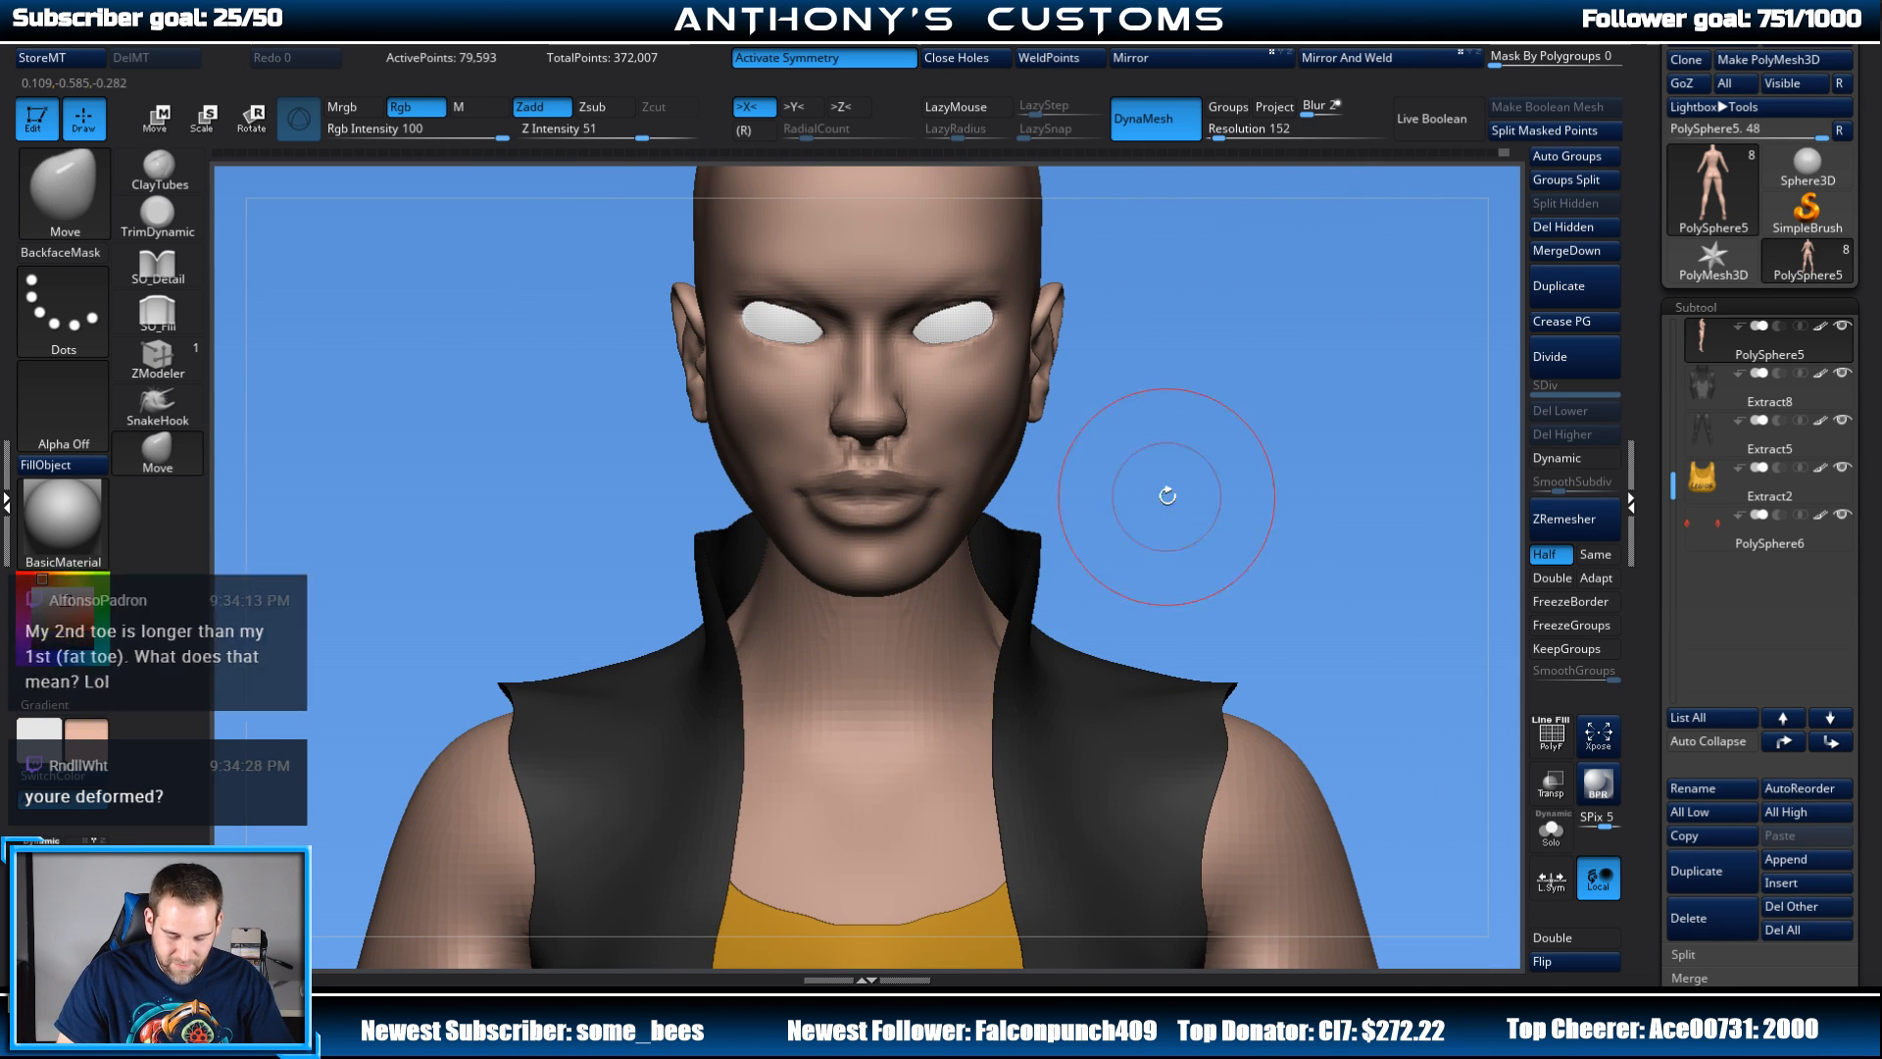
left_click_drag(1164, 491, 1152, 480)
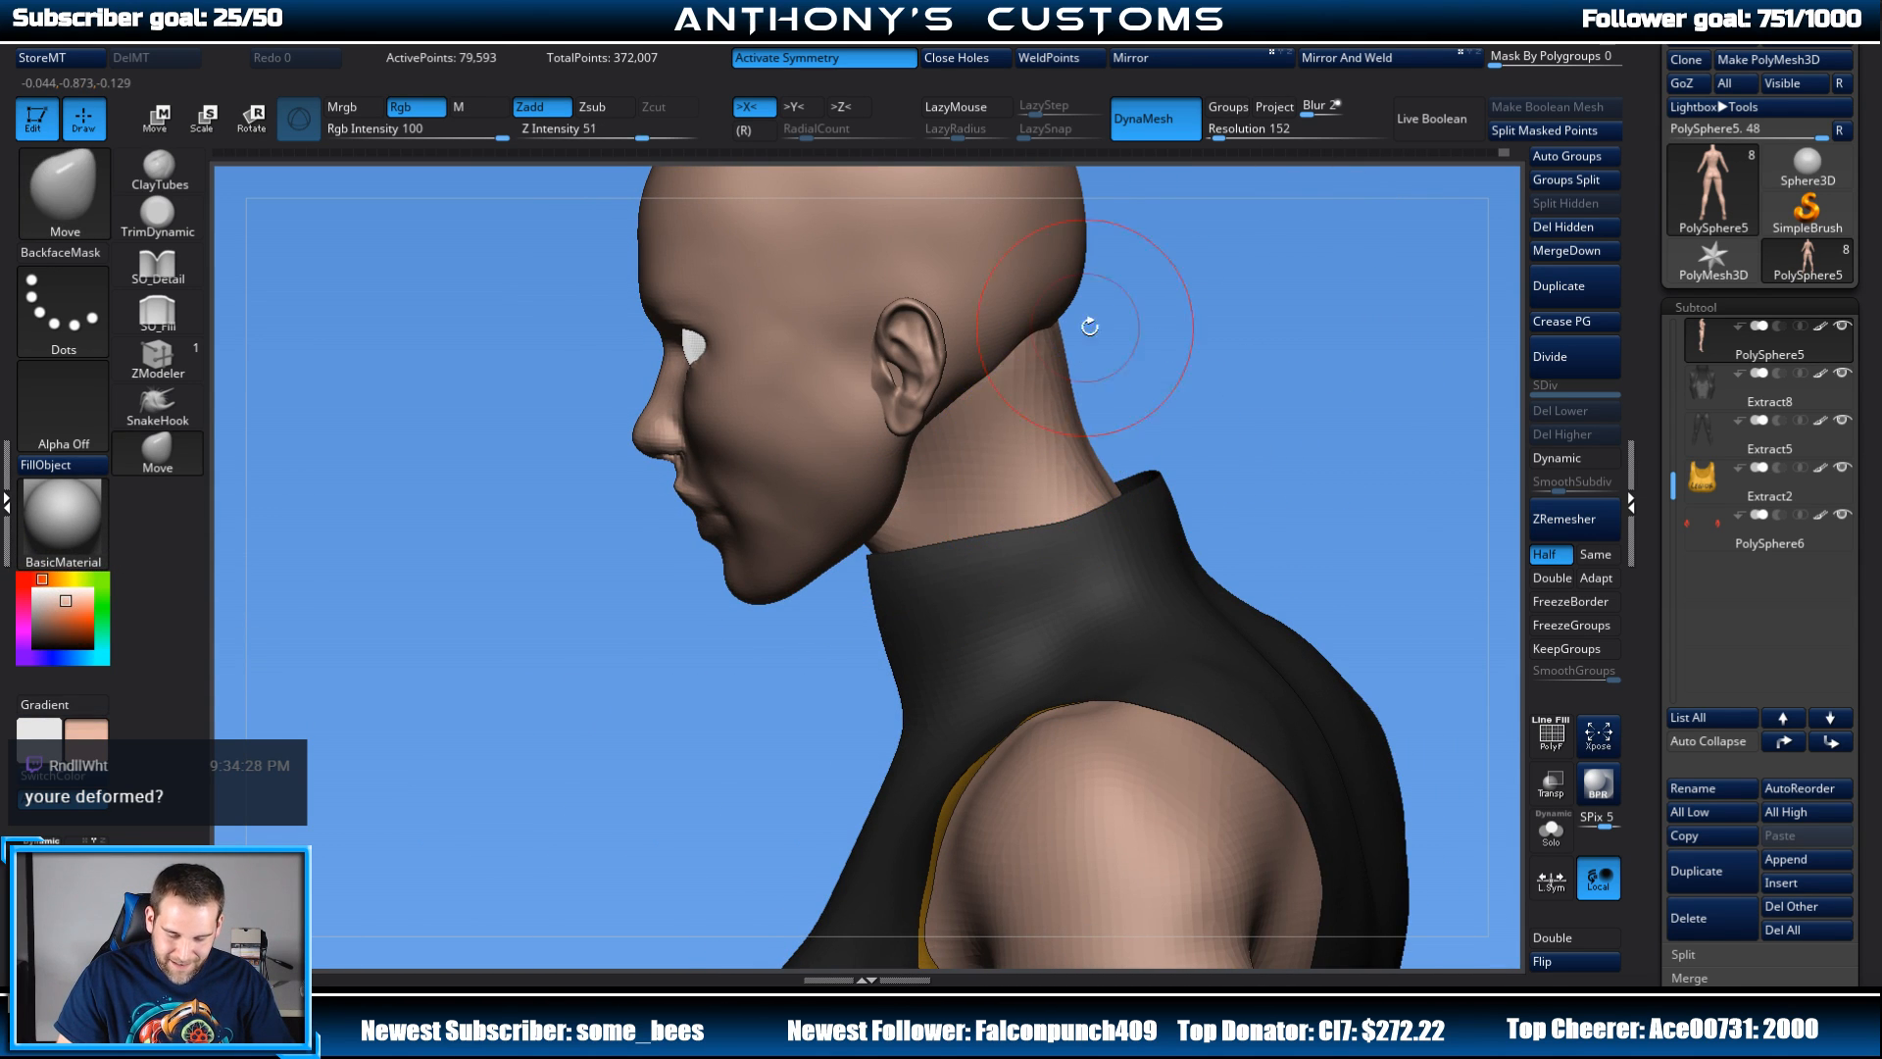
left_click_drag(1084, 315, 965, 542)
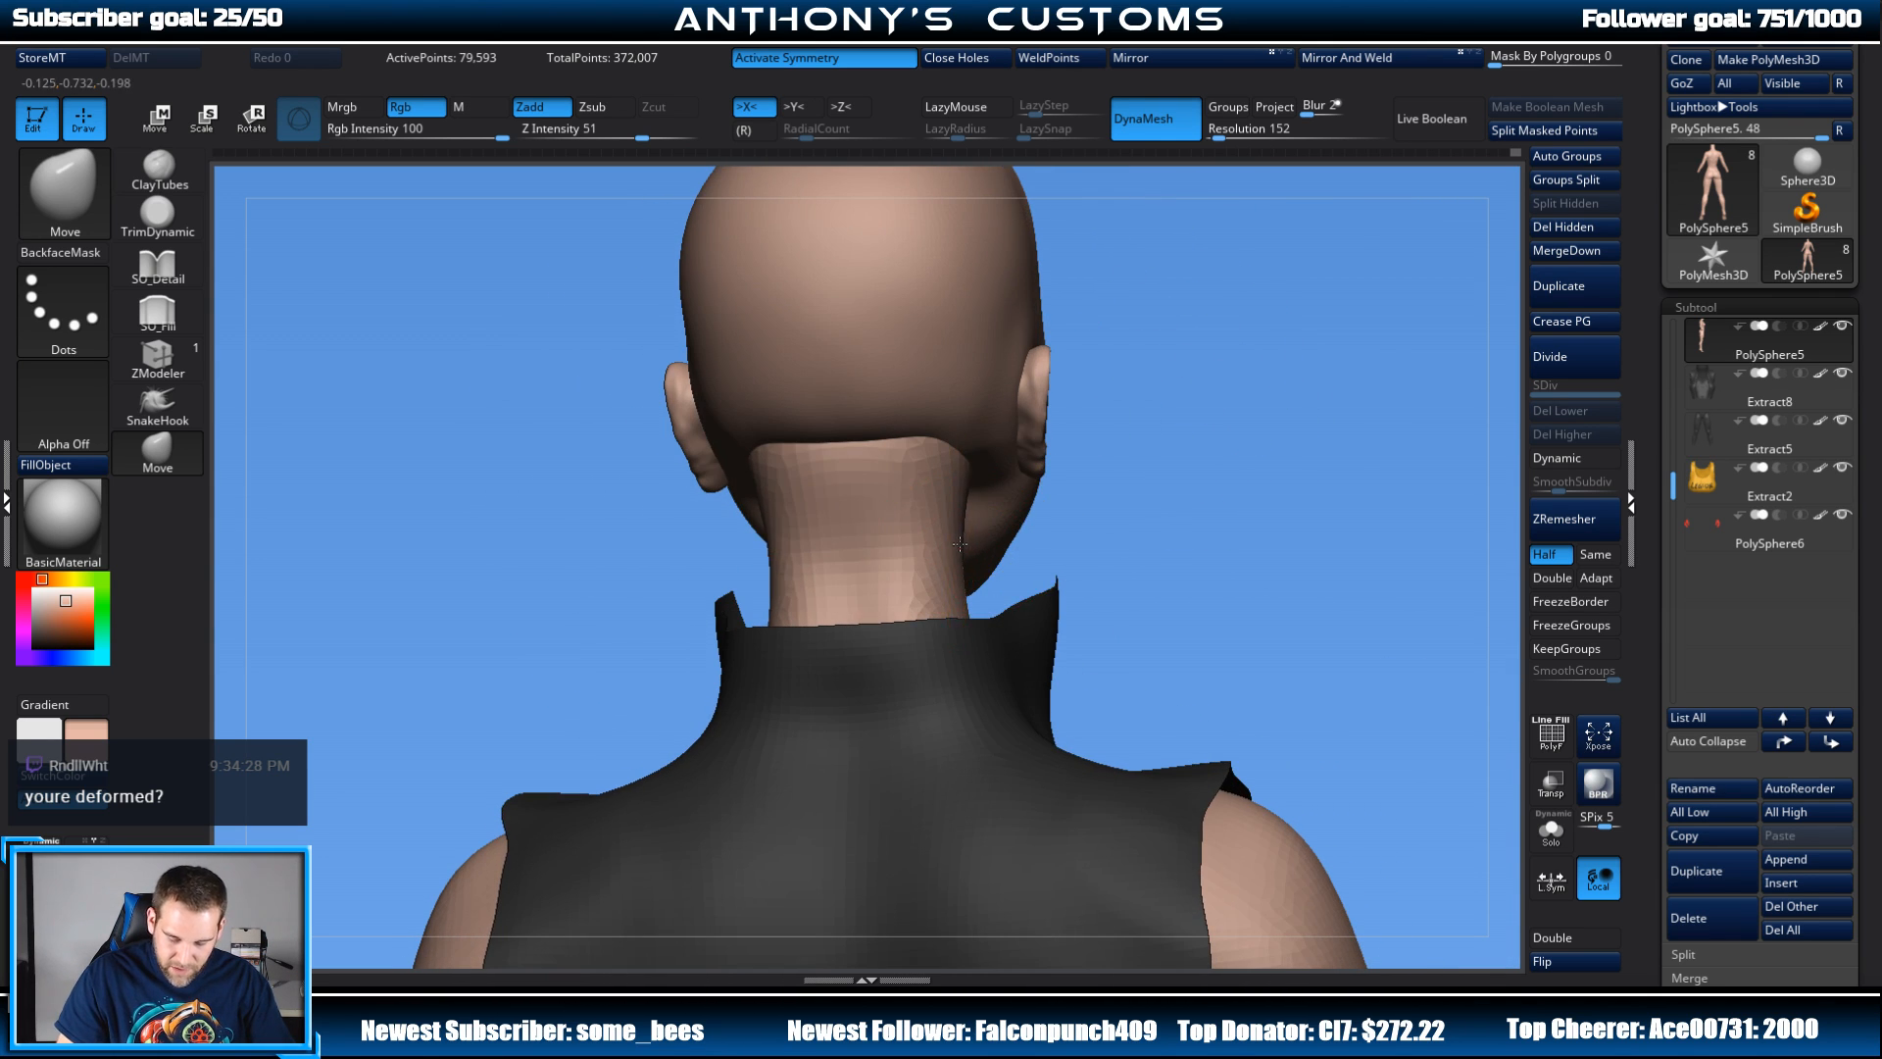
left_click_drag(1182, 436, 1214, 418, "shift")
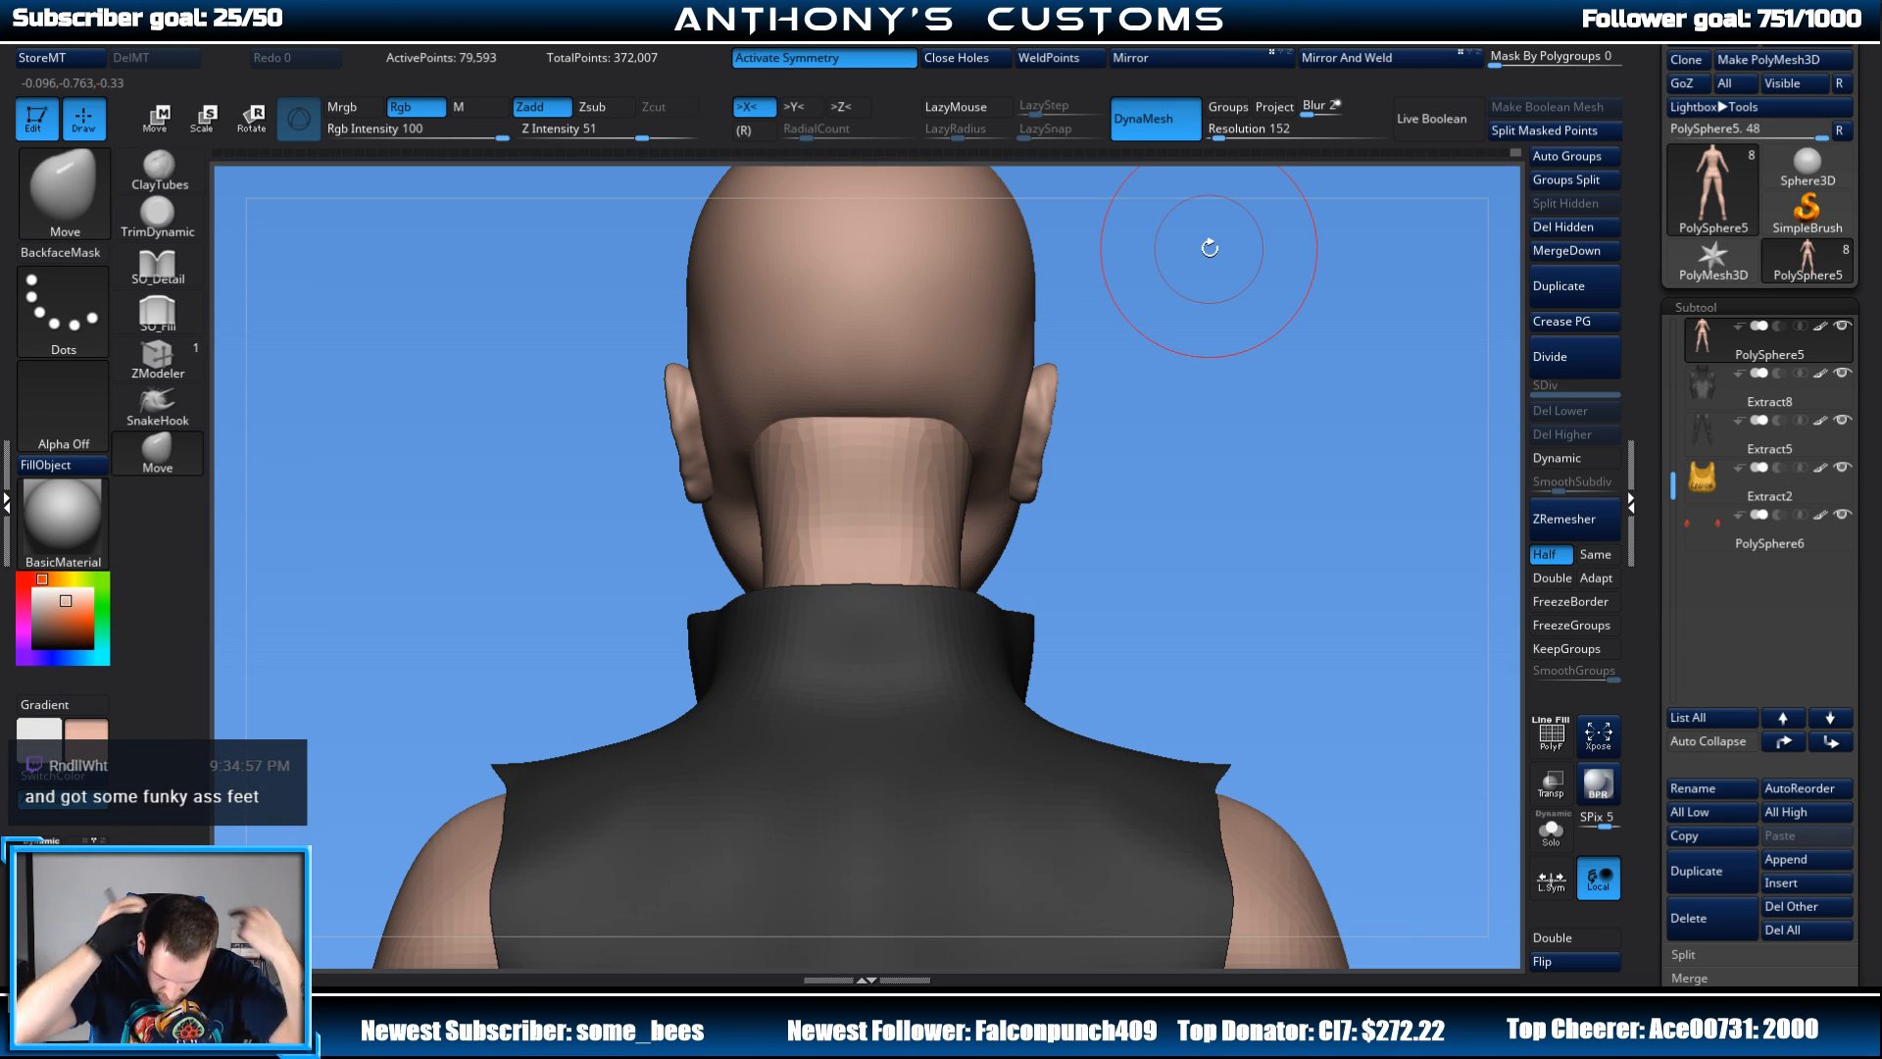
left_click_drag(1127, 471, 1245, 362, "shift")
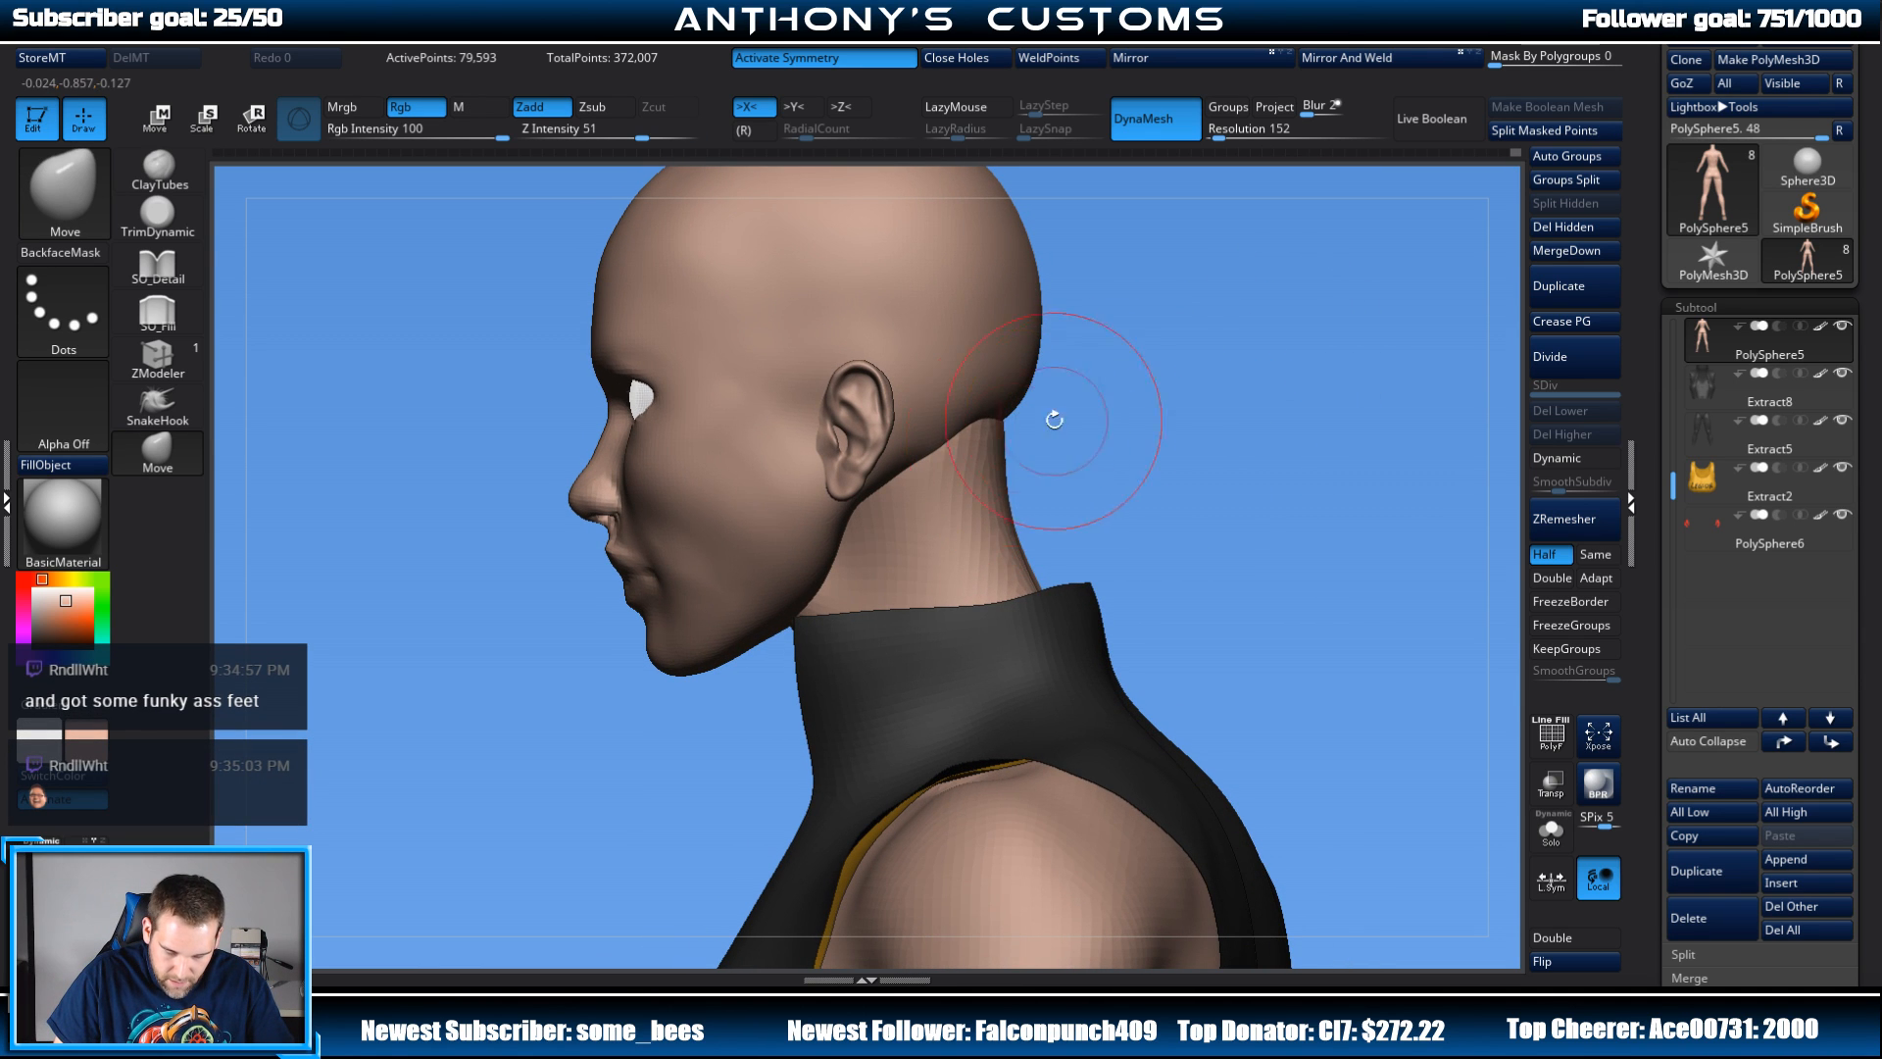
left_click_drag(1134, 386, 1228, 397, "shift")
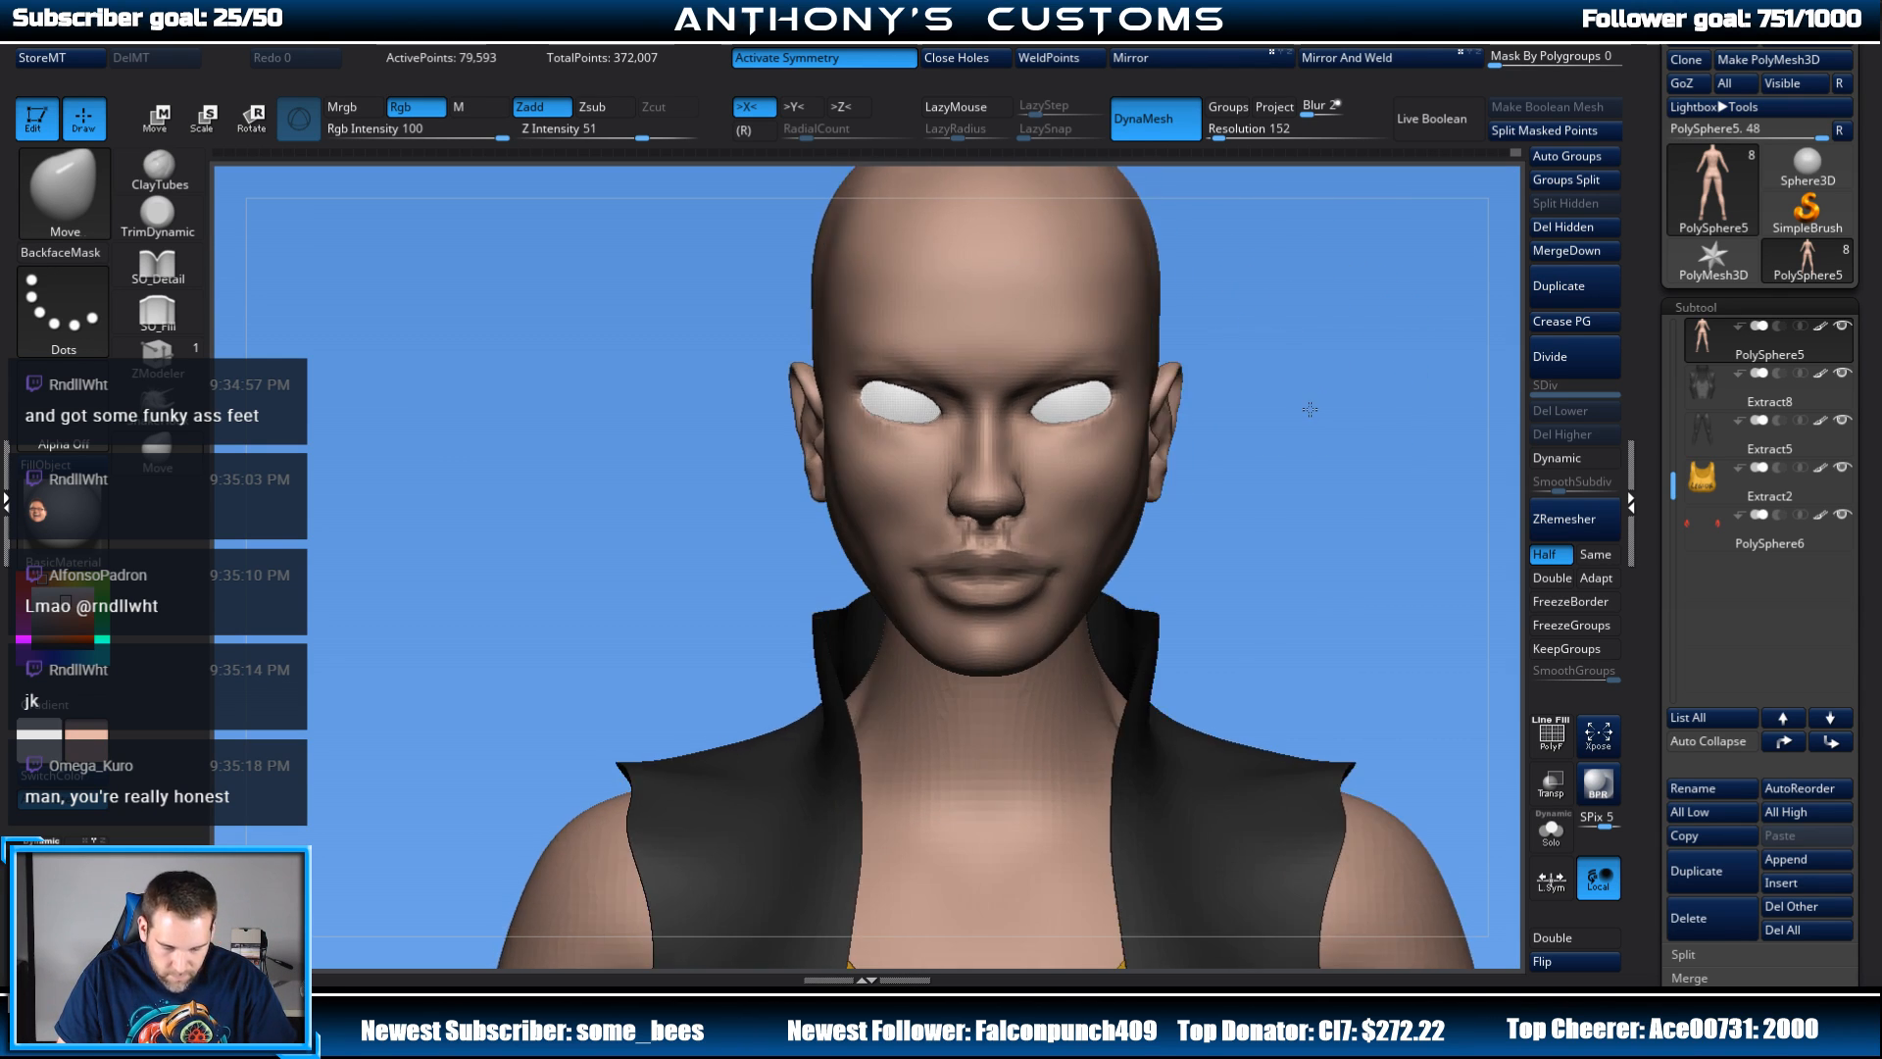
Step: Refine the contours of the upper arms and forearms with the Move and Smooth brushes from front and side views
mouse_move(1328, 387)
left_mouse_down("alt")
mouse_move(1284, 331)
mouse_move(1208, 447)
mouse_move(1337, 433)
mouse_move(1214, 326)
mouse_move(1227, 399)
mouse_move(1244, 395)
left_mouse_up("alt")
mouse_move(1244, 395)
left_mouse_down()
mouse_move(1176, 391)
mouse_move(1145, 315)
mouse_move(1248, 622)
mouse_move(1184, 510)
mouse_move(1232, 466)
mouse_move(1209, 491)
mouse_move(1219, 567)
mouse_move(1244, 327)
left_mouse_up()
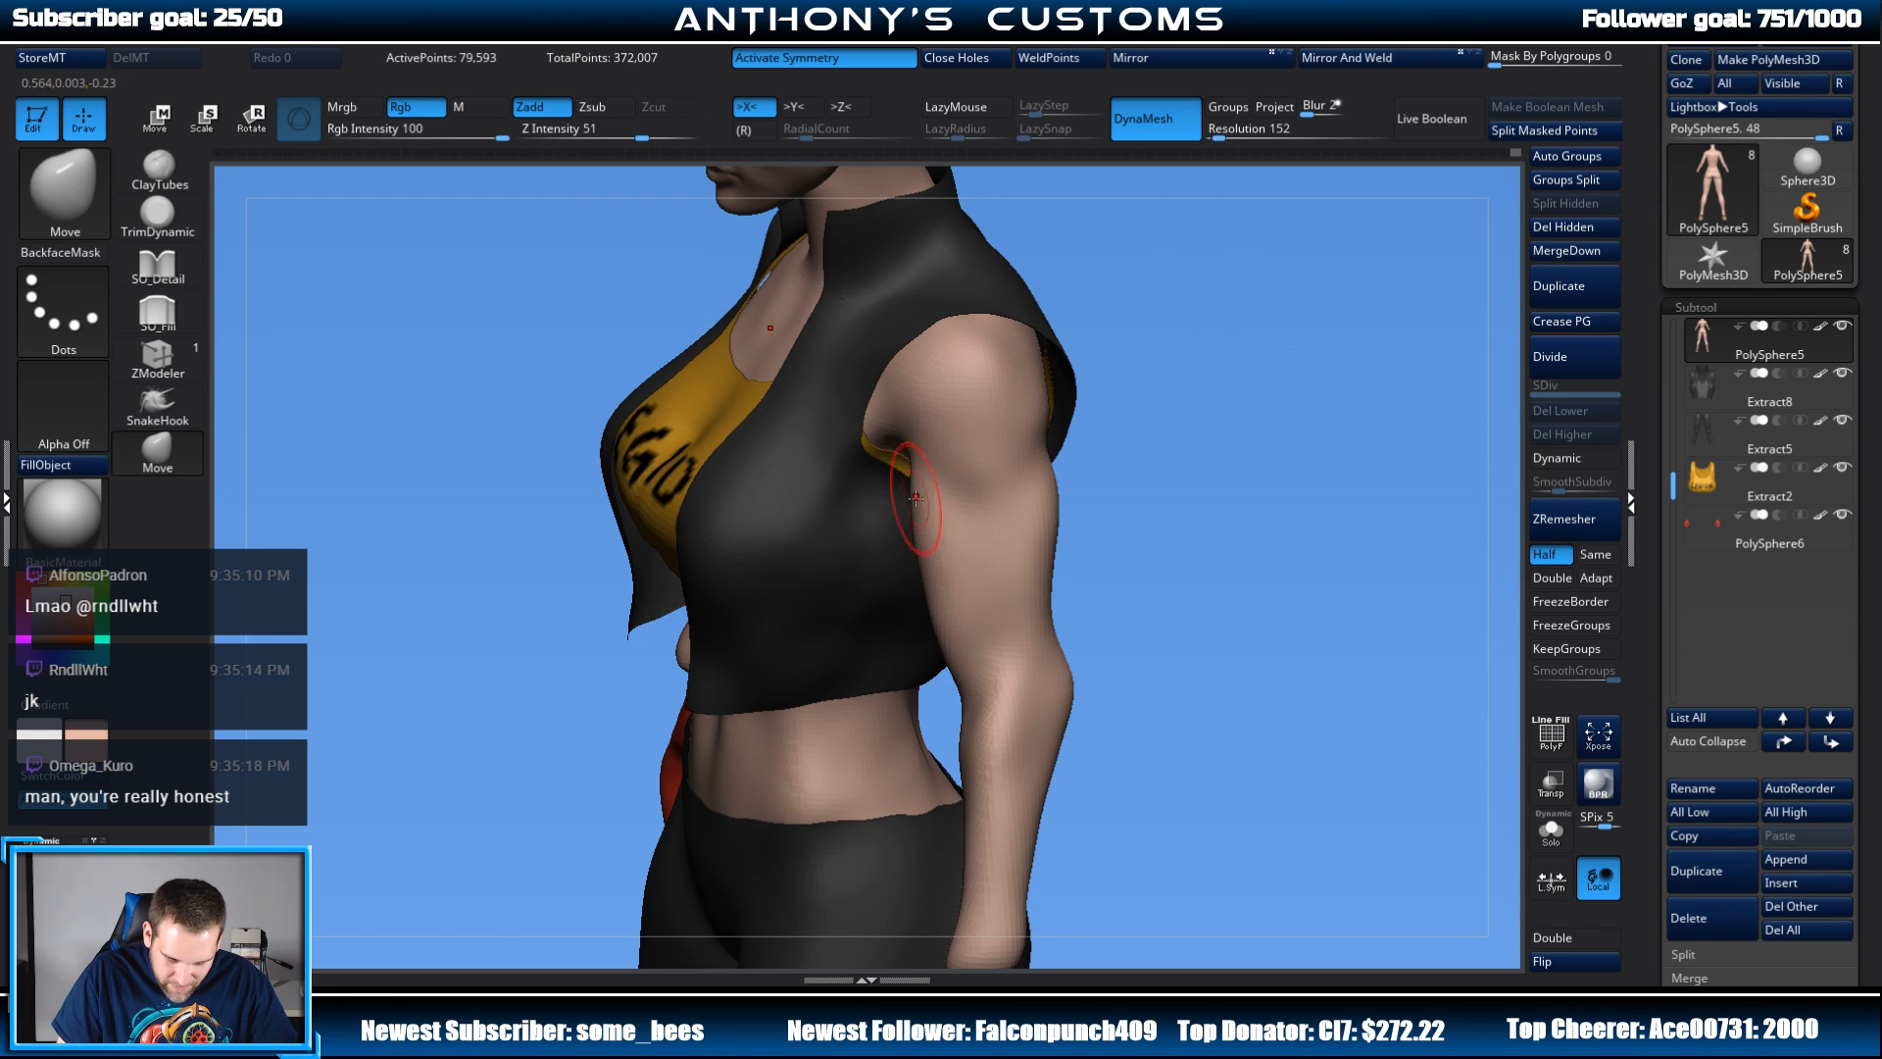
left_click_drag(1097, 463, 1214, 412)
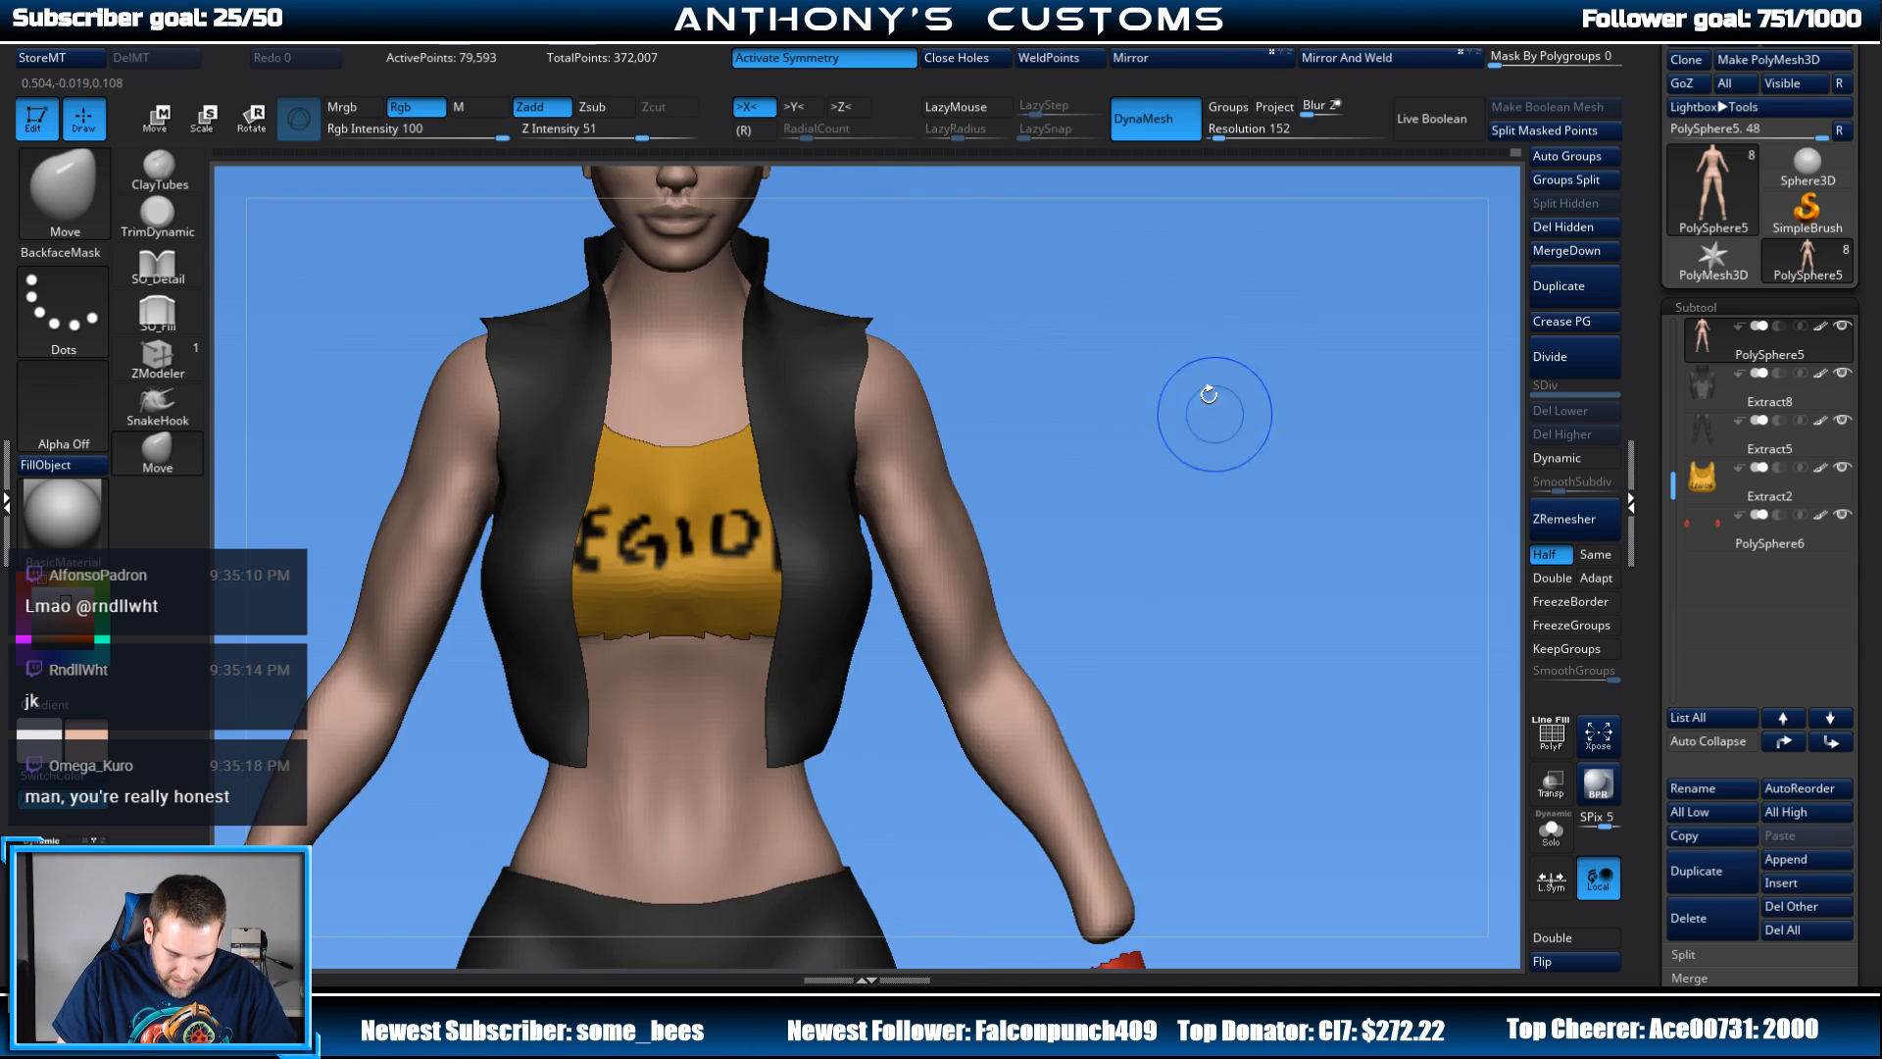
left_click_drag(1169, 488, 1088, 392, "alt")
key("shift")
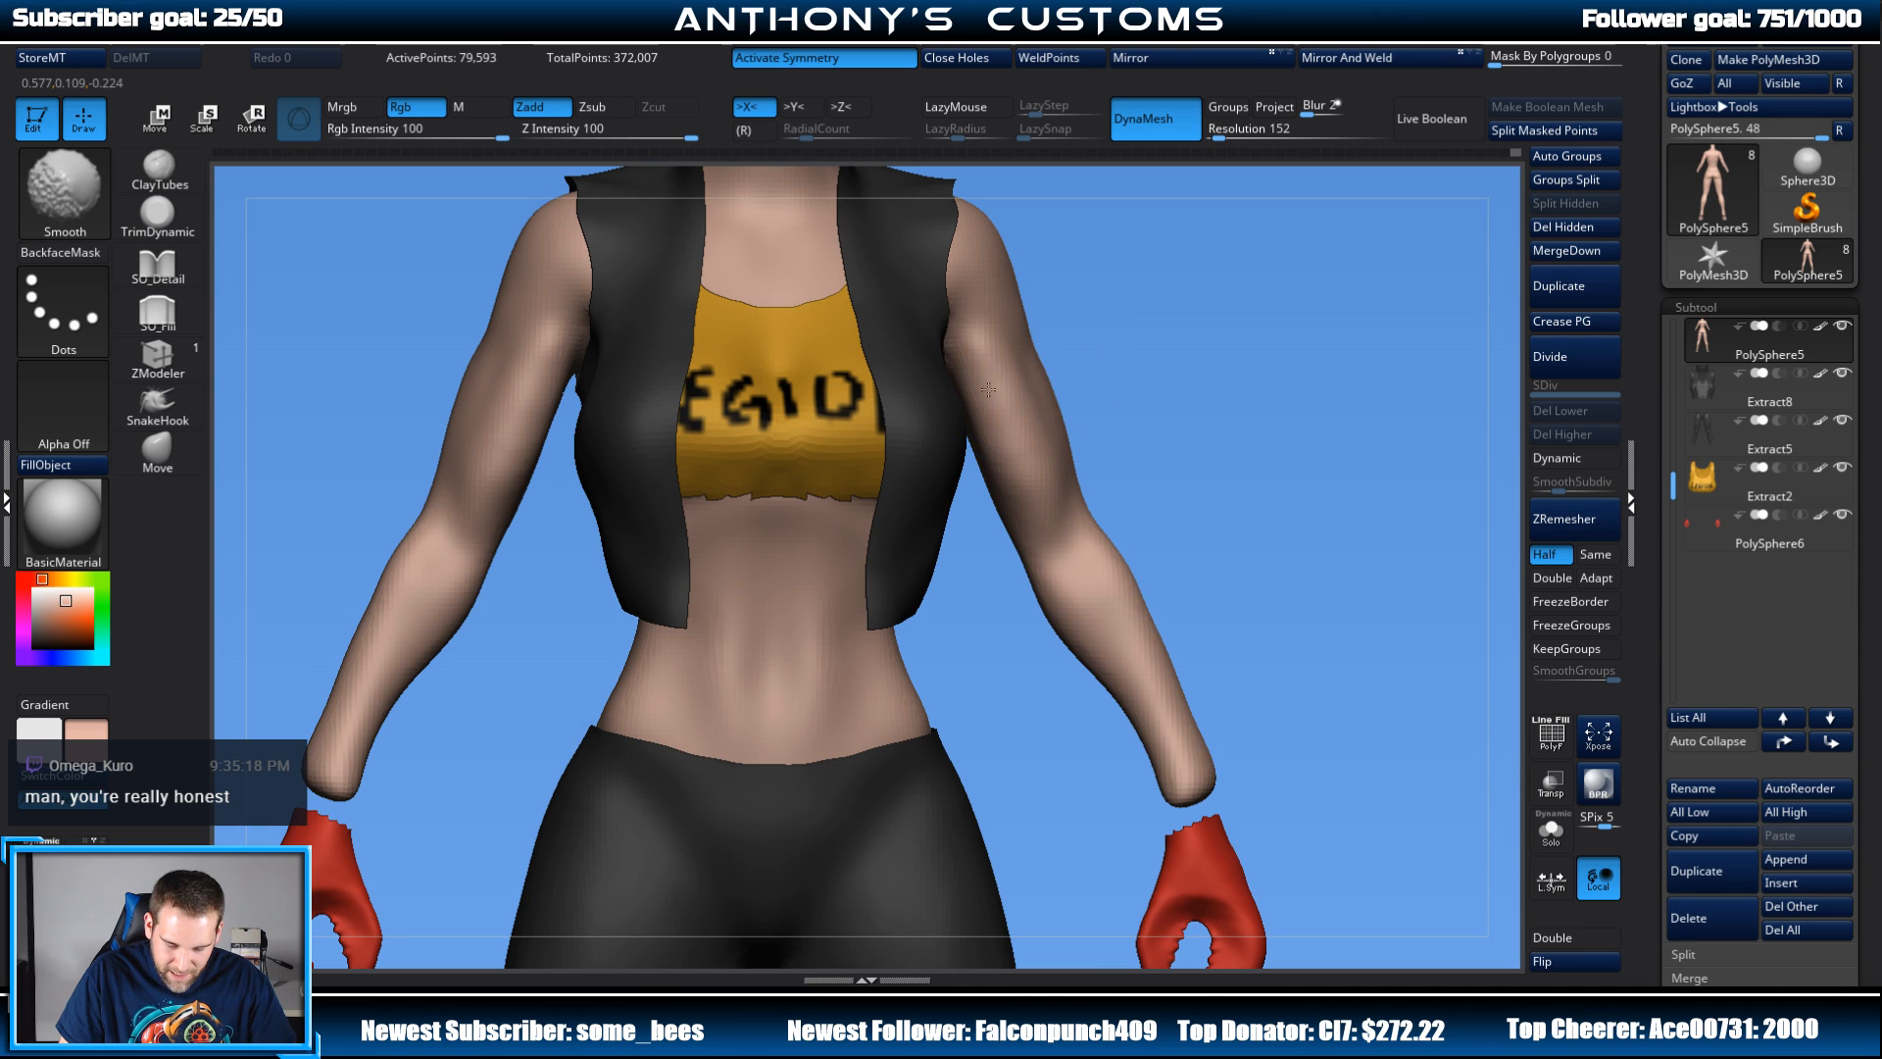
mouse_move(1247, 435)
left_mouse_down("shift")
mouse_move(1219, 432)
mouse_move(1219, 255)
left_mouse_up("shift")
left_click_drag(1285, 411, 1051, 407)
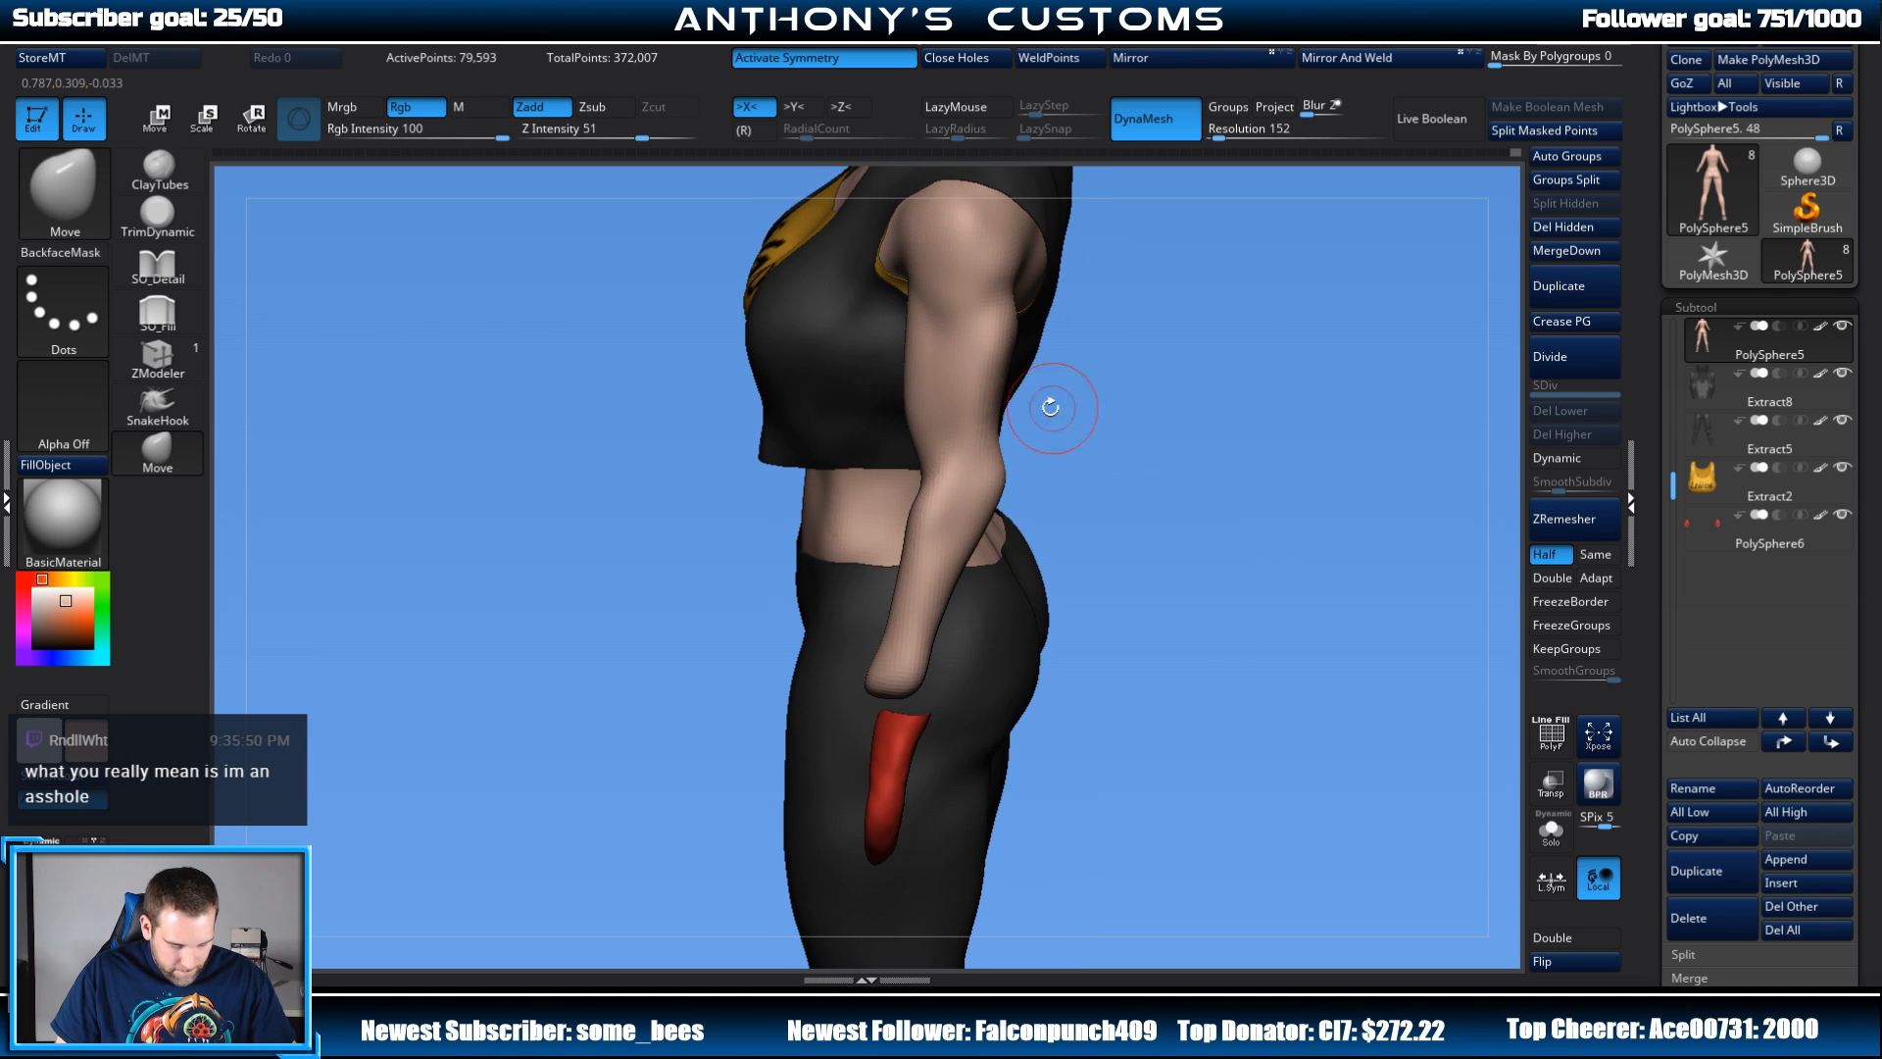
left_click_drag(1134, 468, 1012, 482)
left_click_drag(912, 530, 956, 535)
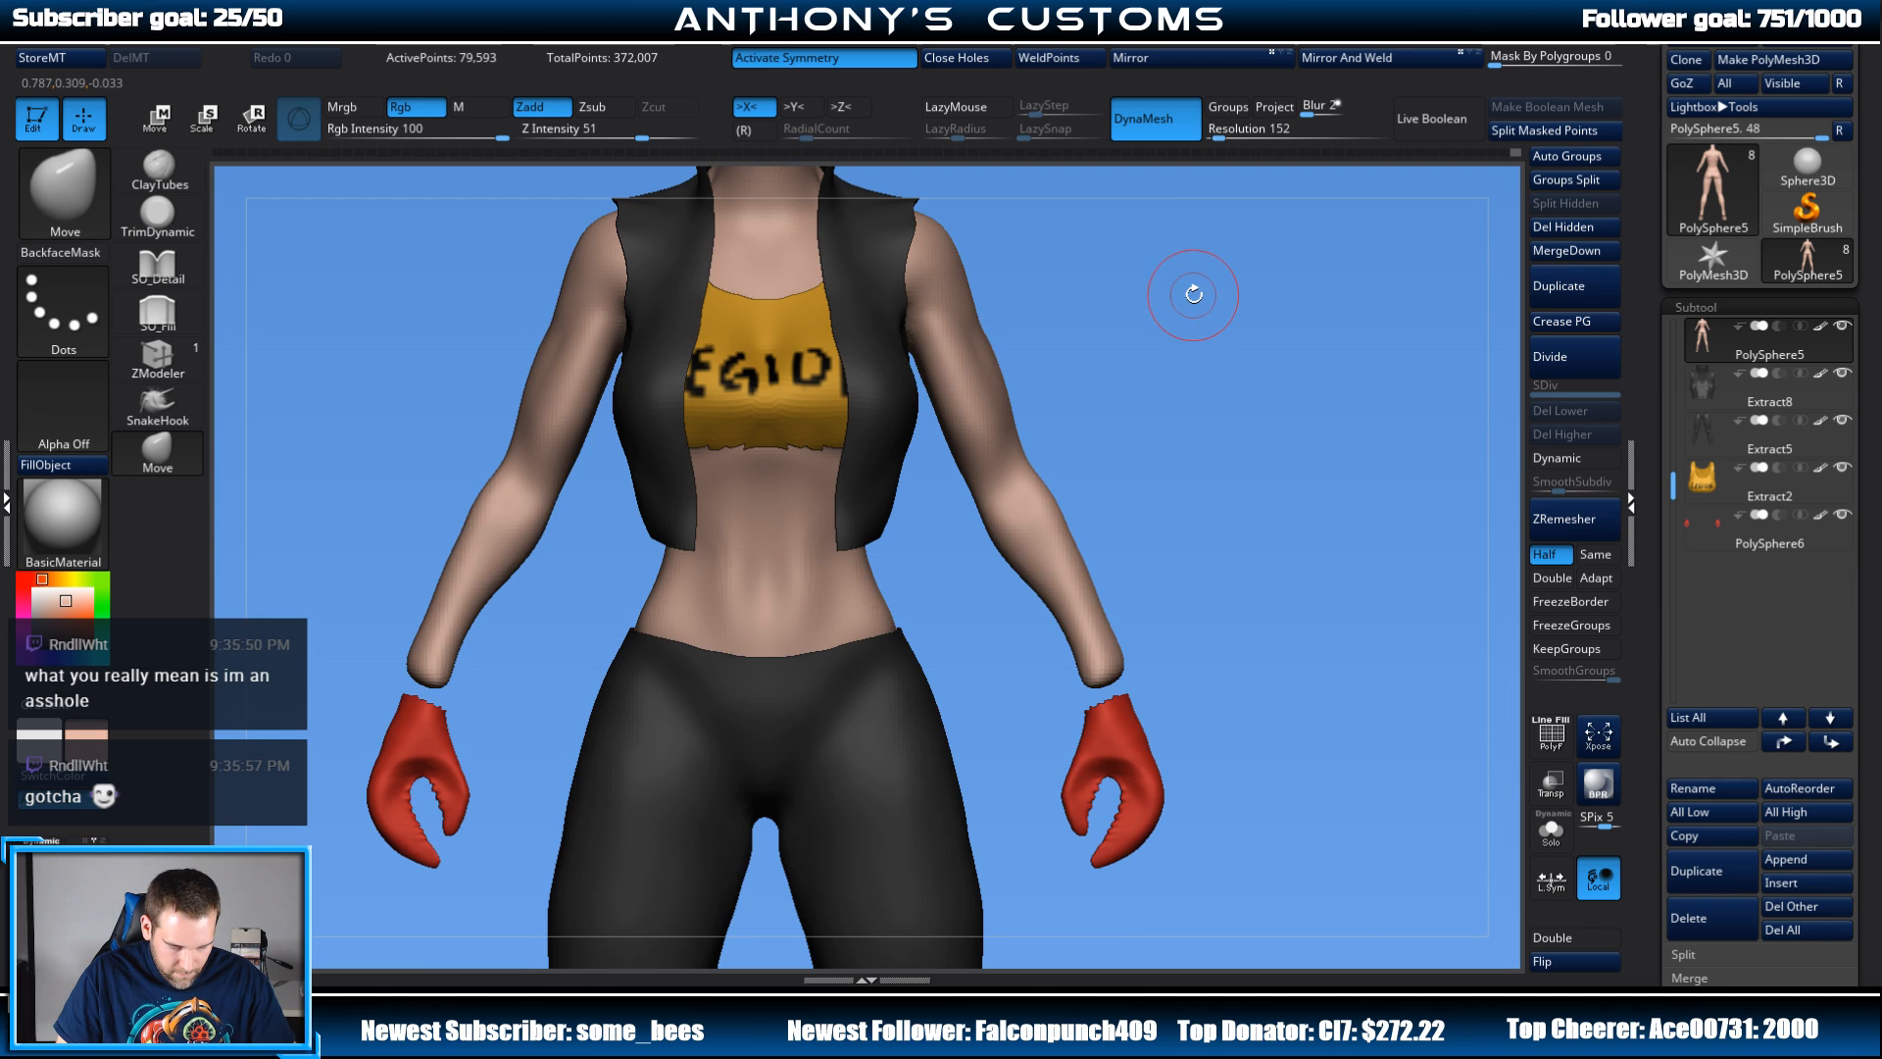
Step: Make the head mesh active for close-up work on the face and reduce the Move brush's draw size
left_click_drag(1193, 295, 1268, 768, "alt")
left_click_drag(1162, 531, 1348, 701, "alt")
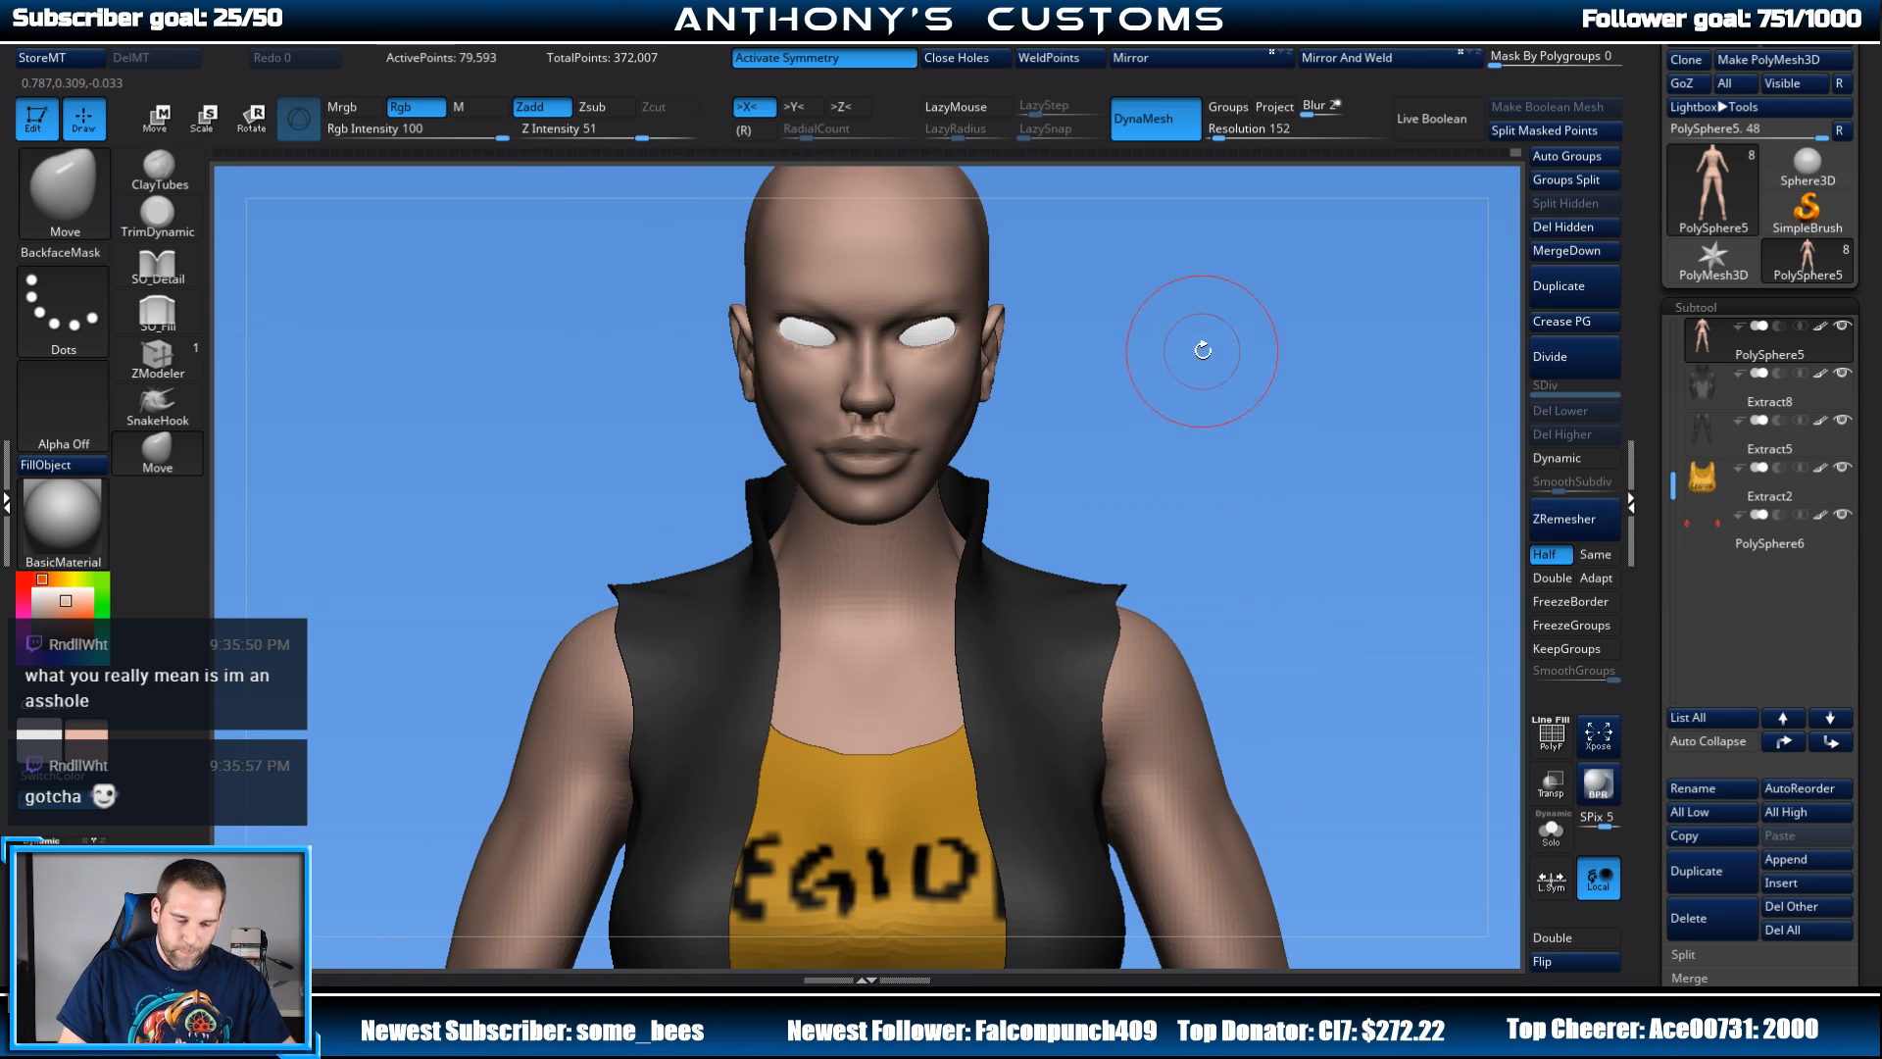
left_click_drag(1202, 349, 1276, 566, "alt")
left_click_drag(1232, 458, 1362, 673, "alt")
key("space")
mouse_move(1213, 310)
left_mouse_down()
mouse_move(1193, 324)
mouse_move(1236, 336)
mouse_move(1229, 364)
left_mouse_up()
left_click_drag(1161, 225, 1265, 411, "alt")
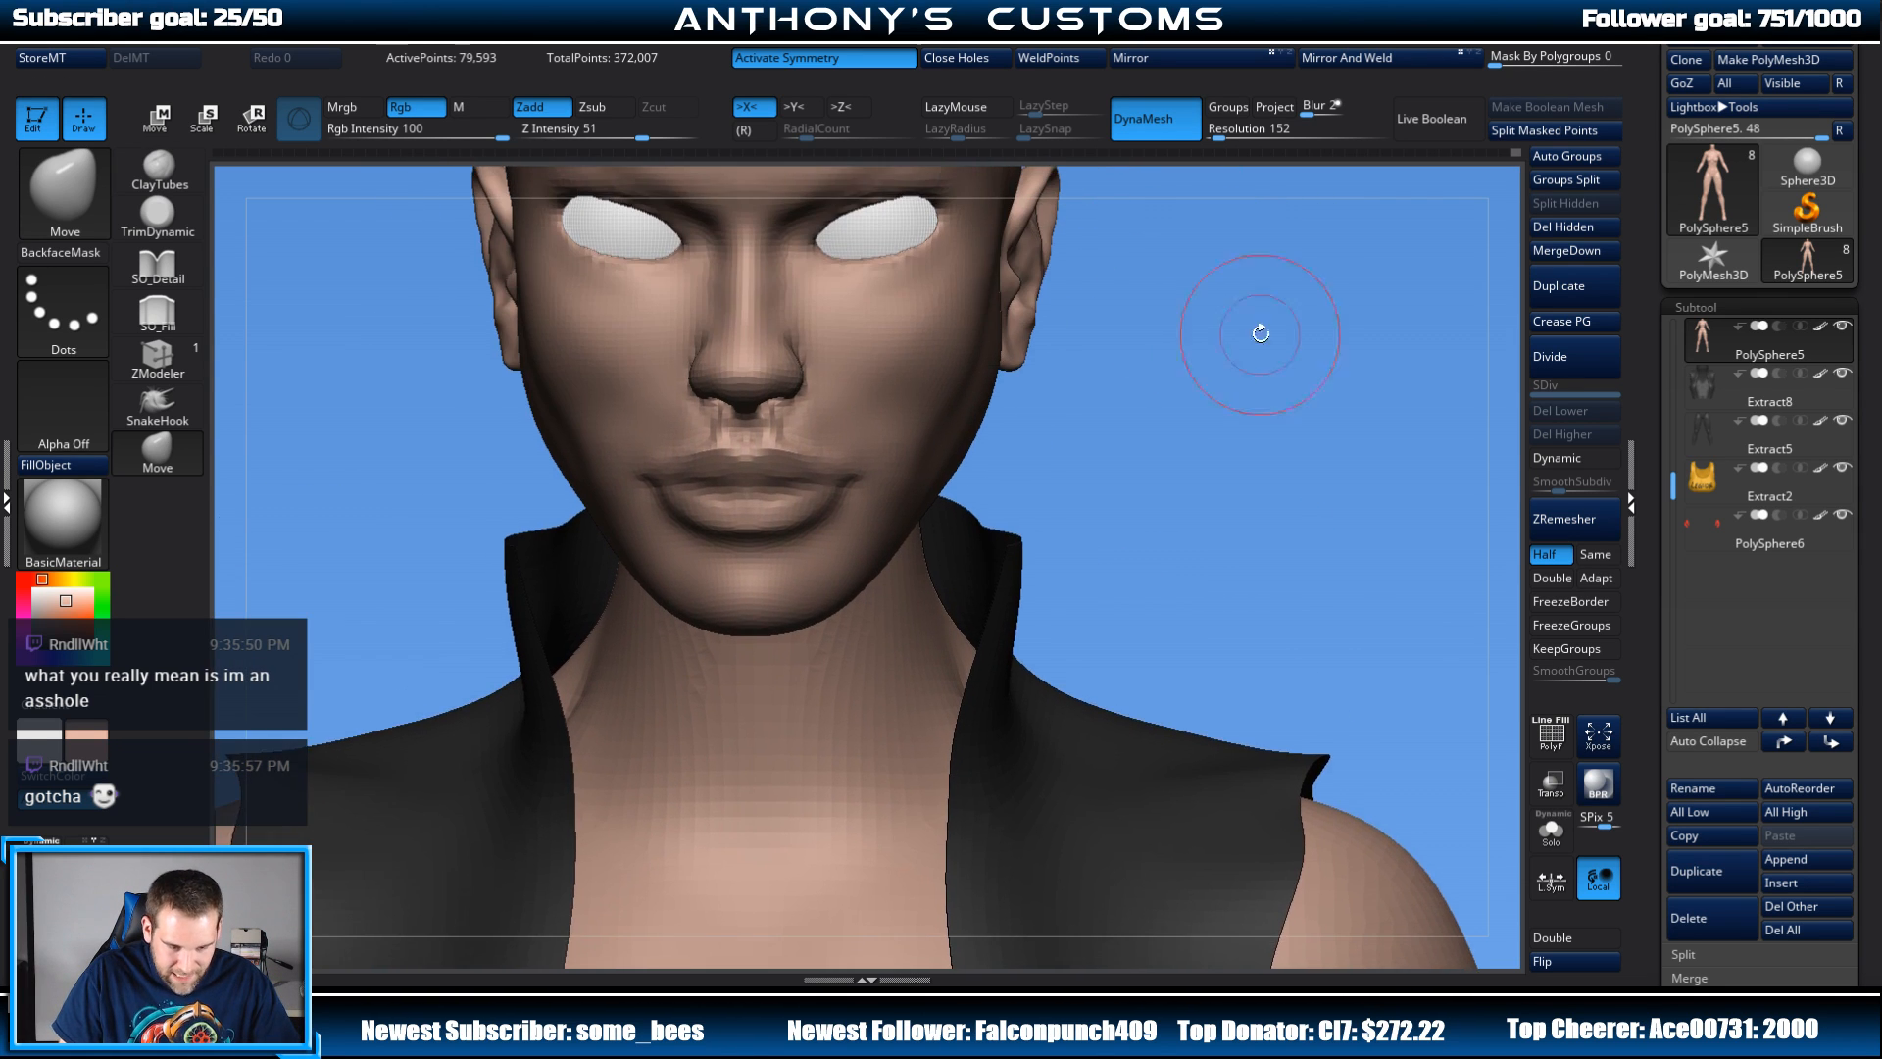
left_click_drag(1214, 354, 1308, 466, "alt")
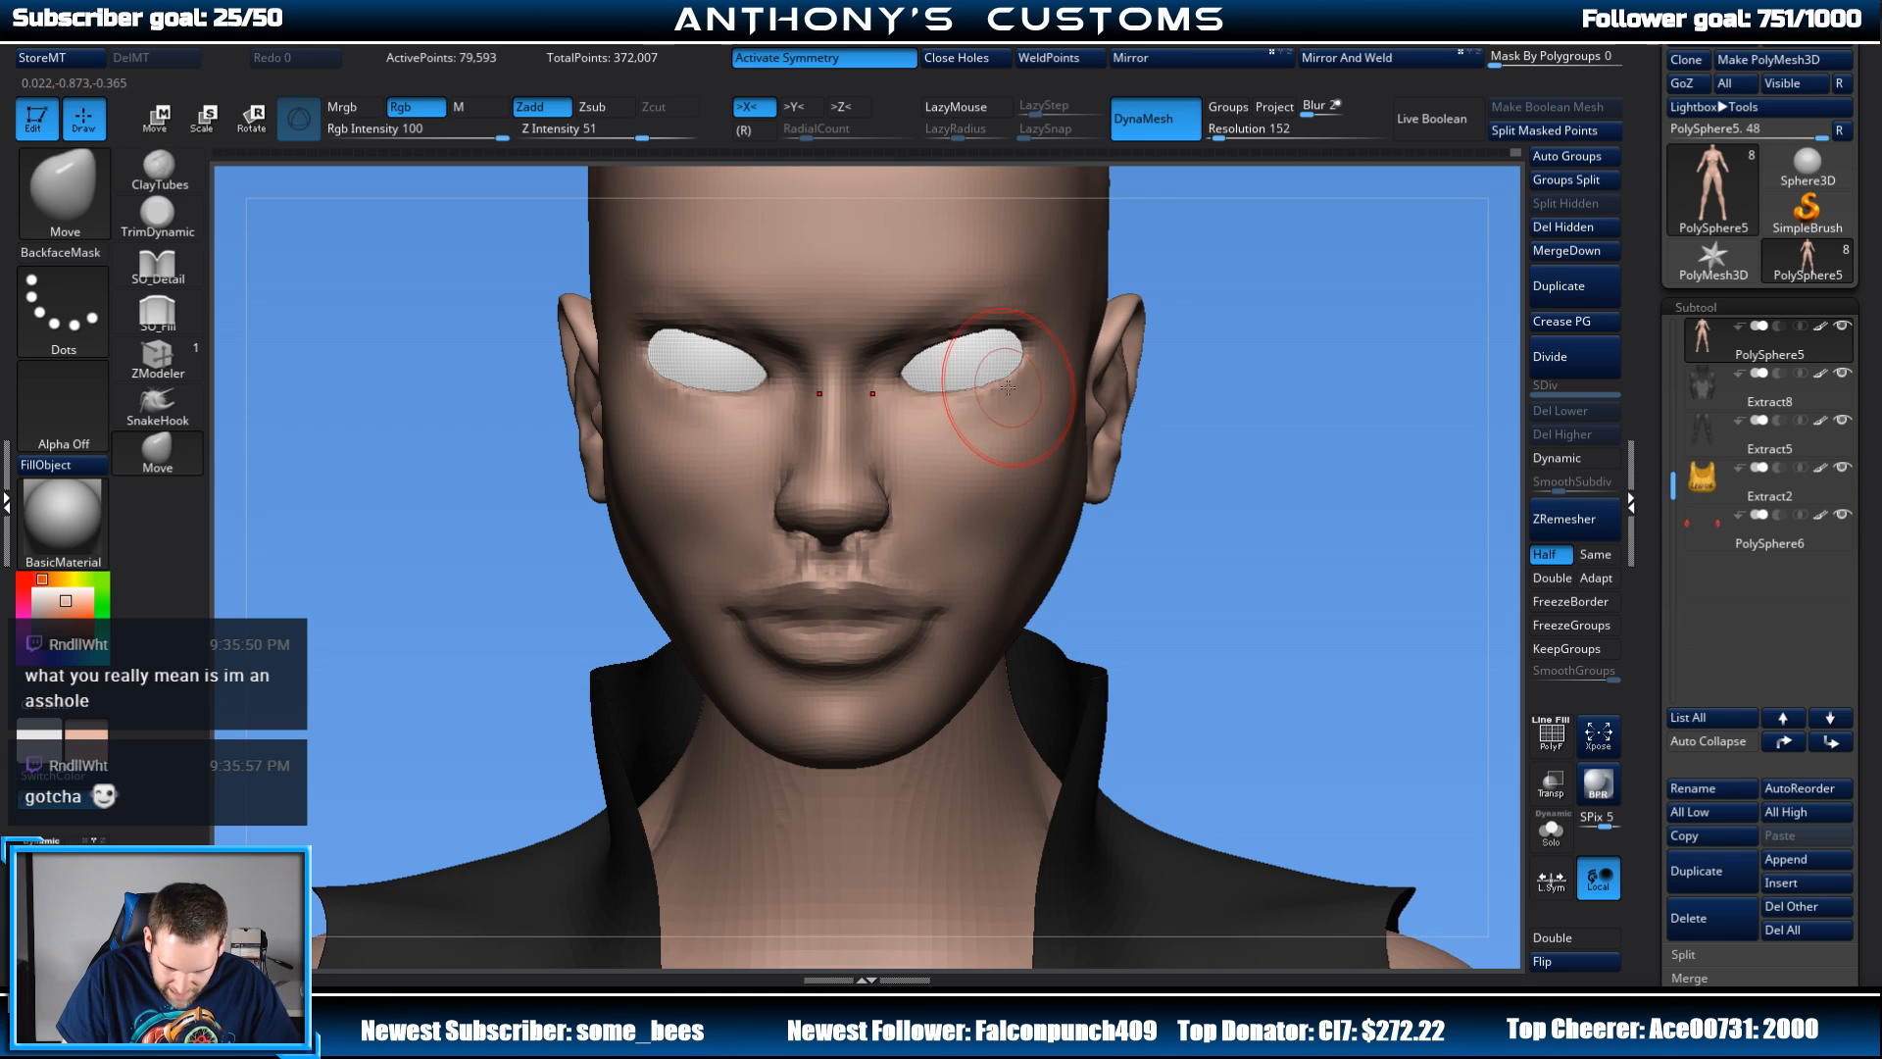
left_click(1009, 392, "alt")
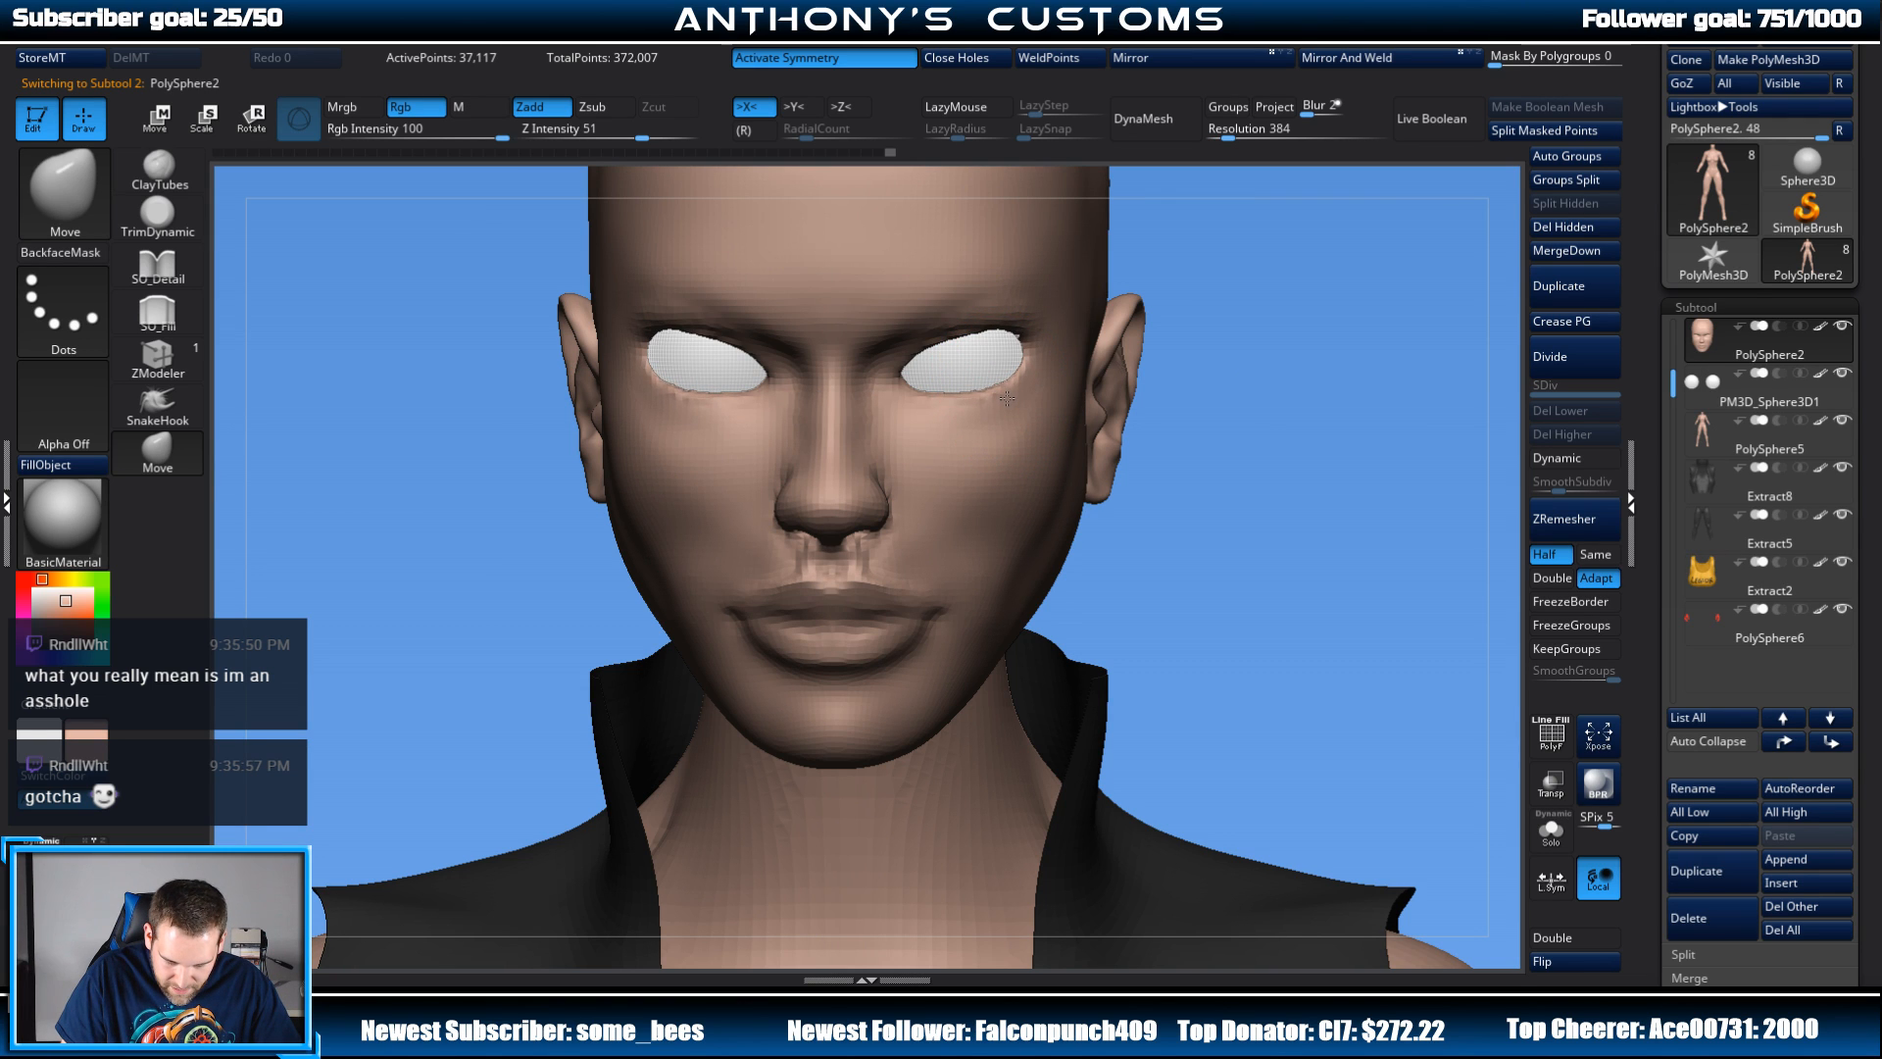
key("space")
left_click_drag(1294, 292, 1277, 293)
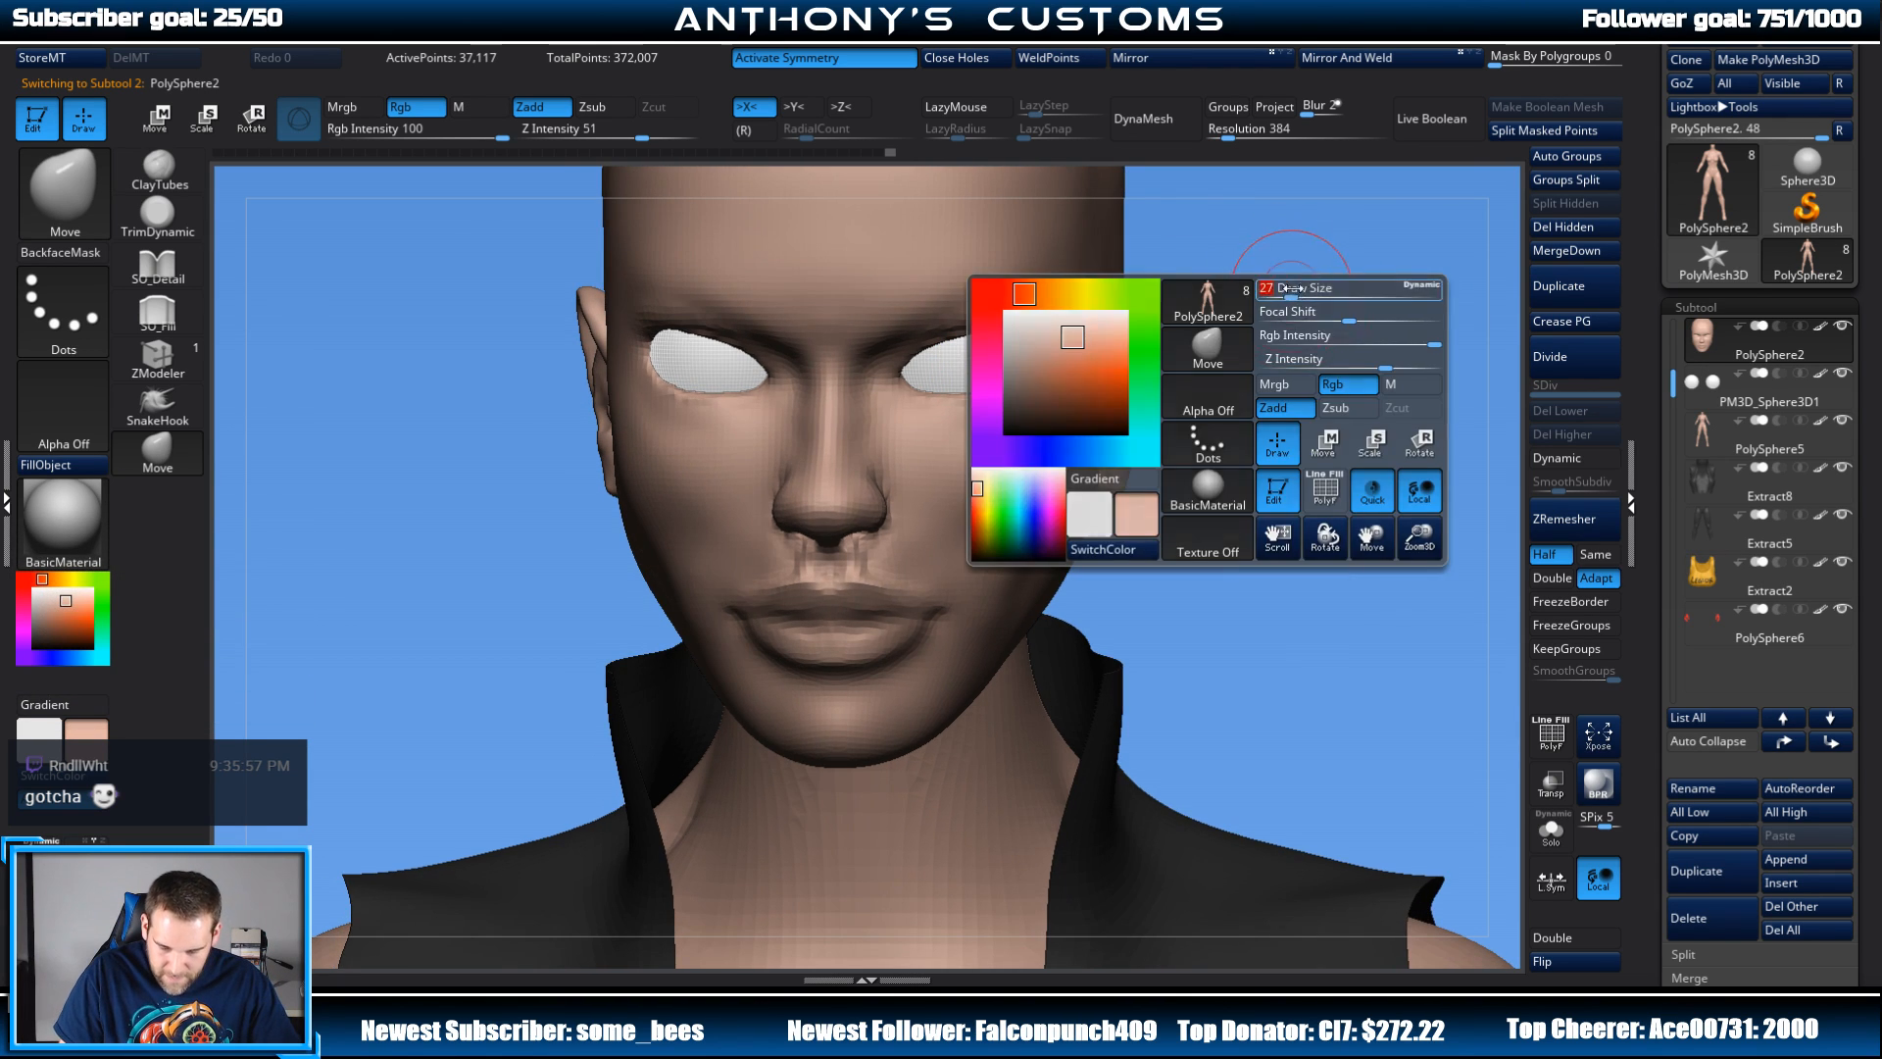
Step: Refine the cheeks below the eyes with the Move and Smooth brushes, checking the face from front, side and three-quarter views
left_click_drag(1412, 270, 1122, 261)
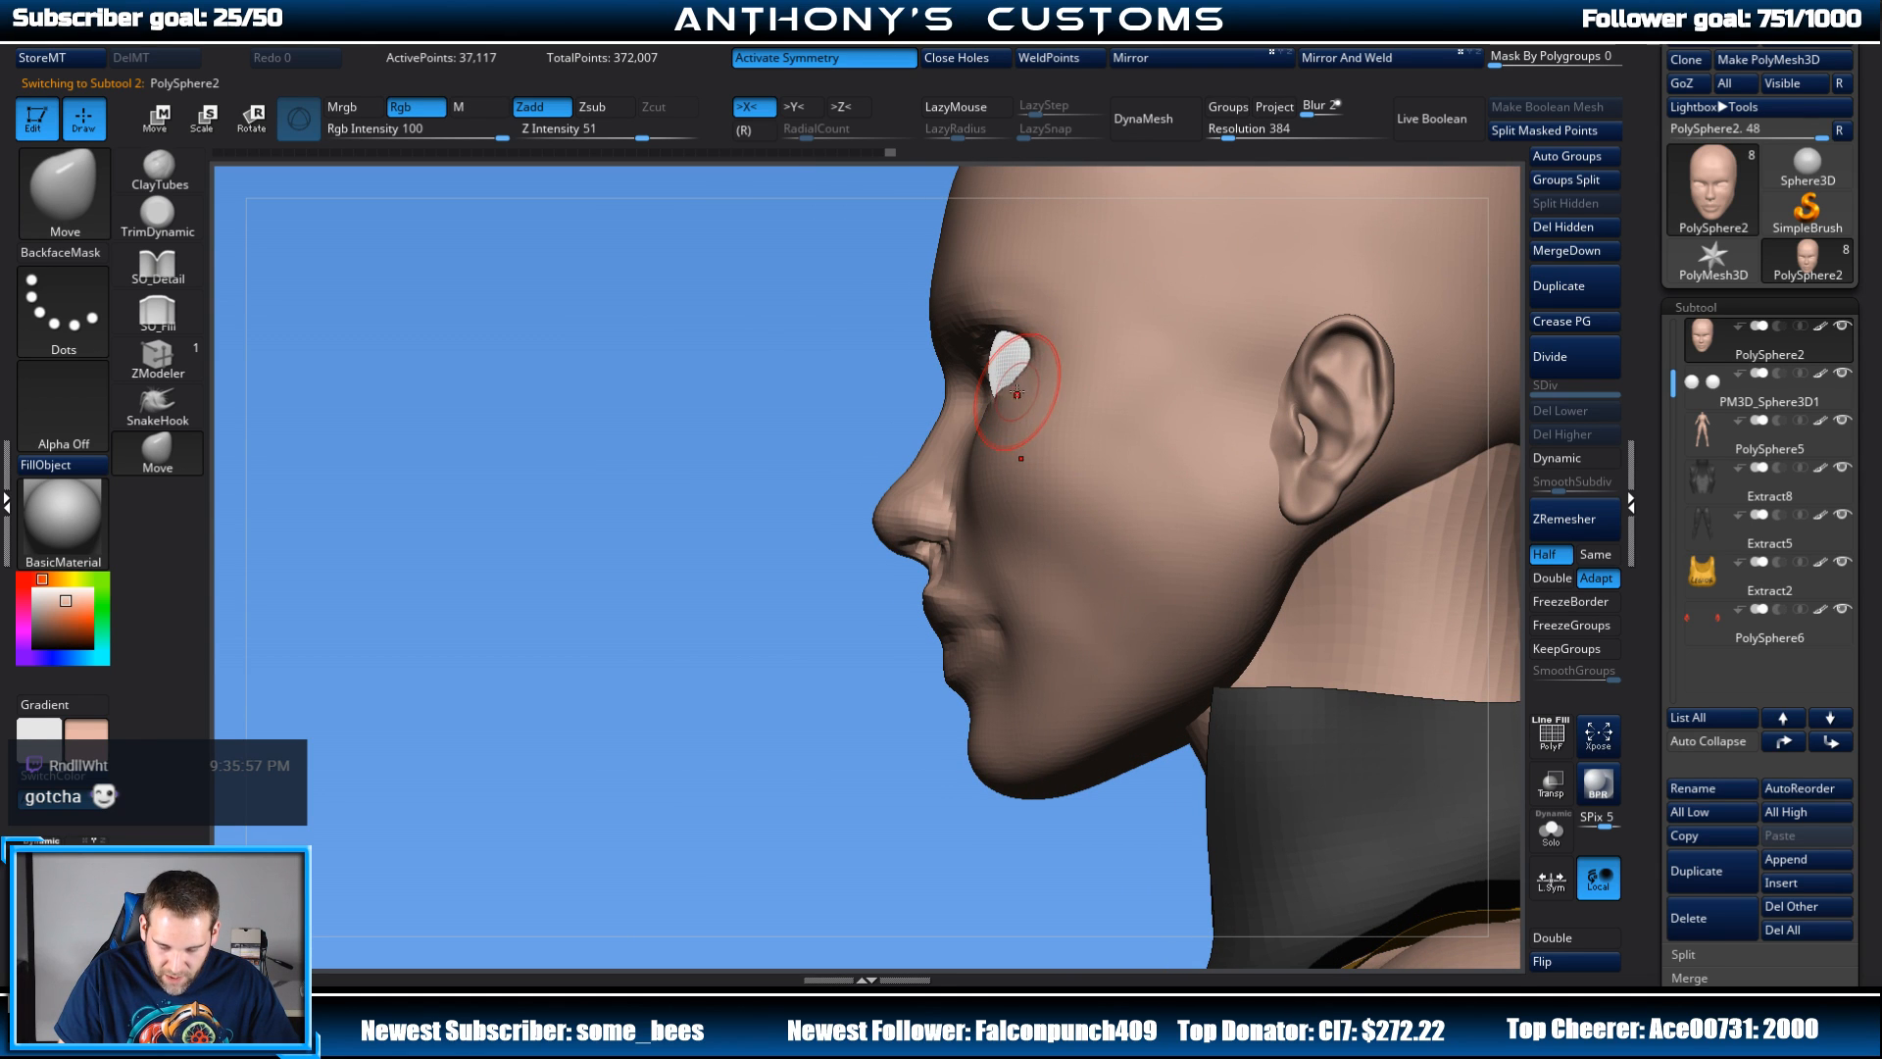
left_click_drag(768, 458, 1164, 360)
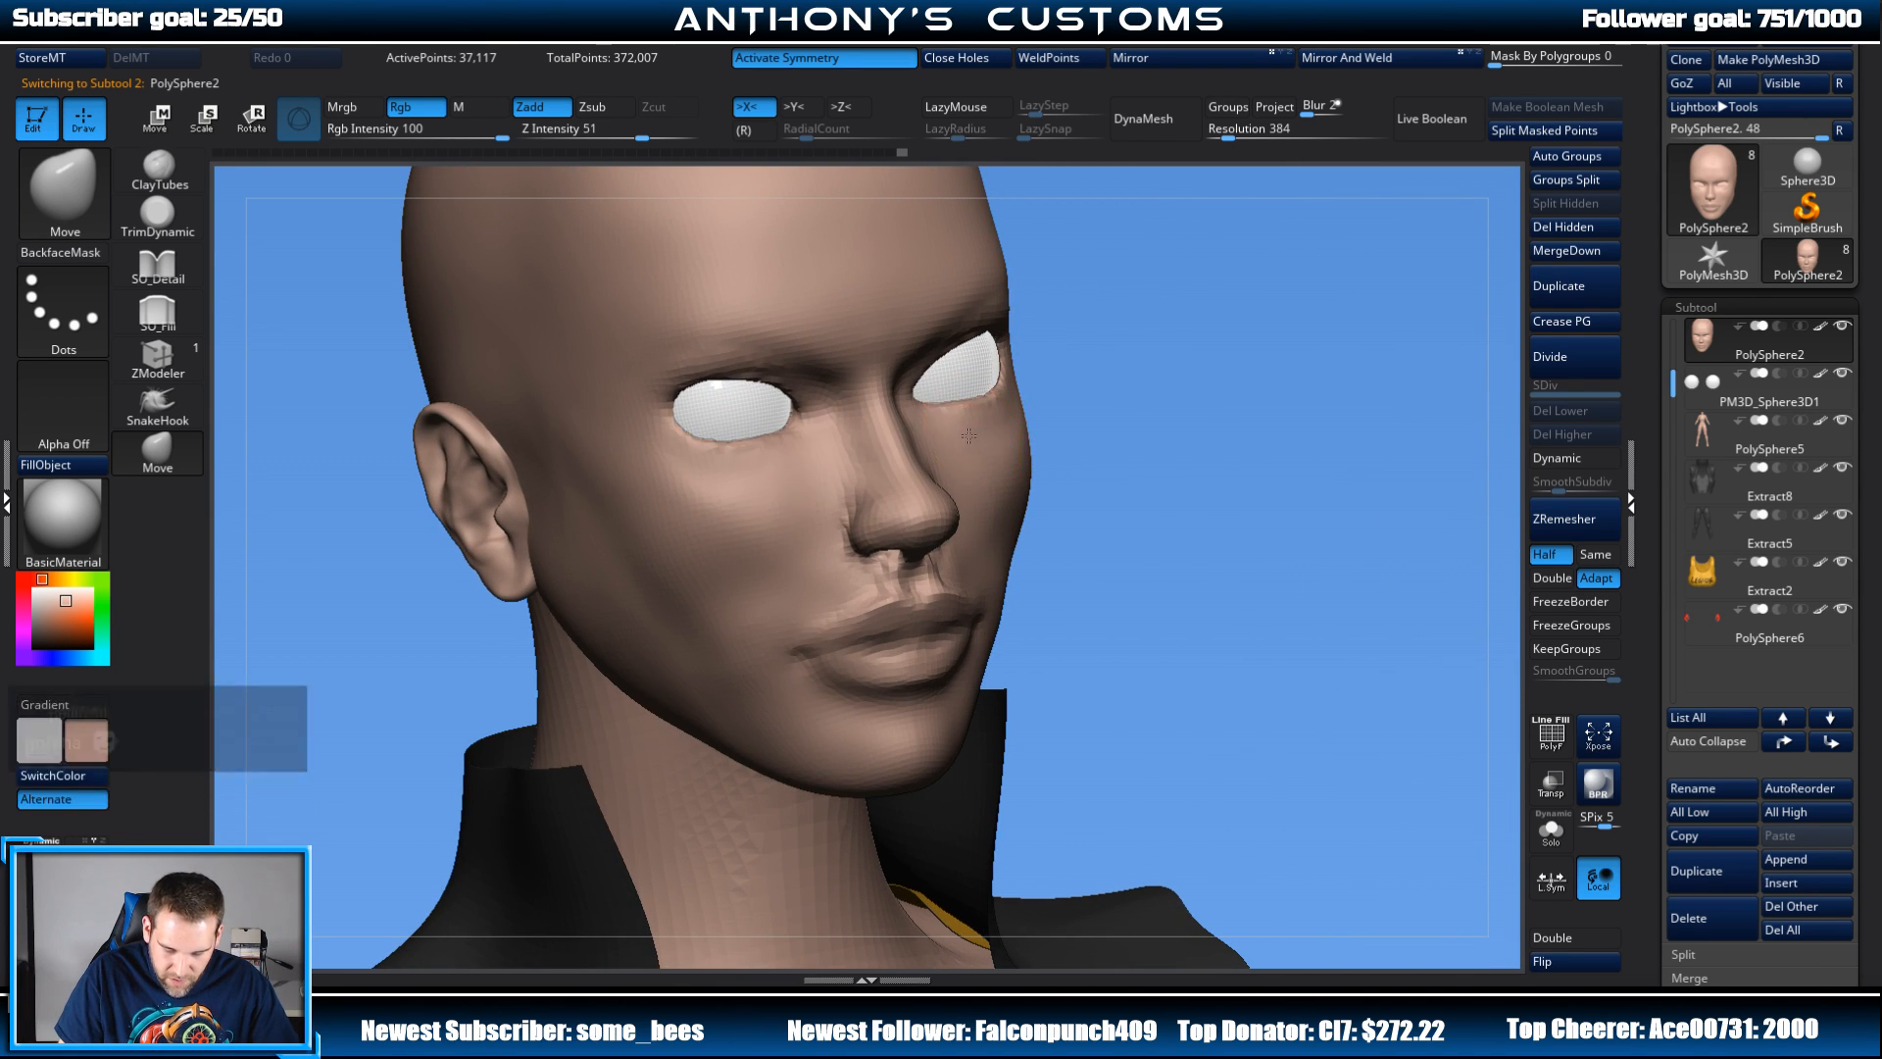
left_click_drag(1086, 417, 974, 428)
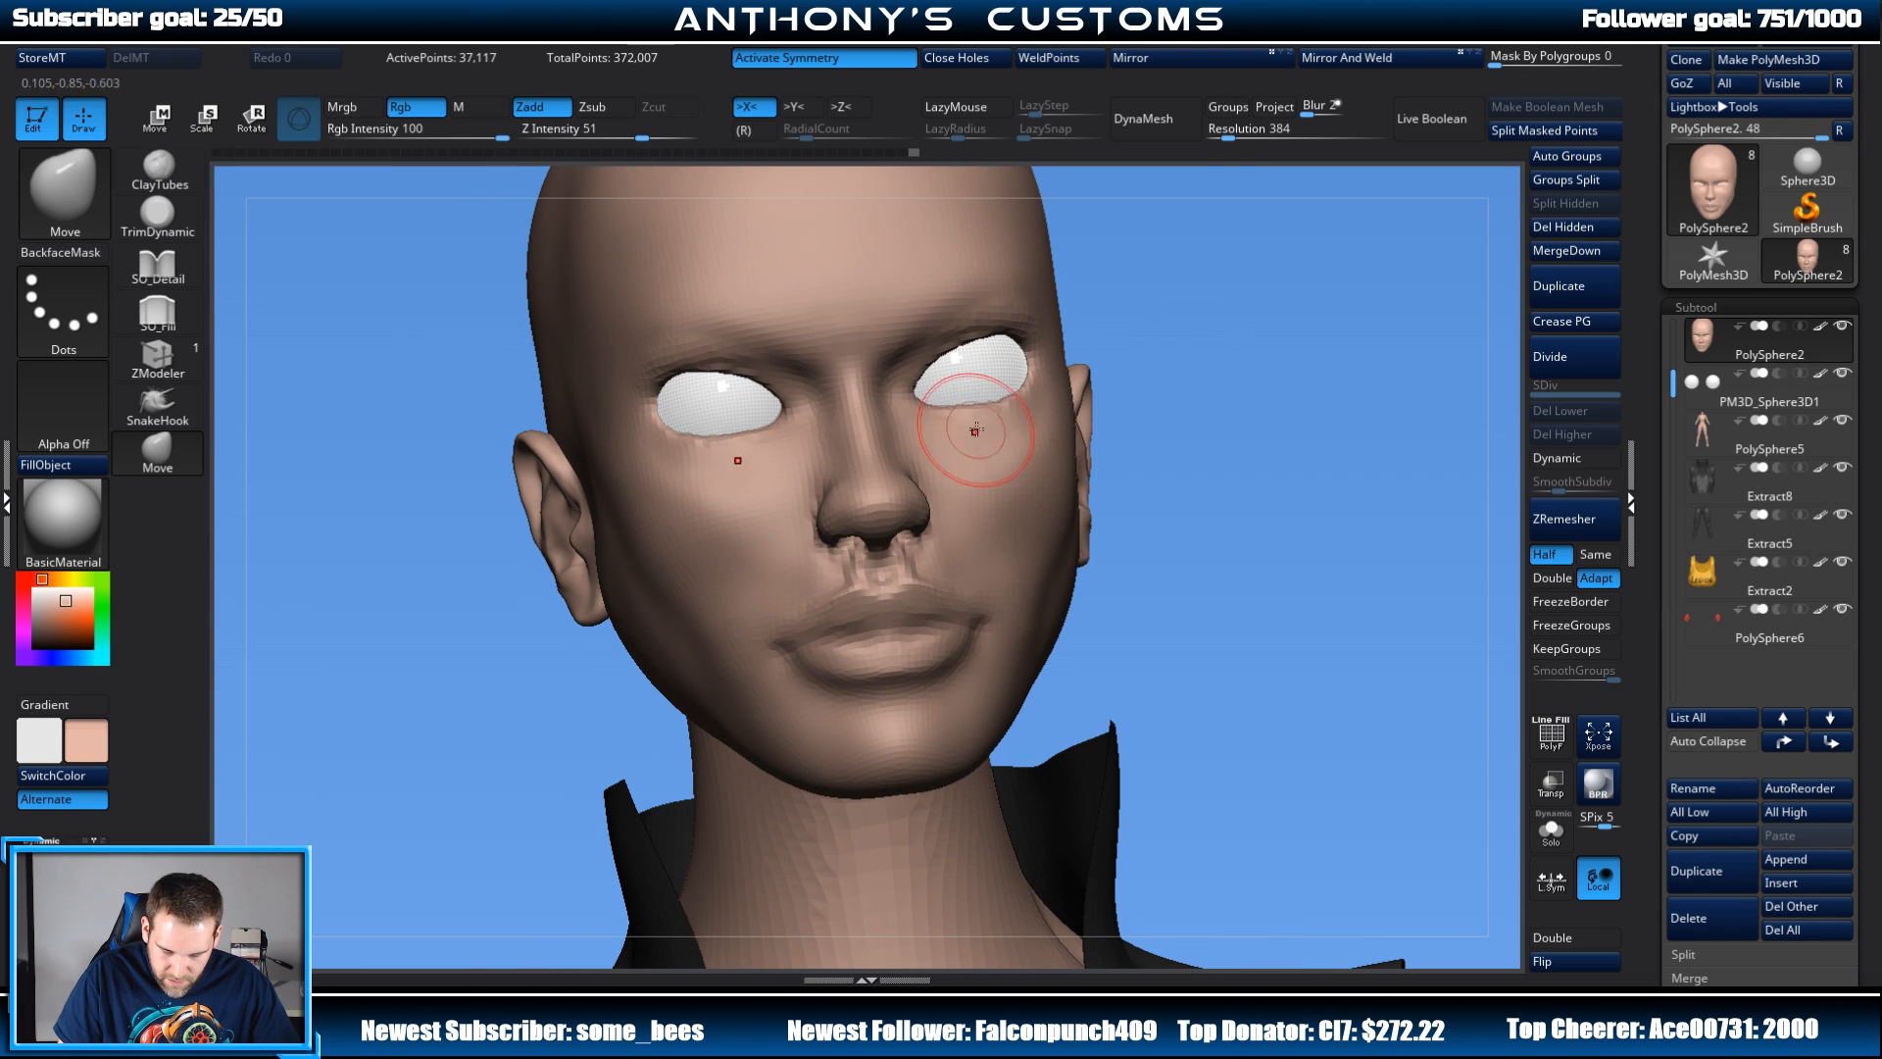
left_click_drag(1178, 190, 1274, 320)
mouse_move(1282, 417)
left_mouse_down("alt")
mouse_move(1239, 328)
mouse_move(1189, 323)
mouse_move(1097, 382)
mouse_move(1216, 386)
left_mouse_up("alt")
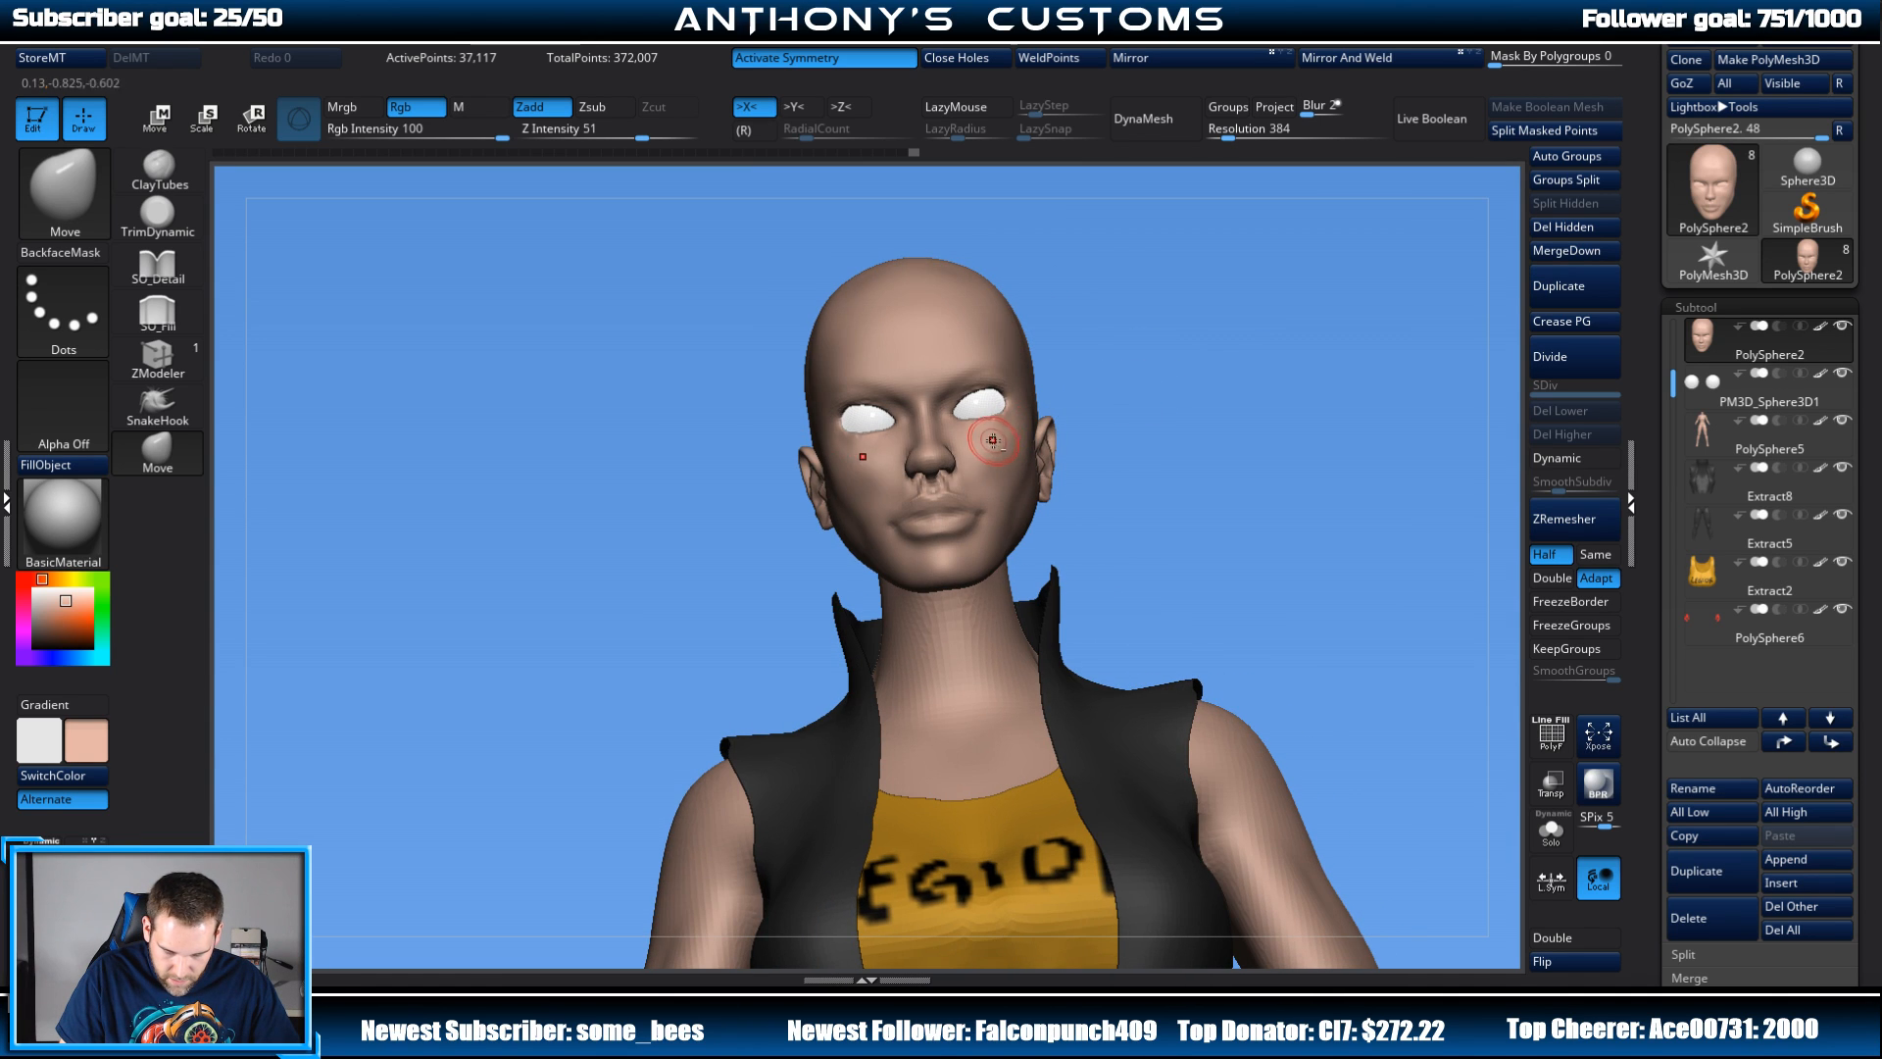
left_click_drag(990, 447, 1000, 441)
left_click_drag(1180, 416, 1102, 424)
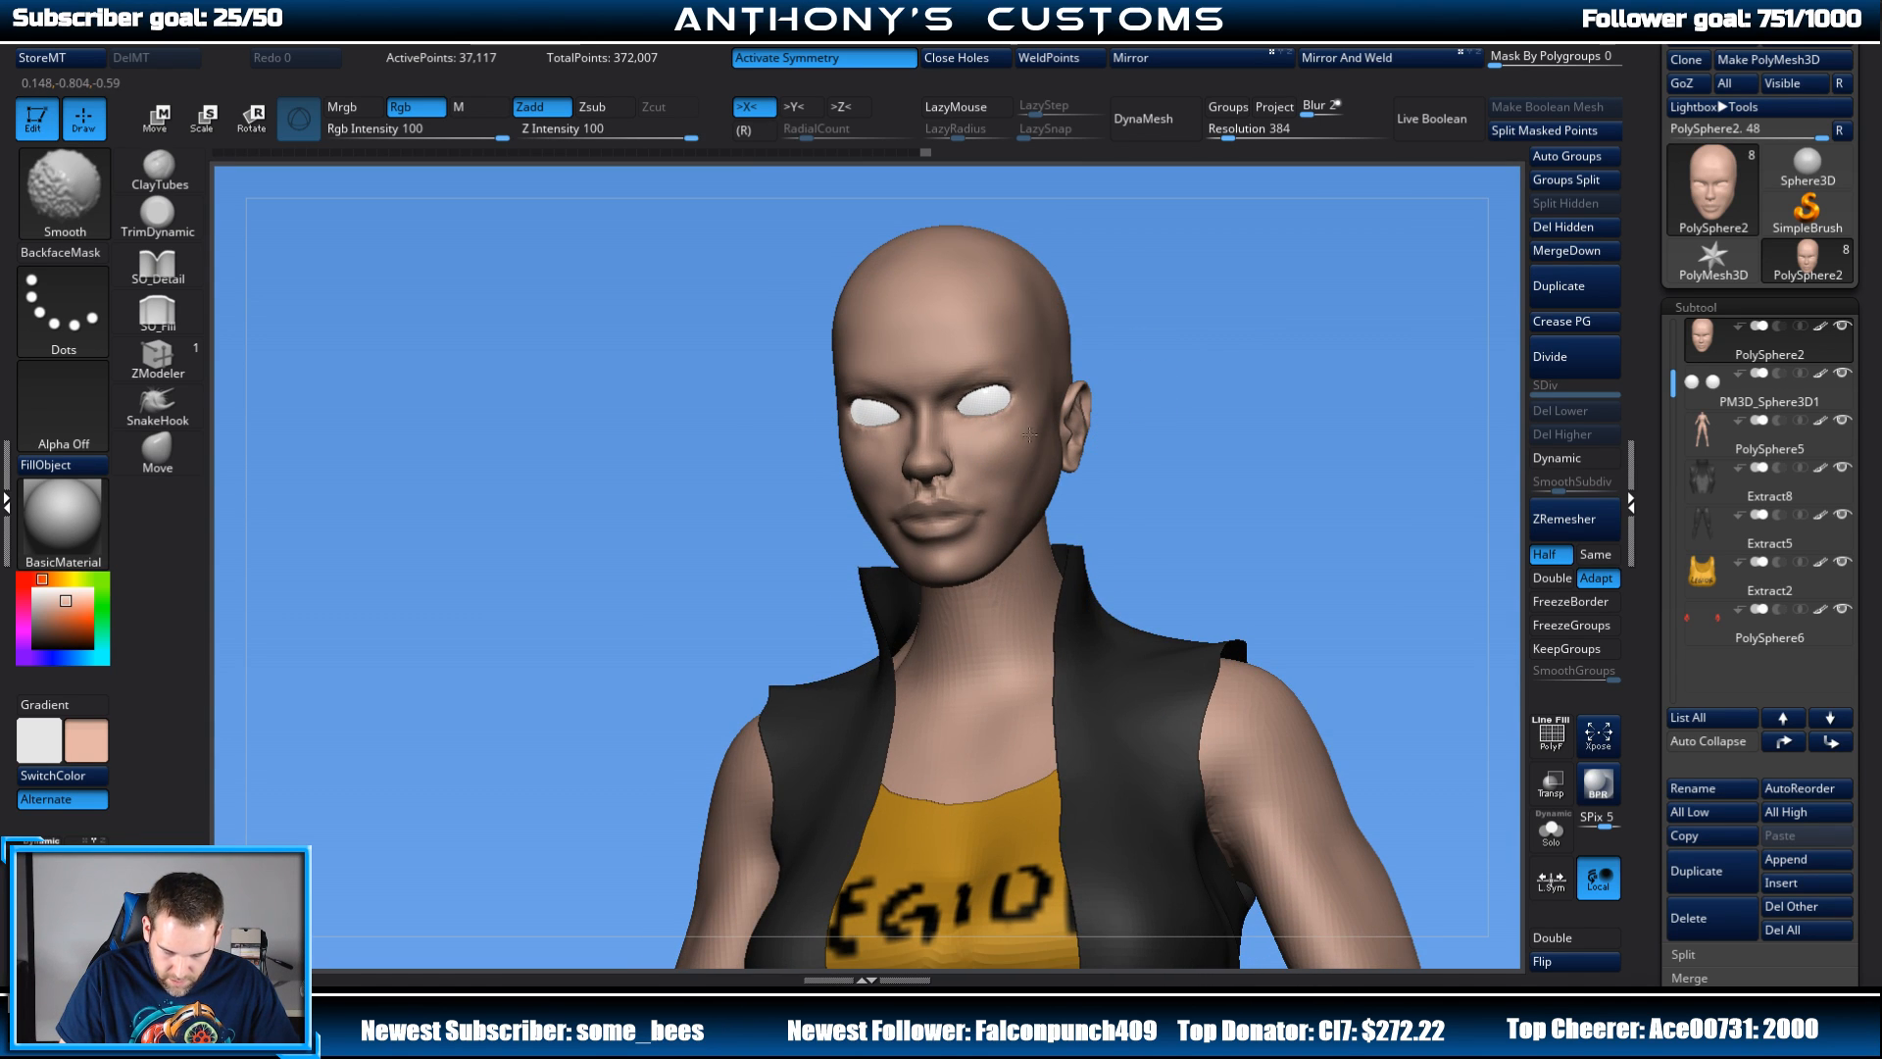
left_click_drag(1270, 358, 1231, 304)
left_click_drag(1216, 427, 1342, 392)
Step: Remesh the head with DynaMesh at resolution 456
key("space")
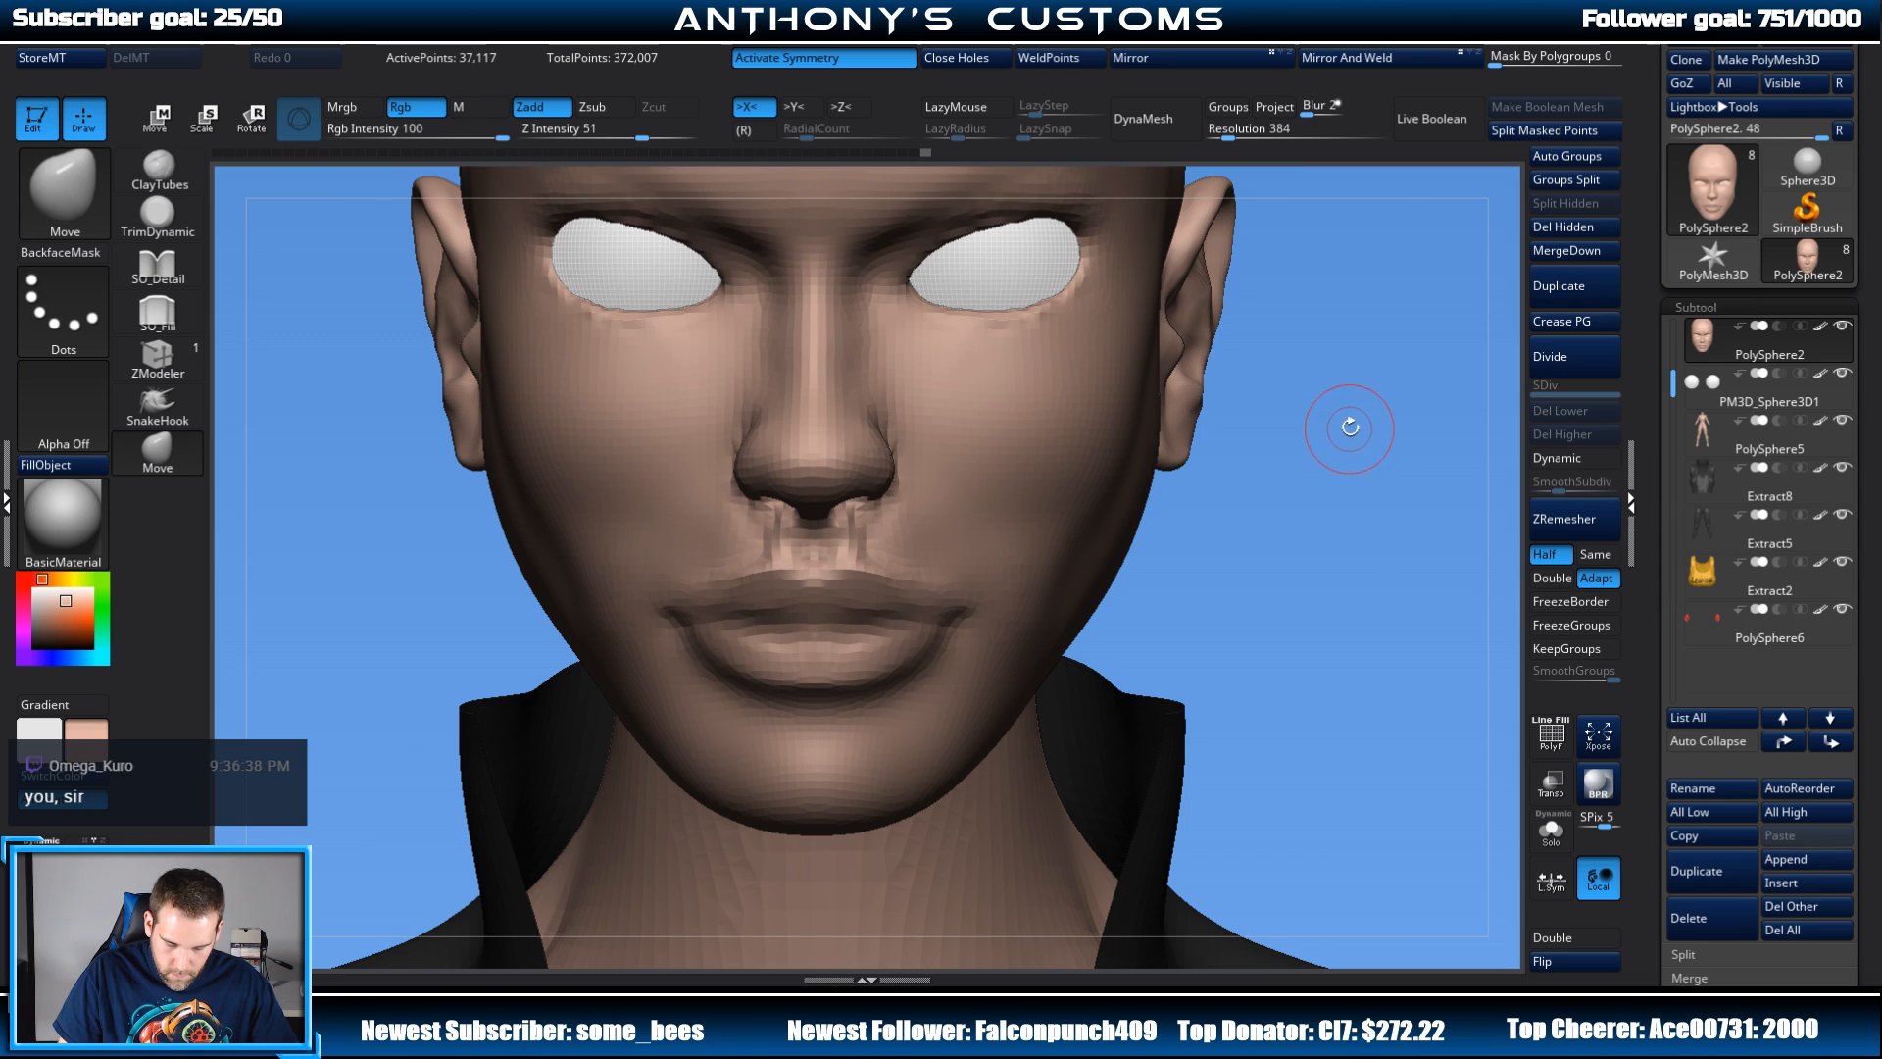
left_click(1165, 121)
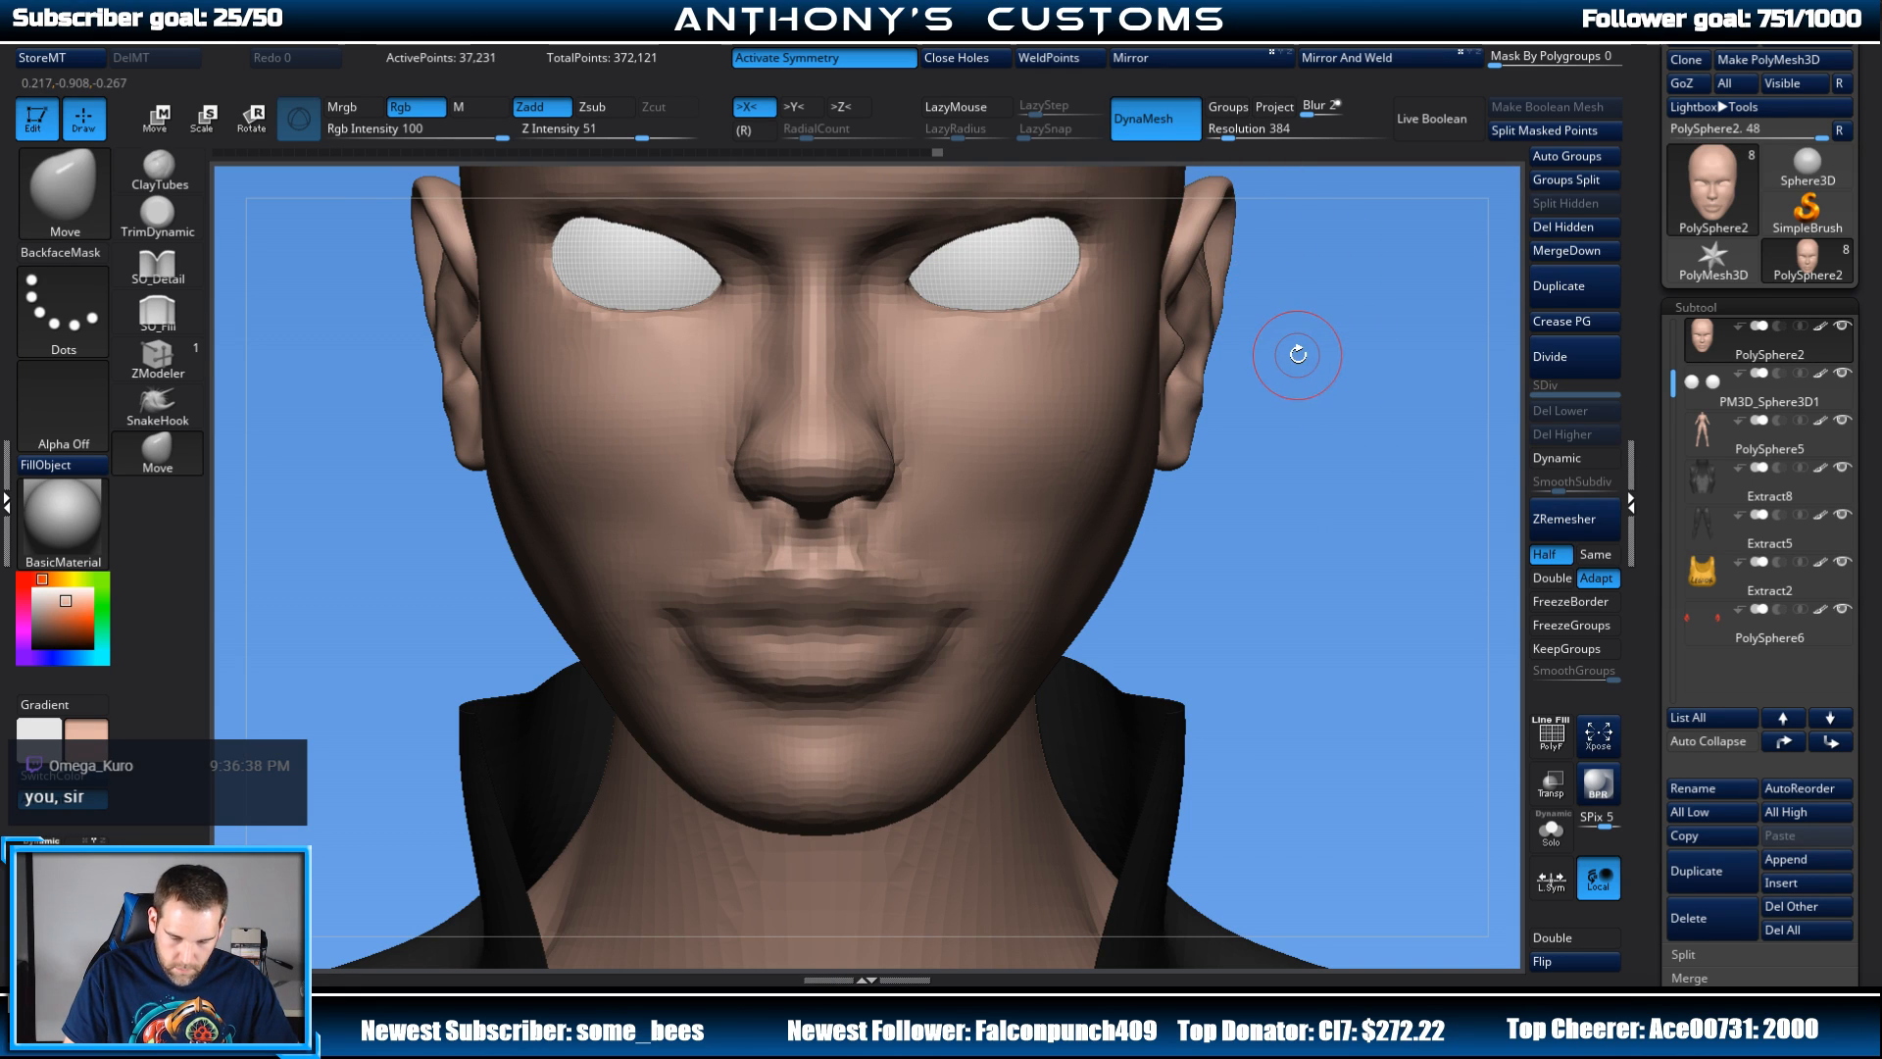
key("ctrl+z")
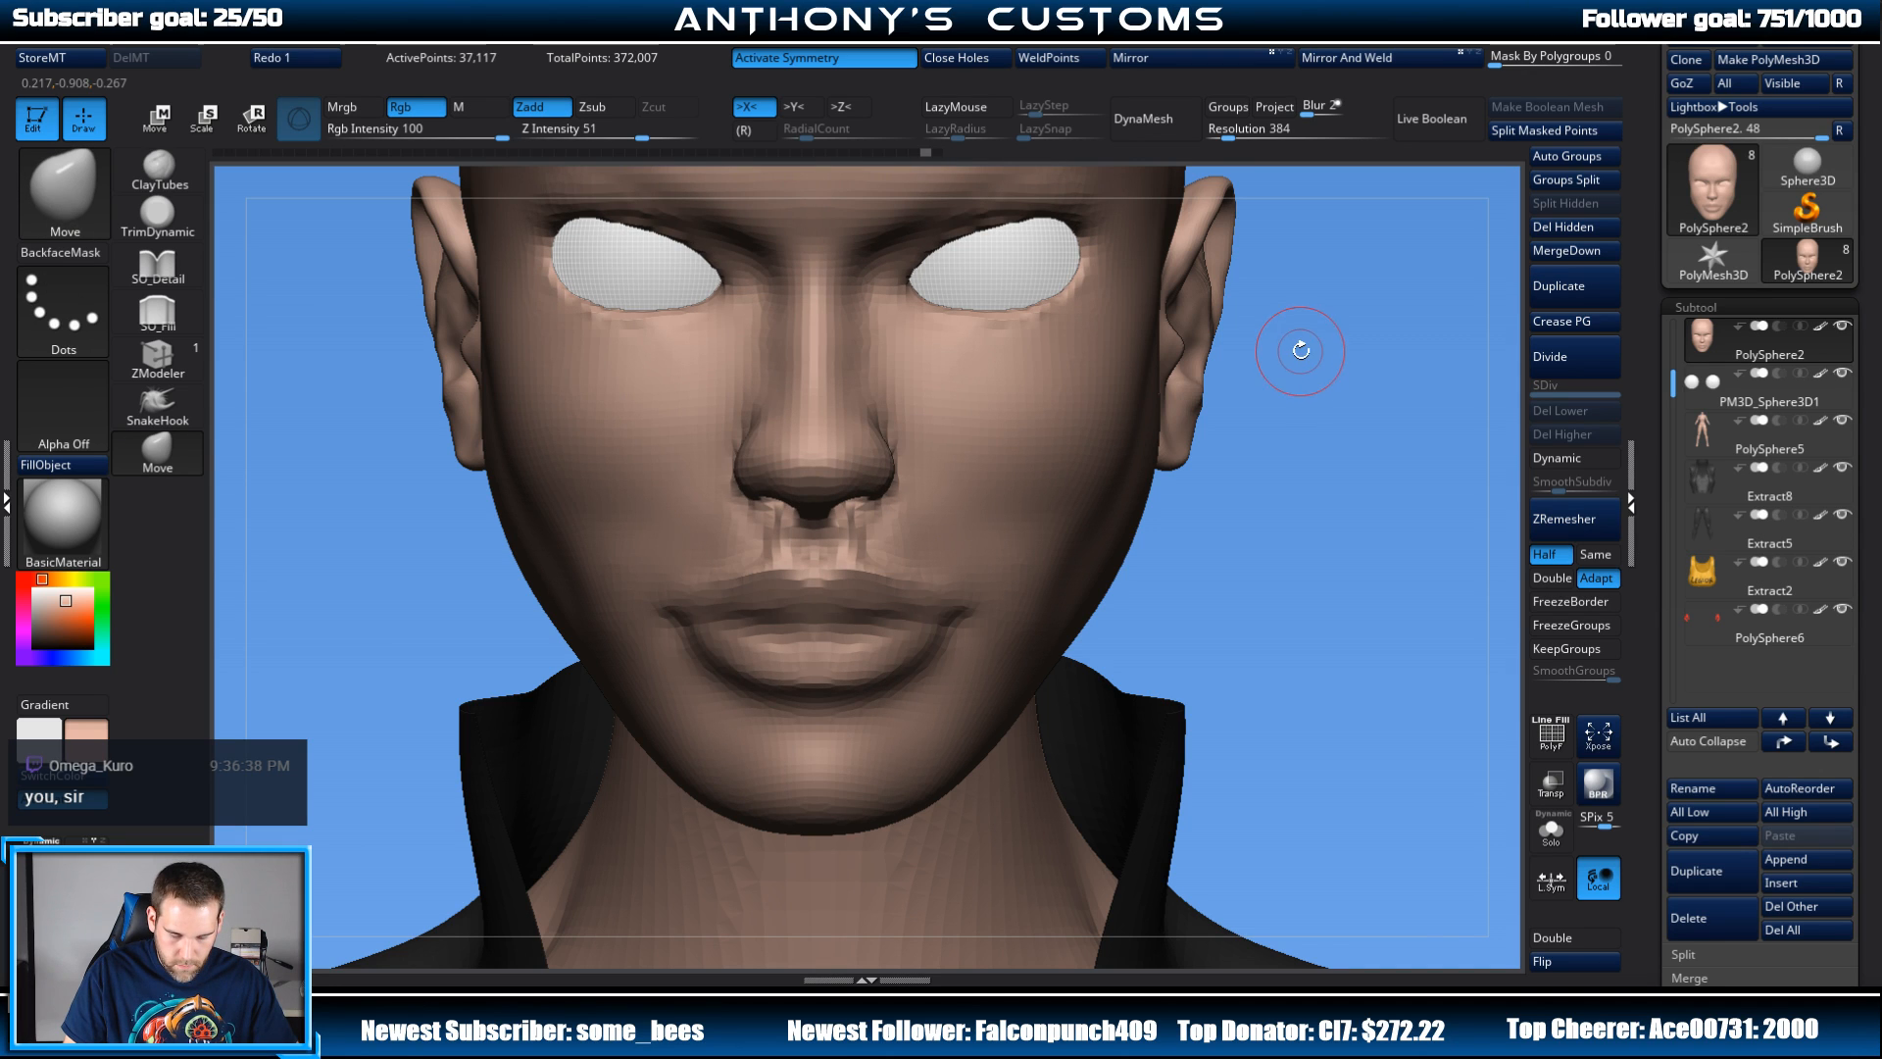
left_click(1231, 136)
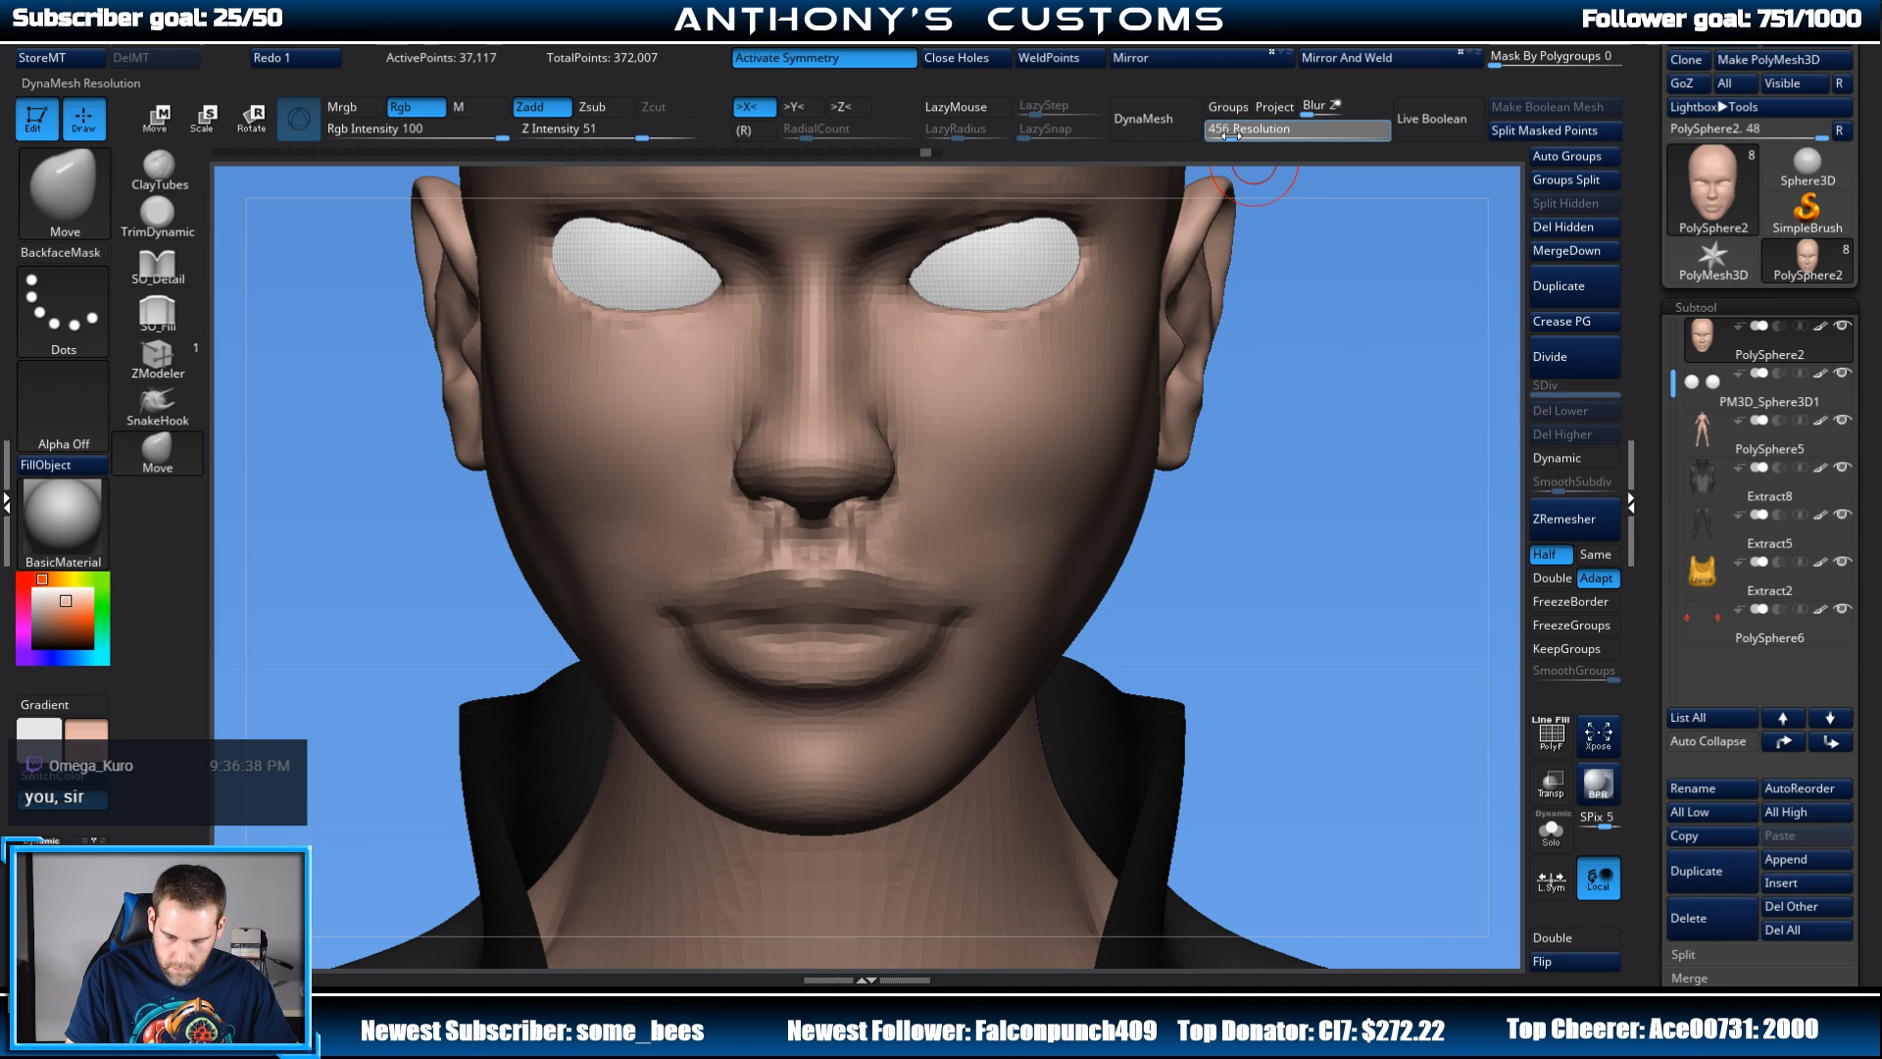
left_click(1162, 121)
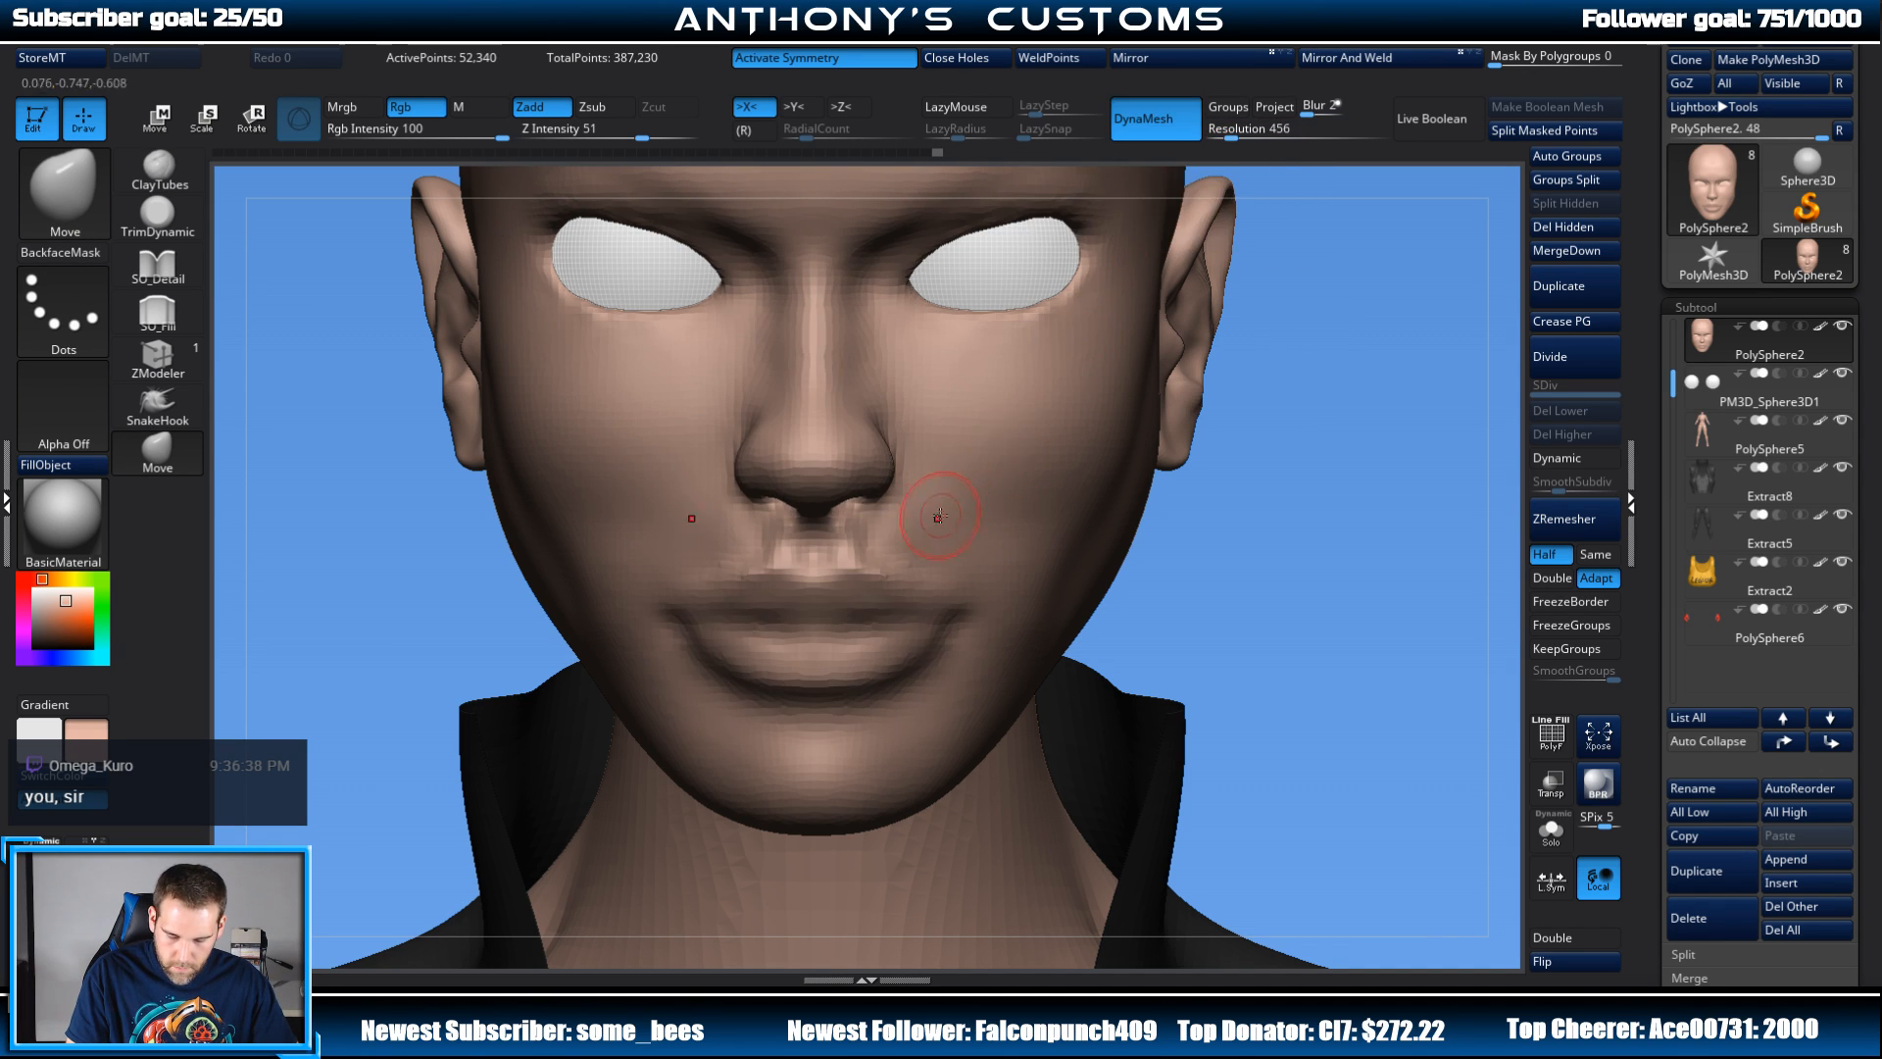
Step: Smooth the philtrum and the underside of the nose around the nostrils, using a smaller brush size
key("space")
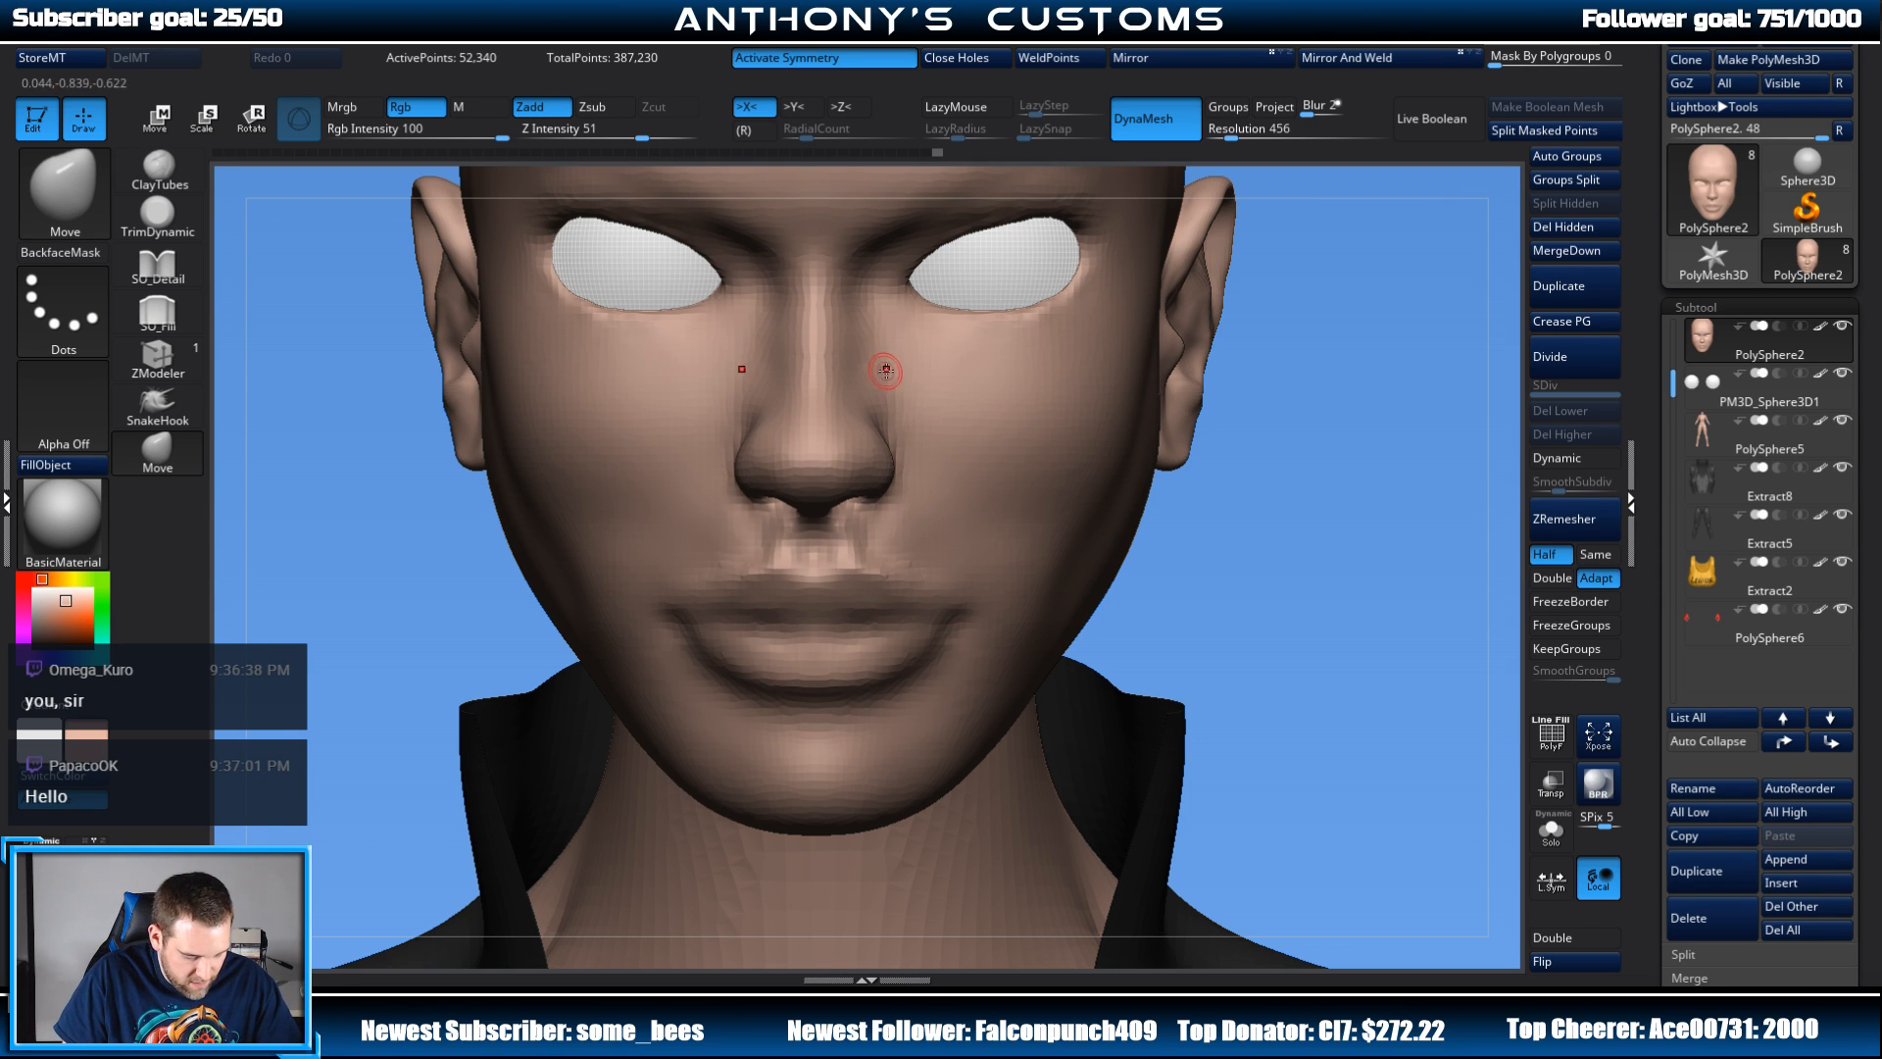
key("shift")
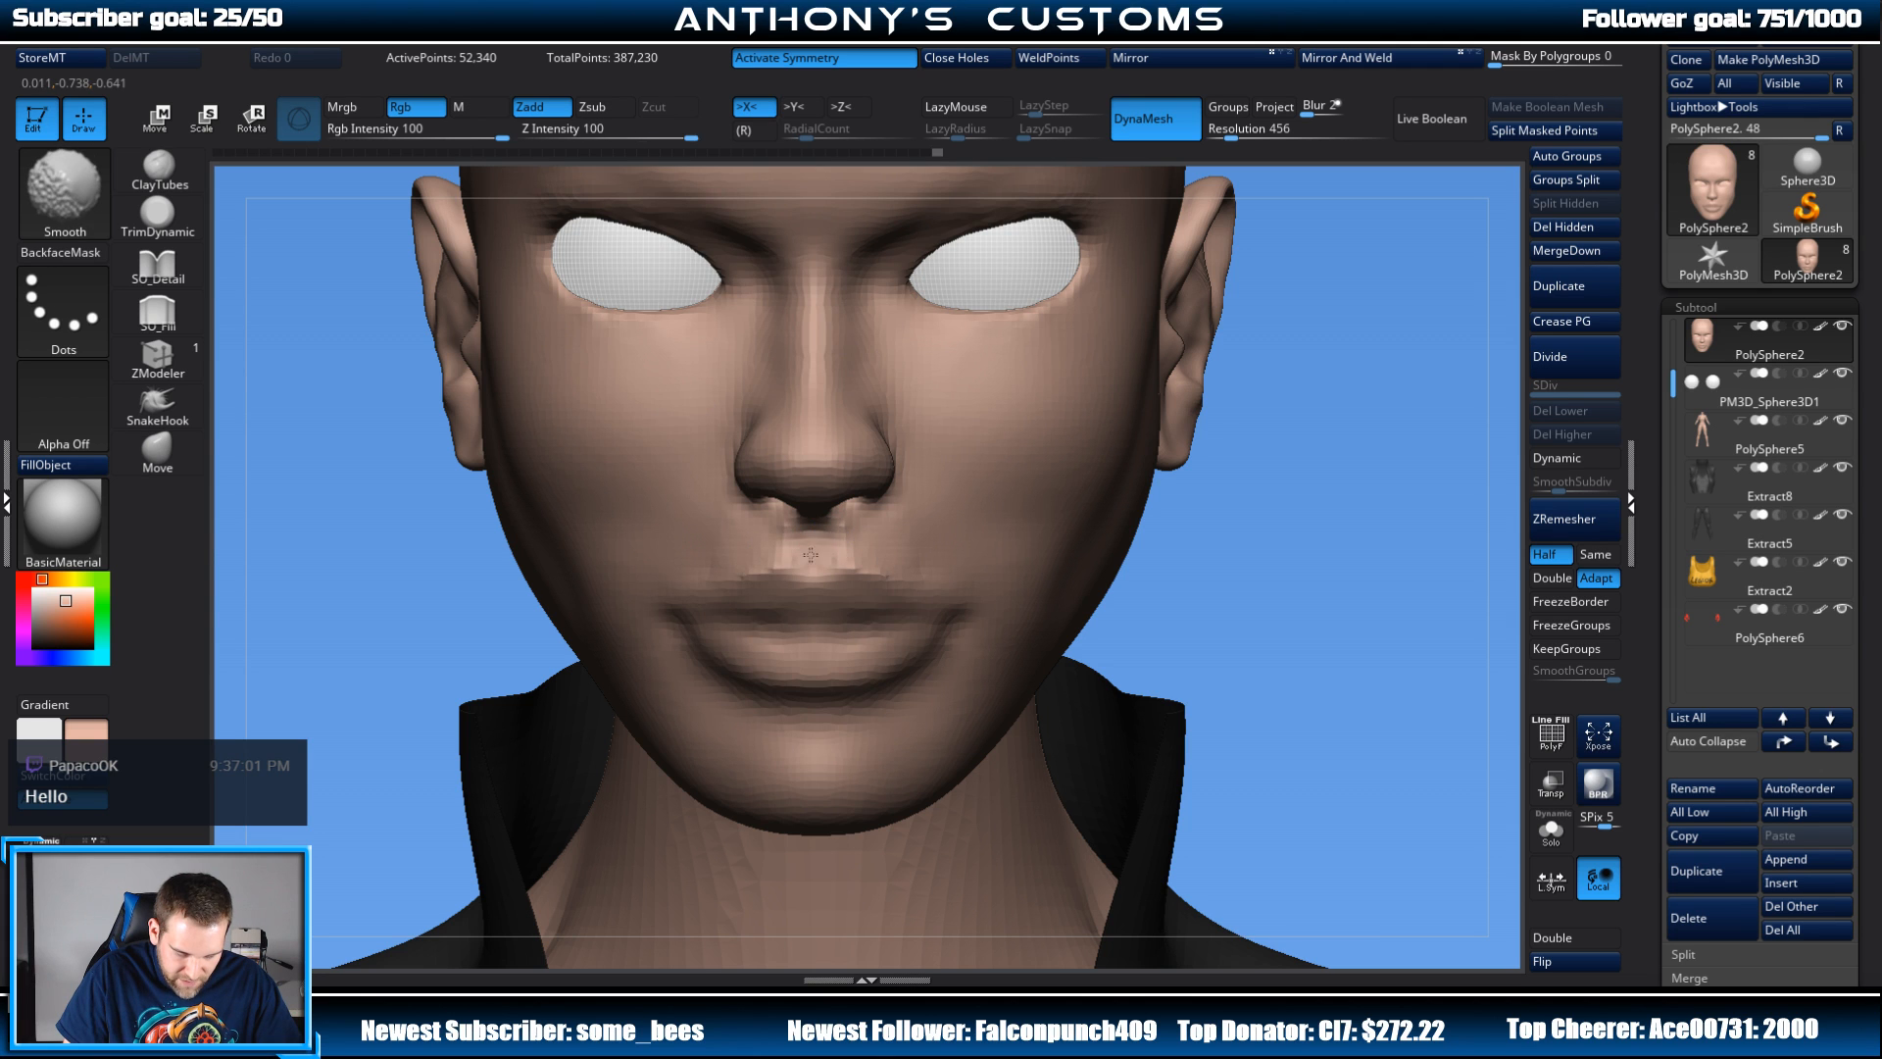
left_click_drag(811, 555, 812, 549, "shift")
left_click_drag(1275, 384, 1349, 373)
left_click_drag(961, 453, 1083, 449)
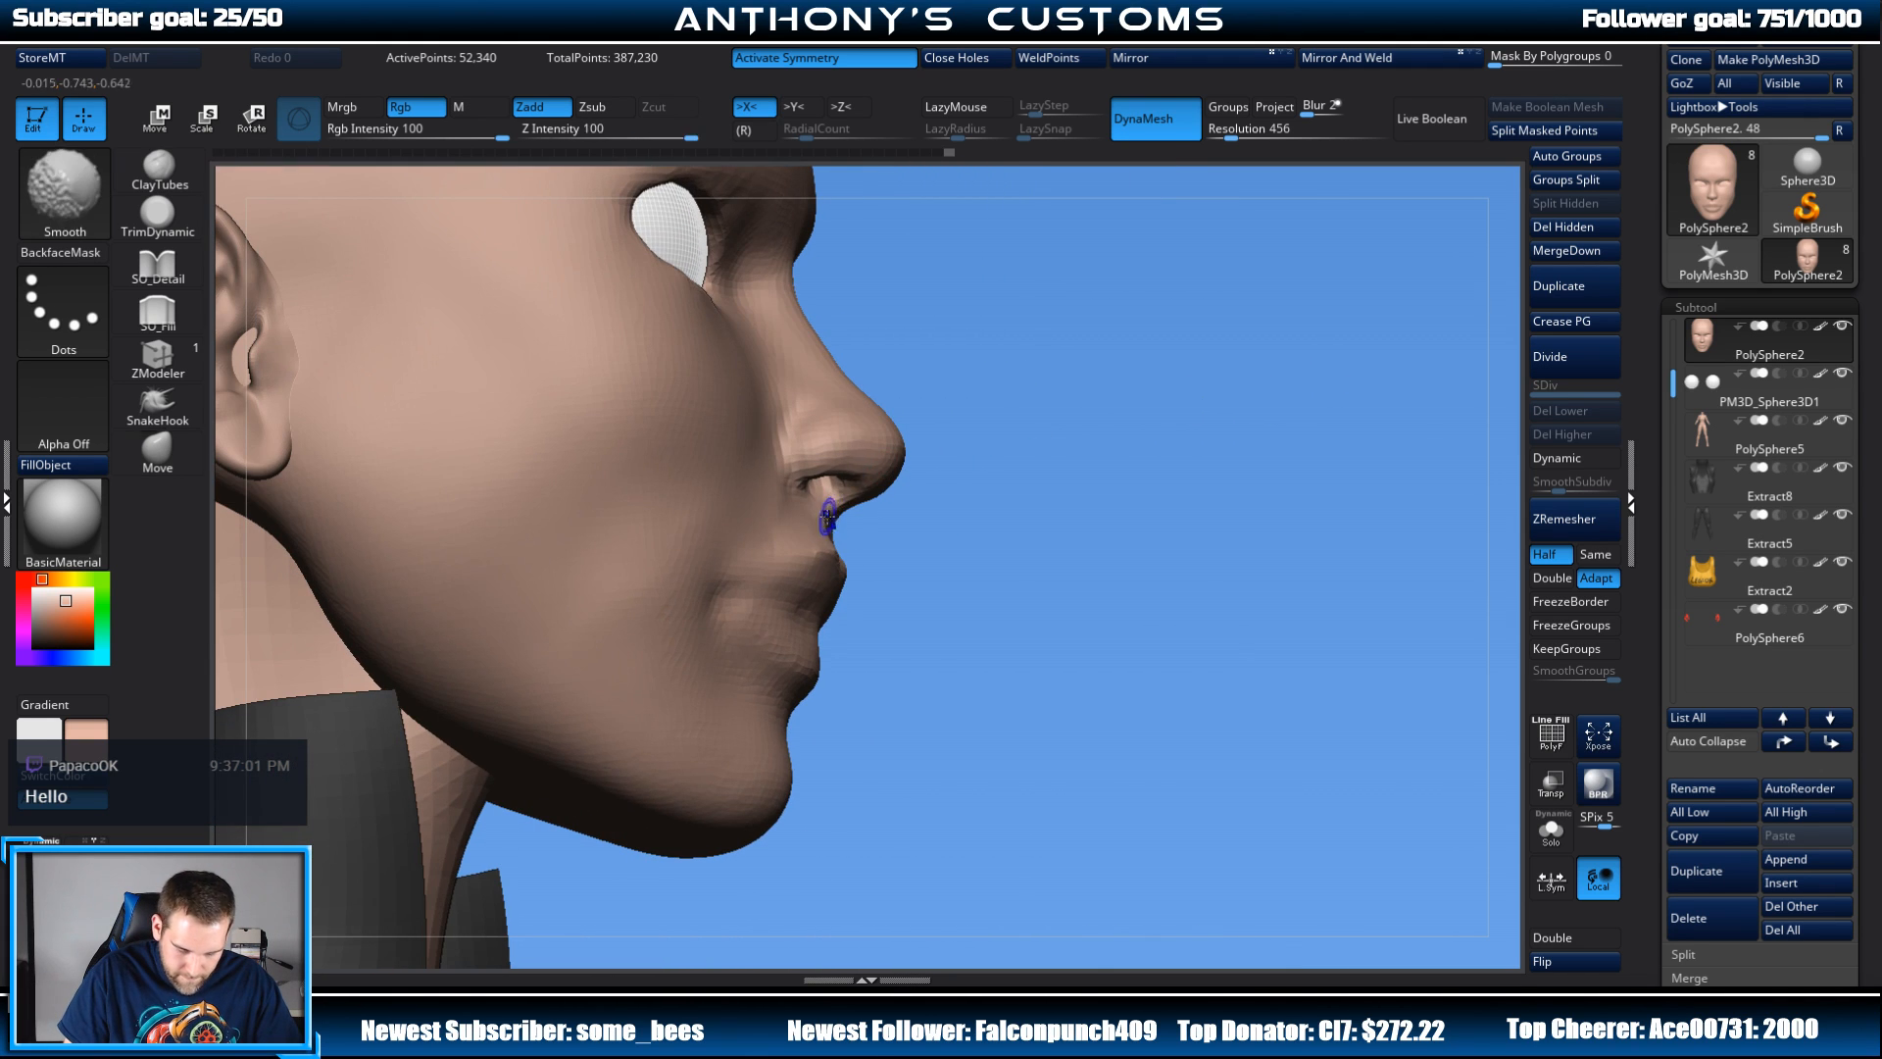
left_click_drag(828, 516, 840, 498, "shift")
left_click_drag(1057, 471, 979, 422)
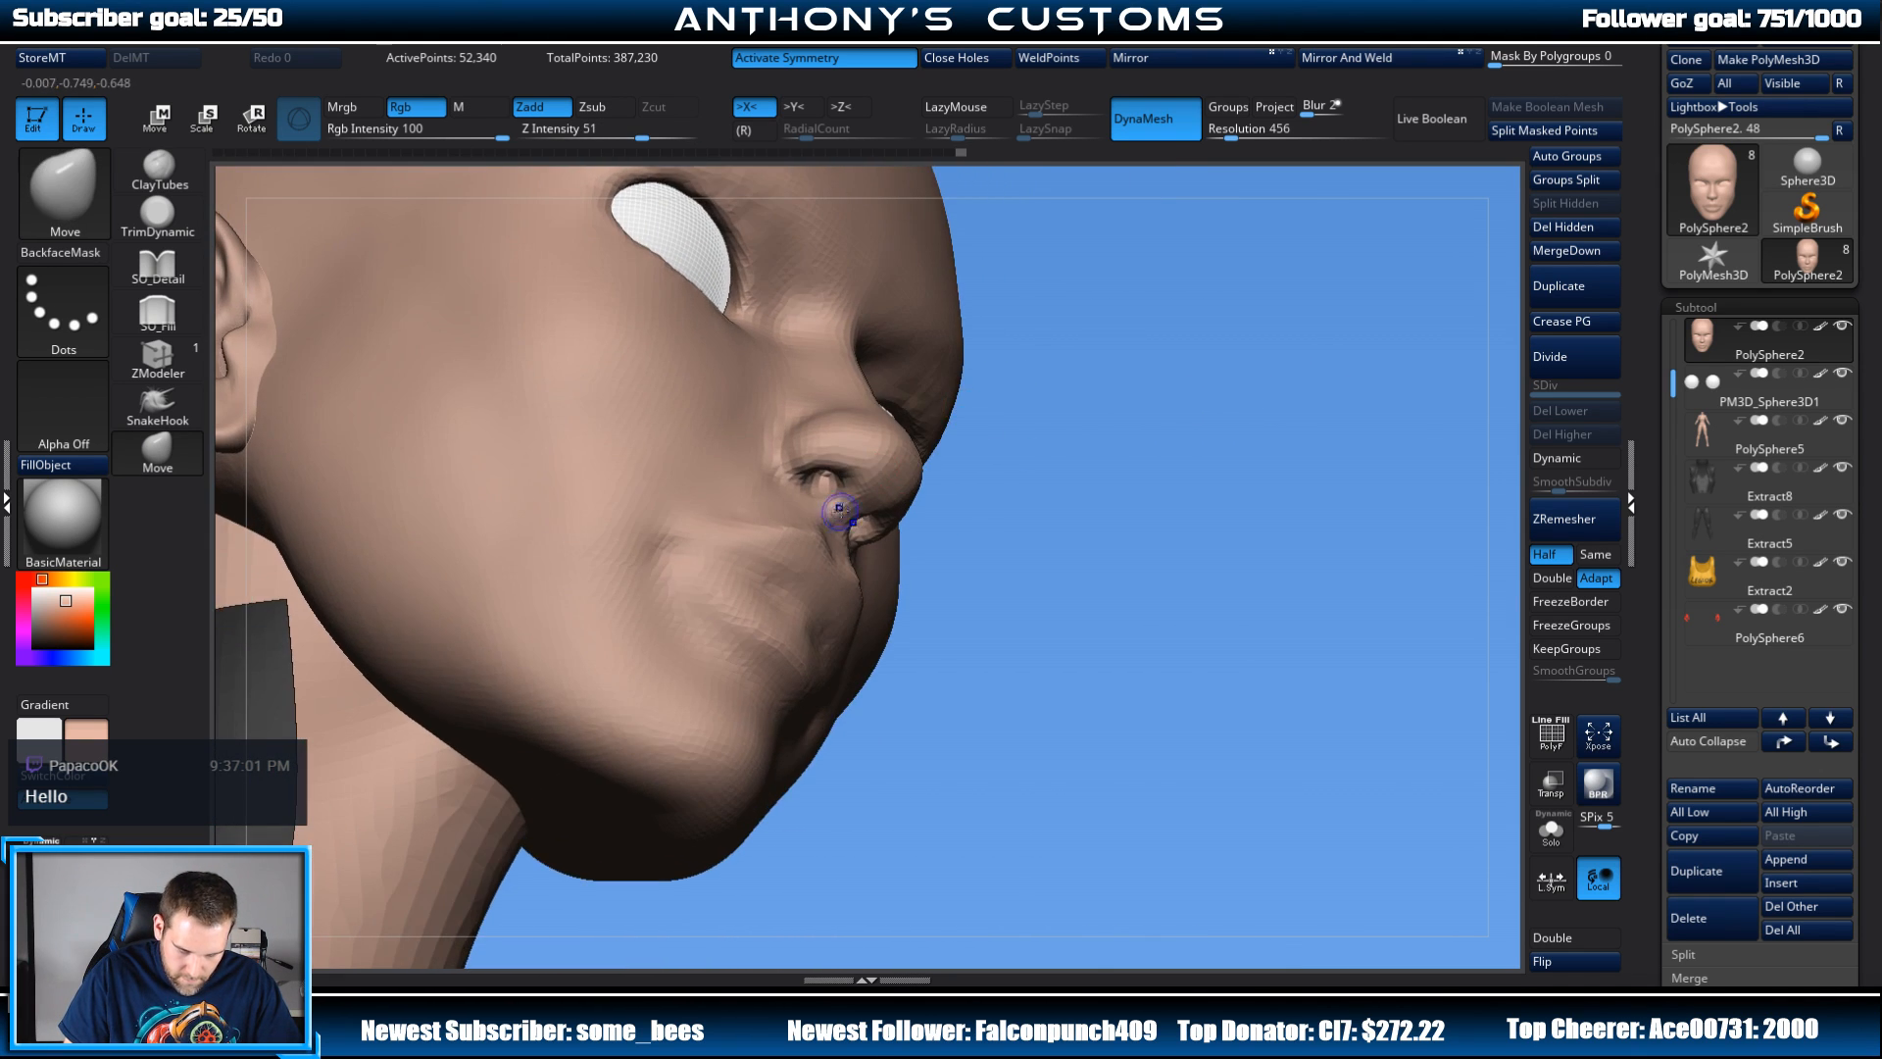
left_click_drag(839, 510, 851, 523, "shift")
mouse_move(782, 449)
left_mouse_down("shift")
mouse_move(800, 481)
mouse_move(824, 473)
left_mouse_up("shift")
left_click_drag(1105, 386, 872, 468)
left_click_drag(1000, 454, 867, 446)
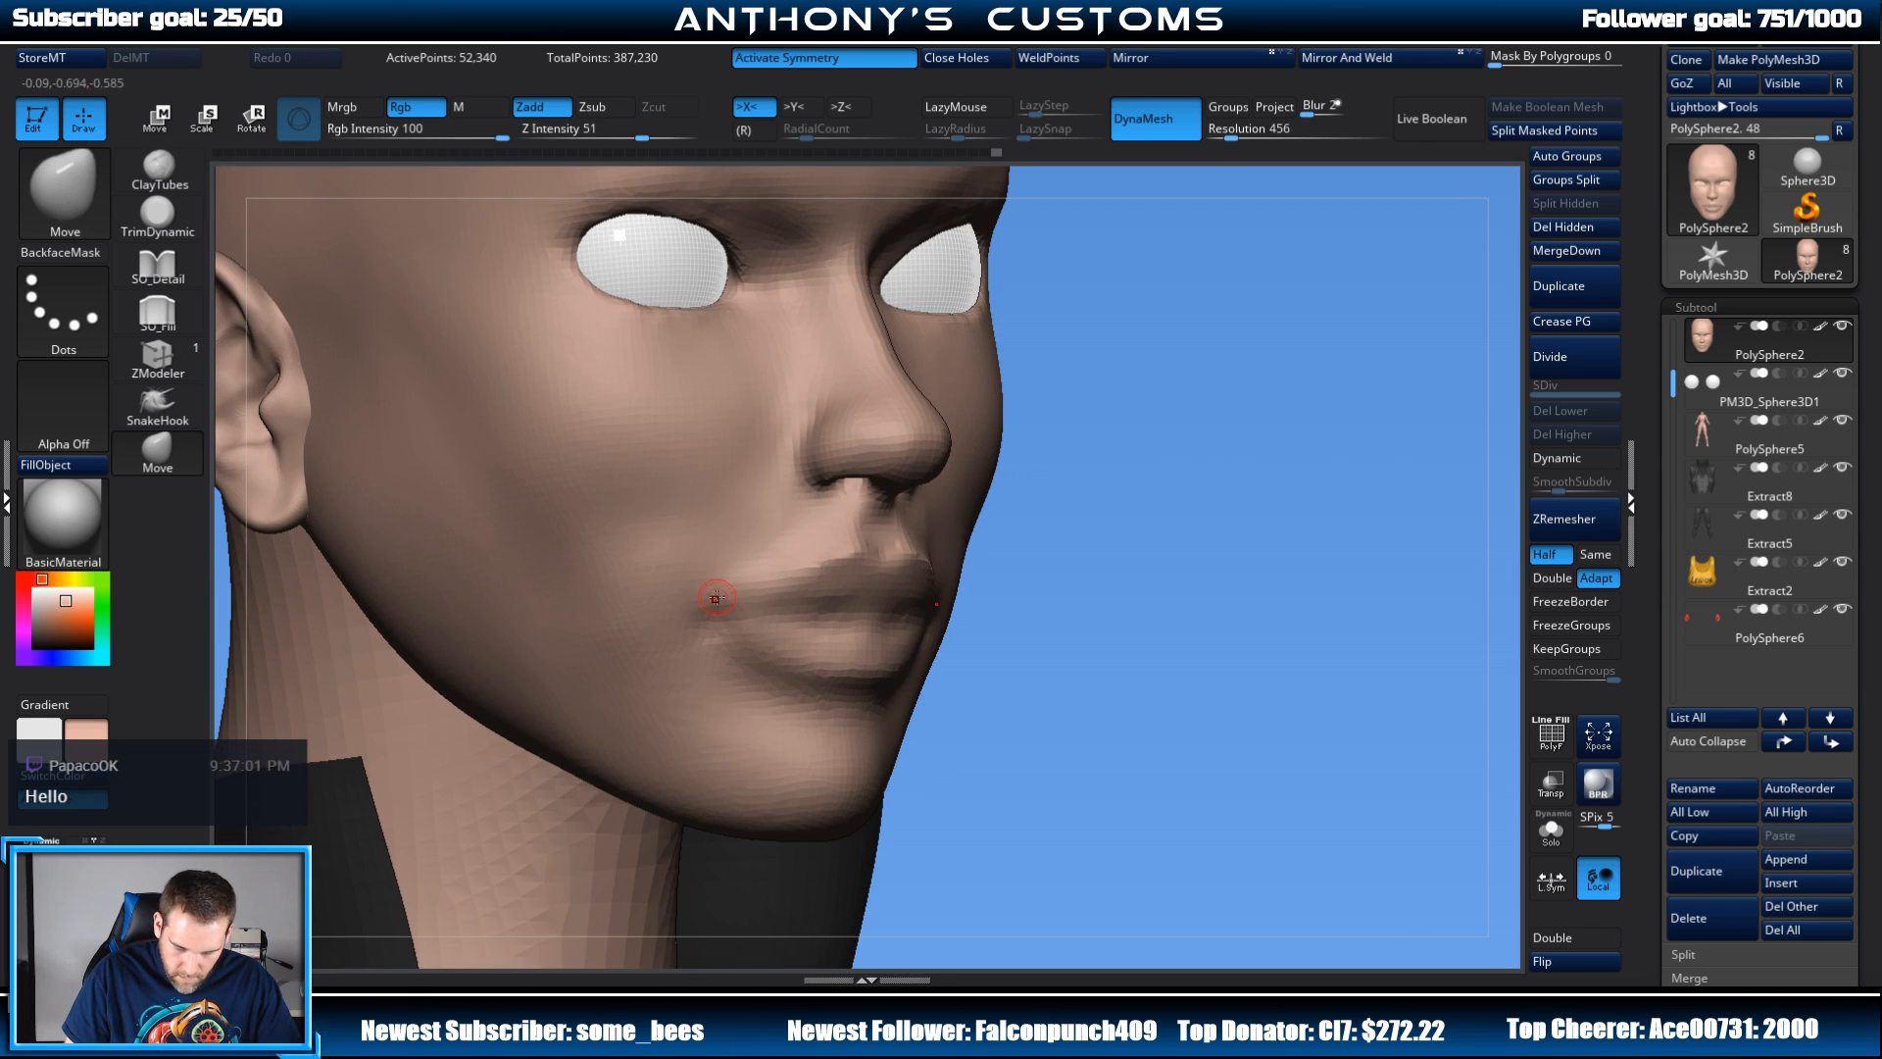
left_click_drag(1119, 464, 1206, 461)
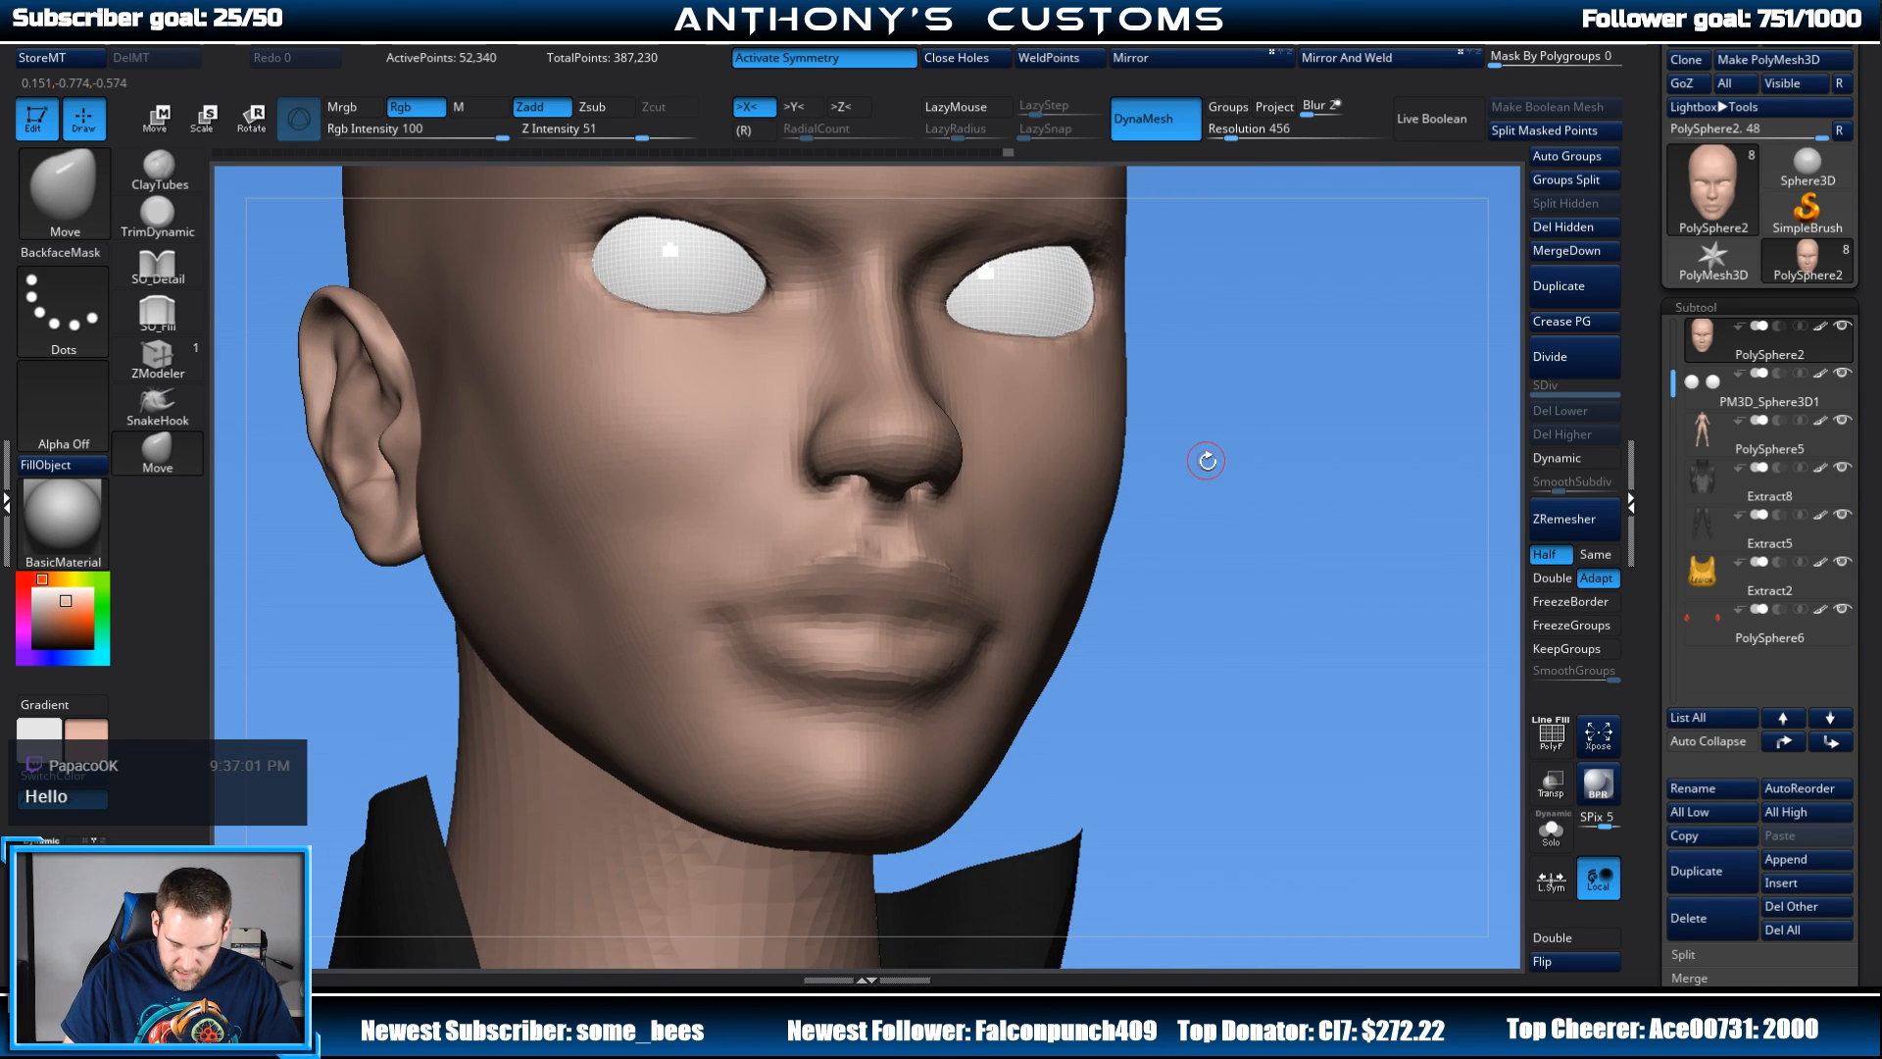
Step: Carve the line between the lips out to the mouth corners with the SO_Detail brush
key("f")
mouse_move(1171, 380)
left_mouse_down()
mouse_move(1192, 468)
mouse_move(1157, 466)
mouse_move(1248, 417)
left_mouse_up()
left_click(158, 266)
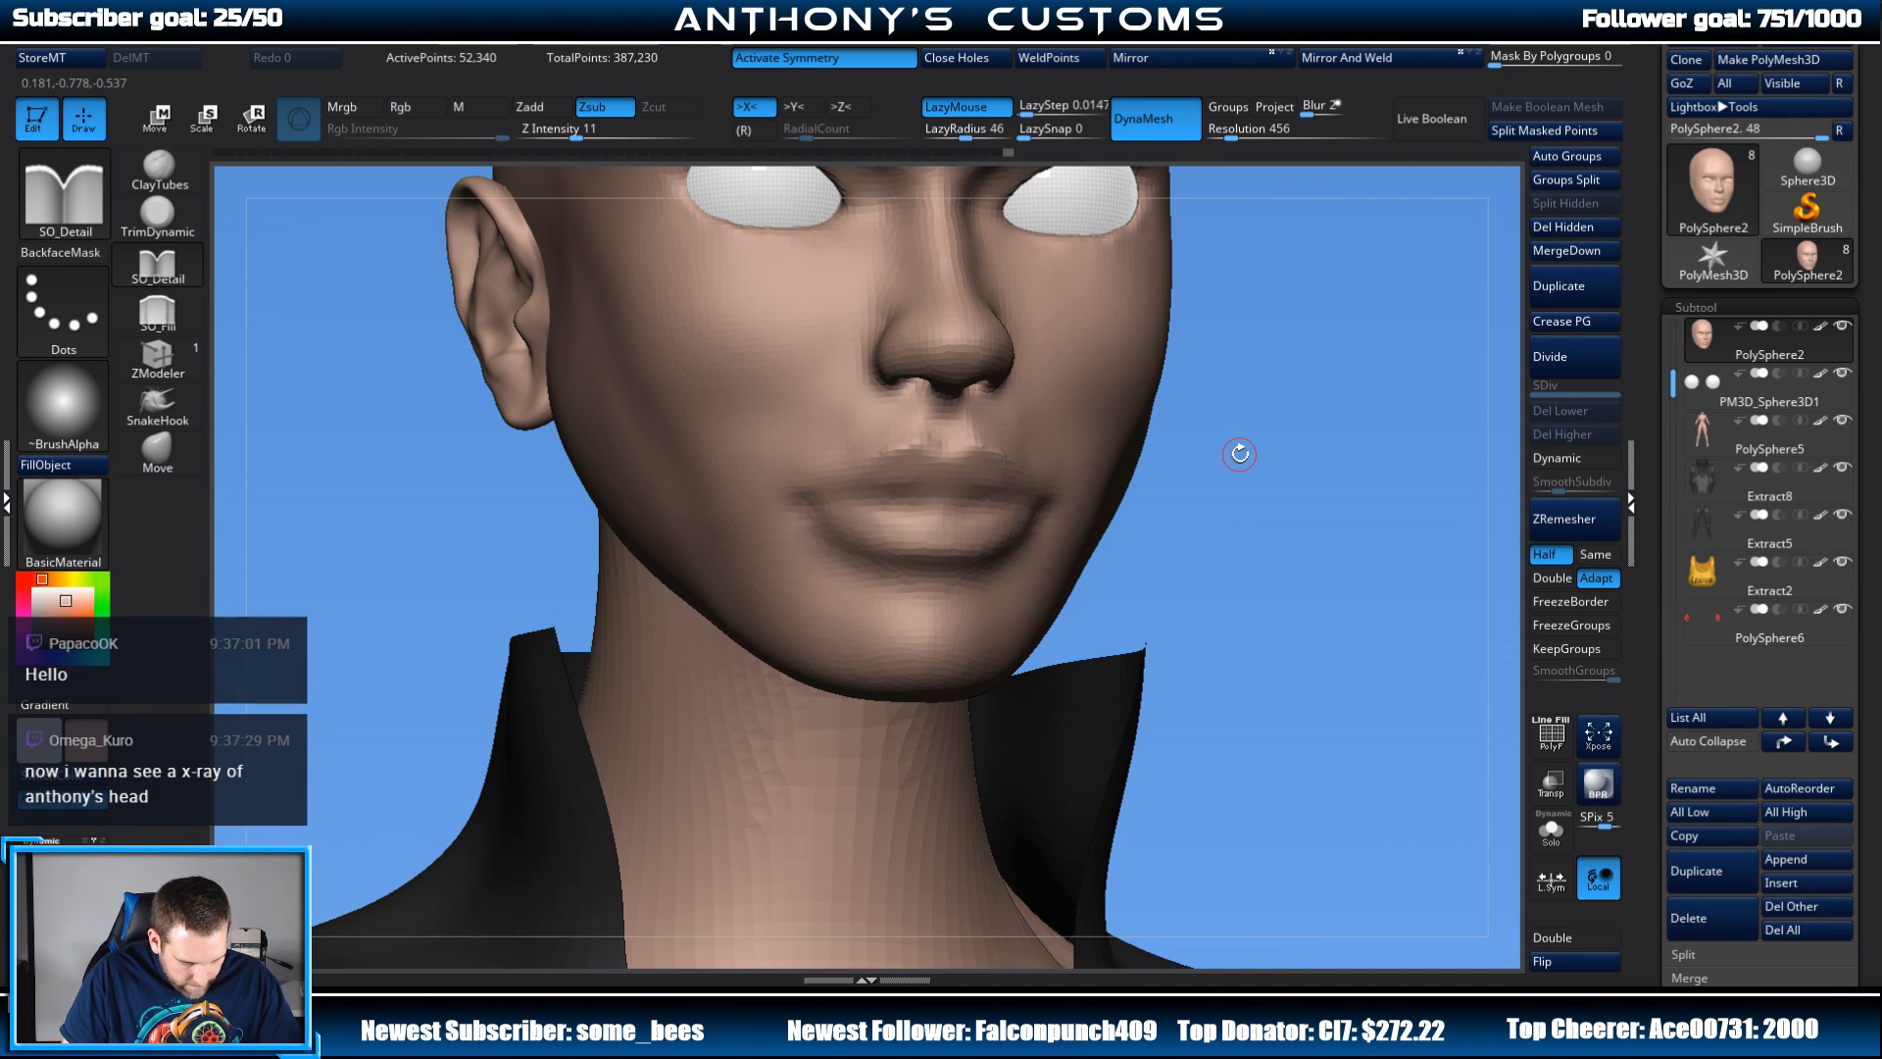
key("space")
left_click_drag(1240, 454, 1245, 457)
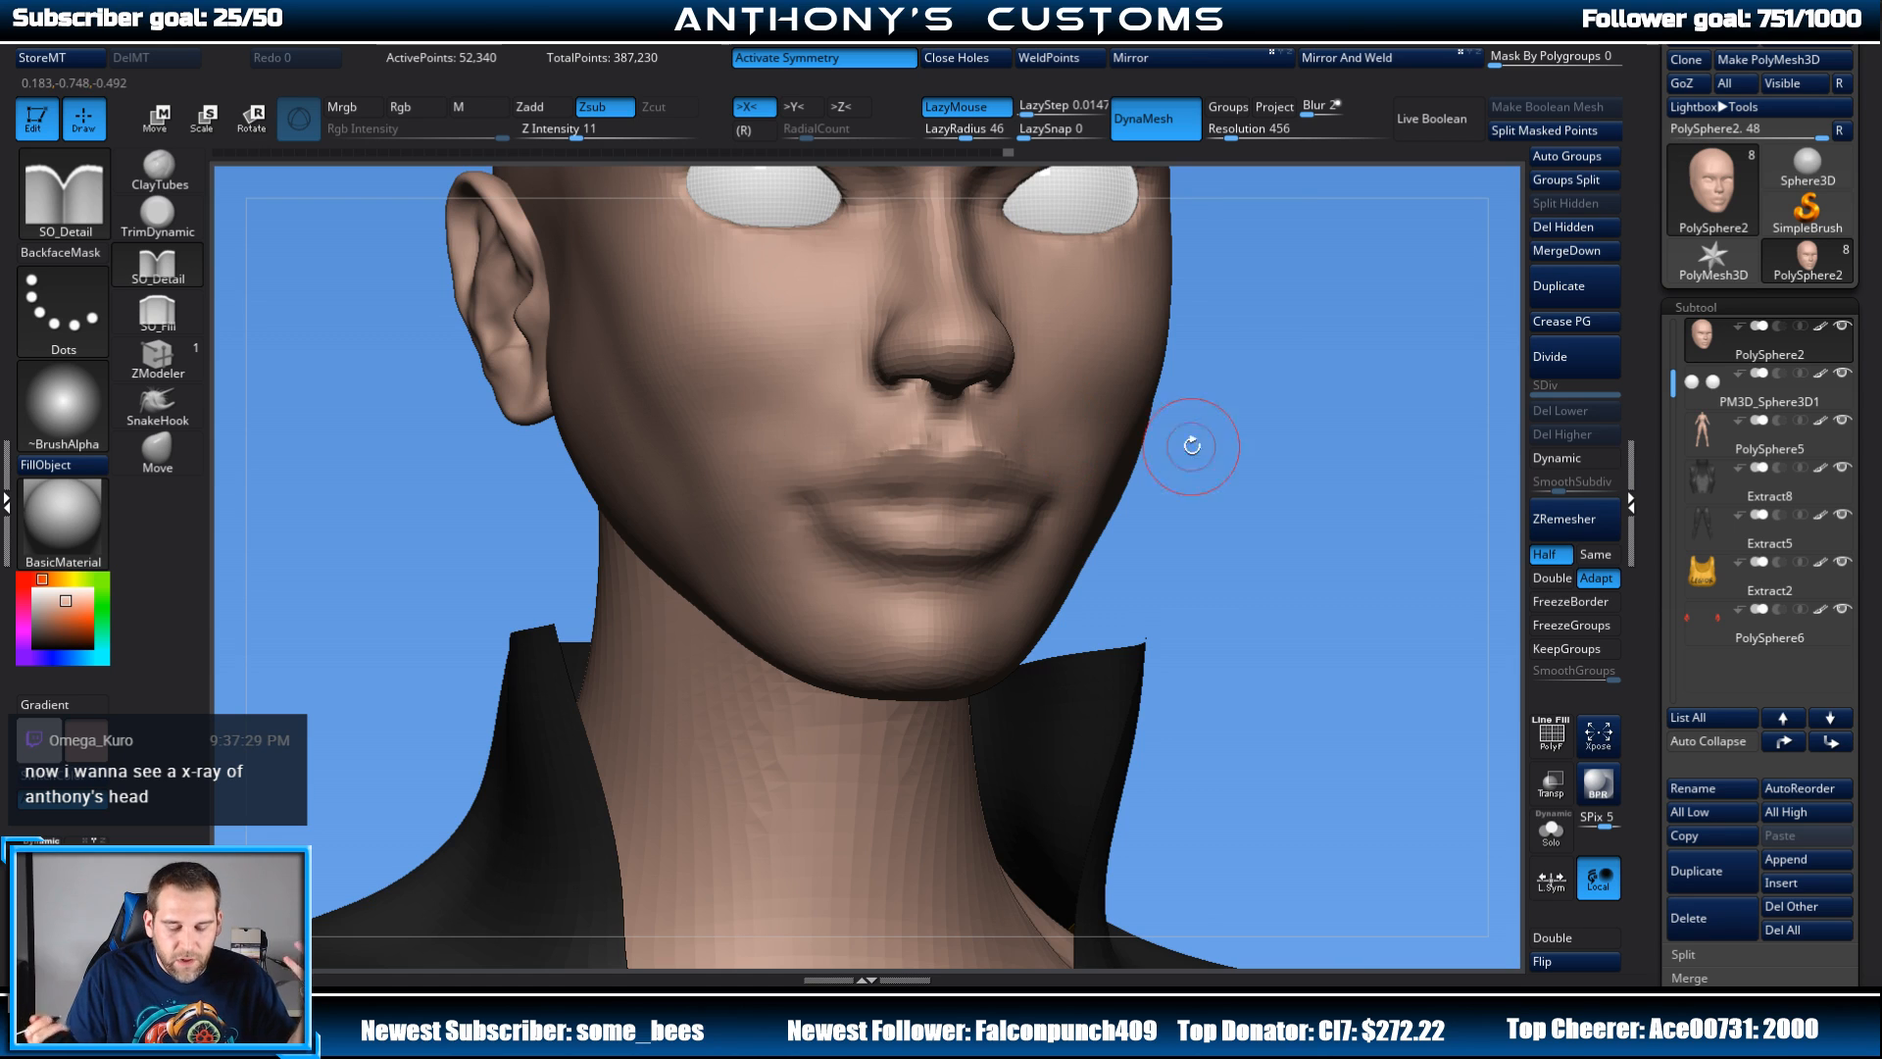
left_click_drag(1192, 447, 1276, 454)
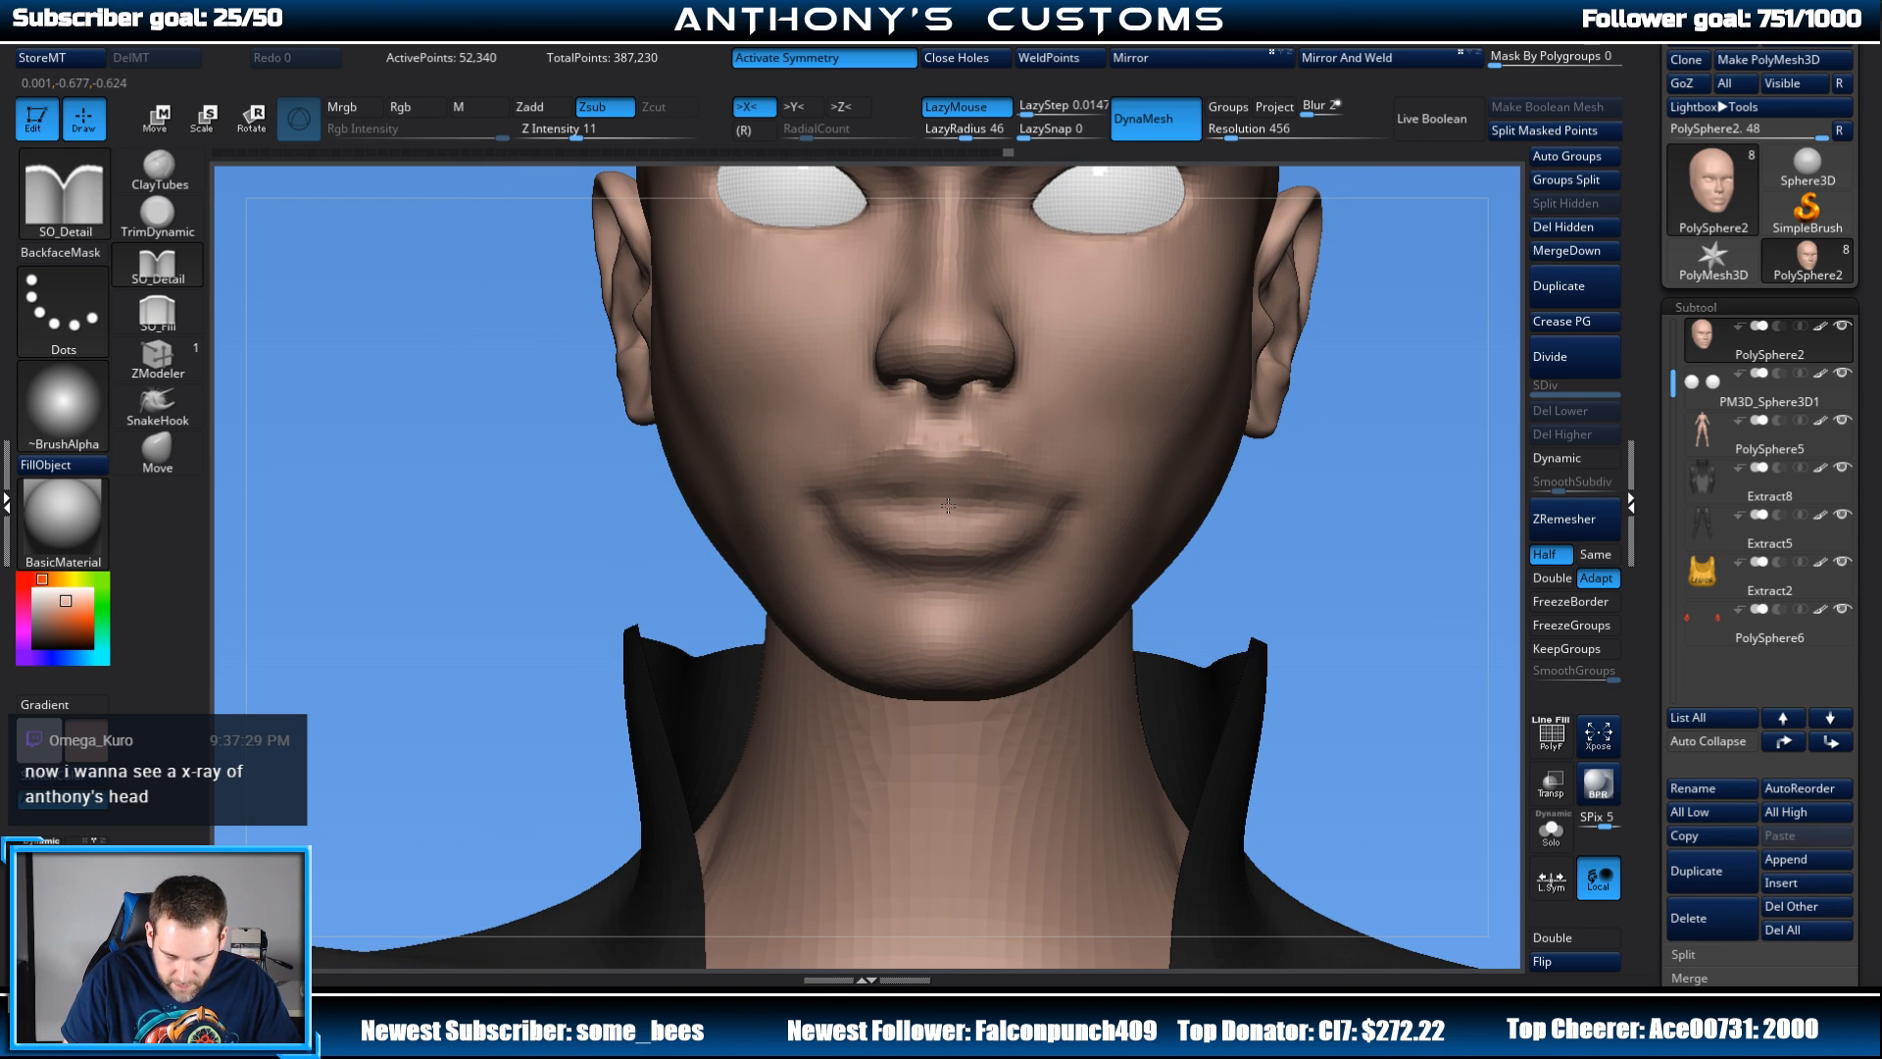
left_click_drag(1001, 483, 1091, 505)
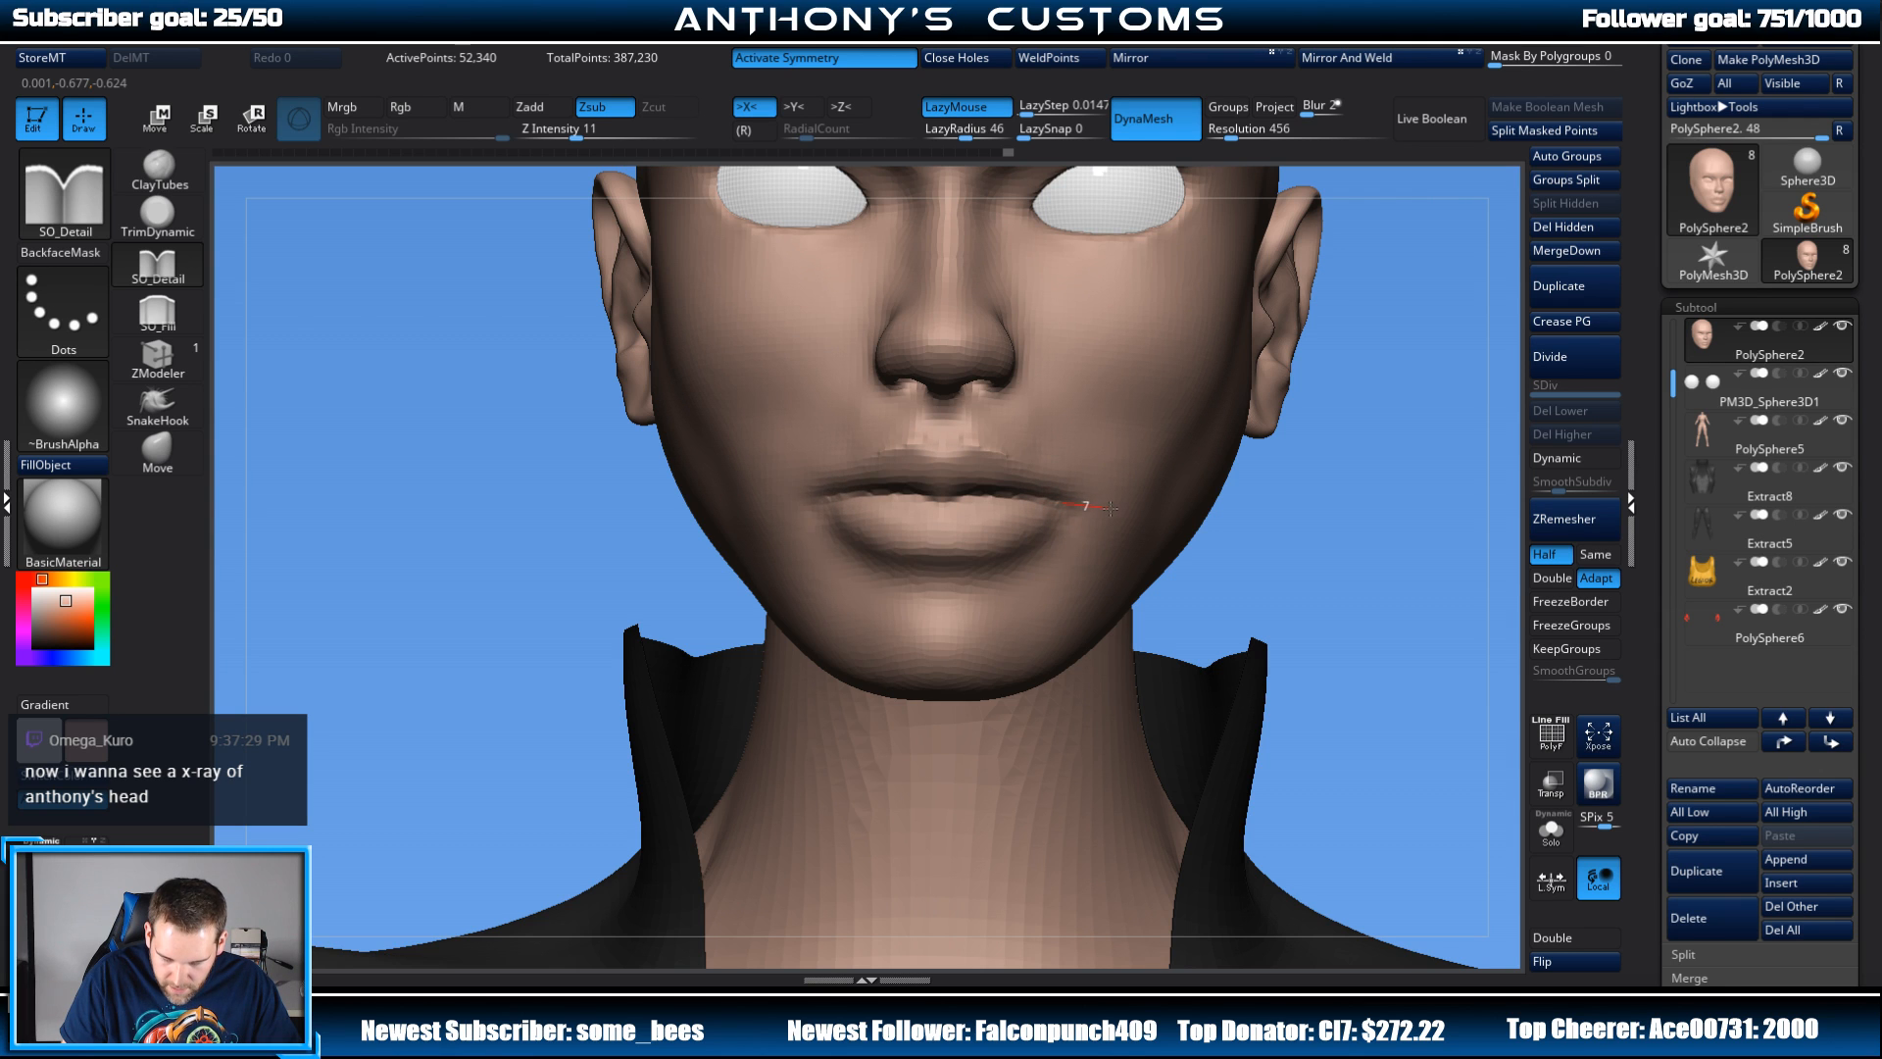
left_click_drag(1351, 447, 1432, 484)
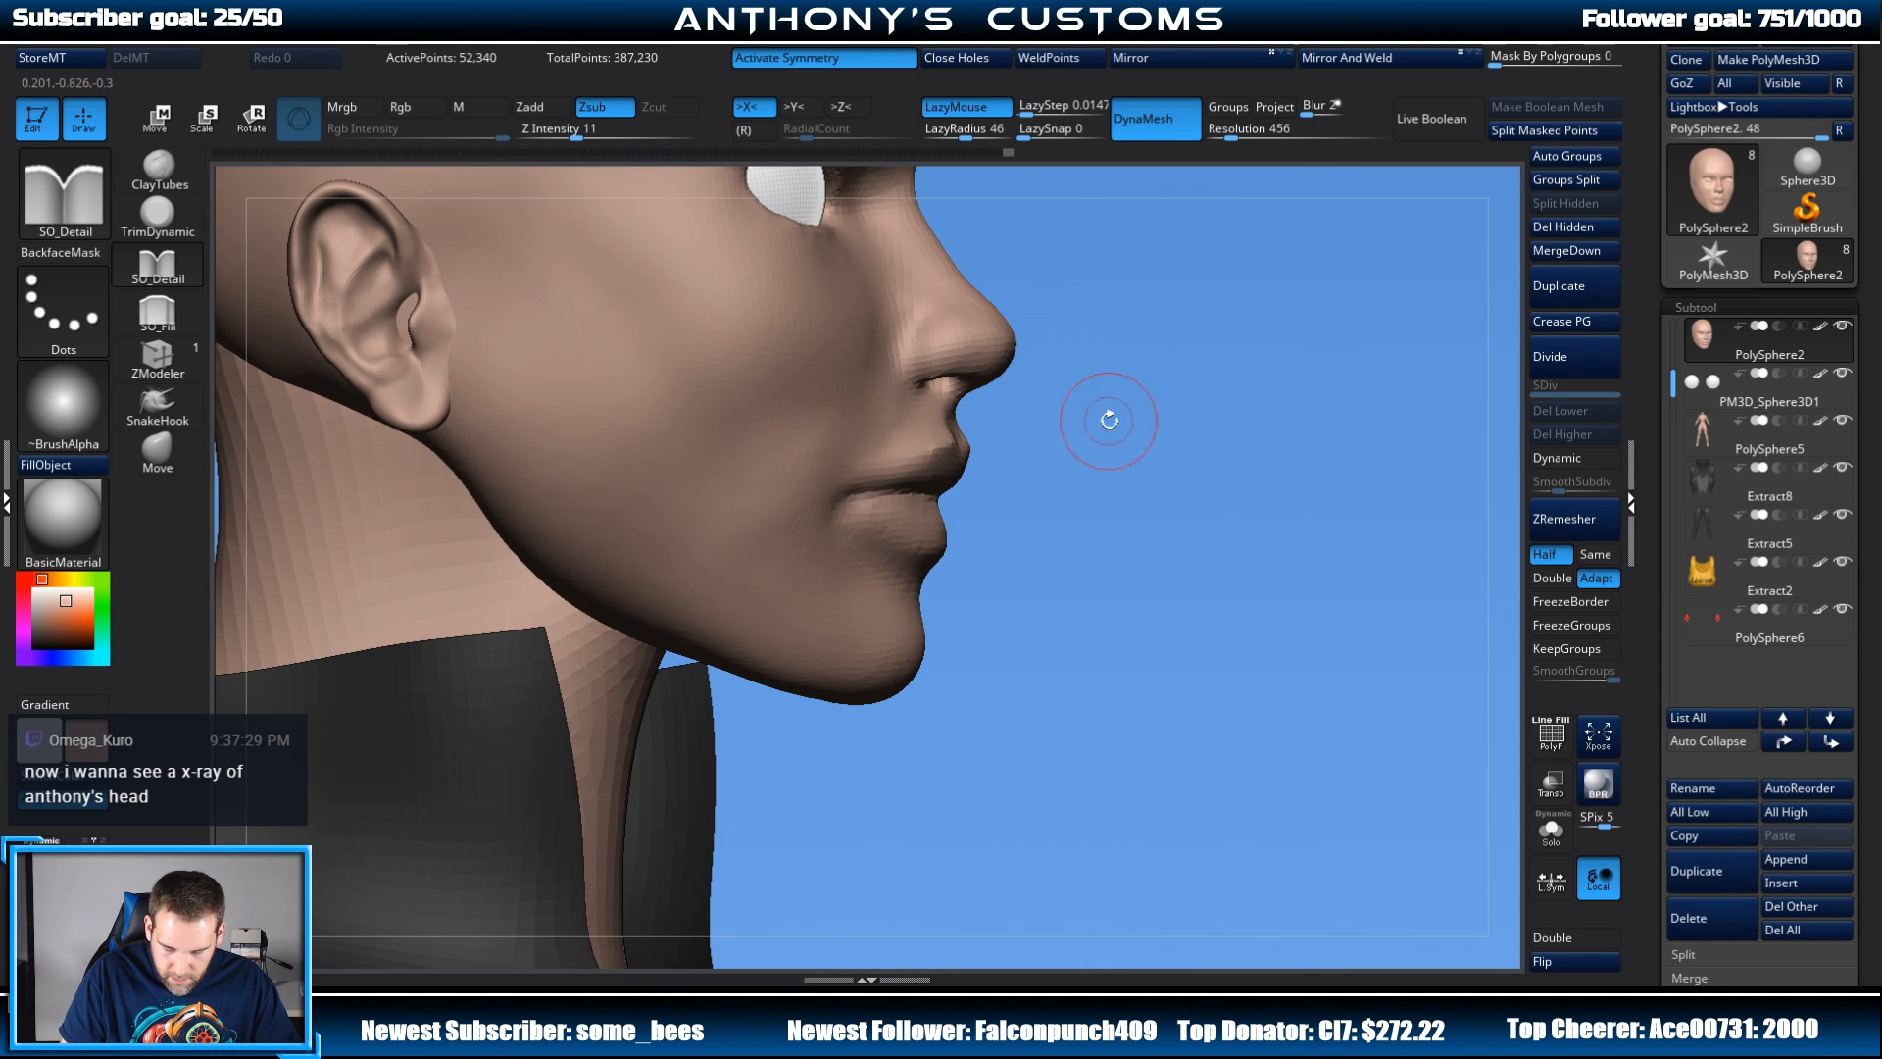
left_click_drag(909, 479, 931, 478)
left_click_drag(1201, 510, 1113, 500)
mouse_move(1309, 484)
left_mouse_down()
mouse_move(1344, 483)
mouse_move(1321, 370)
left_mouse_up()
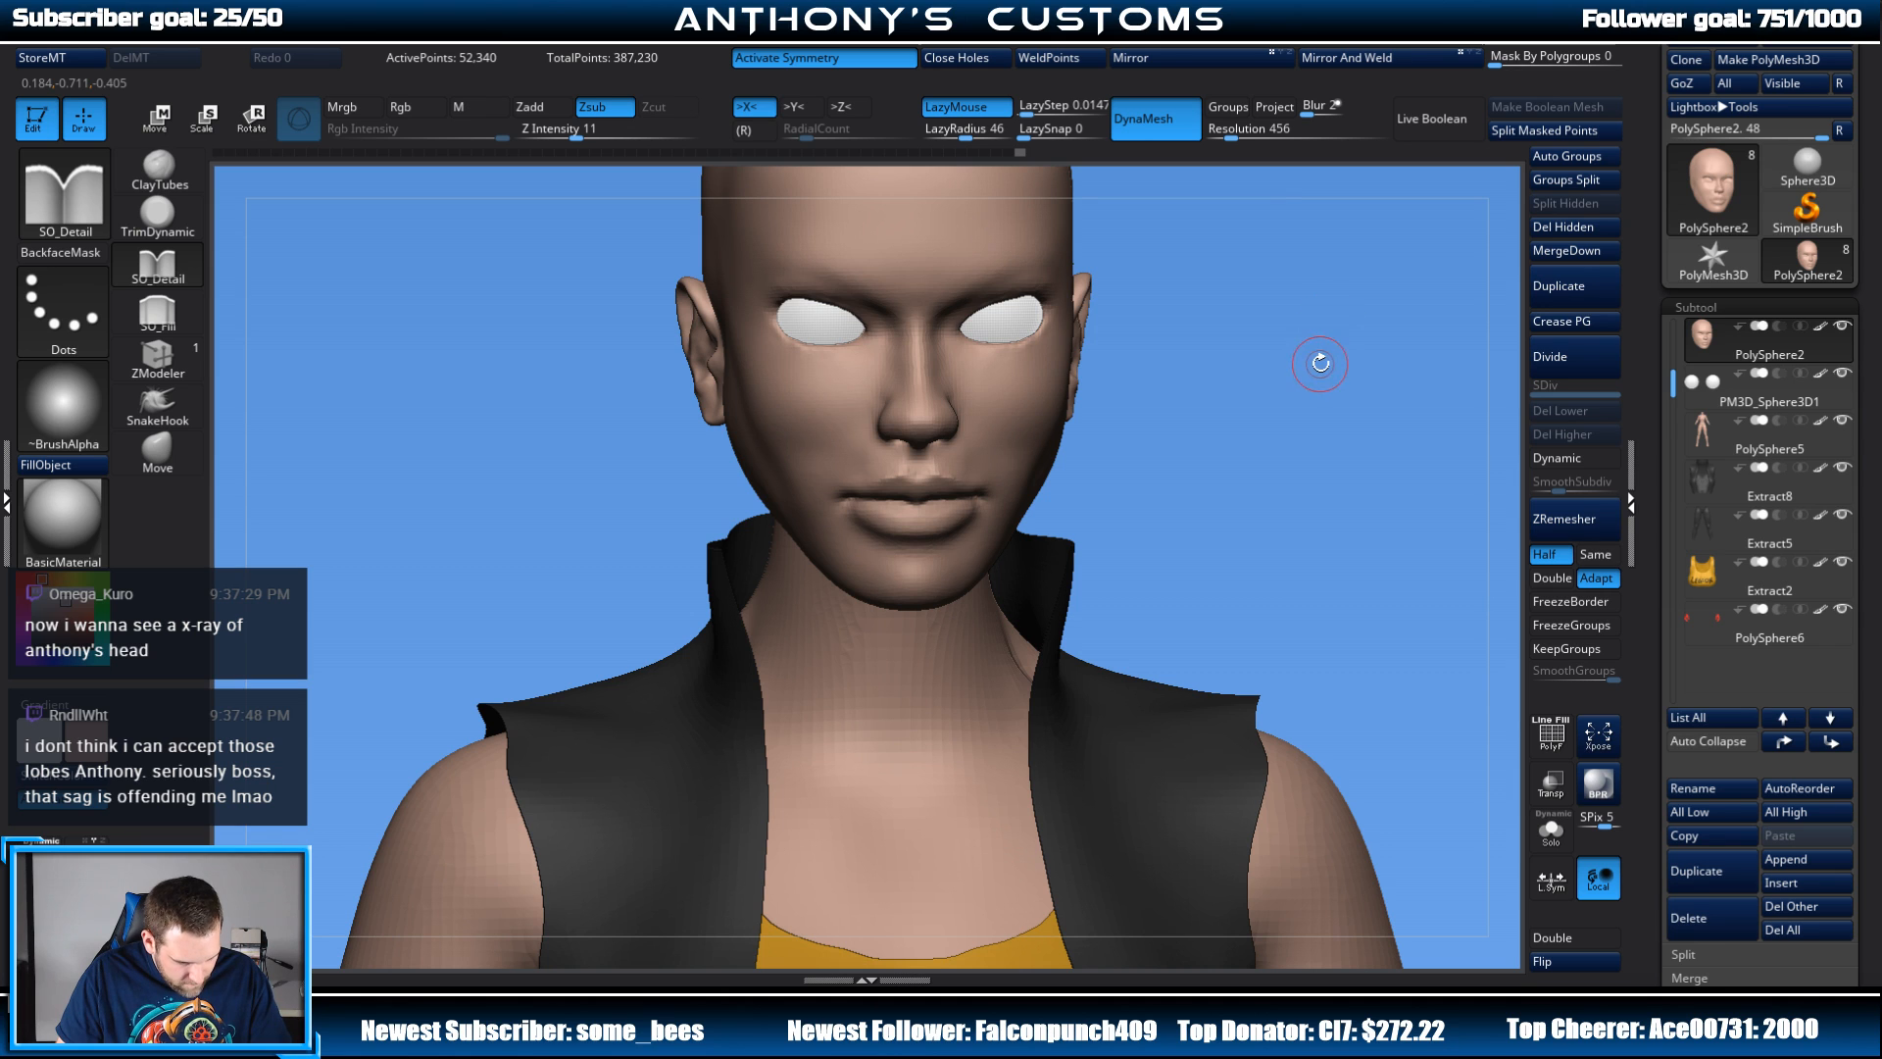
mouse_move(1302, 420)
left_mouse_down()
mouse_move(1268, 413)
mouse_move(1366, 388)
left_mouse_up()
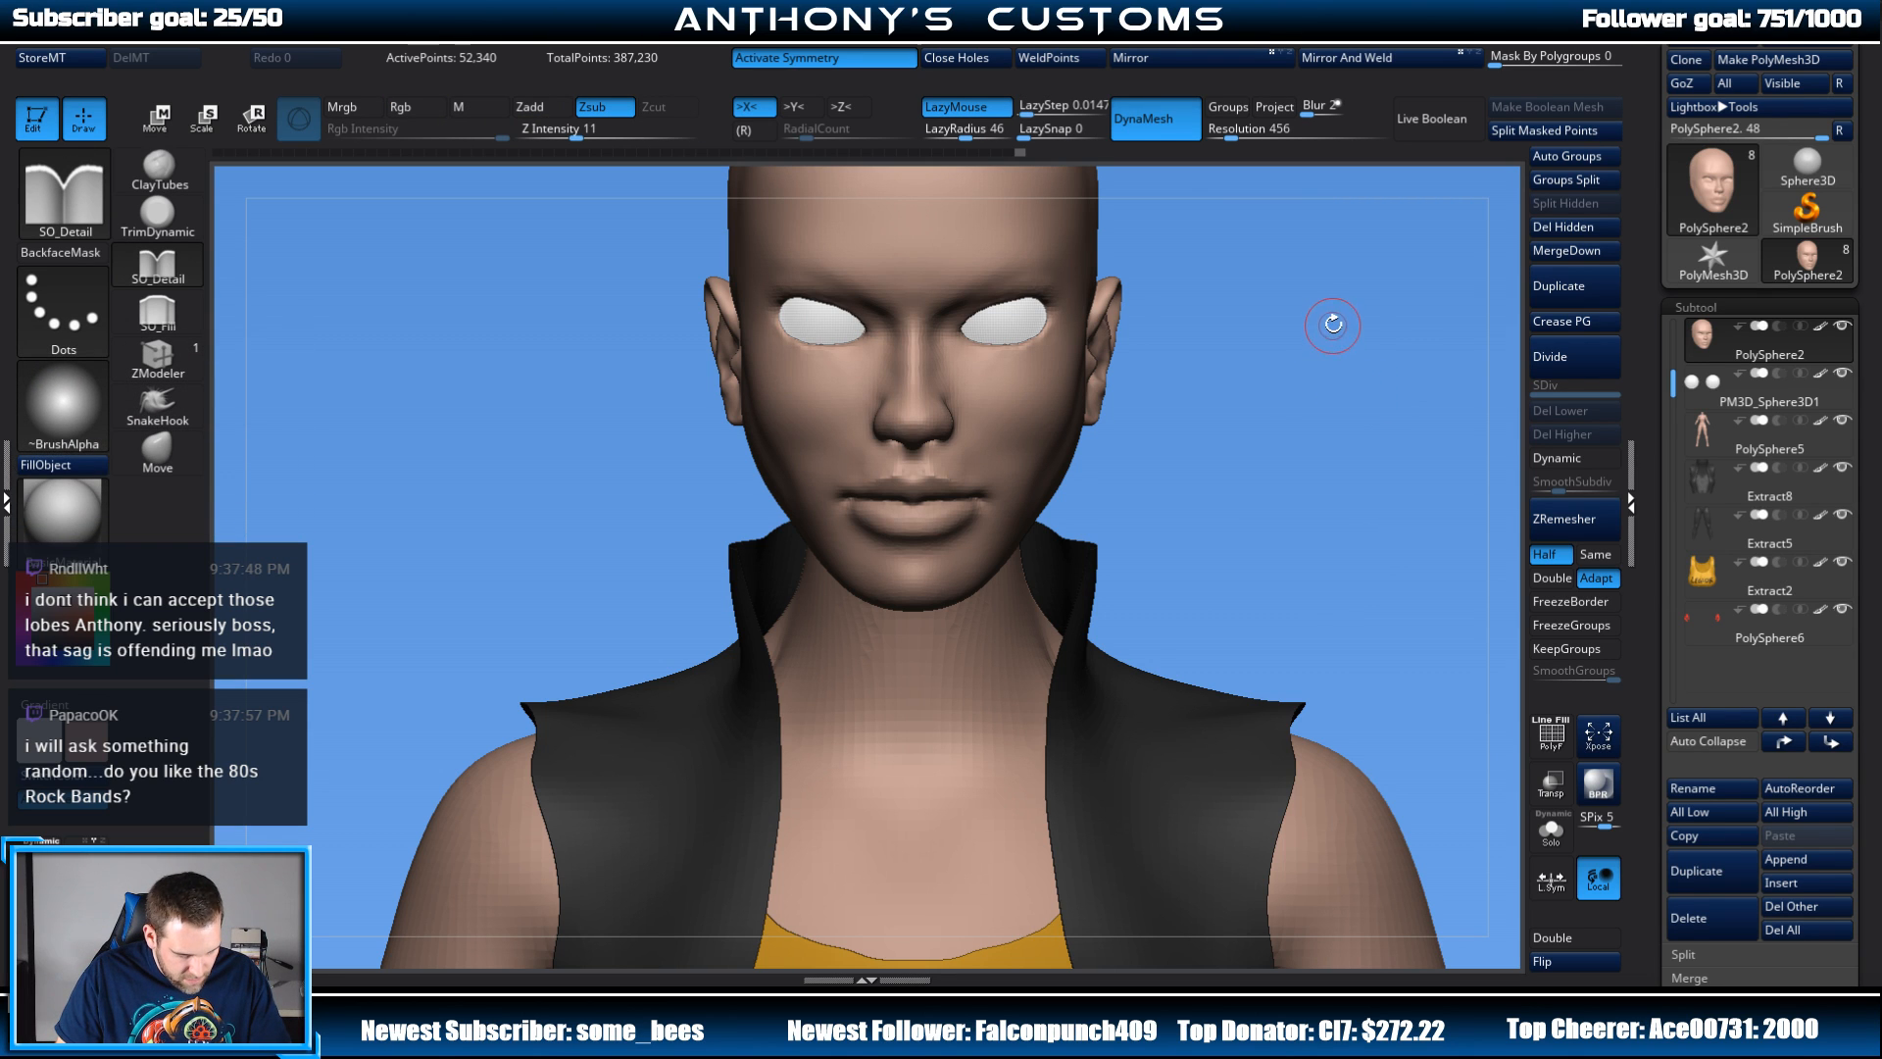
Step: Define the upper lip's border and the lower edge of the bottom lip with the SO_Detail brush at a smaller size
left_click_drag(1305, 419, 1329, 340, "alt")
key("space")
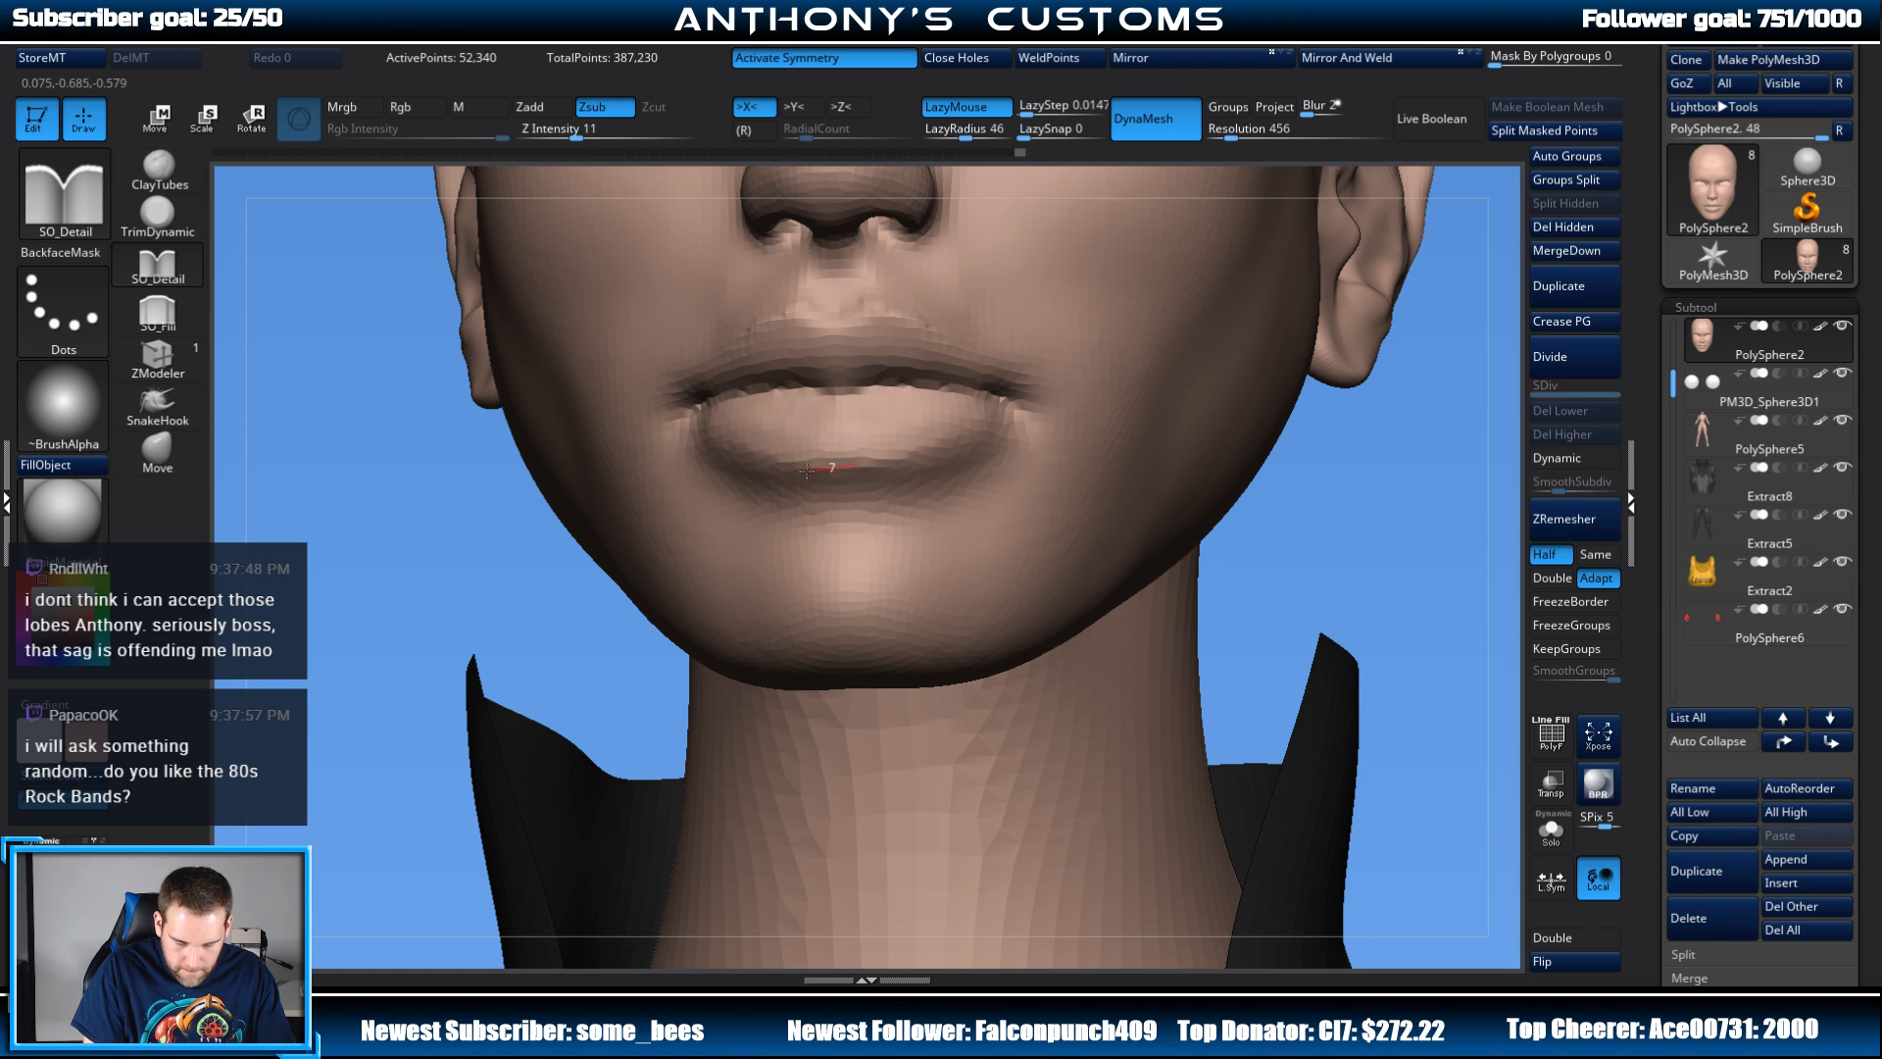
left_click_drag(1306, 497, 1138, 387)
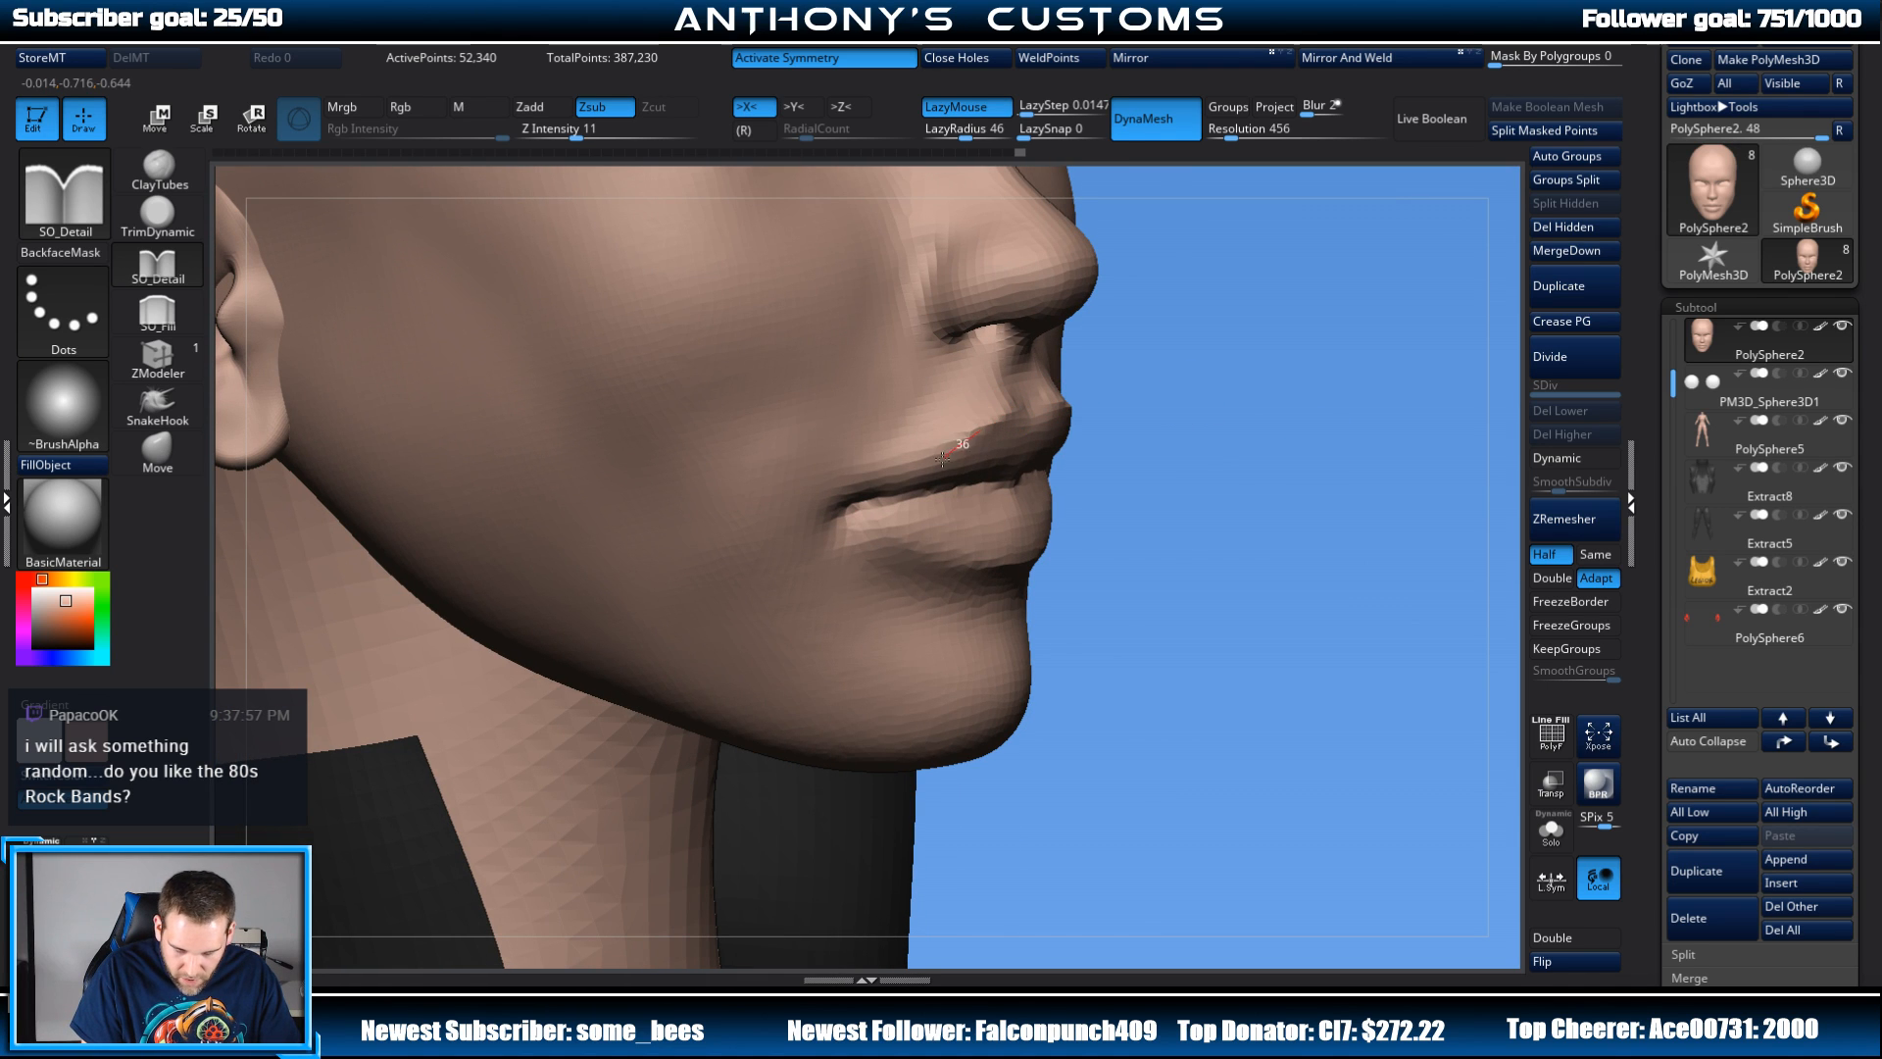
left_click_drag(1171, 431, 1049, 404)
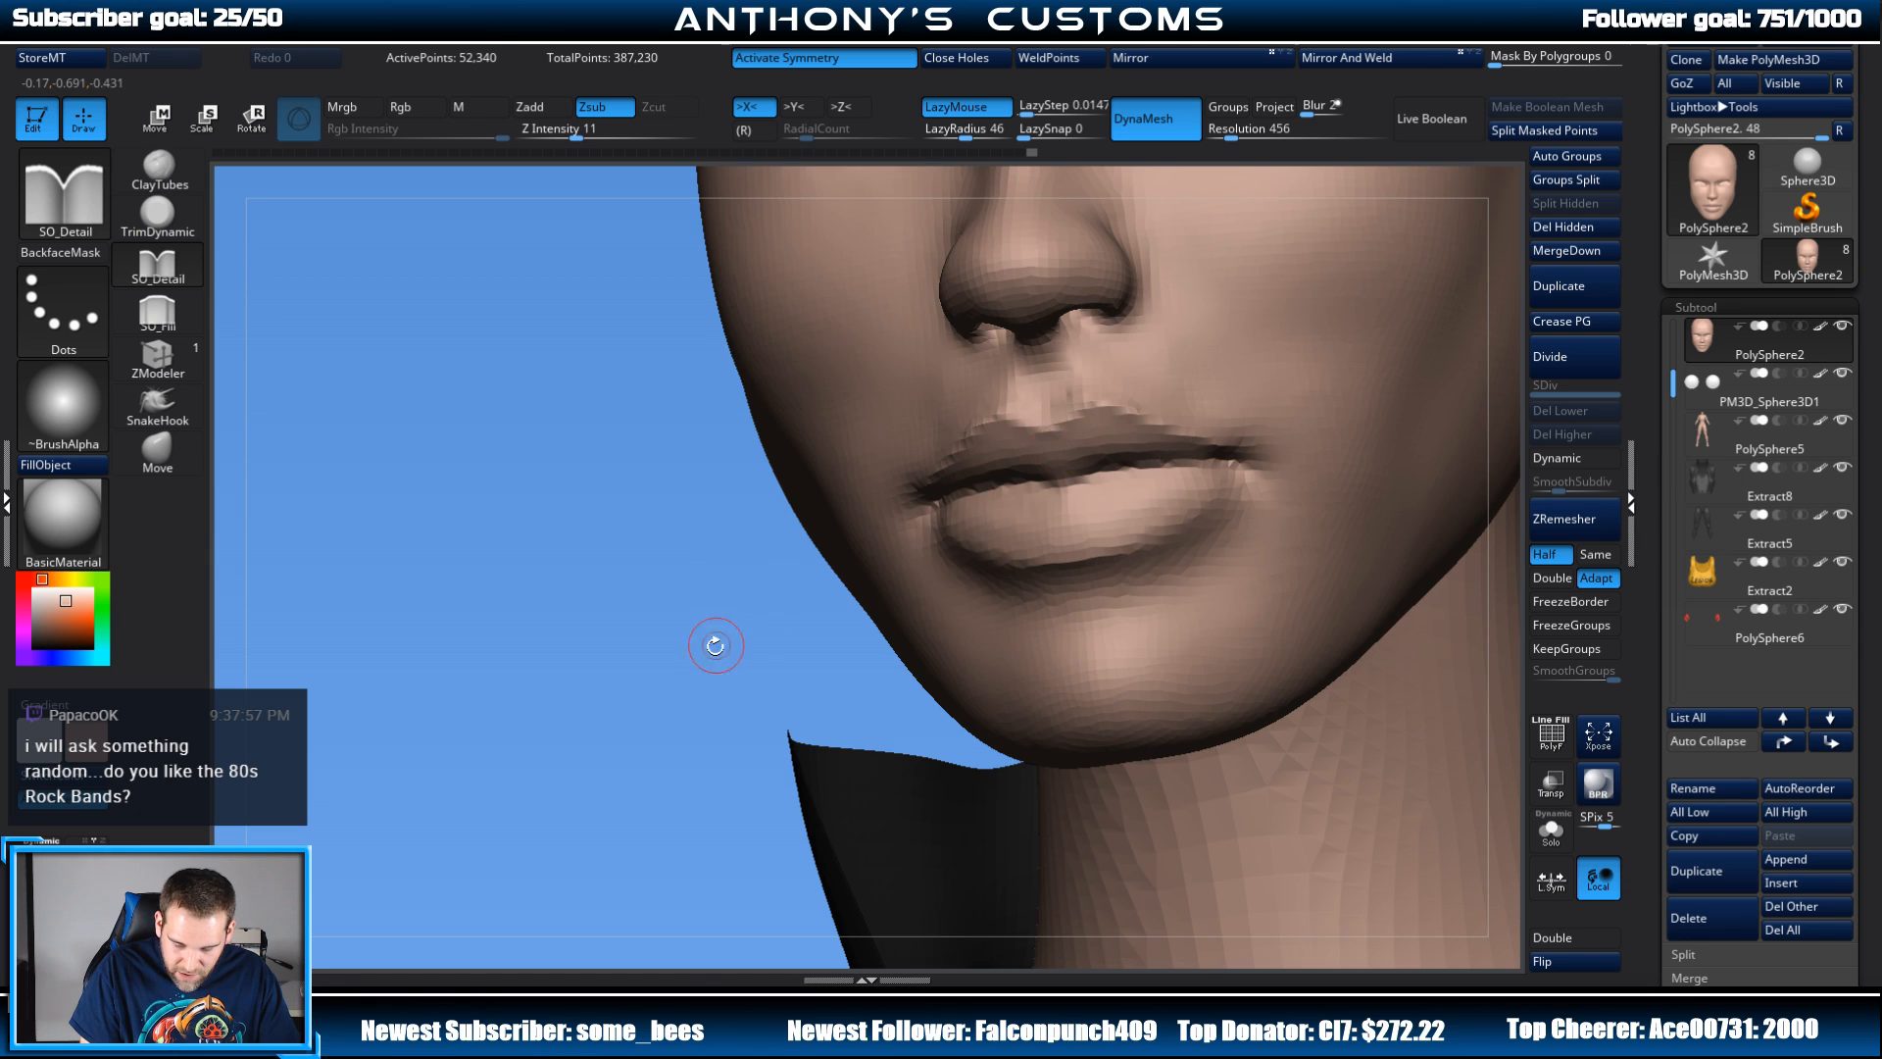
left_click_drag(715, 643, 633, 409, "alt")
mouse_move(1365, 287)
left_mouse_down()
mouse_move(1464, 346)
mouse_move(1379, 370)
mouse_move(1340, 290)
left_mouse_up()
left_click_drag(1358, 392, 1278, 349, "alt")
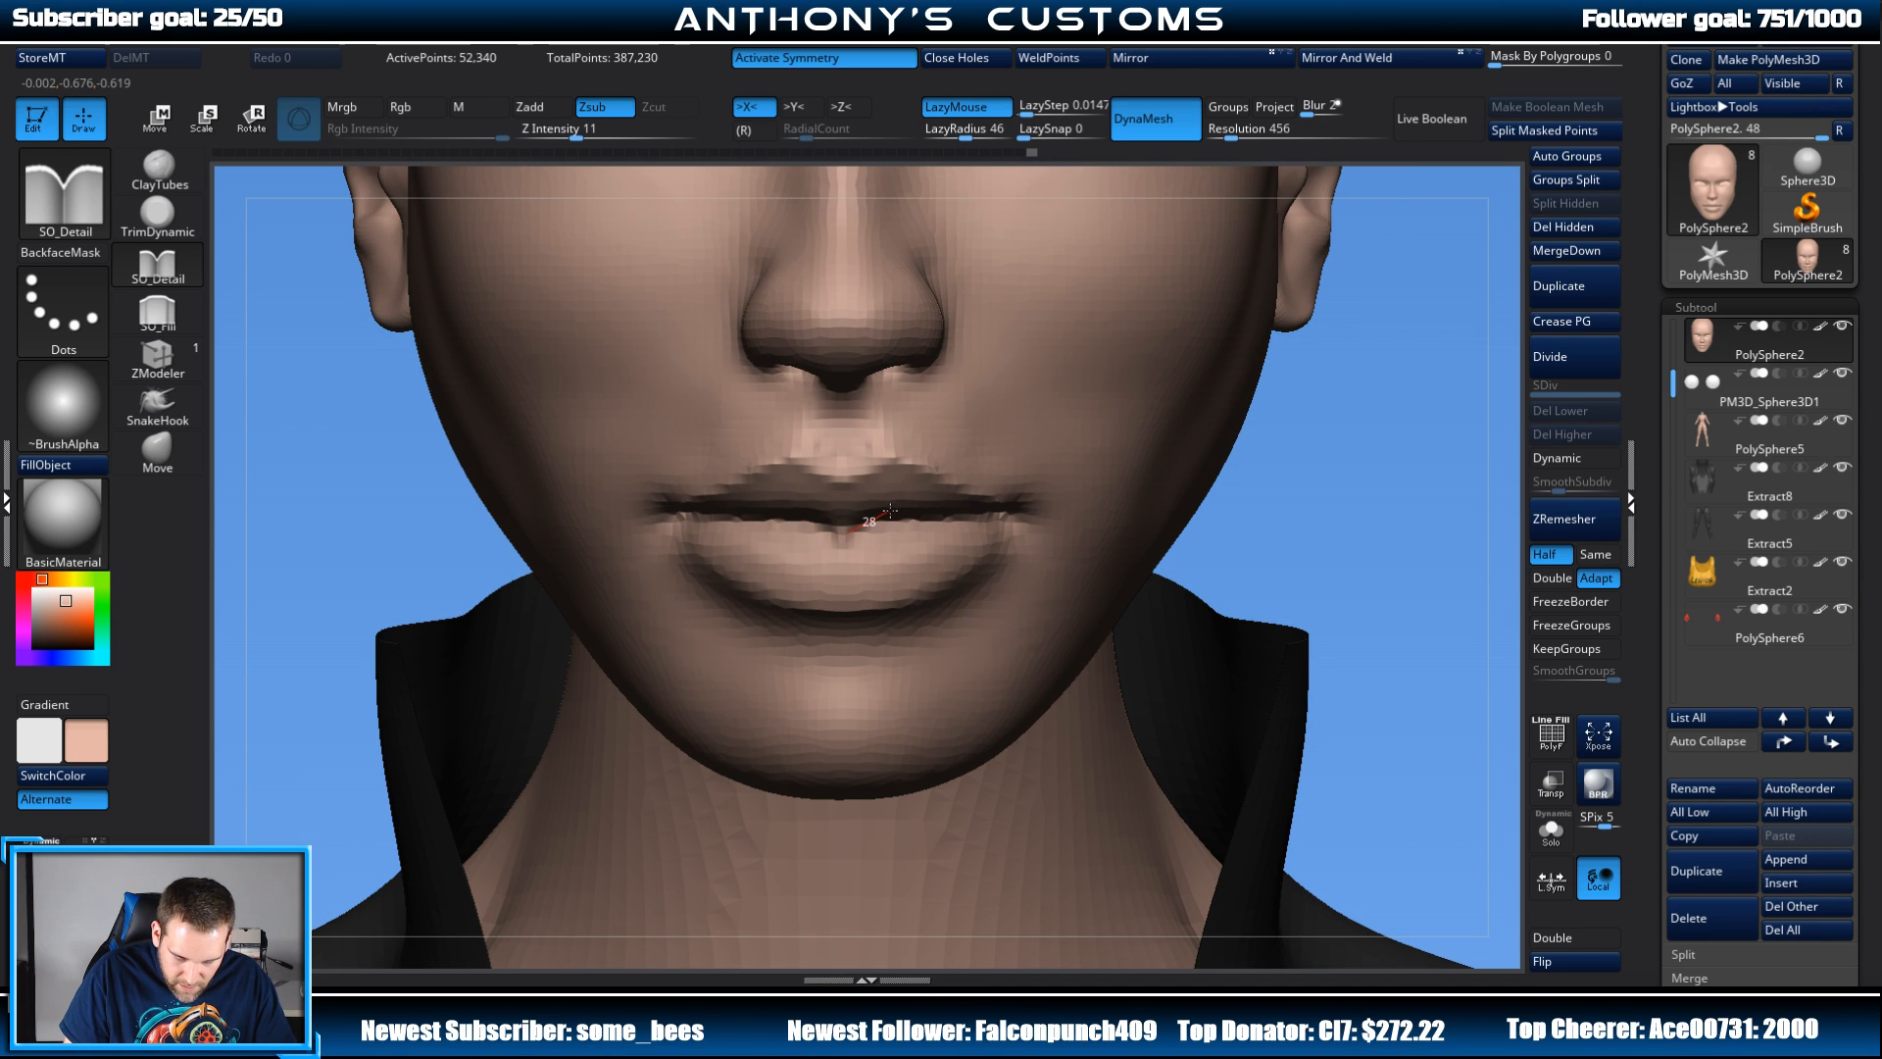
Step: Carve a small dip at the centre of the lip line and refine the crease under the lower lip with the SO_Detail brush
left_click_drag(890, 511, 887, 512)
key("ctrl+z")
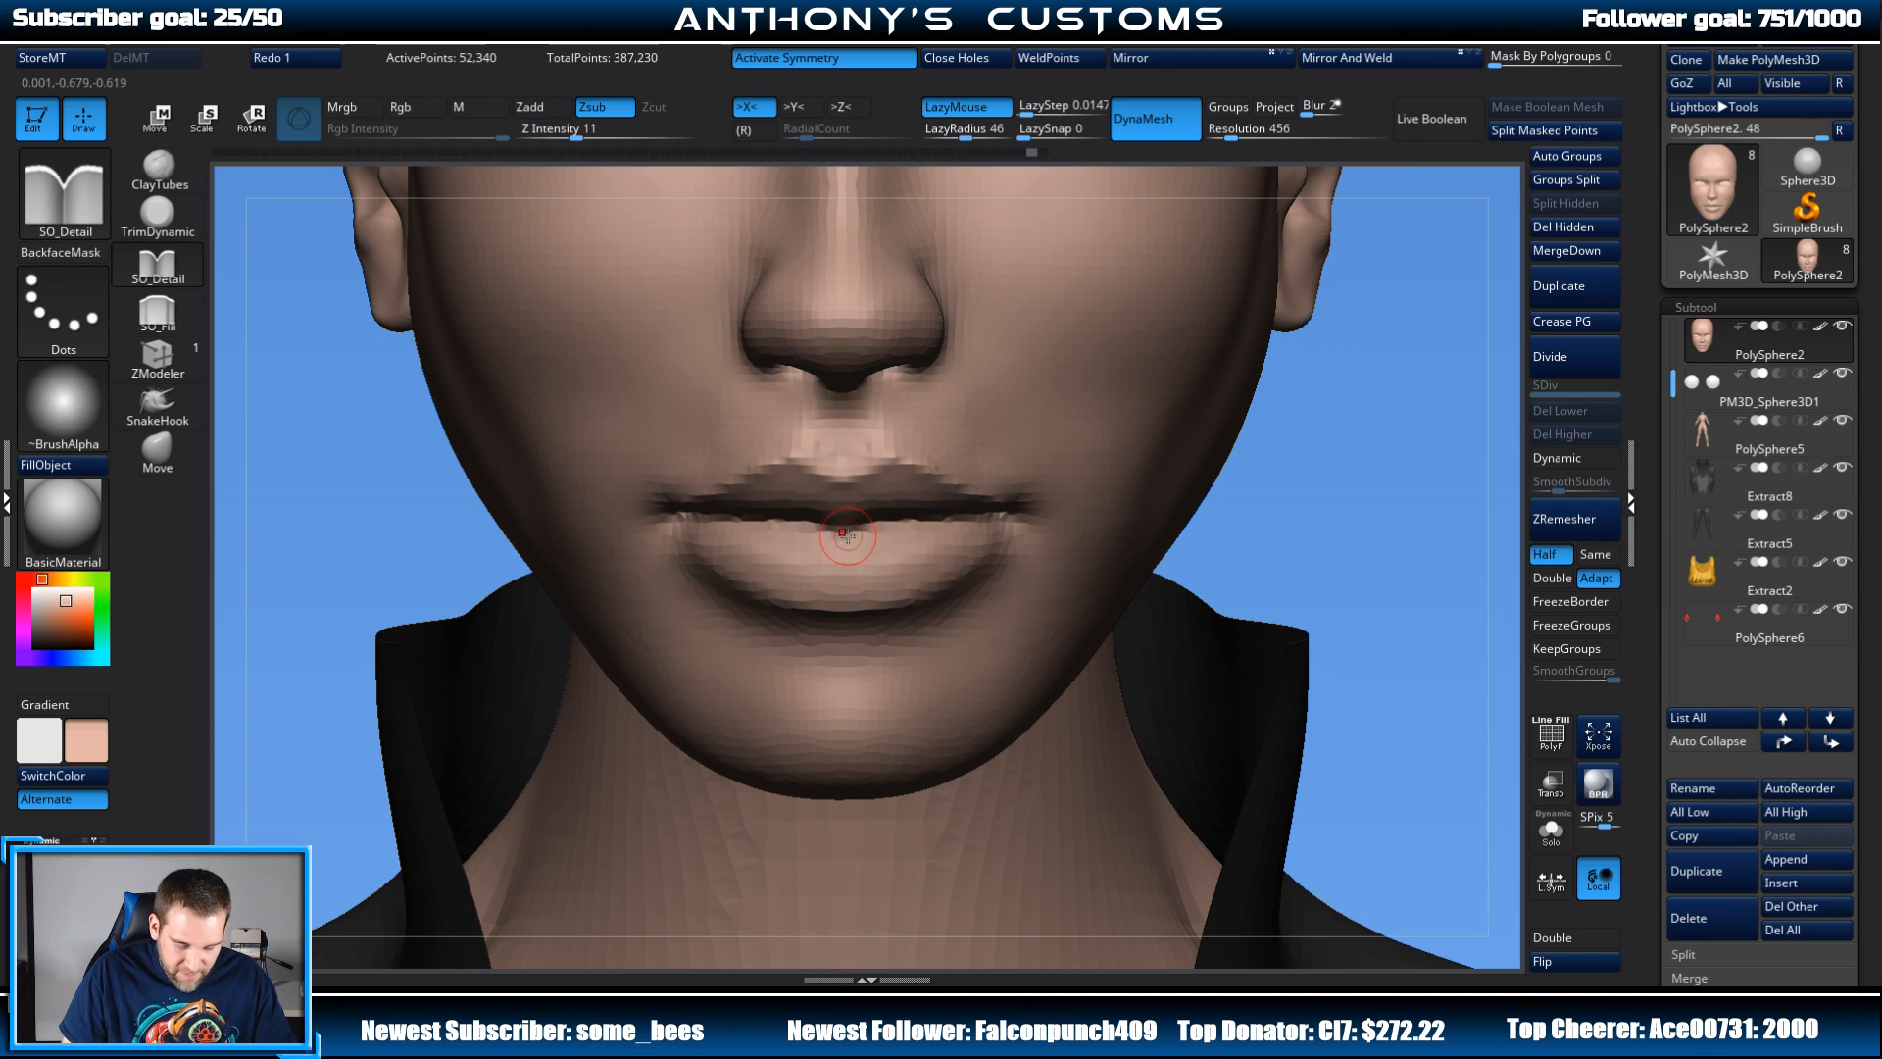
left_click_drag(907, 507, 920, 504)
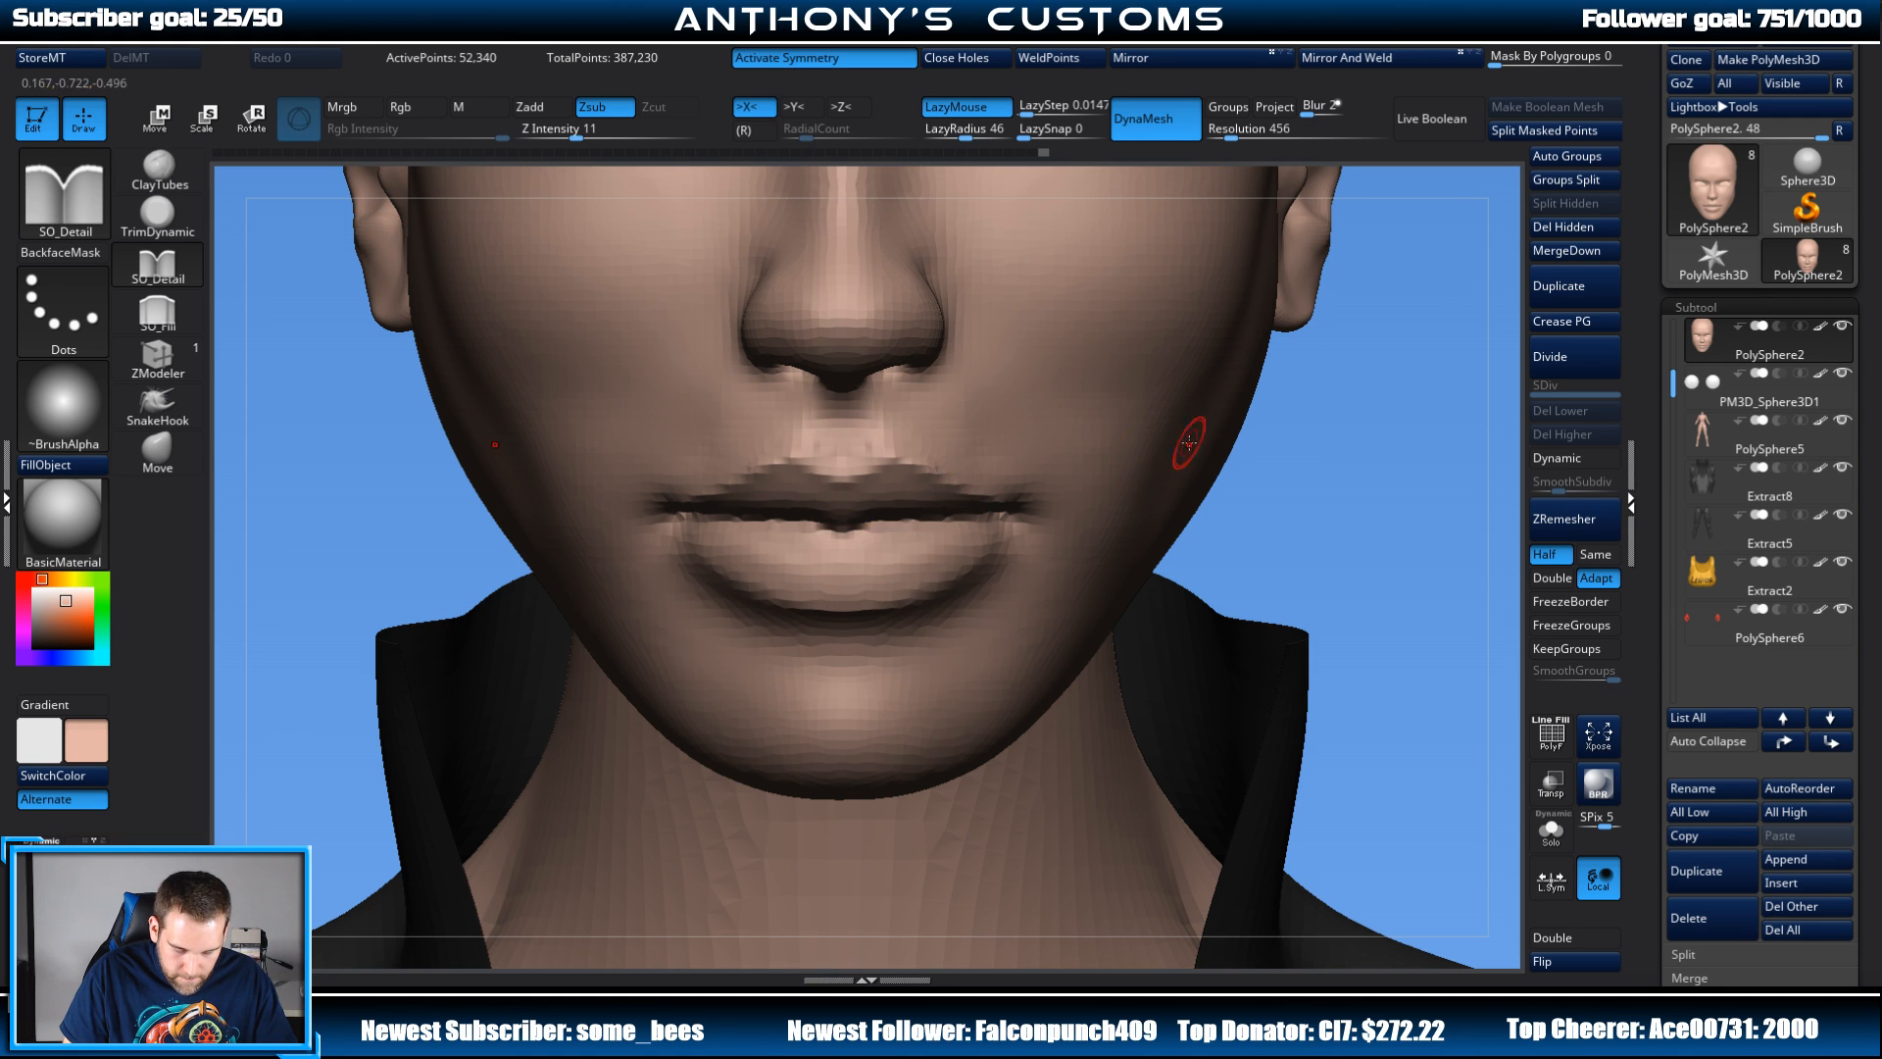
mouse_move(1303, 431)
left_mouse_down()
mouse_move(1395, 426)
mouse_move(1357, 323)
mouse_move(1369, 420)
mouse_move(1188, 397)
mouse_move(1291, 396)
mouse_move(1336, 304)
left_mouse_up()
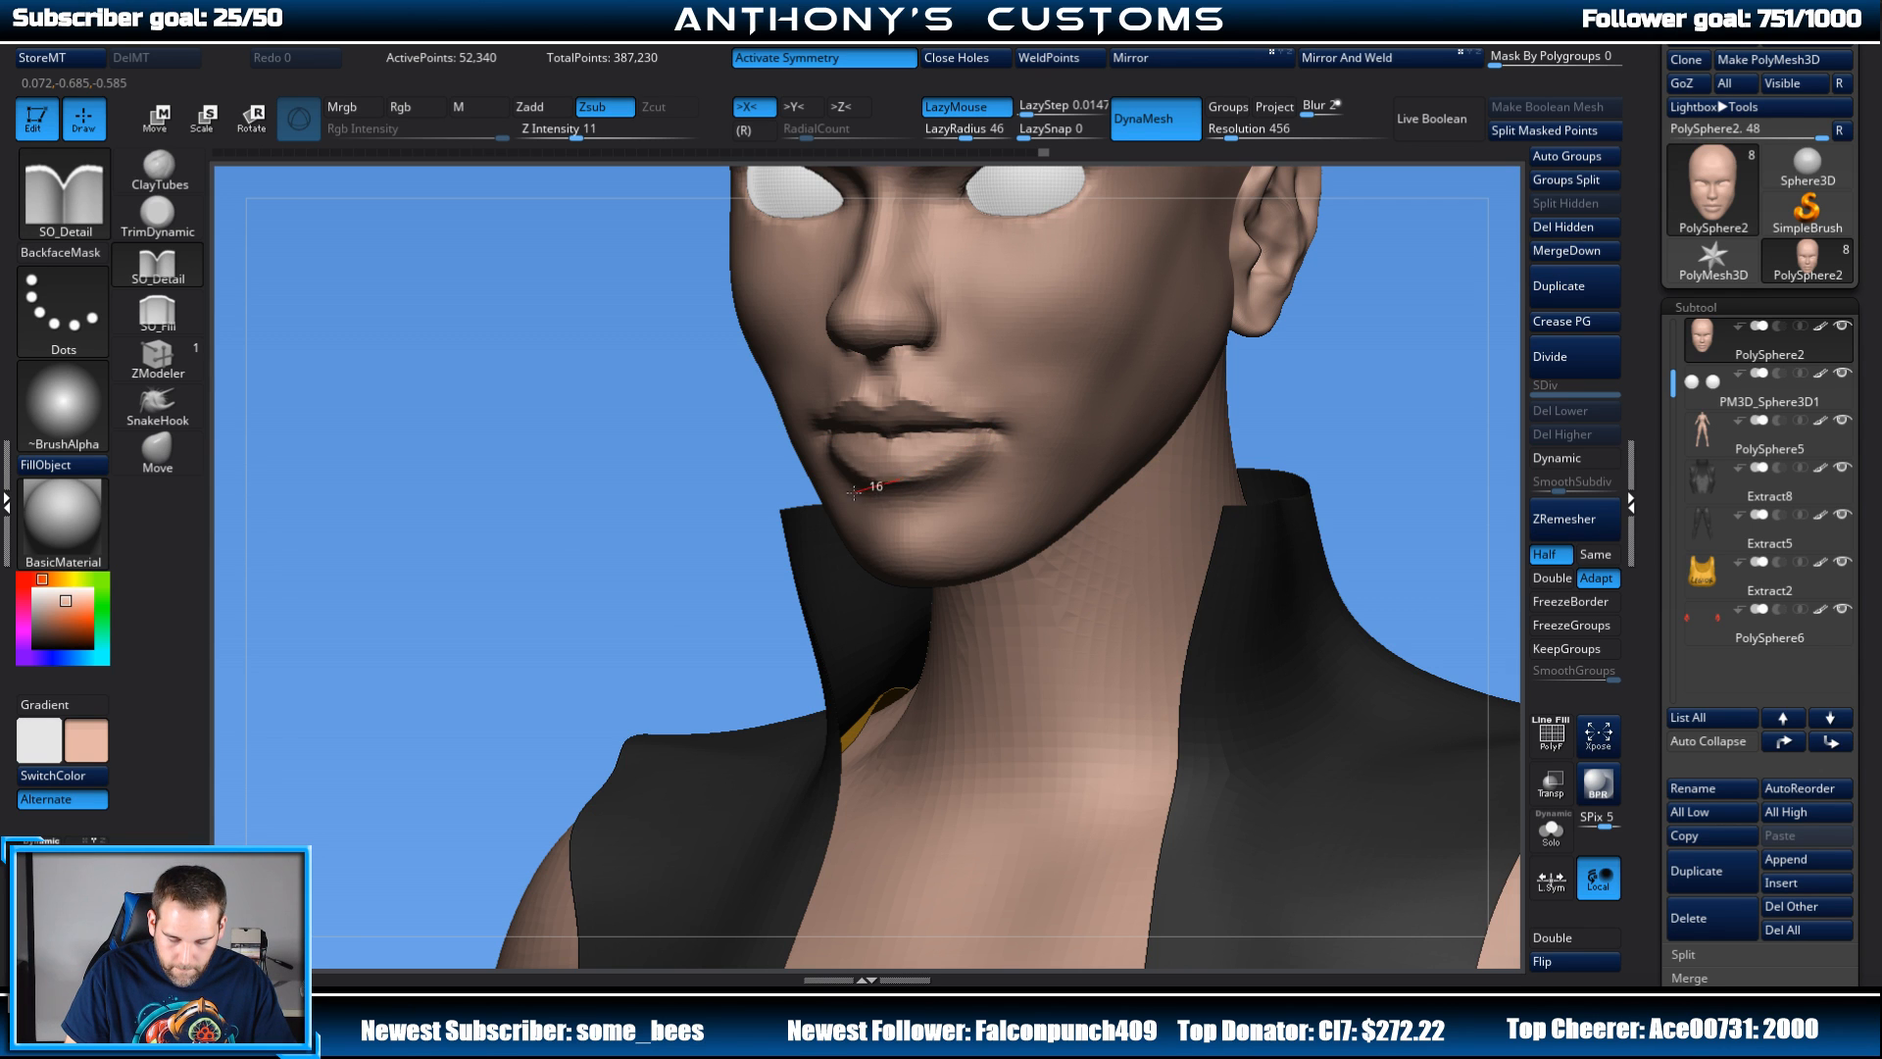
left_click_drag(1351, 404, 1210, 297, "alt")
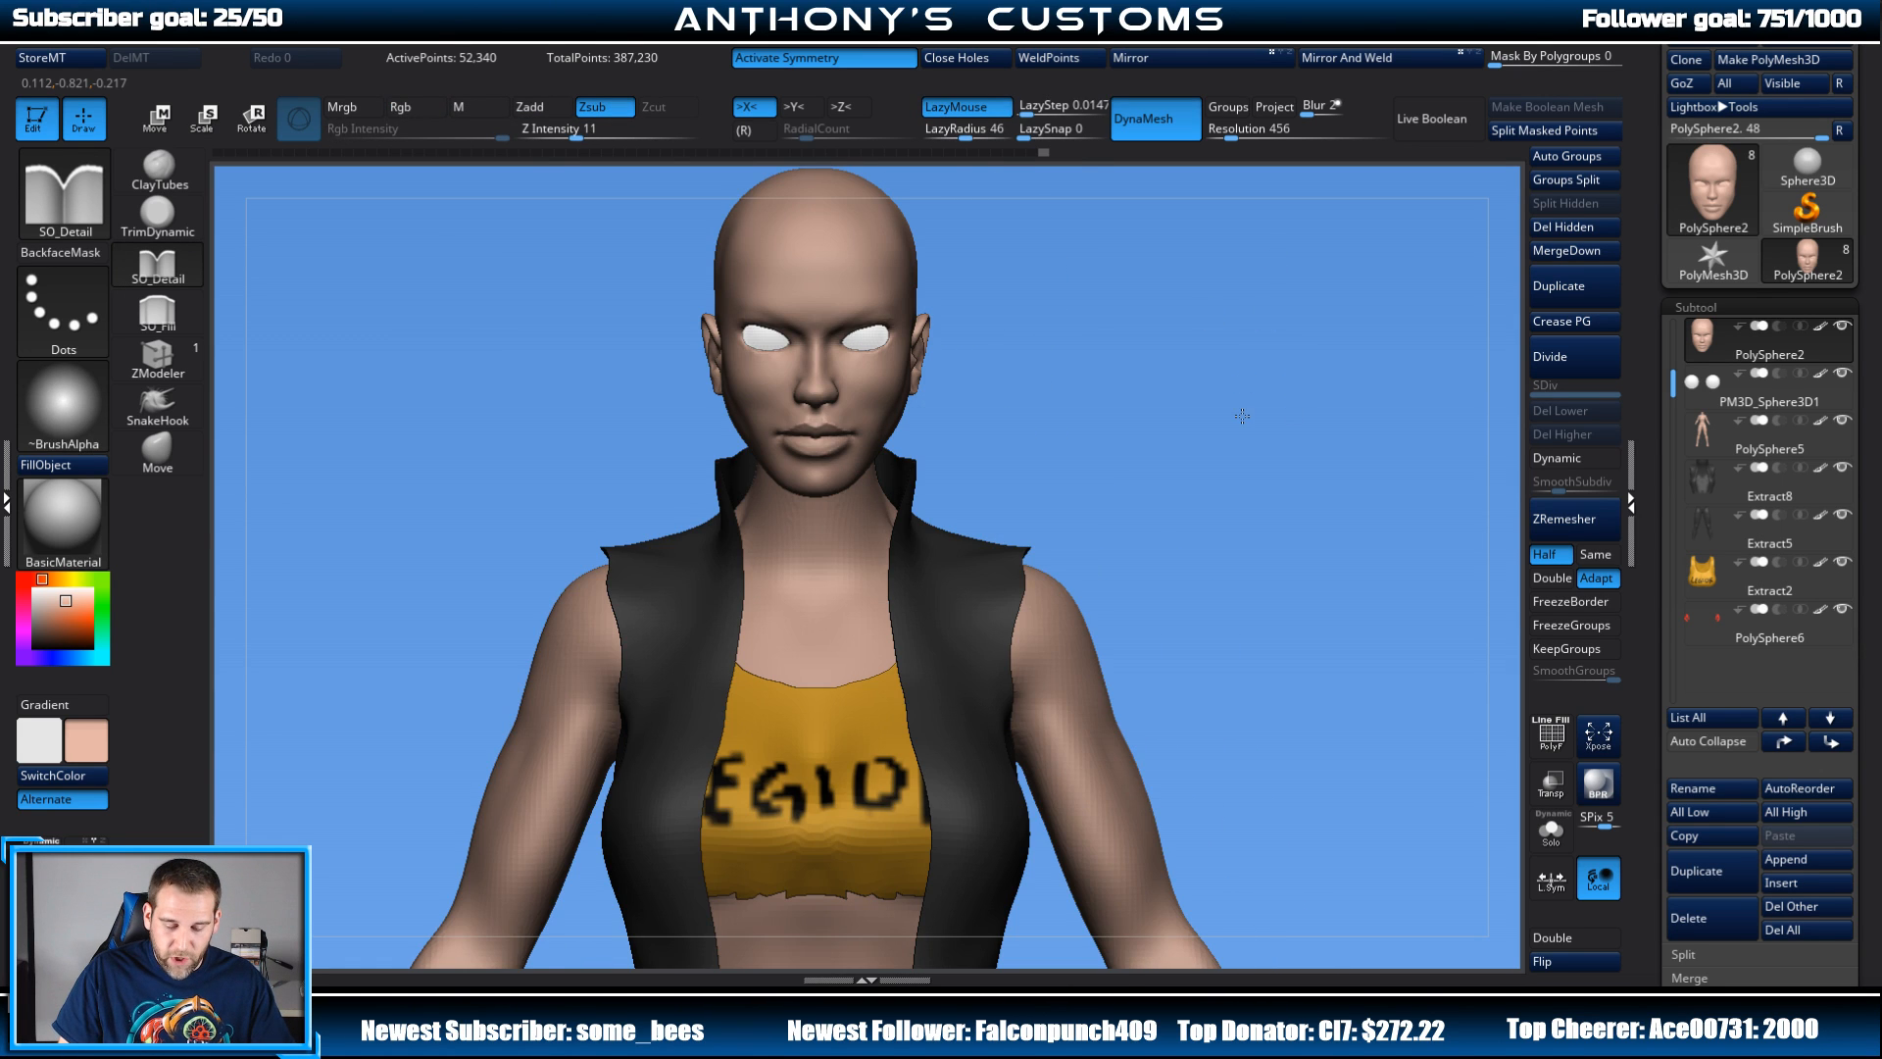
left_click_drag(1242, 416, 1412, 411, "alt")
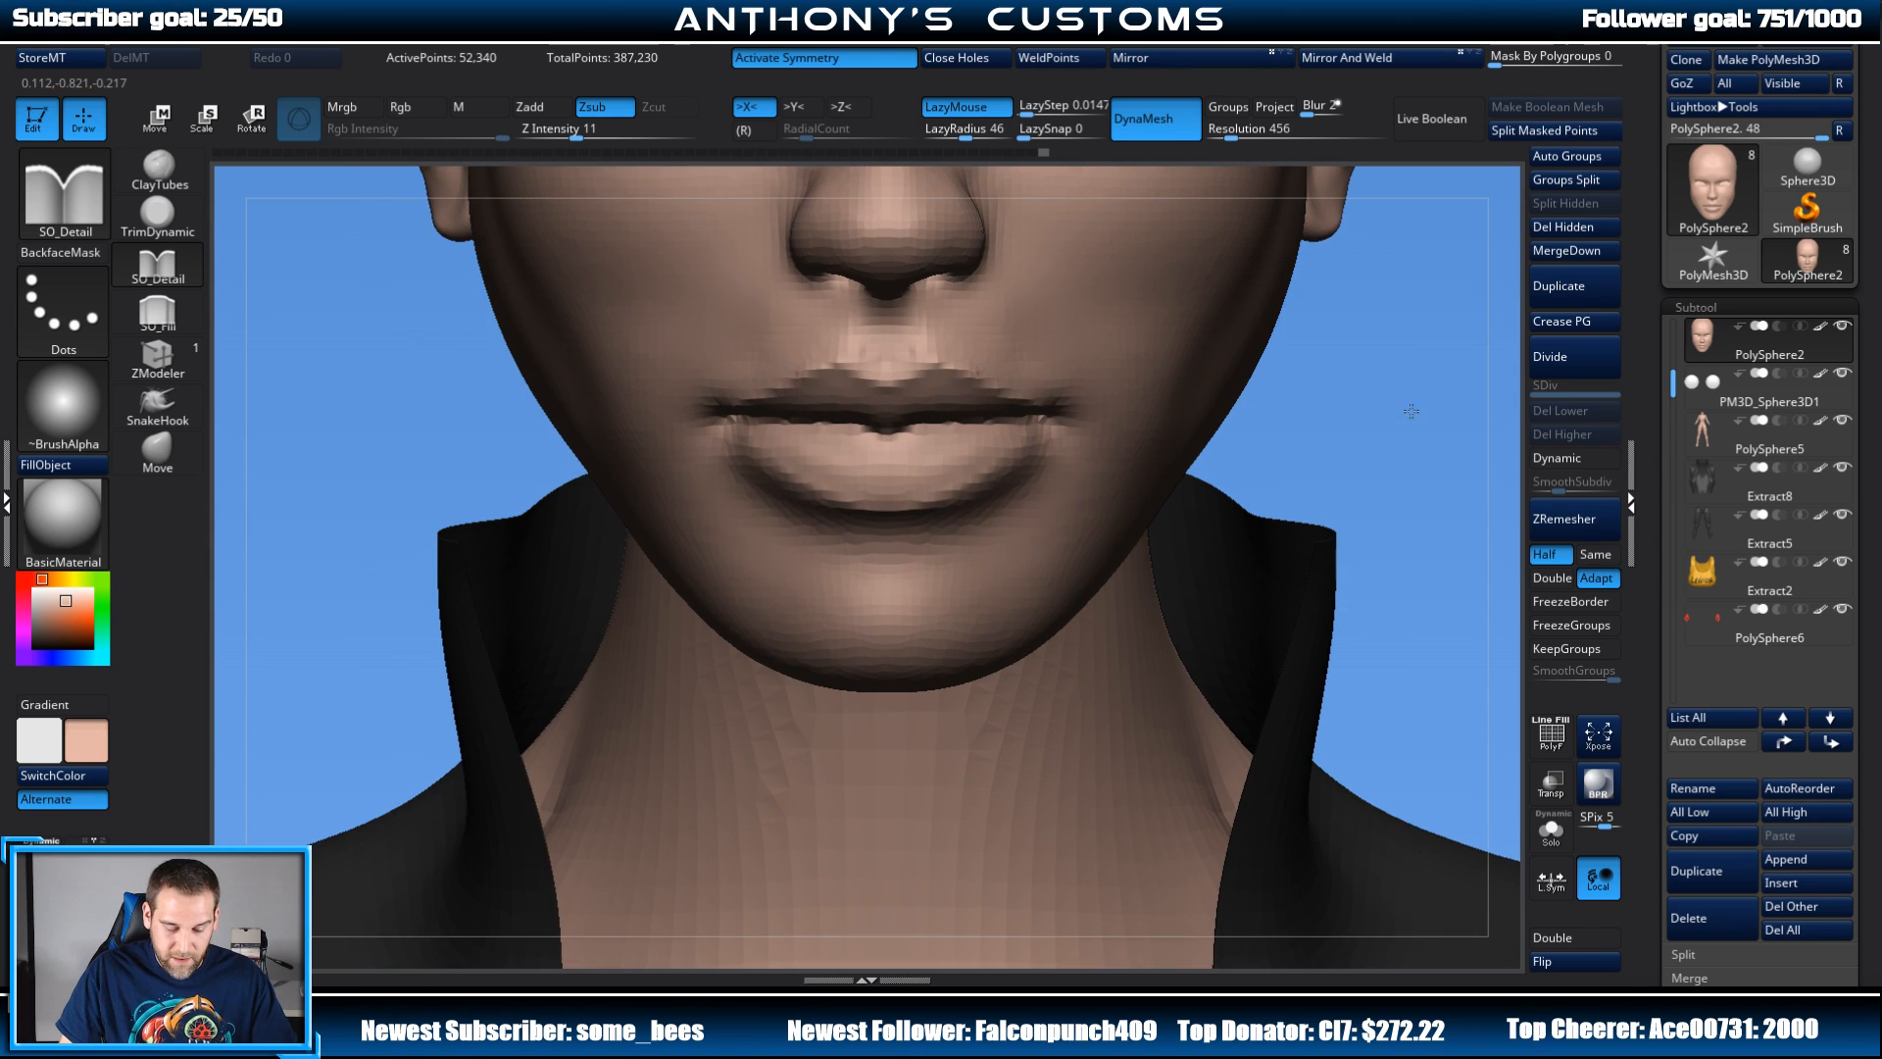
Step: Smooth the lower lip's surface and the crease beneath it at the current small brush size
key("space")
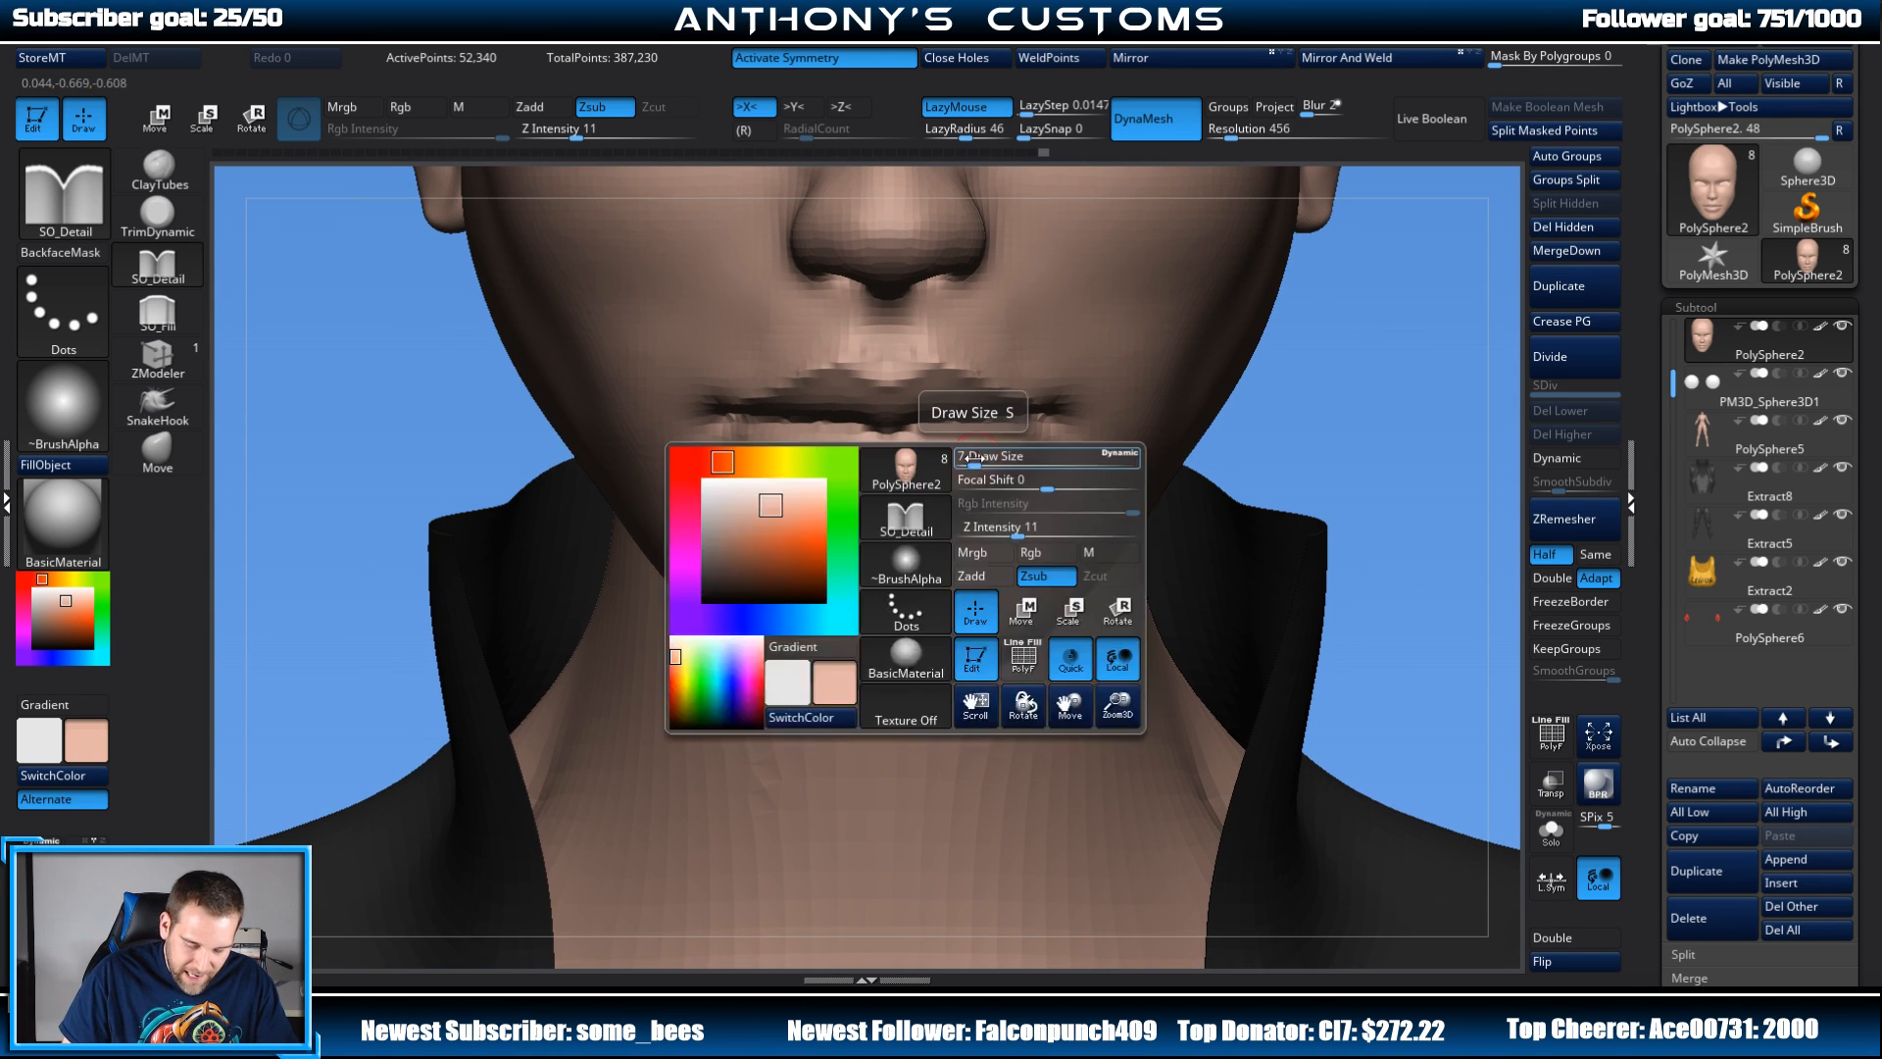
key("shift")
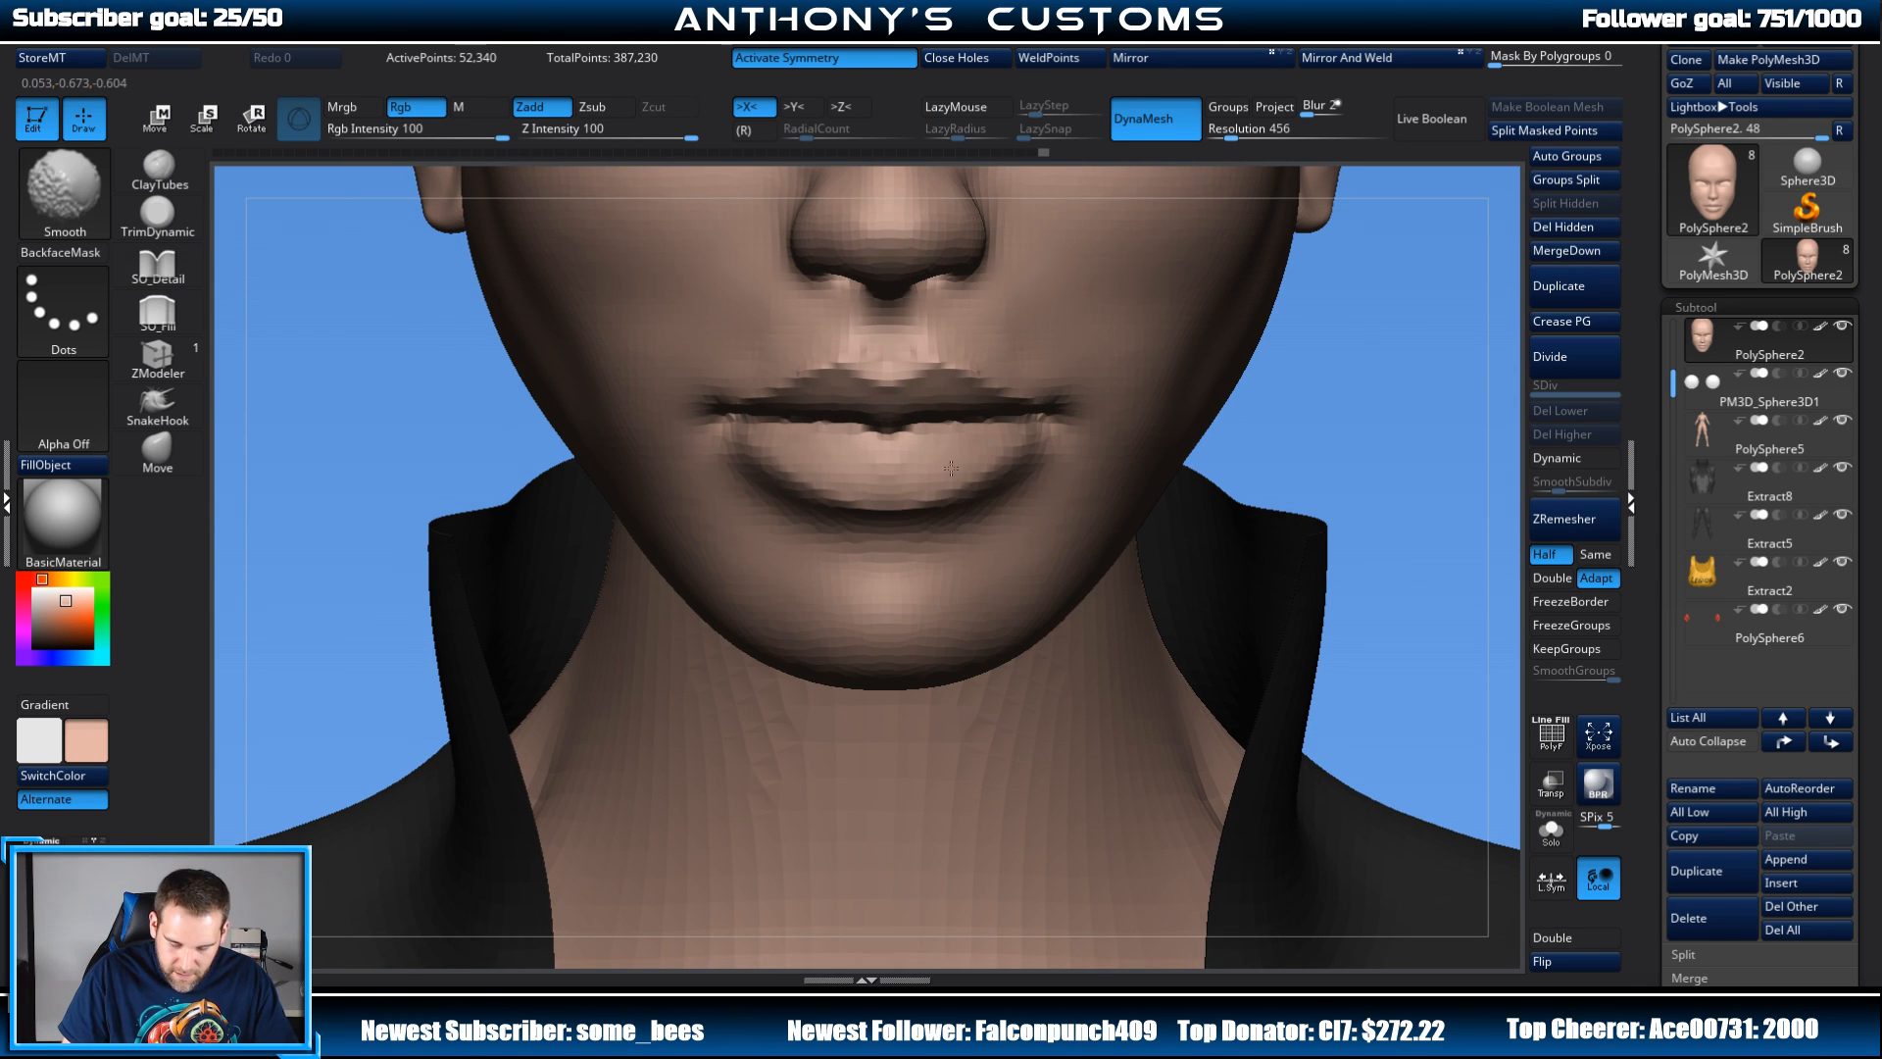
left_click_drag(999, 449, 894, 497, "shift")
mouse_move(1372, 427)
left_mouse_down("alt")
mouse_move(1366, 357)
mouse_move(1329, 312)
mouse_move(1281, 353)
left_mouse_up("alt")
key("shift")
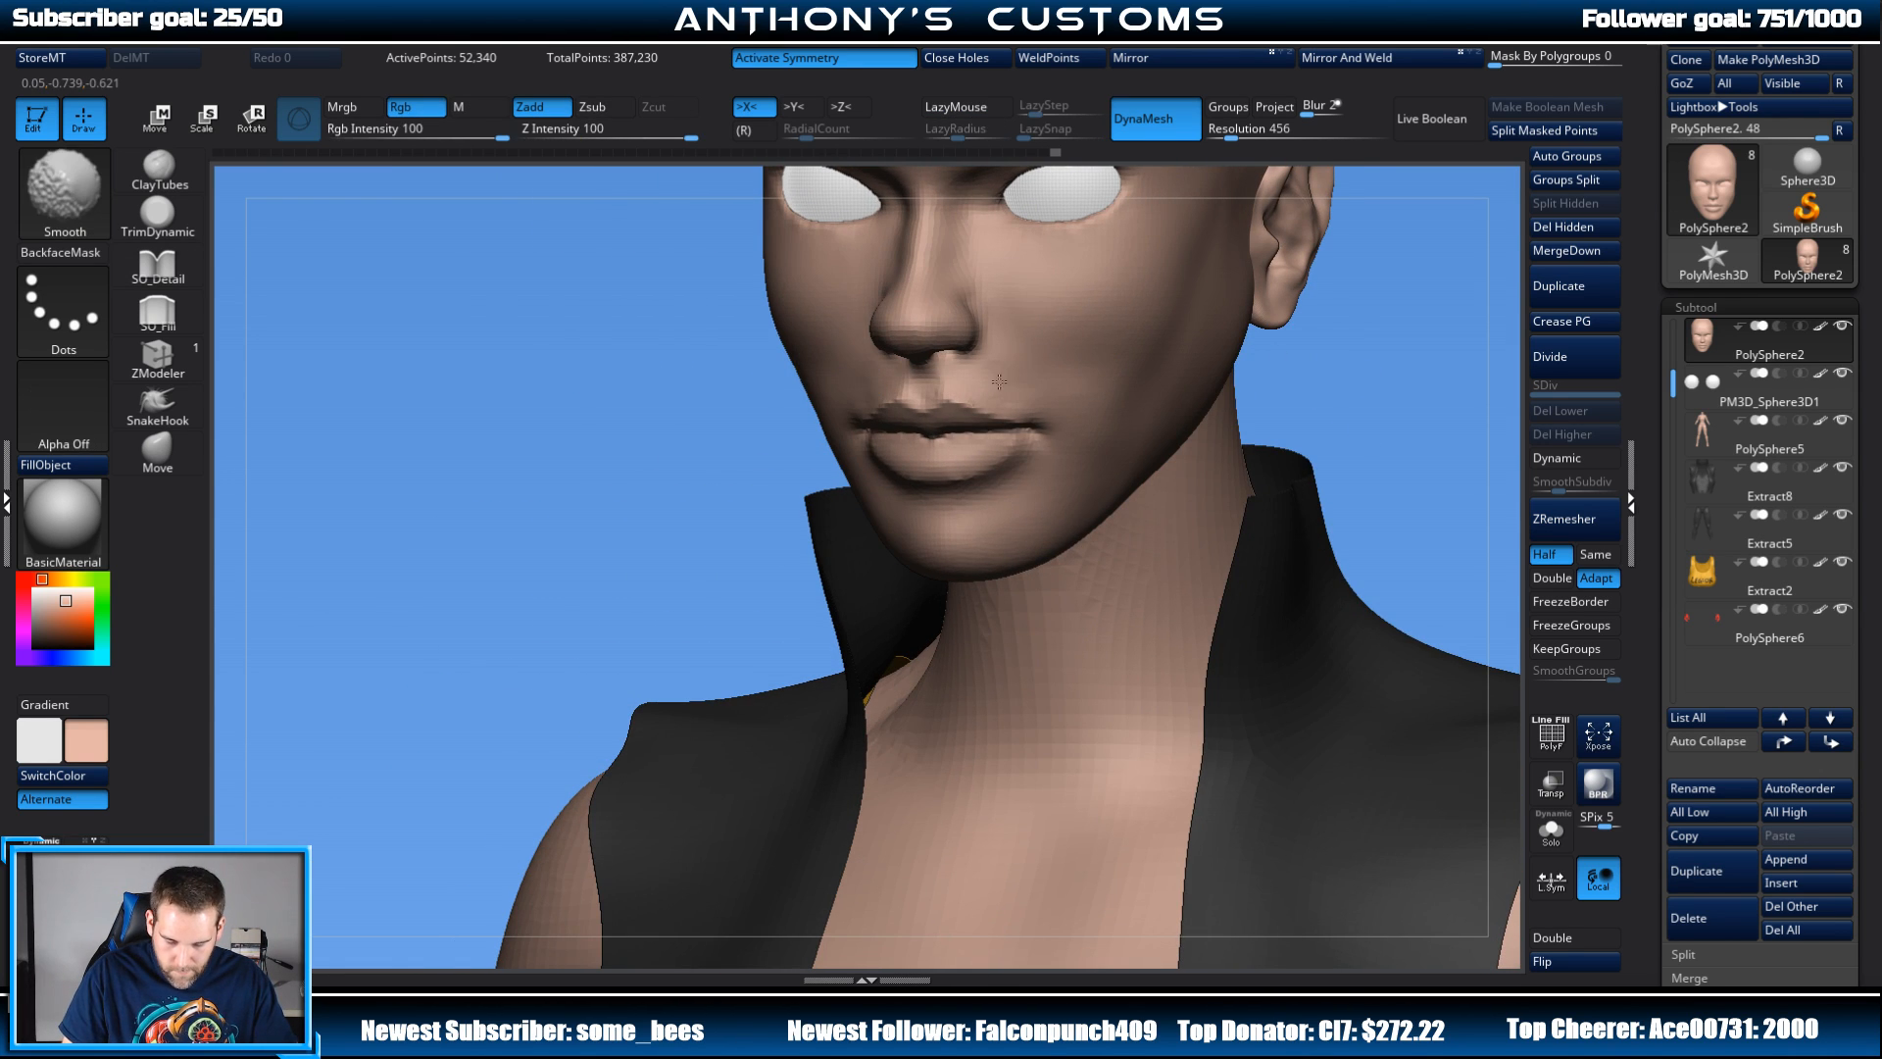
Step: Examine the head's proportions and the reworked lips from the front, three-quarter and profile views
left_click_drag(1399, 386, 1002, 362)
key("shift")
left_click_drag(1195, 384, 1257, 360)
right_click(1337, 319)
left_click_drag(1342, 315, 1426, 327)
key("shift")
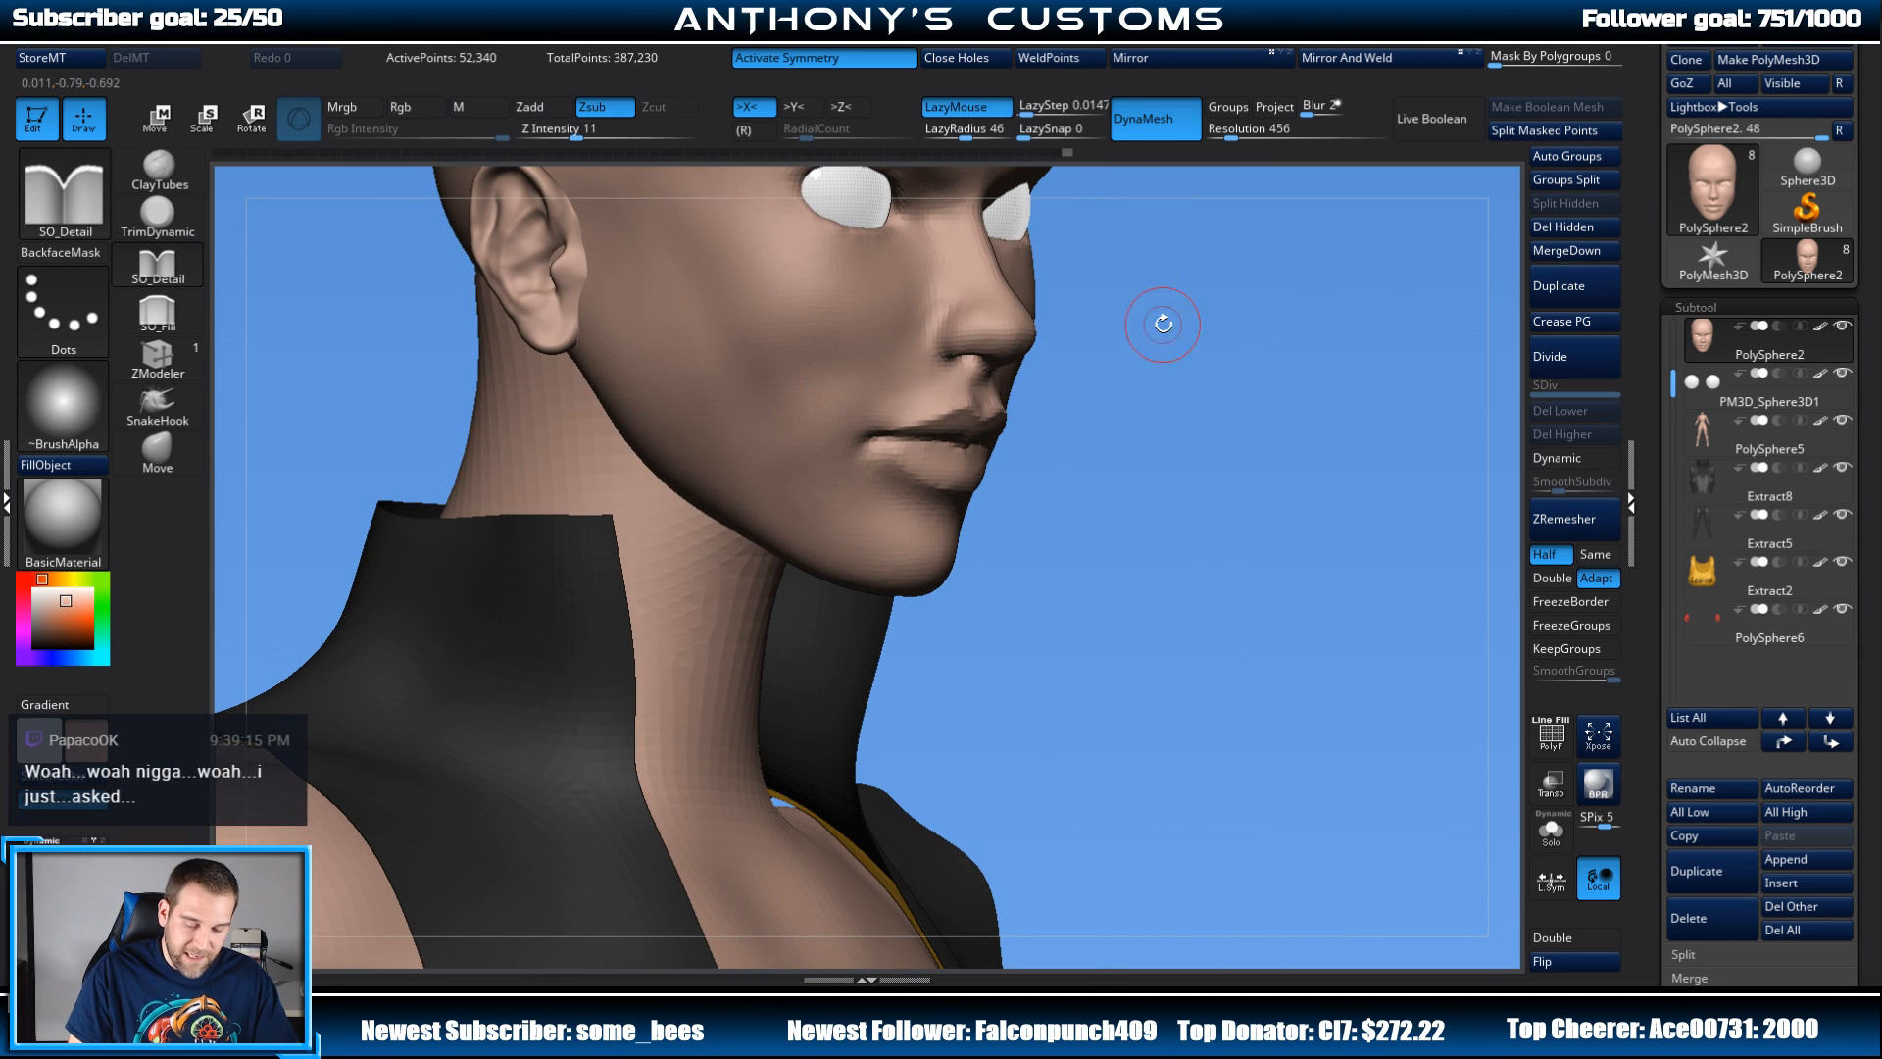
mouse_move(1164, 321)
left_mouse_down("shift")
mouse_move(1289, 365)
mouse_move(1315, 289)
mouse_move(1299, 368)
left_mouse_up("shift")
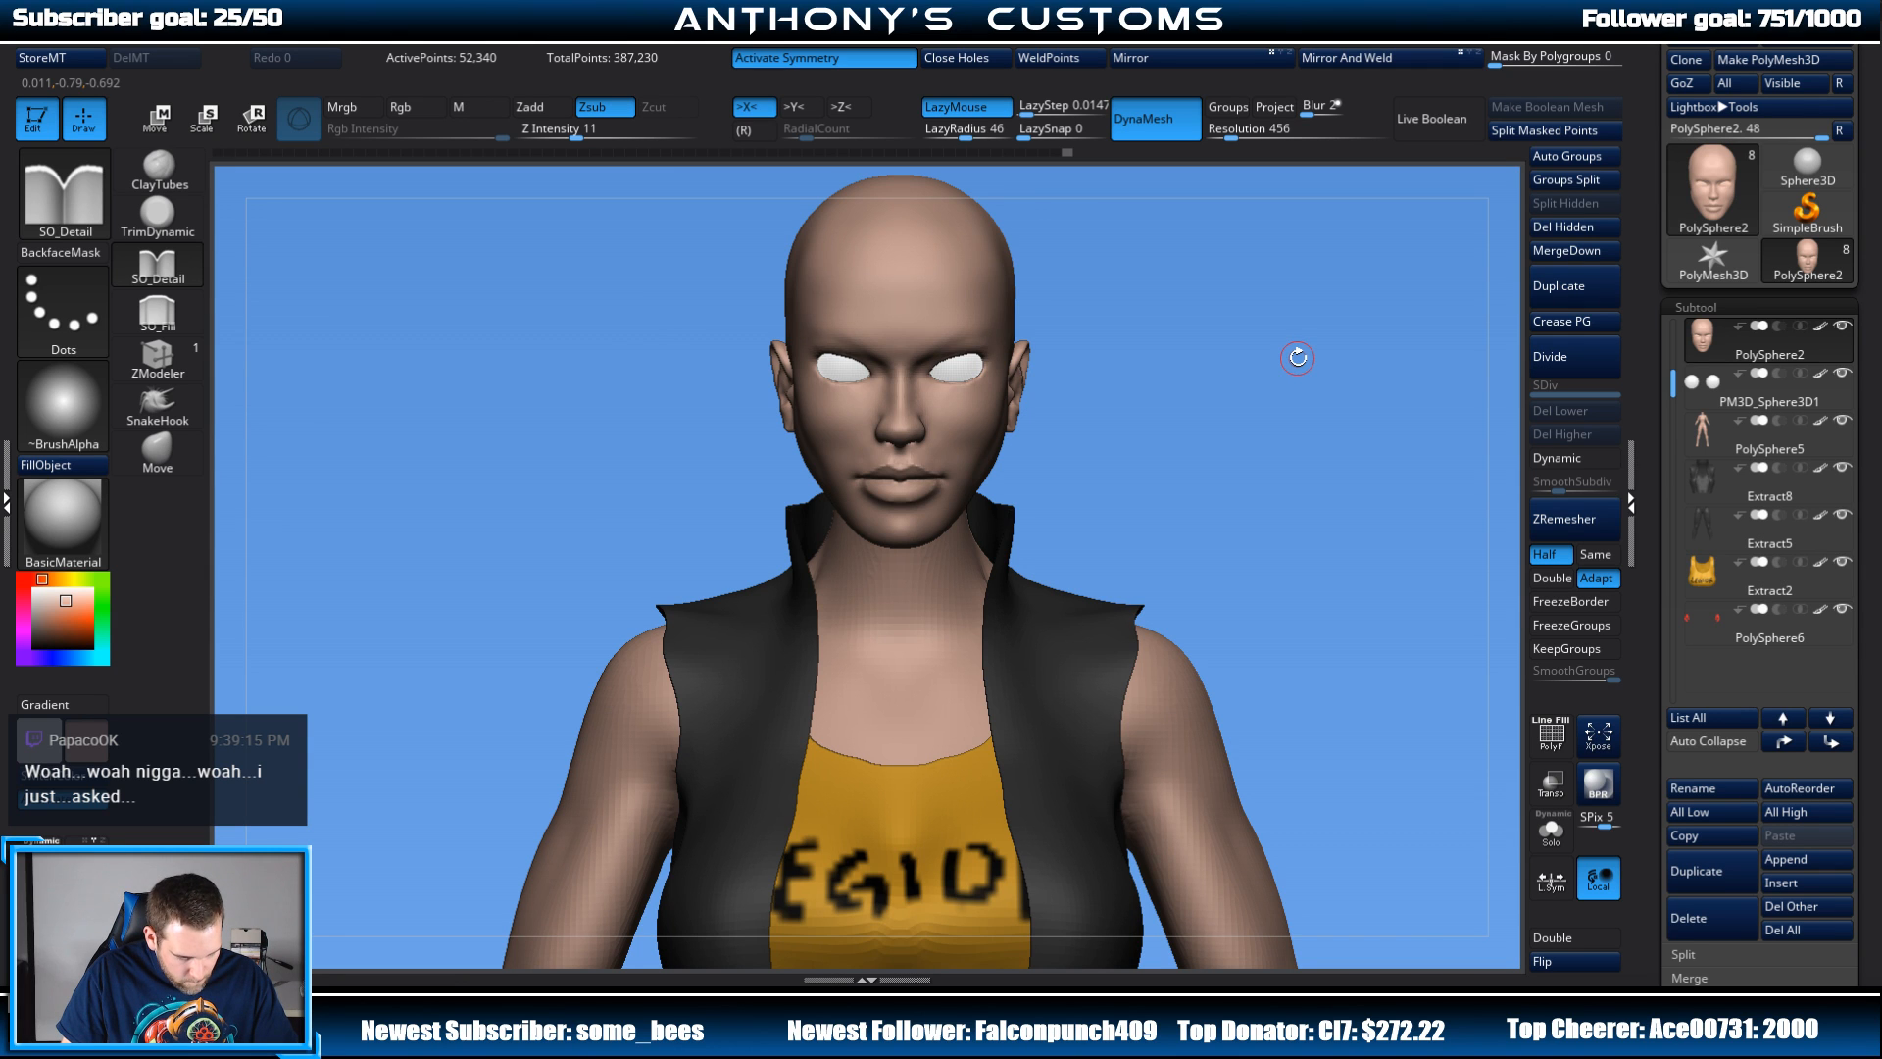
mouse_move(1209, 450)
left_mouse_down()
mouse_move(1261, 437)
mouse_move(1215, 422)
mouse_move(1230, 372)
mouse_move(1265, 412)
mouse_move(1238, 478)
mouse_move(1293, 423)
left_mouse_up()
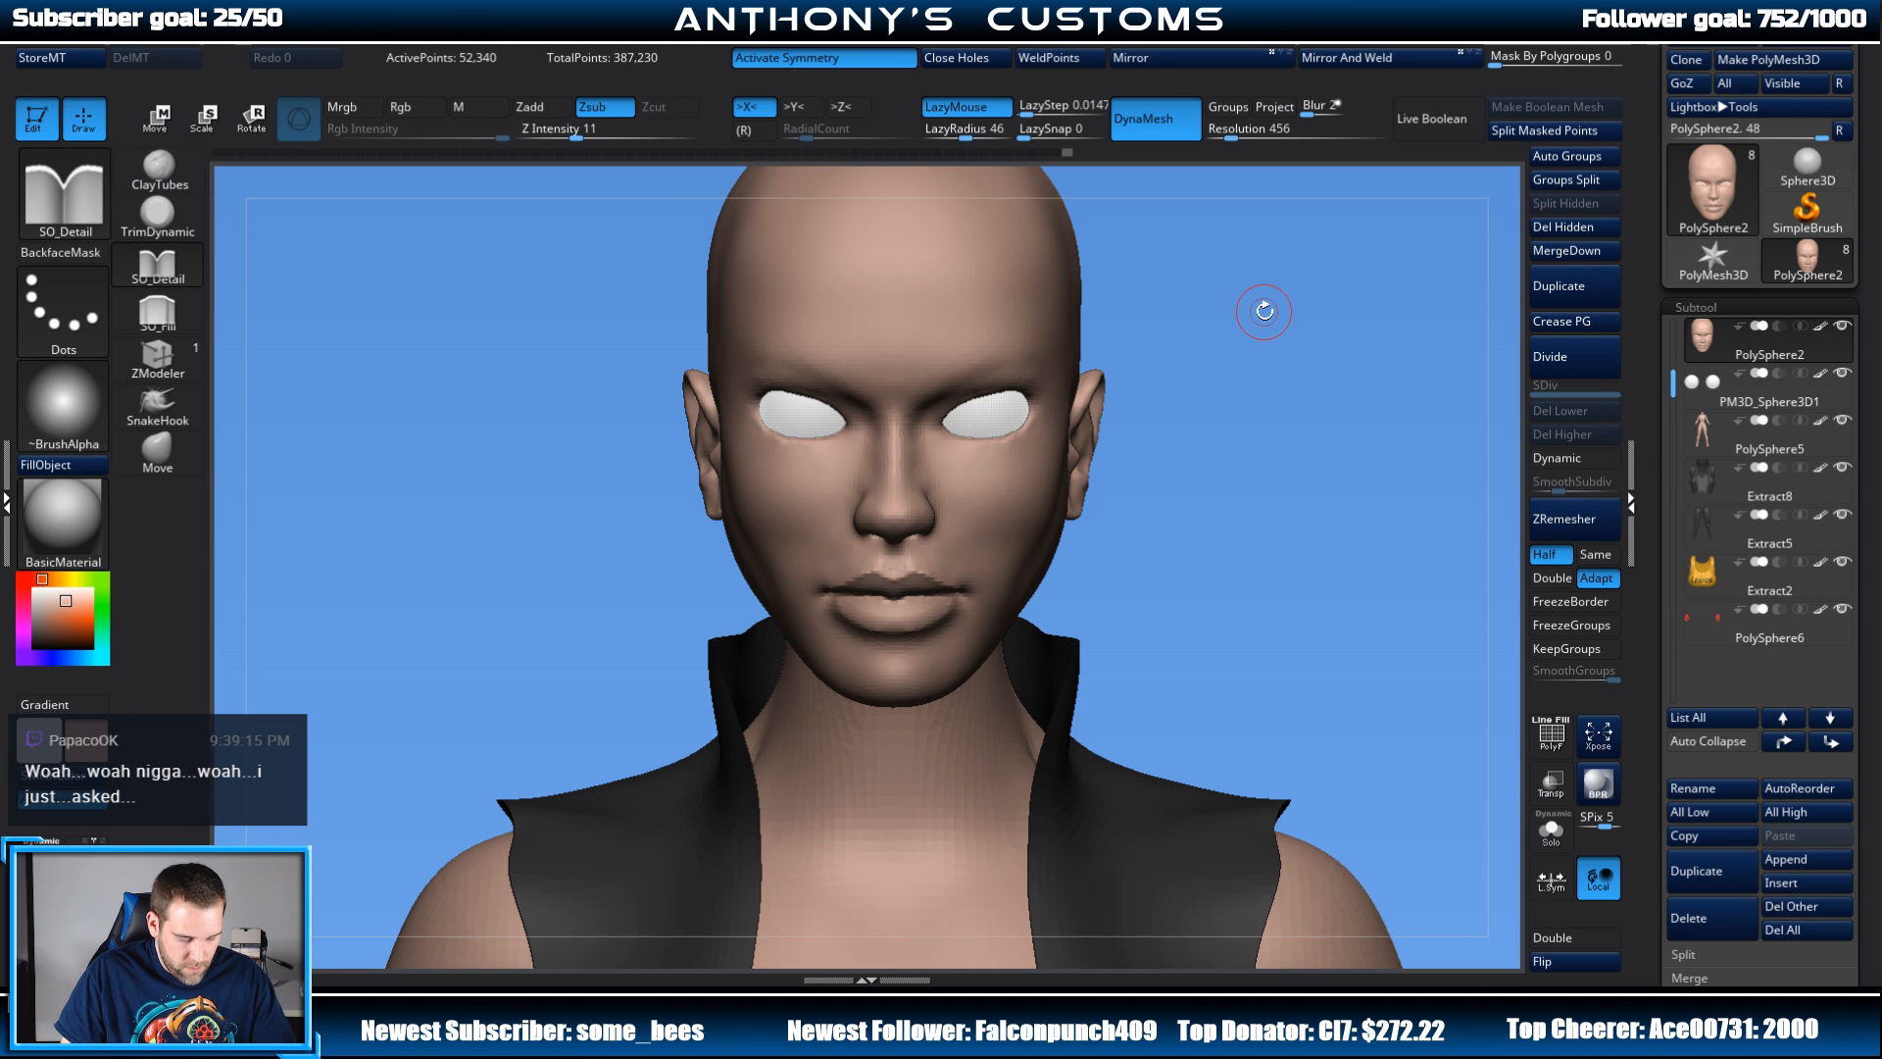
mouse_move(1274, 410)
left_mouse_down("alt")
mouse_move(1252, 355)
mouse_move(1226, 380)
mouse_move(1252, 366)
mouse_move(1253, 408)
mouse_move(1245, 390)
left_mouse_up("alt")
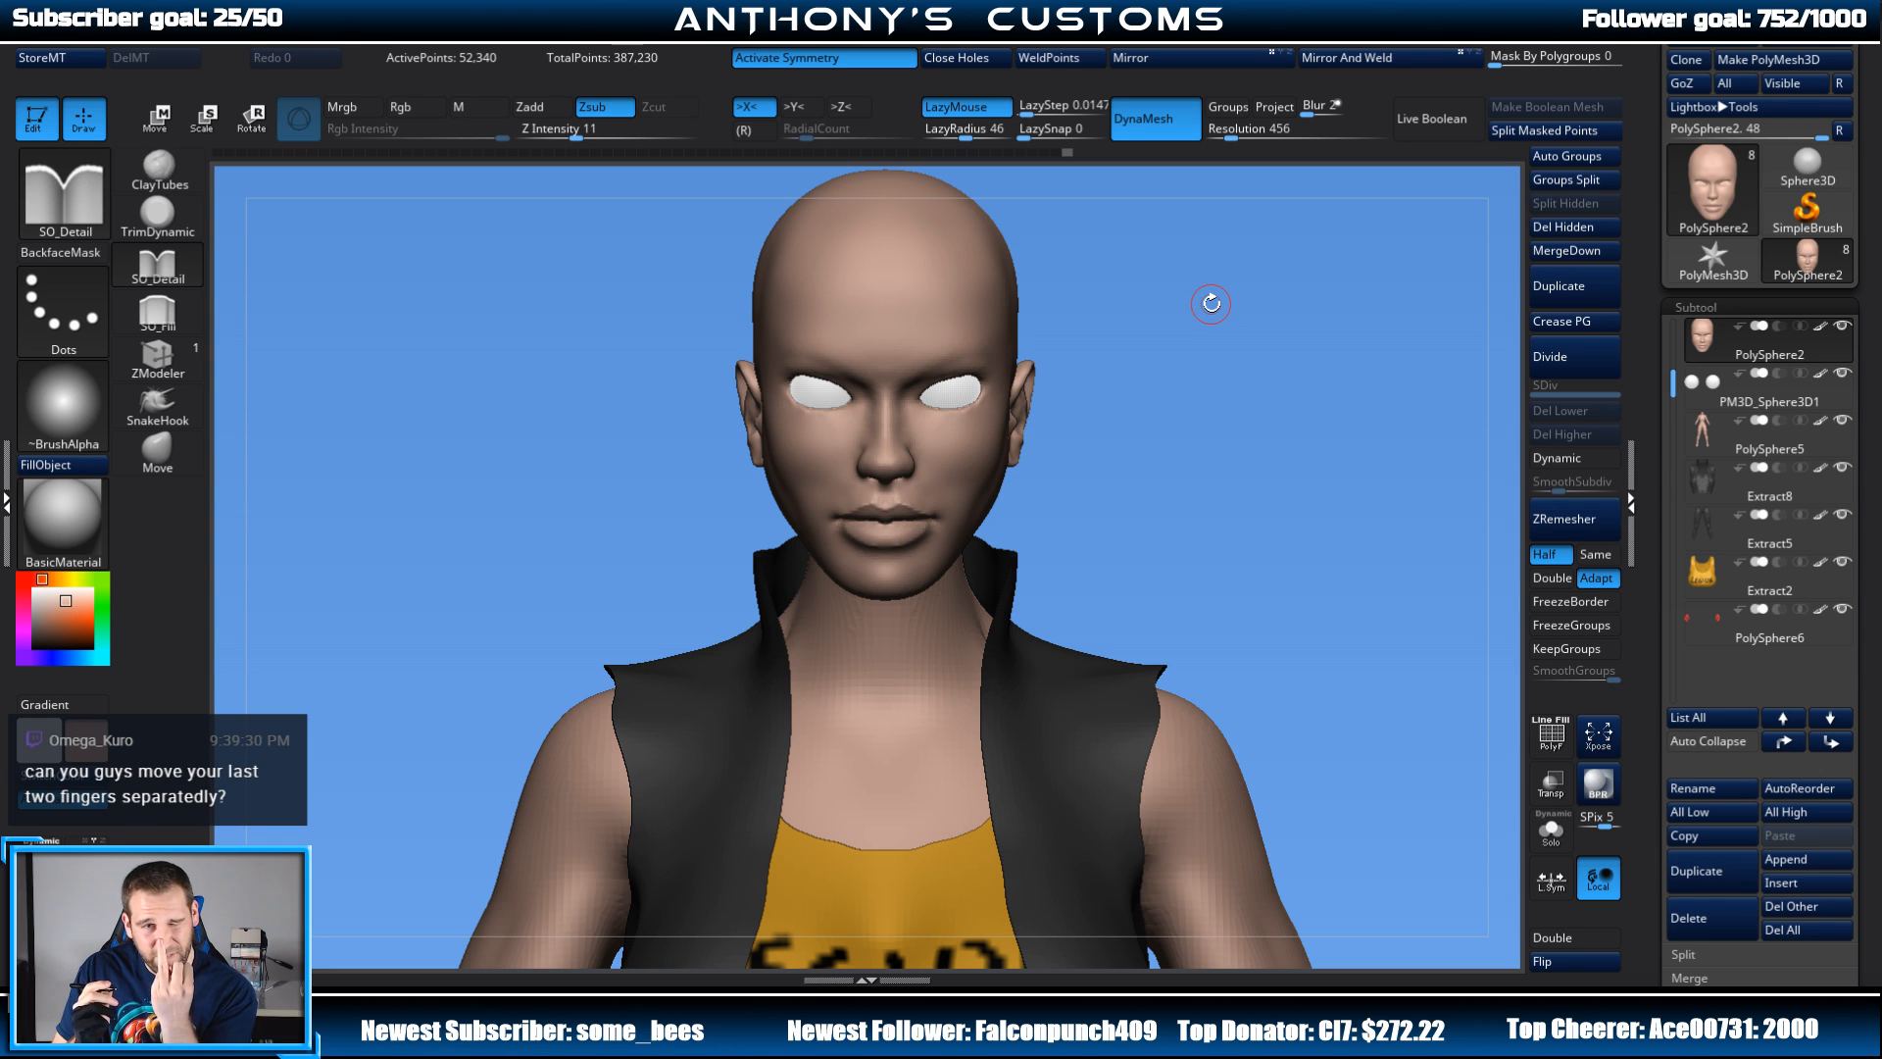
left_click_drag(1224, 360, 1235, 390)
left_click_drag(1206, 452, 1183, 588)
left_click_drag(1270, 437, 1189, 425)
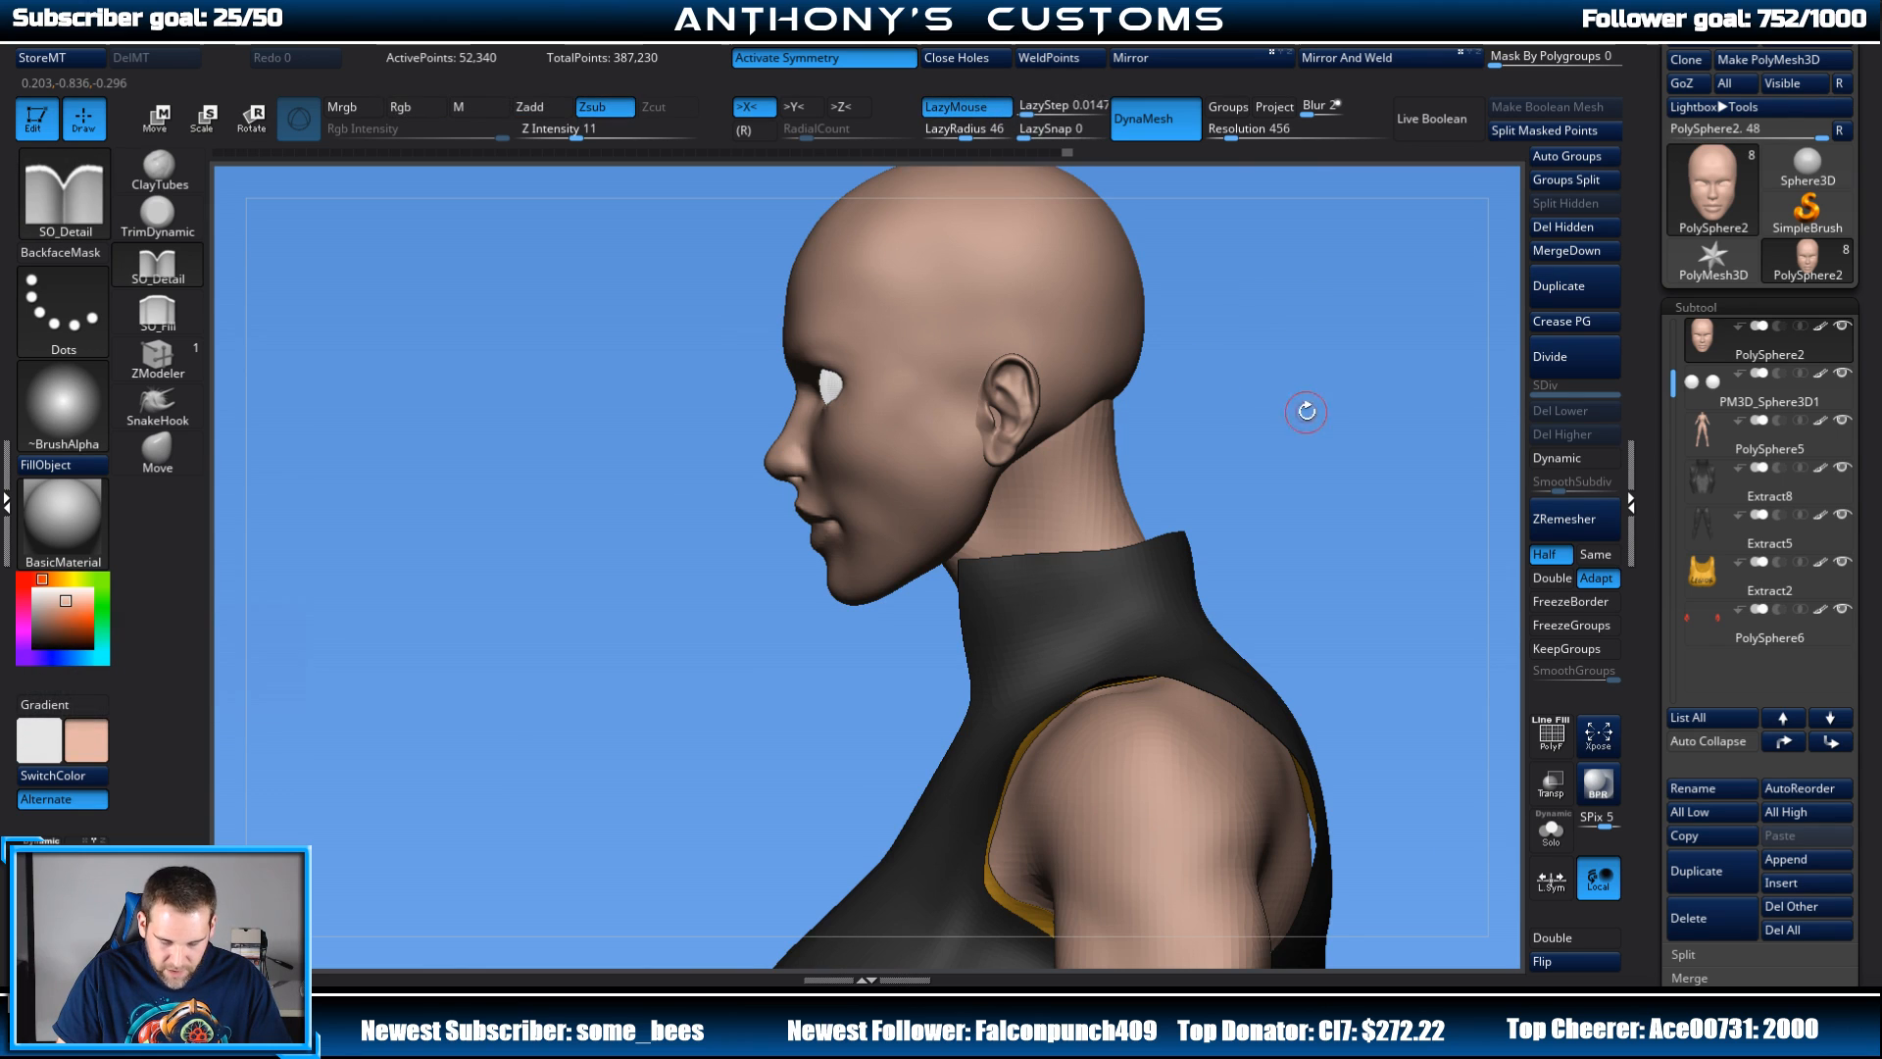
Step: Make the ears the active subtool and reshape the earlobes with the Move brush
left_click_drag(1307, 408, 1227, 551, "alt")
left_click_drag(1319, 447, 254, 430, "alt")
left_click(157, 452)
left_click_drag(1226, 426, 1267, 443)
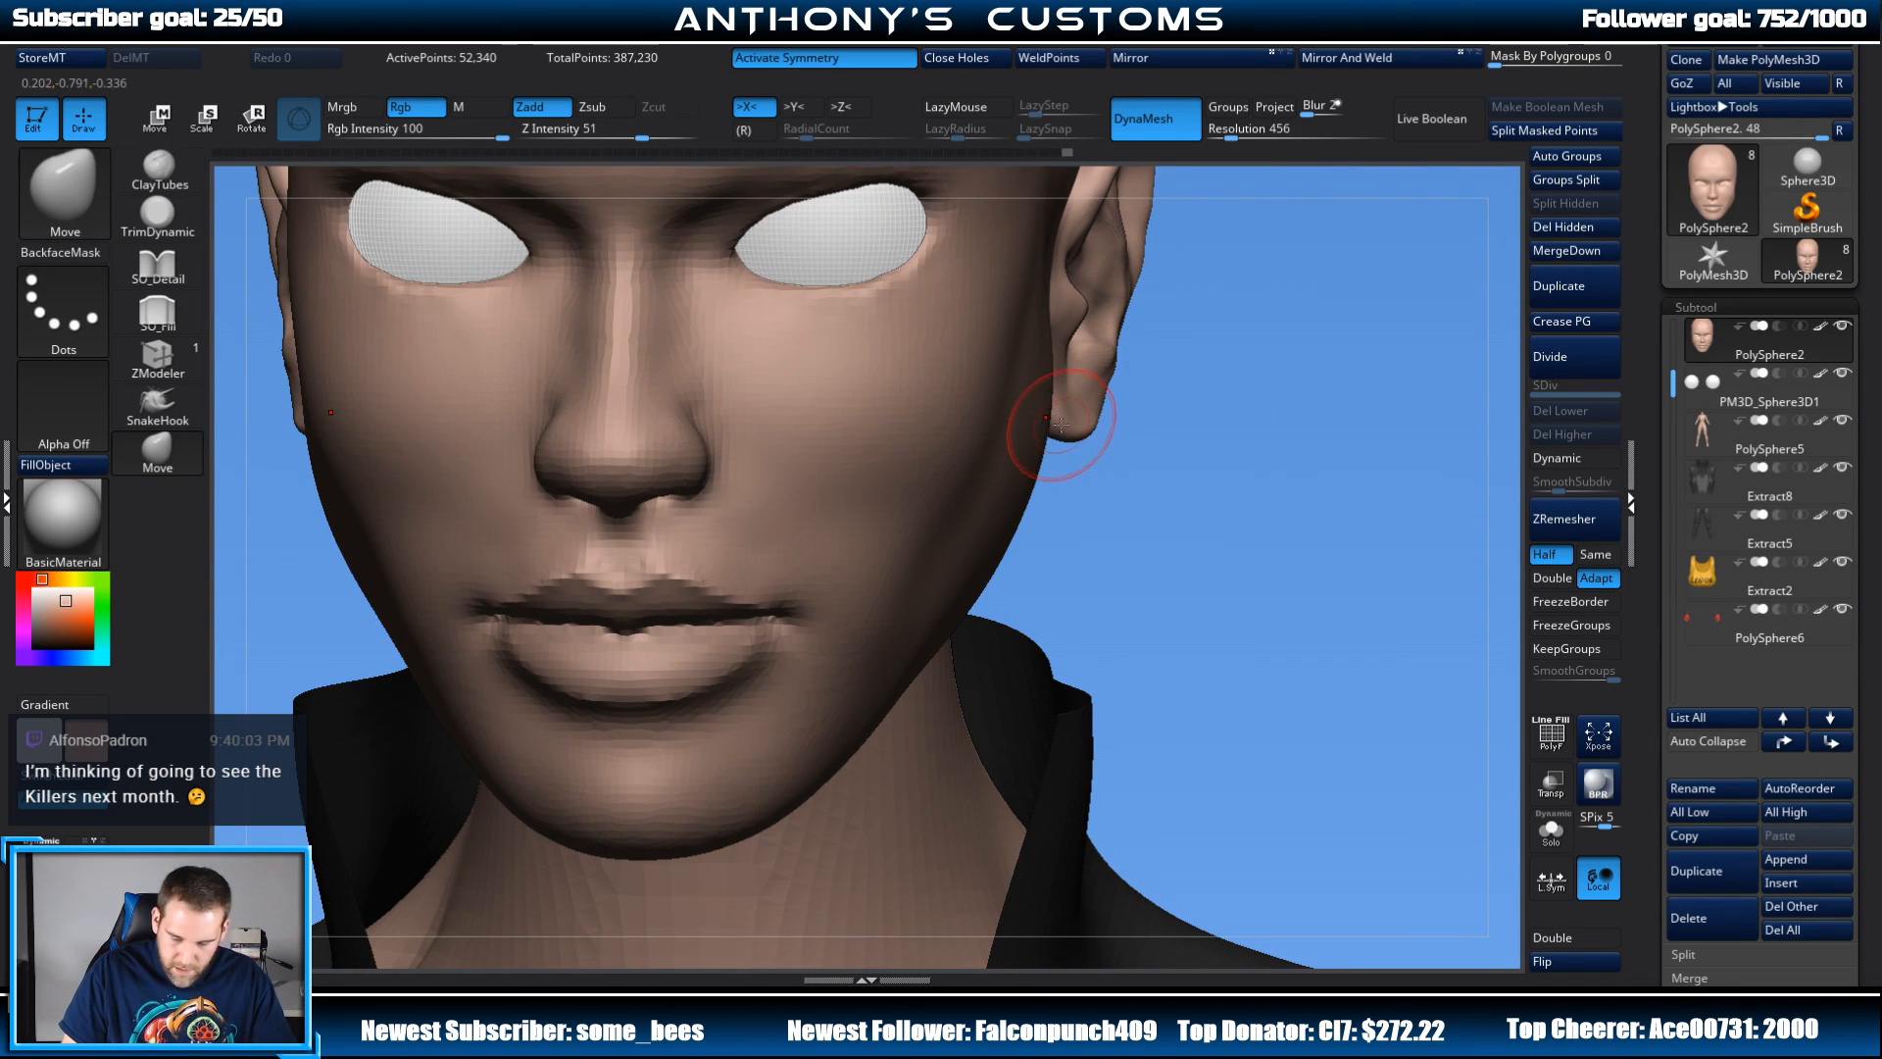
left_click(1057, 418, "alt")
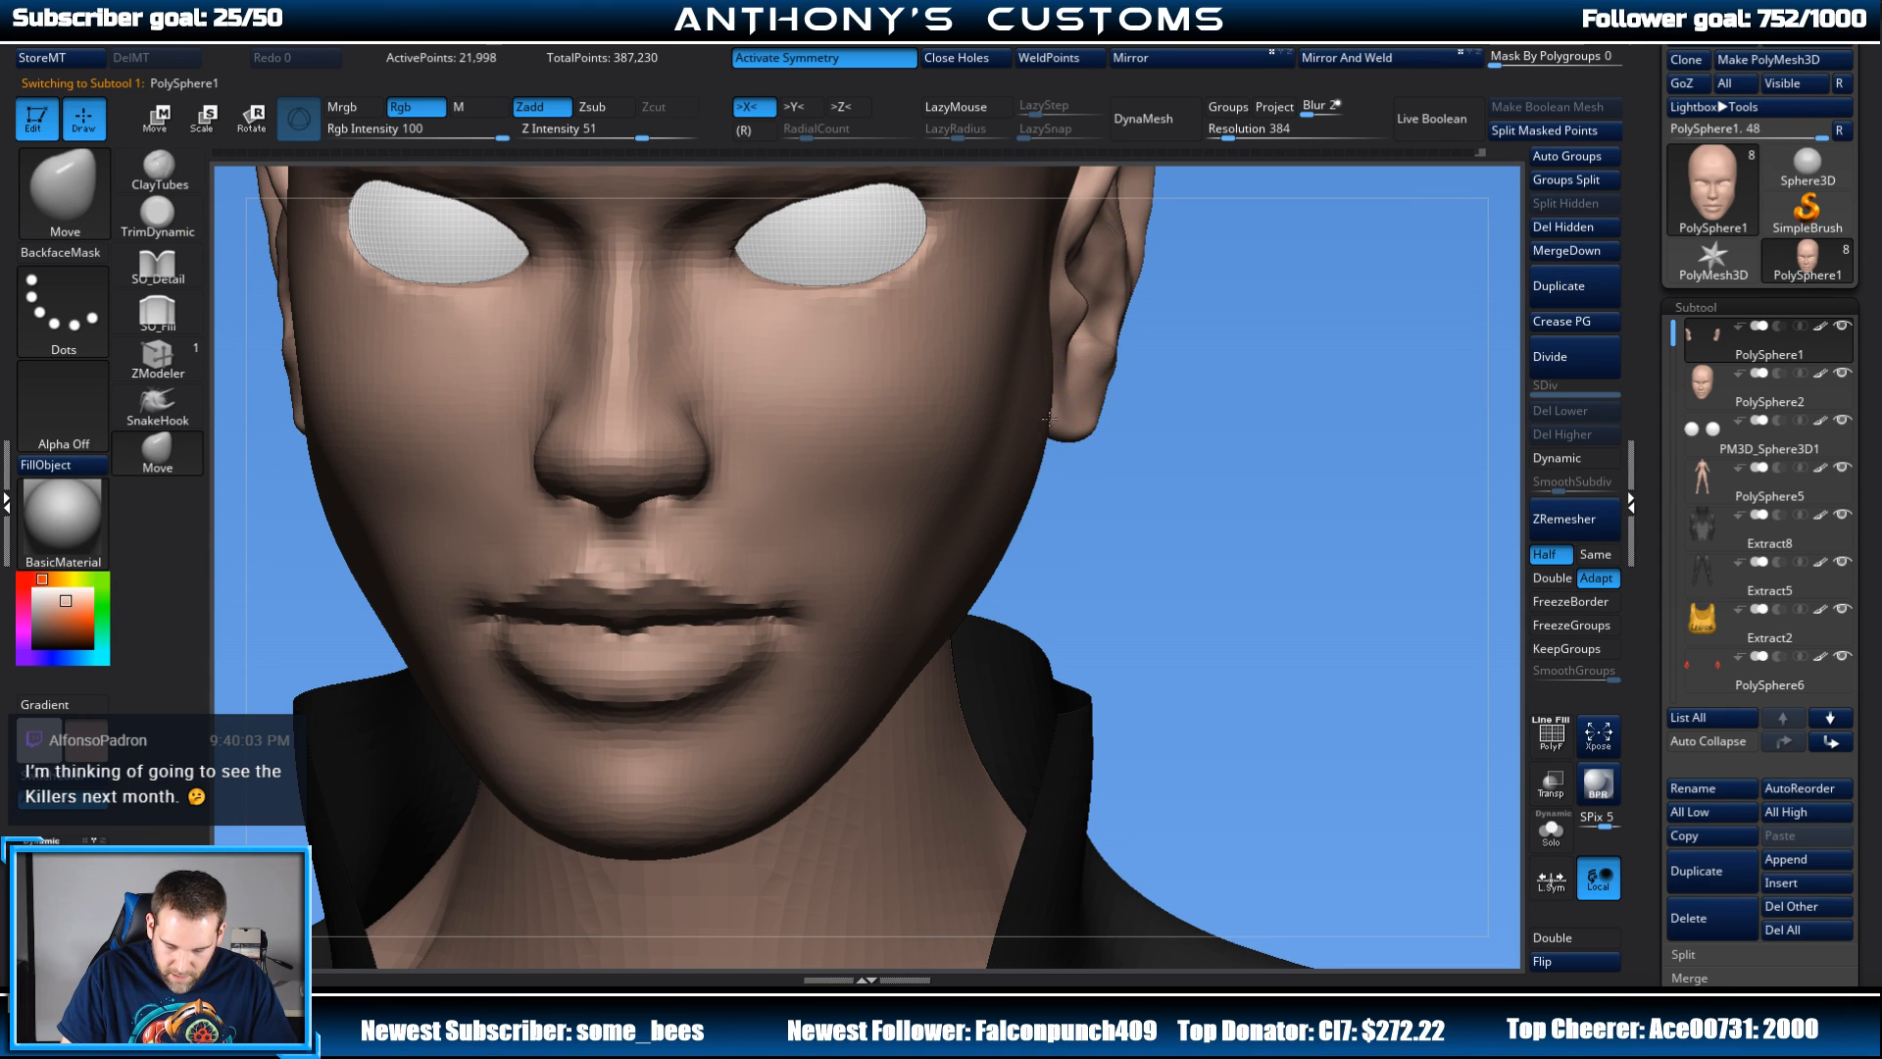
left_click_drag(1225, 424, 813, 446)
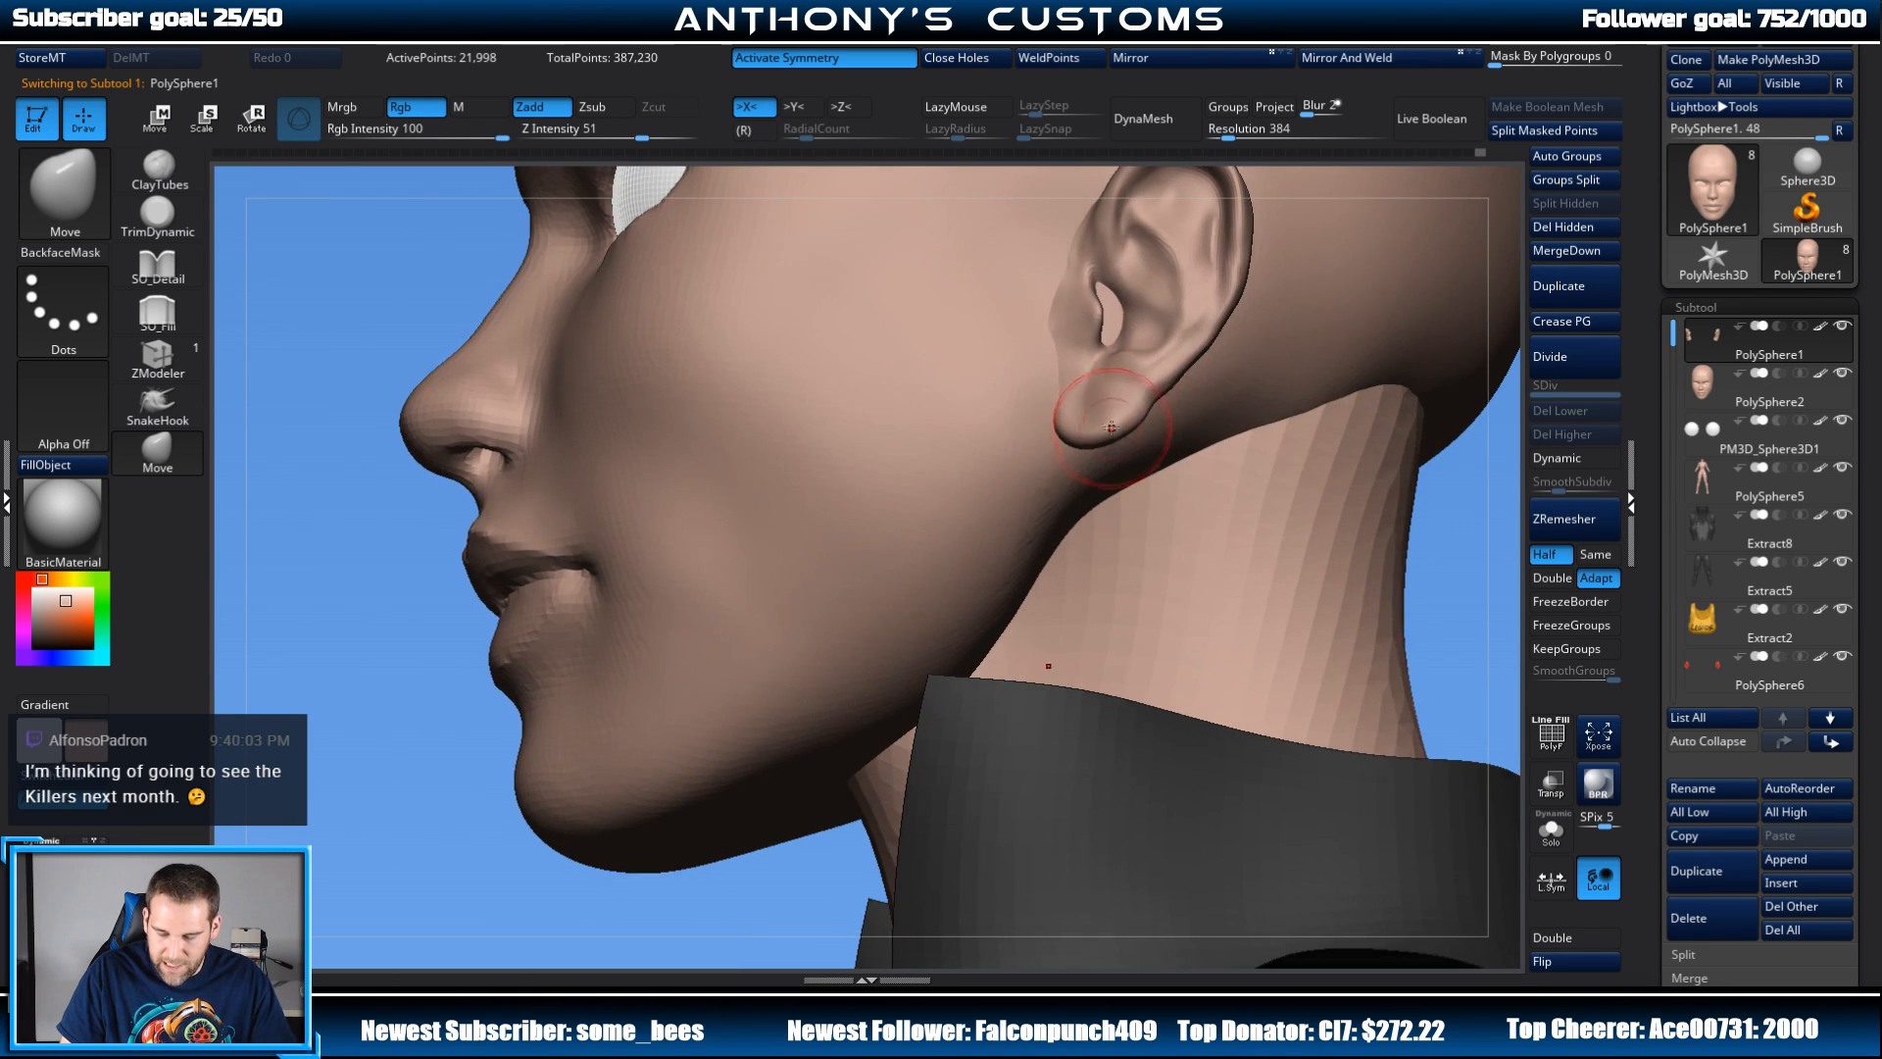
left_click_drag(1093, 402, 1084, 409)
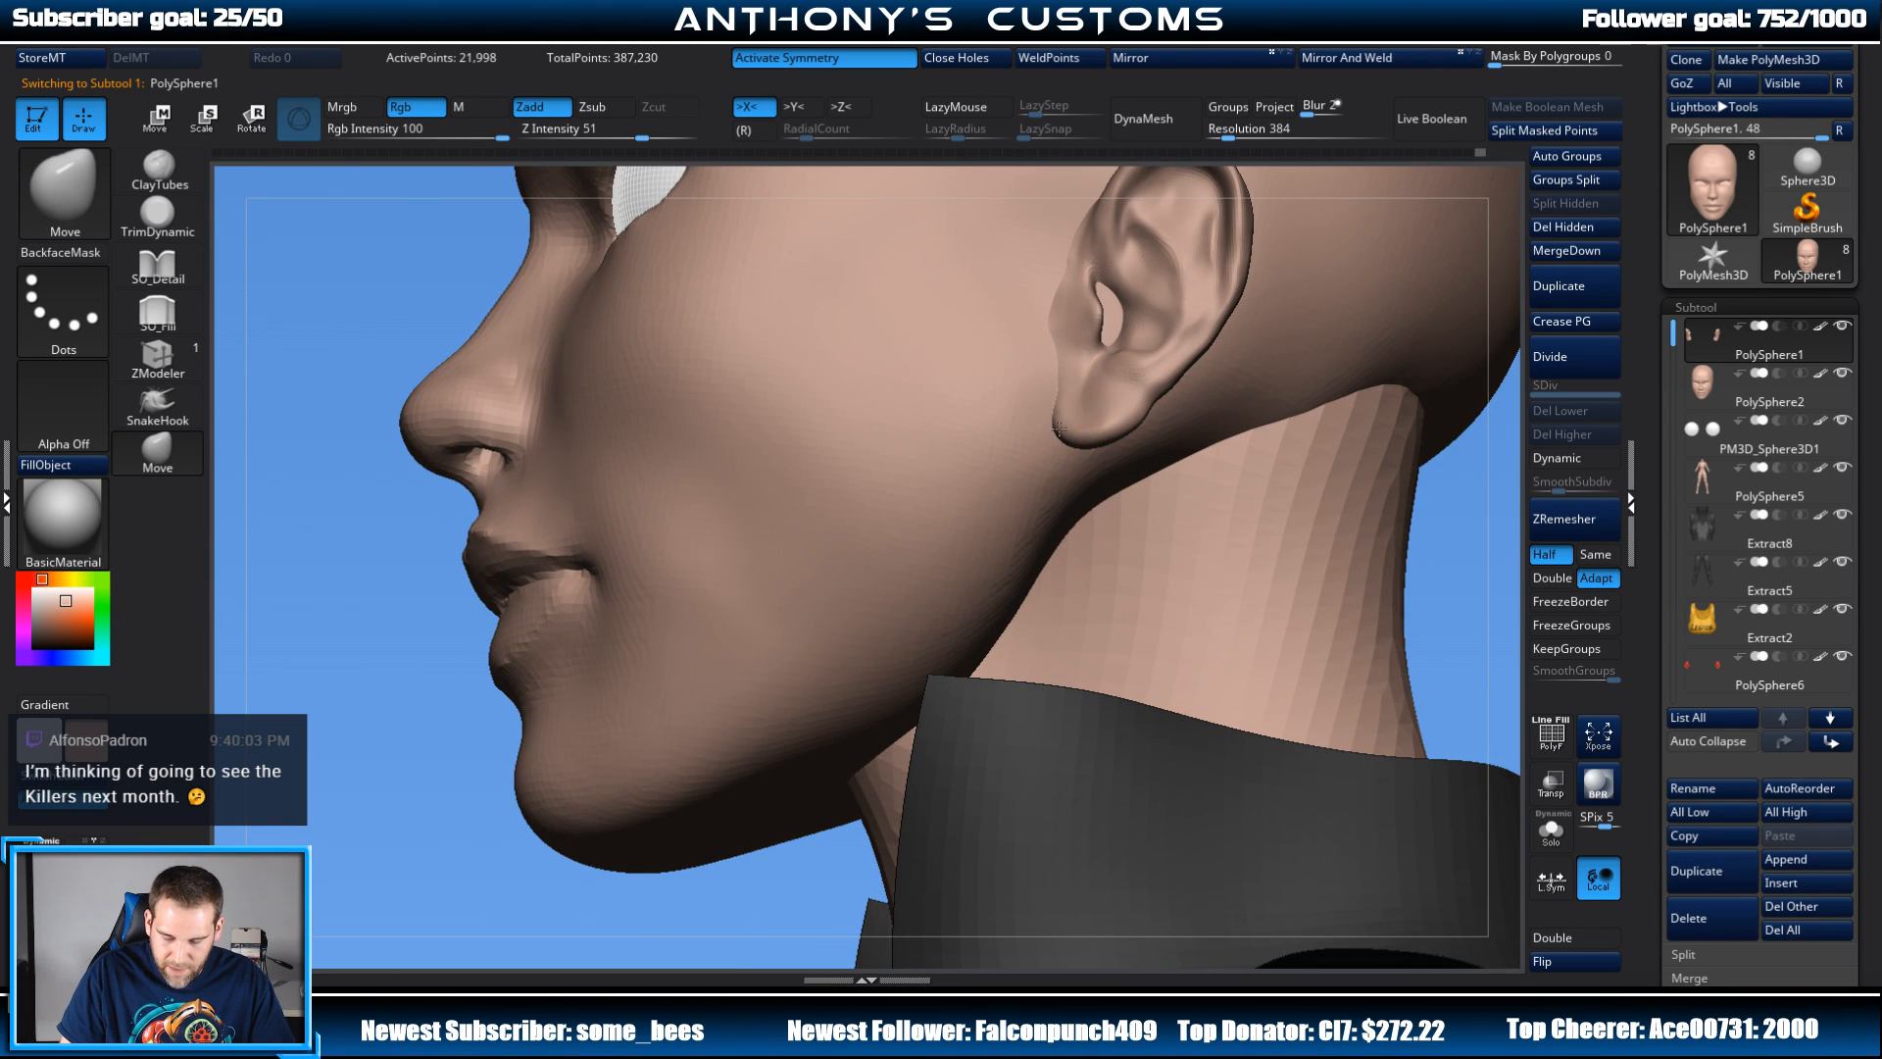
mouse_move(1227, 441)
left_mouse_down()
mouse_move(1324, 437)
mouse_move(1270, 471)
left_mouse_up()
left_click_drag(1386, 487, 1185, 447)
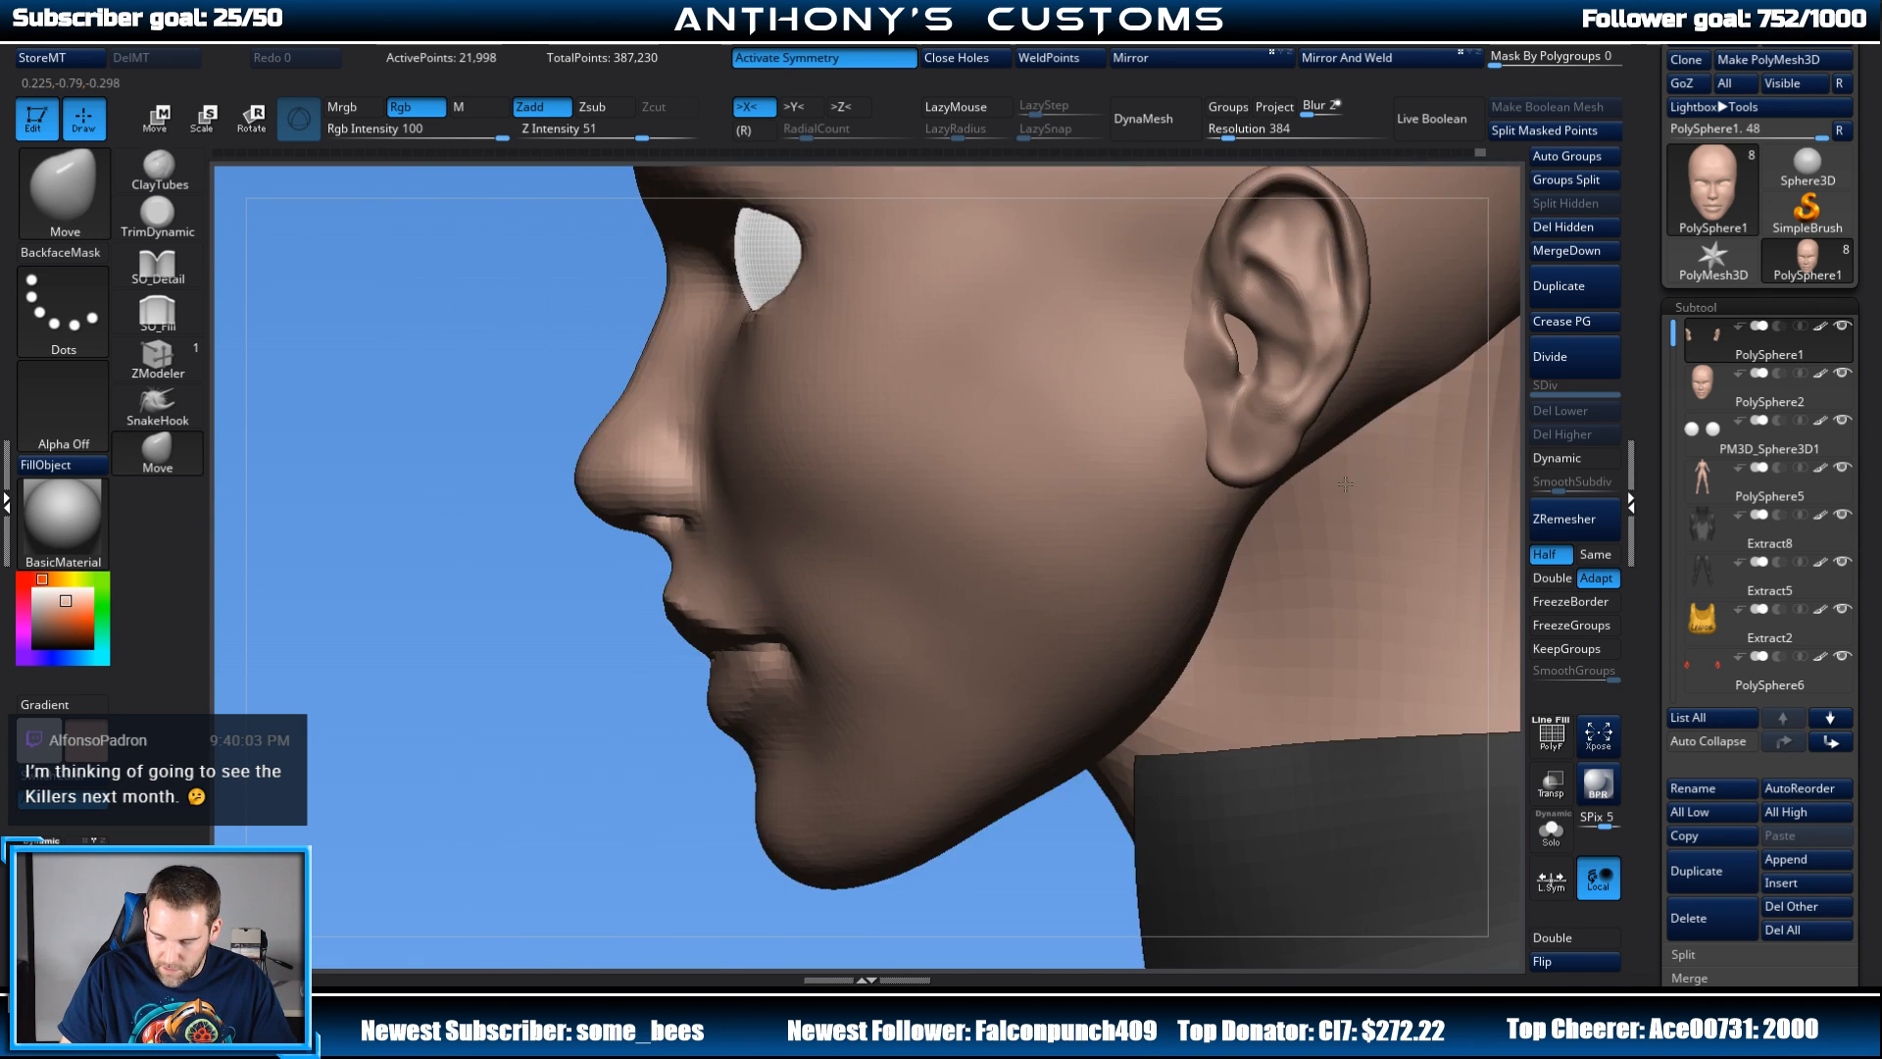
left_click_drag(659, 716, 519, 807, "alt")
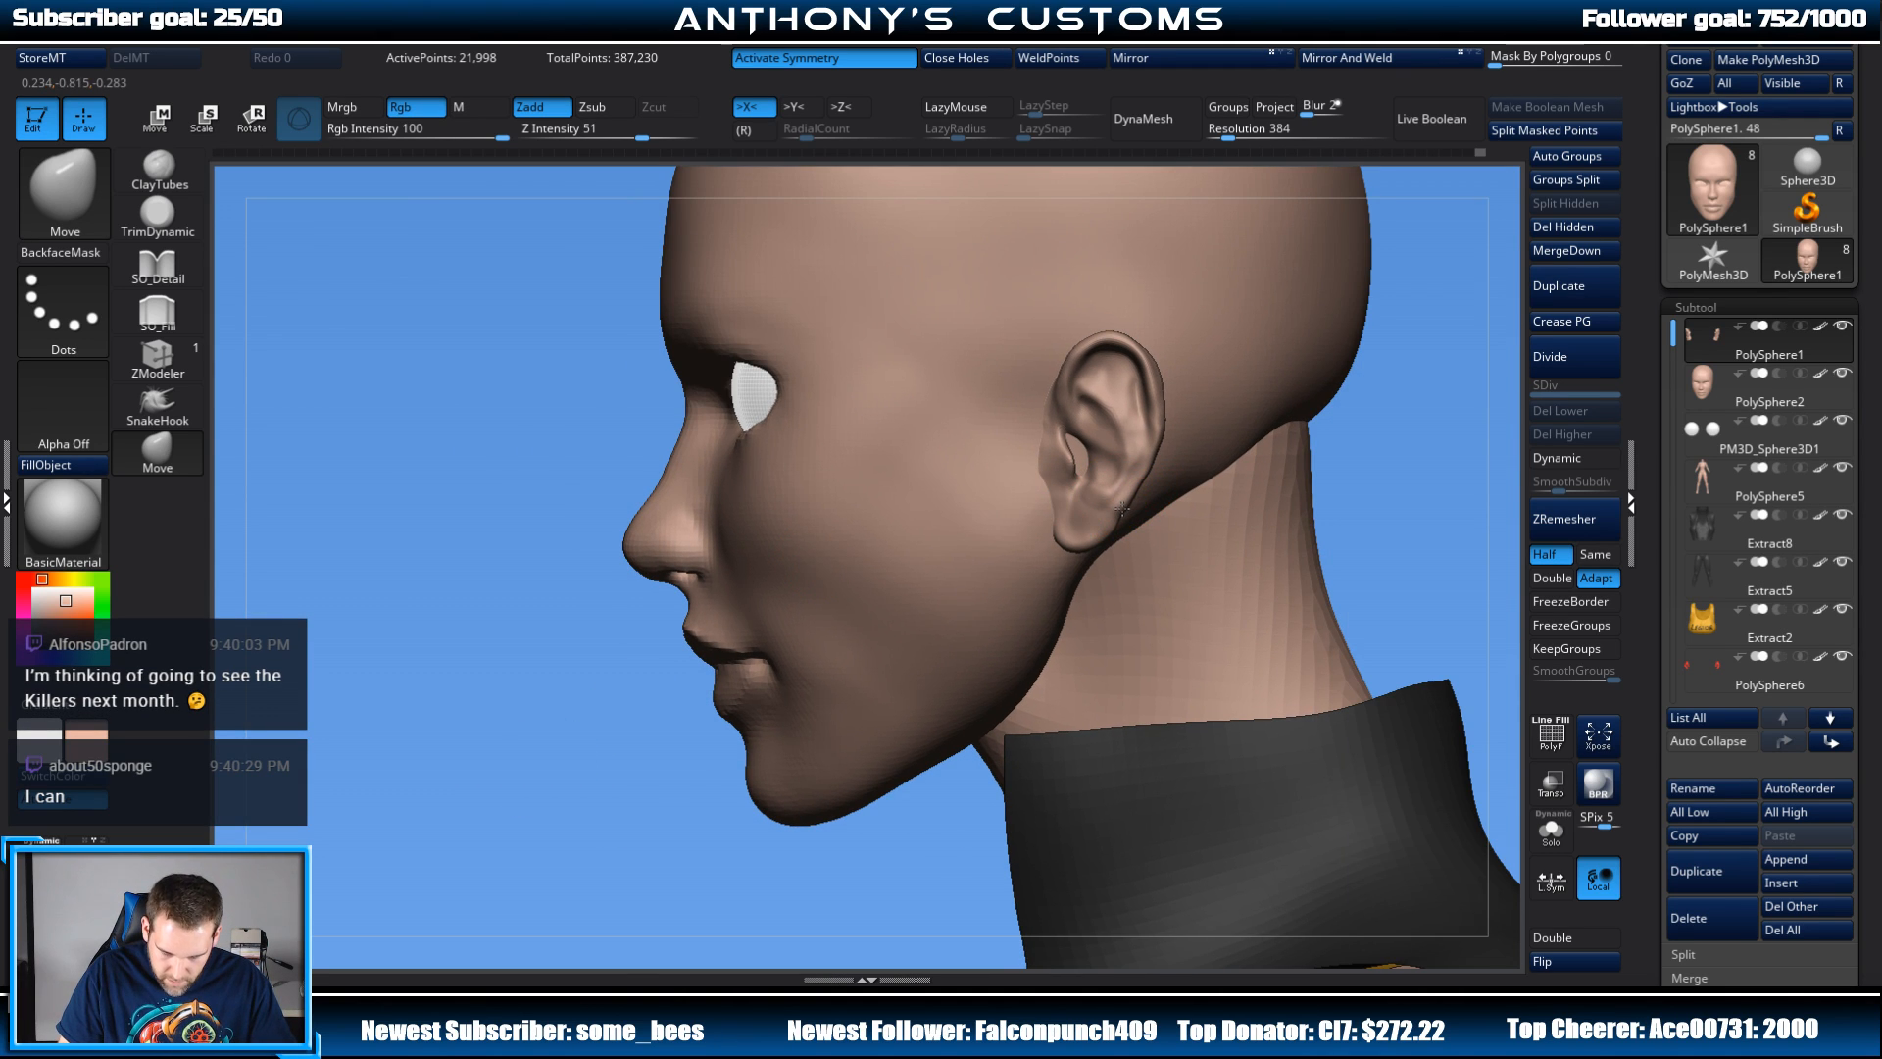
Step: Inspect the ears and face from the front and in profile, make the head the active subtool, and review the whole figure
left_click_drag(1370, 437, 1256, 332)
left_click_drag(1269, 399, 1248, 436)
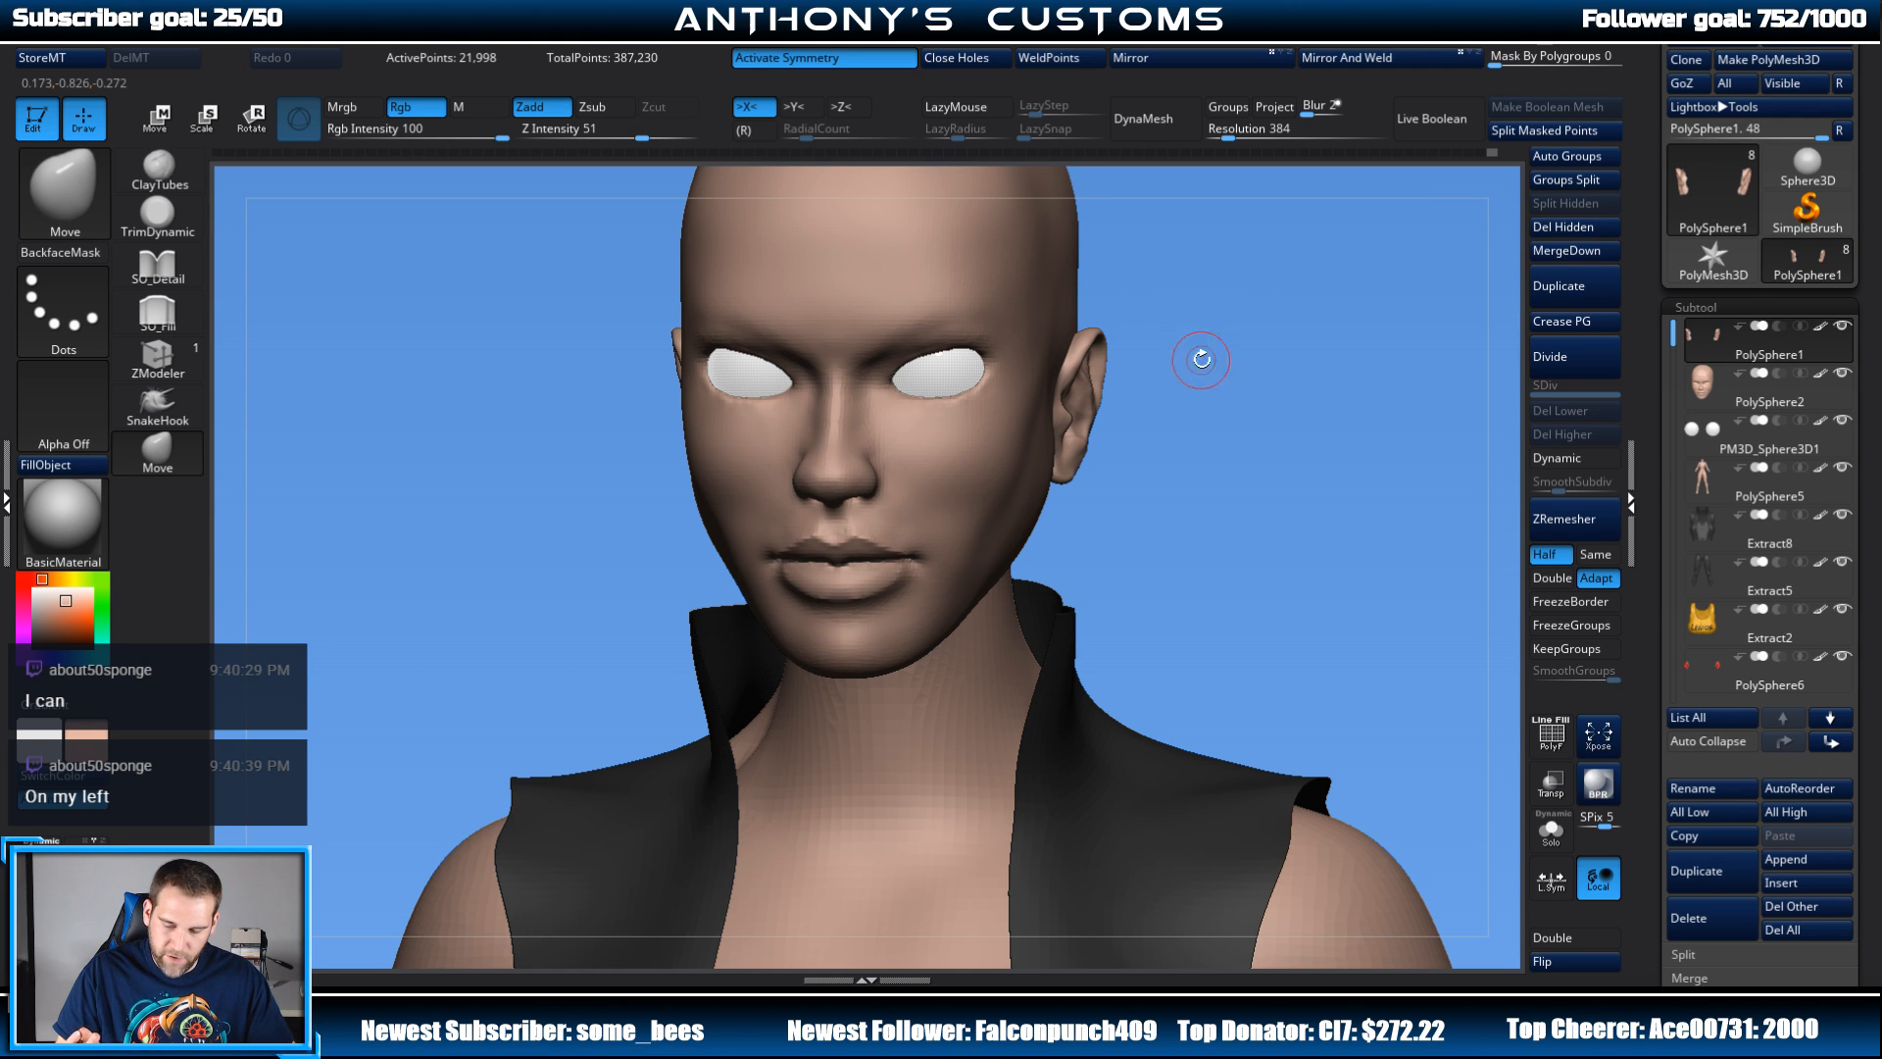
left_click_drag(1197, 357, 1314, 402)
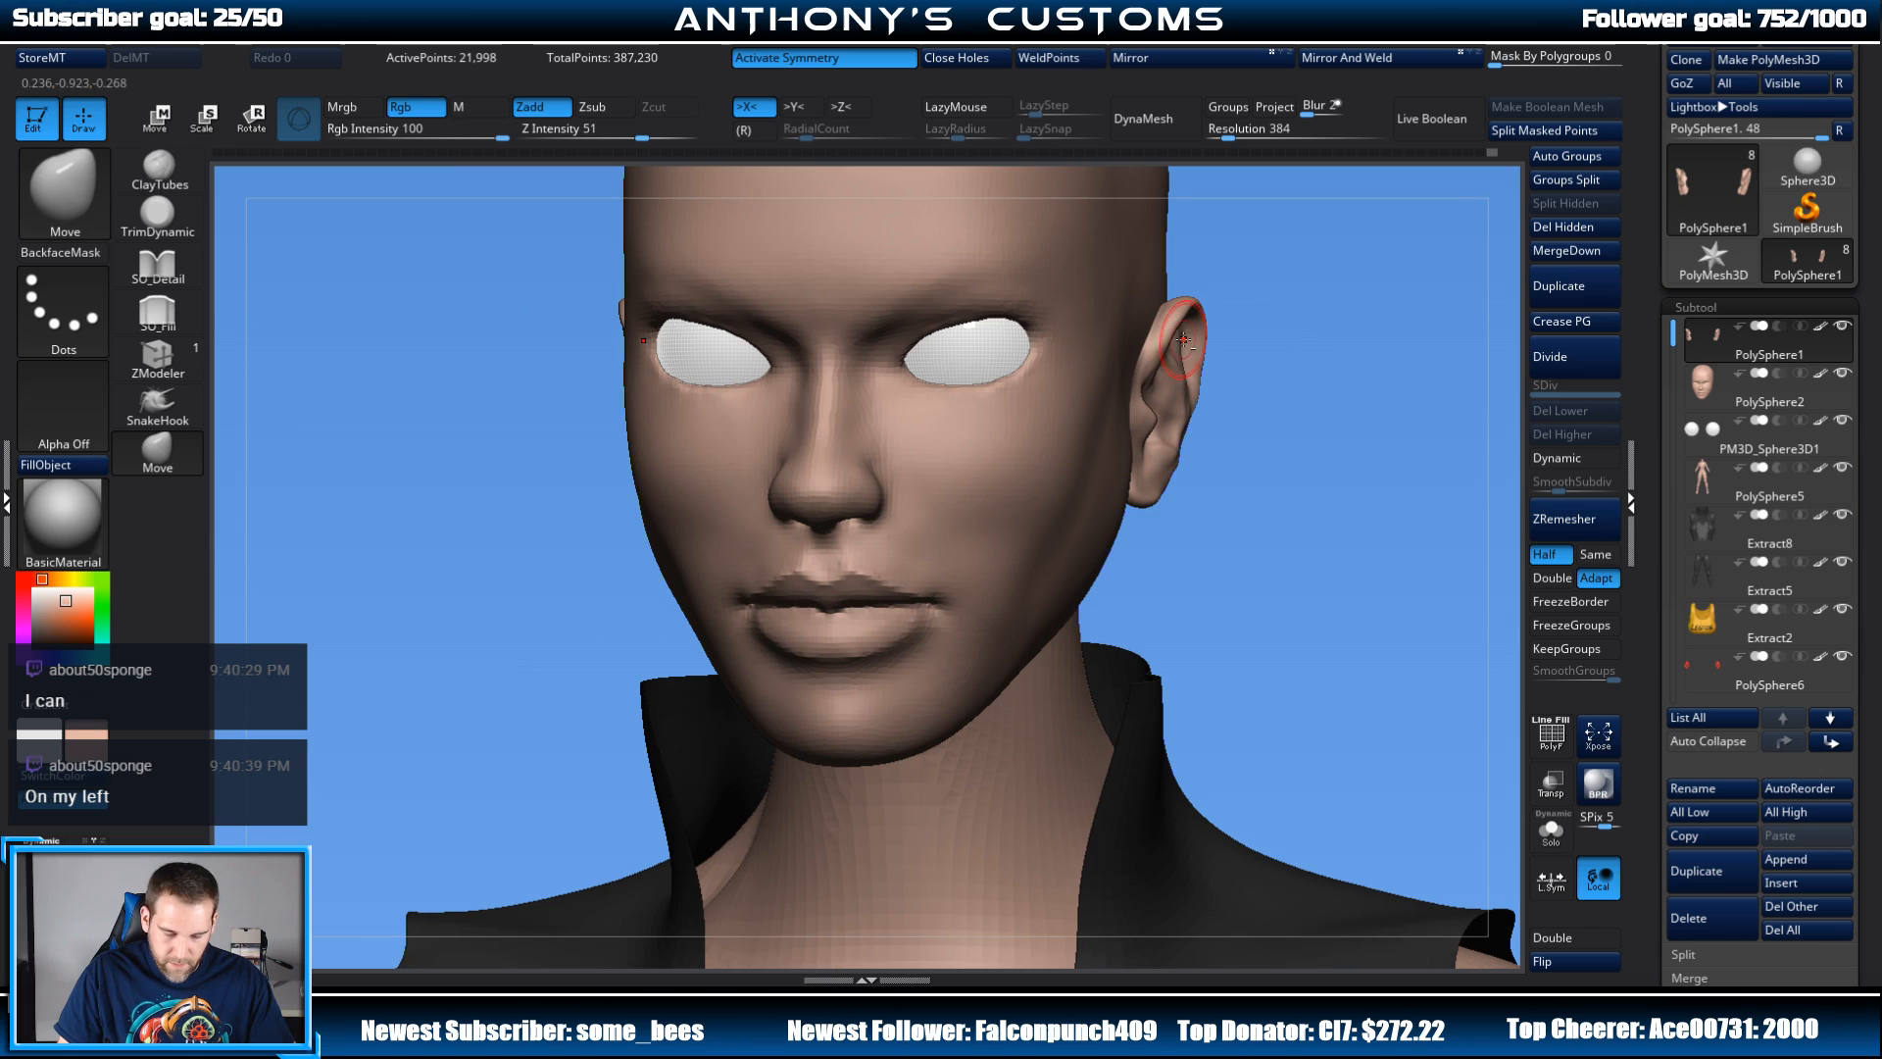
left_click(876, 358, "alt")
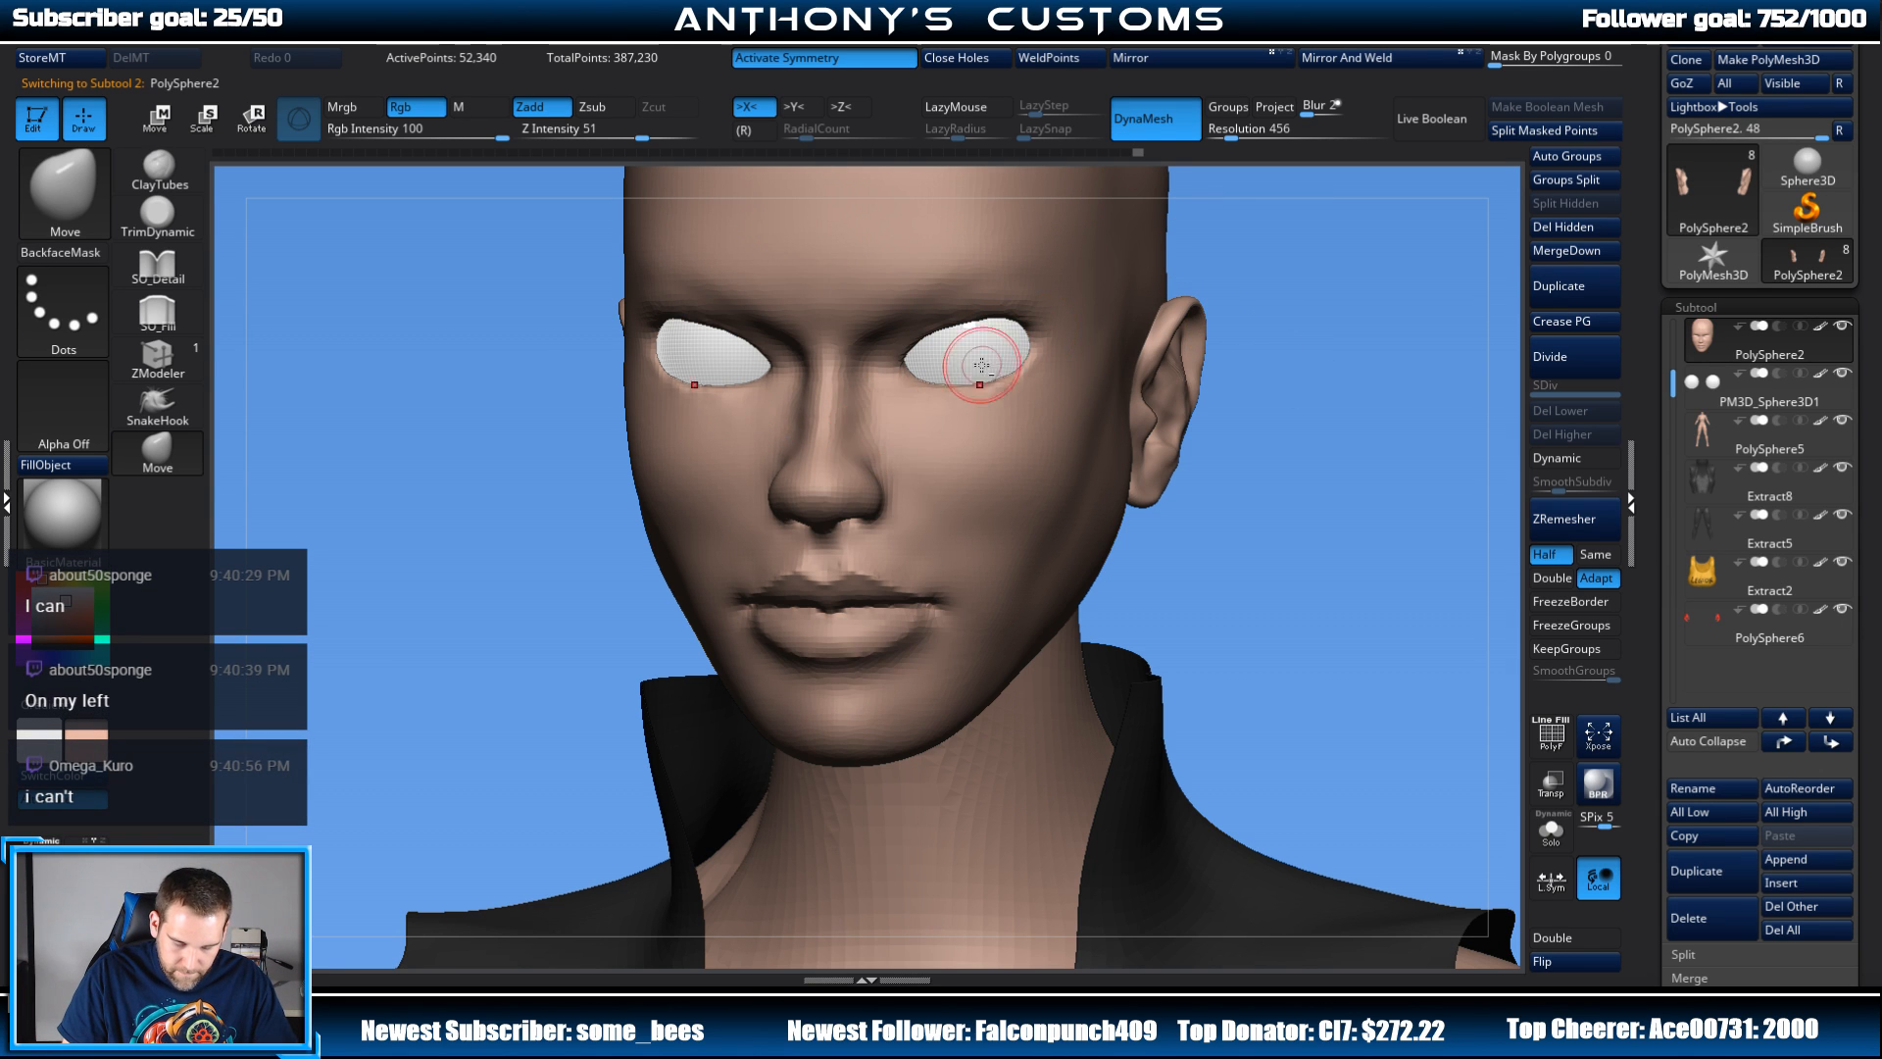
left_click_drag(1332, 361, 1212, 404)
left_click_drag(1123, 473, 1097, 517, "alt")
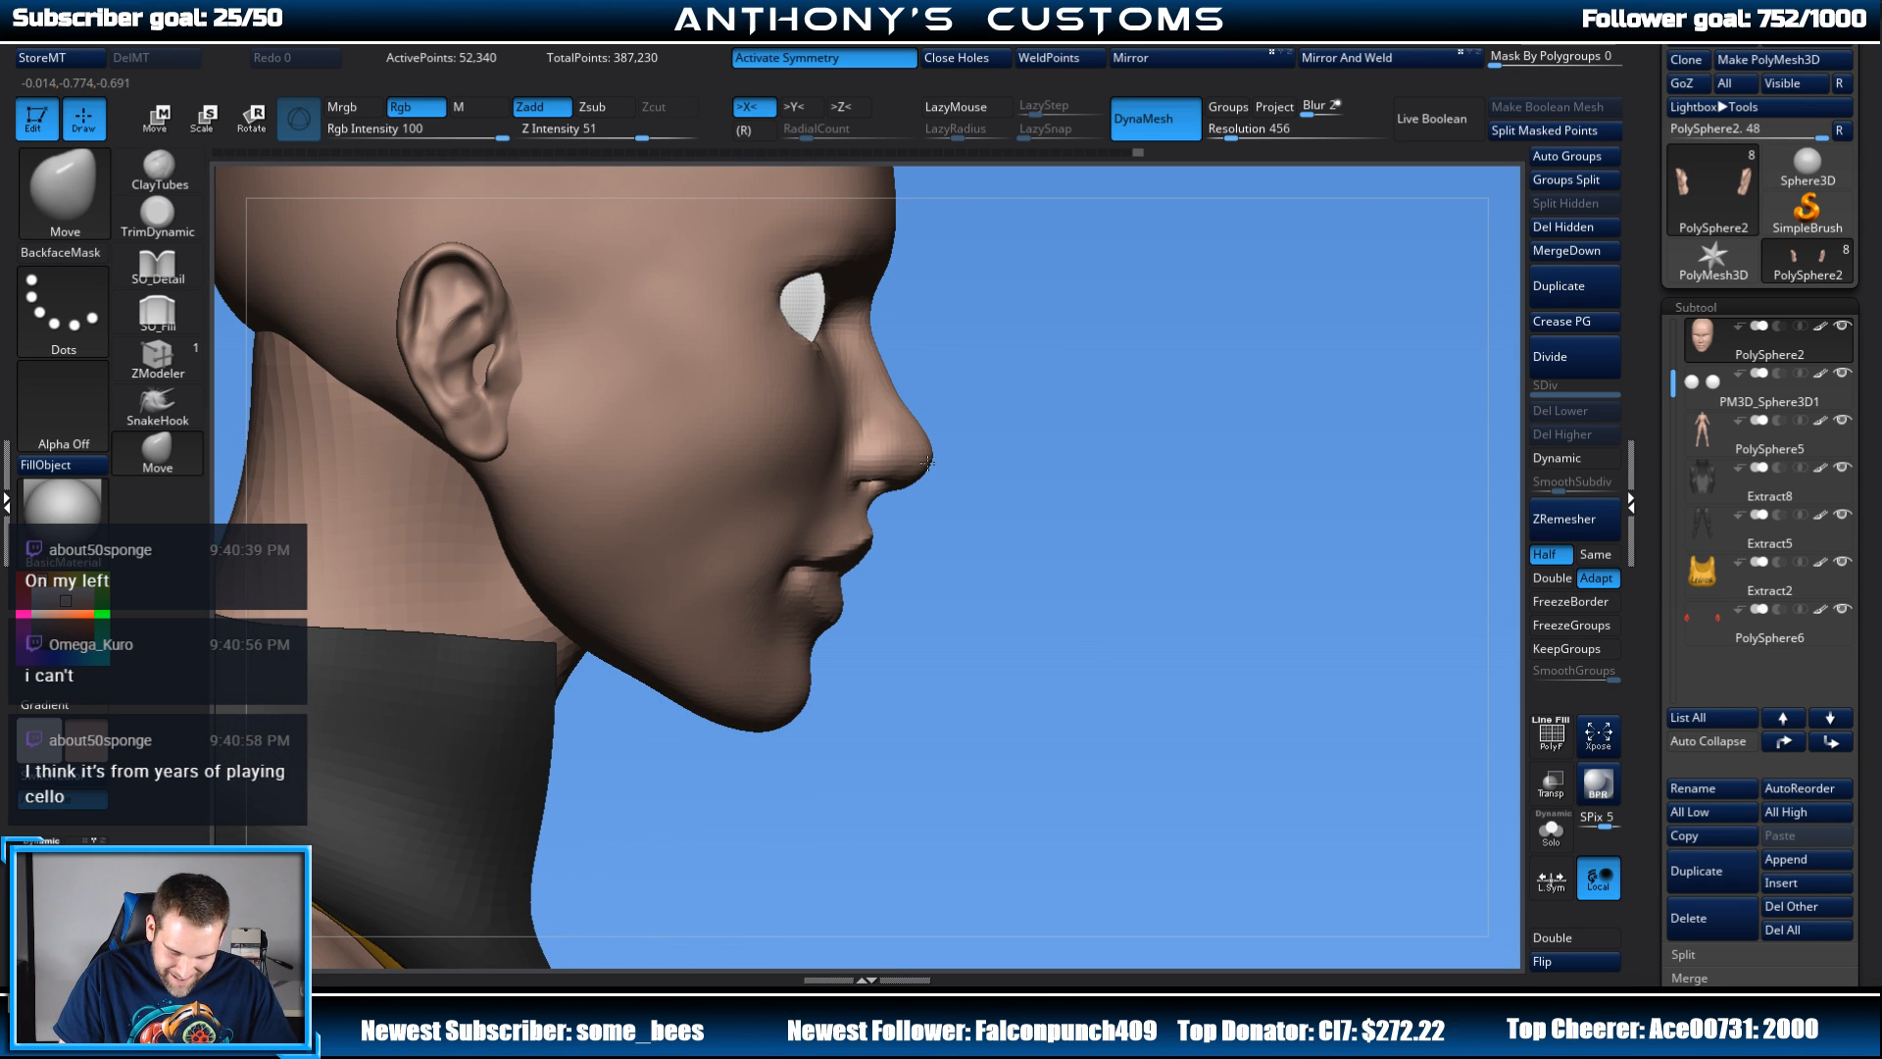
left_click_drag(1143, 461, 1097, 416)
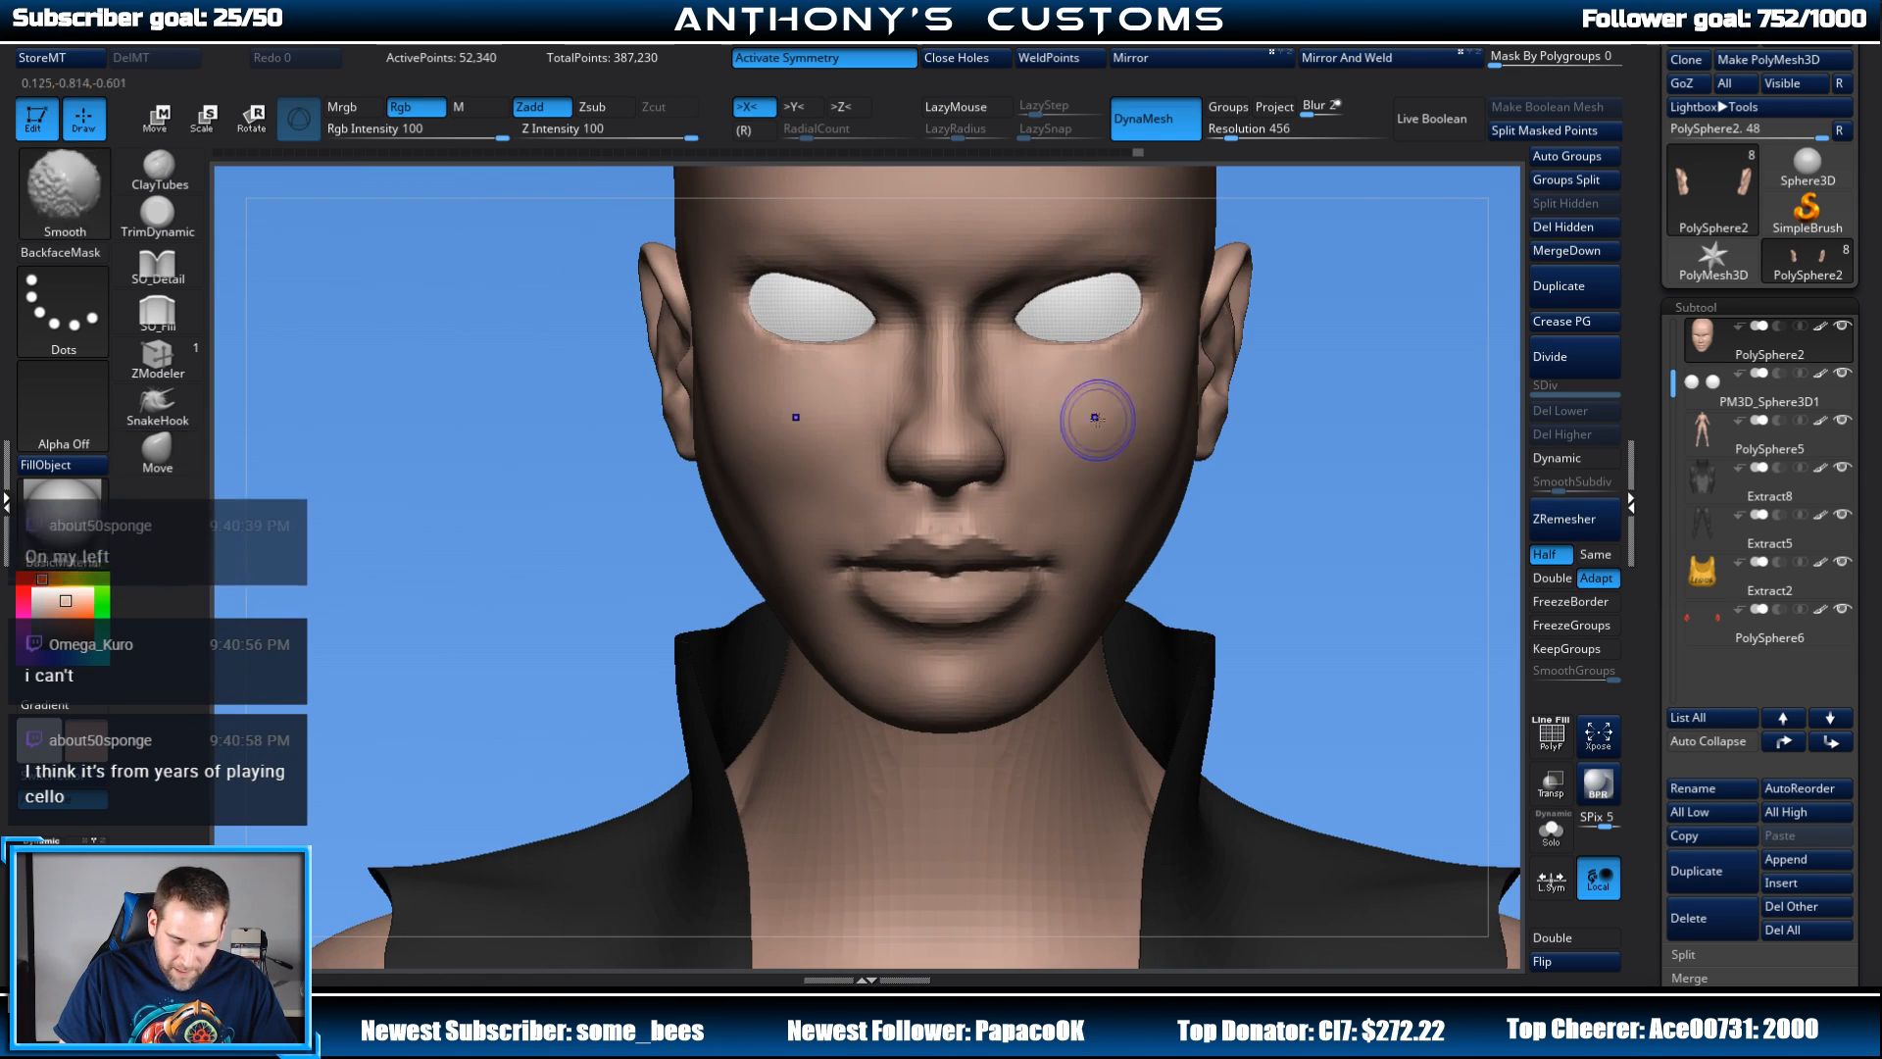
left_click_drag(1359, 419, 1088, 373, "alt")
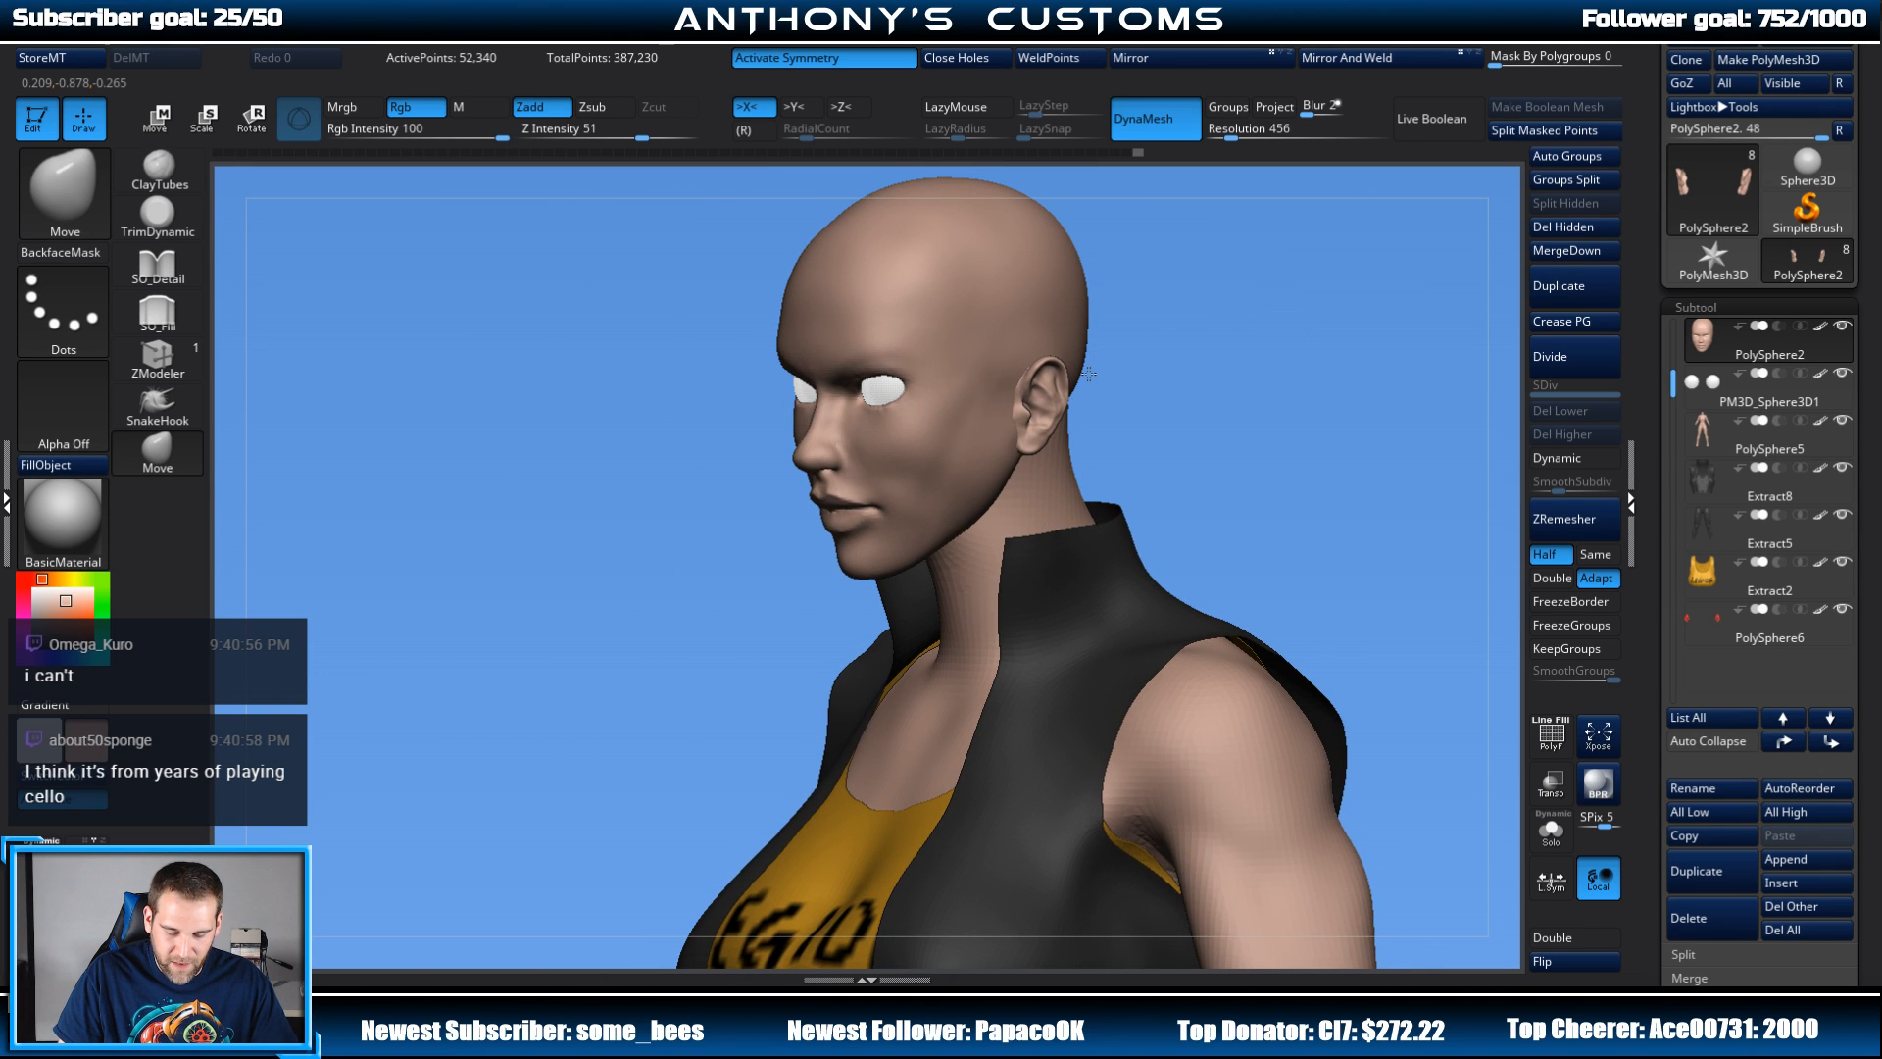
left_click_drag(1088, 374, 1085, 288)
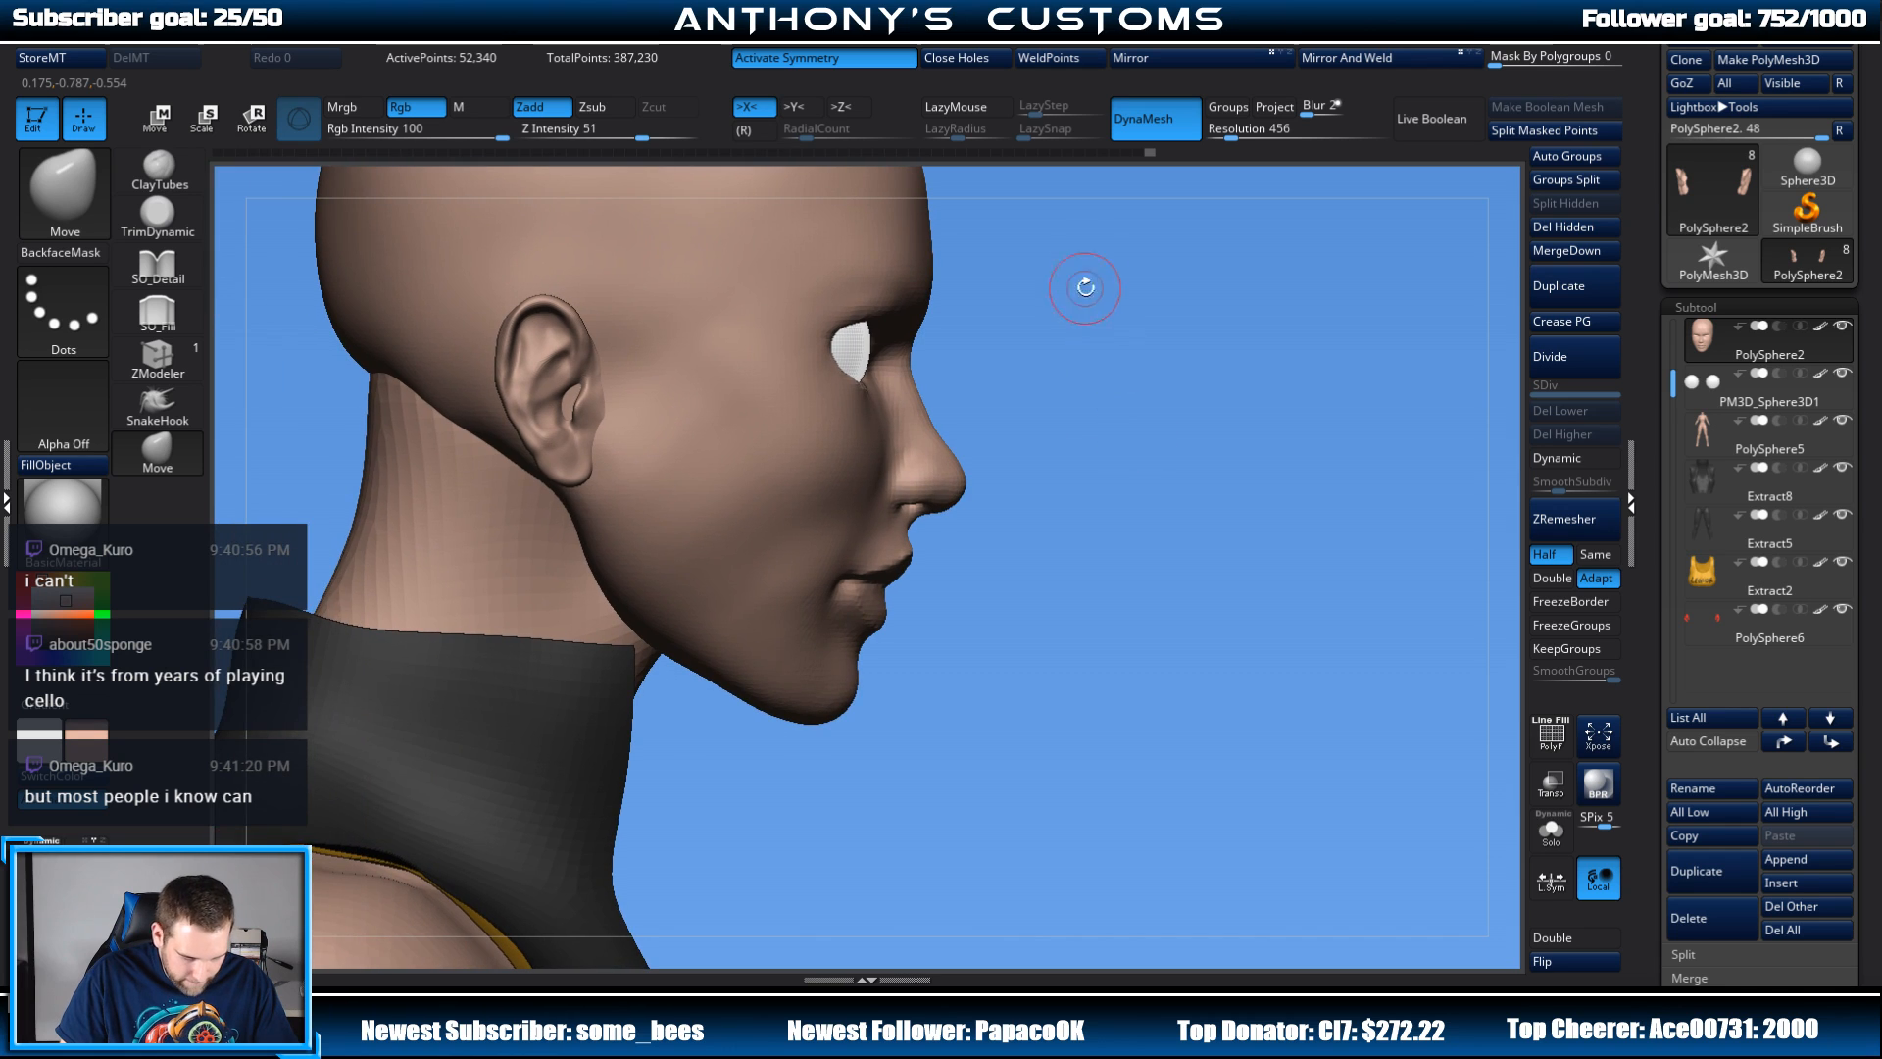
left_click_drag(1138, 403, 1201, 521, "alt")
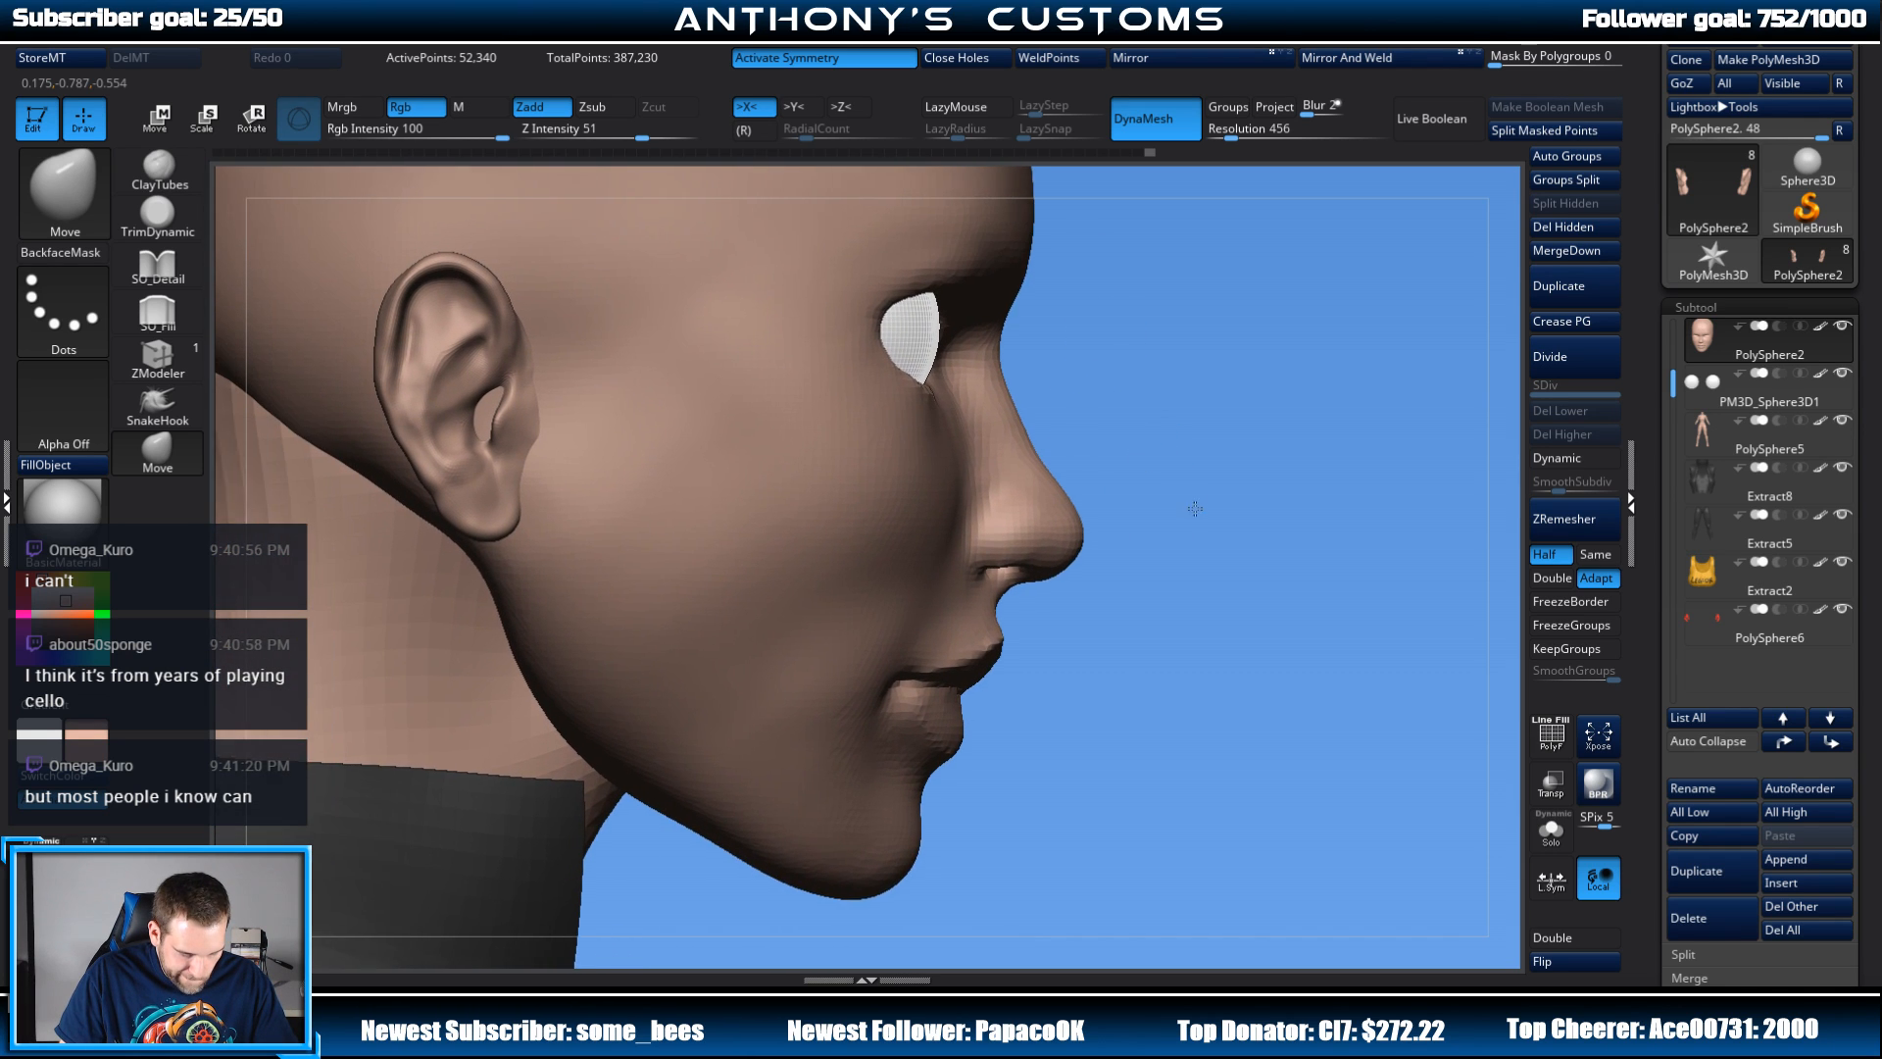
left_click_drag(1223, 446, 1203, 400)
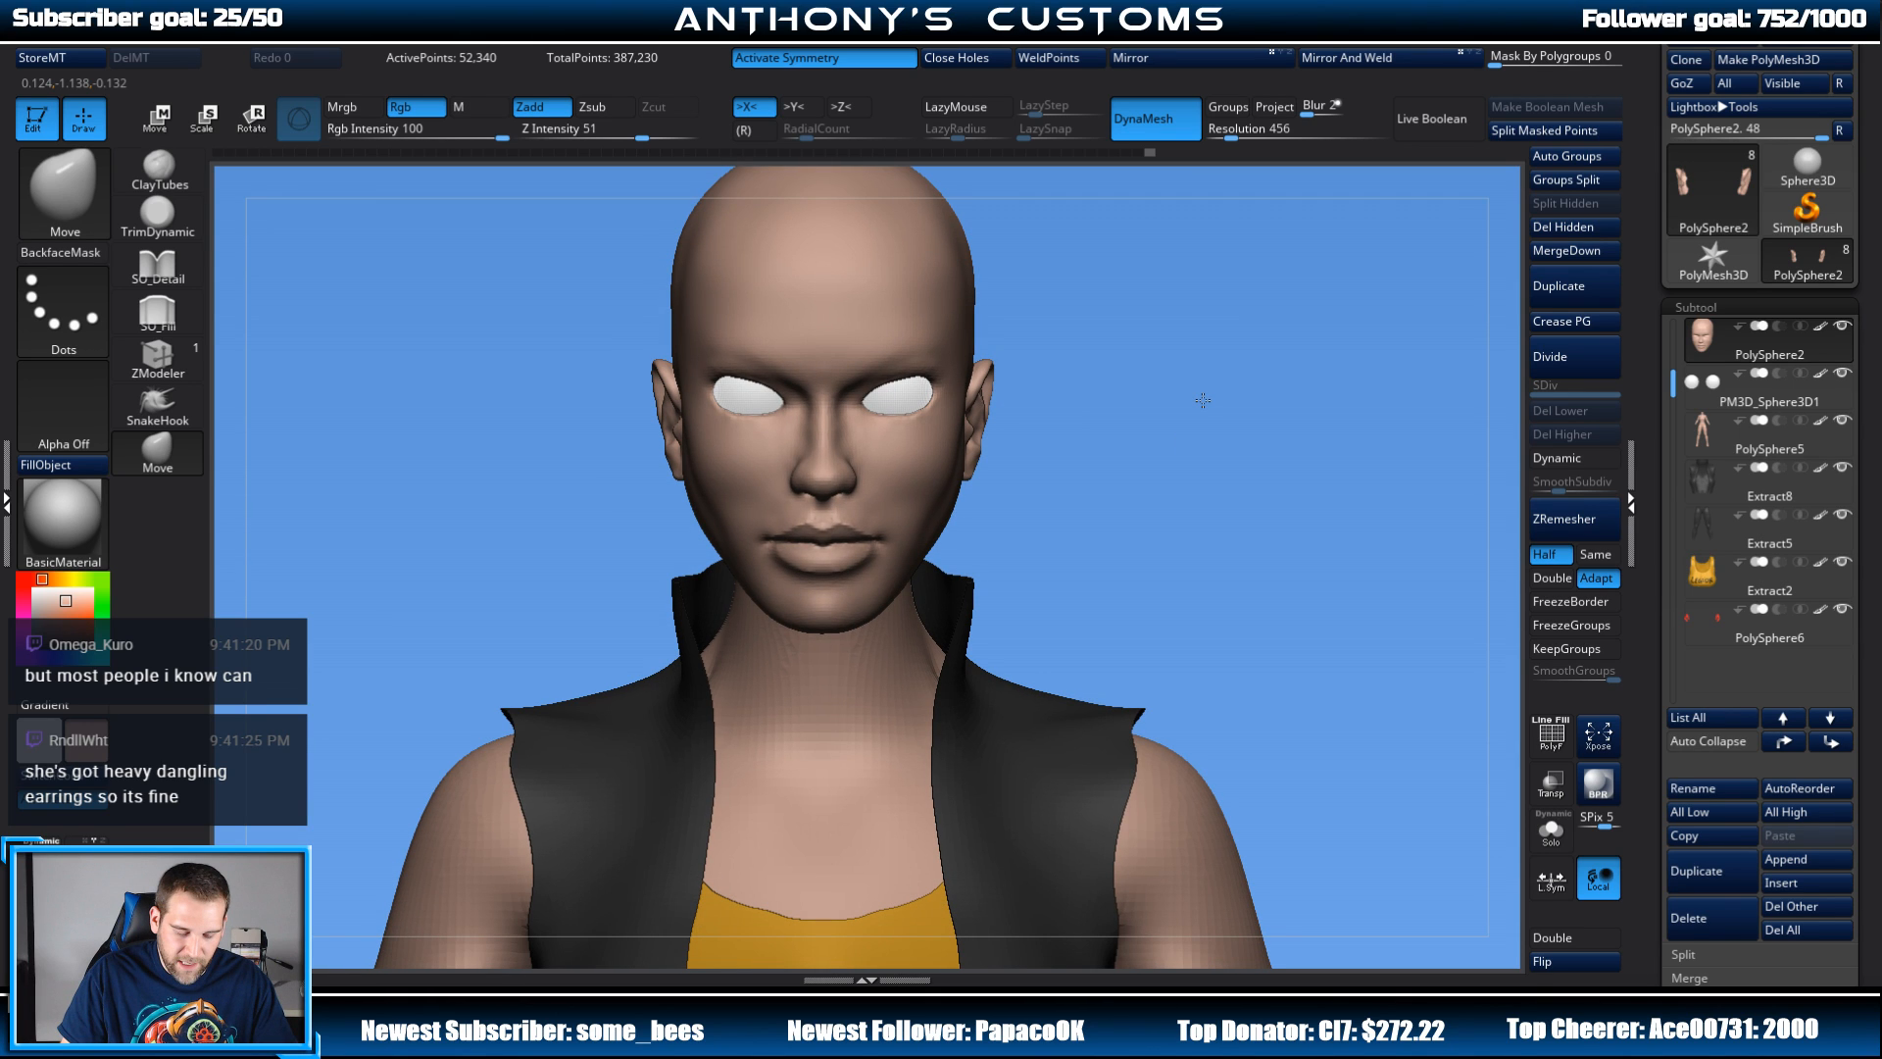
left_click_drag(1203, 400, 1372, 387)
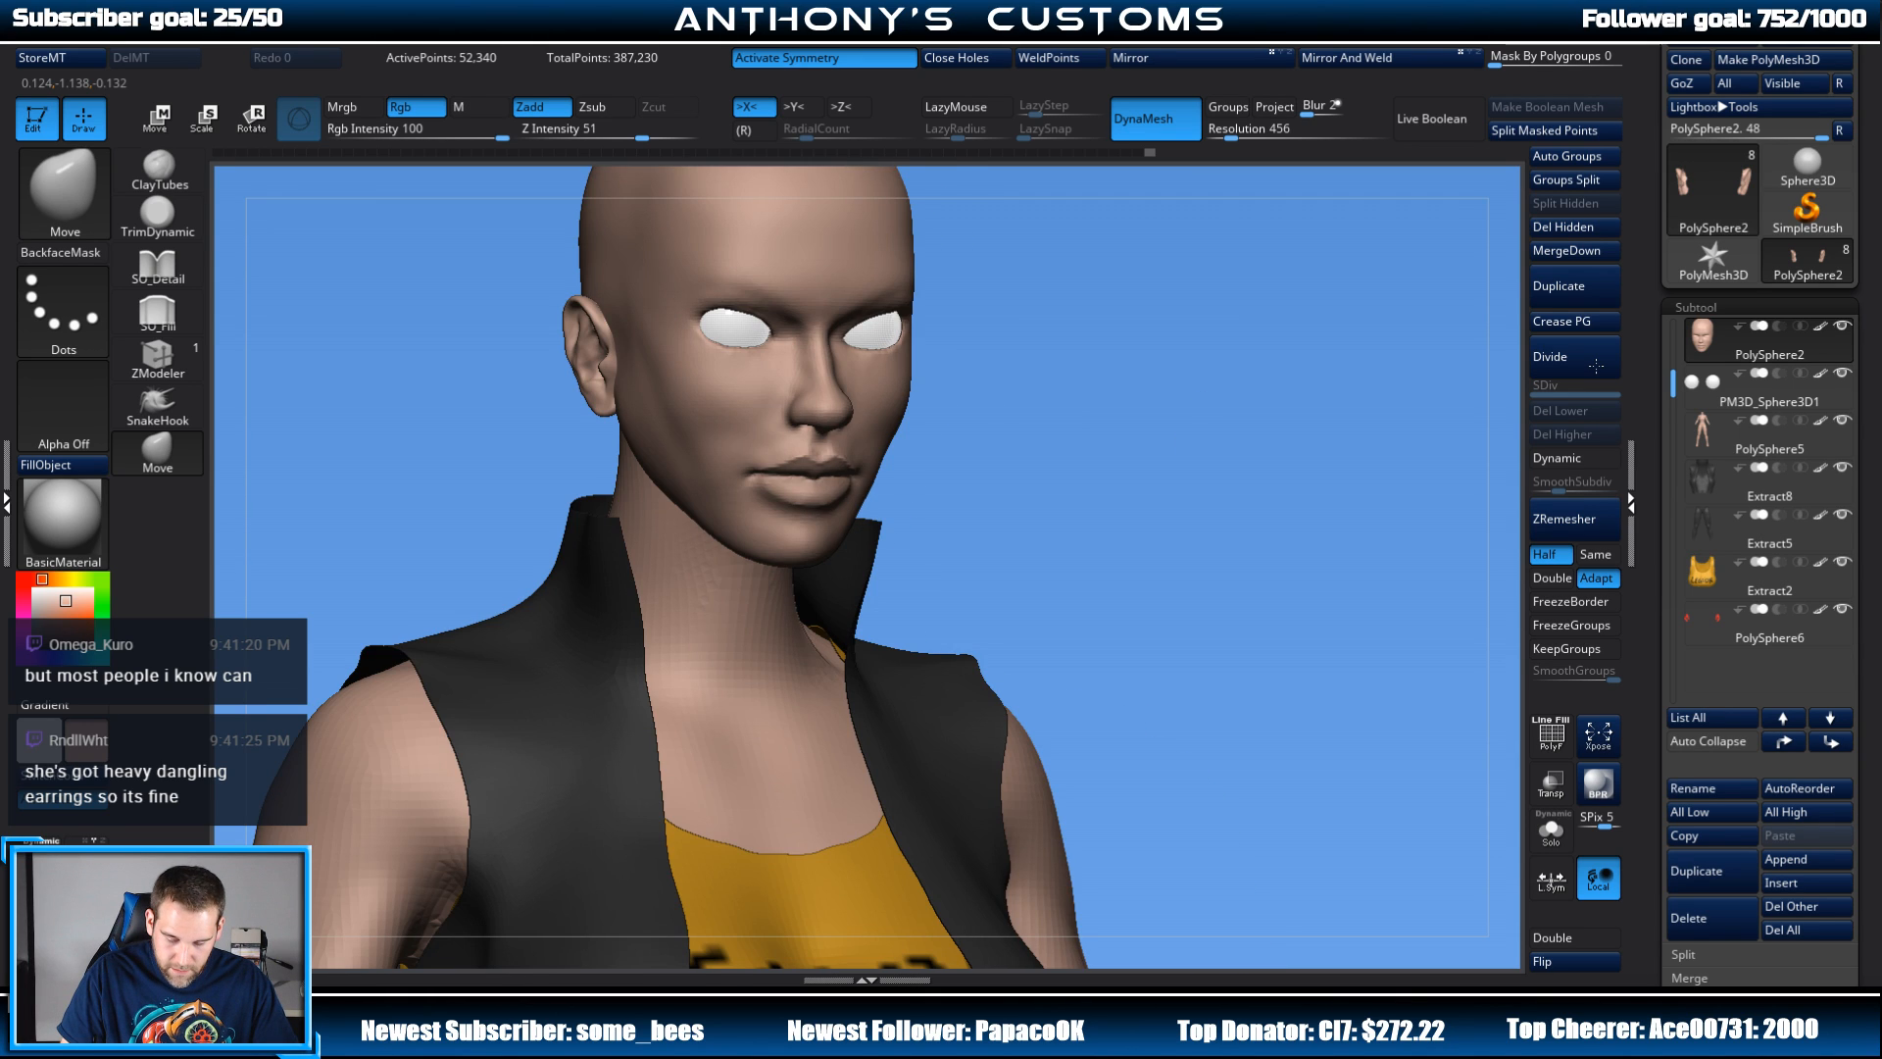
left_click_drag(1274, 549, 1167, 588, "shift")
left_click_drag(1166, 588, 1099, 276, "alt")
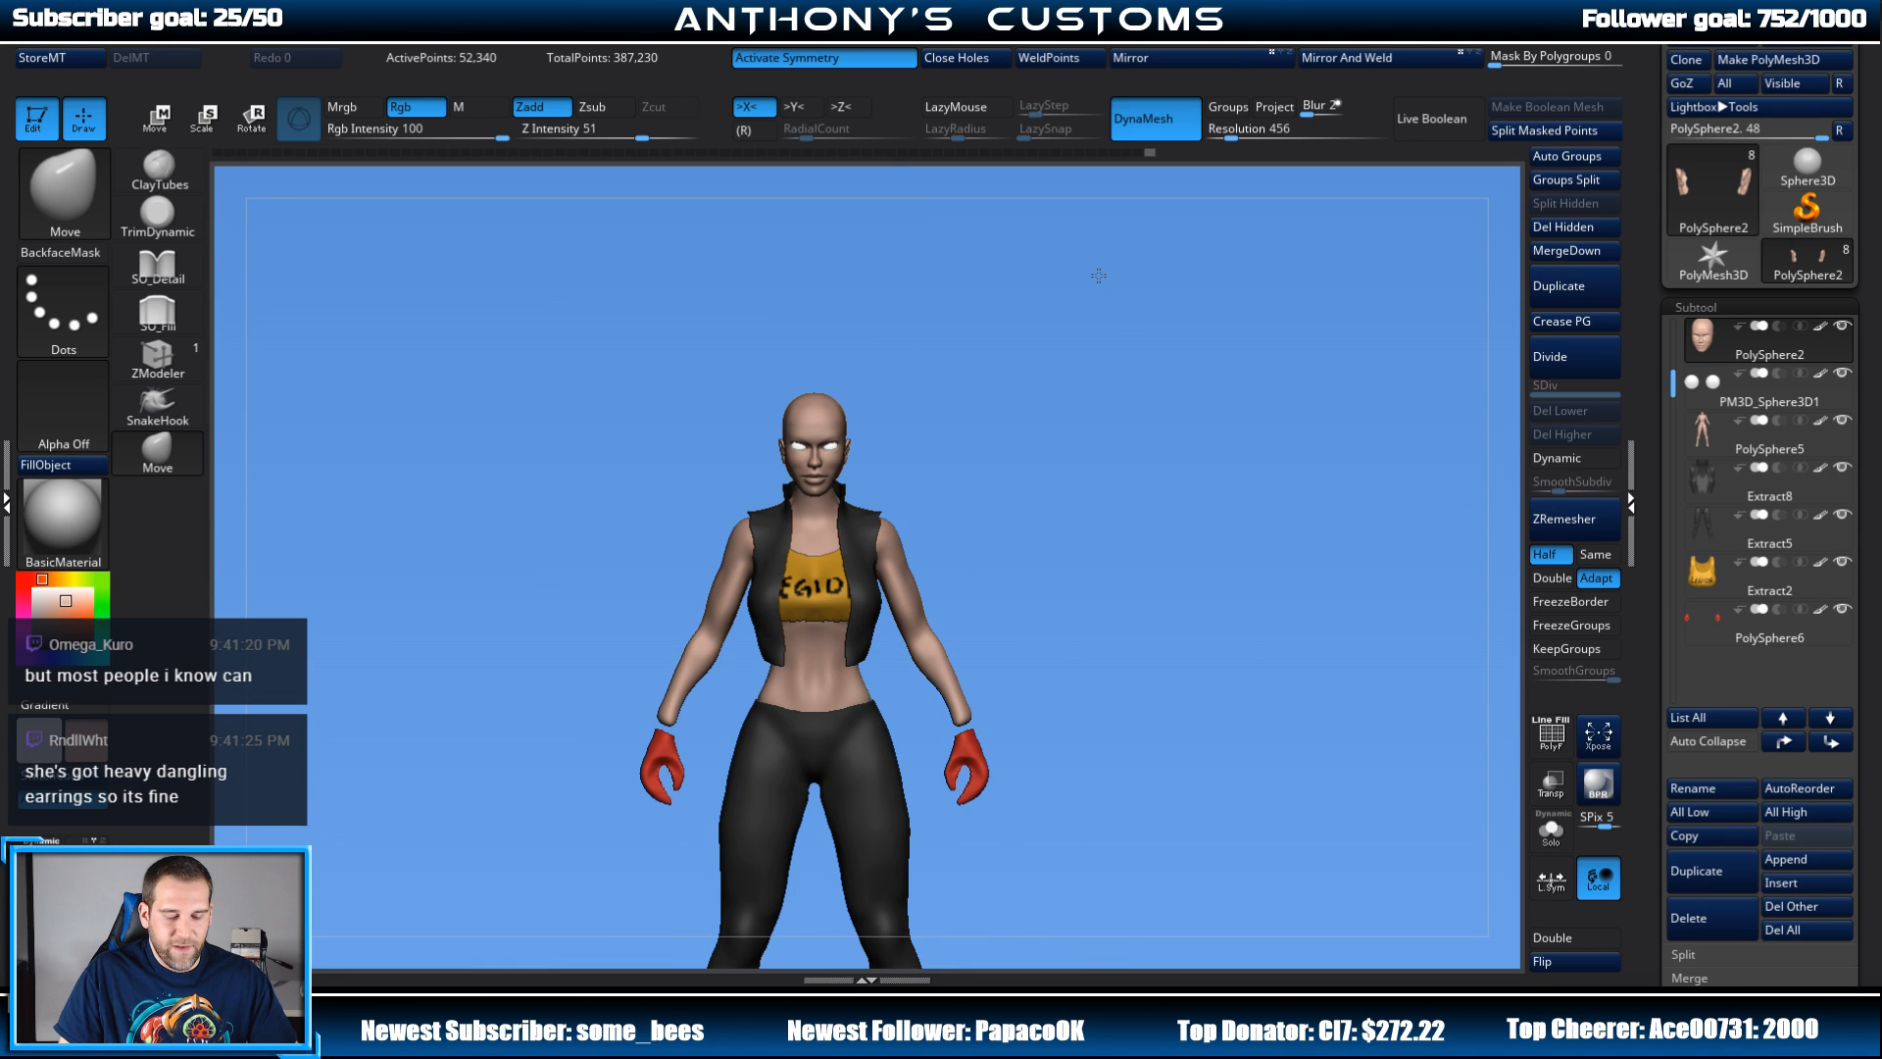
left_click_drag(1099, 275, 1094, 383)
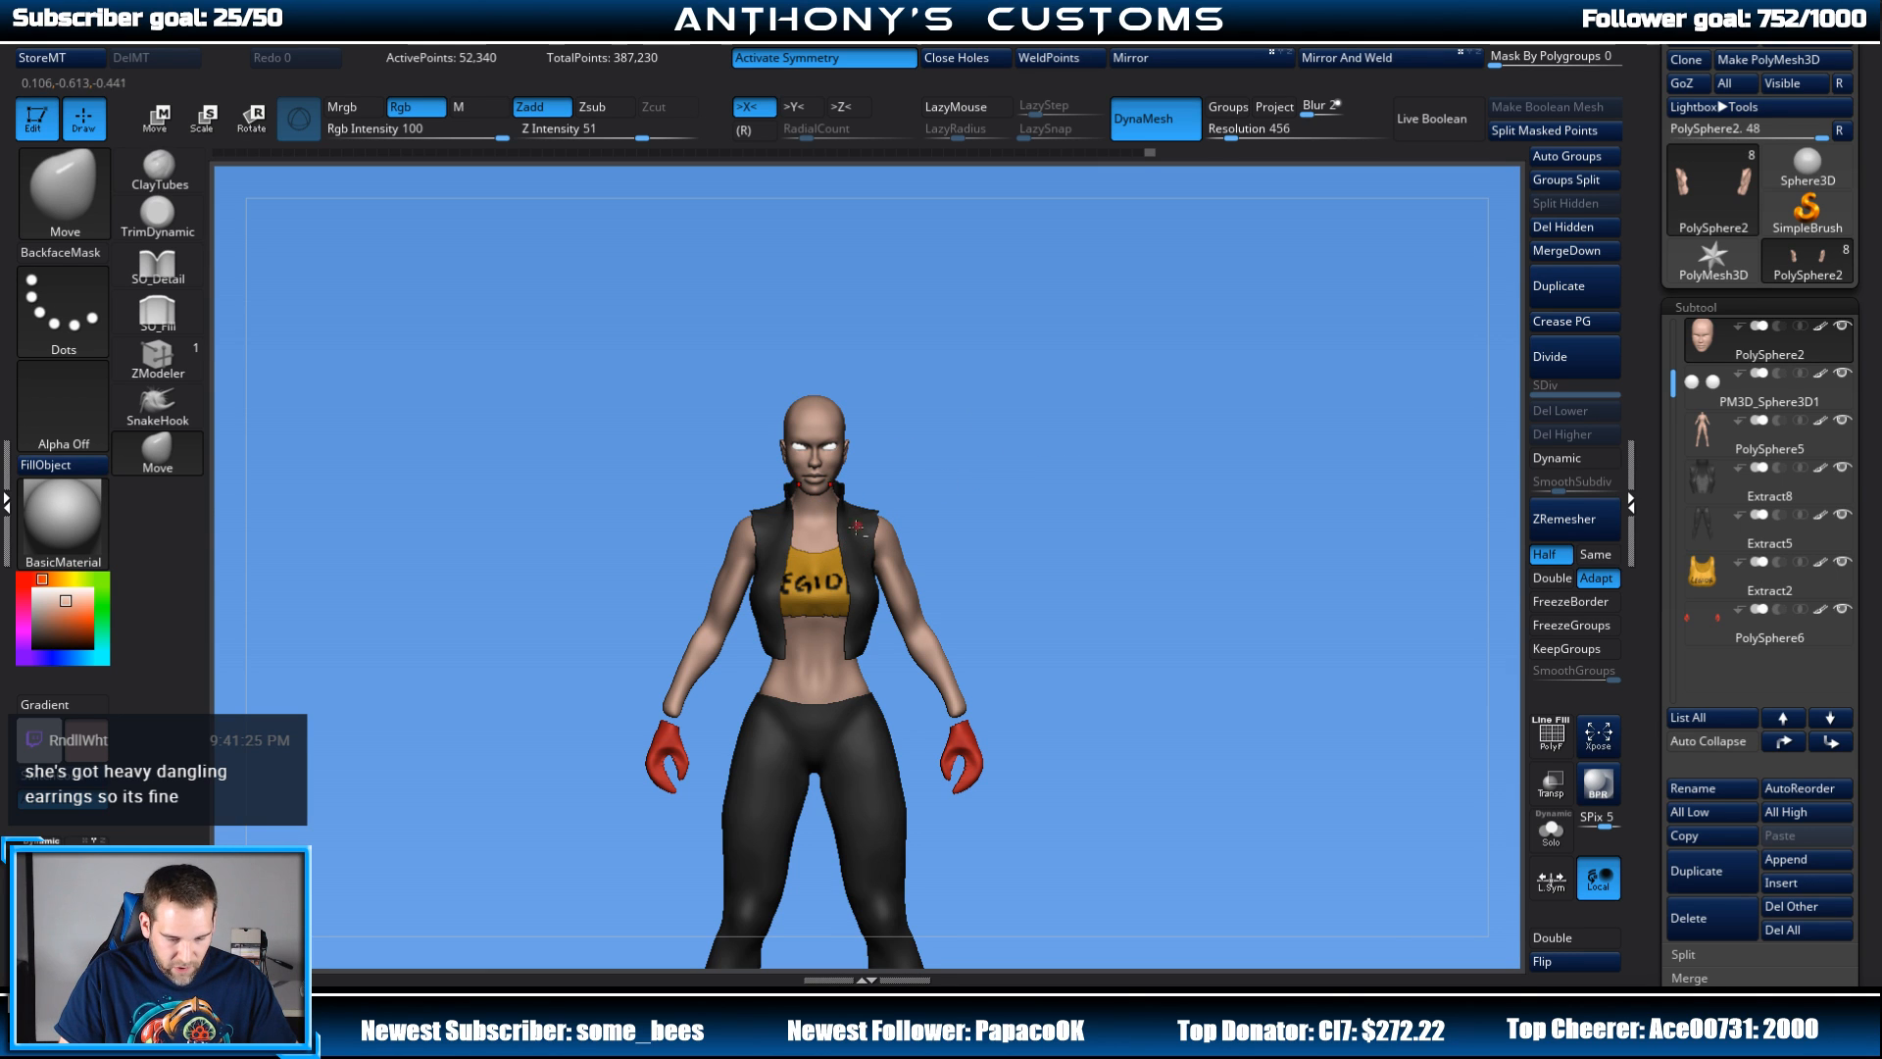
Step: Make the yellow tank top the active subtool and pull its neckline down into a deeper scoop with the Move brush
left_click(833, 571, "alt")
key("space")
mouse_move(1022, 423)
left_mouse_down()
mouse_move(1068, 423)
mouse_move(1088, 525)
left_mouse_up()
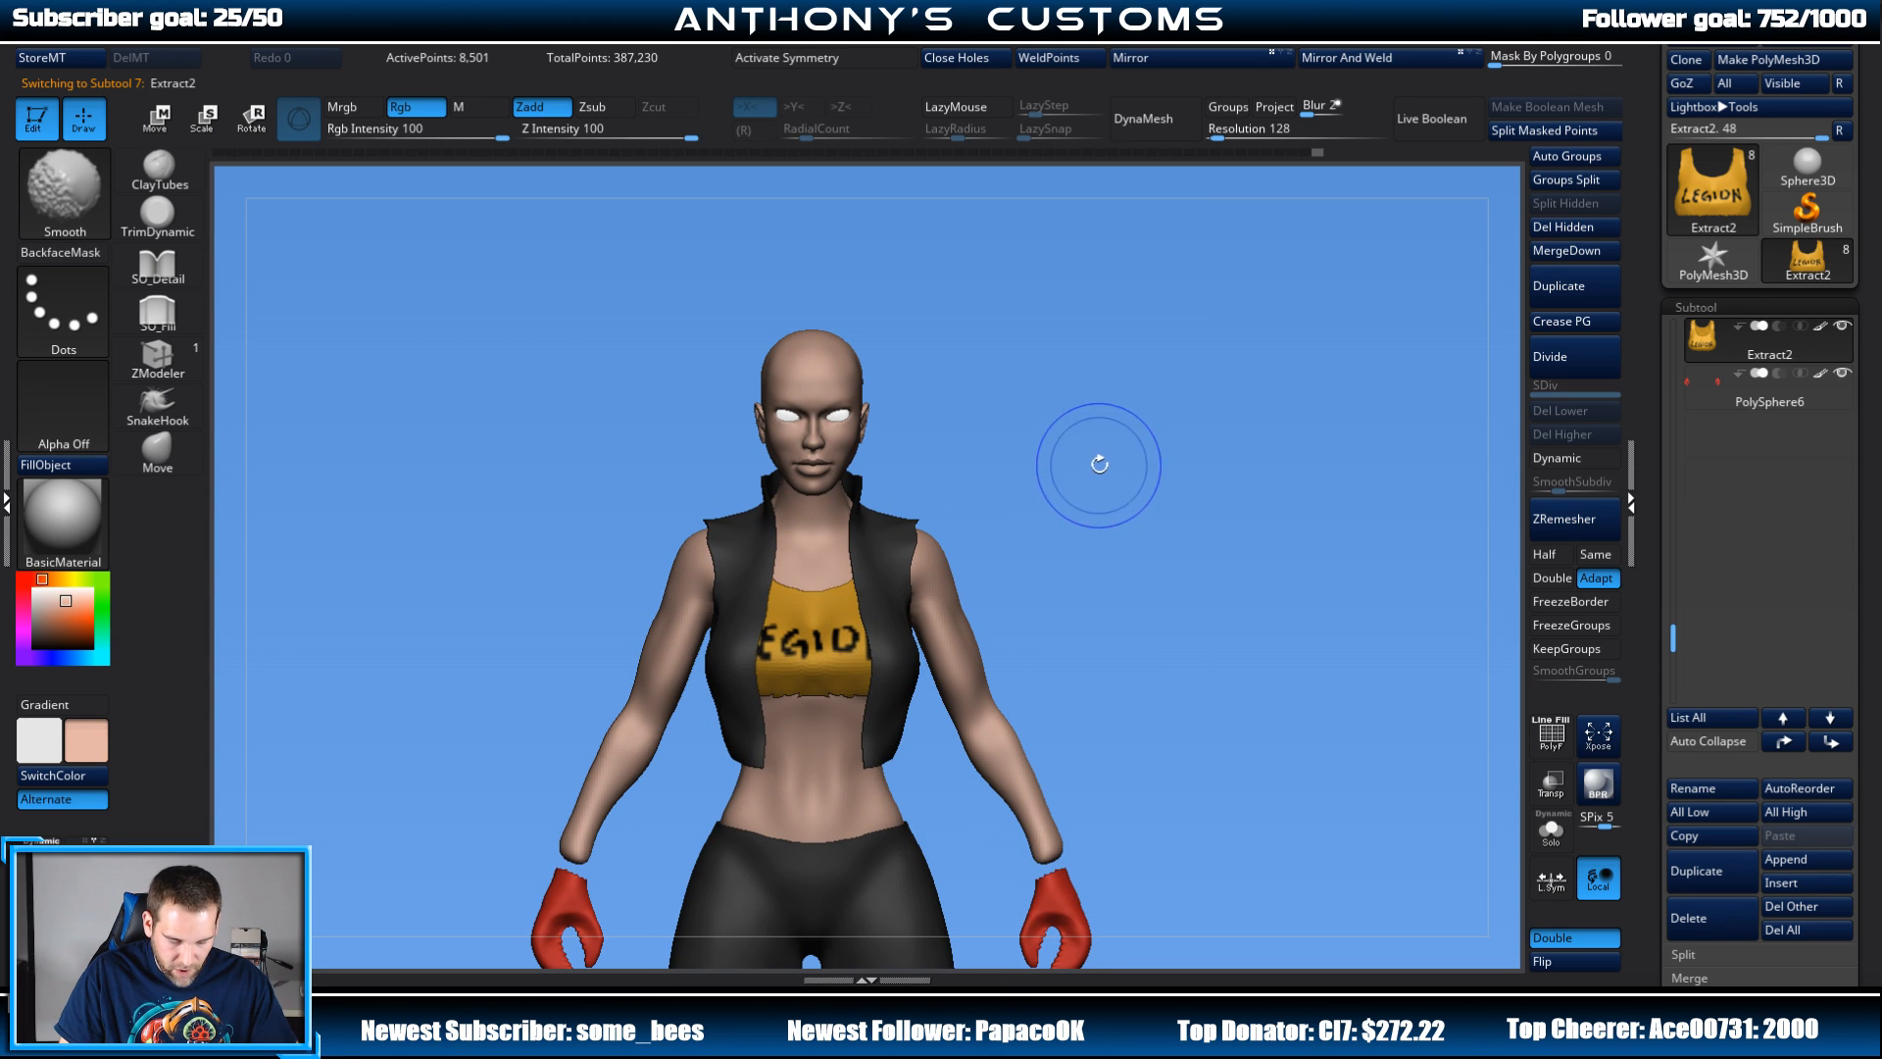
key("shift+f")
key("shift+f")
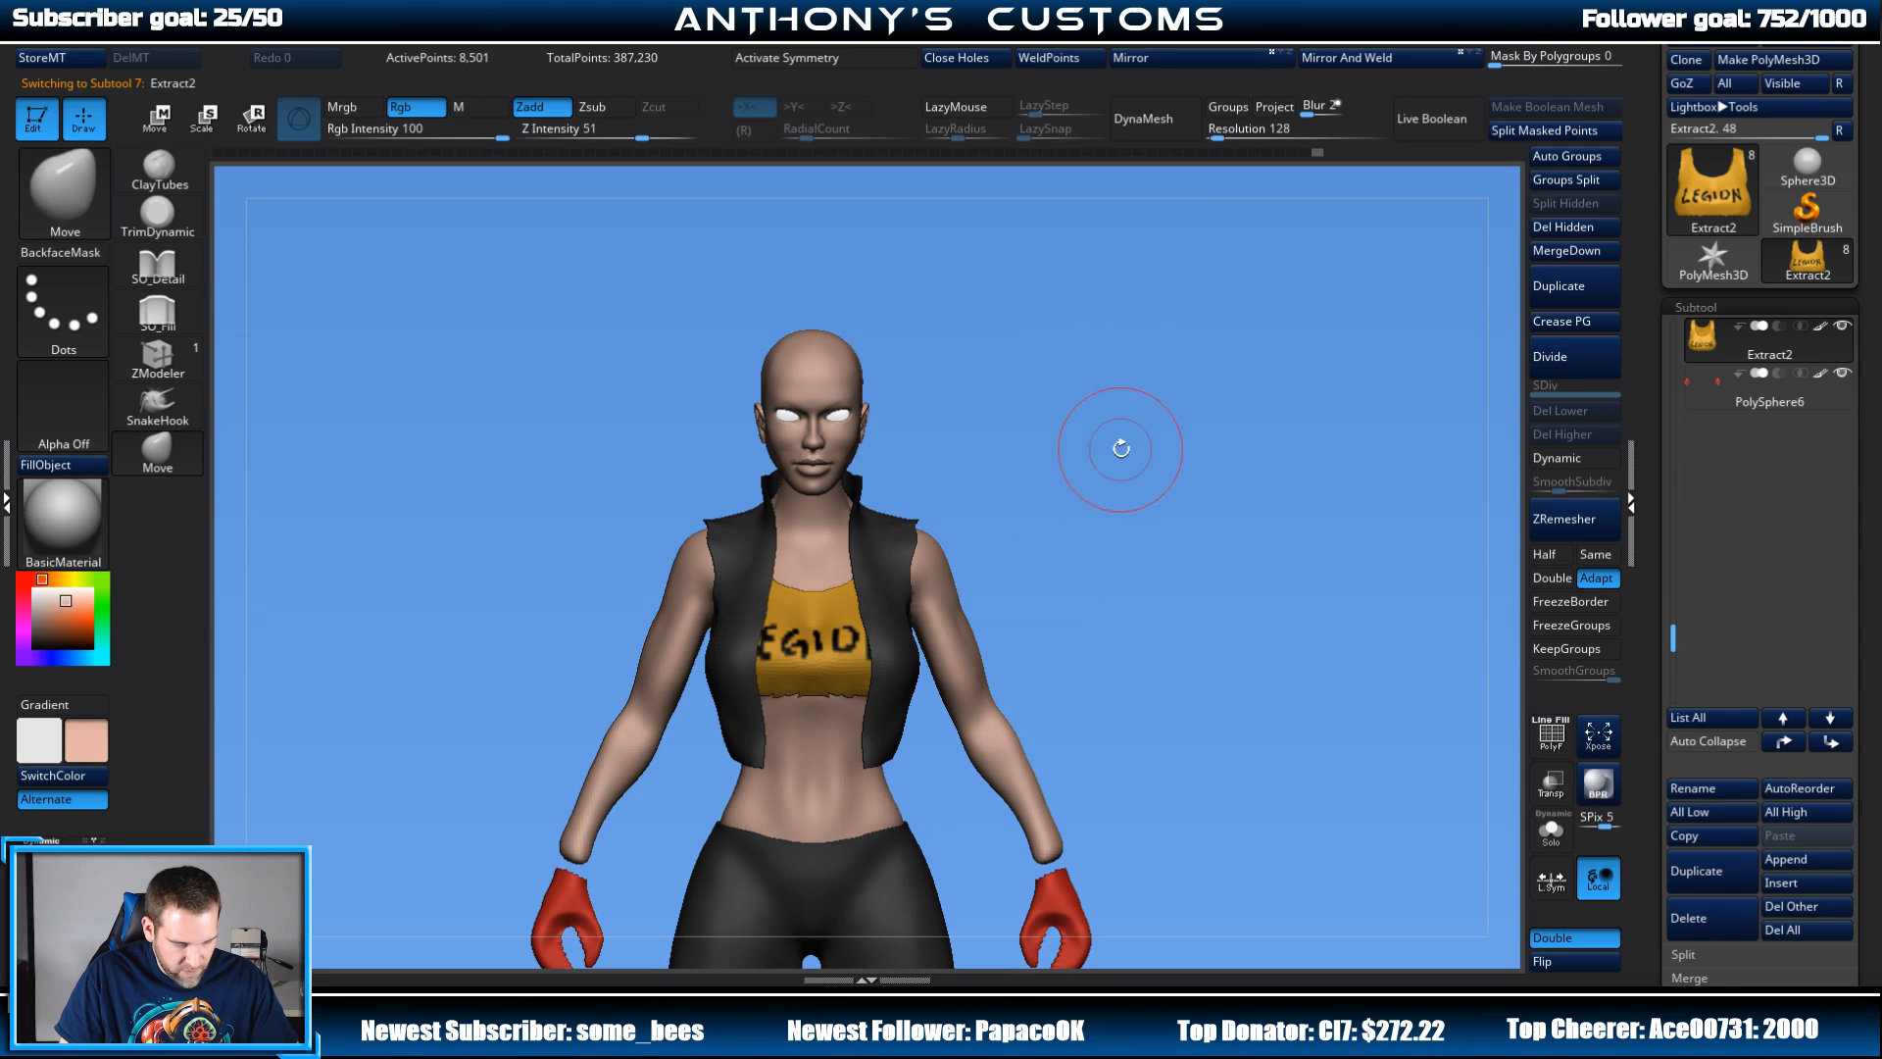
left_click_drag(1118, 437, 1164, 314)
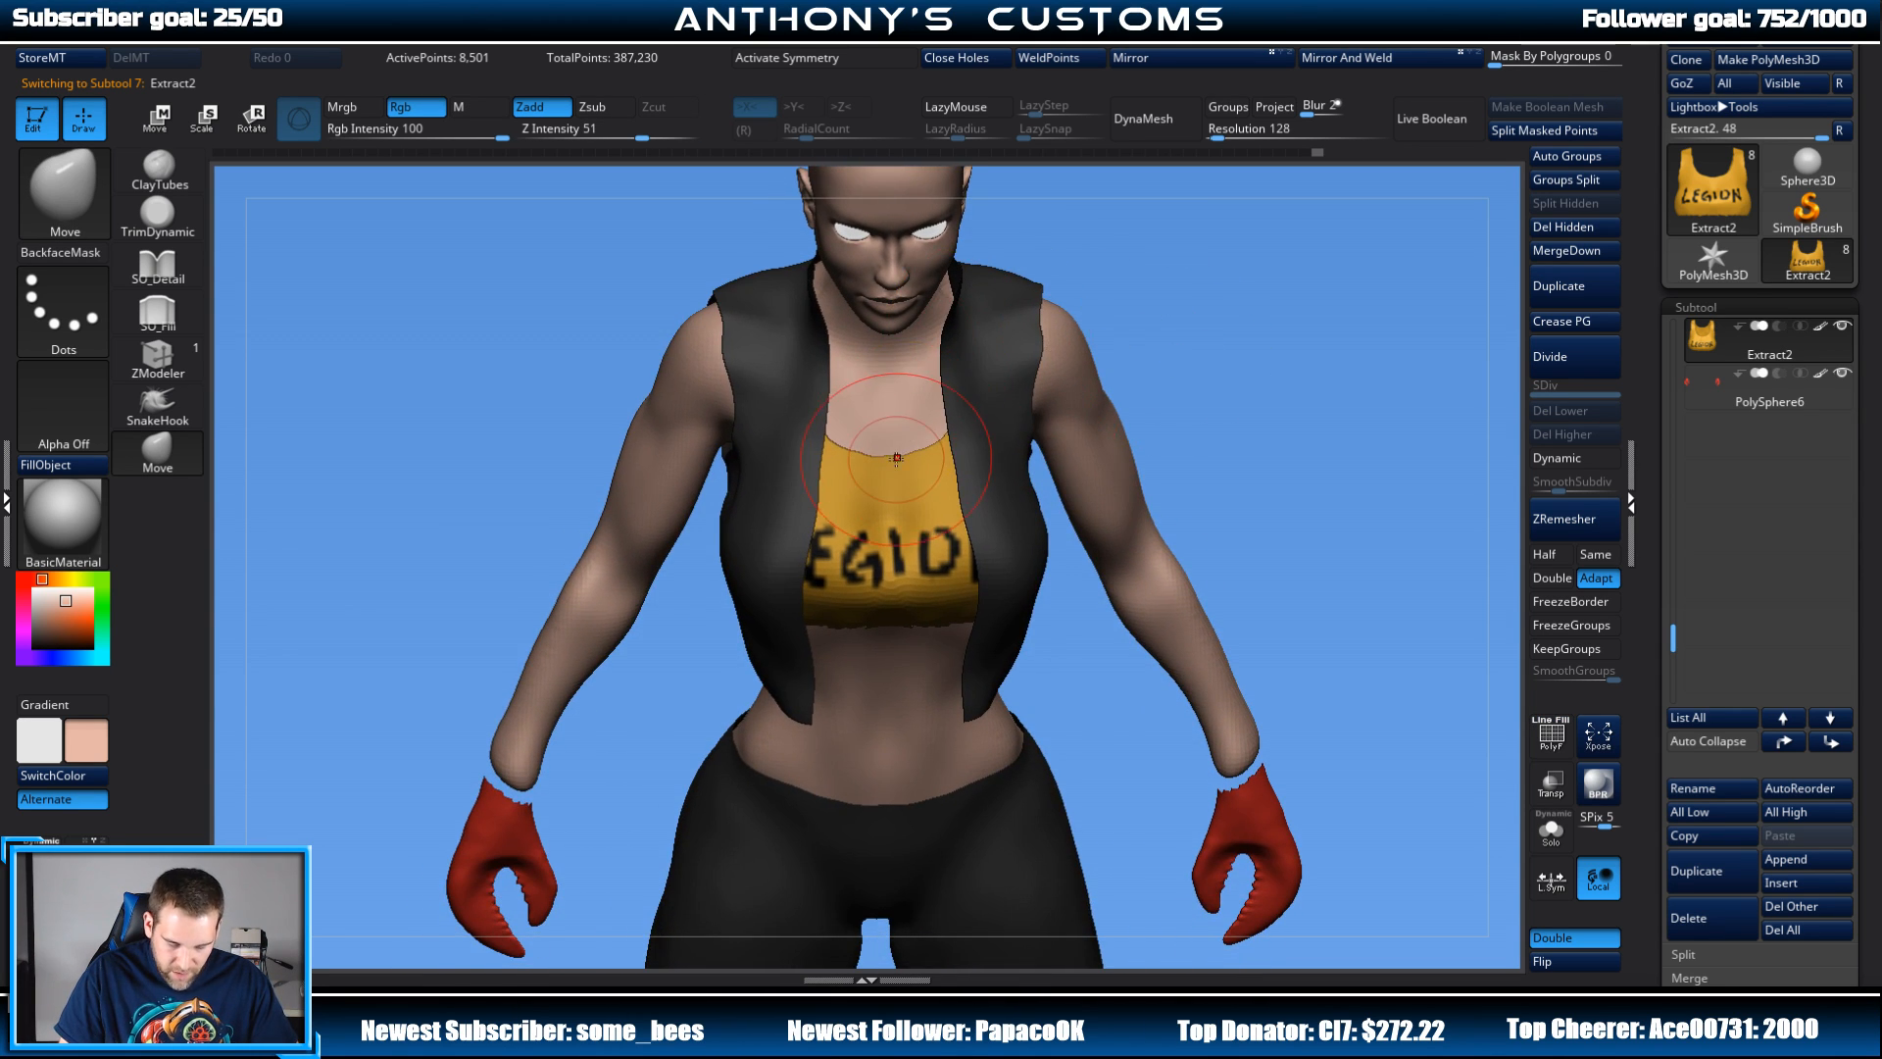
left_click_drag(888, 503, 891, 532)
left_click_drag(1177, 383, 1194, 397)
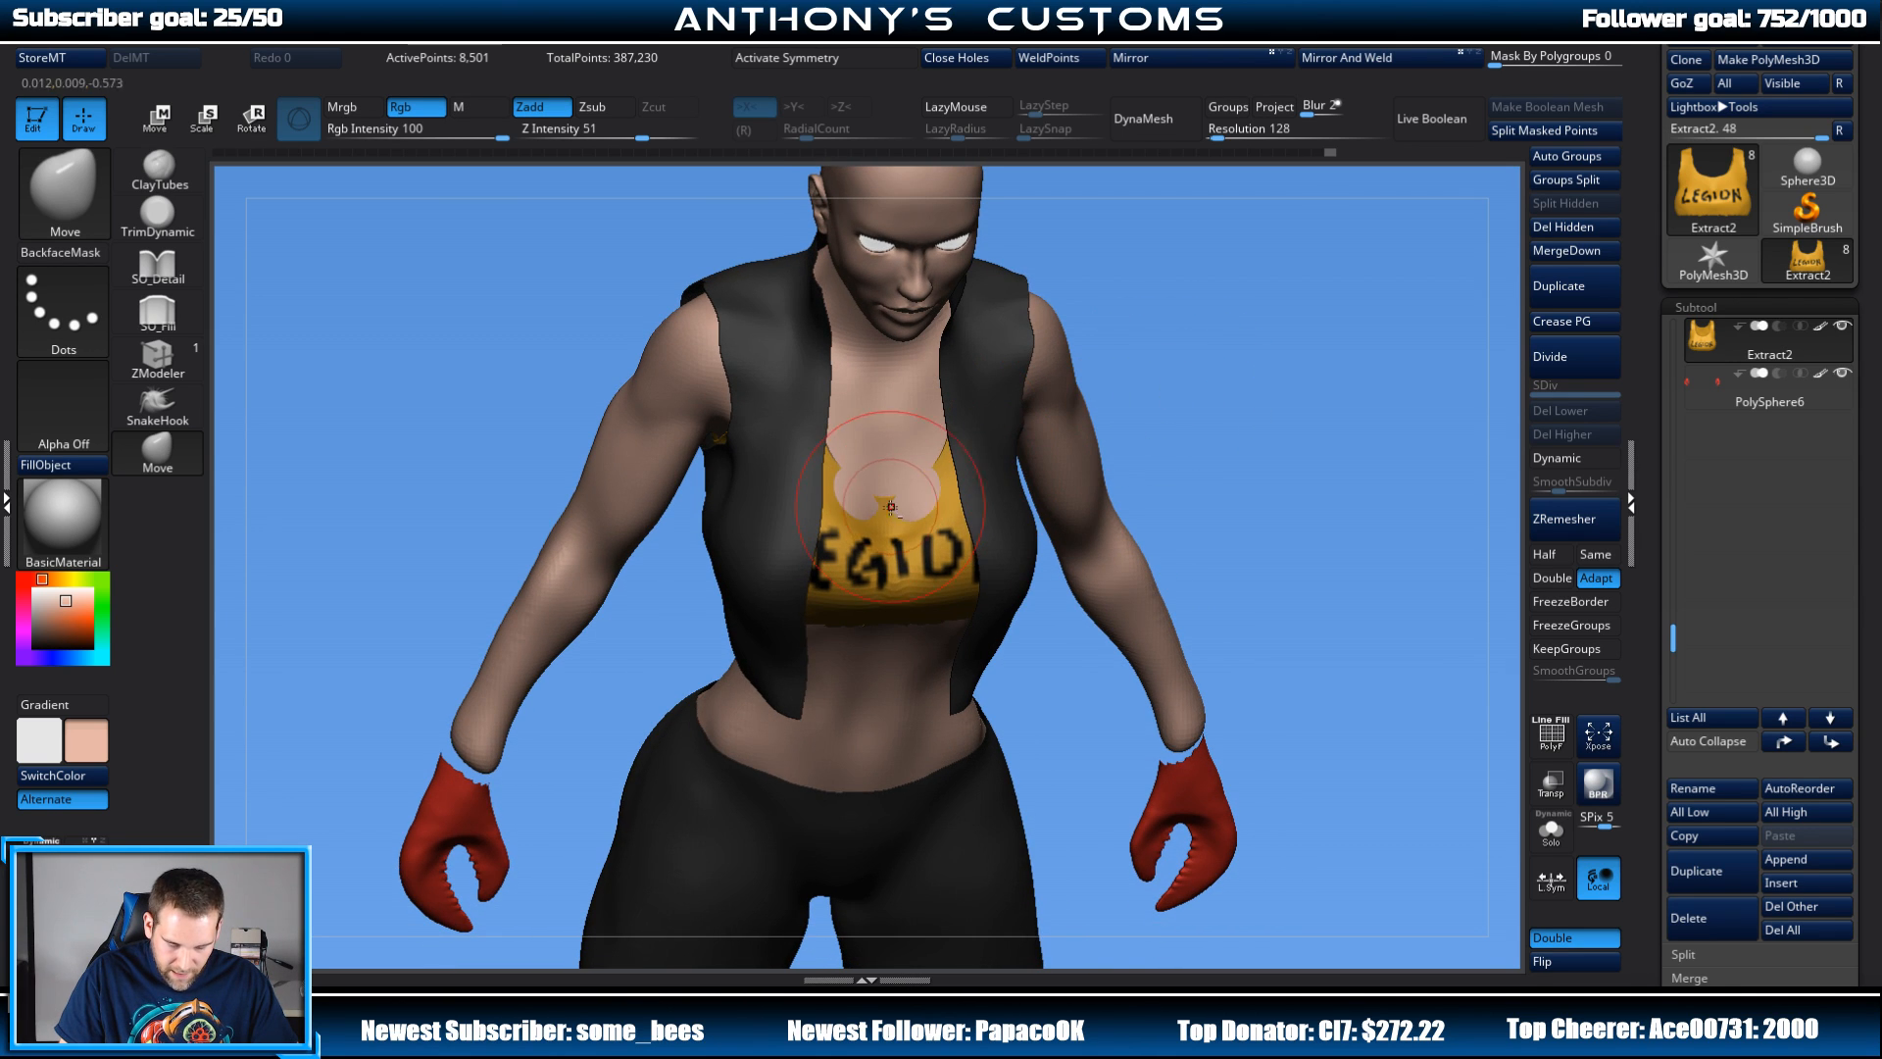
left_click_drag(892, 489, 892, 518)
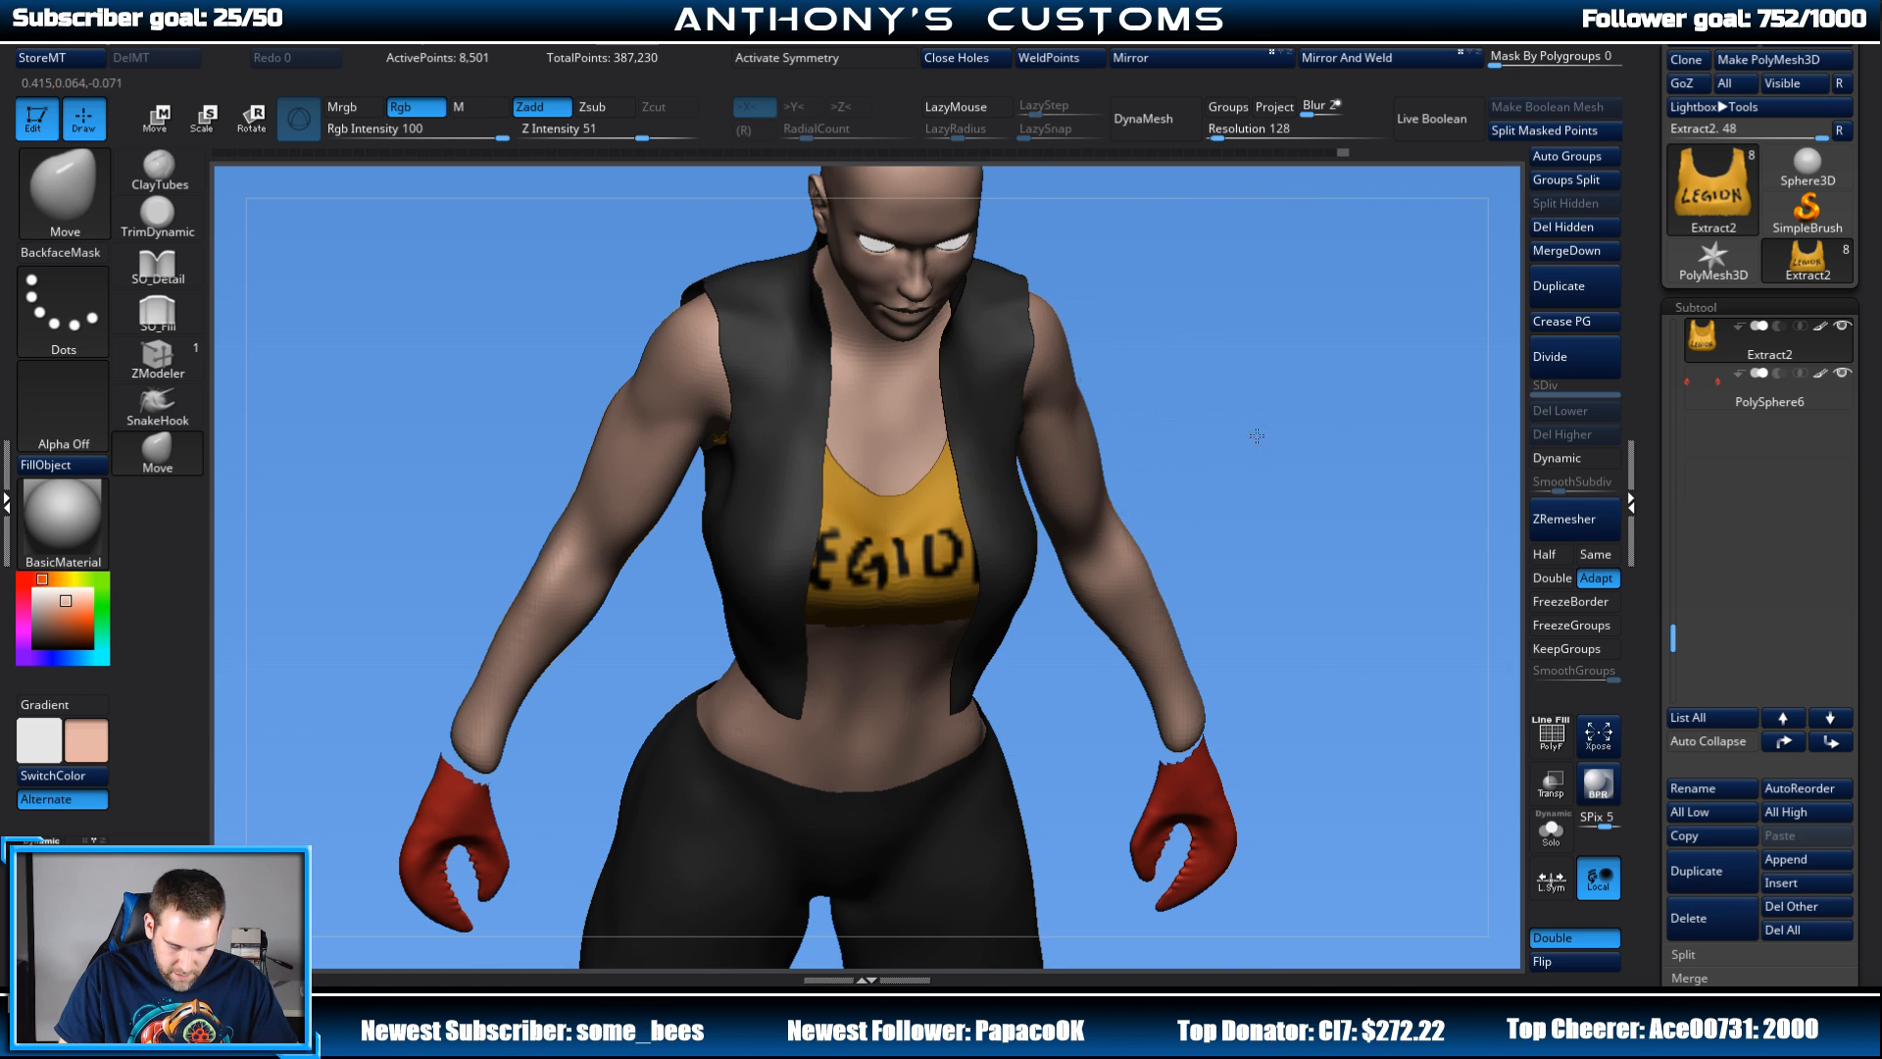
Step: Refine the tank top's neckline with the Move brush and smooth it with Rgb color painting turned off
left_click_drag(1257, 436, 1201, 328)
key("space")
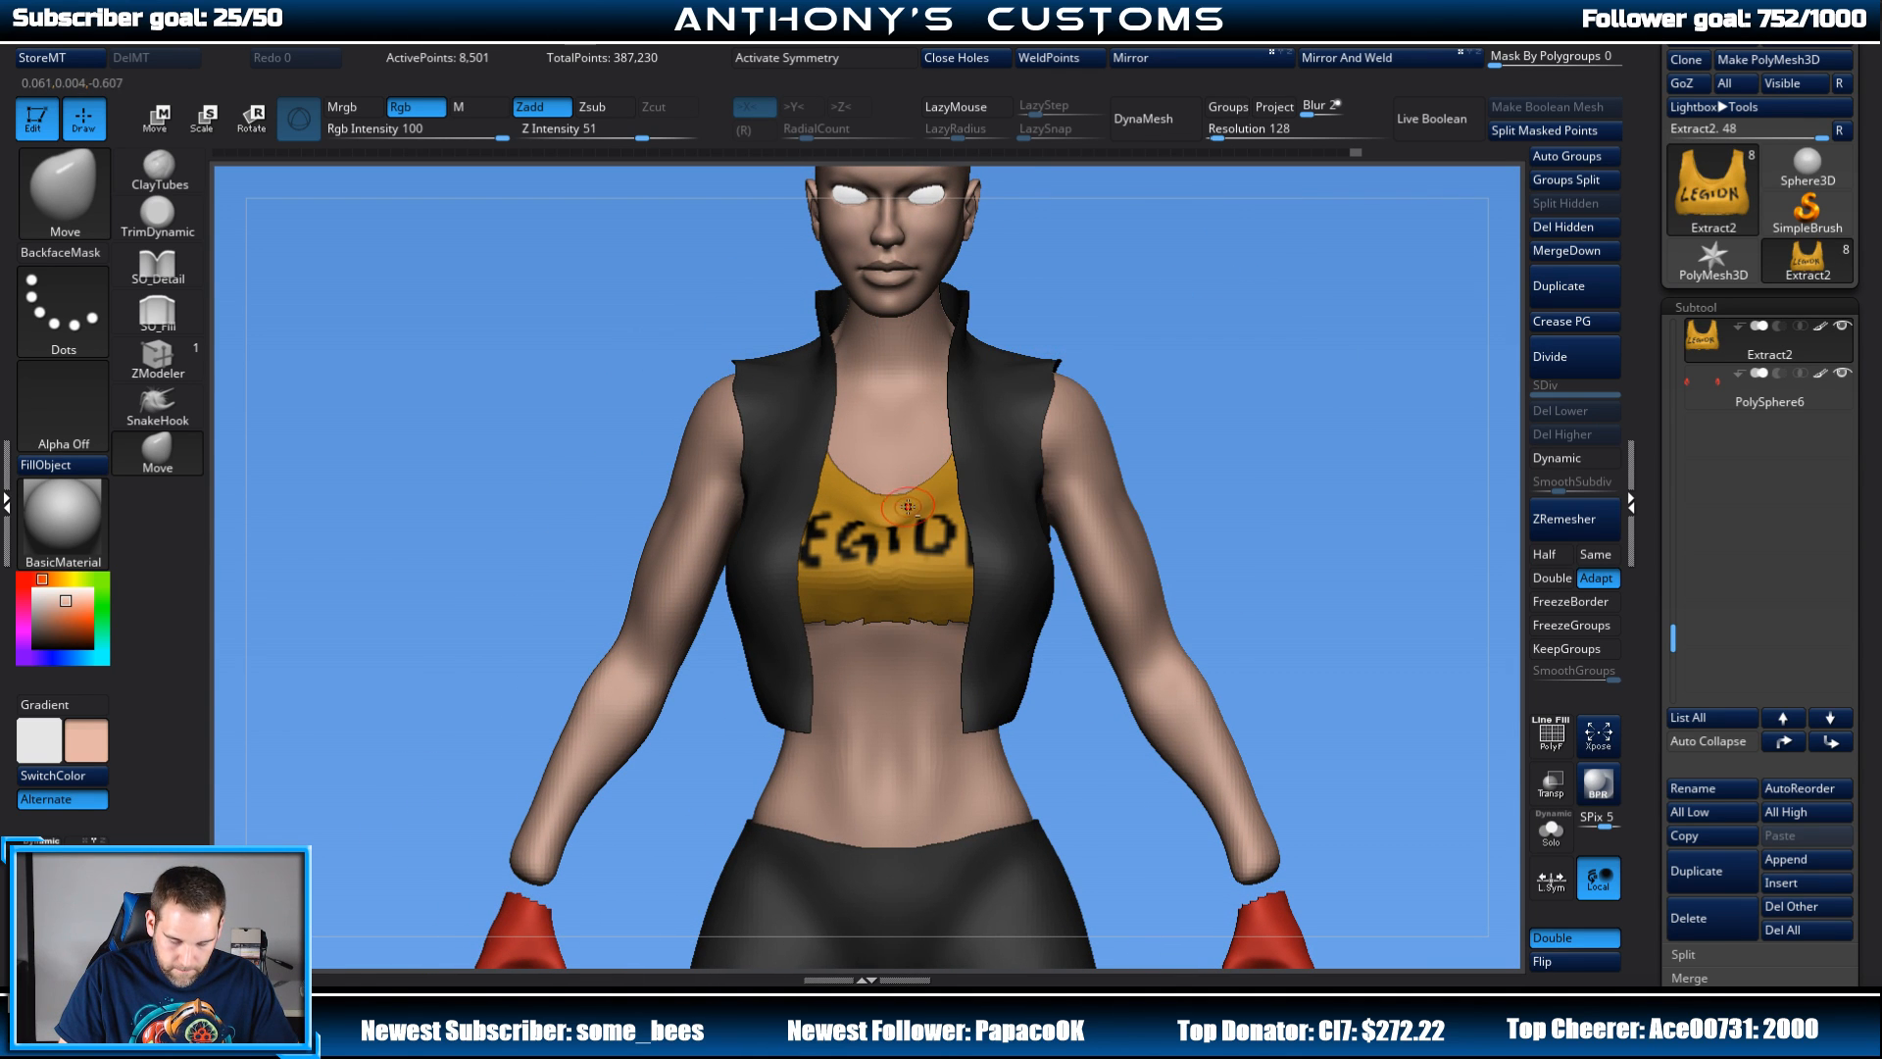
left_click_drag(1200, 376, 1025, 487)
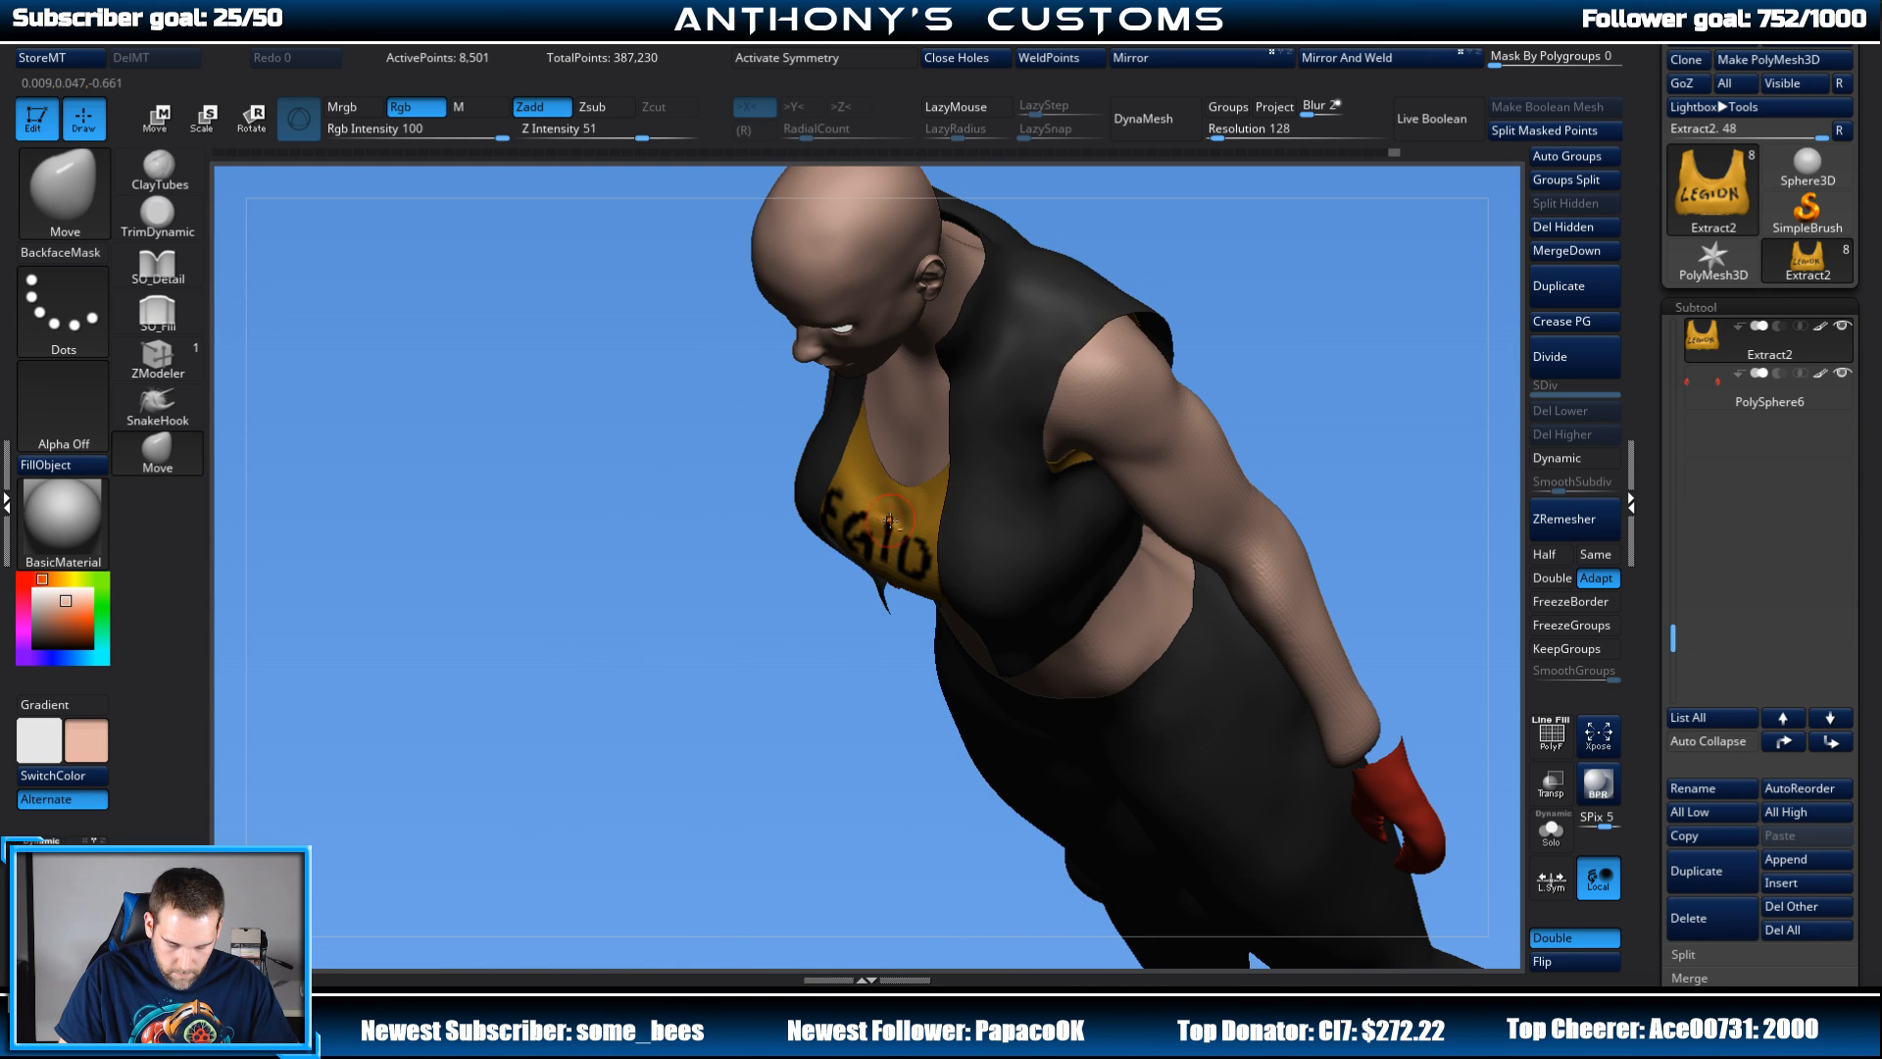
key("shift")
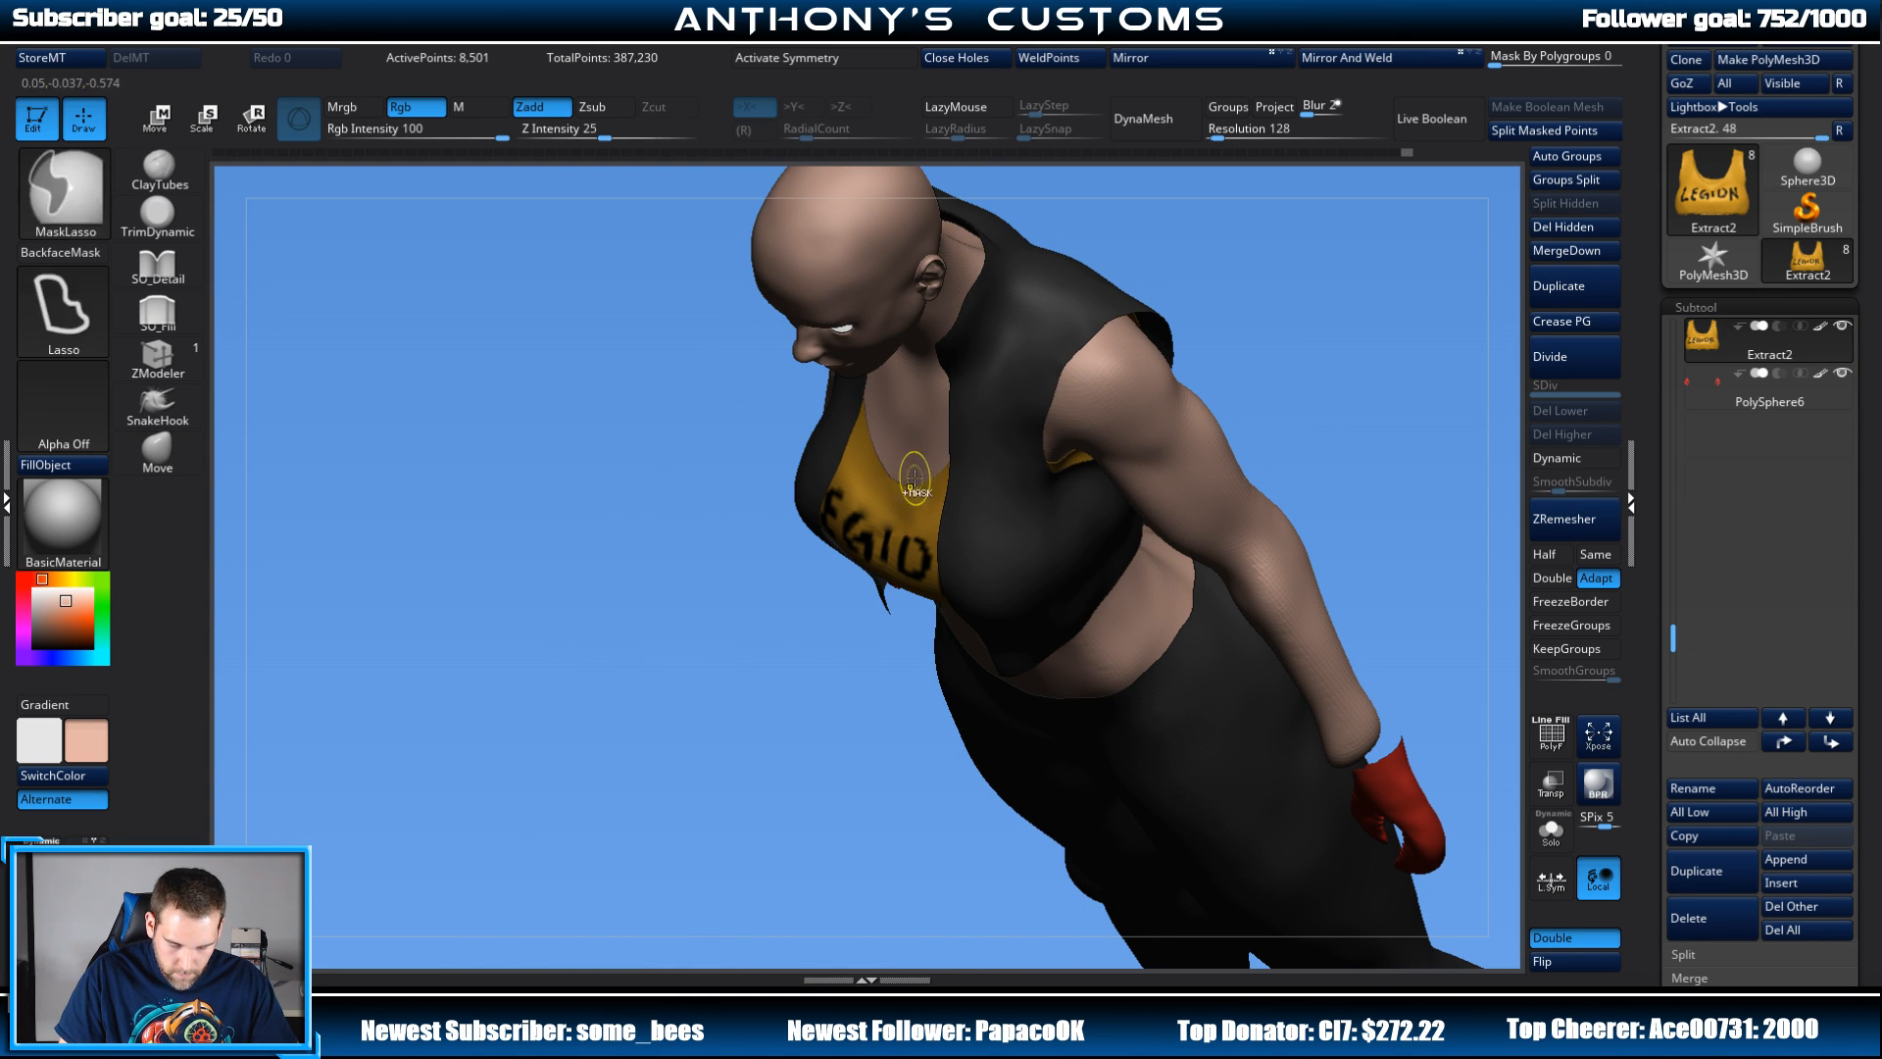
key("ctrl+z")
key("shift")
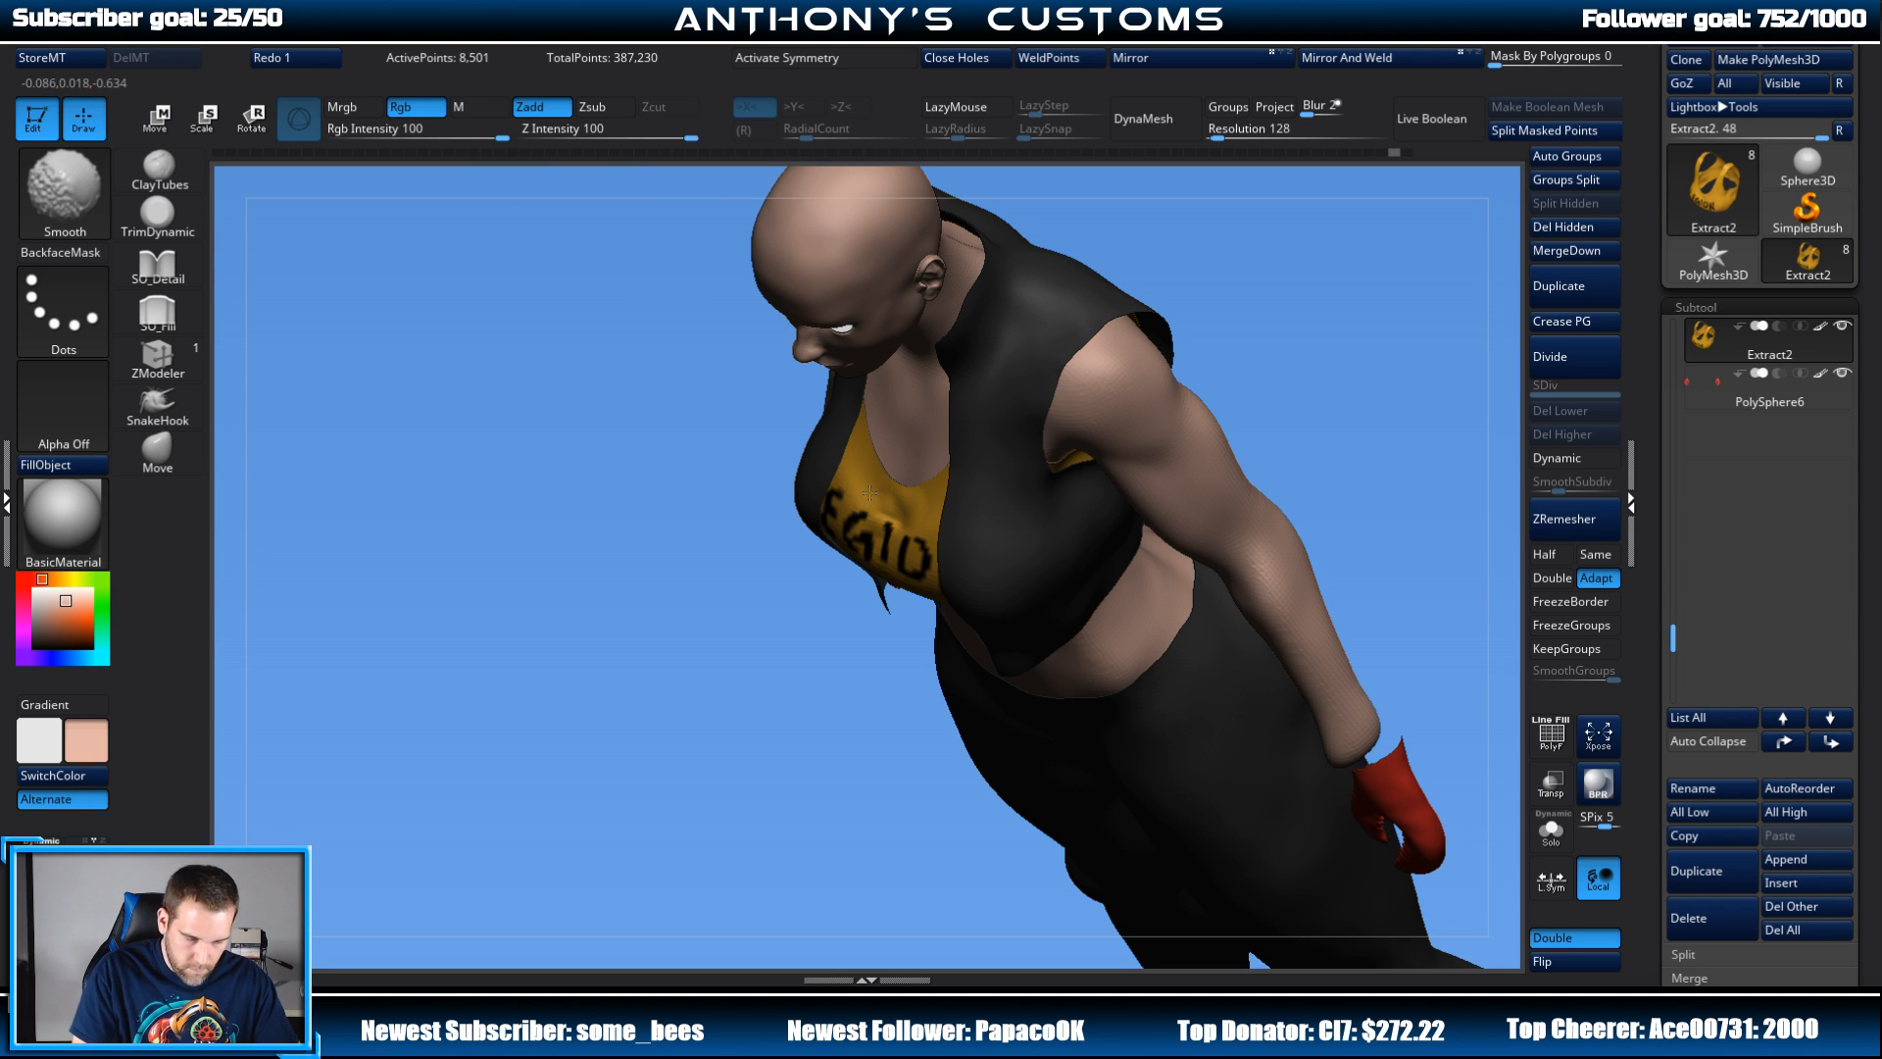
key("ctrl+shift+z")
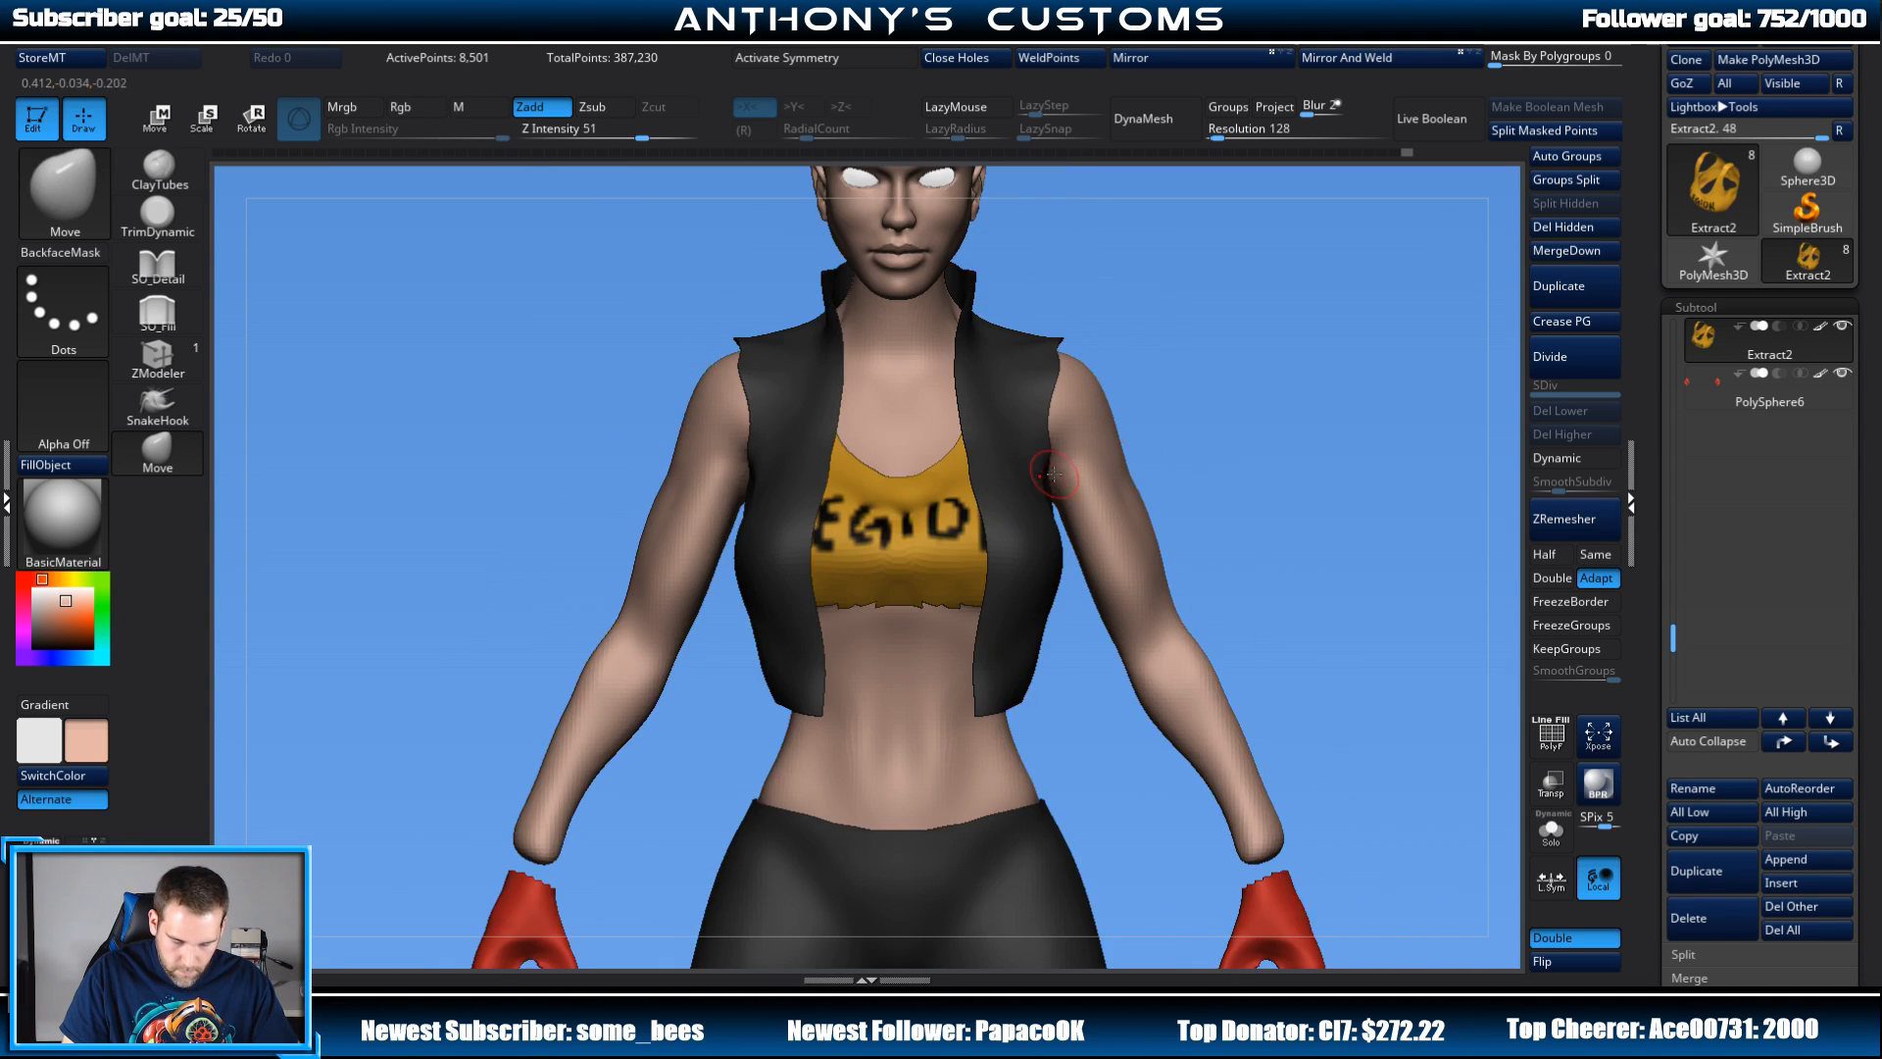
Step: Enlarge the Move brush and reshape the tank top's neckline and chest from the front and sides
left_click_drag(1306, 372, 1238, 417)
key("space")
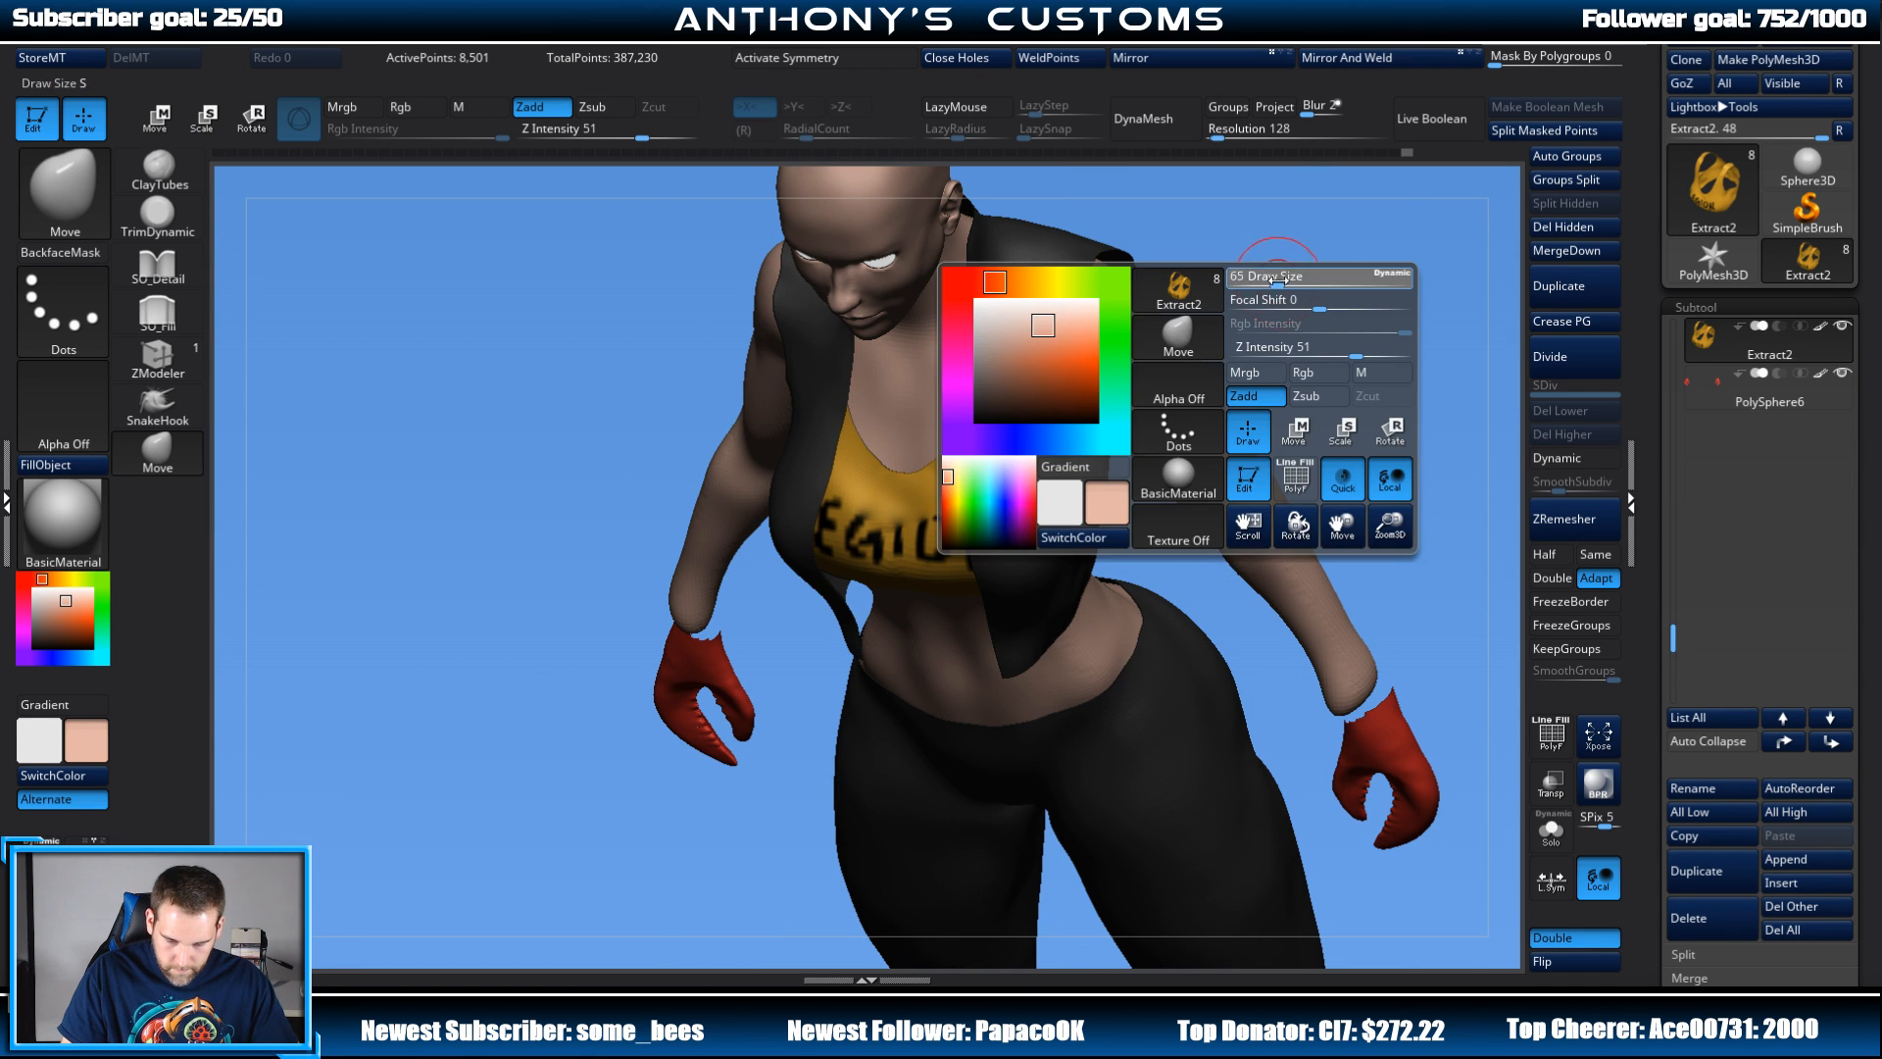
left_click_drag(1304, 250, 1361, 247)
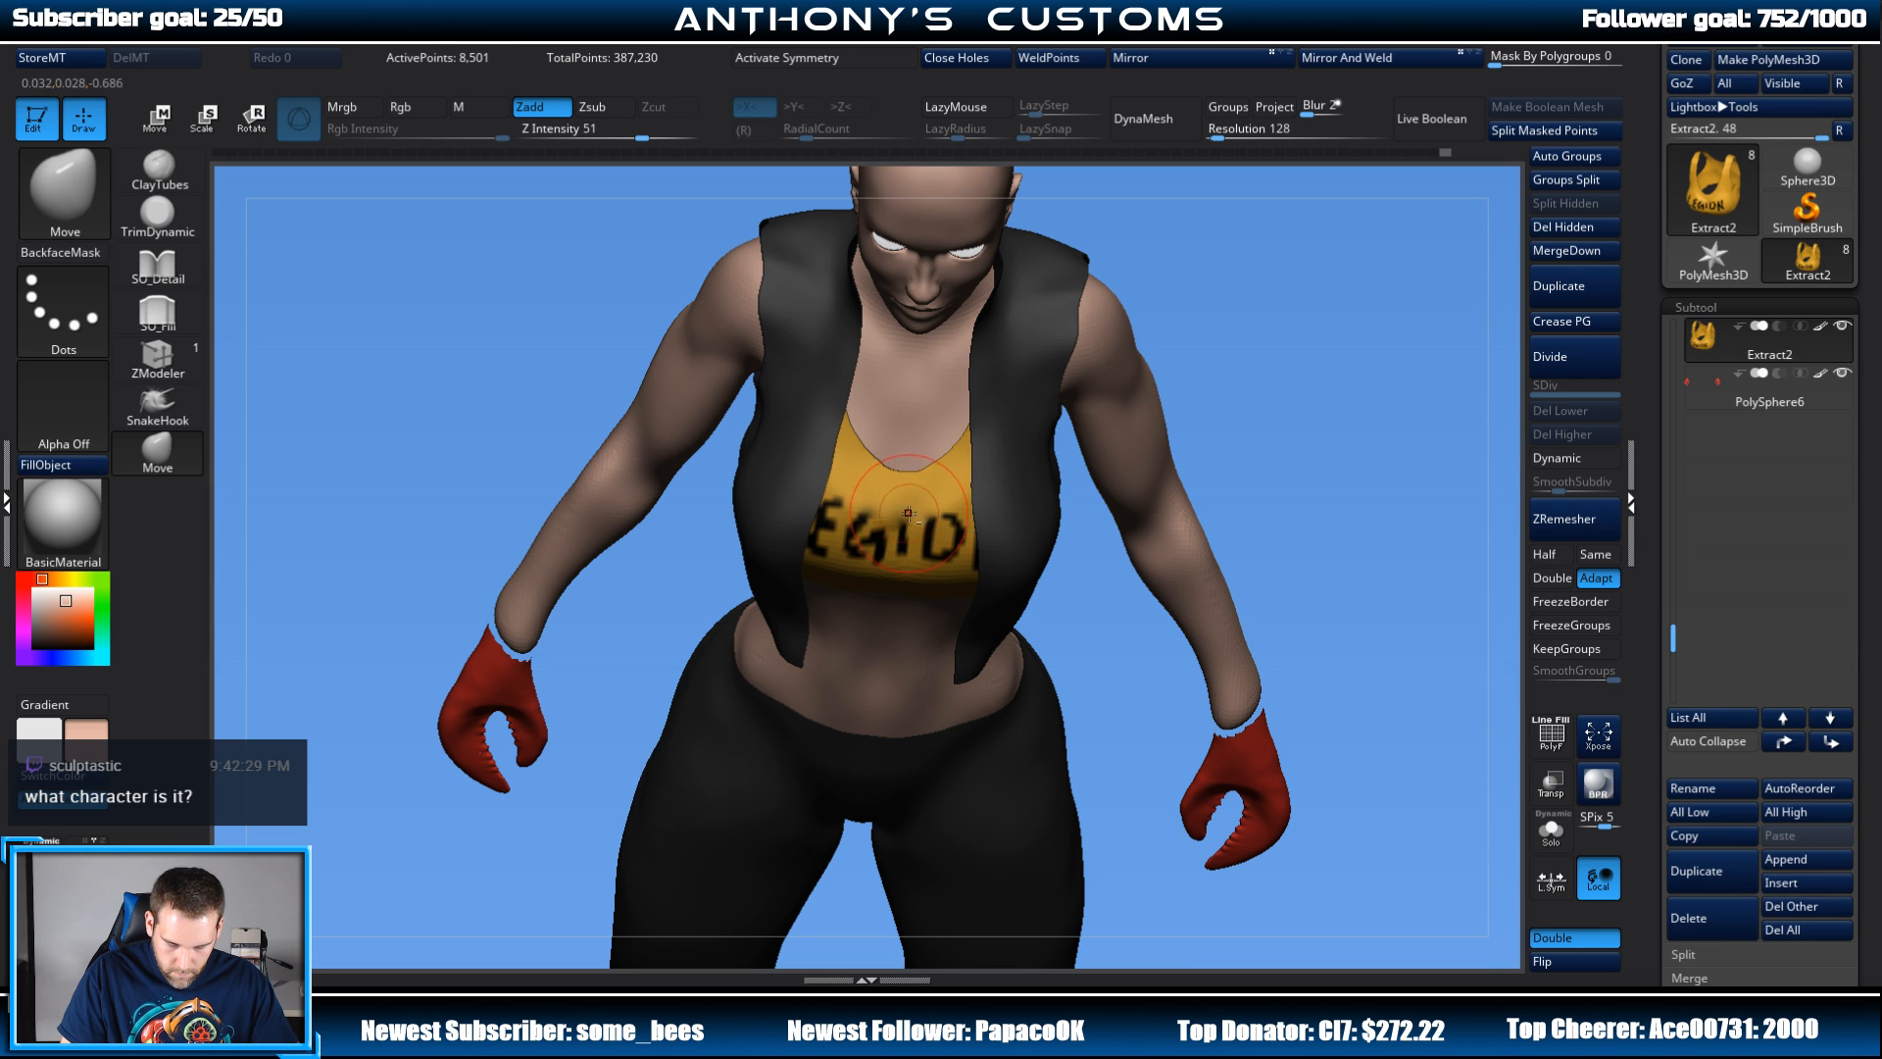
mouse_move(1303, 366)
left_mouse_down()
mouse_move(1302, 336)
mouse_move(1185, 355)
left_mouse_up()
key("space")
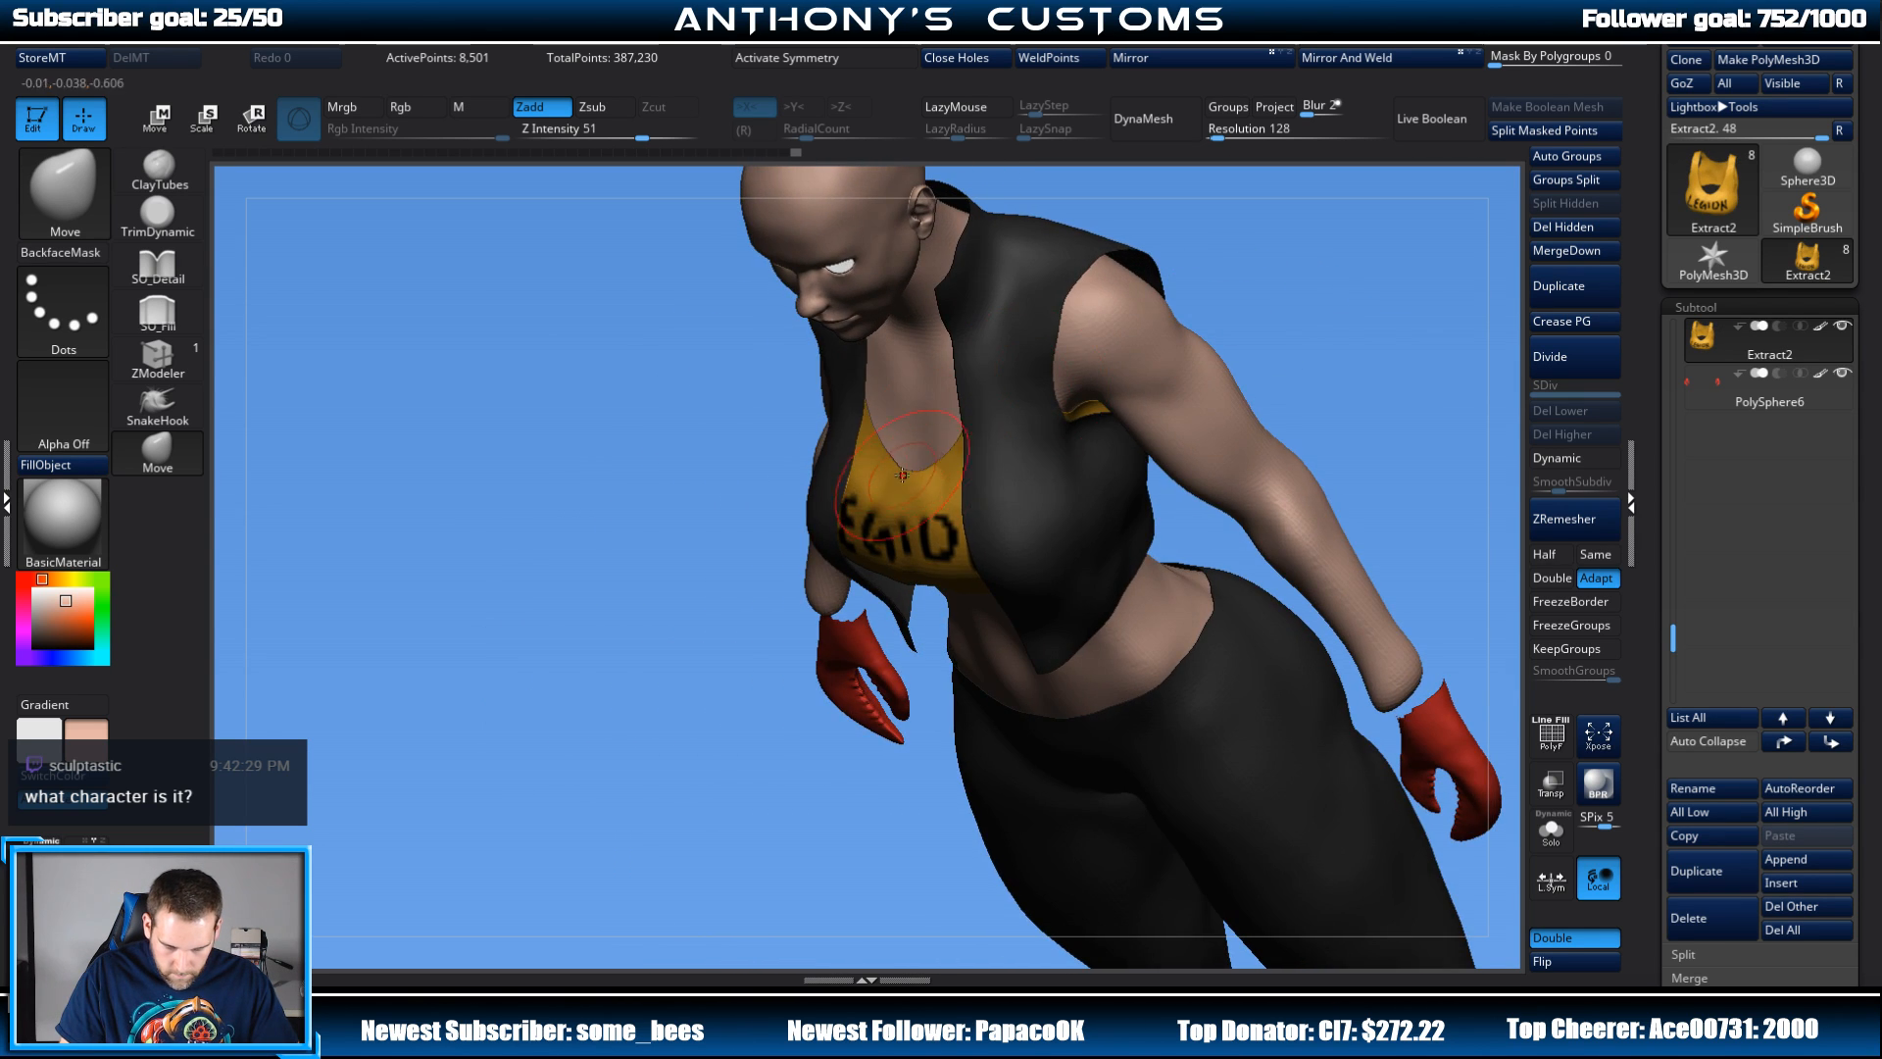
mouse_move(1285, 505)
left_mouse_down()
mouse_move(1303, 320)
mouse_move(1186, 455)
mouse_move(1138, 466)
left_mouse_up()
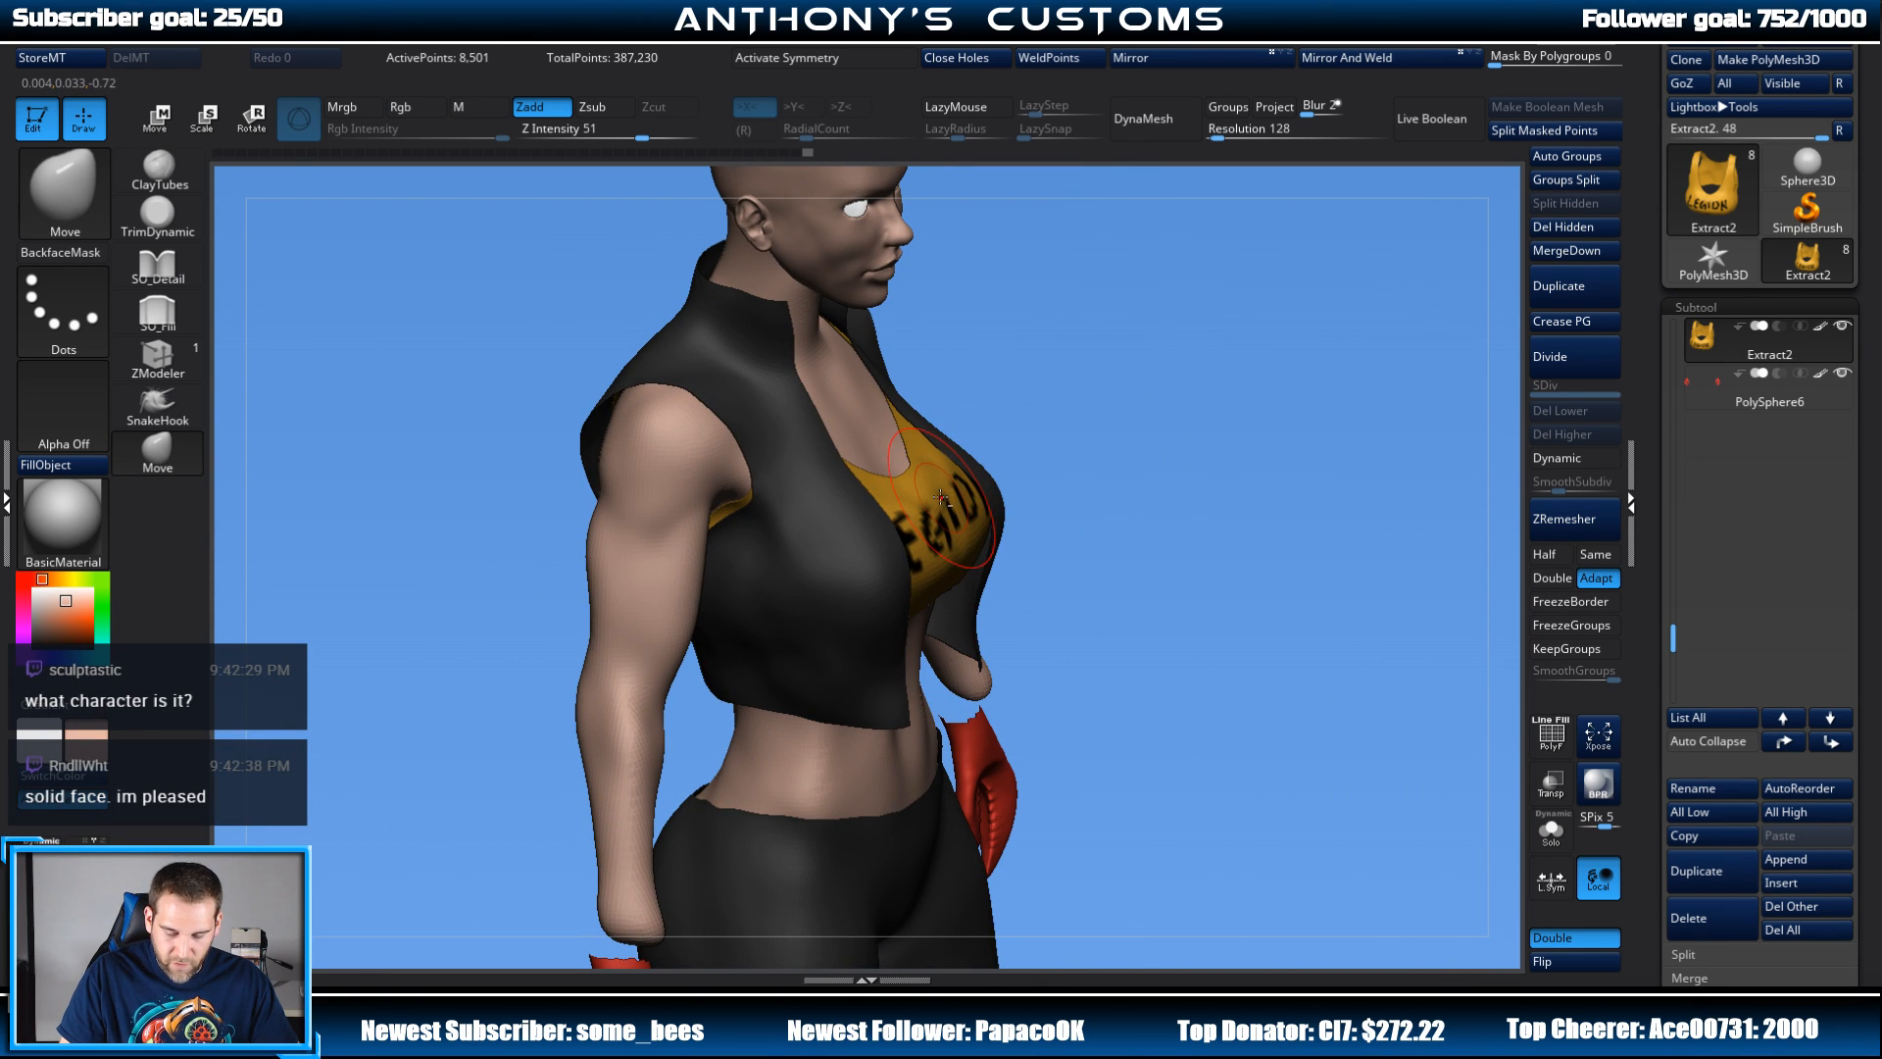
left_click_drag(1020, 447, 1105, 394)
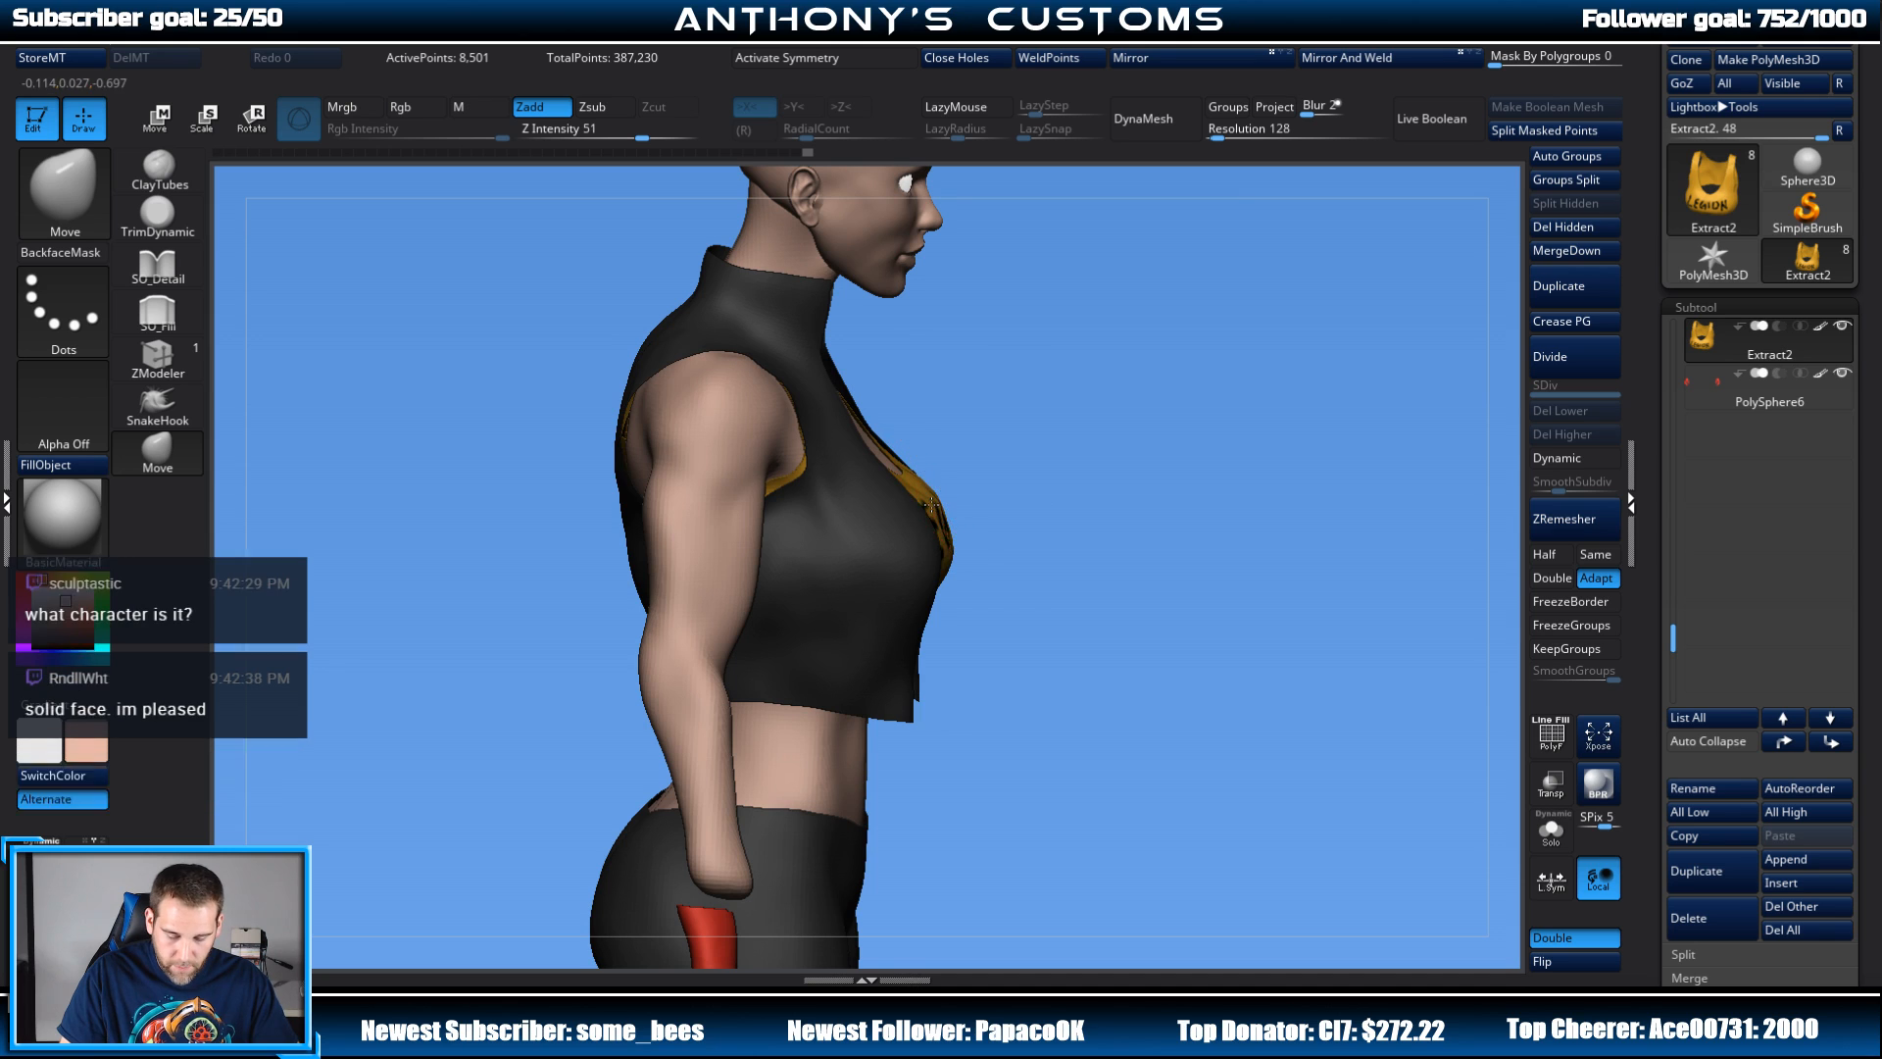
mouse_move(955, 485)
left_mouse_down()
mouse_move(1160, 366)
mouse_move(1143, 323)
left_mouse_up()
key("space")
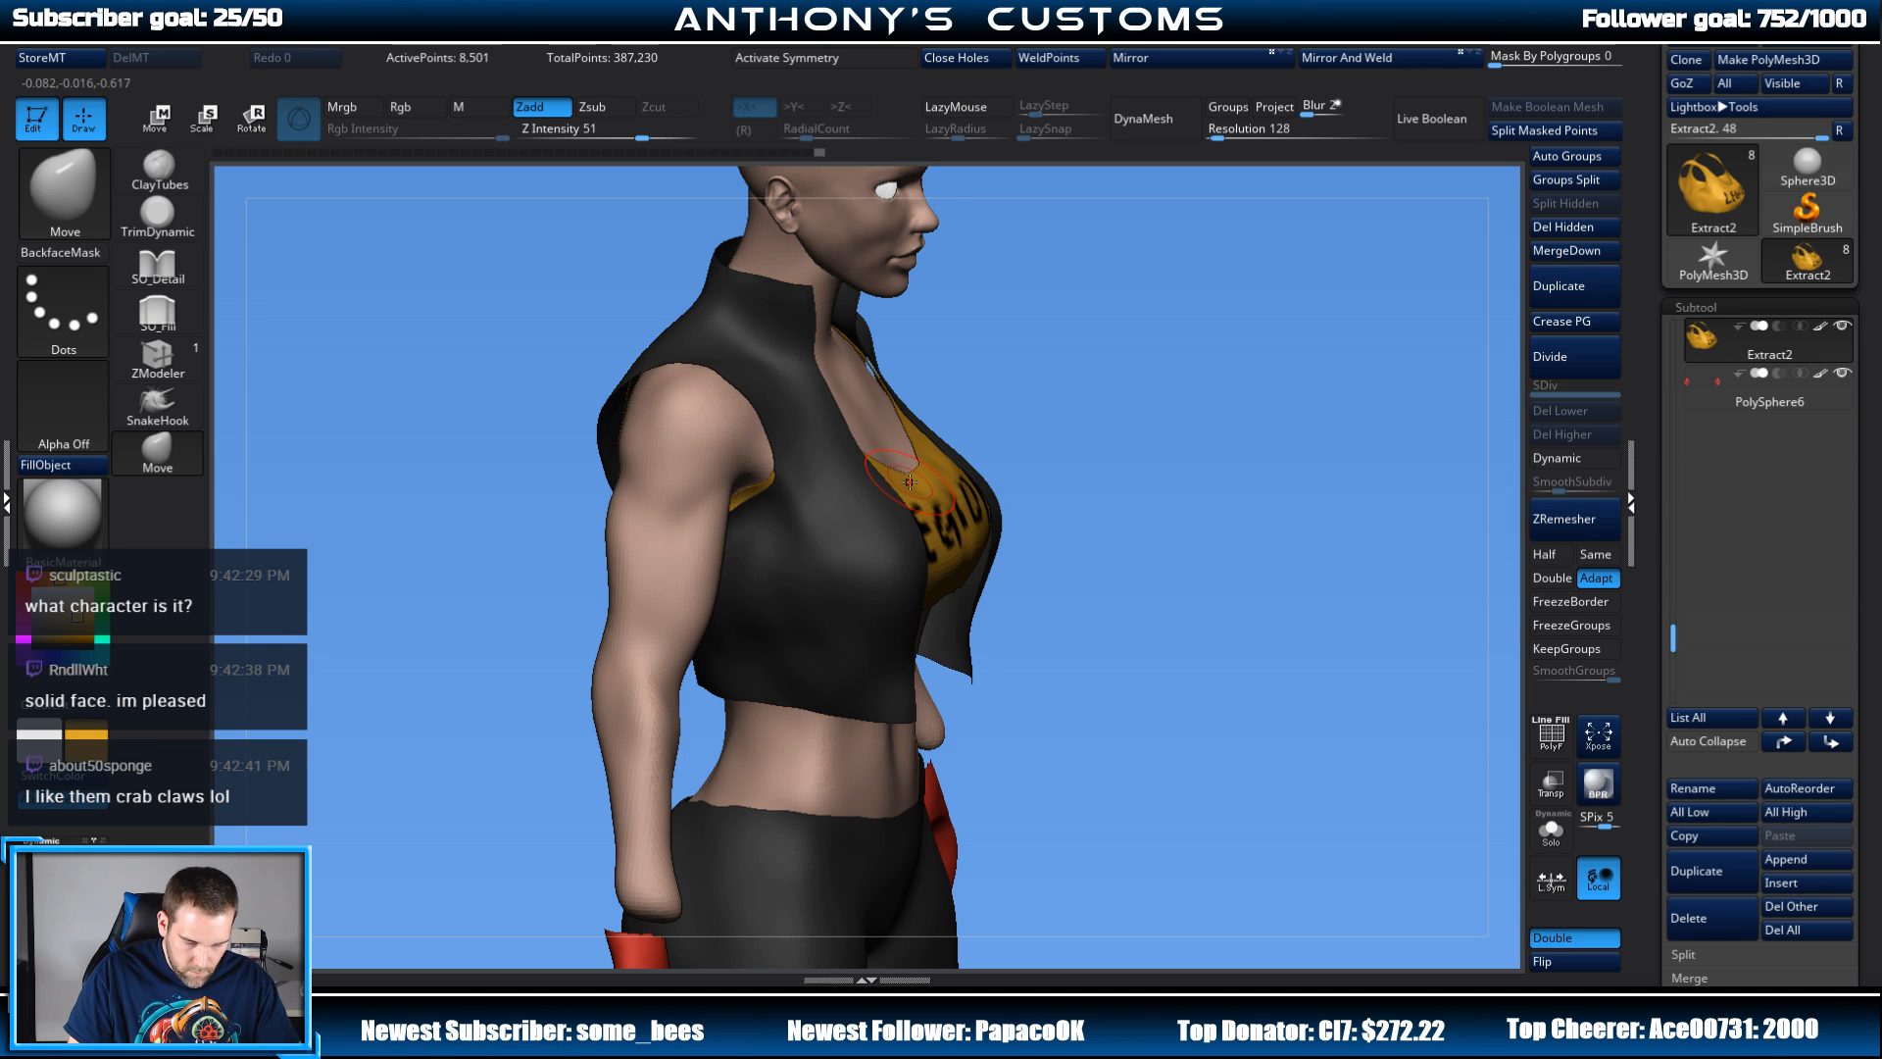
Step: Enable Rgb, fill the tank top with solid yellow to cover the lettering, and save the project
left_click(400, 106)
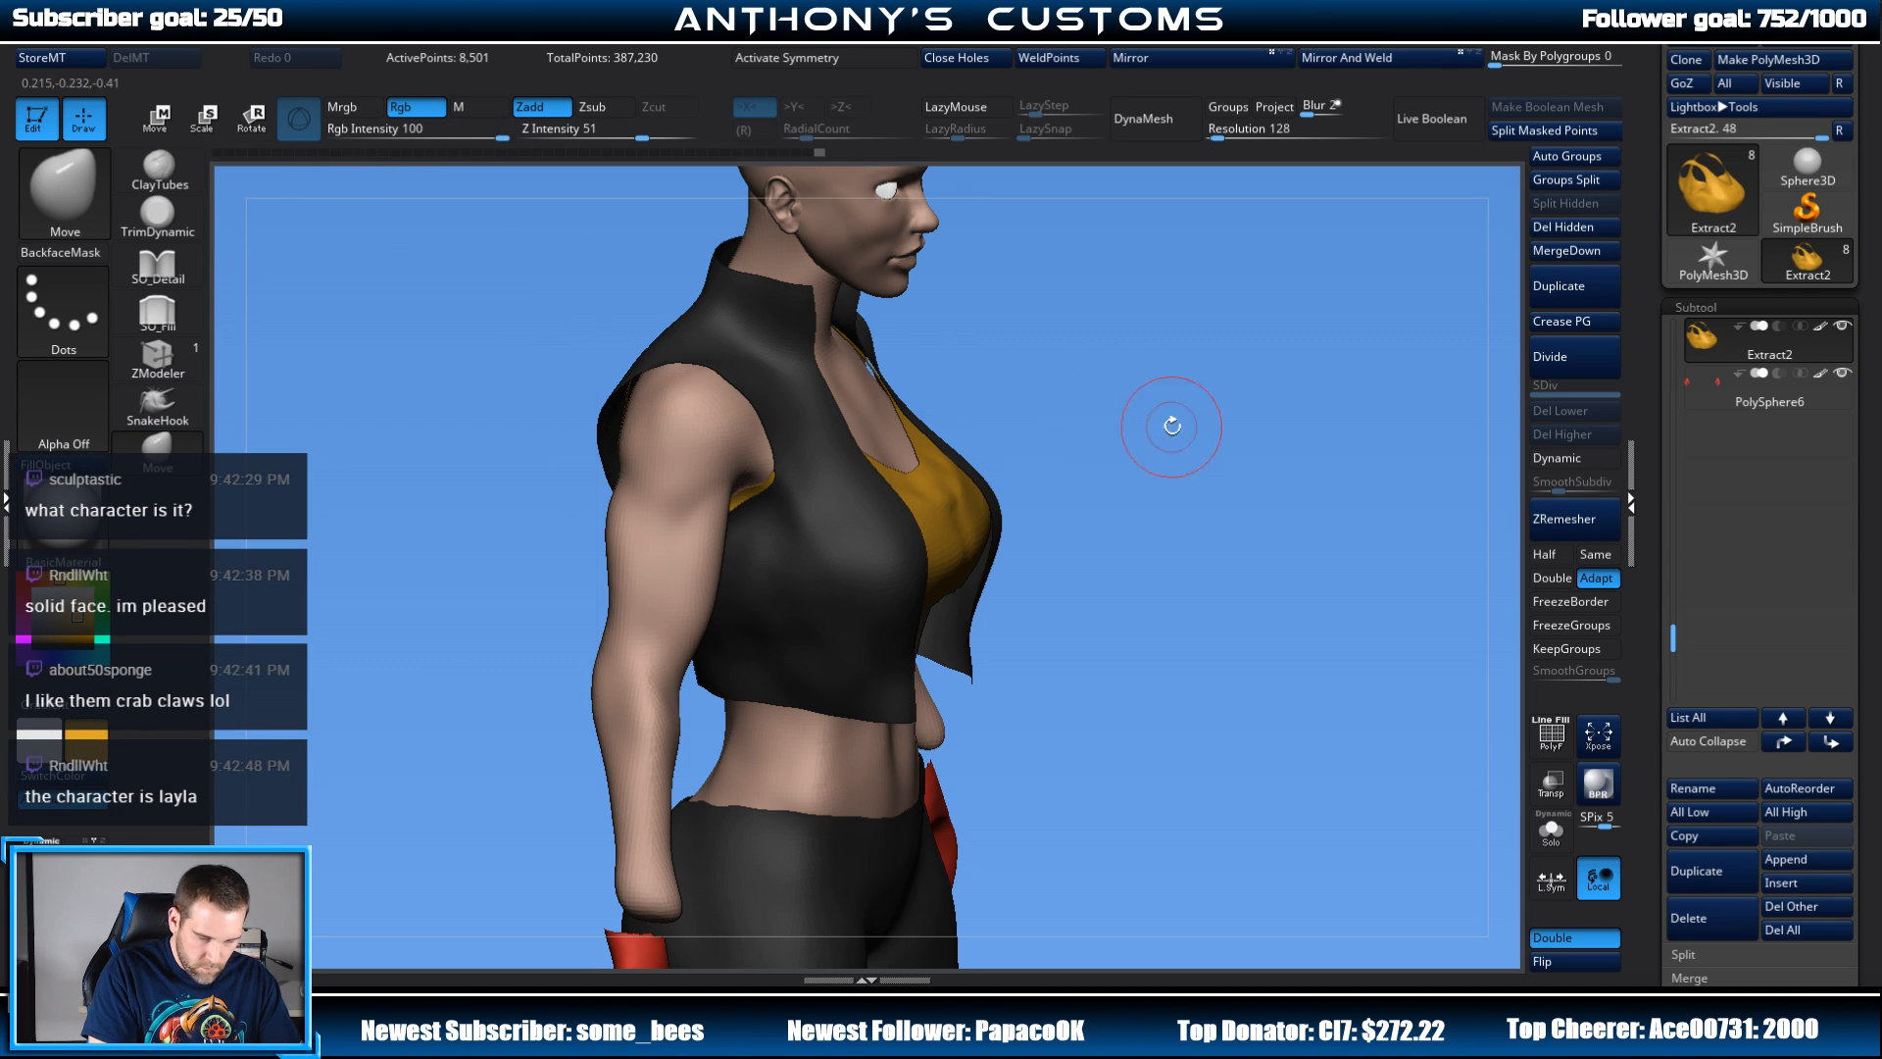
left_click_drag(1168, 420, 1118, 437)
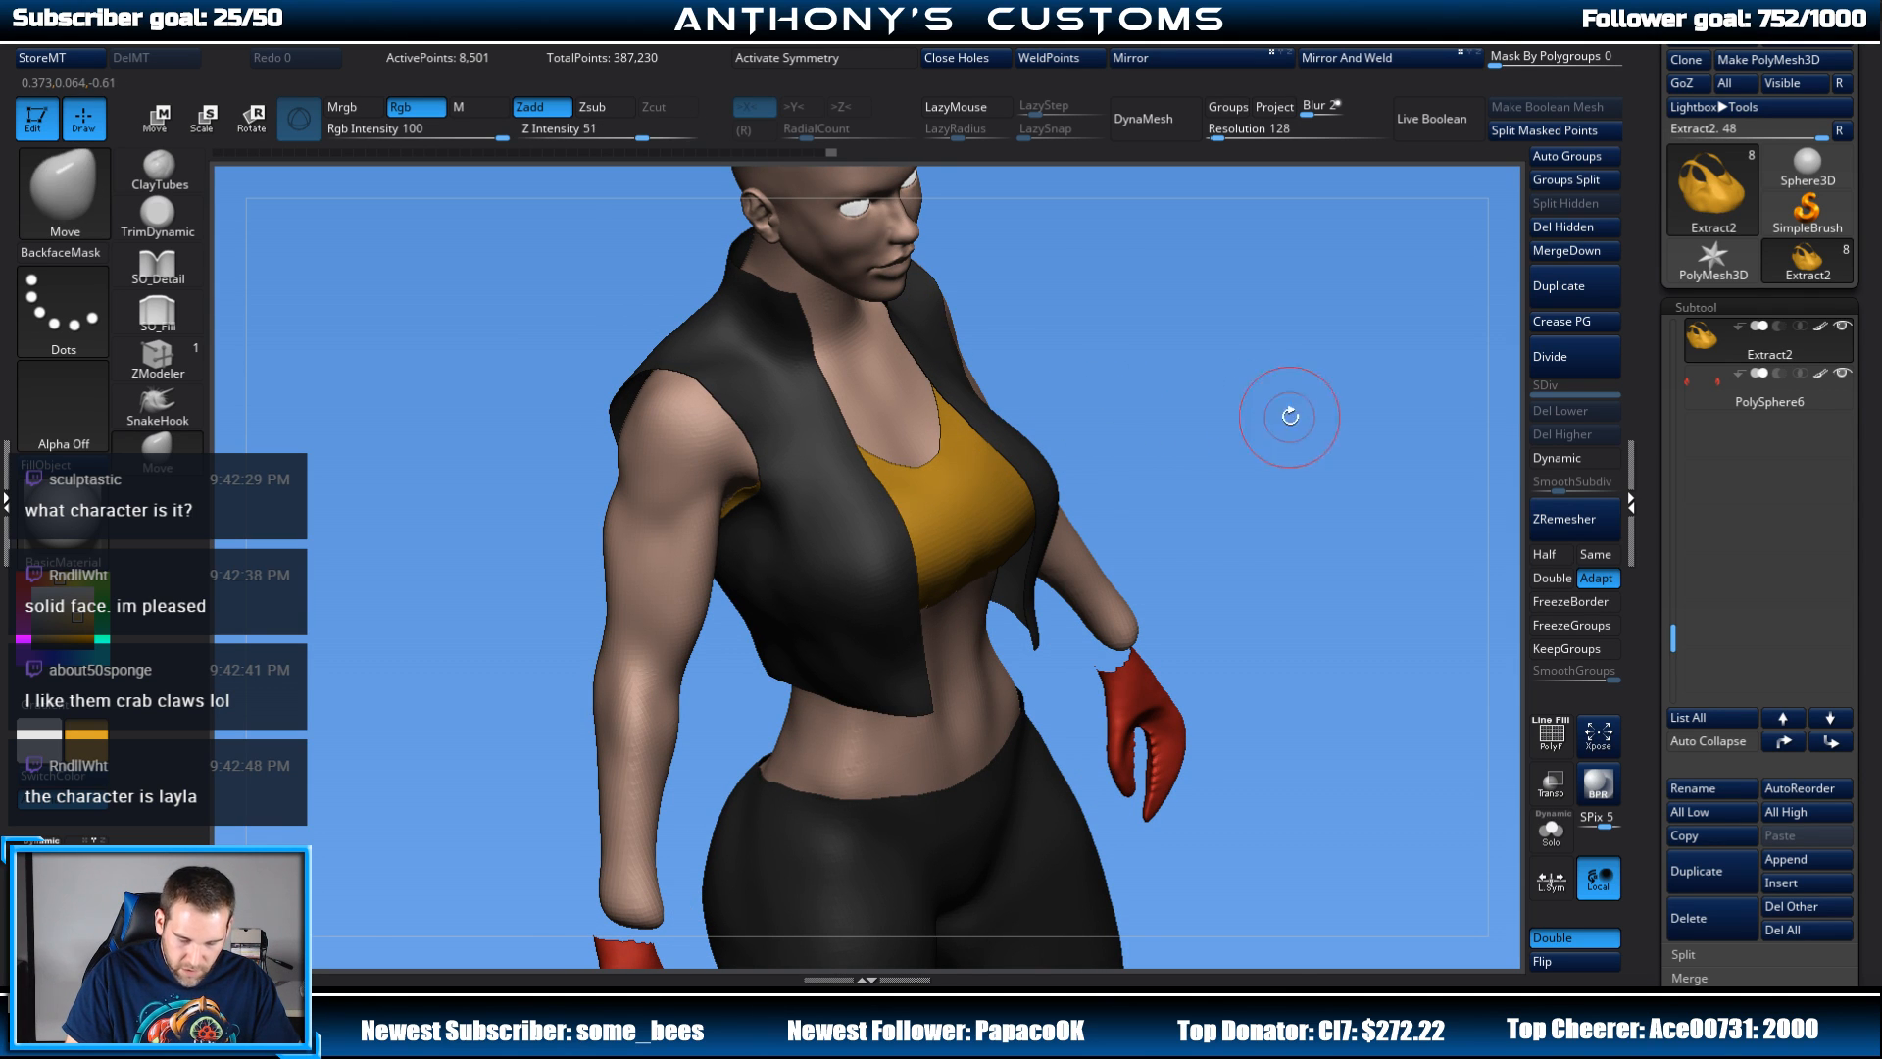
left_click_drag(1290, 408, 1013, 498, "shift")
mouse_move(1314, 378)
left_mouse_down()
mouse_move(1285, 297)
mouse_move(1294, 312)
mouse_move(1317, 272)
left_mouse_up()
left_click_drag(1322, 340, 1211, 421, "alt")
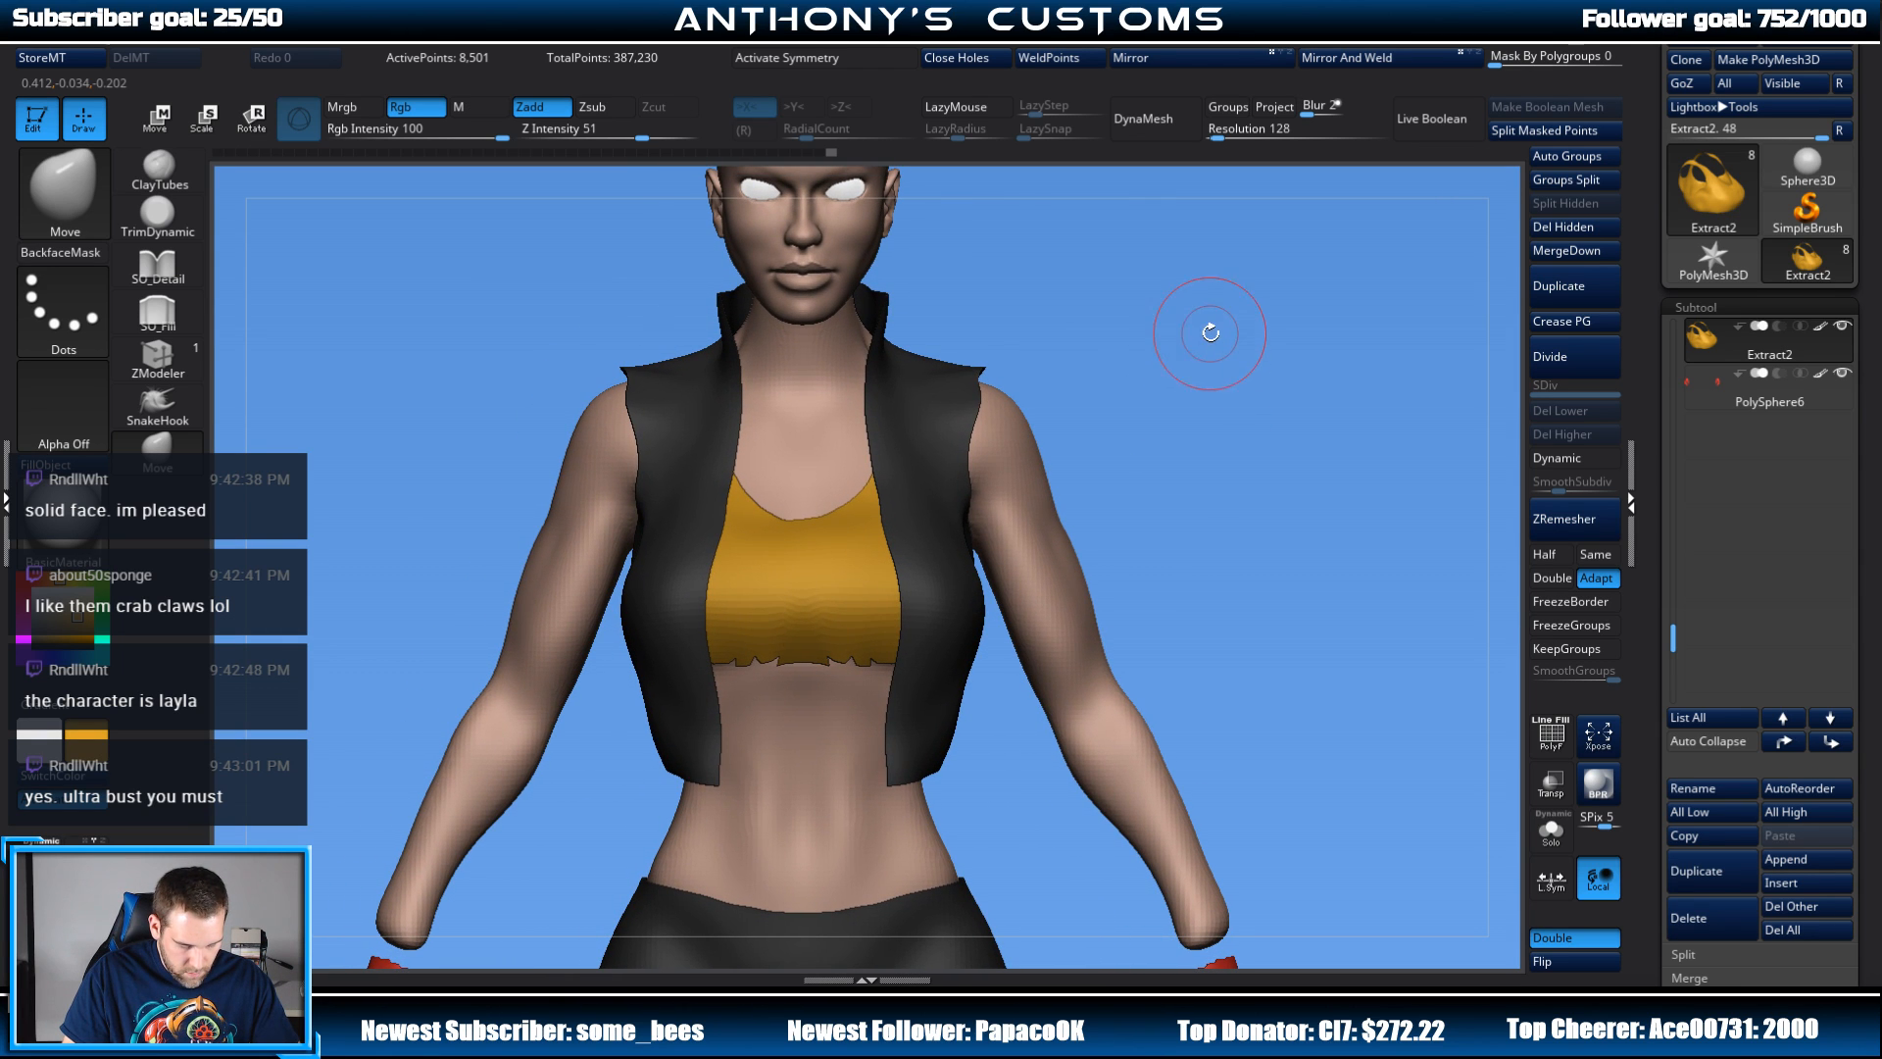
mouse_move(1174, 456)
left_mouse_down()
mouse_move(1231, 450)
mouse_move(1181, 453)
mouse_move(1181, 422)
left_mouse_up()
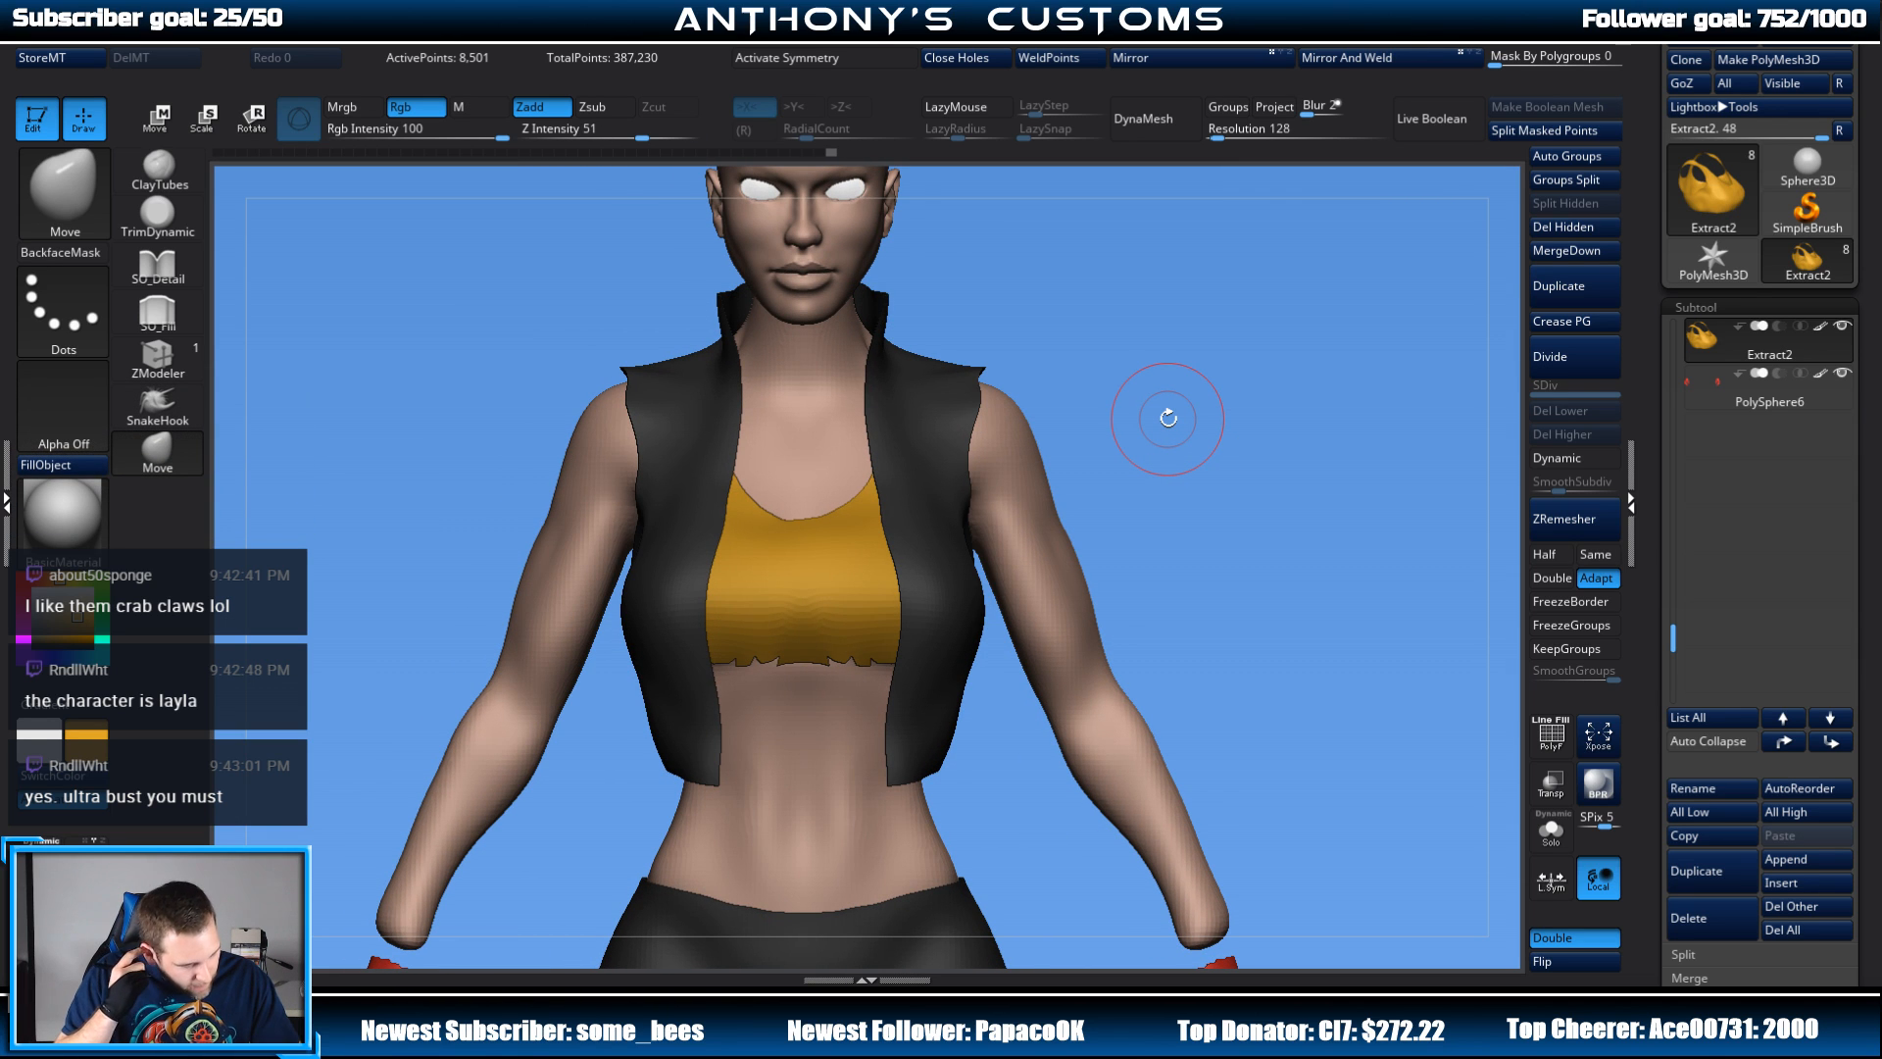
left_click_drag(1147, 408, 1197, 433, "alt")
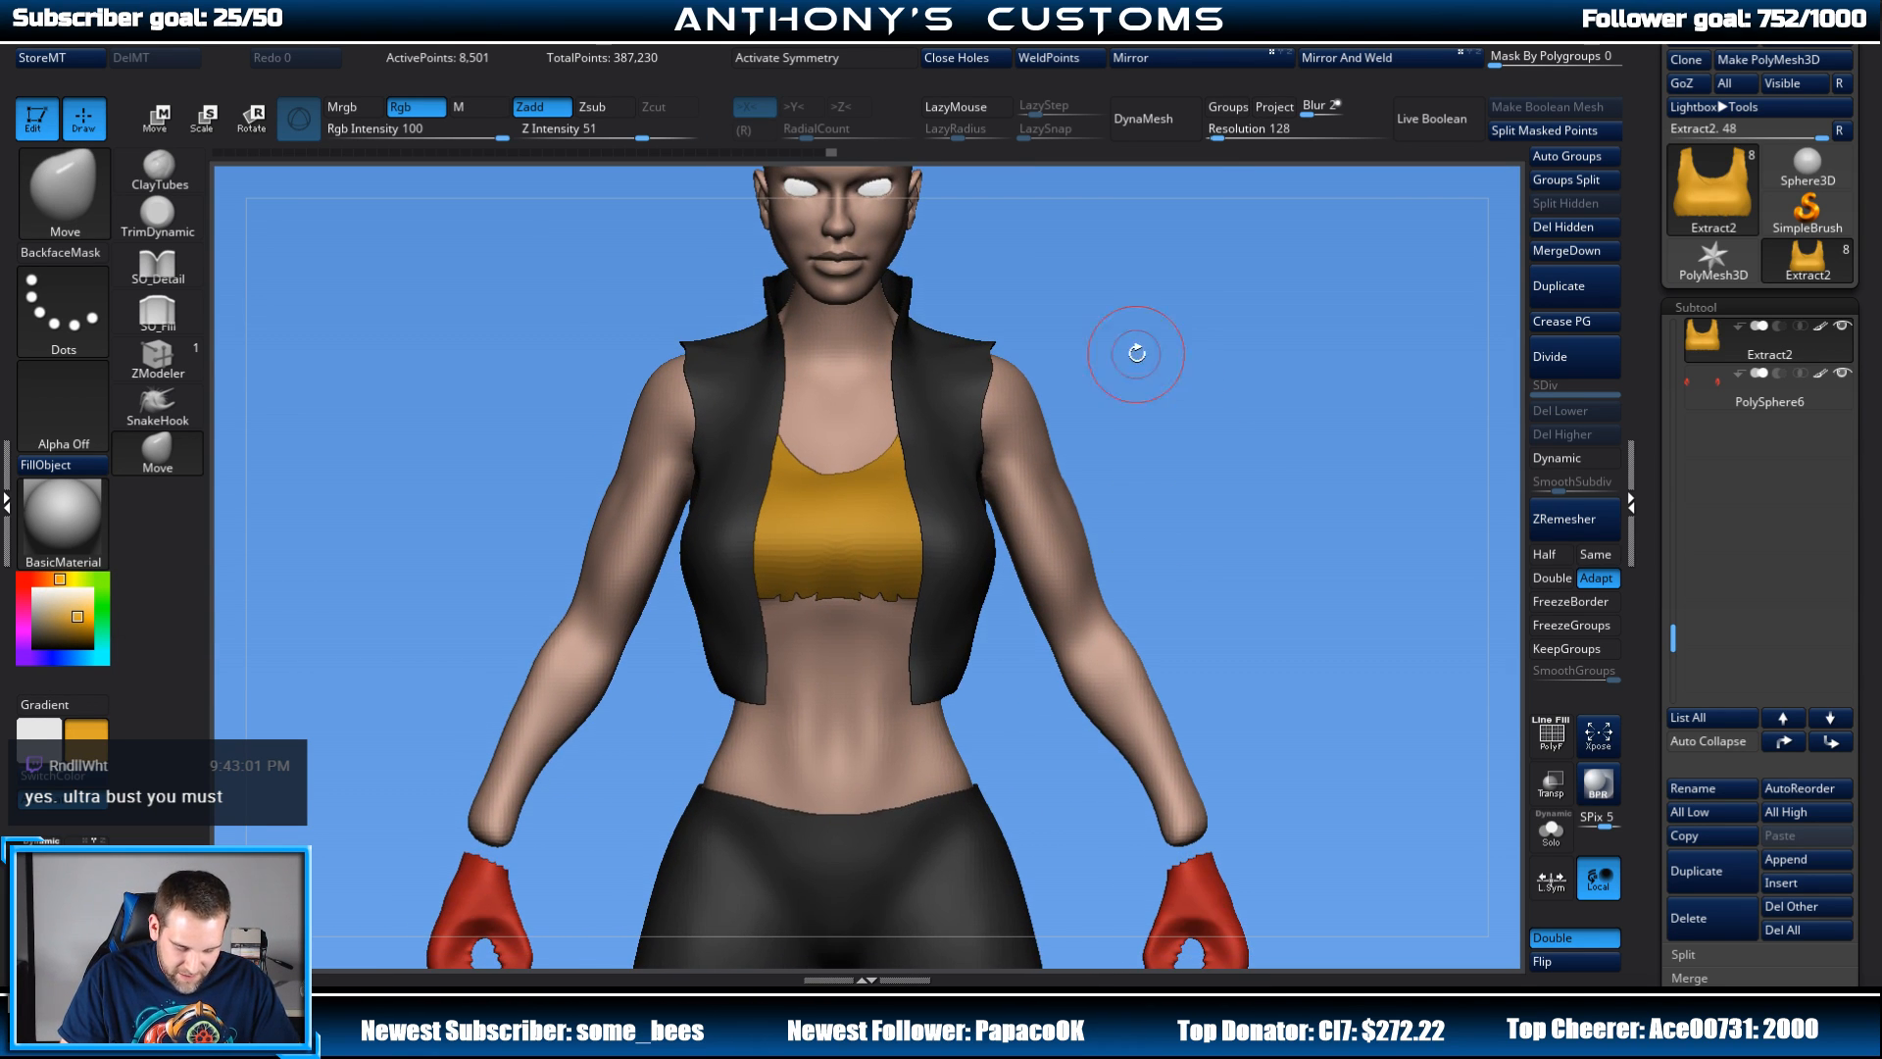
key("ctrl")
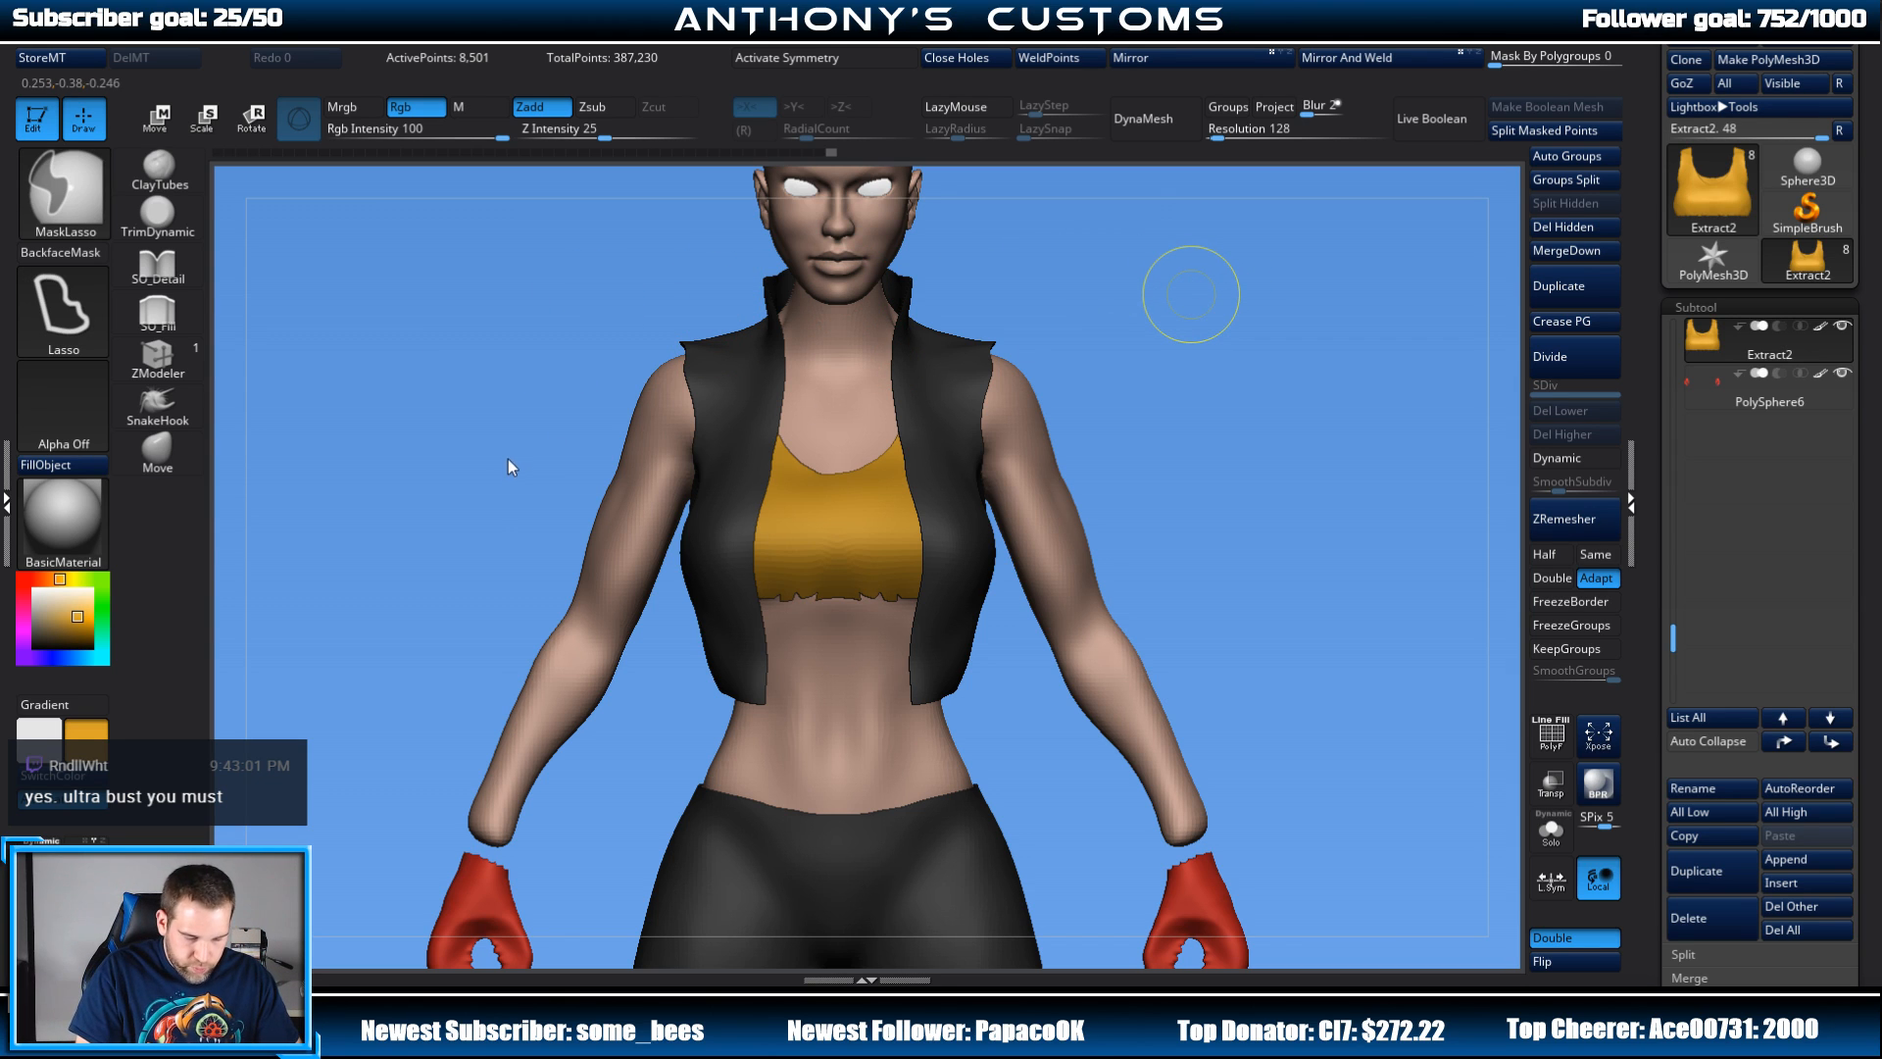
key("ctrl+s")
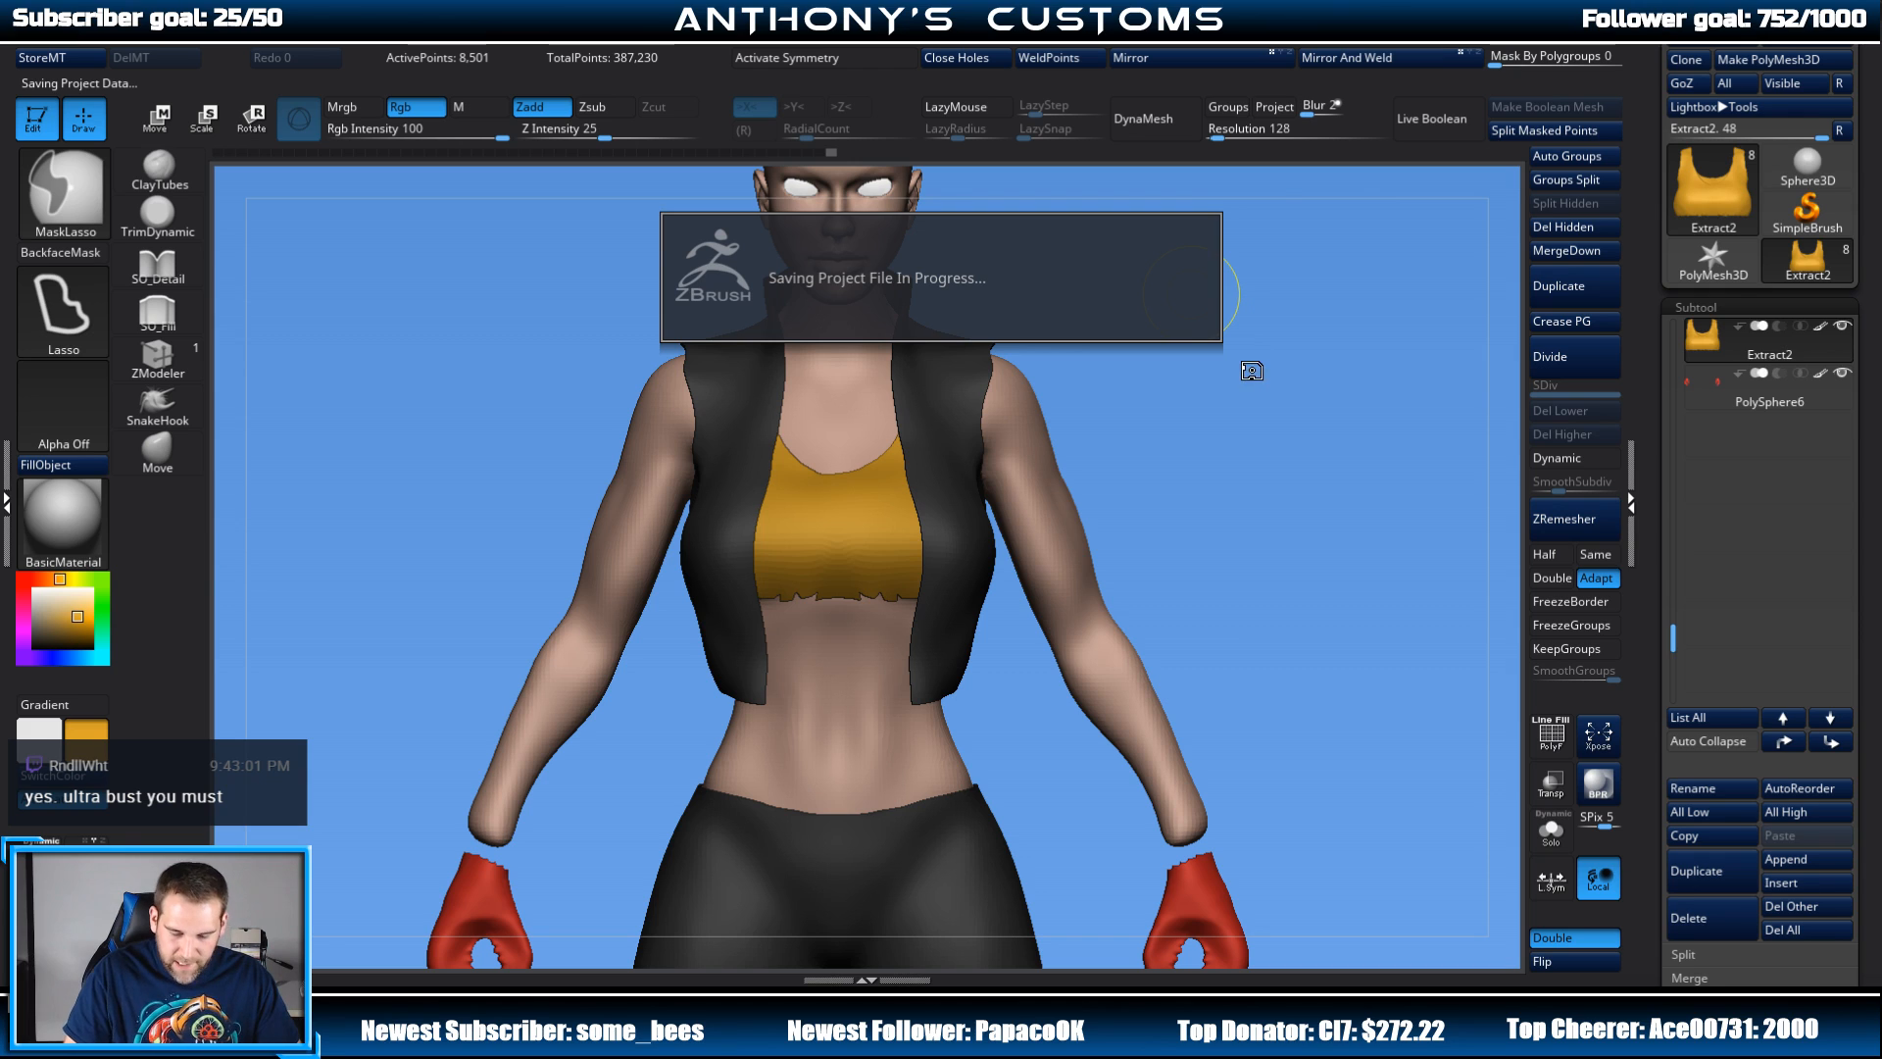
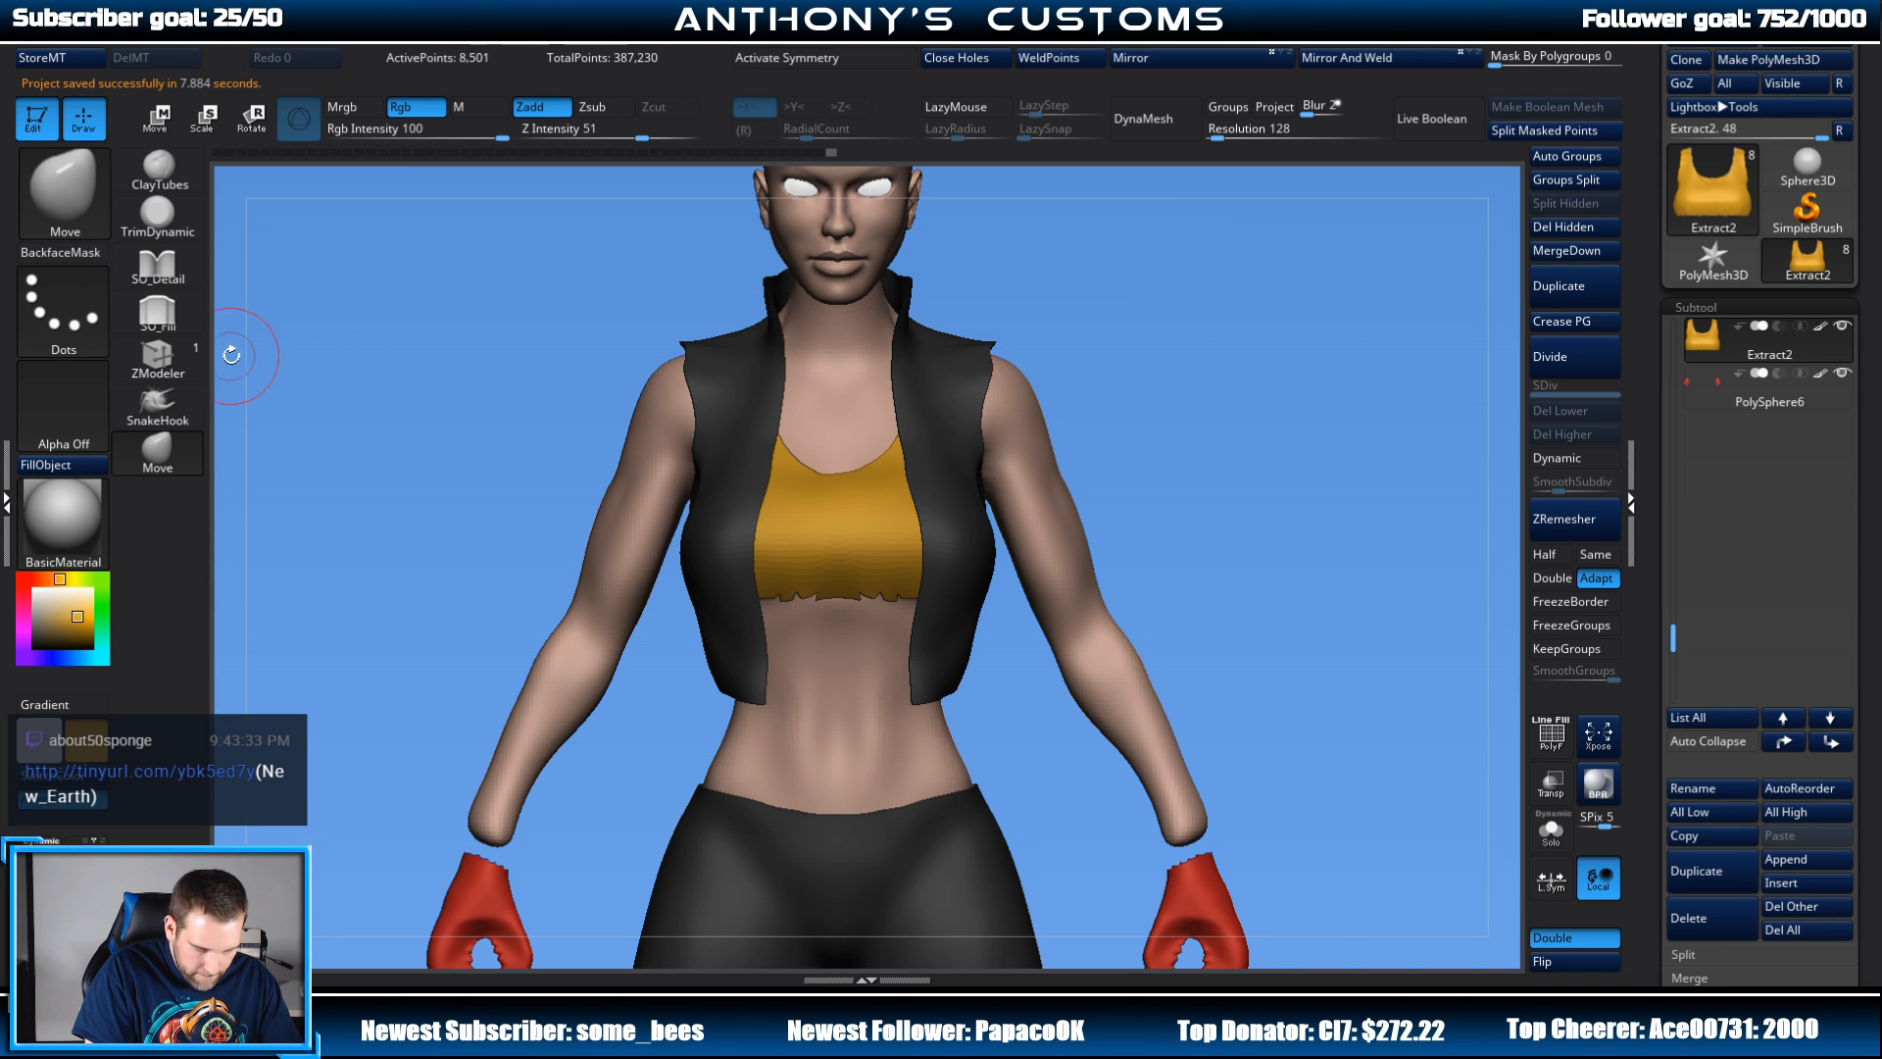
Step: Switch to the SO_Cloth brush for working on the front of the tank top
key("b")
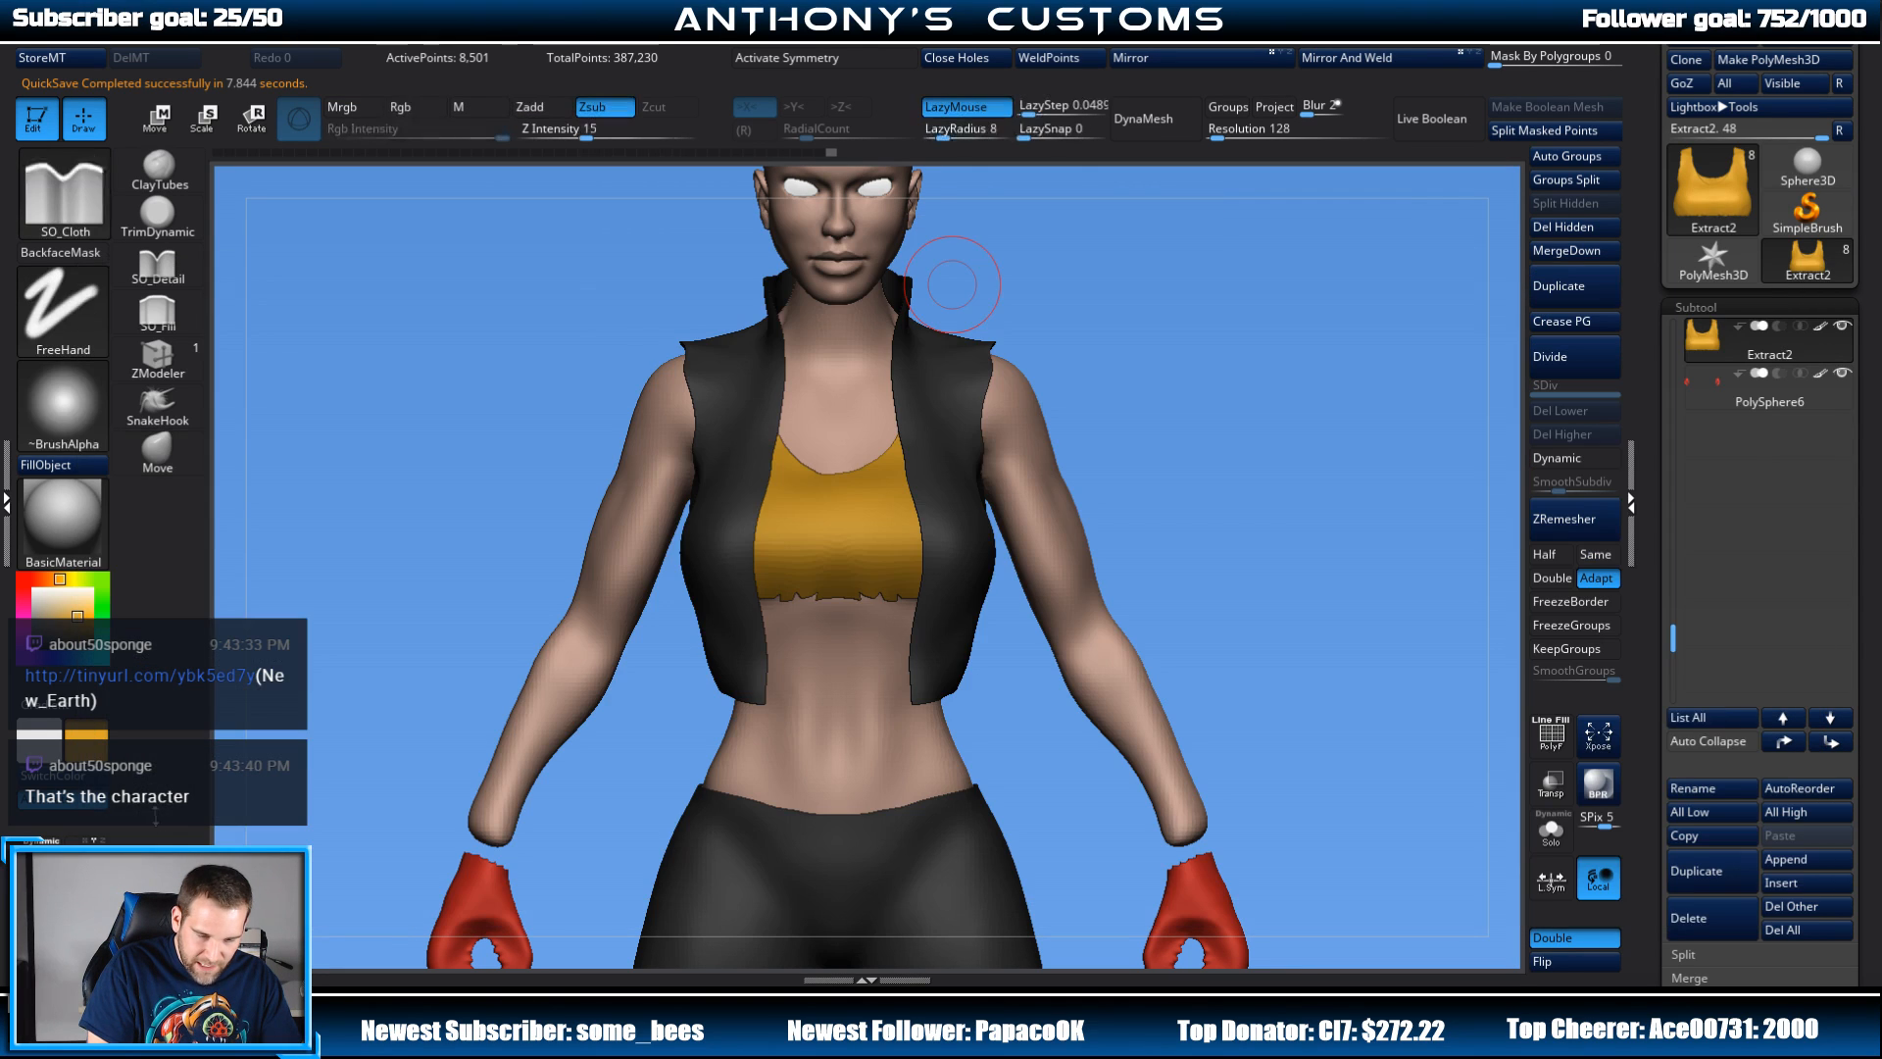
mouse_move(1159, 395)
left_mouse_down()
mouse_move(1181, 428)
mouse_move(1171, 394)
left_mouse_up()
key("space")
mouse_move(1269, 351)
left_mouse_down("alt")
mouse_move(1275, 404)
mouse_move(1310, 428)
mouse_move(1160, 312)
left_mouse_up("alt")
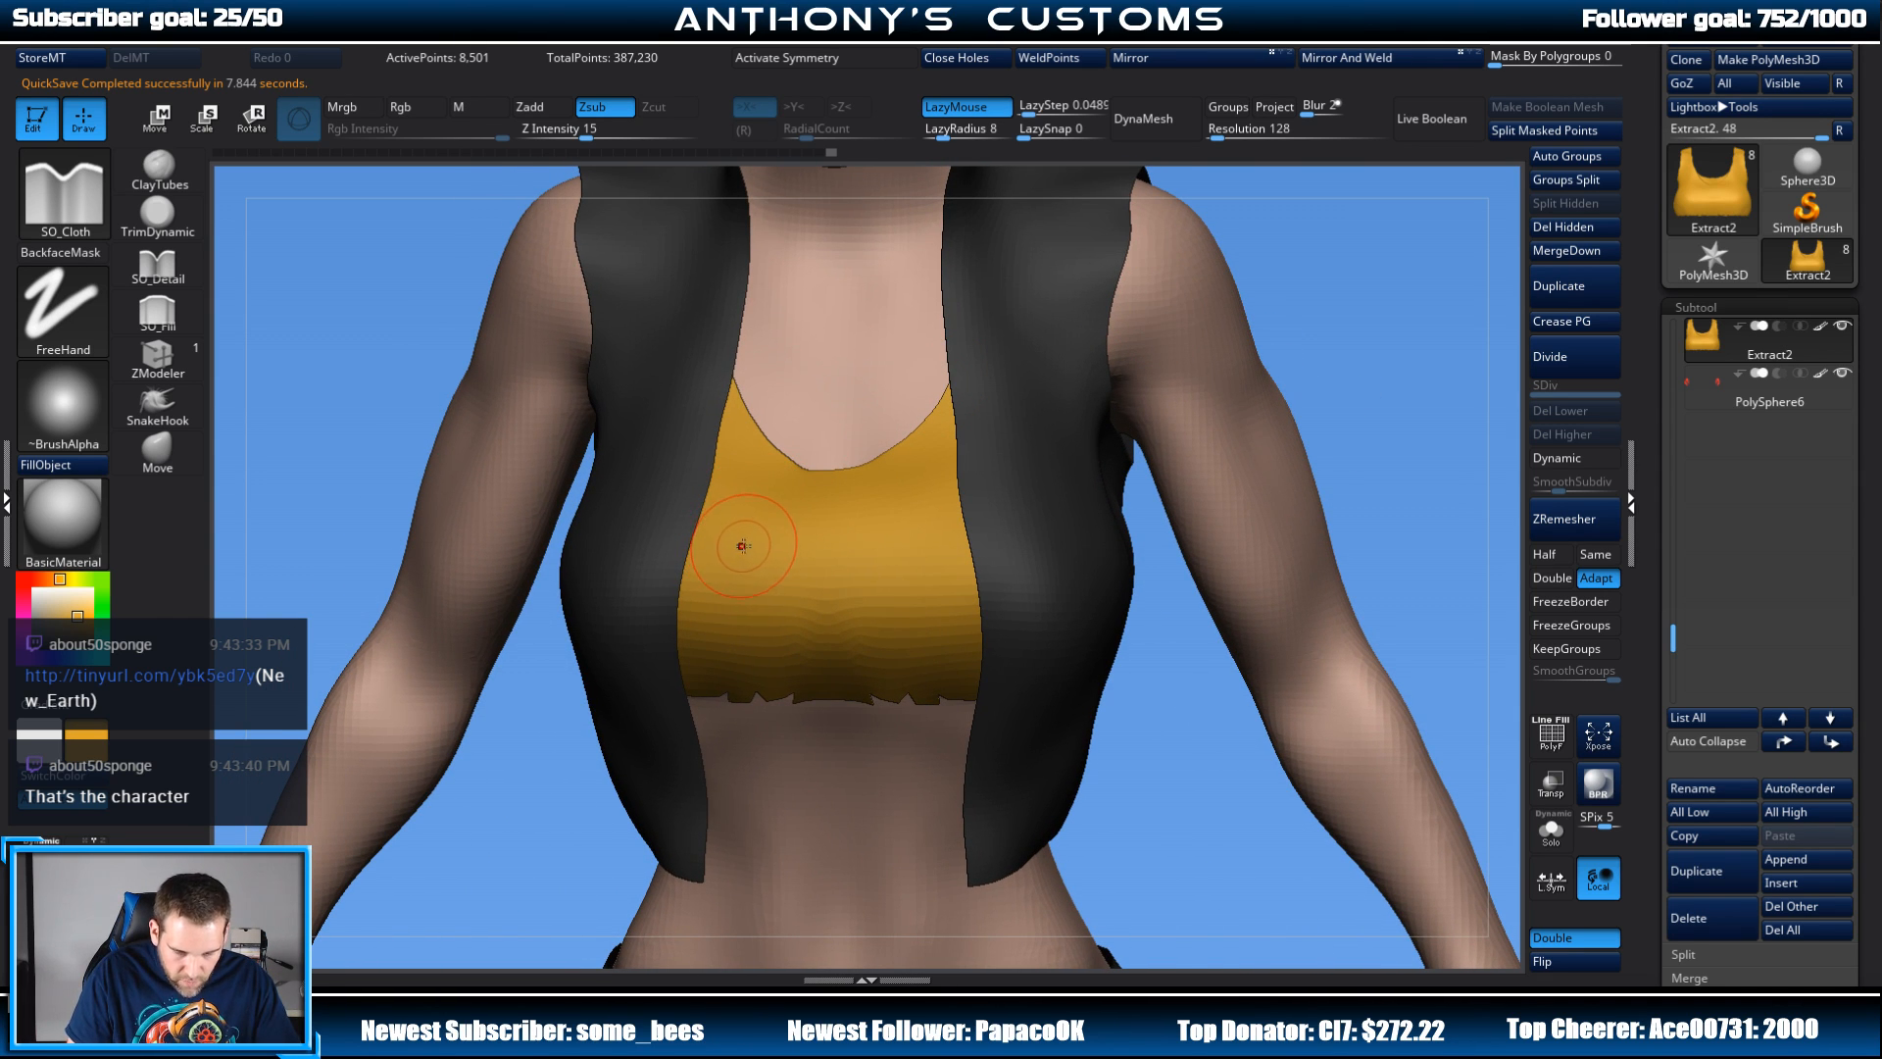
left_click_drag(822, 555, 914, 551)
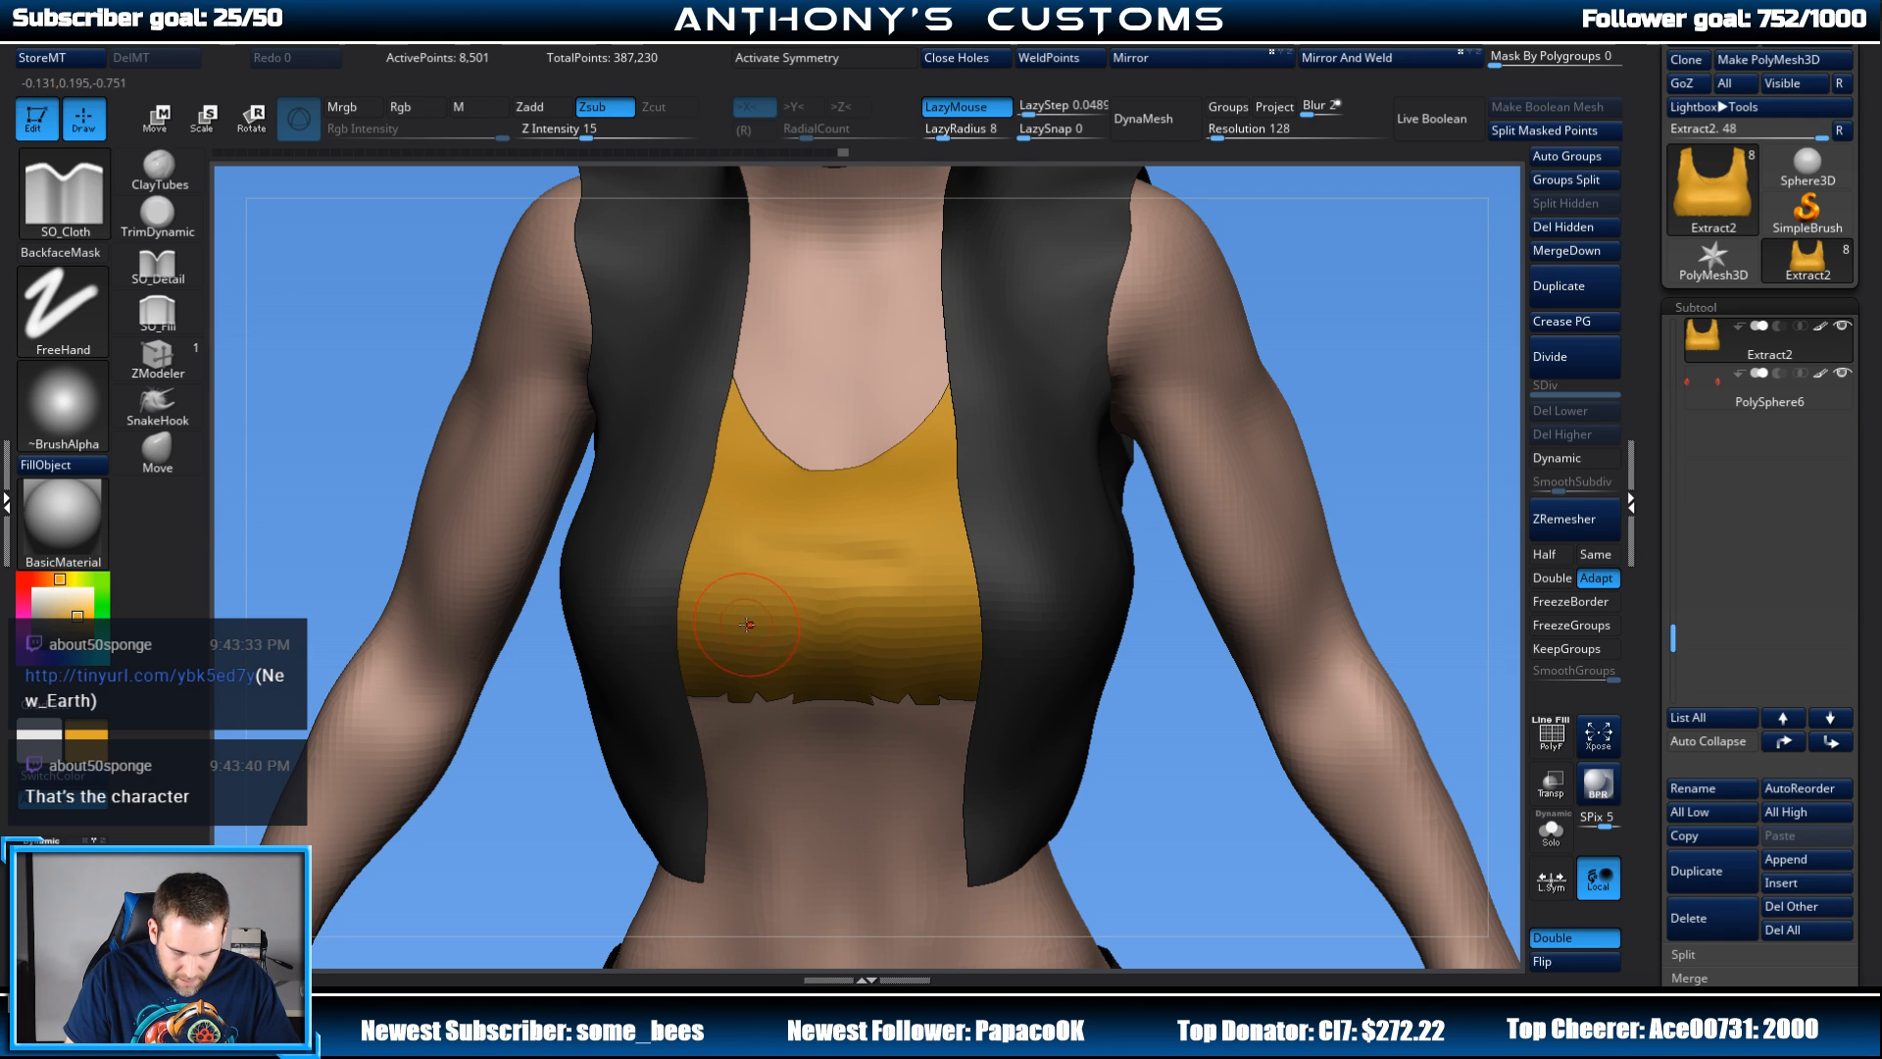
mouse_move(792, 621)
left_mouse_down()
mouse_move(920, 581)
mouse_move(886, 634)
mouse_move(910, 630)
left_mouse_up()
left_click_drag(1323, 373, 1381, 282)
key("ctrl+z")
key("ctrl+z")
key("ctrl+z")
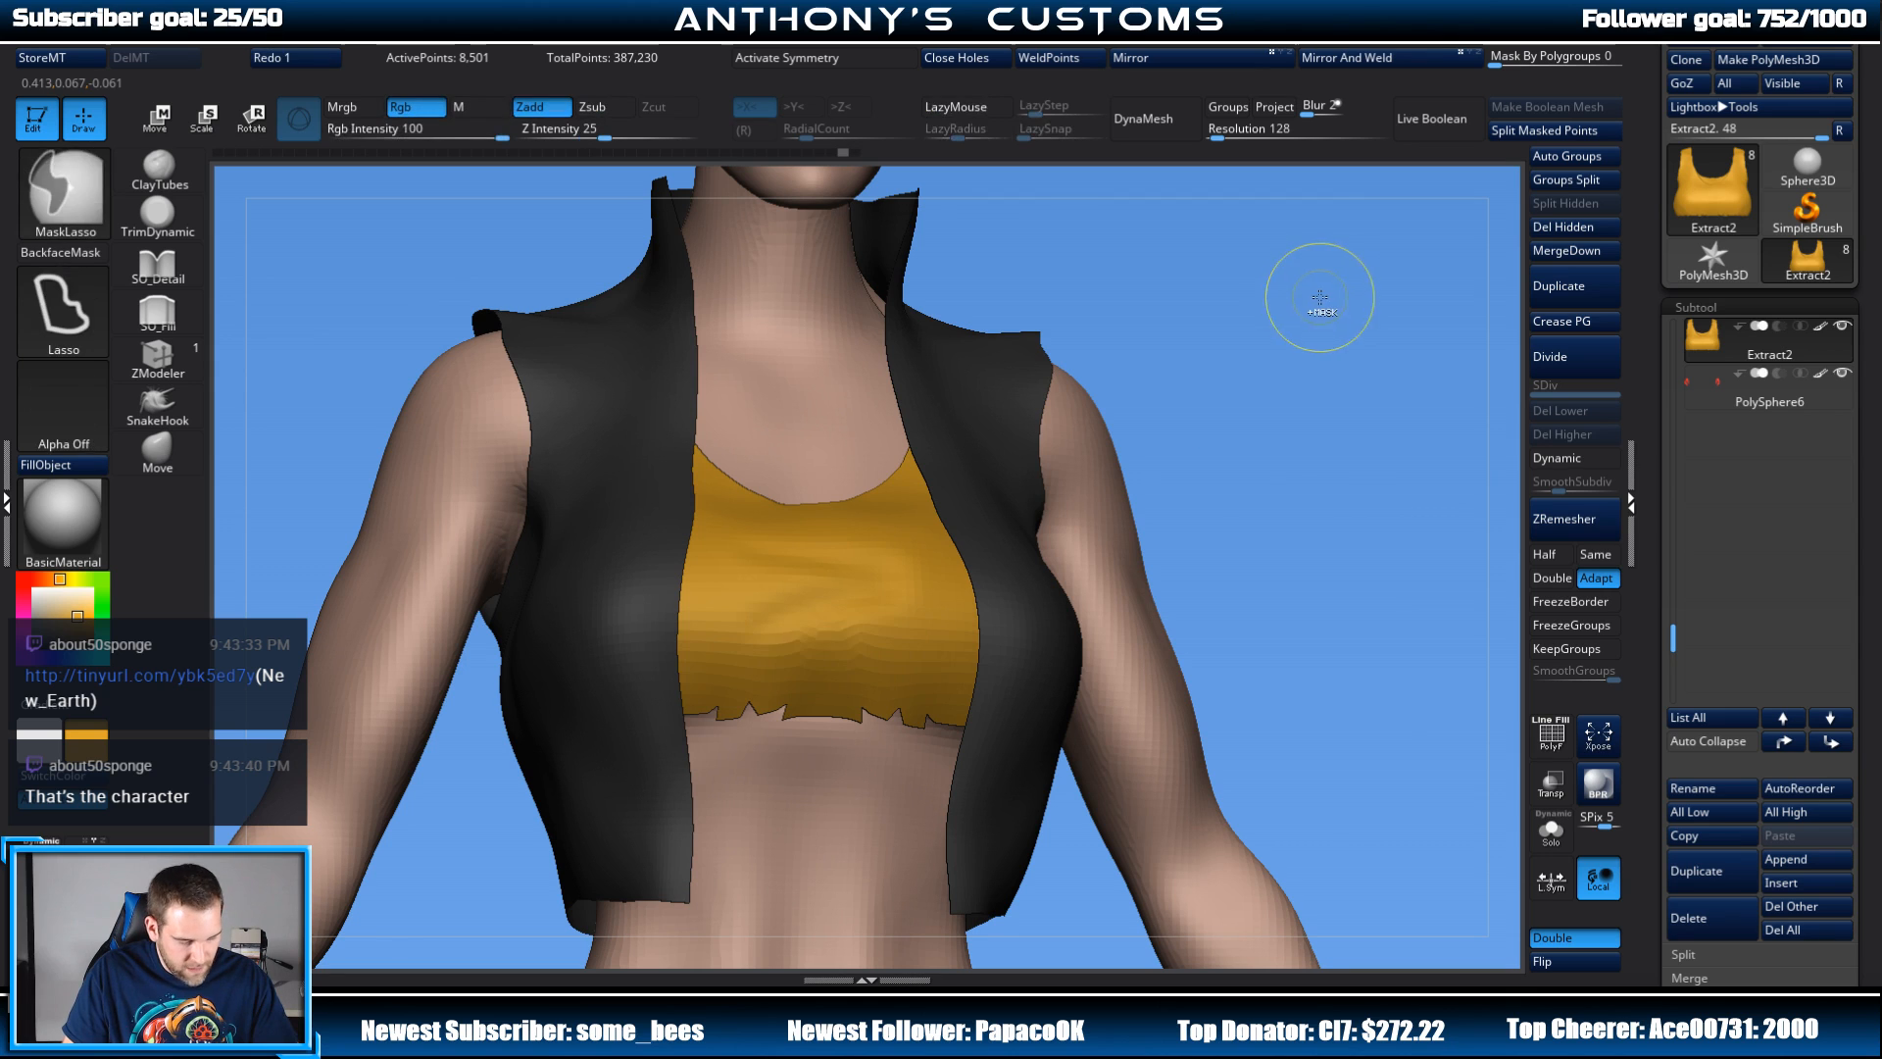
Step: Sculpt horizontal wrinkles across the front of the tank top with the SO_Cloth brush
left_click_drag(1284, 403, 1248, 441)
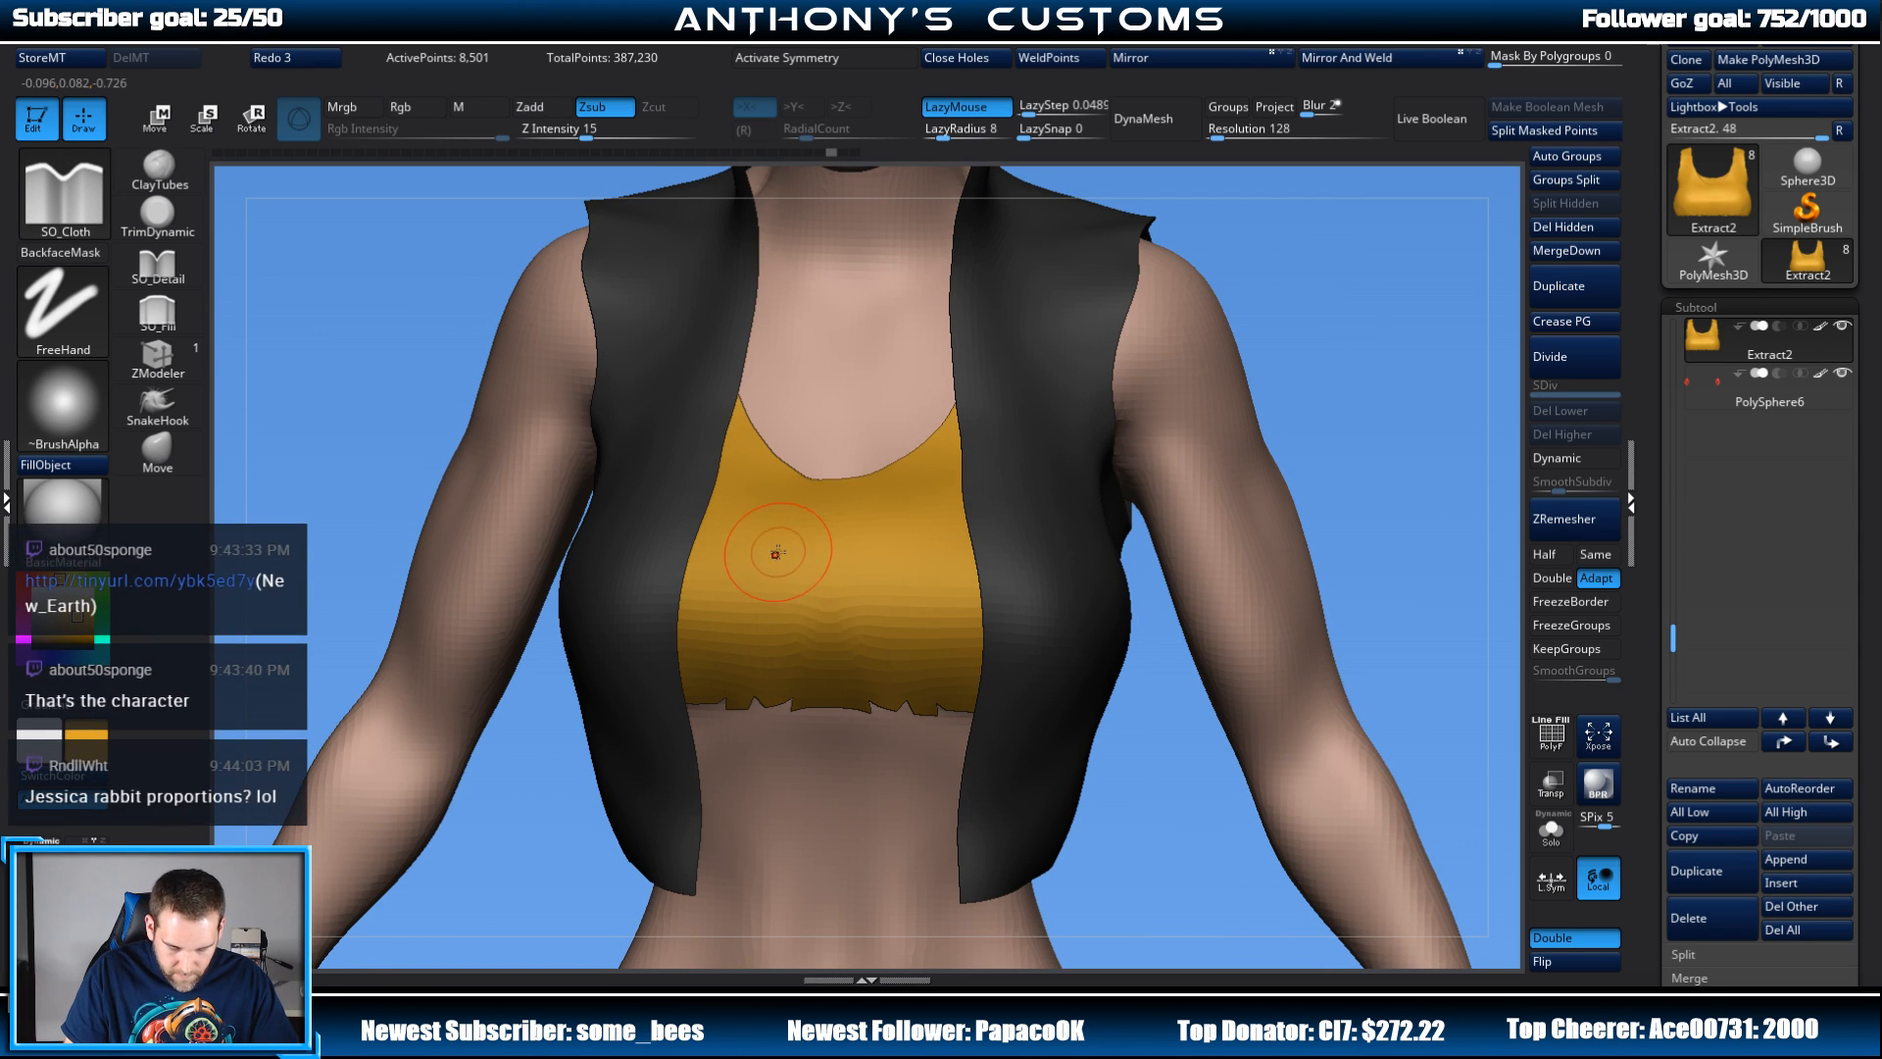
left_click_drag(774, 554, 884, 561)
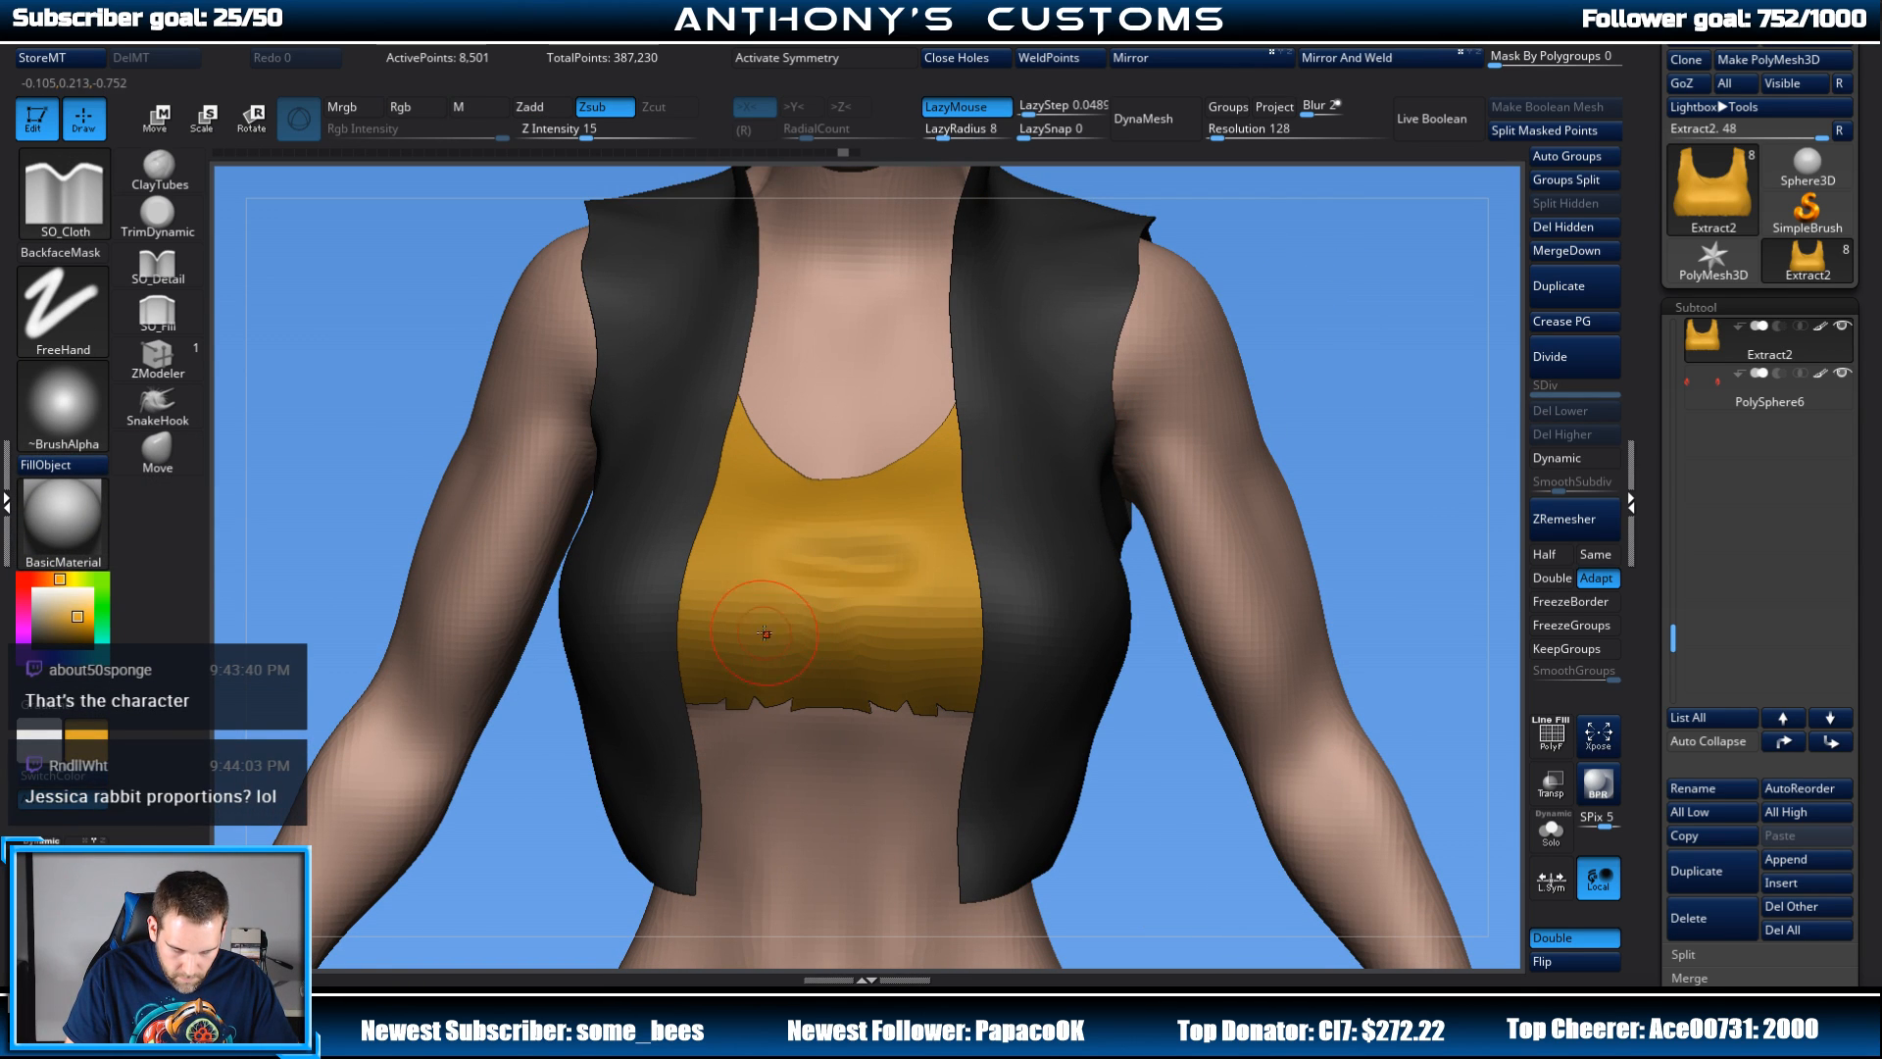
left_click_drag(763, 636, 943, 628)
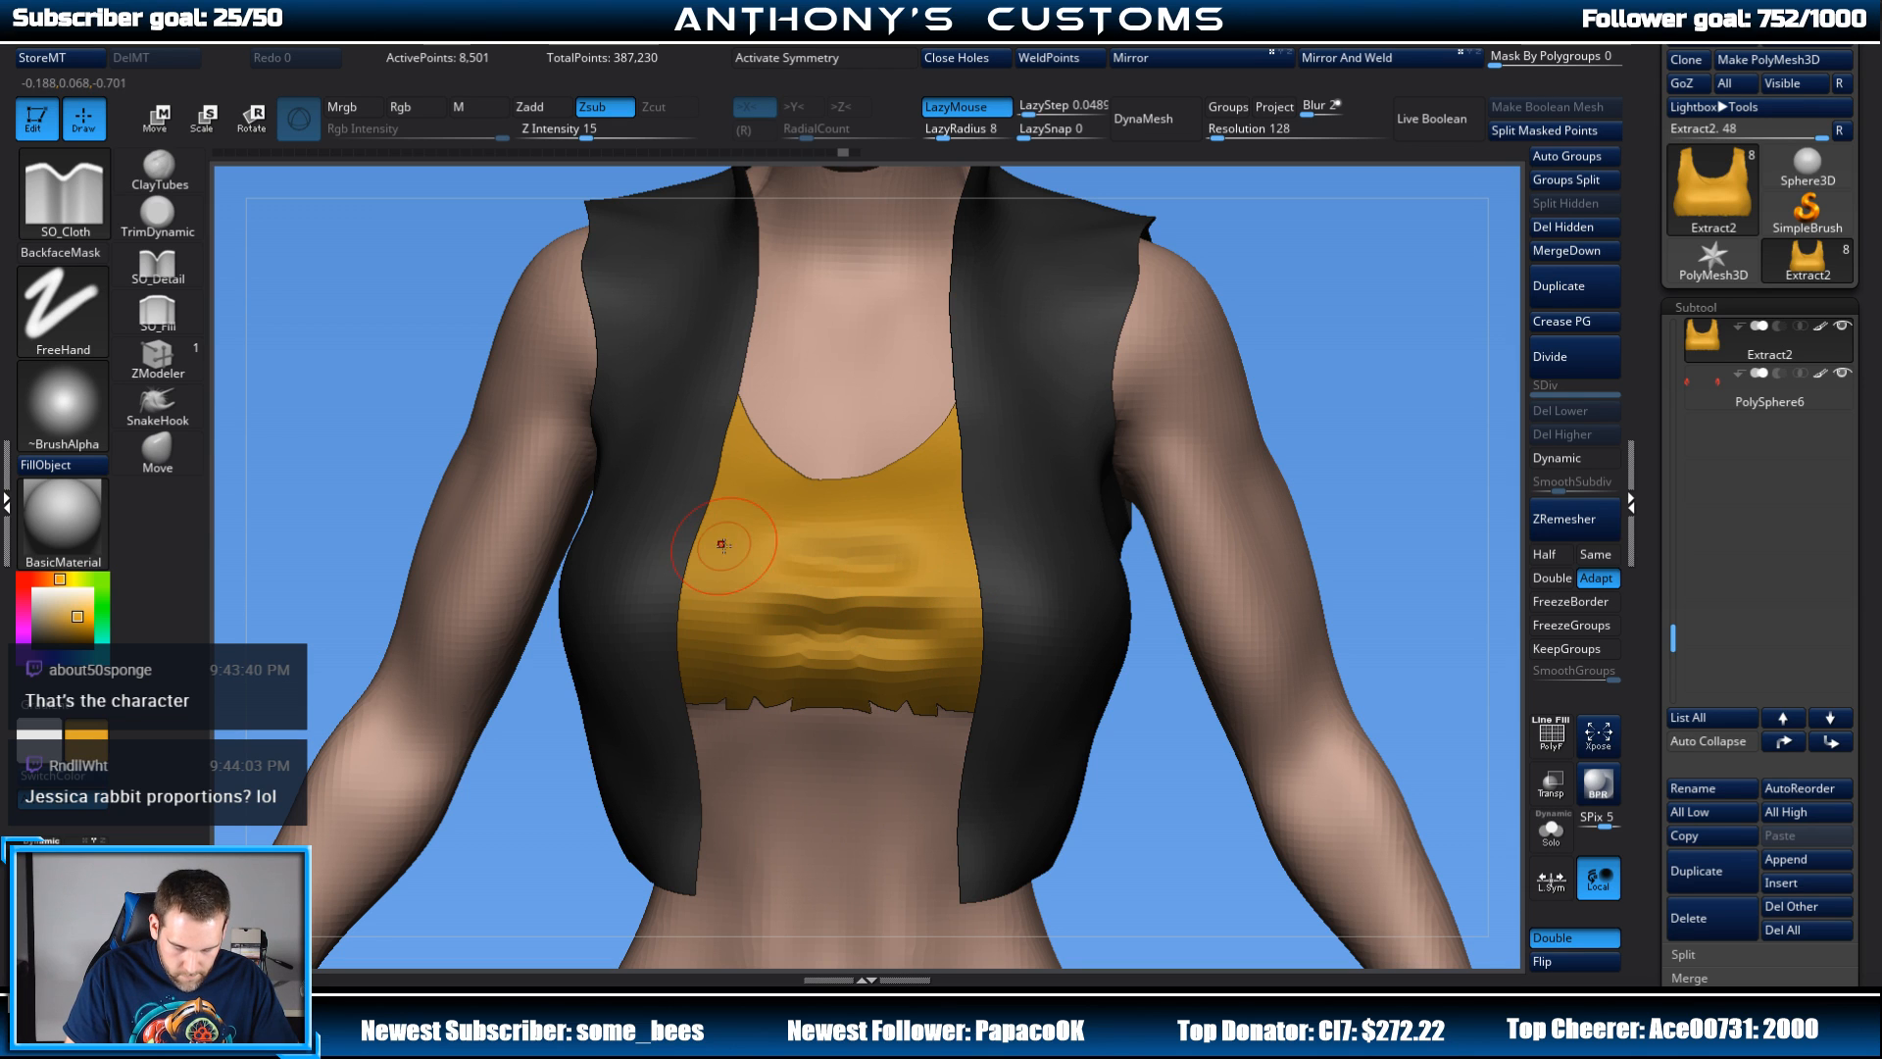
left_click_drag(938, 556, 845, 559)
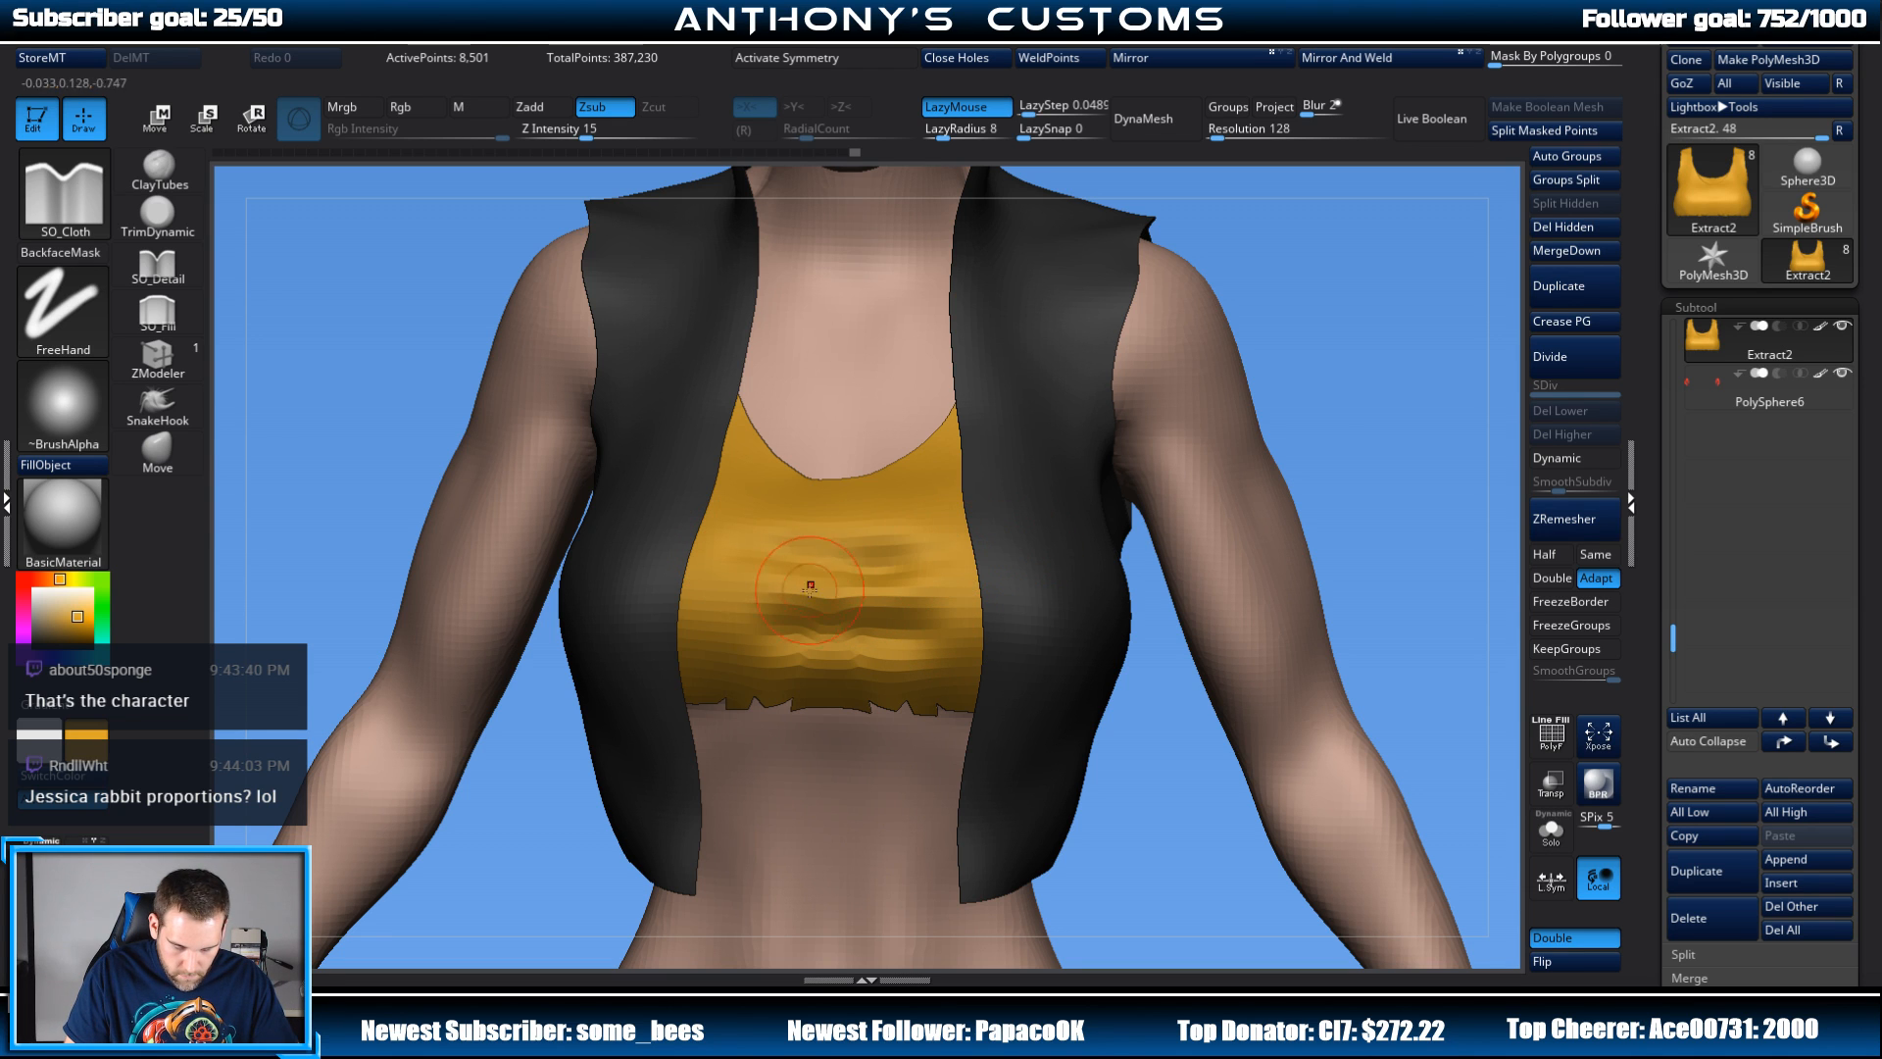
left_click_drag(751, 627, 933, 595)
mouse_move(1260, 446)
left_mouse_down()
mouse_move(1328, 362)
mouse_move(1273, 428)
mouse_move(1223, 417)
mouse_move(1188, 465)
left_mouse_up()
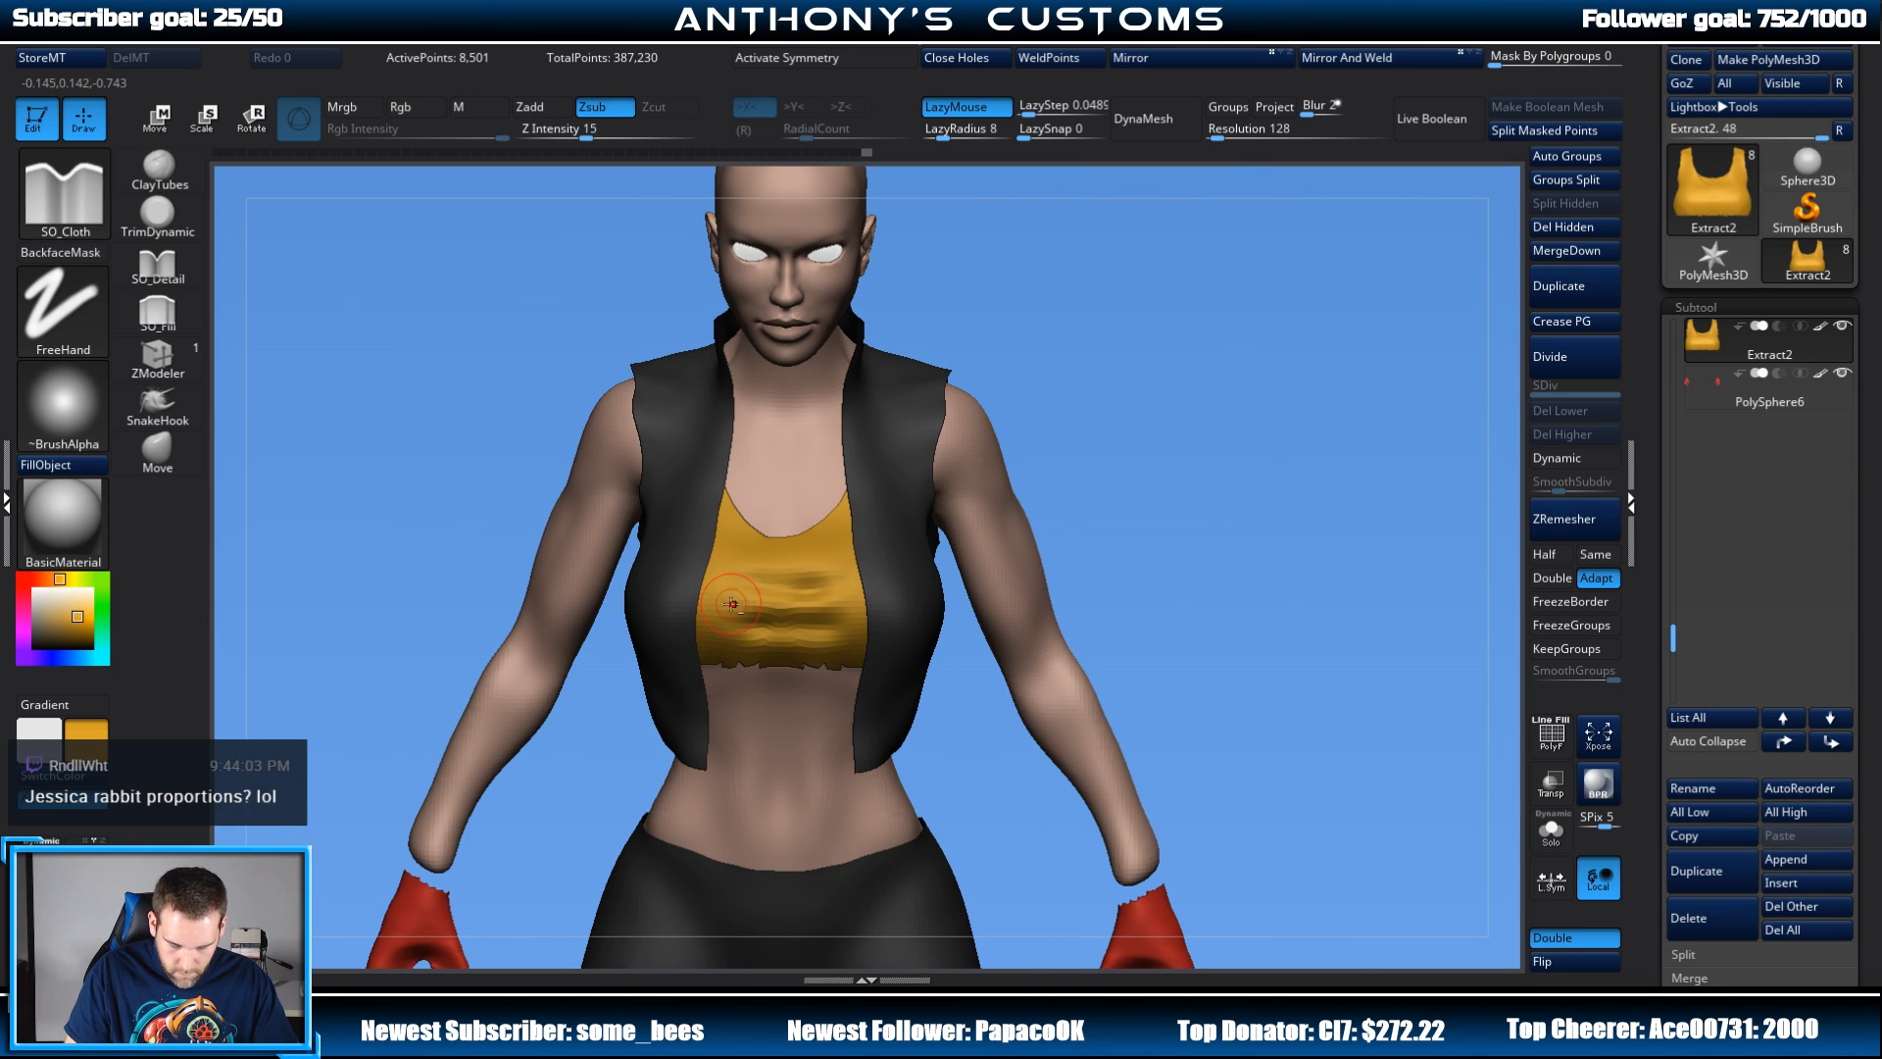
left_click_drag(731, 604, 780, 604)
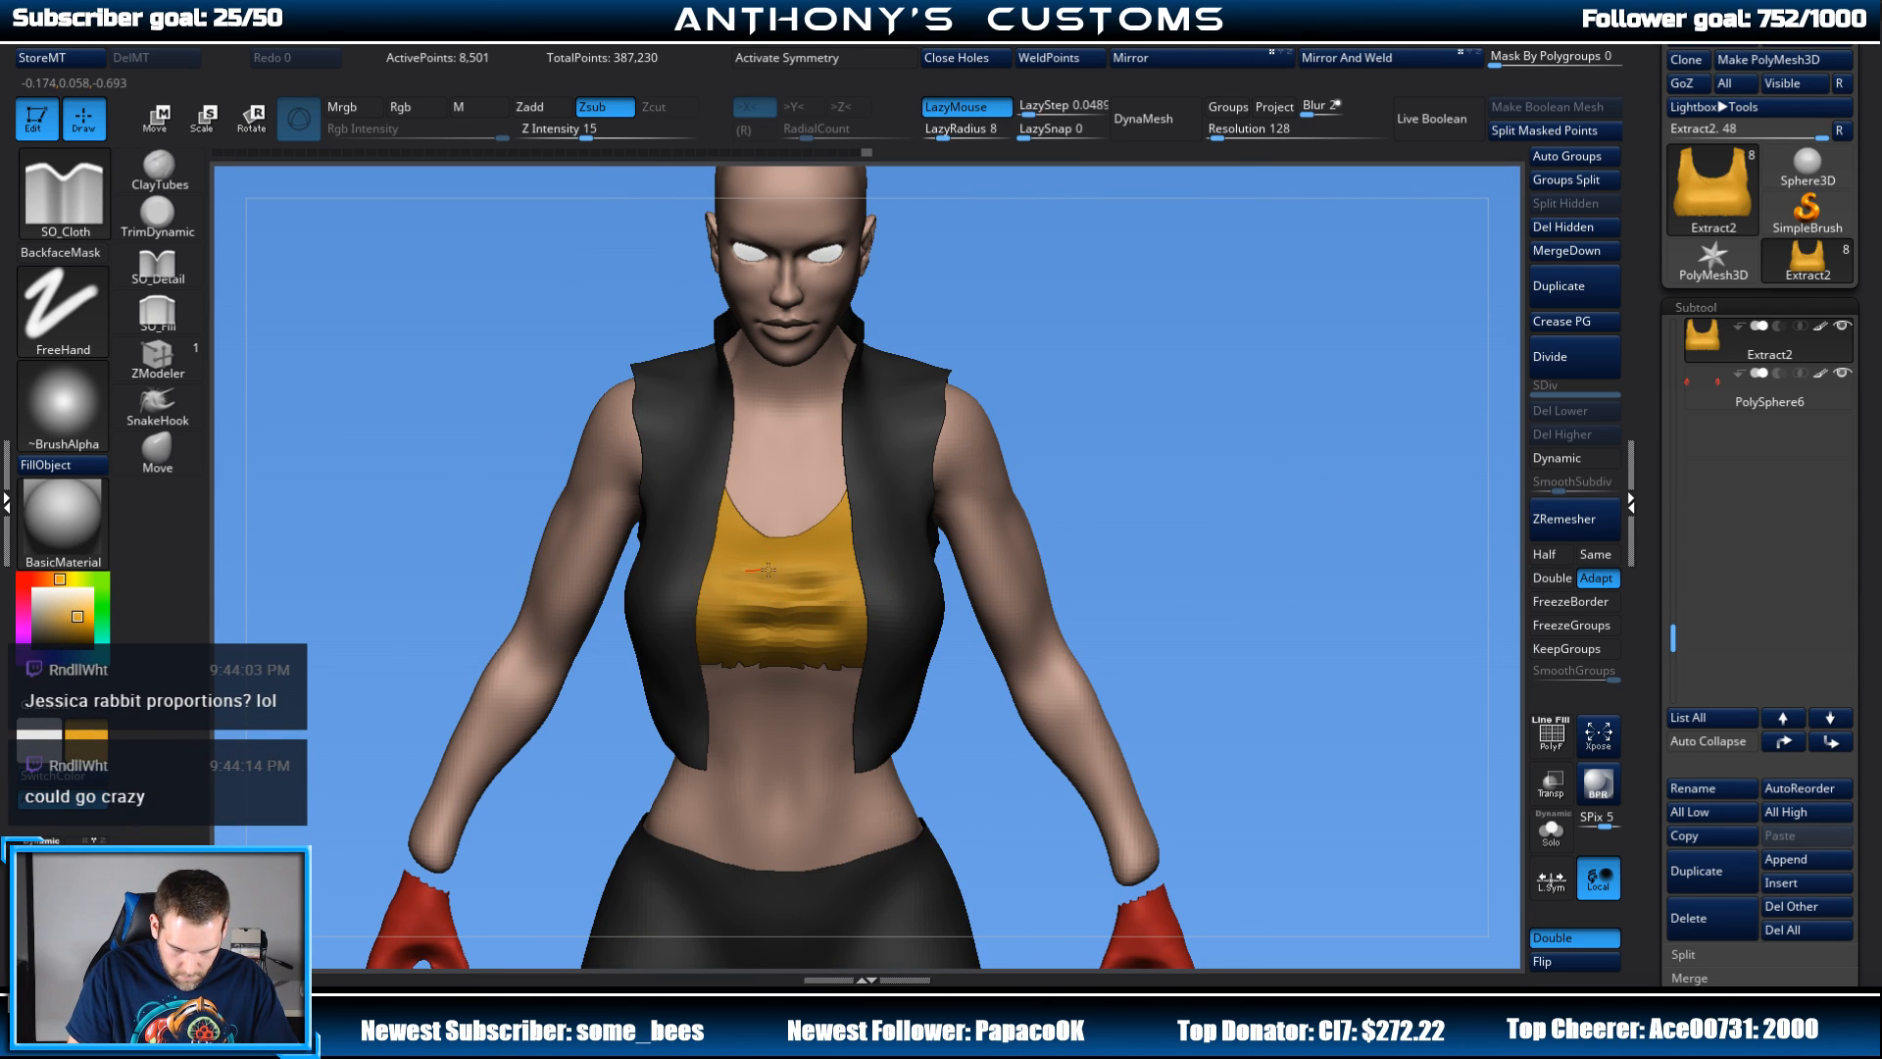
left_click_drag(757, 638, 778, 622)
Step: Soften the tank top's wrinkles with the Smooth brush
key("shift")
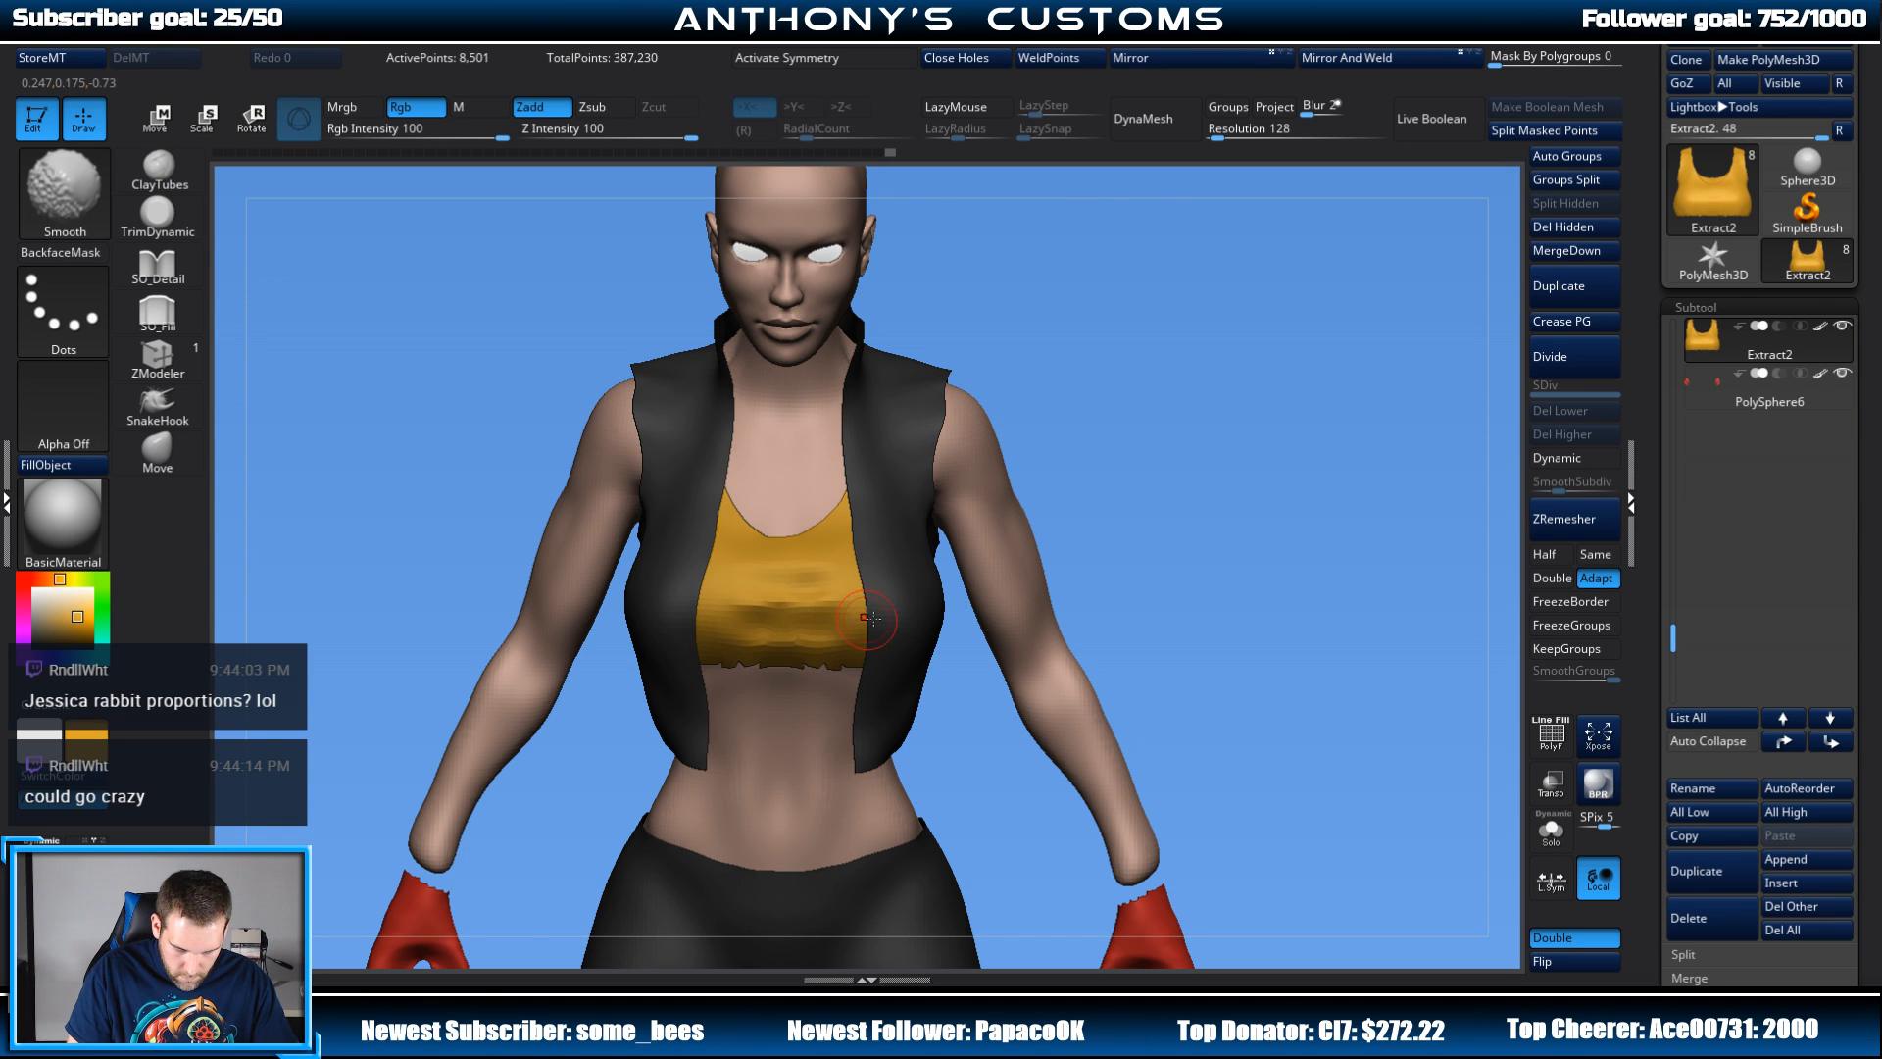
mouse_move(1093, 466)
left_mouse_down()
mouse_move(1202, 409)
mouse_move(1059, 441)
left_mouse_up()
left_click_drag(819, 596, 779, 593, "shift")
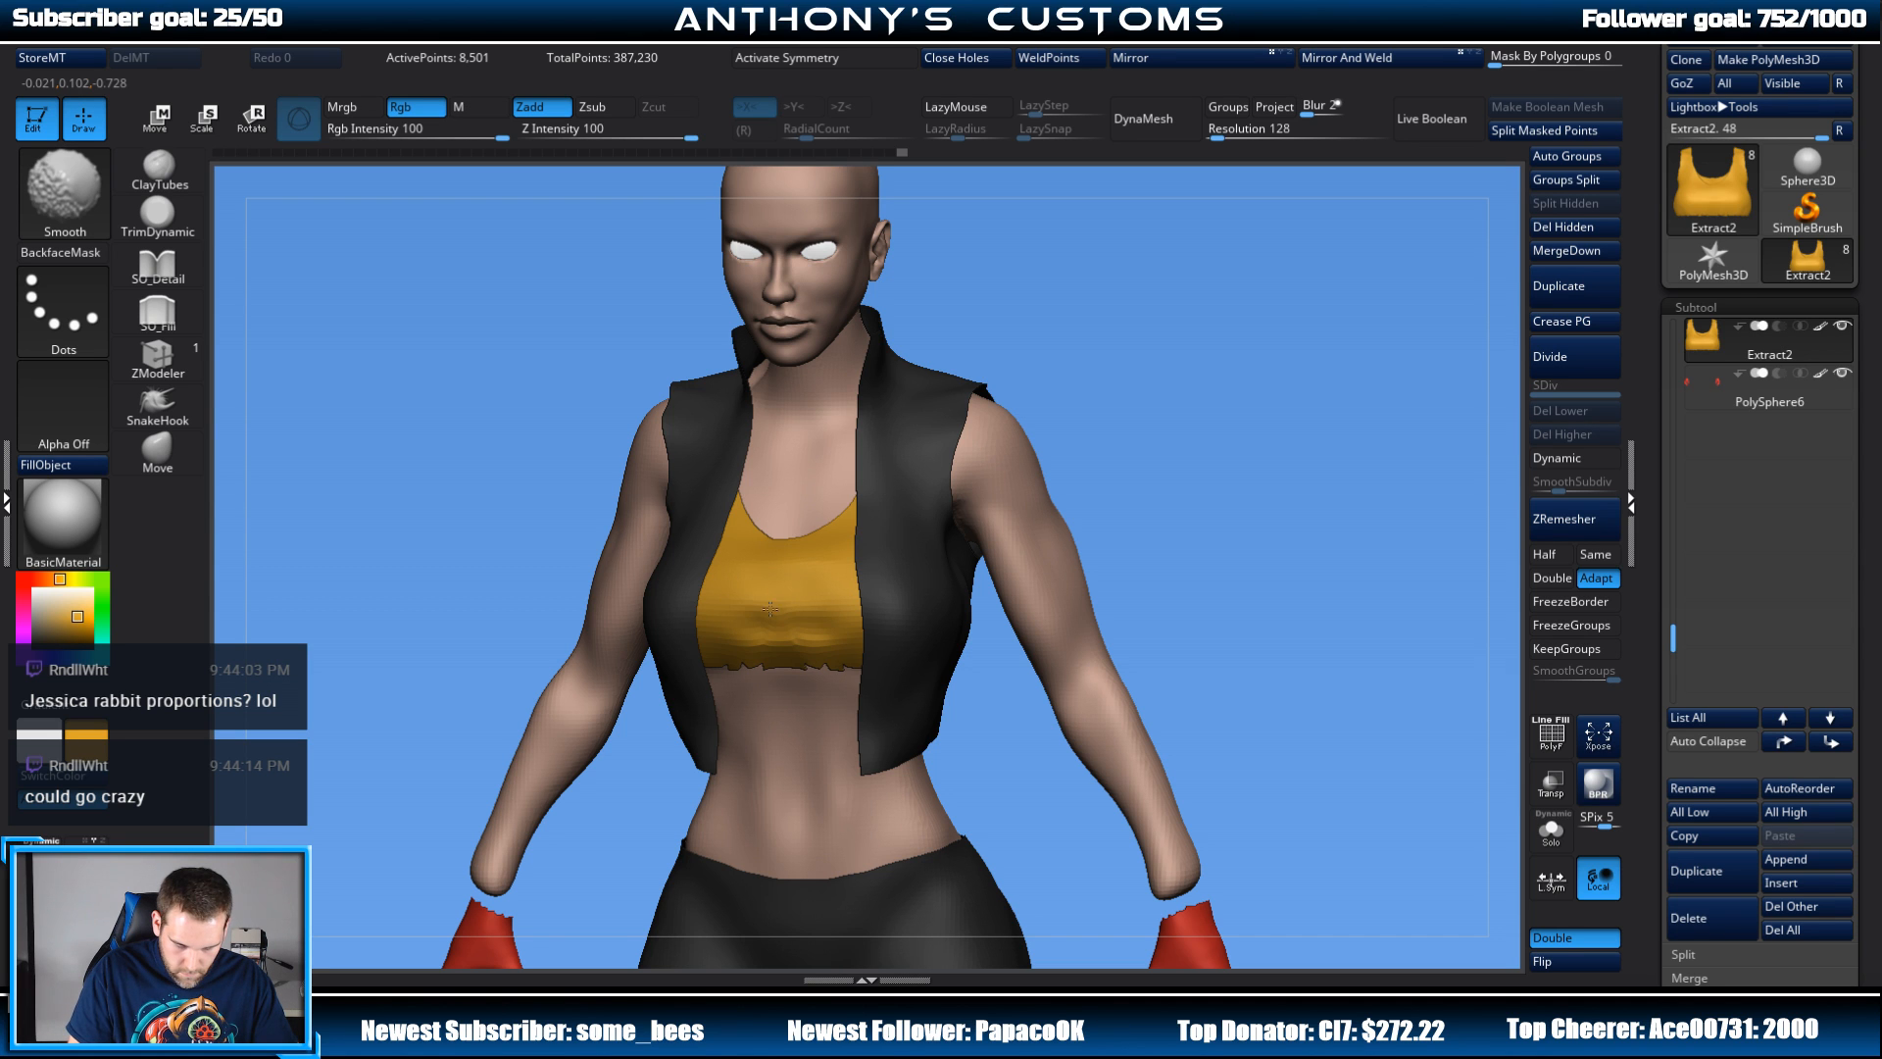
Step: Add more cloth folds between the tank top's neckline and hem with the SO_Cloth brush
mouse_move(1216, 438)
left_mouse_down()
mouse_move(1265, 420)
mouse_move(1227, 444)
mouse_move(1259, 499)
mouse_move(1164, 425)
mouse_move(1180, 513)
mouse_move(1037, 576)
left_mouse_up()
left_click_drag(1245, 349, 1244, 345)
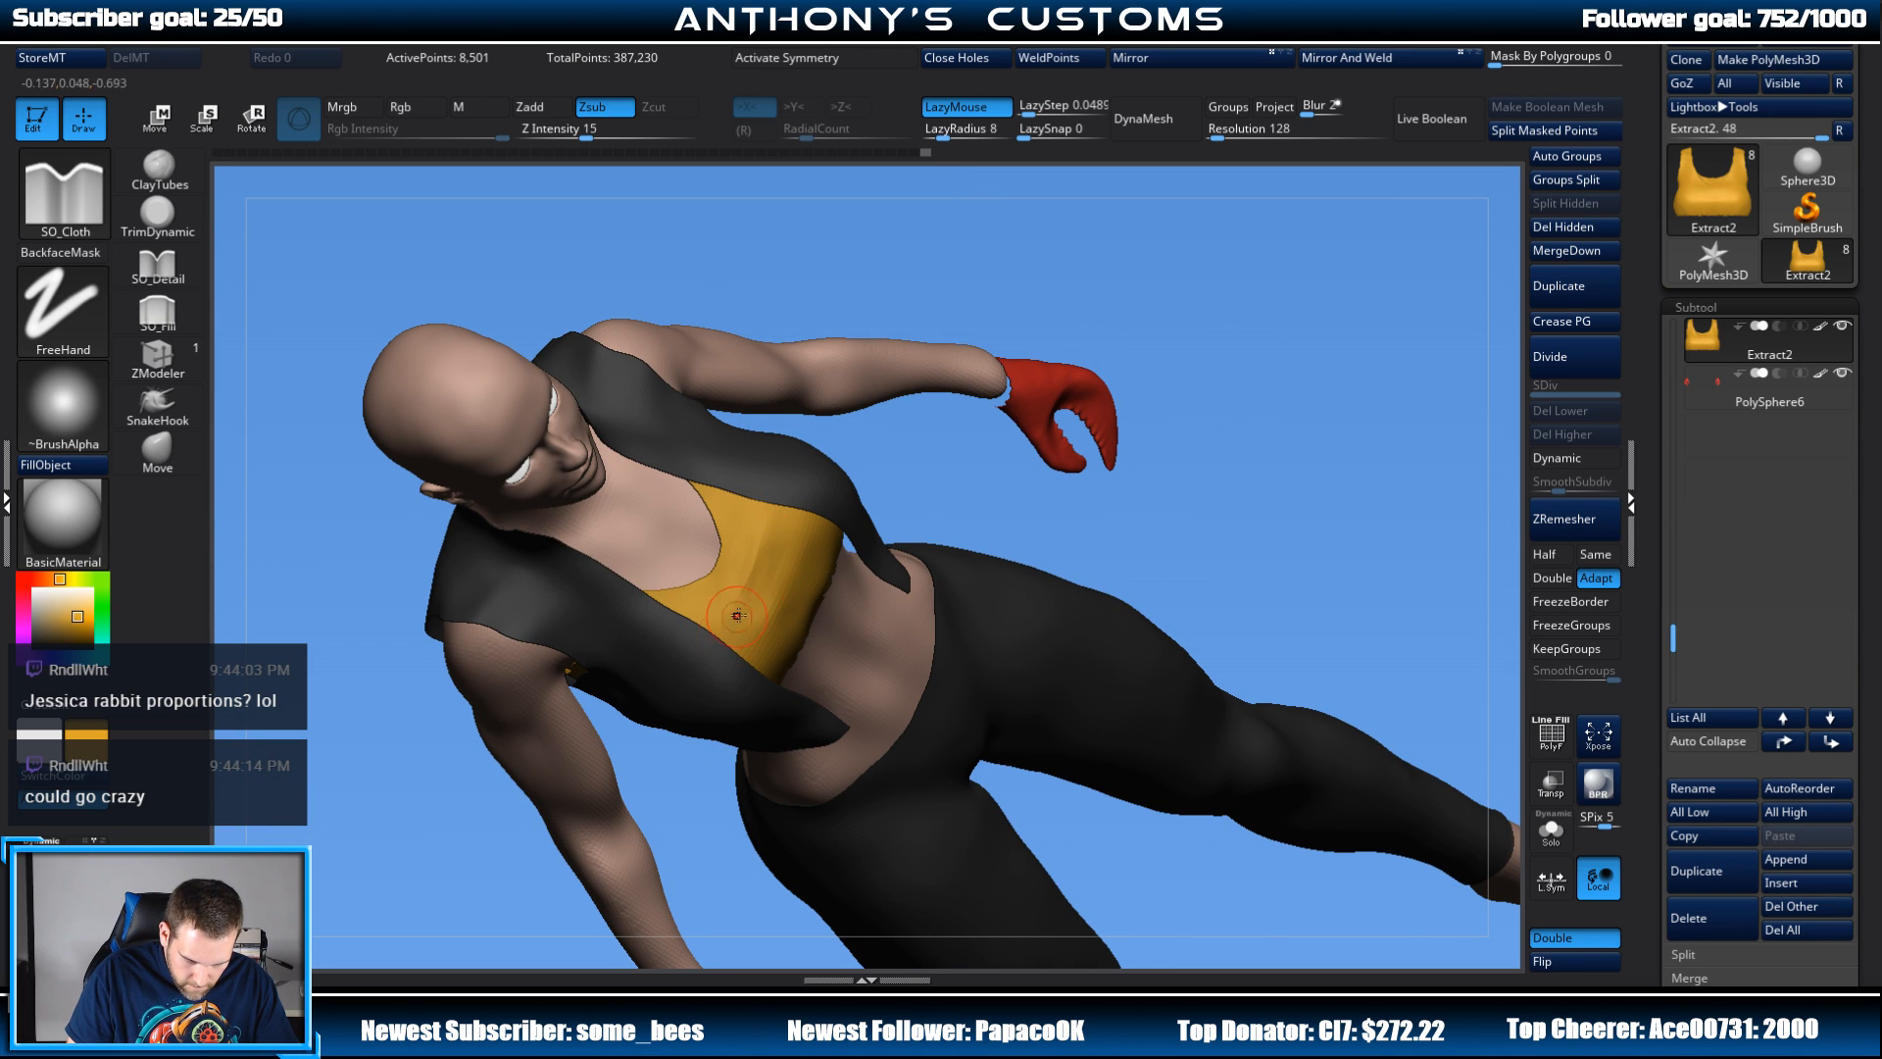
left_click_drag(1013, 490, 980, 510)
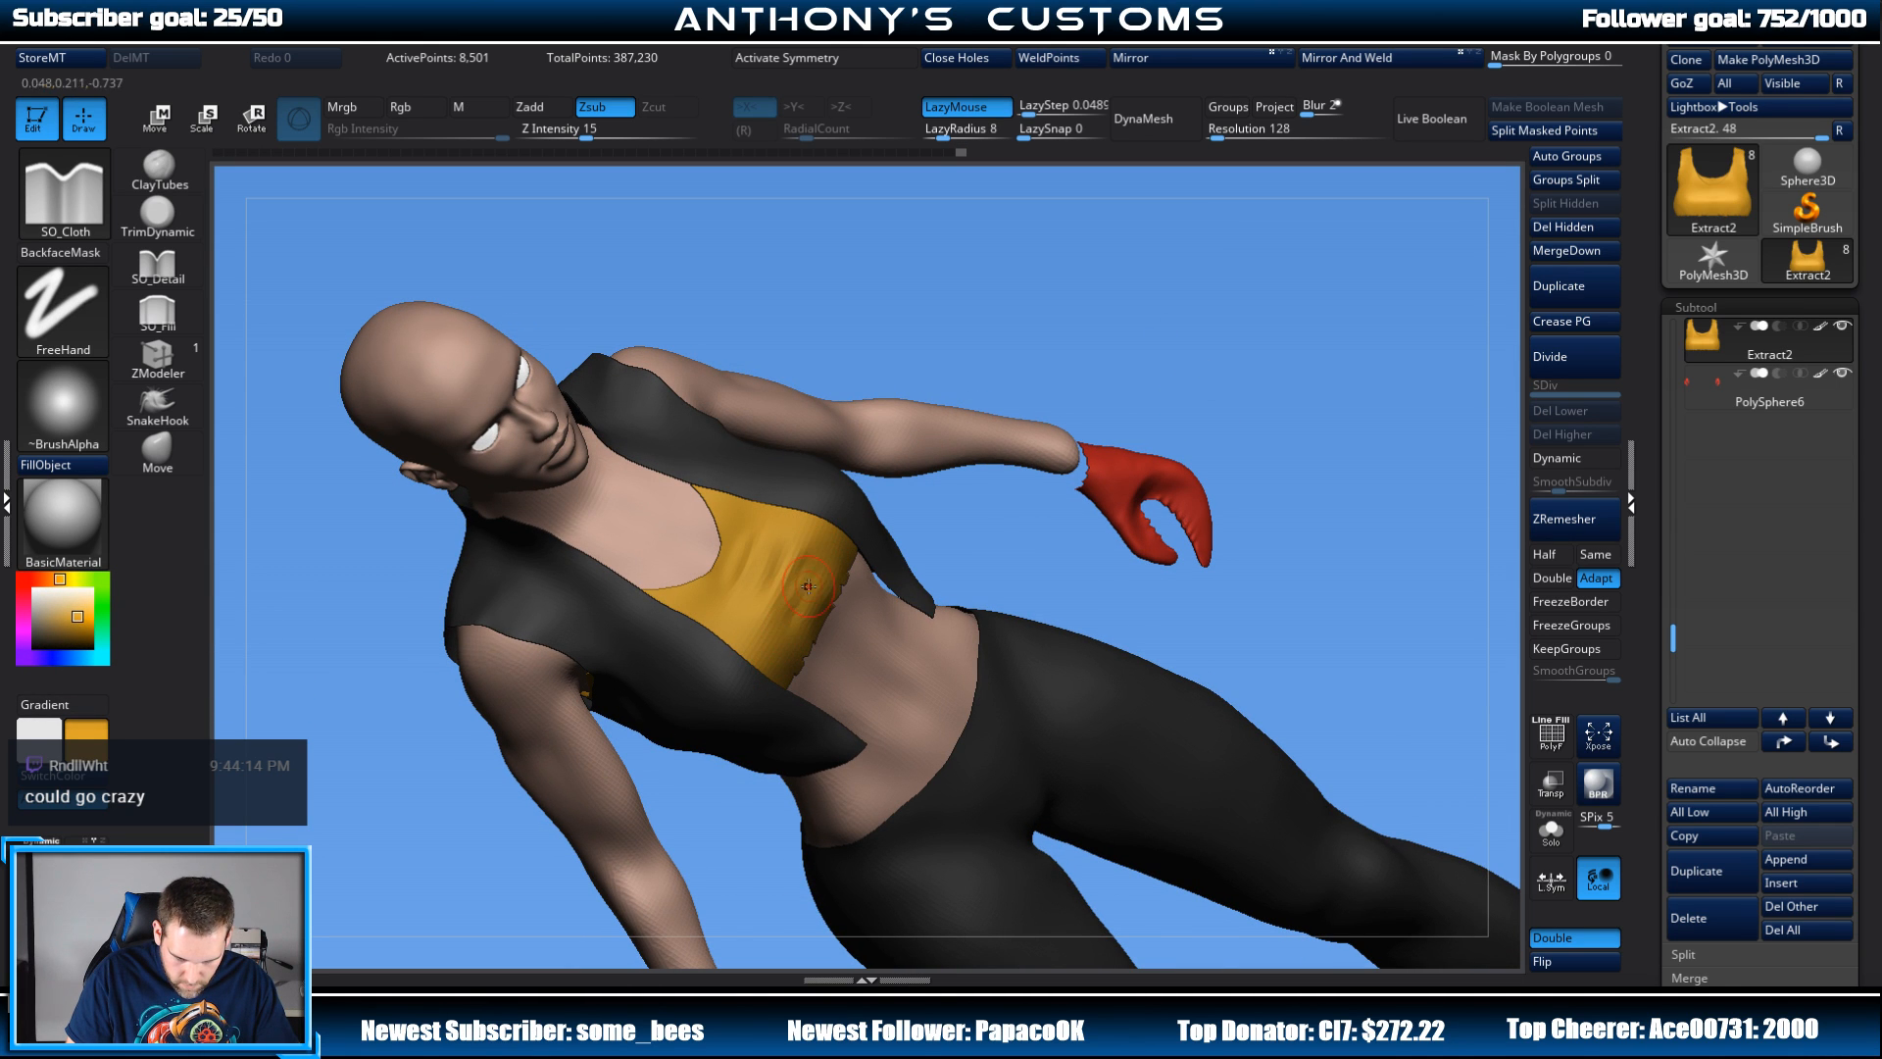
left_click_drag(953, 514, 1137, 490)
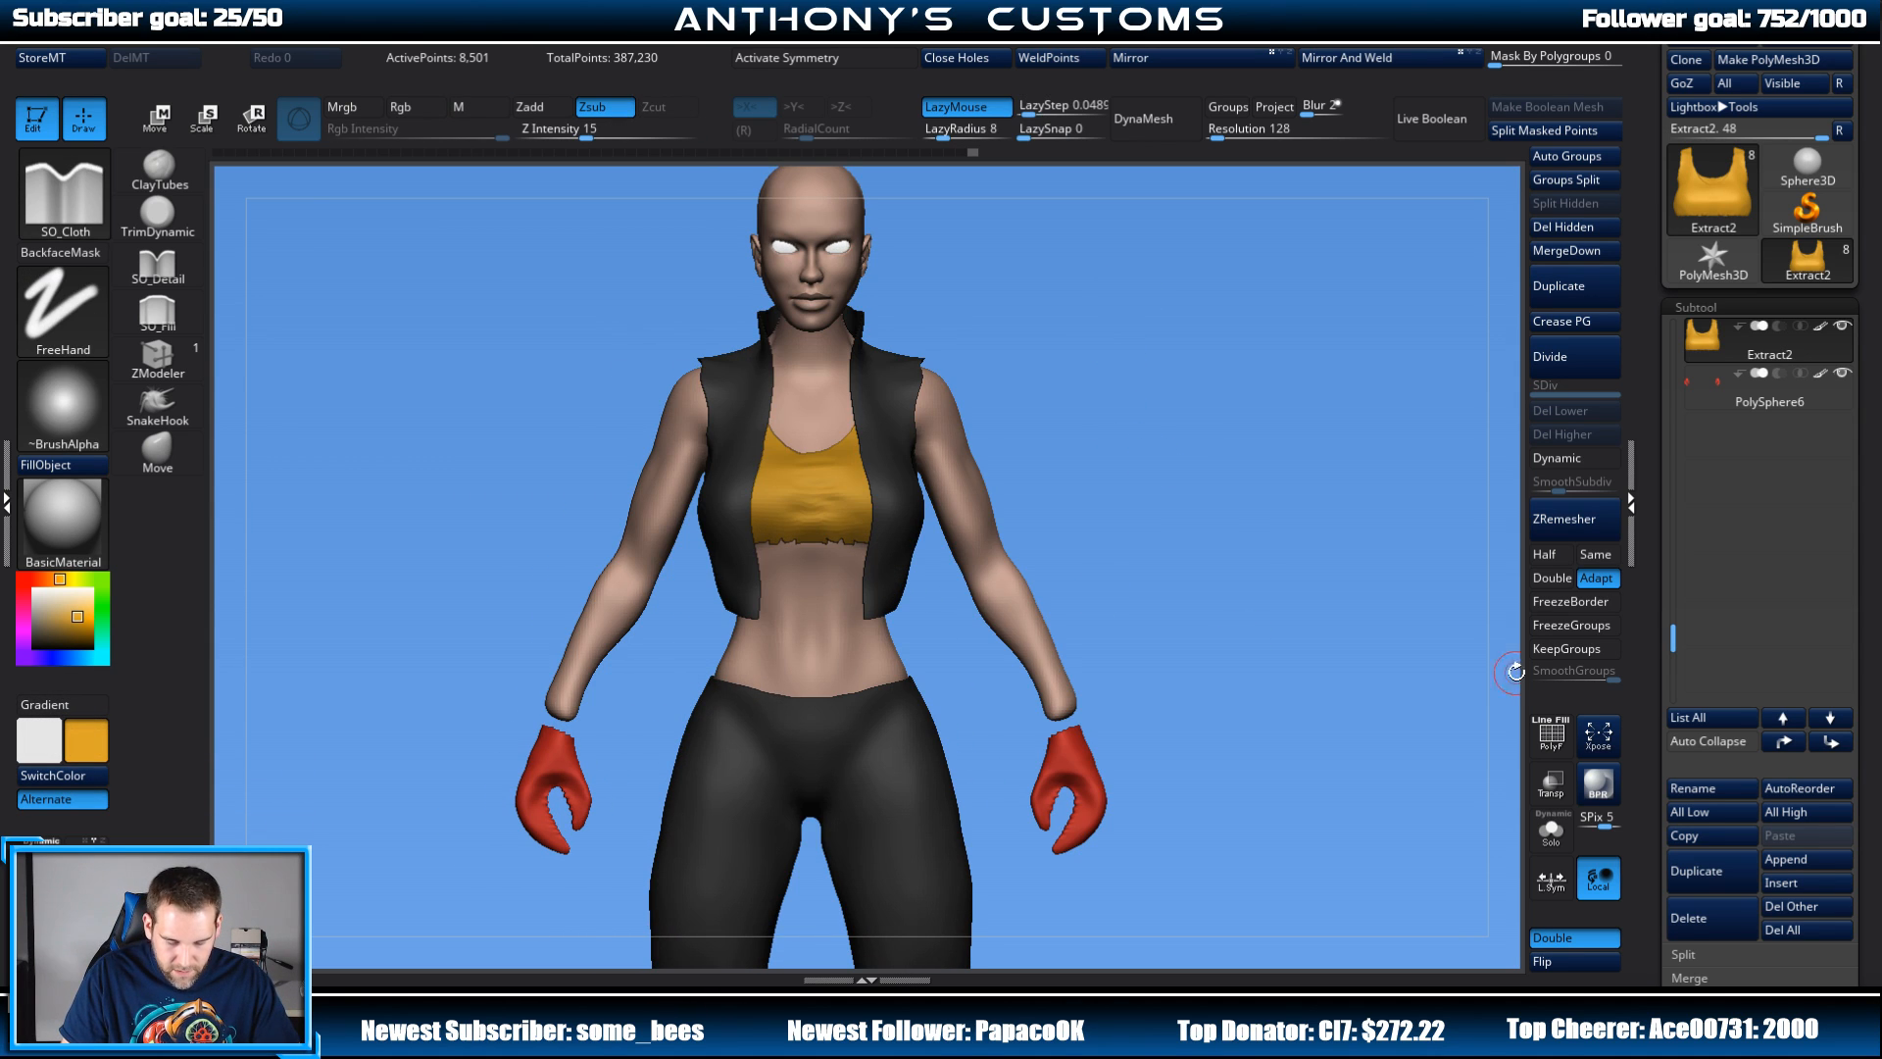
Step: Insert a Sphere3D as a new subtool below the tank top
left_click(1796, 882)
left_click(1139, 571)
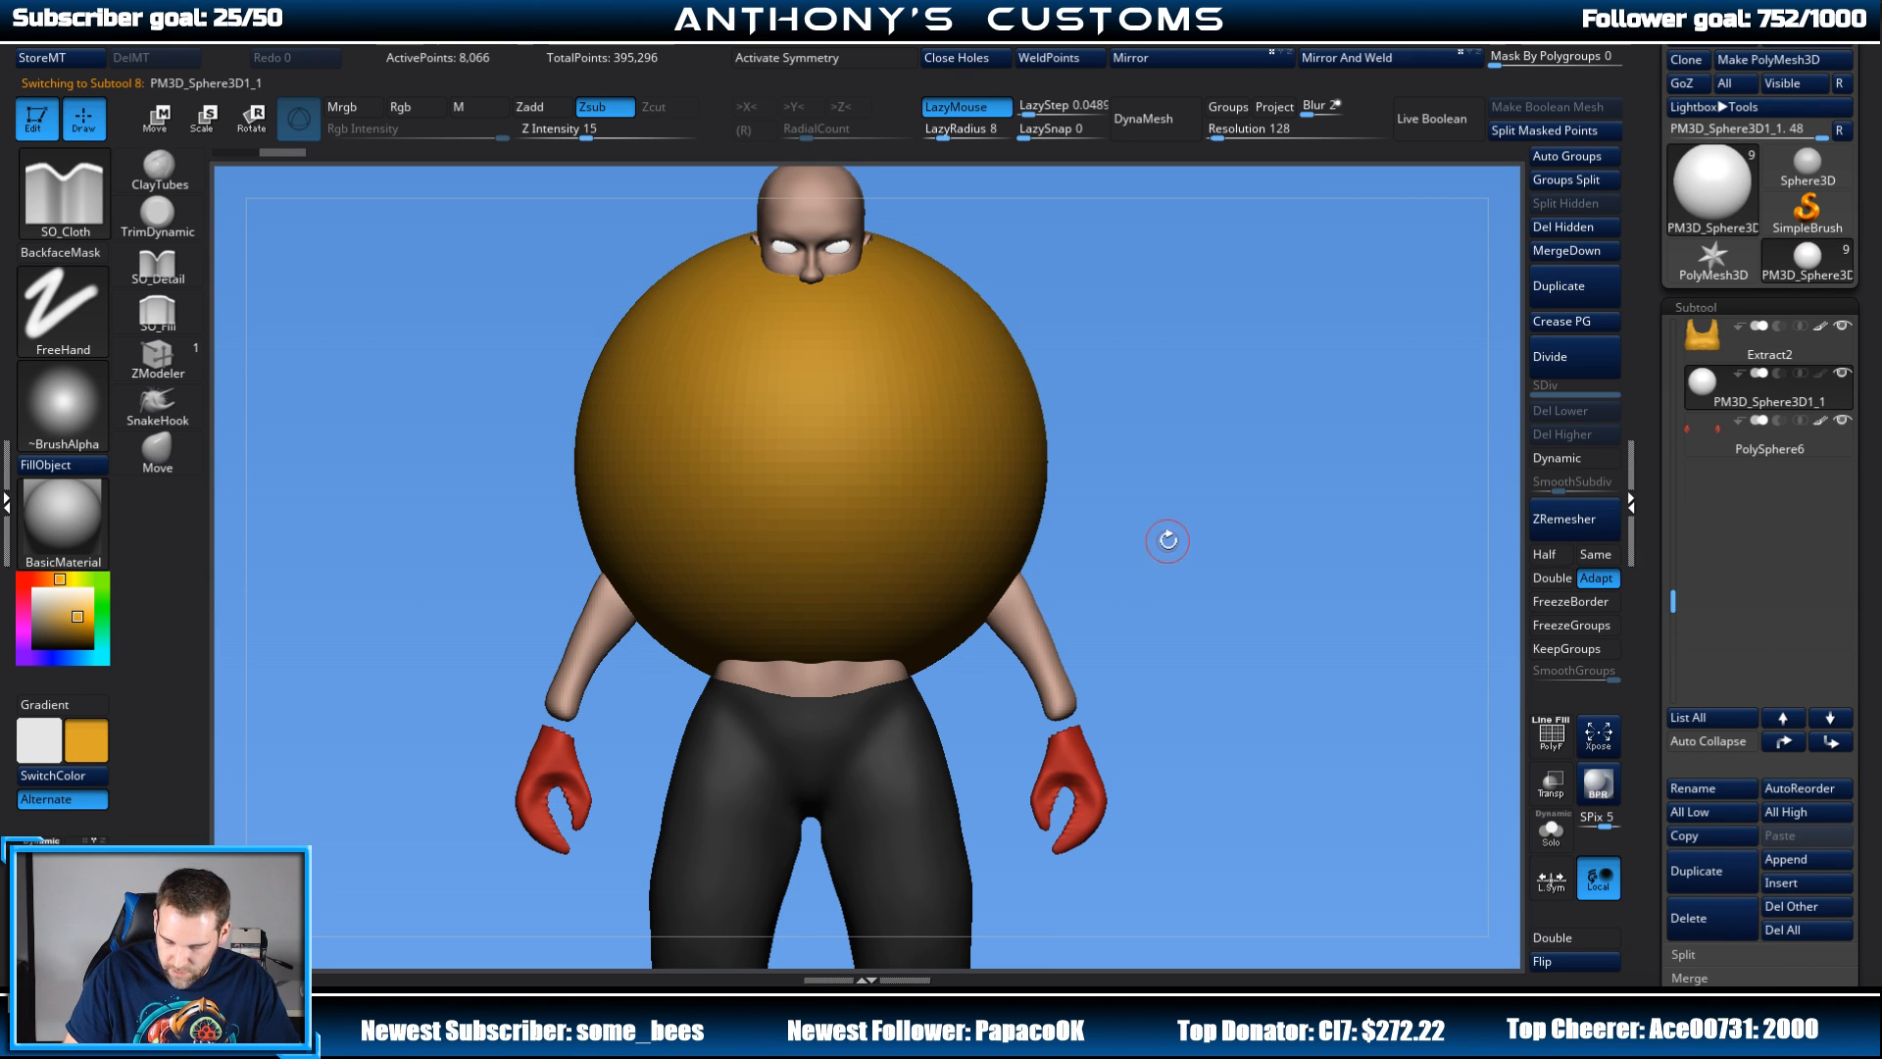
Step: Scale the sphere down, recolour it with the sampled skin tone and offset it to one side of the chest
key("w")
left_click_drag(820, 449, 806, 617)
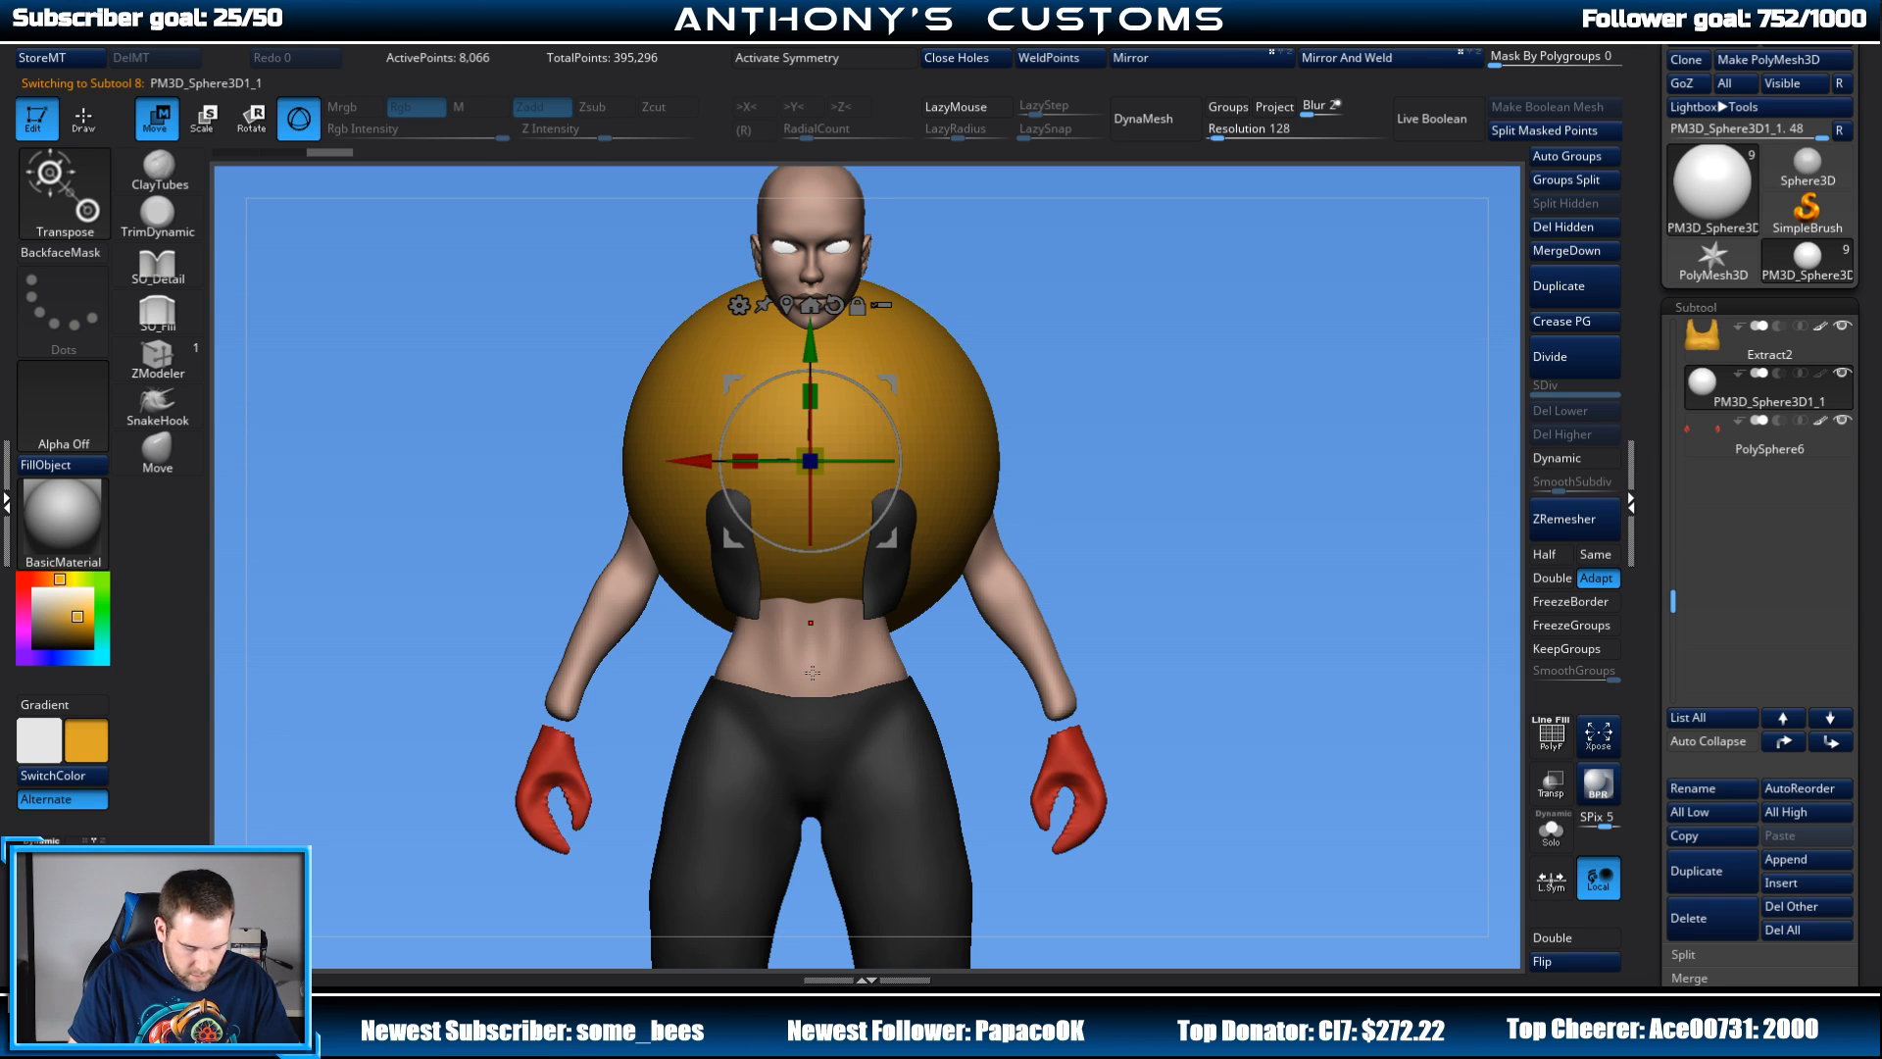
key("c")
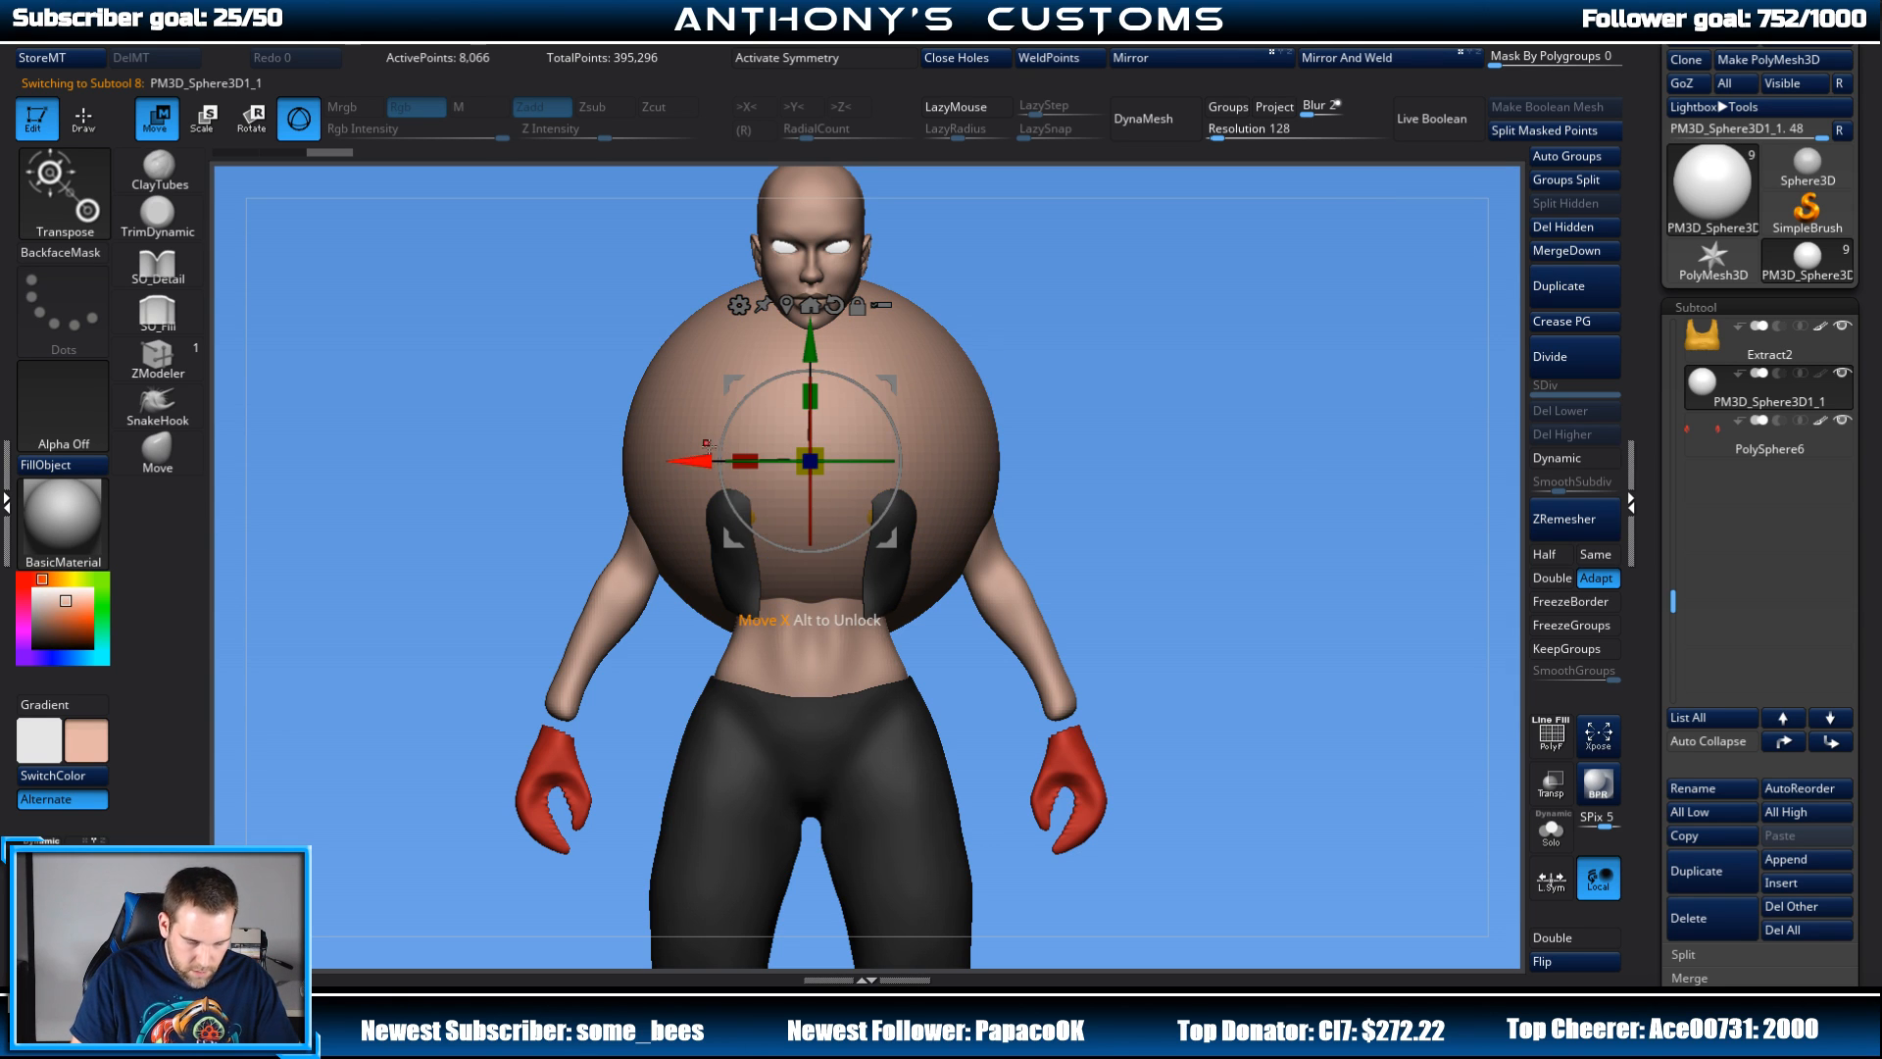
left_click_drag(701, 457, 826, 475)
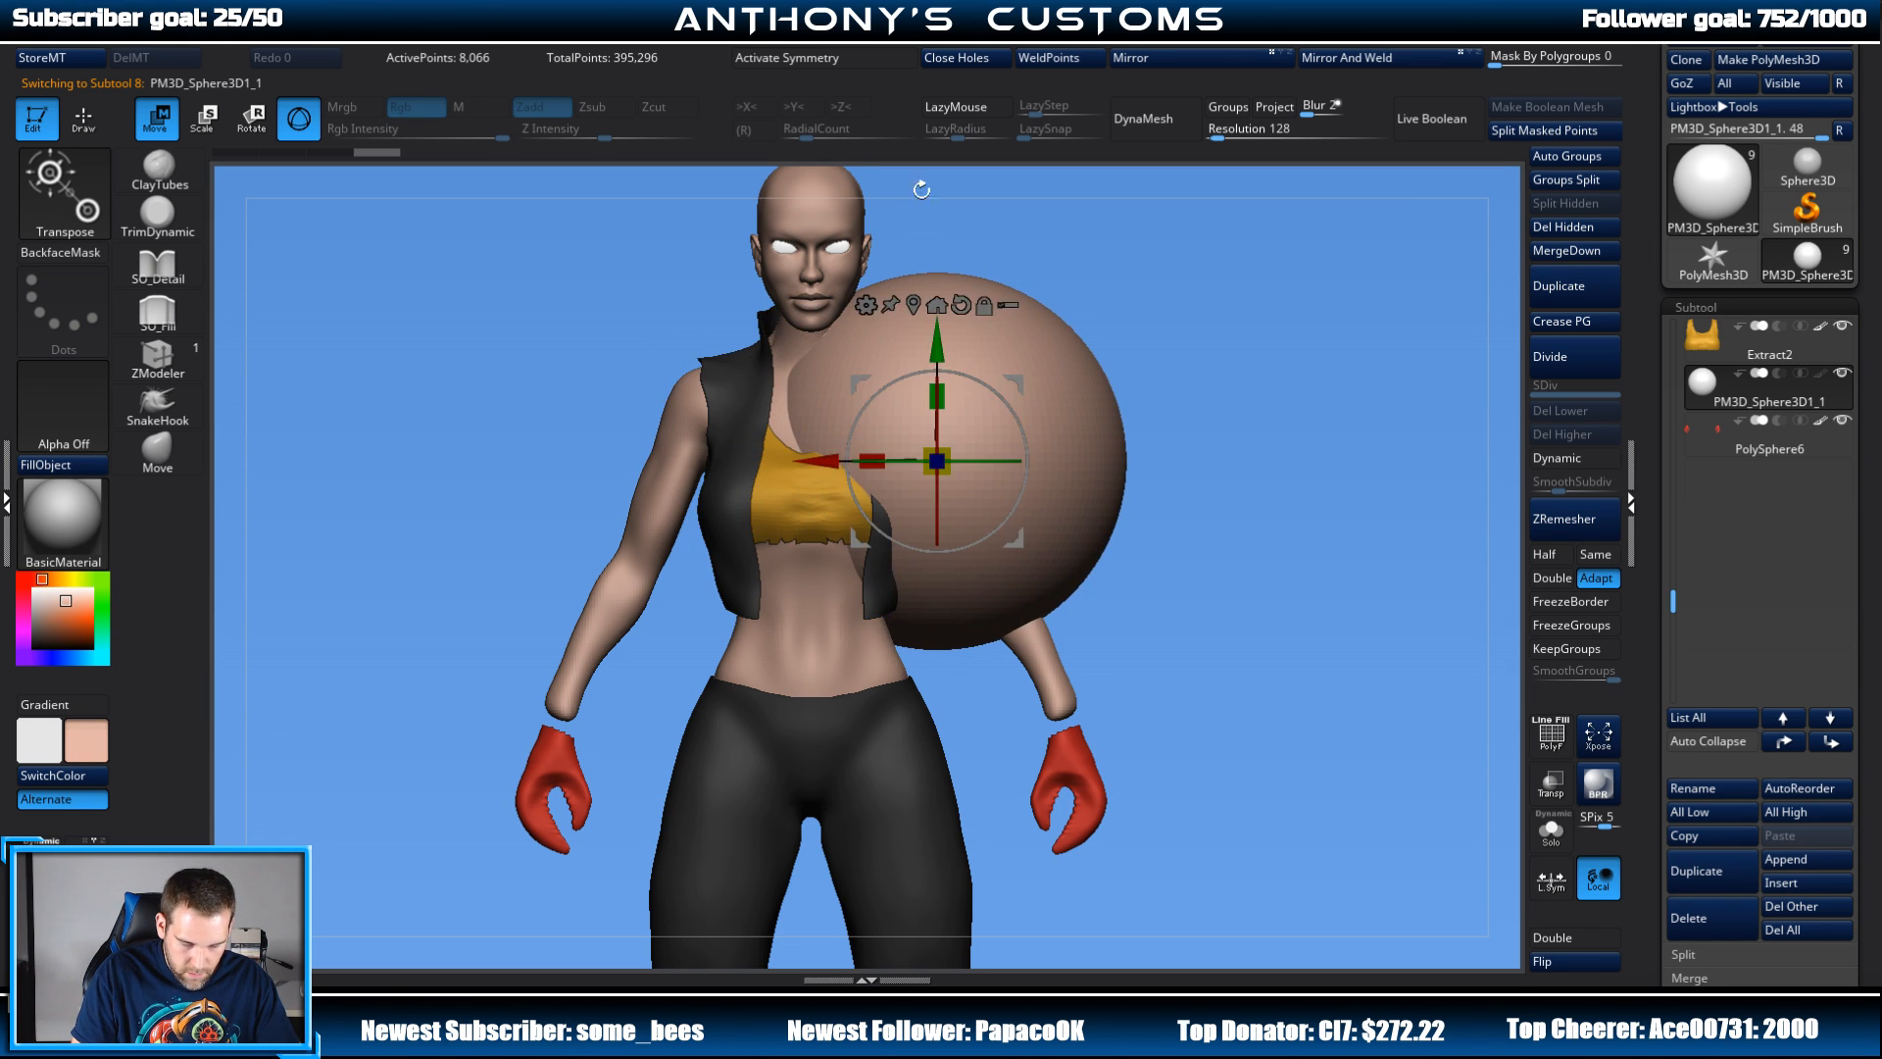
Step: Mirror and weld the offset sphere into a symmetrical pair in front of the chest
left_click(1147, 61)
left_click(1347, 58)
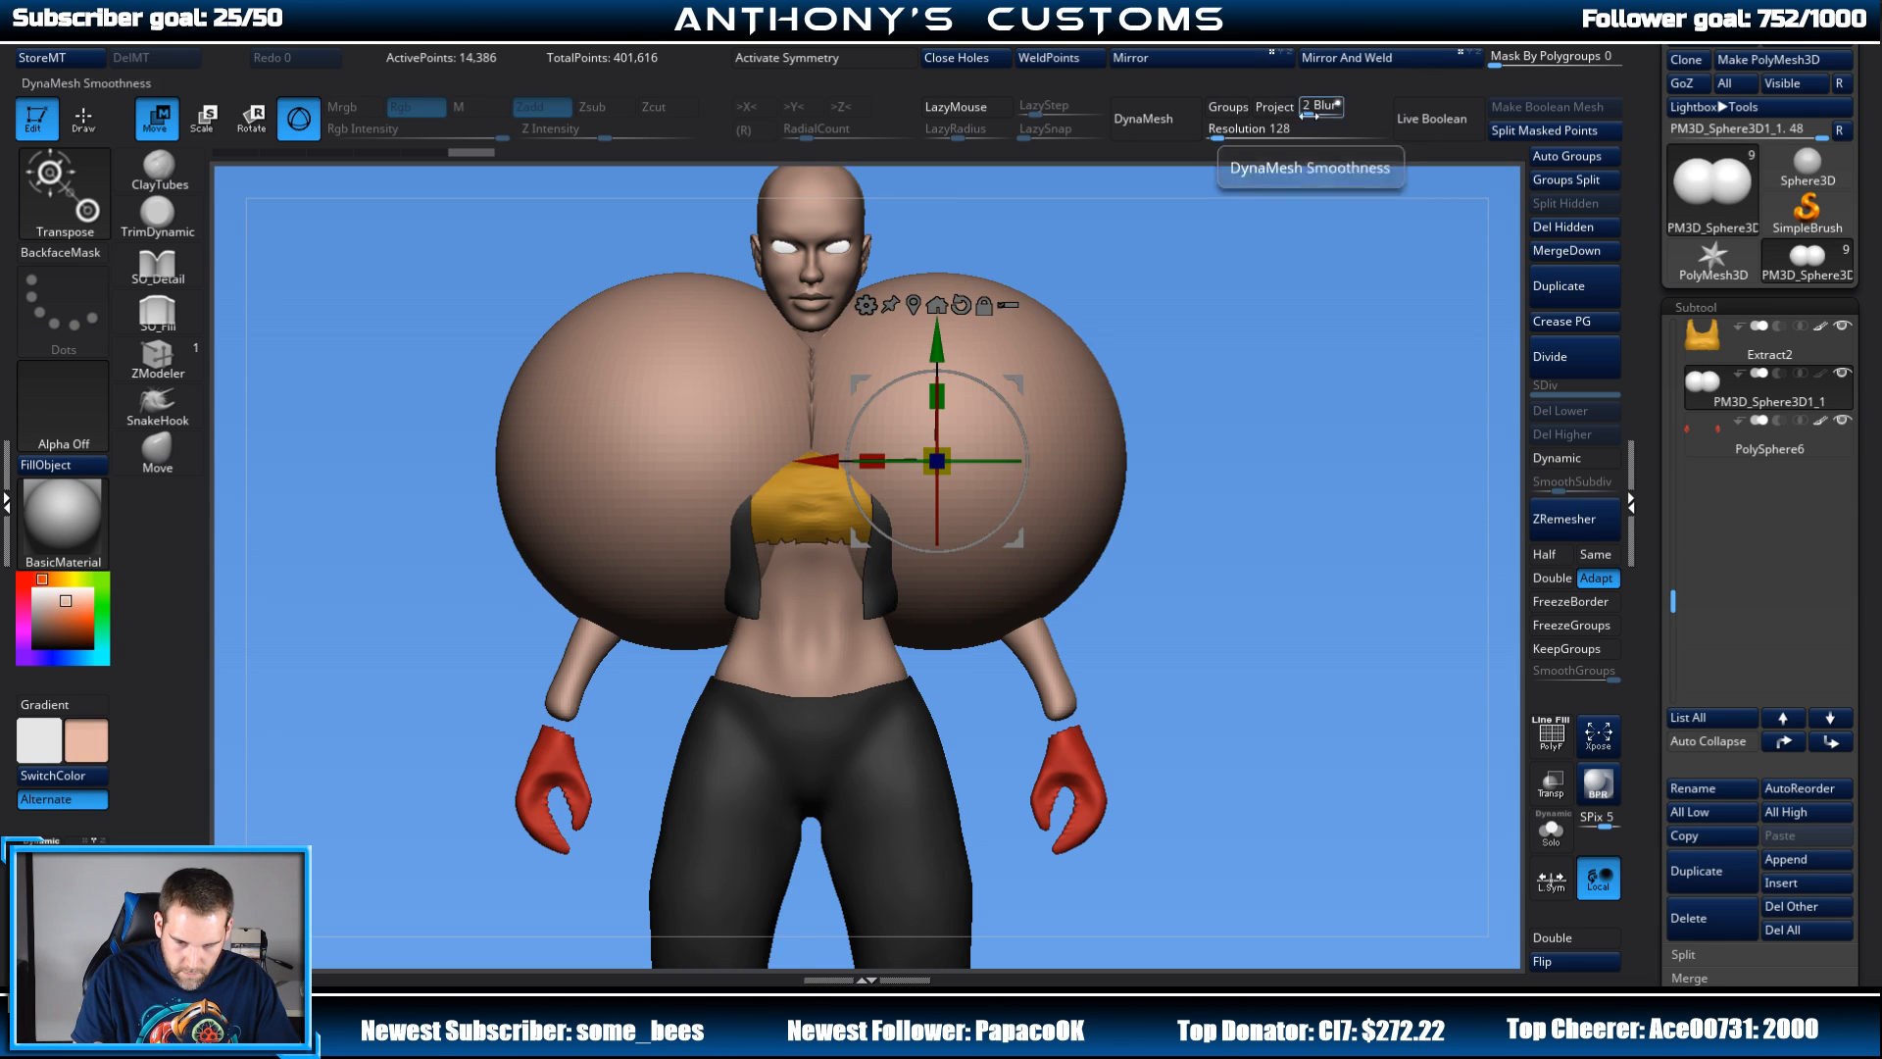
left_click_drag(1294, 314, 1194, 309)
left_click_drag(816, 460, 624, 461)
left_click_drag(1068, 338, 1152, 364, "shift")
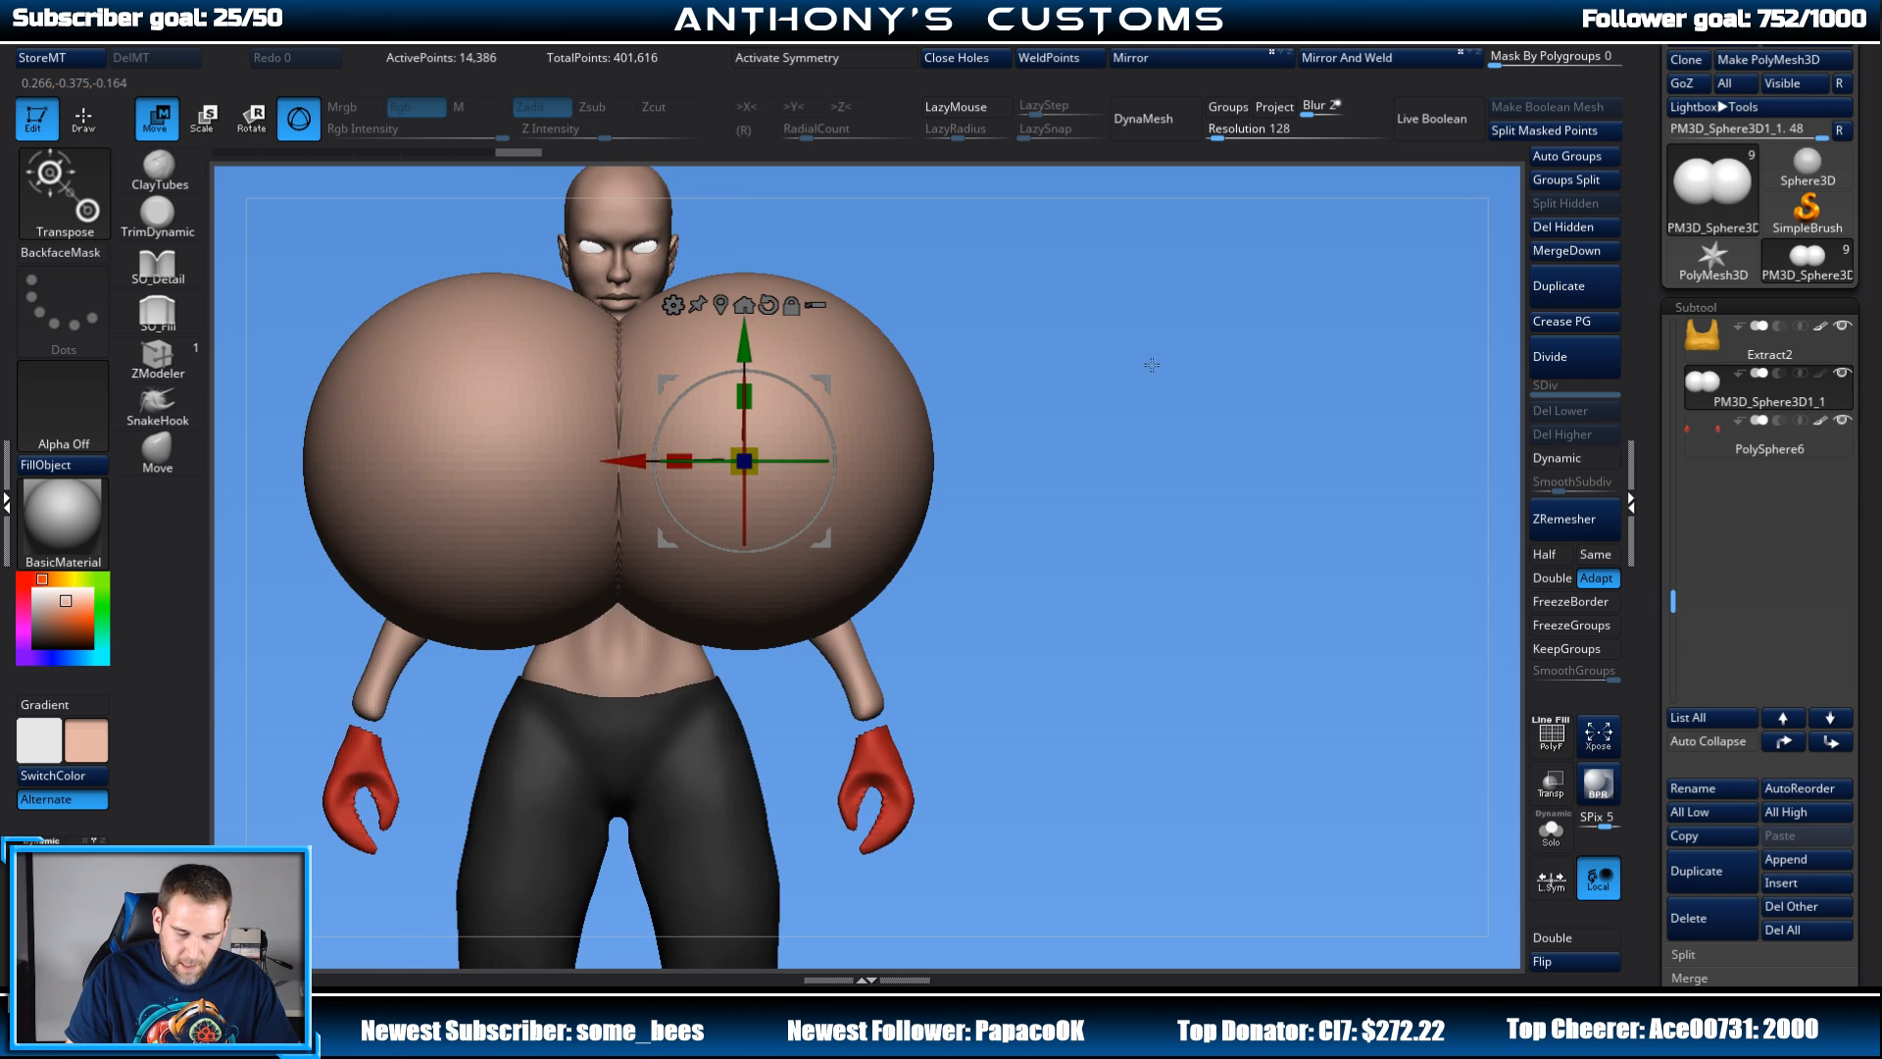
mouse_move(1104, 474)
left_mouse_down("alt")
mouse_move(1098, 326)
mouse_move(1118, 476)
mouse_move(1233, 458)
mouse_move(1121, 465)
mouse_move(1154, 412)
mouse_move(1039, 430)
left_mouse_up("alt")
key("q")
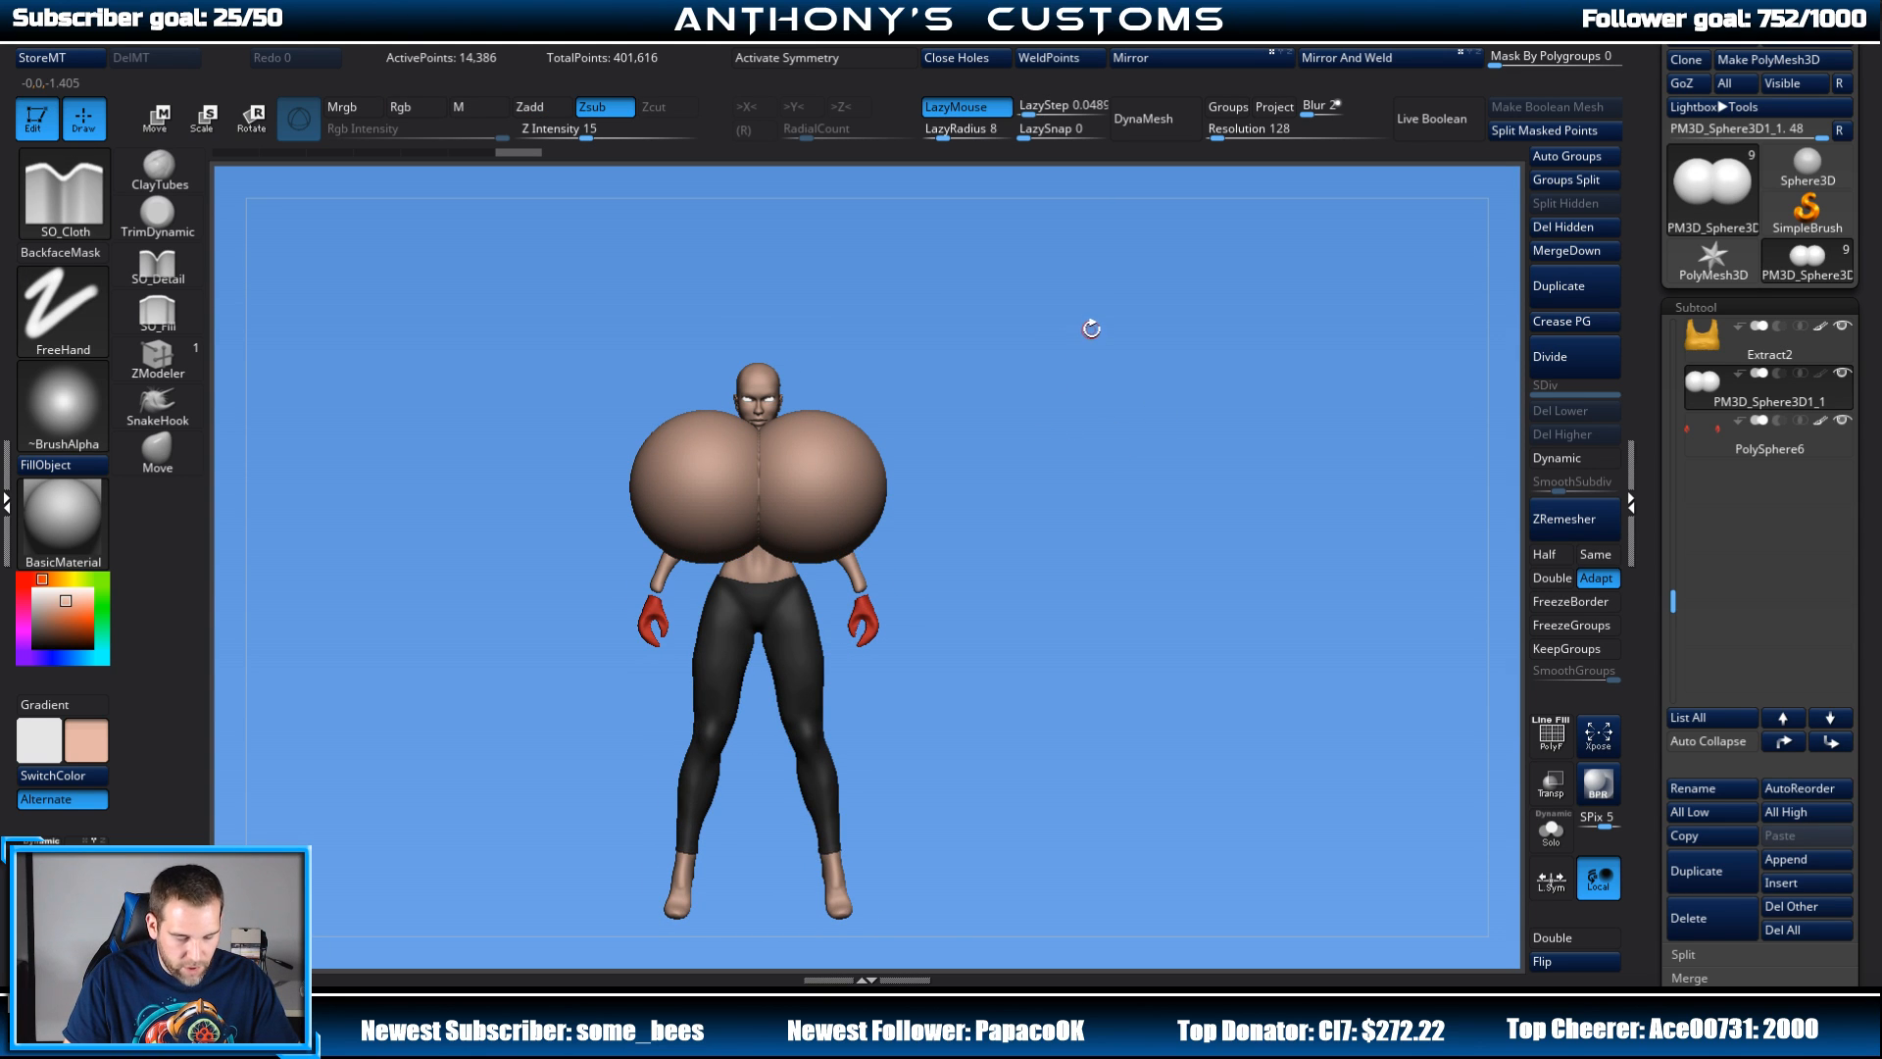
Step: Move the sphere pair down behind the hips and recolour it with the leggings' sampled dark colour
left_click_drag(1075, 451, 1156, 462)
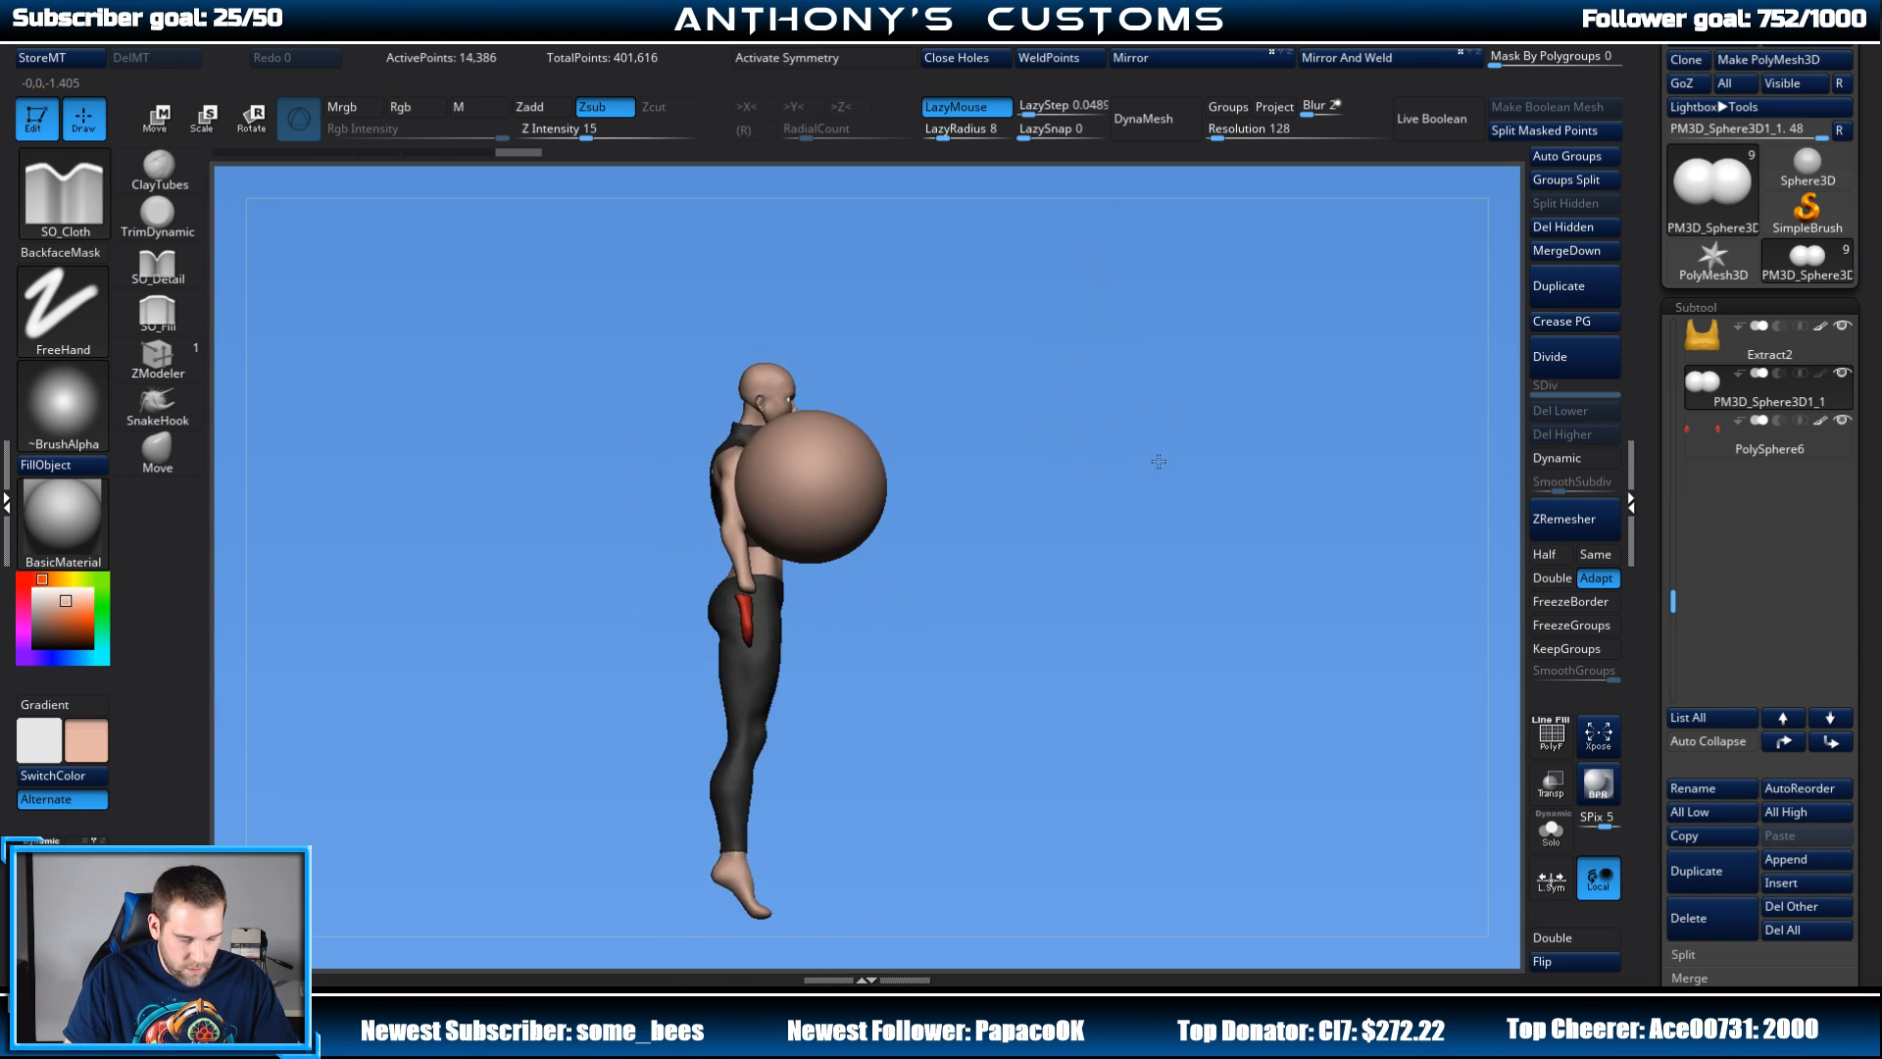
key("w")
left_click_drag(881, 404, 747, 566)
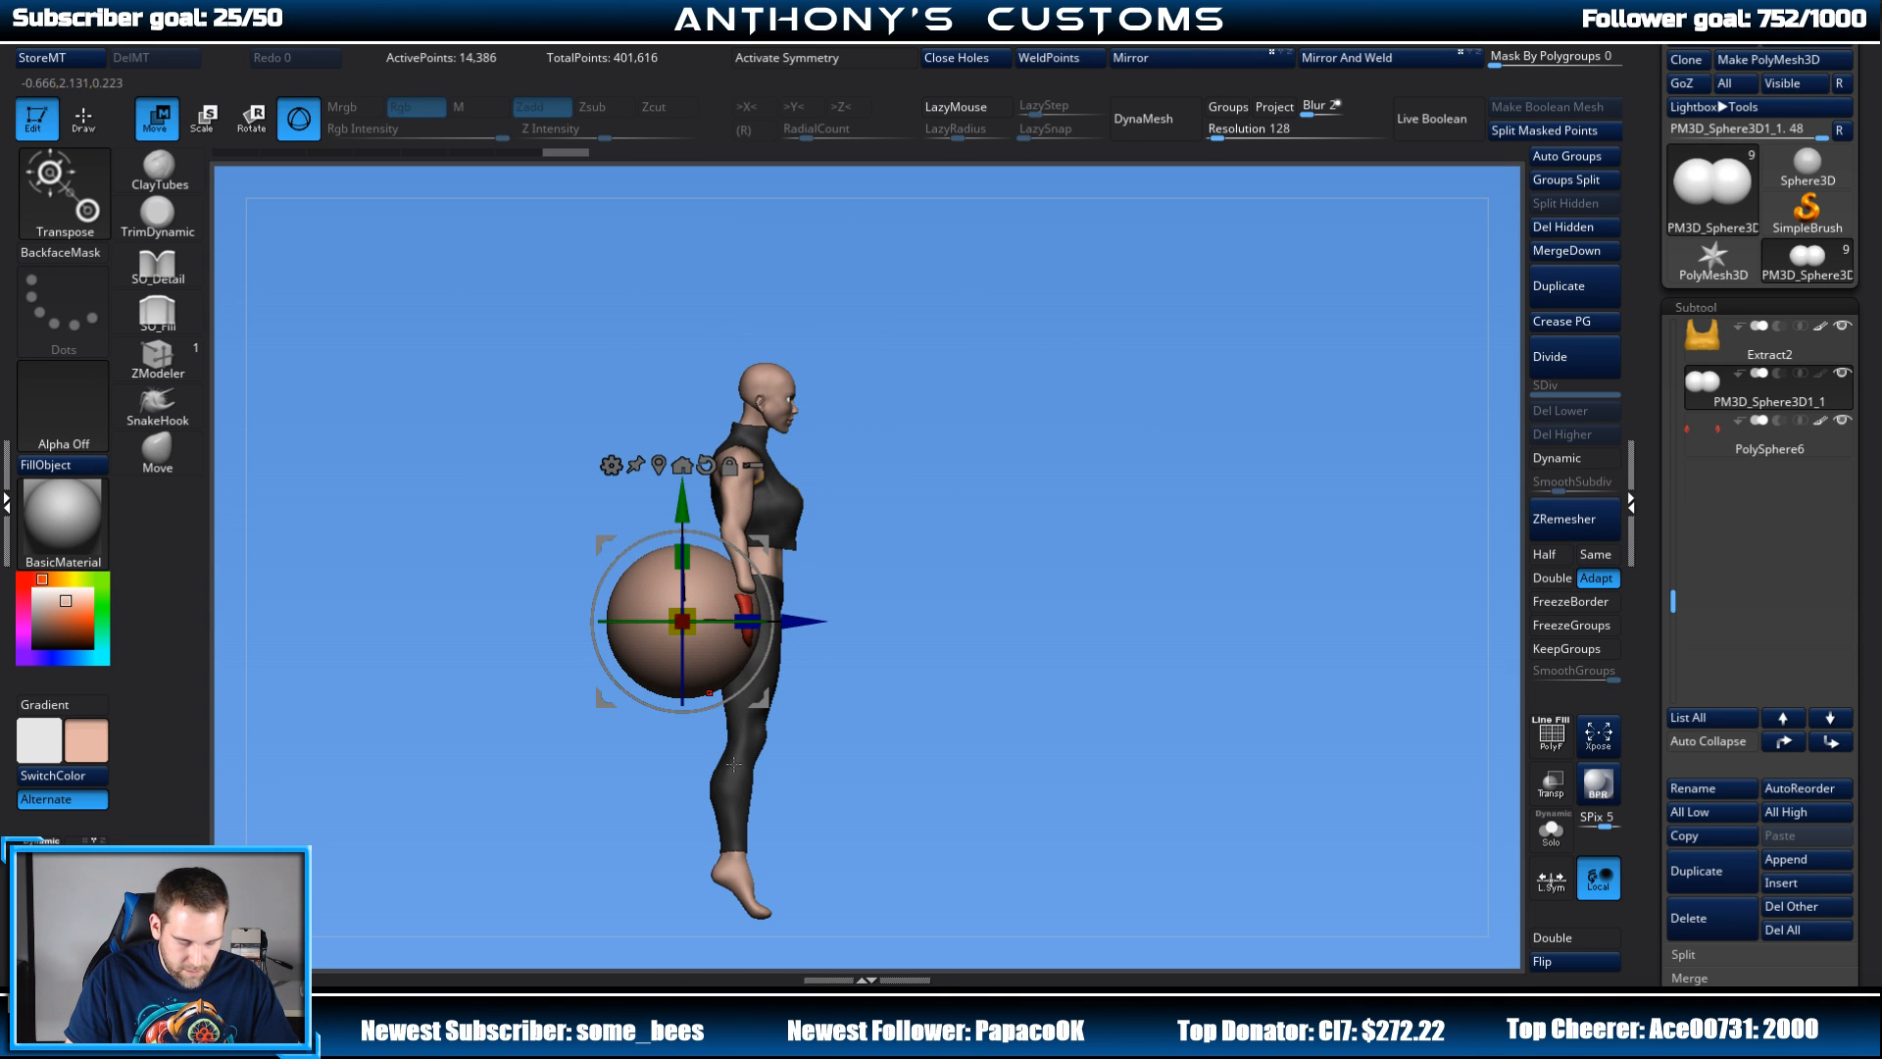
key("c")
left_click_drag(964, 655, 1189, 580)
Step: Undo the edits on the sphere pair and delete the PM3D_Sphere3D1_1 subtool
key("ctrl+z")
key("ctrl+z")
key("ctrl+z")
key("ctrl+z")
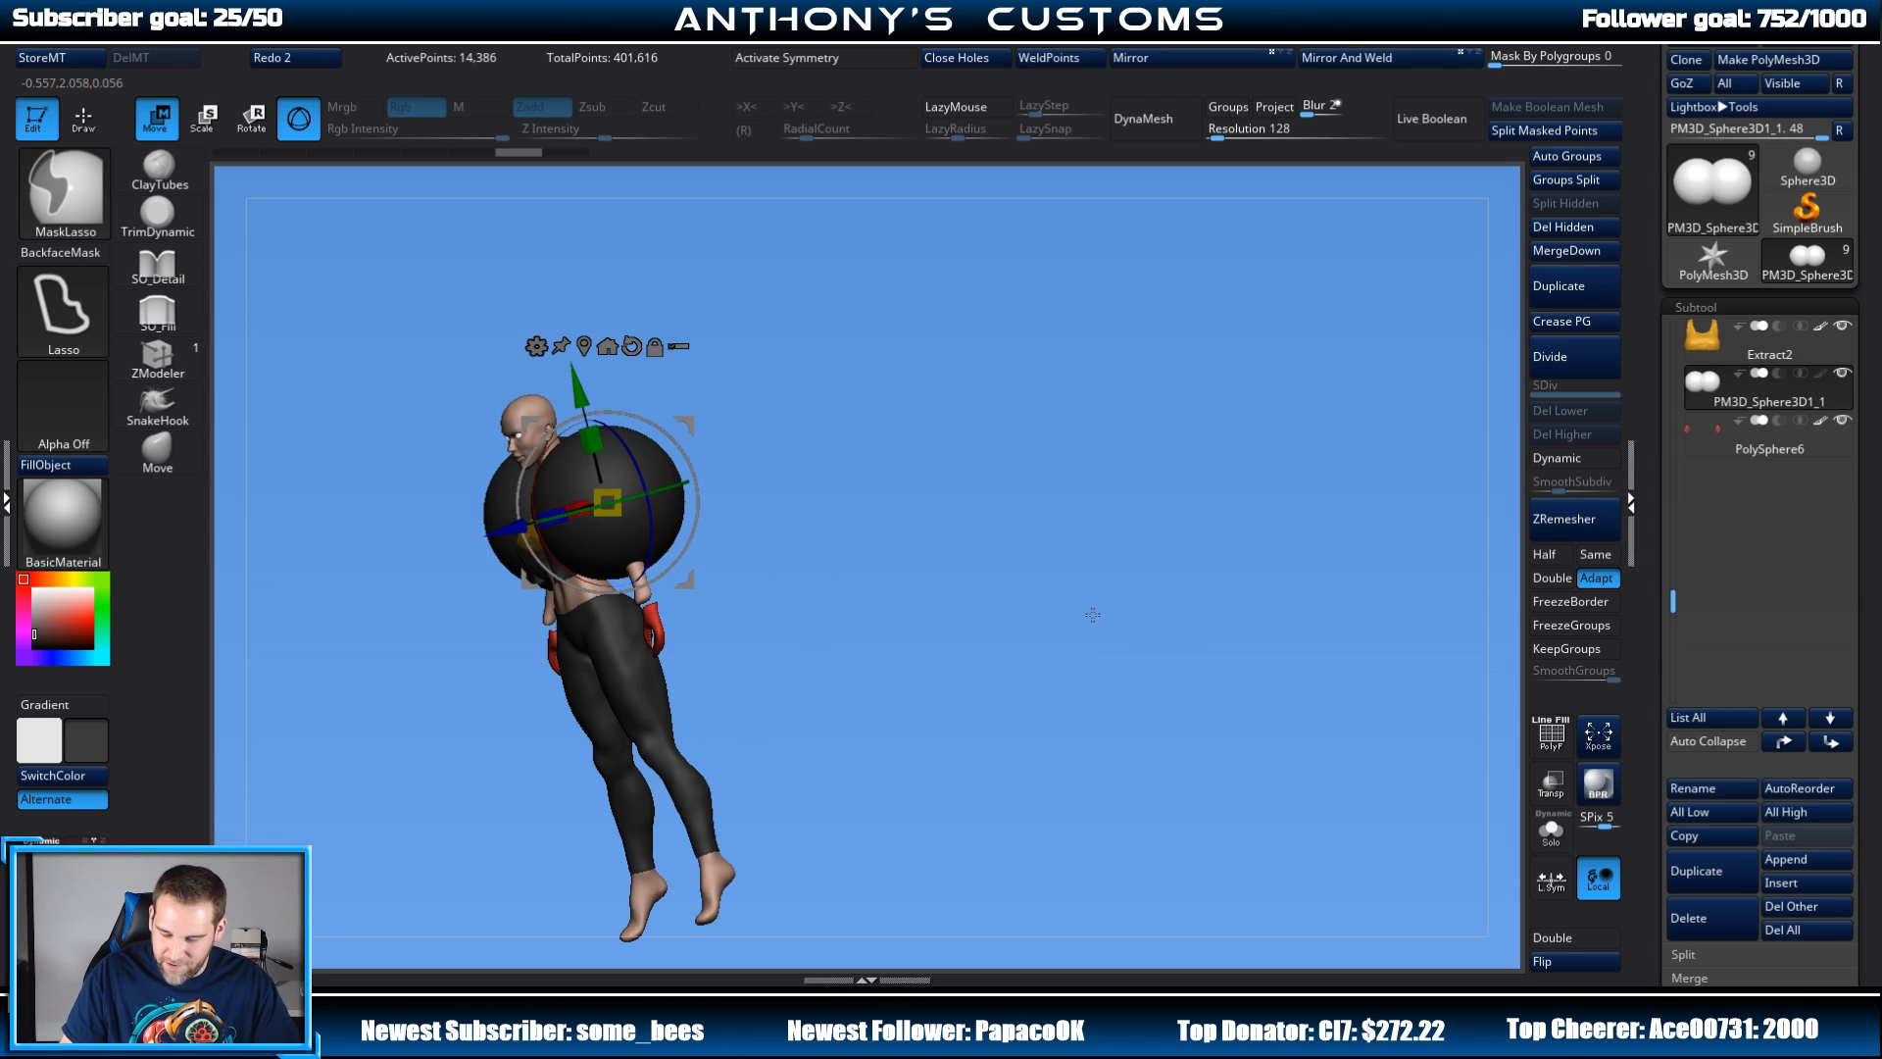
key("ctrl+z")
left_click_drag(1078, 627, 1103, 664, "shift")
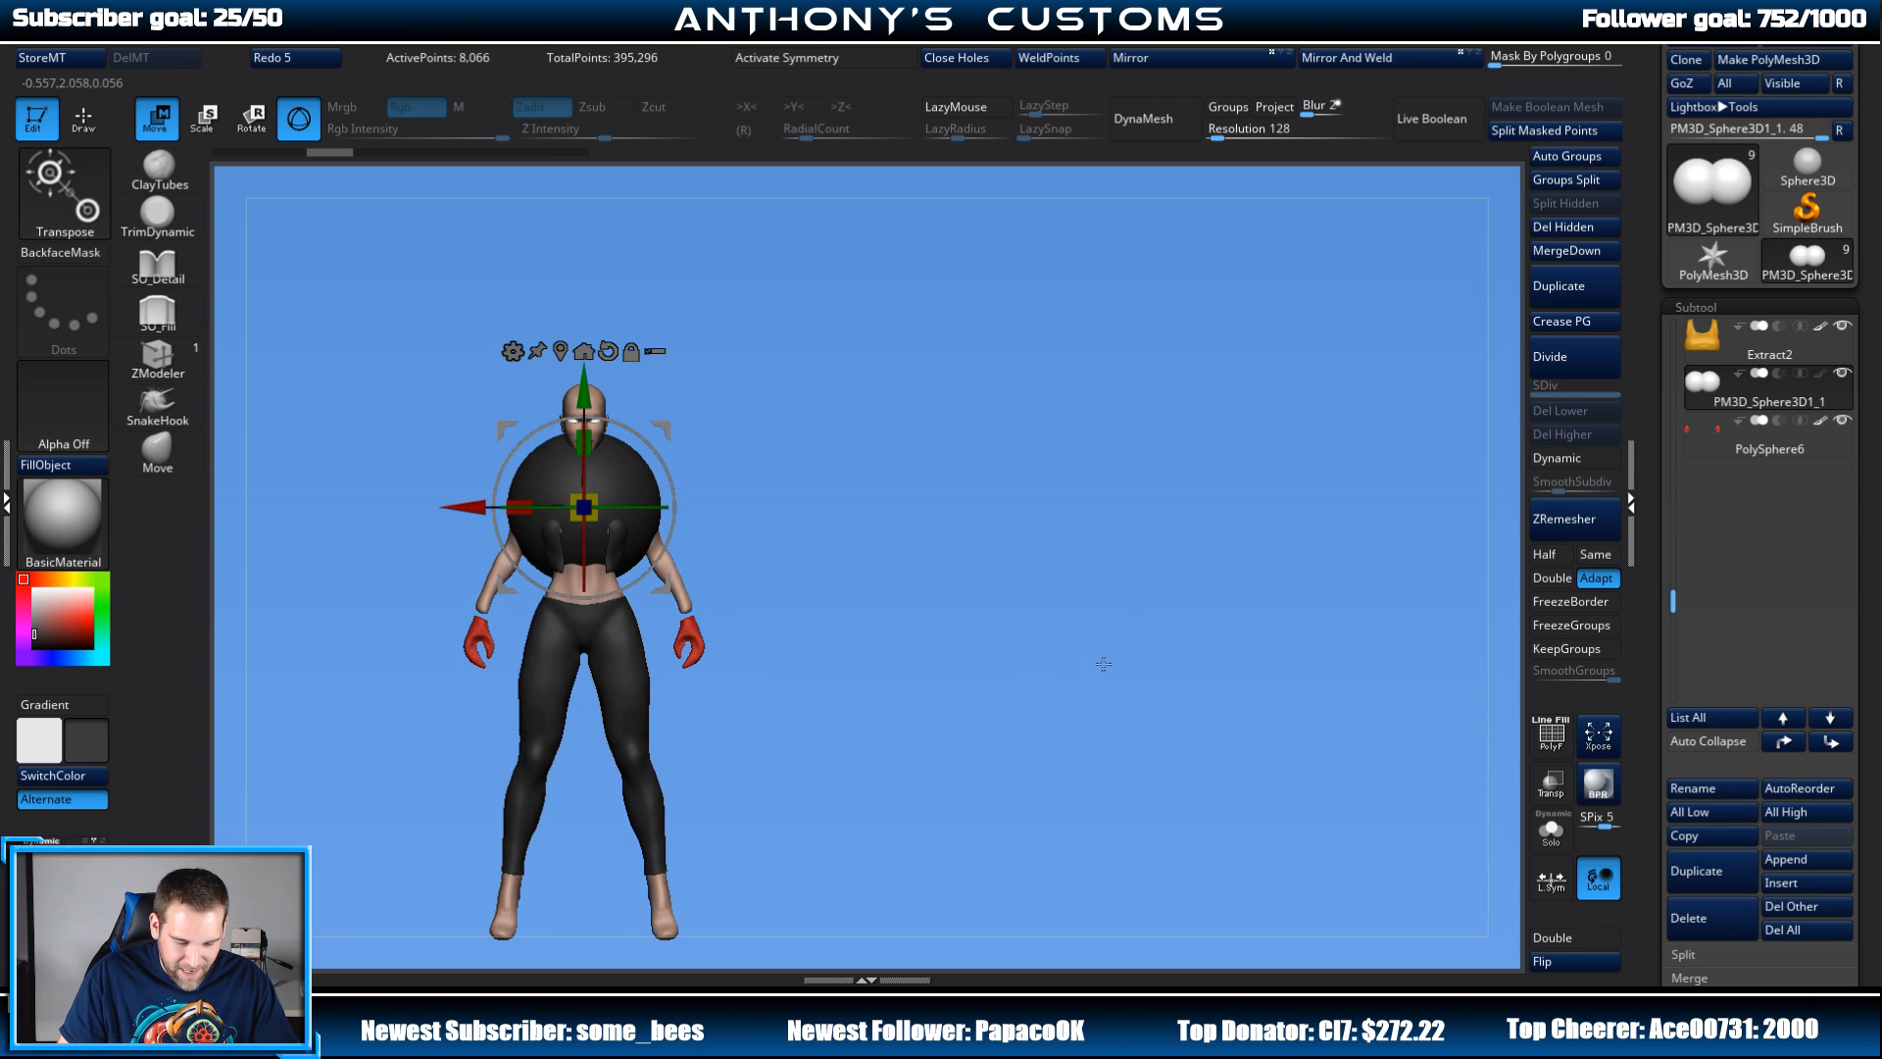
left_click(1688, 917)
left_click(1529, 959)
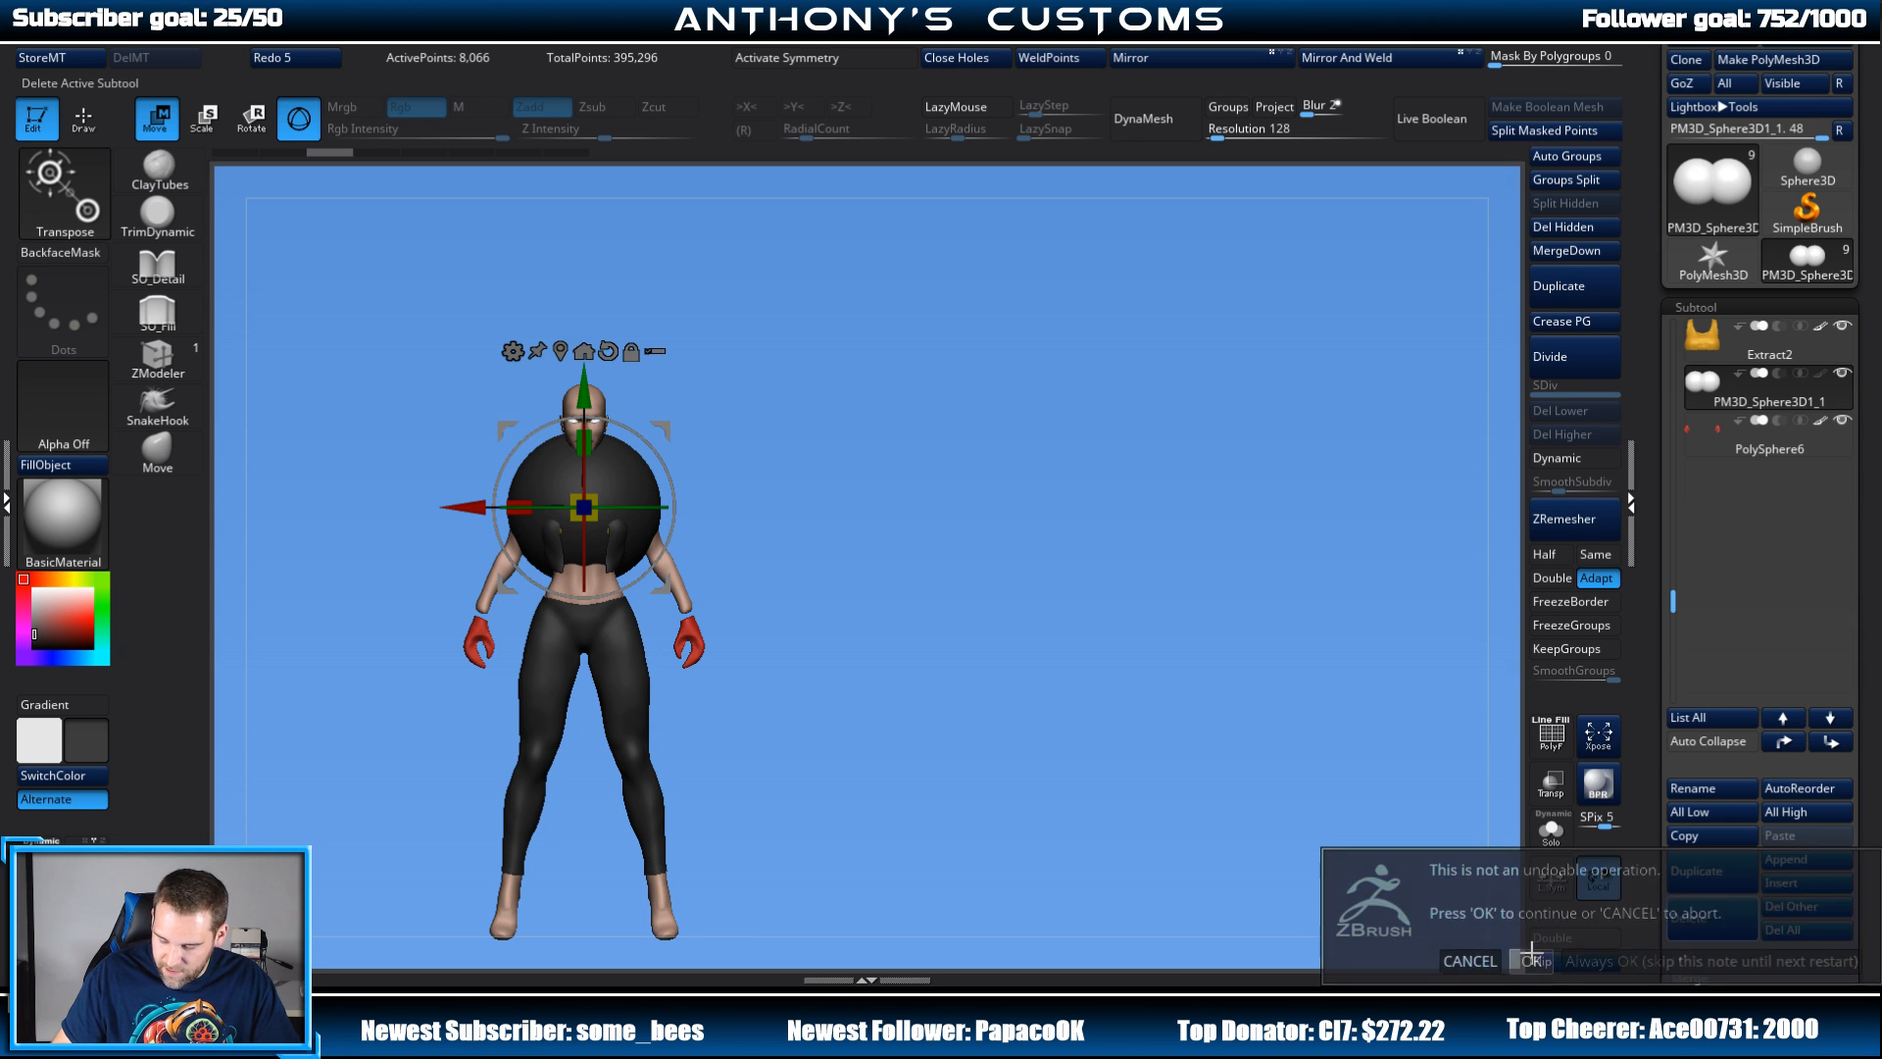
left_click_drag(998, 497, 1191, 589)
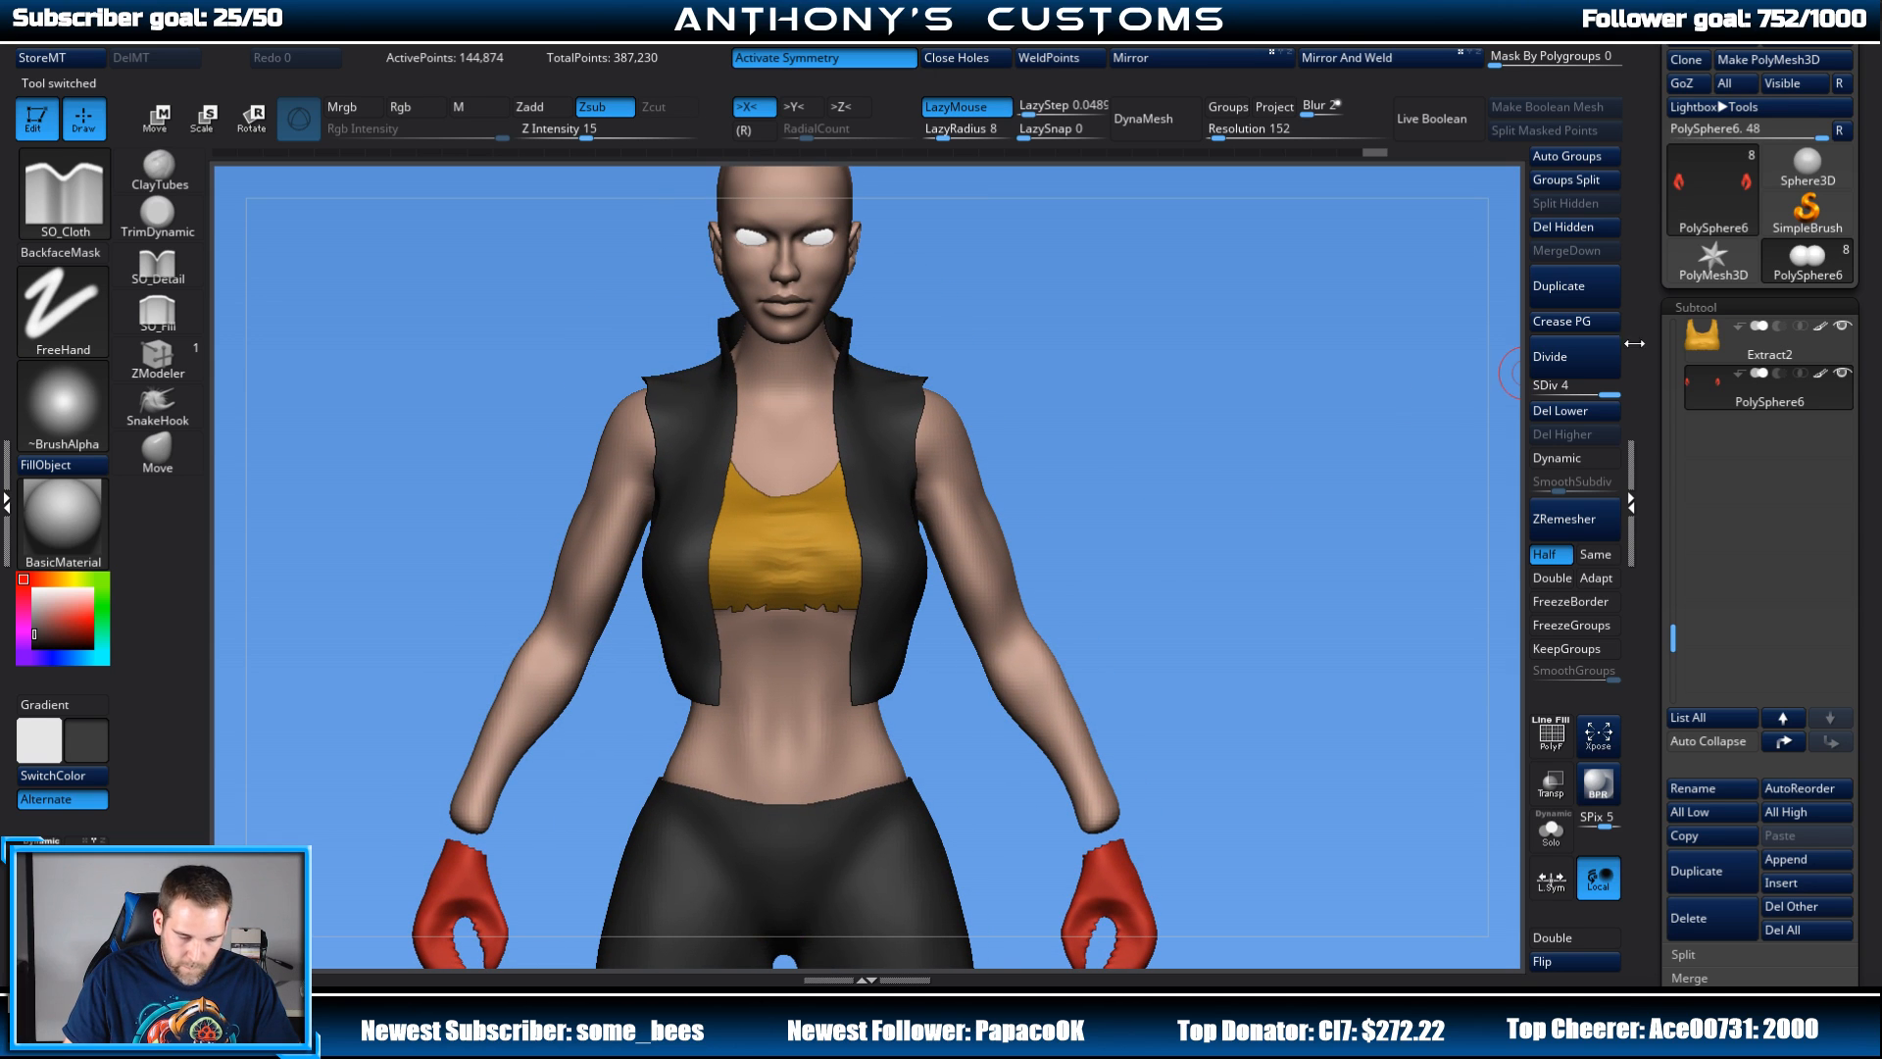
Step: Hide the yellow tank top and the black vest to expose the character's torso
left_click(1842, 327)
left_click_drag(1675, 593, 1674, 431)
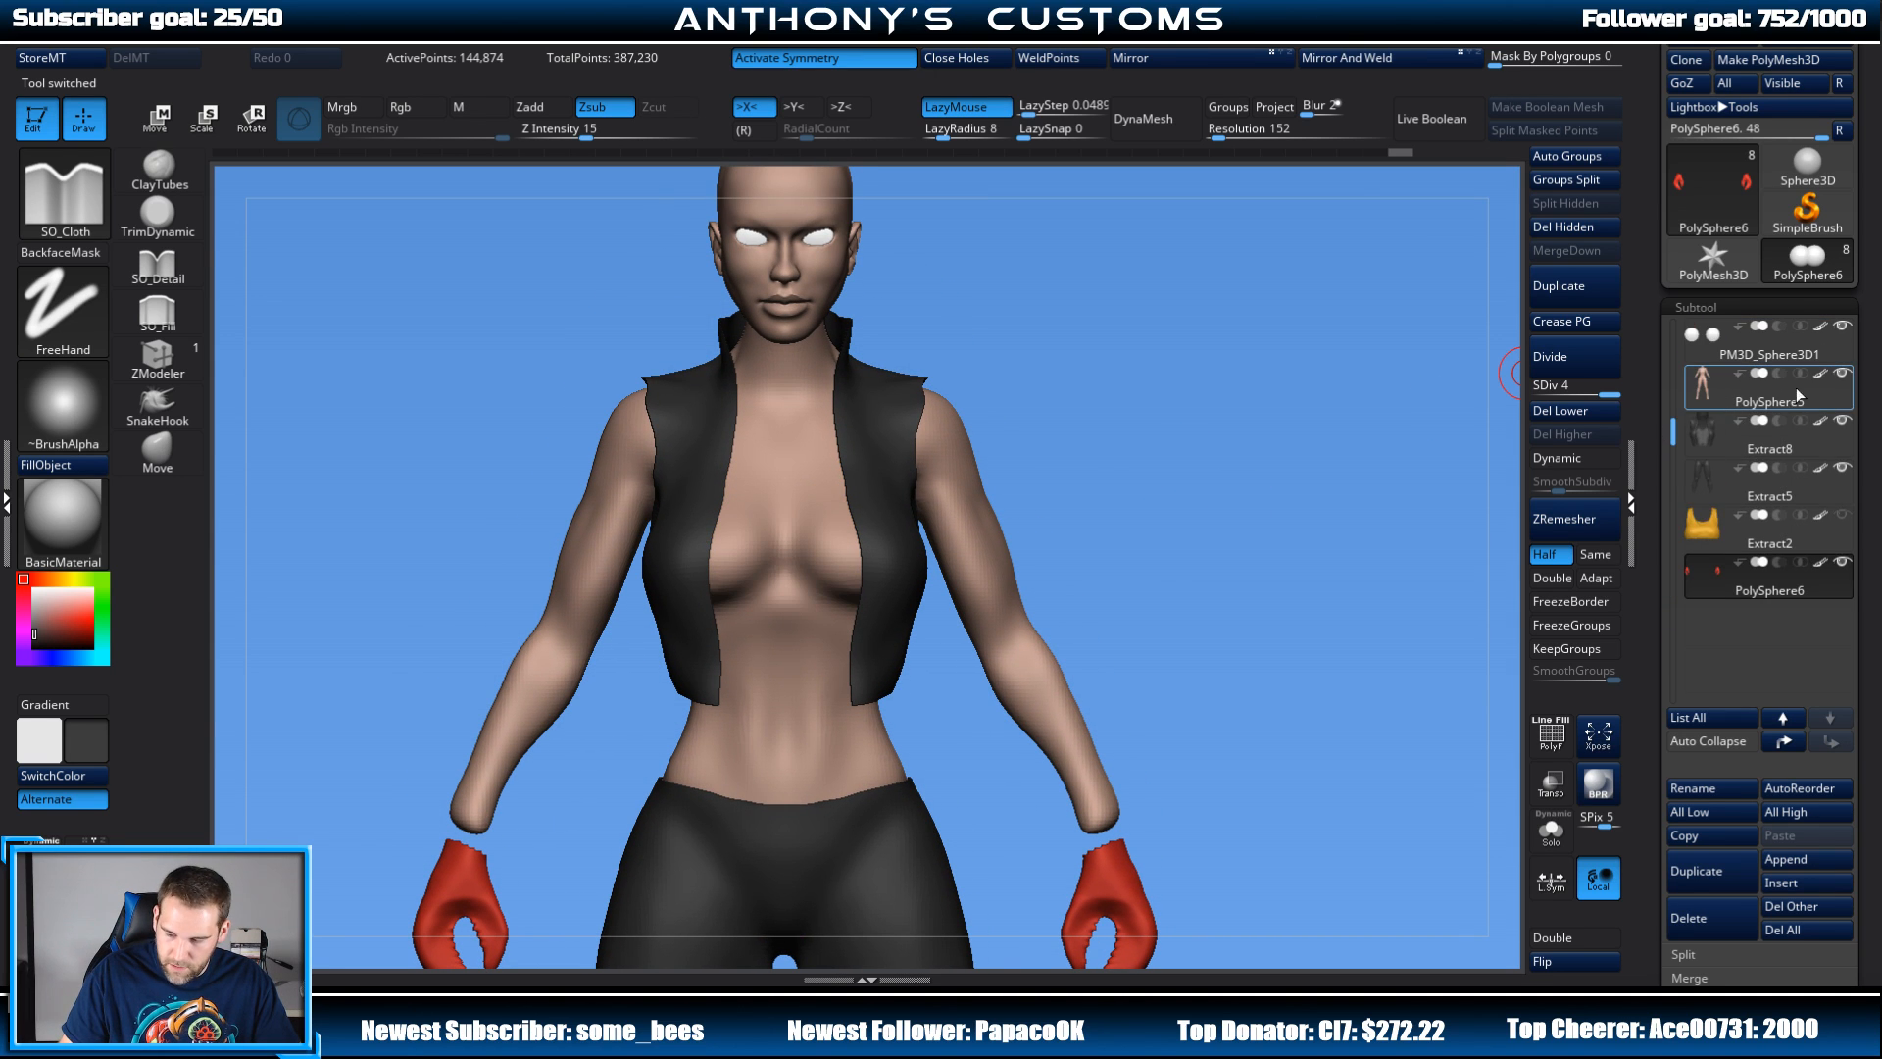
left_click(1842, 421)
mouse_move(1227, 461)
left_mouse_down()
mouse_move(1217, 505)
mouse_move(1177, 428)
mouse_move(1244, 445)
mouse_move(1180, 426)
mouse_move(1081, 437)
mouse_move(1084, 476)
mouse_move(1114, 369)
mouse_move(1078, 386)
left_mouse_up()
Step: Build up the inner and lower breasts on the PolySphere5 body subtool using ClayTubes with the Rgb channel on
left_click(160, 171)
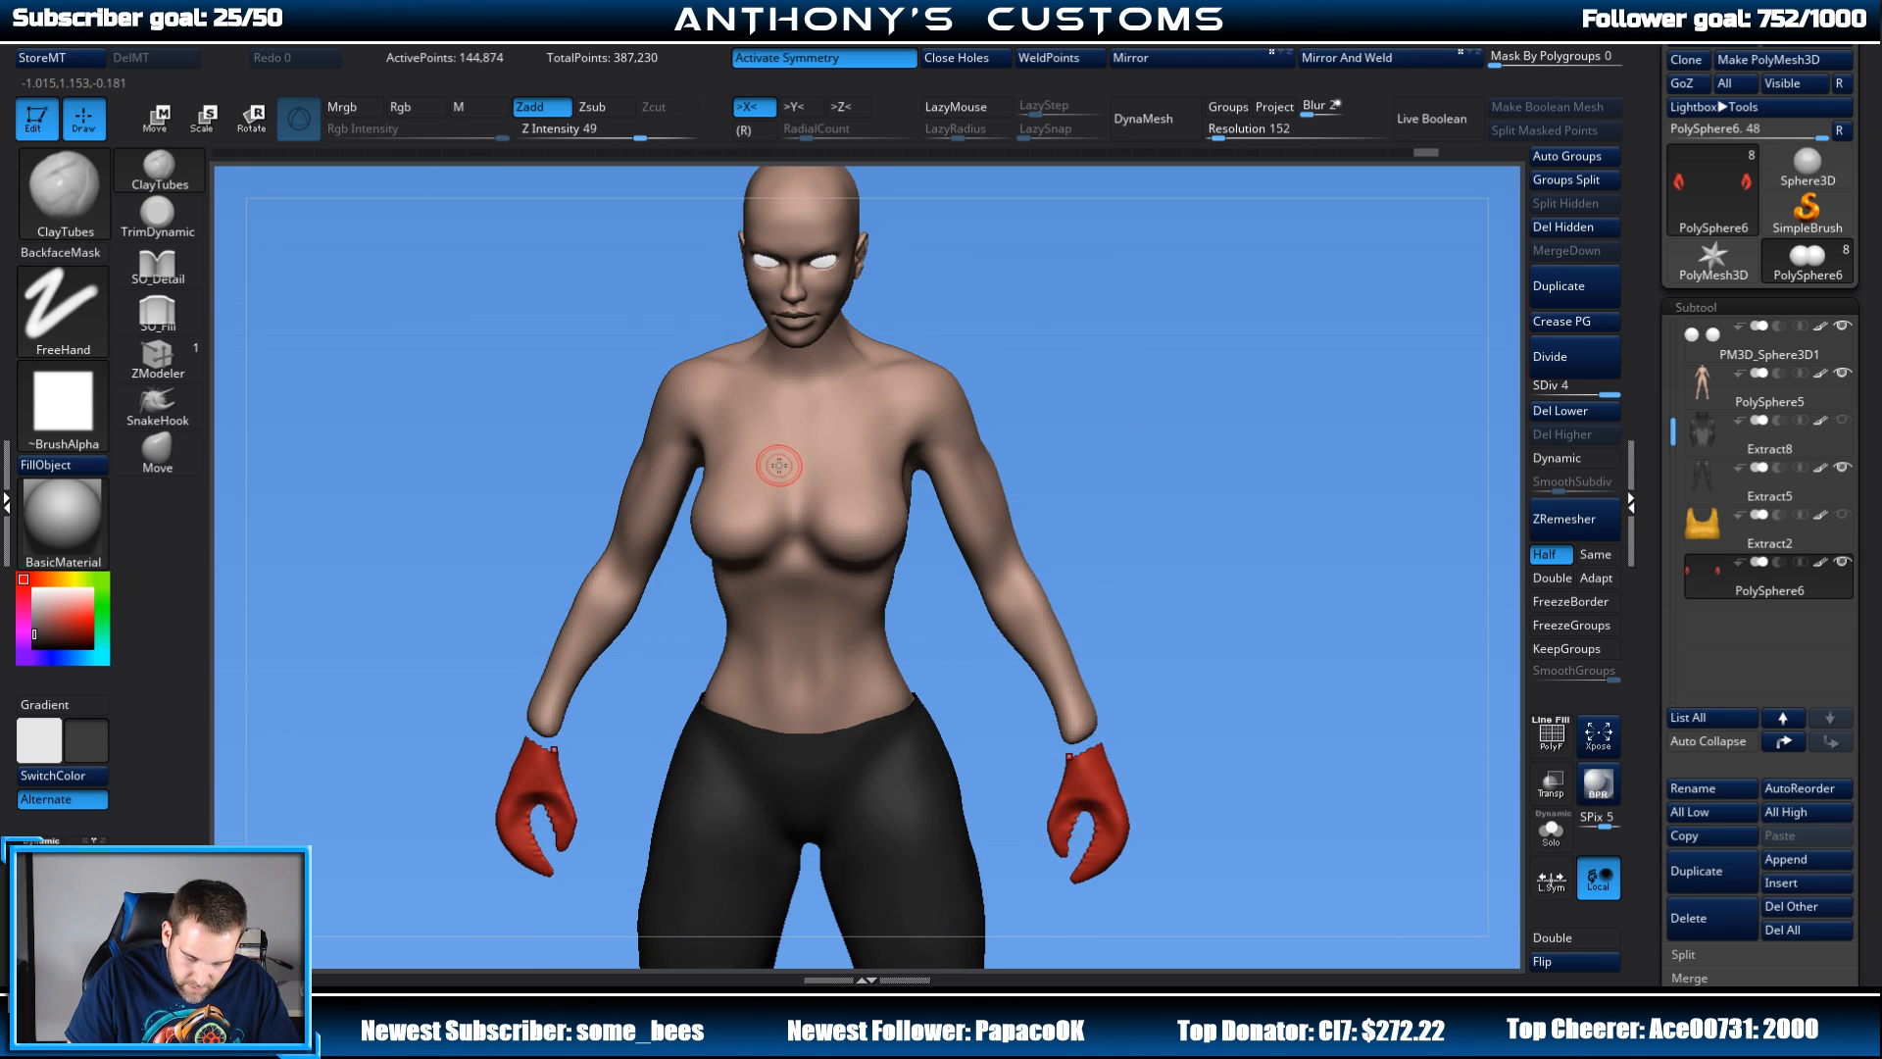
left_click(401, 107)
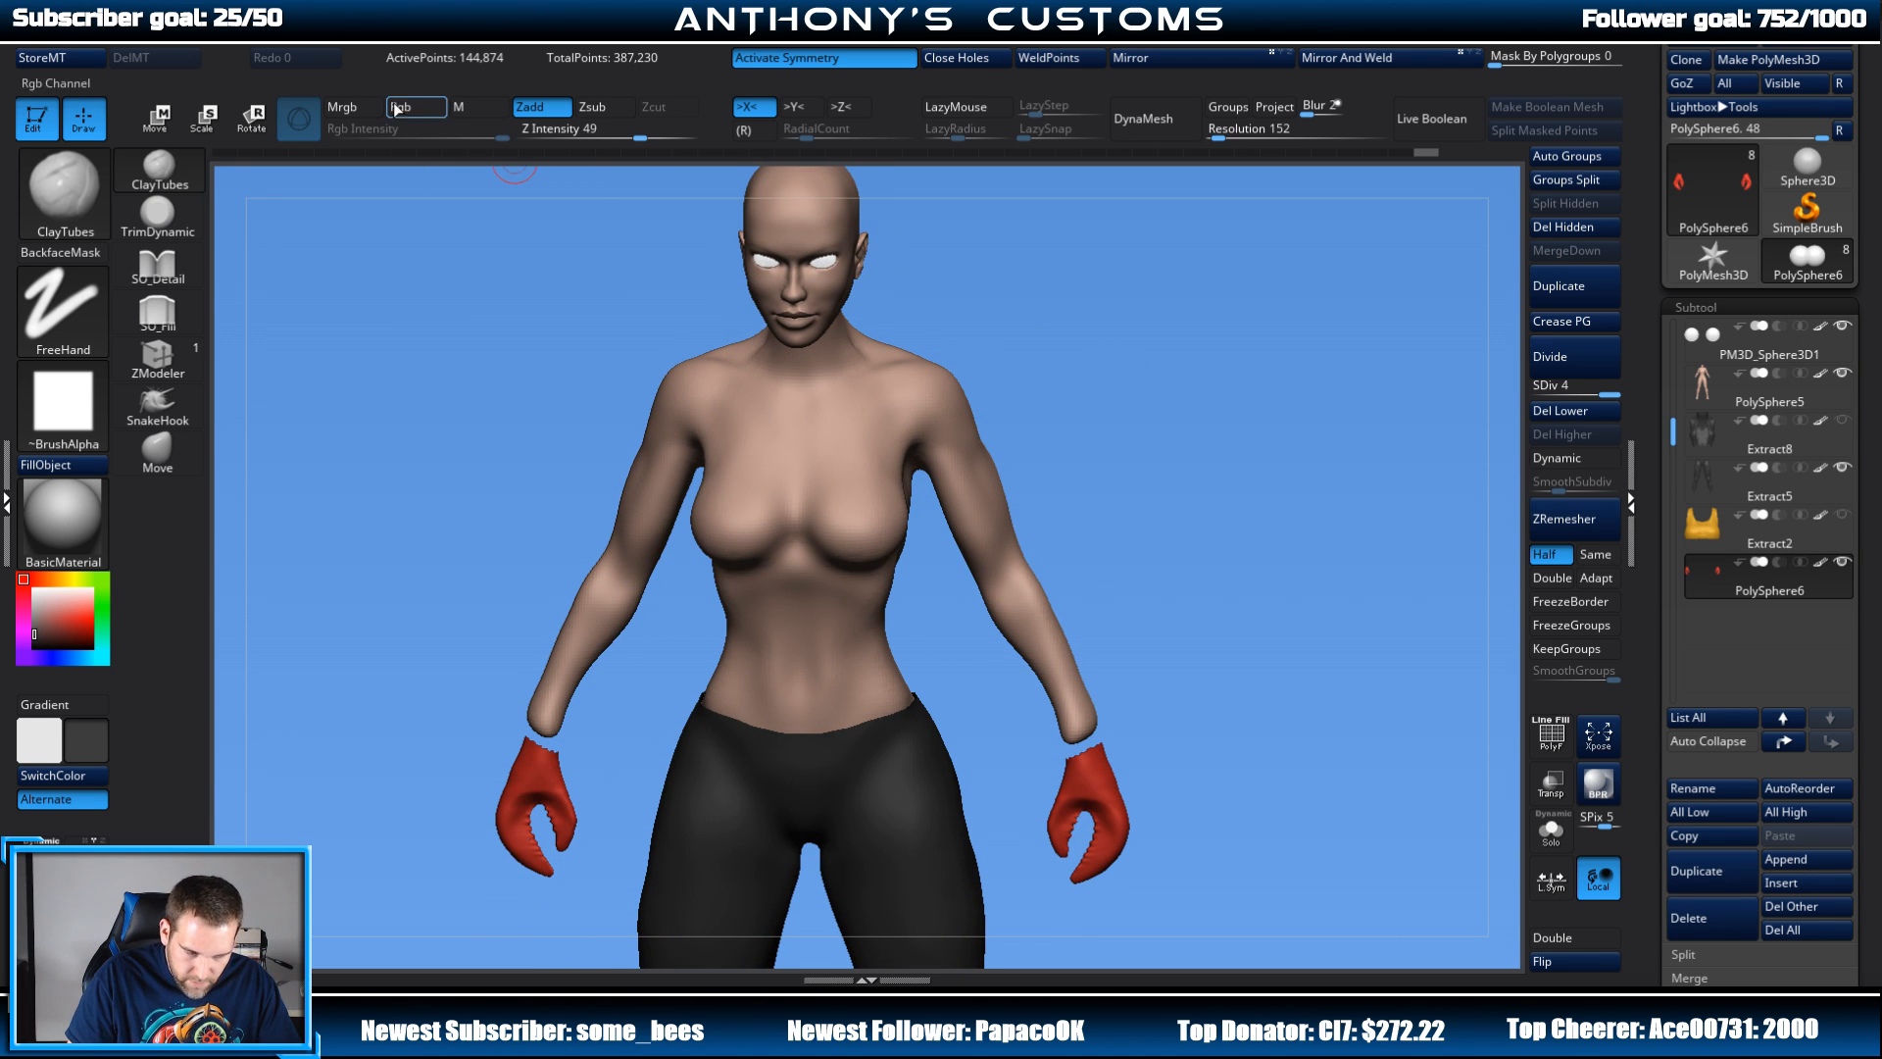
left_click(770, 502, "alt")
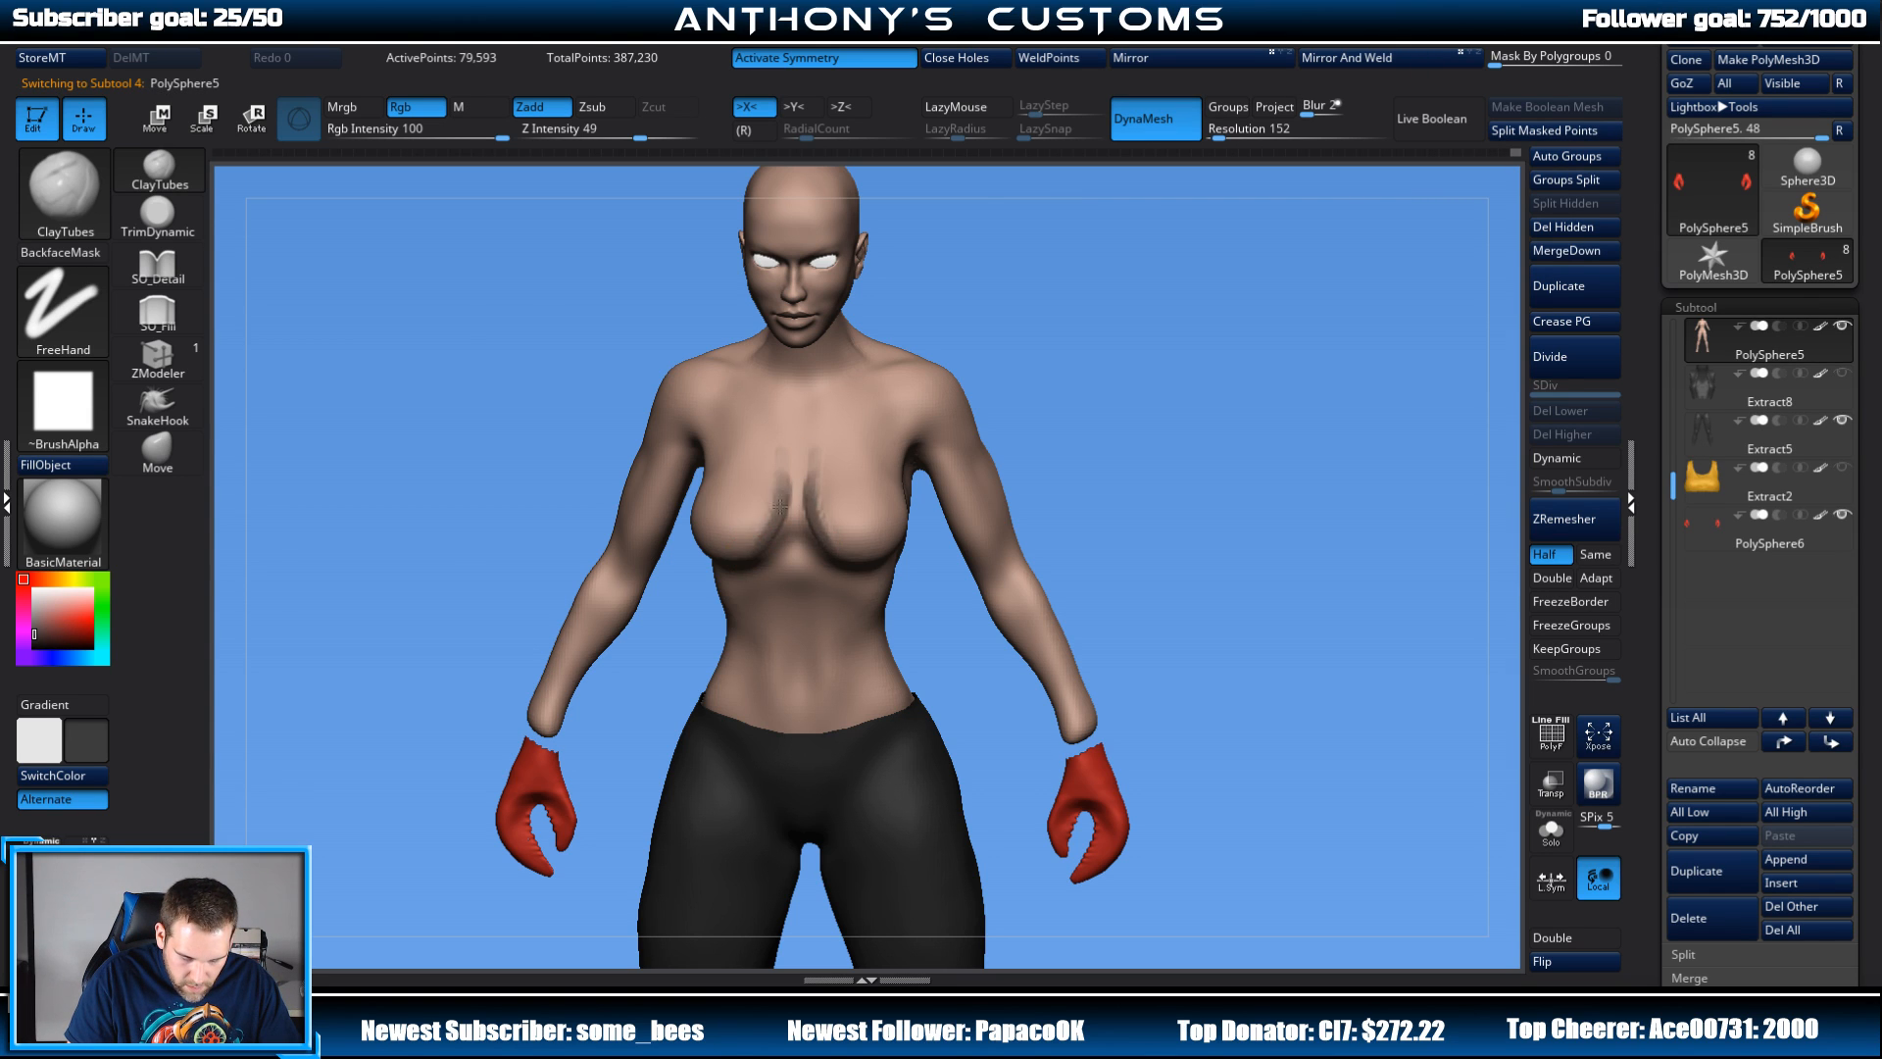
mouse_move(780, 505)
left_mouse_down()
mouse_move(754, 530)
mouse_move(731, 520)
mouse_move(735, 561)
left_mouse_up()
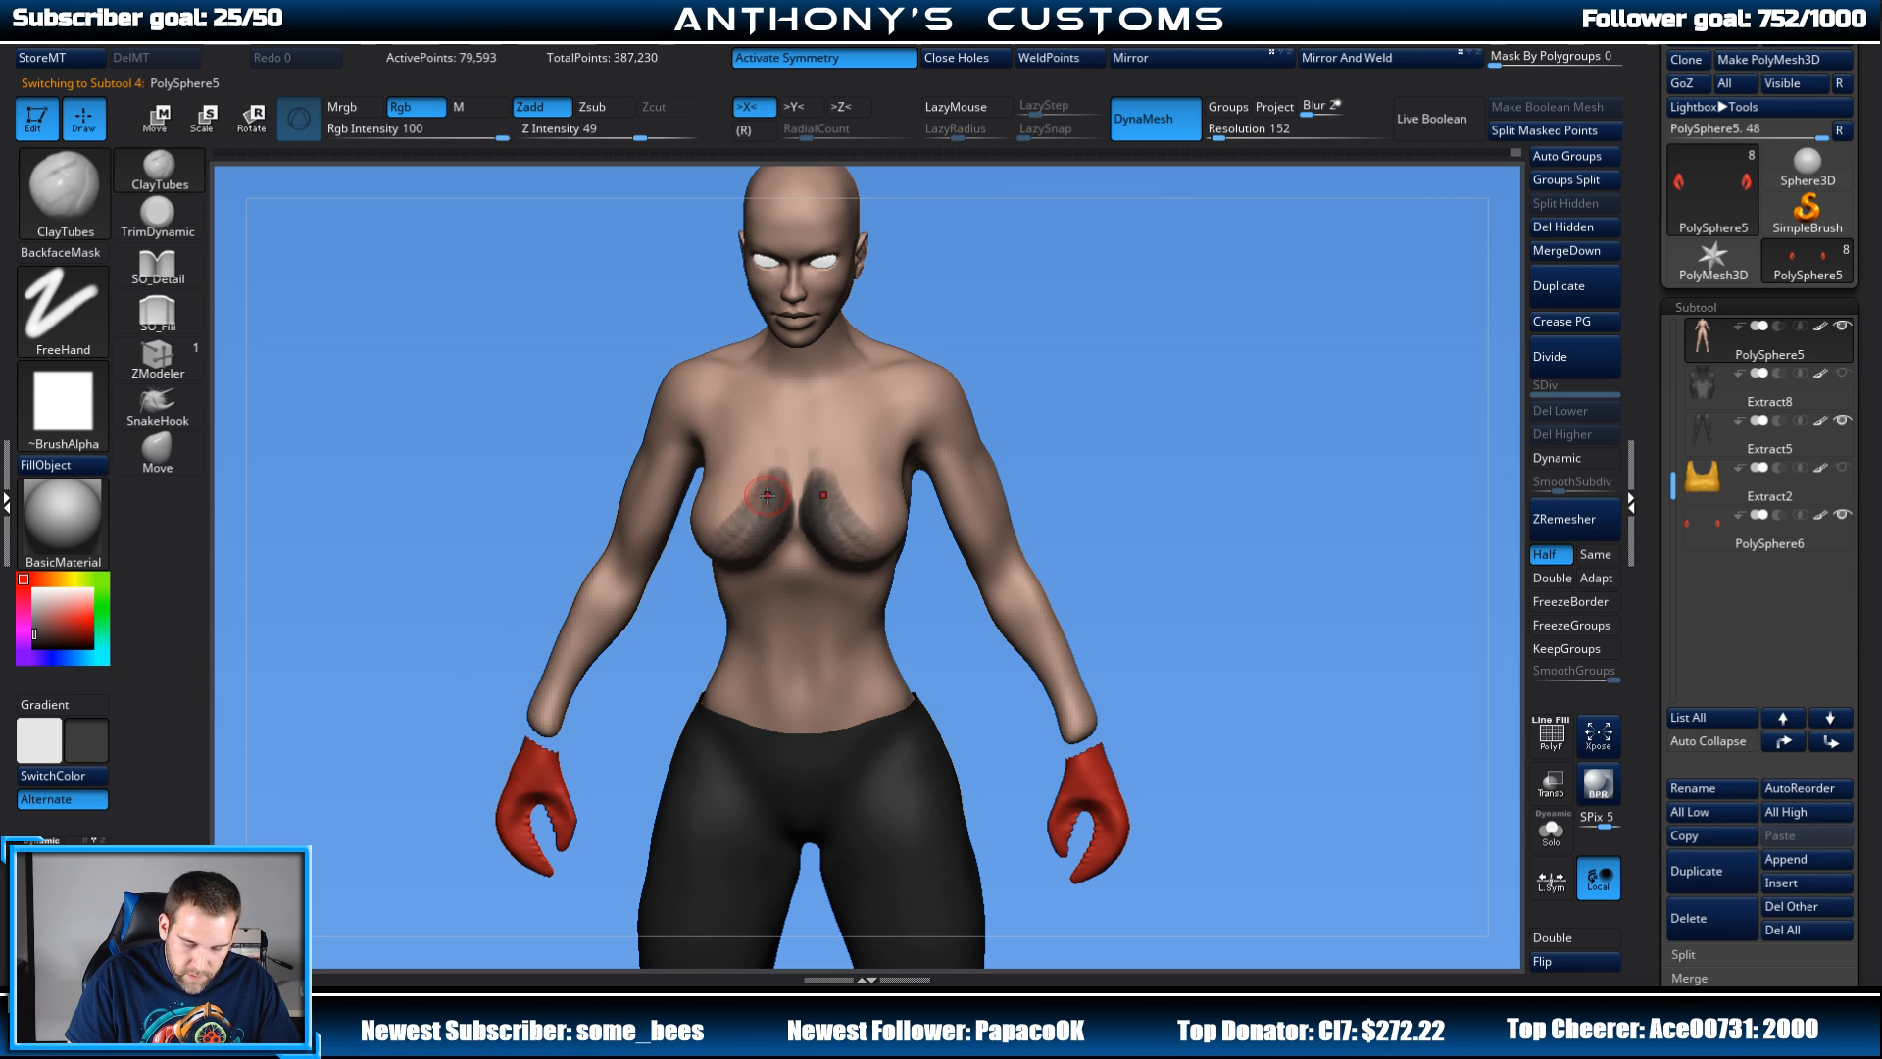
left_click_drag(763, 487, 695, 534)
mouse_move(1123, 412)
left_mouse_down()
mouse_move(1168, 356)
mouse_move(1144, 284)
left_mouse_up()
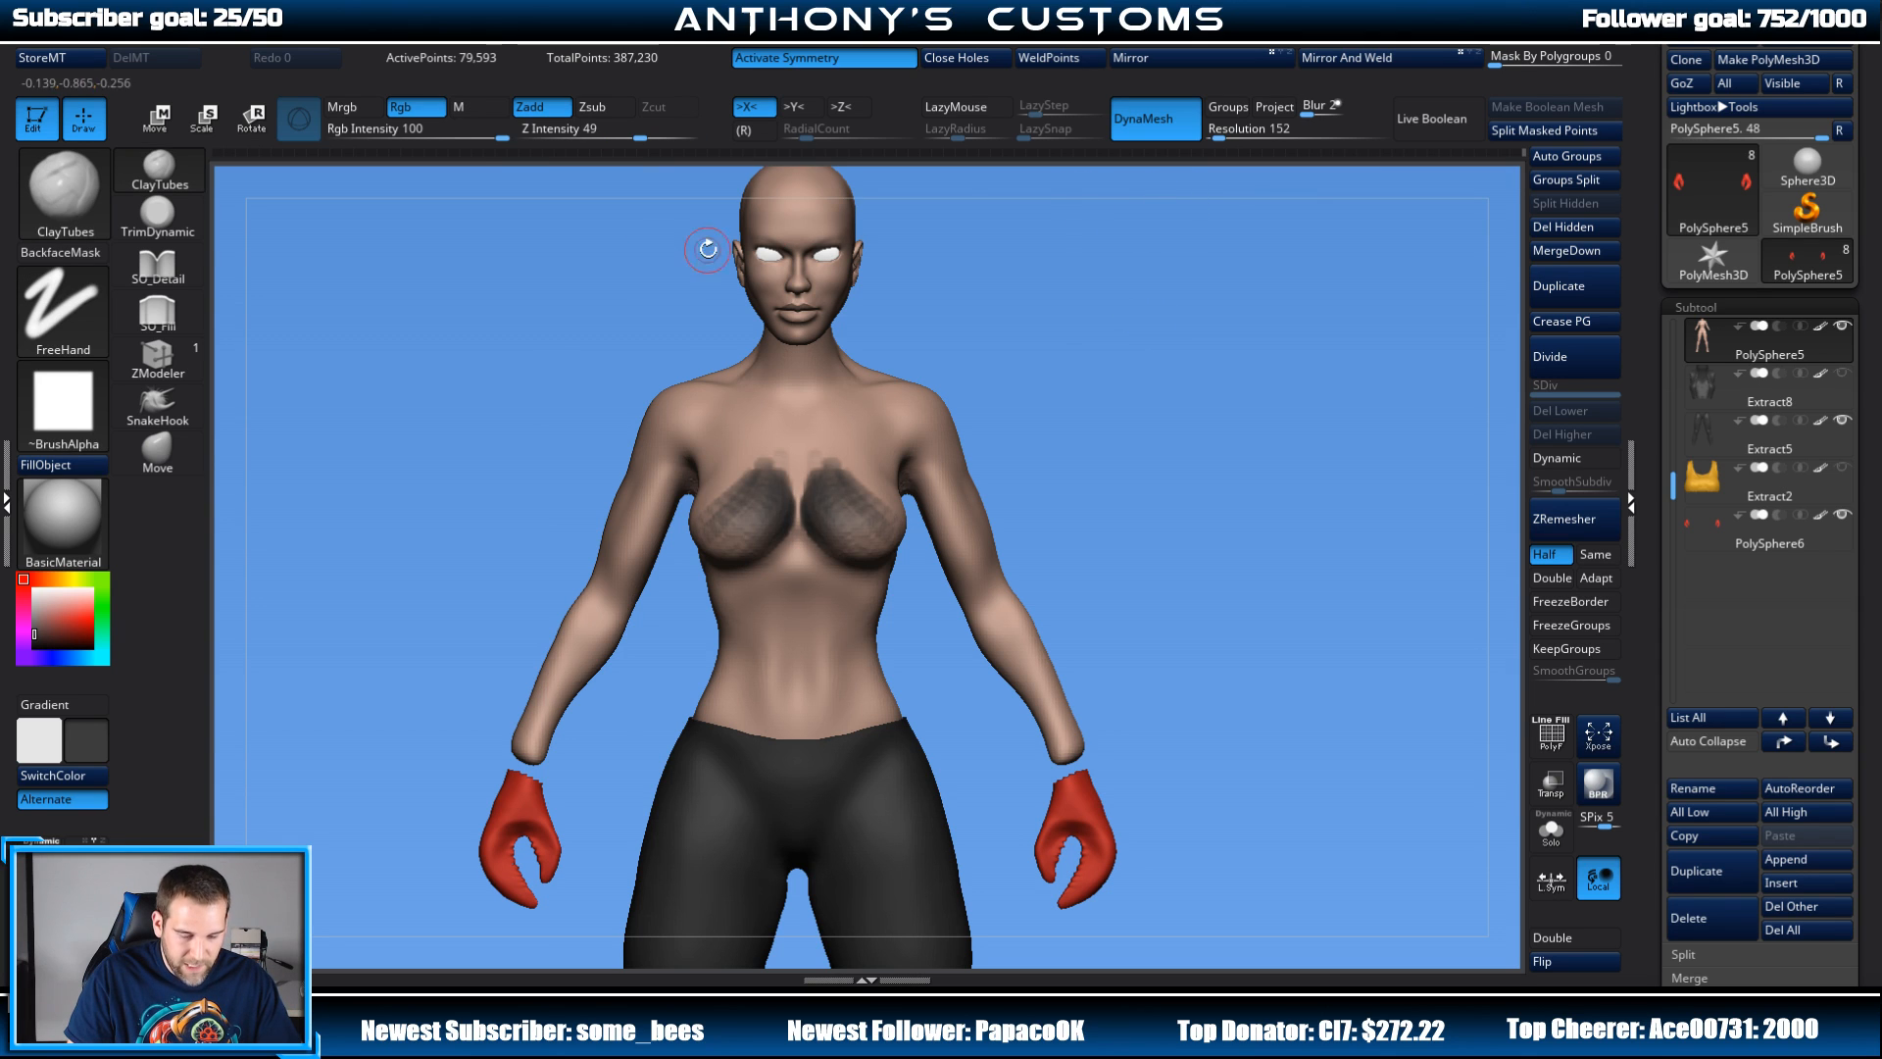
Step: Turn off the Rgb channel and fill the whole body with its sampled skin colour
left_click(415, 106)
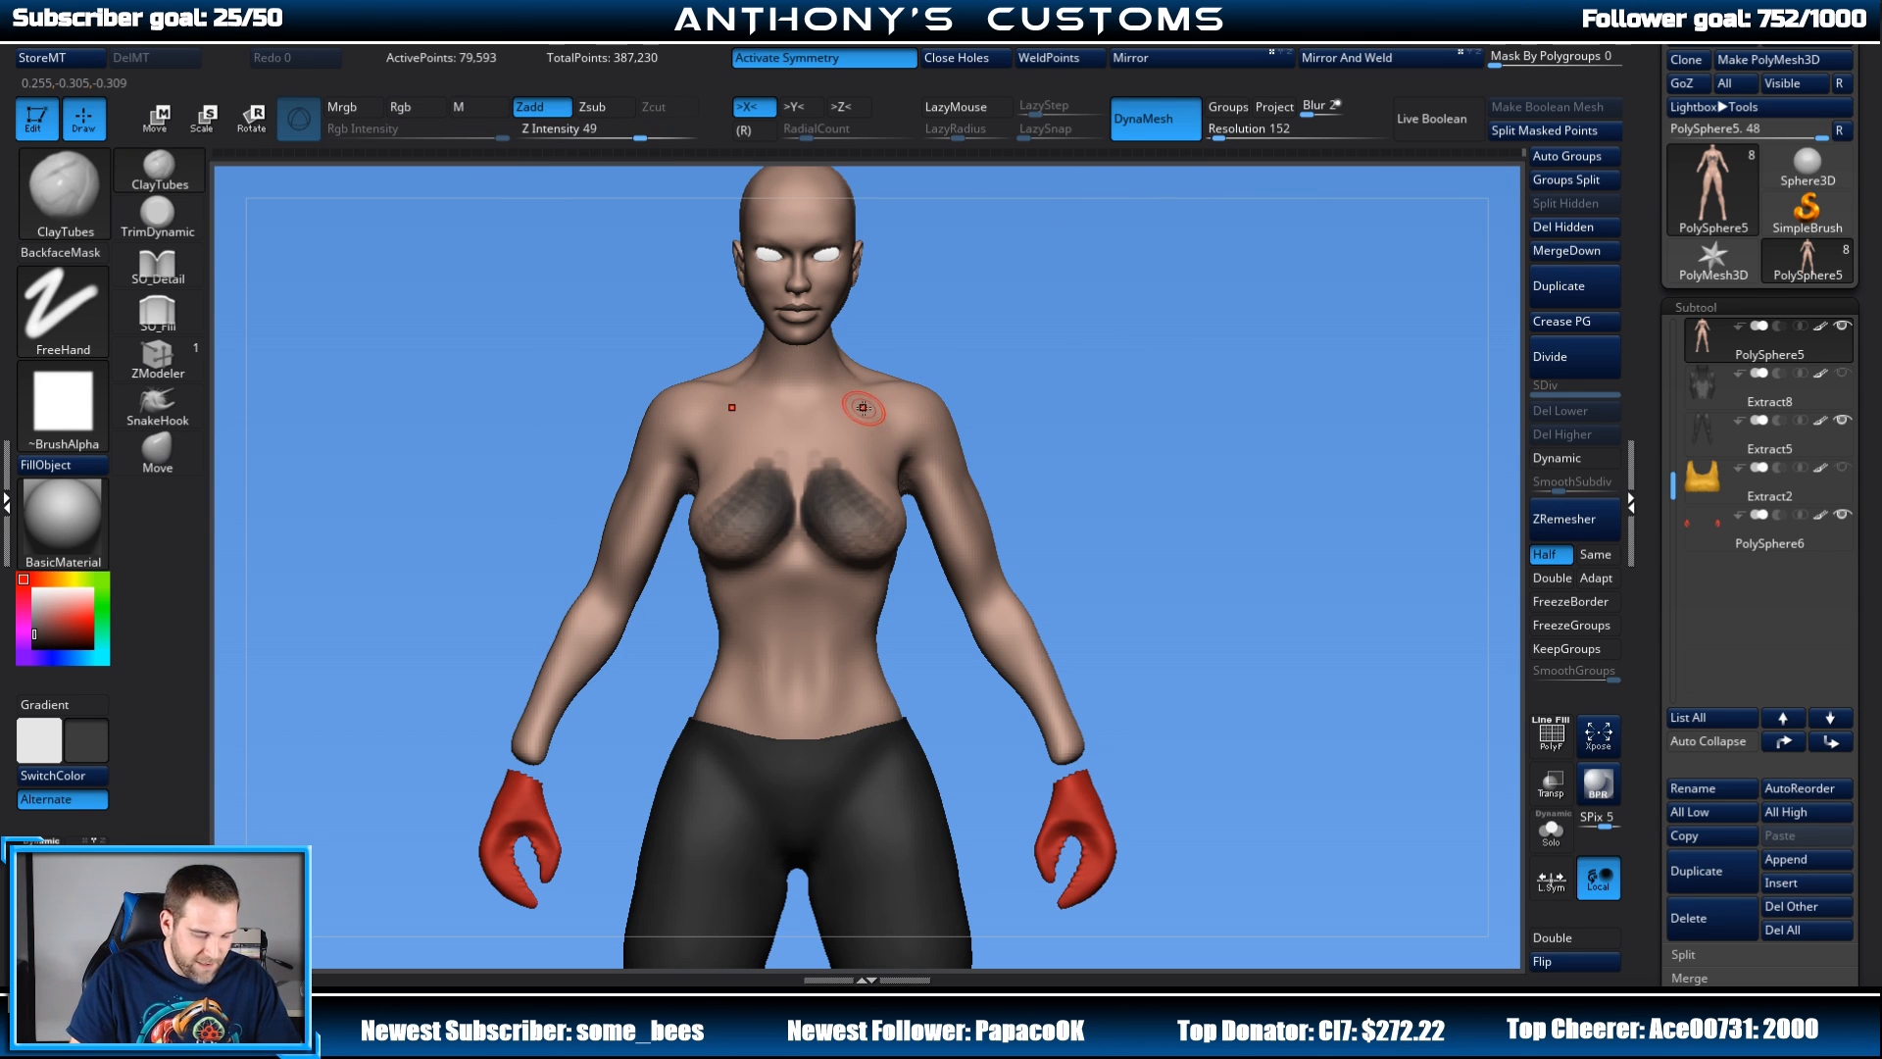
key("c")
left_click(98, 466)
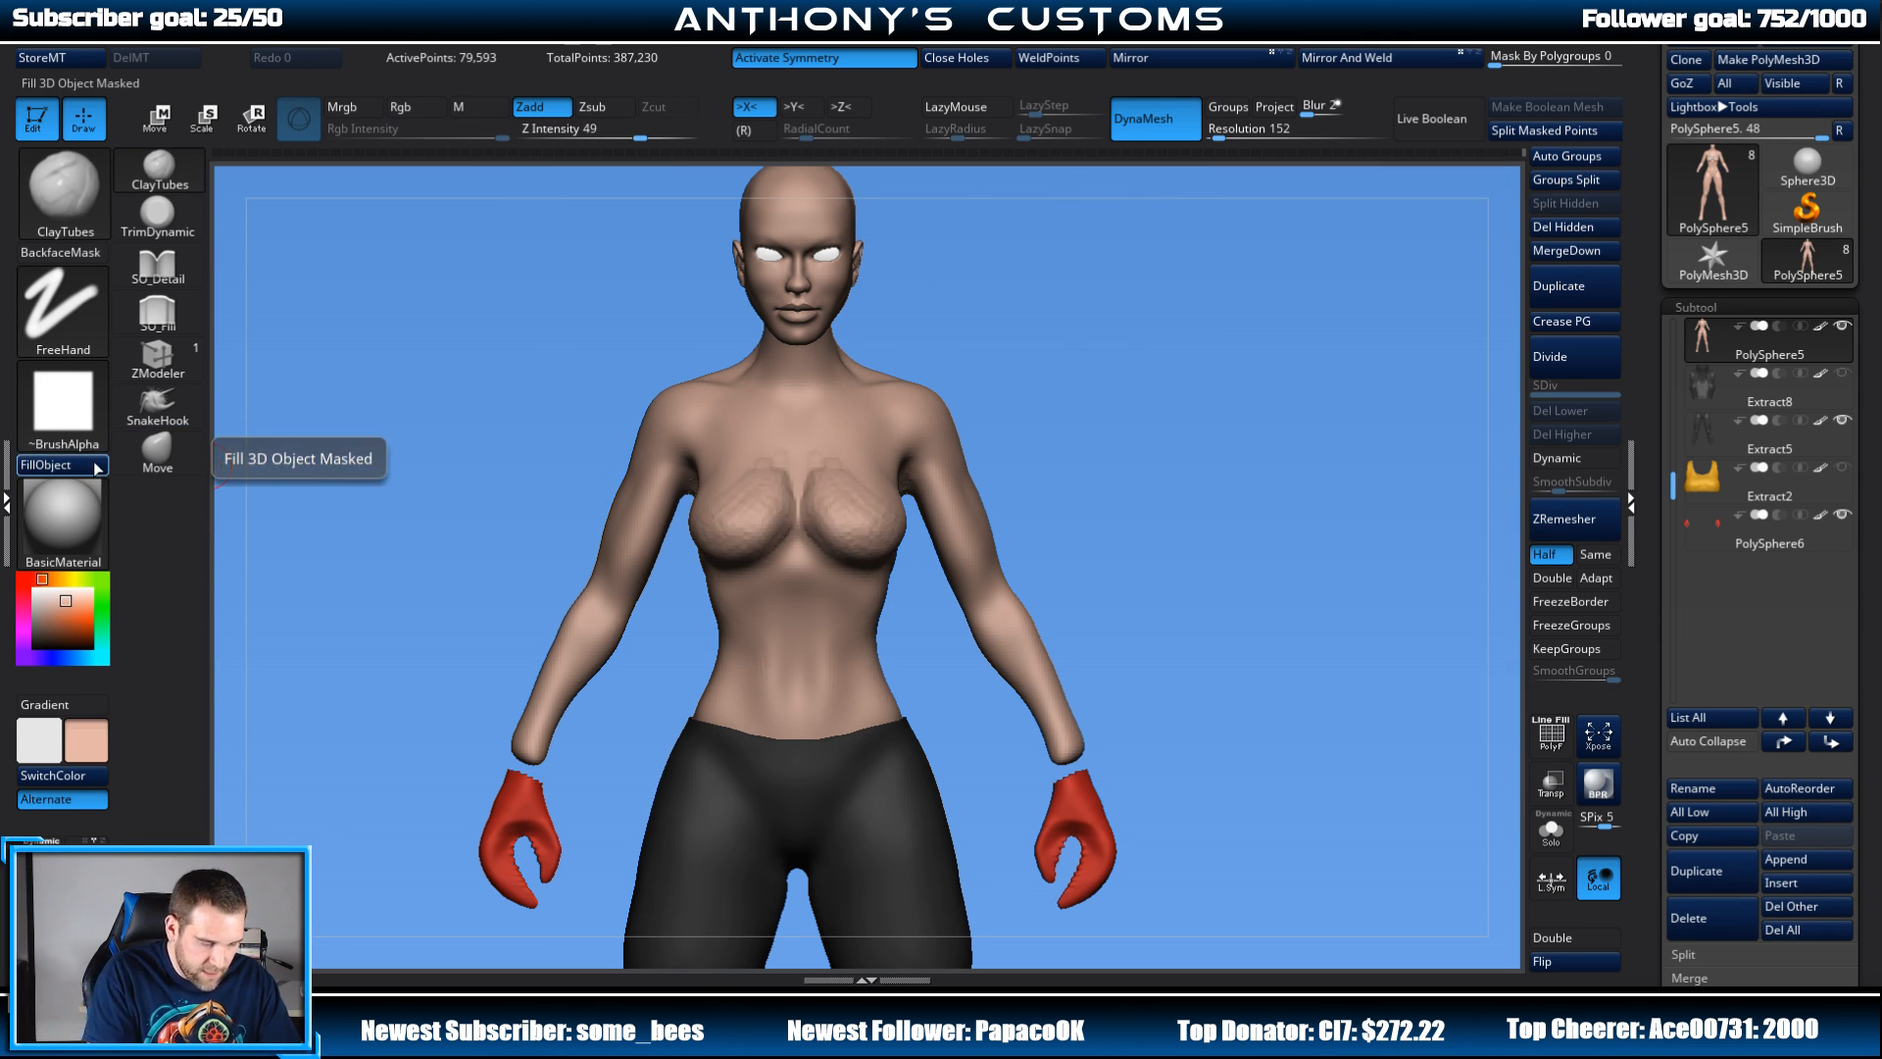
Step: Add more volume across the breasts and the upper chest with ClayTubes
left_click_drag(1068, 280, 1098, 282)
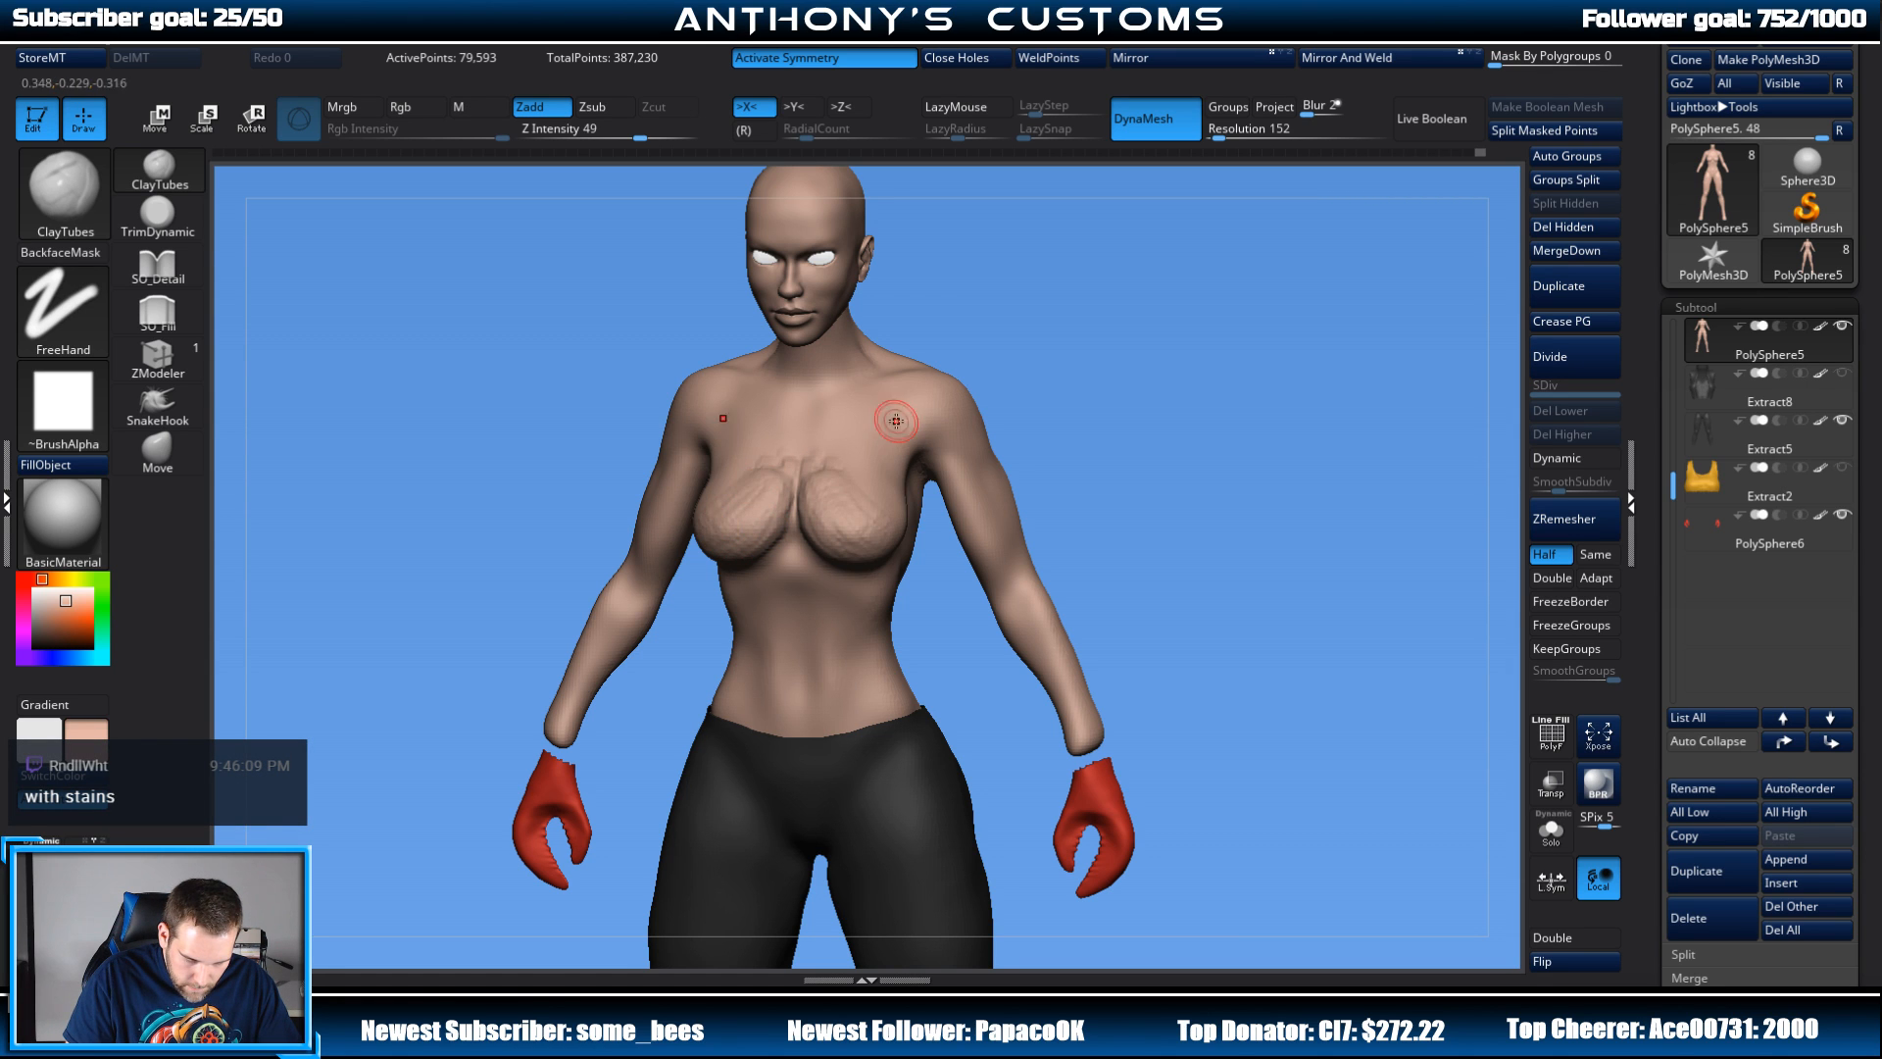
left_click_drag(1068, 380, 1121, 441)
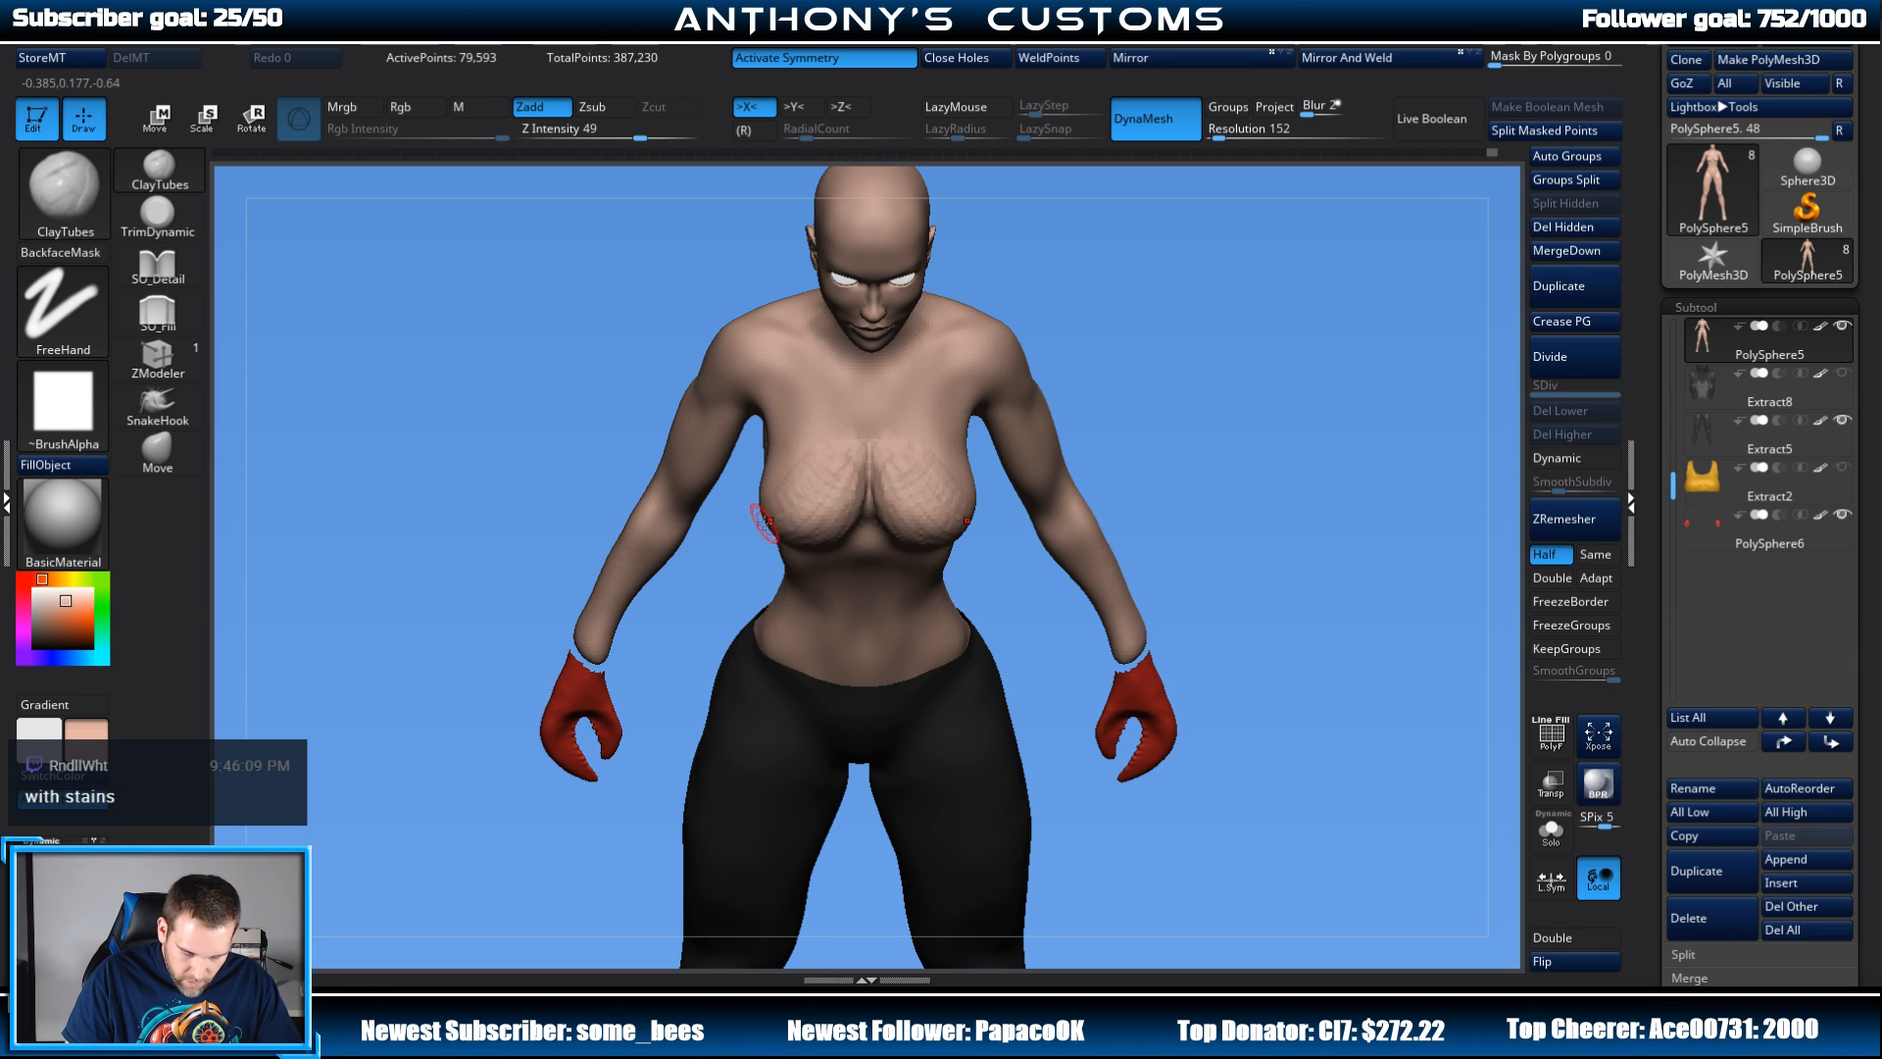
left_click_drag(1064, 403, 1088, 363)
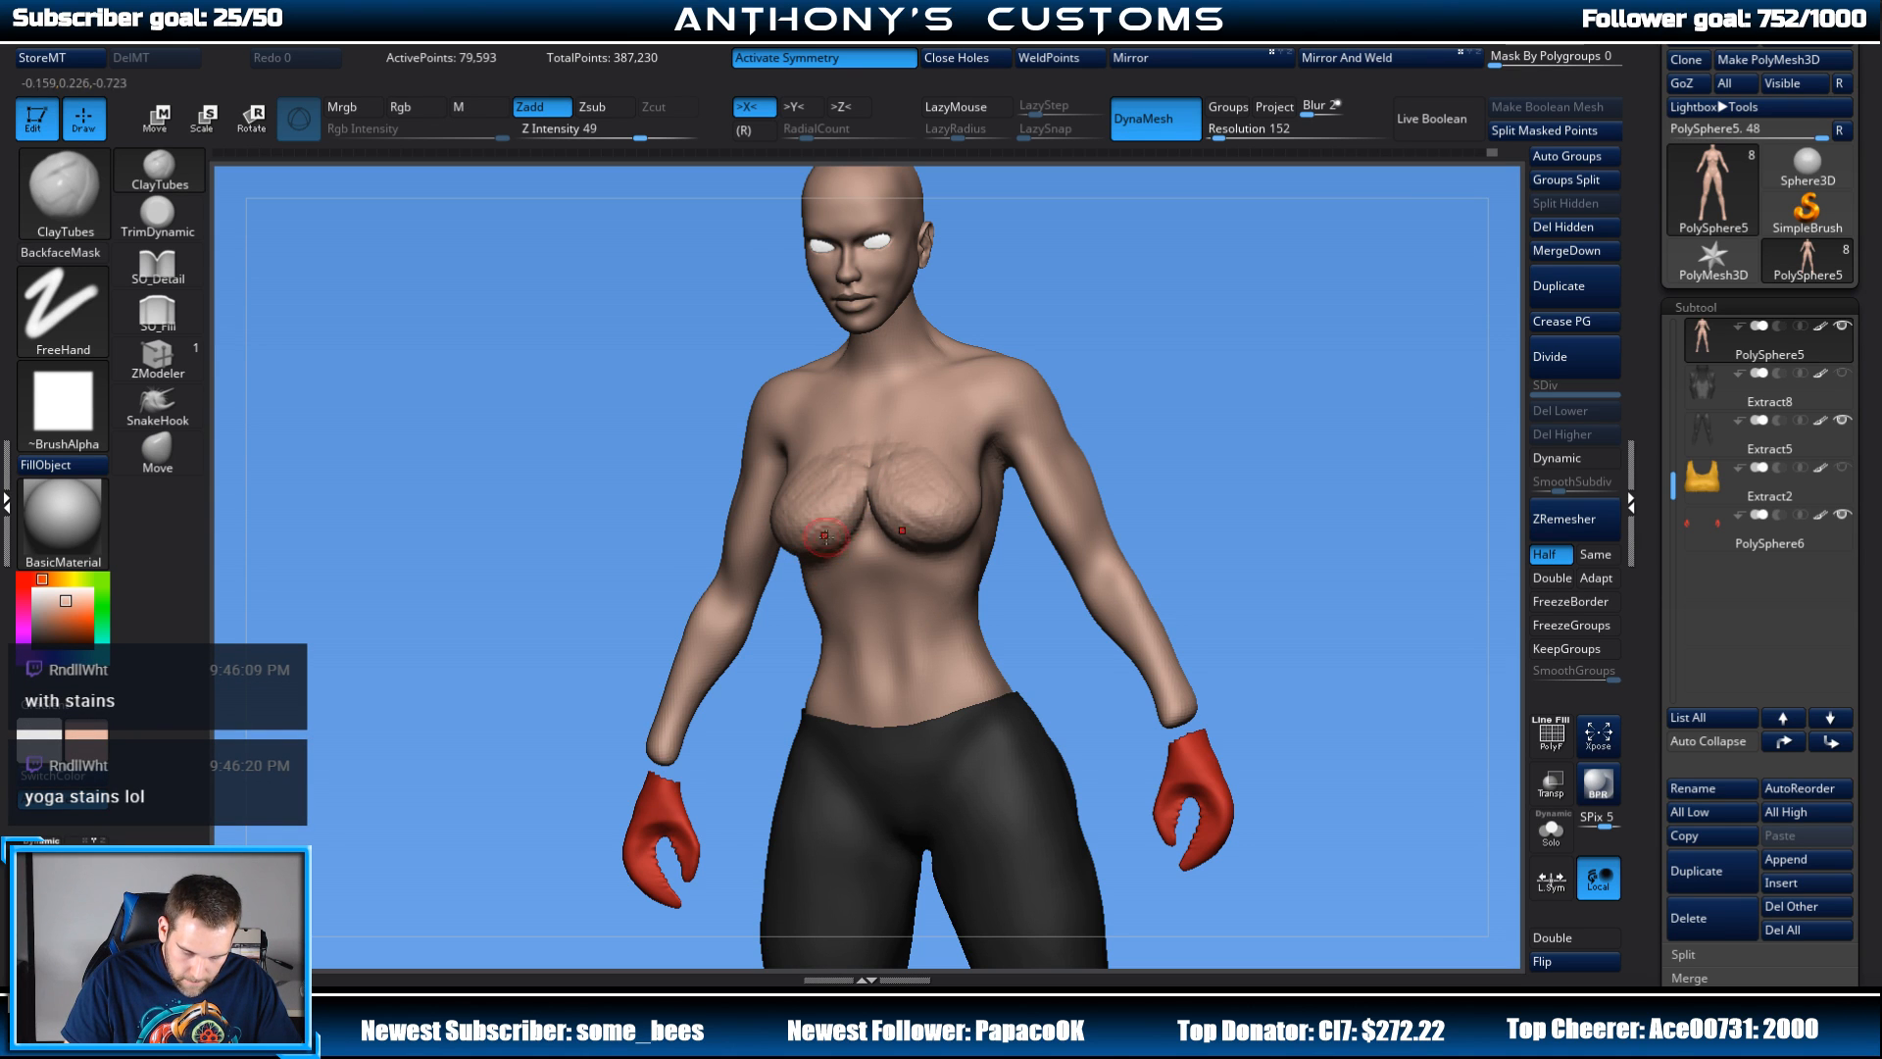
left_click_drag(1167, 387, 1127, 382)
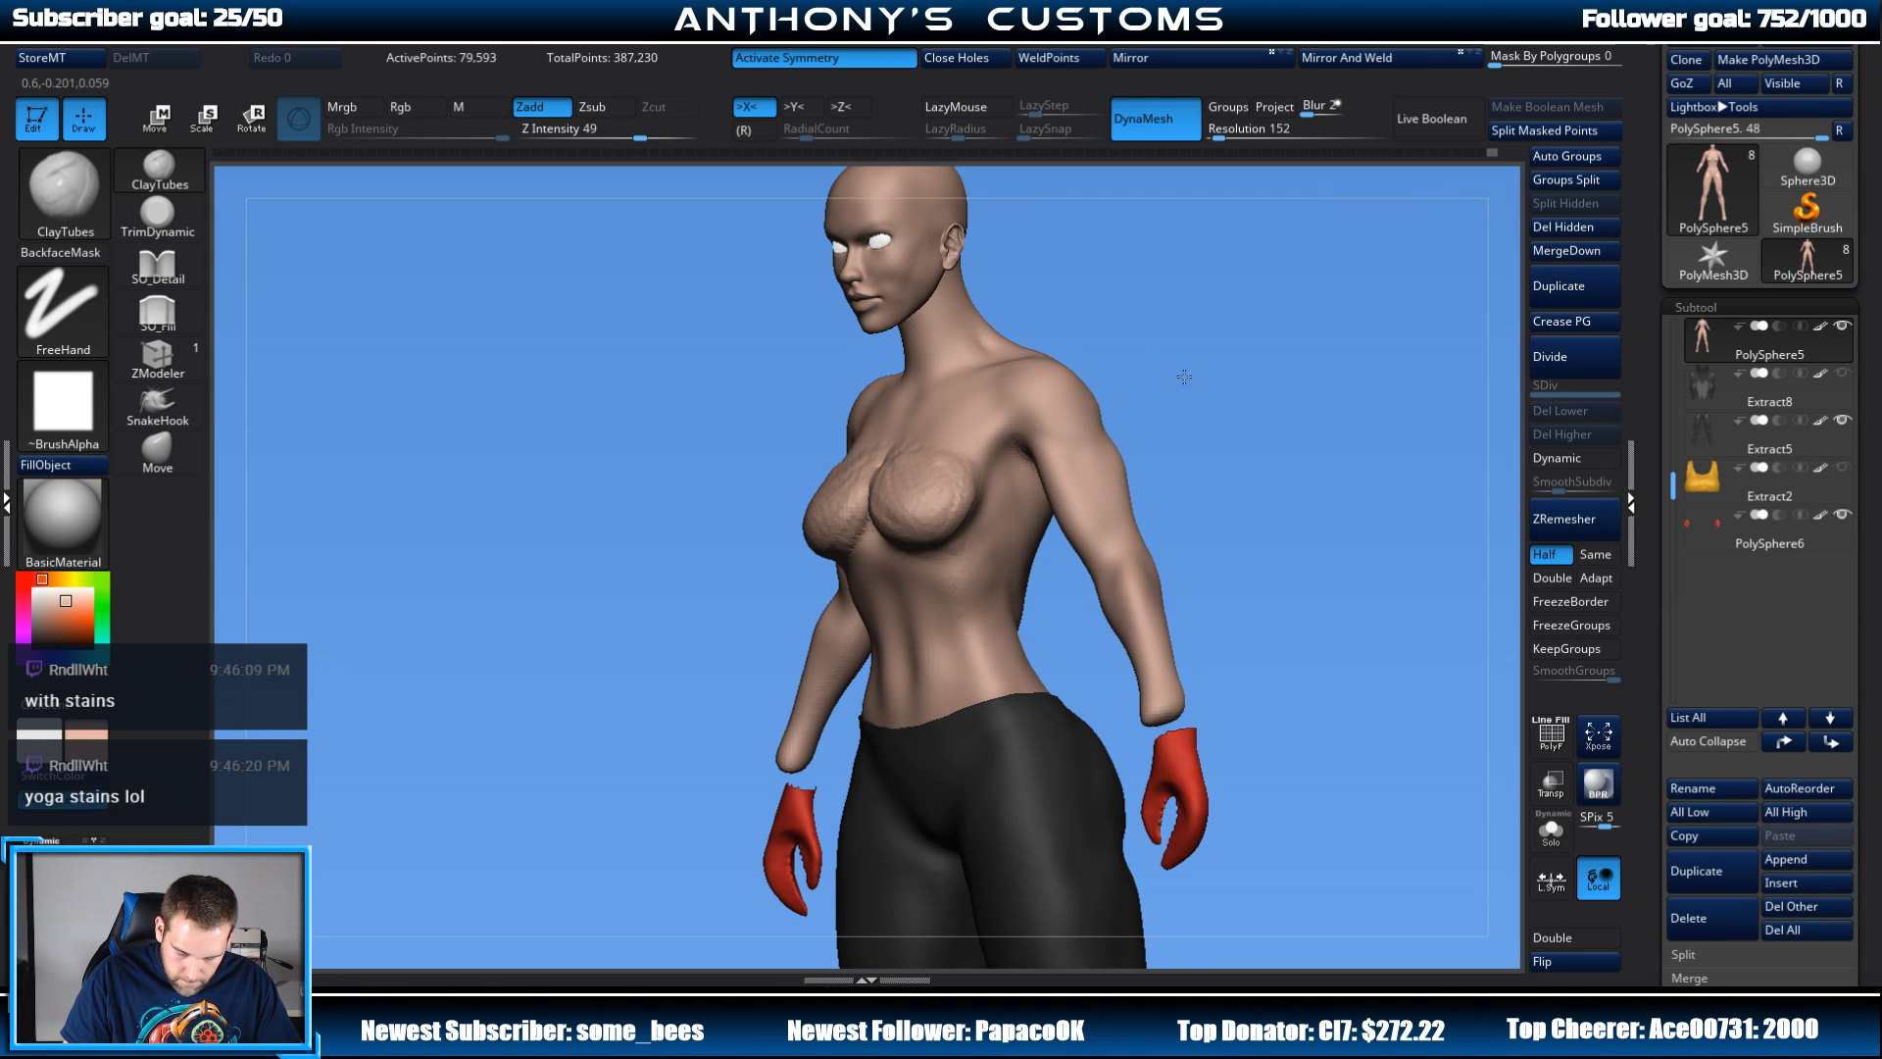
left_click_drag(1184, 377, 981, 433)
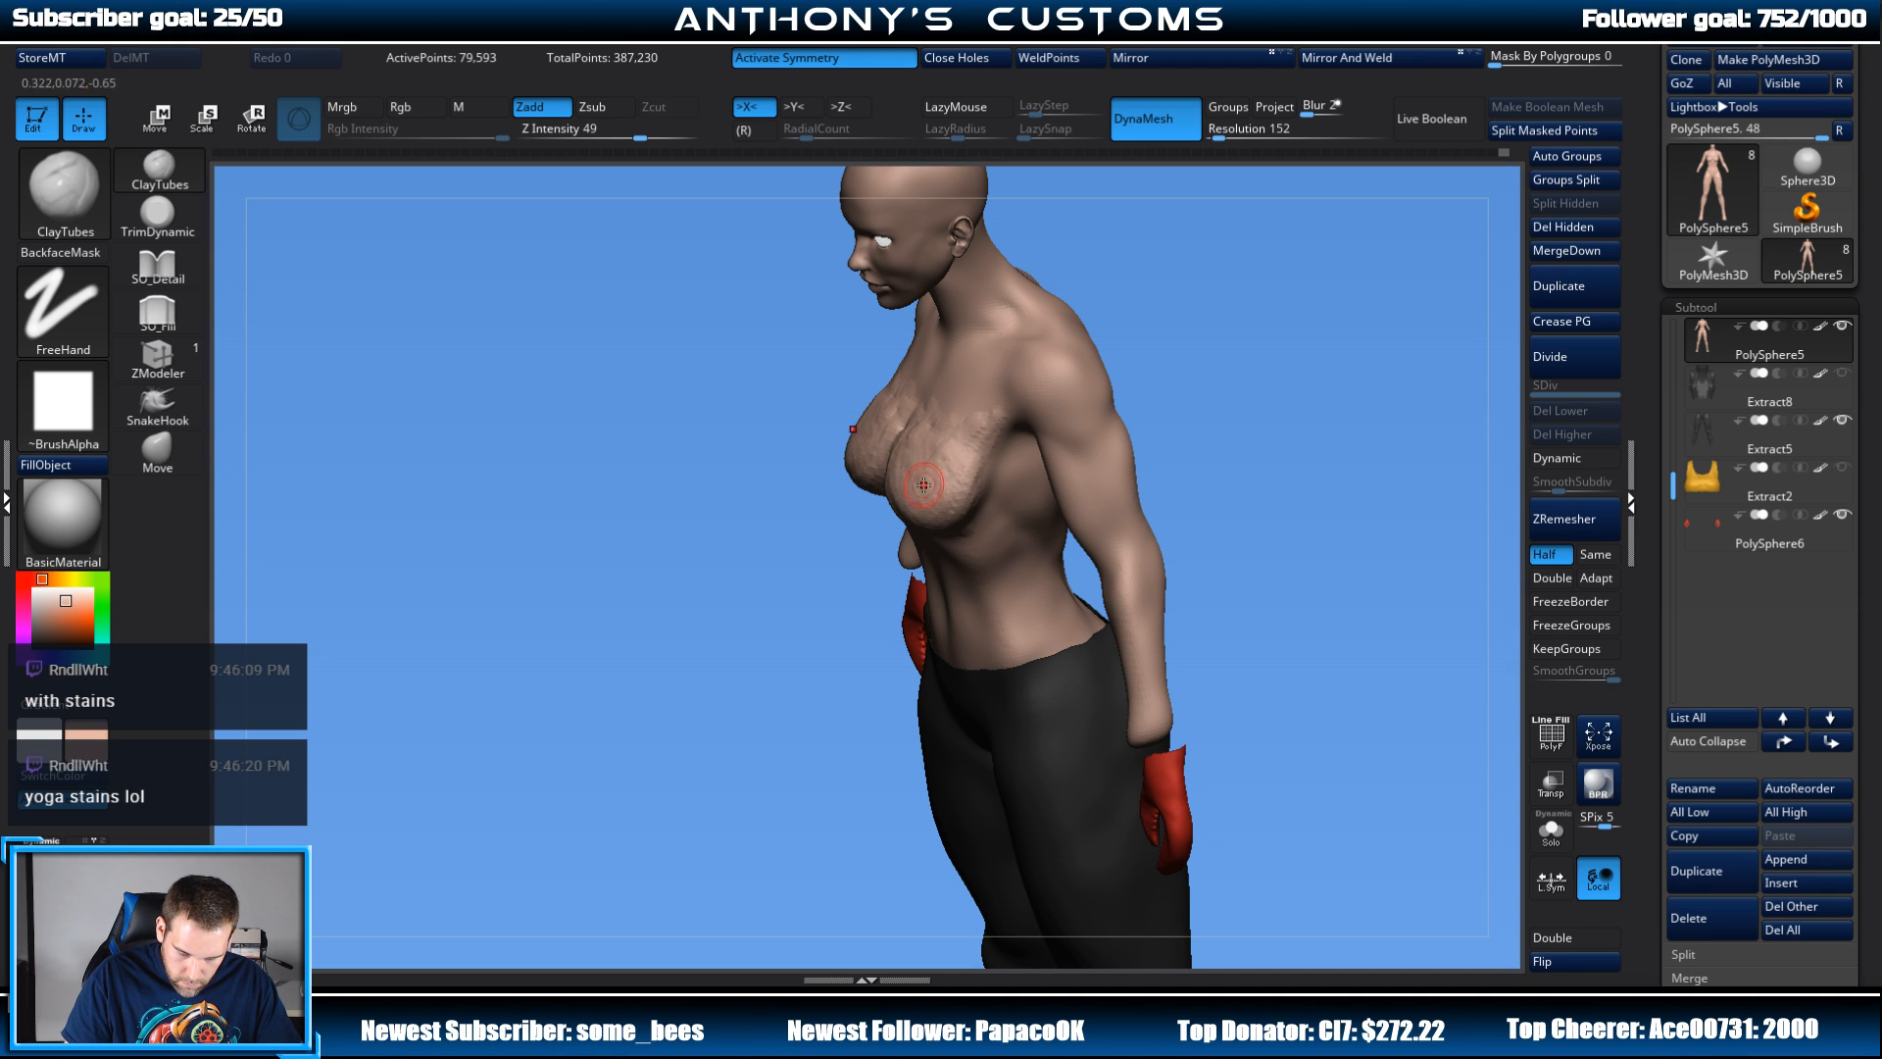
left_click_drag(1137, 373, 1046, 396)
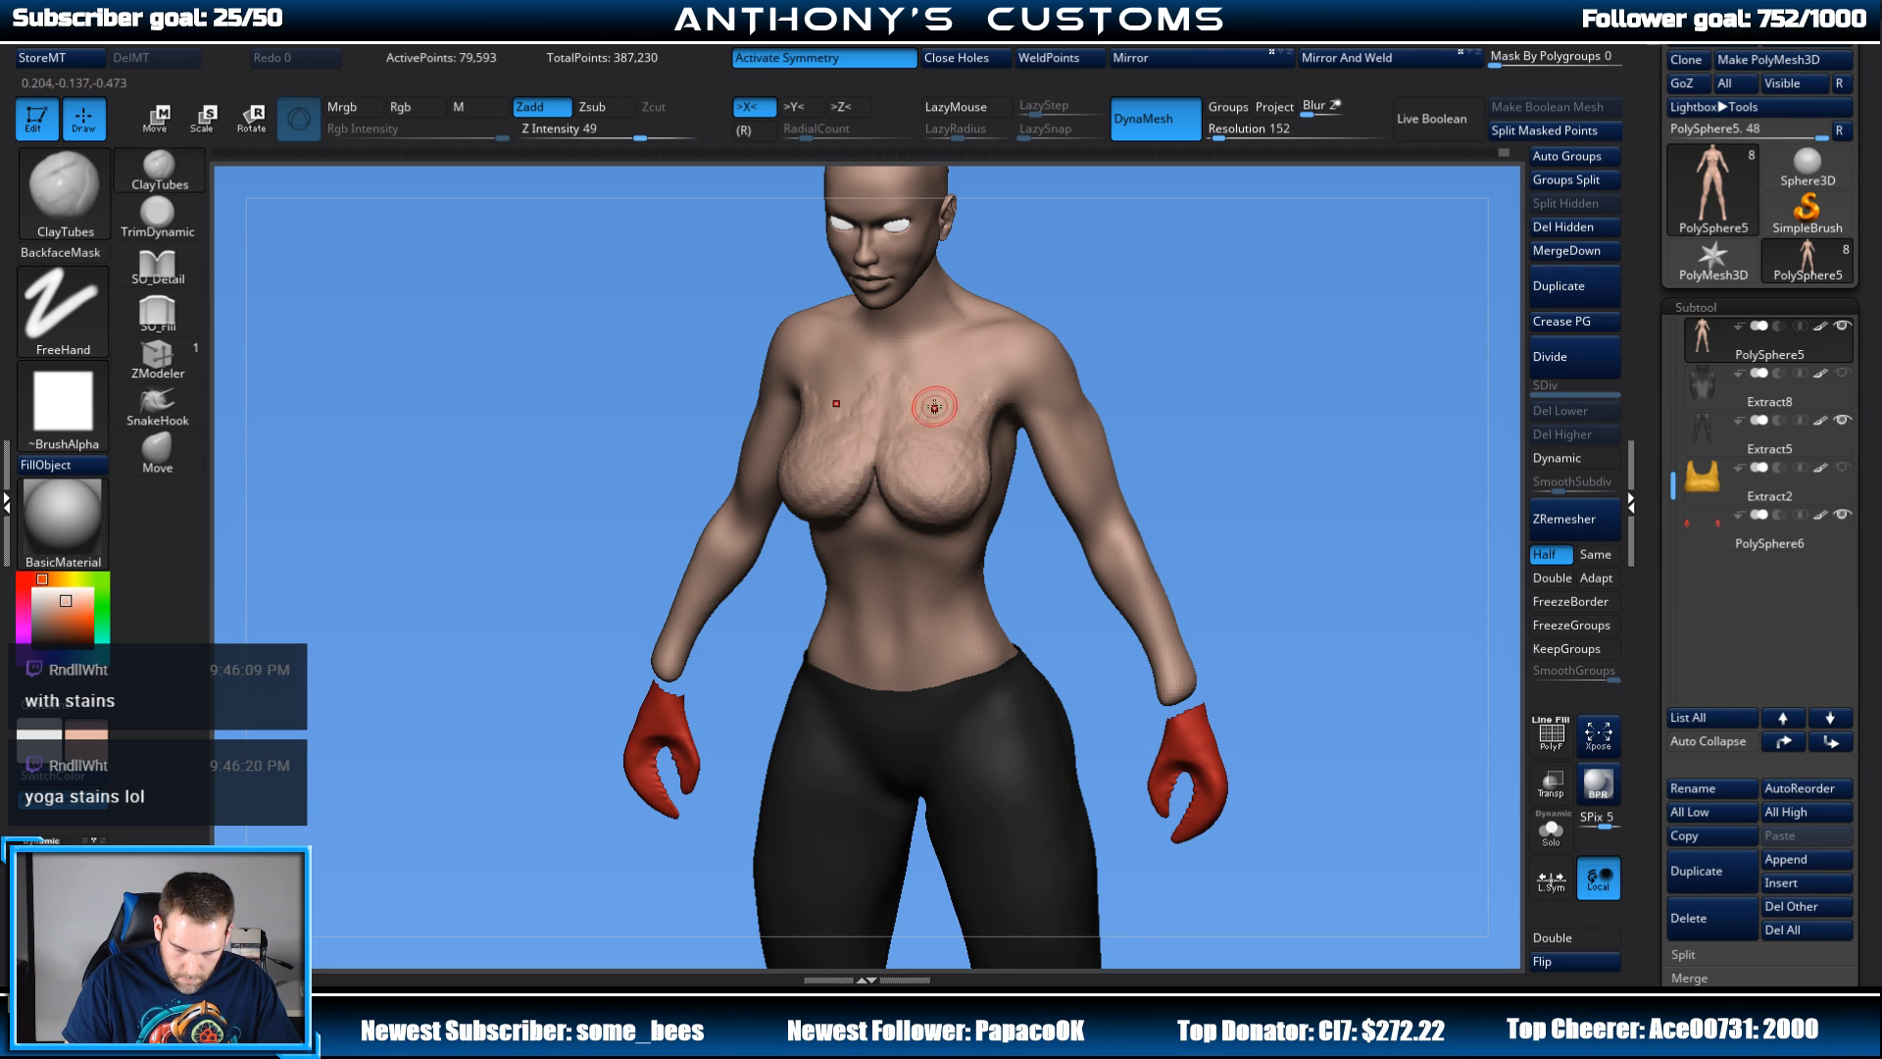
Step: Smooth the clay strokes on the breasts and upper chest, undoing the last pass over the cleavage
key("shift")
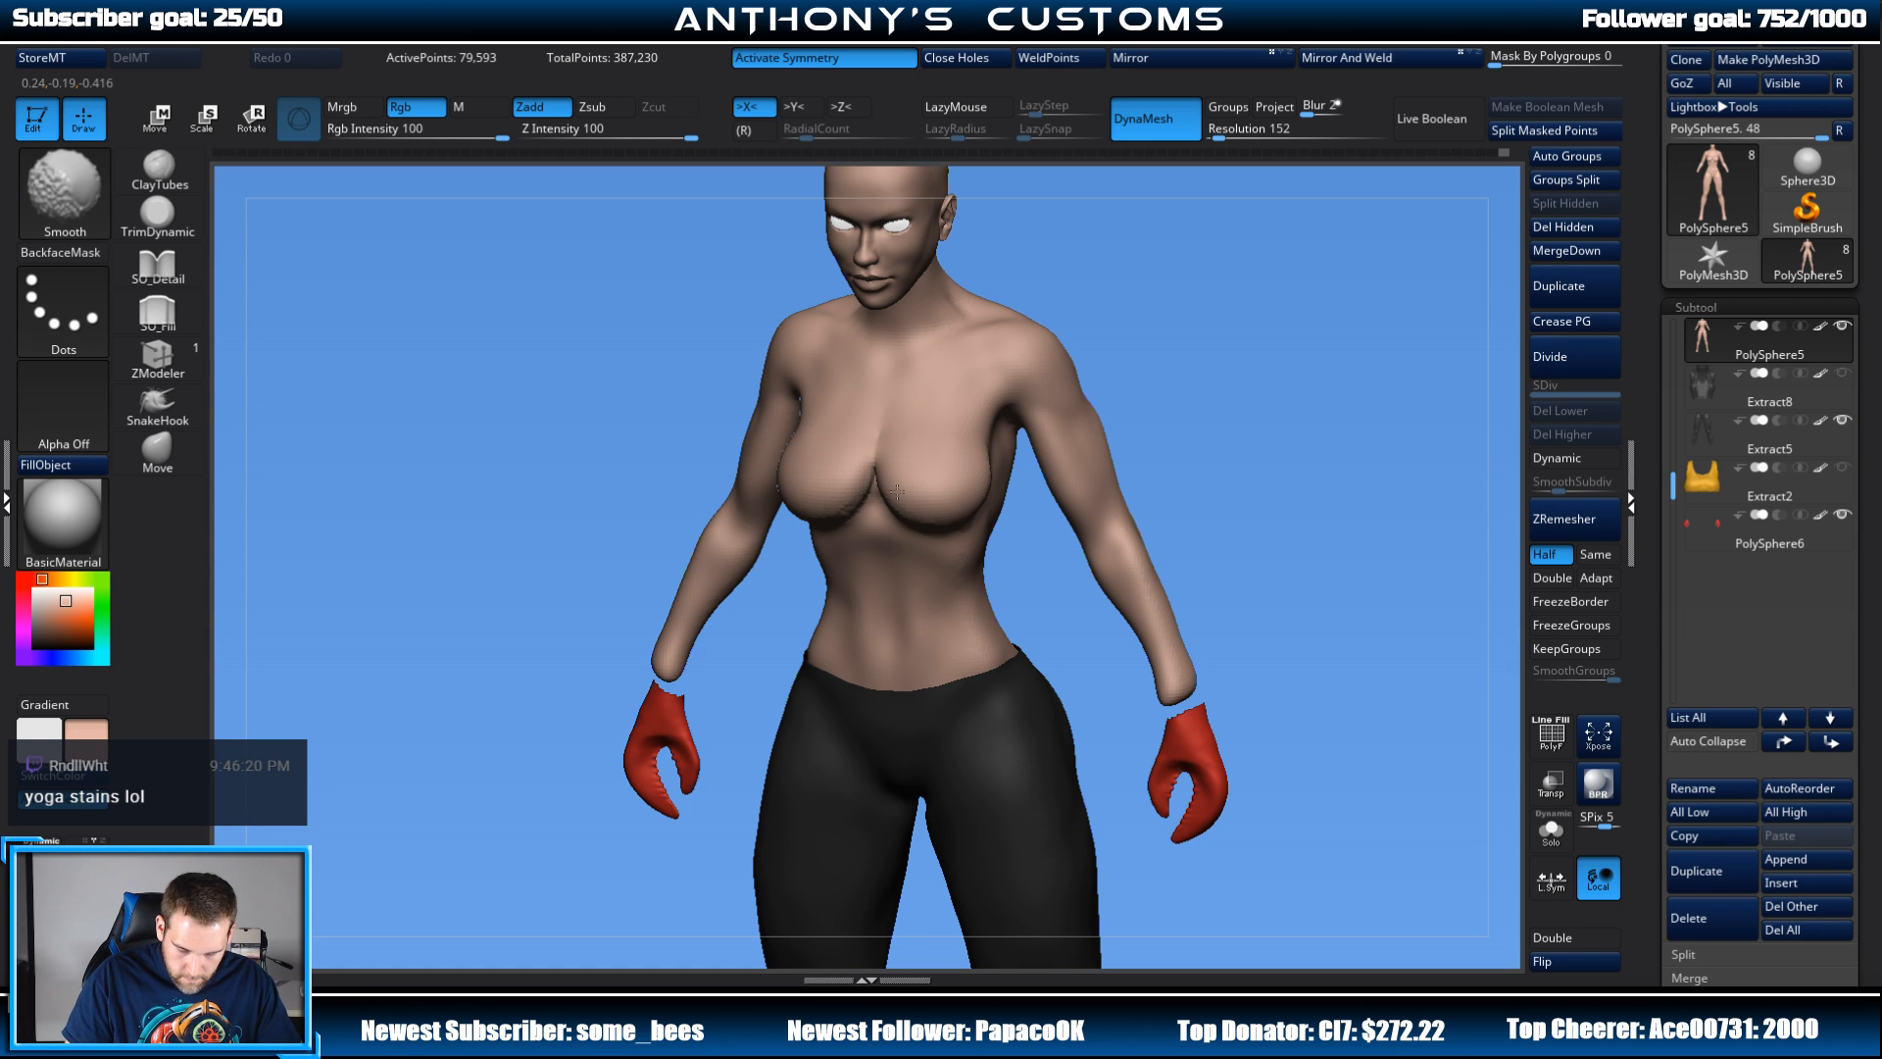
left_click_drag(1114, 403, 1189, 286)
key("shift")
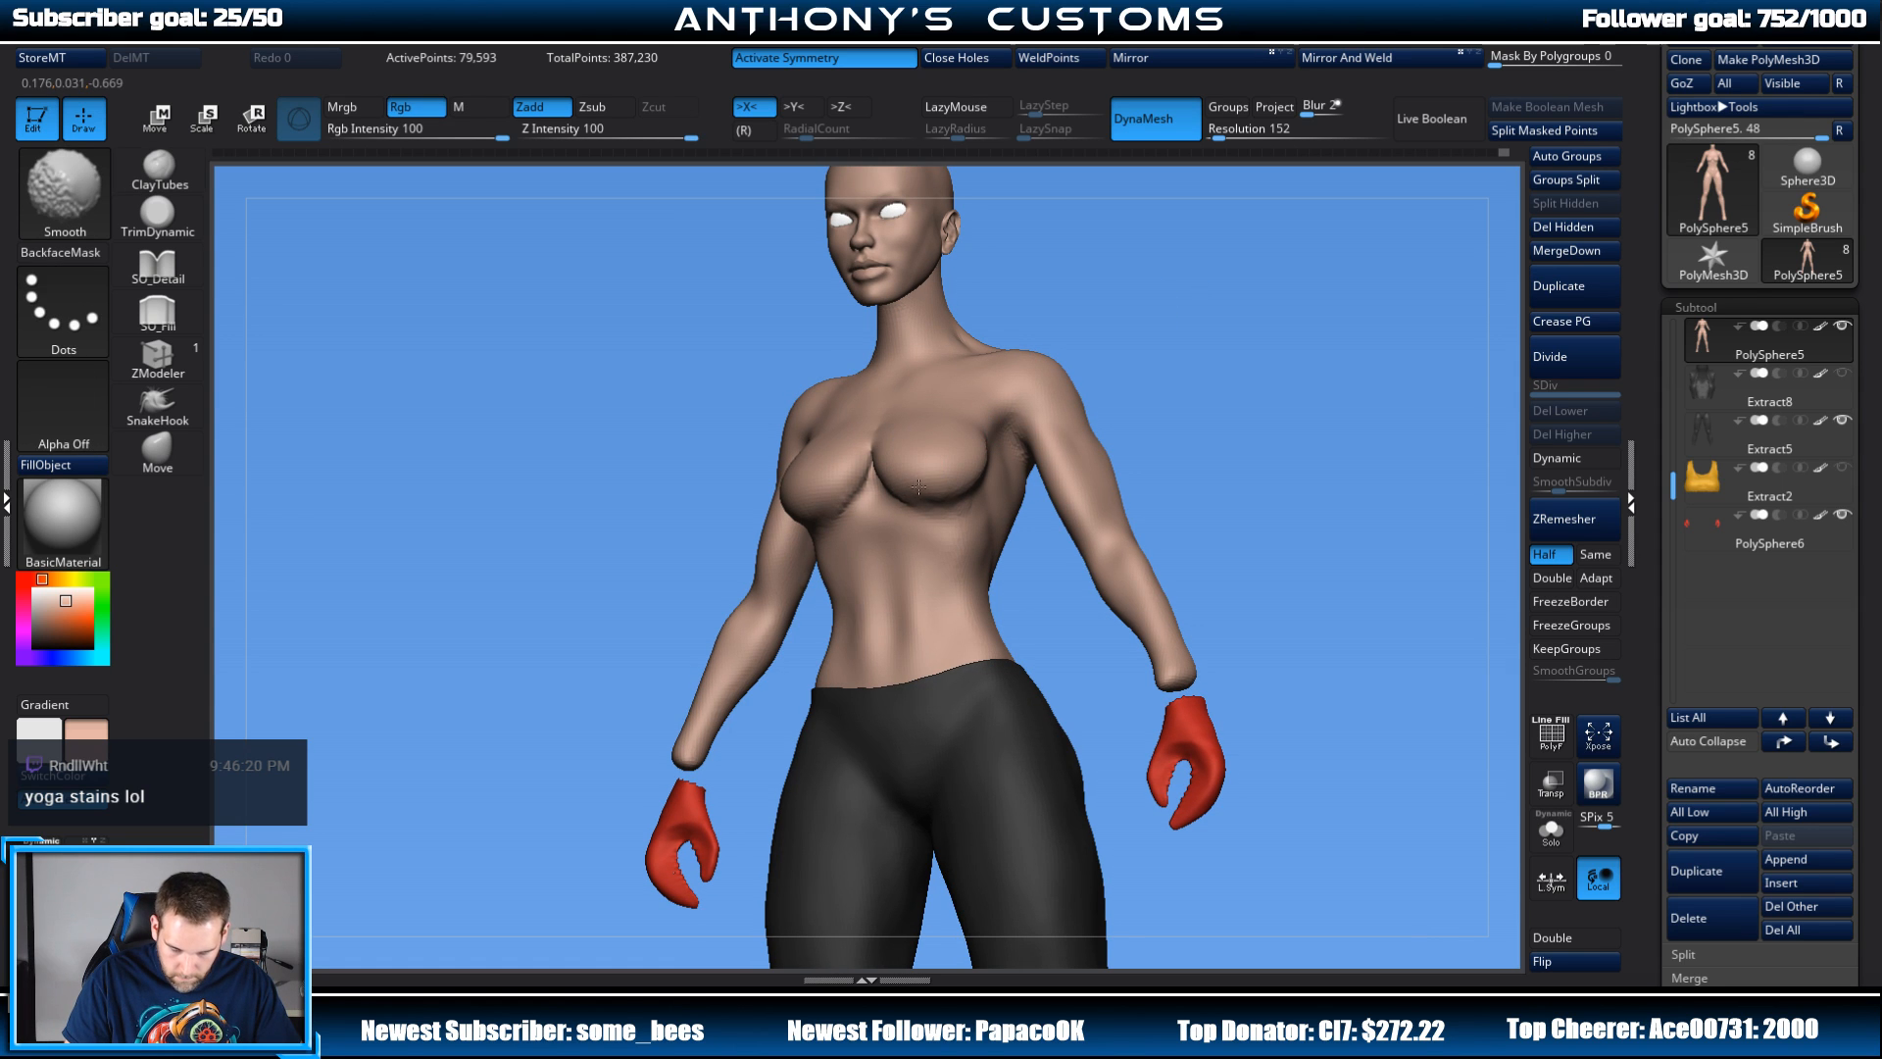
left_click_drag(918, 487, 955, 475, "shift")
mouse_move(1270, 365)
left_mouse_down()
mouse_move(1157, 345)
mouse_move(1294, 353)
left_mouse_up()
key("shift")
mouse_move(865, 468)
left_mouse_down("shift")
mouse_move(840, 494)
mouse_move(887, 494)
left_mouse_up("shift")
key("ctrl+z")
Step: Adjust the brush's draw size and fill out the undersides of the breasts with ClayTubes and smoothing
key("space")
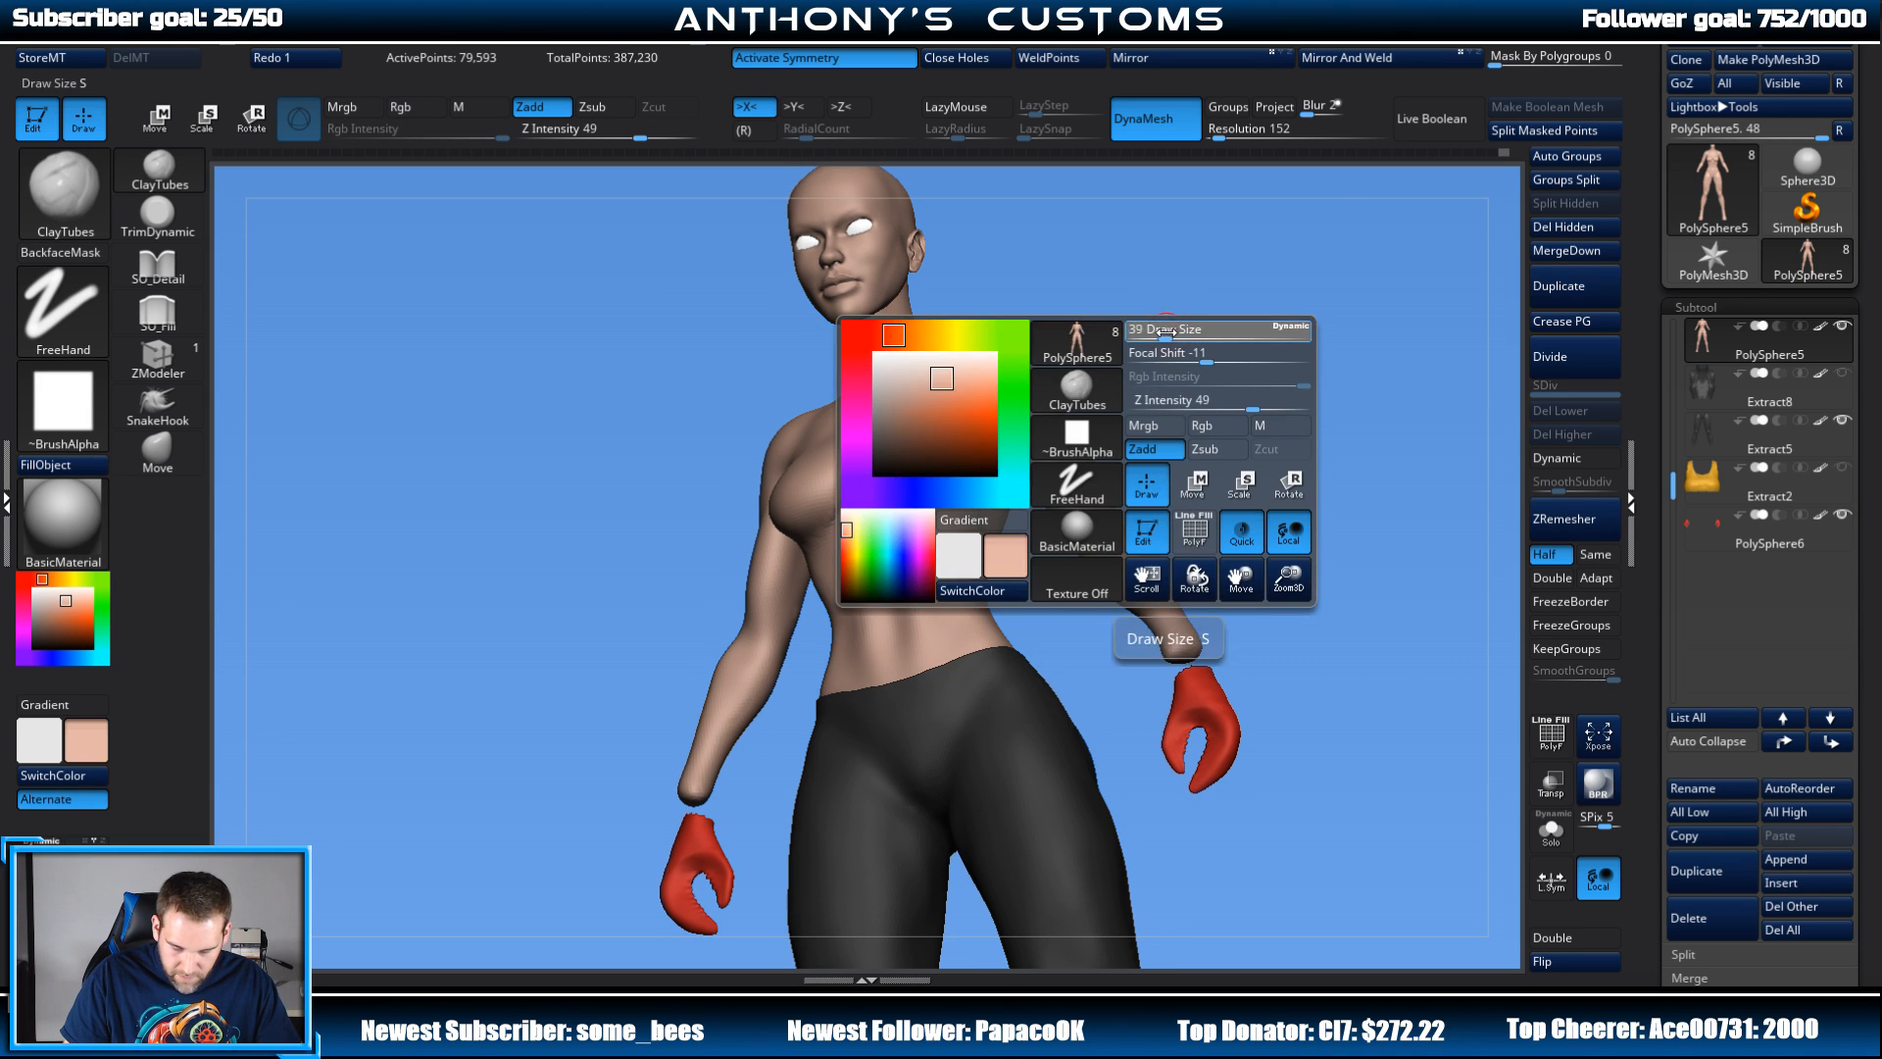
left_click_drag(1222, 306, 1232, 392, "alt")
left_click_drag(851, 481, 838, 507, "shift")
left_click_drag(1273, 344, 1272, 317)
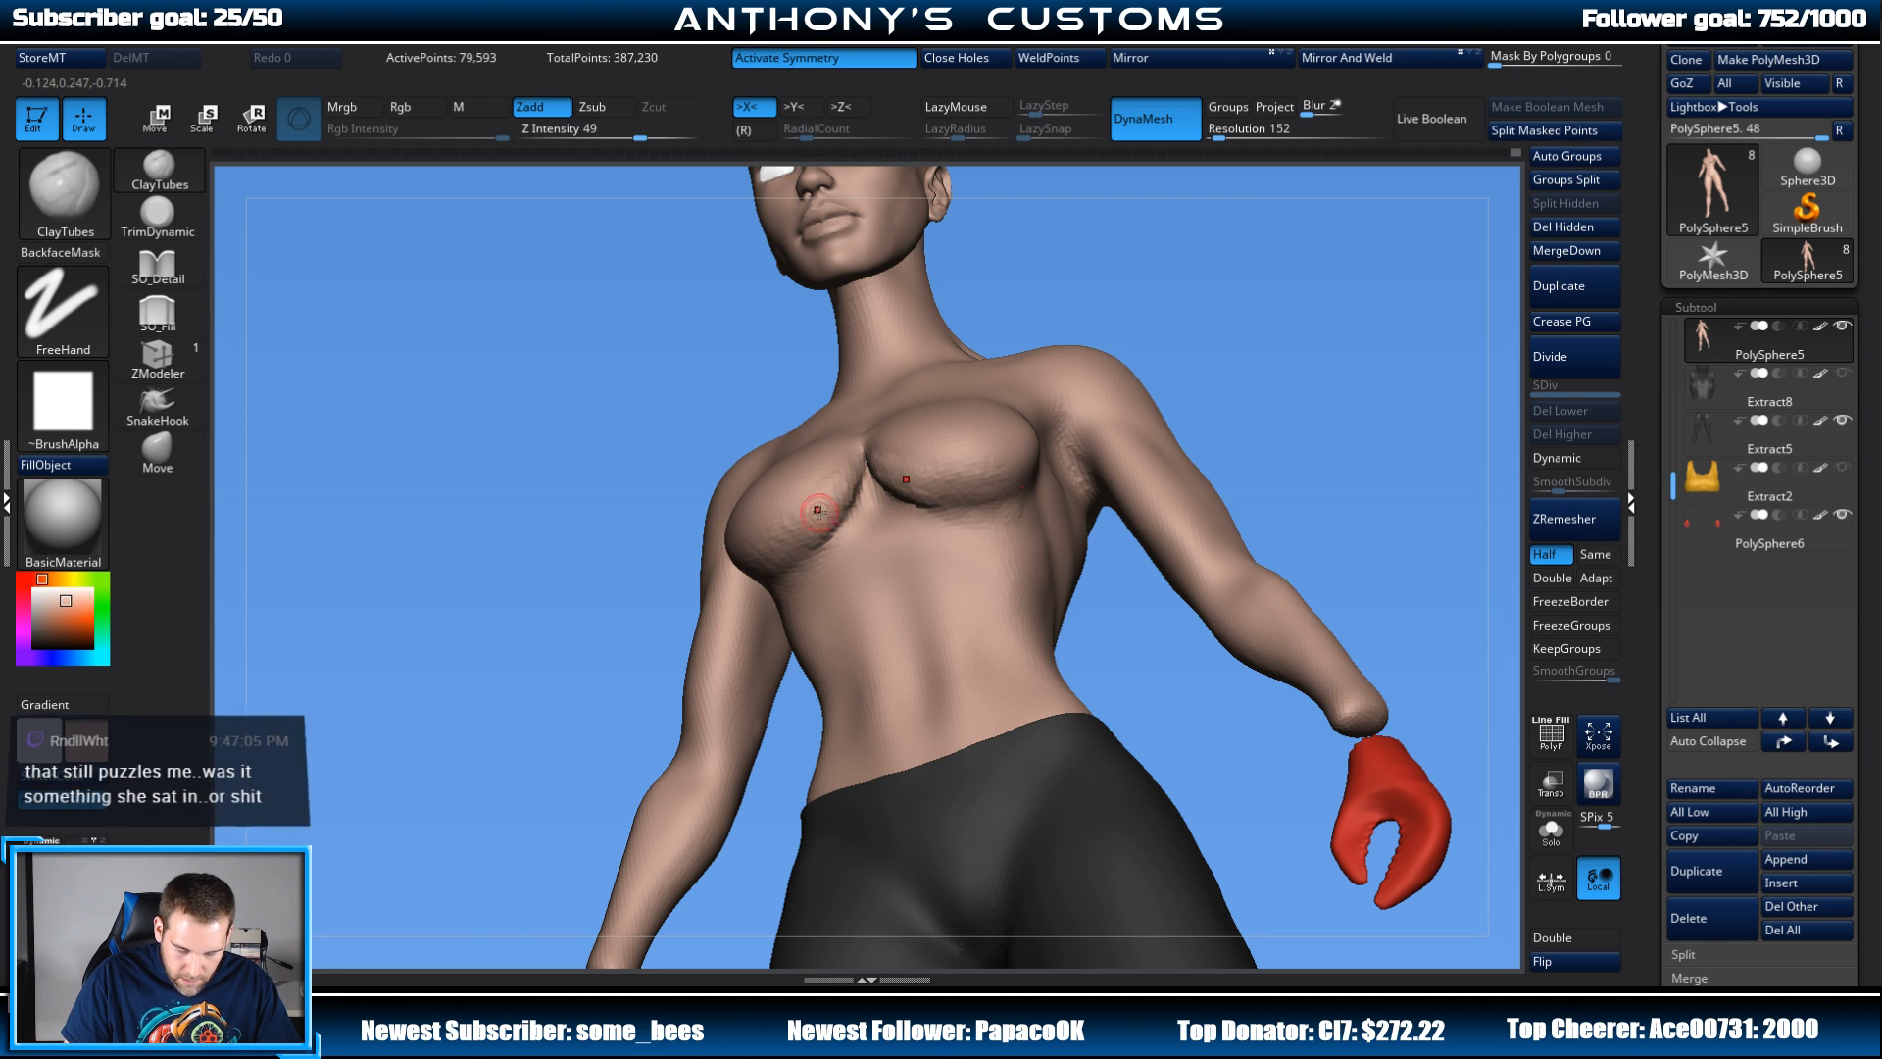
left_click_drag(1149, 299, 1240, 378)
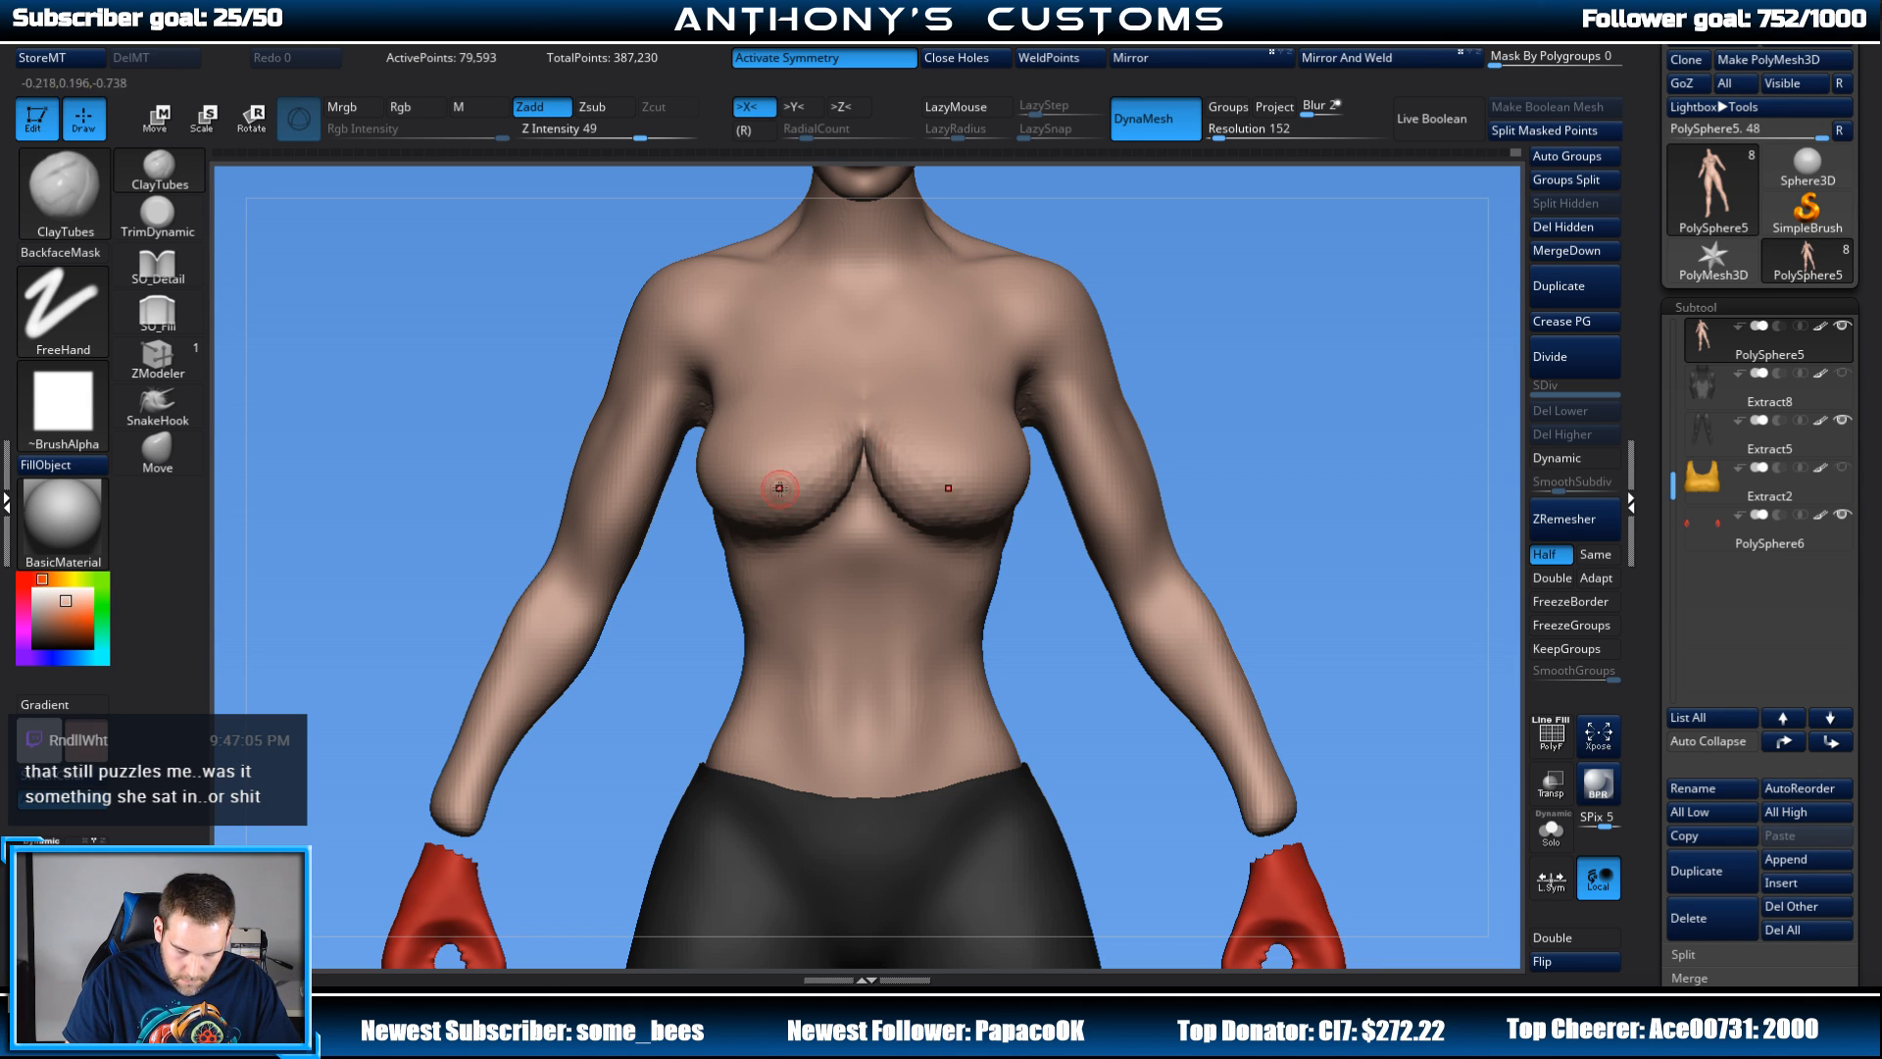
mouse_move(1238, 411)
left_mouse_down("alt")
mouse_move(1208, 367)
mouse_move(1222, 414)
mouse_move(1172, 437)
mouse_move(1218, 429)
mouse_move(1161, 433)
mouse_move(1147, 391)
mouse_move(1188, 342)
mouse_move(1239, 361)
mouse_move(1244, 387)
mouse_move(1256, 356)
mouse_move(1222, 392)
mouse_move(1298, 373)
mouse_move(1125, 320)
mouse_move(1119, 470)
mouse_move(1197, 437)
mouse_move(1187, 398)
mouse_move(931, 478)
left_mouse_up("alt")
Step: Carve the creases under and beside the breasts with the SO_Detail brush
left_click(158, 266)
key("space")
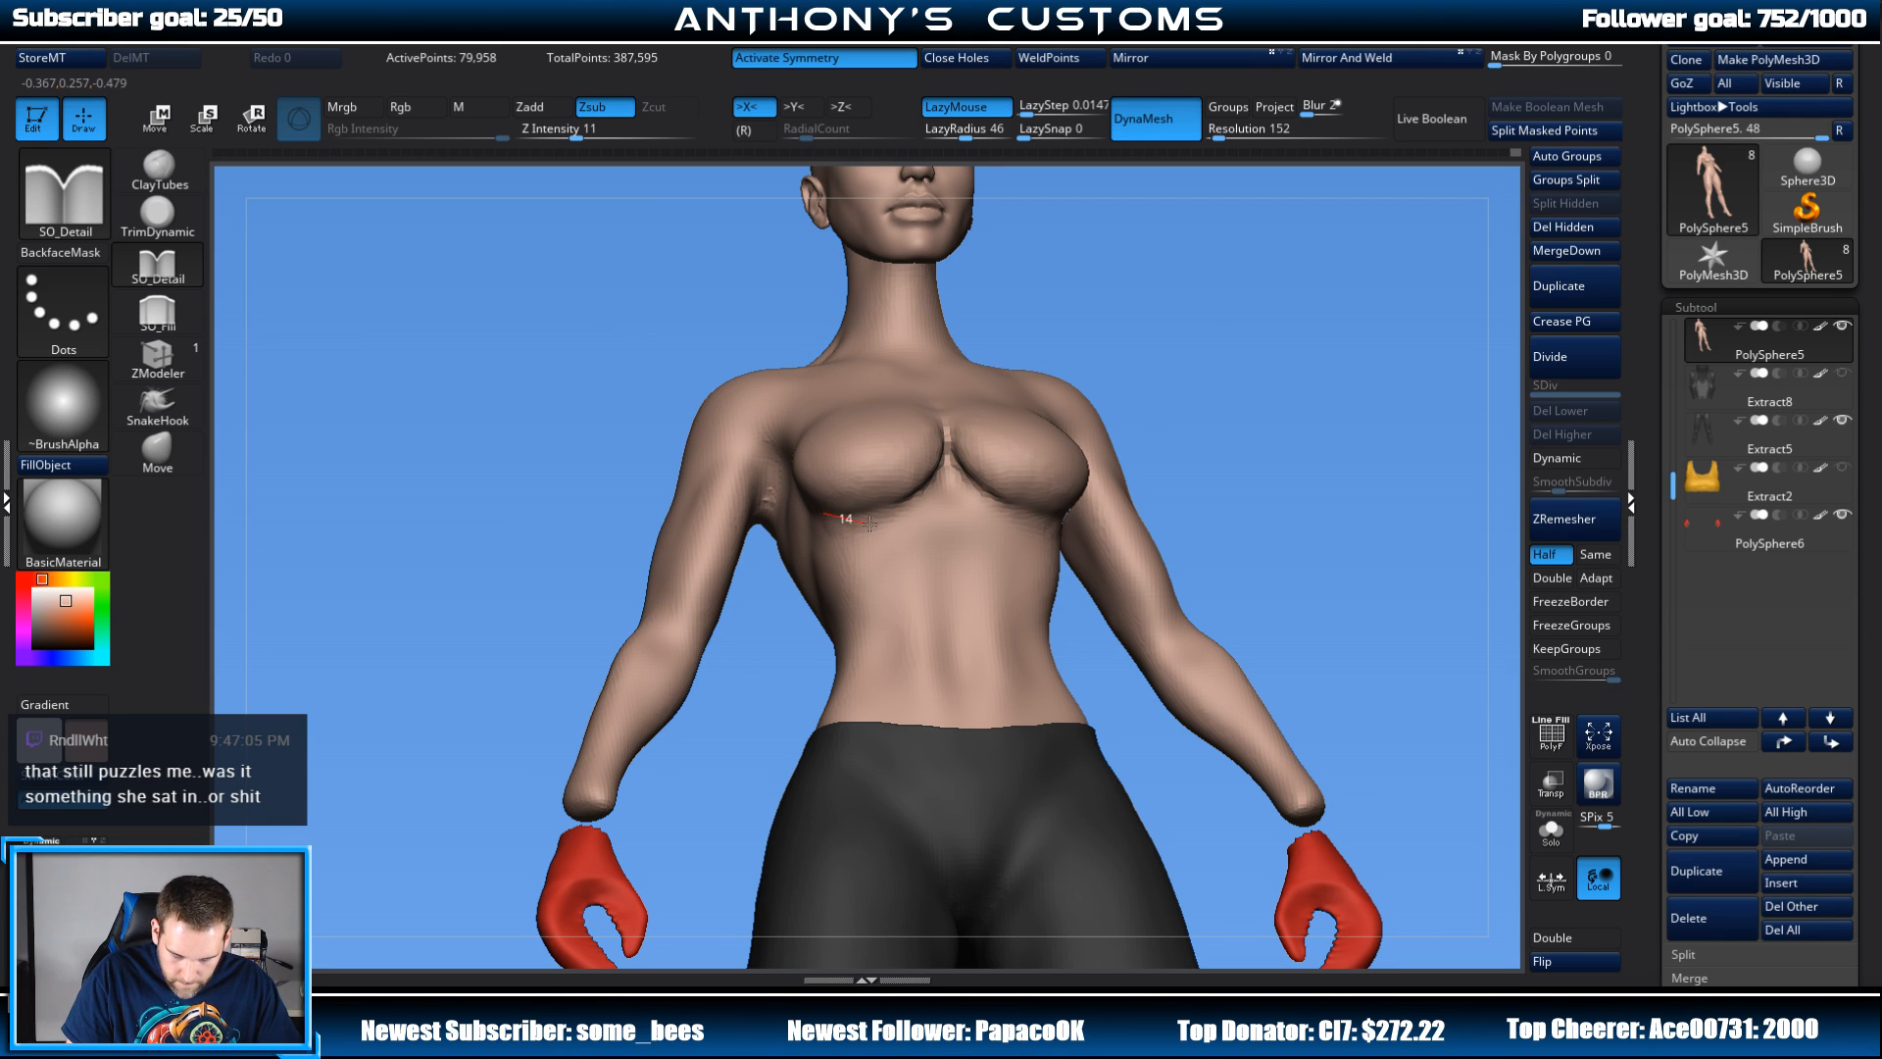
left_click_drag(895, 520, 965, 473)
mouse_move(1246, 345)
left_mouse_down()
mouse_move(1250, 400)
mouse_move(1203, 417)
mouse_move(961, 392)
left_mouse_up()
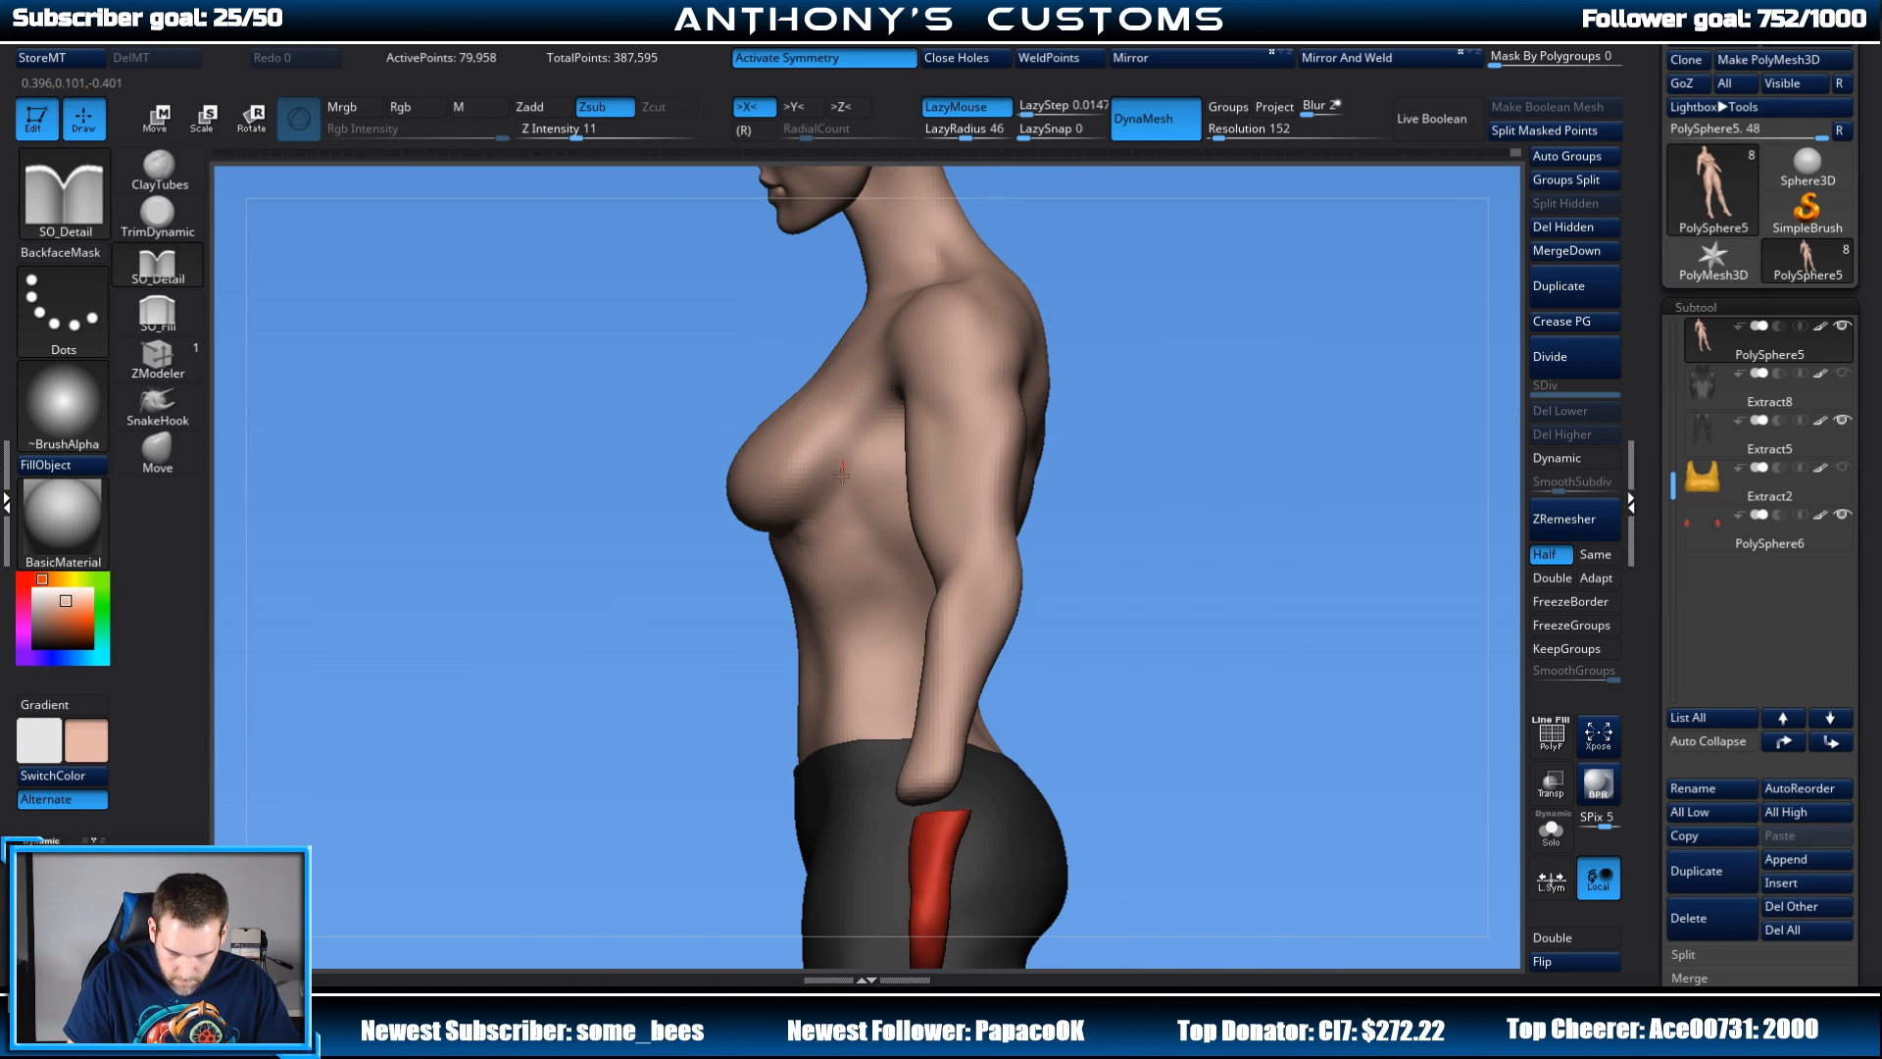
left_click_drag(758, 552, 760, 551)
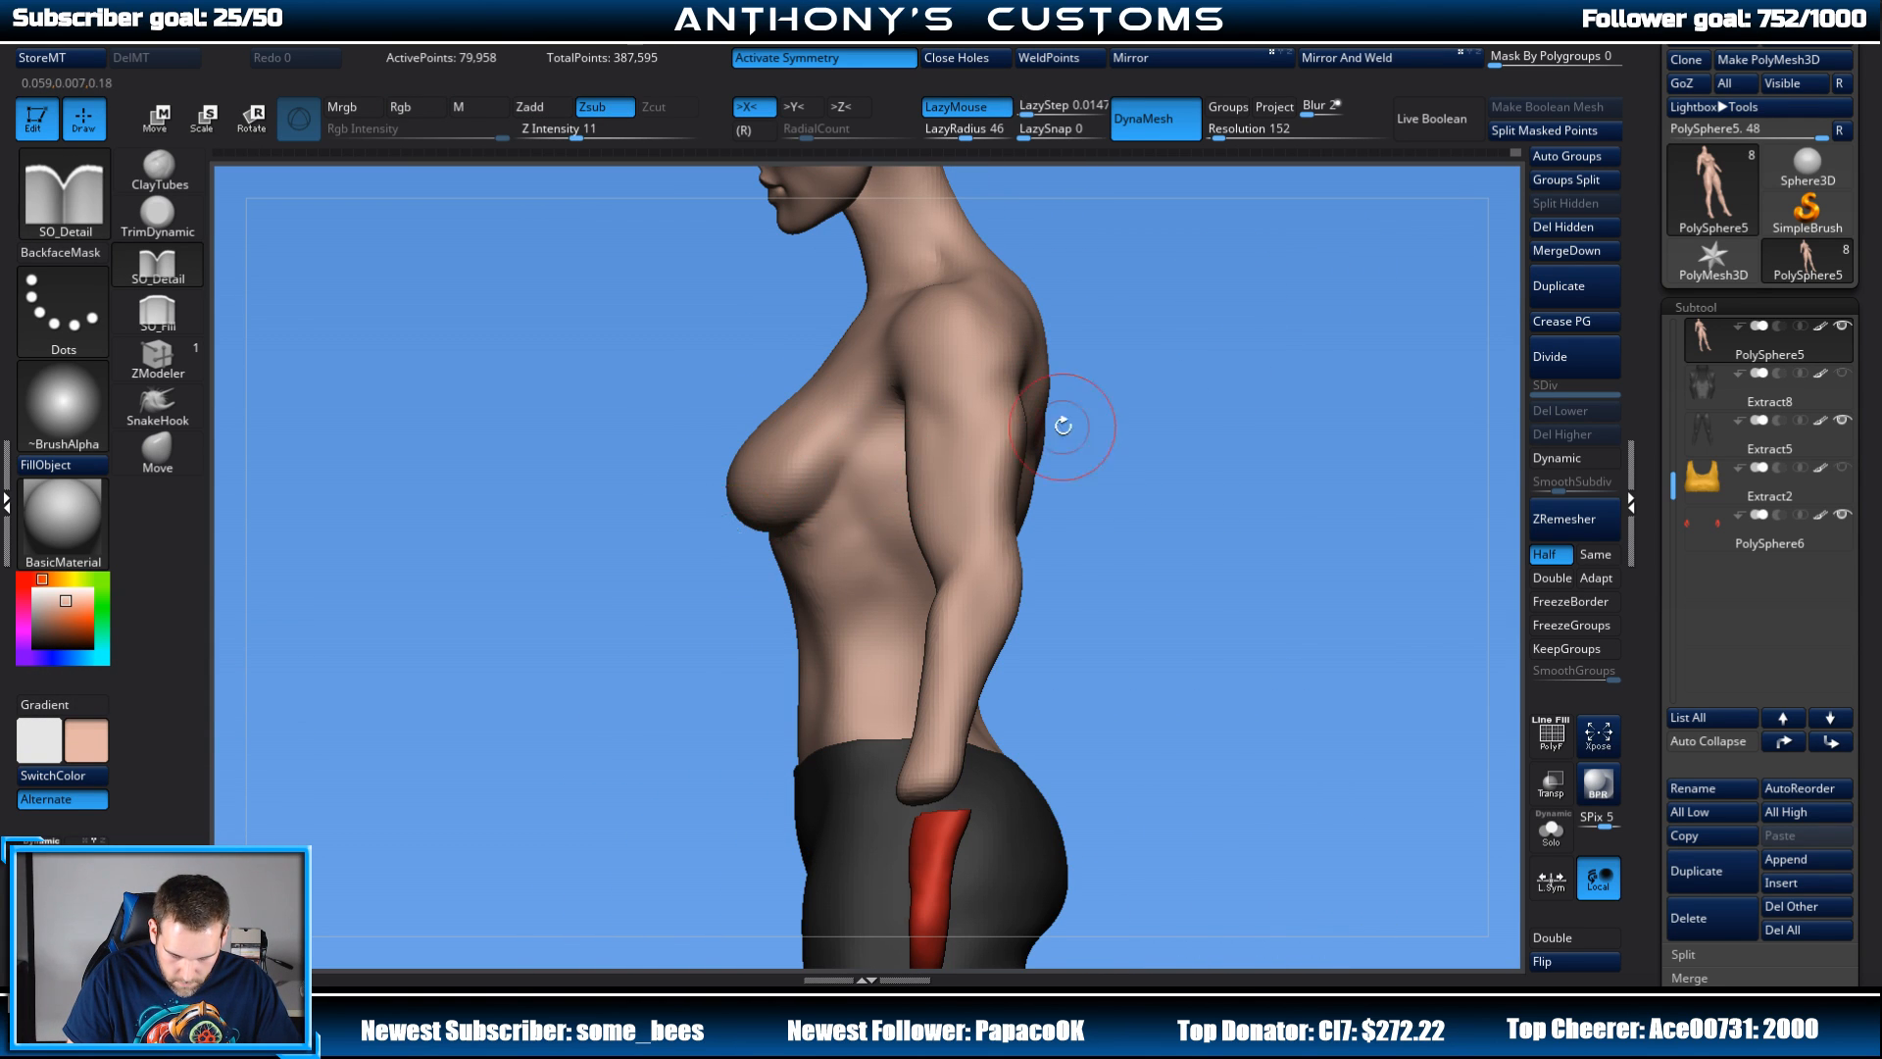
left_click_drag(1059, 419, 1273, 389)
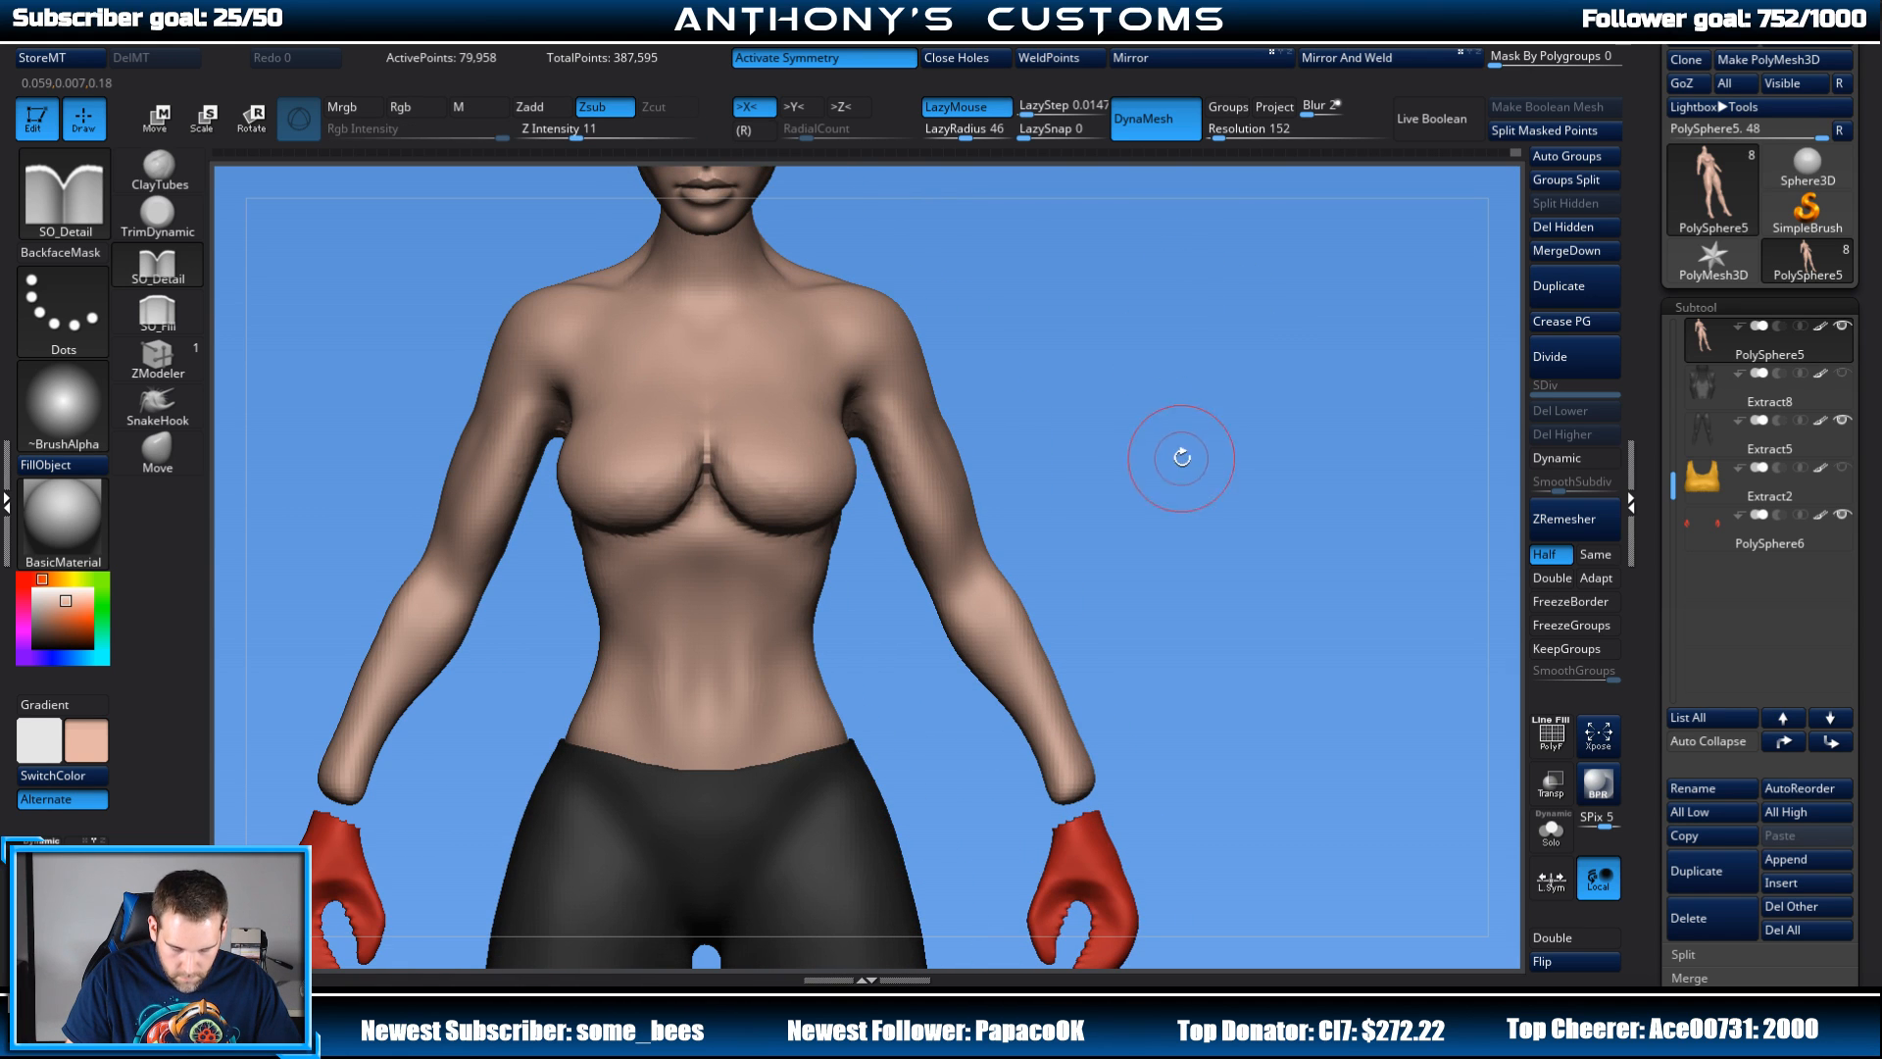
Step: Switch to the Move brush, adjust its draw size and nudge the undersides of the breasts into shape
mouse_move(1181, 454)
left_mouse_down("alt")
mouse_move(1130, 365)
mouse_move(1157, 361)
mouse_move(1085, 377)
left_mouse_up("alt")
left_click(158, 452)
key("space")
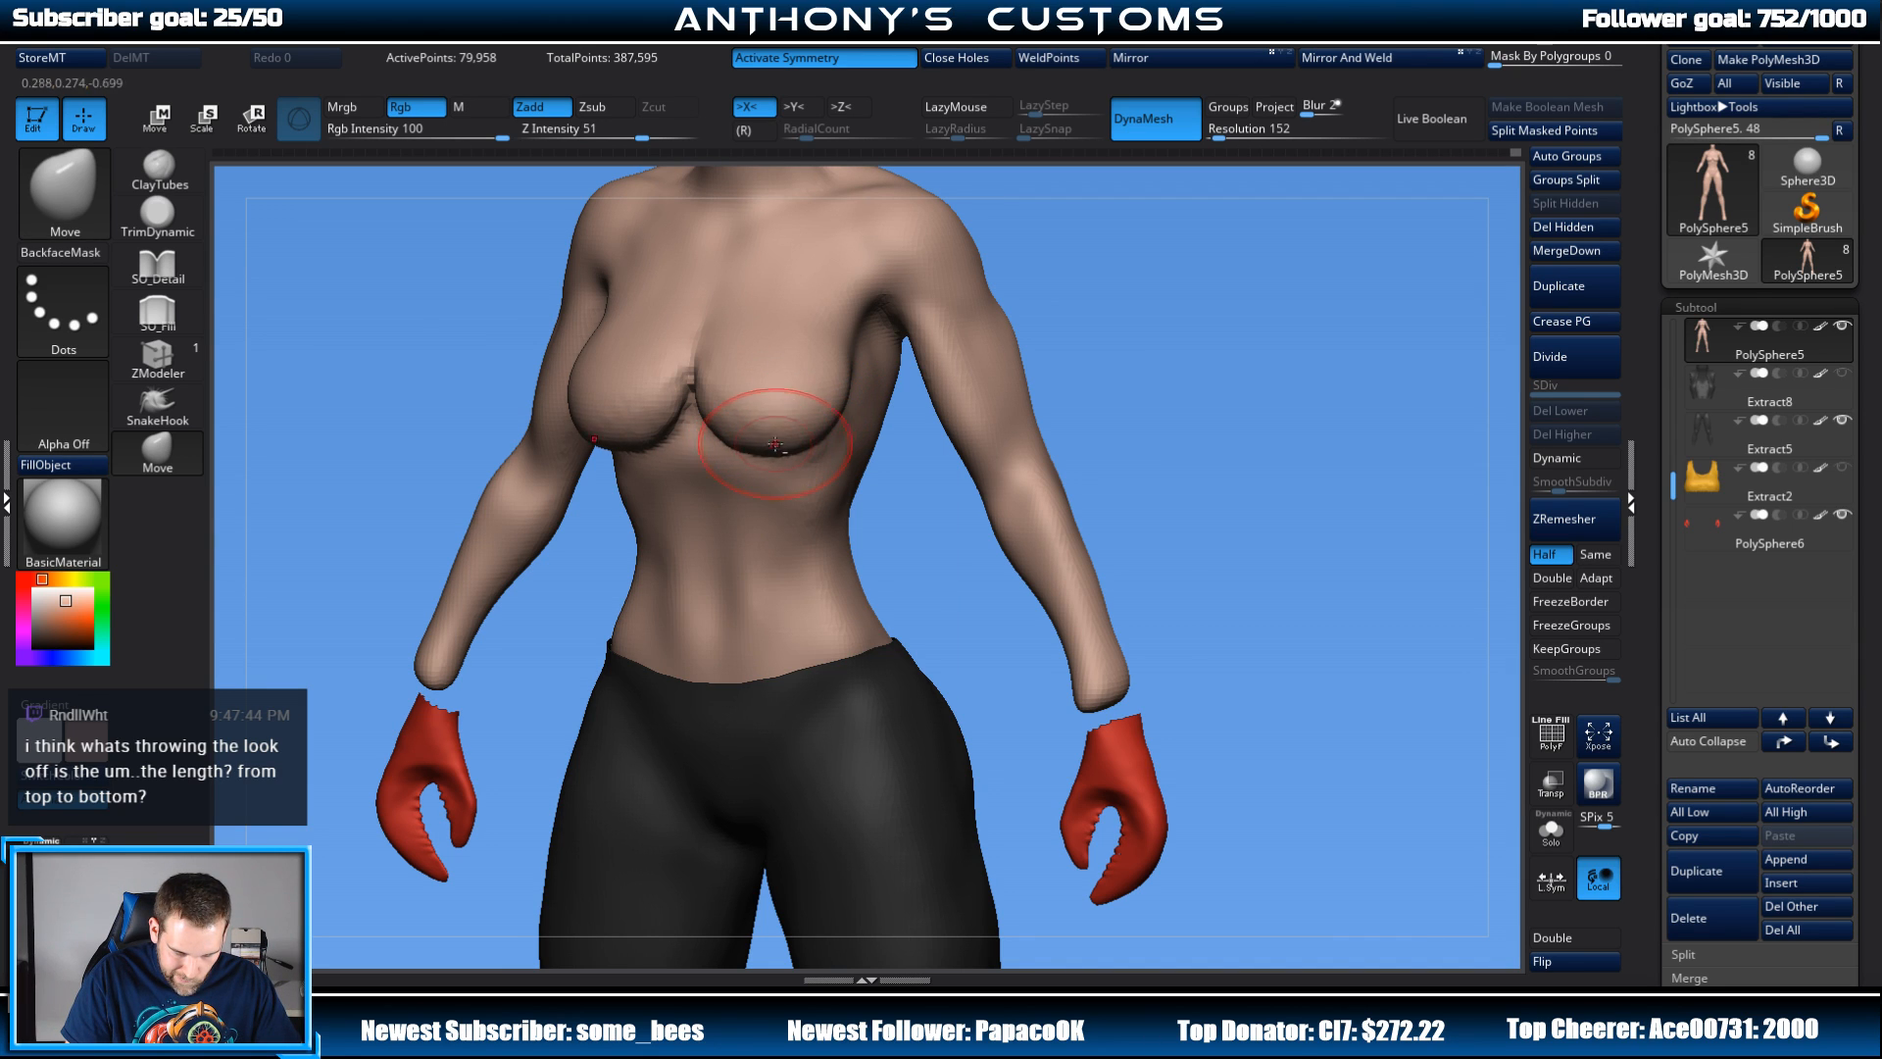
left_click_drag(1064, 354, 1202, 336)
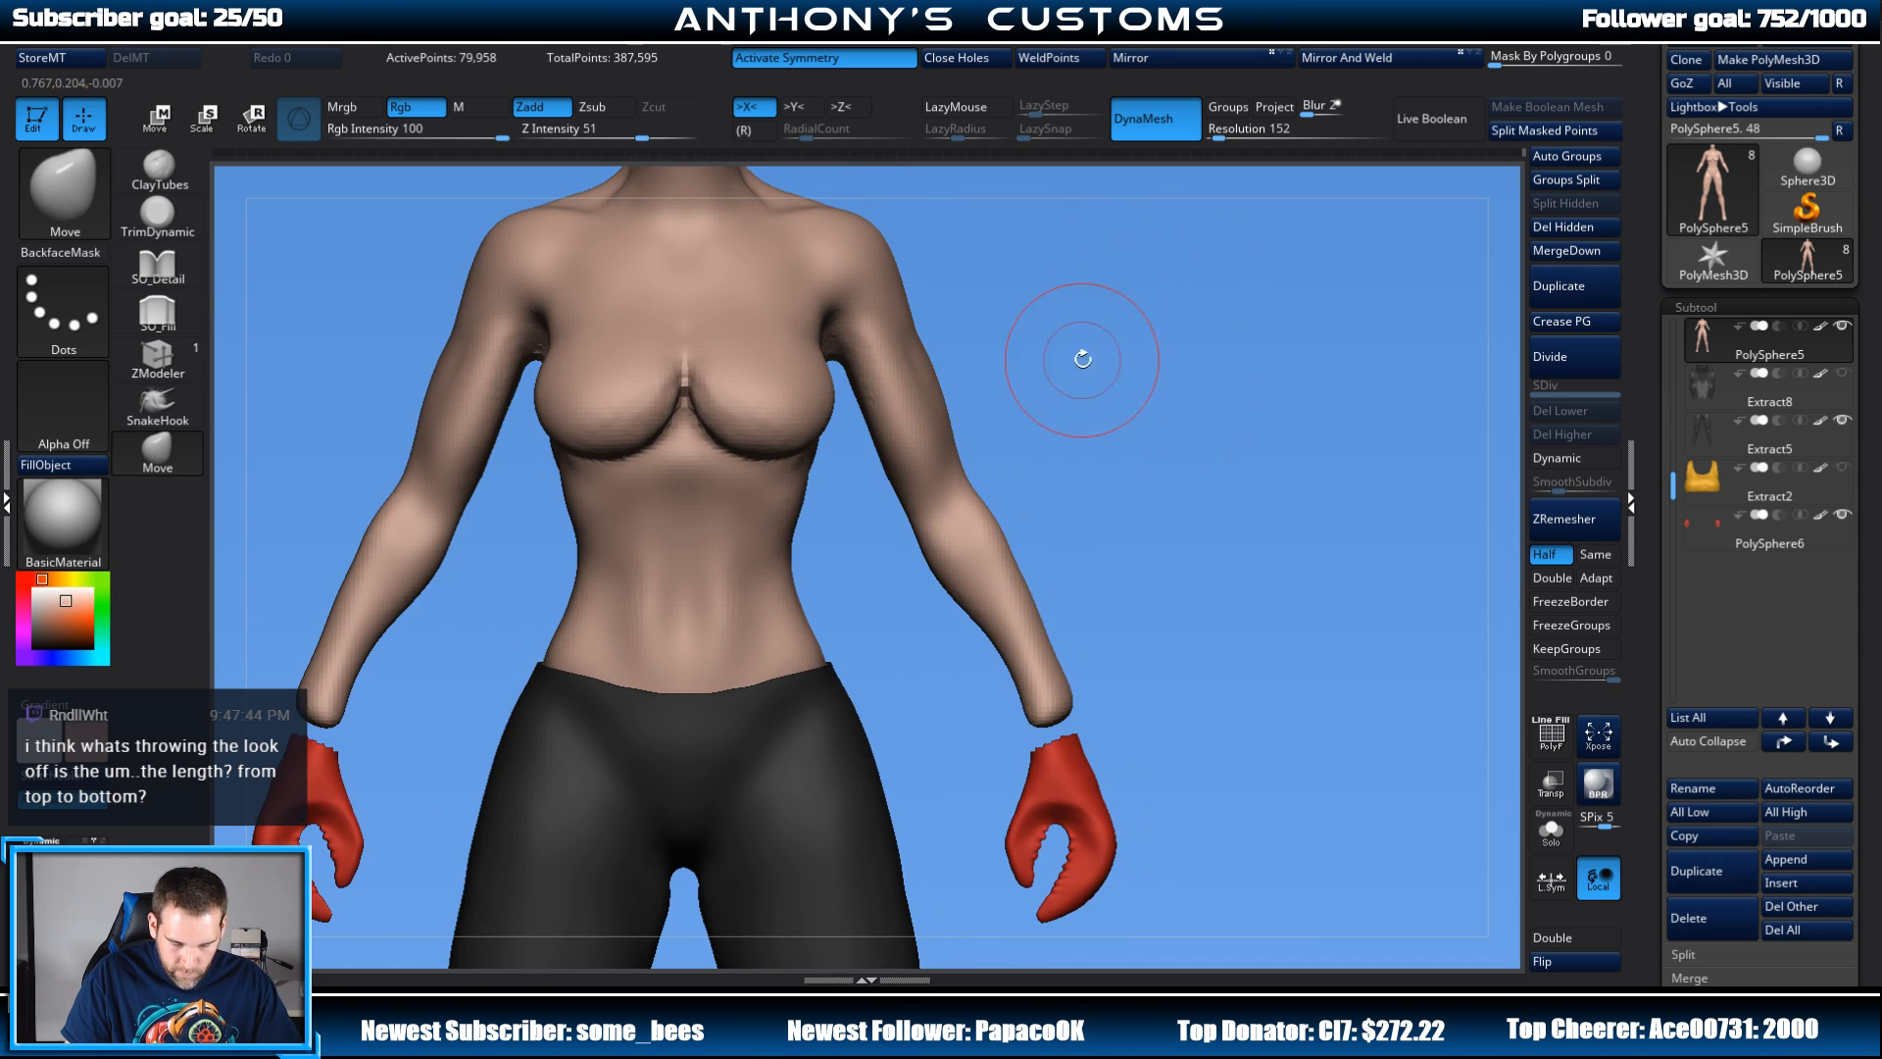
left_click_drag(1080, 353, 1296, 354)
left_click_drag(1330, 355, 1251, 361)
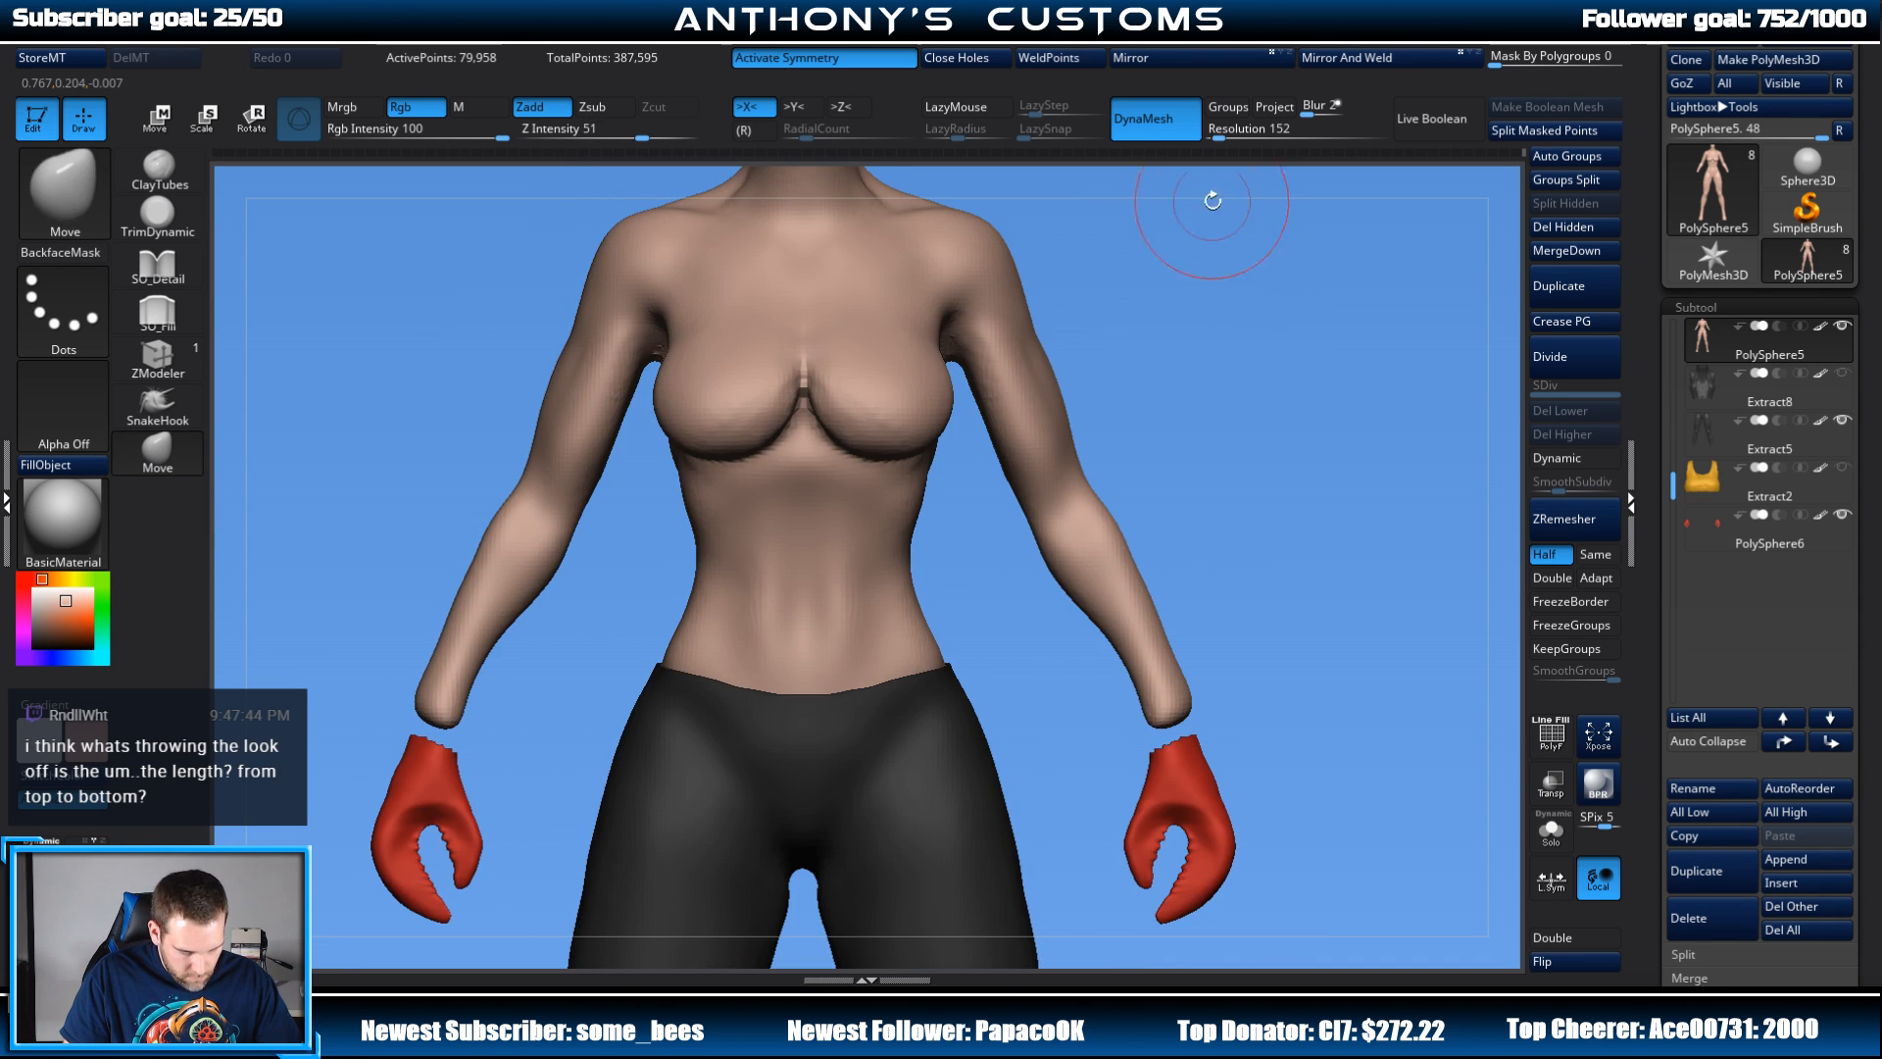
left_click_drag(1213, 201, 1147, 334)
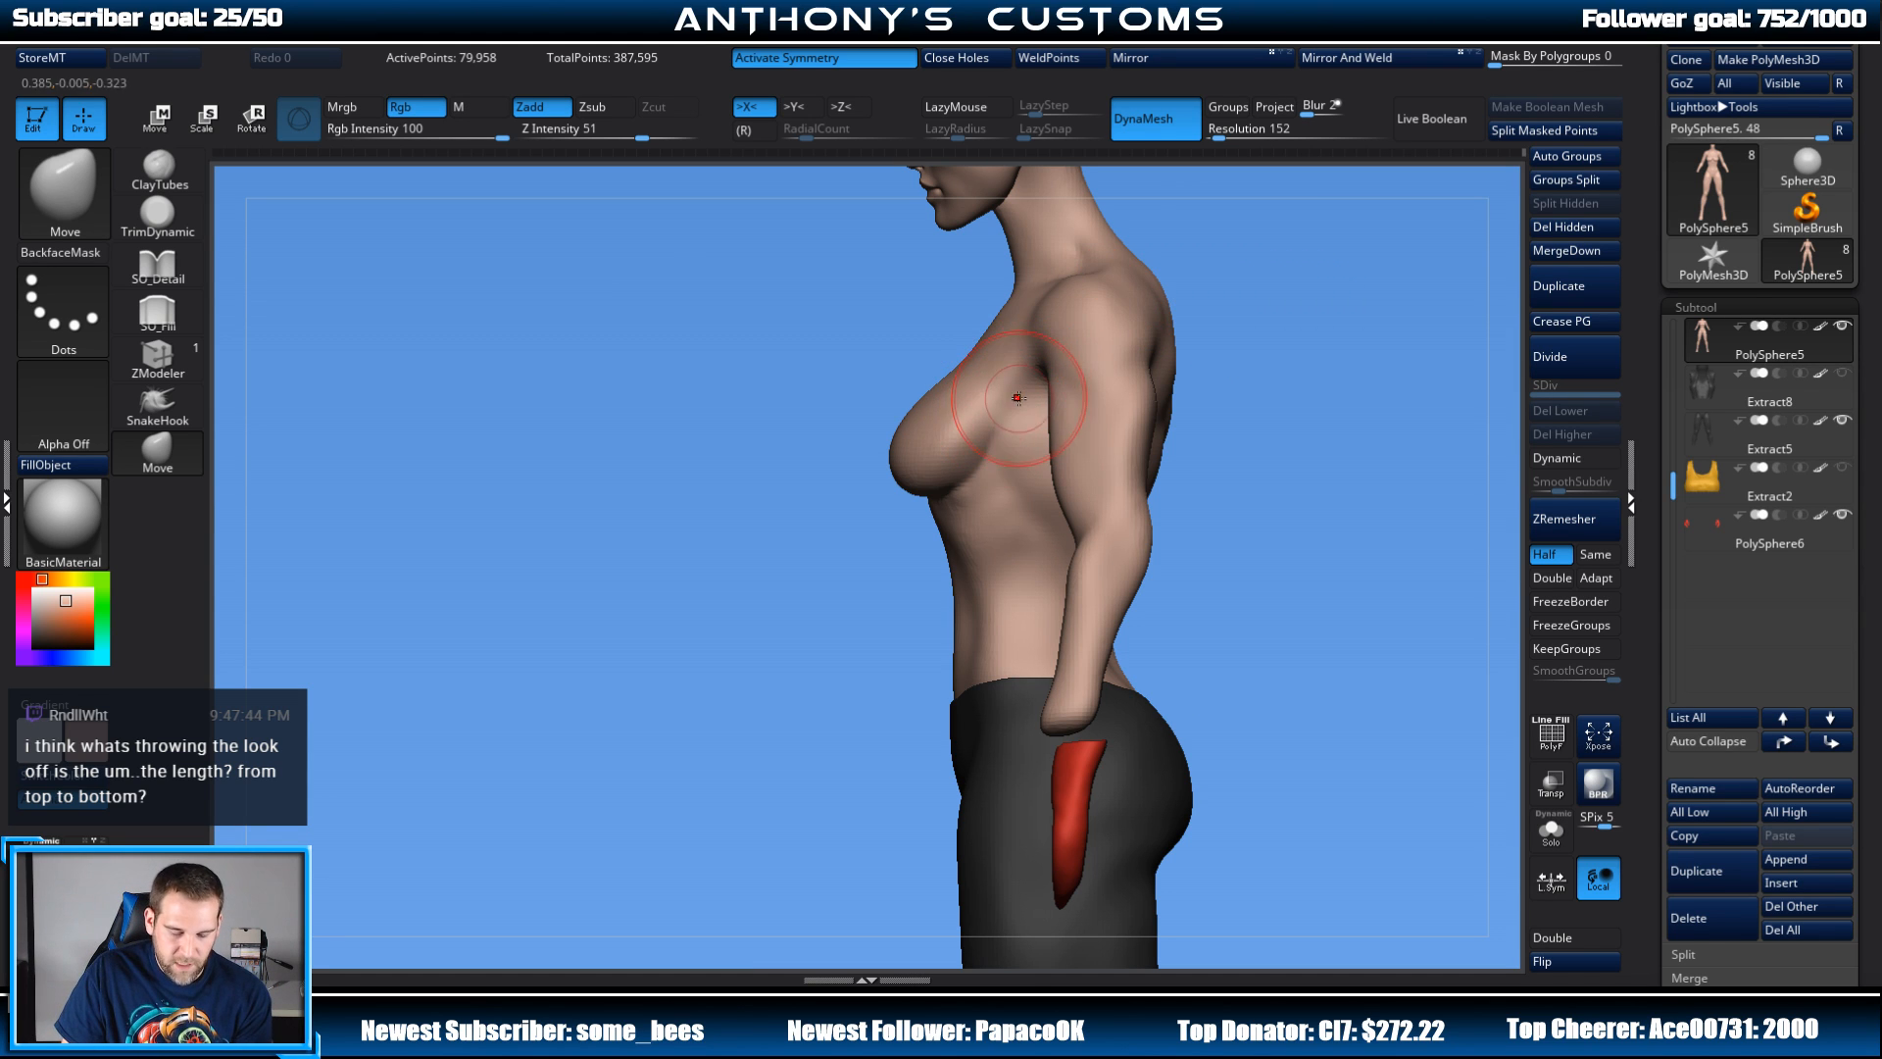
Step: Push the sides of the breasts outward with the Move brush at a changed draw size for a rounder, fuller shape
left_click_drag(1299, 326, 1182, 309)
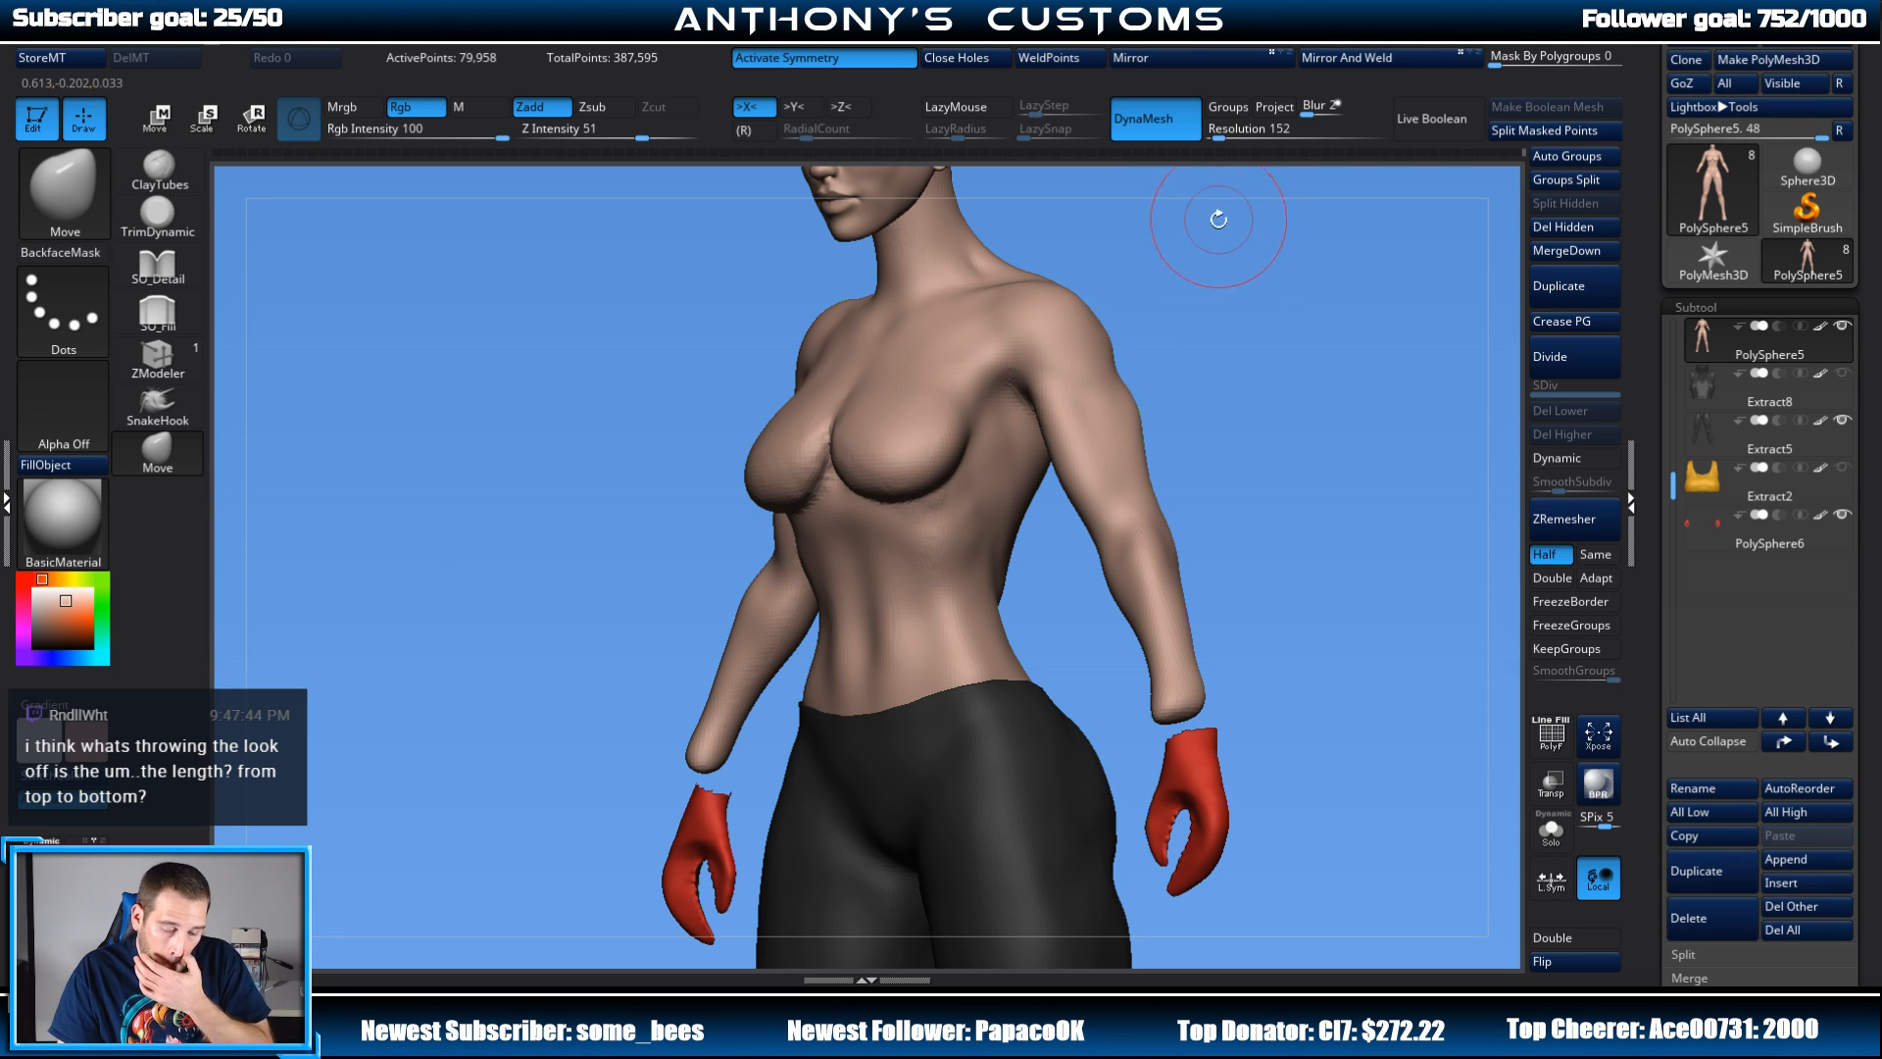
left_click_drag(1229, 319, 1213, 381)
mouse_move(1233, 376)
left_mouse_down()
mouse_move(1189, 357)
mouse_move(1244, 353)
left_mouse_up()
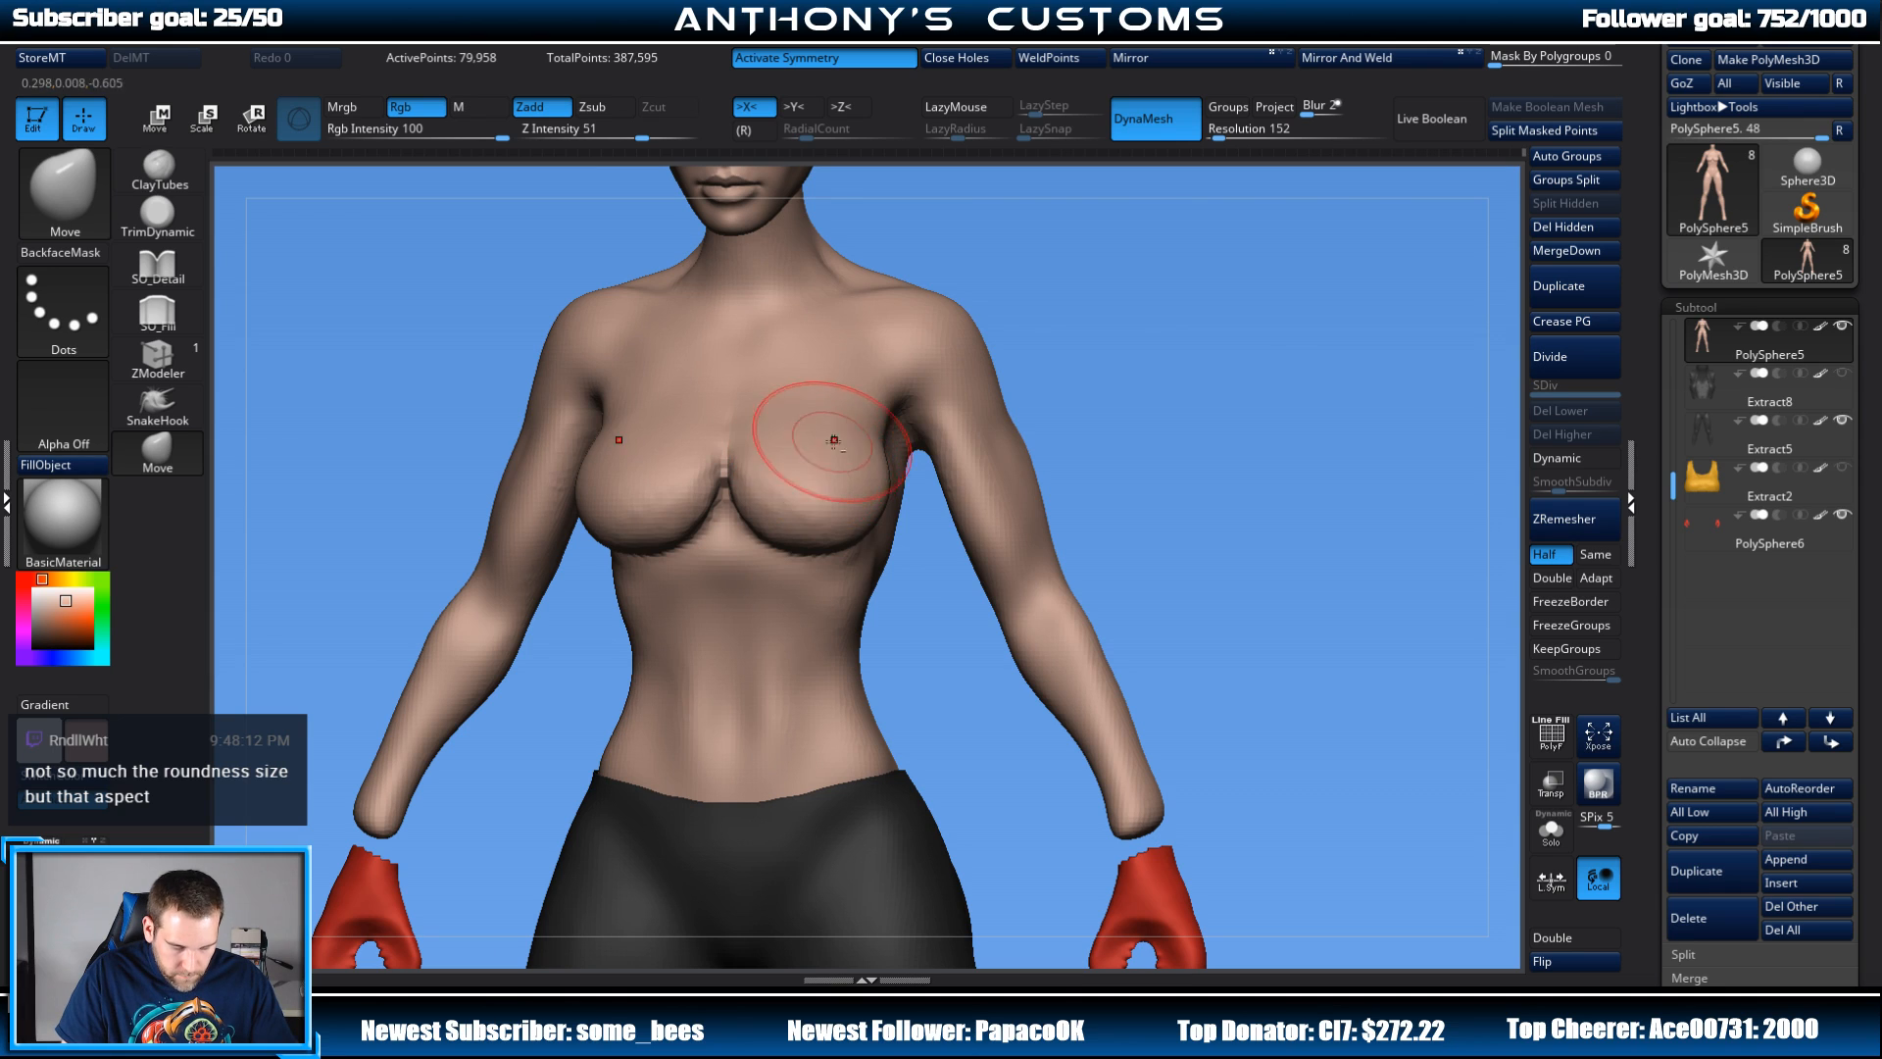
key("space")
left_click_drag(1065, 340, 1077, 342)
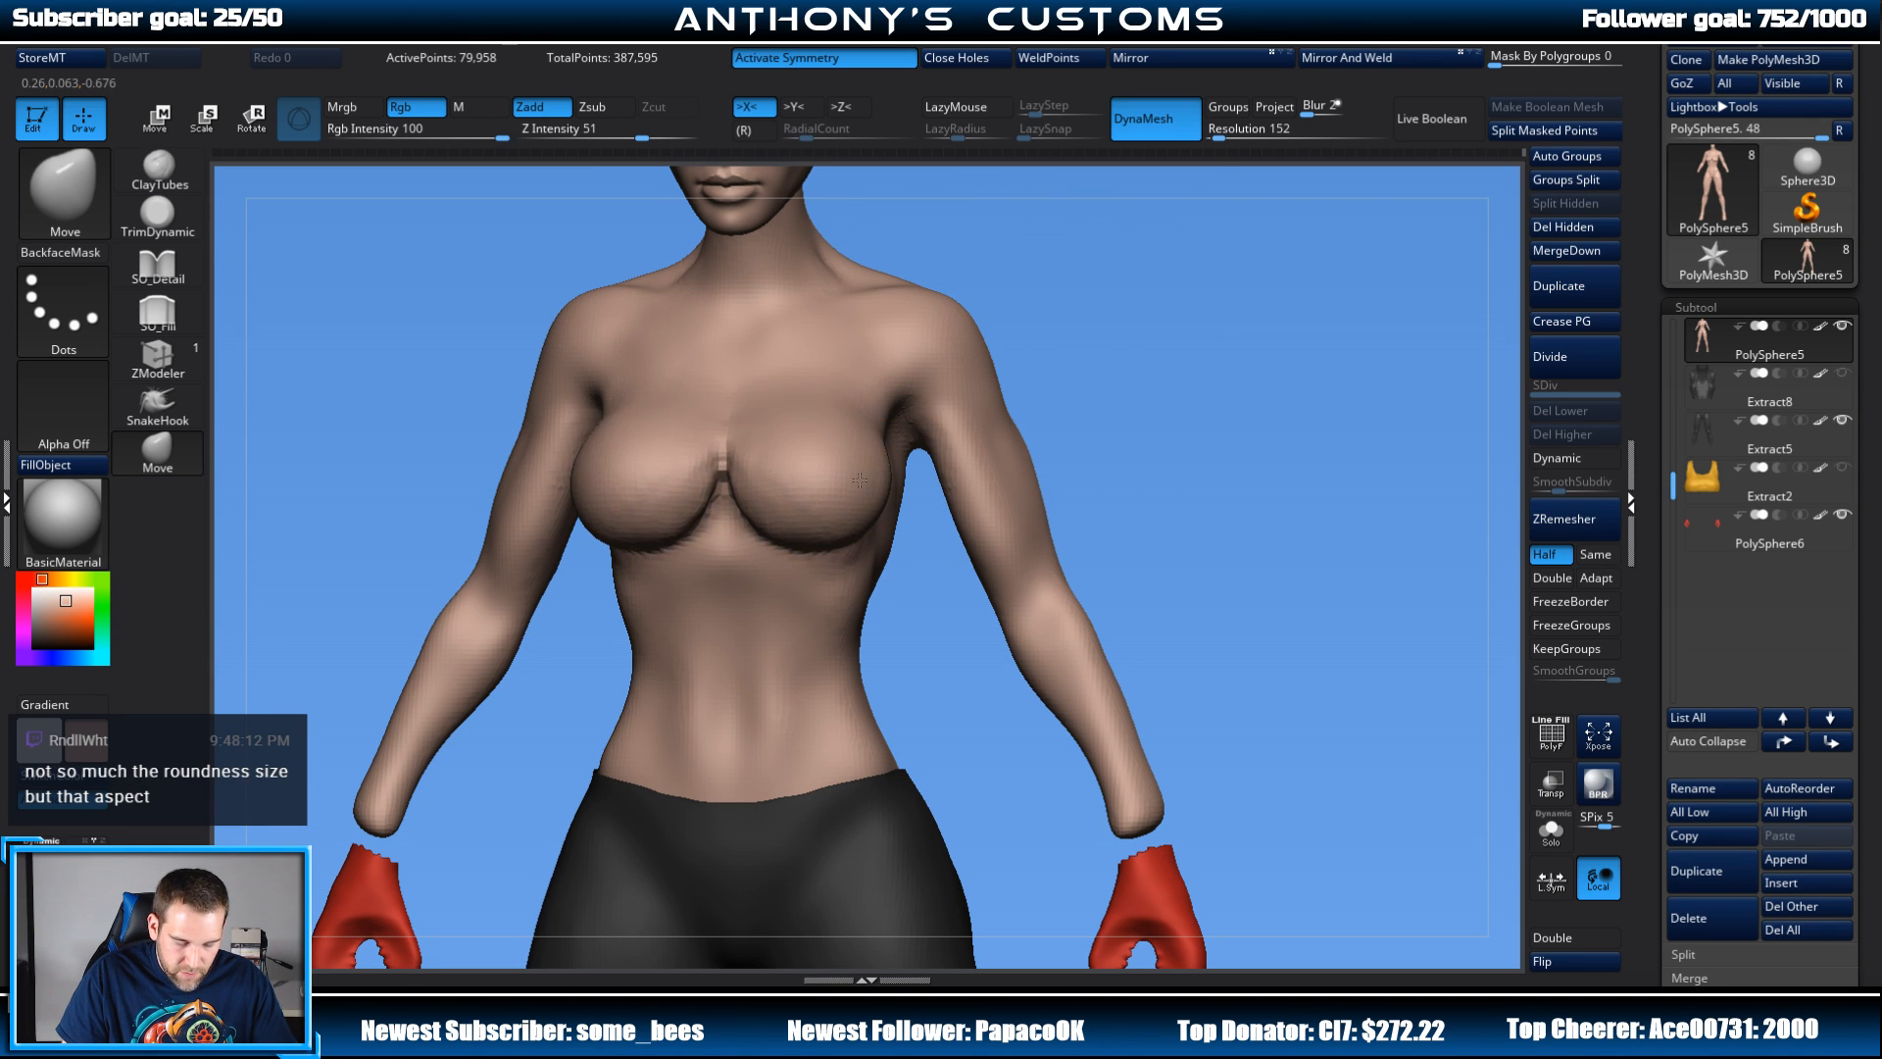
left_click_drag(1065, 270, 1290, 320)
left_click_drag(1168, 416, 1103, 287, "alt")
mouse_move(1226, 334)
left_mouse_down()
mouse_move(1124, 354)
mouse_move(1163, 424)
left_mouse_up()
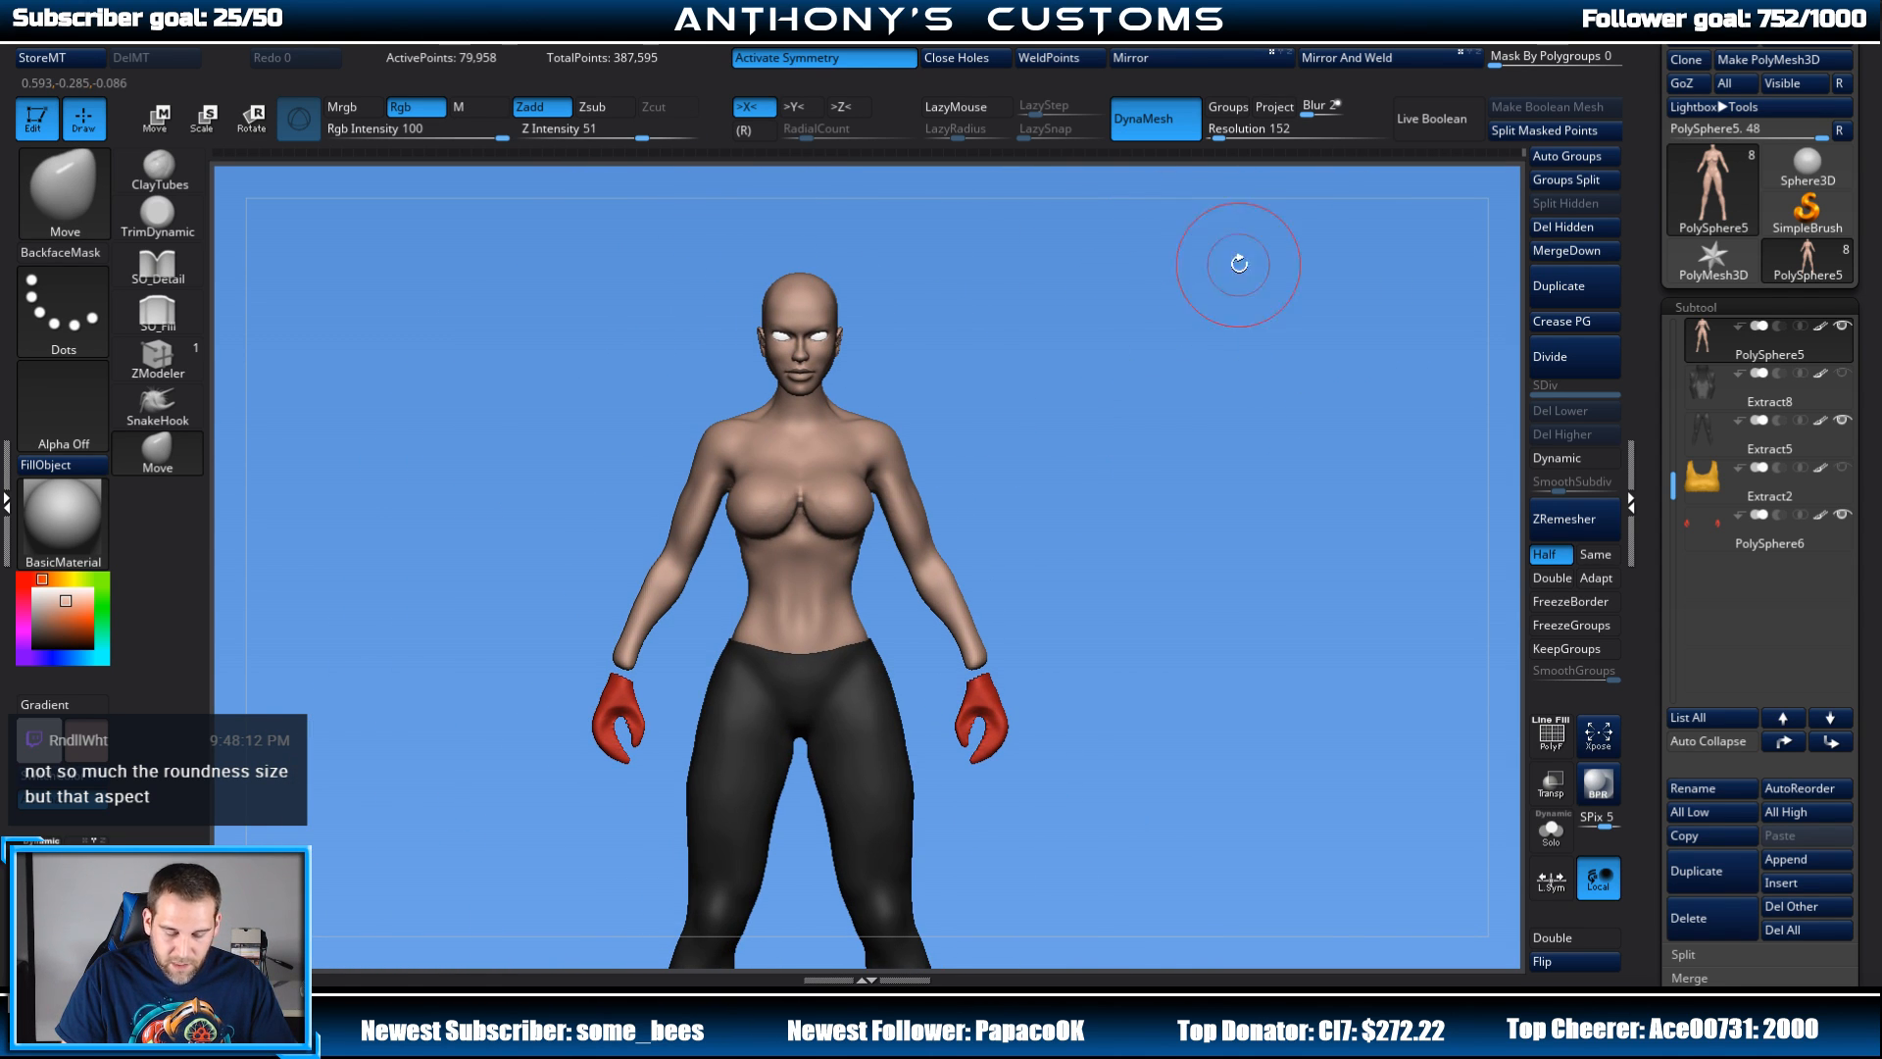
Step: Show the yellow tank top, make it the active subtool and activate symmetry for it
left_click(1843, 467)
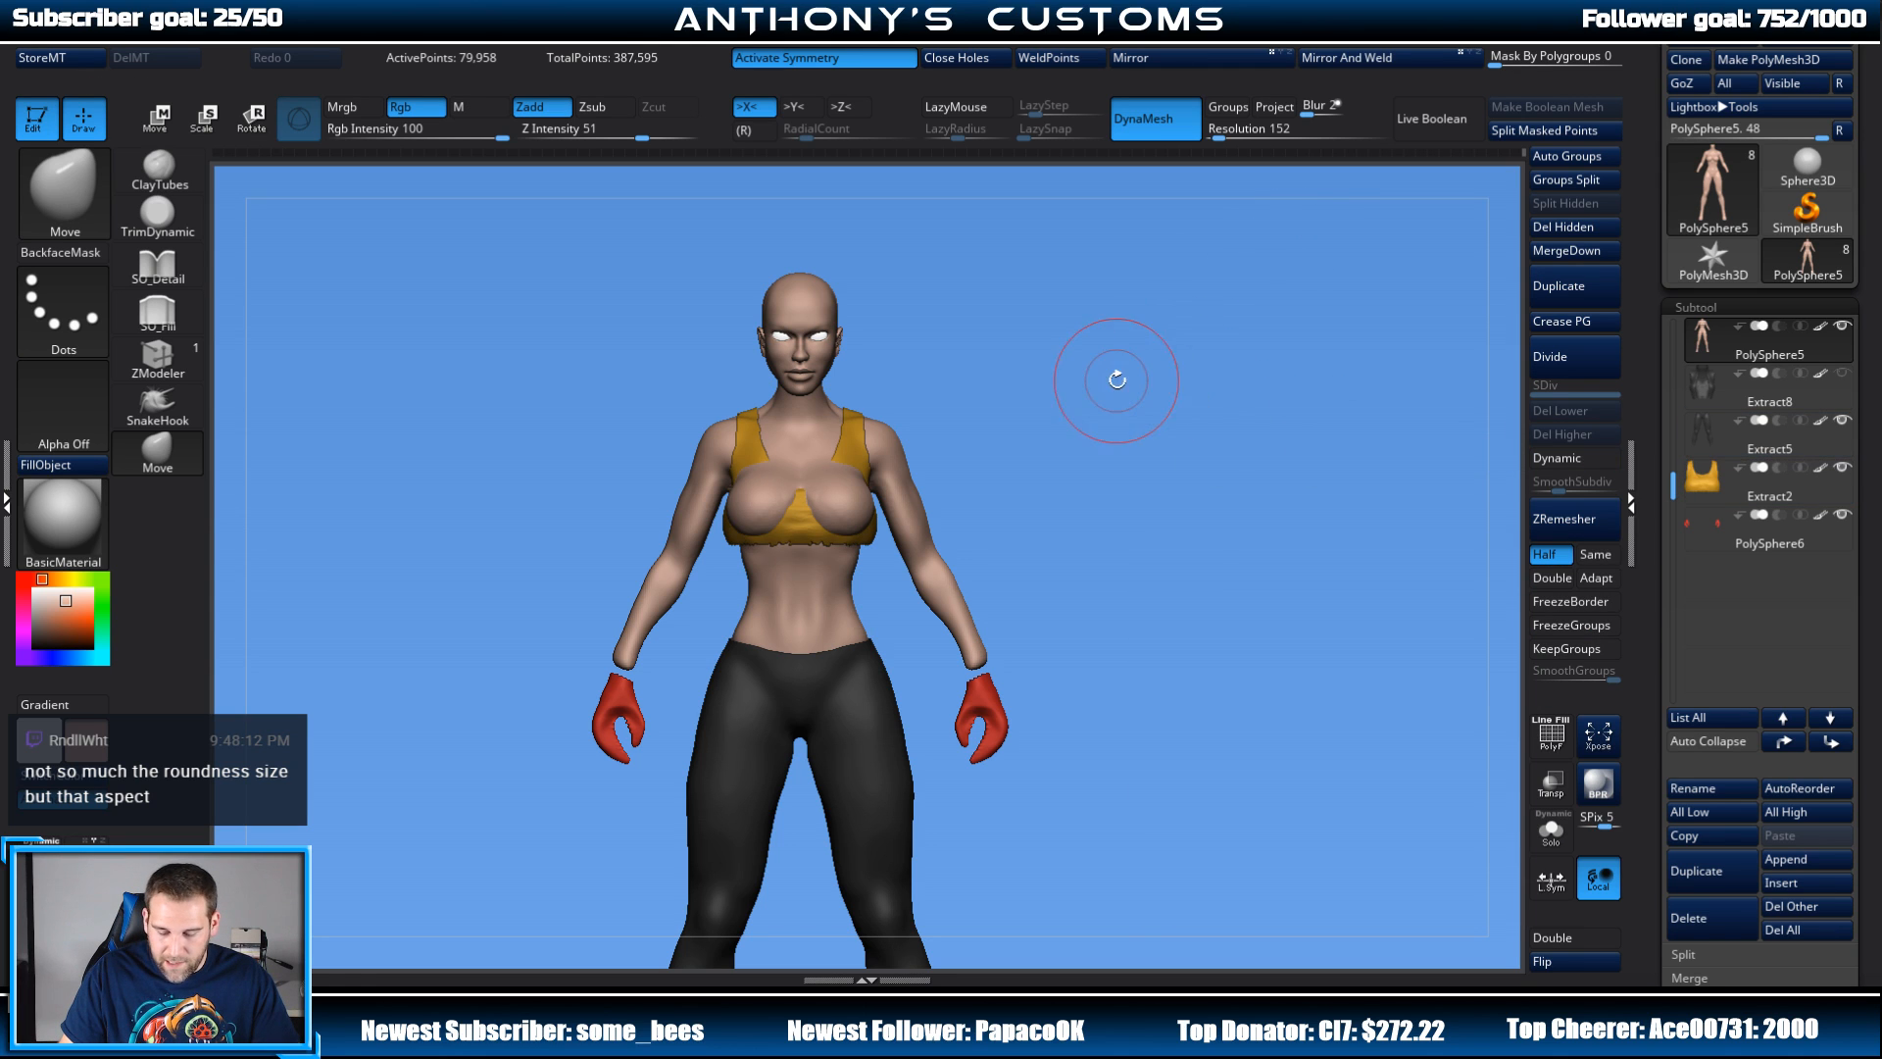
key("space")
left_click_drag(1102, 393, 1117, 393)
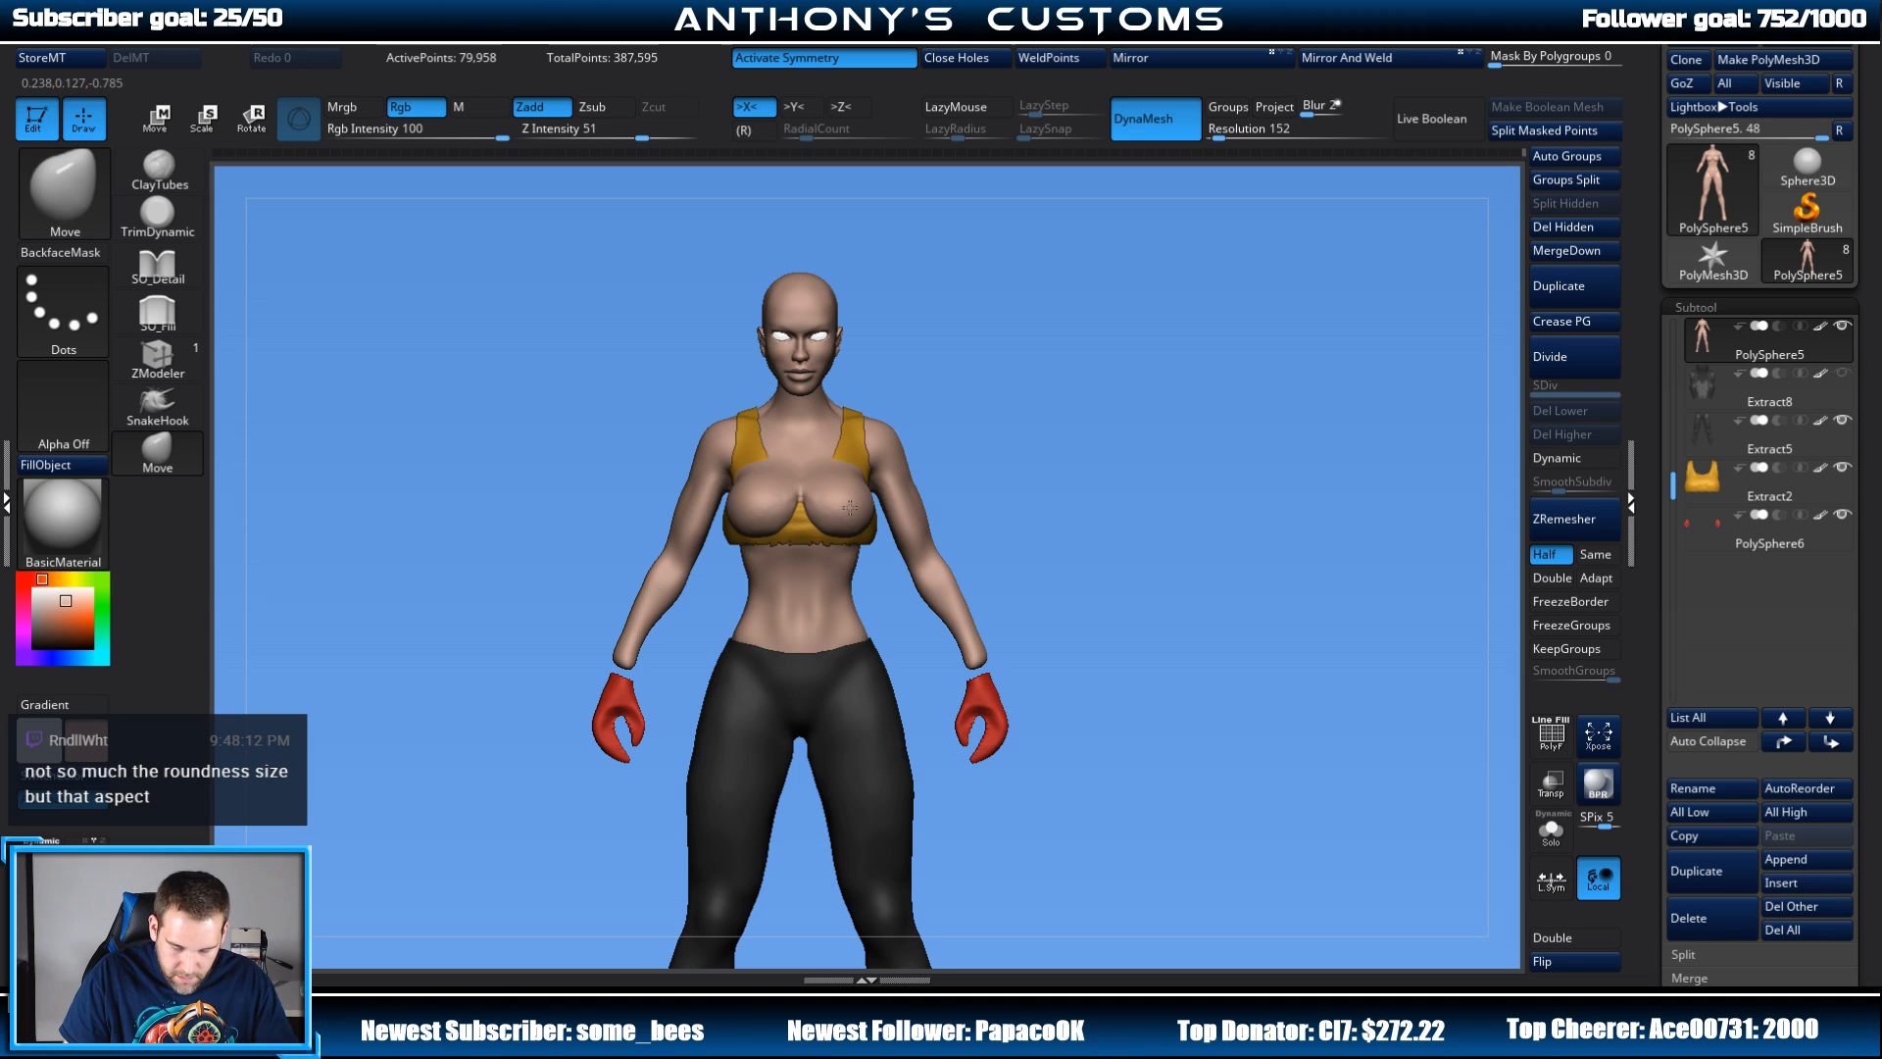
left_click(860, 490, "alt")
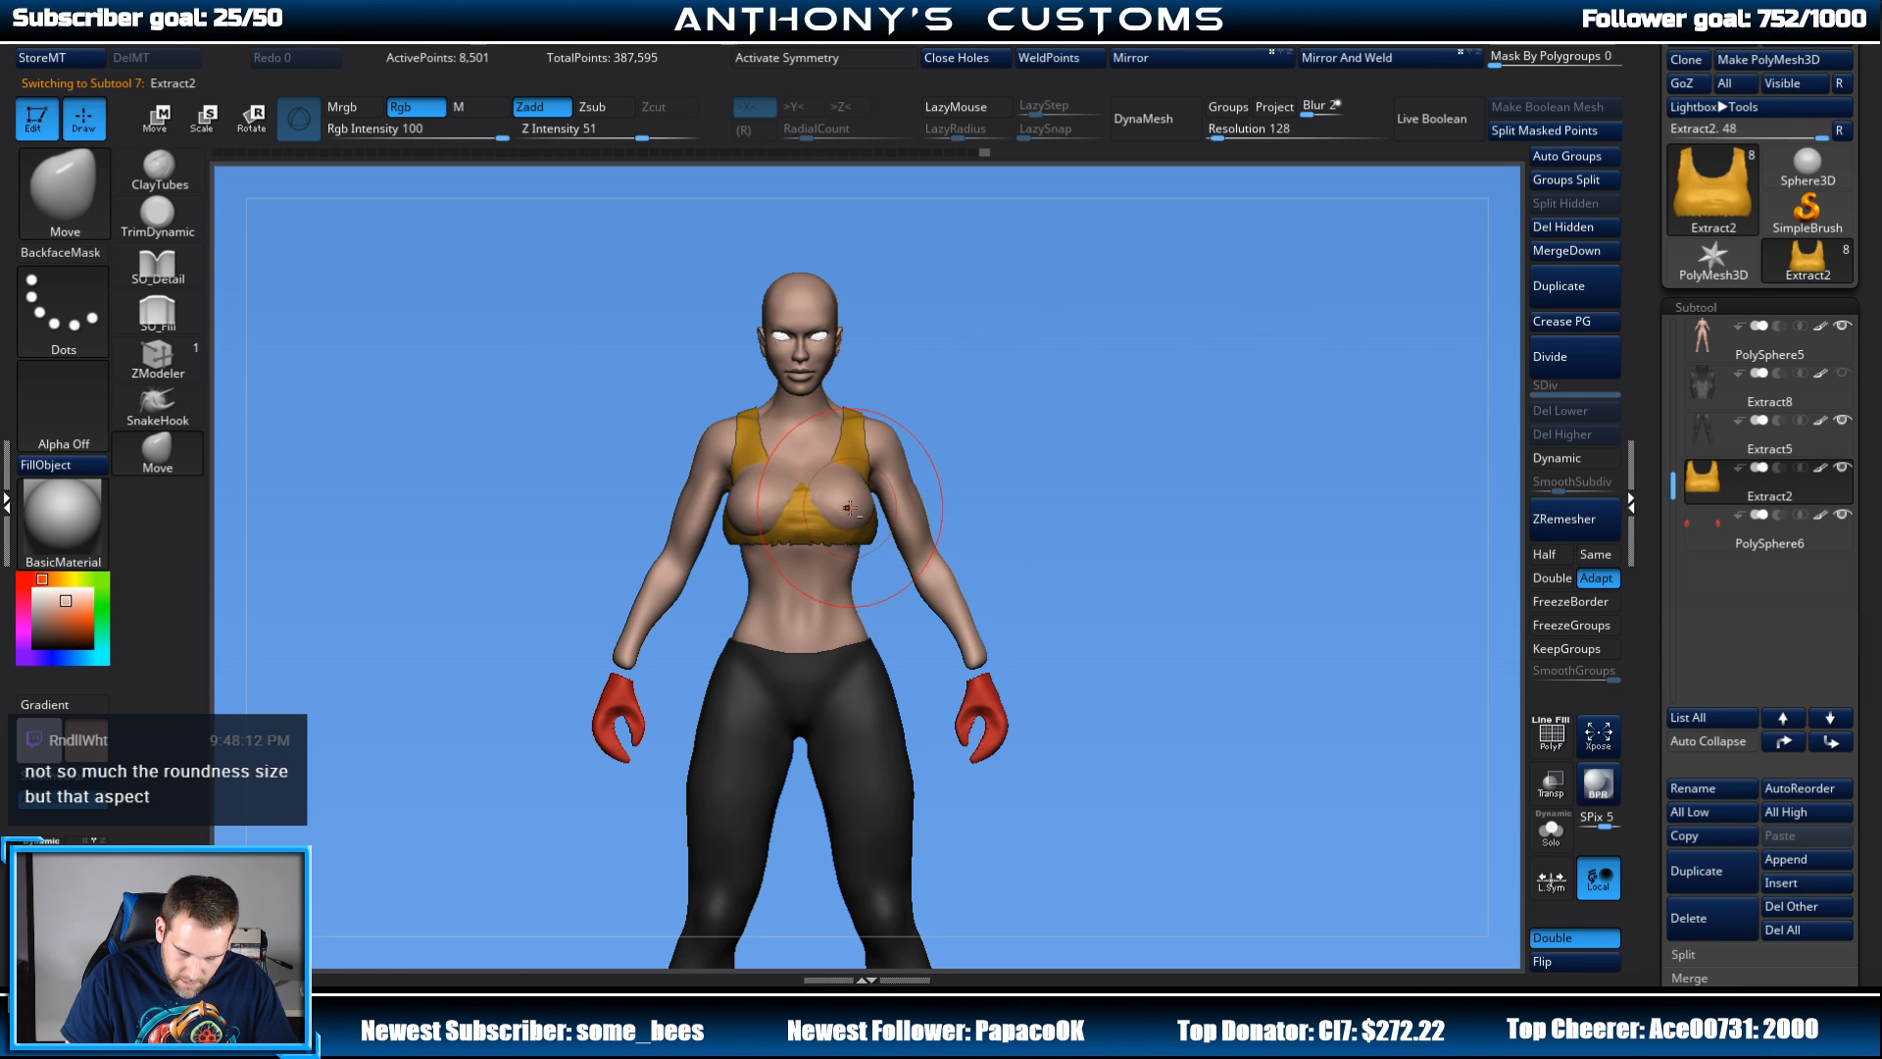
key("ctrl+z")
left_click(839, 60)
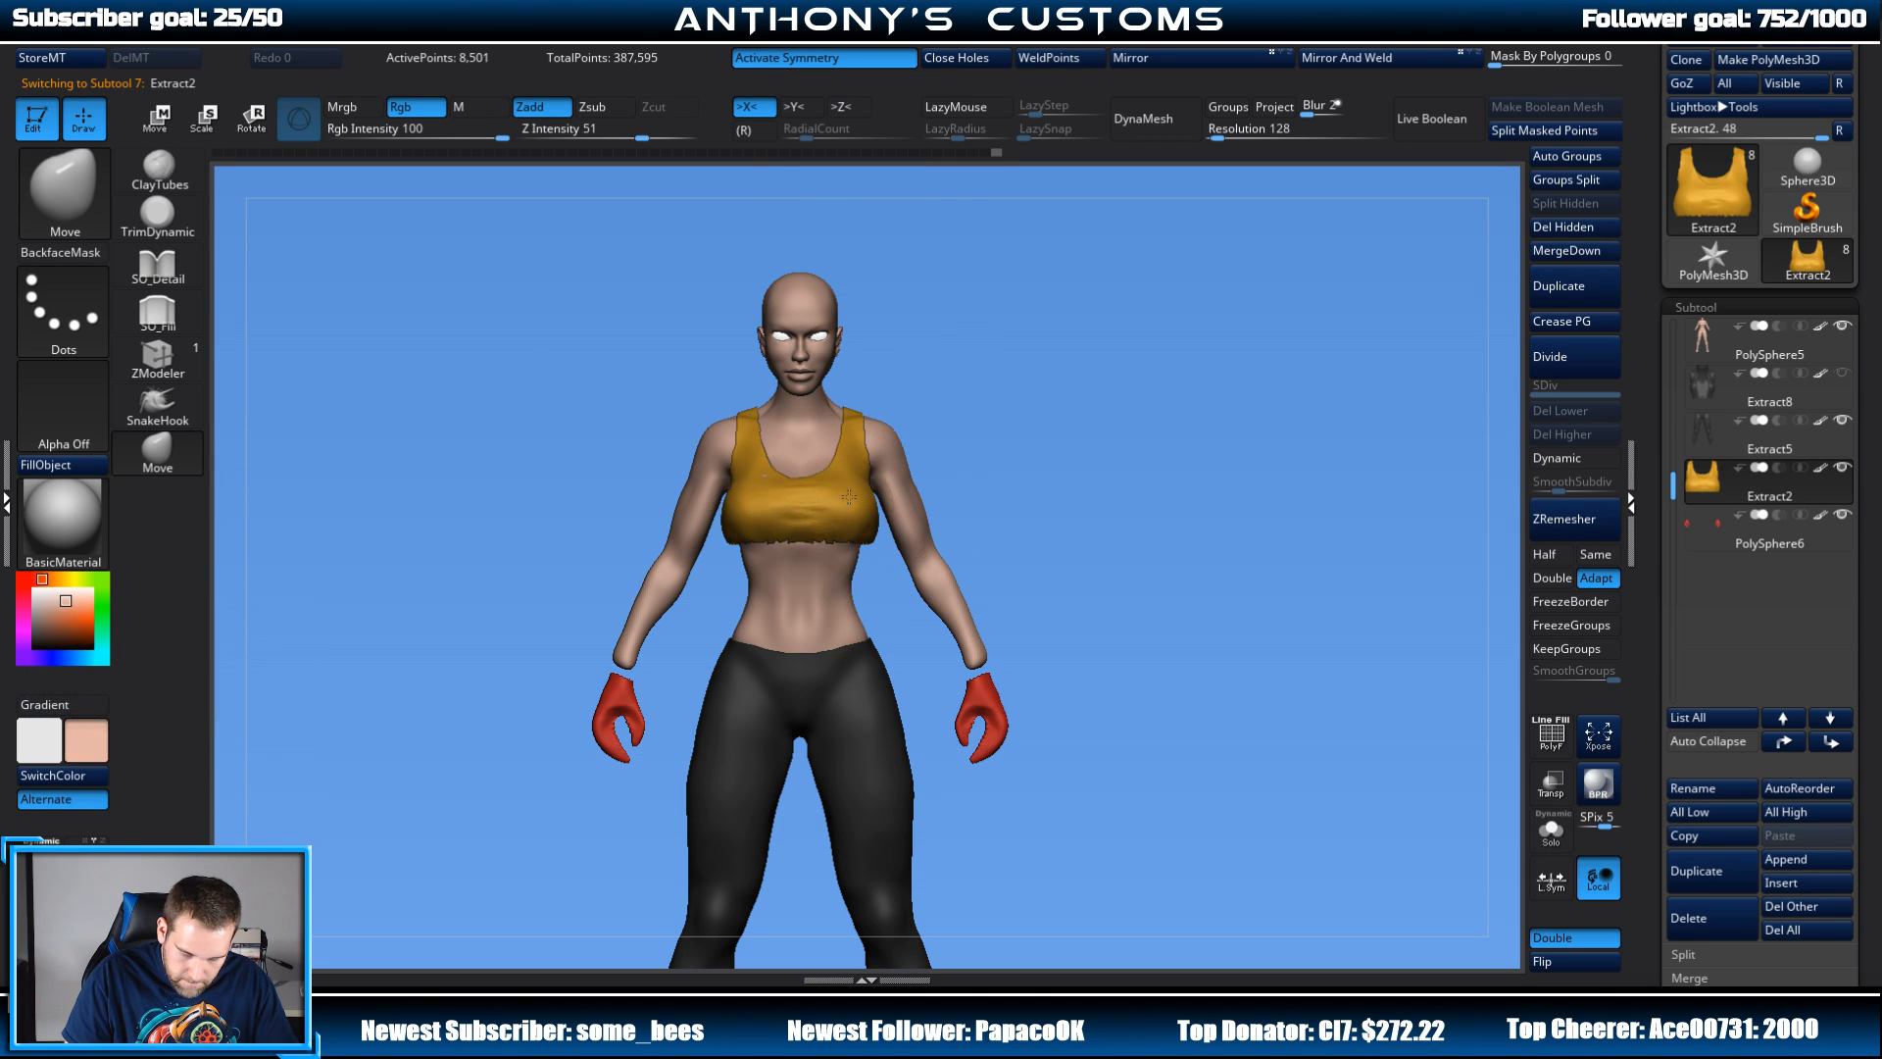
Step: Try to pull the yellow tank top over the enlarged breasts with the Move brush from the front and side
mouse_move(980, 412)
left_mouse_down()
mouse_move(1089, 421)
mouse_move(835, 483)
mouse_move(980, 417)
mouse_move(1142, 386)
mouse_move(1039, 368)
mouse_move(1041, 319)
mouse_move(1064, 436)
left_mouse_up()
mouse_move(946, 461)
left_mouse_down()
mouse_move(906, 387)
mouse_move(941, 470)
left_mouse_up()
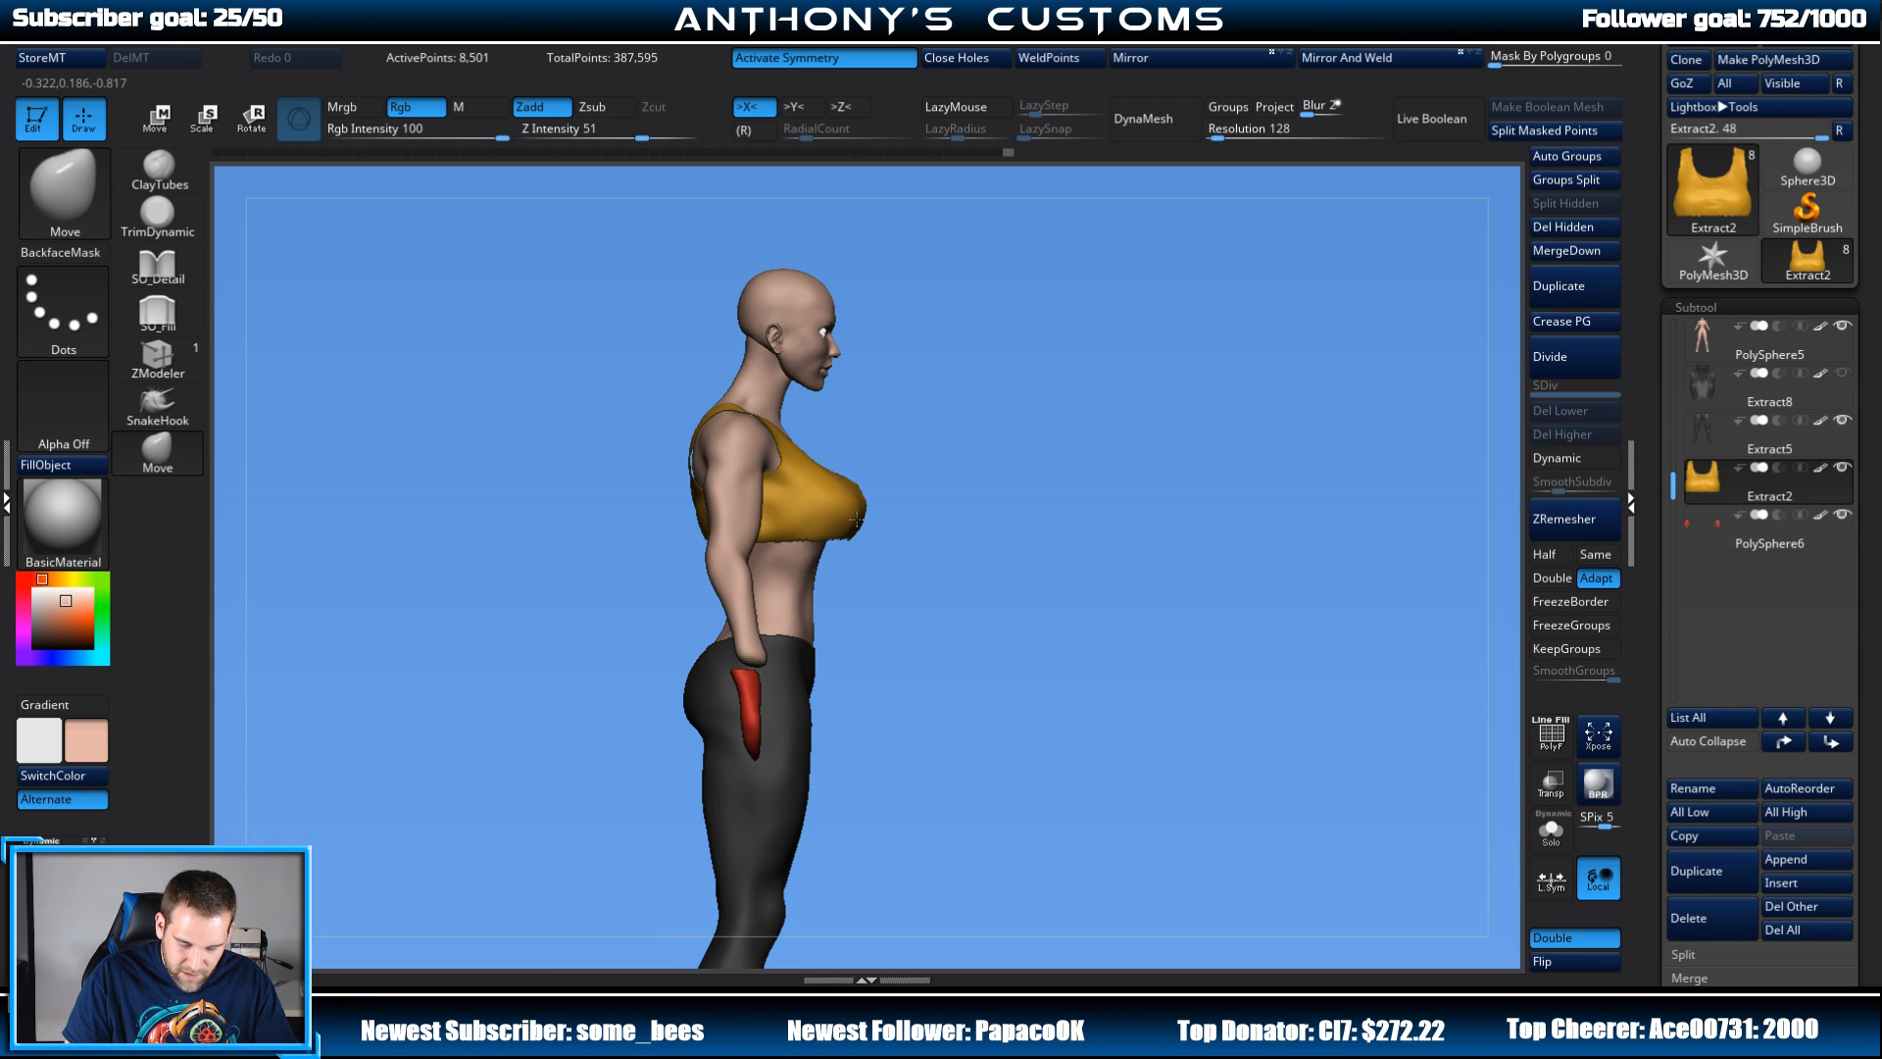
left_click_drag(849, 513, 857, 511)
left_click_drag(1054, 480, 888, 468)
left_click_drag(1089, 392, 1144, 451)
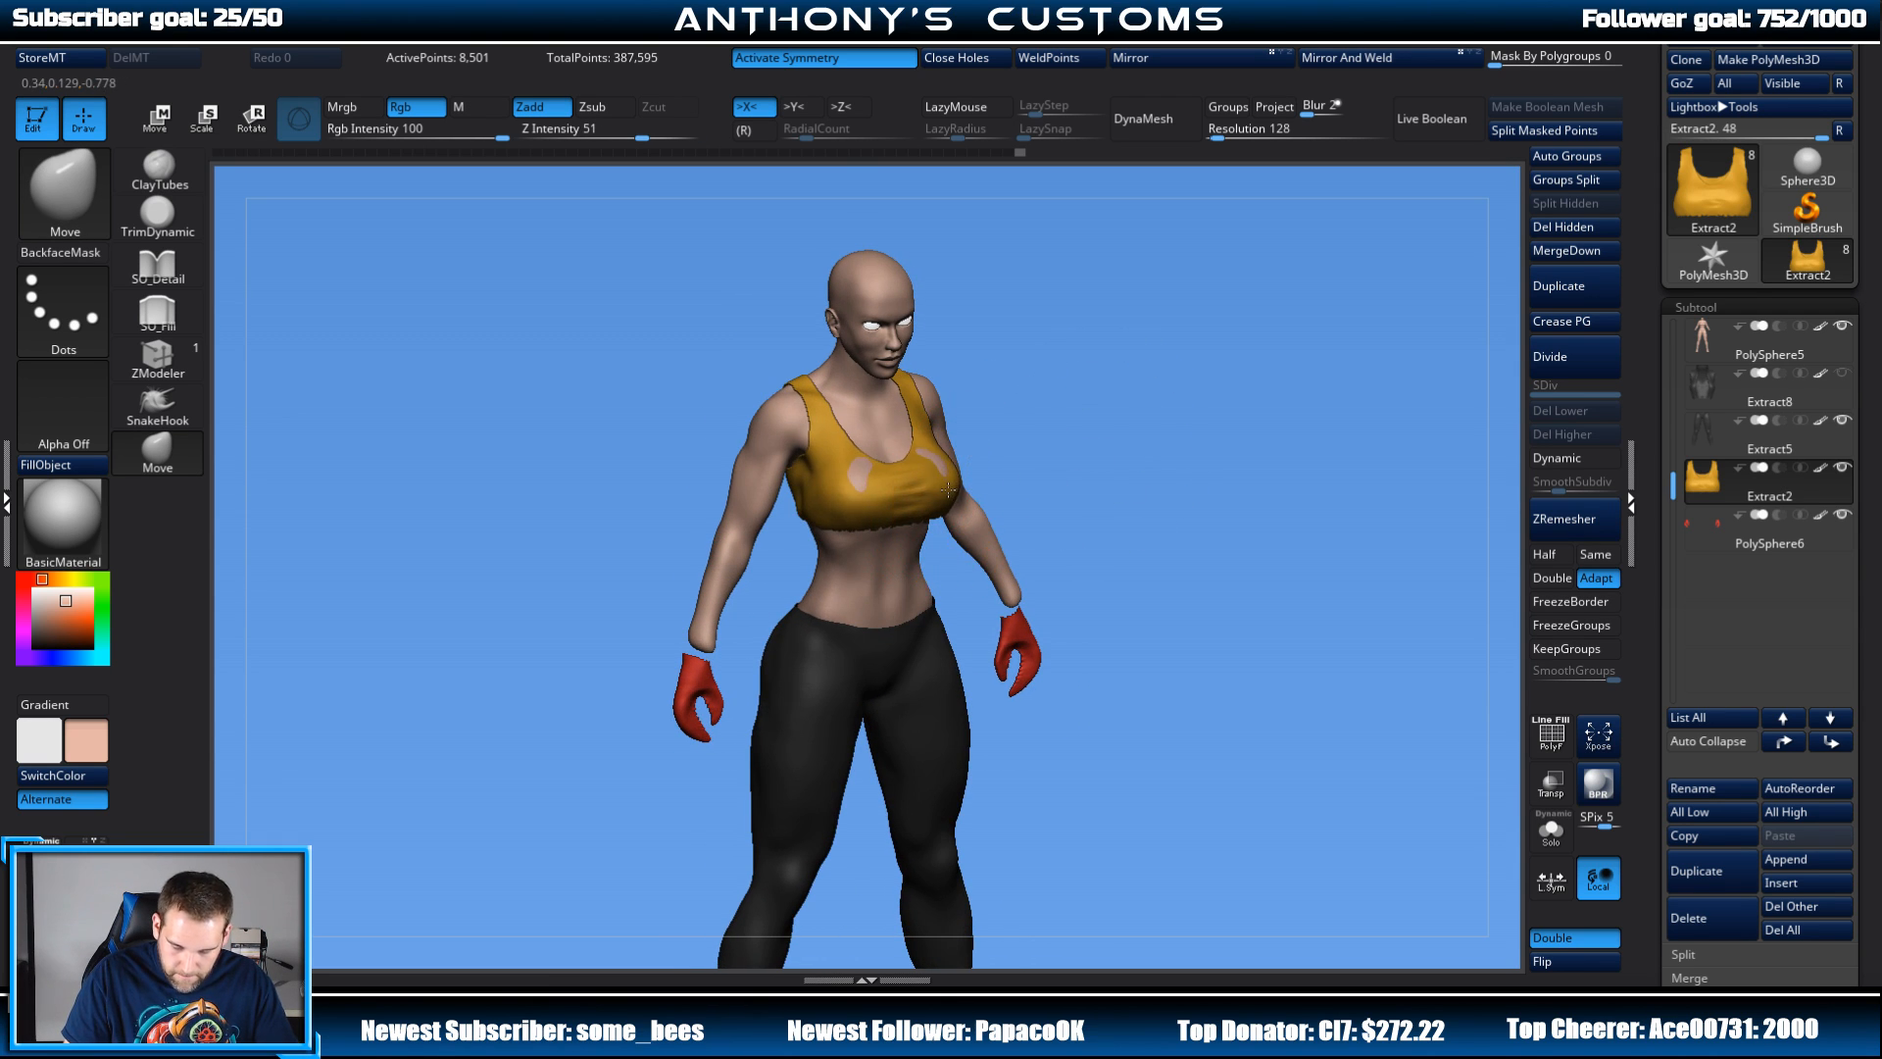
key("space")
left_click_drag(1073, 407, 1104, 495, "alt")
left_click_drag(923, 437, 913, 450)
mouse_move(1163, 396)
left_mouse_down()
mouse_move(1106, 368)
mouse_move(1164, 303)
mouse_move(1159, 275)
left_mouse_up()
left_click_drag(1243, 368, 1132, 363)
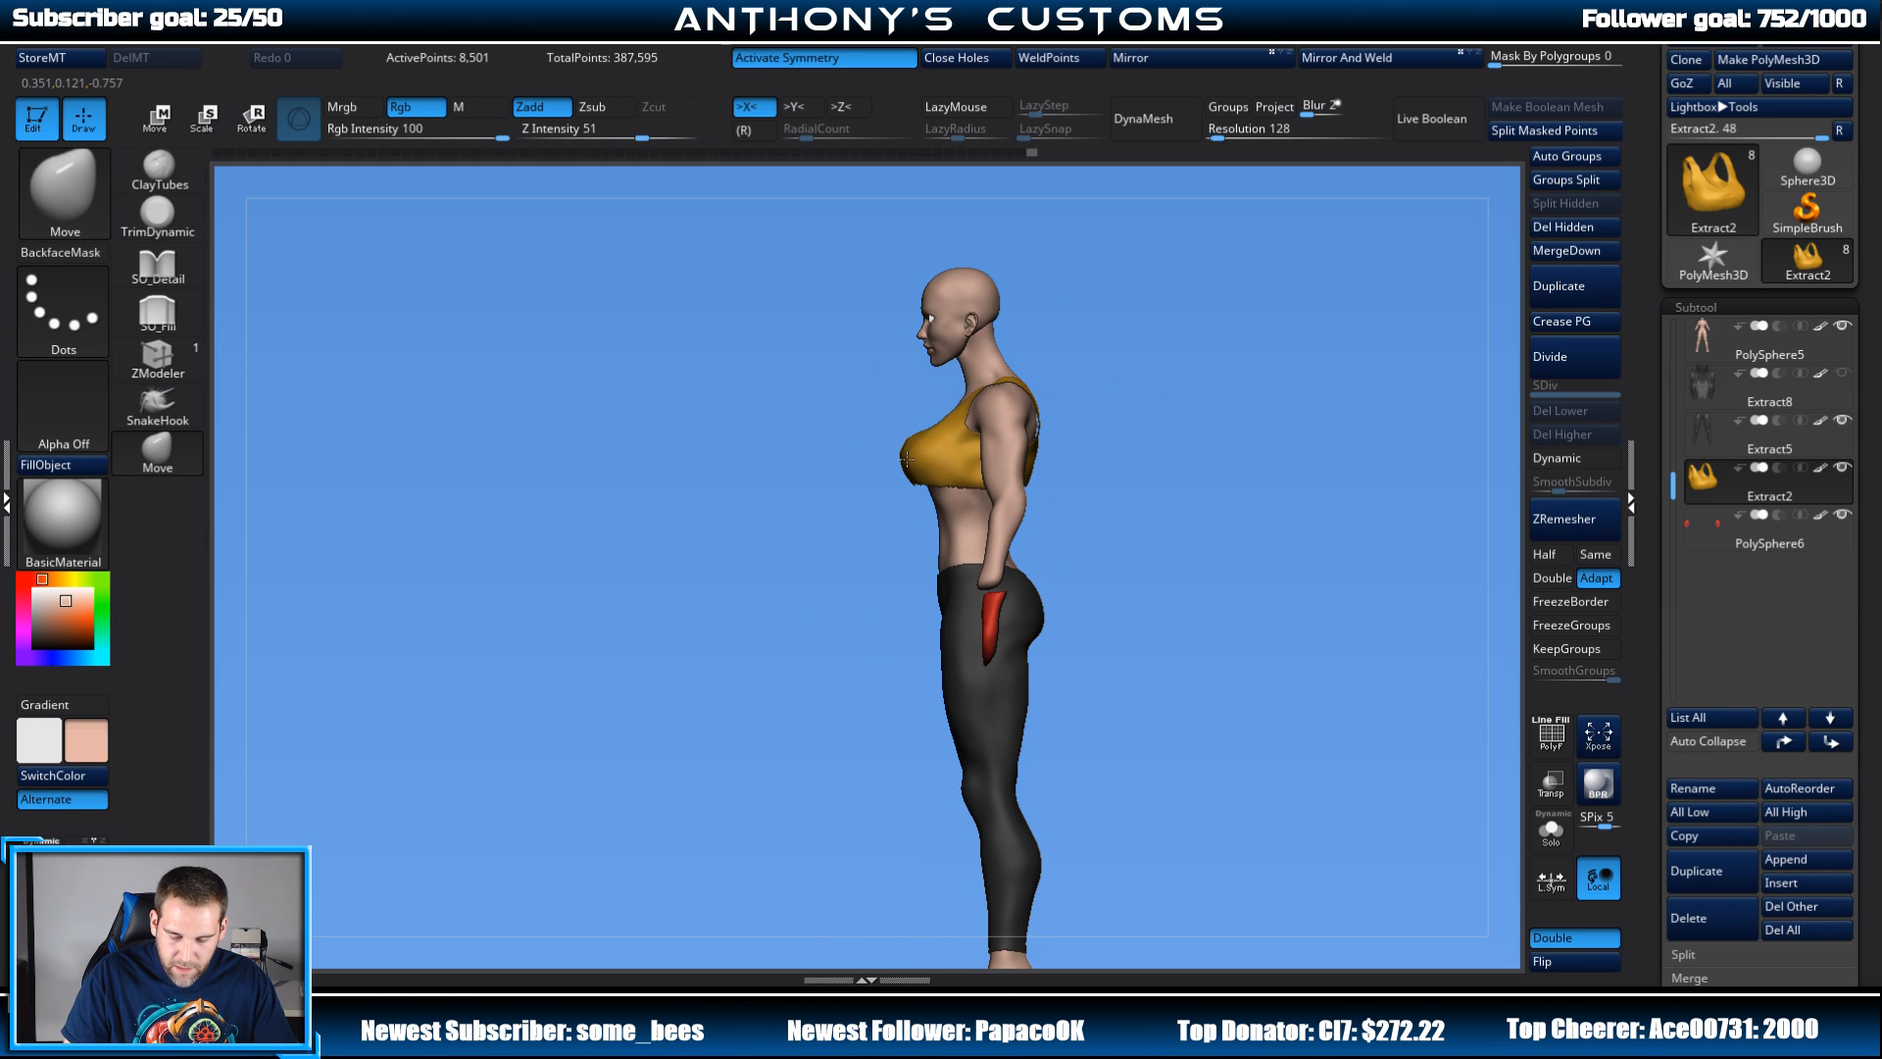
mouse_move(1168, 377)
left_mouse_down()
mouse_move(1253, 363)
mouse_move(1142, 412)
mouse_move(1131, 387)
mouse_move(1247, 398)
left_mouse_up()
key("ctrl+z")
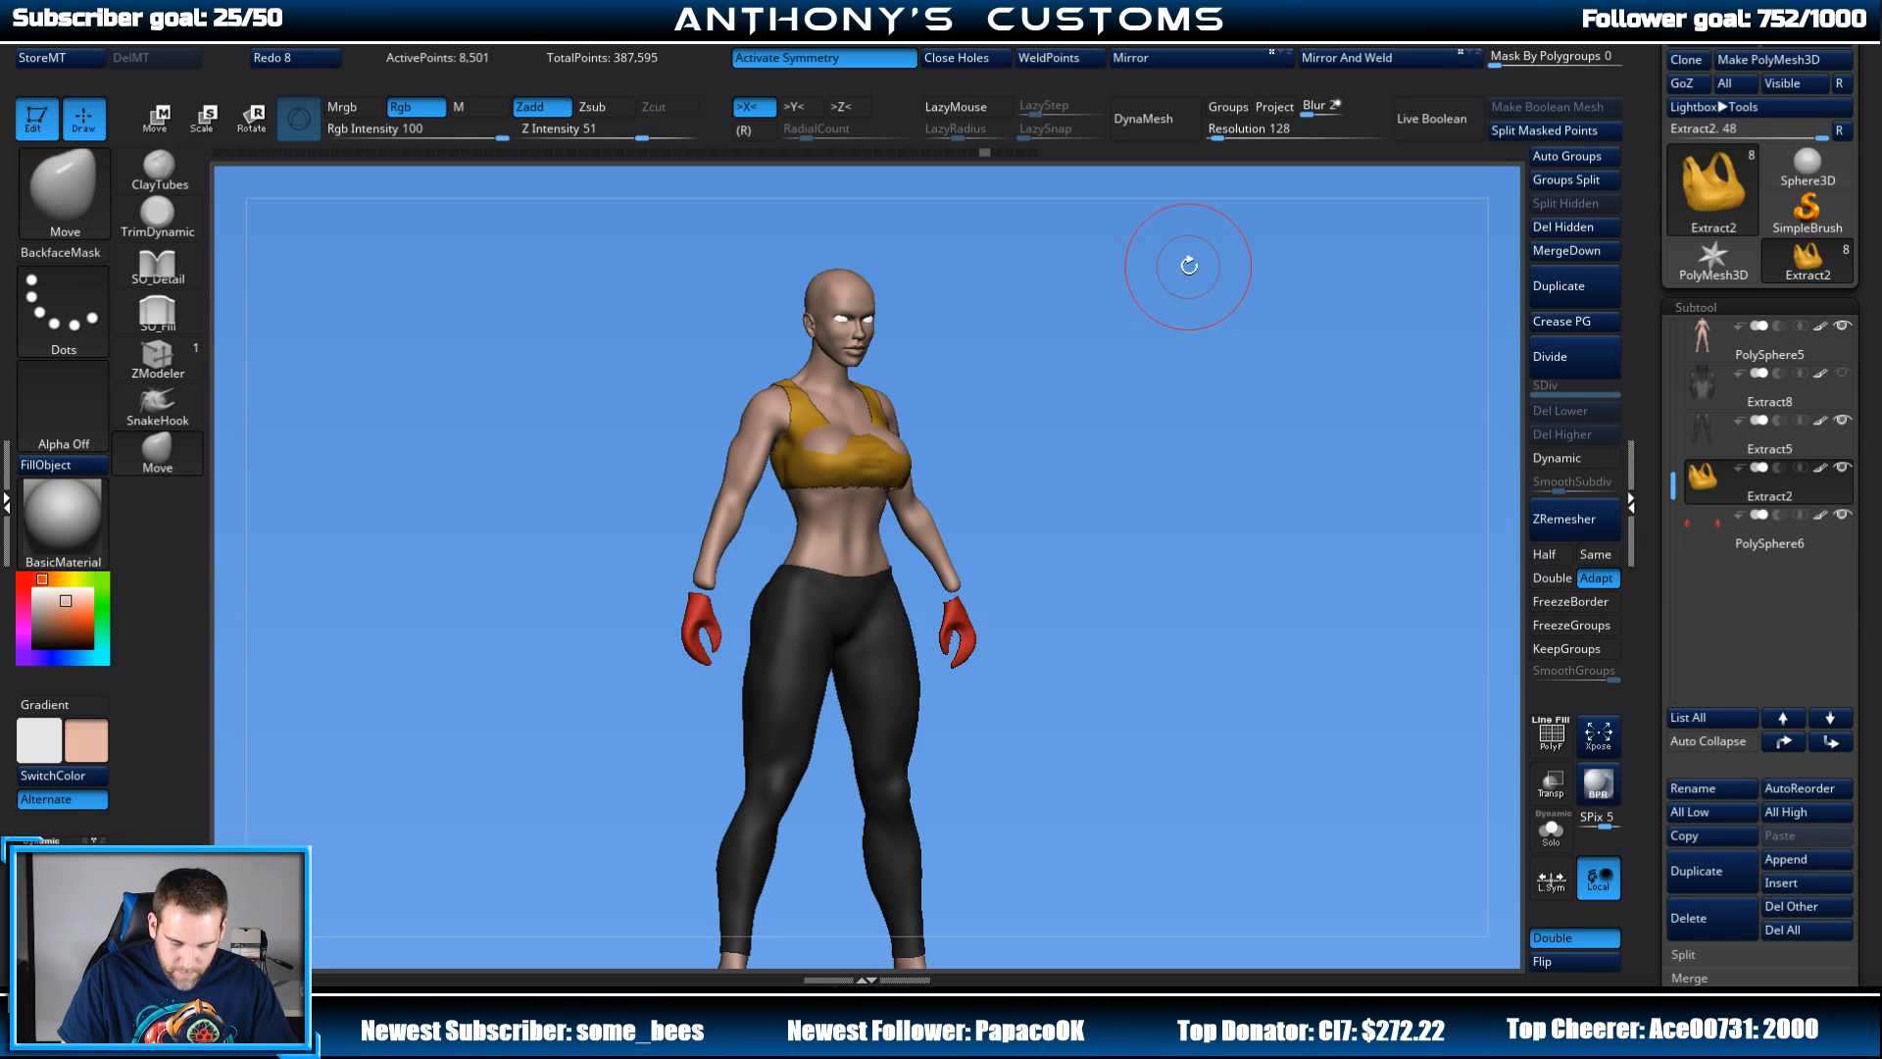
Step: Select the body subtool, undo its last chest adjustments and hide the yellow tank top
key("Up")
key("Up")
key("Up")
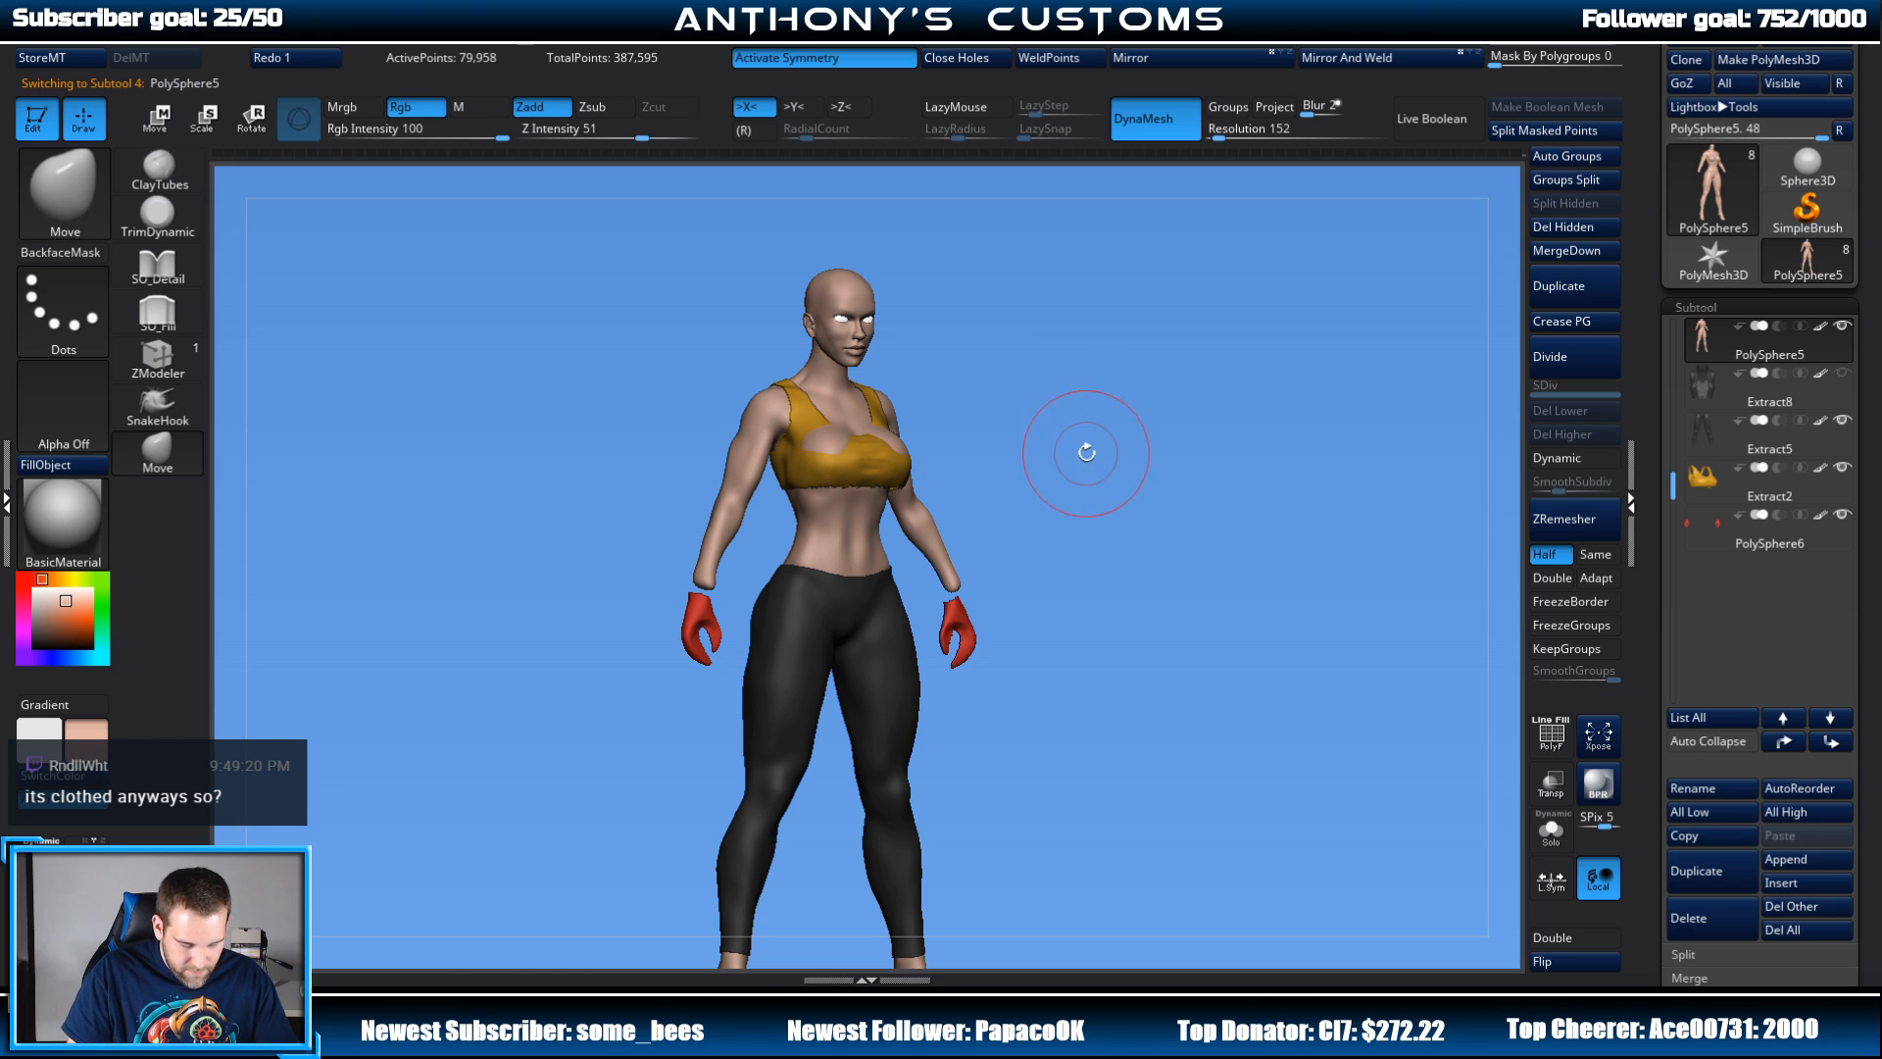
key("ctrl")
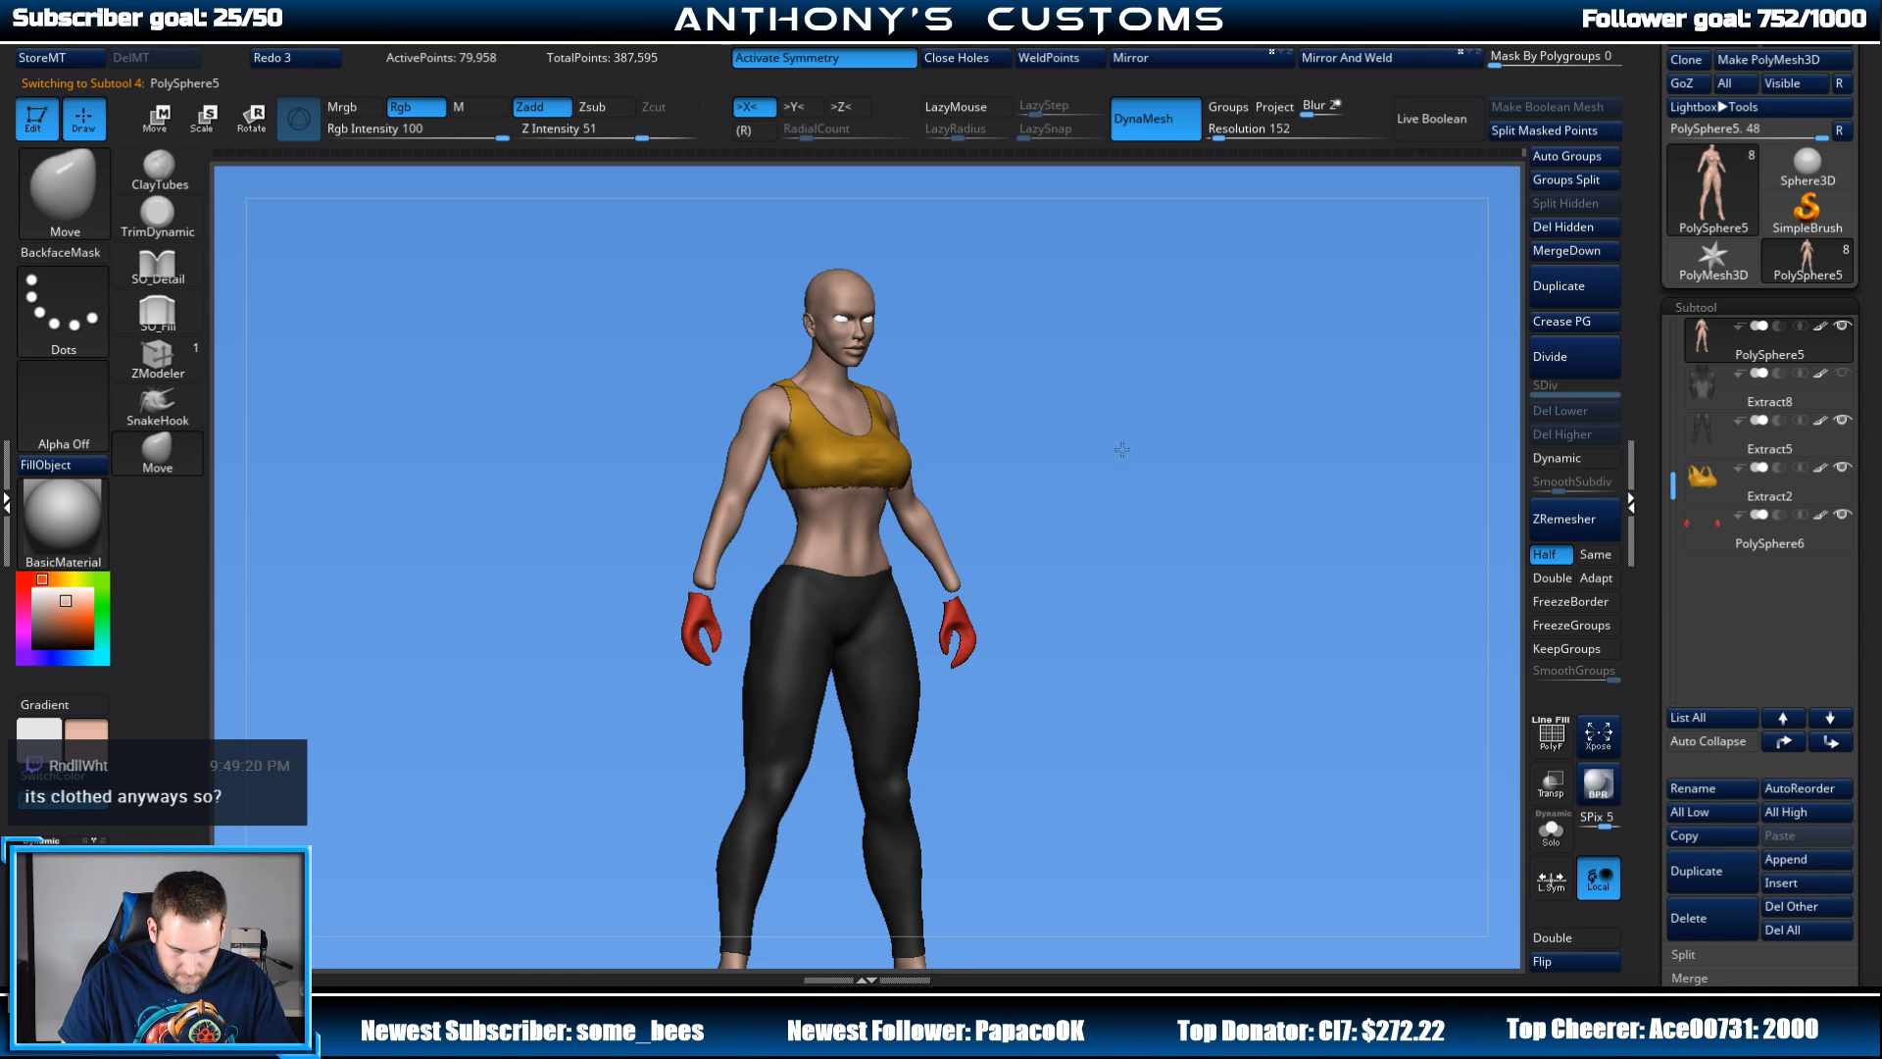
mouse_move(1117, 445)
left_mouse_down()
mouse_move(1172, 510)
mouse_move(1131, 545)
mouse_move(1155, 526)
mouse_move(1164, 462)
left_mouse_up()
left_click(1843, 469)
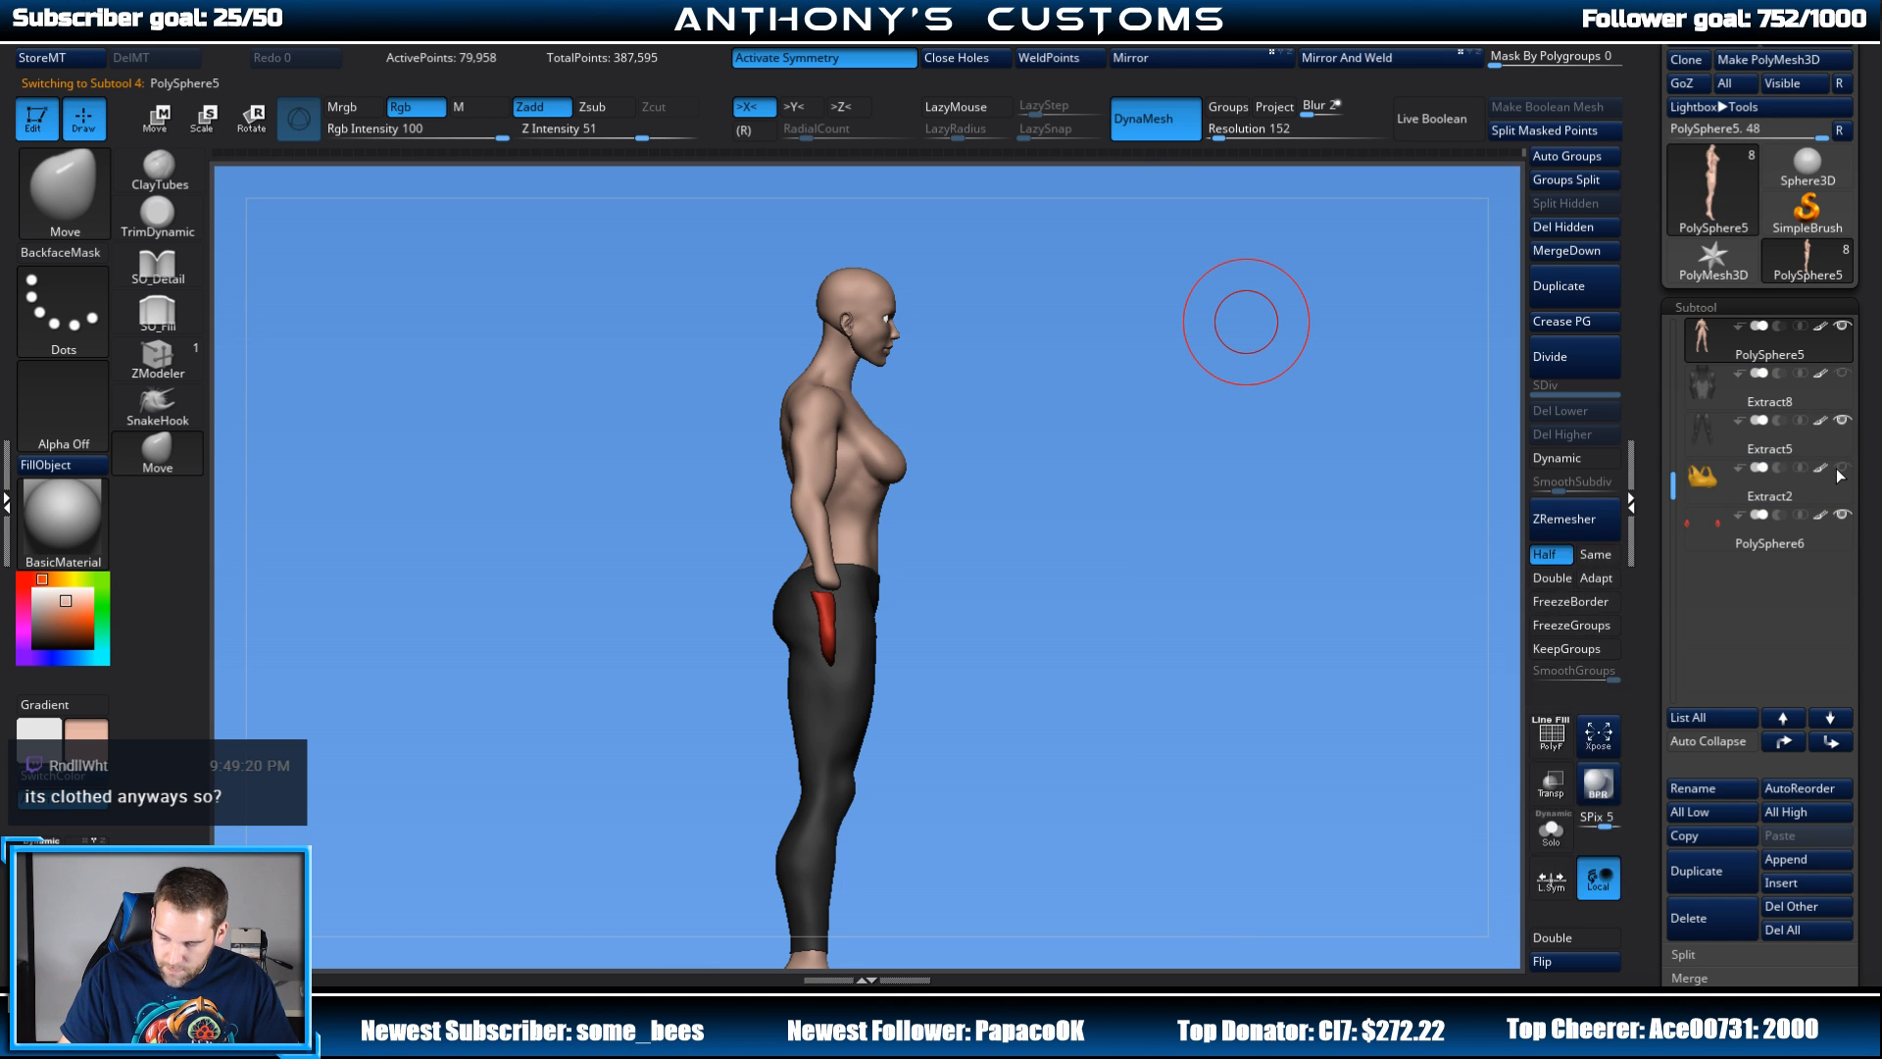
Step: Reshape the breasts from the side and front with a resized Move brush and update the body's DynaMesh
left_click_drag(1412, 520, 1264, 471, "shift")
mouse_move(1134, 406)
left_mouse_down("alt")
mouse_move(1114, 445)
mouse_move(1137, 492)
left_mouse_up("alt")
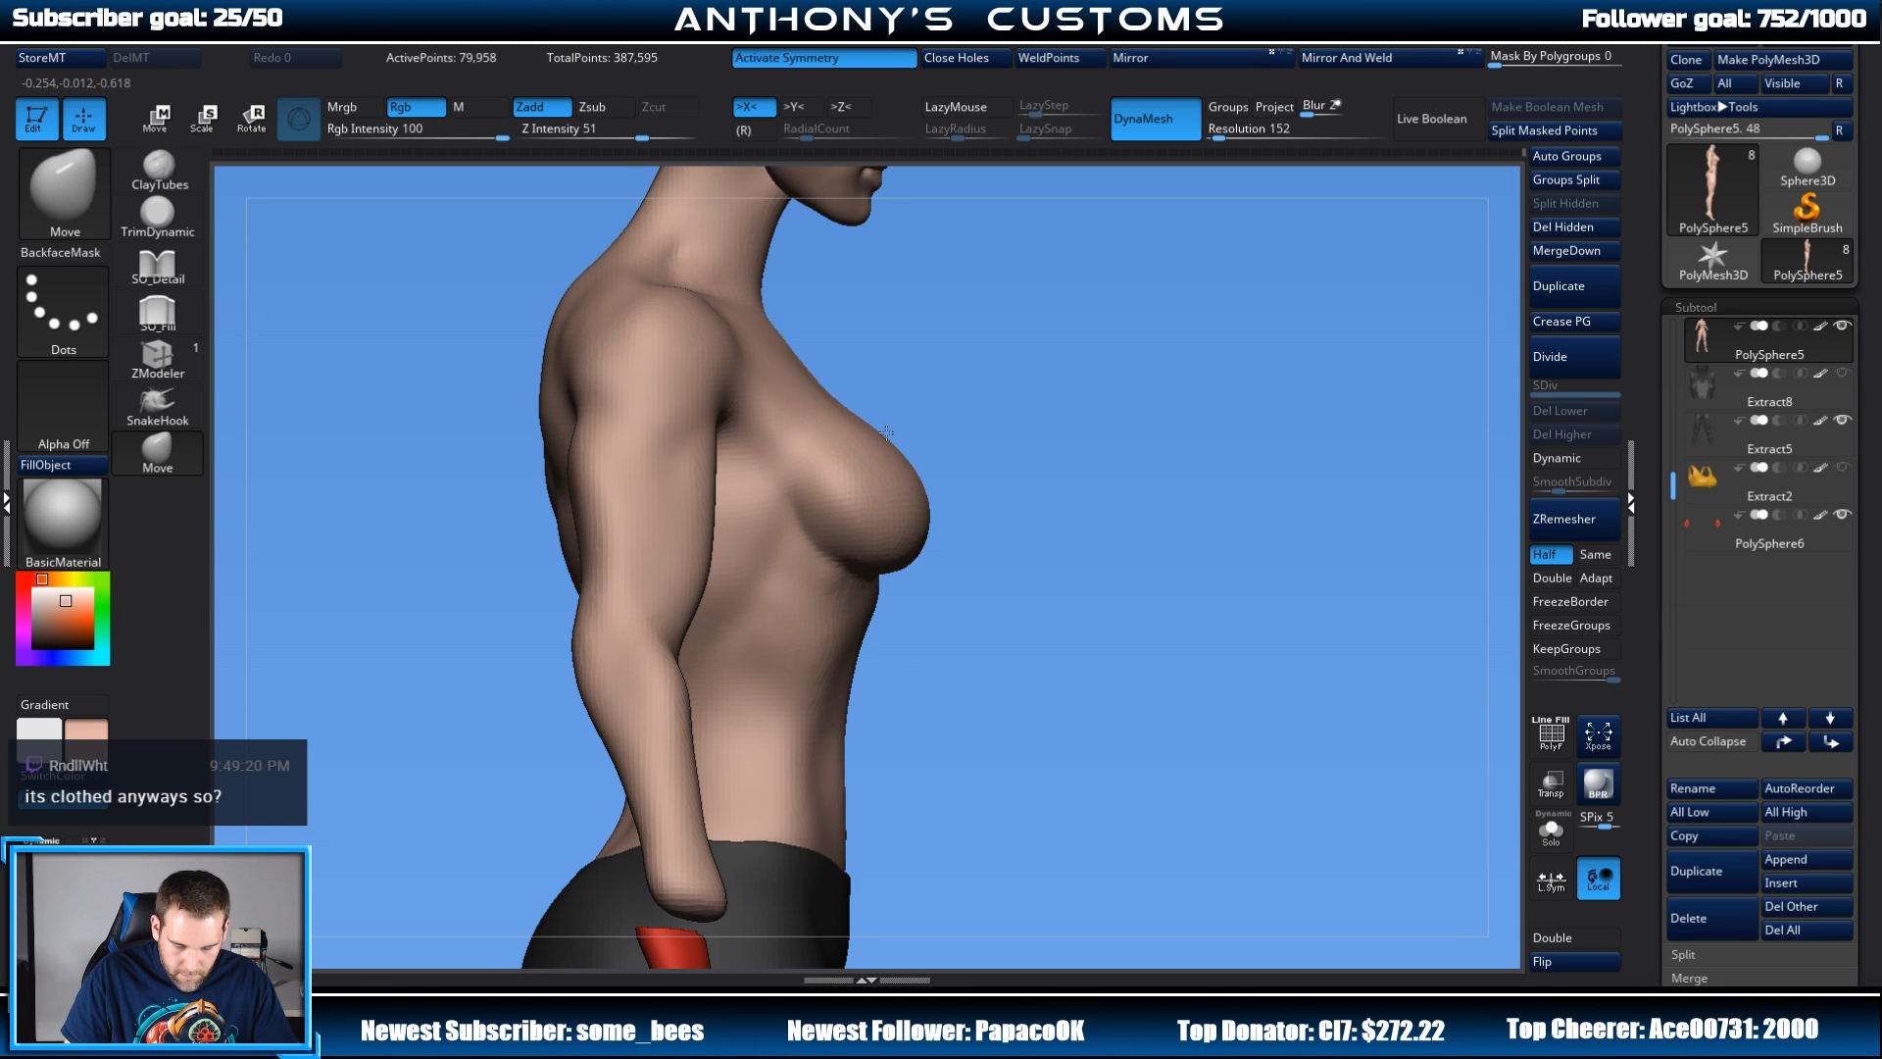
left_click_drag(888, 428, 1261, 305)
key("space")
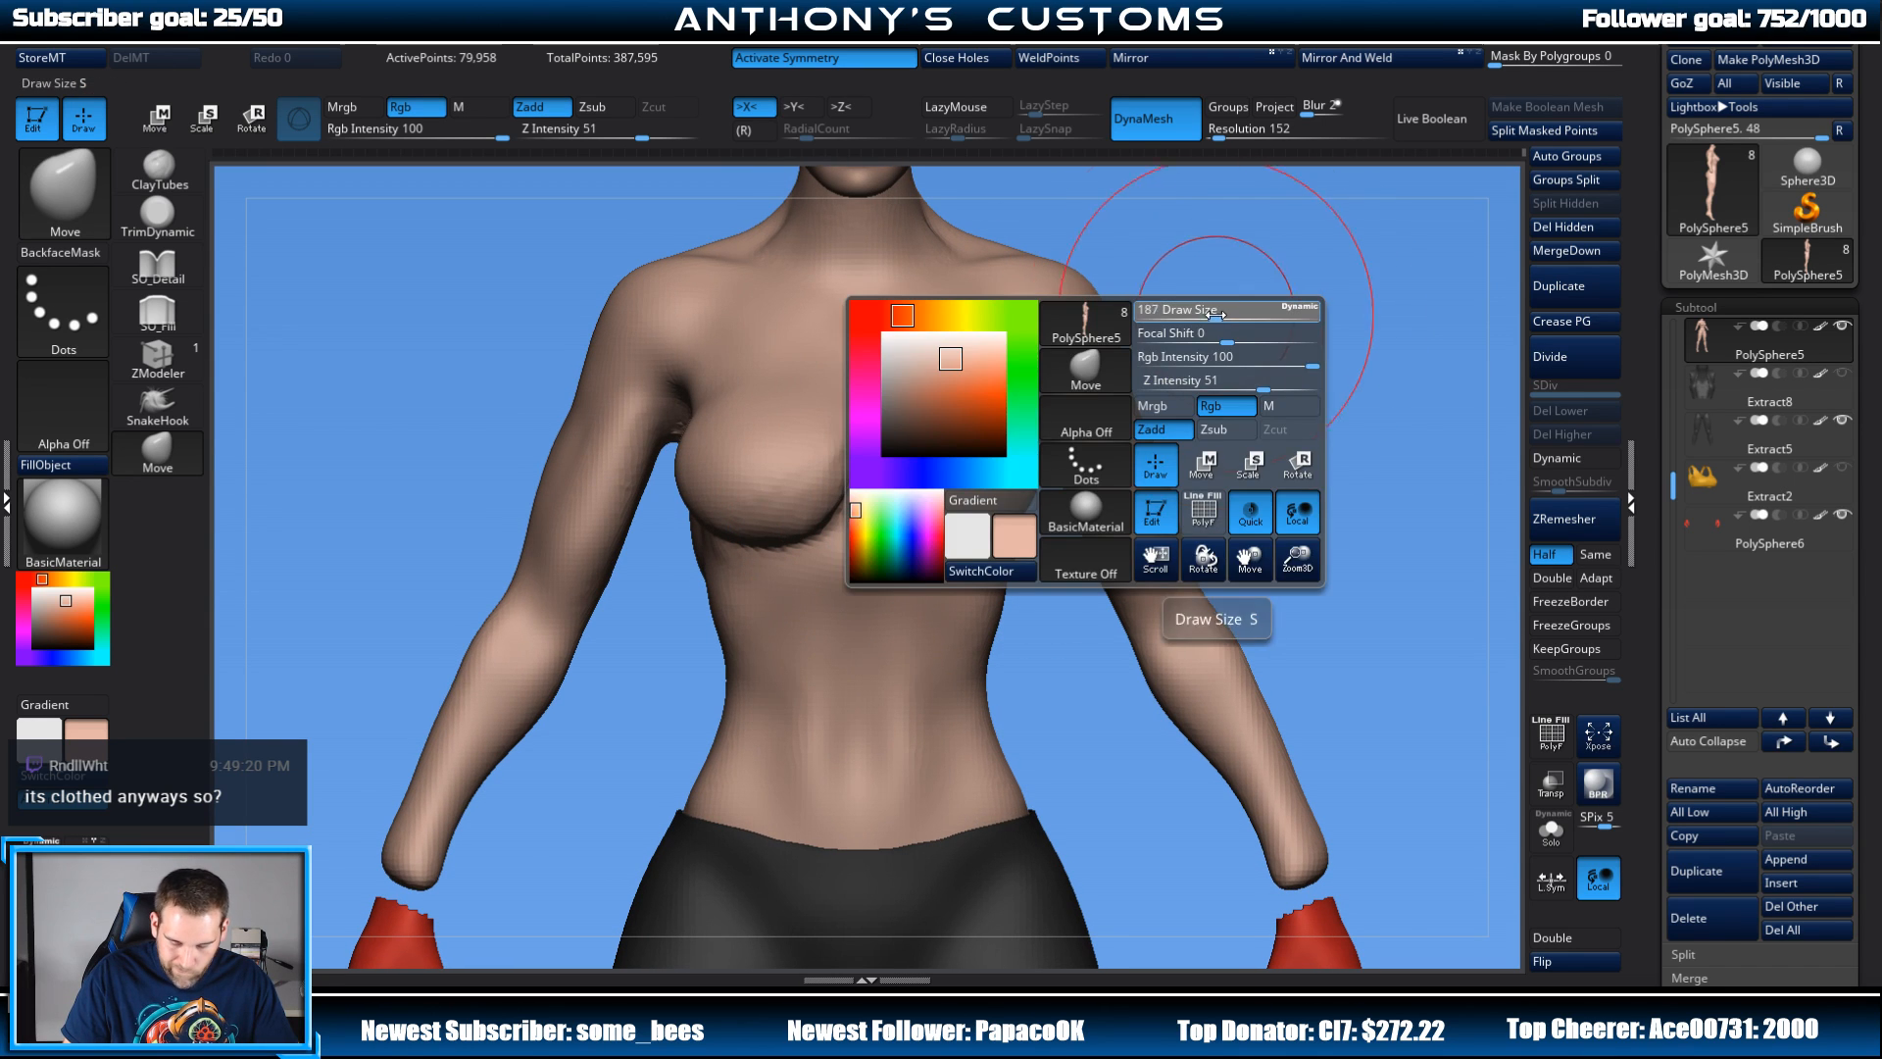
left_click_drag(915, 529, 918, 521)
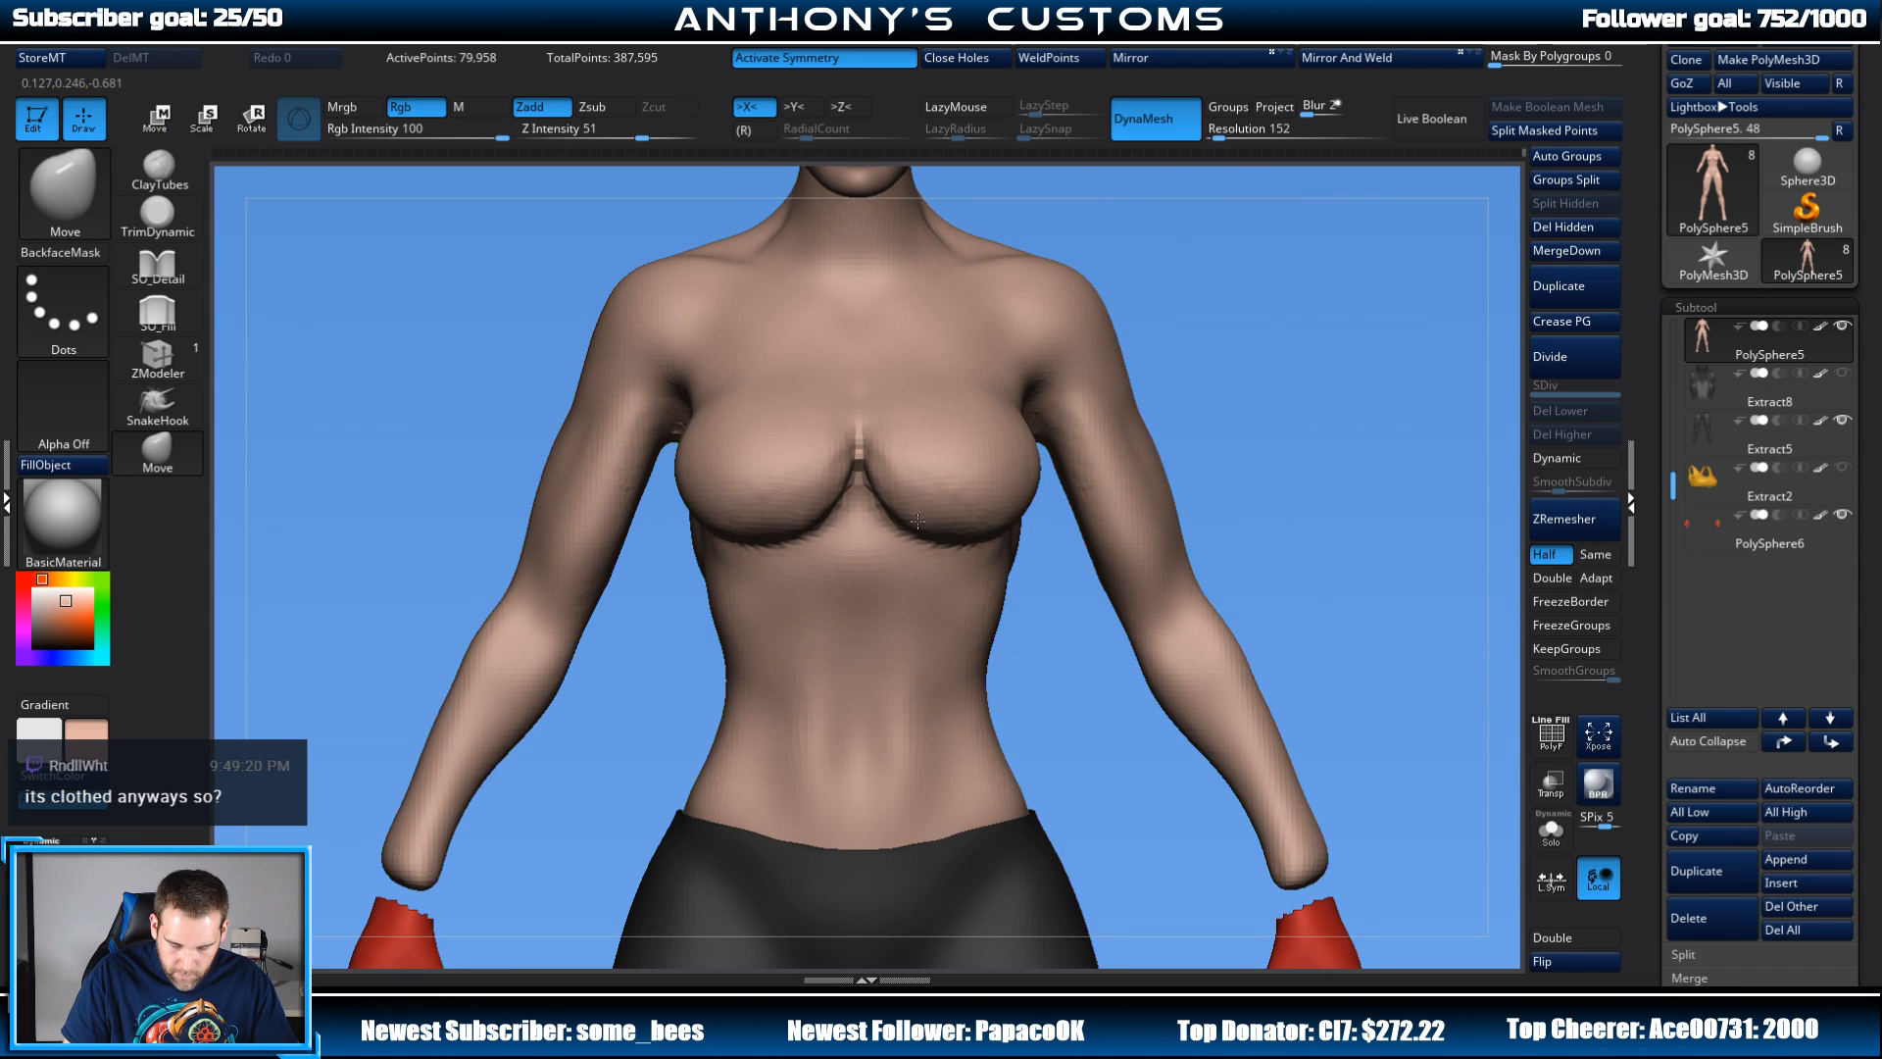
left_click_drag(1233, 379, 1275, 366)
left_click_drag(1307, 441, 1253, 331, "alt")
left_click_drag(1247, 401, 996, 370)
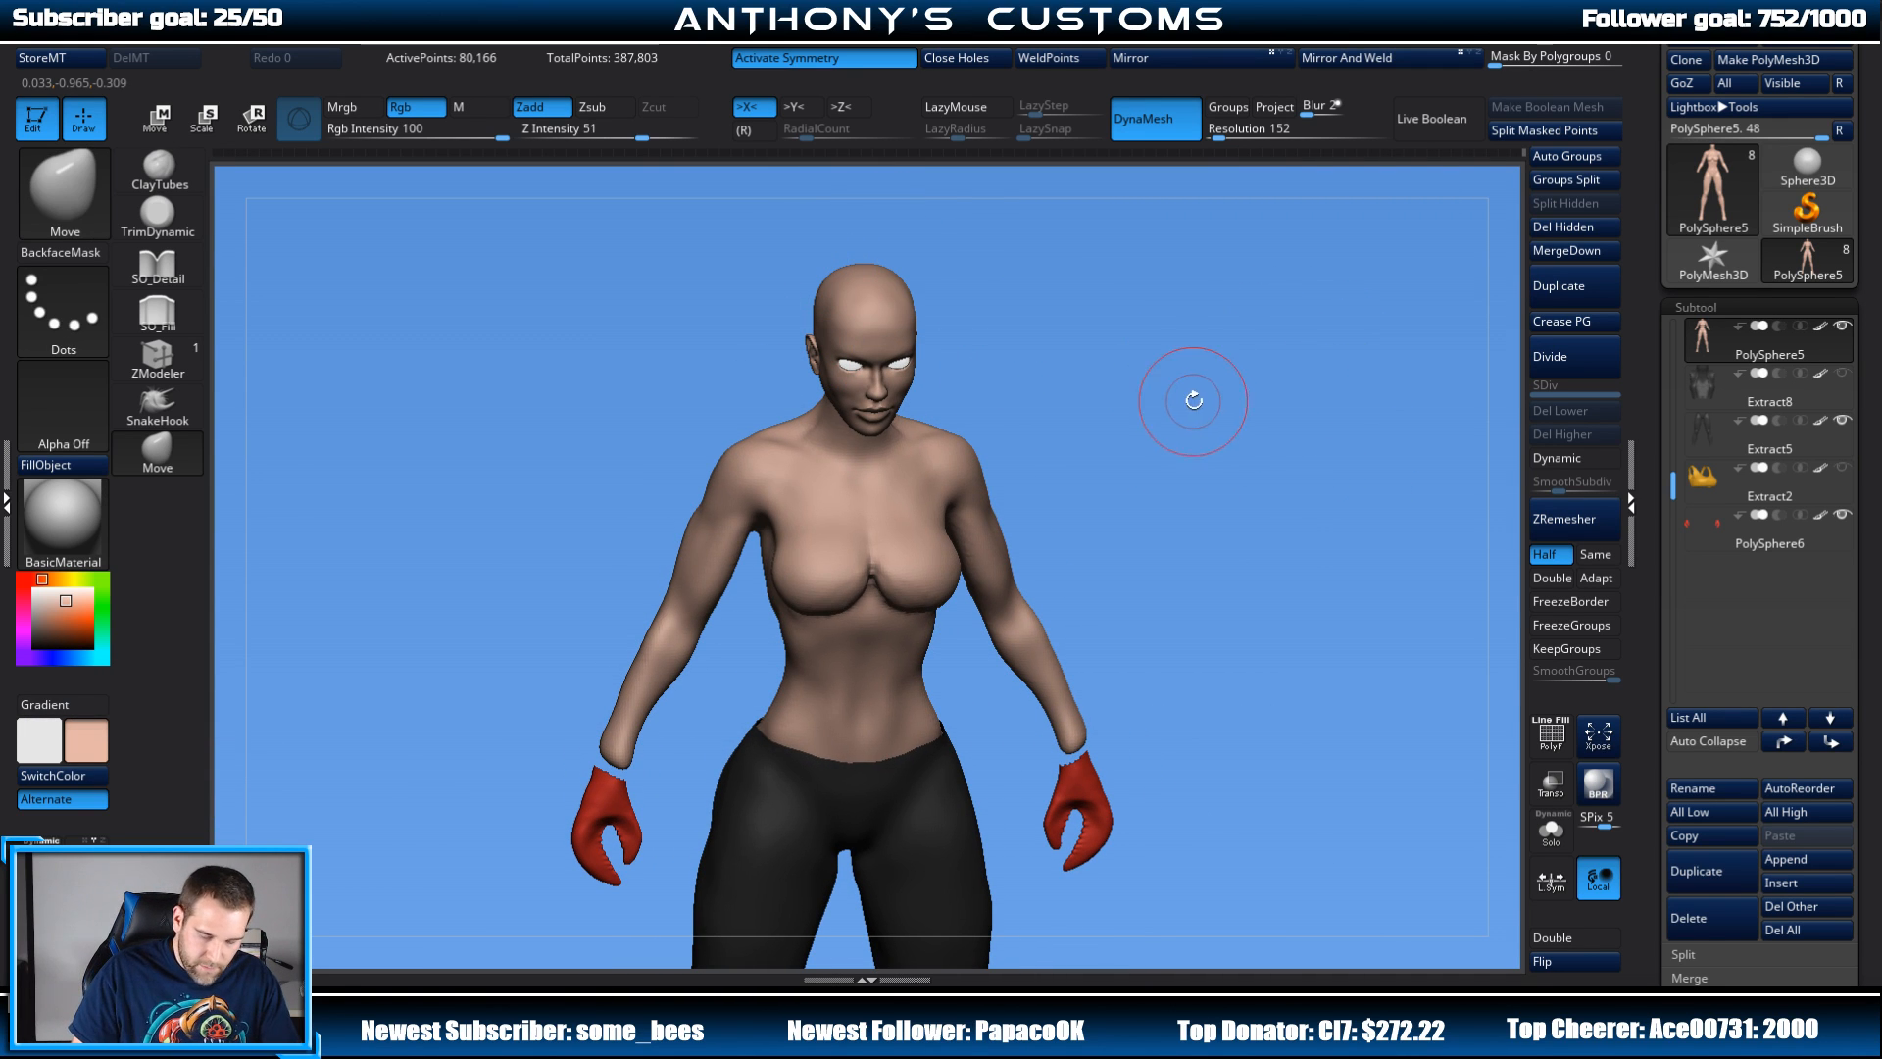
Step: Carve the cleavage line with the SO_Detail brush and smooth it at a reduced draw size
left_click(167, 272)
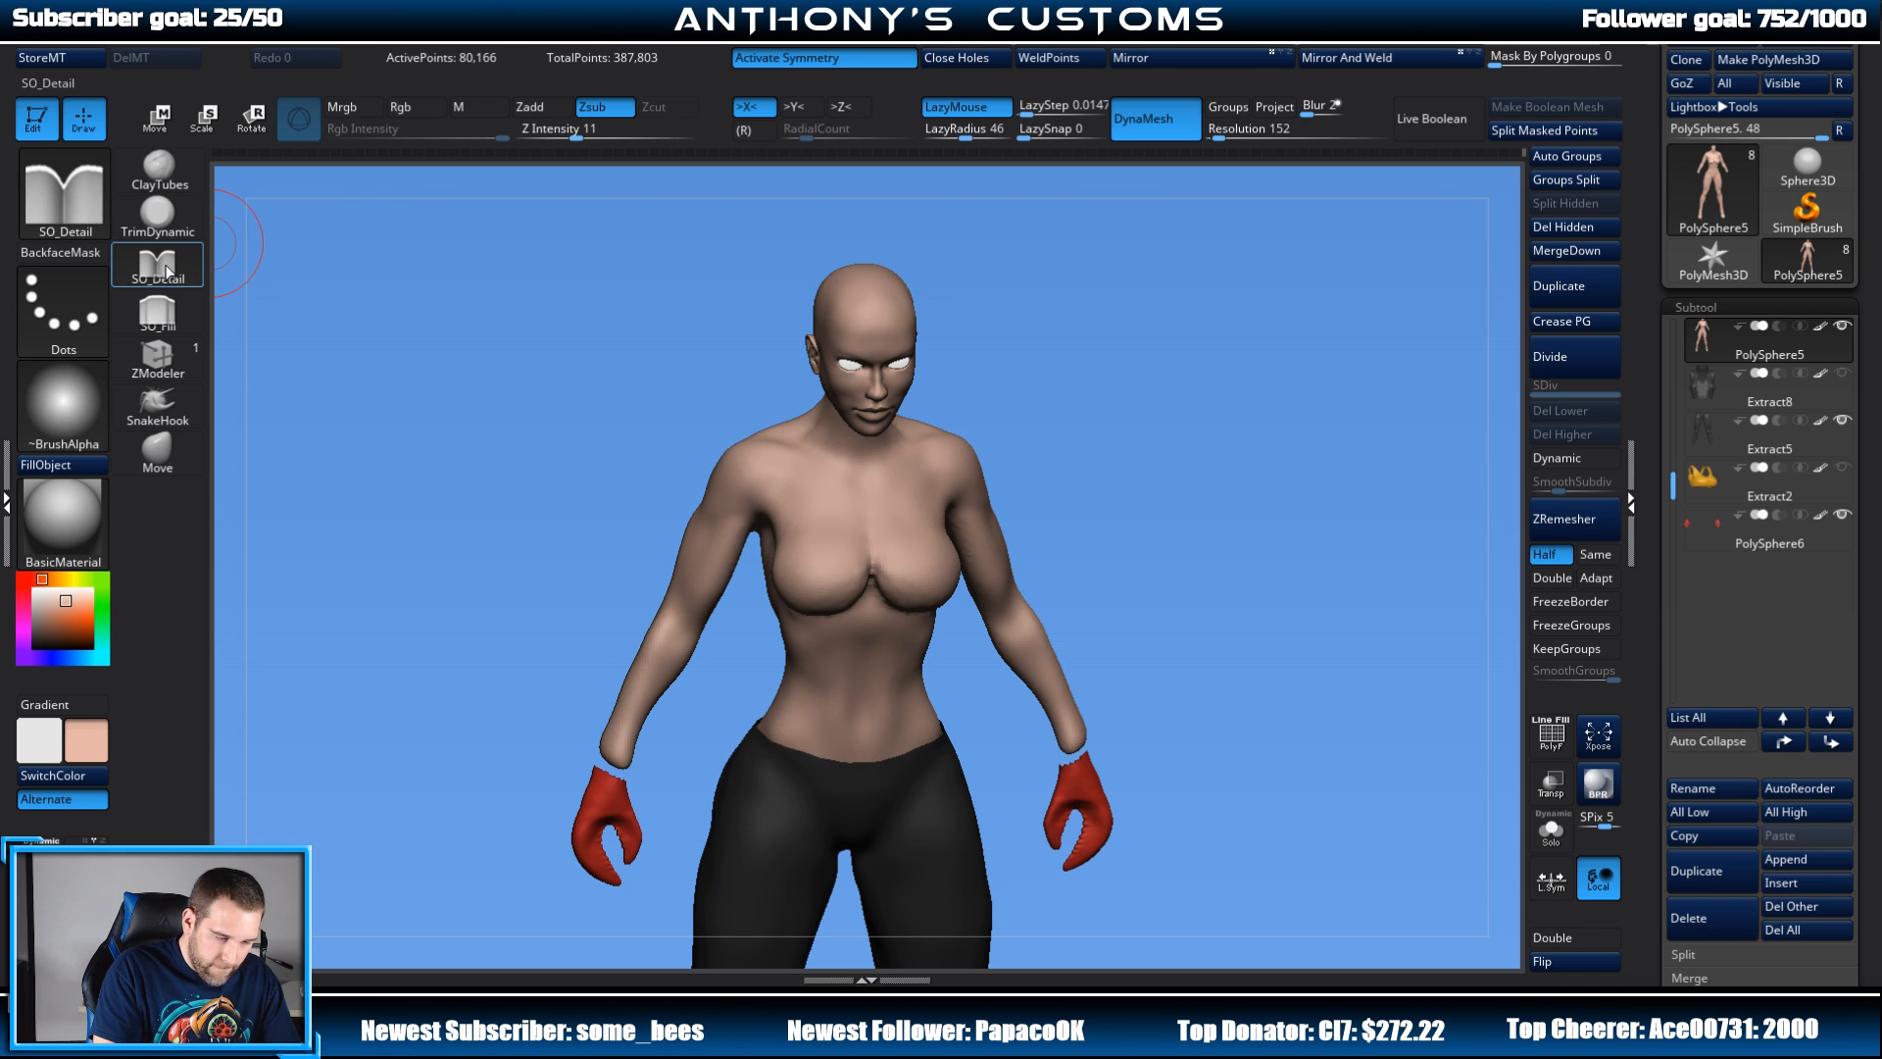
mouse_move(1153, 466)
left_mouse_down("alt")
mouse_move(1163, 562)
mouse_move(1212, 476)
left_mouse_up("alt")
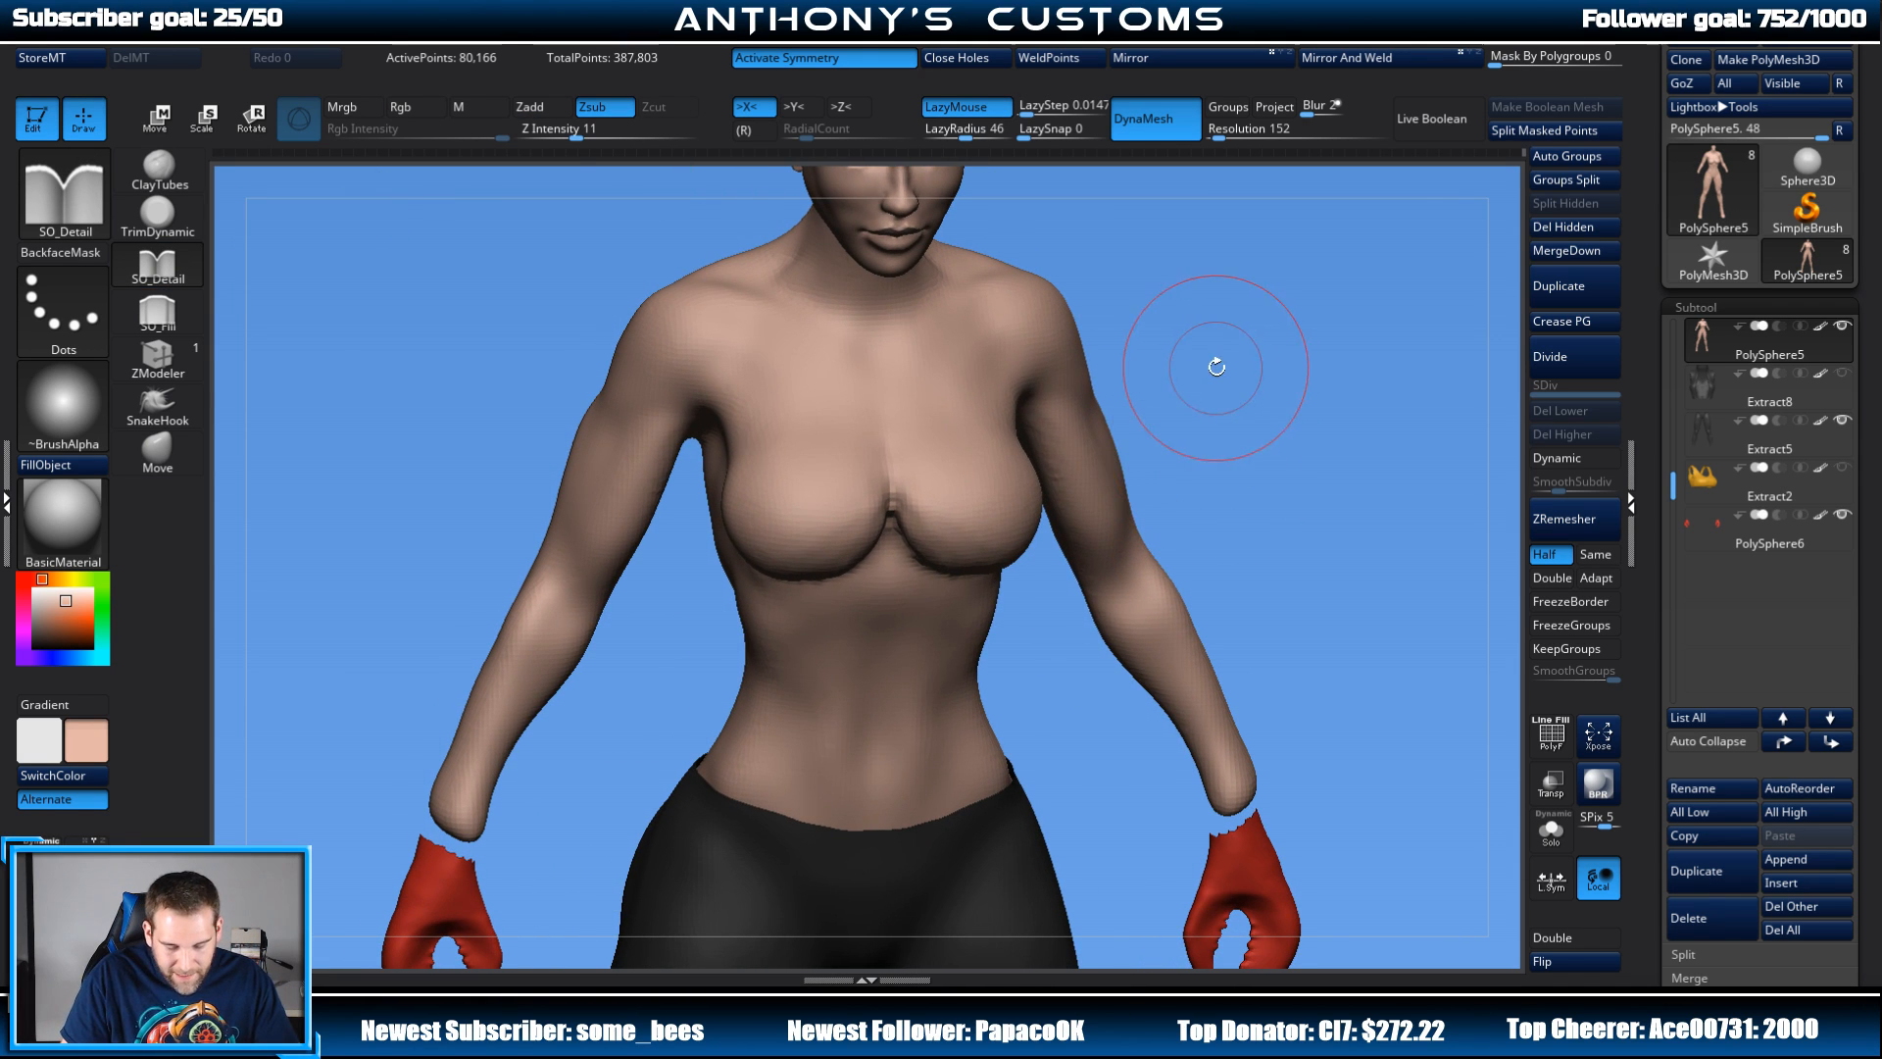
key("s")
left_click_drag(1215, 368, 1180, 285)
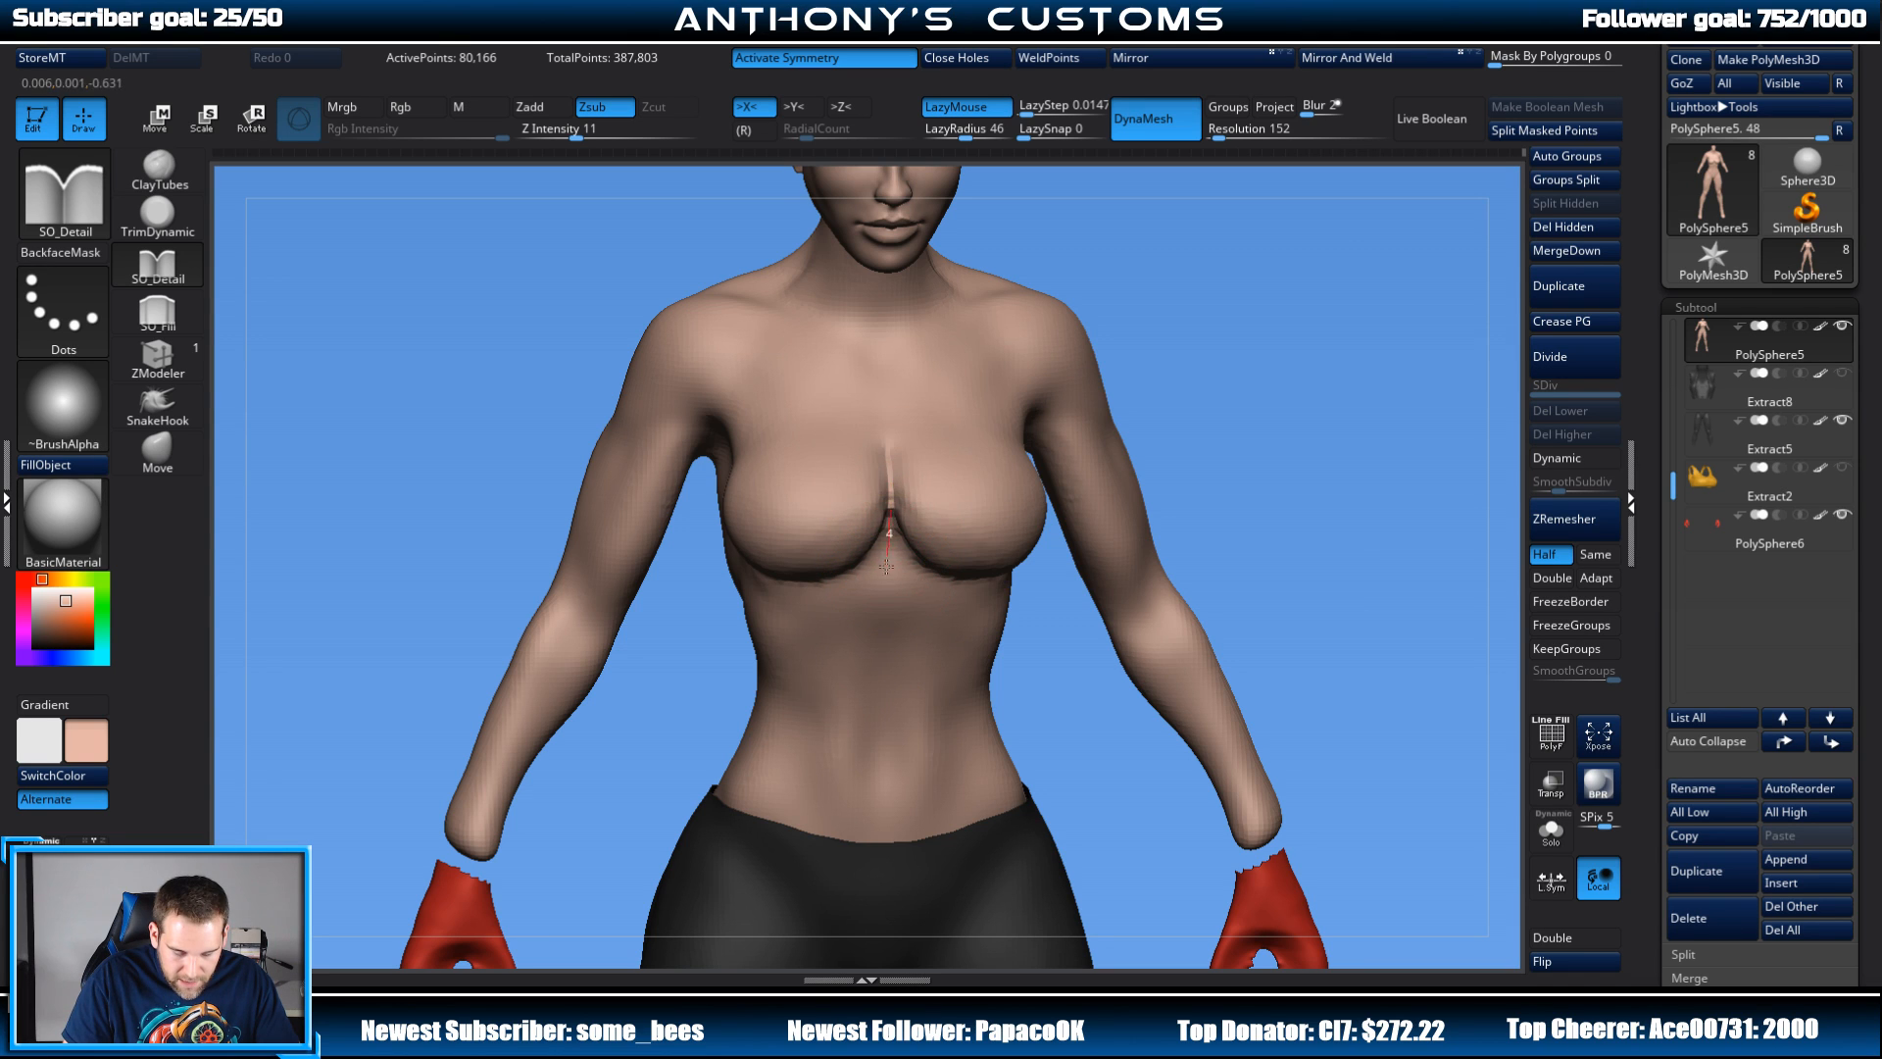
key("space")
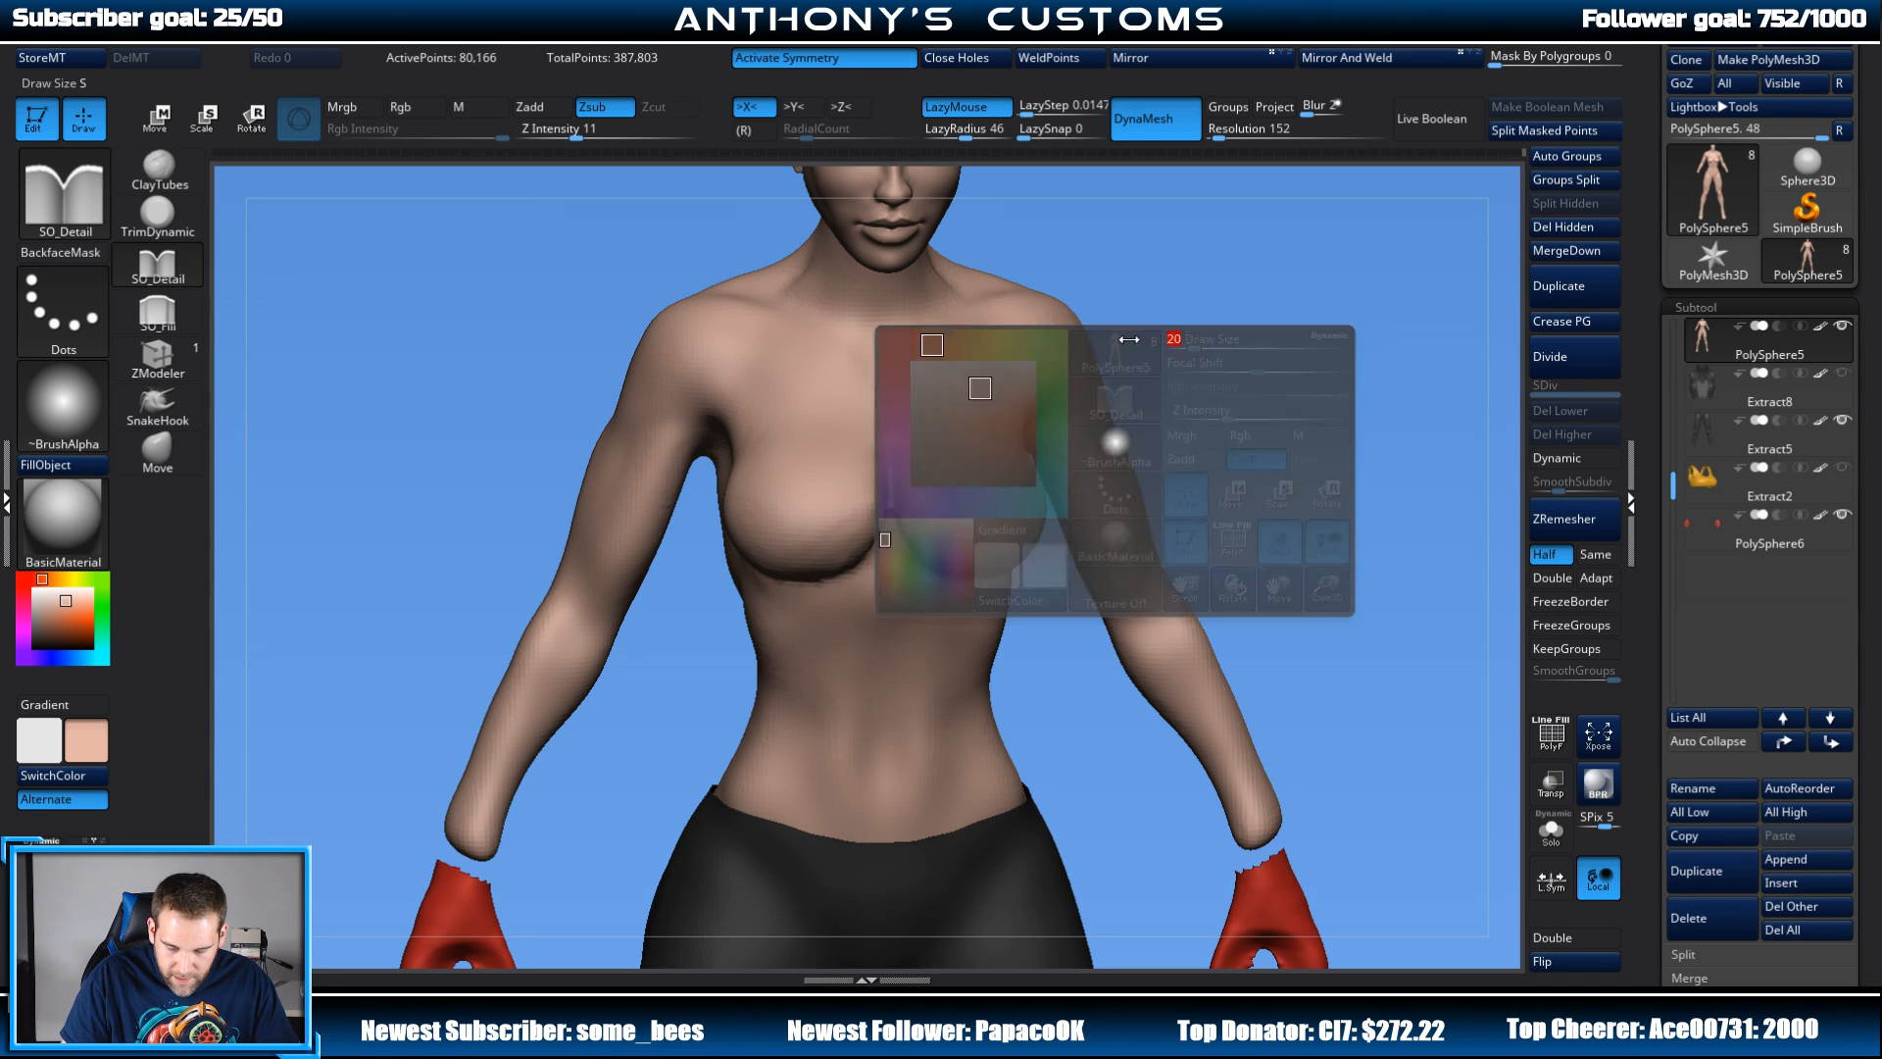
key("shift")
mouse_move(888, 538)
left_mouse_down("shift")
mouse_move(887, 451)
mouse_move(883, 539)
left_mouse_up("shift")
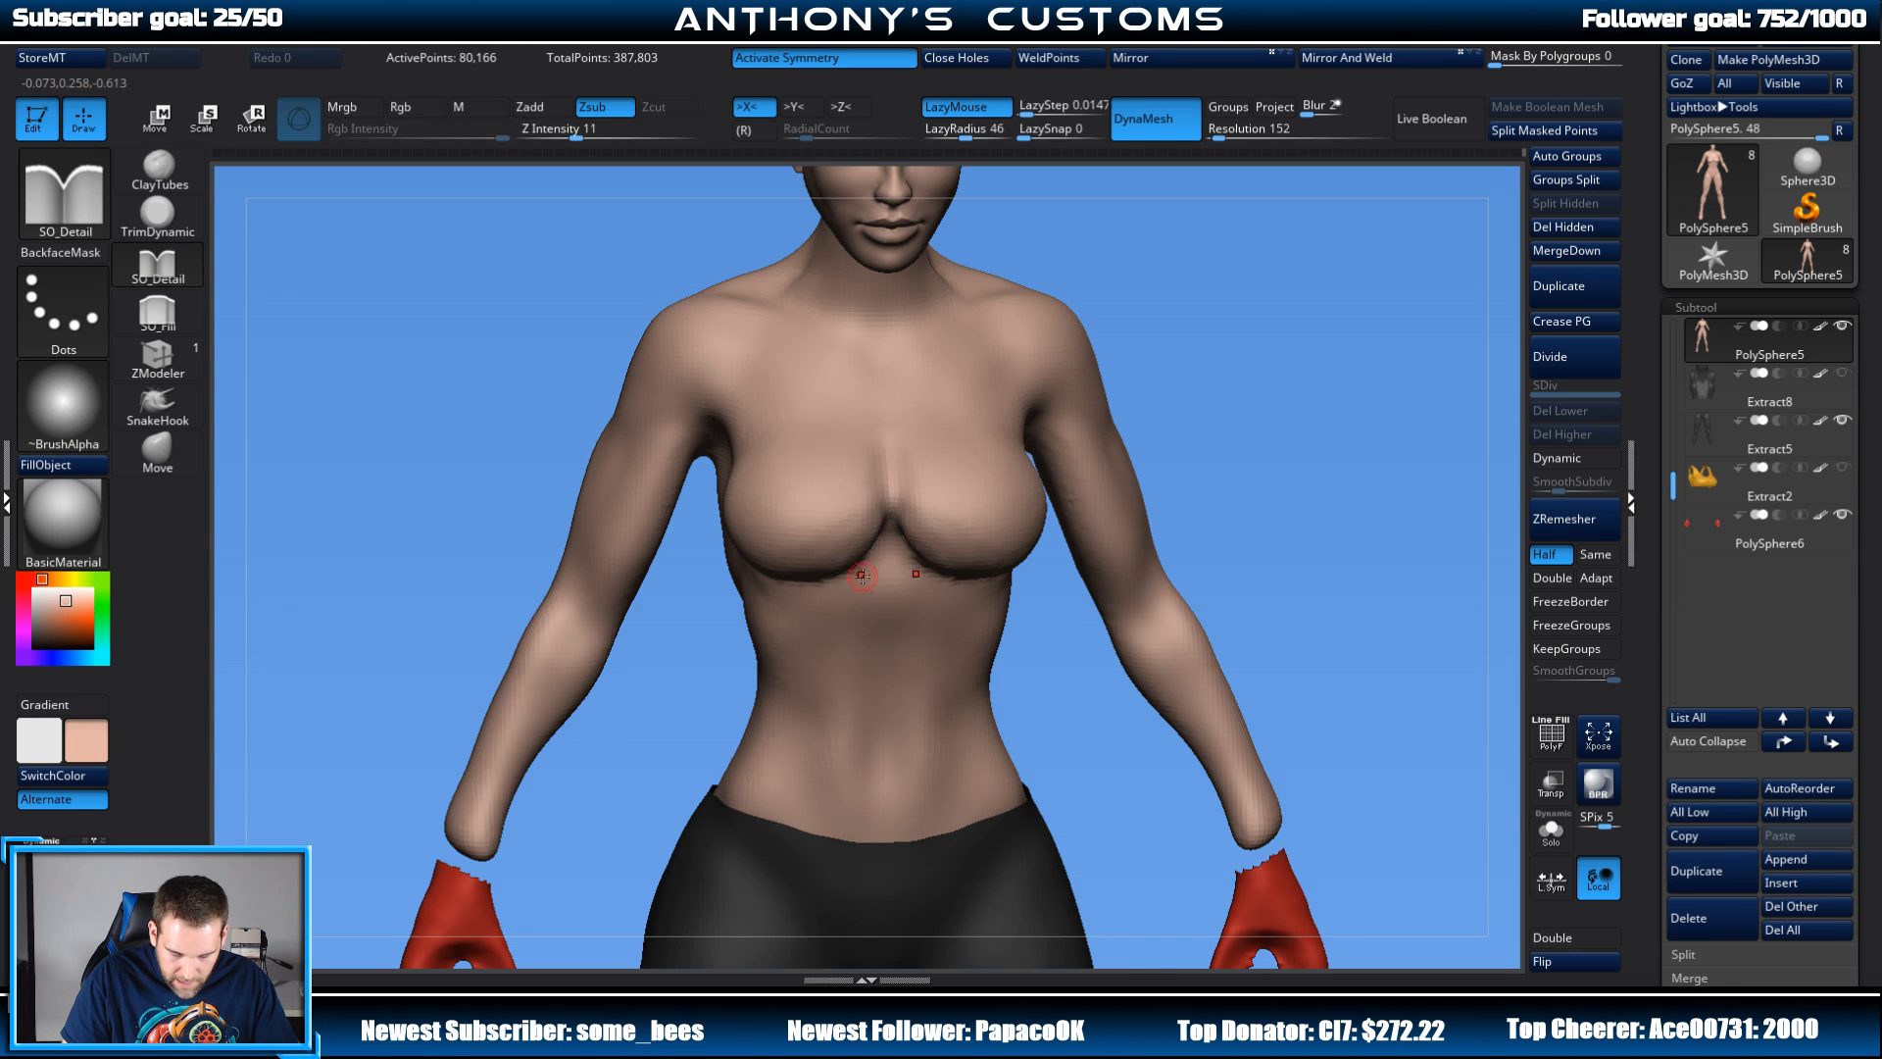
Step: Refine the crease under the breasts with the SO_Detail brush, working from a low viewpoint
left_click_drag(1155, 412, 1172, 348)
left_click_drag(1219, 421, 857, 508)
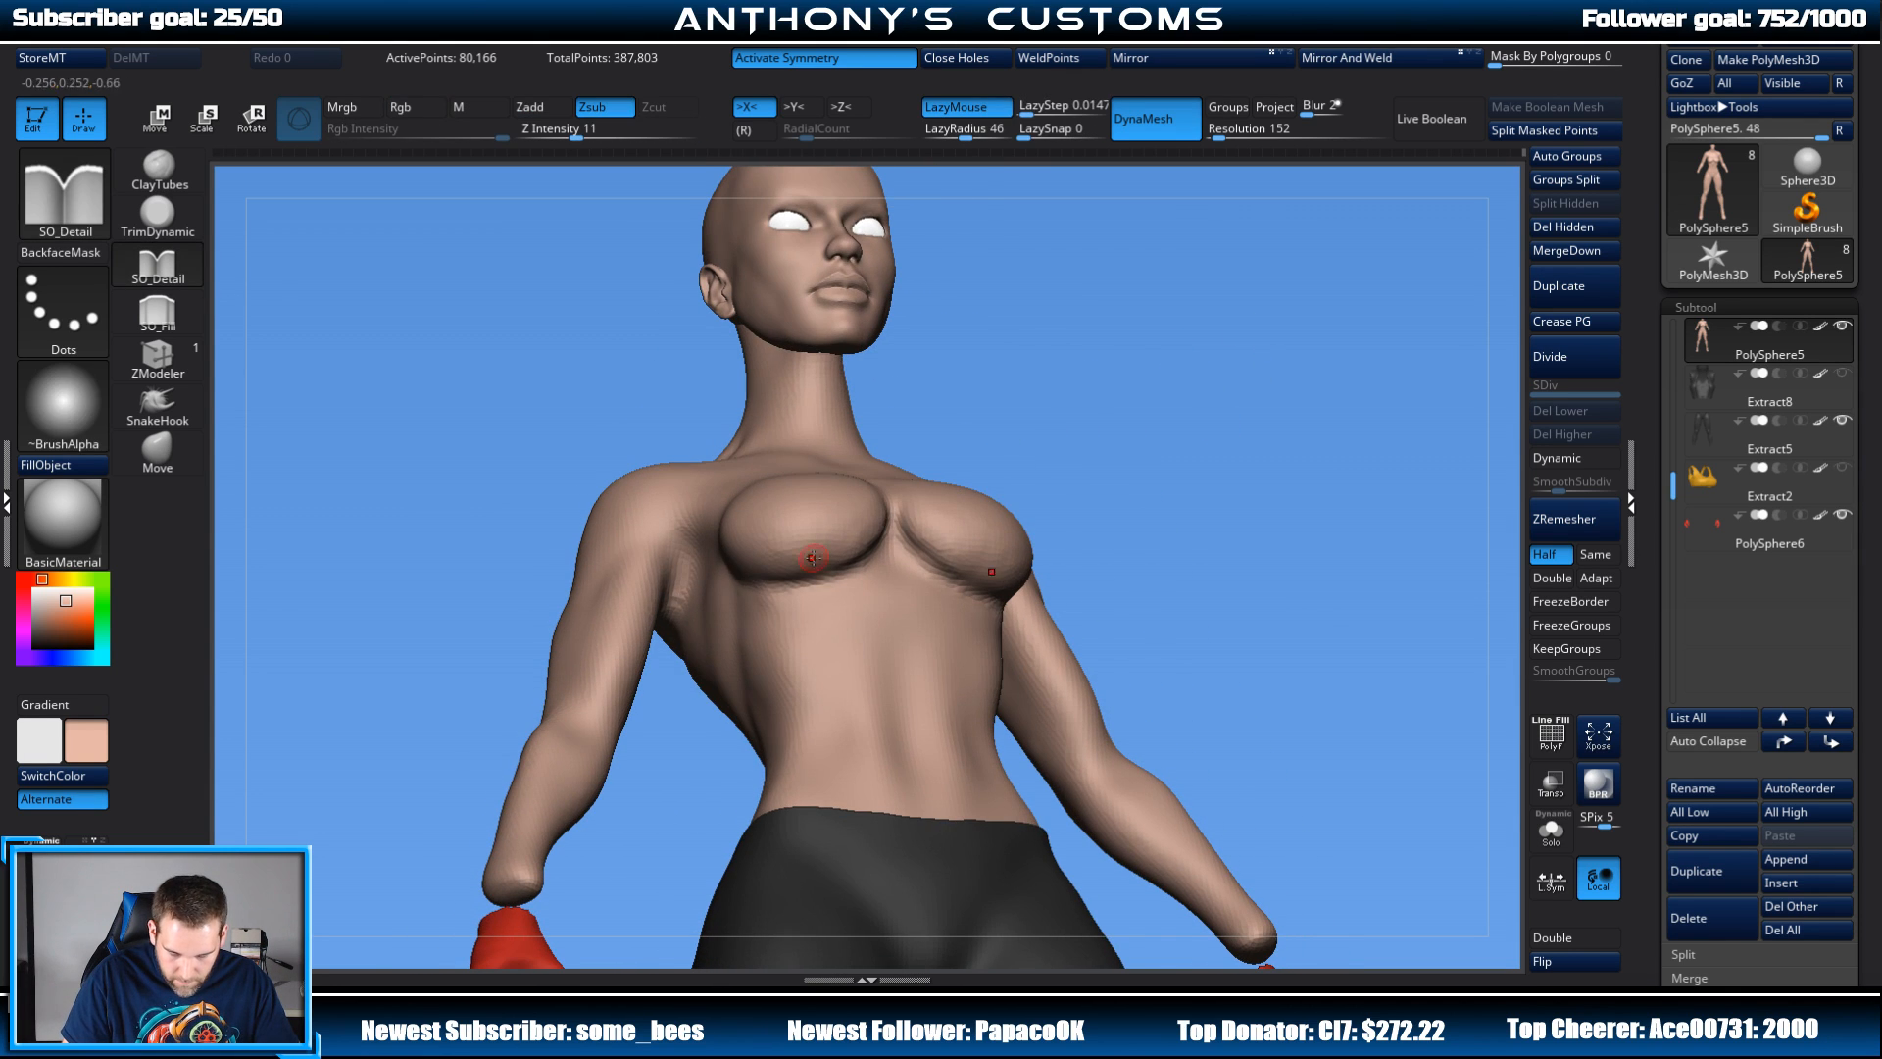
mouse_move(1219, 425)
left_mouse_down()
mouse_move(1181, 551)
mouse_move(1250, 448)
mouse_move(1311, 408)
mouse_move(1311, 338)
left_mouse_up()
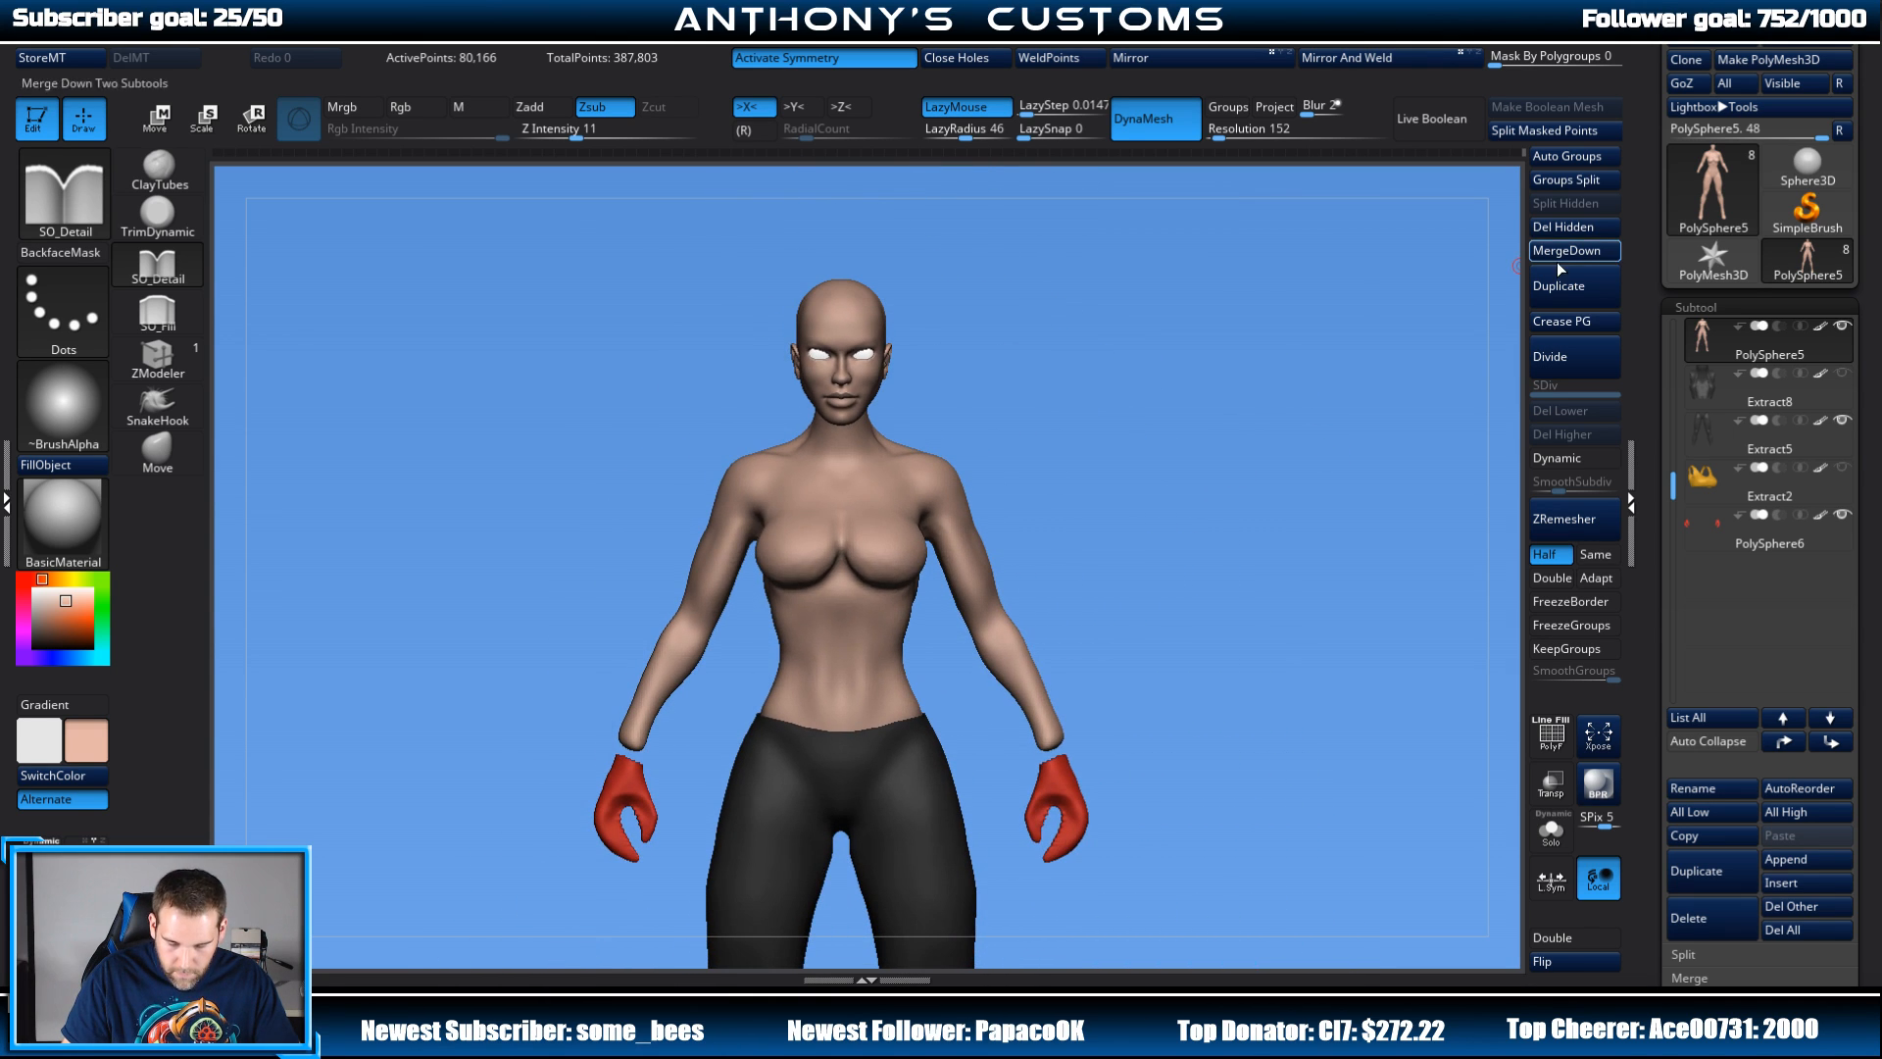
Step: Show the yellow tank top over the body and make it the active subtool
left_click(1841, 470)
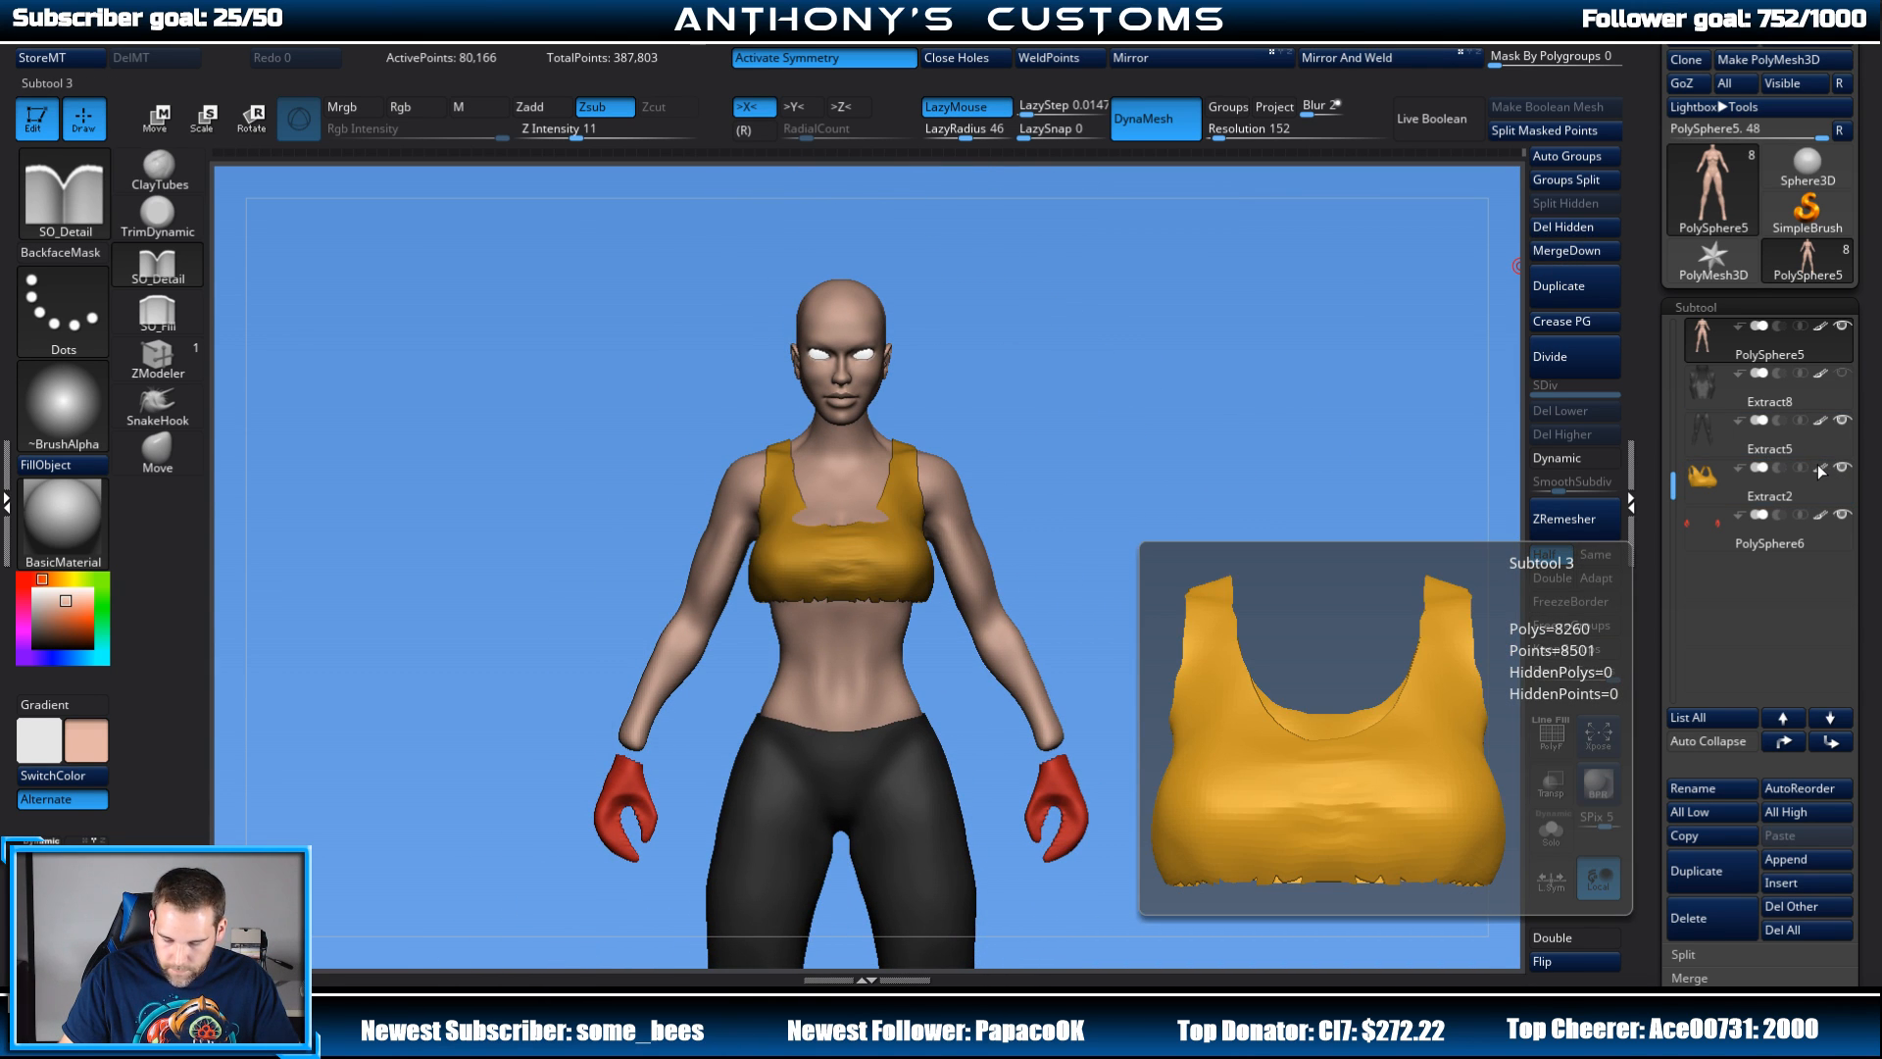
key("ctrl")
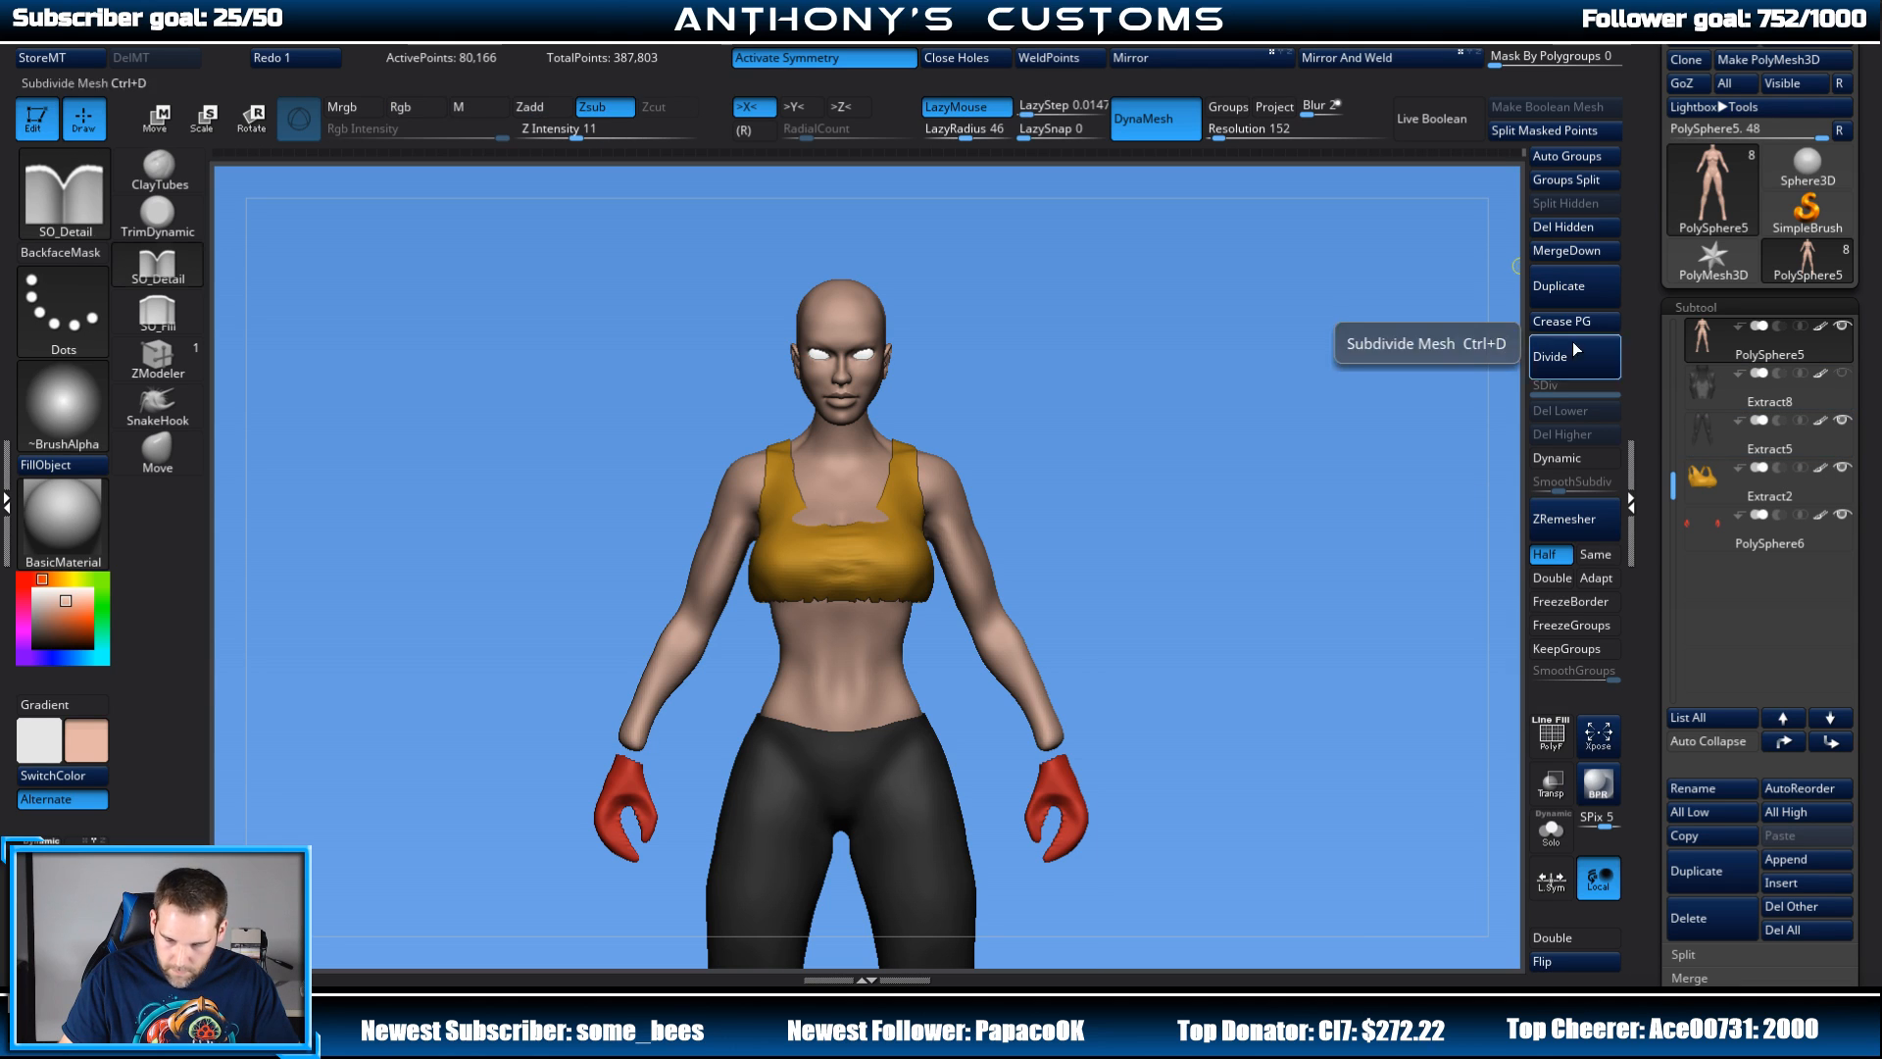
key("ctrl+z")
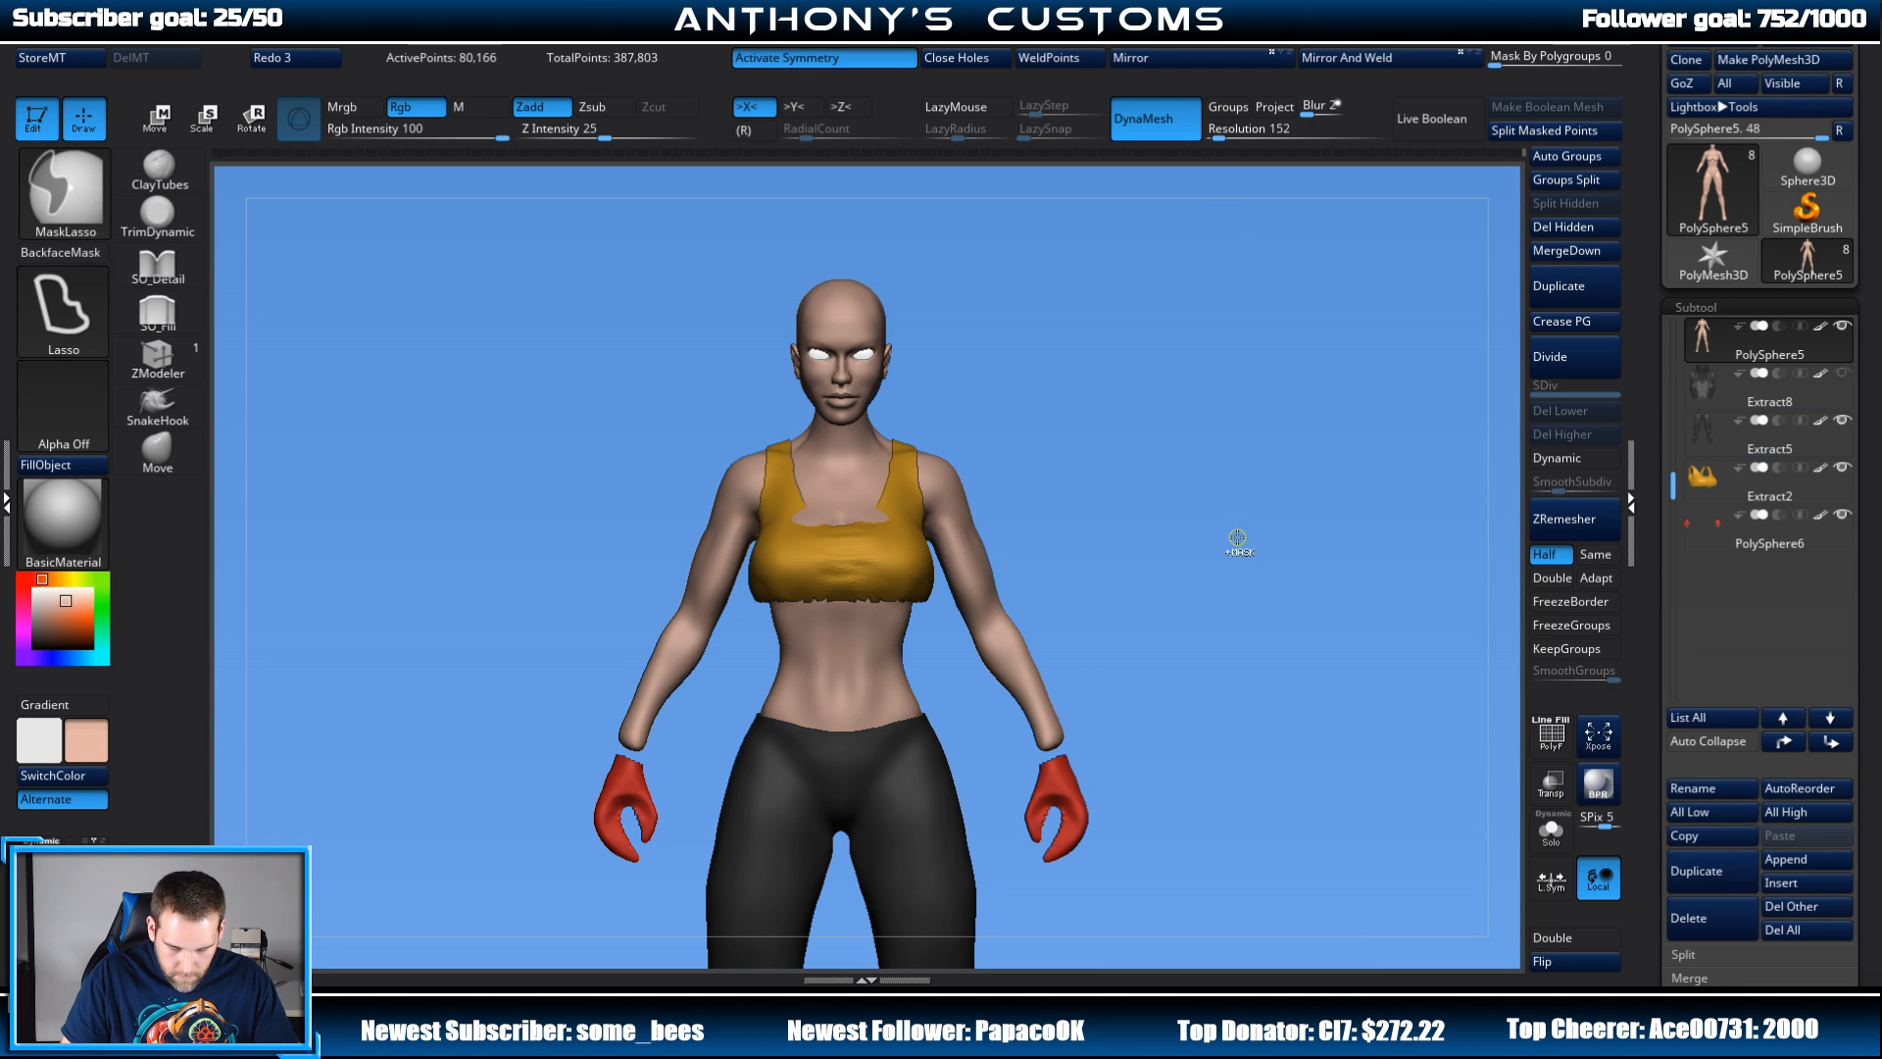
left_click(306, 61)
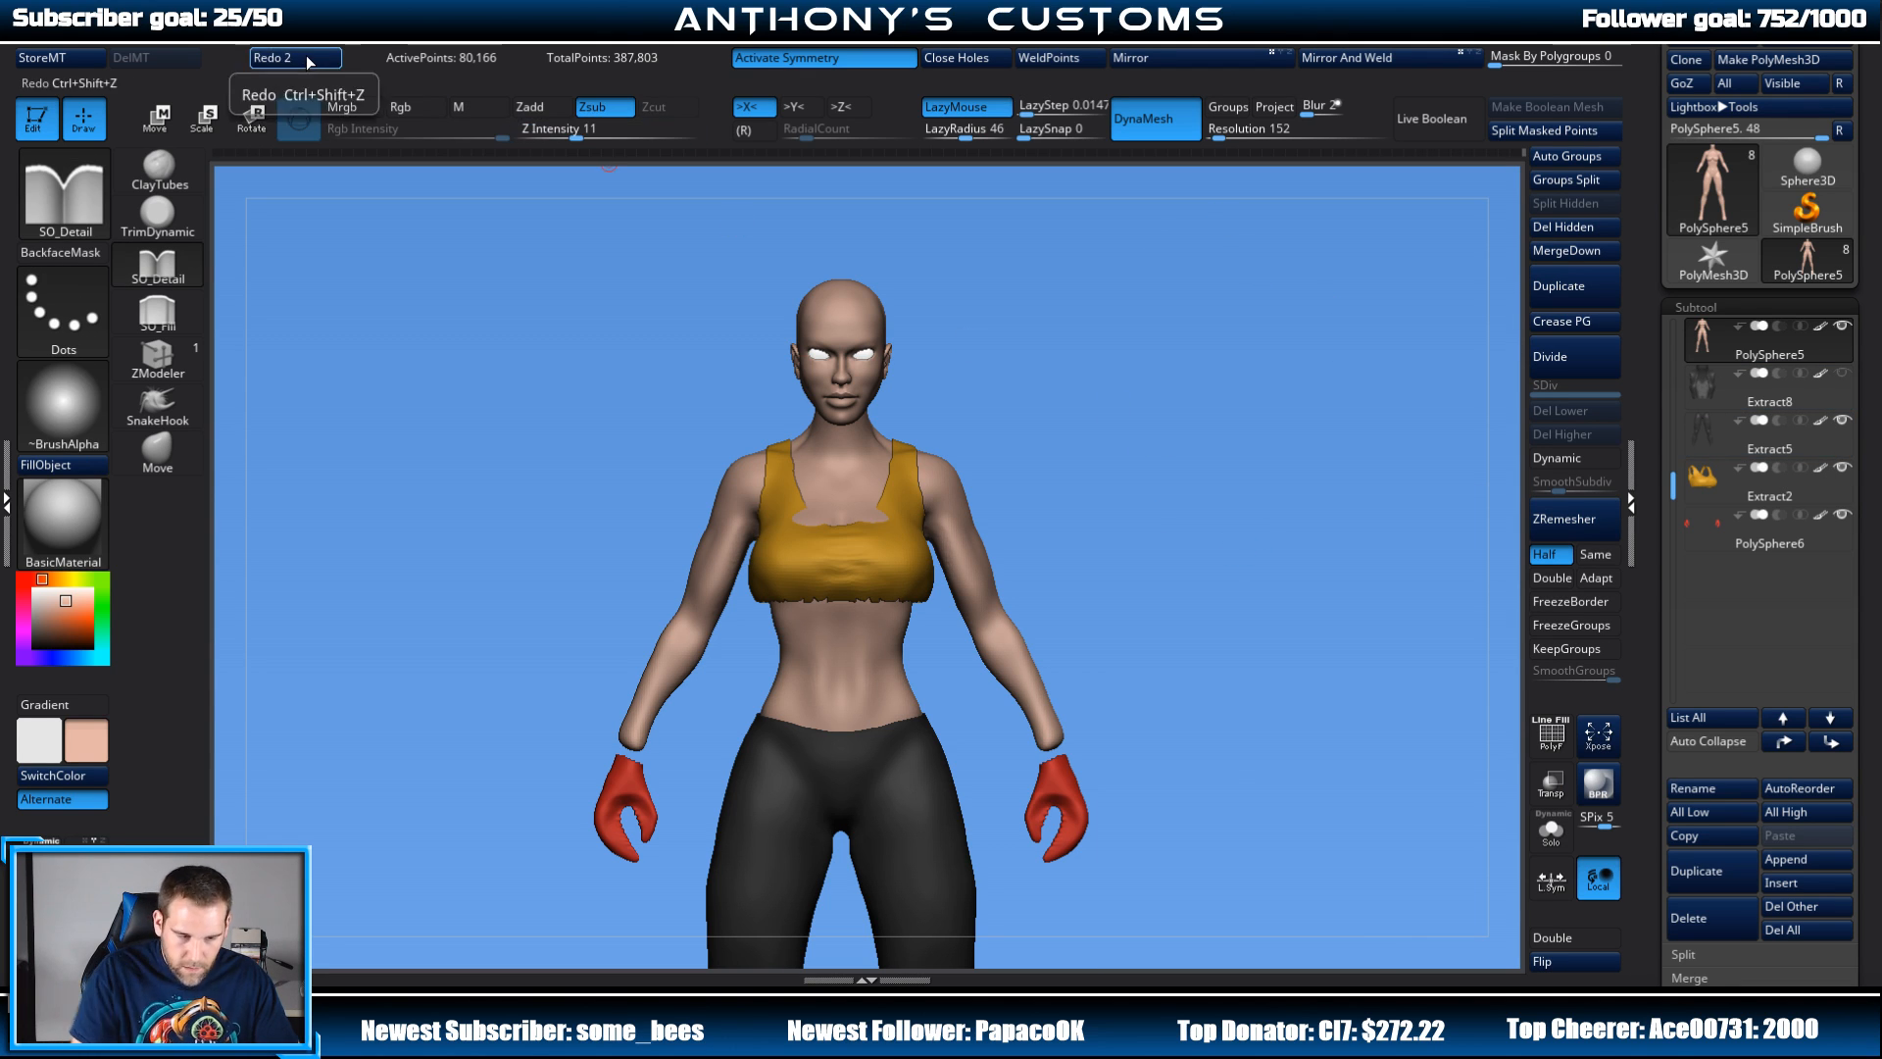
left_click(305, 61)
left_click(306, 60)
left_click(1721, 470)
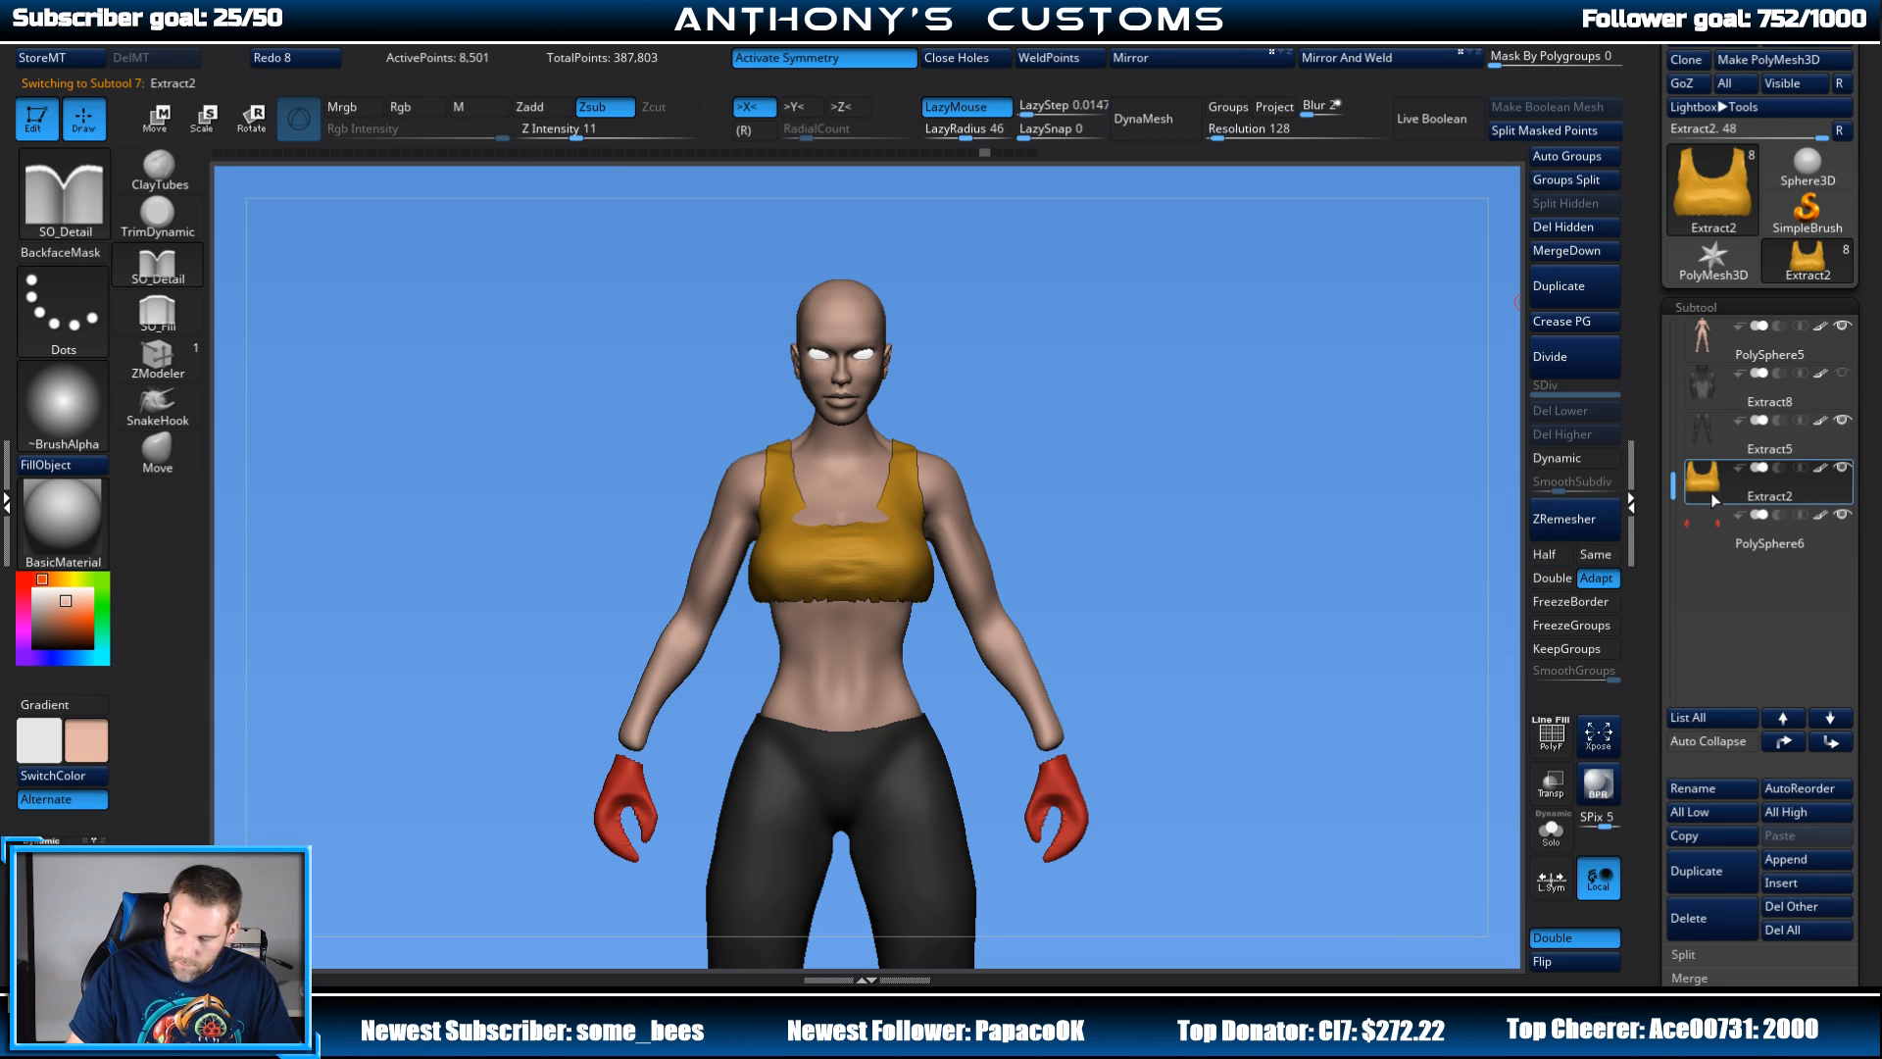
Step: Undo the recent shape edits on the yellow tank top and adjust the brush's draw size
key("ctrl")
key("ctrl+z")
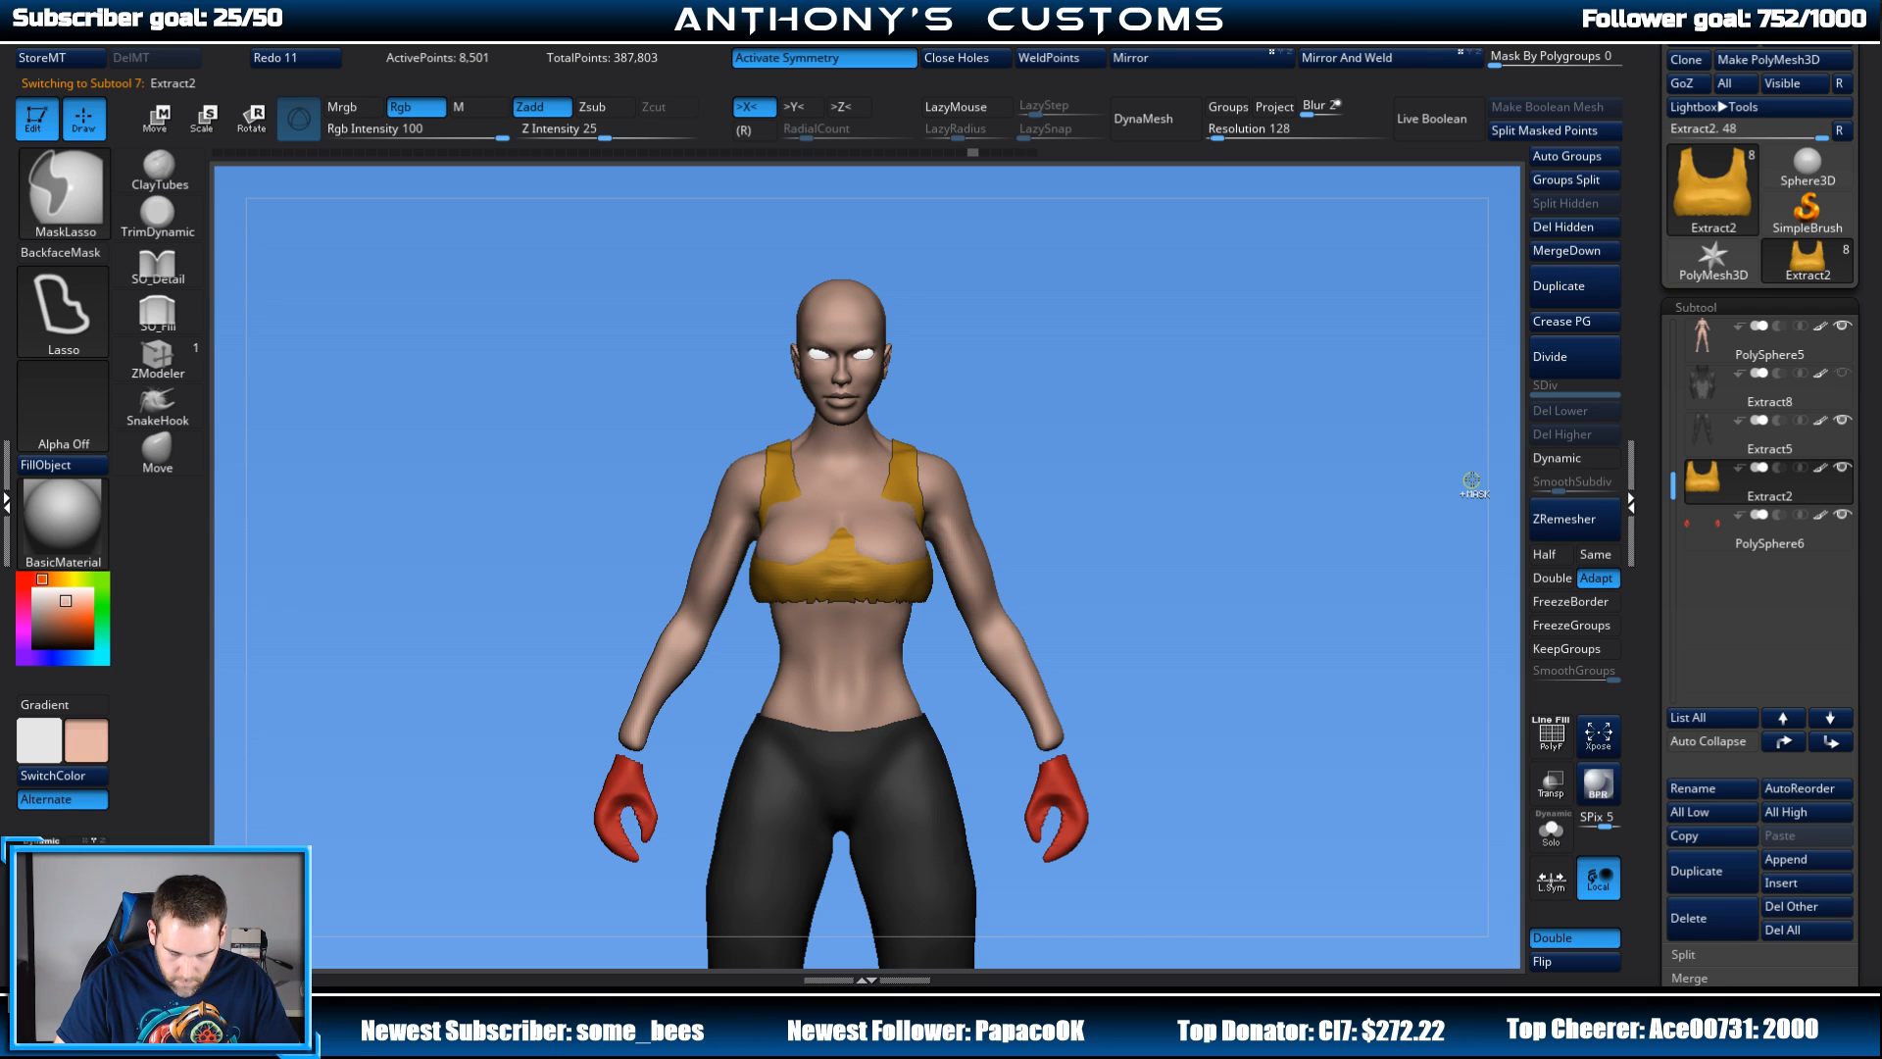
key("space")
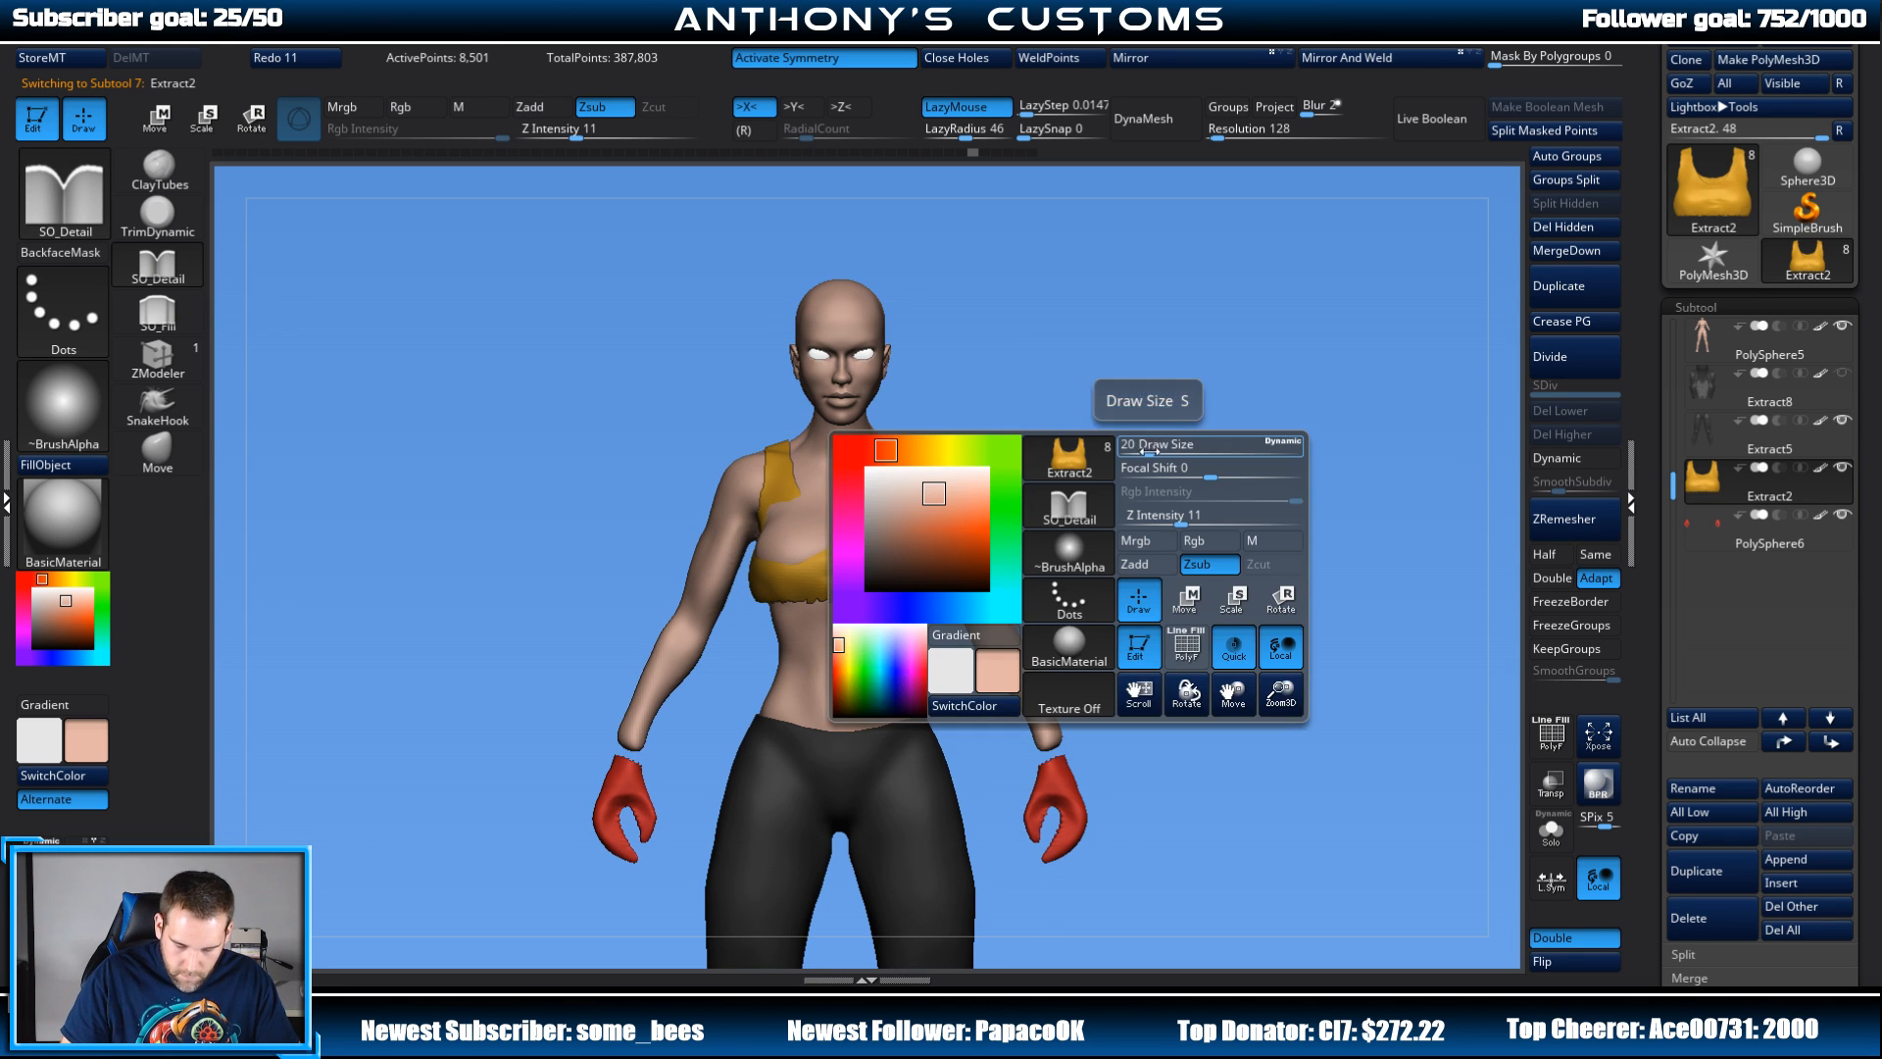
left_click_drag(1171, 453, 1182, 453)
left_click_drag(1177, 324, 1165, 372)
Step: Try reshaping the outer sides of the body's breasts with the Move brush and undo the strokes
left_click(889, 552, "alt")
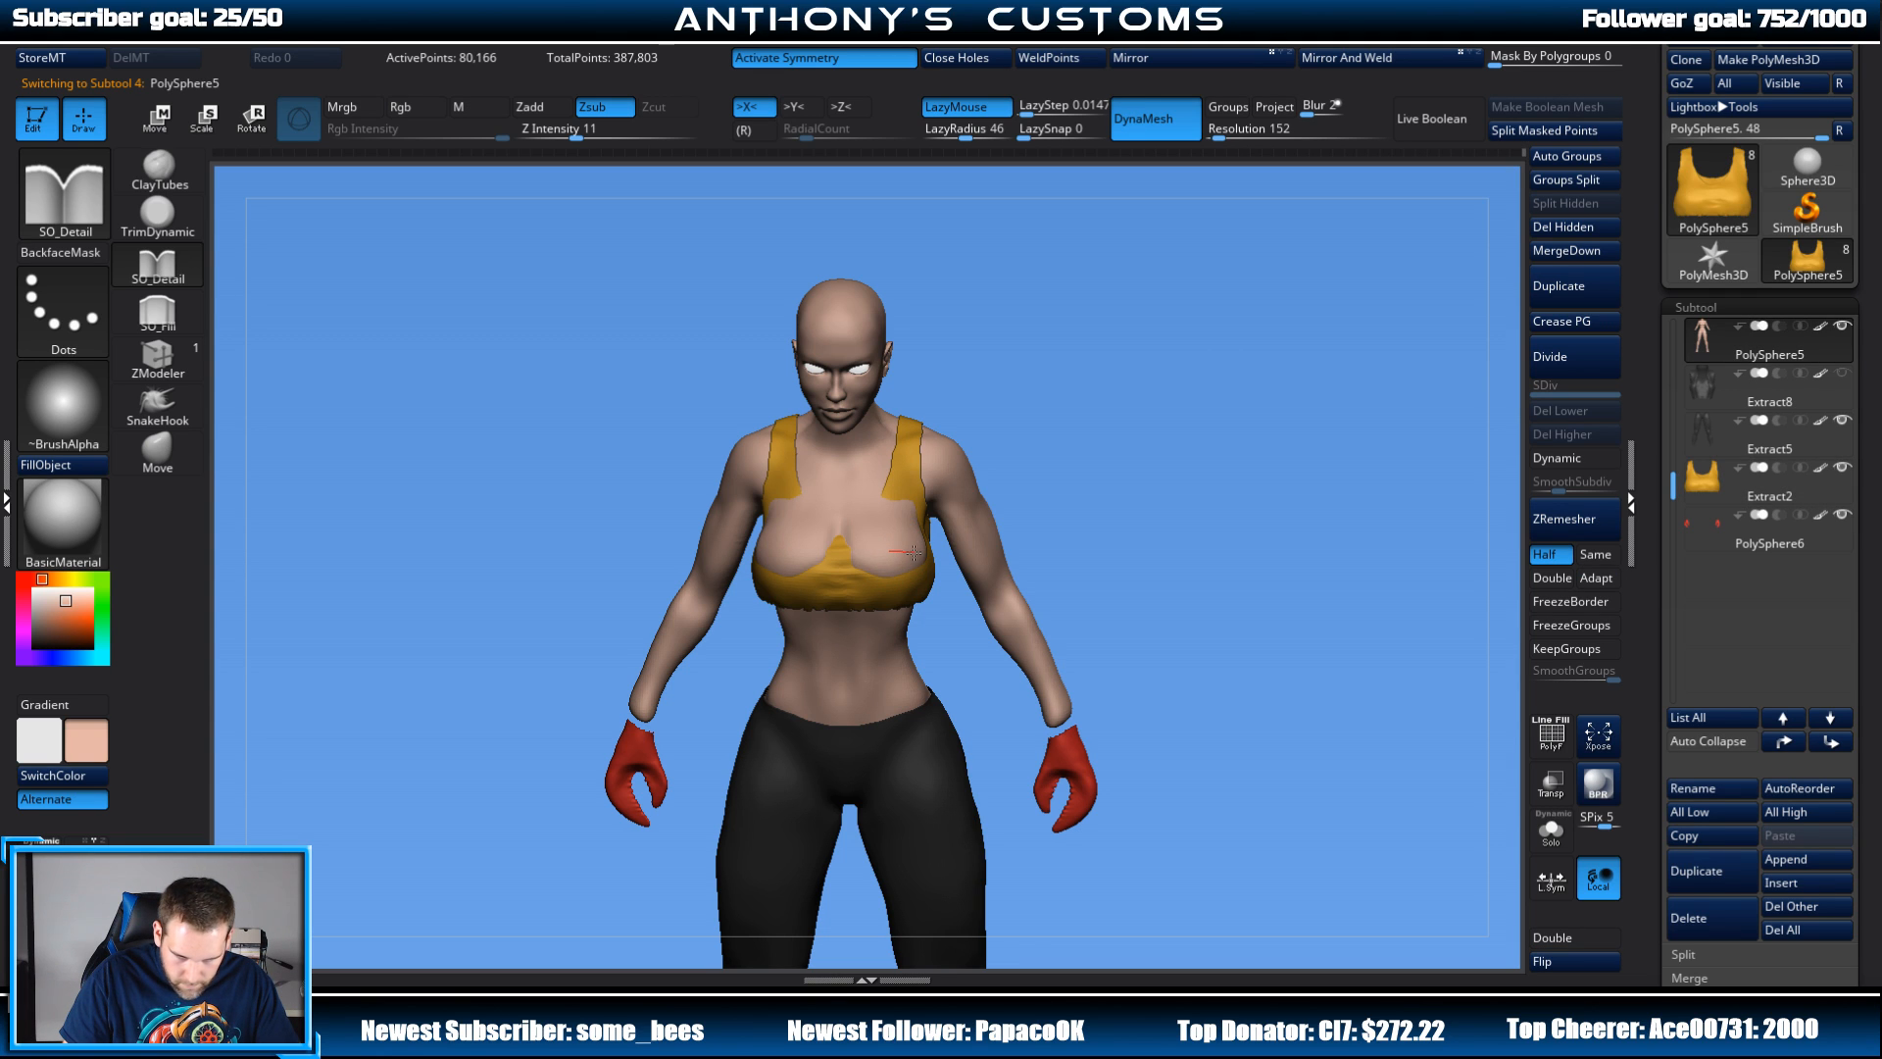
left_click(149, 453)
key("space")
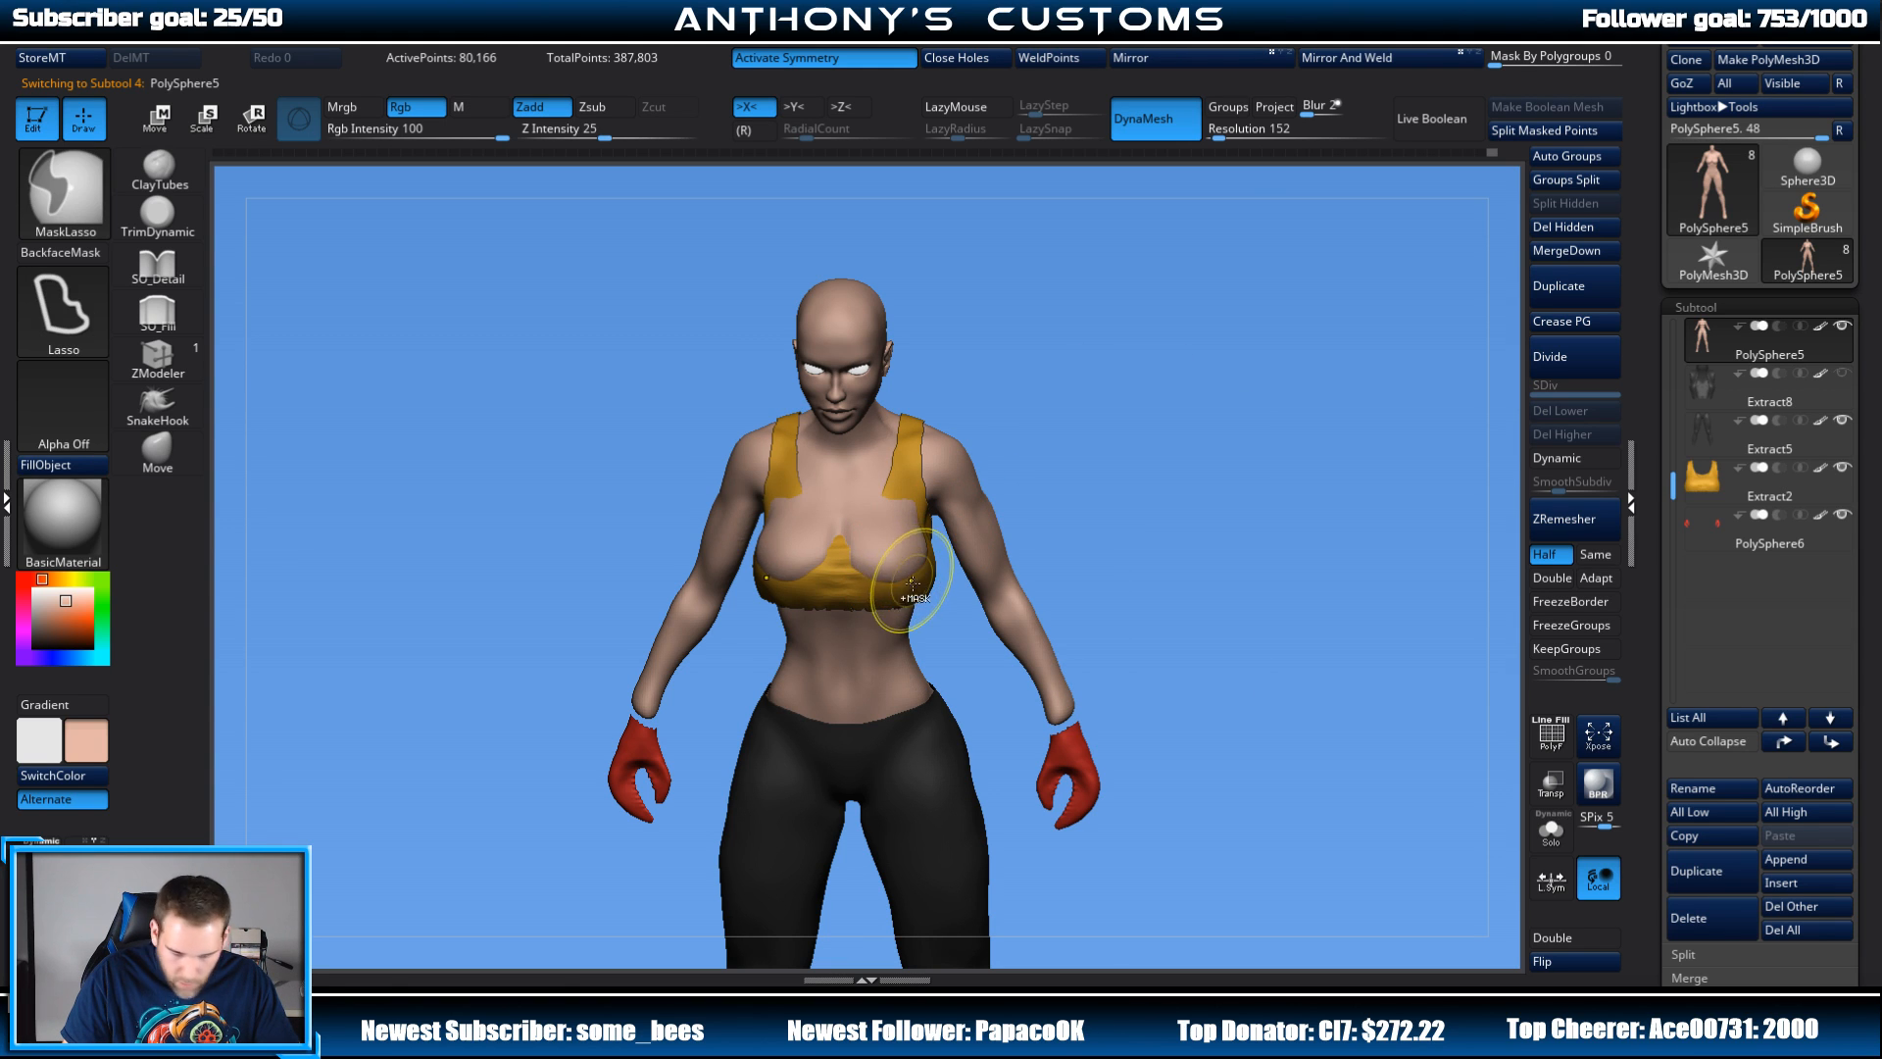
key("ctrl+z")
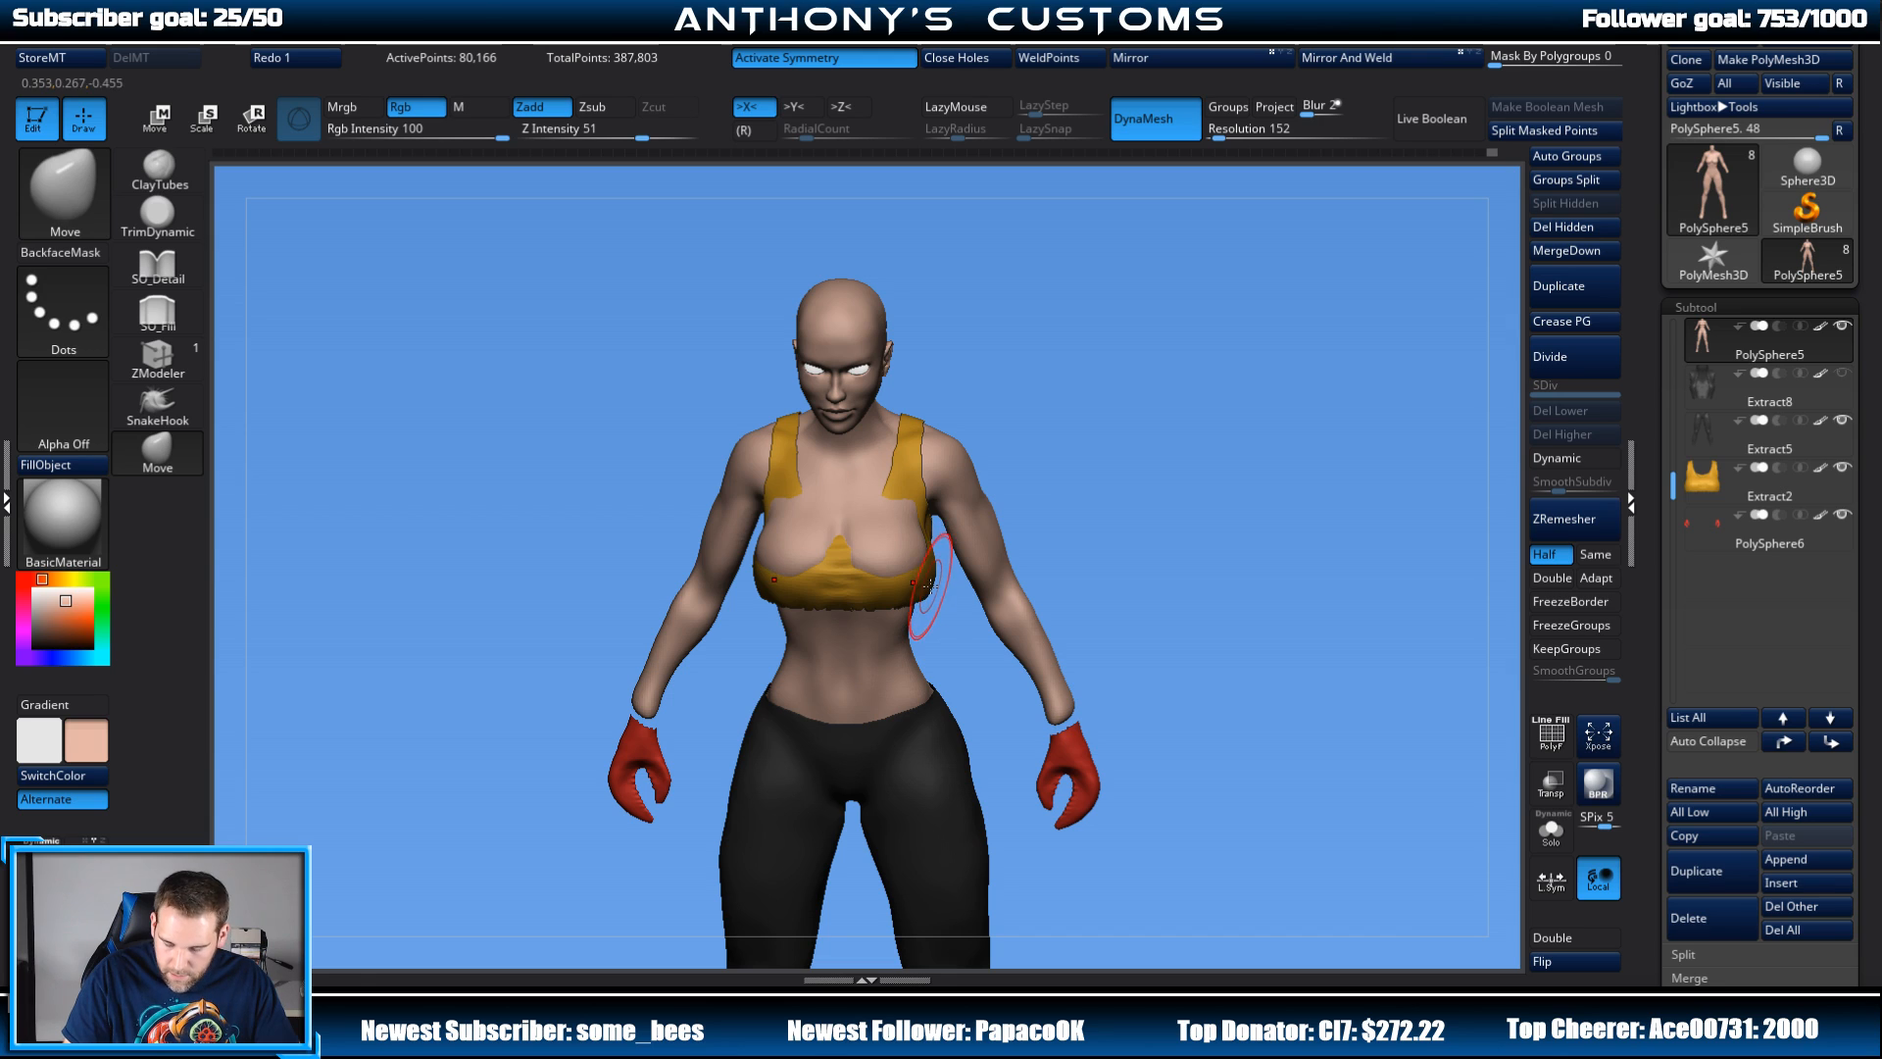
key("ctrl")
key("ctrl")
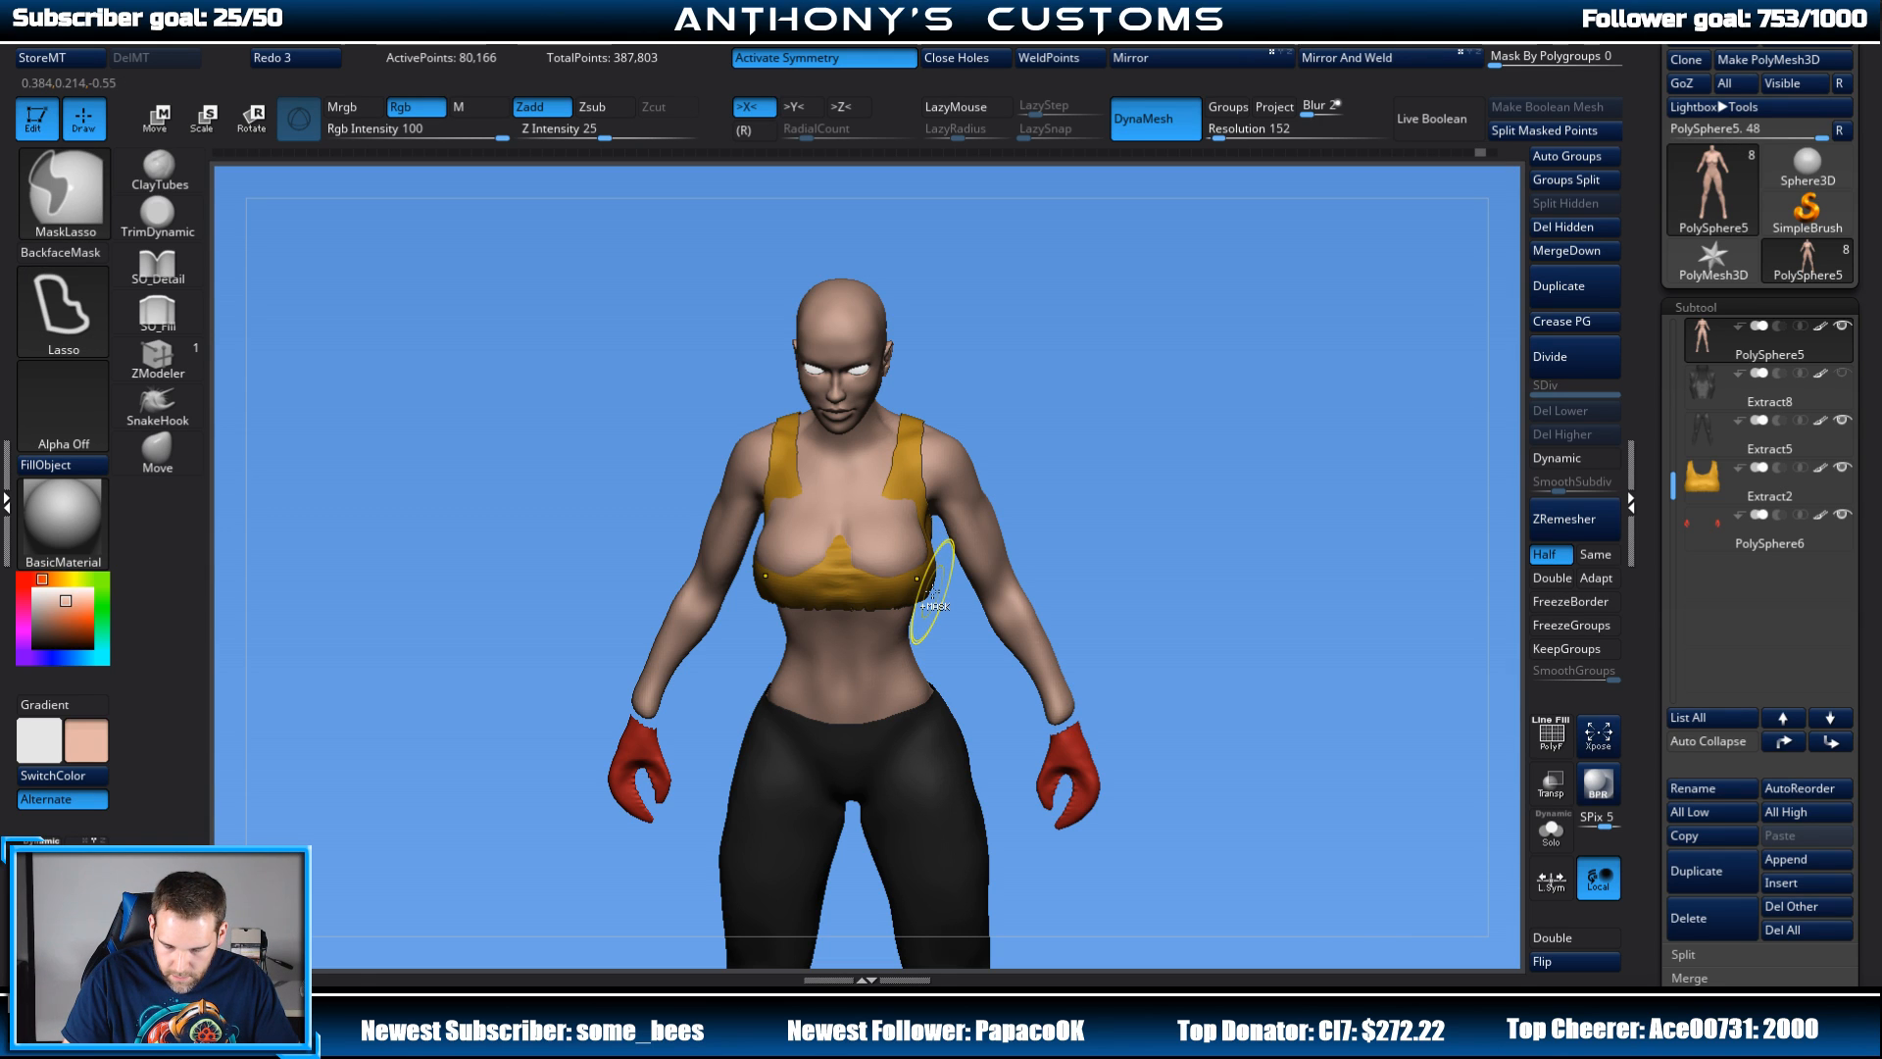
Step: Make the yellow tank top active and pull its front up and out over the breasts with the Move brush
left_click(1723, 495)
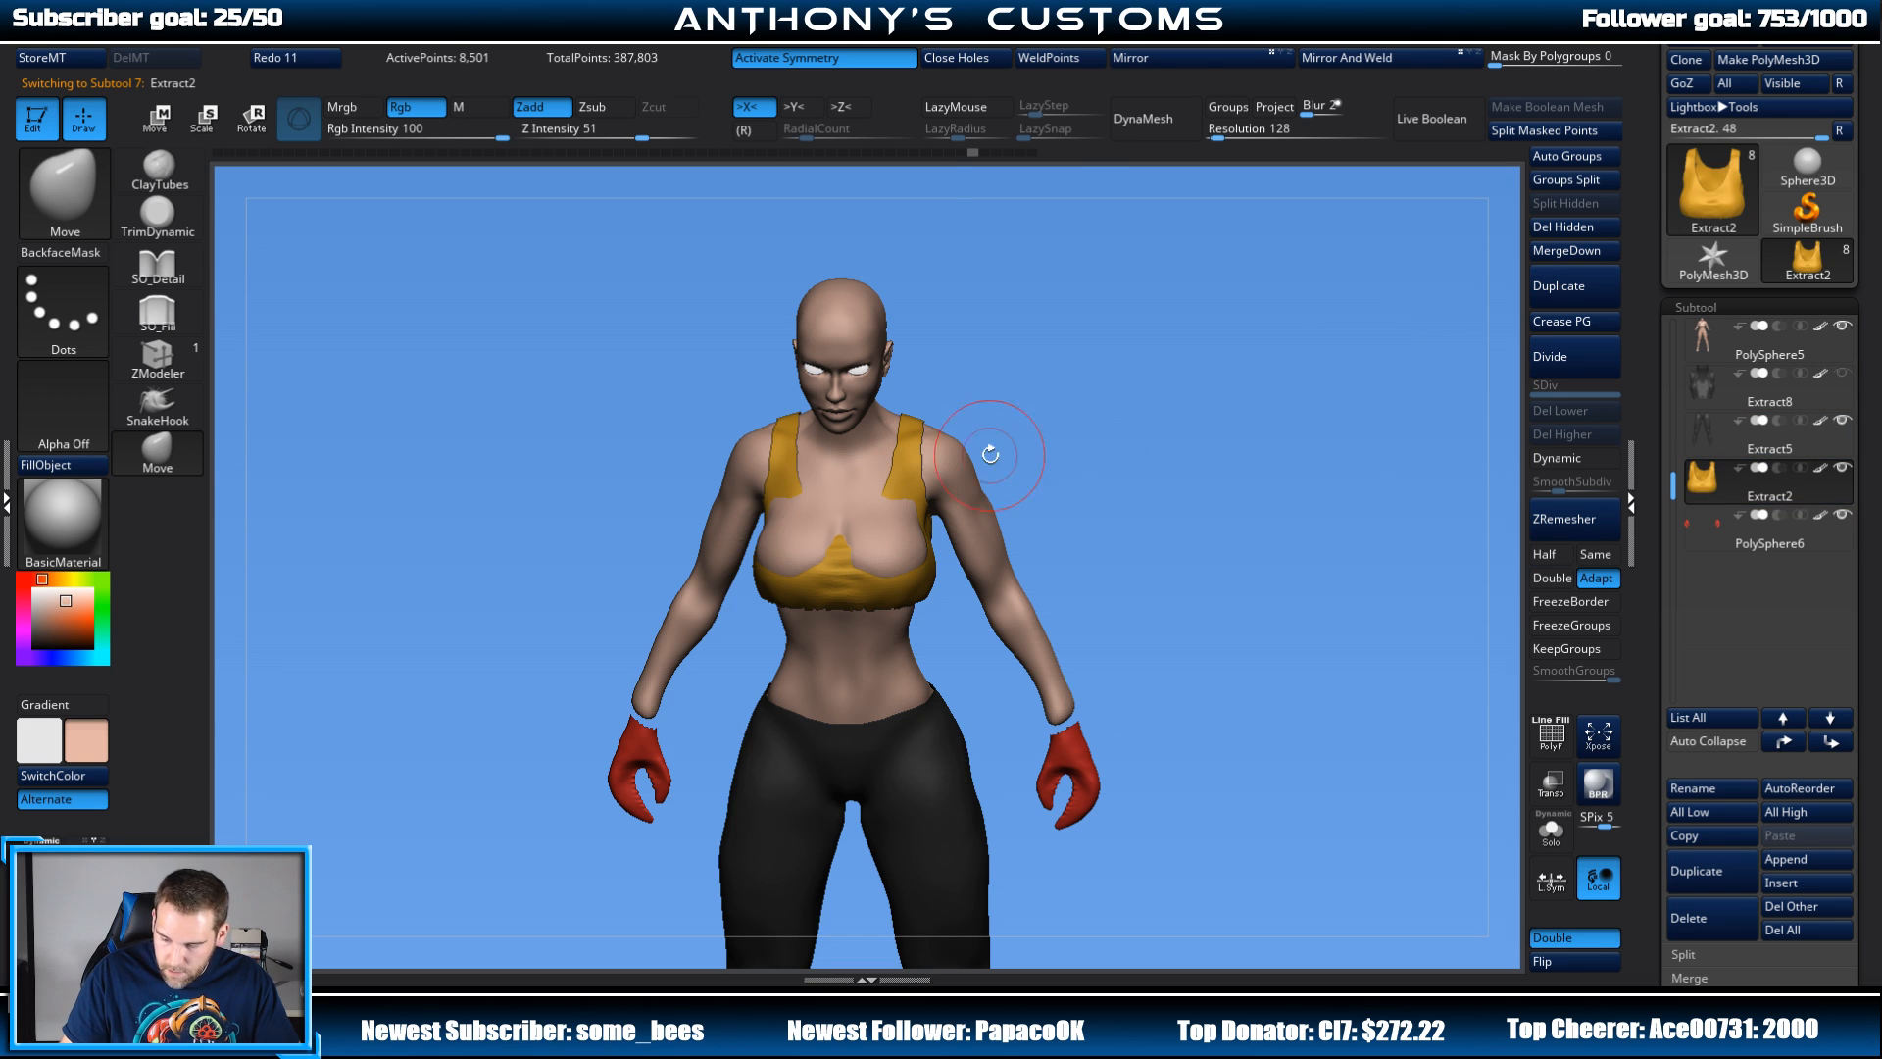
left_click_drag(886, 560, 884, 550)
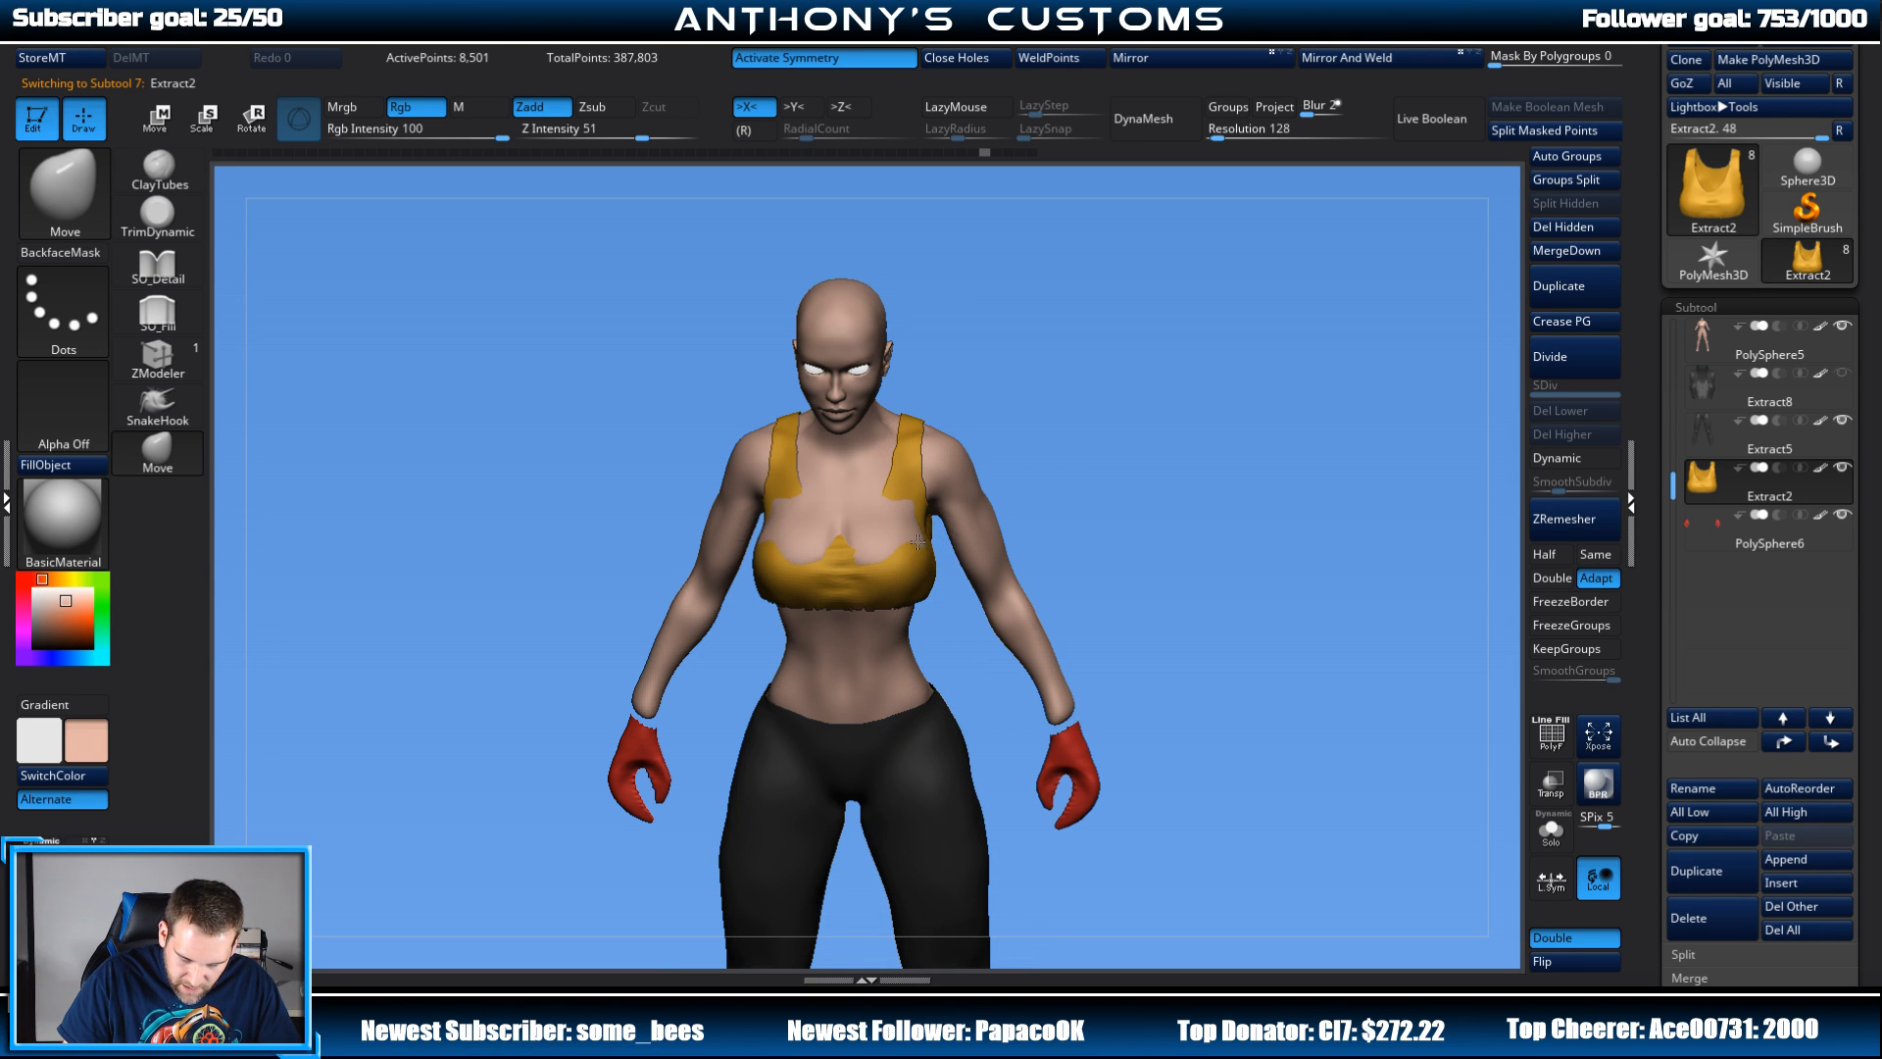
left_click_drag(903, 531, 887, 539)
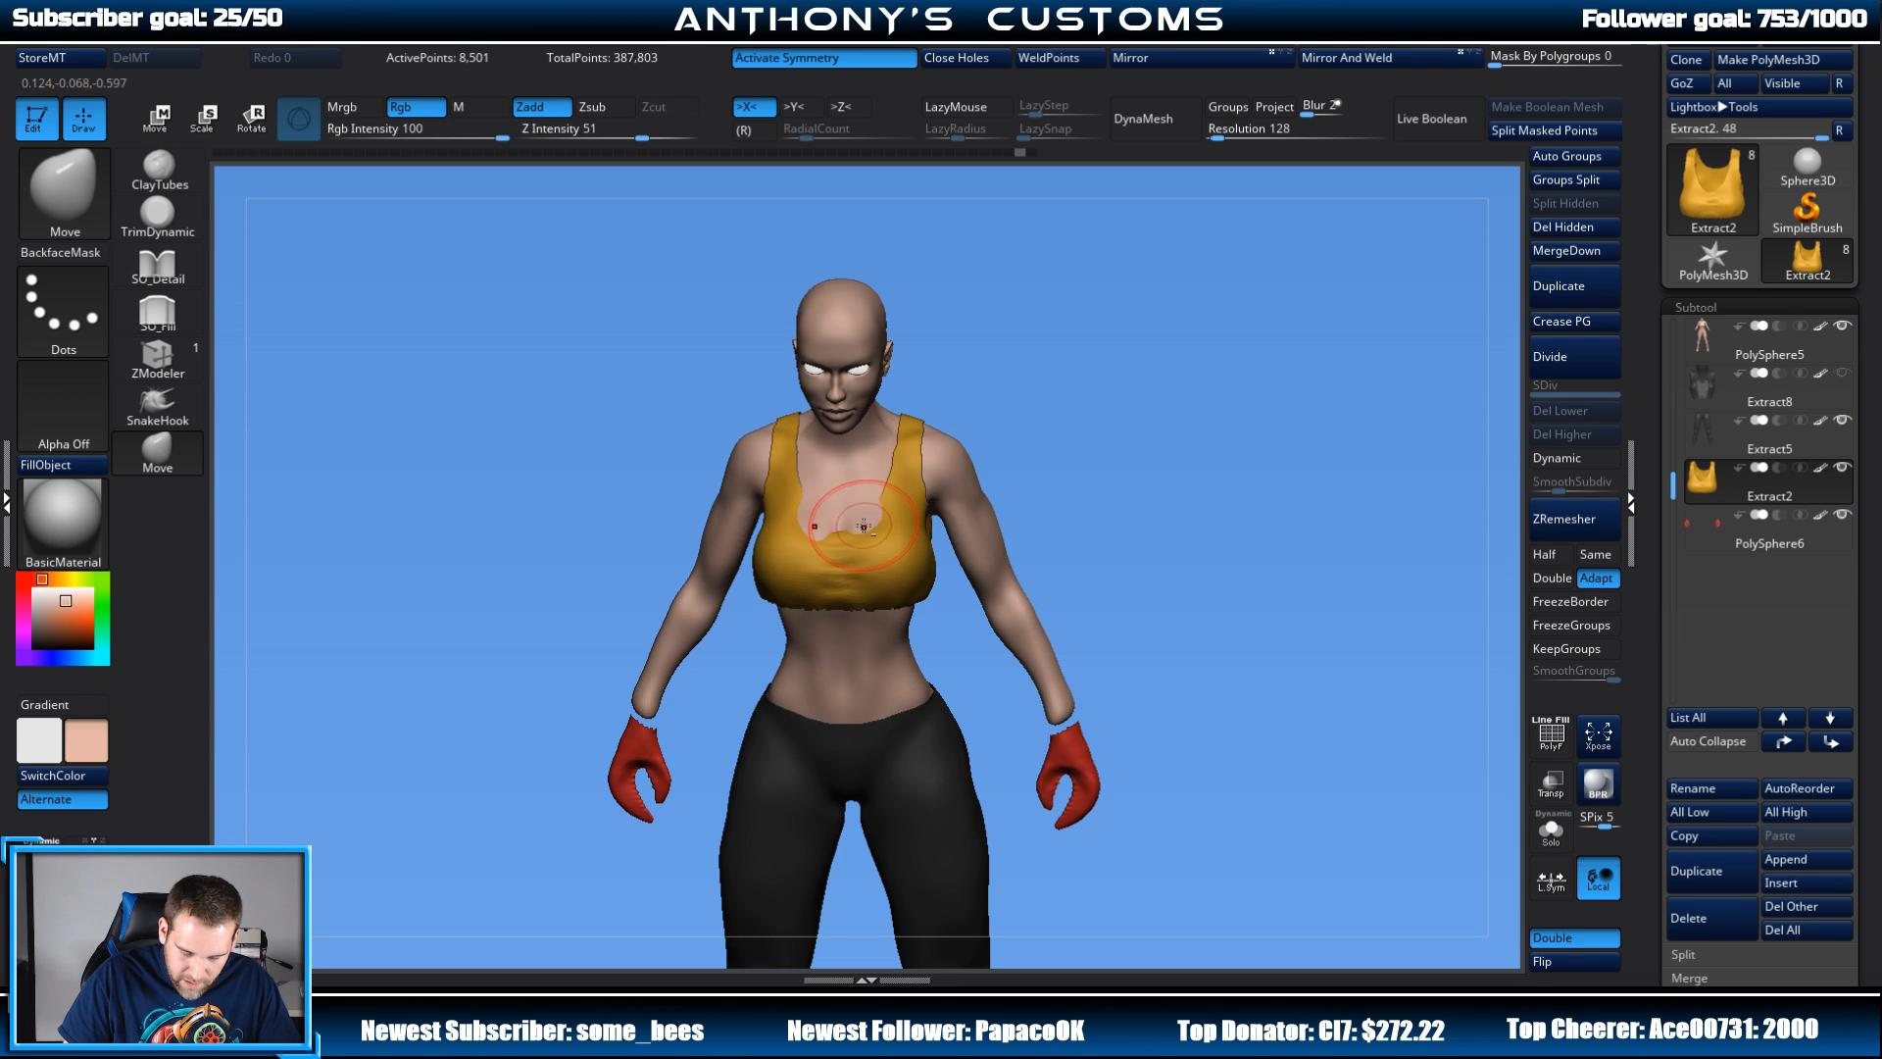
left_click_drag(1098, 431, 1238, 338)
right_click(1239, 348)
mouse_move(1232, 338)
left_mouse_down()
mouse_move(1237, 358)
mouse_move(1213, 290)
mouse_move(1194, 317)
mouse_move(1197, 273)
mouse_move(1197, 328)
left_mouse_up()
Step: Adjust the draw size and refit the tank top's sides and lower edge around the bust with the Move brush
key("space")
left_click_drag(1265, 294, 1227, 304)
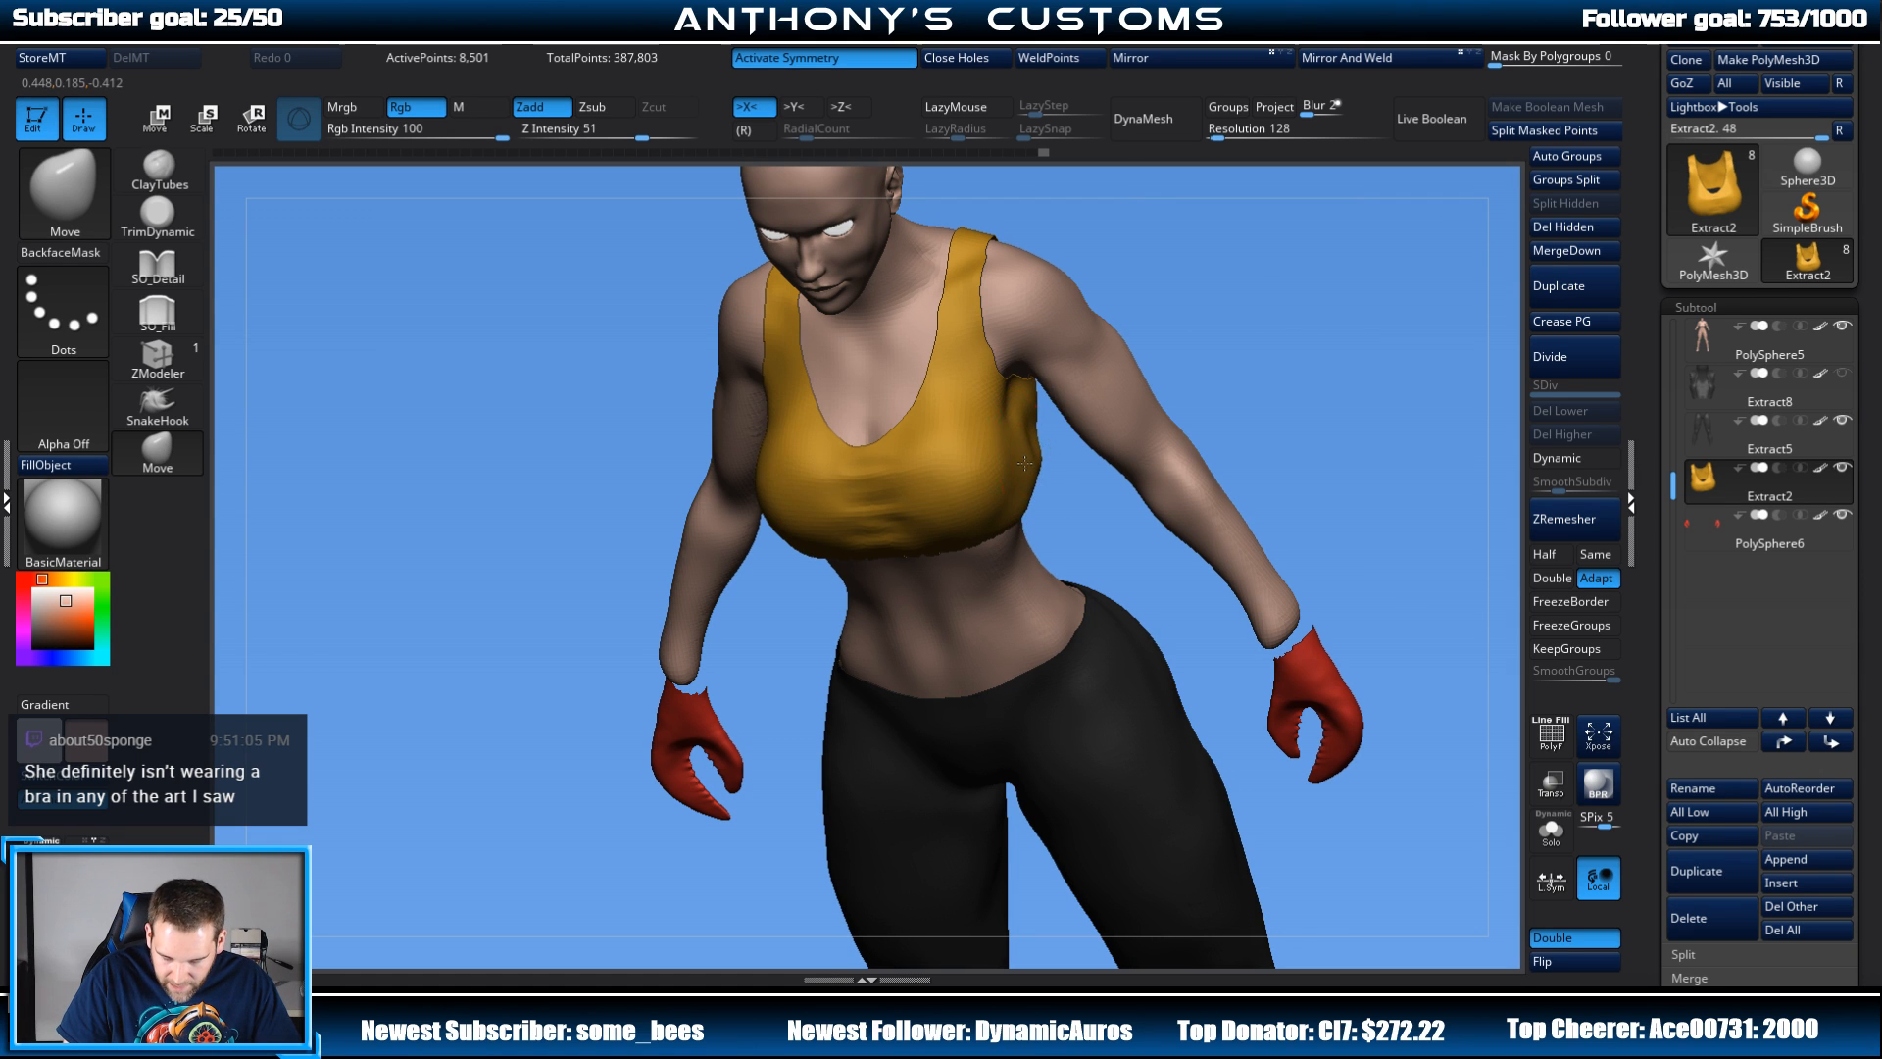
left_click_drag(1017, 461, 991, 463)
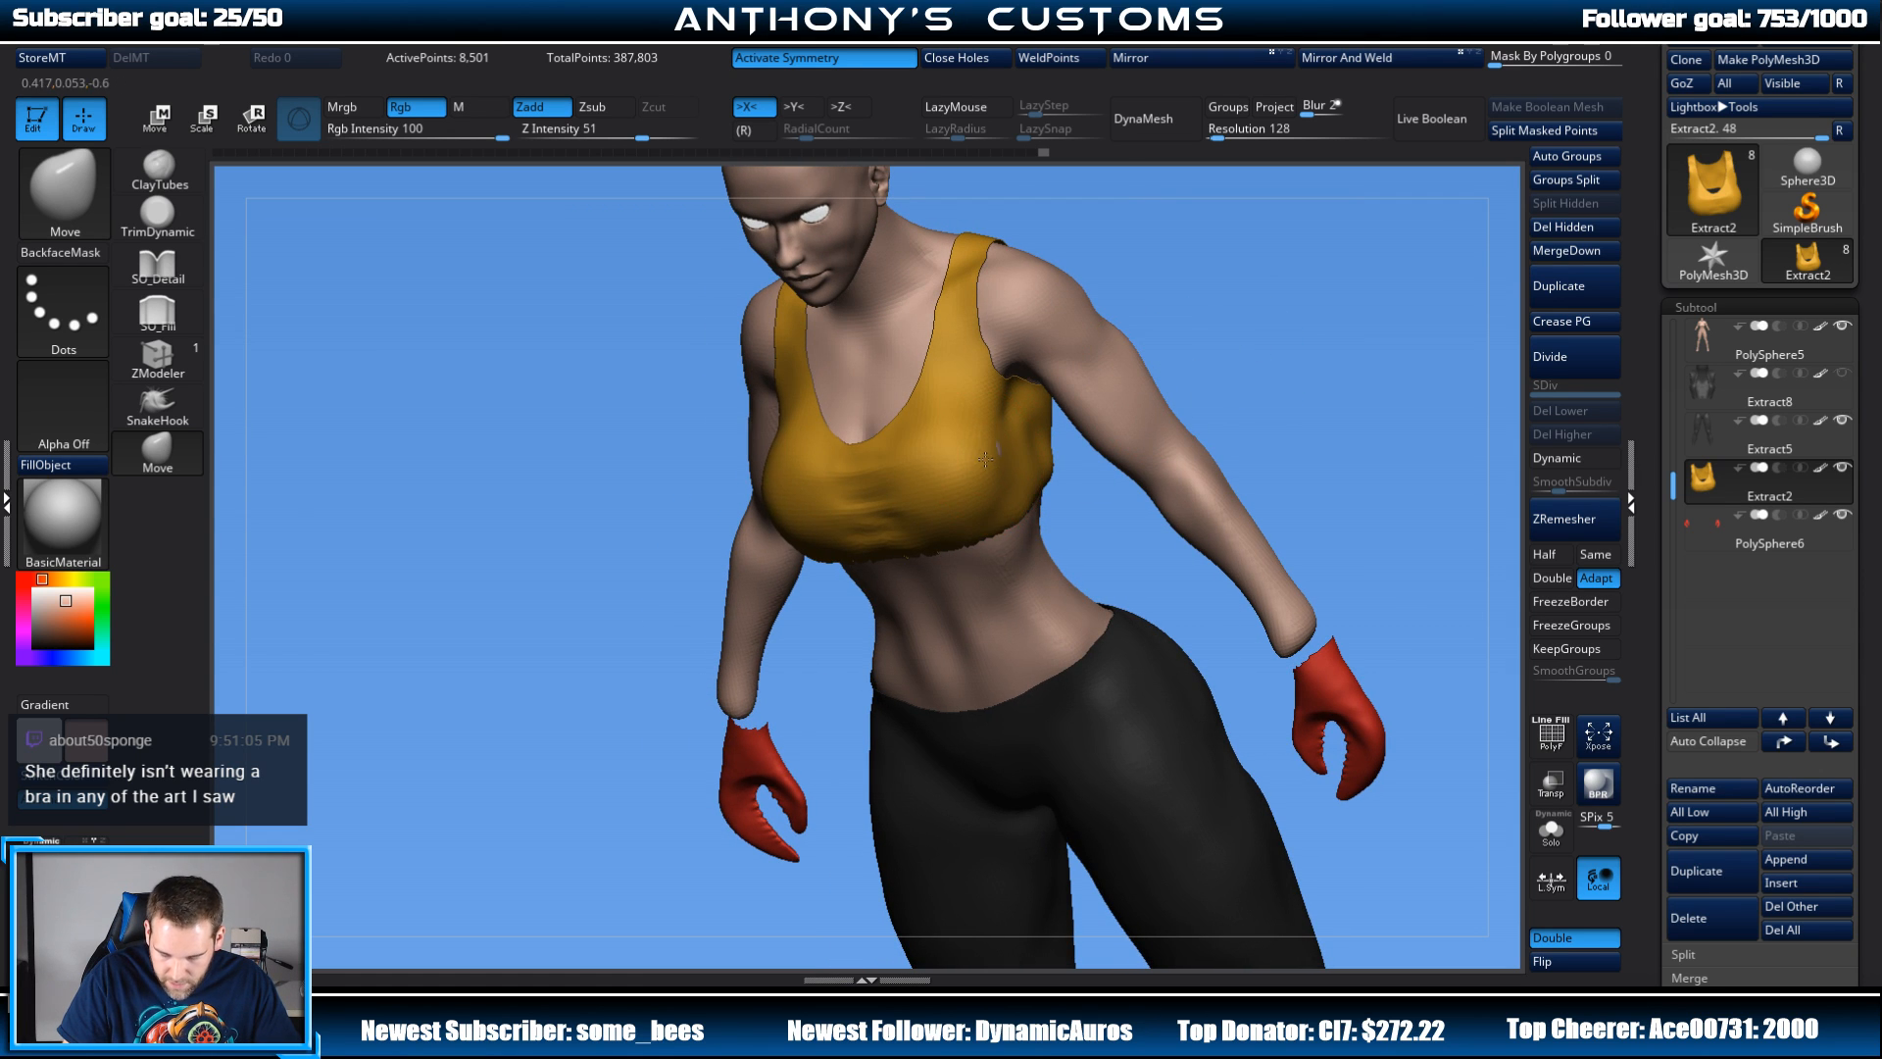
left_click_drag(1169, 371, 1274, 286)
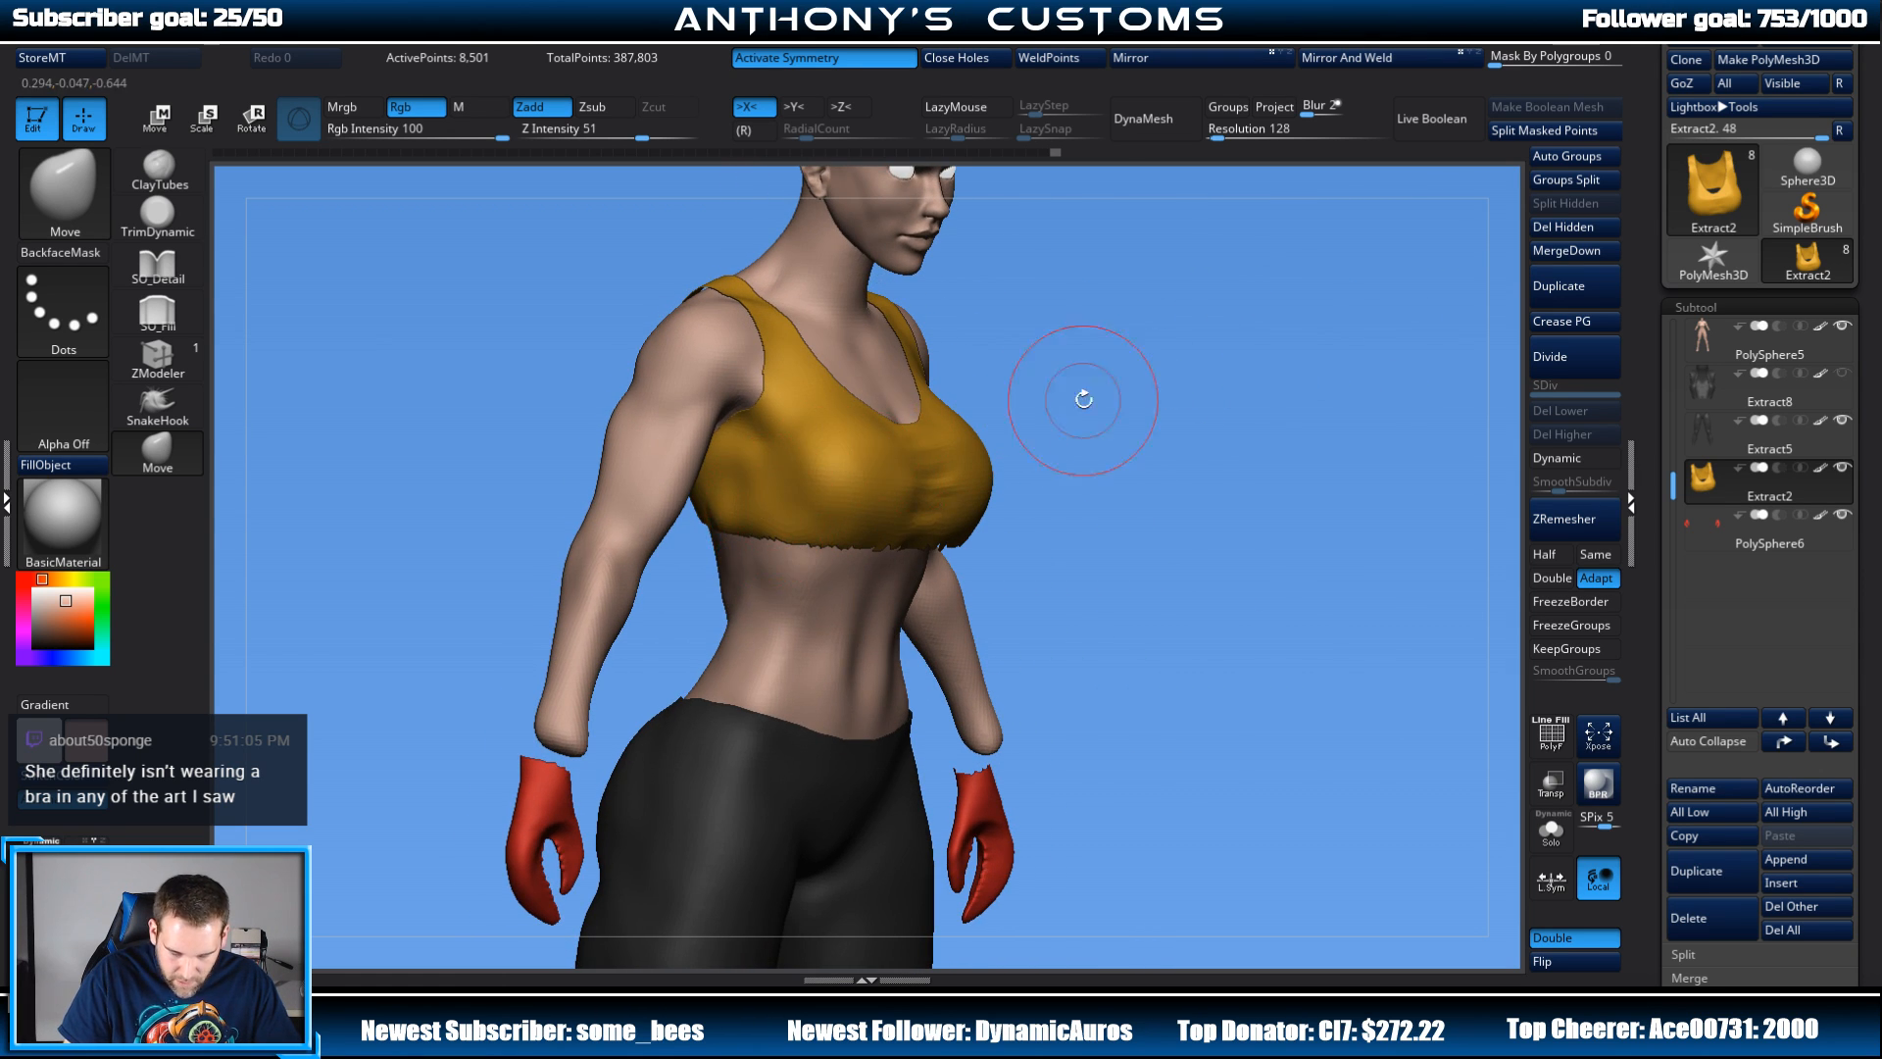
left_click_drag(1079, 399, 974, 341)
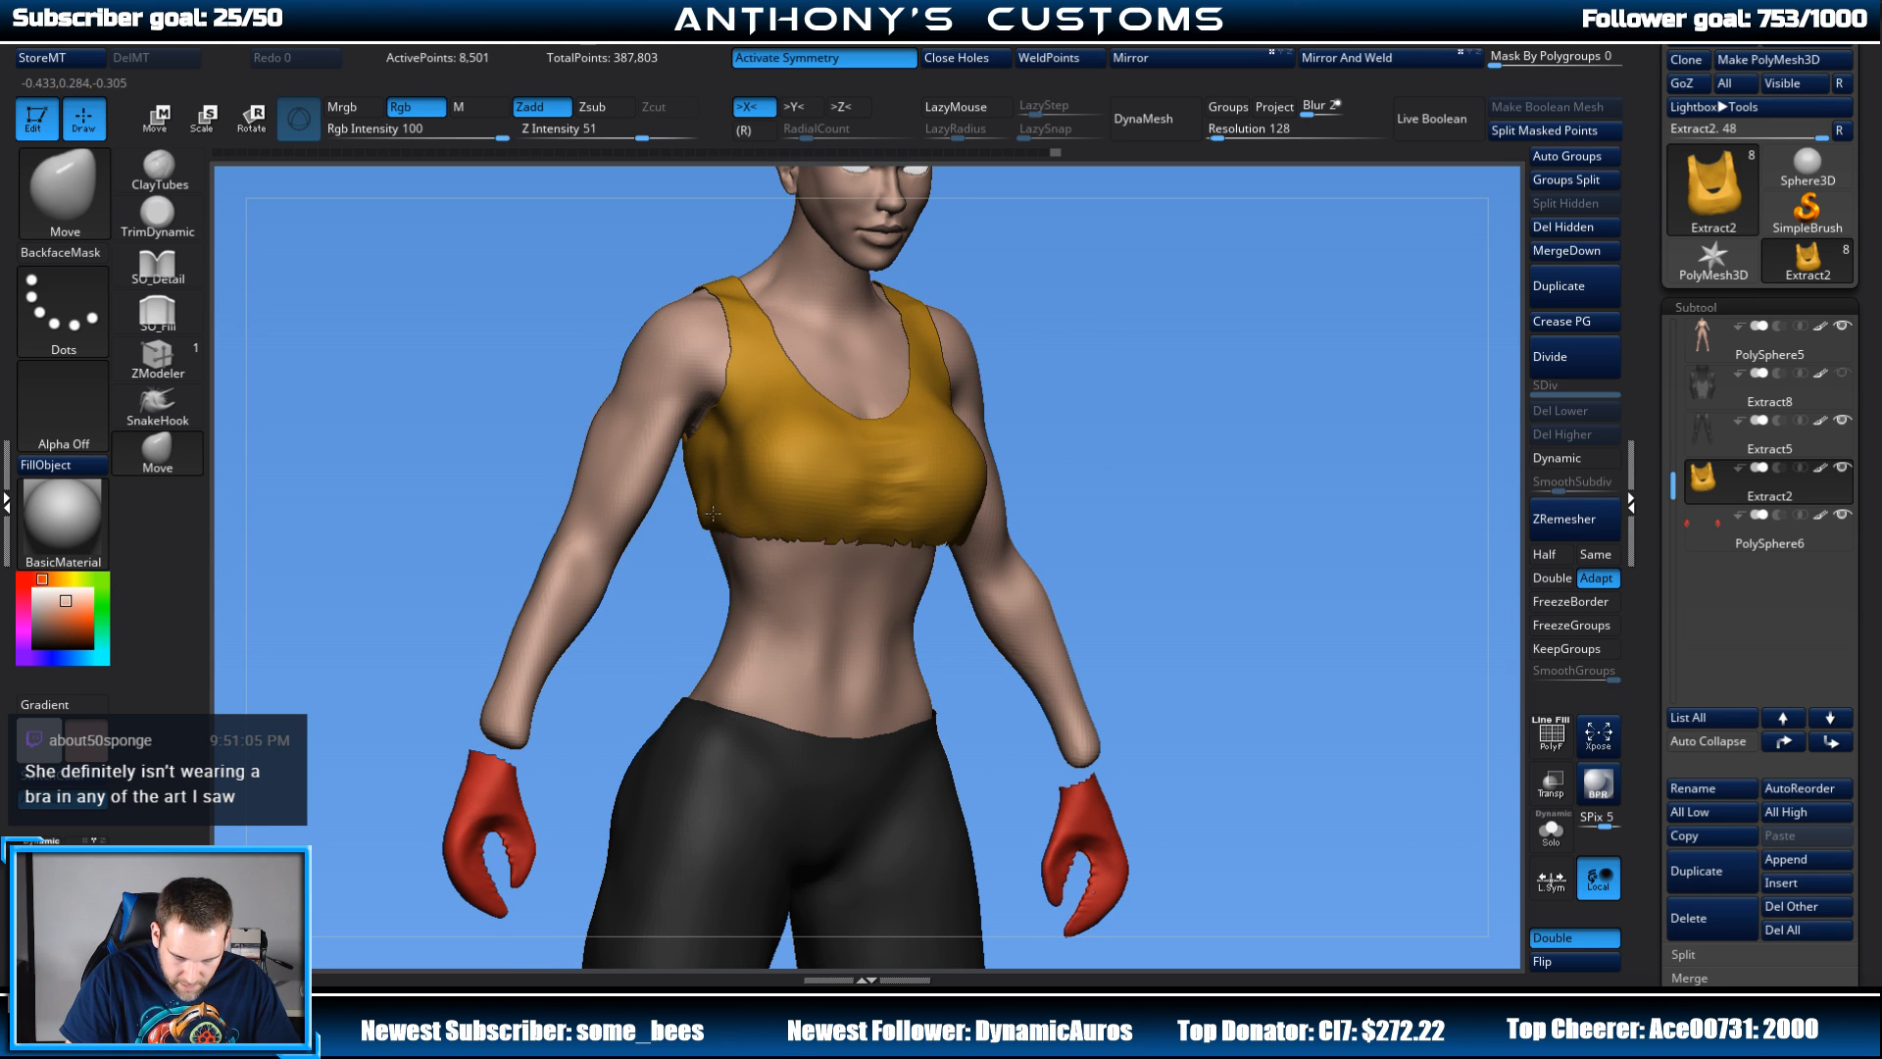
Step: Shape the tank top's neckline over the cleavage with the Move brush, working from front and high viewpoints
mouse_move(1191, 351)
left_mouse_down()
mouse_move(1157, 323)
mouse_move(1275, 294)
mouse_move(1202, 265)
mouse_move(1157, 324)
mouse_move(1127, 432)
left_mouse_up()
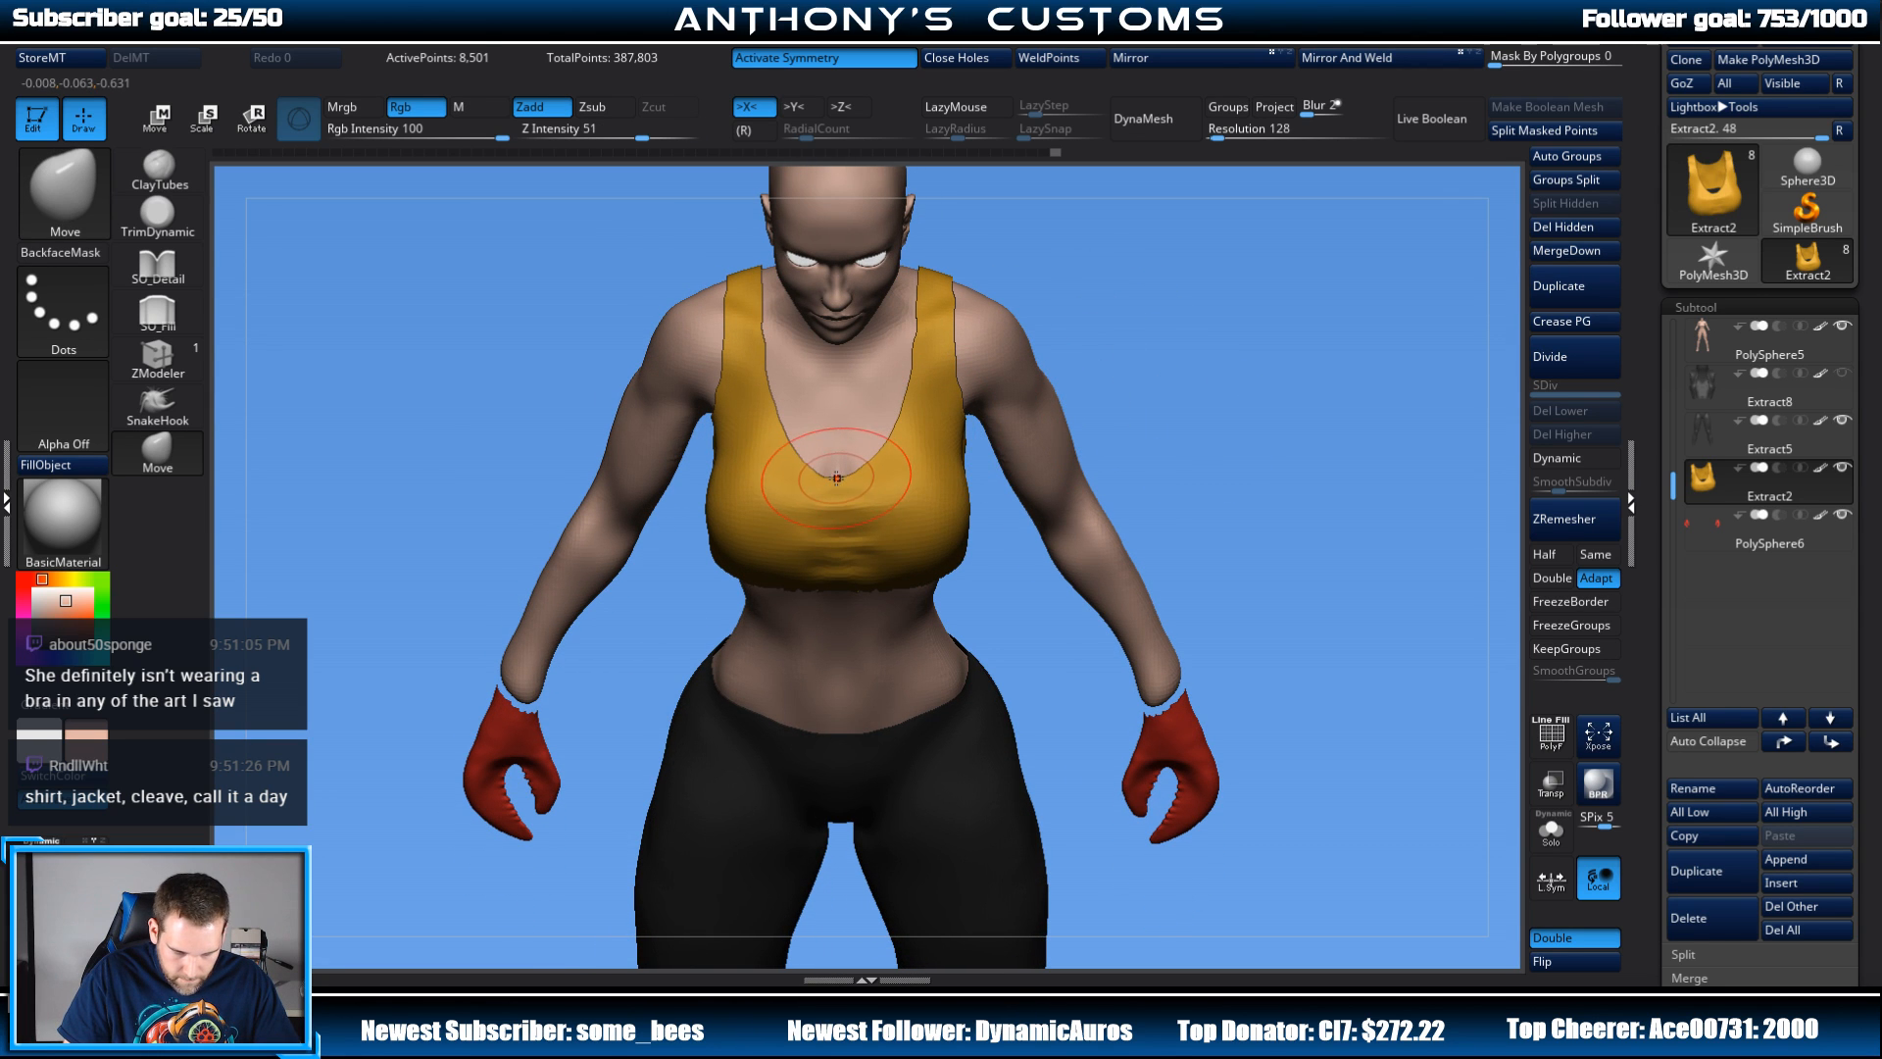
left_click_drag(1188, 347, 844, 507)
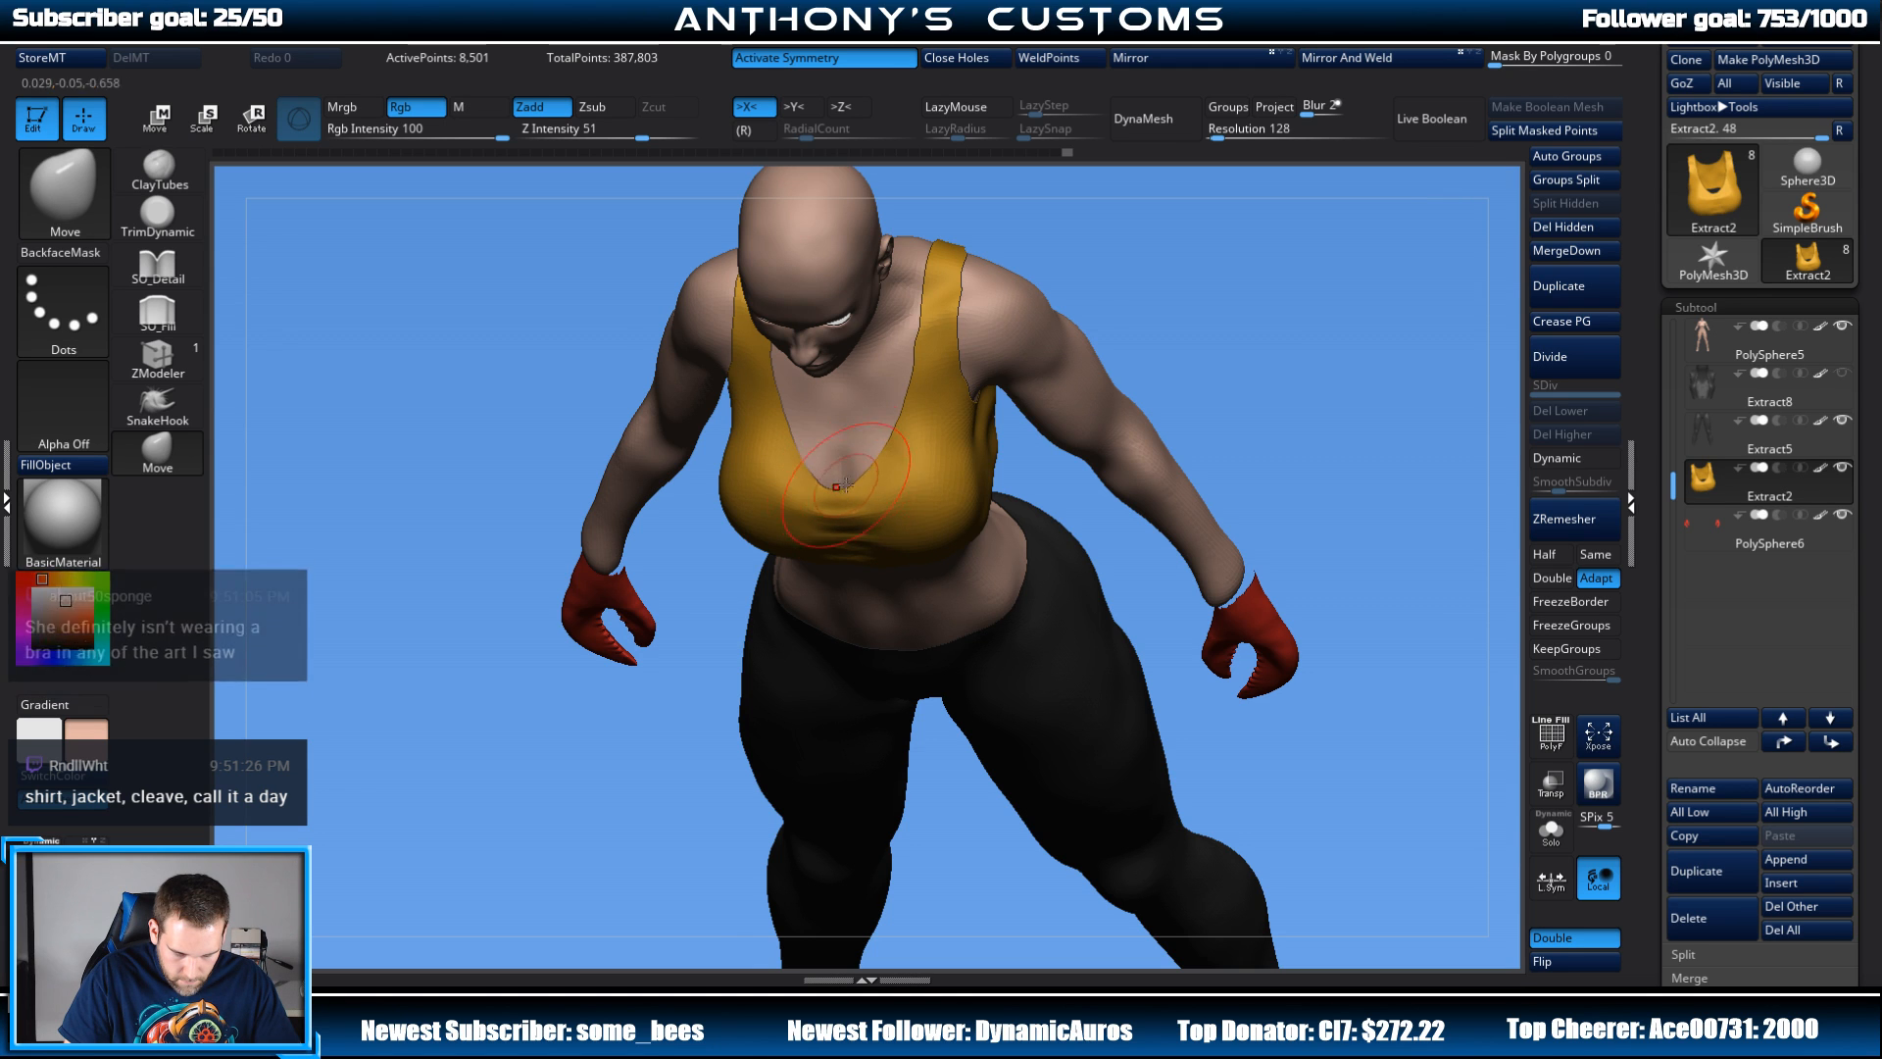
mouse_move(1286, 343)
left_mouse_down()
mouse_move(1157, 361)
mouse_move(1230, 323)
mouse_move(1078, 426)
mouse_move(1127, 451)
mouse_move(1115, 464)
mouse_move(1193, 396)
left_mouse_up()
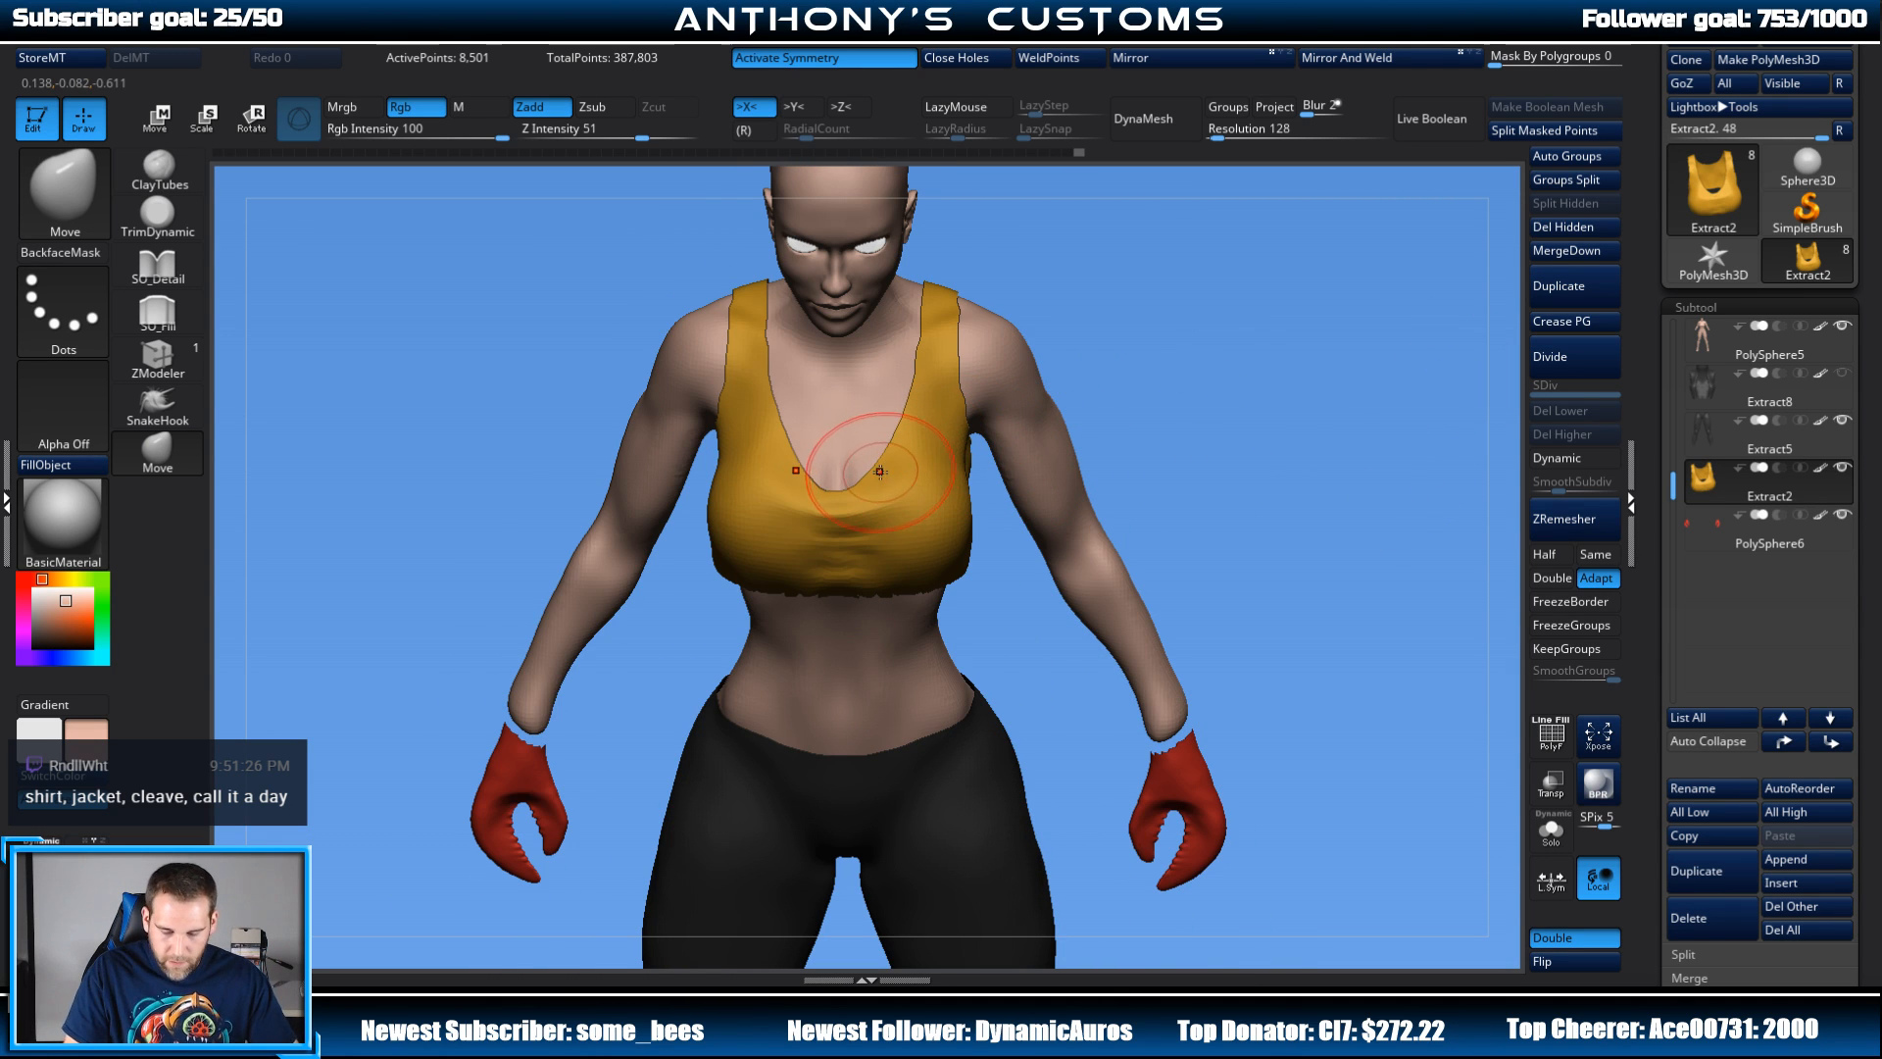
left_click_drag(1184, 361, 1230, 443)
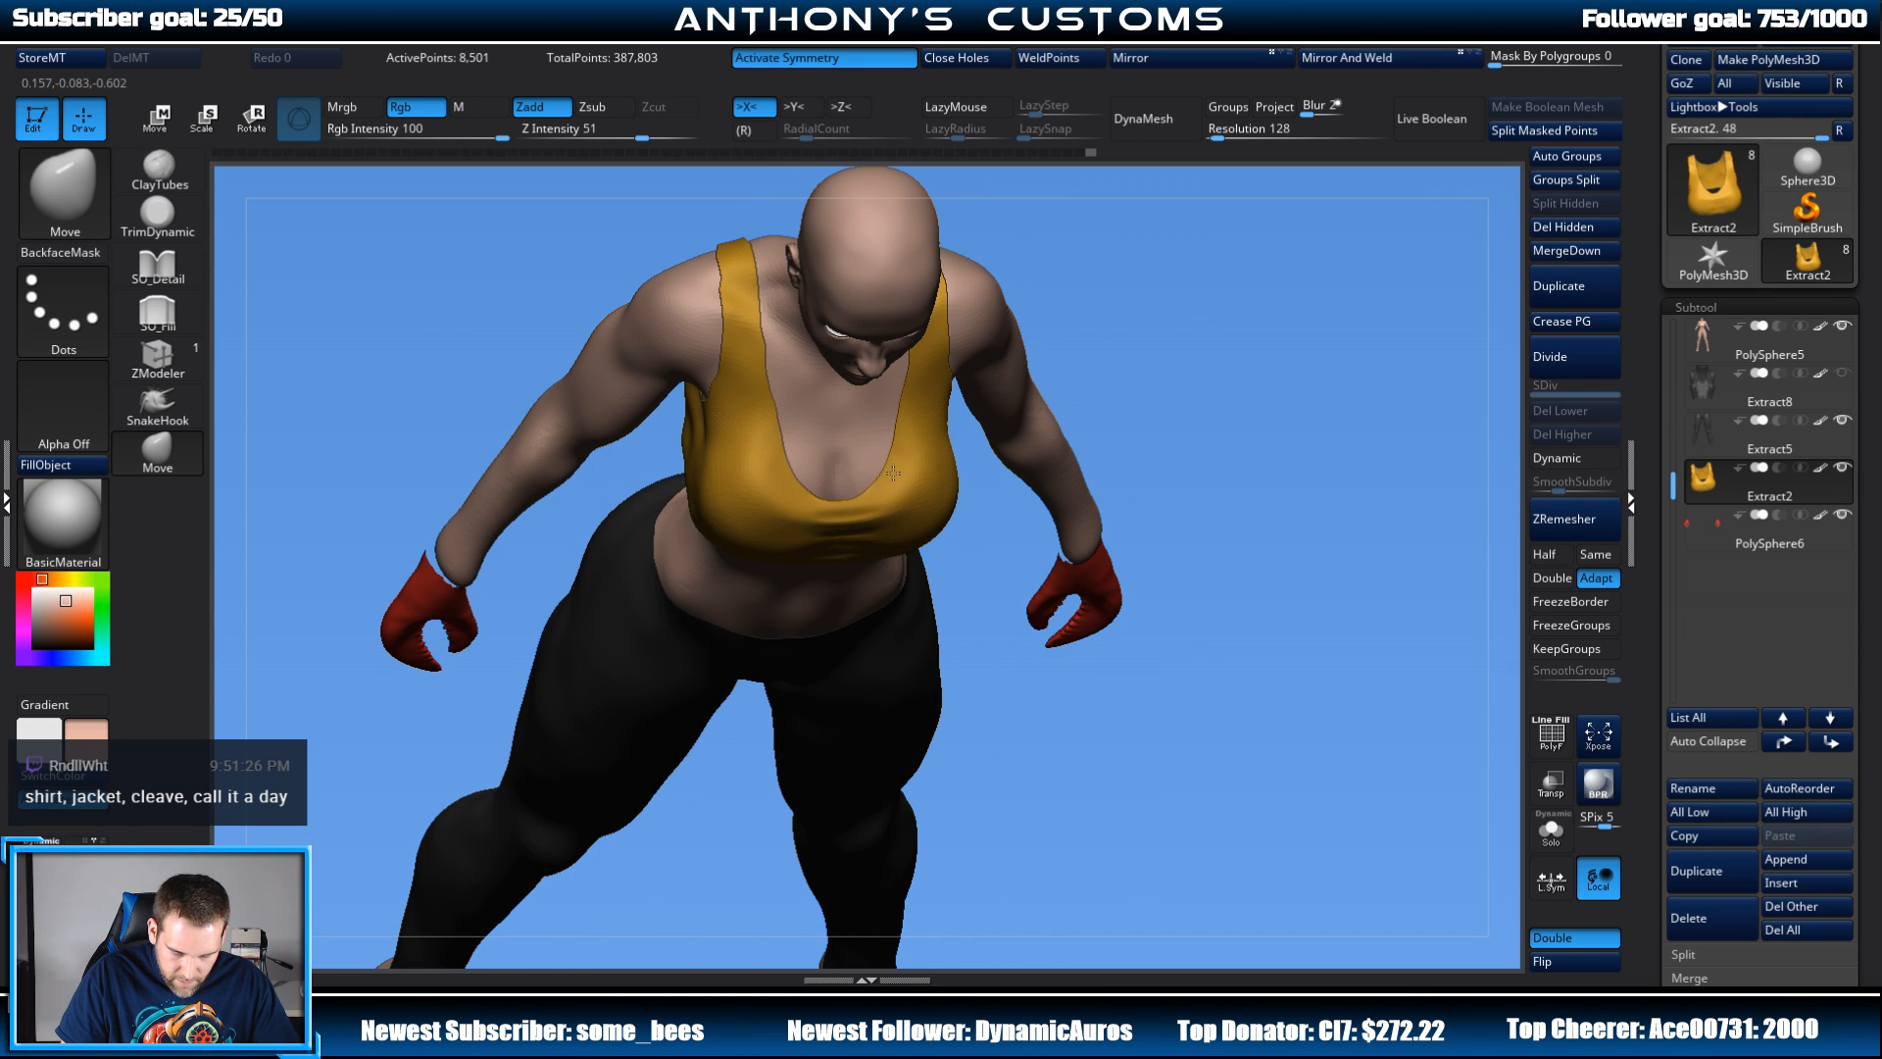
left_click_drag(990, 422, 1072, 391)
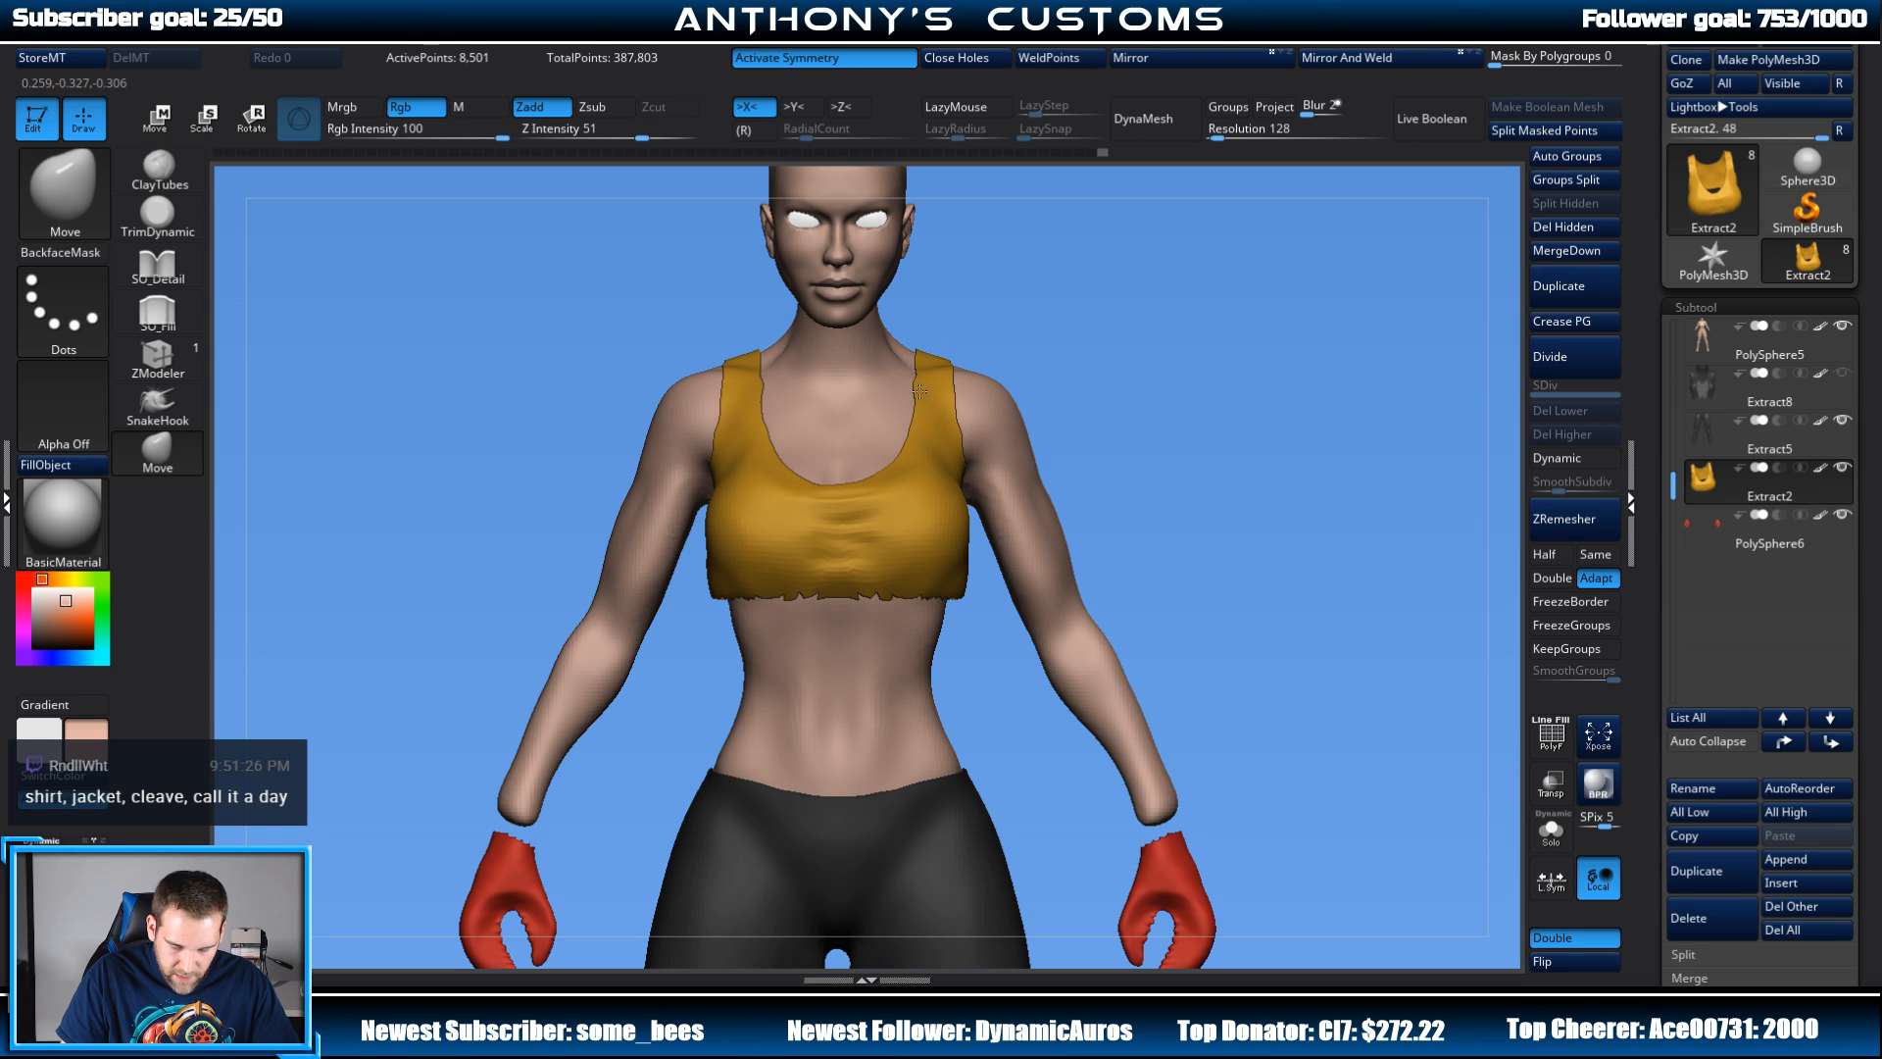
left_click_drag(1101, 328, 1302, 405)
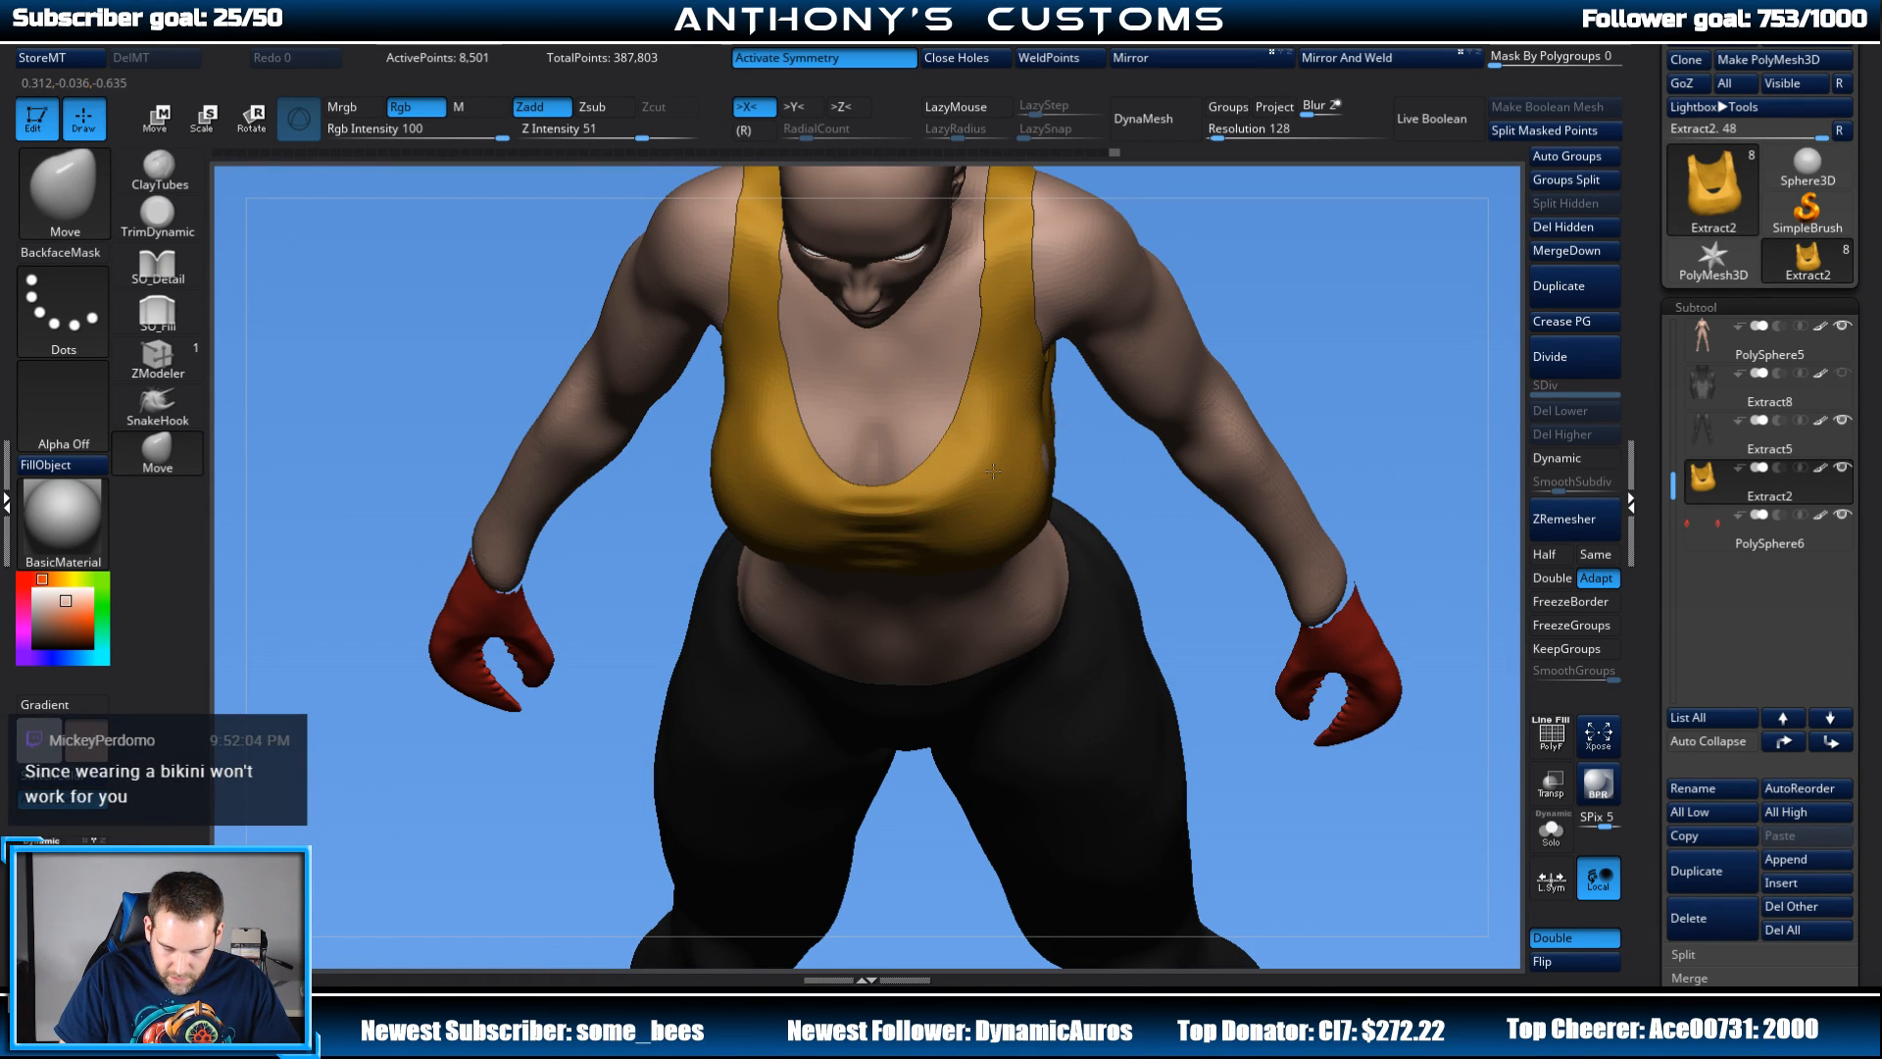
Step: Push the tank top's sides inward, and tuck the body's outer breasts in beneath the fabric with the Move brush
left_click_drag(700, 471, 726, 478)
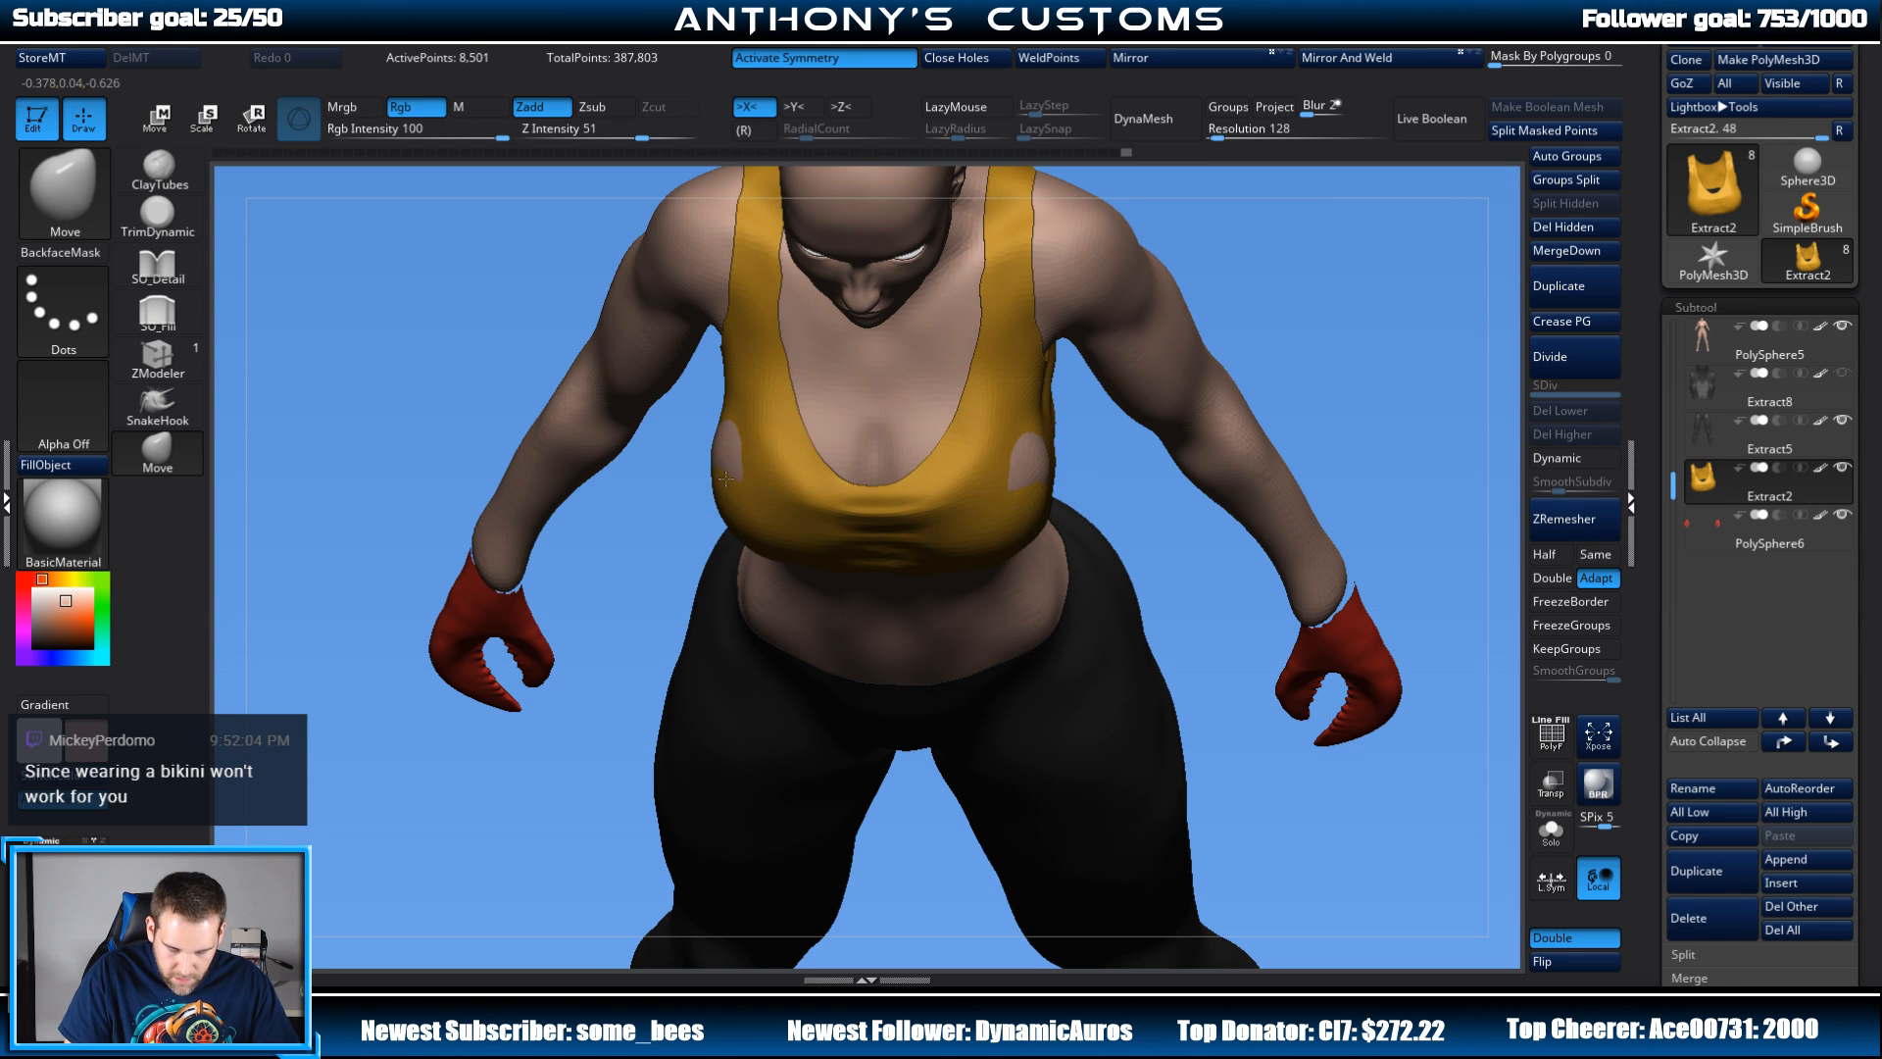
left_click_drag(1338, 357, 1301, 351)
left_click(1015, 465, "alt")
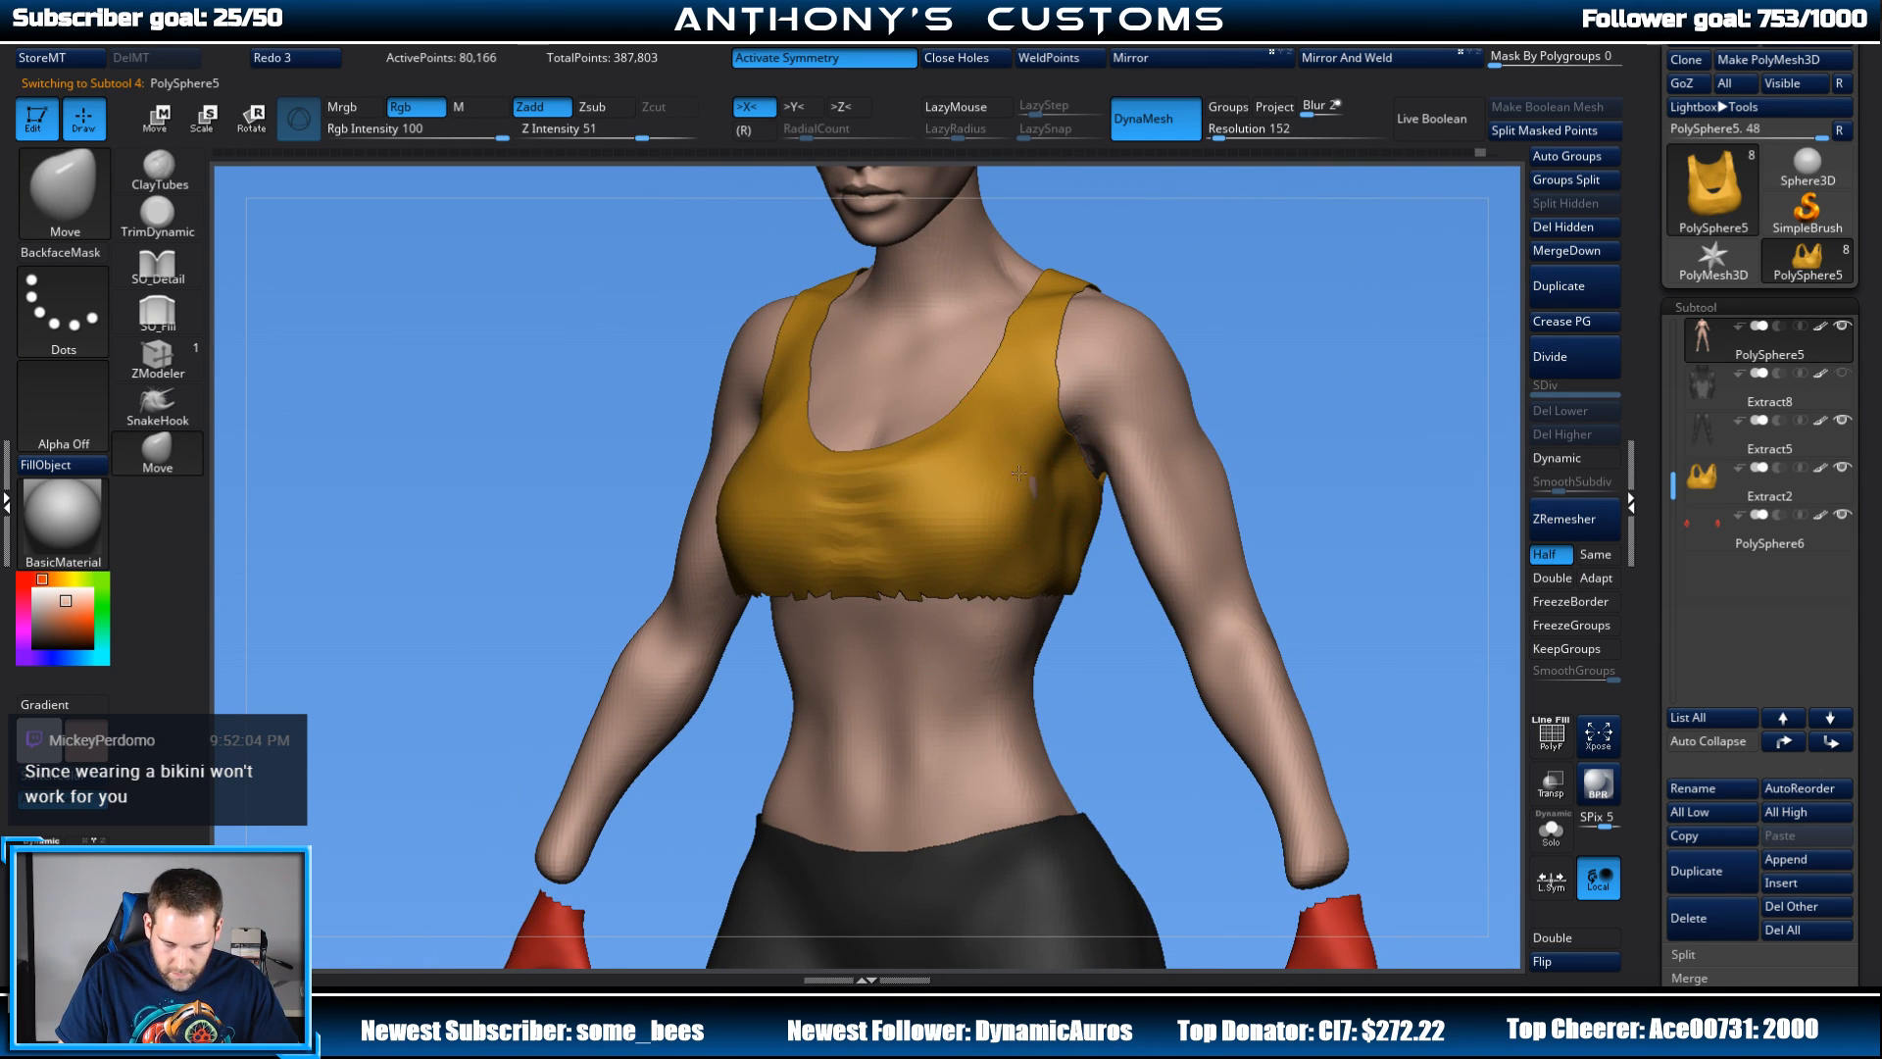
left_click_drag(1056, 469, 1037, 473)
mouse_move(1299, 366)
left_mouse_down()
mouse_move(1338, 354)
mouse_move(1281, 347)
mouse_move(1234, 286)
mouse_move(1188, 428)
mouse_move(1165, 382)
left_mouse_up()
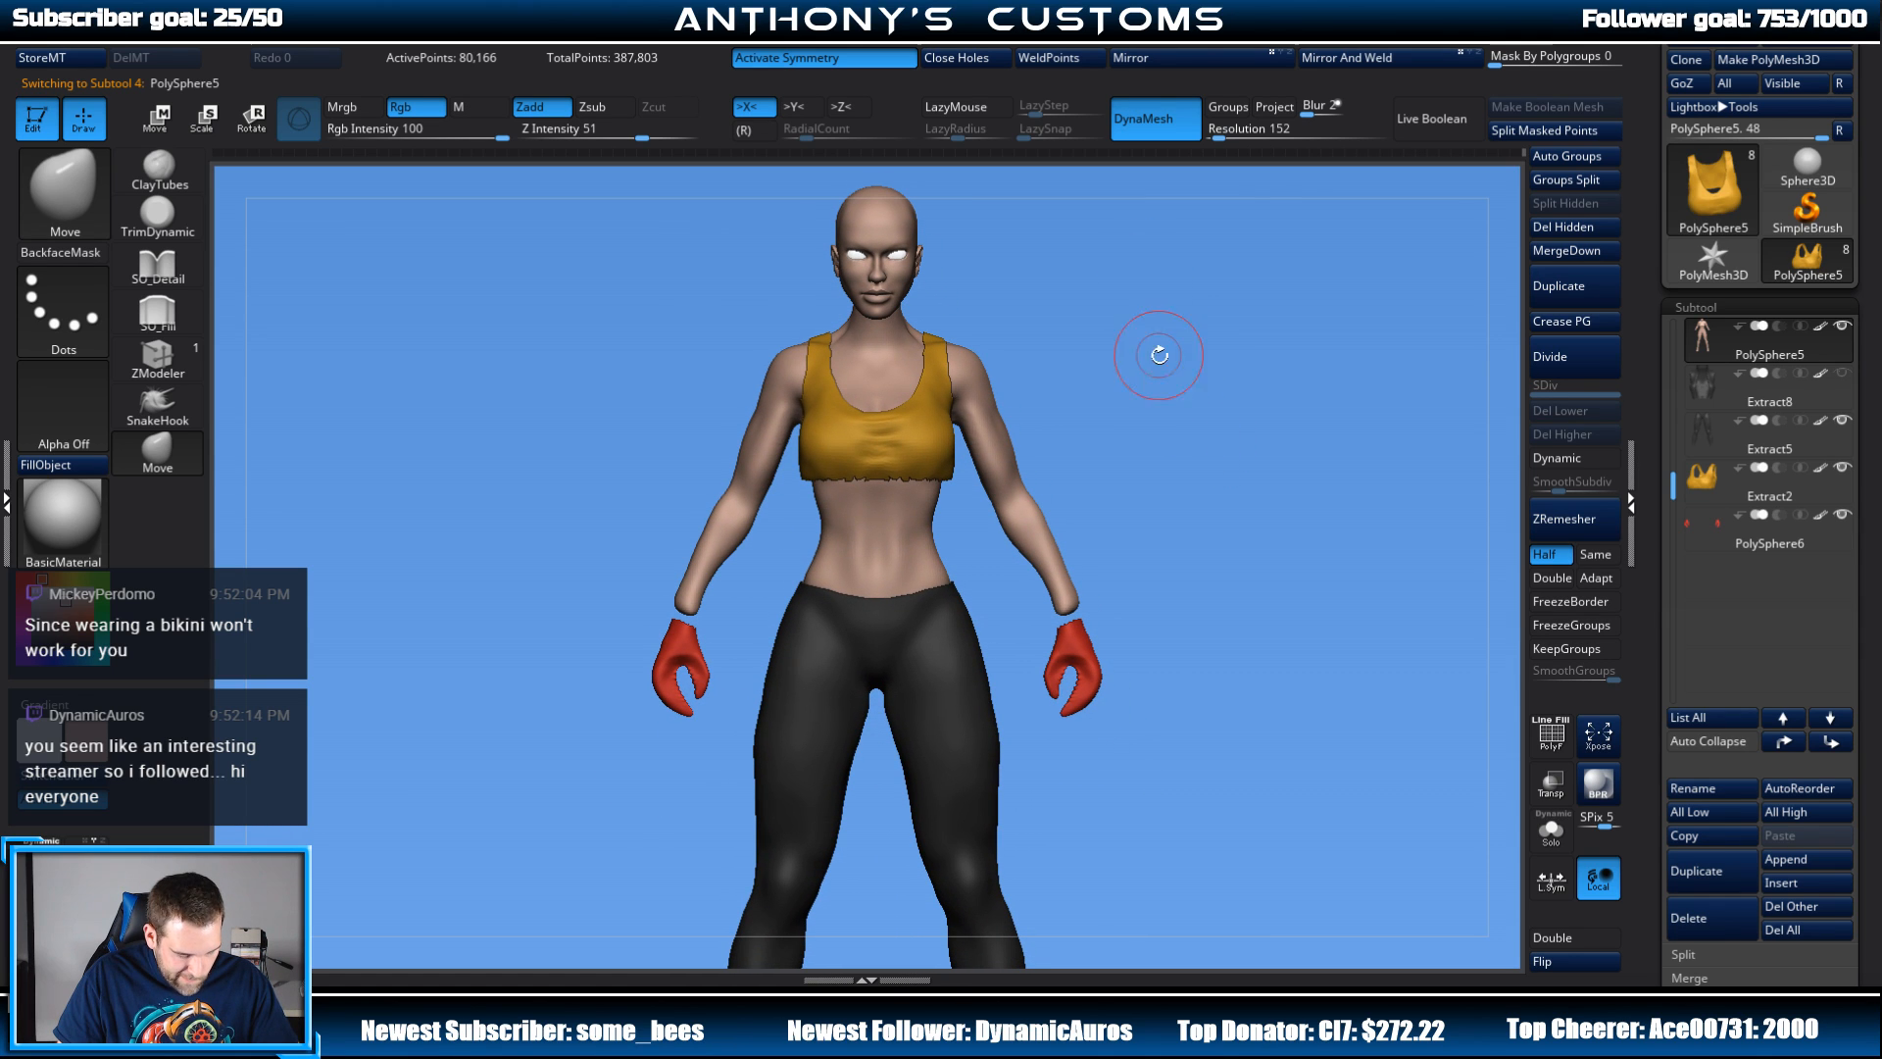
Step: Show the black vest over the tank top, set the Move brush's draw size to 132 and make the vest active
mouse_move(1168, 461)
left_mouse_down("alt")
mouse_move(1172, 415)
mouse_move(1186, 427)
left_mouse_up("alt")
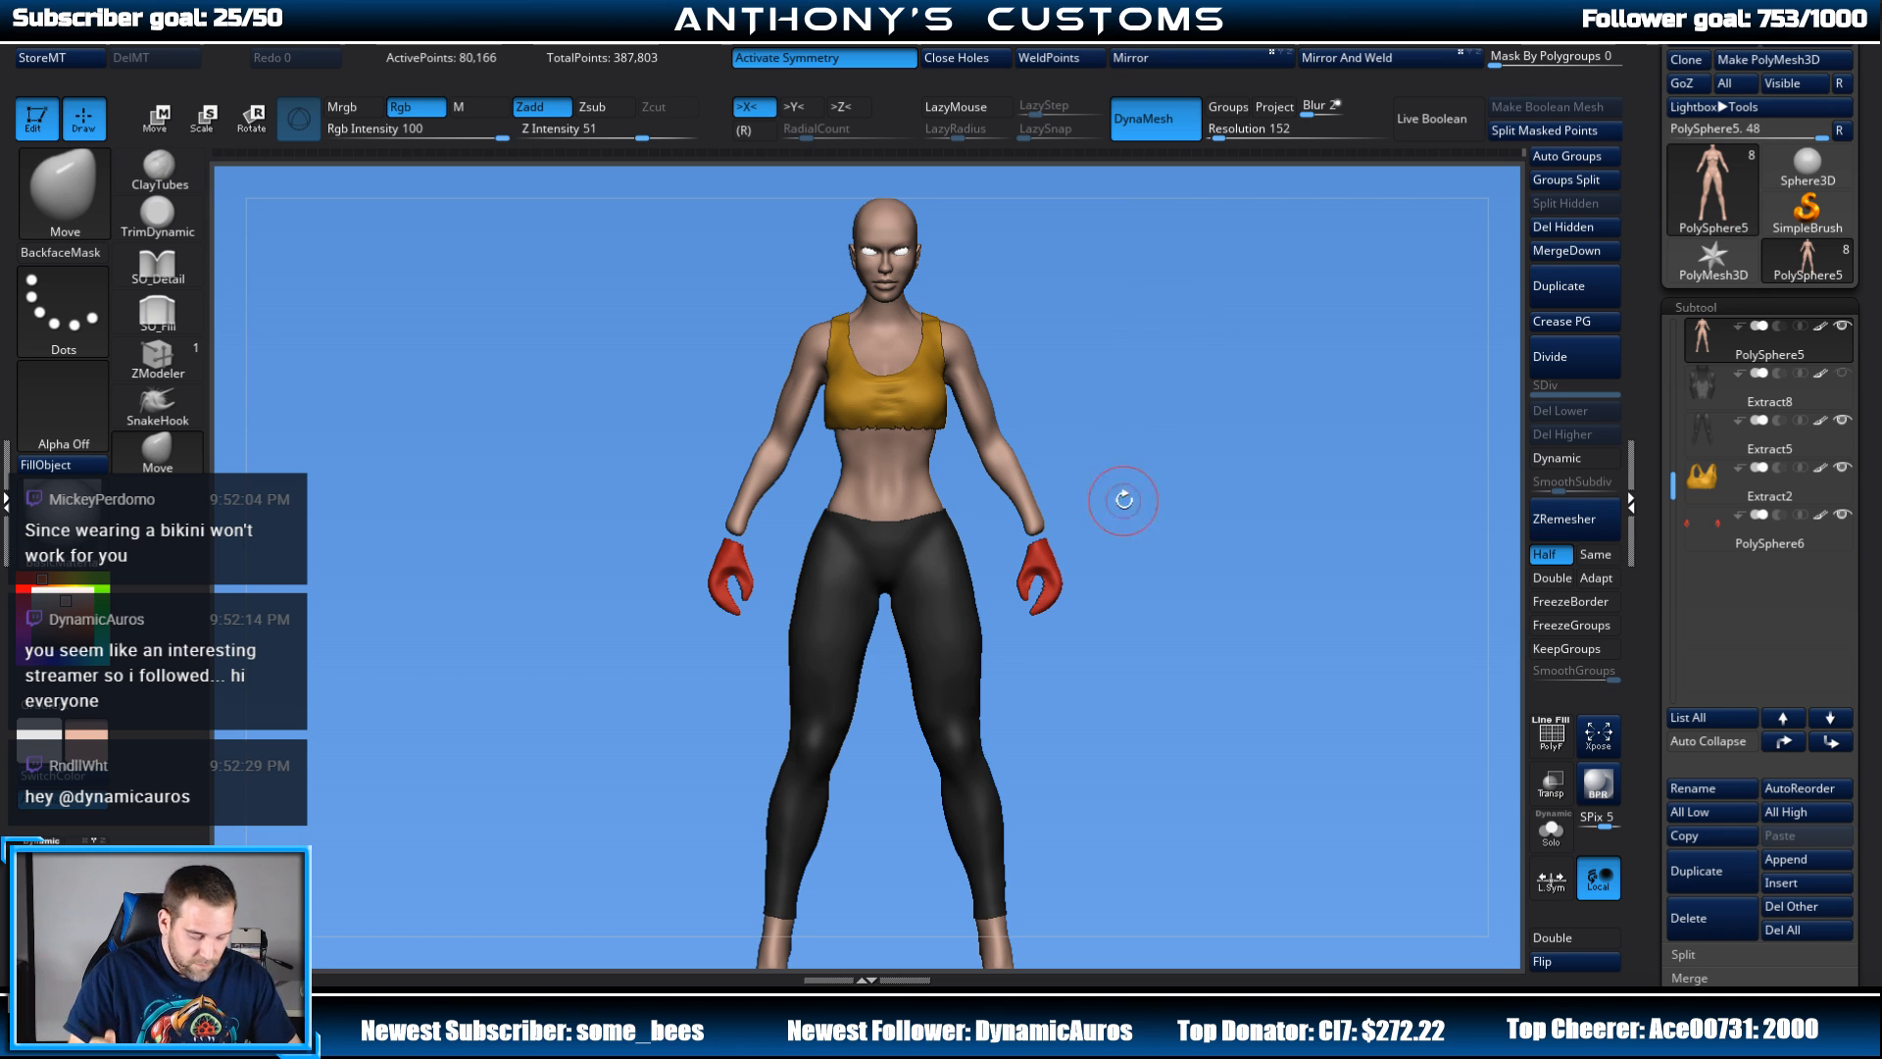
left_click_drag(1147, 539, 1240, 508, "shift")
mouse_move(1314, 371)
left_mouse_down("alt")
mouse_move(1156, 278)
mouse_move(1256, 370)
mouse_move(1302, 381)
left_mouse_up("alt")
left_click_drag(1302, 380, 1256, 298, "alt")
left_click_drag(1245, 409, 1288, 397)
left_click_drag(1167, 437, 1124, 603, "alt")
mouse_move(1123, 603)
left_mouse_down()
mouse_move(1167, 566)
mouse_move(1335, 505)
mouse_move(1237, 421)
mouse_move(1233, 359)
mouse_move(1249, 458)
left_mouse_up()
key("space")
left_click_drag(1159, 397, 1163, 398)
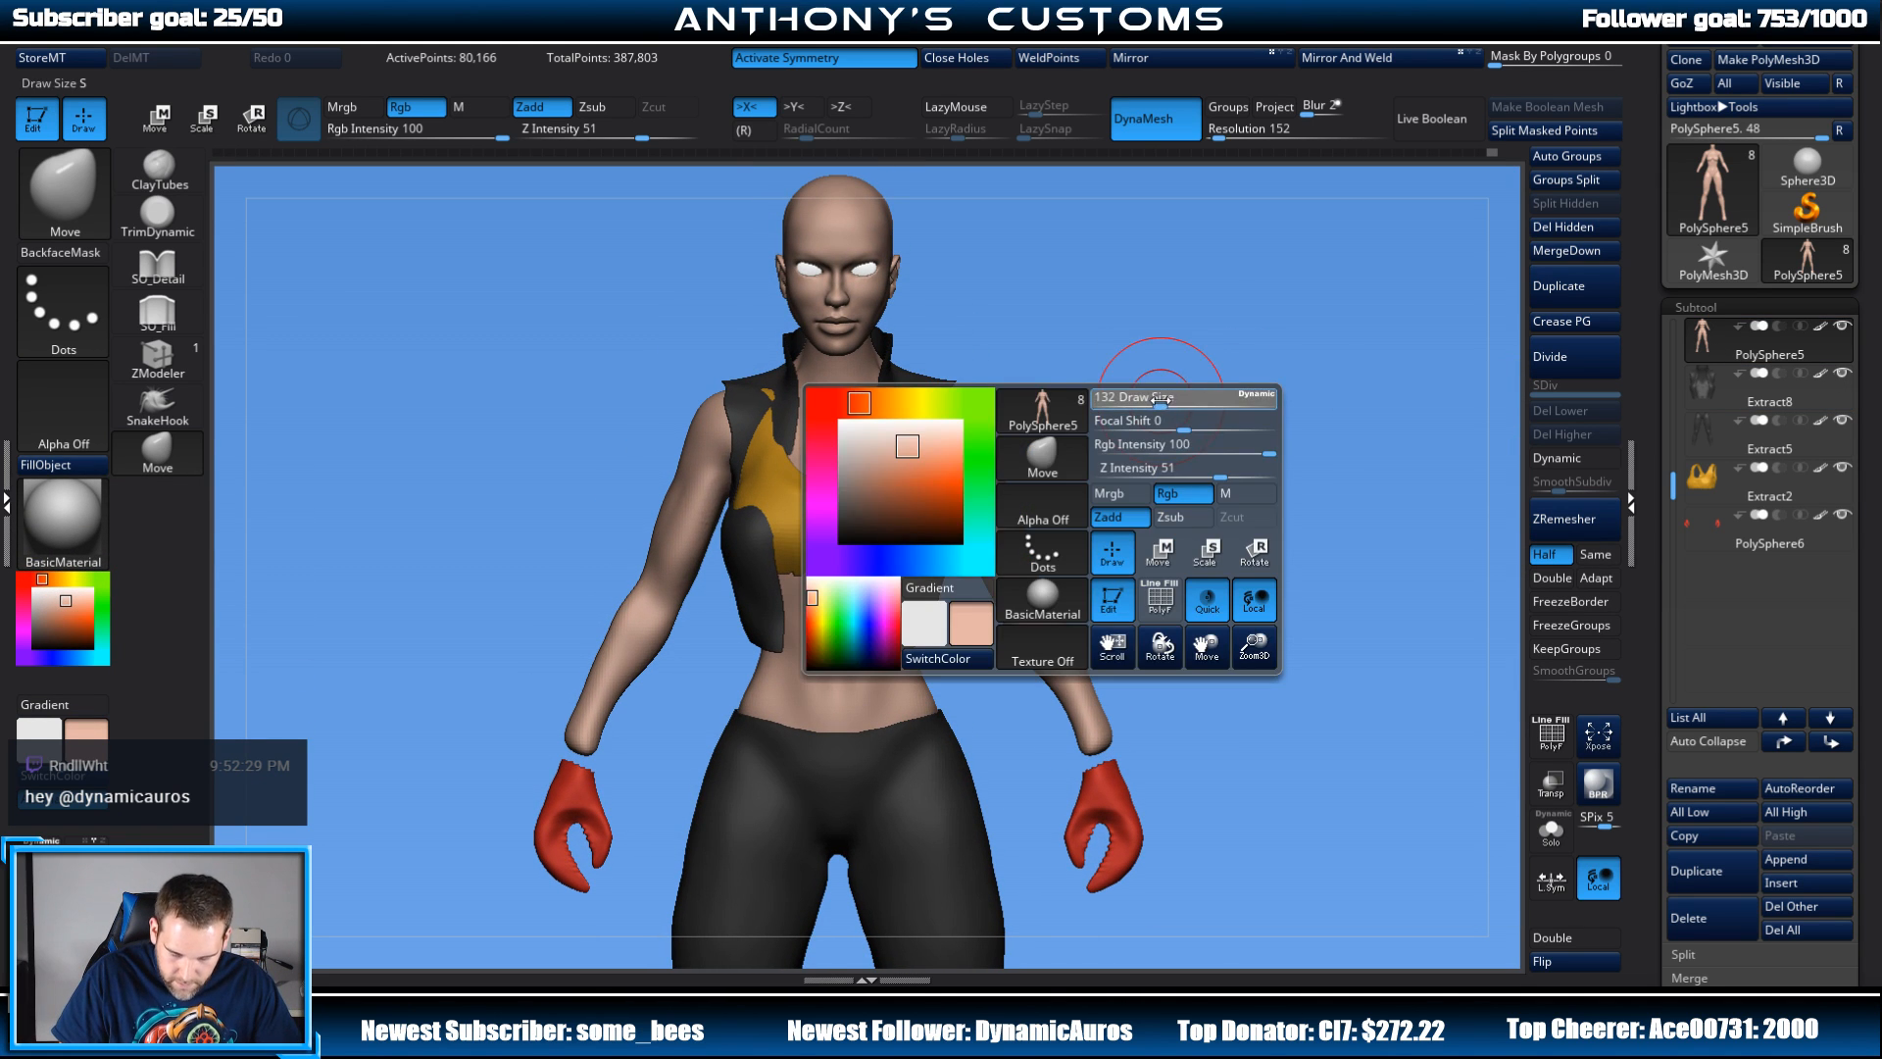
left_click(1706, 380)
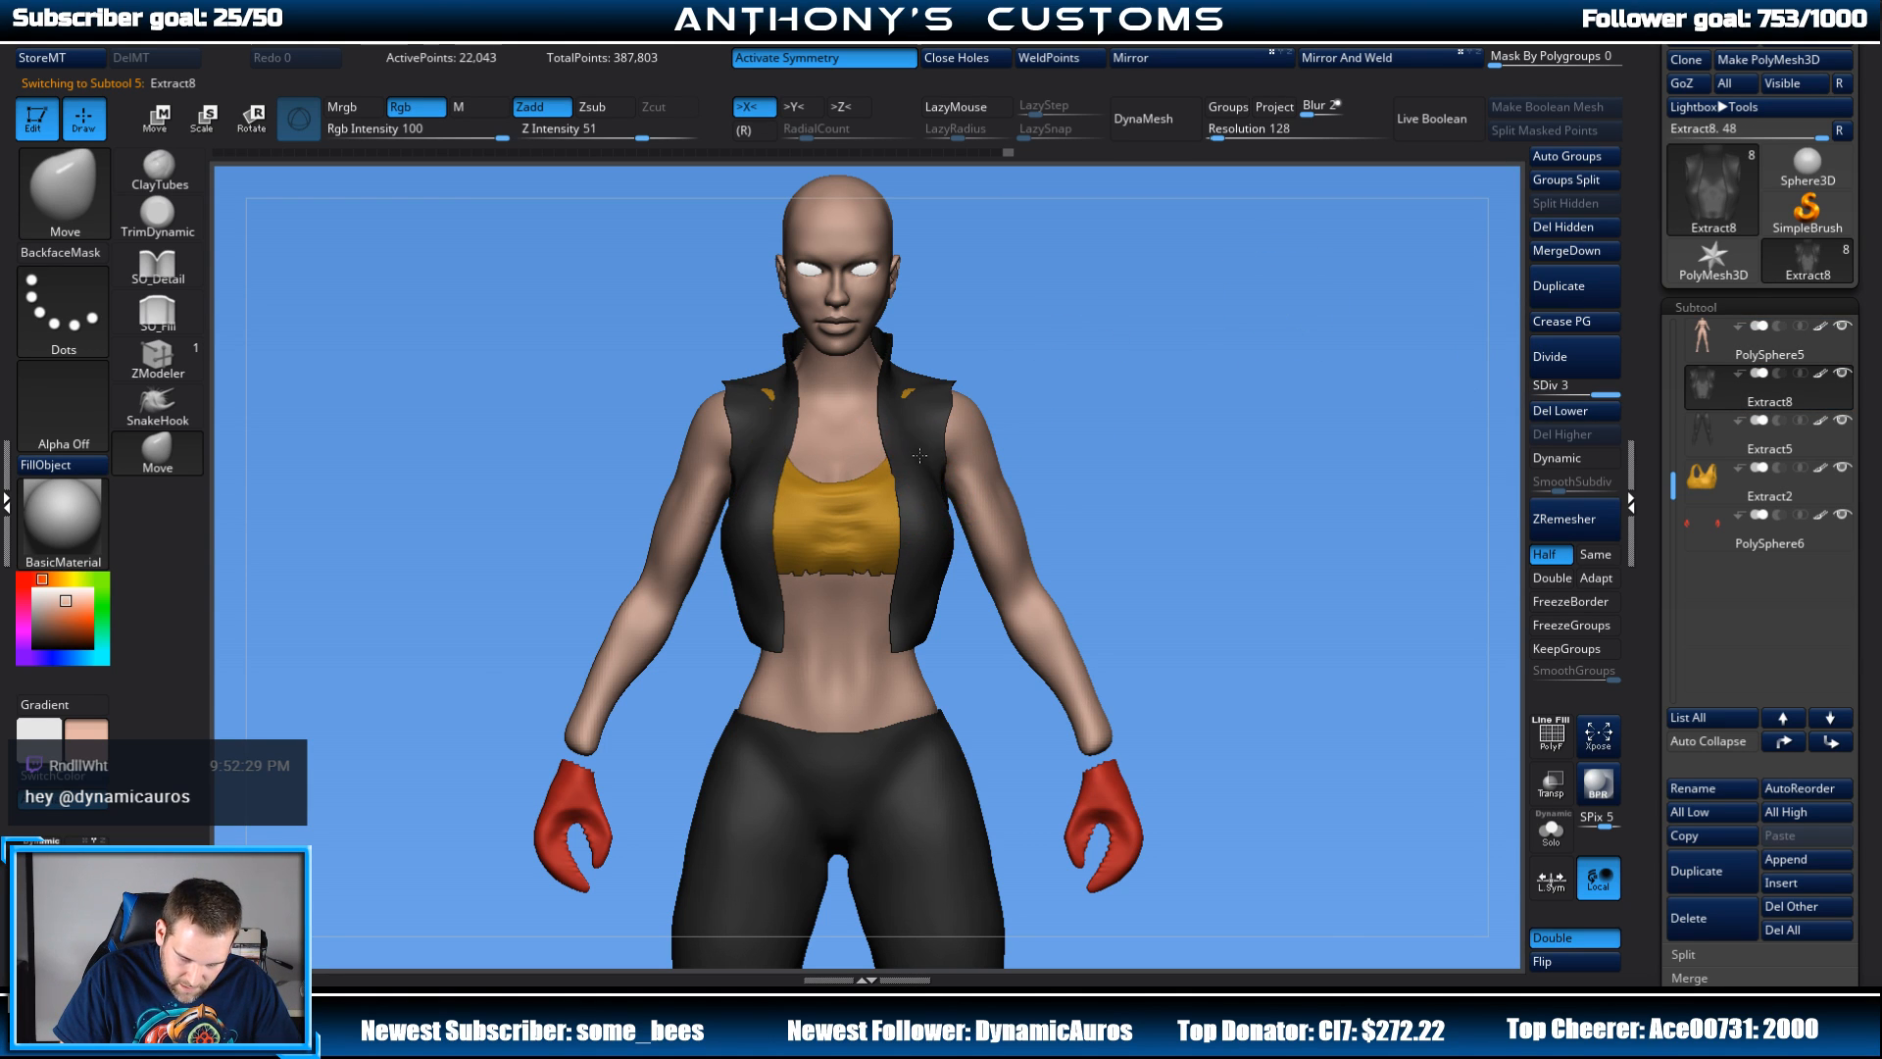
Step: Reshape the vest's lower front corners and hem around the waist with the Move brush, working from several angles
mouse_move(1127, 412)
left_mouse_down()
mouse_move(1275, 422)
mouse_move(1137, 427)
mouse_move(1216, 425)
mouse_move(1137, 376)
mouse_move(1147, 626)
mouse_move(1201, 419)
mouse_move(1056, 332)
left_mouse_up()
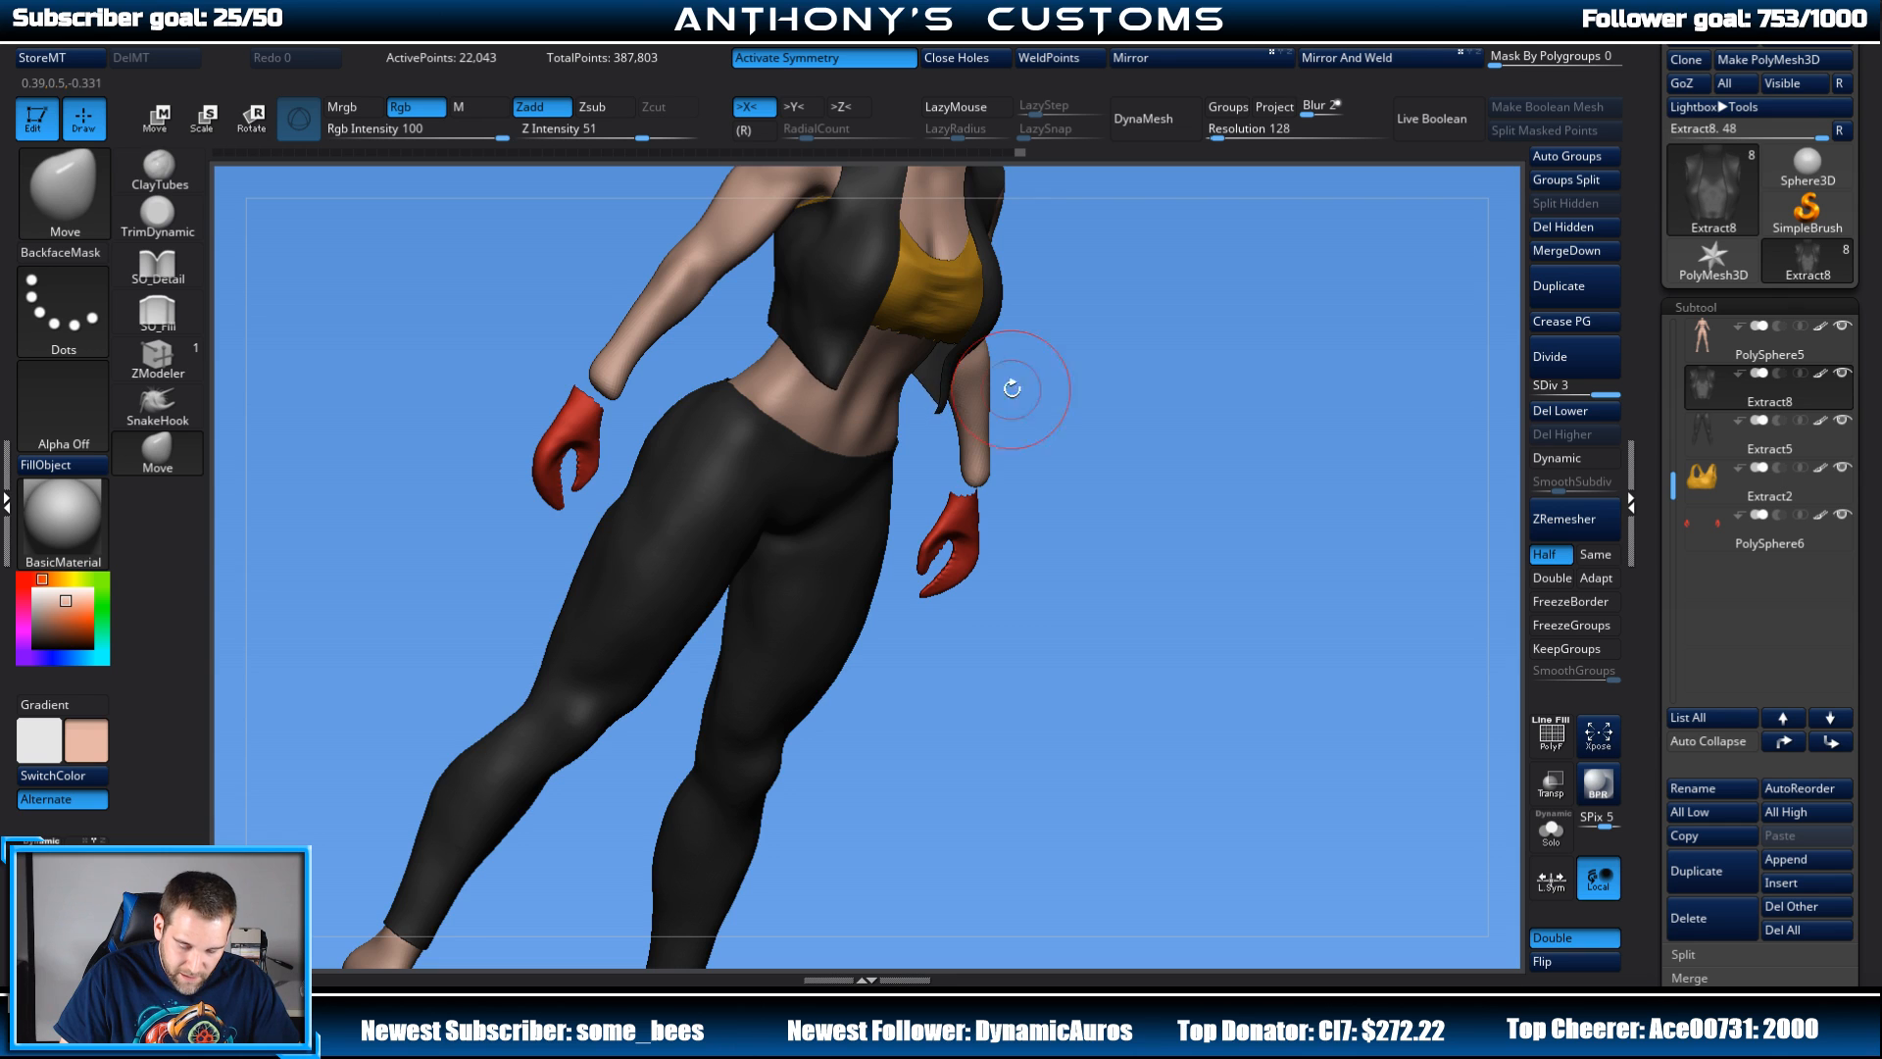
left_click_drag(1011, 389, 1132, 360)
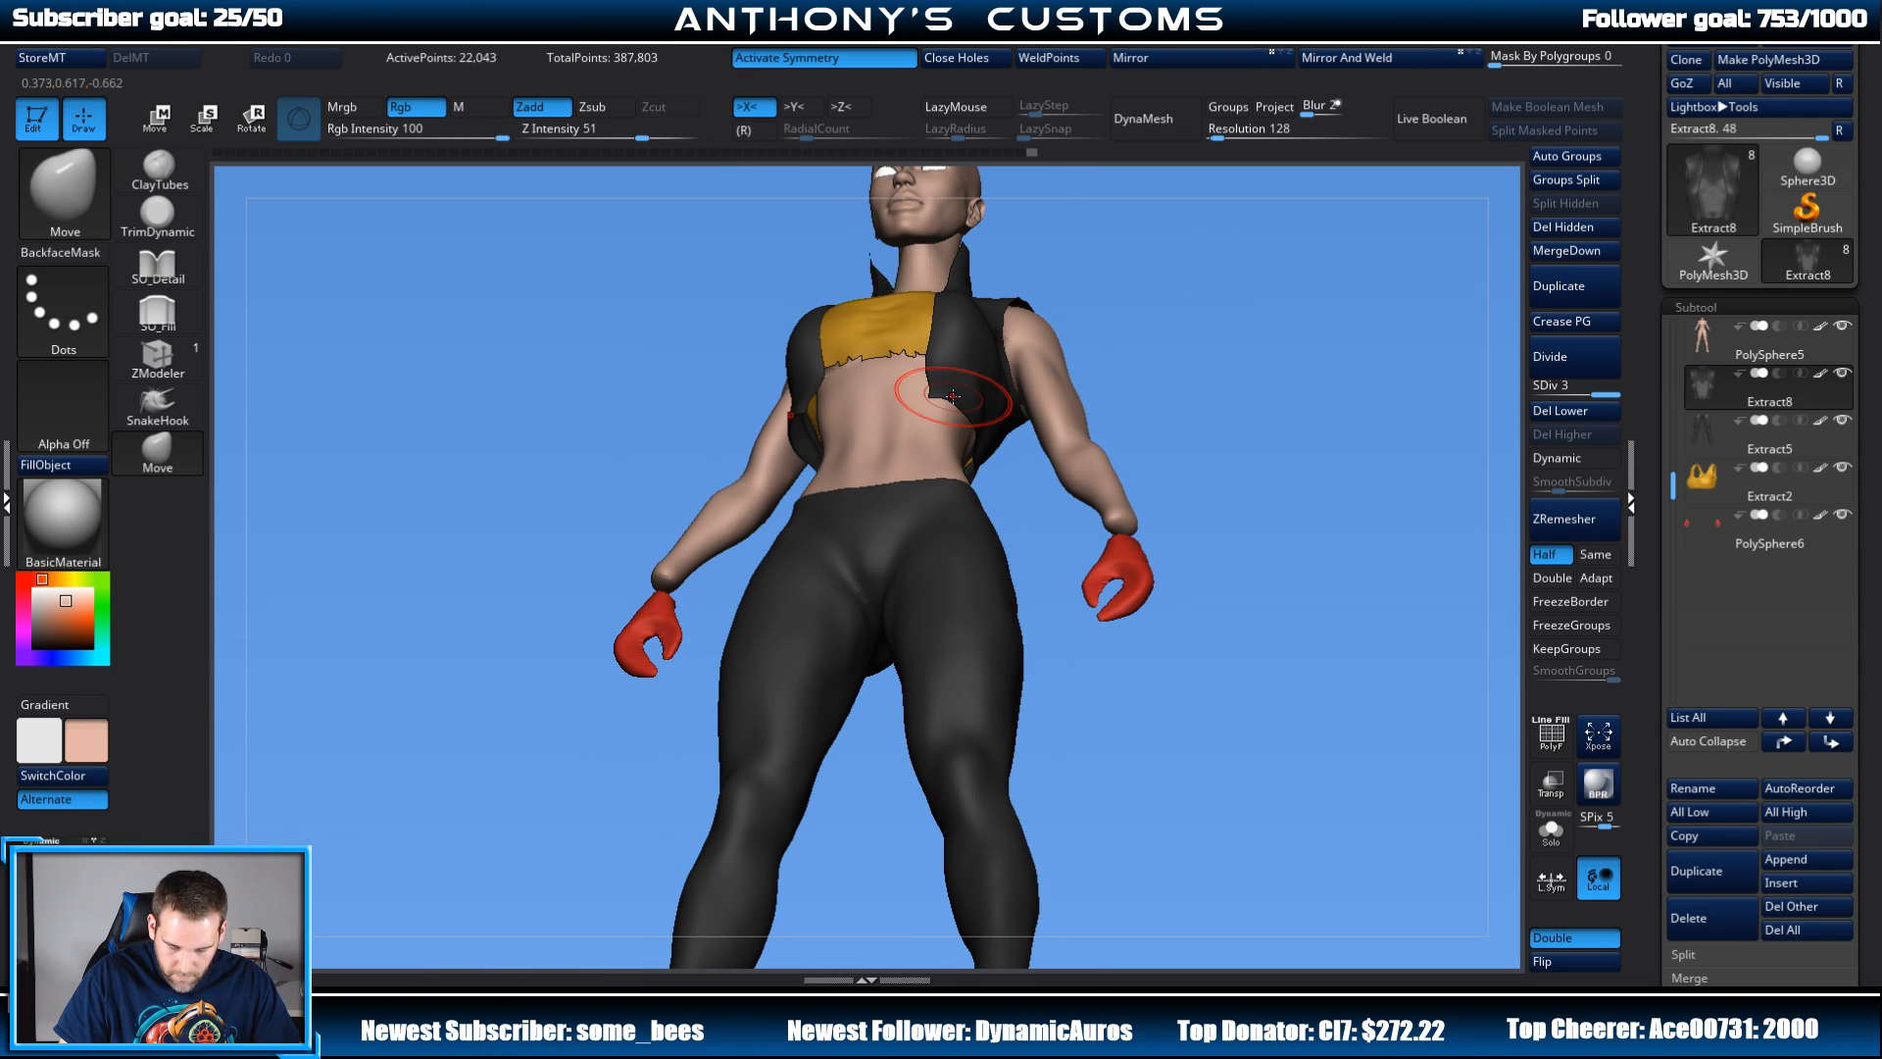
left_click_drag(1000, 379, 965, 371)
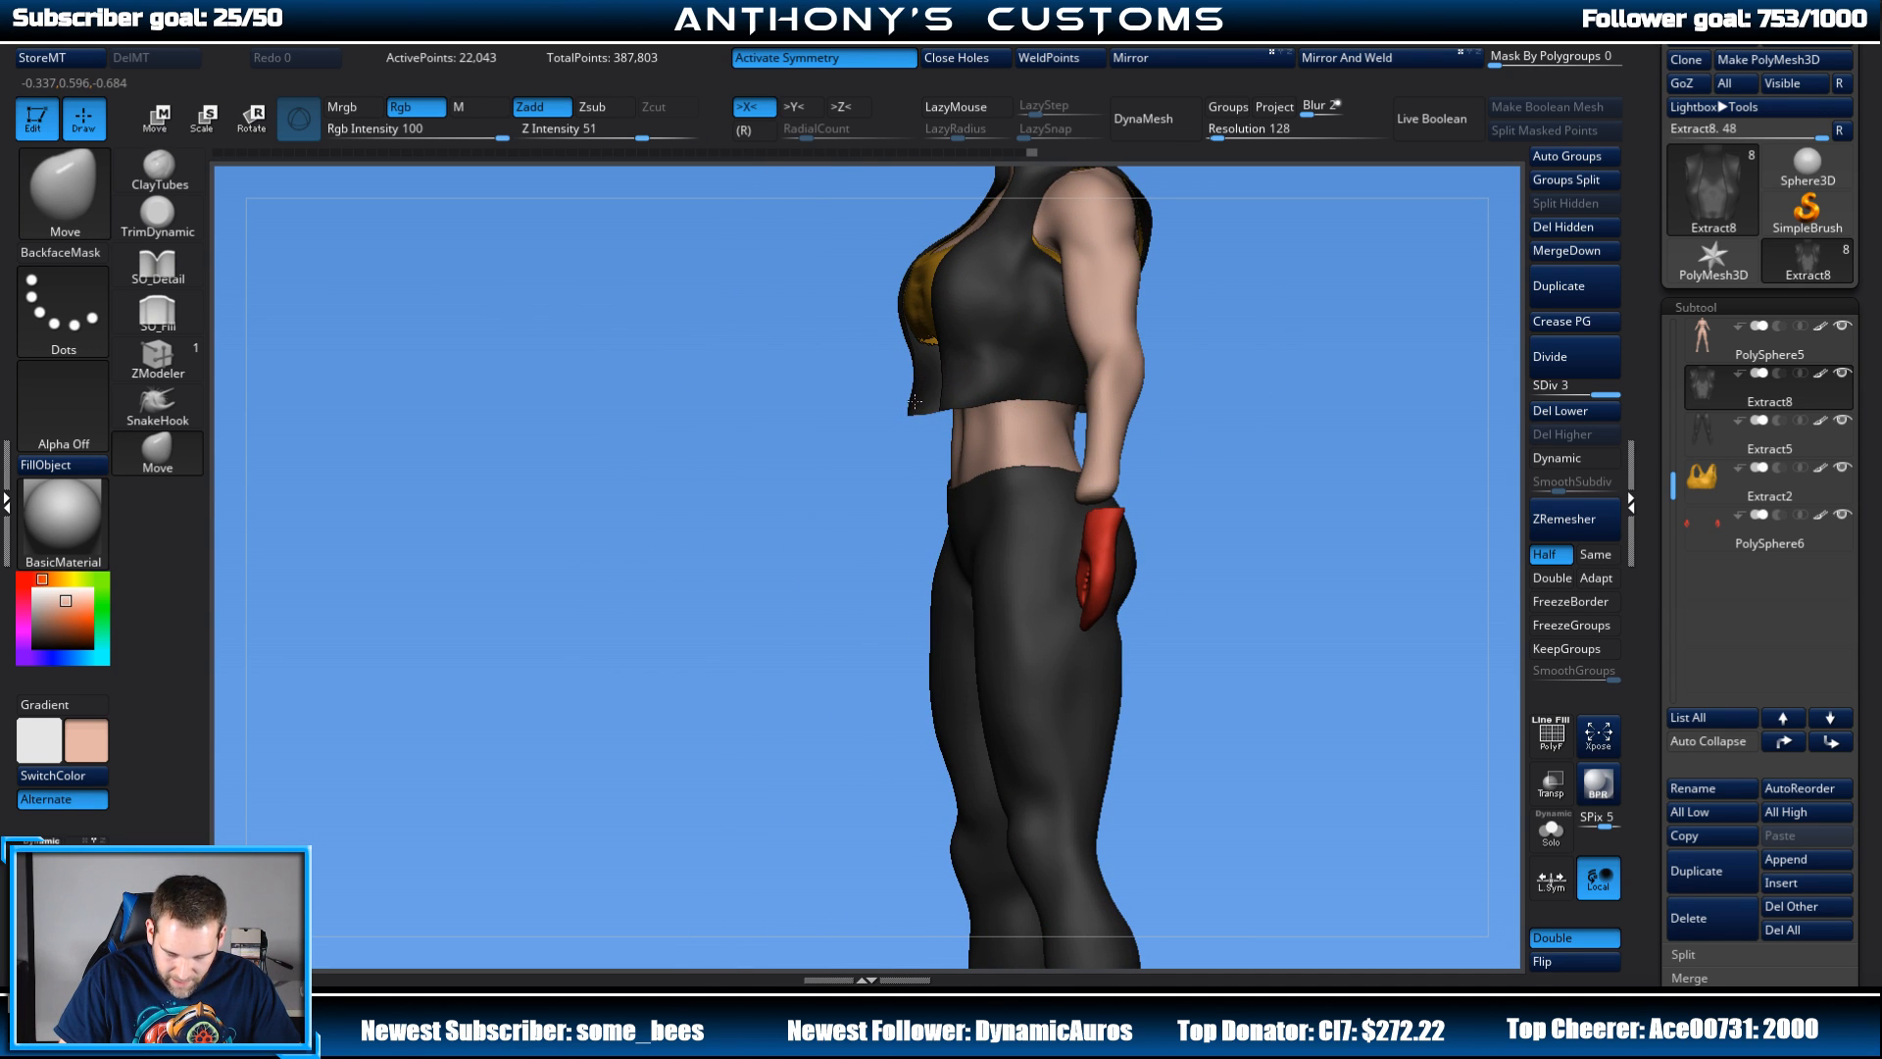
left_click_drag(926, 404, 1078, 391)
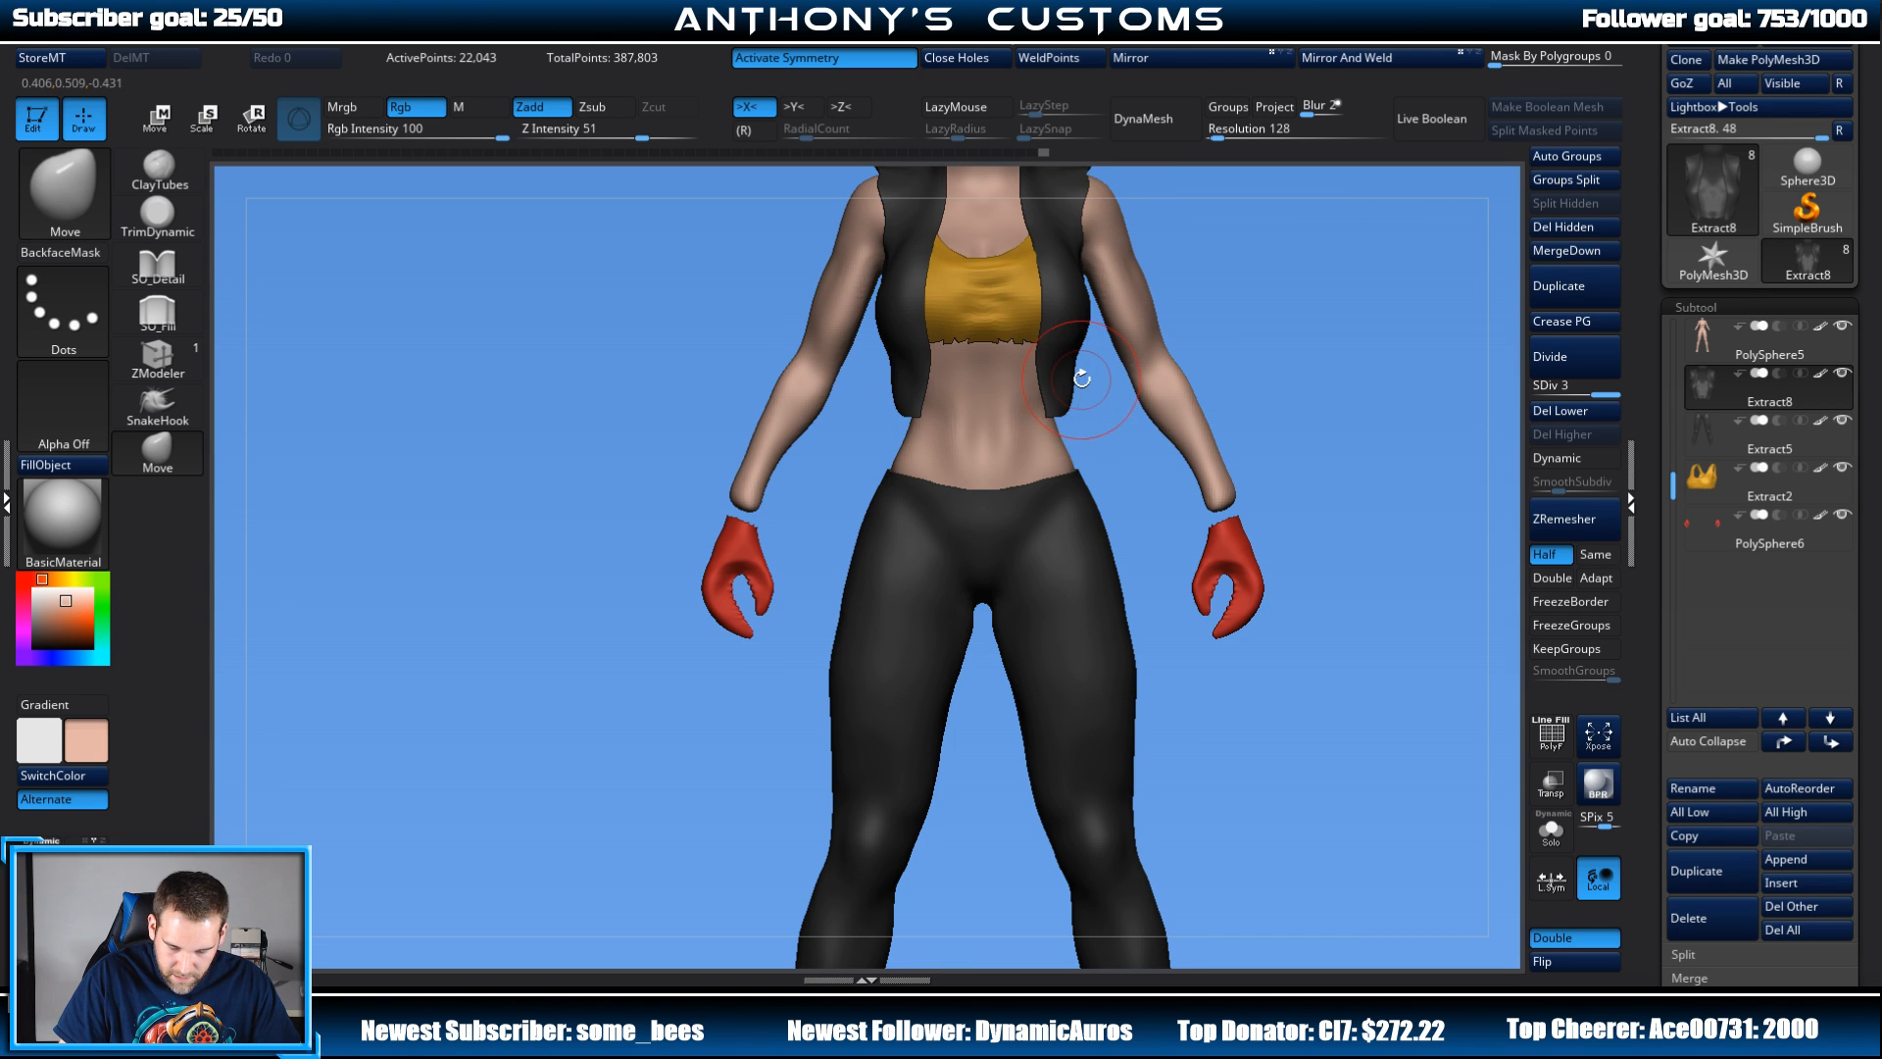
mouse_move(1081, 378)
right_mouse_down()
mouse_move(1096, 362)
mouse_move(1084, 372)
right_mouse_up()
right_click(1290, 285)
right_click_drag(1291, 285, 1280, 390, "ctrl")
left_click_drag(1071, 378, 1049, 384)
mouse_move(1135, 400)
right_mouse_down()
mouse_move(1134, 381)
mouse_move(1068, 420)
mouse_move(1127, 353)
right_mouse_up()
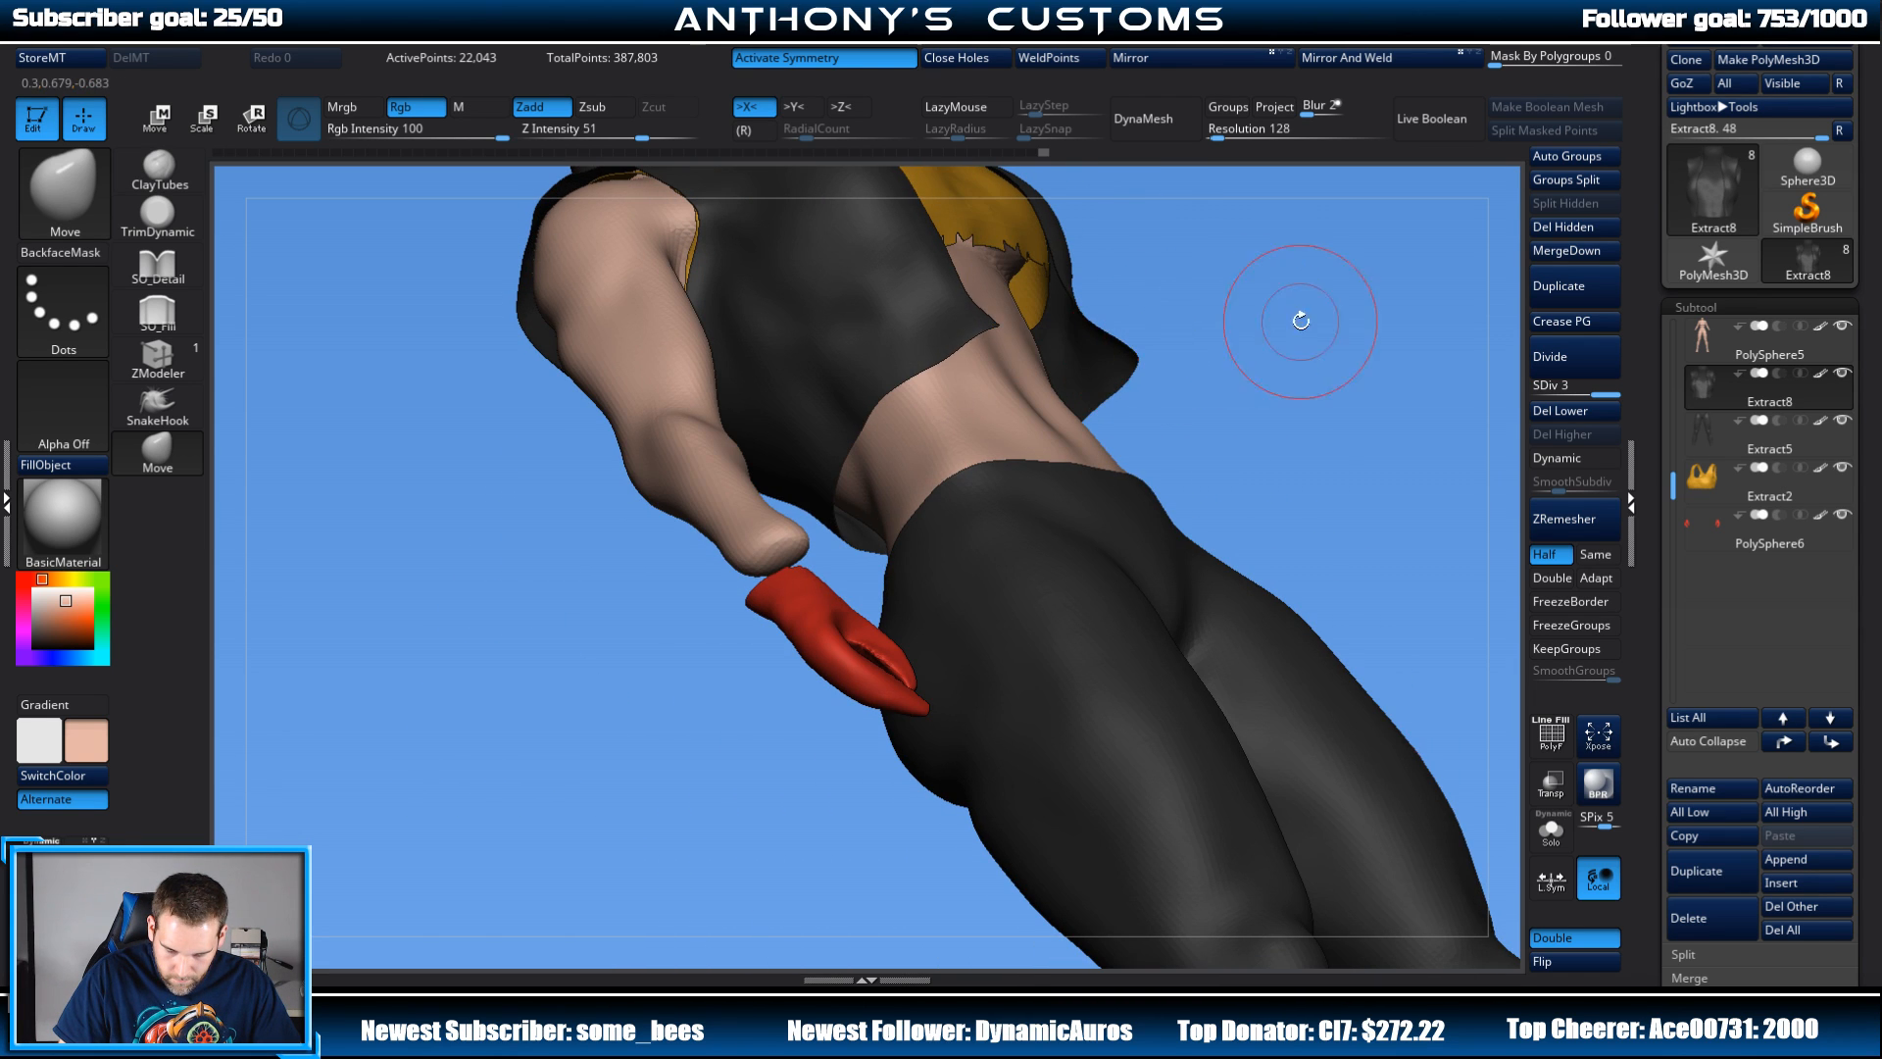
Step: Make the body active and carve a small navel at the centre of the abdomen with the ClayBuildup brush
right_click_drag(1301, 320, 1147, 336)
key("space")
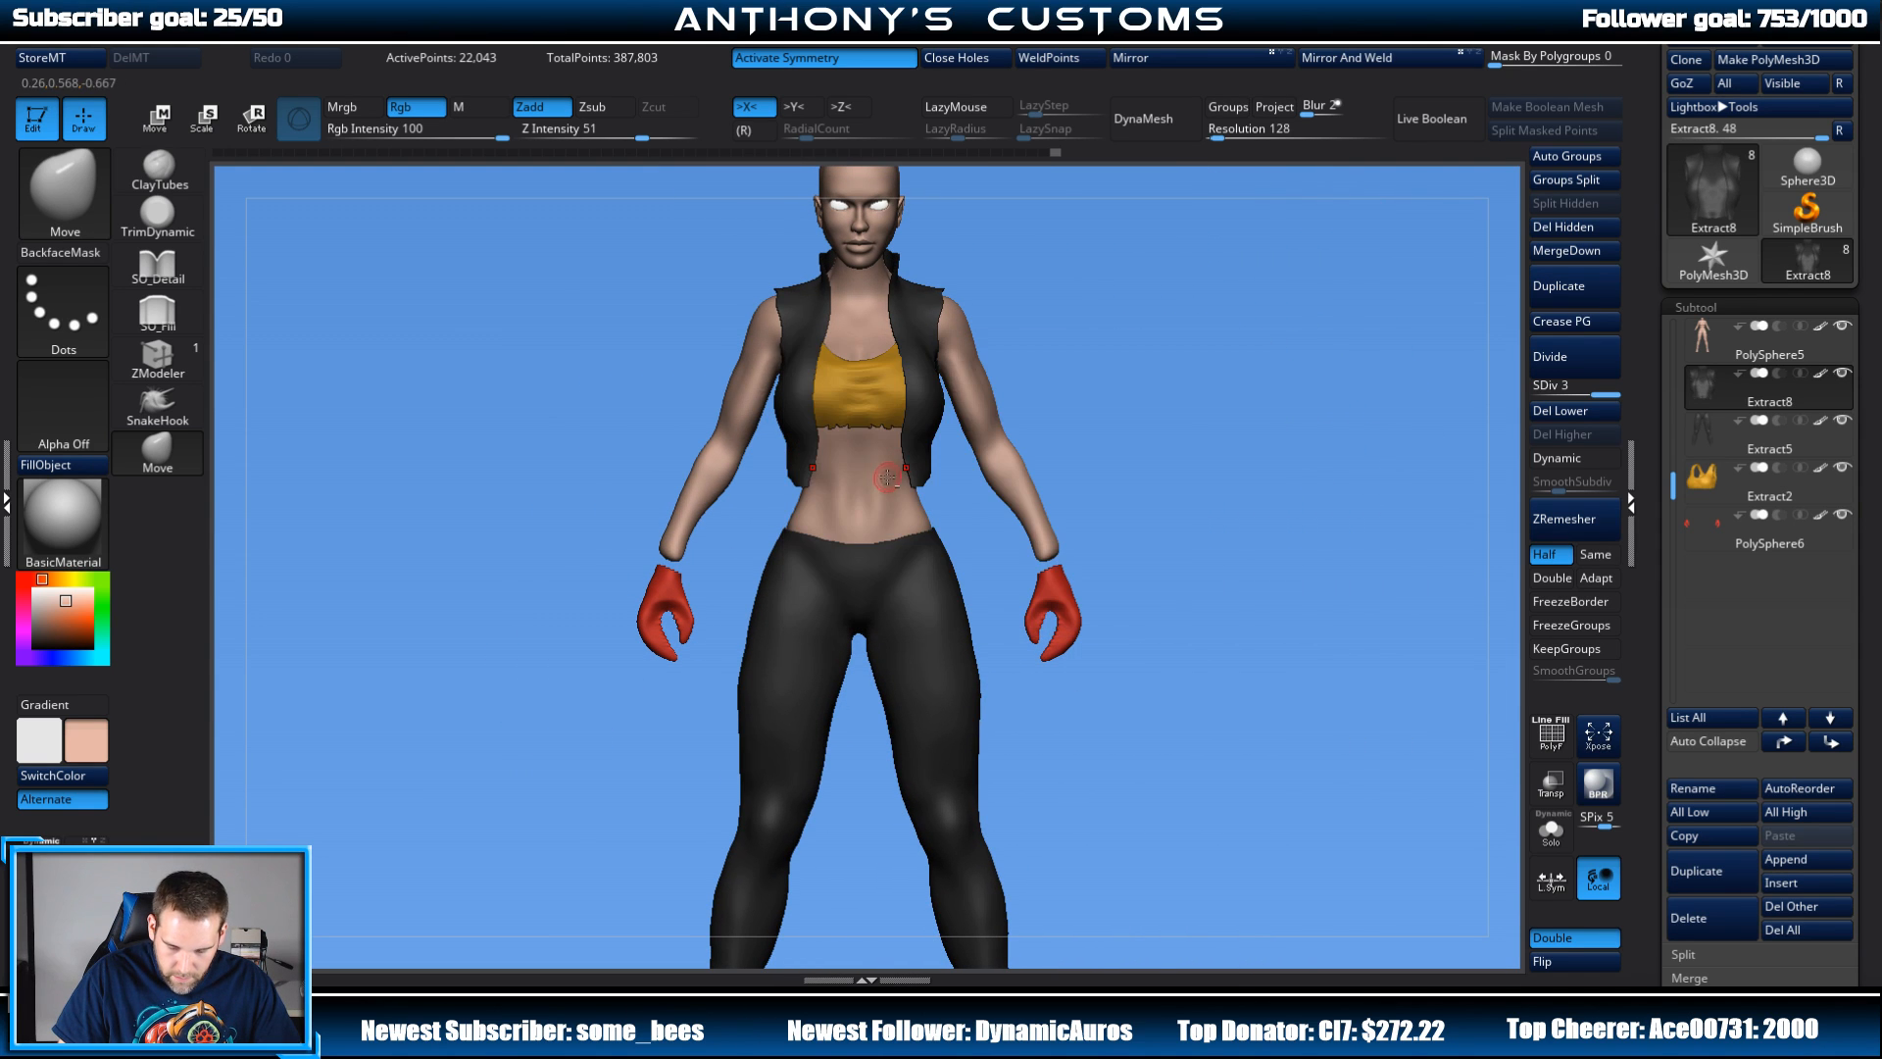
left_click(865, 491, "alt")
right_click_drag(1115, 380, 1105, 465, "ctrl")
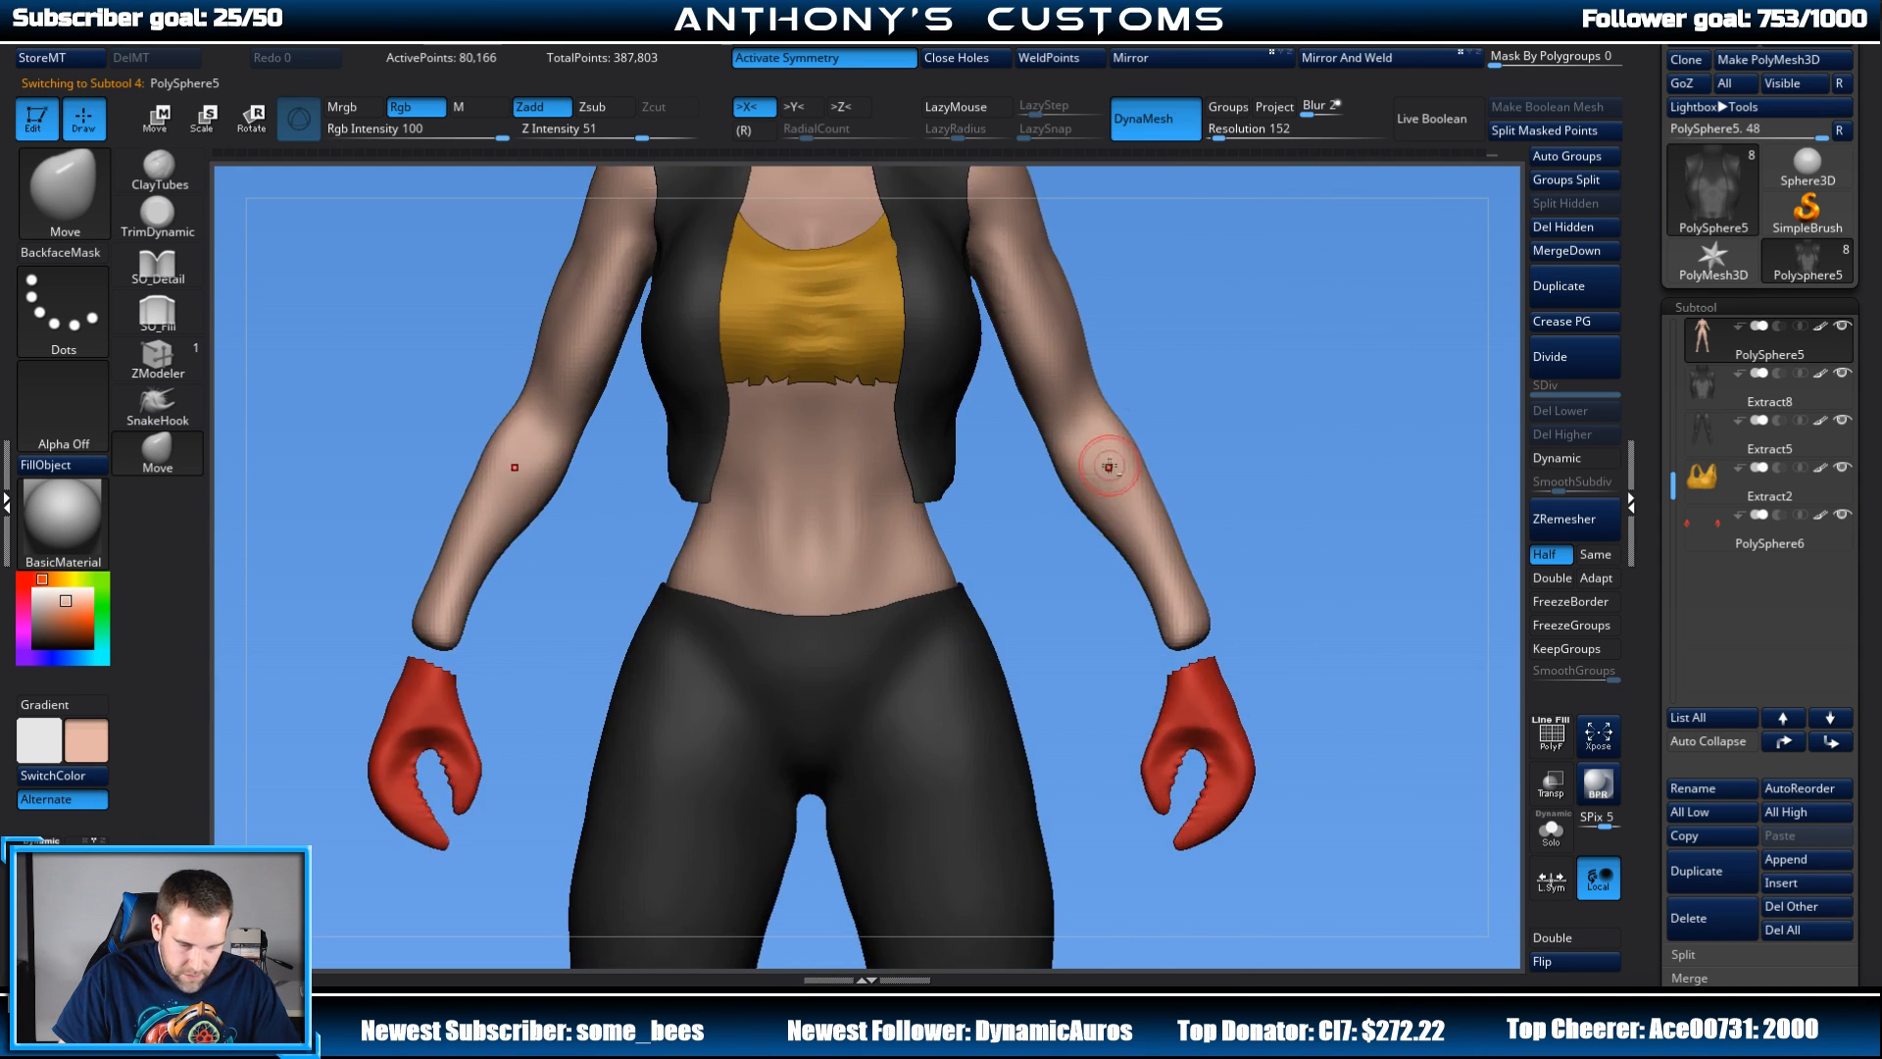
right_click_drag(1196, 262, 1231, 323, "alt")
key("space")
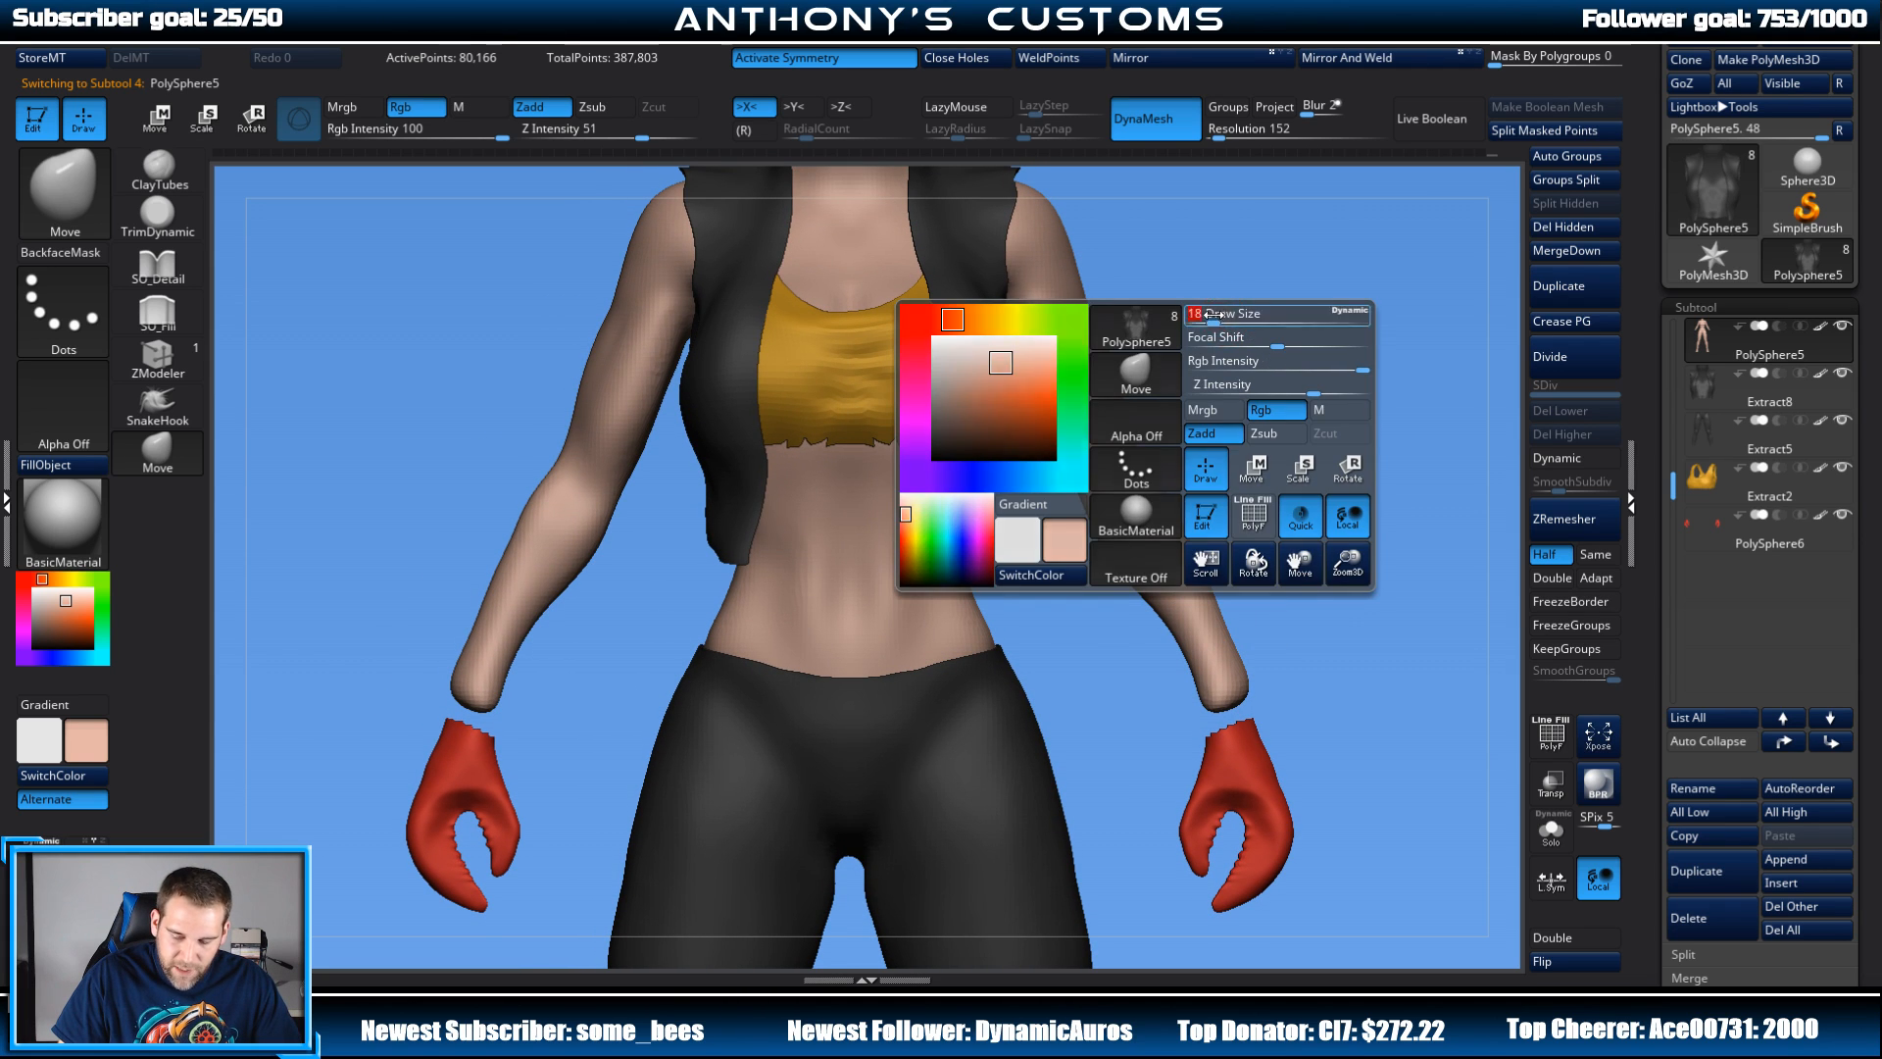
key("b")
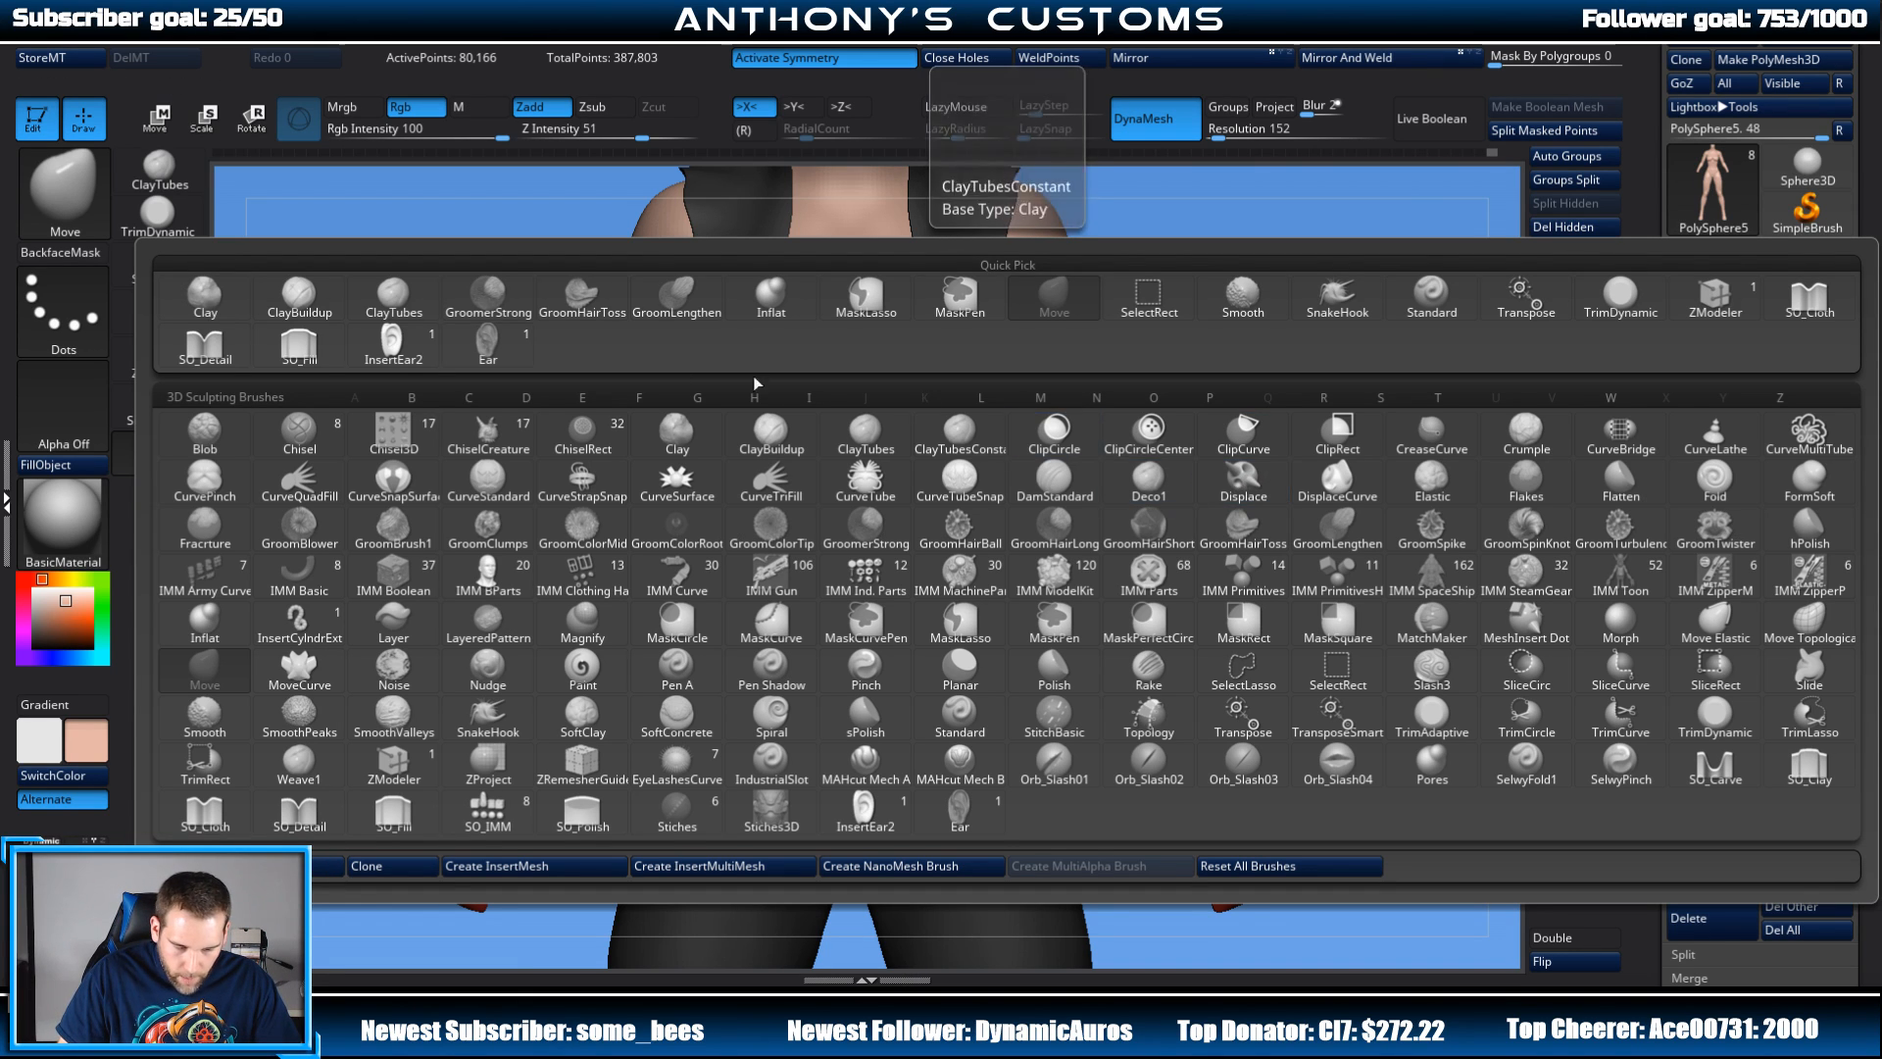
left_click(299, 294)
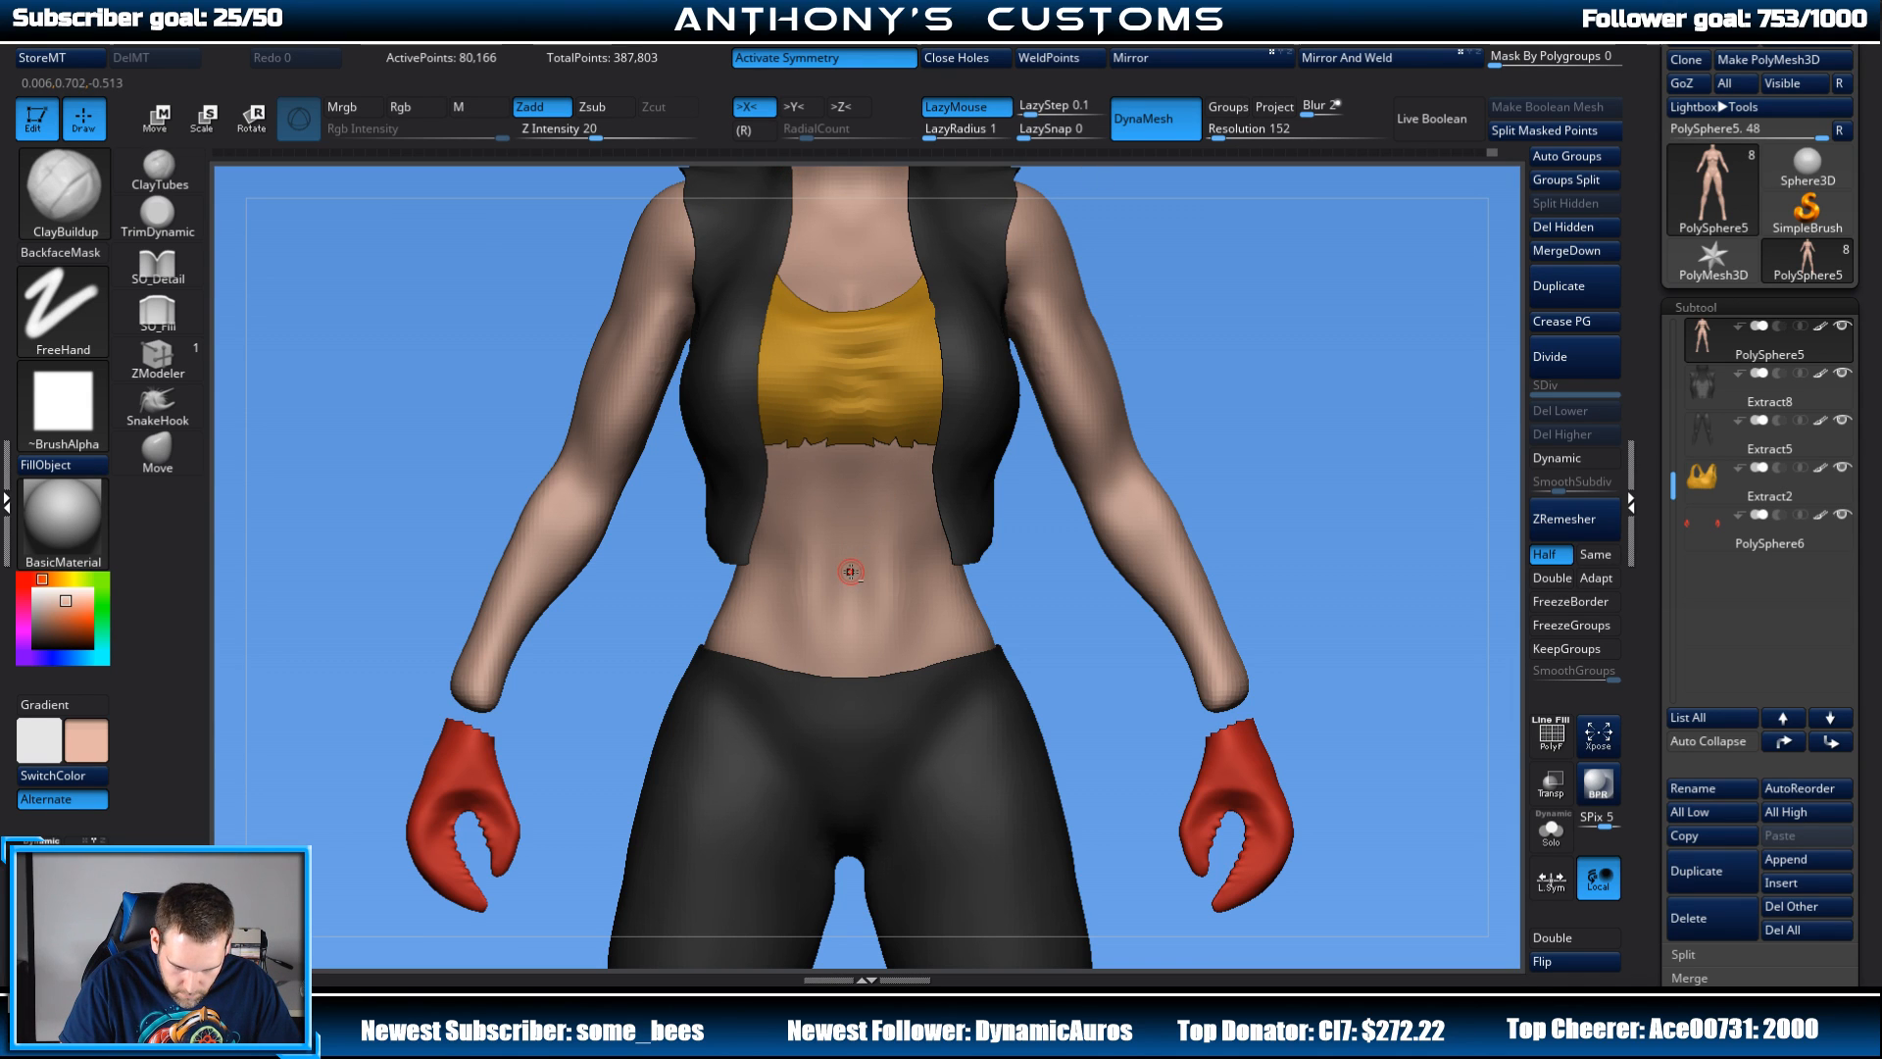
key("f")
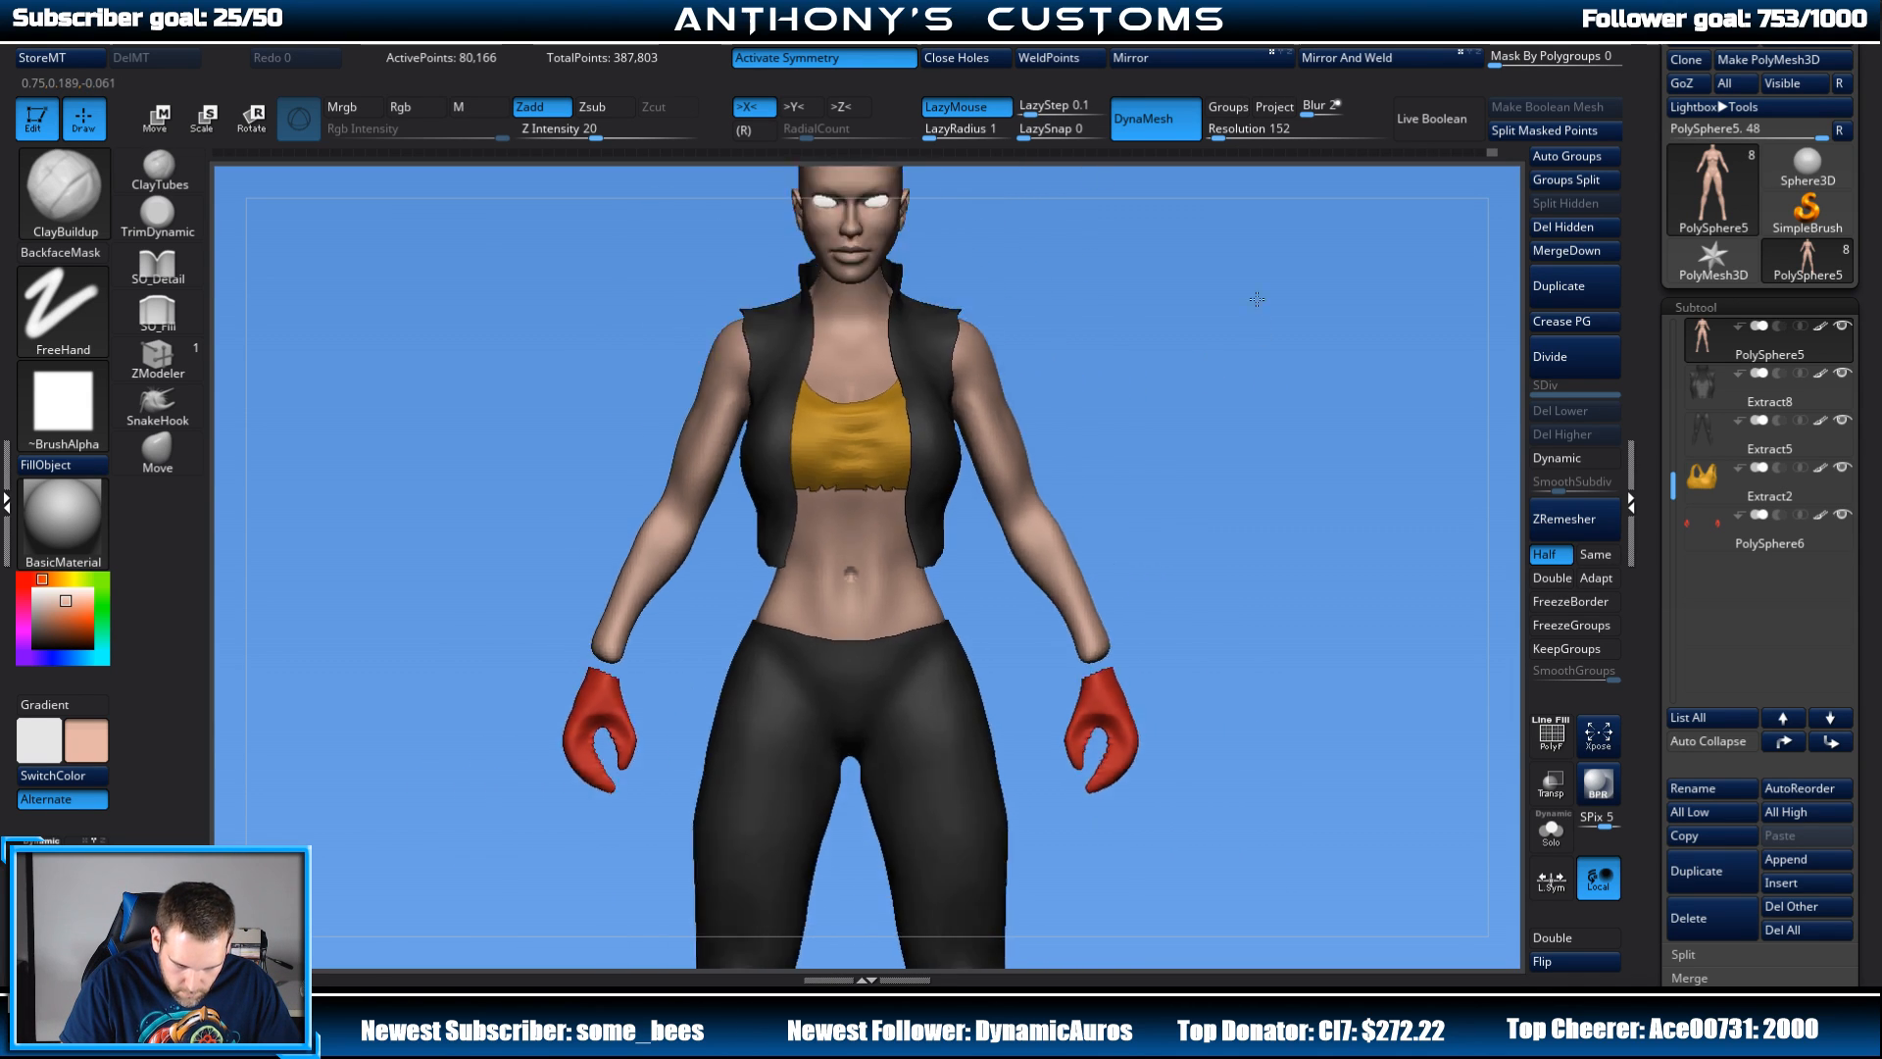
Step: Rework the navel with the ClayTubes brush, building up its rim and deepening its hollow from an angled view
mouse_move(1265, 382)
left_mouse_down()
mouse_move(1190, 349)
mouse_move(1217, 356)
mouse_move(1160, 362)
mouse_move(1174, 688)
mouse_move(1345, 273)
mouse_move(1079, 294)
left_mouse_up()
left_click(160, 168)
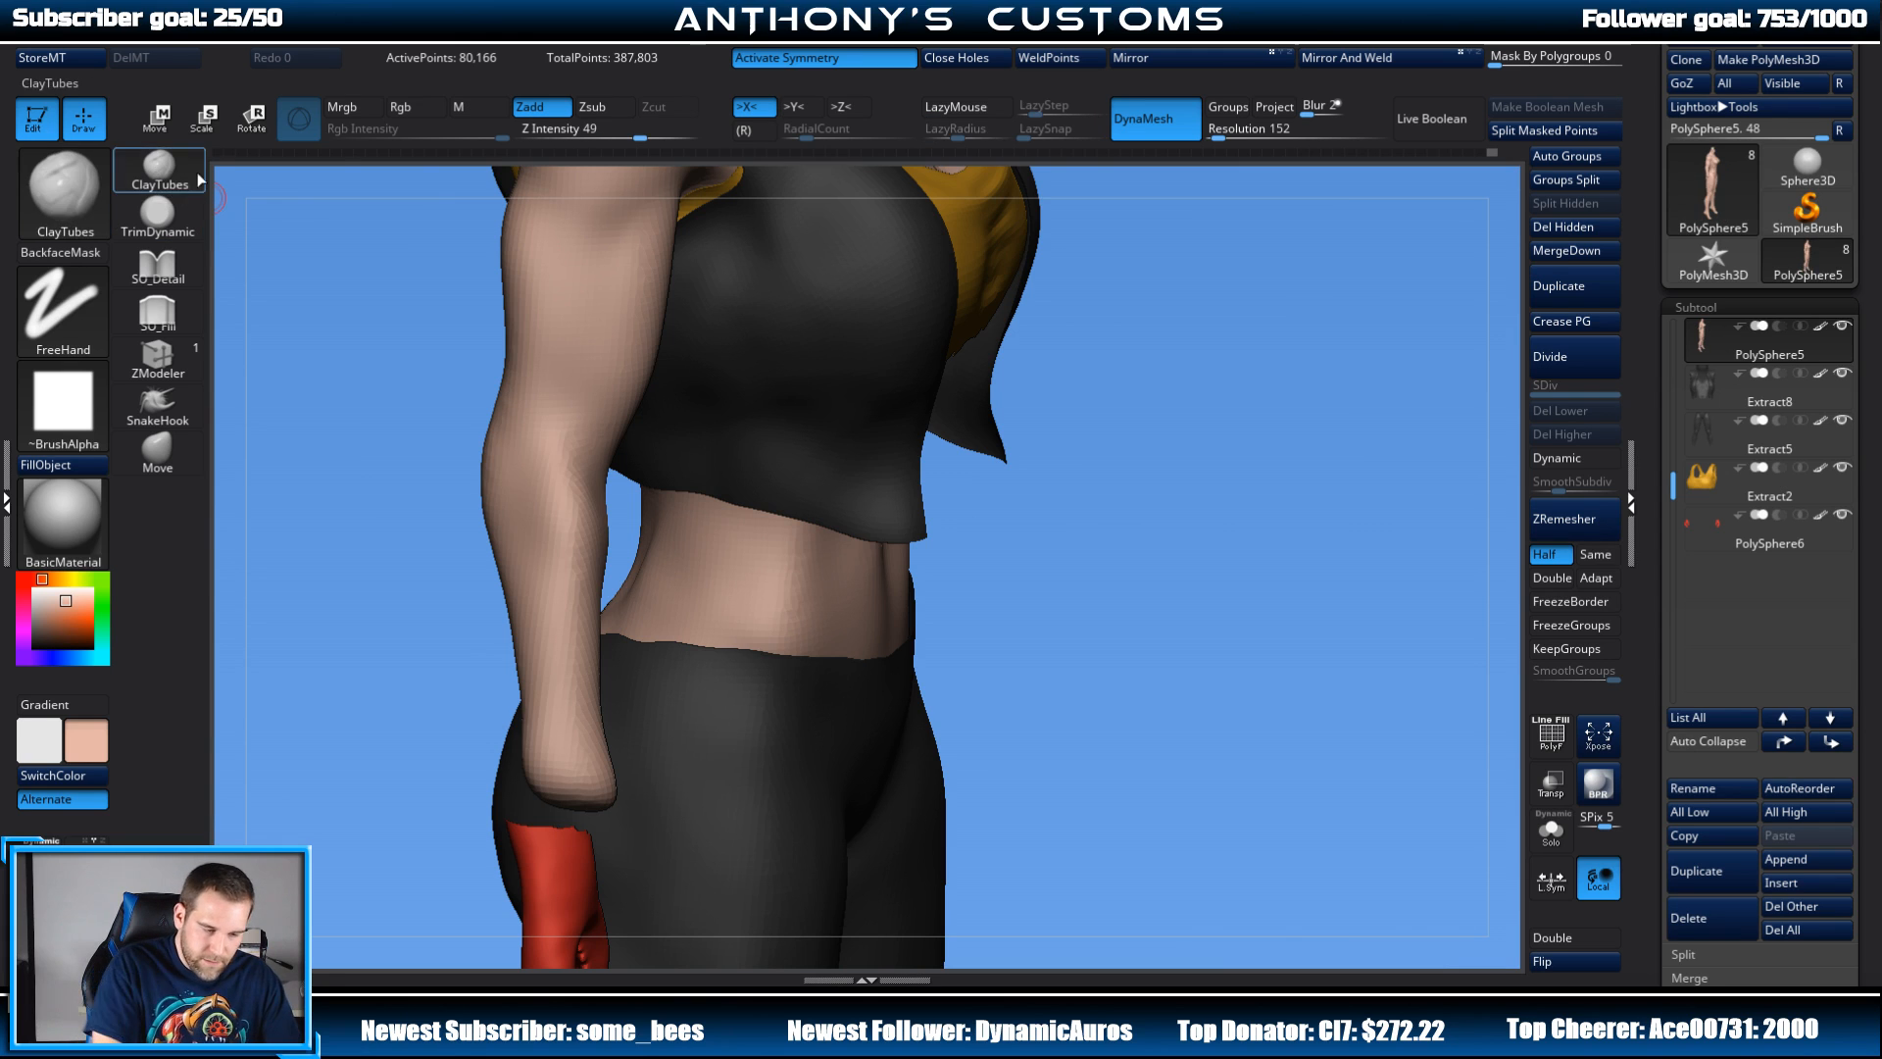
left_click_drag(1175, 492, 1100, 383)
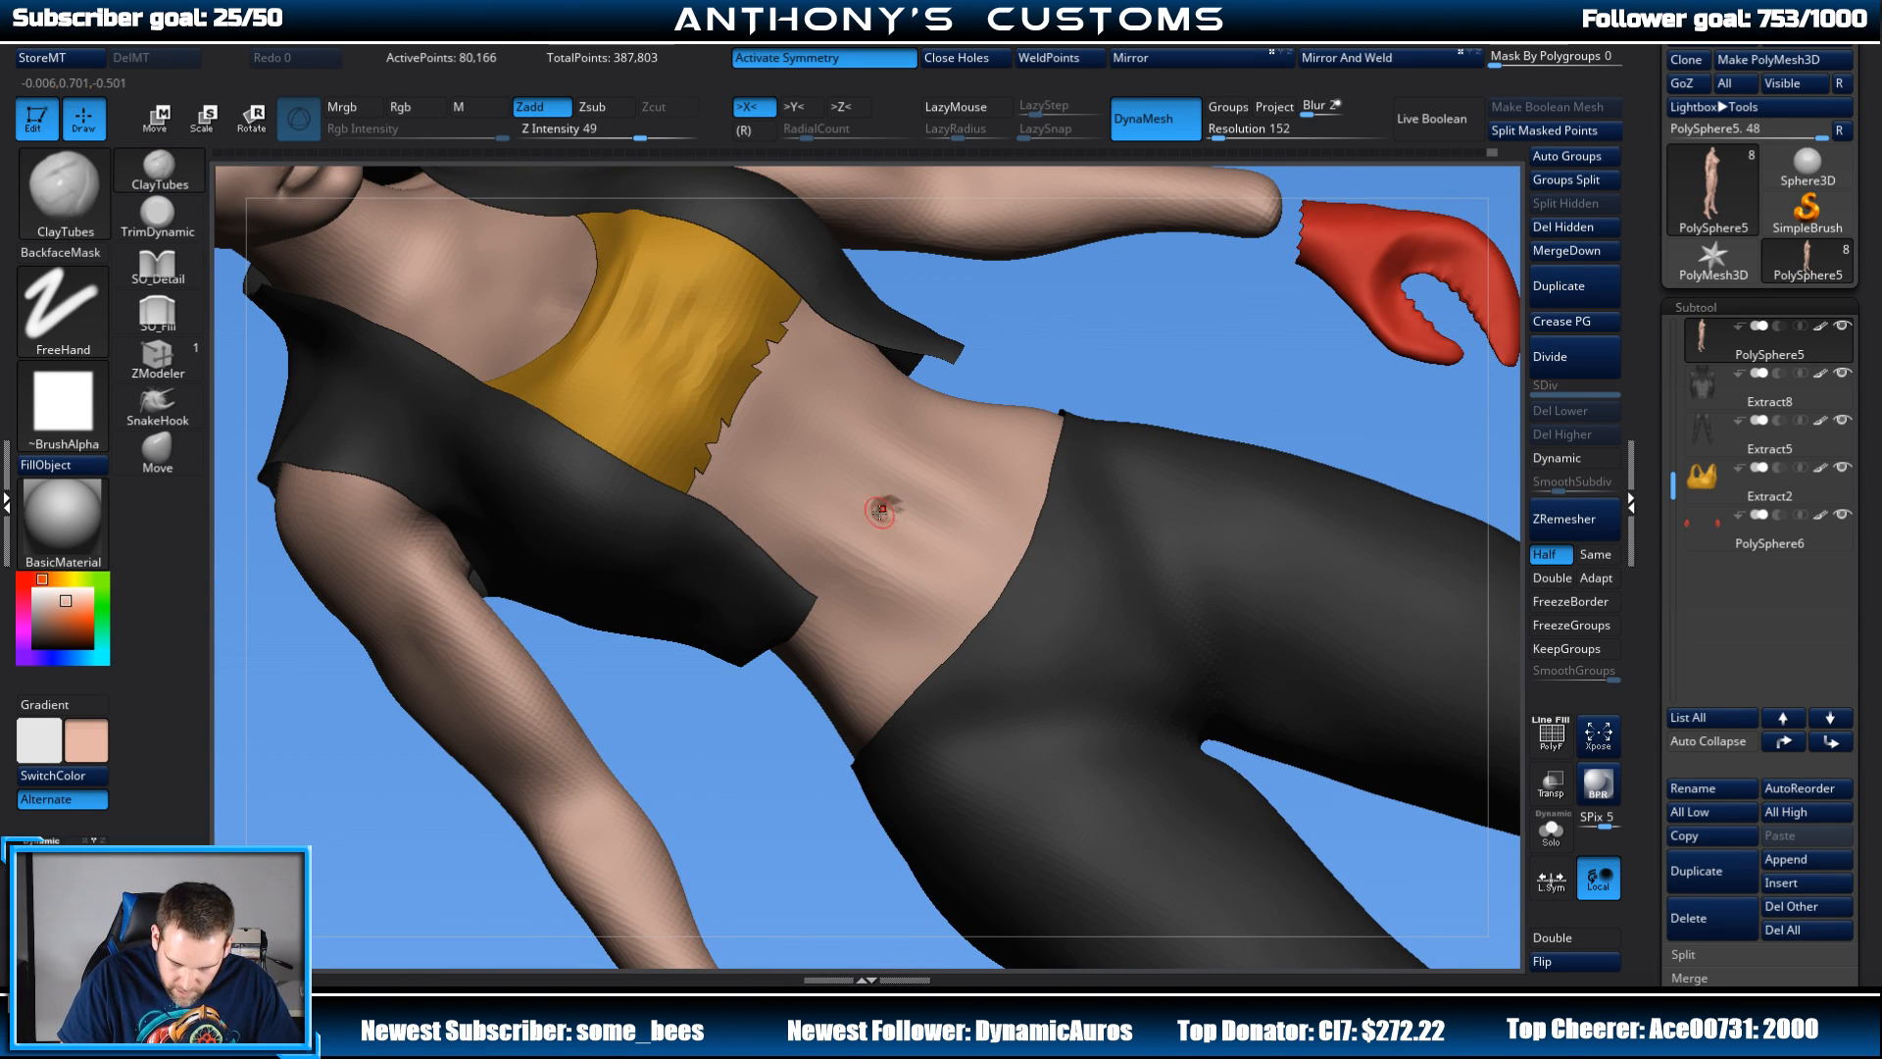
mouse_move(1084, 370)
left_mouse_down()
mouse_move(1125, 359)
mouse_move(1096, 423)
left_mouse_up()
key("space")
left_click(1108, 357)
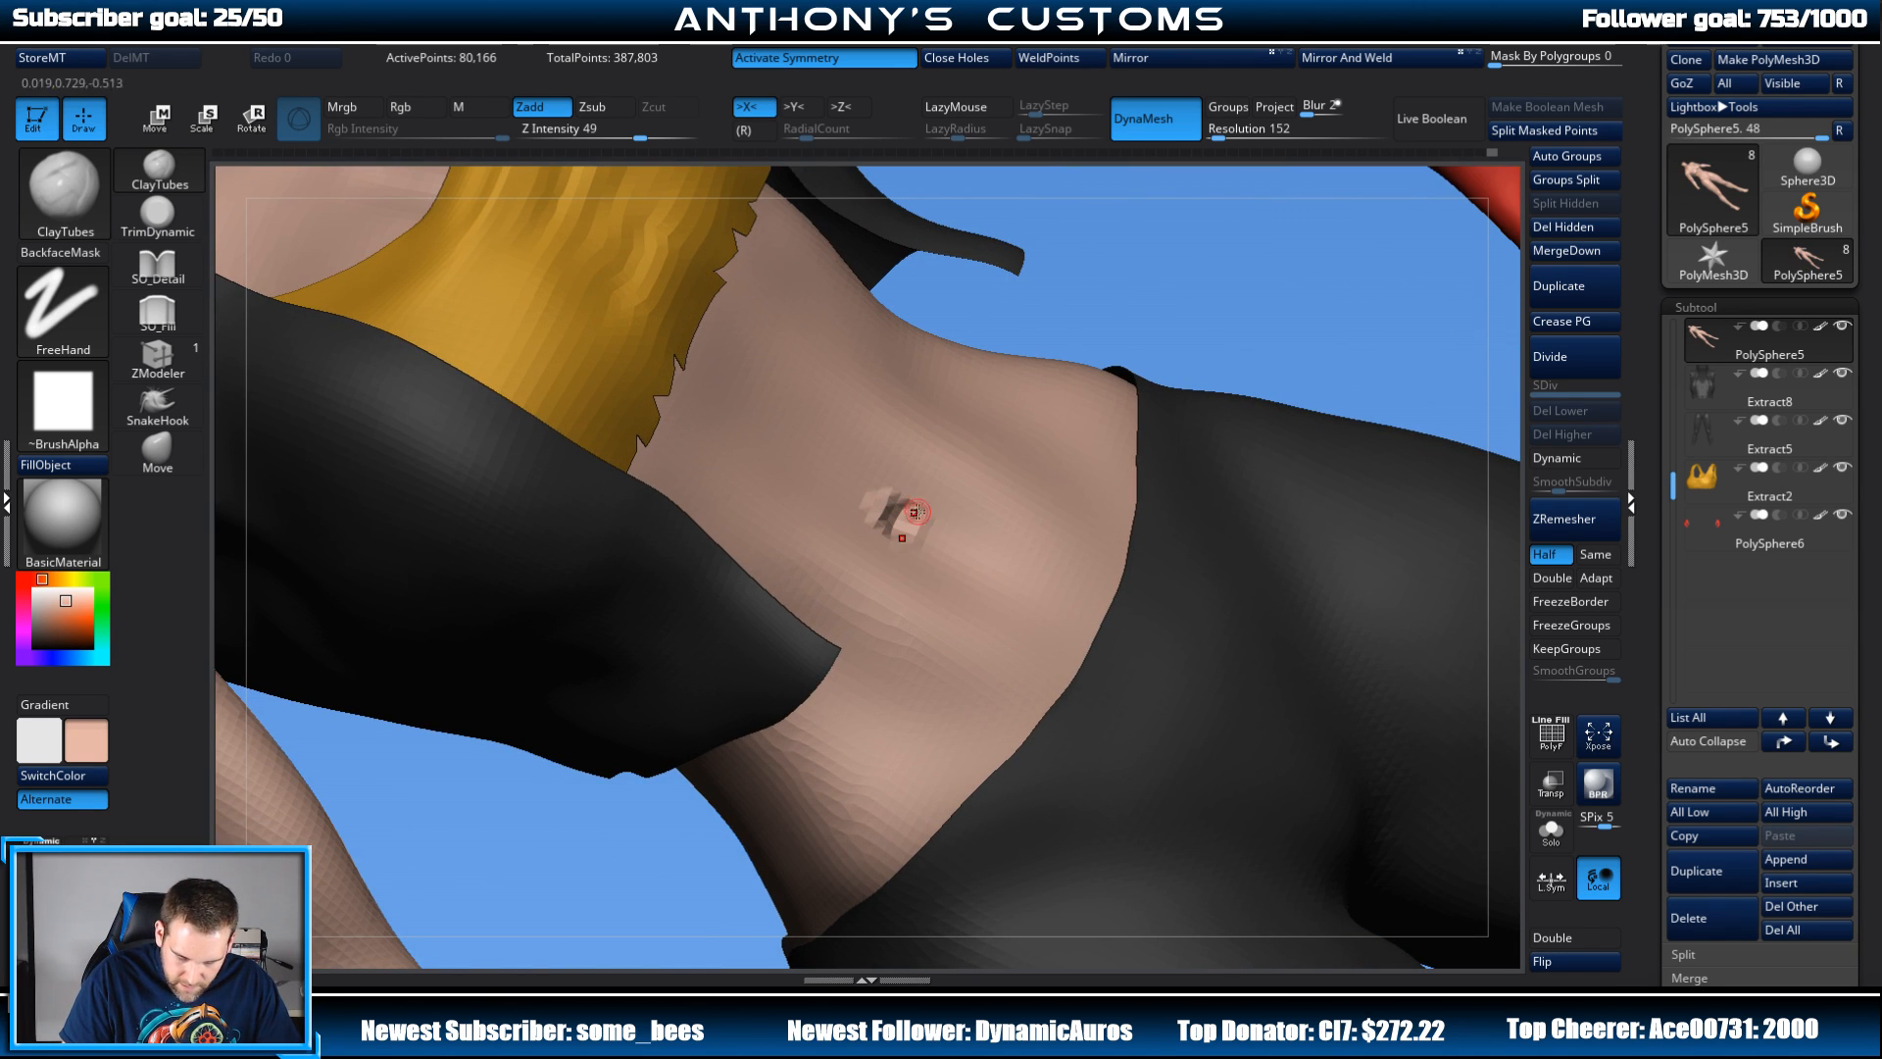
Step: Adjust the ClayTubes brush's draw size and sculpt finer detail into the navel
key("space")
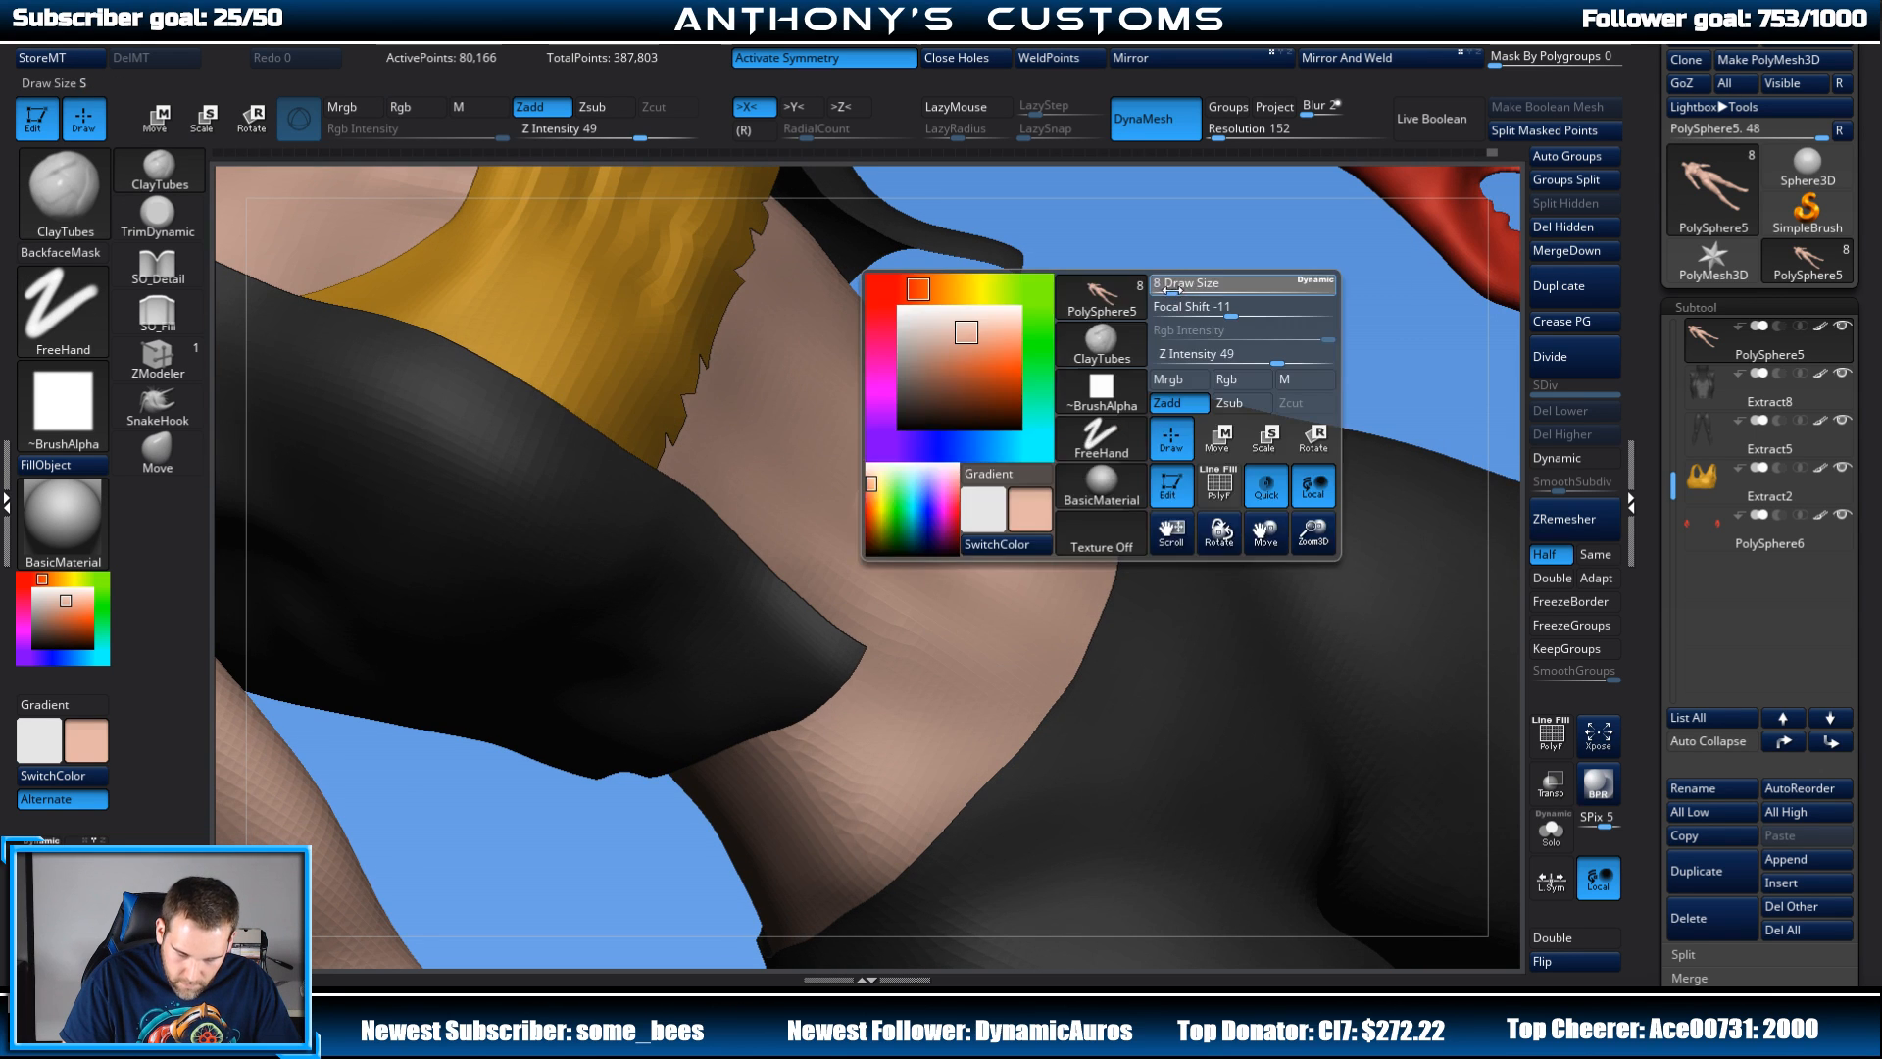
left_click_drag(1171, 290, 1177, 290)
mouse_move(899, 496)
left_mouse_down()
mouse_move(909, 525)
mouse_move(893, 520)
left_mouse_up()
mouse_move(1194, 326)
left_mouse_down()
mouse_move(1214, 259)
mouse_move(1391, 281)
mouse_move(1203, 306)
left_mouse_up()
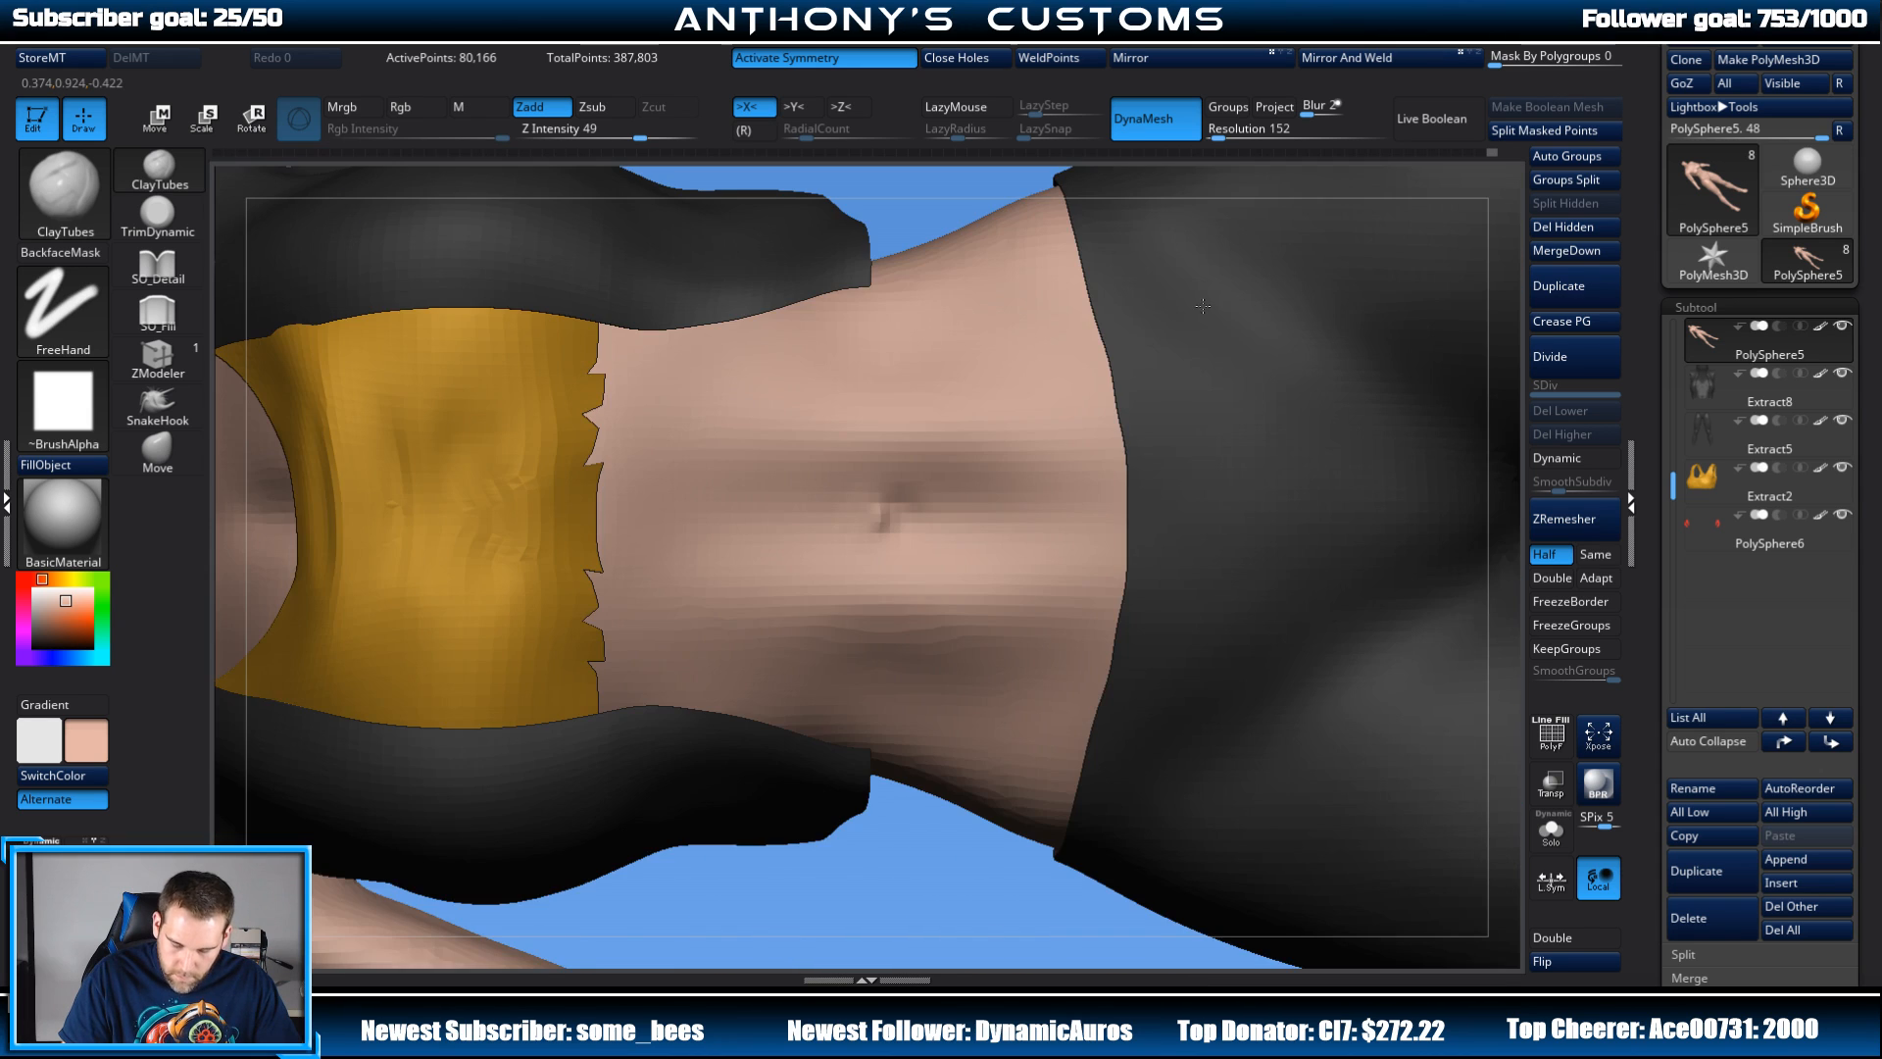
Step: Switch to the Move brush and adjust its draw size while checking the body from back, side and front
left_click_drag(883, 826, 944, 366, "alt")
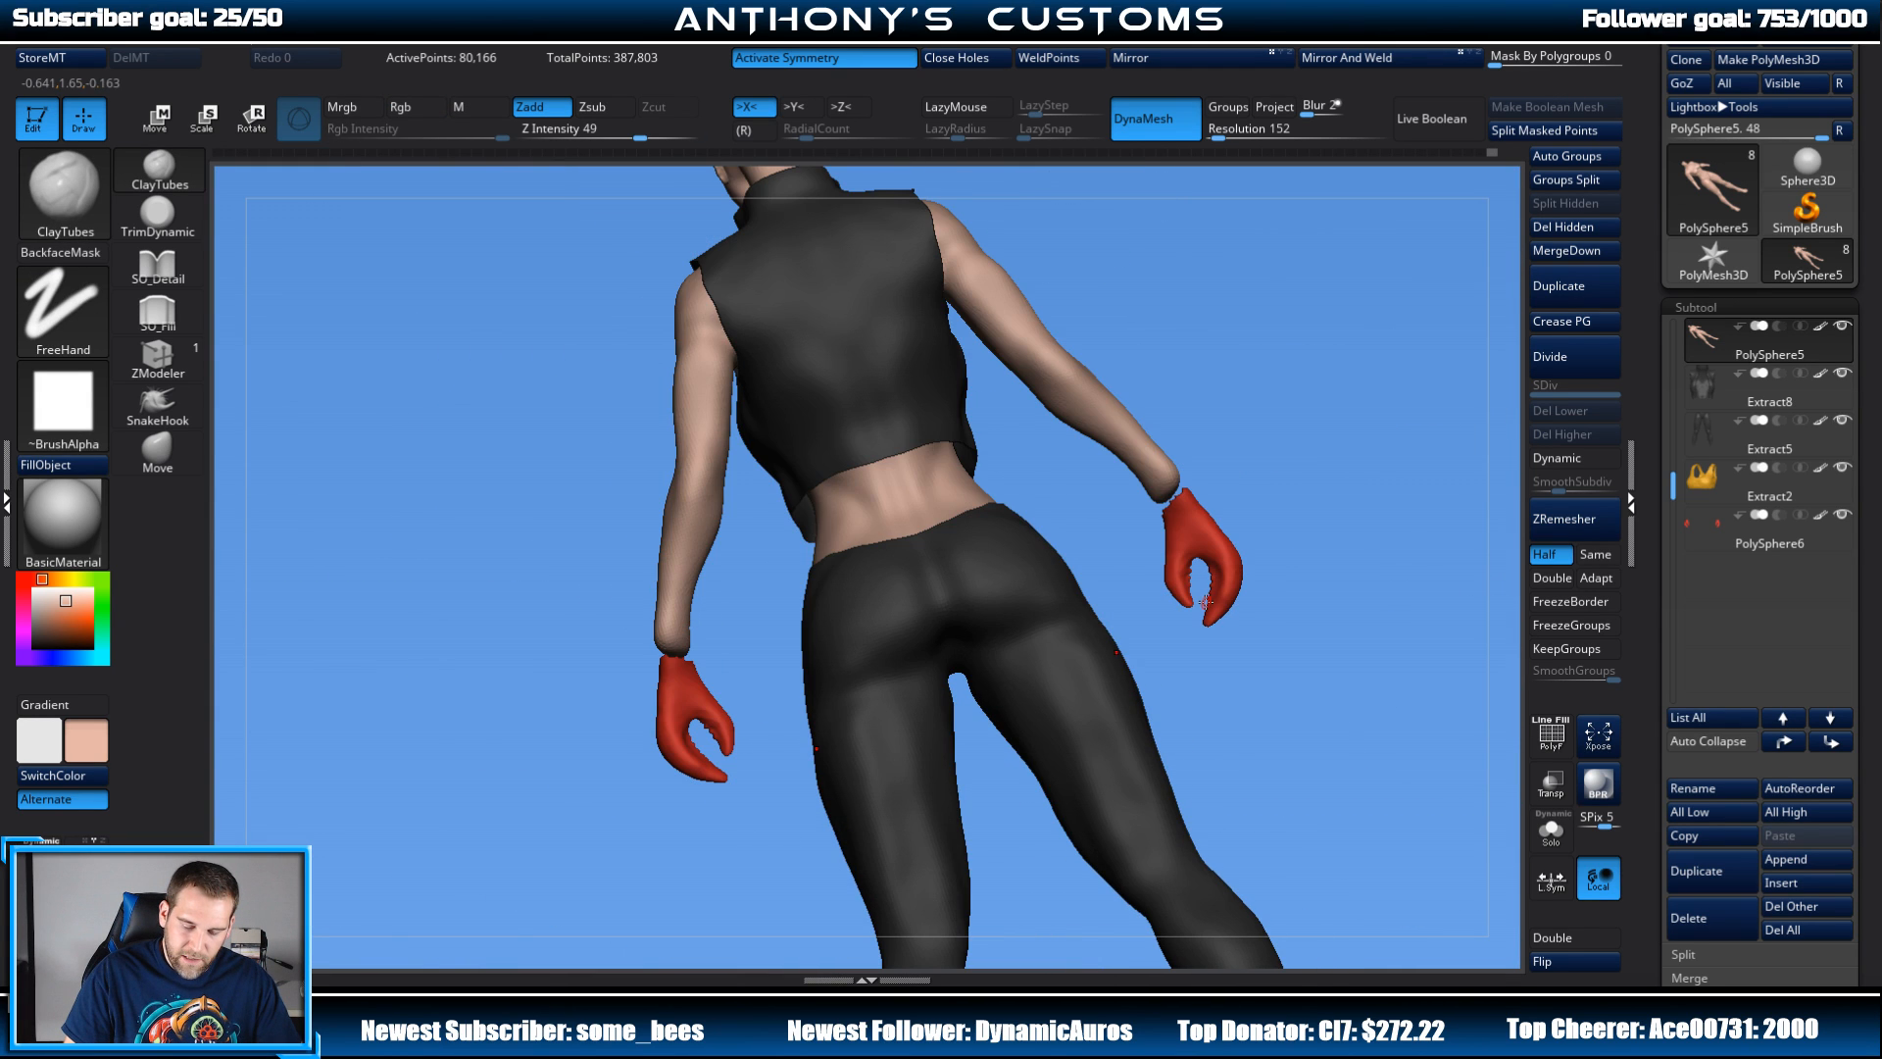
left_click_drag(1205, 600, 1170, 484)
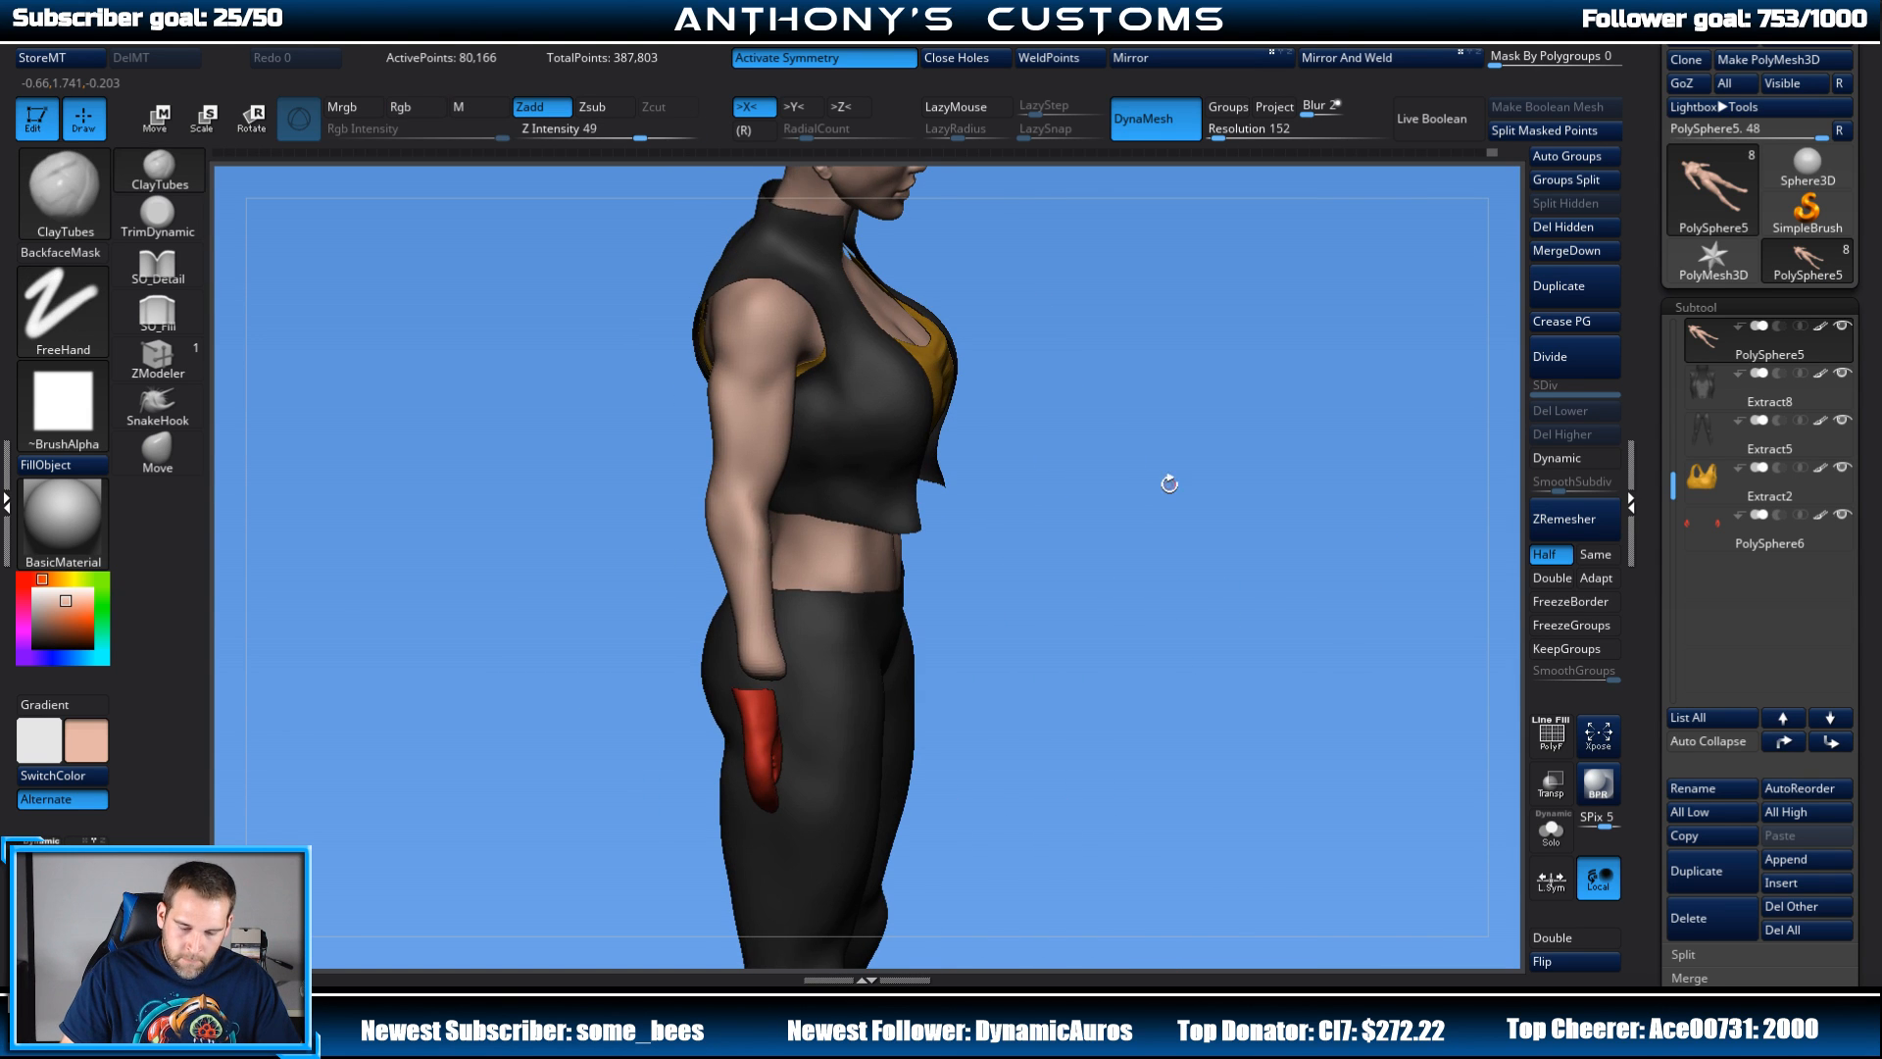
left_click(157, 452)
mouse_move(1143, 375)
left_mouse_down("alt")
mouse_move(1148, 432)
mouse_move(1135, 404)
mouse_move(1168, 357)
mouse_move(1045, 364)
mouse_move(1045, 302)
mouse_move(1000, 304)
mouse_move(1132, 420)
mouse_move(1222, 441)
left_mouse_up("alt")
key("space")
key("space")
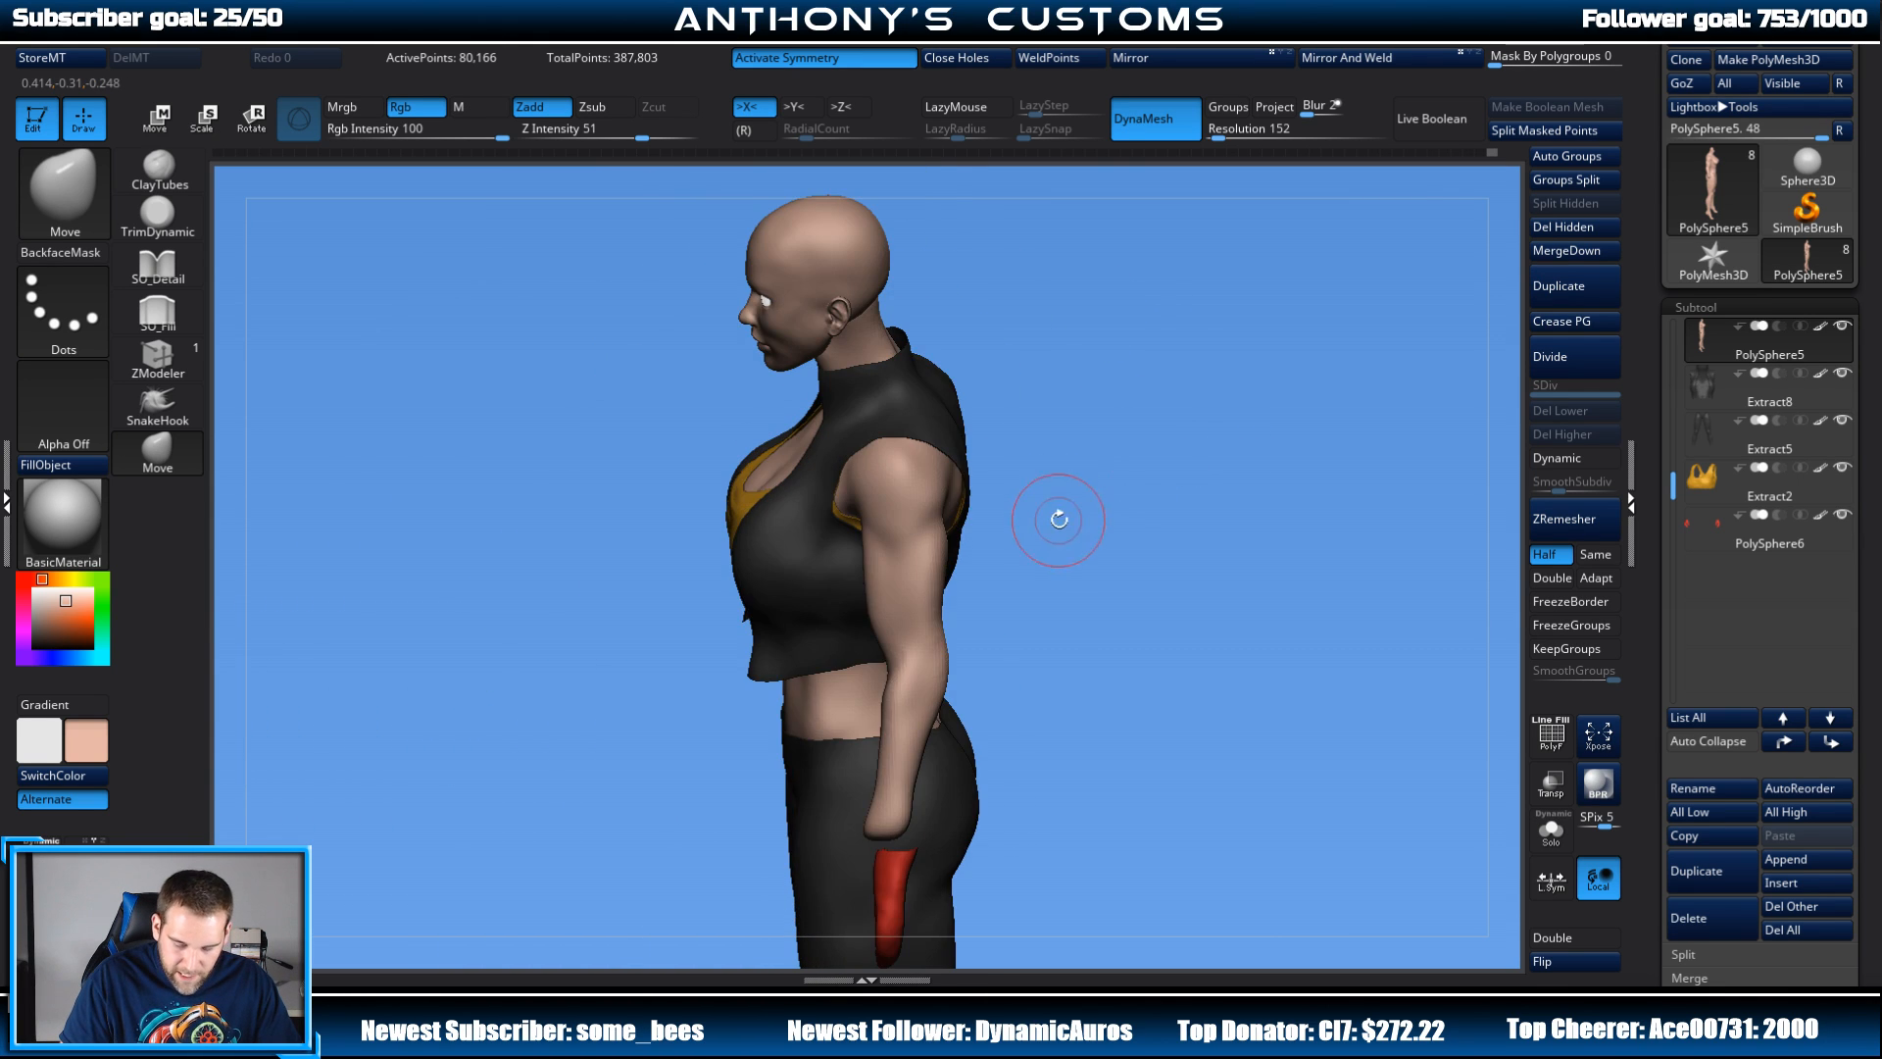
left_click_drag(1059, 519, 954, 598)
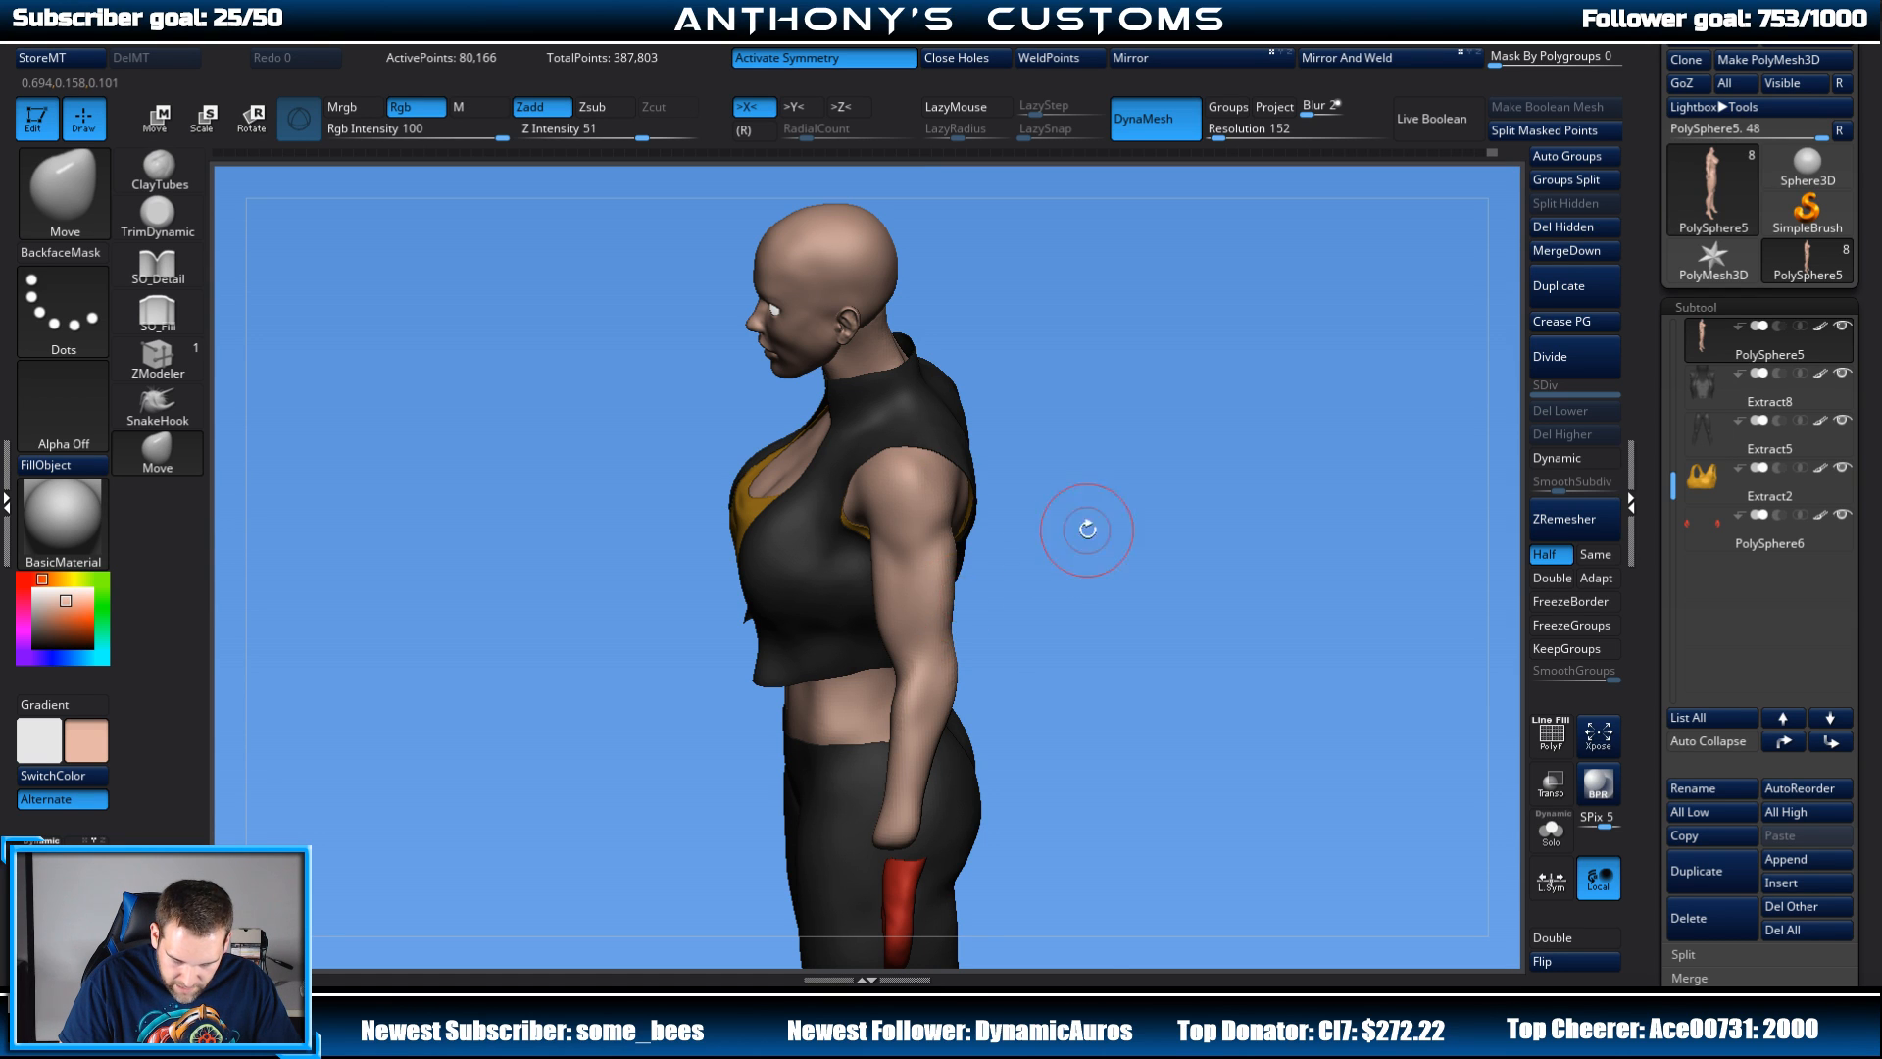
mouse_move(1087, 529)
left_mouse_down()
mouse_move(1176, 520)
mouse_move(1043, 474)
mouse_move(1075, 588)
mouse_move(1102, 463)
mouse_move(1135, 408)
mouse_move(1159, 411)
left_mouse_up()
key("space")
key("space")
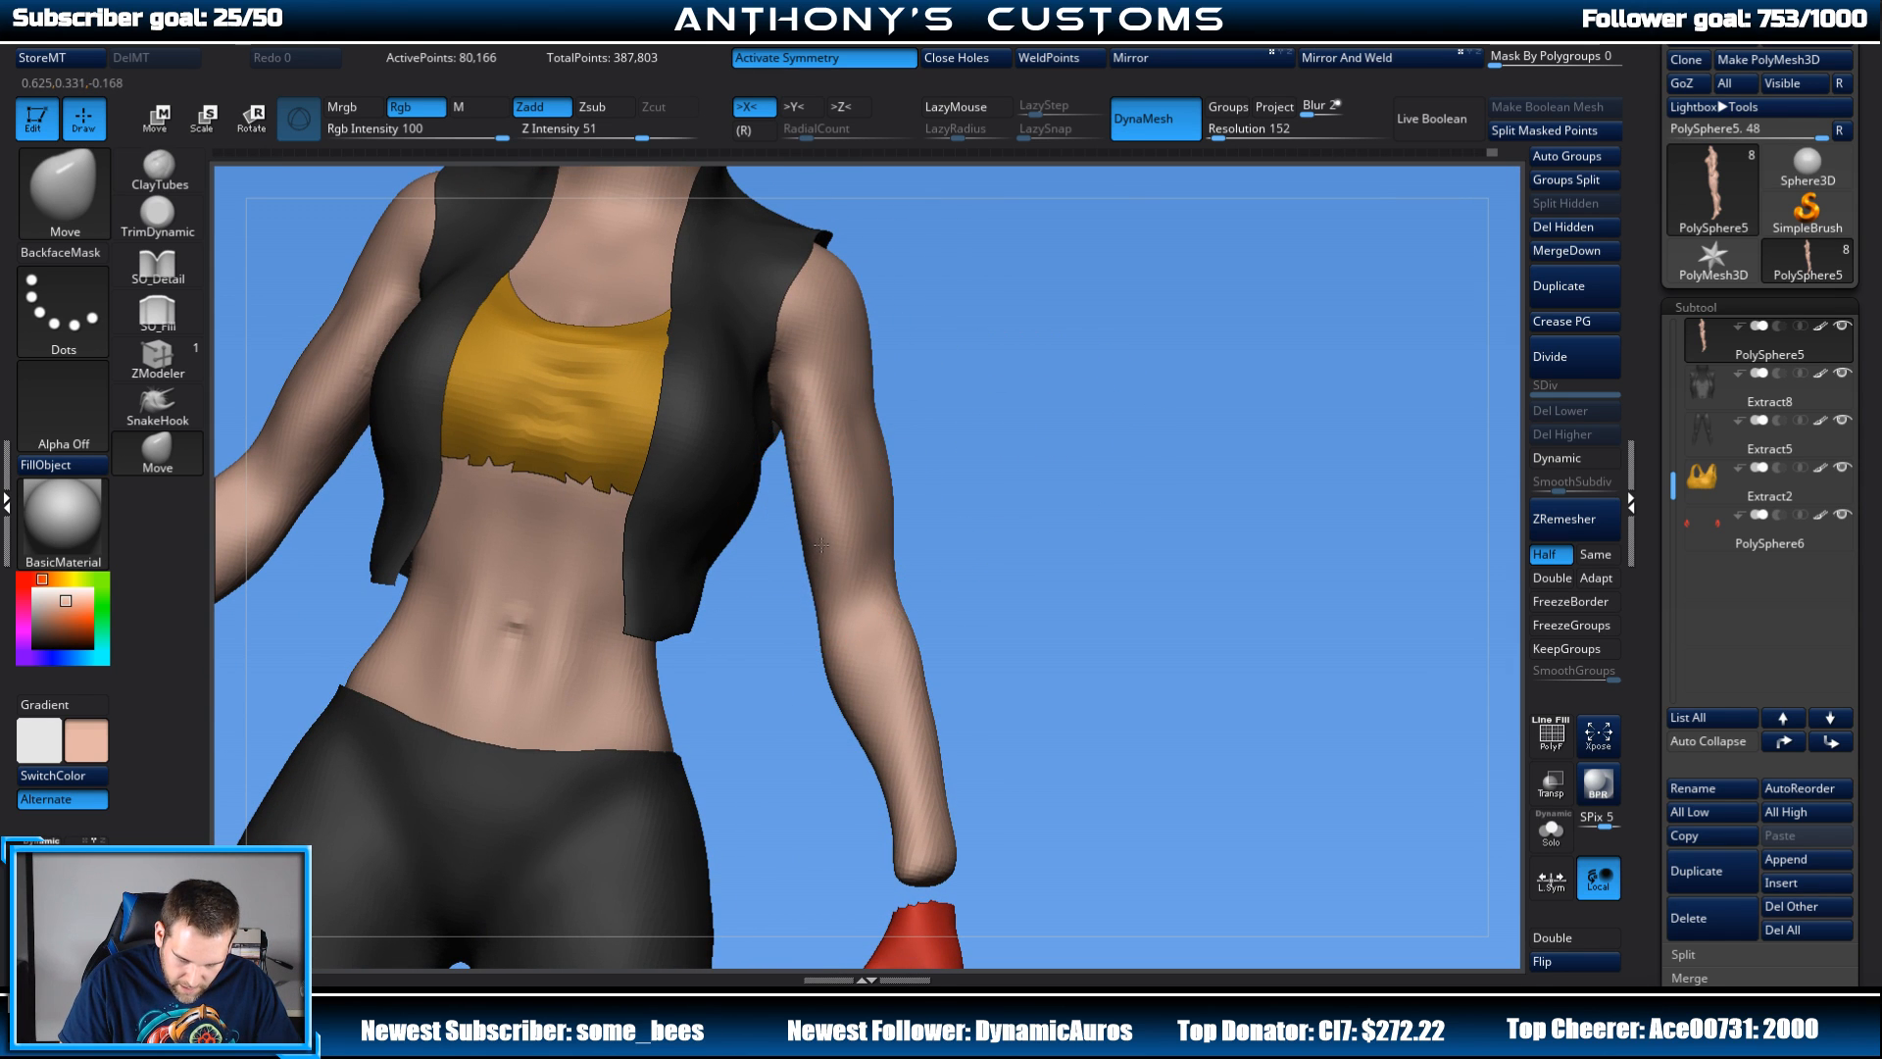
Step: Examine the abdomen, arms and vest from the front, both close up and at full-torso distance
left_click_drag(1021, 427, 966, 467)
left_click_drag(1078, 446, 1105, 601, "alt")
mouse_move(1143, 406)
left_mouse_down("alt")
mouse_move(1173, 391)
mouse_move(1170, 534)
left_mouse_up("alt")
left_click_drag(1207, 458, 1226, 429, "alt")
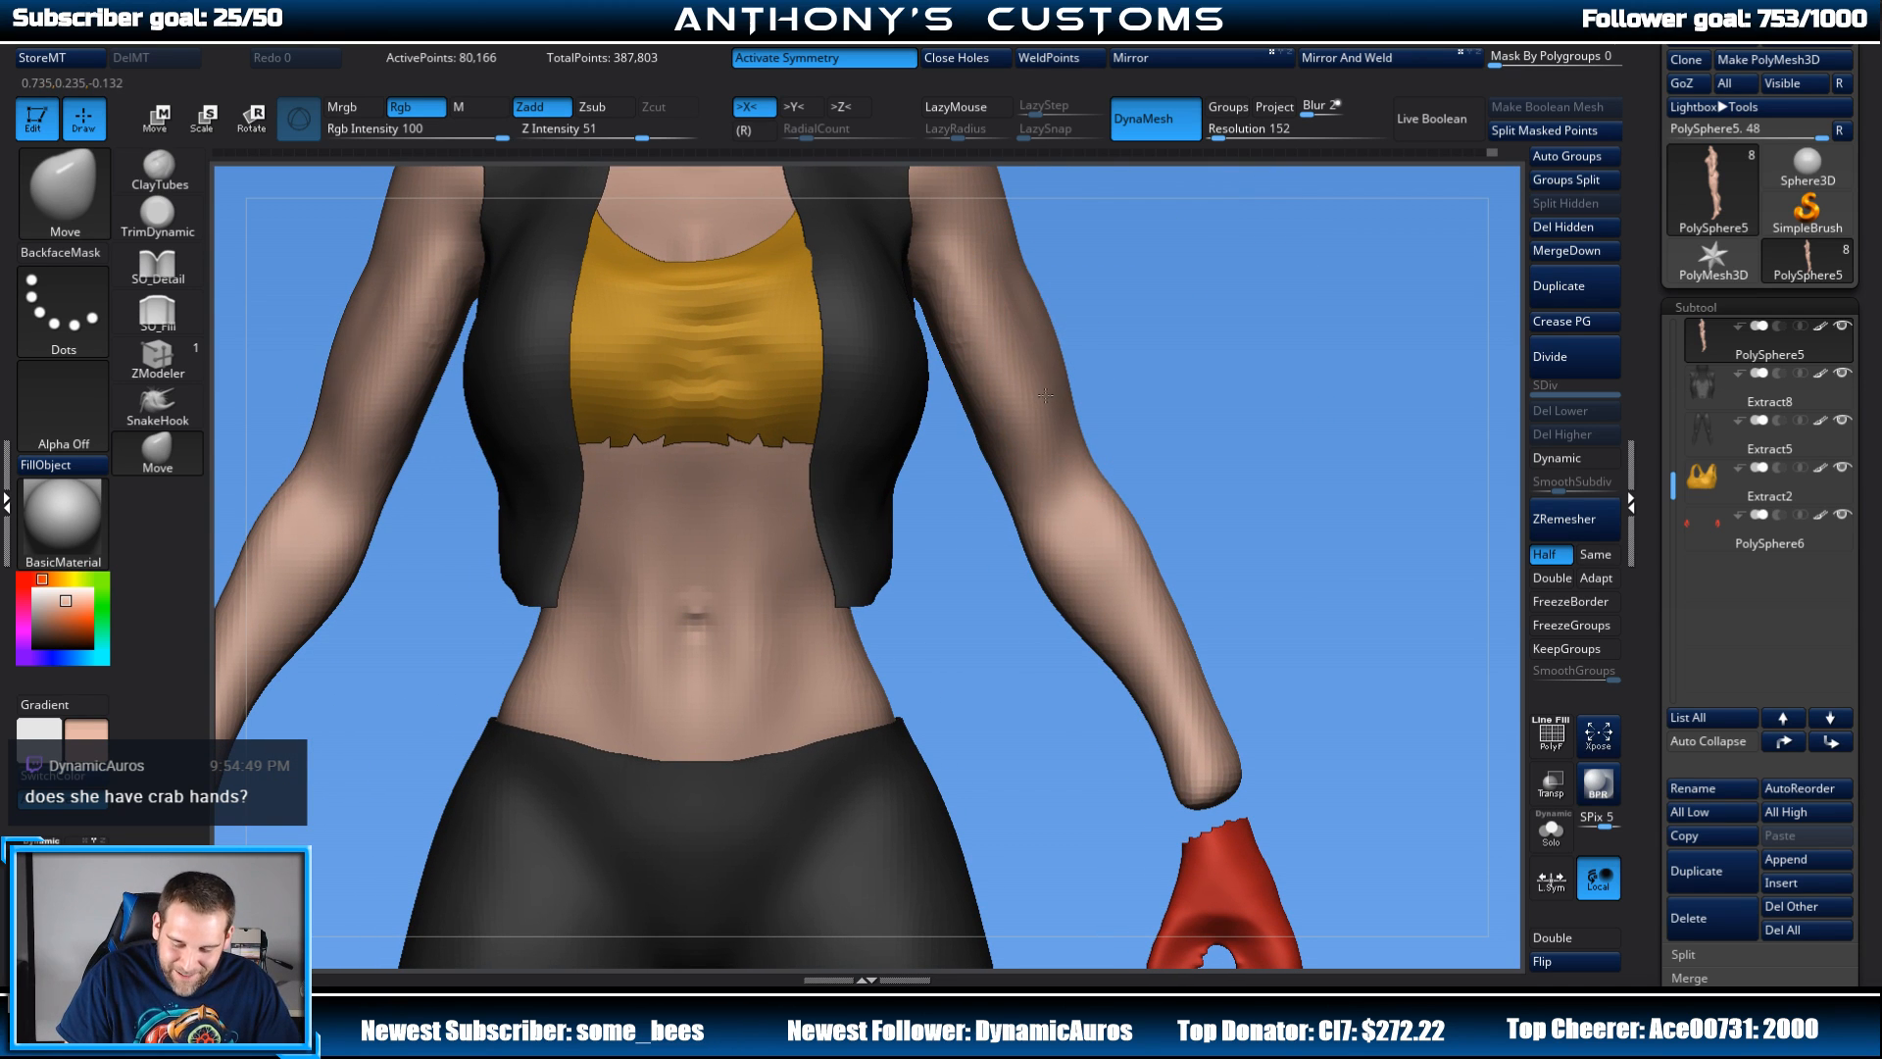
left_click_drag(1163, 369, 1131, 231, "alt")
left_click_drag(1255, 378, 1205, 345)
left_click_drag(1254, 416, 1074, 575, "alt")
mouse_move(1070, 490)
left_mouse_down()
mouse_move(1088, 520)
mouse_move(1098, 482)
left_mouse_up()
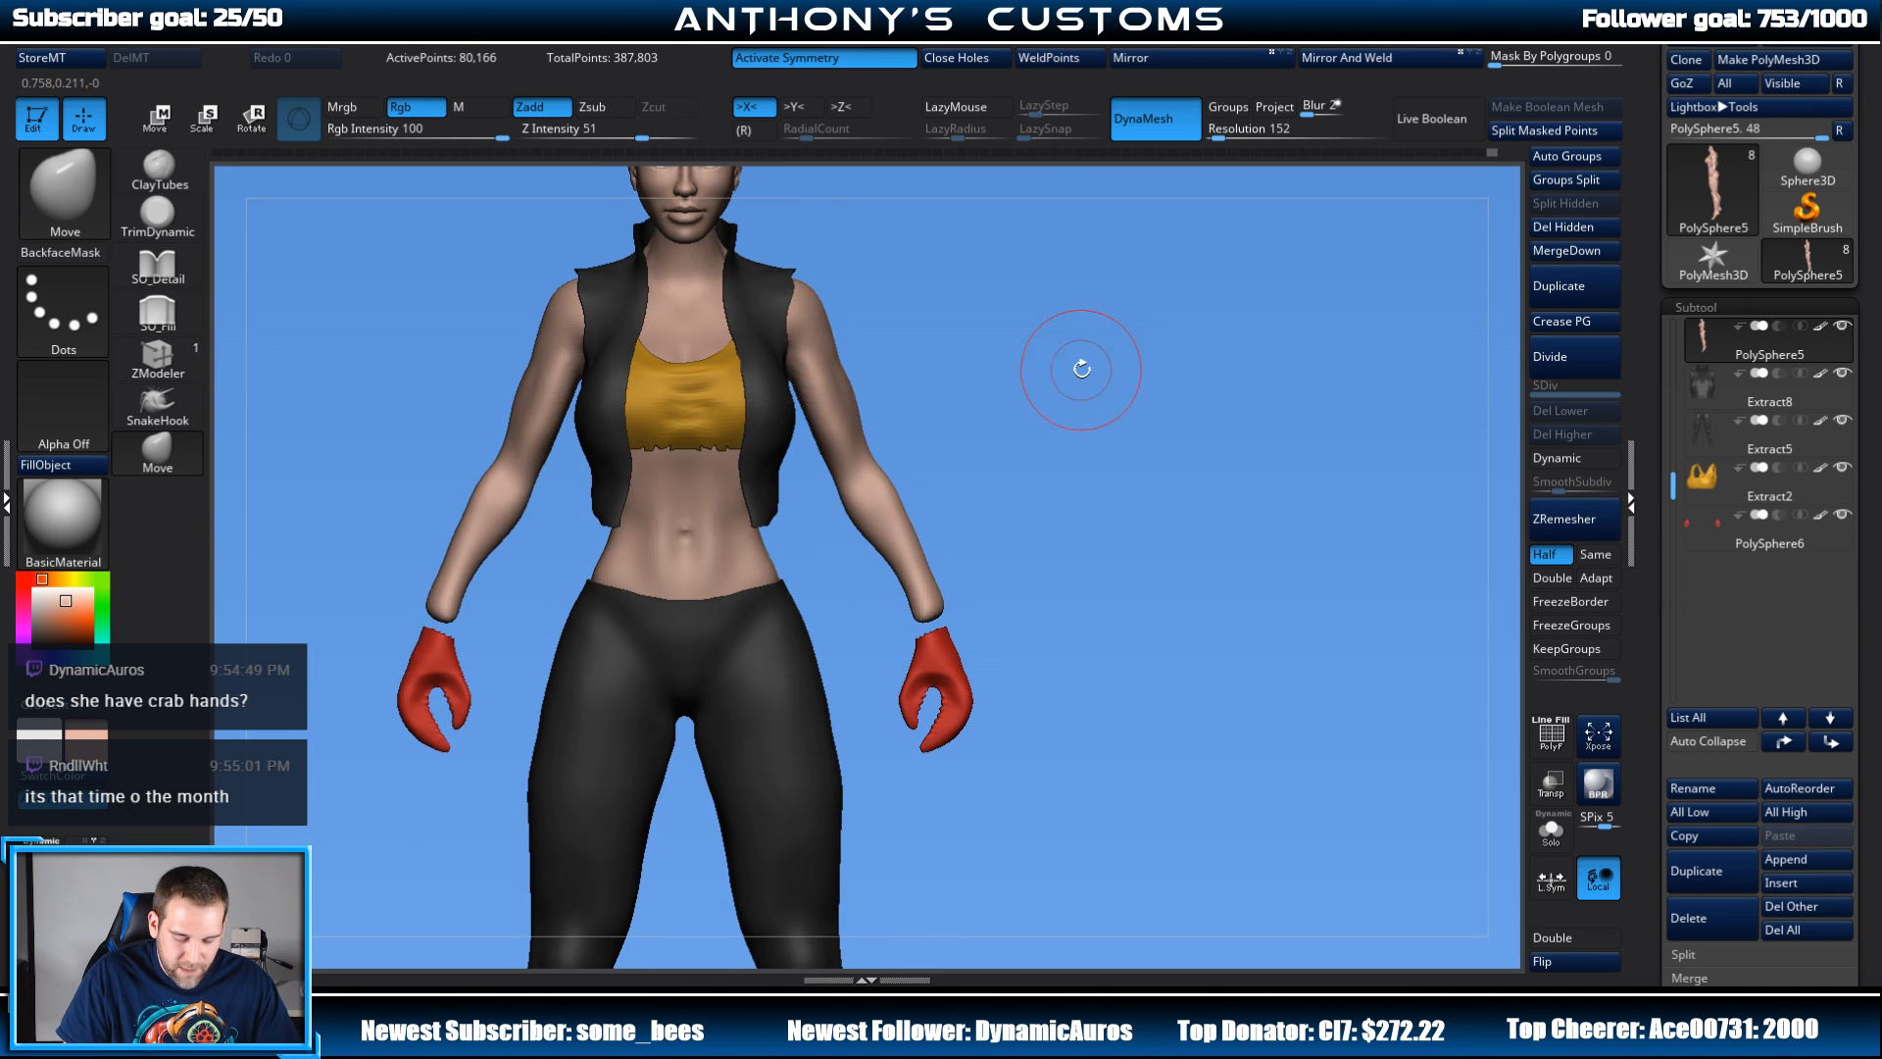
left_click_drag(1081, 367, 1091, 603, "alt")
mouse_move(1081, 452)
left_mouse_down("alt")
mouse_move(1299, 270)
mouse_move(1258, 256)
left_mouse_up("alt")
Step: Refine the navel area of the abdomen with a resized Move brush, checking it from slightly turned front views
key("space")
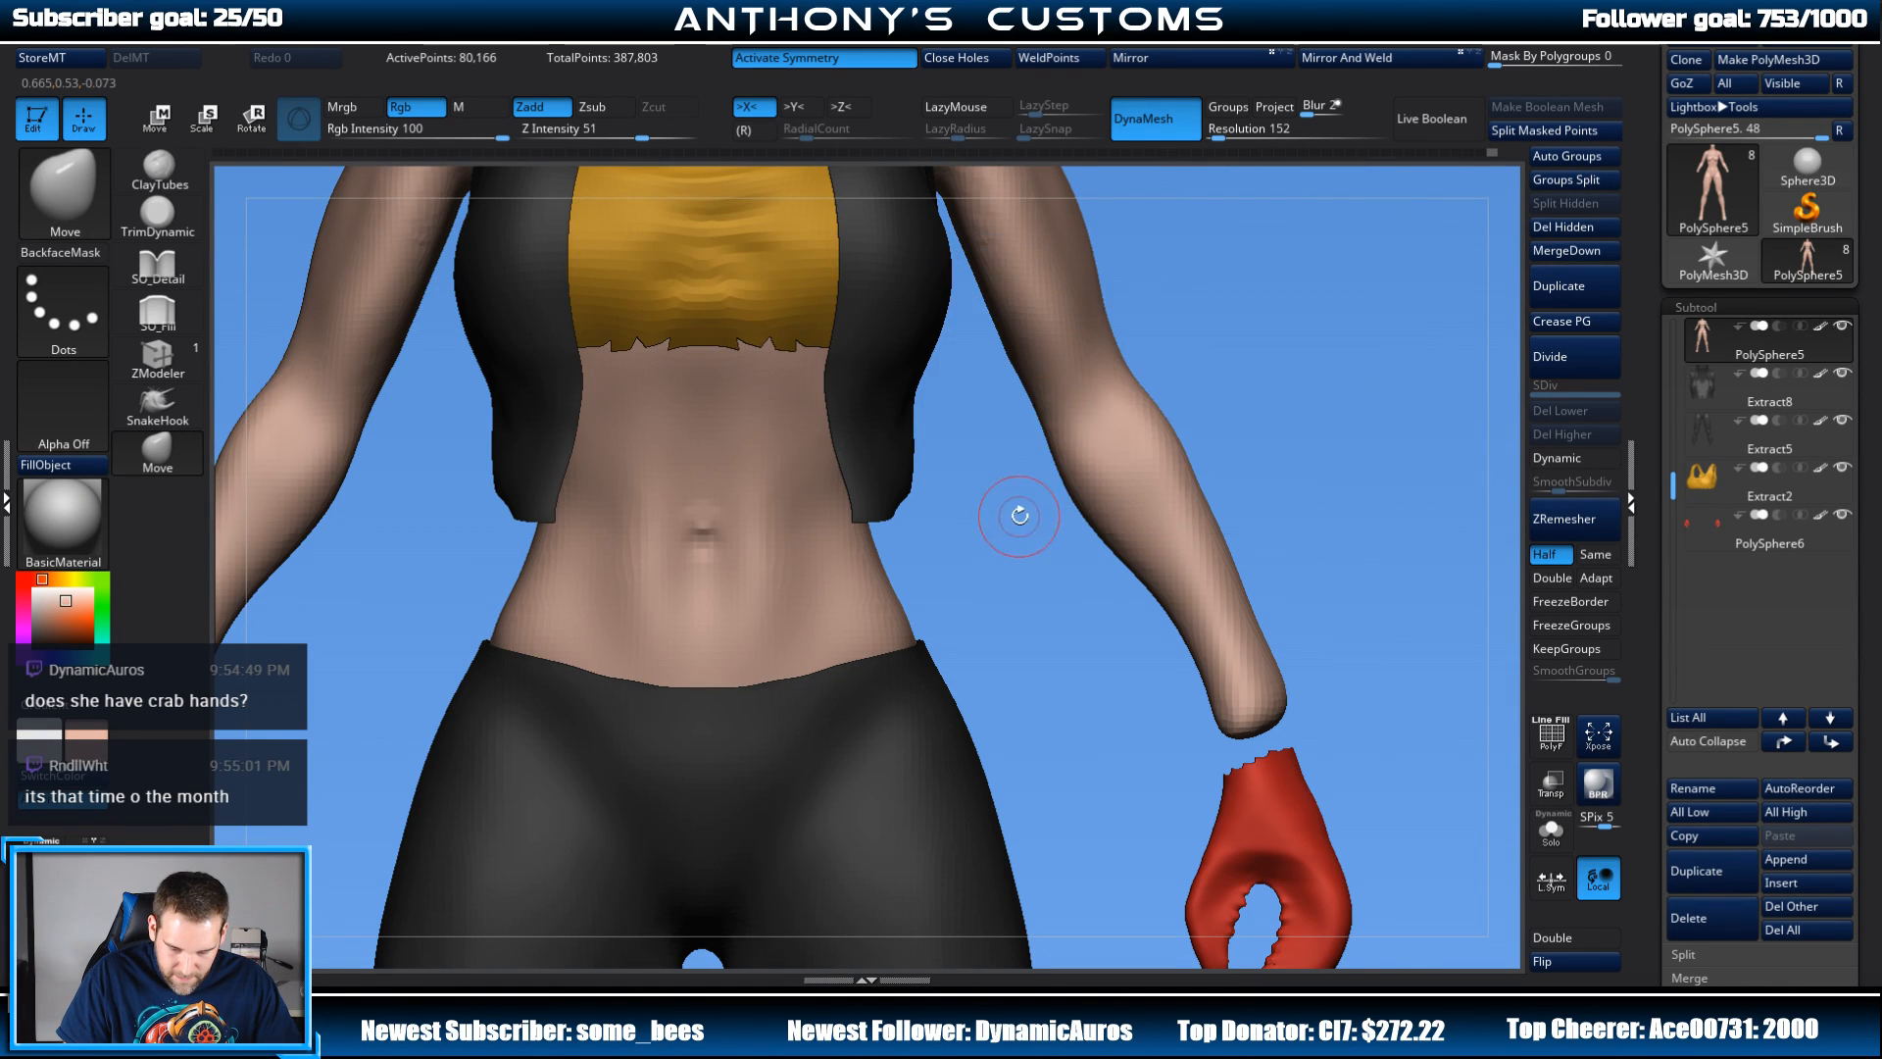
mouse_move(1015, 512)
left_mouse_down("alt")
mouse_move(1000, 613)
mouse_move(1146, 379)
left_mouse_up("alt")
key("space")
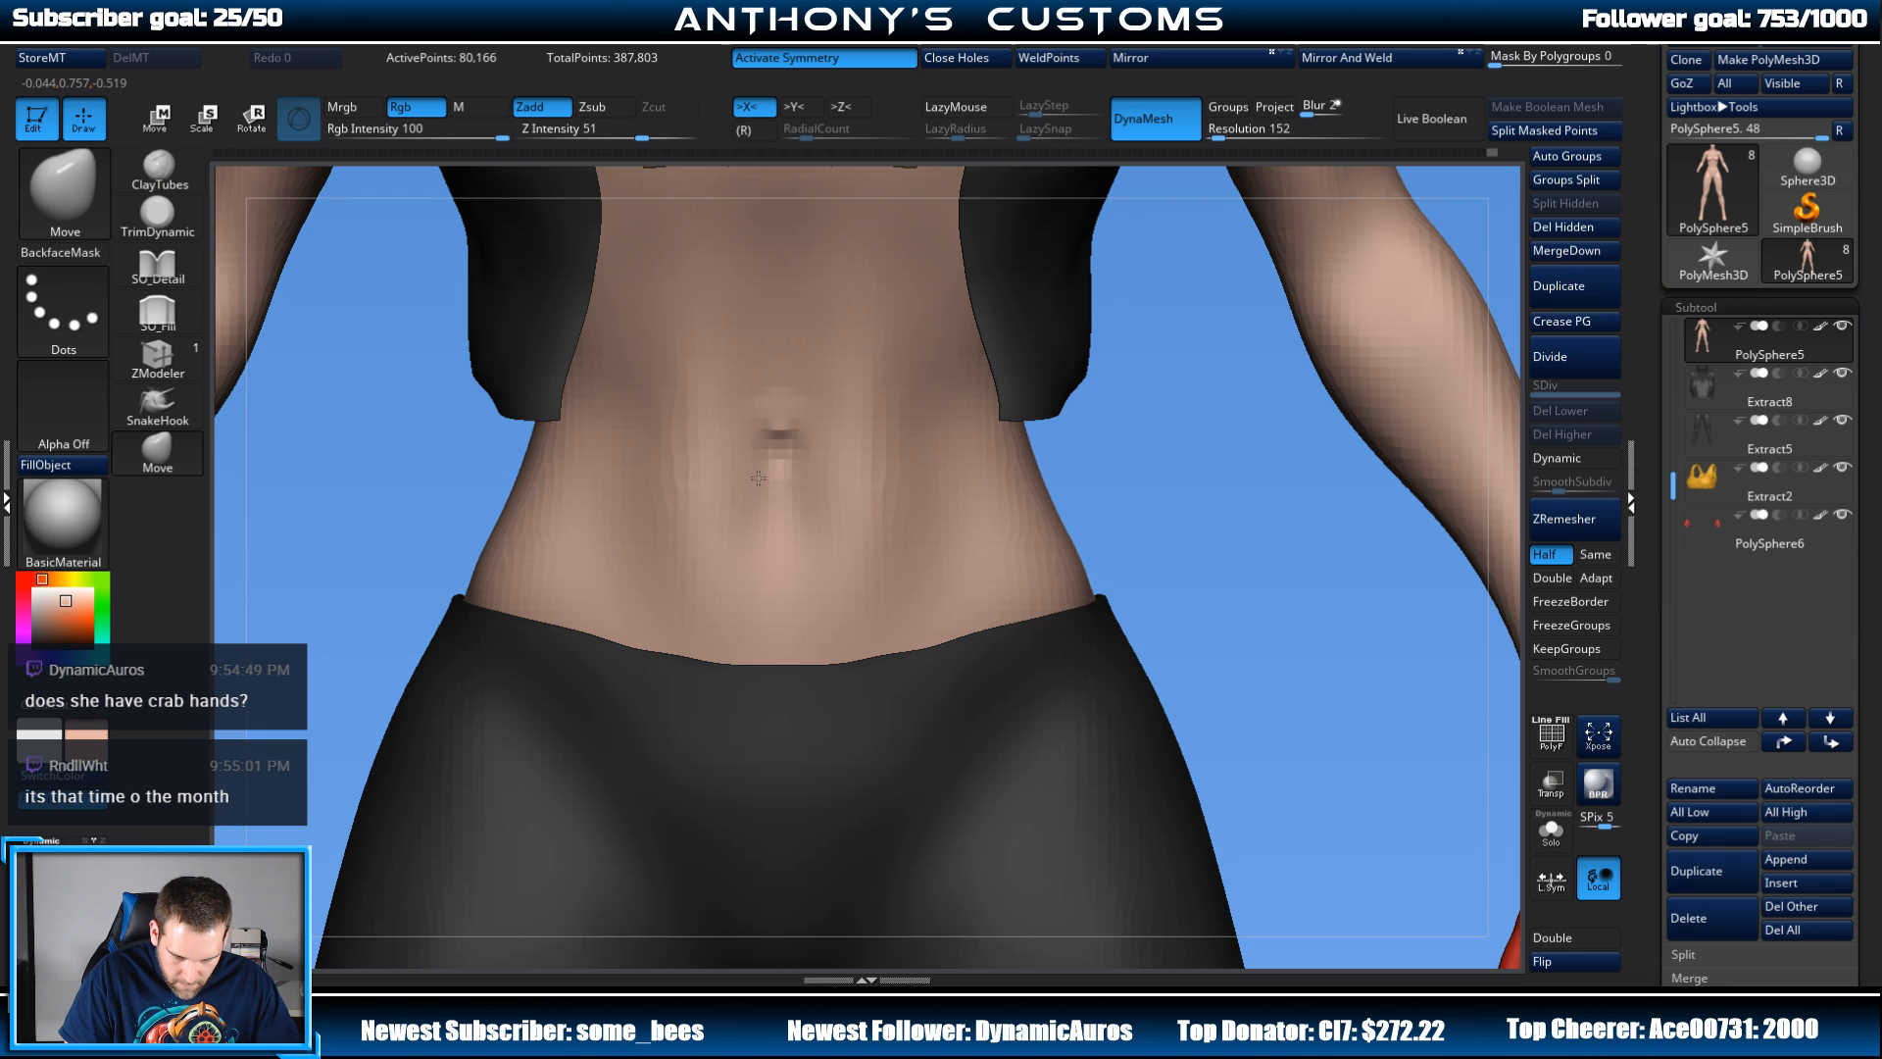
left_click_drag(1178, 451, 1157, 339, "alt")
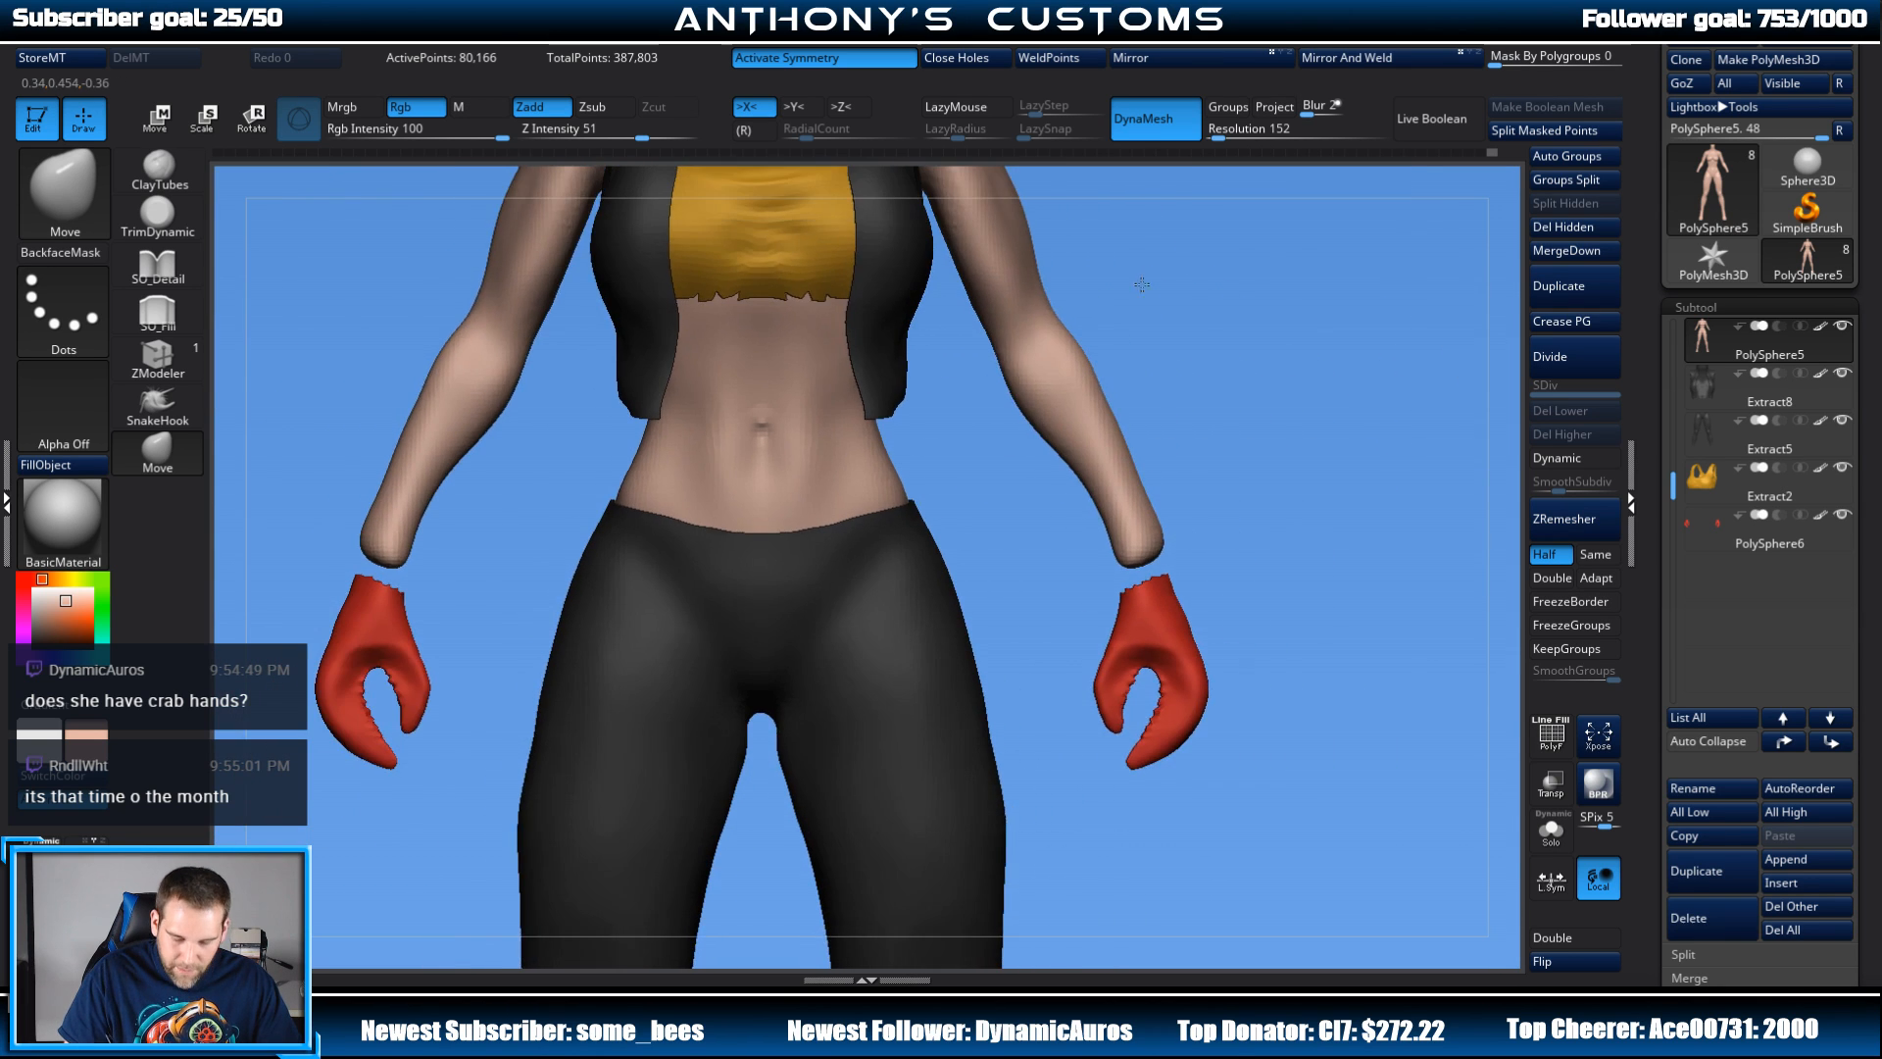
left_click_drag(1000, 431, 936, 437)
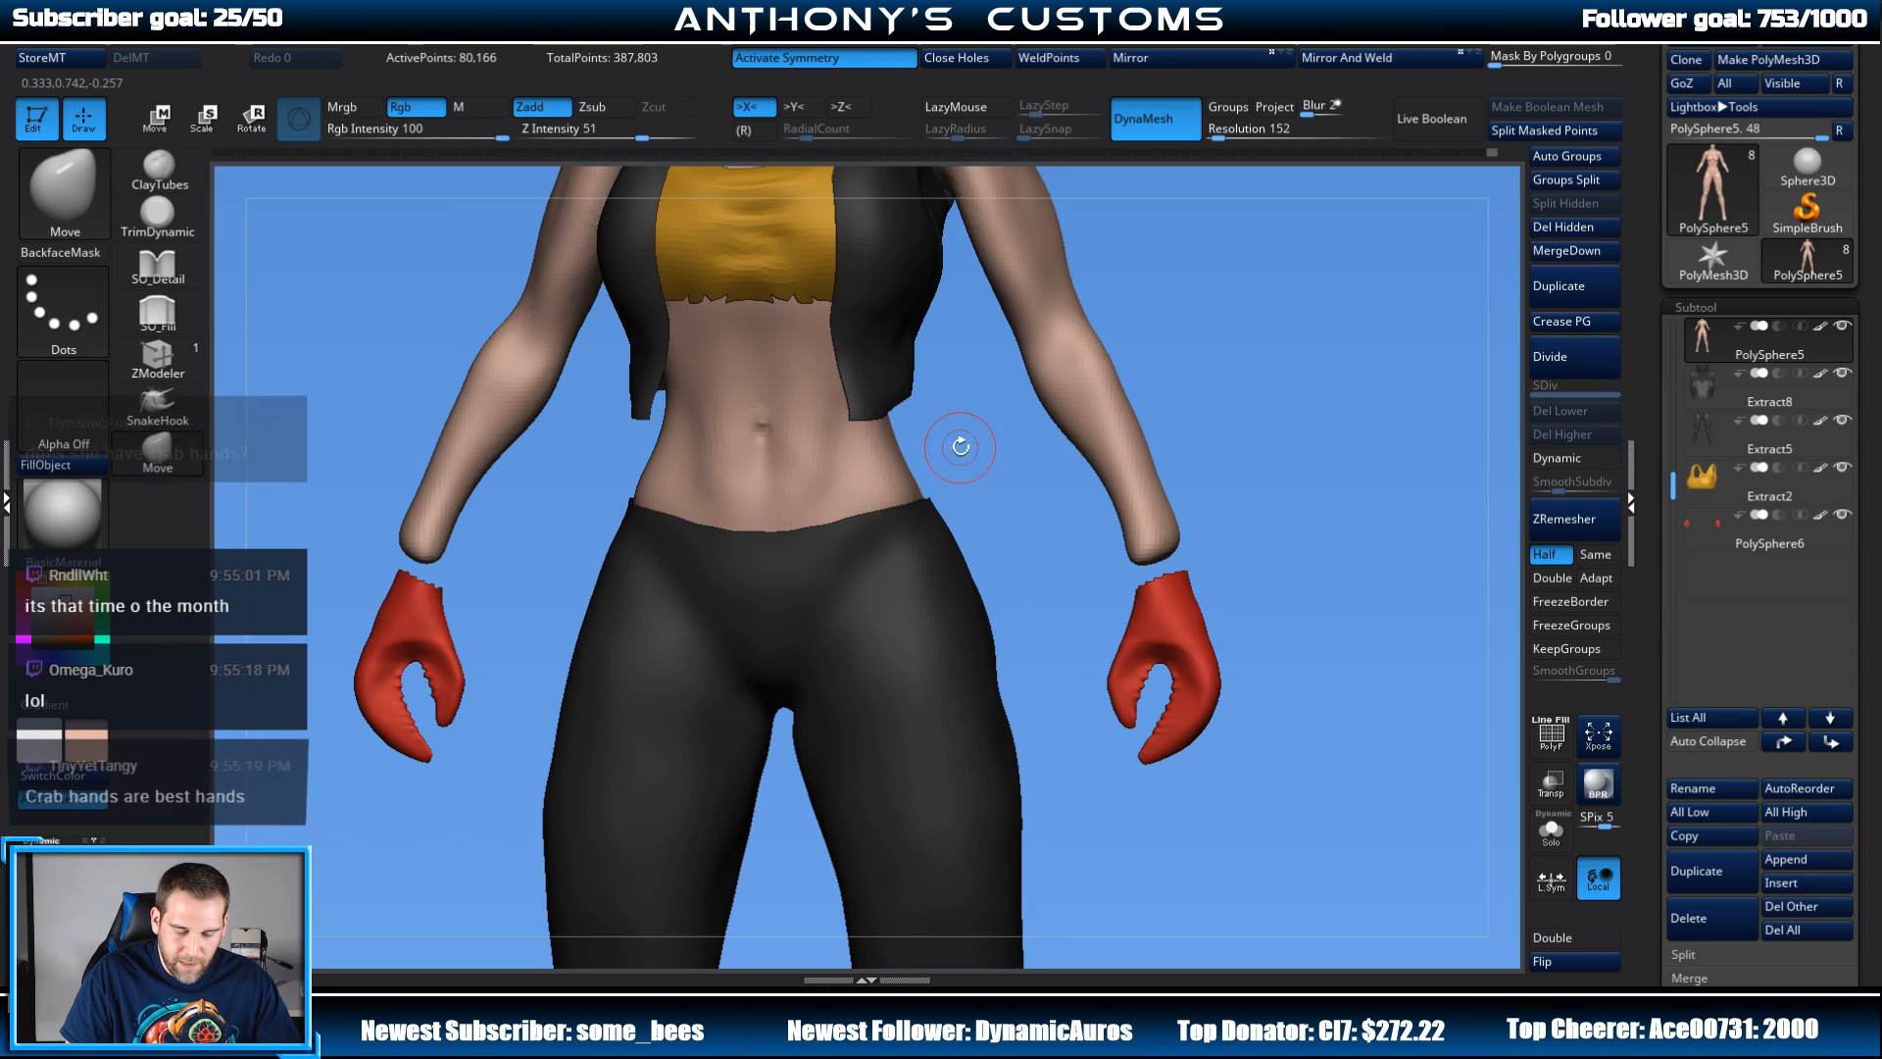
left_click_drag(962, 441, 805, 446)
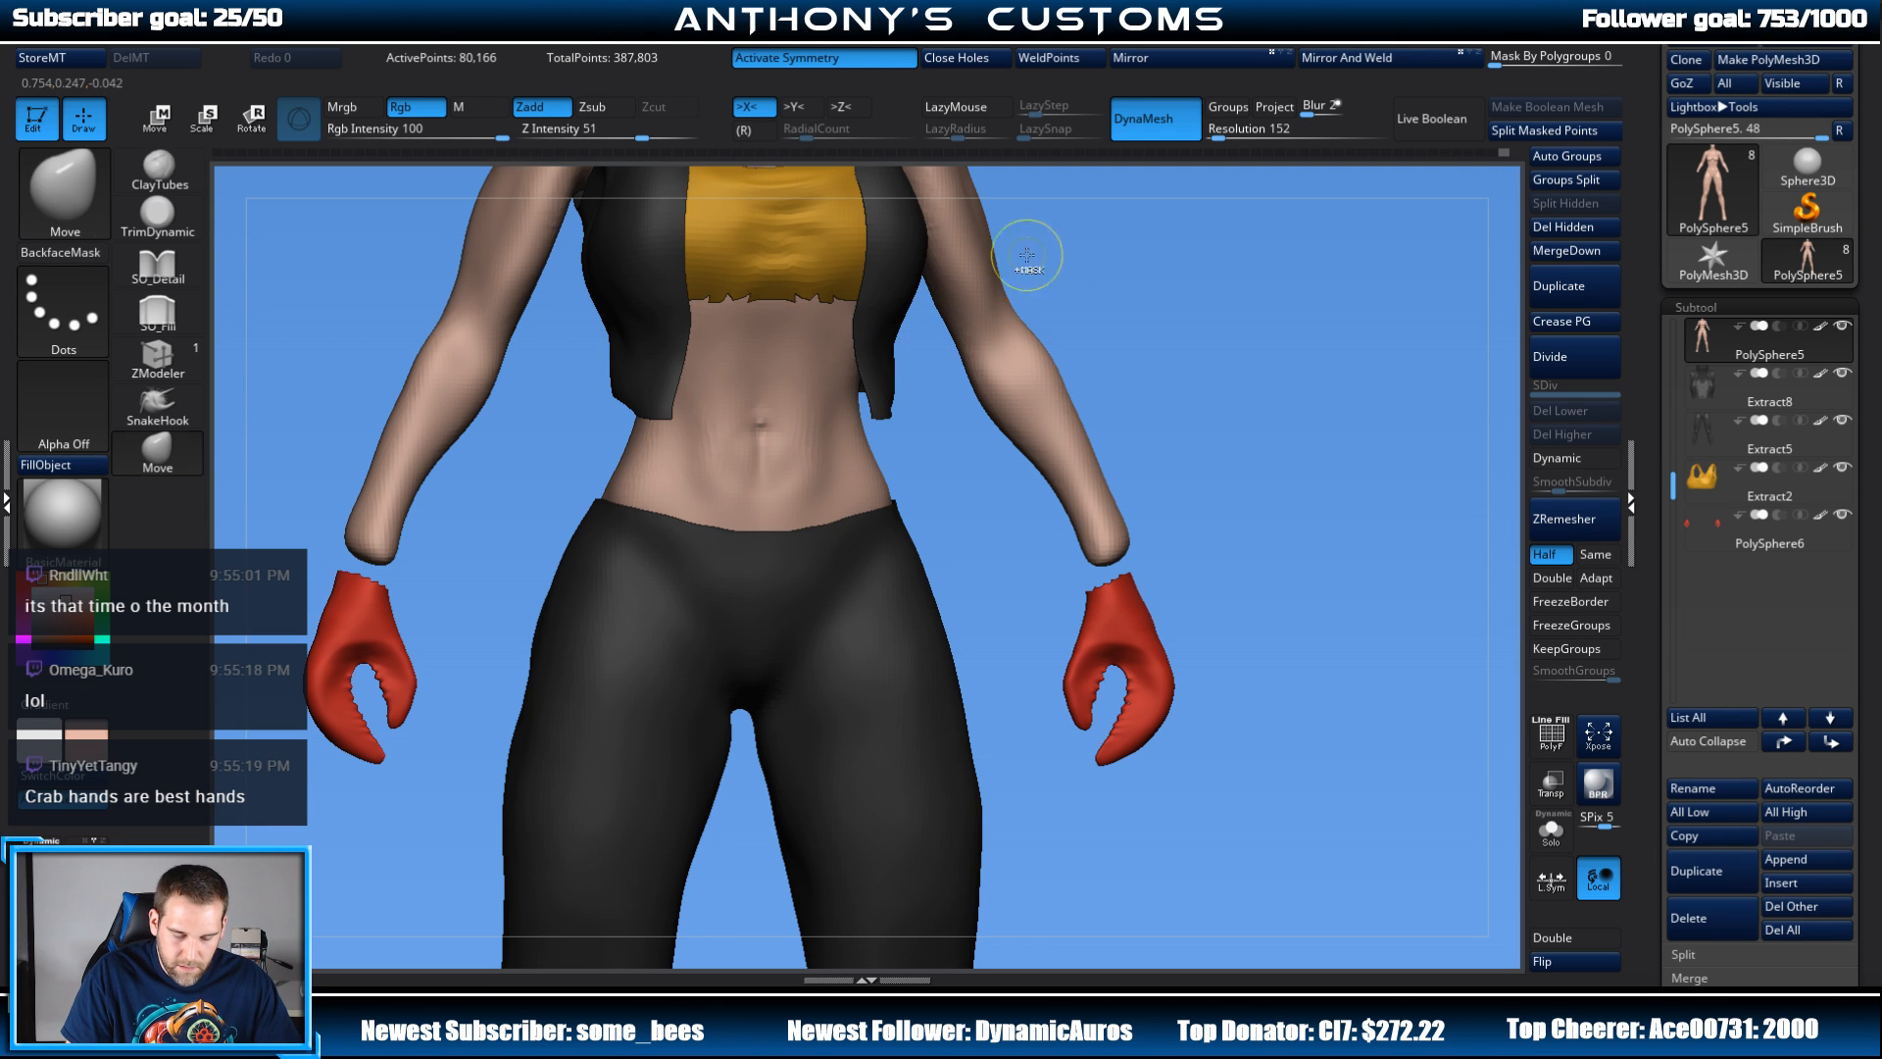
Step: Soften the abdominal muscle lines around the navel with the Smooth brush, undoing the unwanted strokes on the stomach
key("ctrl+z")
left_click_drag(819, 383, 800, 468)
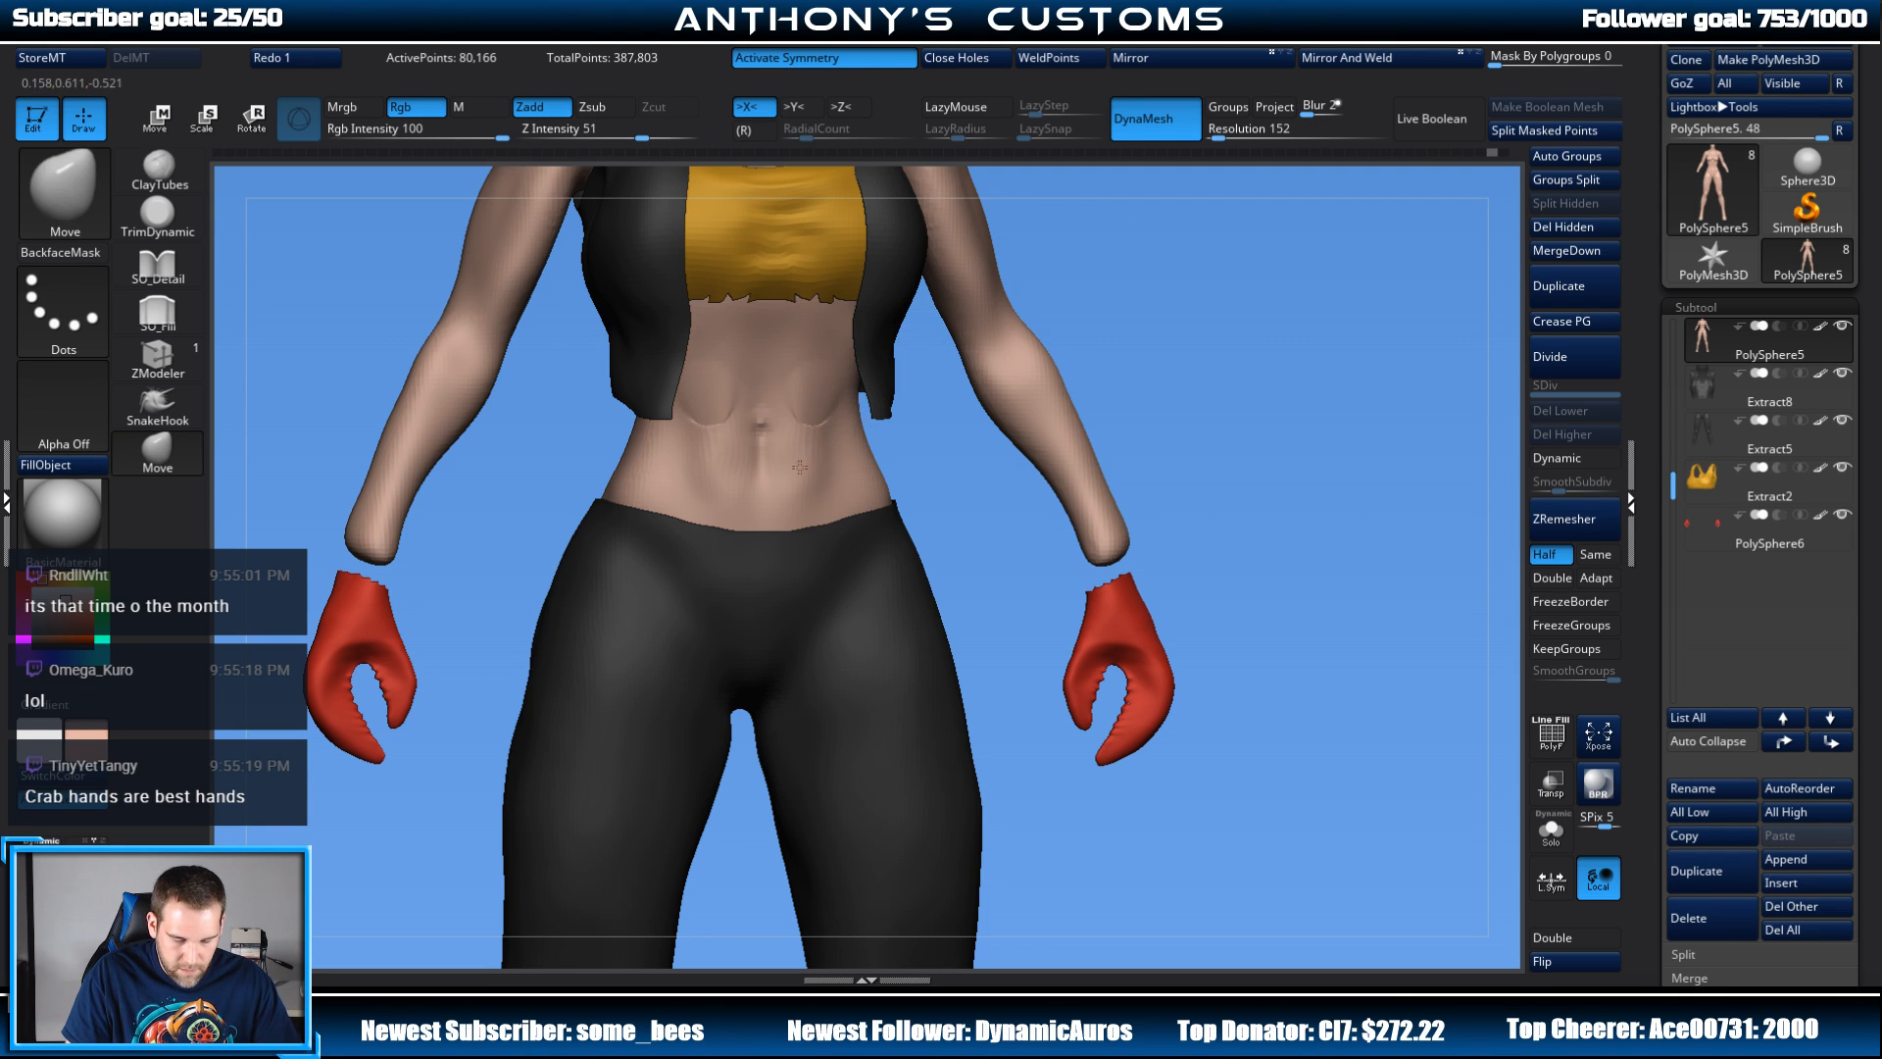
key("ctrl+z")
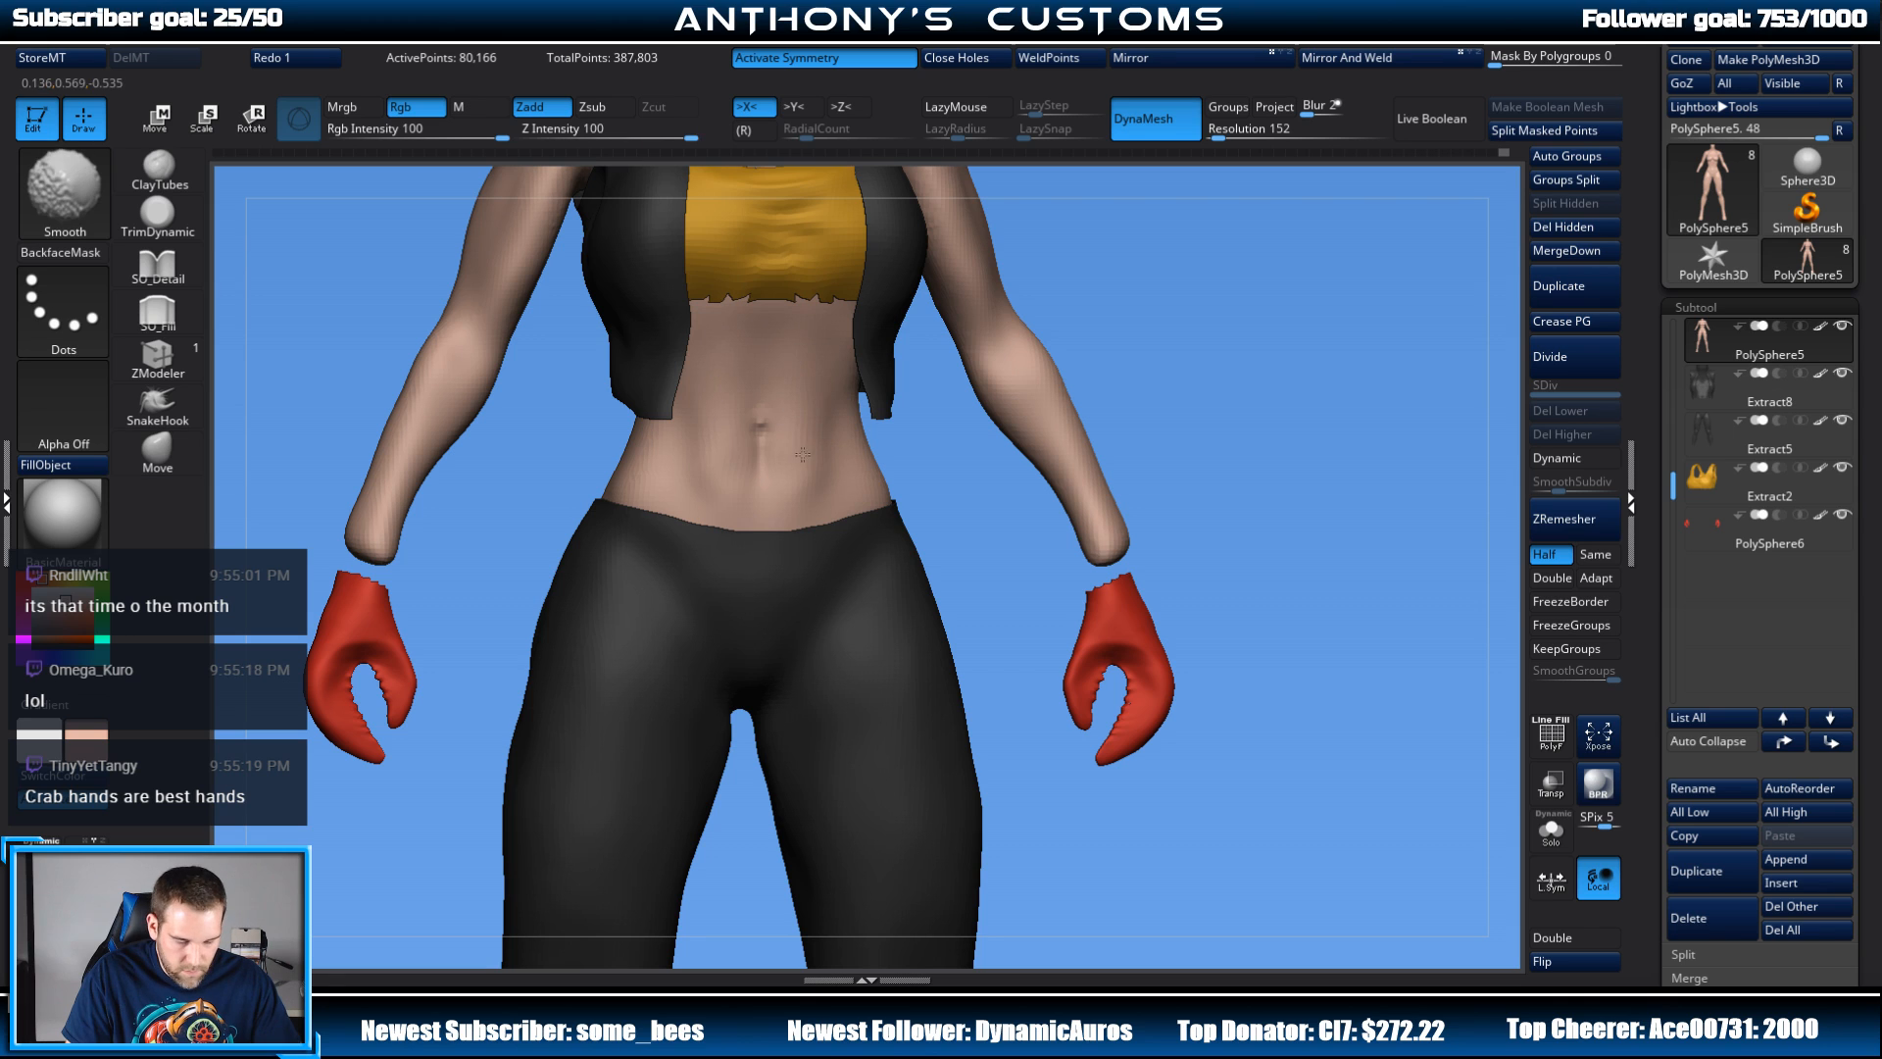
left_click_drag(792, 435, 773, 483, "shift")
mouse_move(1157, 343)
left_mouse_down("shift")
mouse_move(1190, 269)
mouse_move(1143, 202)
mouse_move(1159, 402)
mouse_move(1110, 369)
mouse_move(1118, 437)
mouse_move(1125, 368)
left_mouse_up("shift")
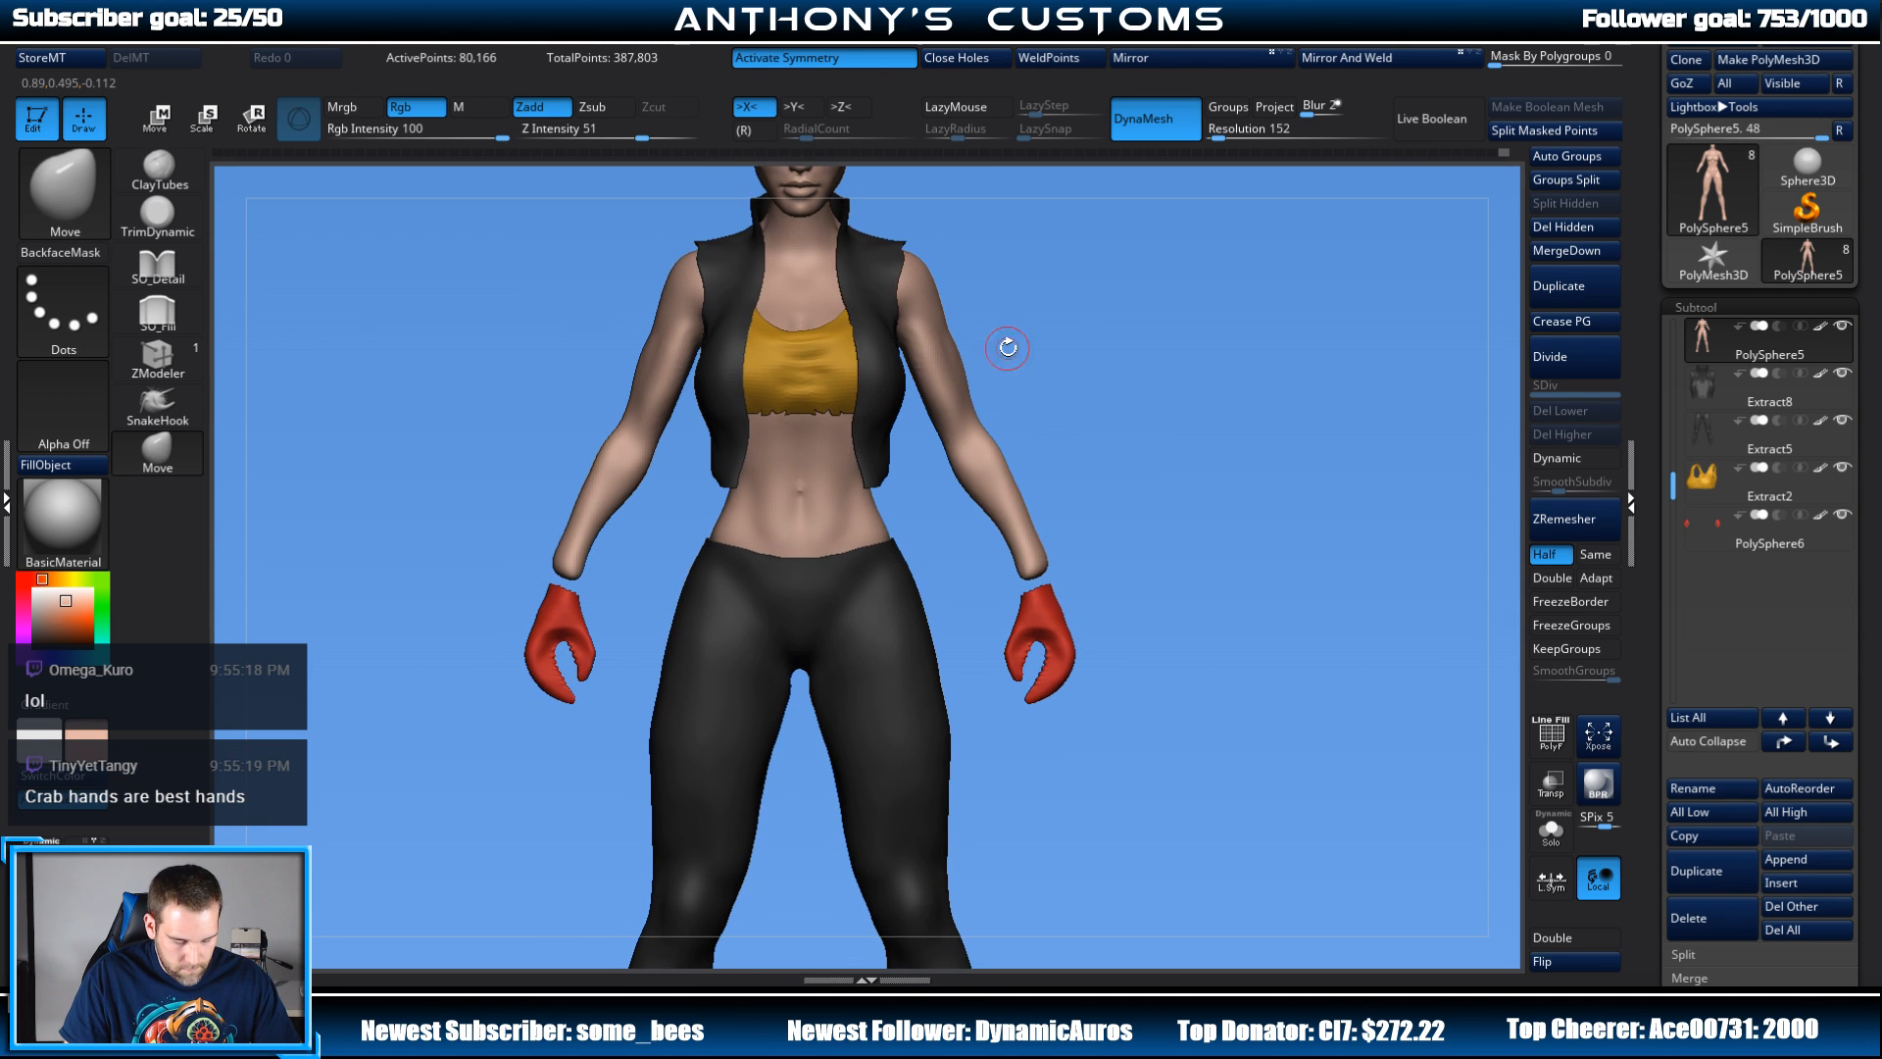
left_click_drag(804, 490, 802, 534)
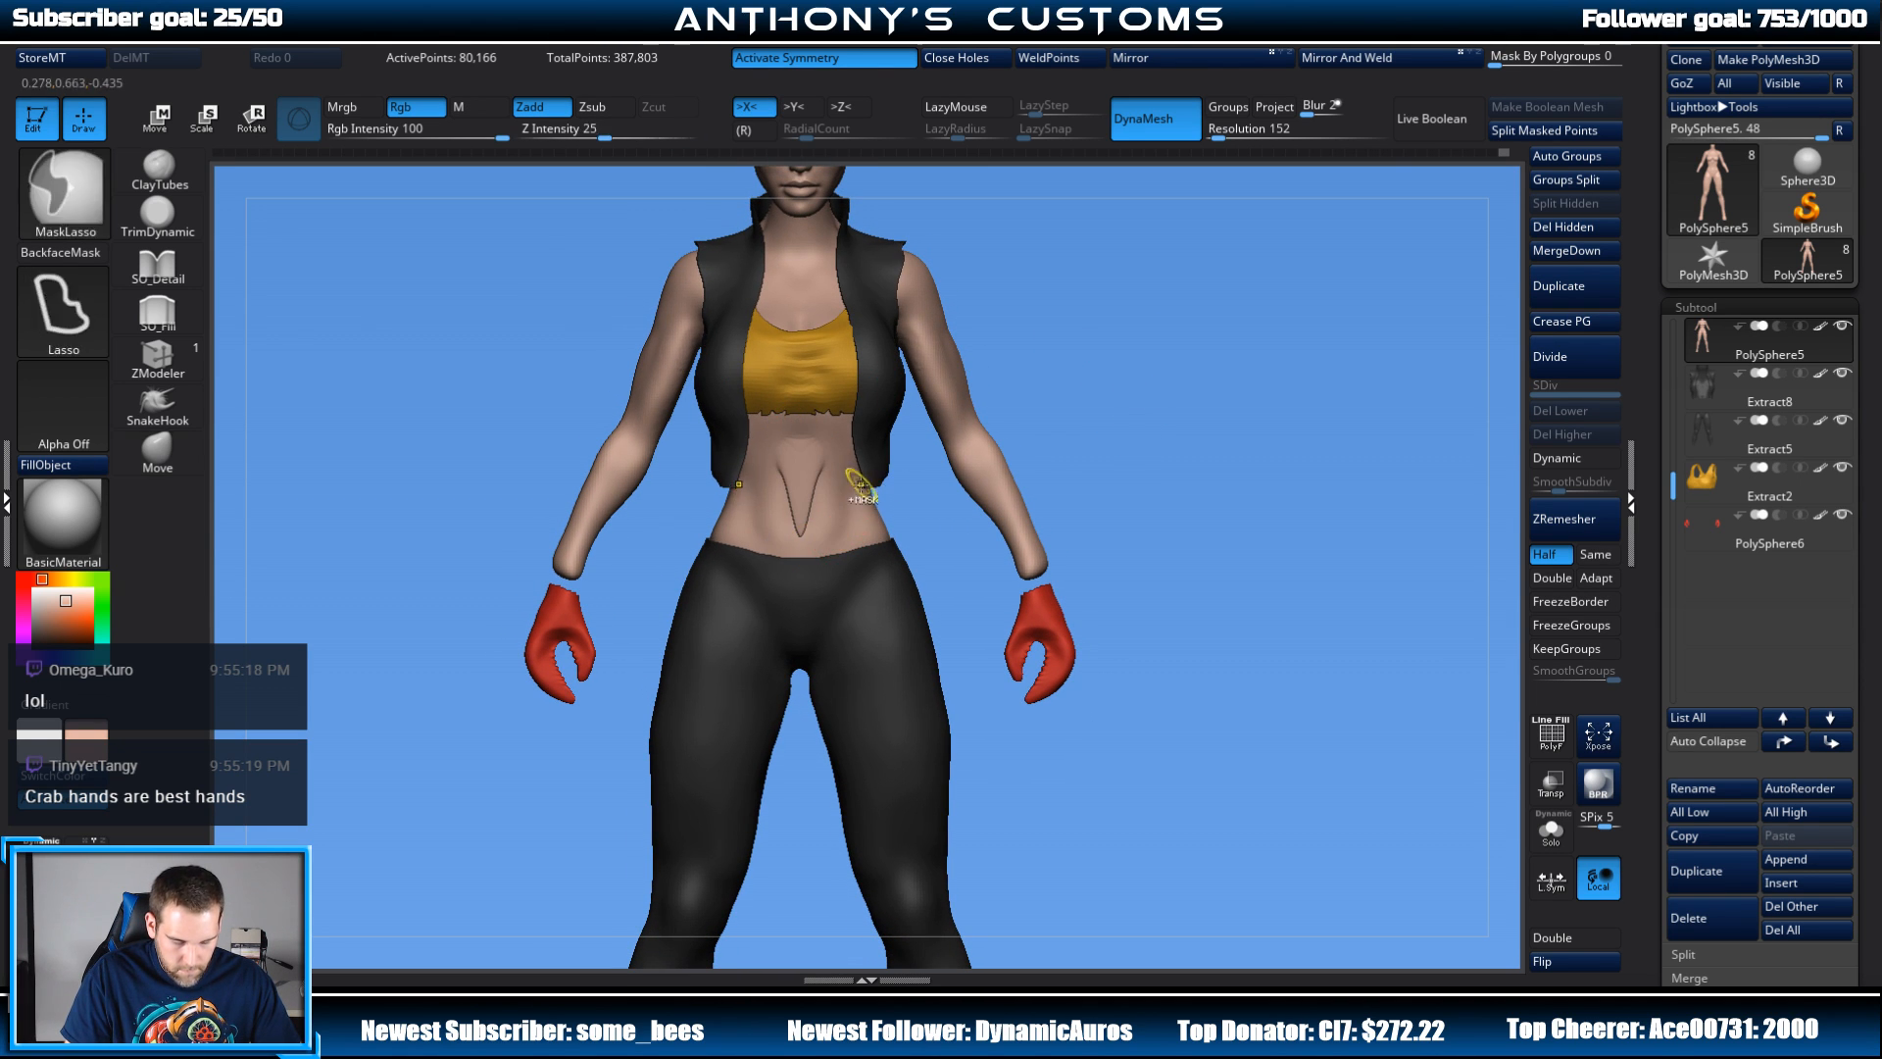
key("ctrl+z")
left_click_drag(793, 453, 799, 516, "shift")
left_click_drag(1137, 351, 1071, 256)
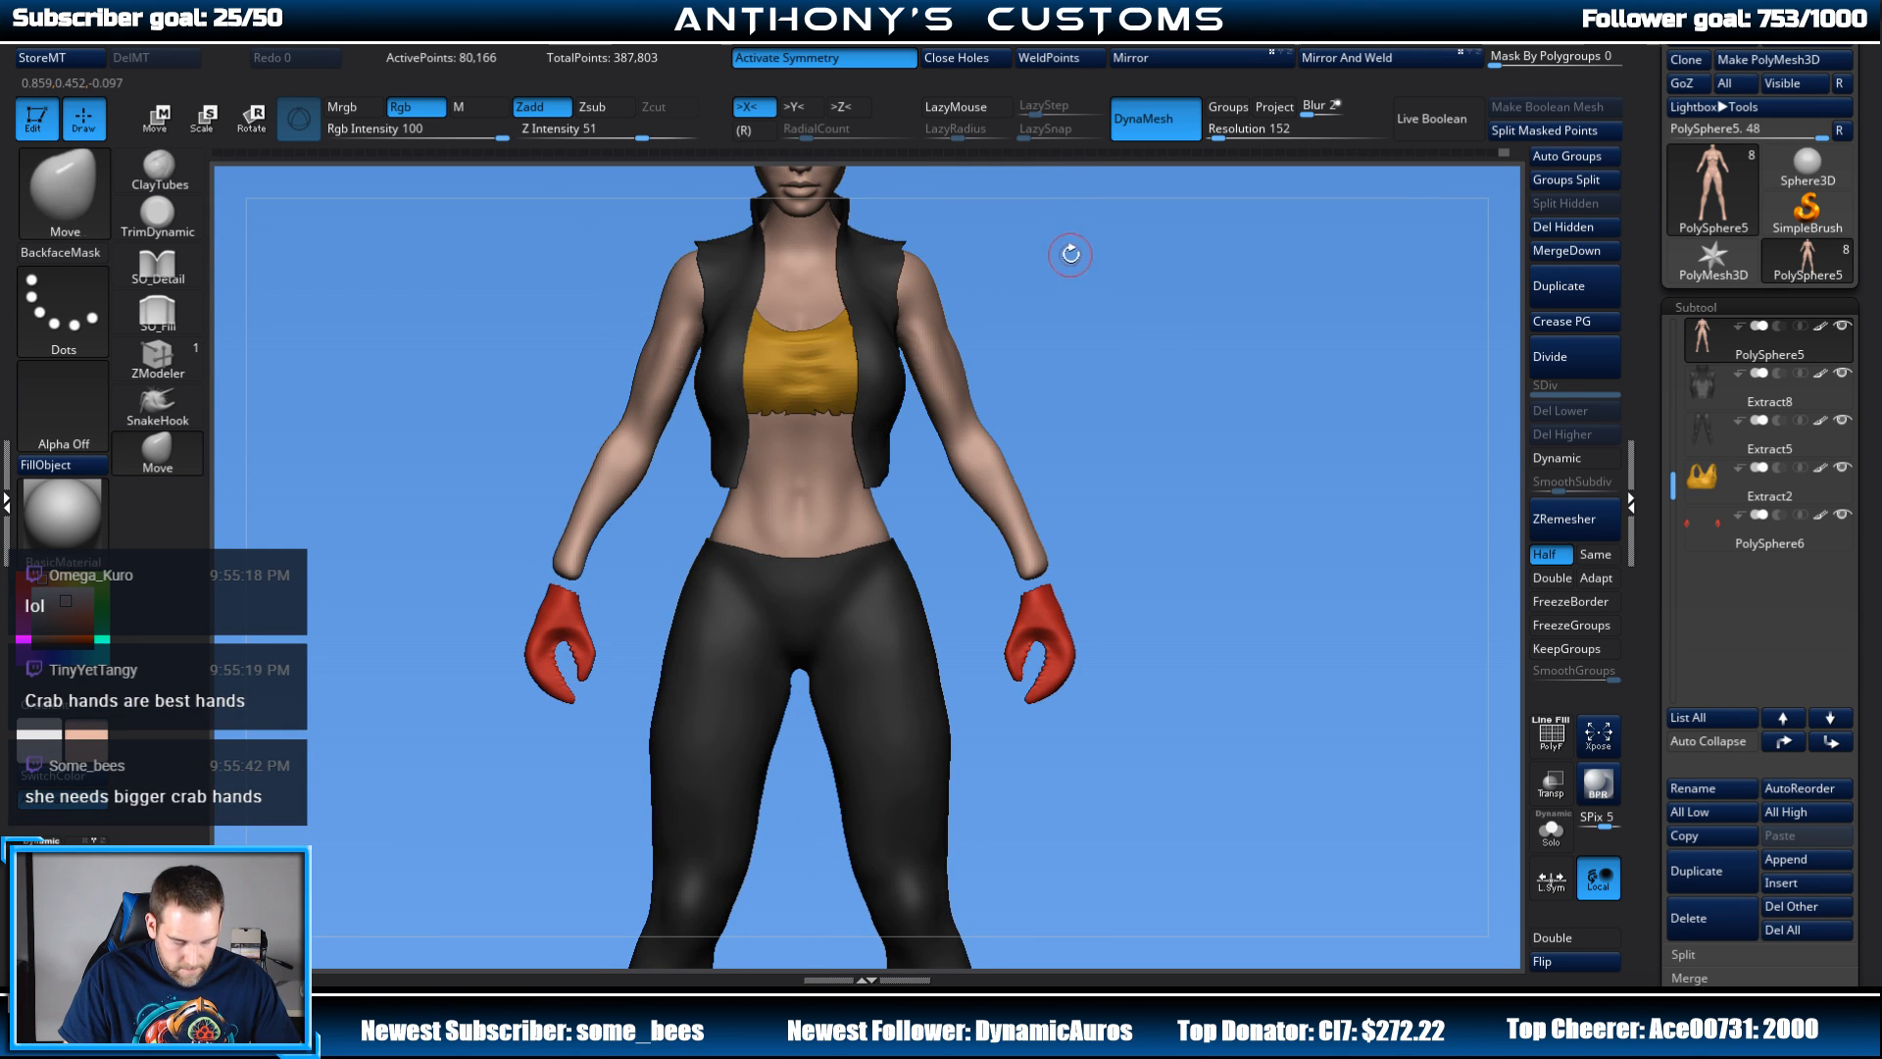
Step: Select the red crab claws, centre the gizmo on them and scale both claws up
left_click_drag(1115, 406, 1014, 302, "alt")
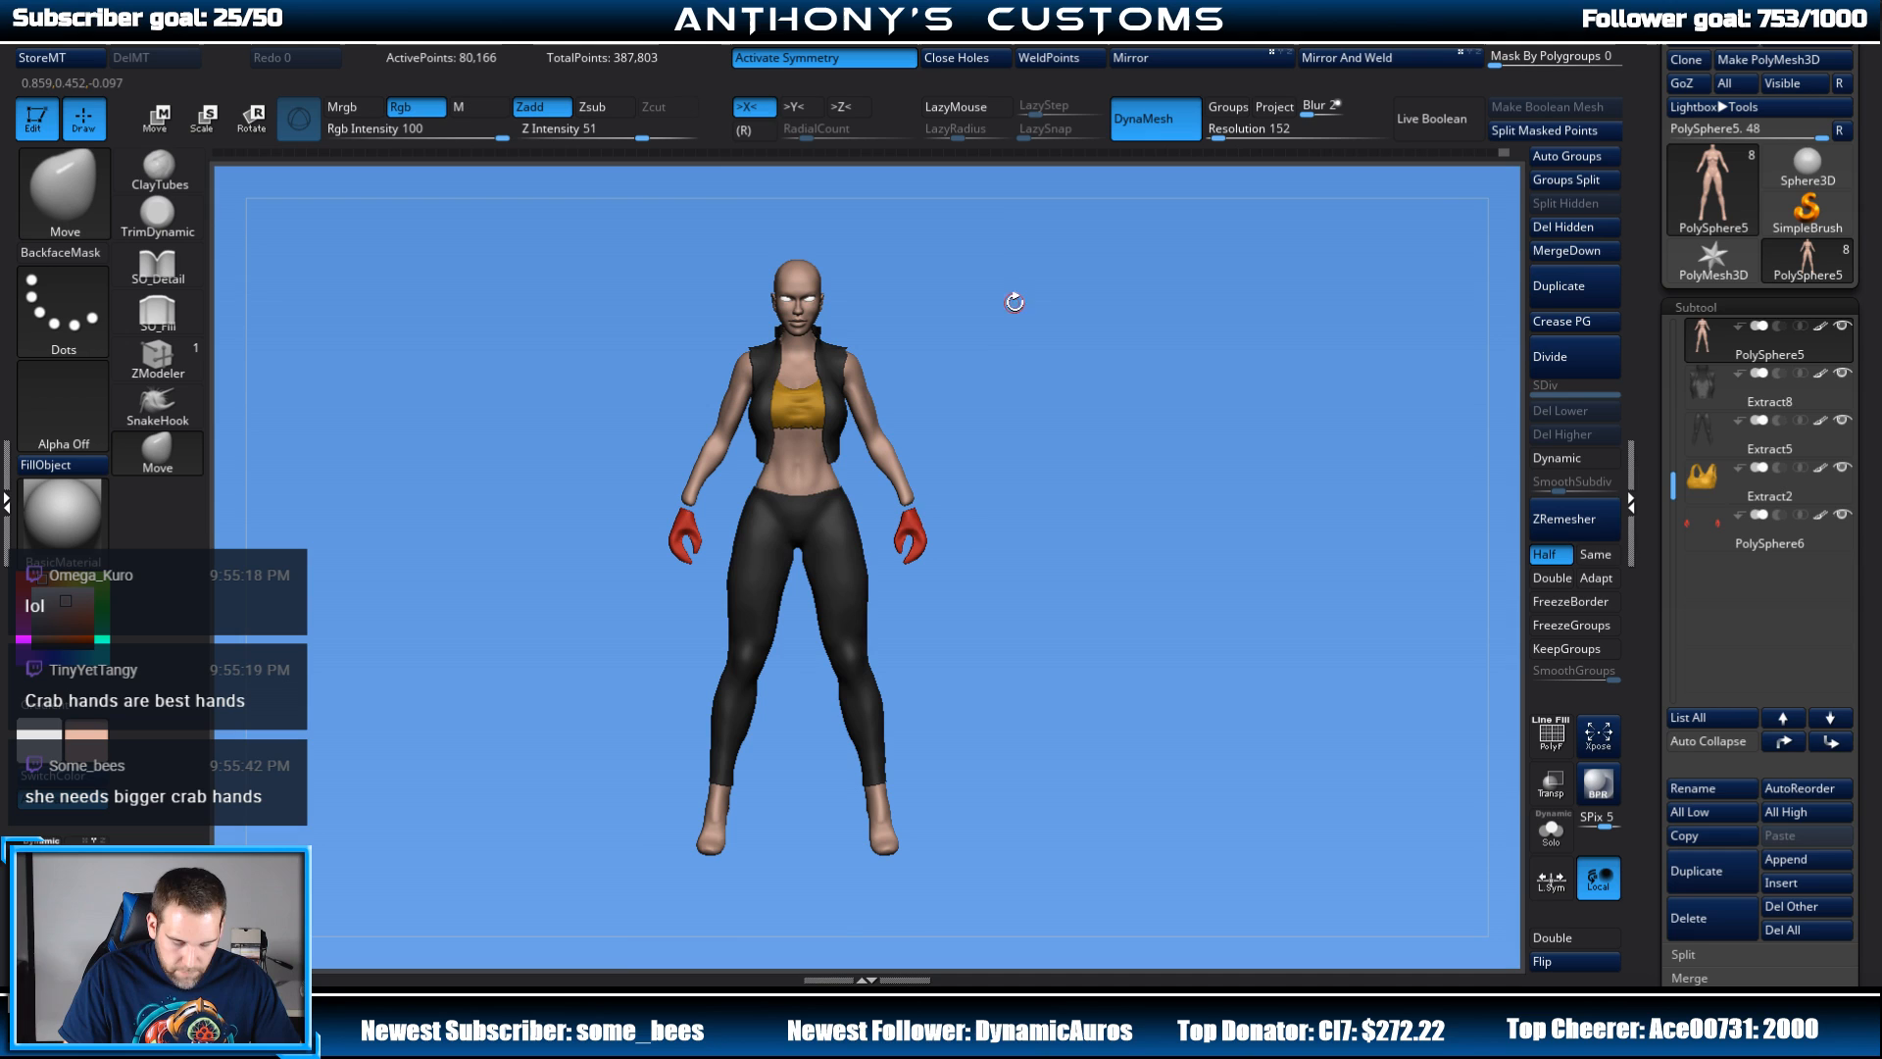
left_click(917, 520, "alt")
key("w")
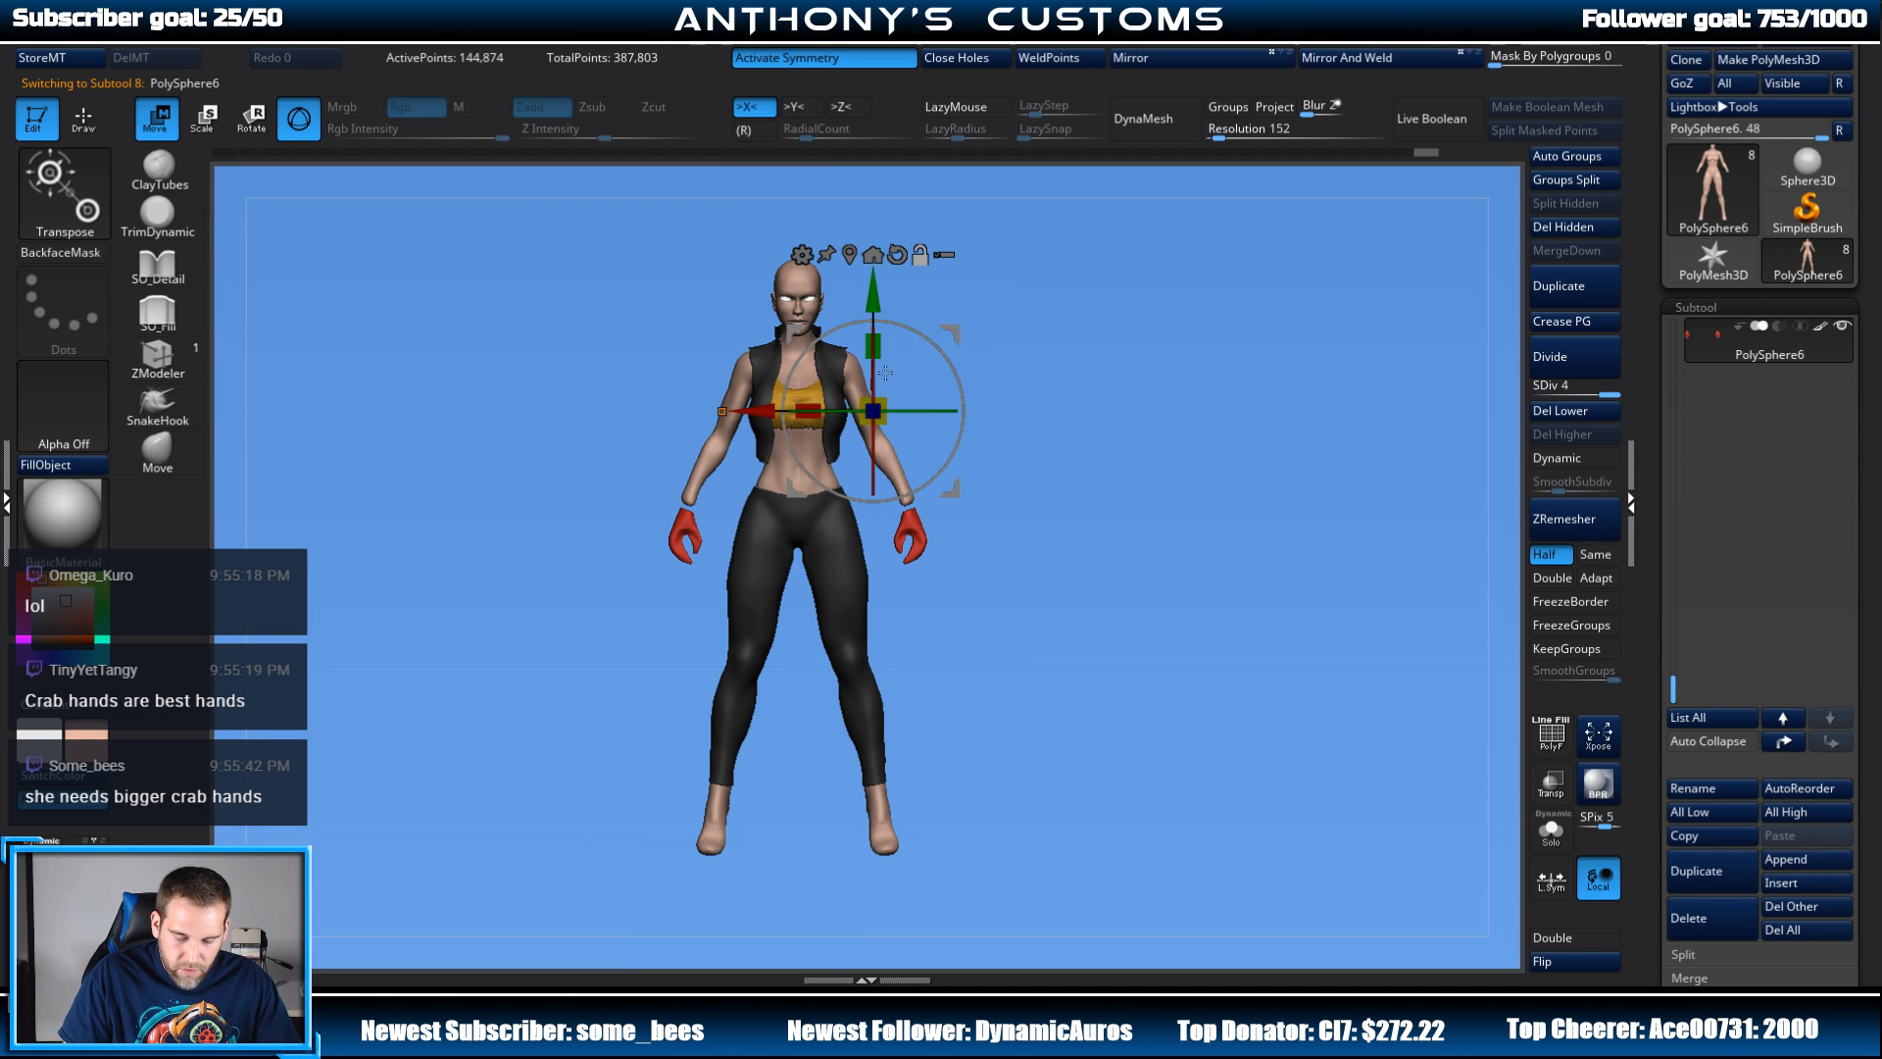
left_click(851, 255)
left_click_drag(930, 519, 984, 437)
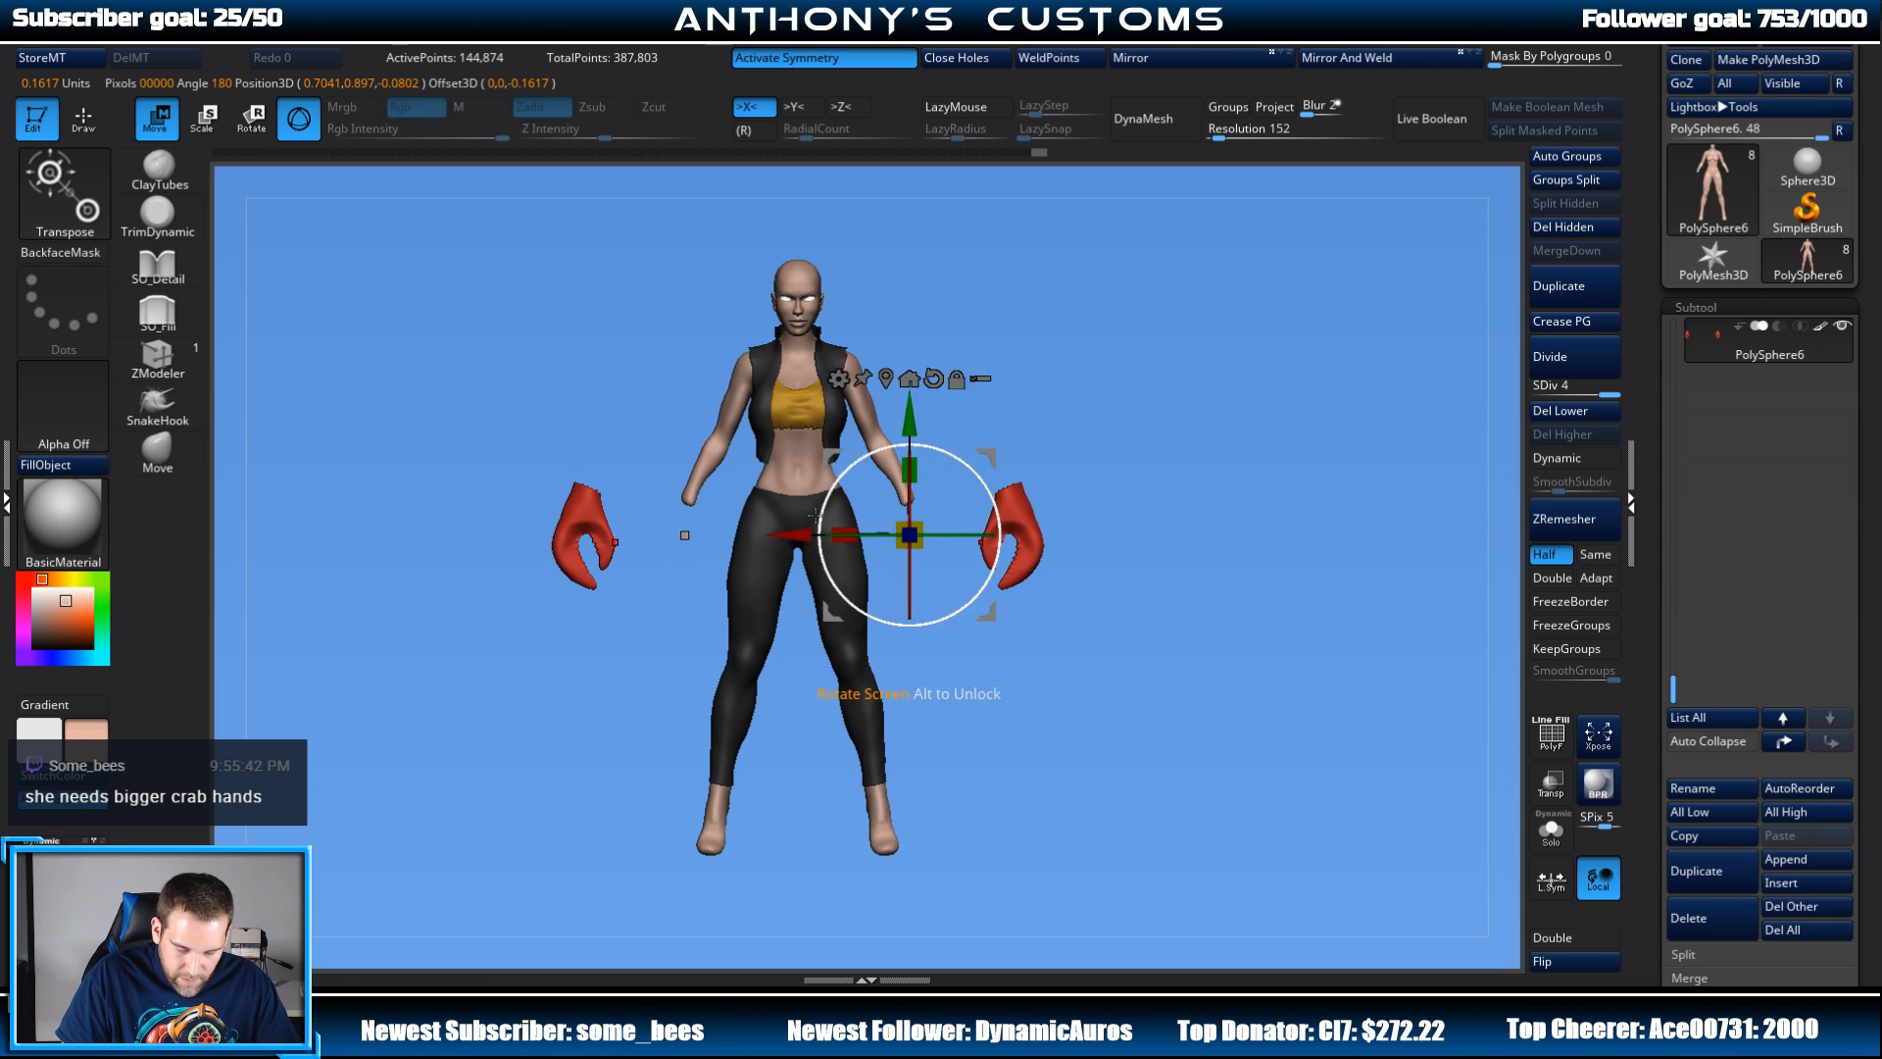
Step: Move the enlarged claws inward and slightly down so they meet the wrists, and return to sculpting mode
left_click_drag(797, 535, 706, 569)
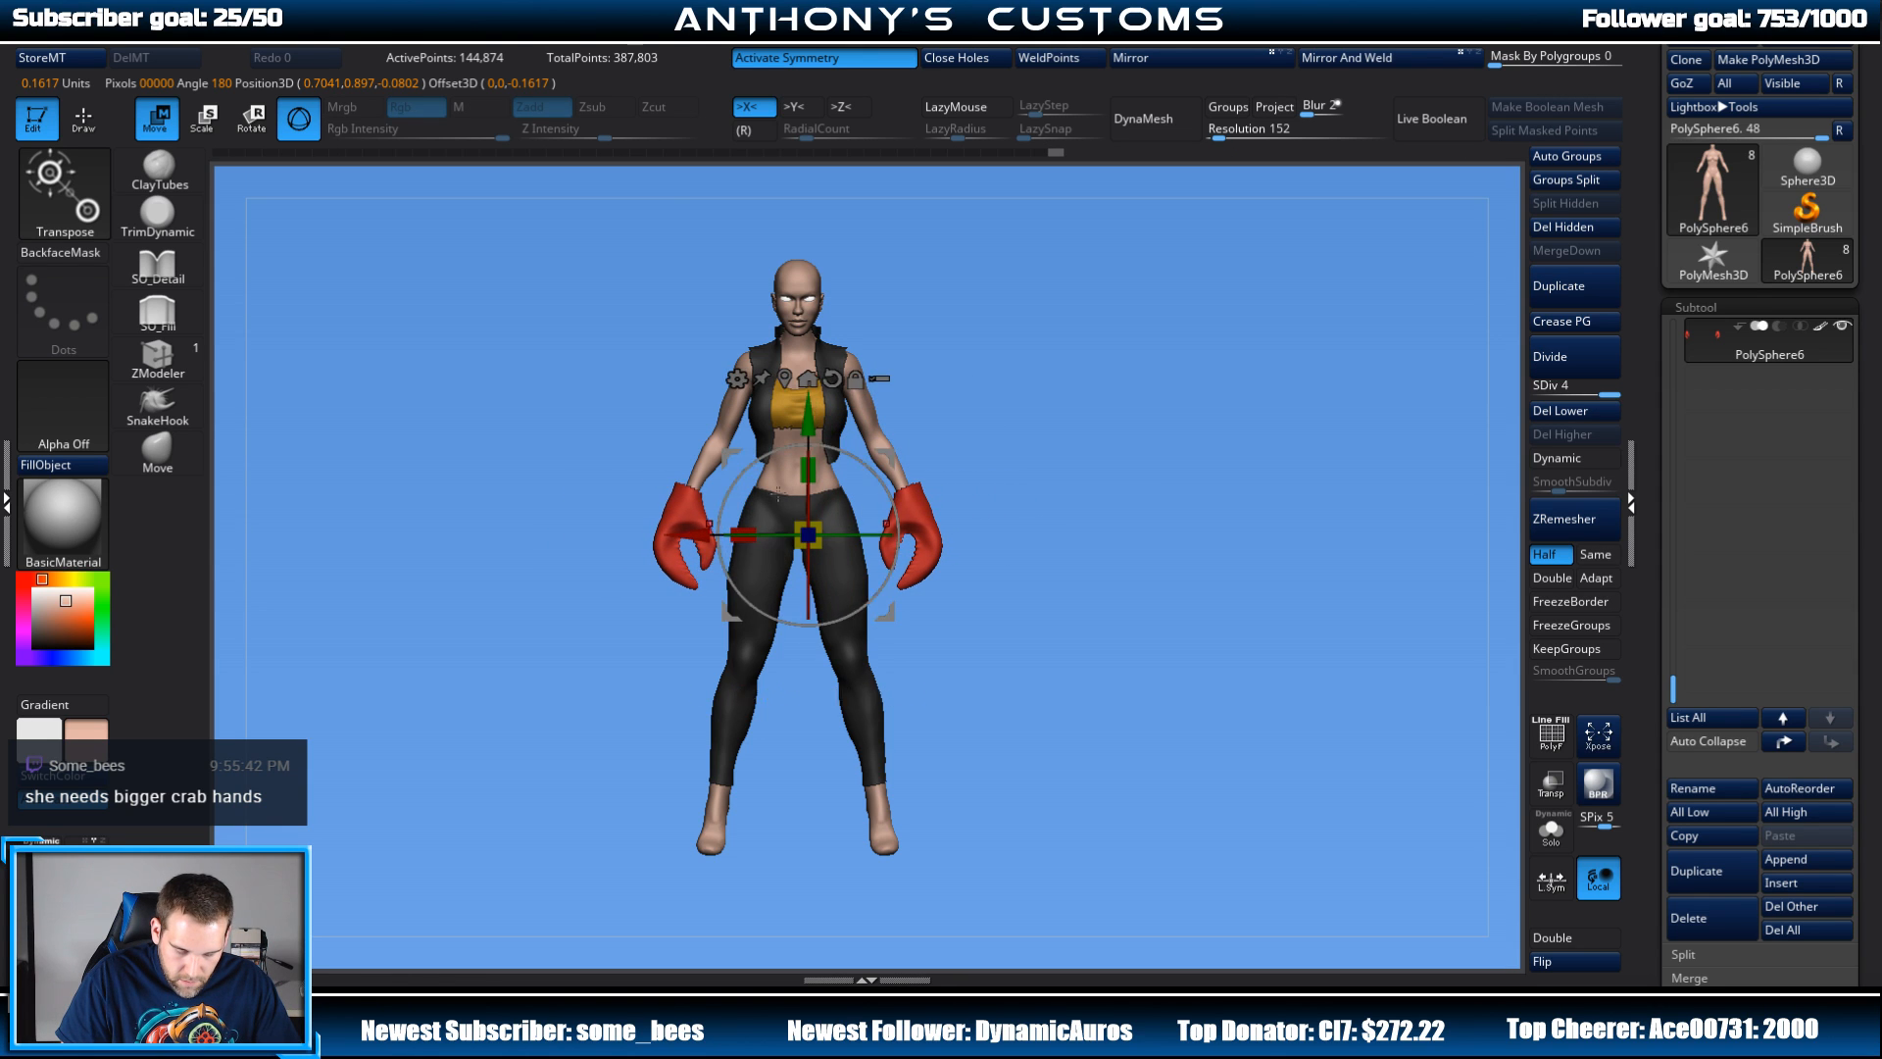
left_click_drag(805, 408, 806, 423)
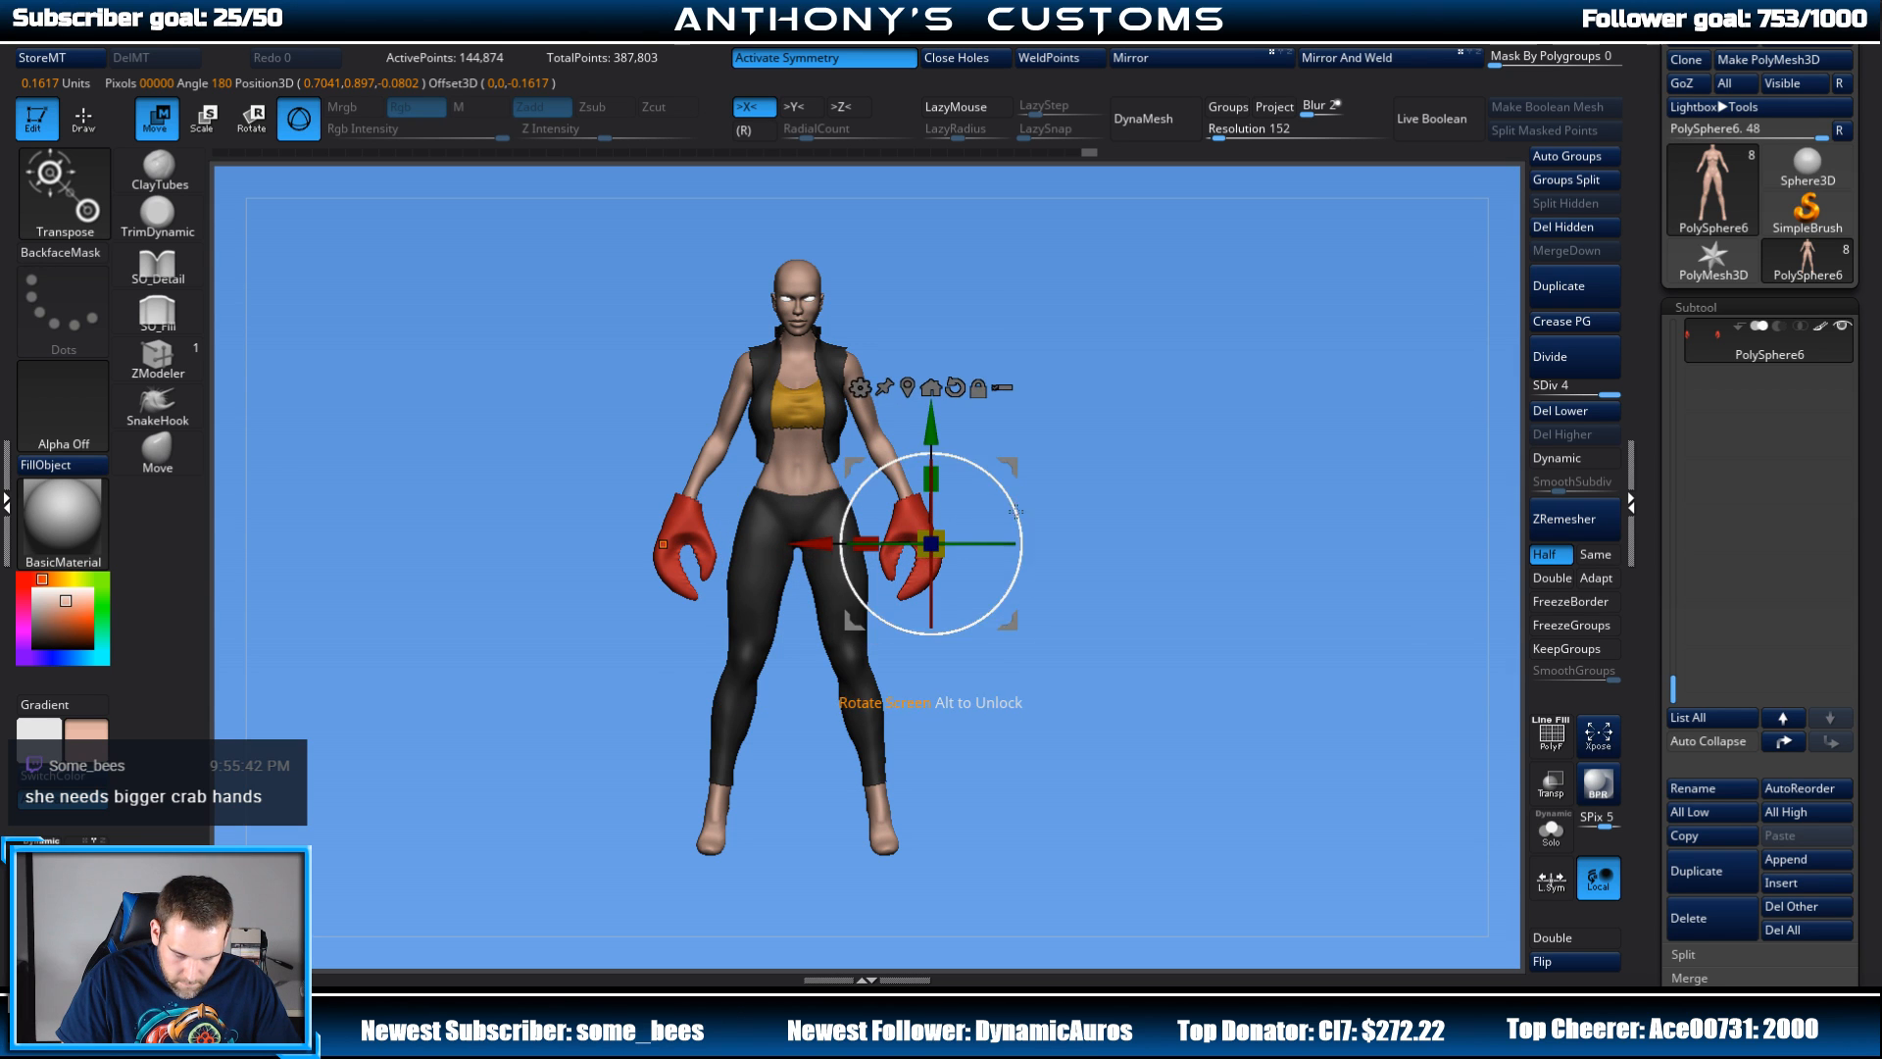
left_click_drag(1017, 522, 1017, 520)
mouse_move(1141, 450)
left_mouse_down()
mouse_move(978, 448)
mouse_move(1053, 447)
mouse_move(1138, 387)
mouse_move(1095, 490)
mouse_move(1103, 468)
left_mouse_up()
key("q")
Step: Select the black leggings and reshape their inner thighs symmetrically with the Move brush, undoing the last stroke
left_click_drag(1084, 386, 1124, 435)
left_click_drag(1104, 352, 1188, 437, "alt")
left_click(930, 512, "alt")
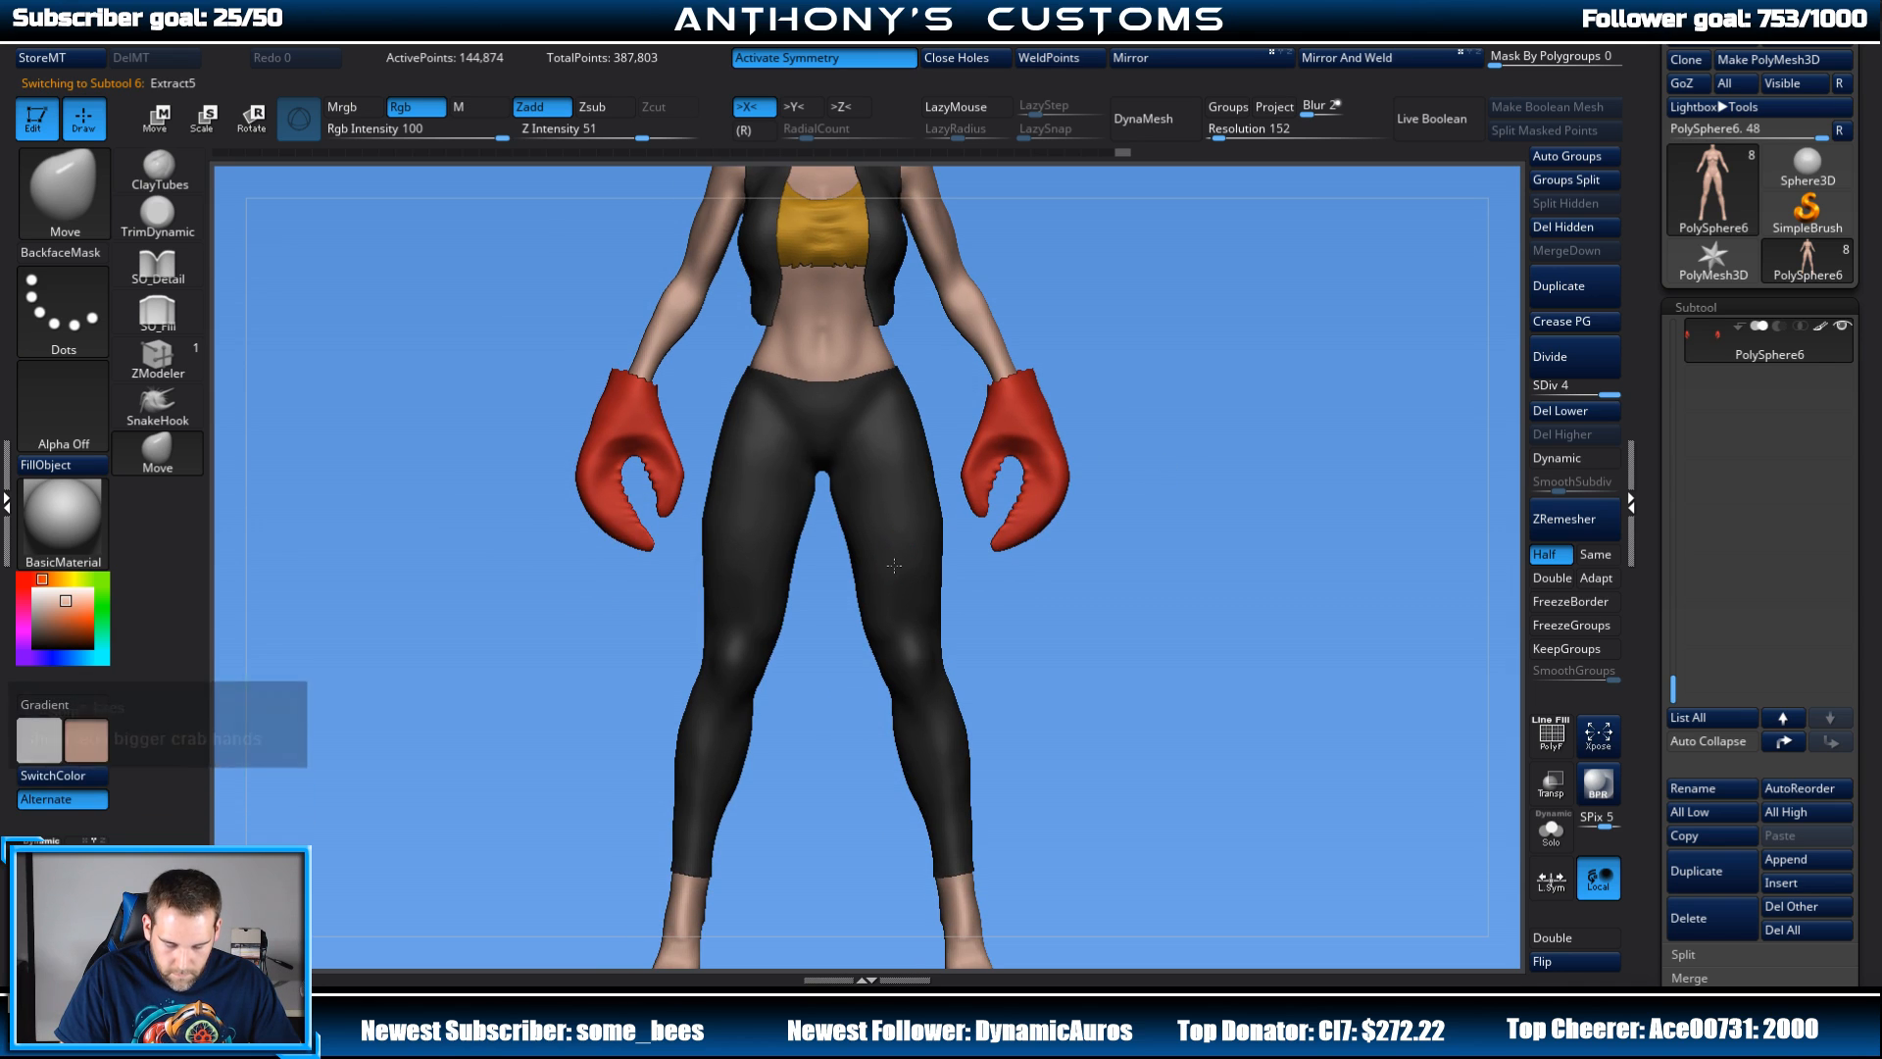
right_click(1157, 331)
key("f")
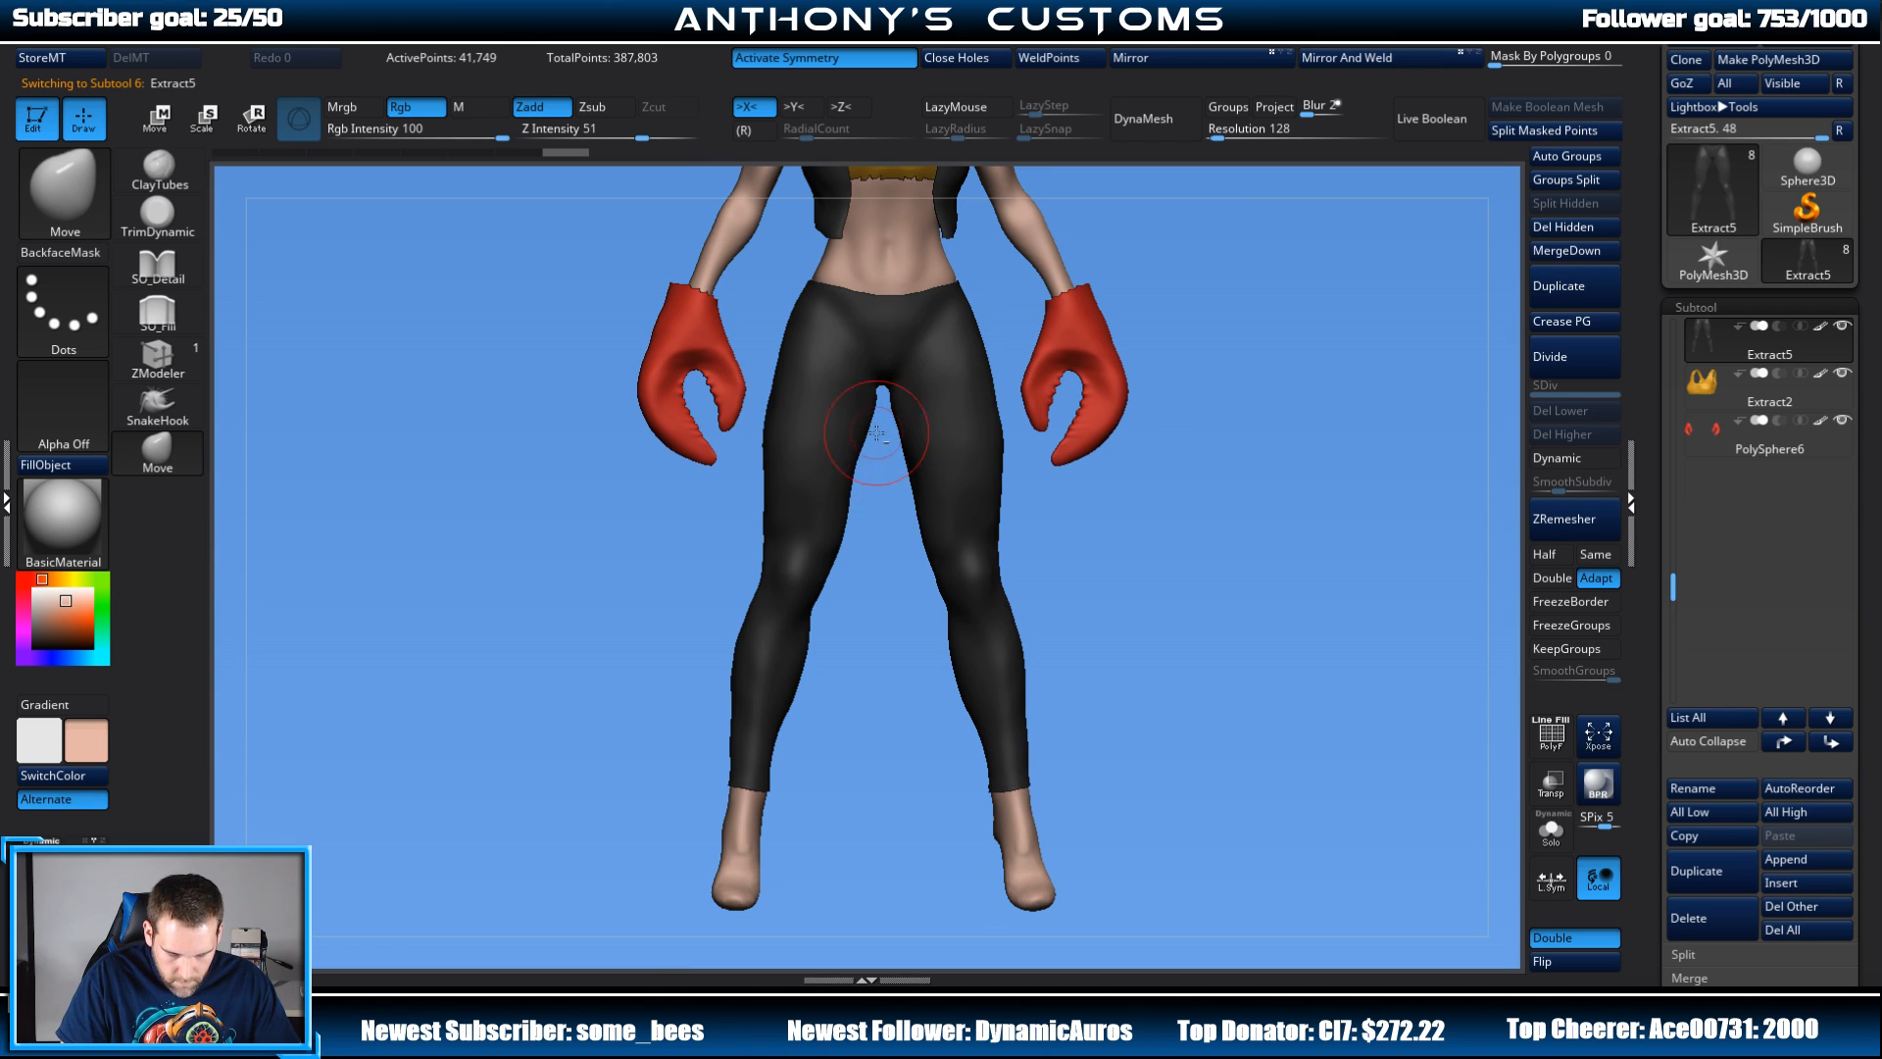
right_click(1213, 285)
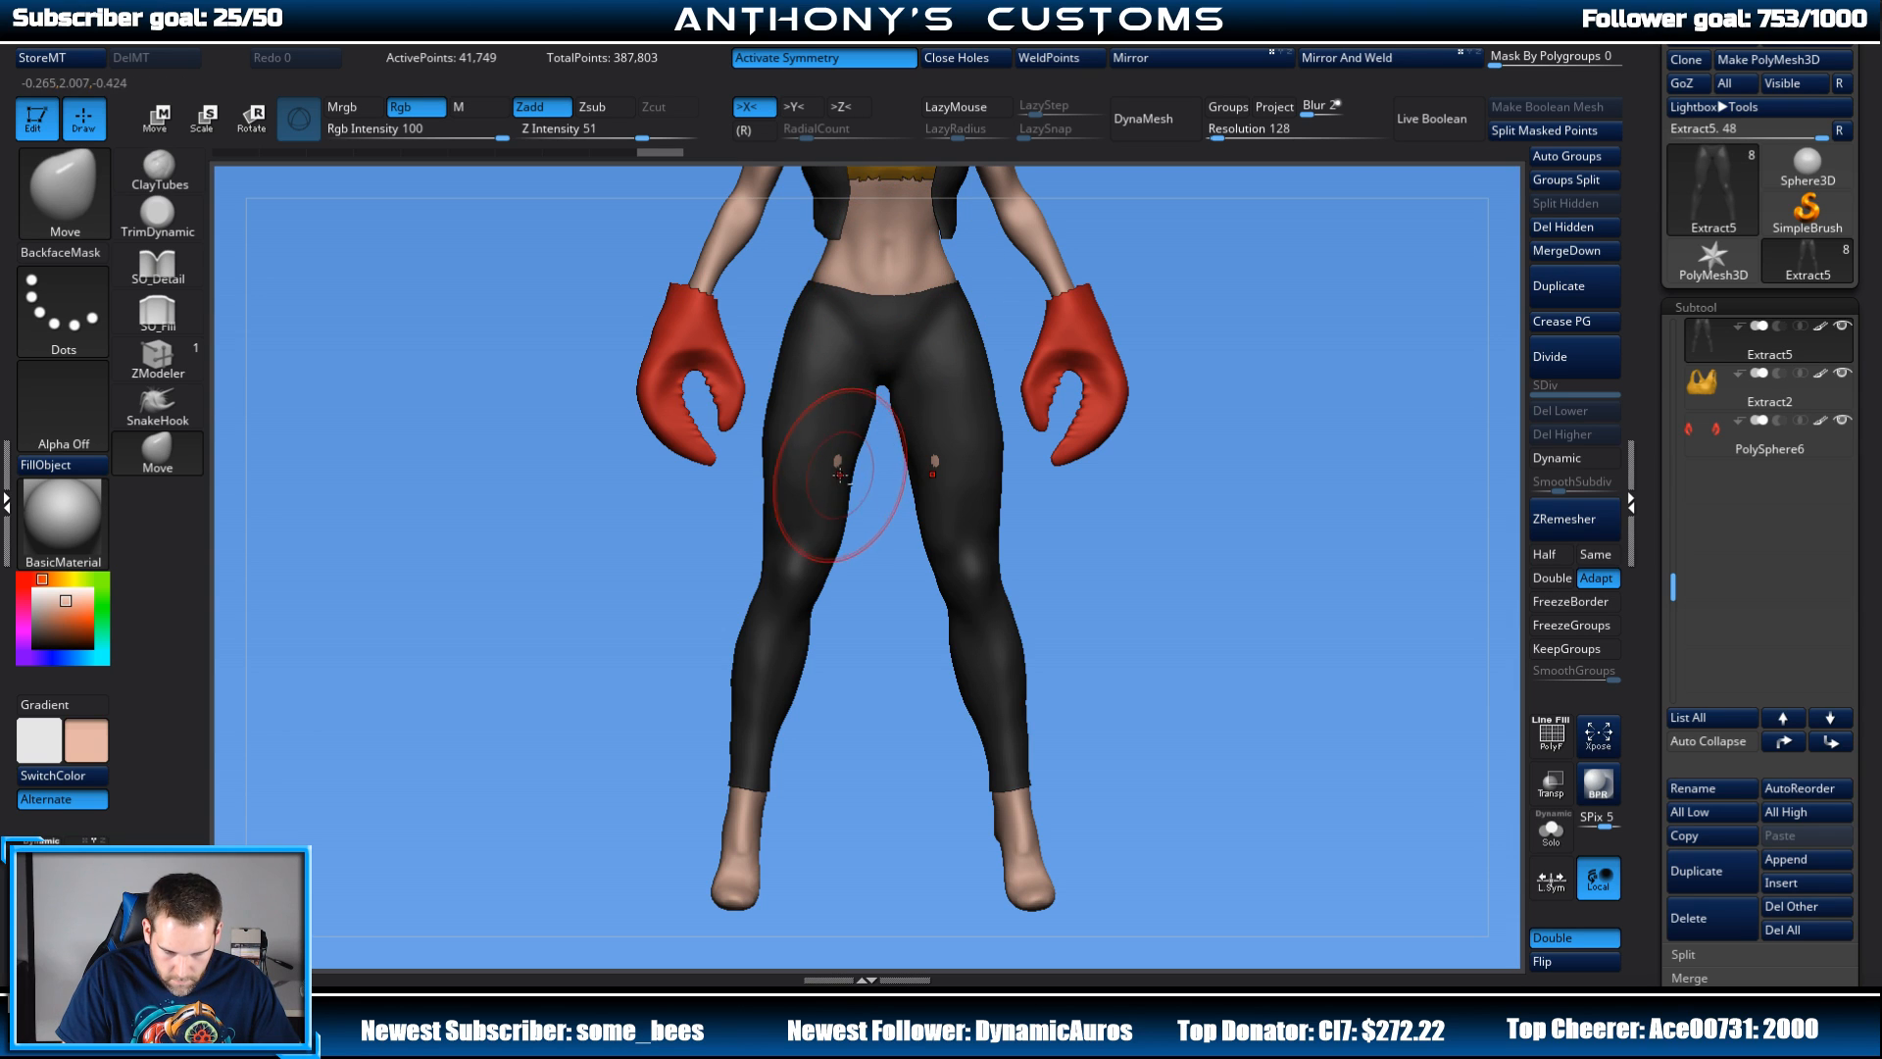
left_click_drag(840, 475, 837, 471)
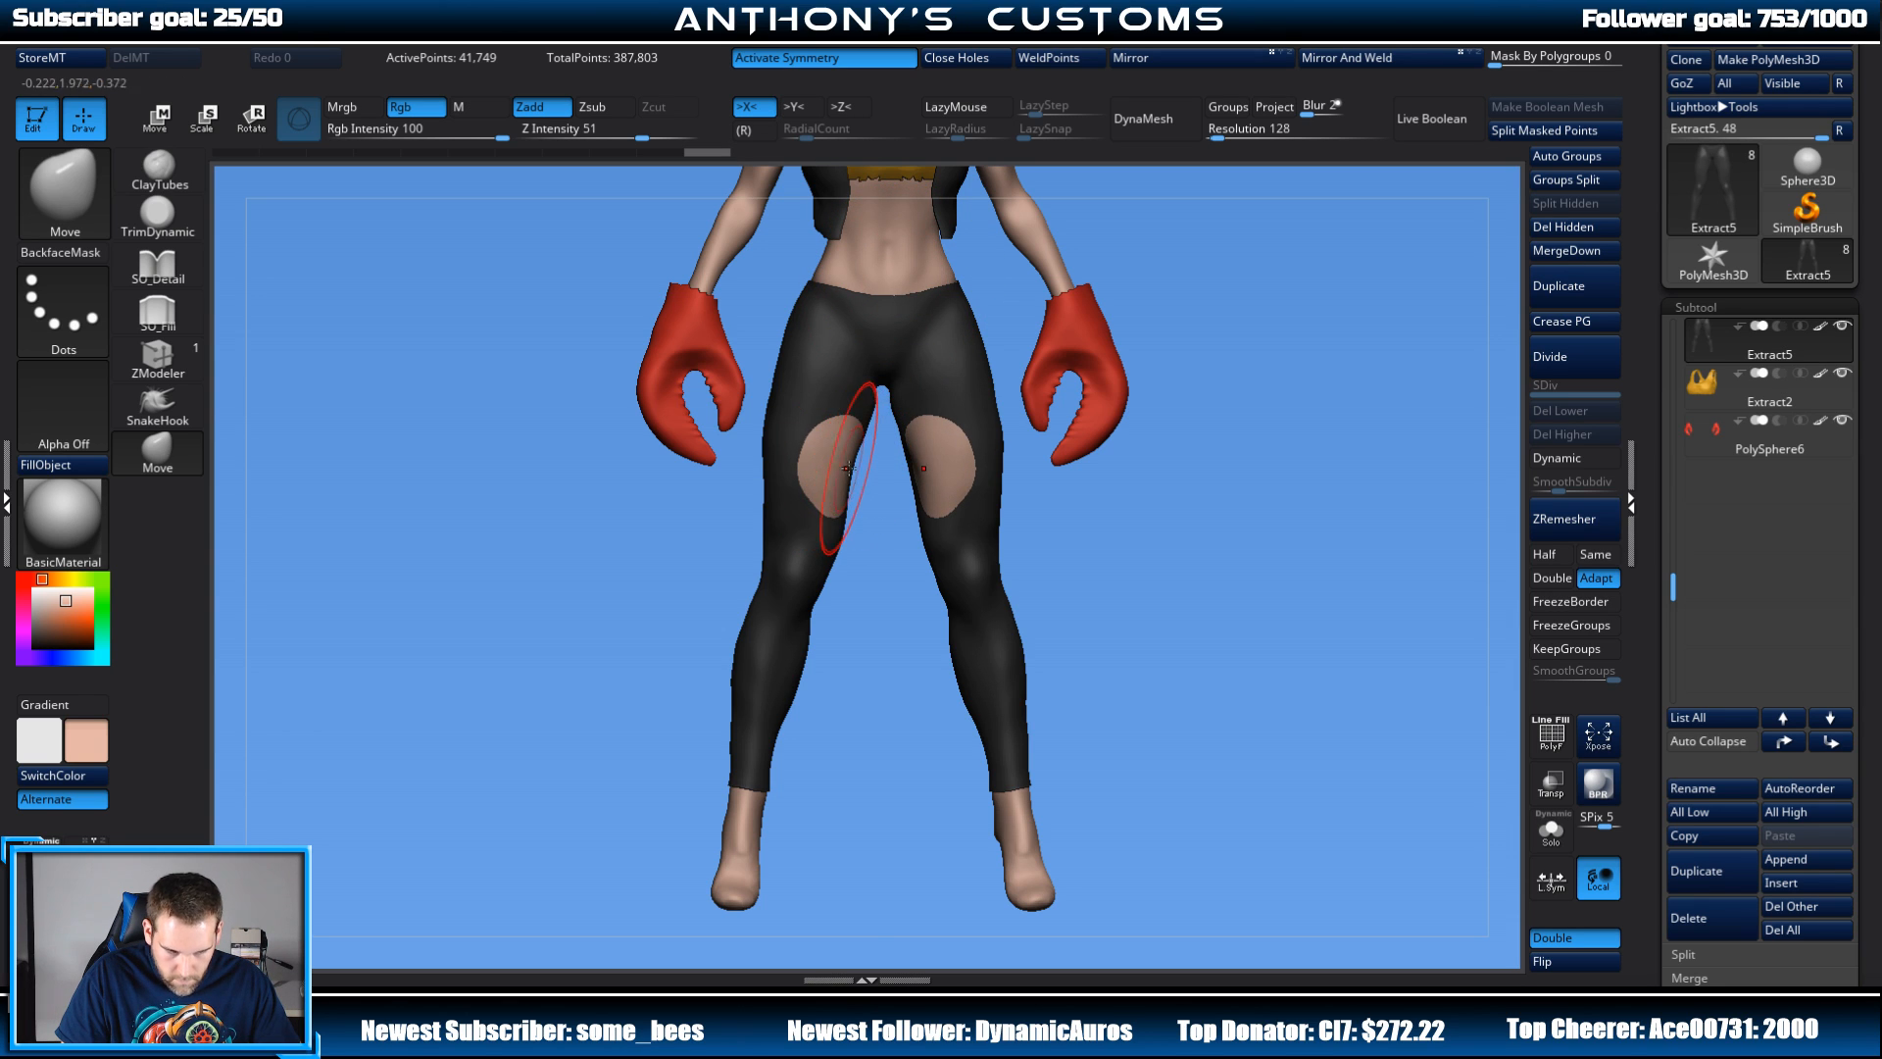
key("ctrl+z")
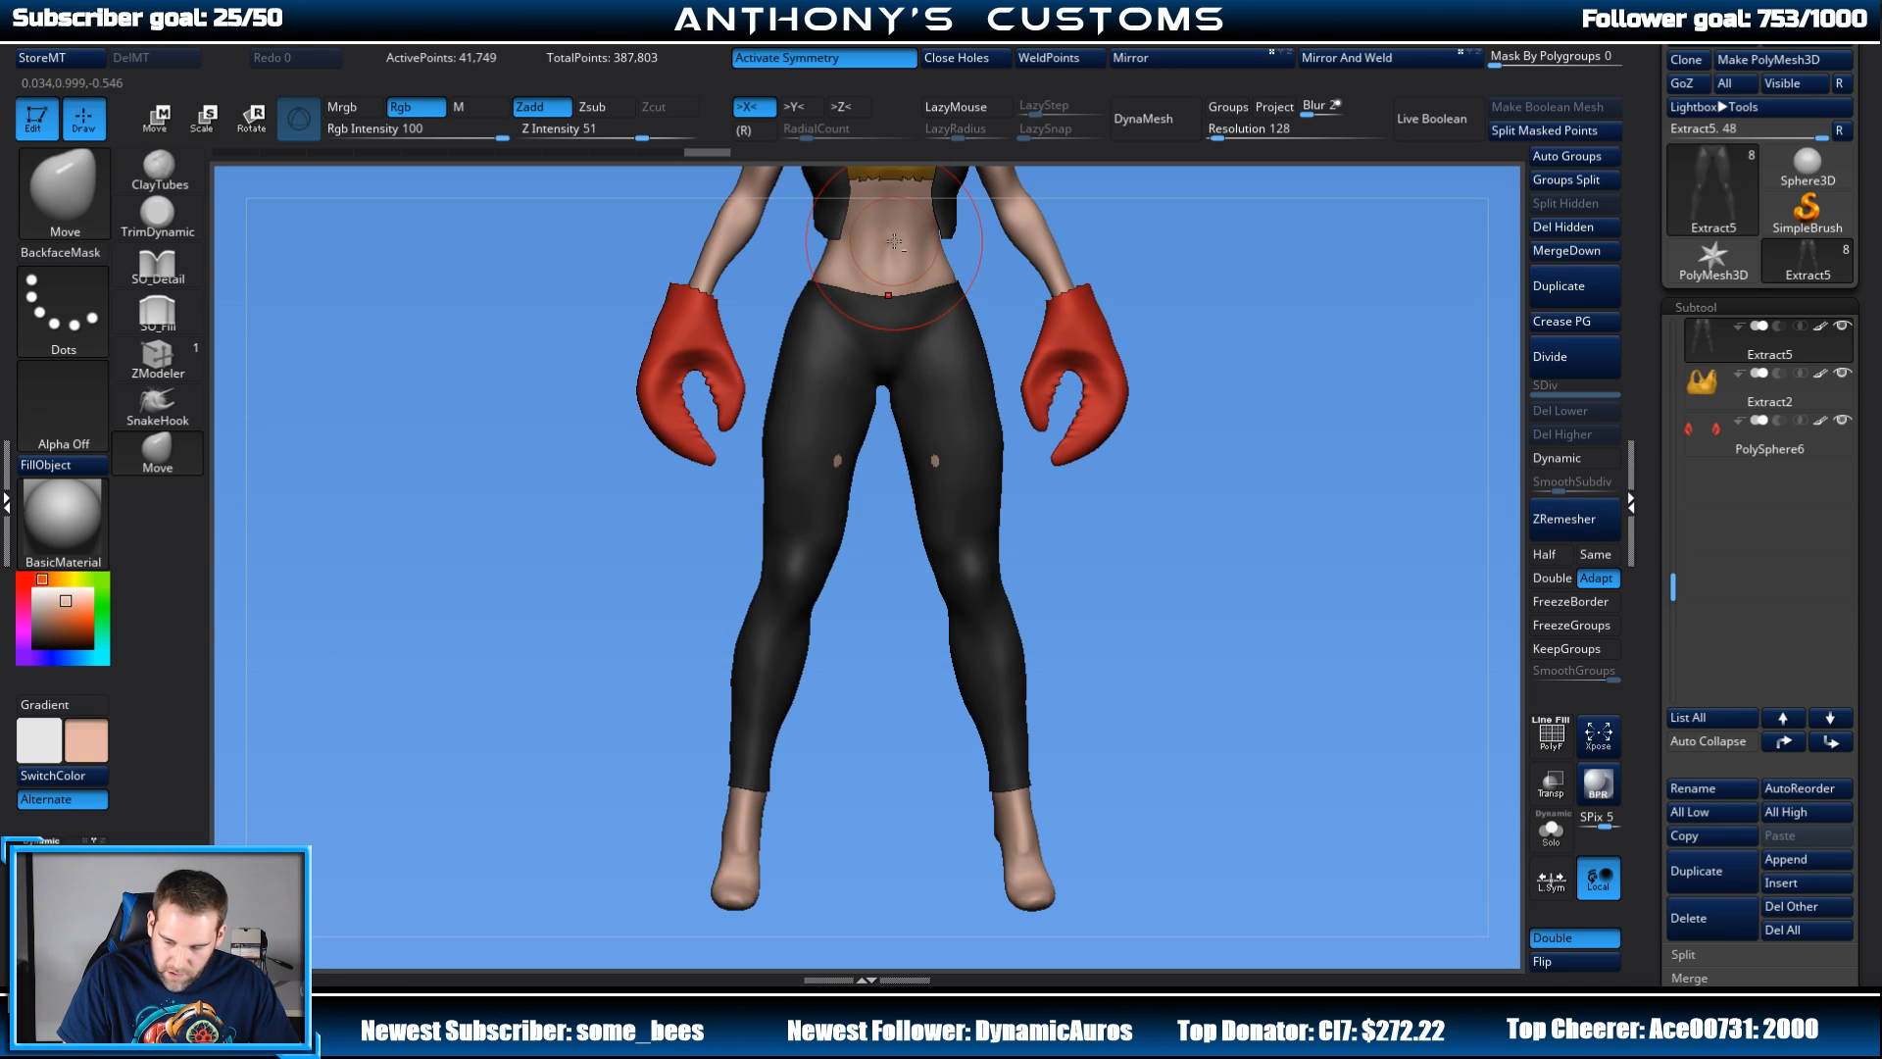
Step: Adjust the body's inner thighs with the Move brush so the skin stays beneath the leggings
left_click(738, 862, "alt")
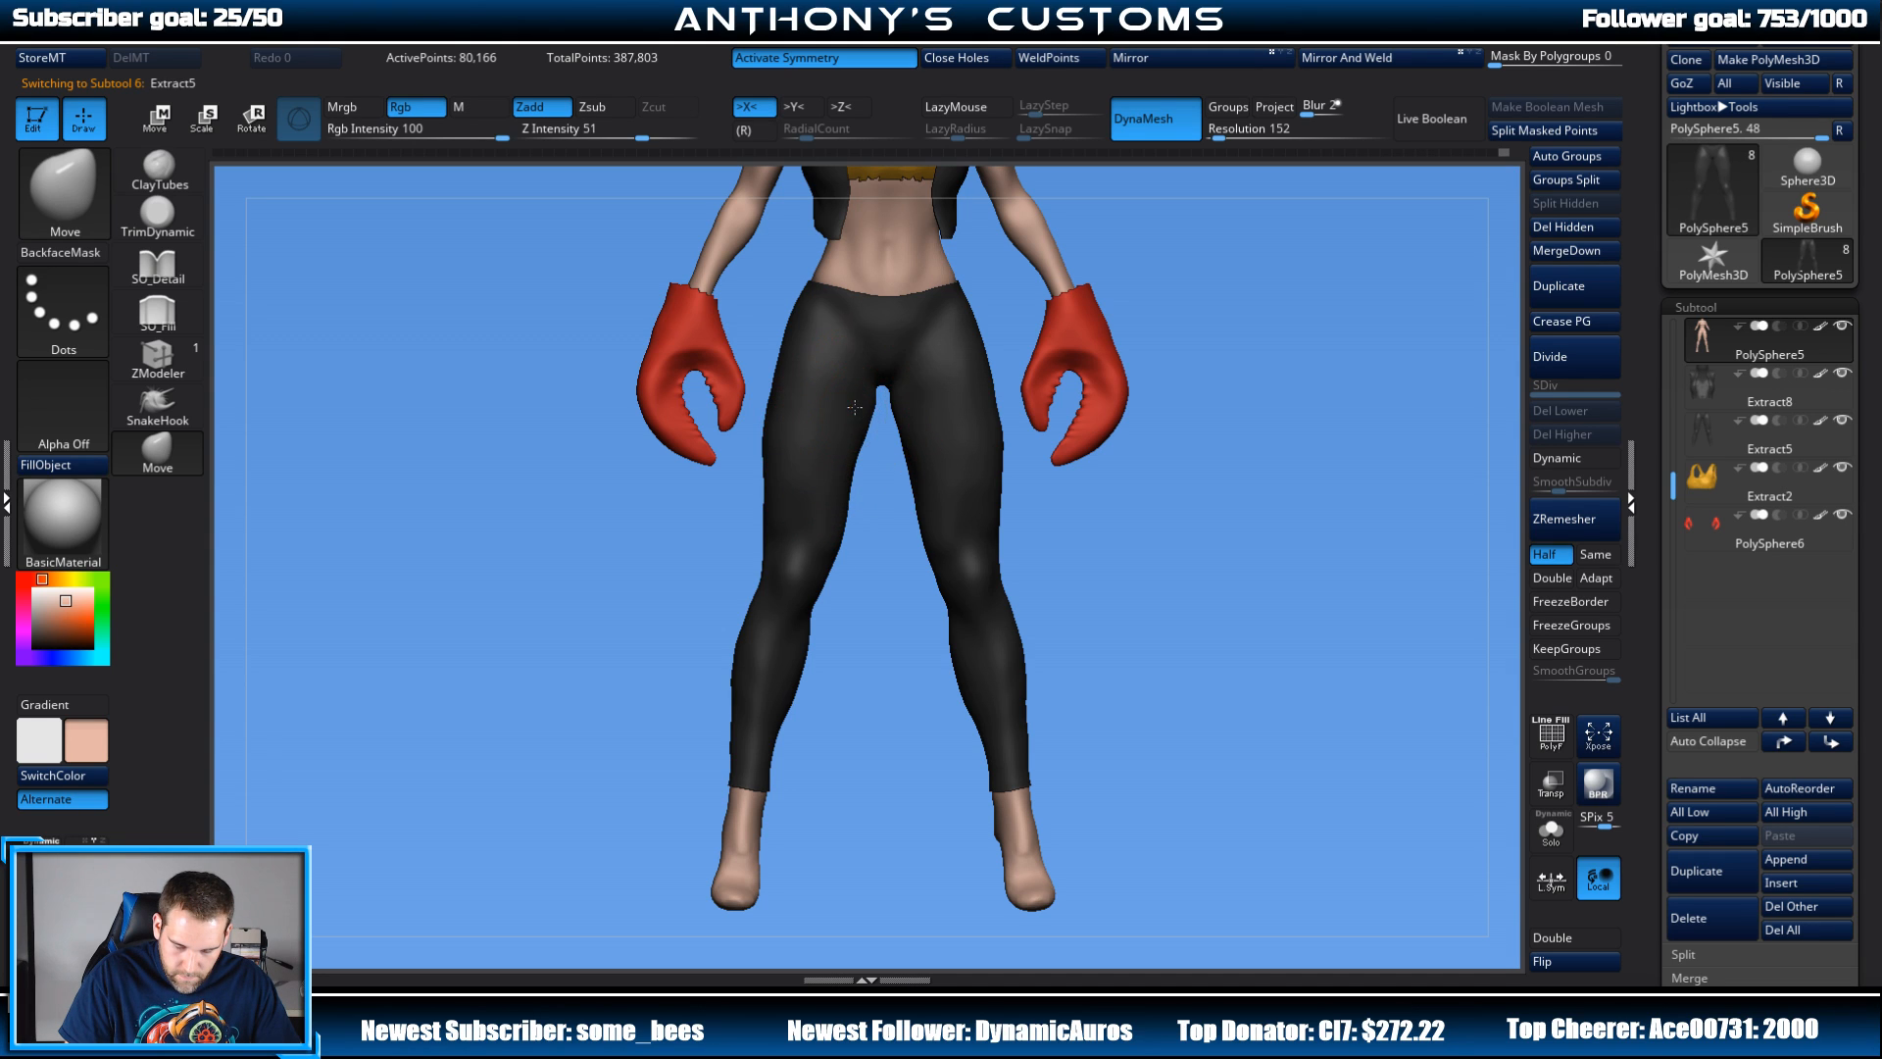
left_click(855, 407, "alt")
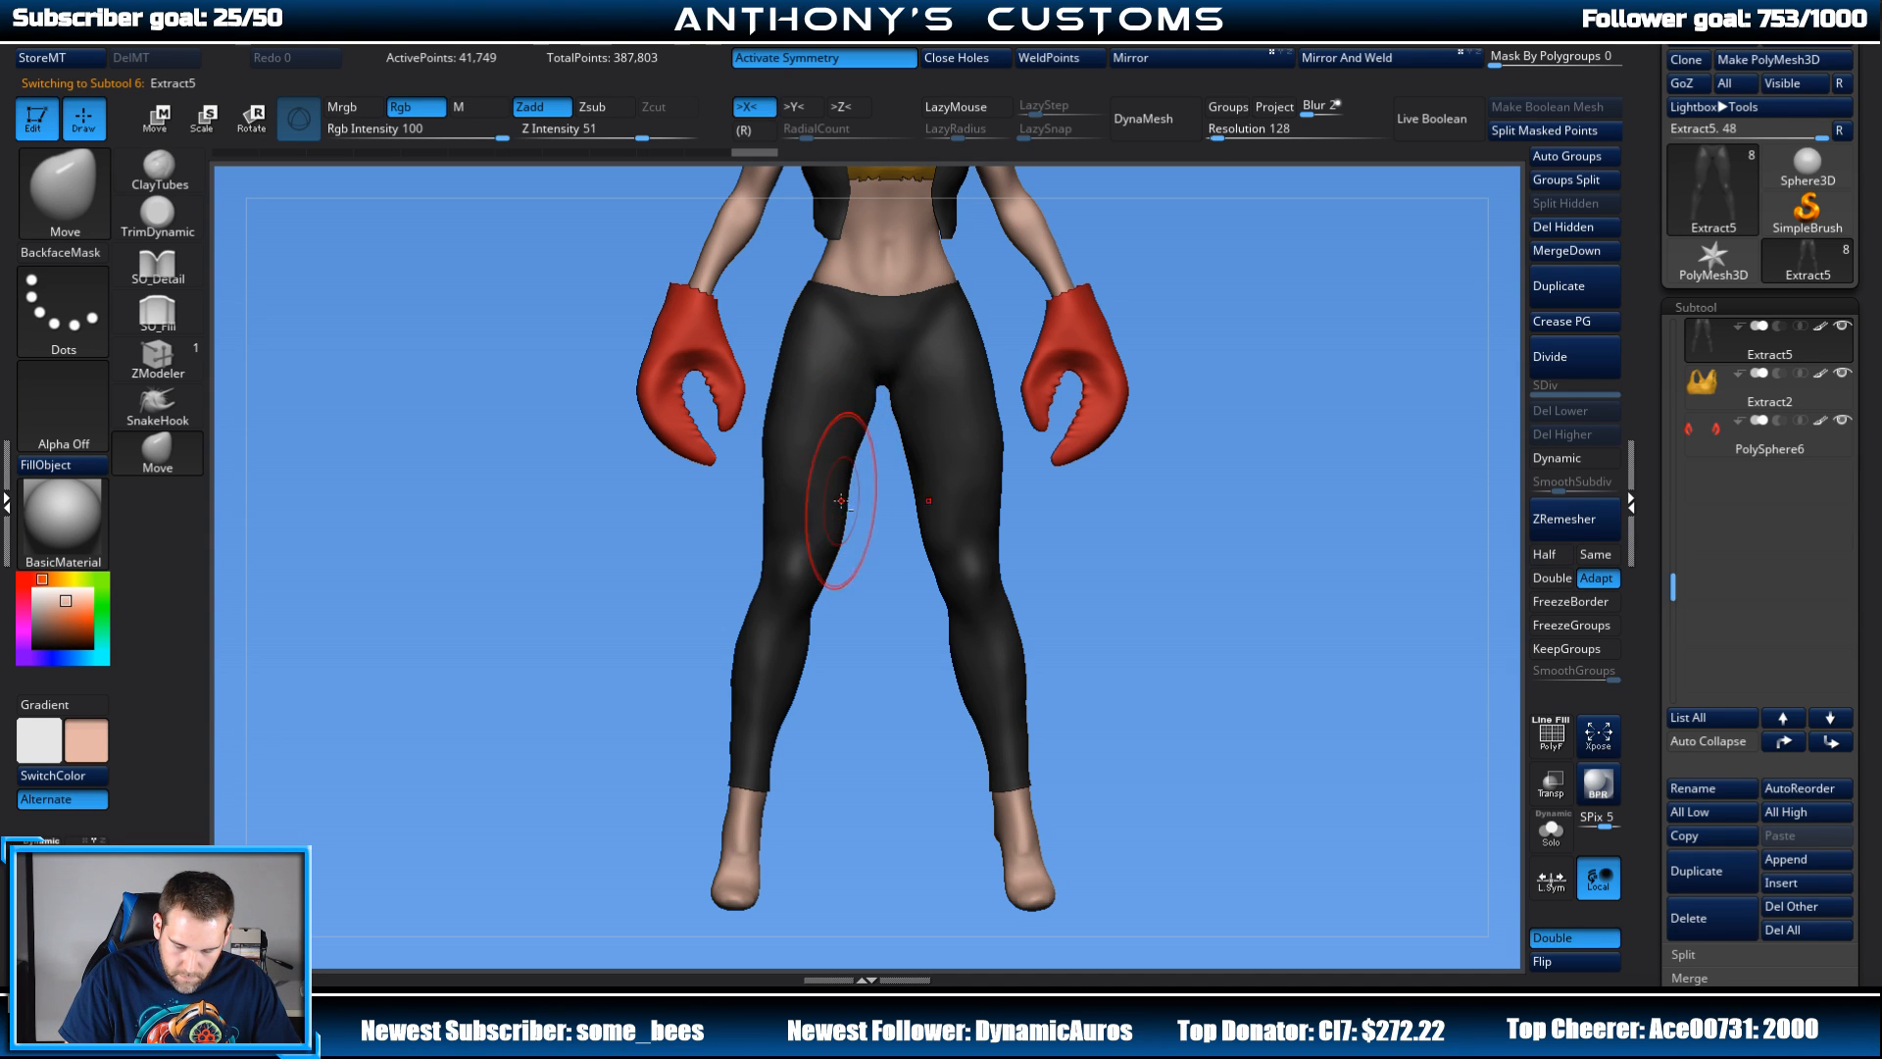
left_click(895, 267, "alt")
left_click_drag(839, 493, 836, 496)
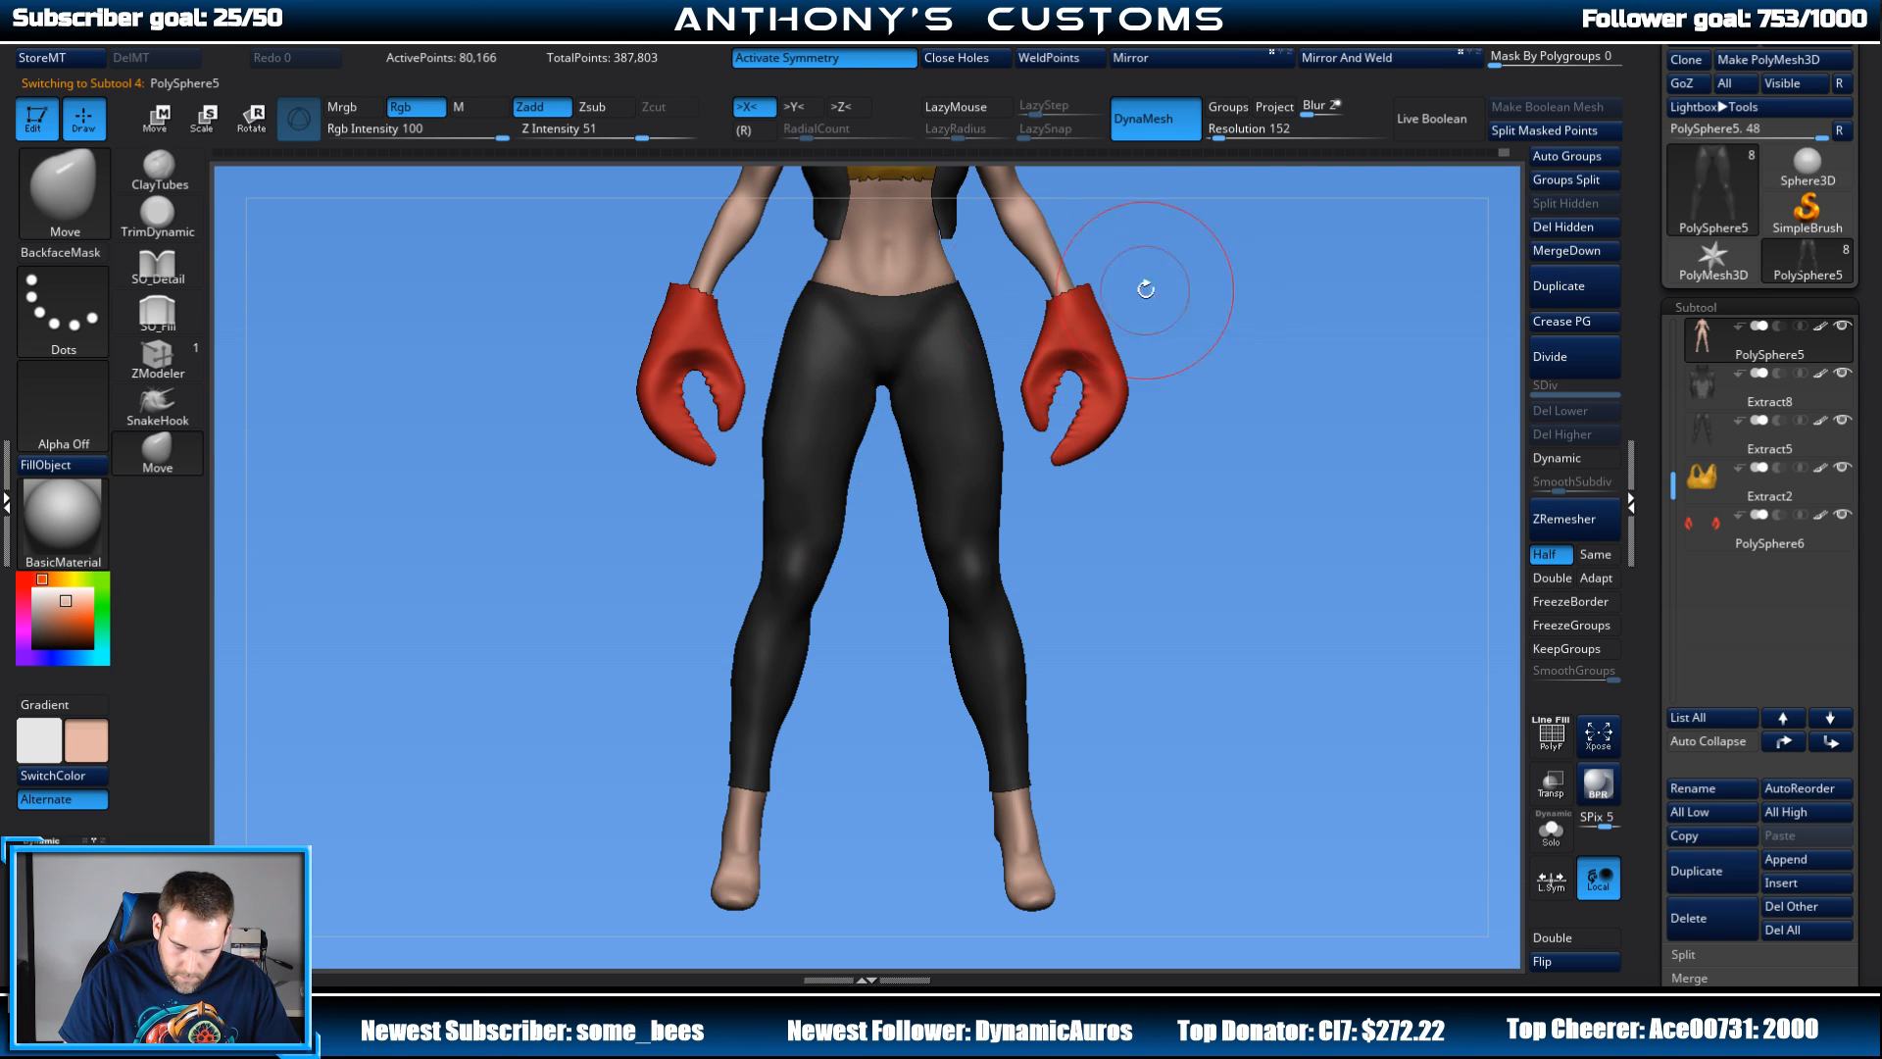
mouse_move(1205, 412)
left_mouse_down("alt")
mouse_move(1197, 367)
mouse_move(1117, 341)
mouse_move(1248, 362)
mouse_move(1169, 371)
mouse_move(1136, 468)
mouse_move(1089, 524)
left_mouse_up("alt")
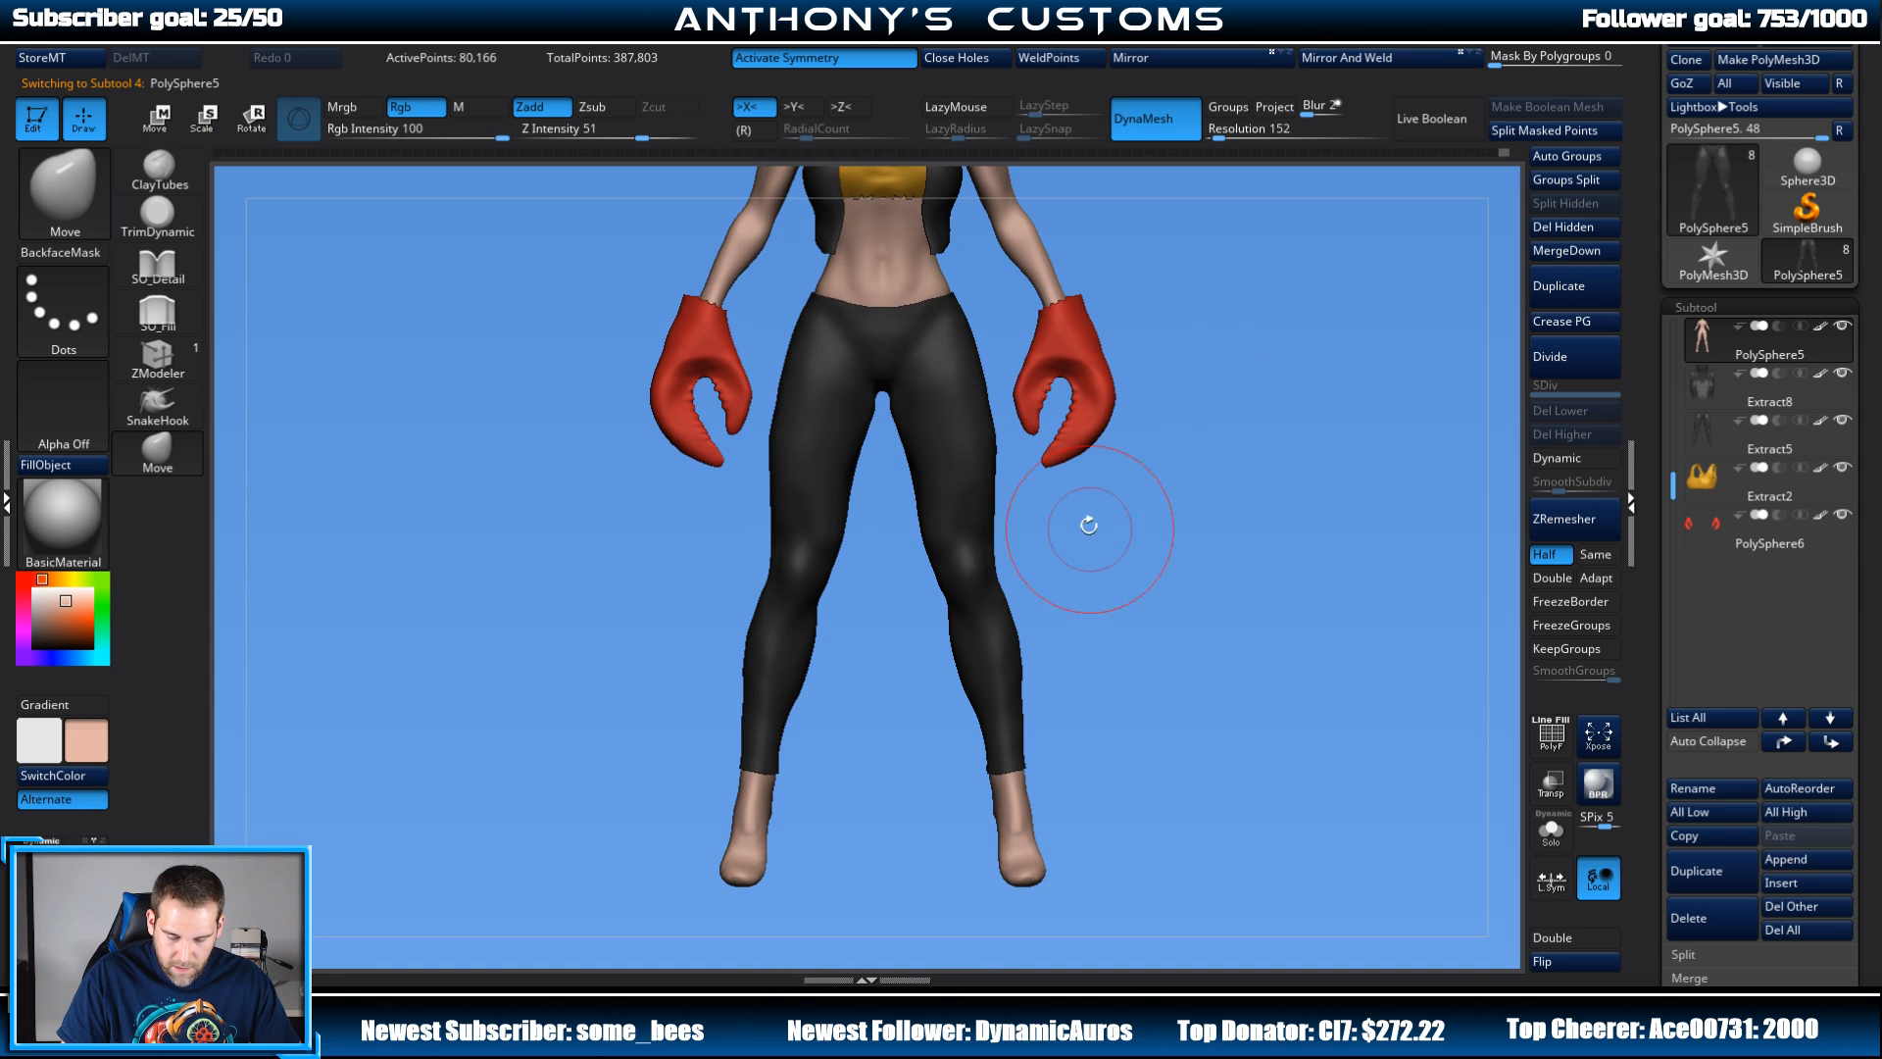
Step: Reshape the inner knees of the leggings with the Move brush, undoing the first adjustment to the legs
left_click(989, 488, "alt")
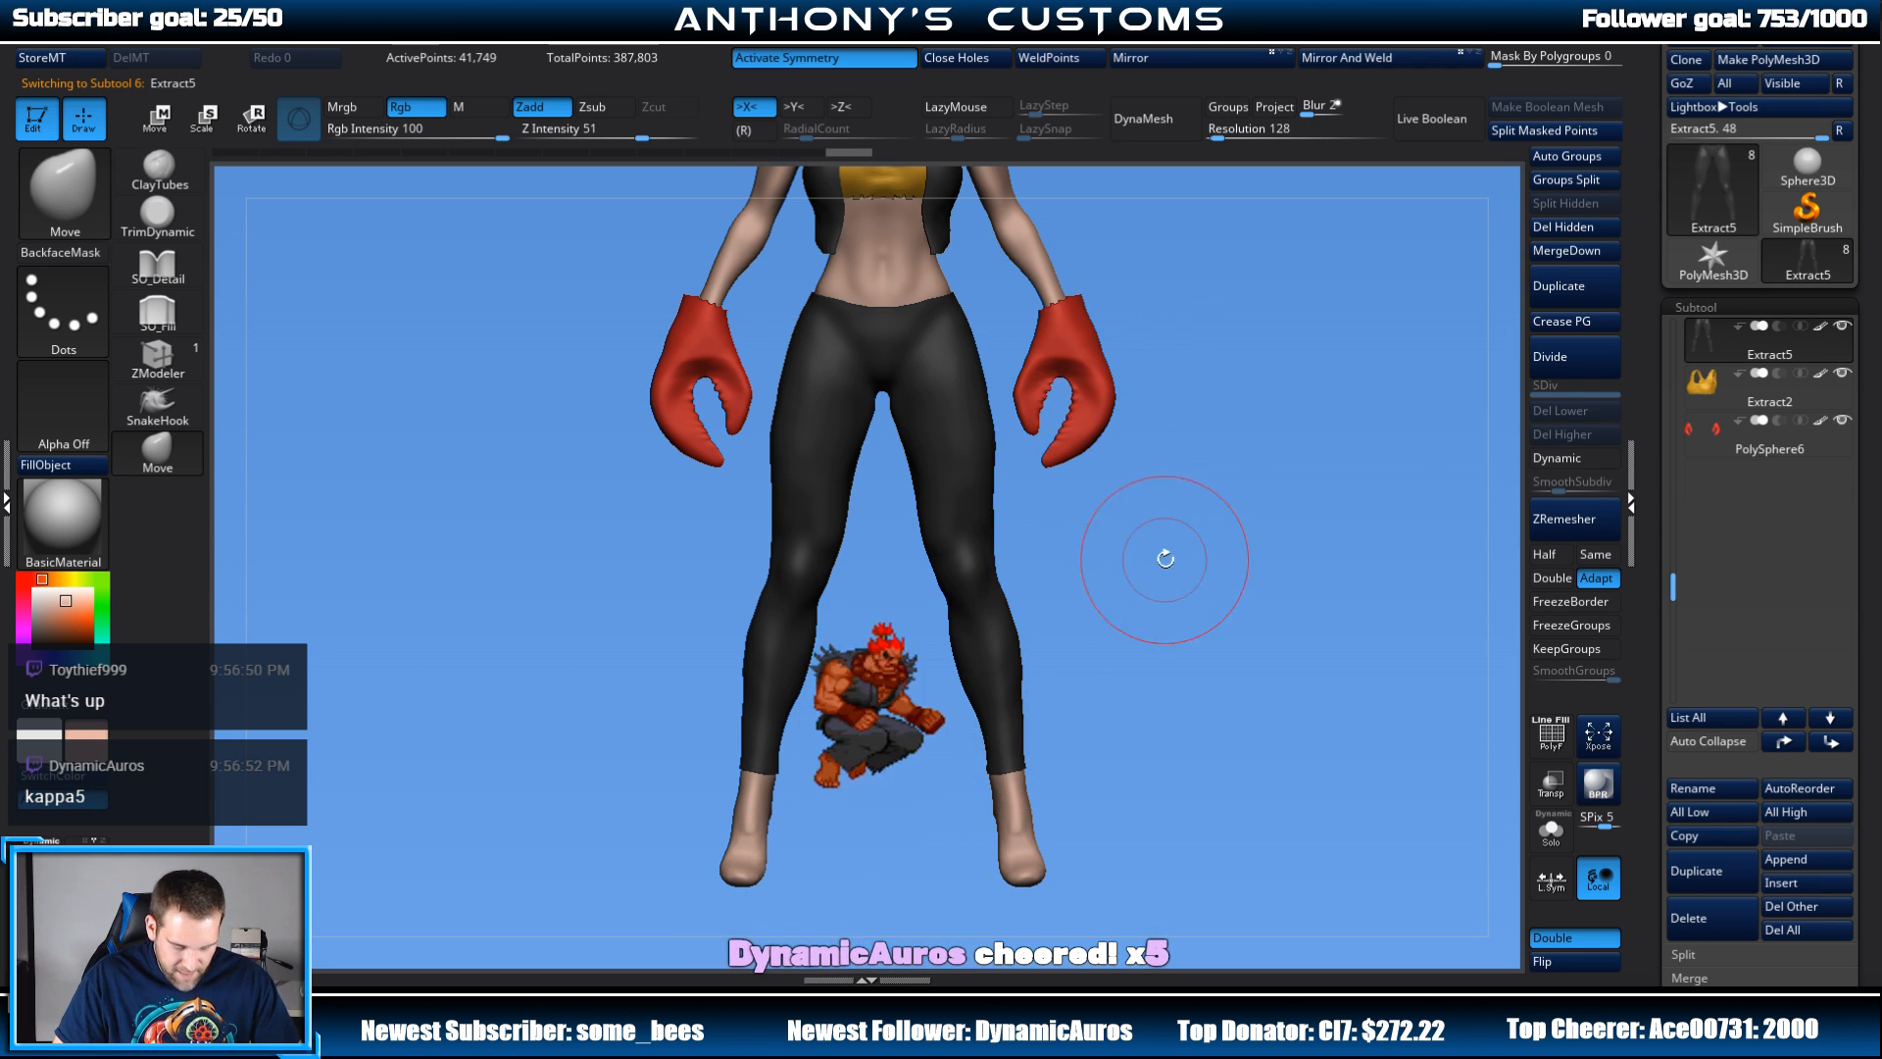
mouse_move(1165, 559)
left_mouse_down()
mouse_move(1235, 544)
mouse_move(1162, 561)
left_mouse_up()
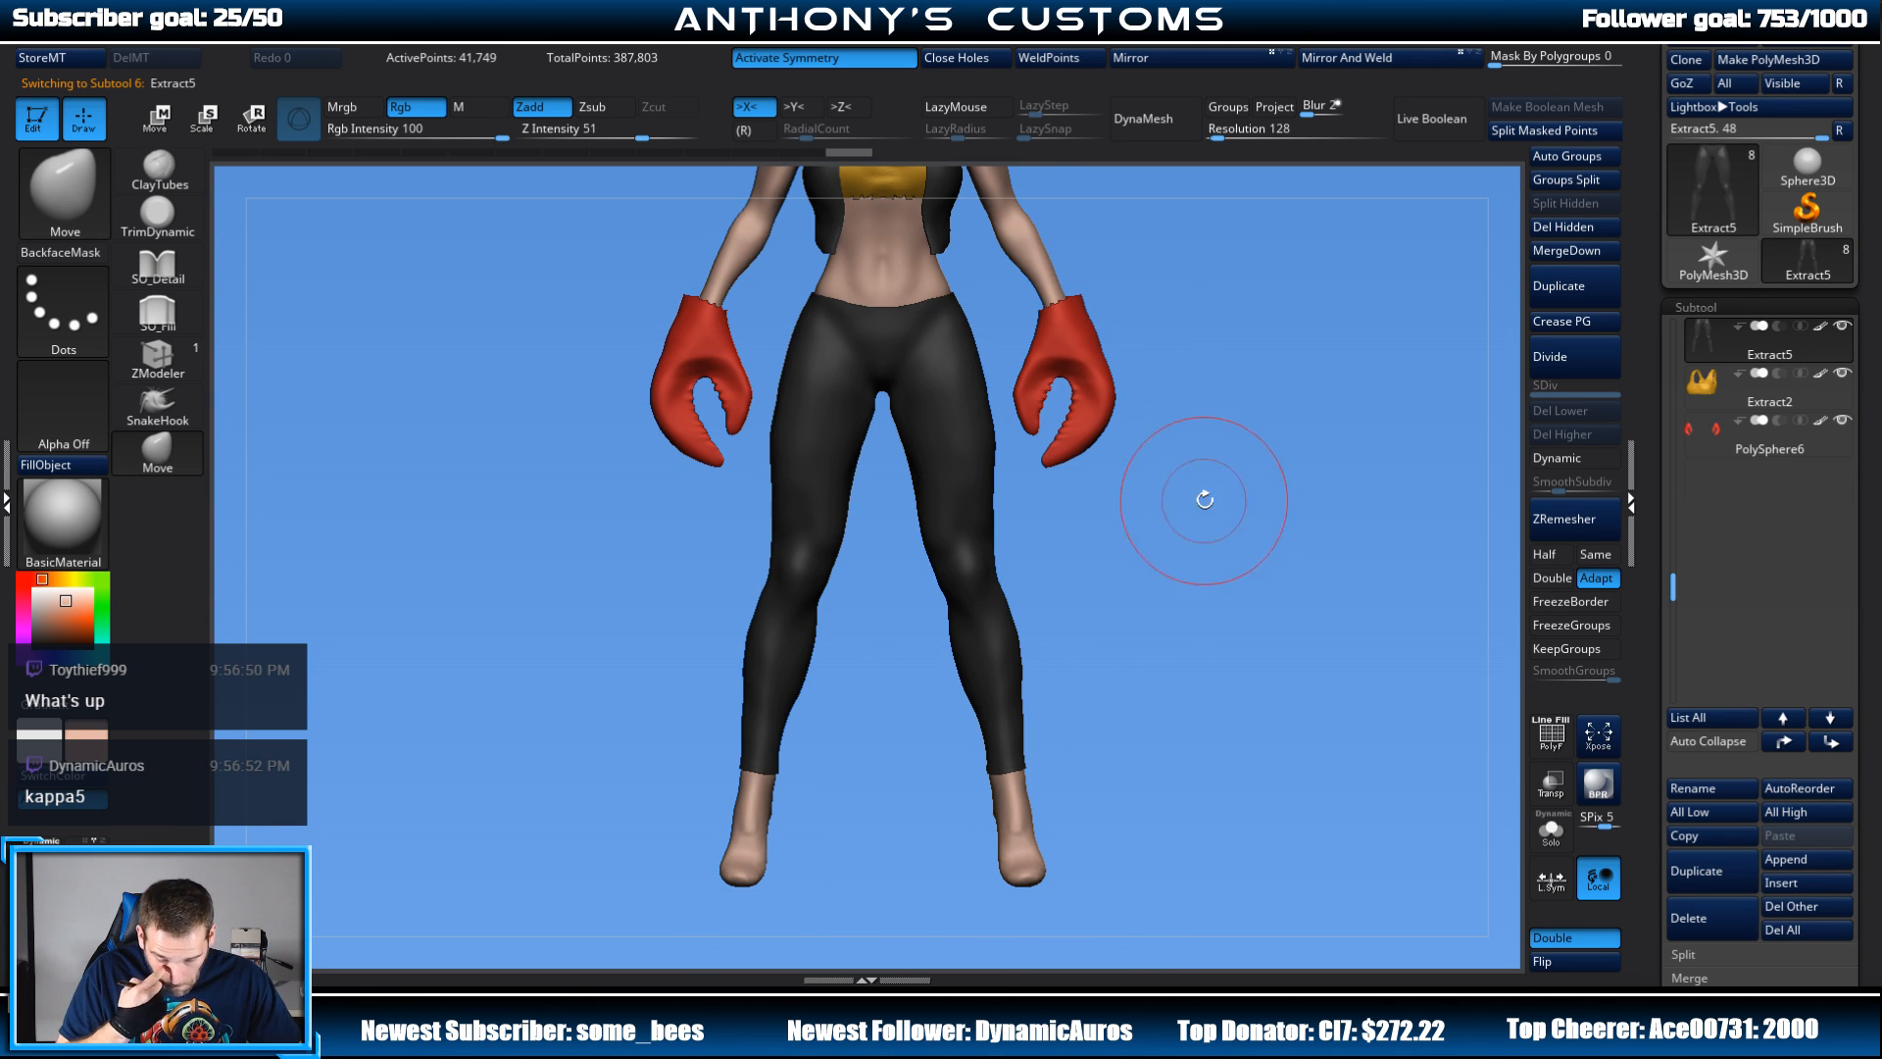
left_click_drag(1206, 497, 1074, 504)
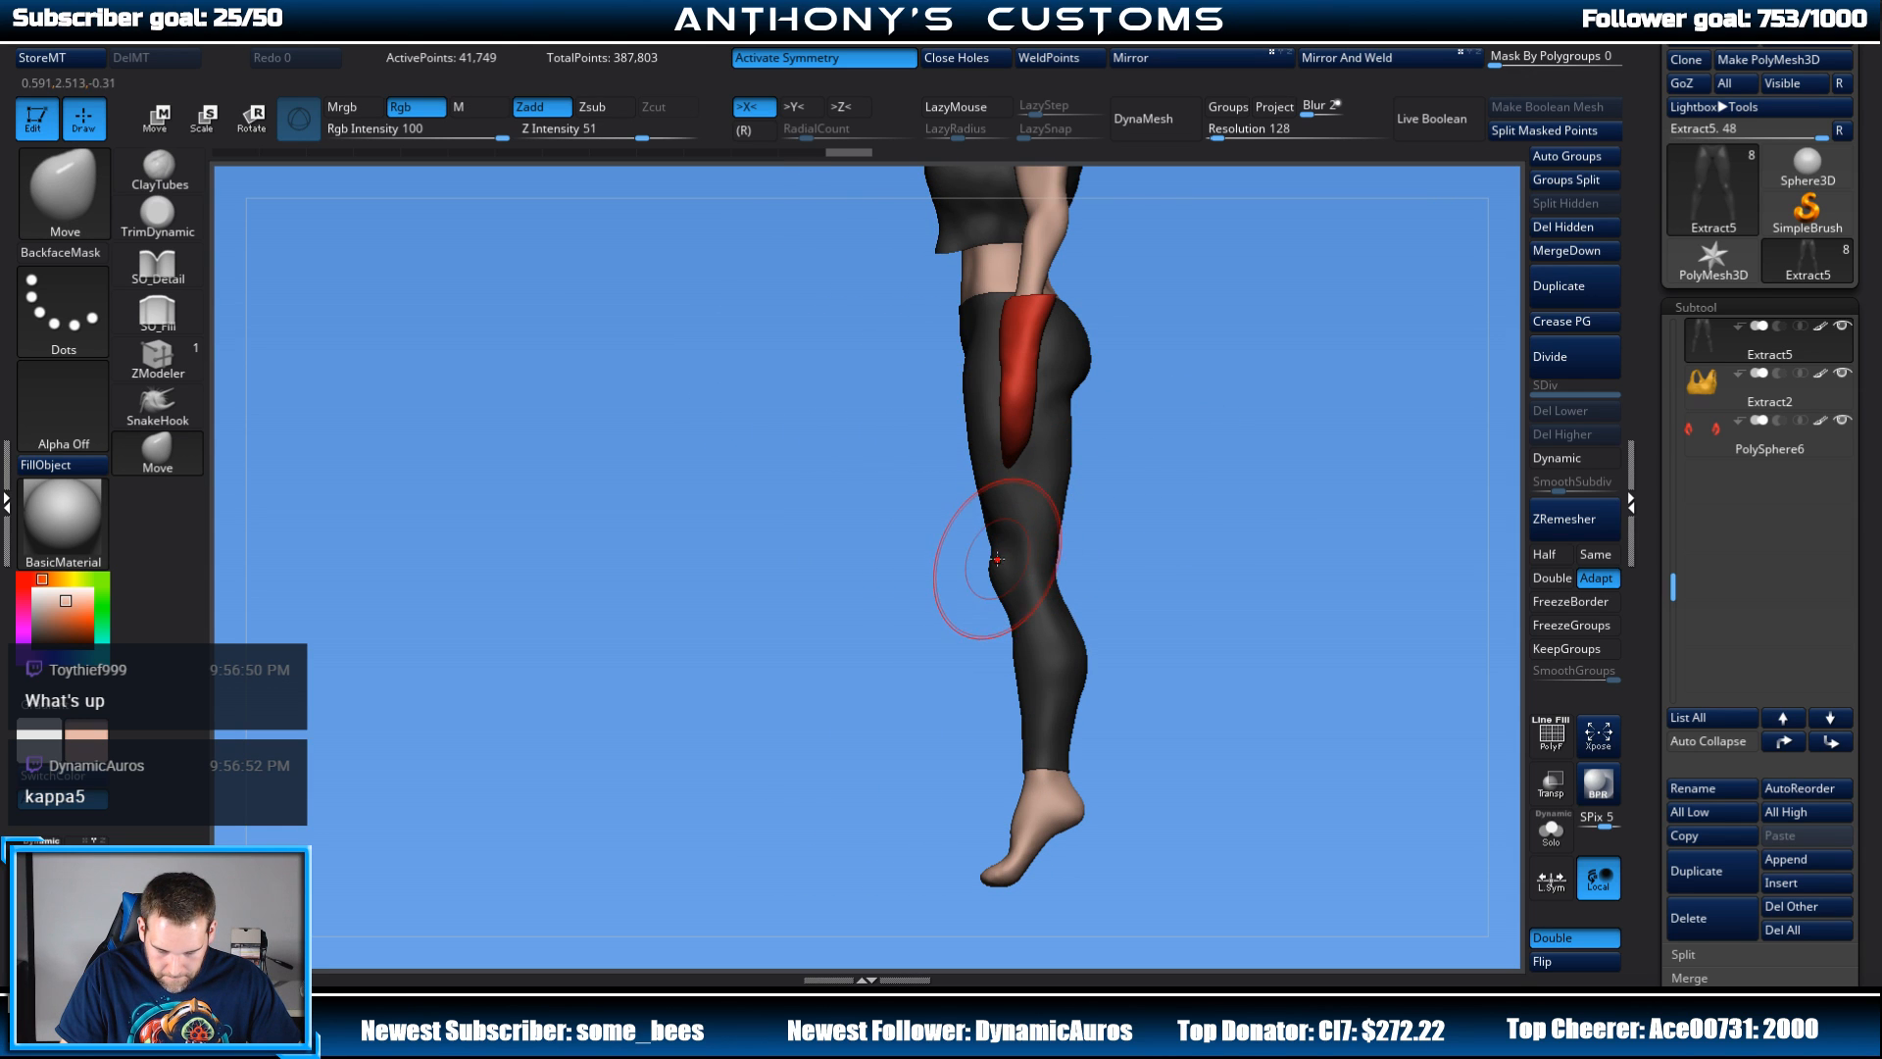
mouse_move(1200, 498)
left_mouse_down()
mouse_move(1265, 372)
mouse_move(1207, 563)
mouse_move(922, 508)
left_mouse_up()
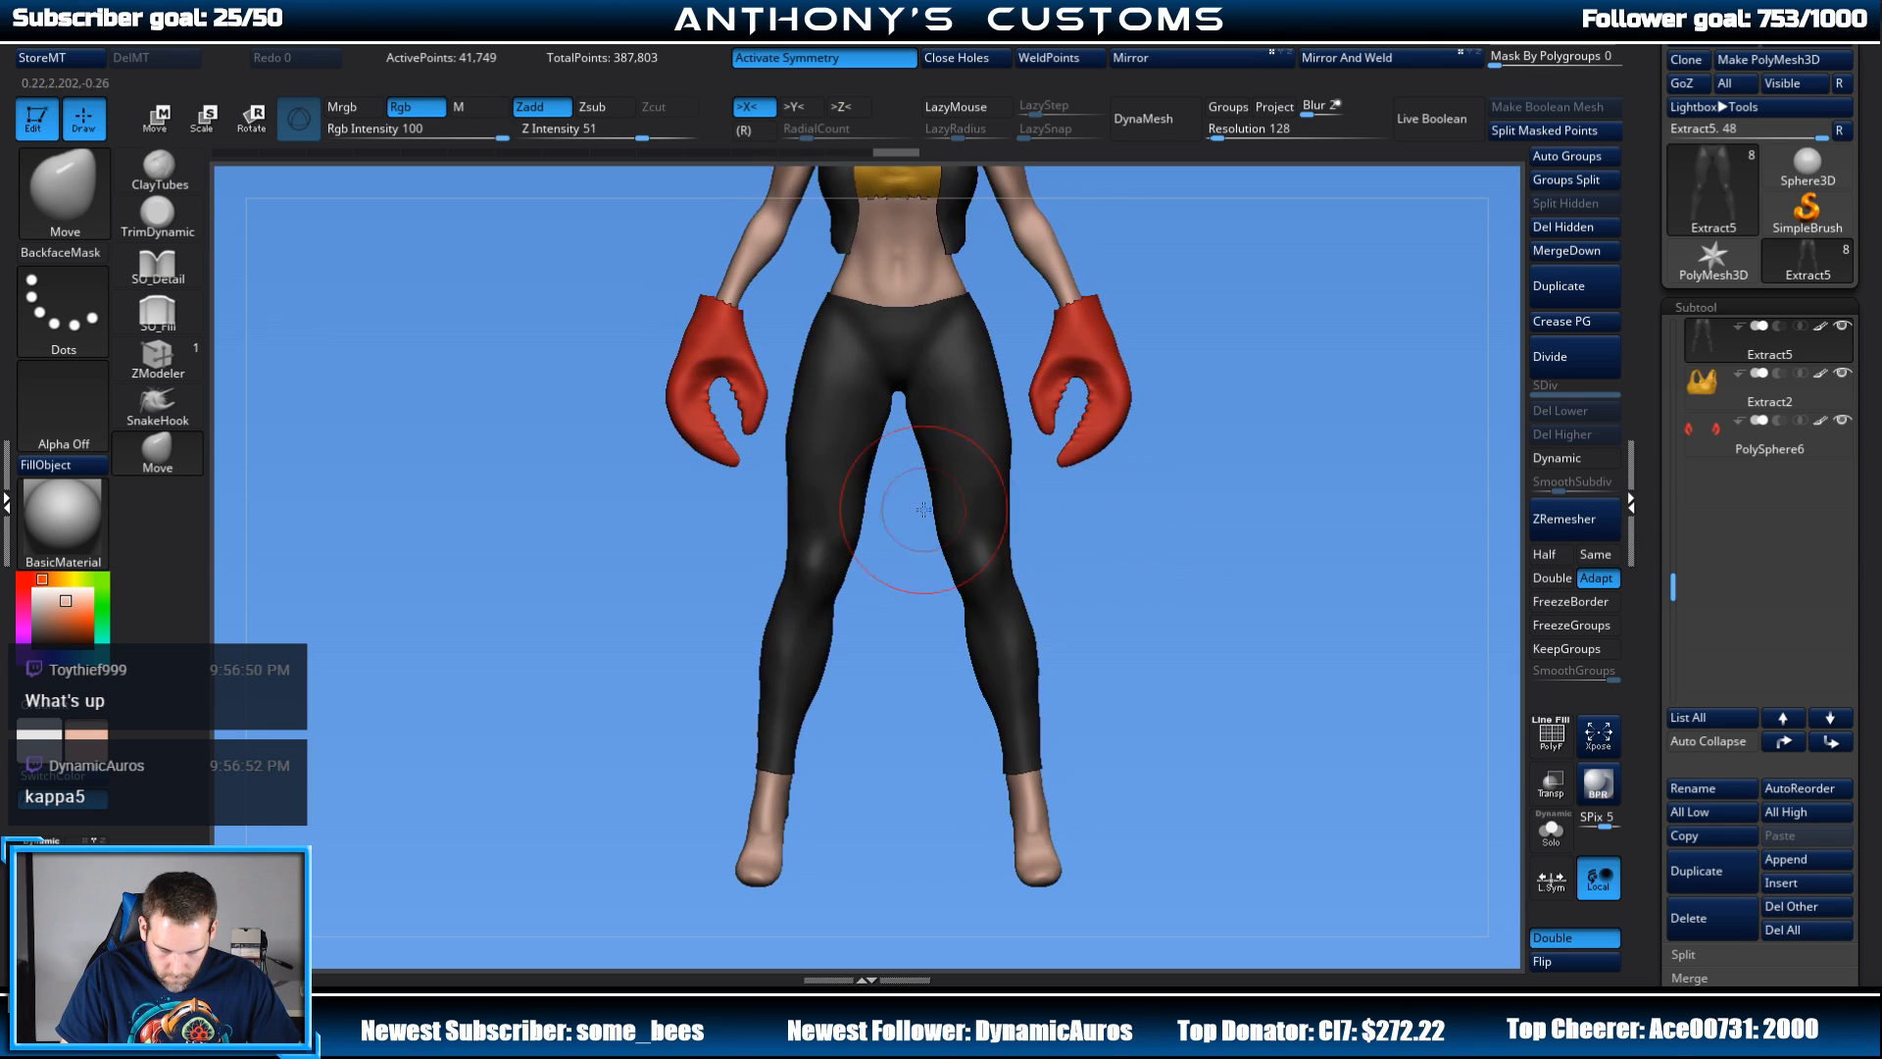
key("ctrl+z")
mouse_move(1176, 553)
left_mouse_down("alt")
mouse_move(1160, 462)
mouse_move(1199, 505)
mouse_move(1186, 660)
mouse_move(1226, 601)
left_mouse_up("alt")
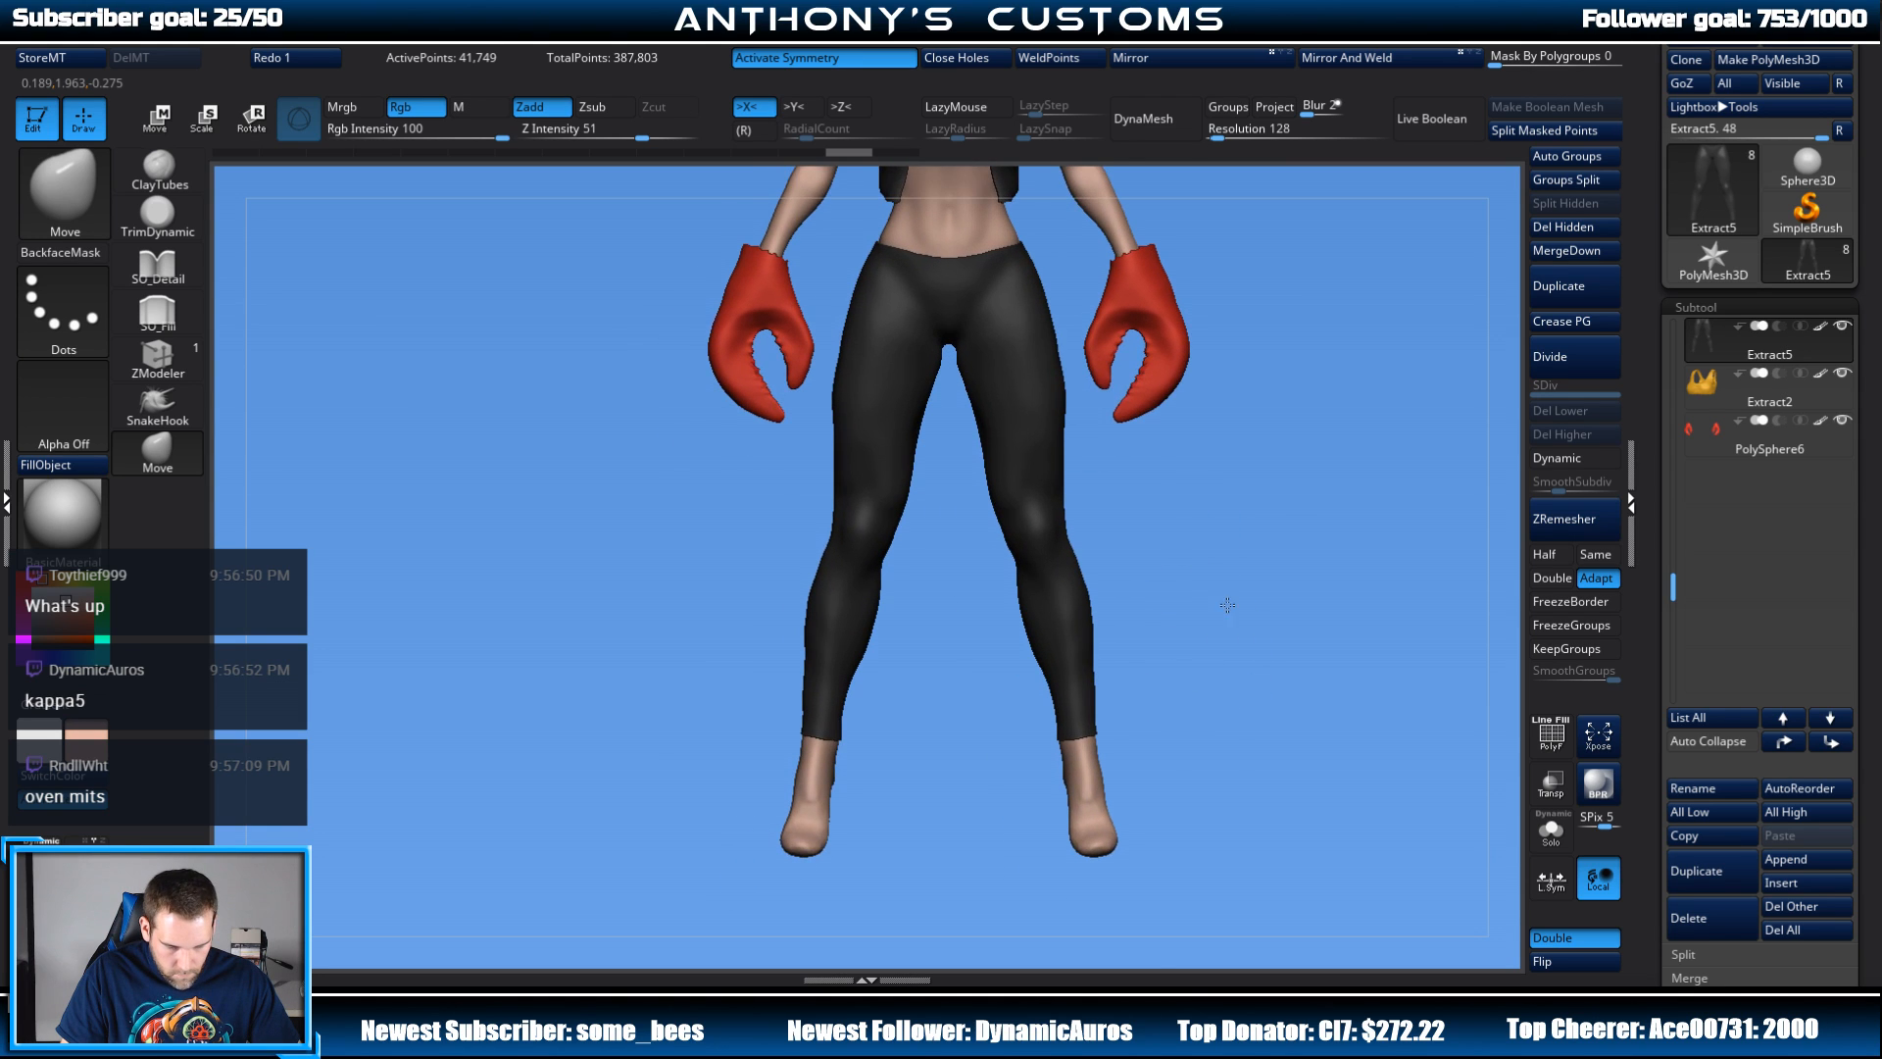
mouse_move(1223, 532)
left_mouse_down("alt")
mouse_move(1223, 618)
mouse_move(1290, 535)
left_mouse_up("alt")
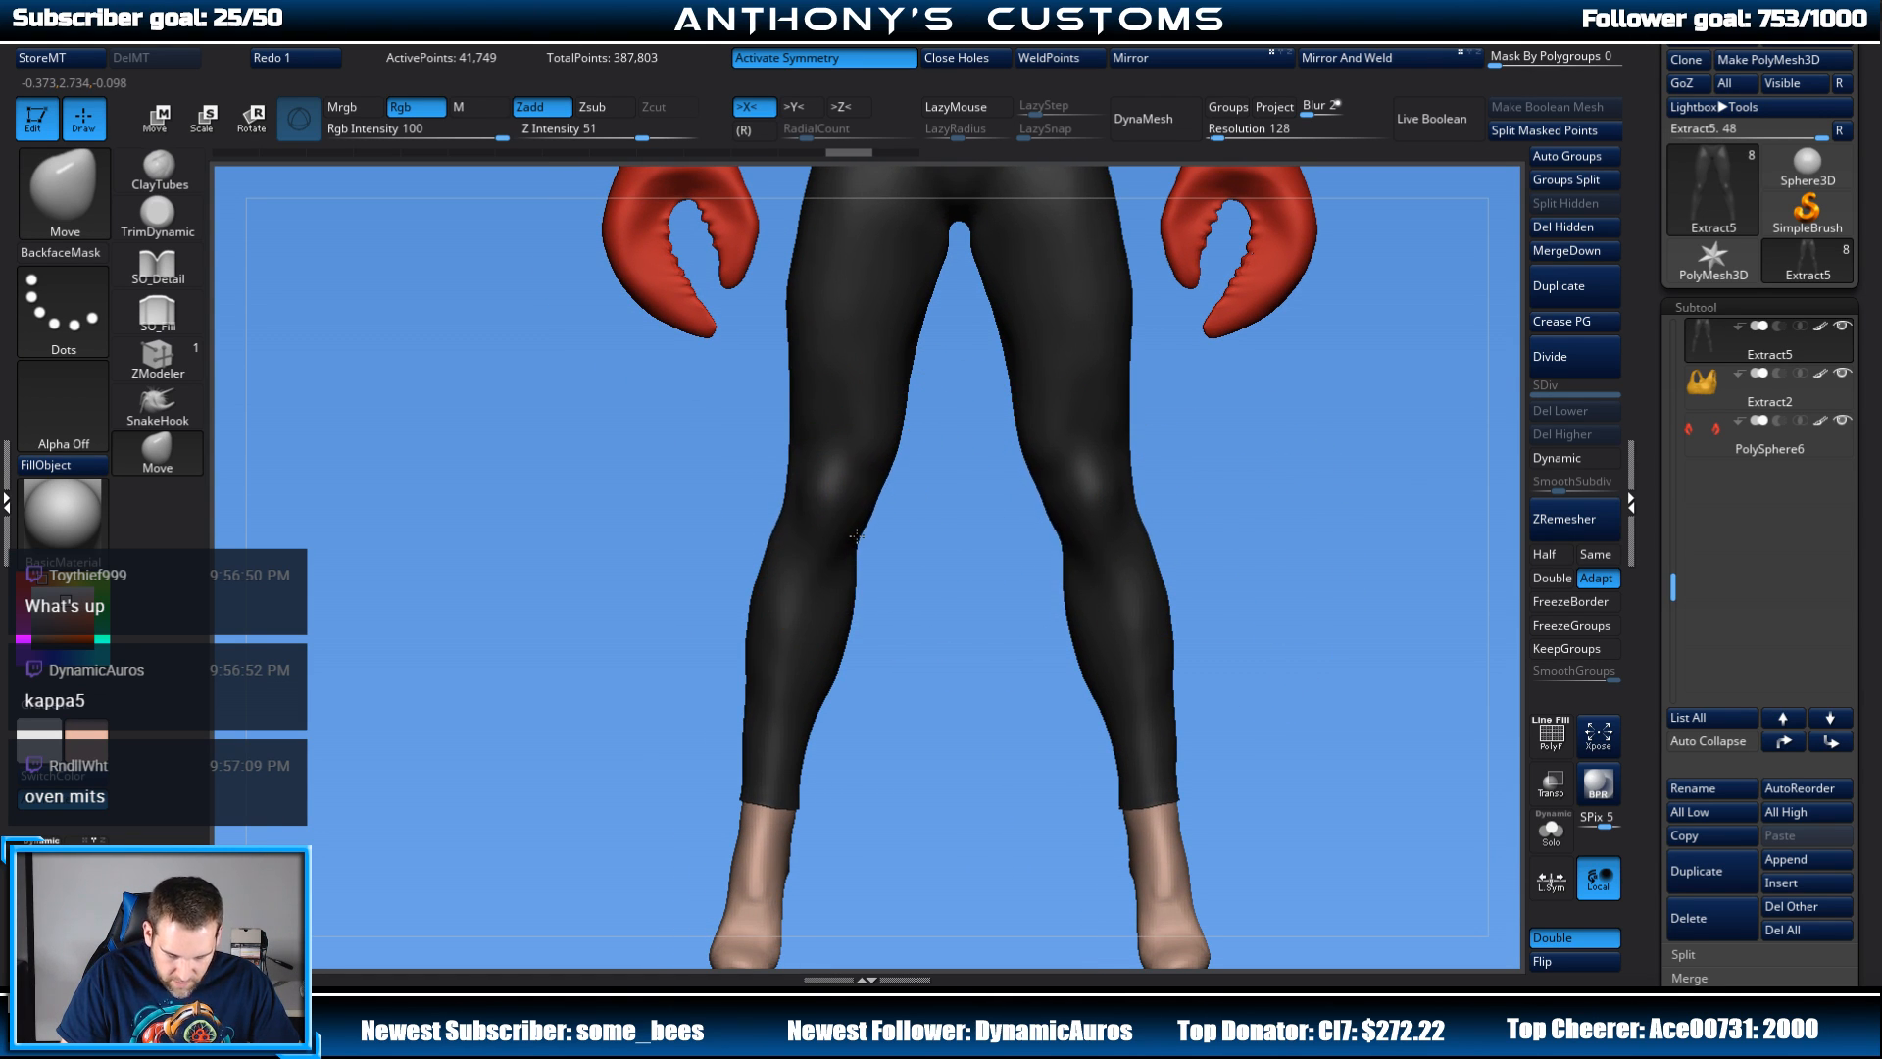
left_click_drag(934, 563, 862, 588)
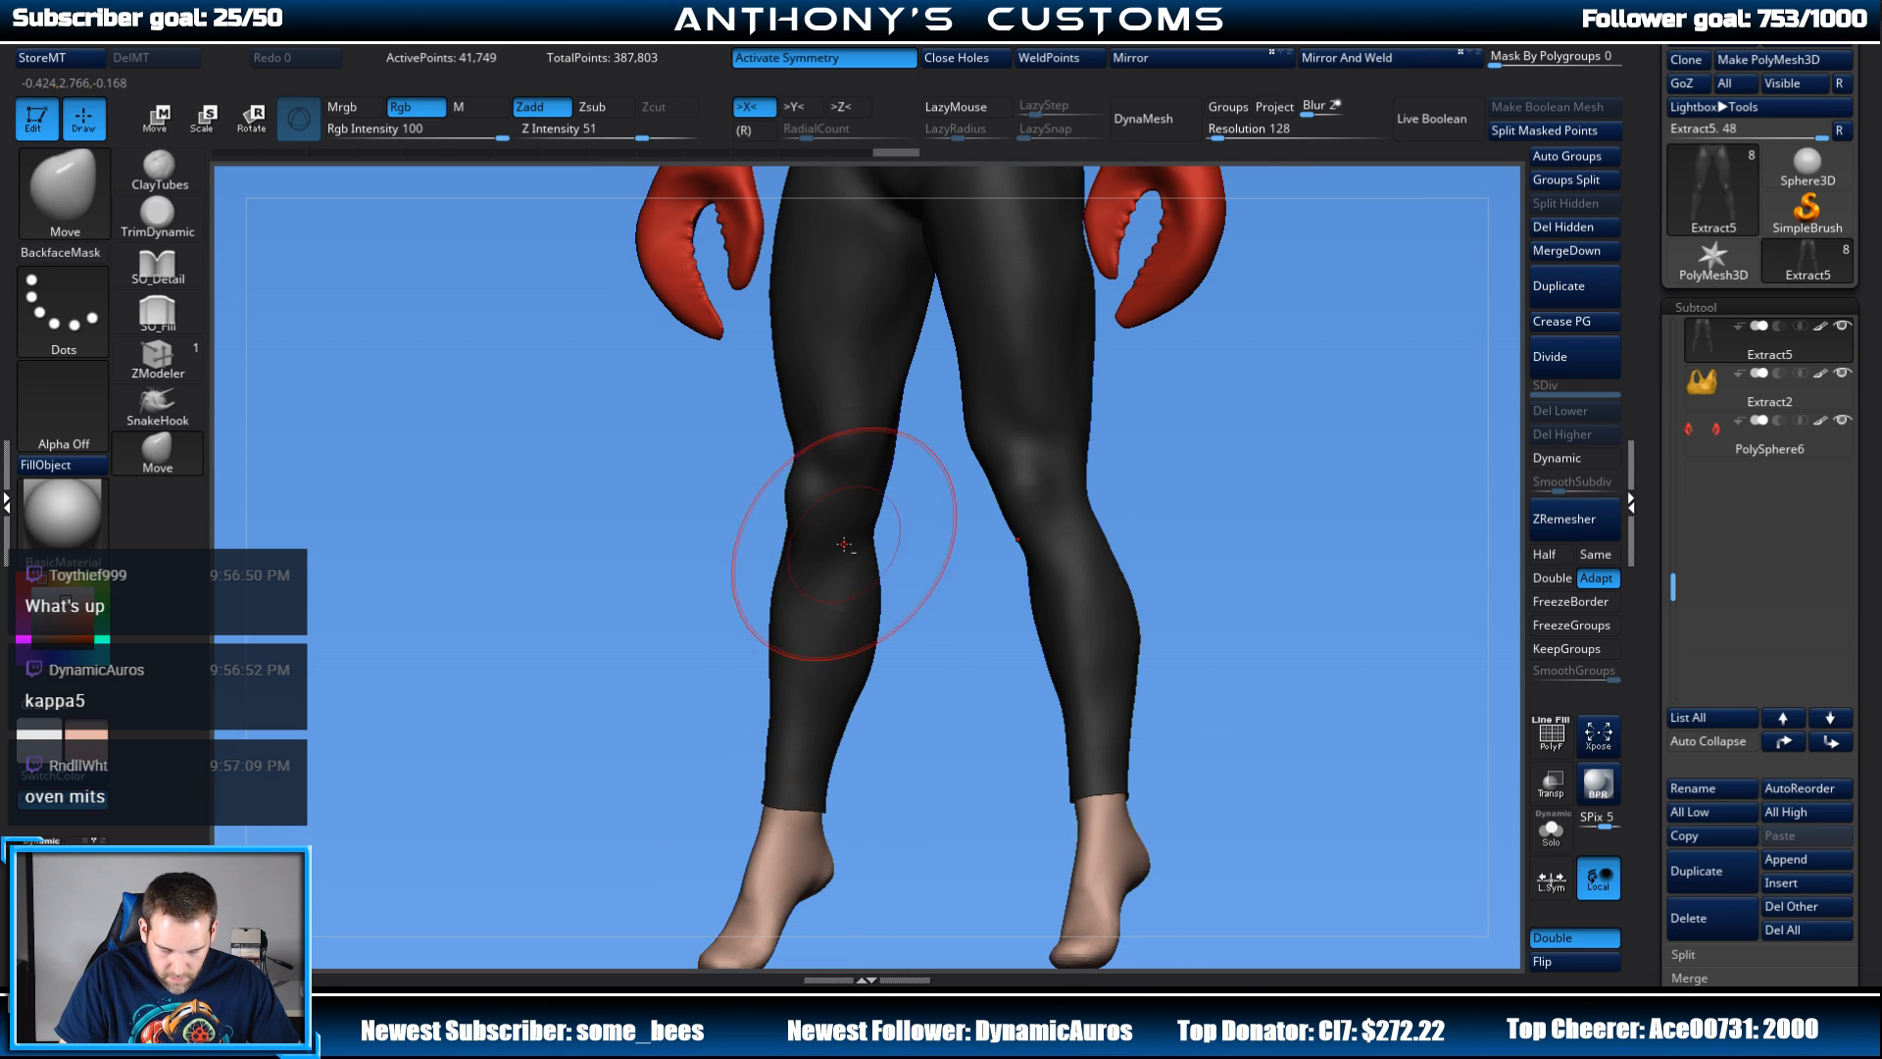
mouse_move(1209, 475)
left_mouse_down()
mouse_move(1266, 474)
mouse_move(1225, 482)
left_mouse_up()
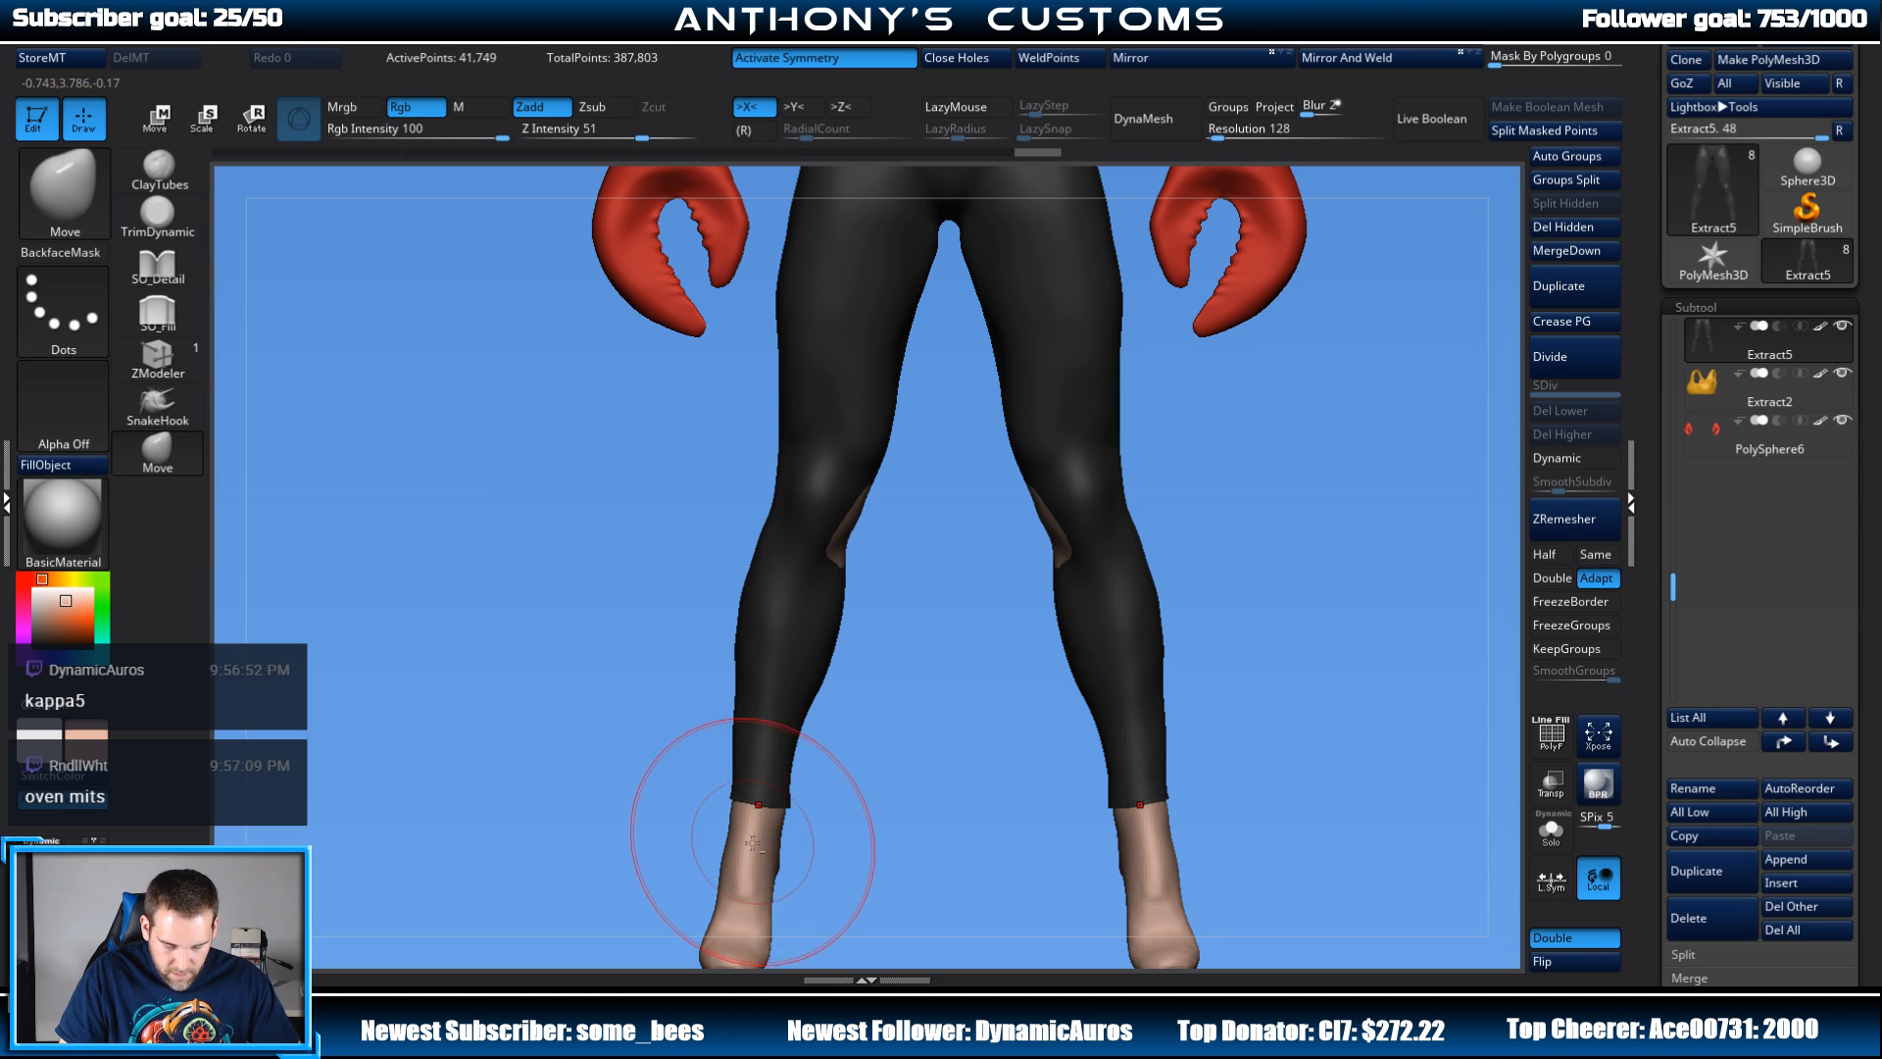
Step: Select the body and push its inner knees in under the leggings with the Move brush
left_click(750, 882, "alt")
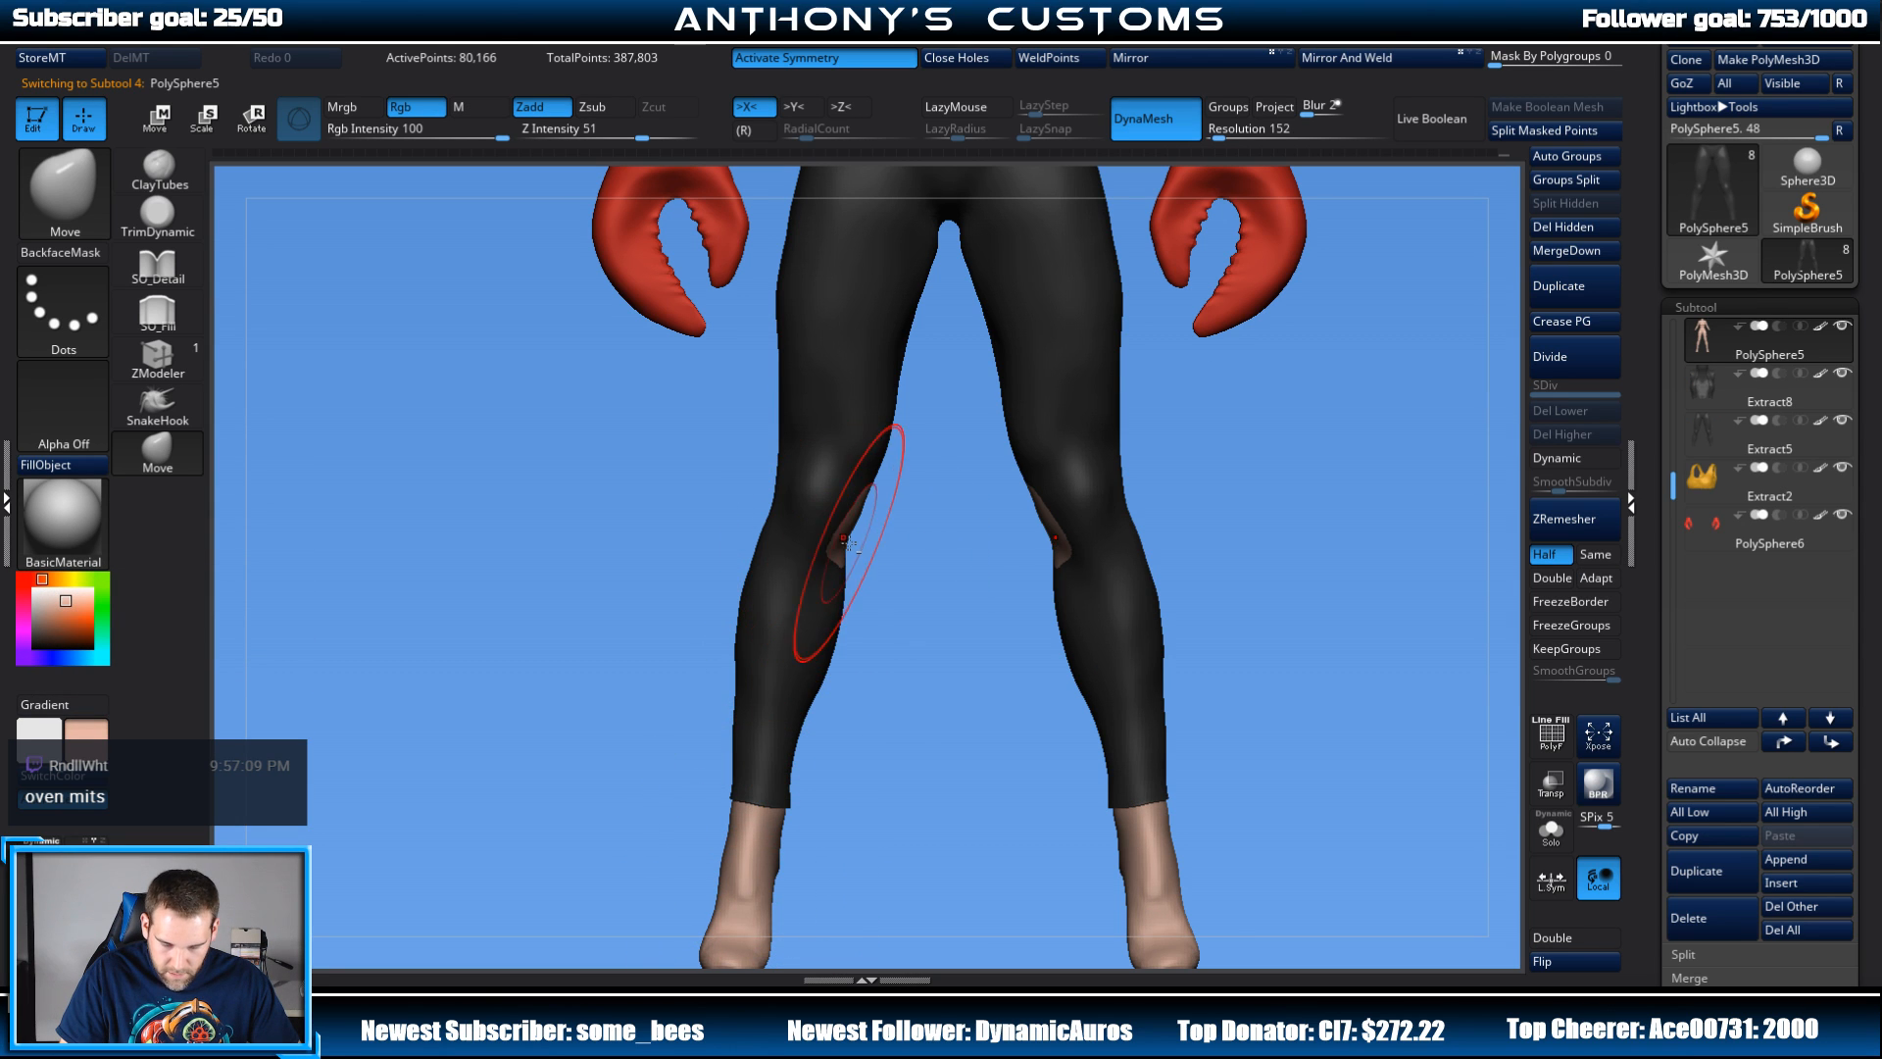
mouse_move(946, 561)
left_mouse_down()
mouse_move(916, 546)
mouse_move(937, 545)
left_mouse_up()
left_click_drag(1249, 526, 1164, 339, "alt")
left_click_drag(1180, 473, 1290, 496)
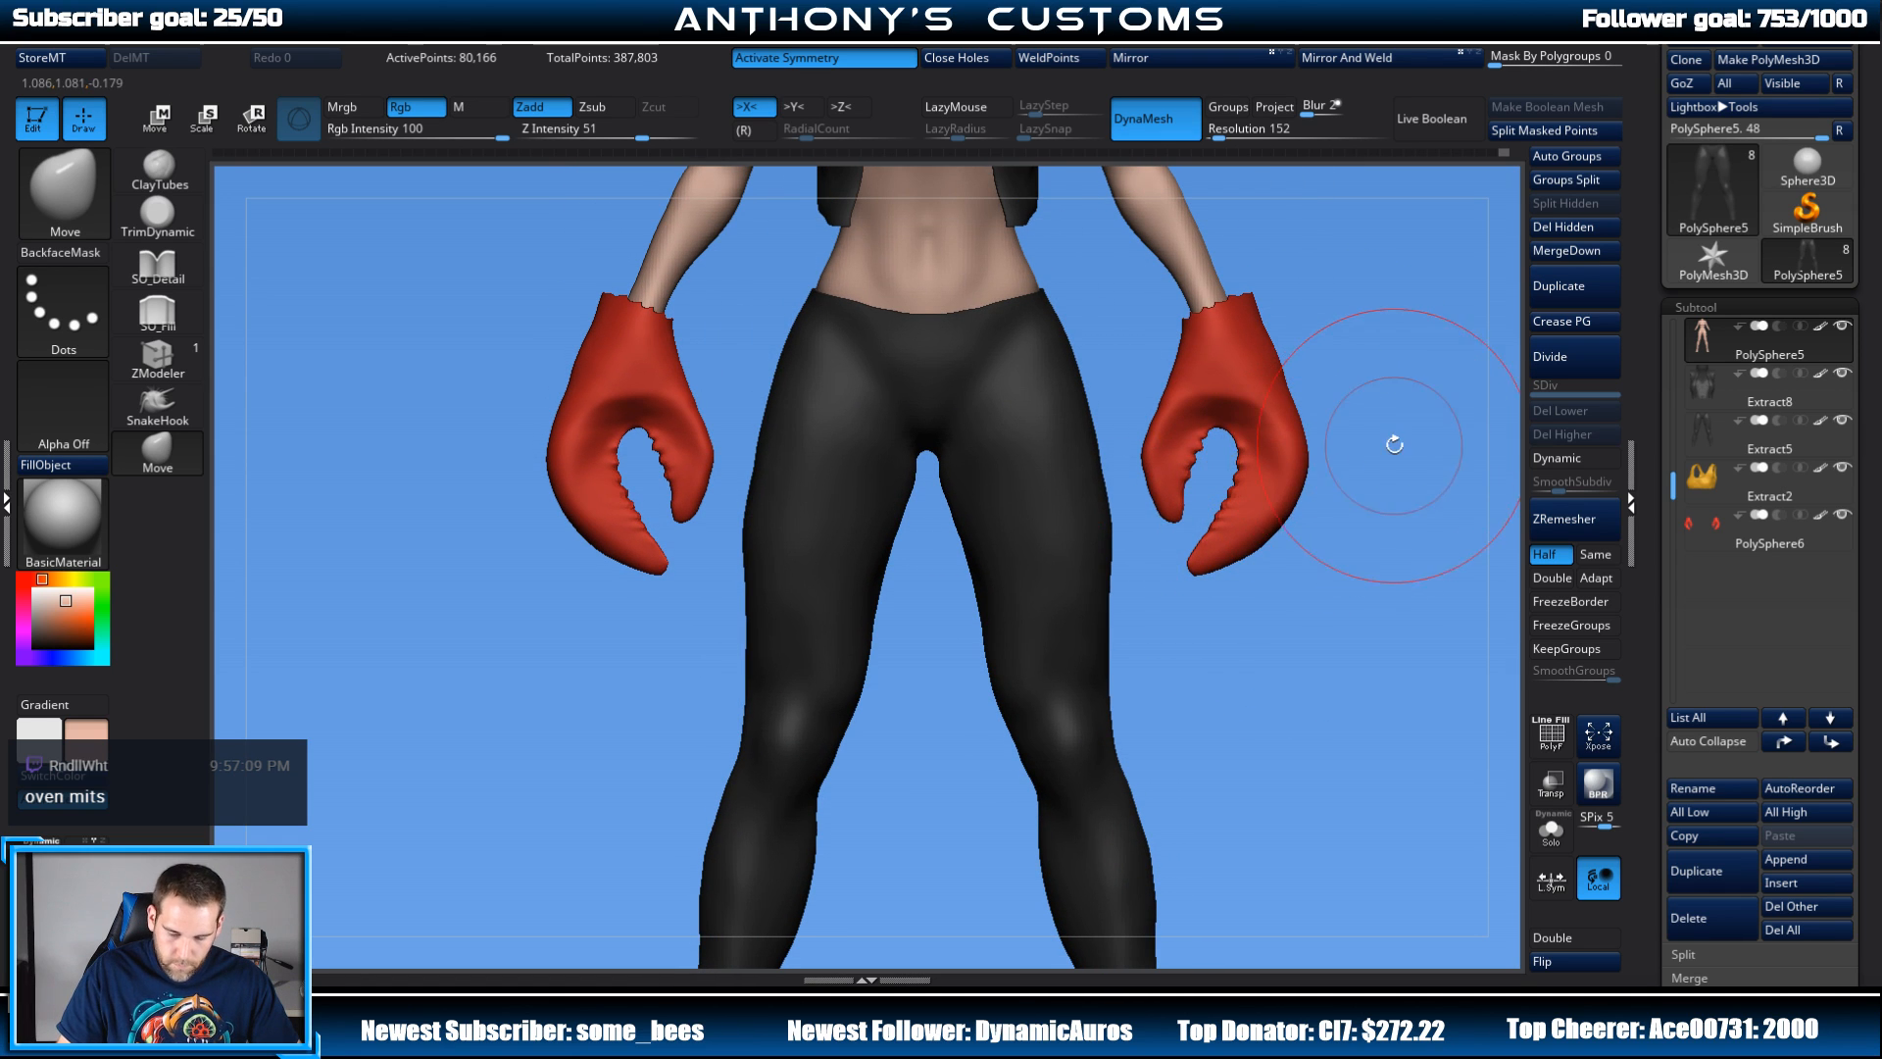
Step: Mask the body except its upper inner thighs, nudge that area outward with the gizmo, inspect the body alone, and clear the mask
key("space")
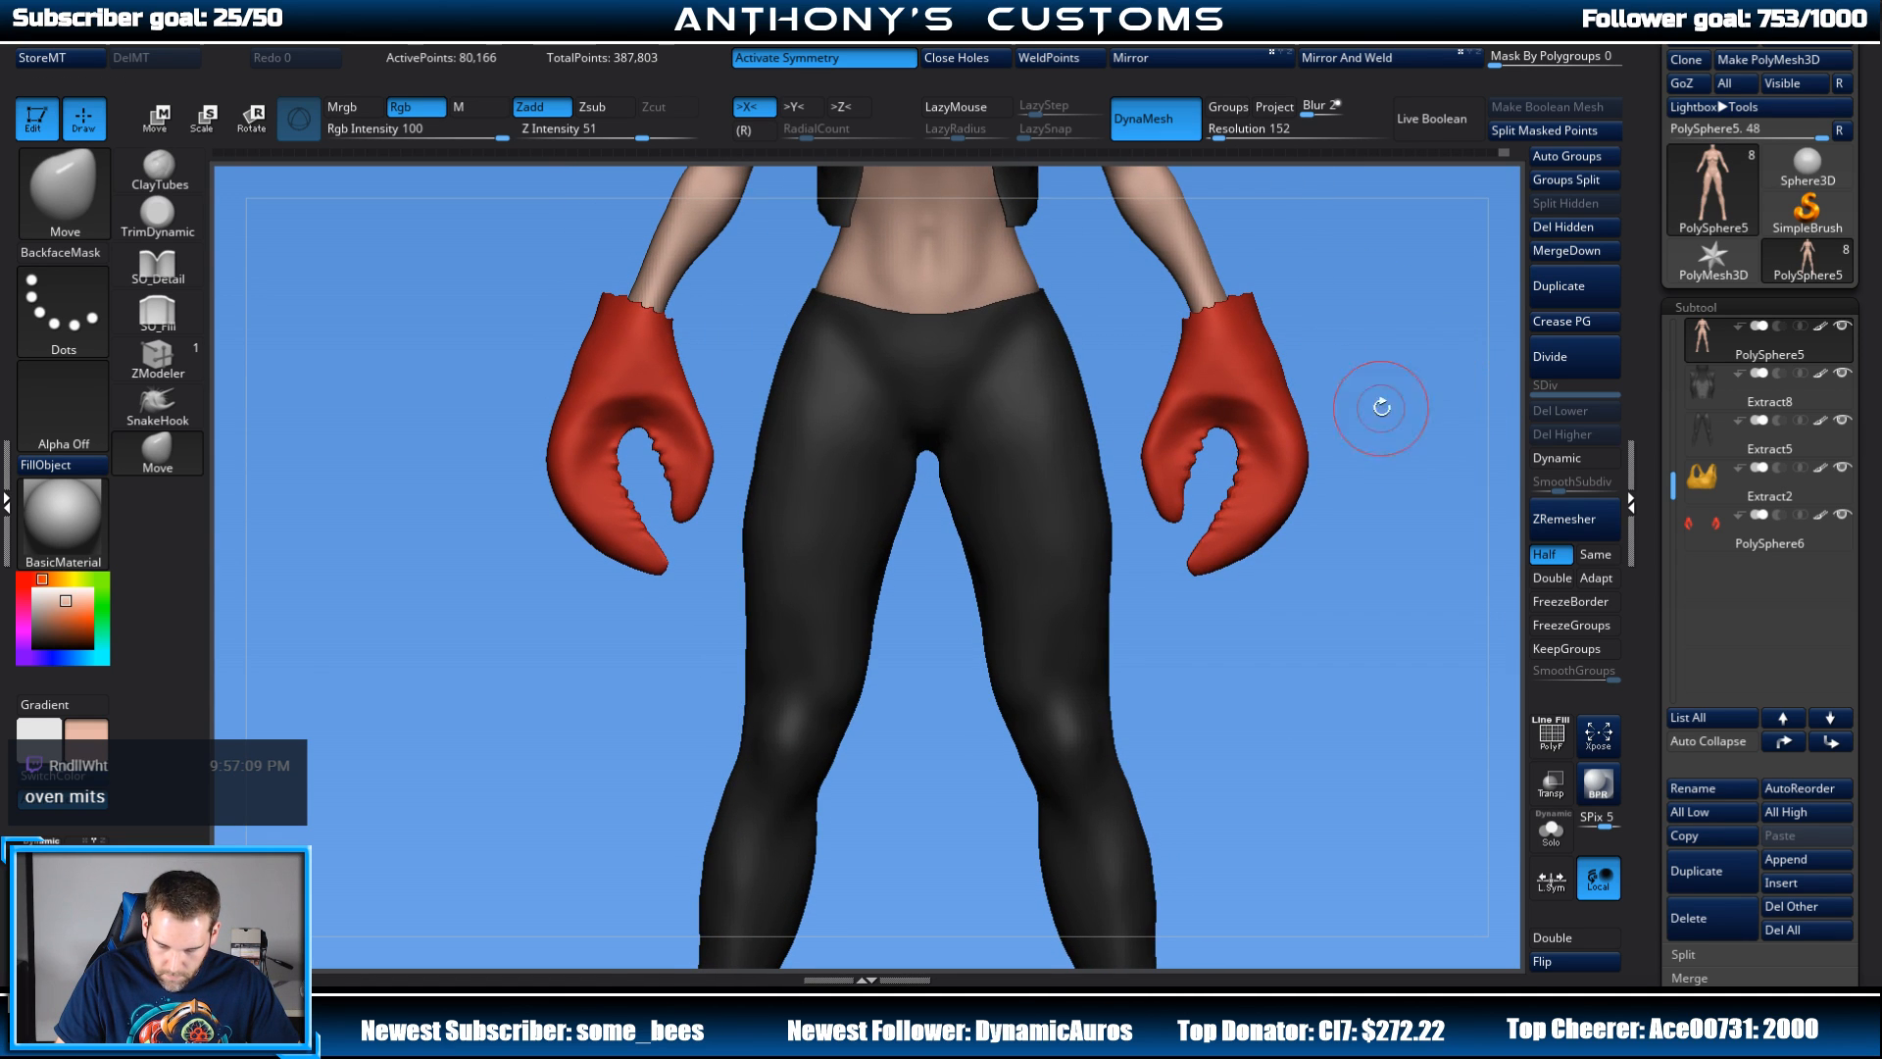
key("ctrl")
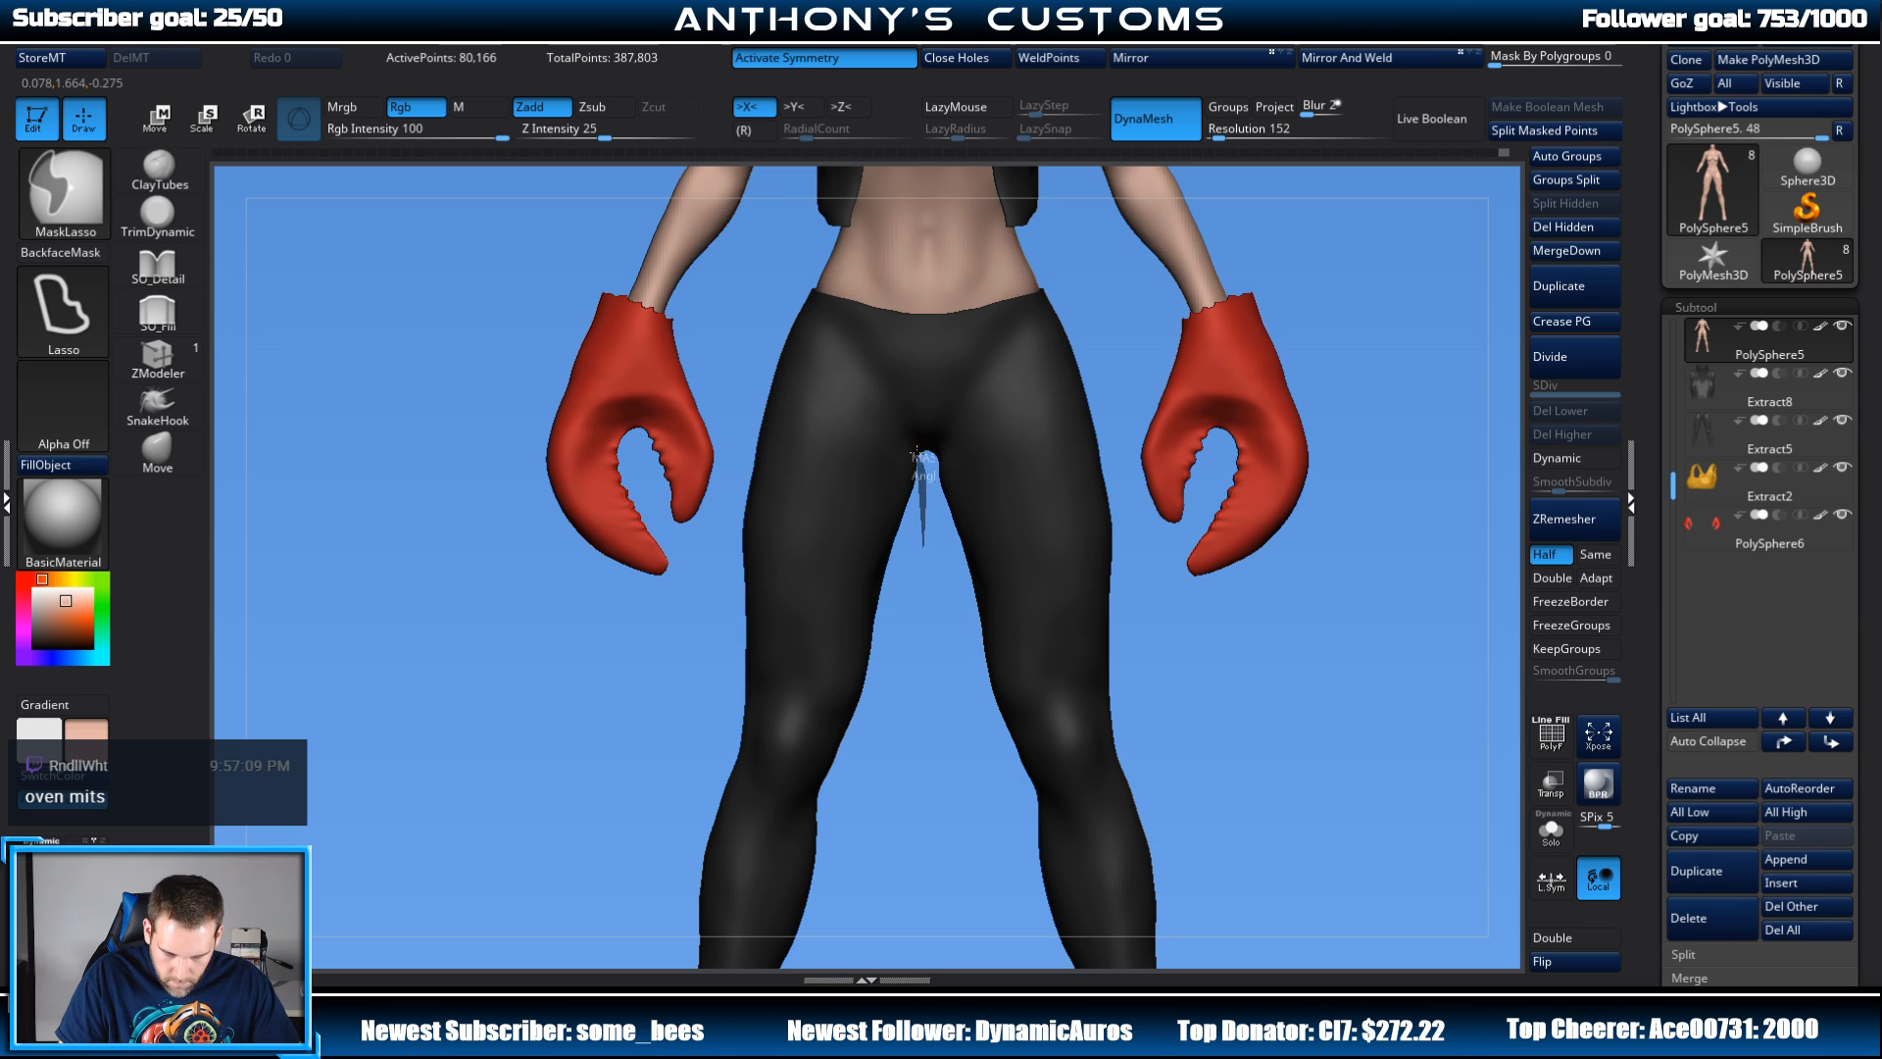
left_click_drag(917, 653, 916, 642, "ctrl")
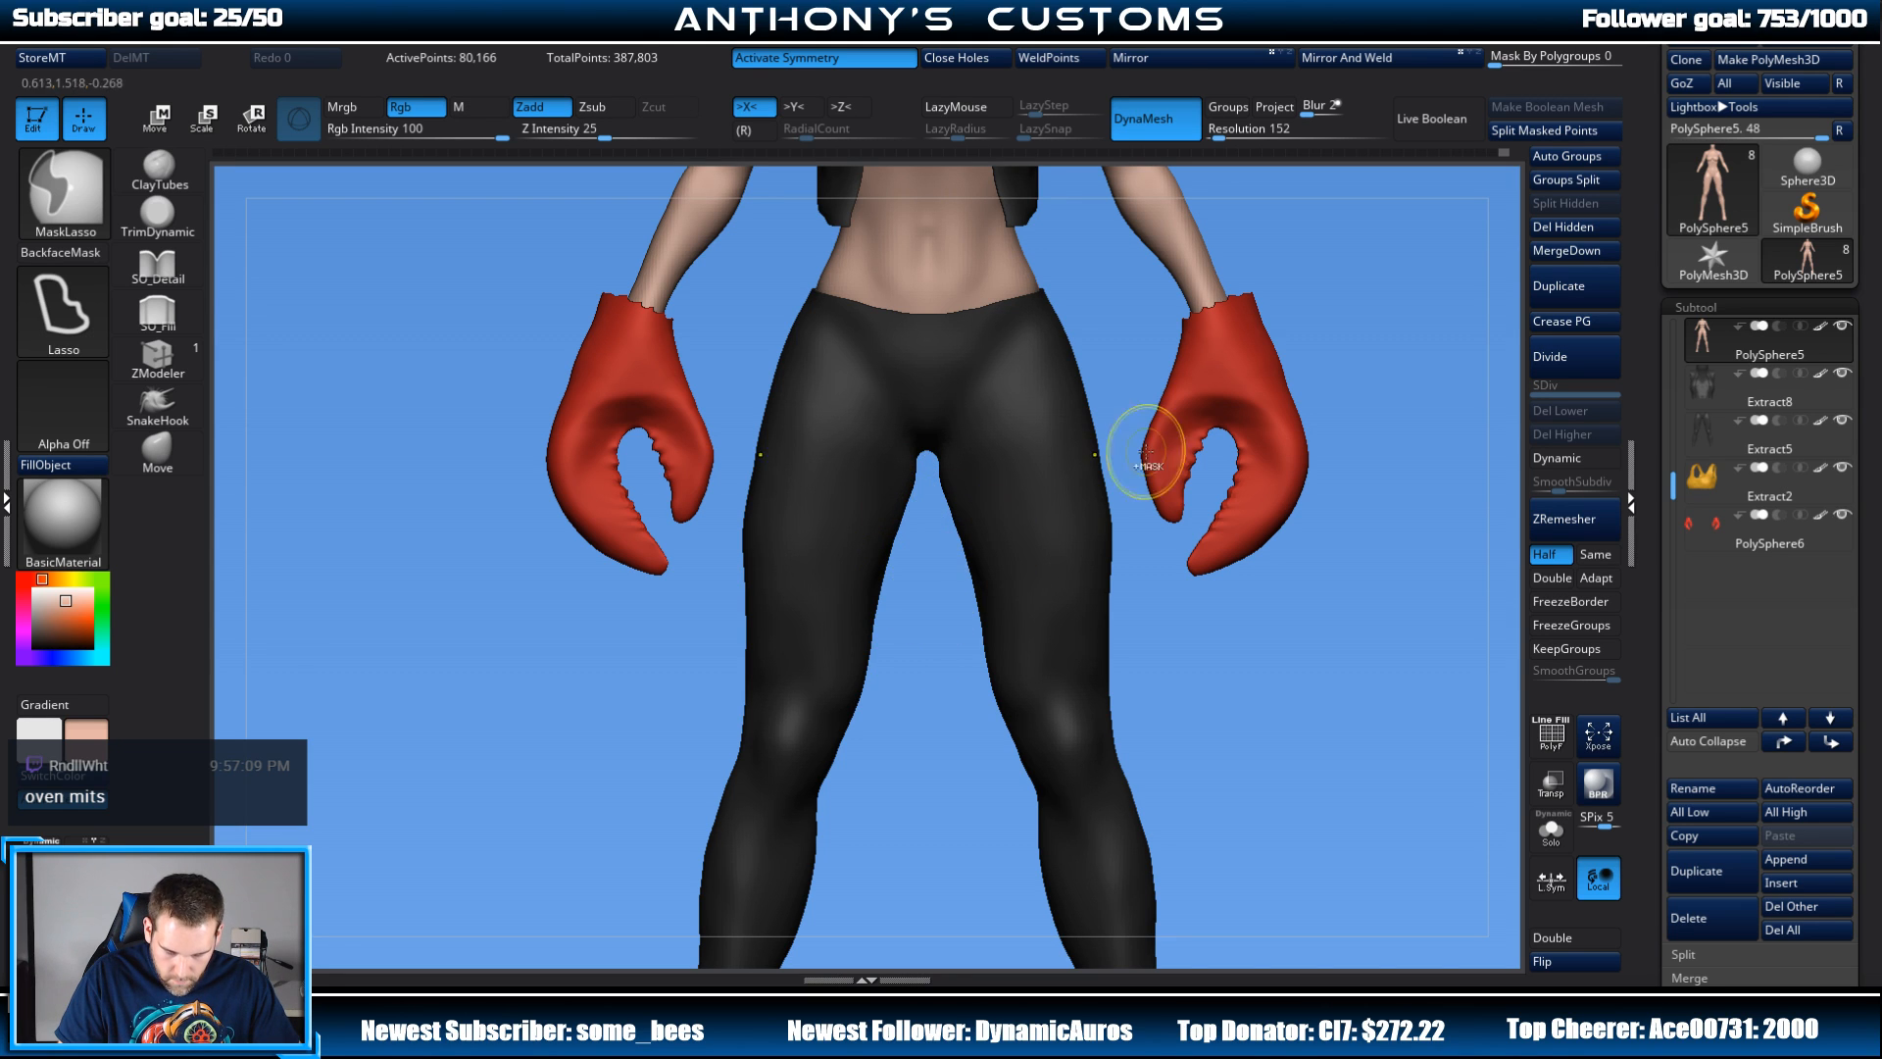
left_click(1371, 332, "ctrl")
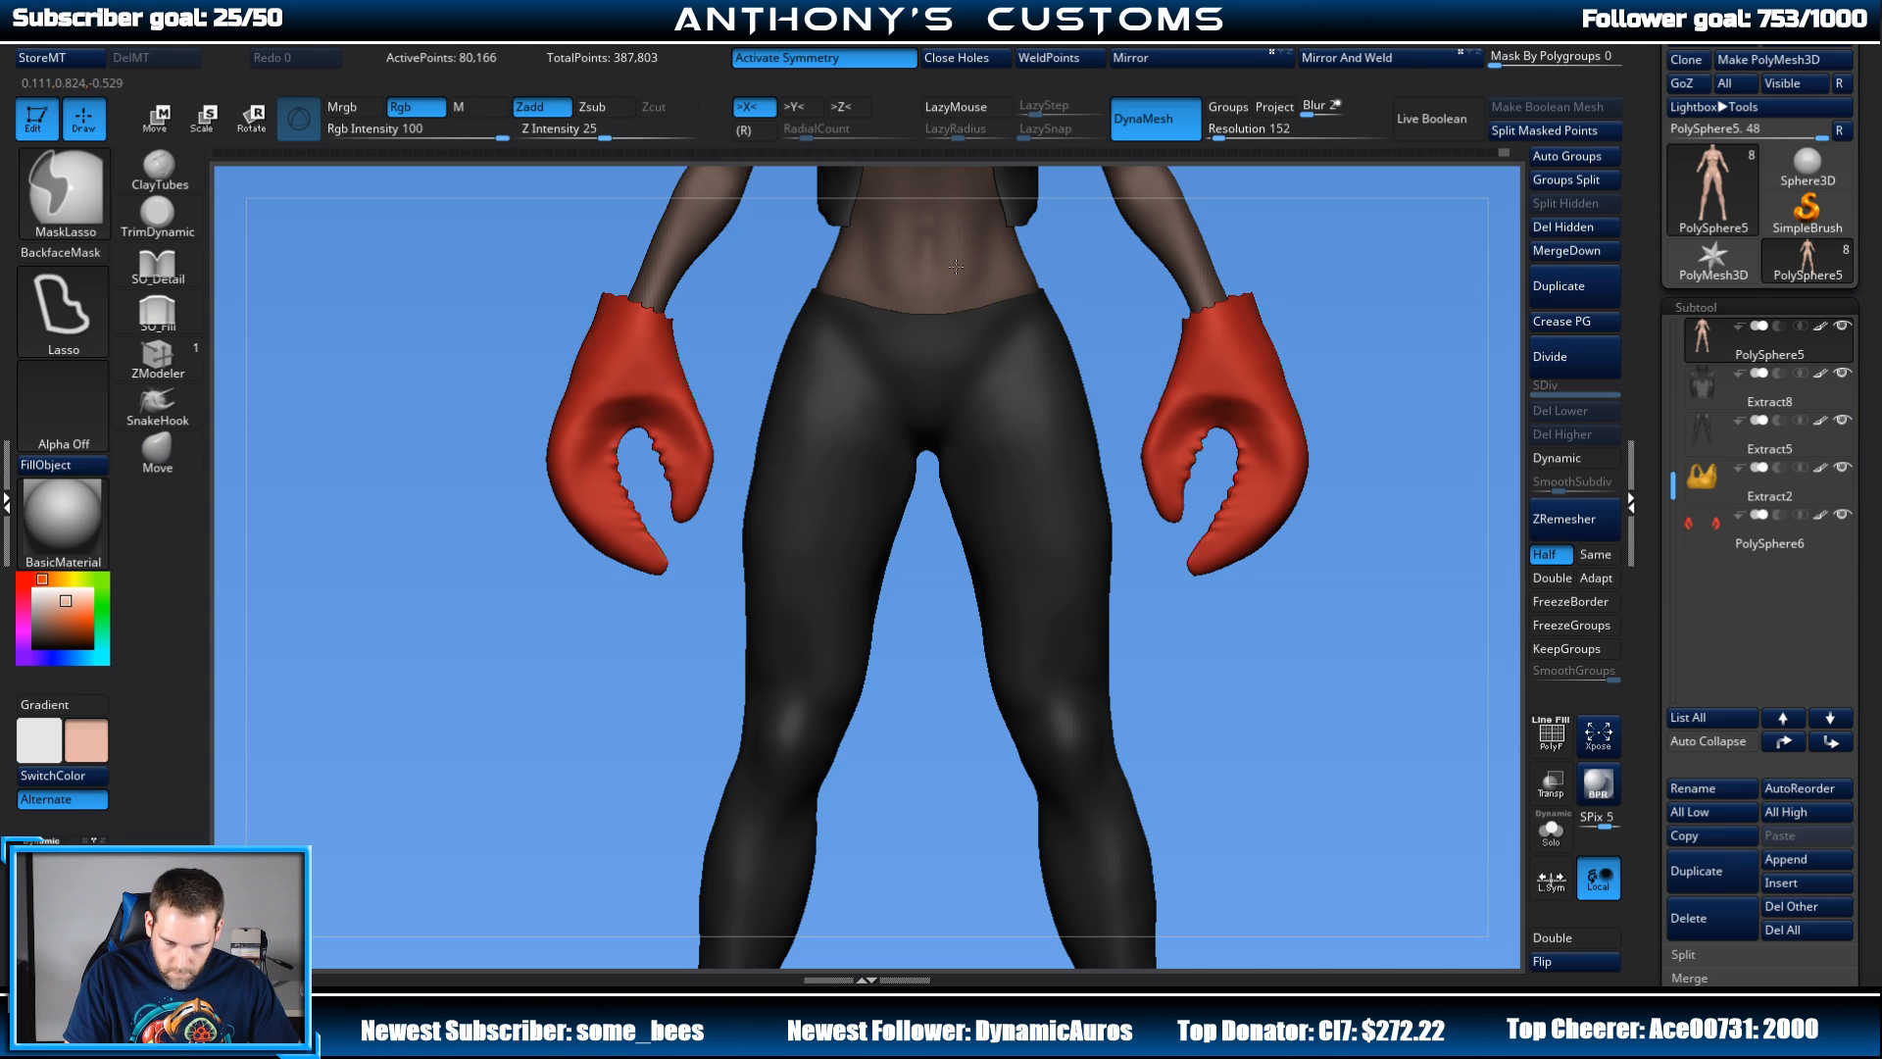
key("w")
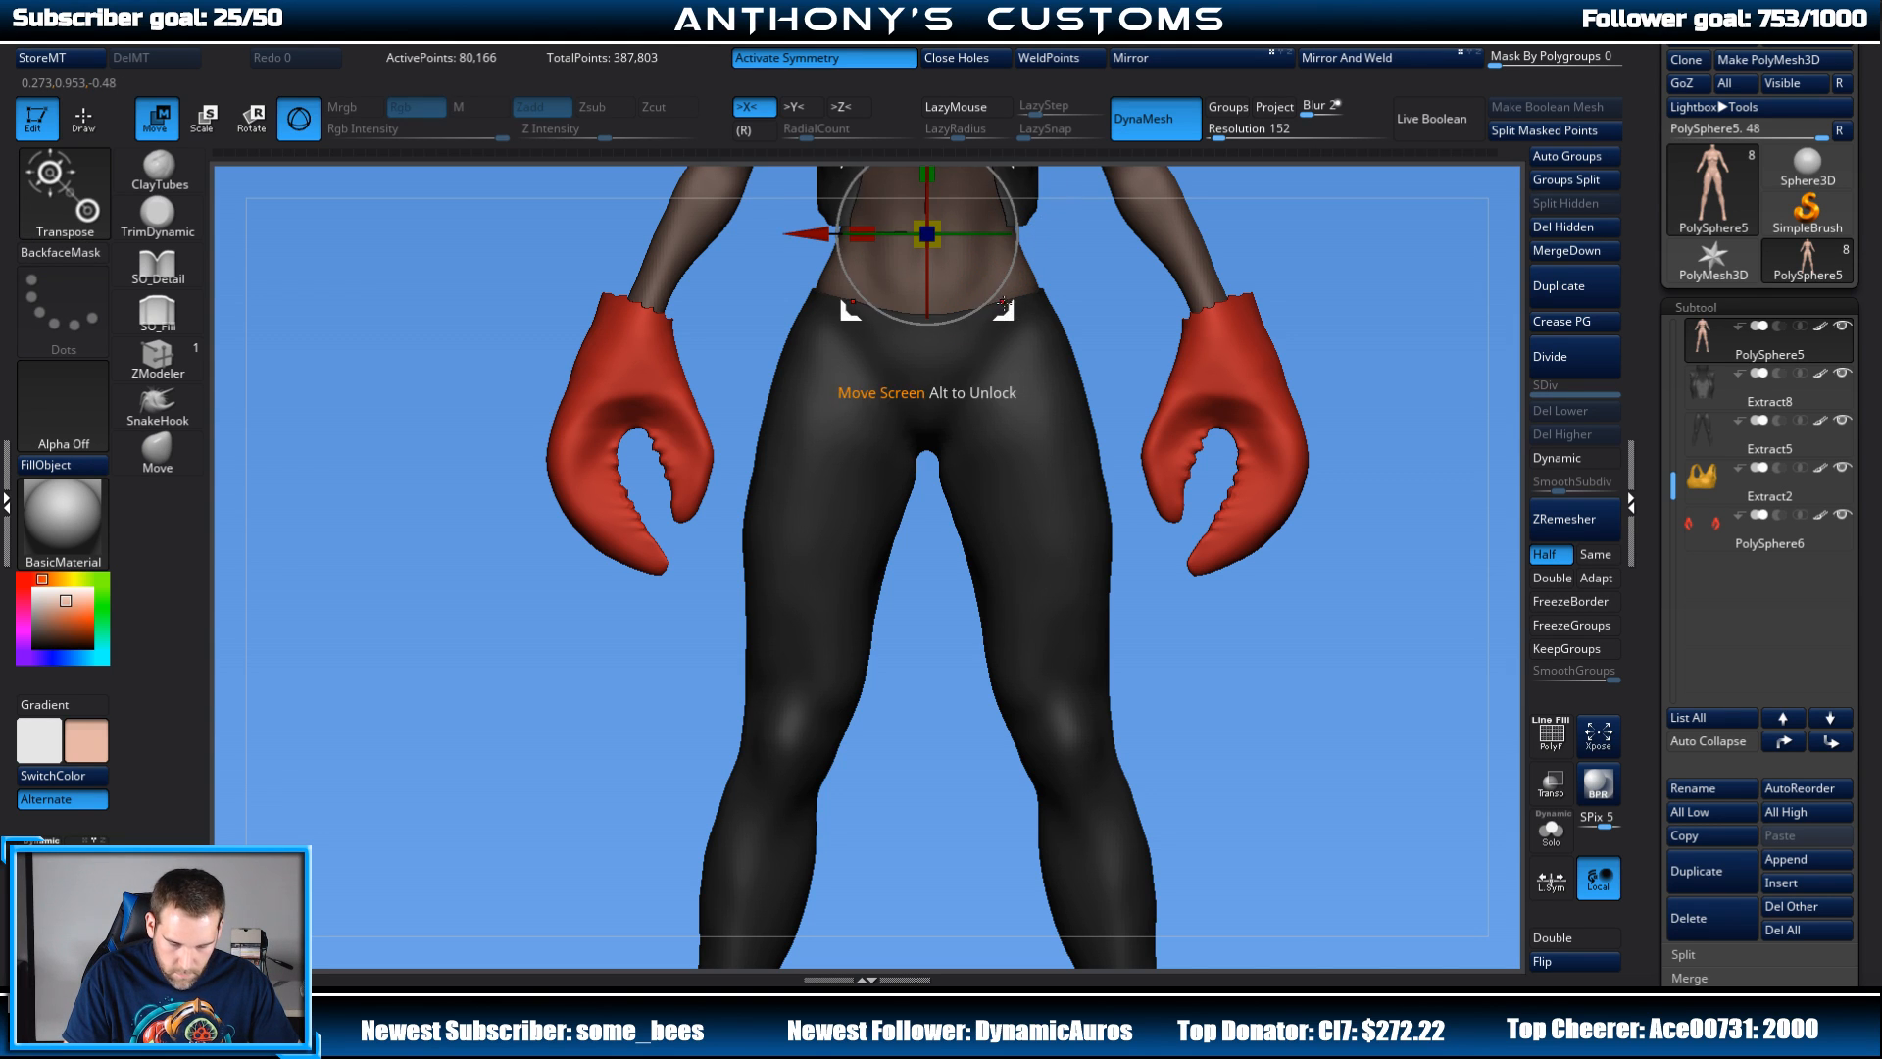
left_click_drag(1004, 301, 959, 549, "alt")
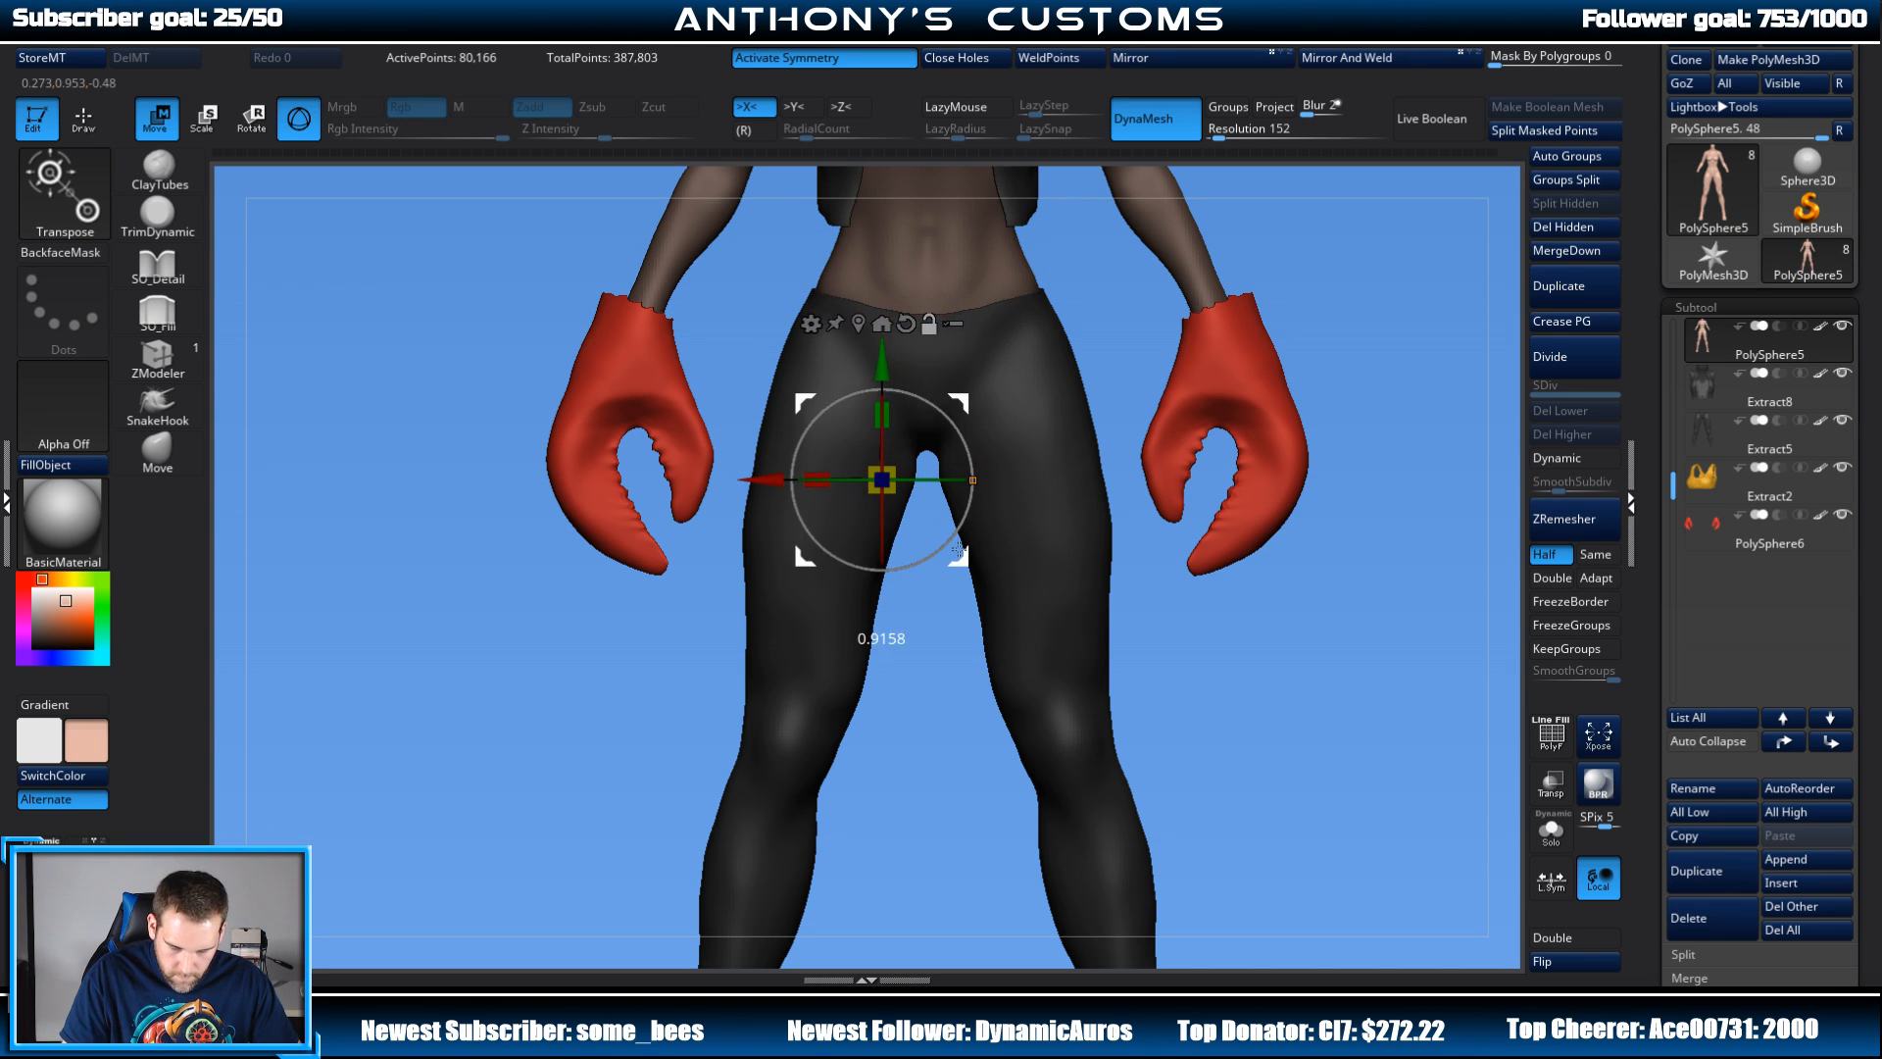
left_click(1550, 847)
left_click_drag(1089, 479, 1093, 480)
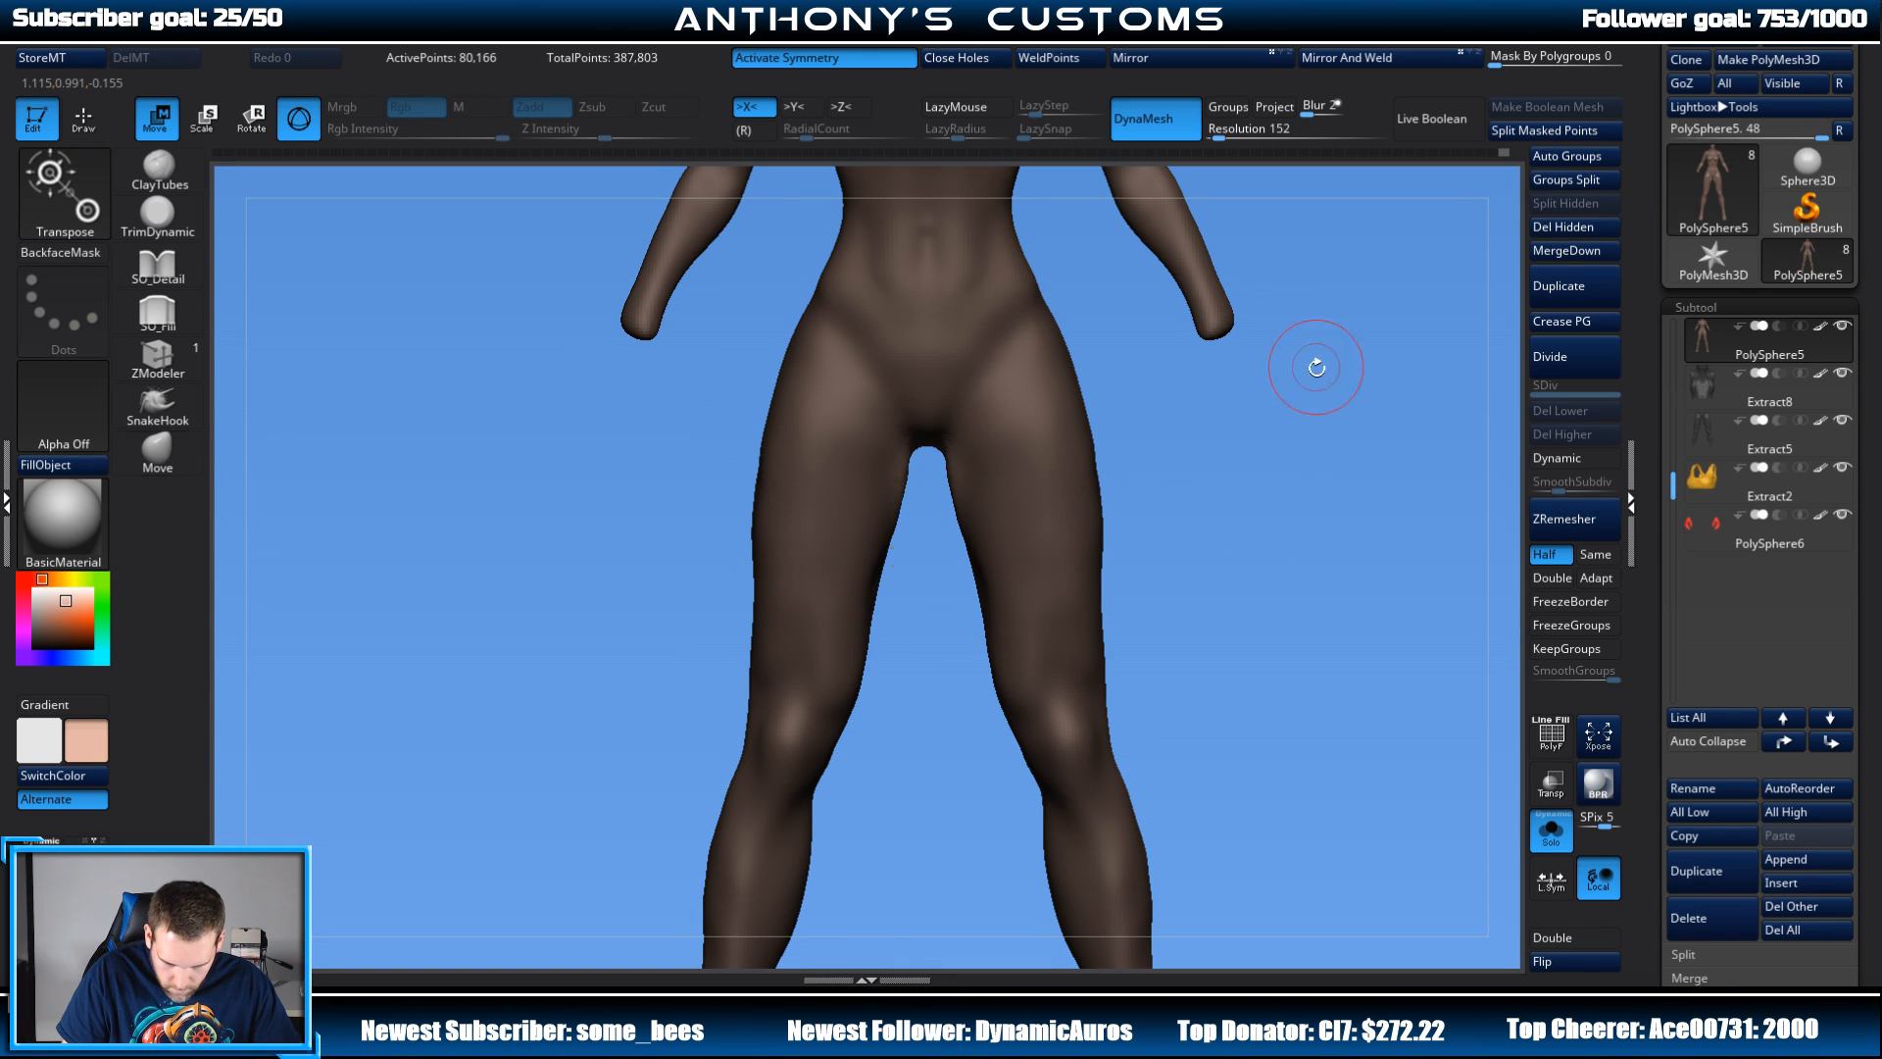
key("q")
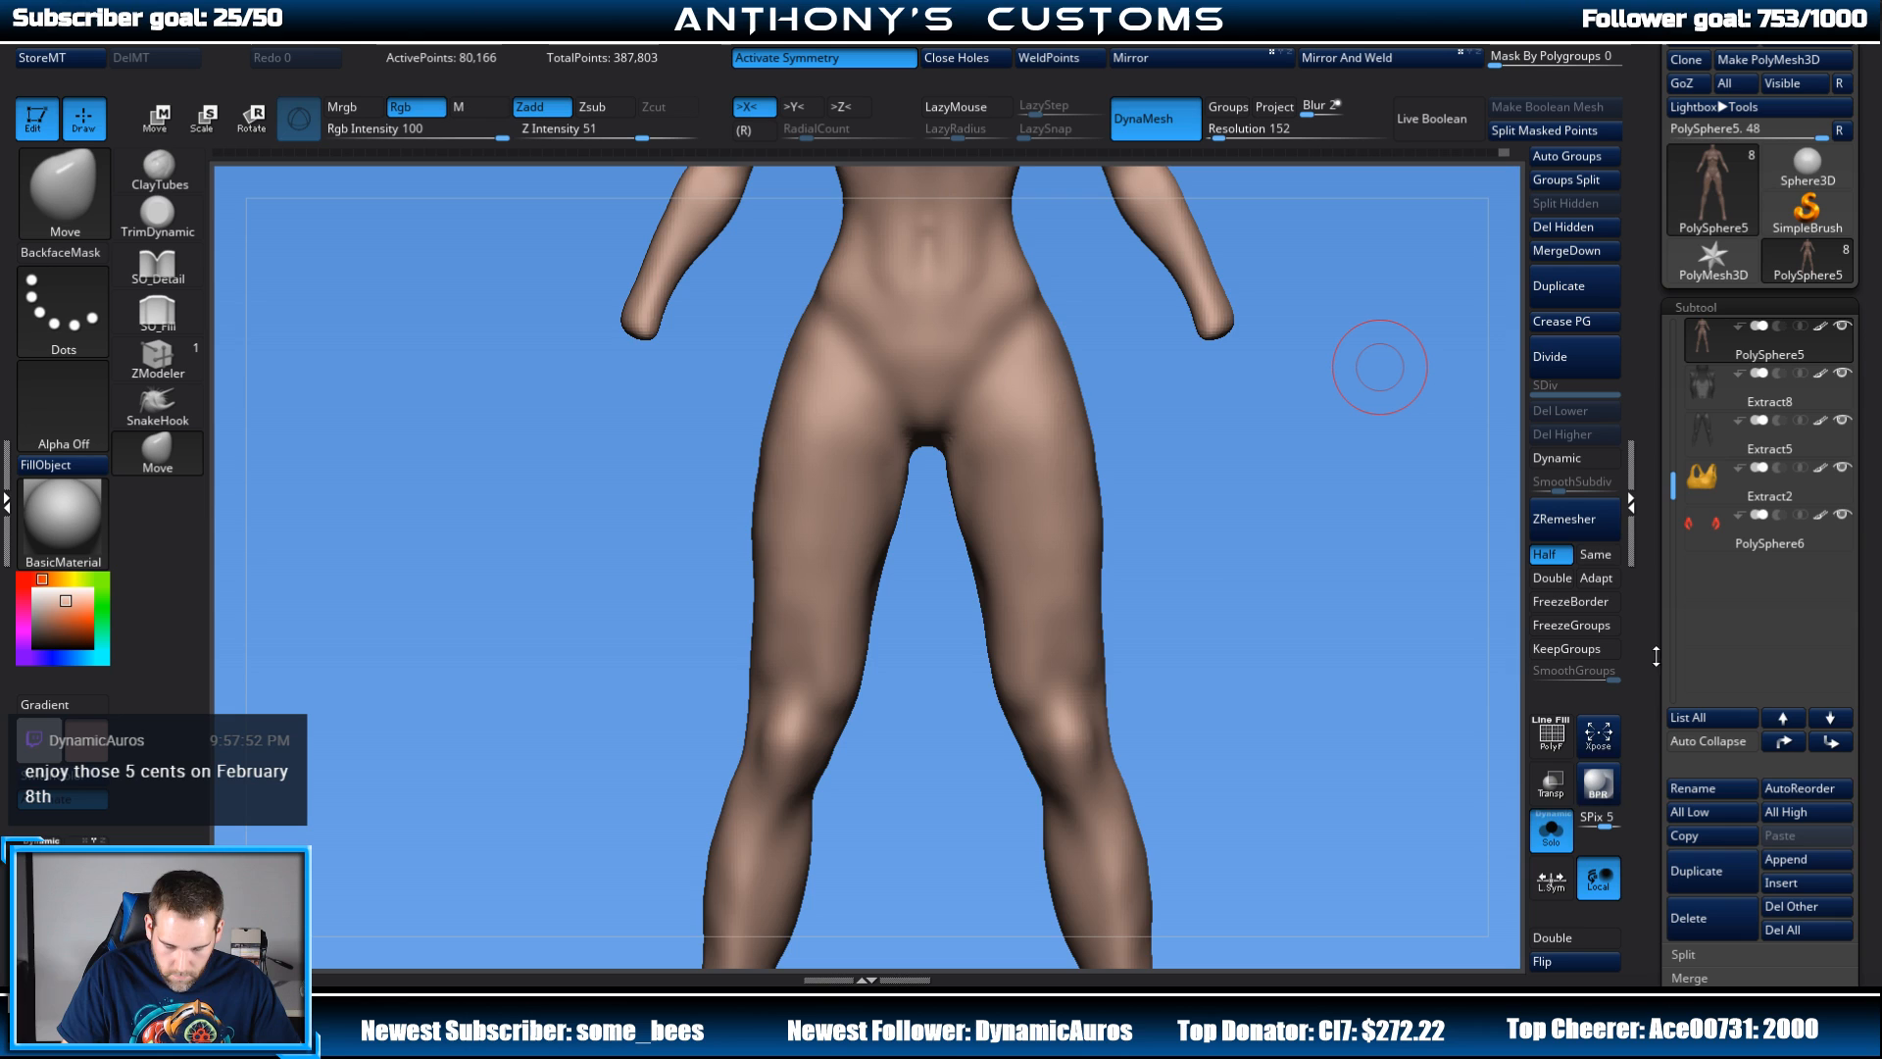
Step: Show all the parts again, select the leggings and mask everything except their upper inner thighs
left_click(1551, 833)
left_click(1710, 431)
key("ctrl")
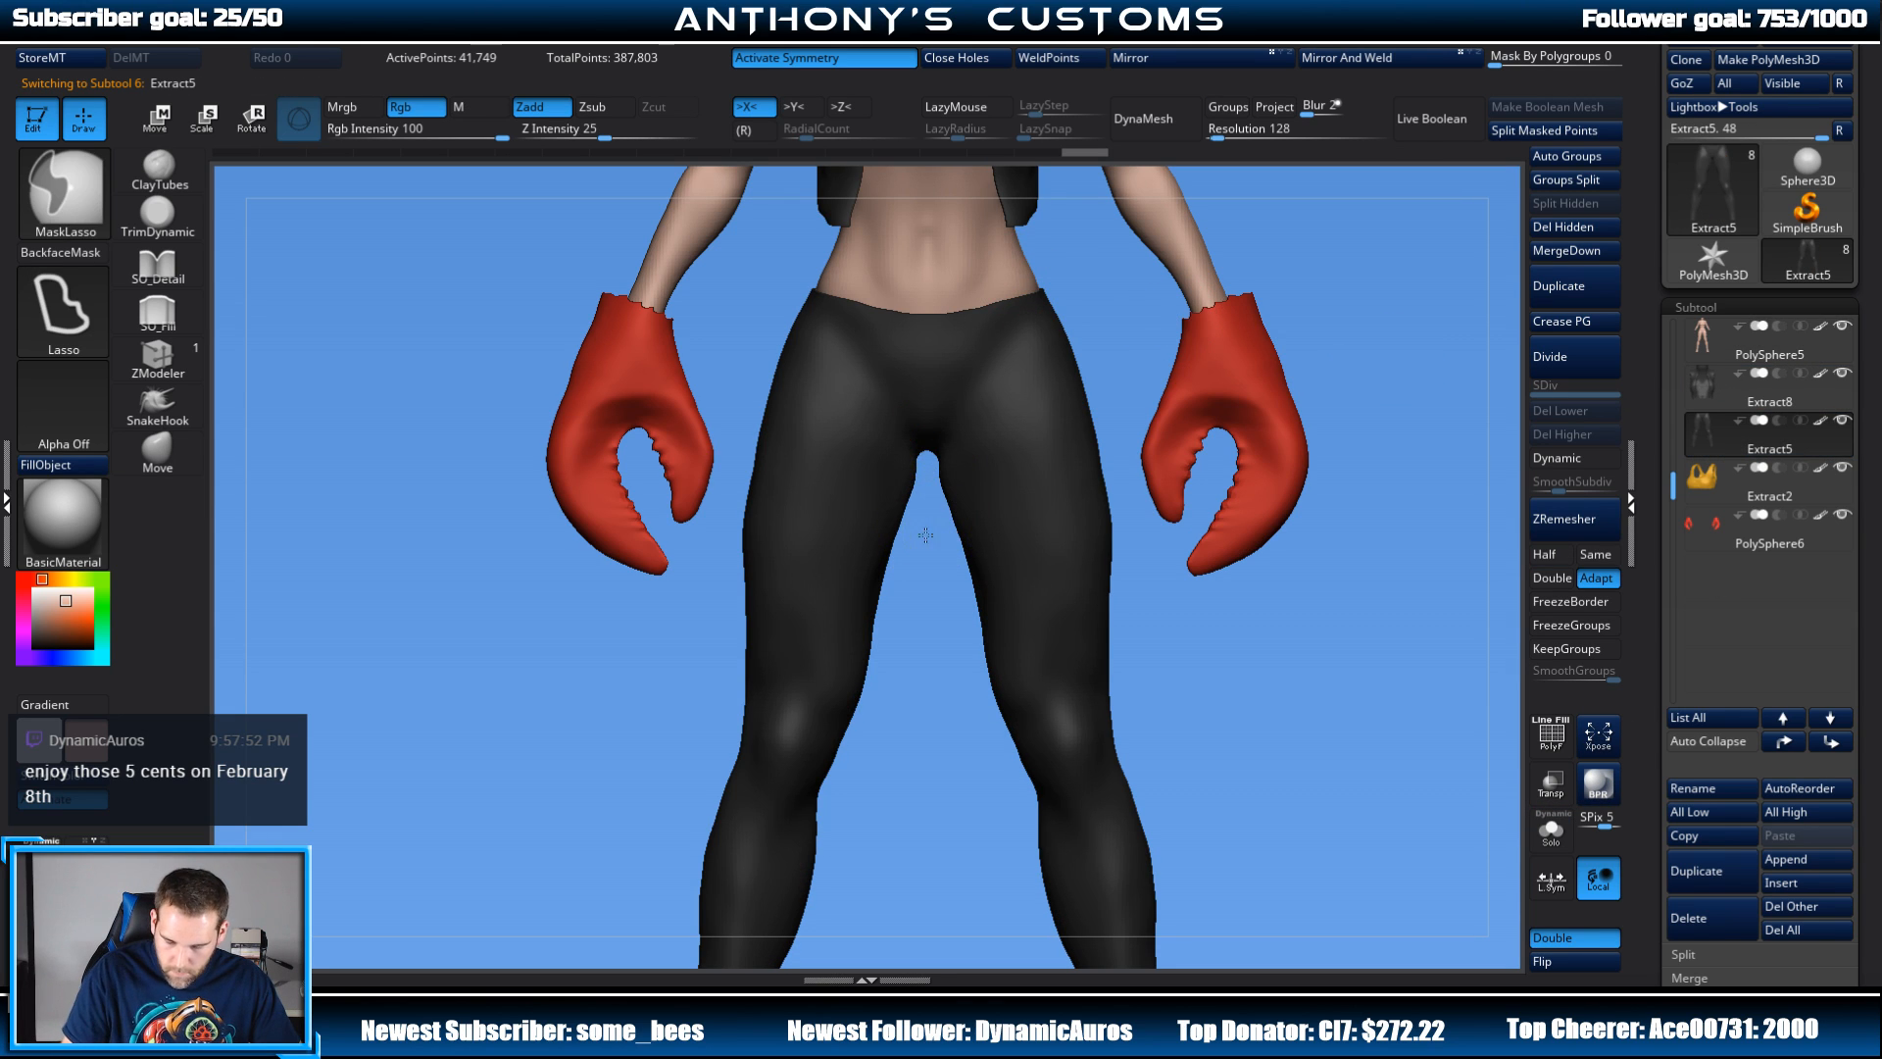
mouse_move(900, 506)
left_mouse_down("ctrl")
mouse_move(916, 603)
mouse_move(922, 588)
left_mouse_up("ctrl")
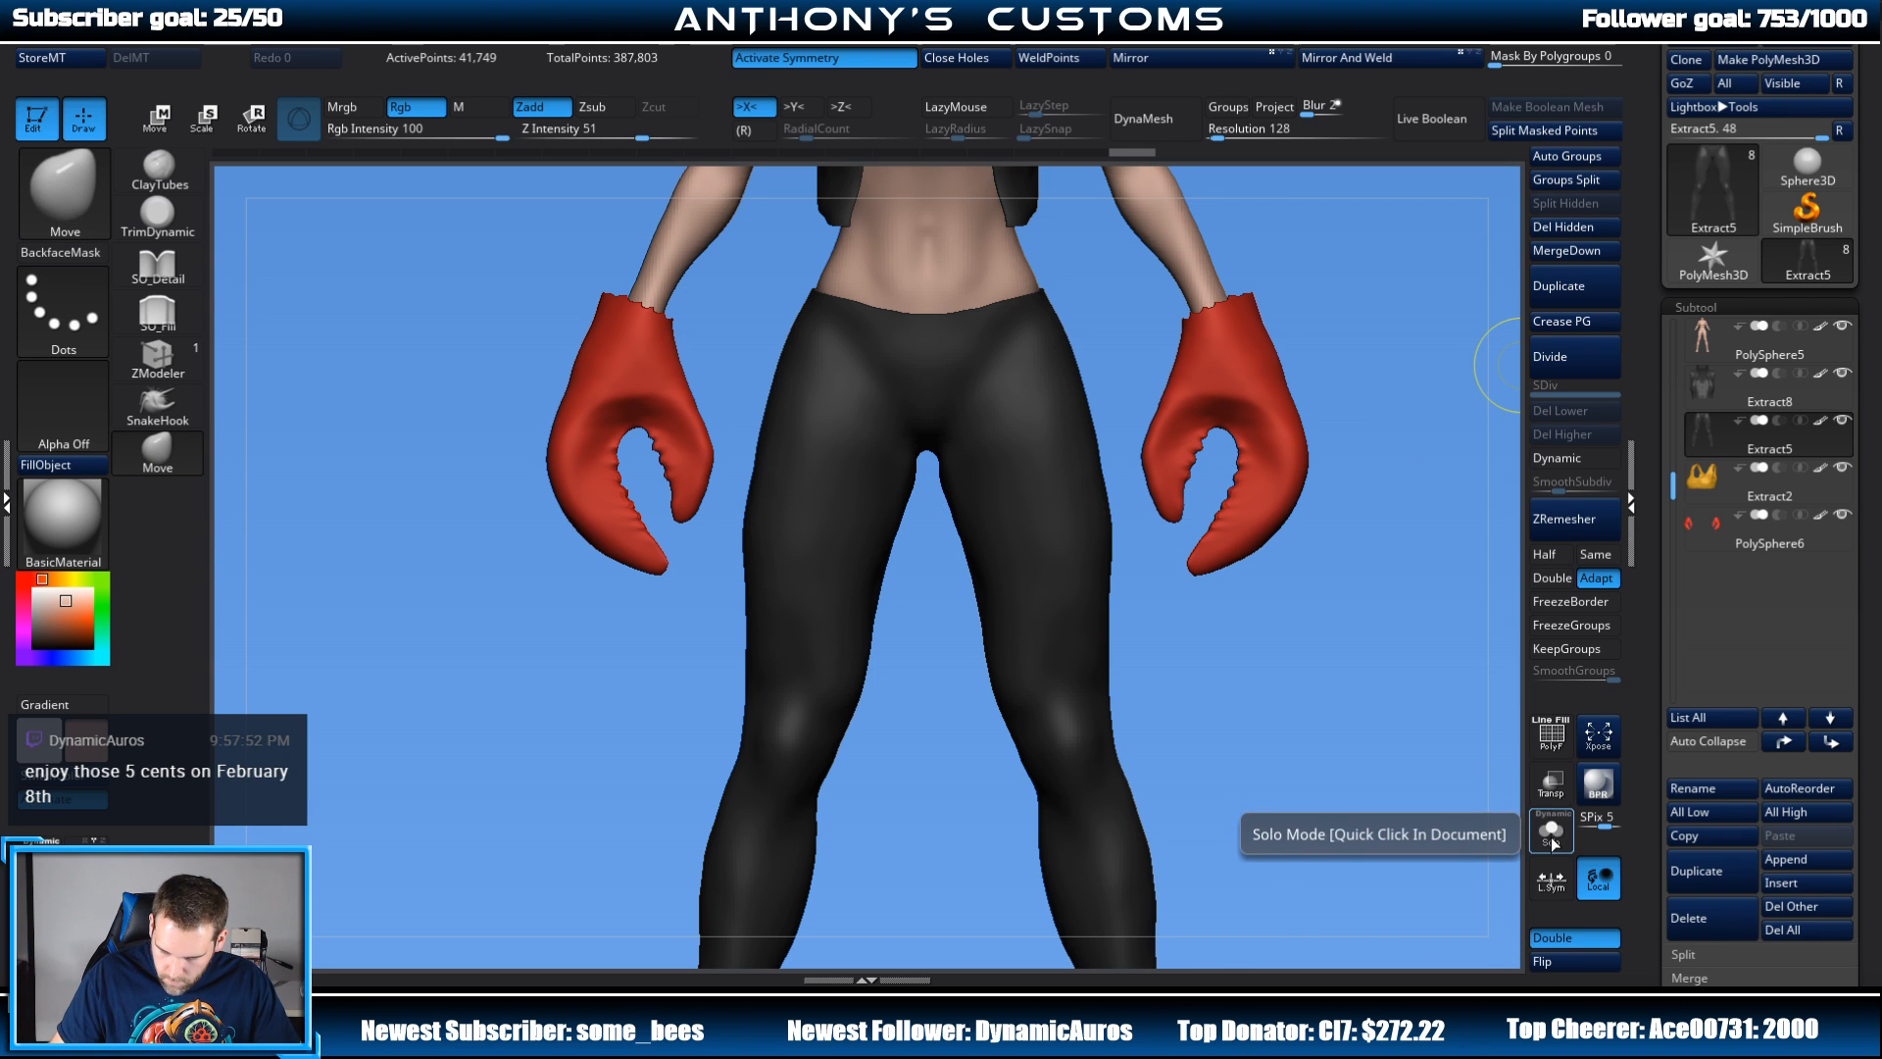
left_click(1294, 660, "ctrl")
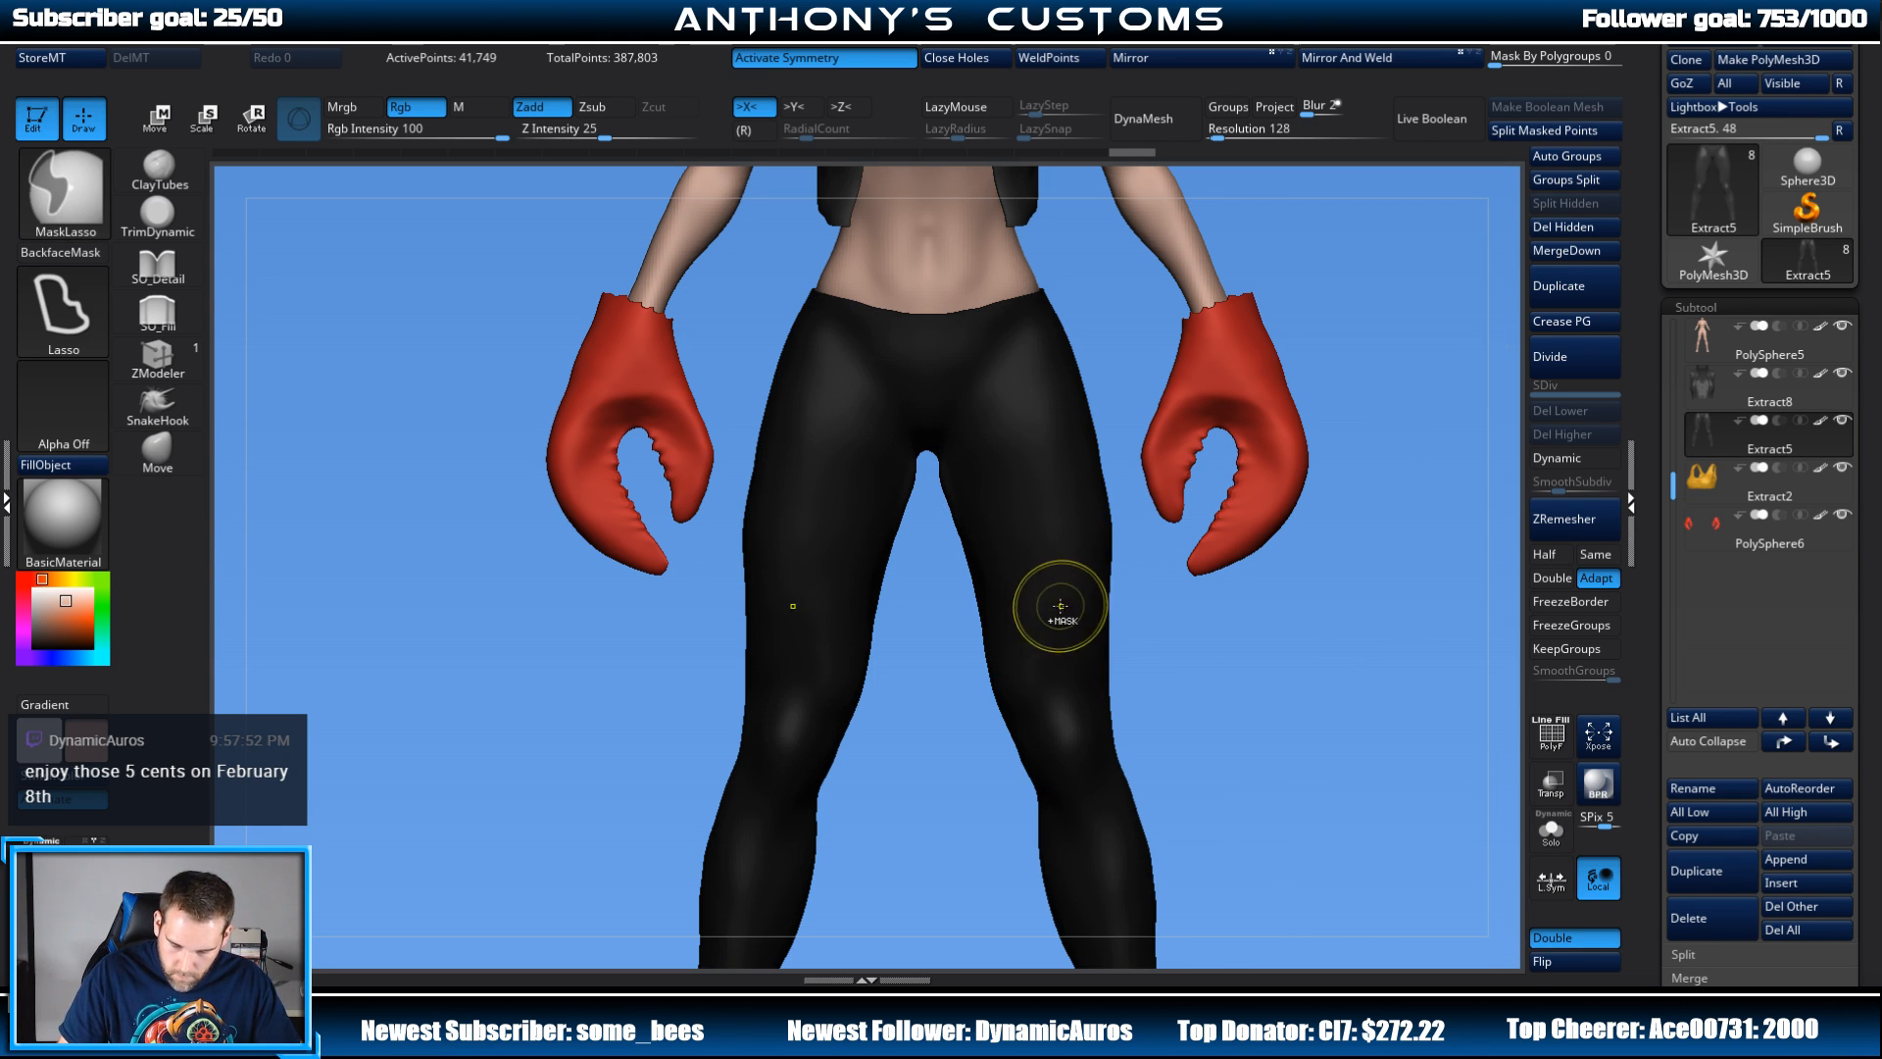
Step: Try to shift the leggings' unmasked inner thighs outward with the gizmo and smooth them, undoing these changes
key("w")
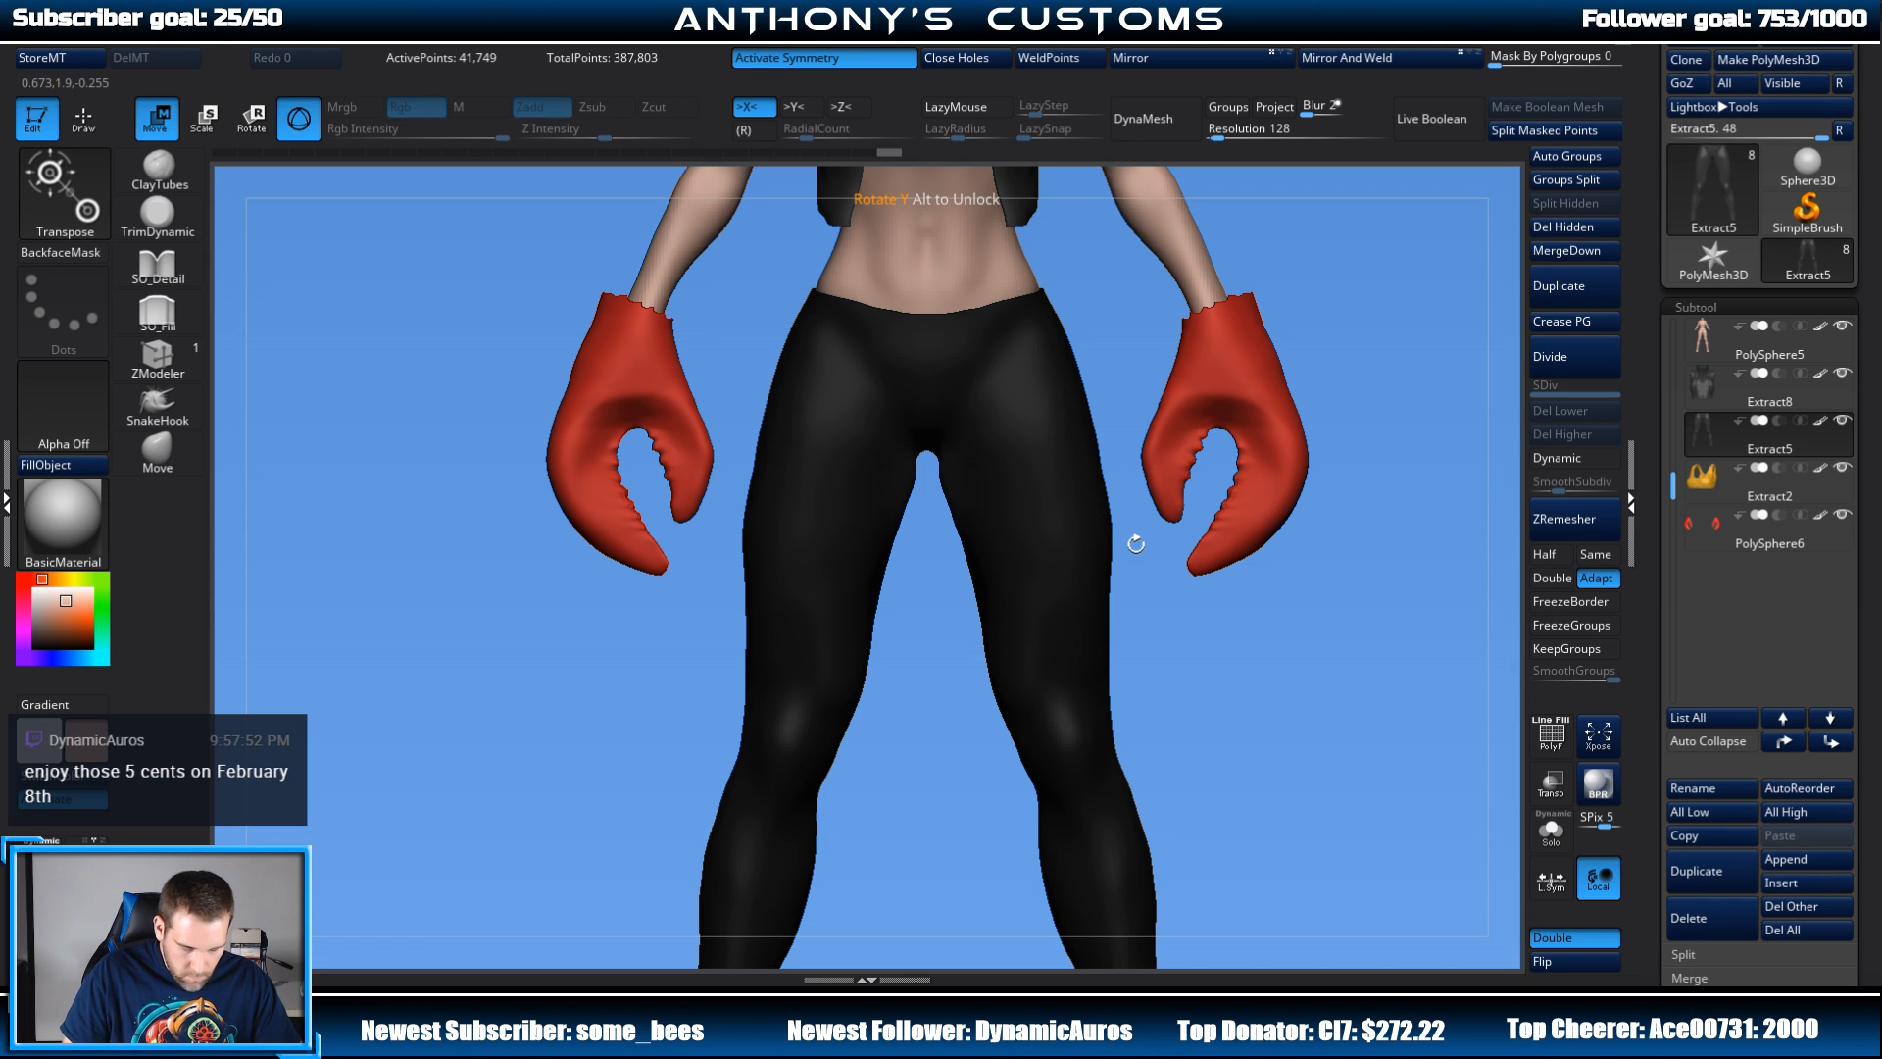
left_click(1059, 555)
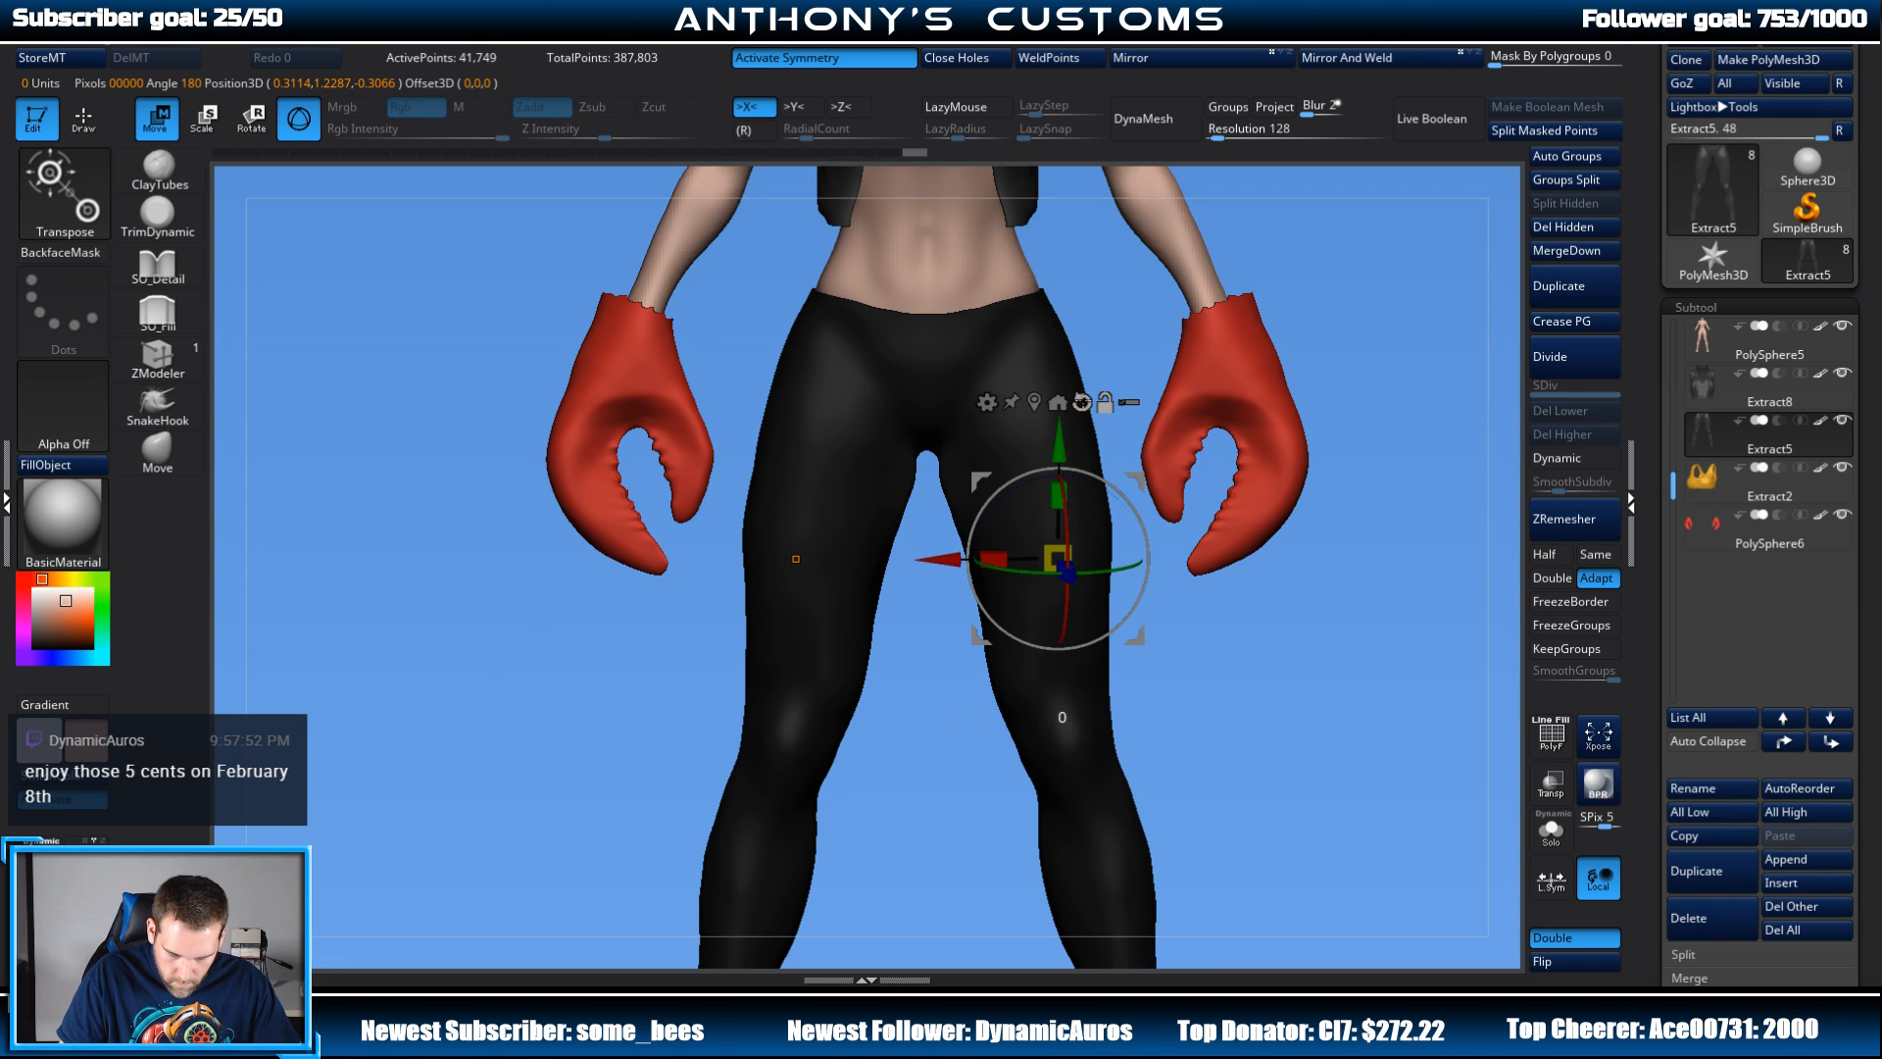
left_click_drag(951, 554, 956, 557)
key("q")
left_click_drag(1381, 367, 1315, 311)
key("shift")
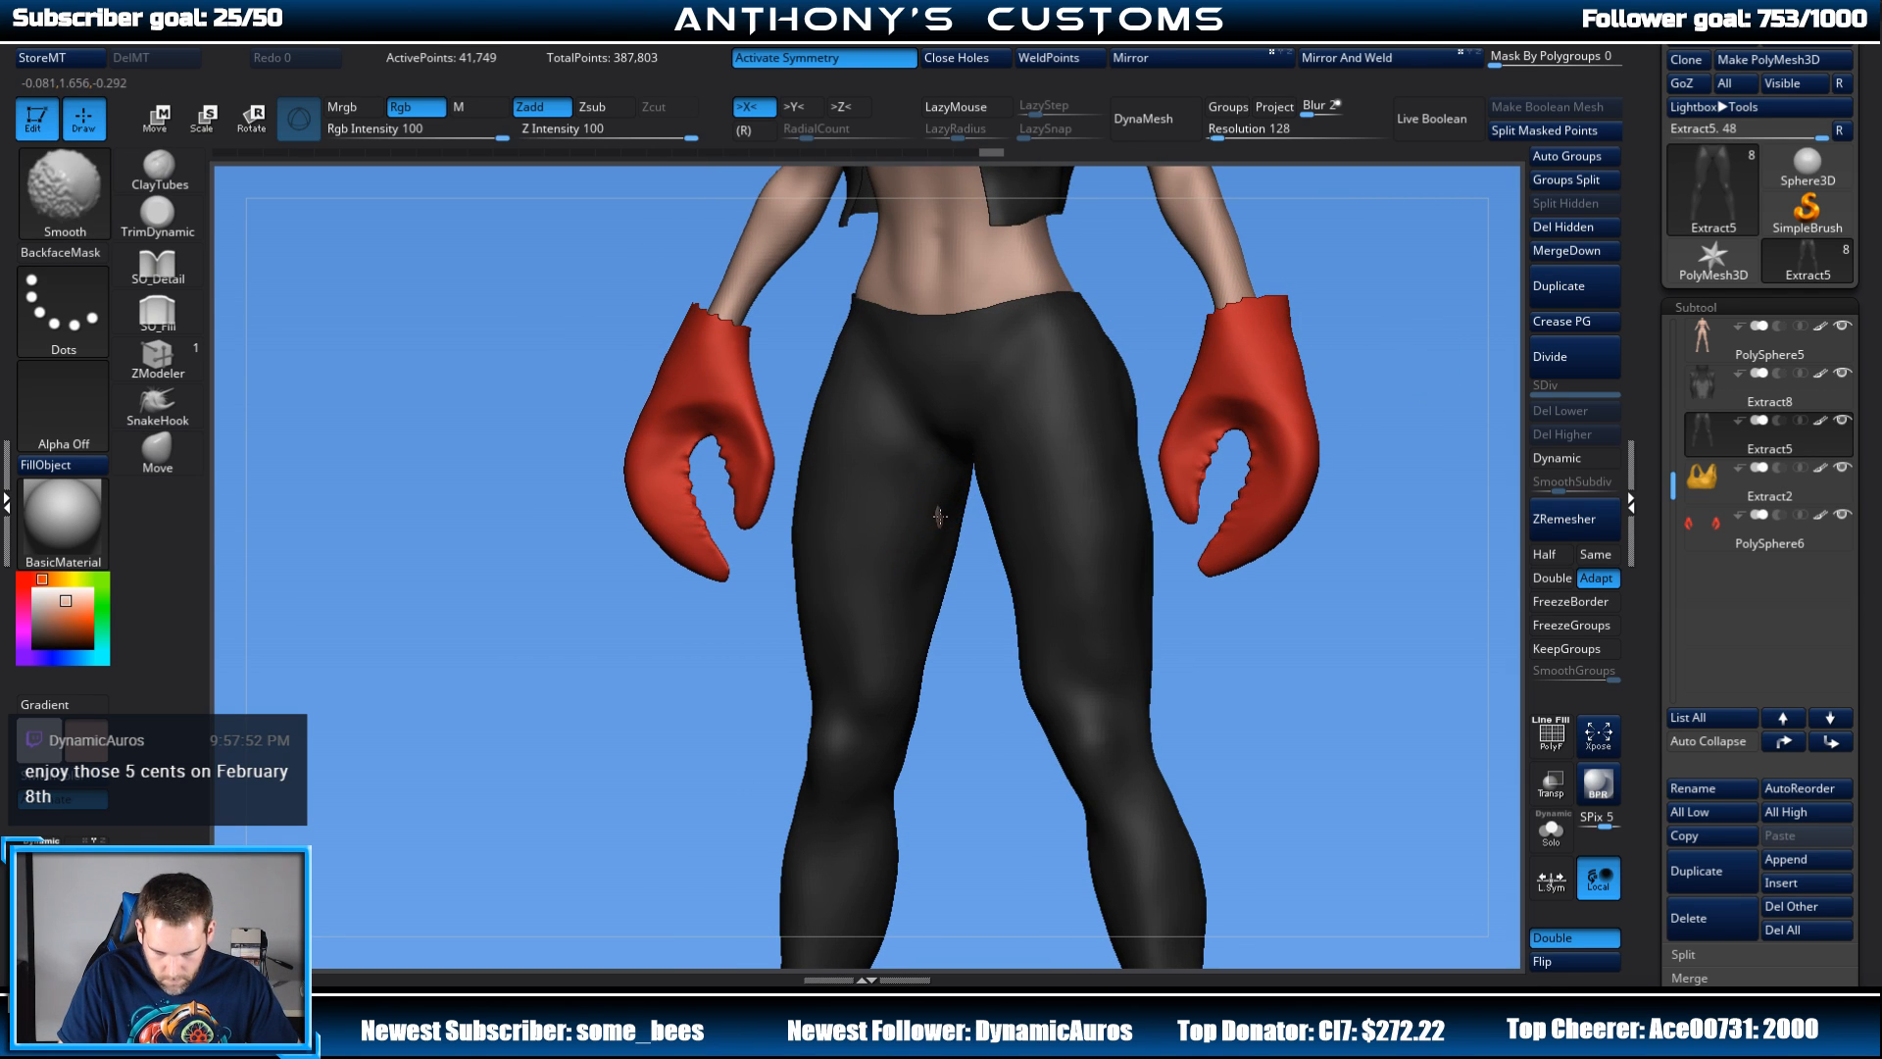
mouse_move(961, 603)
left_mouse_down()
mouse_move(987, 621)
mouse_move(994, 602)
mouse_move(965, 599)
left_mouse_up()
key("ctrl+z")
key("ctrl+z")
key("ctrl+z")
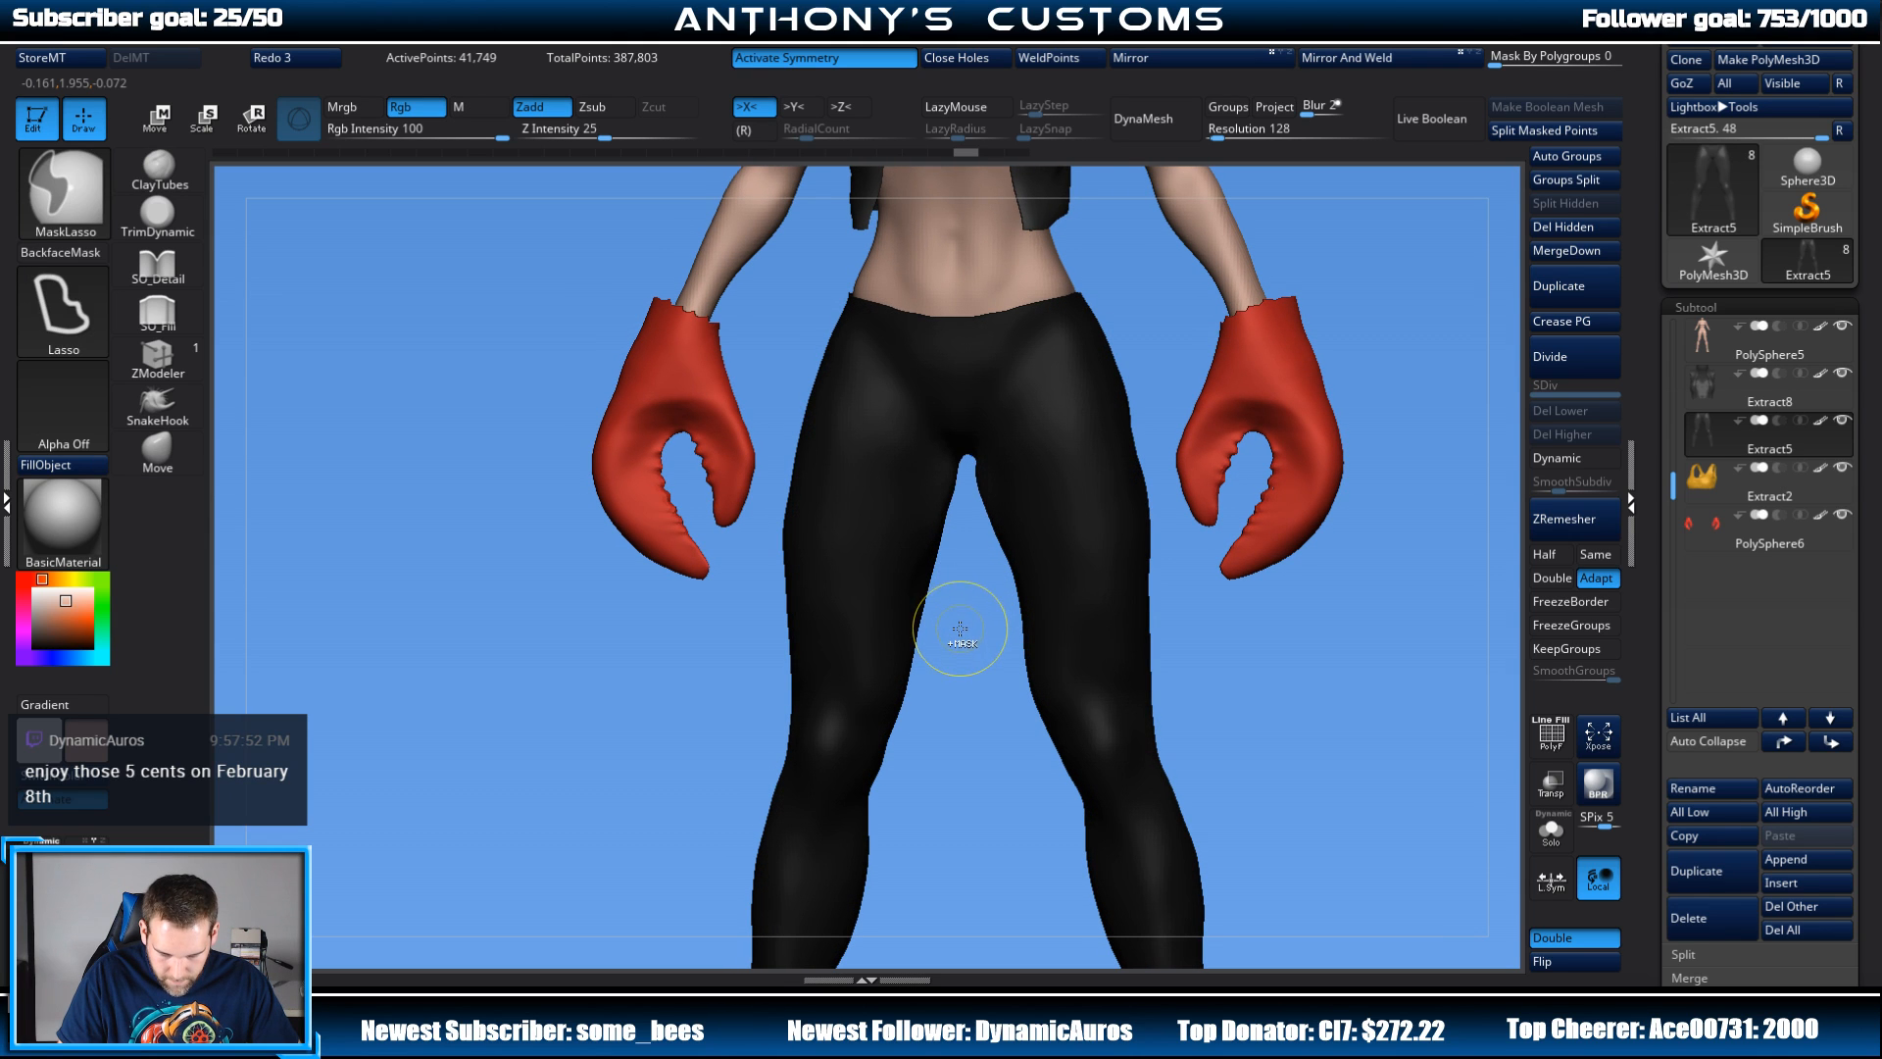
Step: Refine the inner-thigh mask on the leggings, nudge the unmasked area outward with the gizmo, and clear the mask
key("ctrl")
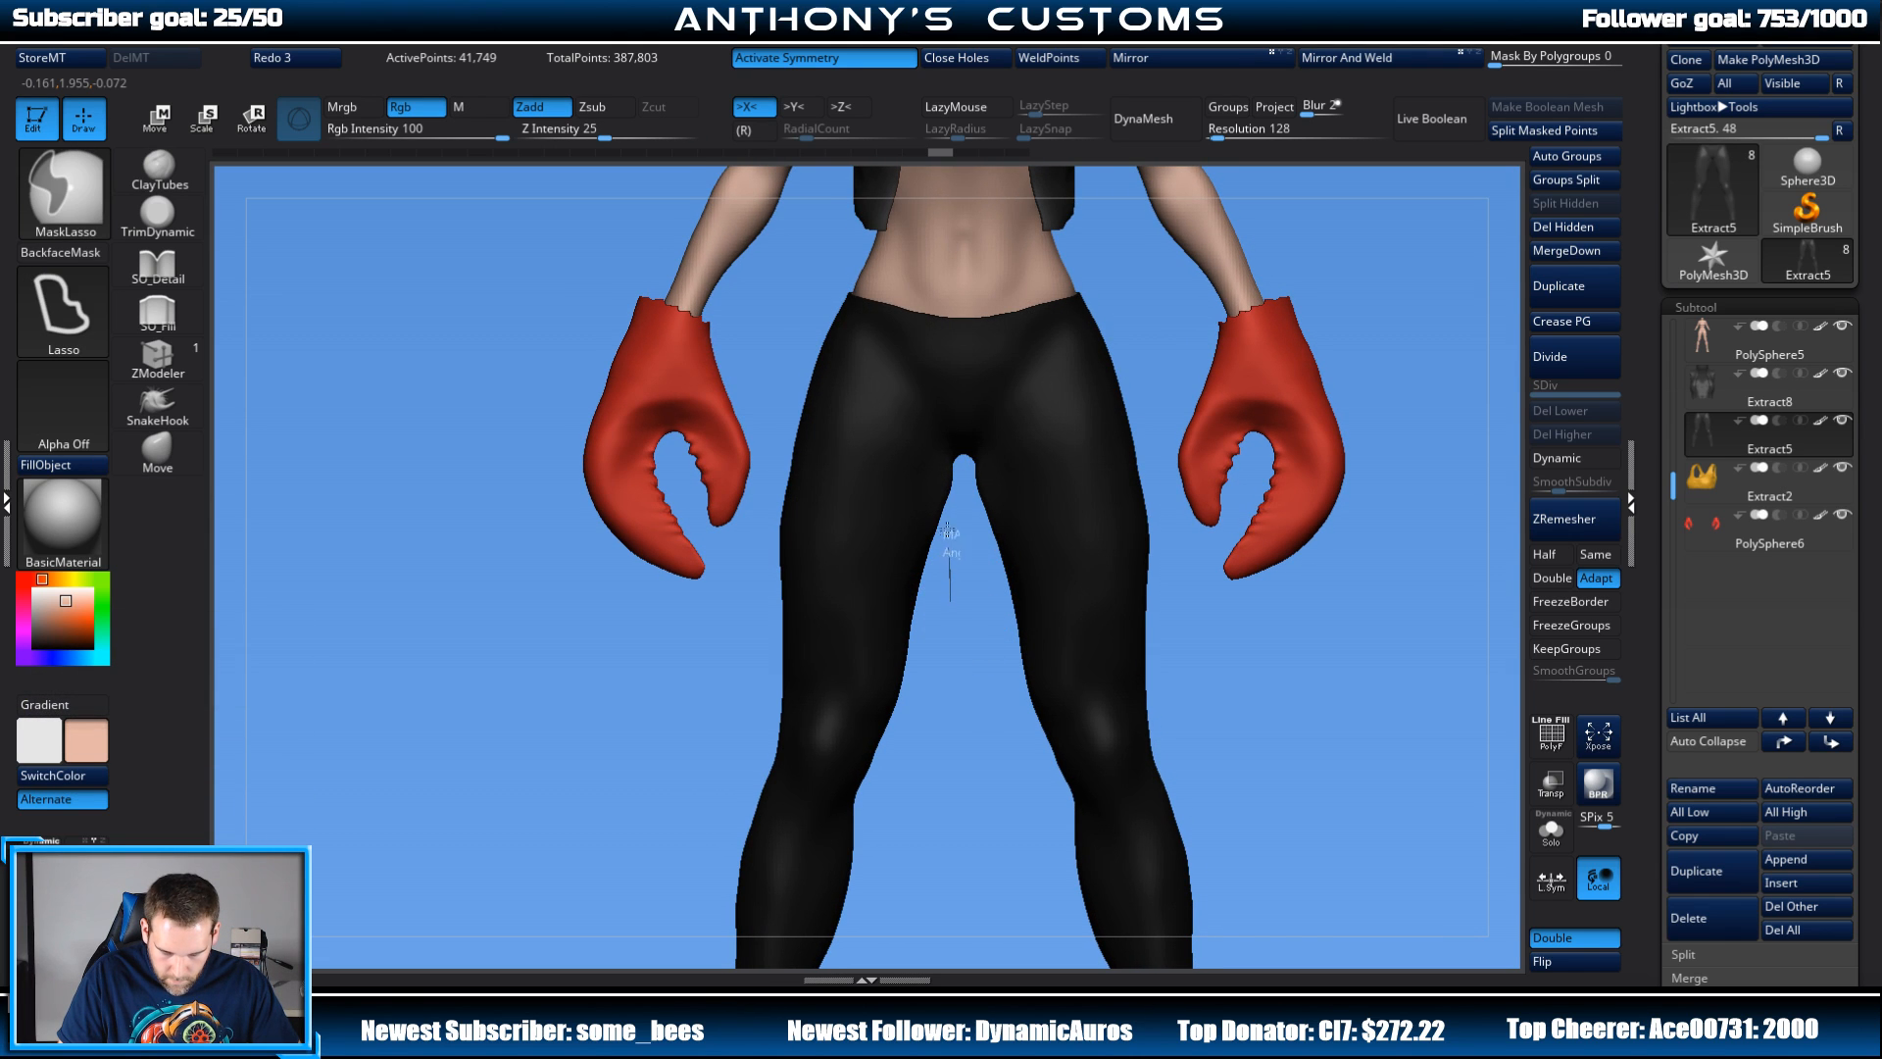
left_click_drag(936, 494, 891, 632, "ctrl")
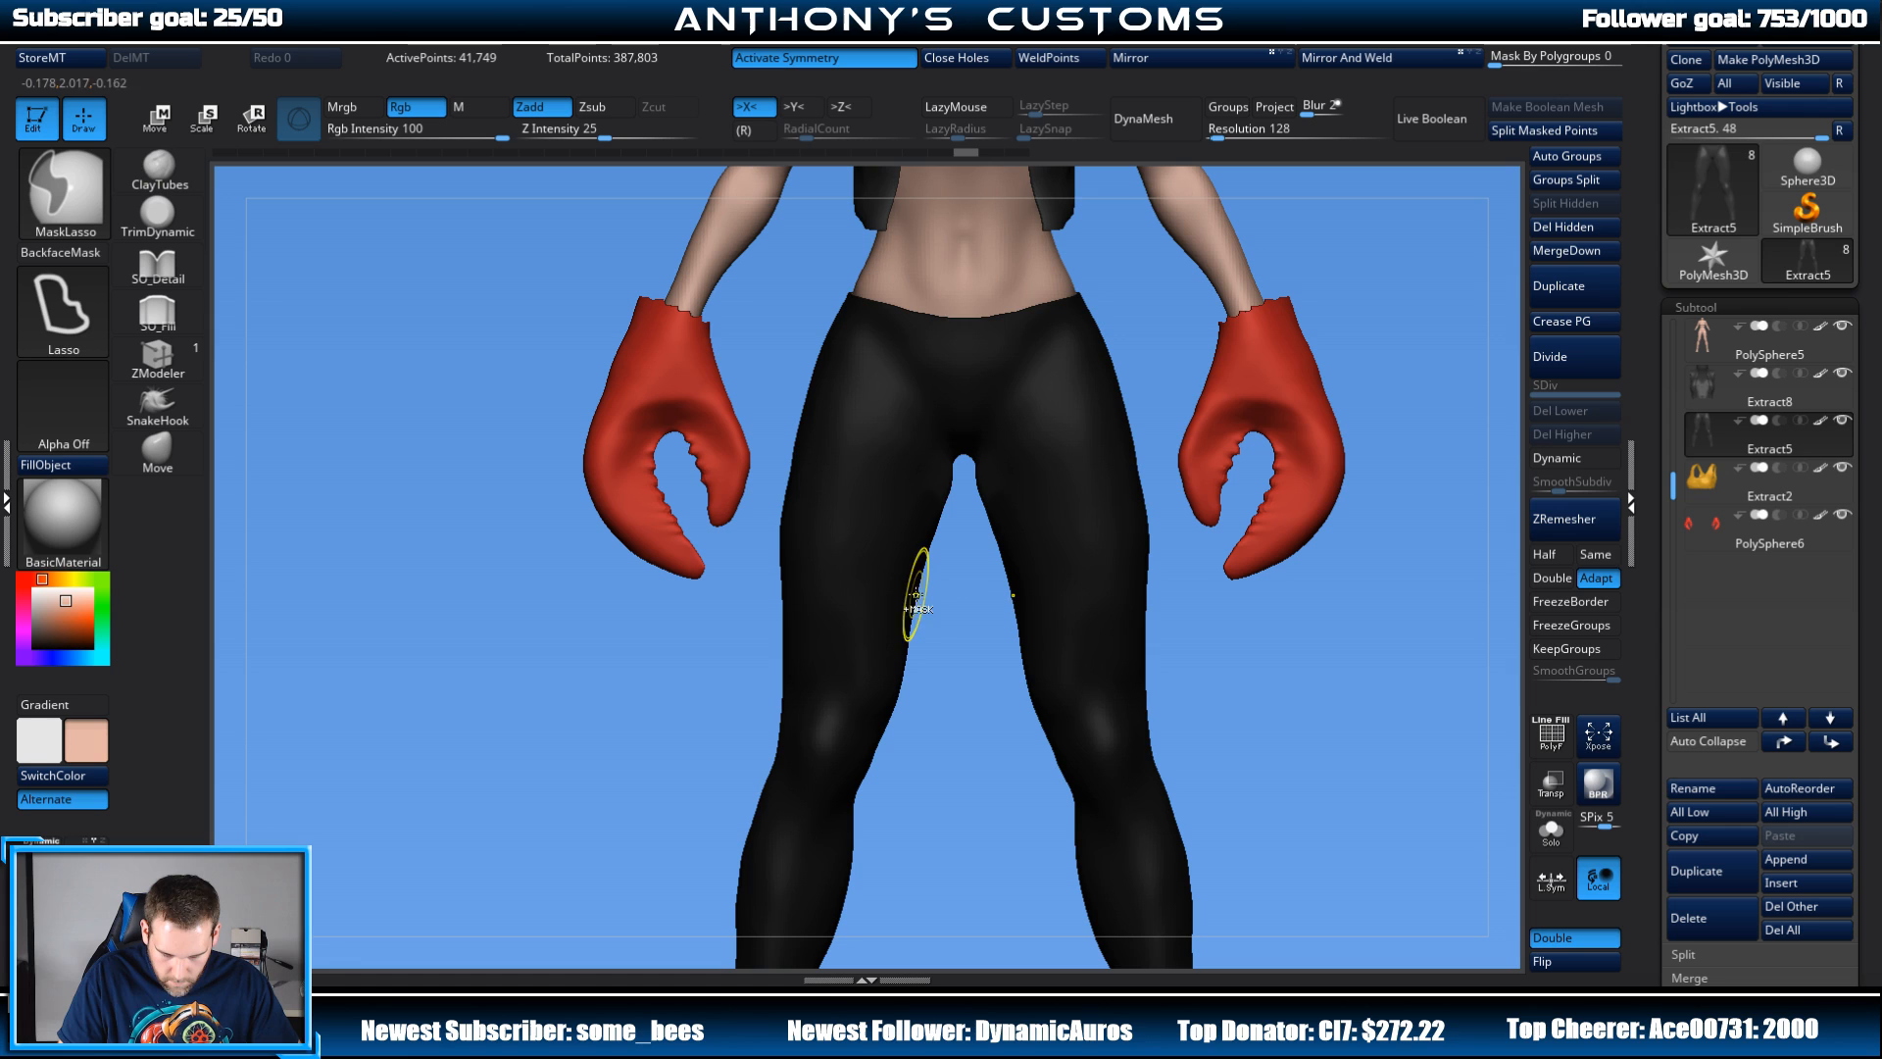
left_click(974, 647, "ctrl")
left_click(955, 593, "ctrl")
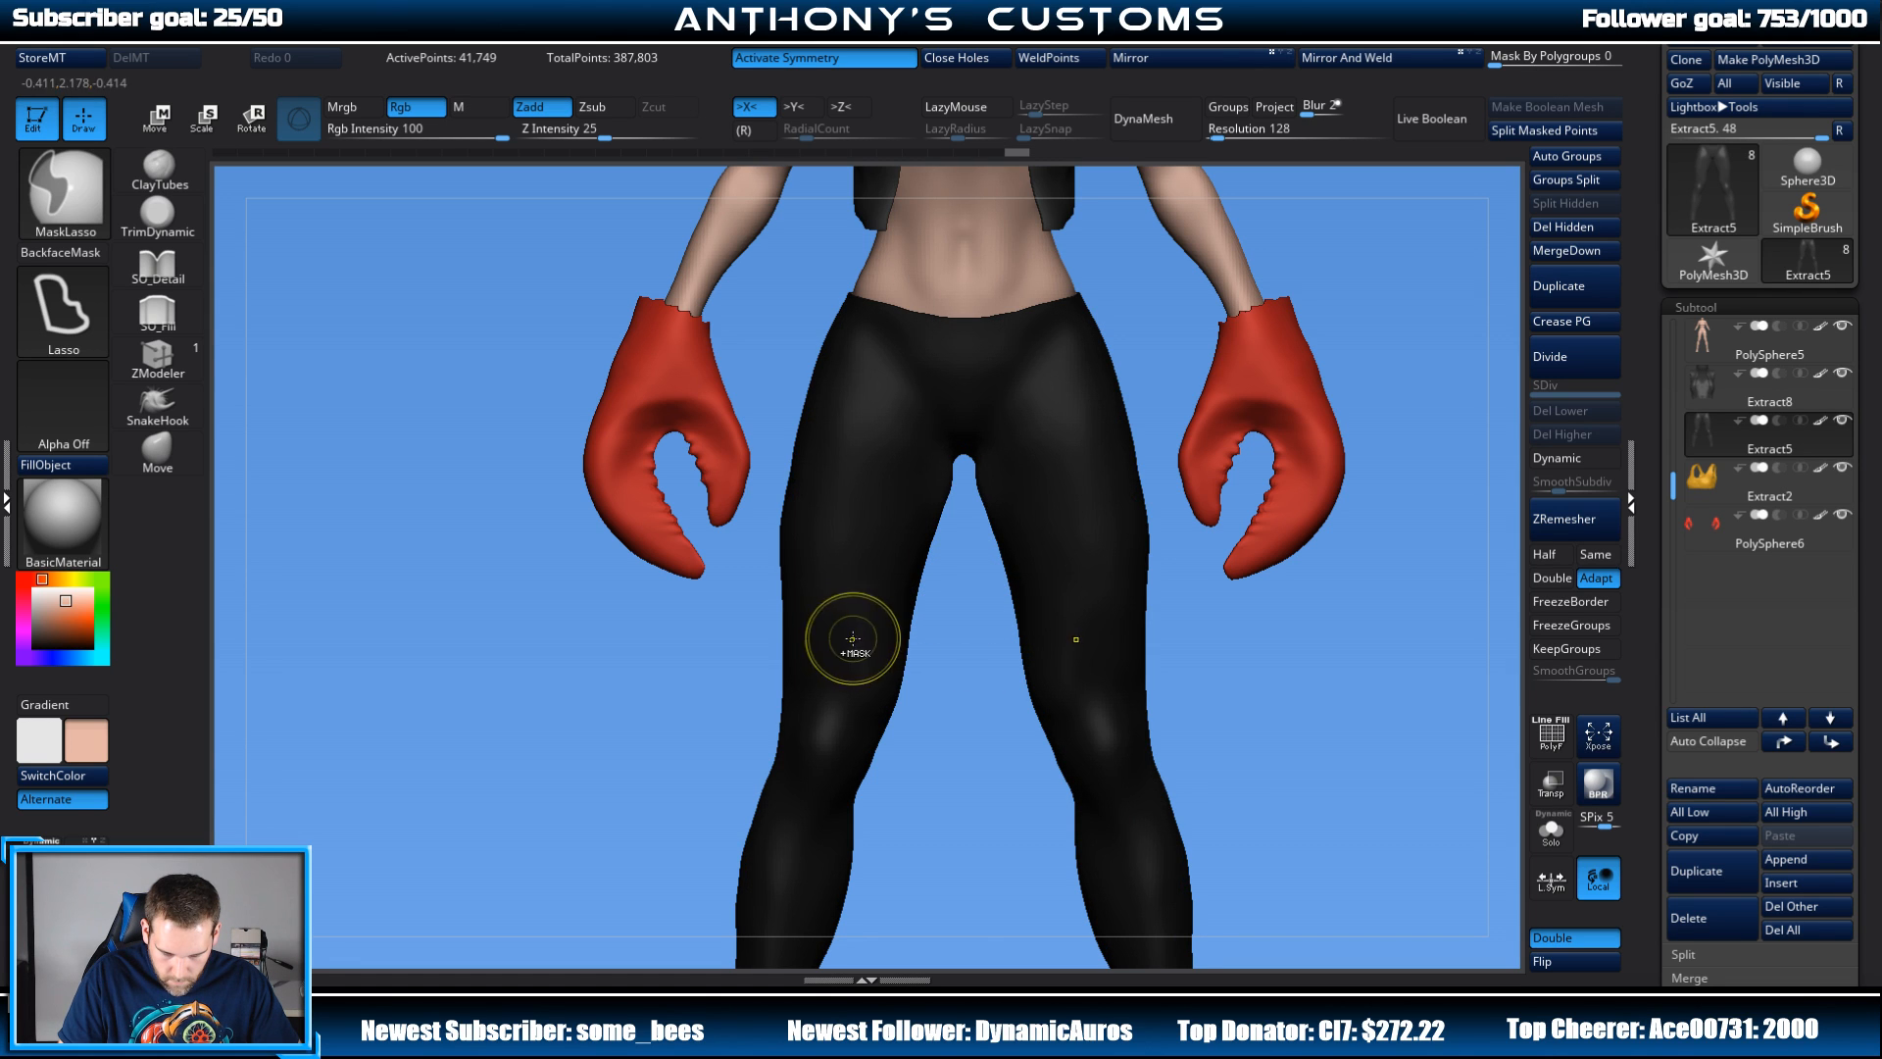
key("w")
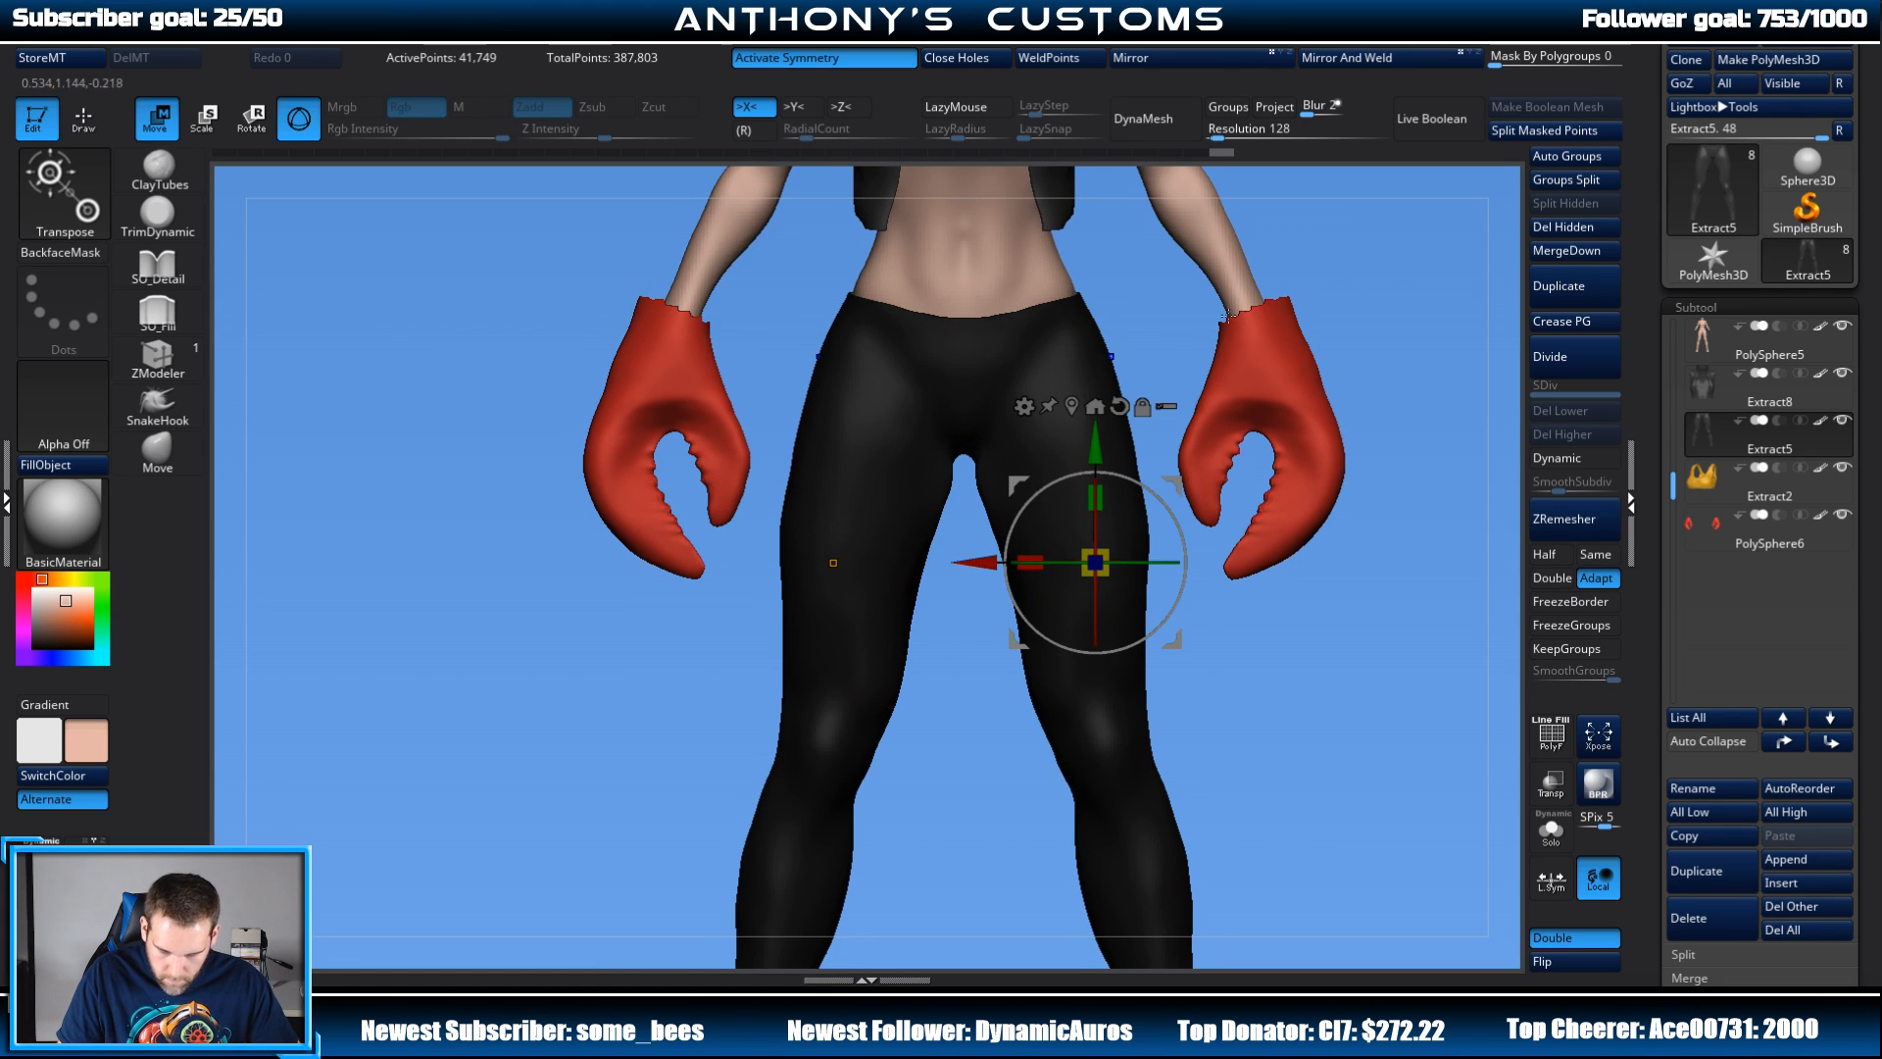
left_click_drag(981, 562, 993, 562)
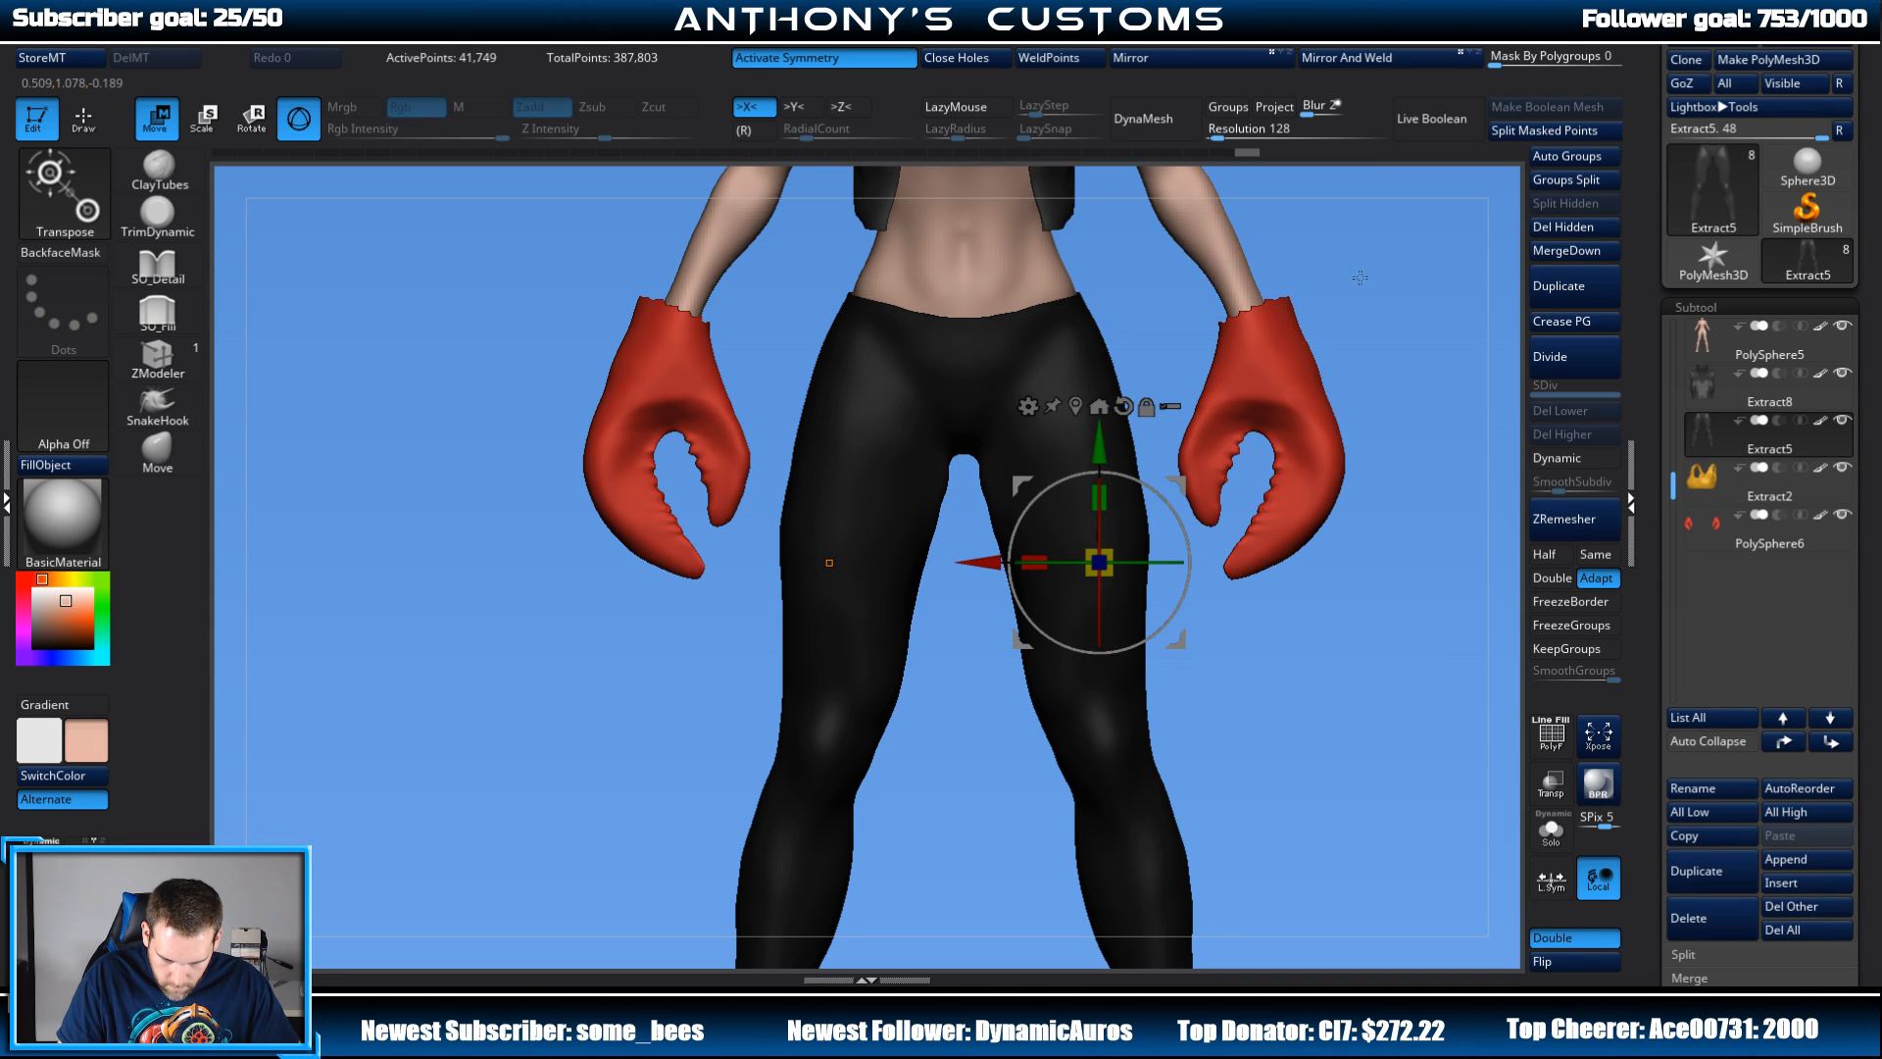
key("q")
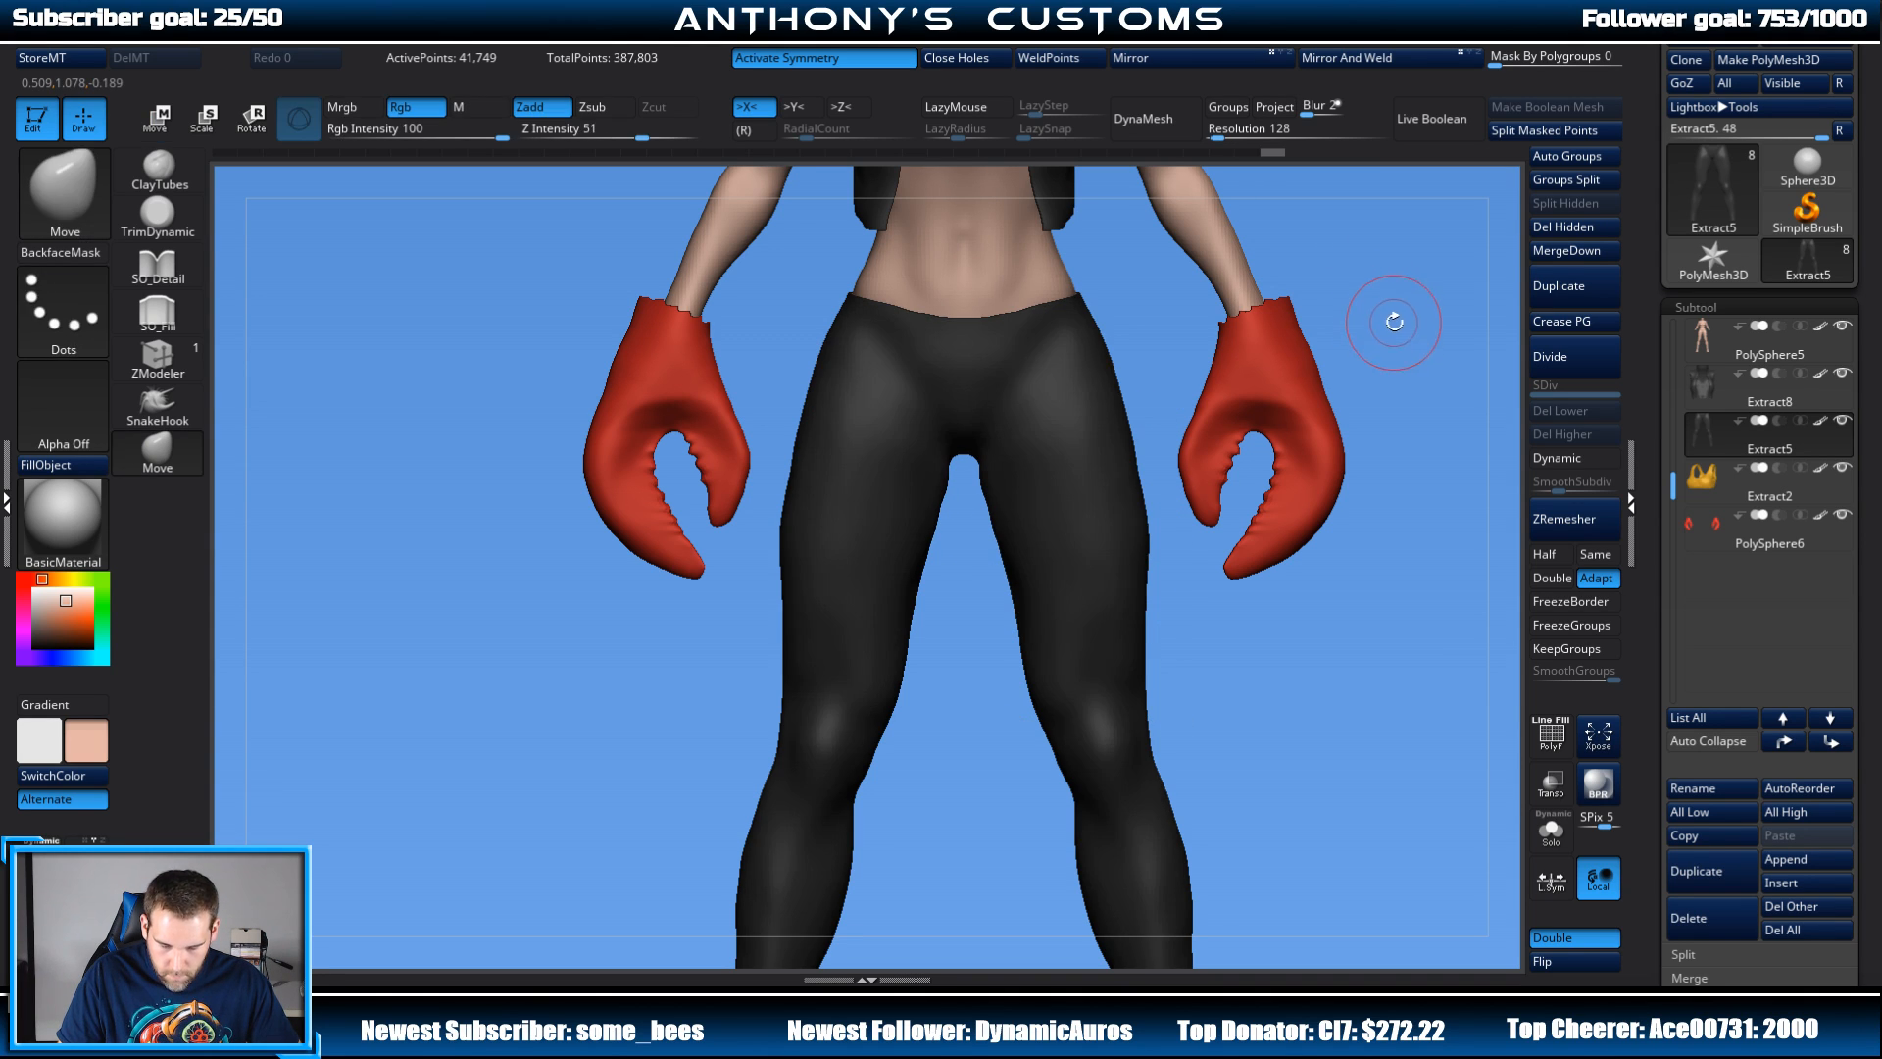
Step: Smooth the crotch and upper inner thighs of the leggings, adjusting the brush size for the area
key("f")
left_click_drag(1370, 226, 1285, 351, "alt")
key("space")
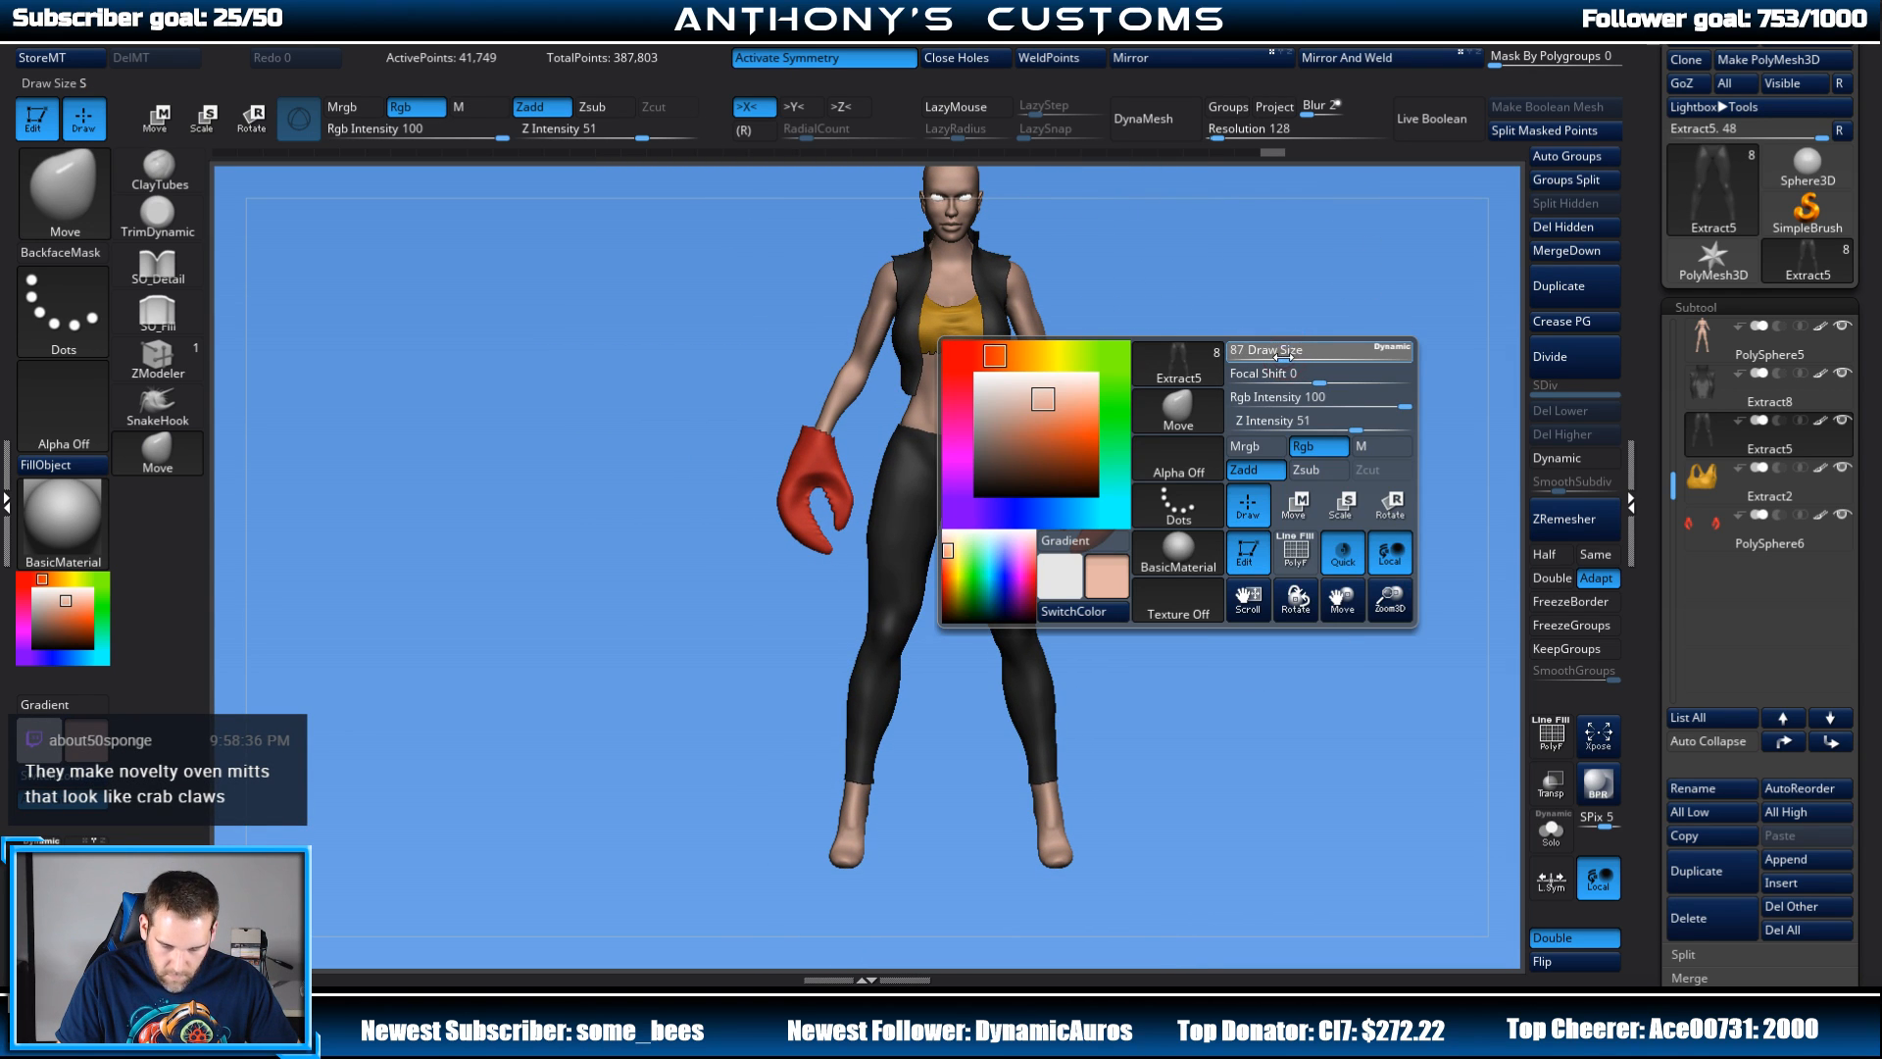
mouse_move(1286, 338)
left_mouse_down("alt")
mouse_move(1344, 424)
mouse_move(1328, 336)
mouse_move(1362, 401)
mouse_move(1359, 351)
mouse_move(1340, 349)
mouse_move(1414, 355)
mouse_move(1403, 261)
left_mouse_up("alt")
left_click_drag(1055, 836, 1012, 670, "alt")
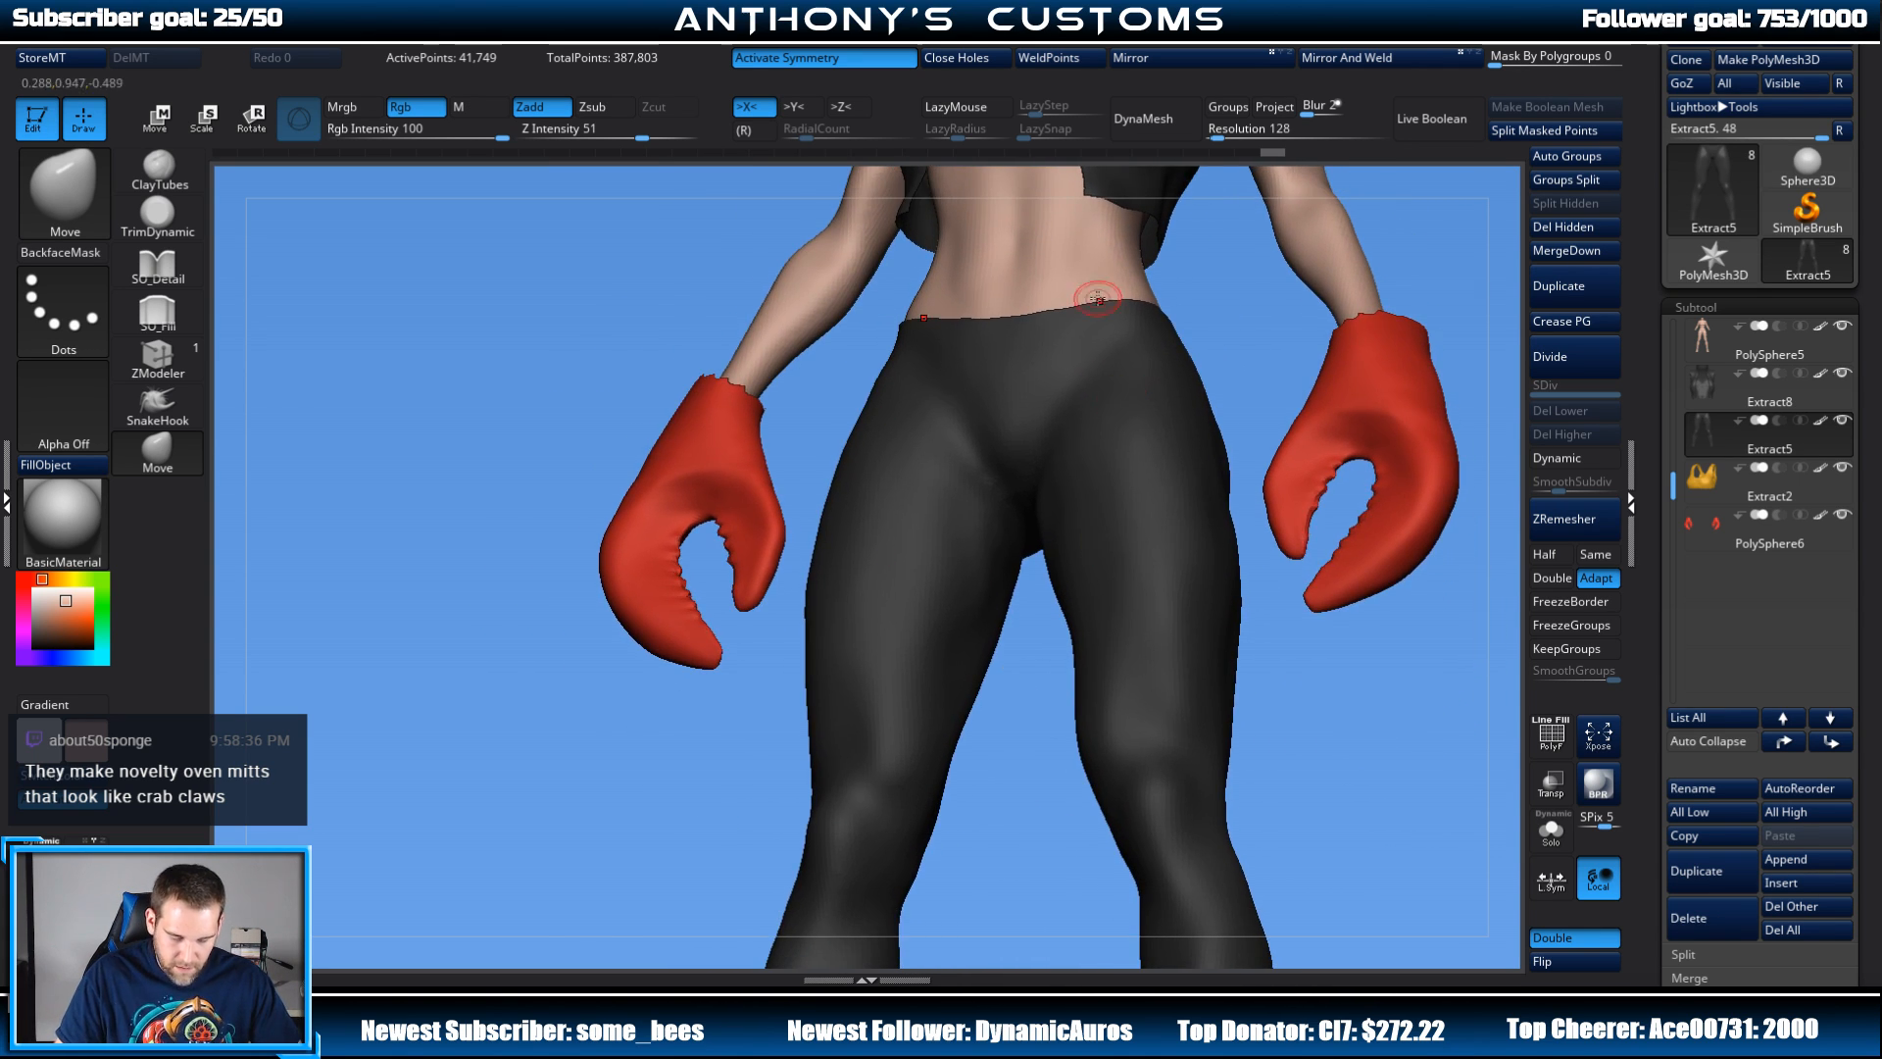
key("shift")
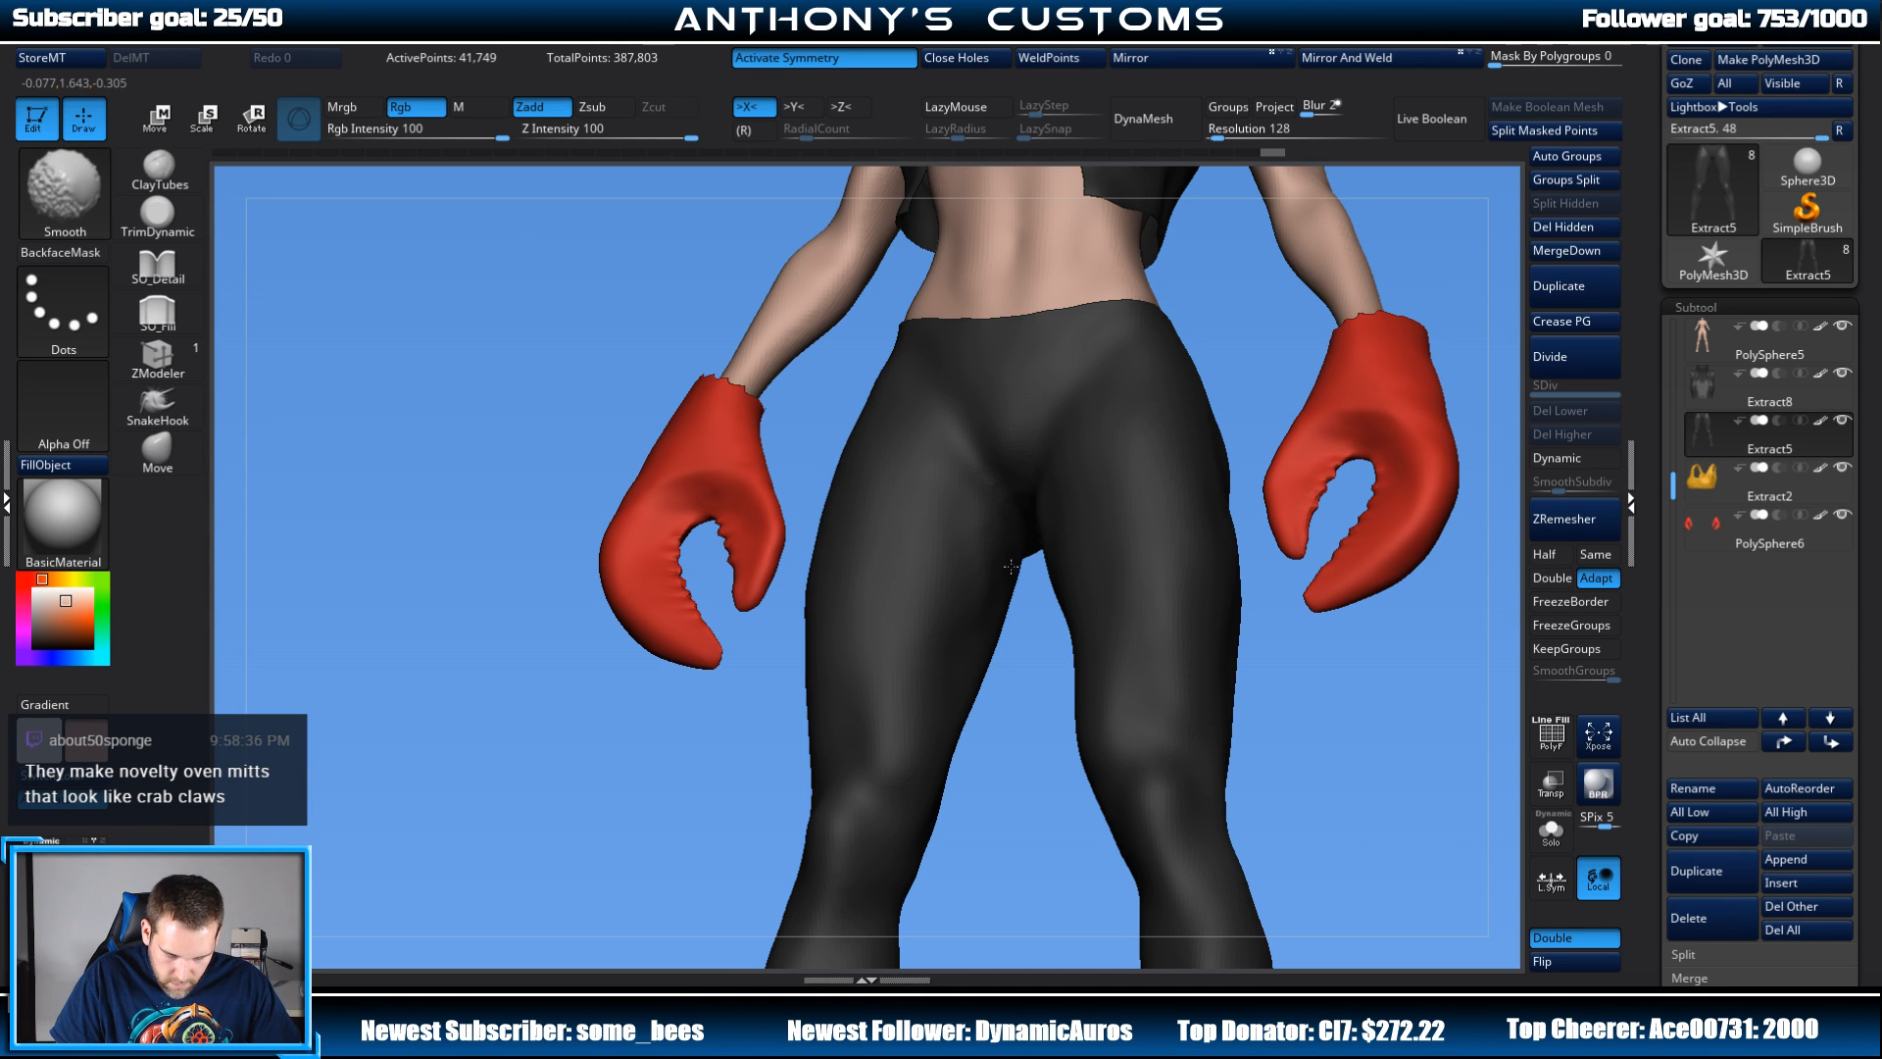
left_click_drag(999, 614, 1004, 622, "shift")
mouse_move(1016, 736)
left_mouse_down()
mouse_move(1038, 731)
mouse_move(1054, 495)
mouse_move(1084, 445)
mouse_move(993, 434)
left_mouse_up()
left_click_drag(1290, 399, 1247, 434)
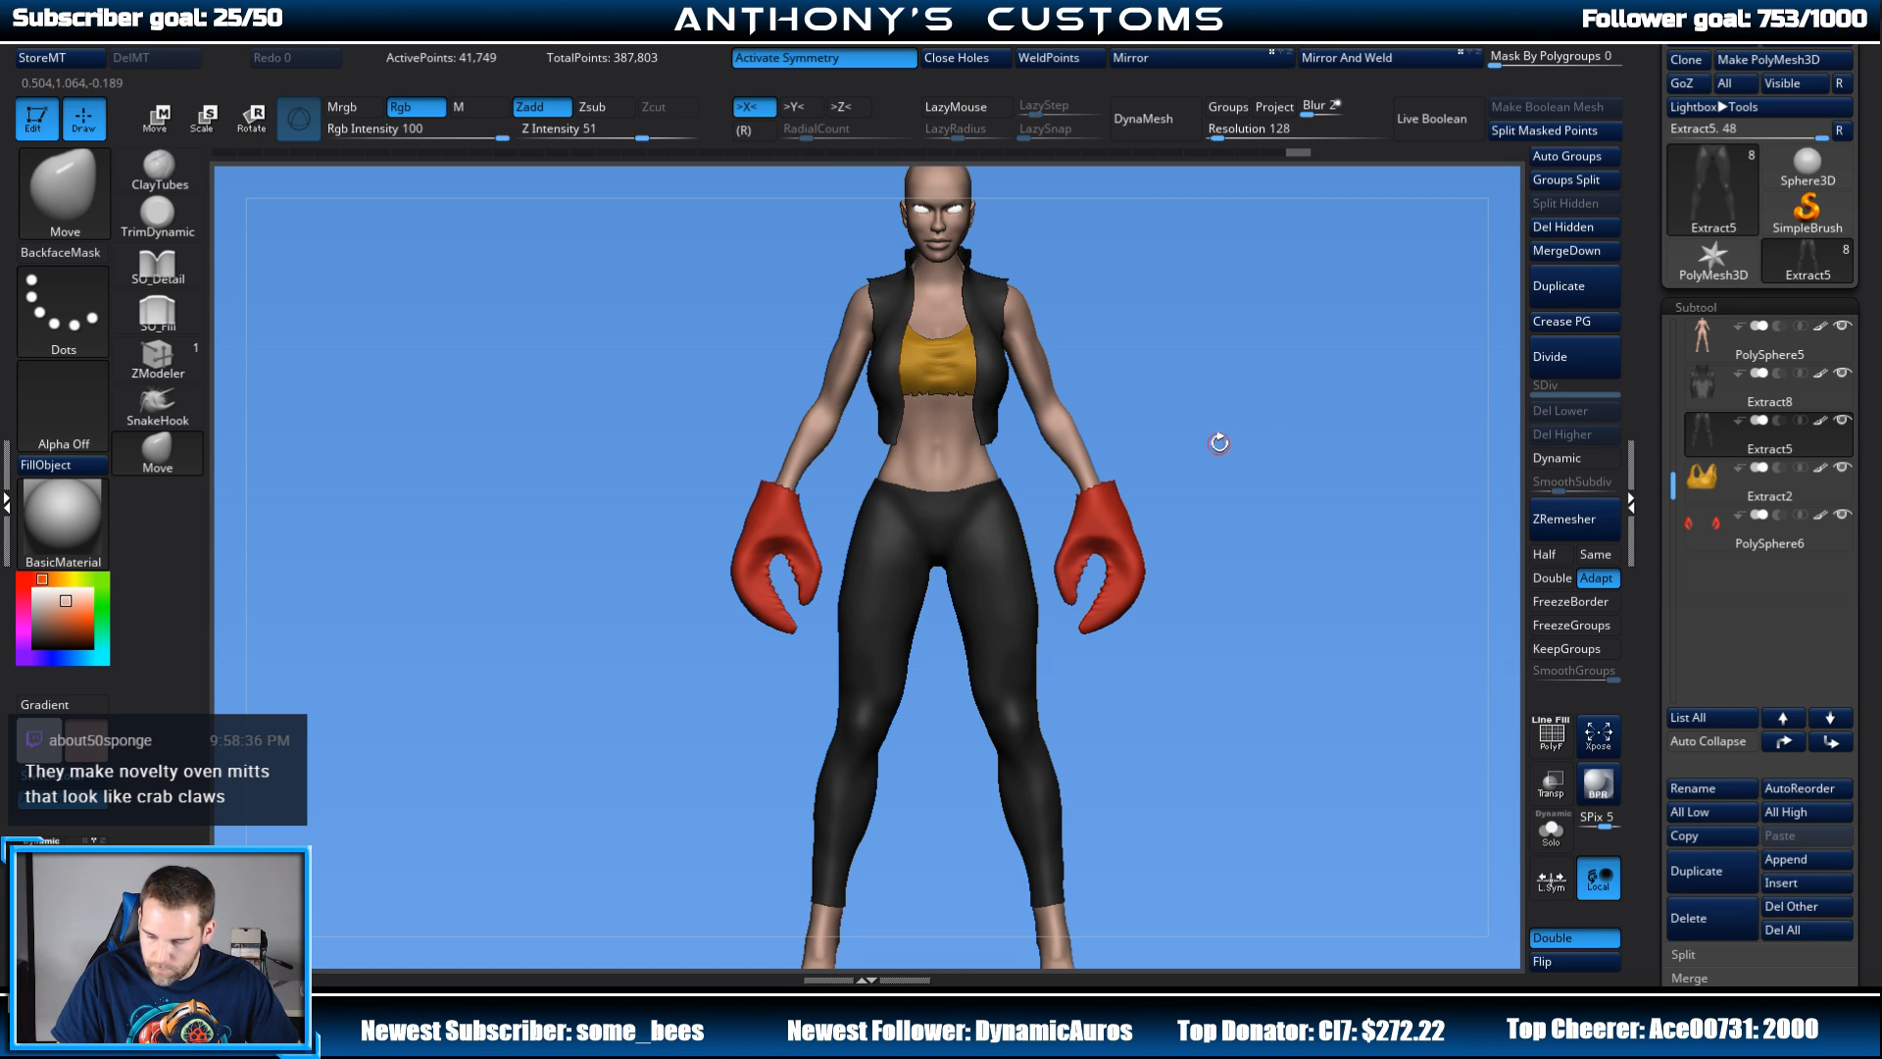
Step: Choose the SO_Cloth brush and carve symmetrical fabric creases radiating from the leggings' crotch toward the hips and upper thighs
key("b")
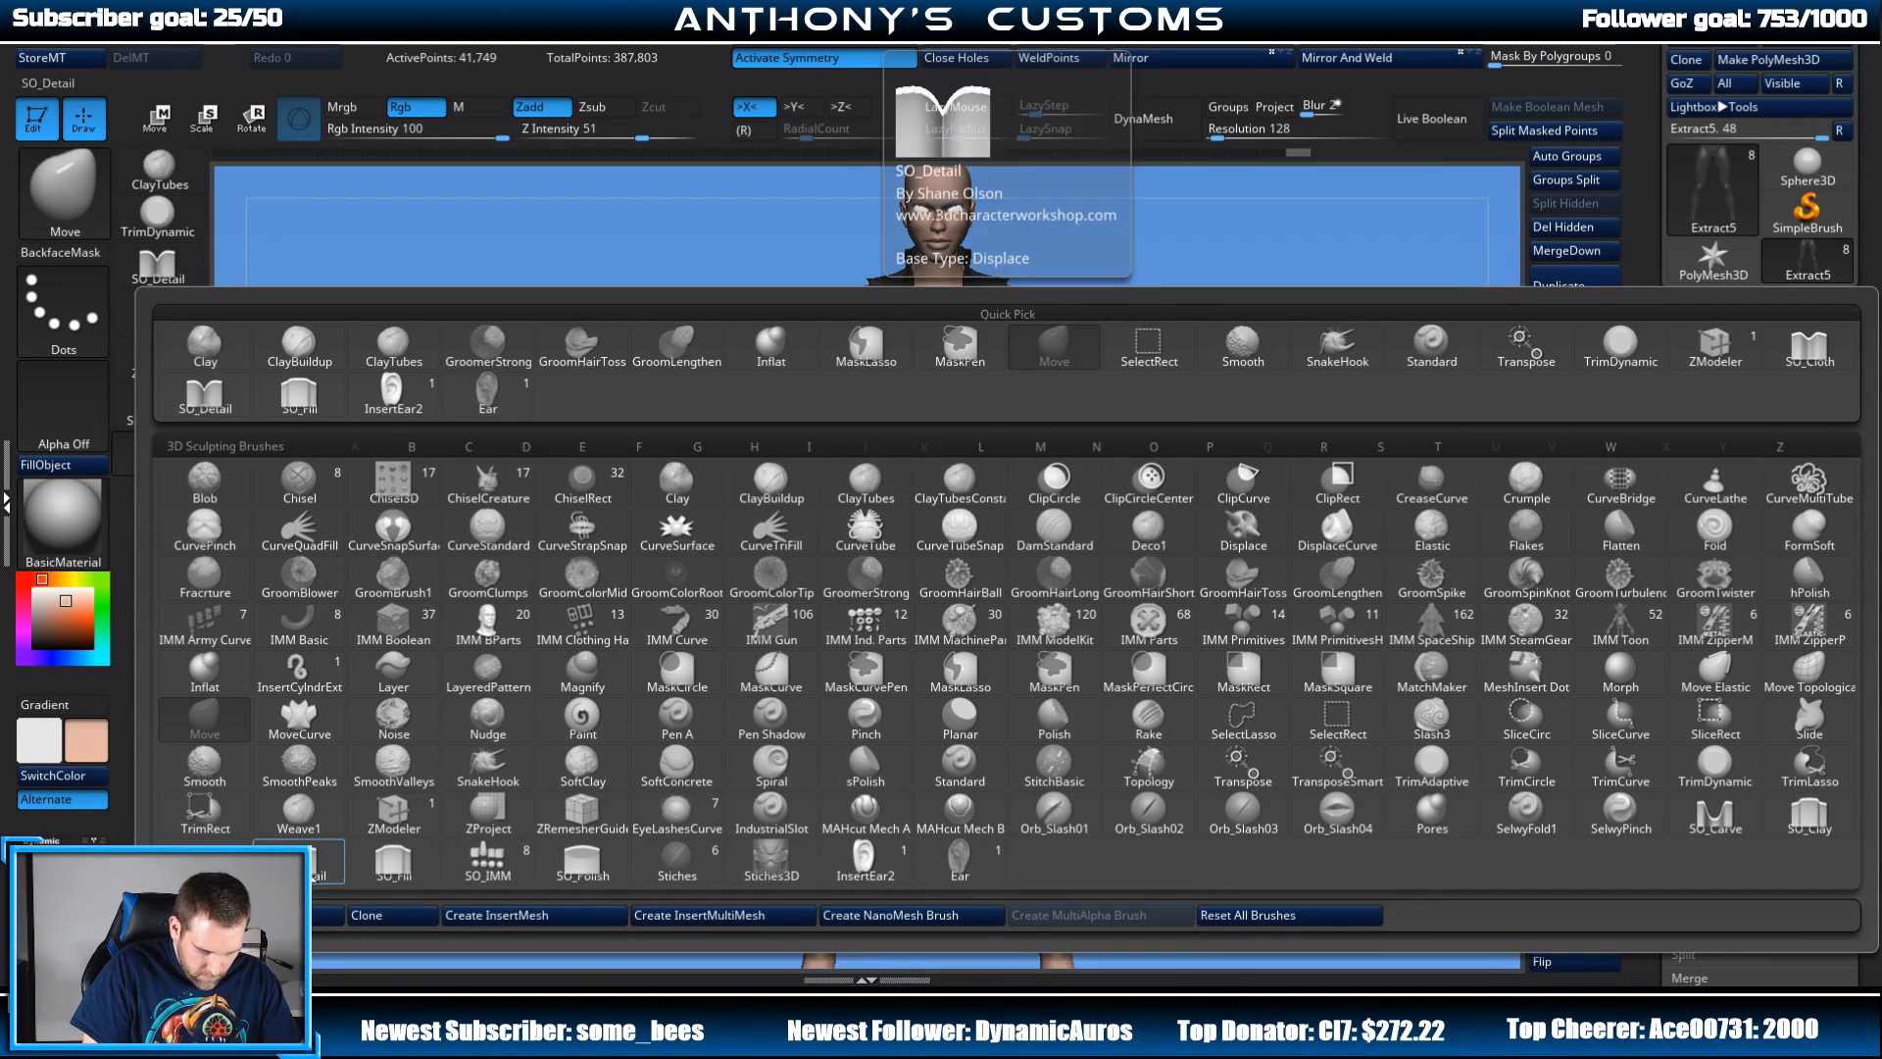
left_click(205, 862)
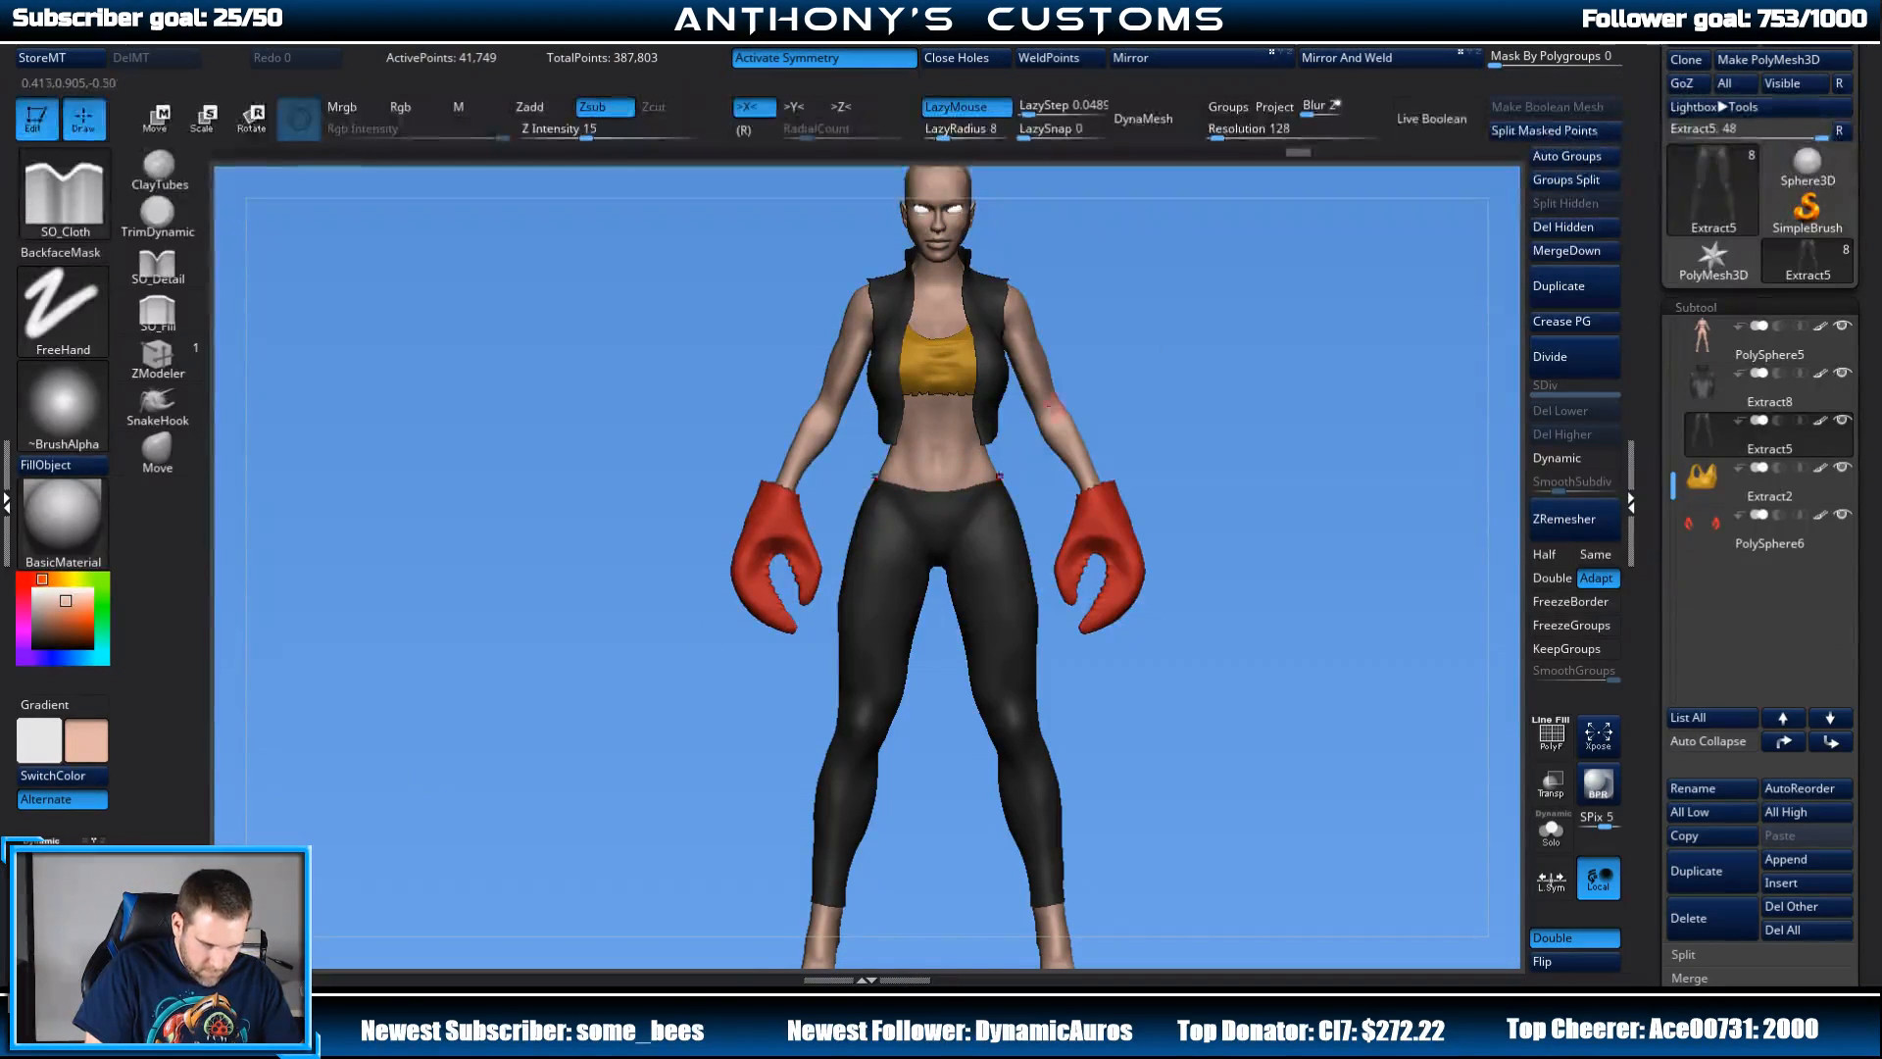
left_click_drag(1250, 396, 1250, 578, "alt")
left_click_drag(1392, 285, 1315, 399, "alt")
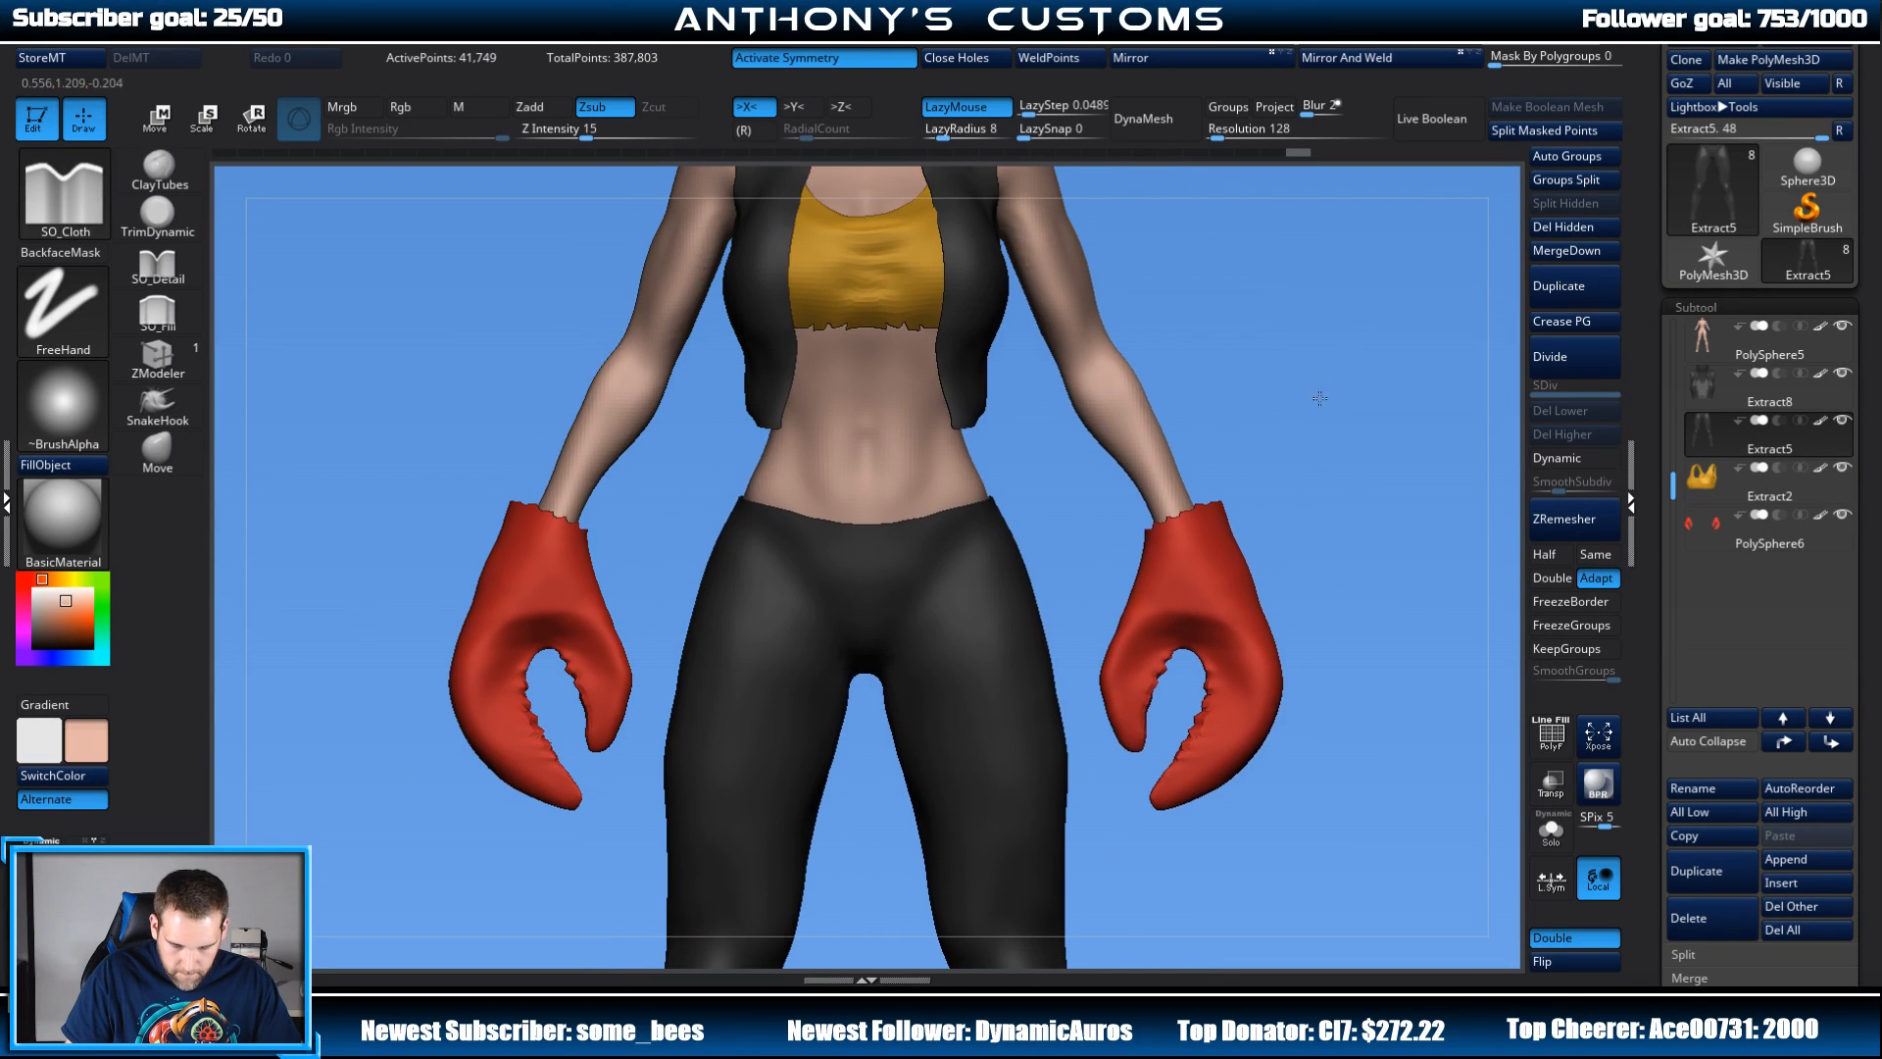
key("space")
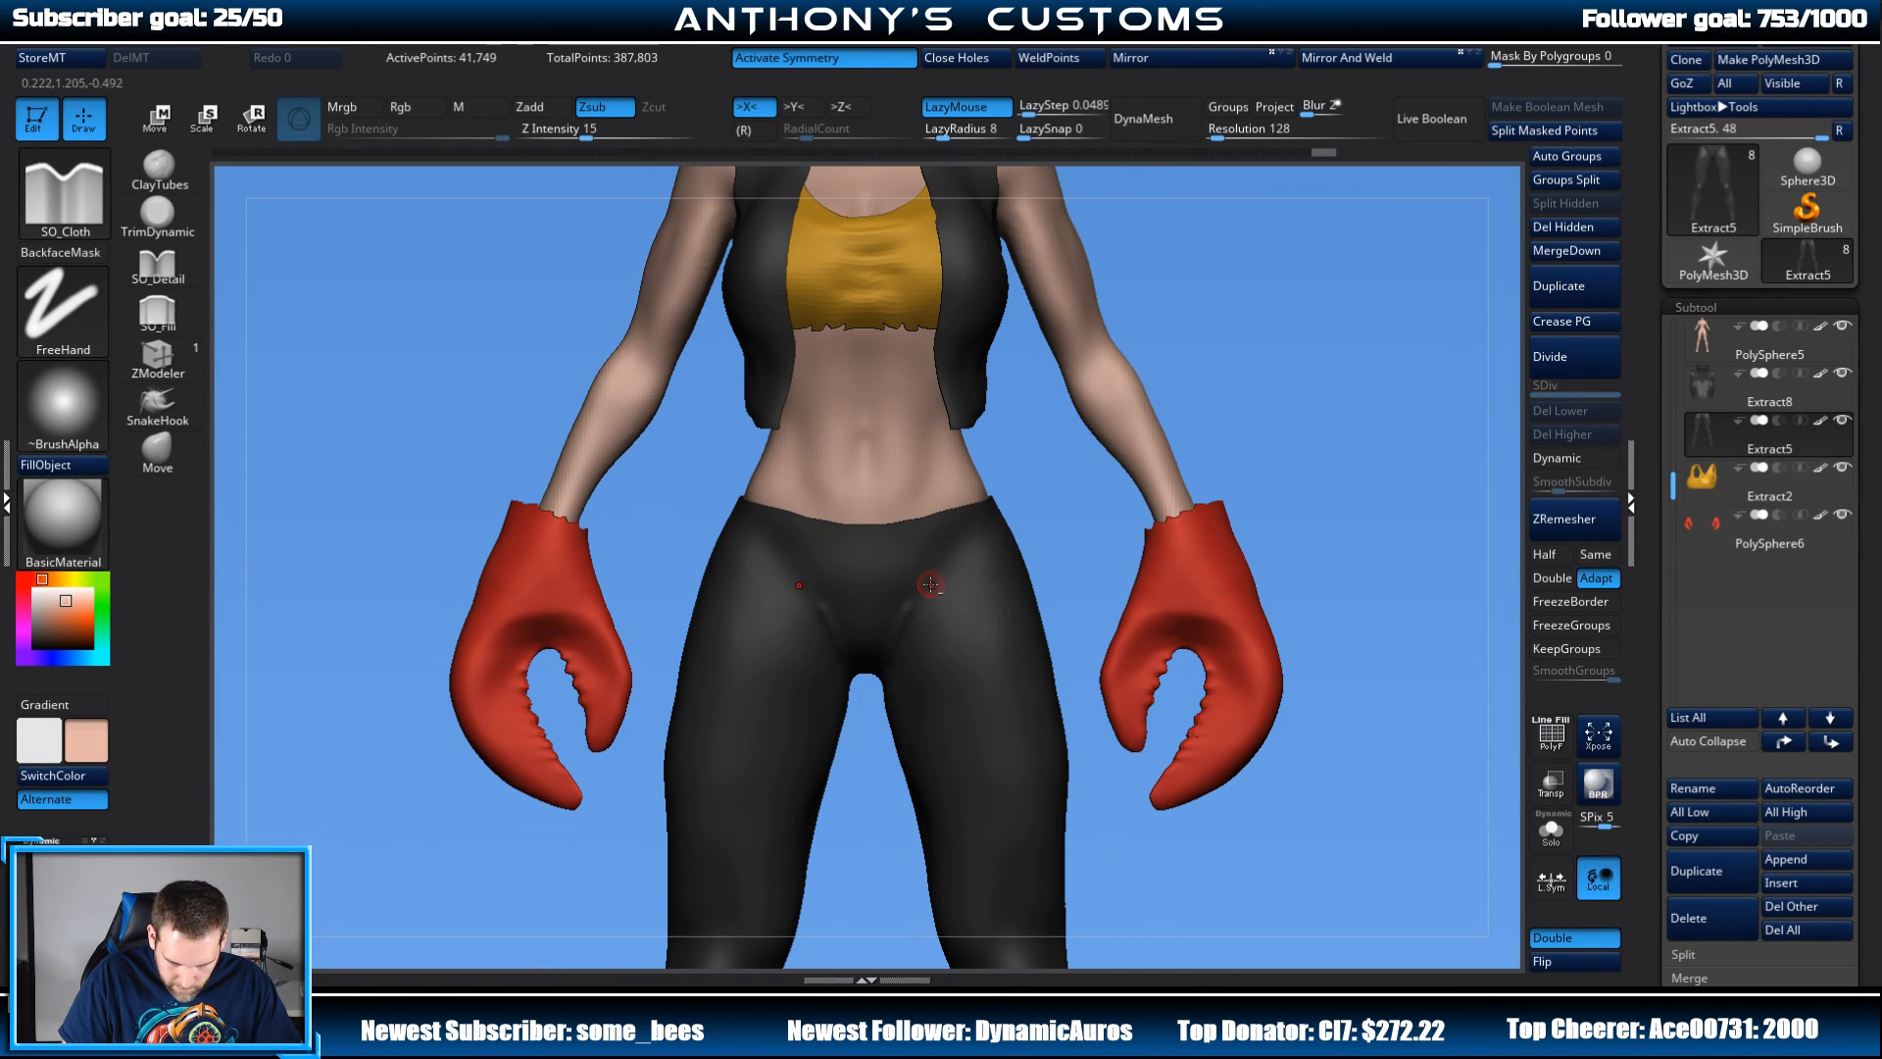
left_click_drag(890, 672, 891, 677)
left_click_drag(1066, 574, 1168, 445, "alt")
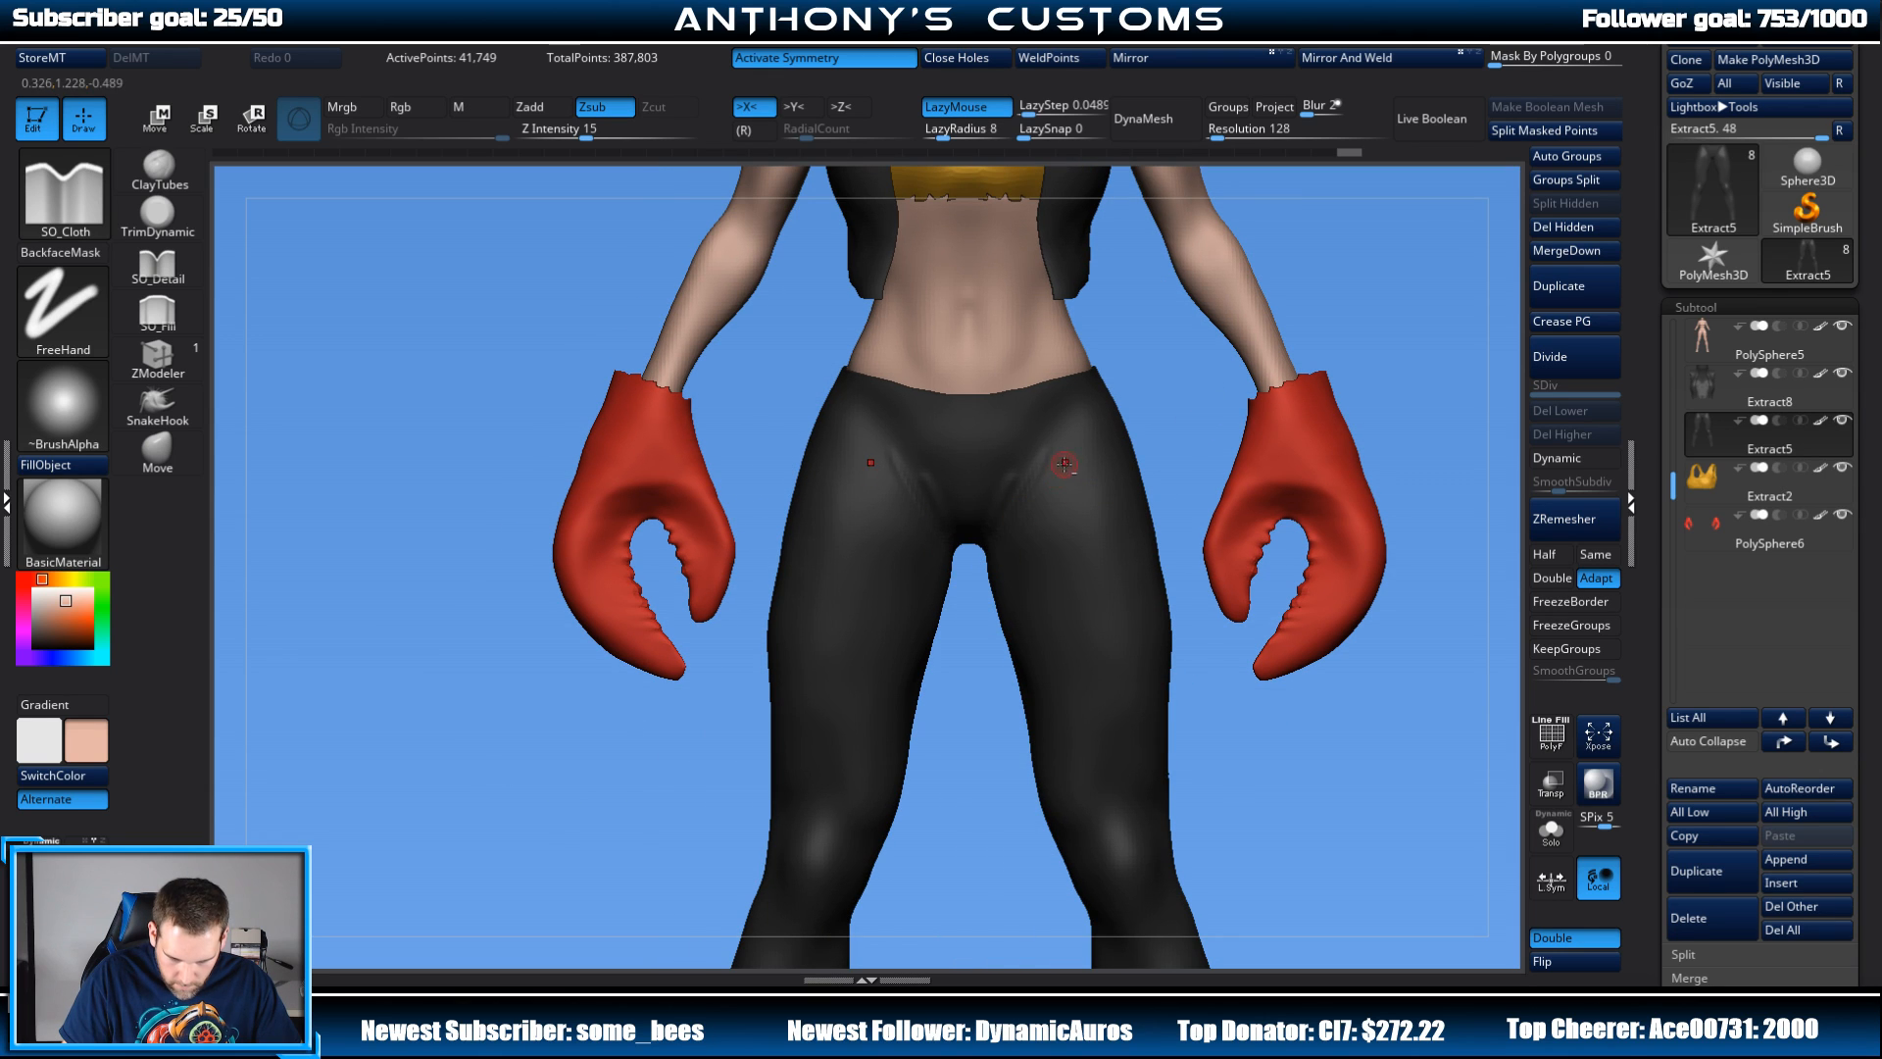
left_click_drag(1008, 529, 961, 594)
left_click_drag(1064, 497, 992, 567)
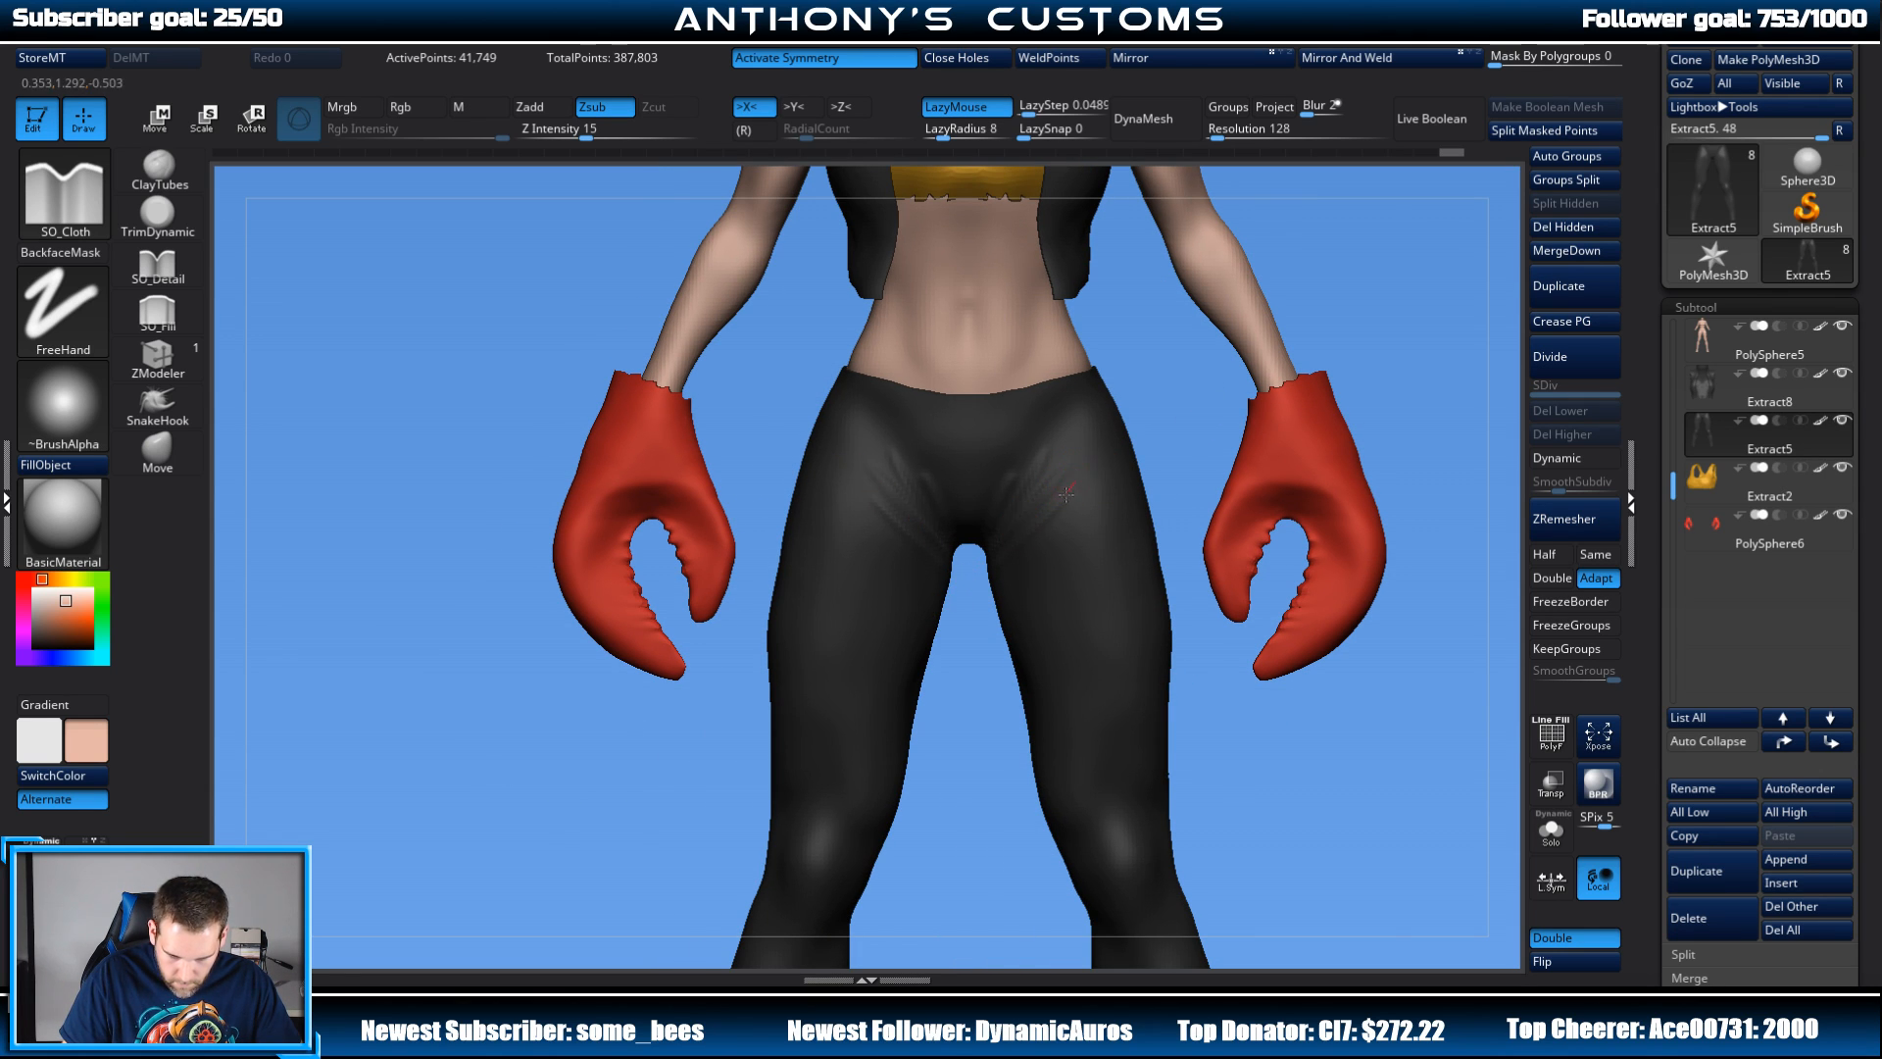
left_click_drag(1051, 526, 966, 605)
Step: Soften the new creases beside the leggings' crotch with the Smooth brush
mouse_move(1414, 391)
left_mouse_down("alt")
mouse_move(1371, 342)
mouse_move(1252, 352)
left_mouse_up("alt")
key("shift")
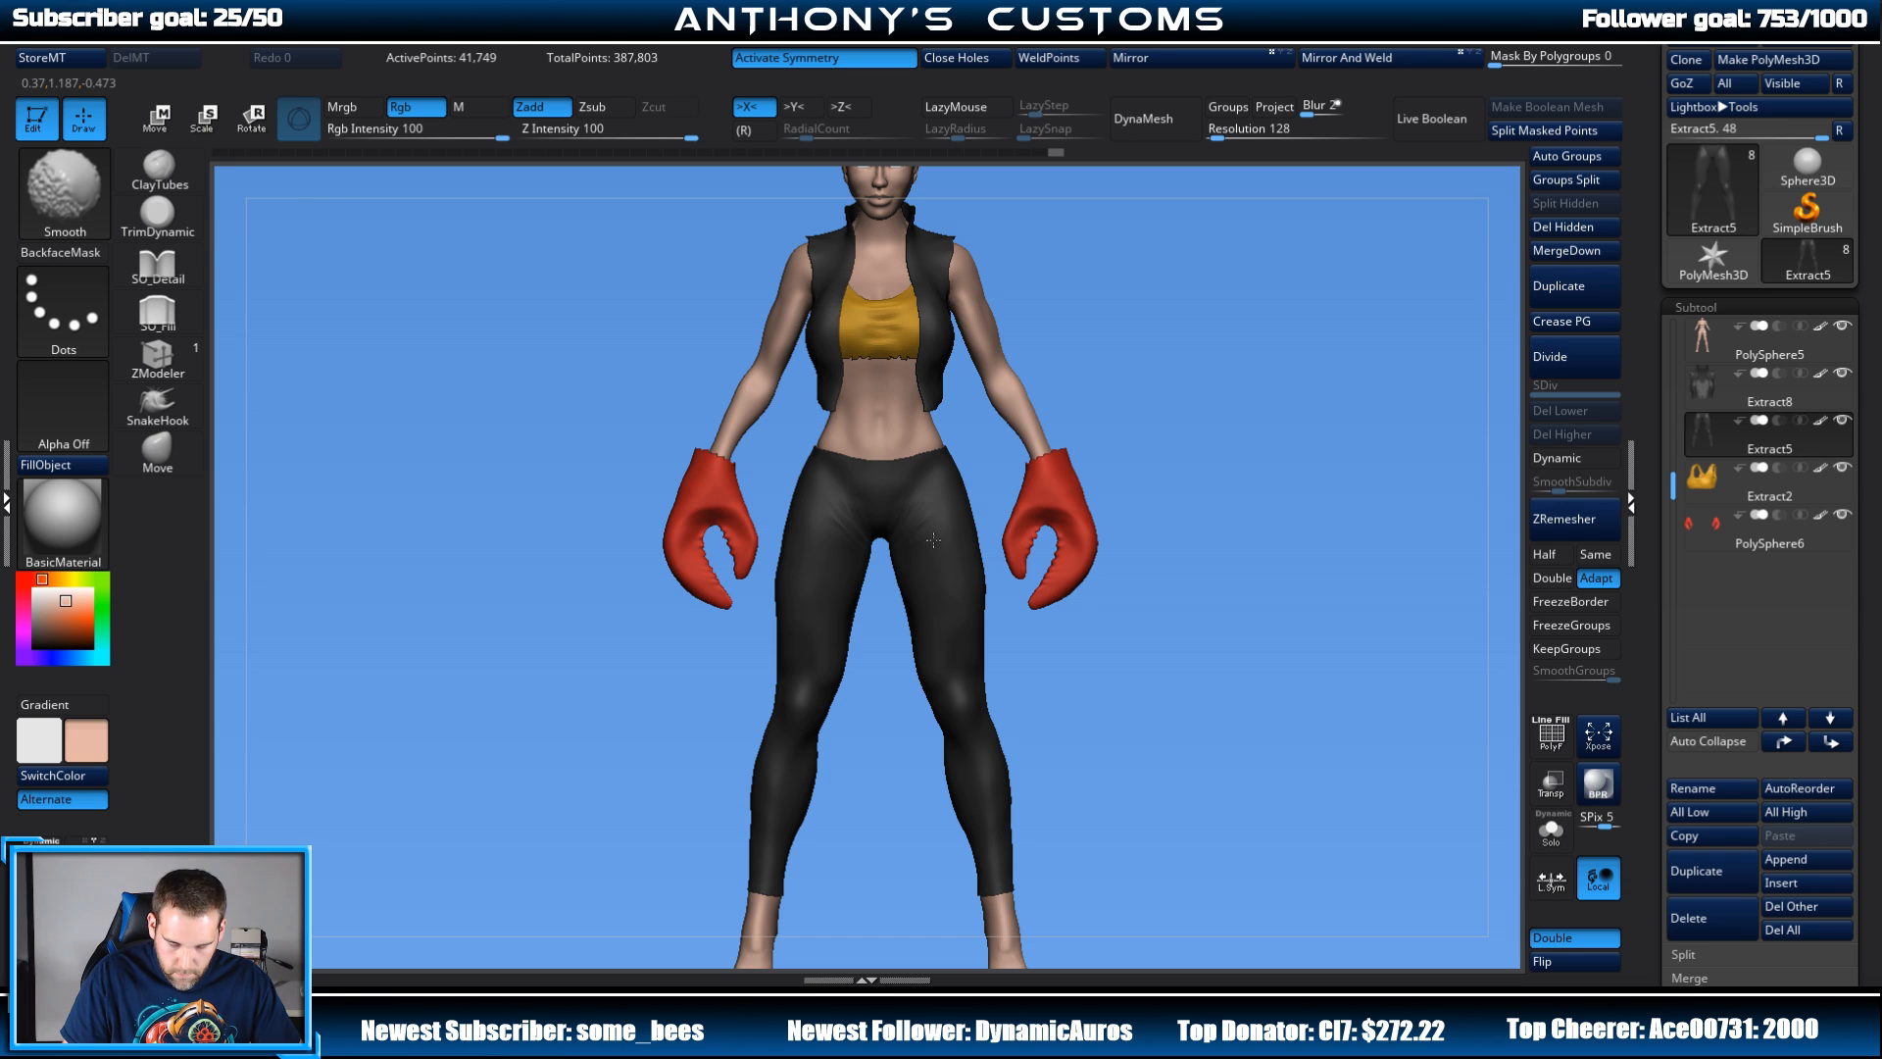
left_click_drag(897, 560, 876, 597, "shift")
Step: Reduce the SO_Cloth draw size and carve symmetrical fabric creases around the outer sides and backs of the leggings' knees
mouse_move(1236, 457)
left_mouse_down()
mouse_move(1181, 442)
mouse_move(1228, 437)
mouse_move(1164, 336)
left_mouse_up()
left_click_drag(1158, 537, 1088, 403, "alt")
key("space")
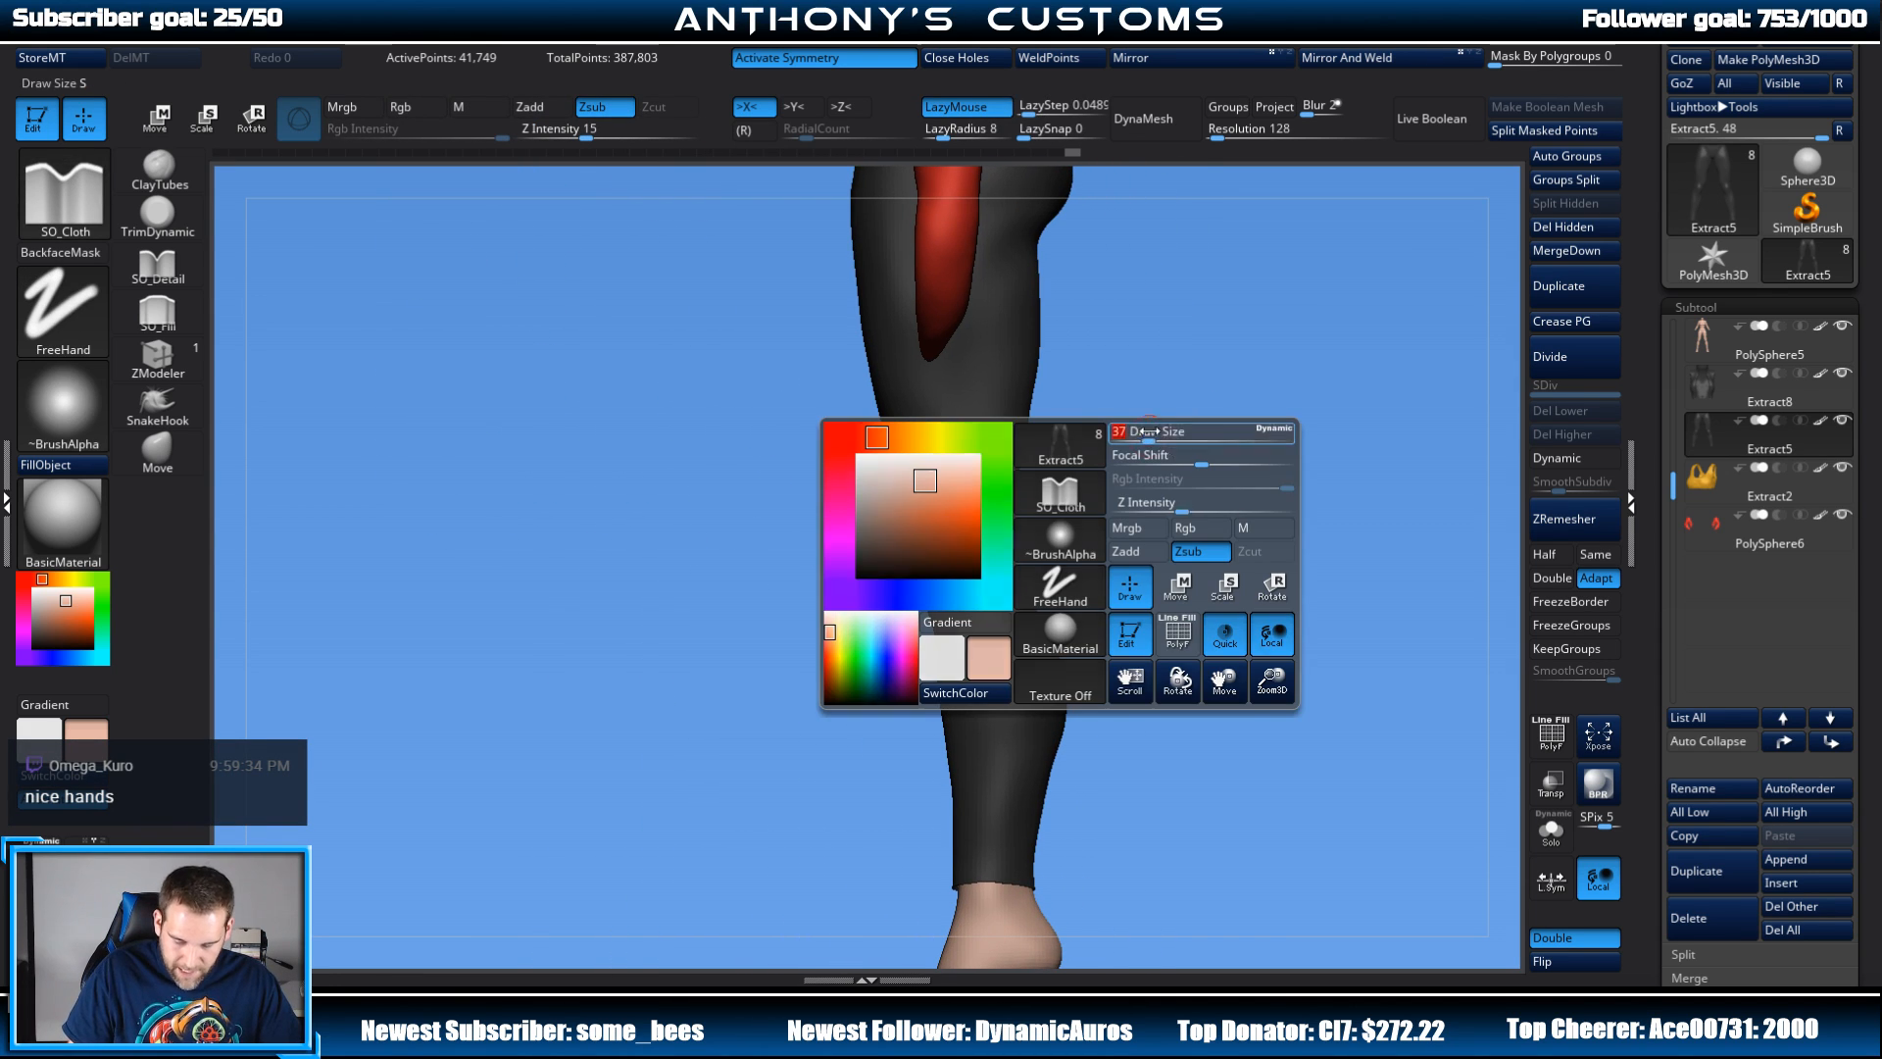
left_click_drag(1139, 427, 1130, 438)
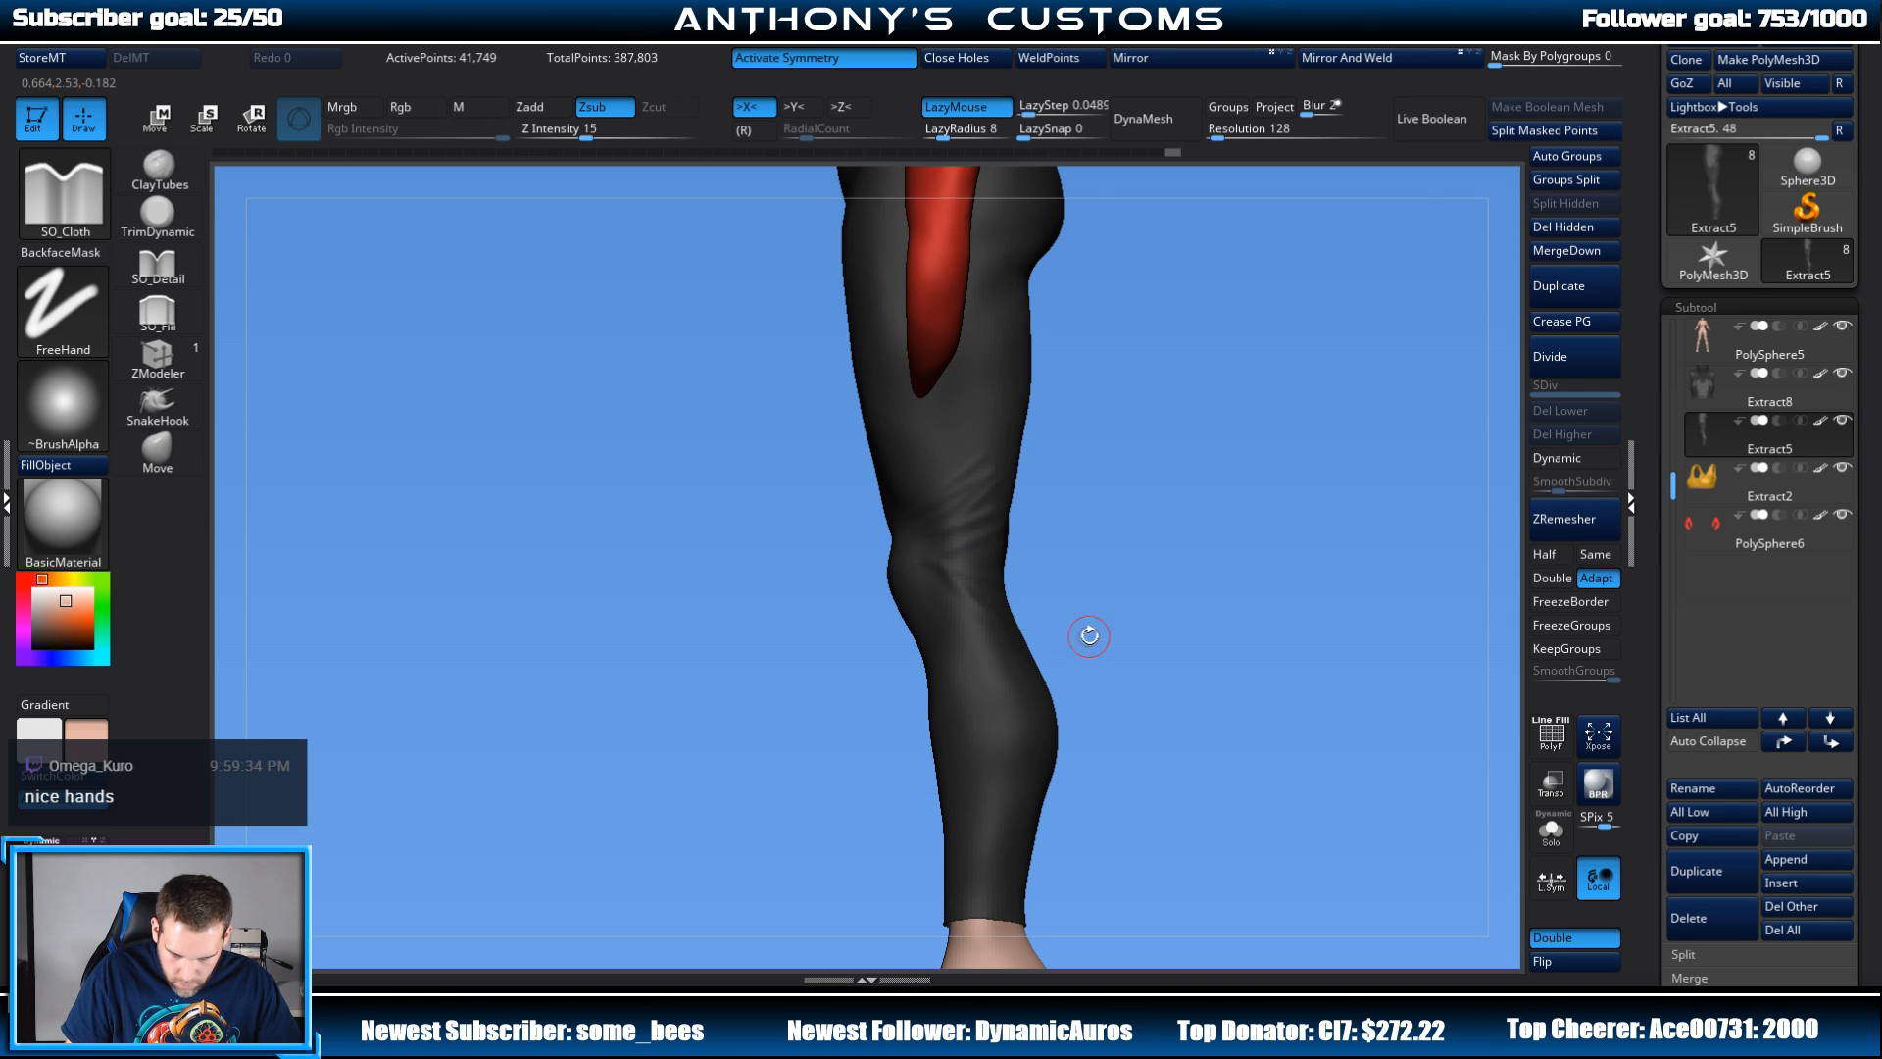
left_click_drag(899, 594, 1017, 632)
left_click_drag(897, 657, 1108, 630, "alt")
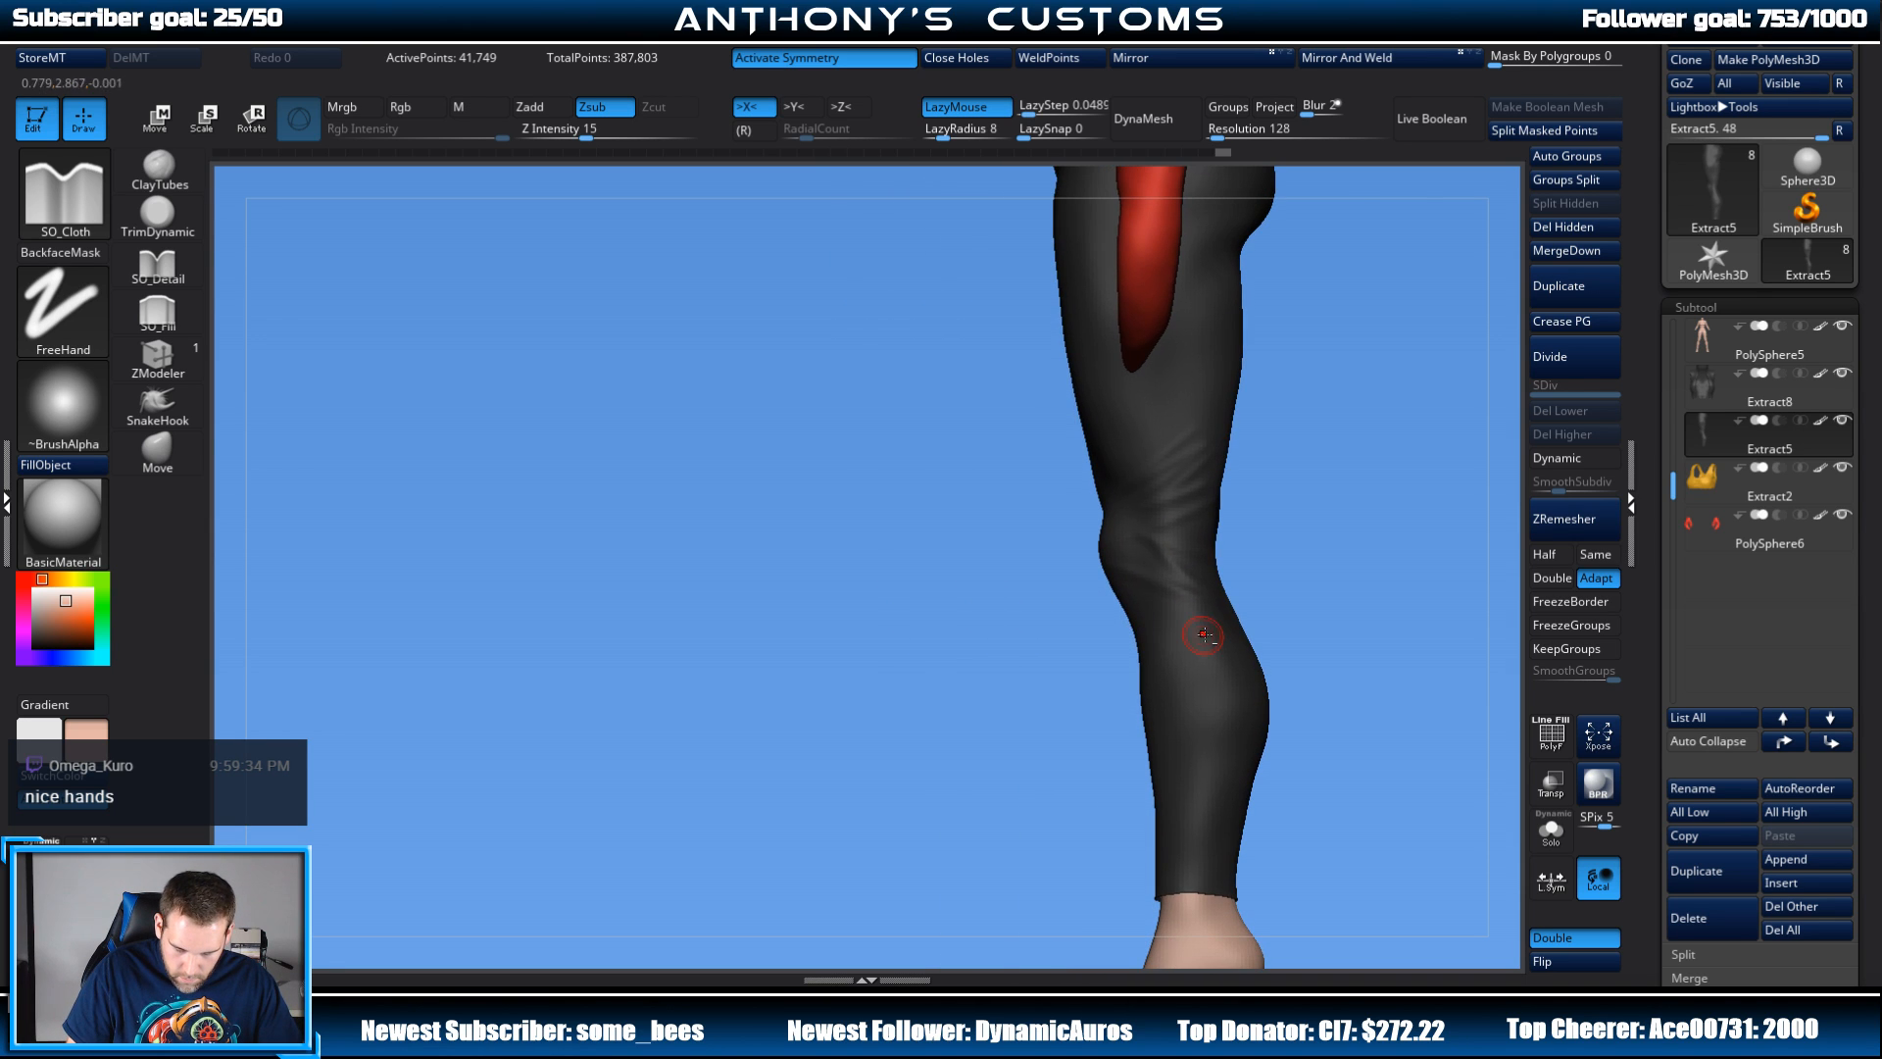
left_click_drag(1372, 524, 1100, 473)
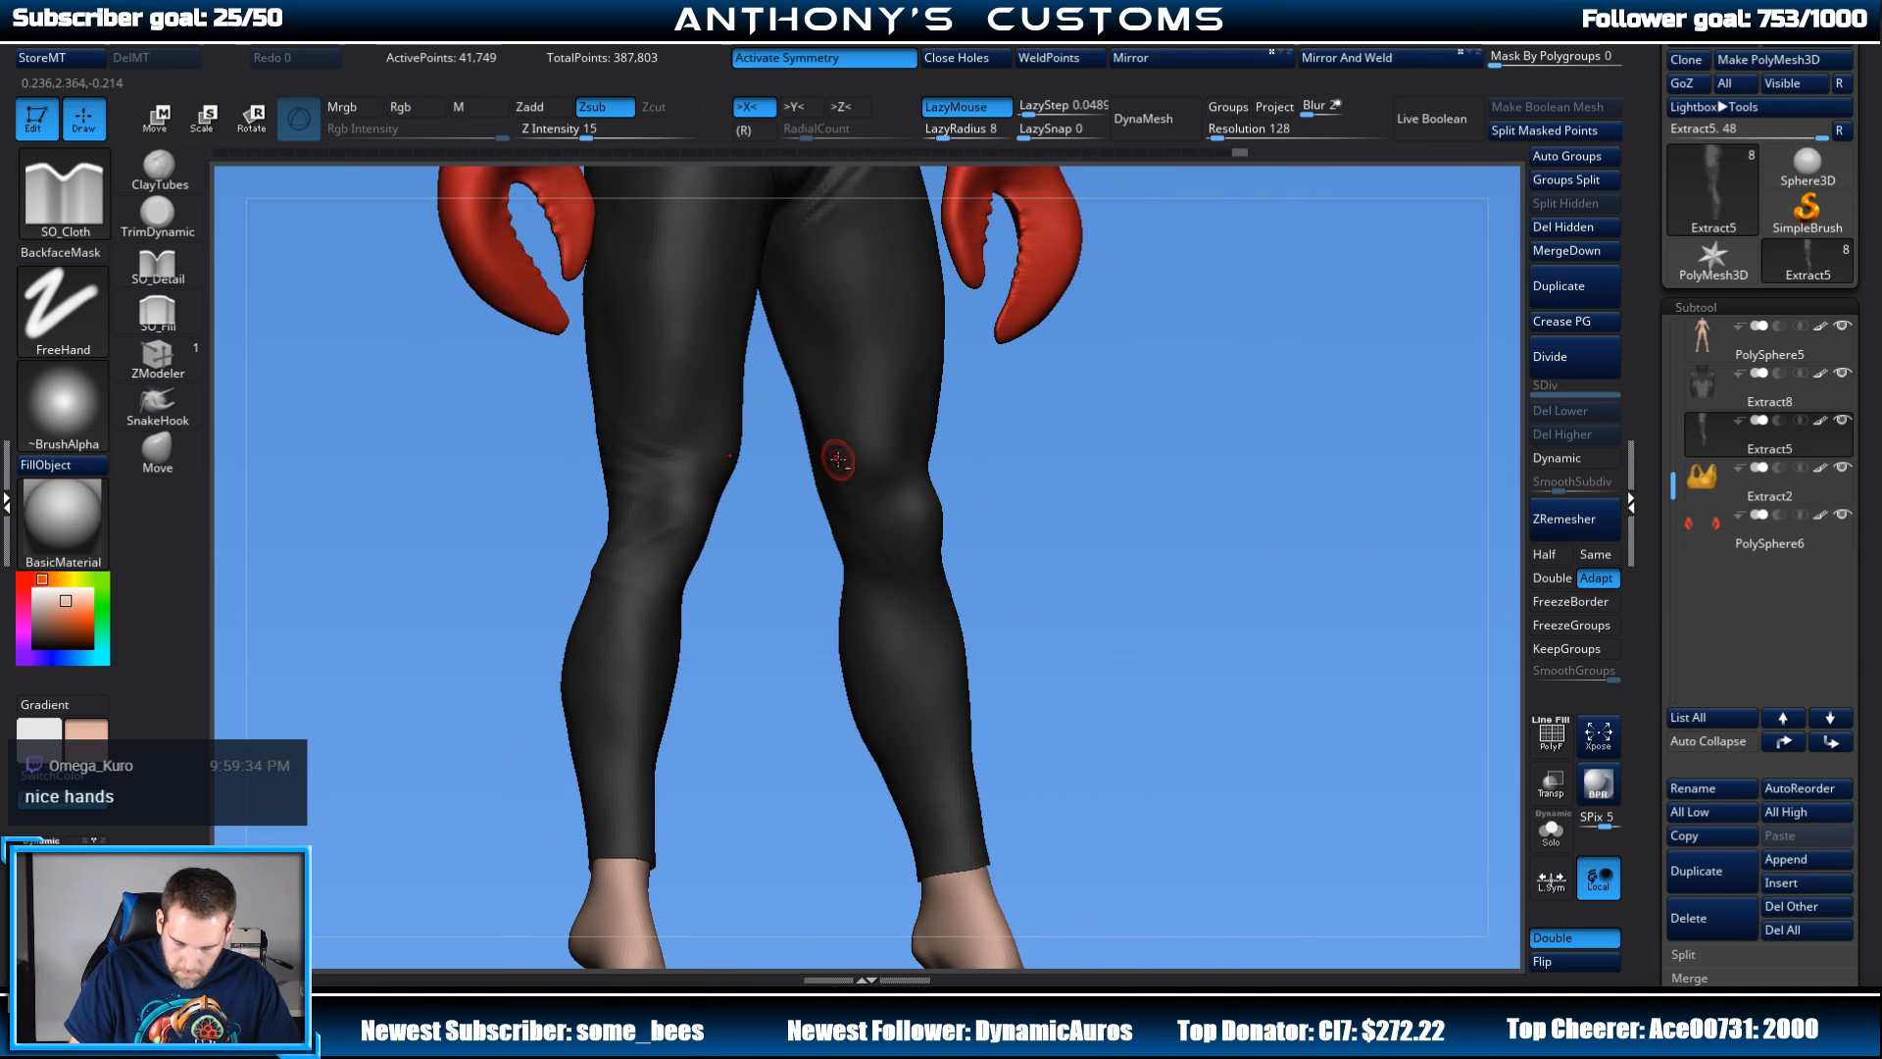
Step: Extend the symmetrical SO_Cloth creases across the inner sides and fronts of the leggings' knees
left_click_drag(840, 489, 896, 509)
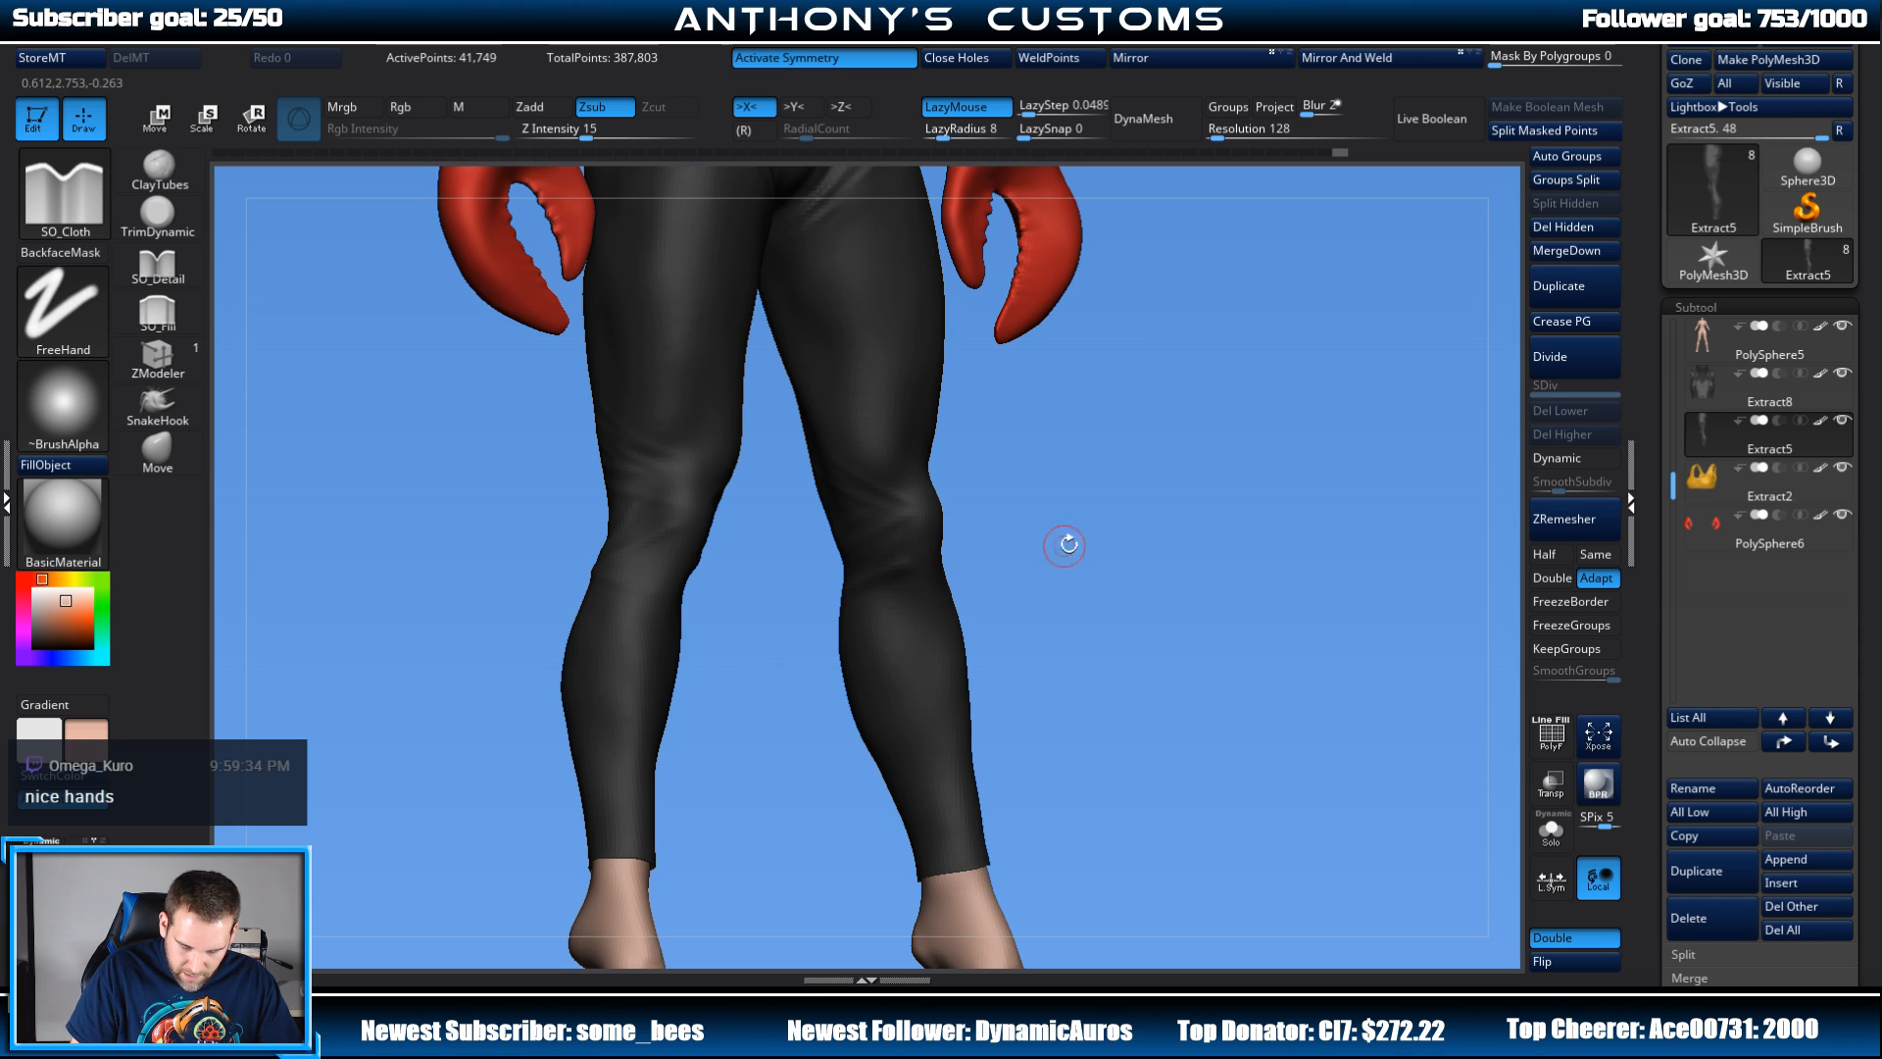
left_click_drag(1068, 544, 933, 559)
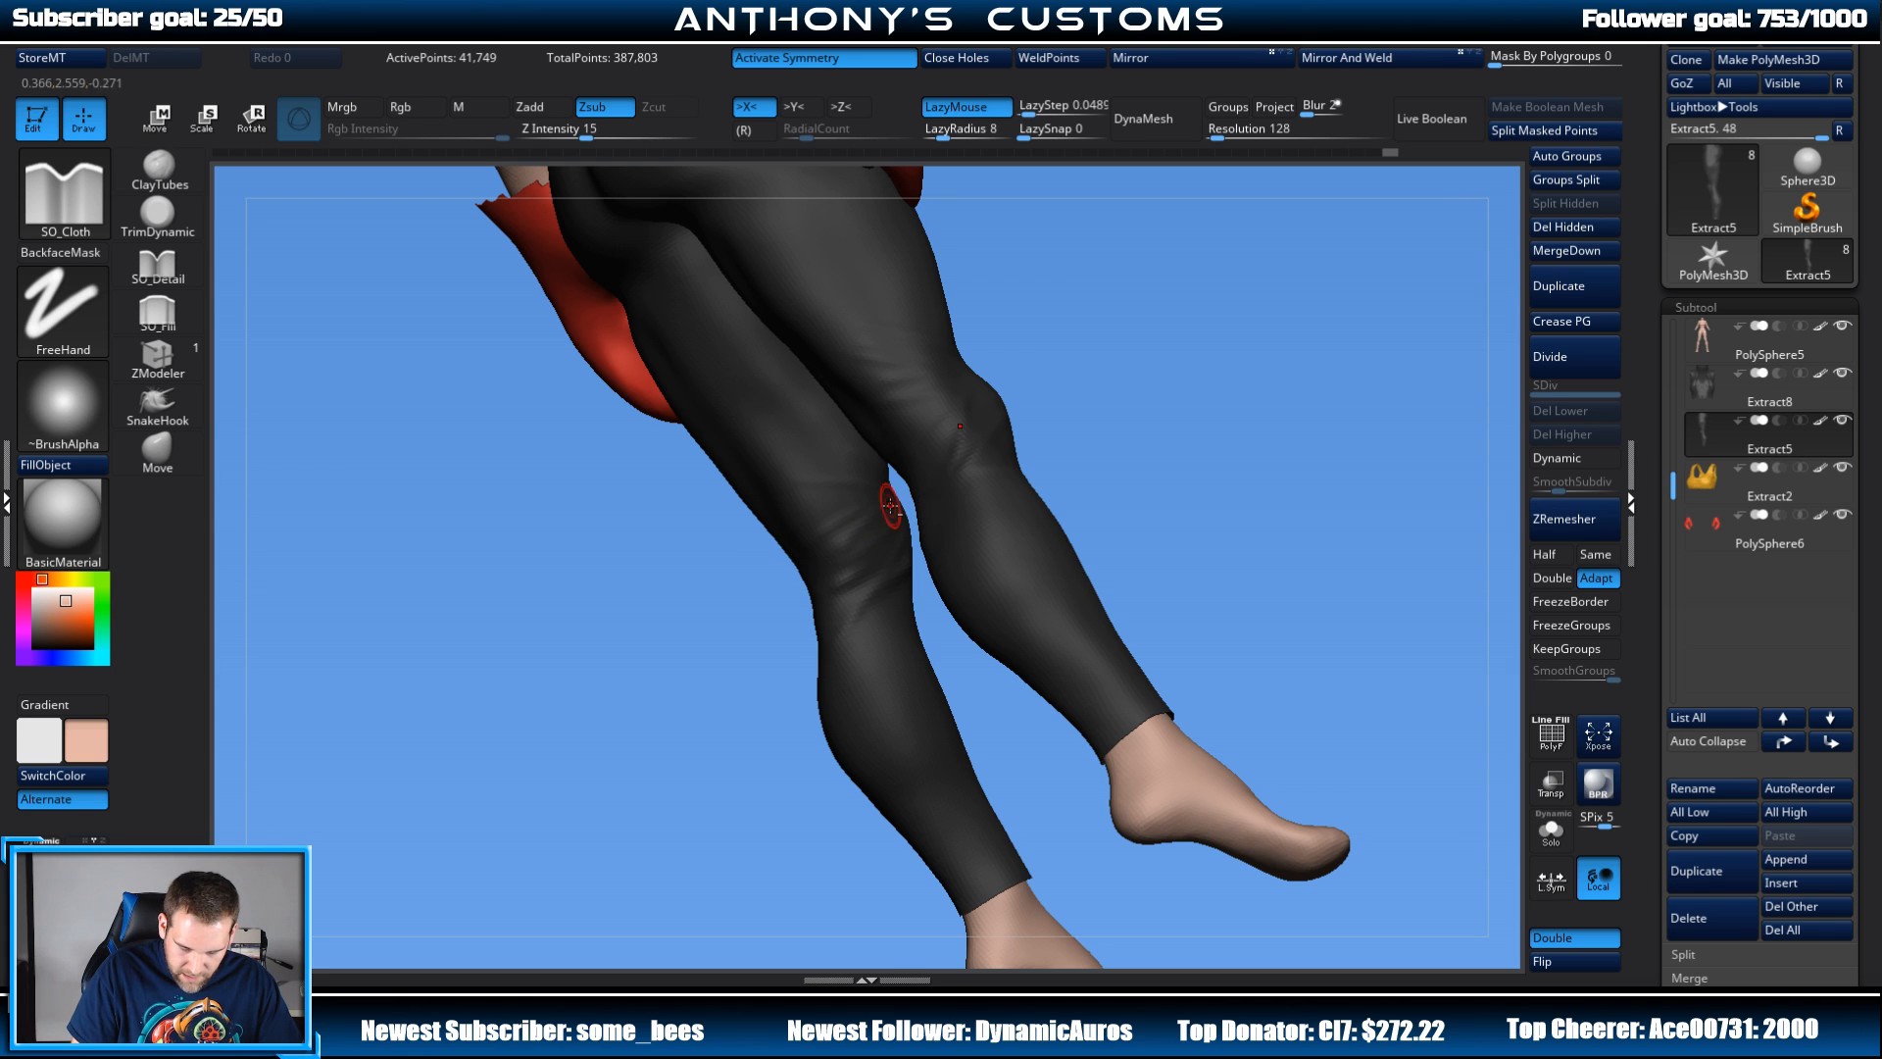
left_click_drag(843, 529, 781, 555)
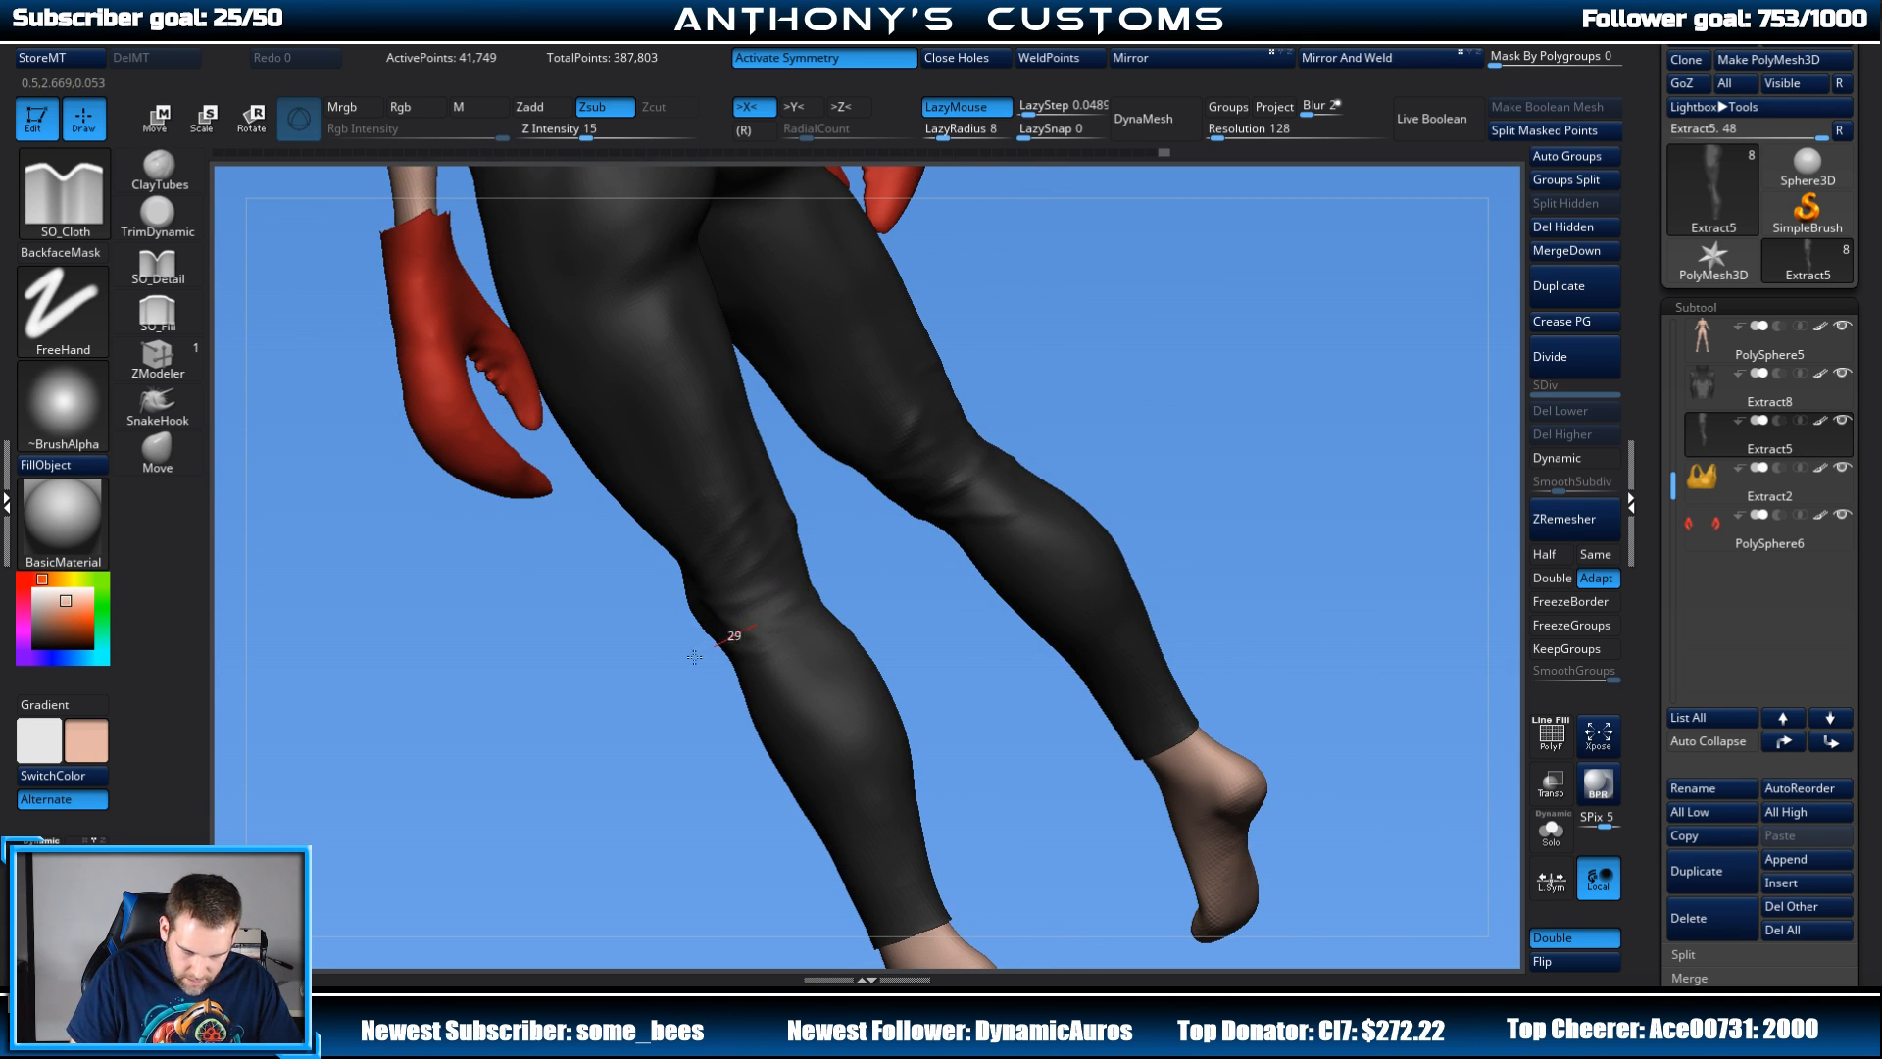
mouse_move(694, 656)
left_mouse_down()
mouse_move(730, 529)
mouse_move(932, 487)
mouse_move(949, 419)
left_mouse_up()
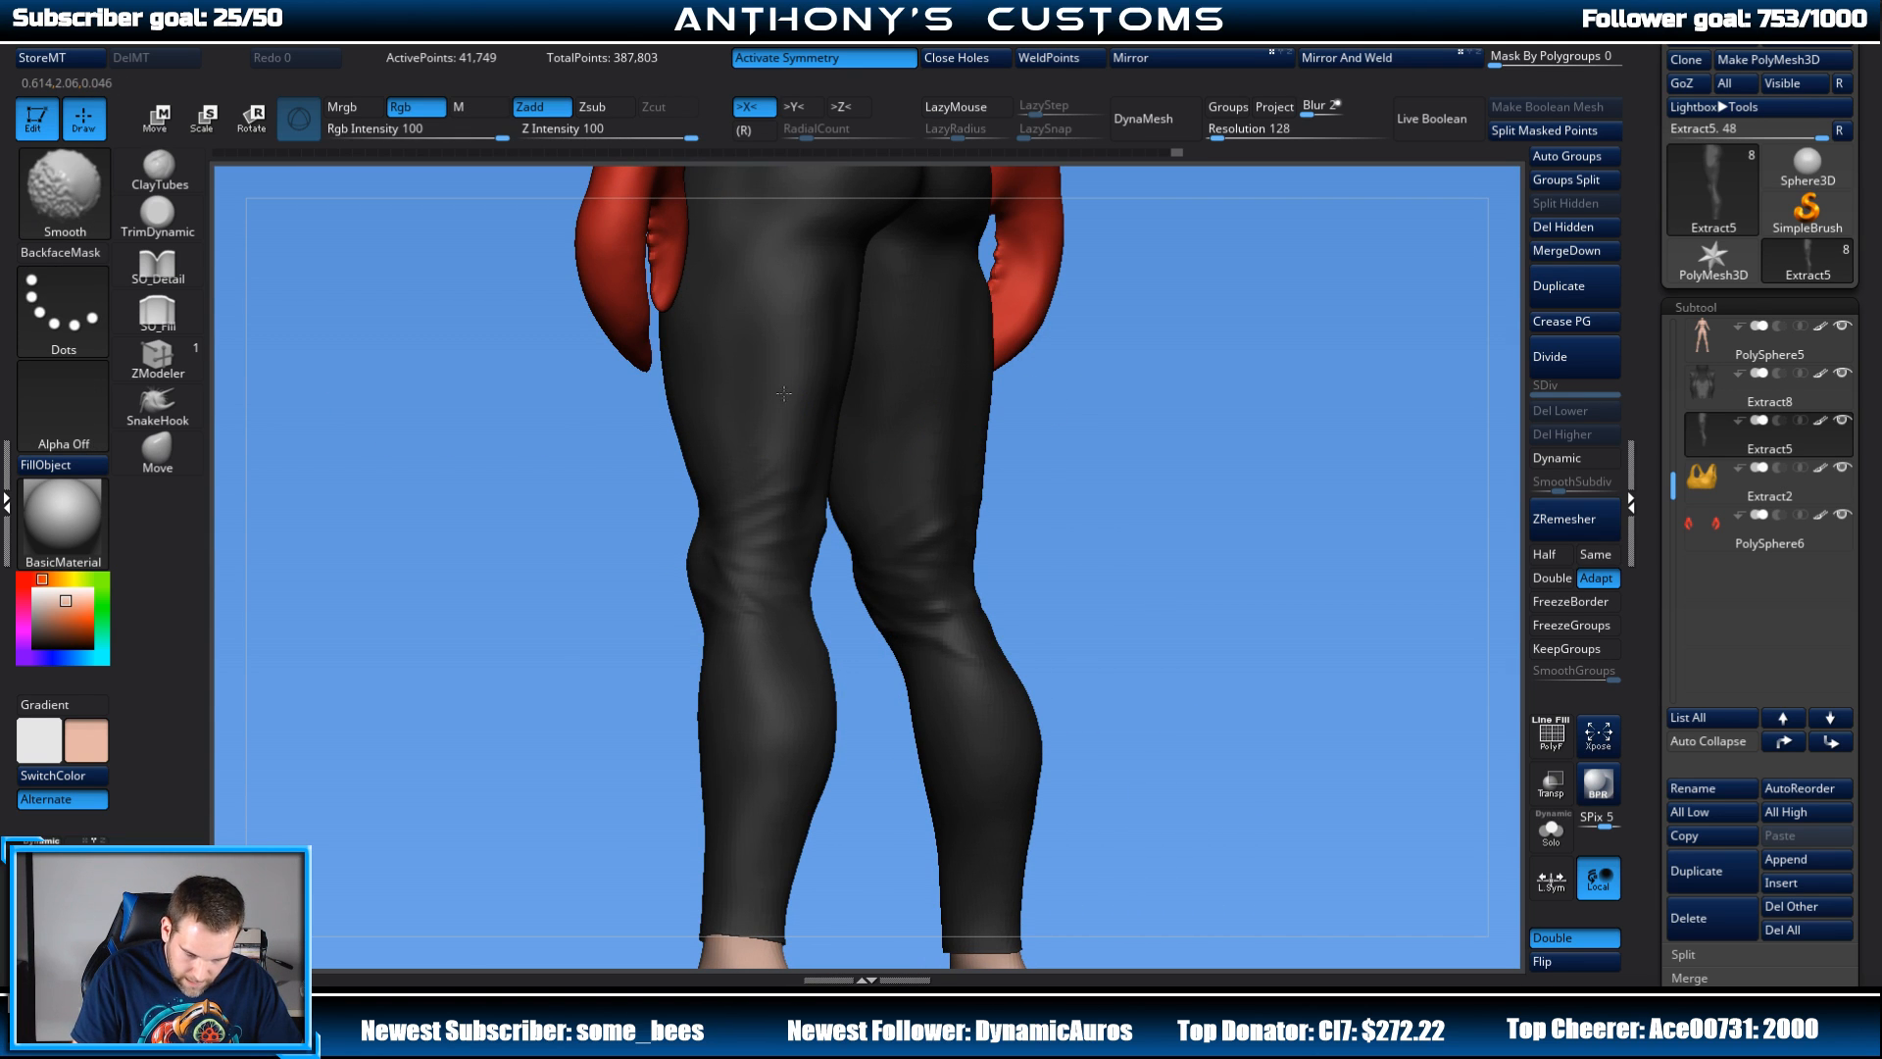
Step: Soften the creases around the knees and upper calves of the leggings with the Smooth brush
left_click_drag(1088, 496, 1071, 551)
left_click_drag(997, 634, 1024, 613)
left_click_drag(863, 475, 823, 429, "shift")
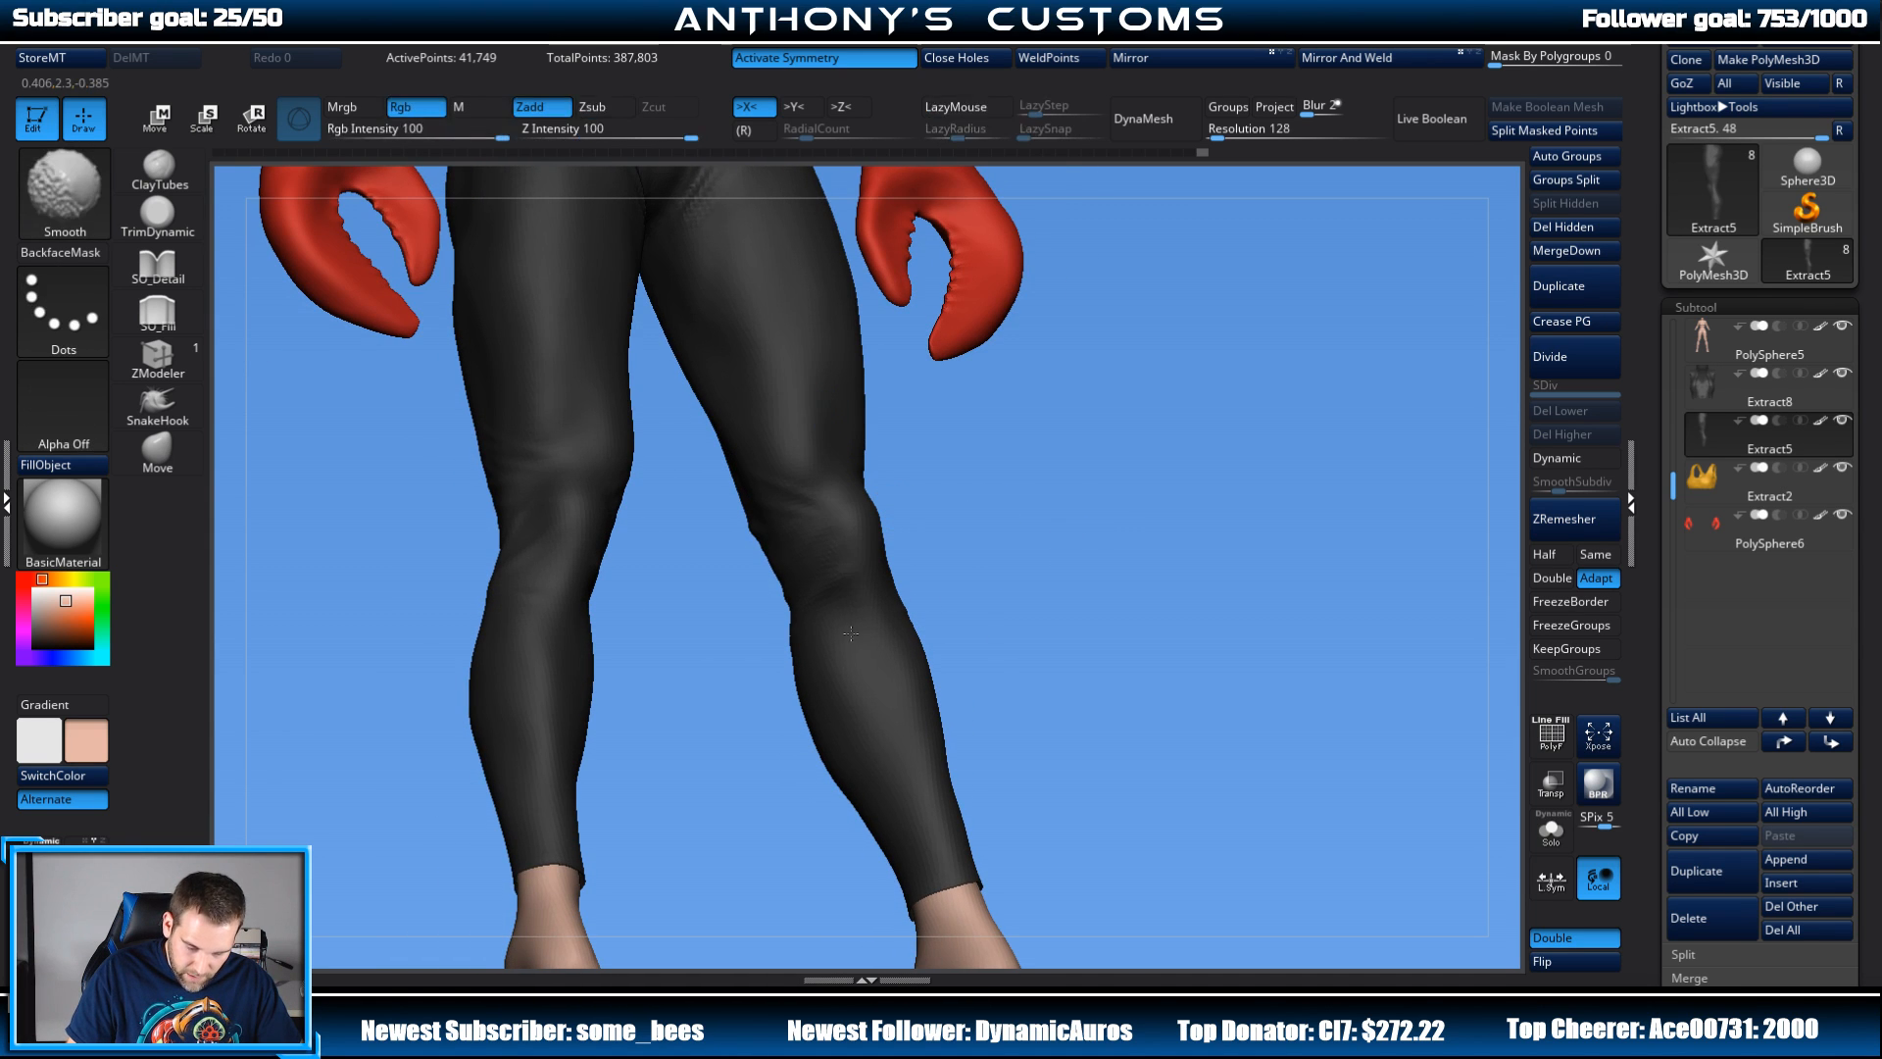
left_click_drag(946, 471, 1029, 530)
left_click_drag(856, 592, 879, 588, "shift")
left_click_drag(1000, 589, 845, 546)
mouse_move(954, 525)
left_mouse_down()
mouse_move(1028, 486)
mouse_move(980, 510)
left_mouse_up()
mouse_move(827, 643)
left_mouse_down("shift")
mouse_move(789, 549)
mouse_move(833, 708)
left_mouse_up("shift")
mouse_move(1000, 471)
left_mouse_down()
mouse_move(1106, 408)
mouse_move(1020, 491)
left_mouse_up()
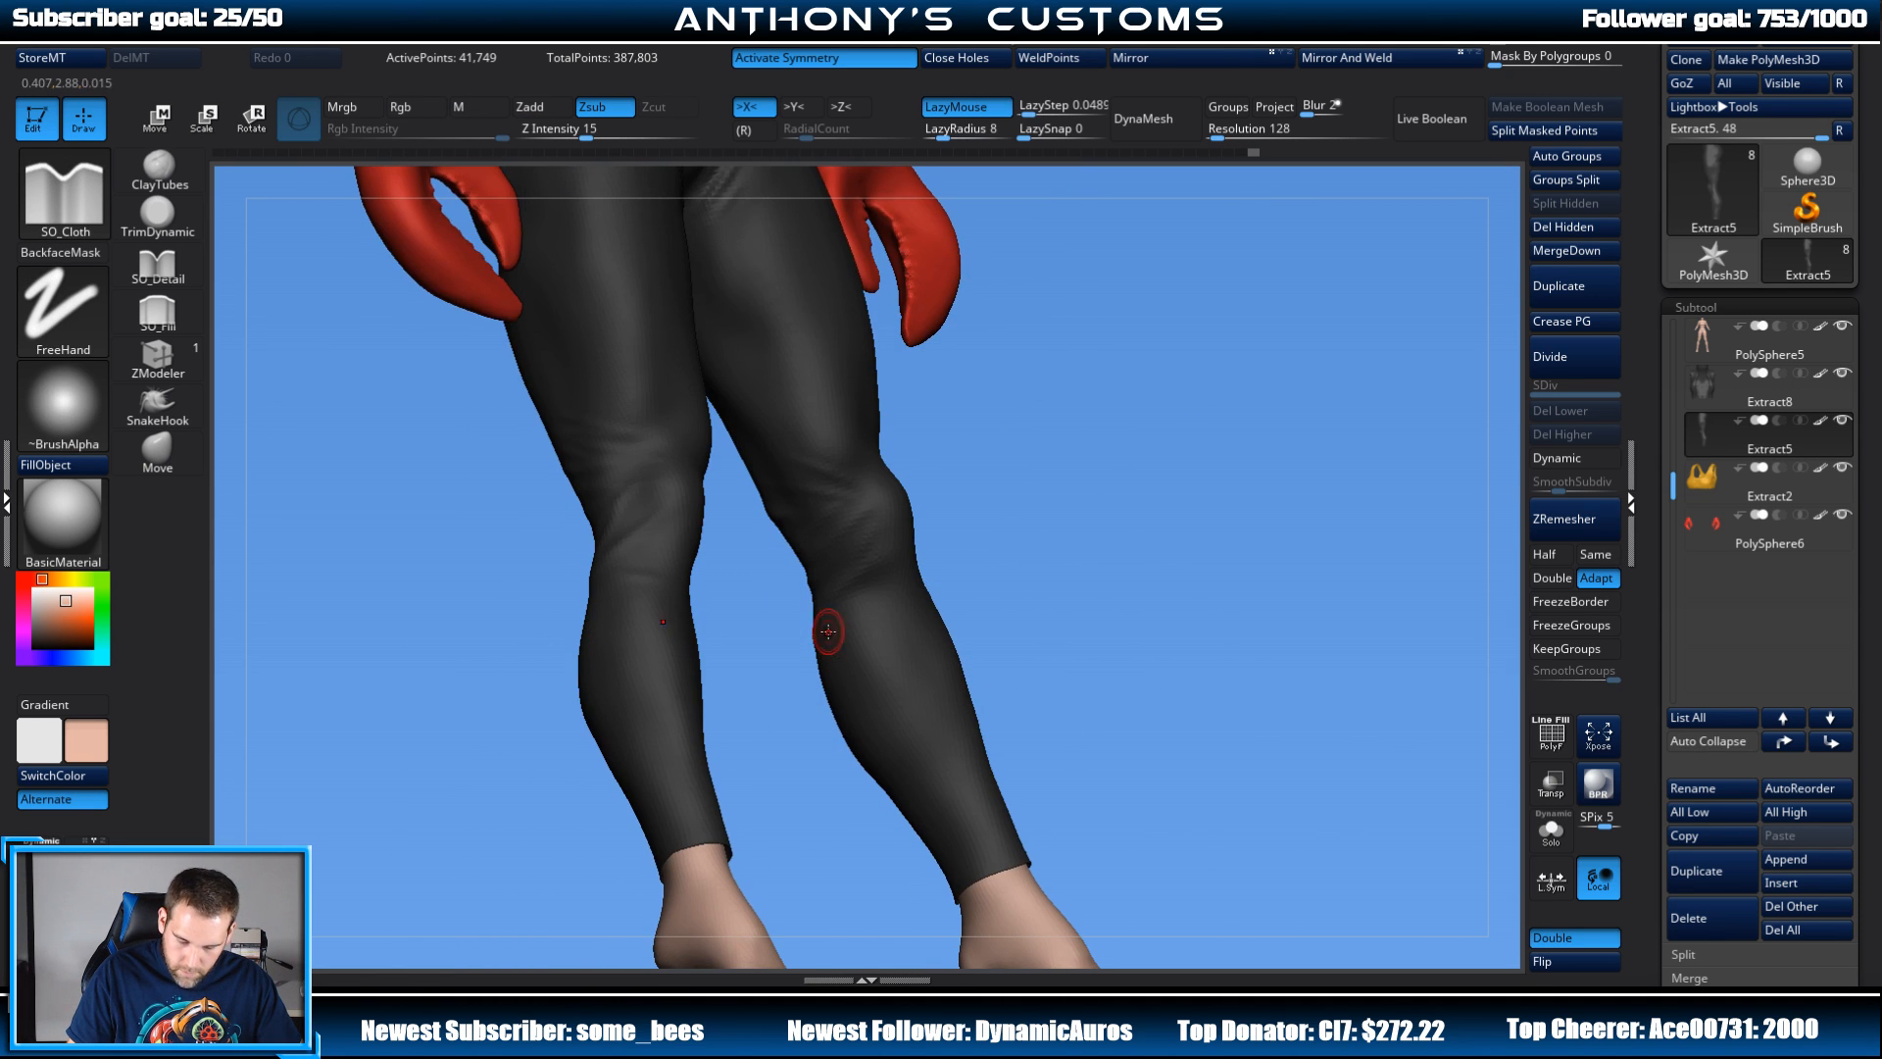
left_click_drag(828, 631, 853, 588, "shift")
Step: Carve symmetrical SO_Cloth creases below the buttocks and across the backs of the upper thighs
left_click_drag(1055, 538, 964, 338, "shift")
left_click_drag(1023, 431, 1200, 298)
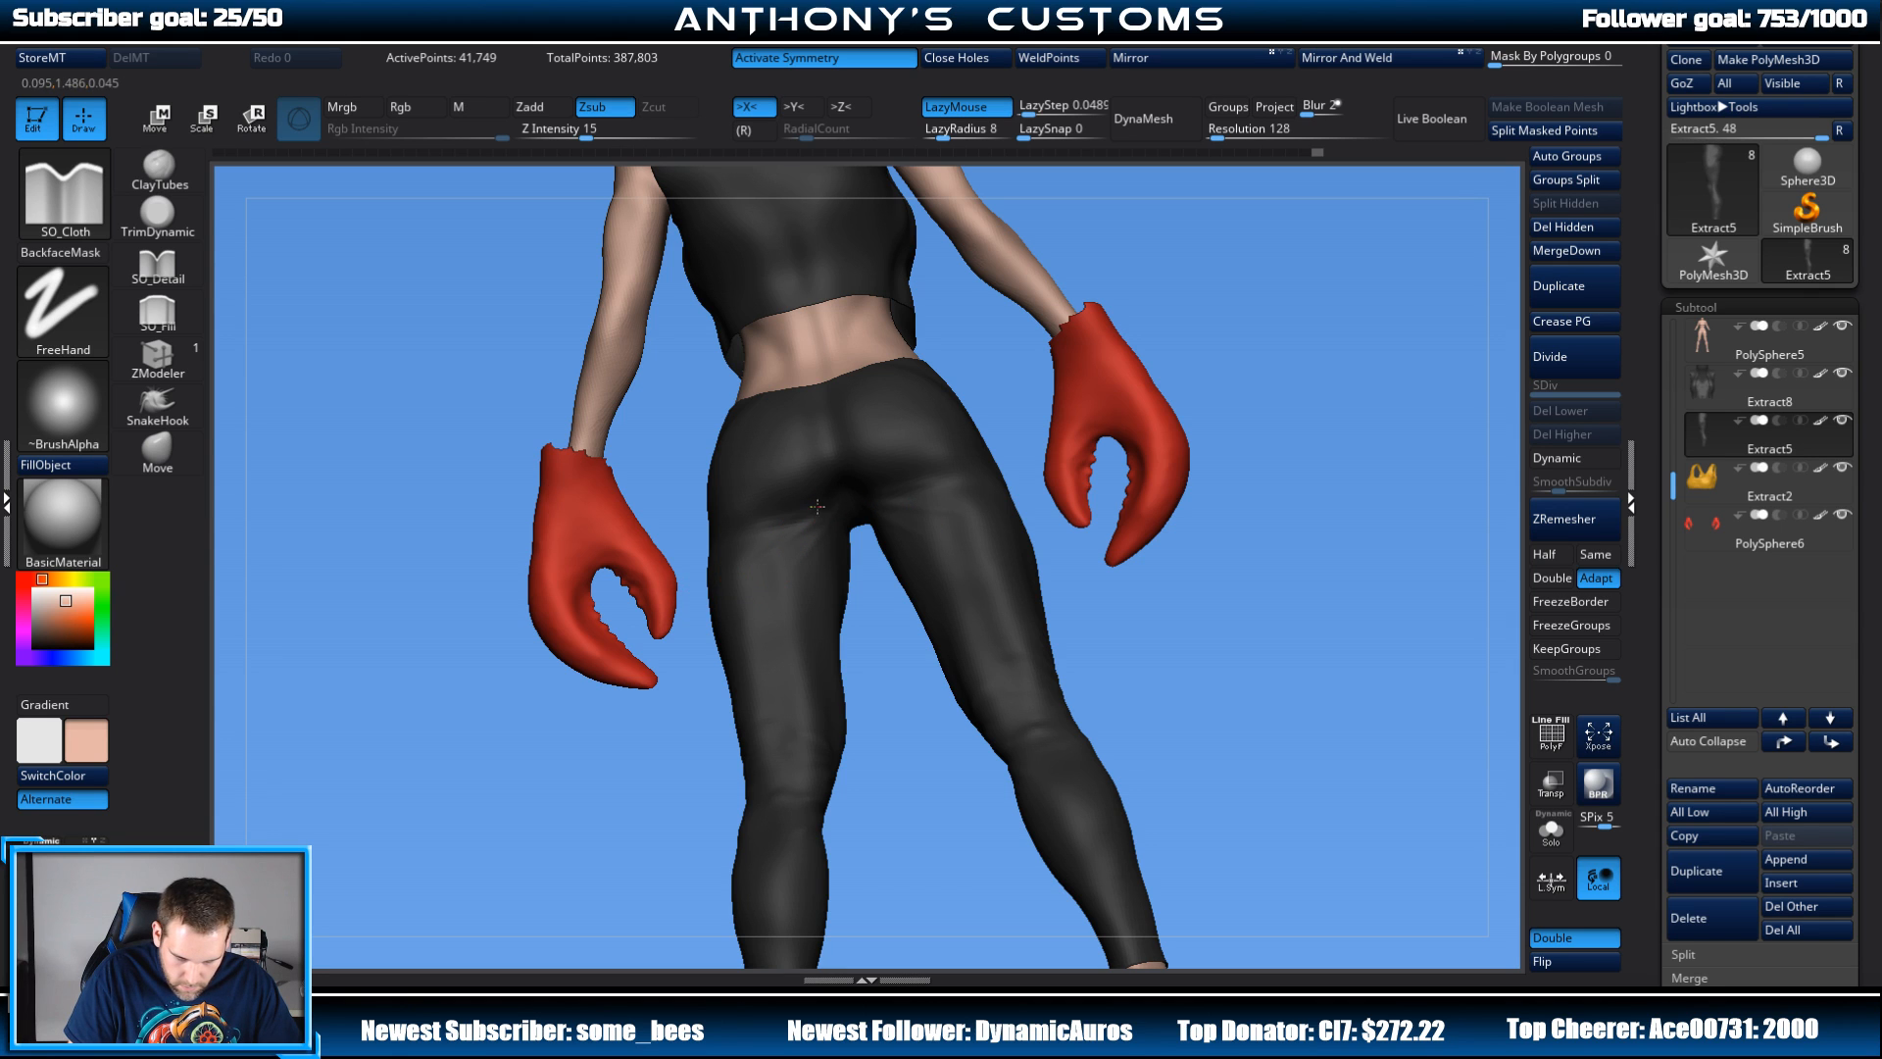
left_click_drag(818, 506, 855, 492)
mouse_move(1265, 397)
left_mouse_down()
mouse_move(1326, 368)
mouse_move(1189, 360)
mouse_move(1267, 401)
mouse_move(1247, 351)
left_mouse_up()
mouse_move(868, 657)
left_mouse_down()
mouse_move(890, 734)
mouse_move(859, 637)
left_mouse_up()
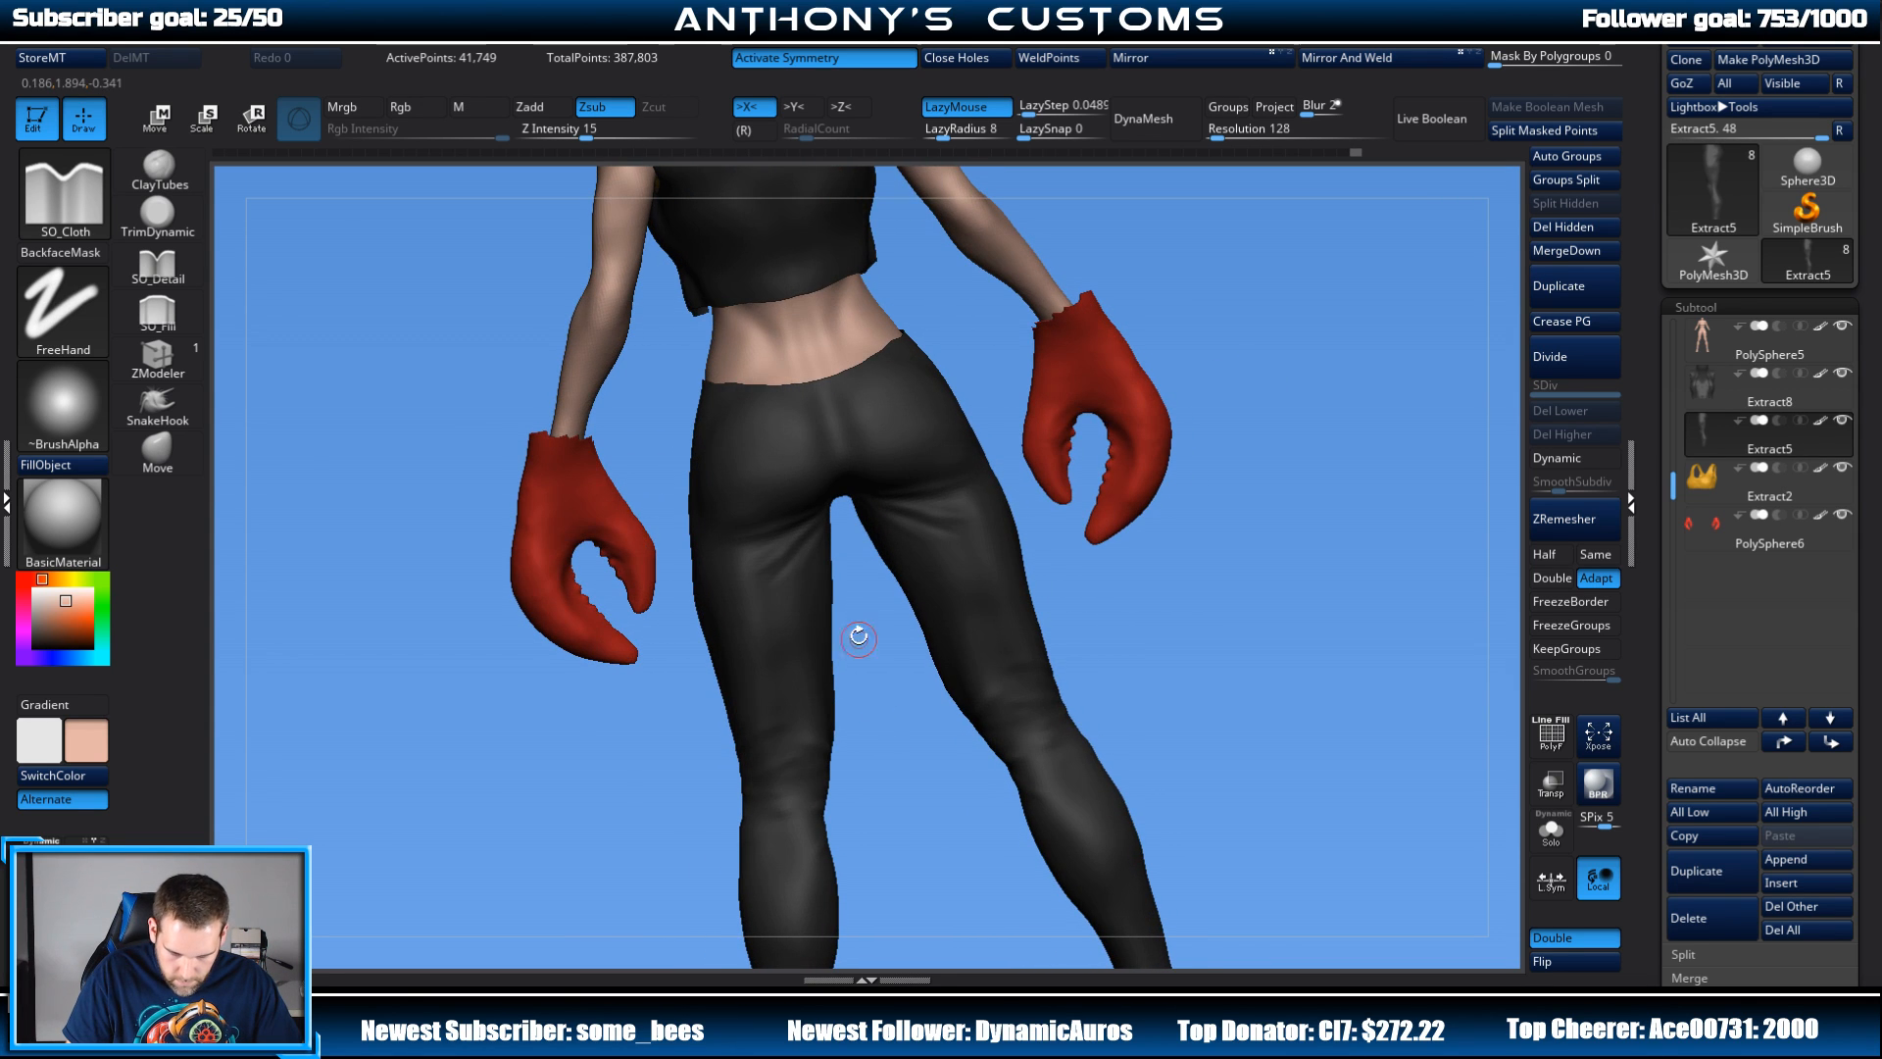
Step: Smooth the new creases on the backs of the thighs and just above the knees
mouse_move(792, 556)
left_mouse_down("shift")
mouse_move(756, 559)
mouse_move(748, 584)
mouse_move(721, 544)
left_mouse_up("shift")
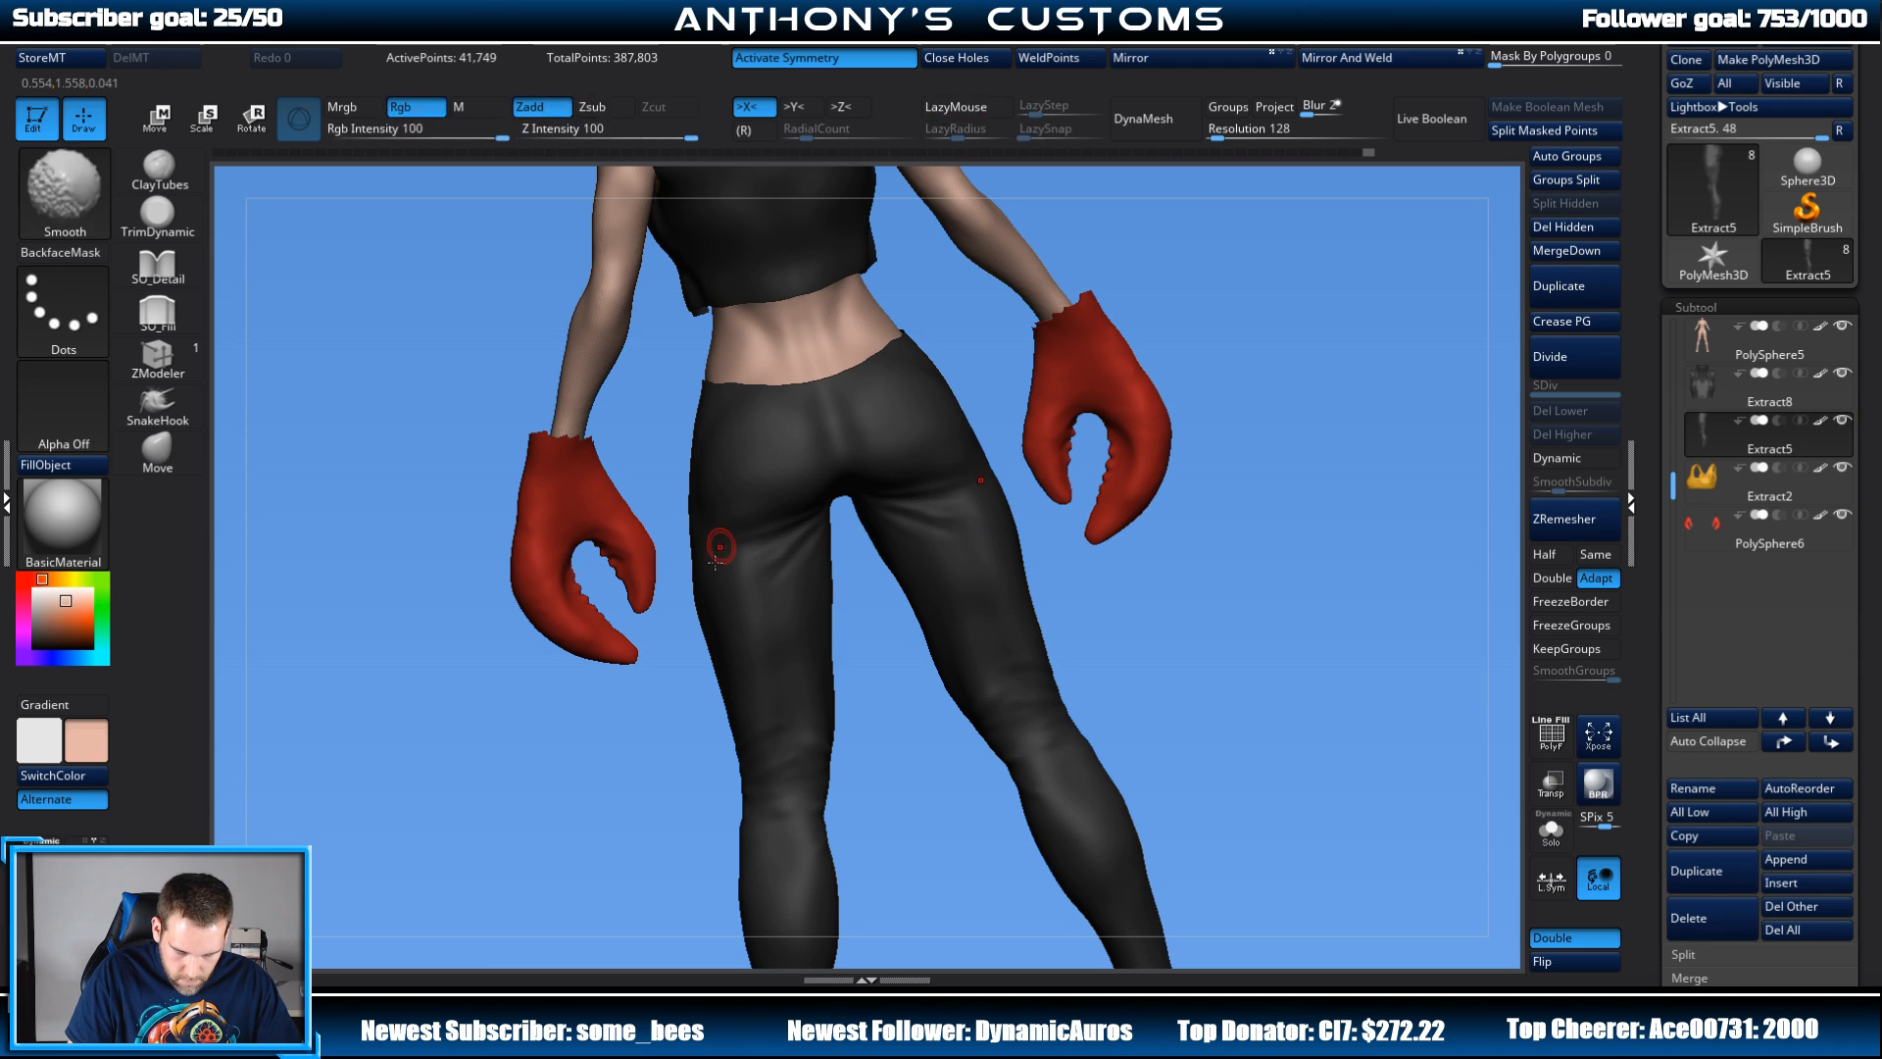
left_click_drag(1223, 381, 1231, 339)
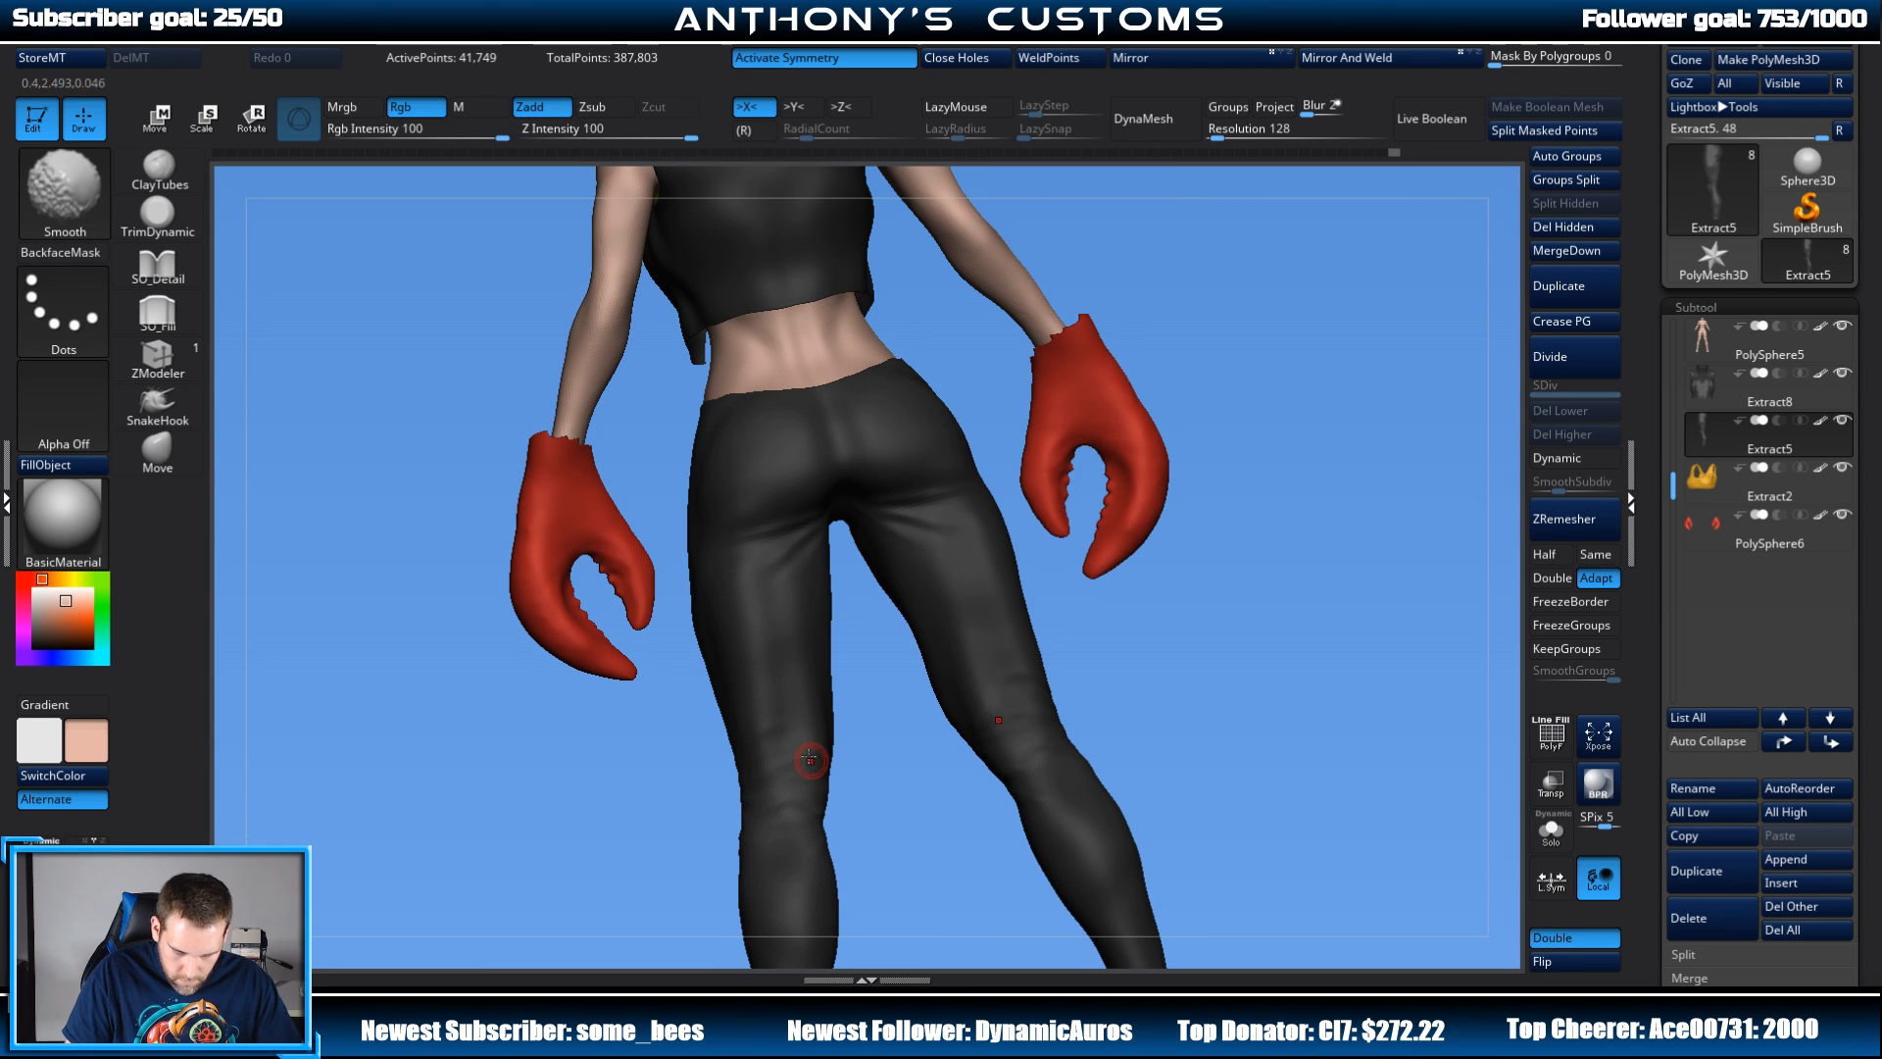
mouse_move(811, 761)
left_mouse_down("shift")
mouse_move(775, 760)
mouse_move(806, 769)
left_mouse_up("shift")
mouse_move(1312, 394)
left_mouse_down()
mouse_move(1266, 451)
mouse_move(1294, 441)
left_mouse_up()
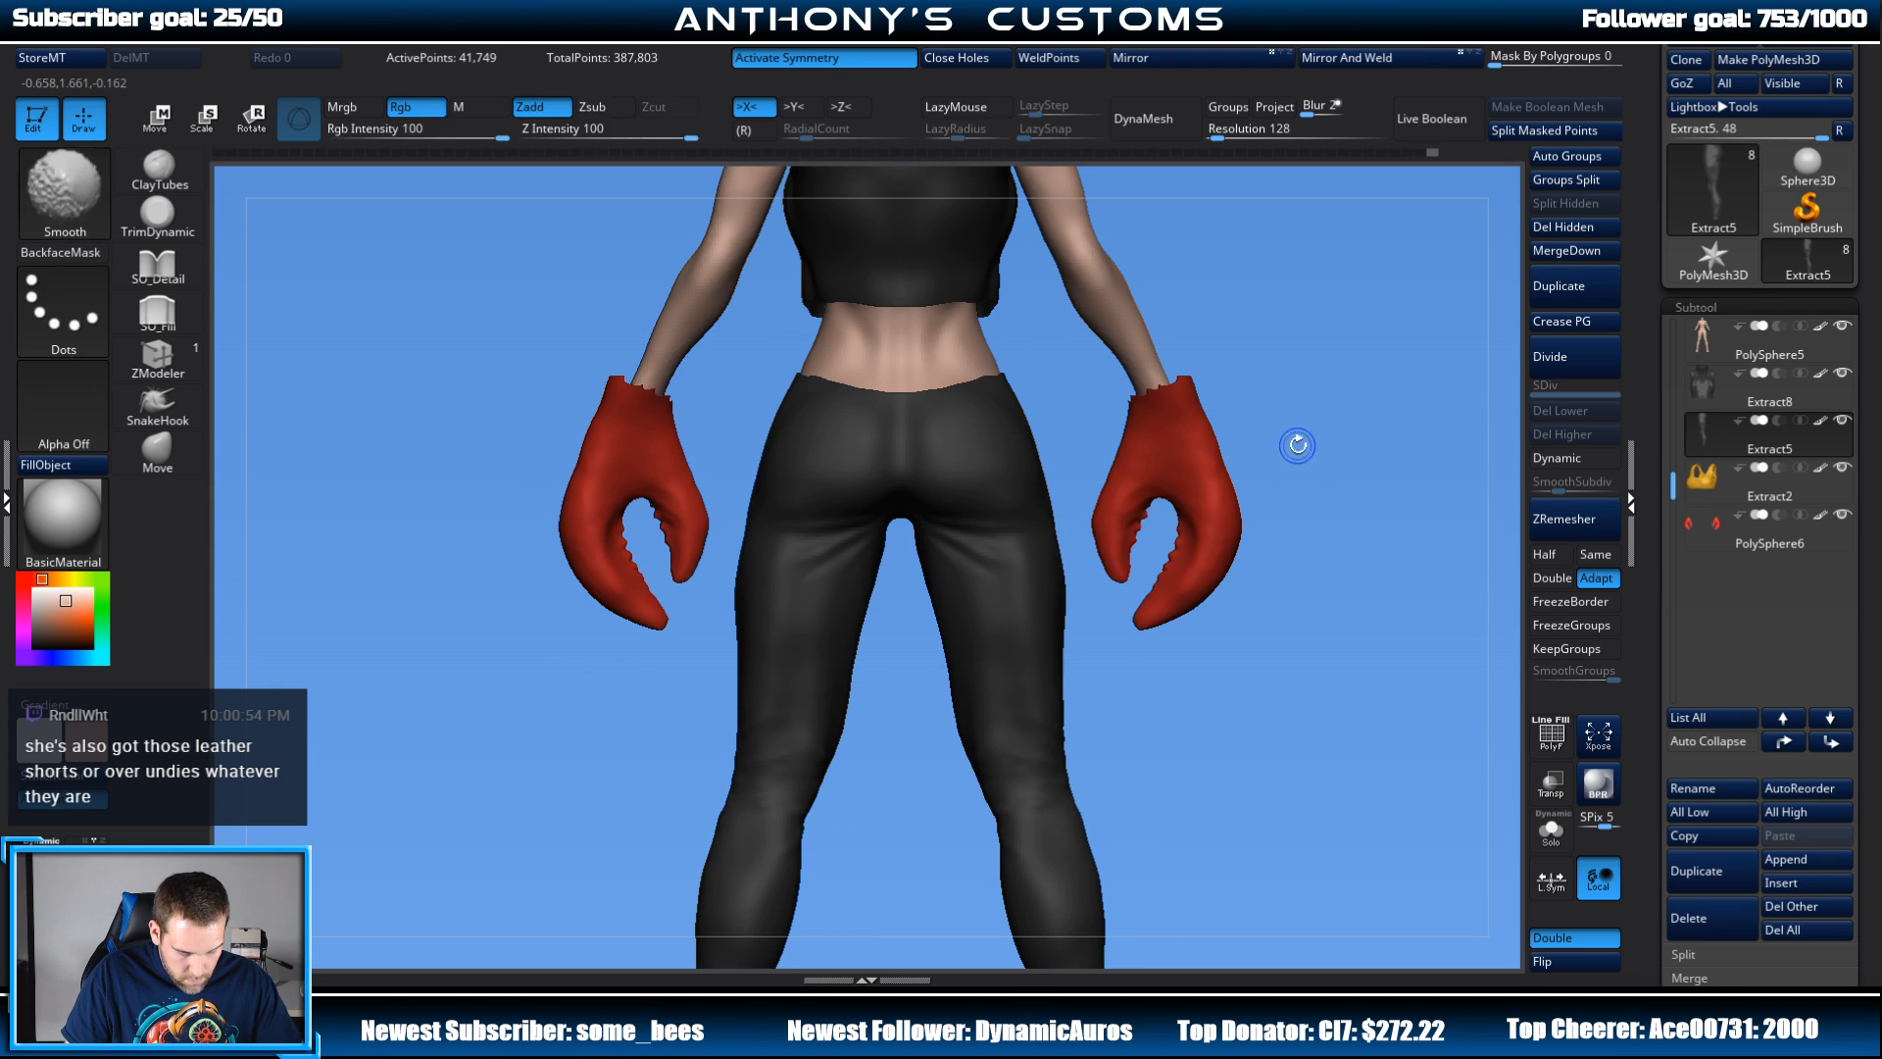
left_click_drag(1290, 350, 1340, 288, "alt")
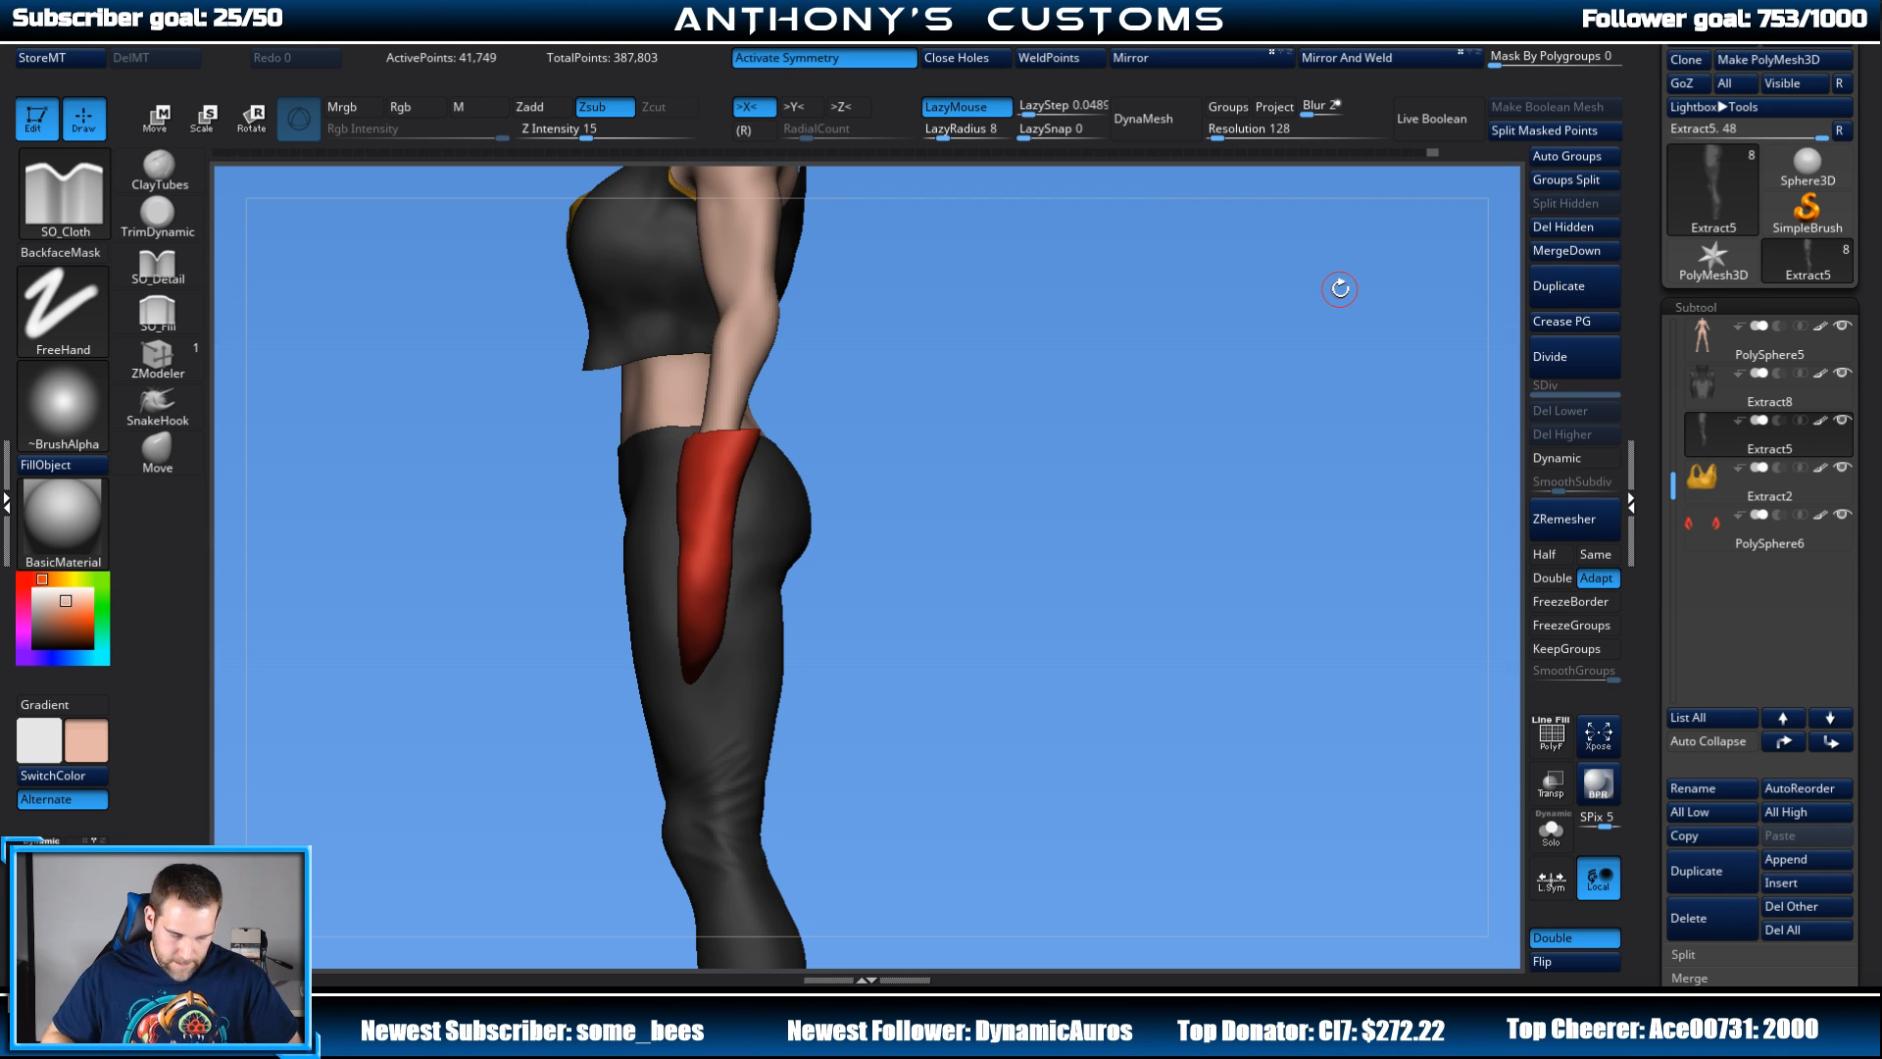
Step: Undo the latest hip creases, adjust the SO_Cloth brush size, and carve them again on the outer hips
left_click_drag(938, 424, 1054, 489)
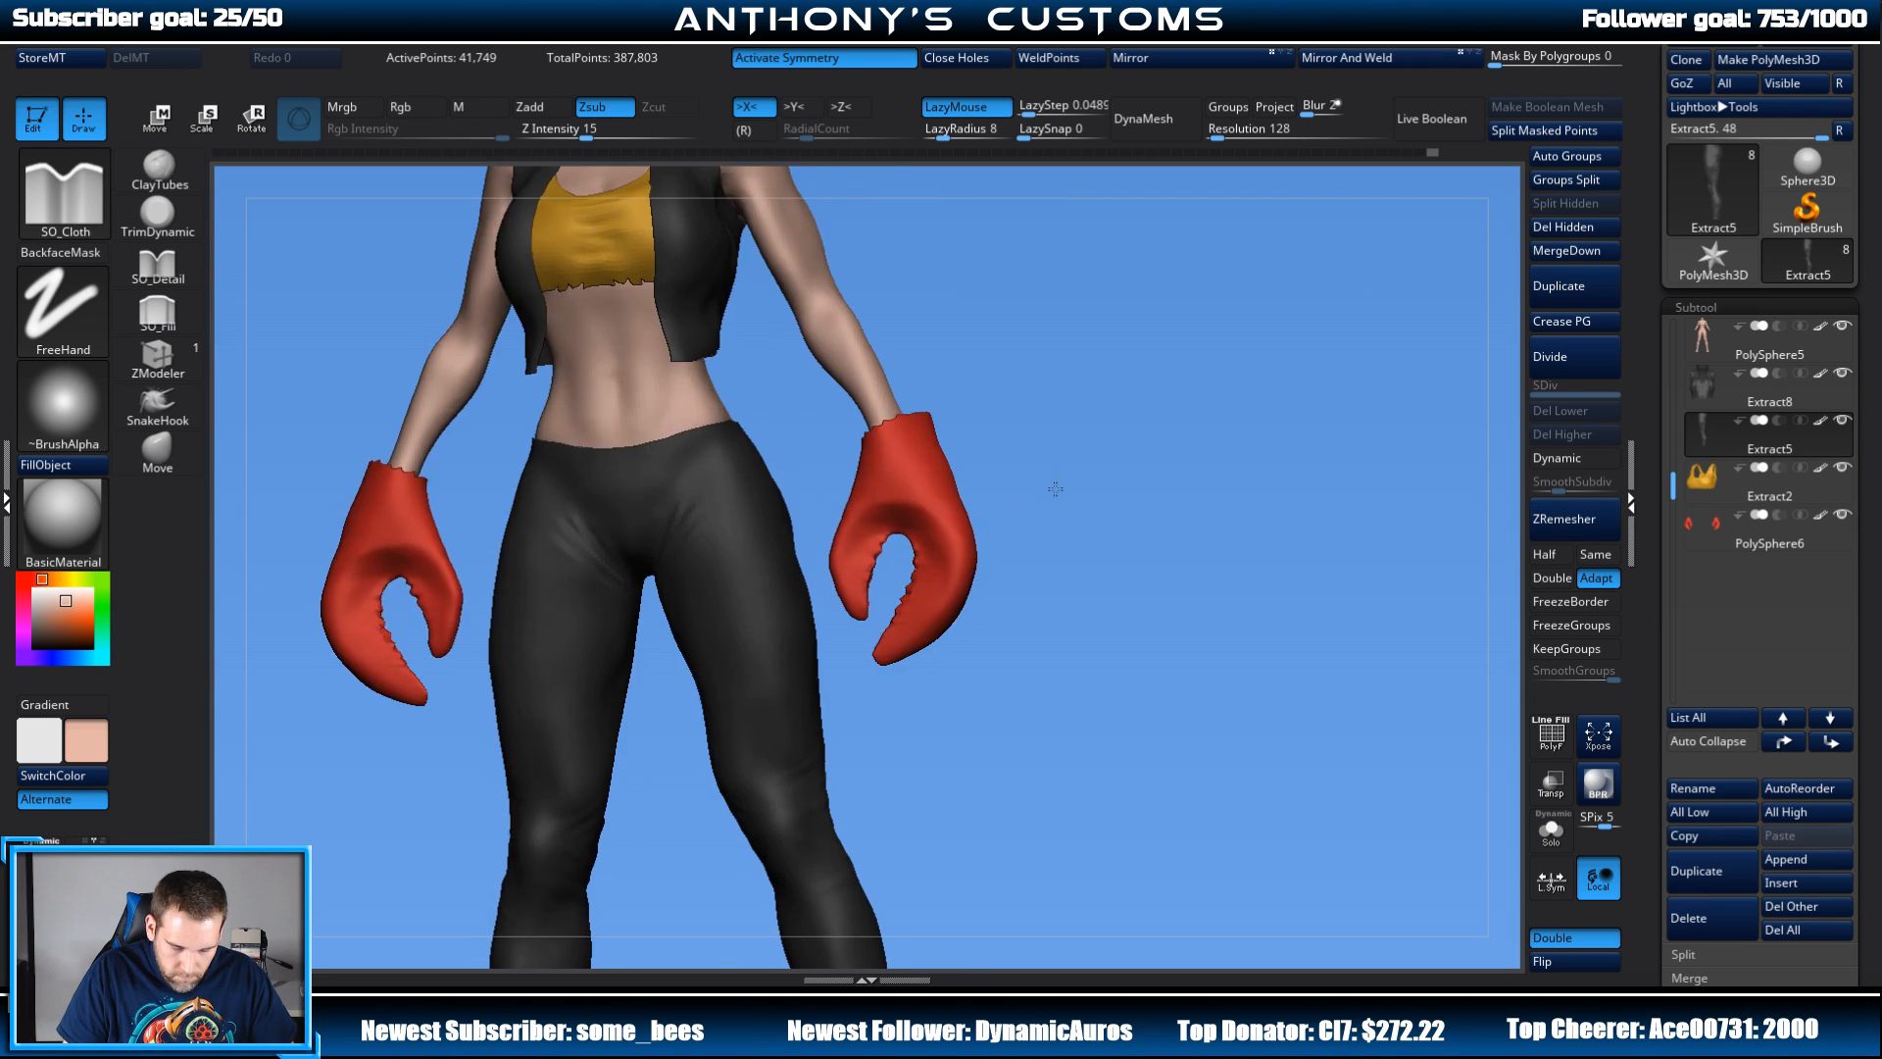
left_click_drag(1160, 412, 1043, 461)
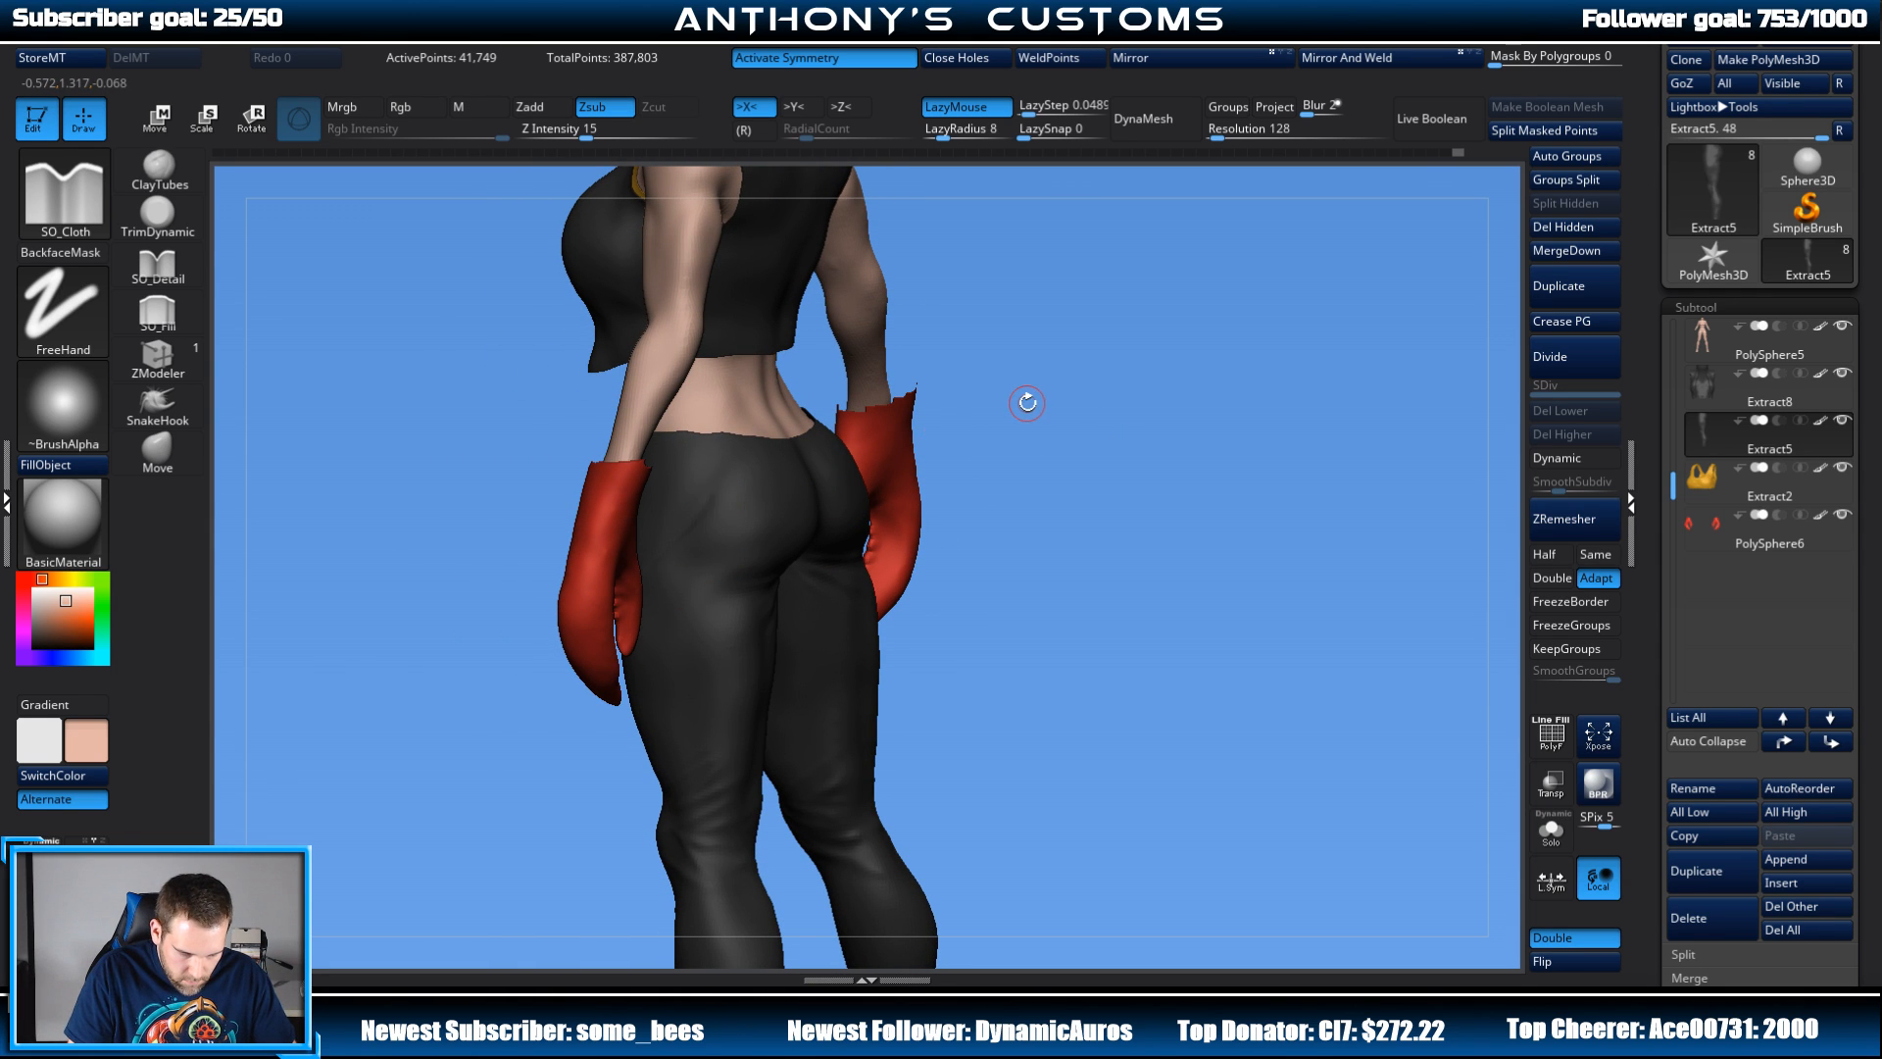
mouse_move(1028, 404)
left_mouse_down()
mouse_move(1068, 379)
mouse_move(1038, 383)
left_mouse_up()
key("ctrl+z")
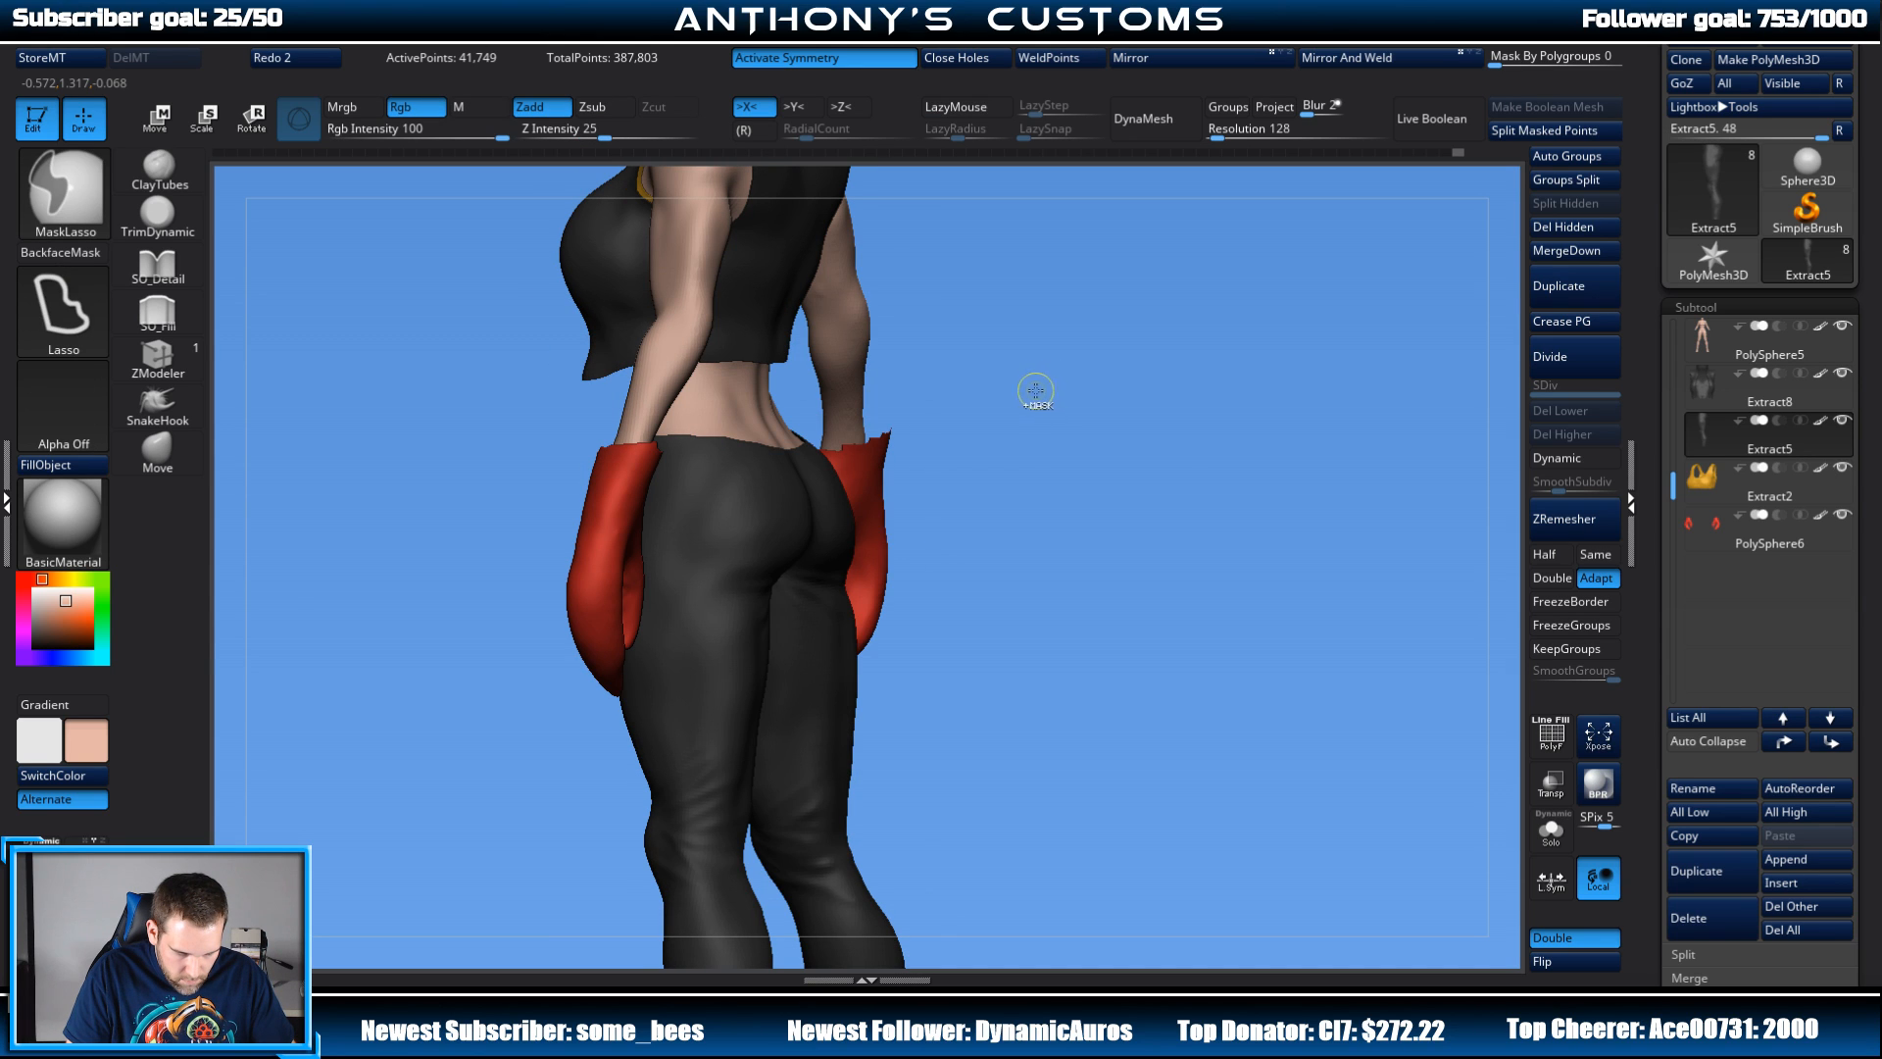
key("space")
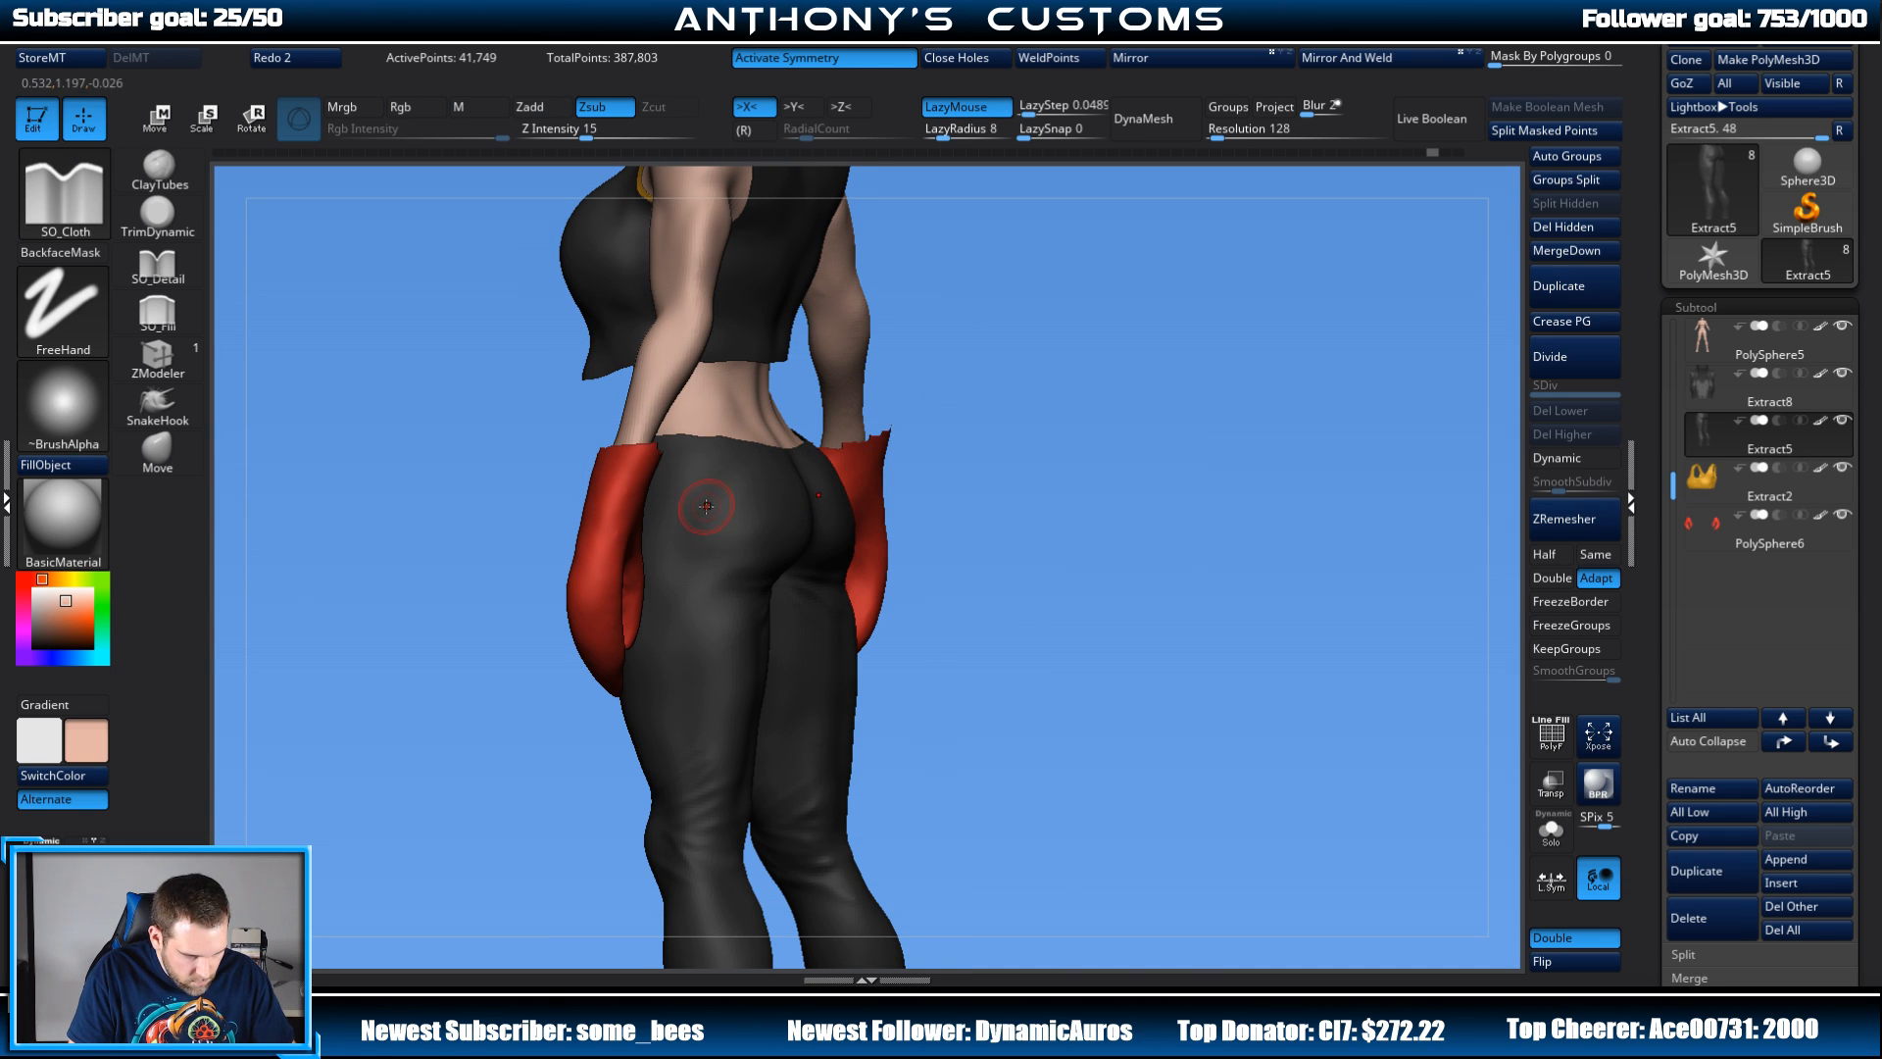
left_click_drag(644, 537, 632, 555)
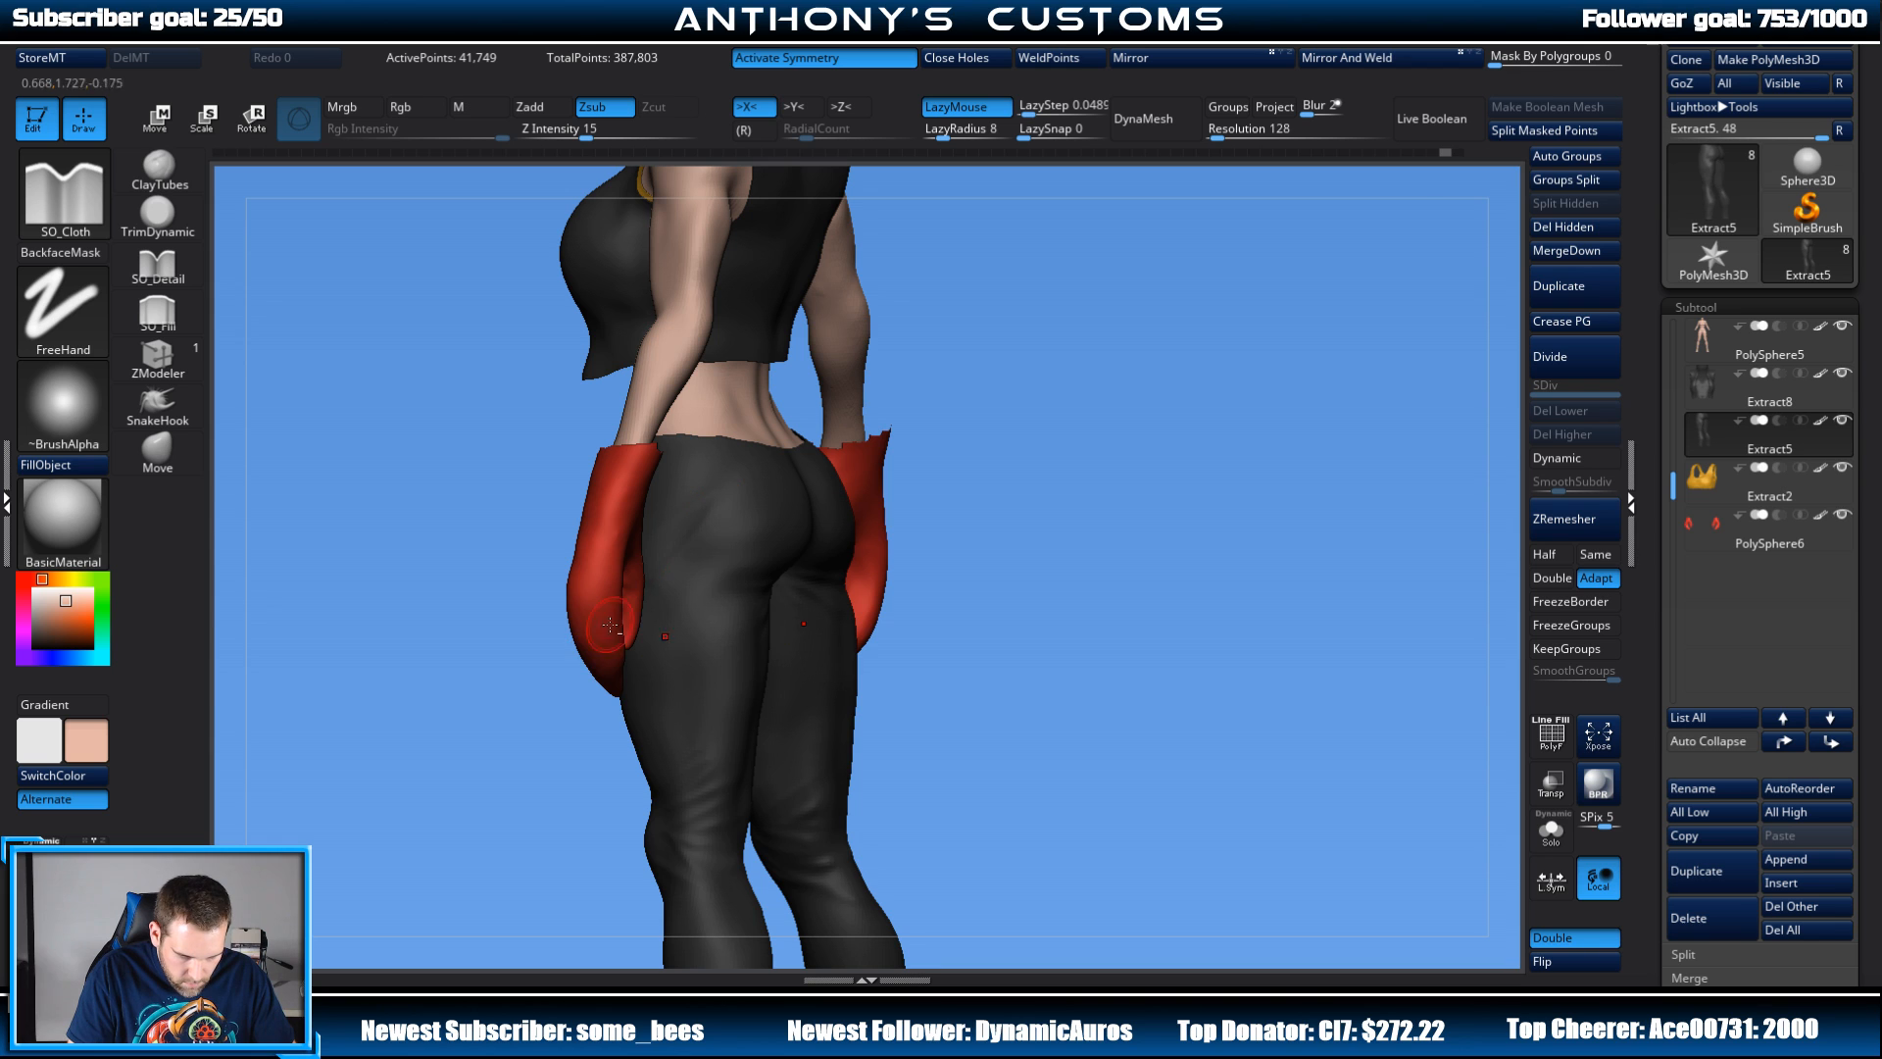
mouse_move(995, 408)
left_mouse_down()
mouse_move(1083, 402)
mouse_move(993, 419)
mouse_move(1049, 407)
mouse_move(980, 400)
left_mouse_up()
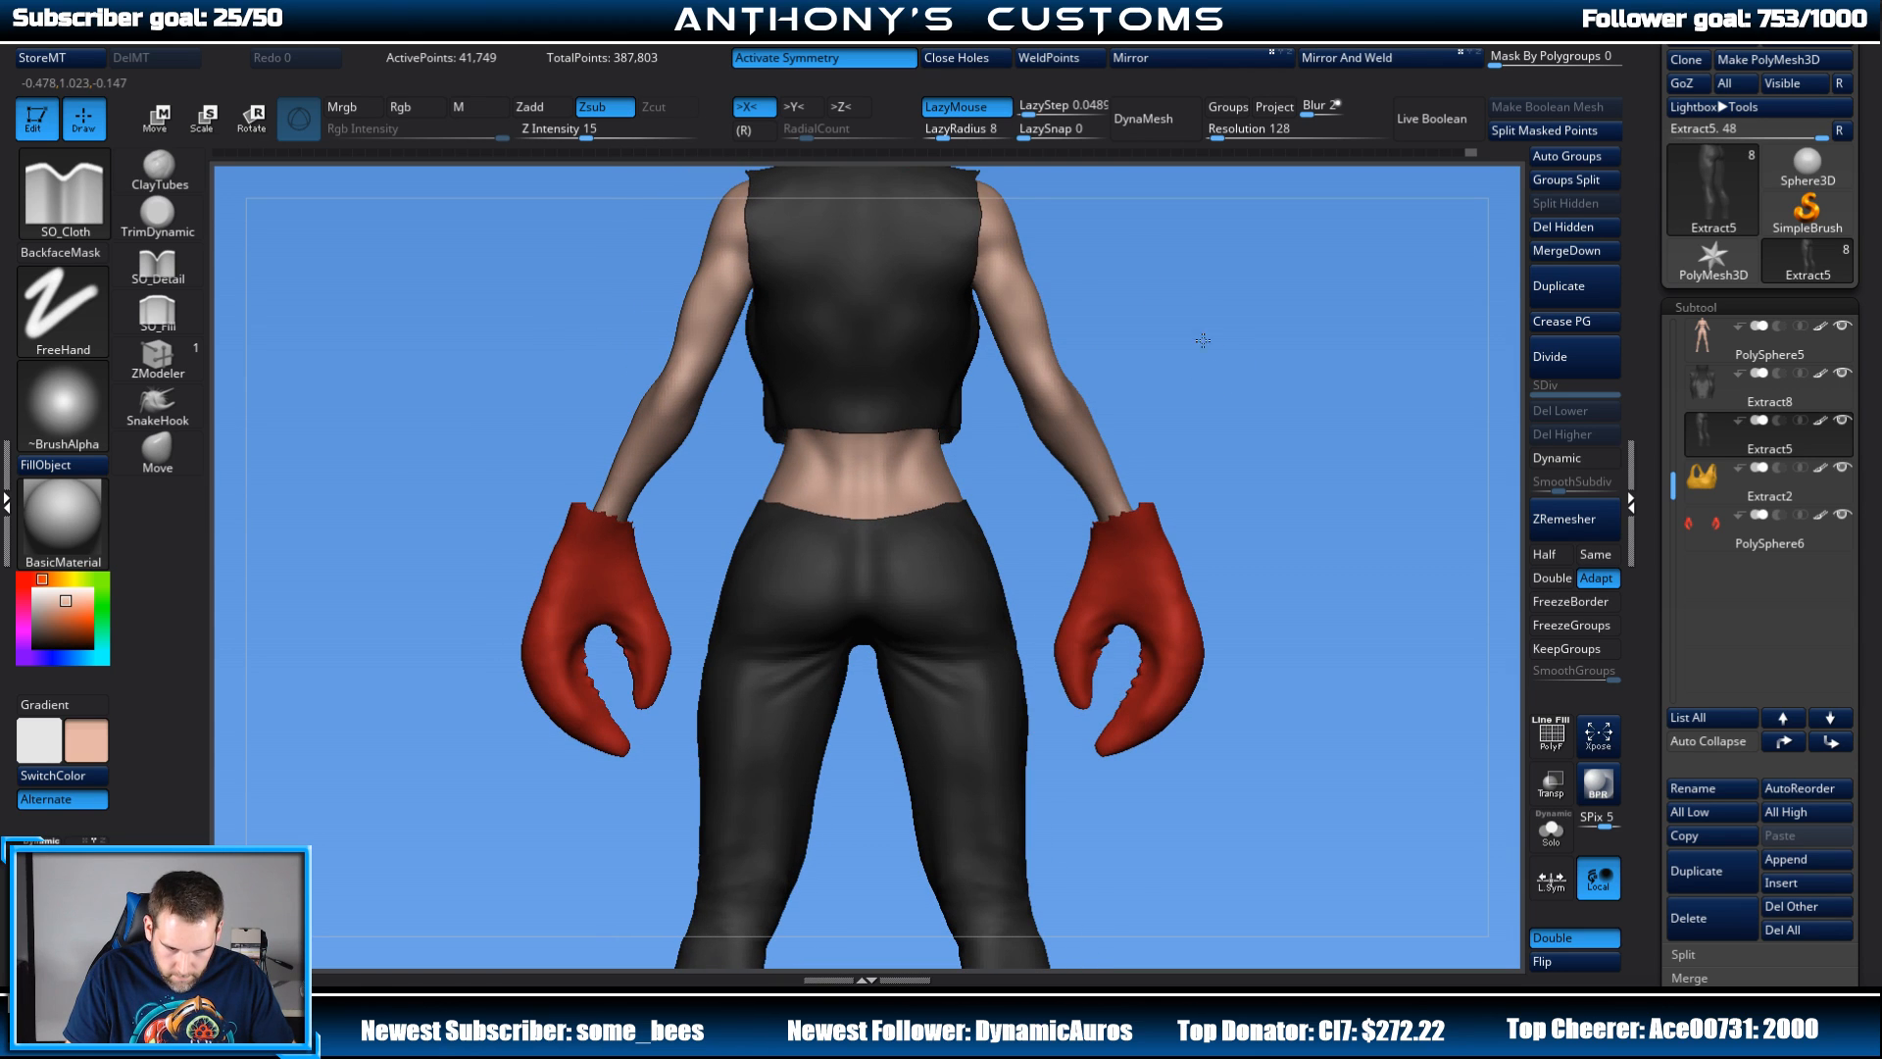
Step: Turn off symmetry and sculpt asymmetrical SO_Cloth creases across the seat of the leggings, softening them with the Smooth brush
left_click(876, 62)
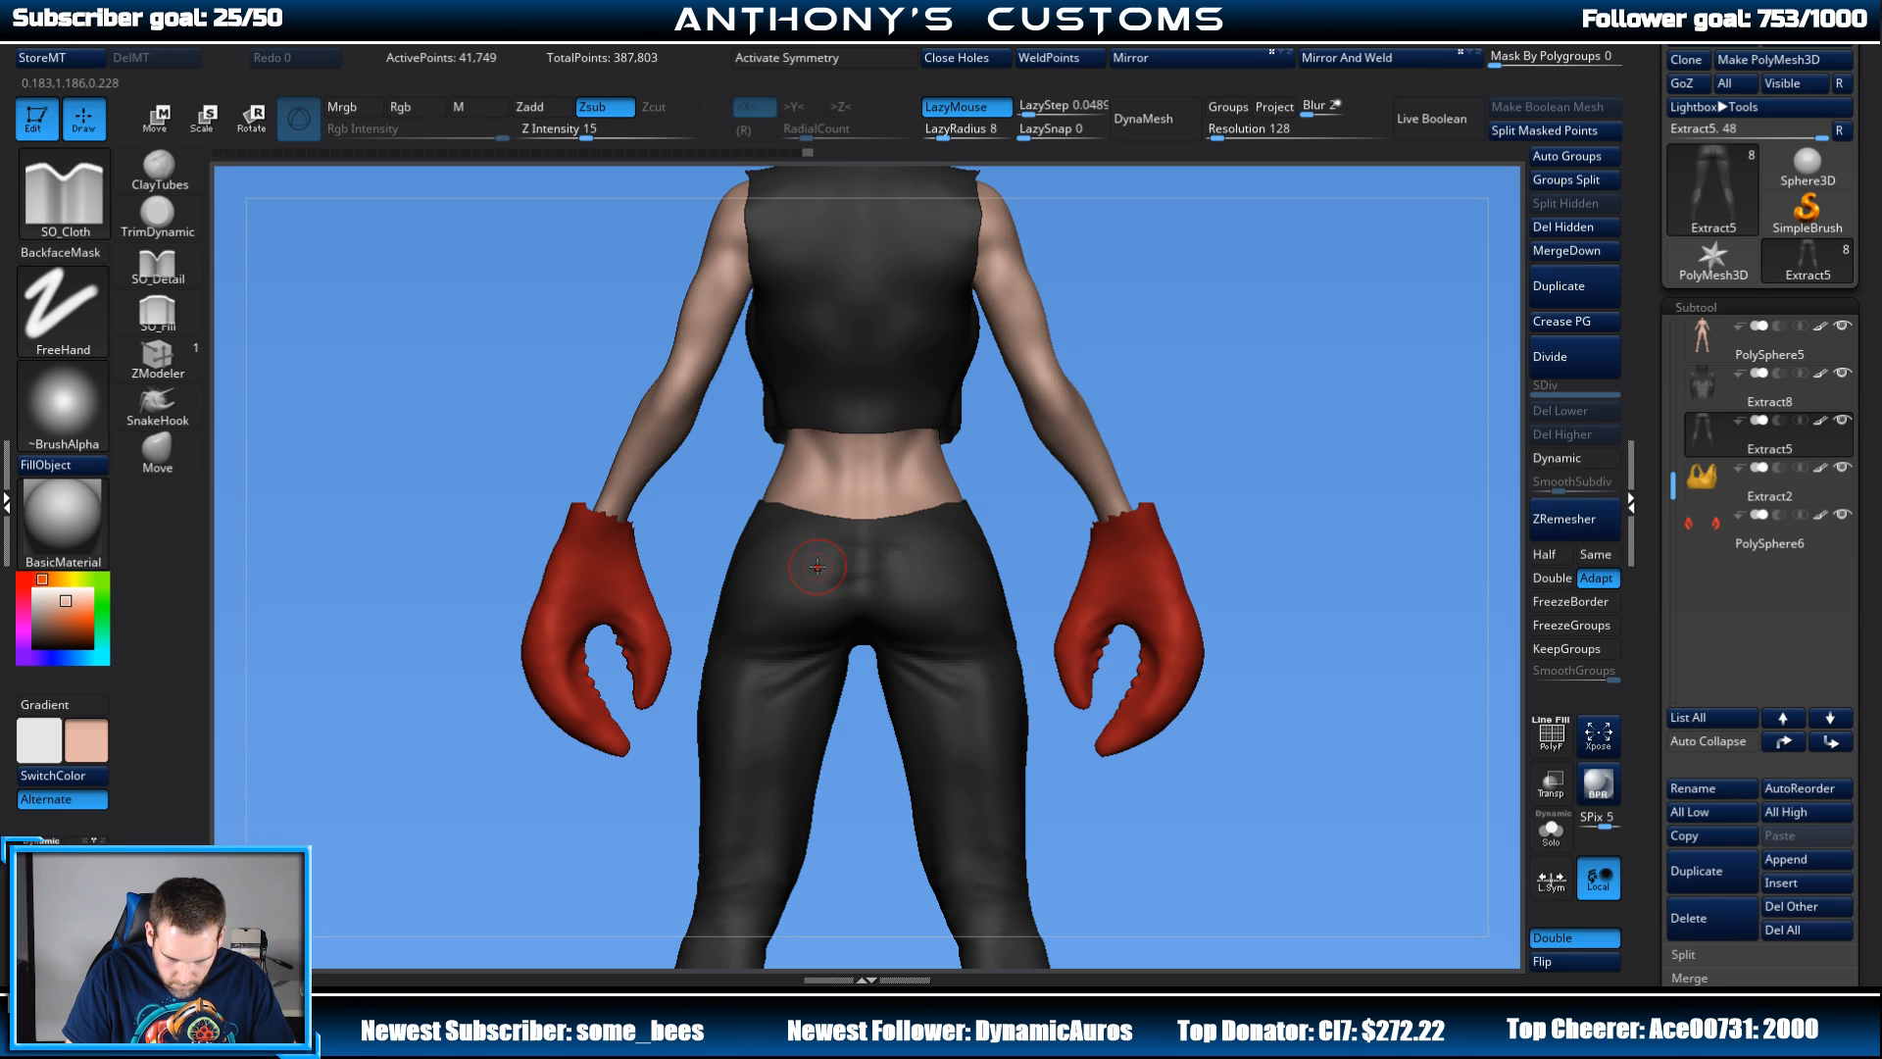
left_click_drag(1019, 510, 1062, 482)
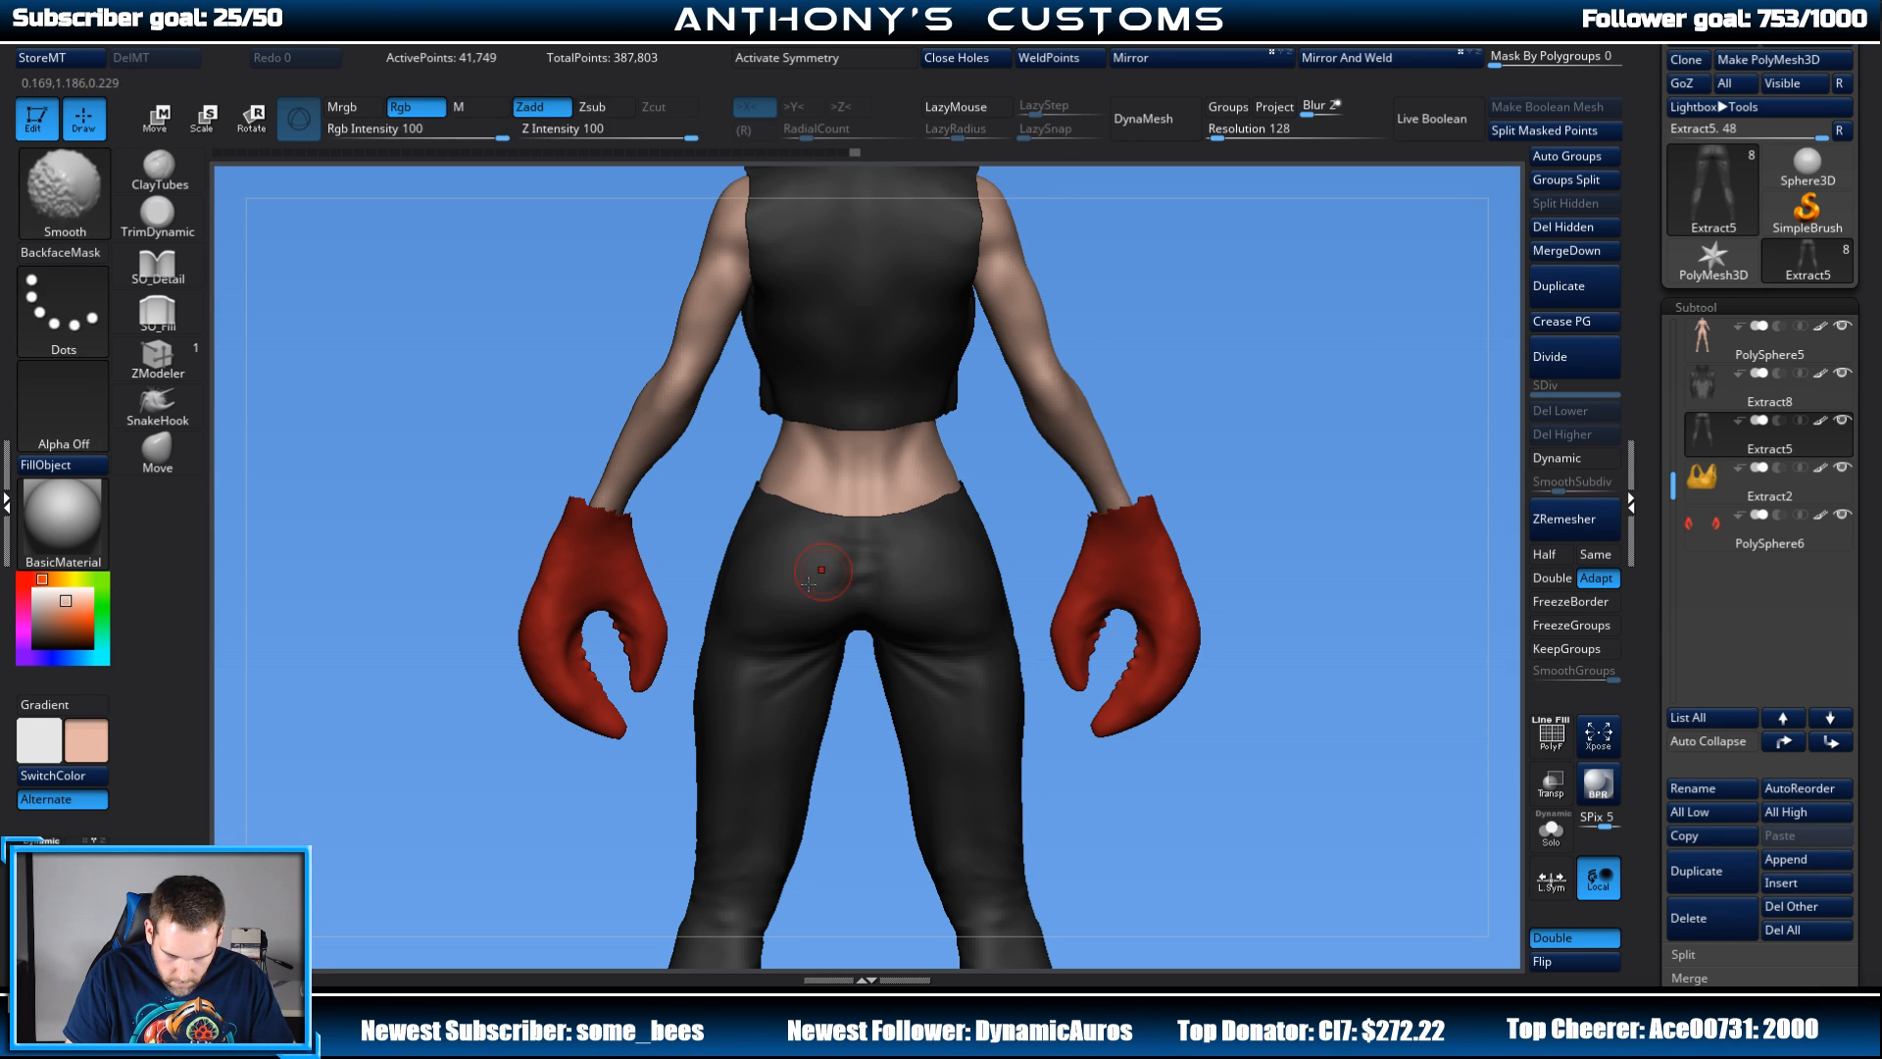
left_click_drag(1157, 421, 1202, 399)
key("space")
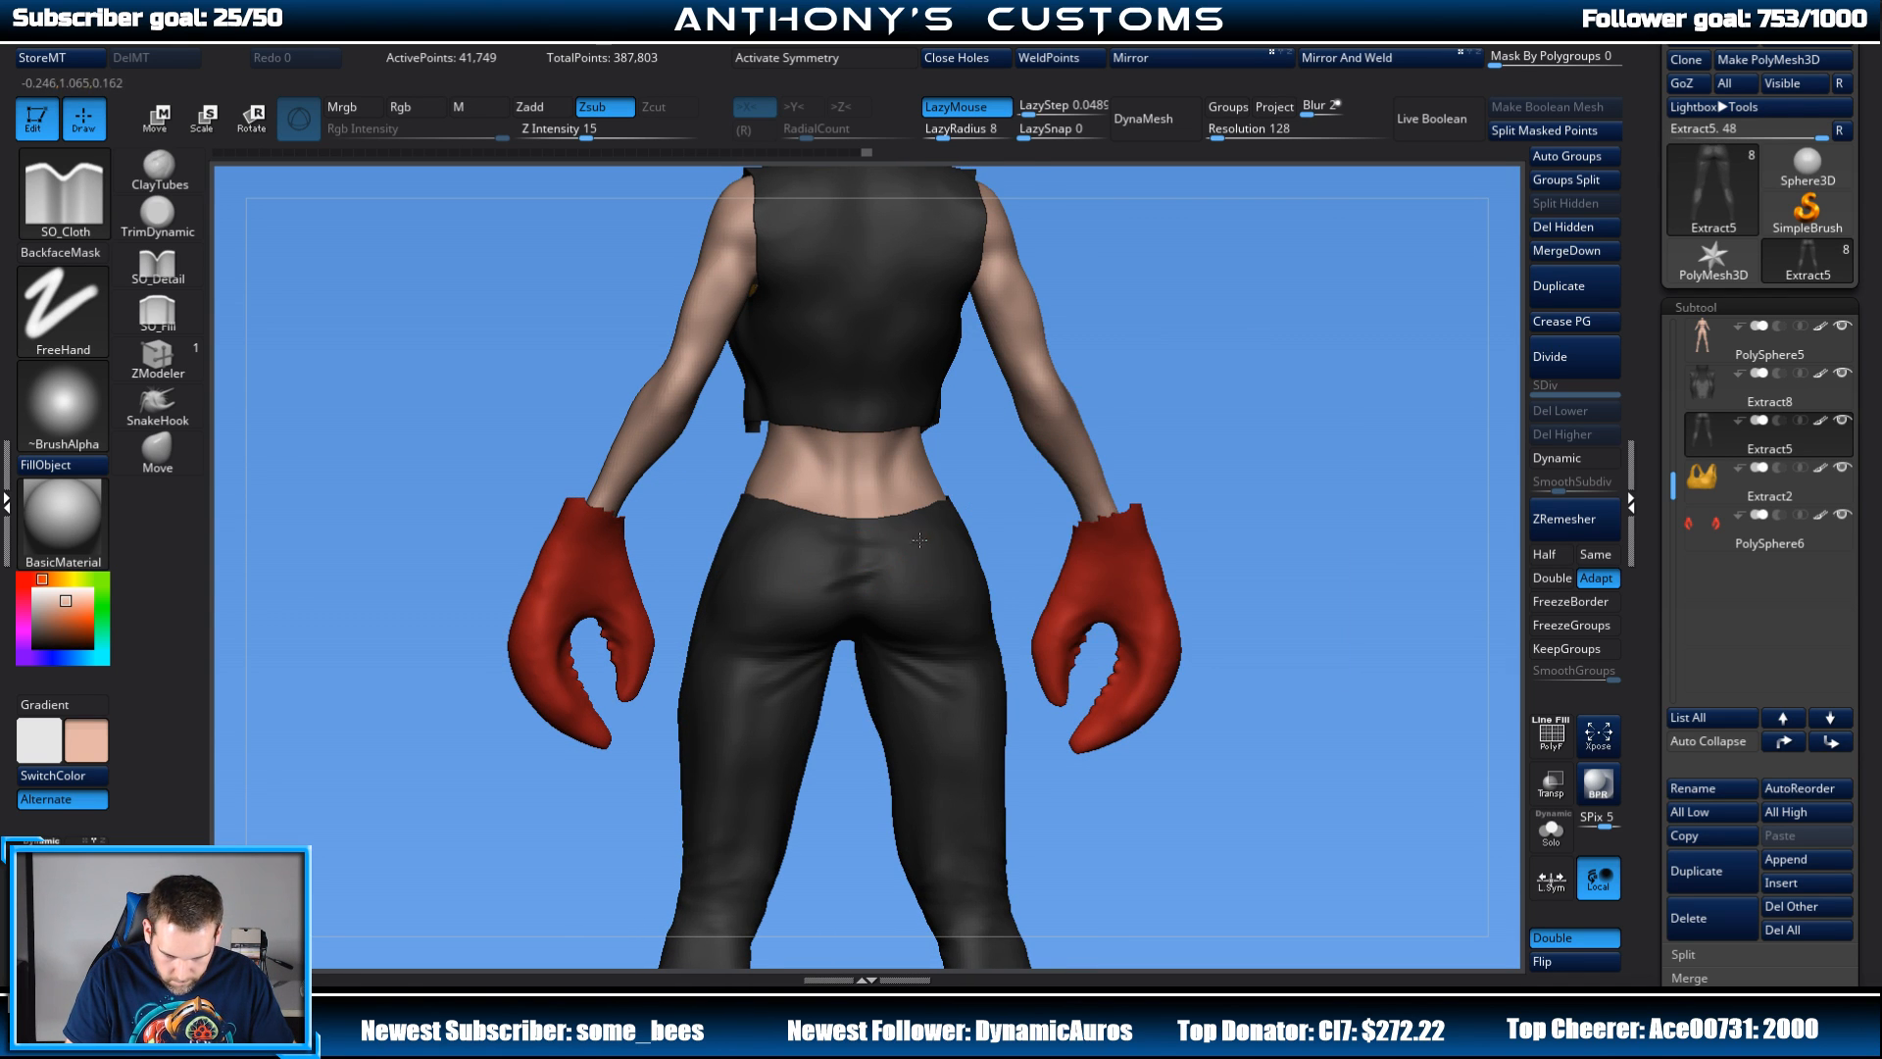
mouse_move(1180, 423)
left_mouse_down()
mouse_move(1122, 420)
mouse_move(1177, 421)
left_mouse_up()
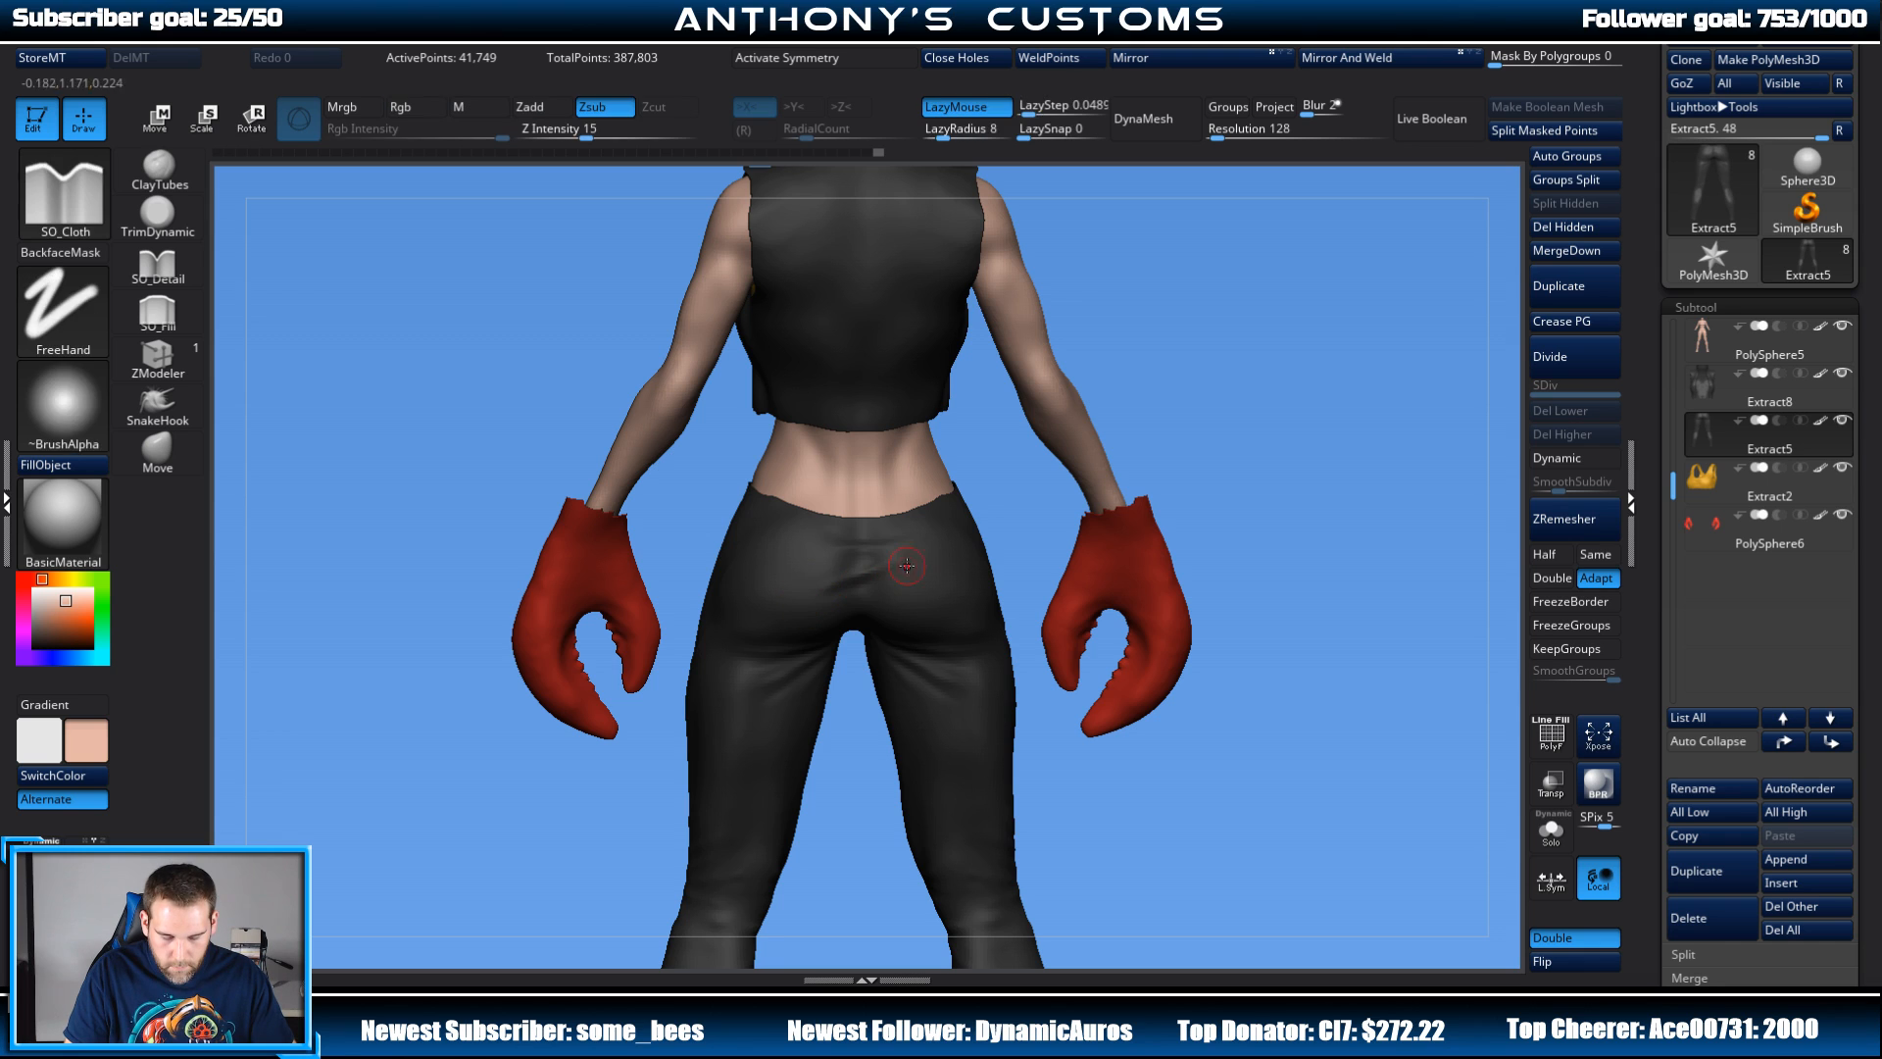
left_click_drag(907, 566, 890, 558)
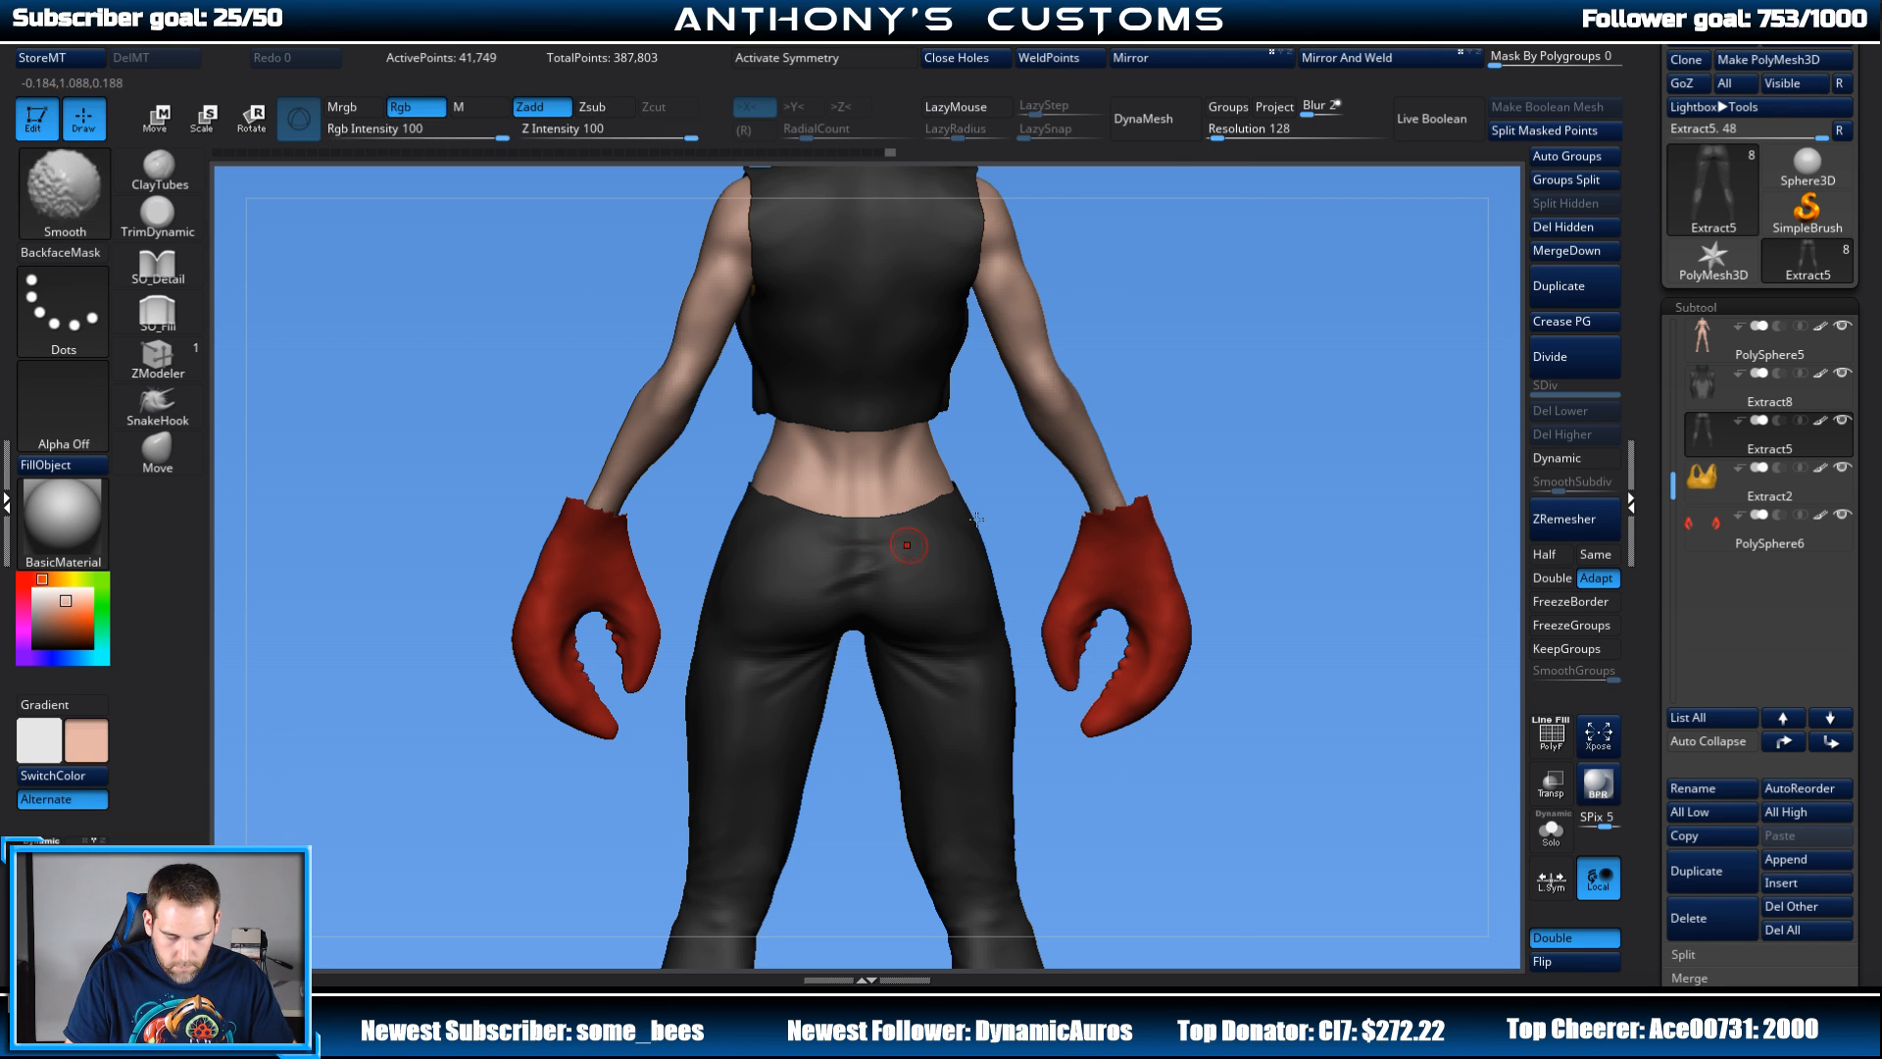
Step: Soften the front creases beside the leggings' crotch without symmetry, and turn symmetry back on
mouse_move(1220, 459)
left_mouse_down()
mouse_move(1188, 397)
mouse_move(1126, 429)
mouse_move(1039, 432)
left_mouse_up()
mouse_move(1399, 328)
left_mouse_down("alt")
mouse_move(1379, 311)
mouse_move(1244, 340)
left_mouse_up("alt")
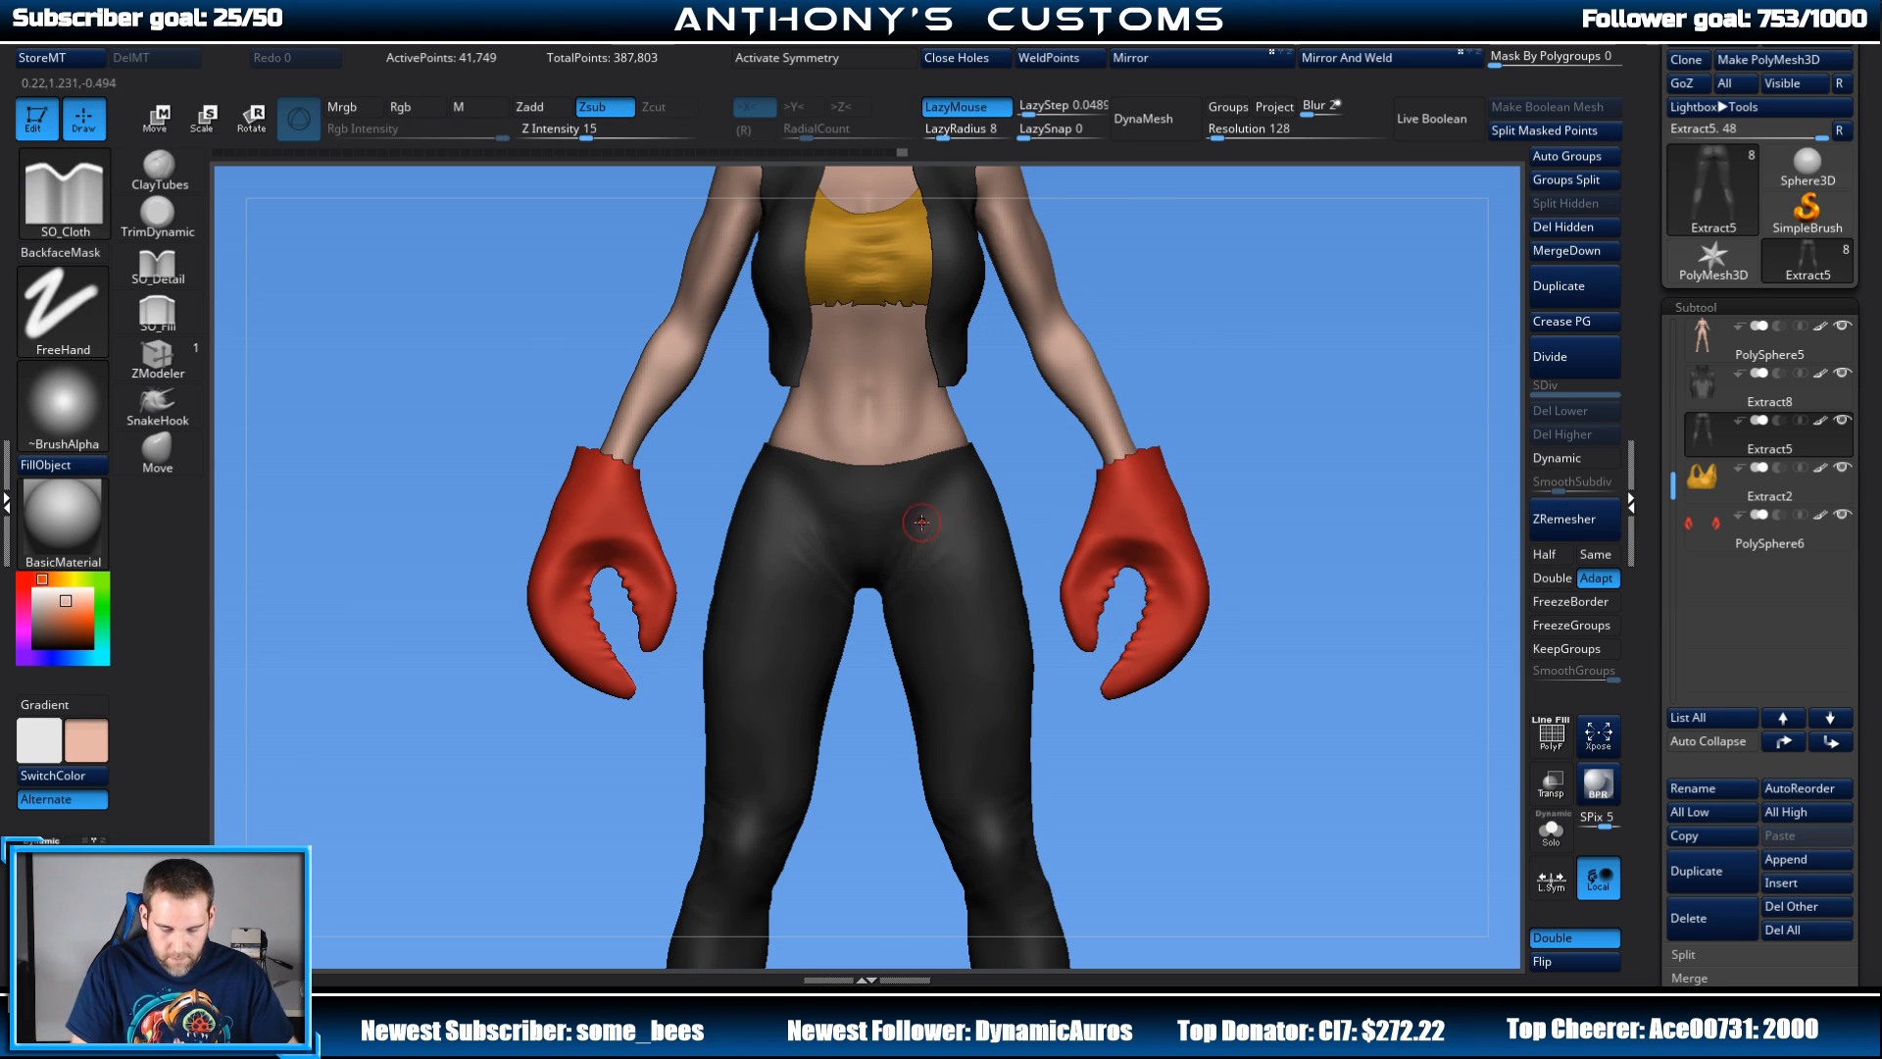
left_click_drag(958, 538, 793, 569, "shift")
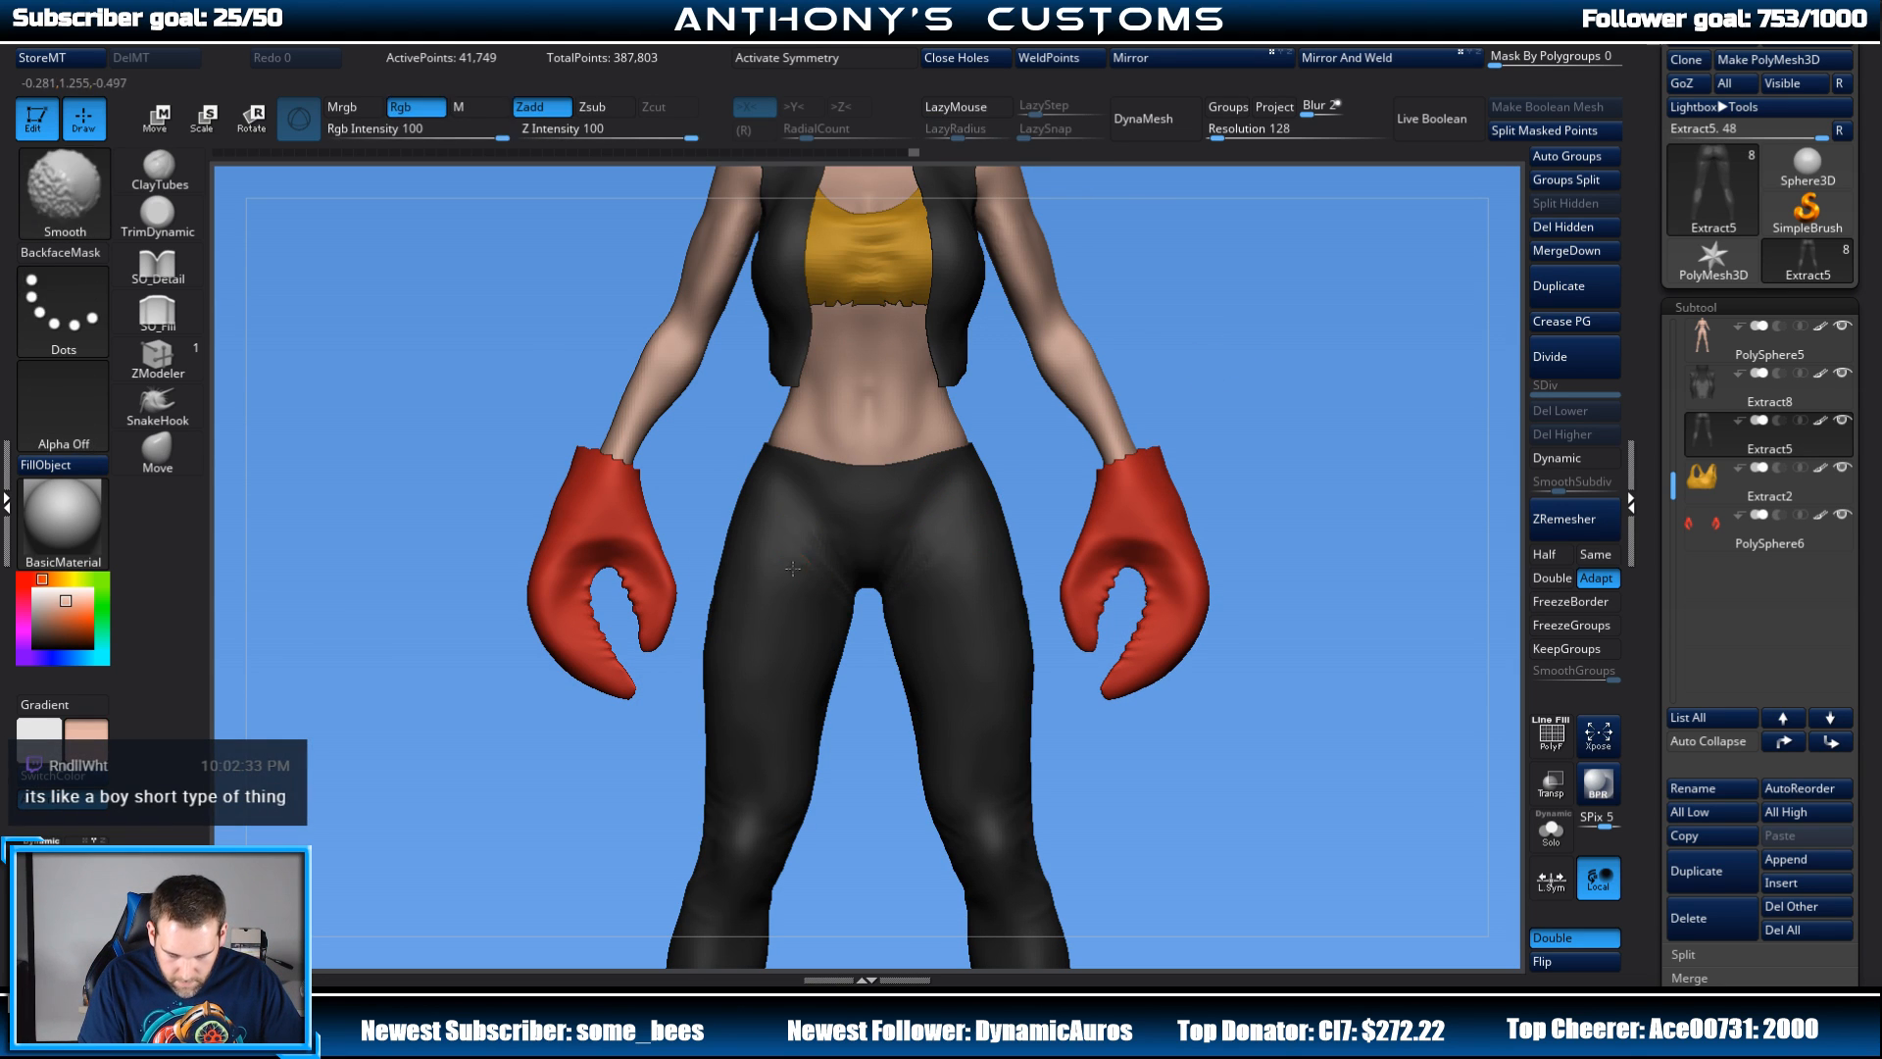
left_click(912, 59)
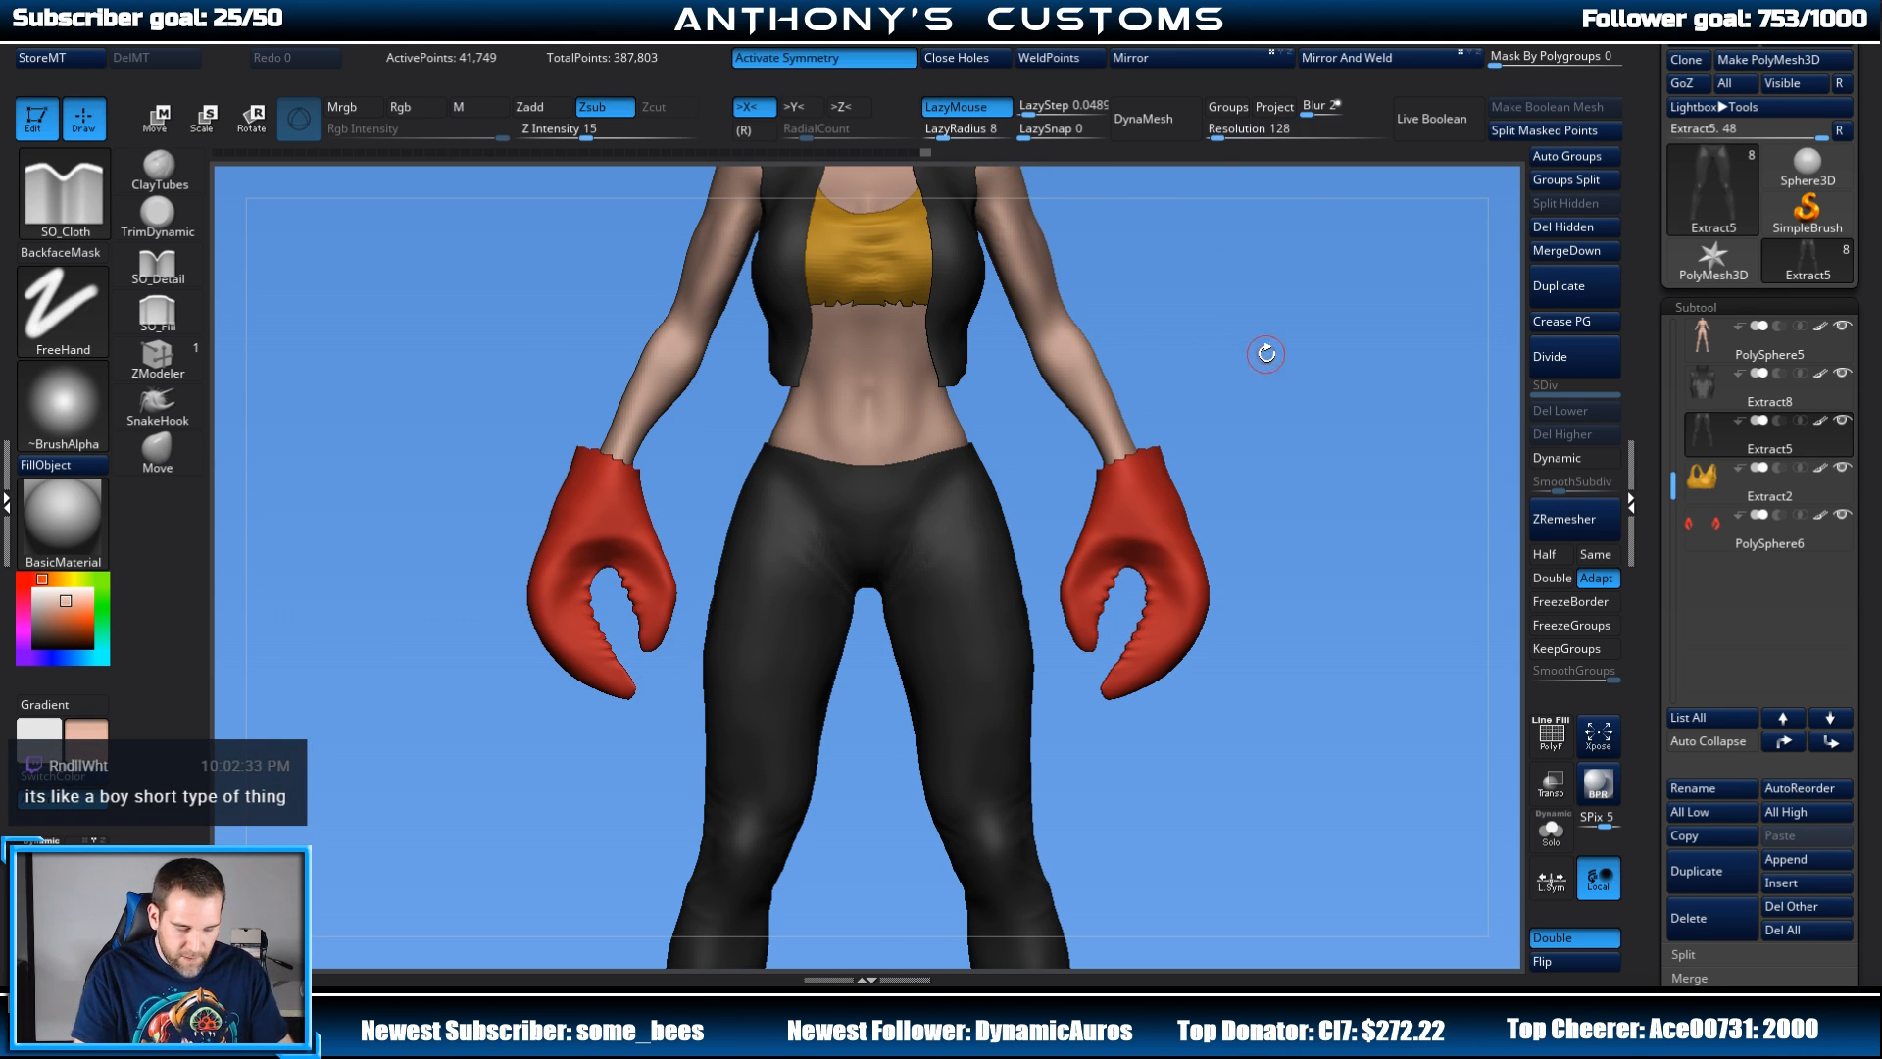
Step: Carve symmetrical horizontal SO_Cloth folds around the front and sides of the leggings' ankle cuffs
mouse_move(1256, 391)
left_mouse_down("alt")
mouse_move(1243, 340)
mouse_move(1199, 409)
mouse_move(1222, 413)
left_mouse_up("alt")
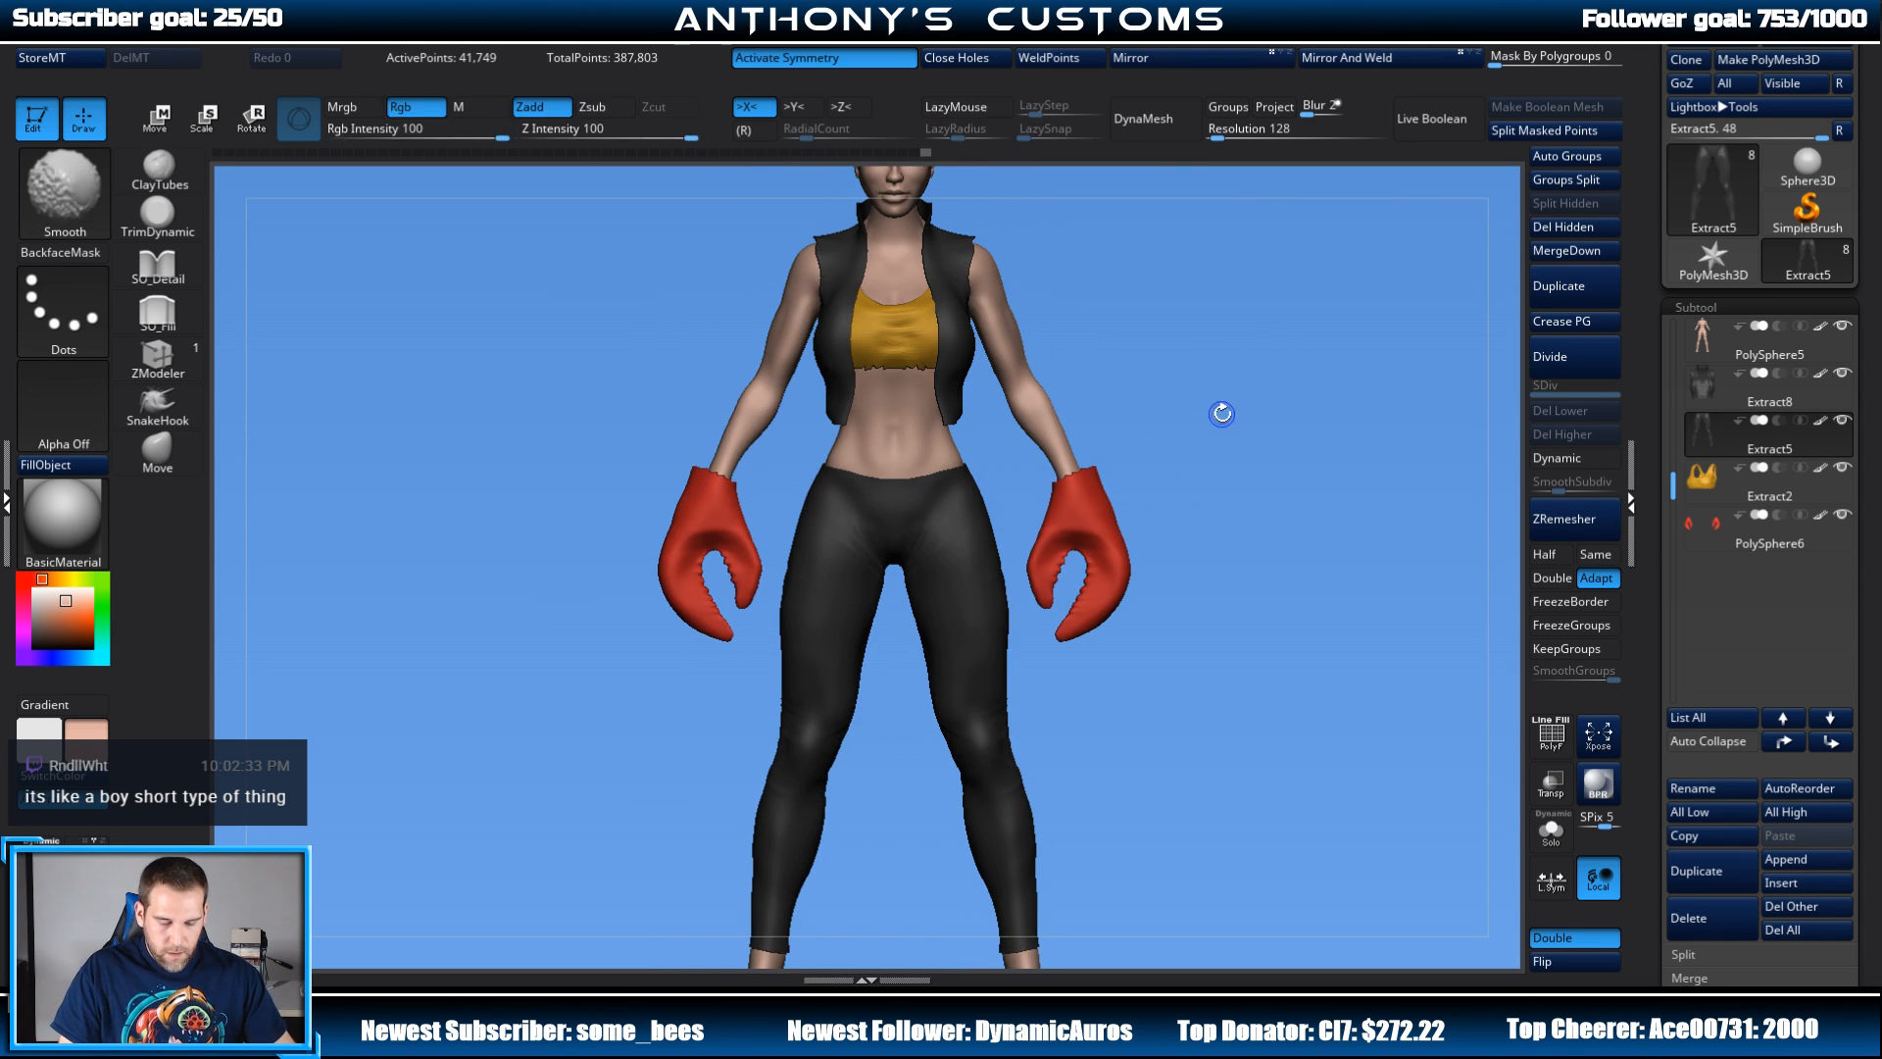
mouse_move(1237, 498)
left_mouse_down("alt")
mouse_move(1215, 353)
mouse_move(1214, 815)
mouse_move(1215, 498)
left_mouse_up("alt")
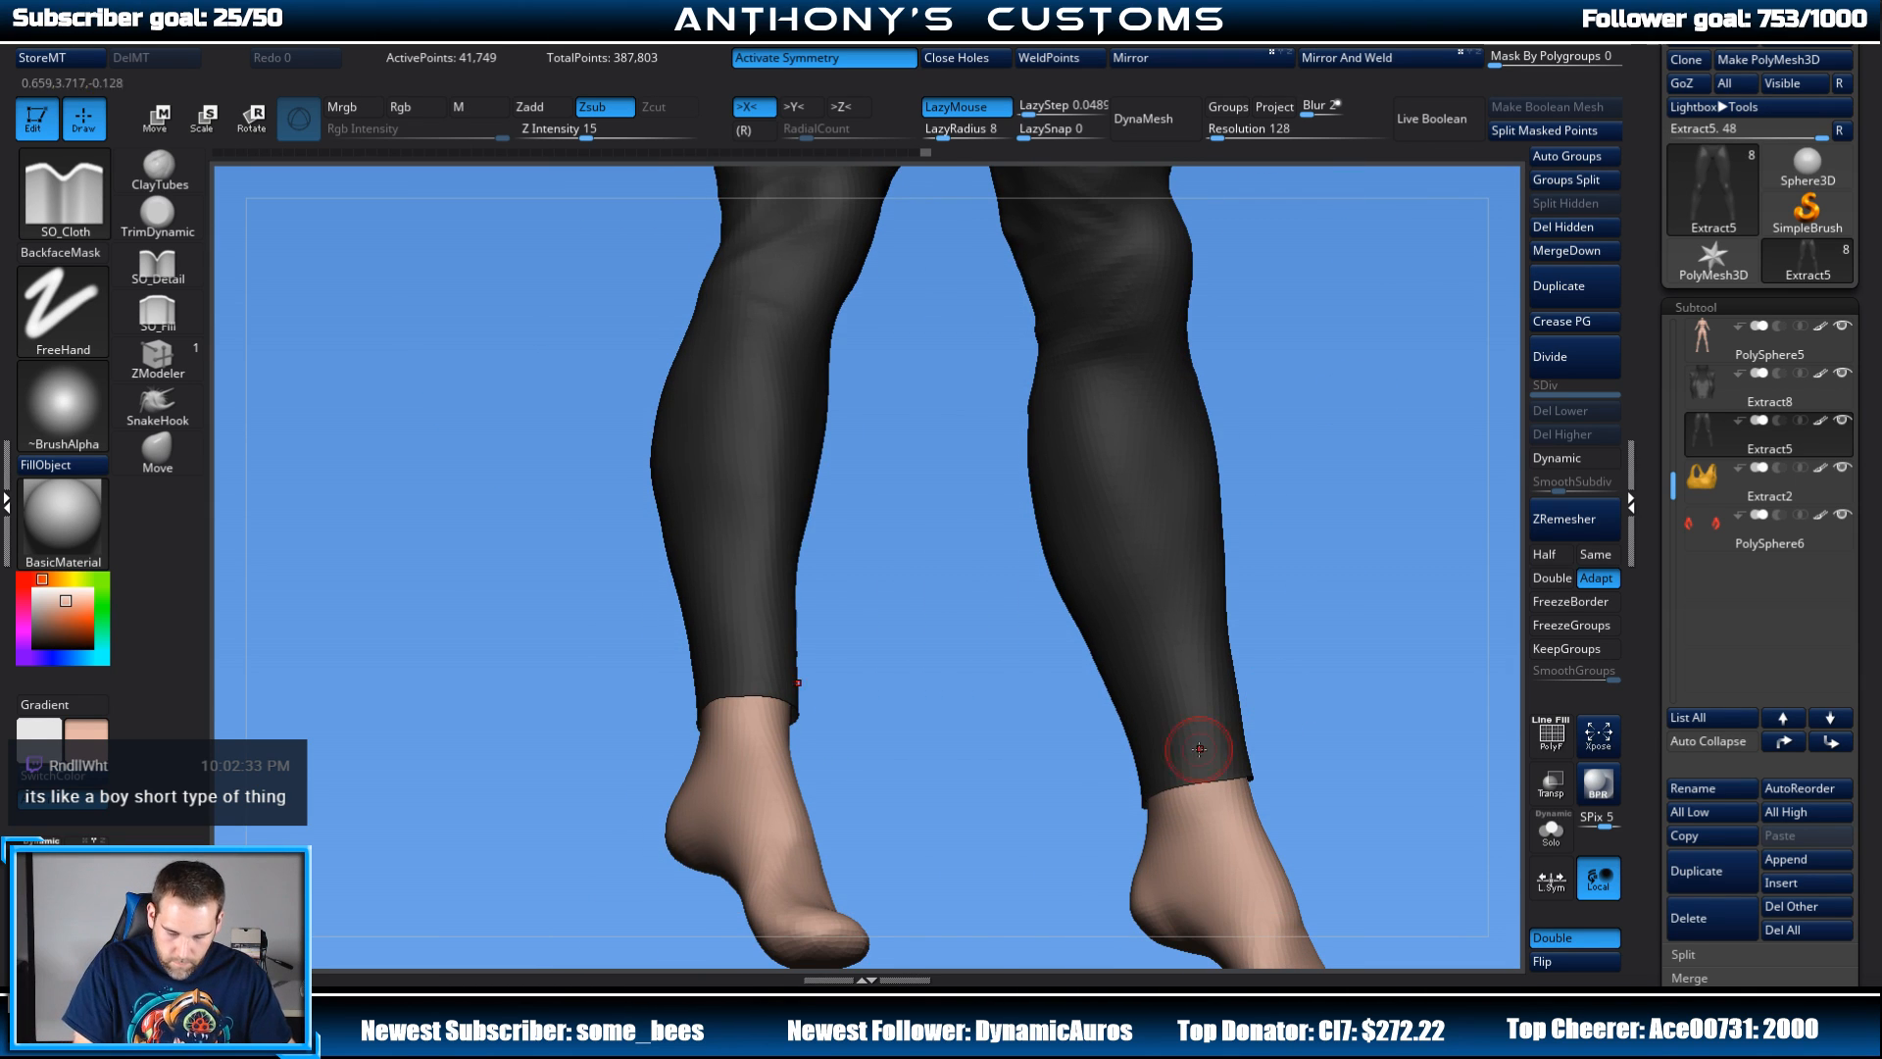
left_click_drag(1226, 752, 1103, 772)
mouse_move(1059, 778)
left_mouse_down()
mouse_move(1307, 710)
mouse_move(1344, 726)
mouse_move(1167, 769)
mouse_move(1209, 739)
left_mouse_up()
mouse_move(1373, 703)
left_mouse_down()
mouse_move(1307, 726)
mouse_move(1332, 728)
mouse_move(1276, 621)
mouse_move(1252, 677)
mouse_move(1106, 666)
left_mouse_up()
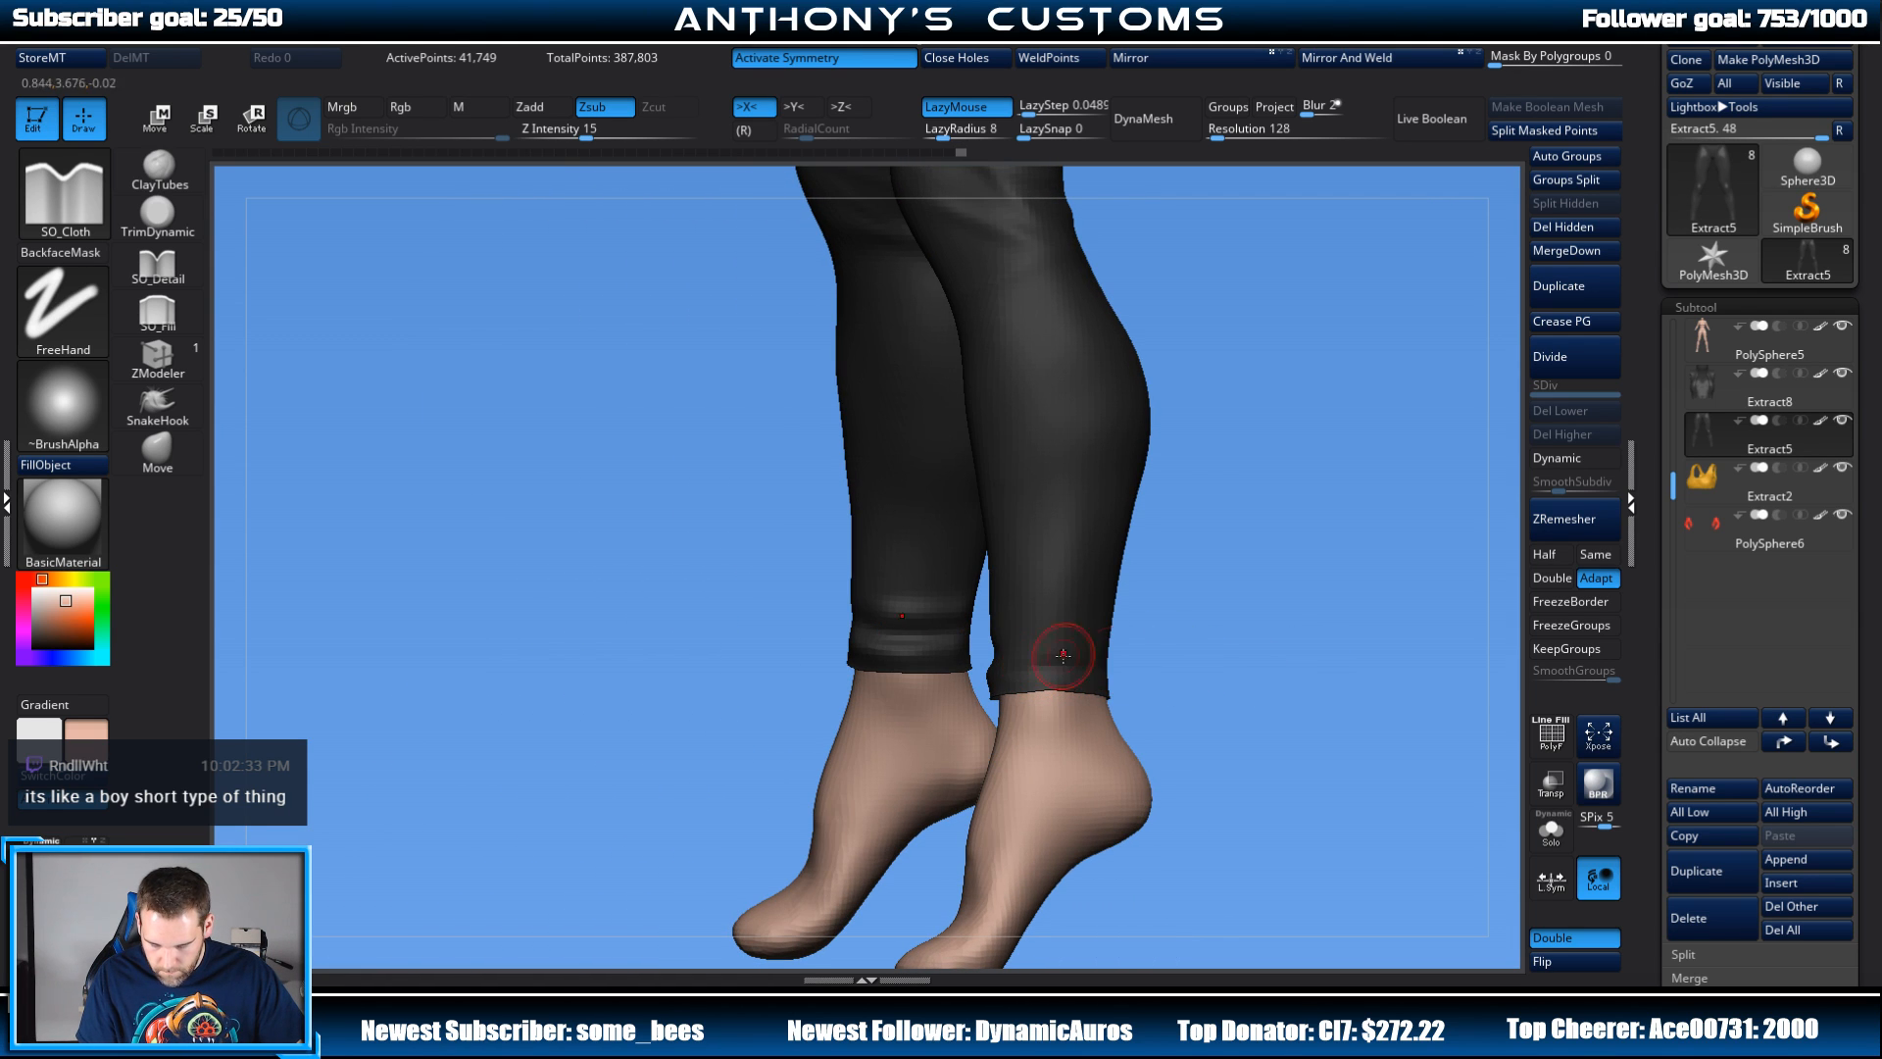
Step: Carve more SO_Cloth folds around the sides, backs and inner edges of the leggings' ankle cuffs
left_click_drag(1237, 661, 1164, 662)
mouse_move(1009, 625)
left_mouse_down()
mouse_move(1277, 630)
mouse_move(1224, 634)
left_mouse_up()
left_click_drag(853, 685, 1021, 643)
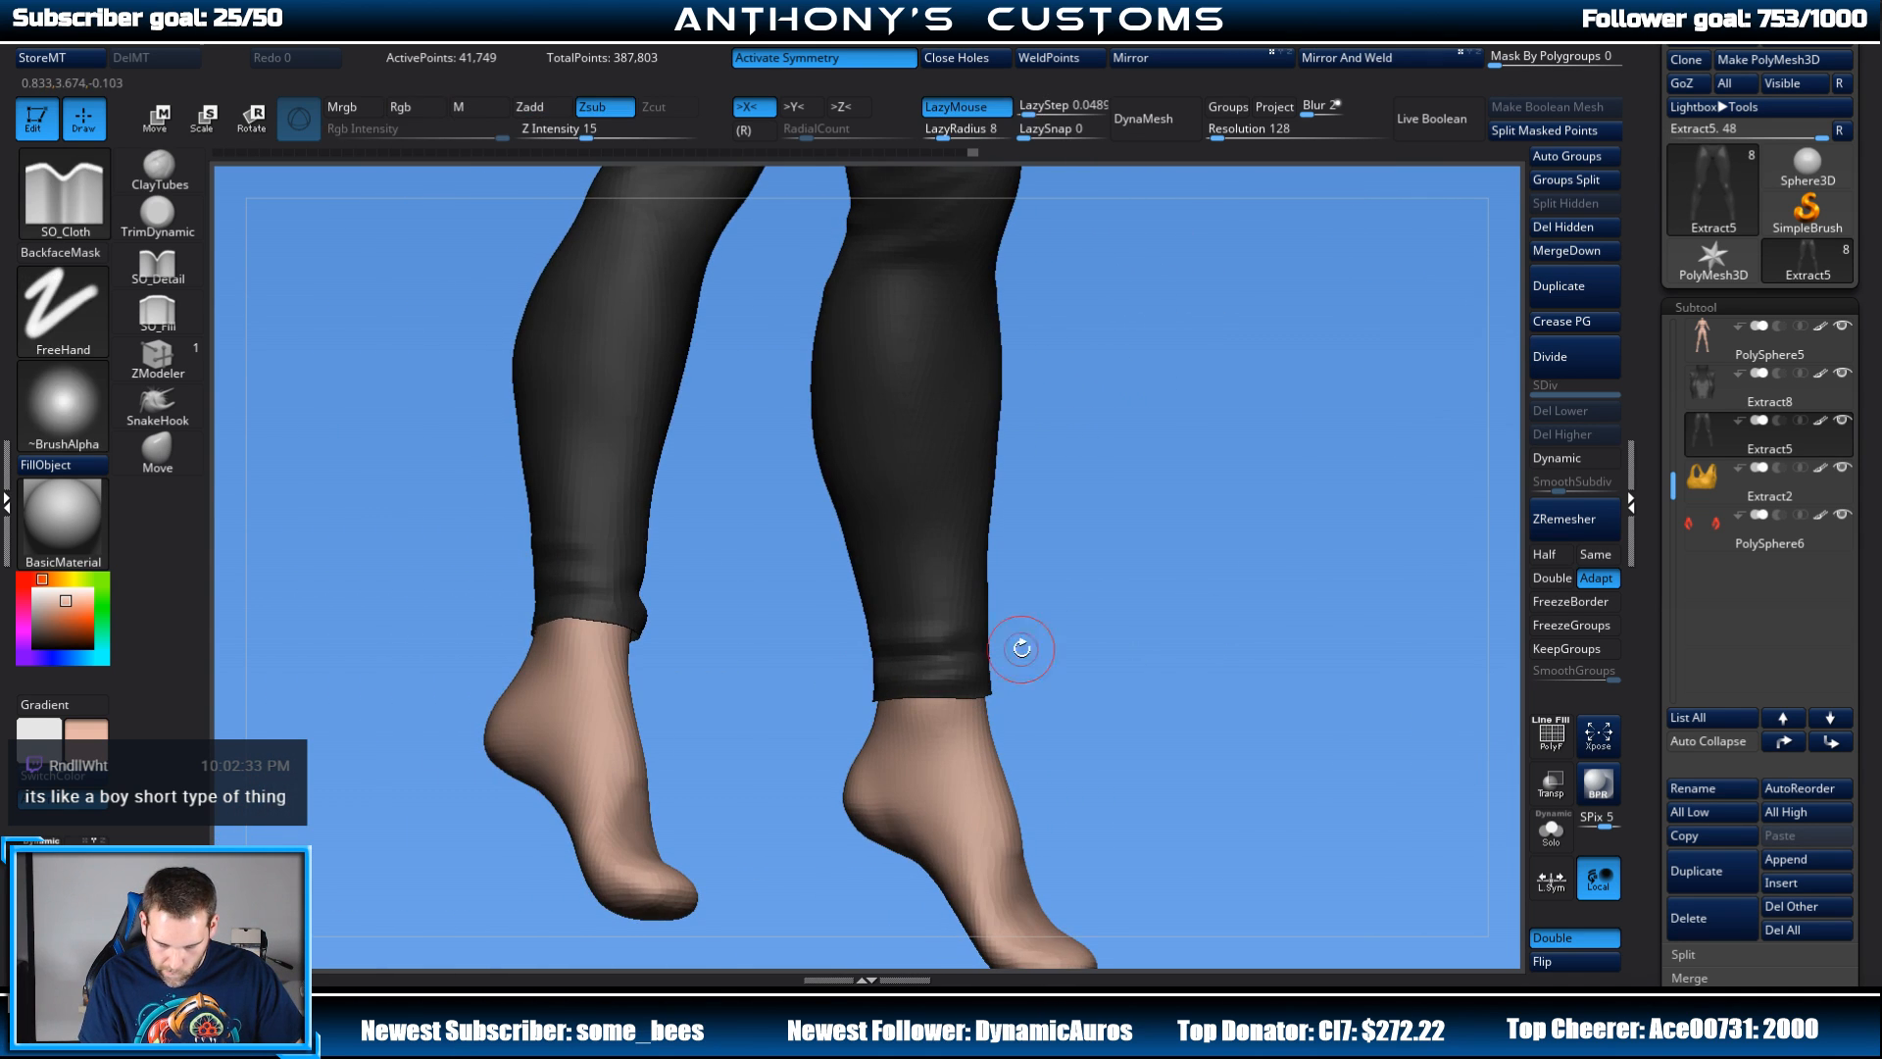
mouse_move(803, 673)
left_mouse_down()
mouse_move(1145, 649)
mouse_move(970, 628)
left_mouse_up()
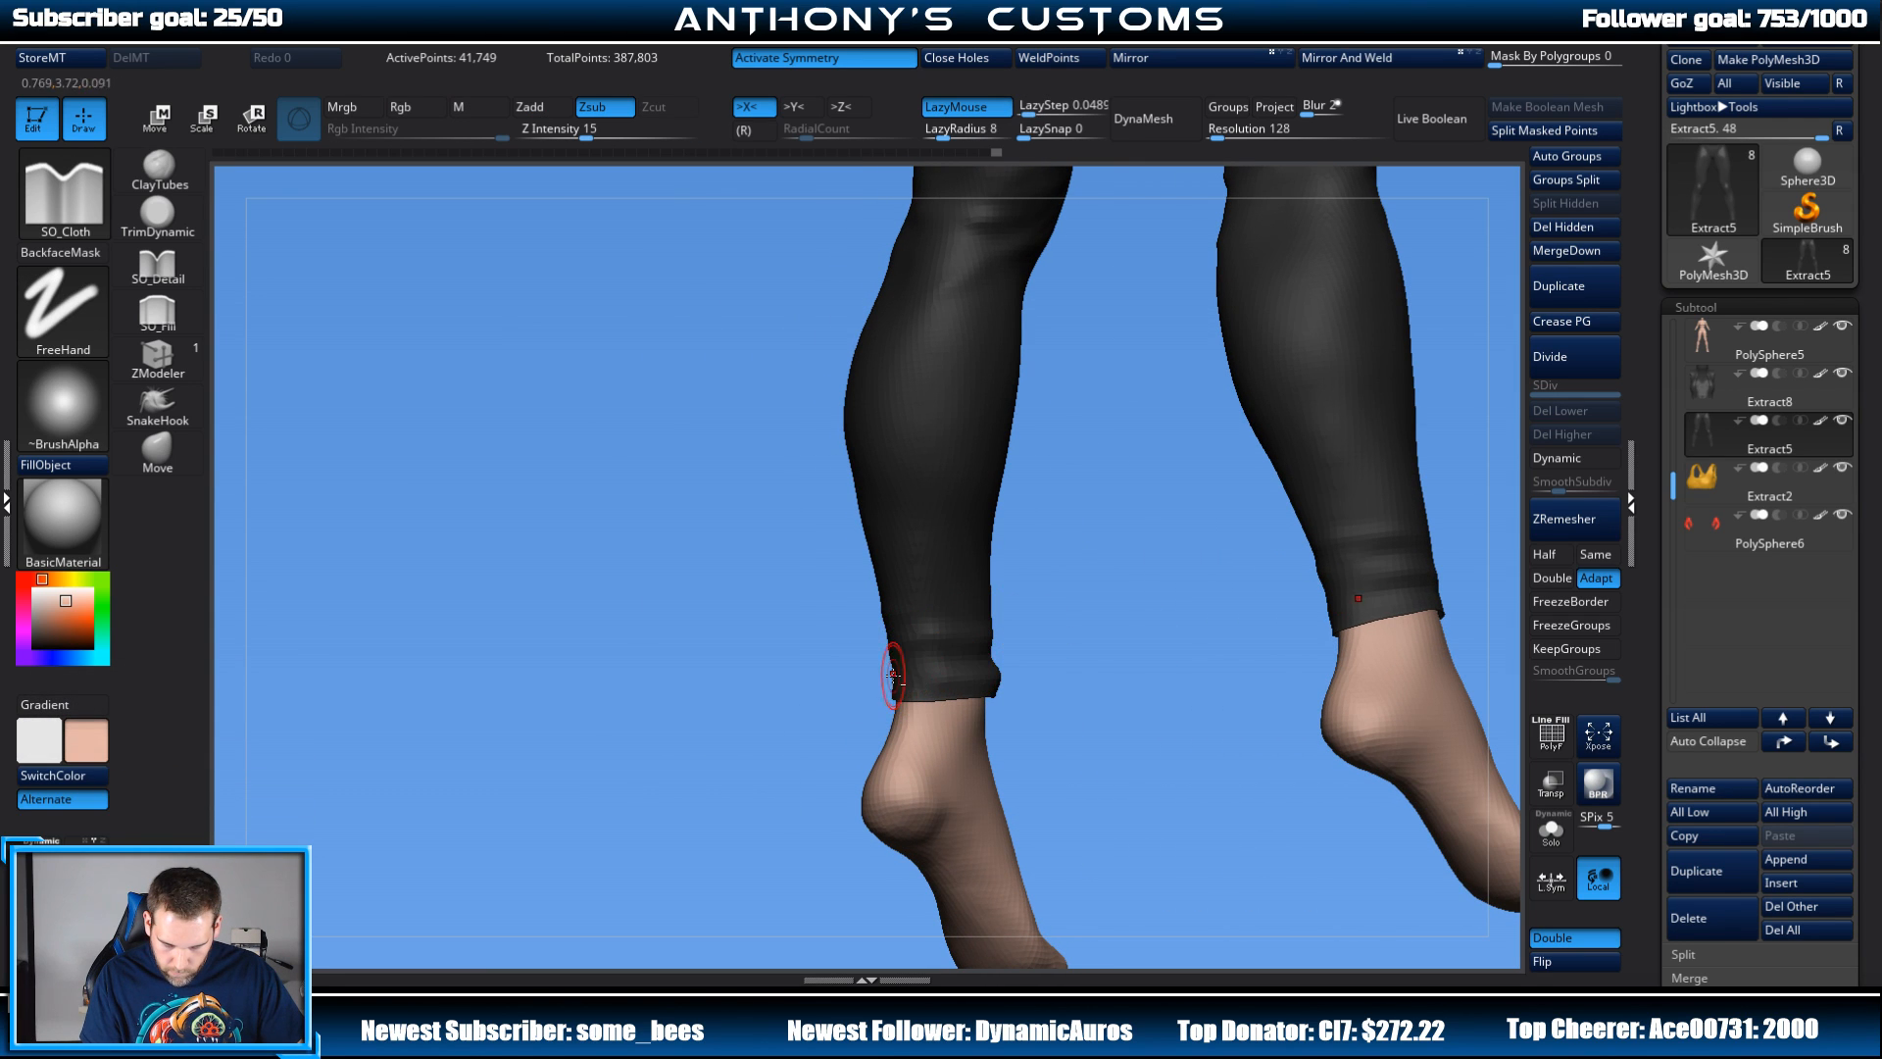
mouse_move(1079, 649)
left_mouse_down()
mouse_move(1144, 652)
mouse_move(1117, 650)
left_mouse_up()
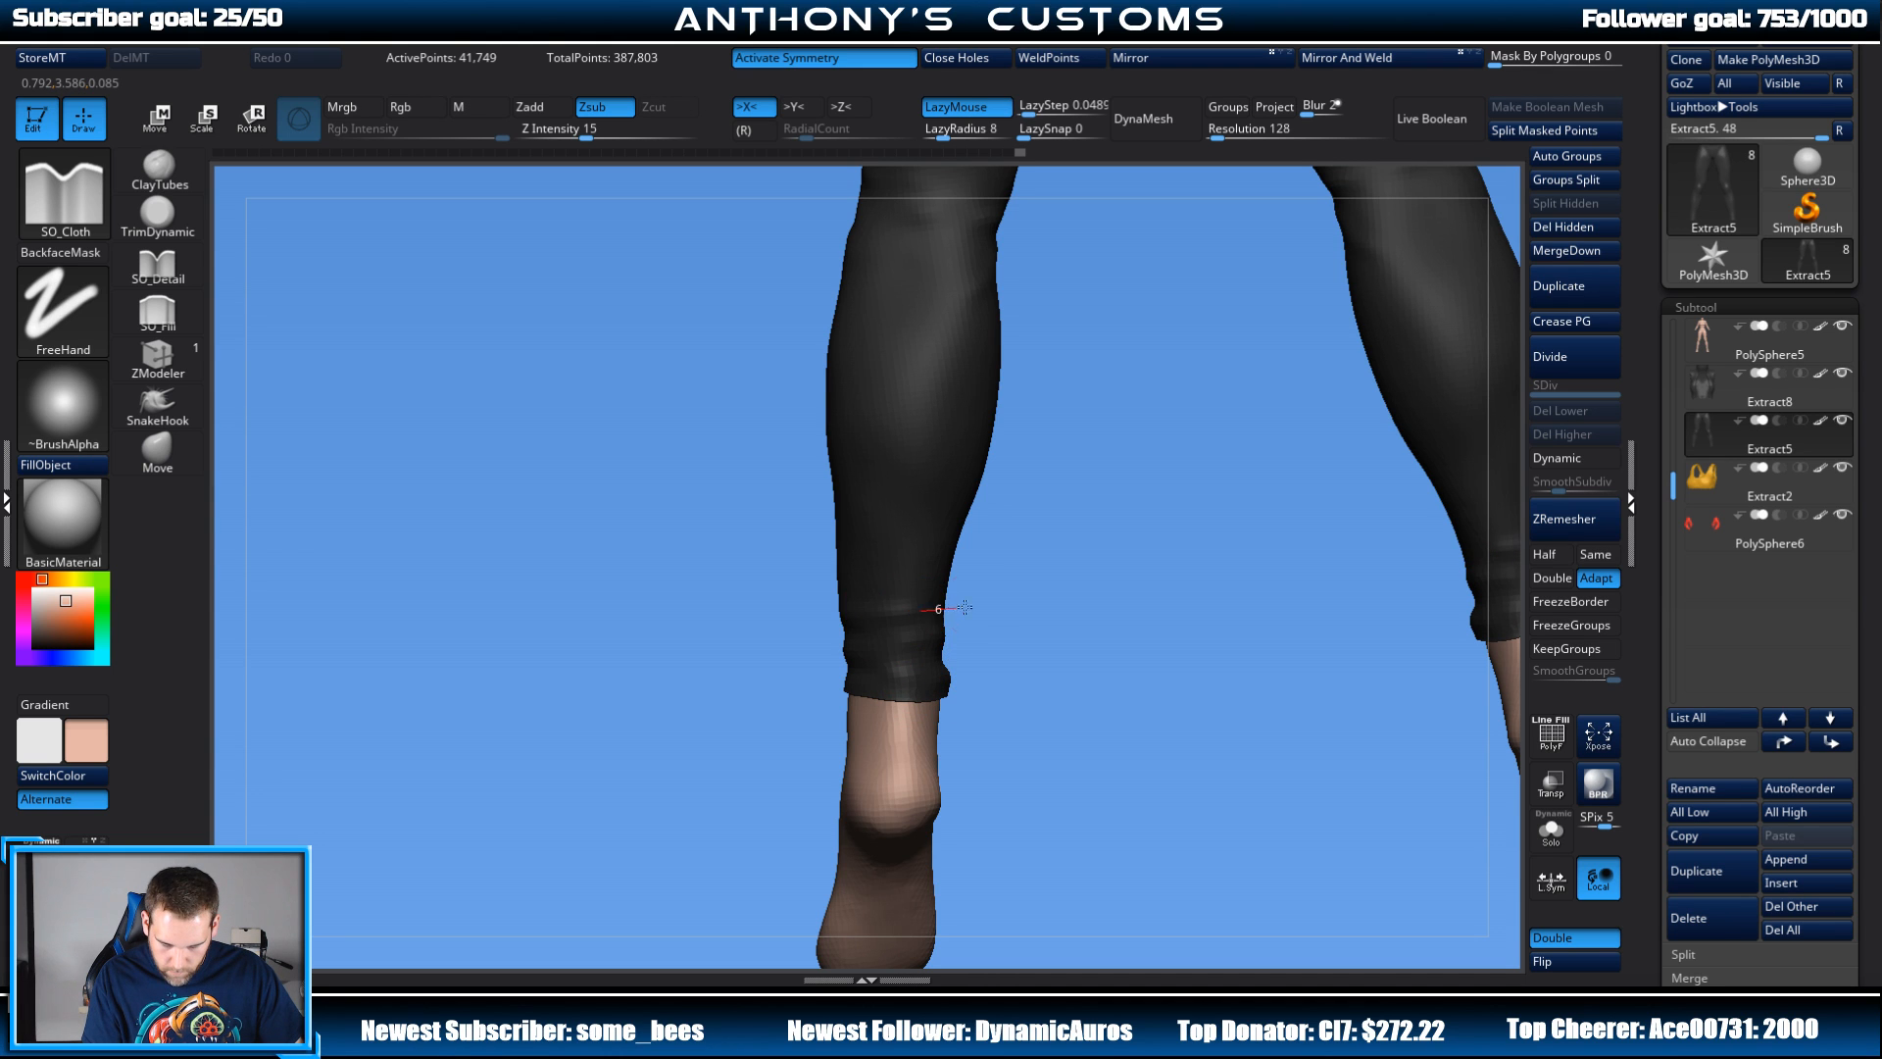
mouse_move(965, 608)
left_mouse_down()
mouse_move(991, 630)
mouse_move(927, 600)
mouse_move(994, 623)
left_mouse_up()
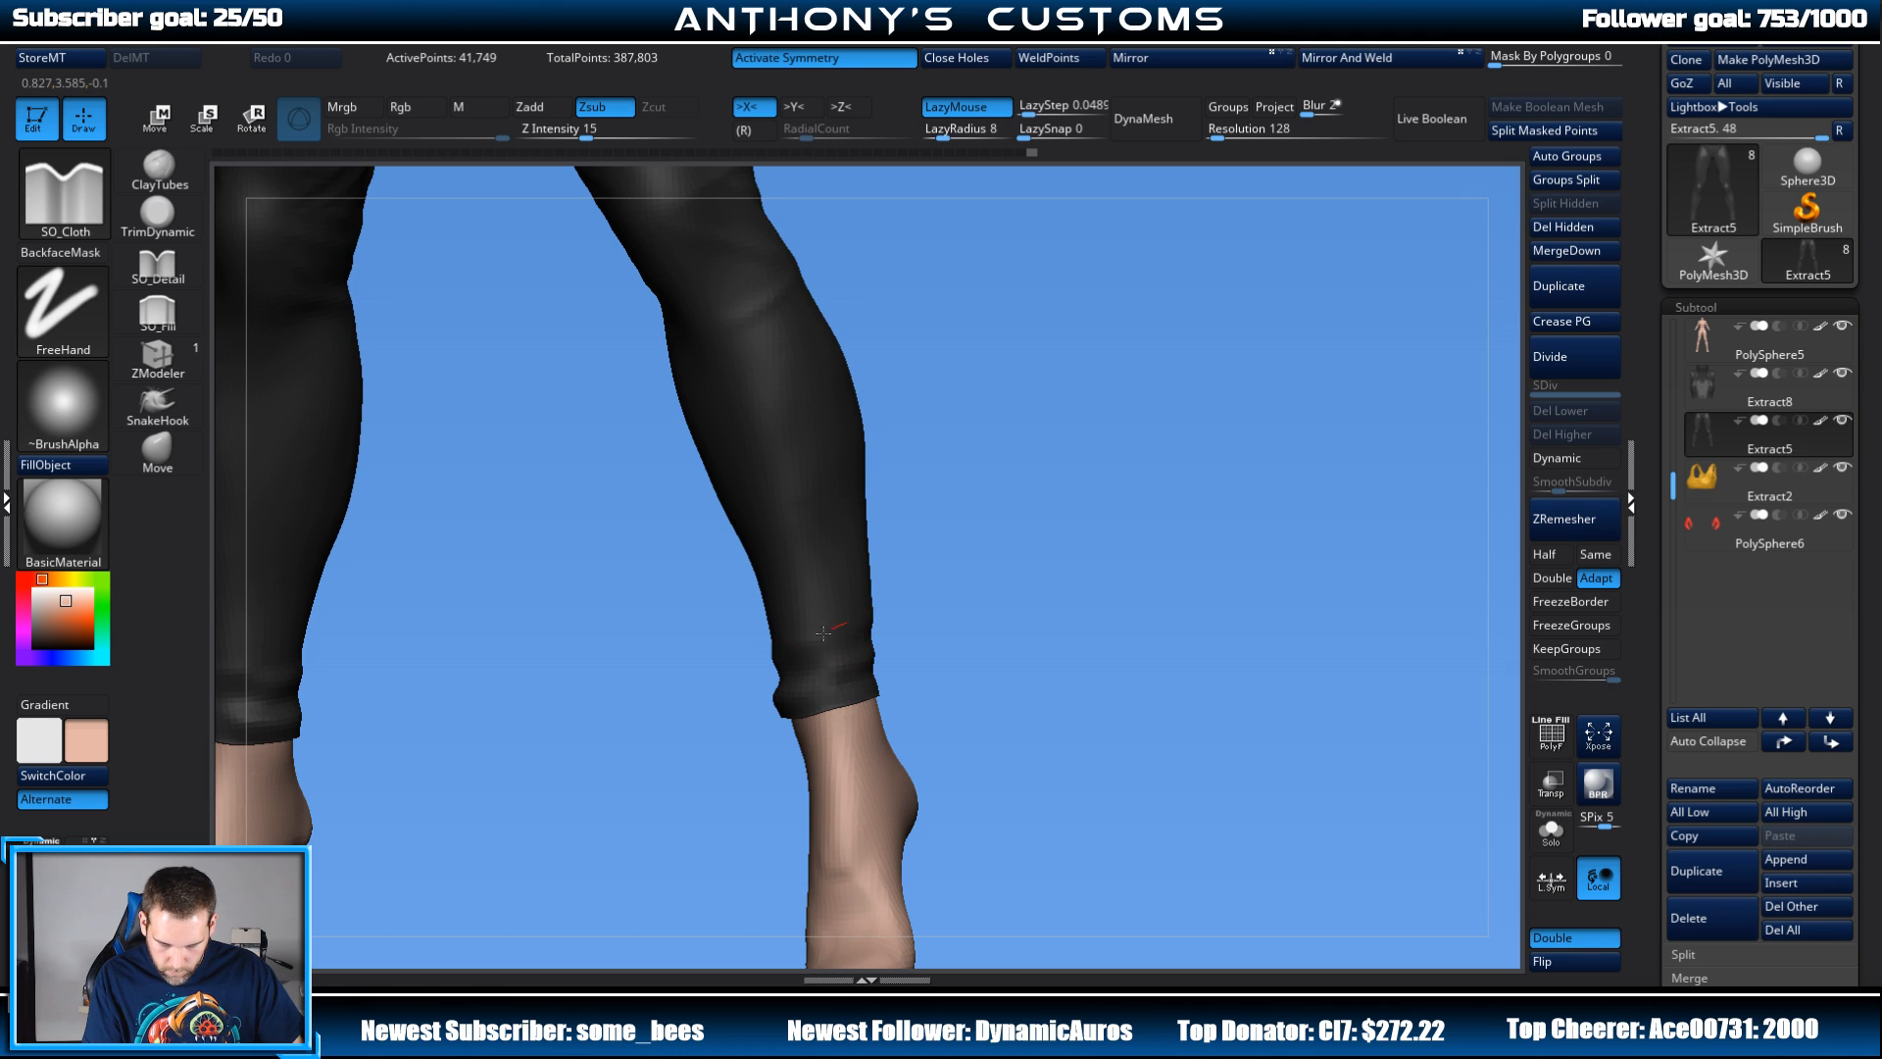
left_click_drag(824, 633, 778, 649)
Step: Extend the folds at the backs of the ankle cuffs and soften them with the Smooth brush
left_click_drag(977, 642, 949, 637)
mouse_move(761, 679)
left_mouse_down()
mouse_move(942, 659)
mouse_move(751, 698)
left_mouse_up()
left_click_drag(965, 676, 883, 667)
left_click_drag(903, 599, 867, 602, "shift")
left_click_drag(1041, 647, 941, 657)
left_click_drag(966, 590, 907, 642, "shift")
left_click_drag(779, 776, 858, 770)
left_click_drag(1010, 609, 943, 761, "alt")
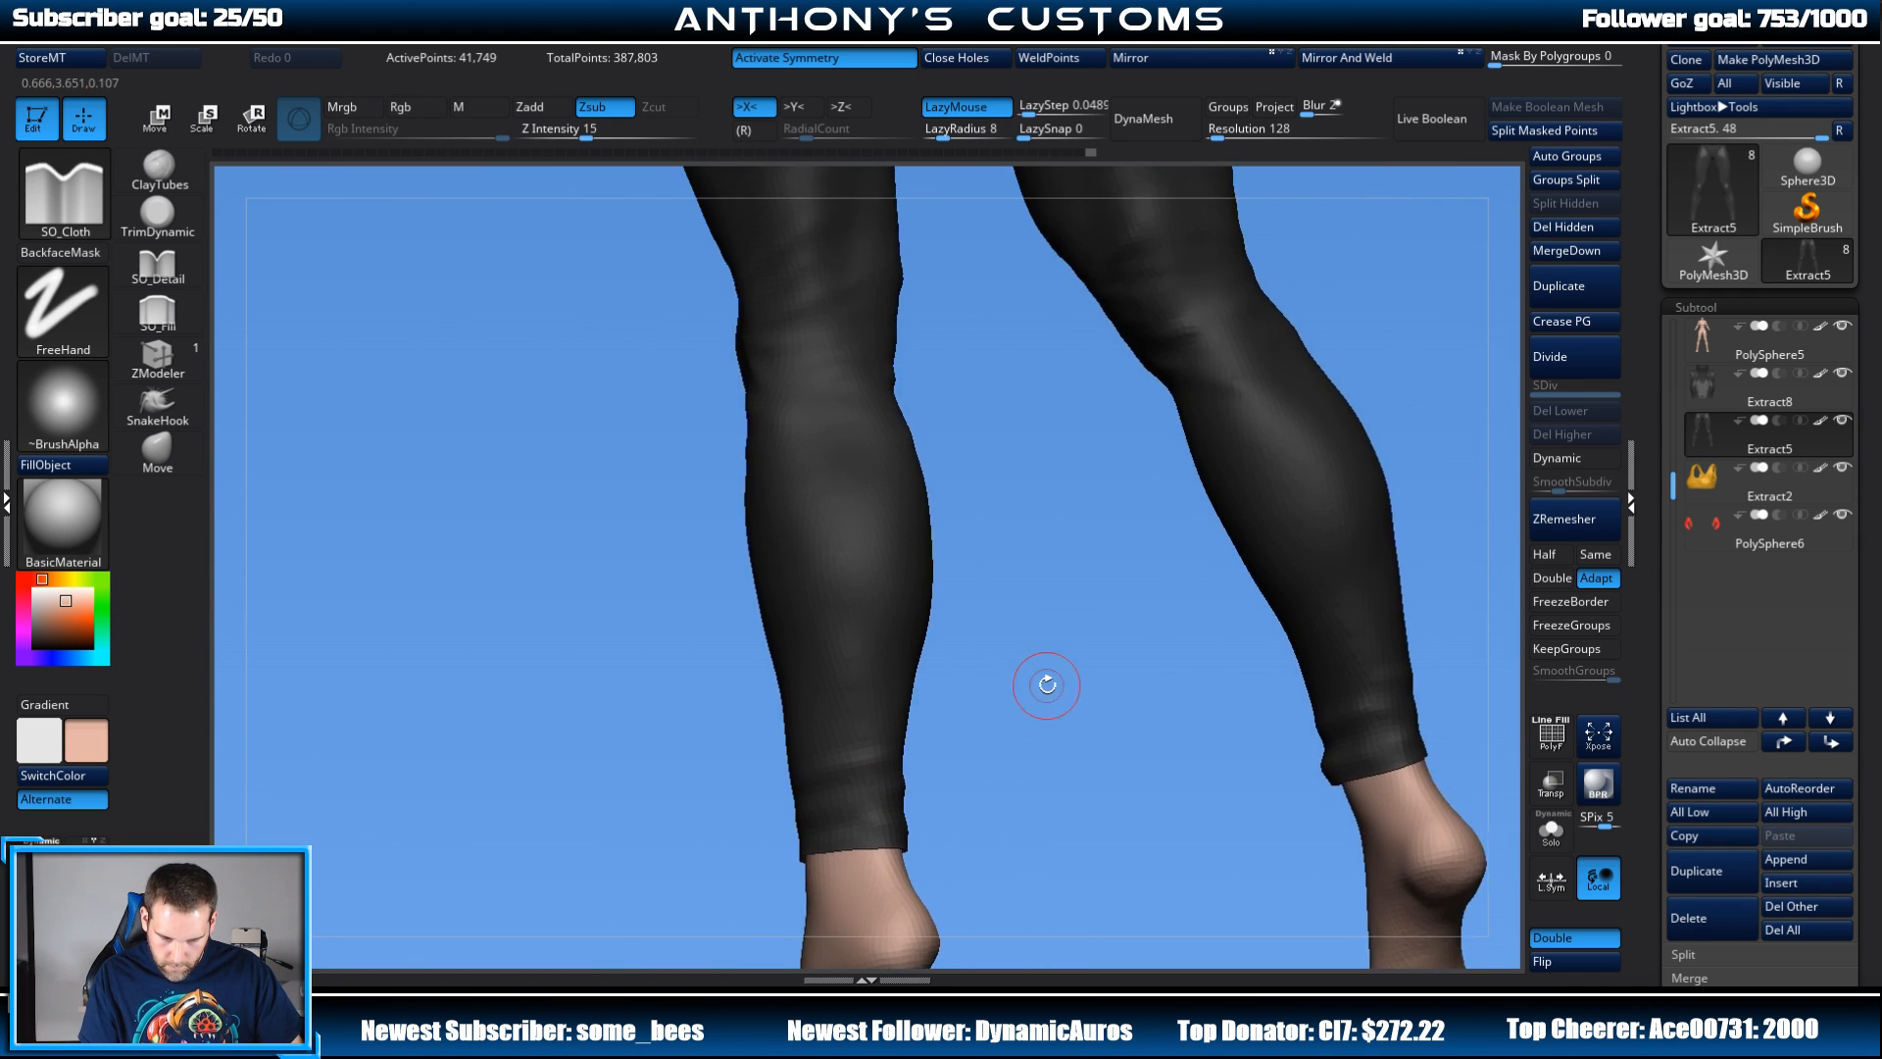
Step: Smooth the creases on the leggings' upper calves and above the knees
left_click_drag(1046, 680, 996, 767)
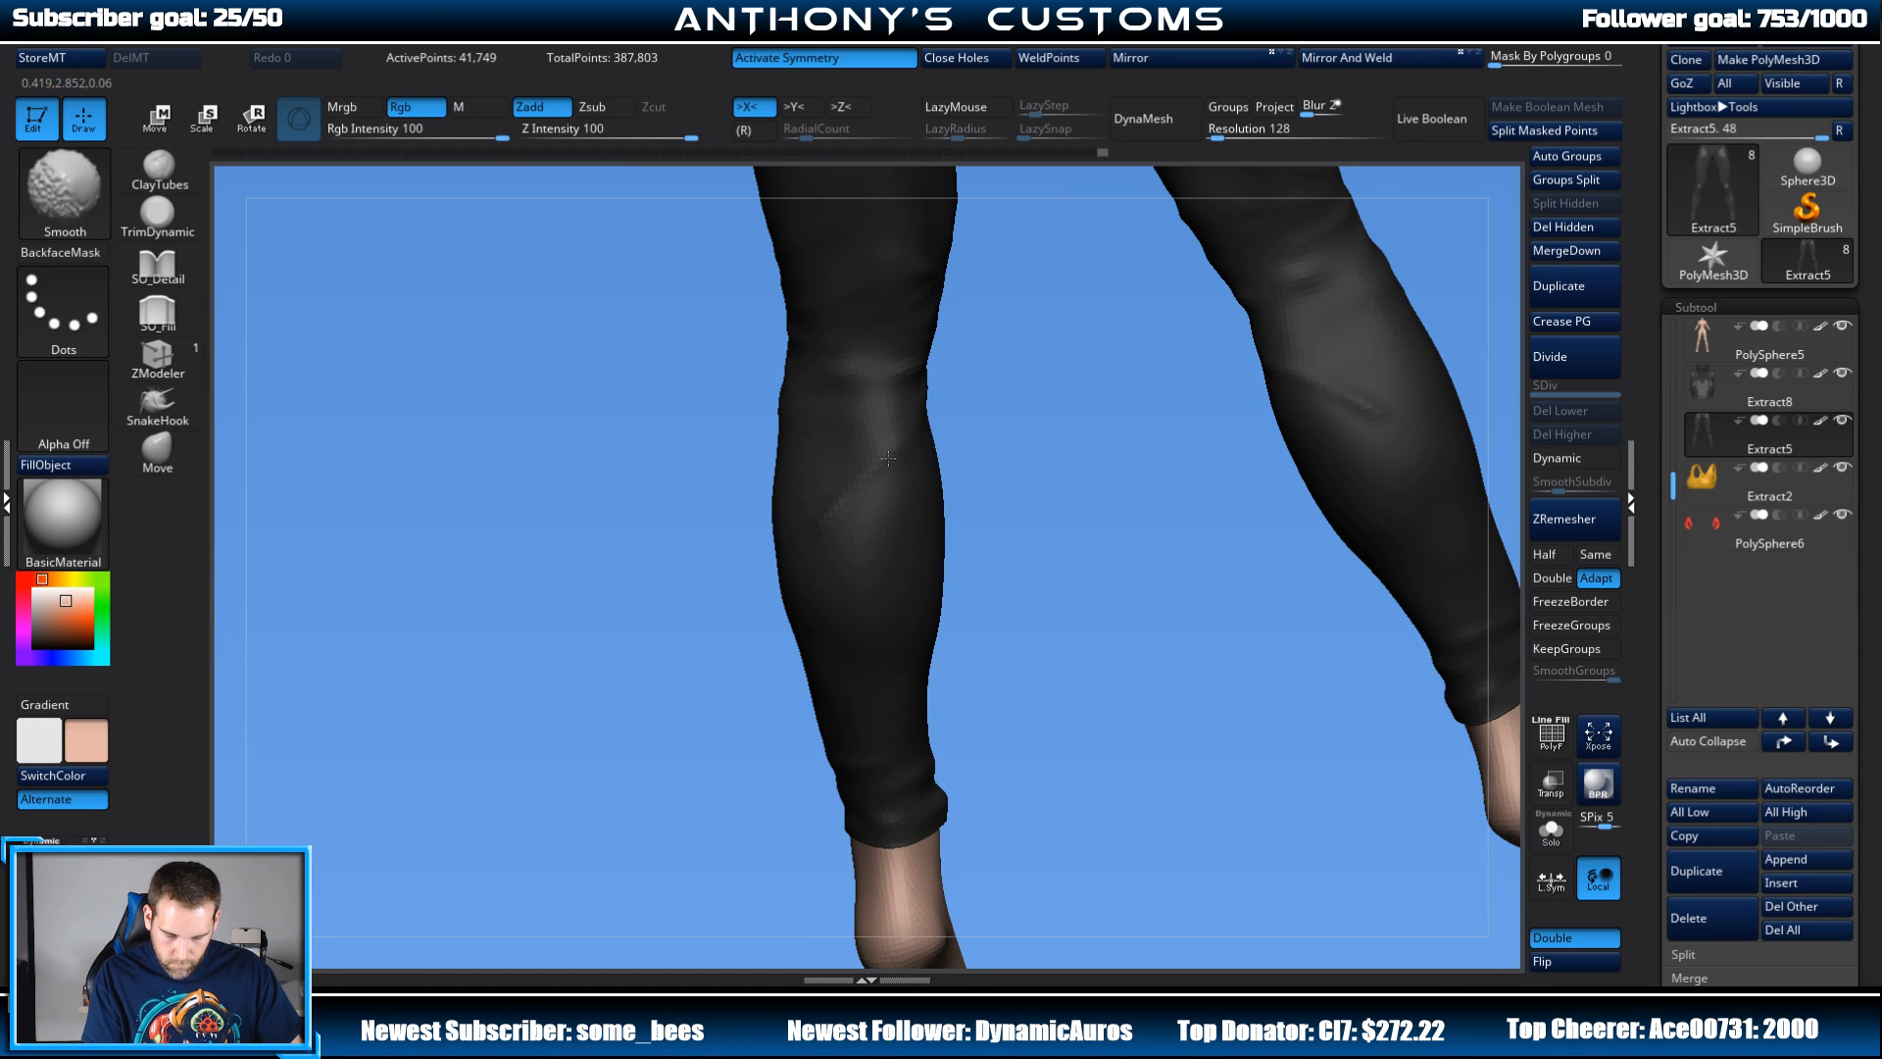
left_click_drag(1003, 520, 882, 517)
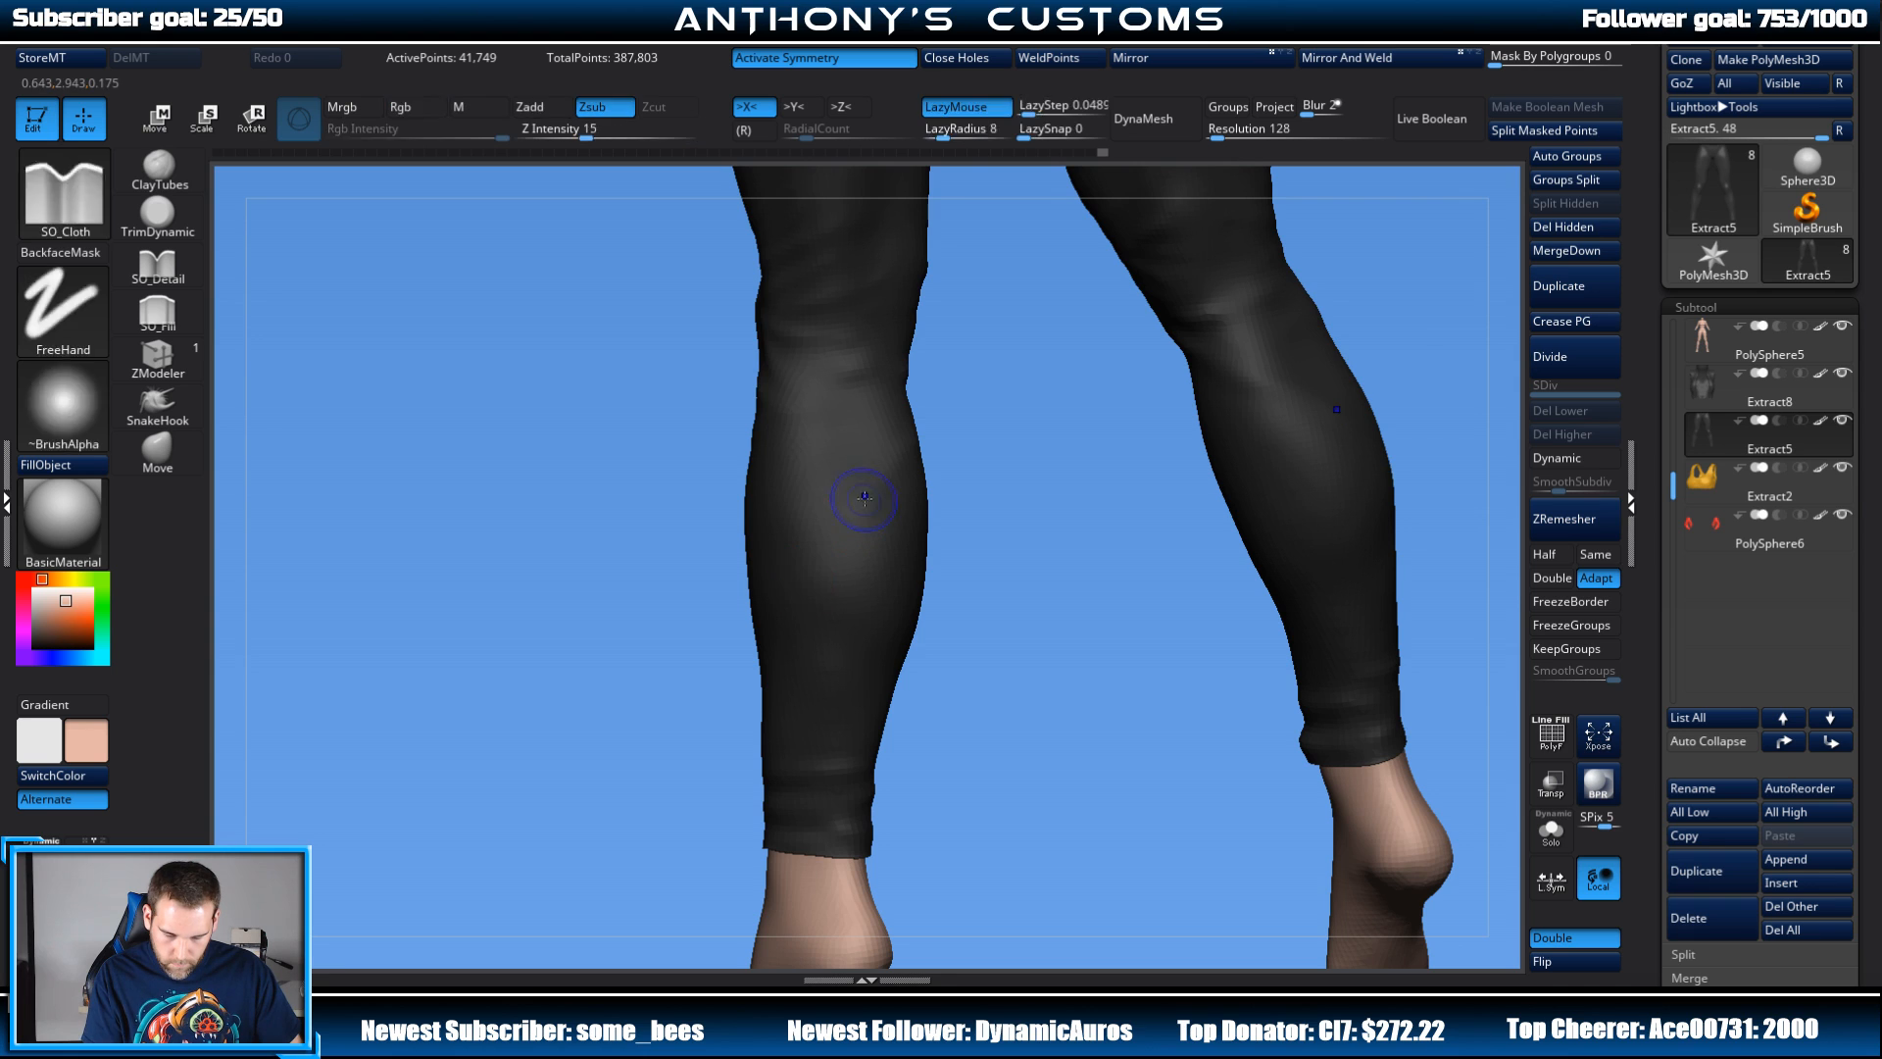
left_click_drag(979, 574, 1193, 601)
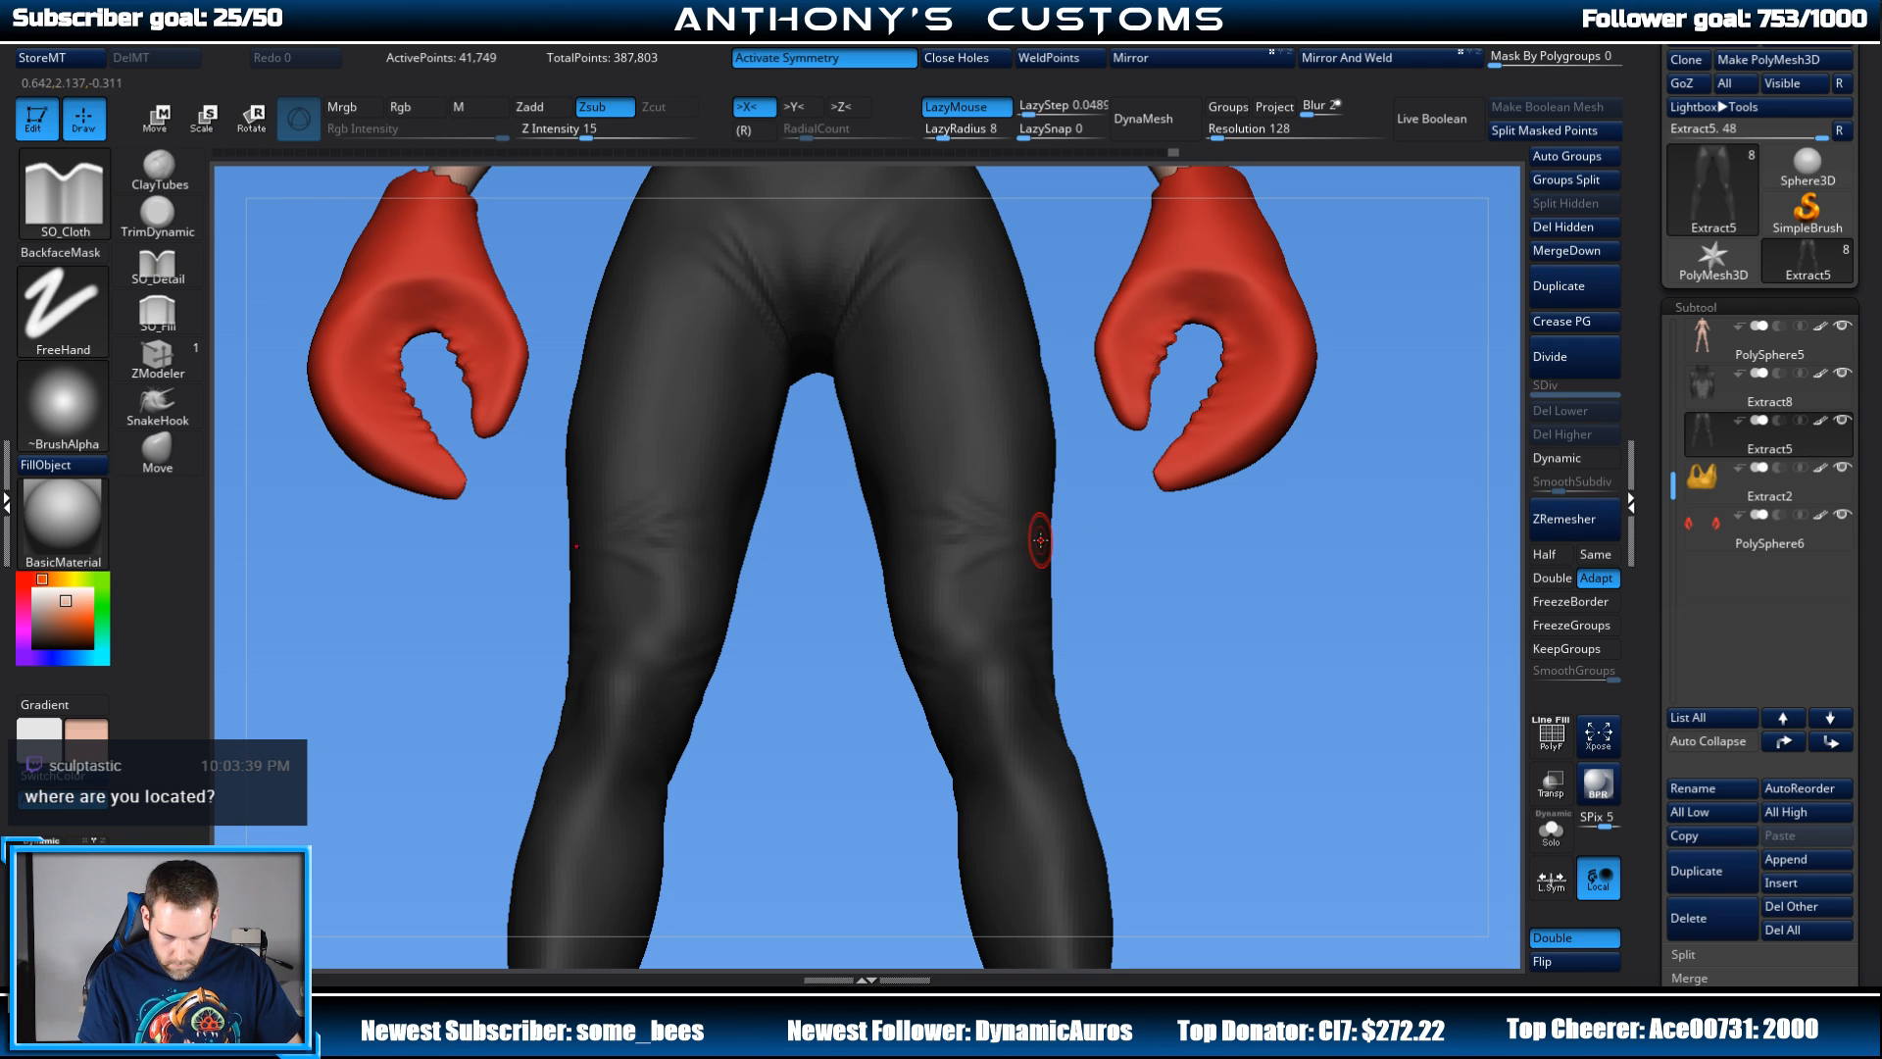
left_click_drag(956, 537, 895, 522, "shift")
Step: Frame the full character and quick-save the project
left_click_drag(1192, 545, 1135, 612)
mouse_move(1173, 538)
left_mouse_down()
mouse_move(959, 537)
mouse_move(1167, 548)
left_mouse_up()
key("f")
key("ctrl+s")
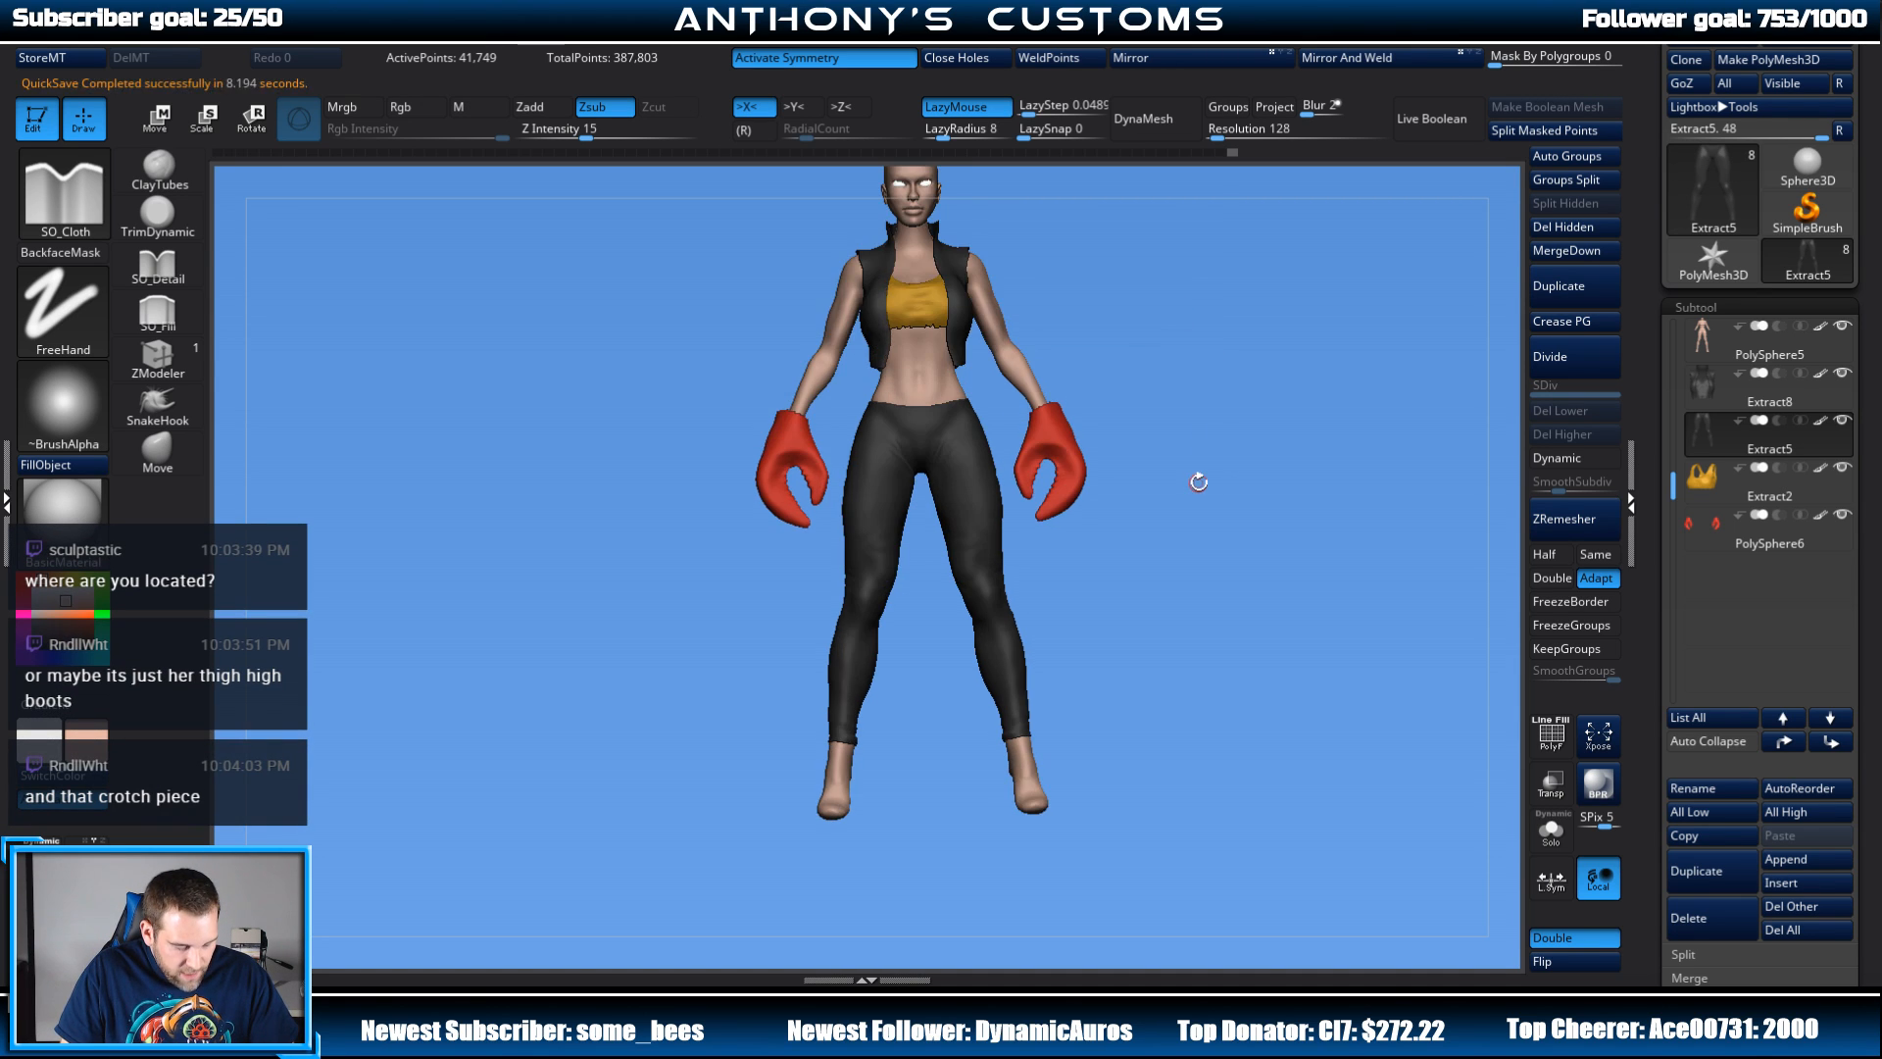
Step: Soften the front hip creases and the folds around the crotch and inner thighs with the Smooth brush
left_click_drag(1207, 481, 1181, 691, "alt")
left_click_drag(1237, 511, 1250, 777, "alt")
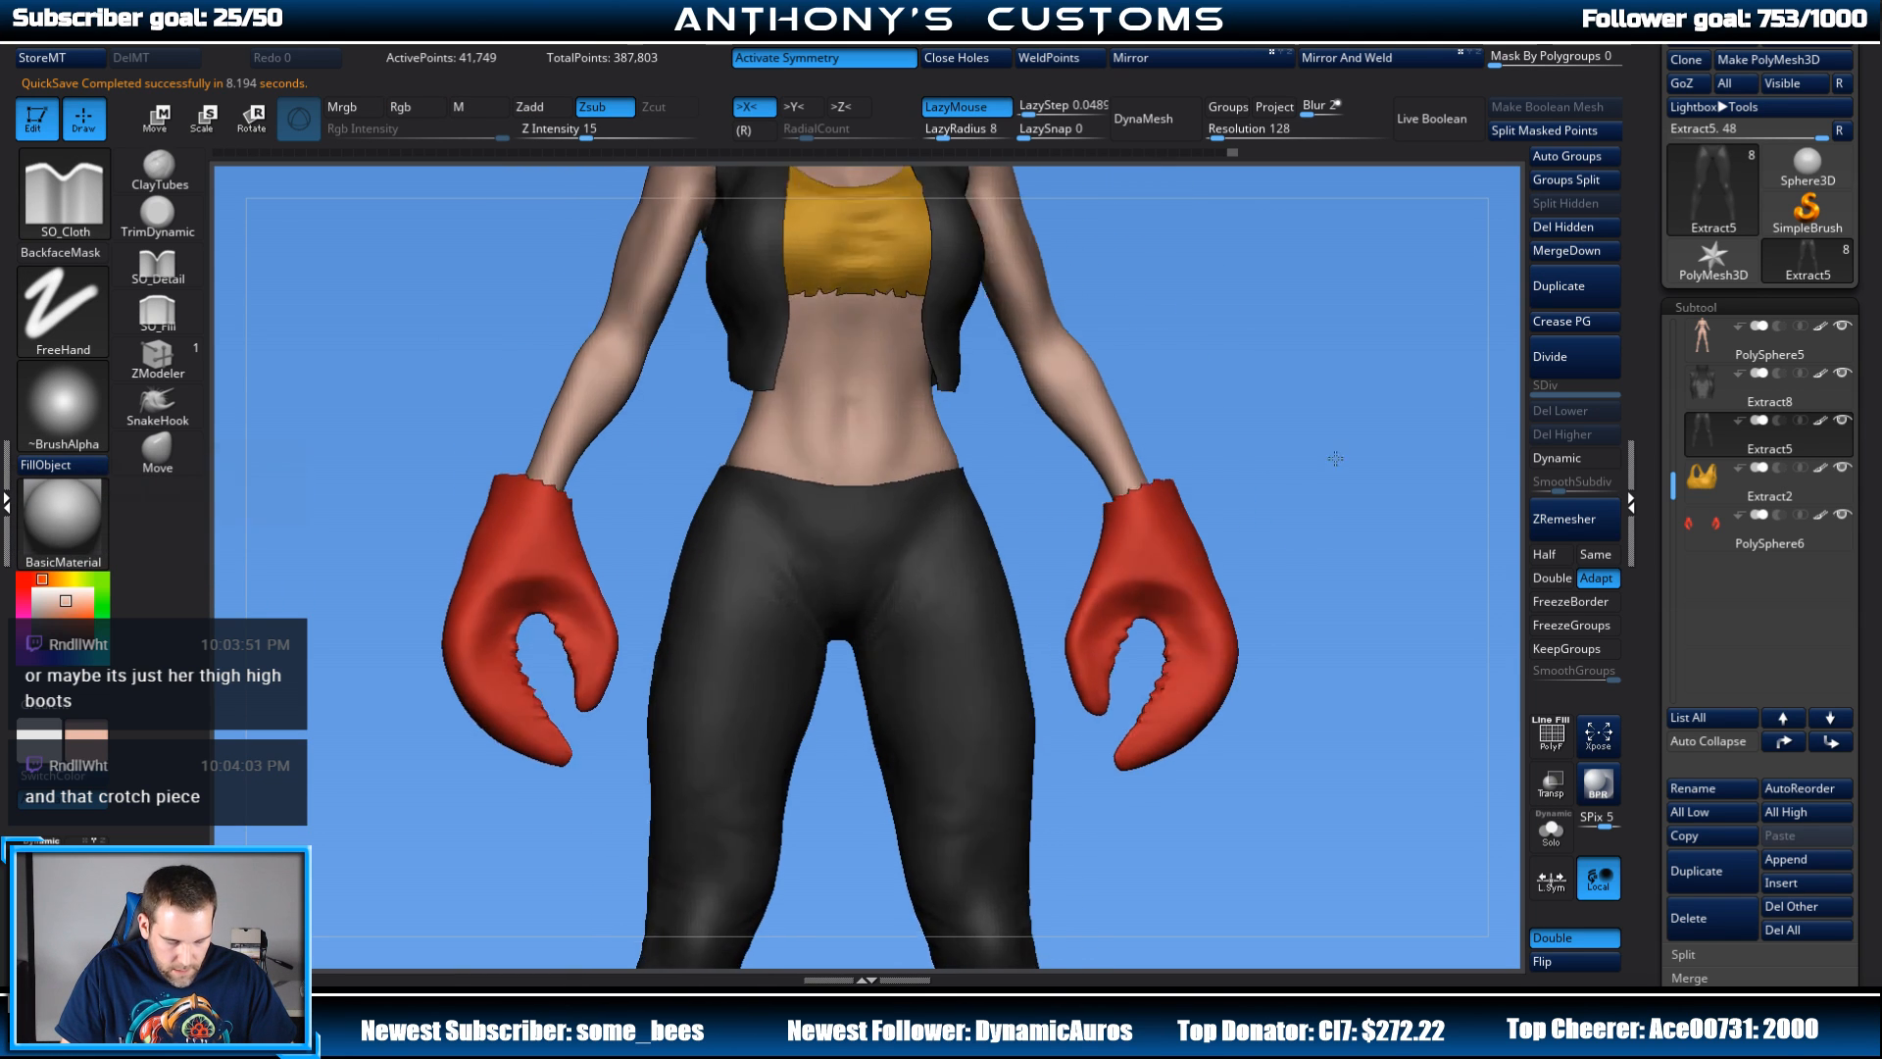
mouse_move(1336, 454)
left_mouse_down()
mouse_move(1297, 340)
mouse_move(1338, 421)
left_mouse_up()
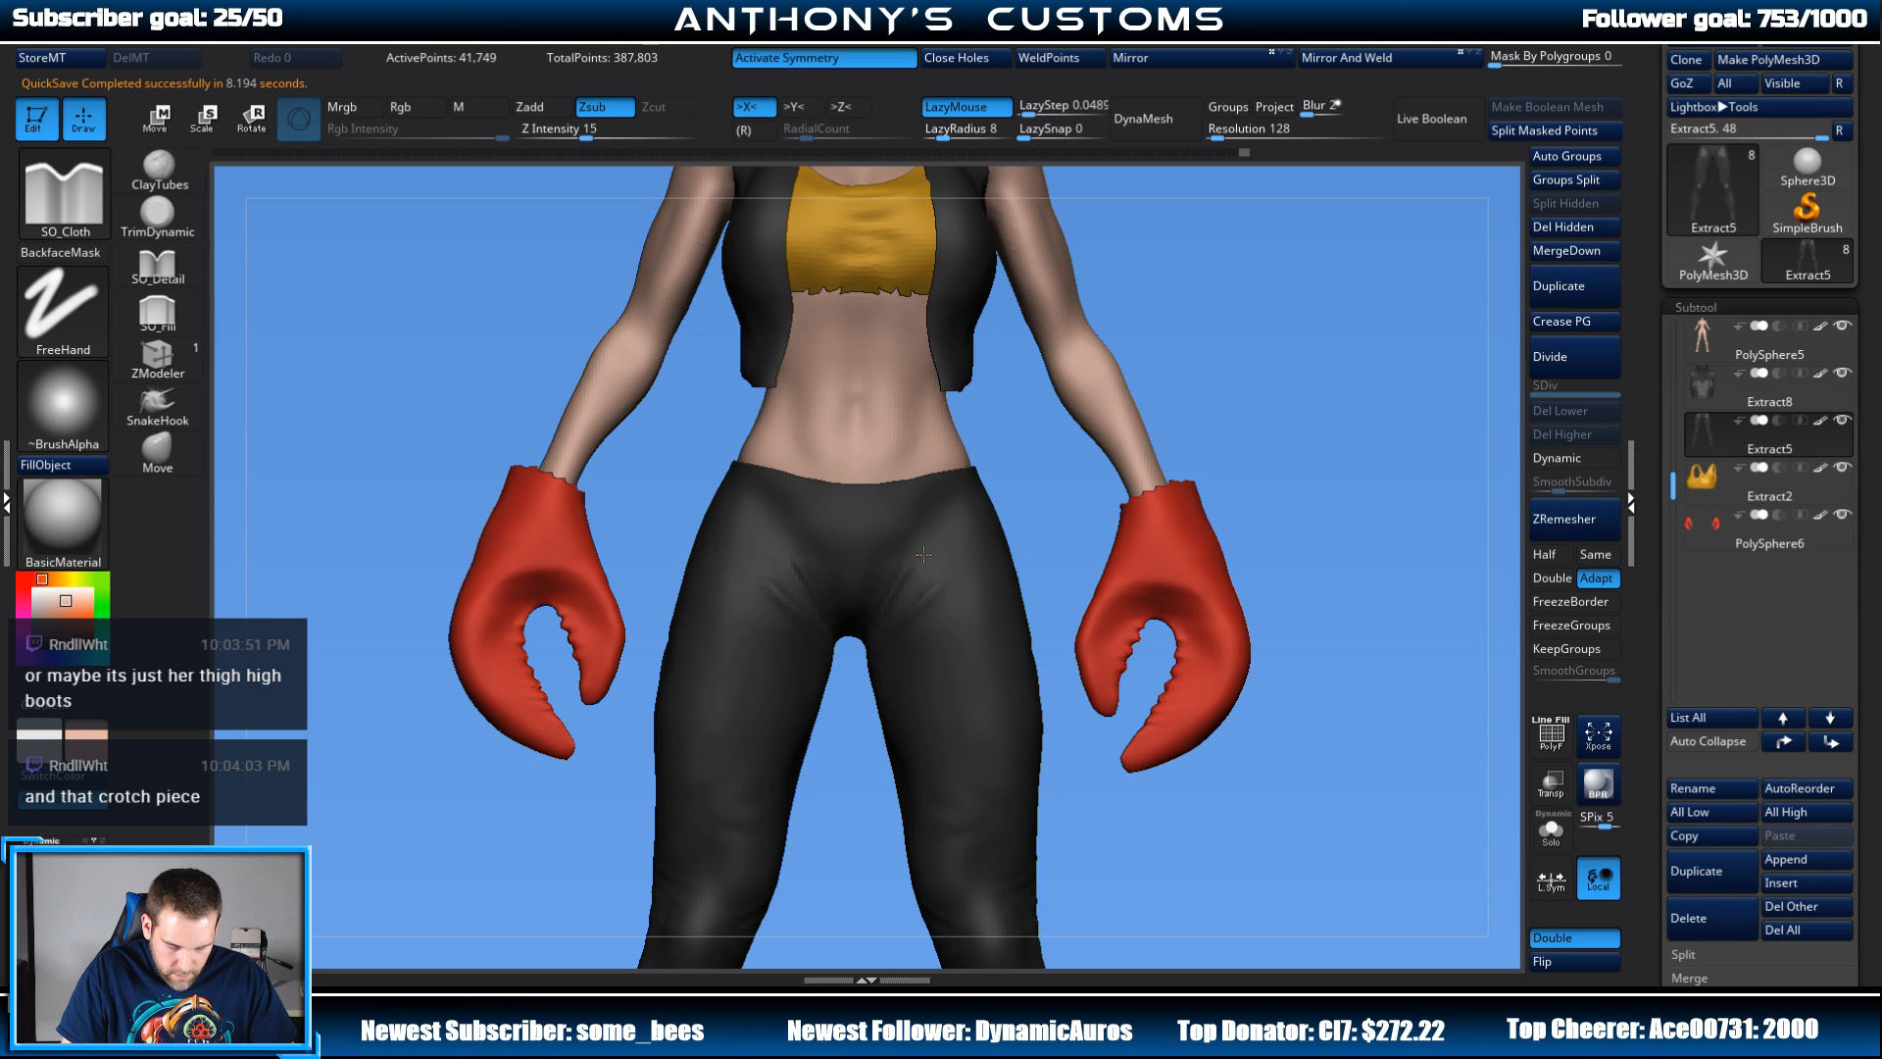
mouse_move(1237, 454)
left_mouse_down()
mouse_move(1194, 441)
mouse_move(1235, 438)
left_mouse_up()
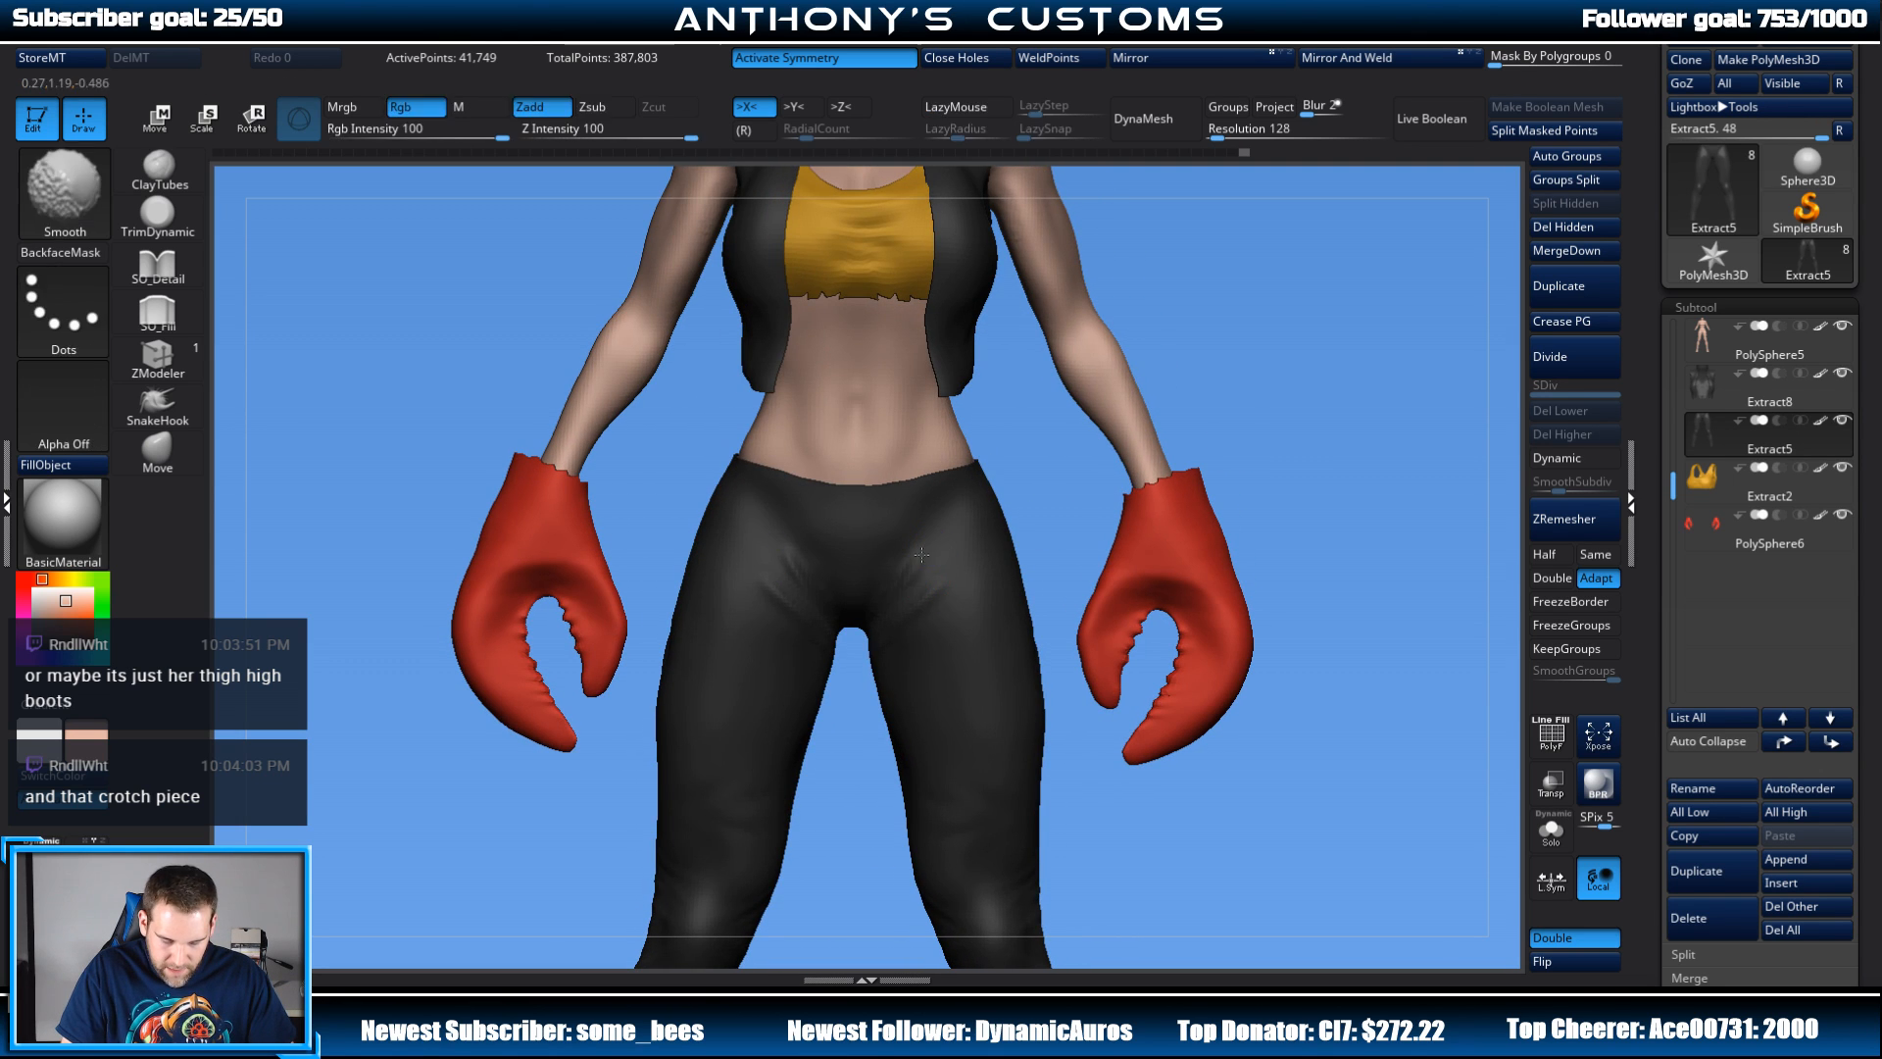
left_click_drag(922, 554, 900, 595, "shift")
left_click_drag(1274, 447, 1226, 351)
left_click_drag(840, 686, 863, 707, "shift")
Step: Smooth the creases on the seat of the leggings where the buttocks meet the thighs
mouse_move(1253, 431)
left_mouse_down()
mouse_move(1343, 433)
mouse_move(1305, 381)
mouse_move(877, 562)
left_mouse_up()
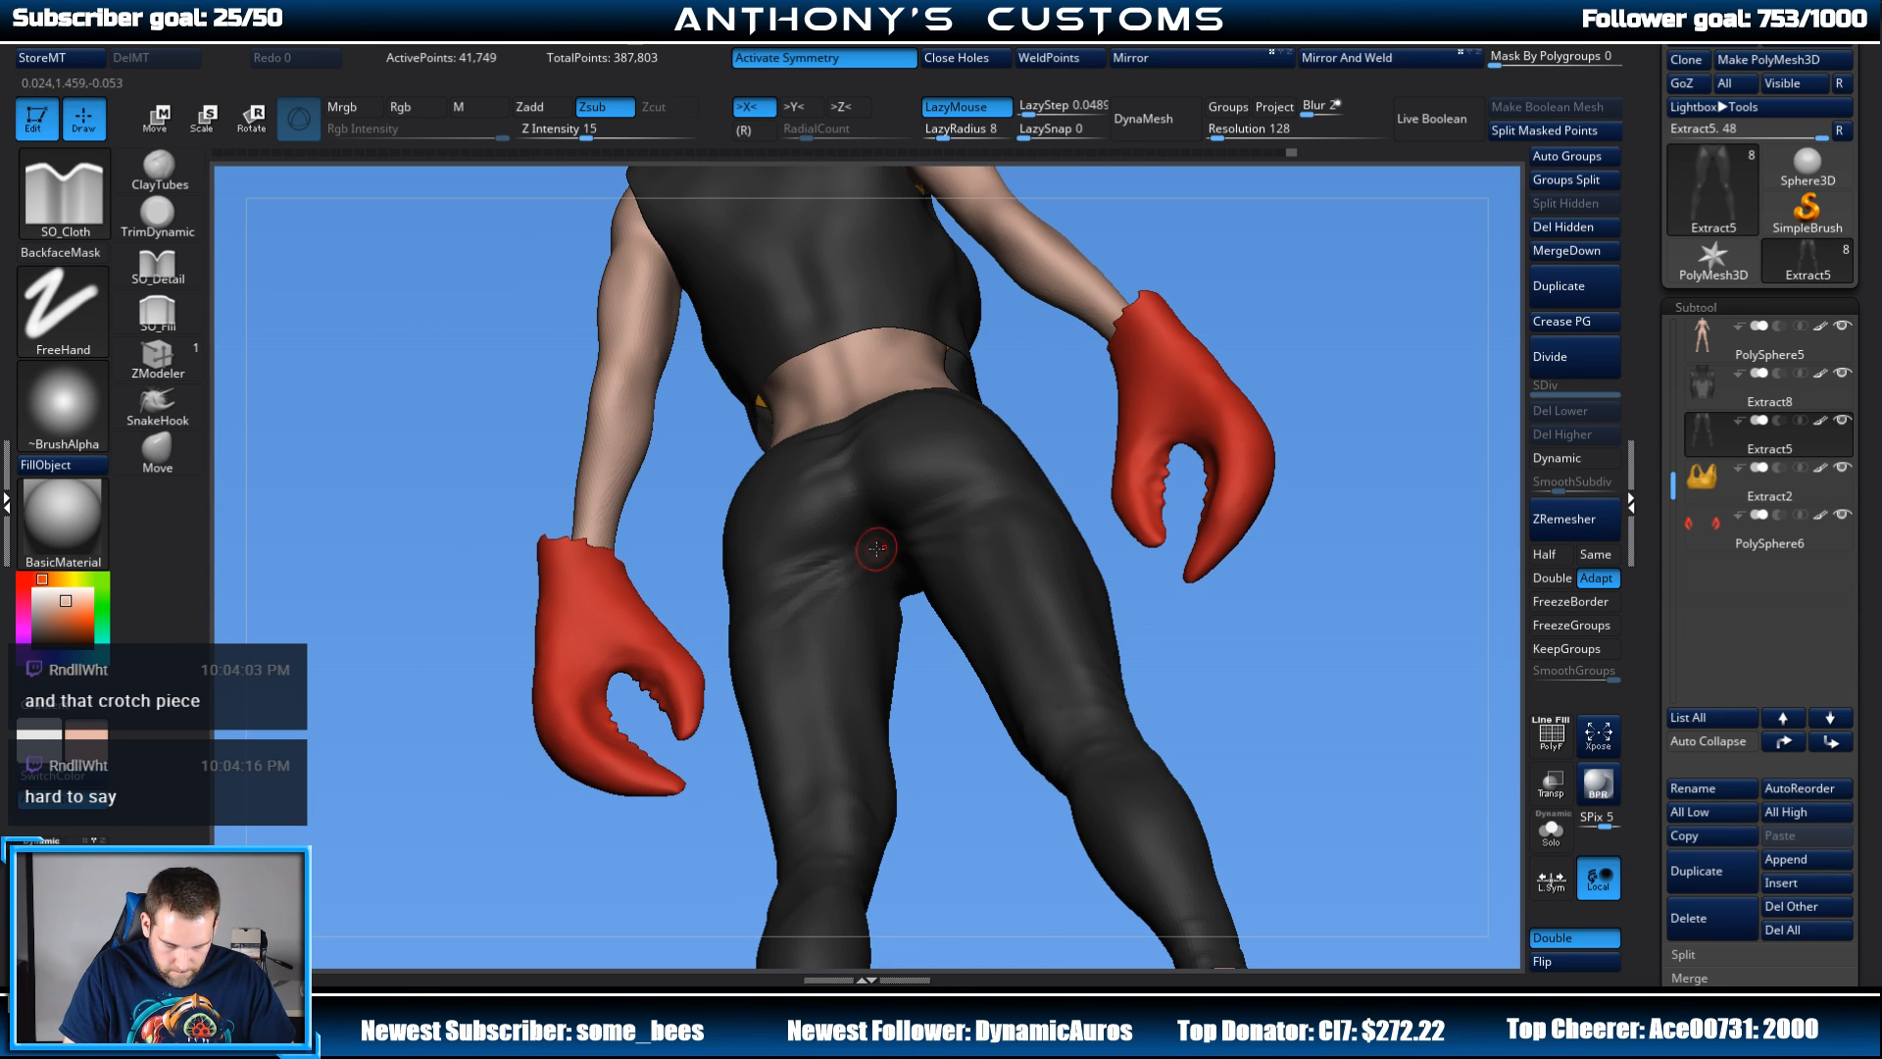
mouse_move(875, 551)
left_mouse_down("shift")
mouse_move(826, 592)
mouse_move(774, 594)
left_mouse_up("shift")
mouse_move(1349, 323)
left_mouse_down()
mouse_move(1316, 424)
mouse_move(1240, 357)
mouse_move(1279, 387)
mouse_move(1242, 435)
left_mouse_up()
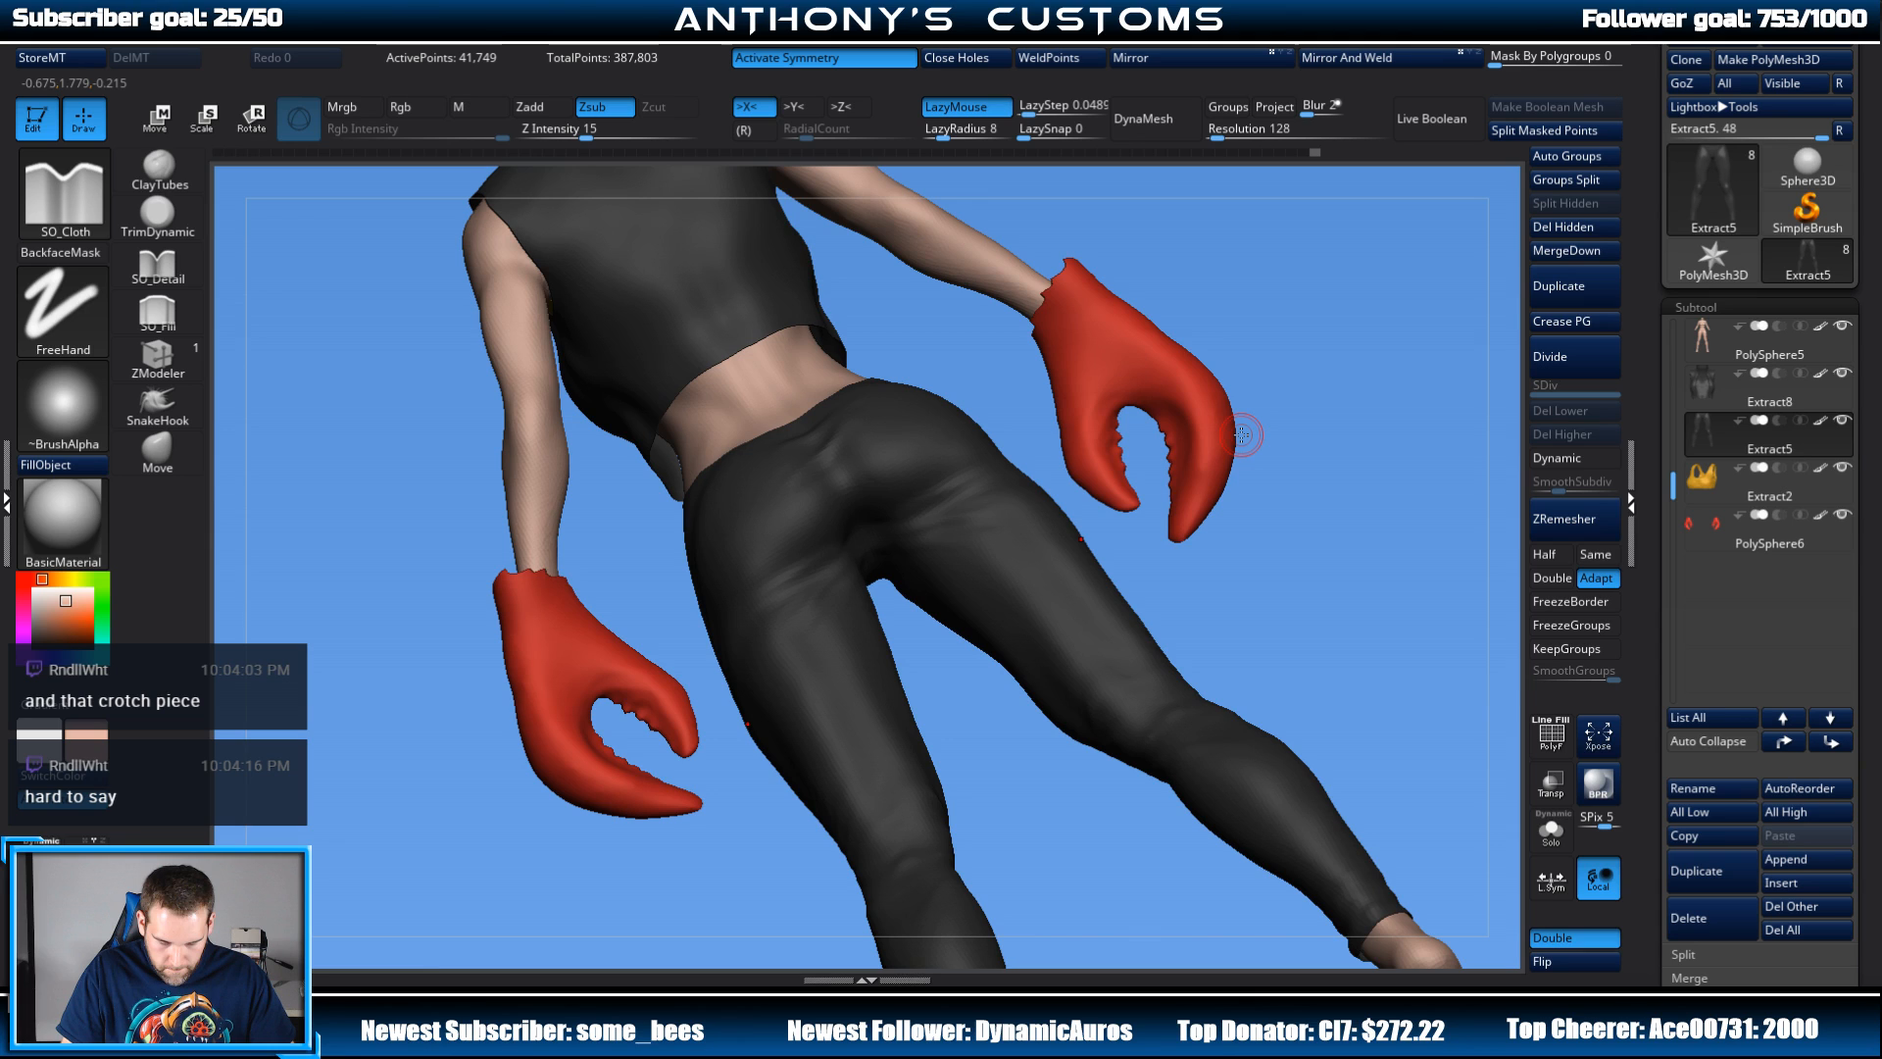
Step: Undo the latest stroke on the leggings' front and frame the full character
left_click_drag(1241, 434, 967, 410)
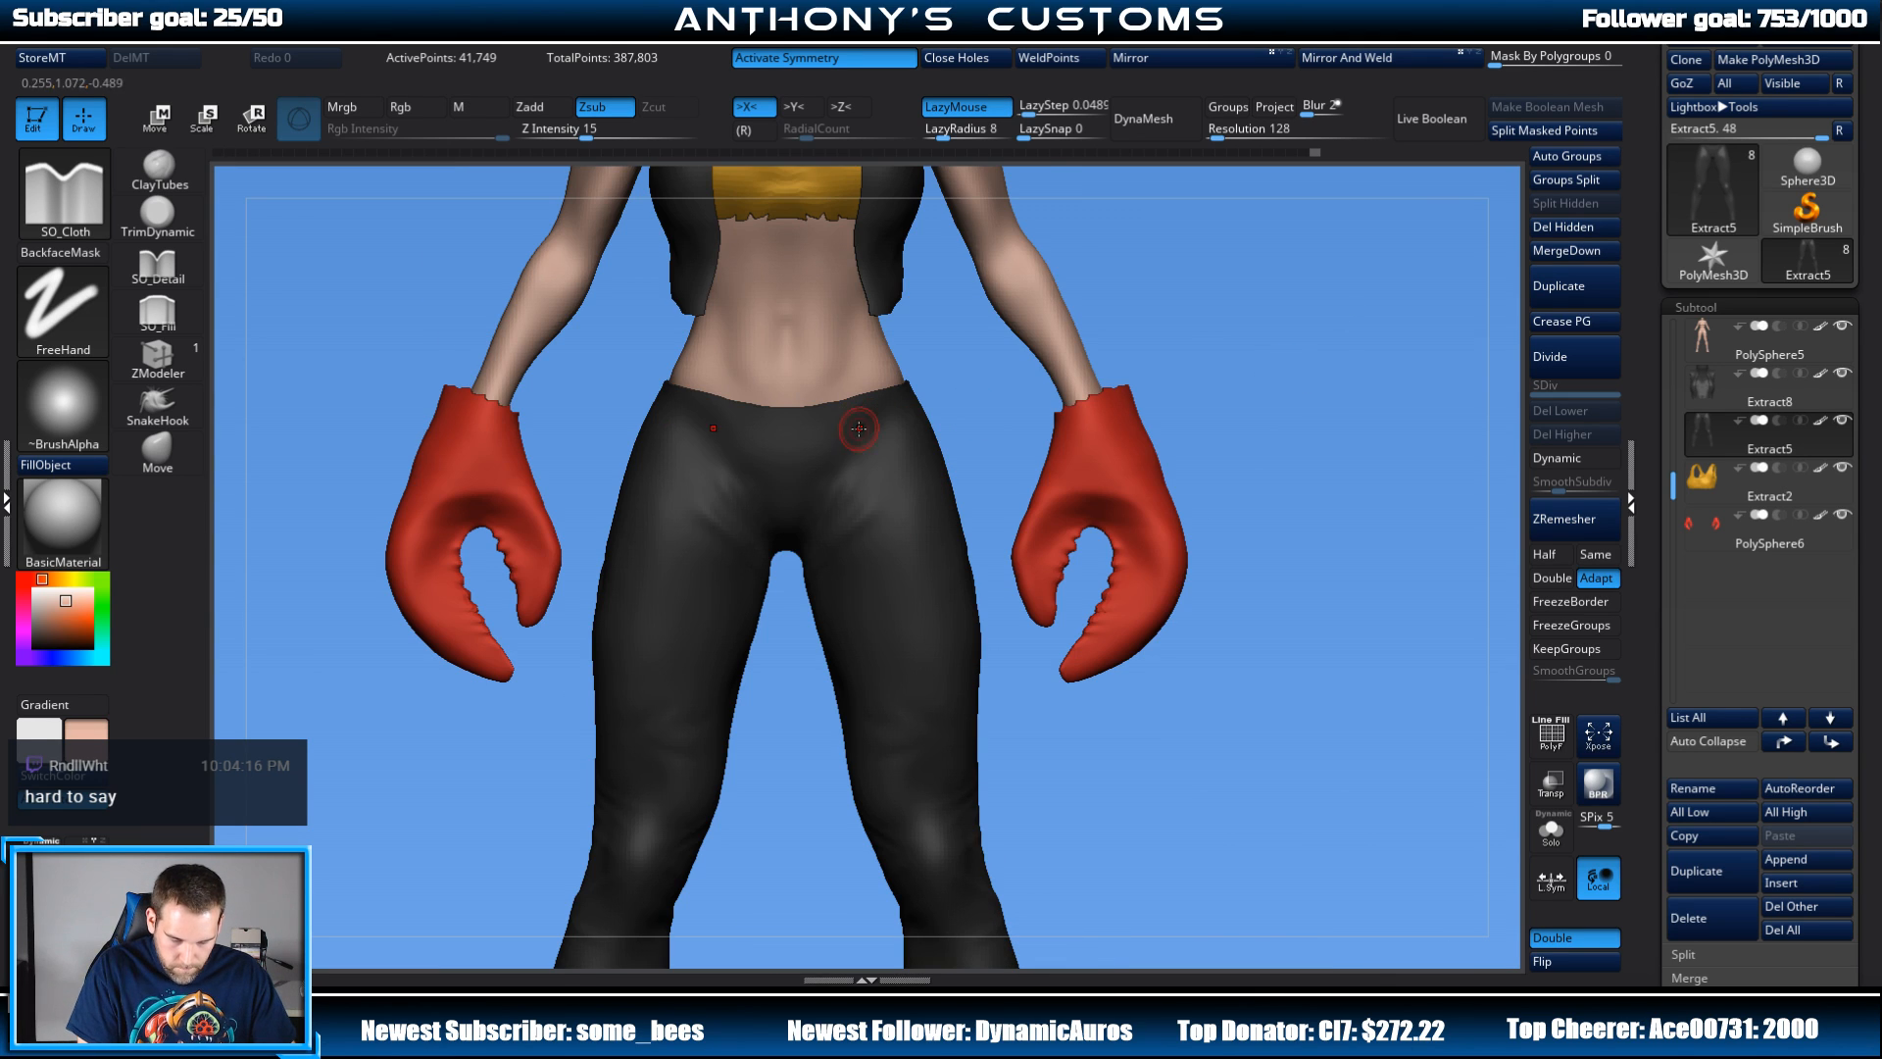
key("ctrl+z")
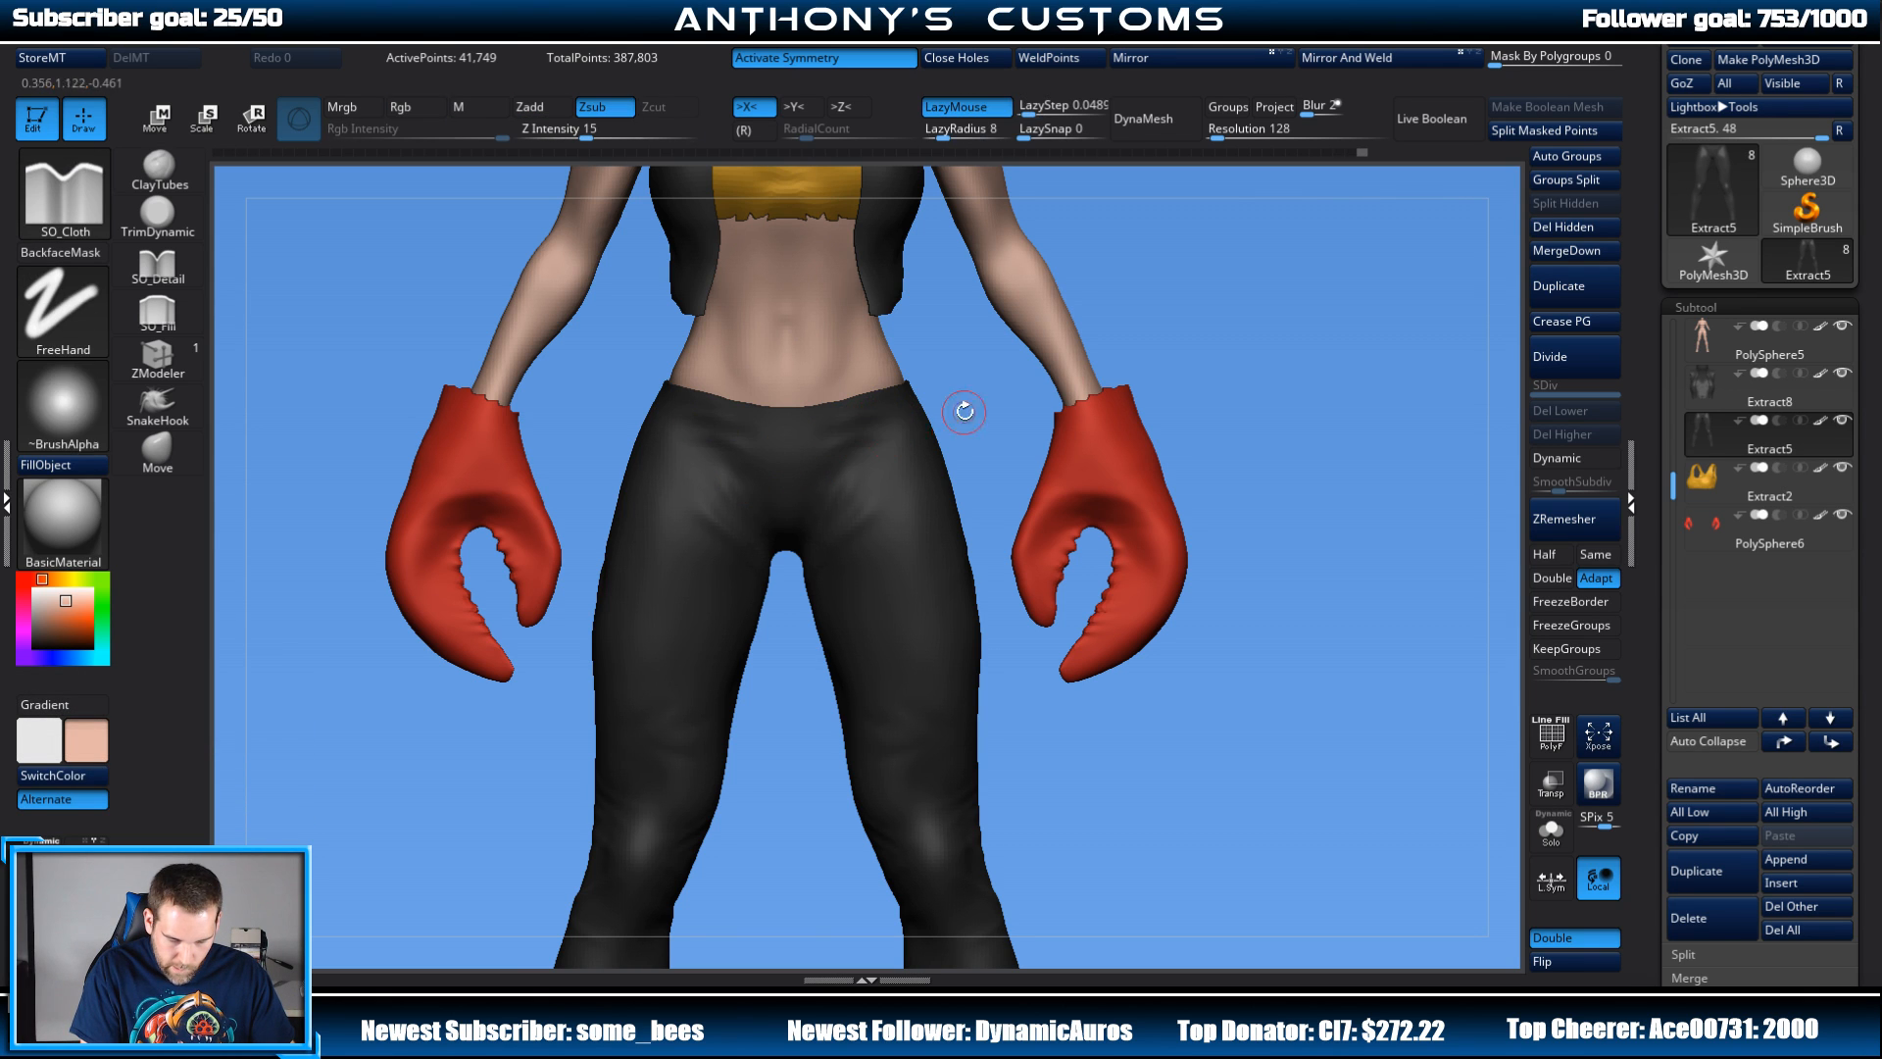
left_click_drag(1209, 366, 1252, 380)
key("f")
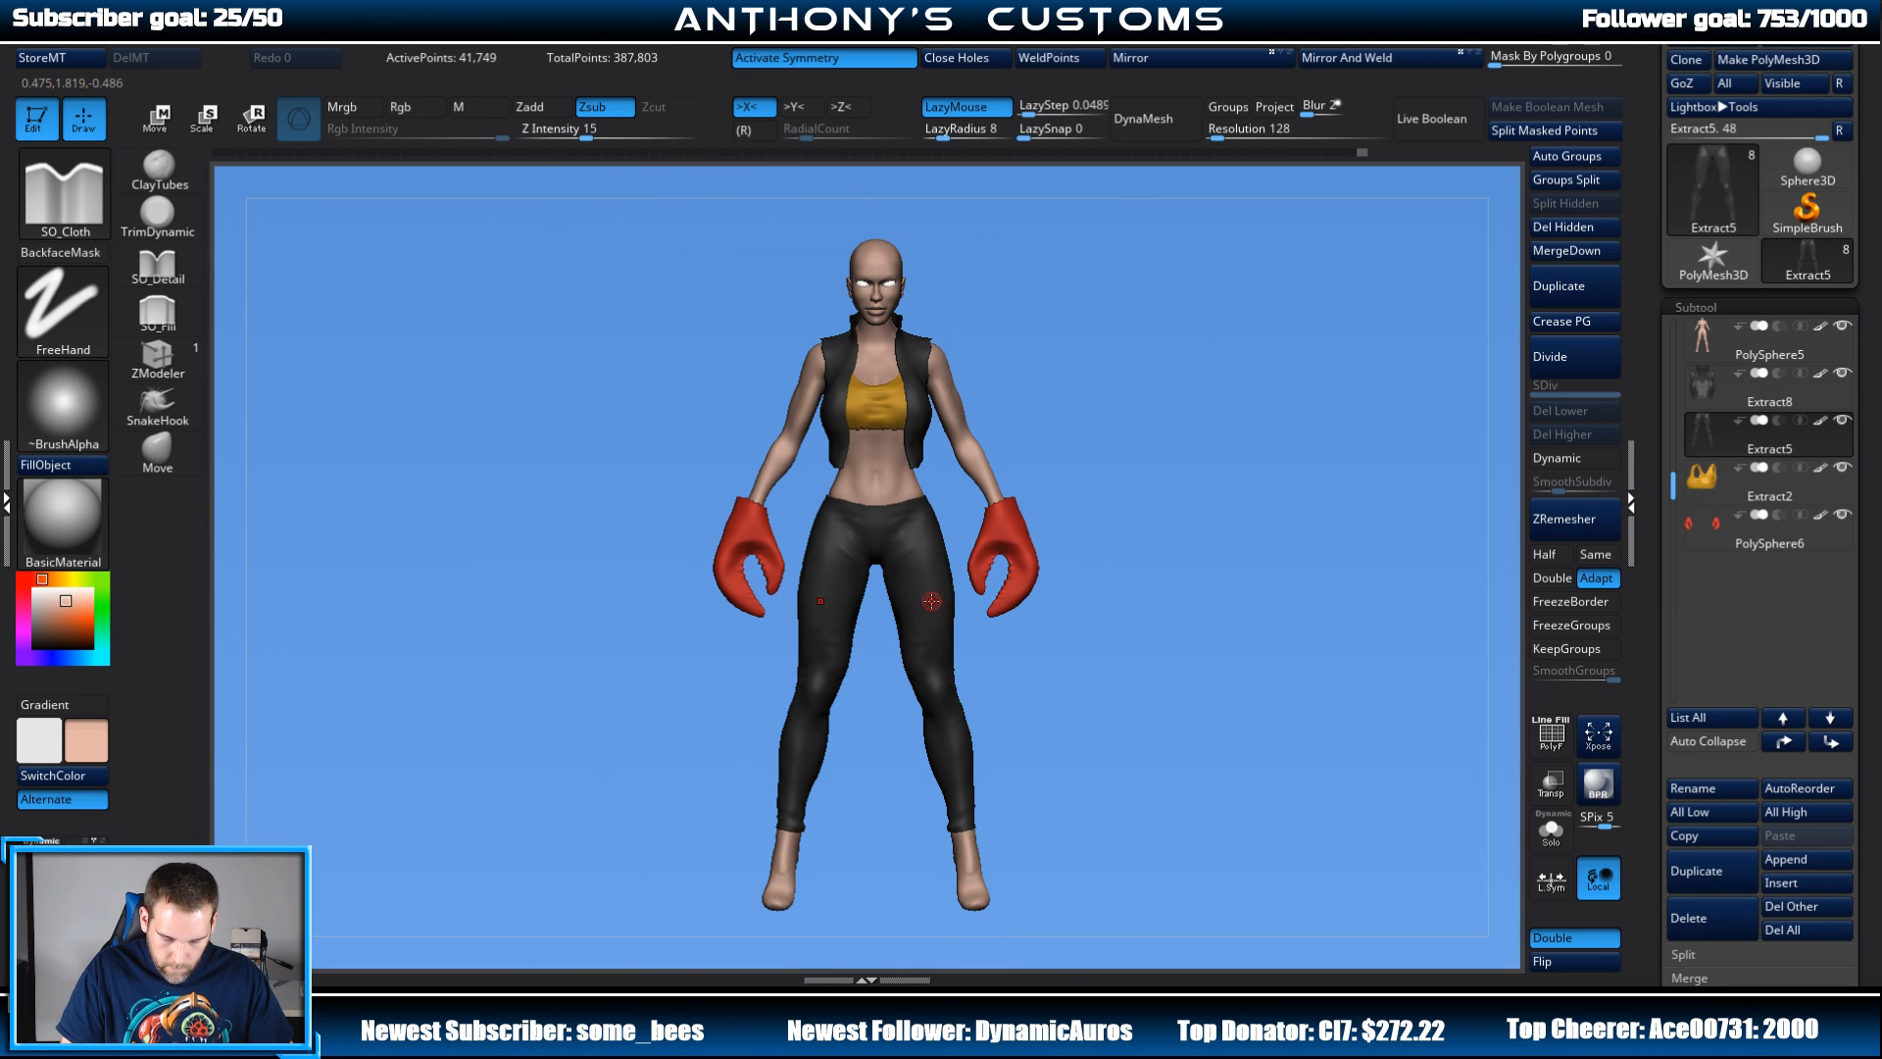
Step: Fill the leggings with a dark gray colour in Rgb mode
left_click(33, 633)
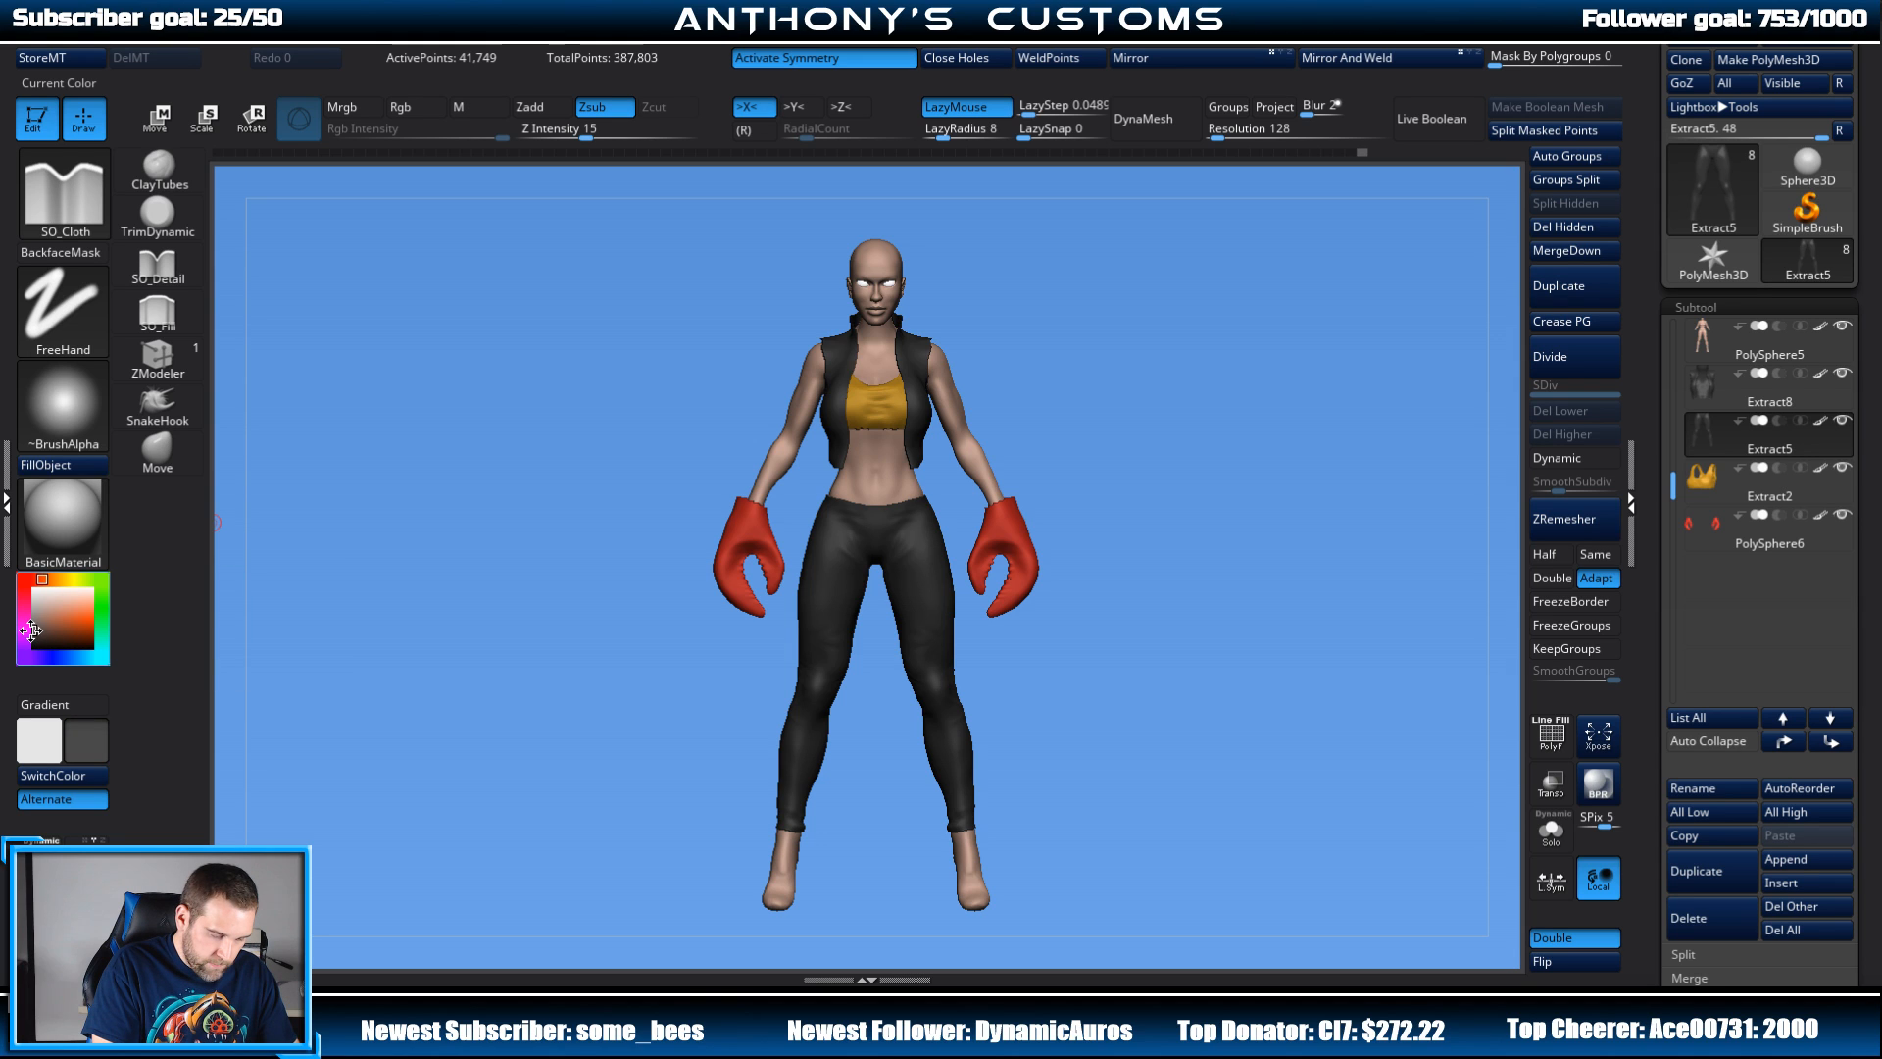
left_click(400, 107)
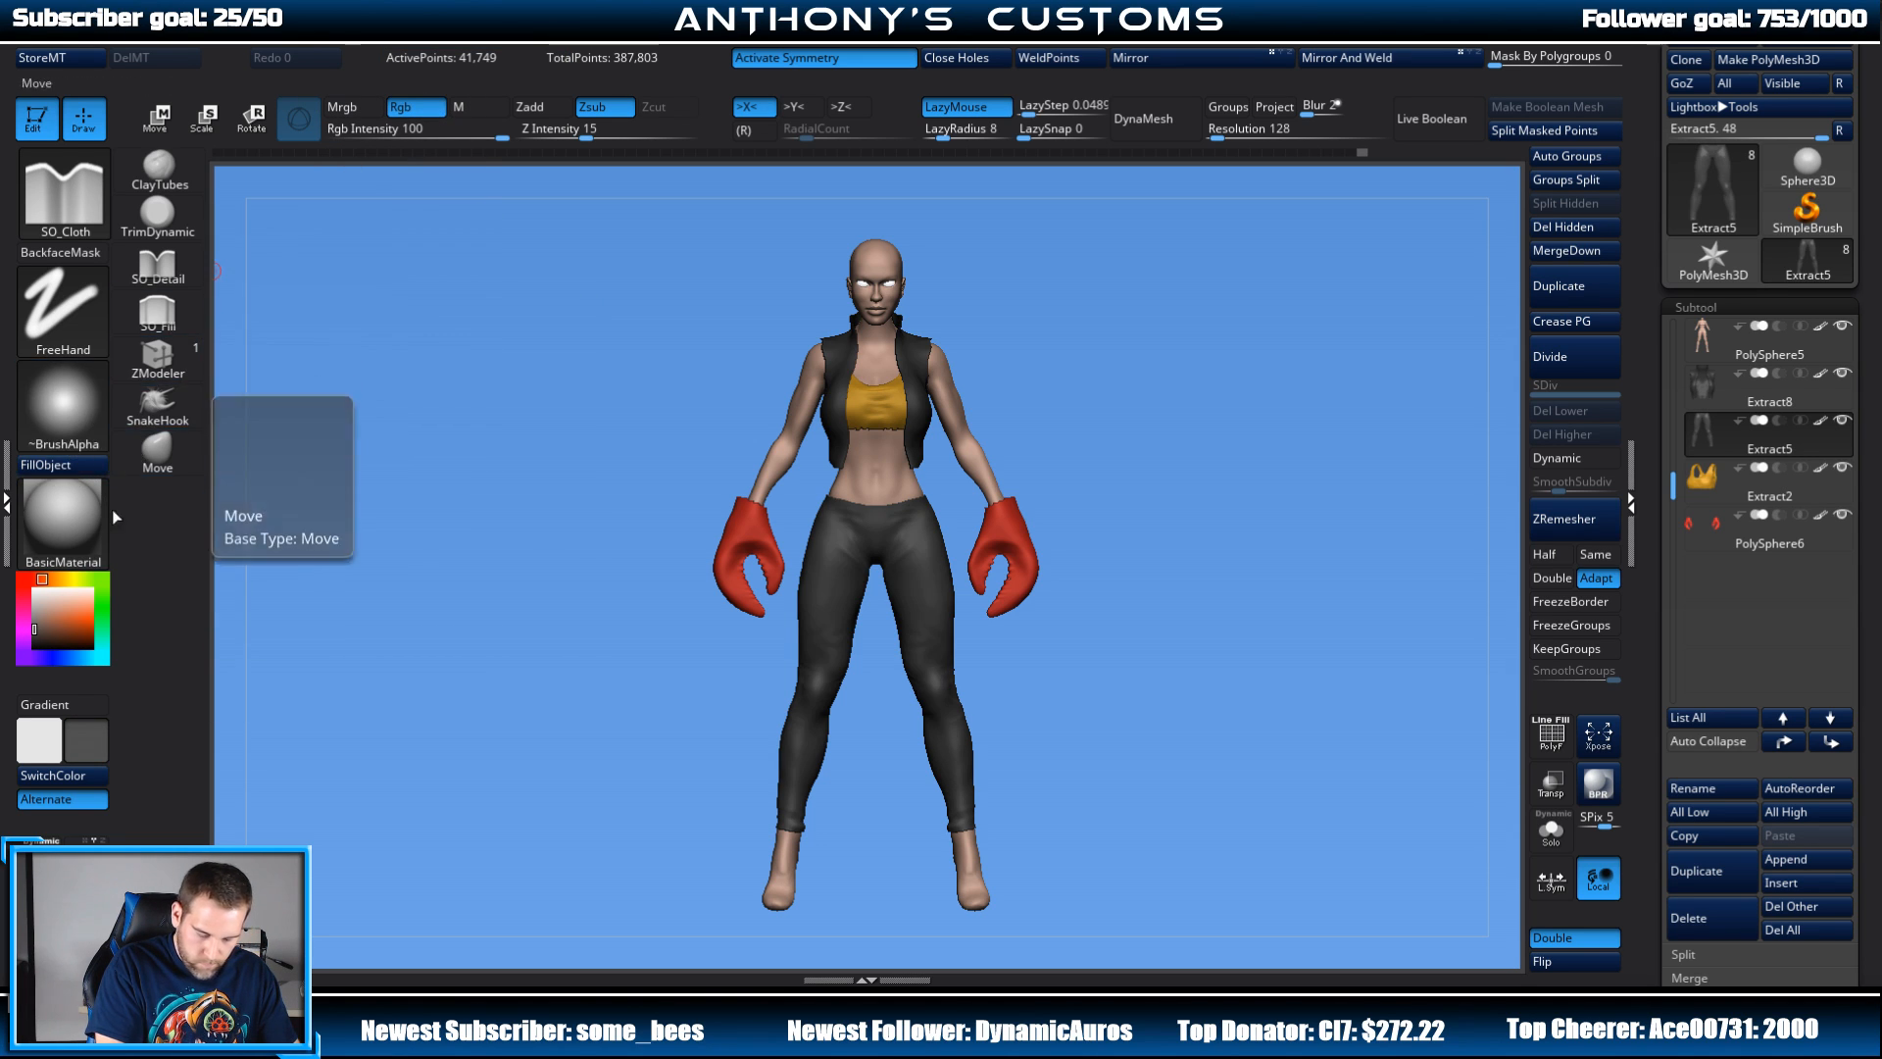
Step: Try the MatCap Gorilla material on the leggings with a material-only fill, and set the current colour to white
left_click(69, 519)
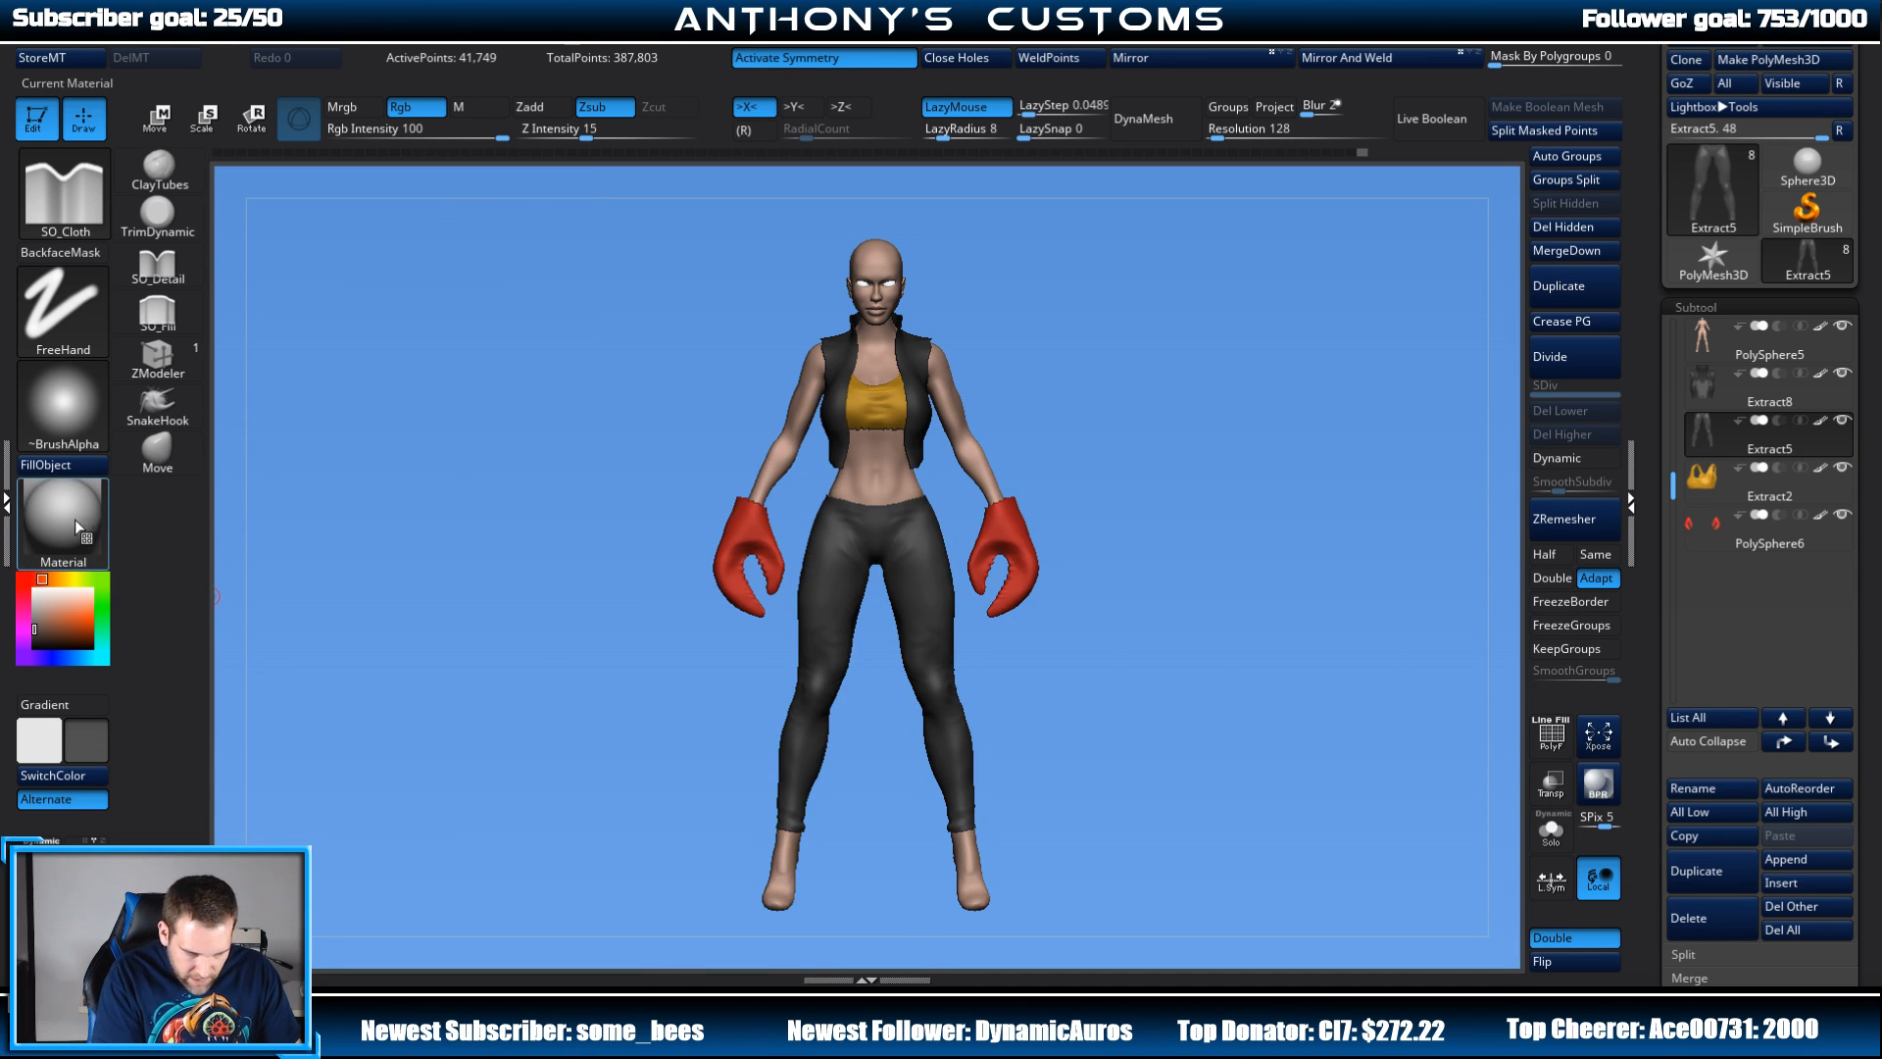
left_click(75, 519)
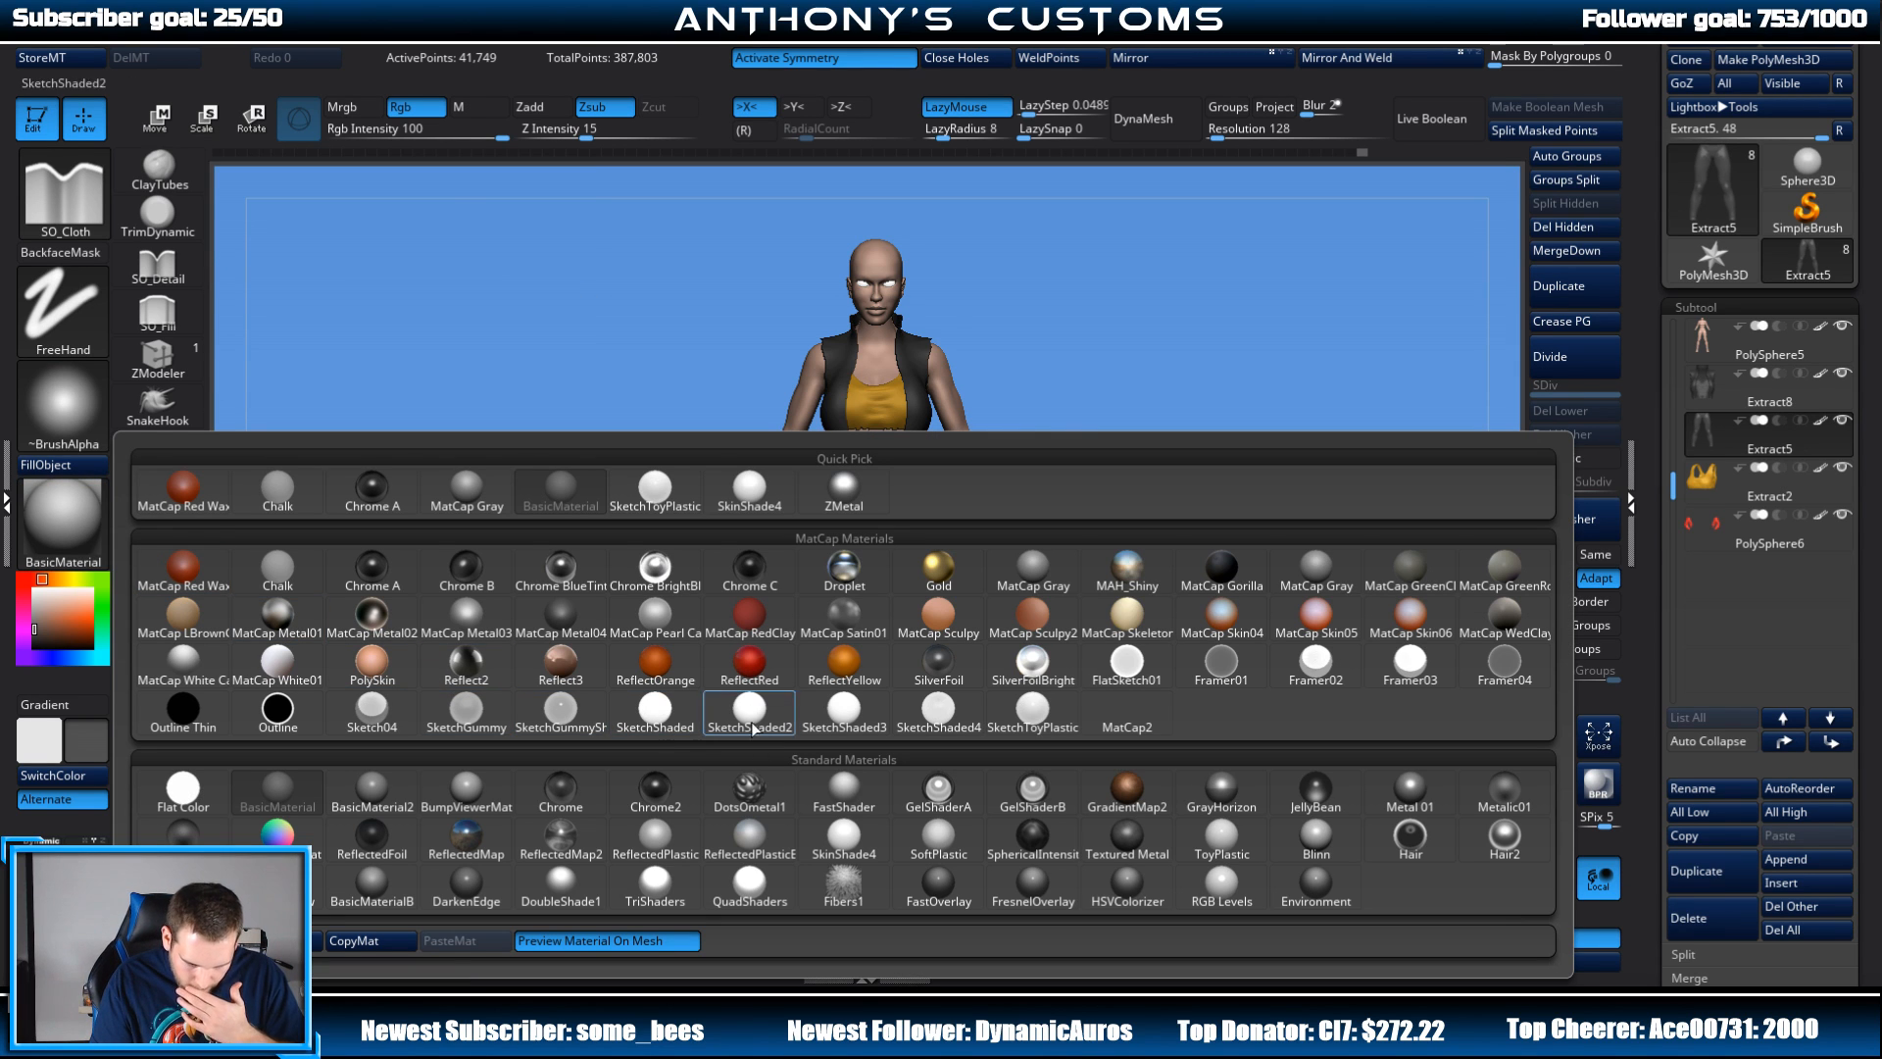
mouse_move(742, 687)
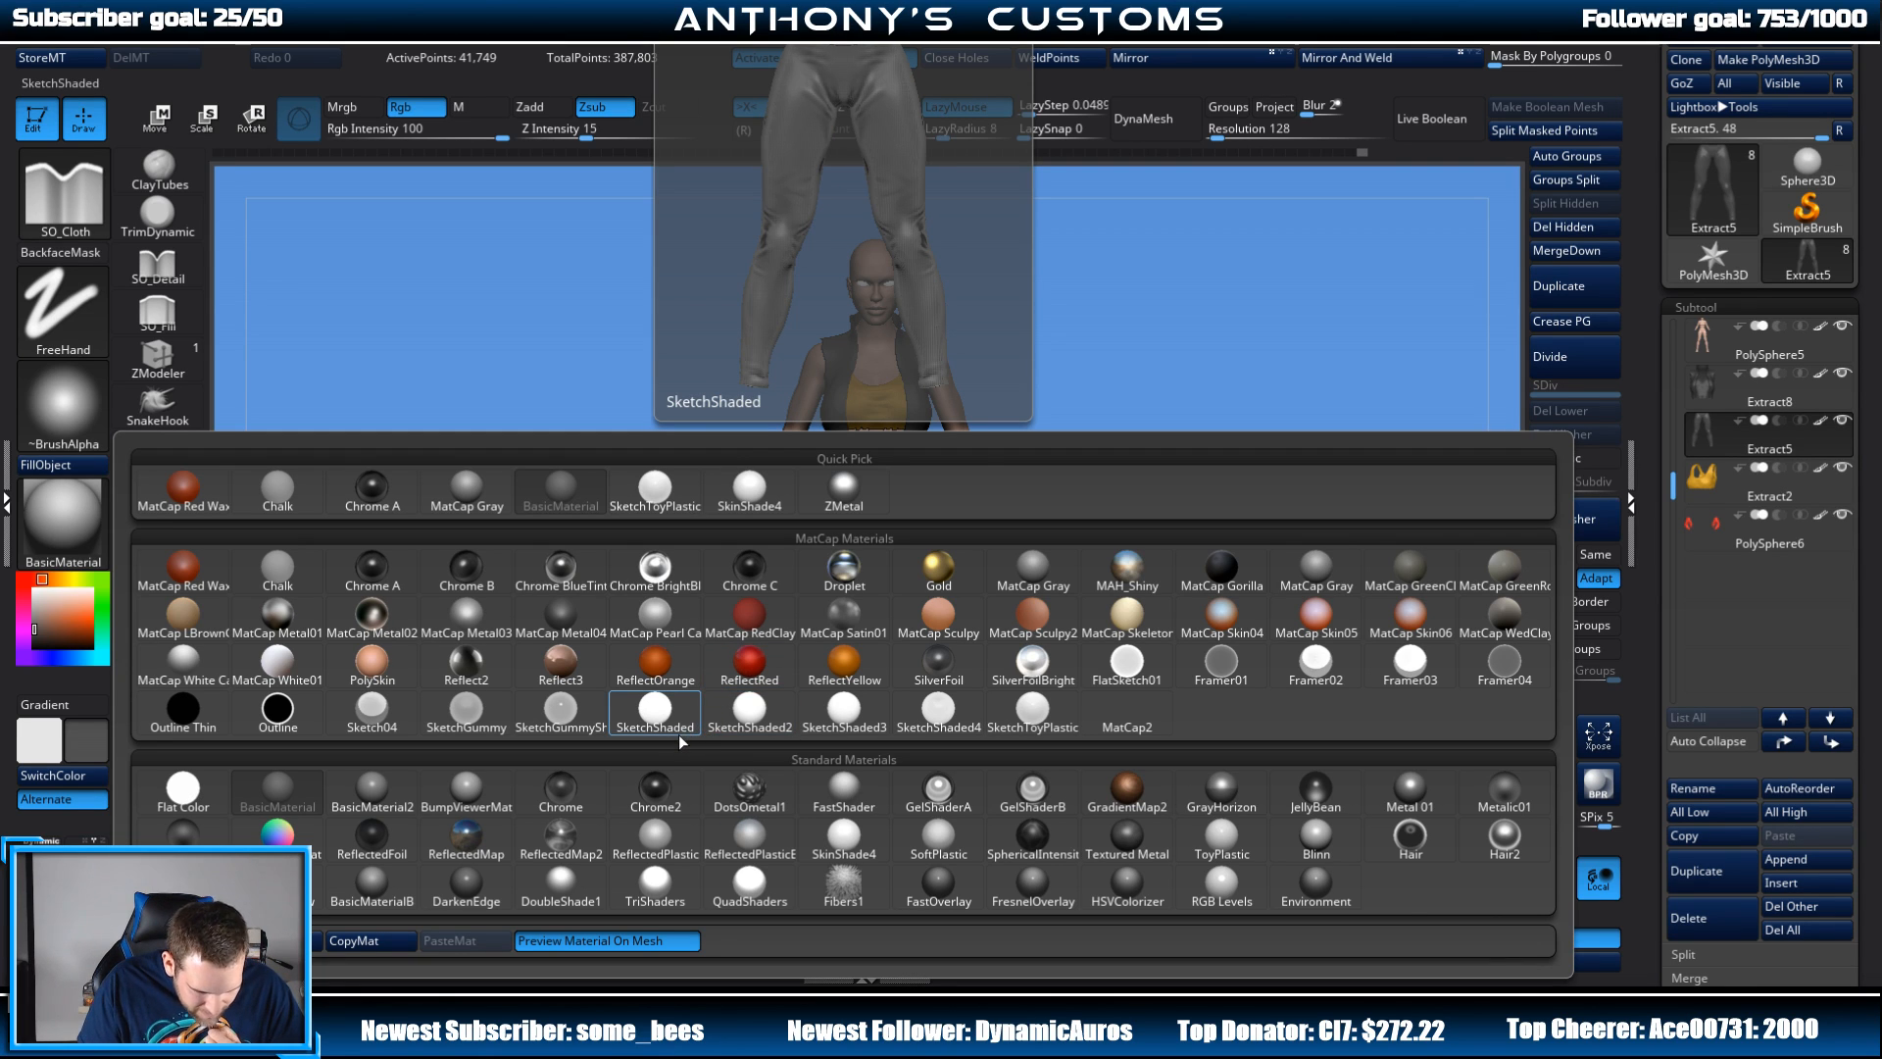
left_click(1218, 567)
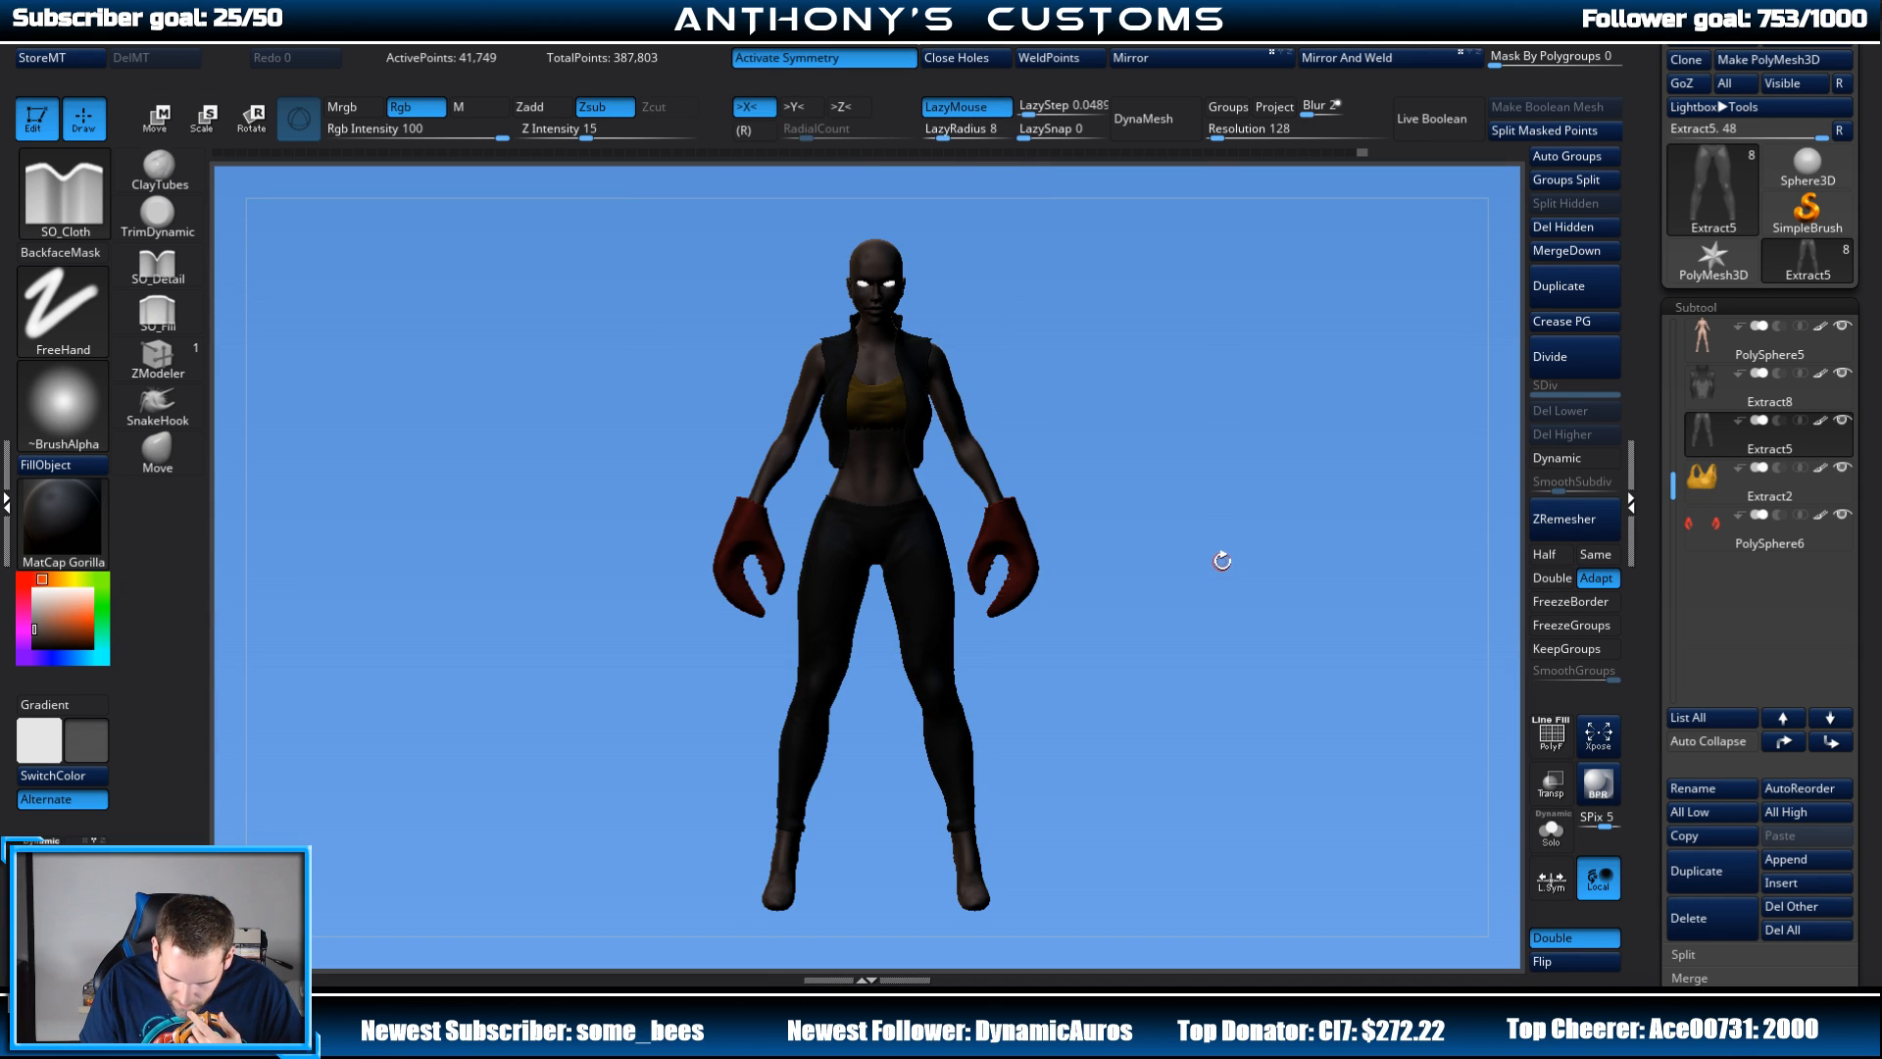
left_click_drag(1222, 560, 1175, 600)
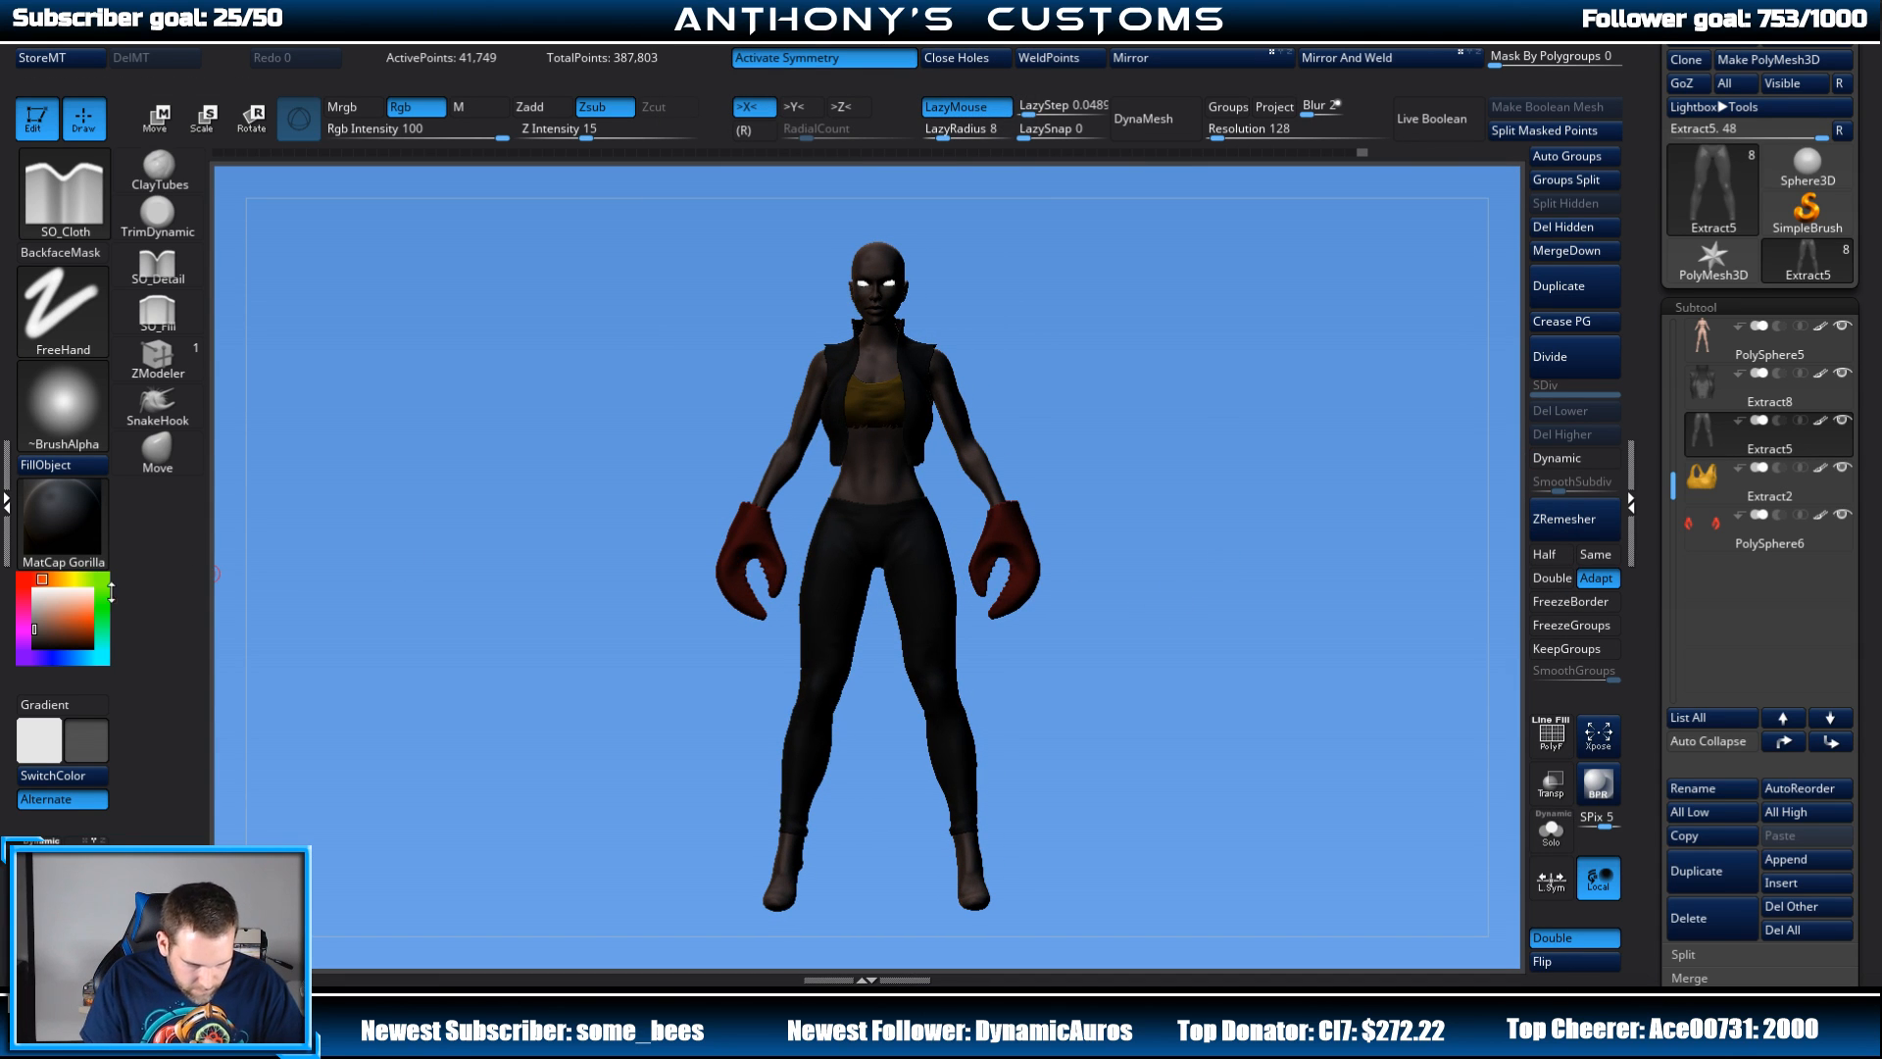
left_click(33, 610)
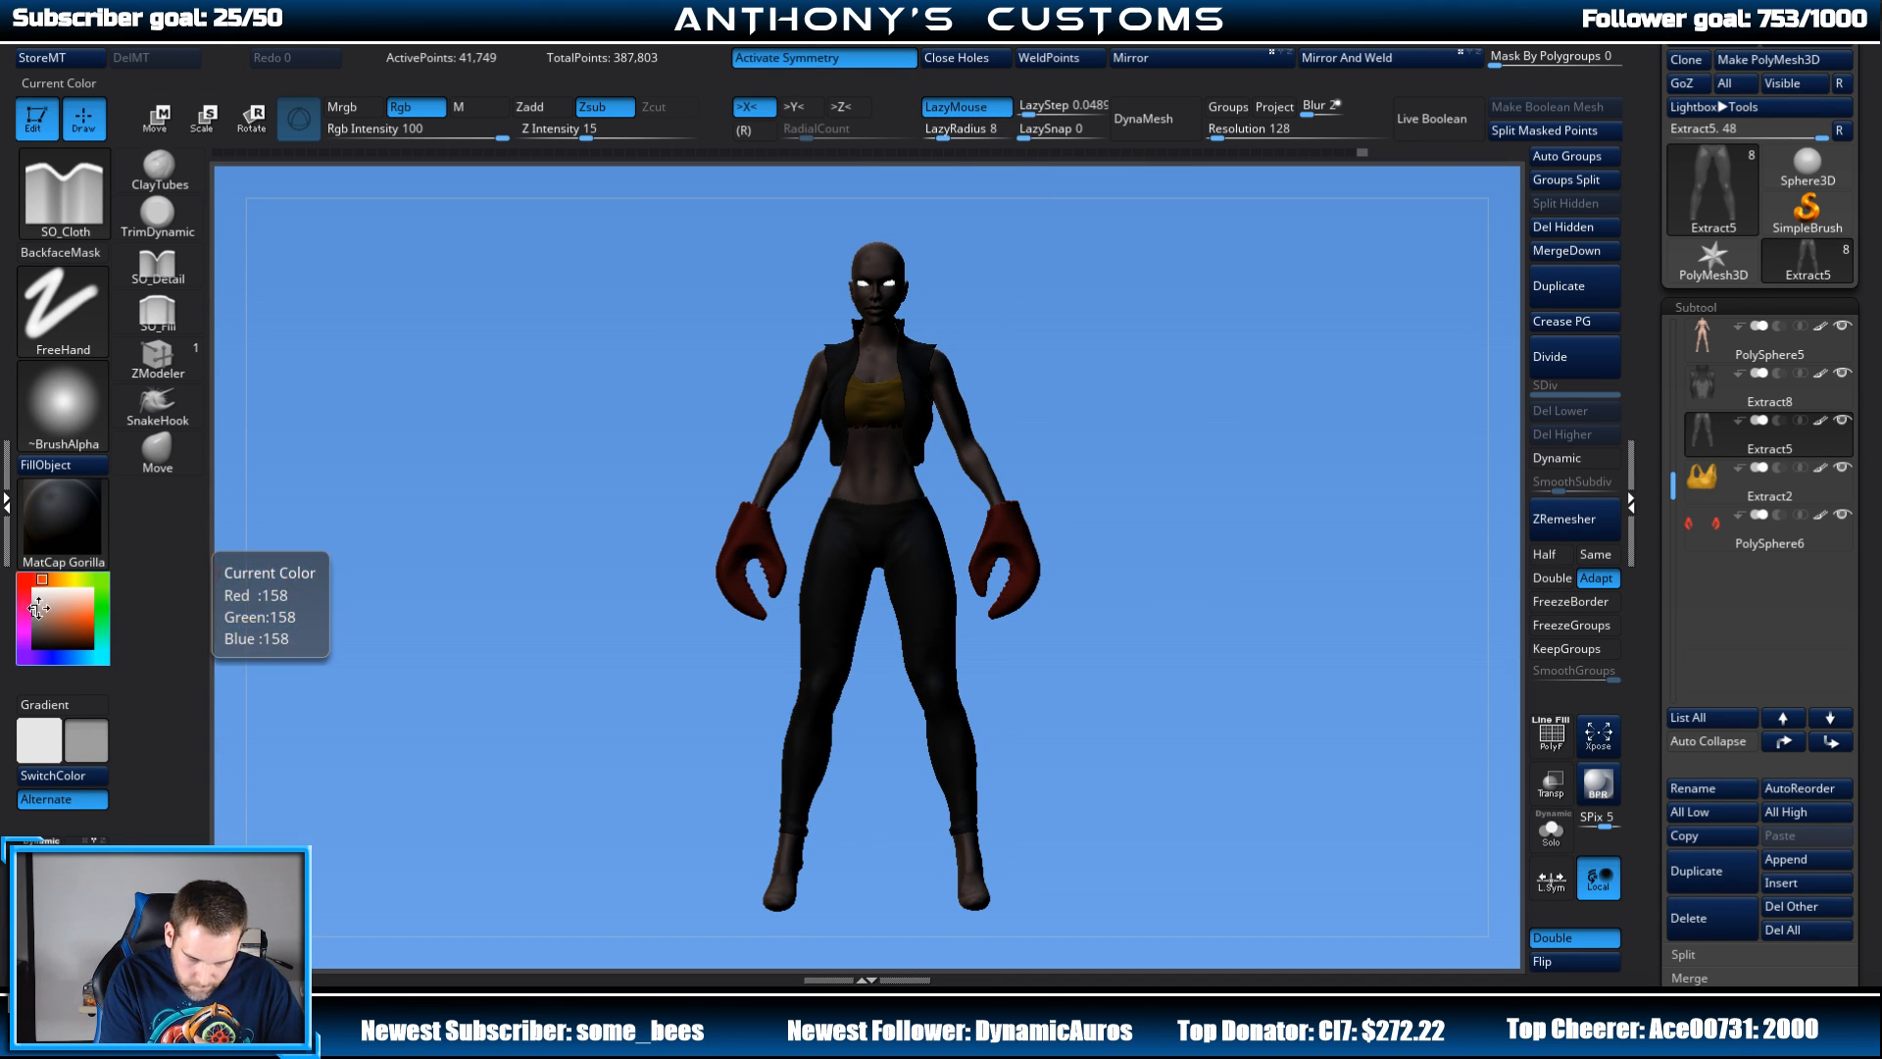
left_click(476, 110)
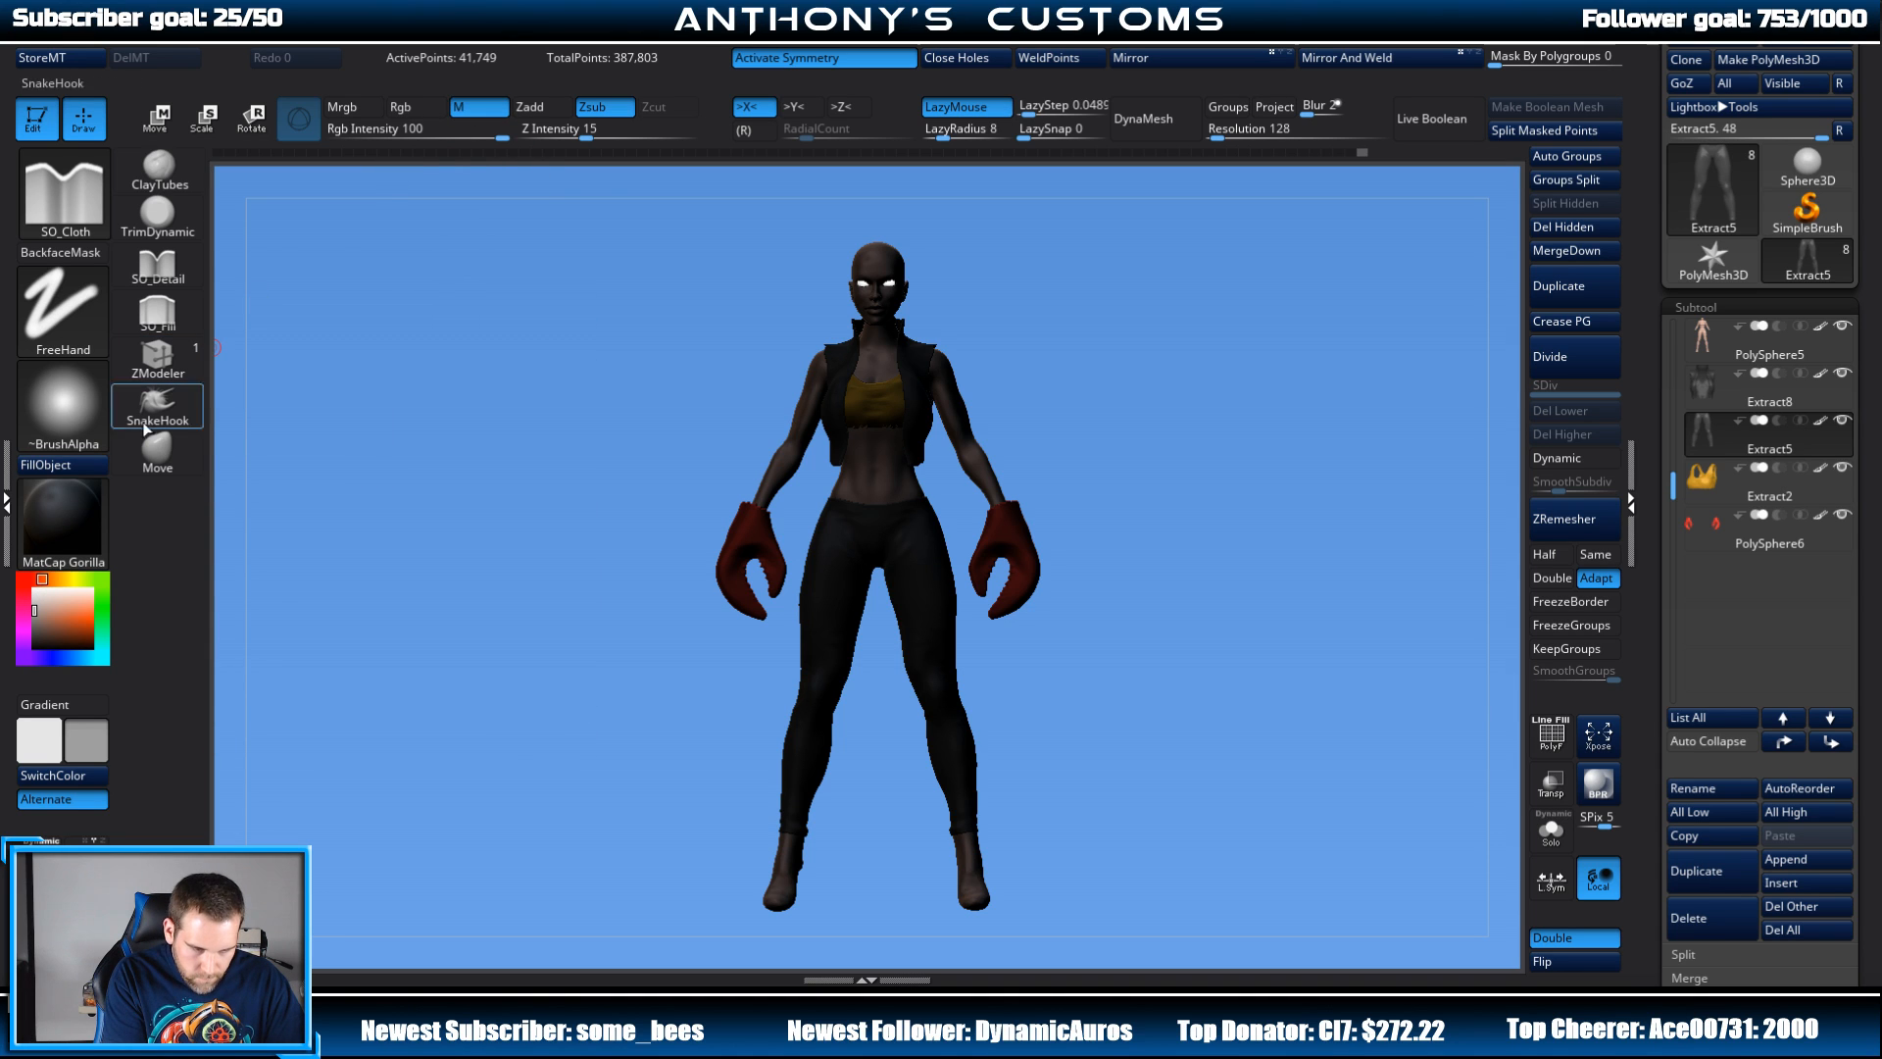
left_click(81, 466)
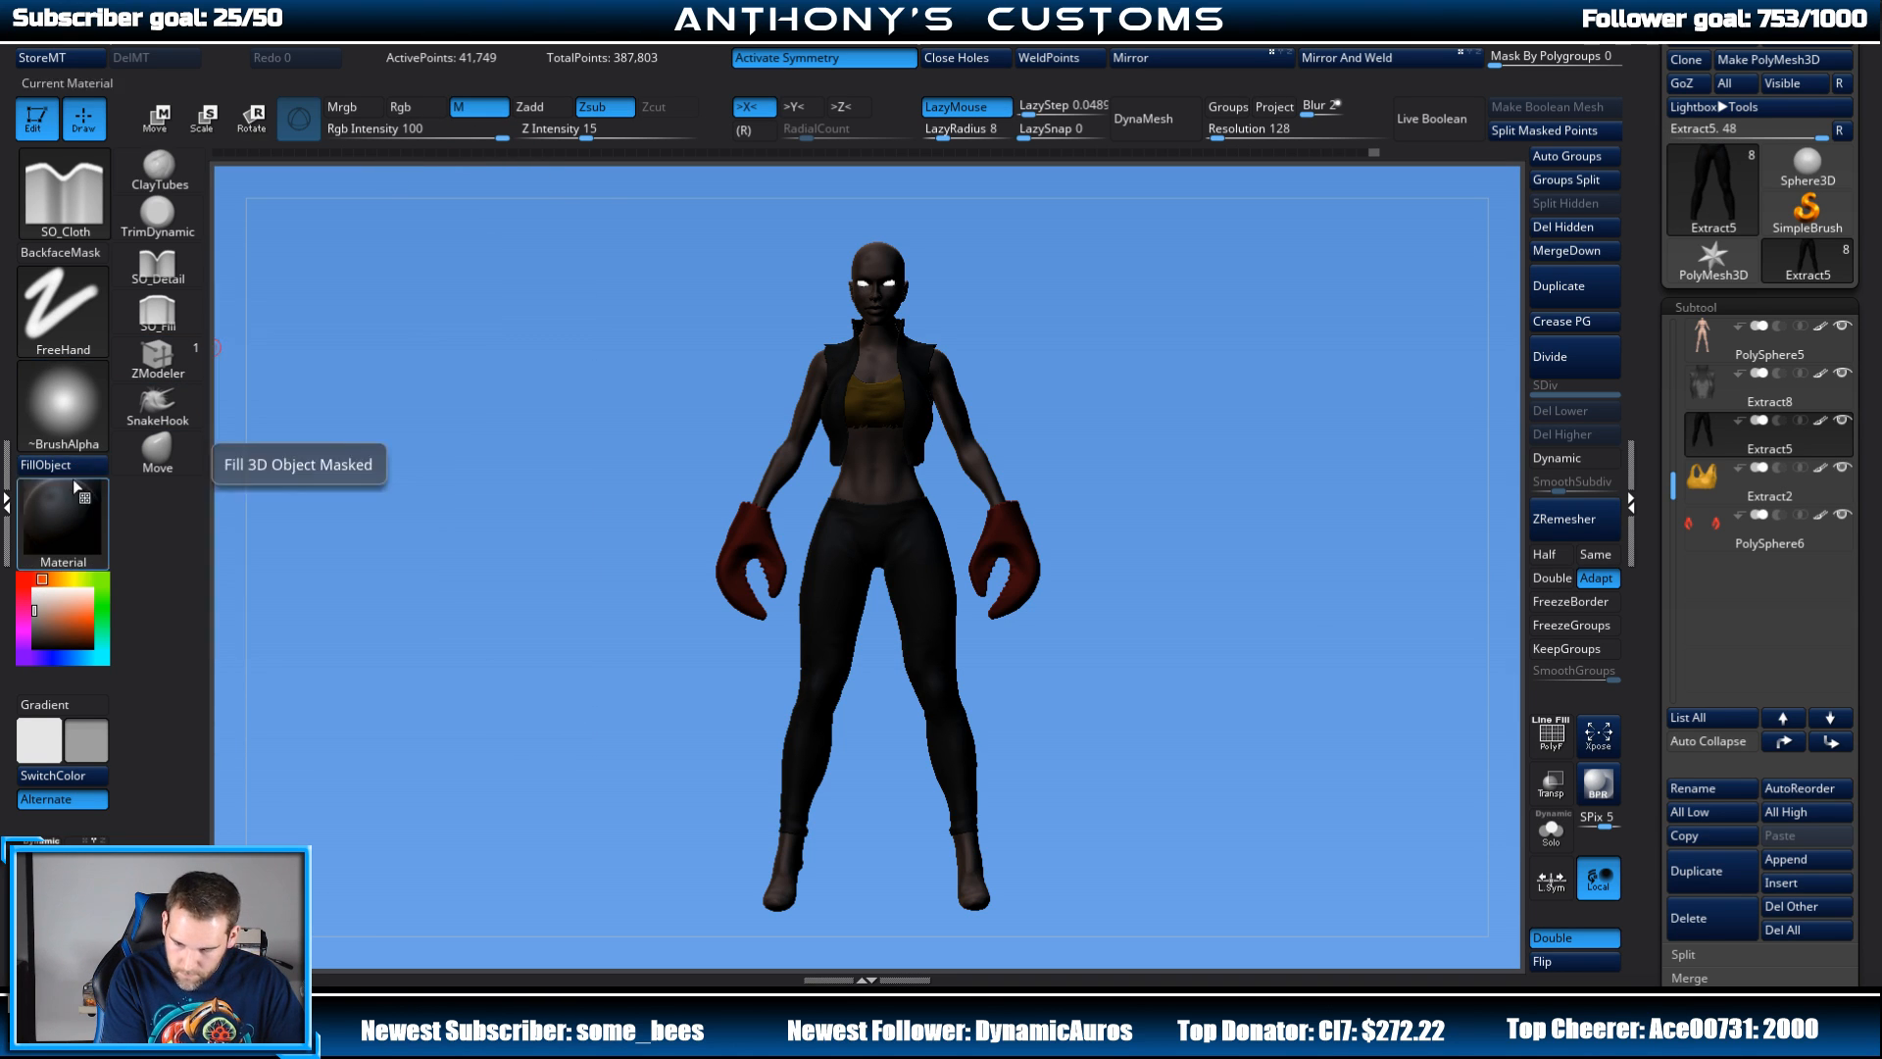
left_click_drag(1172, 492, 1194, 472)
left_click(35, 589)
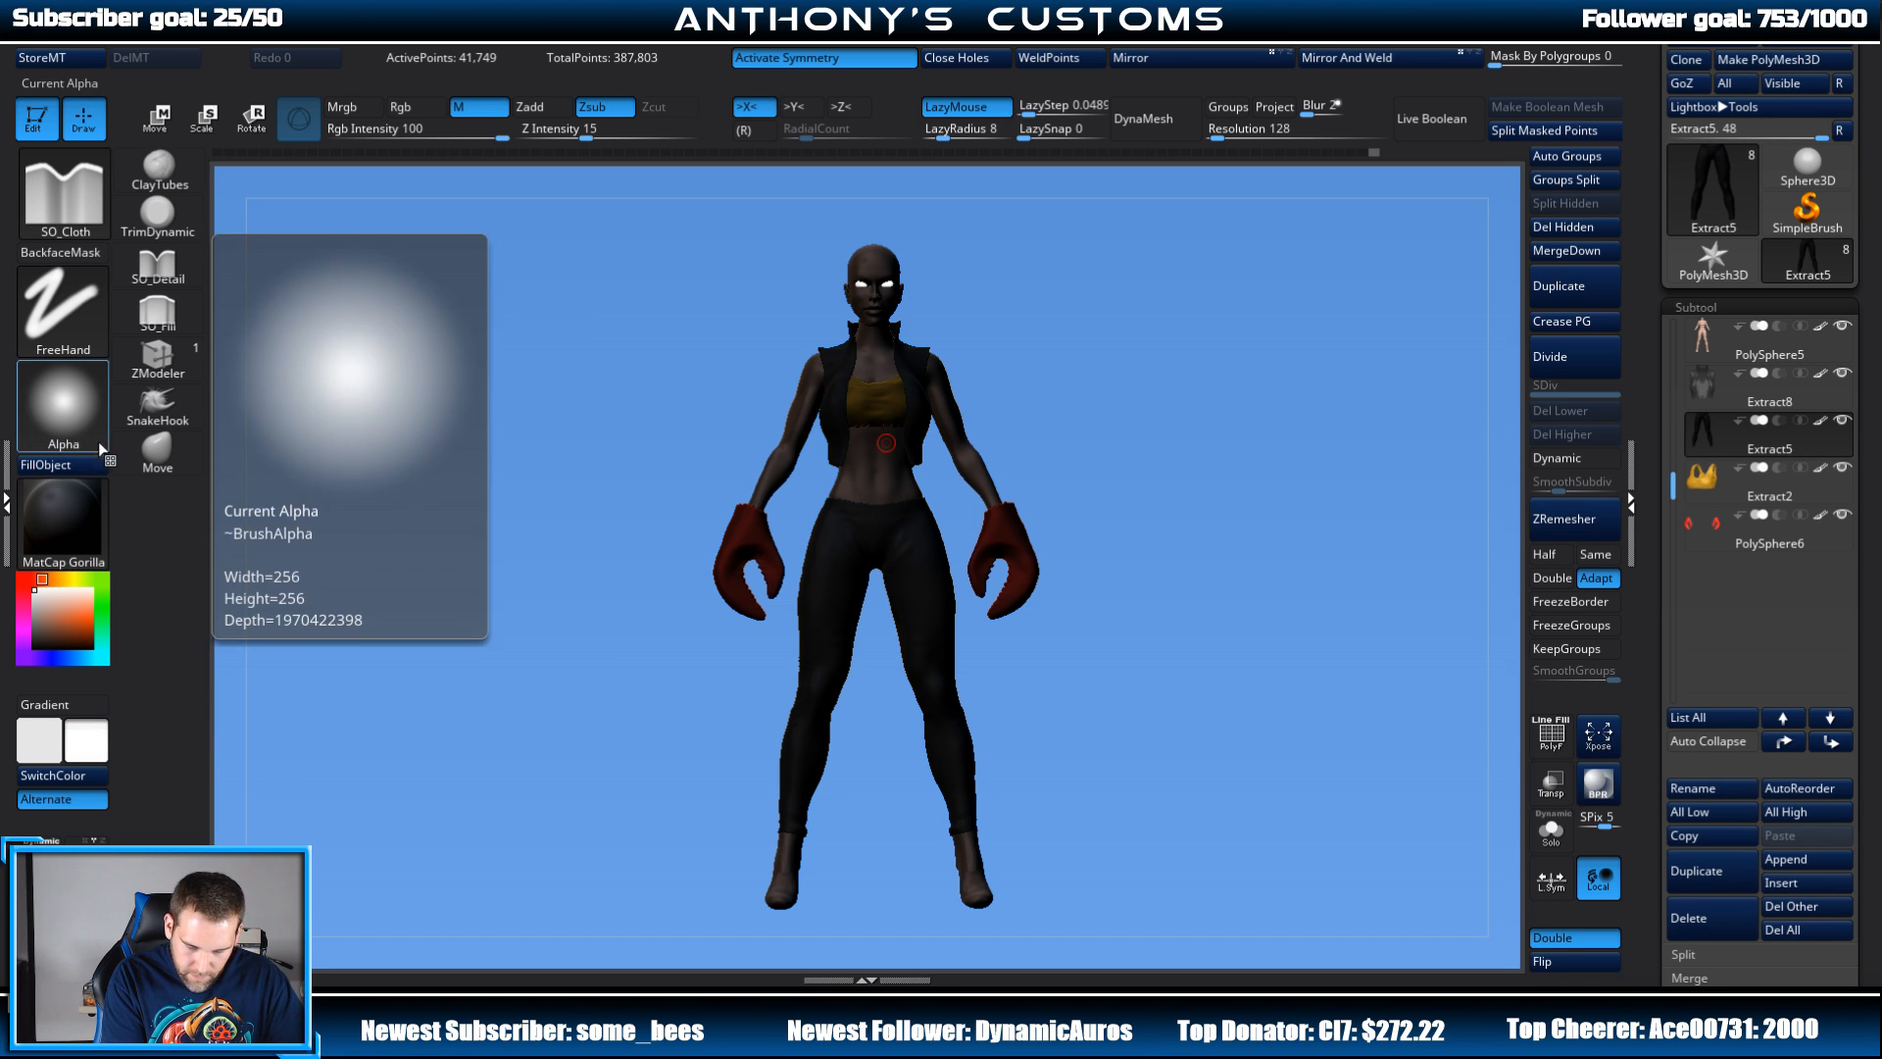
Step: Choose the ReflectedPlasticB material and fill the leggings with it in material-only mode
left_click(66, 530)
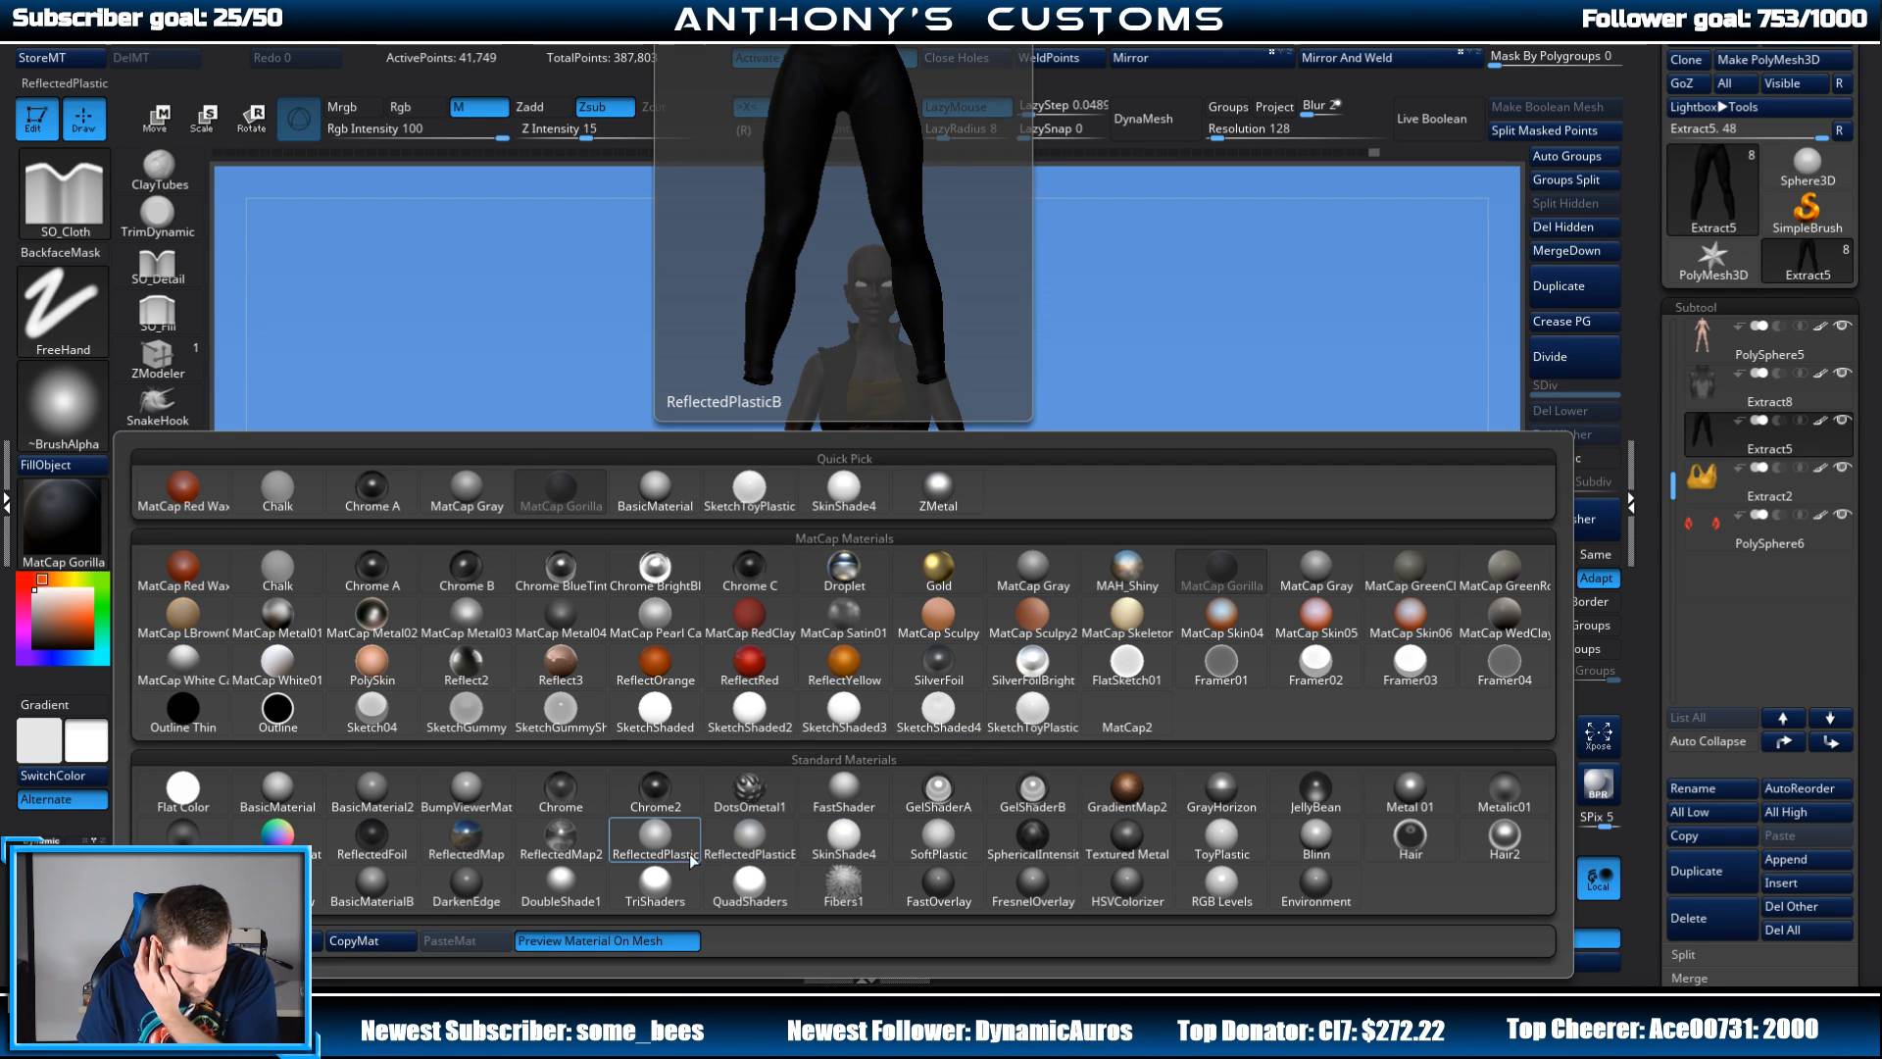
left_click(747, 843)
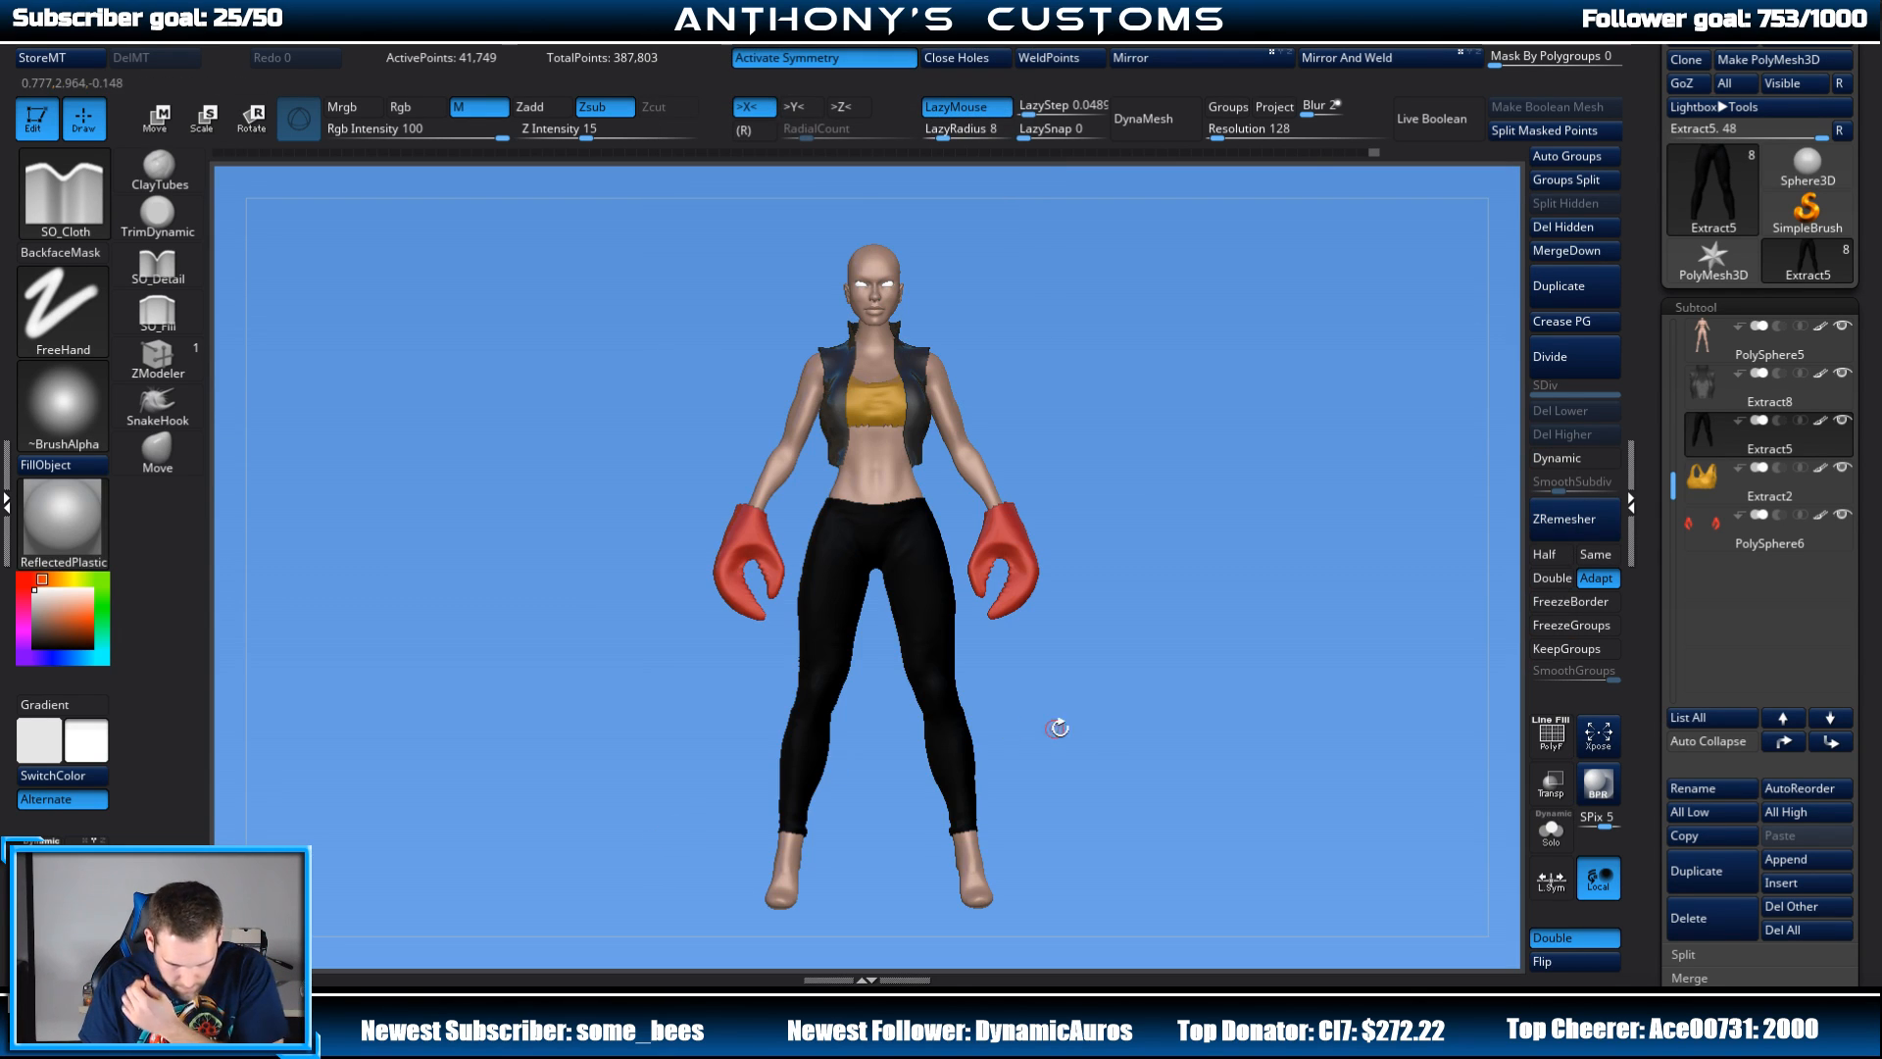
left_click_drag(1059, 728, 1089, 736)
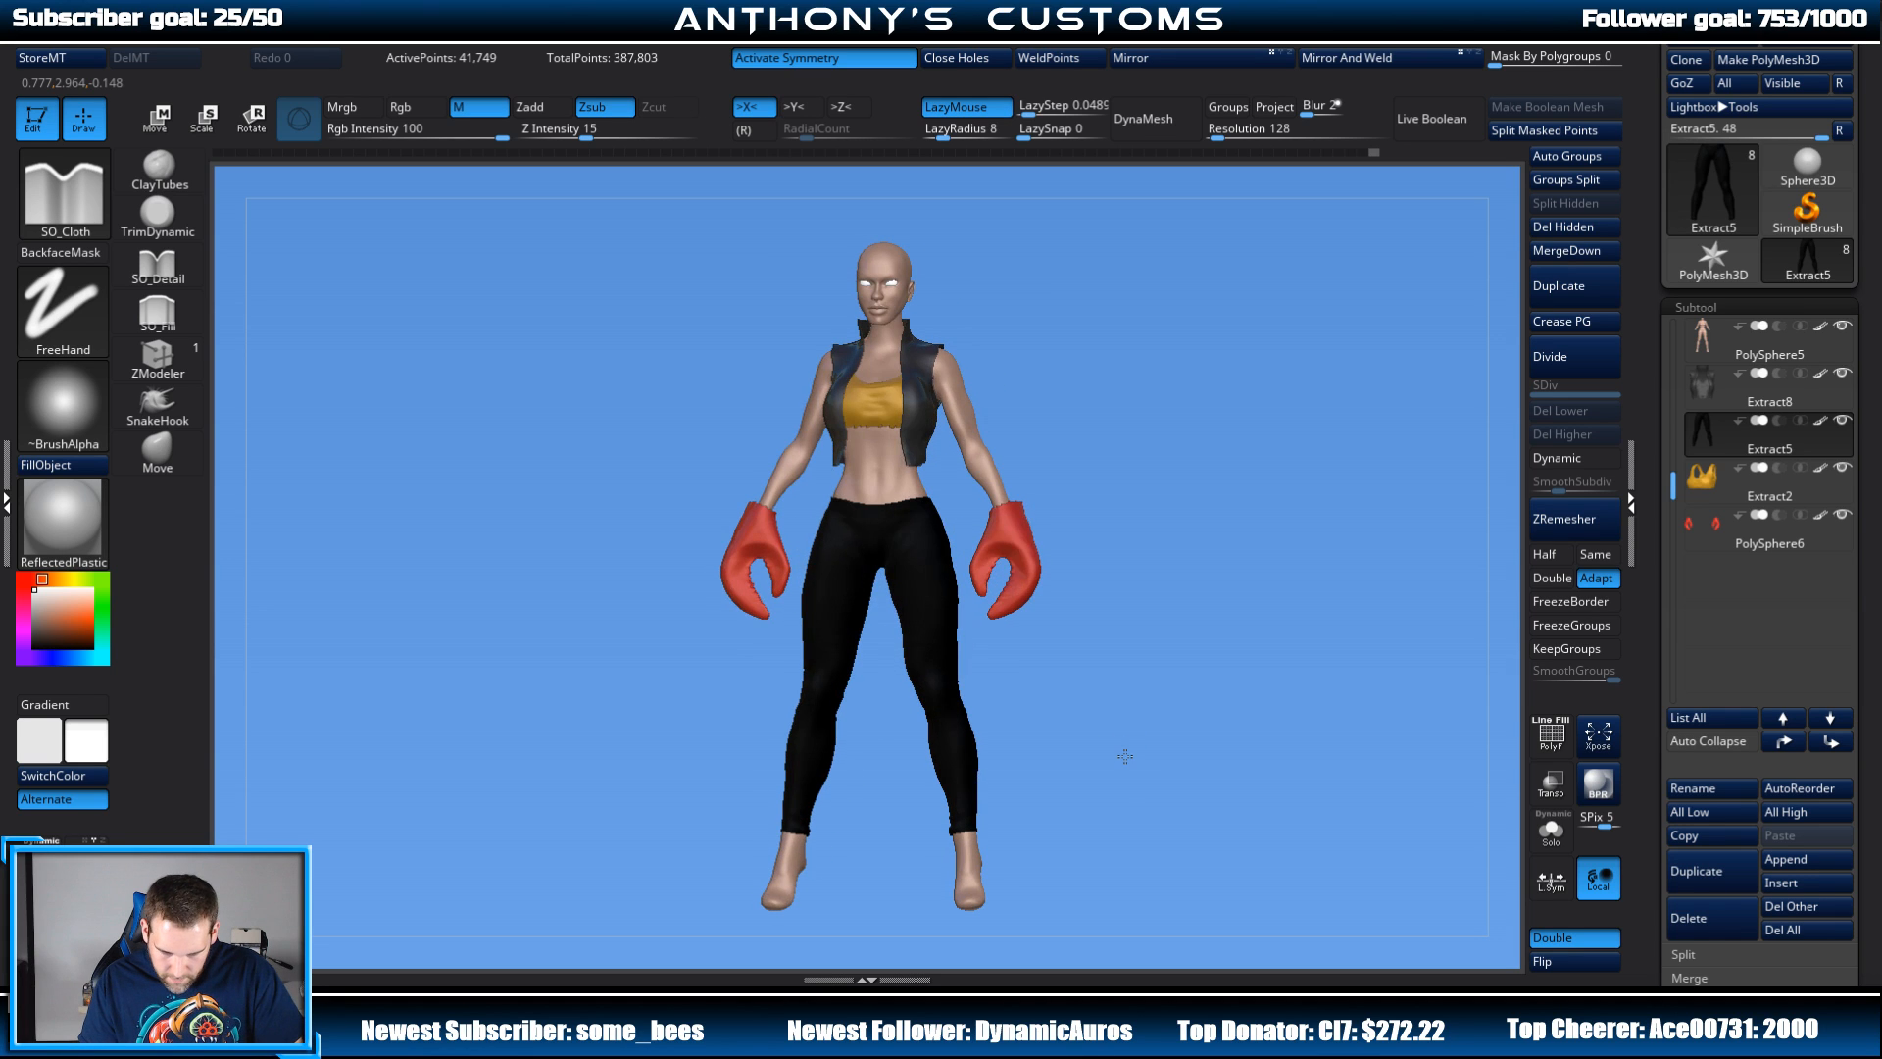
left_click(80, 468)
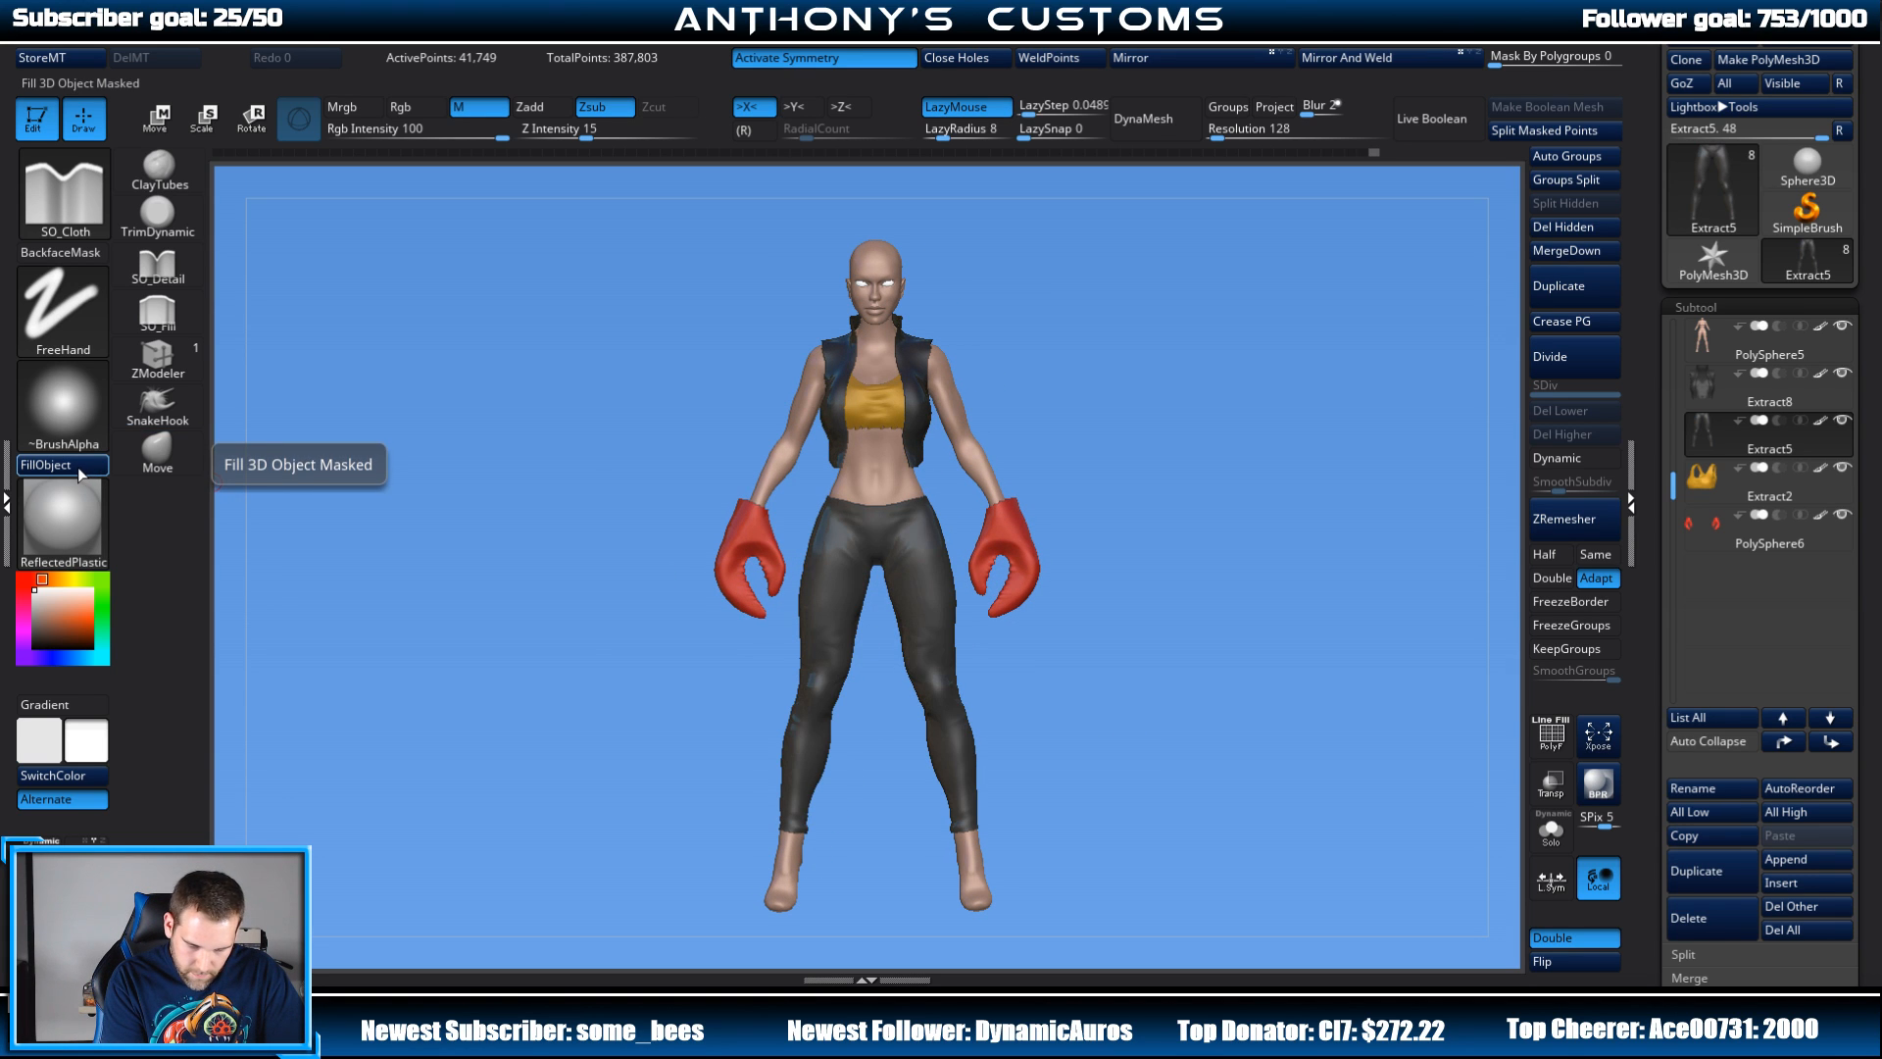
Step: Choose a near-black gray and fill the leggings with it in Rgb mode
left_click(35, 616)
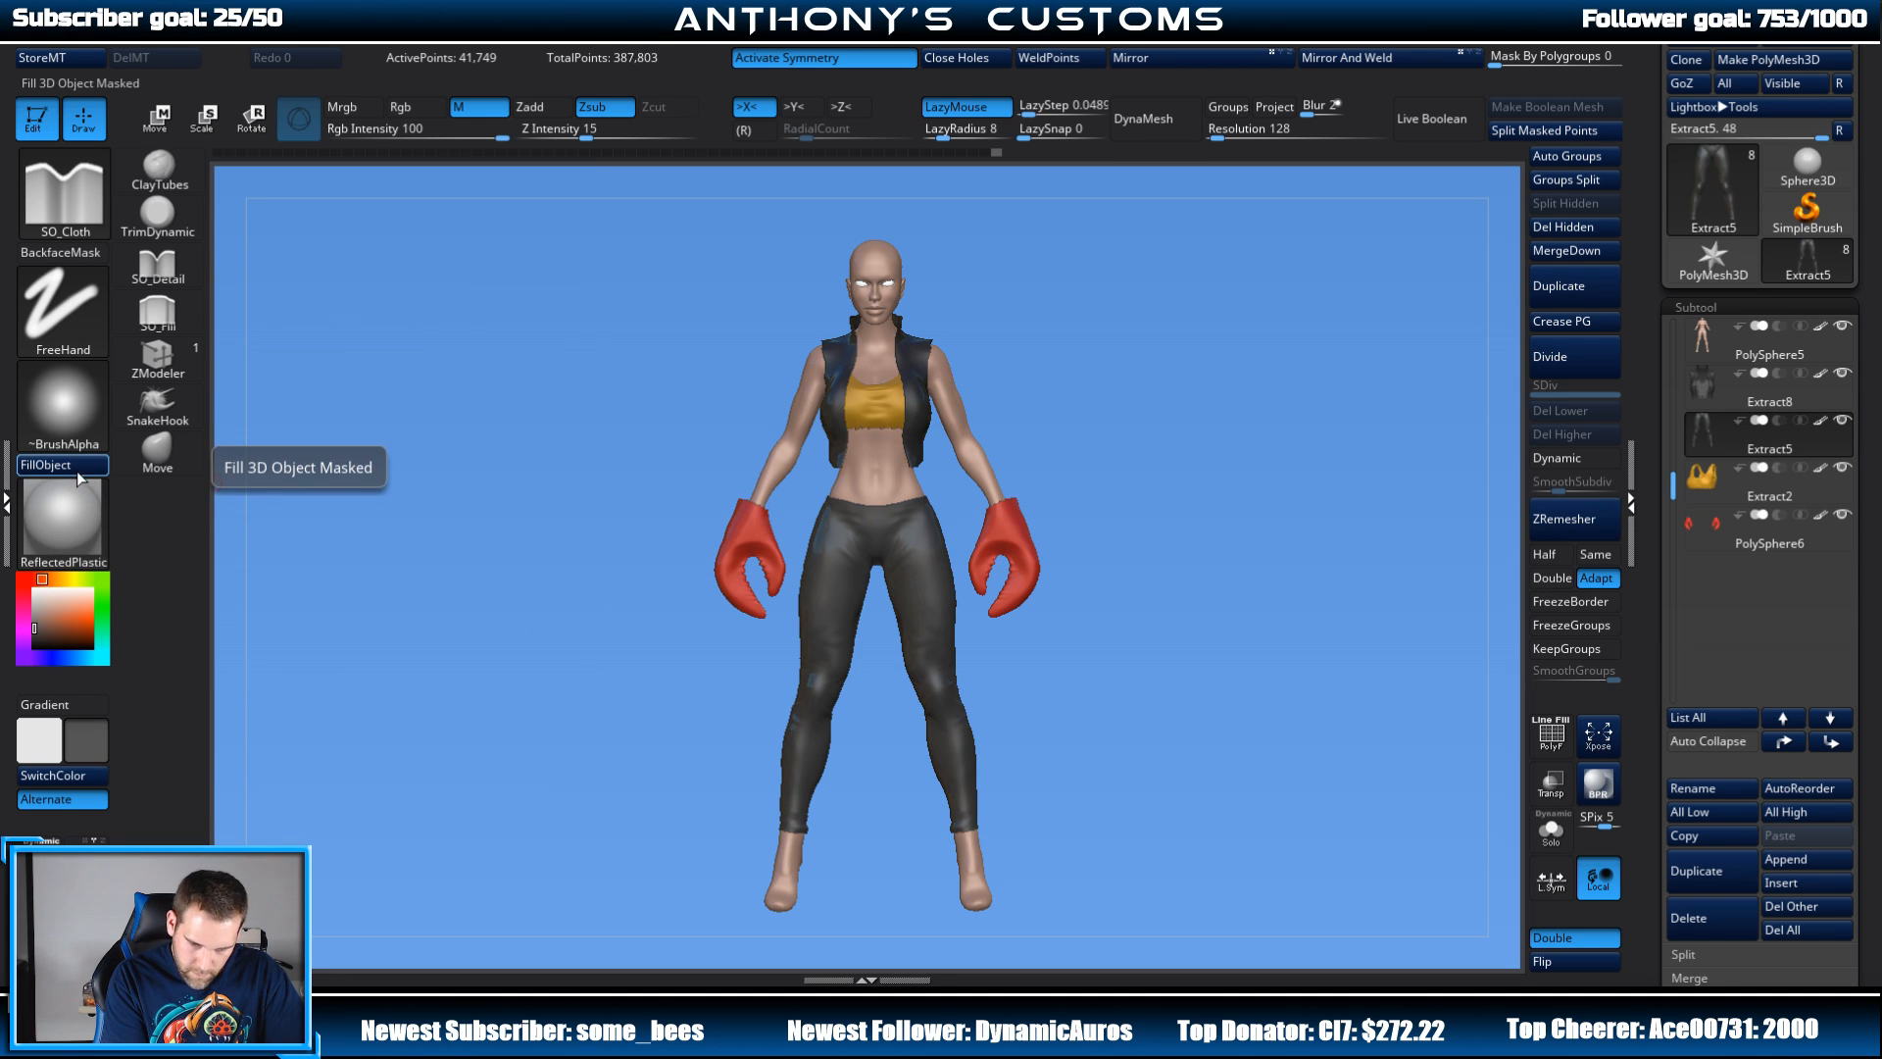
left_click(388, 108)
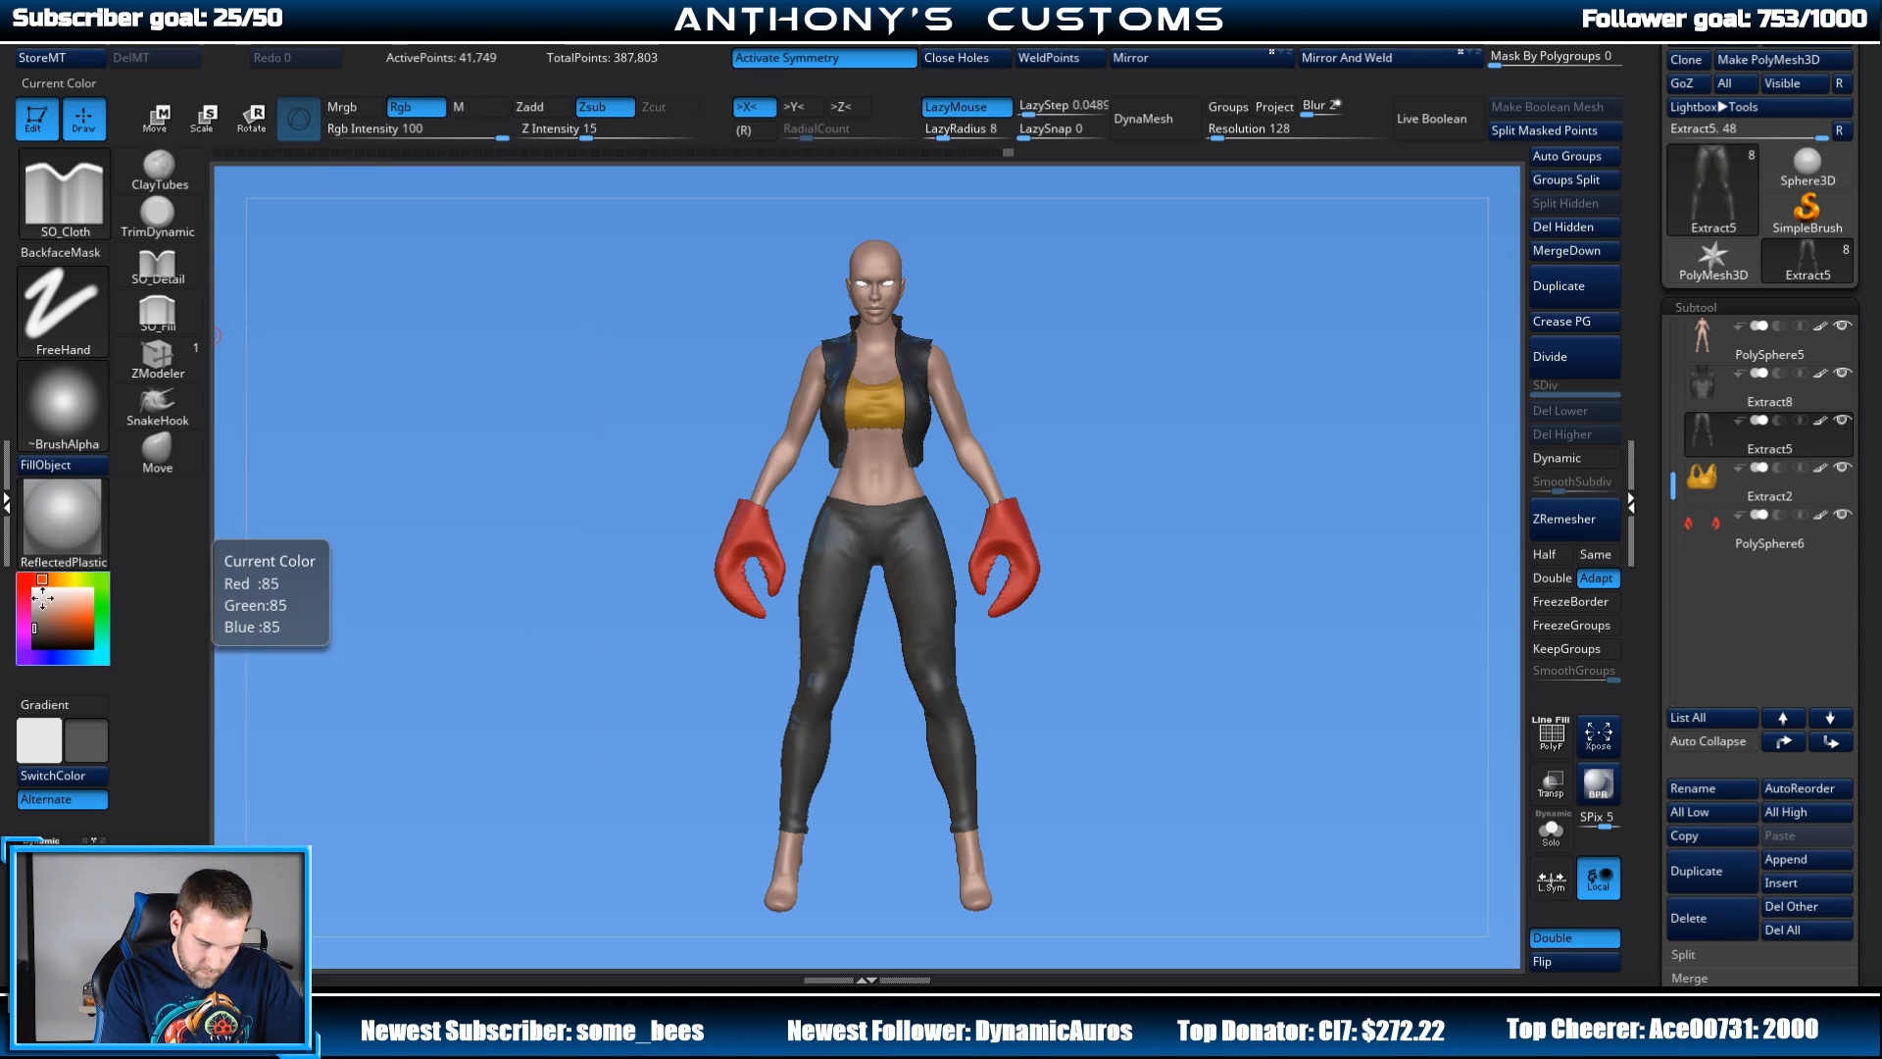
left_click(34, 637)
left_click(73, 470)
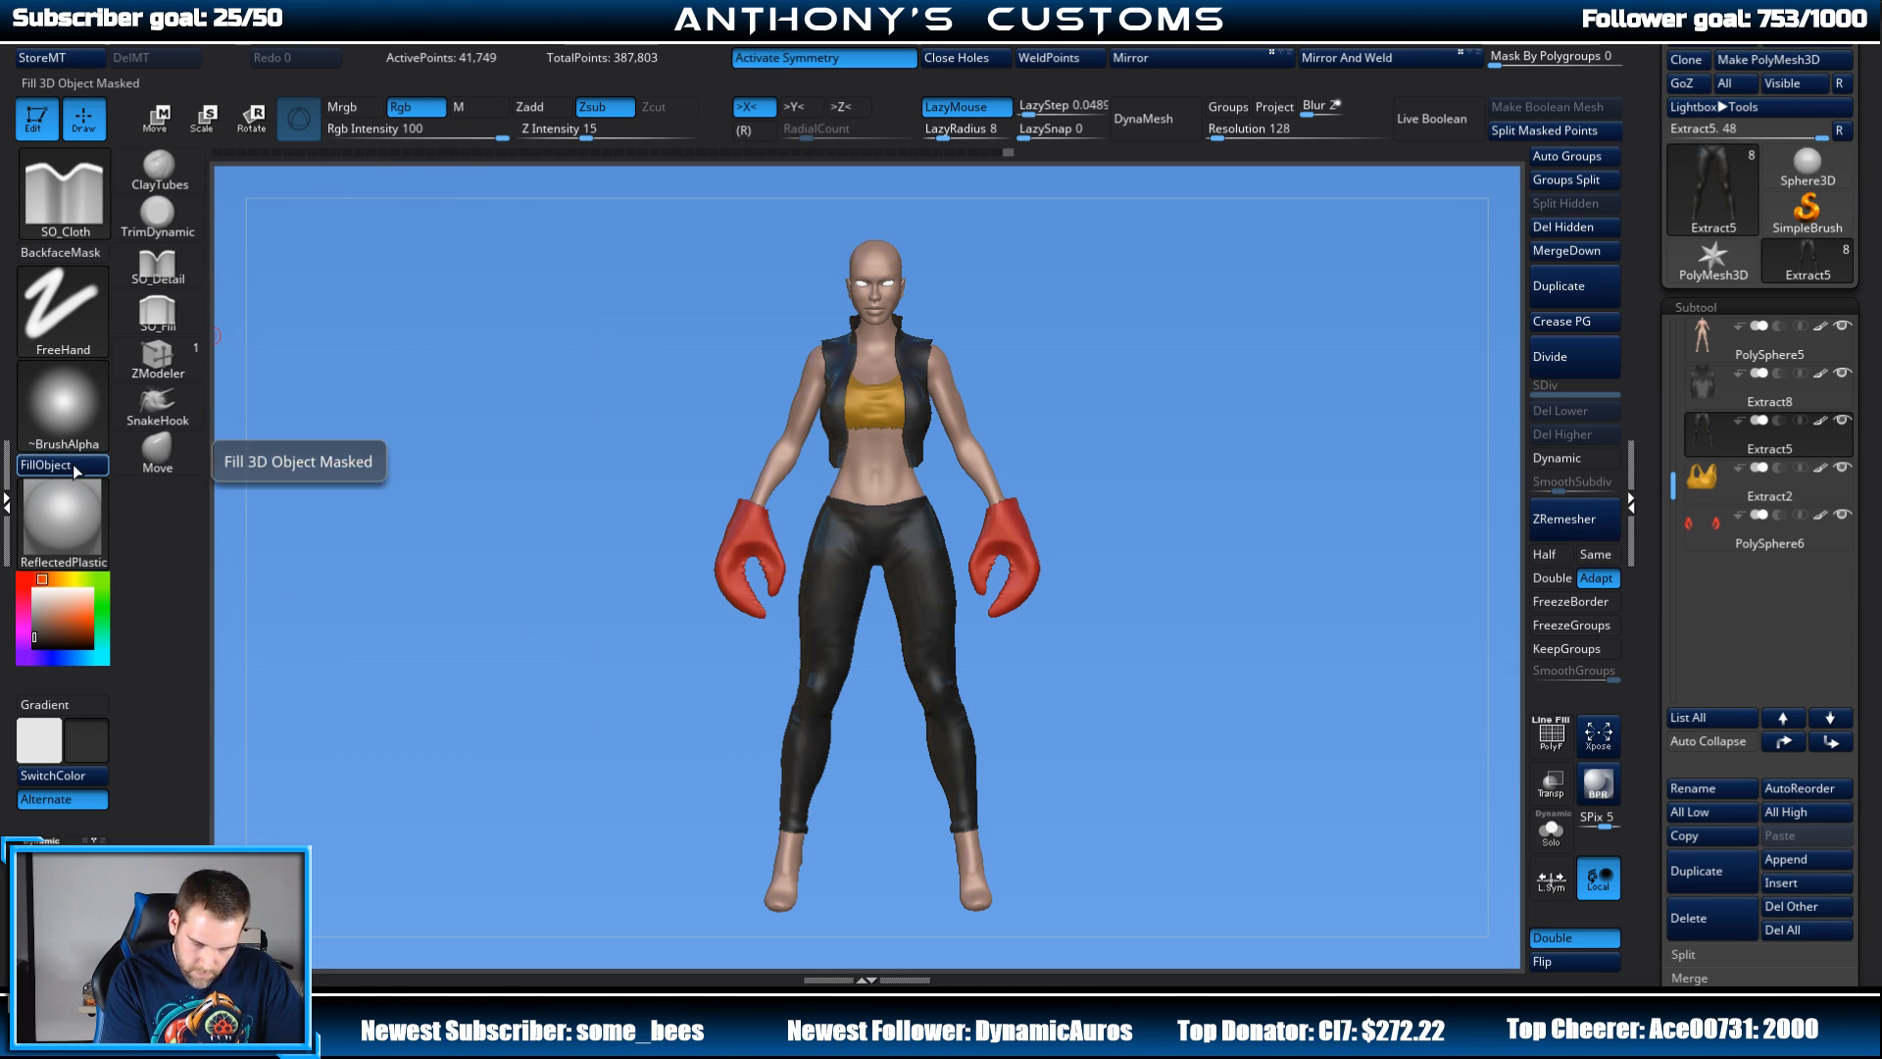
Step: Select the body, switch to BasicMaterial, and fill it with a light peach skin tone in Rgb mode
left_click_drag(1198, 472, 1189, 425)
left_click(886, 462, "alt")
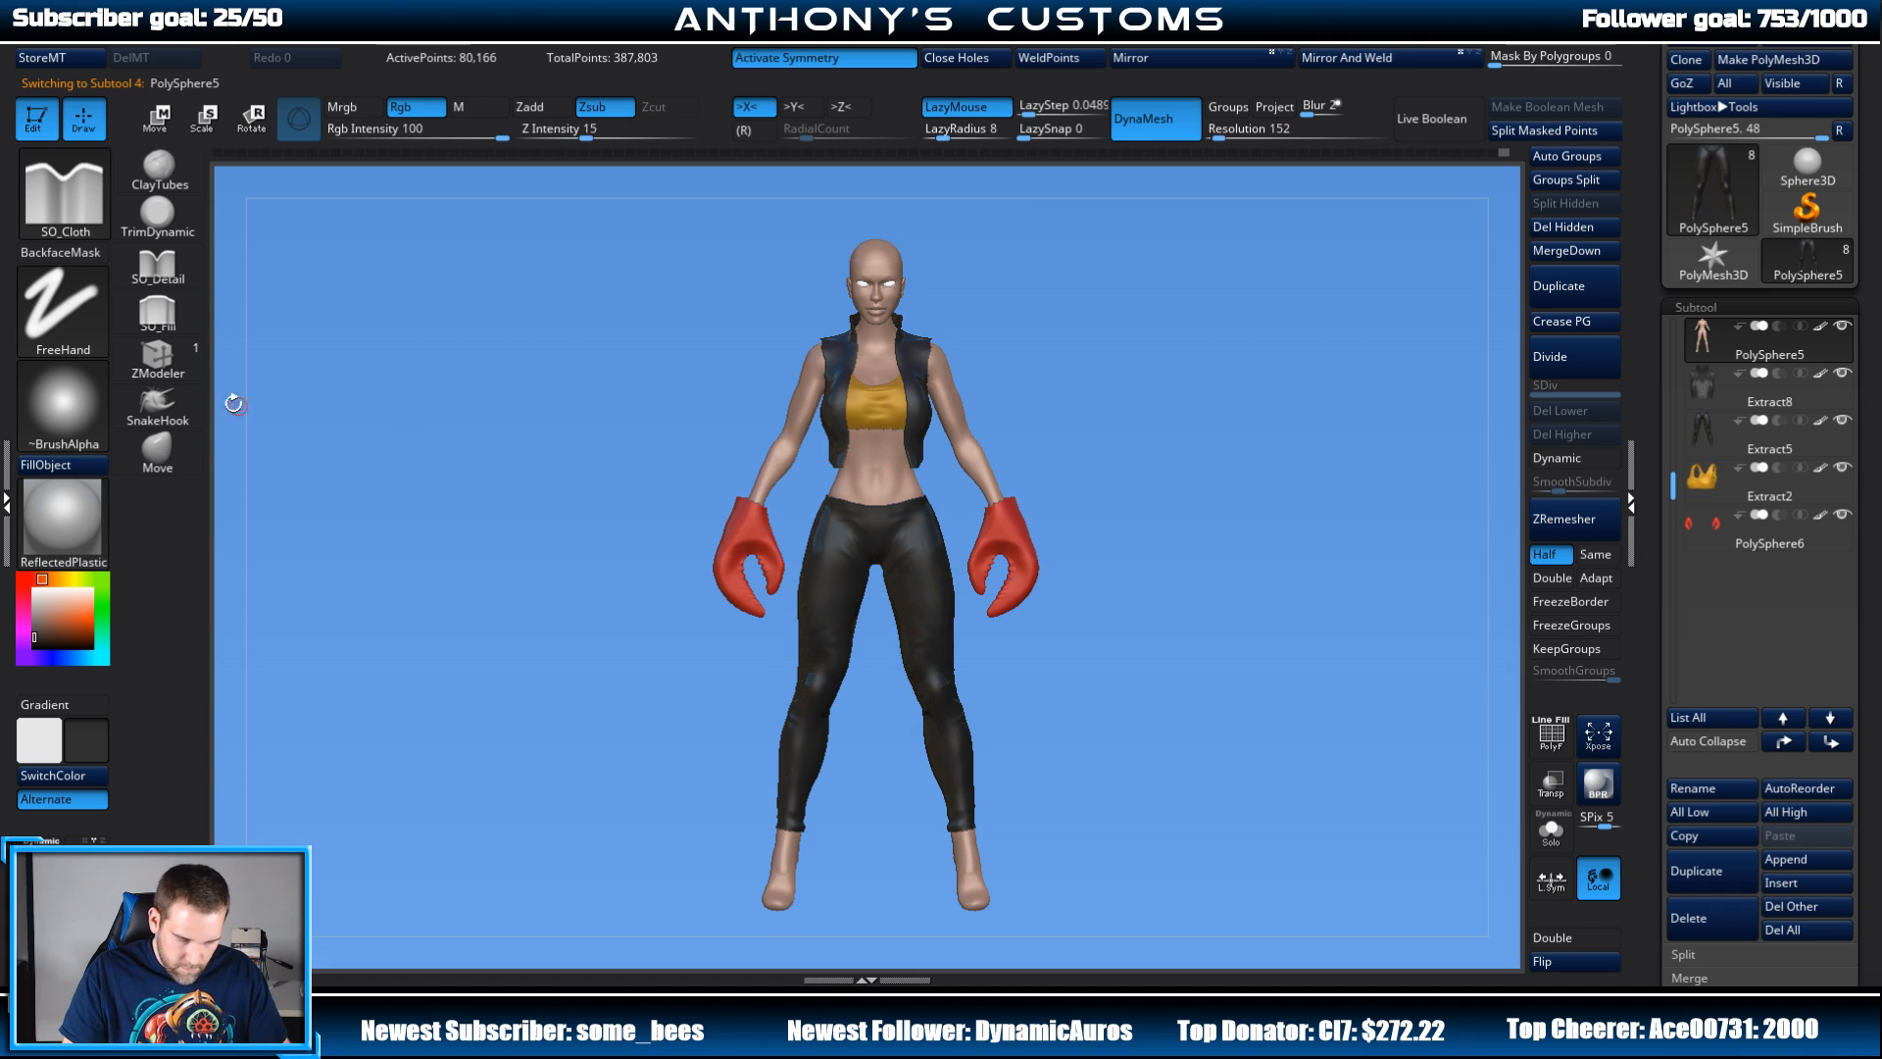
left_click(62, 515)
left_click(237, 734)
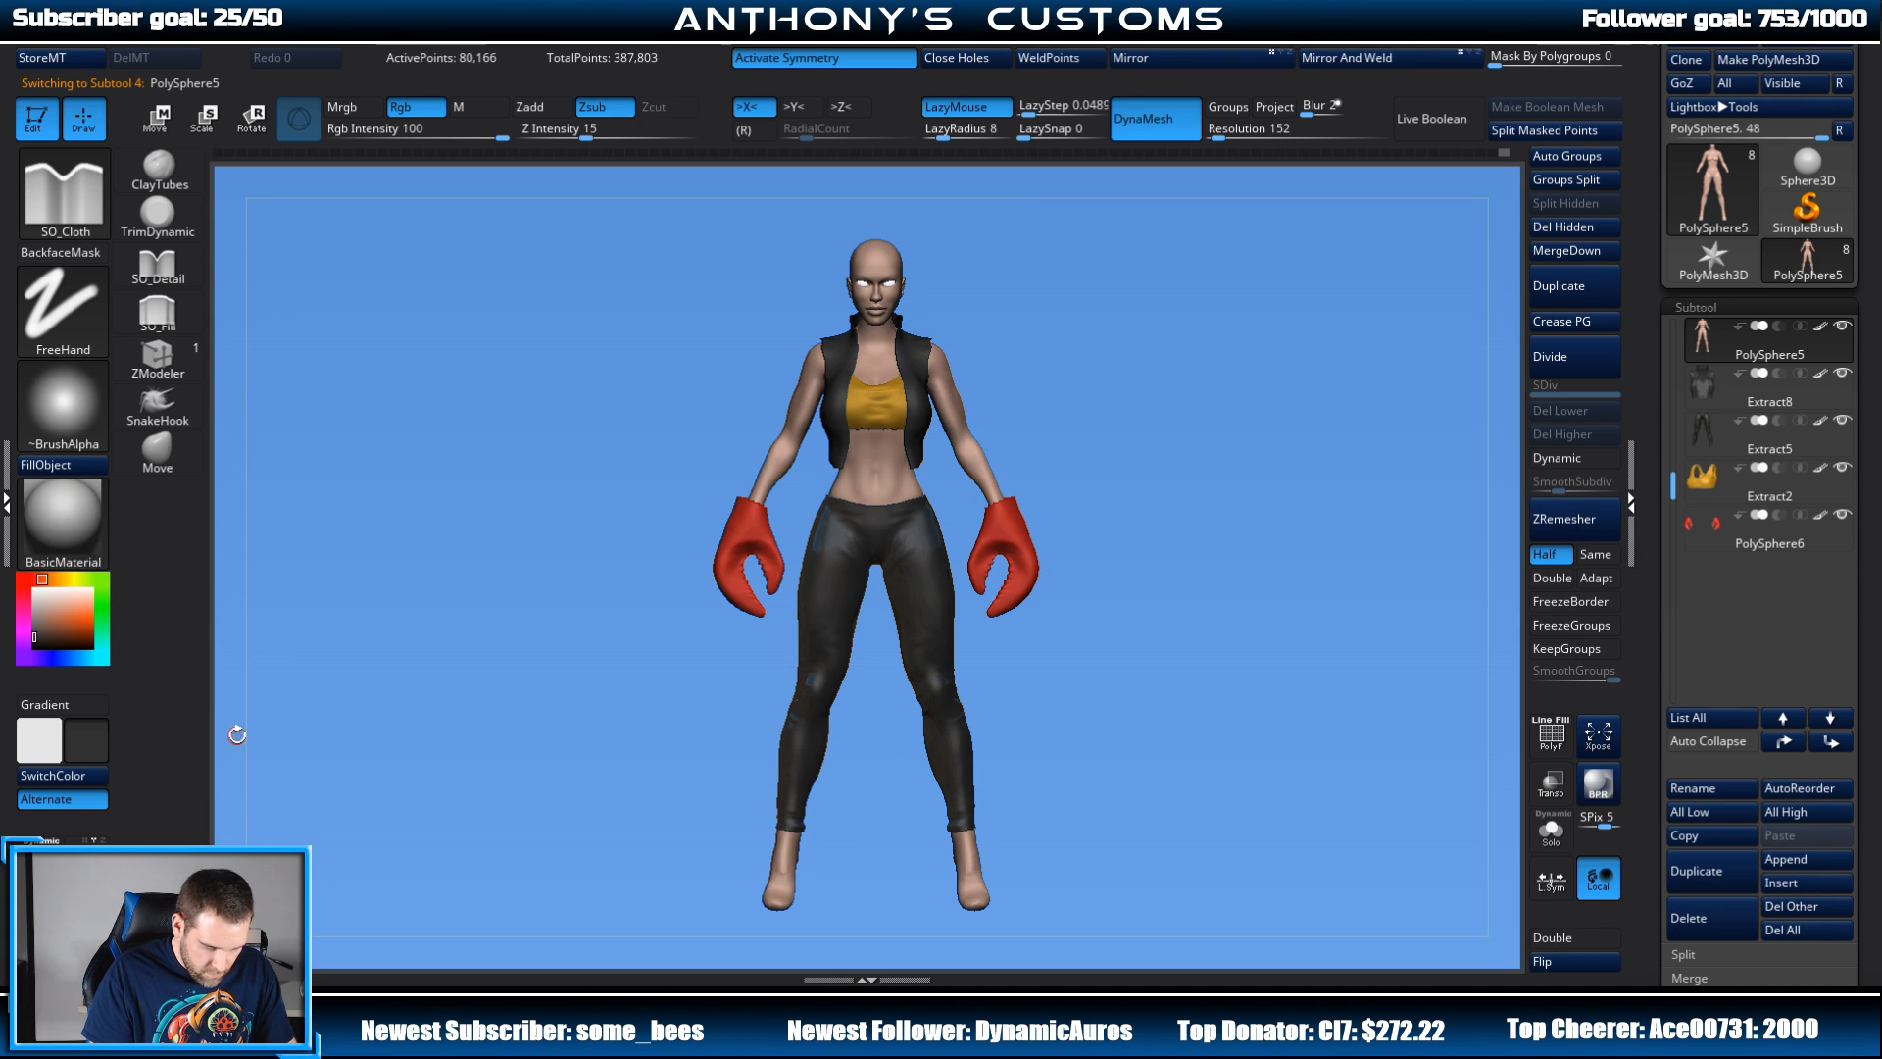
left_click(52, 464)
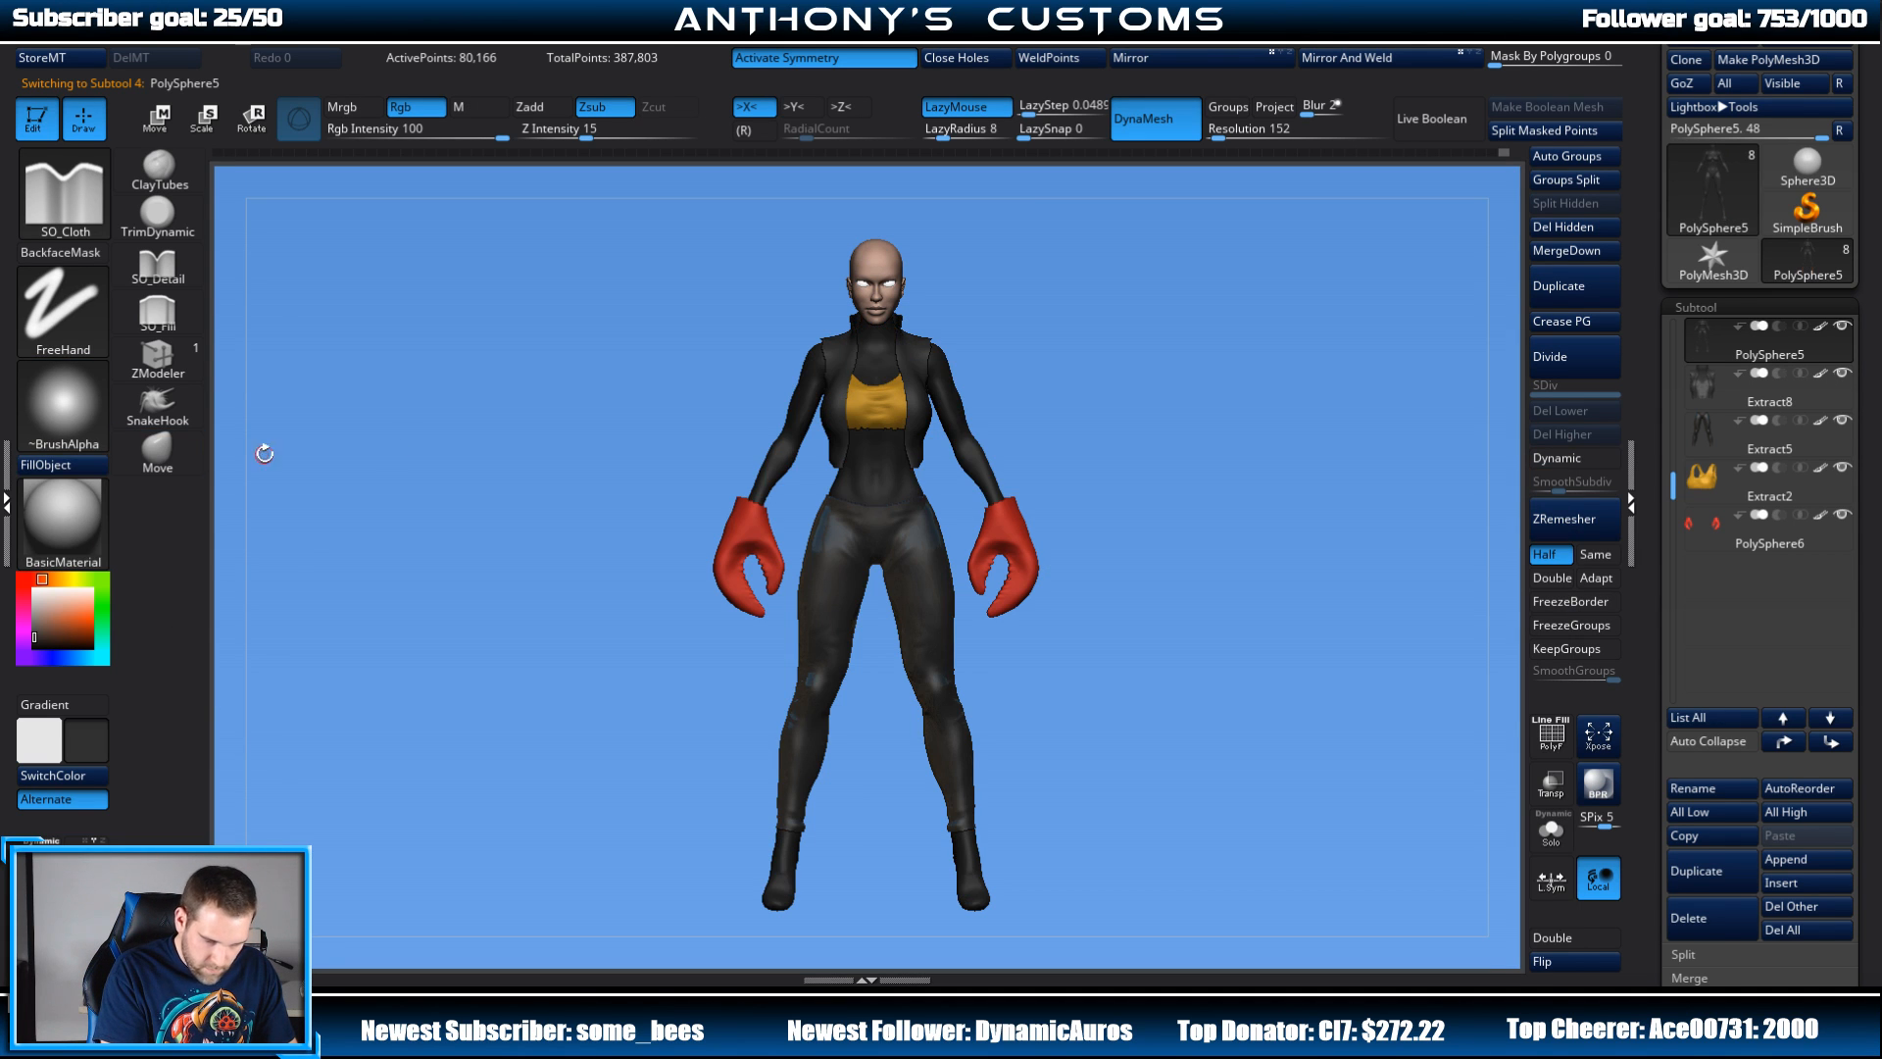
left_click(66, 600)
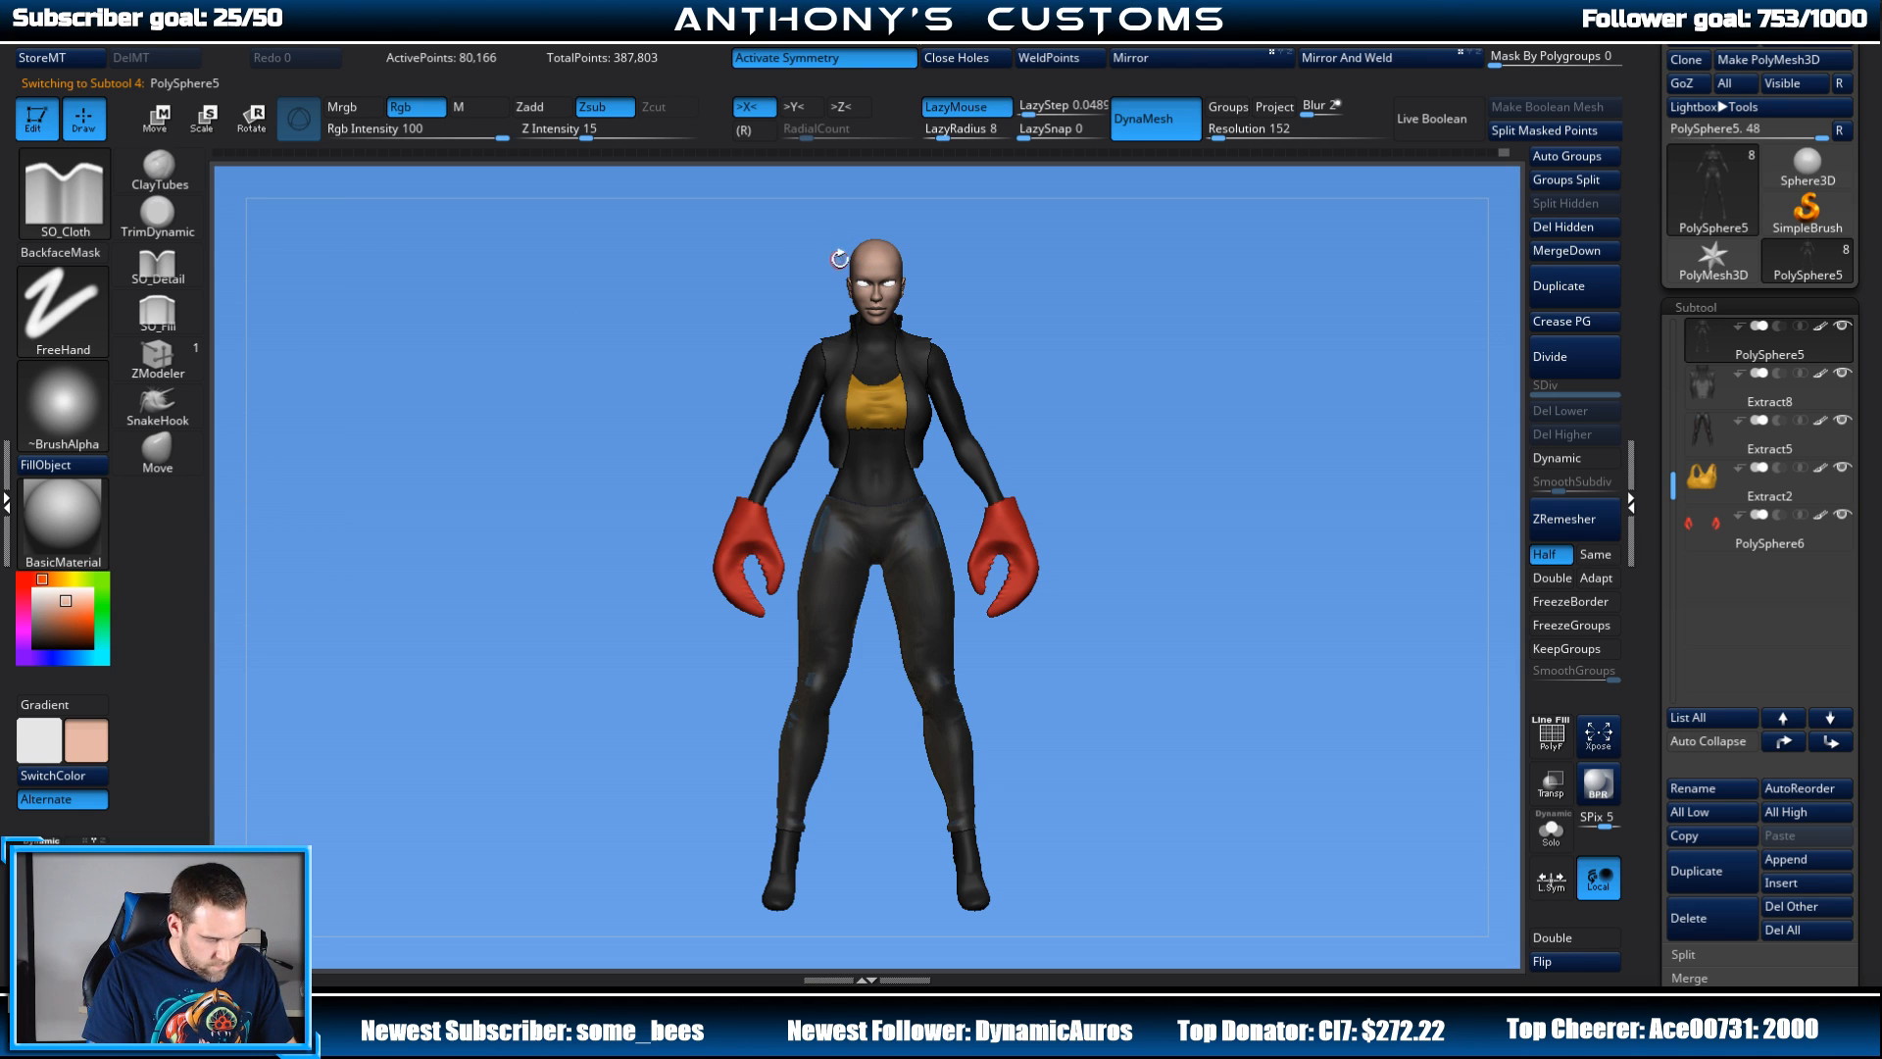
left_click(78, 467)
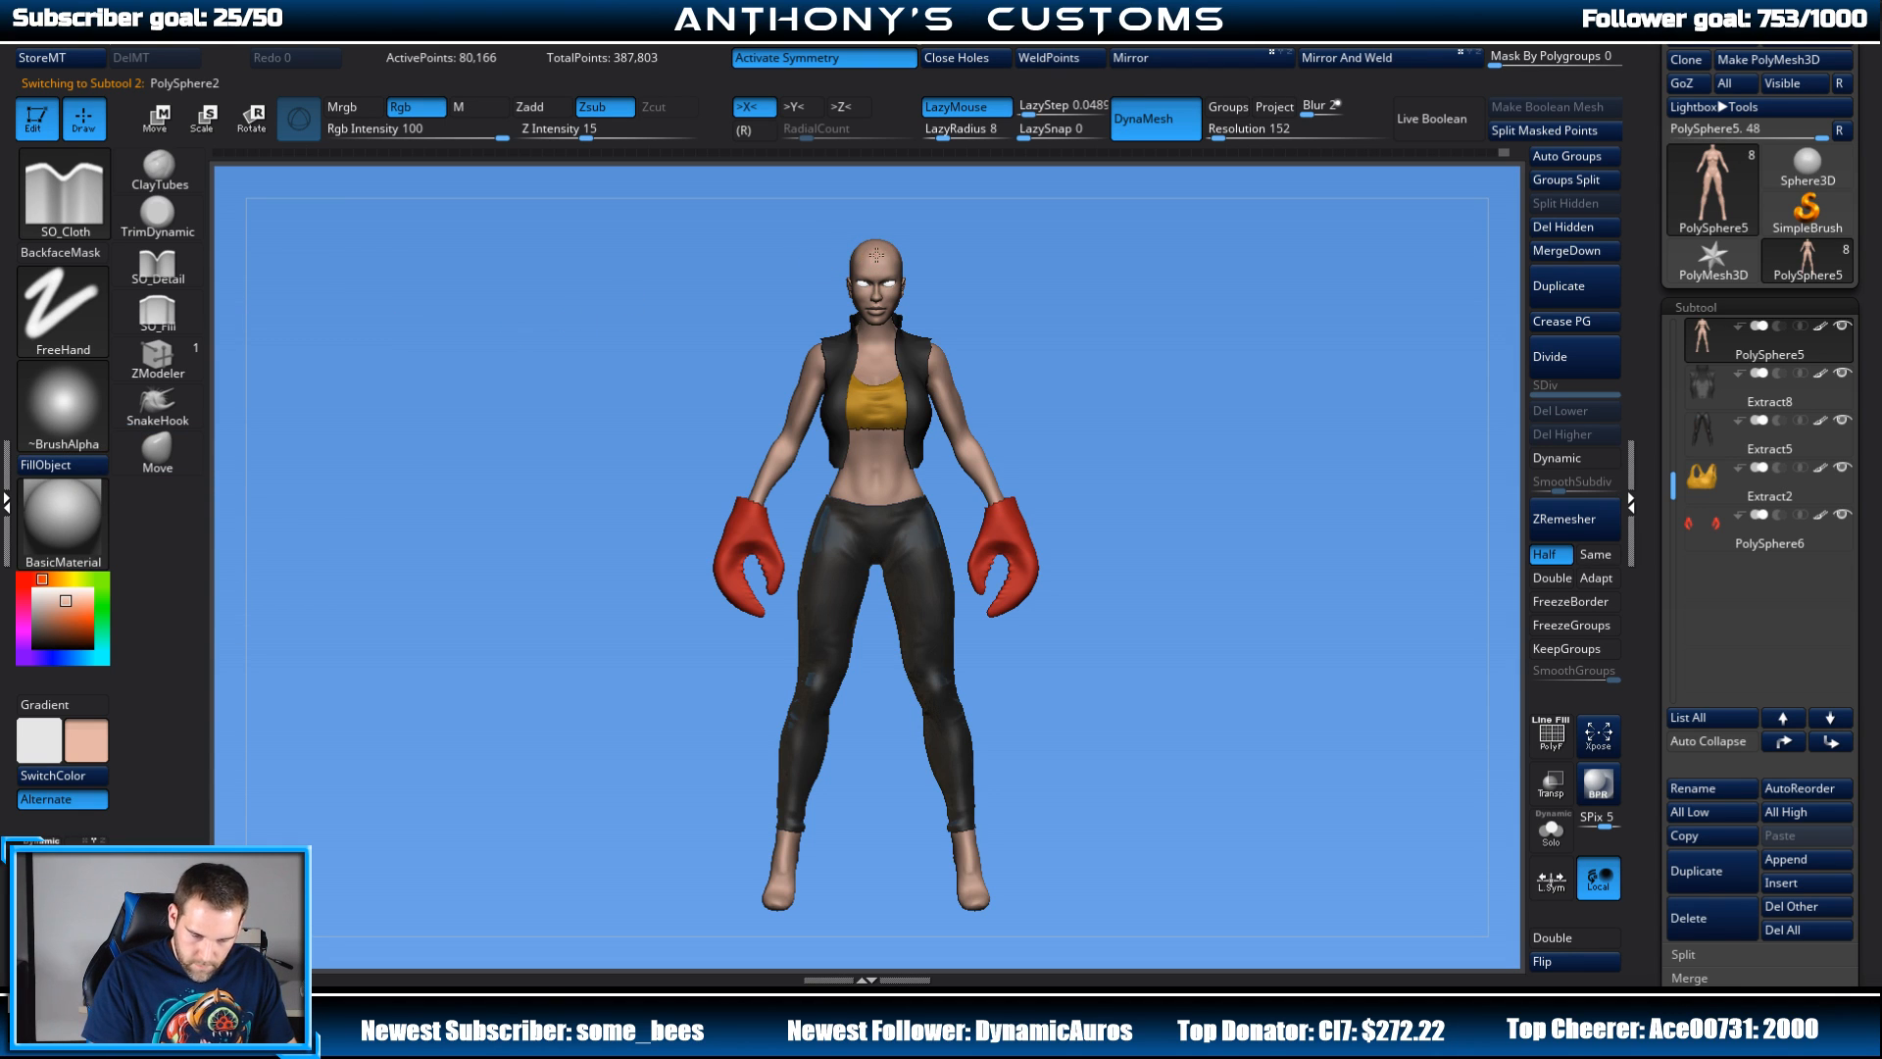
Step: Select the head and fill it with the same light peach skin tone
left_click(876, 255, "alt")
left_click(65, 466)
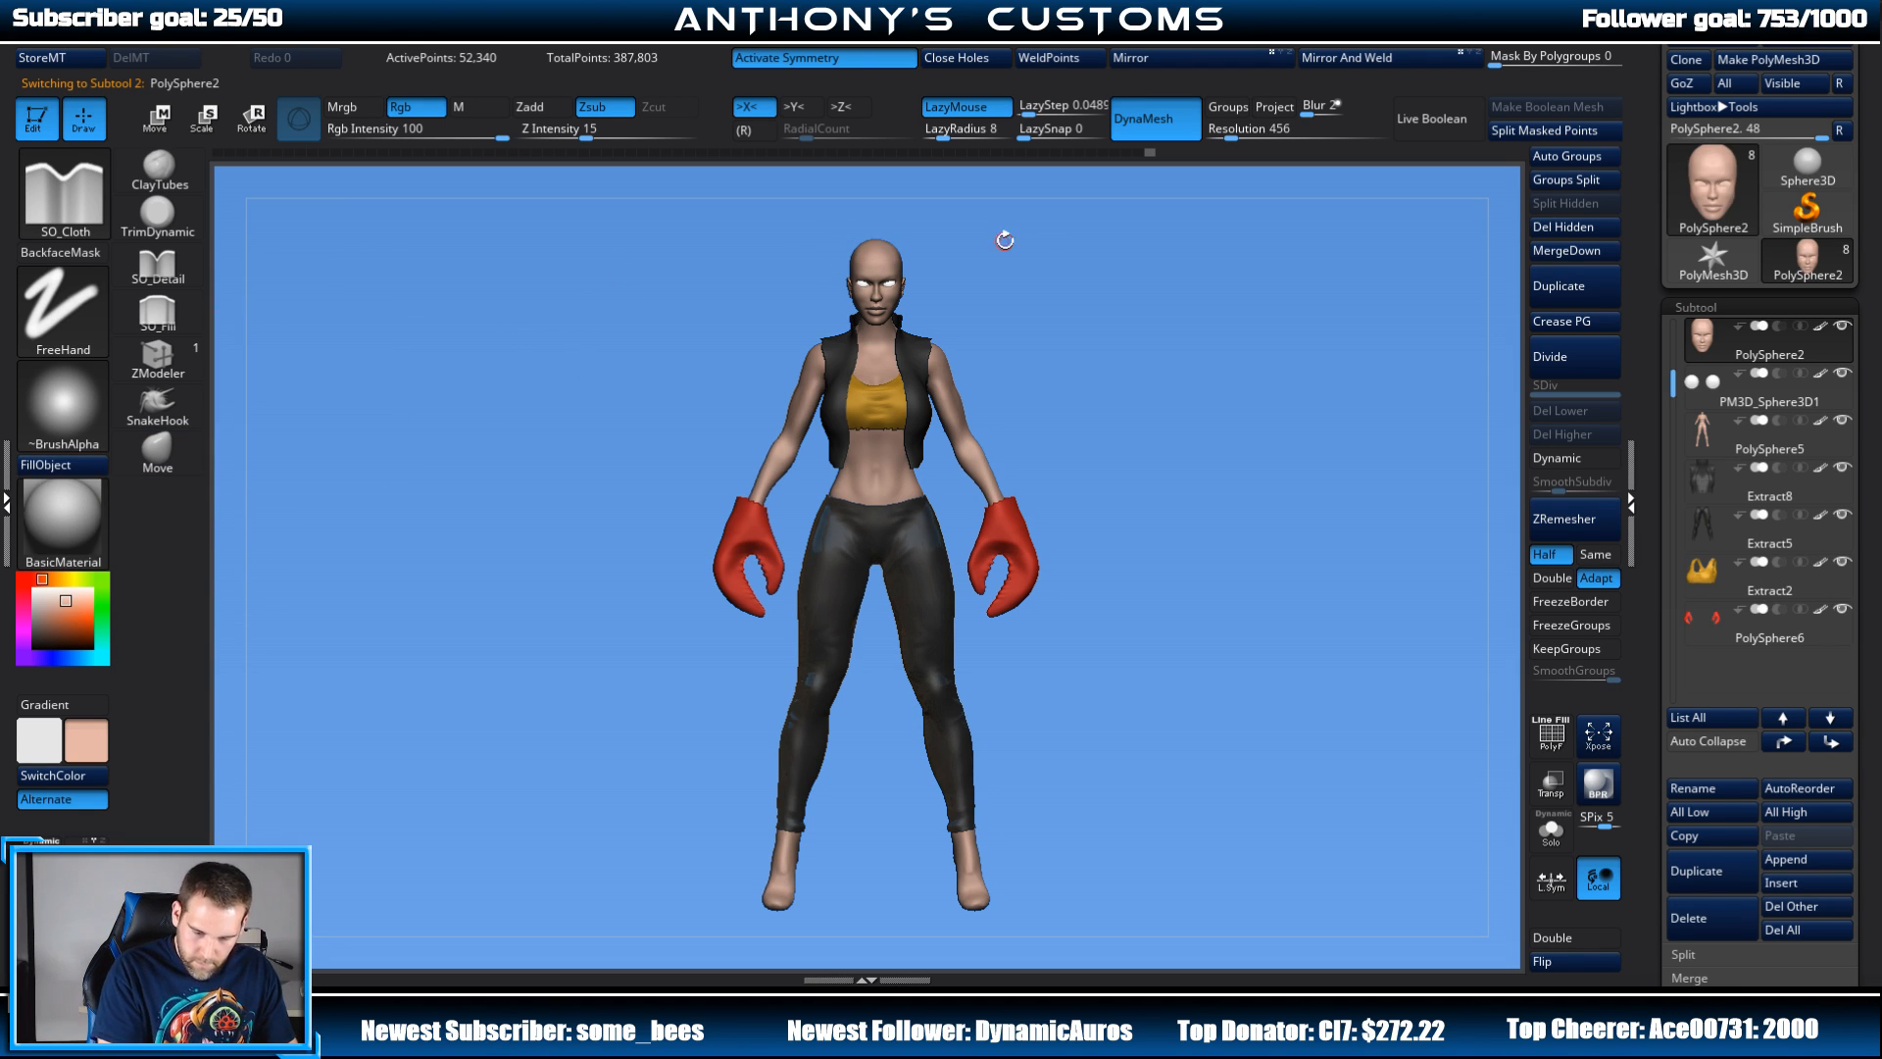
mouse_move(1059, 348)
left_mouse_down()
mouse_move(1000, 330)
mouse_move(1036, 325)
left_mouse_up()
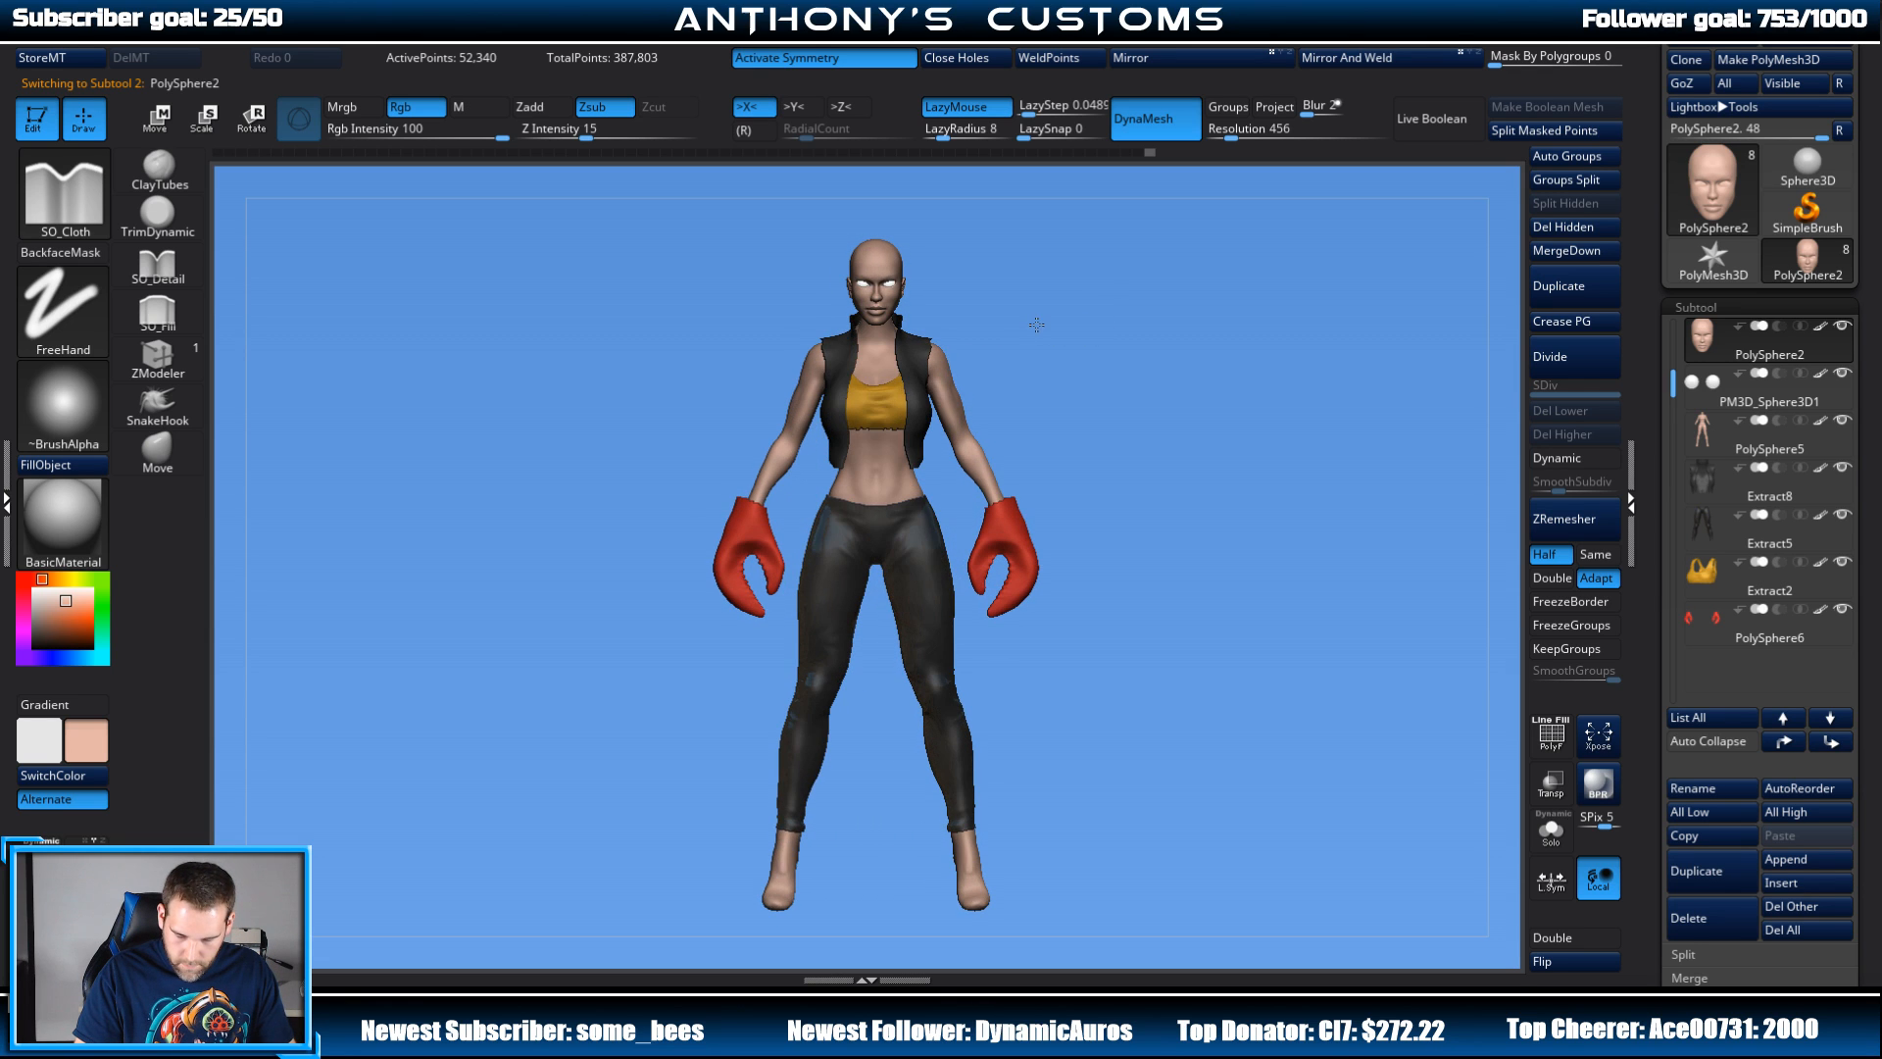
Step: Select the crop top and fill it with its own sampled golden-yellow colour, undoing the mistaken skin-tone fill
left_click(885, 401, "alt")
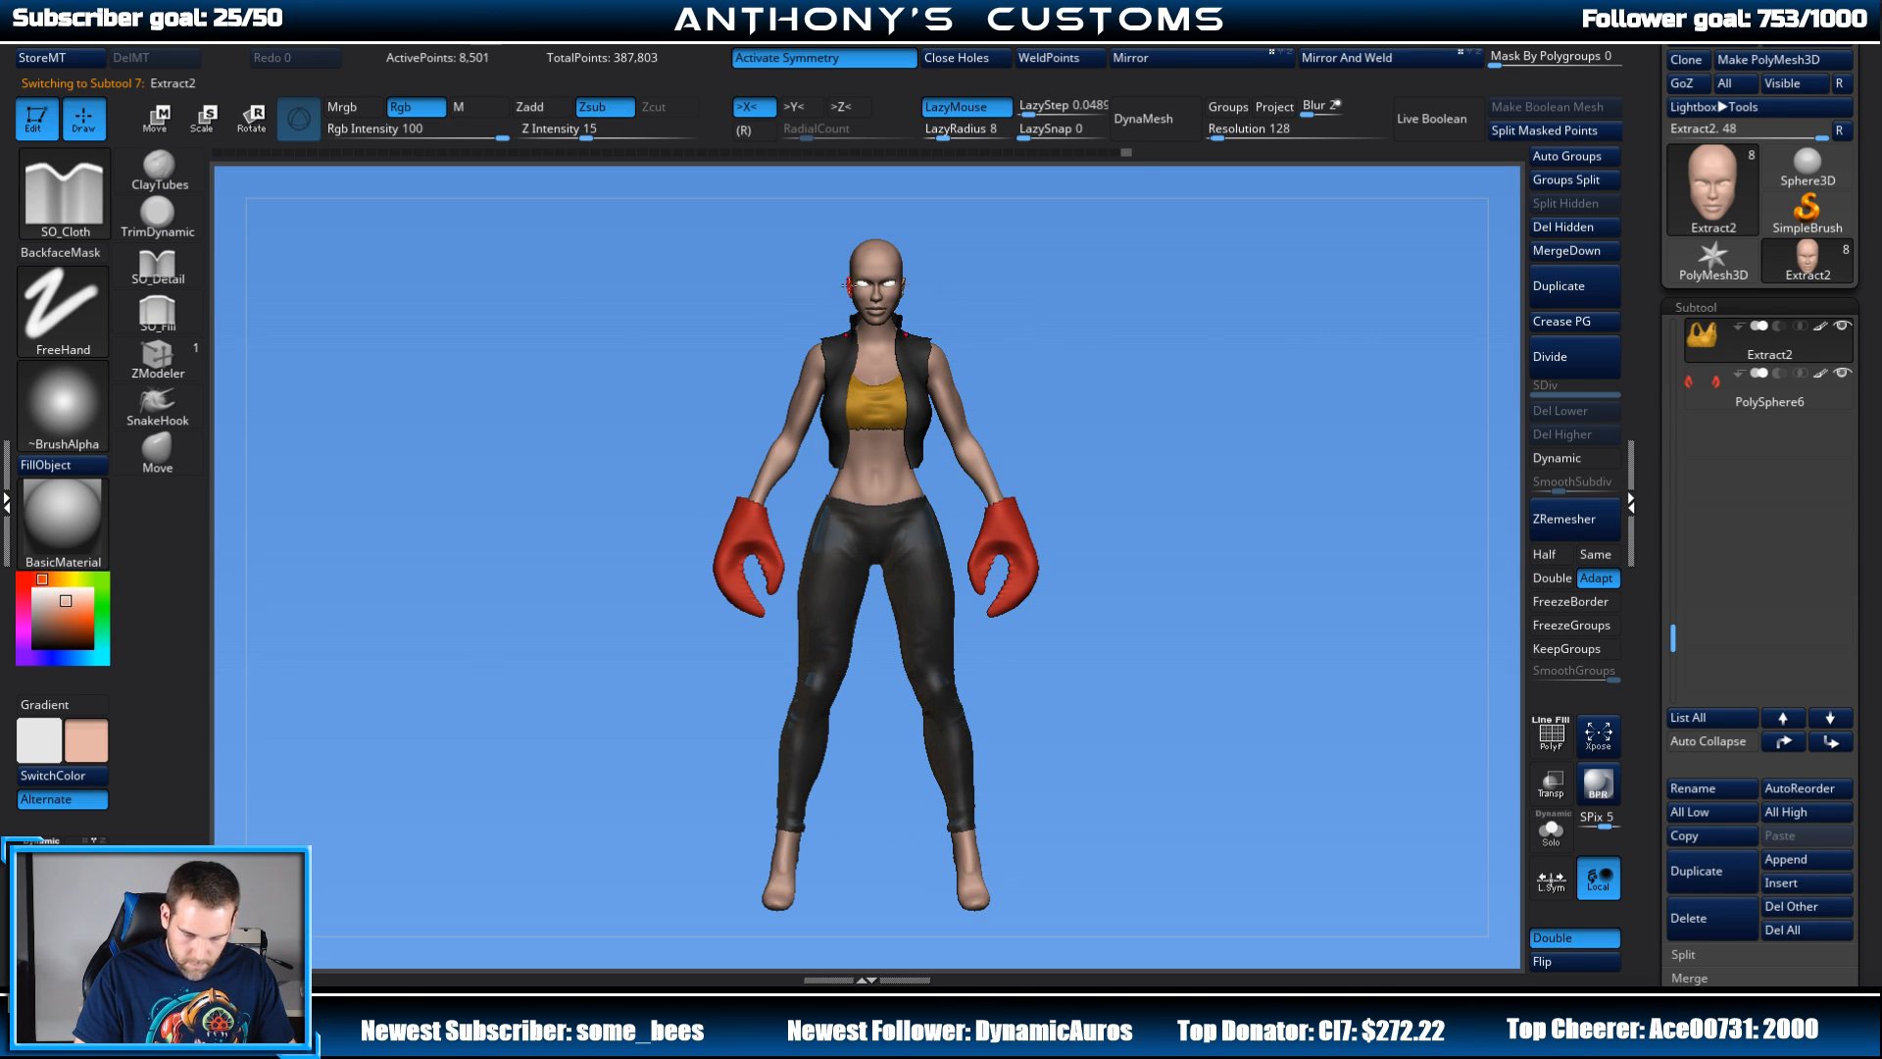
left_click(45, 465)
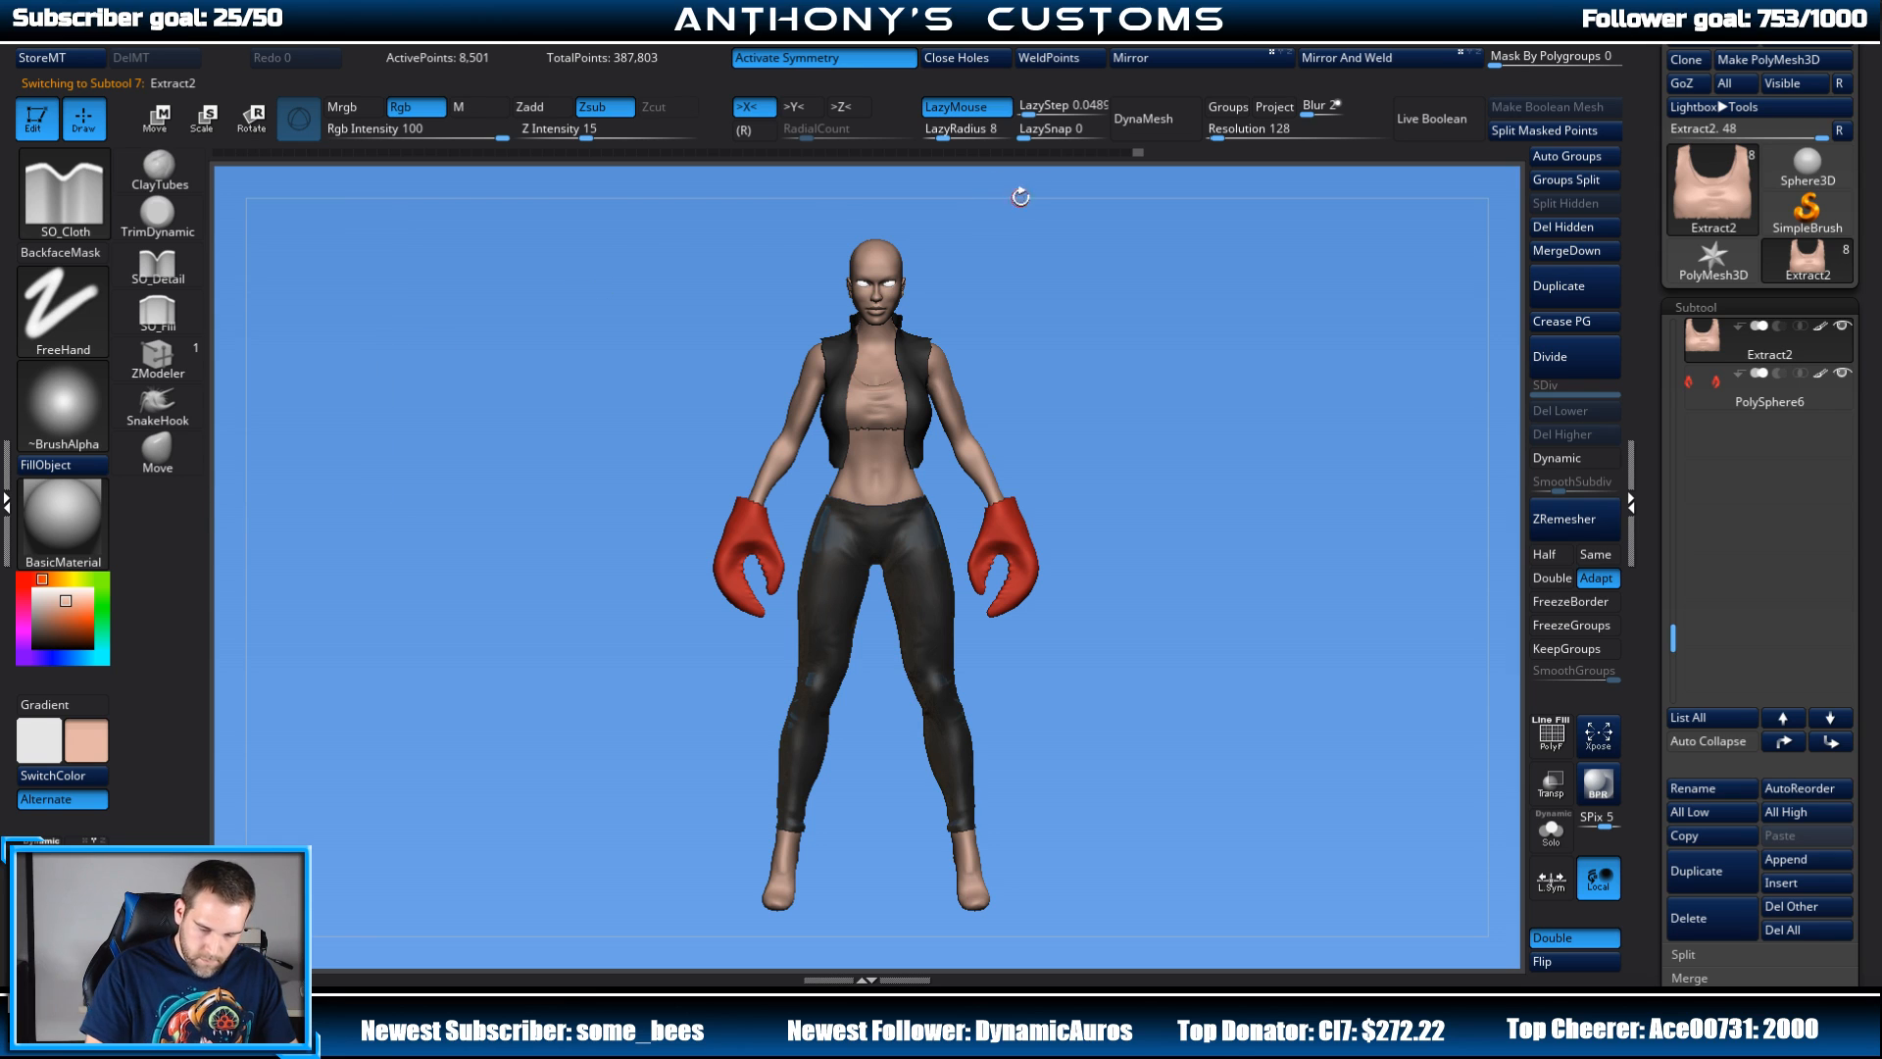
key("ctrl+z")
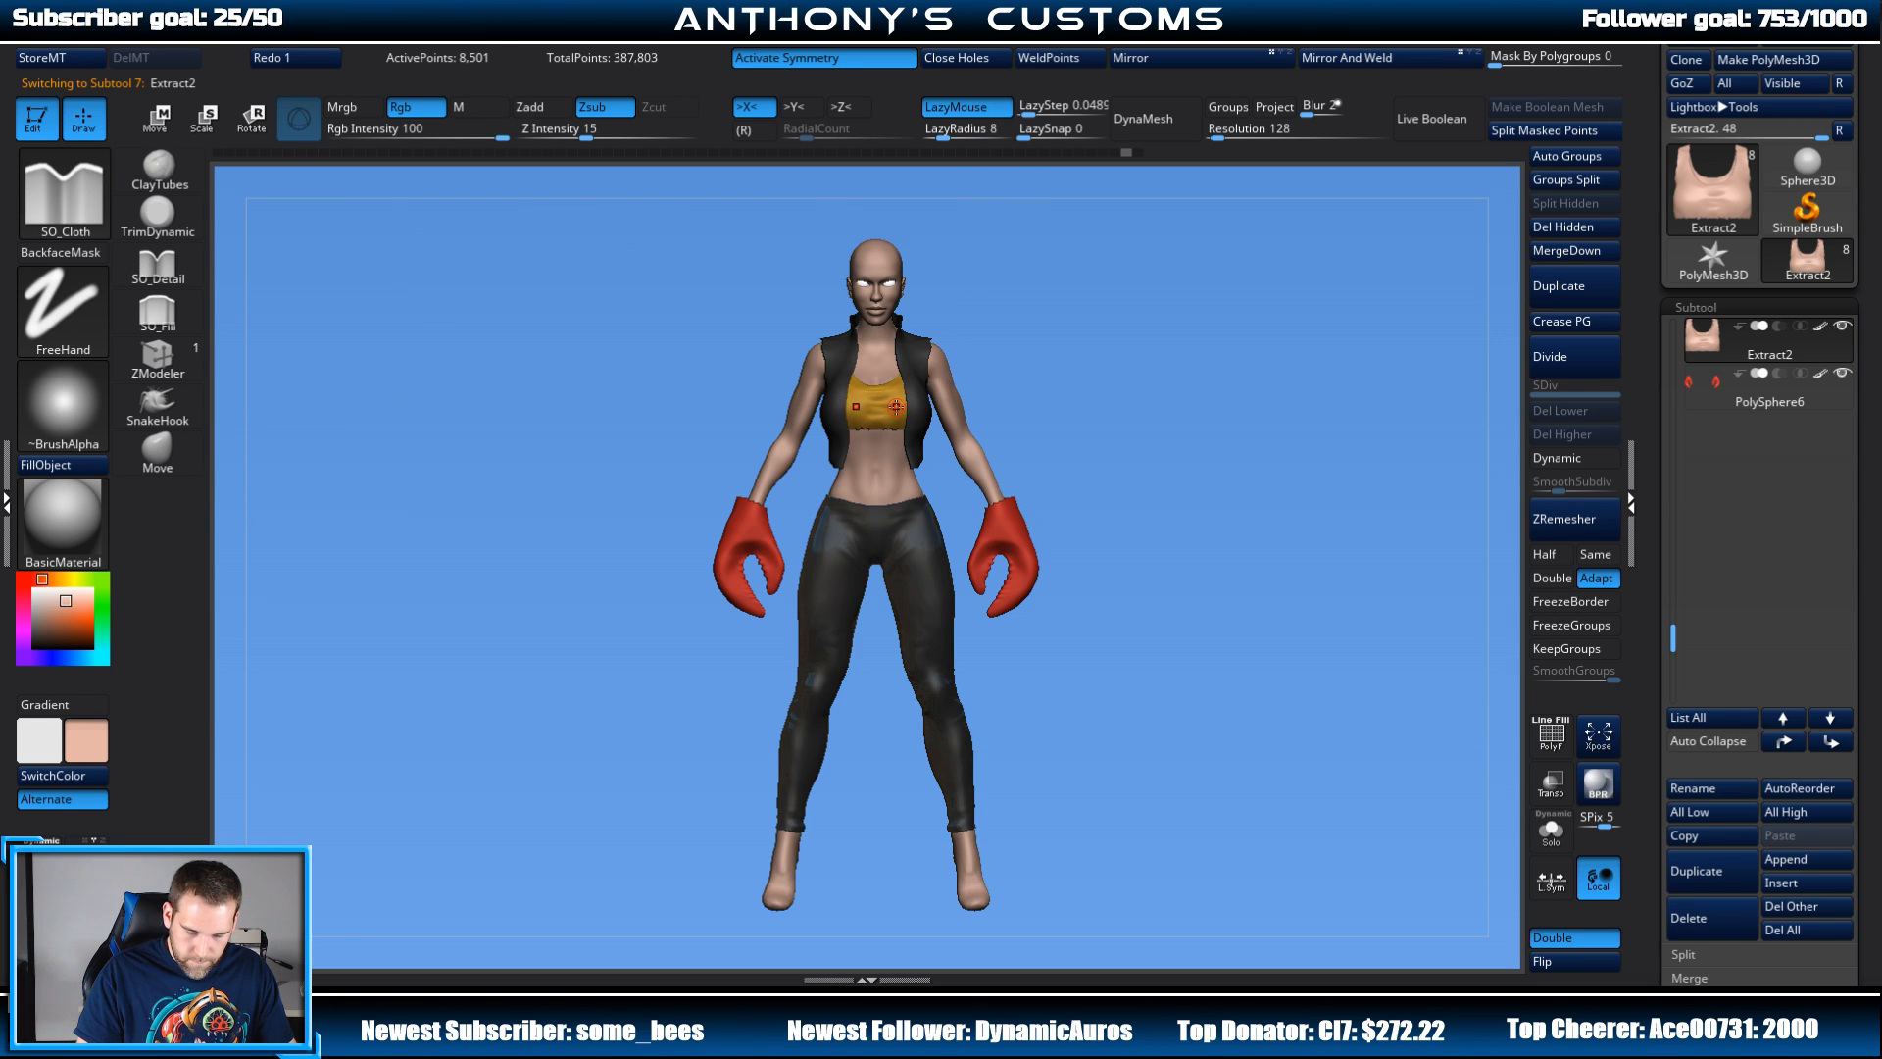
key("c")
left_click(75, 465)
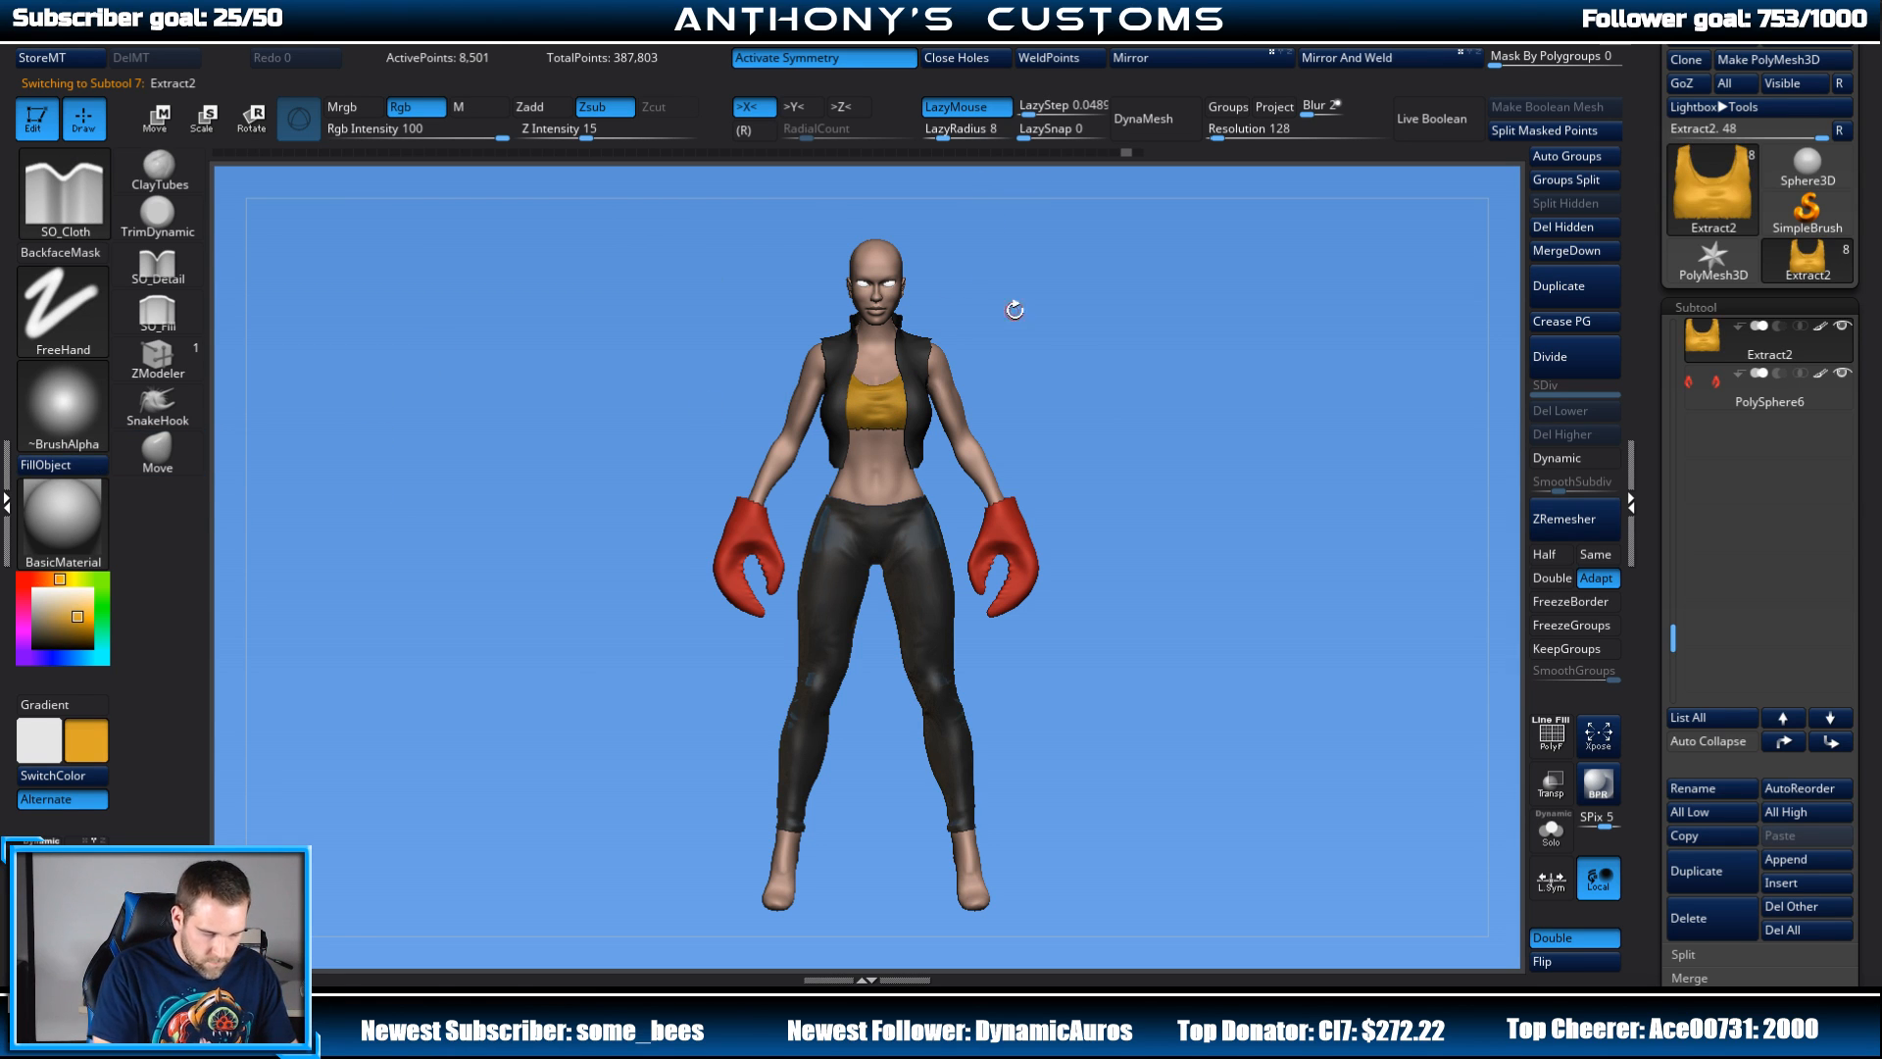
Step: Select the vest and fill it with its sampled near-black gray in Rgb mode
left_click_drag(1015, 310, 1078, 433)
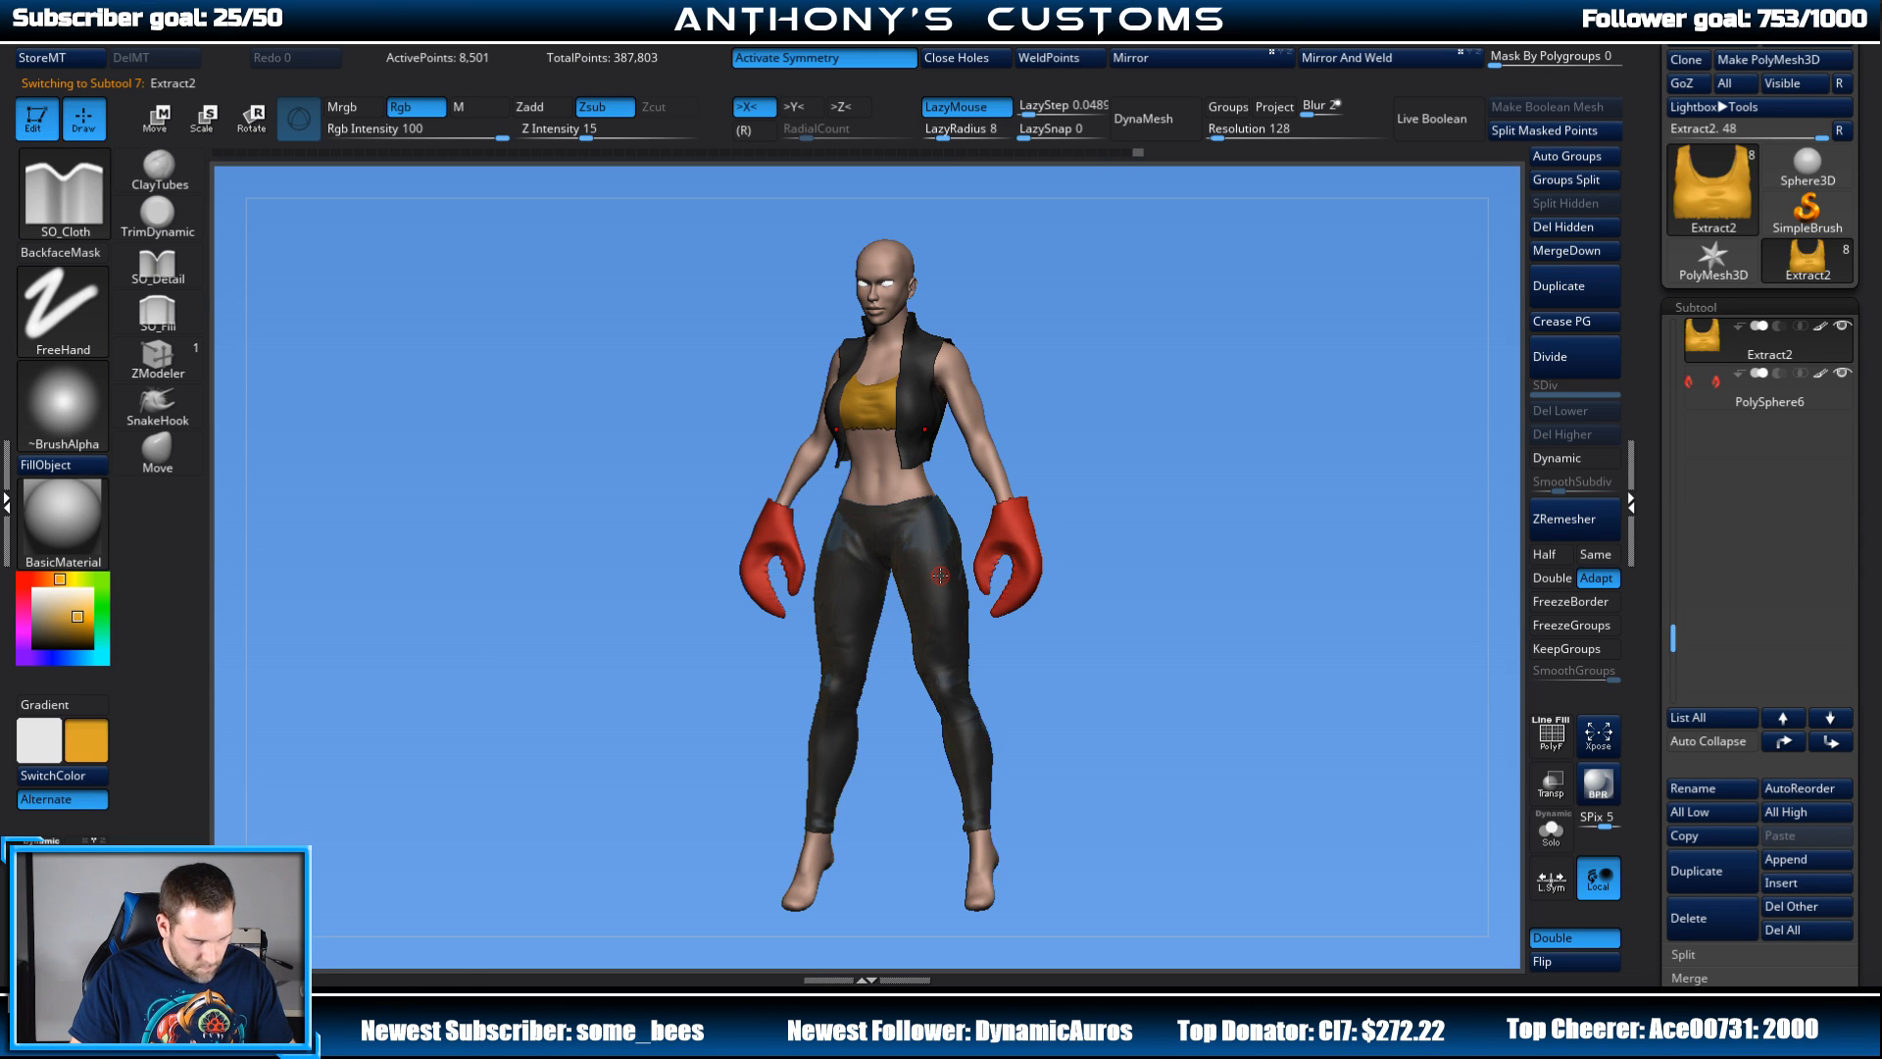
key("c")
left_click(920, 405, "alt")
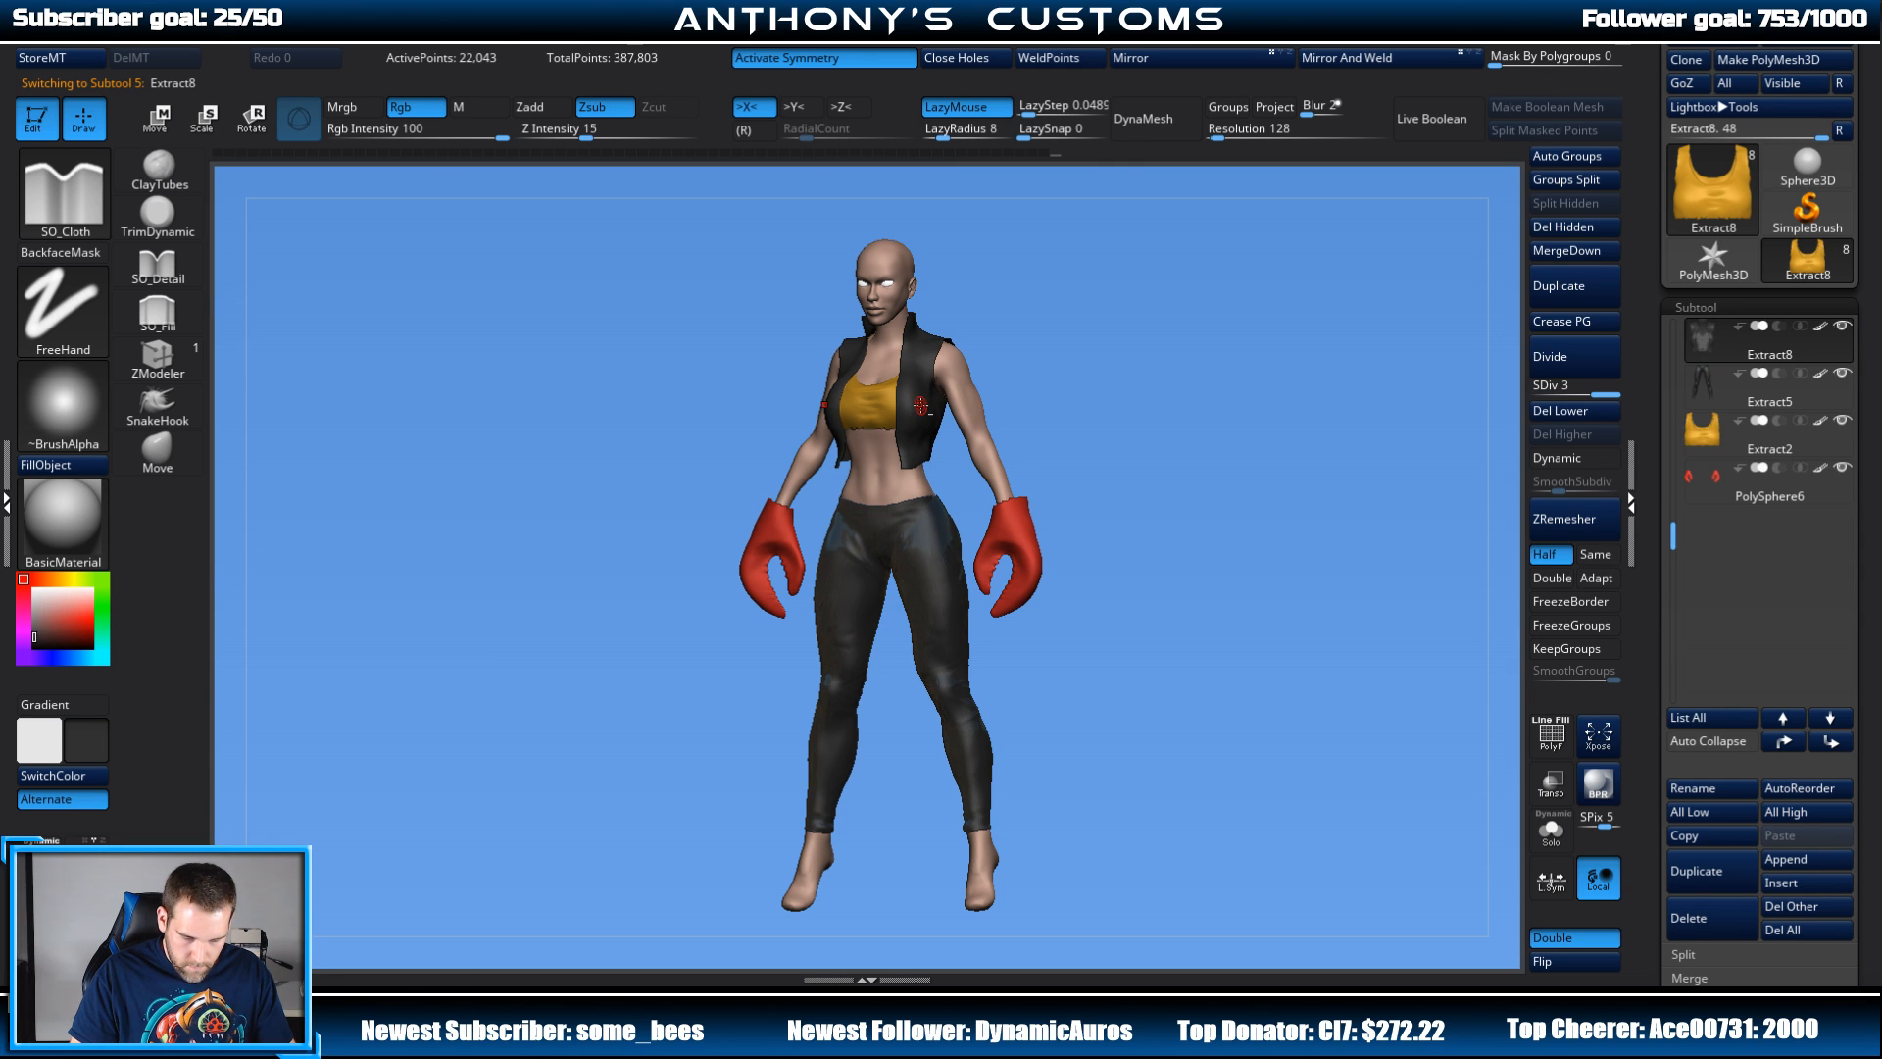
left_click(76, 465)
Step: Try the ReflectedPlastic material on the vest
left_click(74, 512)
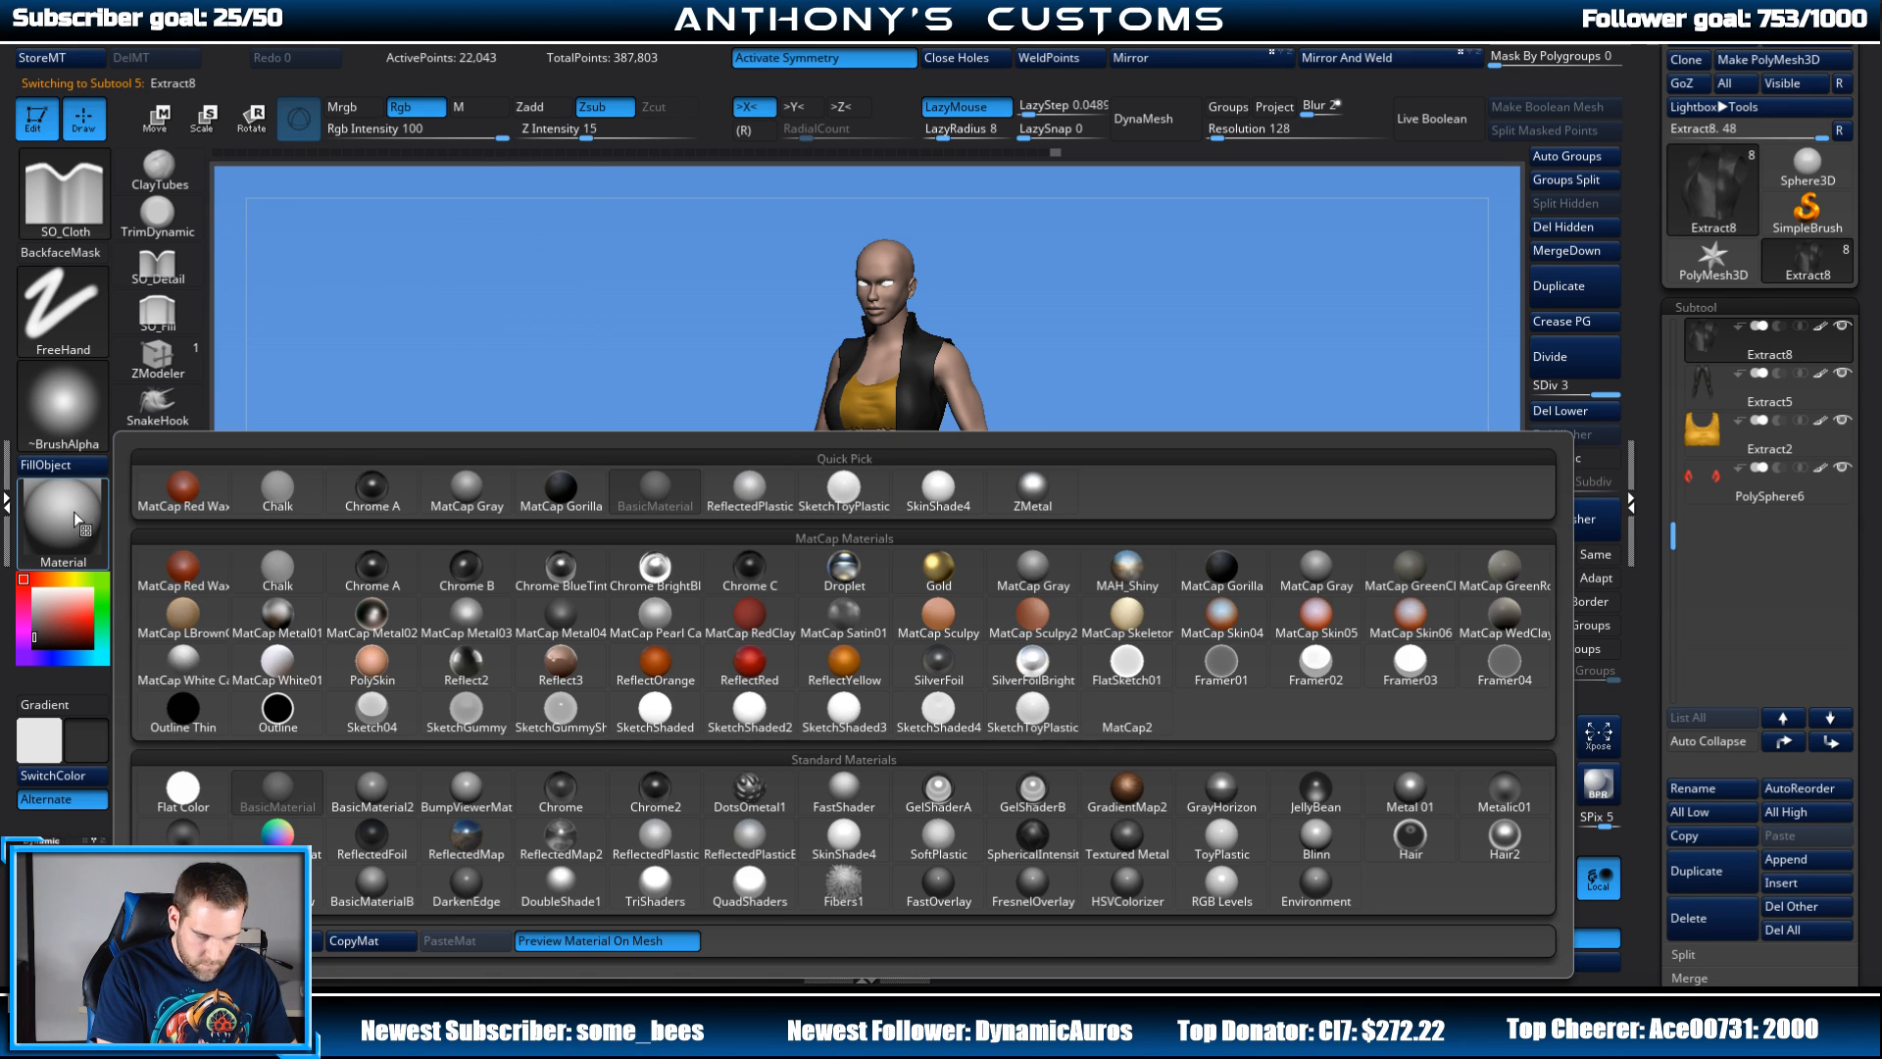
left_click(659, 843)
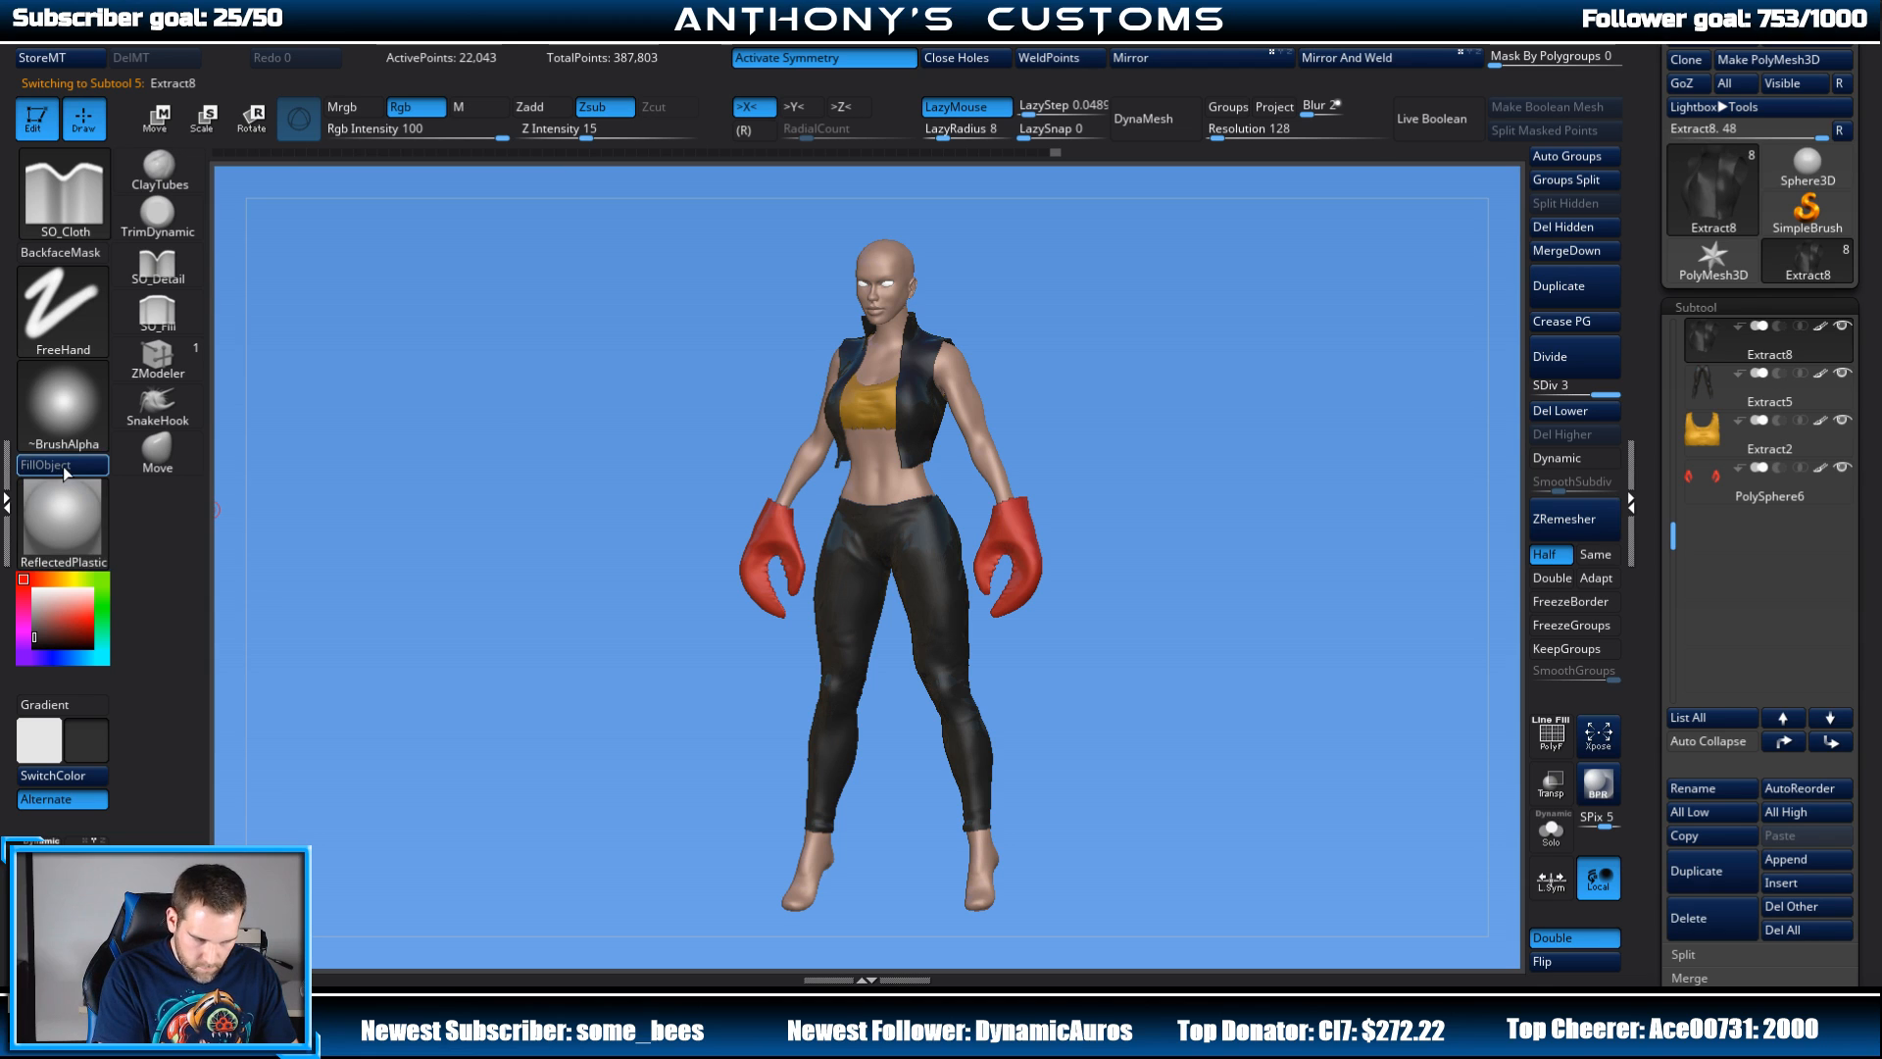
left_click_drag(1067, 323, 1173, 370)
Step: Select the body, return to BasicMaterial, and sample the skin tone as the current colour
left_click(953, 424, "alt")
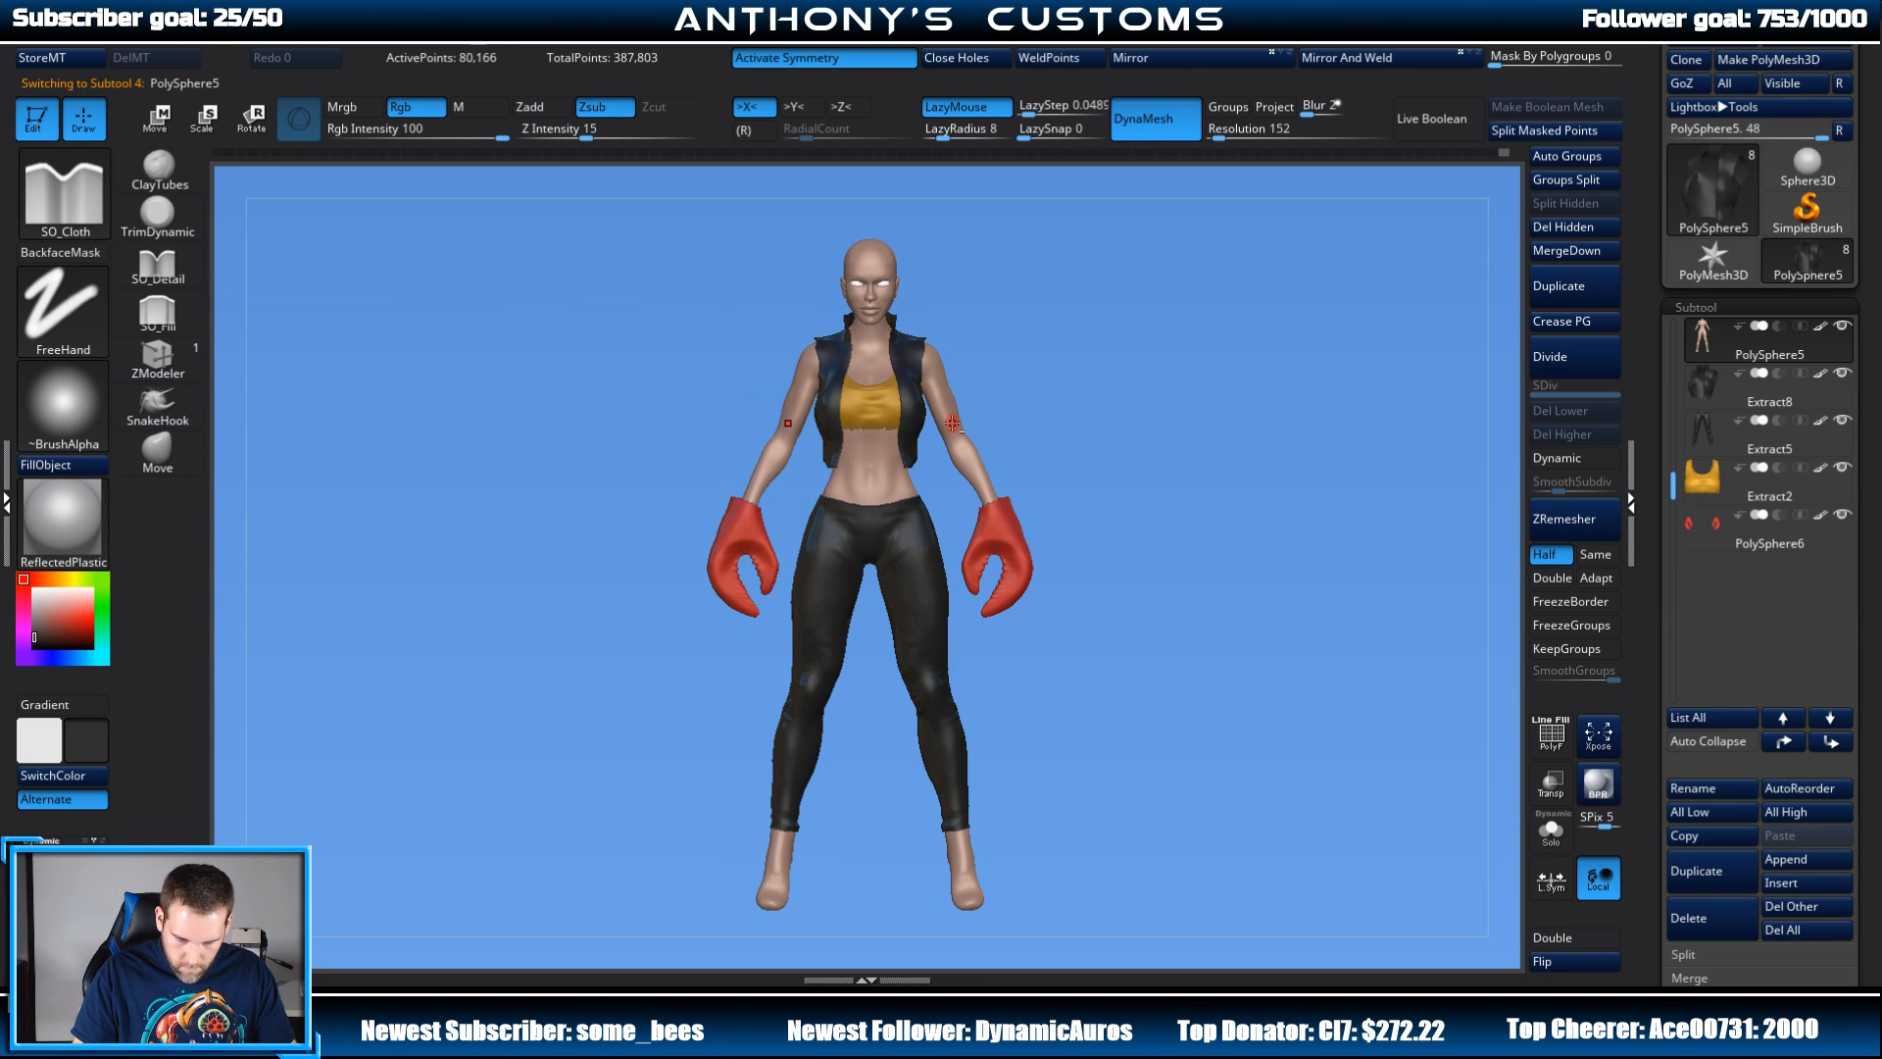
left_click(62, 517)
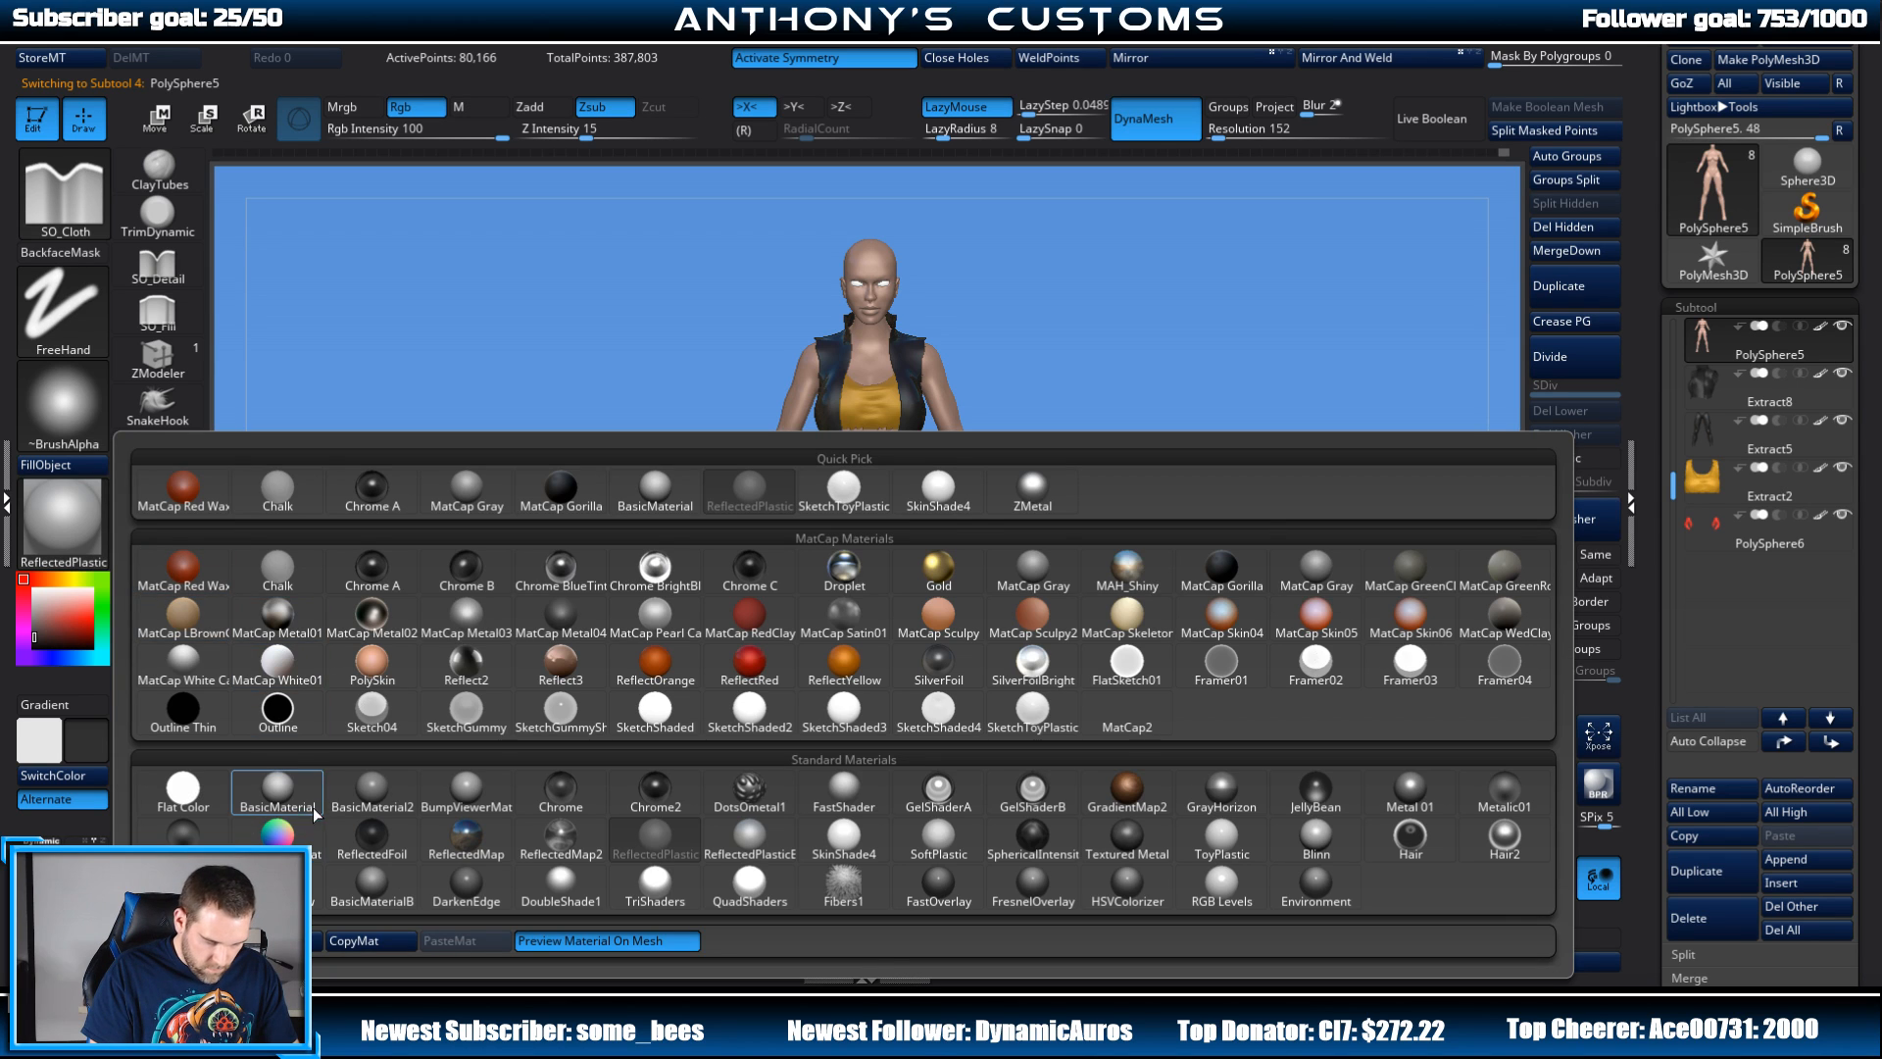
left_click(314, 808)
key("c")
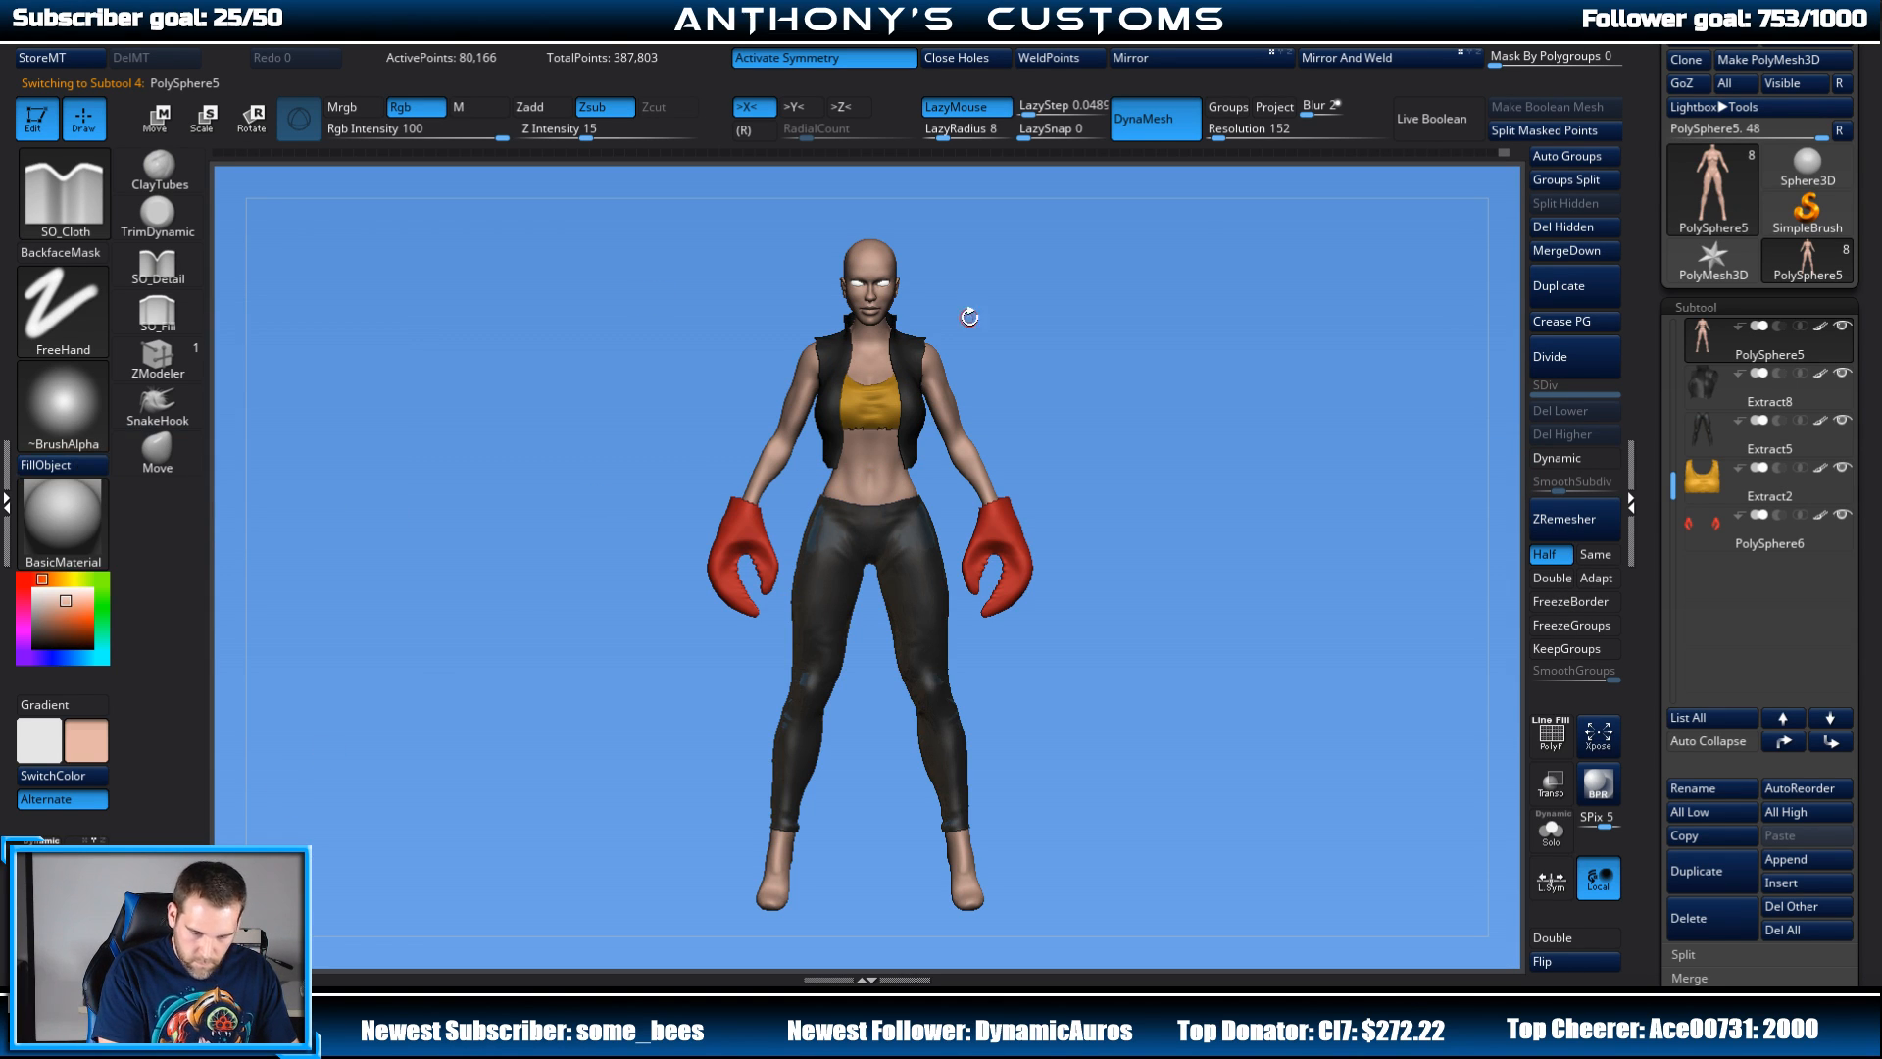
Step: Select the crab claws, choose the ClayTubes brush, and sample the claws' red as the current colour
mouse_move(1088, 470)
left_mouse_down()
mouse_move(1198, 496)
mouse_move(1193, 454)
mouse_move(1218, 566)
mouse_move(1222, 466)
left_mouse_up()
left_click_drag(1260, 547, 1219, 565)
left_click_drag(1248, 730, 1052, 772)
left_click_drag(1269, 744, 1294, 785)
left_click_drag(1276, 687, 1246, 700, "alt")
mouse_move(1209, 601)
left_mouse_down()
mouse_move(1205, 673)
mouse_move(1201, 599)
left_mouse_up()
left_click(1031, 517, "alt")
mouse_move(1151, 502)
left_mouse_down("alt")
mouse_move(1156, 622)
mouse_move(1314, 627)
left_mouse_up("alt")
left_click(158, 167)
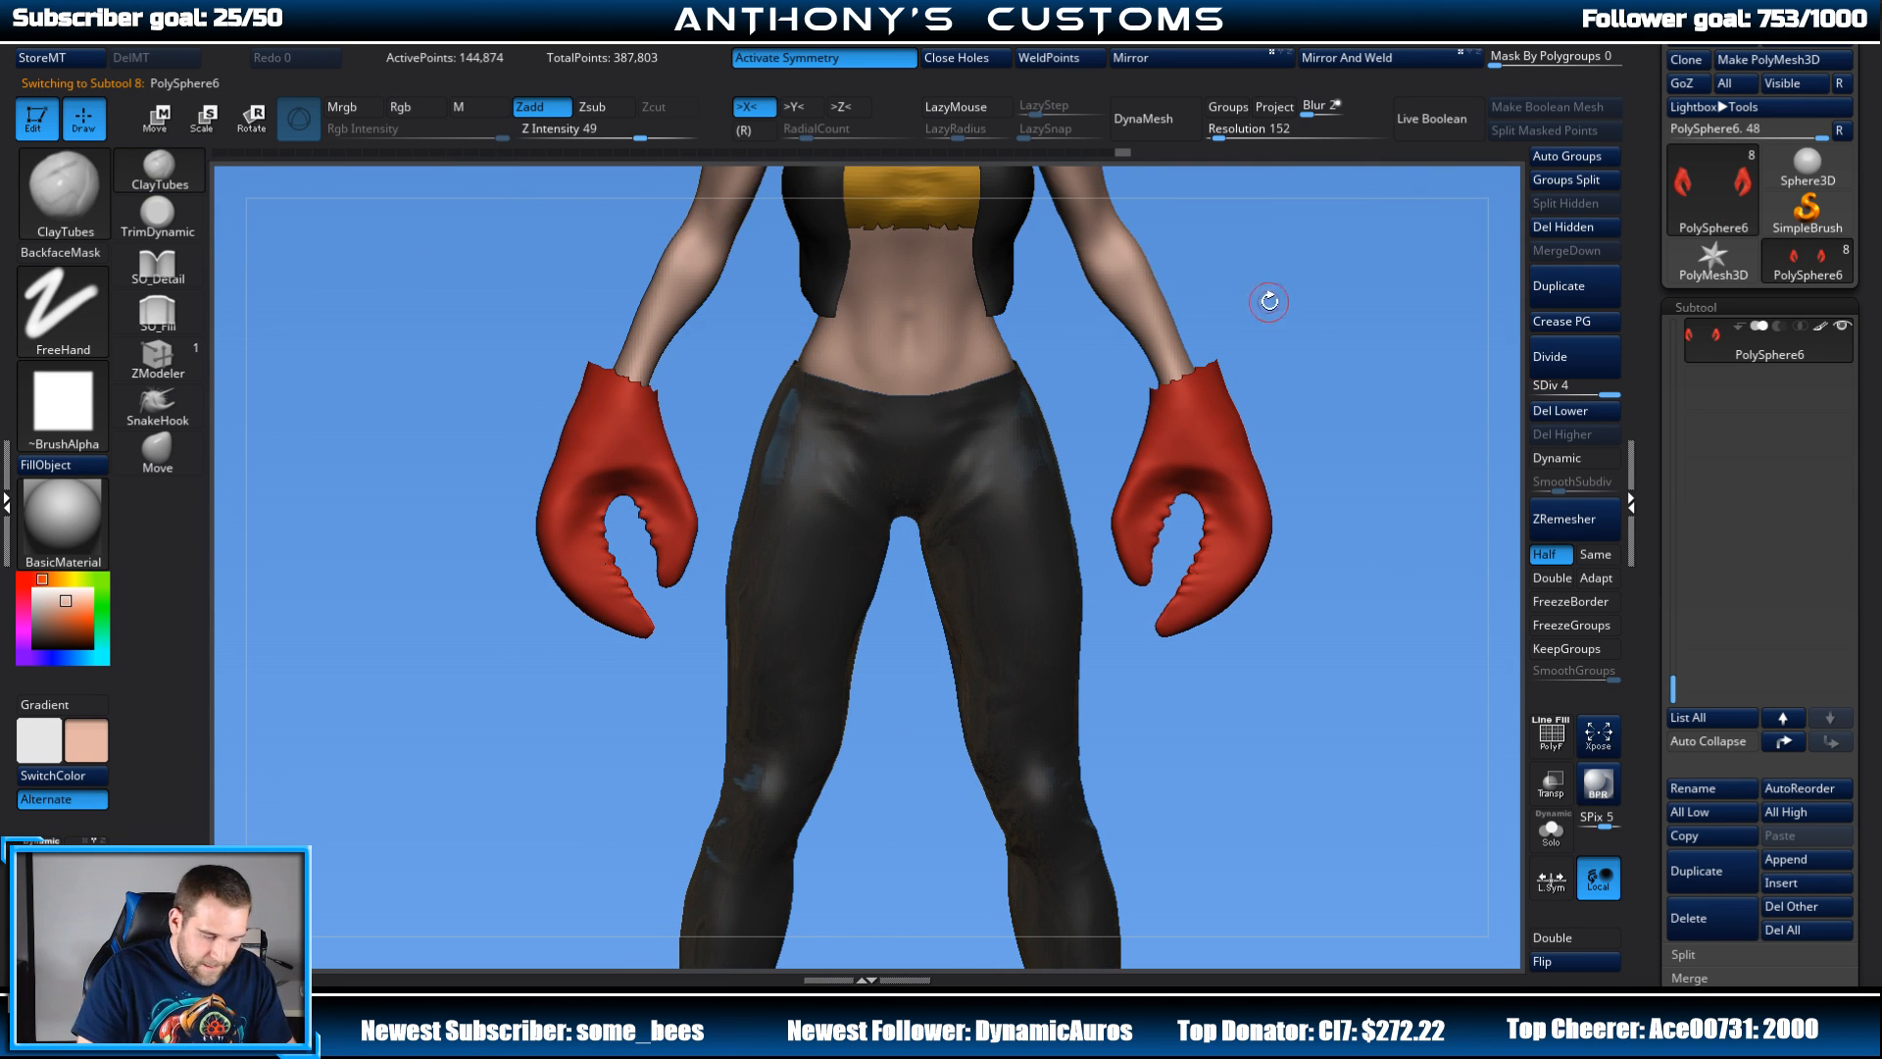
key("c")
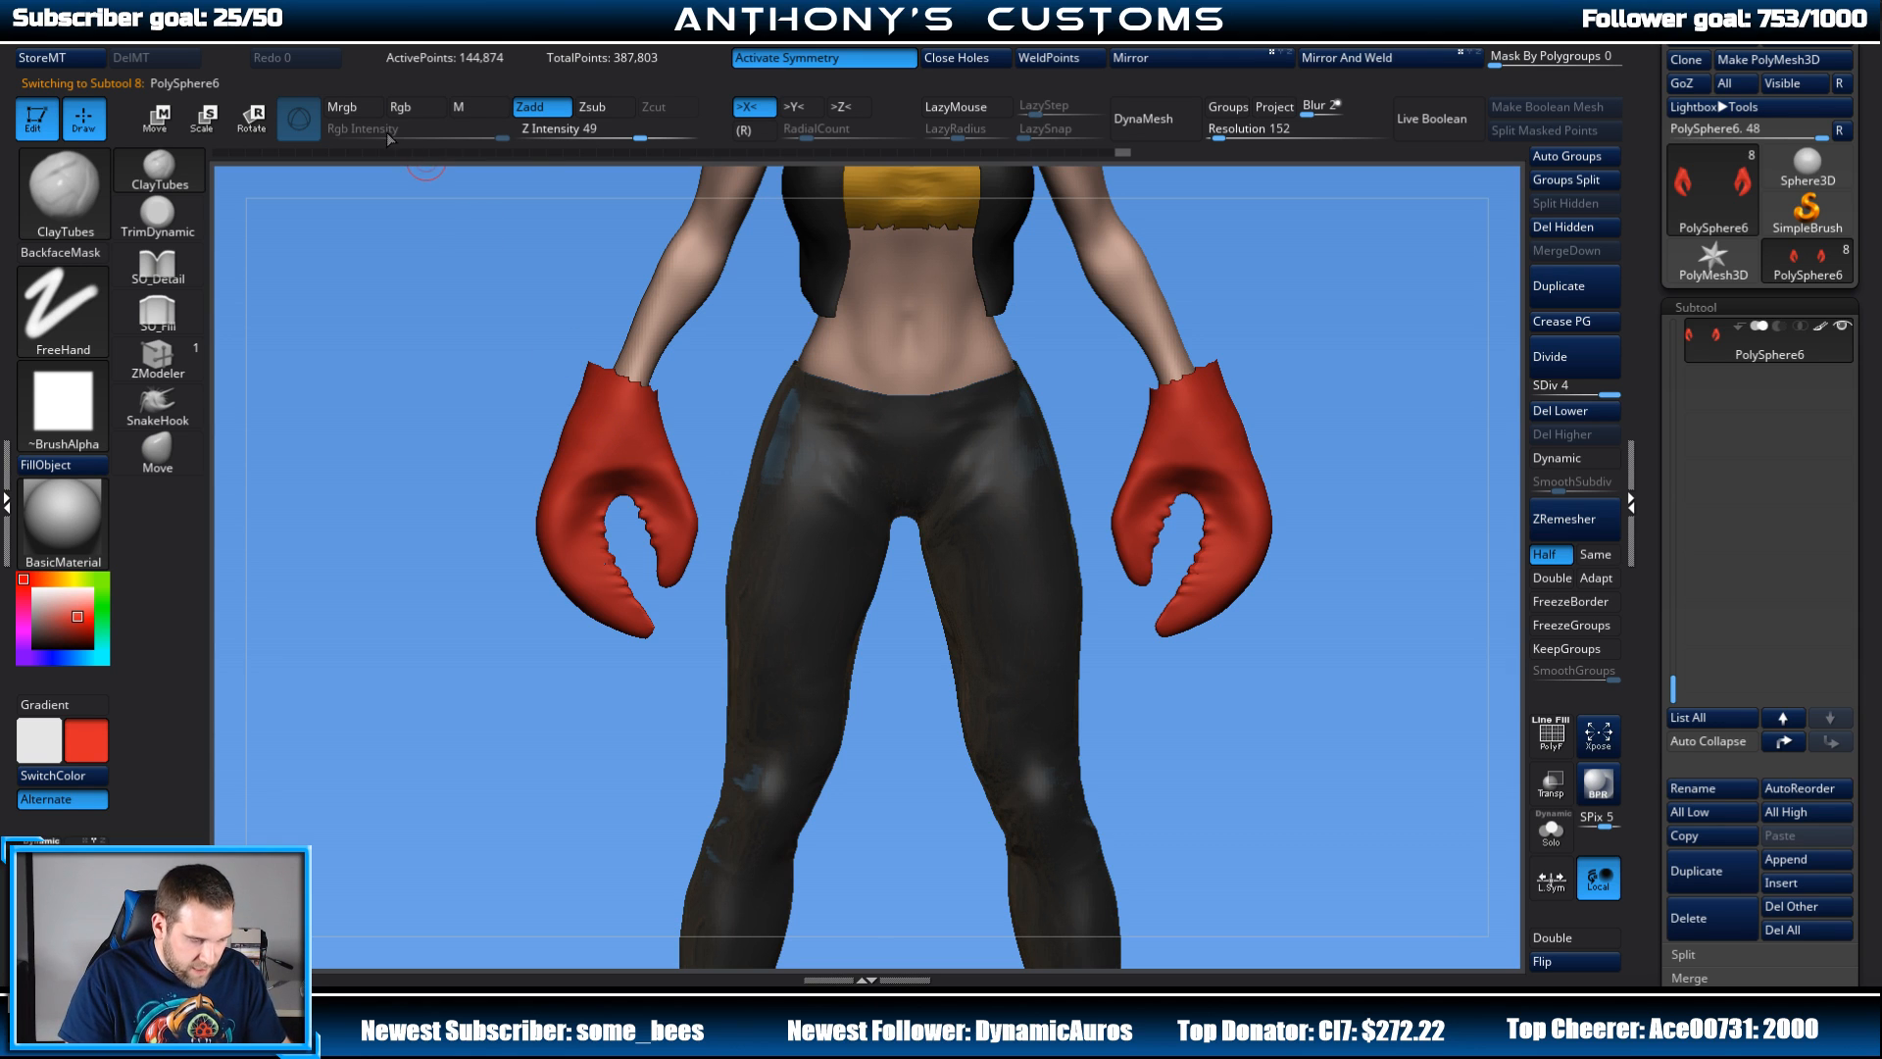
Step: Build up the surface around the inner pincers of both claws with ClayTubes and smooth the strokes
key("space")
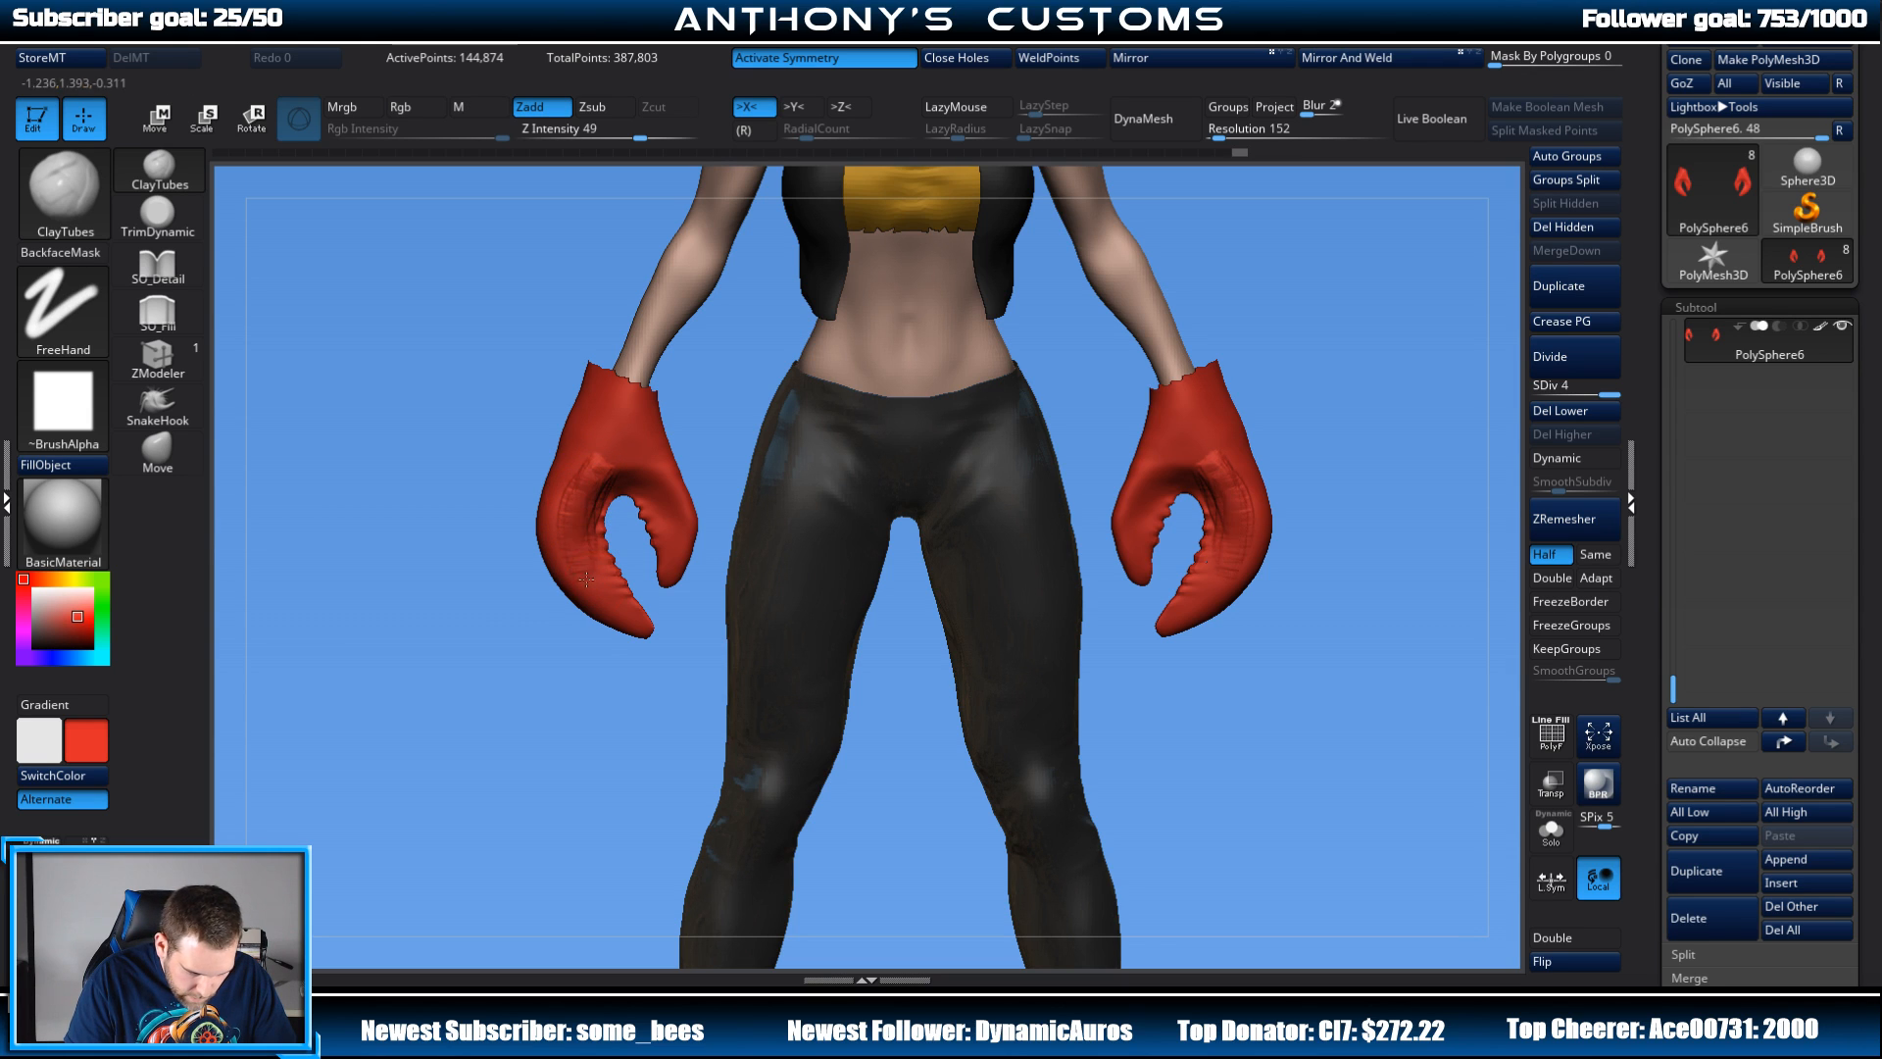
key("shift")
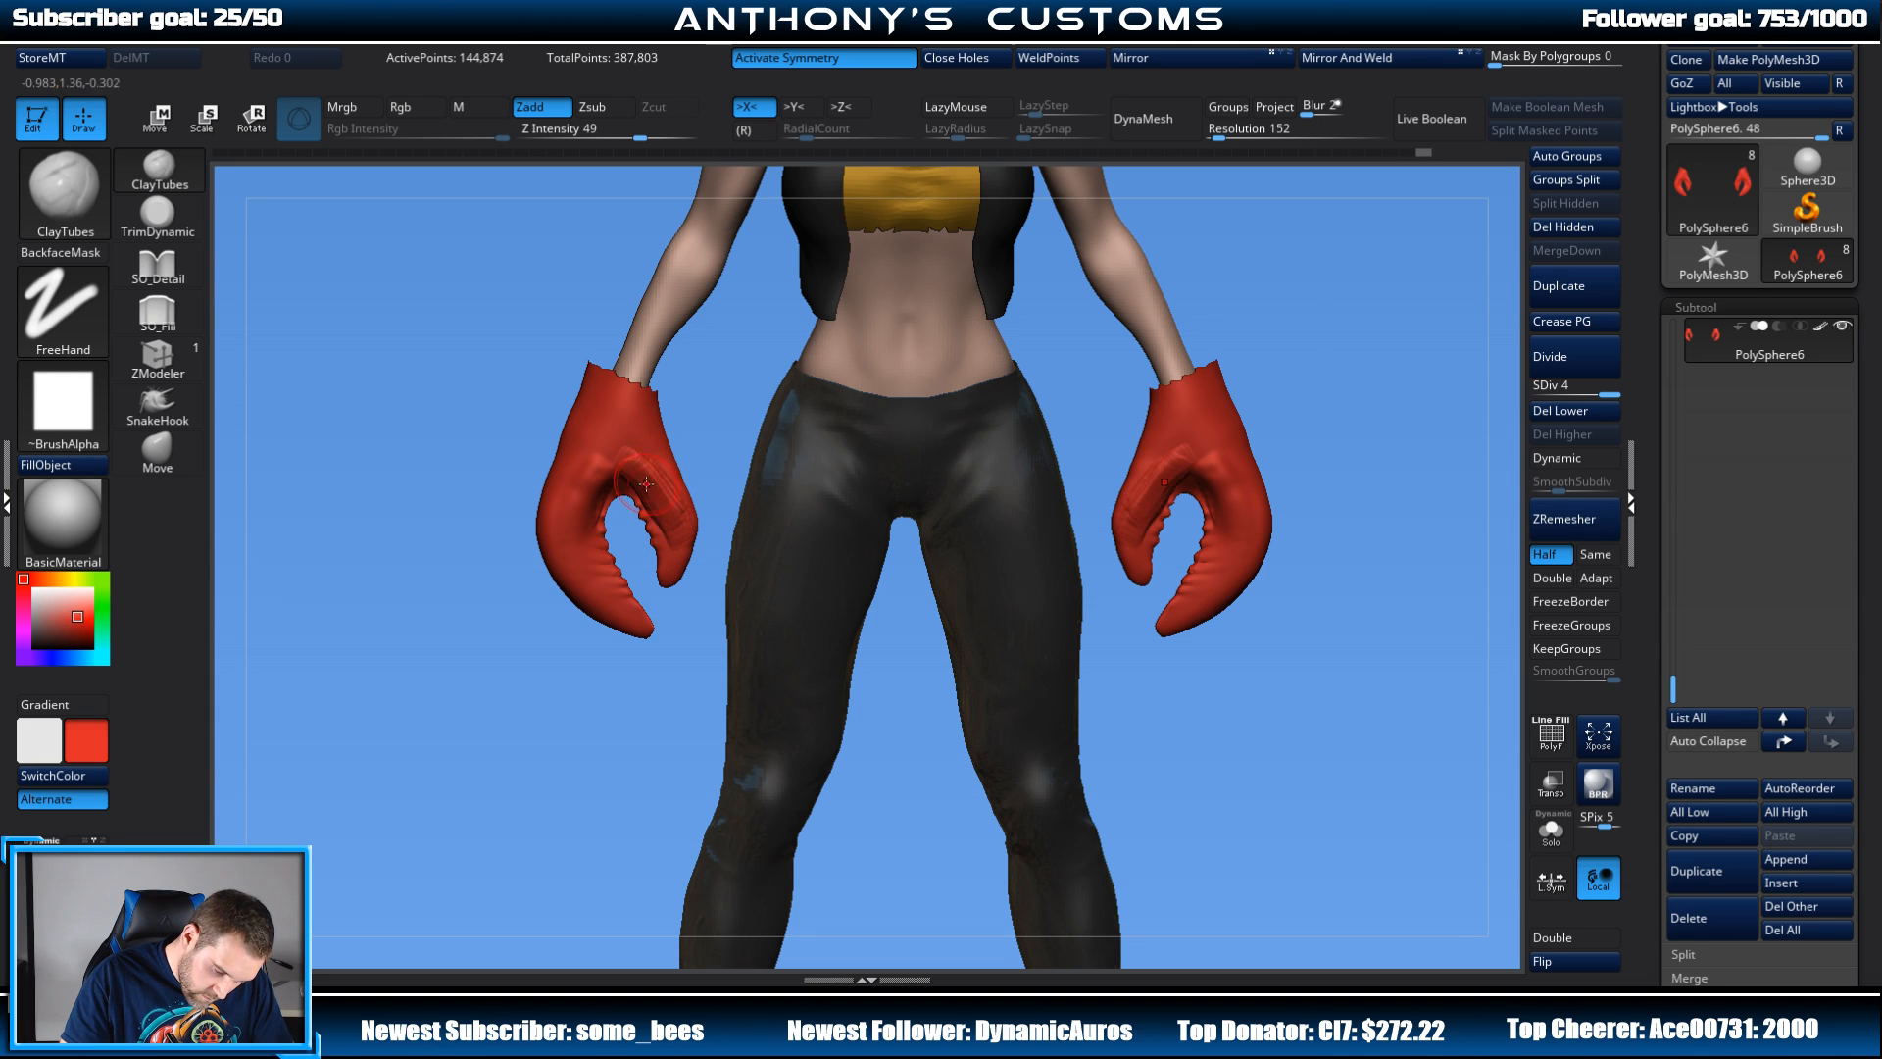
key("shift")
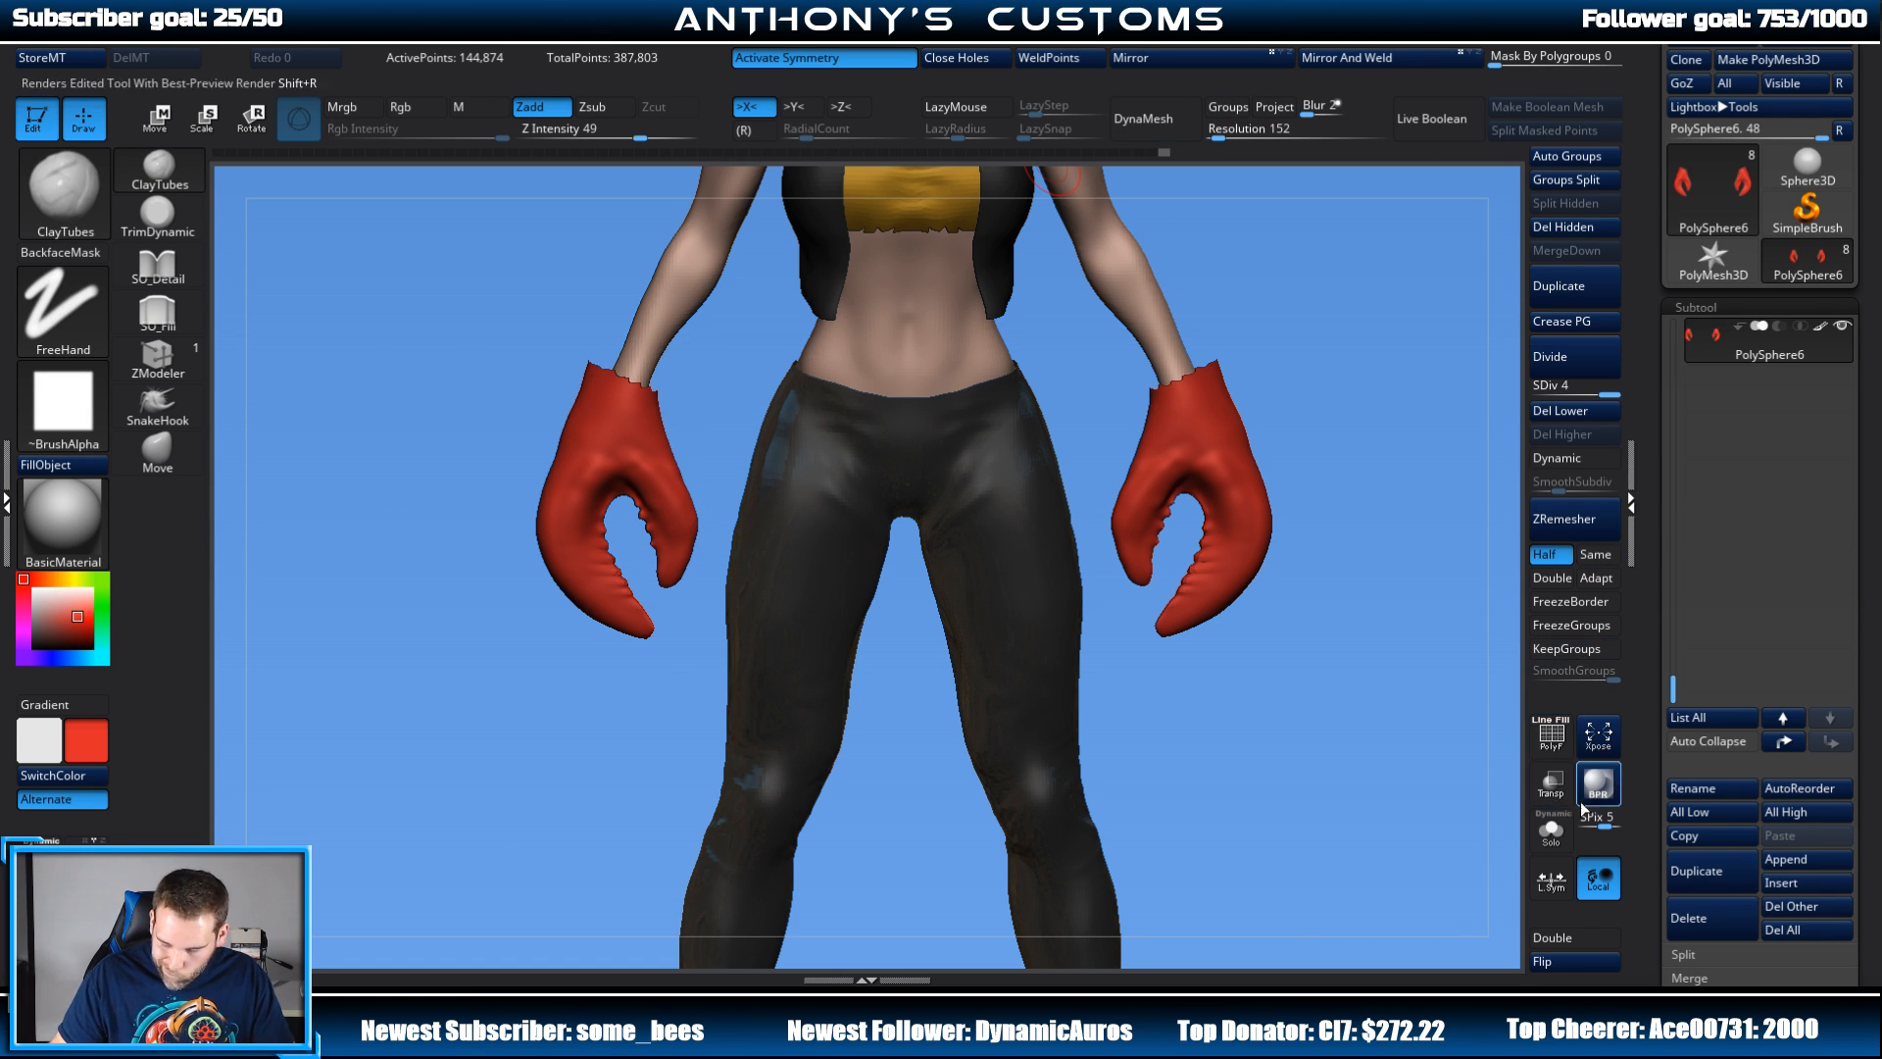
Step: Remesh the crab claws with ZRemesher at Half density and smooth the area near the wrists
left_click(1567, 518)
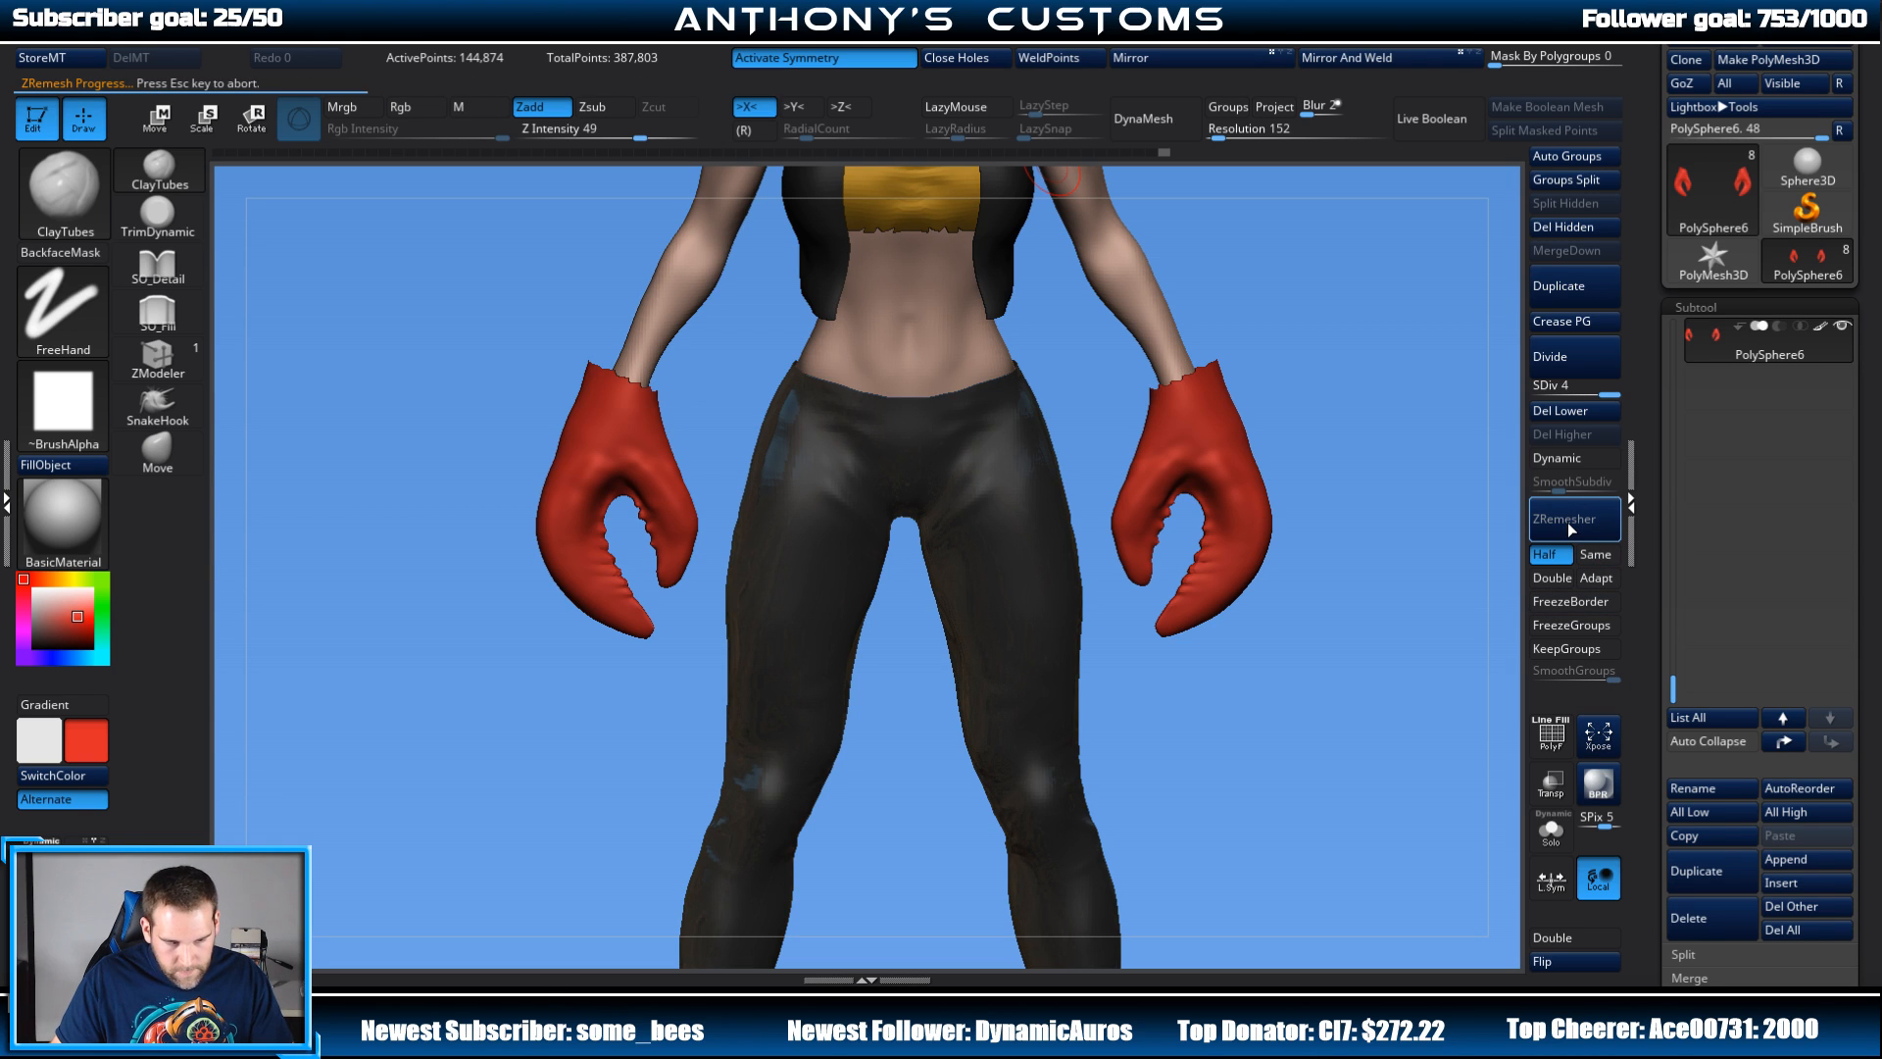
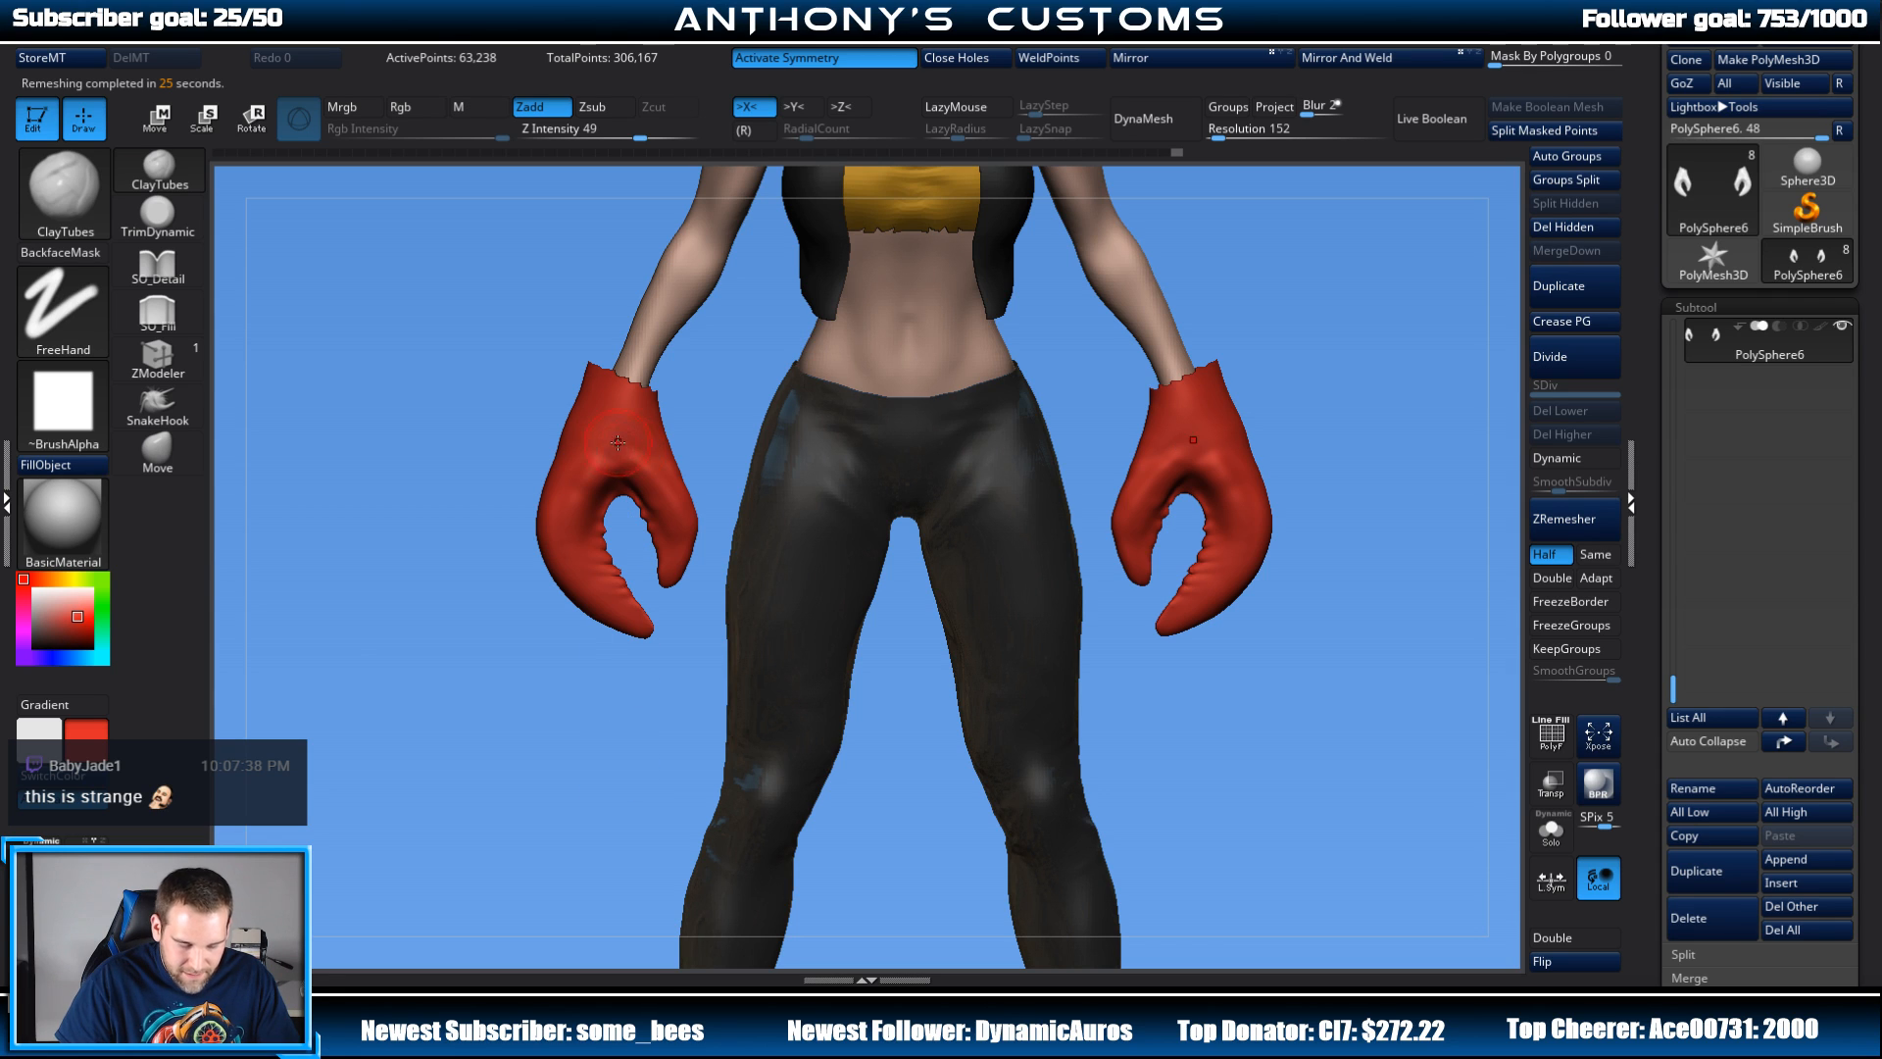
key("shift")
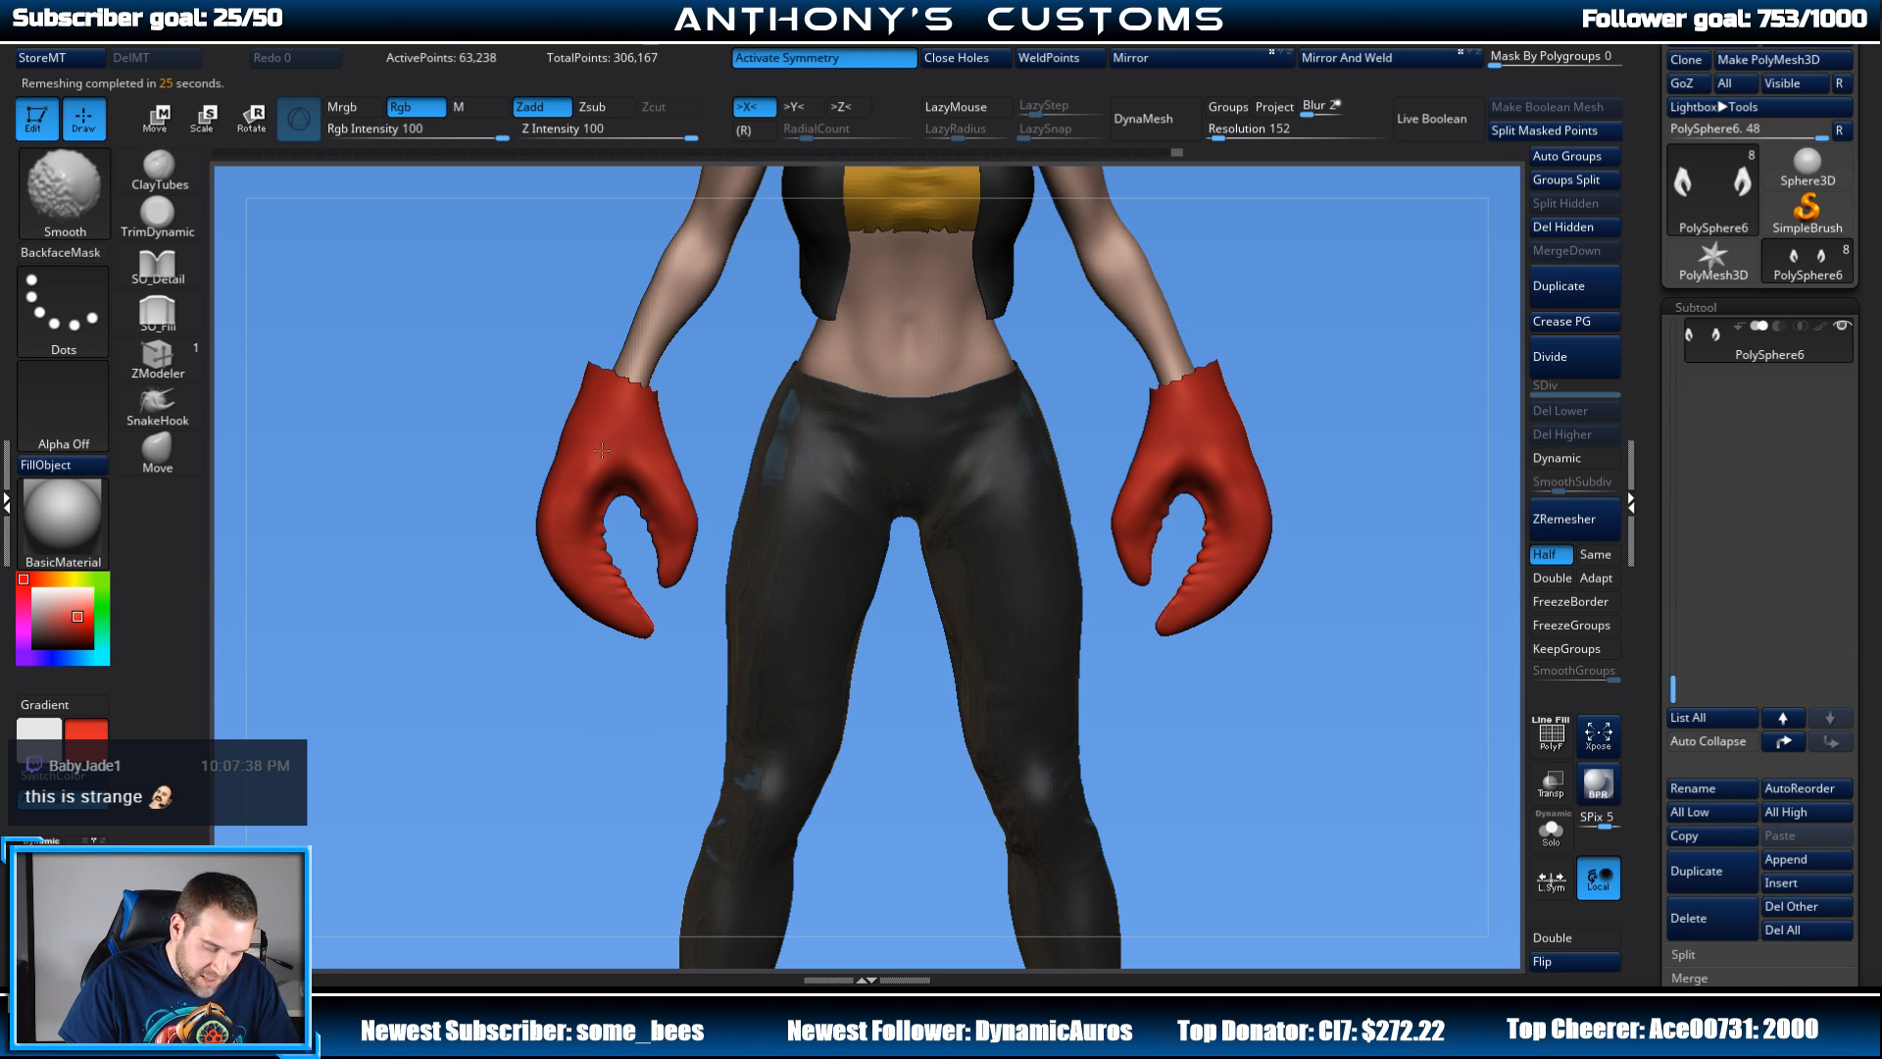
left_click_drag(610, 446, 643, 443, "shift")
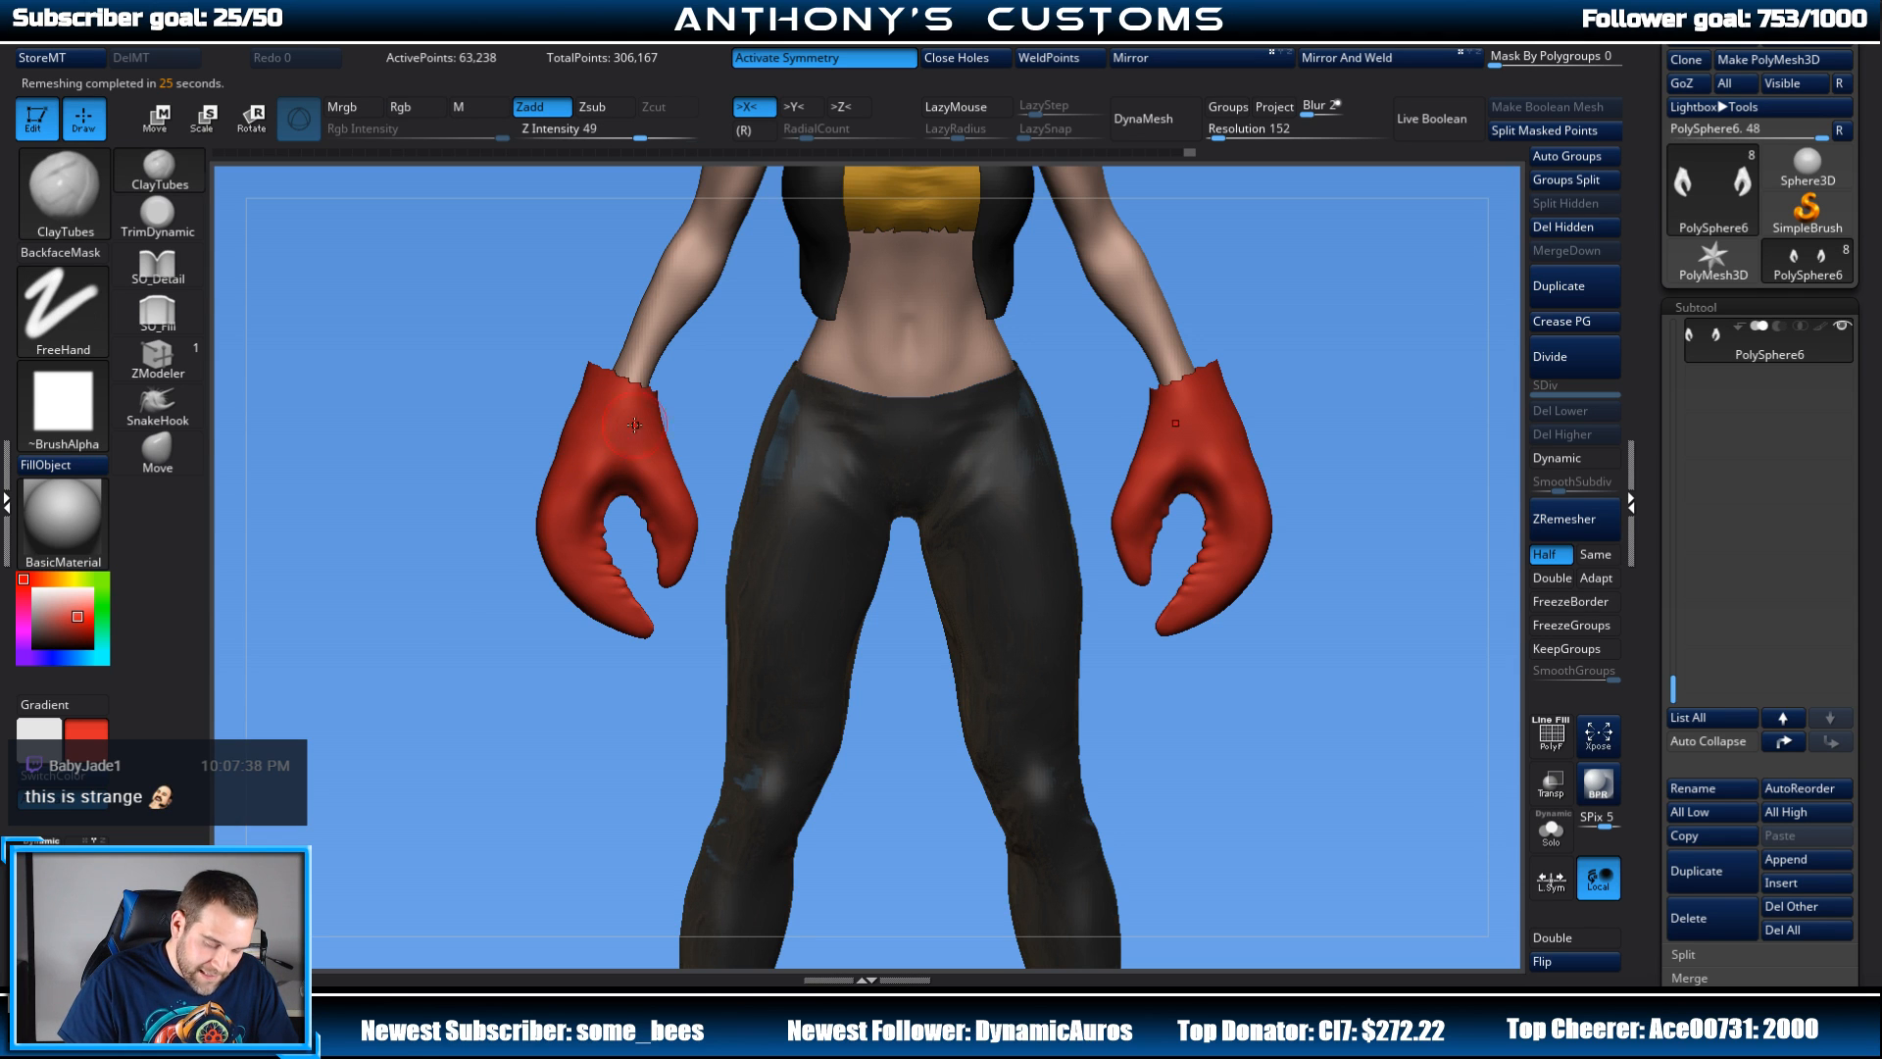
Step: Set SPix to 7 and run a best preview render of the full character
mouse_move(1315, 733)
left_mouse_down("alt")
mouse_move(1300, 667)
mouse_move(1243, 636)
mouse_move(1327, 685)
mouse_move(1283, 716)
mouse_move(1246, 684)
mouse_move(1177, 723)
mouse_move(1251, 710)
mouse_move(1255, 742)
mouse_move(1246, 687)
mouse_move(1236, 733)
left_mouse_up("alt")
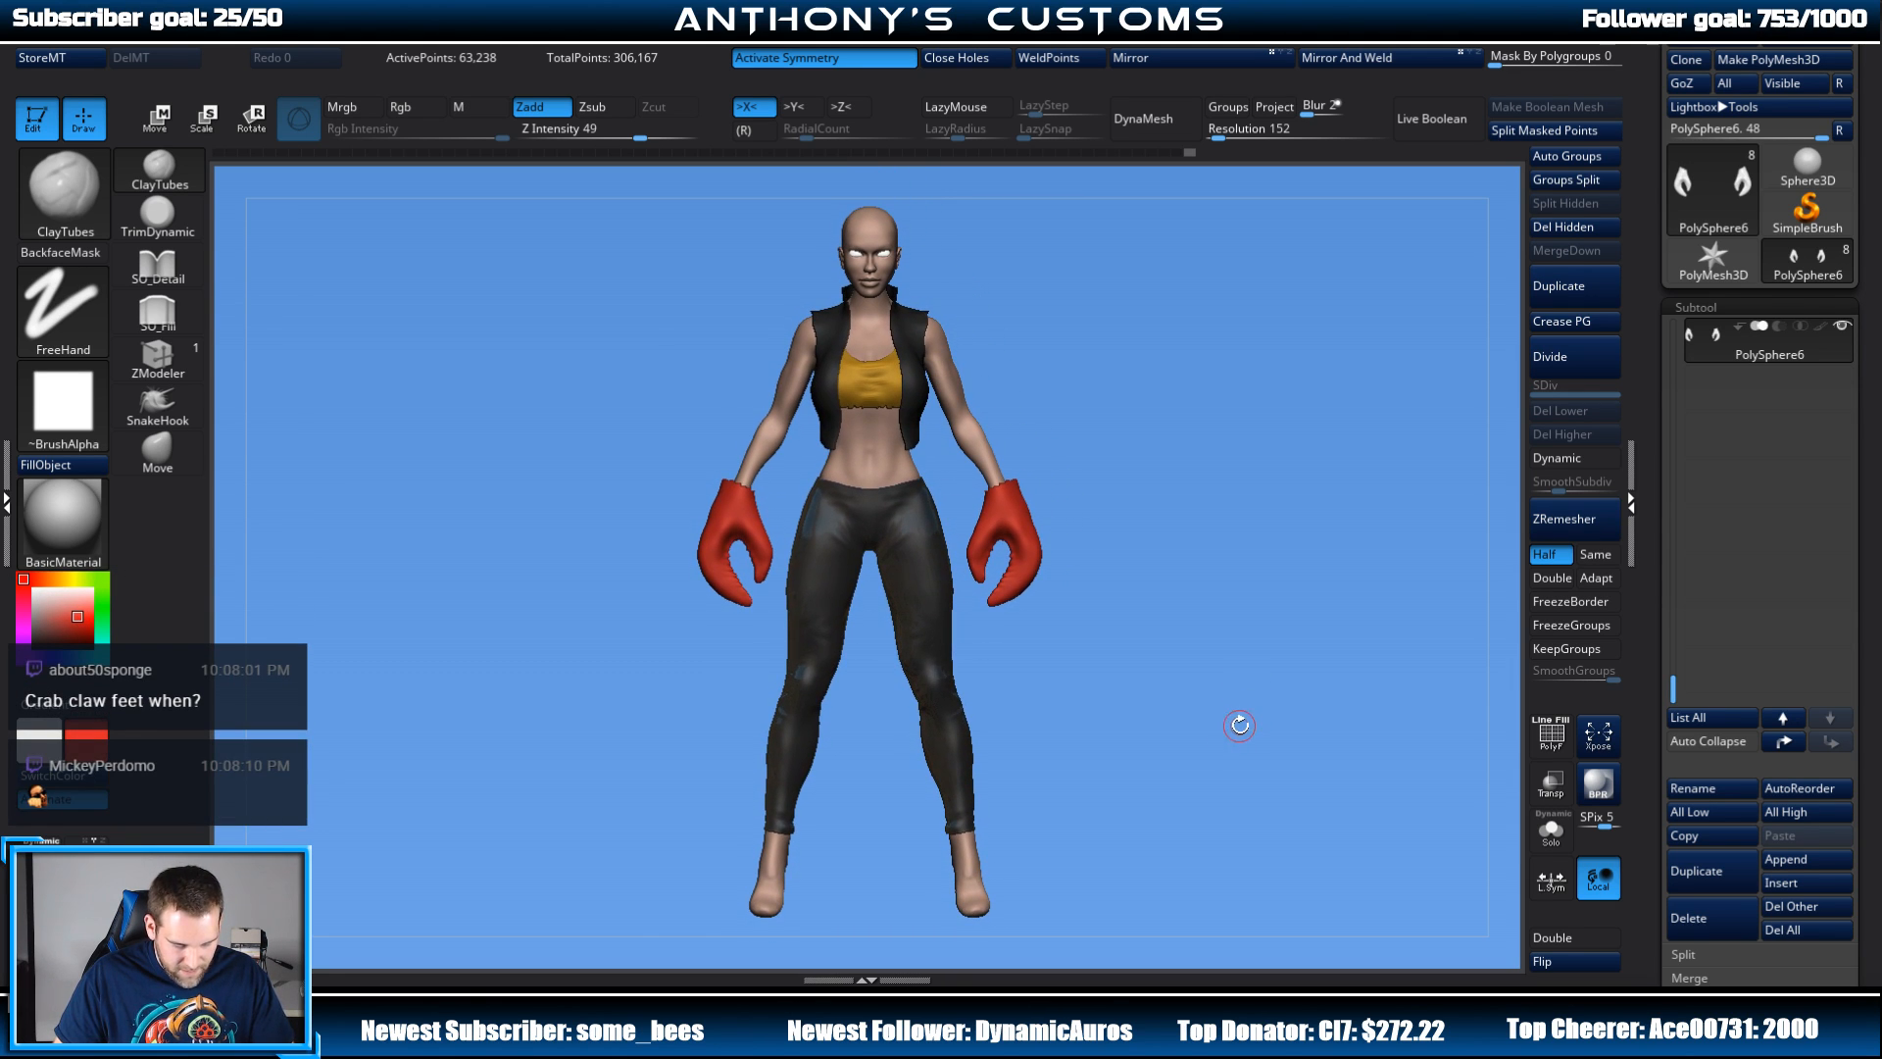
left_click_drag(1294, 810, 1286, 813)
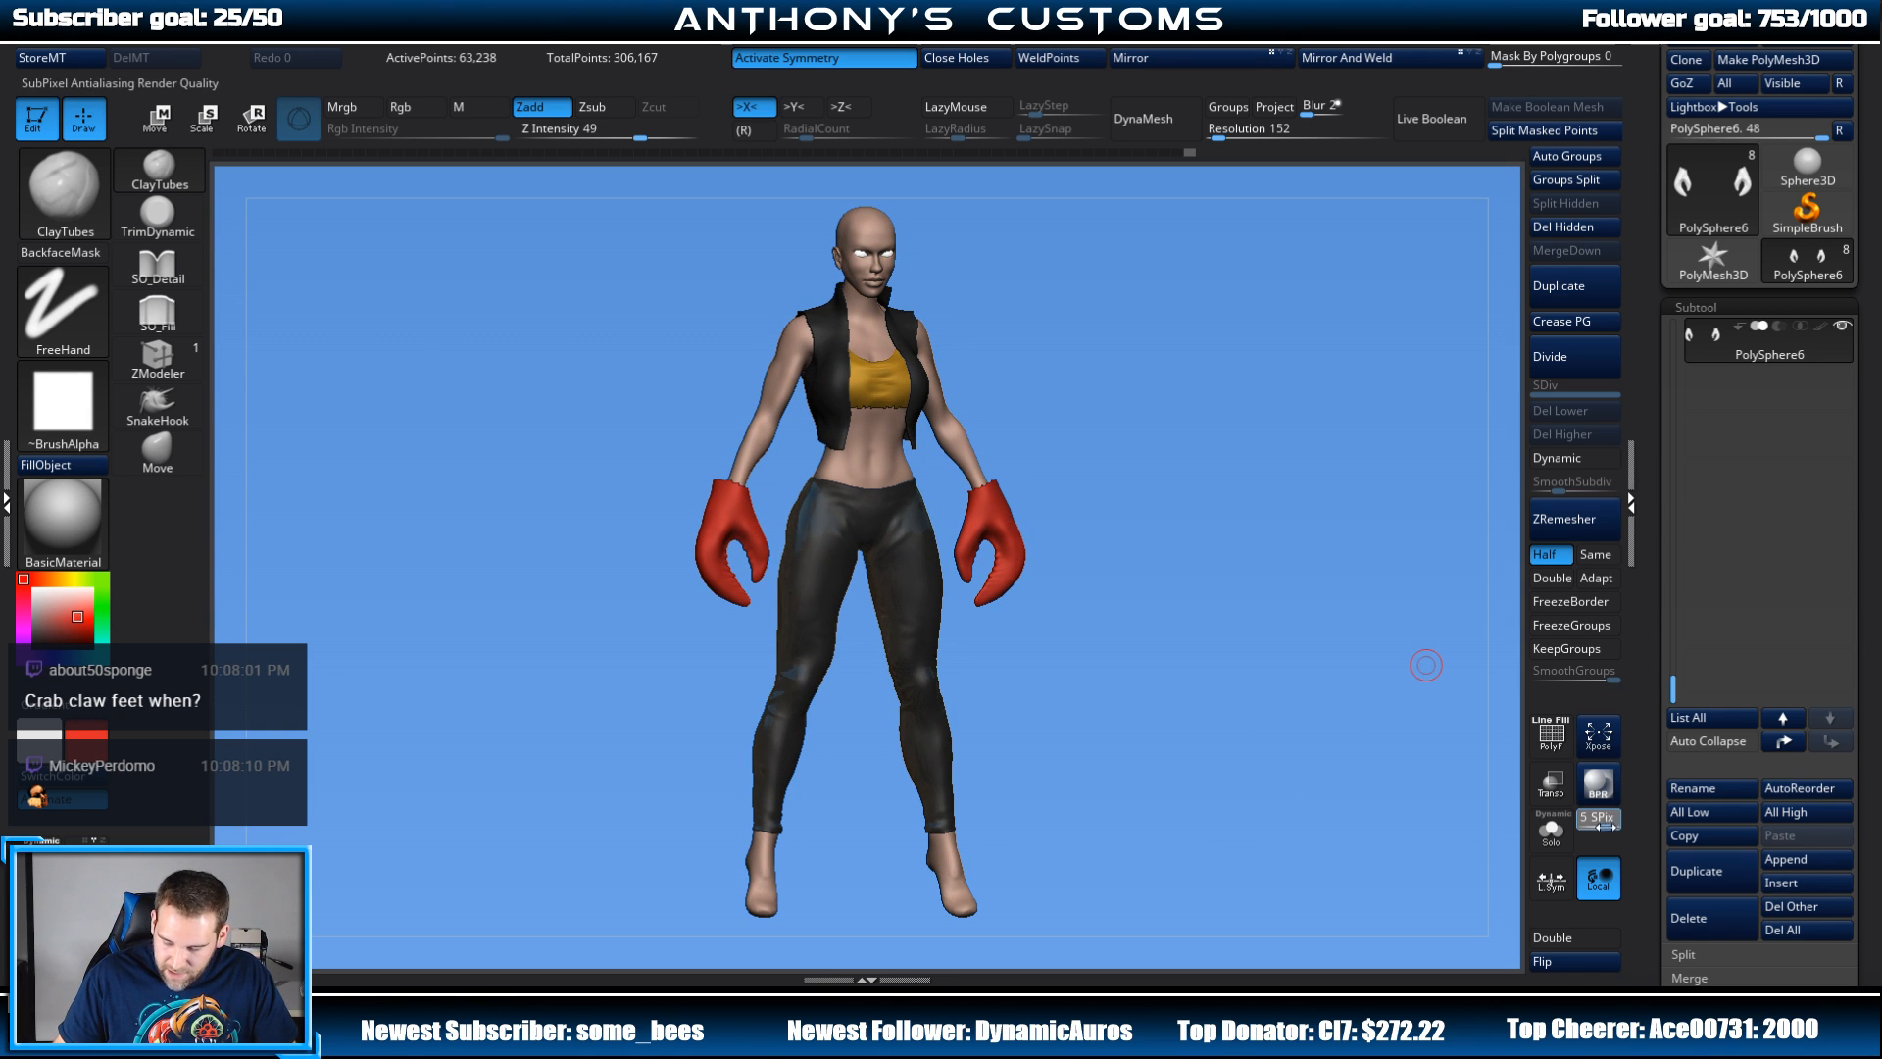
left_click(1598, 781)
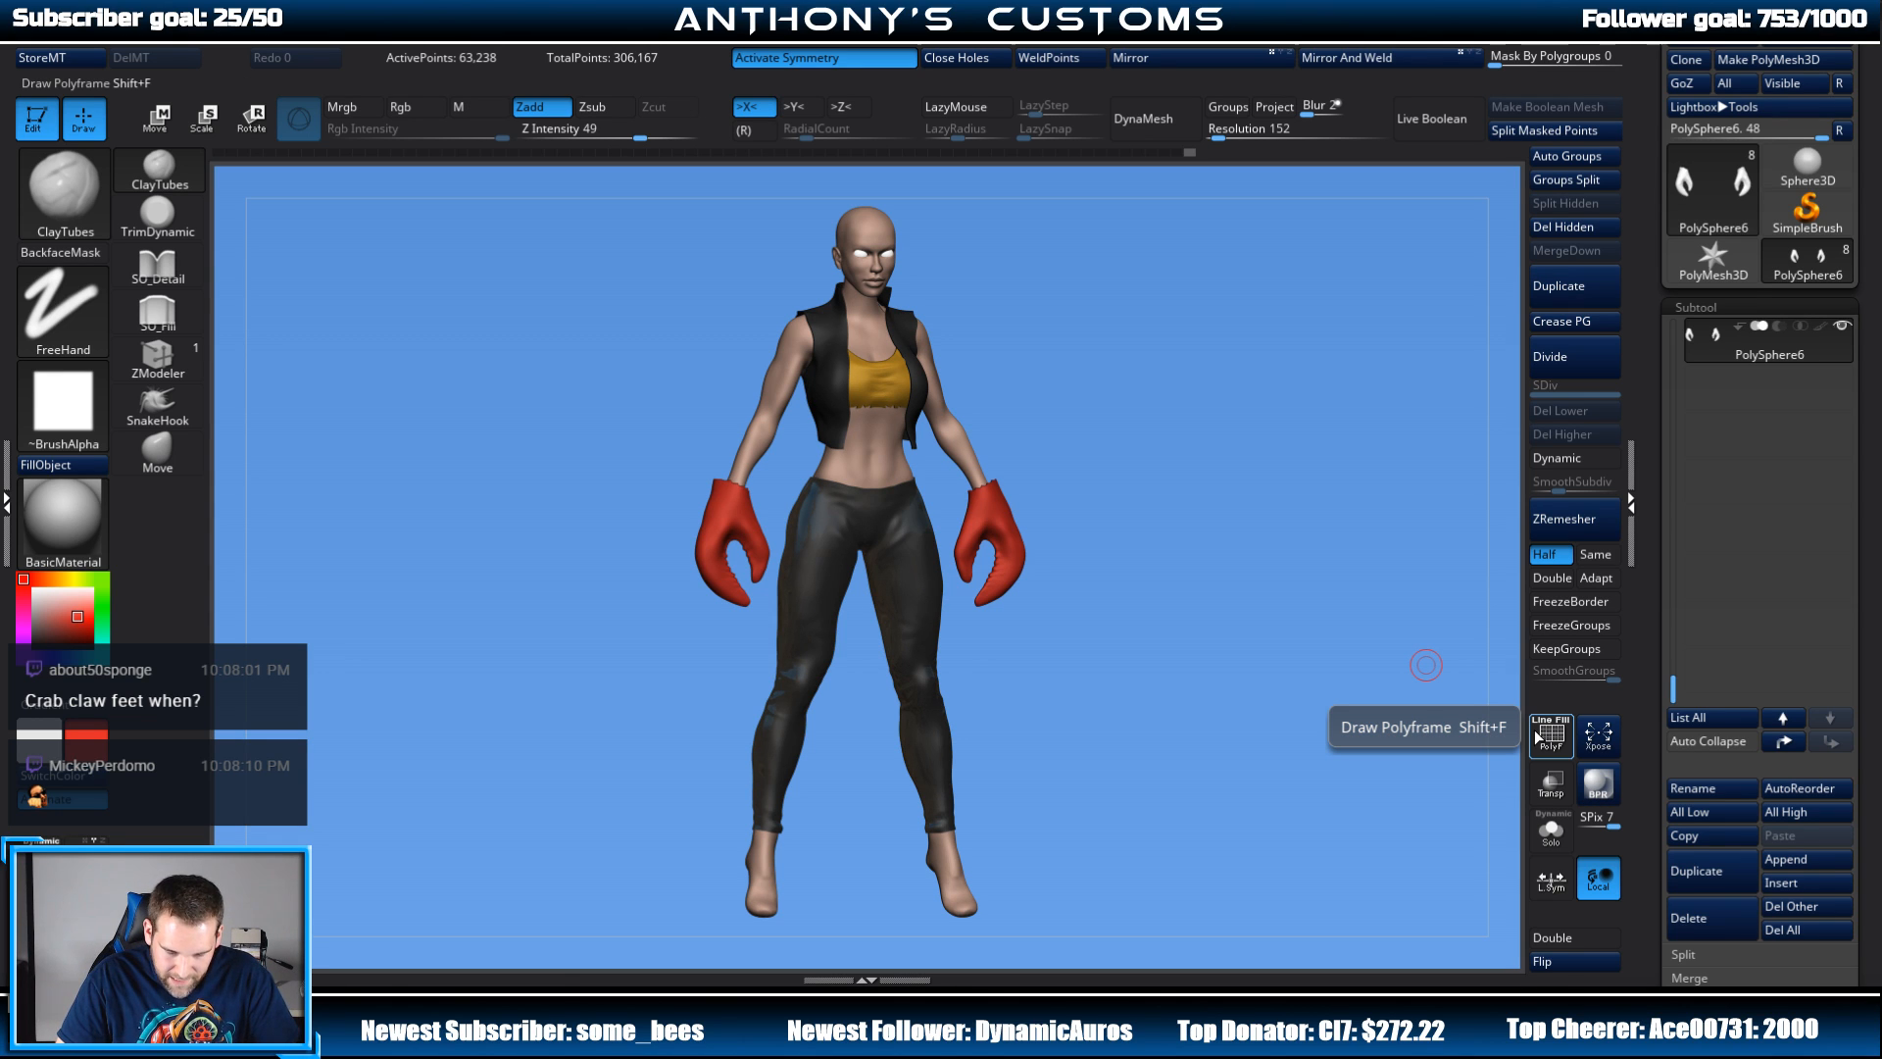
left_click_drag(1175, 769, 1176, 772)
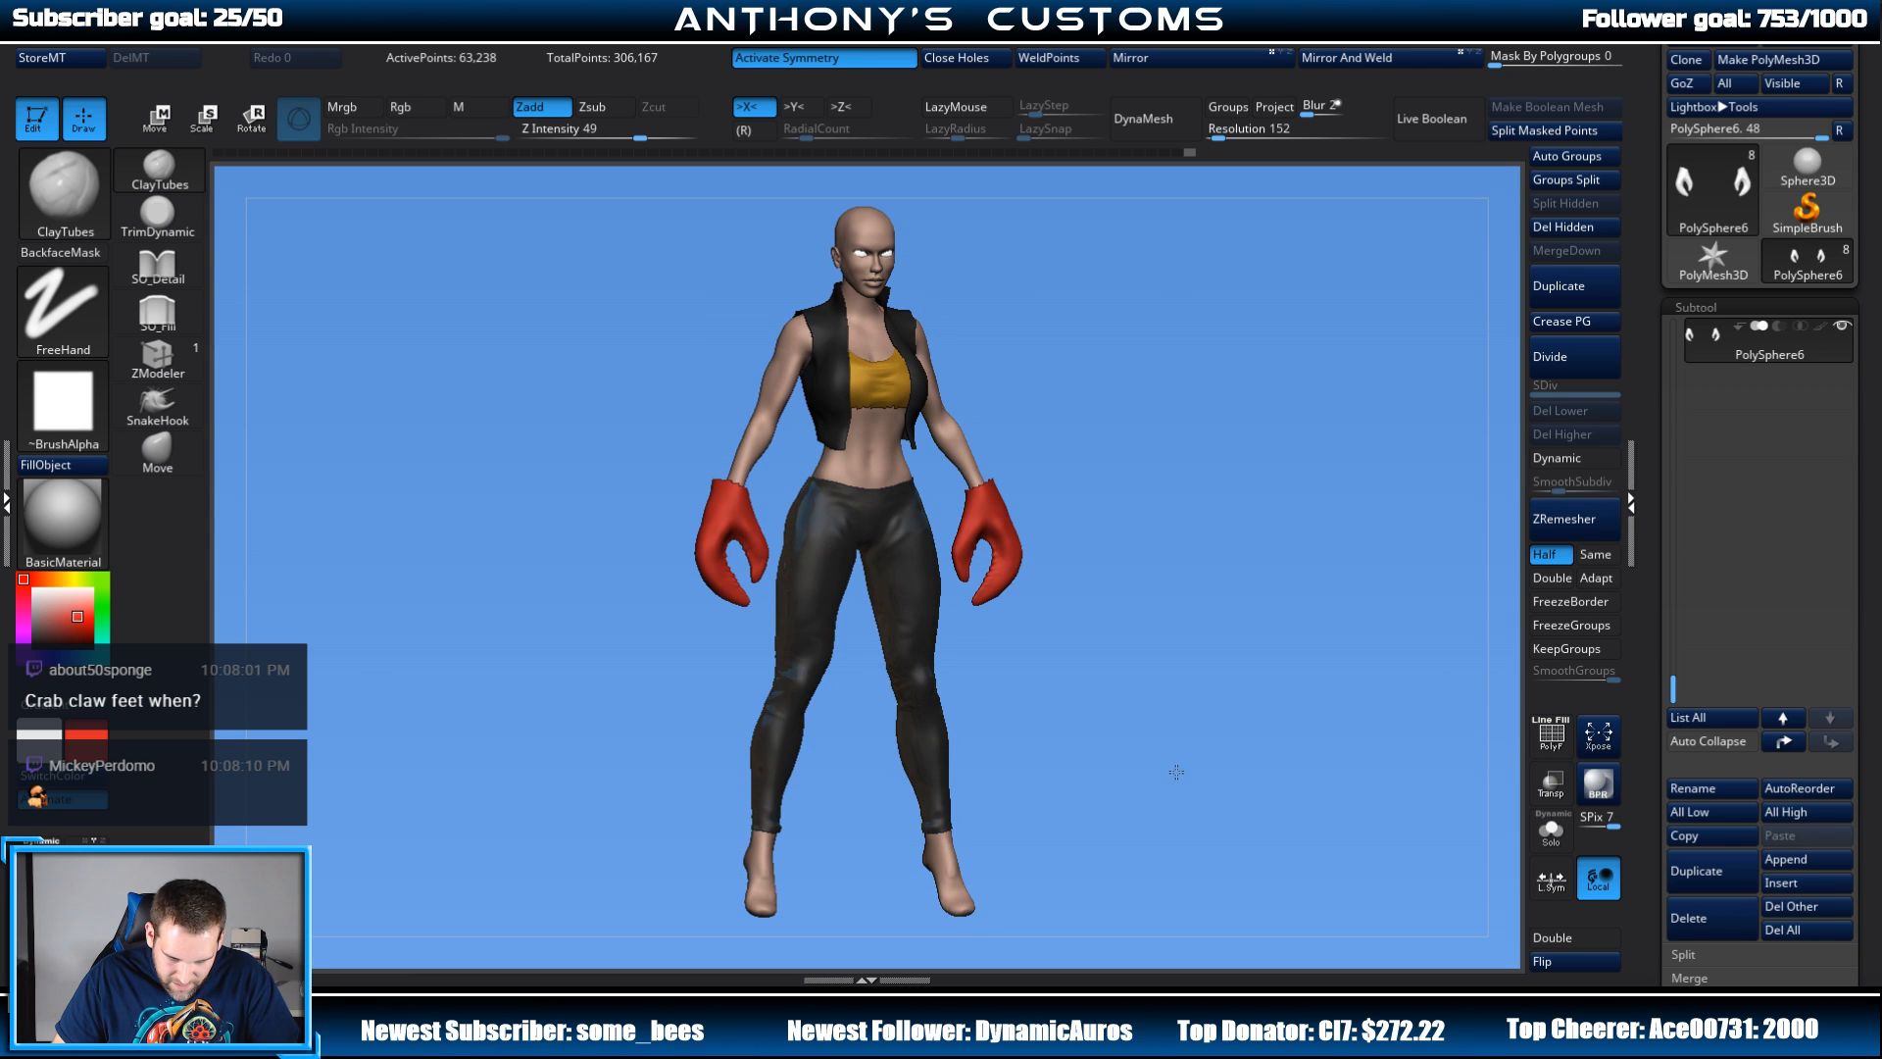
Step: Try subdividing the crab claws twice and undo both subdivisions
left_click_drag(1221, 641, 1273, 564, "alt")
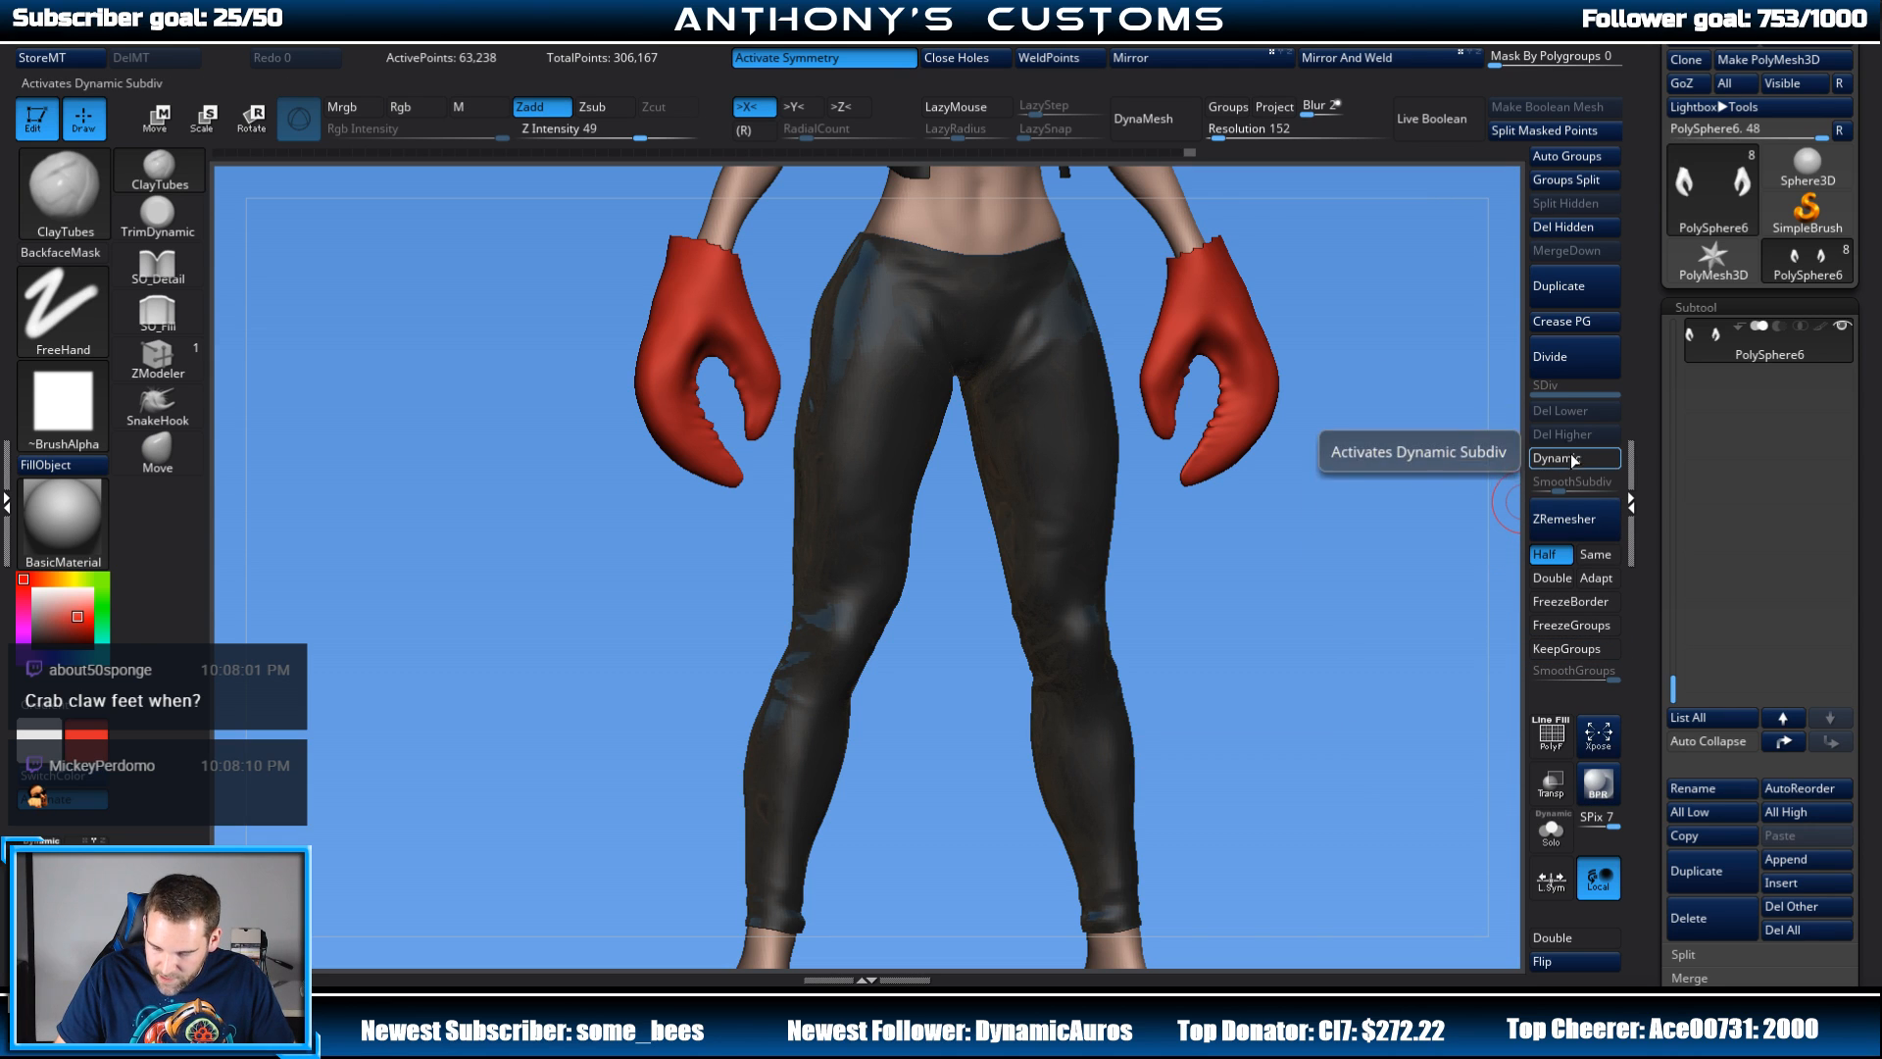
left_click(1580, 355)
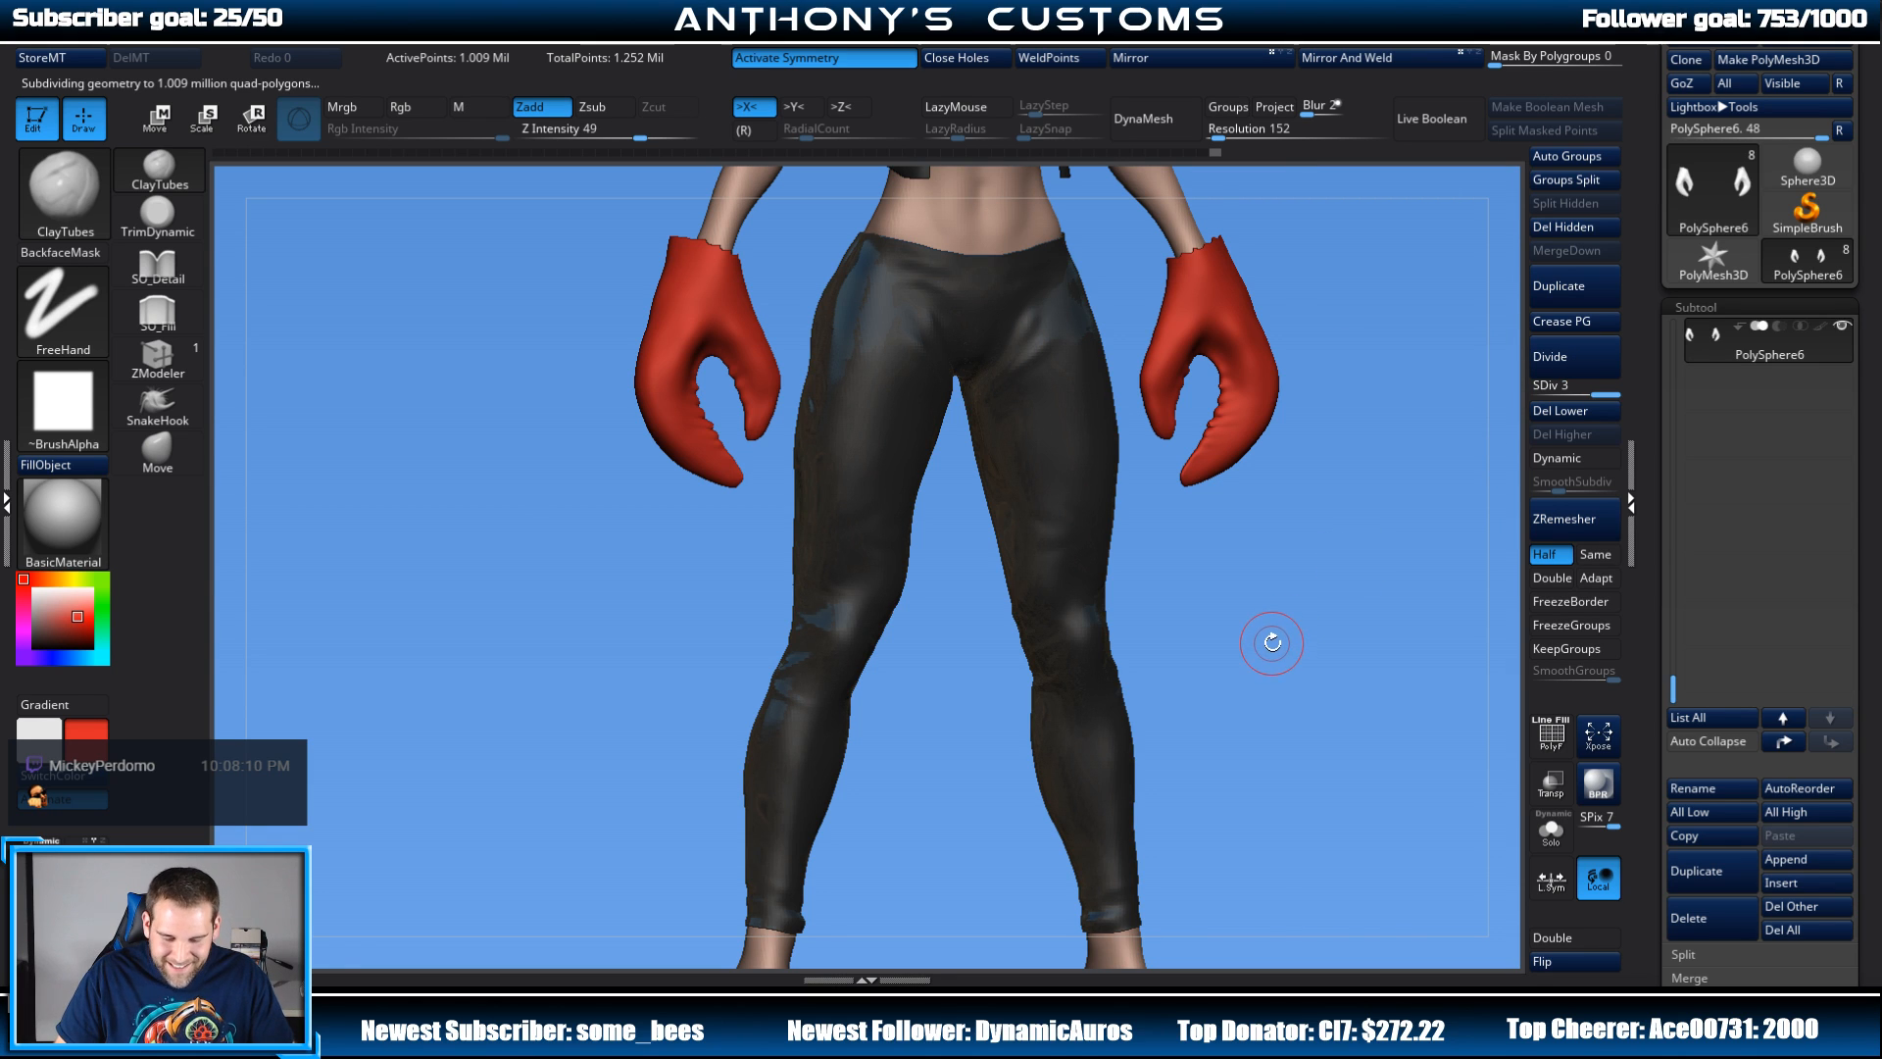
key("ctrl+z")
key("ctrl+z")
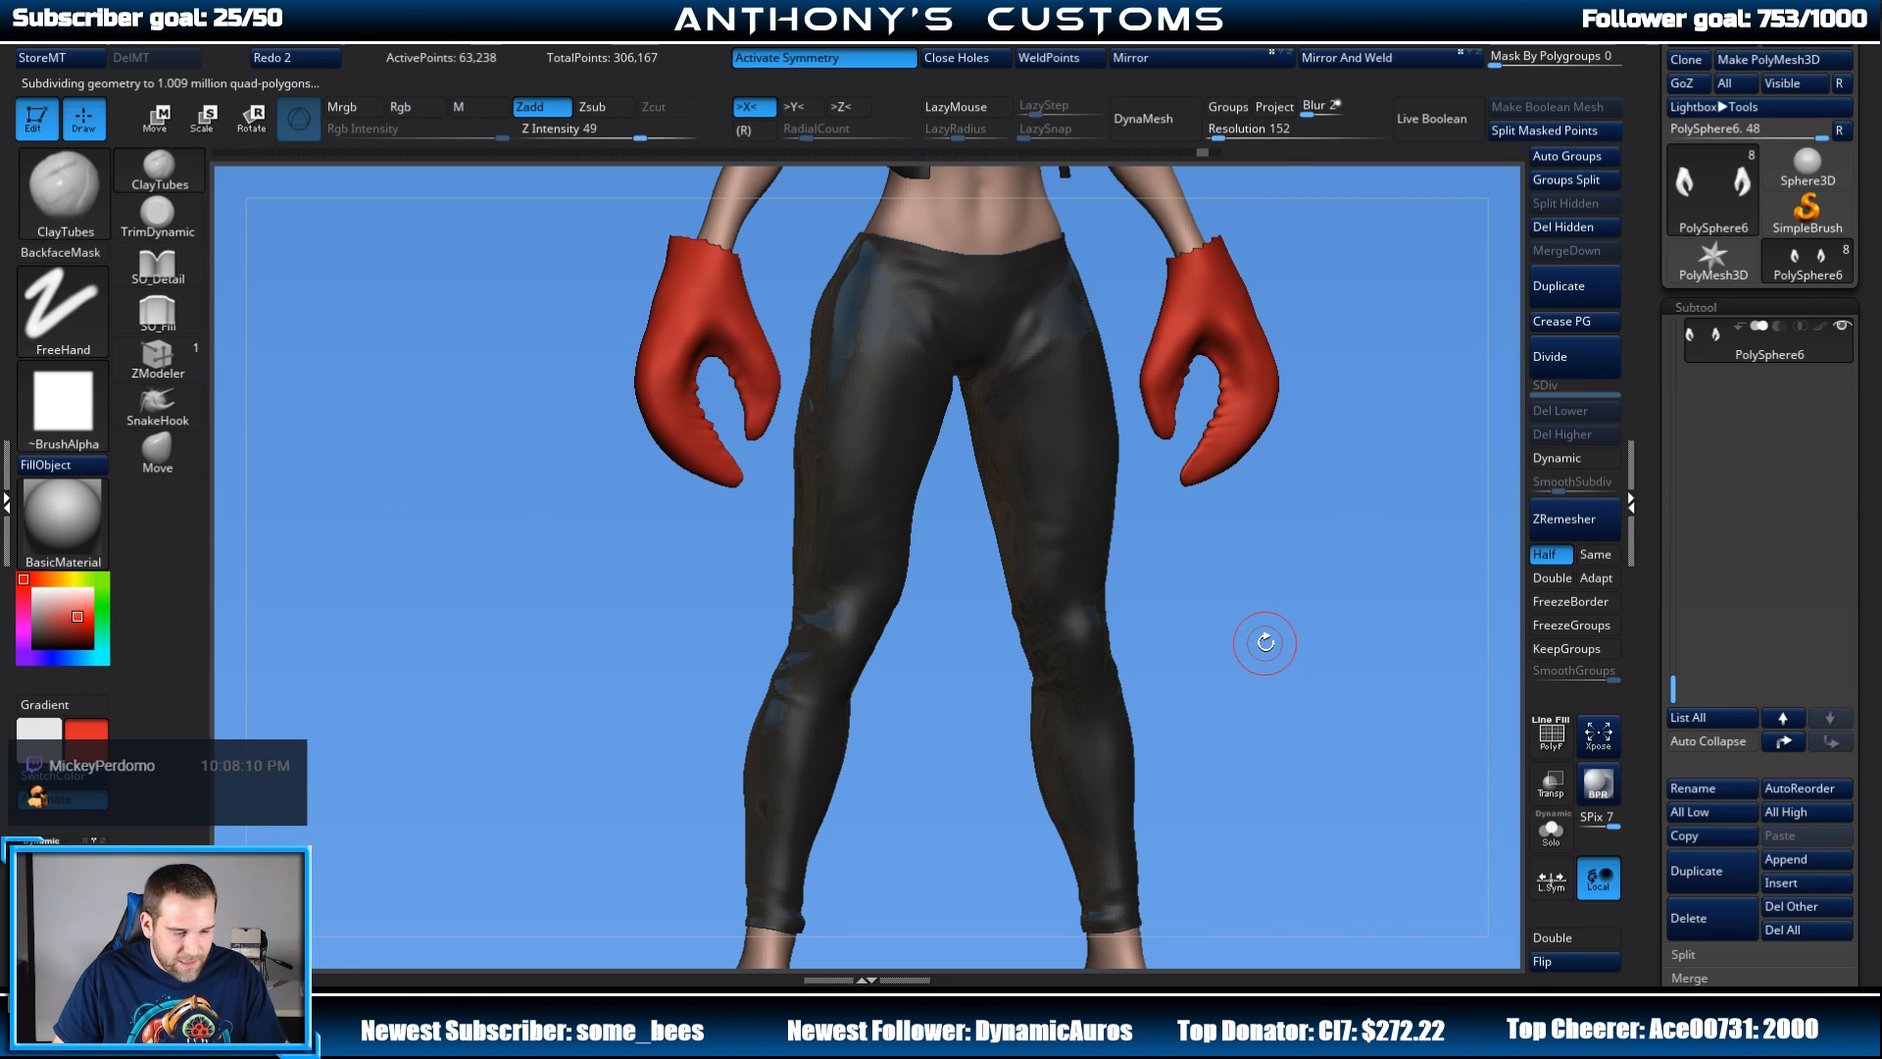
left_click_drag(1302, 608, 1318, 599, "shift")
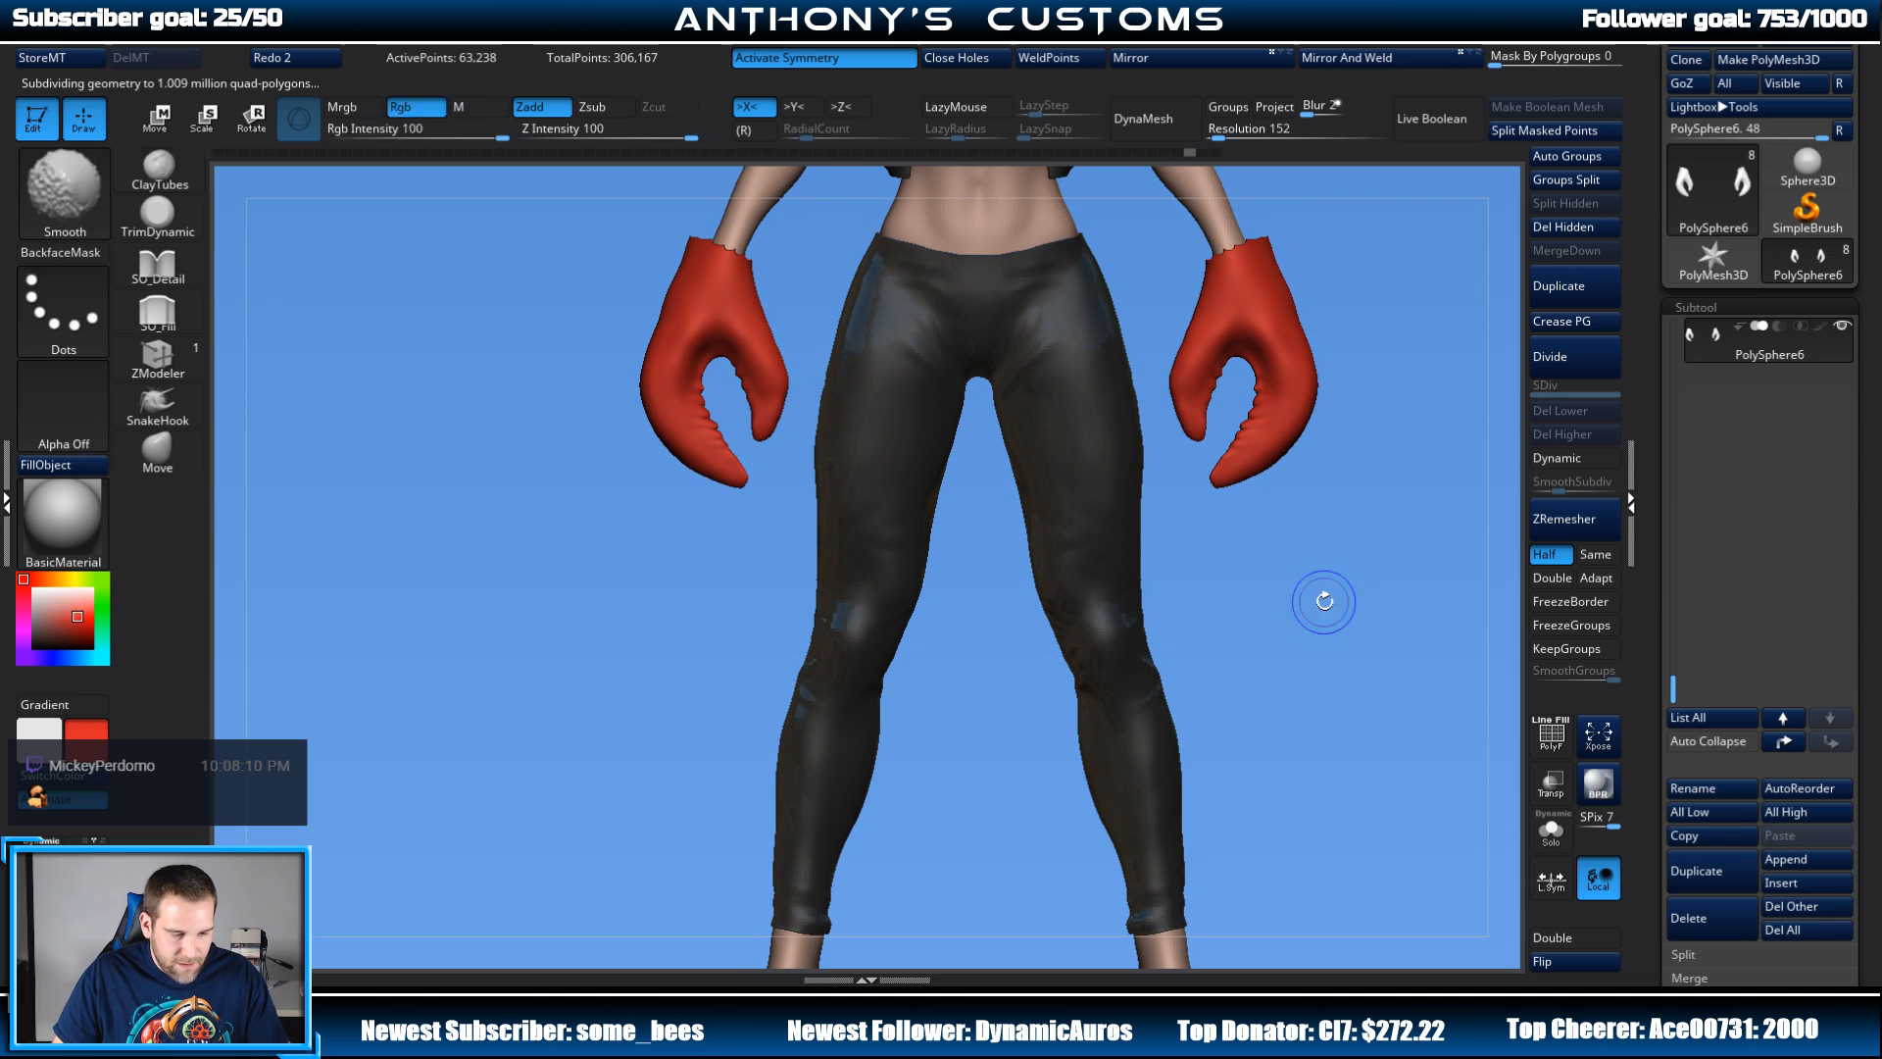
Step: Try subdividing the black leggings twice and undo both subdivisions
left_click(1143, 615, "alt")
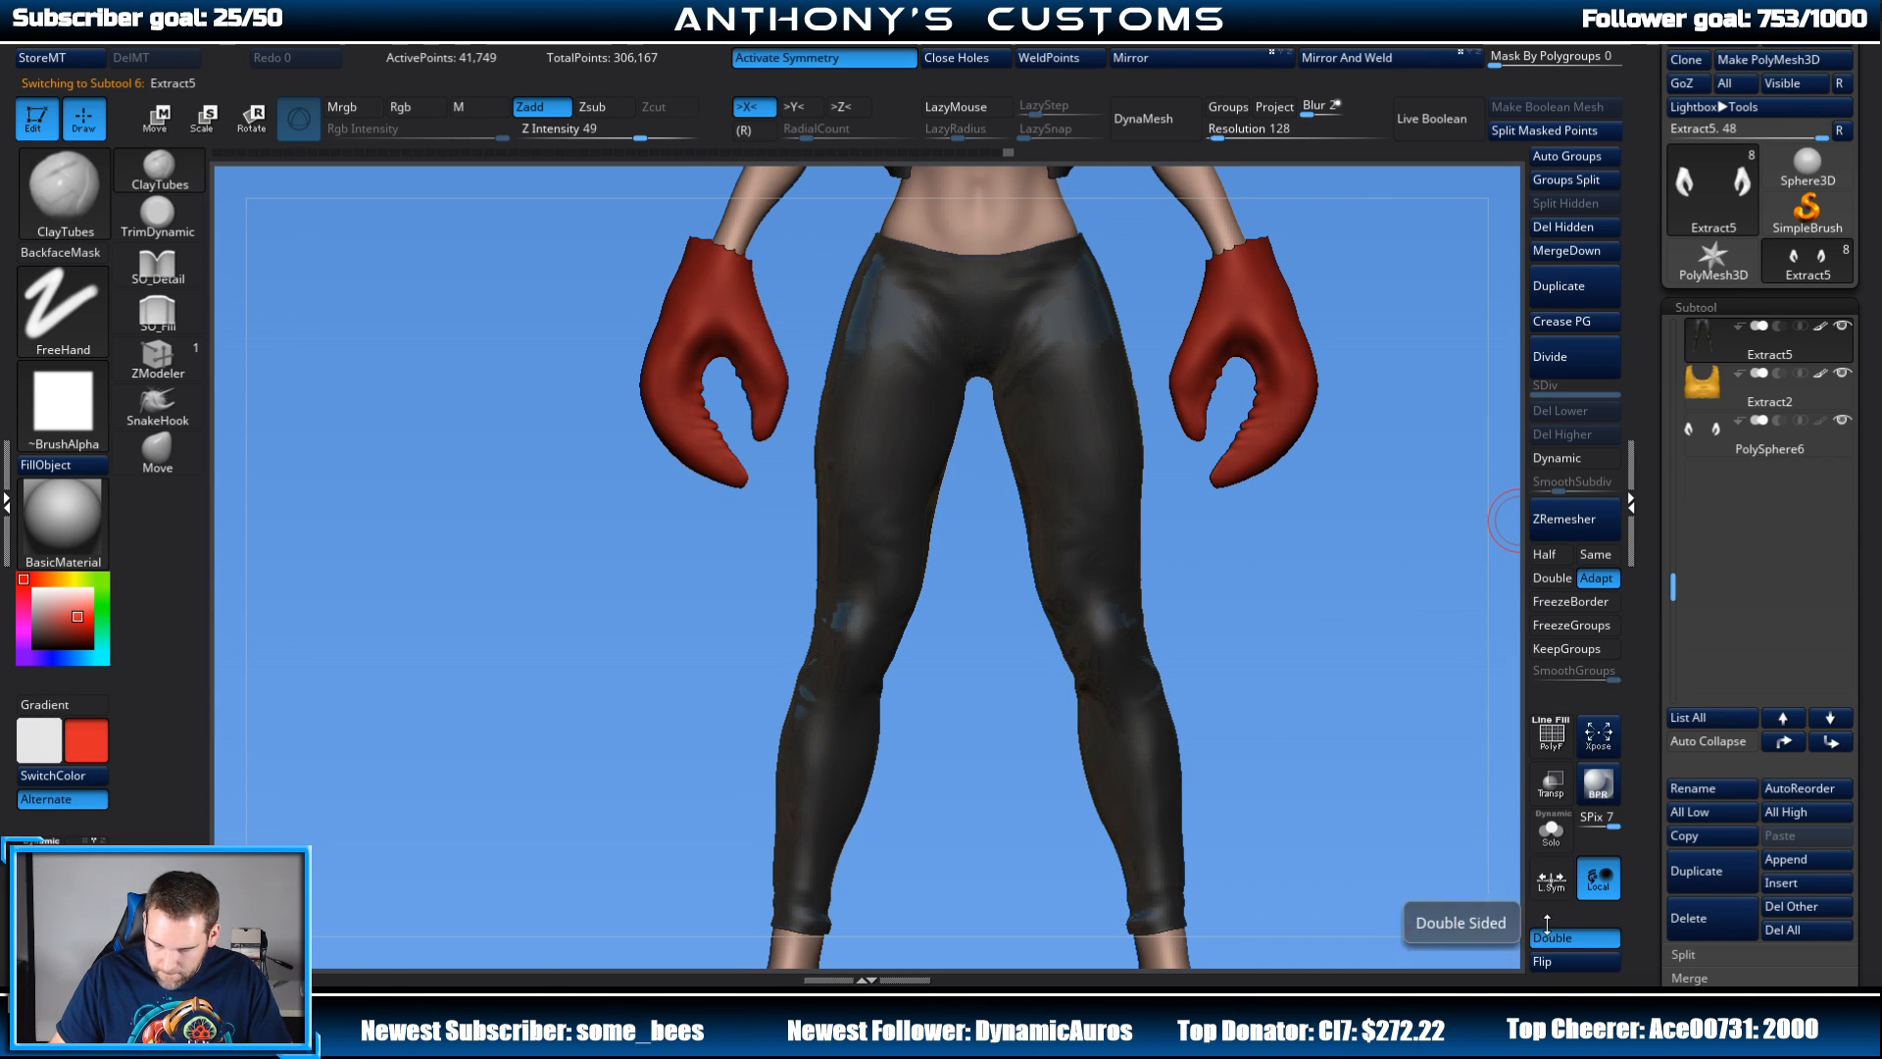
left_click(1569, 355)
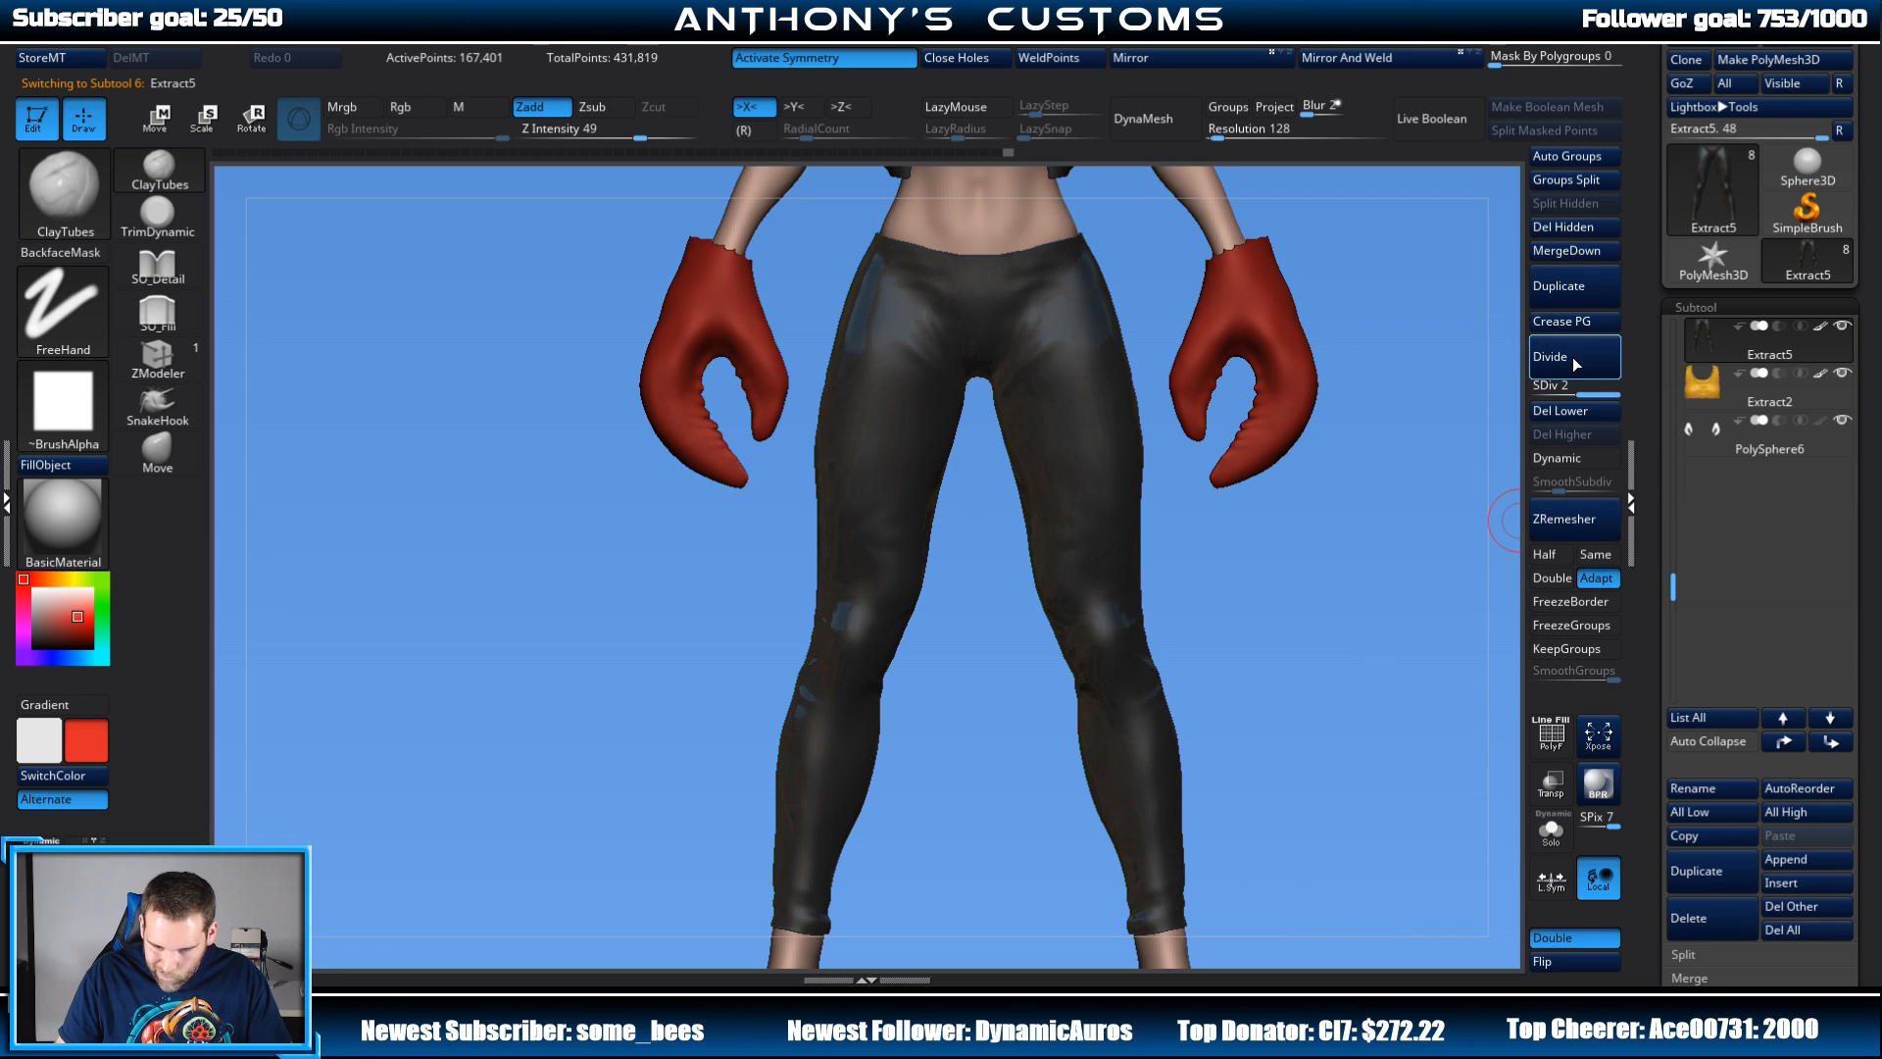
left_click(1573, 359)
left_click_drag(1390, 498, 1605, 451)
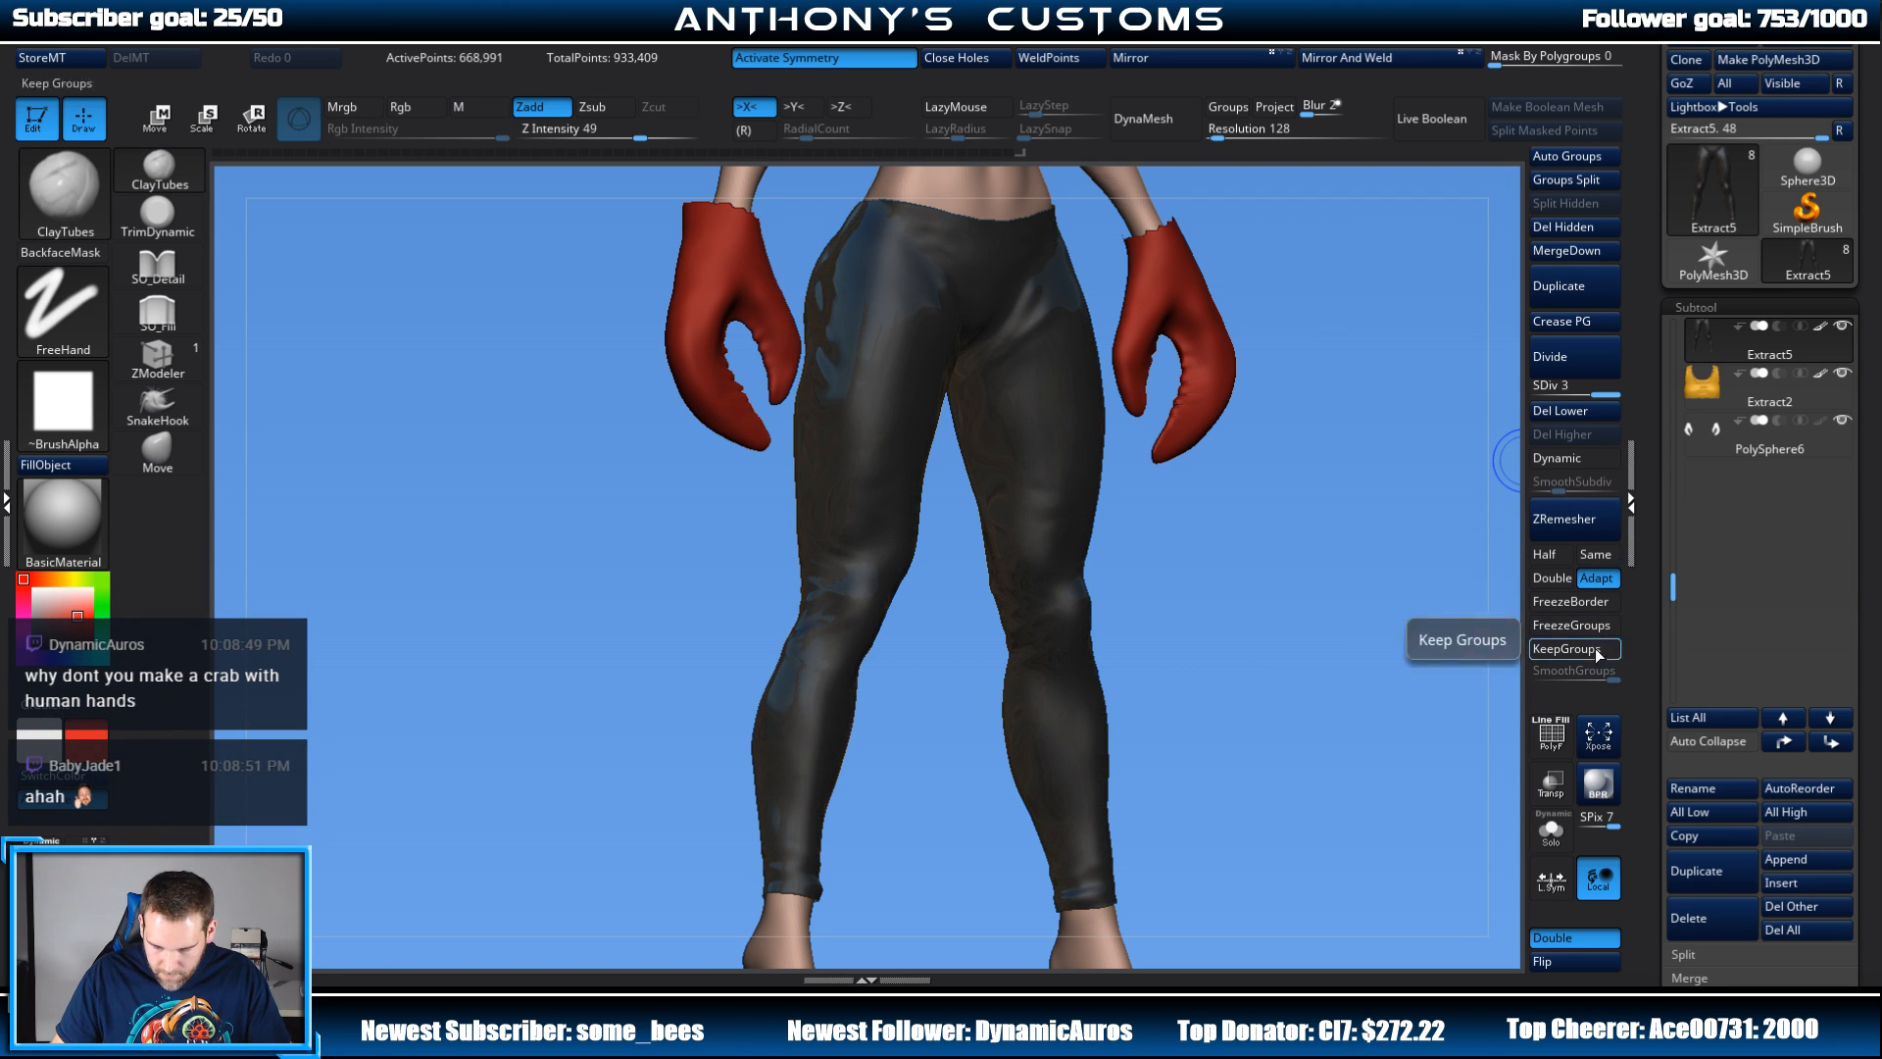
left_click(1604, 786)
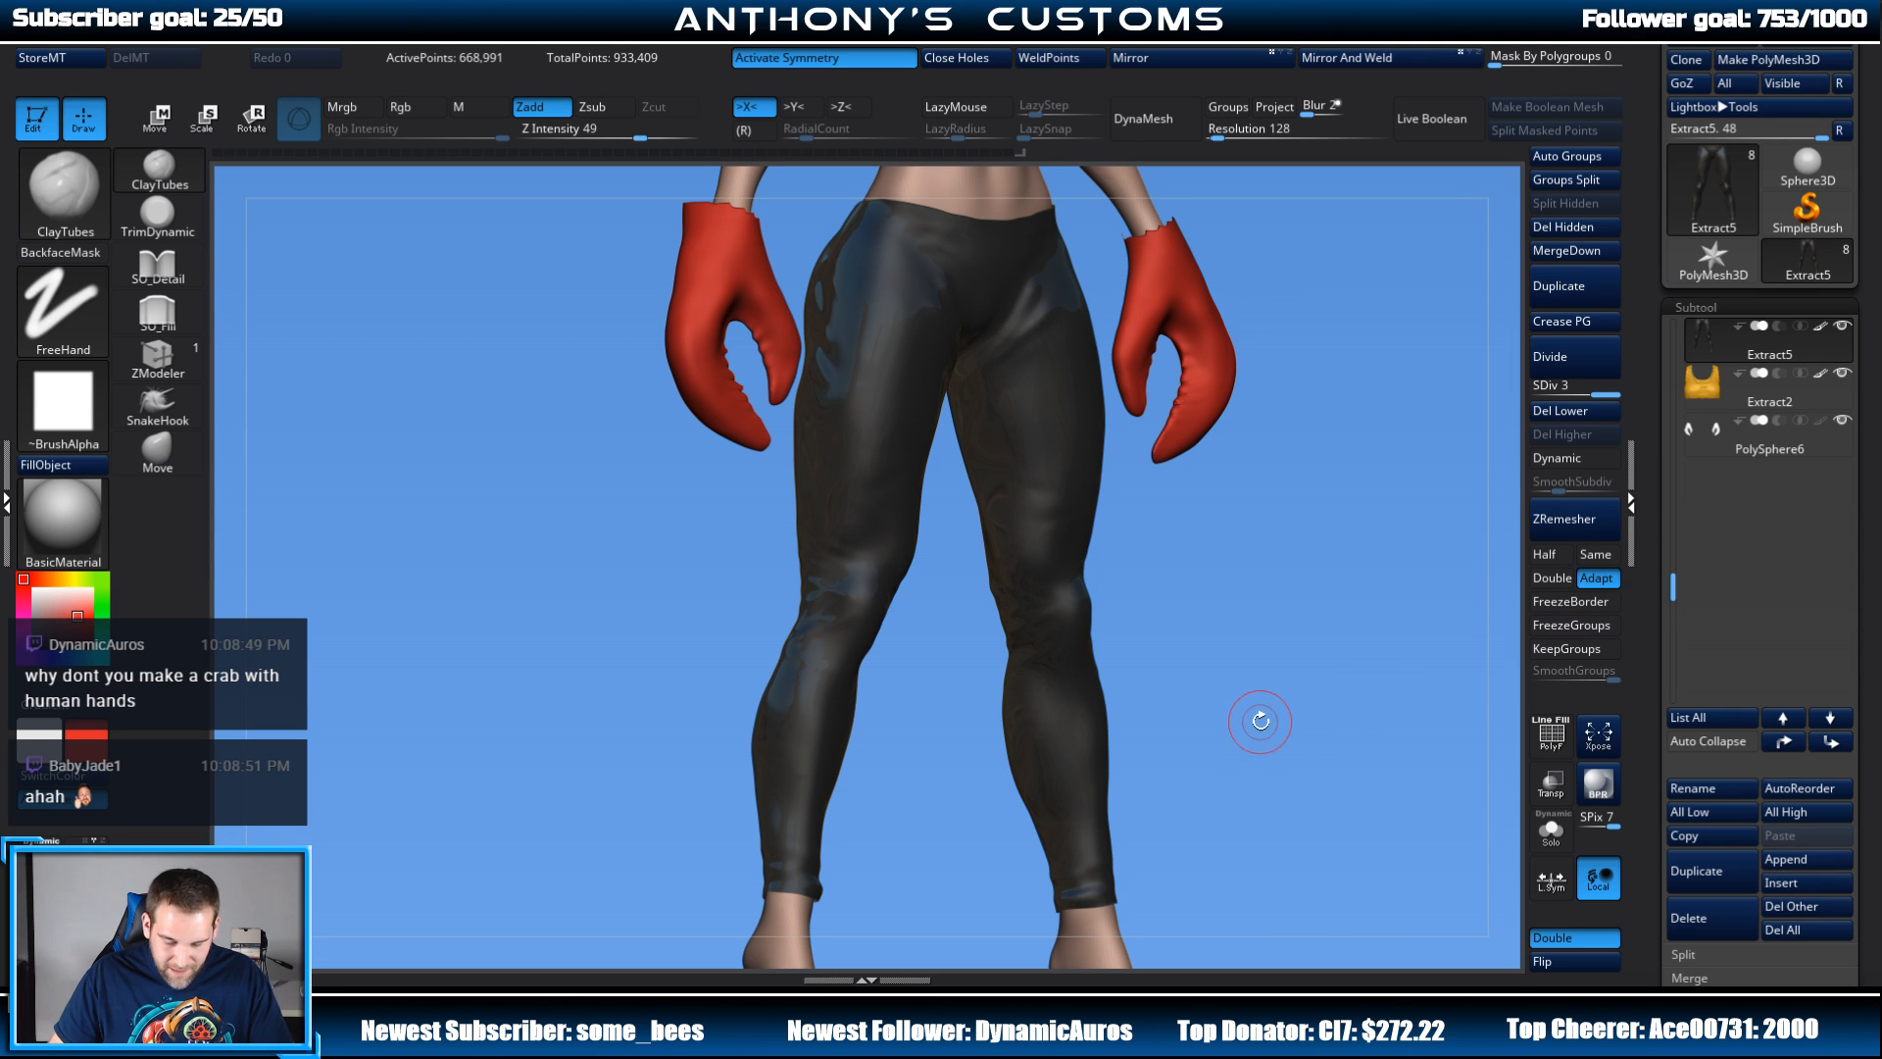
left_click_drag(1295, 792, 1258, 800)
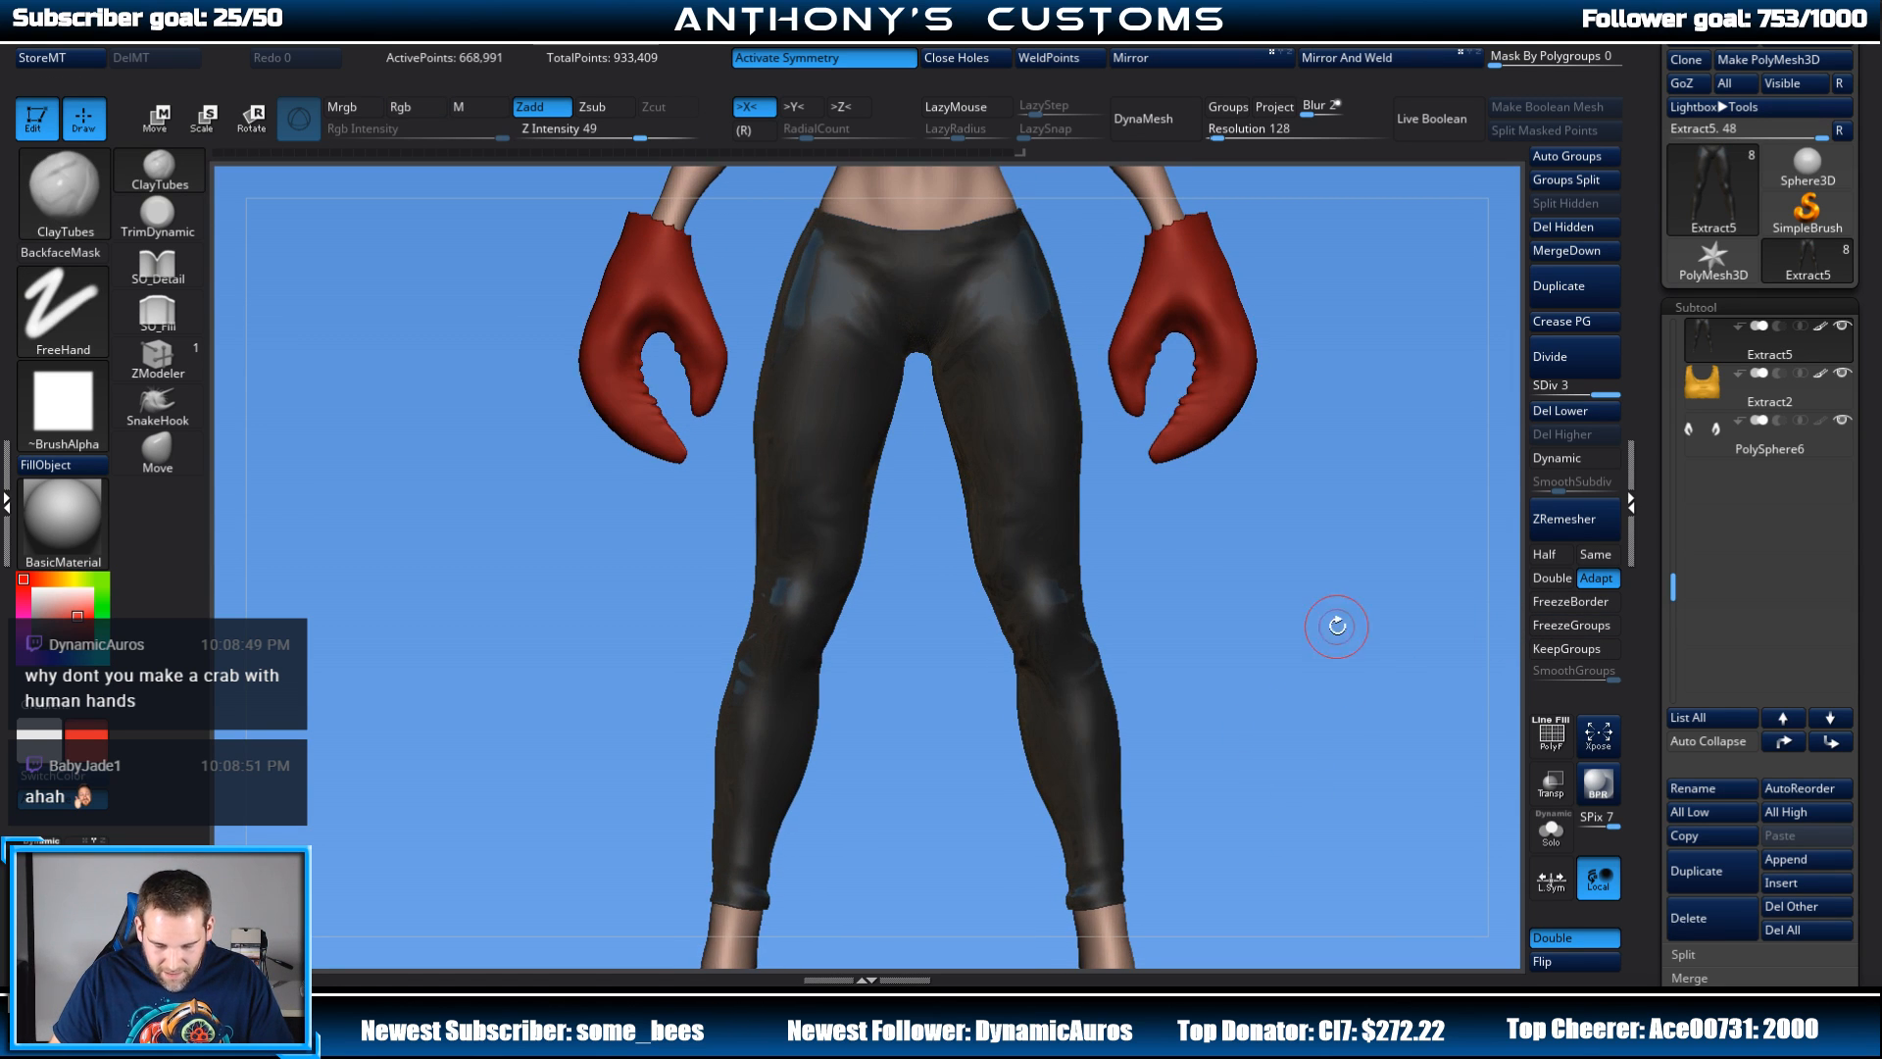
left_click_drag(1336, 706, 1173, 771, "alt")
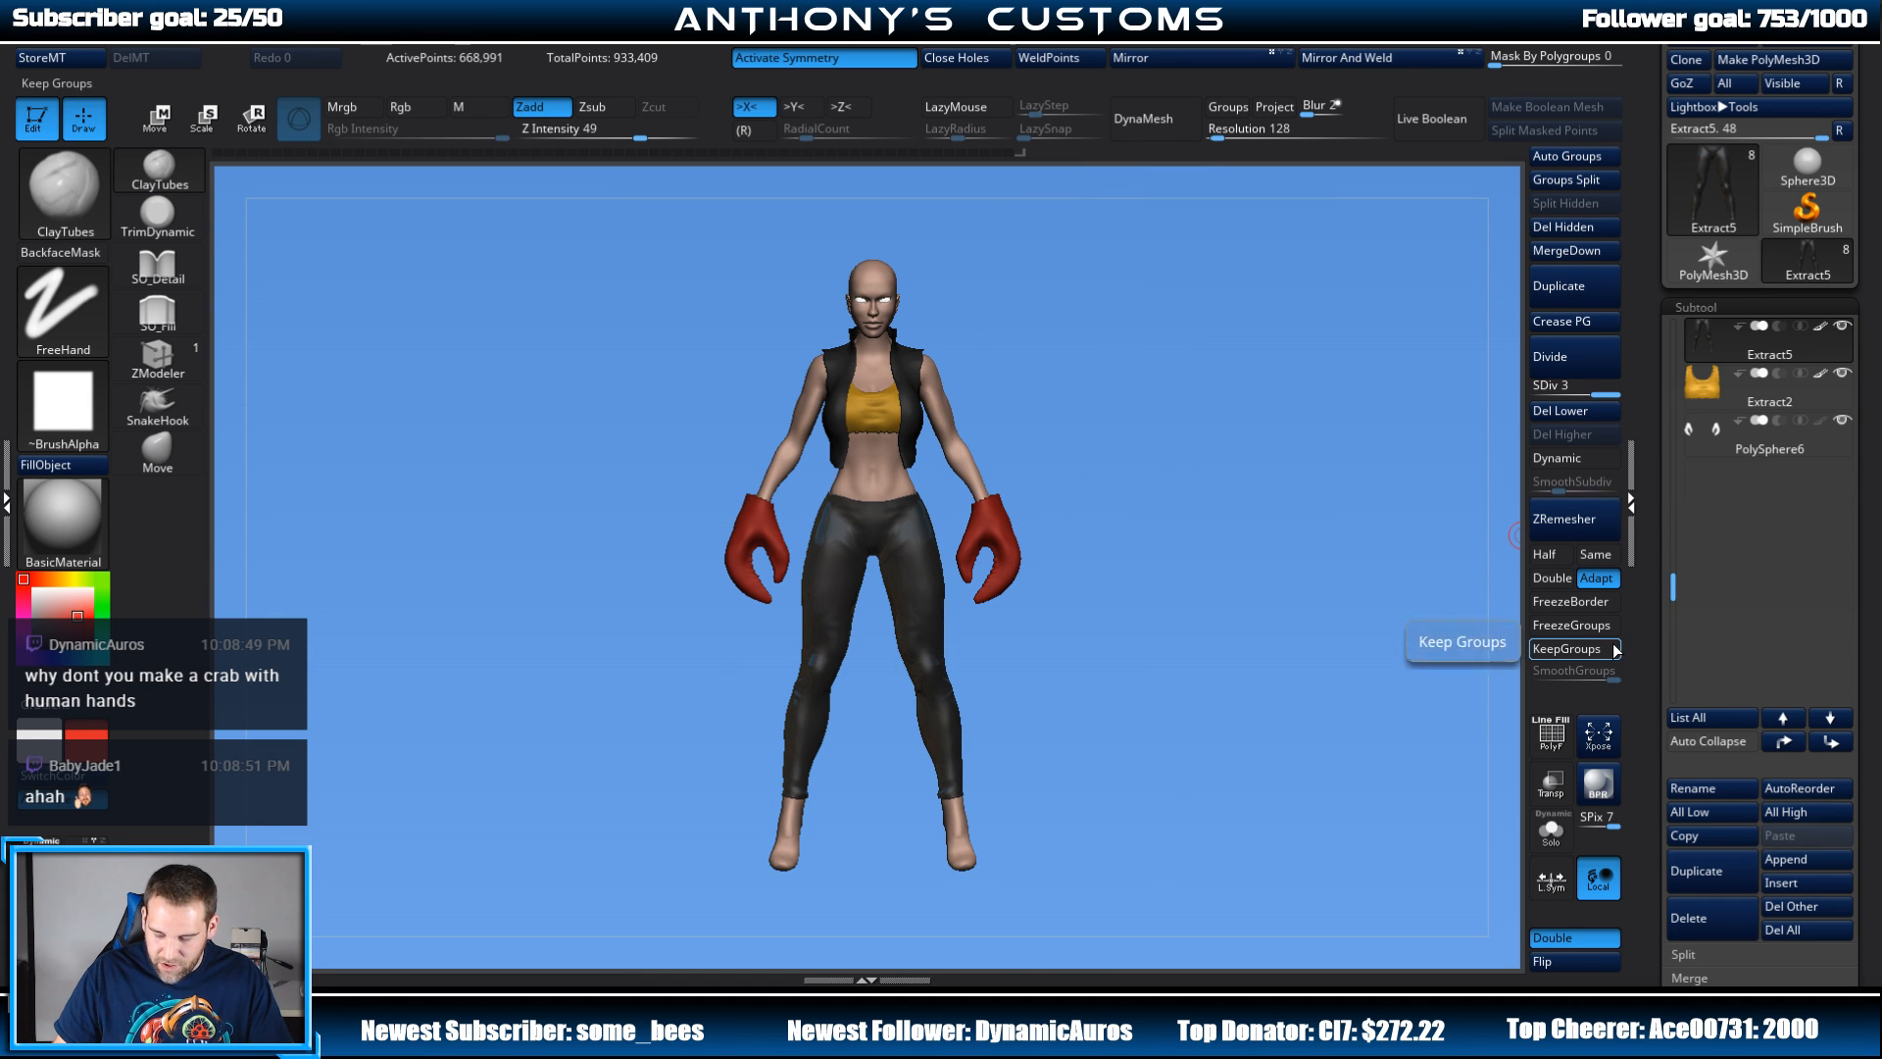
key("ctrl")
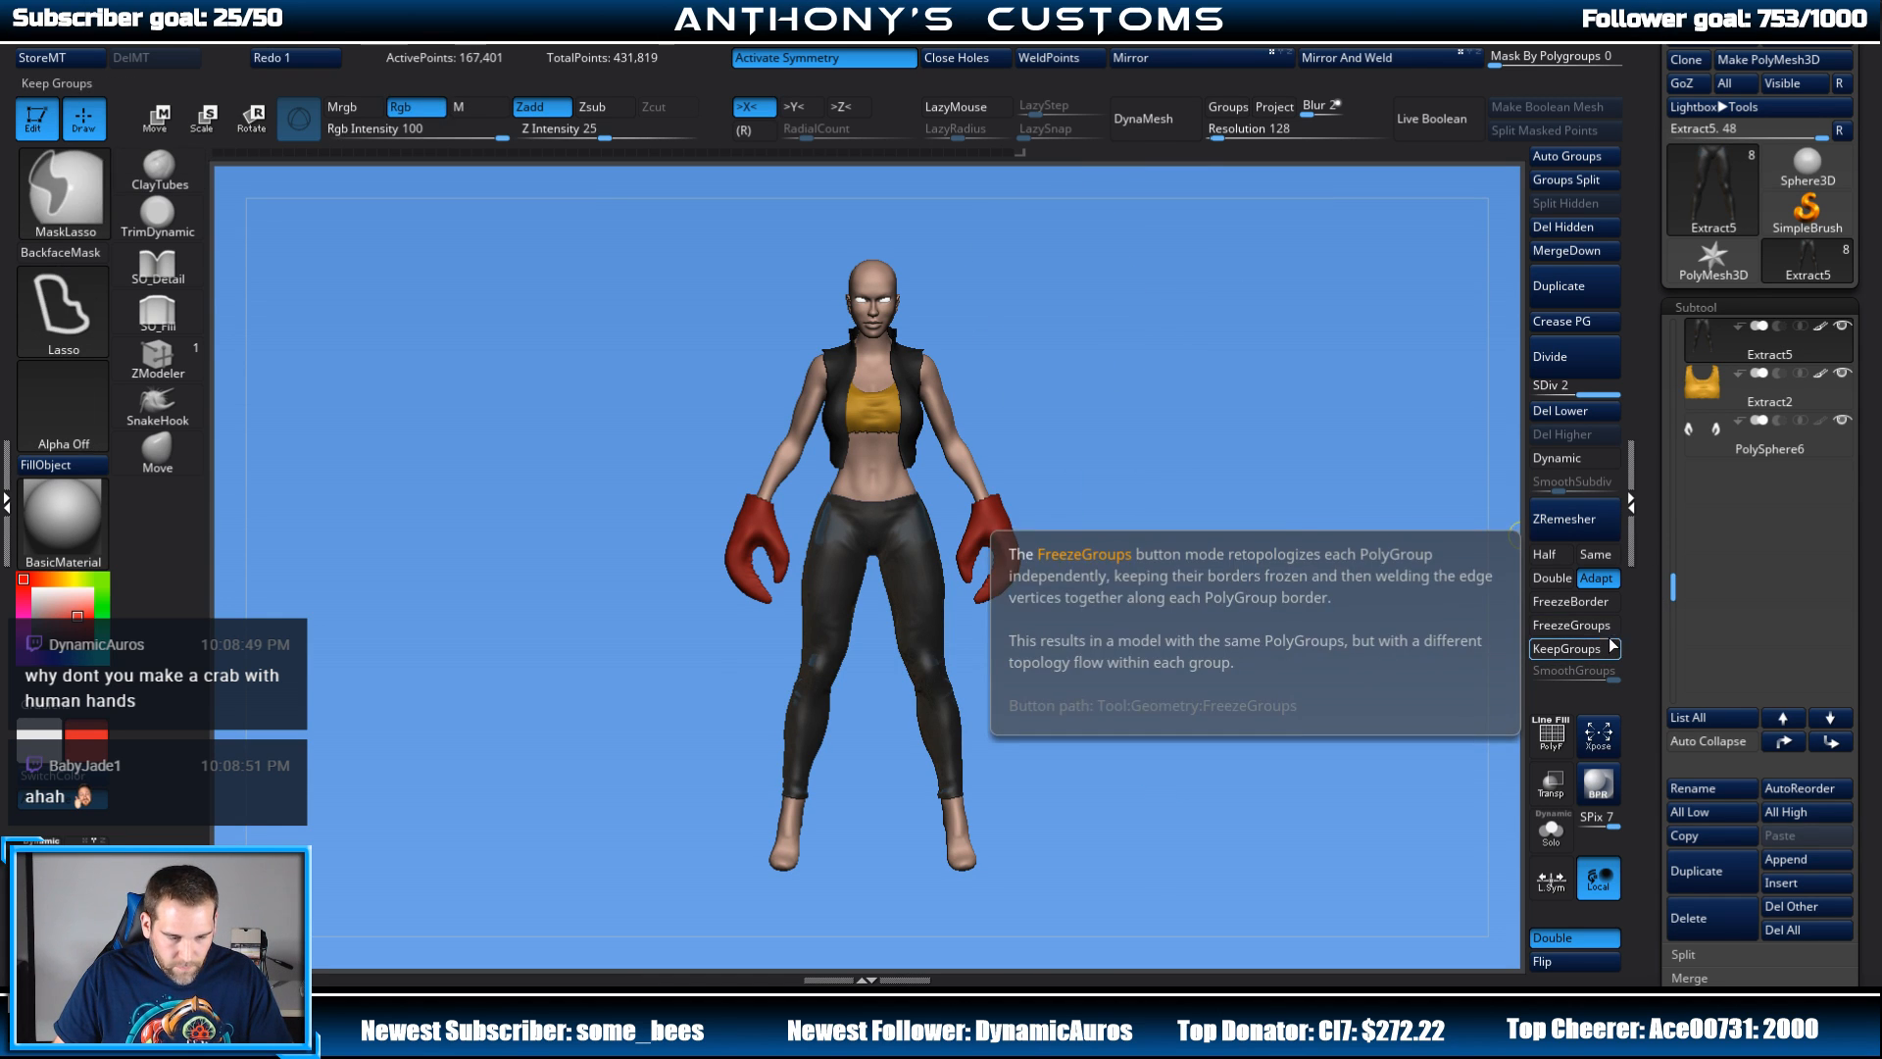
key("ctrl+z")
key("ctrl+z")
left_click_drag(1299, 717, 1124, 604, "shift")
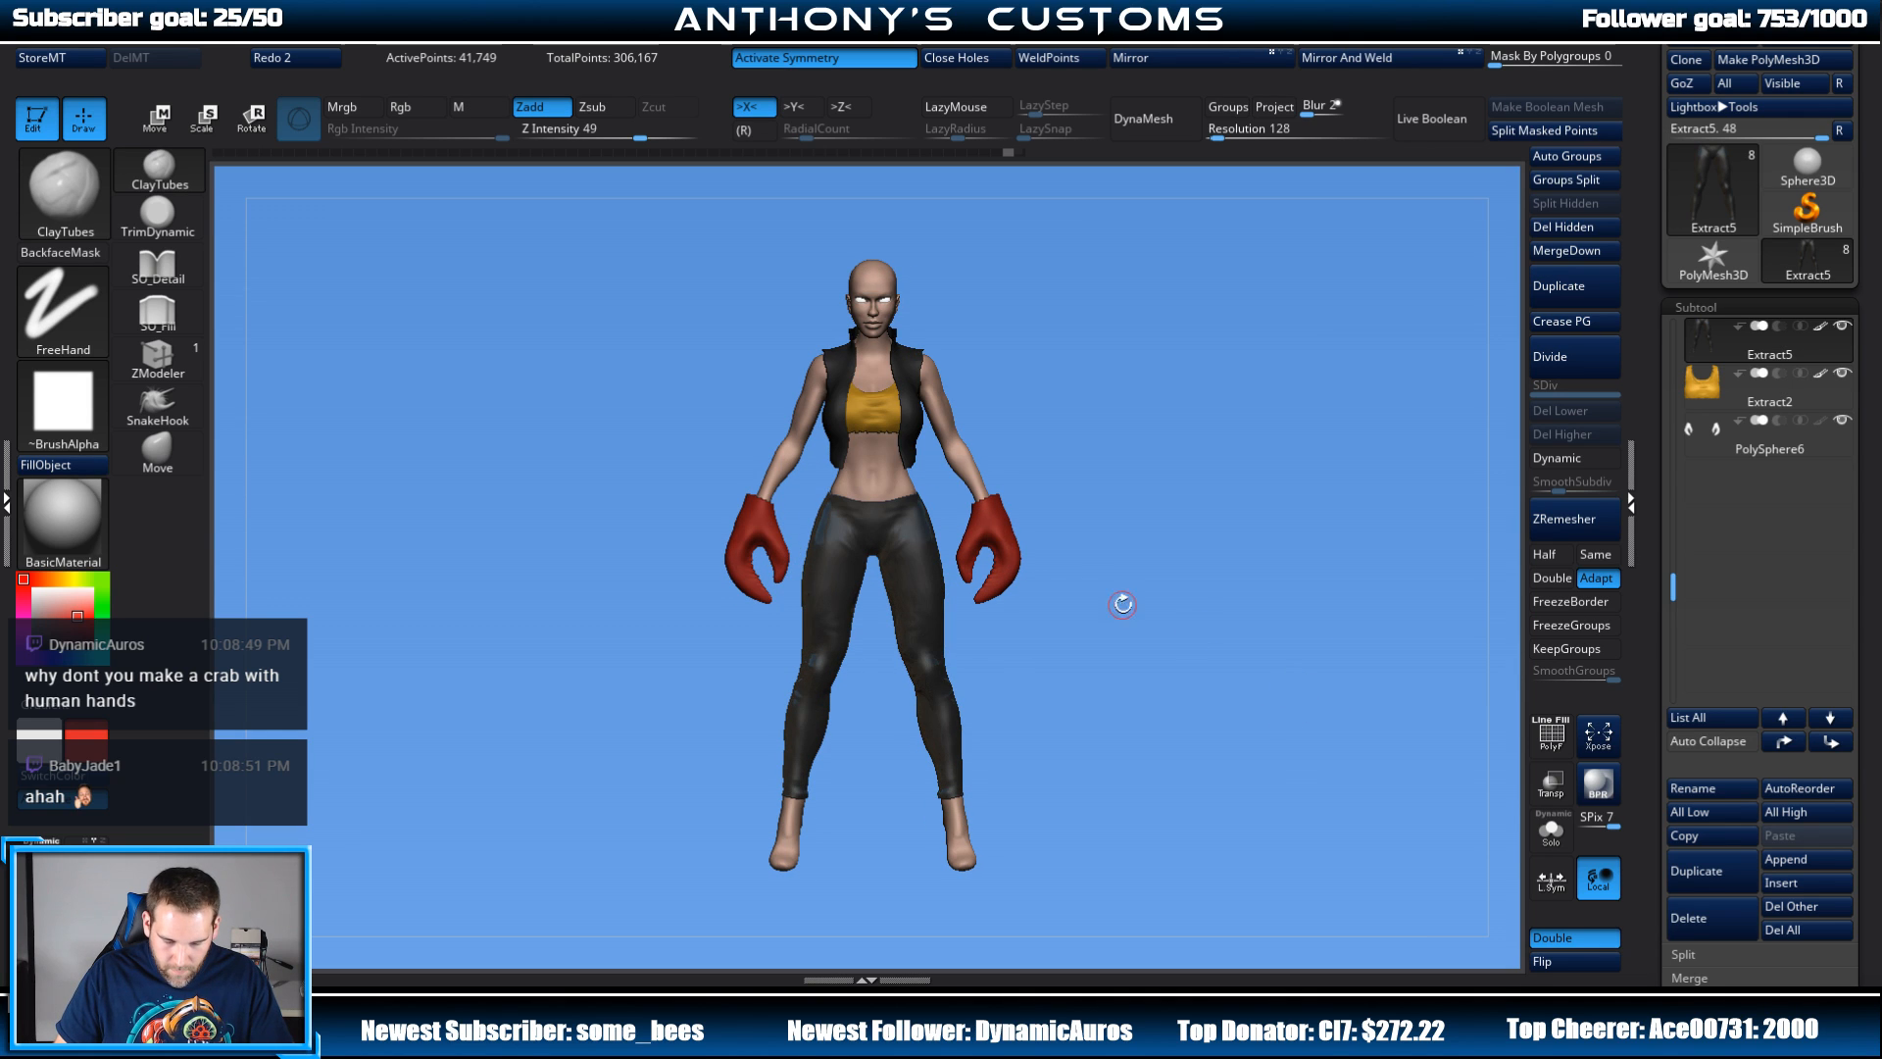
Step: Hide the crab claws subtool, make the body PolySphere5 the active subtool, and save the project
left_click(1007, 547, "alt")
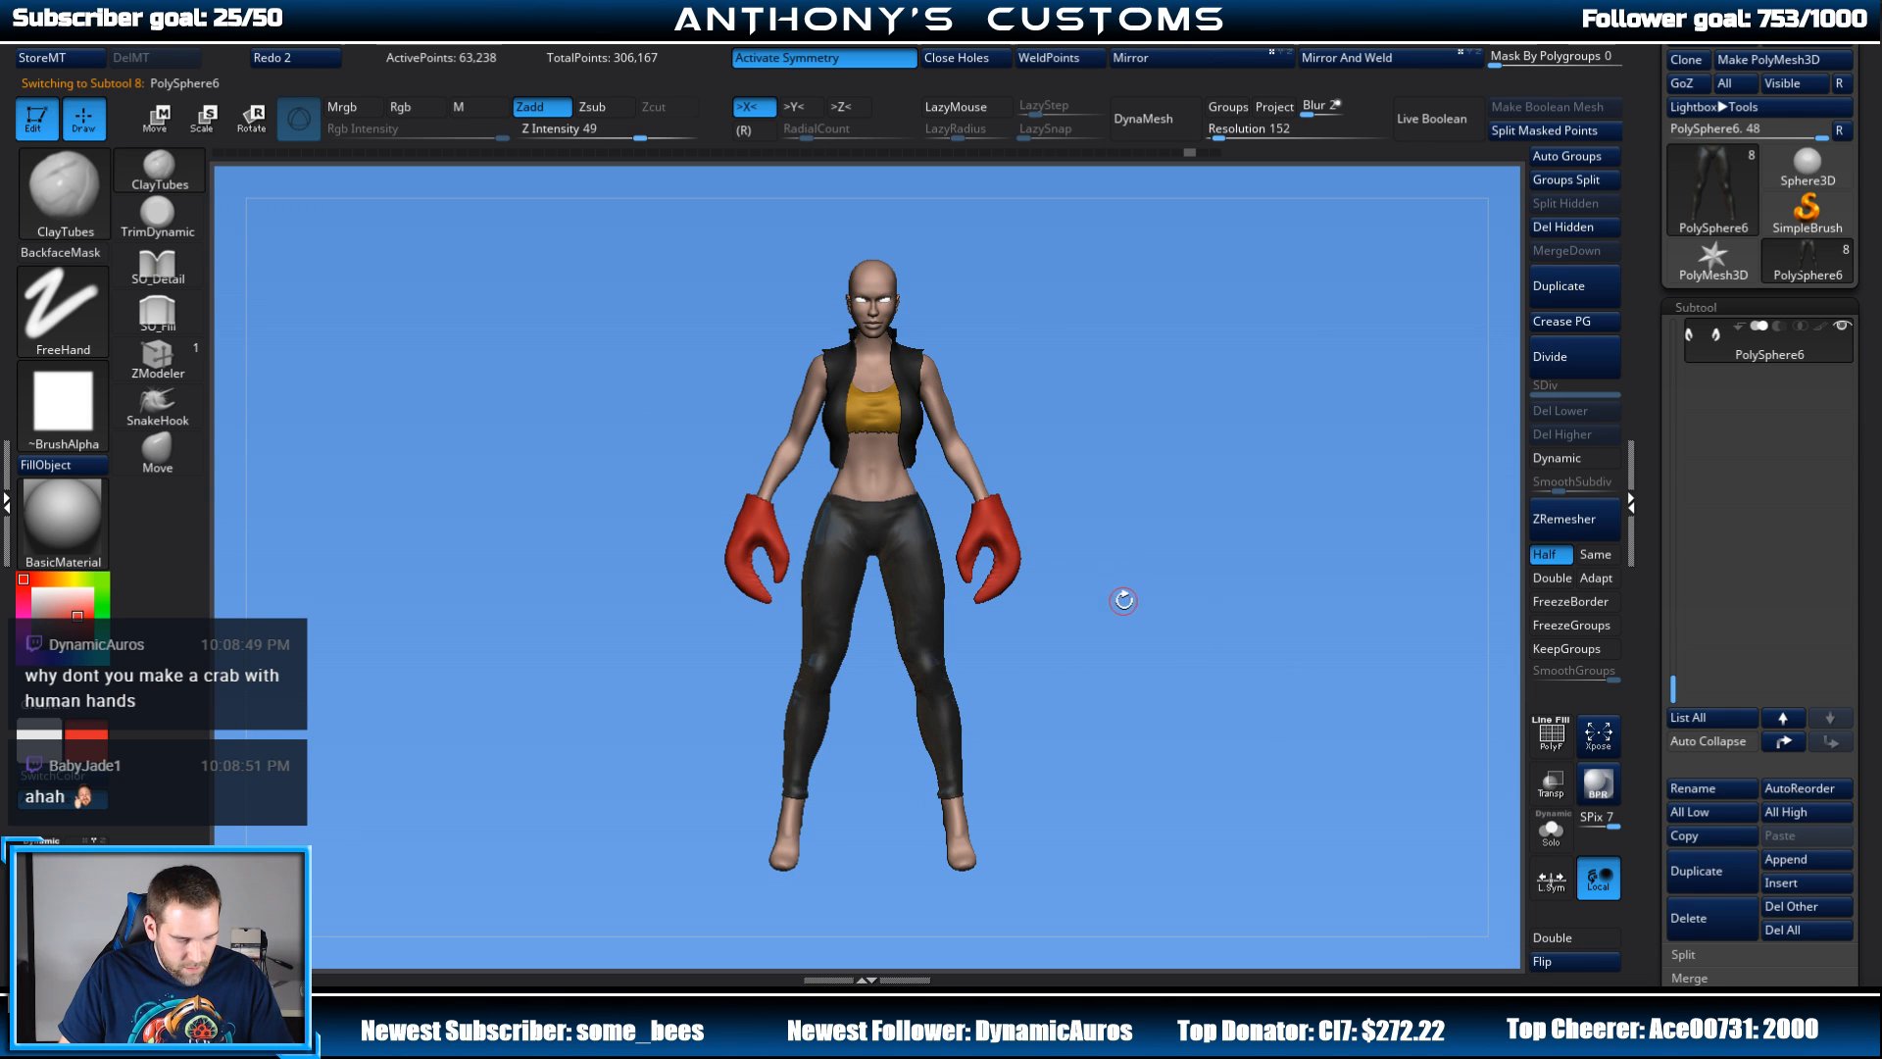
mouse_move(1172, 660)
left_mouse_down()
mouse_move(1139, 651)
mouse_move(1127, 590)
mouse_move(1150, 640)
mouse_move(1223, 635)
mouse_move(1156, 669)
mouse_move(1076, 647)
left_mouse_up()
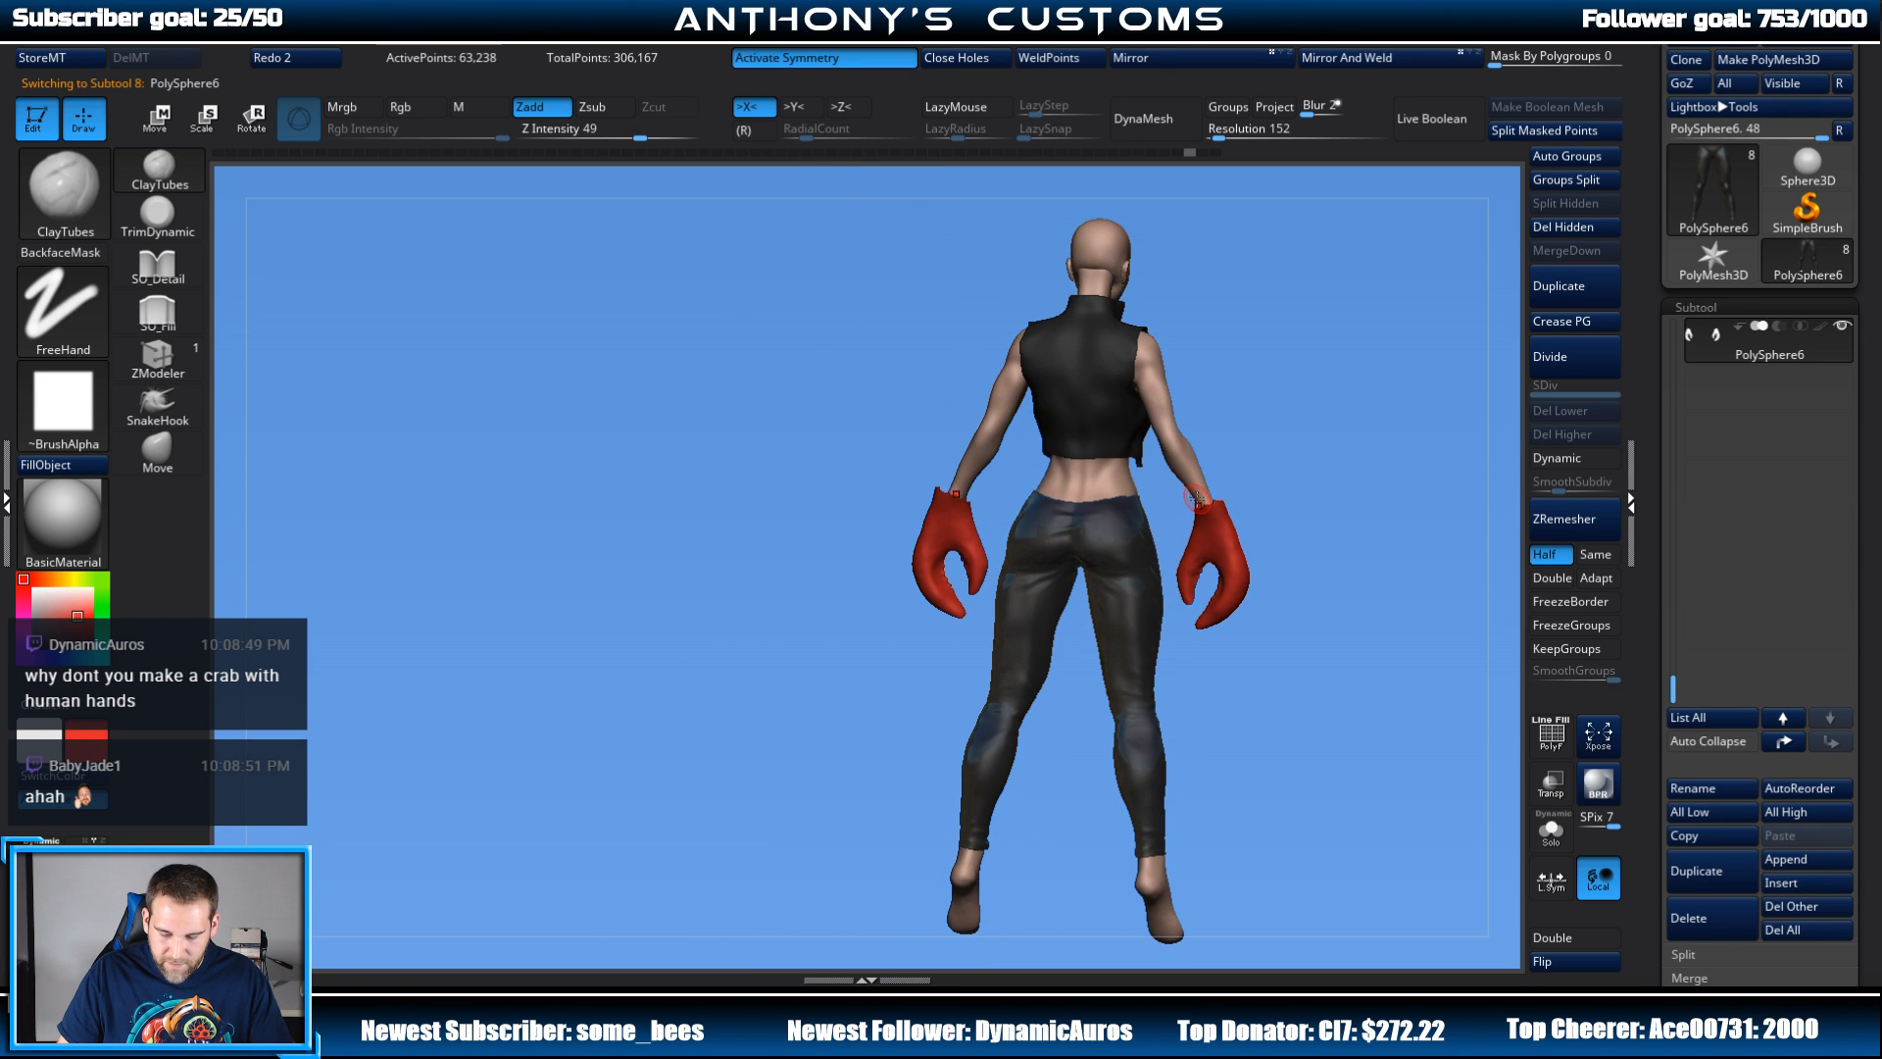
left_click_drag(1348, 505, 1412, 642)
mouse_move(1291, 618)
left_mouse_down()
mouse_move(1340, 621)
mouse_move(1337, 592)
mouse_move(1266, 610)
mouse_move(1252, 585)
mouse_move(1289, 720)
mouse_move(1388, 684)
mouse_move(1274, 689)
mouse_move(1282, 622)
mouse_move(1282, 665)
mouse_move(1259, 628)
left_mouse_up()
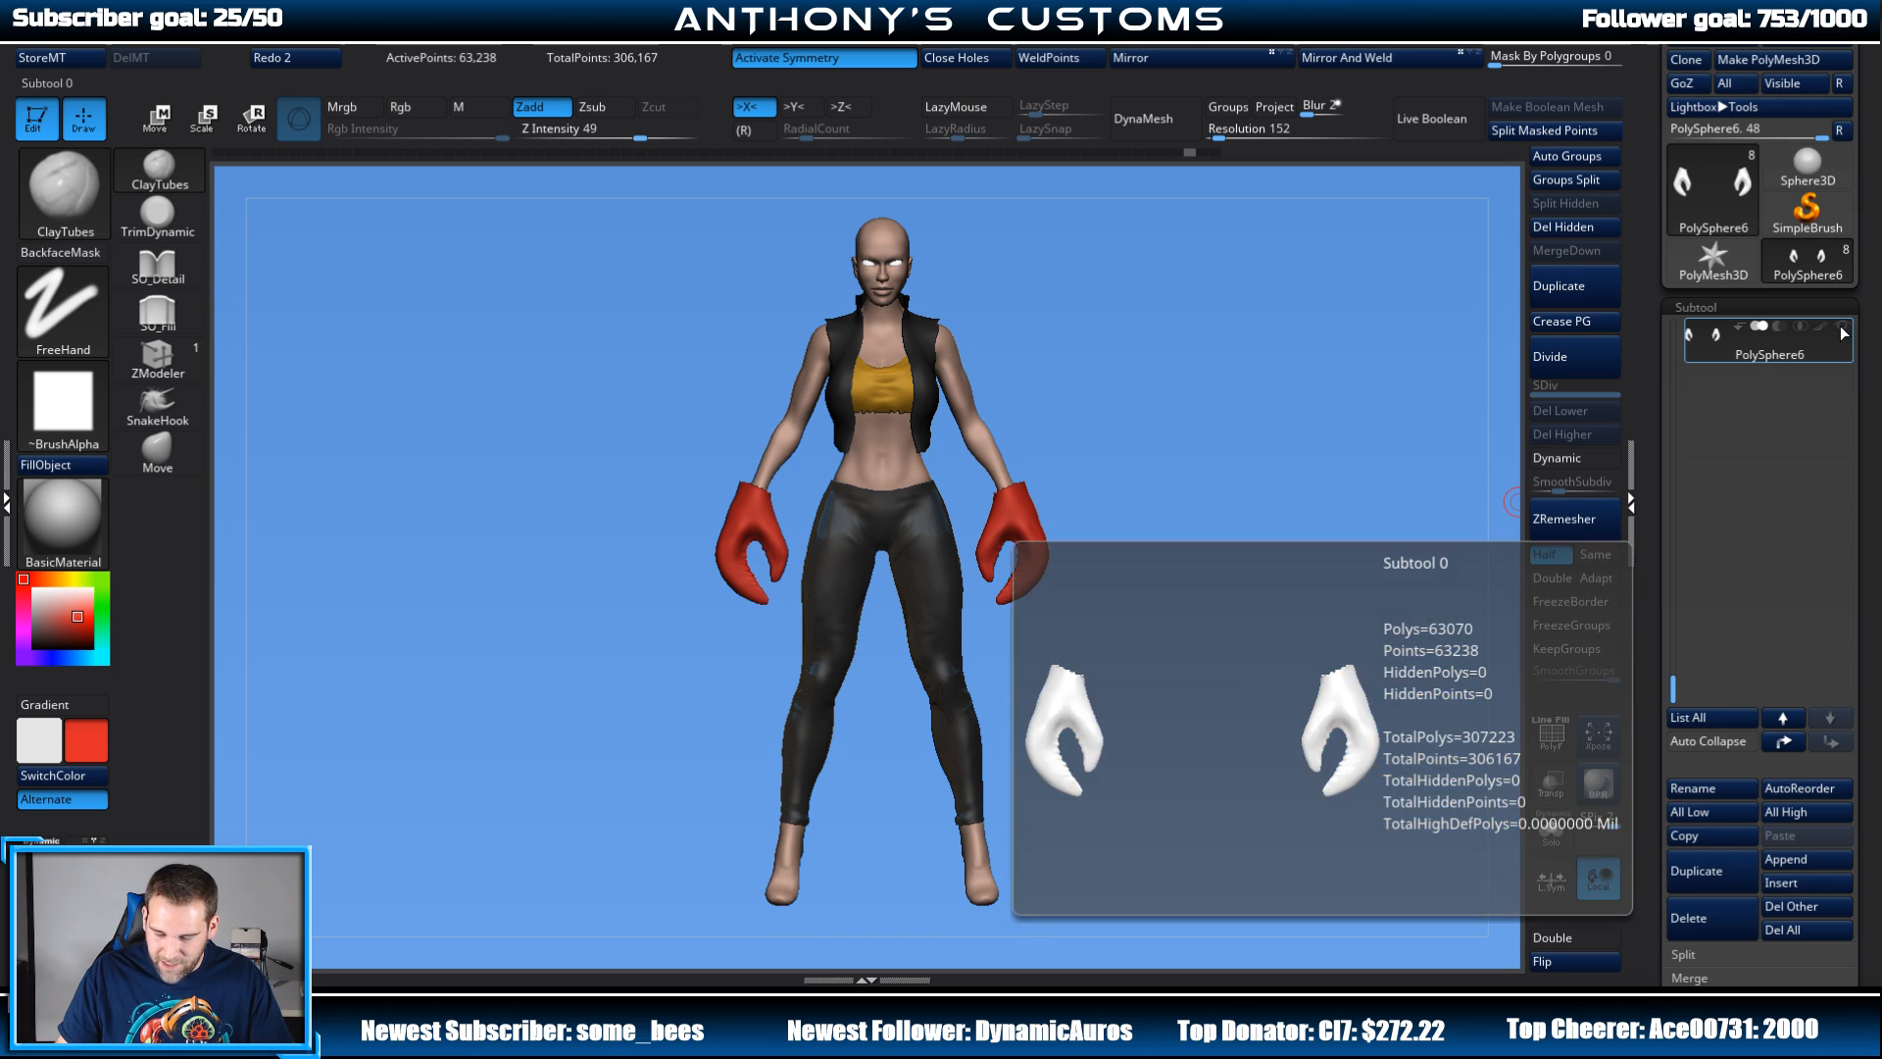
left_click_drag(1673, 671, 1673, 384)
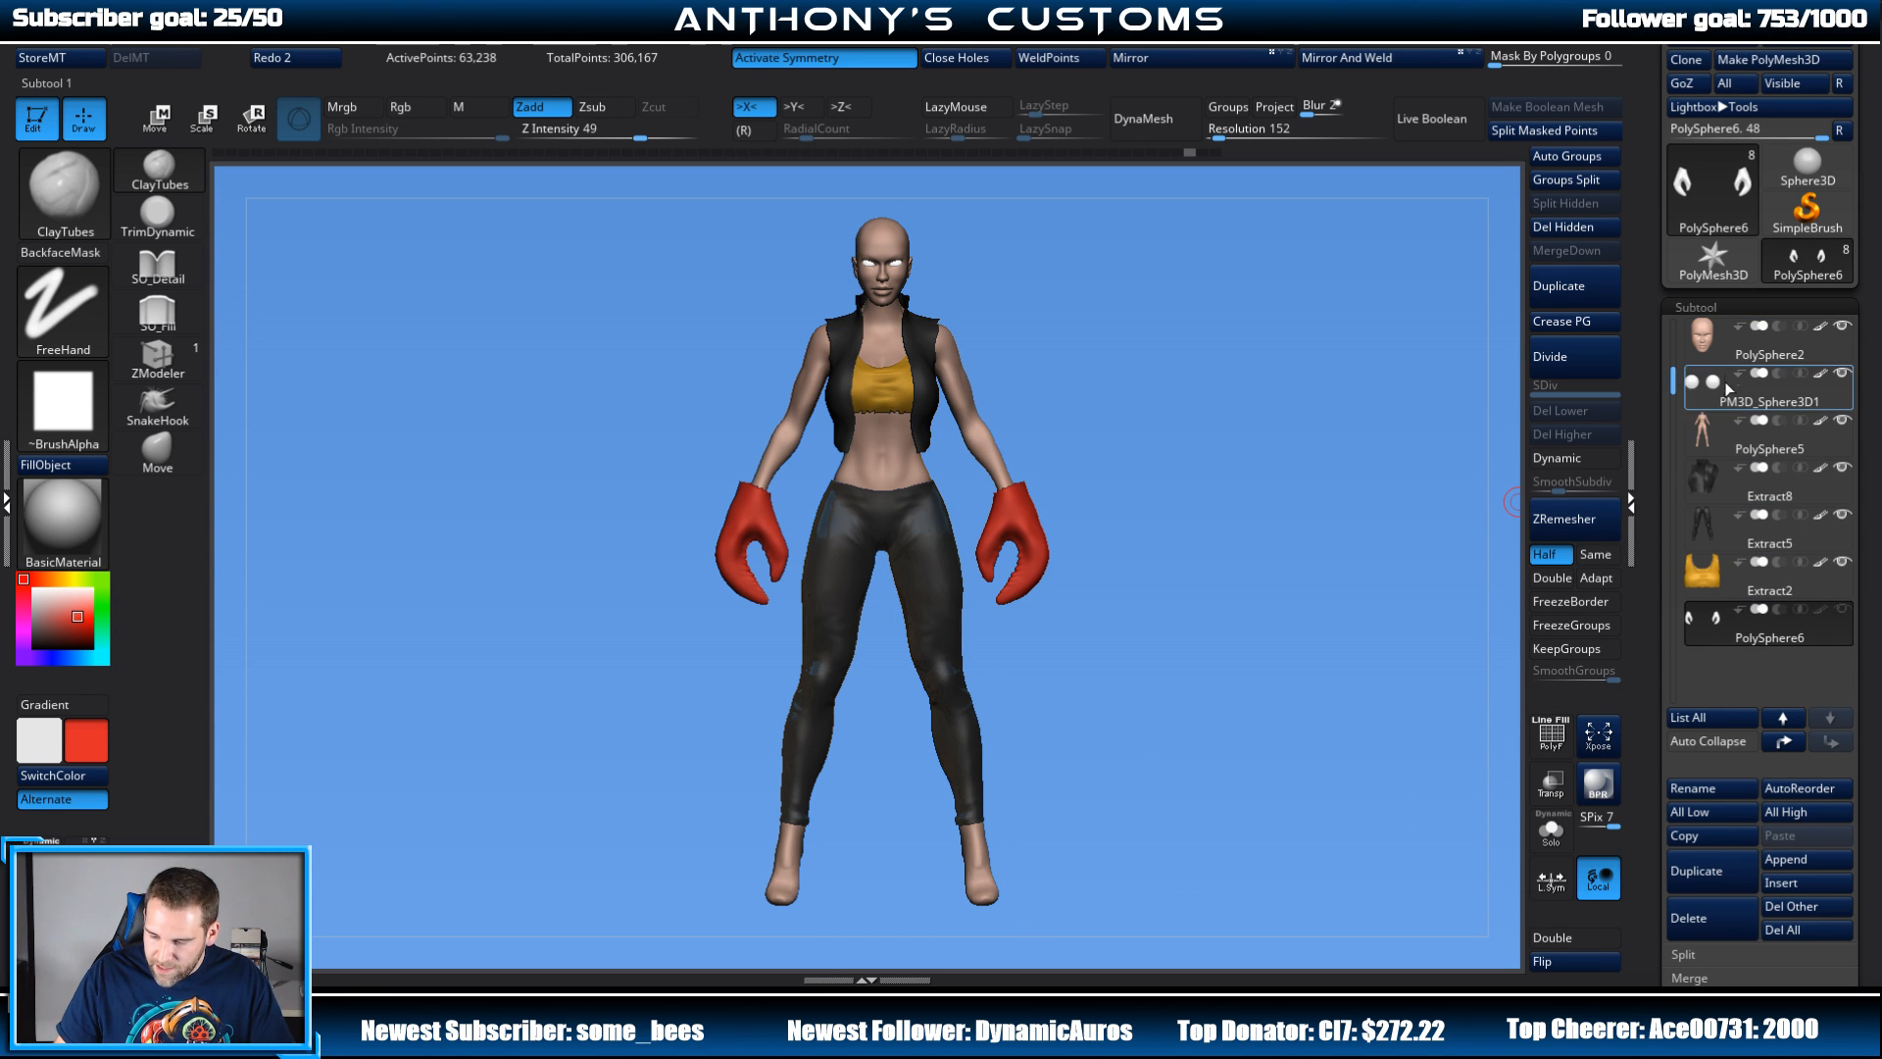
left_click(1716, 431)
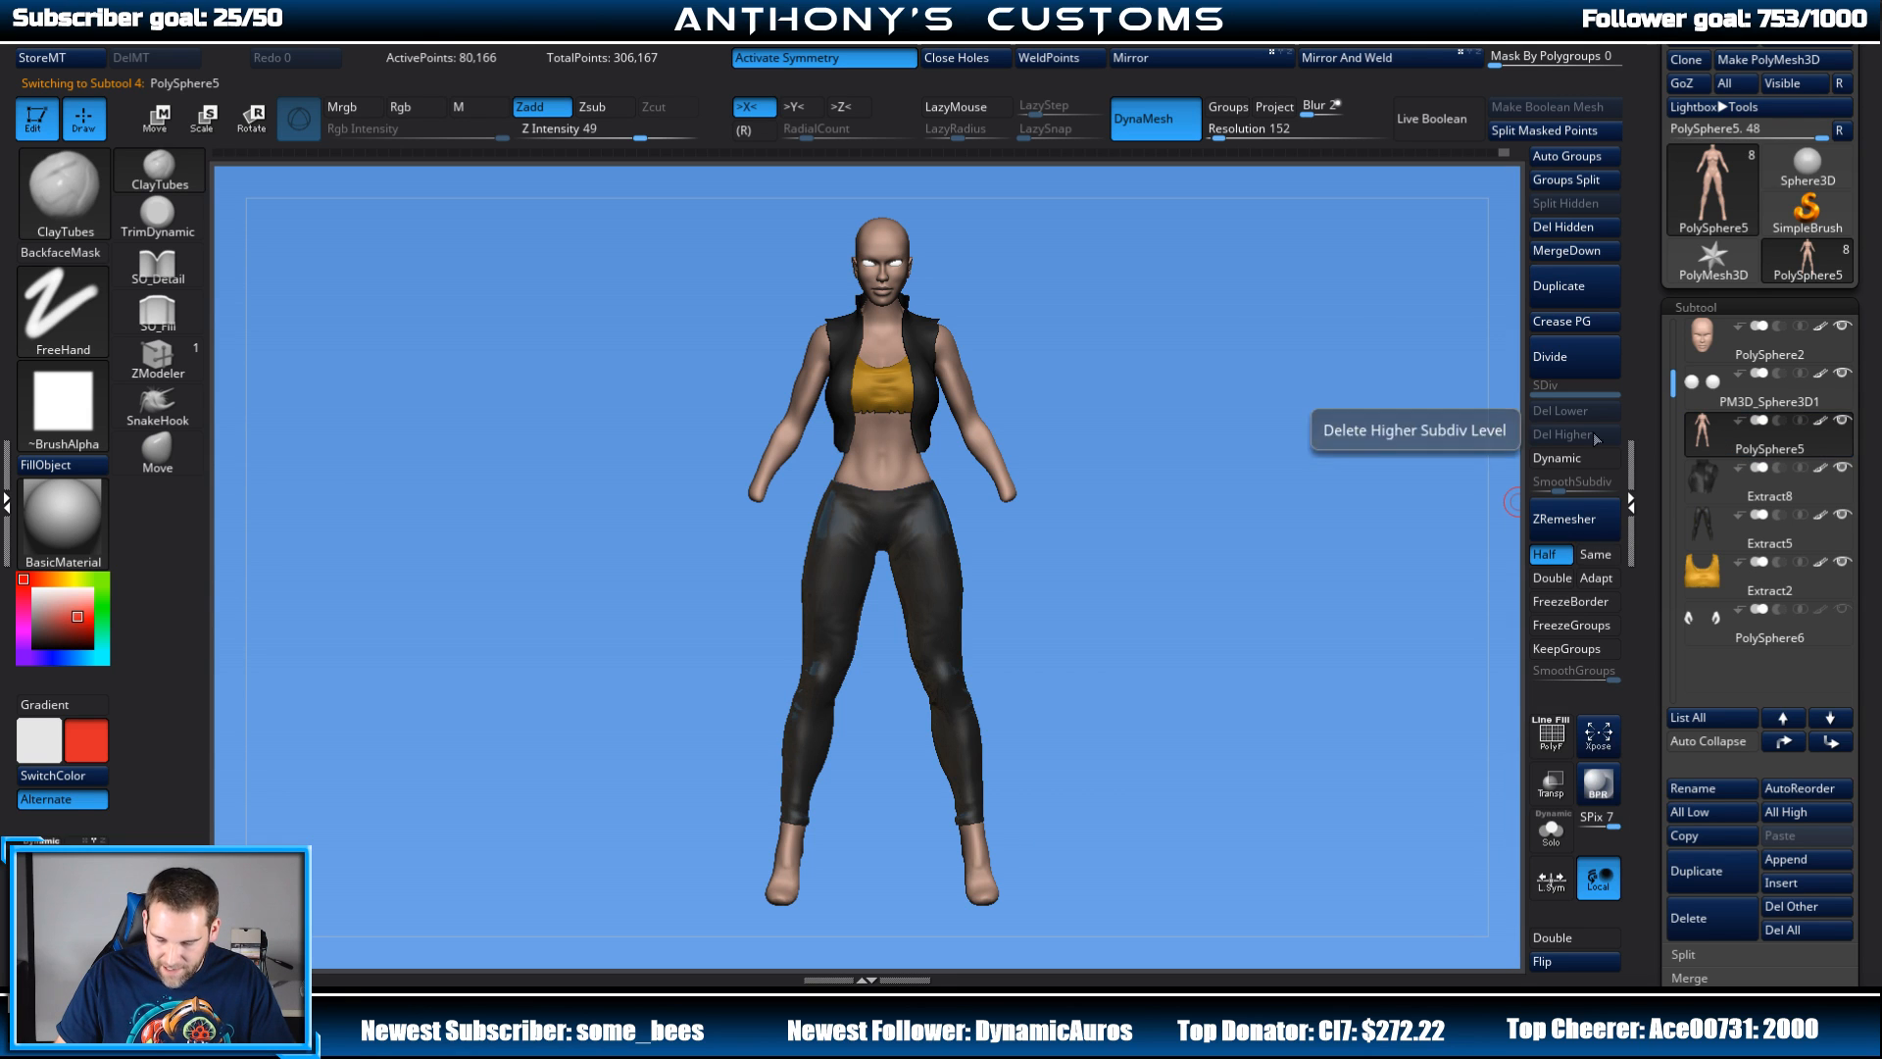
key("ctrl")
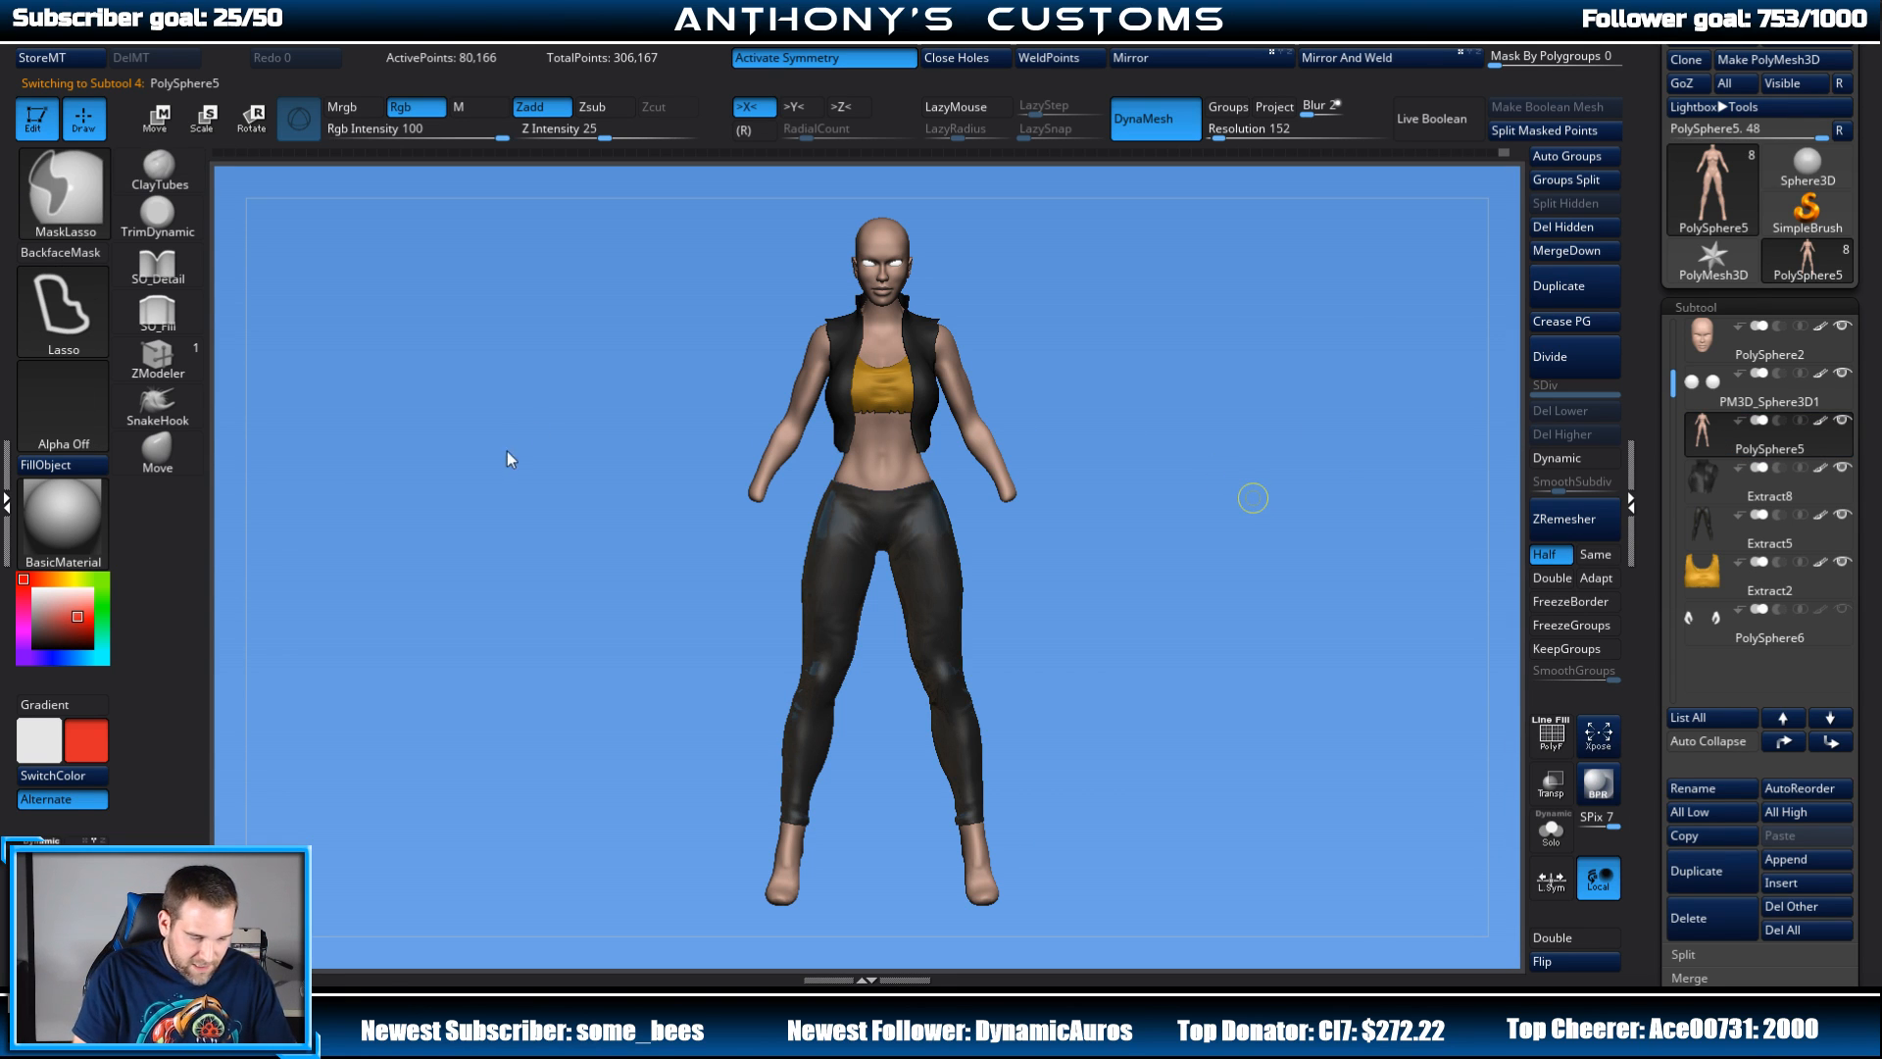
key("ctrl+s")
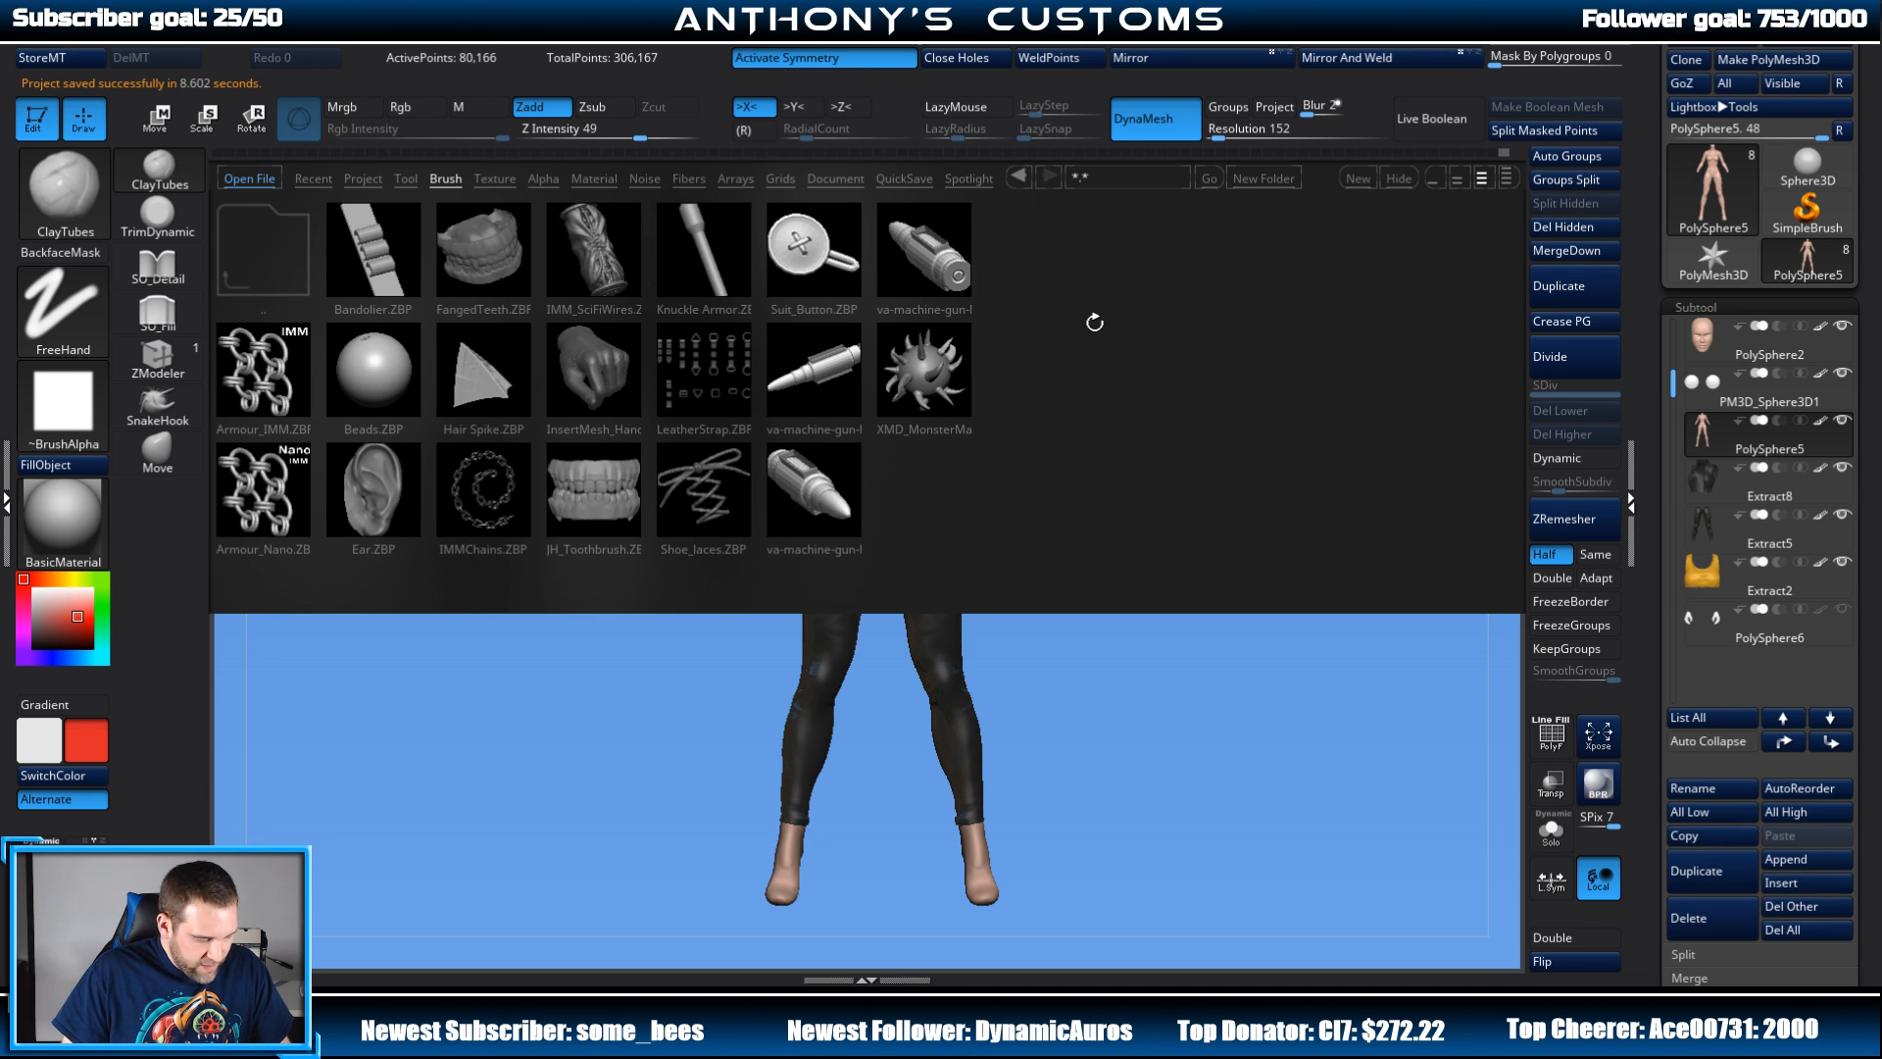
Step: Browse up to the ZDocs folder in the file library and open the Fist.ZPR project
left_click(273, 254)
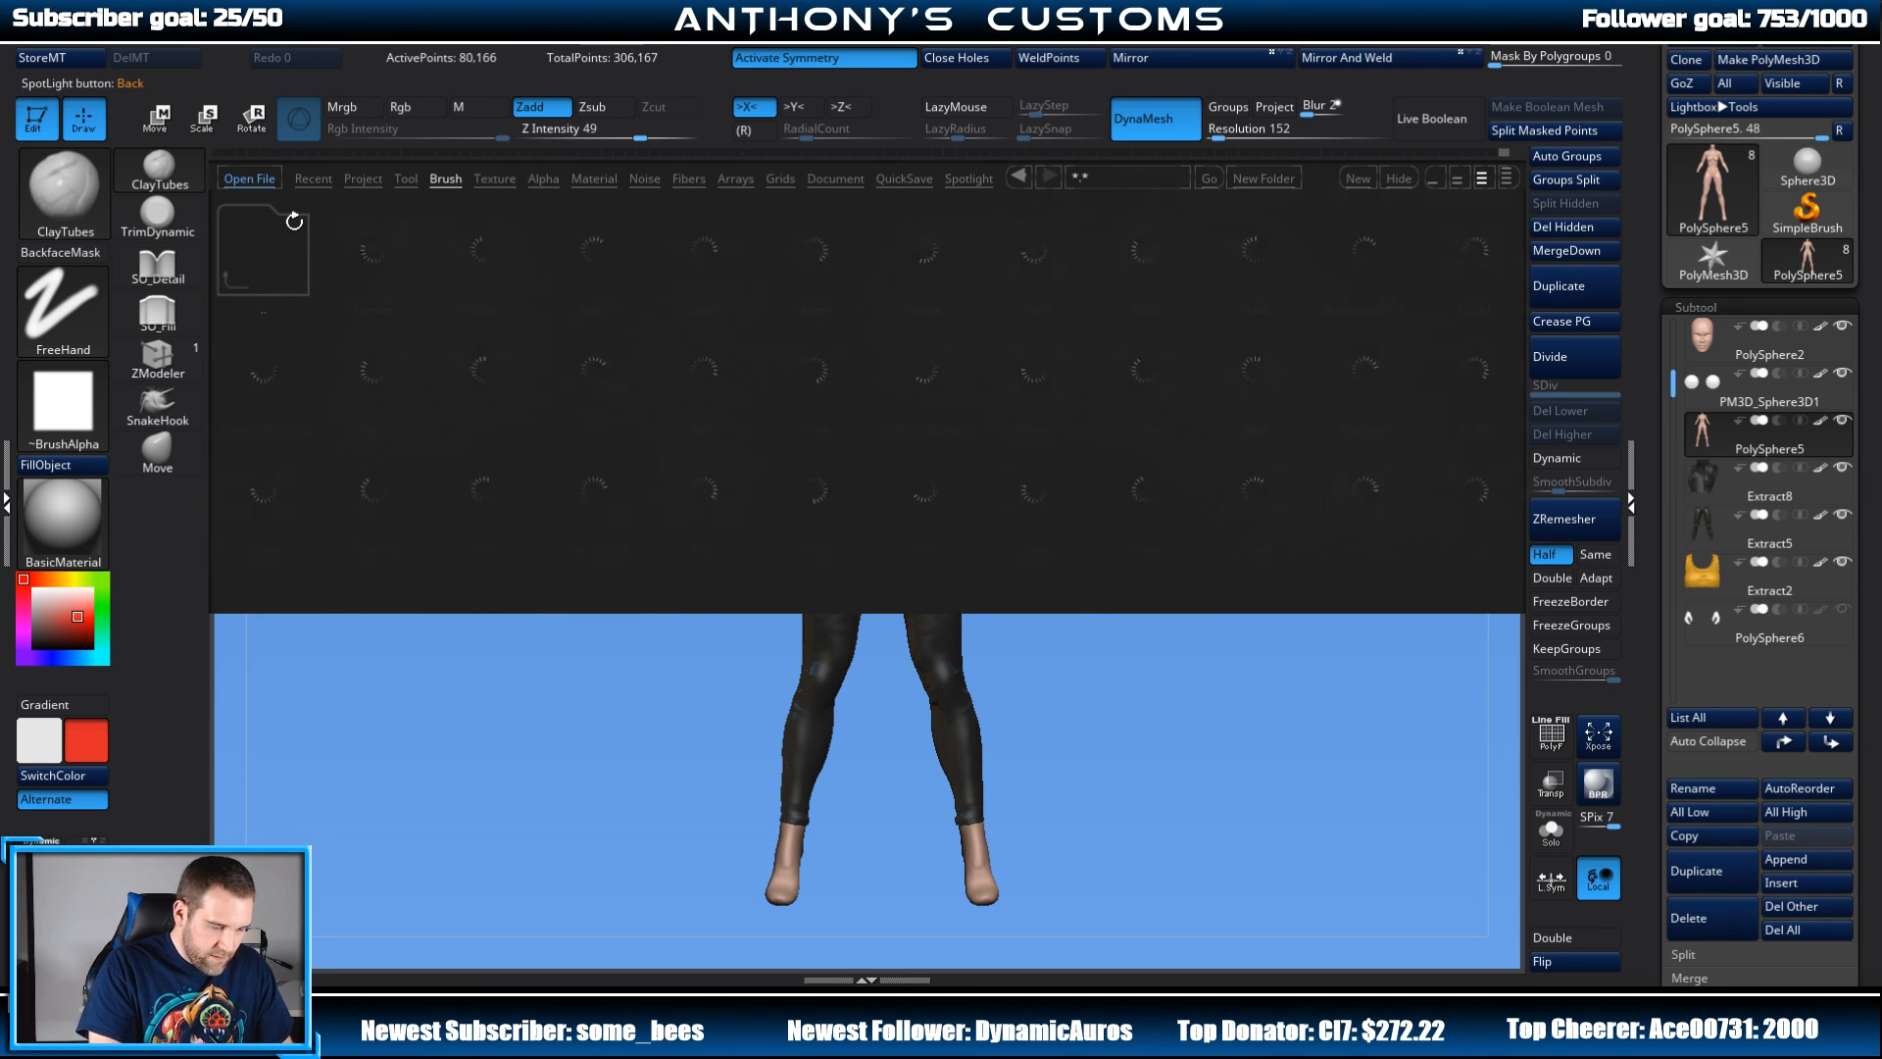
double_click(269, 276)
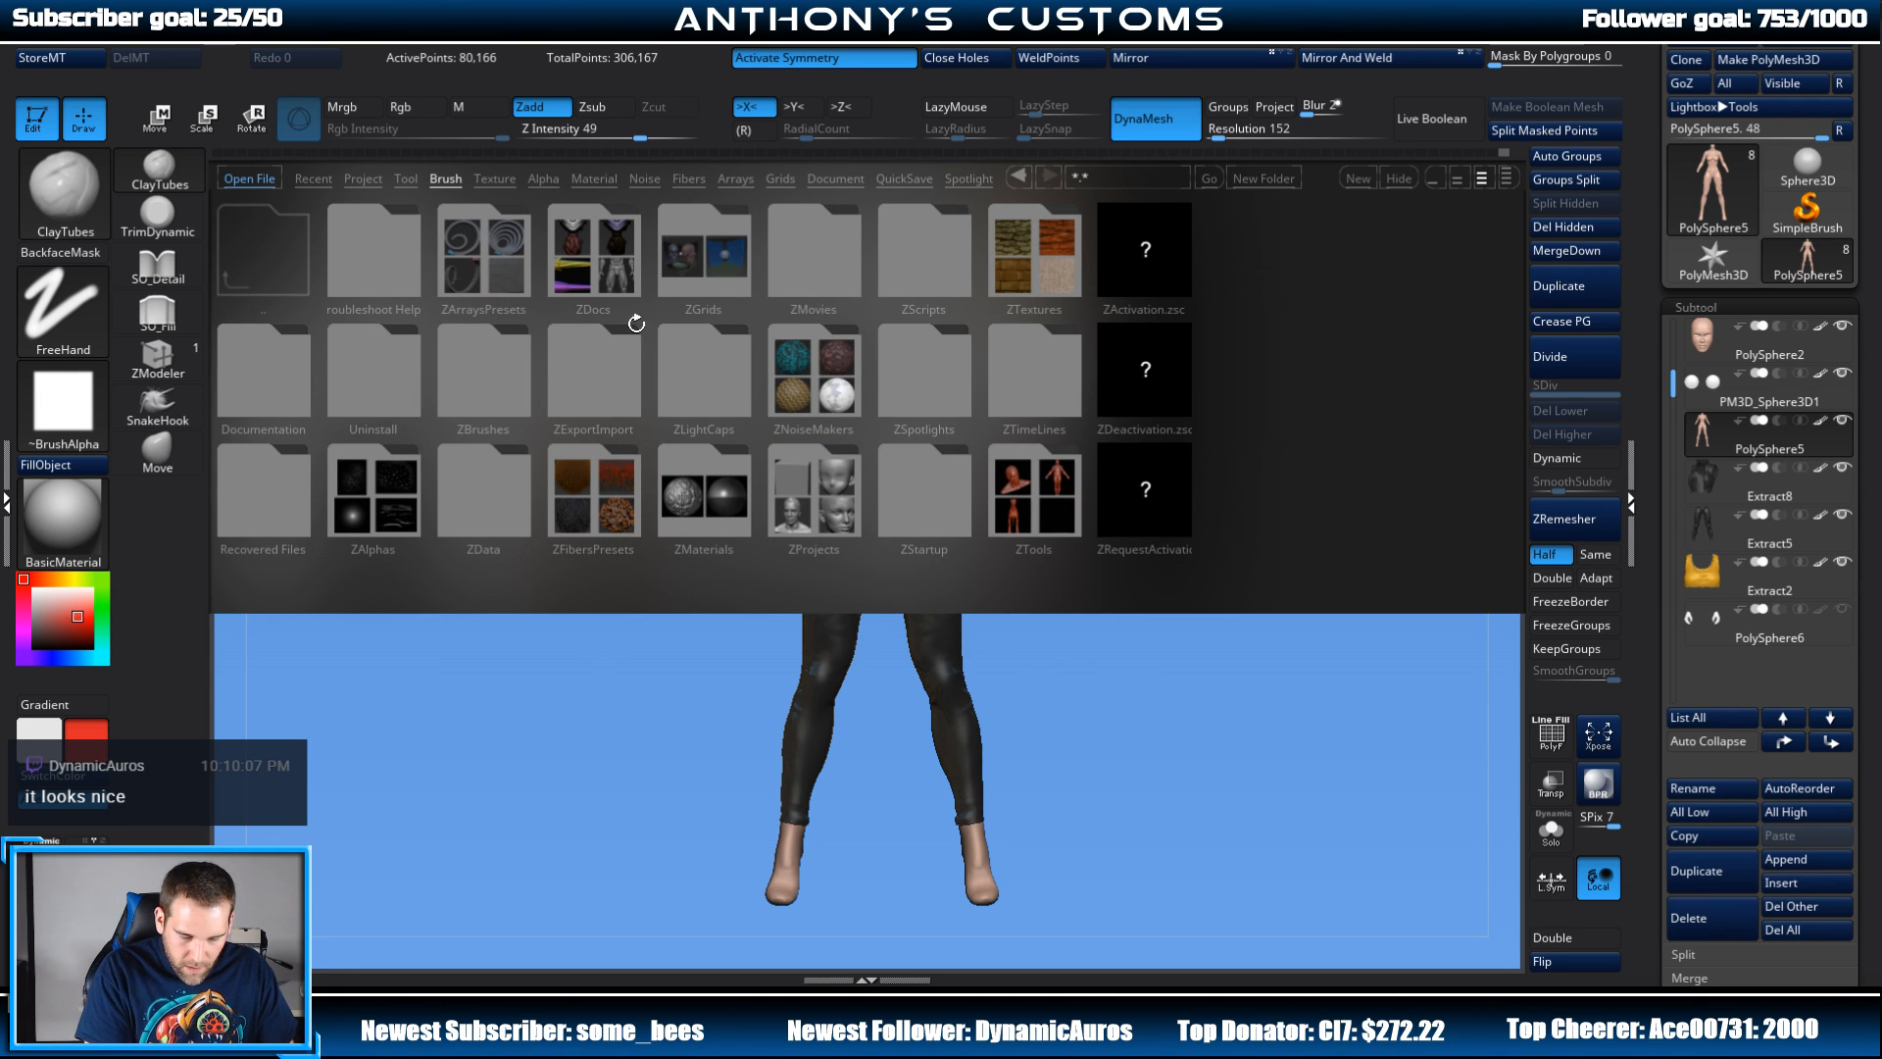
double_click(591, 255)
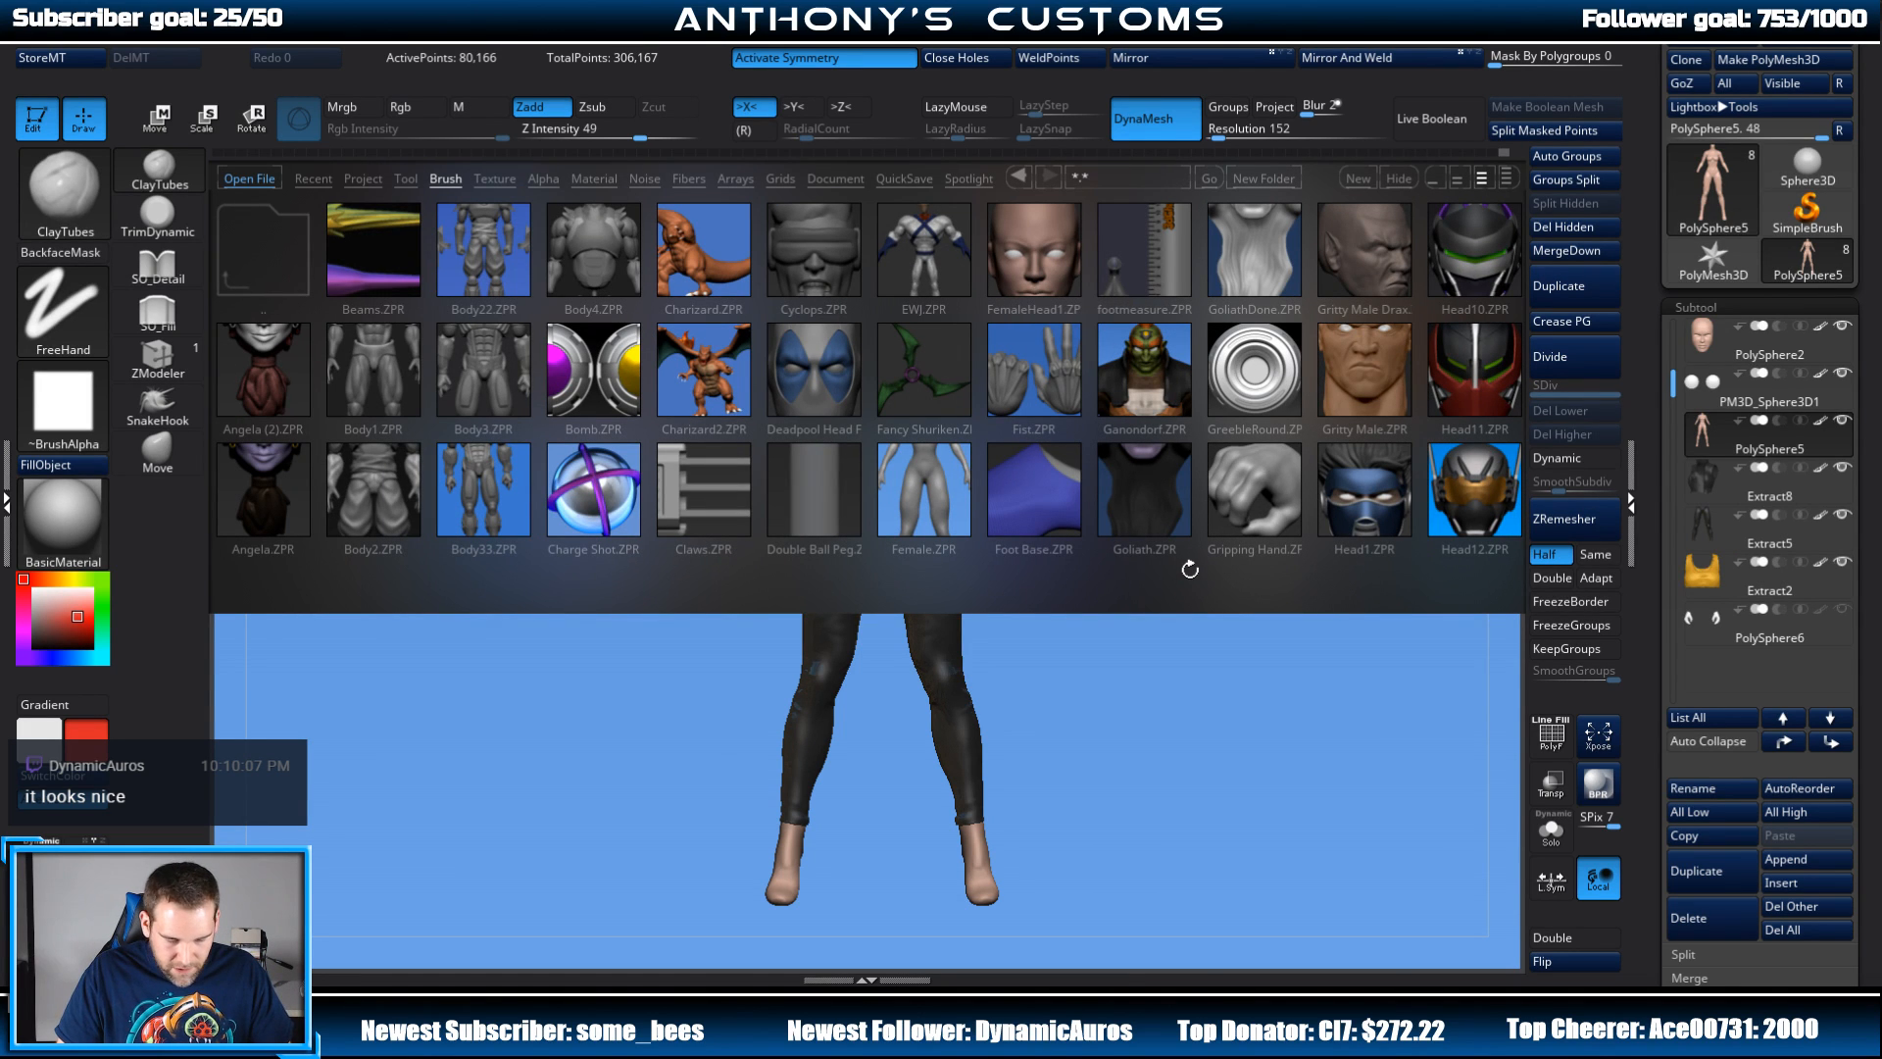
left_click_drag(1199, 522, 1137, 524)
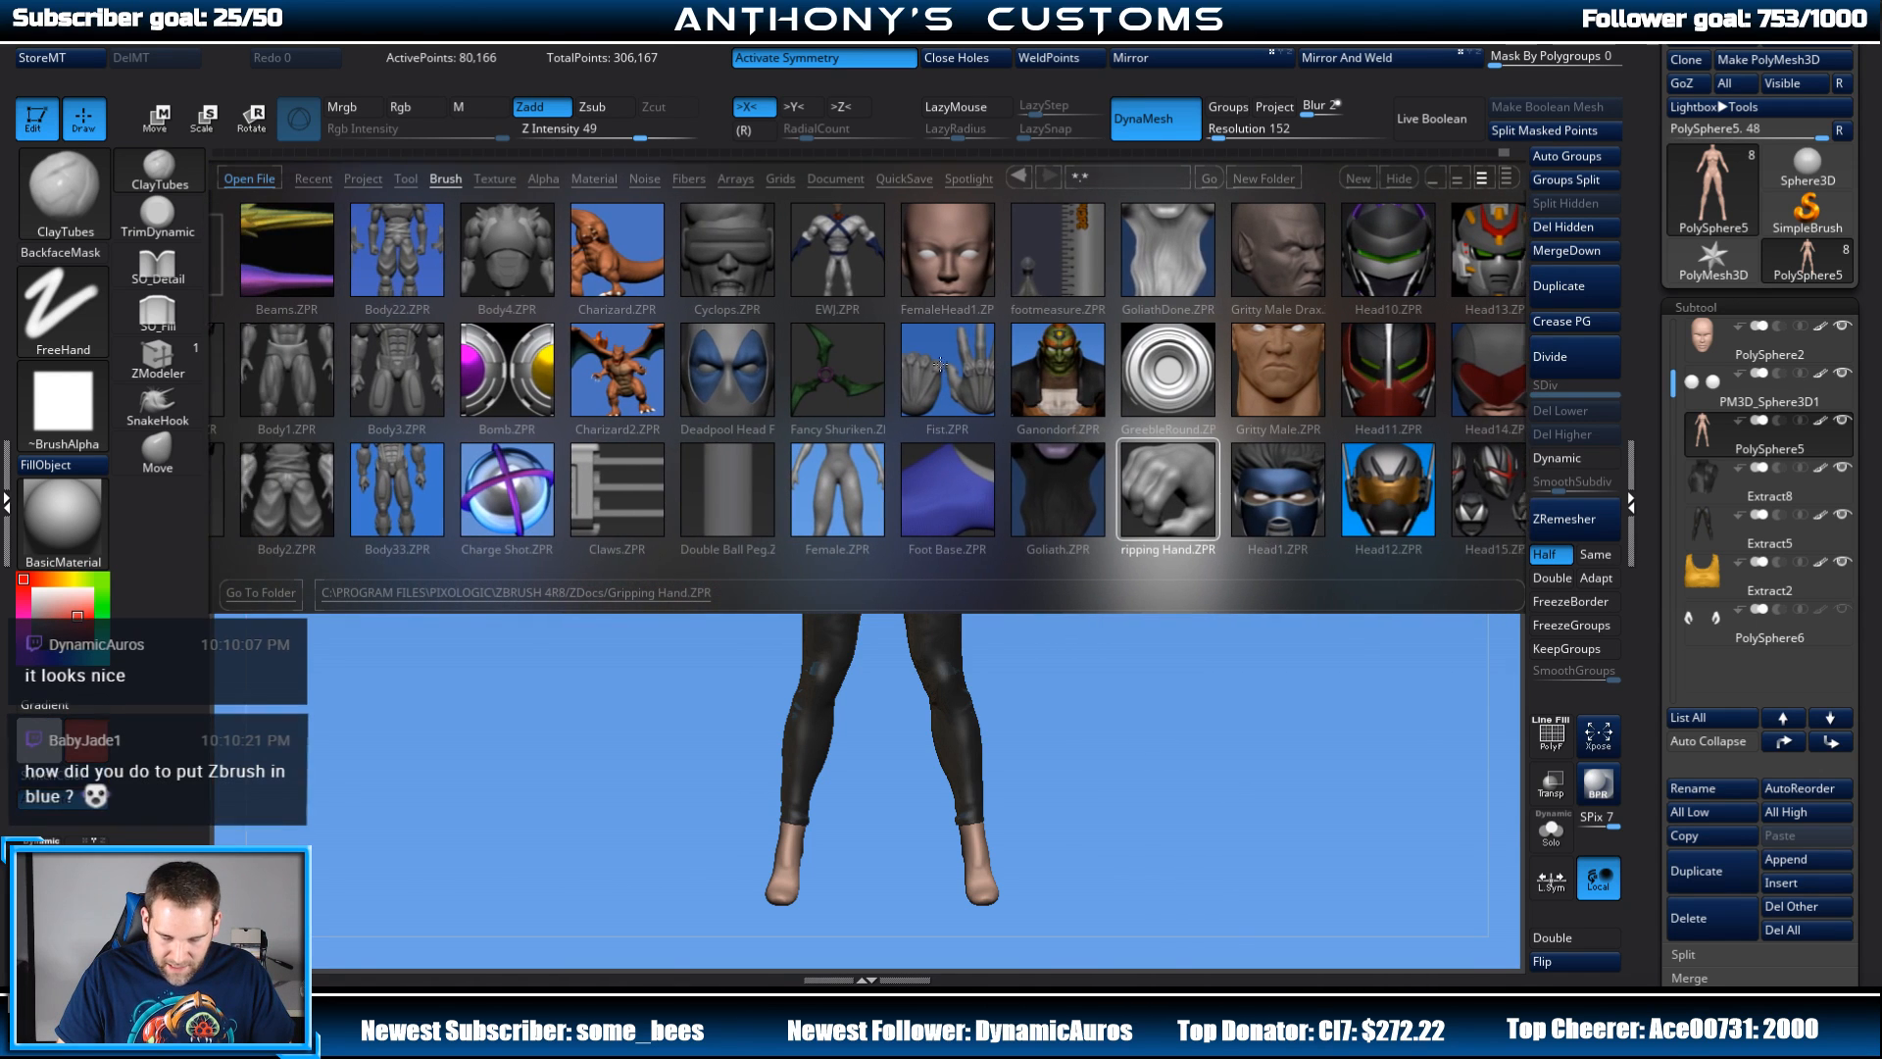
double_click(971, 368)
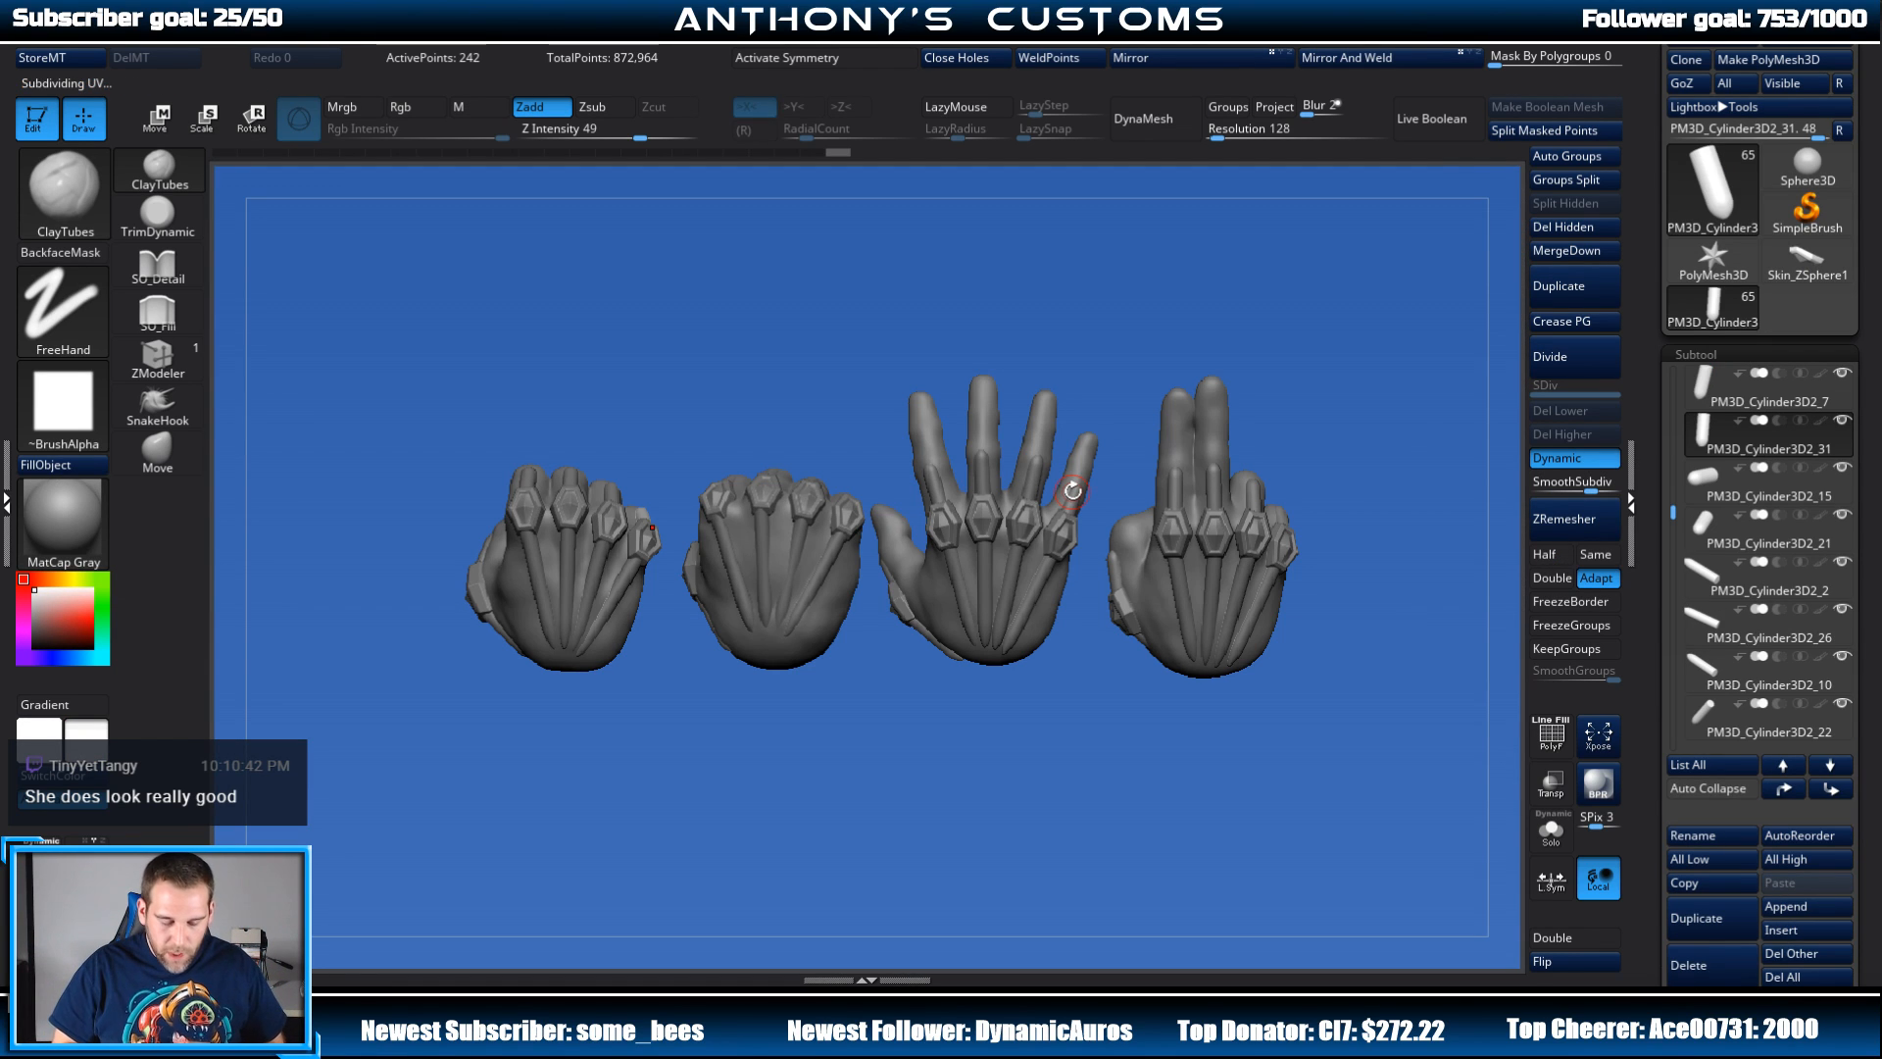
Step: Copy the open hand subtool from the hands project and reopen the saved female character project
left_click(951, 611, "alt")
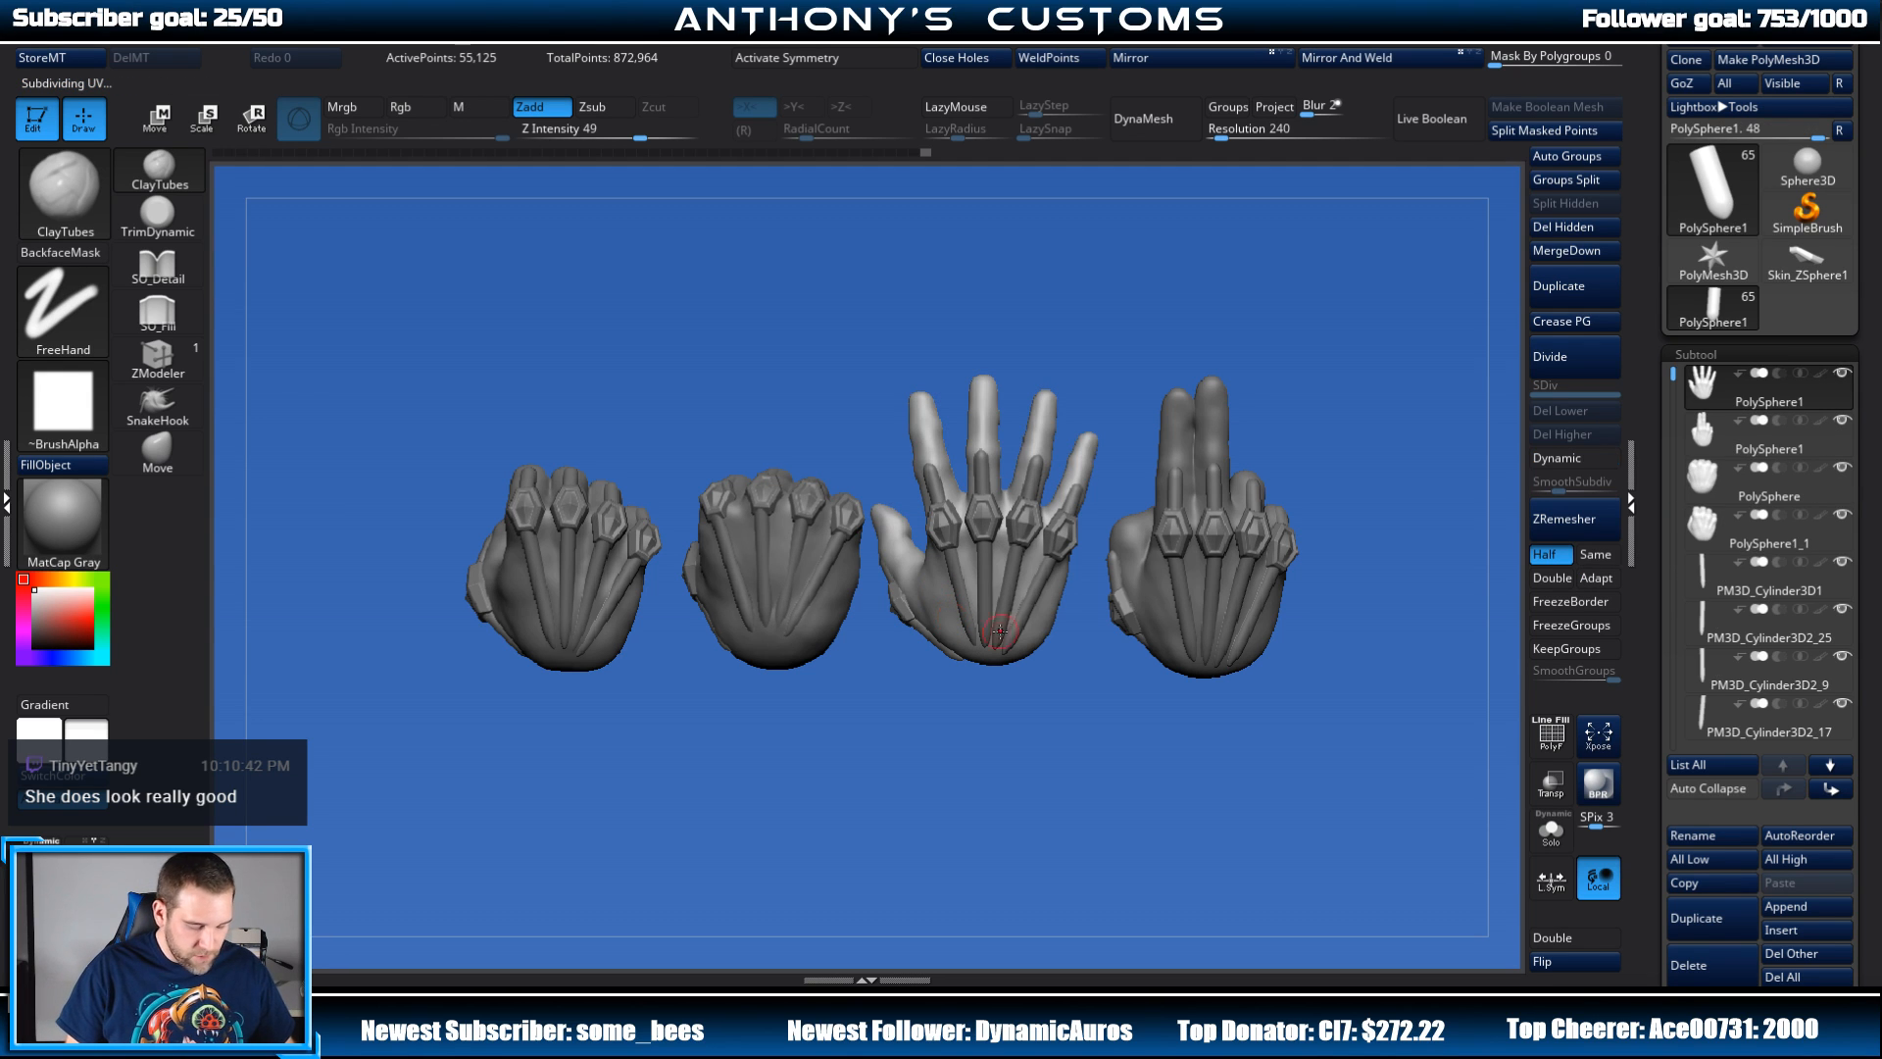
scroll(1866, 612, "down", 5)
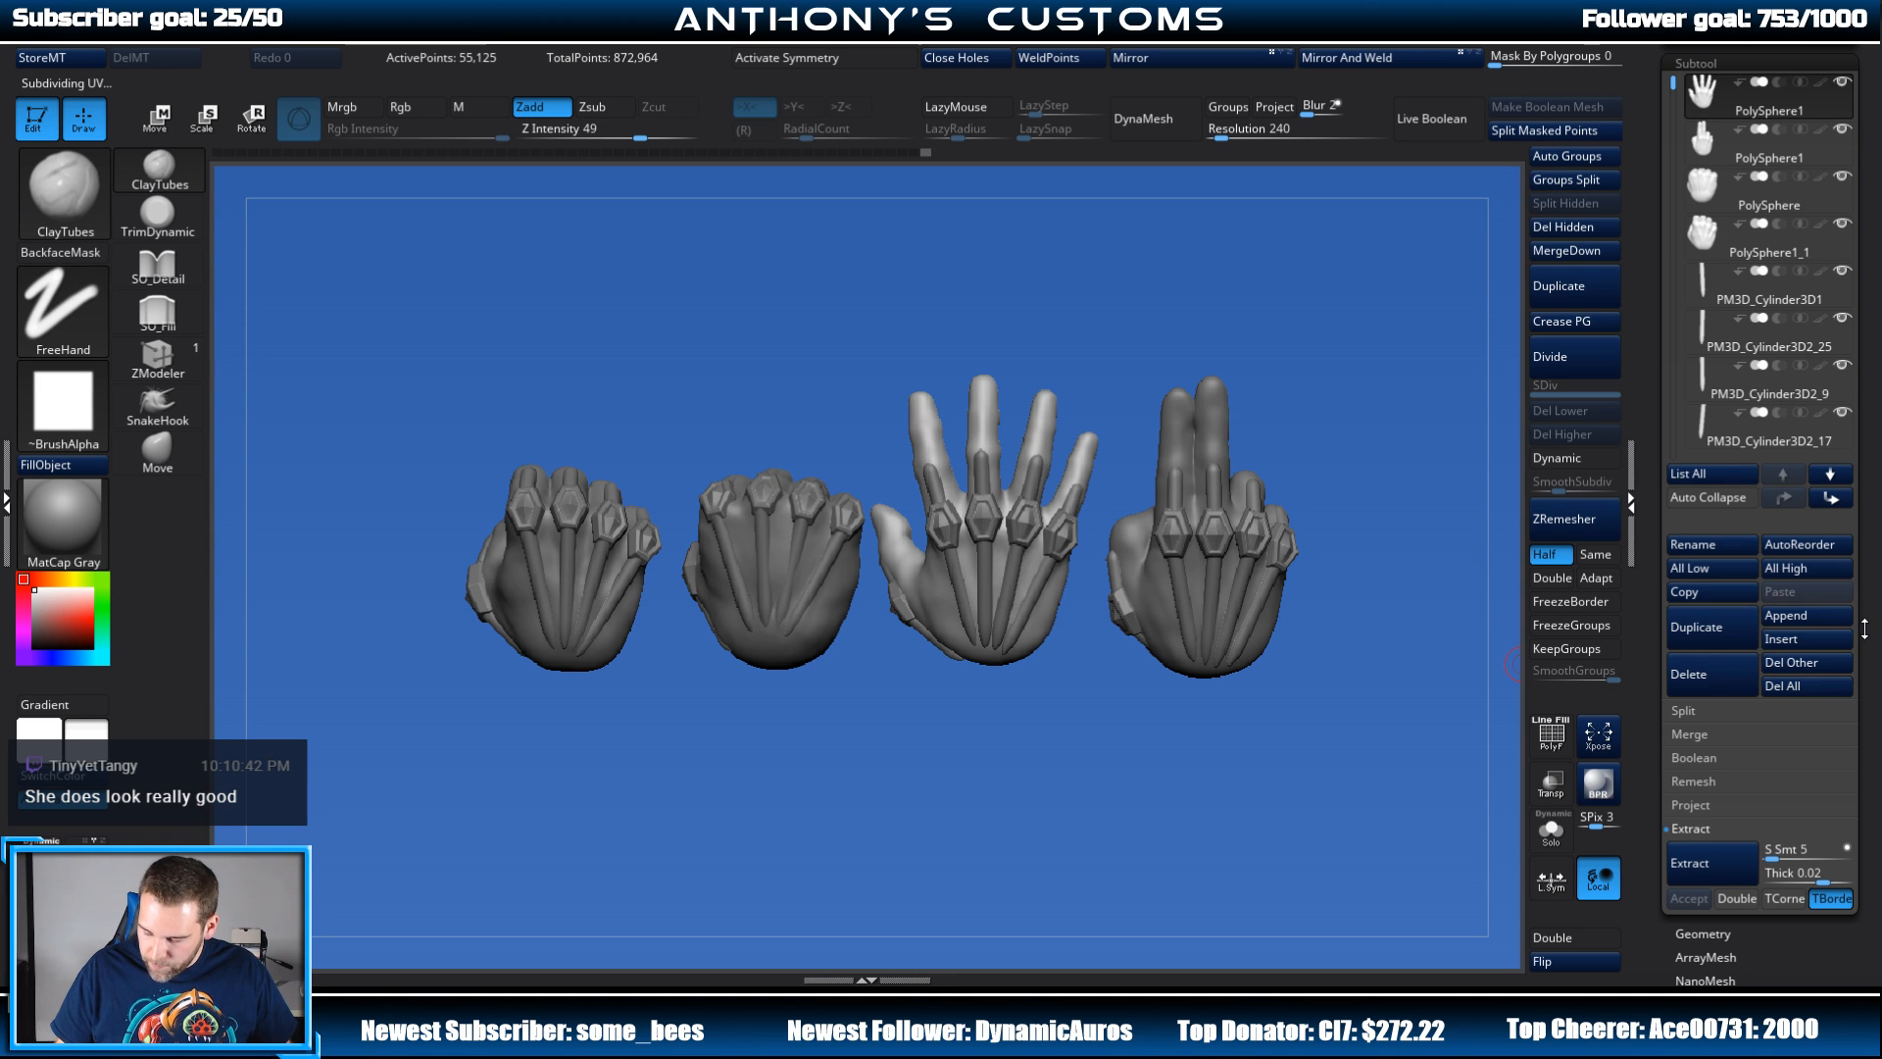
left_click(1720, 595)
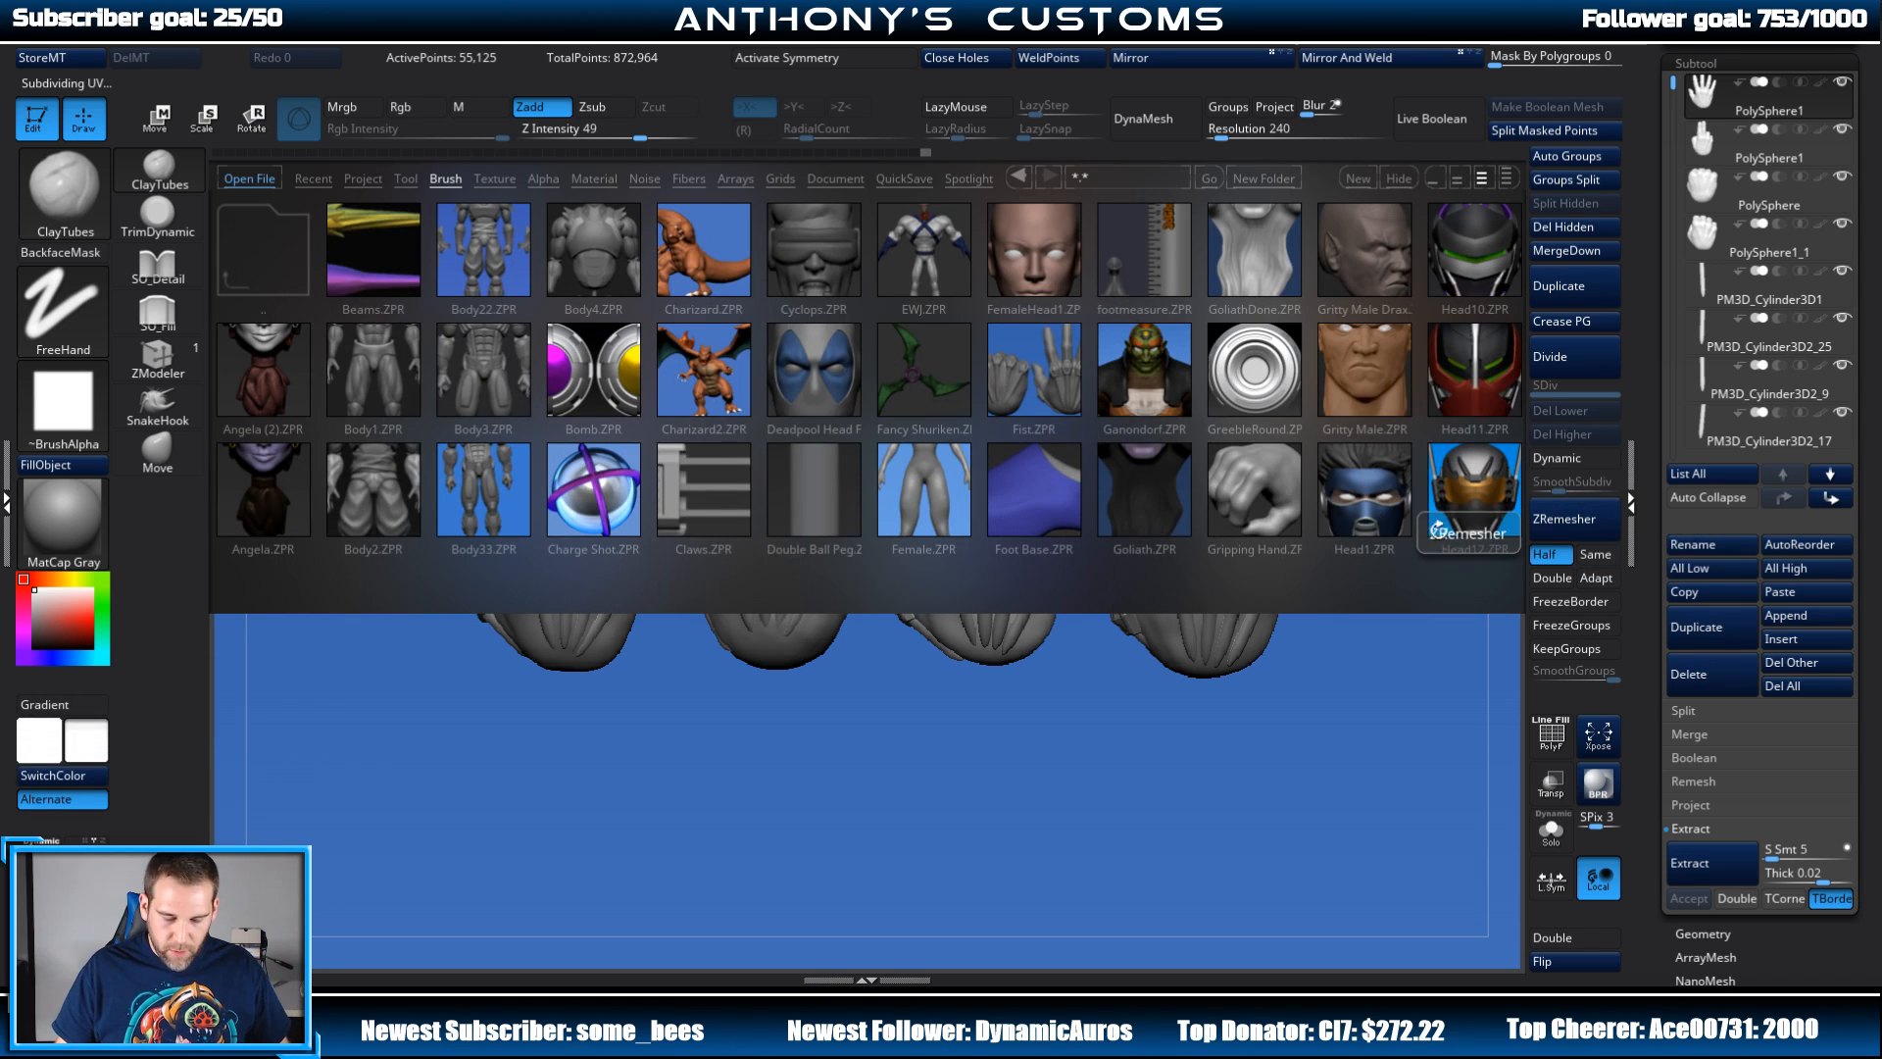
left_click_drag(1260, 498, 955, 503)
double_click(1206, 252)
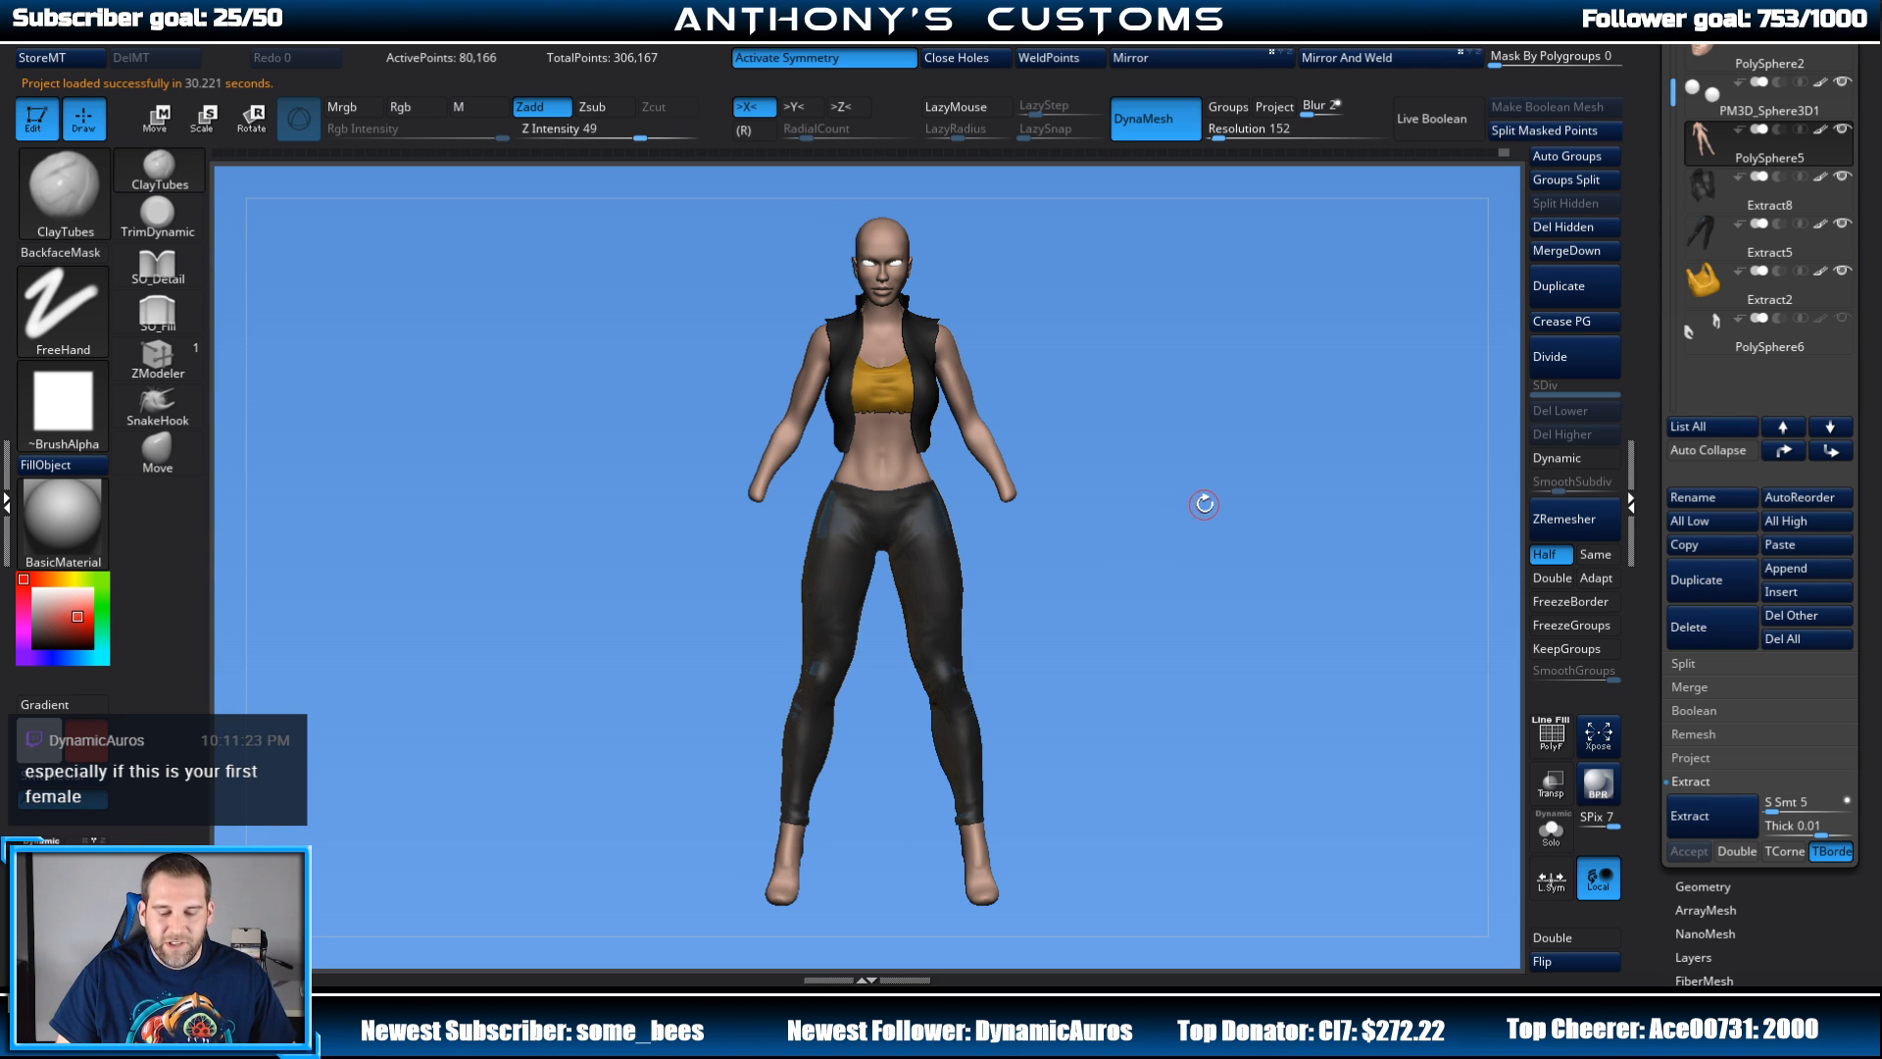
Step: Paste the copied hand into the character project and move its subtool to the end of the subtool list
mouse_move(1160, 533)
left_mouse_down()
mouse_move(1206, 614)
mouse_move(1227, 550)
mouse_move(1196, 519)
mouse_move(1147, 601)
mouse_move(1167, 510)
mouse_move(1169, 698)
mouse_move(1193, 680)
mouse_move(1084, 680)
mouse_move(1185, 620)
left_mouse_up()
left_click_drag(1137, 530, 1223, 576)
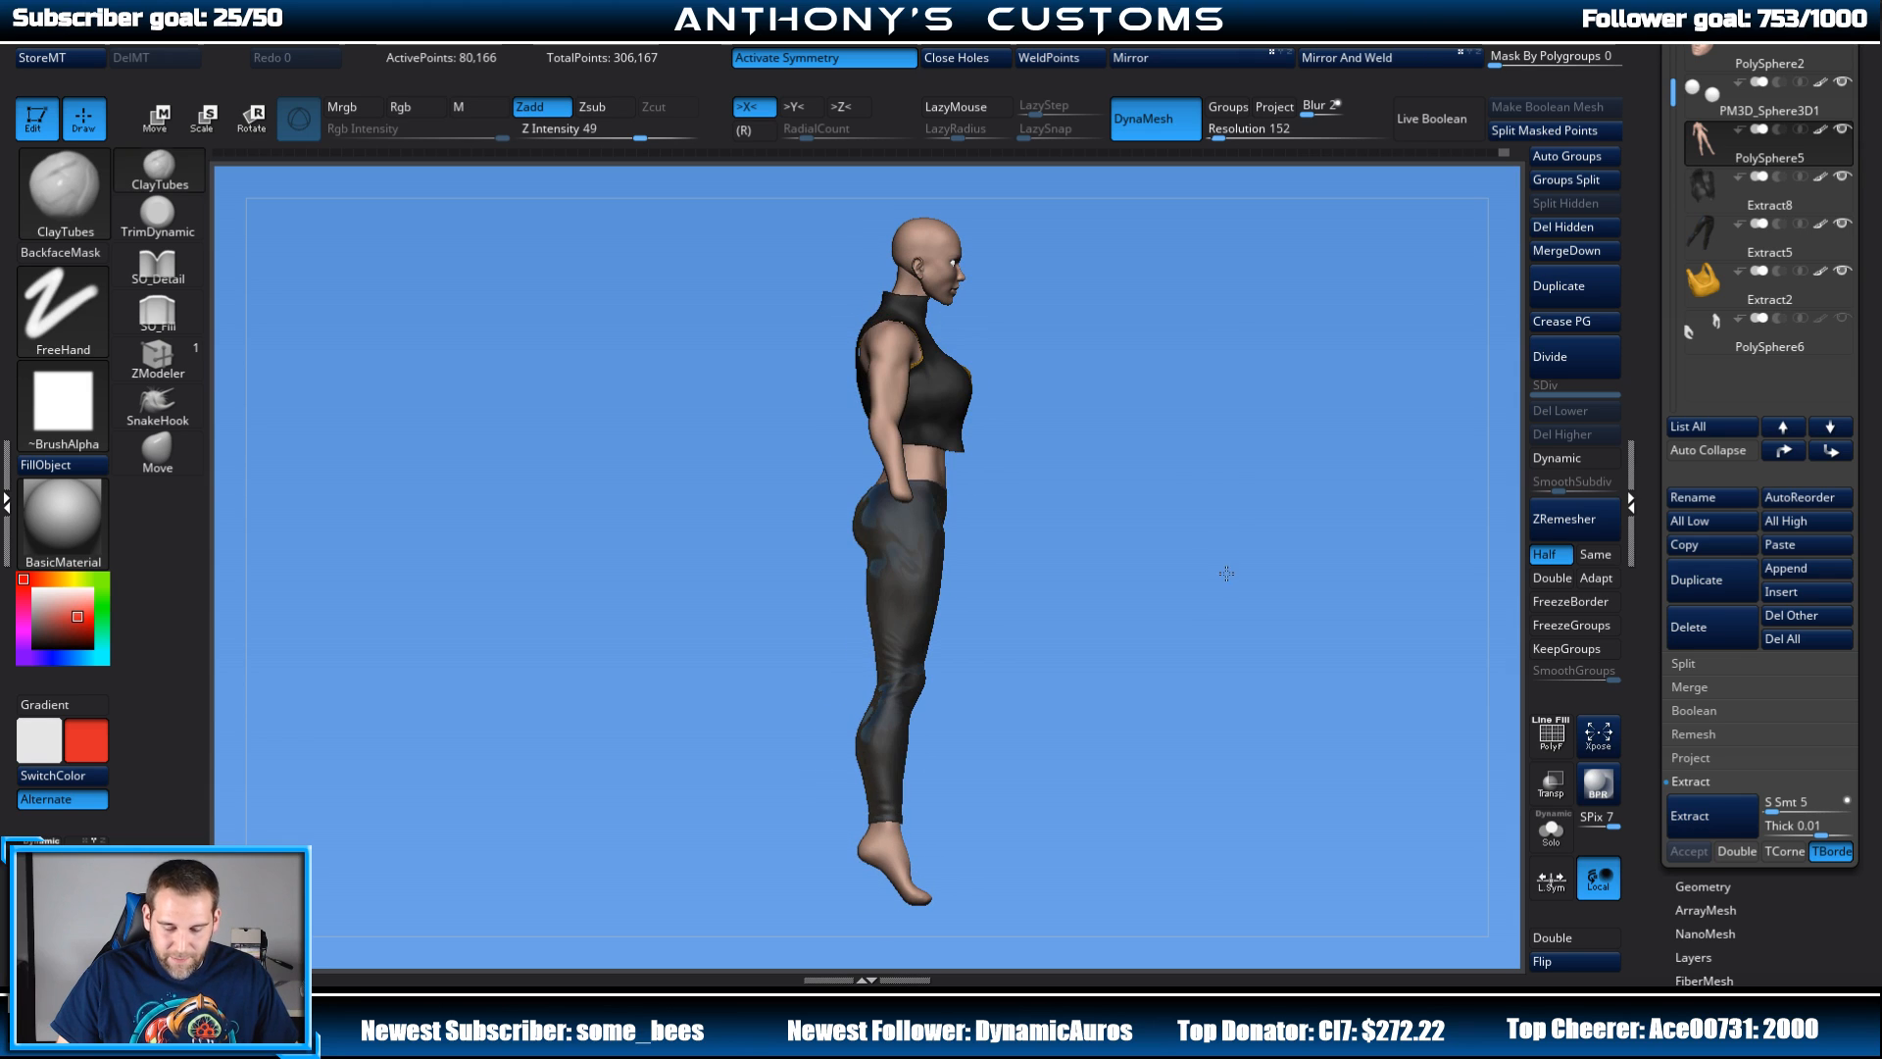
left_click_drag(1191, 440, 1113, 539)
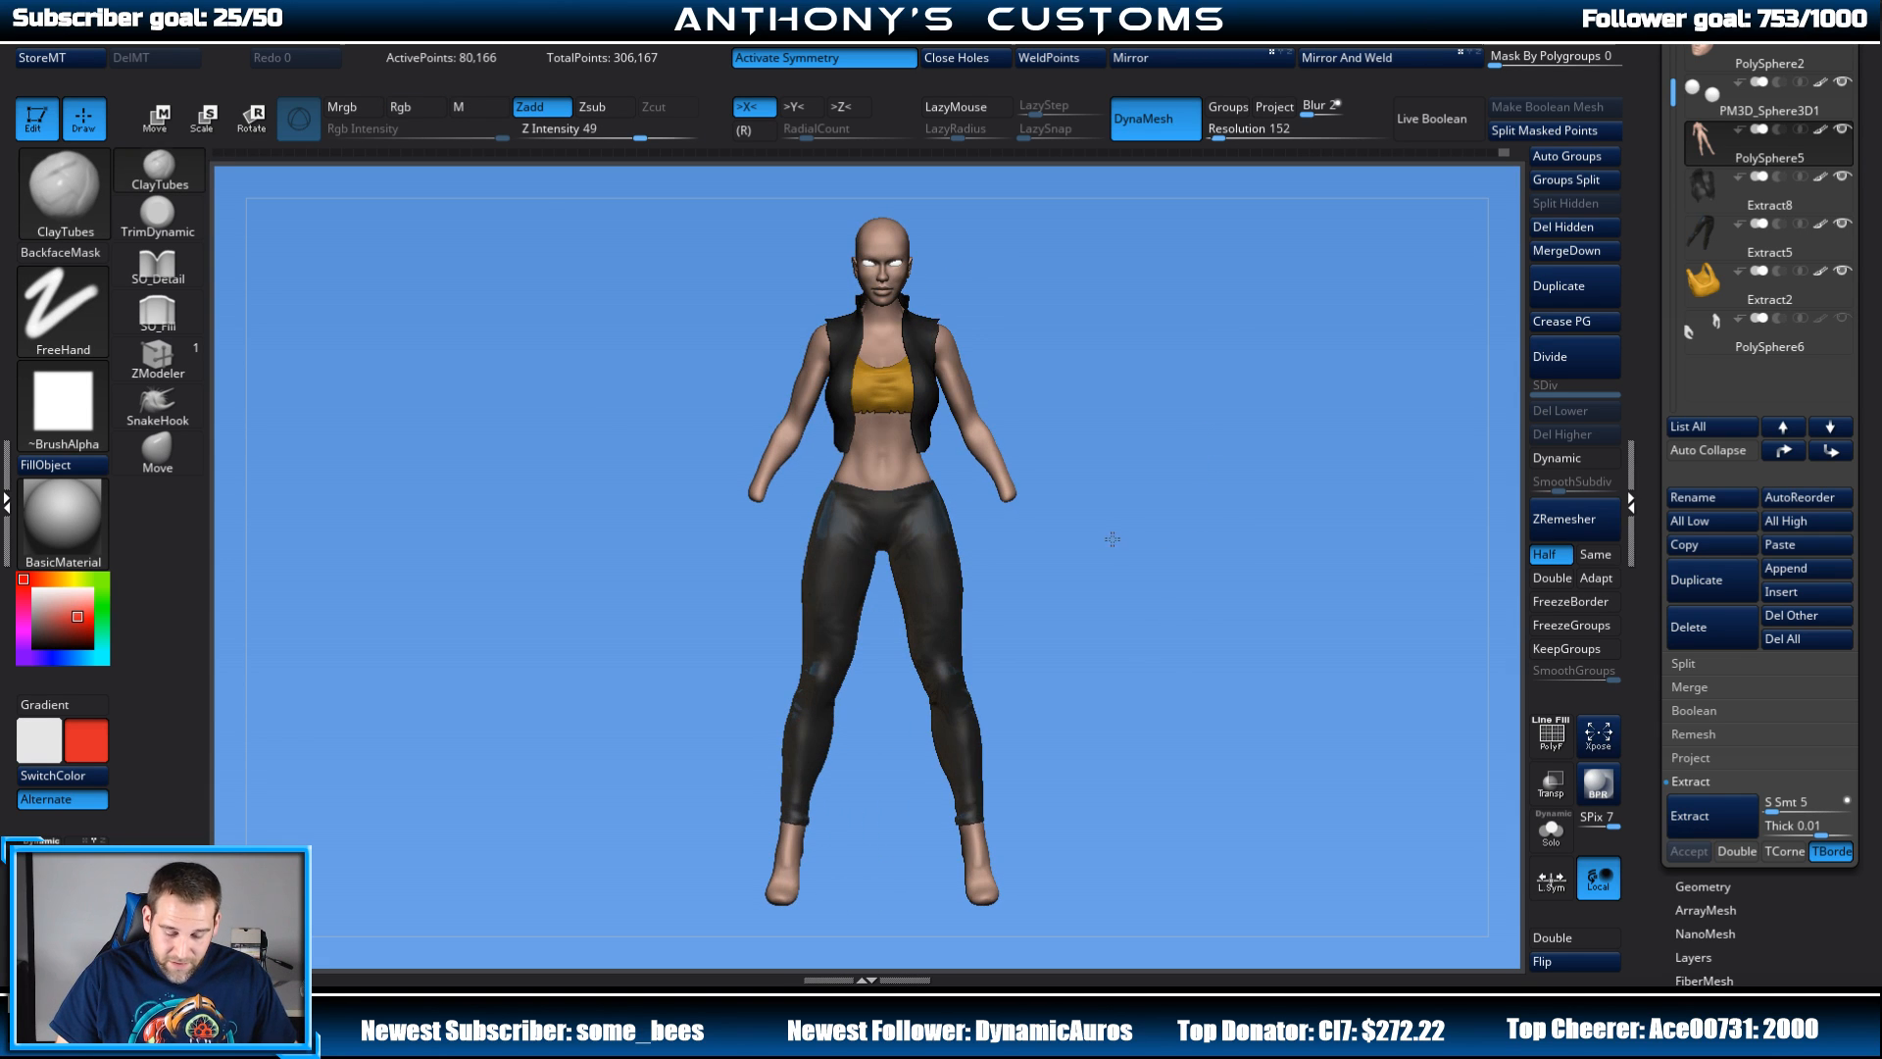
left_click(1790, 543)
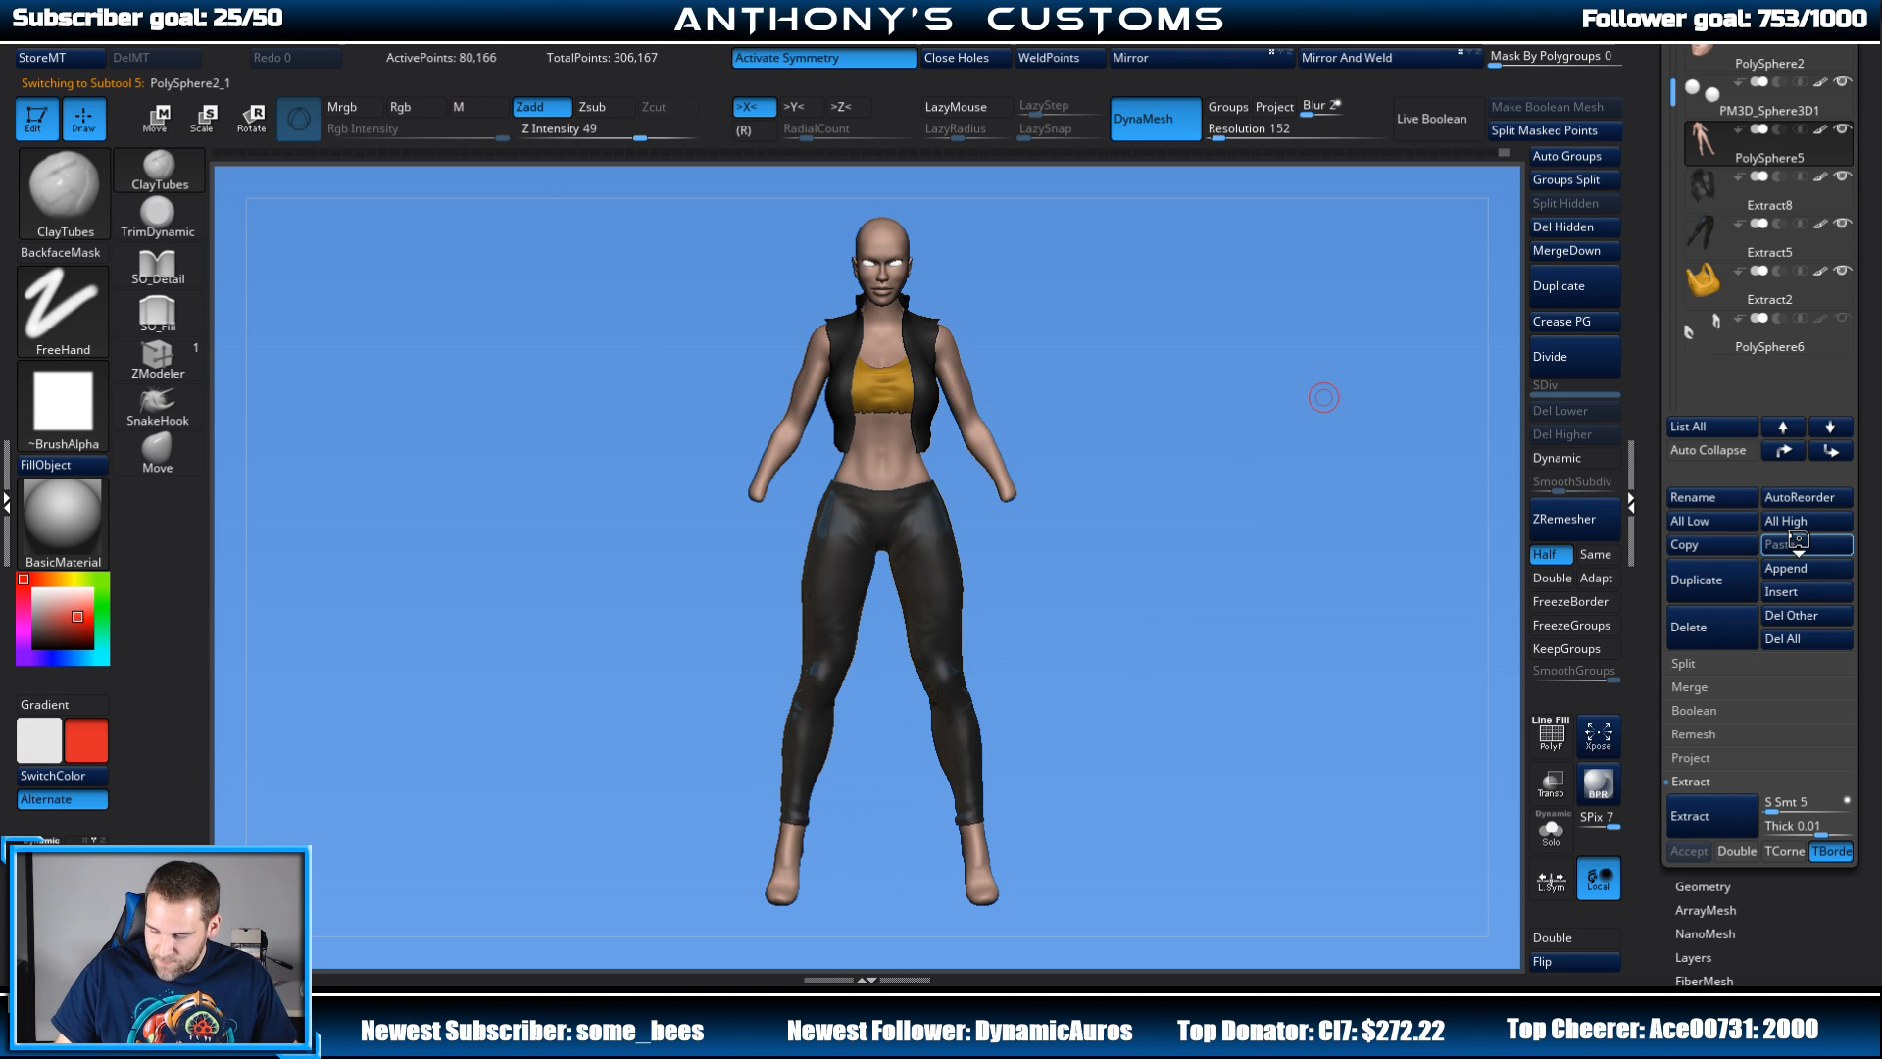
left_click_drag(1247, 477, 1134, 563)
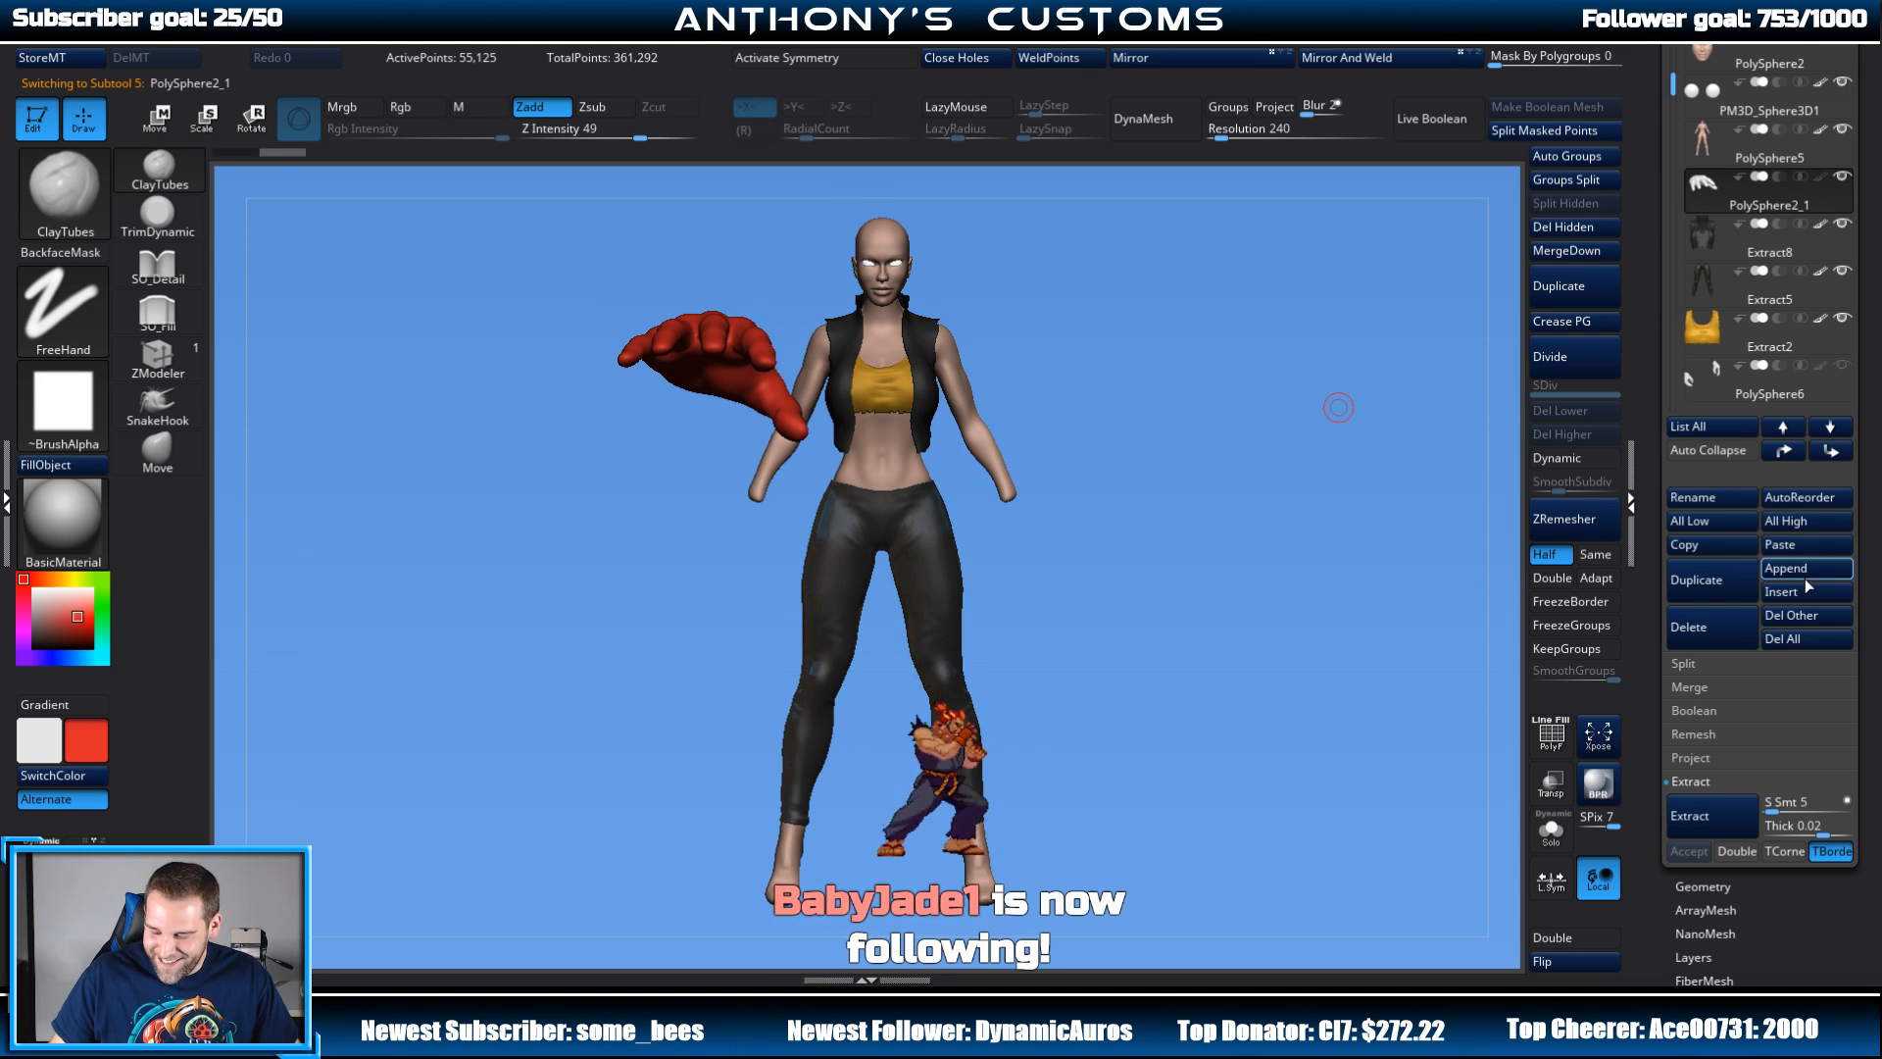
left_click(1829, 450, "shift")
Step: Rotate the pasted hand so its fingers point downward and move it to the end of the character's right wrist
left_click_drag(1309, 637, 1248, 627)
key("w")
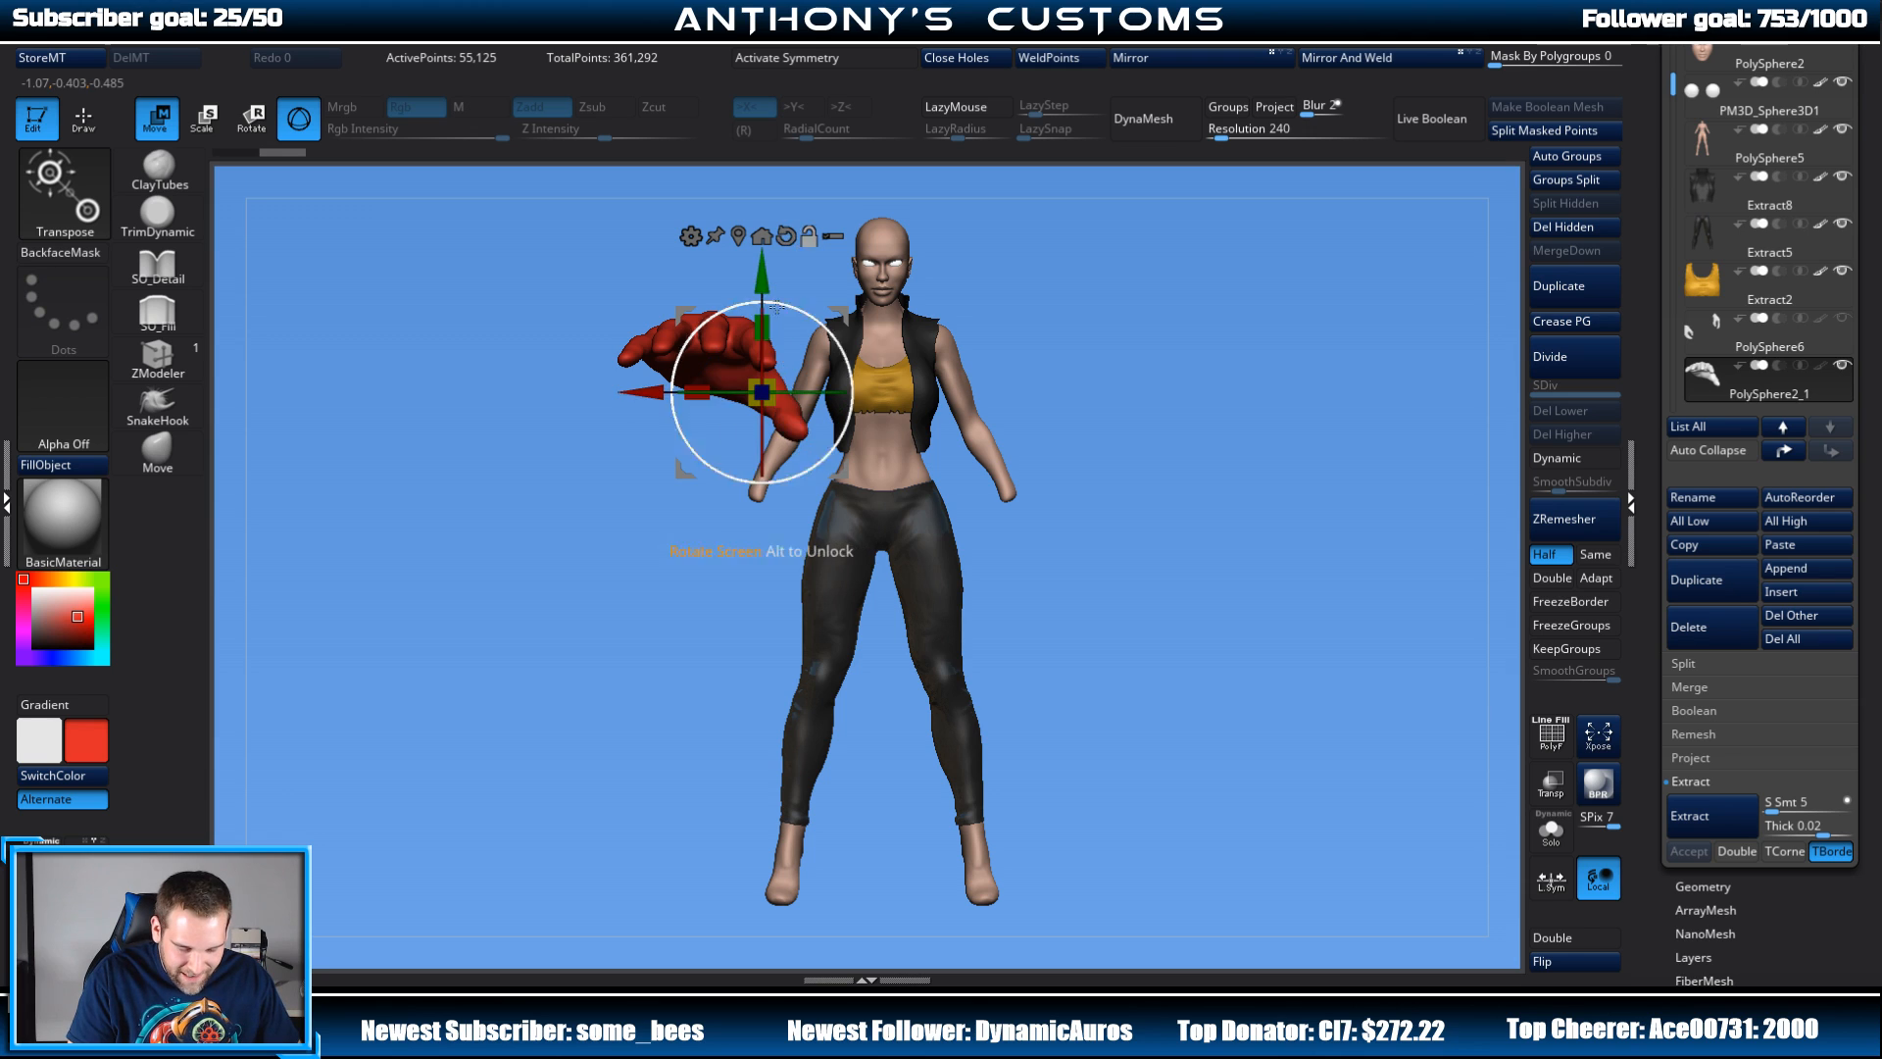
left_click_drag(763, 354, 749, 513)
left_click_drag(811, 398, 706, 394)
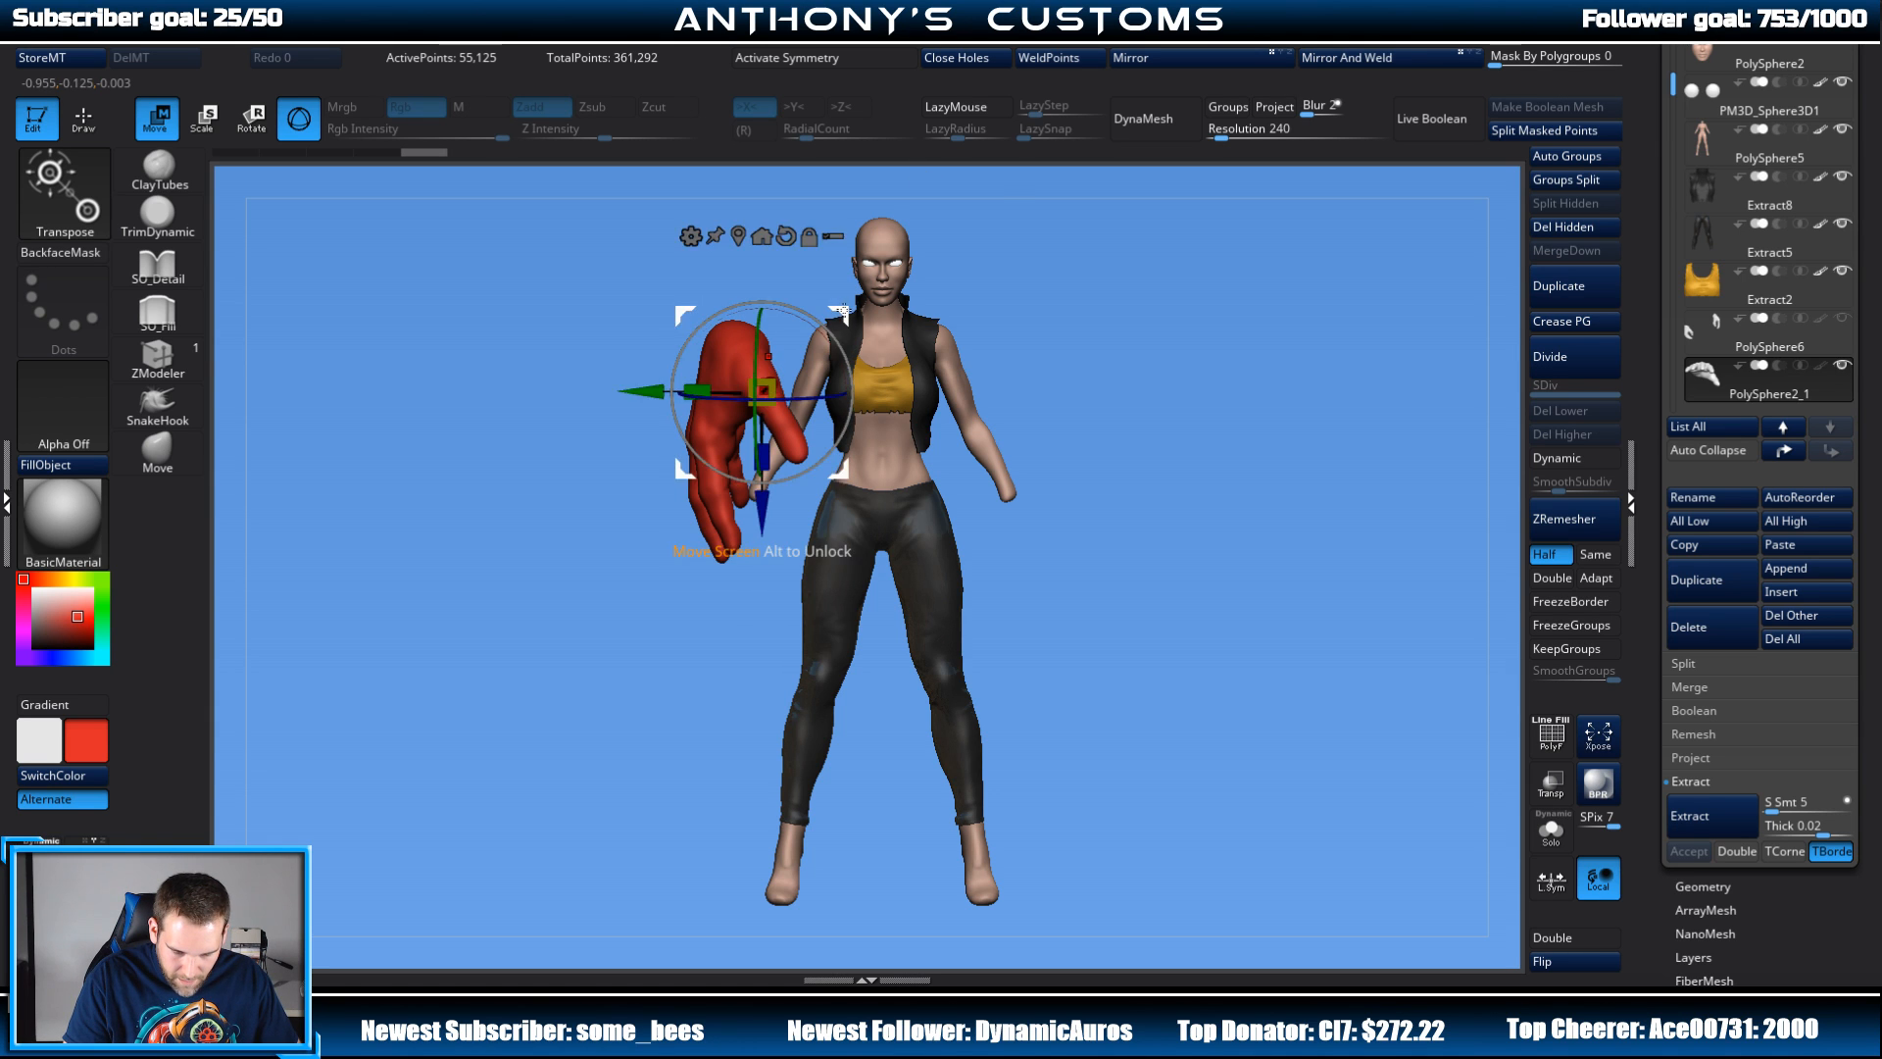
left_click_drag(844, 311, 846, 470)
left_click_drag(1020, 354, 1166, 348, "shift")
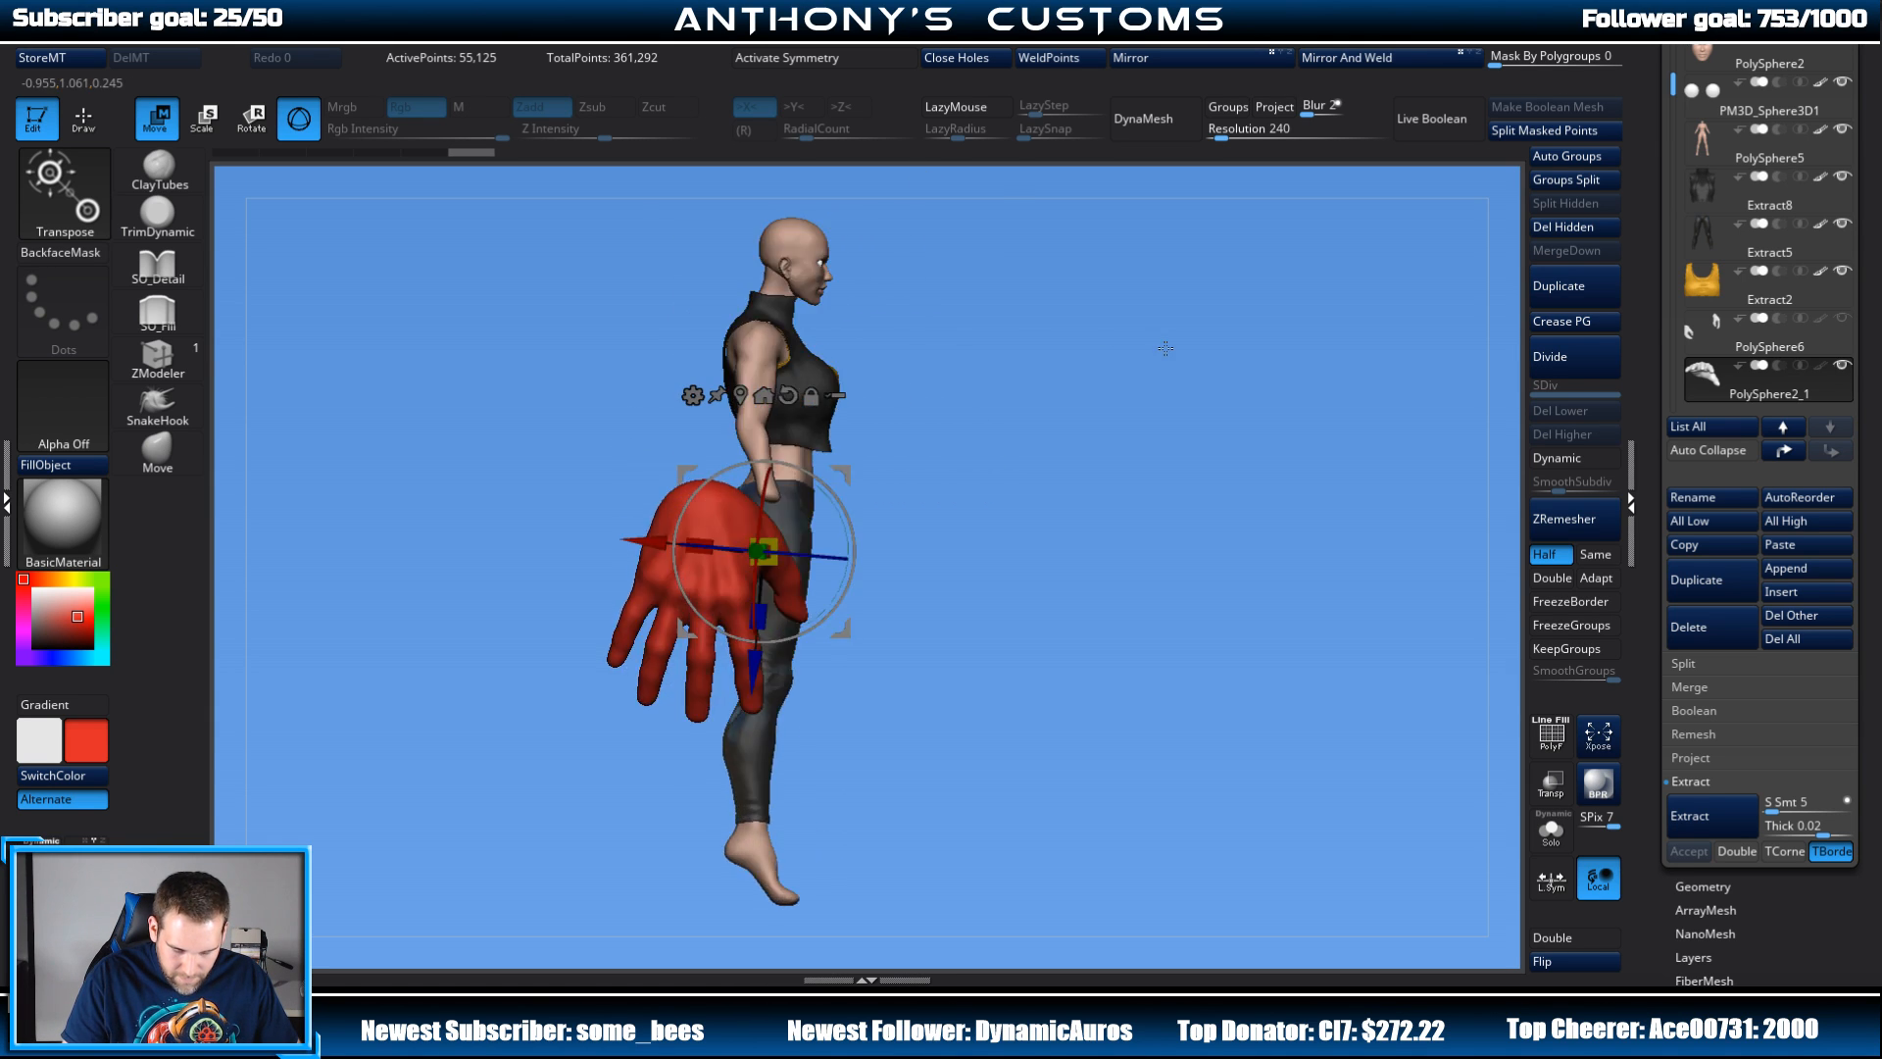
left_click_drag(842, 486, 925, 470)
left_click_drag(1143, 391, 1031, 334)
left_click_drag(928, 560, 997, 430)
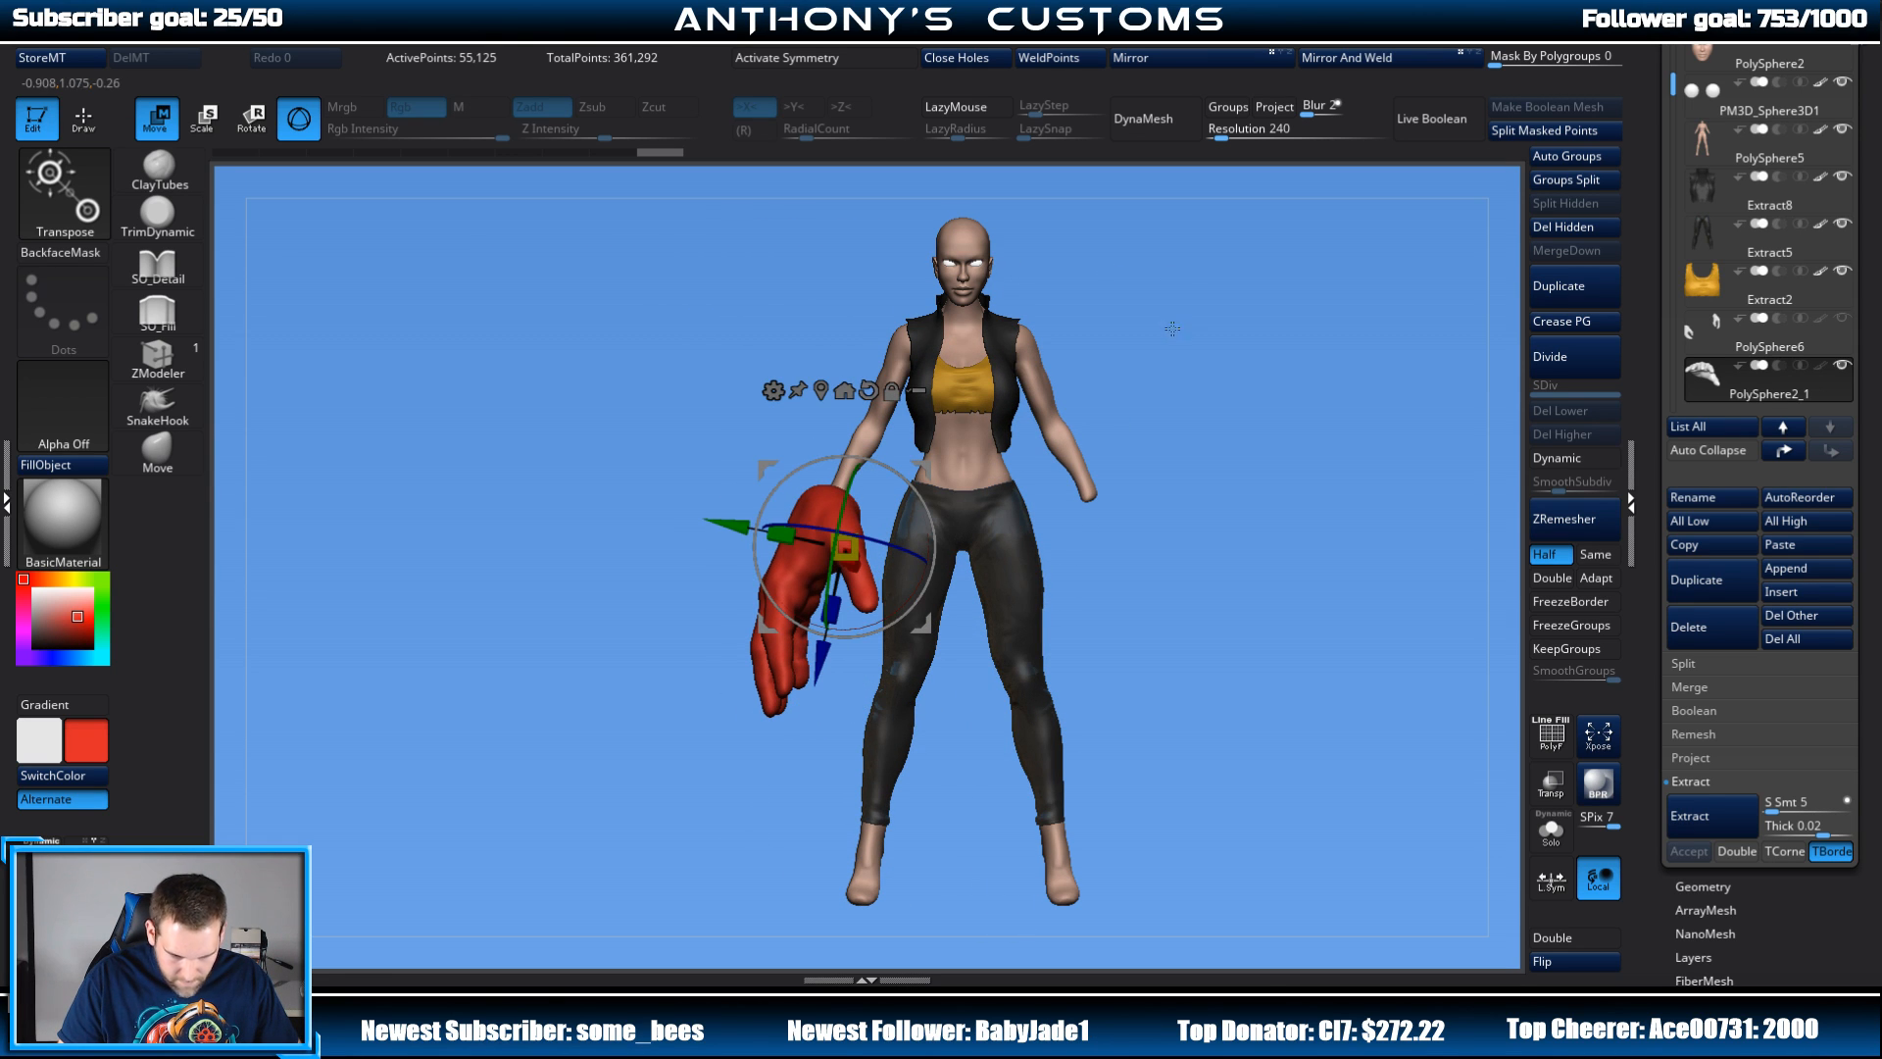
Step: Mirror and weld the placed hand to create a matching hand on the opposite wrist, and return to draw mode
left_click(1226, 55)
left_click(1292, 57)
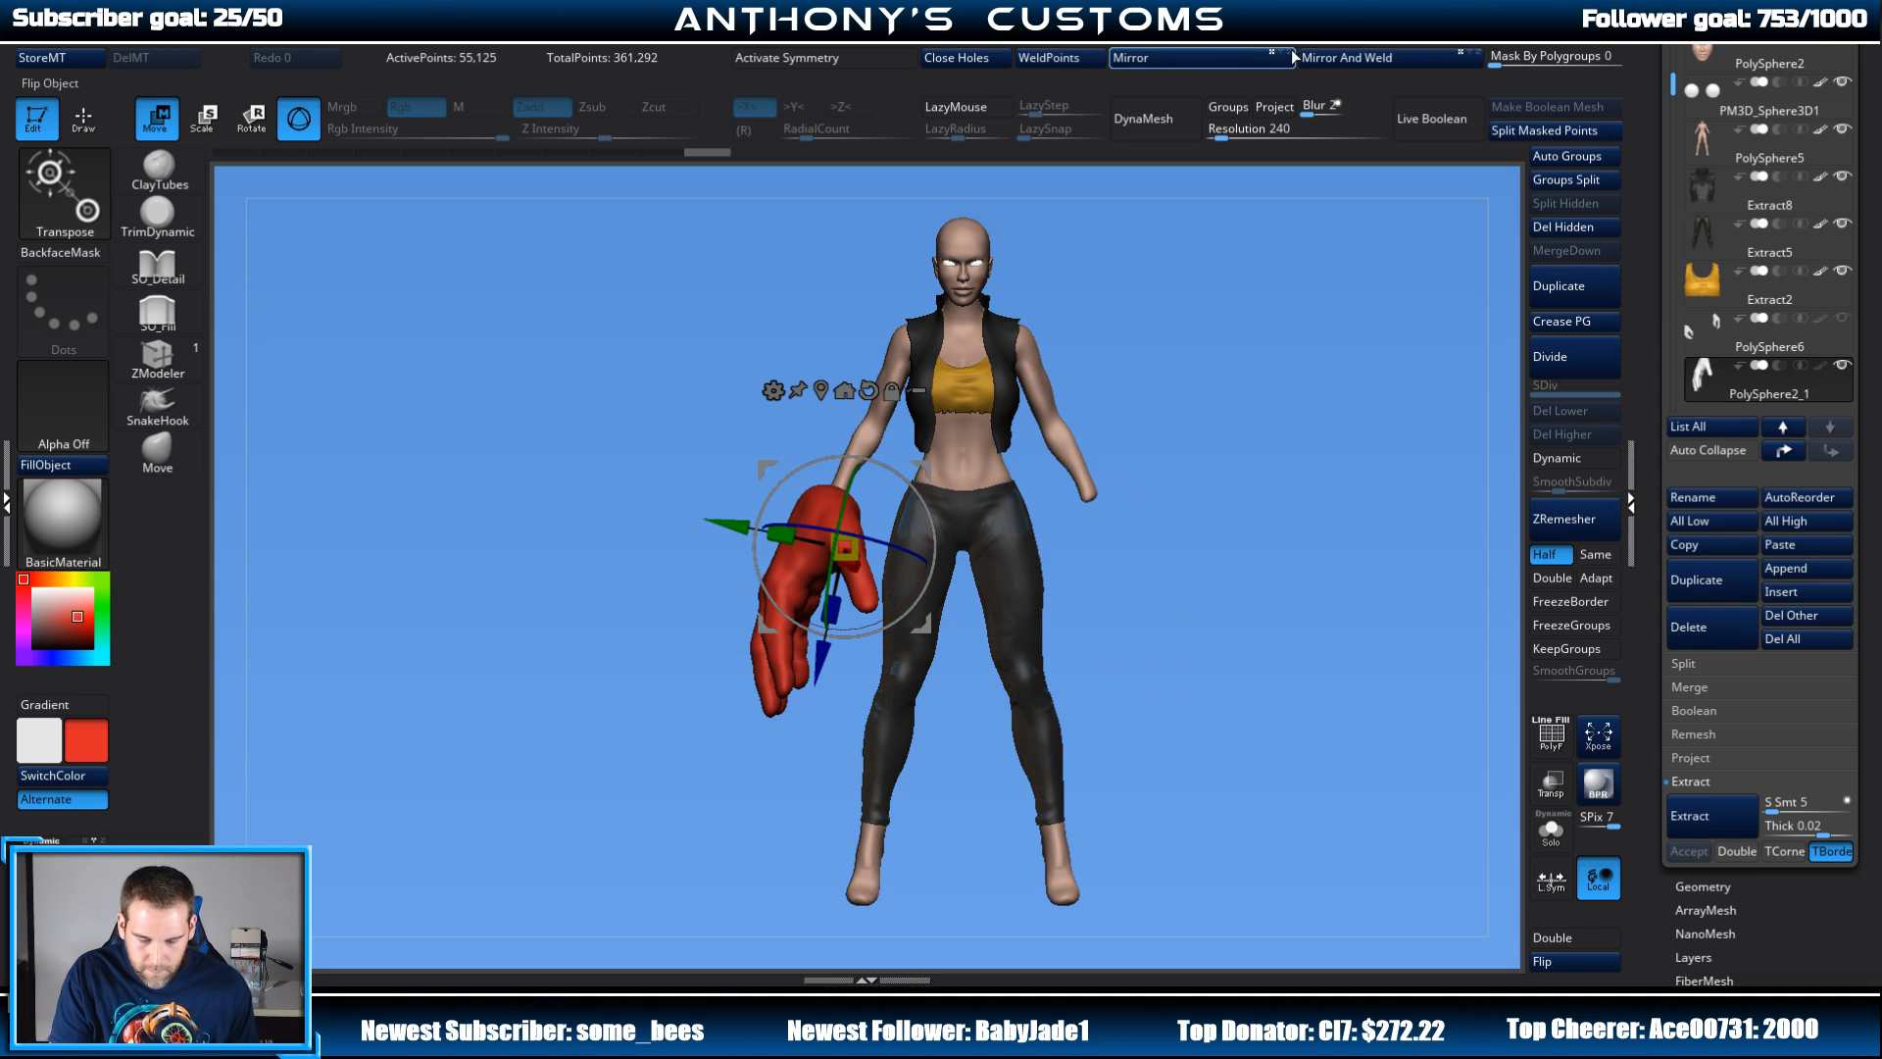
left_click(1308, 58)
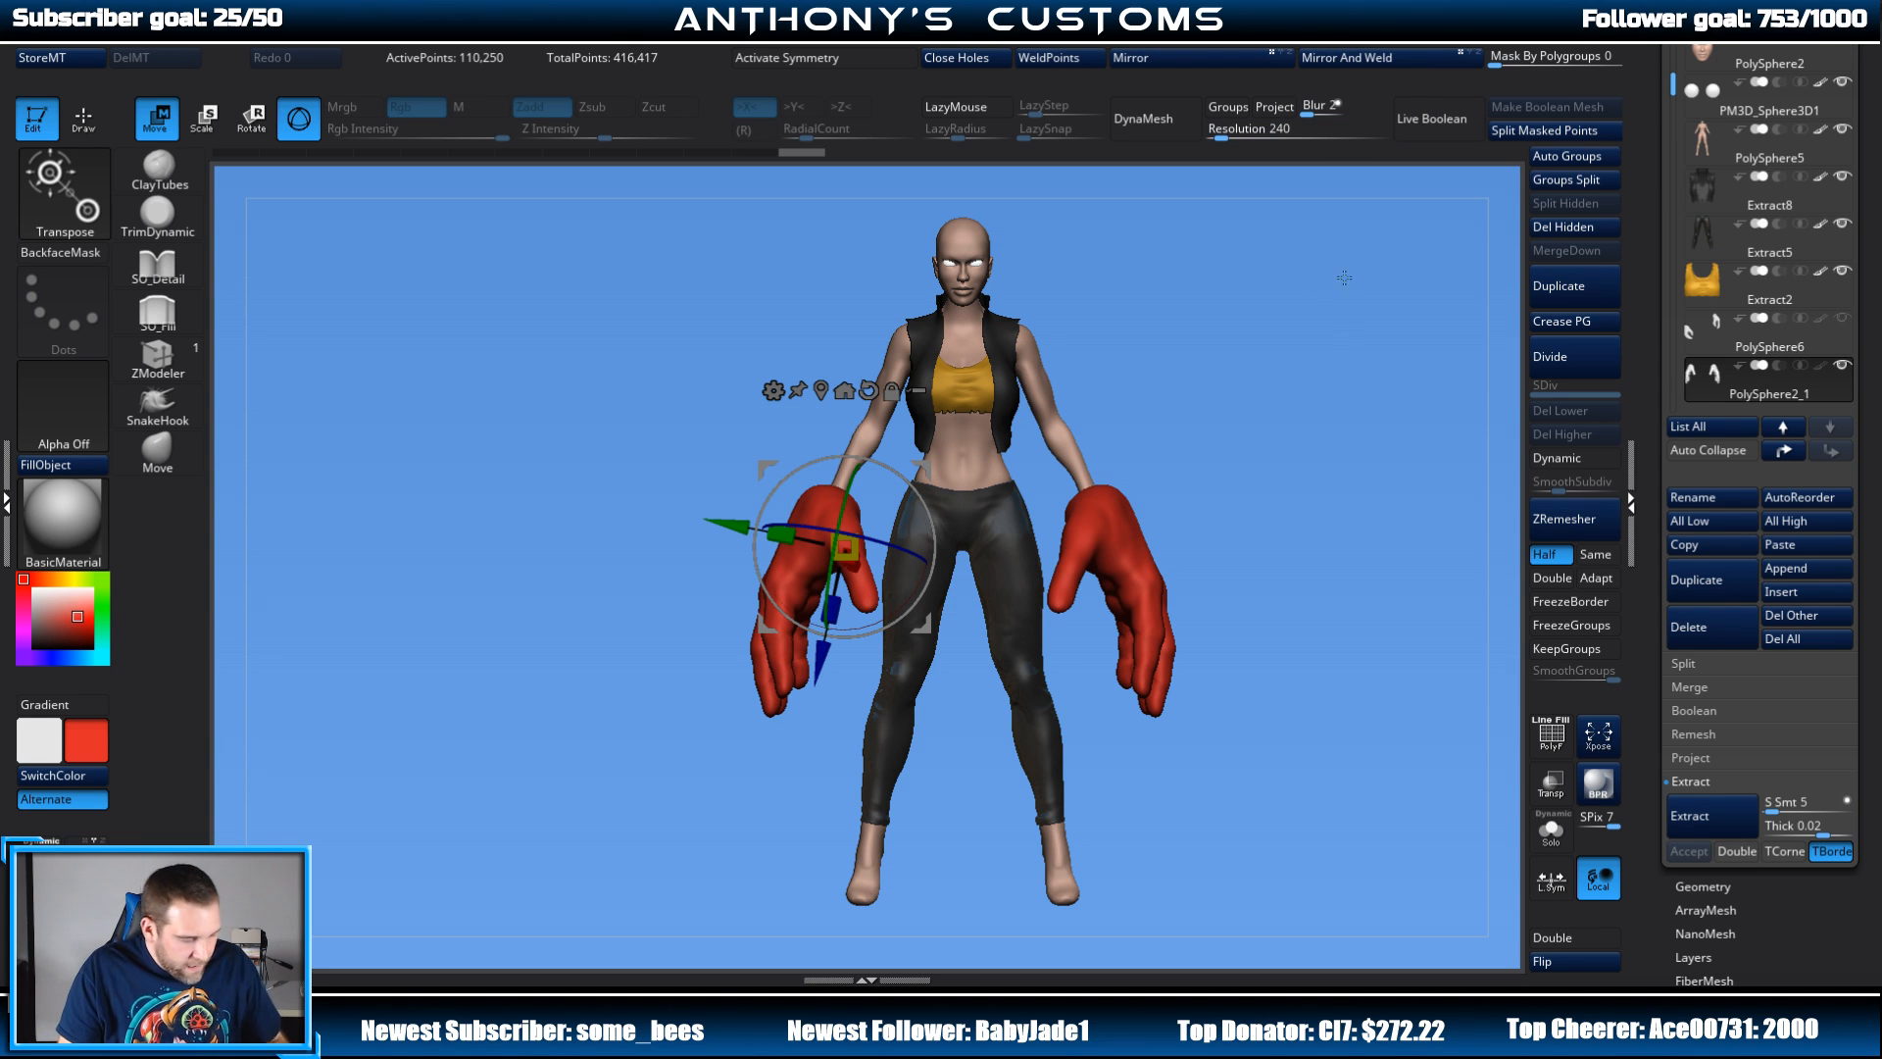
key("q")
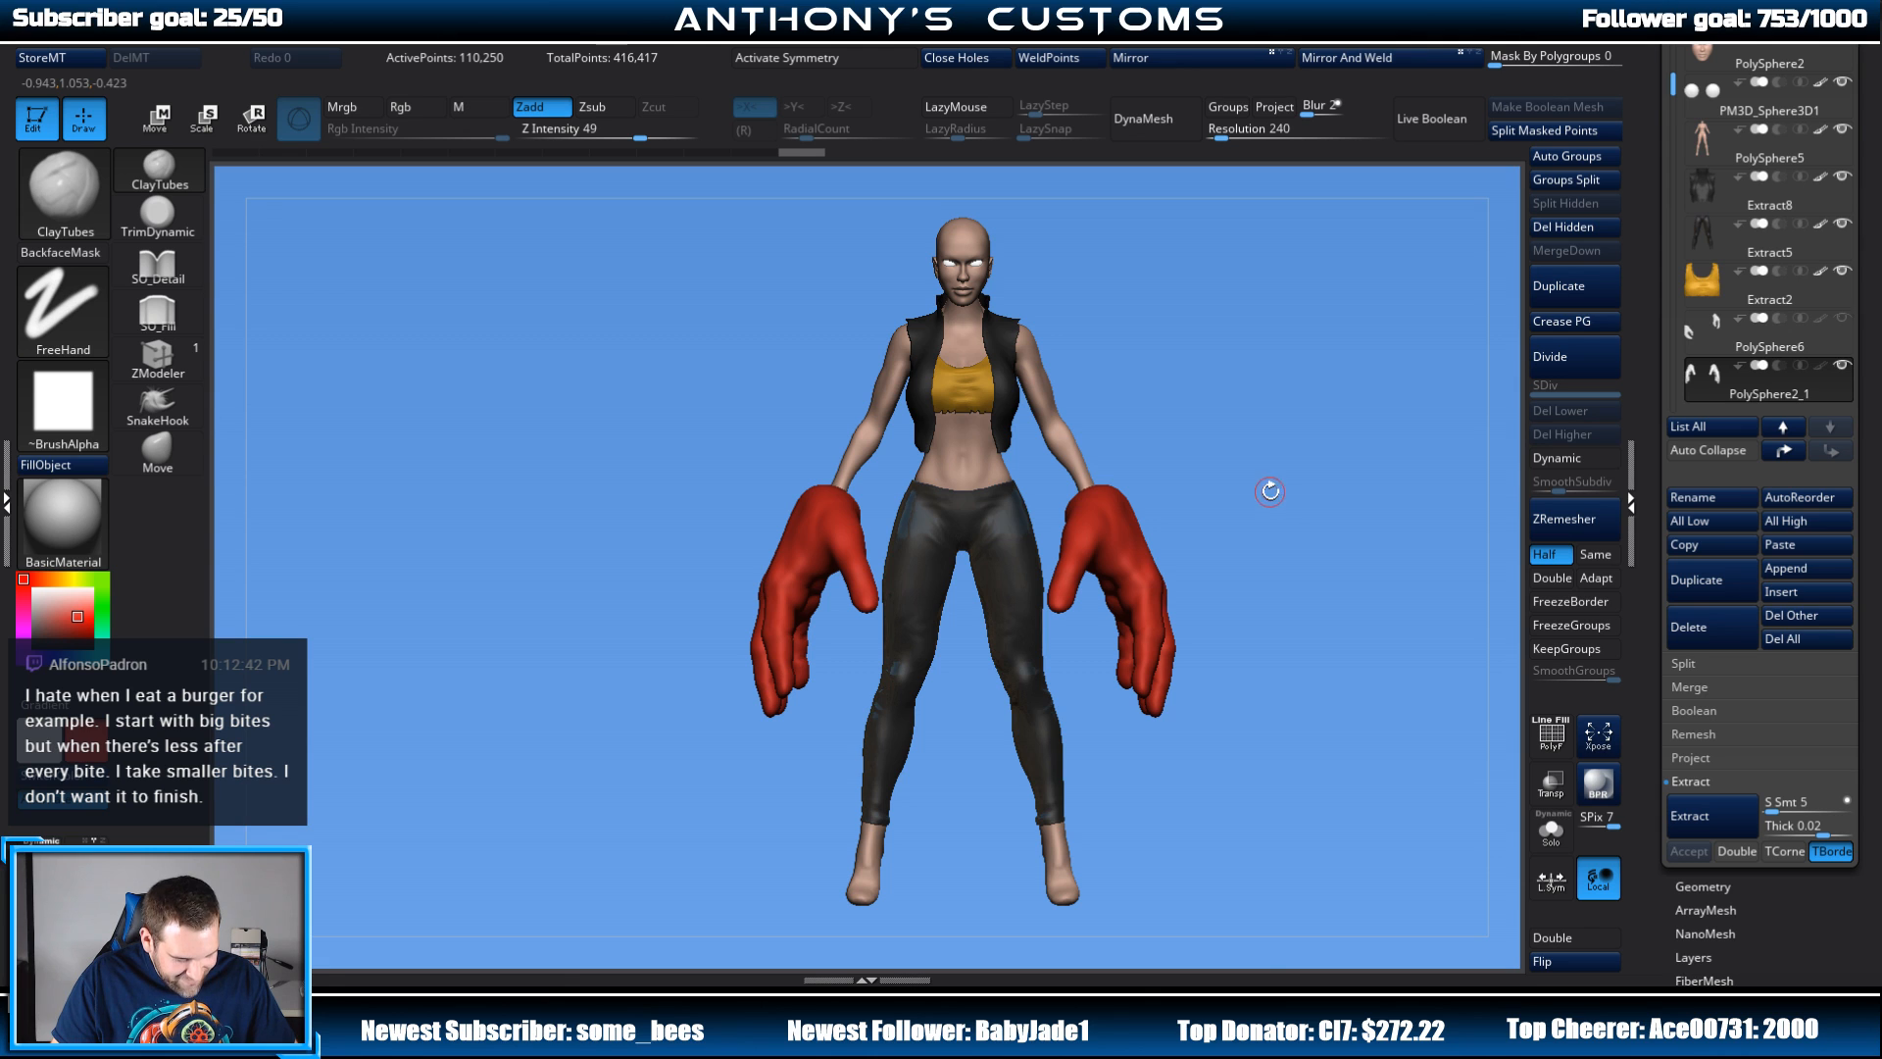
Step: Try to scale down both oversized hands together without symmetry
left_click_drag(1314, 393, 1204, 432)
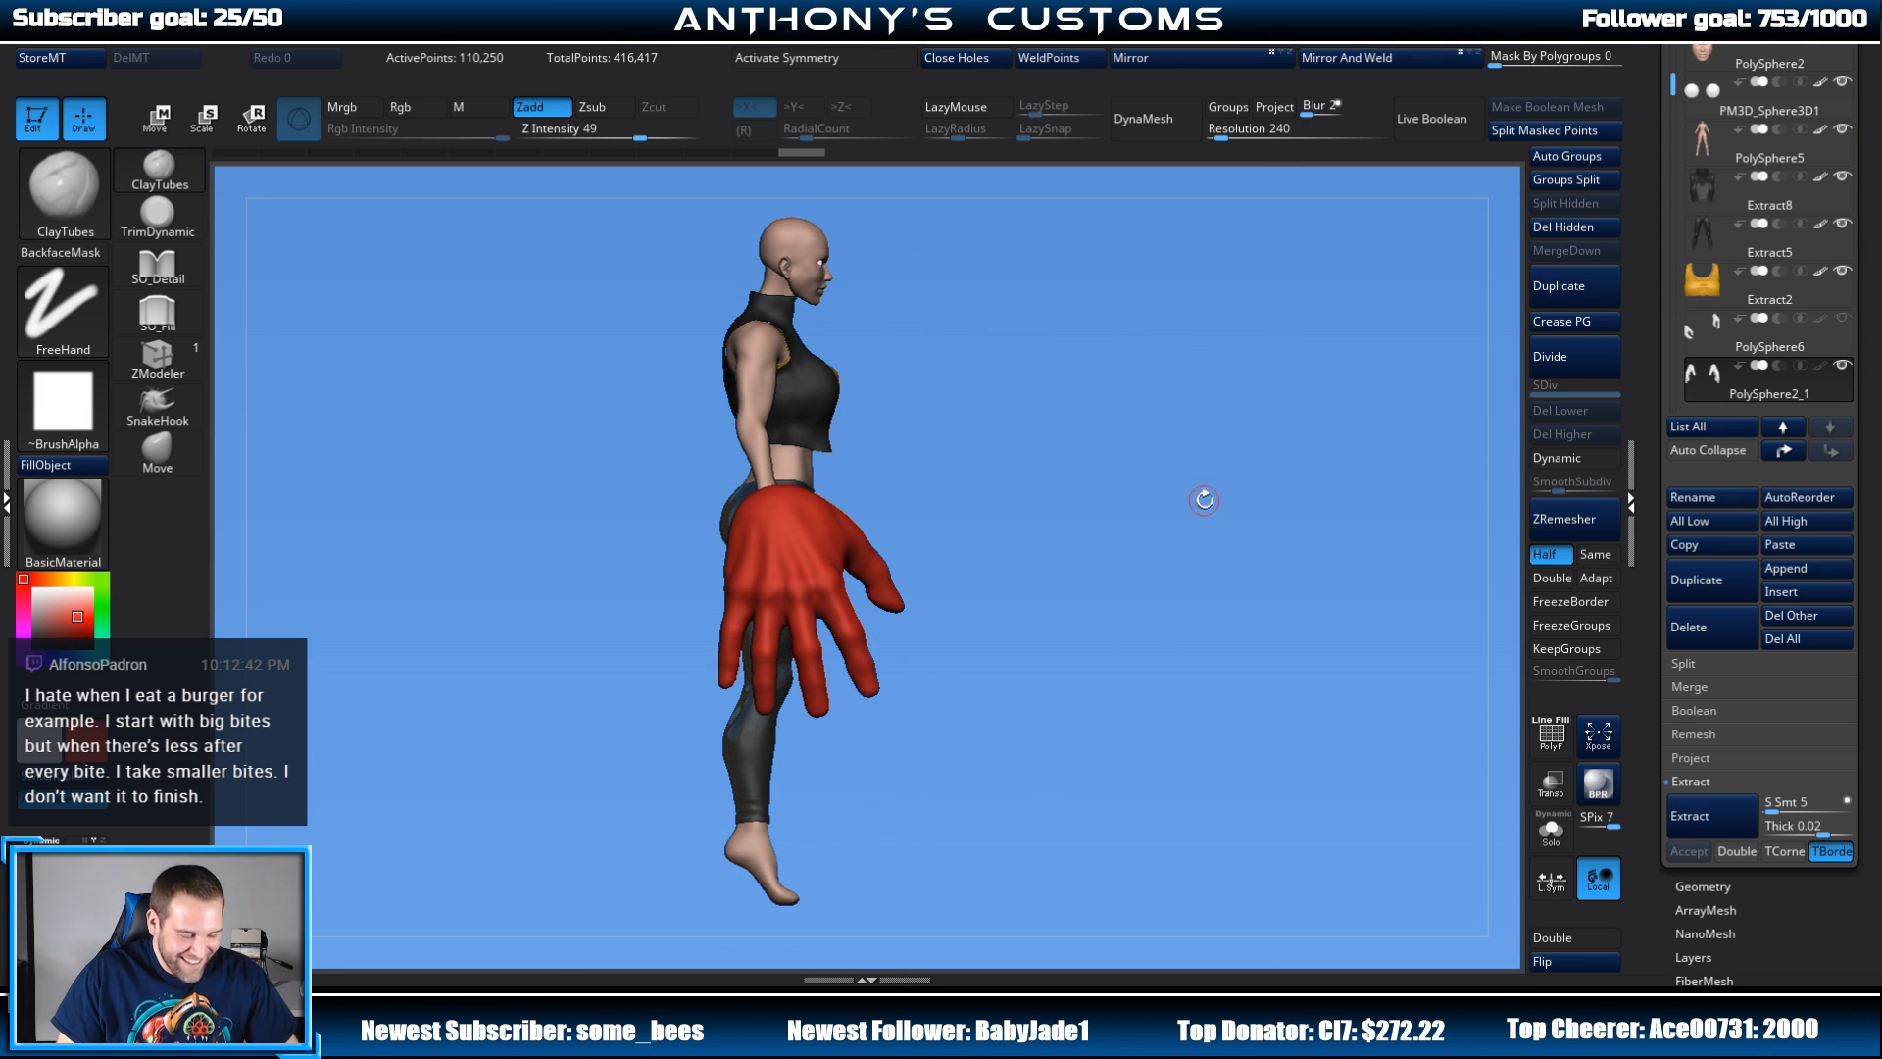
left_click_drag(1205, 500, 1146, 500, "shift")
key("w")
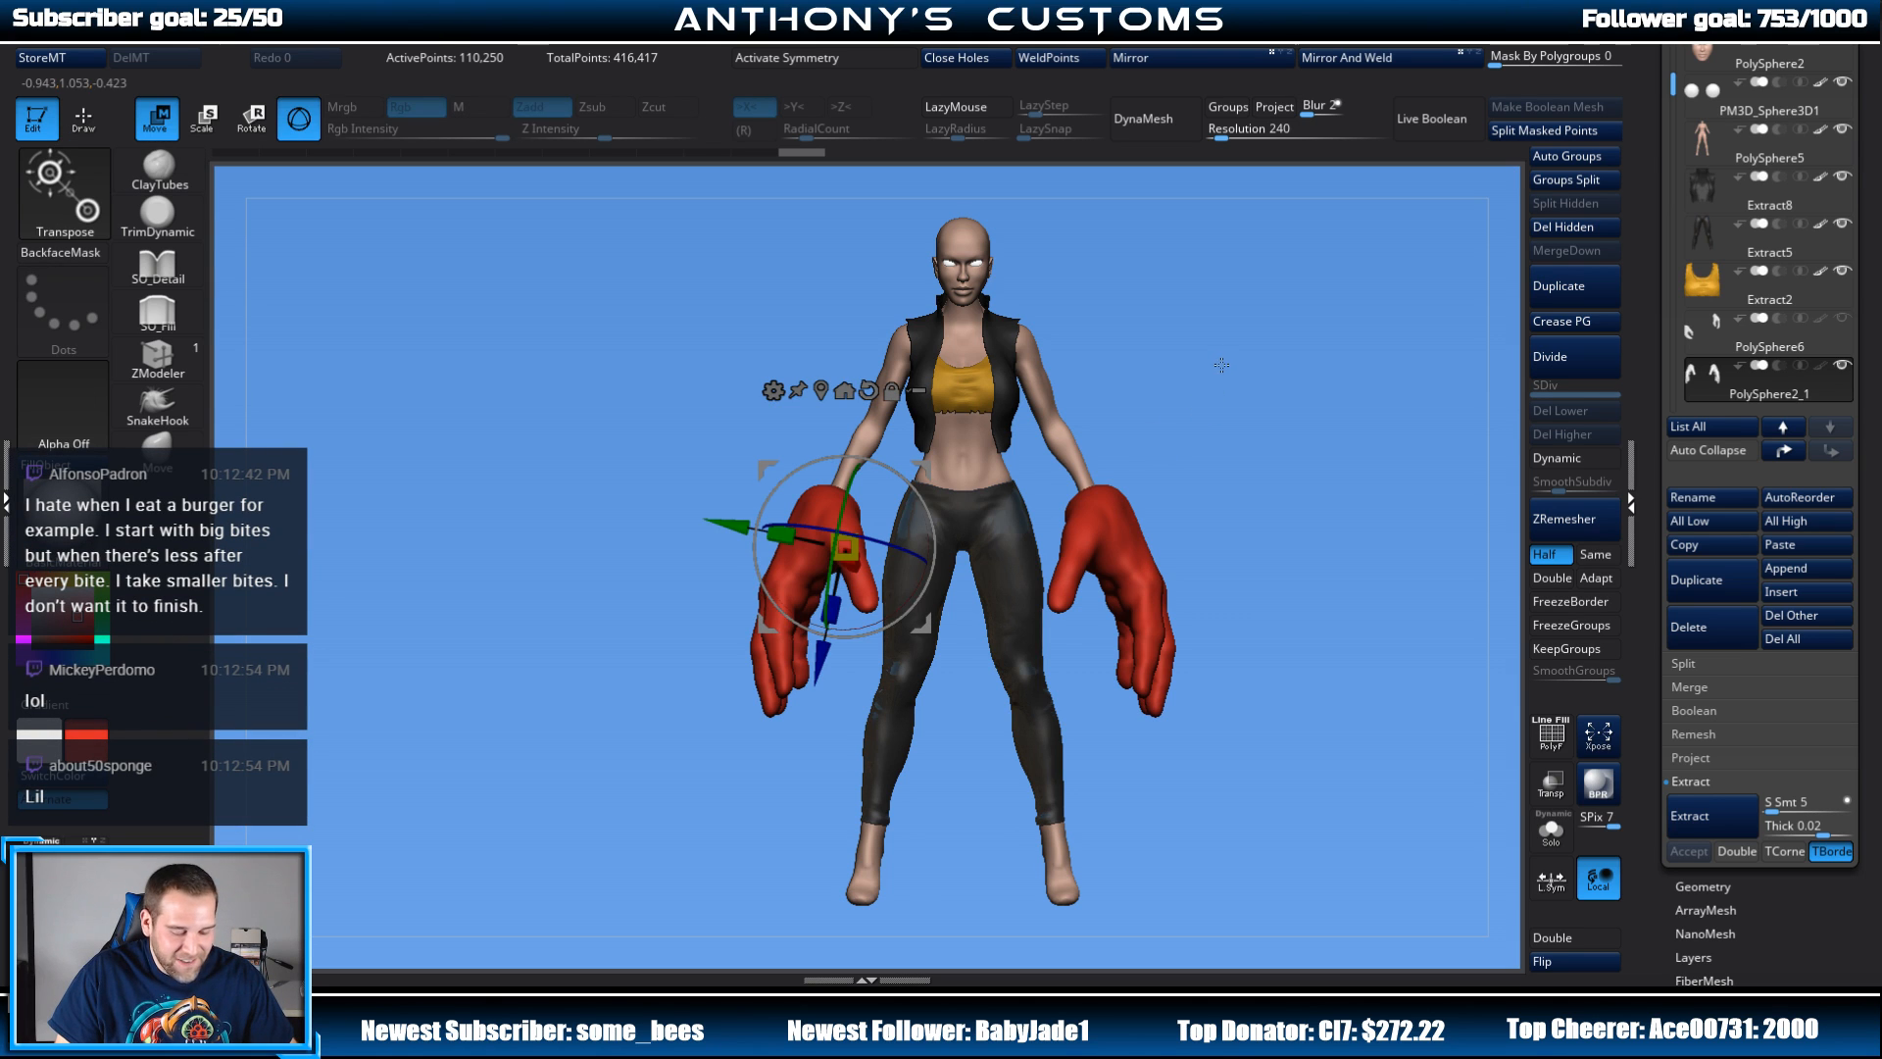
left_click_drag(849, 534, 819, 589)
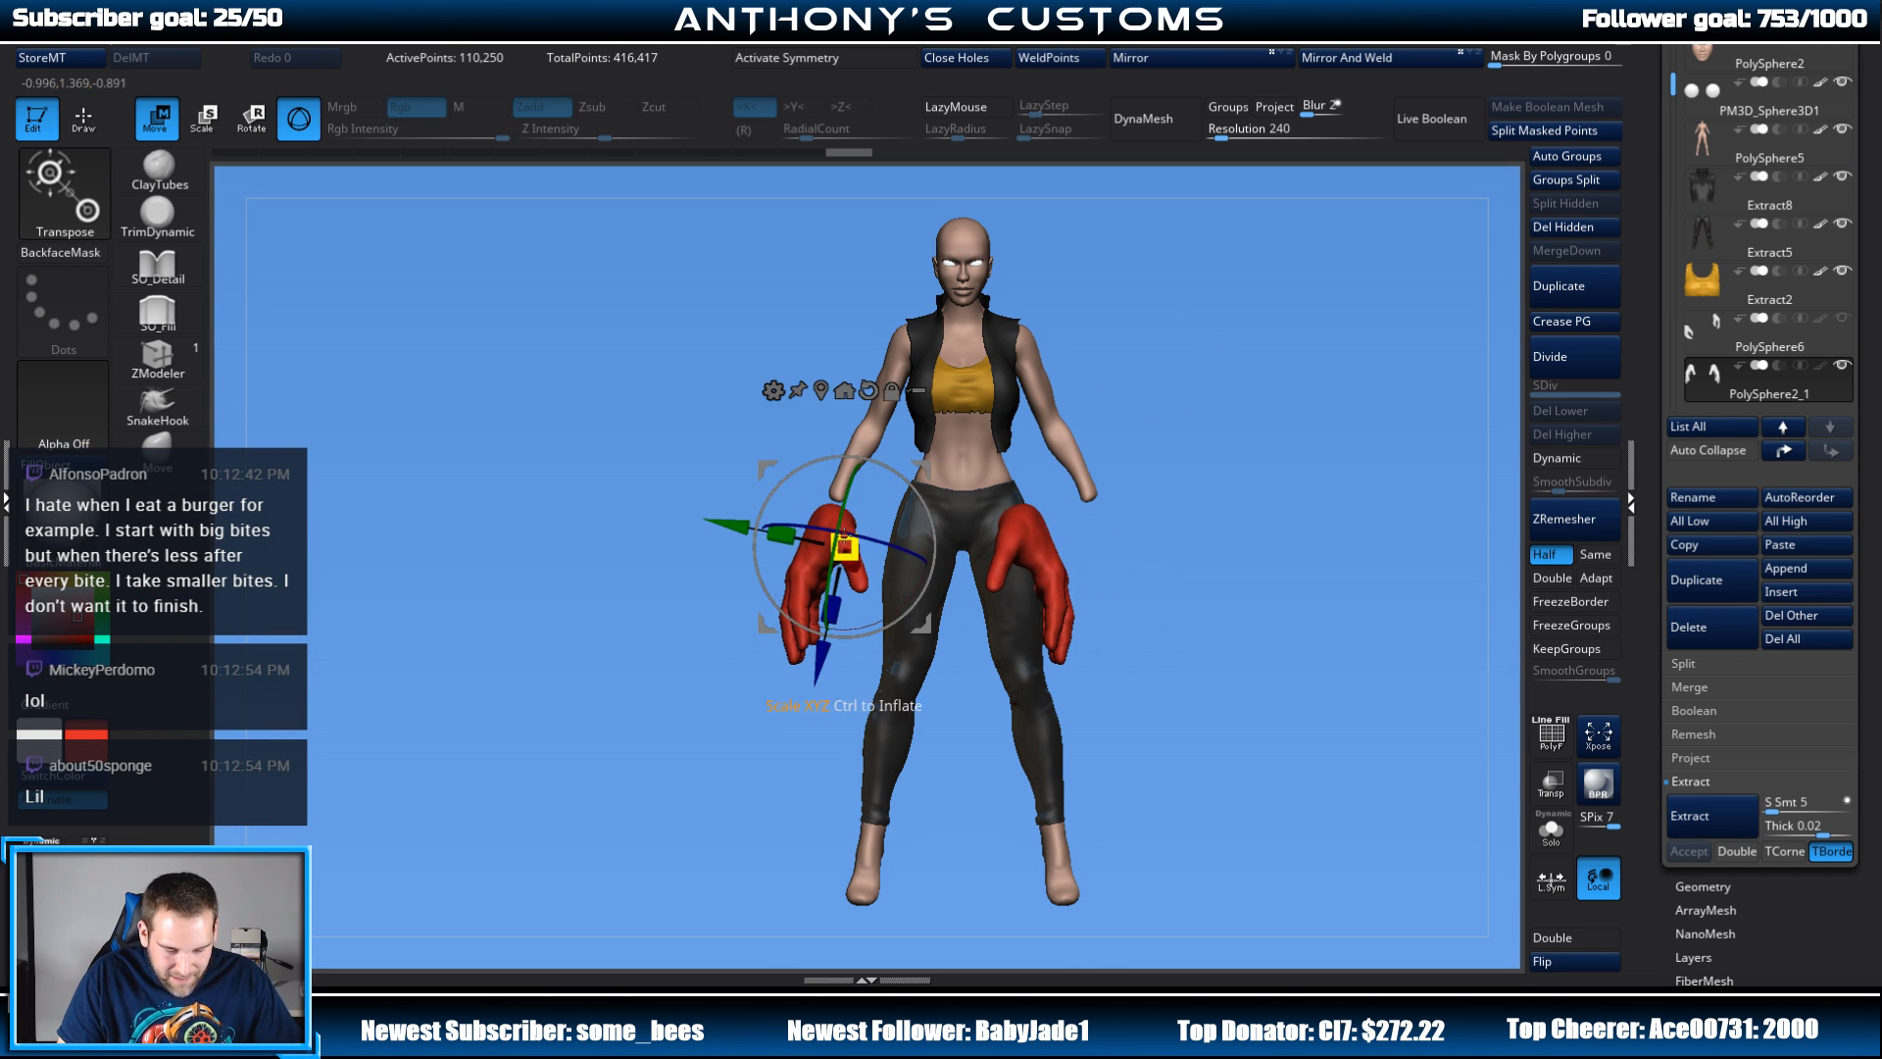
key("ctrl+z")
Step: Activate symmetry on the X axis and scale both hands down toward the size of the wrists
left_click(870, 62)
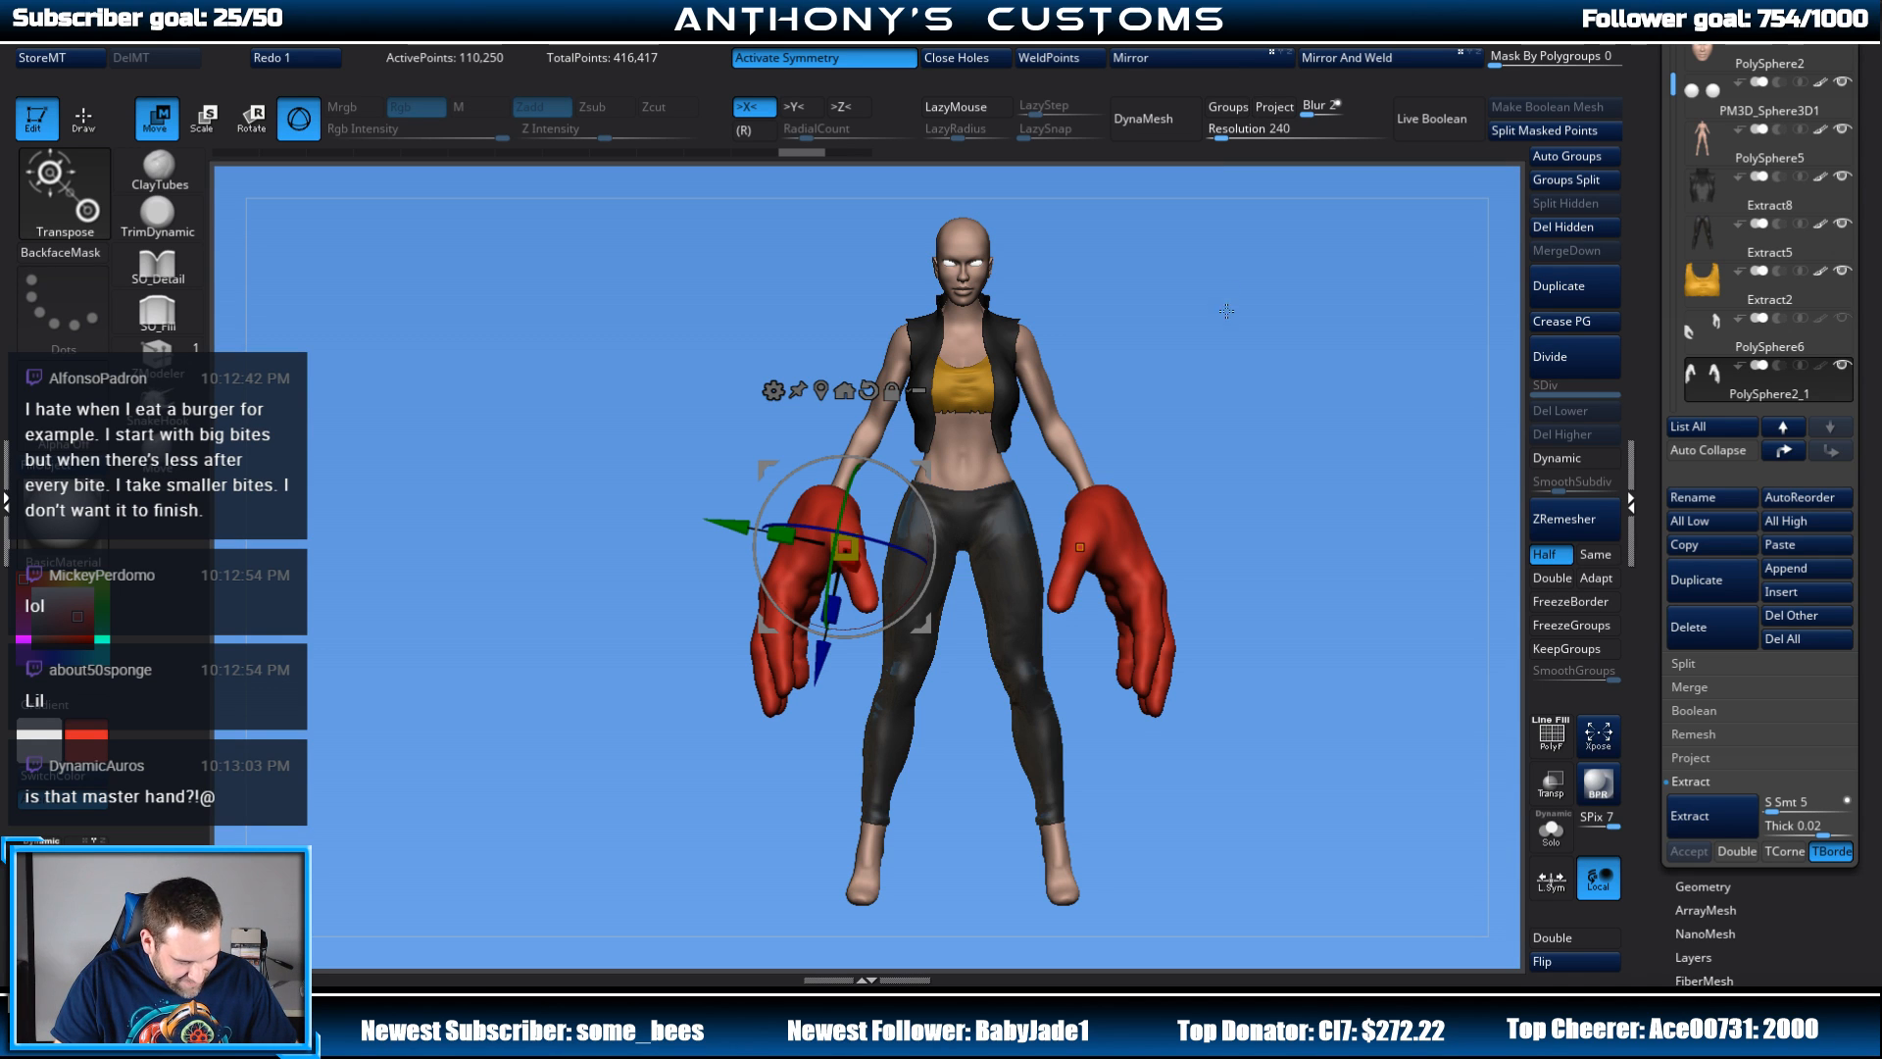
left_click_drag(1255, 372, 1263, 475, "alt")
left_click_drag(870, 503, 796, 610)
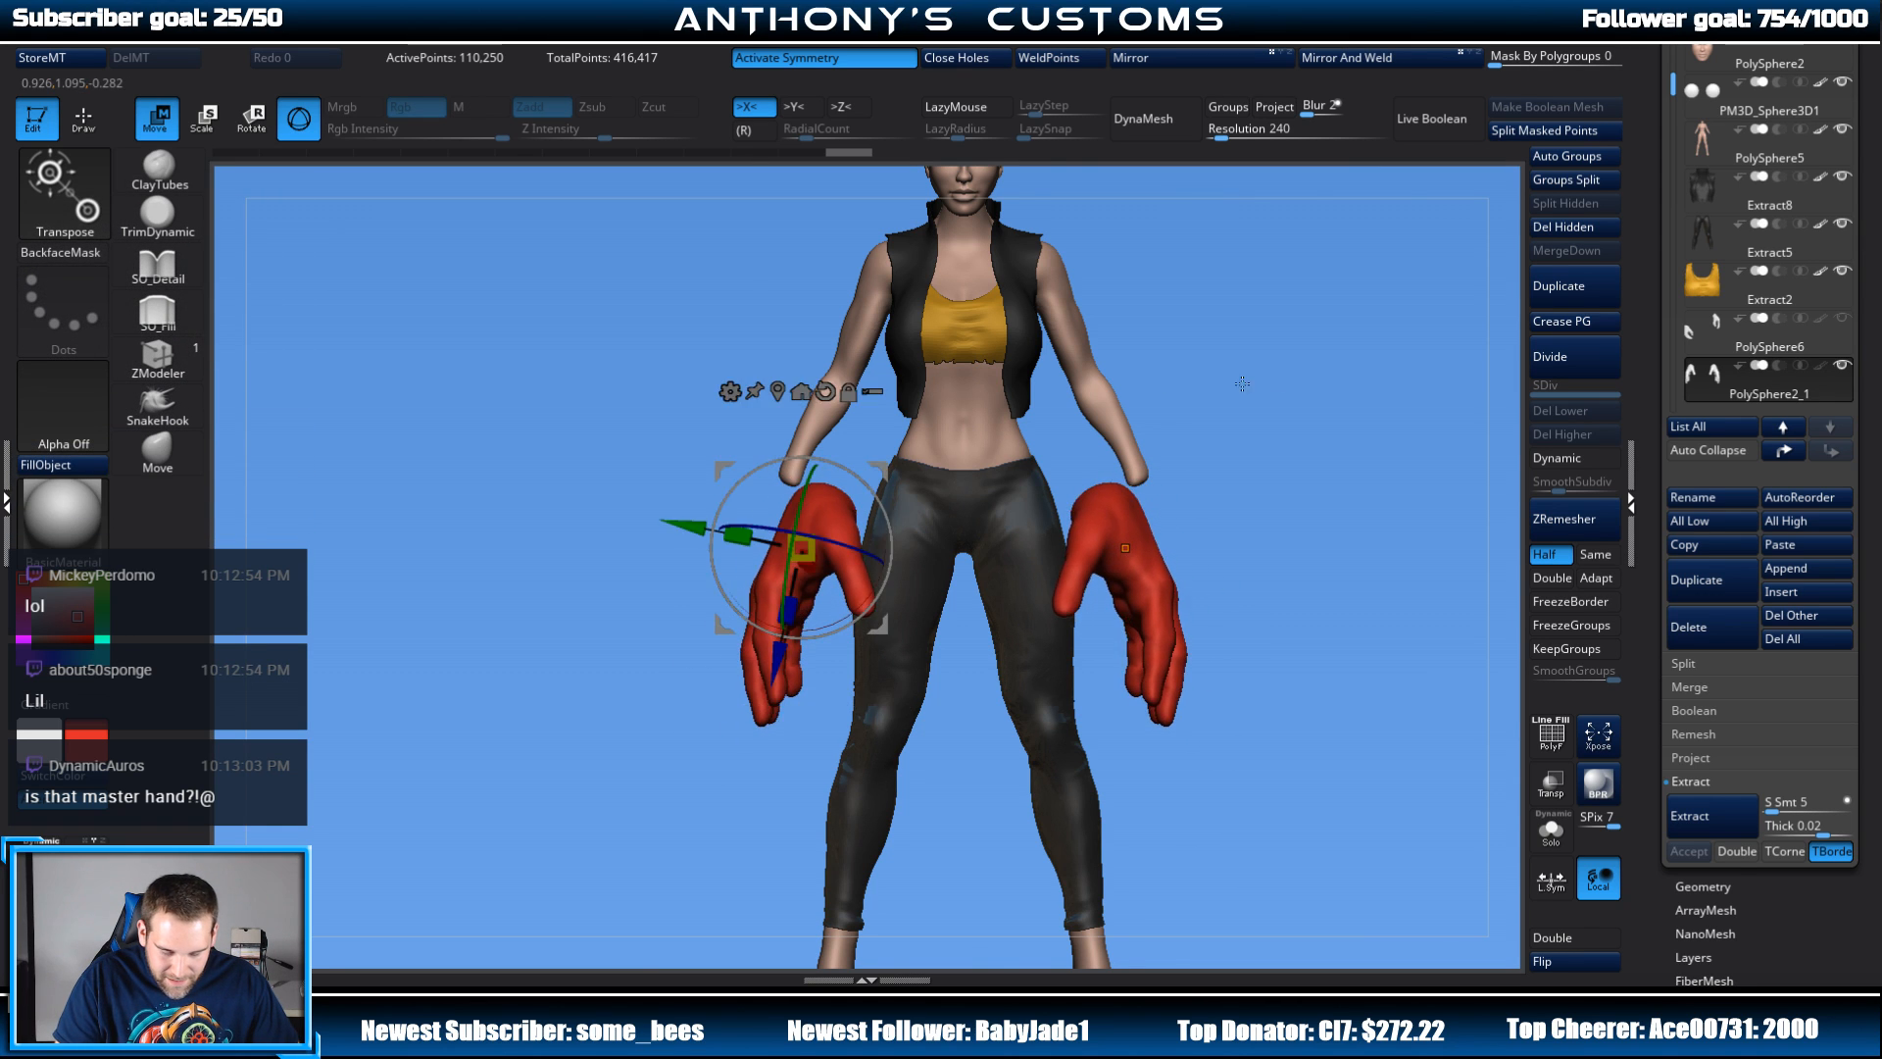
left_click_drag(1244, 384, 1340, 366, "shift")
left_click_drag(802, 548, 773, 586)
left_click_drag(1127, 441, 1244, 350, "shift")
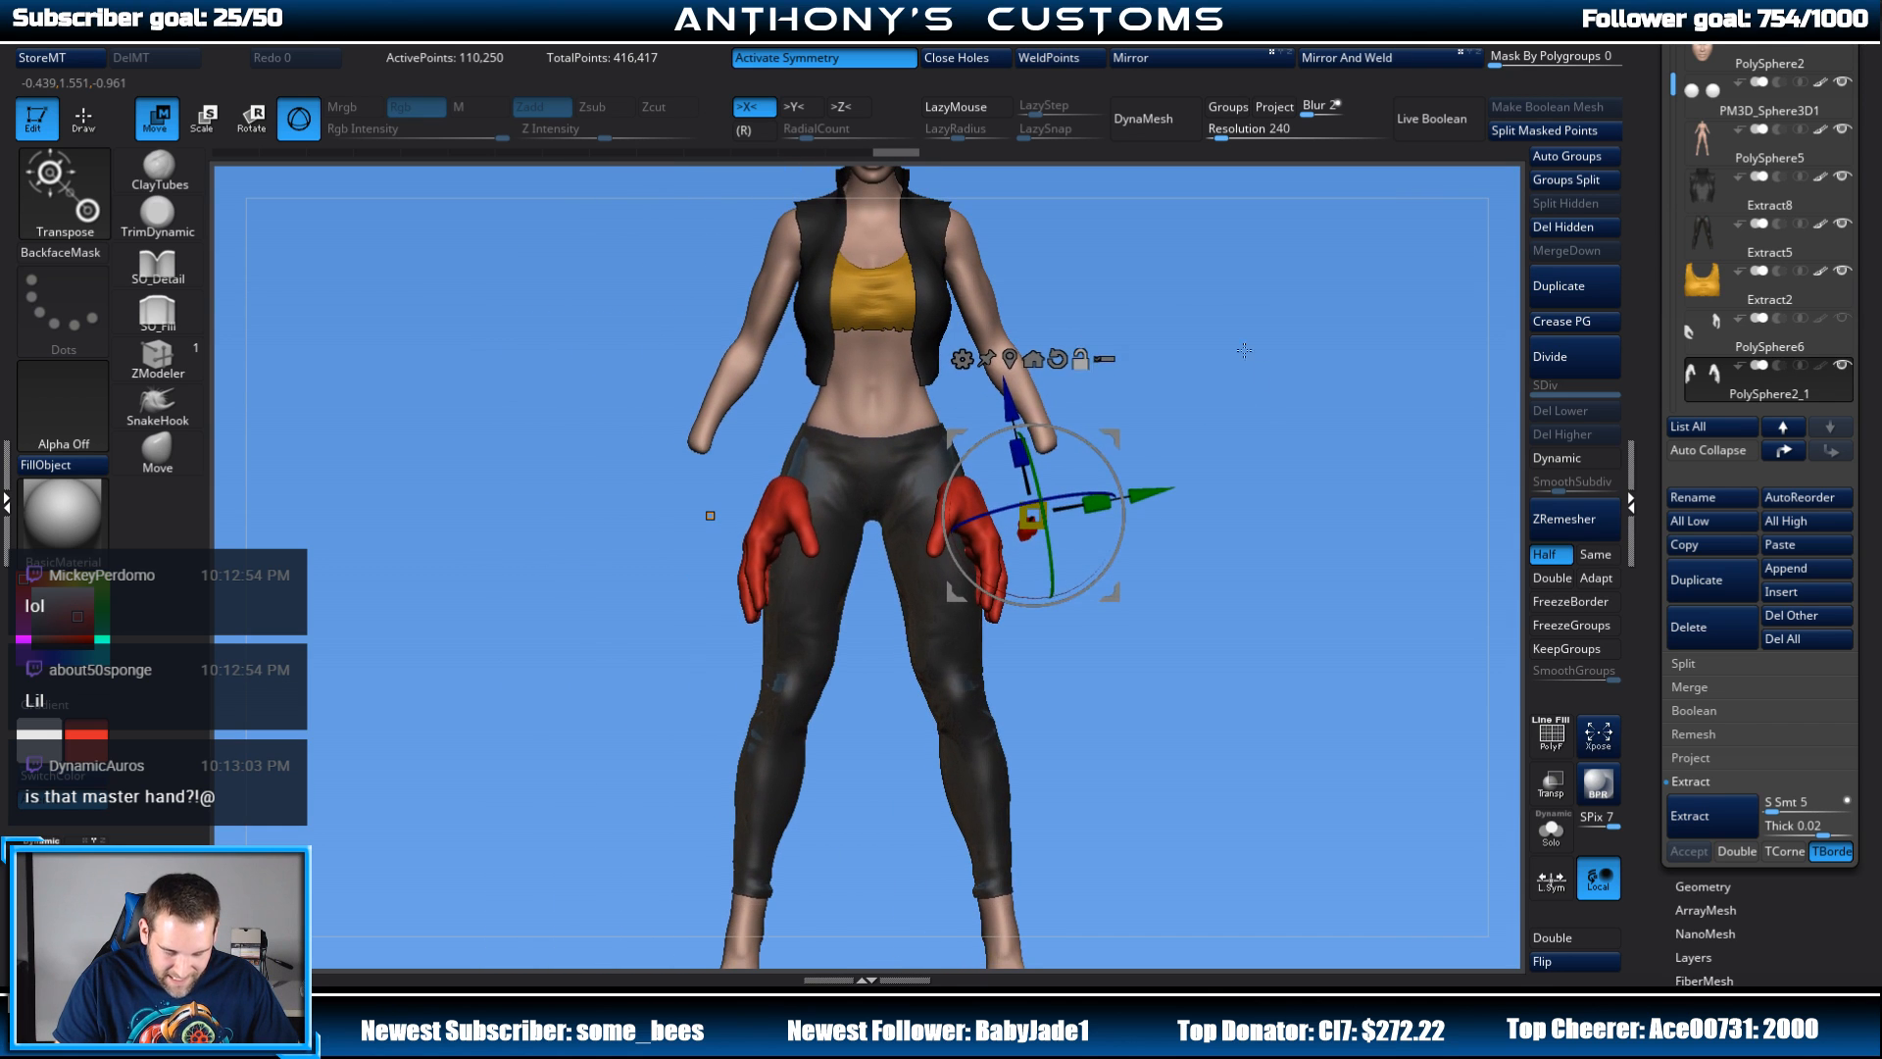
Step: Move the mirrored hands outward and up so they sit at the ends of both forearms
left_click_drag(1155, 487, 1239, 433)
left_click_drag(1109, 359, 1116, 332)
left_click(1108, 314, "alt")
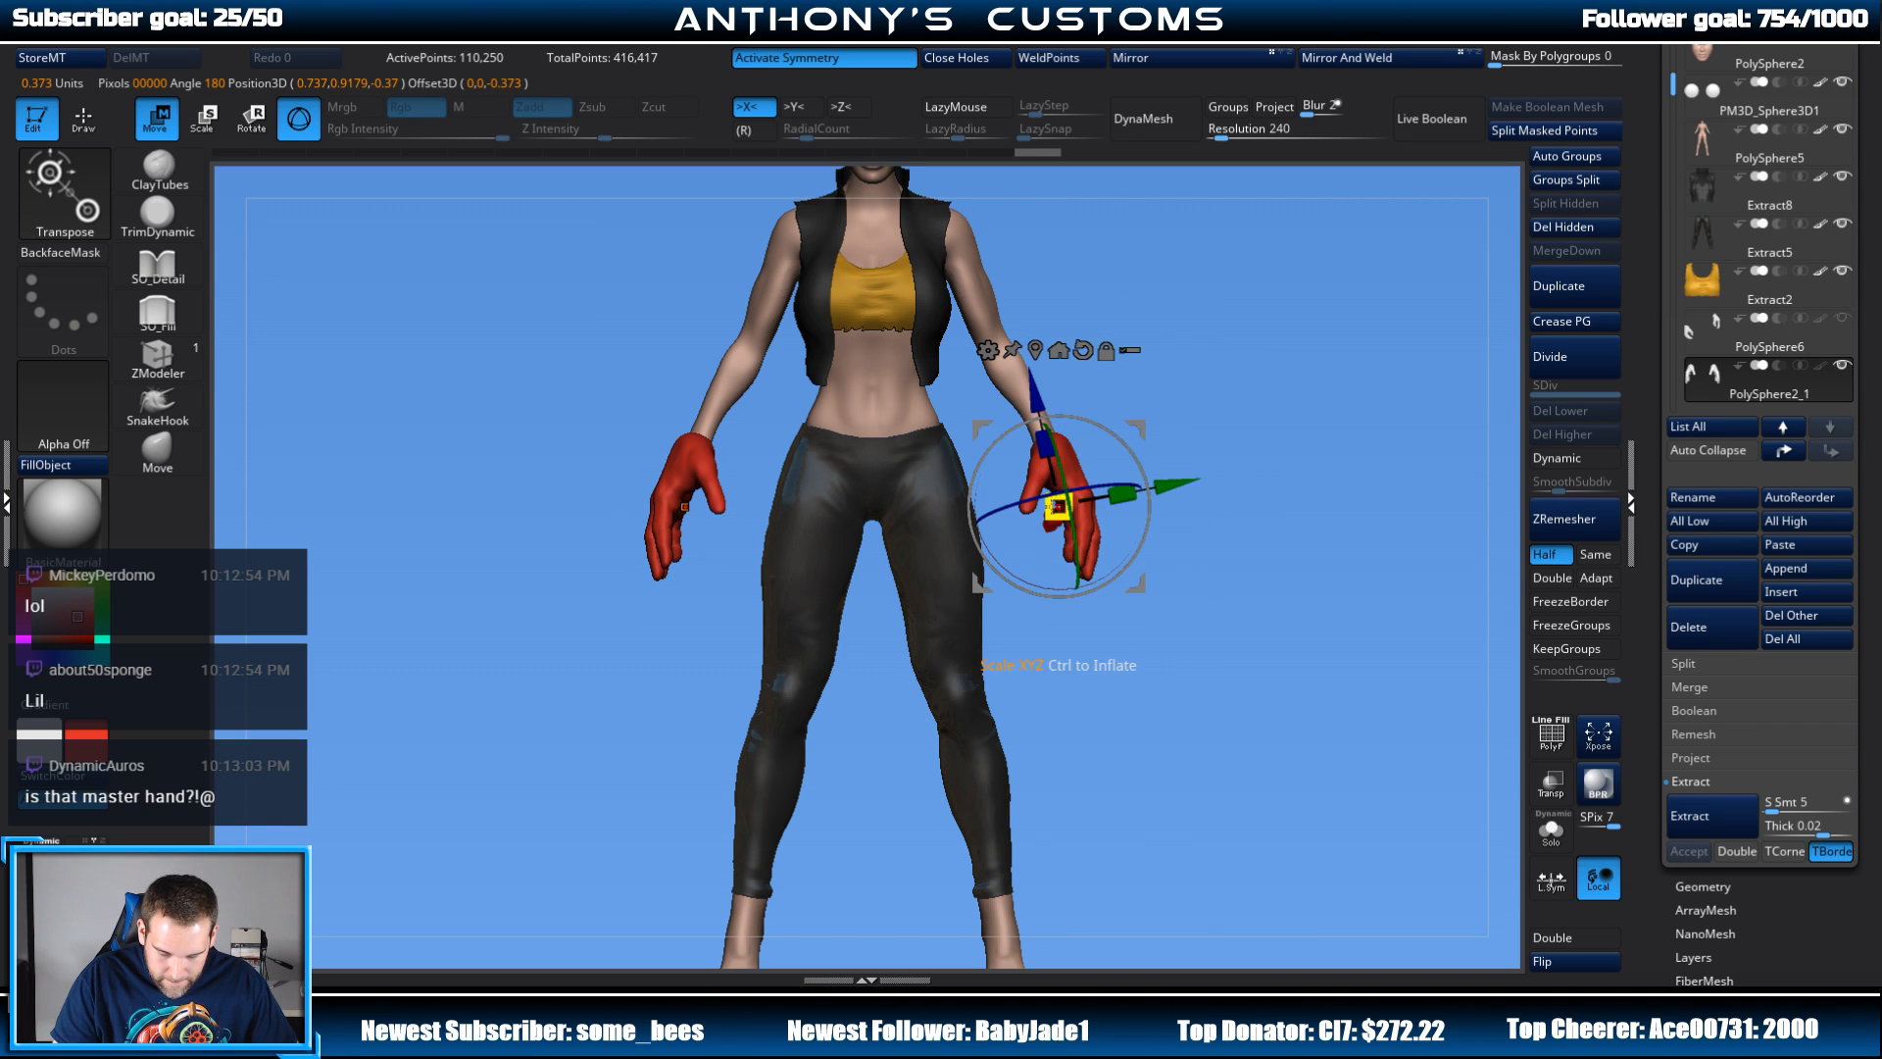
left_click_drag(1255, 395, 1358, 395)
left_click_drag(932, 534, 894, 540)
left_click_drag(1345, 394, 1266, 378)
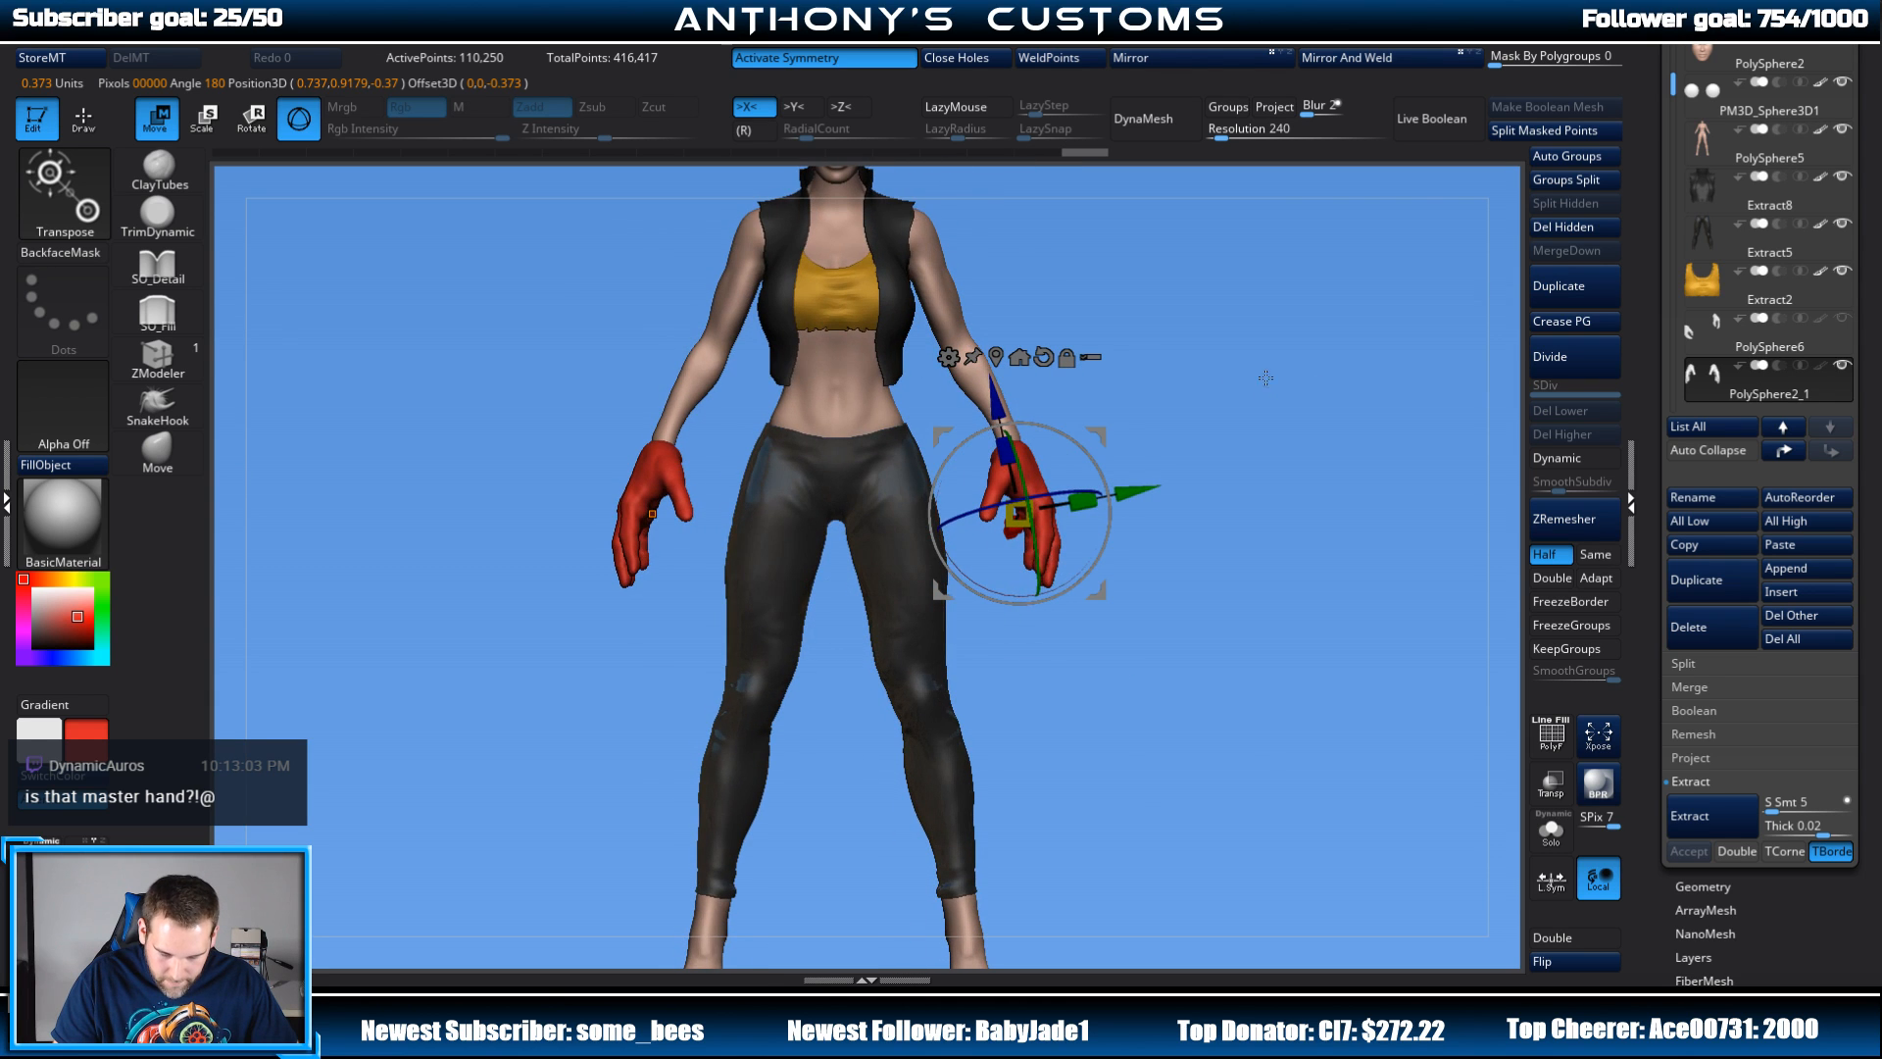
Step: Align the hands with the wrists in side view and scale them down further to match the forearms
left_click_drag(1261, 480, 1218, 300, "alt")
left_click_drag(1254, 371, 1189, 437, "alt")
left_click_drag(1214, 445, 1183, 666)
left_click_drag(1209, 551, 1273, 531)
left_click_drag(1173, 500, 1194, 631, "alt")
left_click_drag(1203, 545, 1312, 450, "alt")
left_click_drag(1050, 478, 1062, 454)
left_click_drag(1266, 412, 1198, 406)
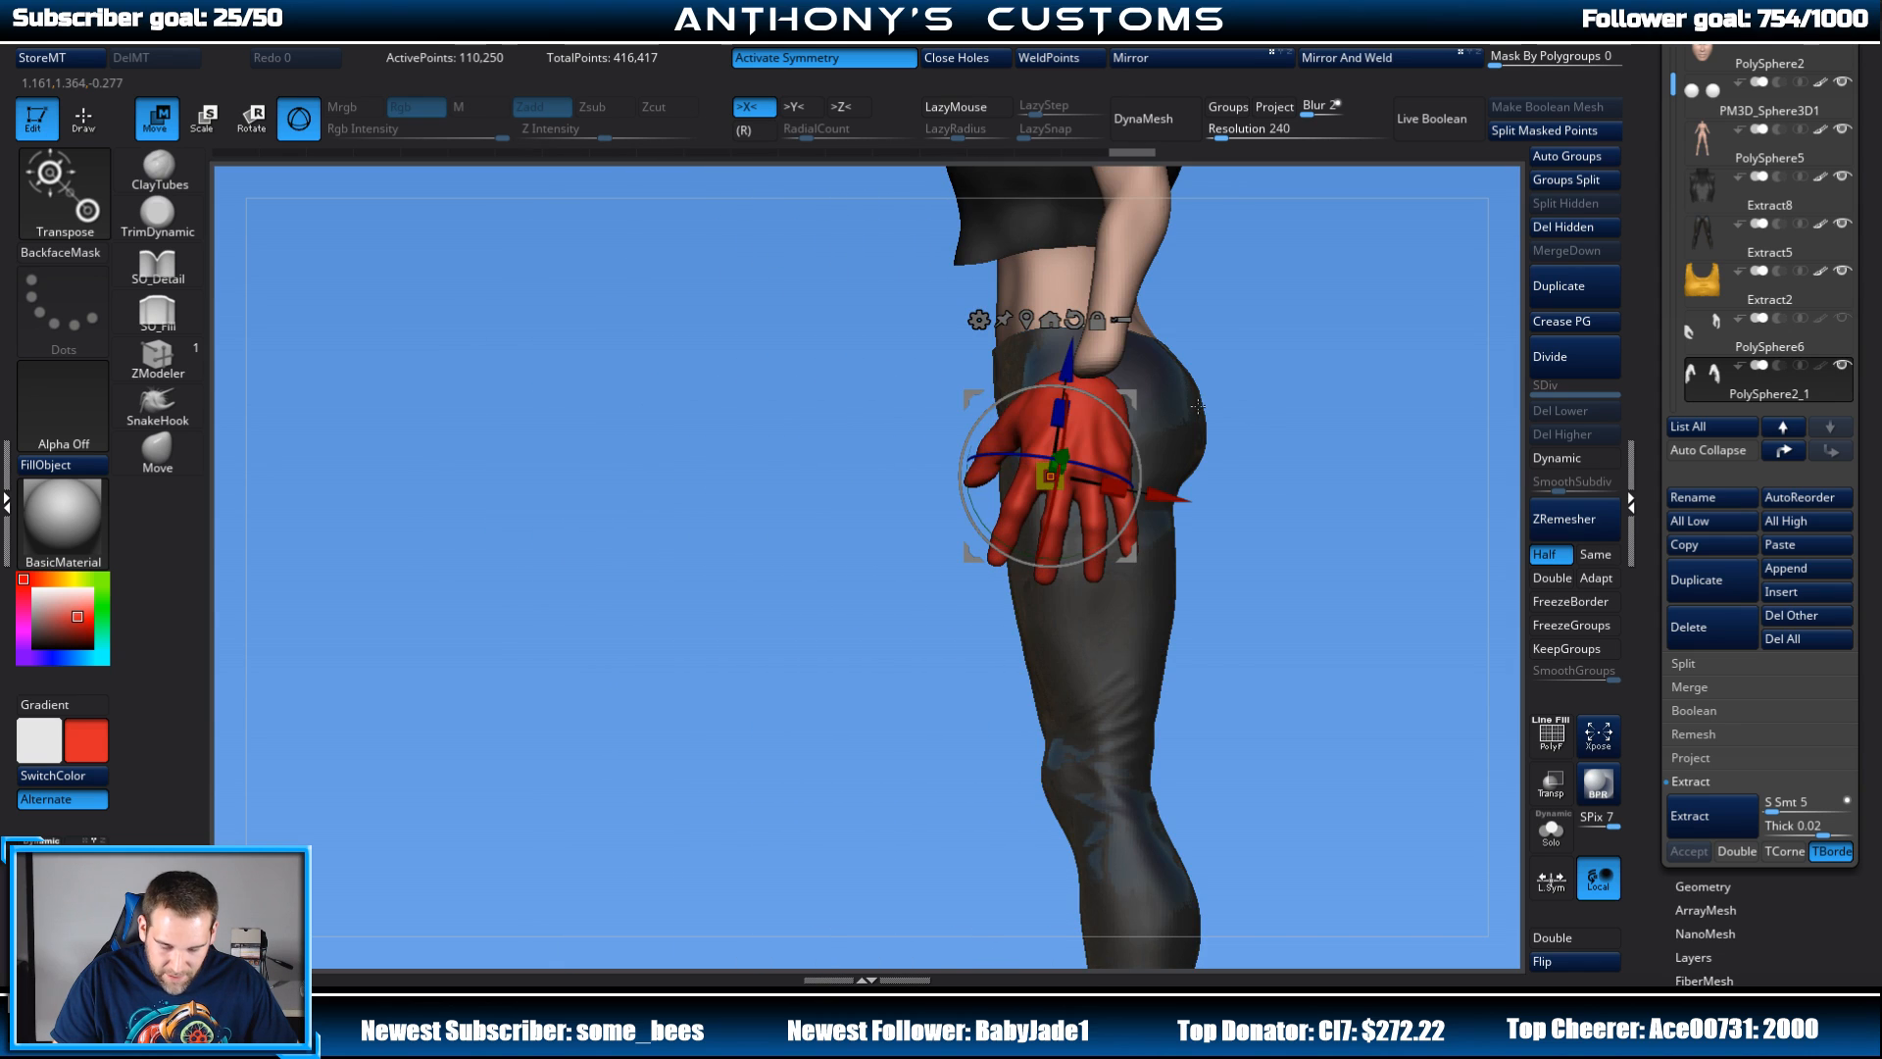
left_click_drag(1043, 464, 1037, 468)
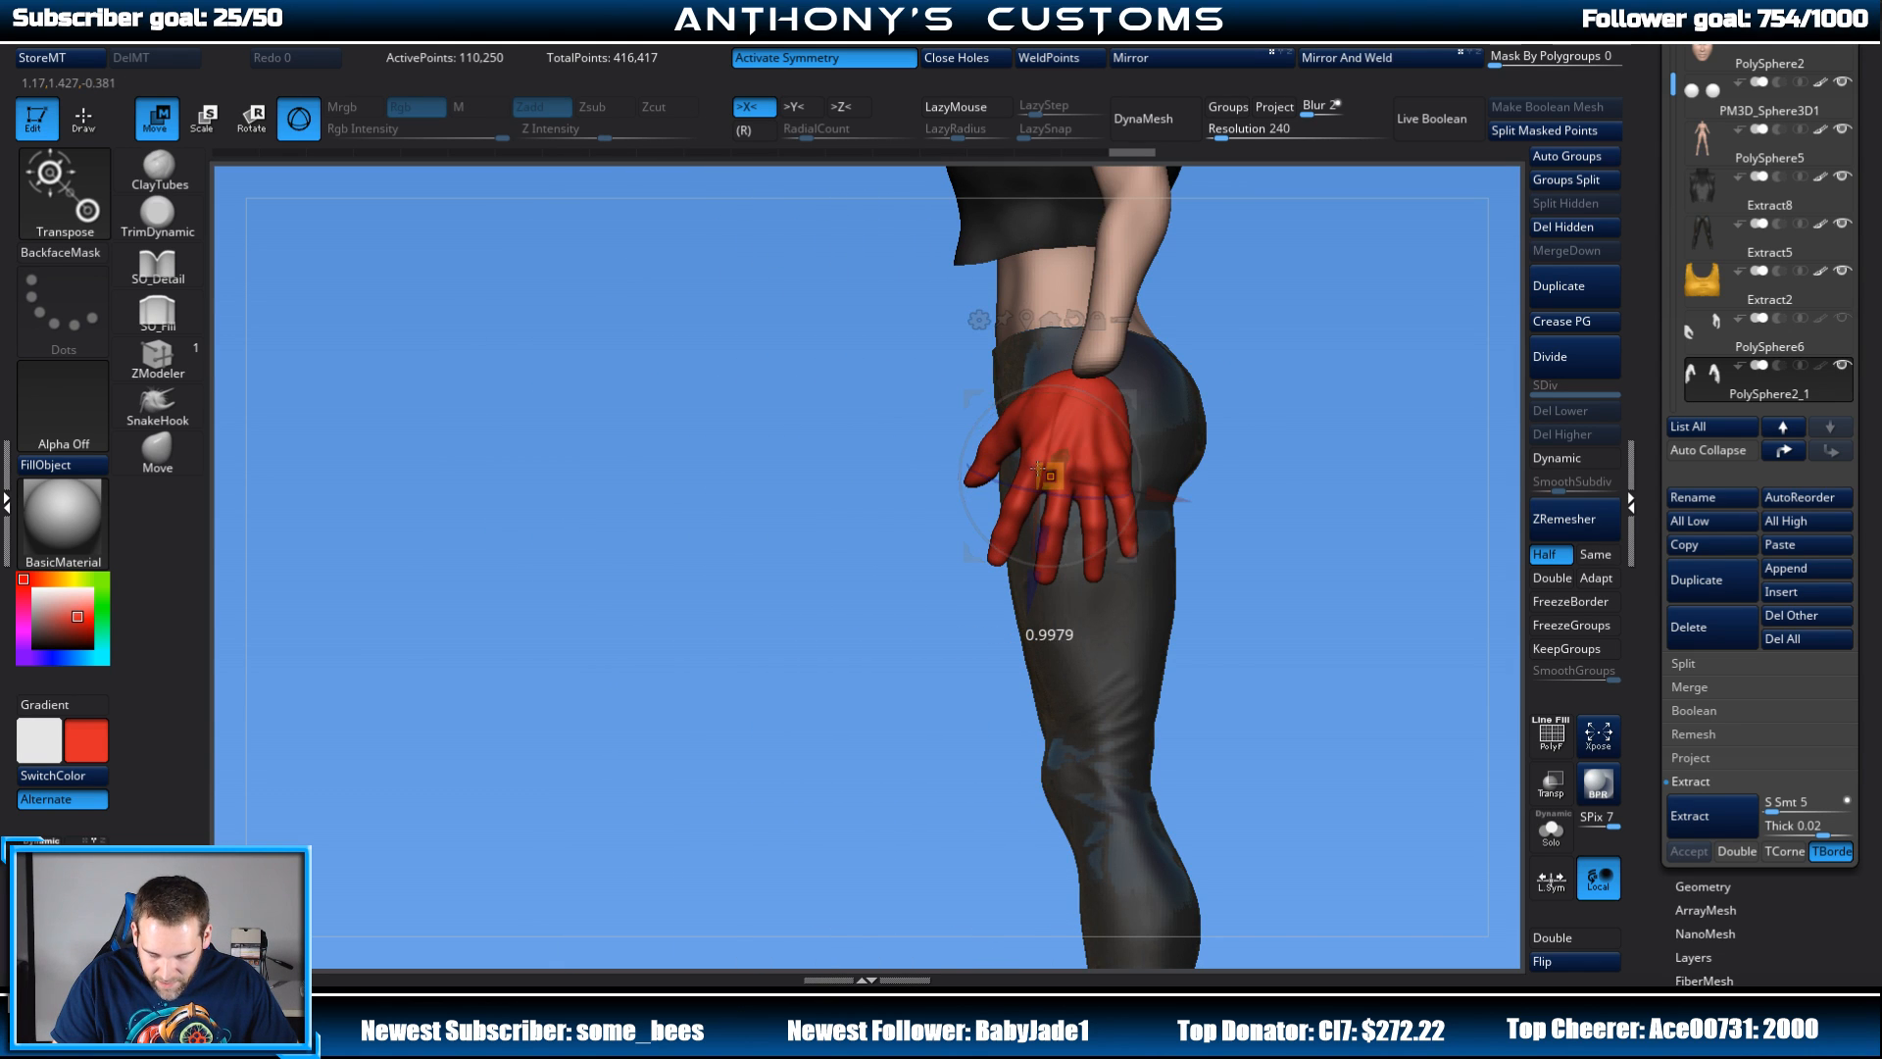
left_click_drag(1075, 539, 1077, 541)
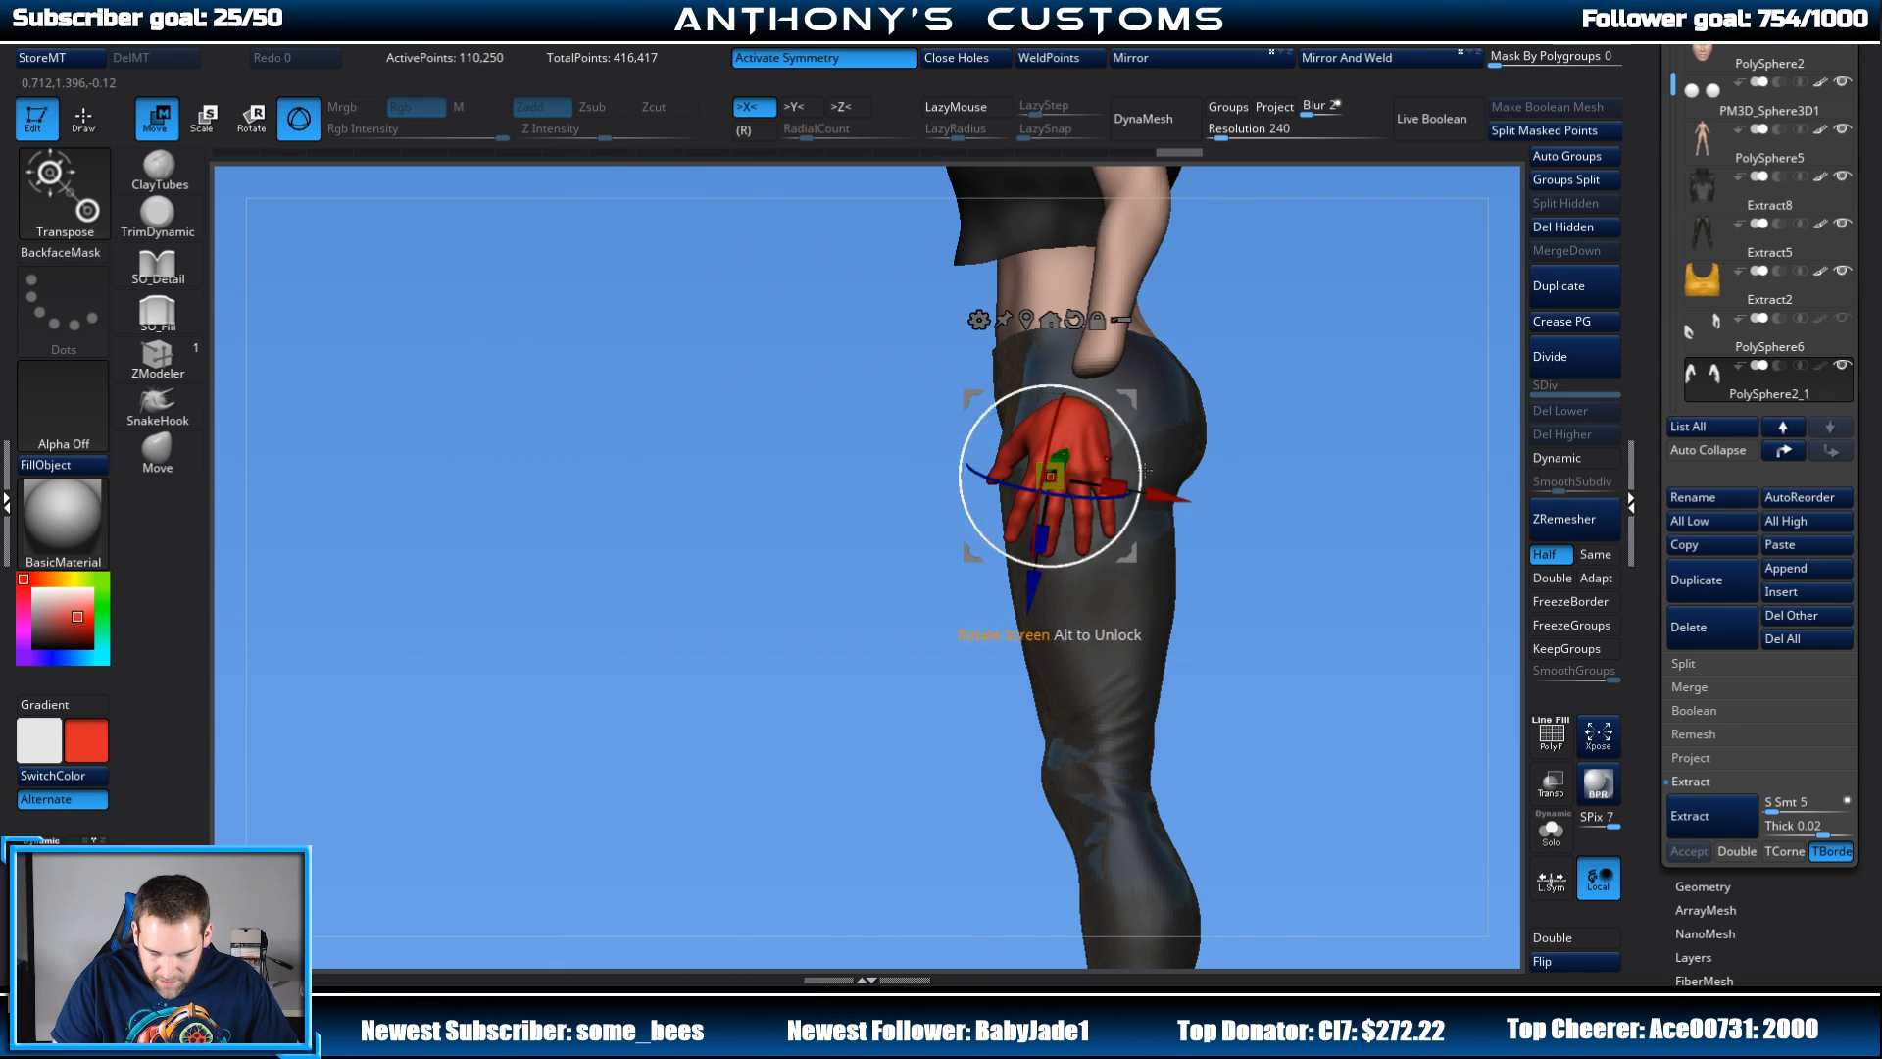
Step: Tilt the hands in side view so they follow the direction of the forearms
left_click_drag(1257, 378, 1365, 363)
left_click_drag(935, 454, 835, 433)
left_click_drag(845, 677, 950, 676)
left_click_drag(982, 590, 672, 576, "alt")
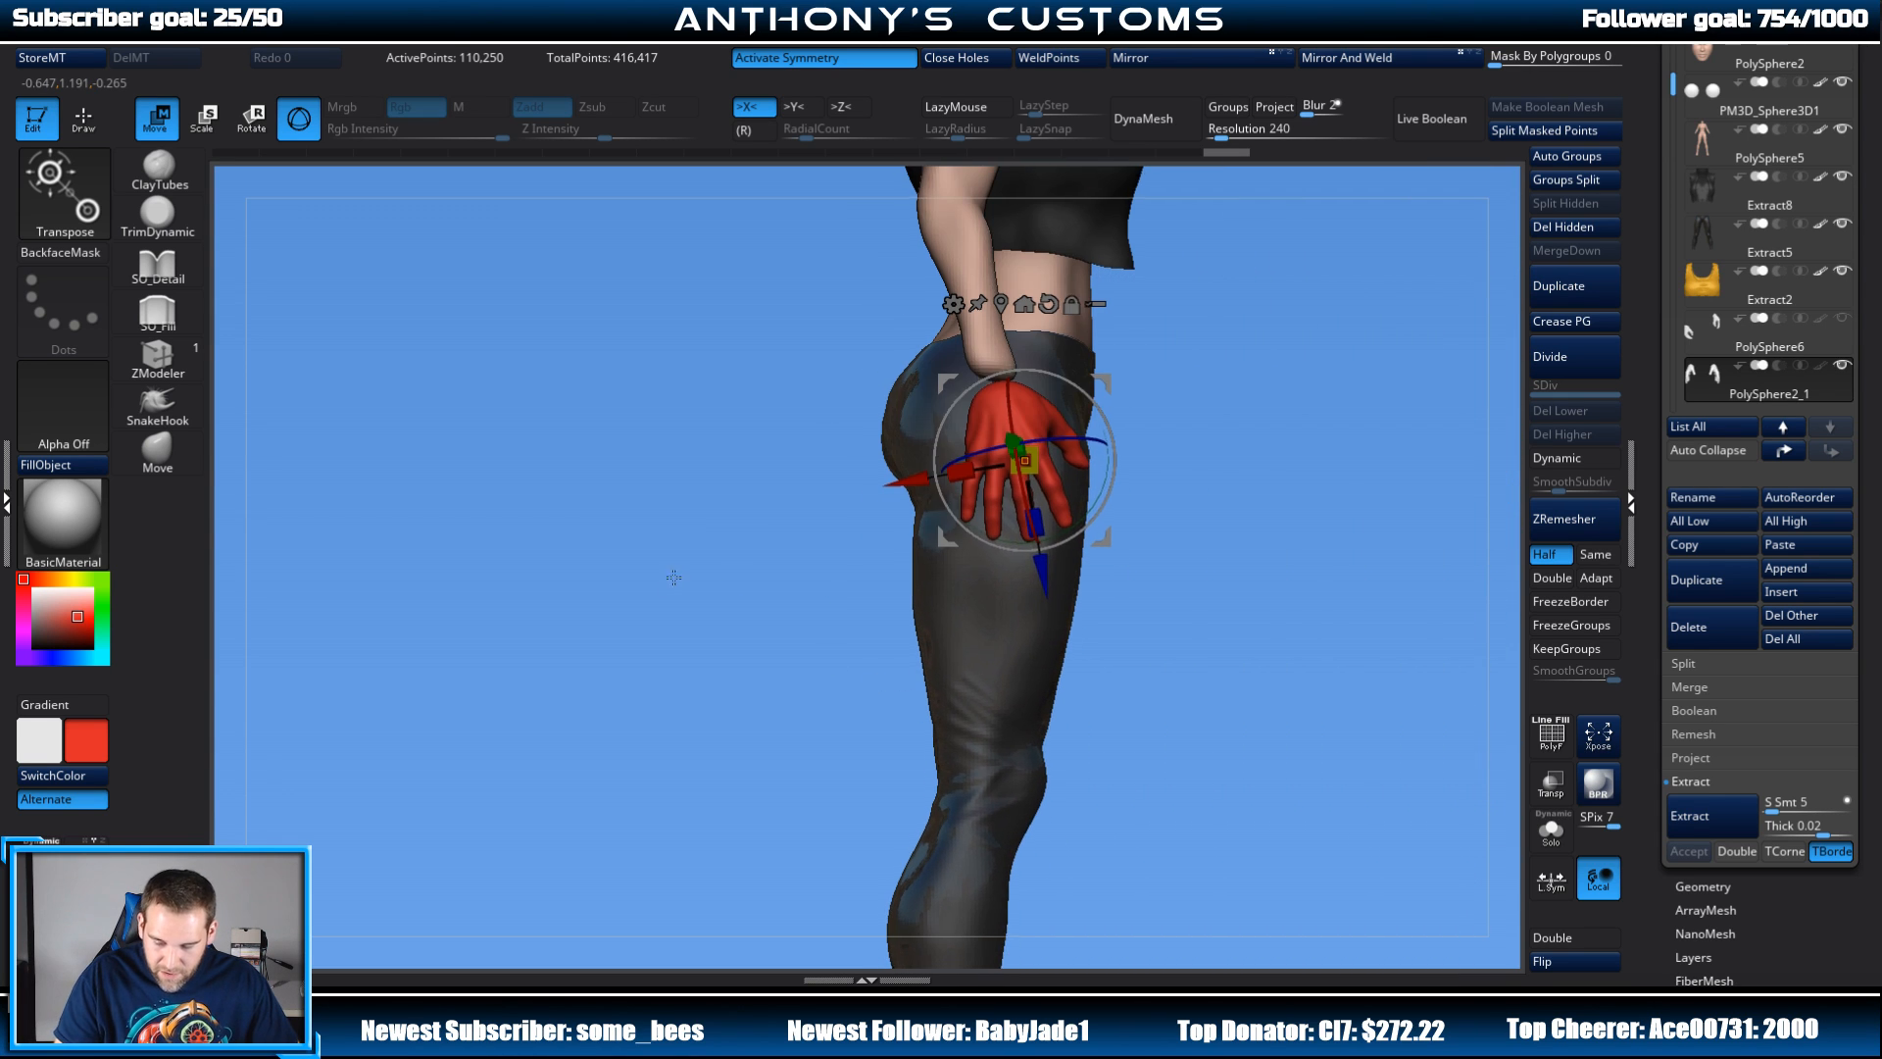
left_click_drag(1145, 437, 1263, 263)
left_click_drag(1281, 363, 1262, 726, "alt")
Step: Isolate the hands subtool and narrow the hands slightly across the palm along their local X axis
left_click(1549, 828)
left_click_drag(1285, 456, 1290, 517)
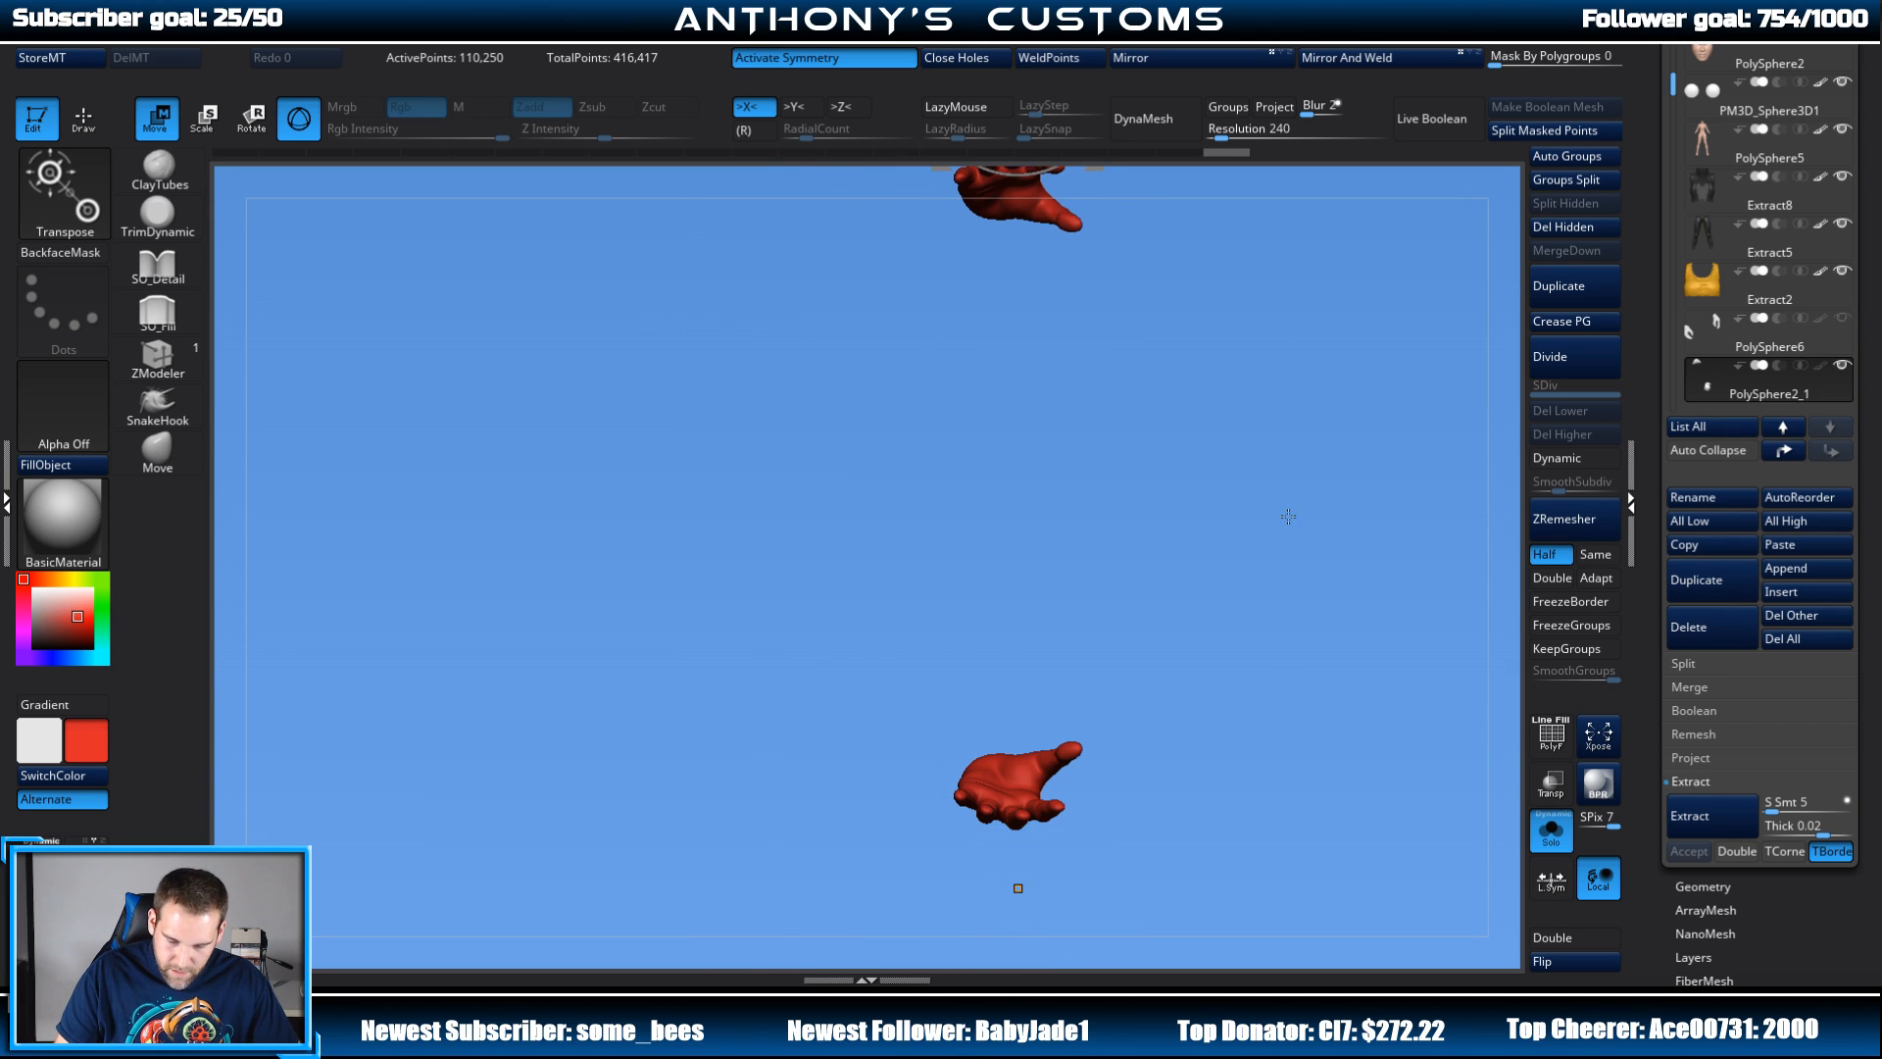
left_click_drag(1212, 343, 1185, 604, "alt")
left_click(971, 189)
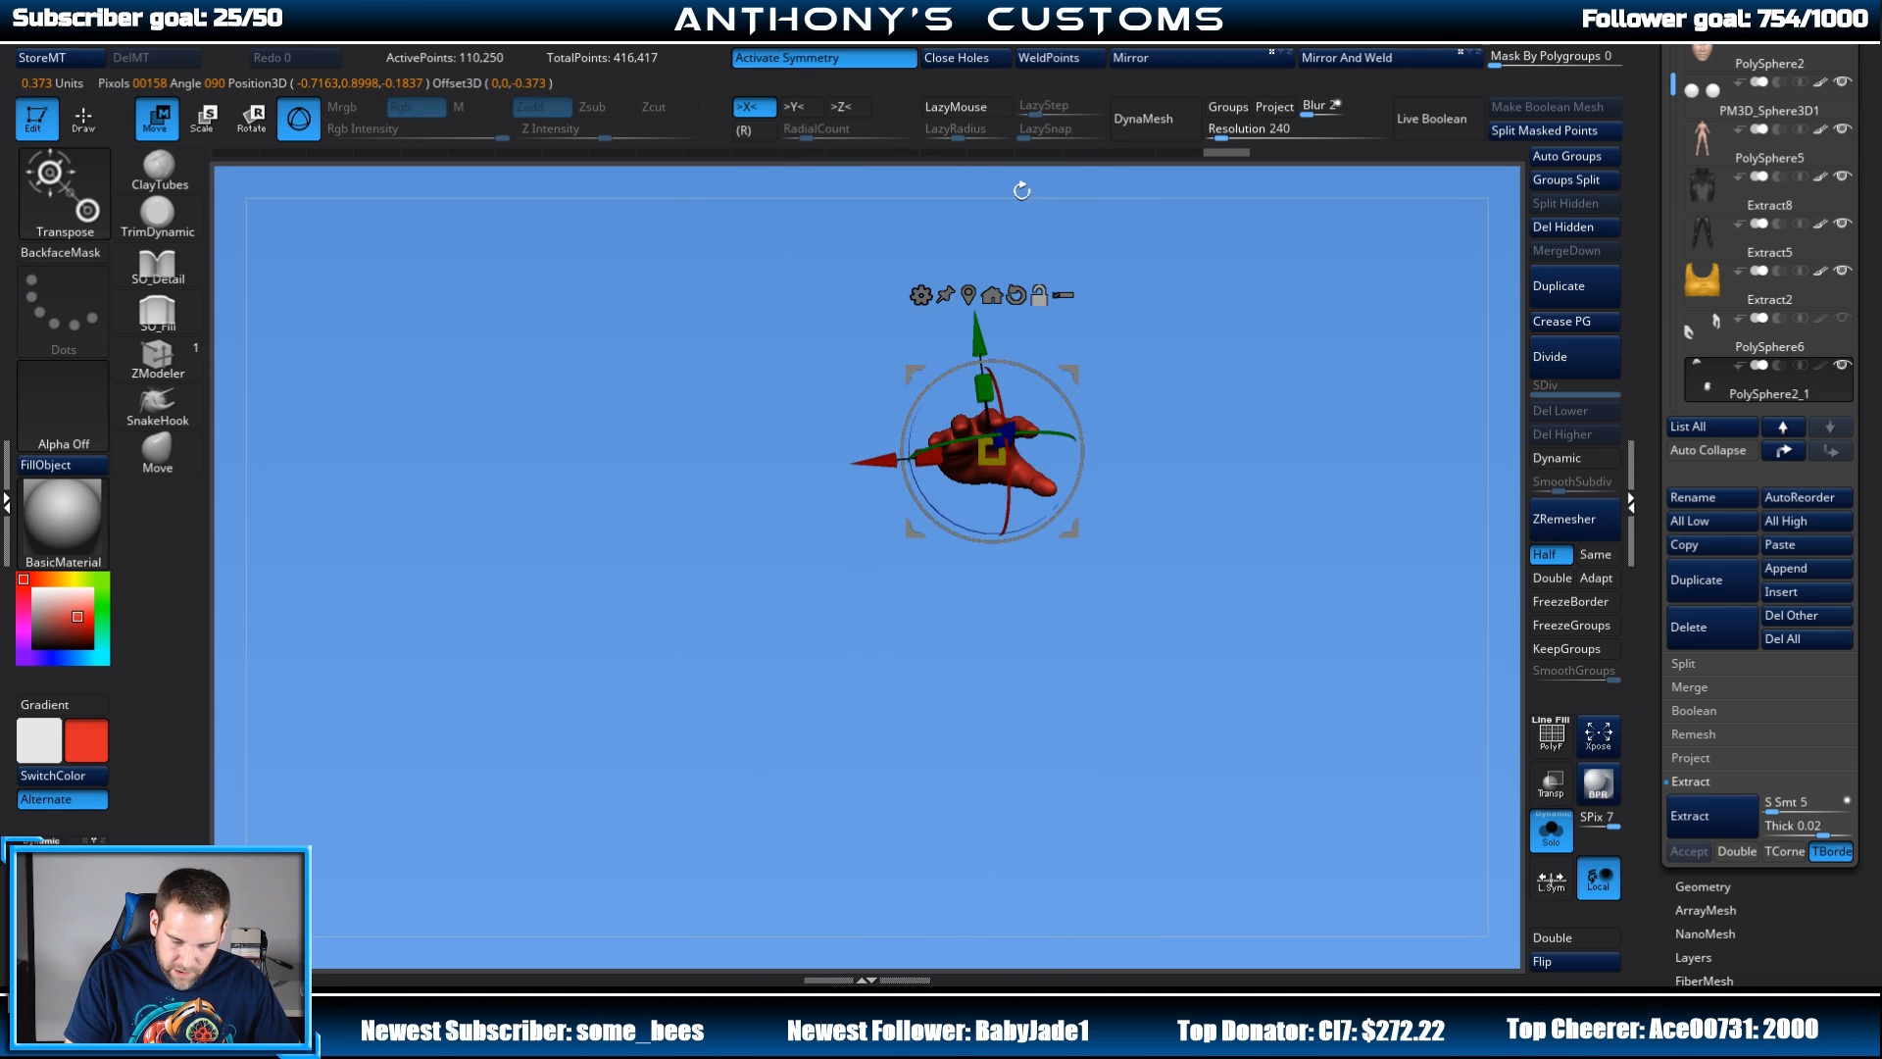
left_click_drag(1243, 424, 1175, 559)
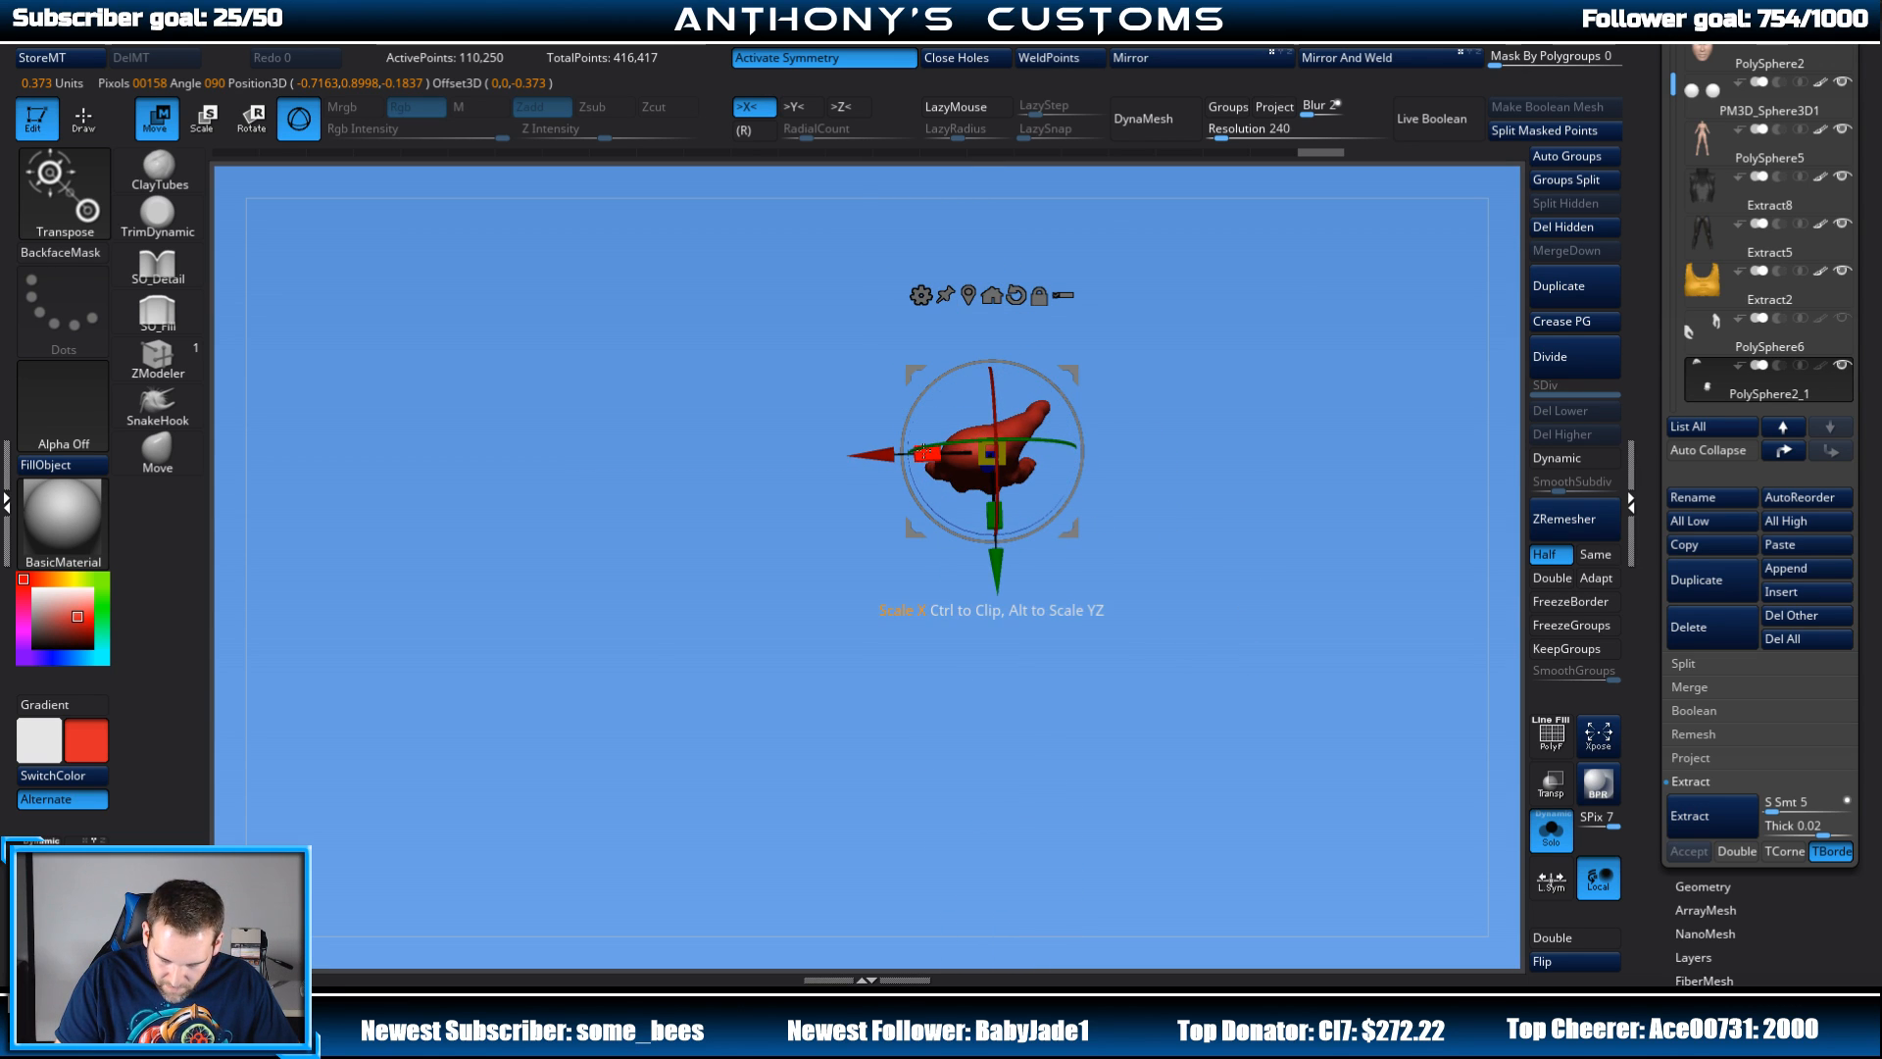
left_click_drag(927, 454, 935, 455)
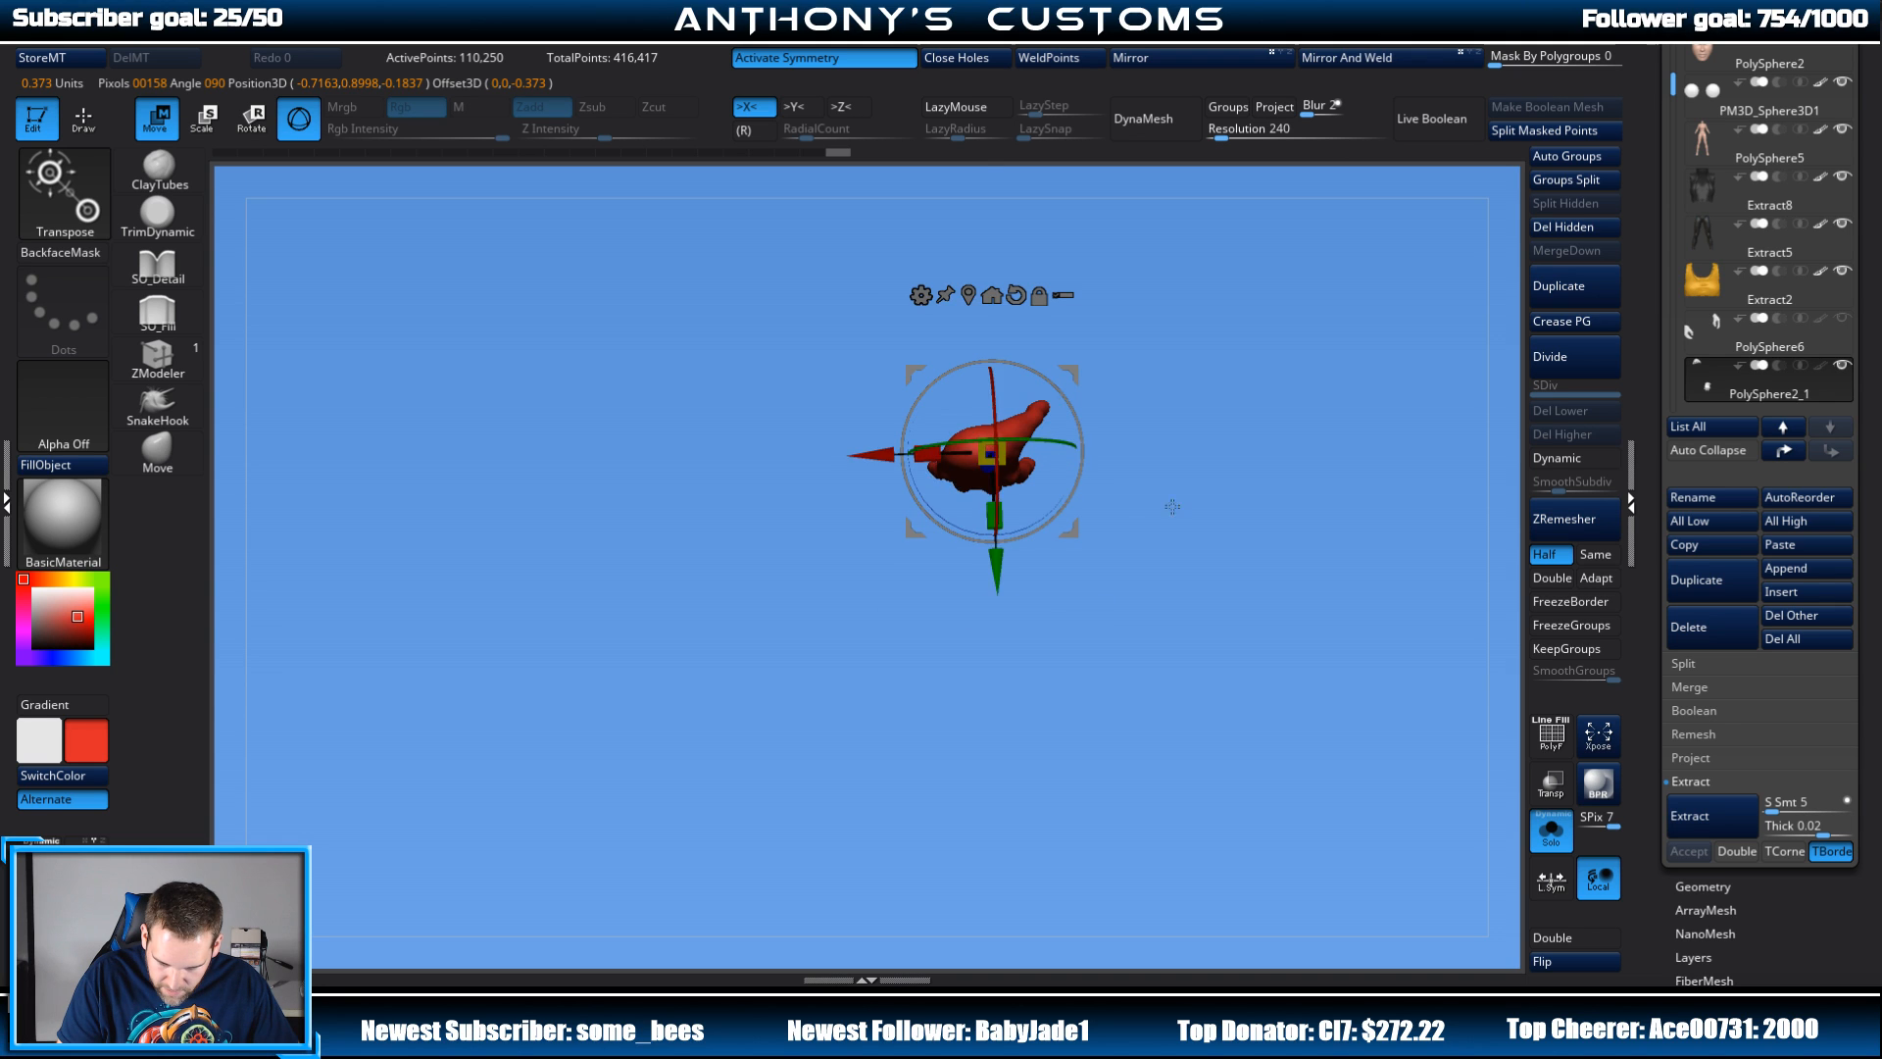
left_click_drag(1171, 507, 1175, 265)
left_click_drag(1197, 381, 1250, 382)
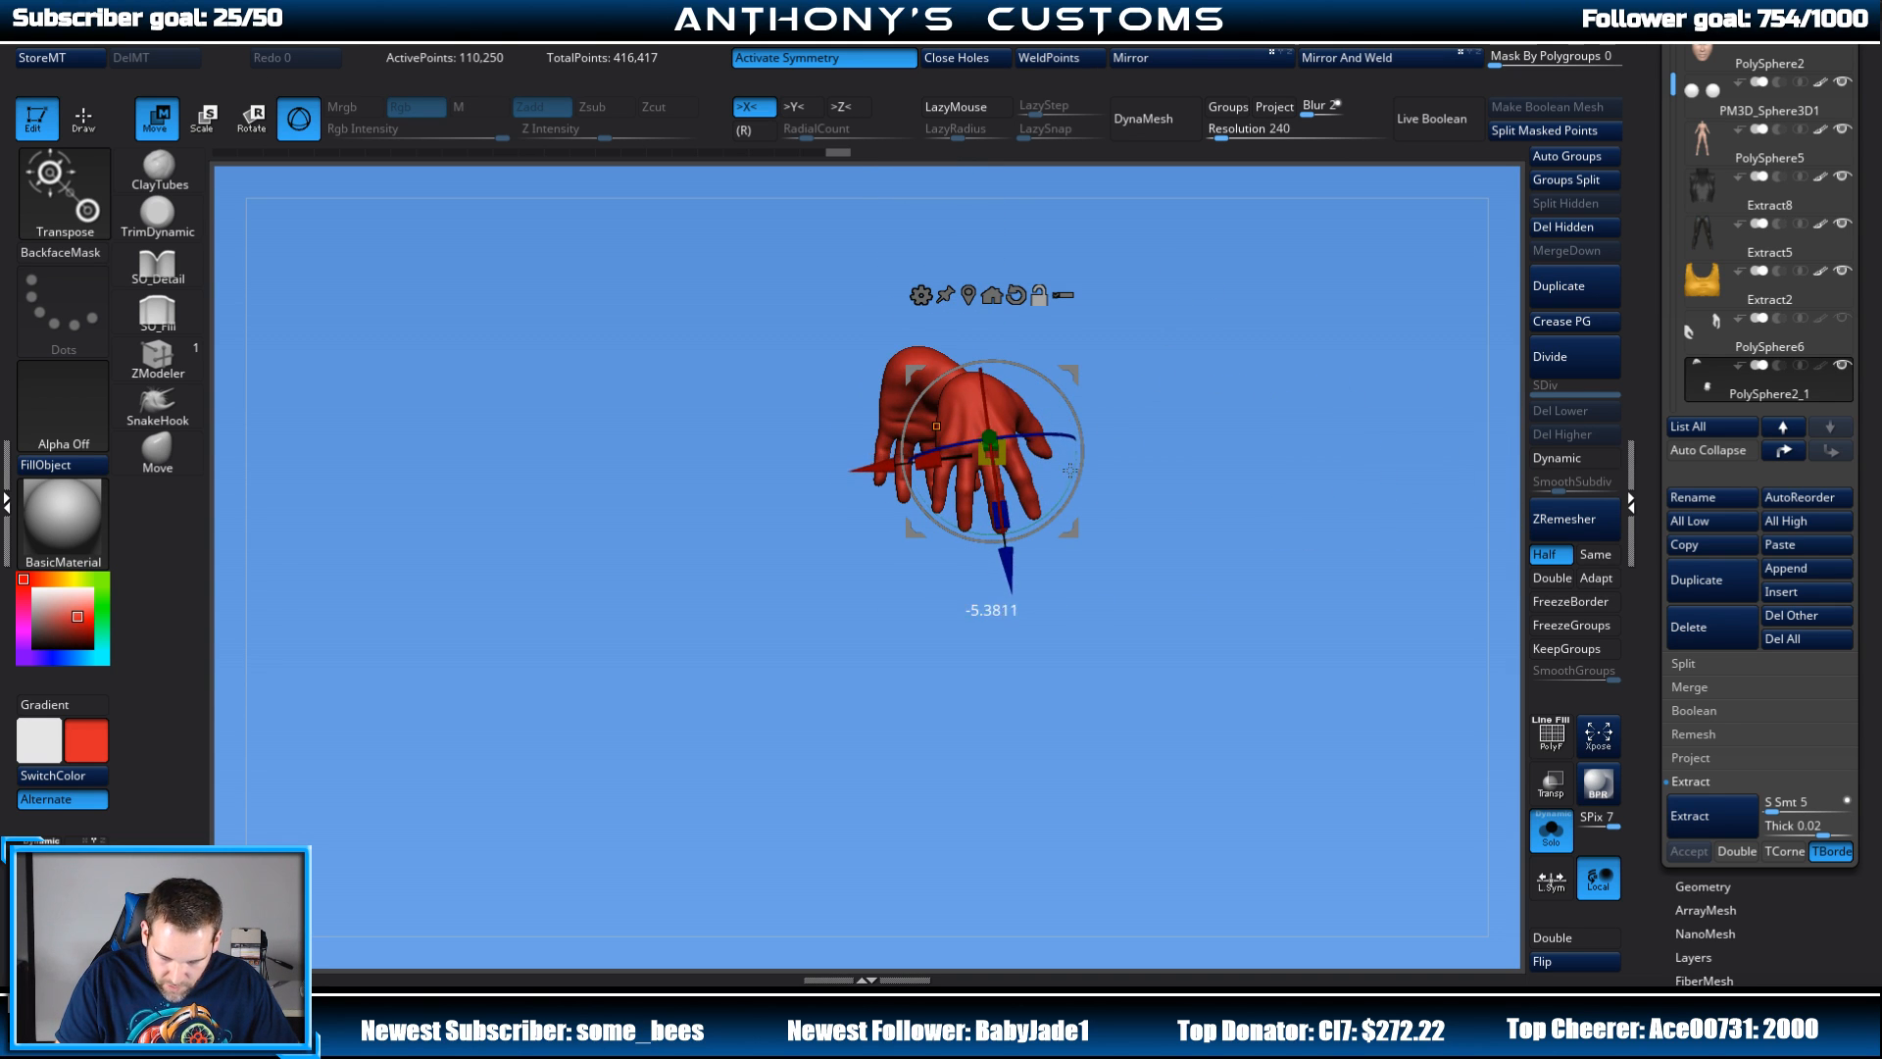
left_click_drag(934, 461, 946, 459)
left_click_drag(1259, 388, 1145, 420)
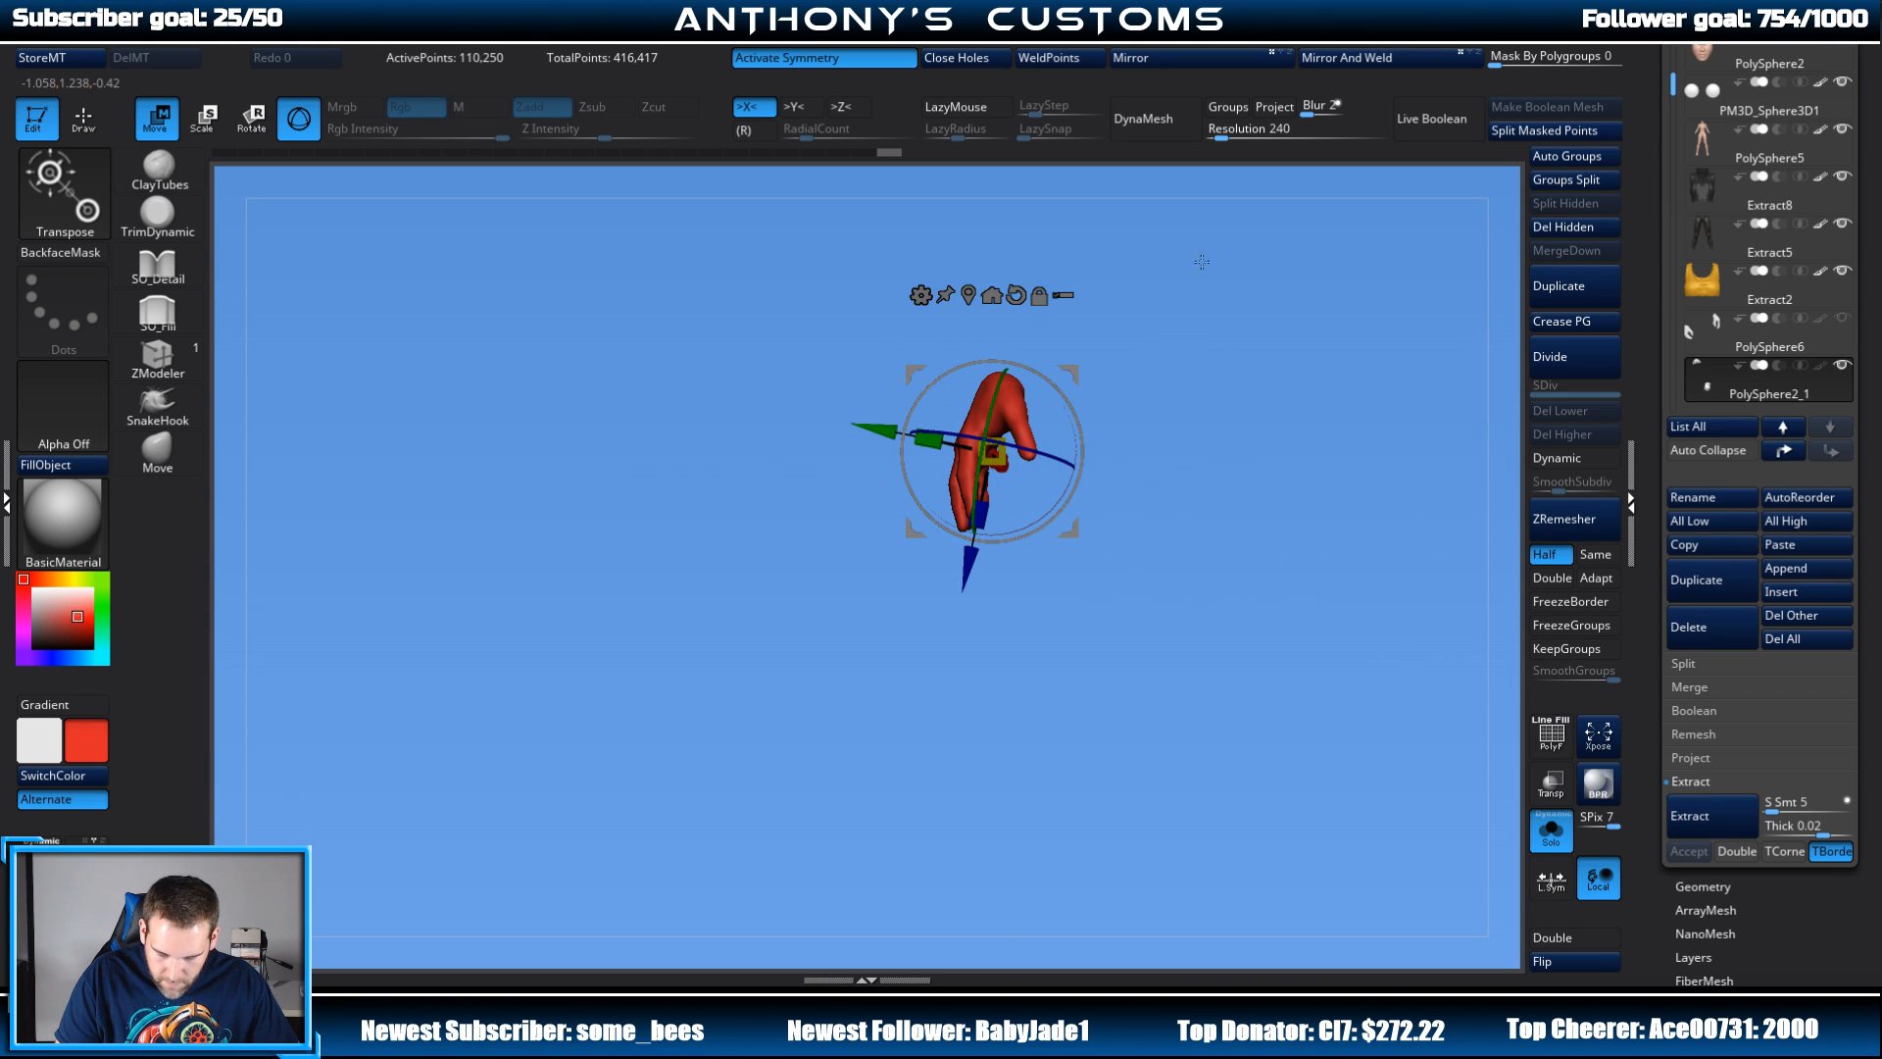
Step: Show the whole character again and refine the hands' fit on the wrists from the front and both sides
left_click_drag(1234, 243, 1357, 407, "shift")
key("q")
key("alt+s")
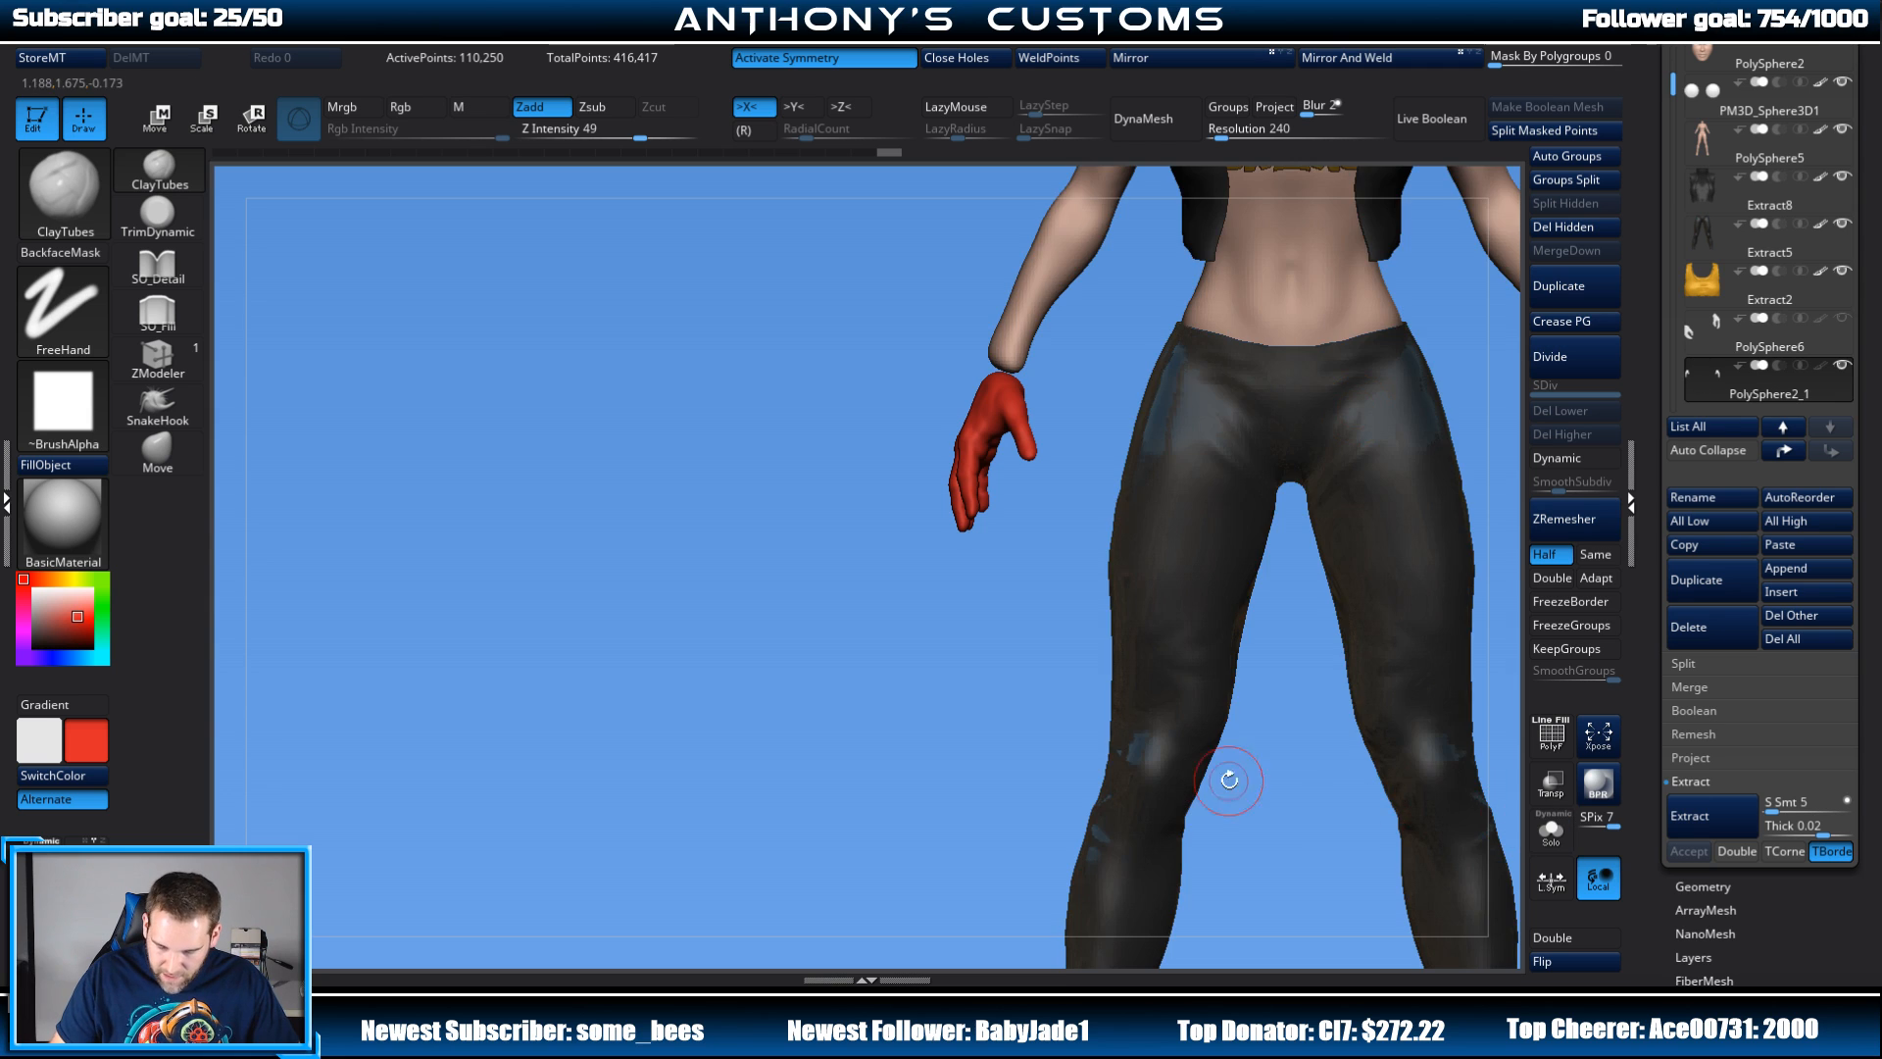
left_click_drag(962, 698, 1219, 563)
key("w")
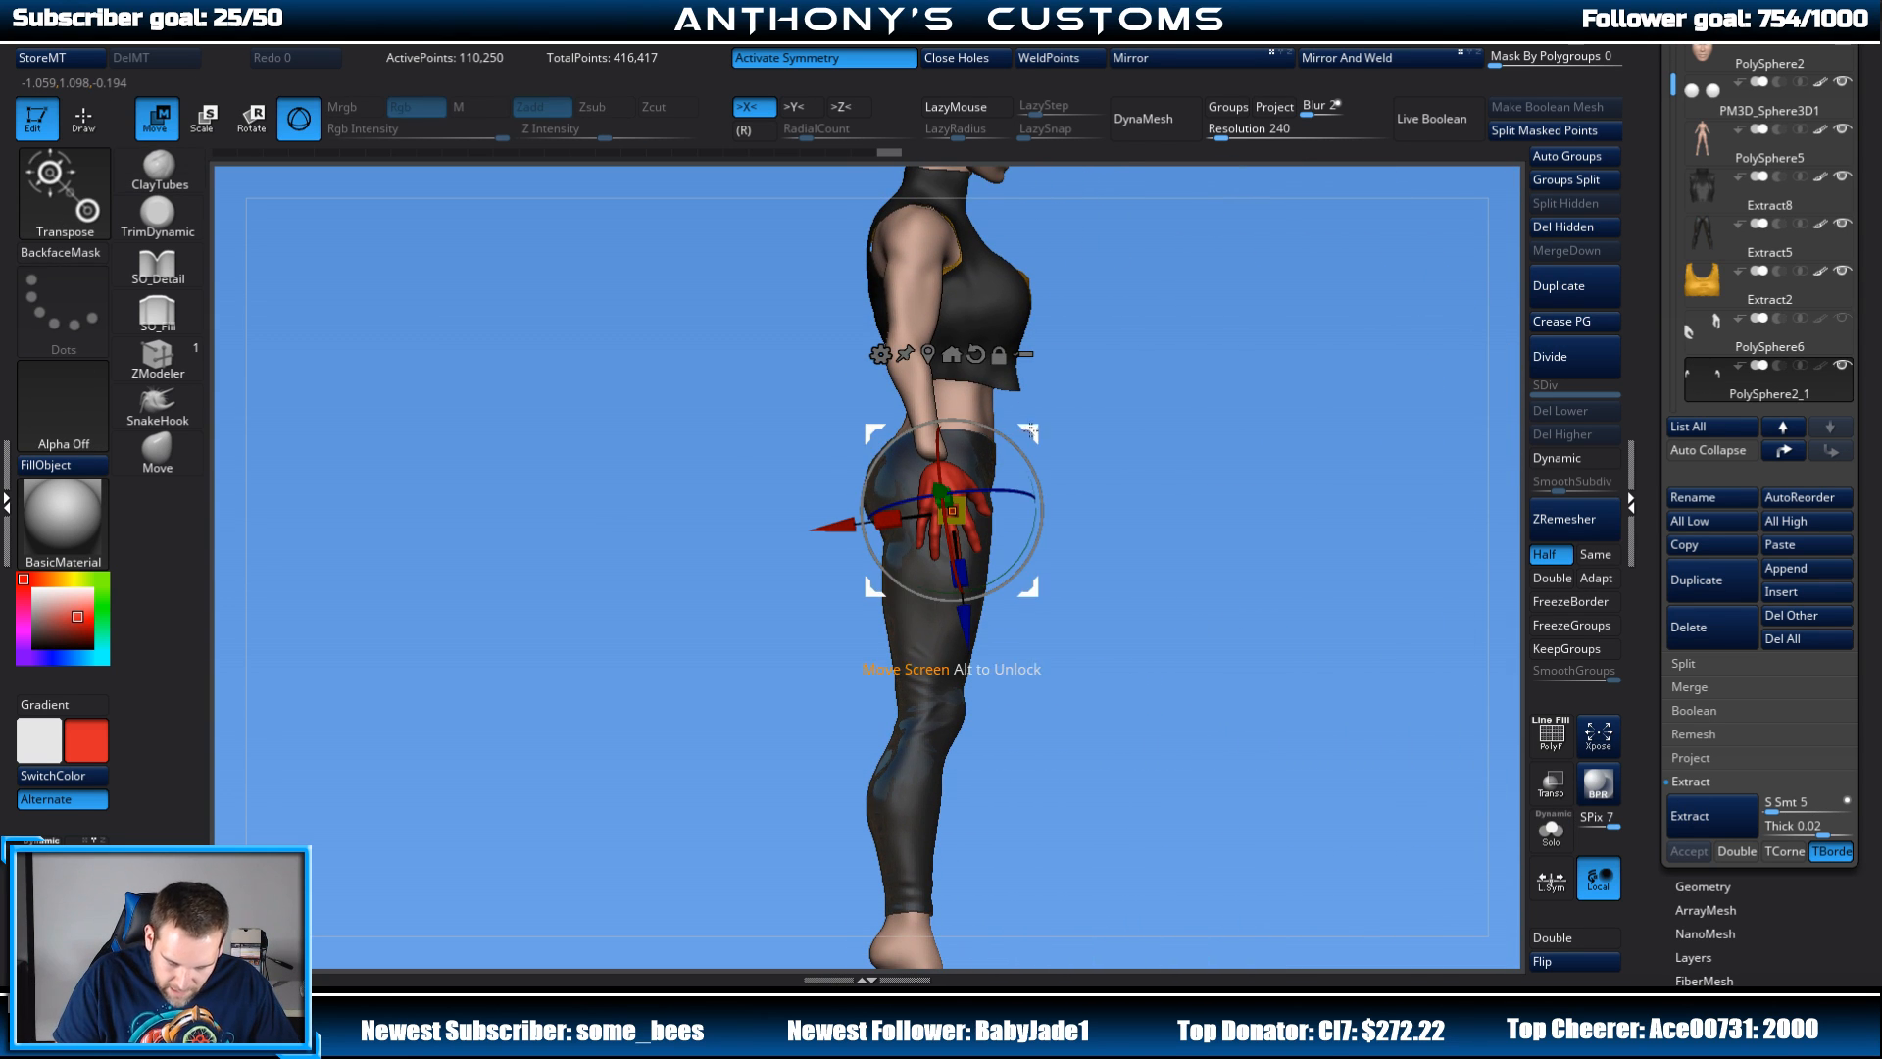
left_click_drag(1027, 417, 1253, 324)
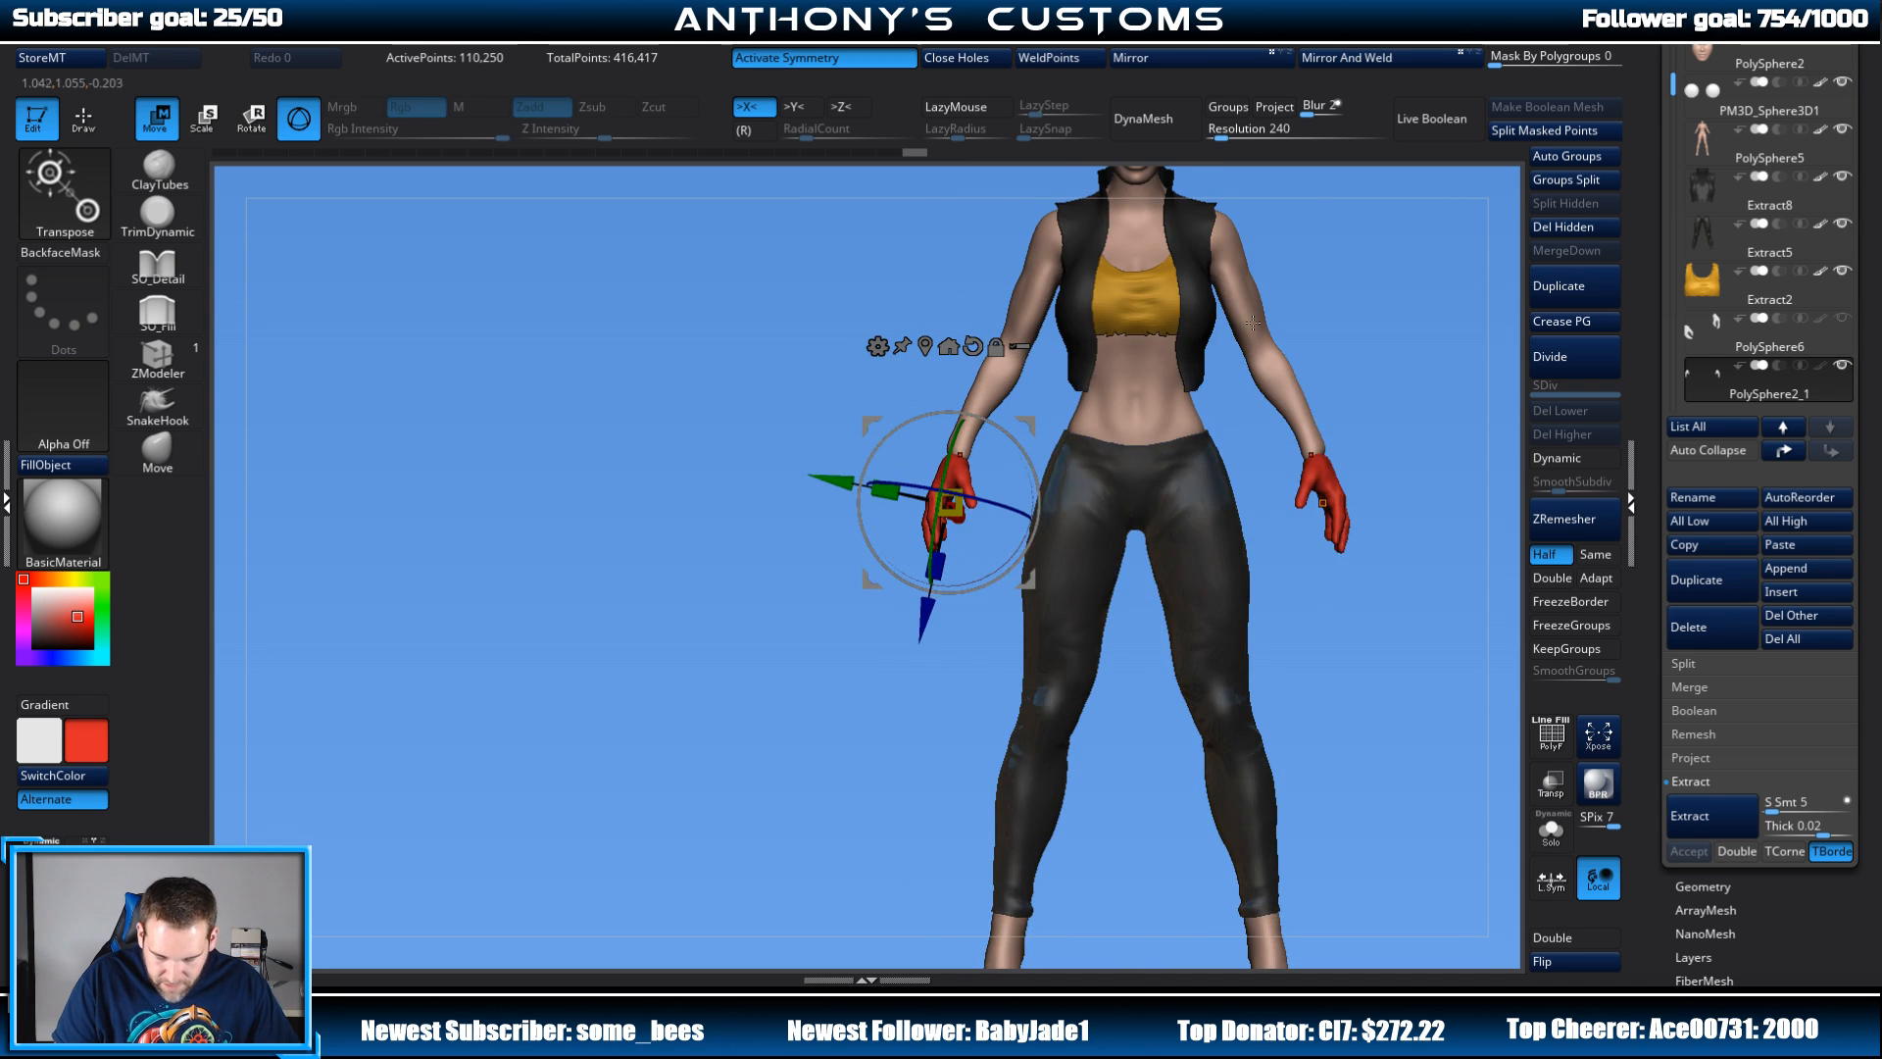
left_click_drag(1429, 313, 1175, 431)
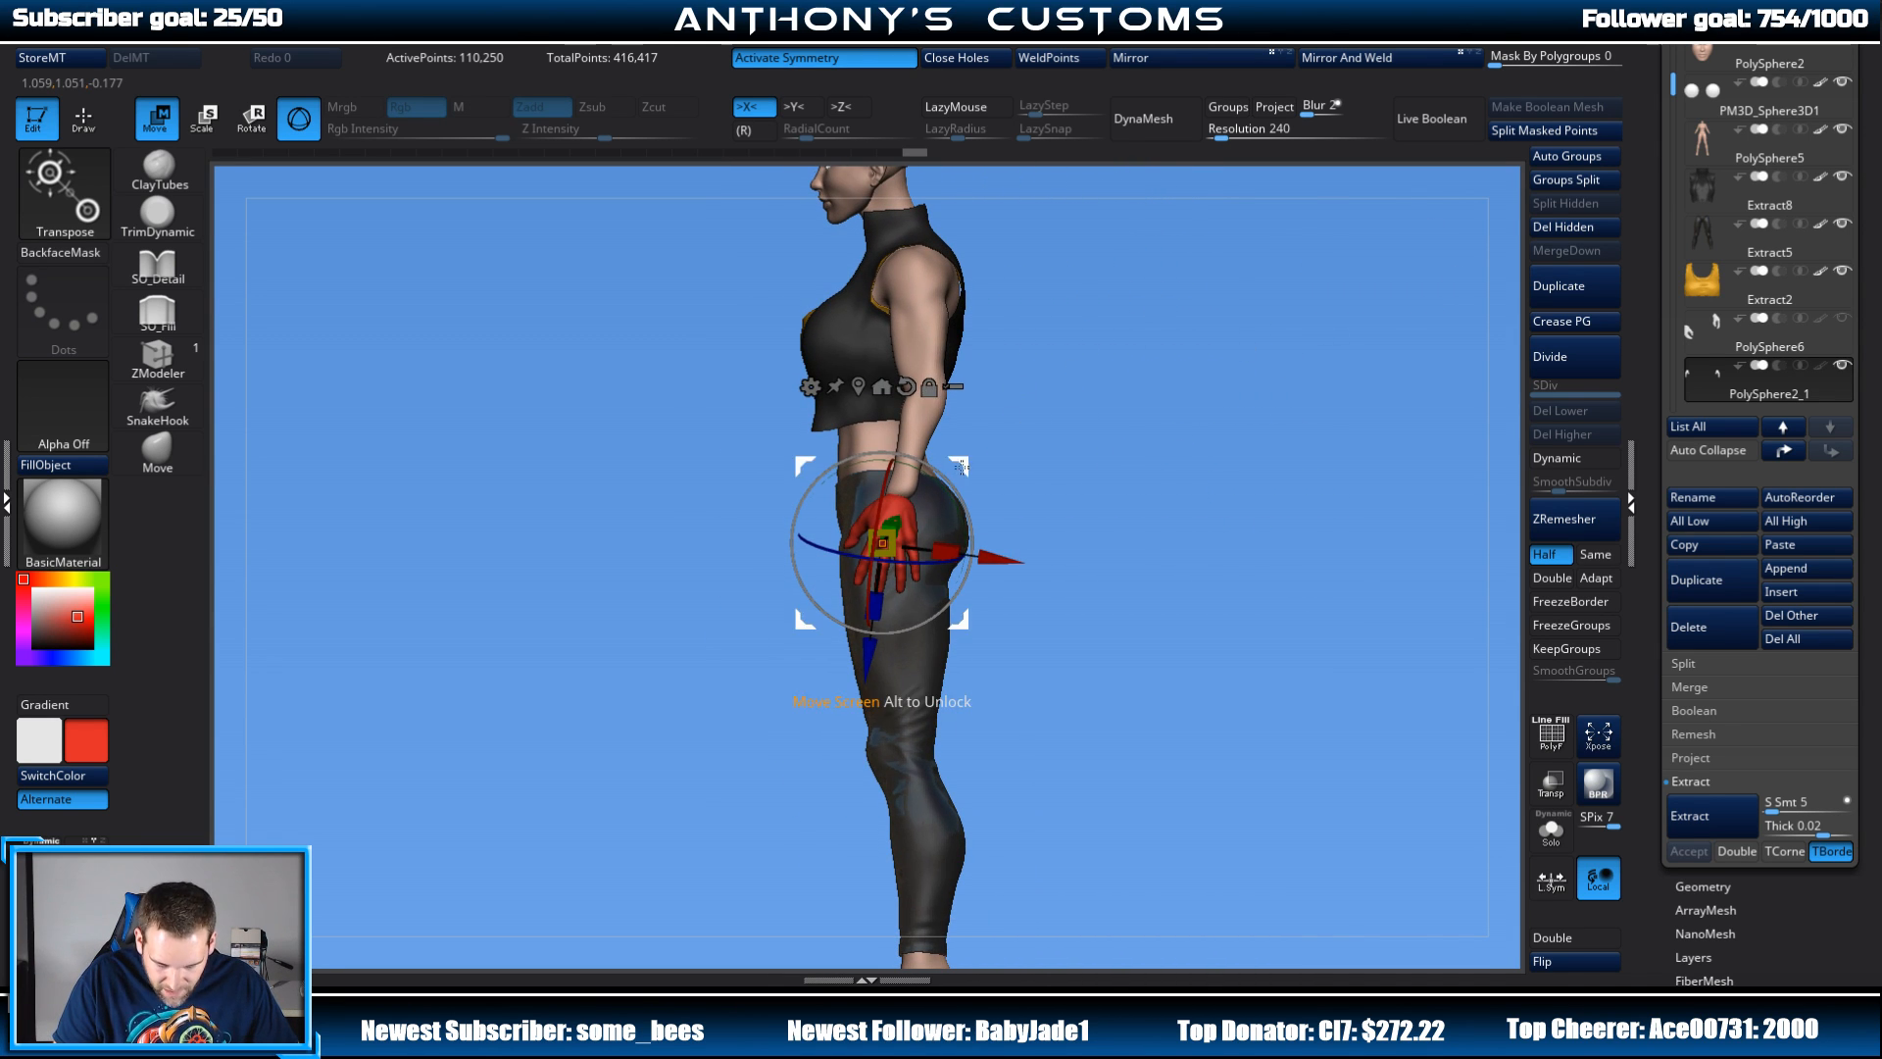
left_click_drag(1012, 433, 1350, 261)
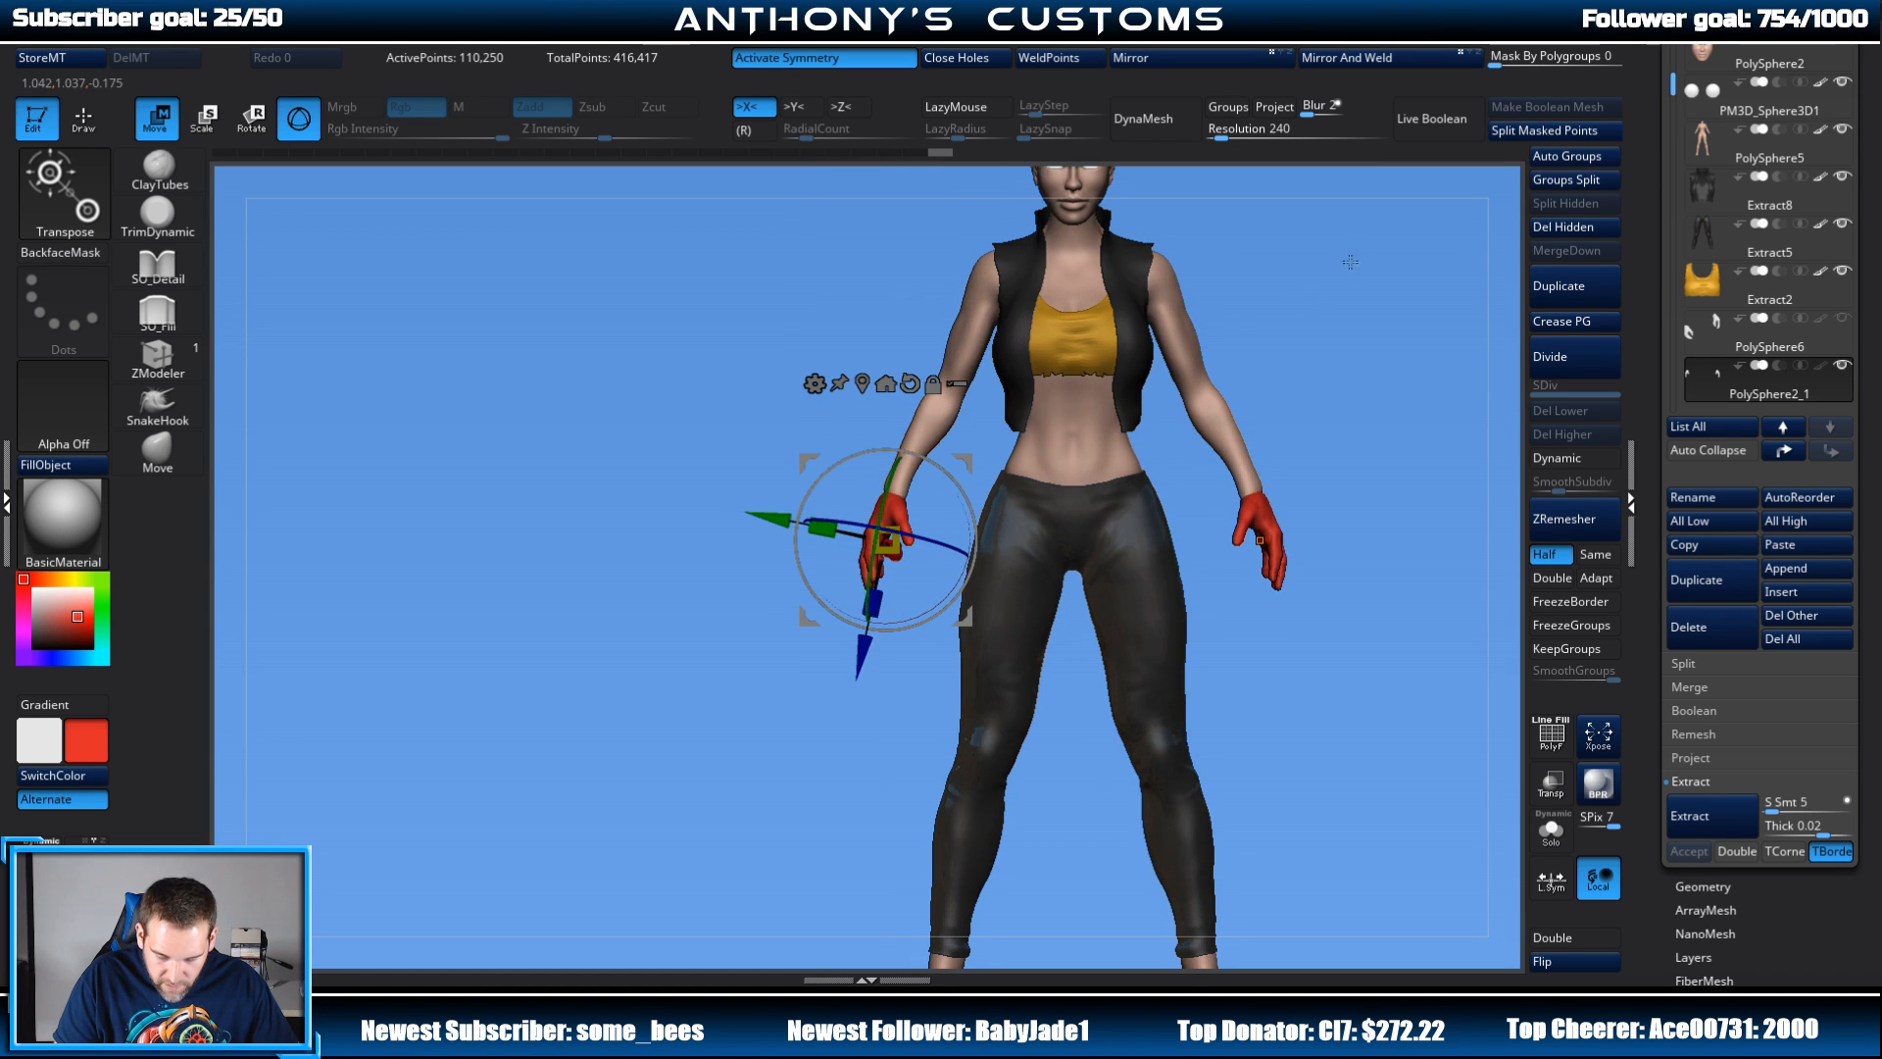
Step: Recolour the hands with the skin tone sampled from the forearm and enable Rgb for the brush
key("q")
mouse_move(1339, 420)
left_mouse_down("alt")
mouse_move(1311, 363)
mouse_move(1262, 358)
mouse_move(1222, 409)
left_mouse_up("alt")
mouse_move(1222, 408)
left_mouse_down()
mouse_move(1256, 443)
mouse_move(1321, 429)
mouse_move(1270, 470)
mouse_move(1262, 712)
left_mouse_up()
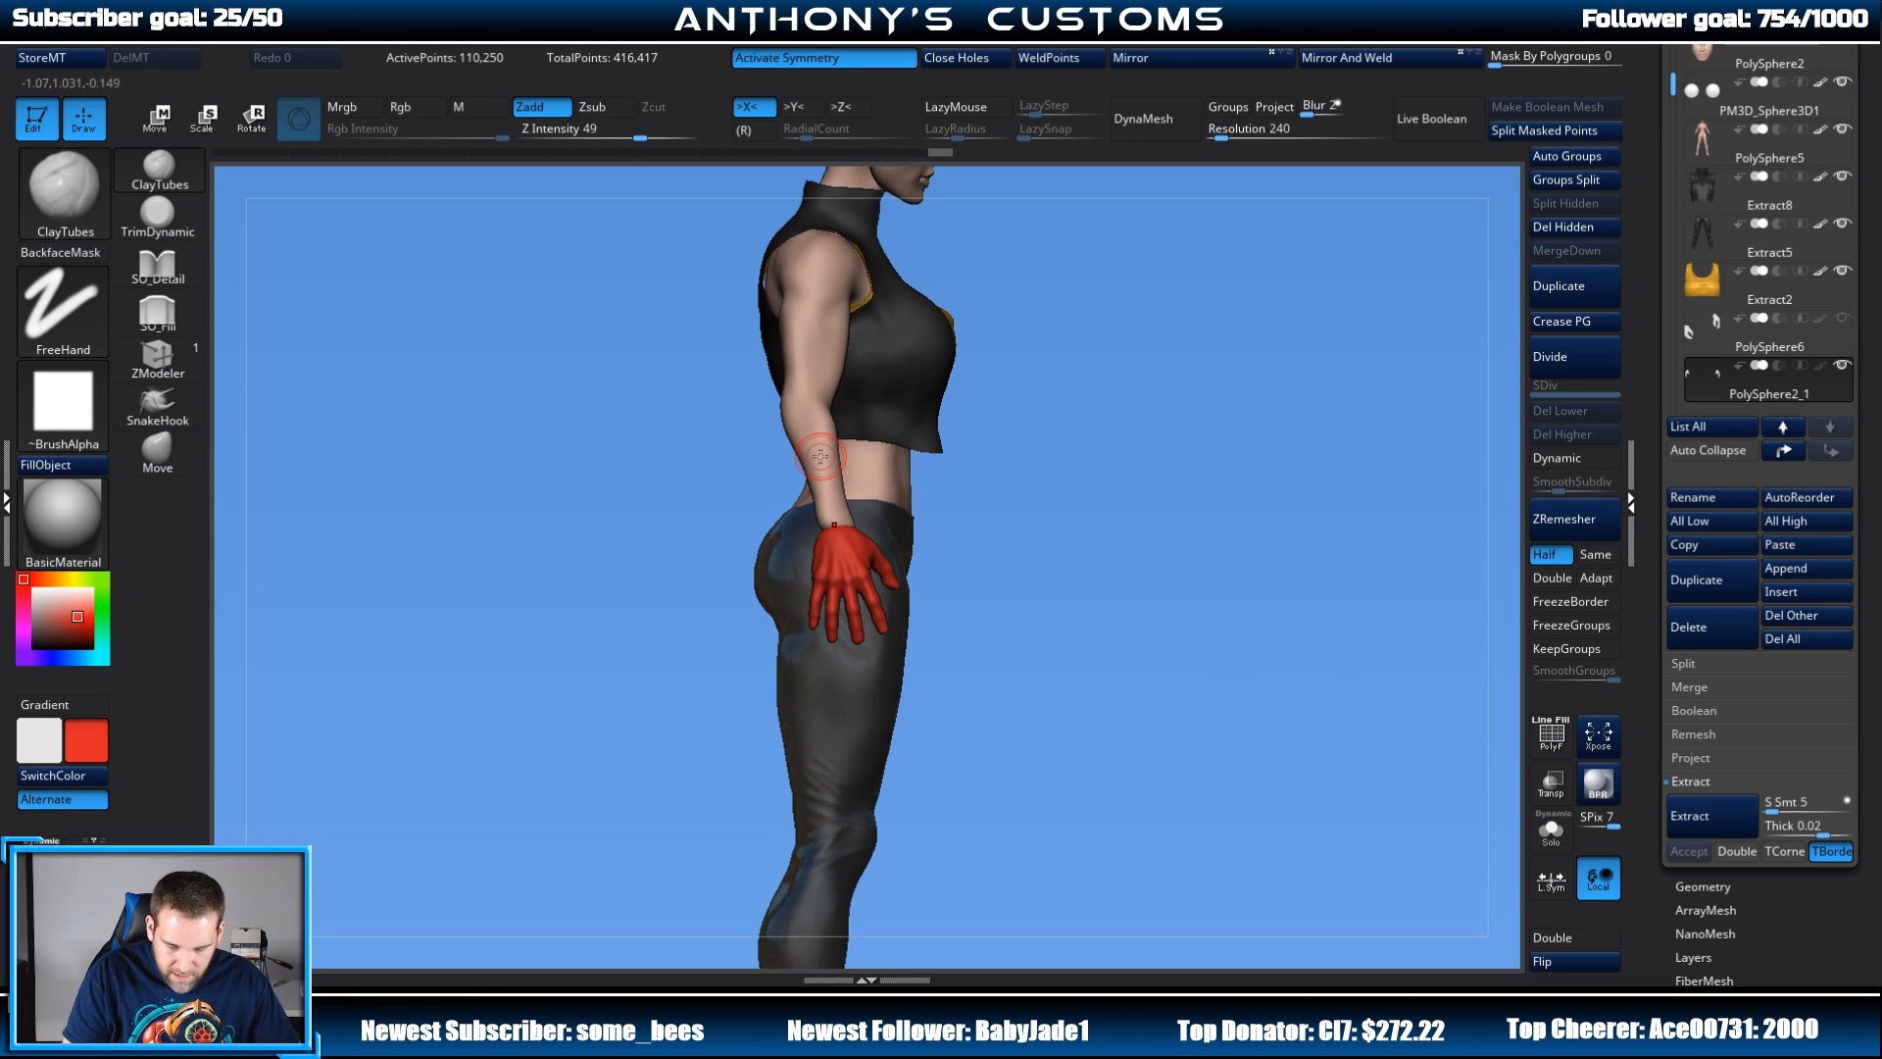
key("c")
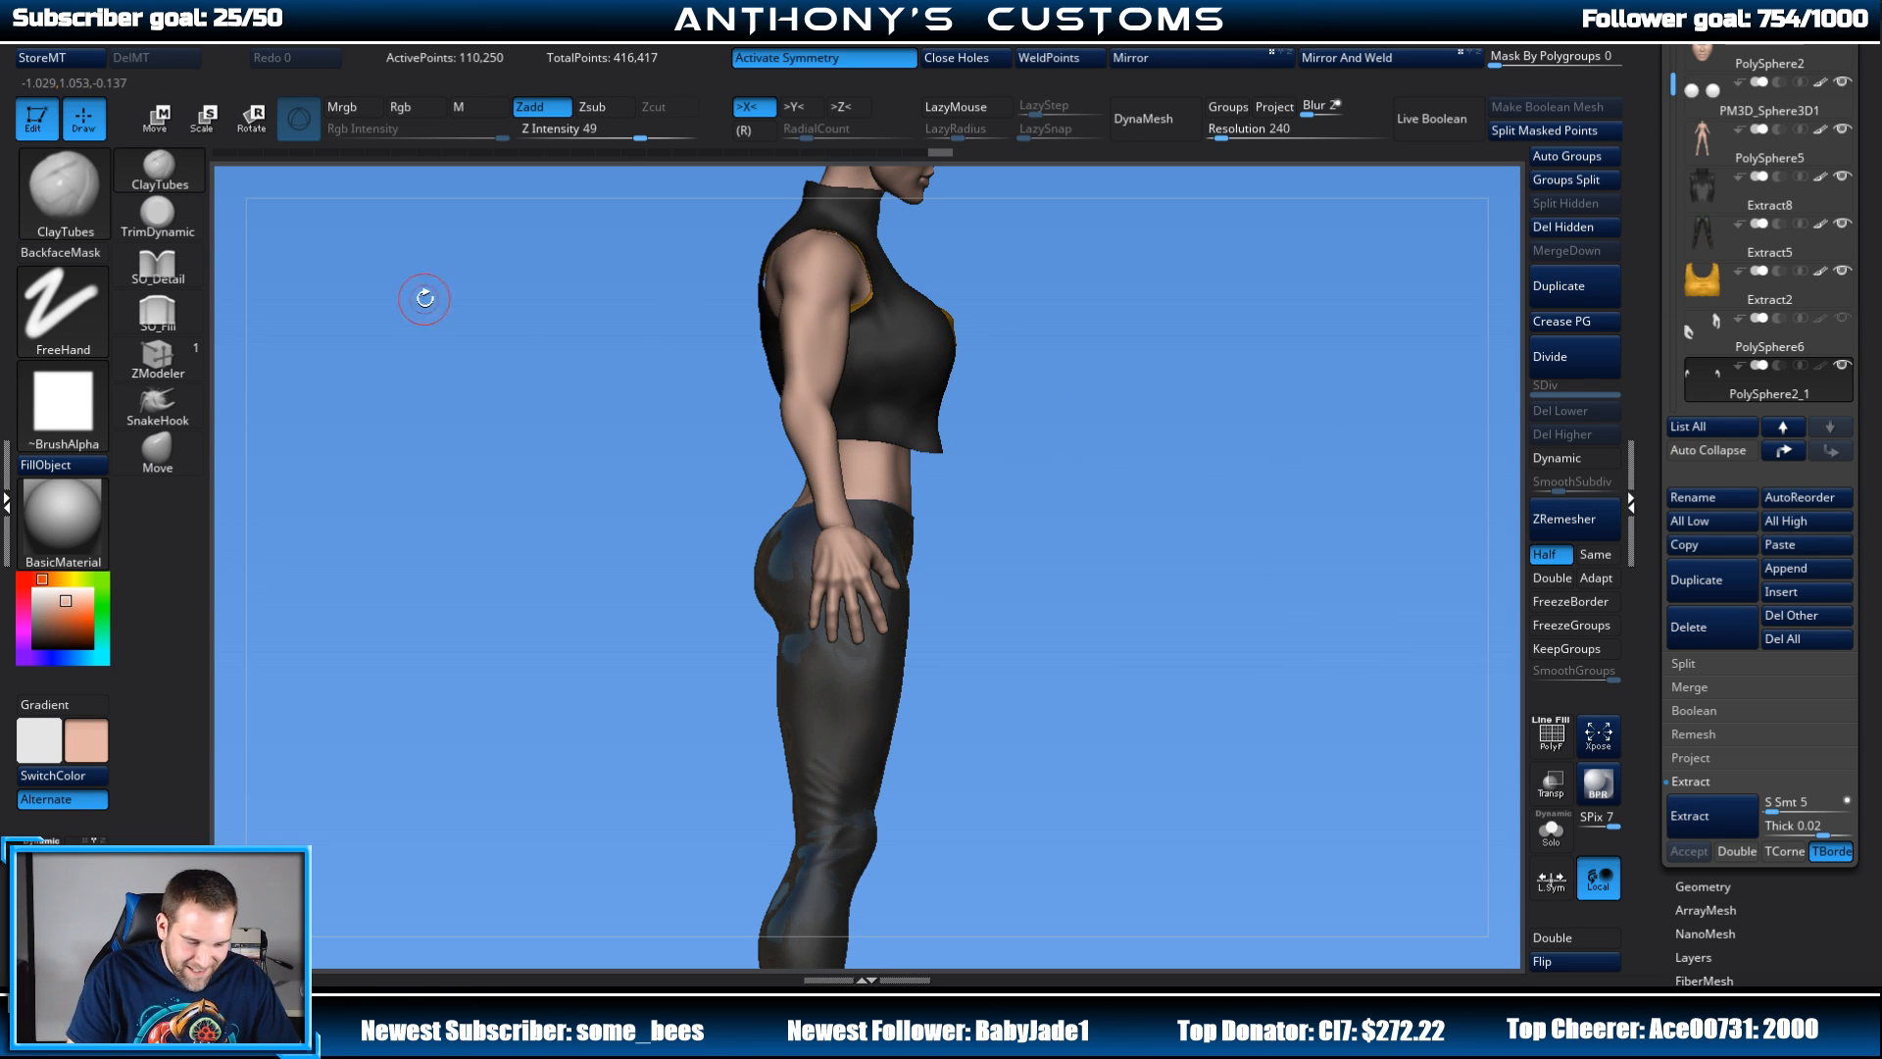
left_click(414, 110)
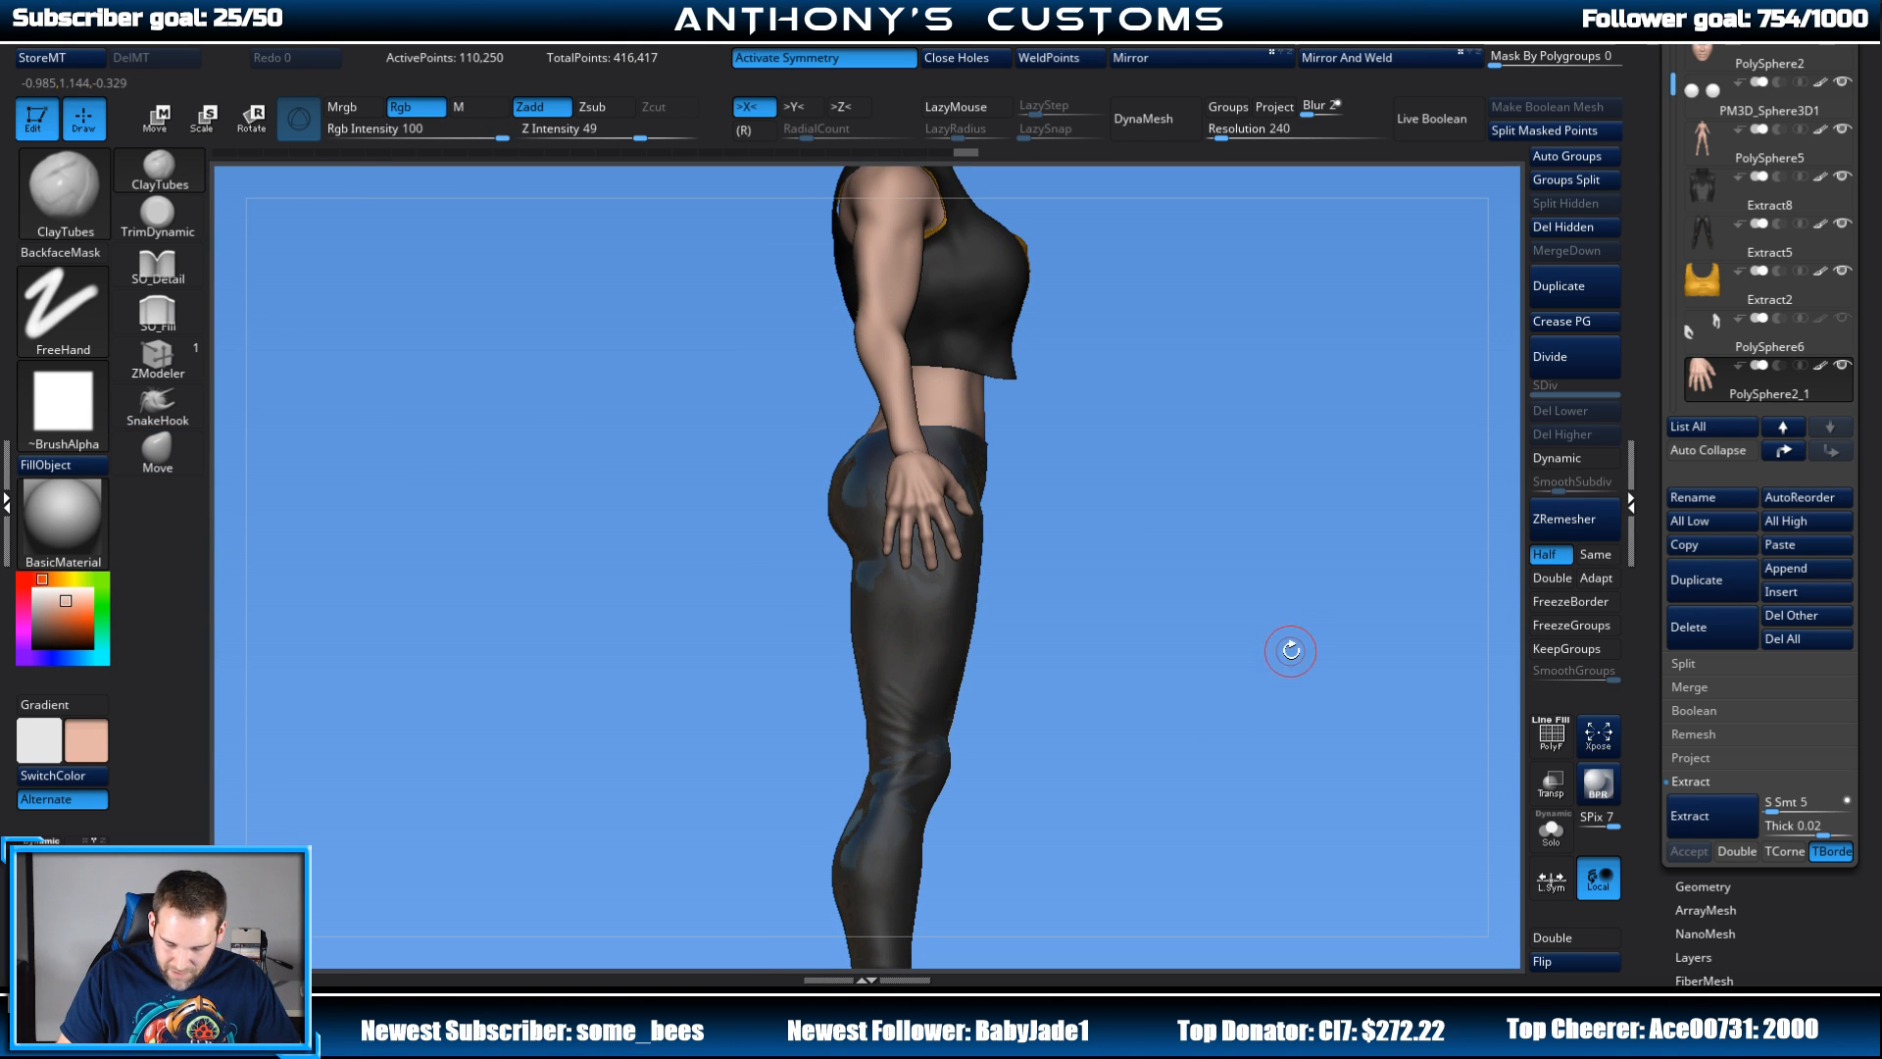
Step: Select the body subtool with the Move brush and examine where the wrists meet the hands from the back, front and side
left_click(901, 422, "alt")
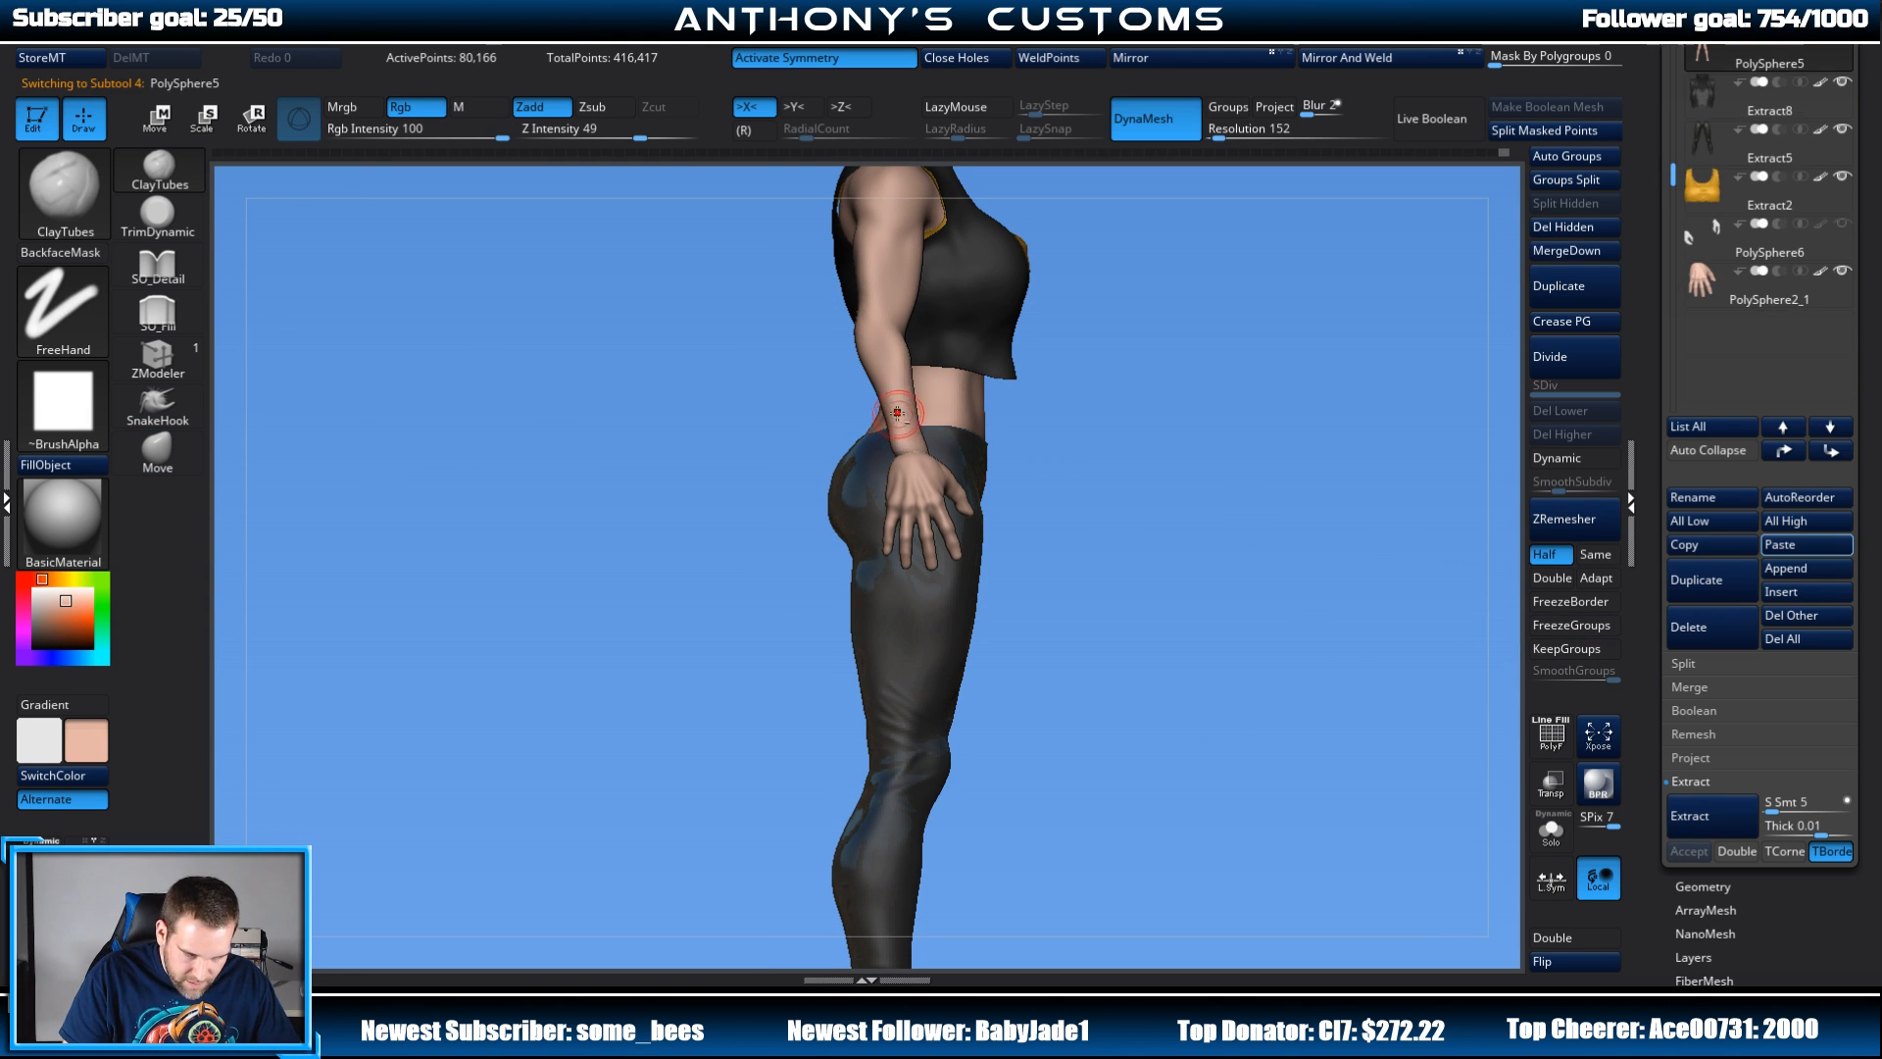
left_click(157, 451)
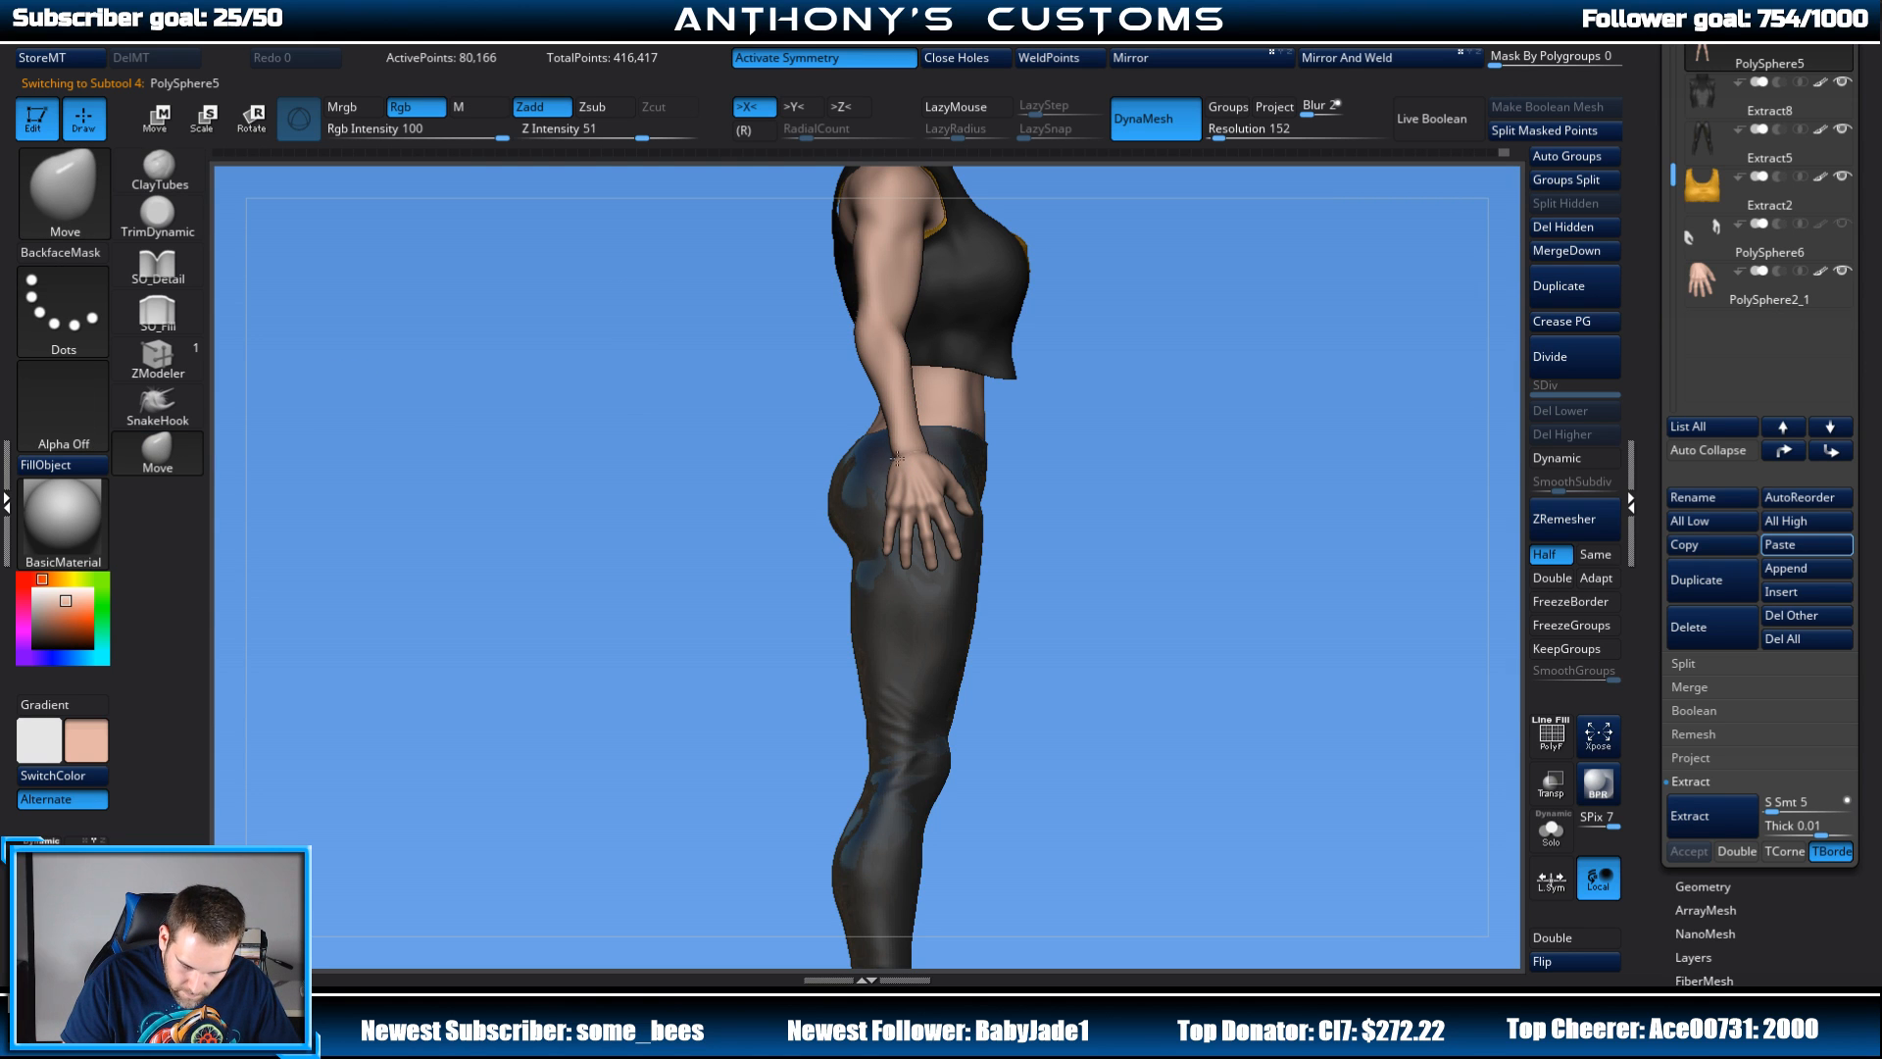
left_click_drag(1071, 384, 1176, 407)
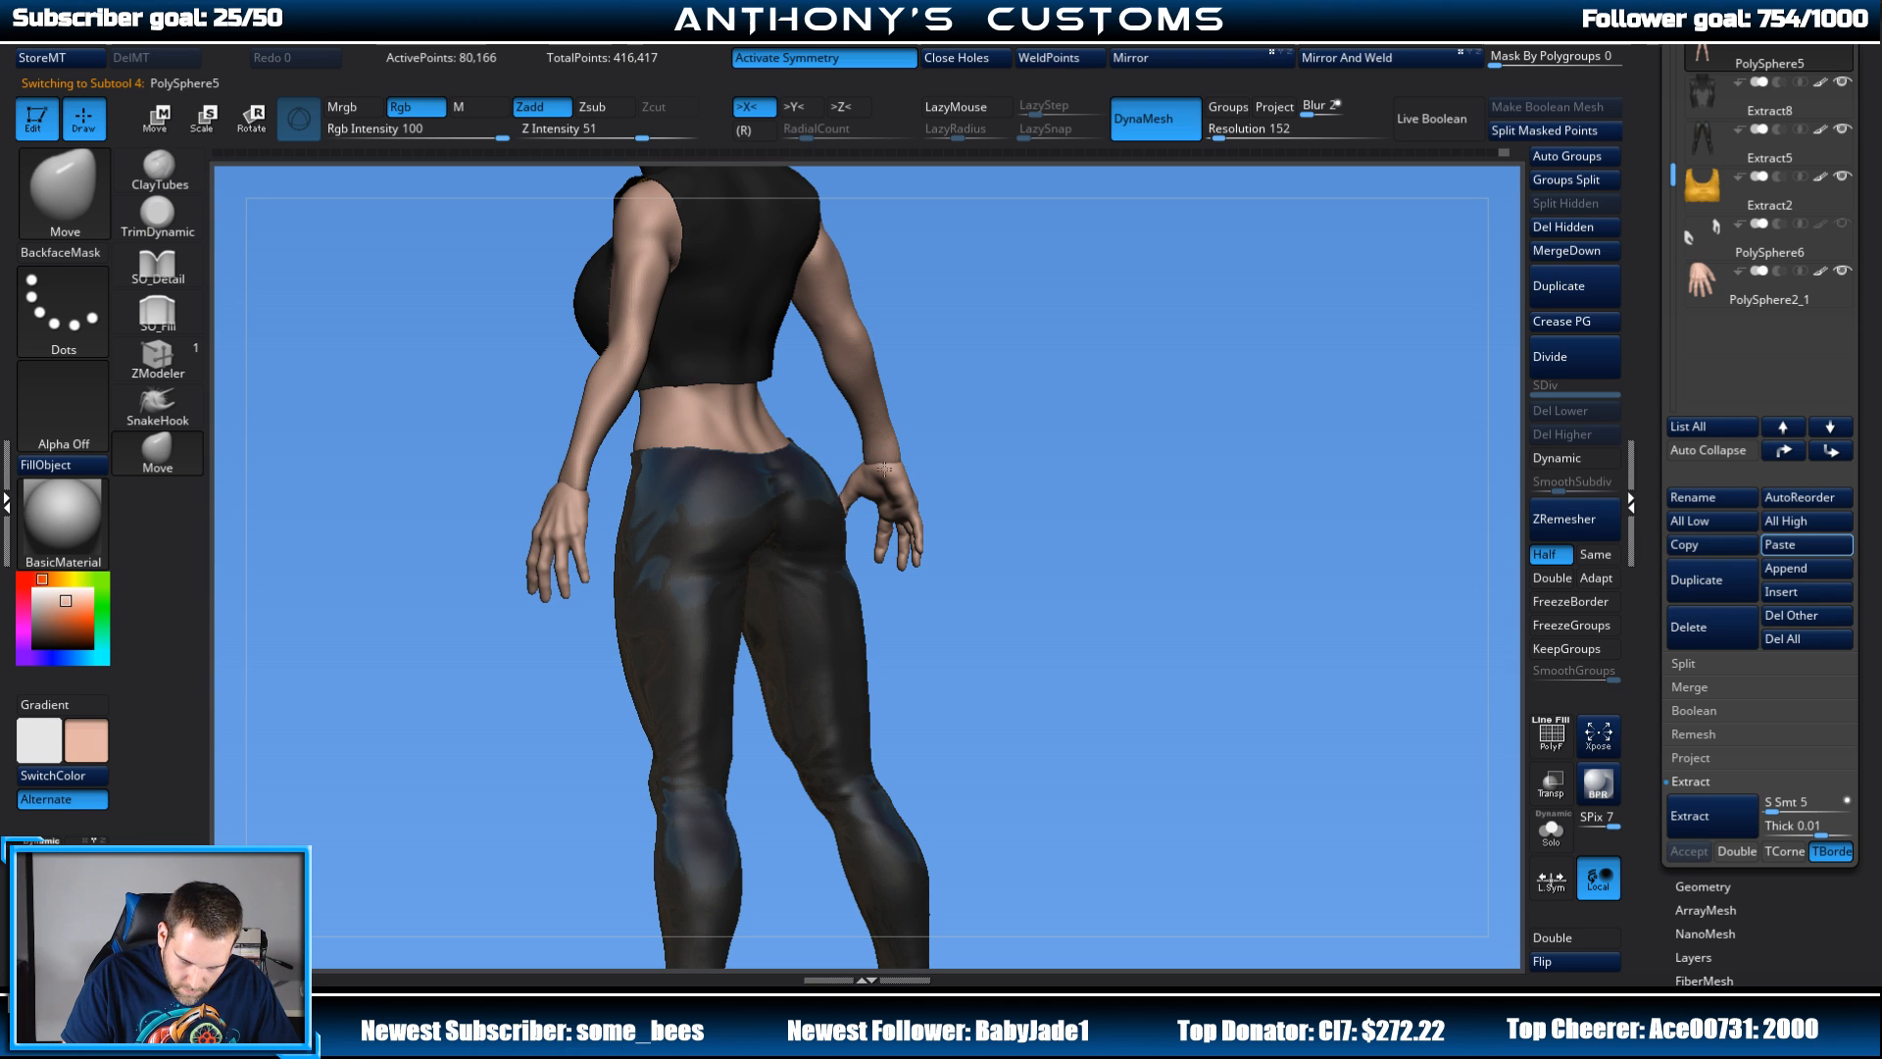
left_click_drag(938, 433, 1224, 403)
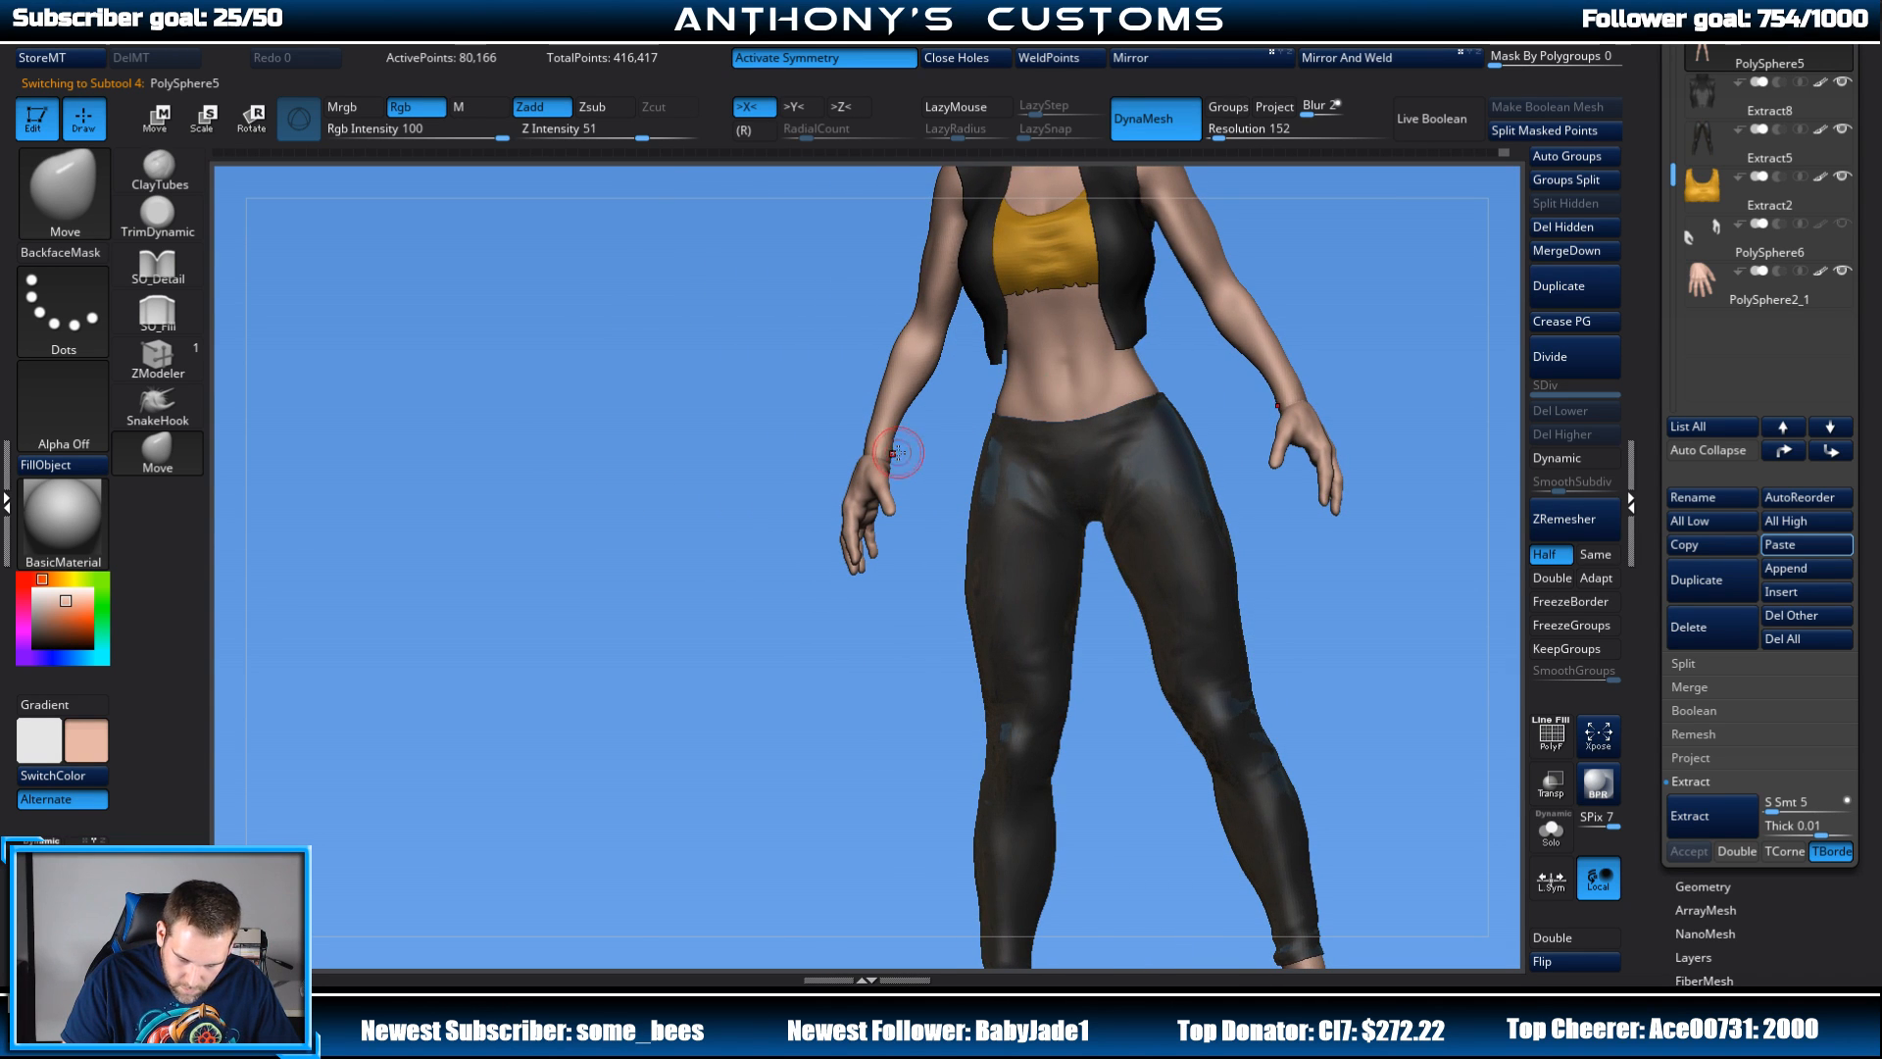
left_click_drag(928, 462, 1176, 434)
Step: Reselect the hands subtool, nudge the hands into line with the wrists and return to draw mode to check both sides
left_click(898, 497, "alt")
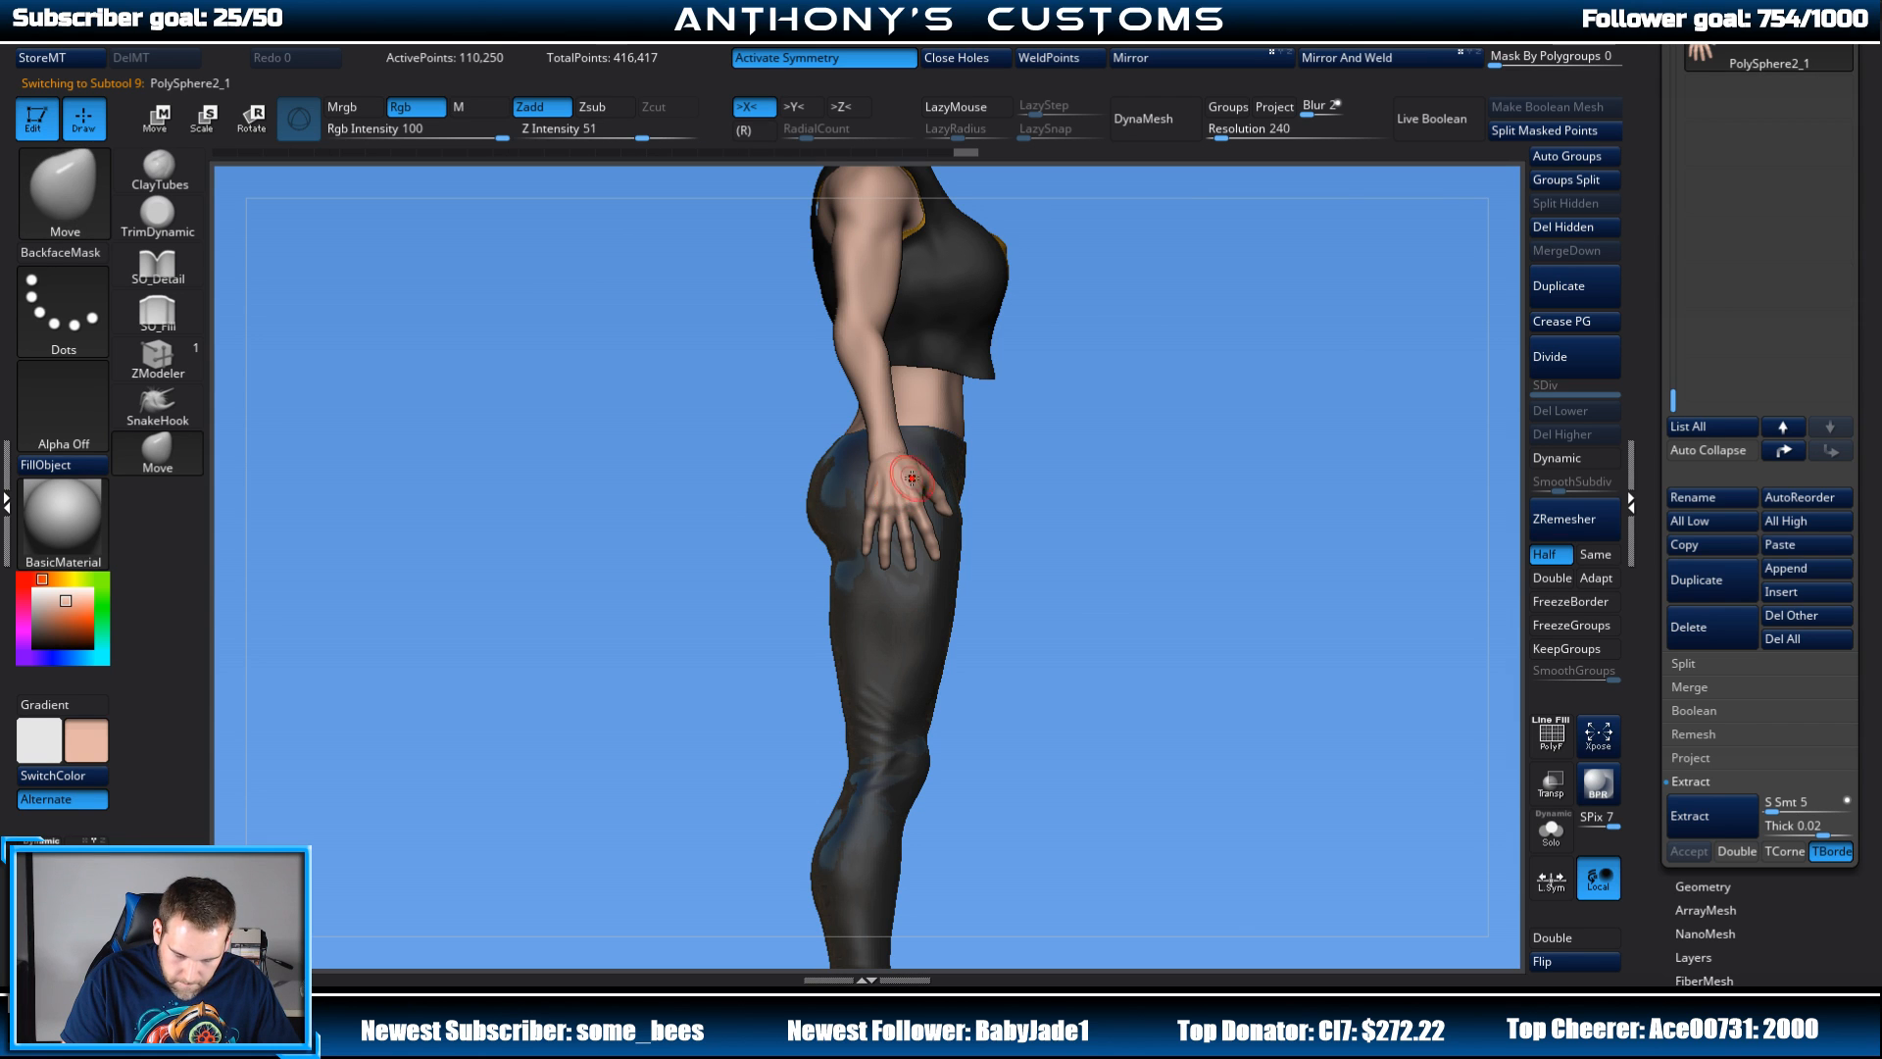
key("w")
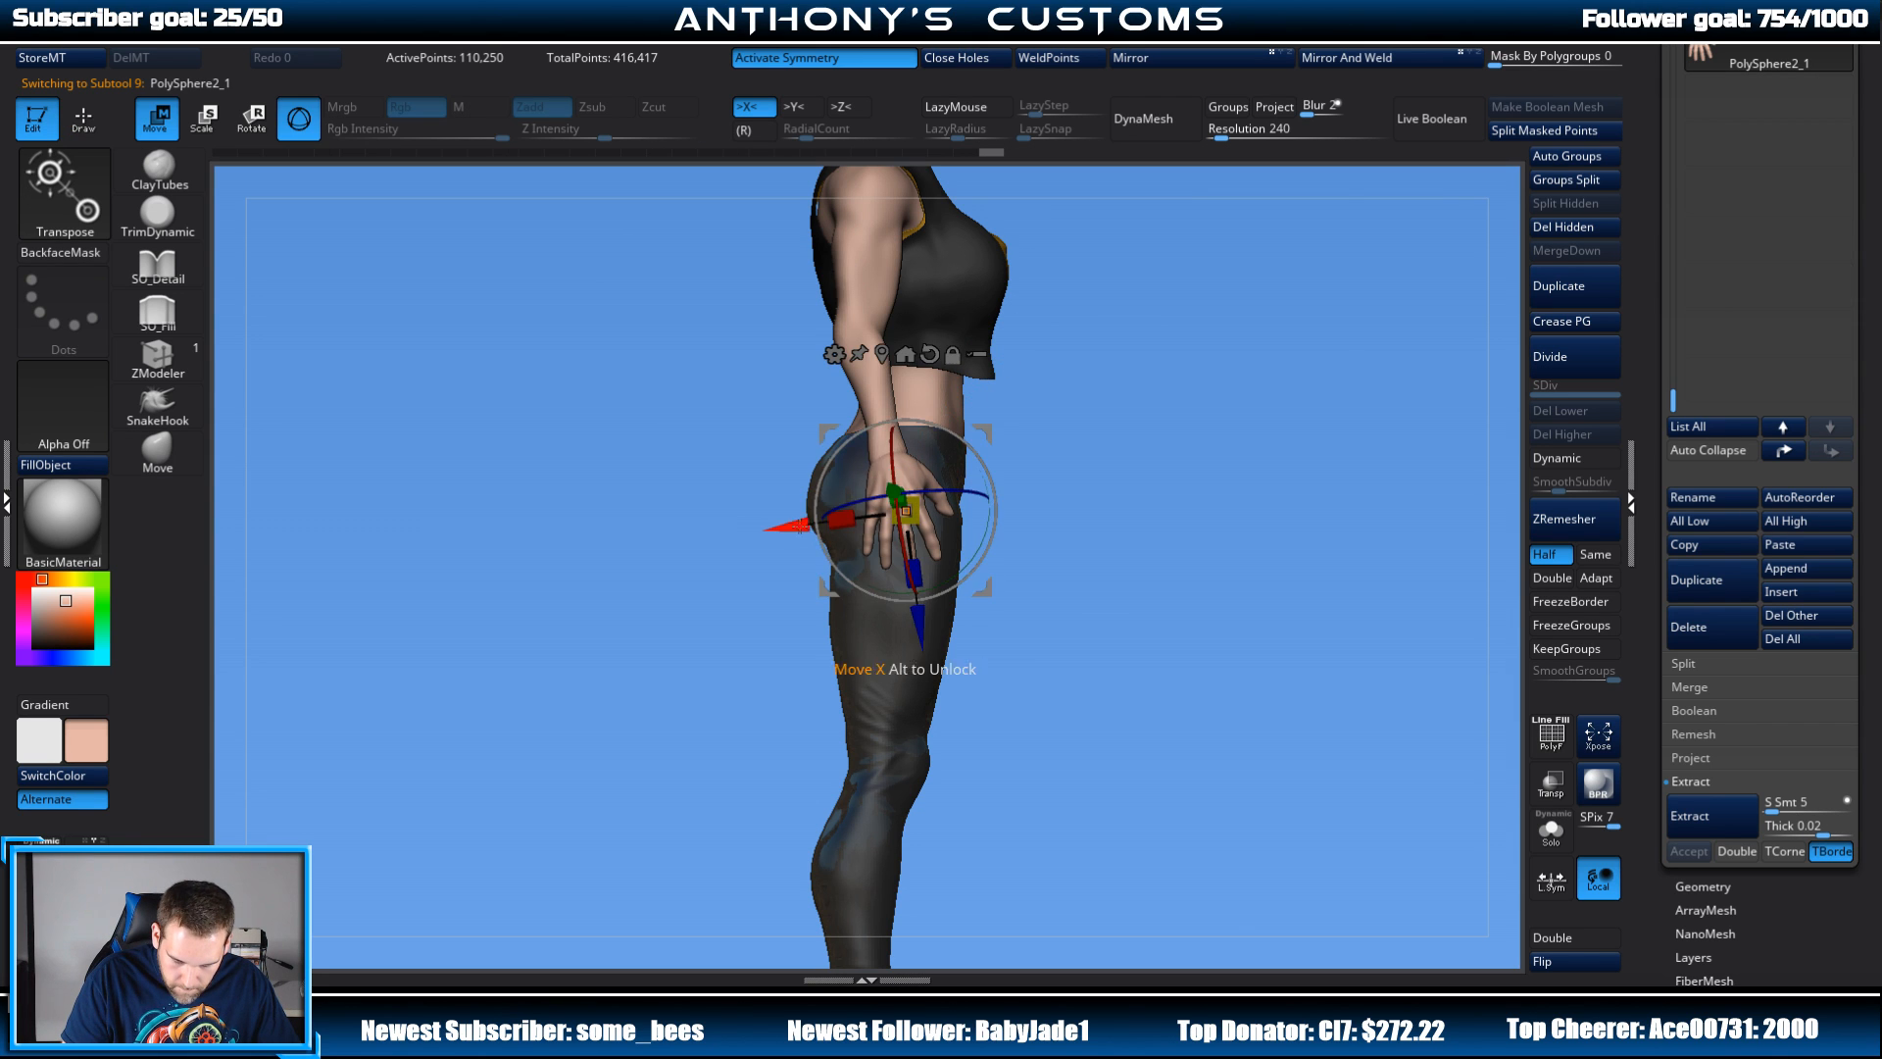
left_click_drag(1051, 441, 1179, 353)
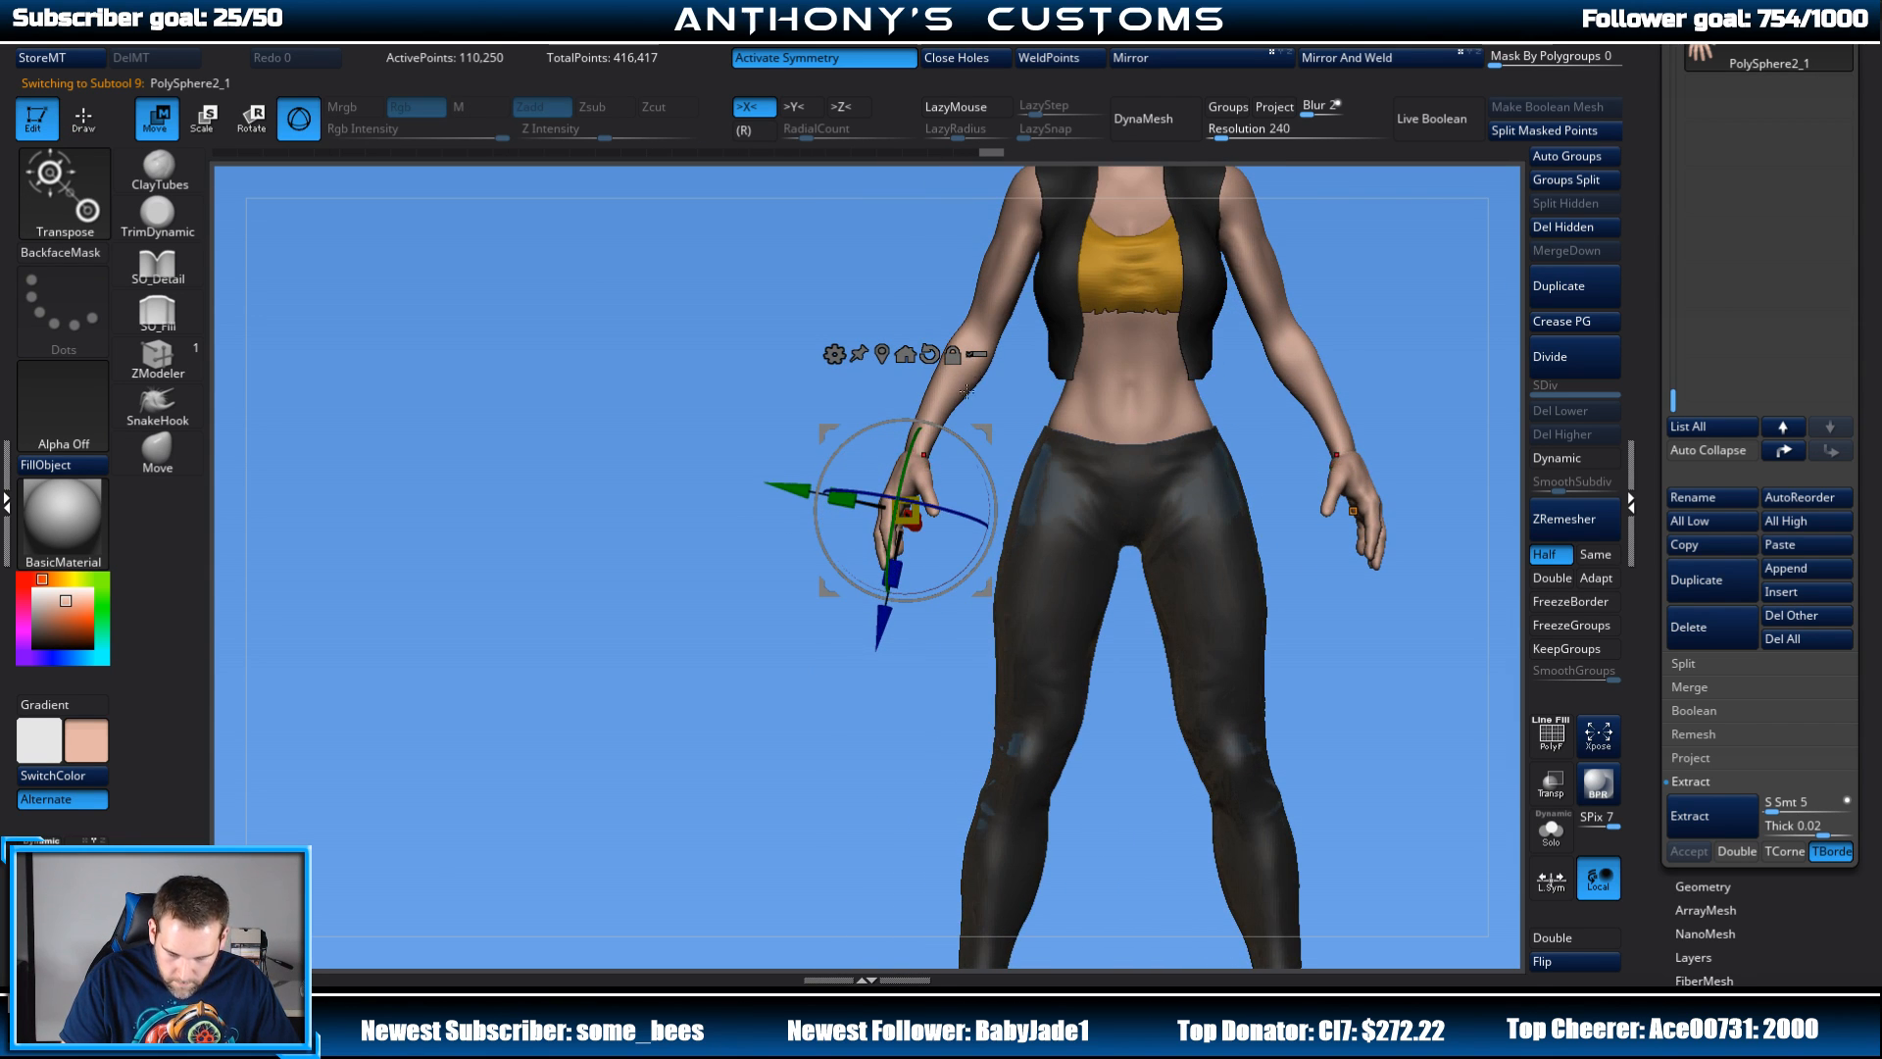
key("q")
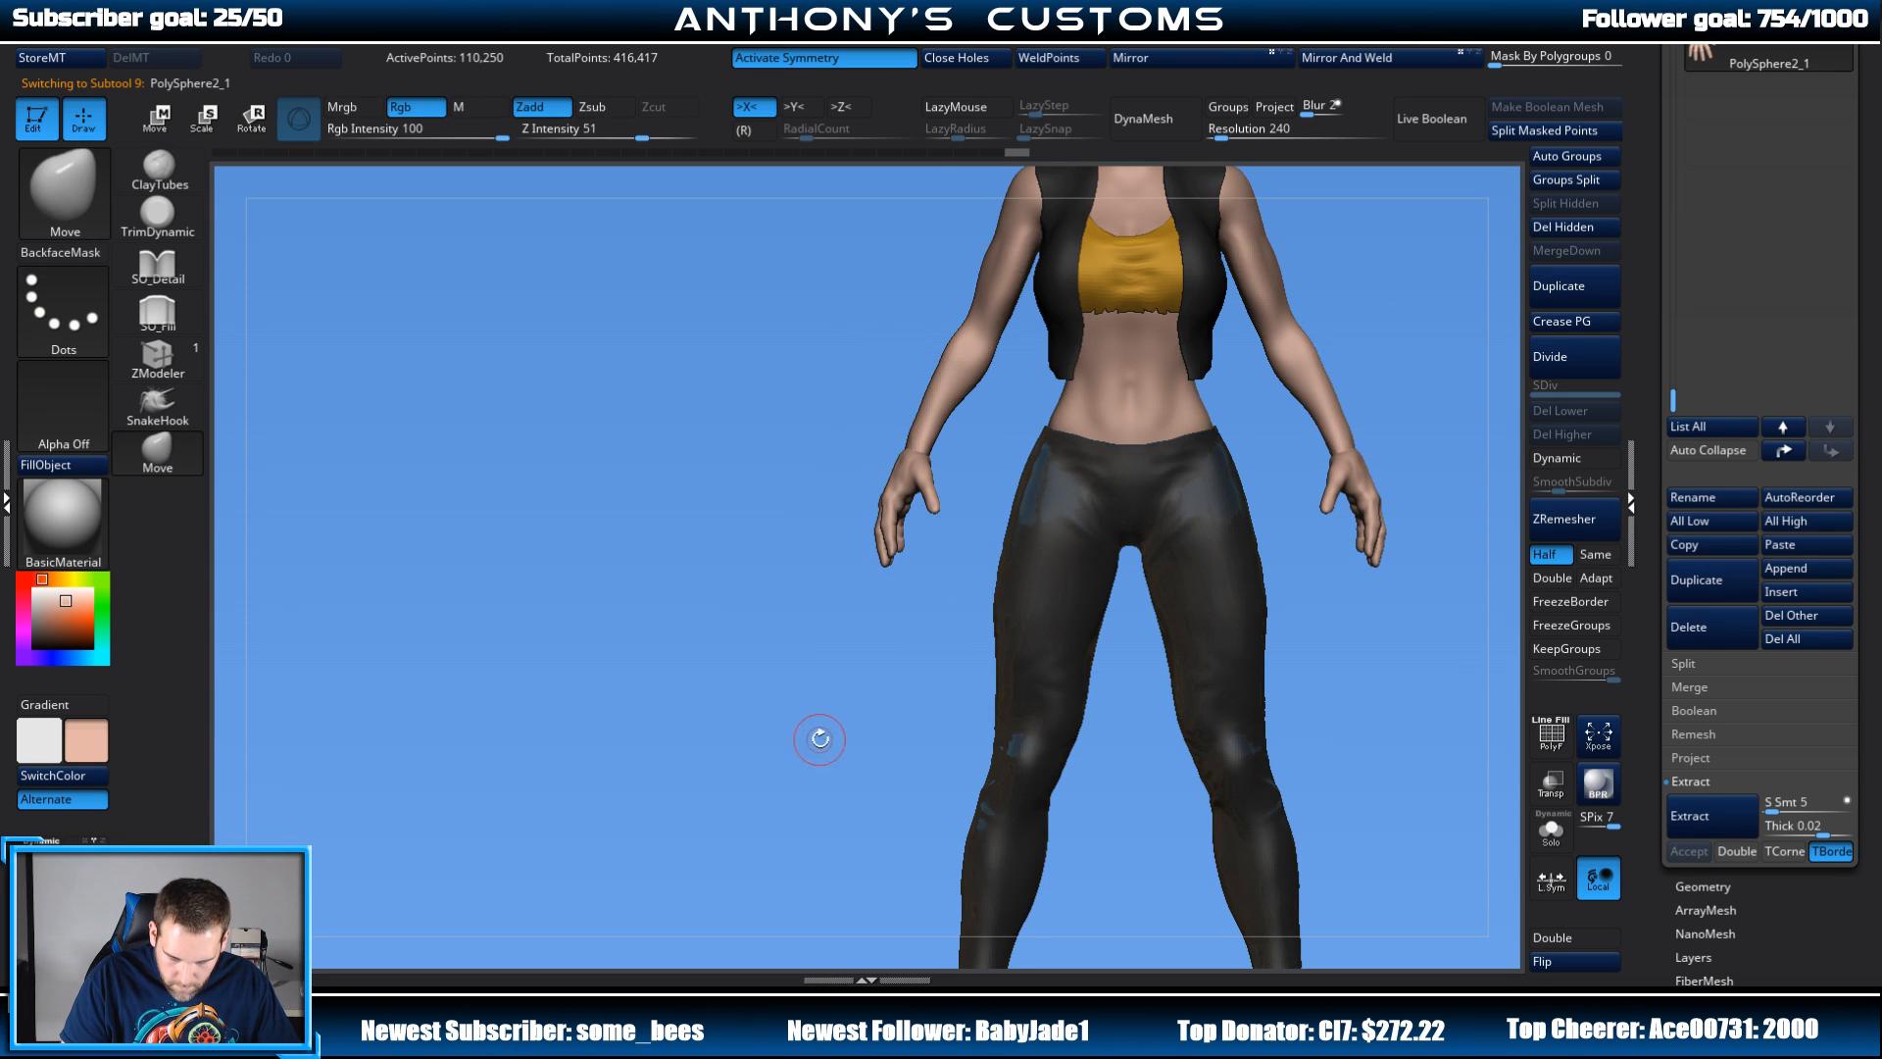
key("f")
left_click_drag(1289, 397, 1149, 433, "alt")
left_click_drag(1332, 594, 1254, 689)
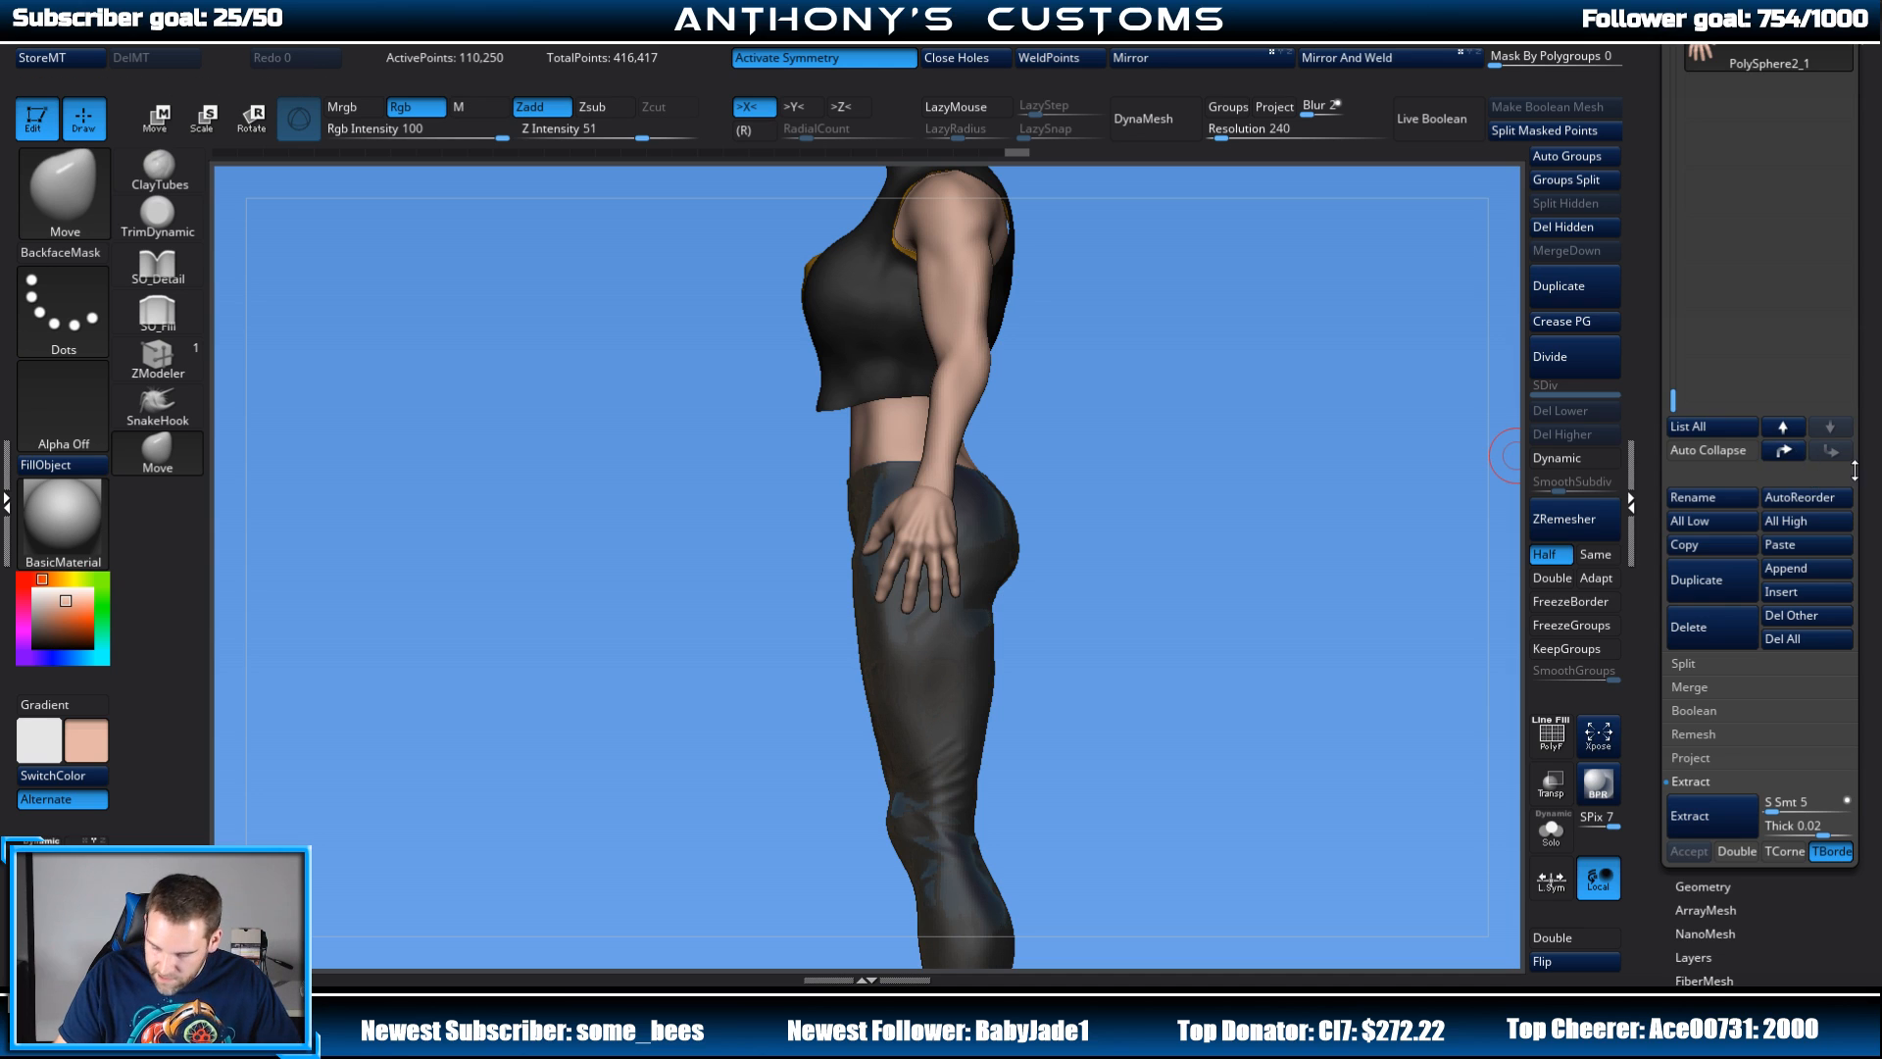
Step: Try a slightly negative Inflate Balloon deformation on the hands, inspect them from behind, and undo it
left_click_drag(1857, 550, 1849, 258)
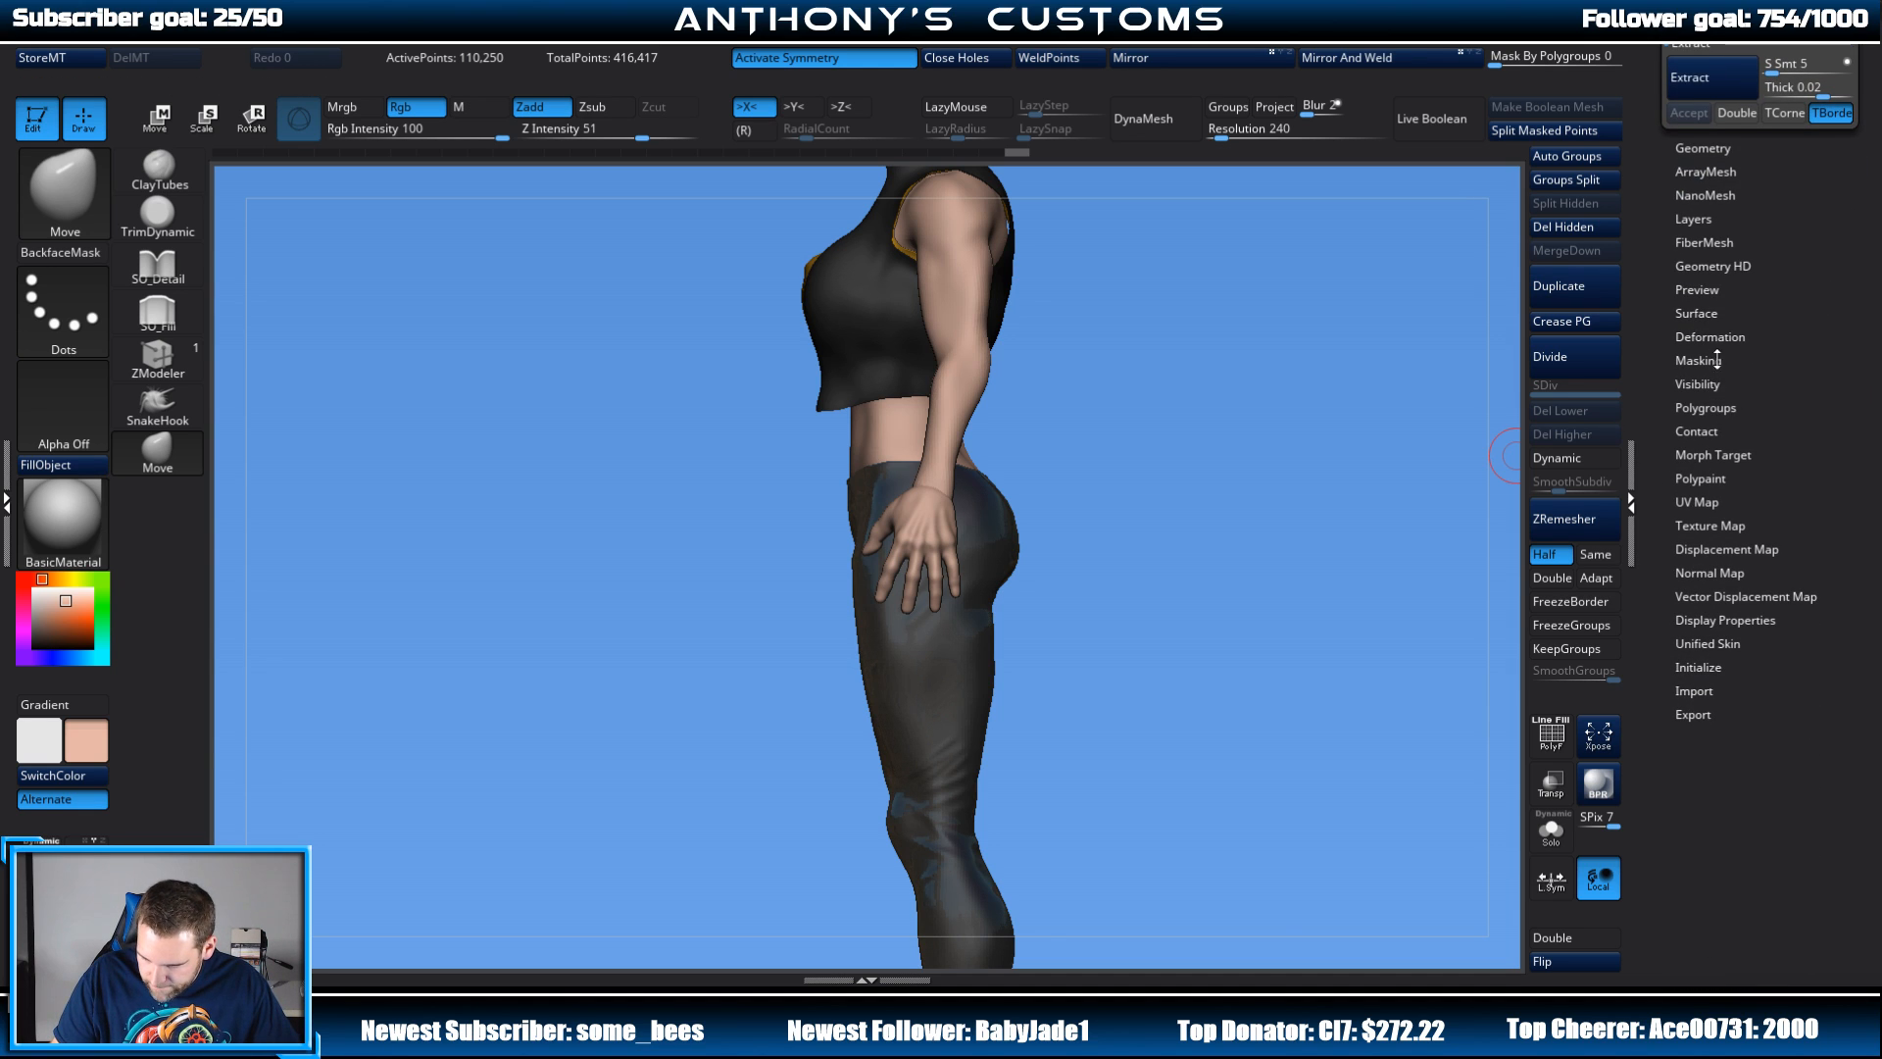
left_click(1730, 332)
left_click_drag(1804, 361, 1809, 524)
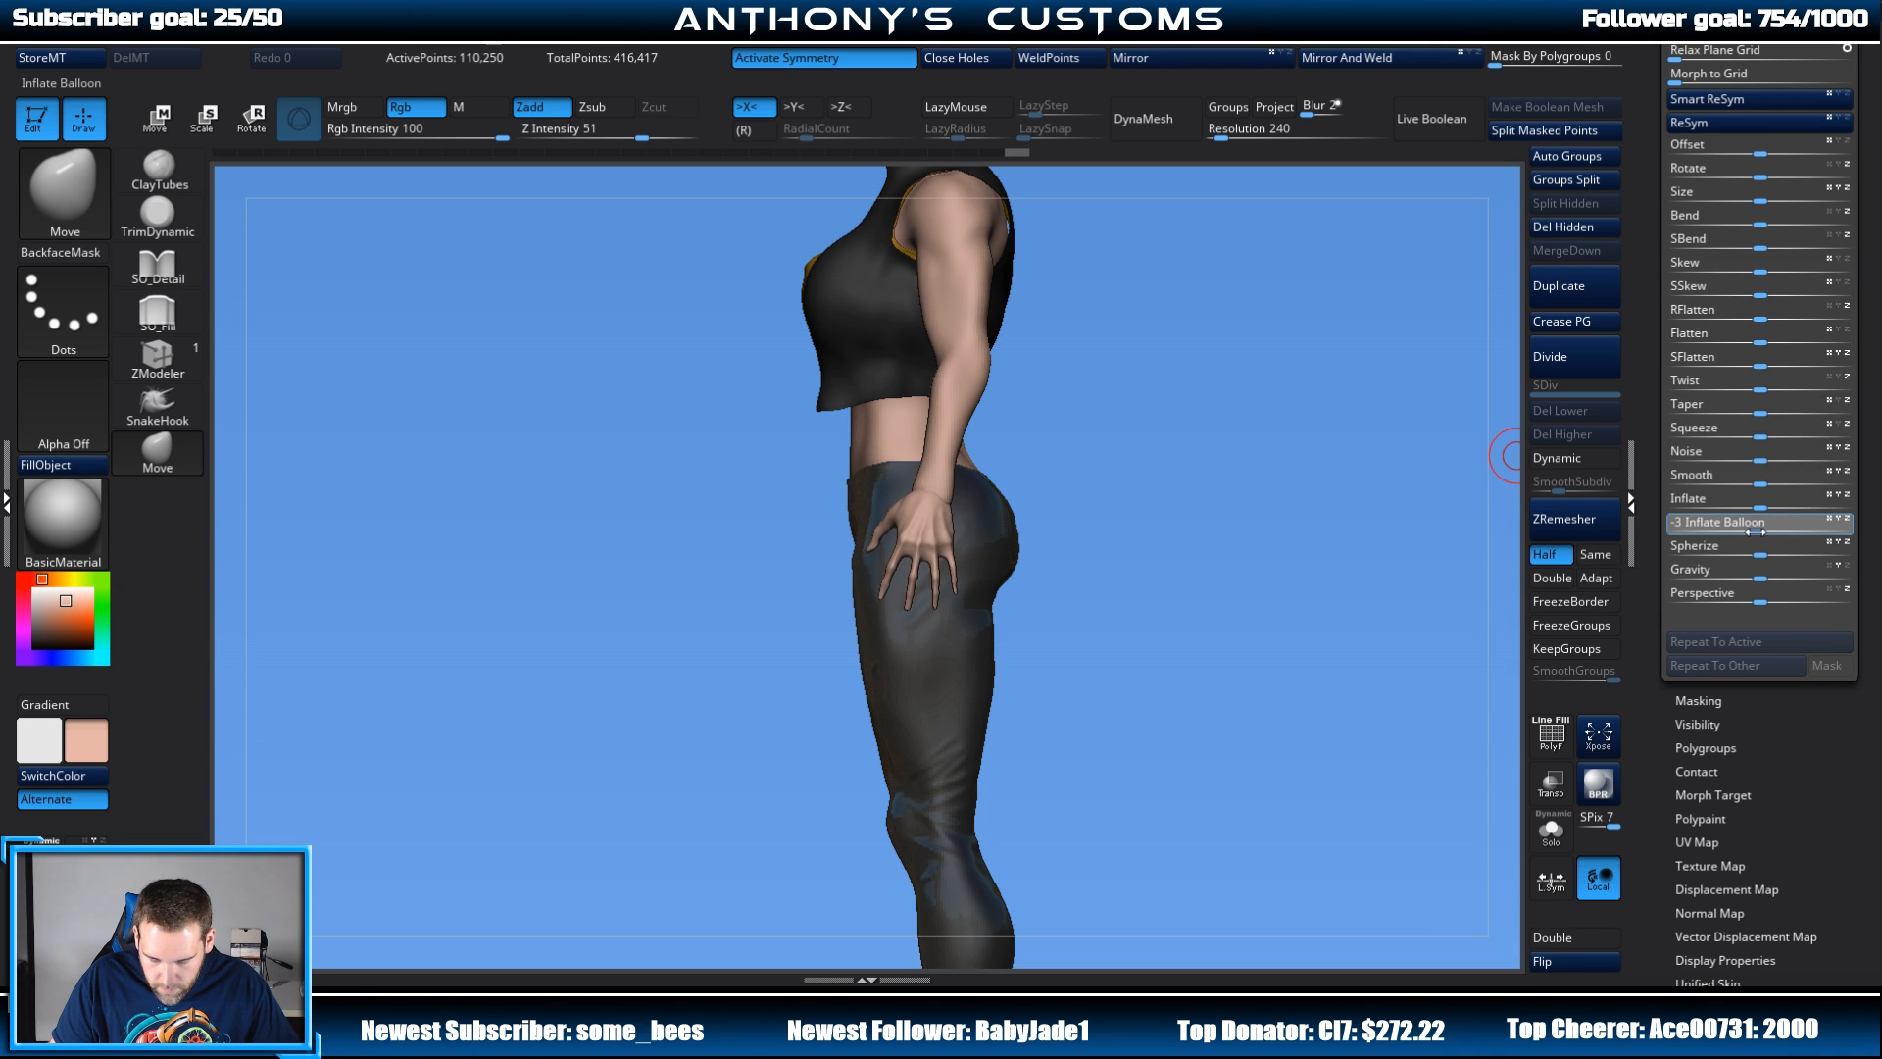
left_click_drag(1755, 531, 1753, 531)
left_click_drag(1261, 654, 1363, 645)
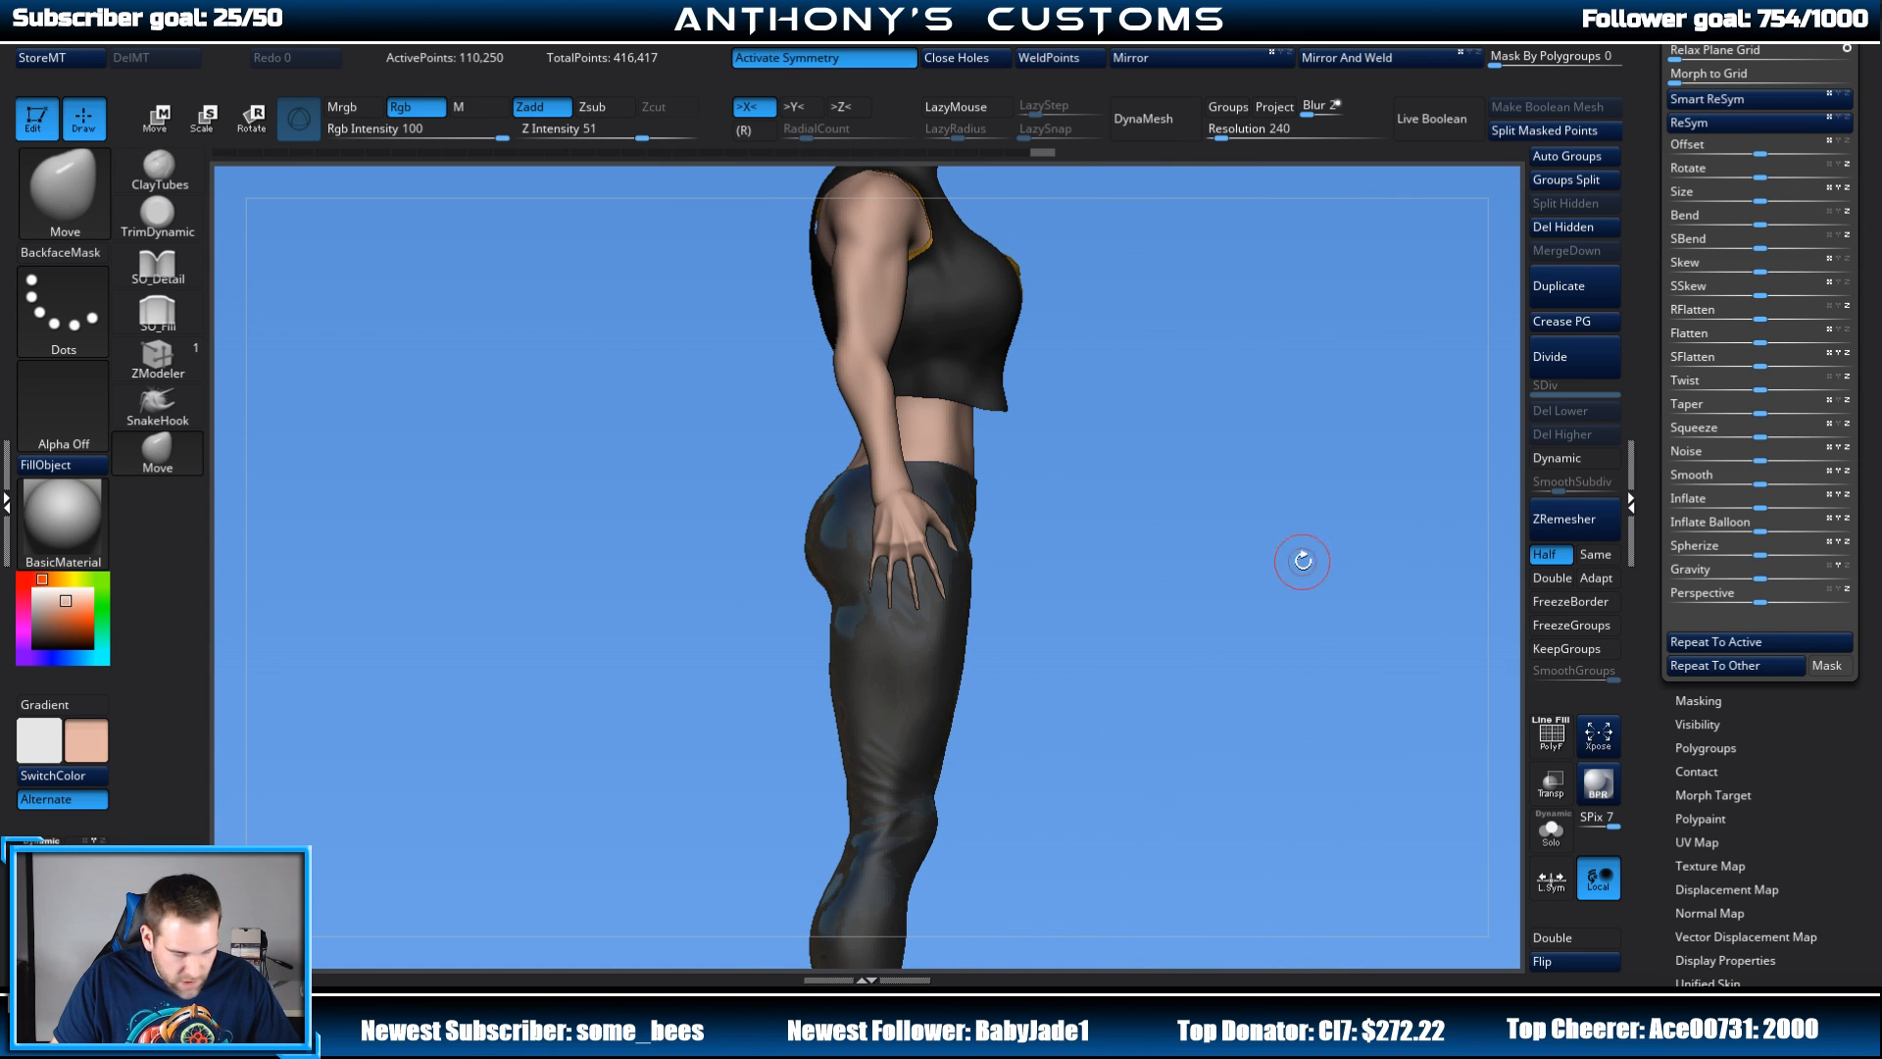
mouse_move(1303, 561)
left_mouse_down("alt")
mouse_move(1313, 802)
mouse_move(1361, 714)
mouse_move(1339, 686)
left_mouse_up("alt")
key("ctrl")
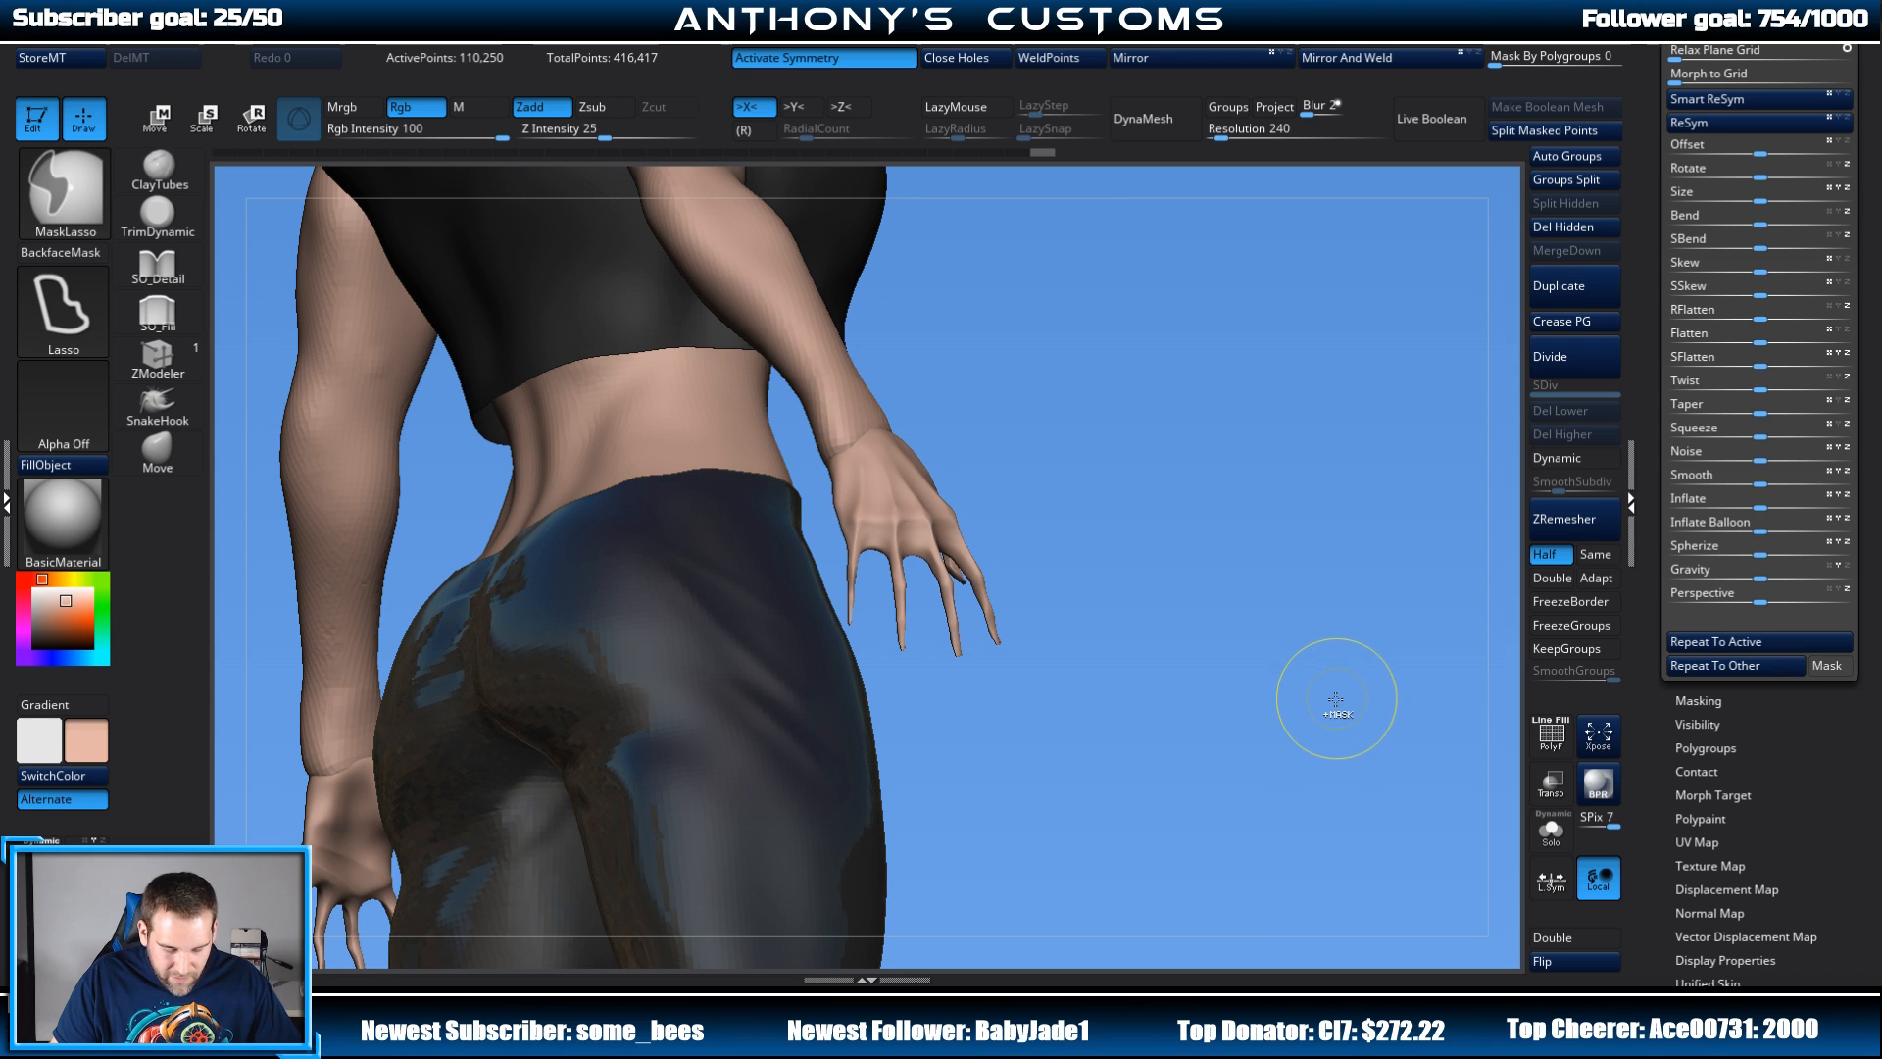
key("ctrl+z")
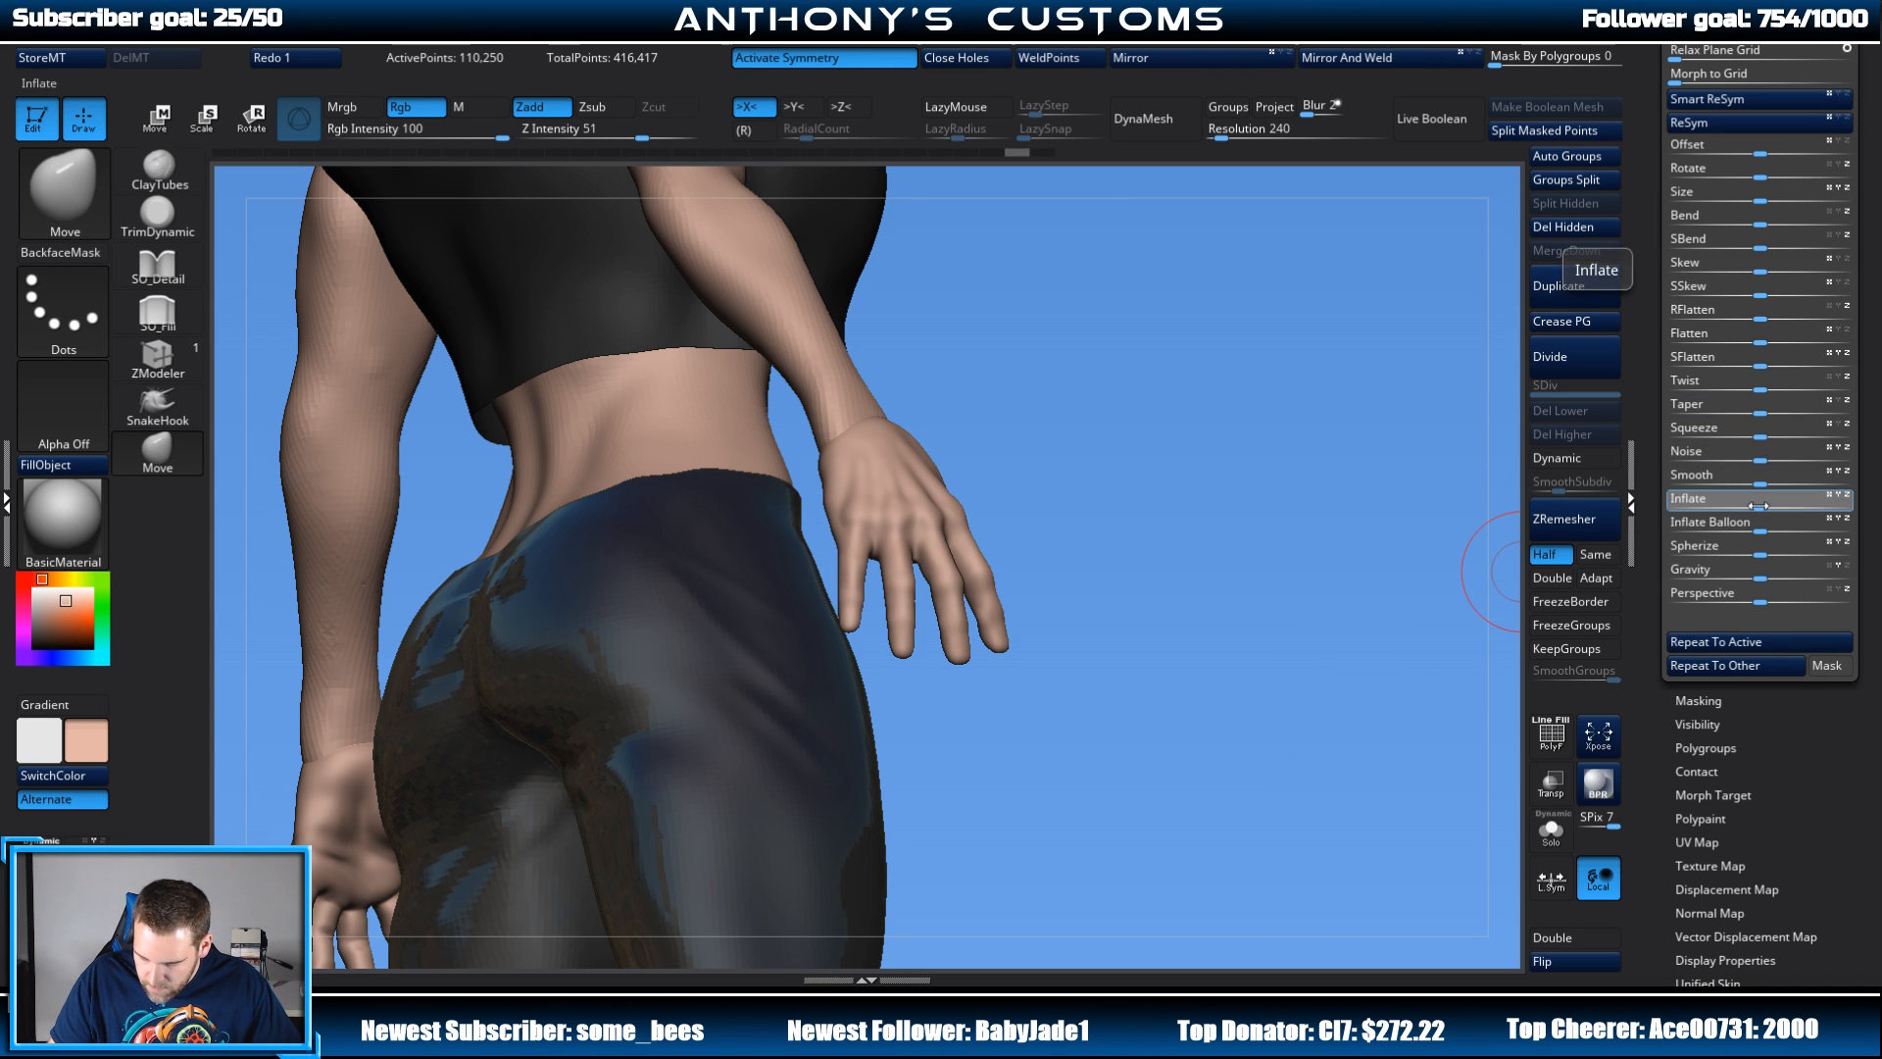
Step: Slim the hands very slightly with the Inflate deformation and check them from the side
left_click_drag(1759, 506, 1756, 506)
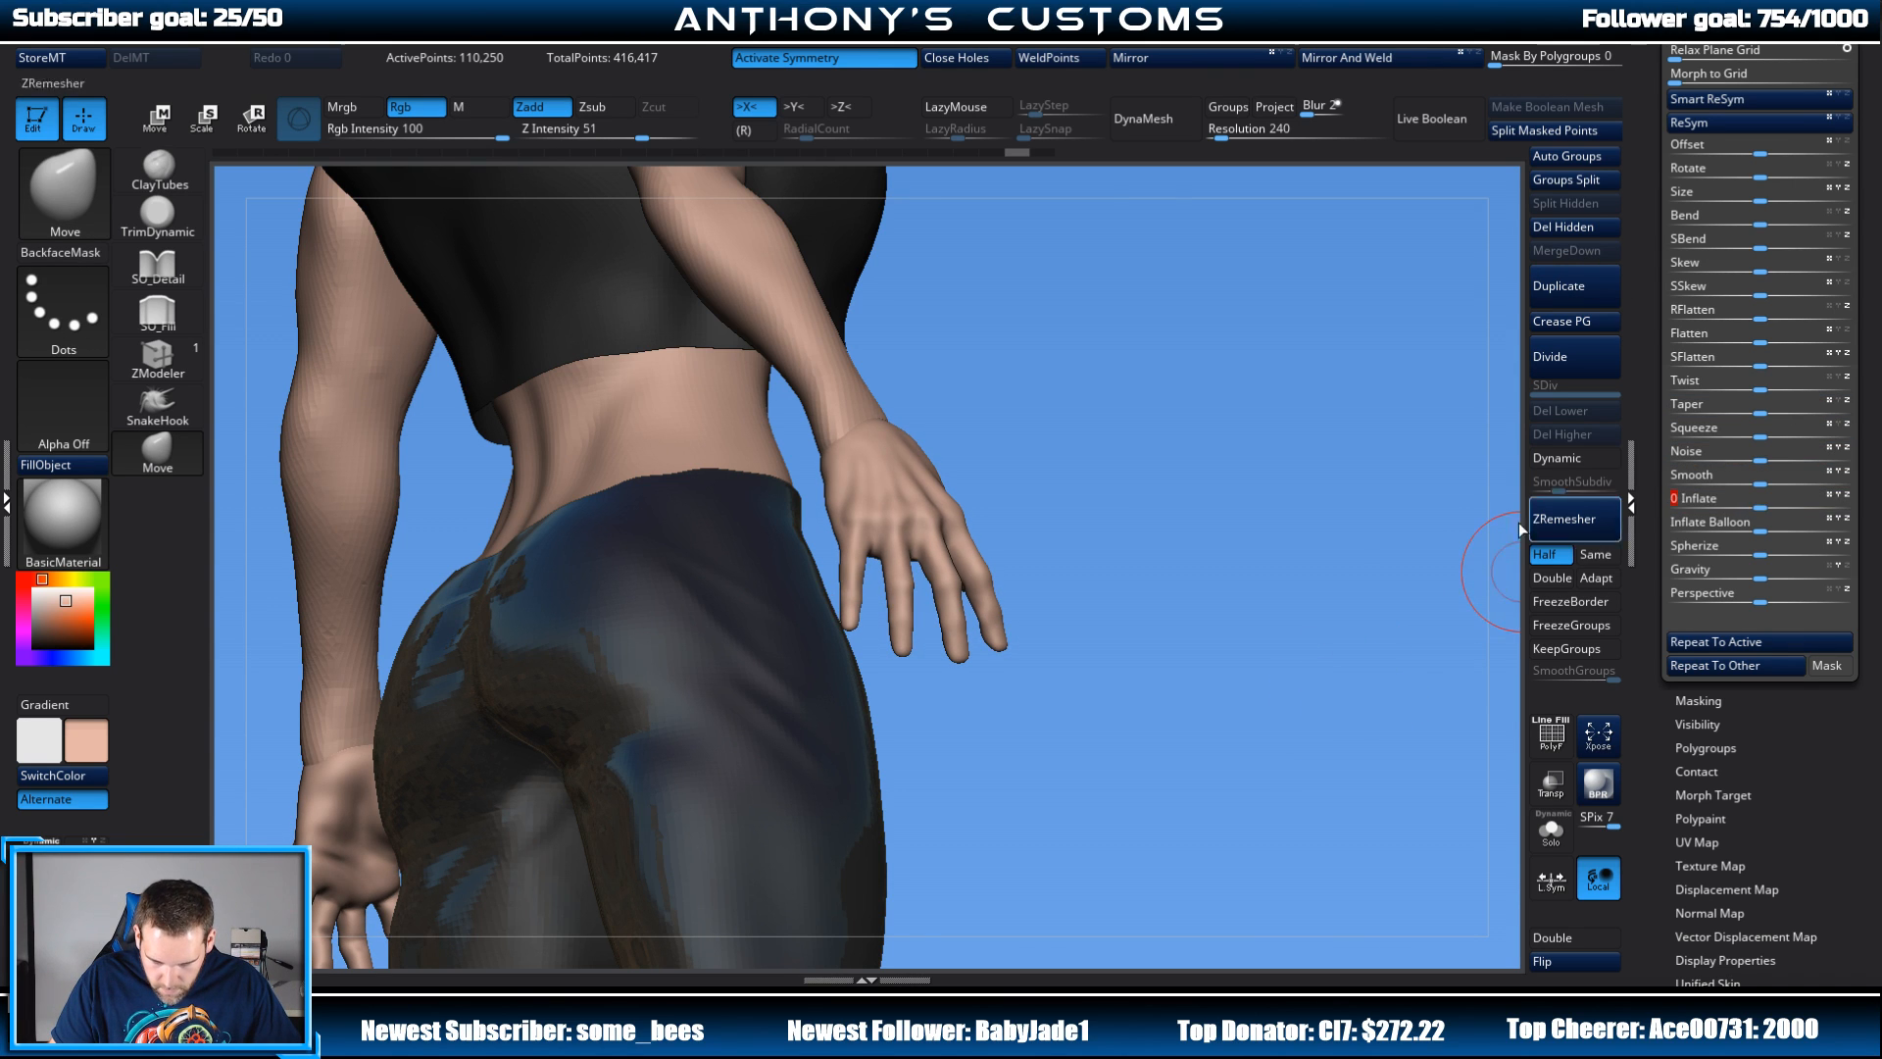
mouse_move(1520, 522)
left_mouse_down()
mouse_move(1226, 715)
mouse_move(1251, 680)
left_mouse_up()
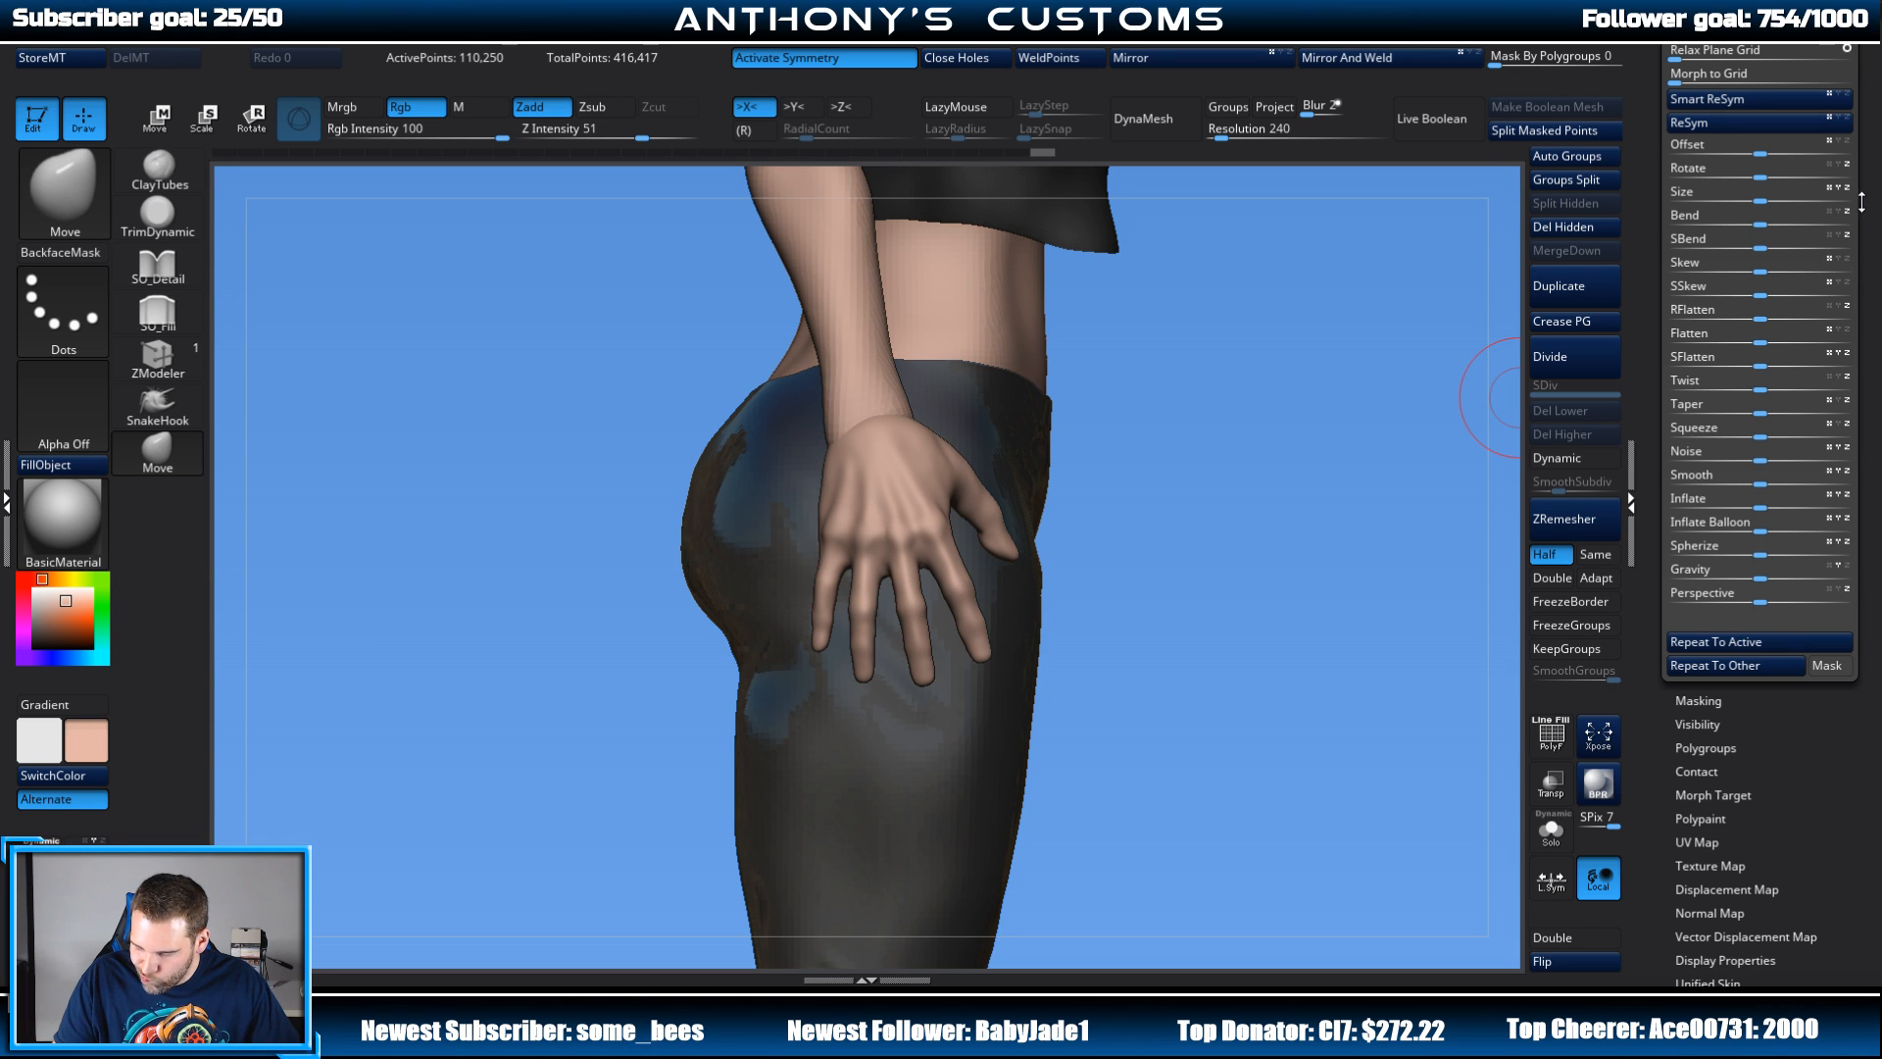
Step: Try a Gravity deformation of about 96 on the hands and undo it
left_click_drag(1760, 569, 1845, 545)
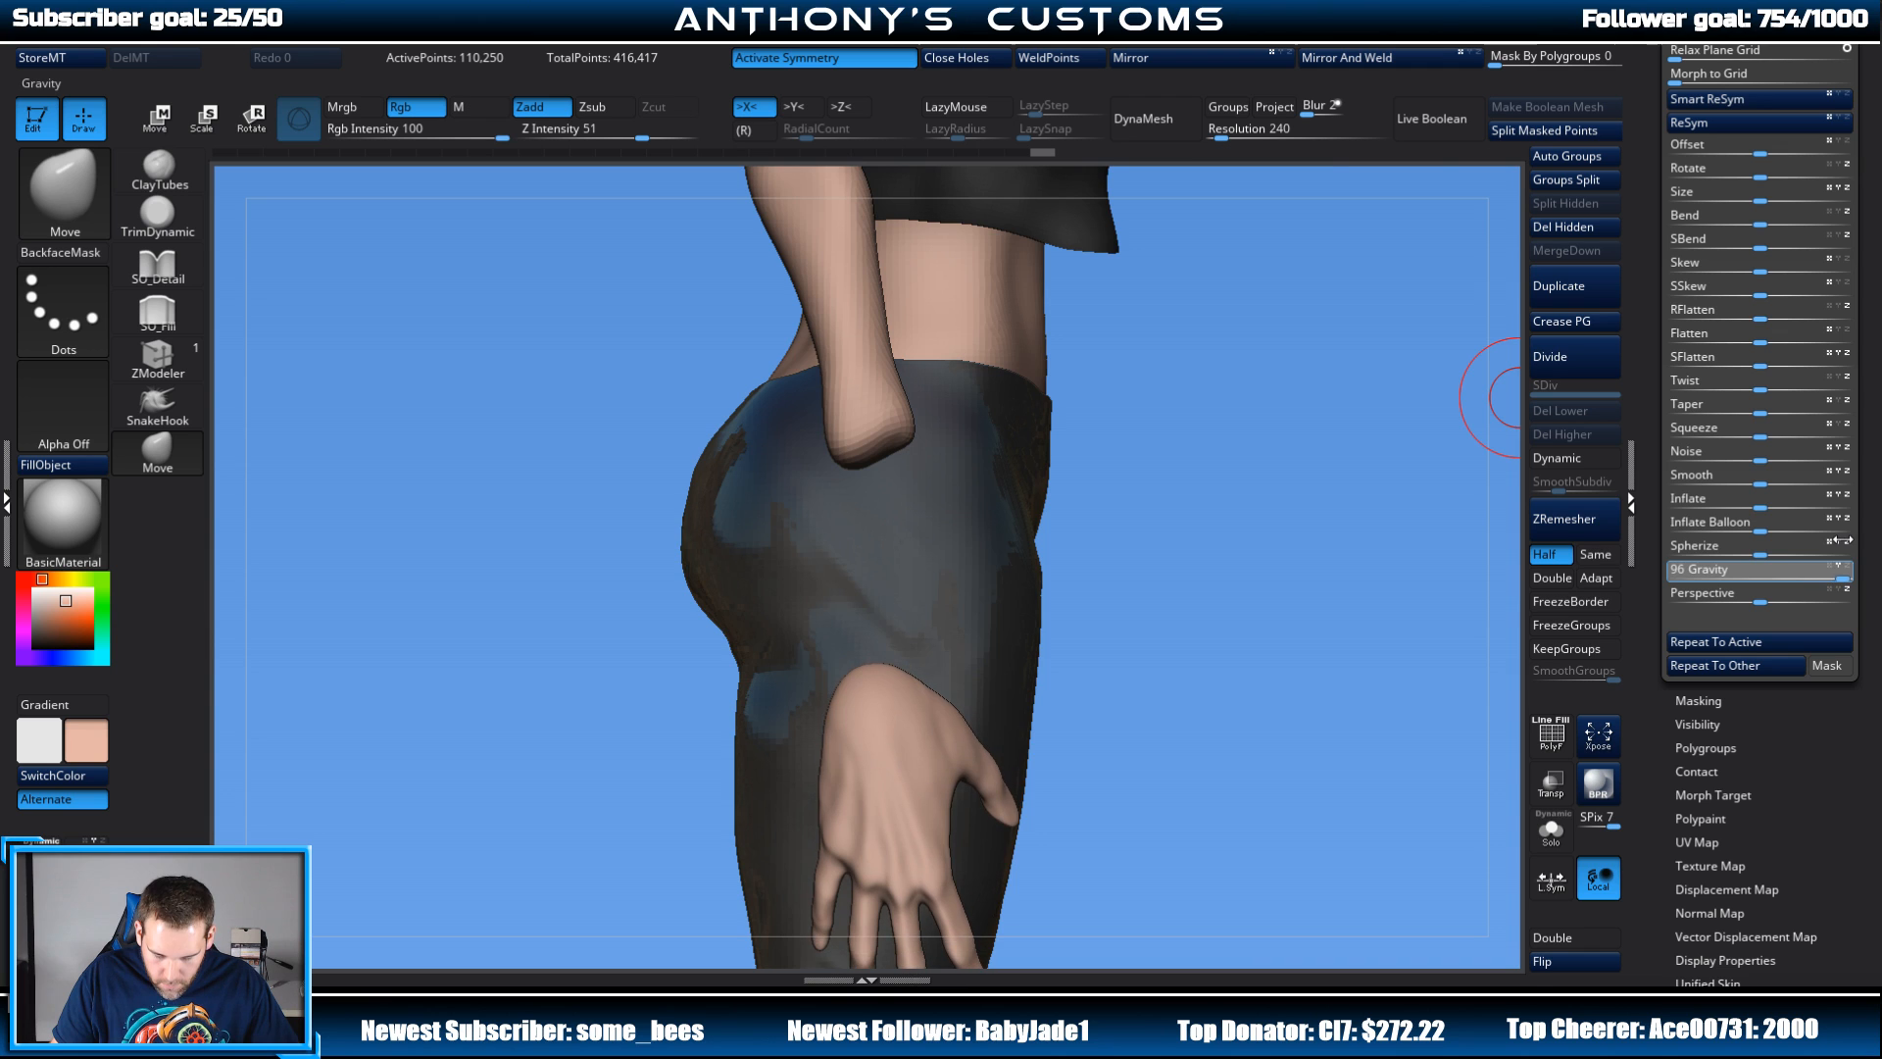
left_click_drag(1453, 605, 1198, 676)
left_click_drag(1067, 868, 1046, 602, "alt")
left_click_drag(1387, 479, 1518, 483, "shift")
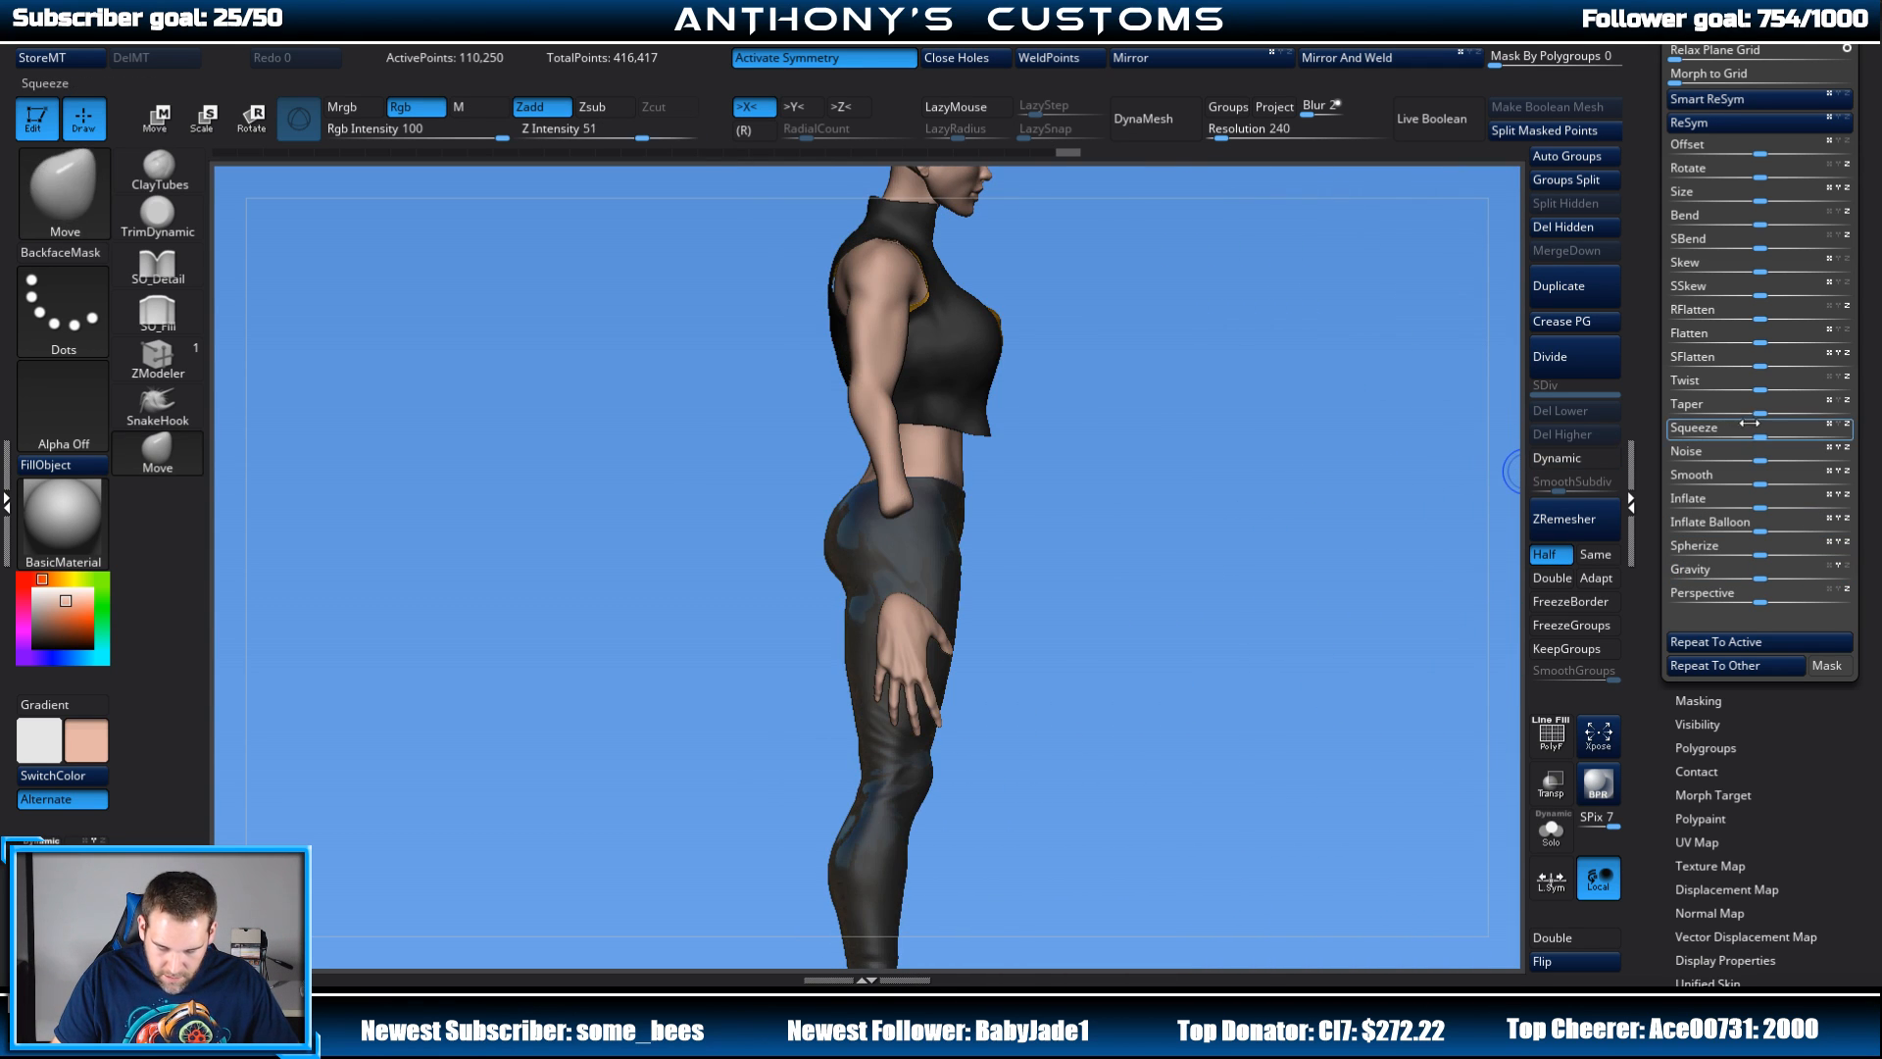
key("ctrl+z")
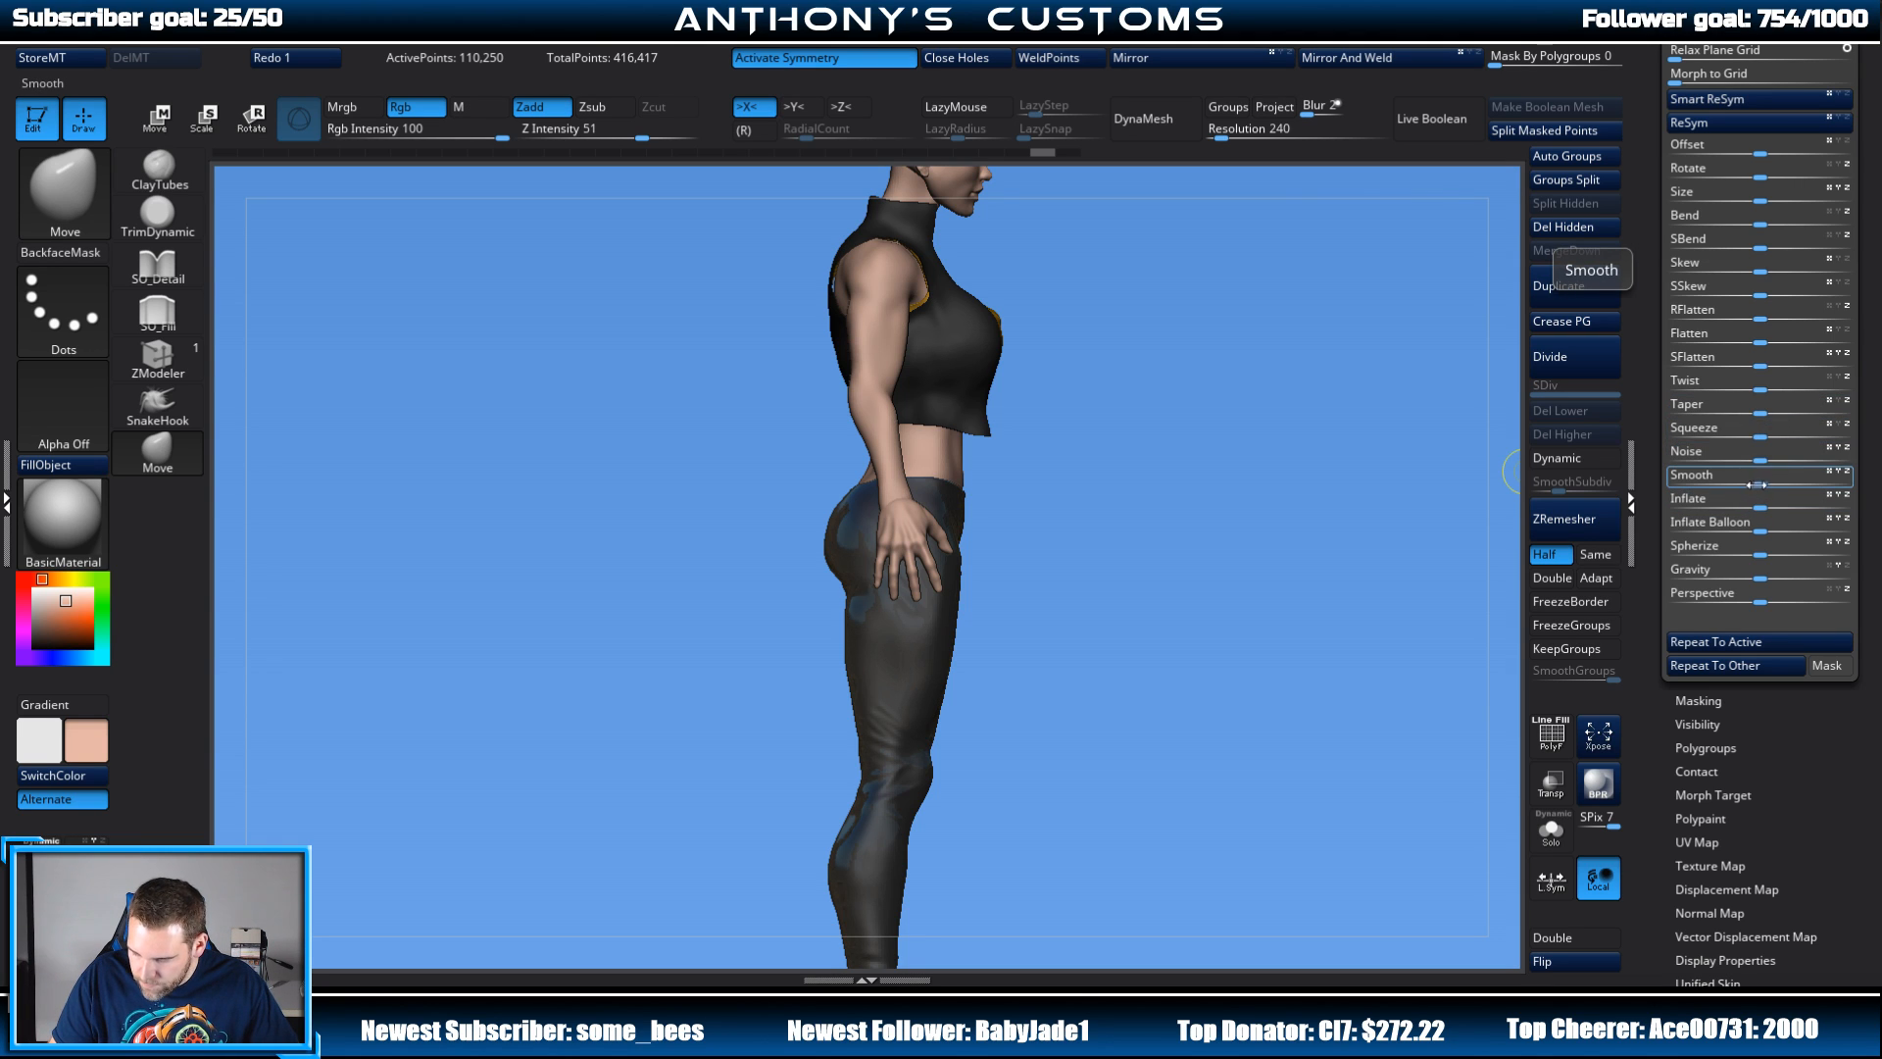
Step: Try the Smooth deformation at 33 on the hands
left_click_drag(1755, 484, 1762, 484)
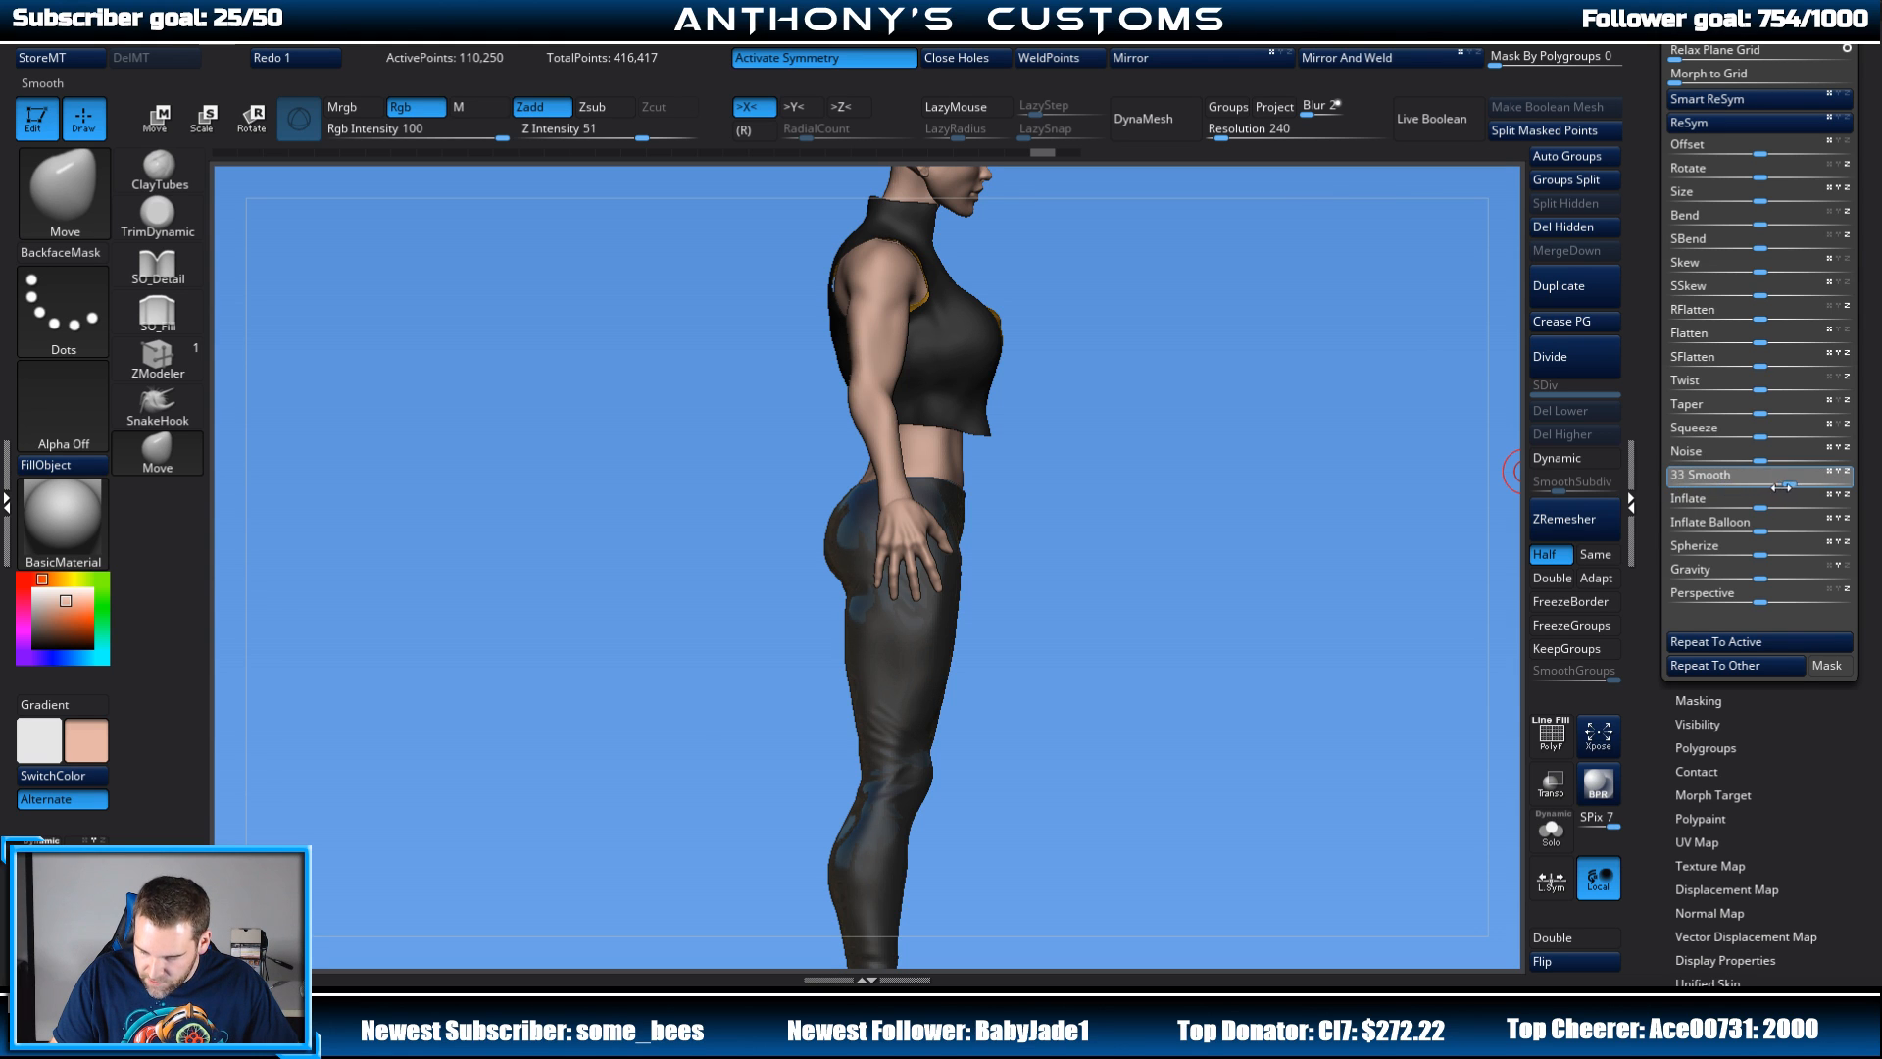
left_click_drag(1782, 486, 1782, 487)
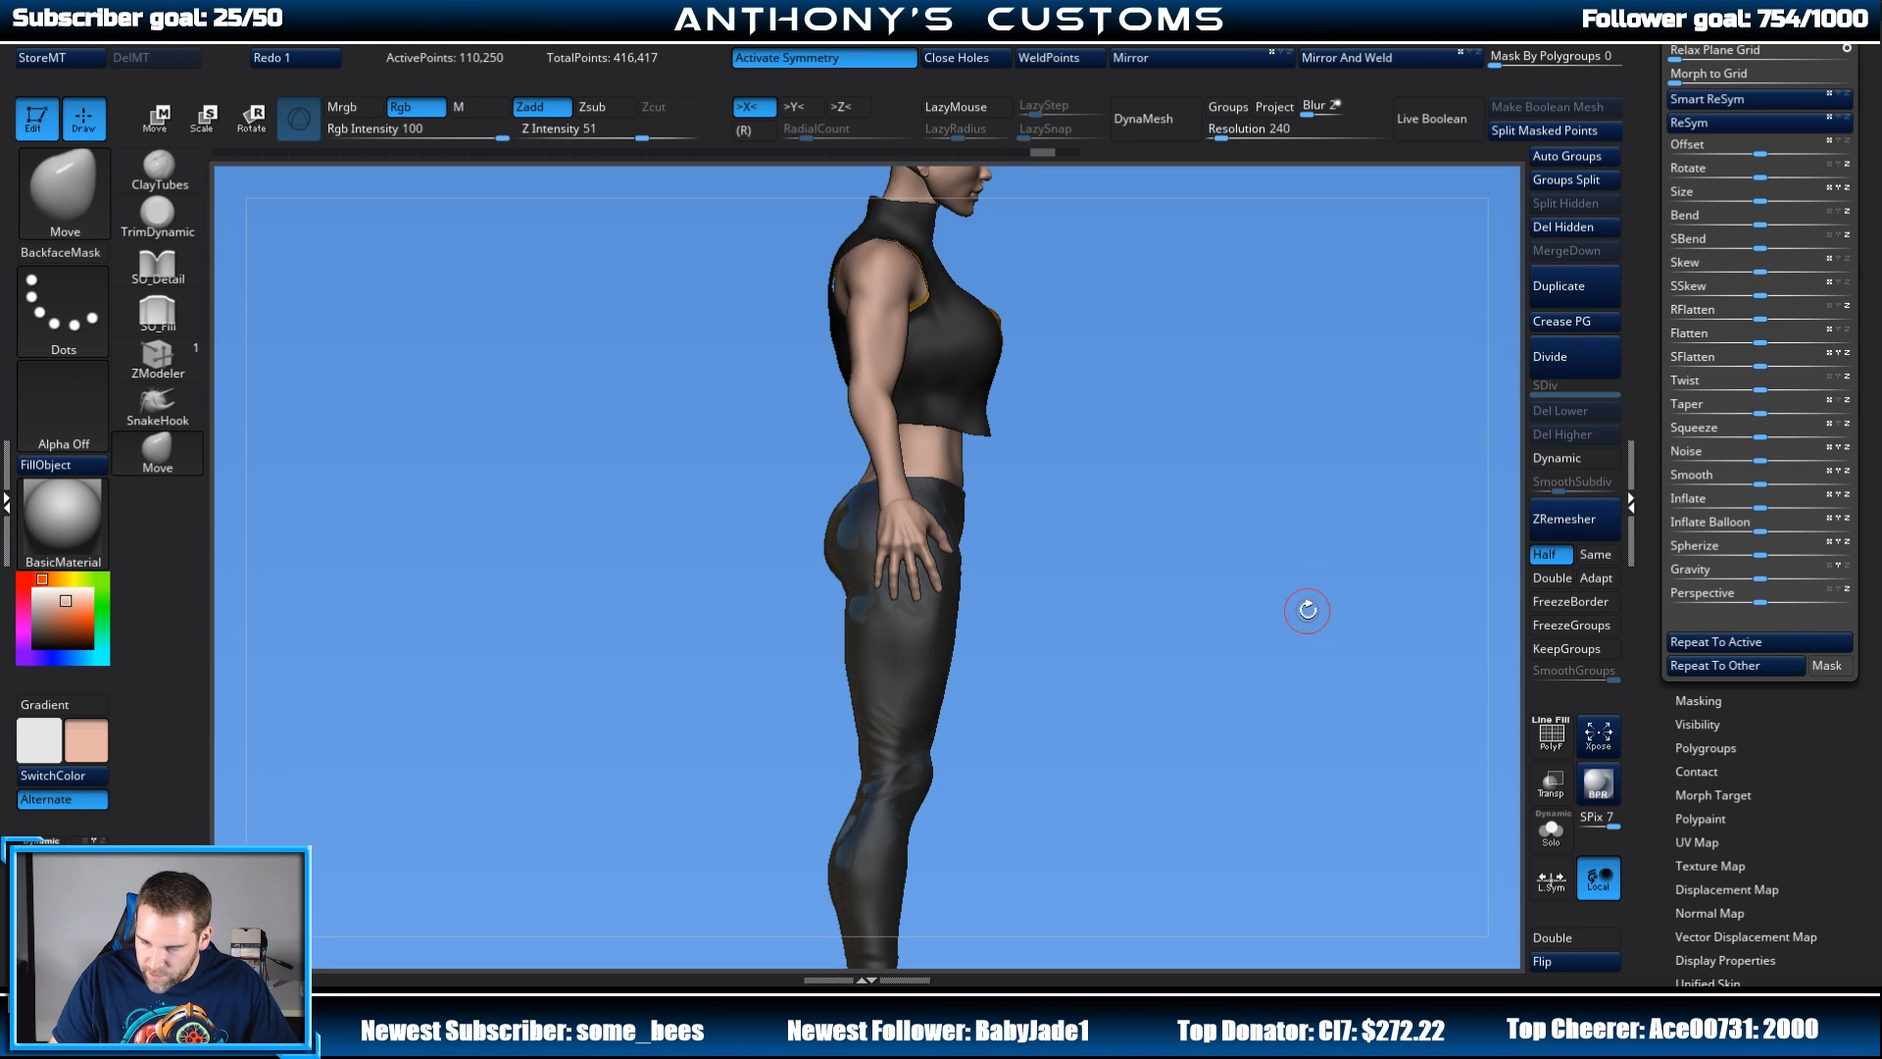
Step: Smooth the backs of the hands below the wrists with the Smooth brush, adjusting the draw size
mouse_move(1315, 632)
left_mouse_down()
mouse_move(1291, 609)
mouse_move(1313, 692)
mouse_move(1277, 749)
left_mouse_up()
left_click_drag(1233, 422, 976, 404)
key("shift")
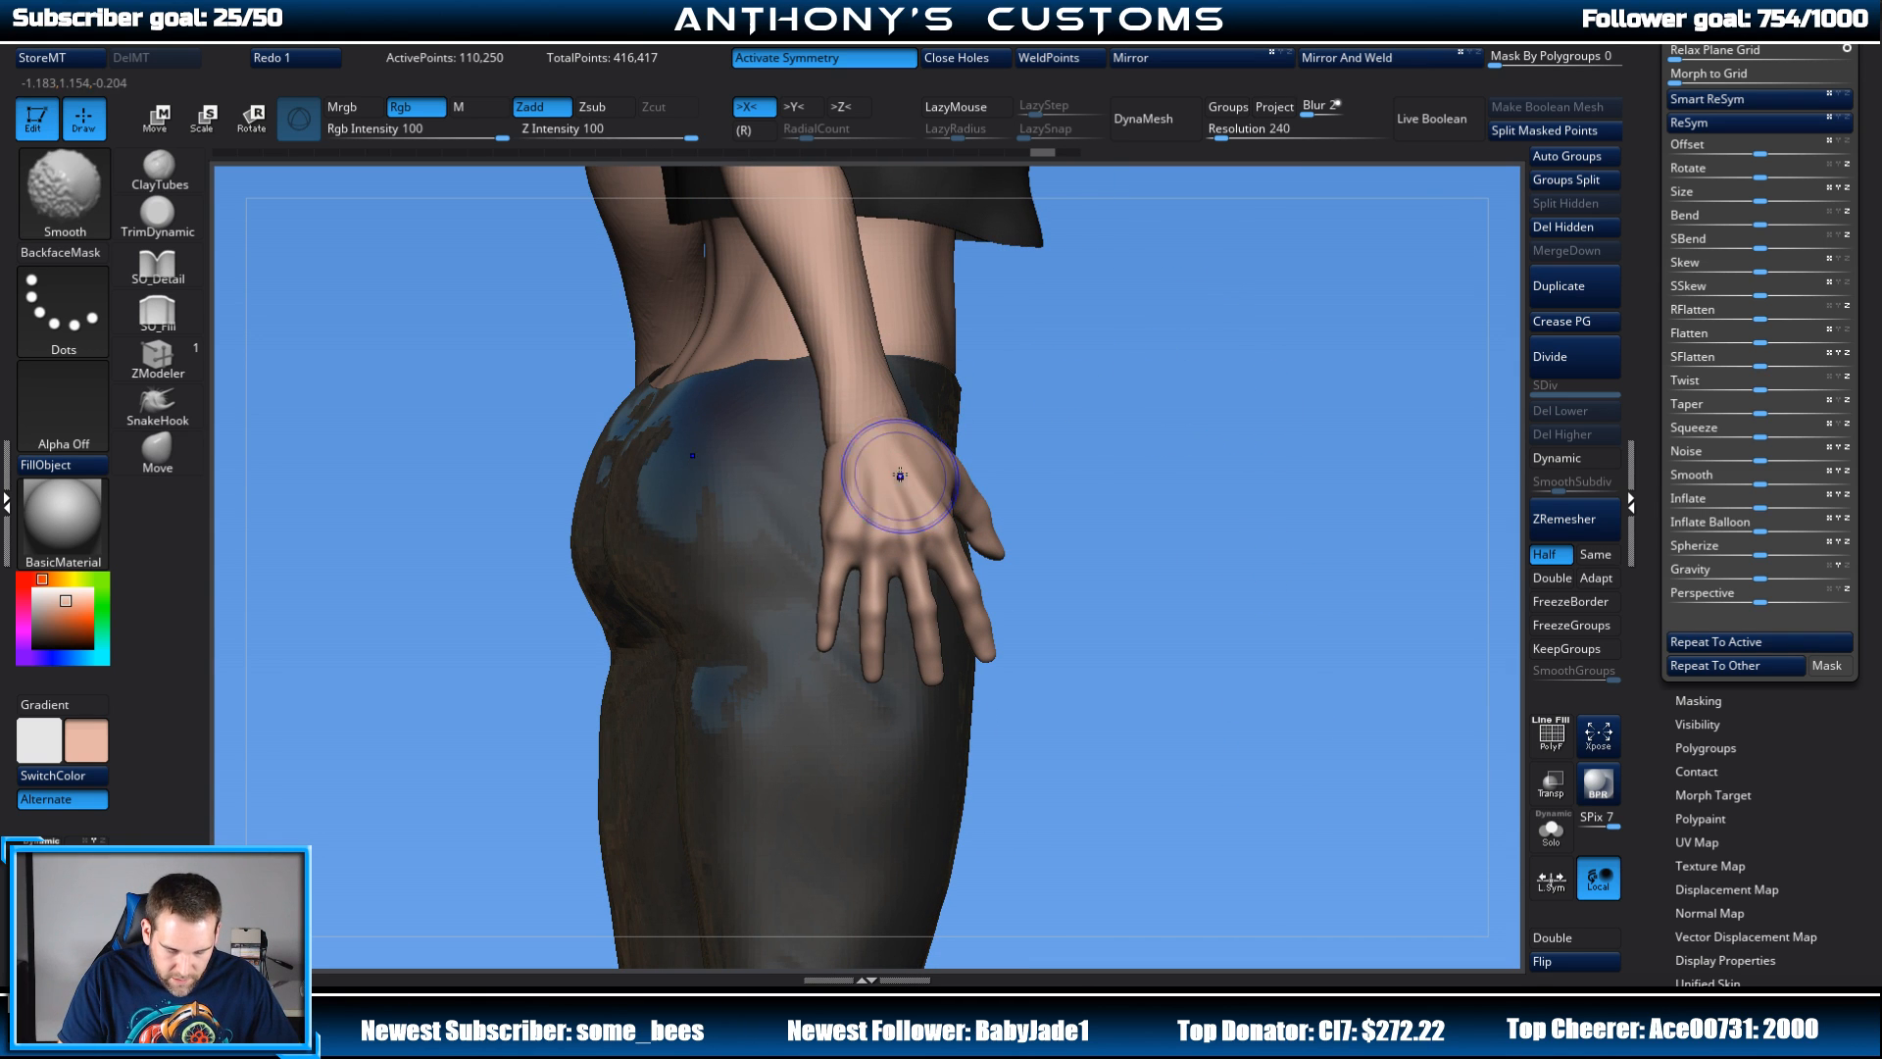
left_click_drag(857, 497, 877, 486, "shift")
right_click(1121, 366)
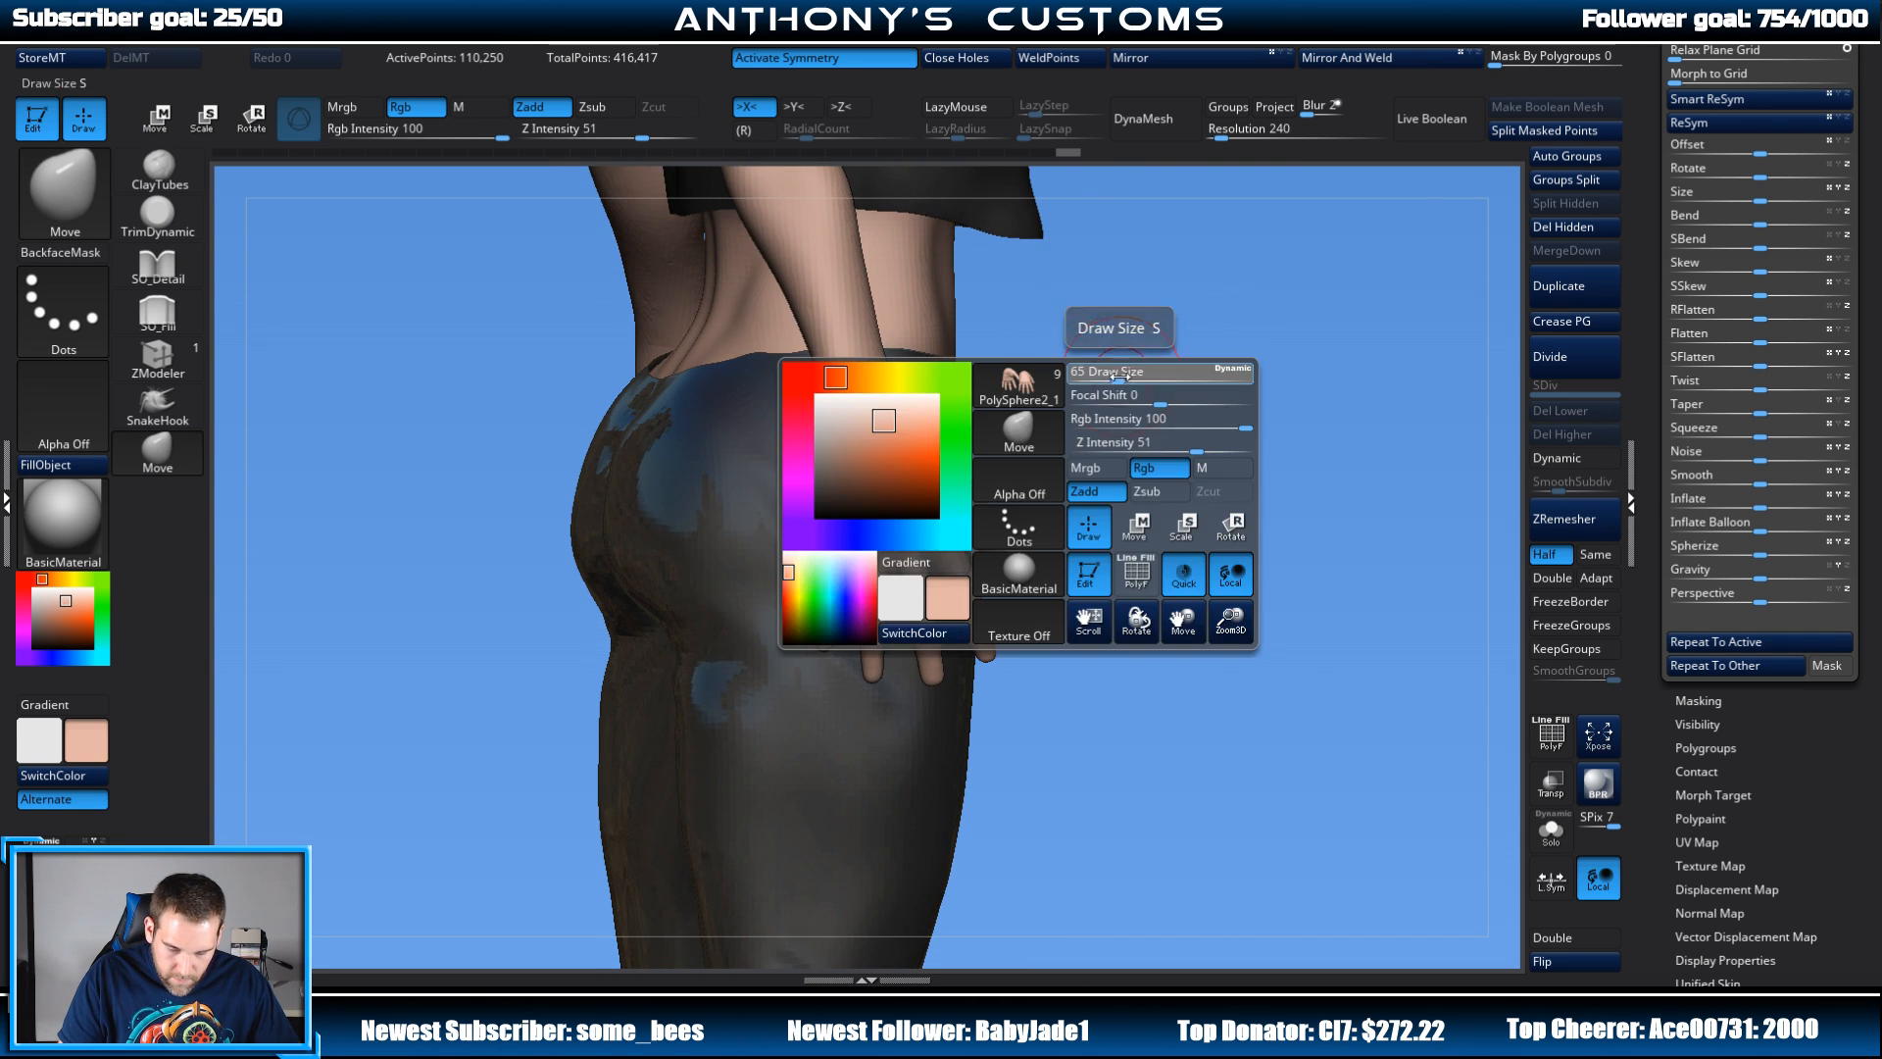
left_click_drag(1177, 361, 1044, 404)
left_click_drag(842, 512, 882, 492, "shift")
left_click_drag(1186, 461, 1019, 477)
left_click_drag(910, 453, 923, 519, "shift")
left_click_drag(698, 645, 569, 524)
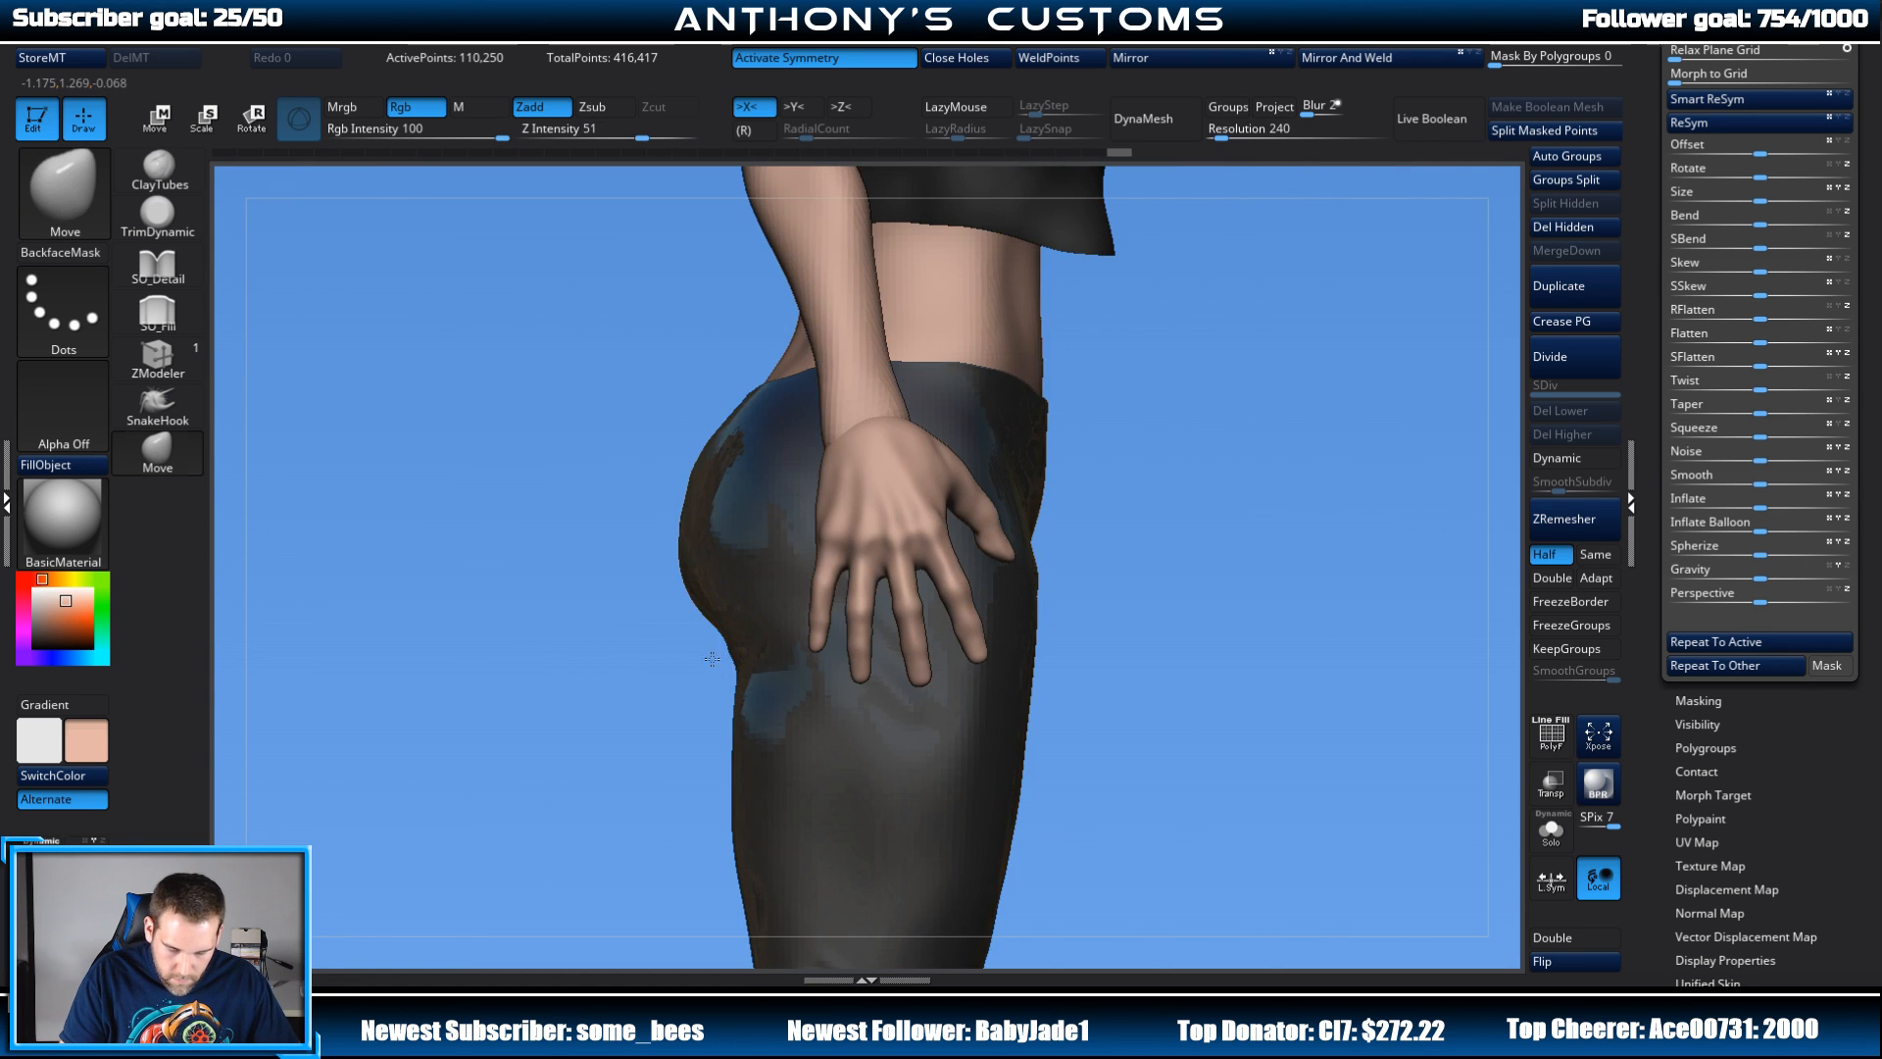
Step: Reshape the wrist ends and contours of the hands with the Move brush from the side and back
key("b")
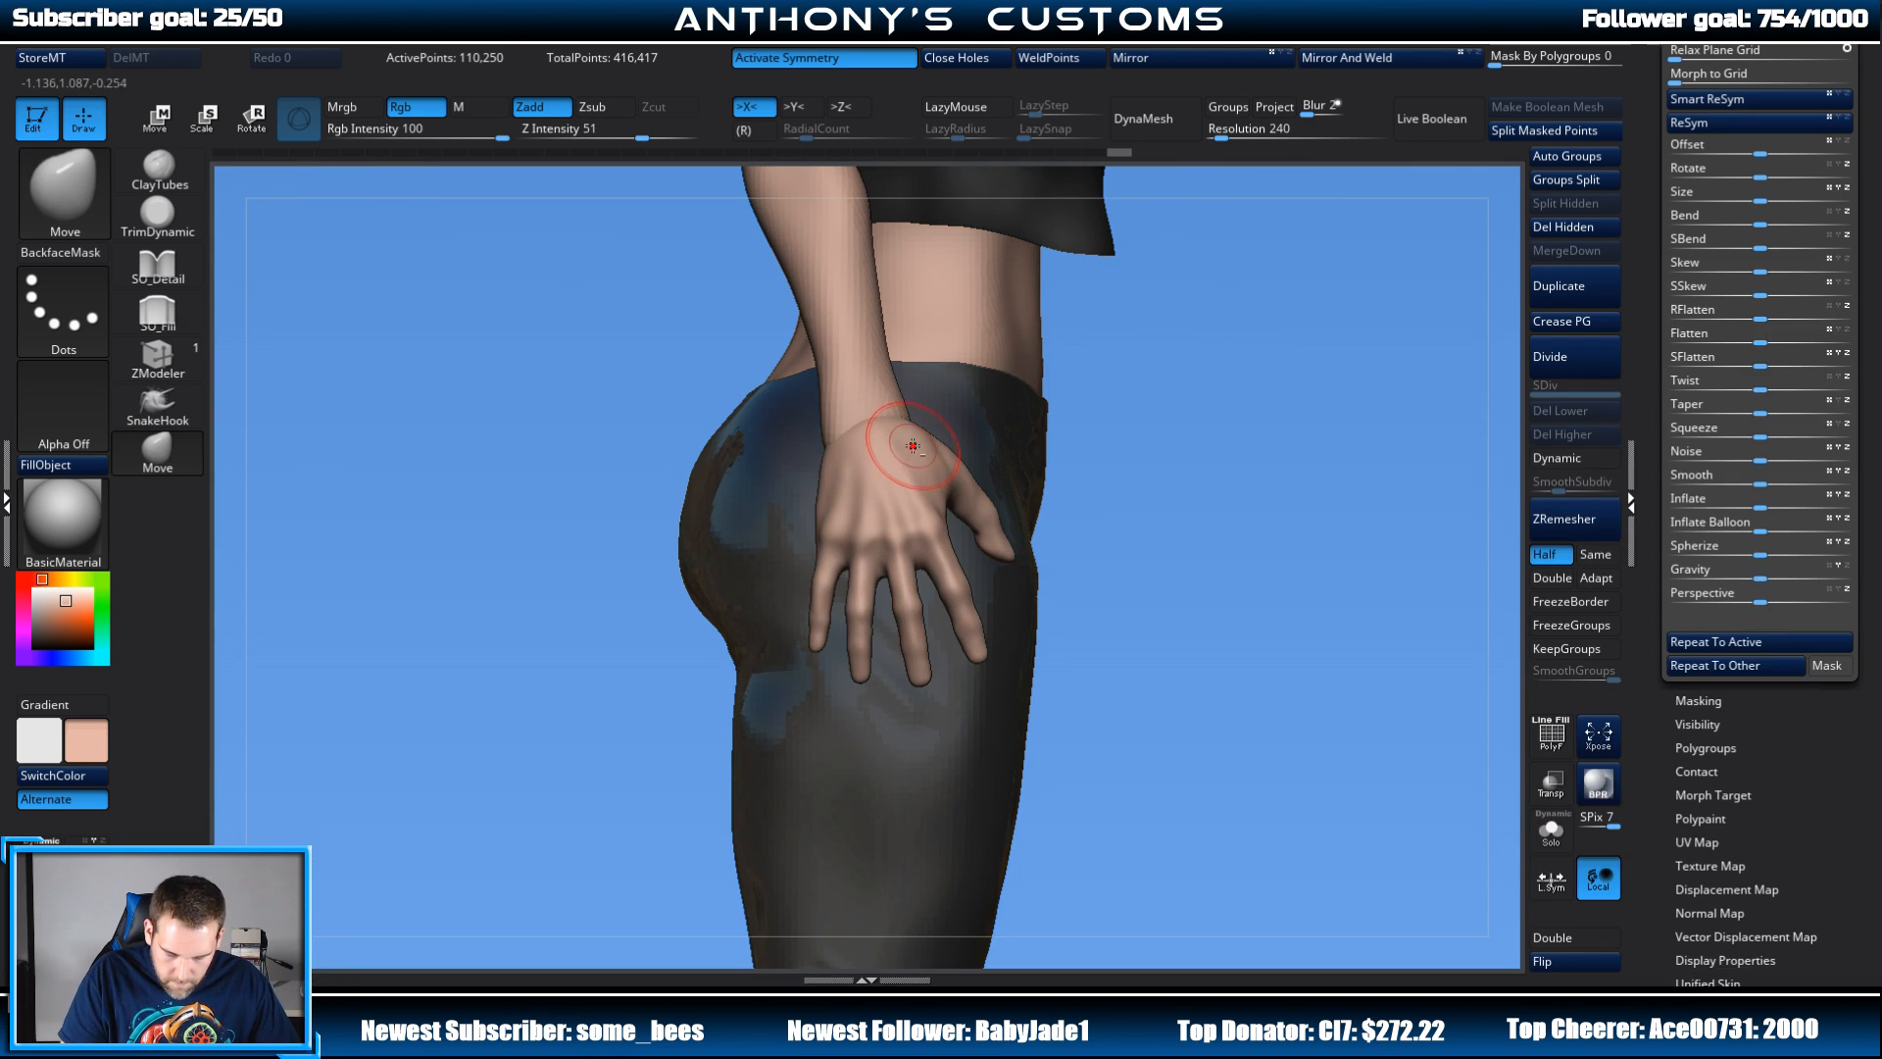
left_click_drag(902, 424, 908, 425)
left_click_drag(1167, 447, 1015, 467)
left_click_drag(1023, 378, 1086, 400)
left_click_drag(753, 807, 1241, 438)
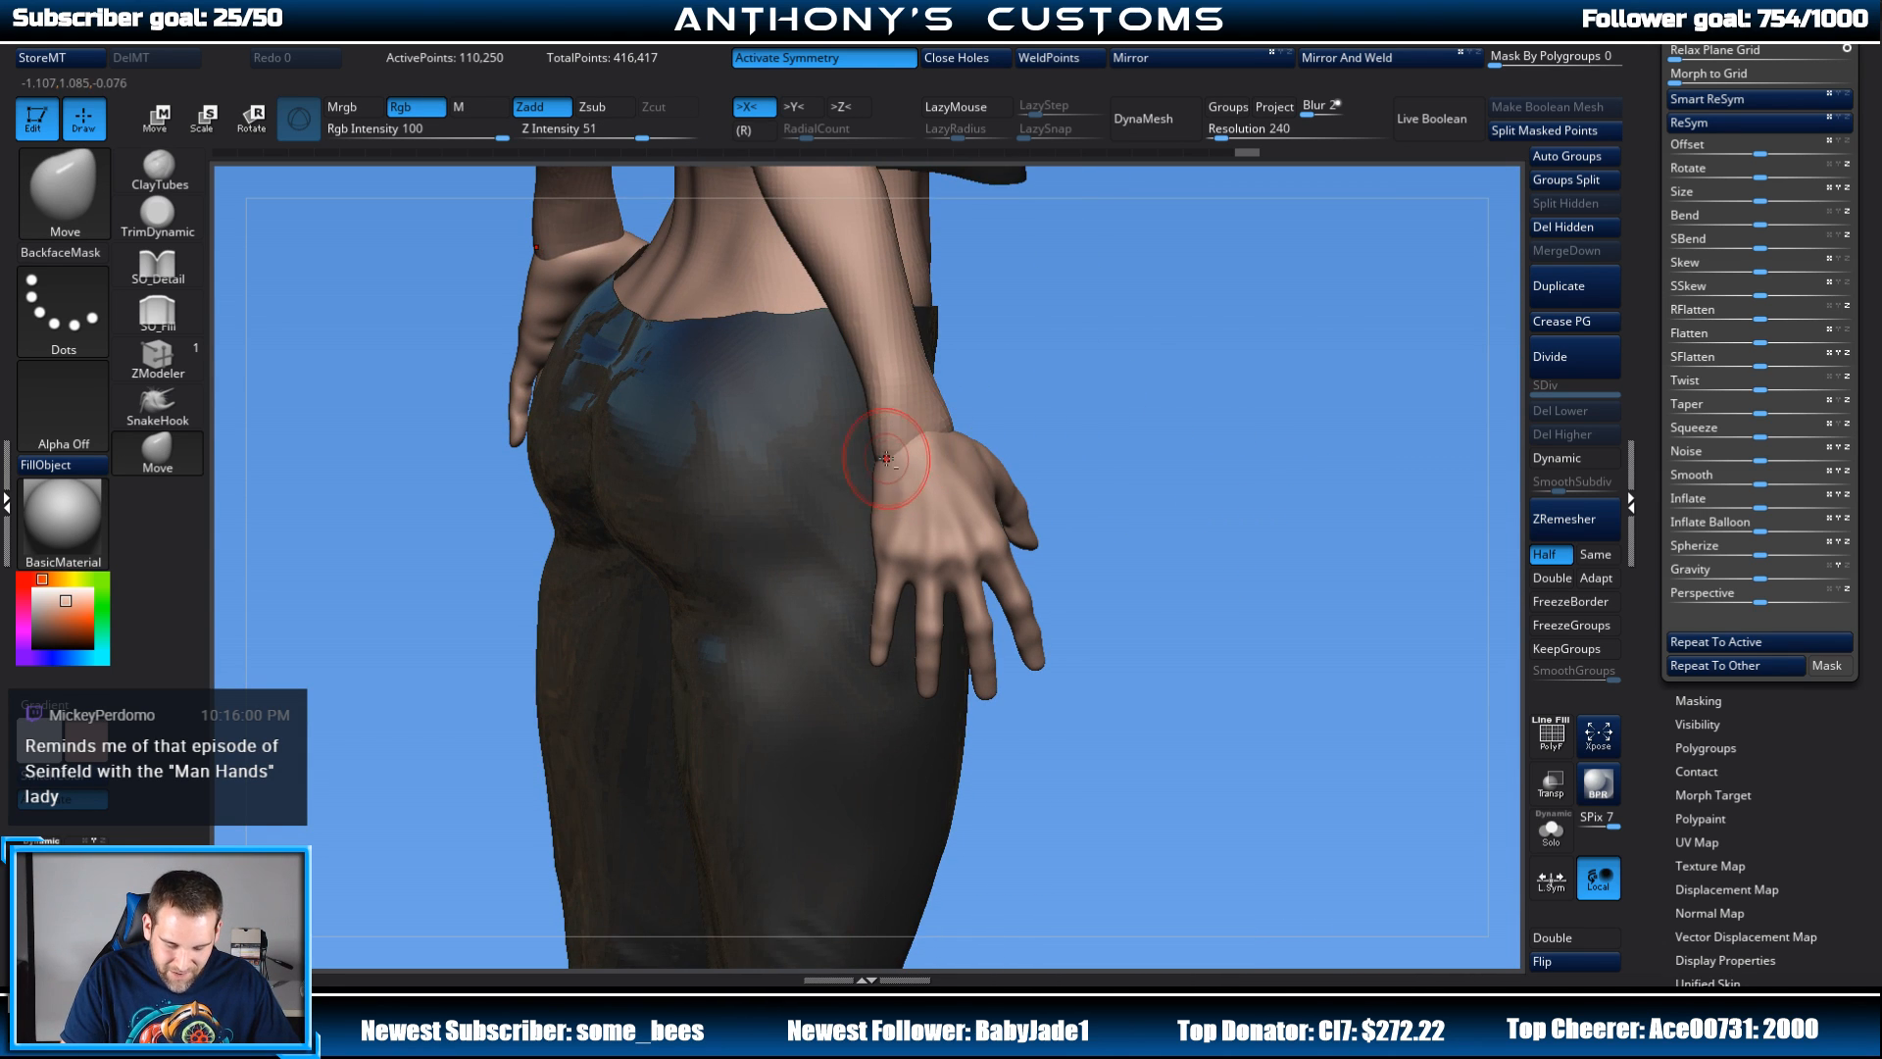
mouse_move(1149, 392)
left_mouse_down()
mouse_move(961, 431)
mouse_move(1261, 370)
mouse_move(1005, 446)
mouse_move(1123, 435)
mouse_move(990, 482)
mouse_move(1128, 436)
mouse_move(1055, 448)
left_mouse_up()
left_click_drag(759, 567, 911, 392)
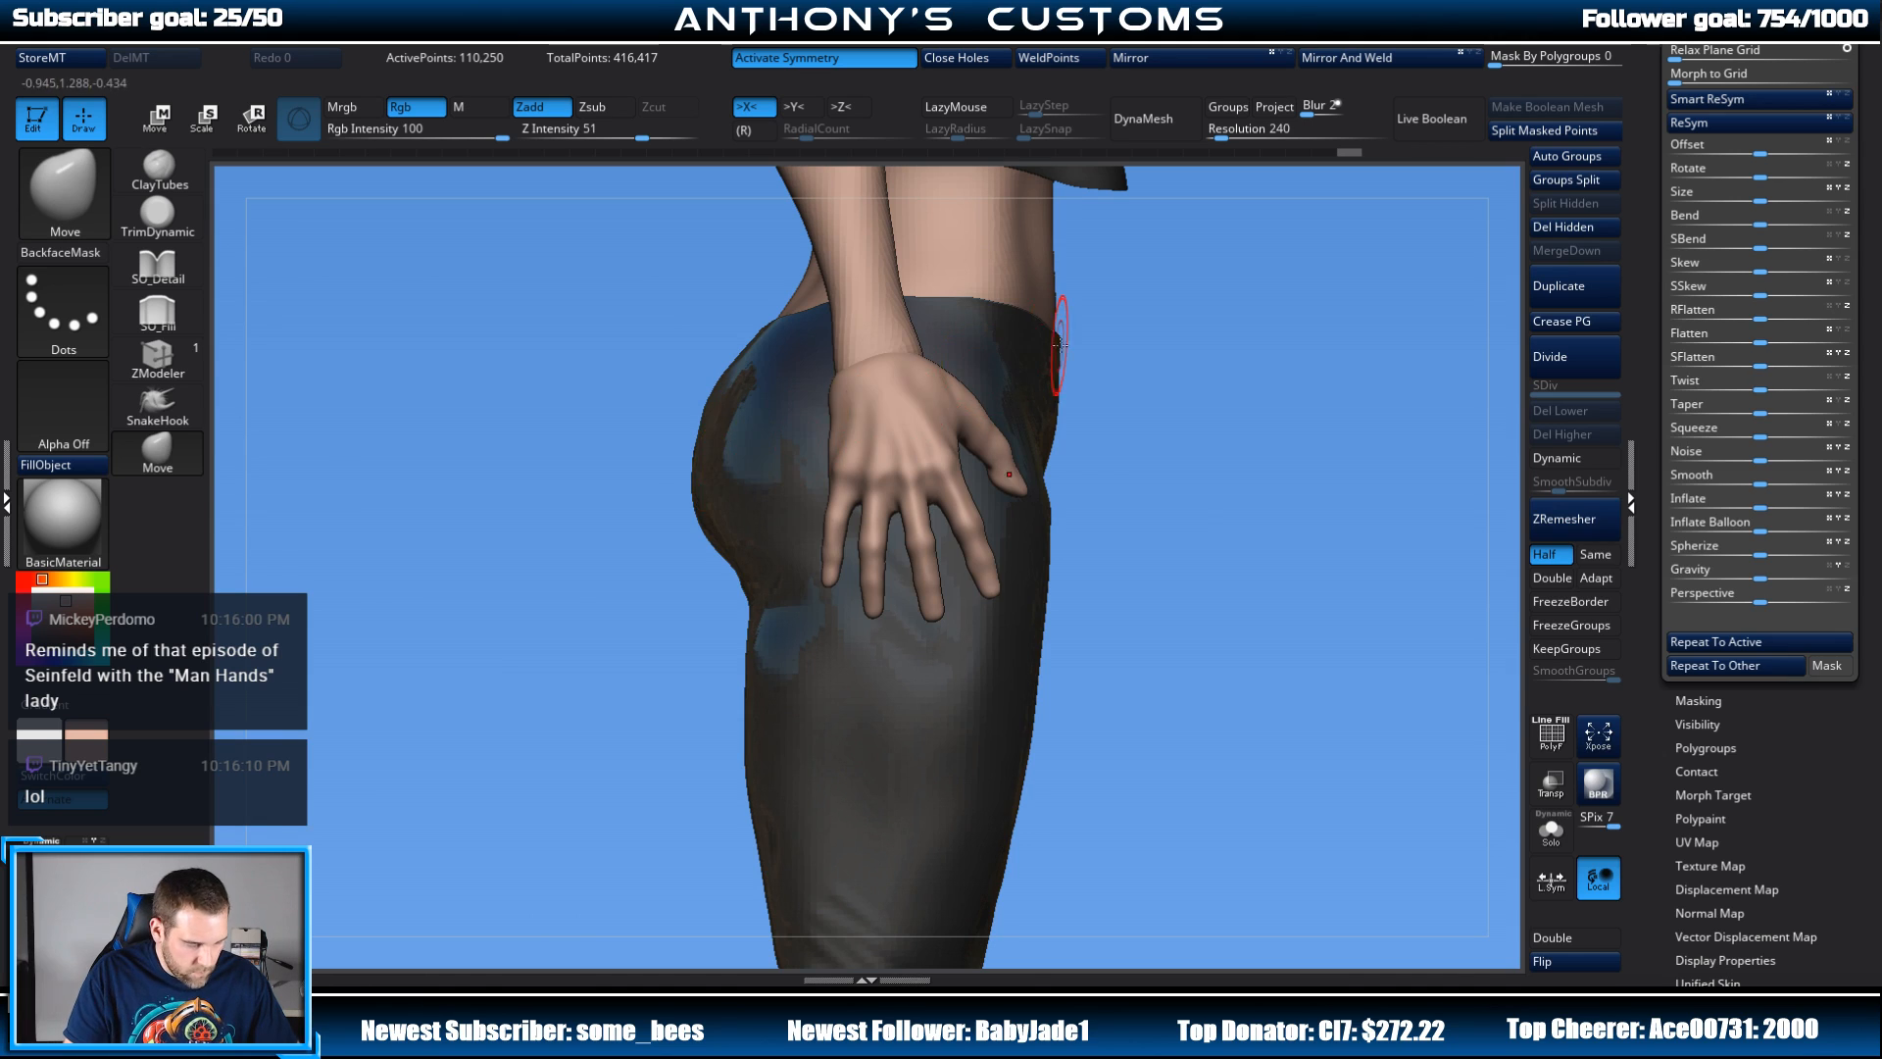
Step: Switch to the Inflat brush and build up slight volume around the knuckles and finger bases
key("b")
key("i")
key("n")
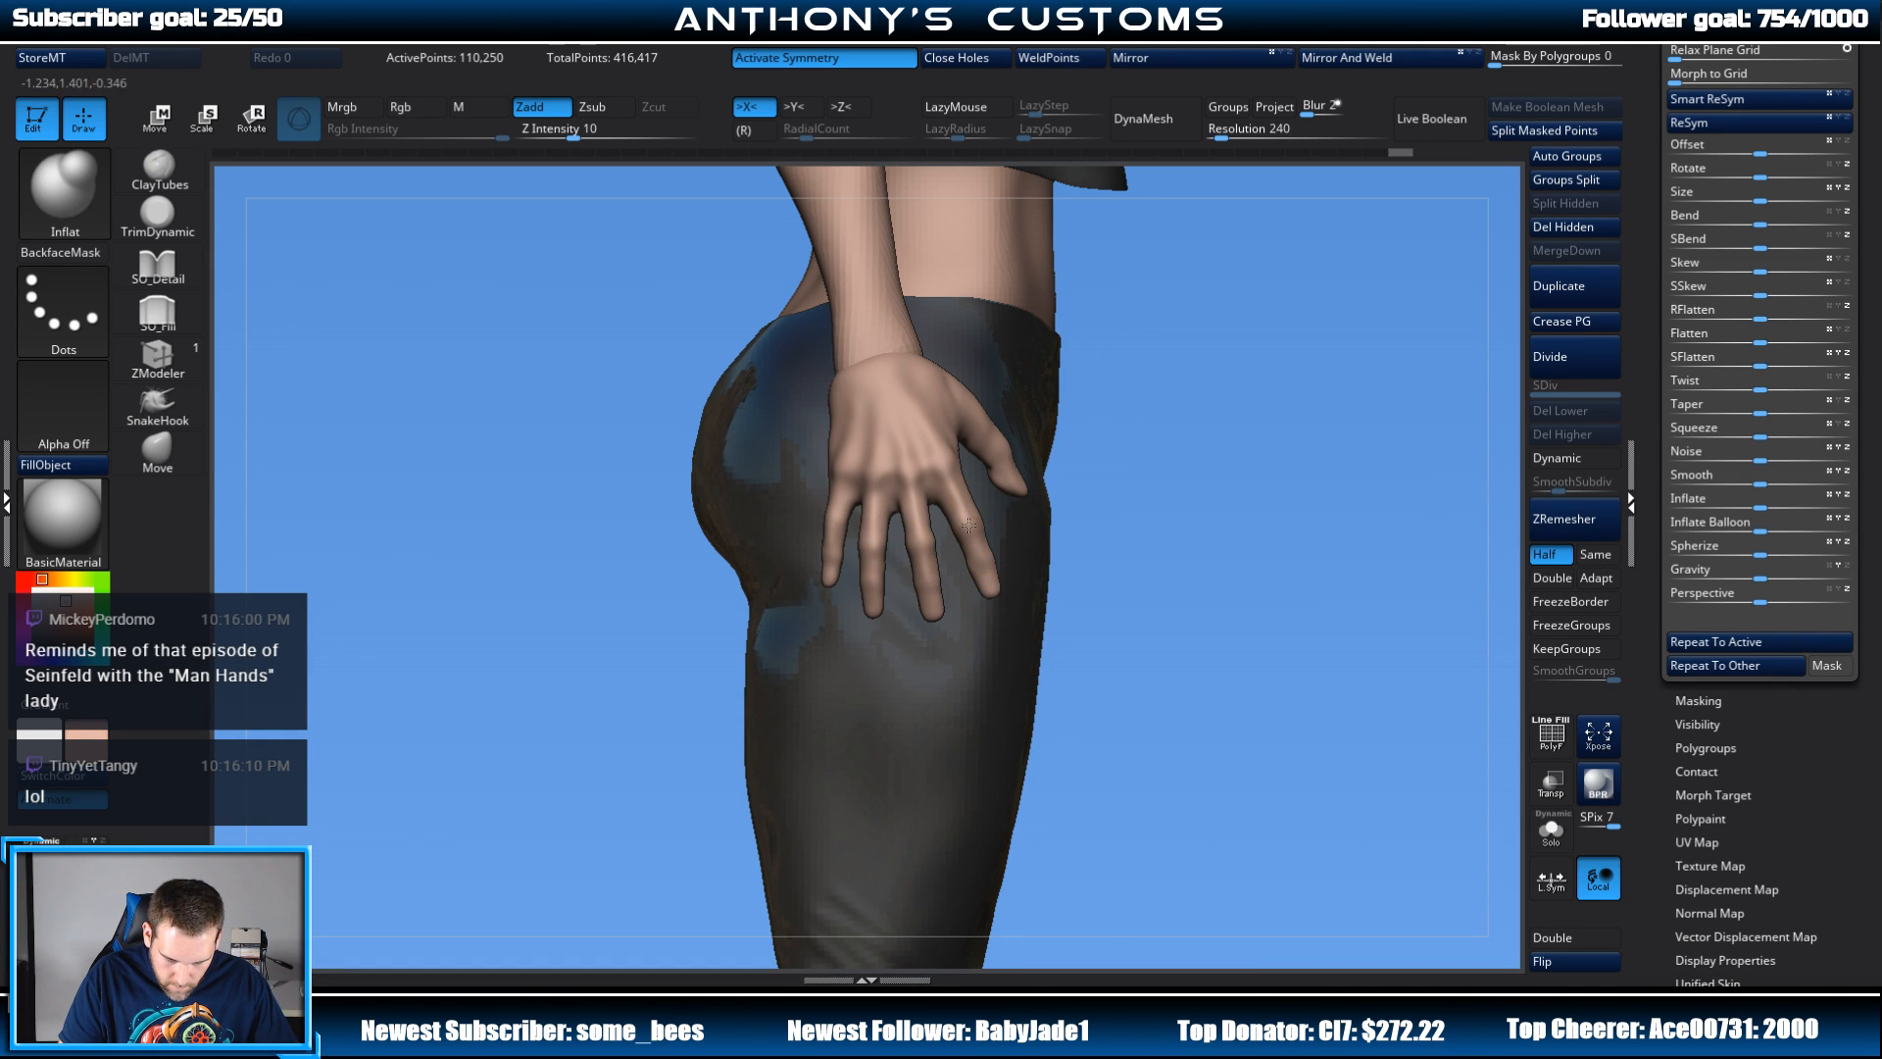
left_click_drag(922, 532, 925, 542)
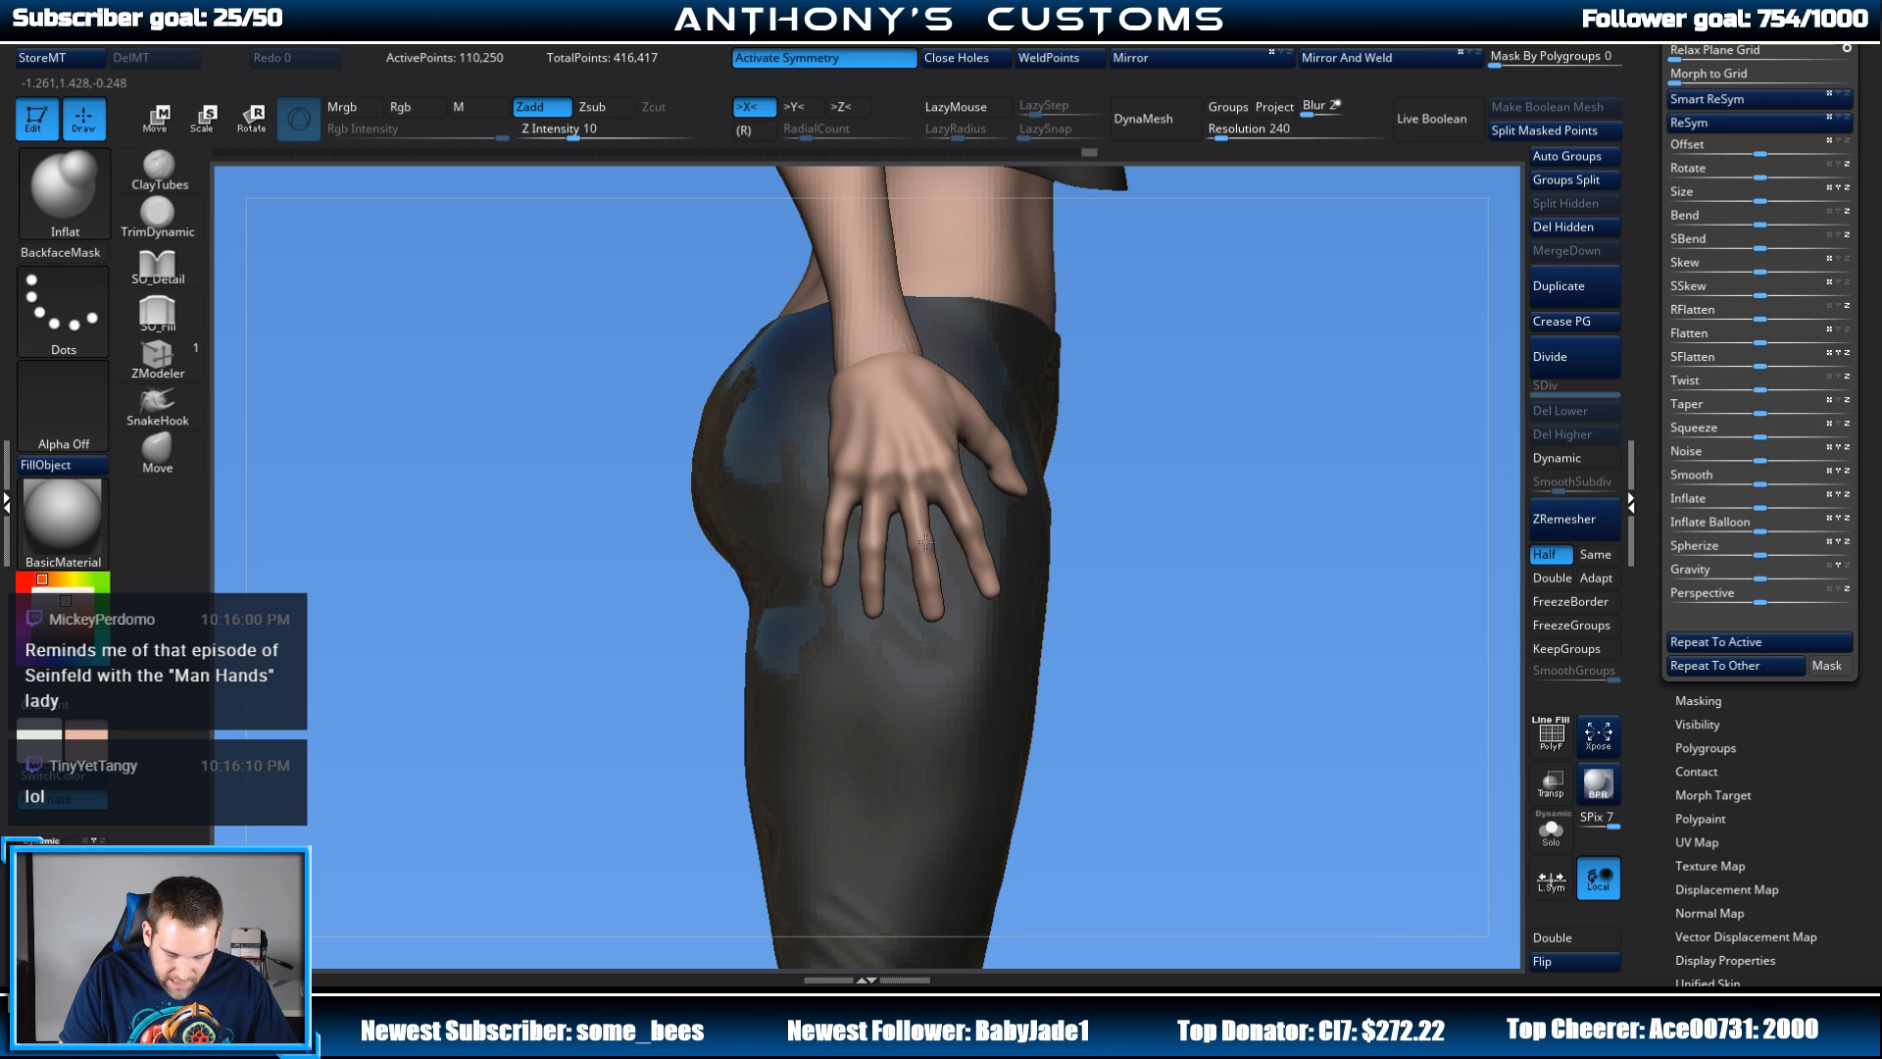
left_click_drag(1148, 494, 887, 534)
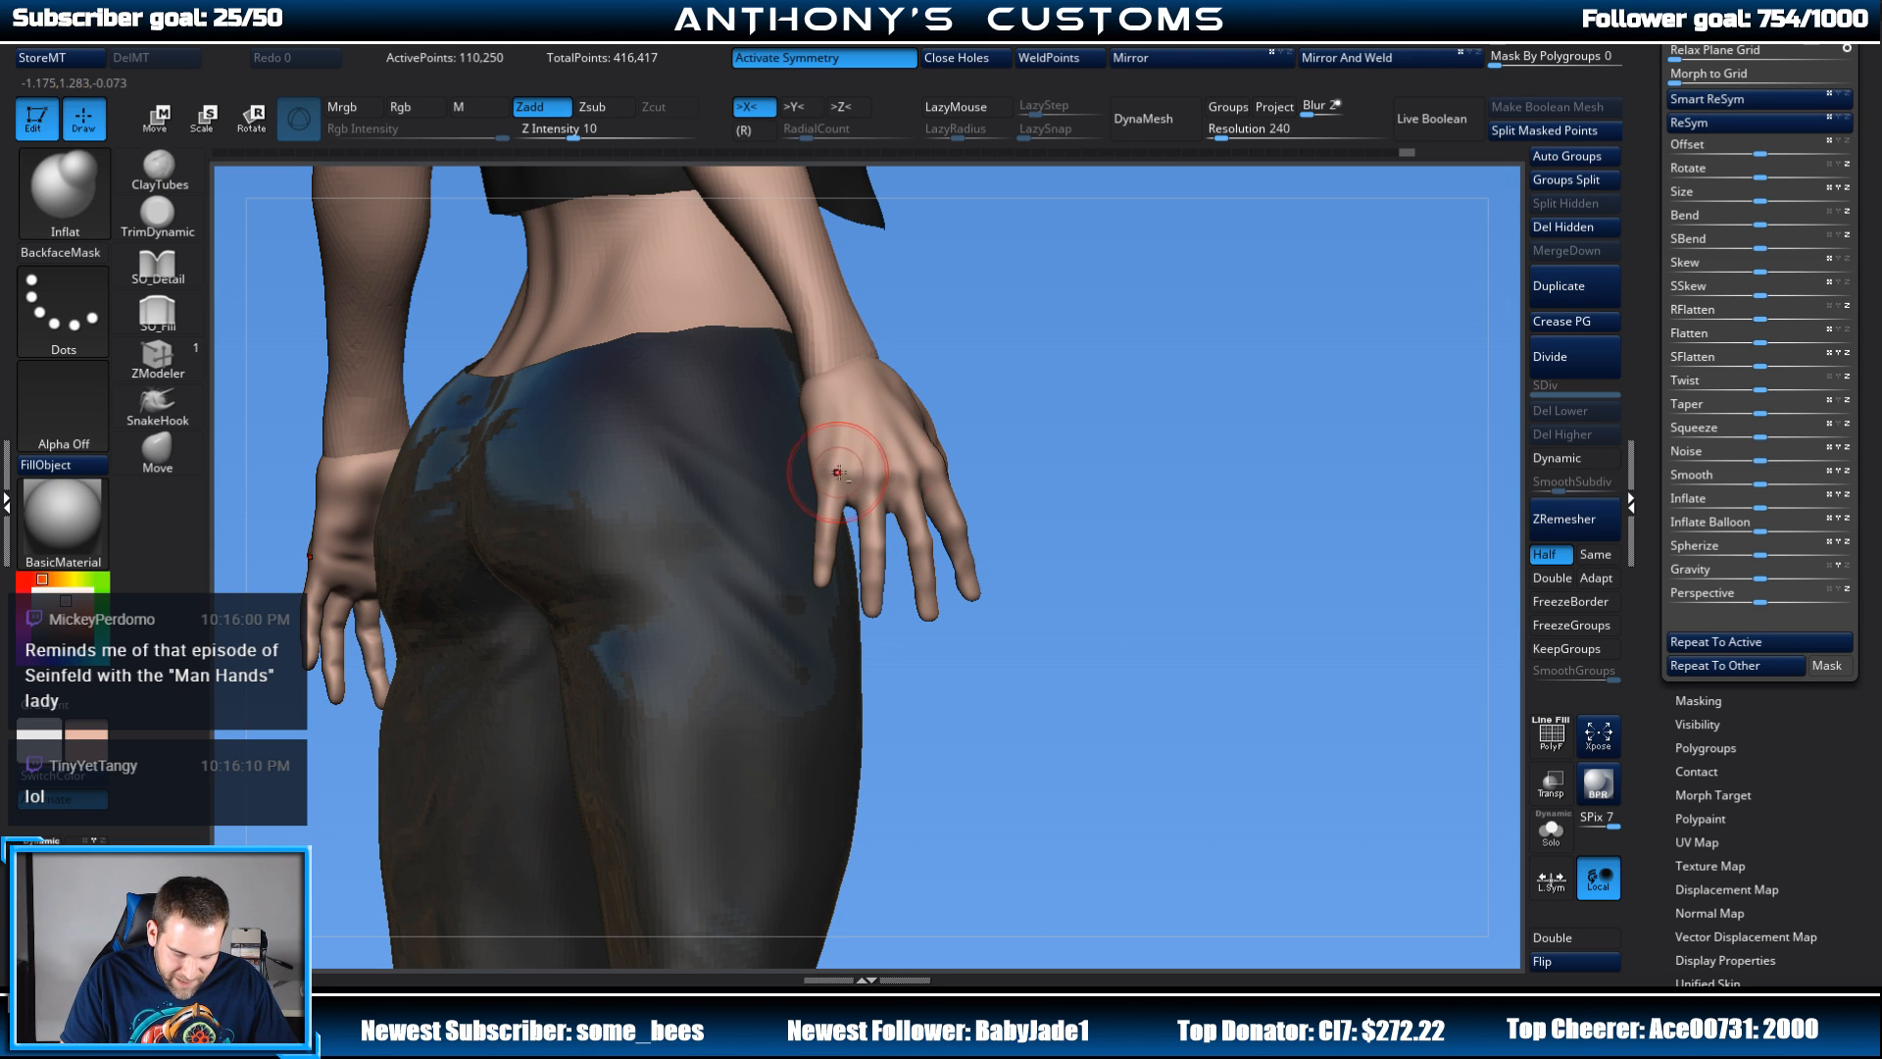
left_click_drag(1081, 454, 1044, 470)
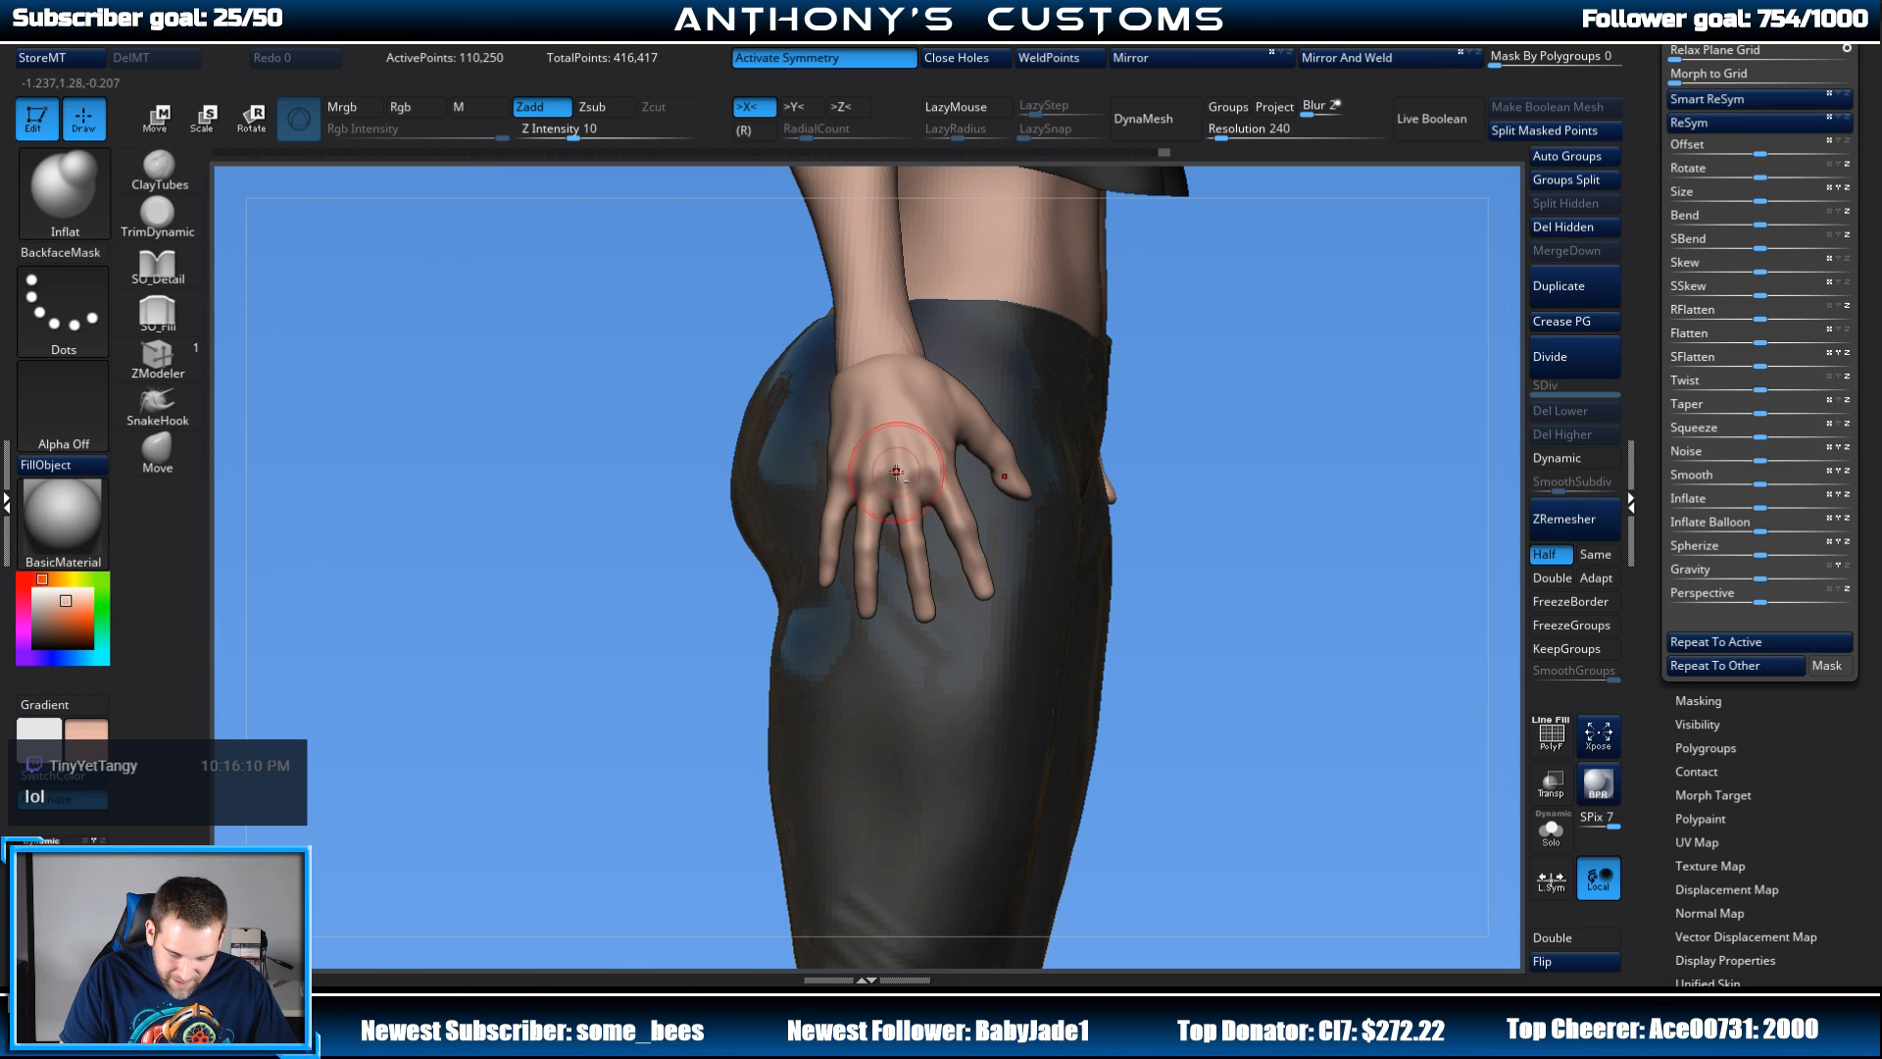
left_click_drag(1212, 392, 826, 471)
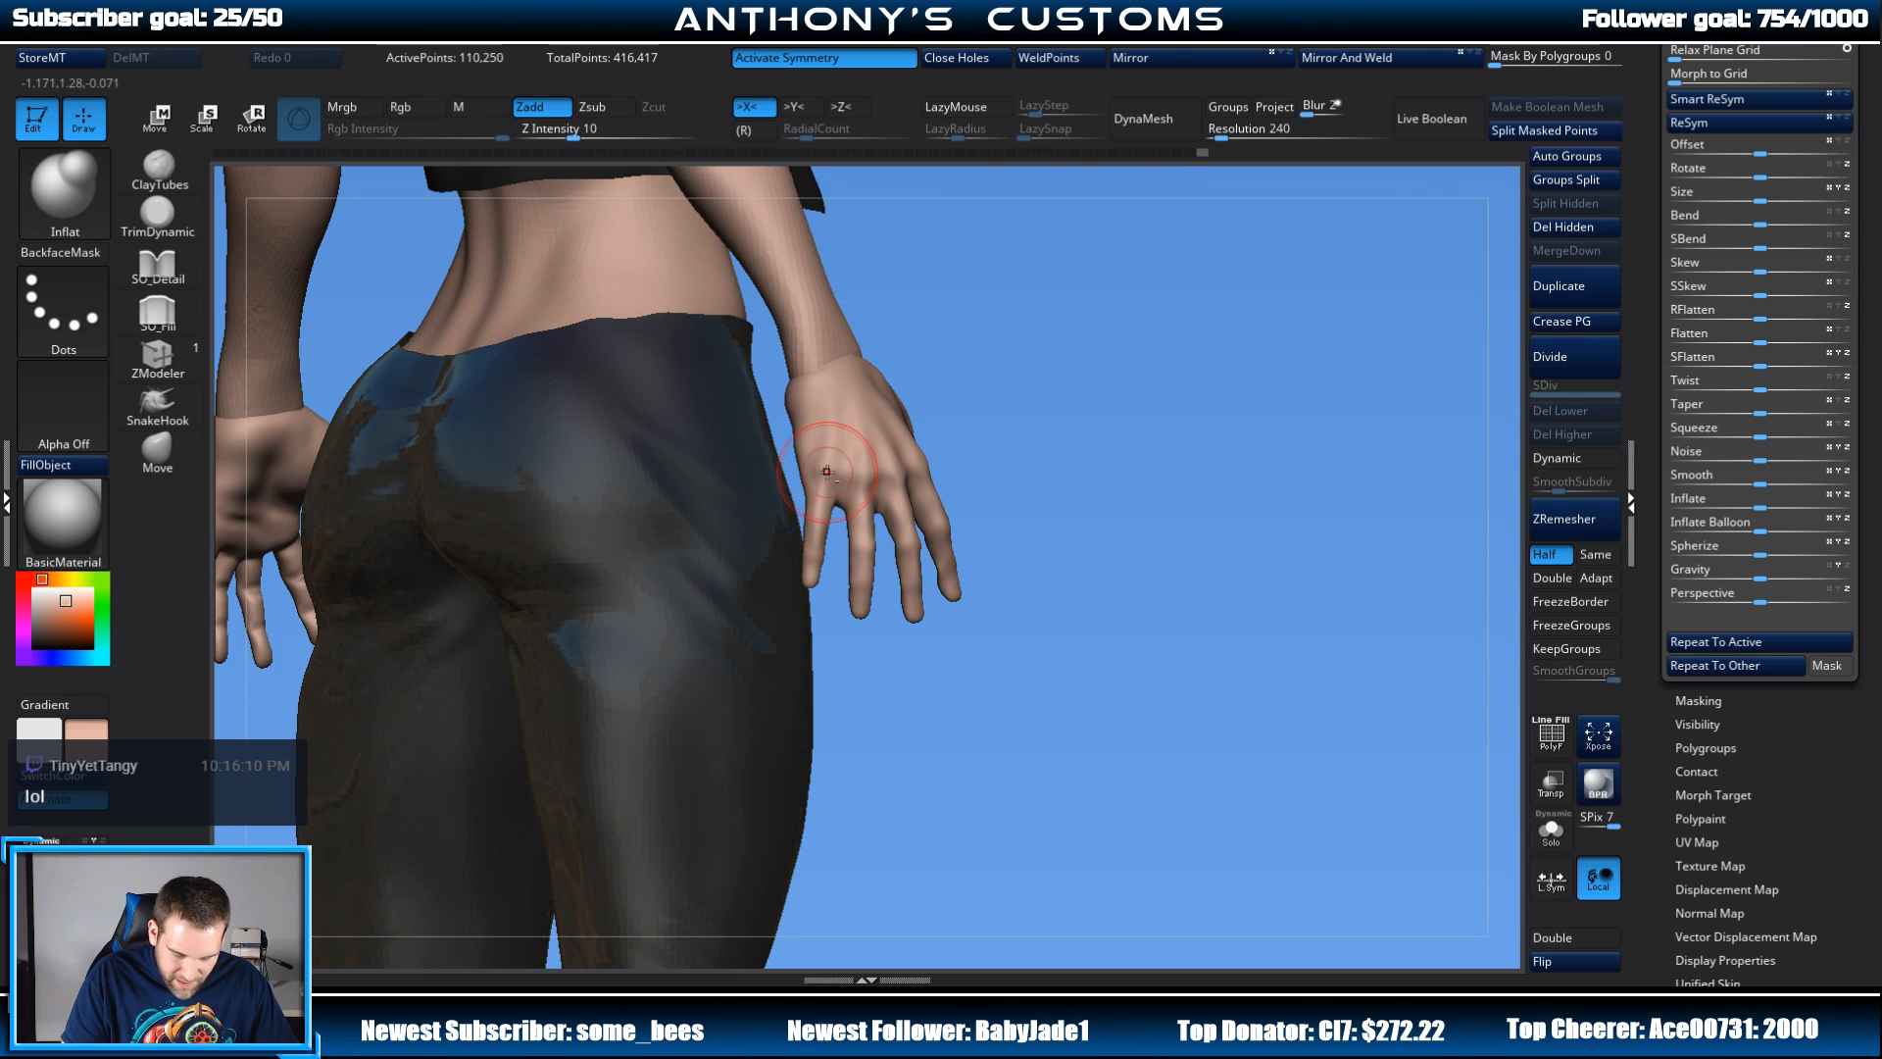
mouse_move(1165, 443)
left_mouse_down()
mouse_move(1098, 432)
mouse_move(1213, 288)
mouse_move(1071, 442)
left_mouse_up()
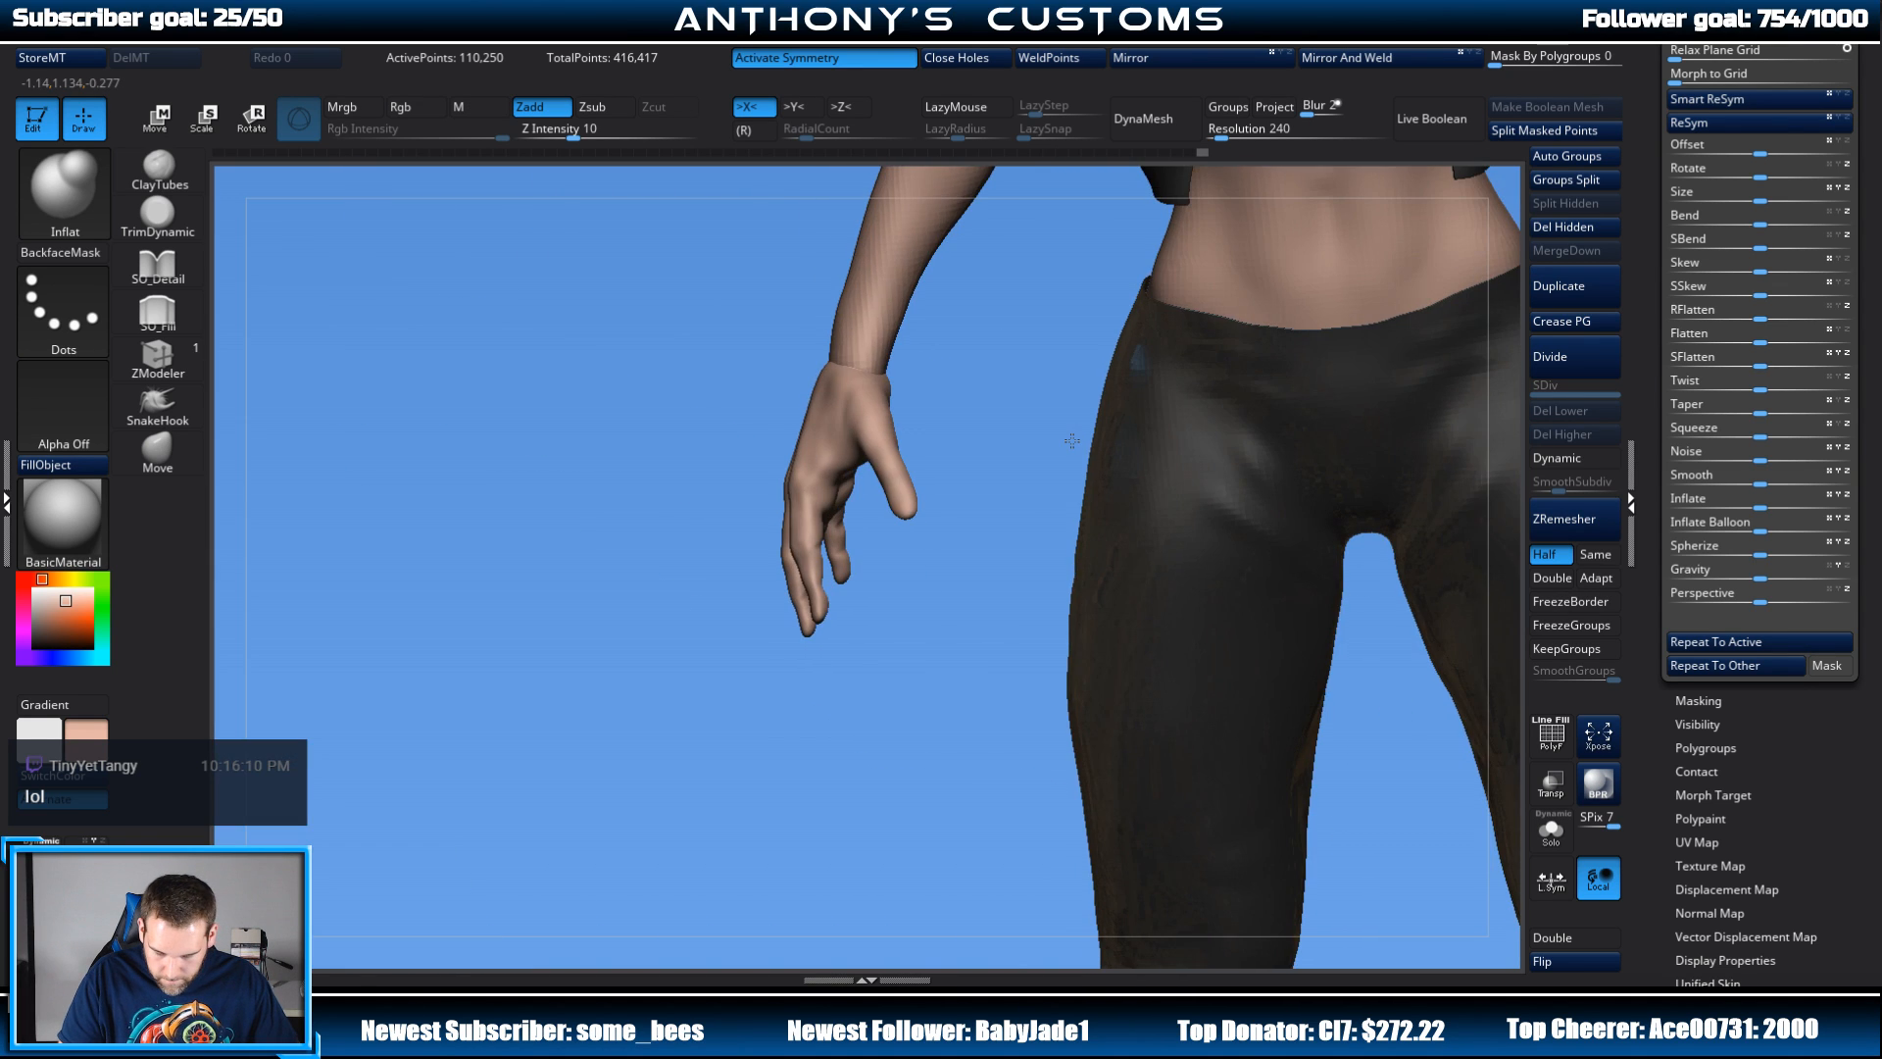
Step: Switch back to the Move brush and refine the shape of the thumbs
mouse_move(914, 529)
left_mouse_down()
mouse_move(957, 376)
mouse_move(880, 437)
mouse_move(897, 435)
left_mouse_up()
key("b")
key("m")
key("v")
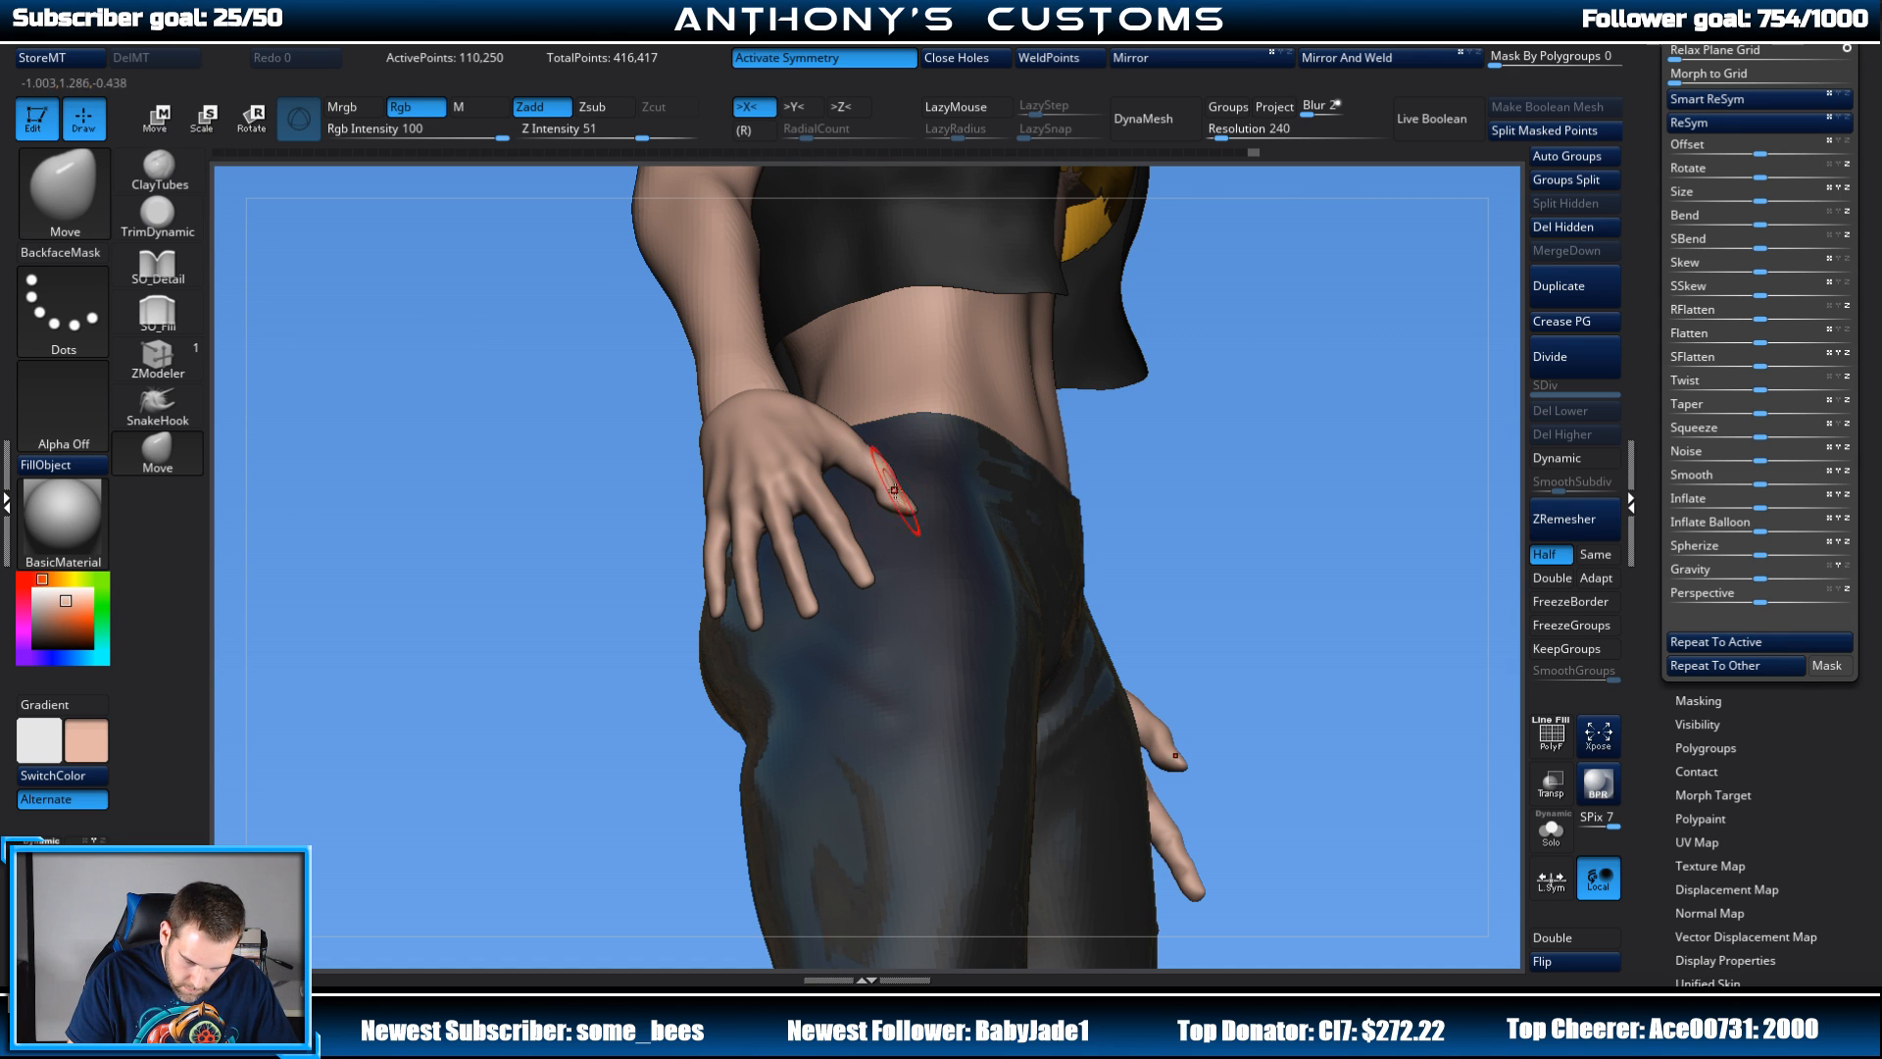
left_click_drag(1310, 397, 1244, 425)
Step: Scale the hands uniformly and shift them sideways into line with the wrists using the gizmo, then return to draw mode
key("w")
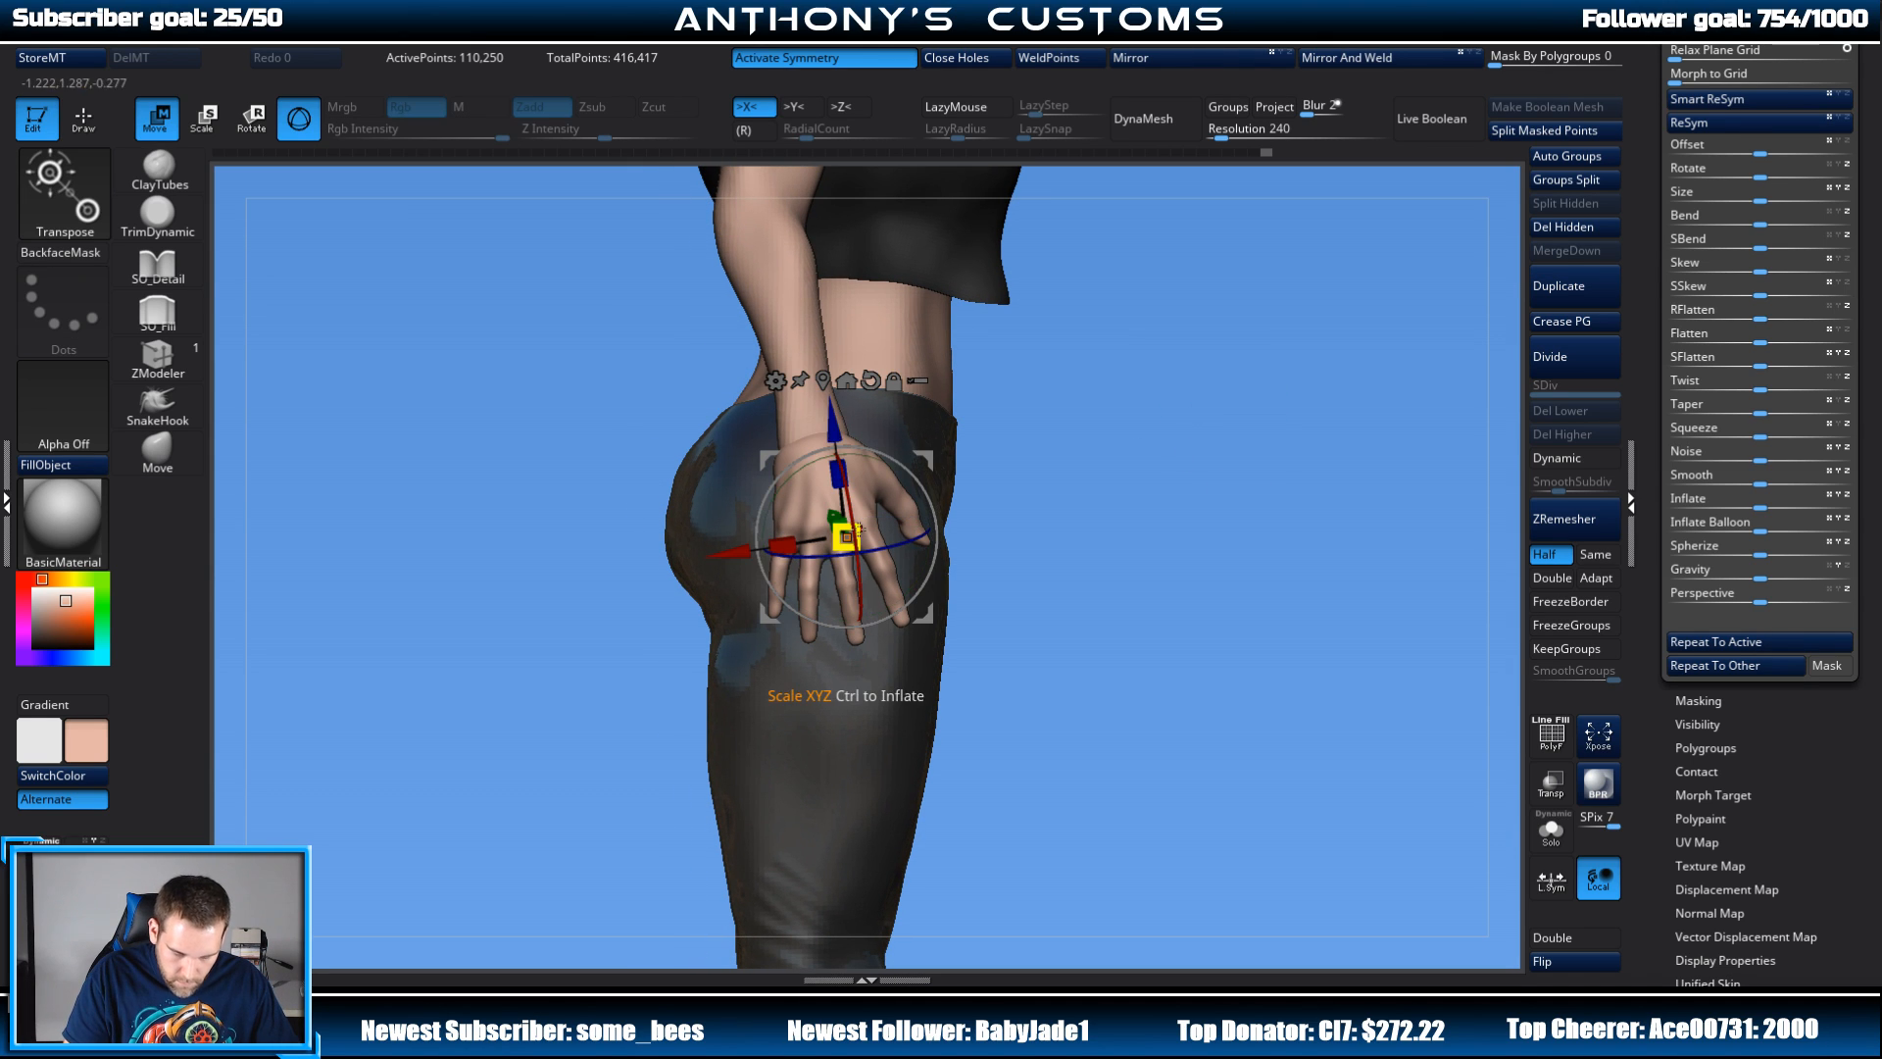
left_click_drag(854, 531, 842, 550)
left_click_drag(1218, 421, 1137, 425)
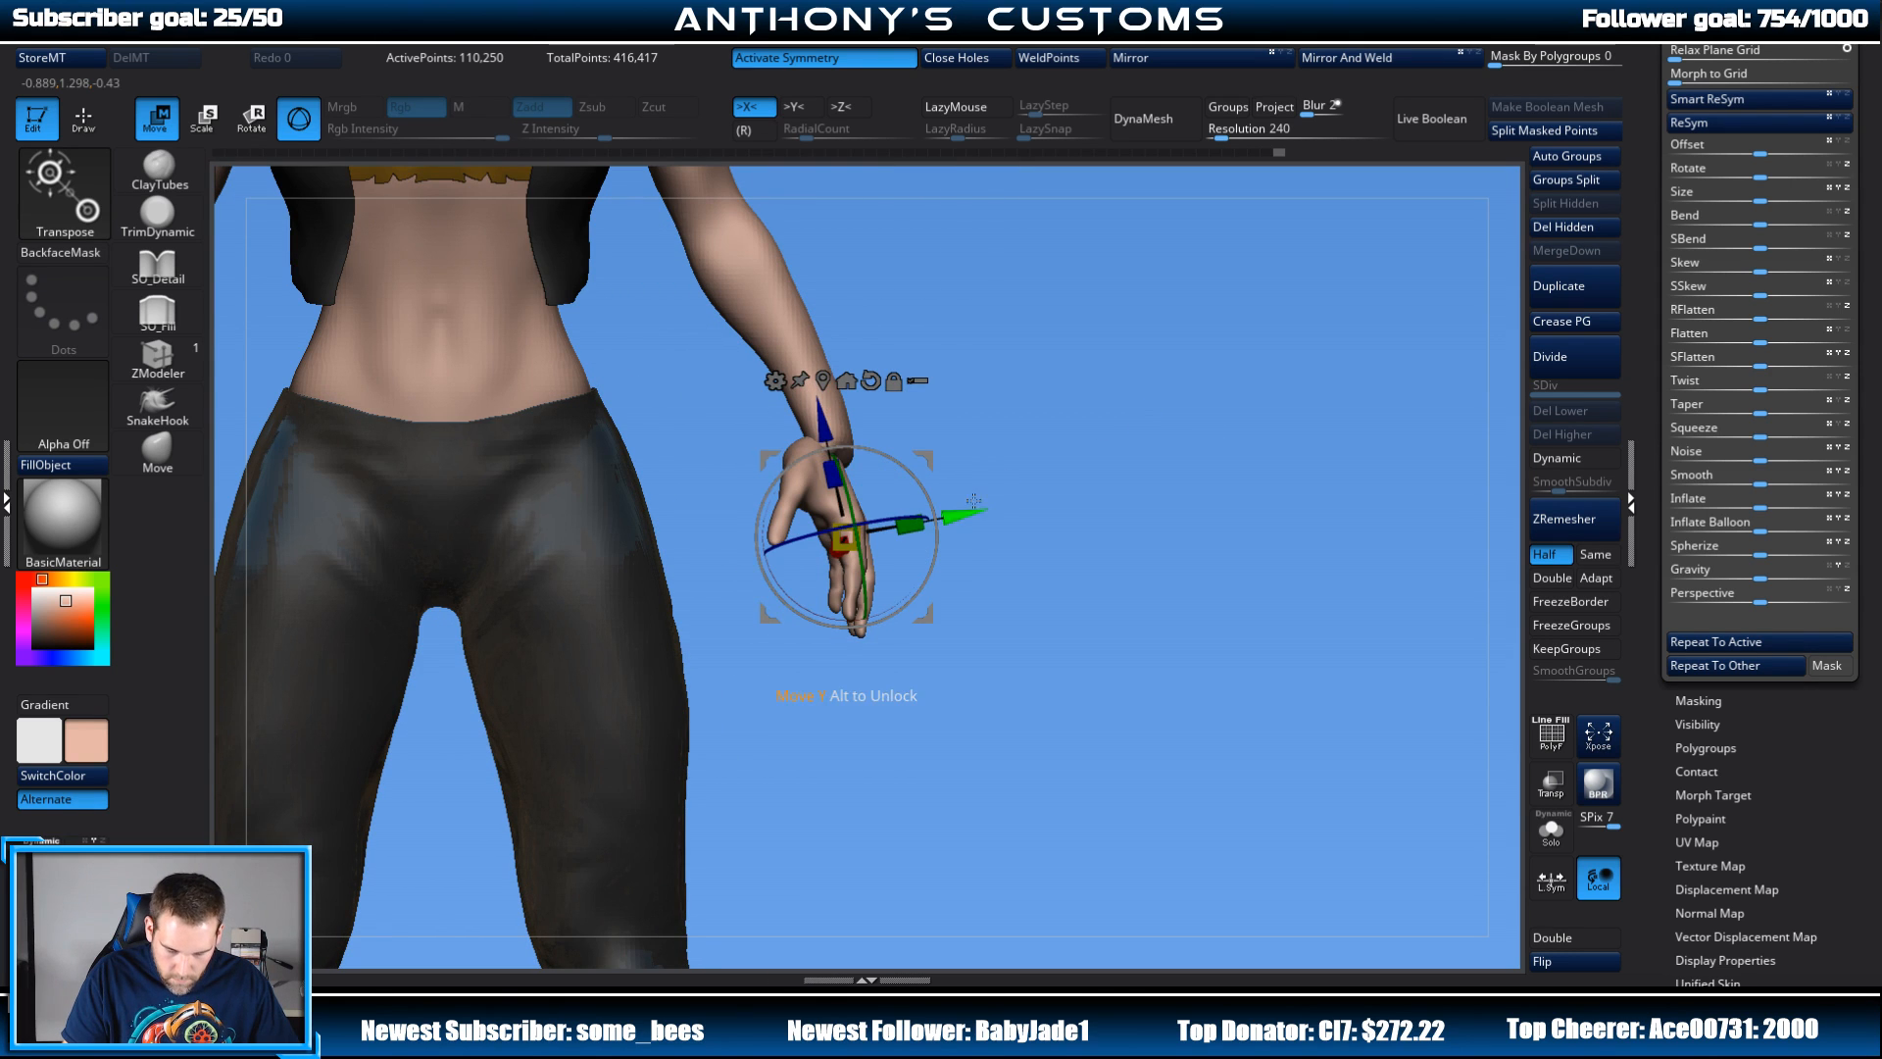
left_click_drag(973, 503, 997, 497)
left_click_drag(1113, 459, 1351, 409, "alt")
mouse_move(1292, 759)
left_mouse_down("alt")
mouse_move(1281, 721)
mouse_move(1297, 766)
mouse_move(1290, 735)
mouse_move(1253, 882)
left_mouse_up("alt")
key("q")
left_click_drag(1339, 676, 1259, 618, "alt")
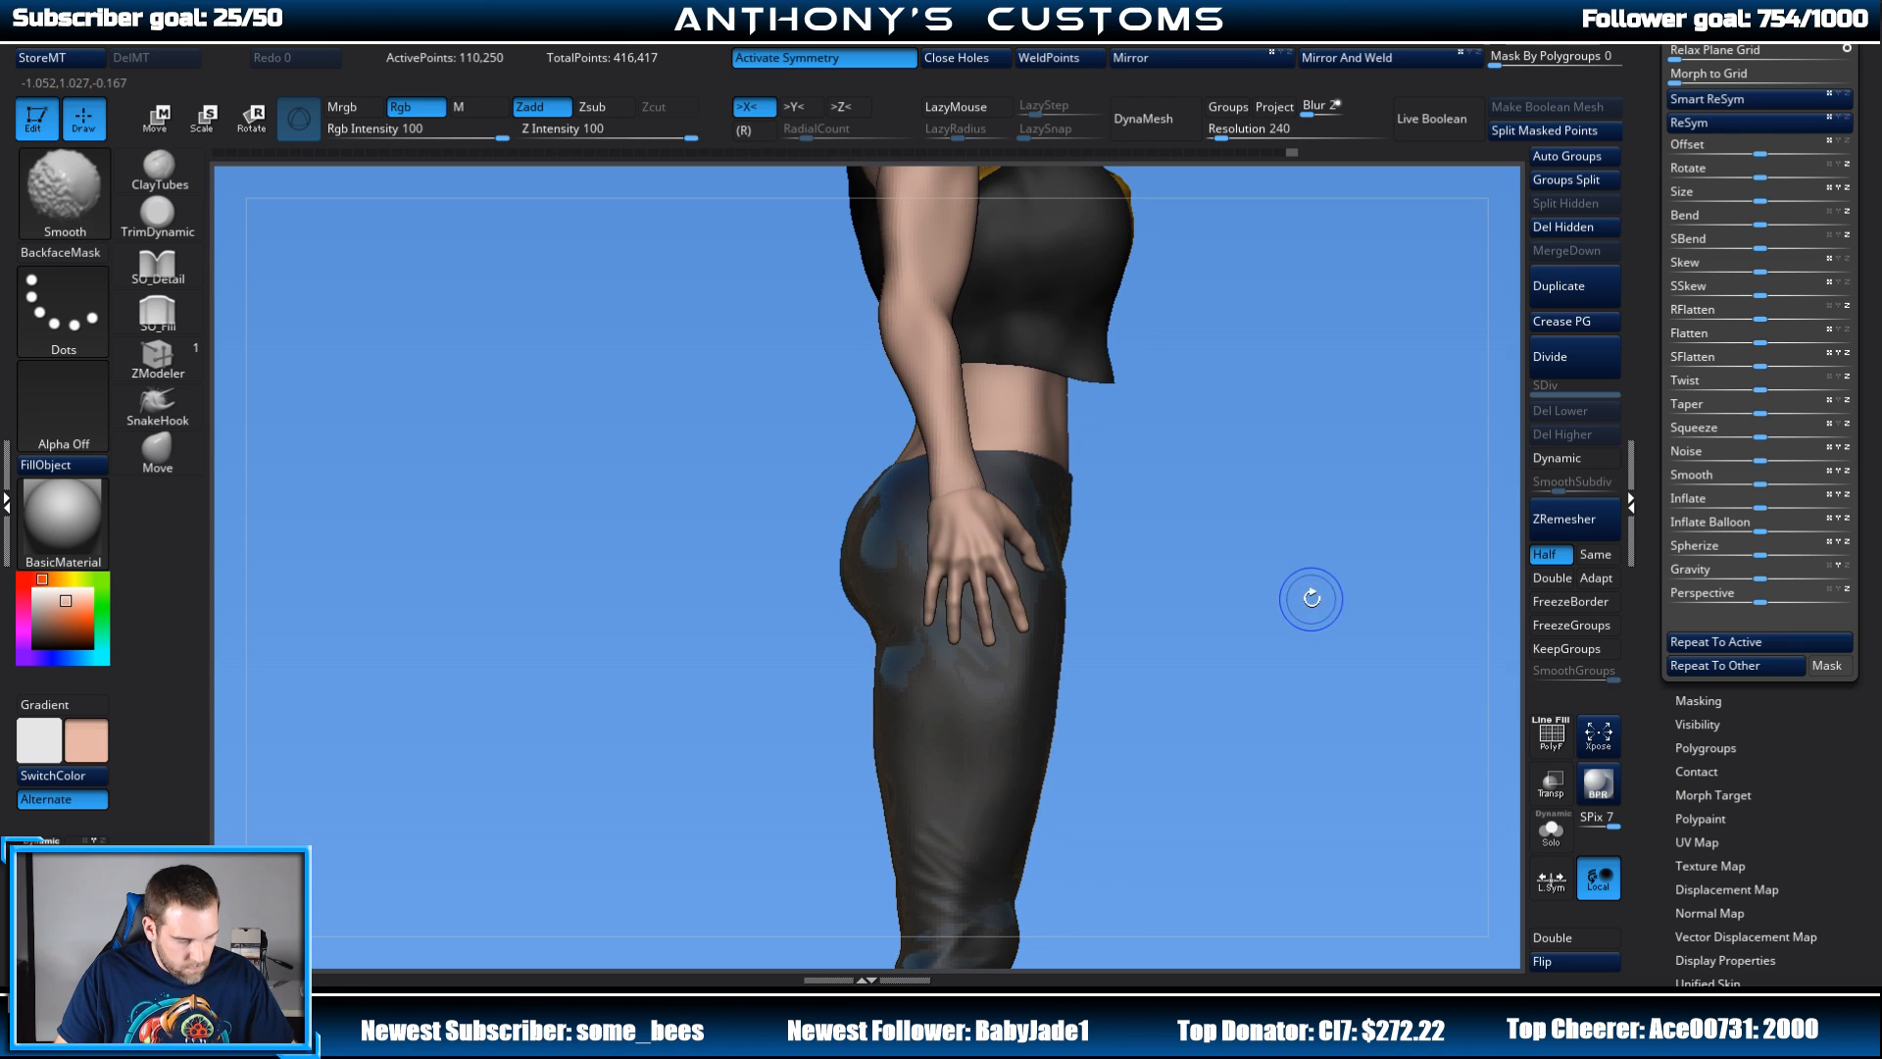
Step: Show the polyframe on the hands and remesh them with DynaMesh at resolution 240
key("shift+f")
left_click_drag(1307, 526, 1291, 727, "alt")
left_click_drag(1338, 597, 1237, 530, "alt")
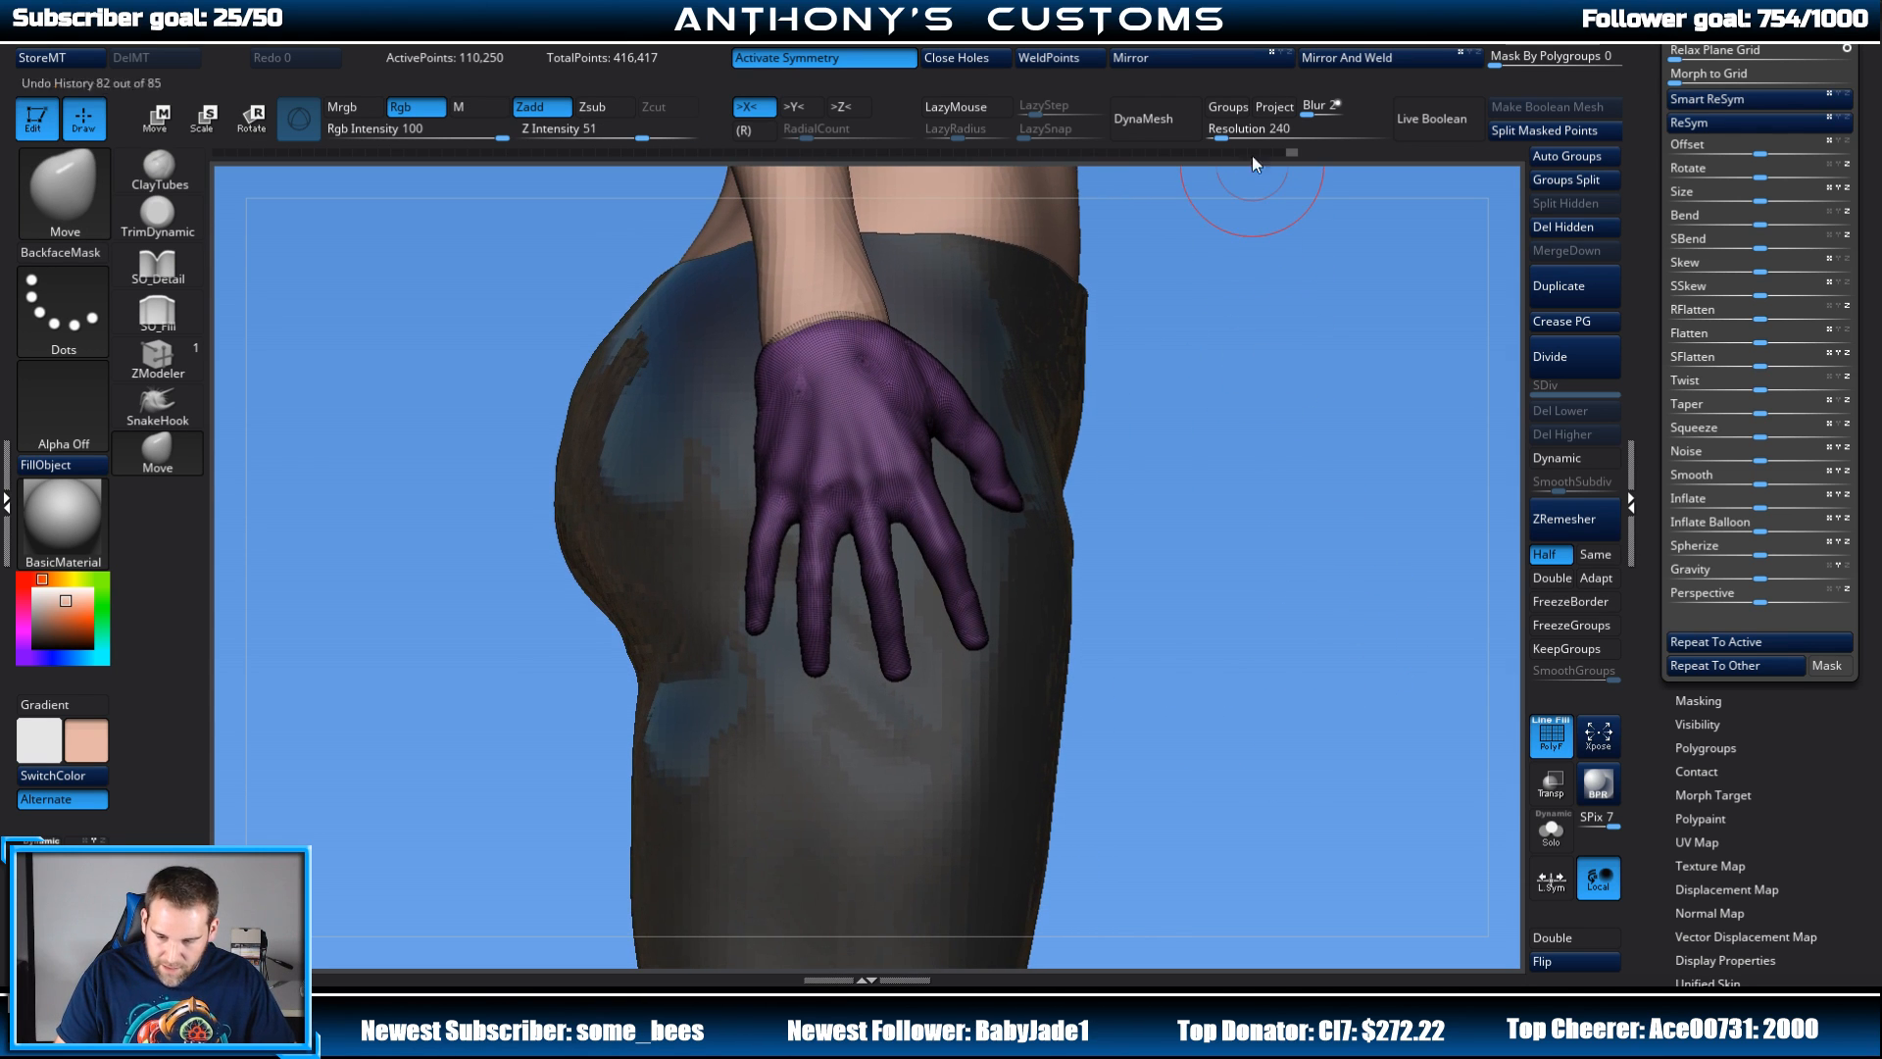
left_click(1166, 116)
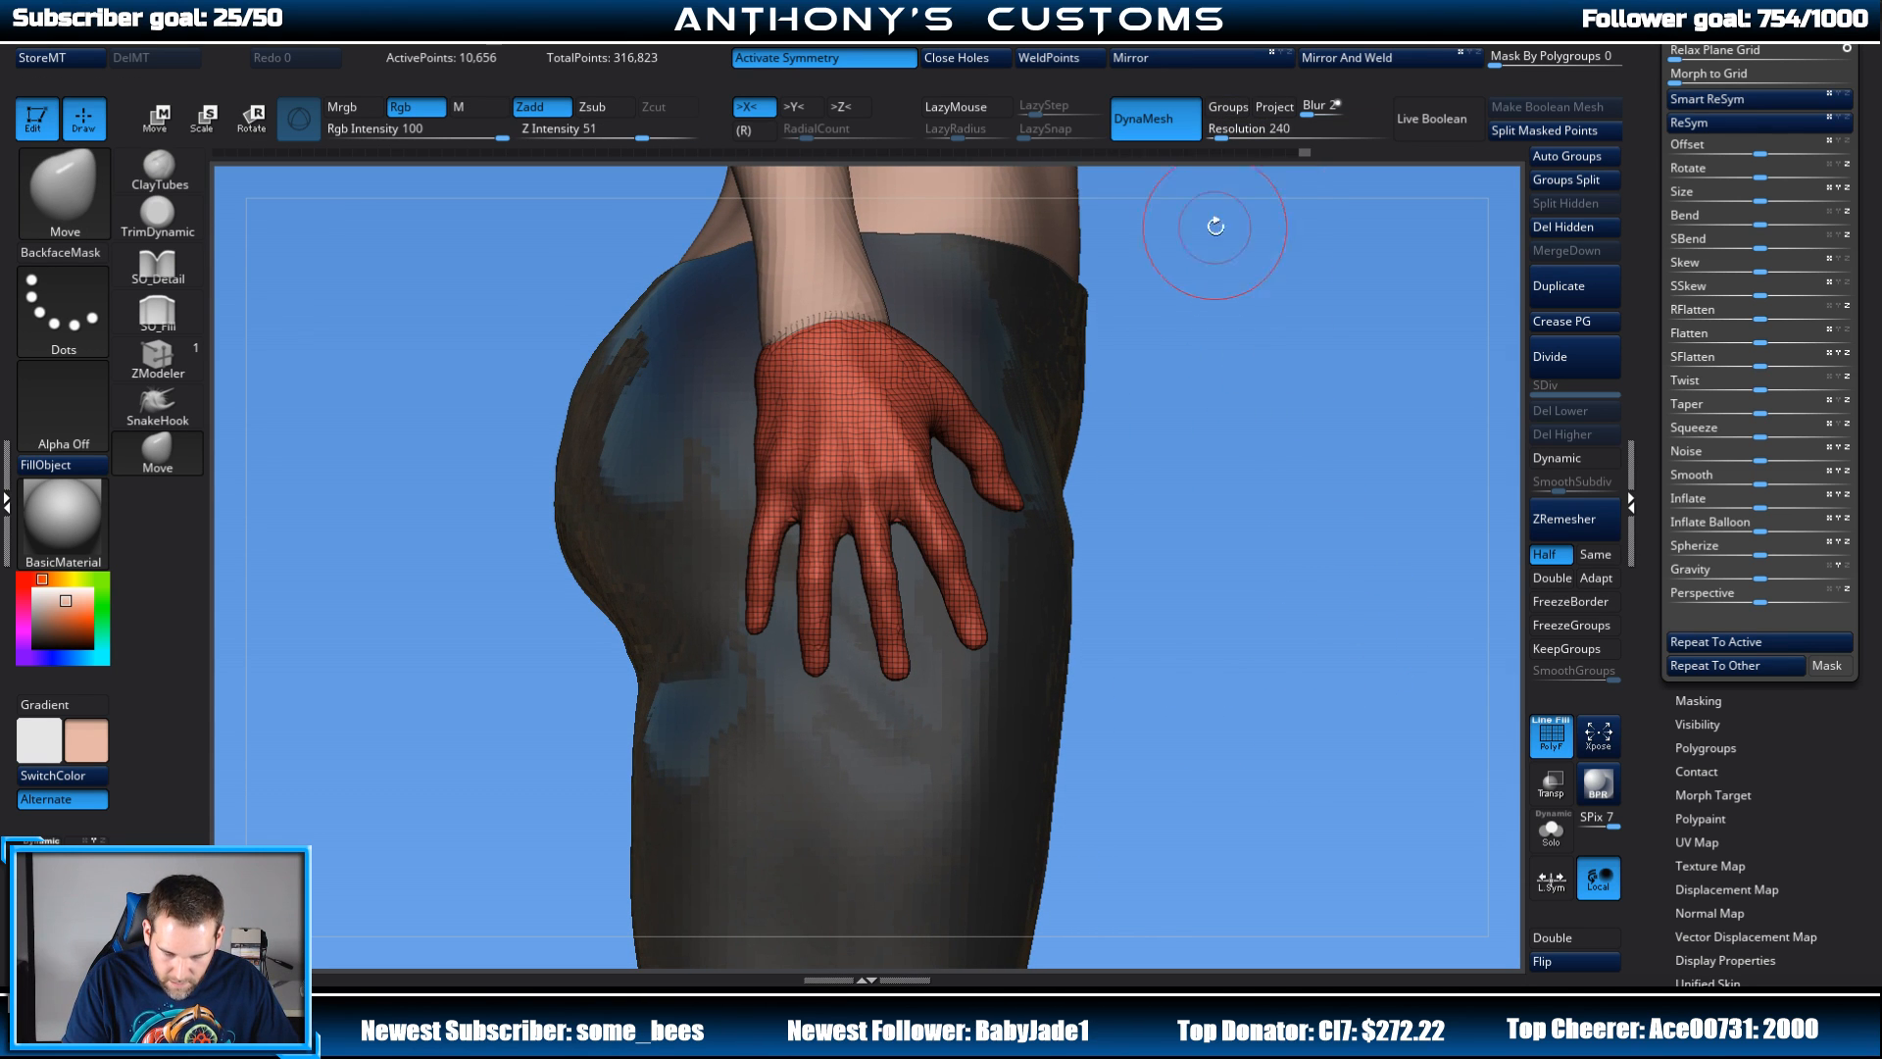
Step: Adjust the draw size, hide the polyframe and smooth the backs of the remeshed hands
right_click(1231, 303)
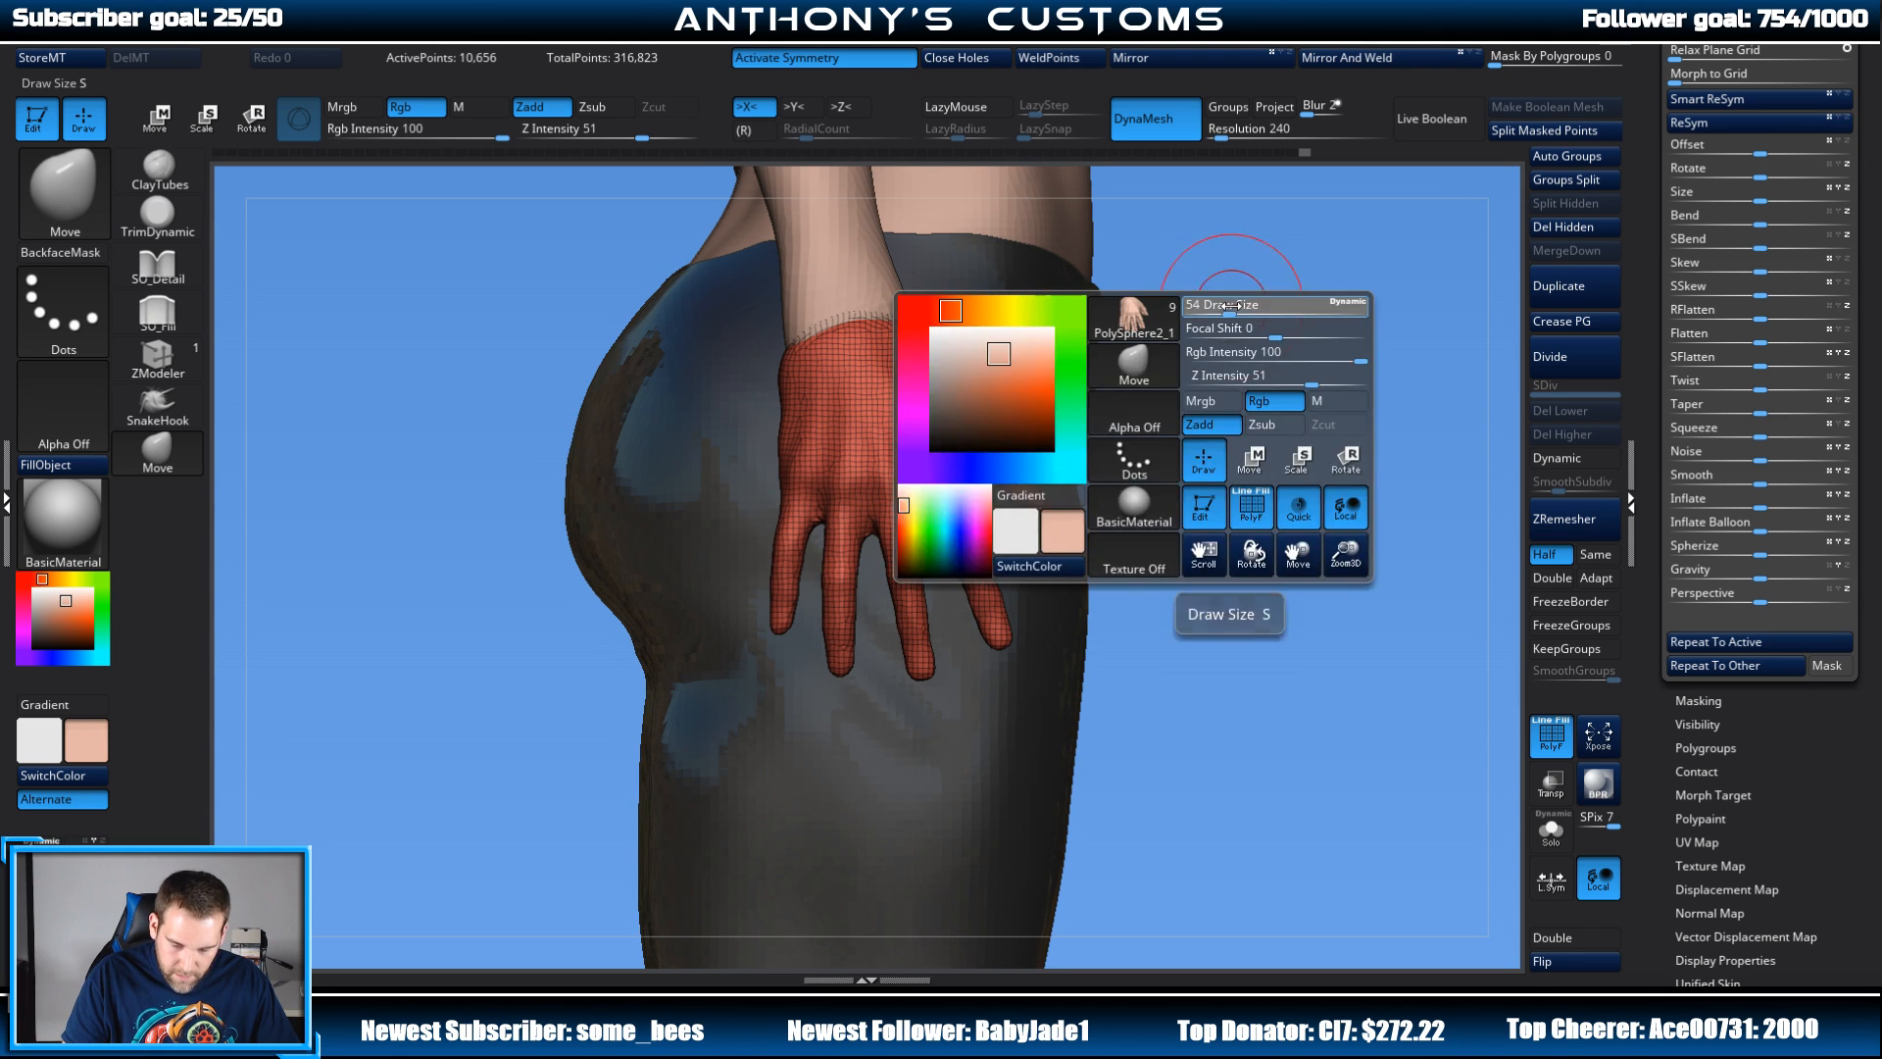
left_click_drag(1233, 303, 1009, 301)
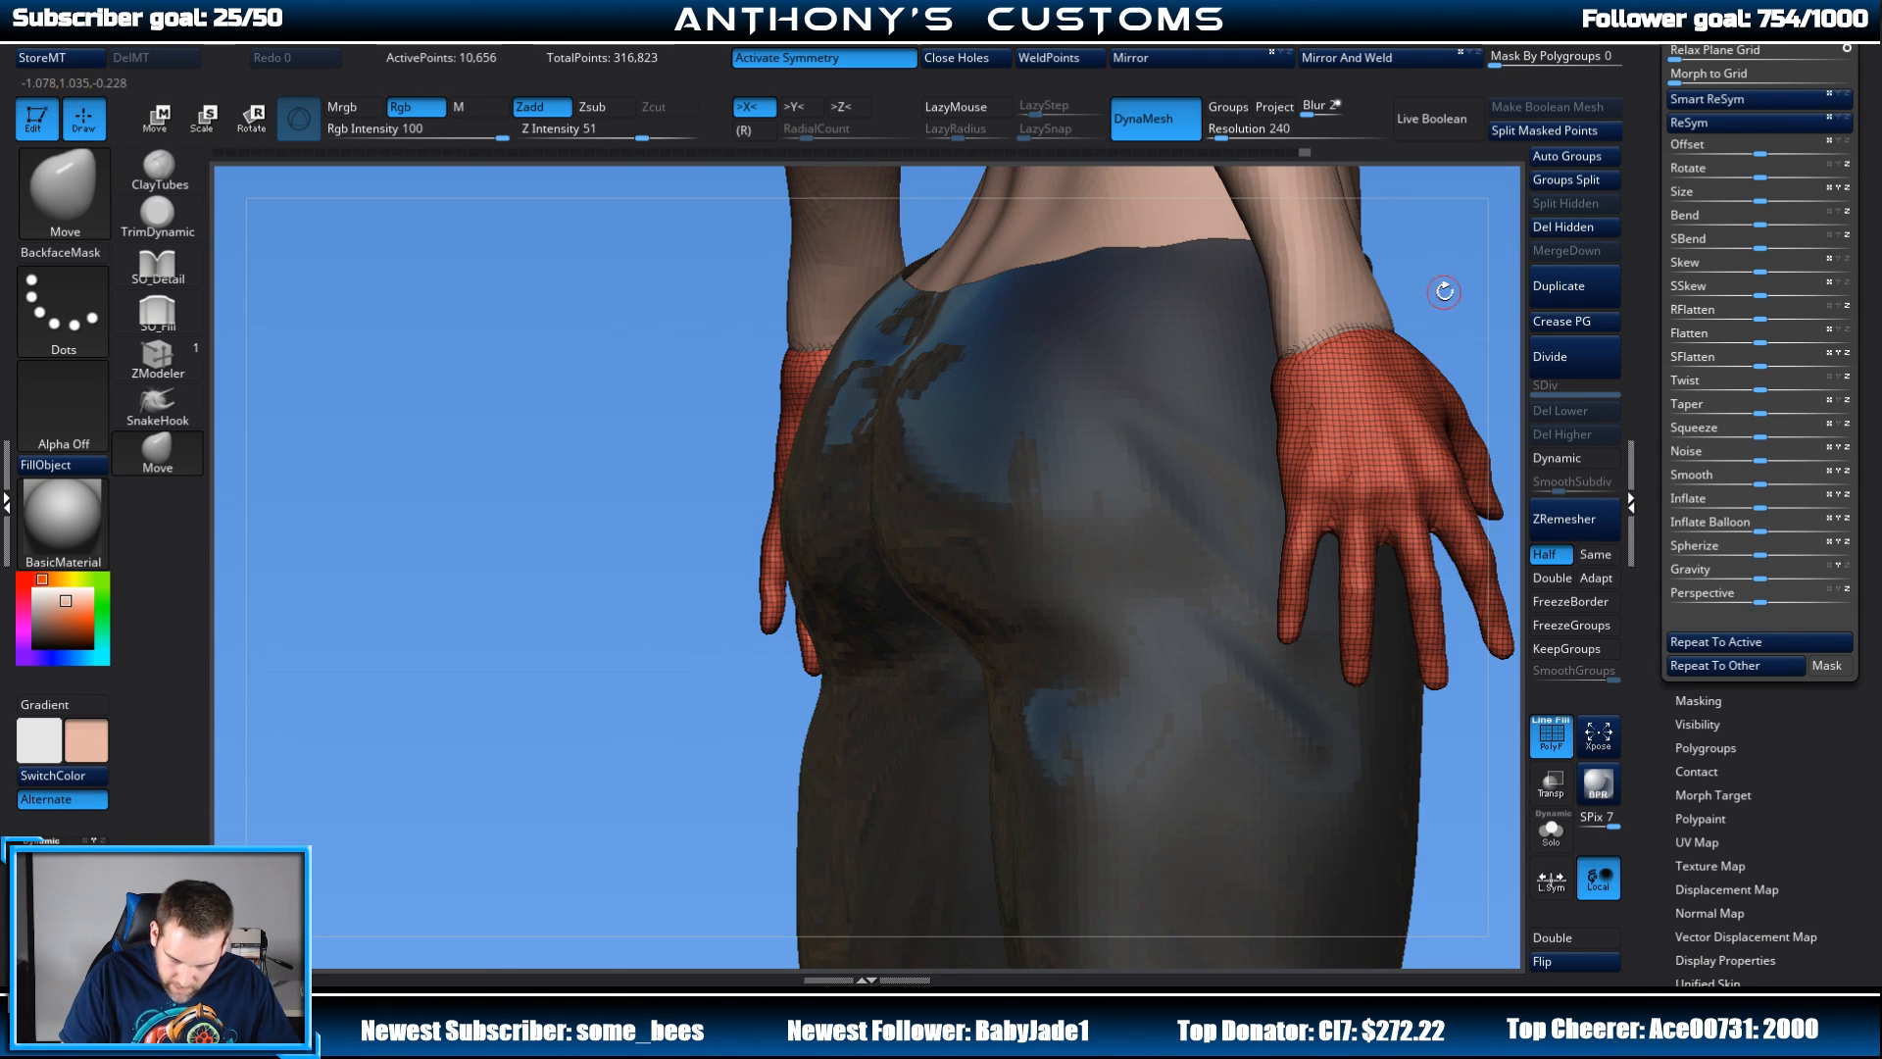
left_click_drag(1444, 291, 1233, 295)
key("shift")
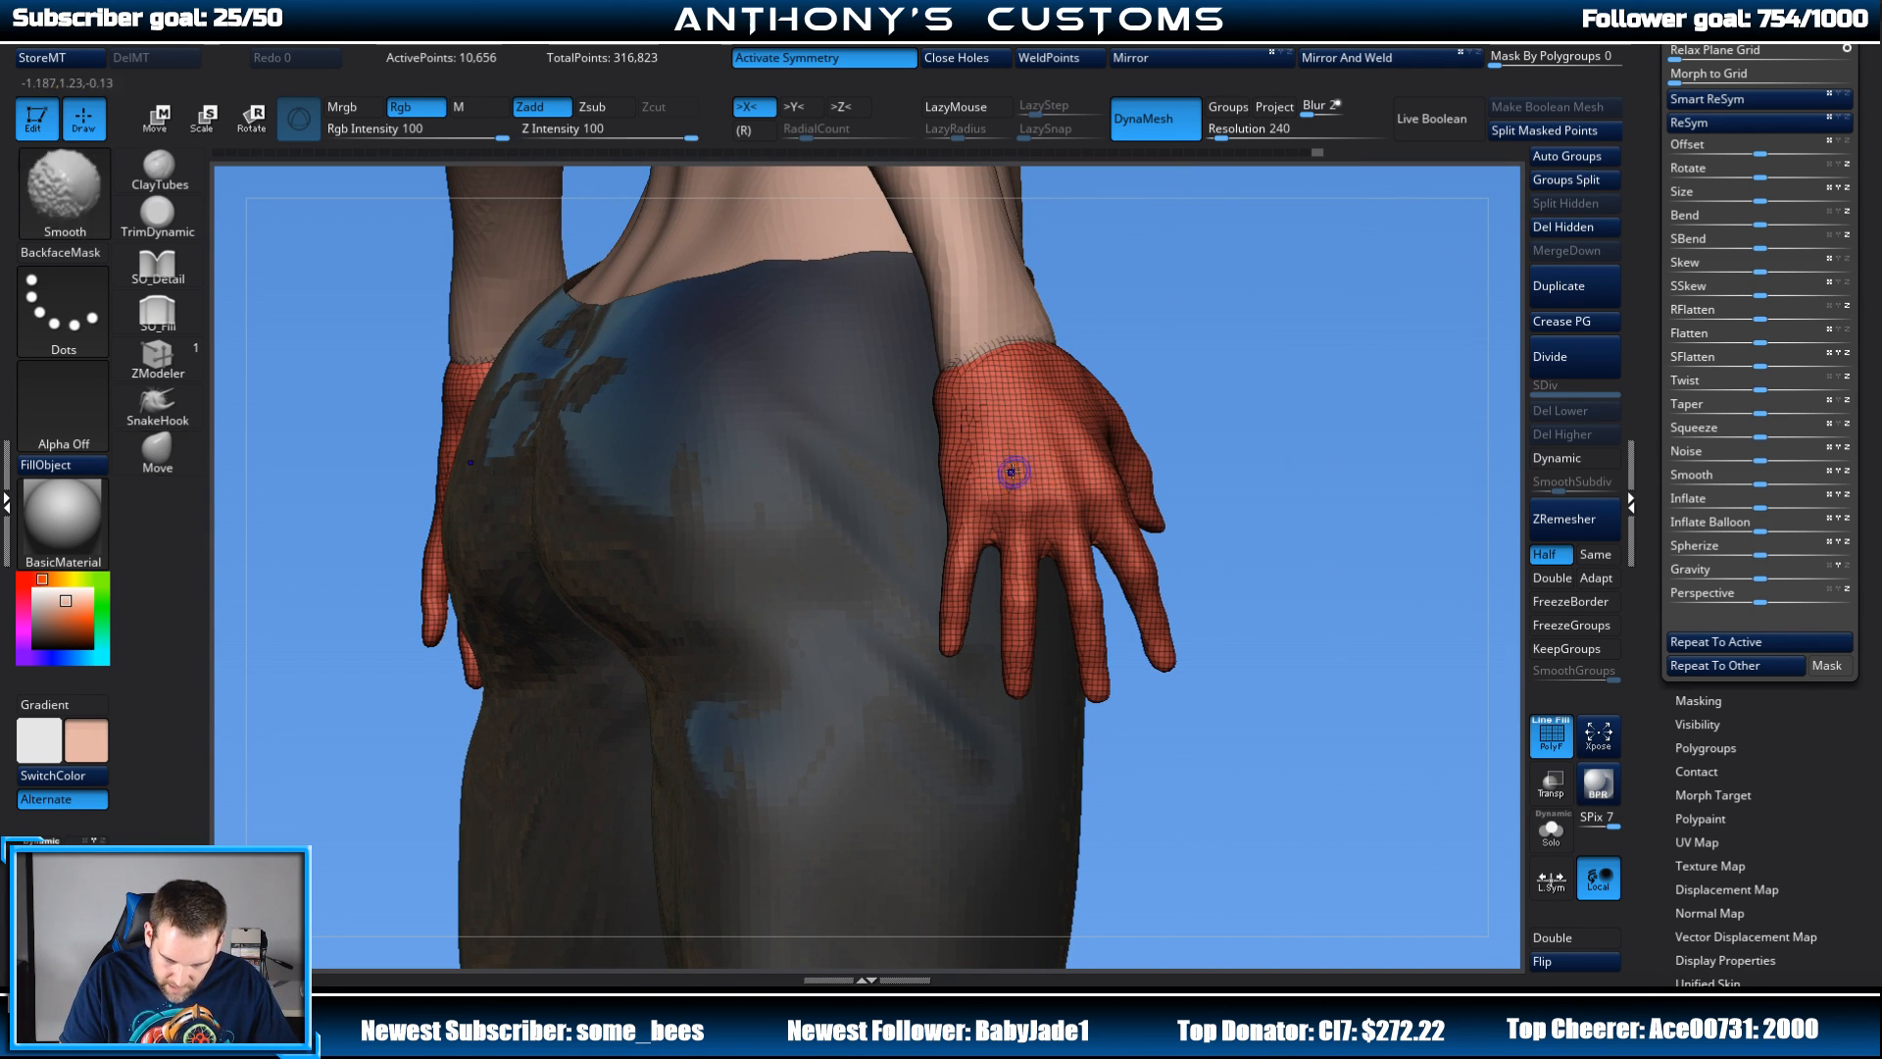
key("shift+f")
mouse_move(1324, 336)
left_mouse_down()
mouse_move(1084, 437)
mouse_move(1085, 461)
left_mouse_up()
mouse_move(1059, 378)
left_mouse_down("shift")
mouse_move(1094, 491)
mouse_move(1009, 466)
mouse_move(995, 510)
left_mouse_up("shift")
mouse_move(1275, 353)
left_mouse_down()
mouse_move(1086, 466)
mouse_move(1105, 457)
left_mouse_up()
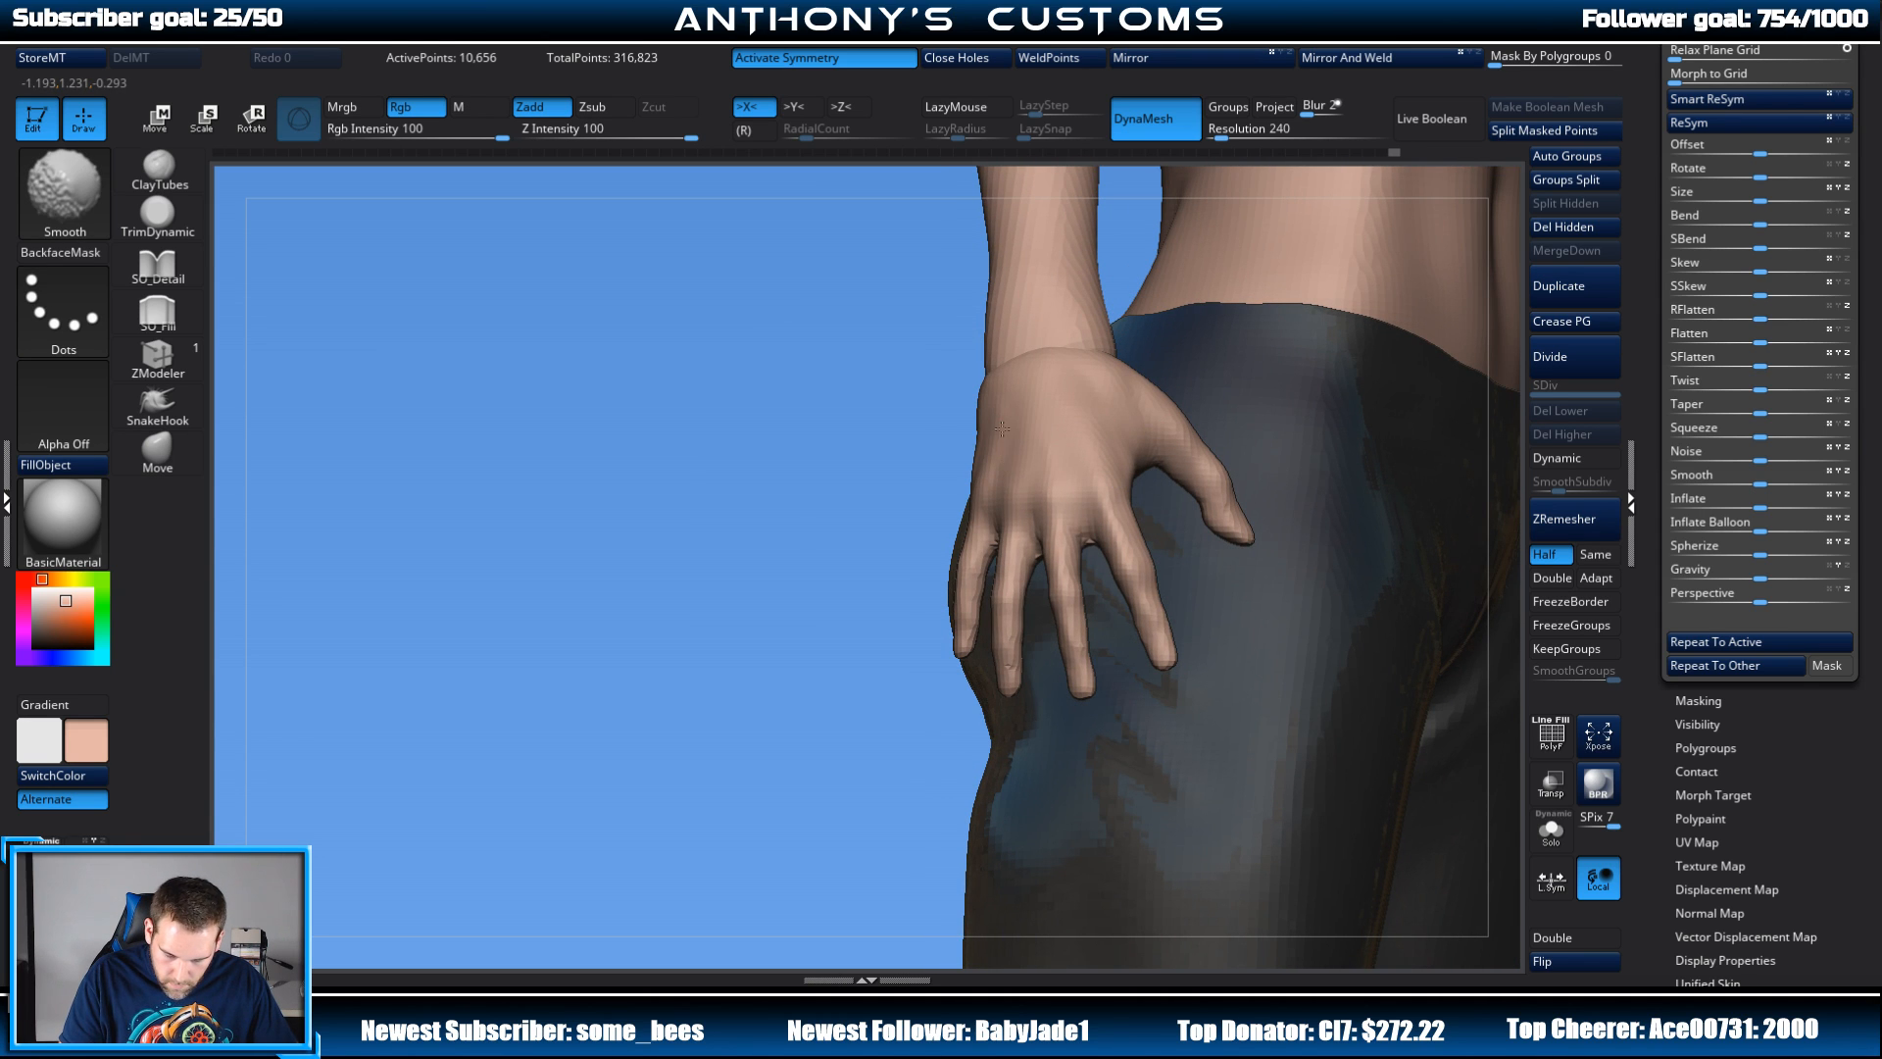
left_click_drag(1002, 429, 1067, 388, "shift")
left_click_drag(804, 754, 1076, 479)
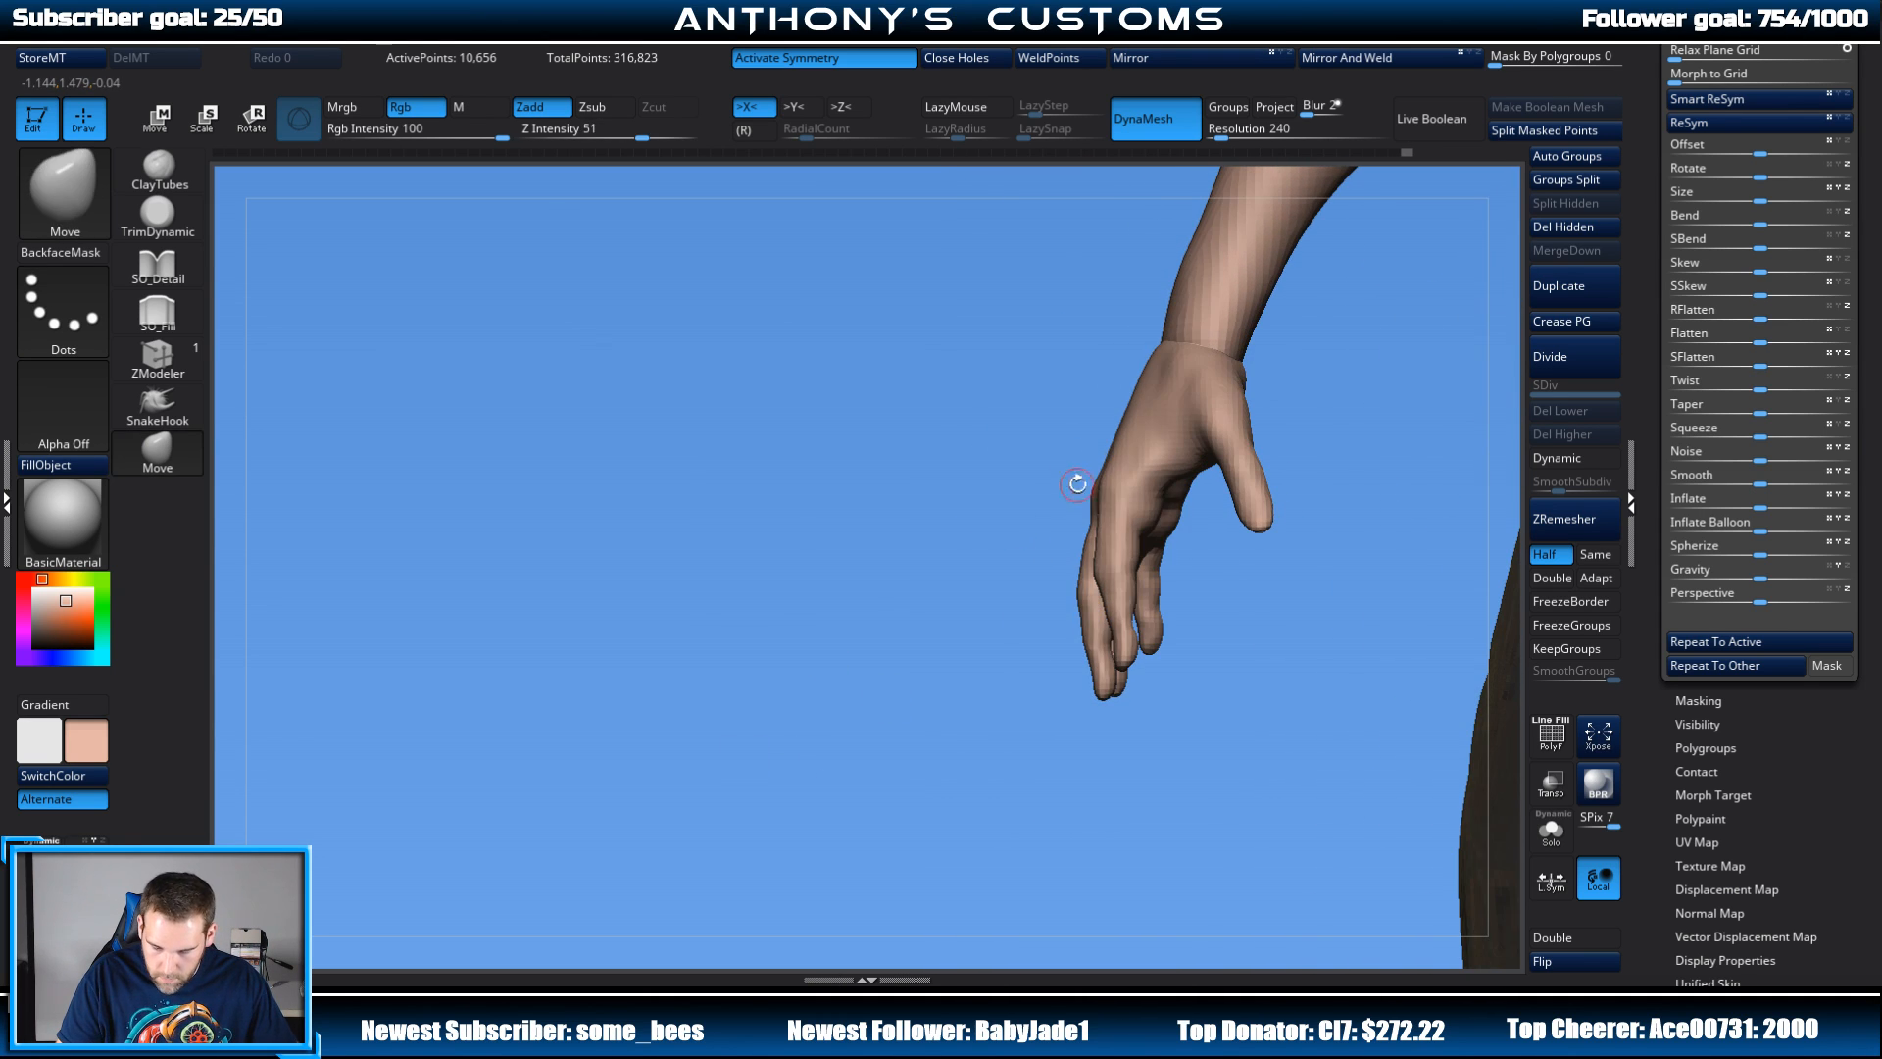
Step: Move the hands subtool PolySphere2_1 up the subtool list until it sits directly below the body PolySphere5
left_click_drag(1308, 427, 889, 496, "alt")
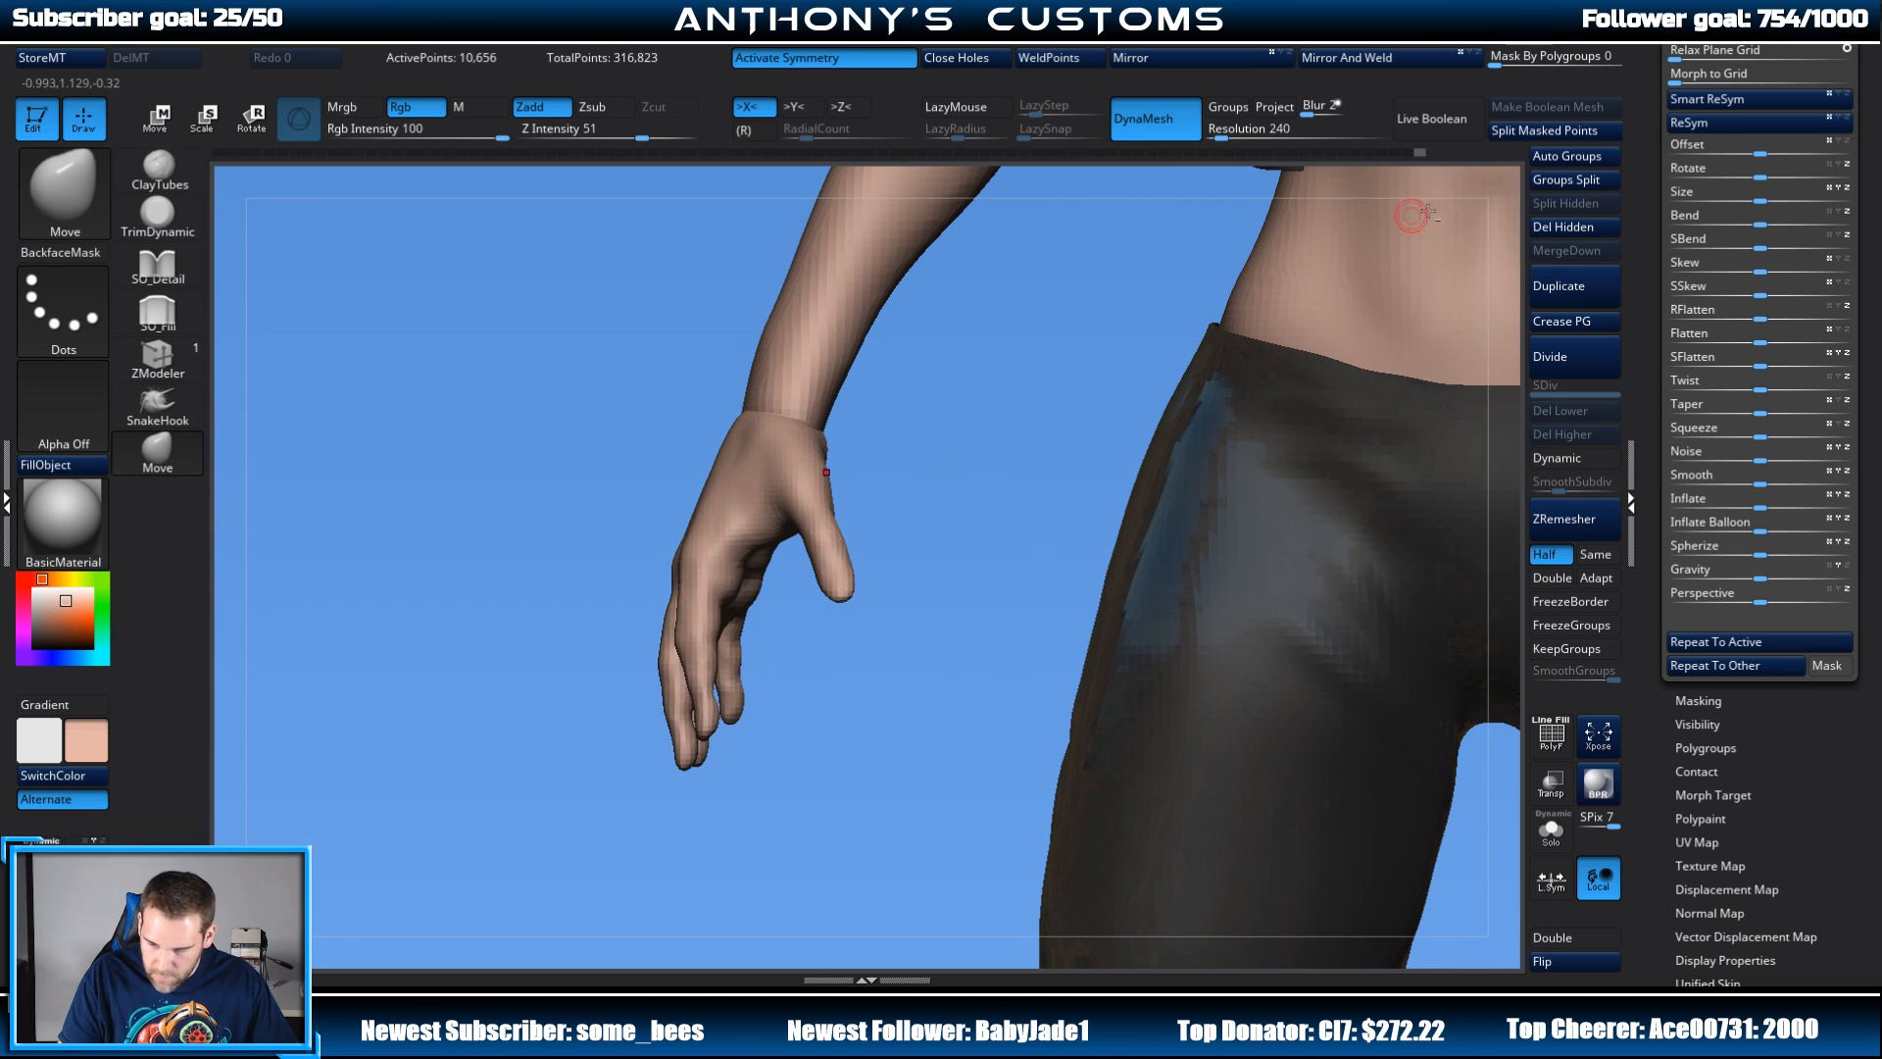
left_click_drag(1859, 179, 1854, 409)
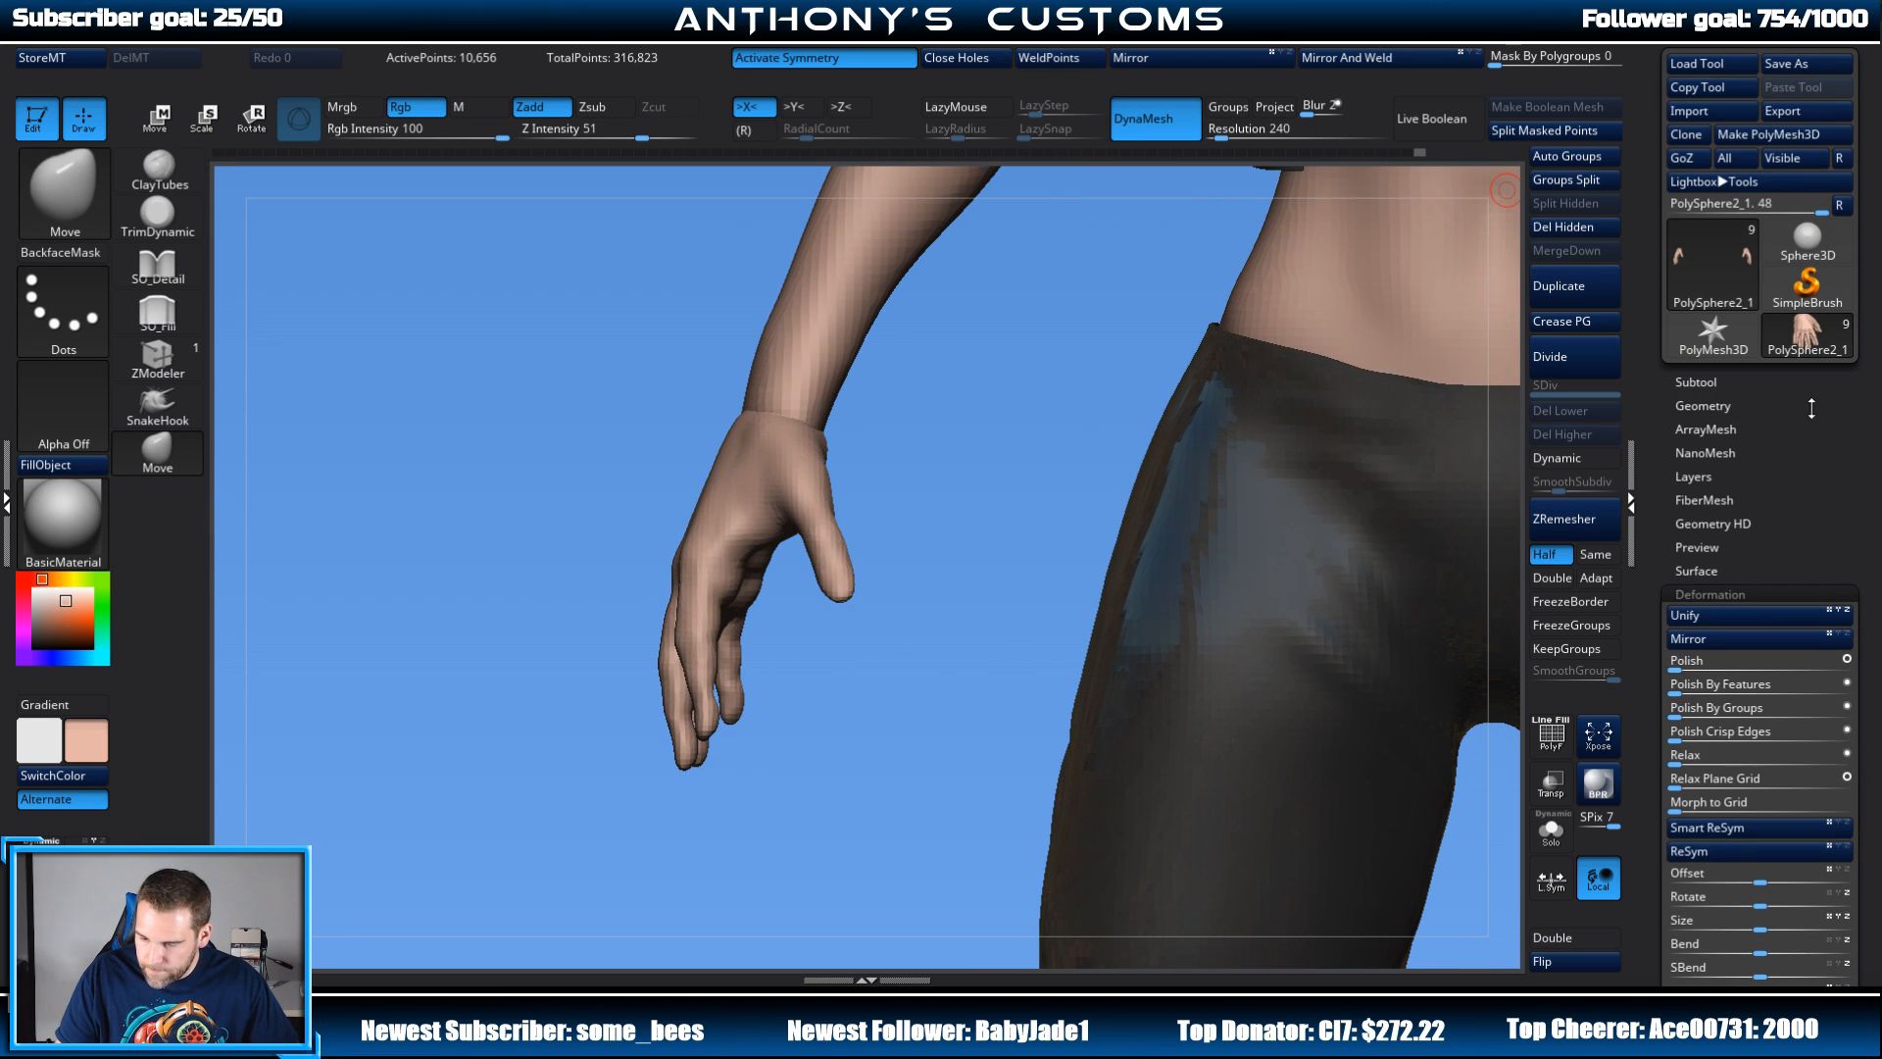
left_click(1696, 378)
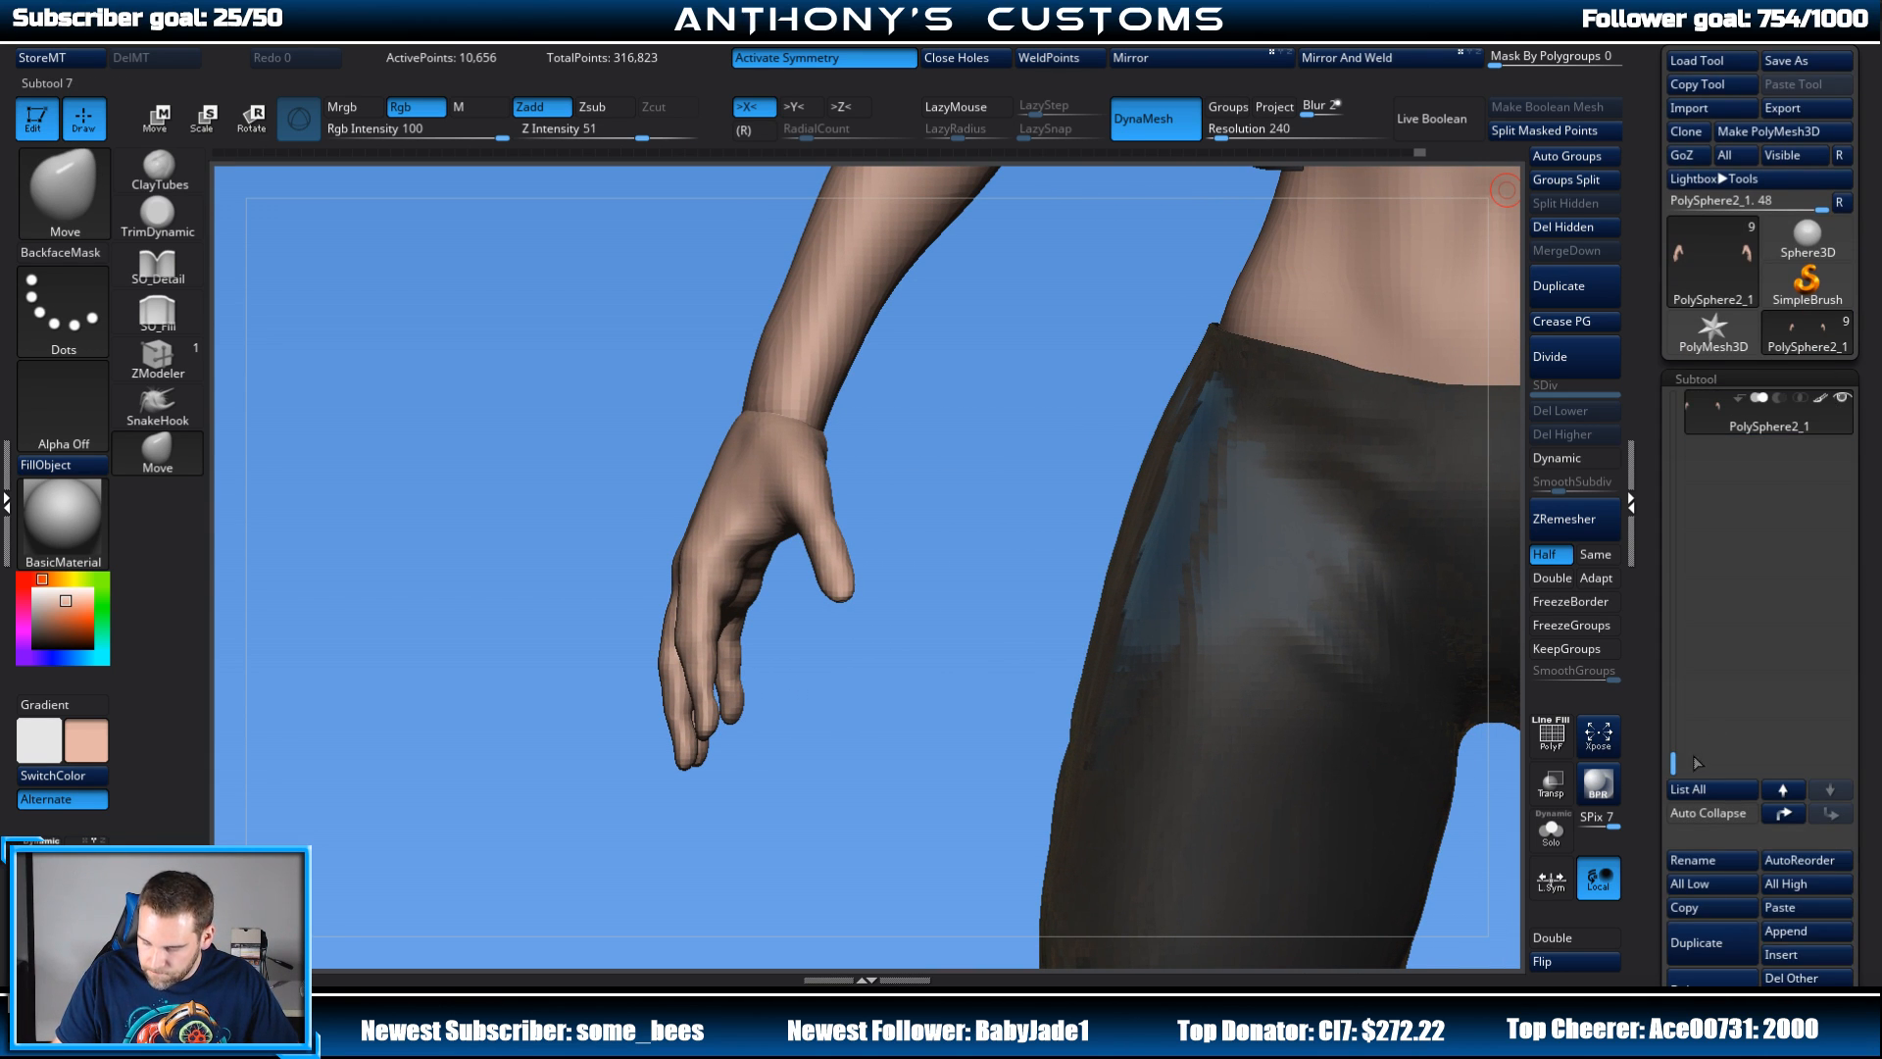
left_click_drag(1677, 725, 1674, 530)
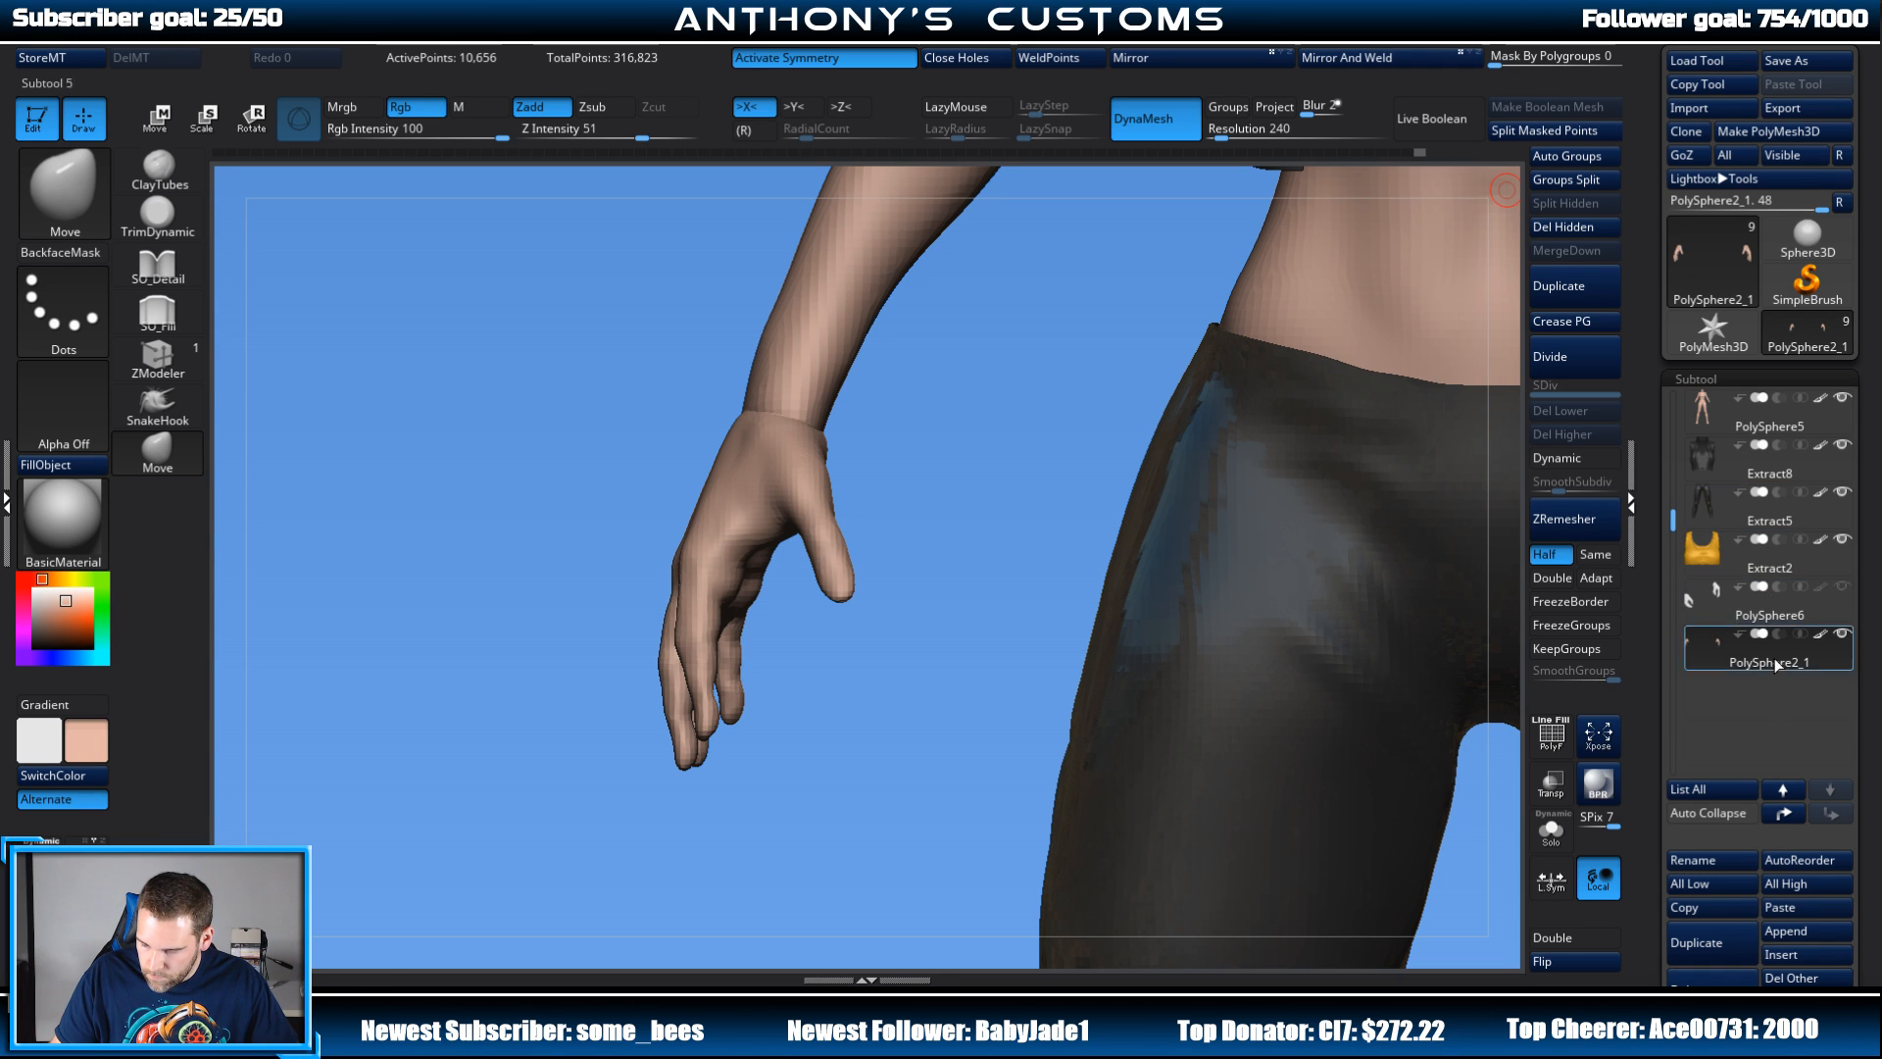
left_click(1783, 813)
left_click(1783, 814)
left_click(1784, 814)
left_click(1783, 814)
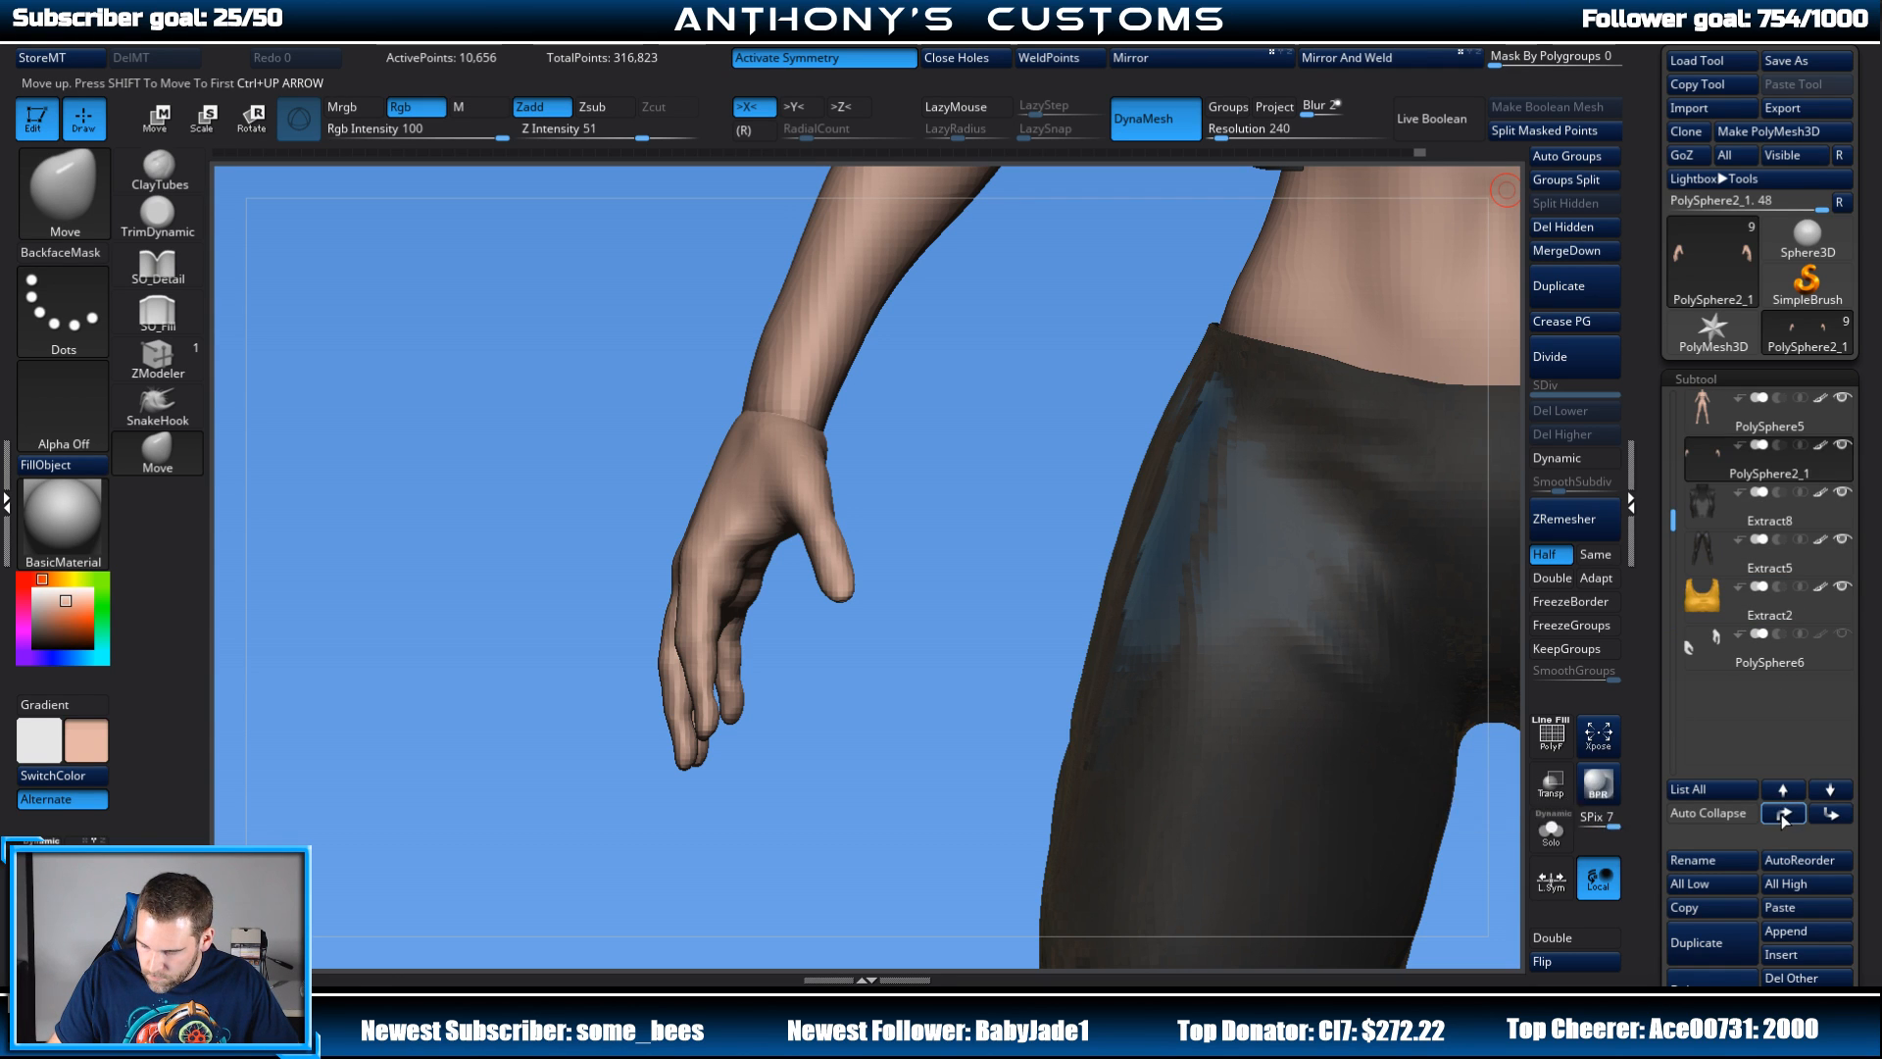
left_click(1783, 814)
left_click(1829, 814)
Step: Select the body subtool PolySphere5 and merge it down with the hands subtool, accepting the non-undoable operation
left_click(1715, 407)
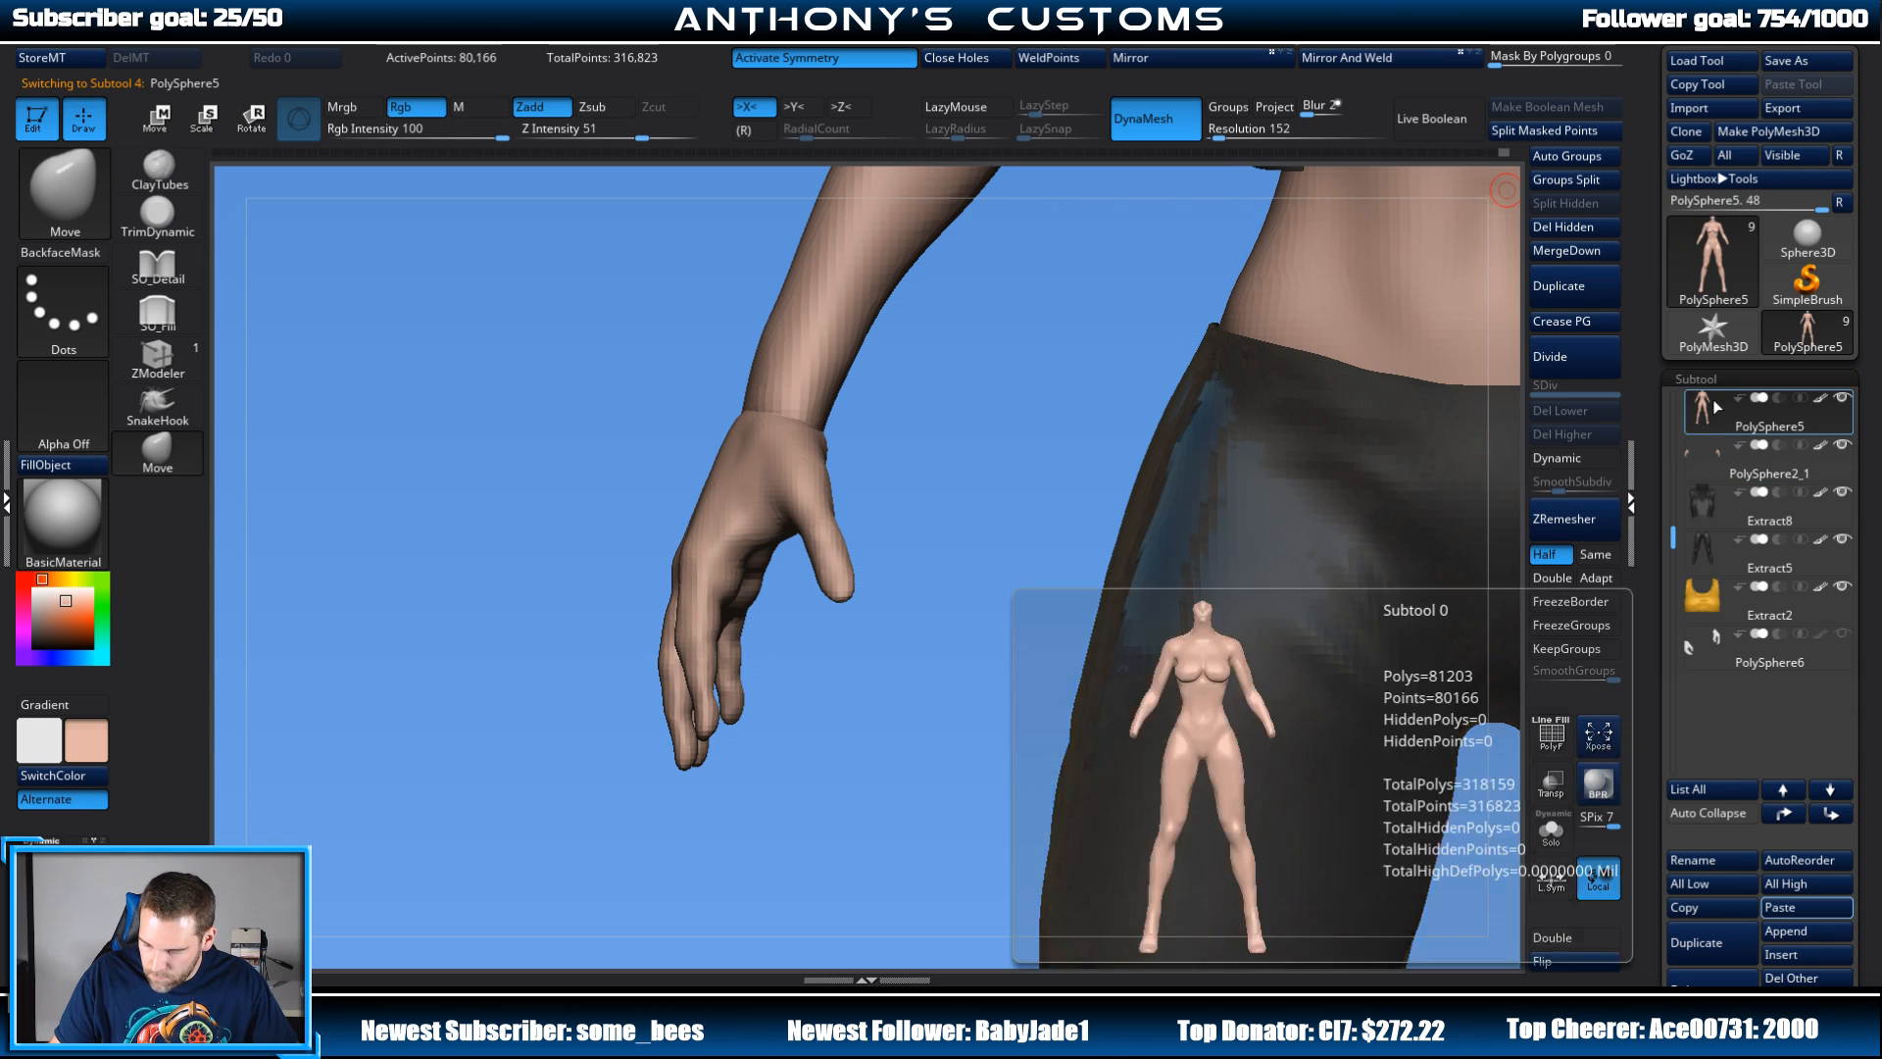
left_click(1571, 248)
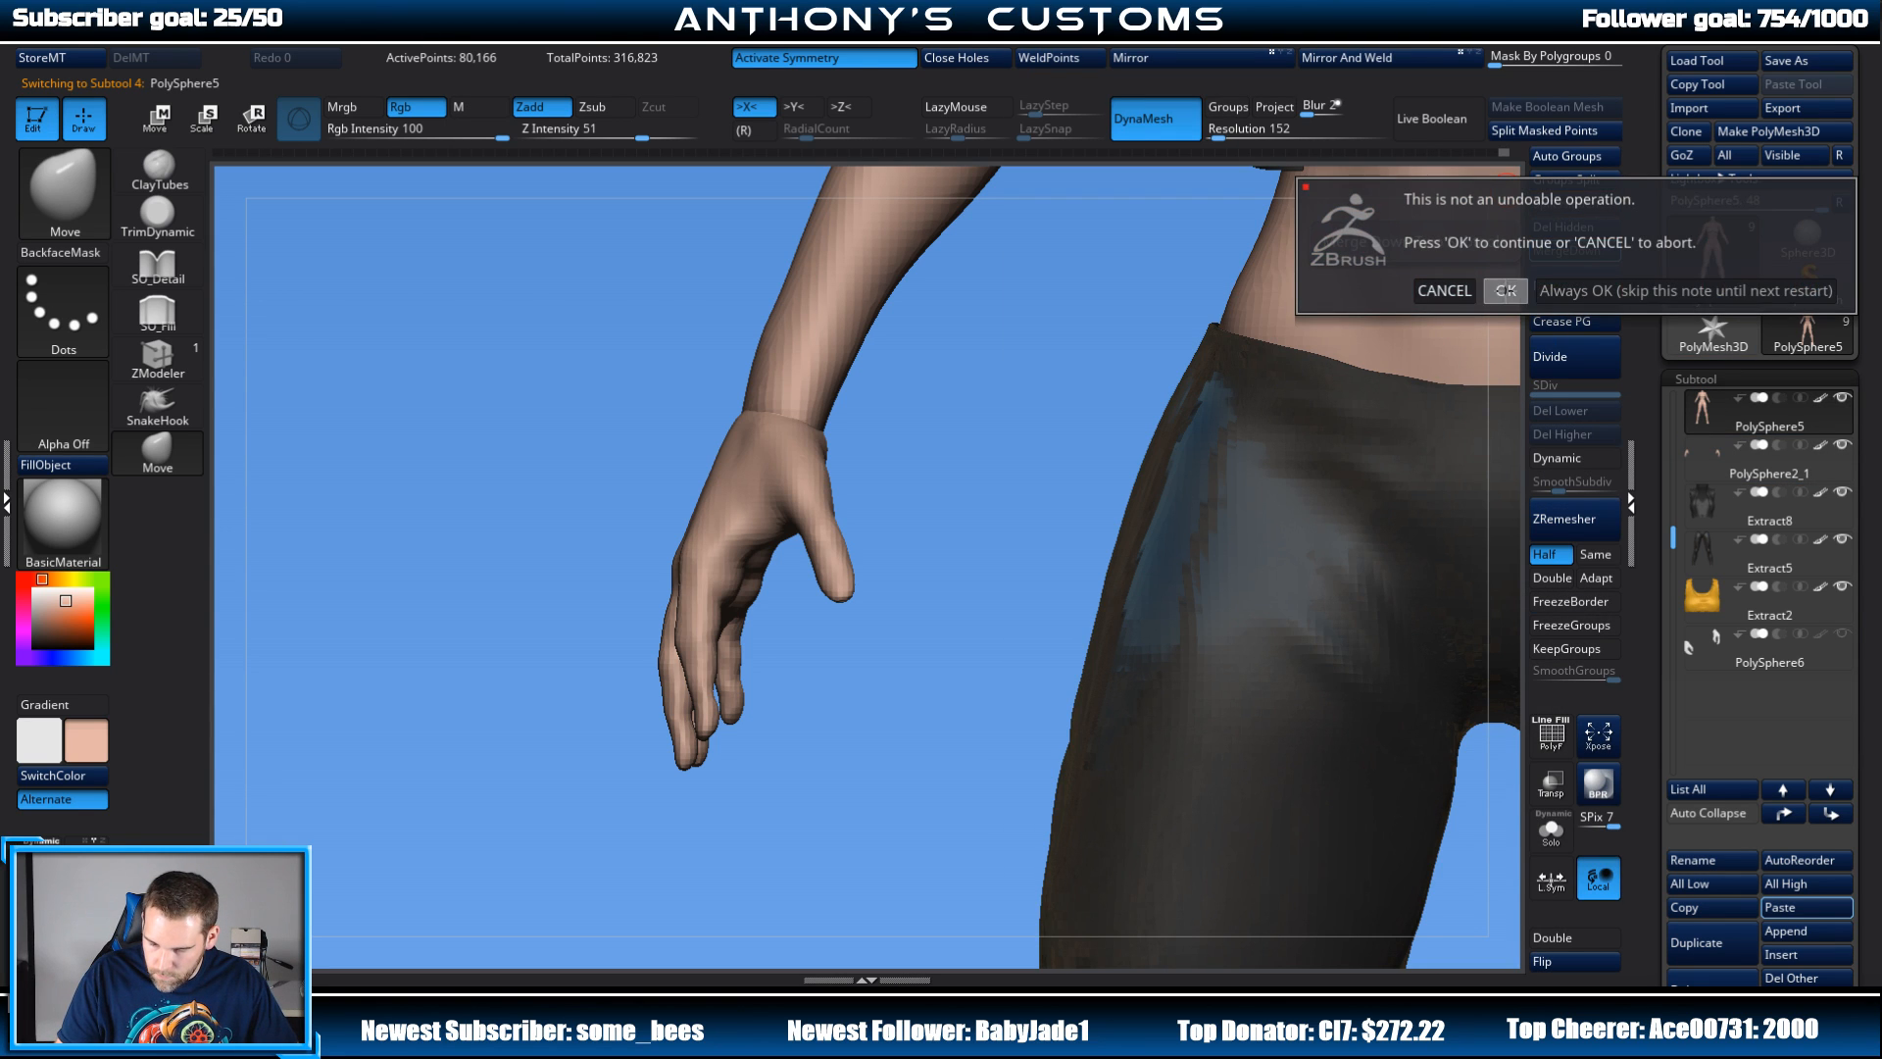
left_click(1506, 291)
Step: Check the merged body's polygroups with the polyframe, then remesh it with DynaMesh at resolution 152 to fuse the hands and arms
key("shift+f")
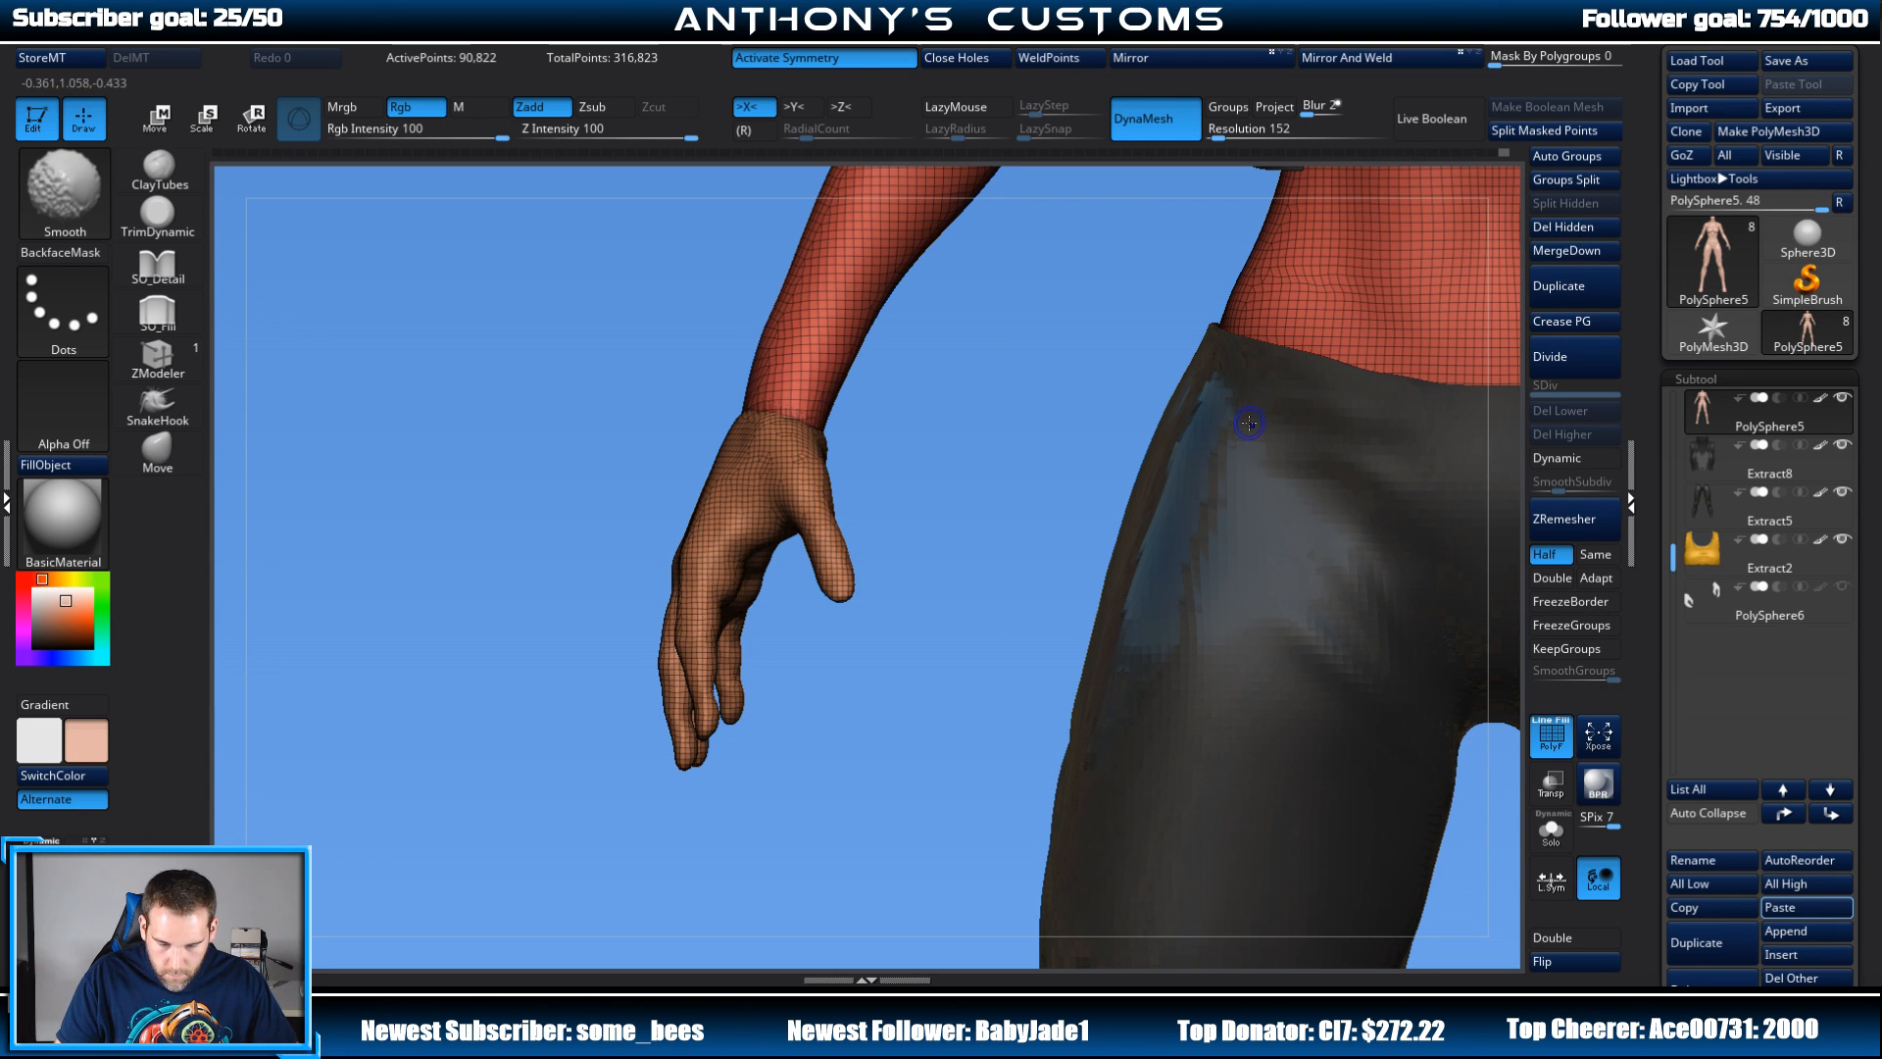
key("shift+f")
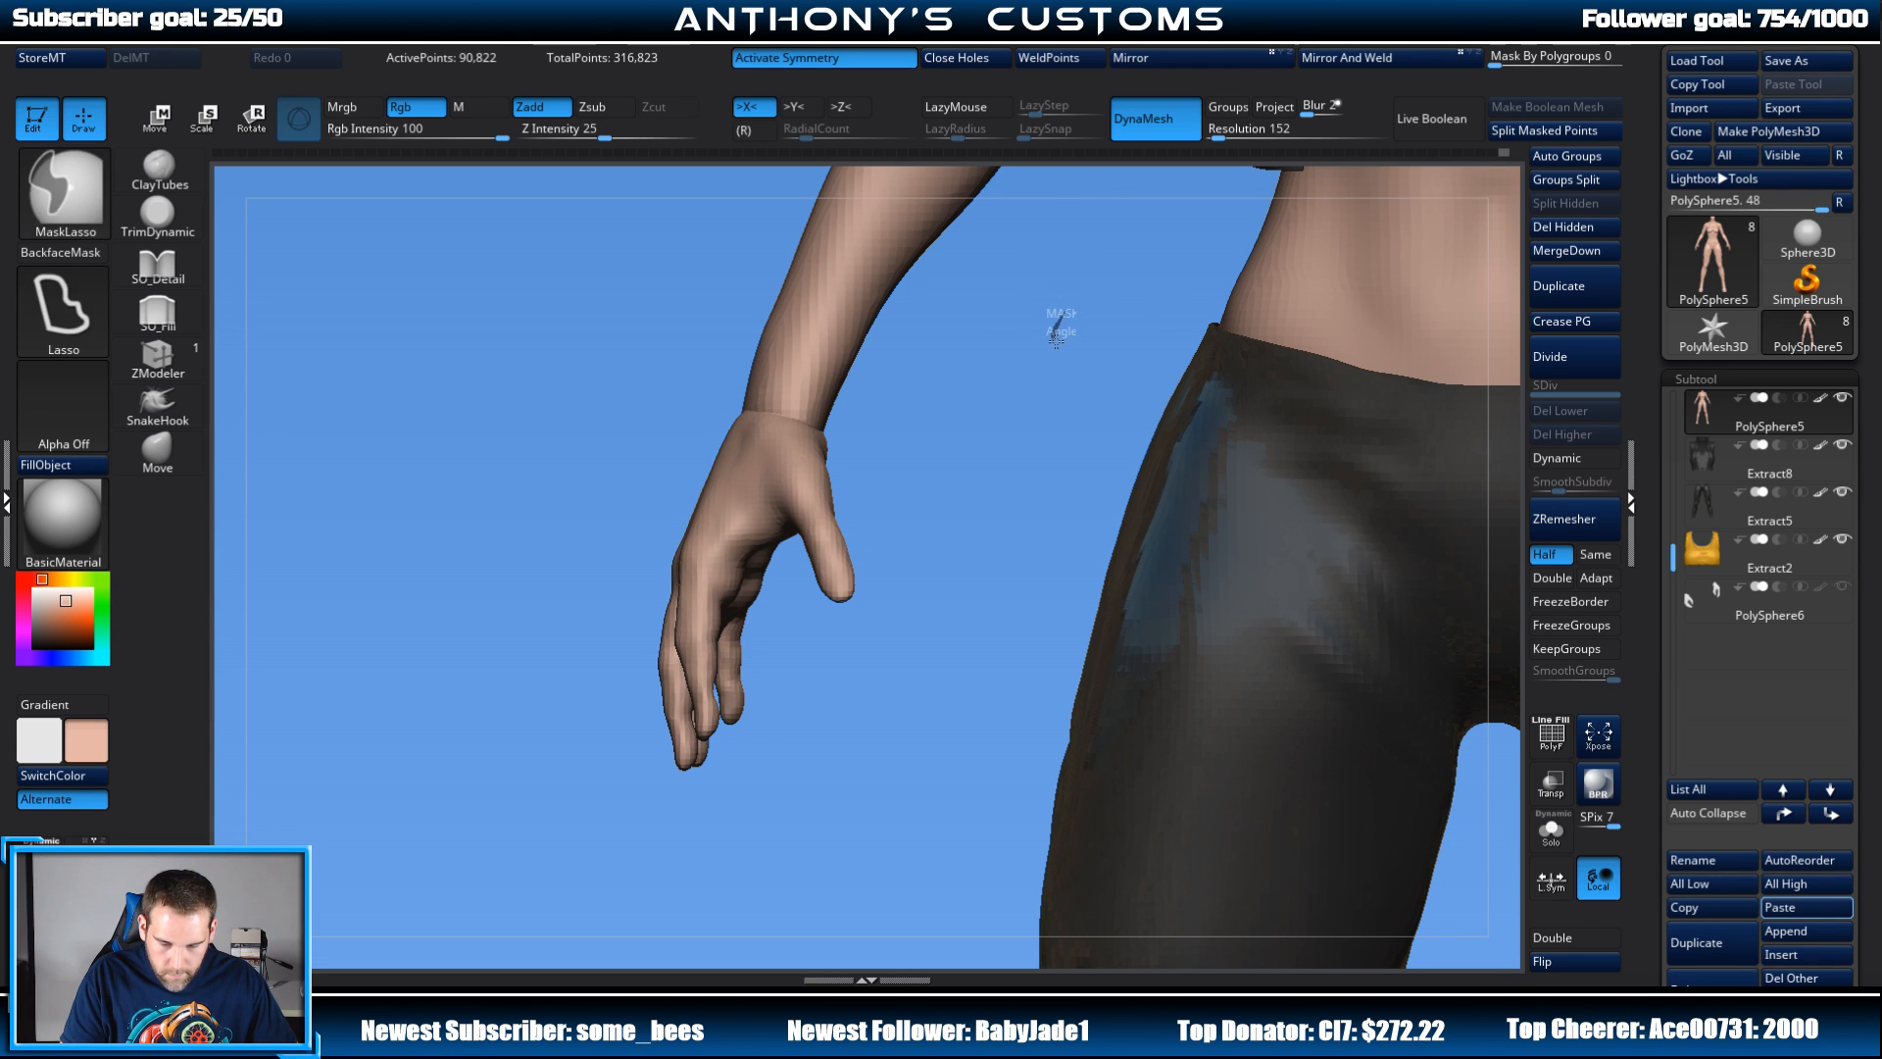
left_click_drag(1055, 336, 1064, 380)
mouse_move(1285, 327)
left_mouse_down()
mouse_move(1365, 294)
mouse_move(1436, 299)
left_mouse_up()
key("space")
left_click_drag(1251, 322, 1047, 351)
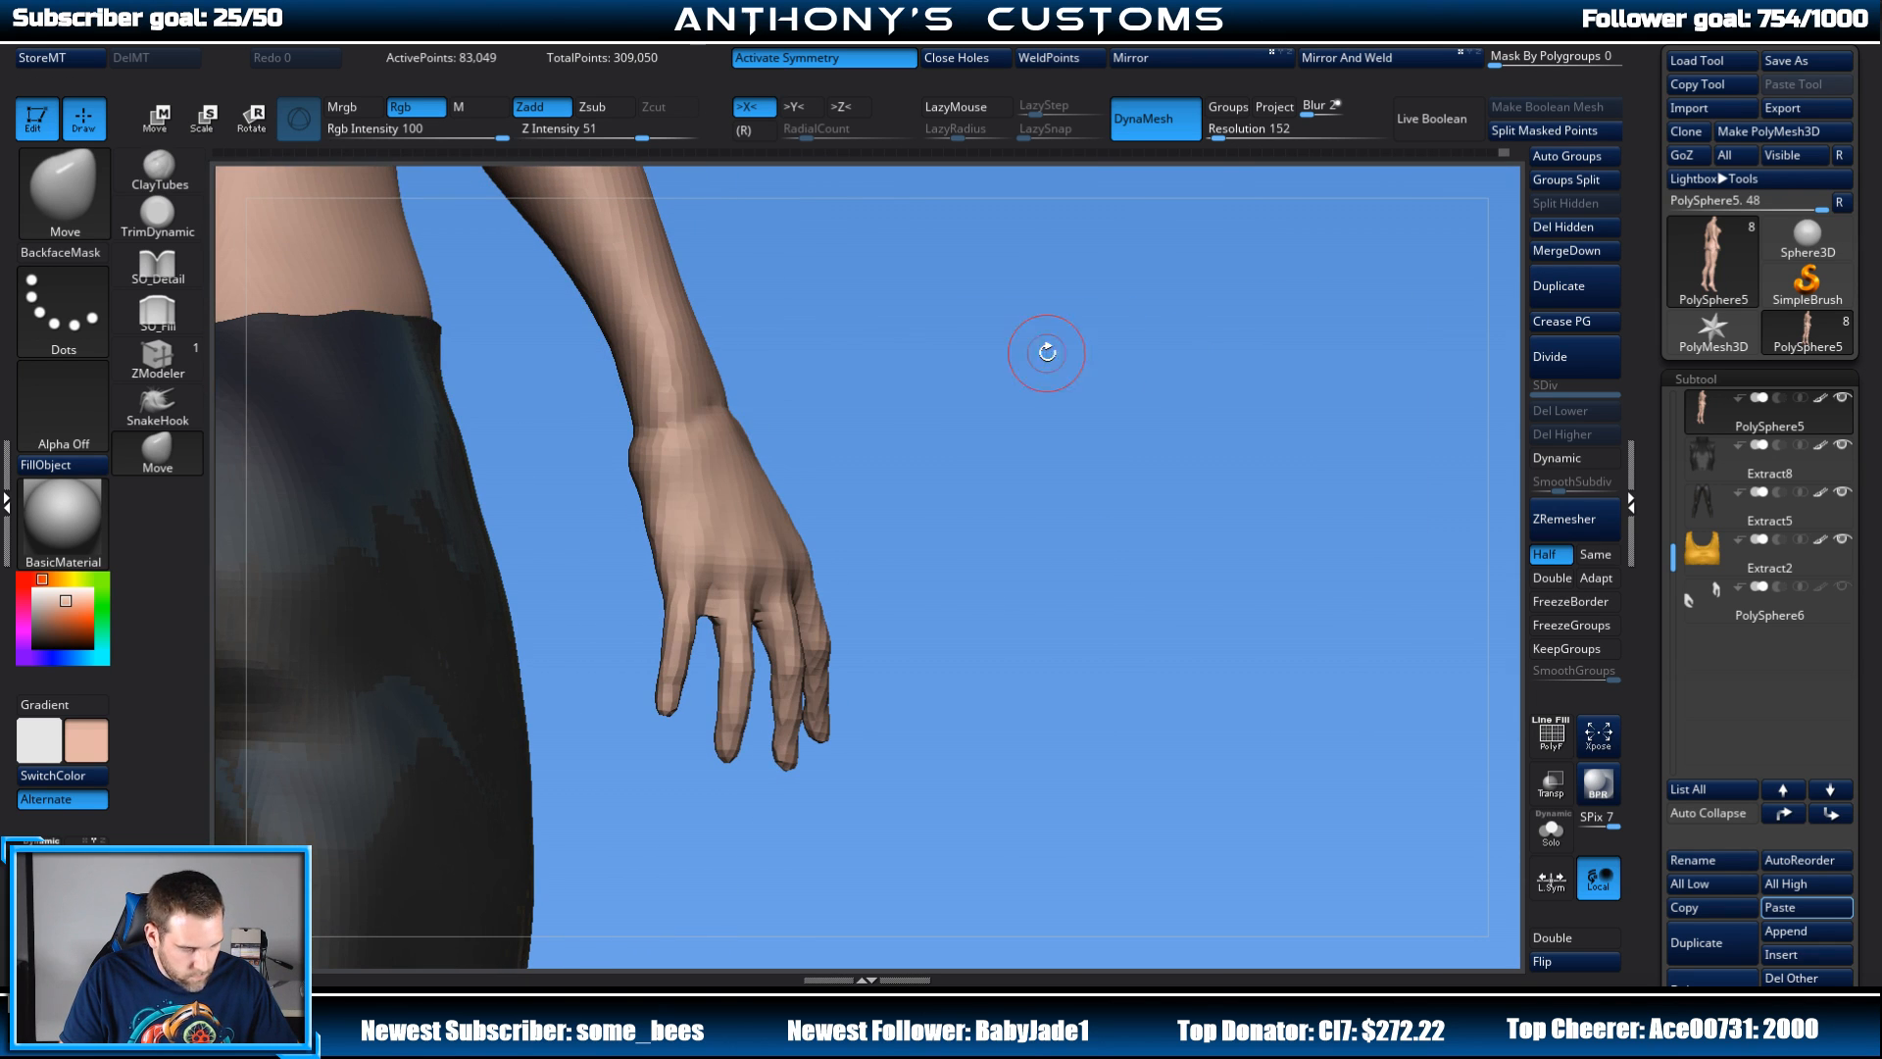
Step: Smooth the seam between forearm and hand around the back and front of the wrists
left_click_drag(713, 412, 669, 420, "shift")
left_click_drag(779, 397, 931, 394)
left_click_drag(700, 426, 667, 421, "shift")
right_click_drag(943, 386, 1098, 384)
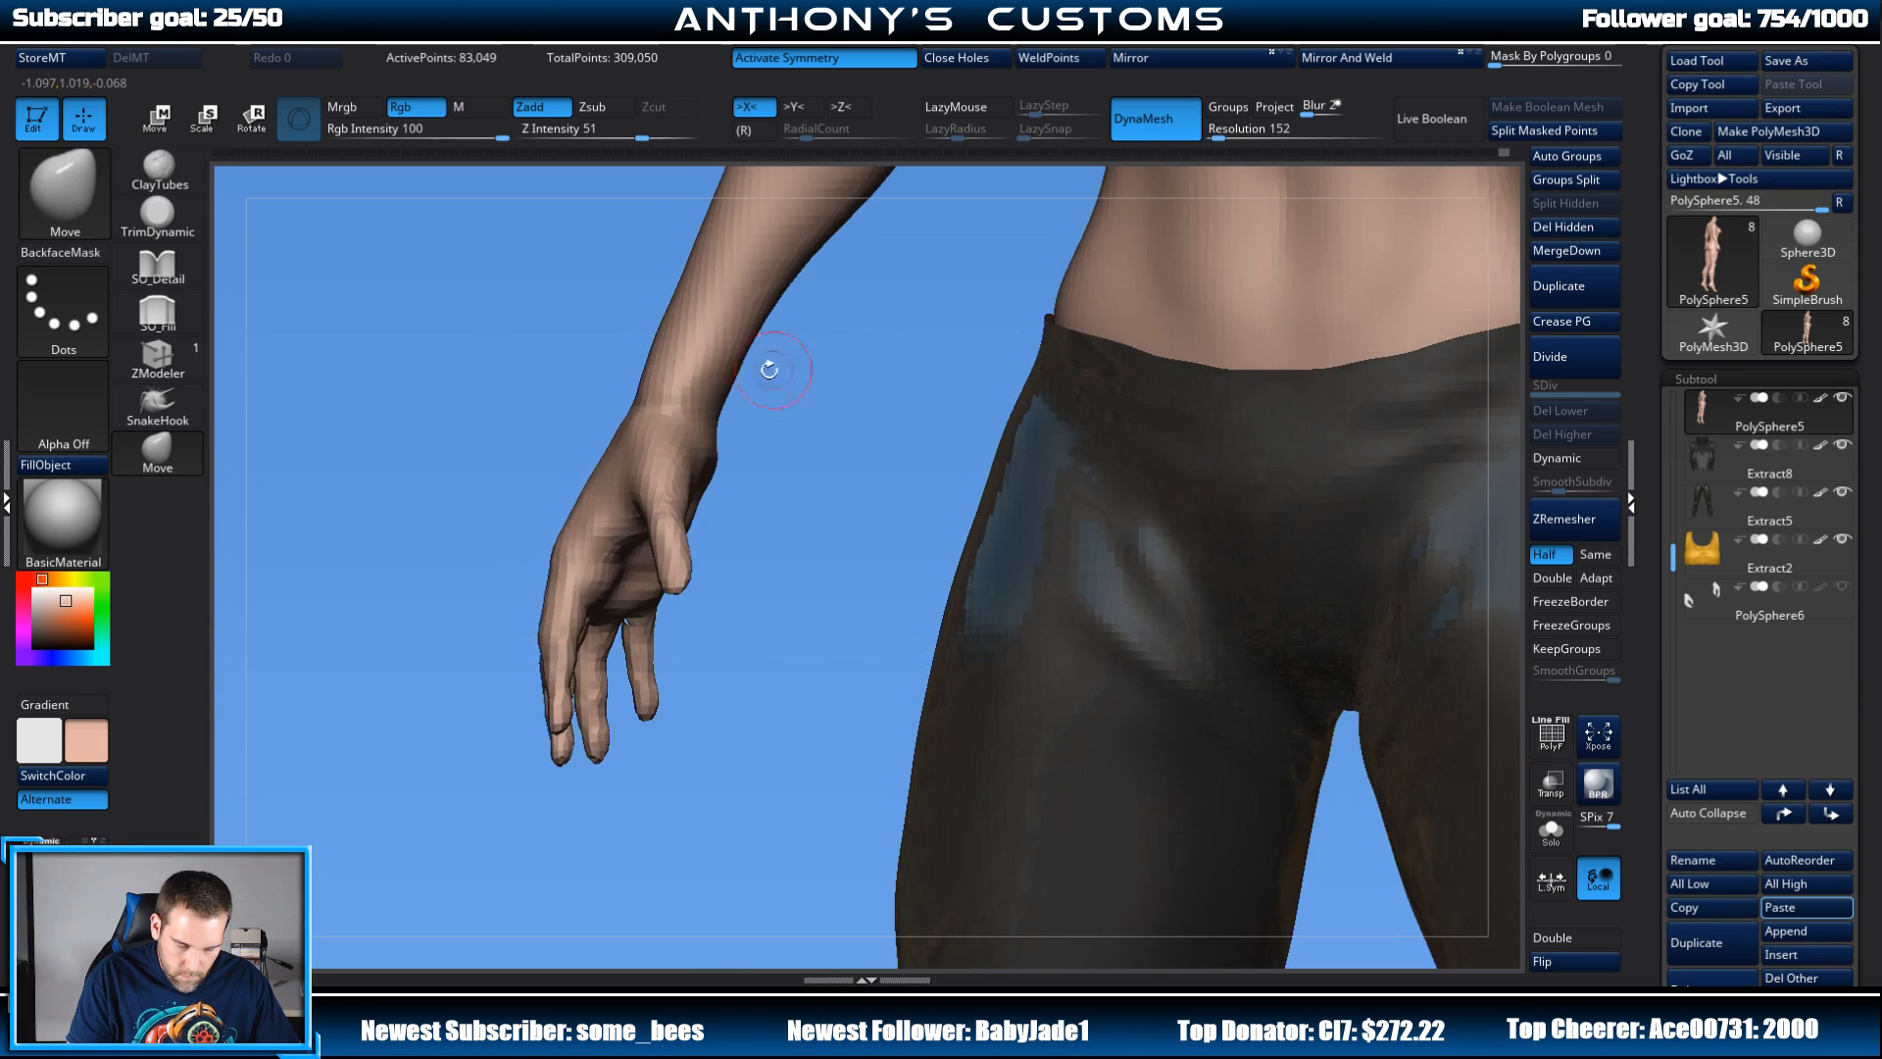
left_click_drag(686, 388, 636, 429, "shift")
right_click_drag(633, 430, 960, 411)
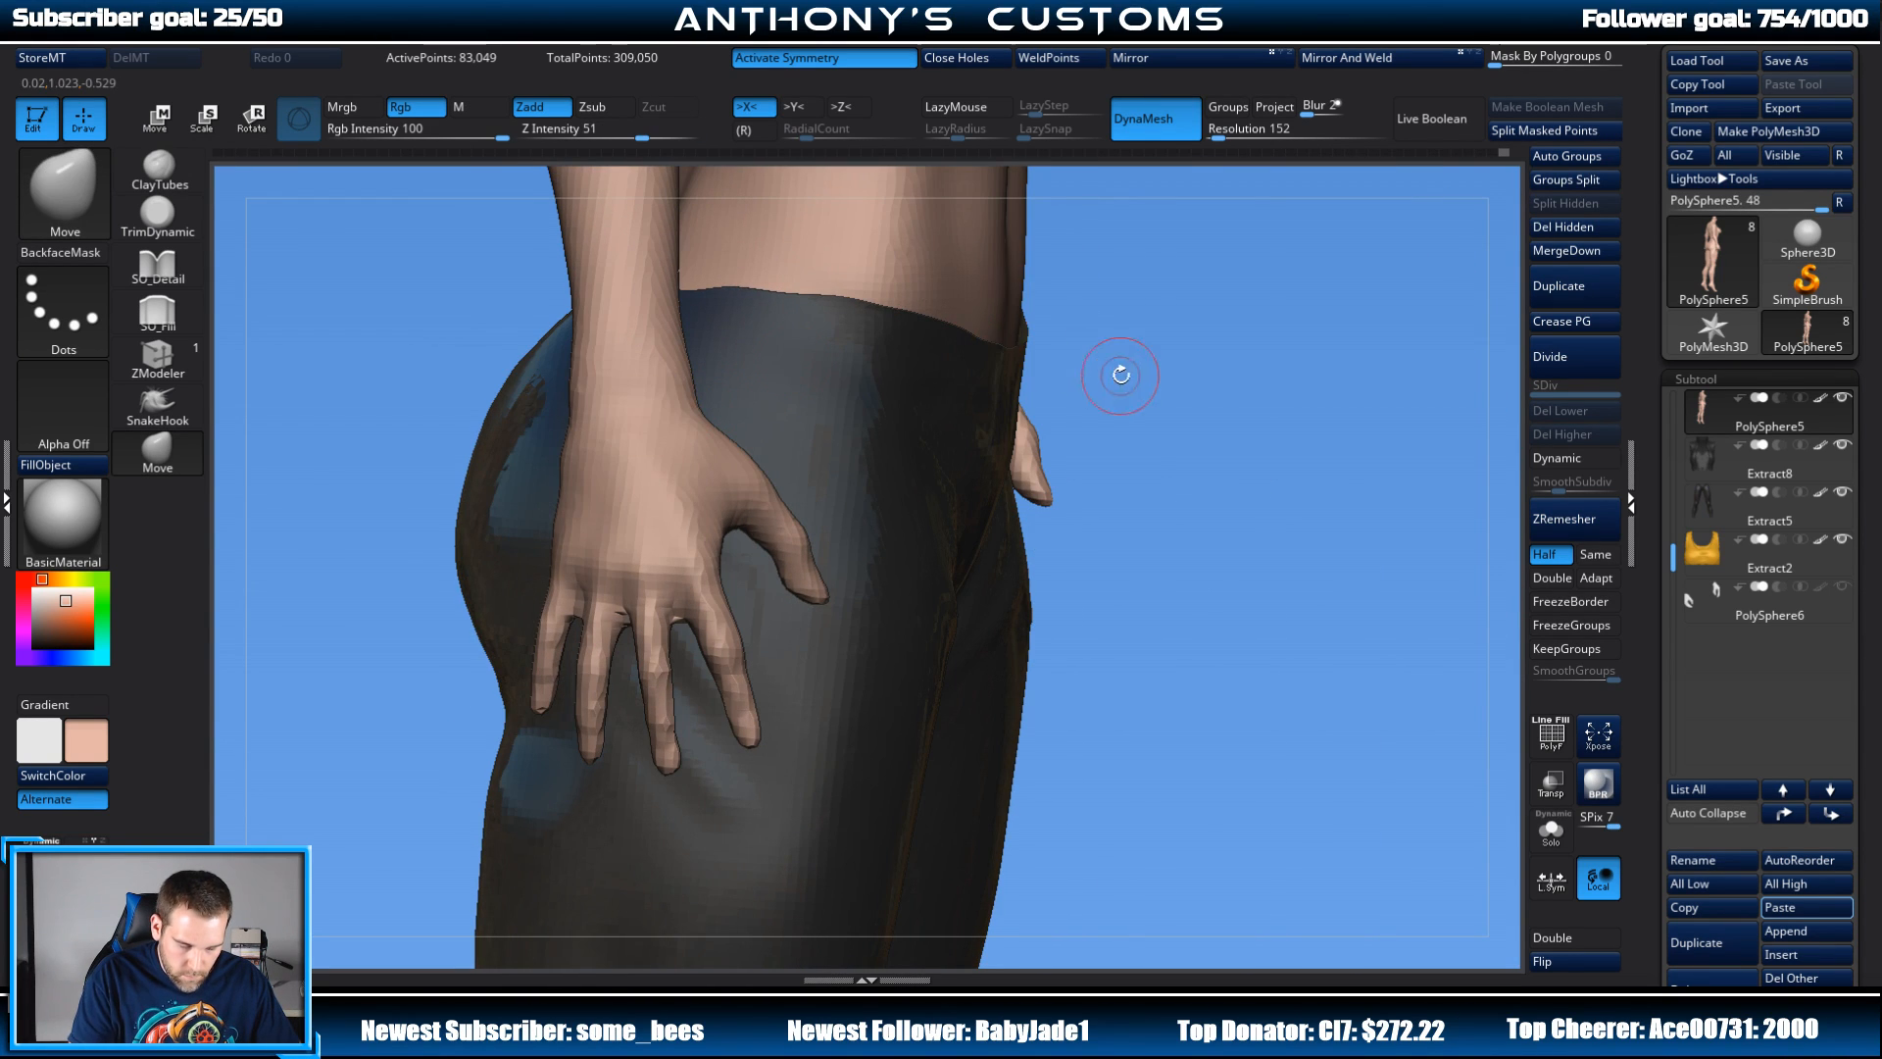
Step: Shape the wrists and the base of the hands with the Move brush and smooth the transition from several angles
right_click_drag(1121, 374, 1373, 339)
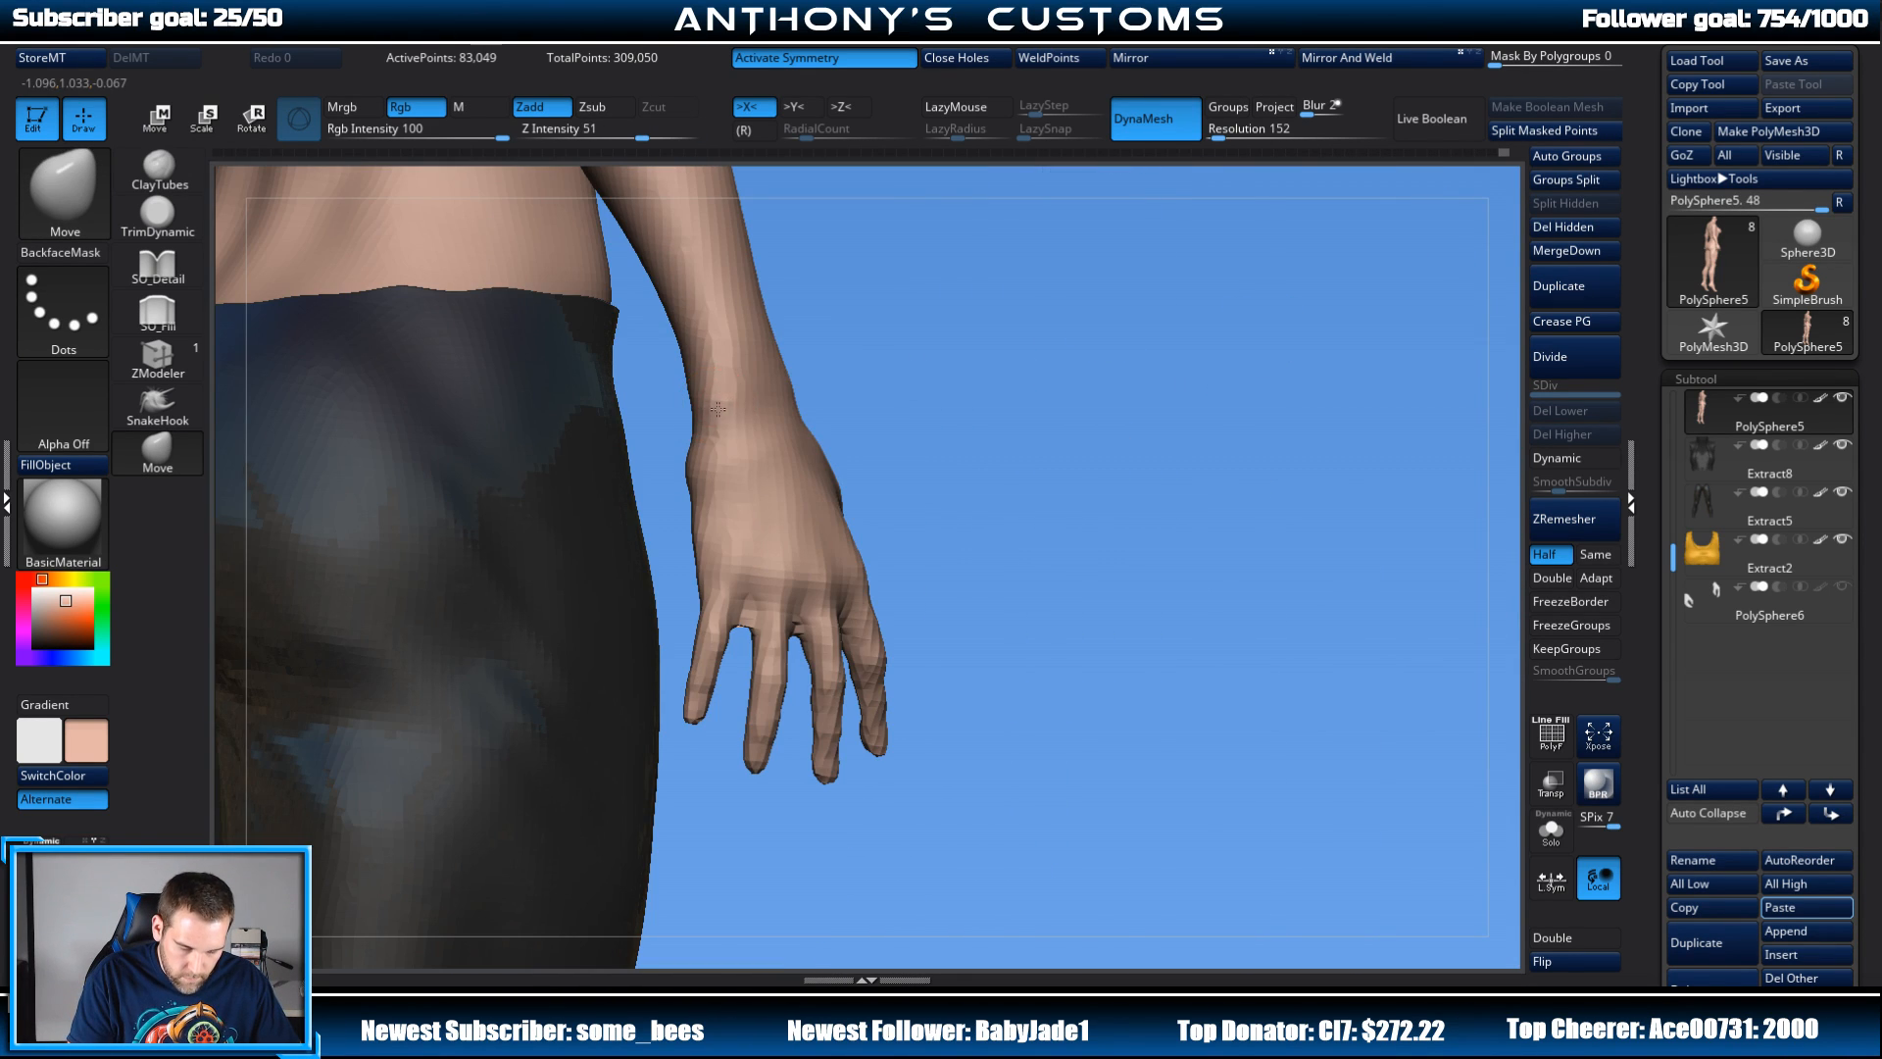
right_click_drag(994, 401, 1106, 375)
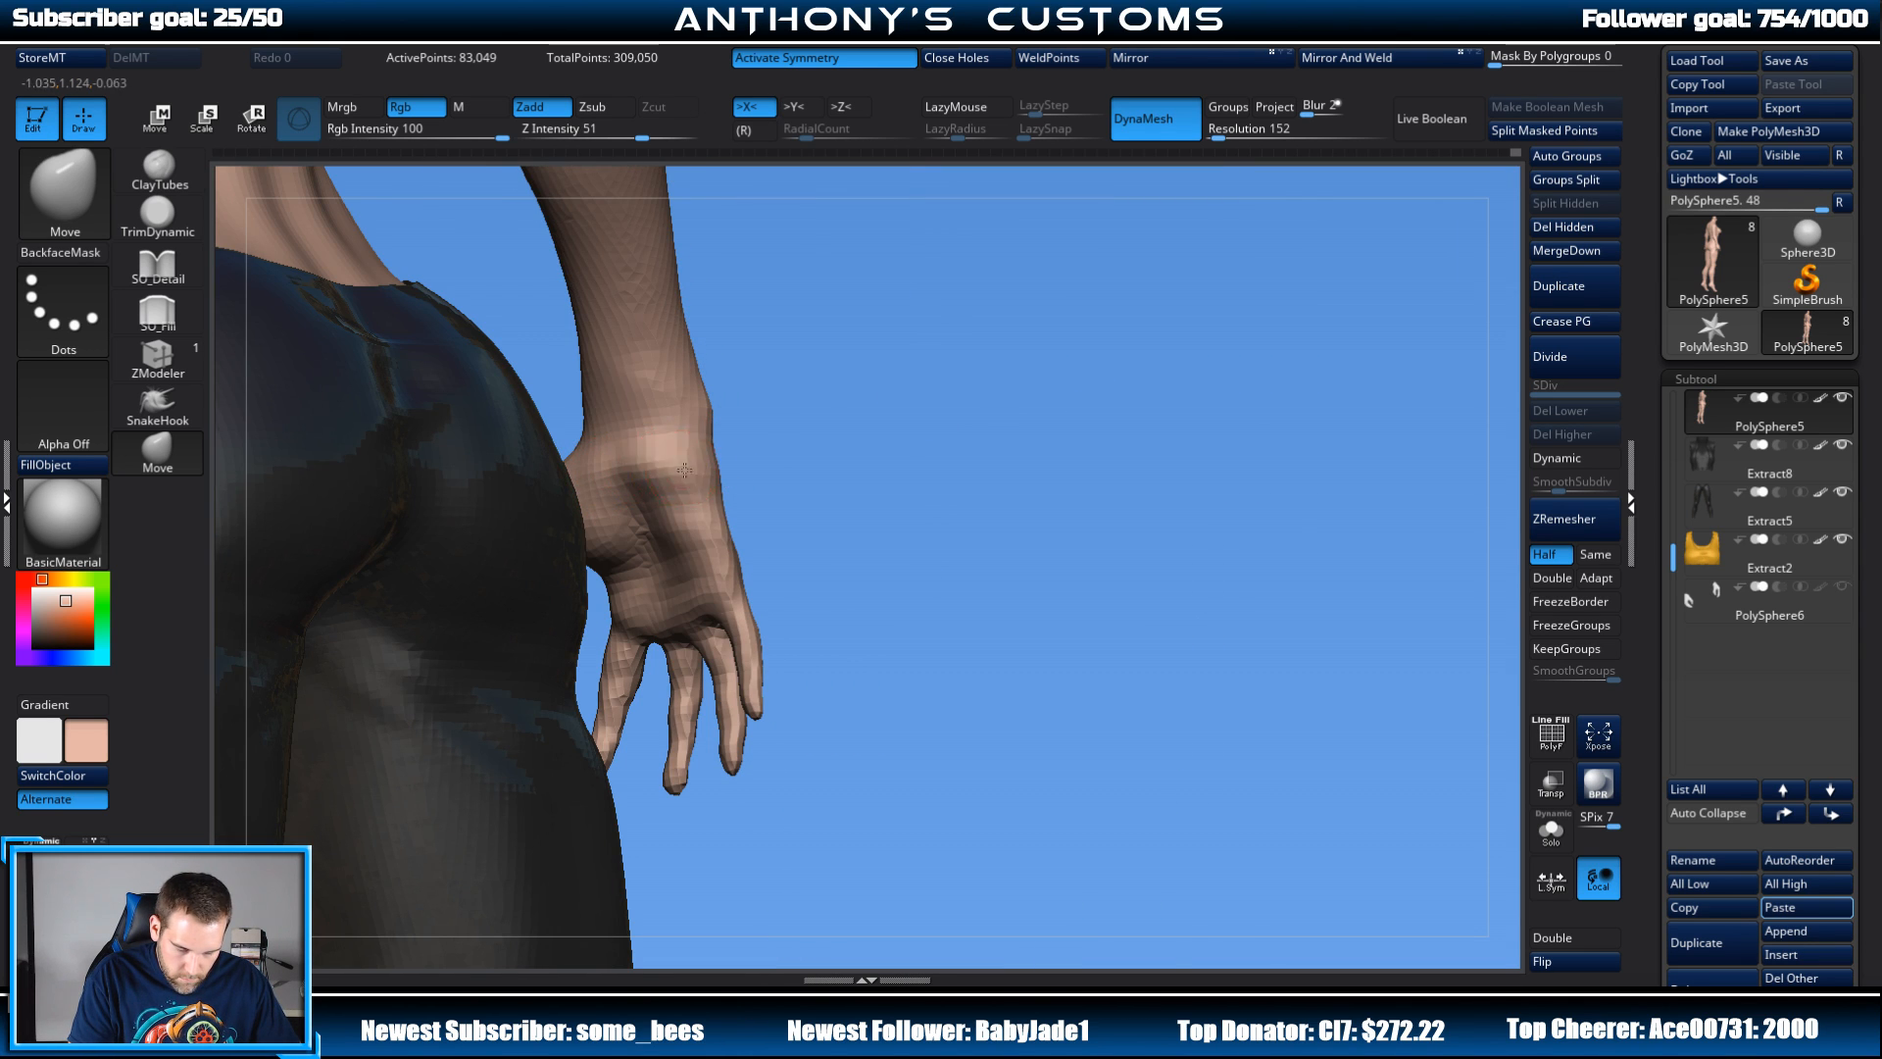
mouse_move(692, 473)
right_mouse_down()
mouse_move(863, 366)
mouse_move(863, 460)
mouse_move(702, 504)
mouse_move(889, 429)
right_mouse_up()
key("shift")
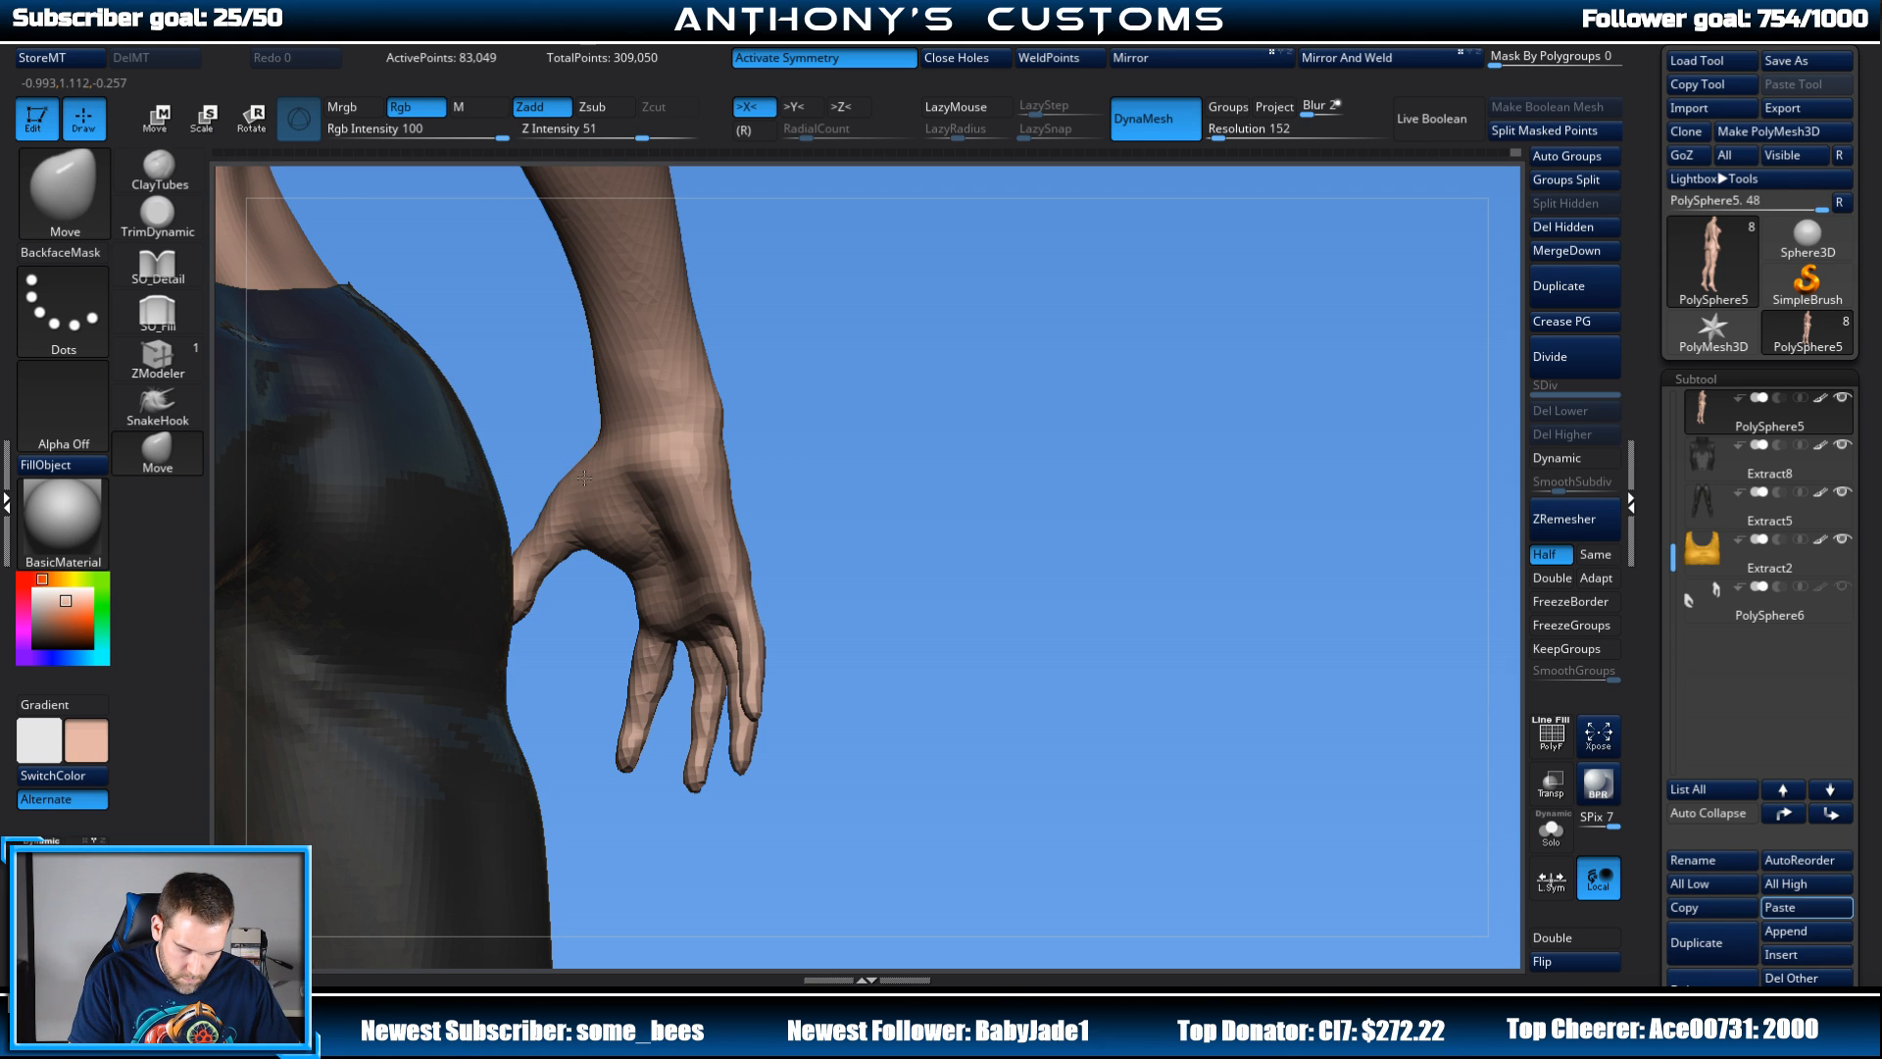
right_click_drag(684, 431, 1137, 429)
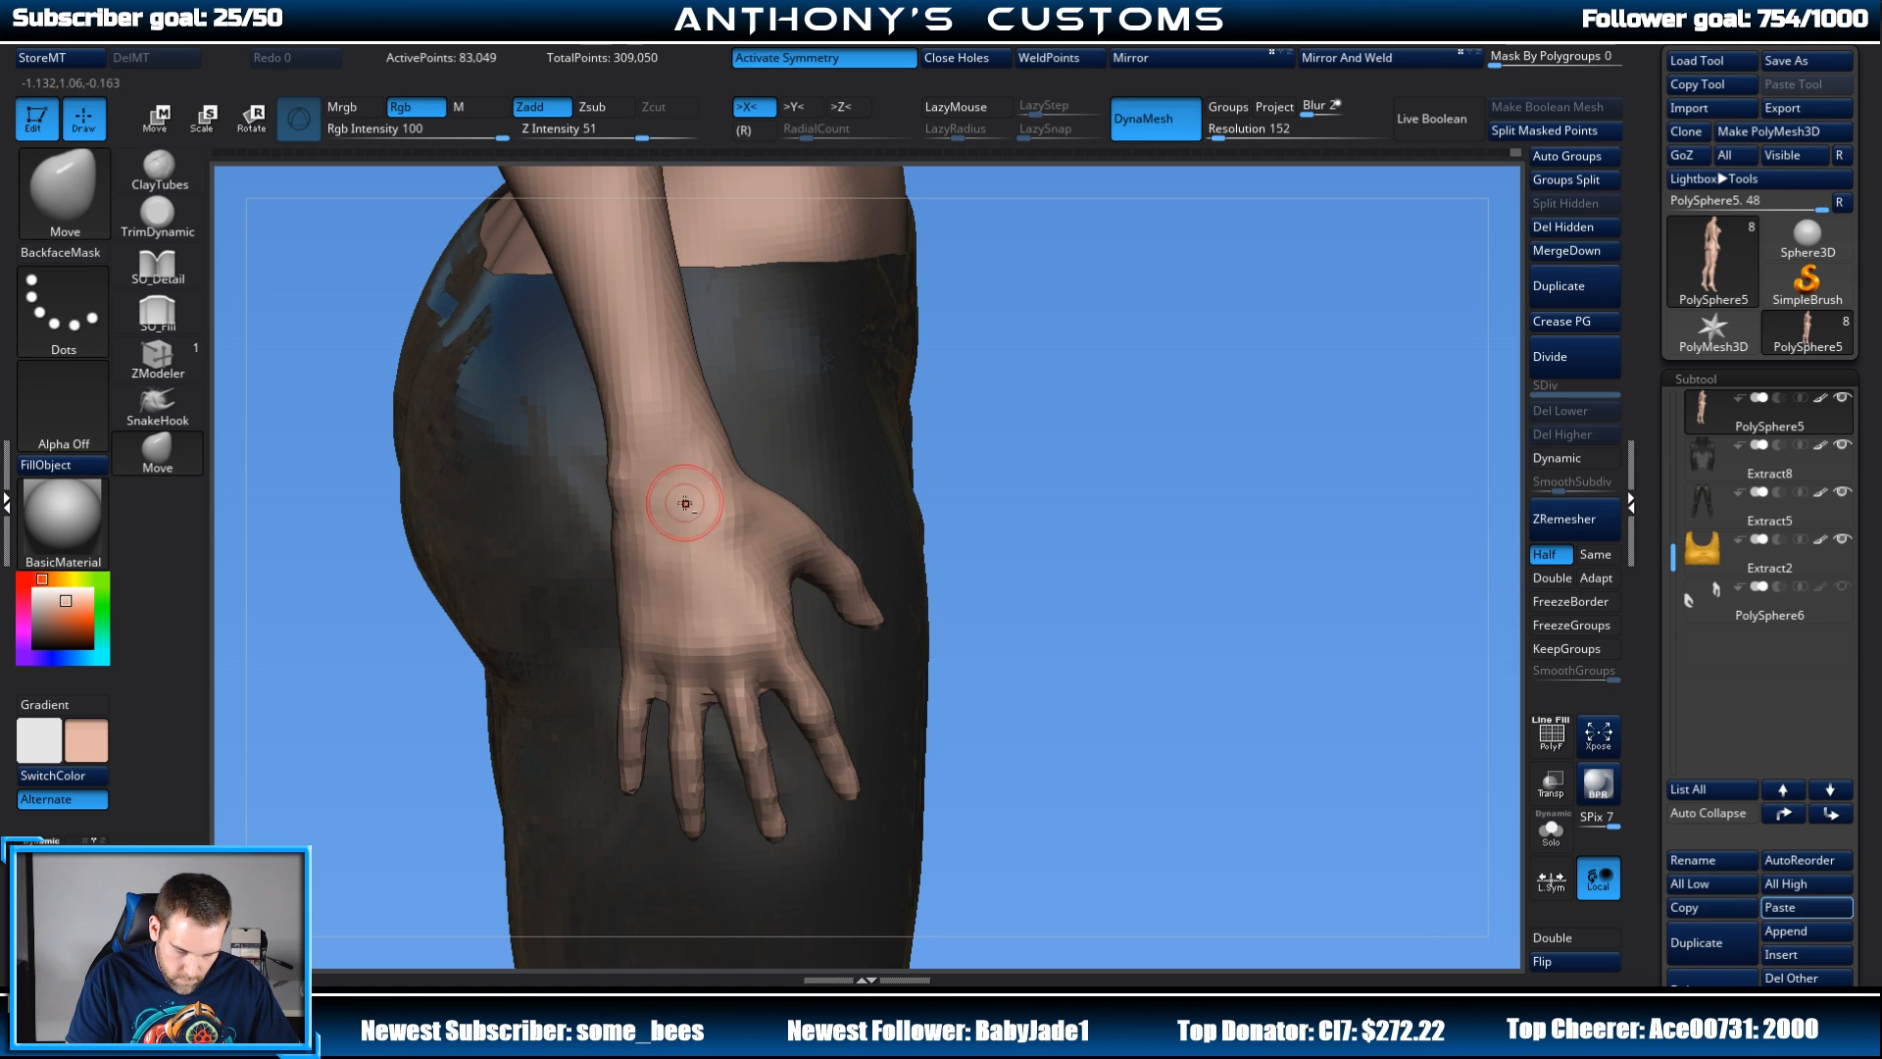
mouse_move(1029, 391)
right_mouse_down()
mouse_move(1005, 341)
mouse_move(704, 494)
right_mouse_up()
key("shift")
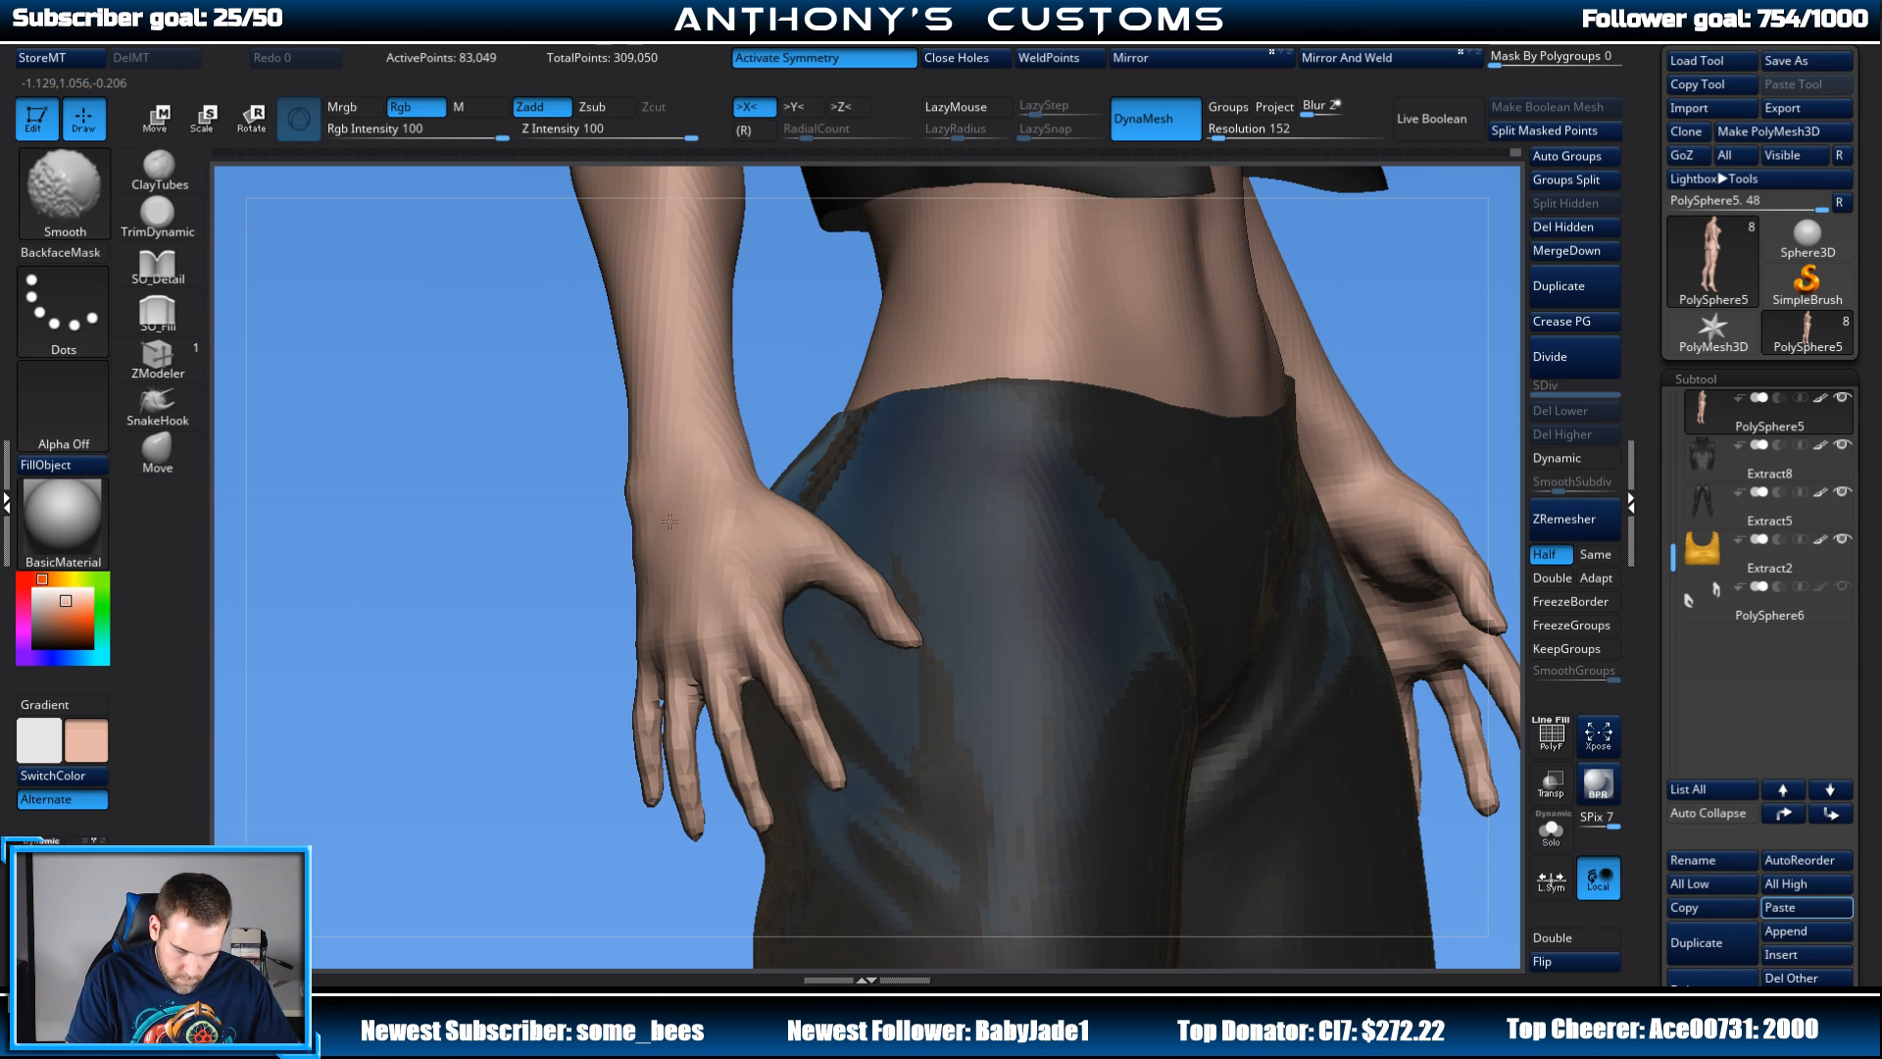
Step: Refine the backs of the hands, the palms and the thumbs with the Move brush
right_click_drag(1441, 294, 1461, 299)
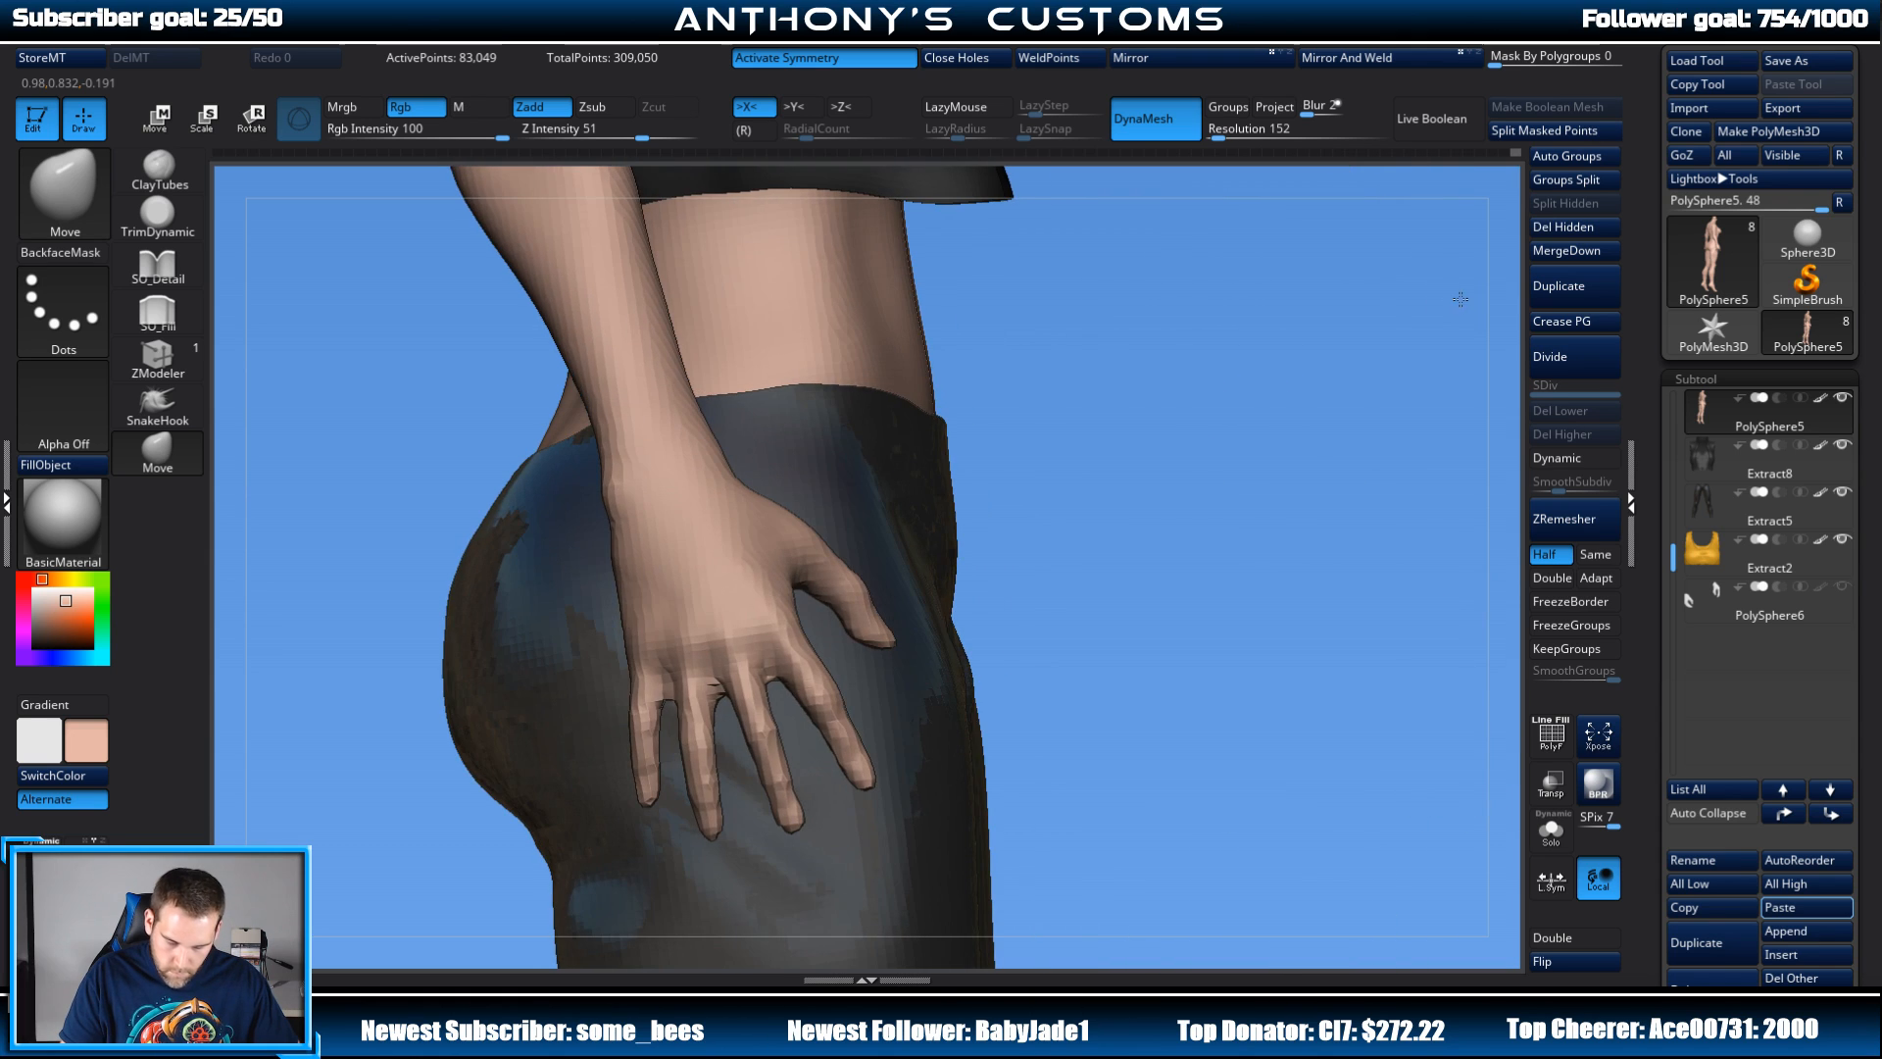
right_click_drag(1239, 404, 787, 570)
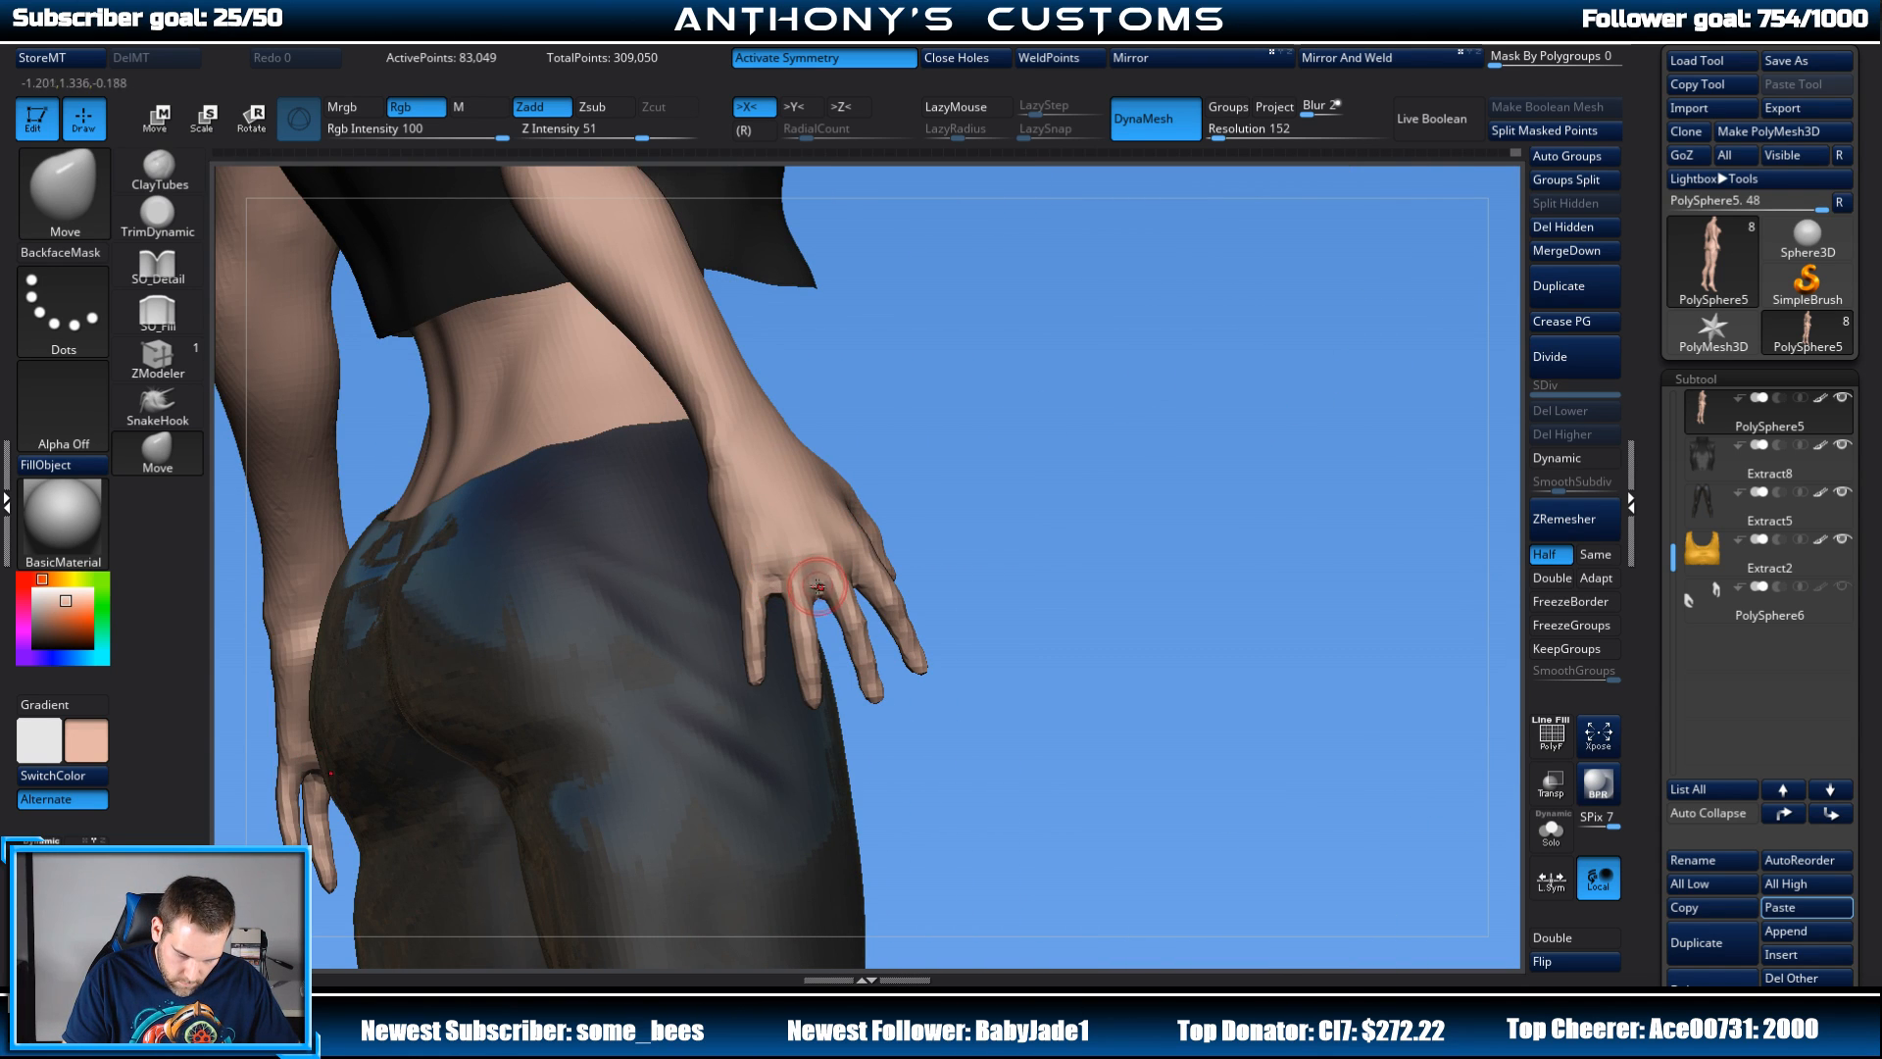
right_click_drag(814, 575, 1171, 338)
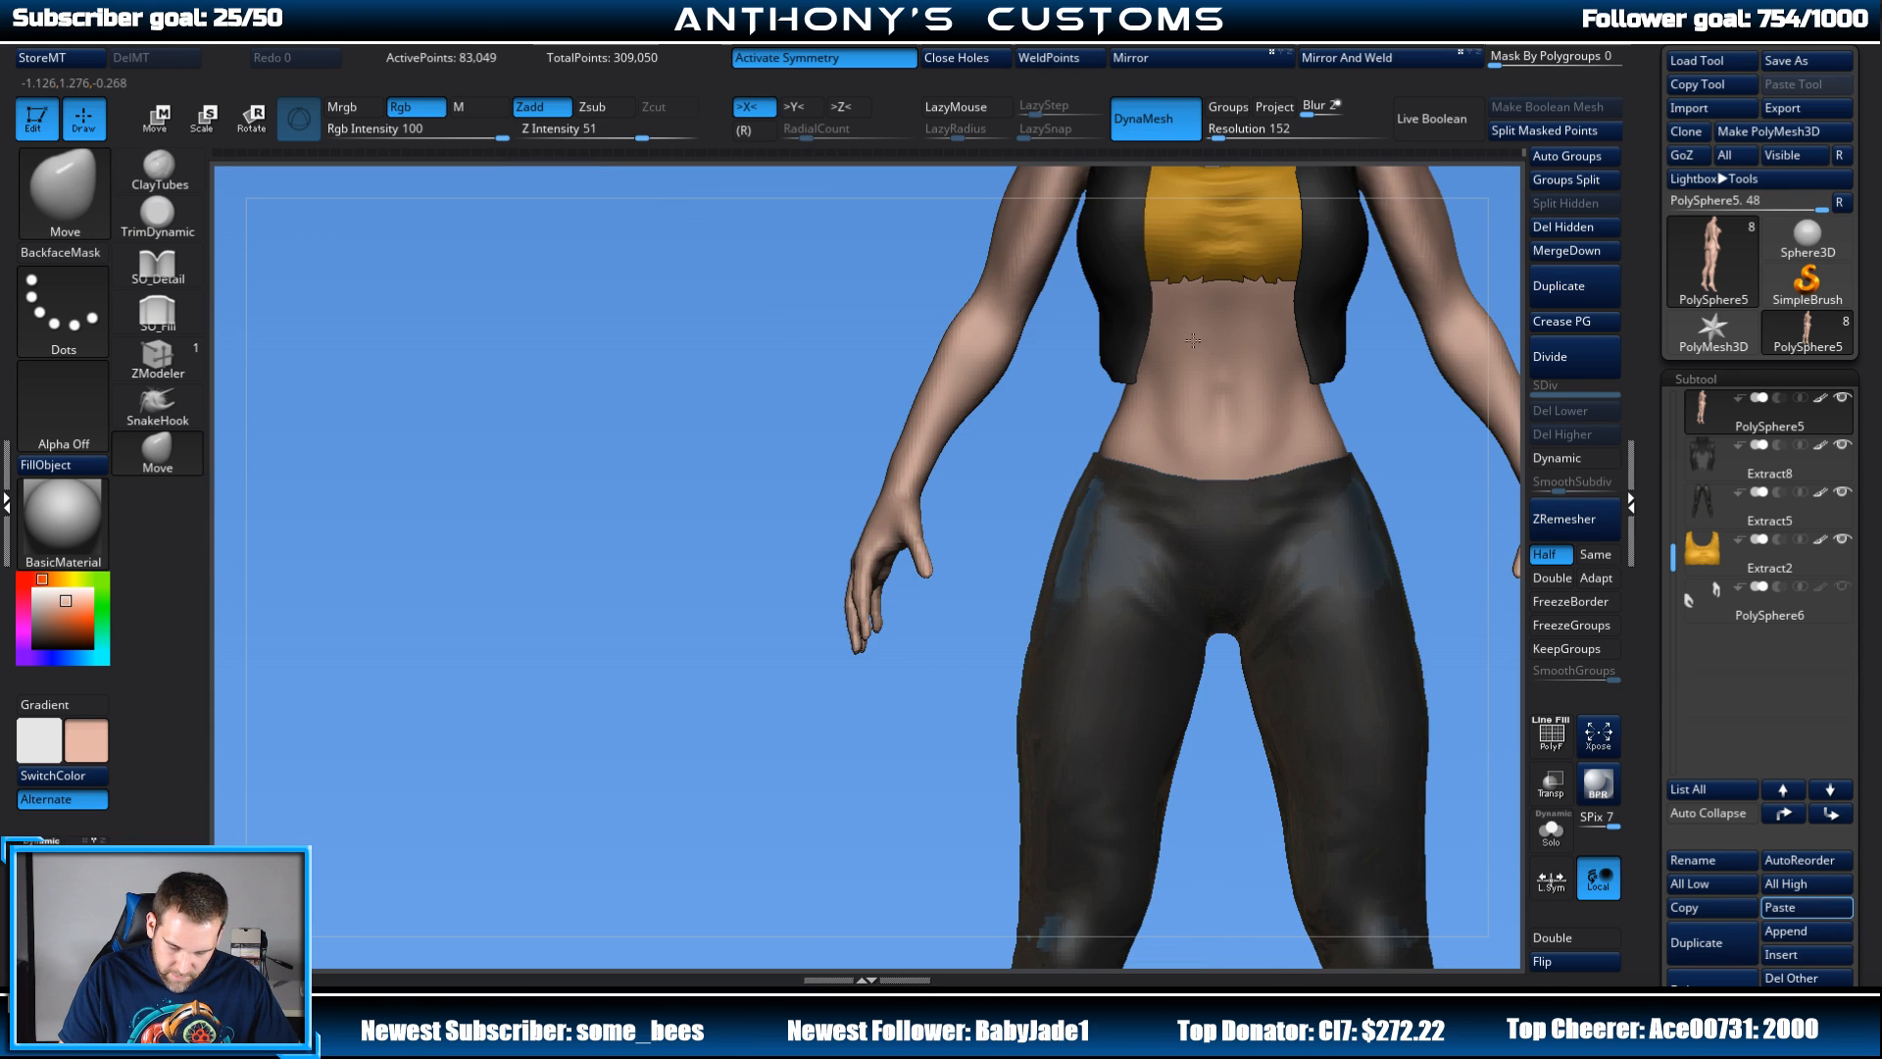
mouse_move(919, 660)
right_mouse_down("ctrl")
mouse_move(931, 568)
mouse_move(959, 640)
mouse_move(926, 594)
mouse_move(1052, 436)
mouse_move(951, 571)
right_mouse_up("ctrl")
right_click(931, 569)
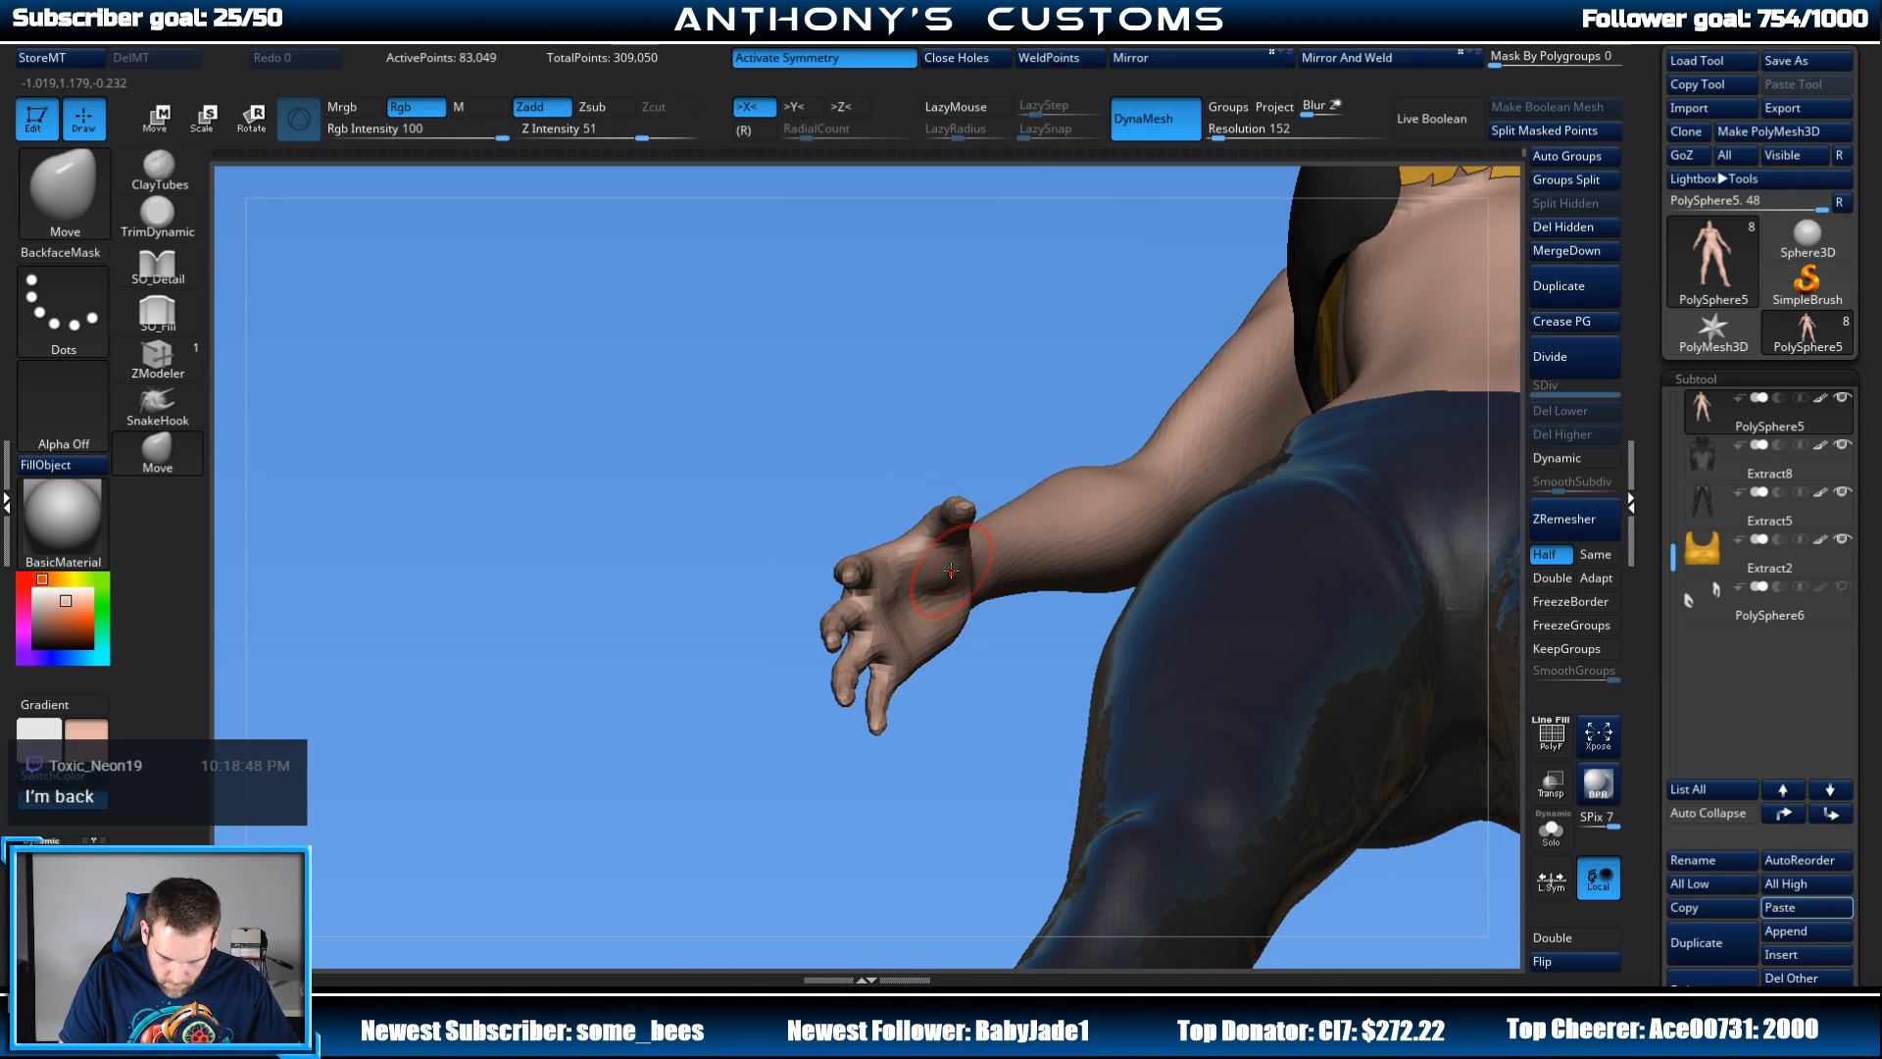
mouse_move(1026, 458)
right_mouse_down()
mouse_move(910, 611)
mouse_move(931, 628)
mouse_move(1026, 428)
mouse_move(1055, 568)
right_mouse_up()
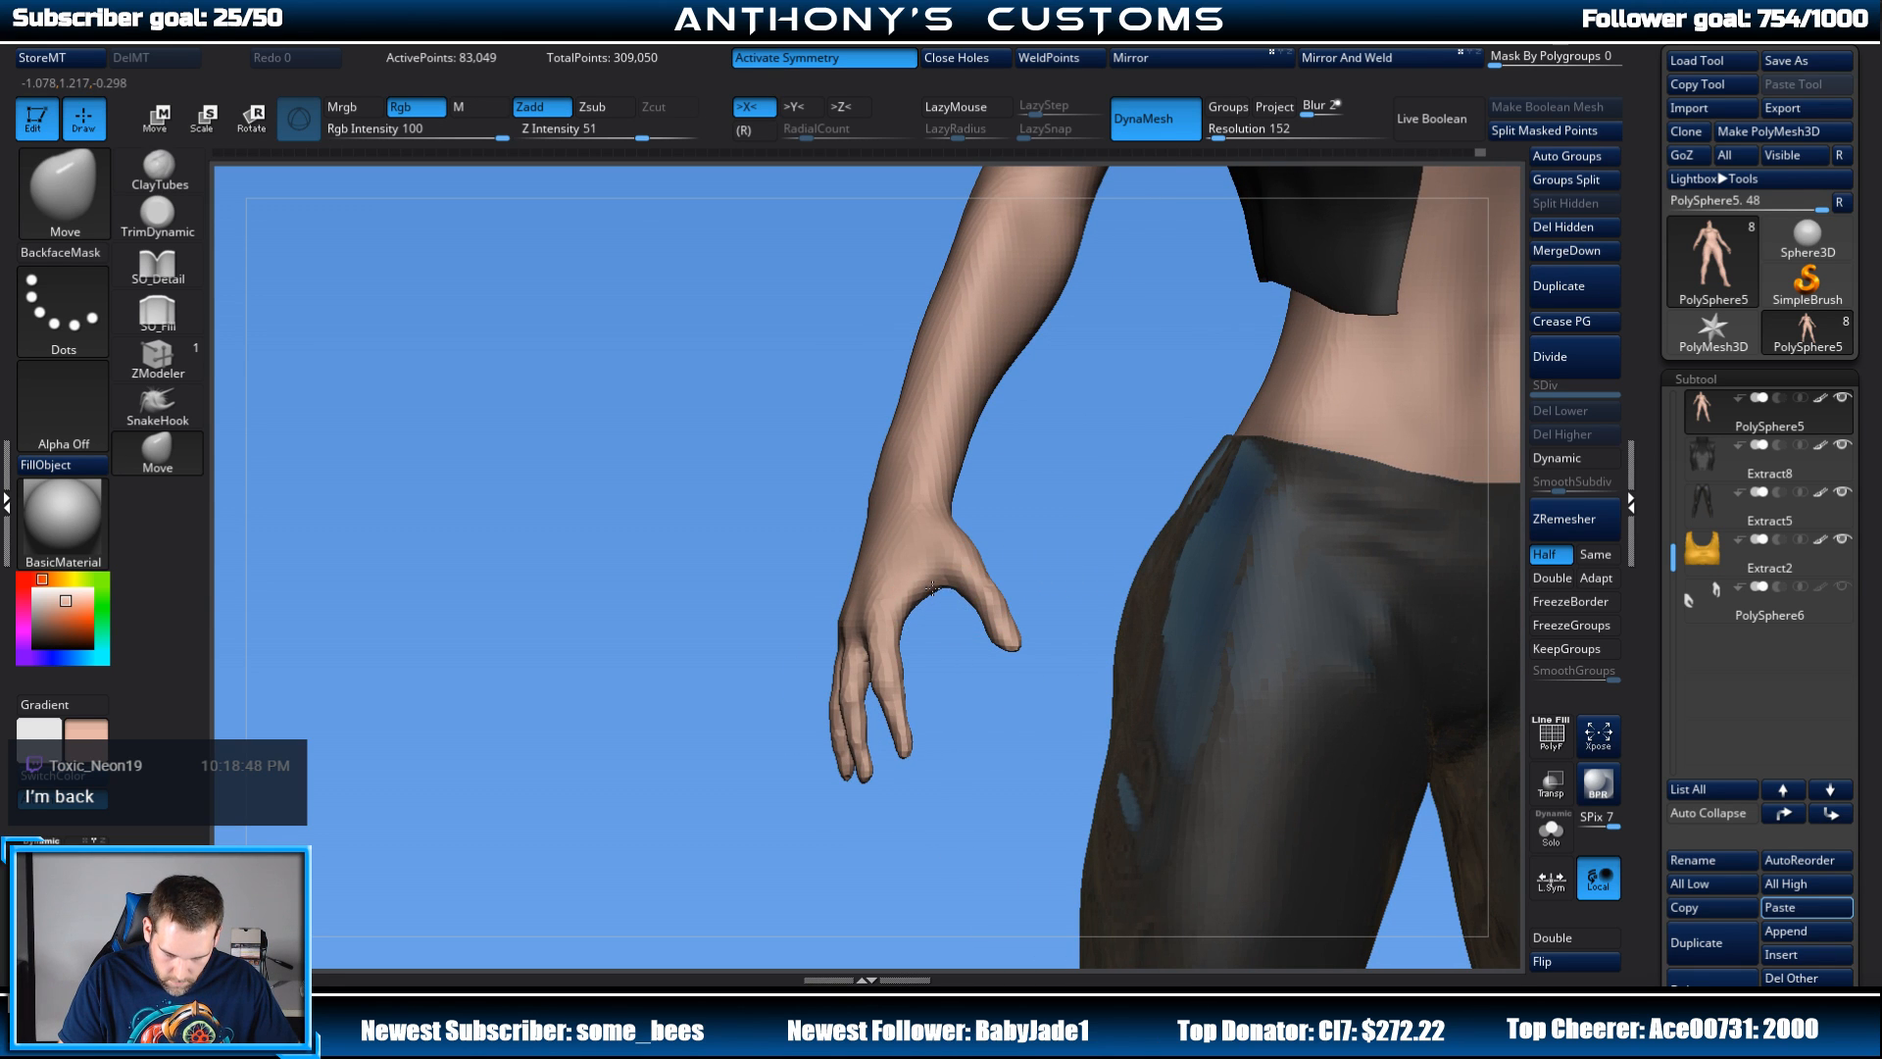
Step: Set the DynaMesh resolution to 312 and remesh the merged body
right_click_drag(1075, 474, 1182, 284, "ctrl")
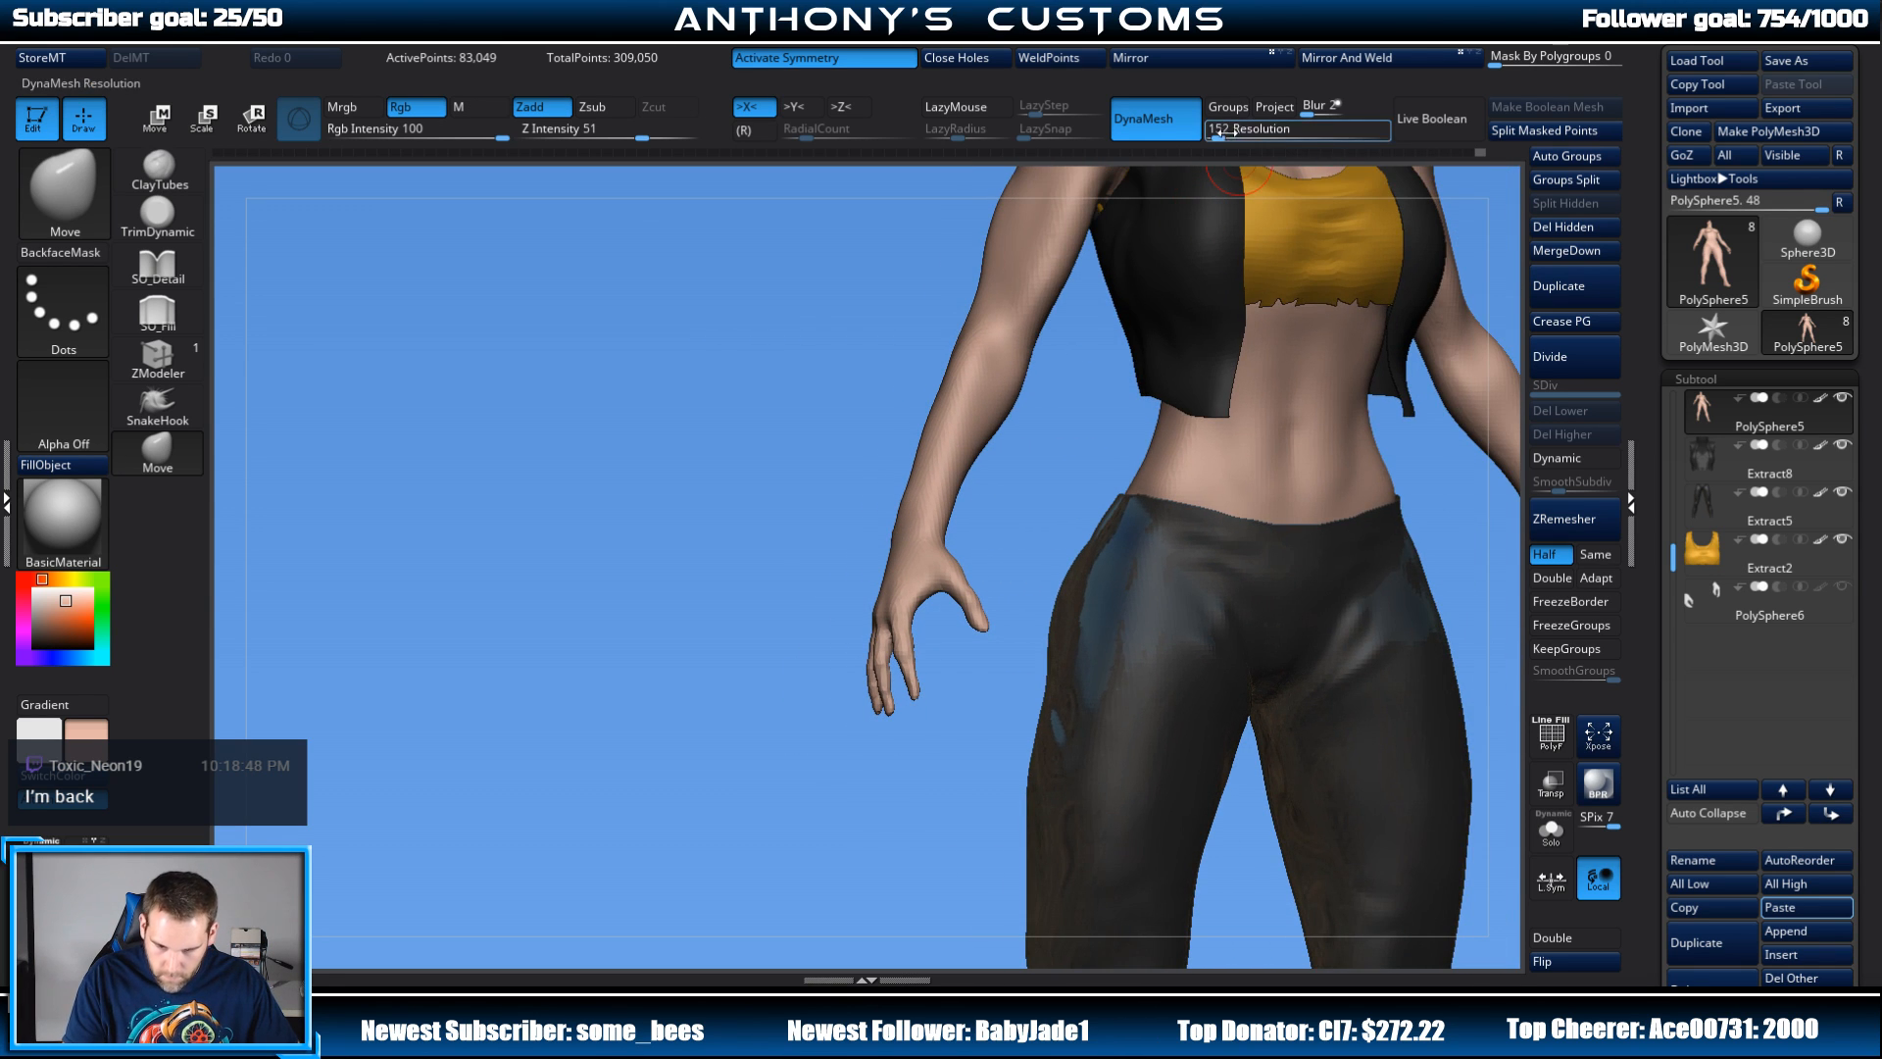
left_click(1224, 134)
key("Return")
left_click_drag(1069, 416, 1073, 431, "ctrl")
mouse_move(1050, 451)
right_mouse_down()
mouse_move(1068, 441)
mouse_move(882, 603)
right_mouse_up()
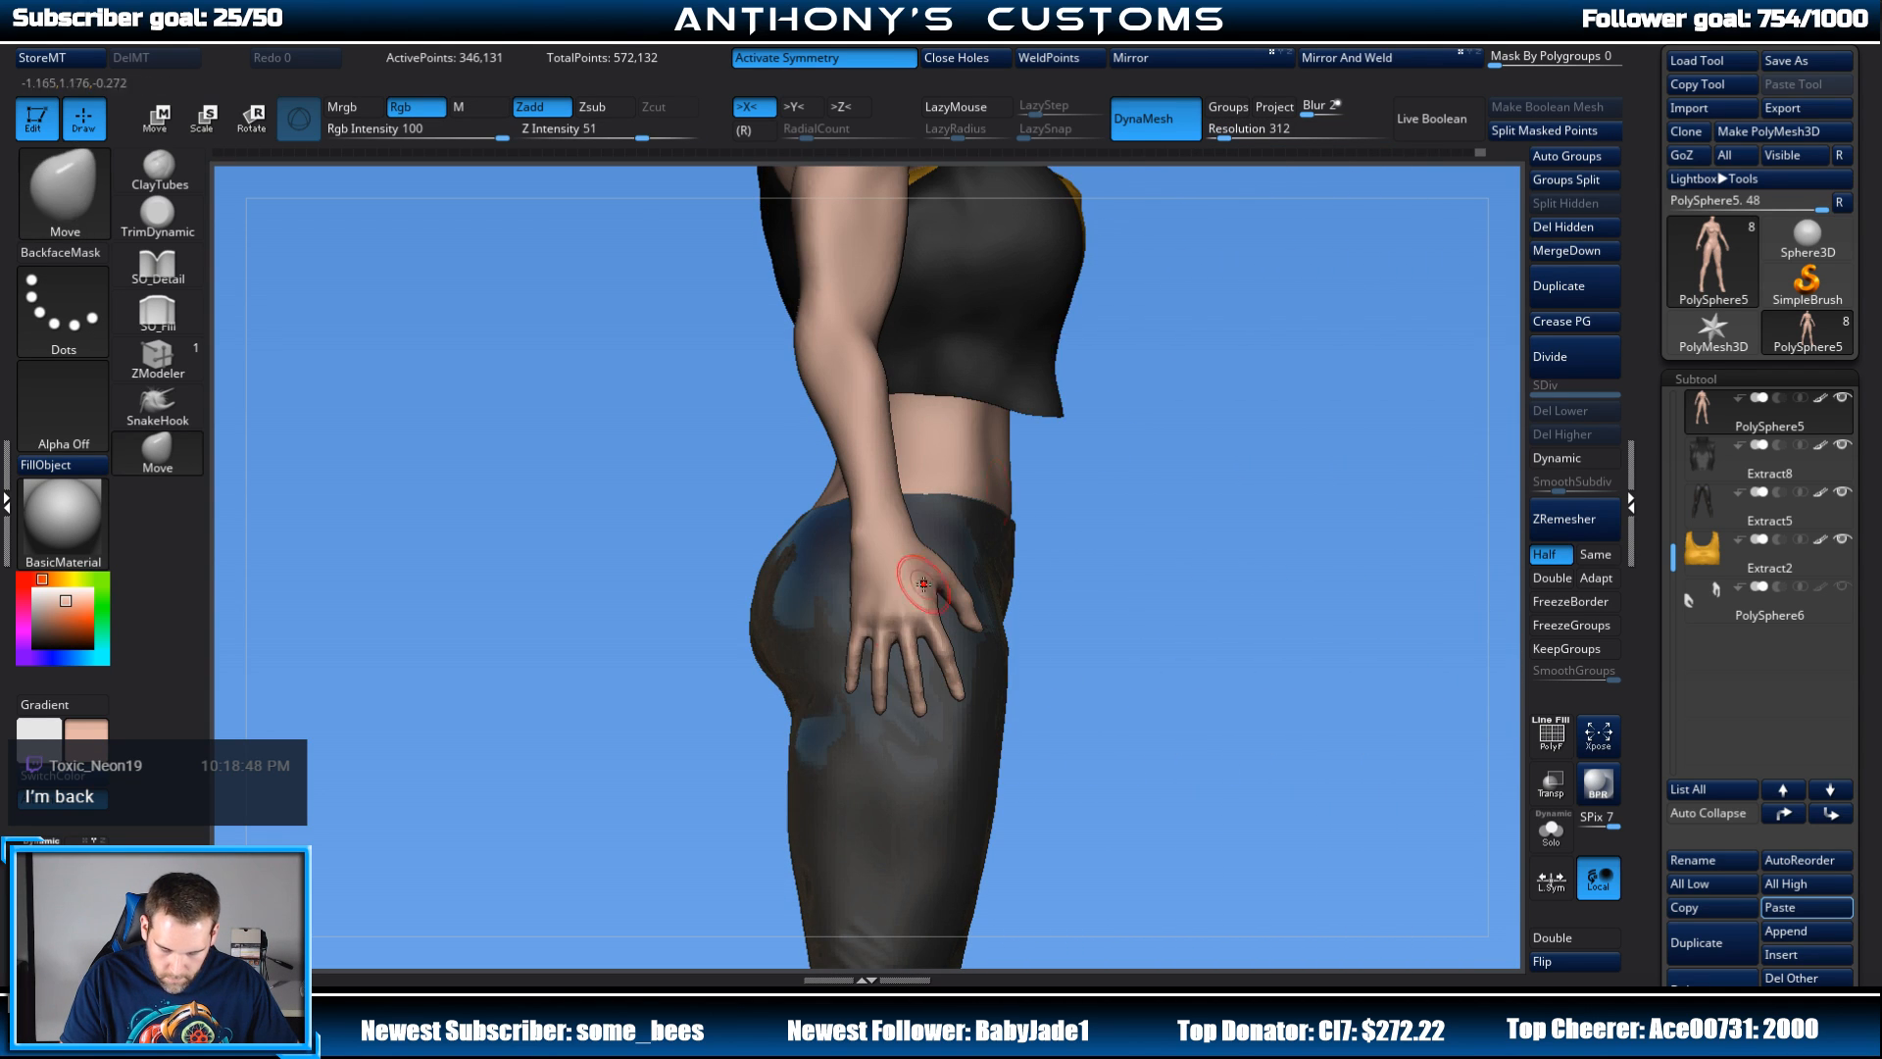
Step: Smooth the knuckles and thumbs of the remeshed hands
key("shift")
left_click_drag(883, 631, 926, 633, "shift")
mouse_move(1103, 551)
right_mouse_down()
mouse_move(1140, 545)
mouse_move(1010, 559)
right_mouse_up()
left_click_drag(992, 579, 1016, 624, "shift")
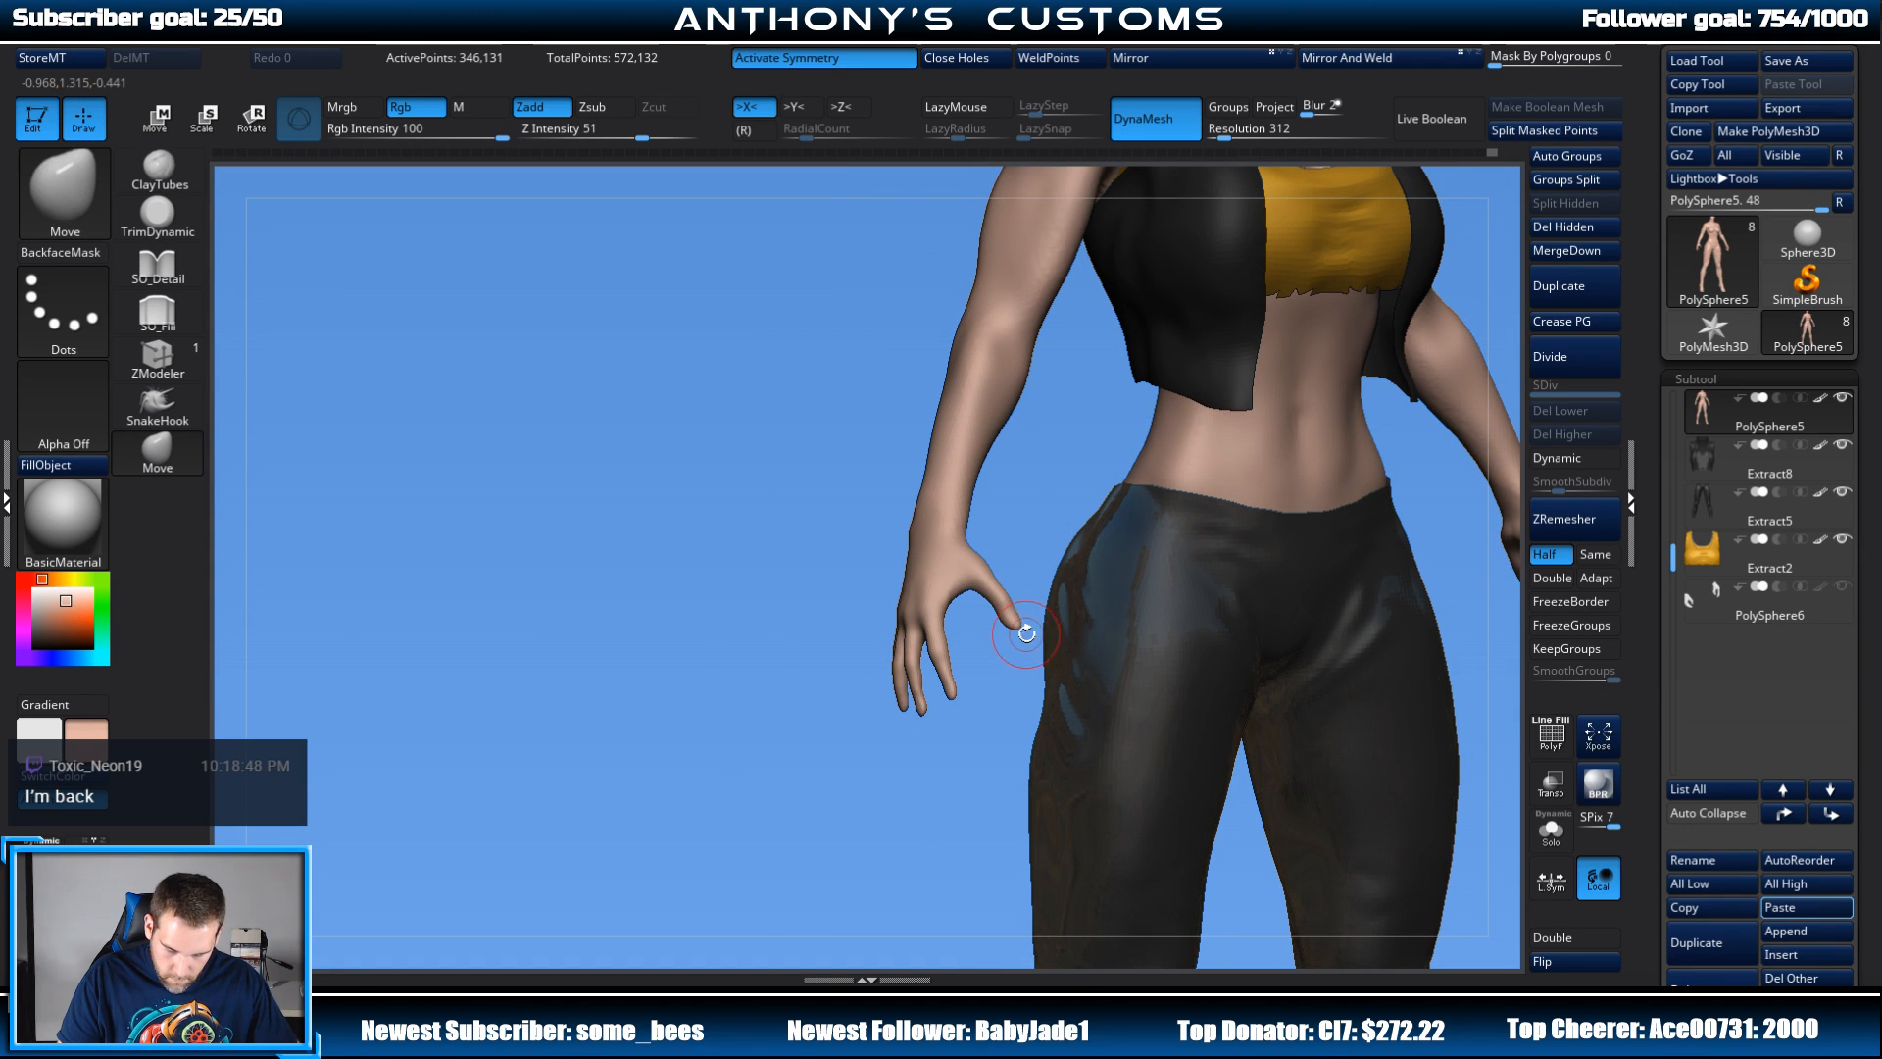
Step: Compare the hands with the whole figure, mask both hands with a lasso and invert the mask
right_click_drag(958, 781, 931, 760, "ctrl")
right_click_drag(1128, 600, 945, 601, "alt")
right_click_drag(1305, 458, 1261, 417)
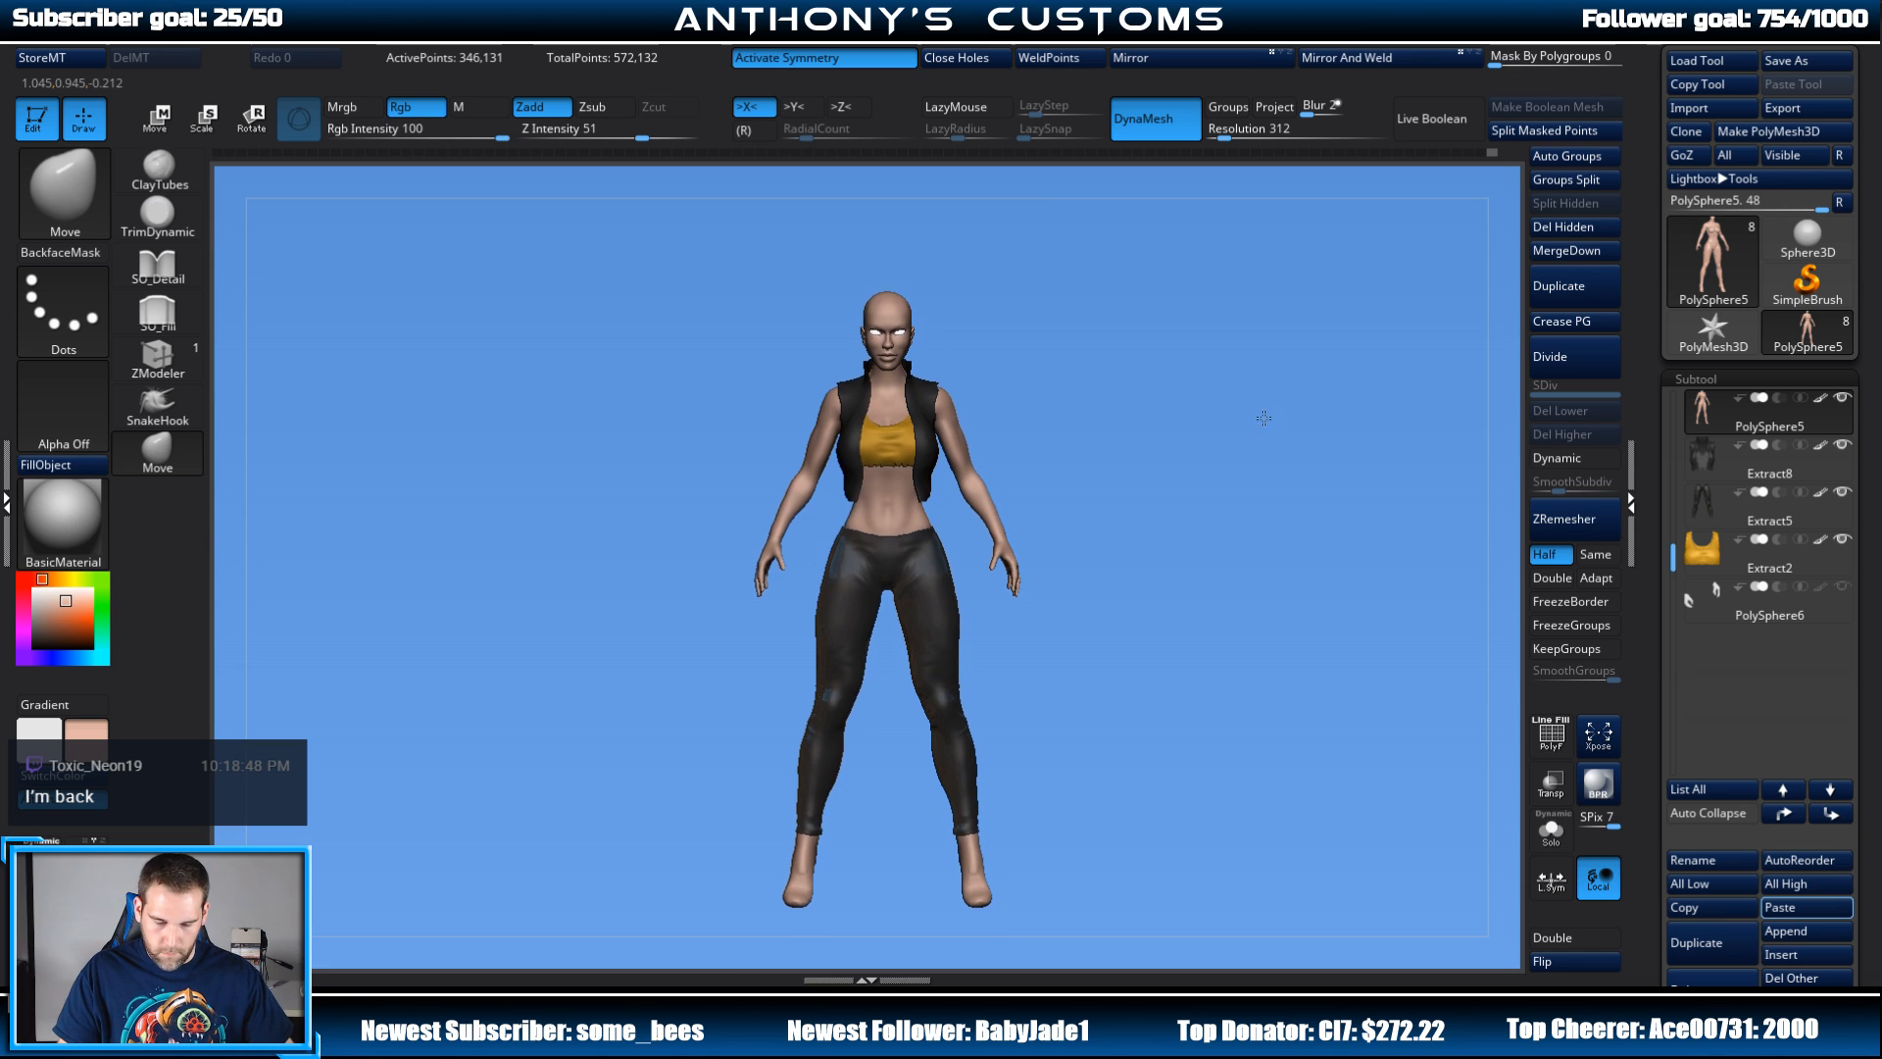
mouse_move(1234, 712)
right_mouse_down()
mouse_move(1129, 699)
mouse_move(1177, 702)
mouse_move(1223, 671)
mouse_move(1185, 671)
mouse_move(1151, 778)
mouse_move(1189, 662)
right_mouse_up()
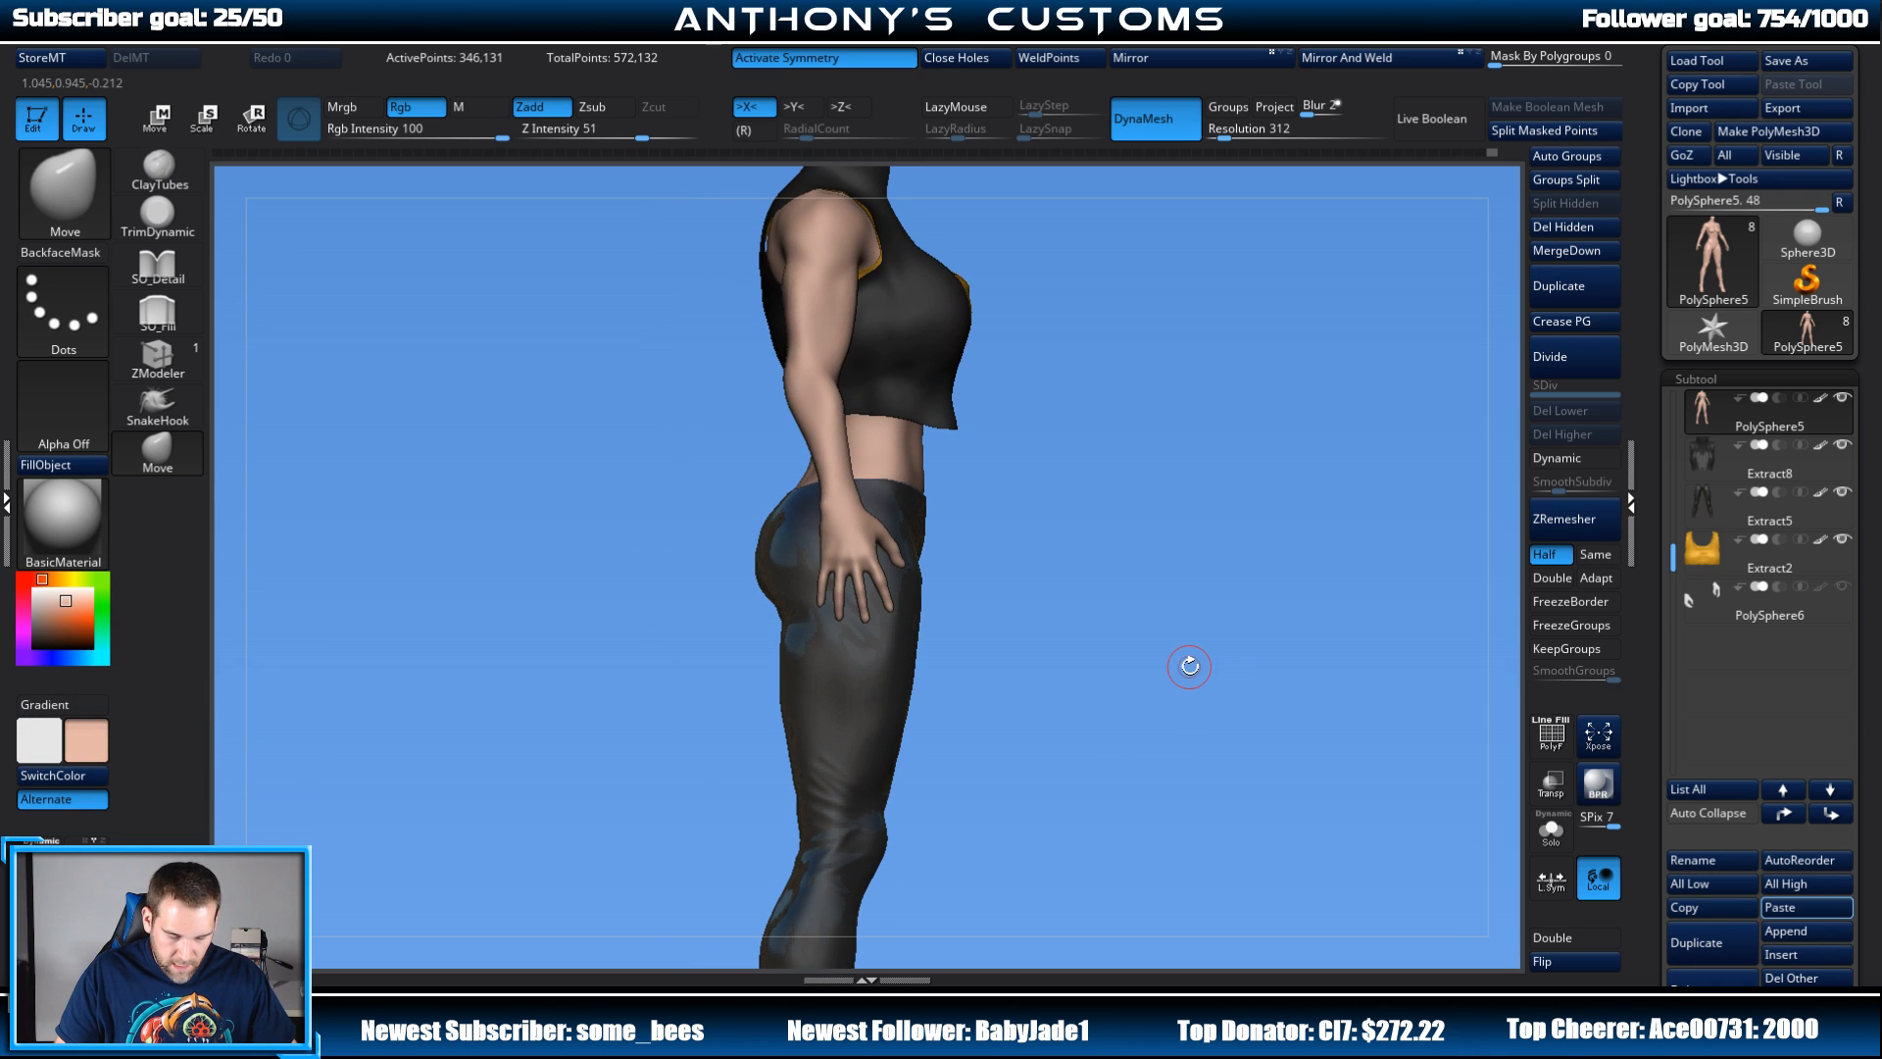
right_click_drag(1156, 546, 1063, 551, "shift")
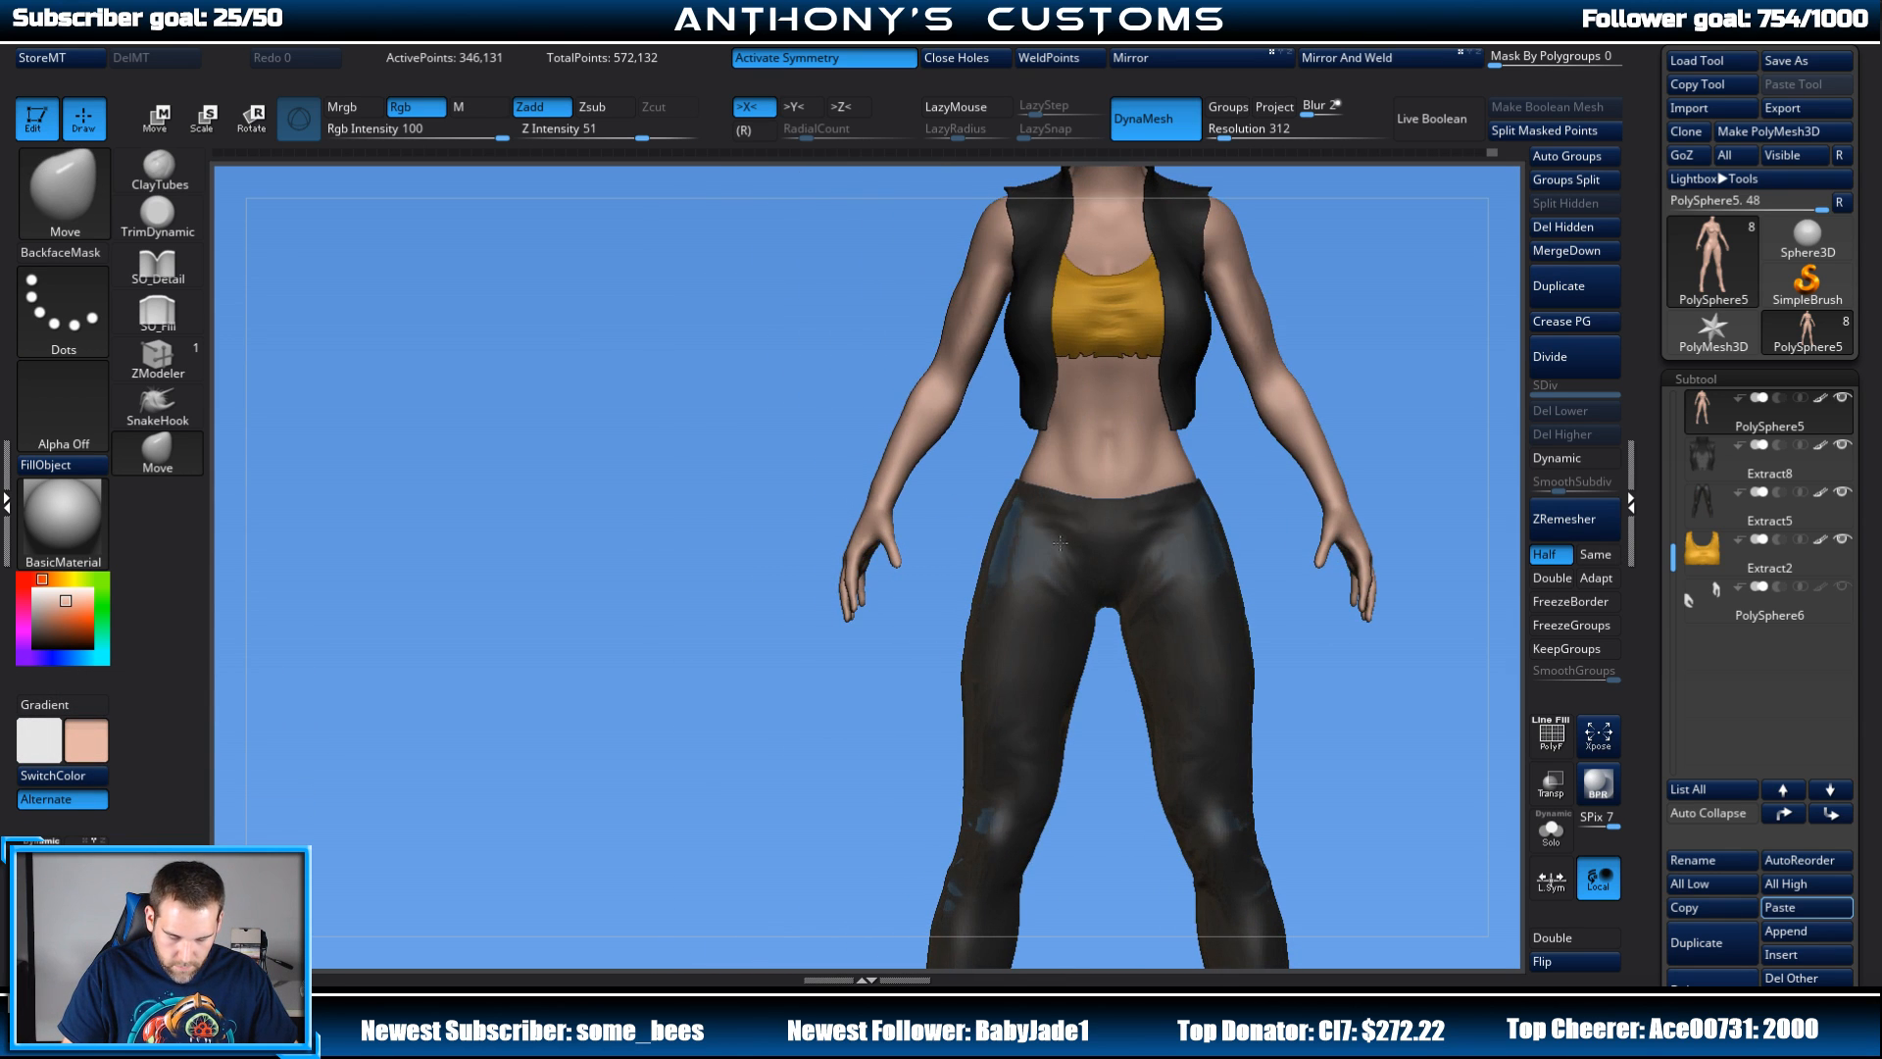
left_click_drag(850, 731, 842, 657, "ctrl")
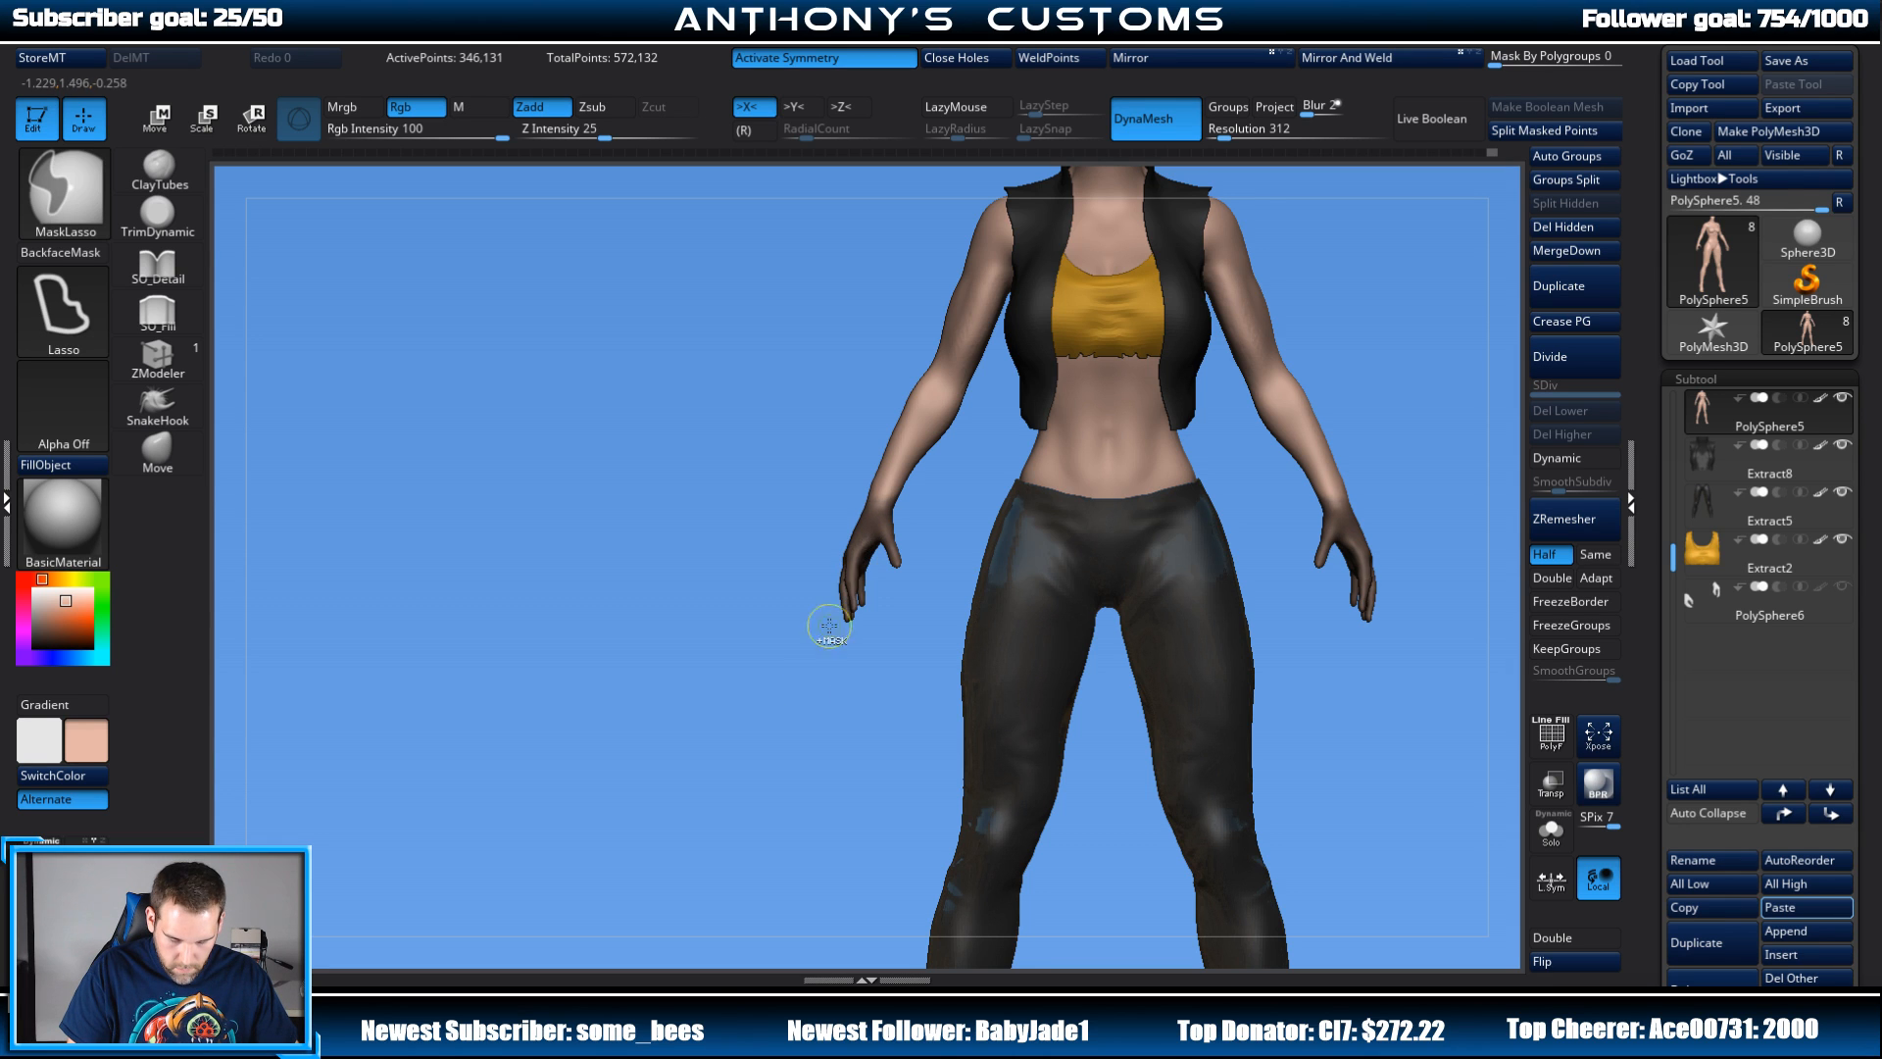
mouse_move(828, 625)
right_mouse_down()
mouse_move(996, 622)
mouse_move(1131, 568)
mouse_move(1135, 536)
right_mouse_up()
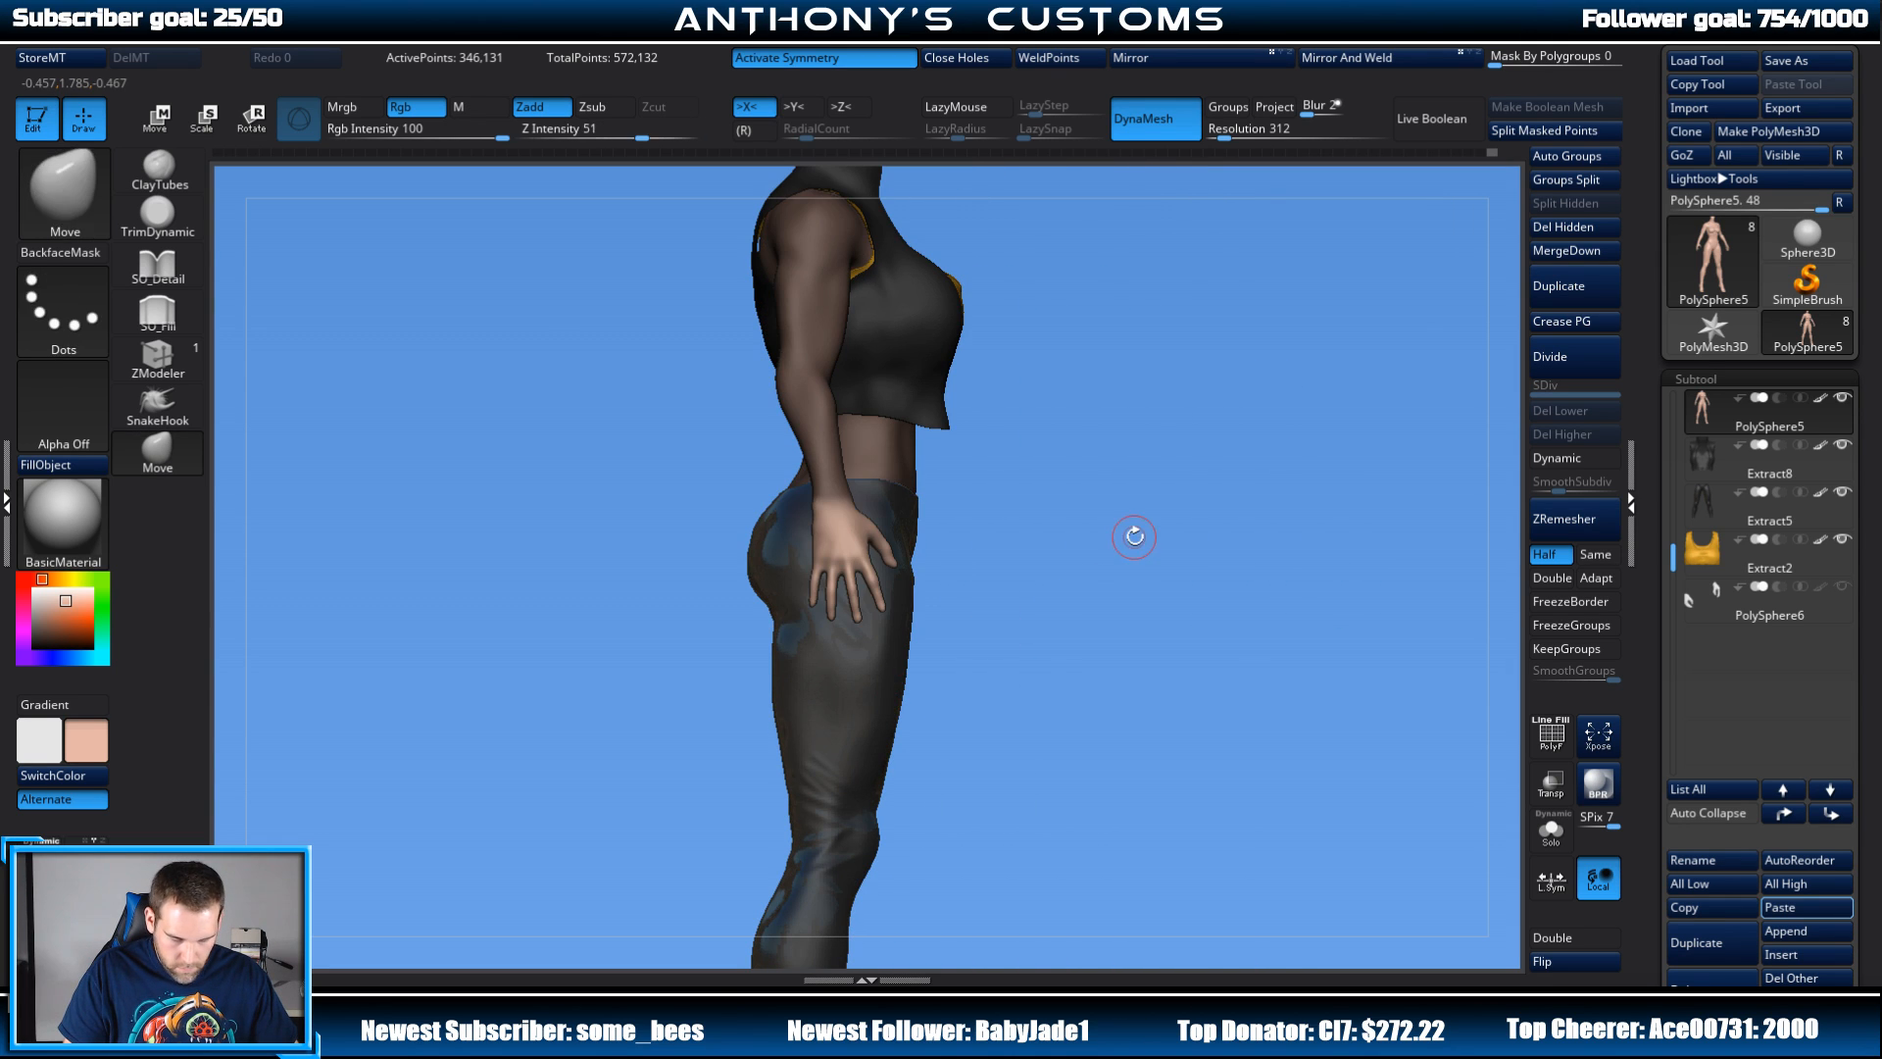
Step: Adjust the placement of the unmasked hands with the gizmo in side view, clear the mask and return to draw mode
key("w")
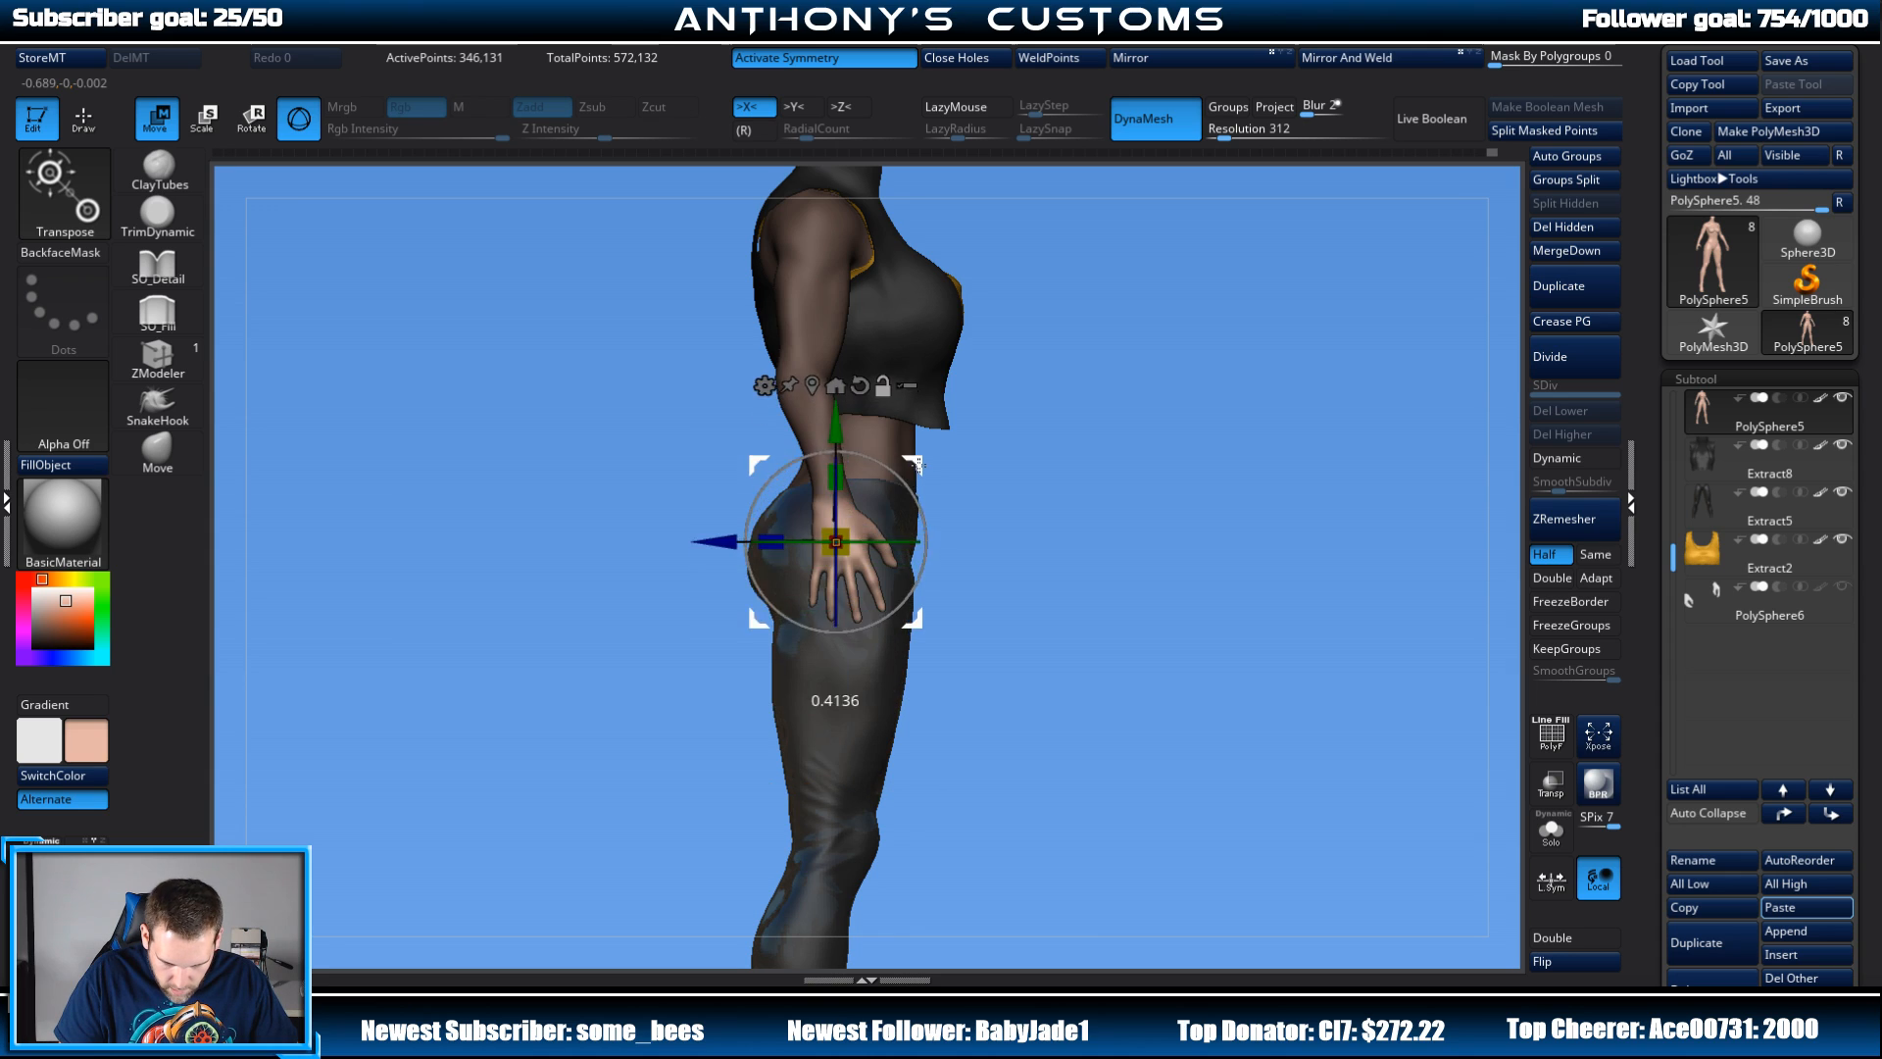
left_click_drag(917, 464, 925, 427)
mouse_move(1189, 429)
left_mouse_down()
mouse_move(1101, 416)
mouse_move(1134, 374)
mouse_move(1278, 401)
mouse_move(1219, 421)
mouse_move(1232, 412)
mouse_move(1200, 443)
mouse_move(1197, 488)
left_mouse_up()
key("q")
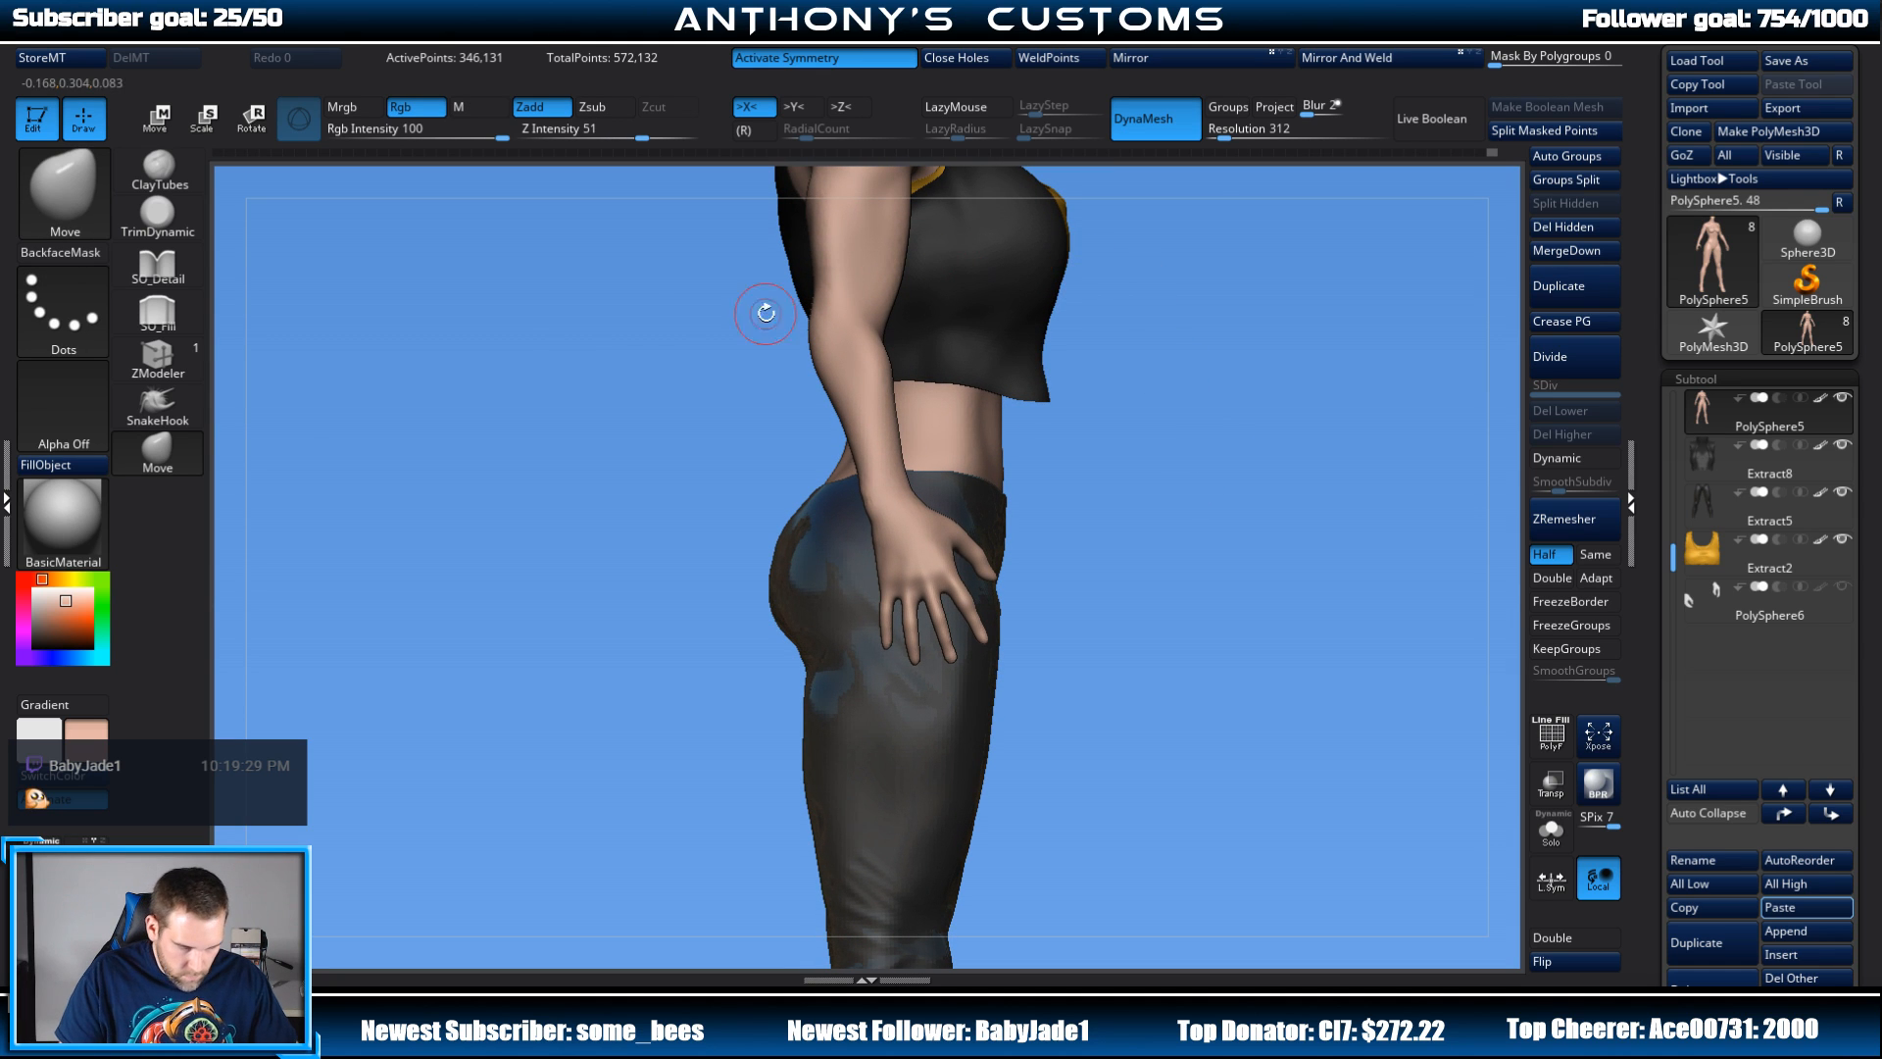
Step: Switch to the SnakeHook brush, then reshape and smooth the wrists from the side and back
left_click(160, 405)
right_click(1158, 422)
left_click(1164, 427)
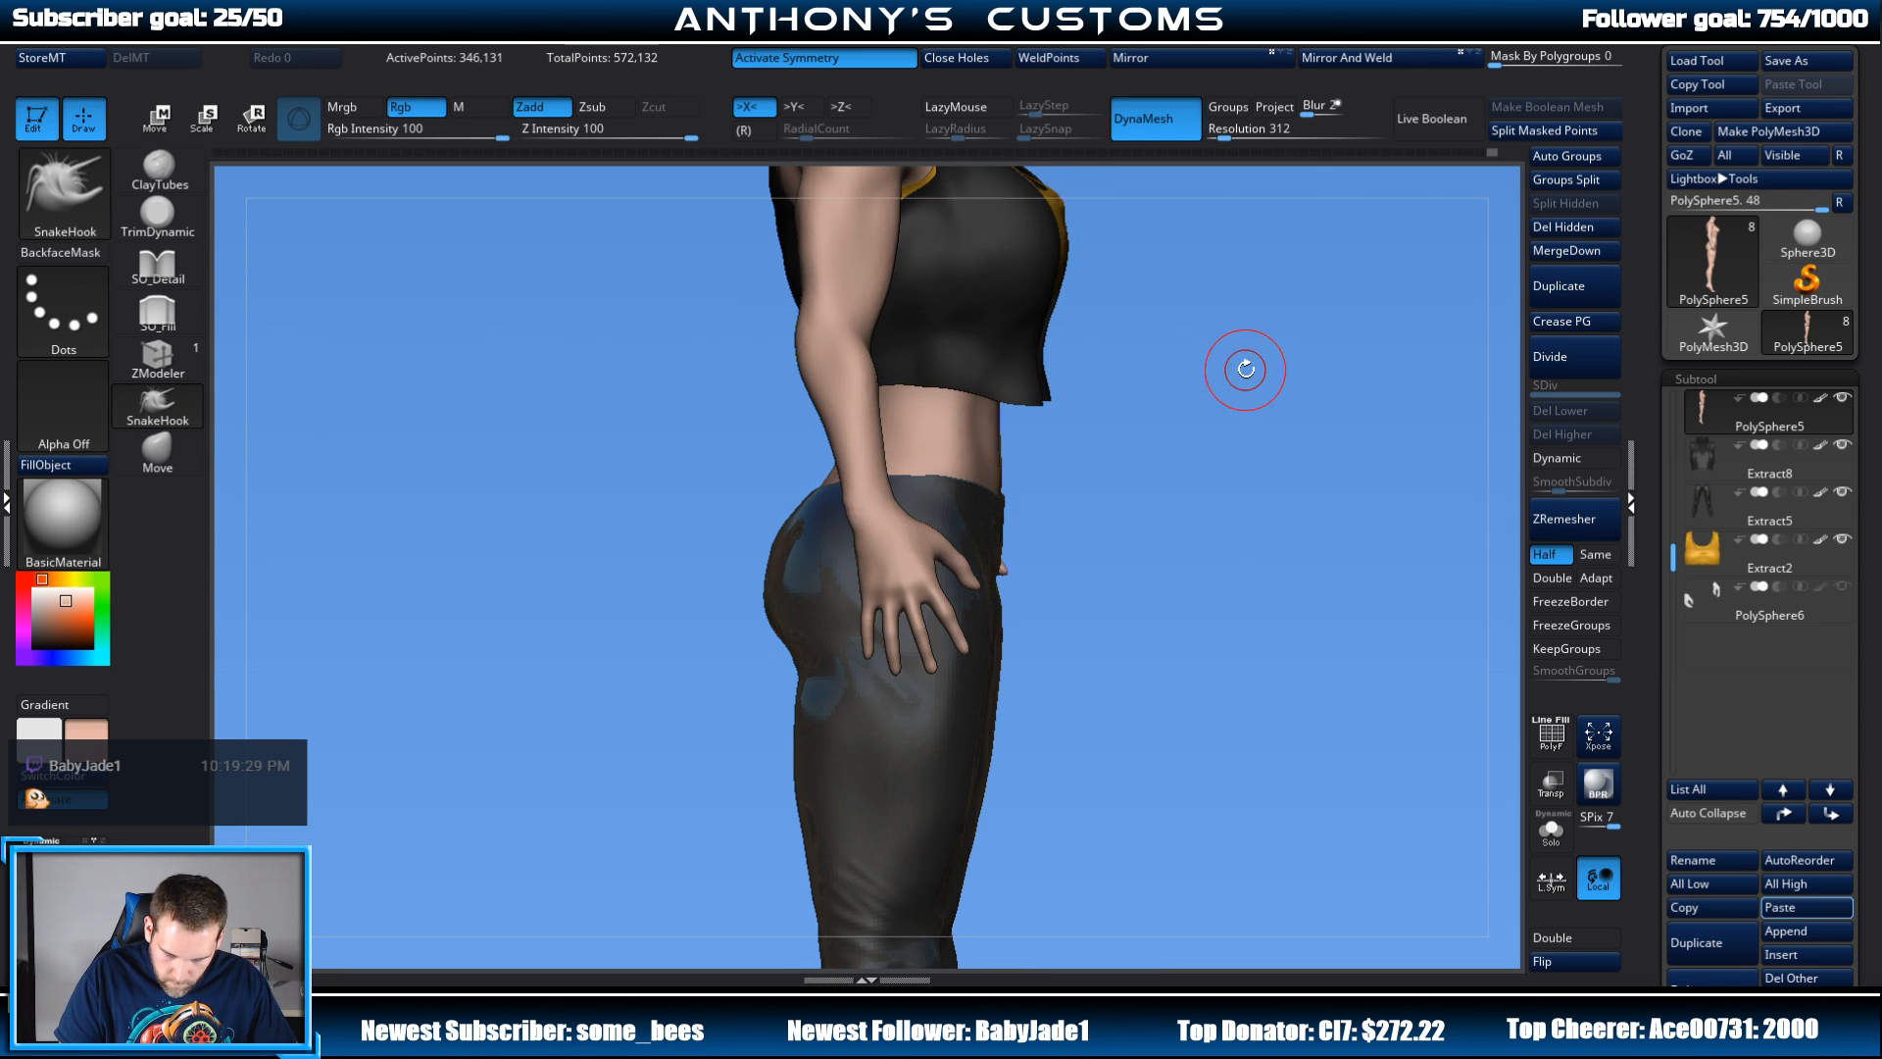
left_click_drag(1230, 380, 1235, 389)
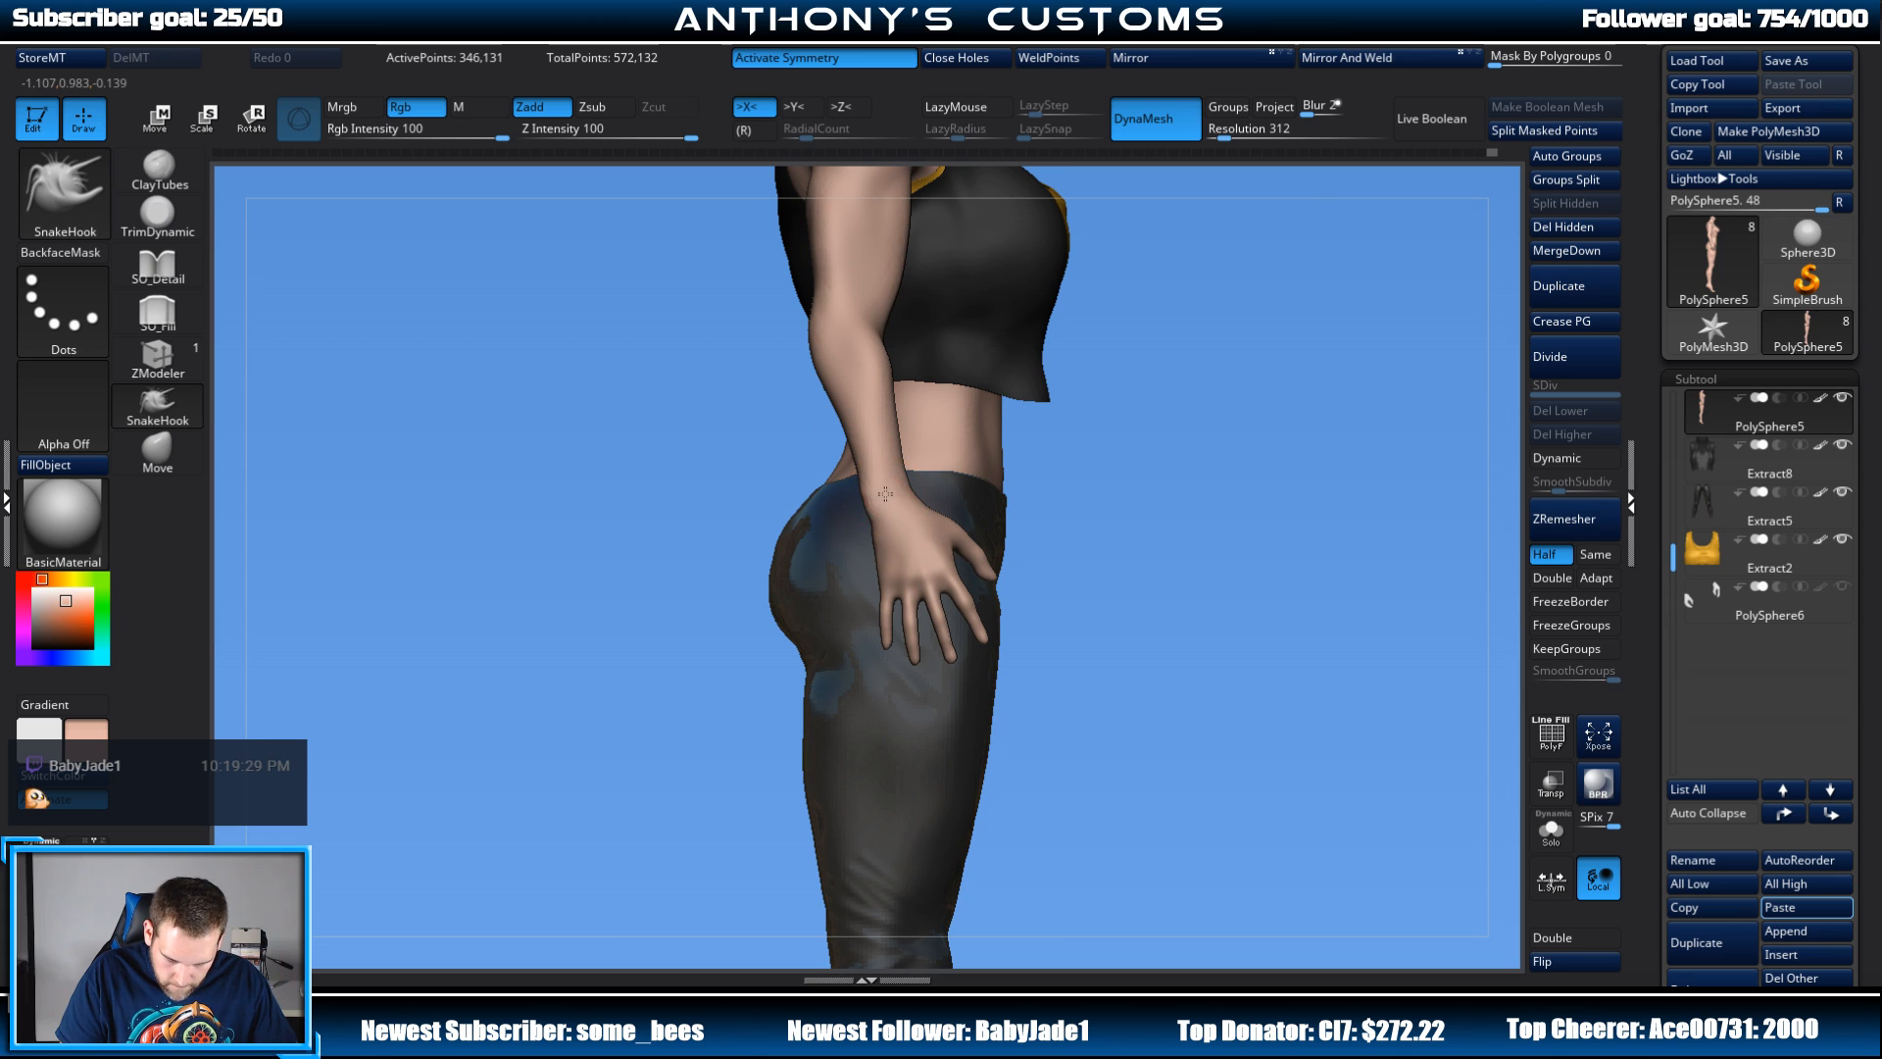
left_click_drag(1100, 447, 1238, 404)
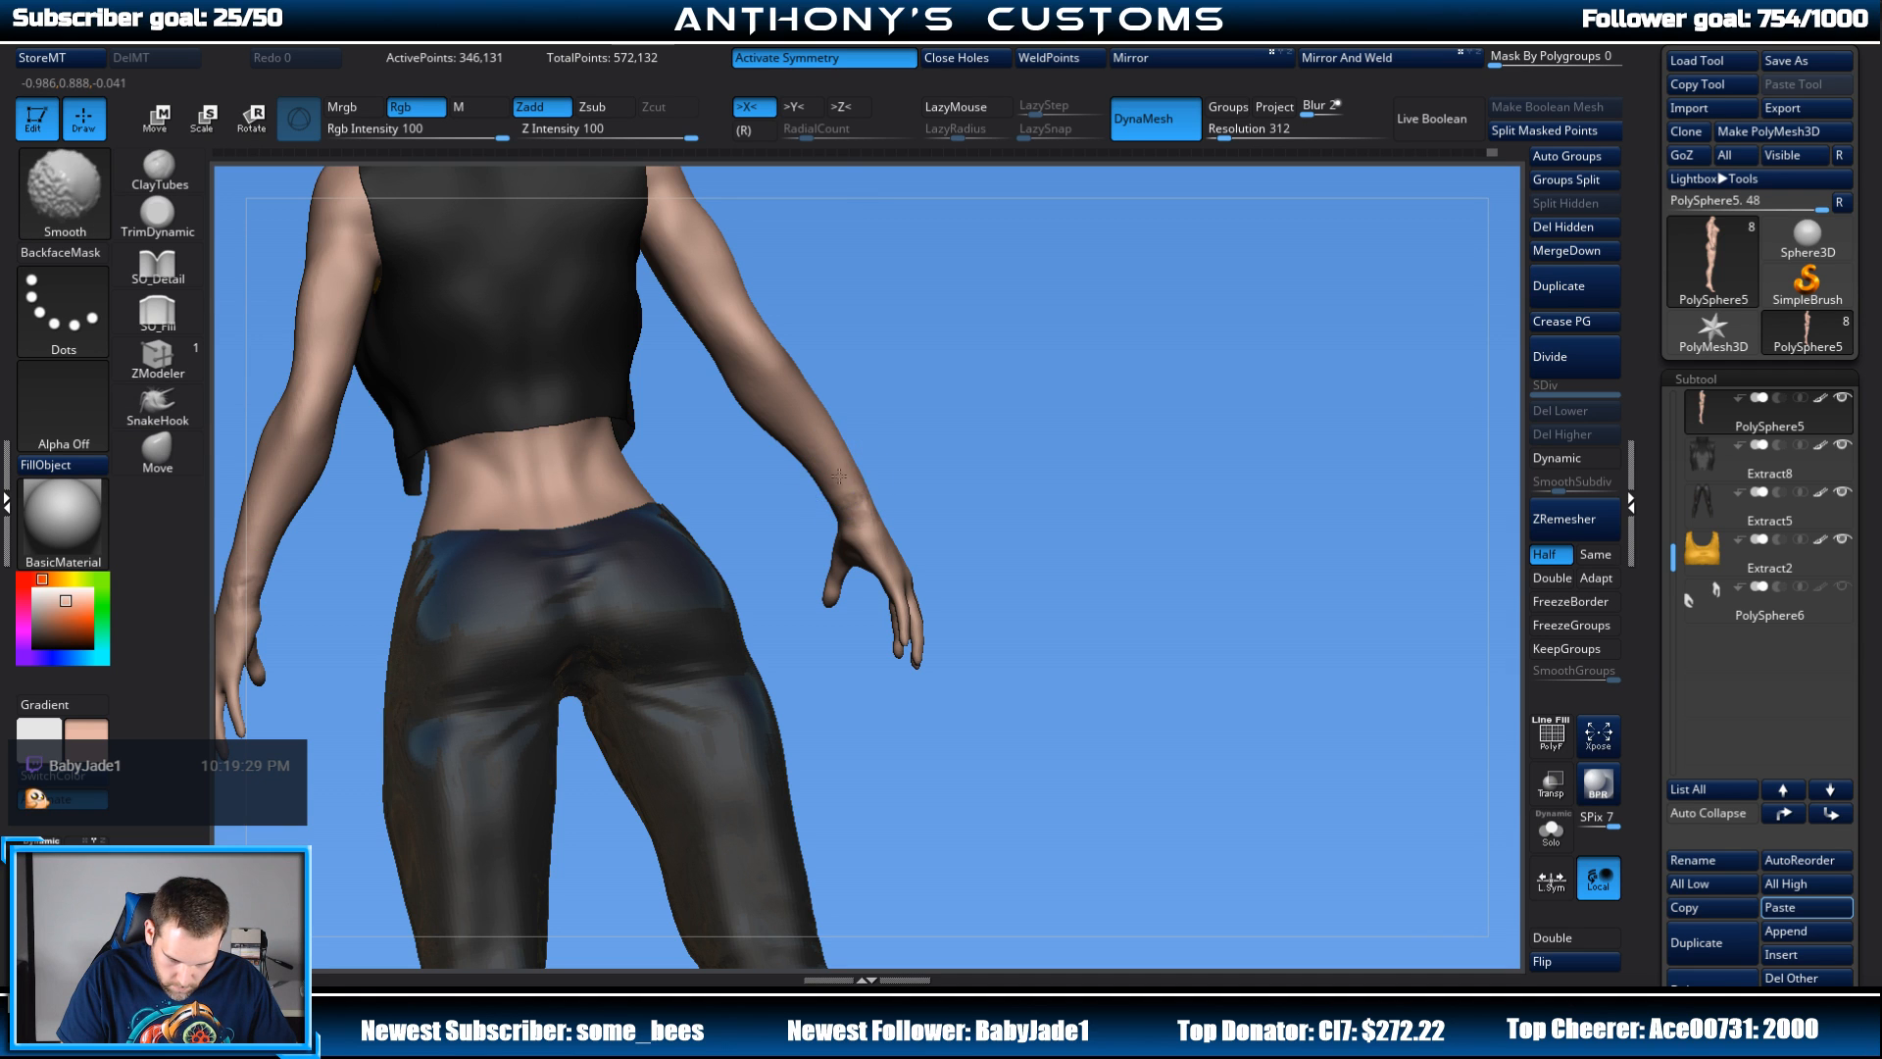
left_click_drag(1009, 487, 858, 483)
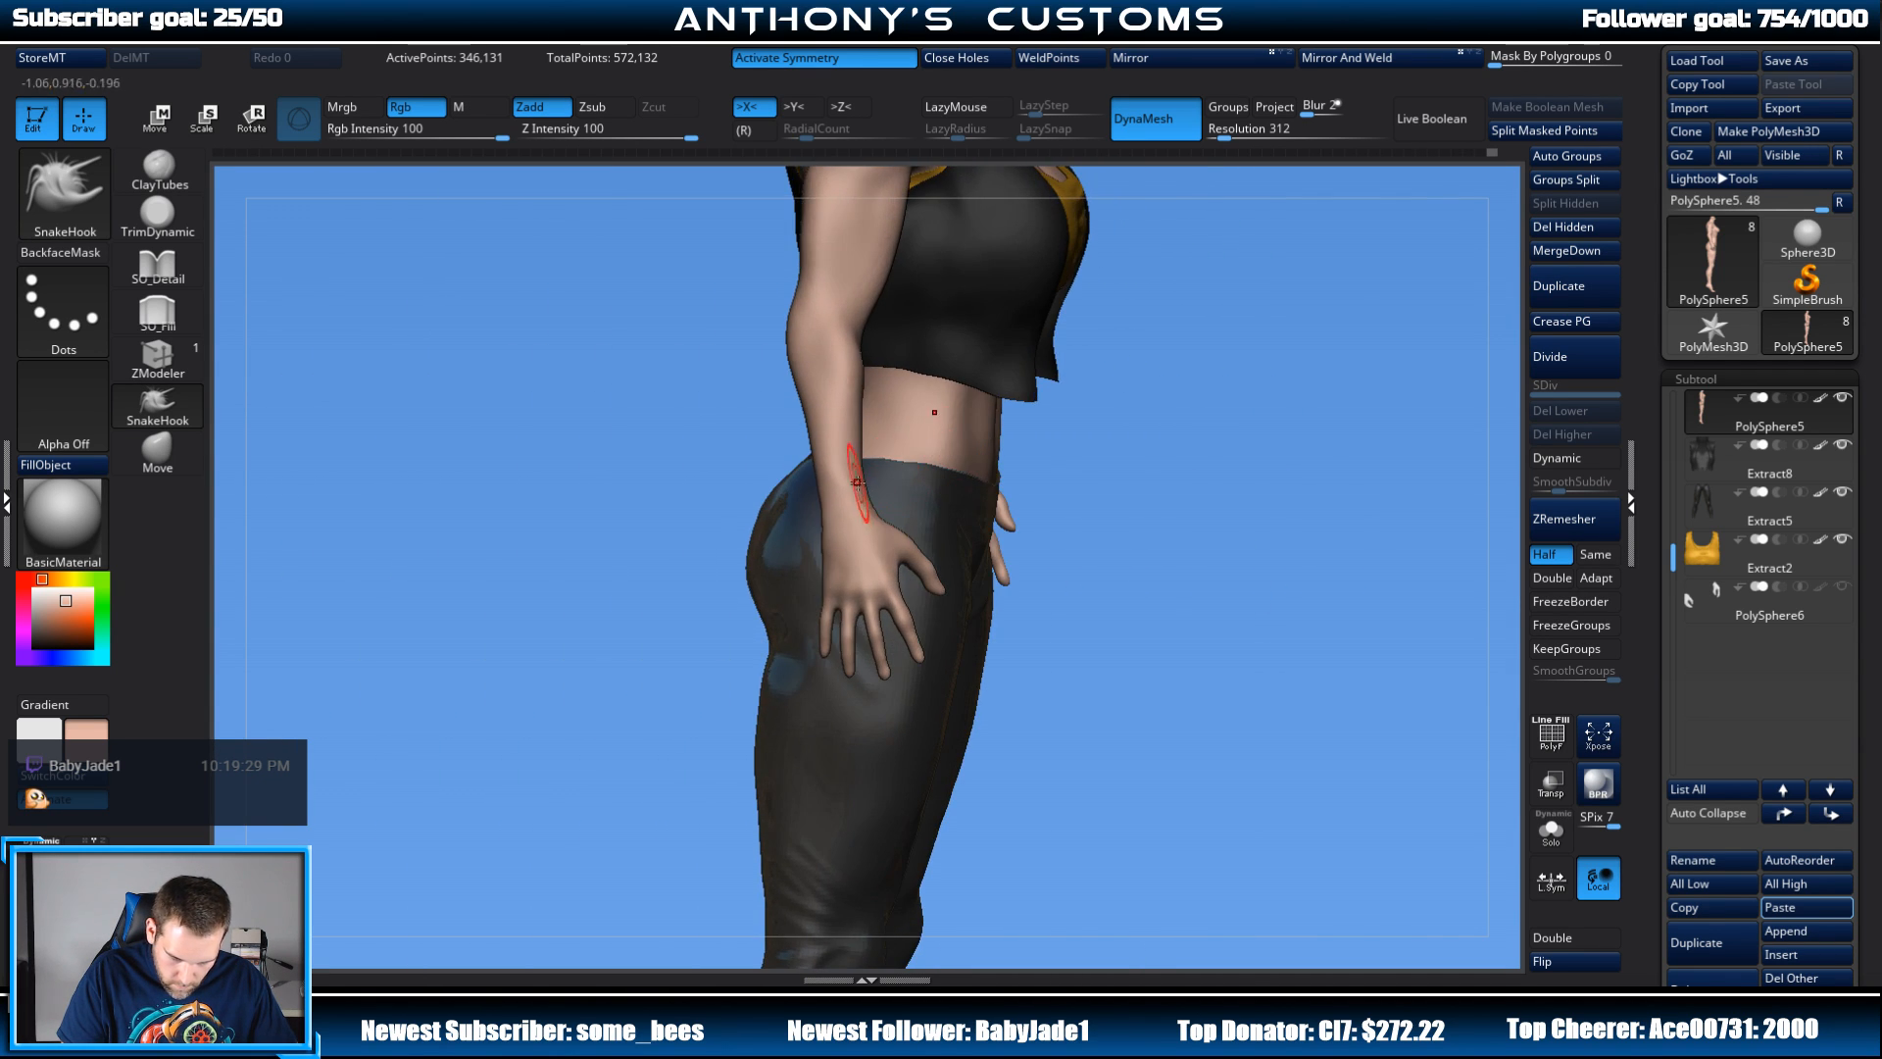
key("space")
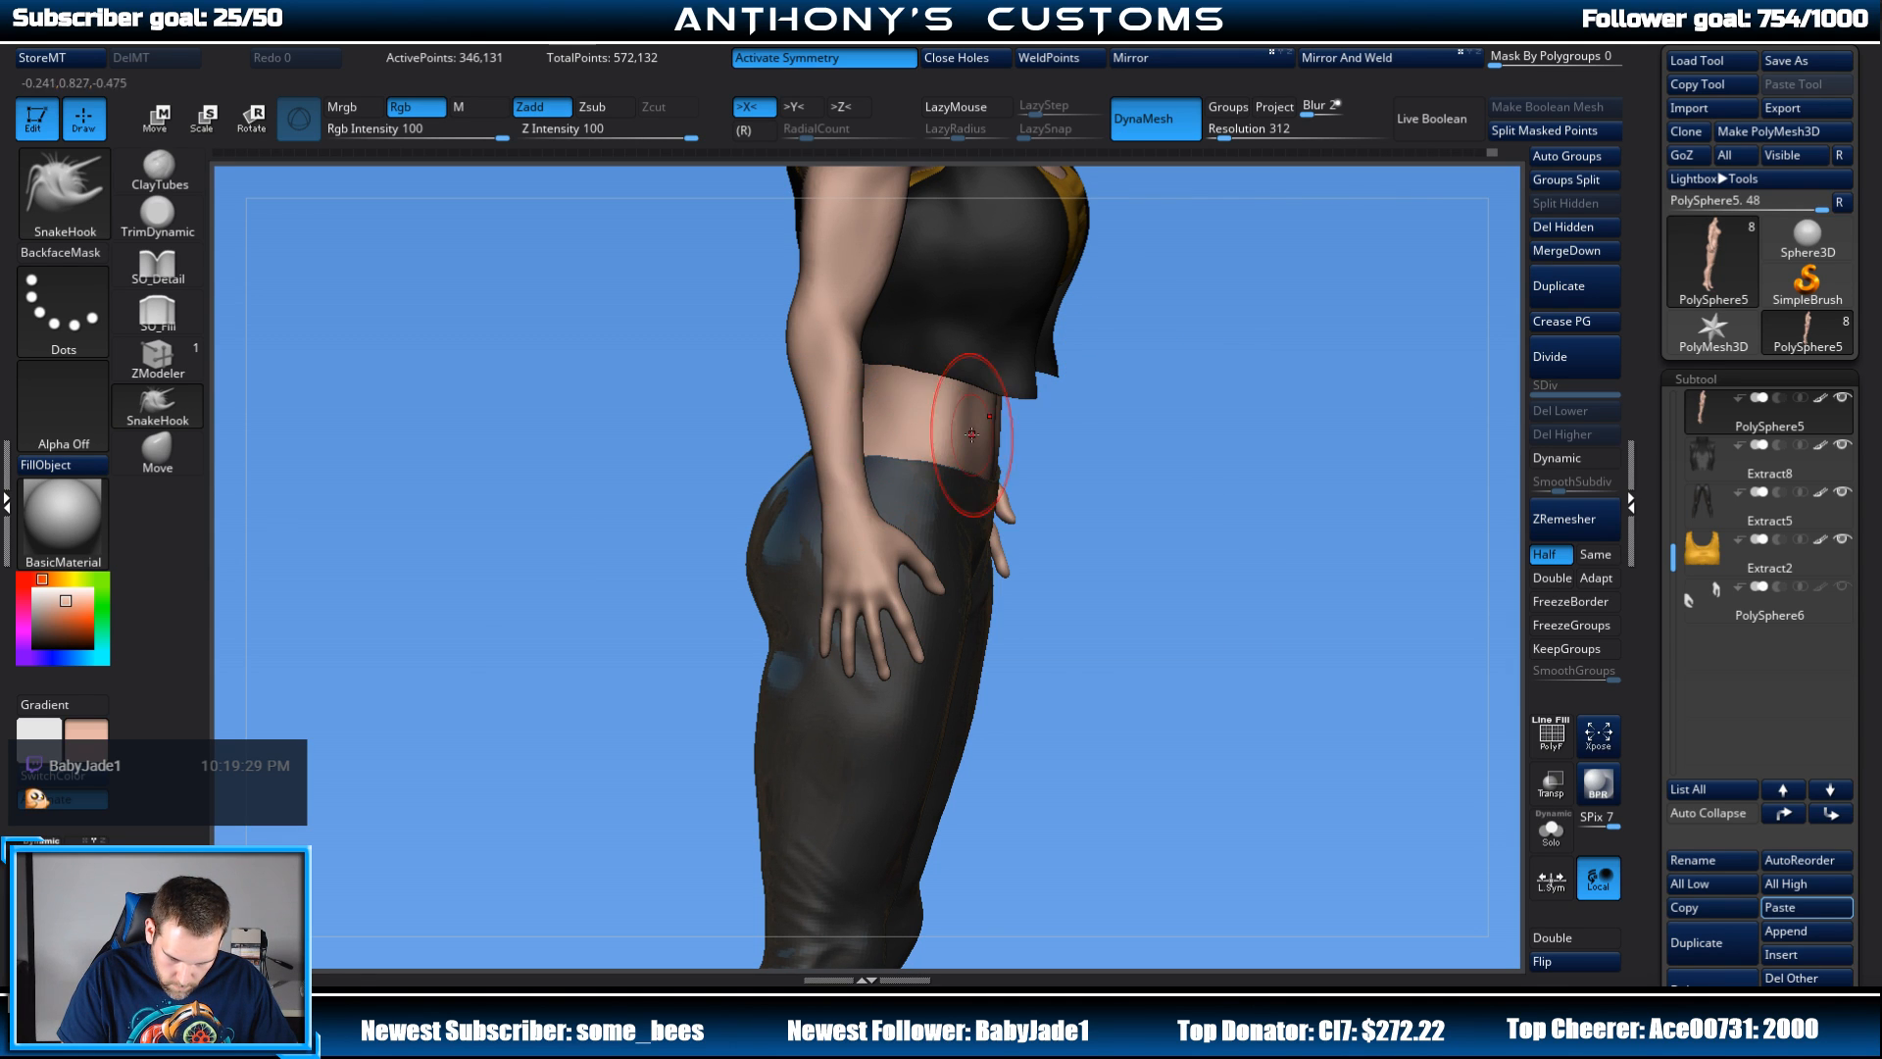
Step: Mask both arms of the body with a lasso in front view and invert the mask
left_click_drag(981, 431, 1155, 423)
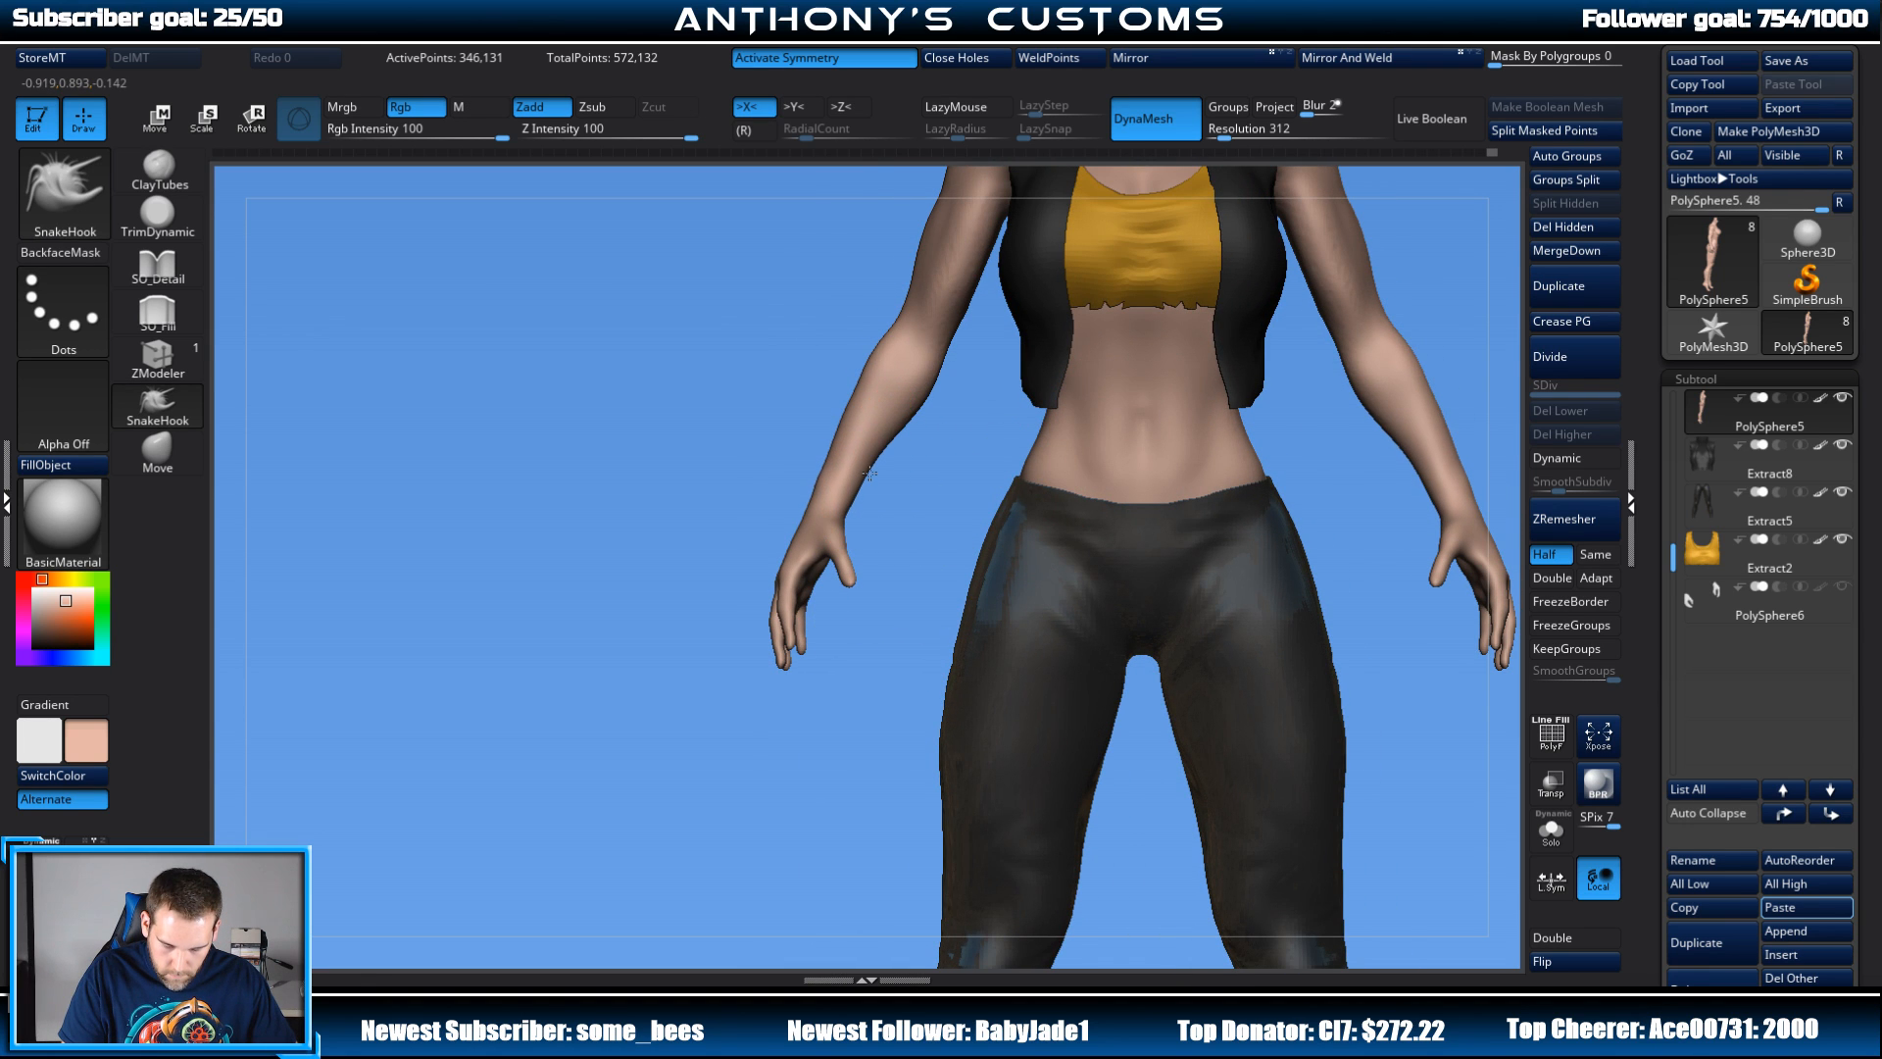
left_click_drag(868, 617, 831, 549, "alt")
left_click_drag(1282, 404, 1222, 491, "alt")
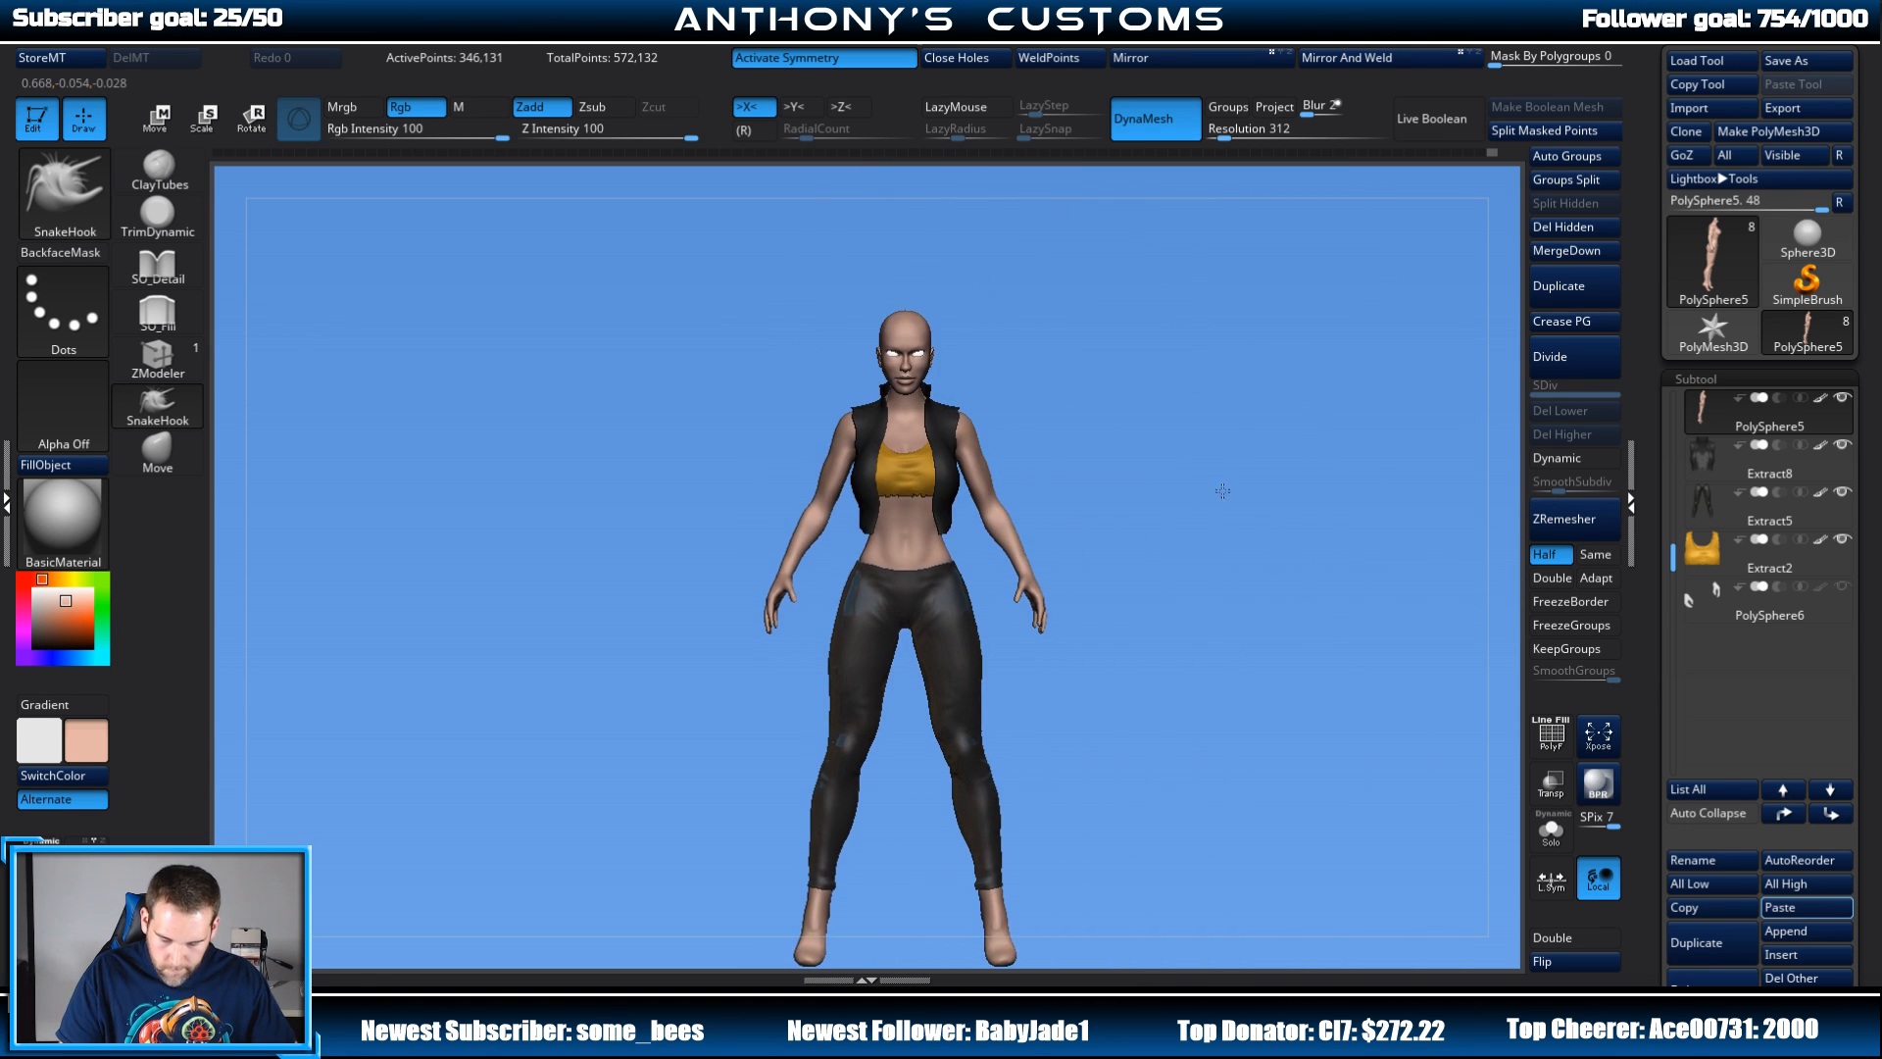
left_click_drag(1185, 590, 1599, 579)
left_click_drag(1263, 572, 1264, 636)
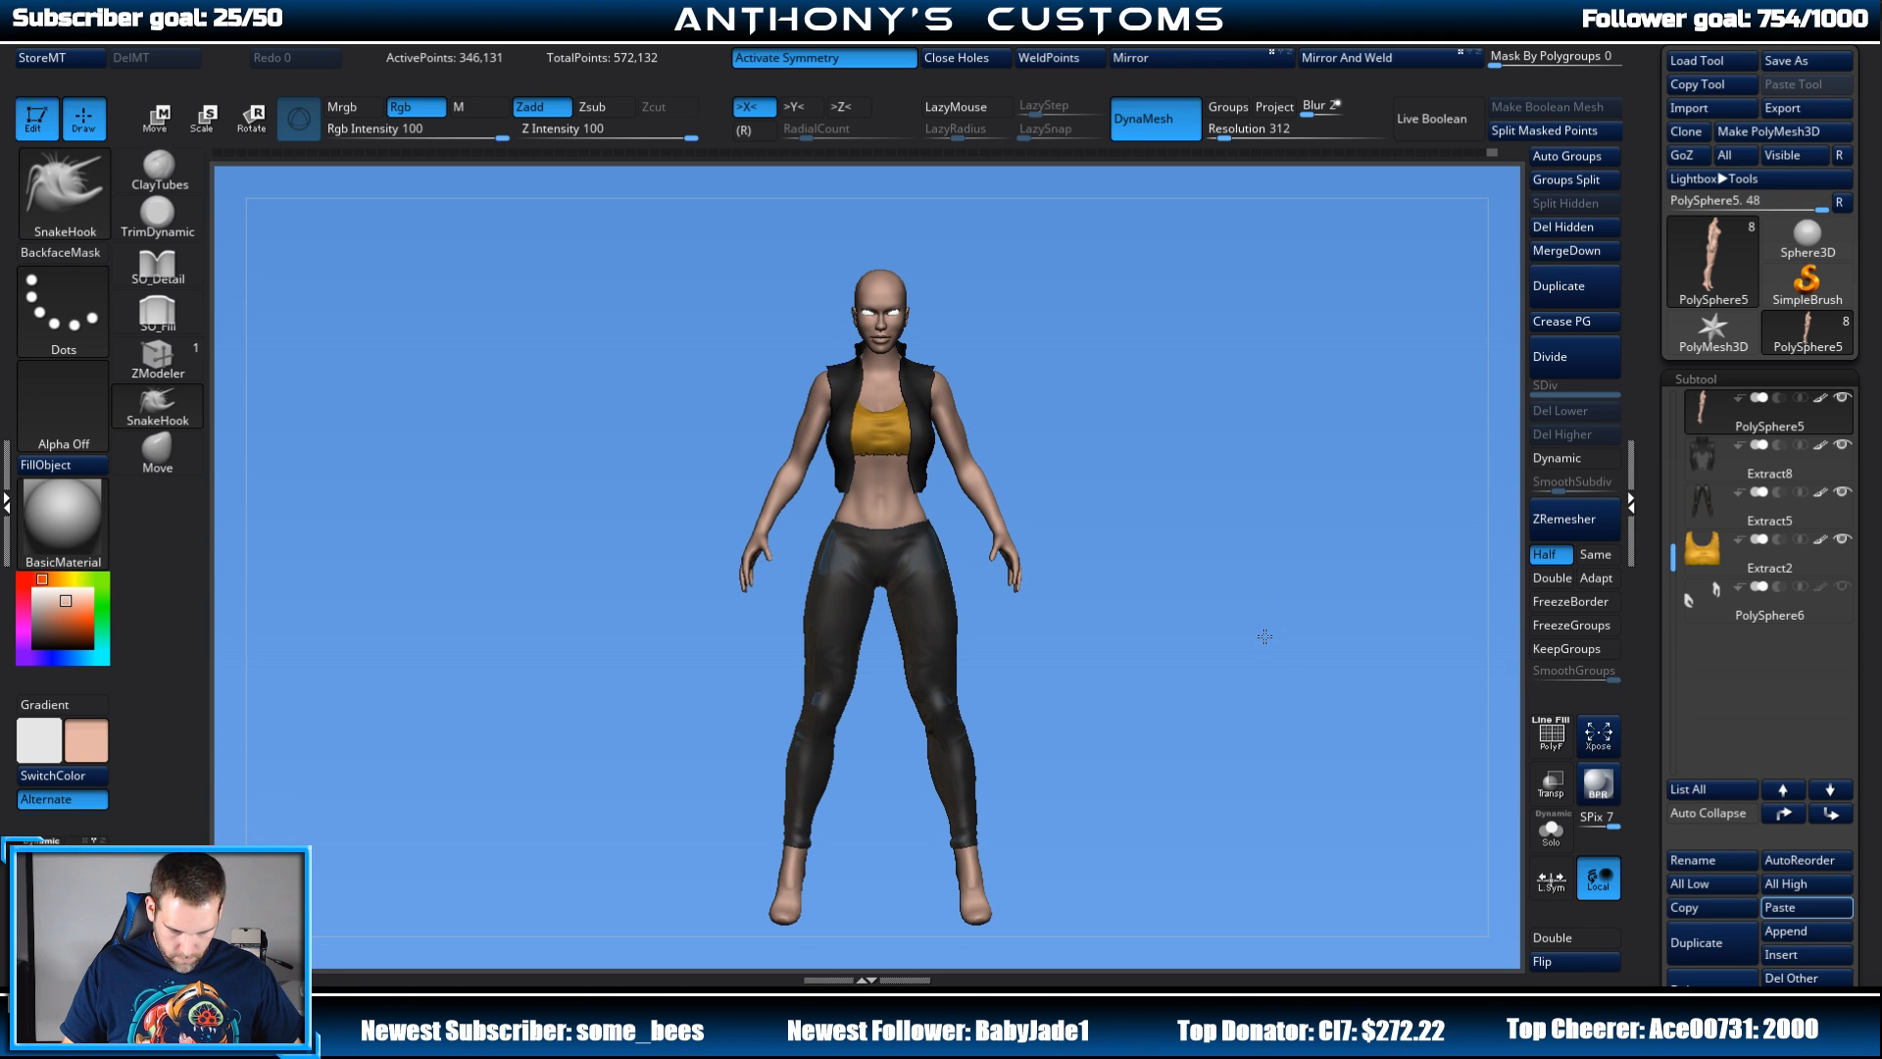
left_click_drag(1297, 708, 1257, 715)
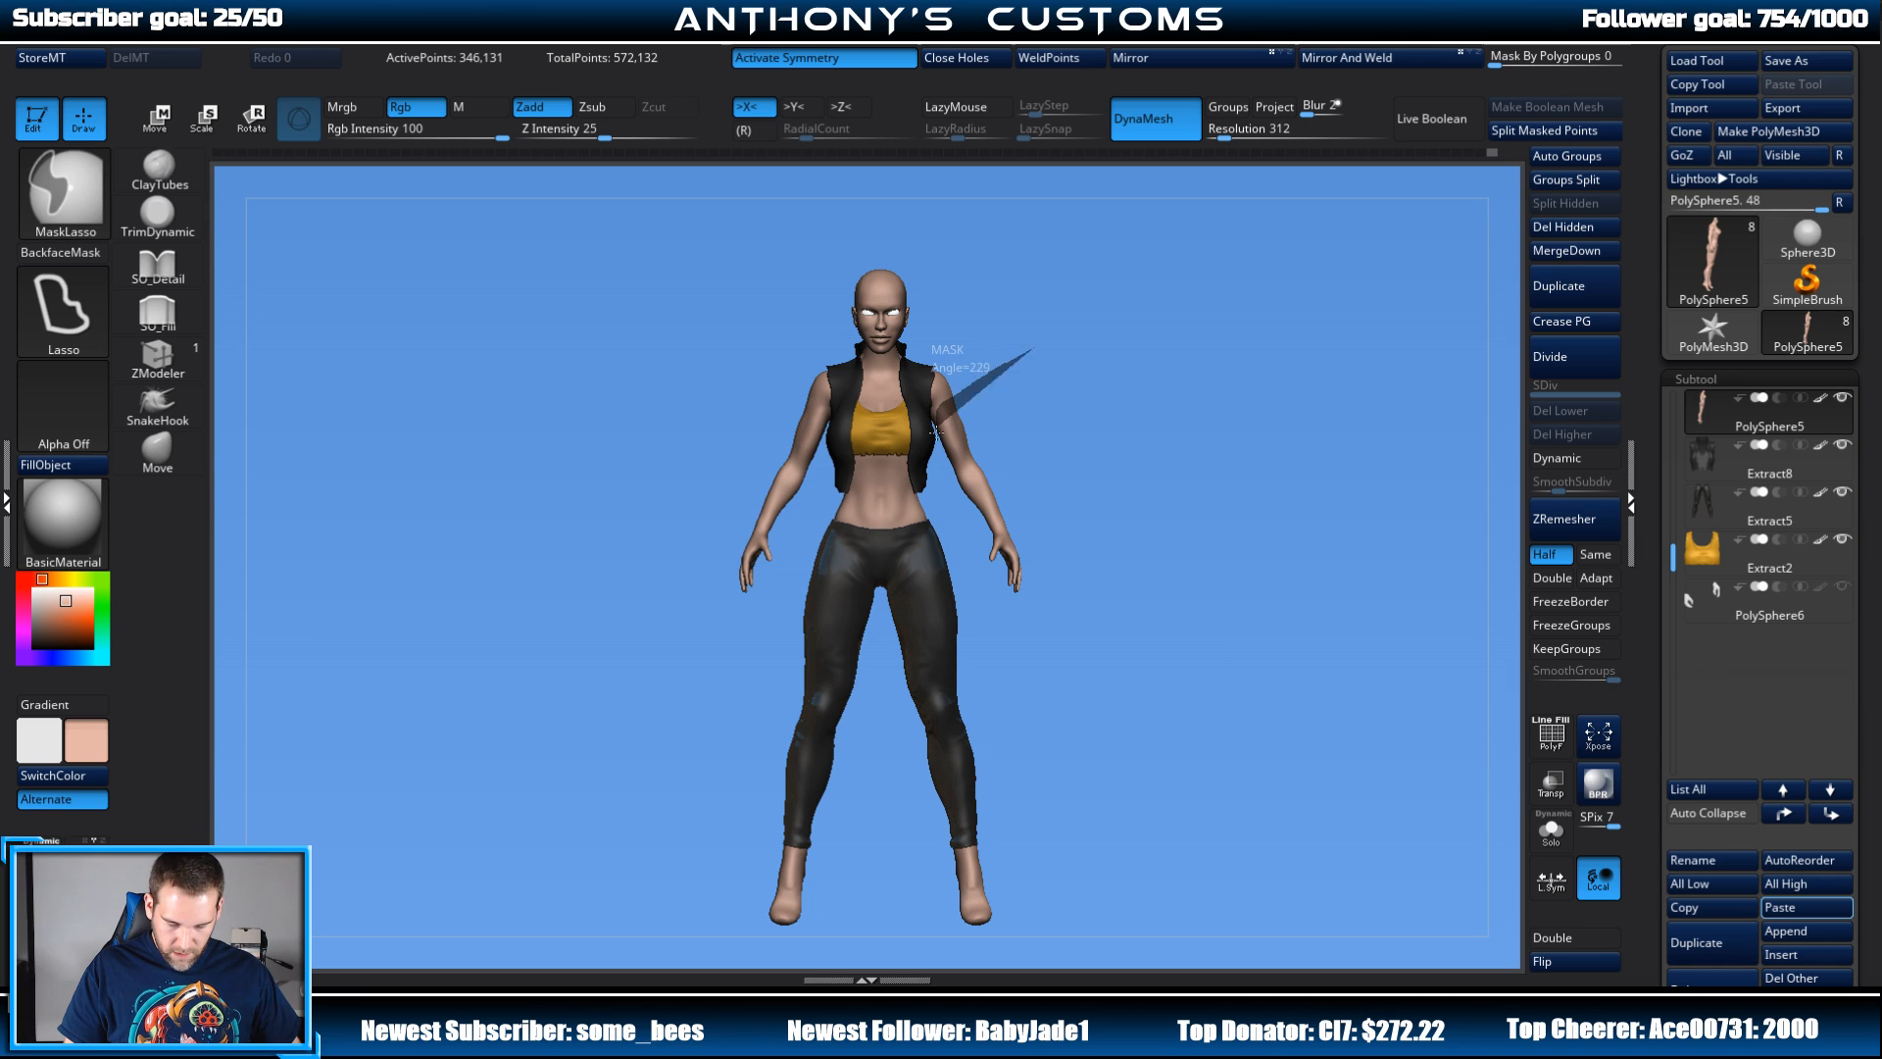
left_click_drag(999, 630, 1211, 659, "ctrl")
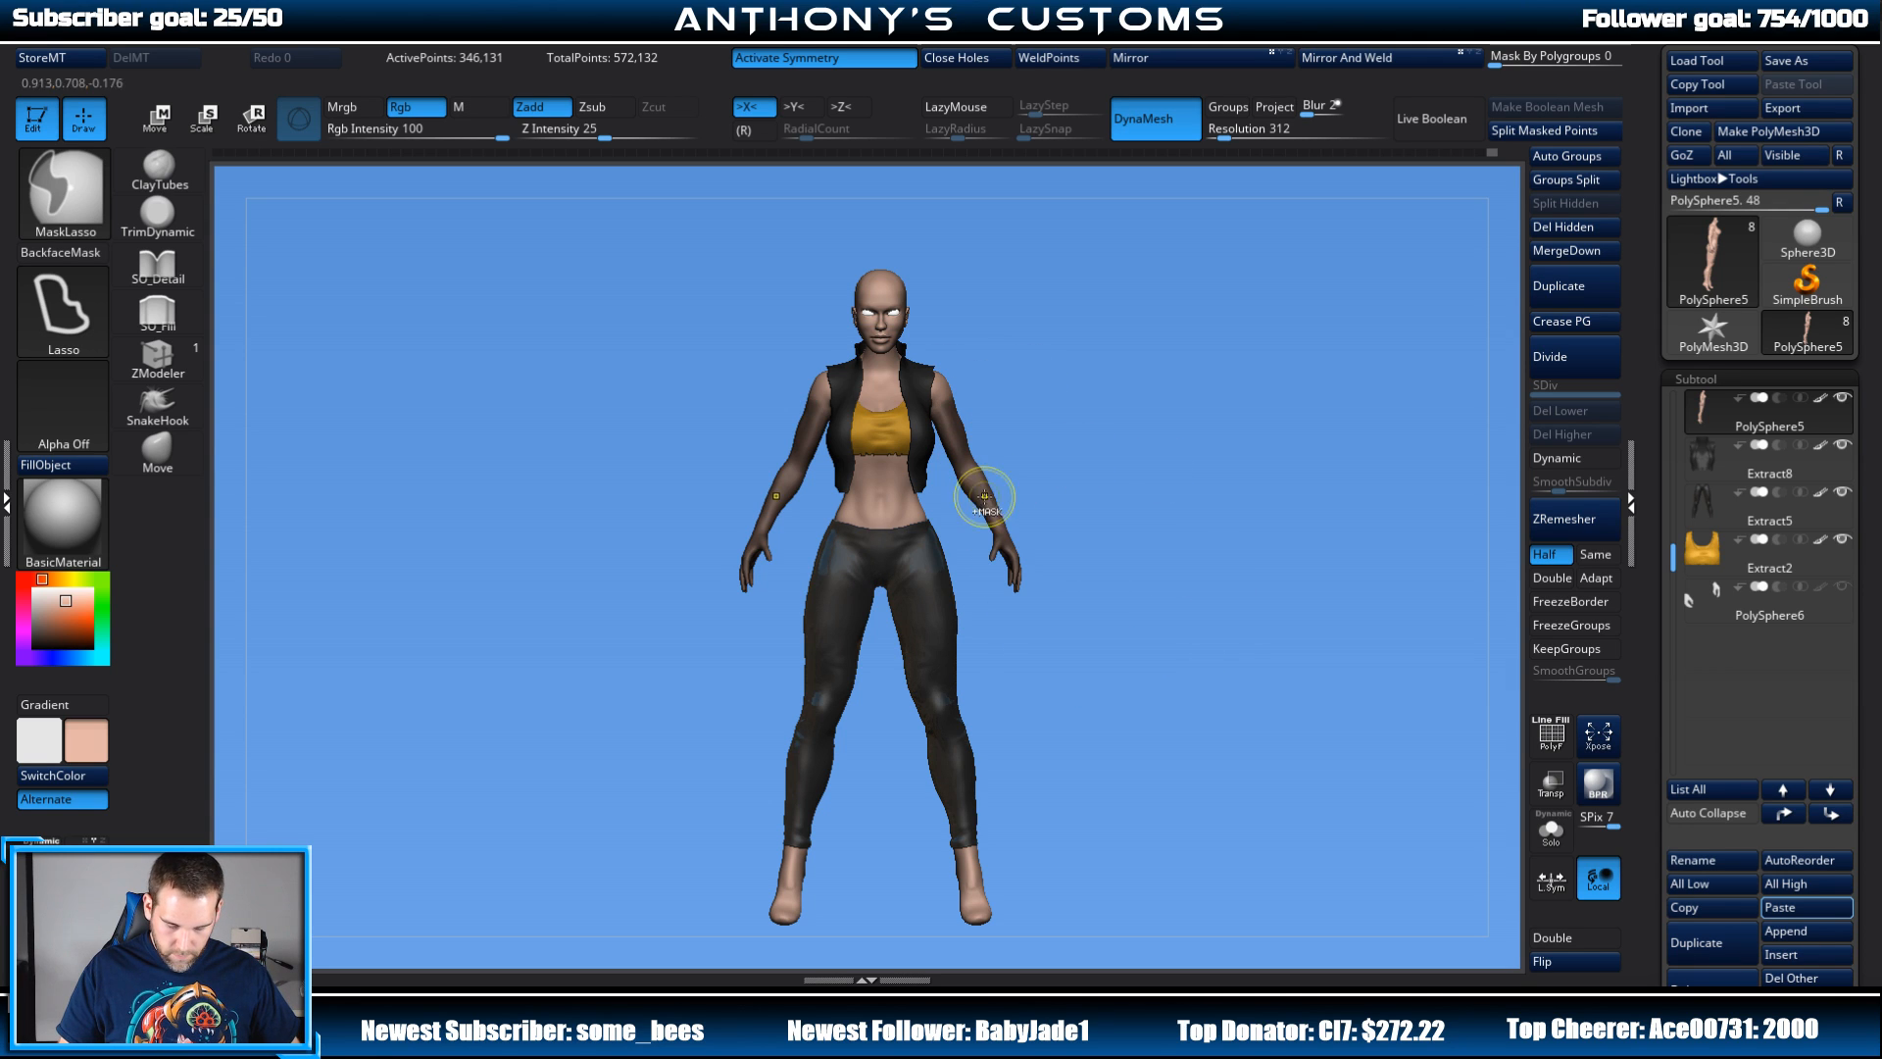
left_click(1051, 488, "ctrl")
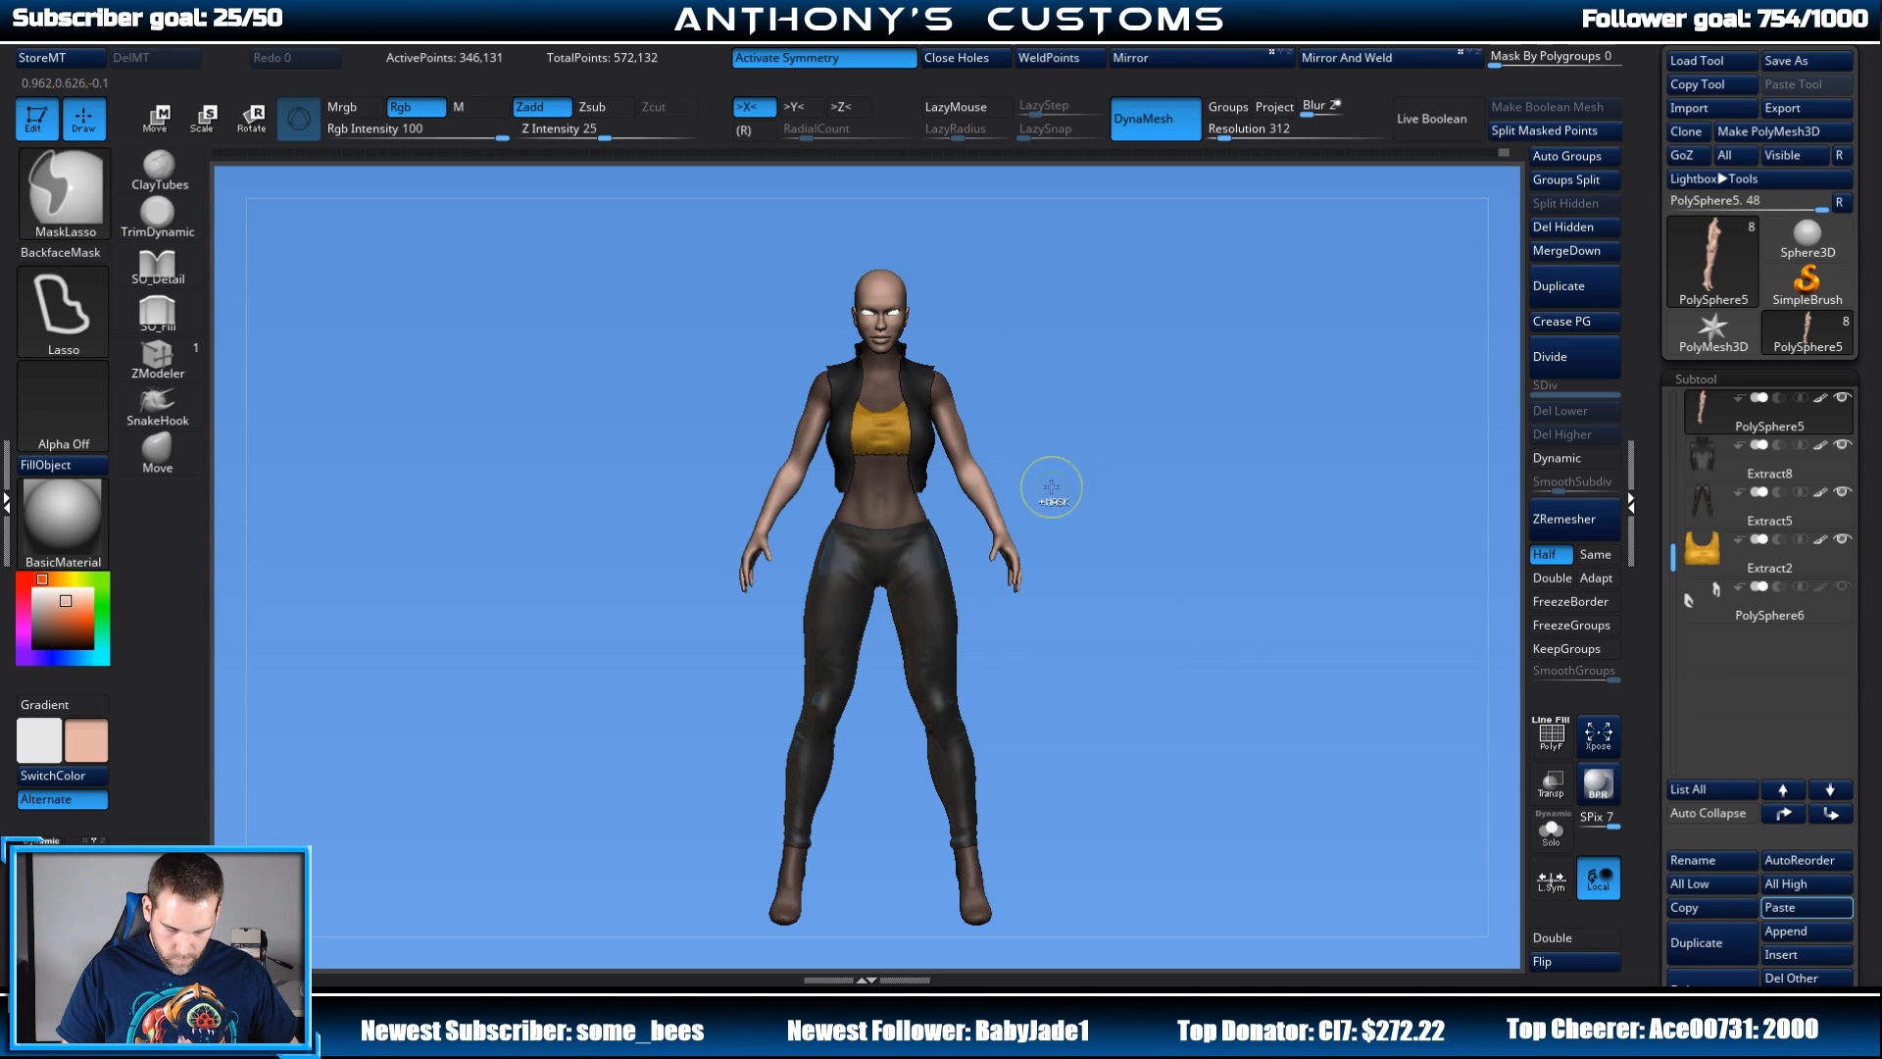
Step: Place the transform gizmo on the elbow of the unmasked arm and reset its orientation
key("w")
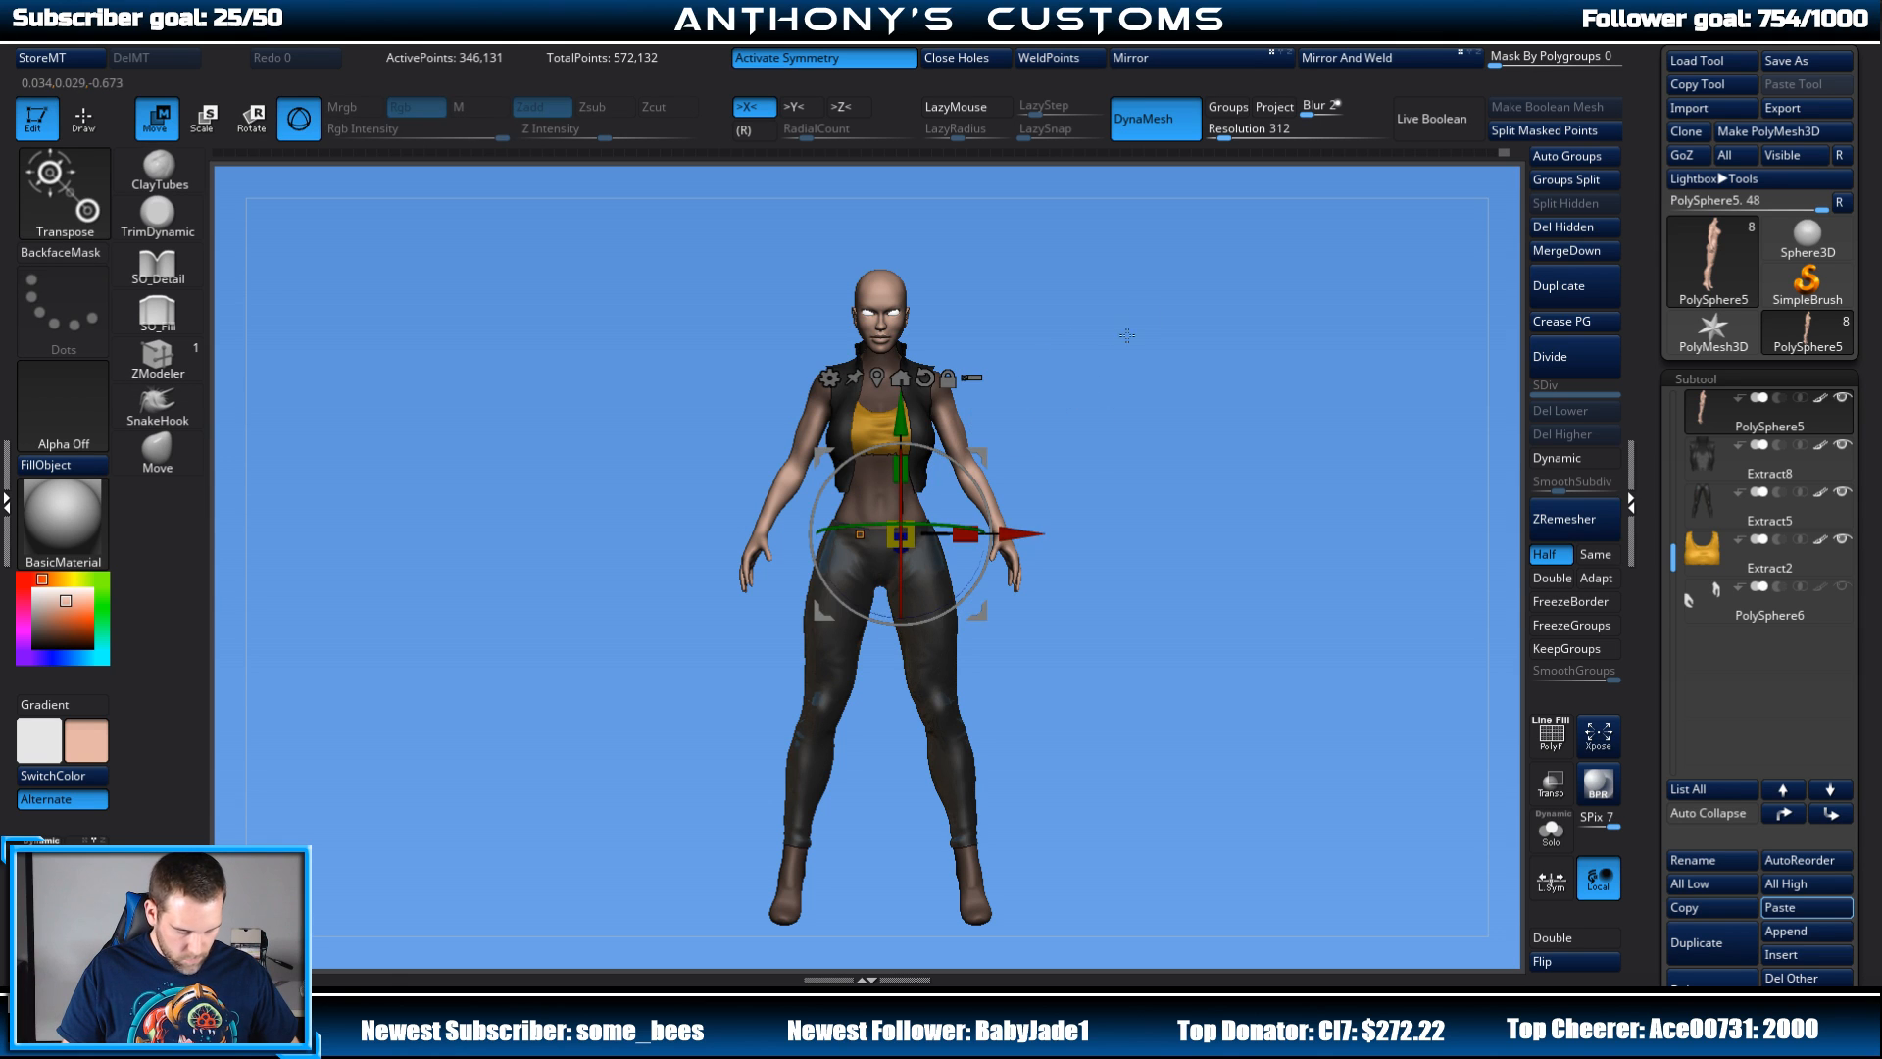
left_click_drag(1041, 397, 1048, 381, "alt")
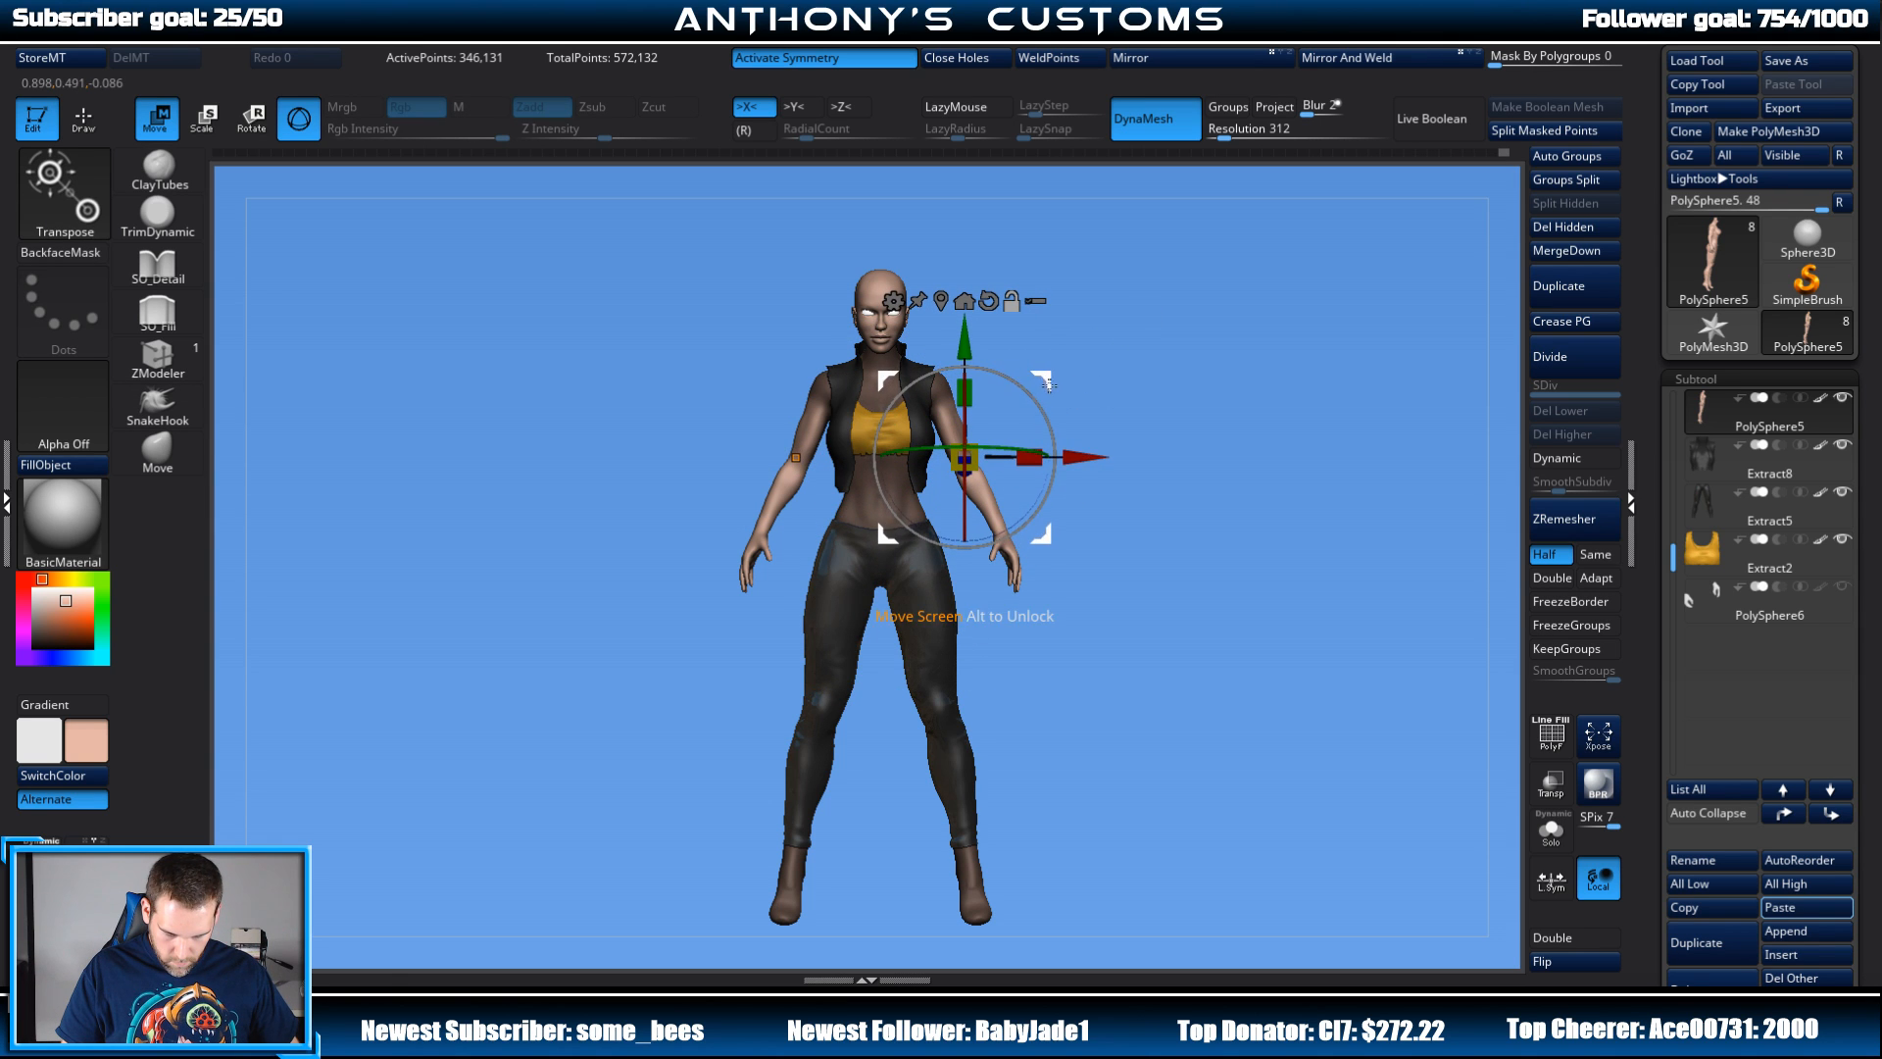
left_click(990, 301, "alt")
left_click_drag(1203, 323, 1064, 384, "shift")
left_click_drag(1008, 537, 996, 540, "alt")
left_click_drag(1142, 463, 1294, 447)
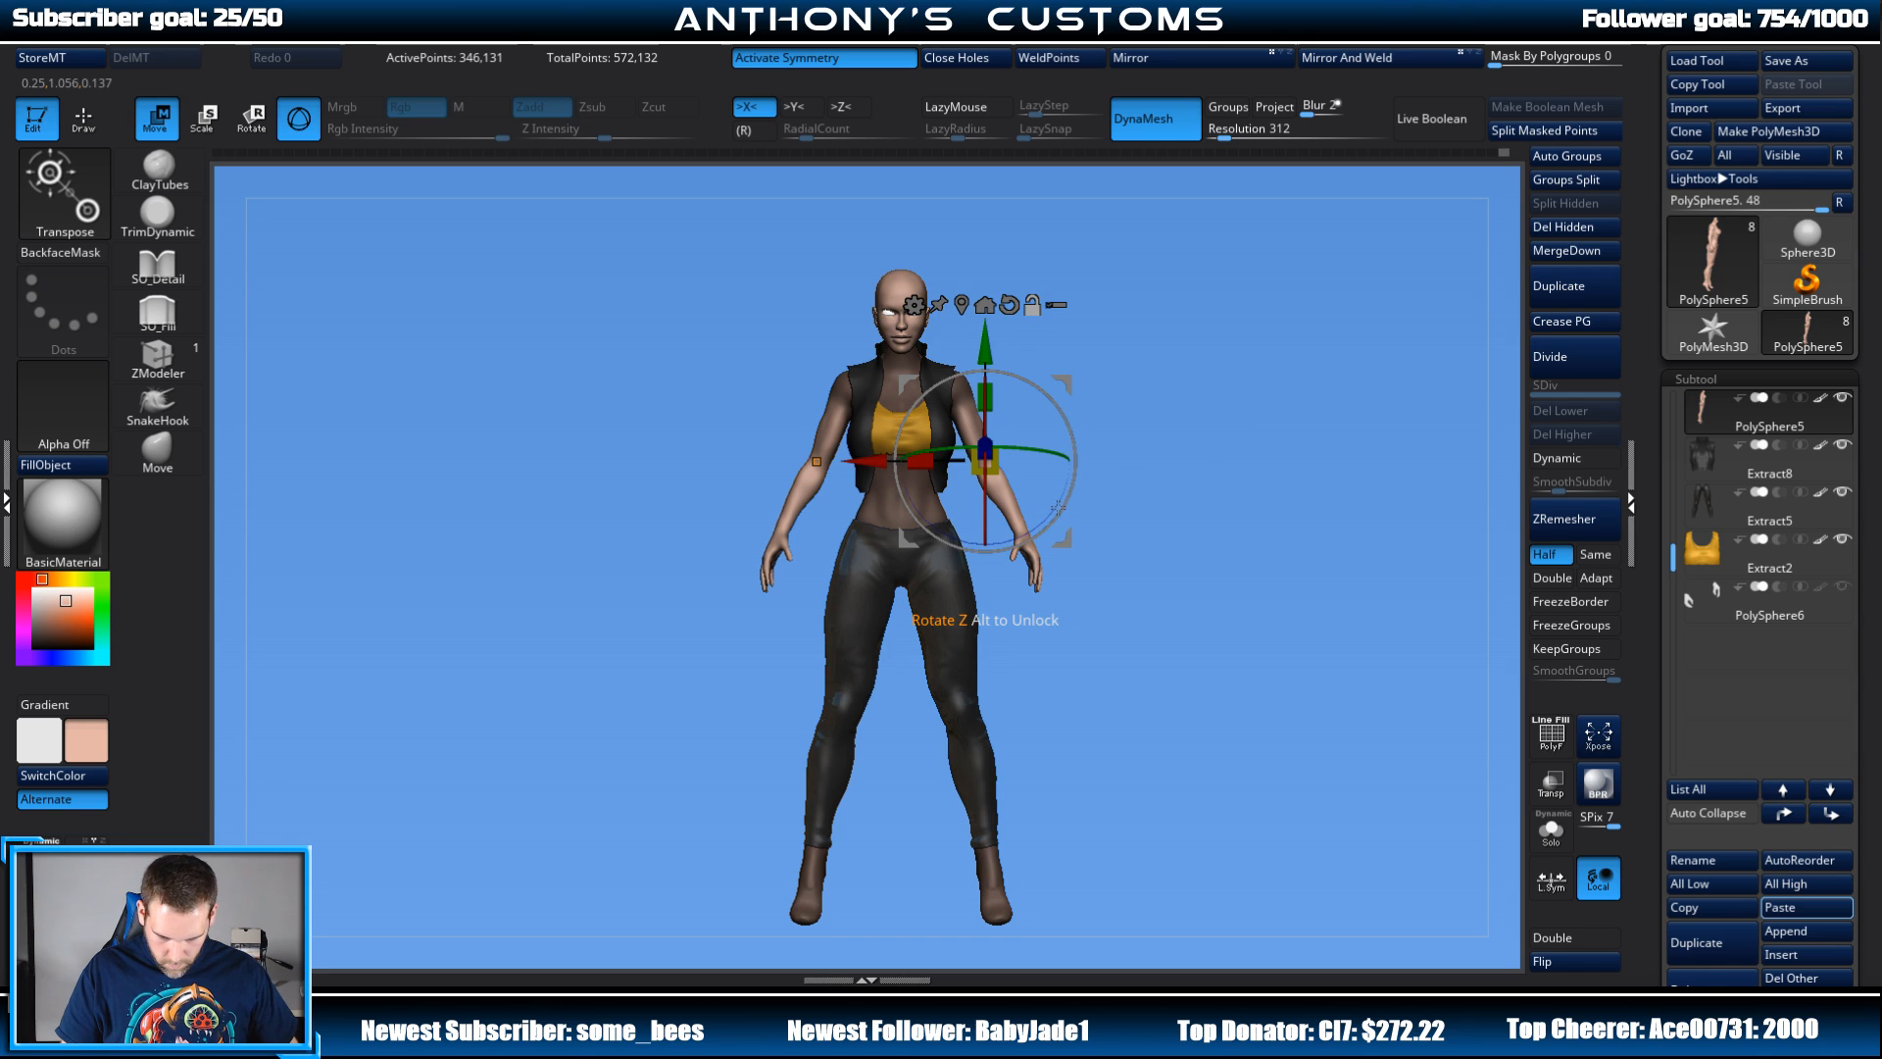
Step: Tilt the gizmo along the arm, adjust the placement of the unmasked arms slightly, clear the mask and return to draw mode
left_click_drag(1052, 512, 1067, 486, "alt")
left_click_drag(958, 403, 942, 365)
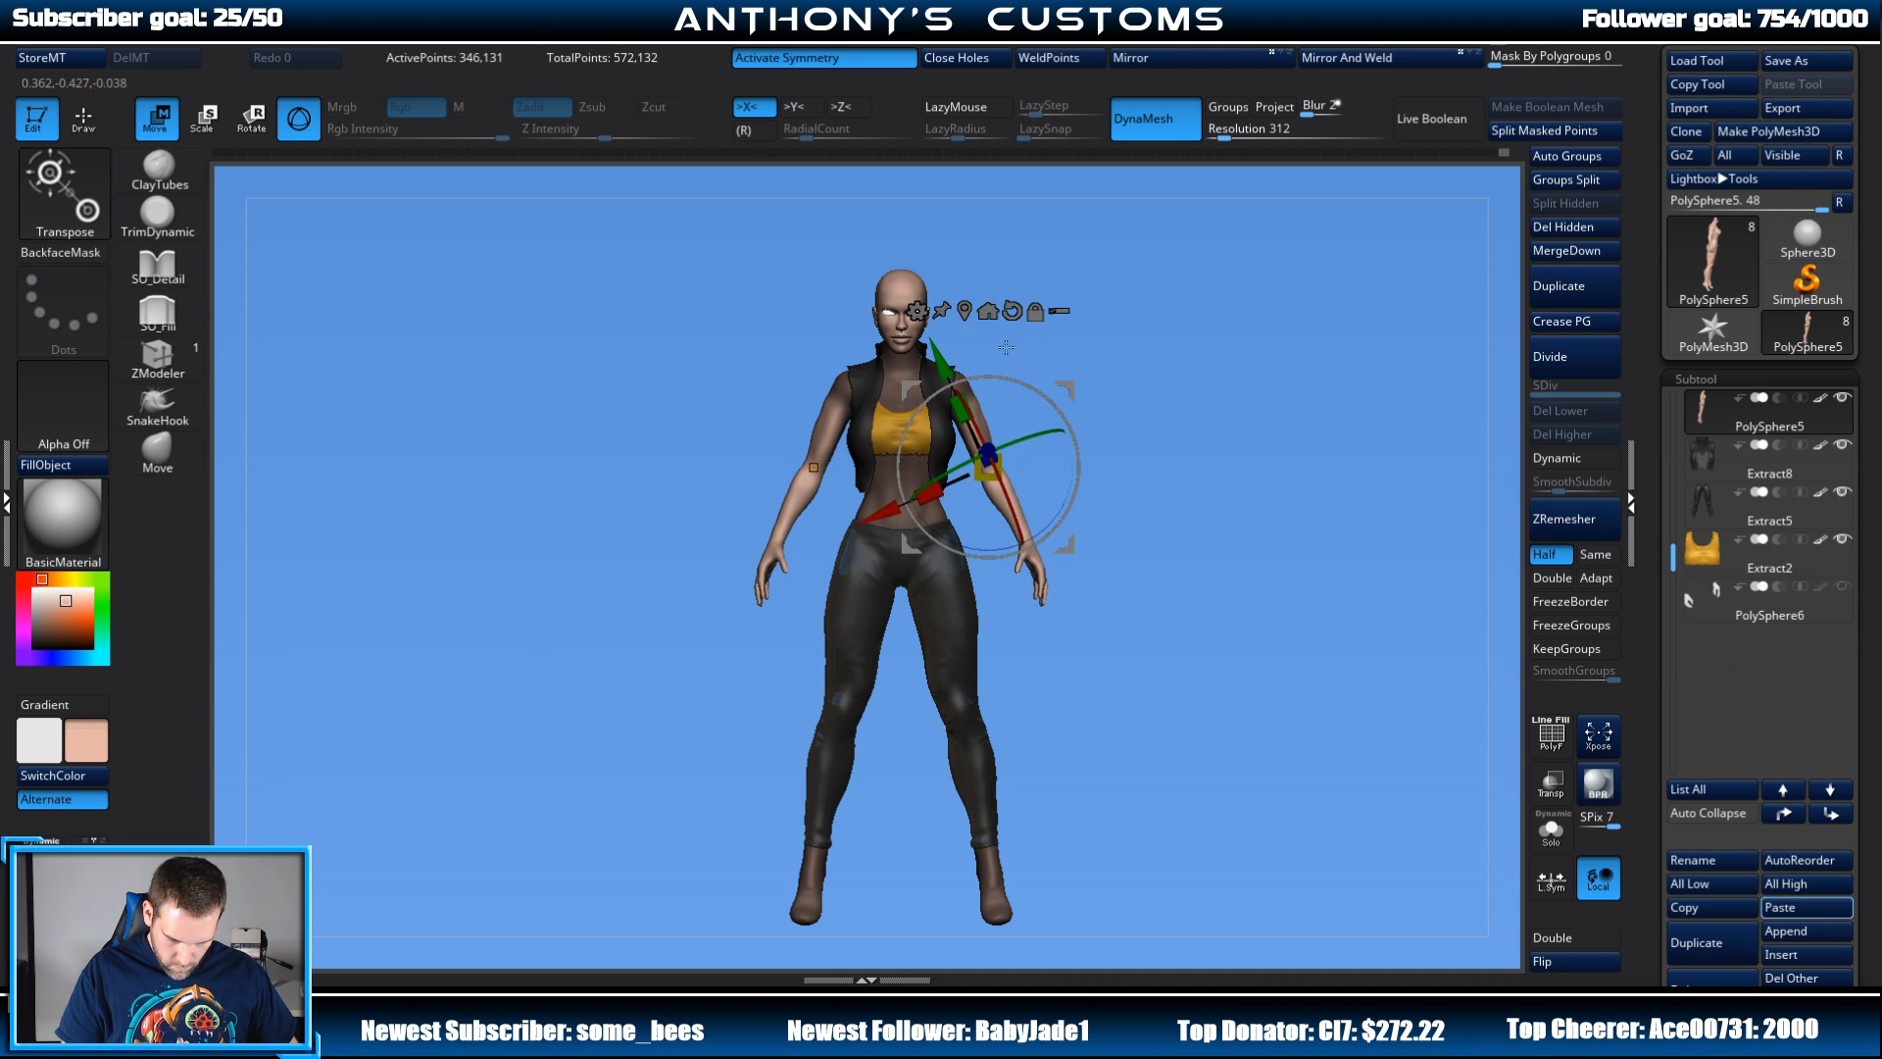
left_click_drag(884, 511, 884, 512)
key("q")
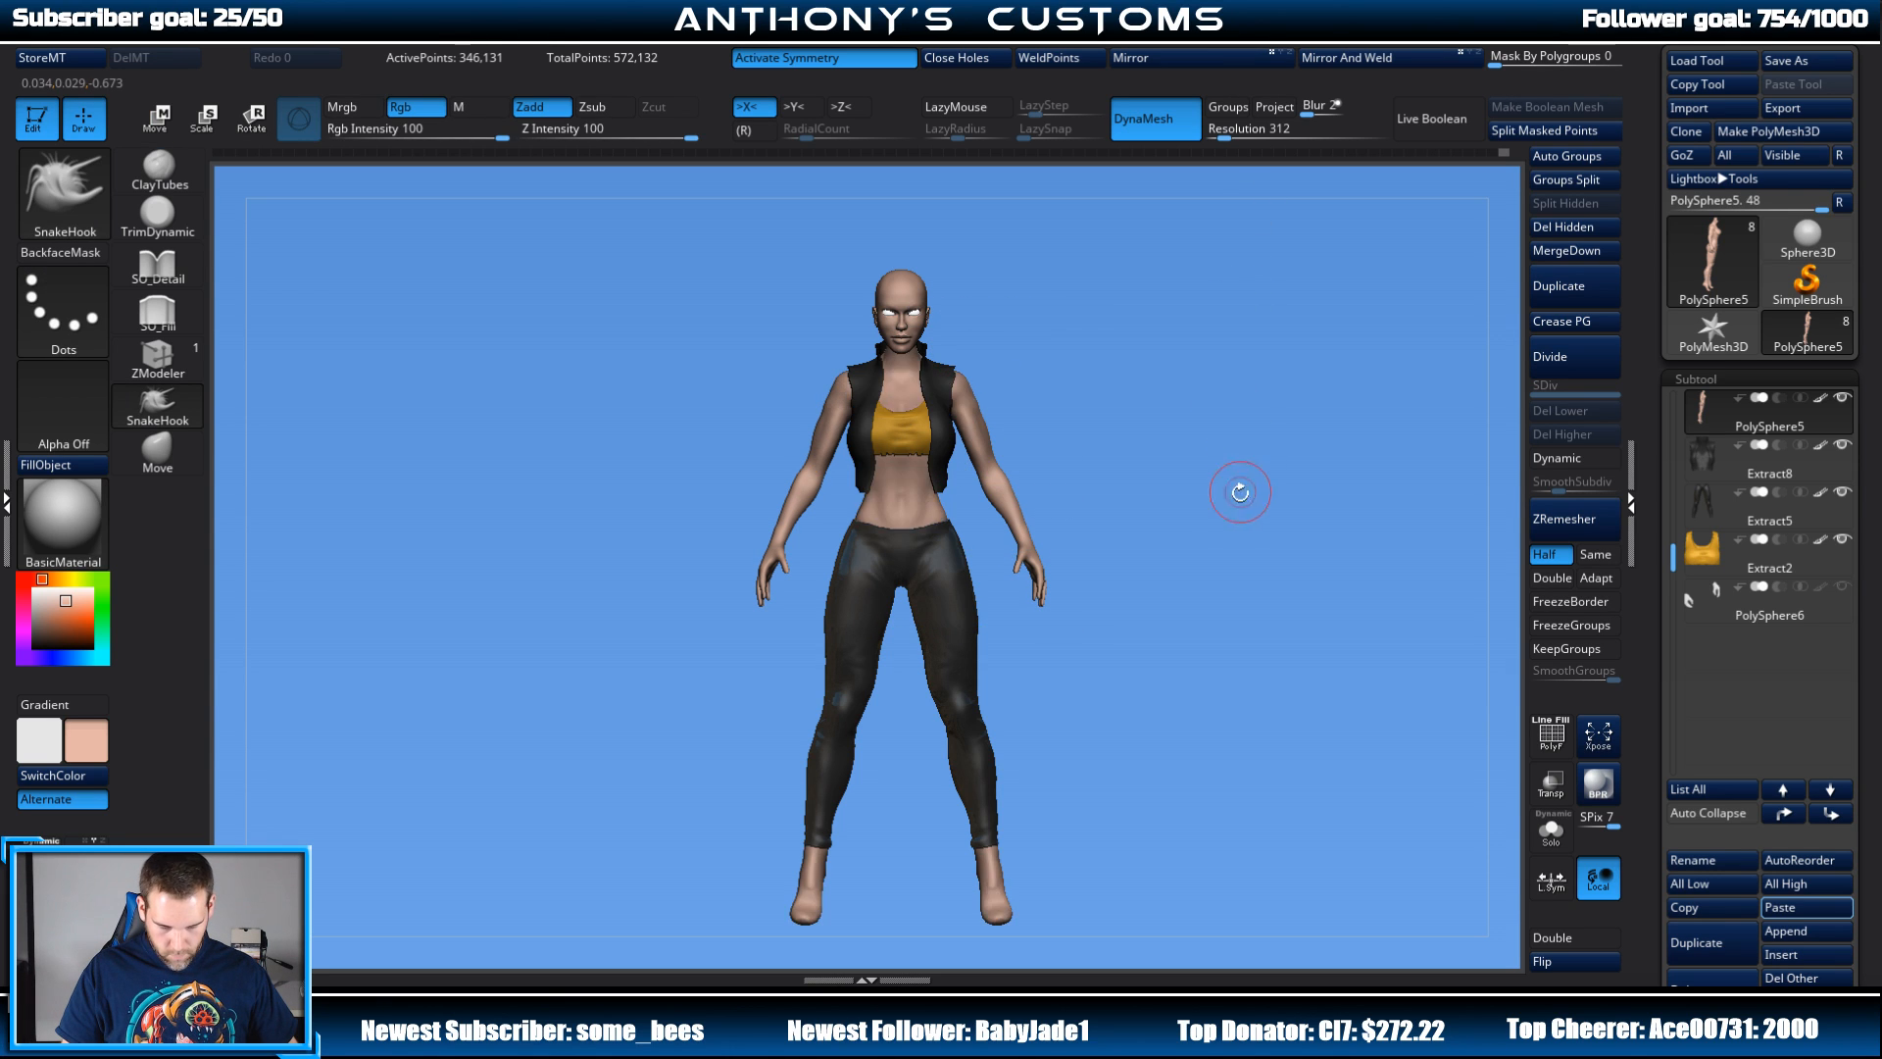
Step: Switch to the Move brush, adjust its size and reshape the shoulders in front view
mouse_move(1239, 491)
left_mouse_down()
mouse_move(1243, 509)
mouse_move(1232, 494)
left_mouse_up()
left_click_drag(1229, 421, 1198, 715, "alt")
left_click_drag(1252, 360, 1235, 513, "alt")
key("b")
key("m")
key("v")
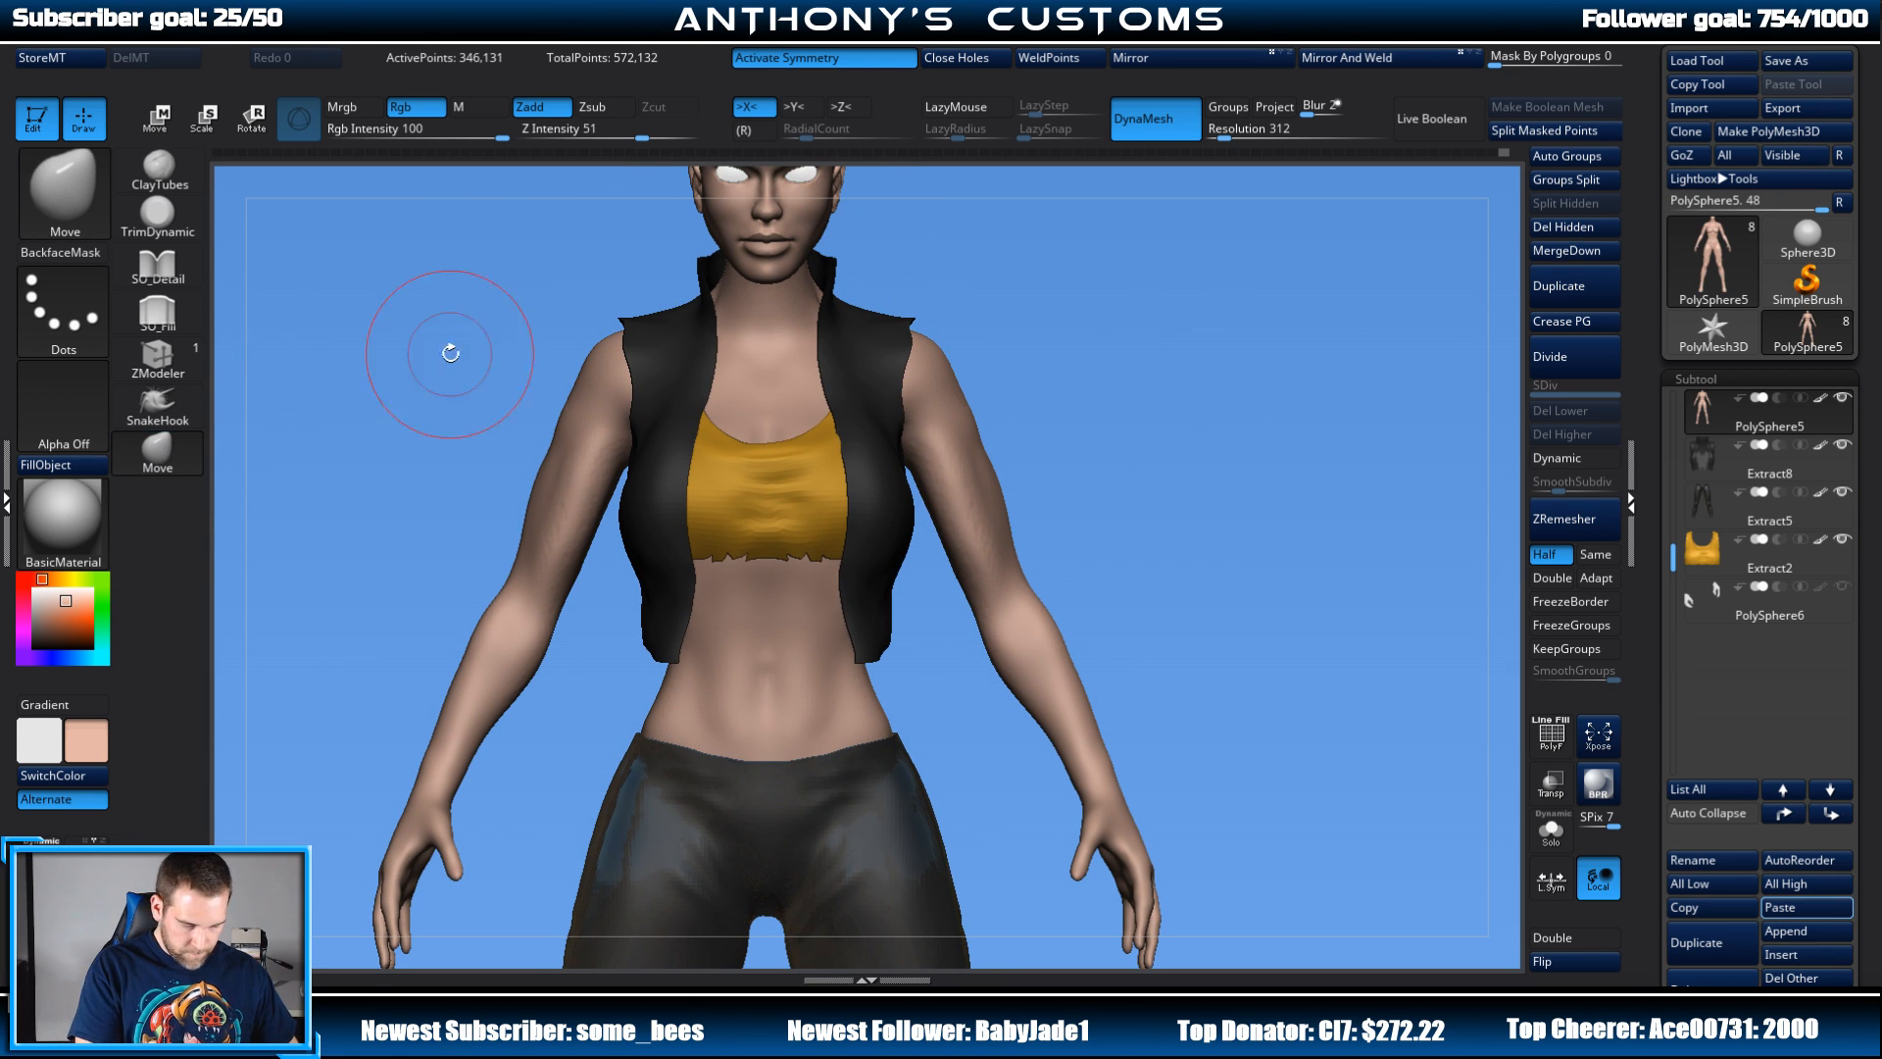
key("space")
mouse_move(1236, 356)
left_mouse_down()
mouse_move(1252, 399)
mouse_move(1215, 415)
left_mouse_up()
mouse_move(981, 275)
left_mouse_down("alt")
mouse_move(1063, 437)
mouse_move(1018, 409)
left_mouse_up("alt")
mouse_move(1172, 394)
left_mouse_down()
mouse_move(1027, 382)
mouse_move(980, 425)
mouse_move(1031, 436)
mouse_move(1045, 398)
left_mouse_up()
mouse_move(1234, 314)
left_mouse_down()
mouse_move(1324, 305)
mouse_move(1265, 356)
left_mouse_up()
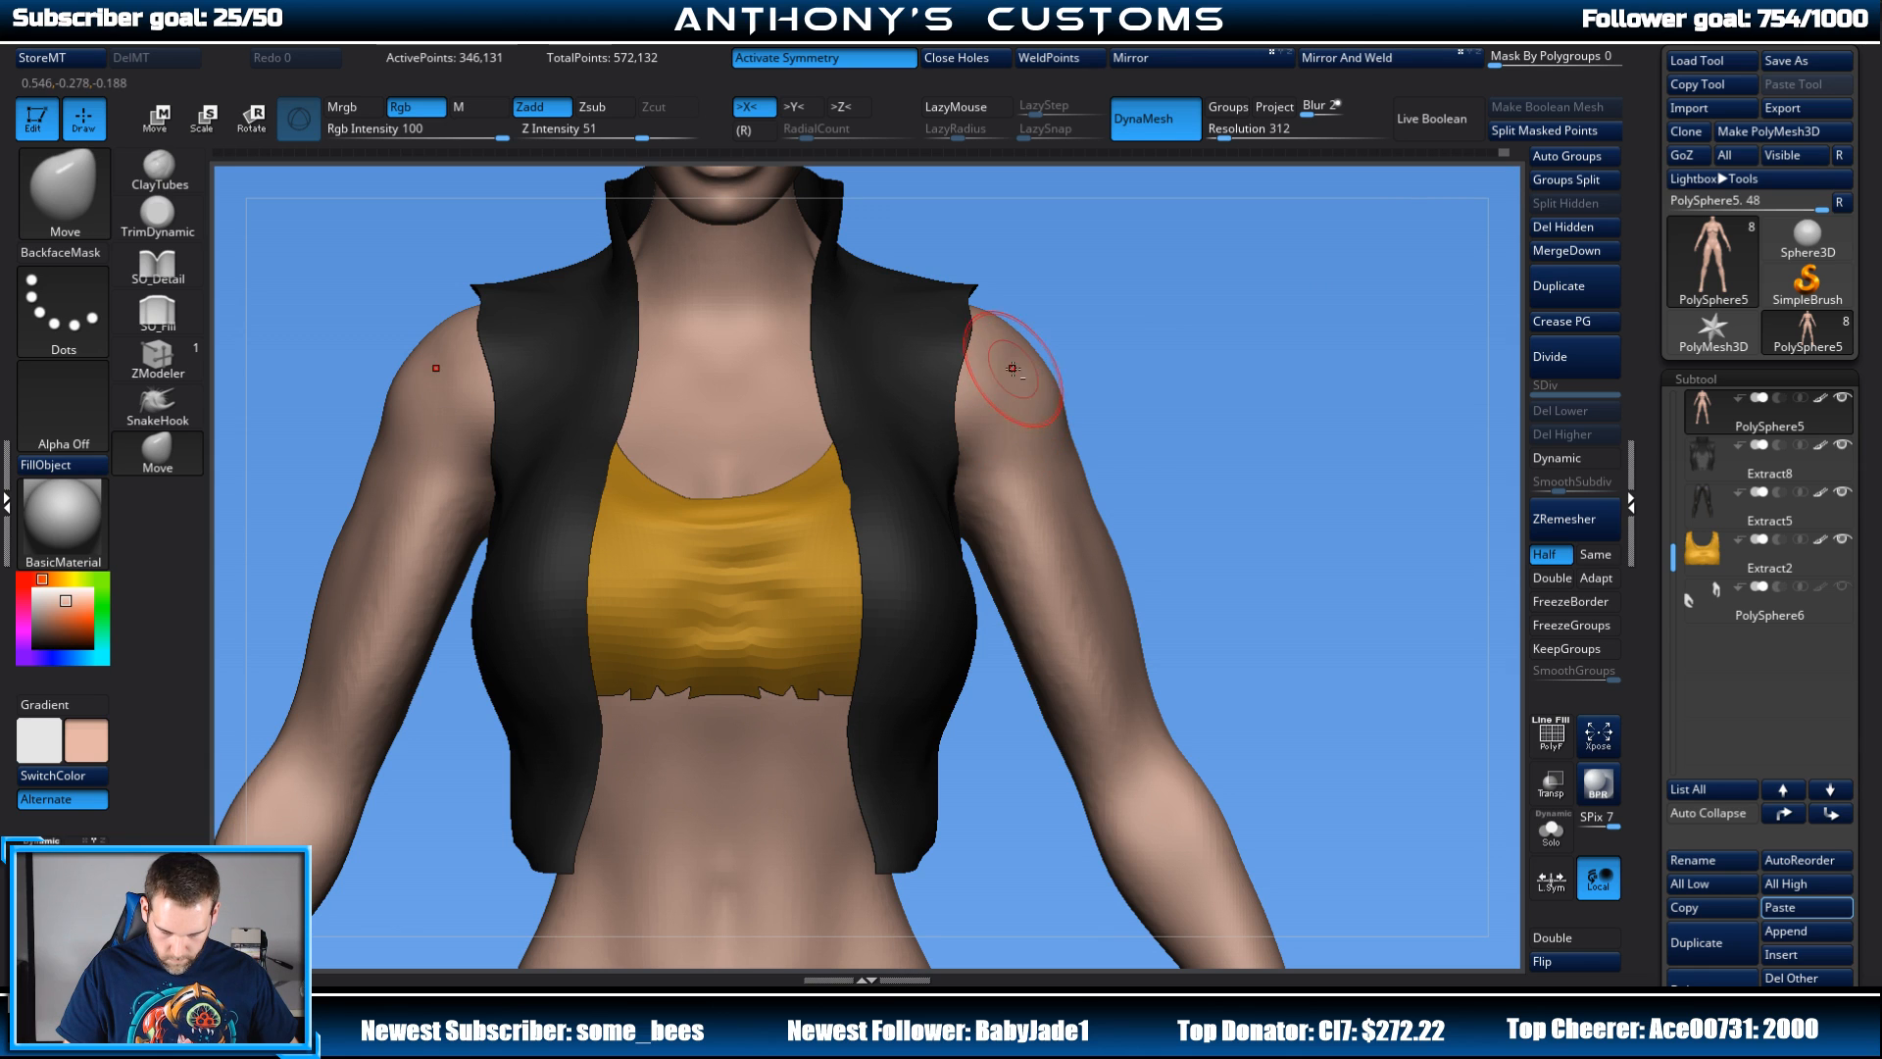
left_click_drag(1026, 385, 1021, 398)
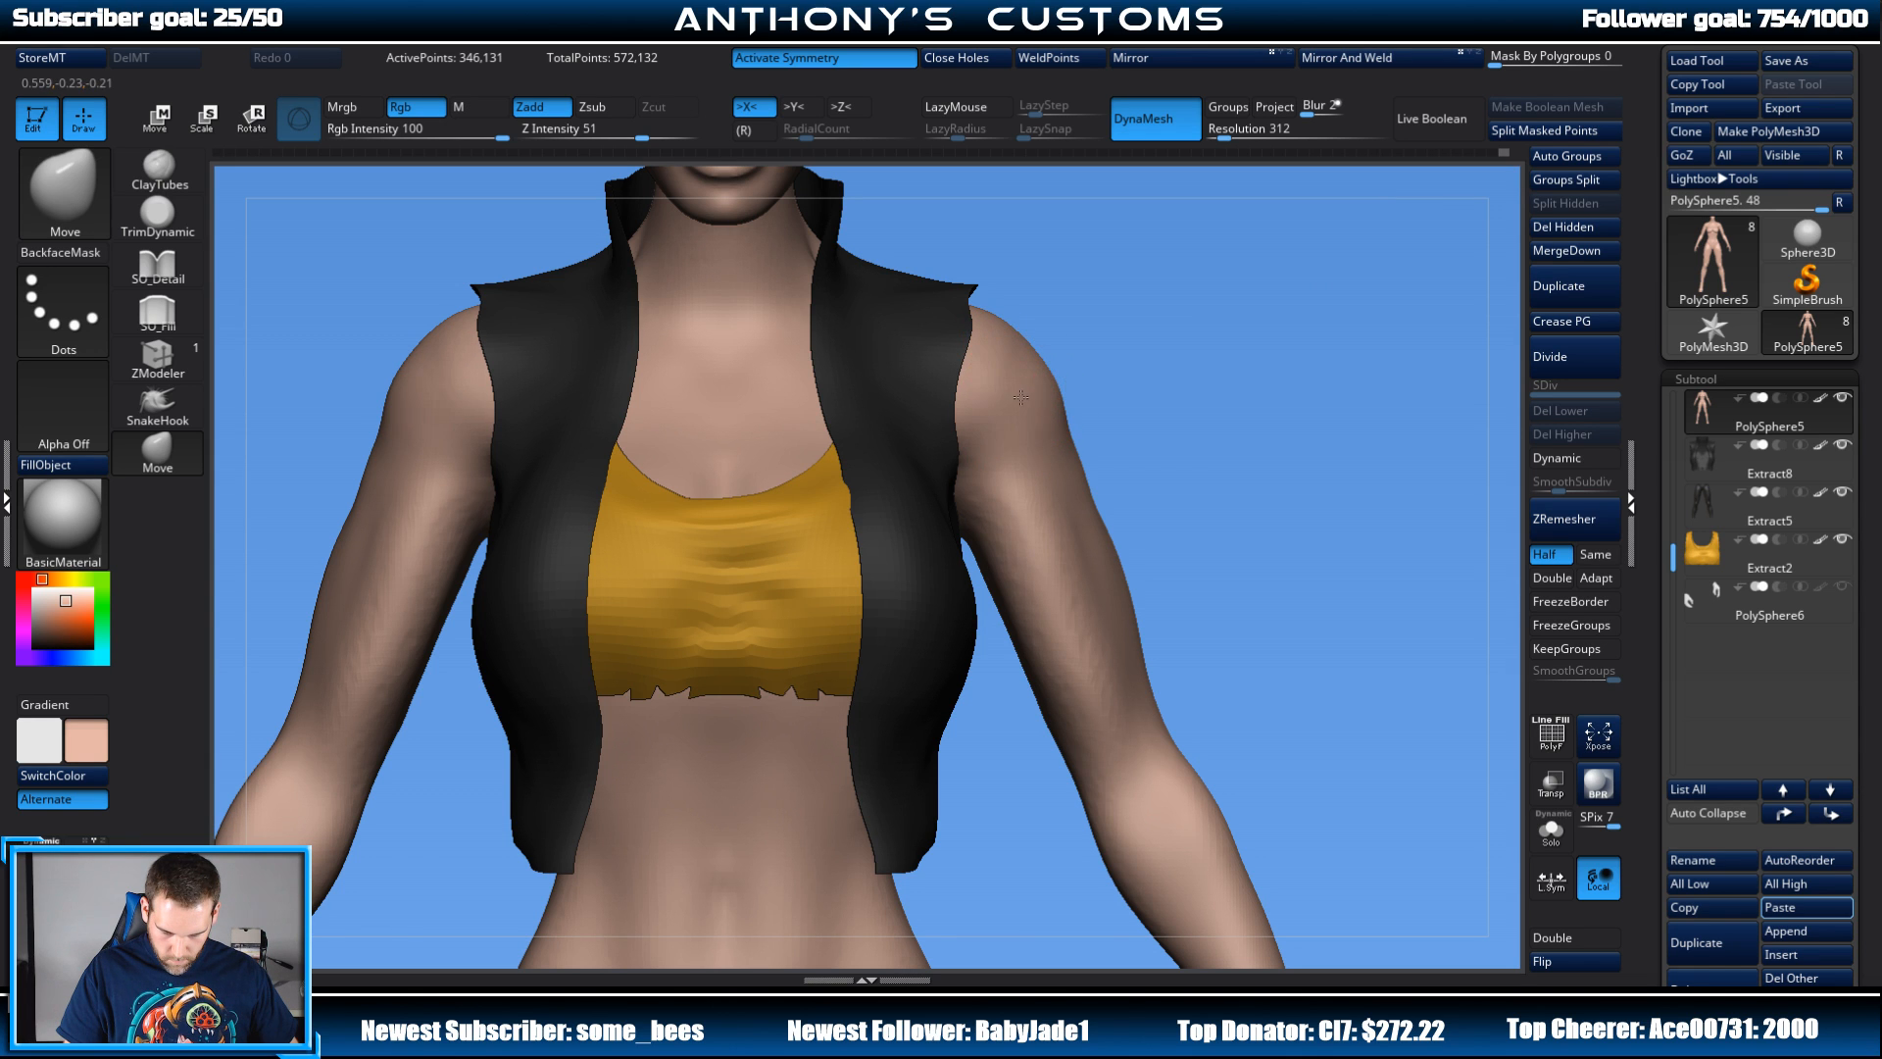
Step: Adjust the shoulders and upper arms from the side, smoothing the deltoids into the arms
left_click_drag(1286, 355, 1059, 353)
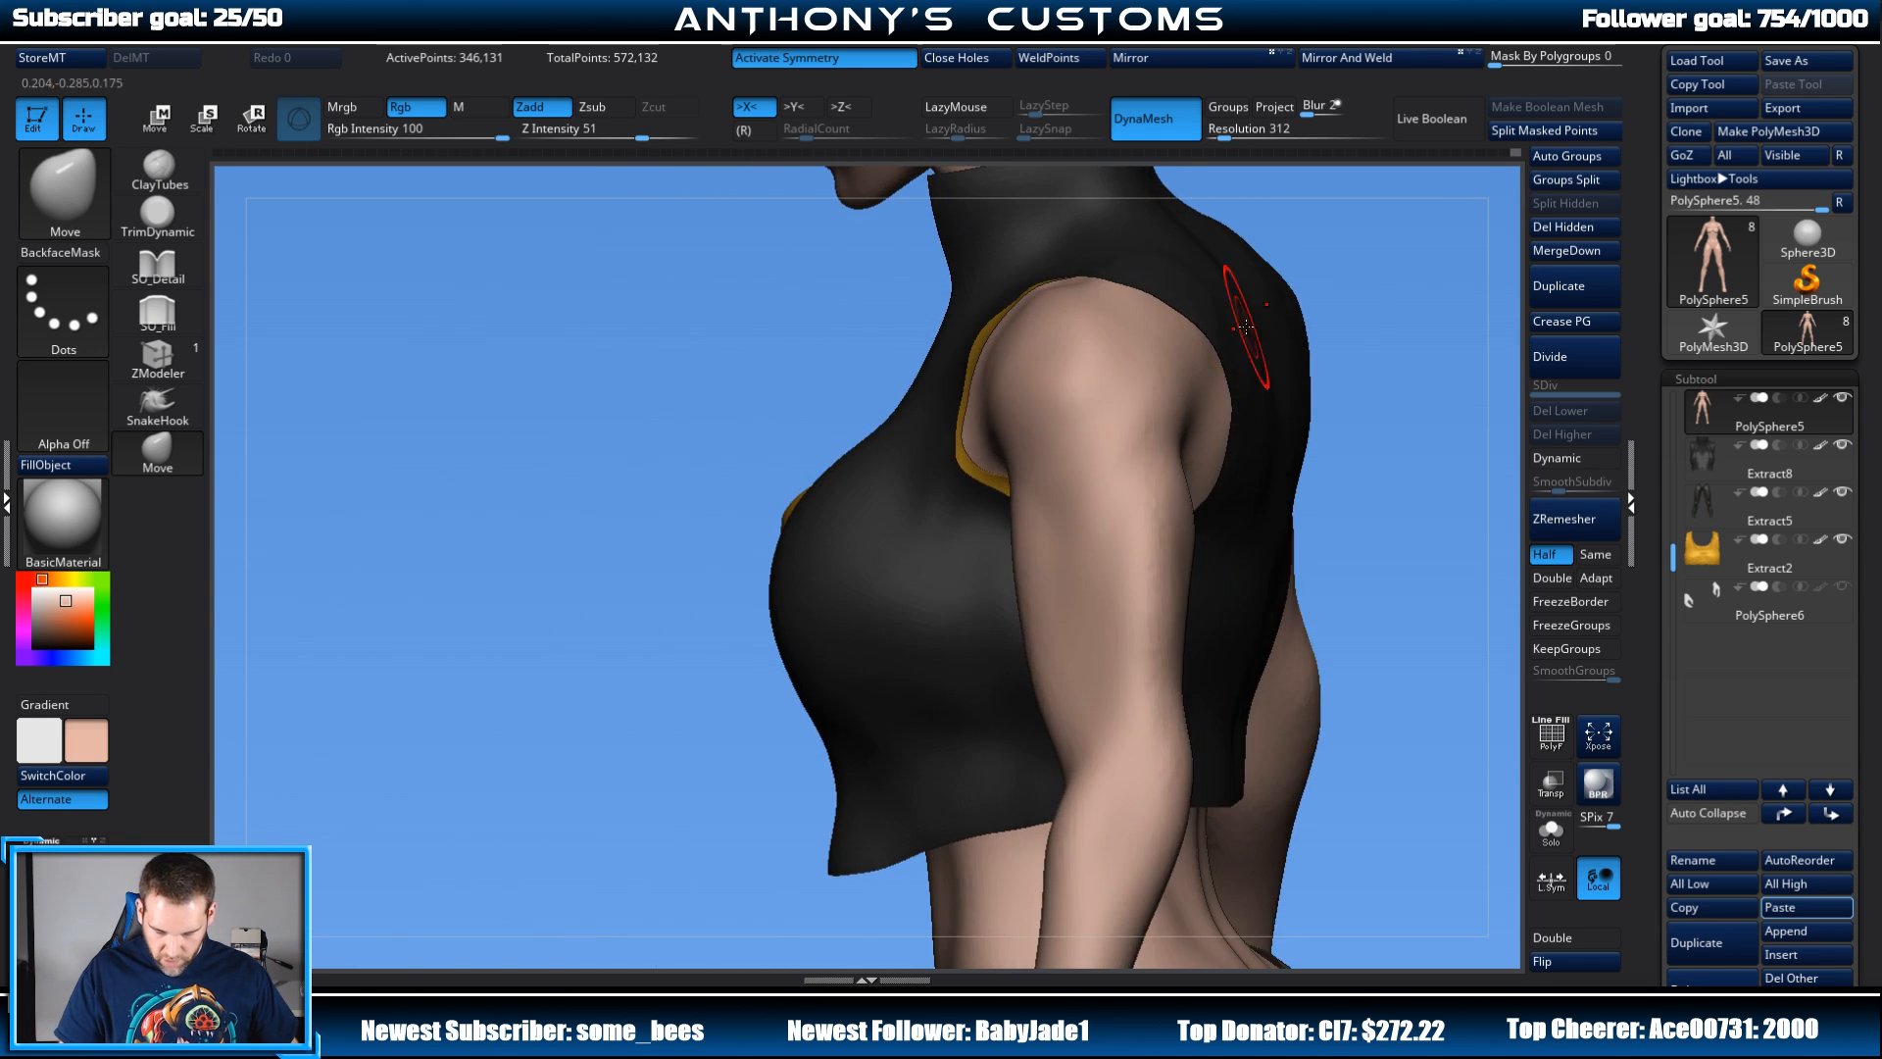
left_click_drag(1363, 334, 1196, 351)
left_click_drag(912, 449, 1107, 427)
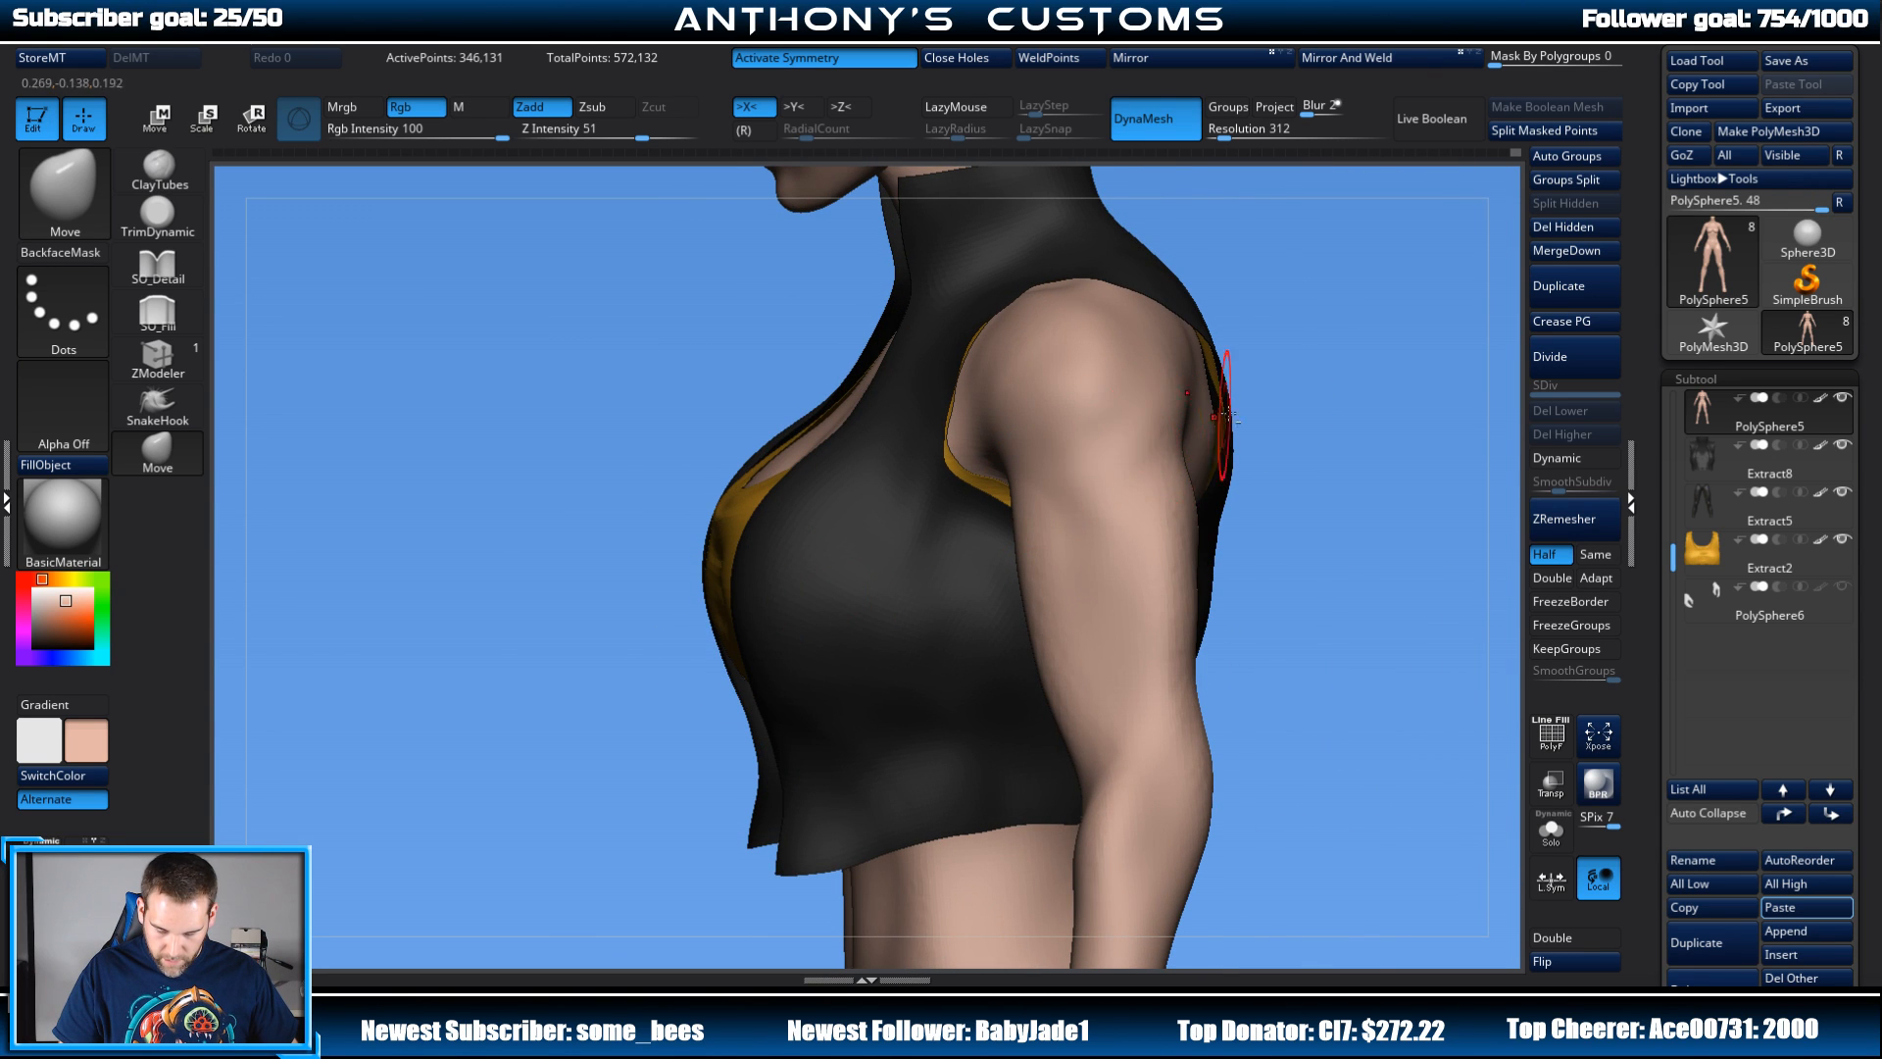
left_click_drag(1225, 416, 1200, 451)
key("shift")
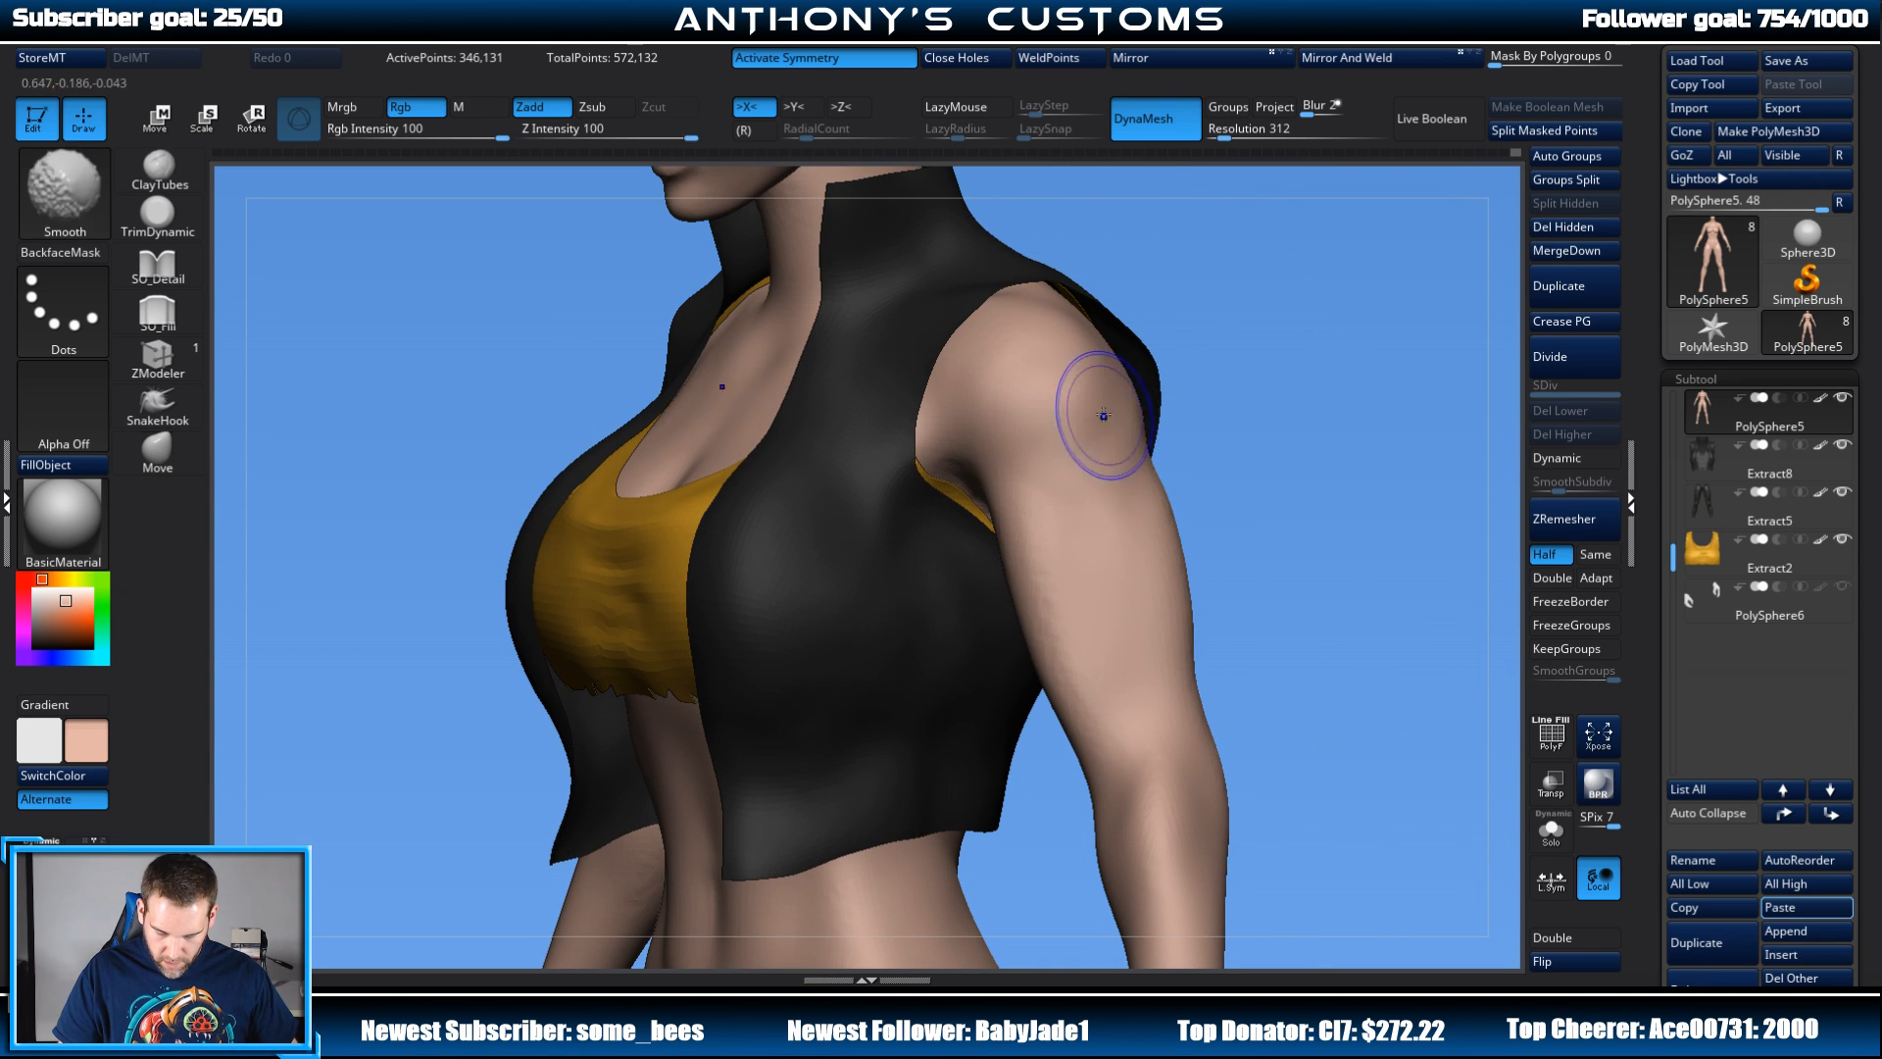
mouse_move(1265, 411)
left_mouse_down("shift")
mouse_move(1382, 353)
mouse_move(1351, 328)
mouse_move(1386, 382)
mouse_move(1276, 421)
mouse_move(1264, 379)
mouse_move(1290, 421)
mouse_move(1131, 465)
left_mouse_up("shift")
right_click(1278, 374)
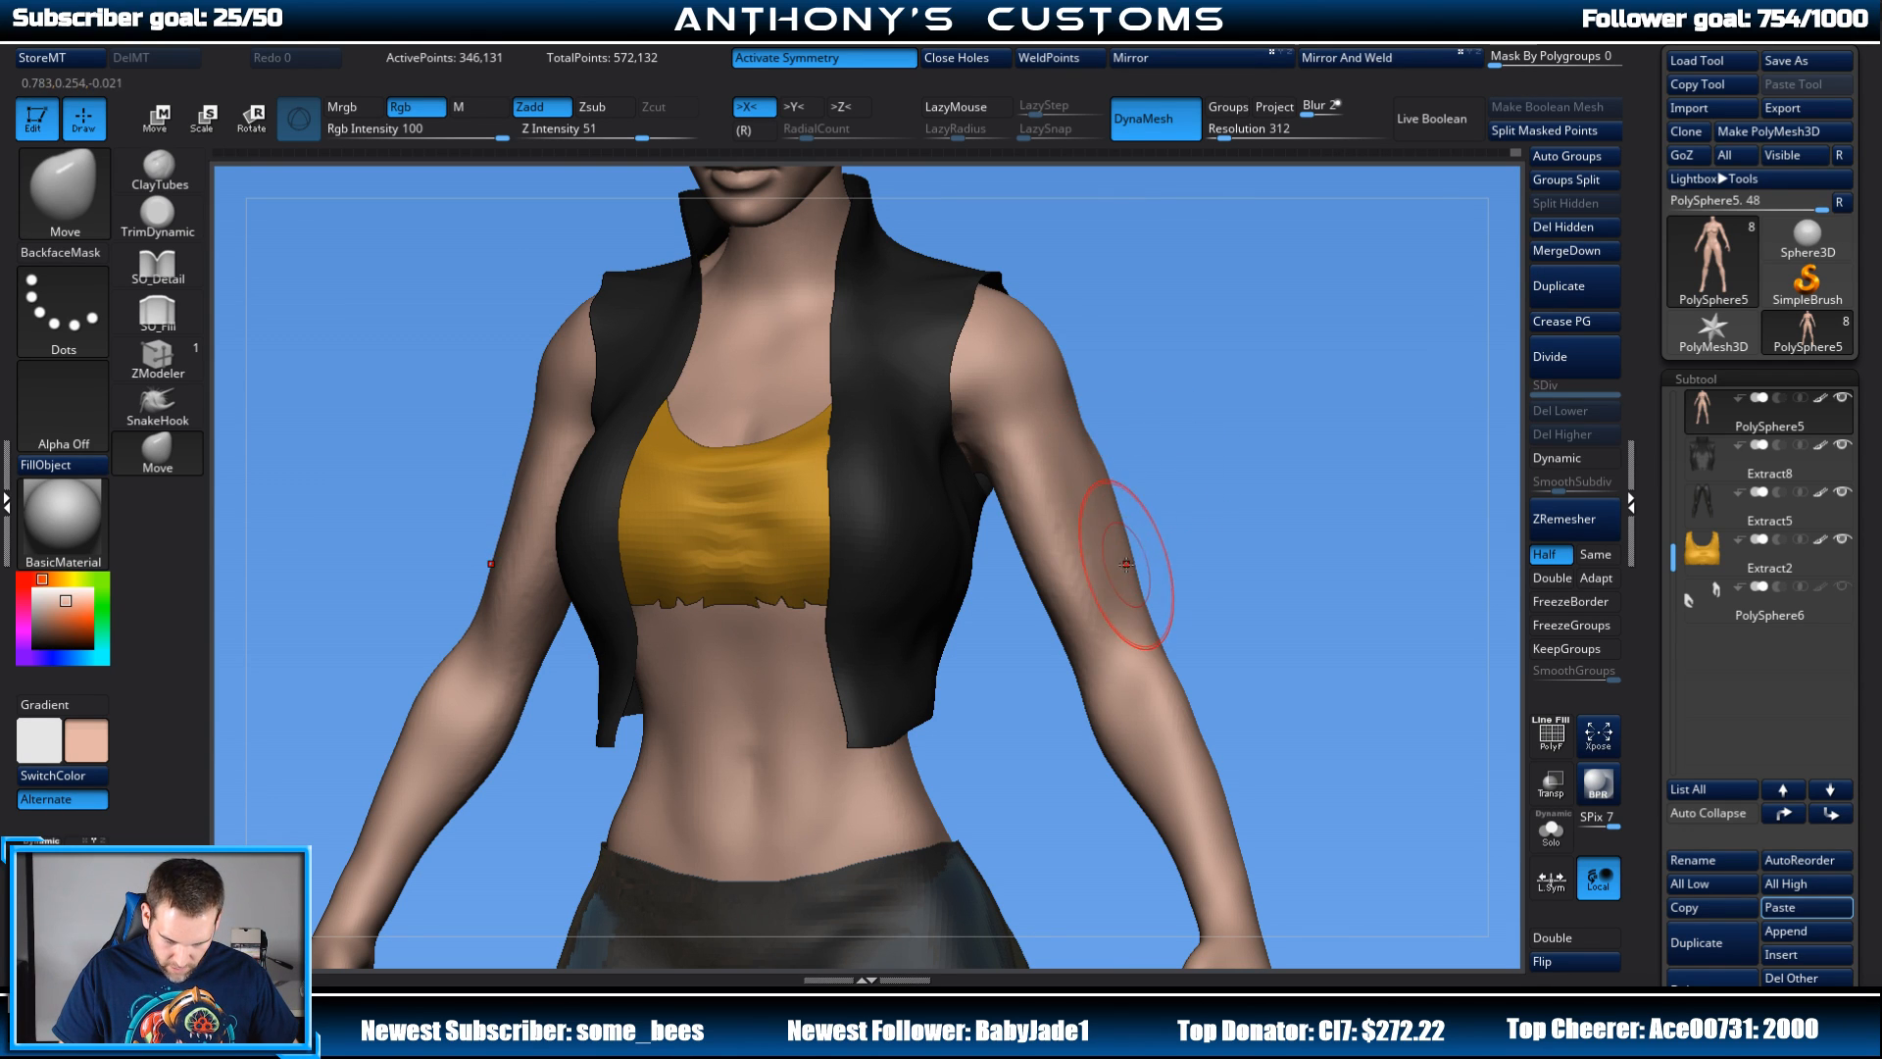
left_click_drag(1130, 549, 1196, 475, "shift")
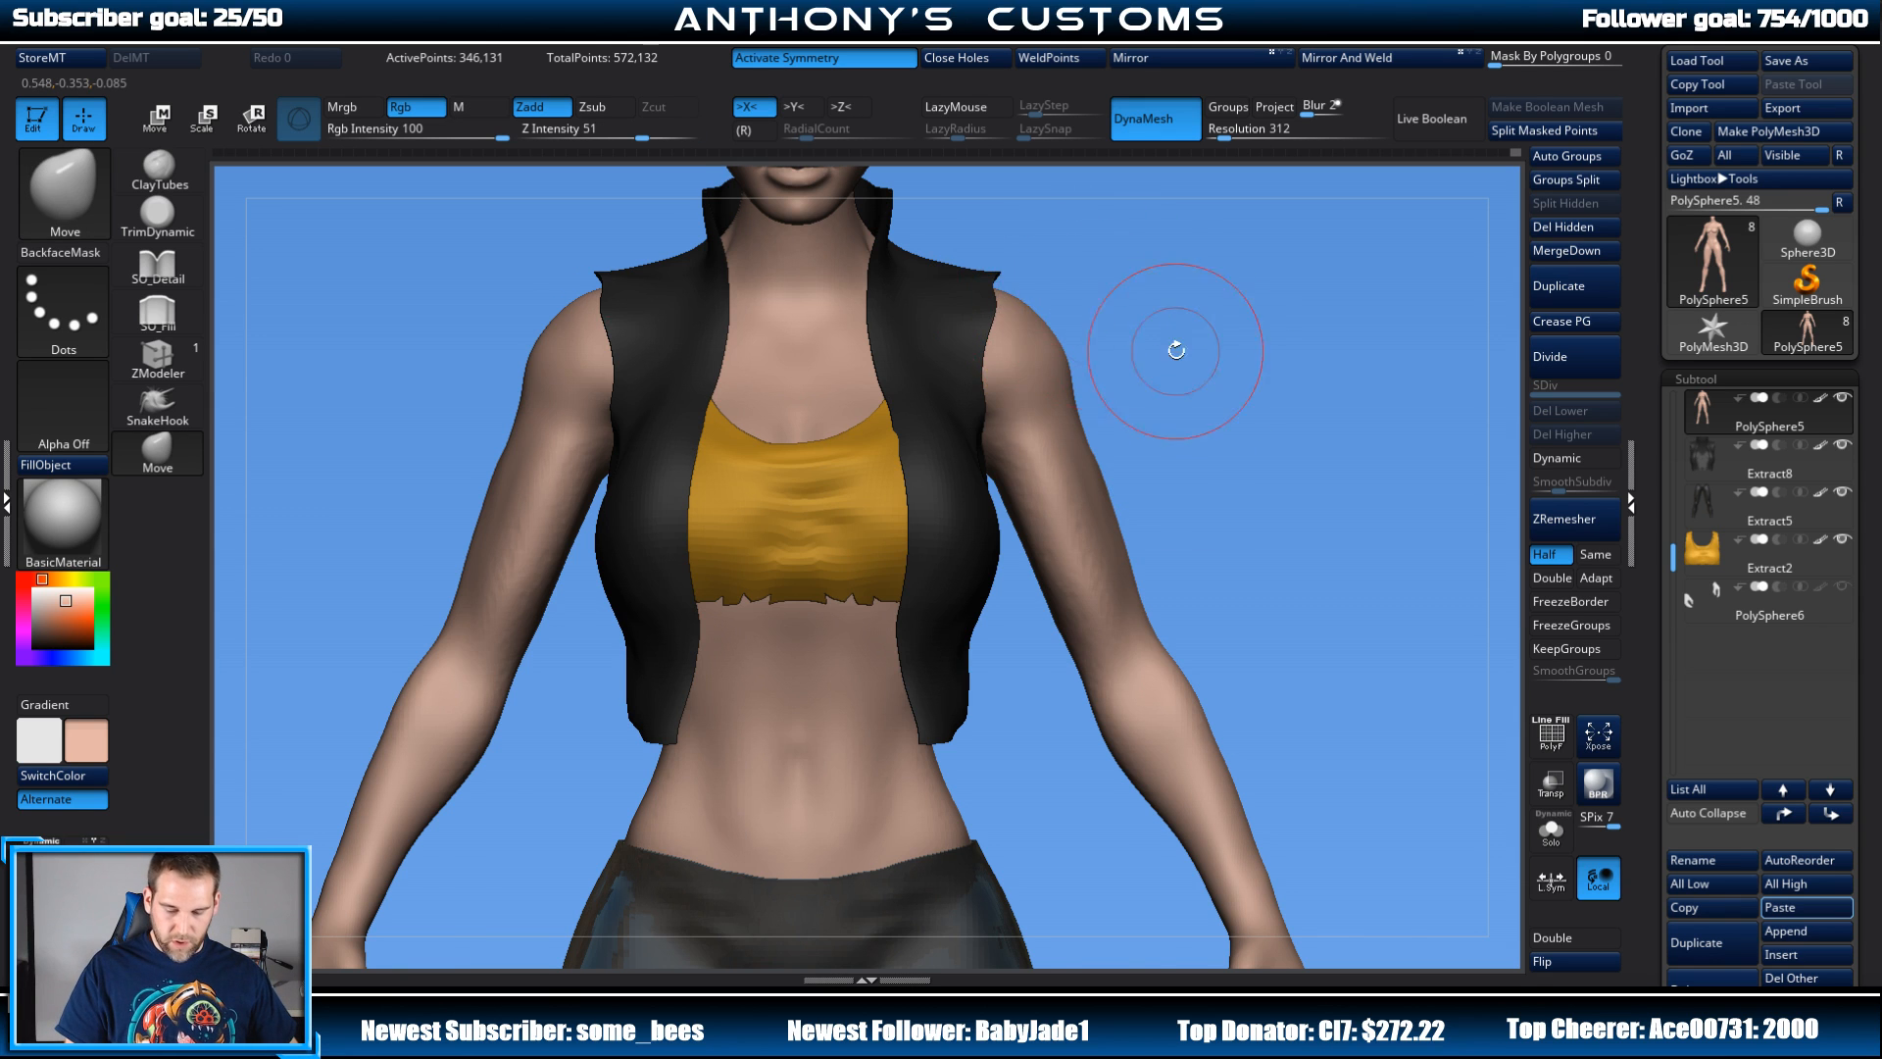
Step: Refine the outer contour of the shoulders with the Move brush in front and side views
mouse_move(1176, 350)
left_mouse_down()
mouse_move(1101, 327)
mouse_move(1182, 322)
left_mouse_up()
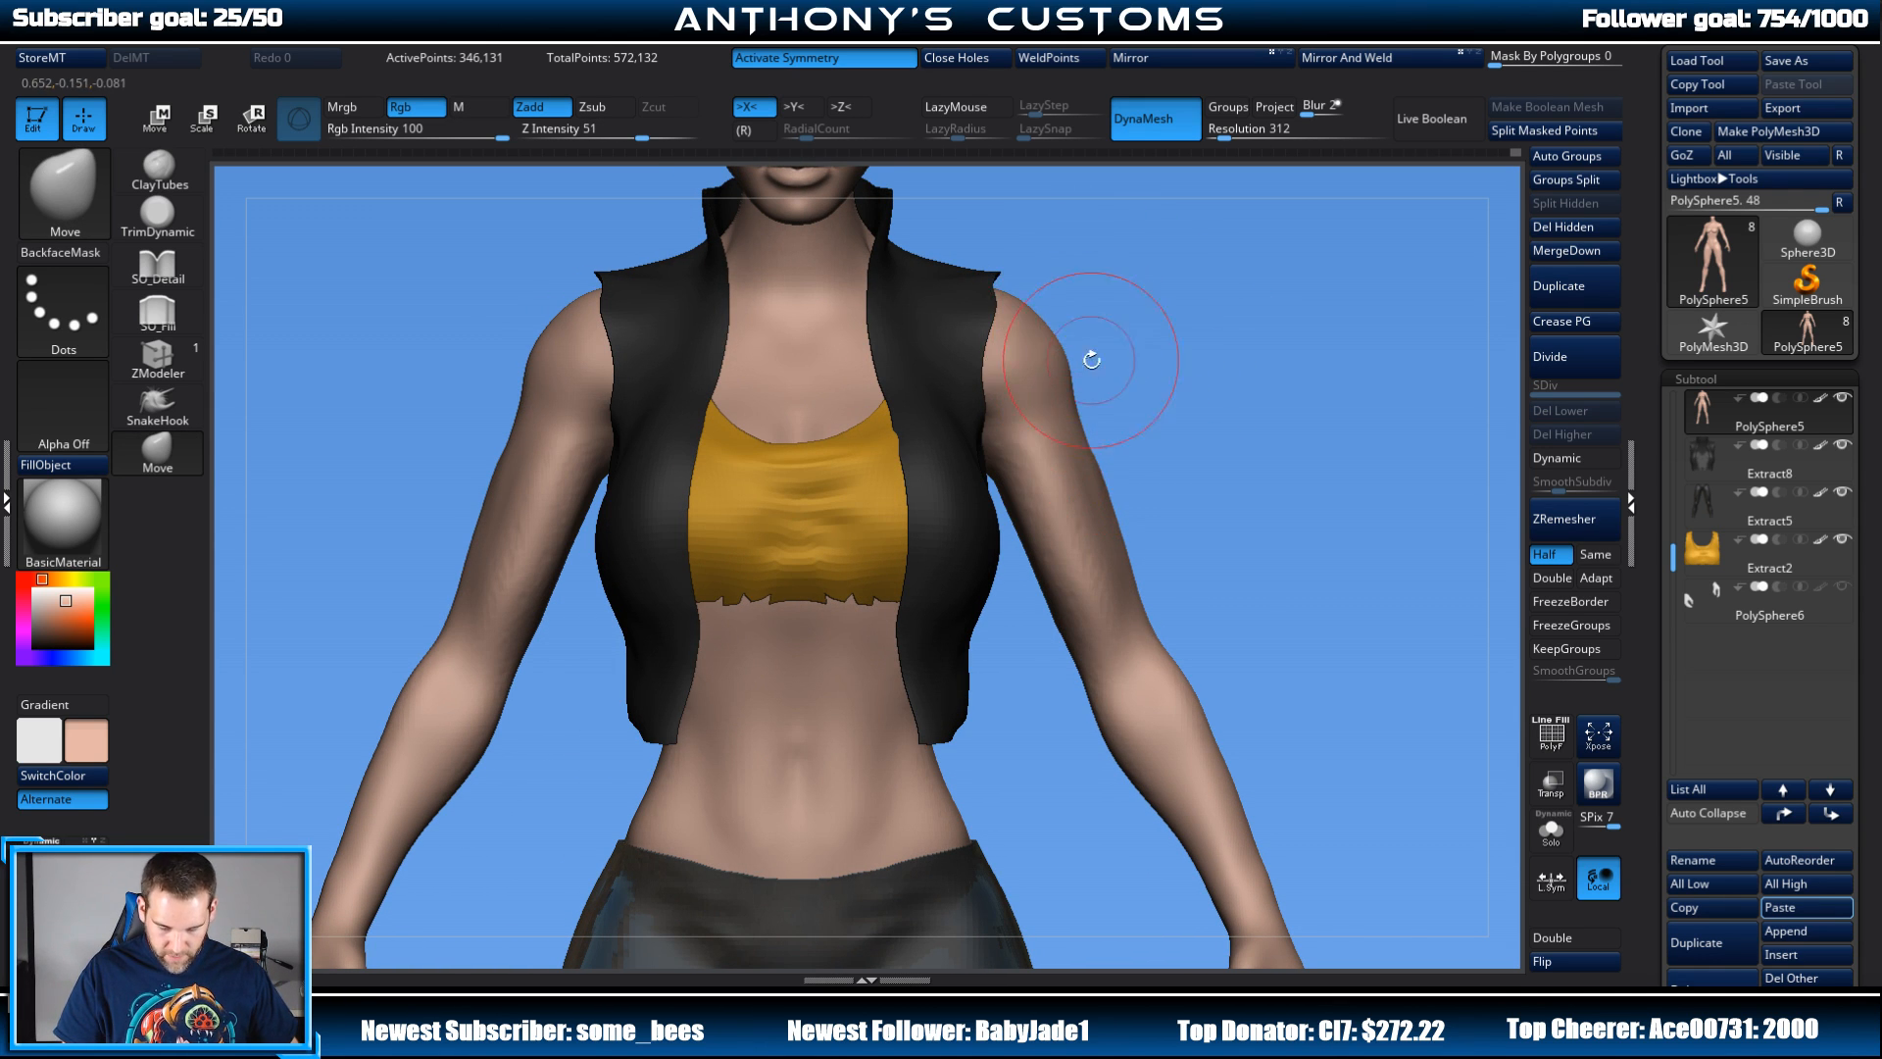
left_click_drag(1139, 332, 1114, 299)
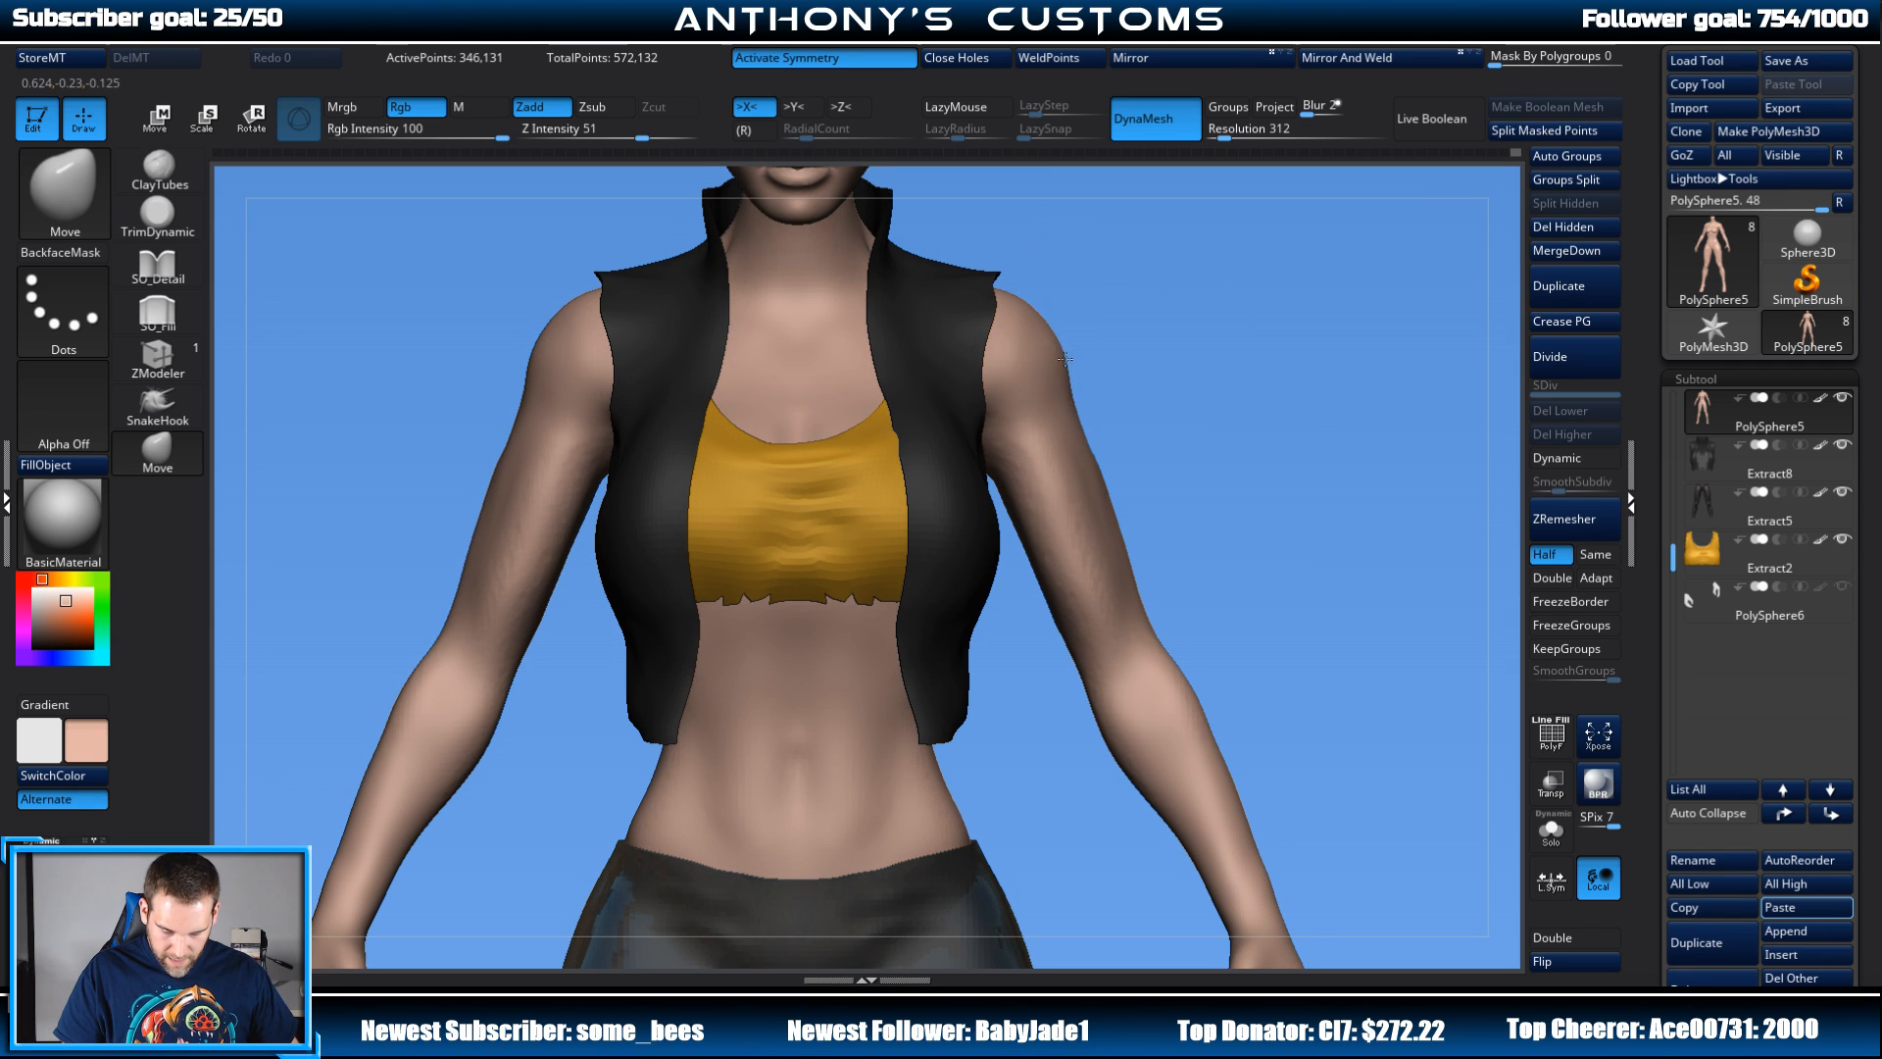
left_click_drag(1152, 299, 1051, 338)
left_click_drag(1365, 297, 965, 417)
mouse_move(890, 525)
left_mouse_down("alt")
mouse_move(680, 669)
mouse_move(988, 370)
left_mouse_up("alt")
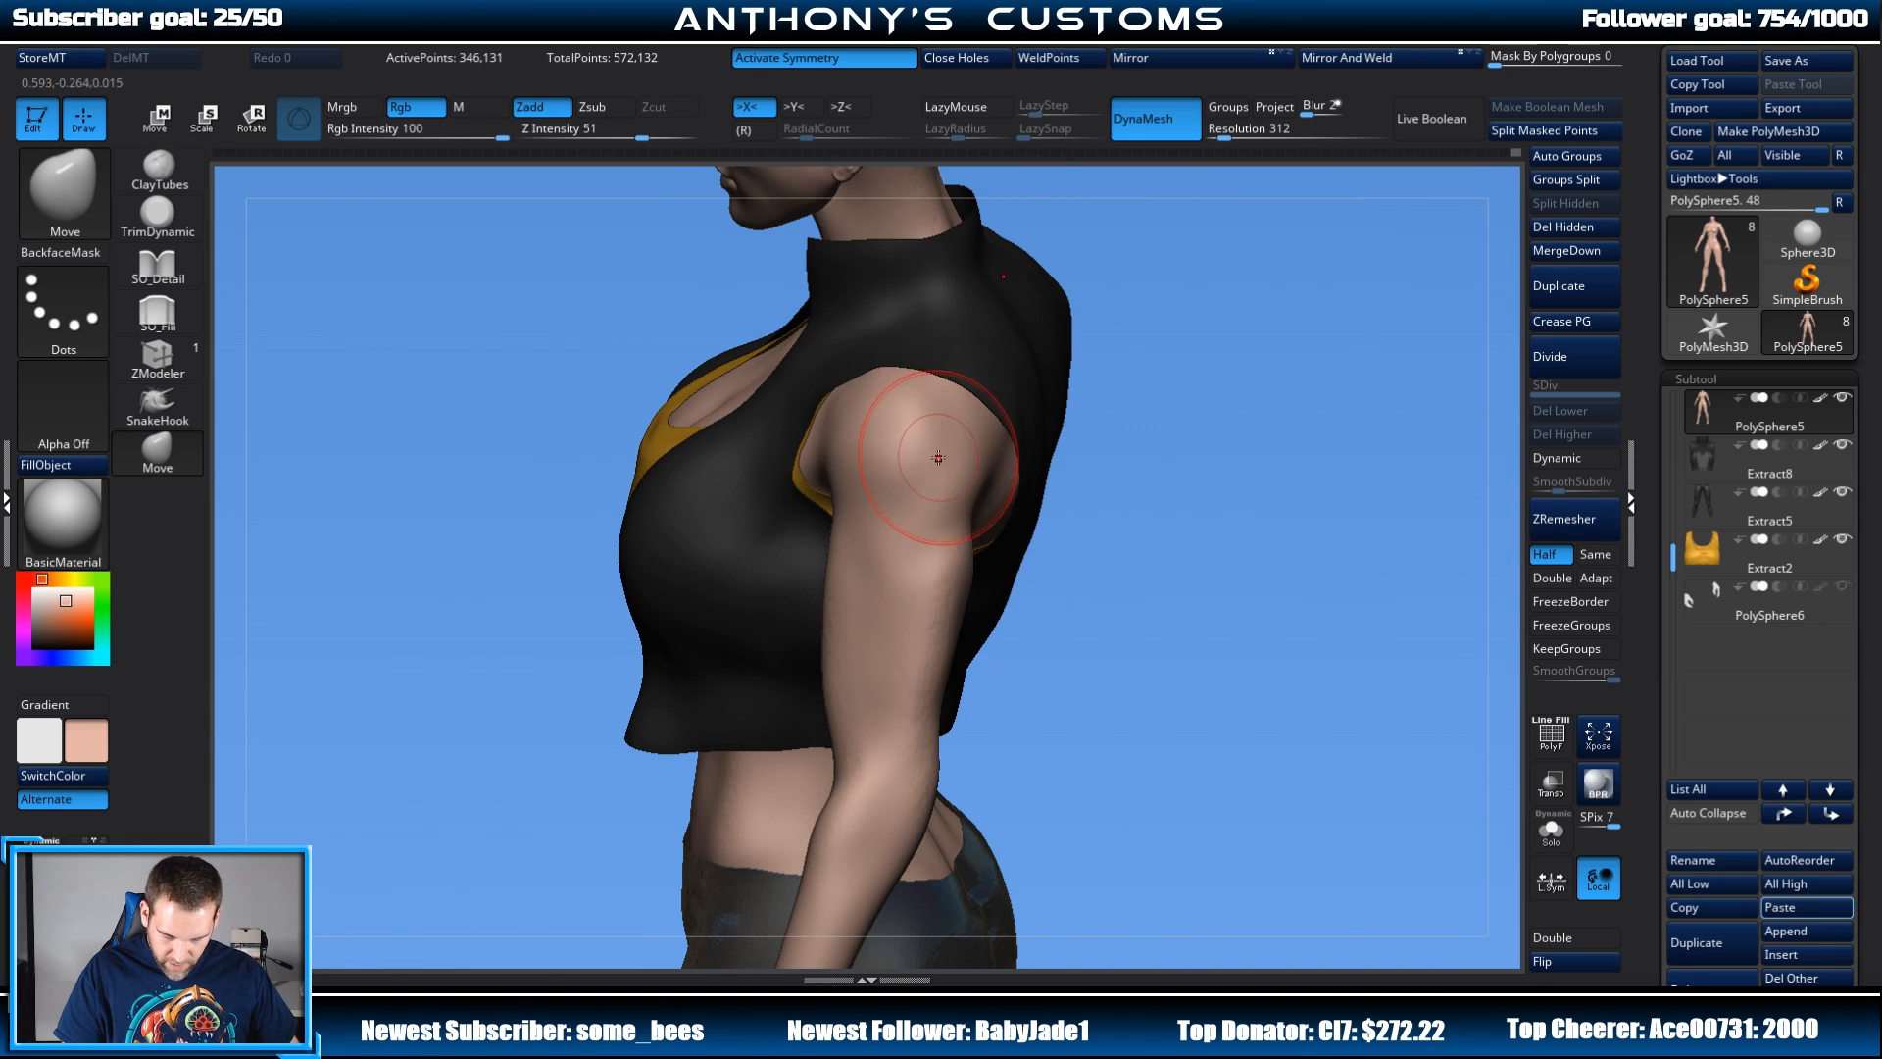
mouse_move(1242, 382)
left_mouse_down()
mouse_move(1098, 392)
mouse_move(1343, 299)
mouse_move(1223, 462)
mouse_move(1134, 516)
mouse_move(1127, 441)
mouse_move(1176, 420)
mouse_move(1235, 321)
left_mouse_up()
Step: Select the head and eye subtools together for transposing, raise them slightly along Y and return to draw mode
left_click_drag(1230, 433, 1573, 428)
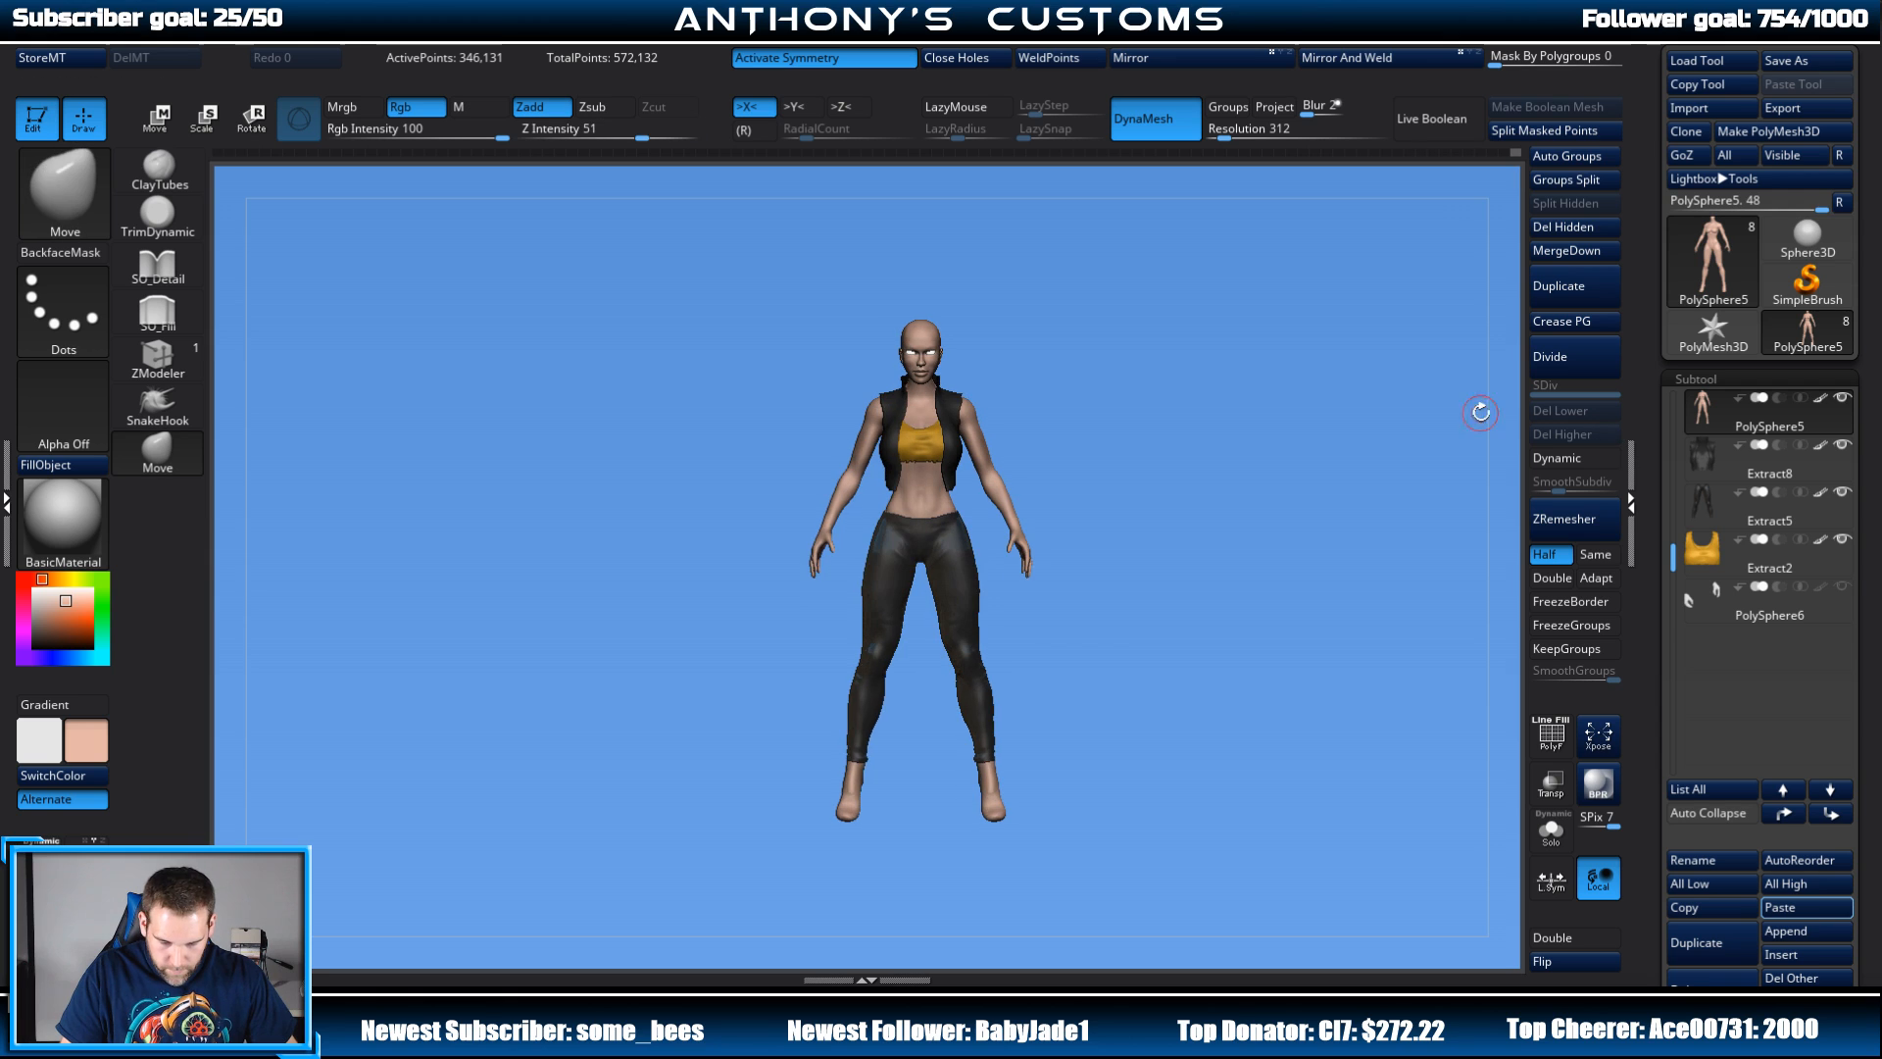
left_click_drag(1220, 465, 1275, 601, "alt")
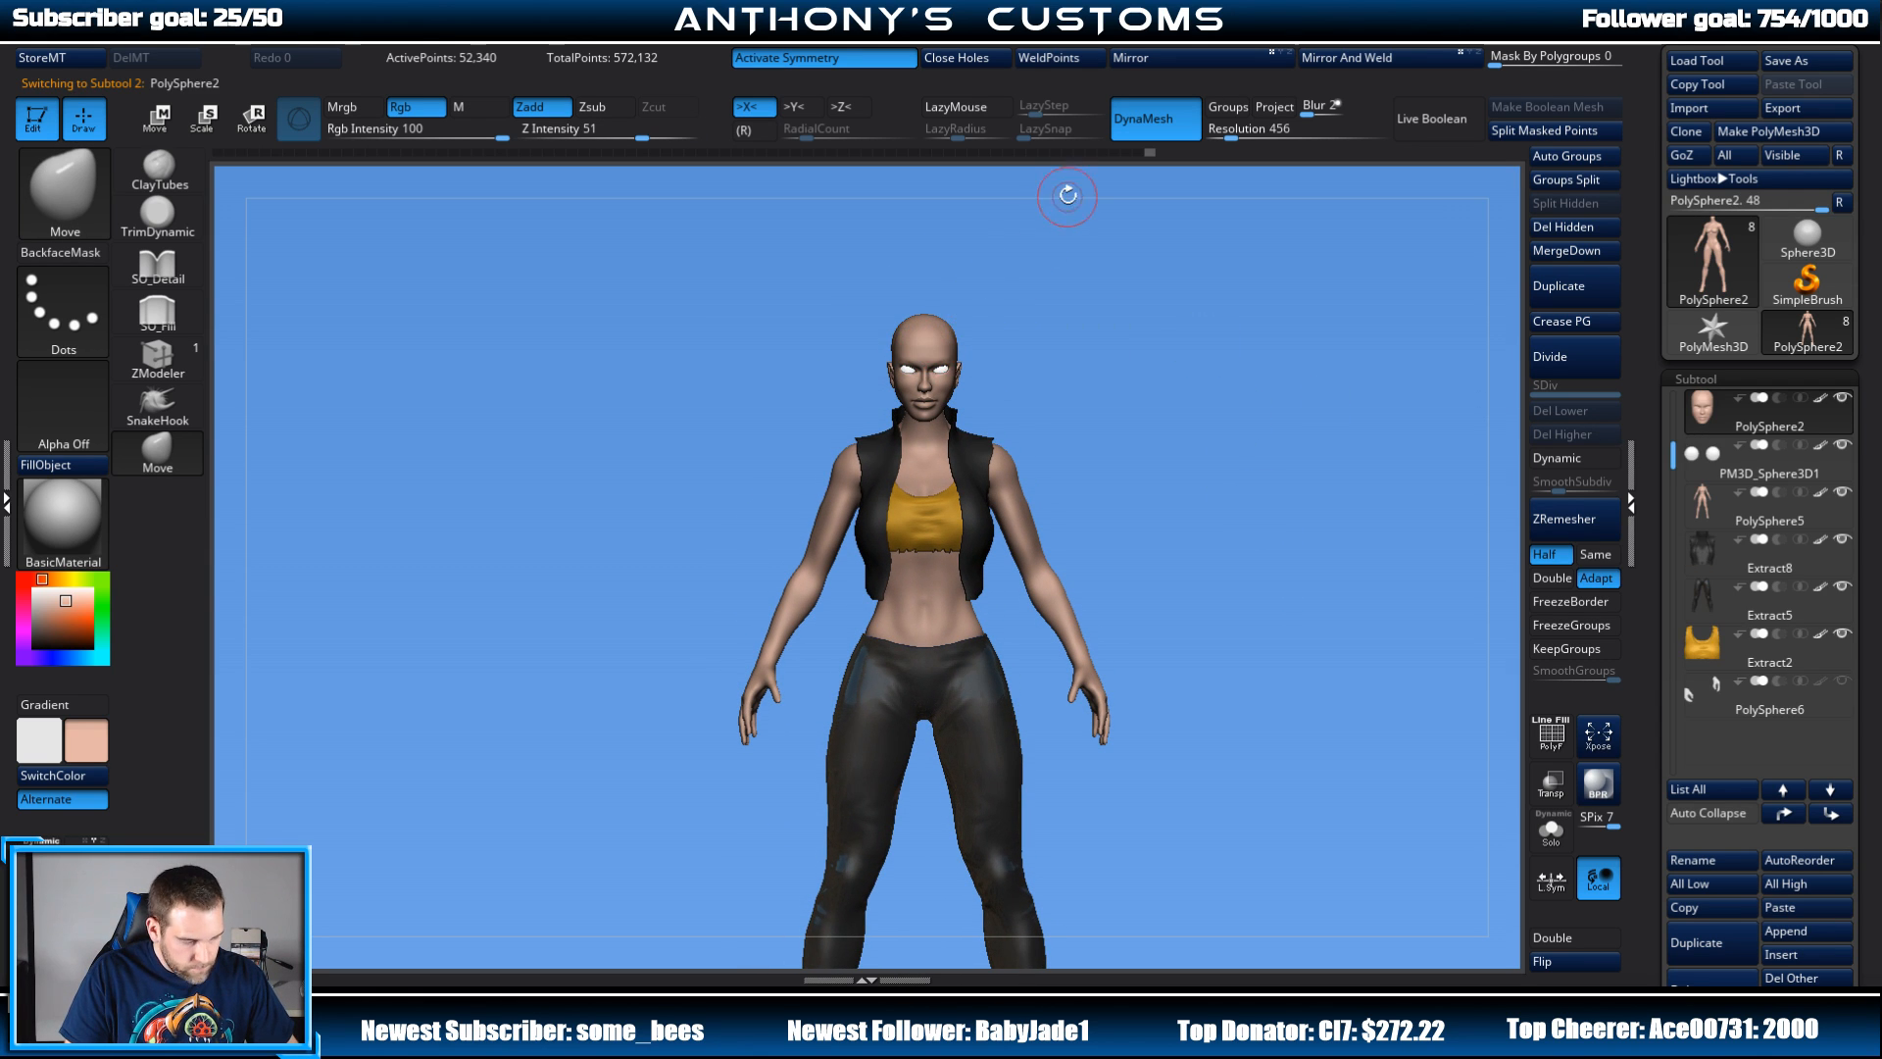
key("w")
key("ctrl+shift")
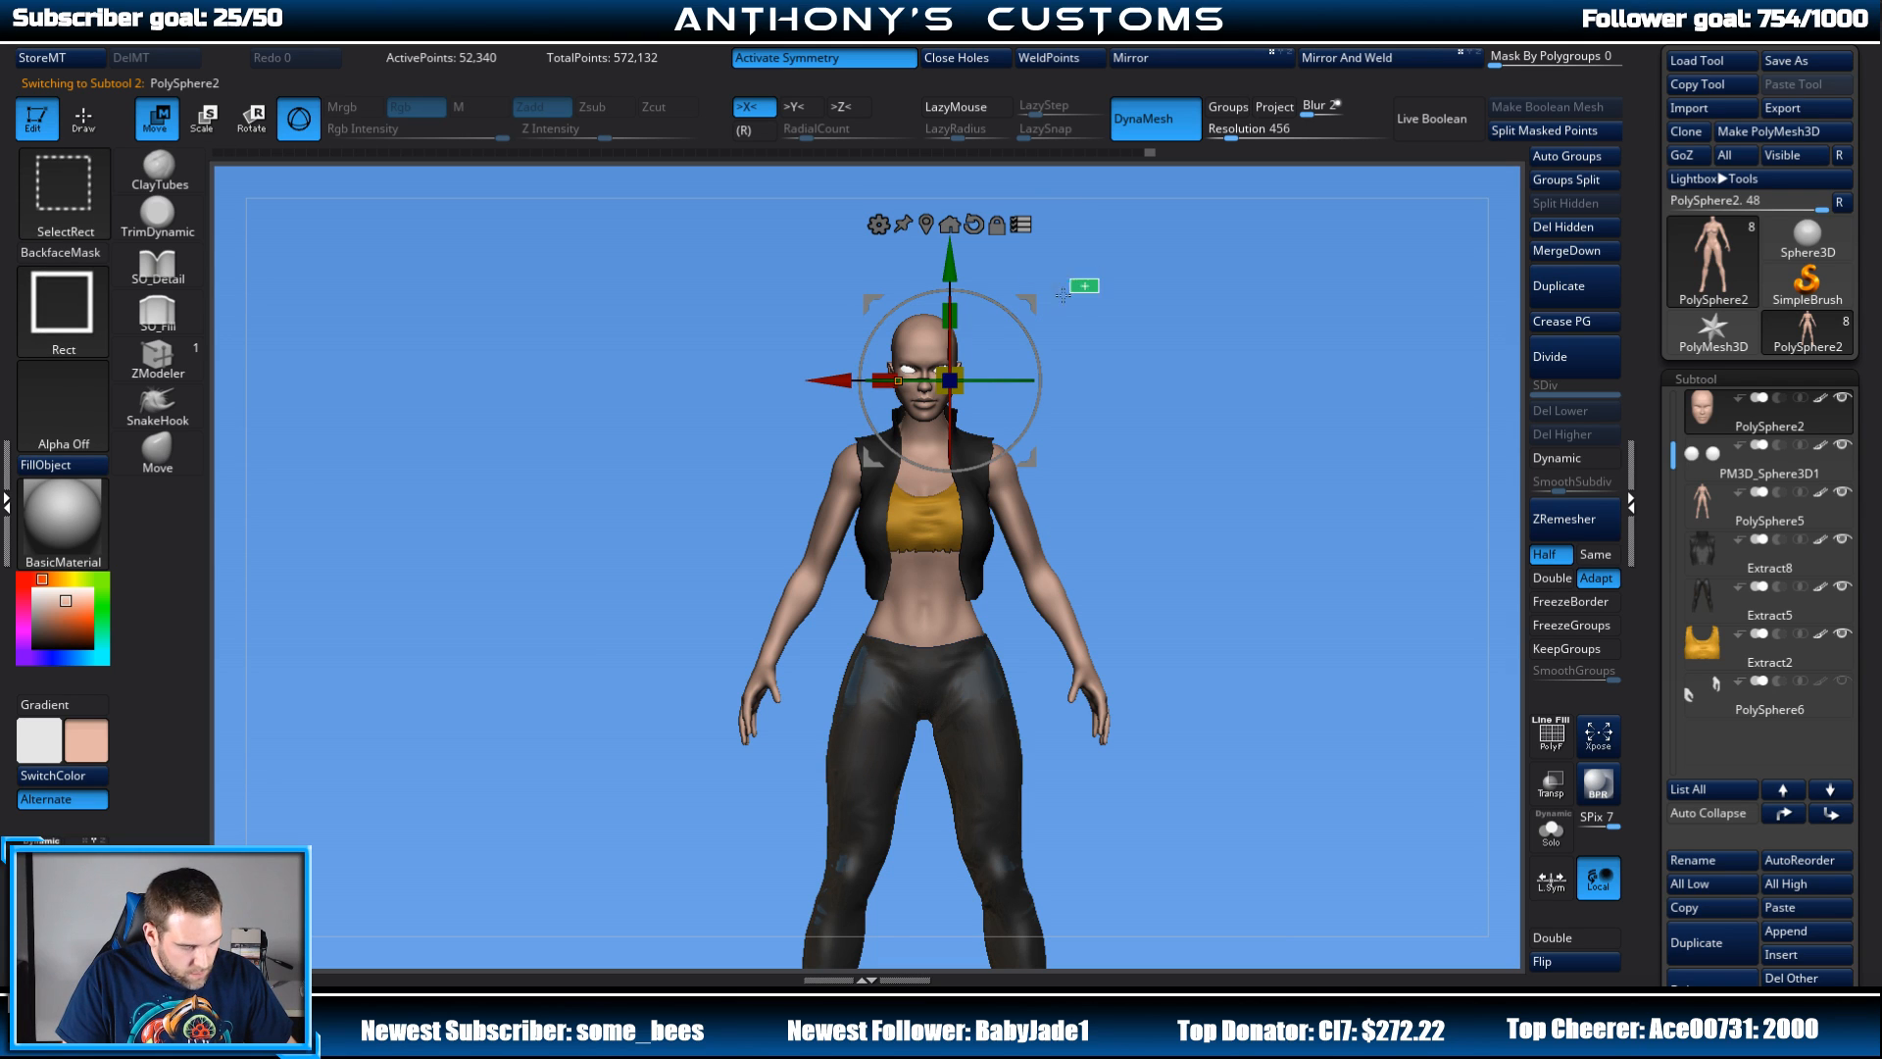
left_click_drag(1063, 294, 933, 378, "ctrl+shift")
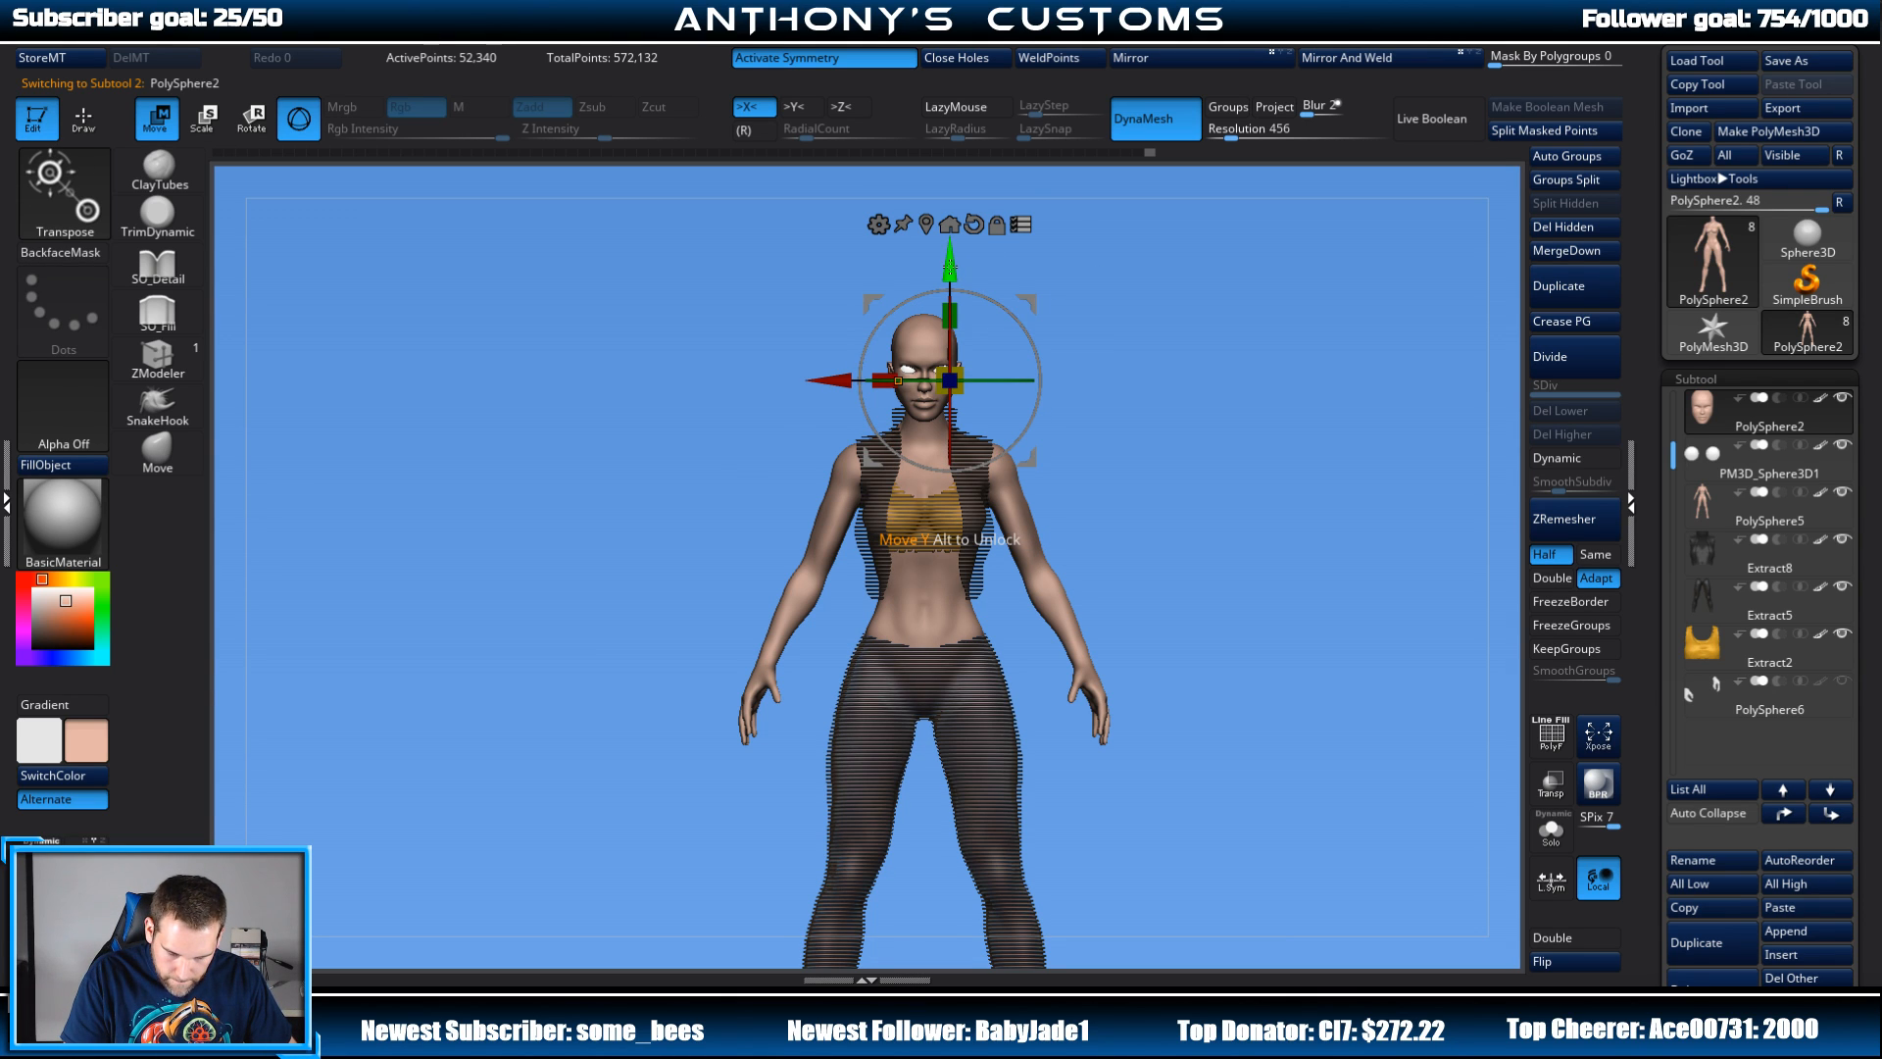
left_click_drag(1131, 498, 1049, 574, "ctrl+shift")
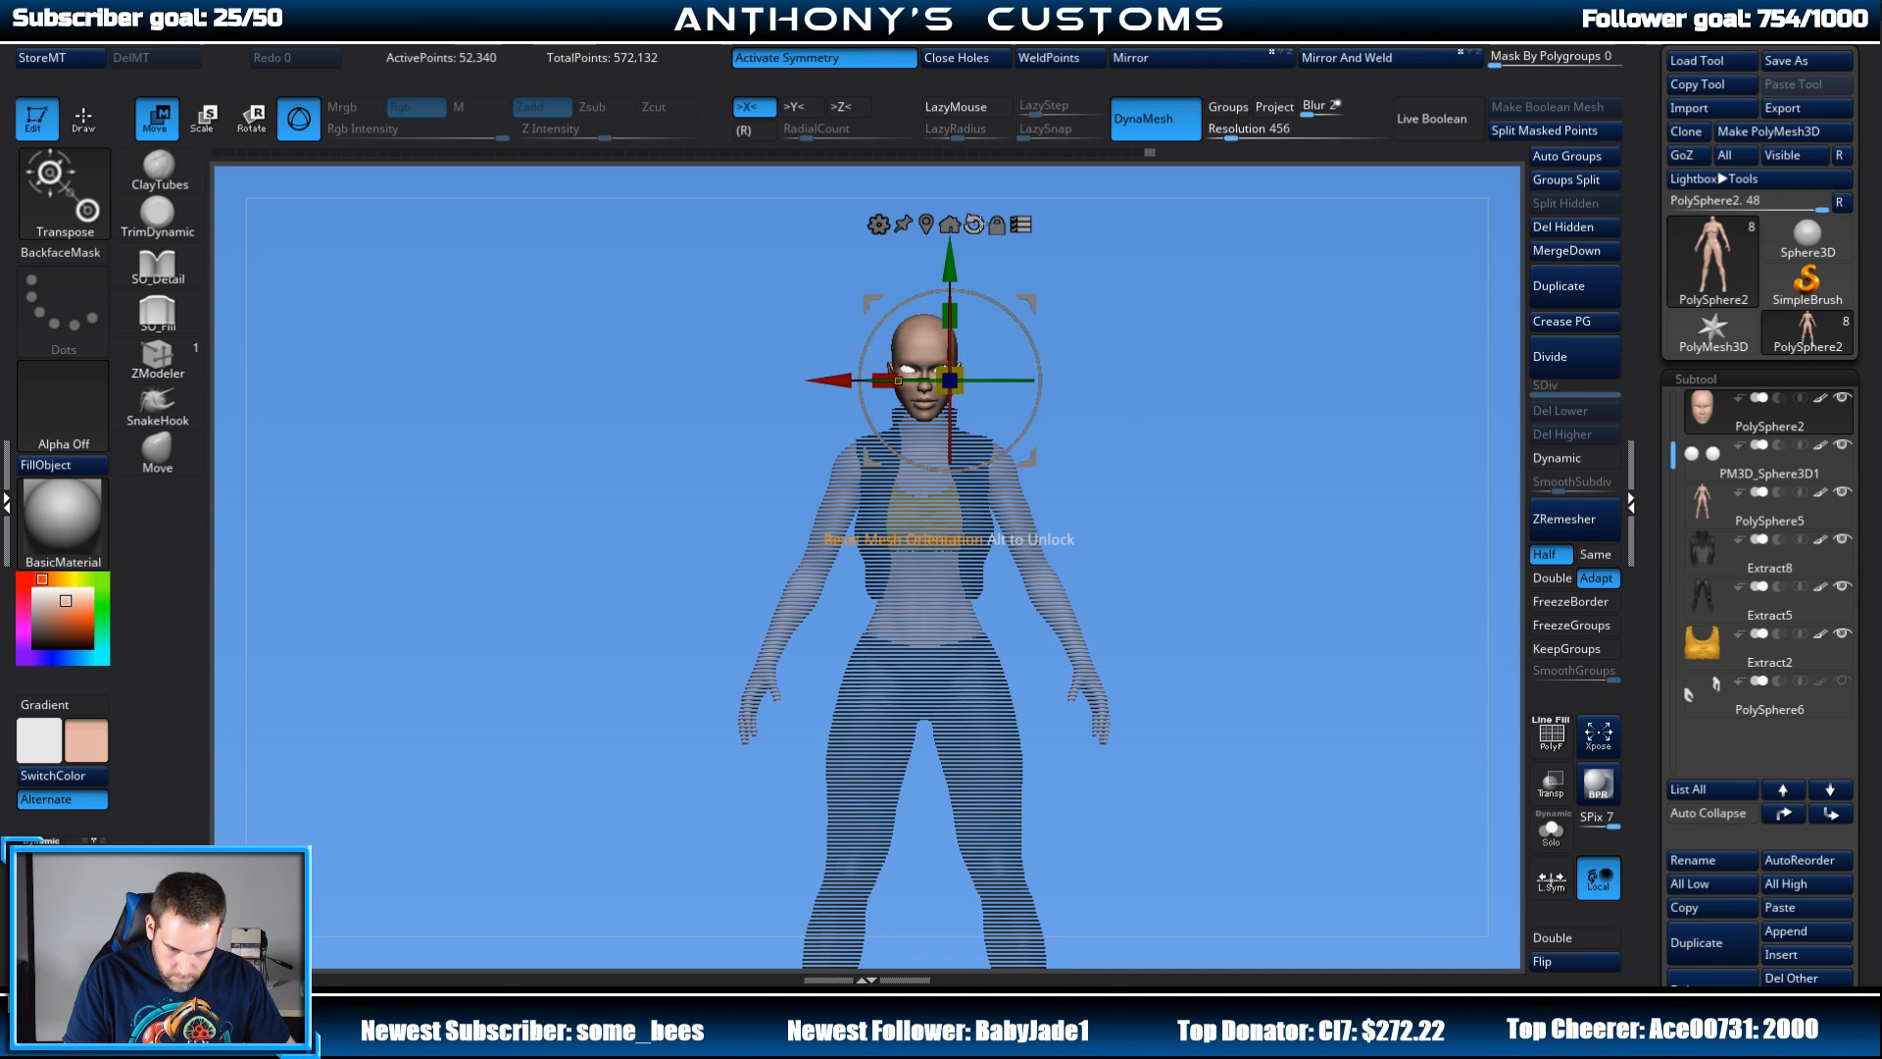
left_click_drag(951, 263, 951, 258)
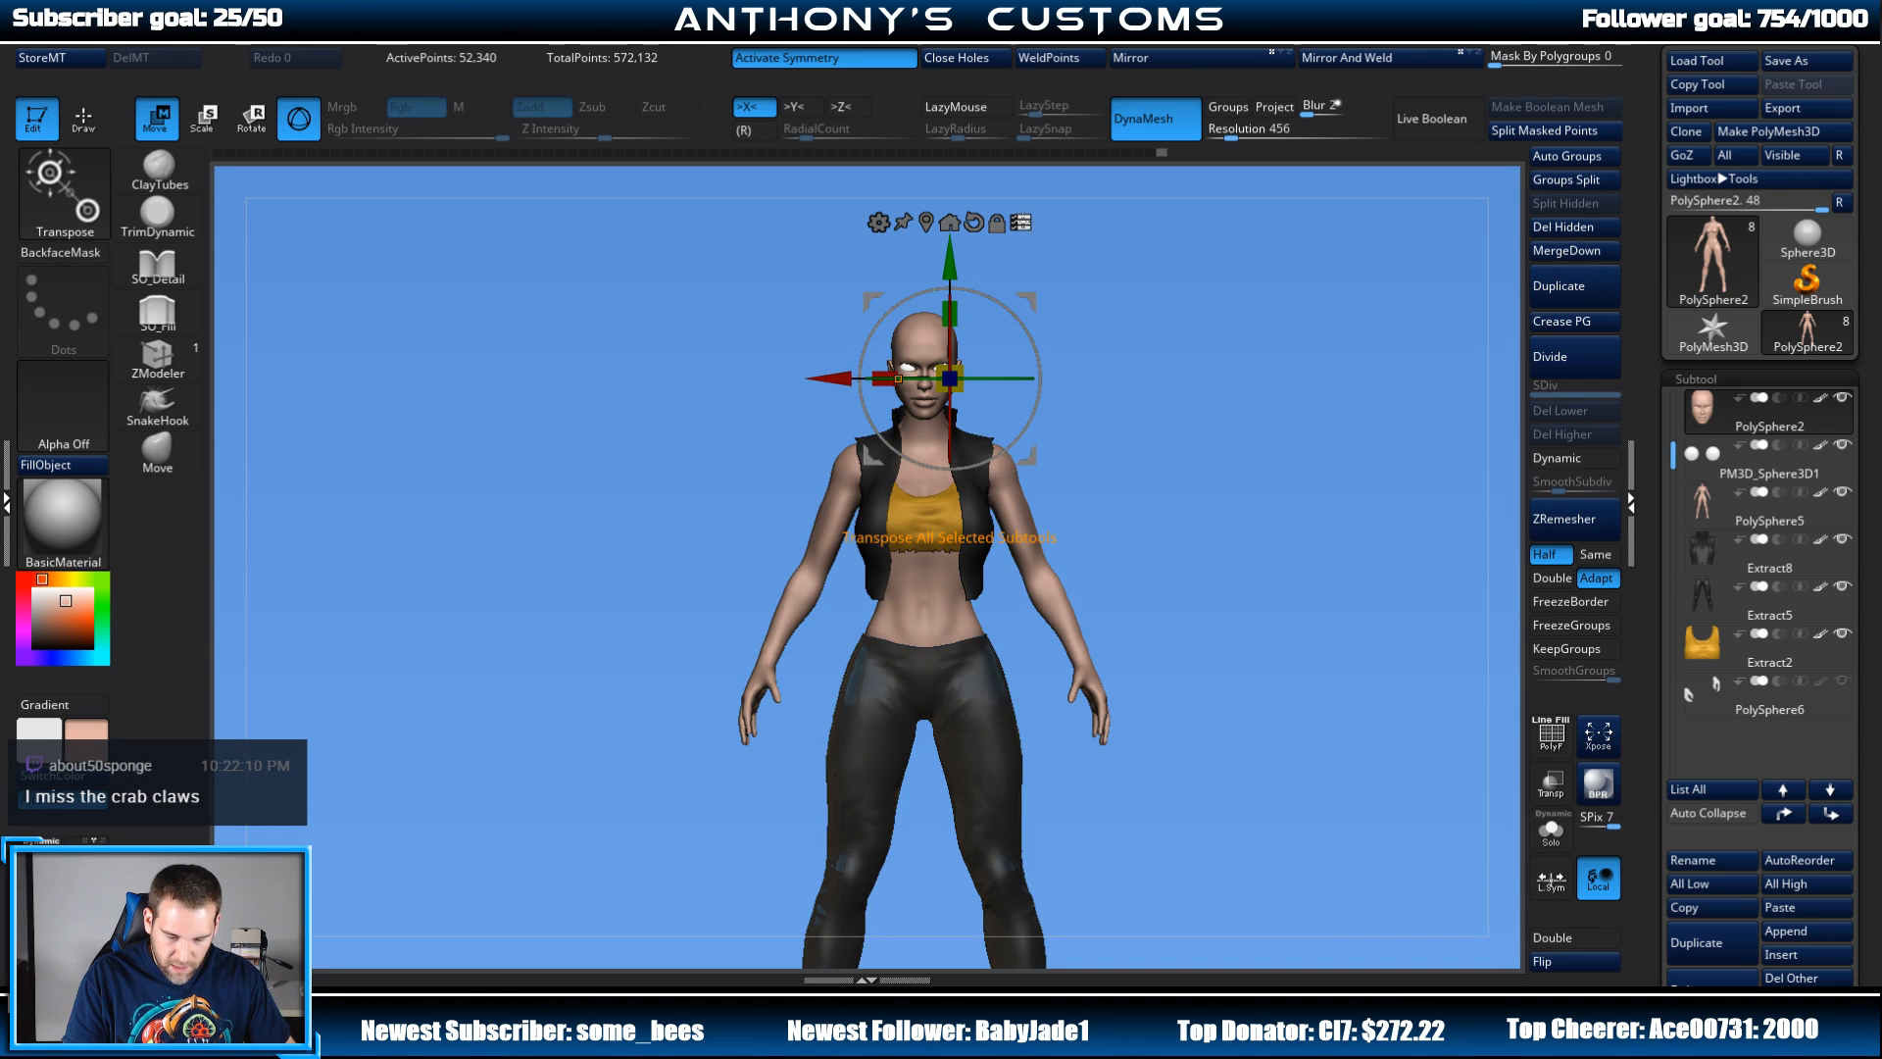
key("q")
Step: Review the whole figure and make the pants the active subtool
left_click_drag(1236, 477, 1207, 429, "alt")
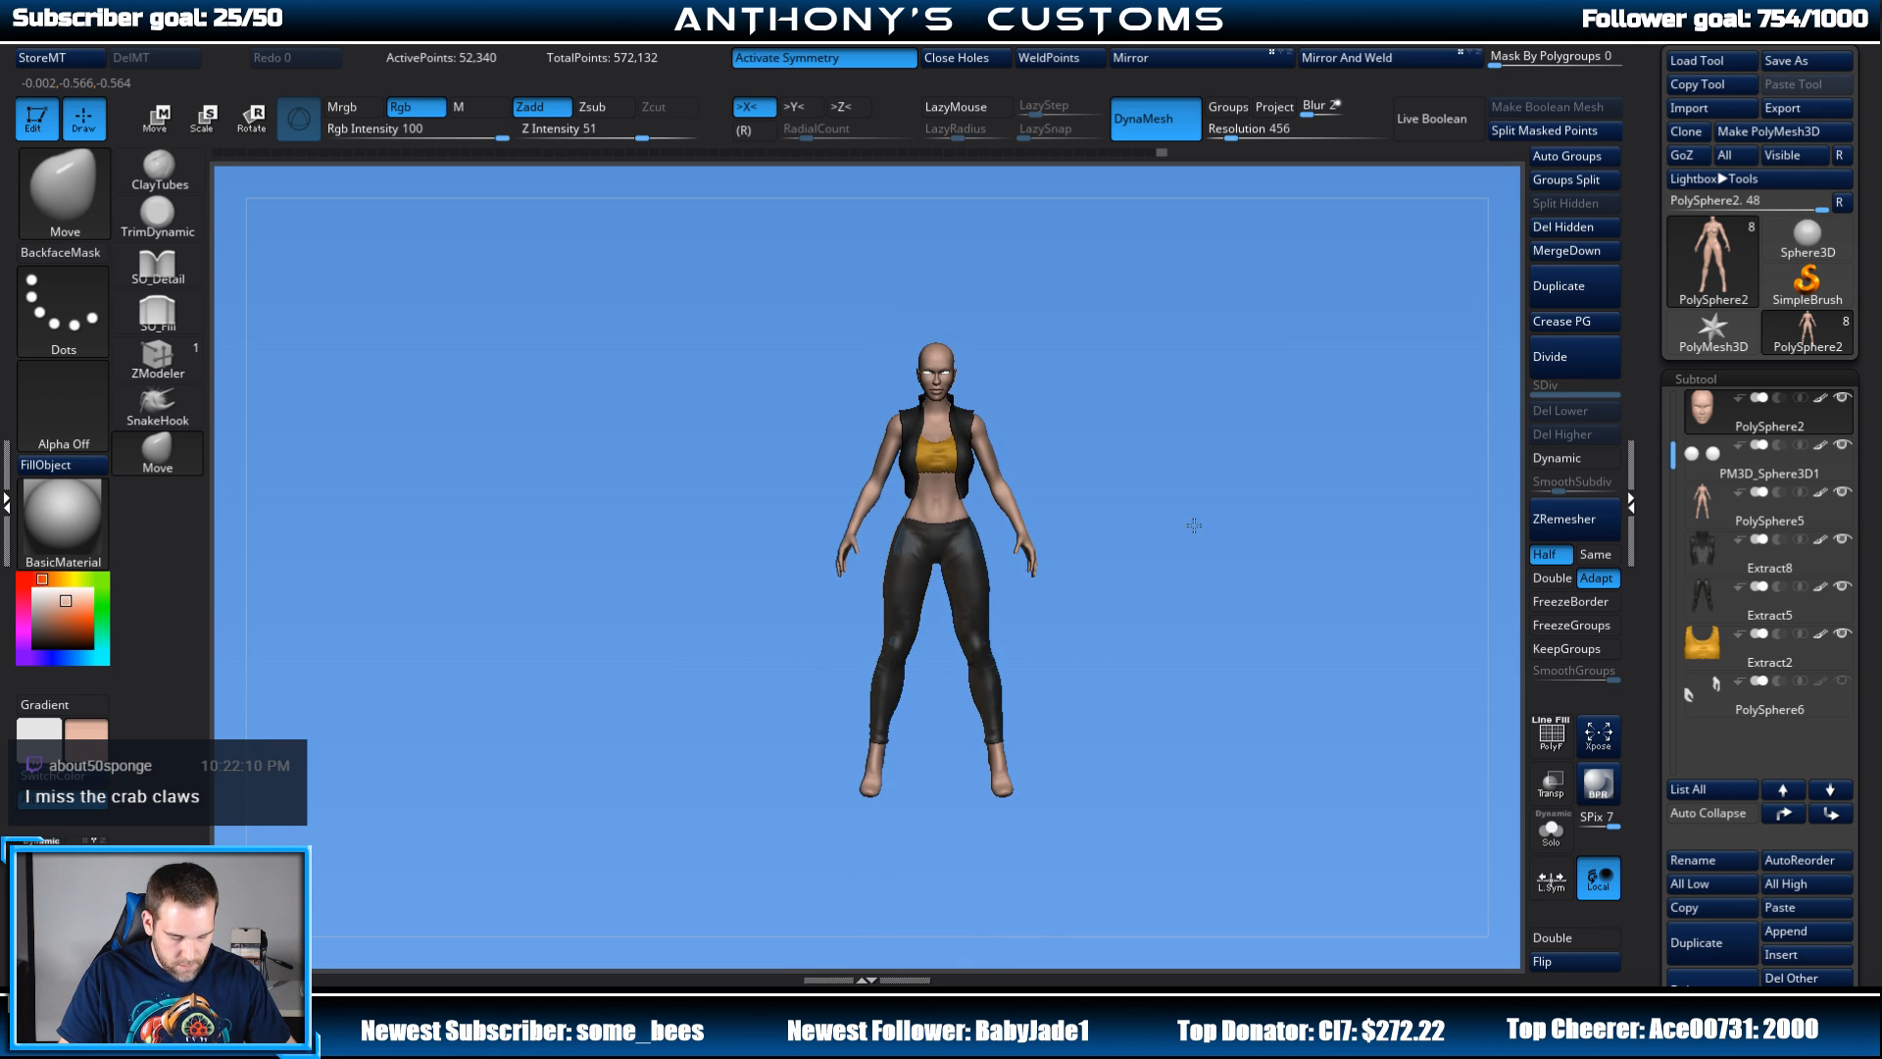
left_click_drag(1194, 525, 1389, 499)
left_click_drag(1243, 466, 1294, 269, "alt")
left_click(934, 490, "alt")
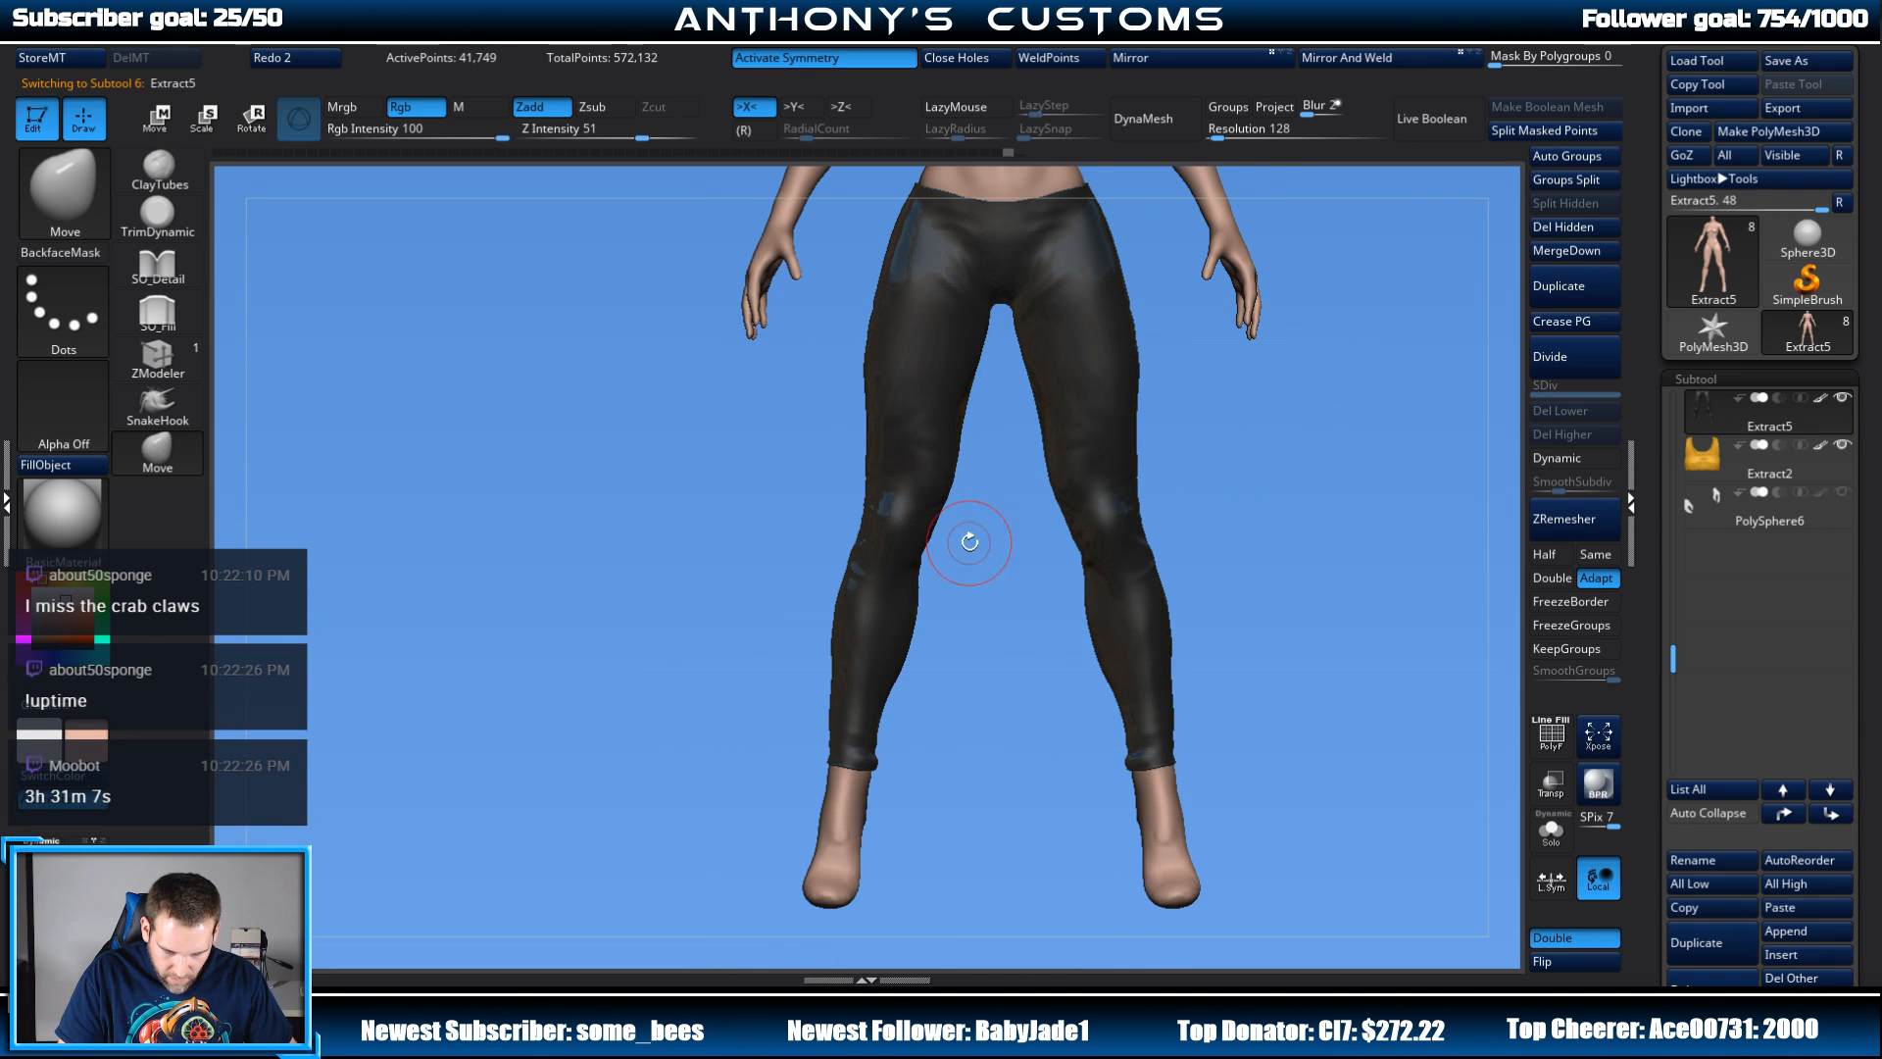
Step: Slim the inner knees of the pants with the Move brush and push the body's legs back beneath them
key("space")
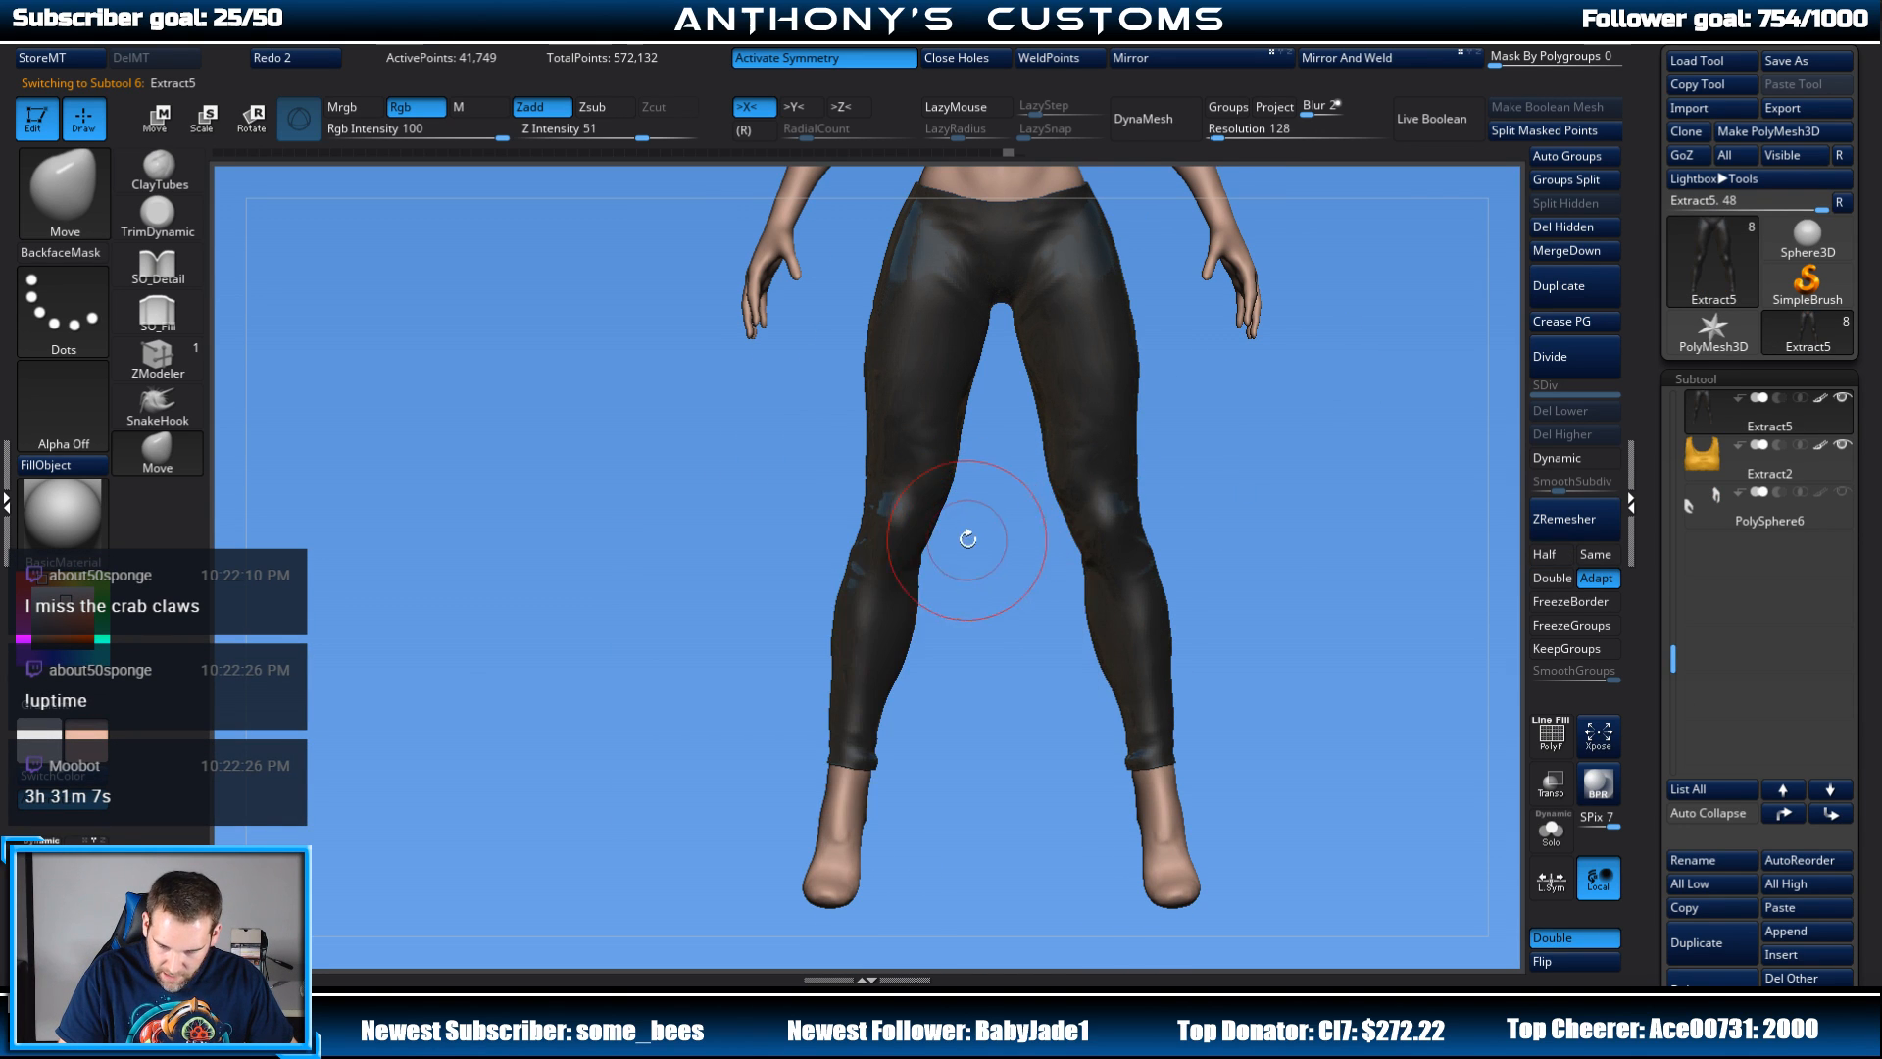
left_click_drag(967, 544, 977, 500)
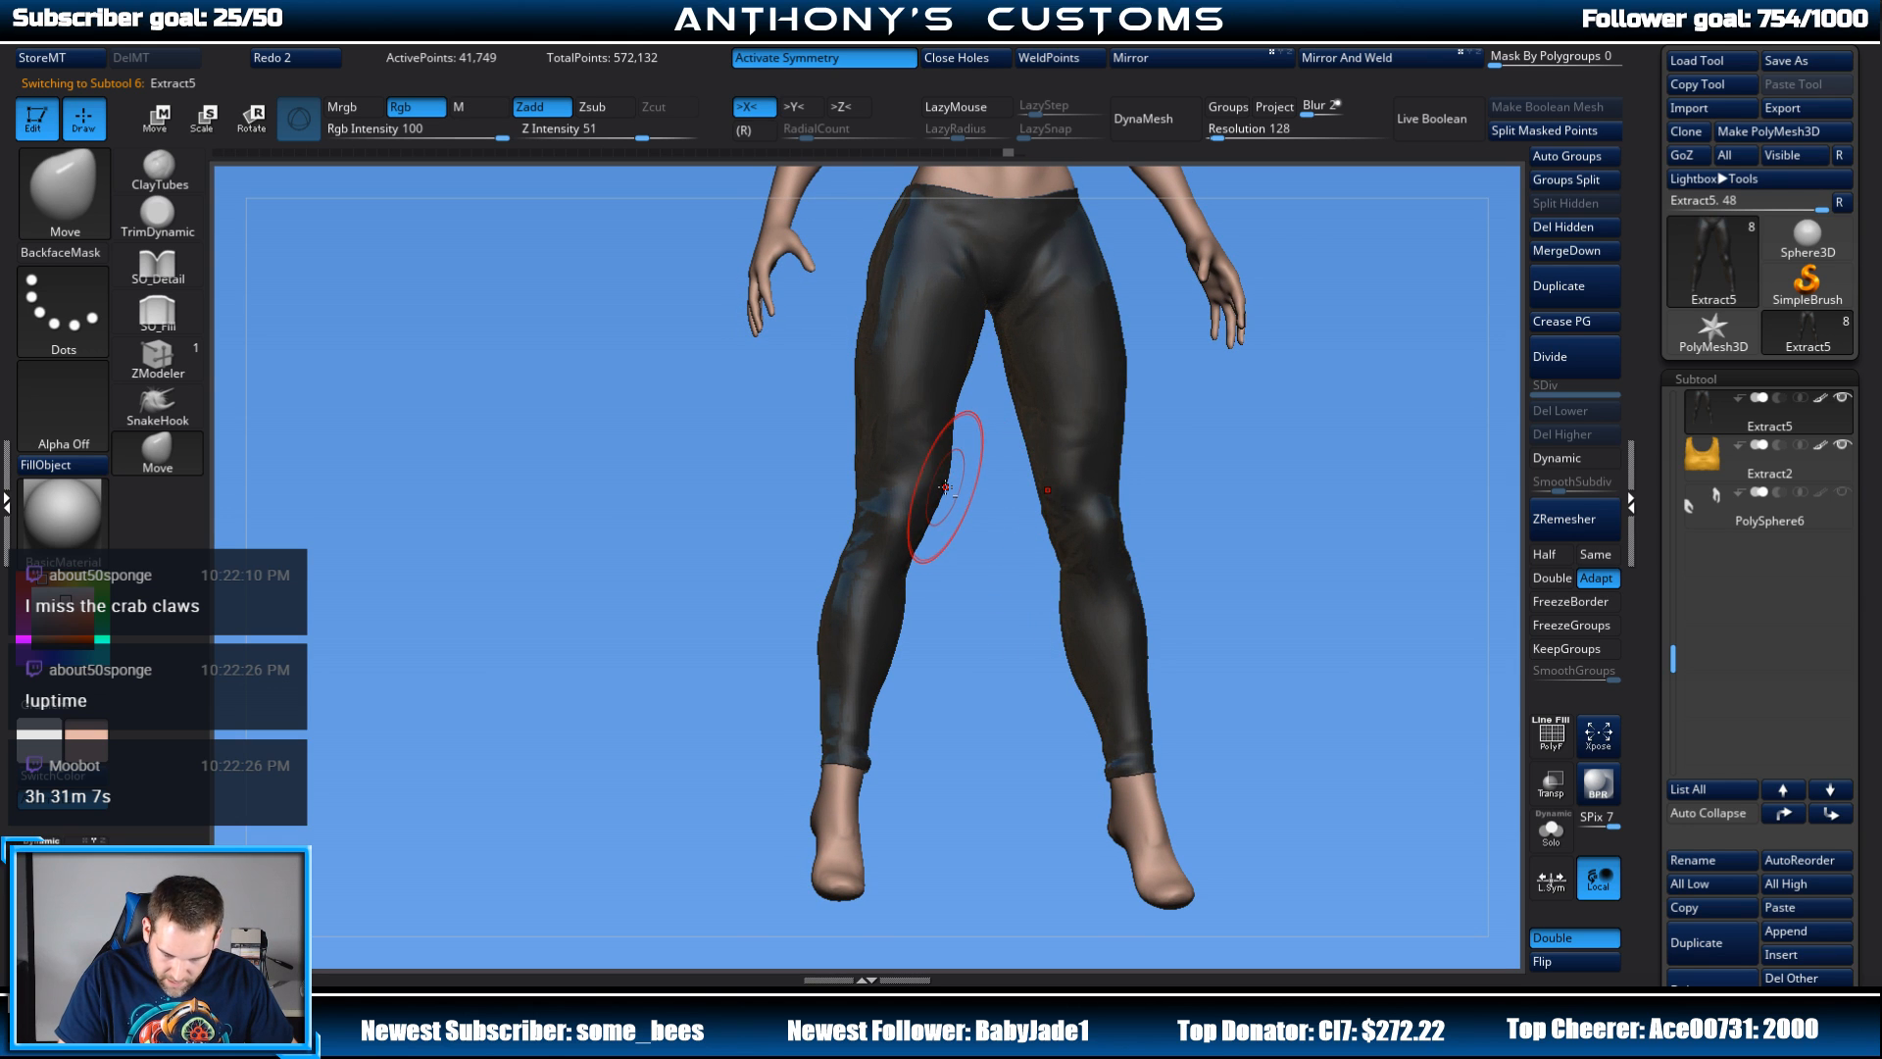
left_click_drag(998, 620, 1014, 745, "alt")
left_click_drag(1303, 664, 1204, 283)
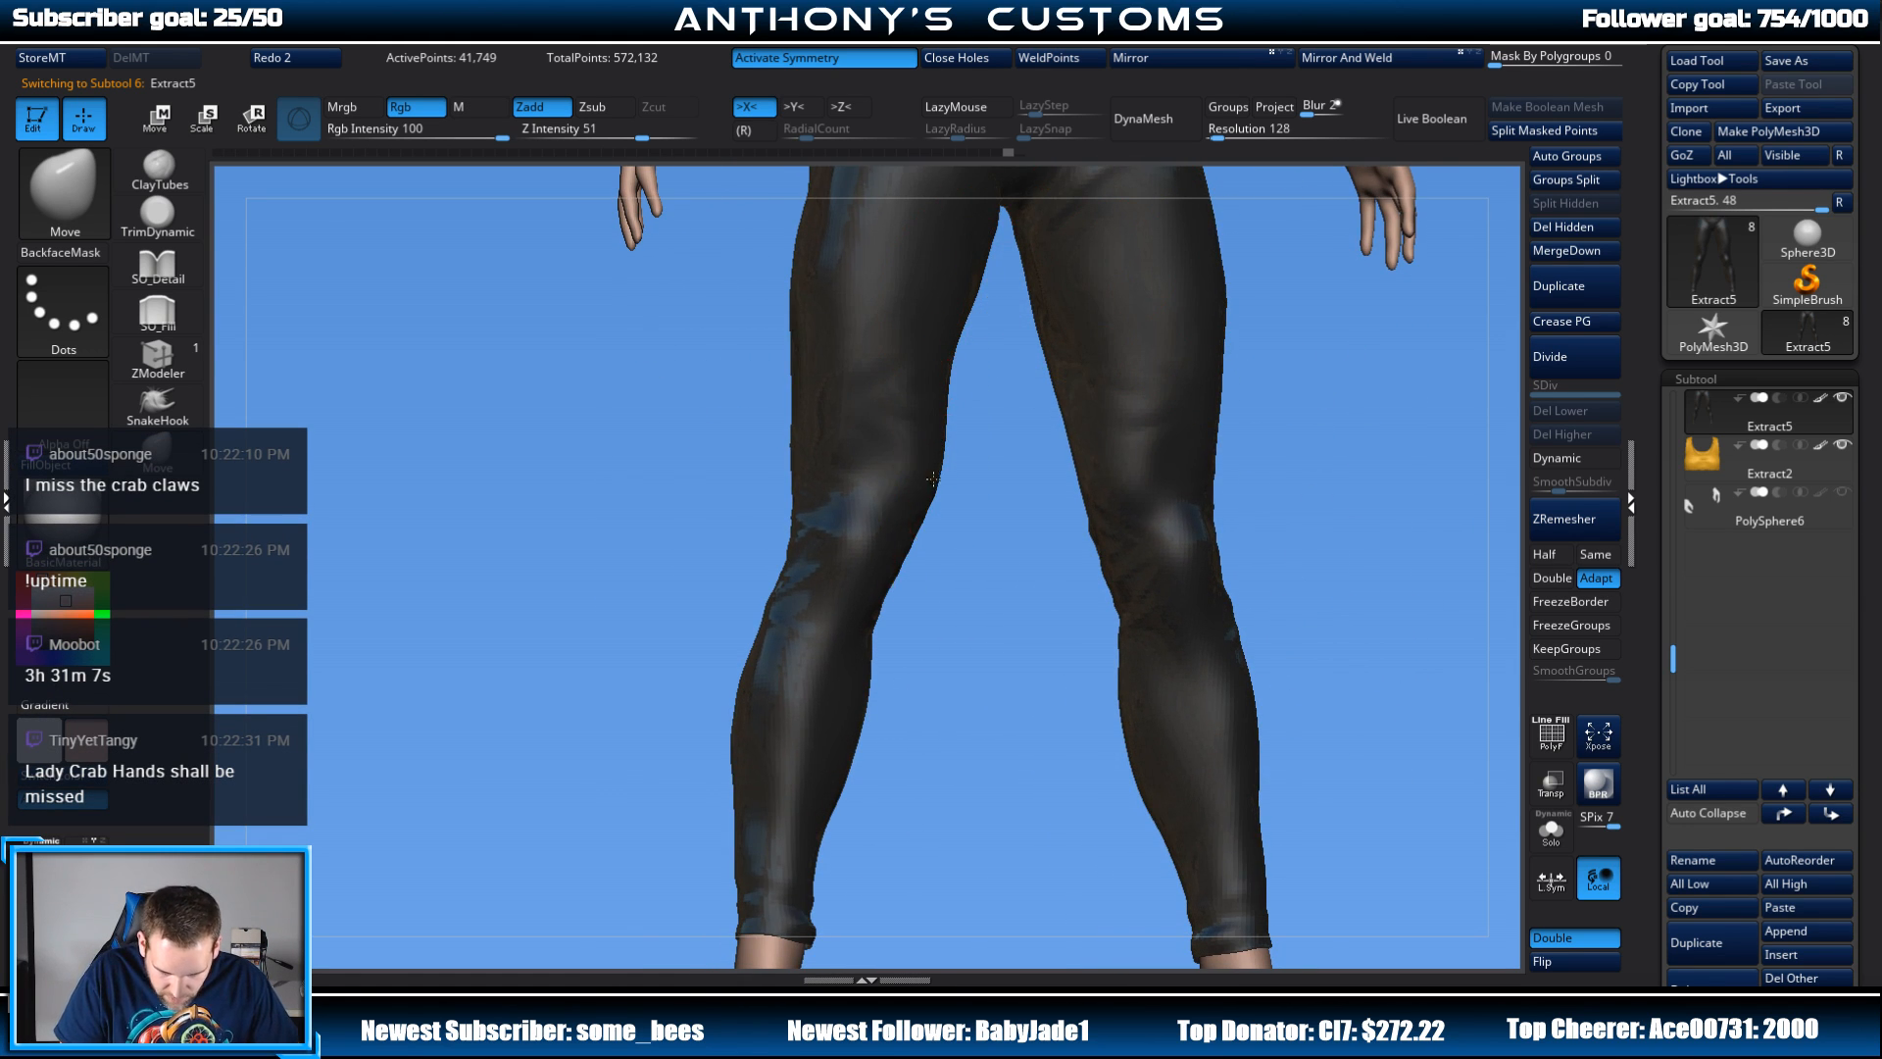
left_click_drag(928, 475, 935, 480)
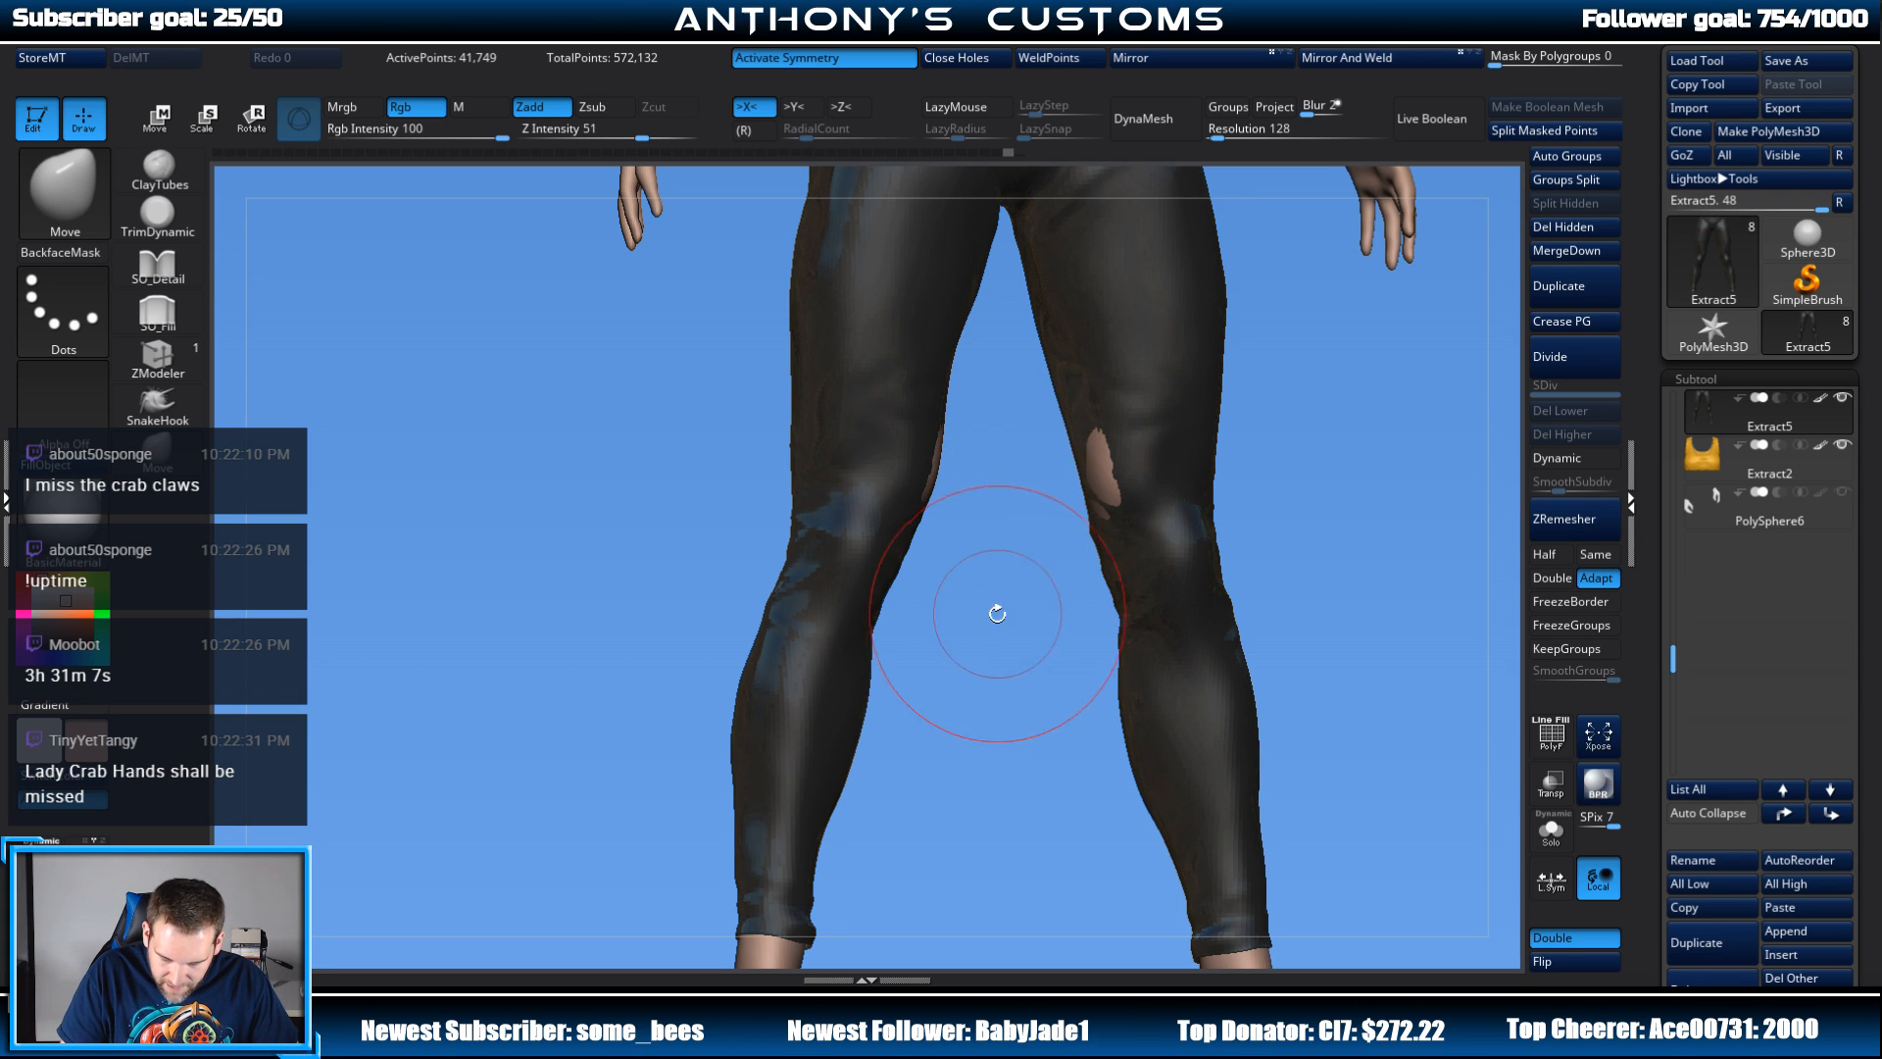
left_click(1387, 246, "alt")
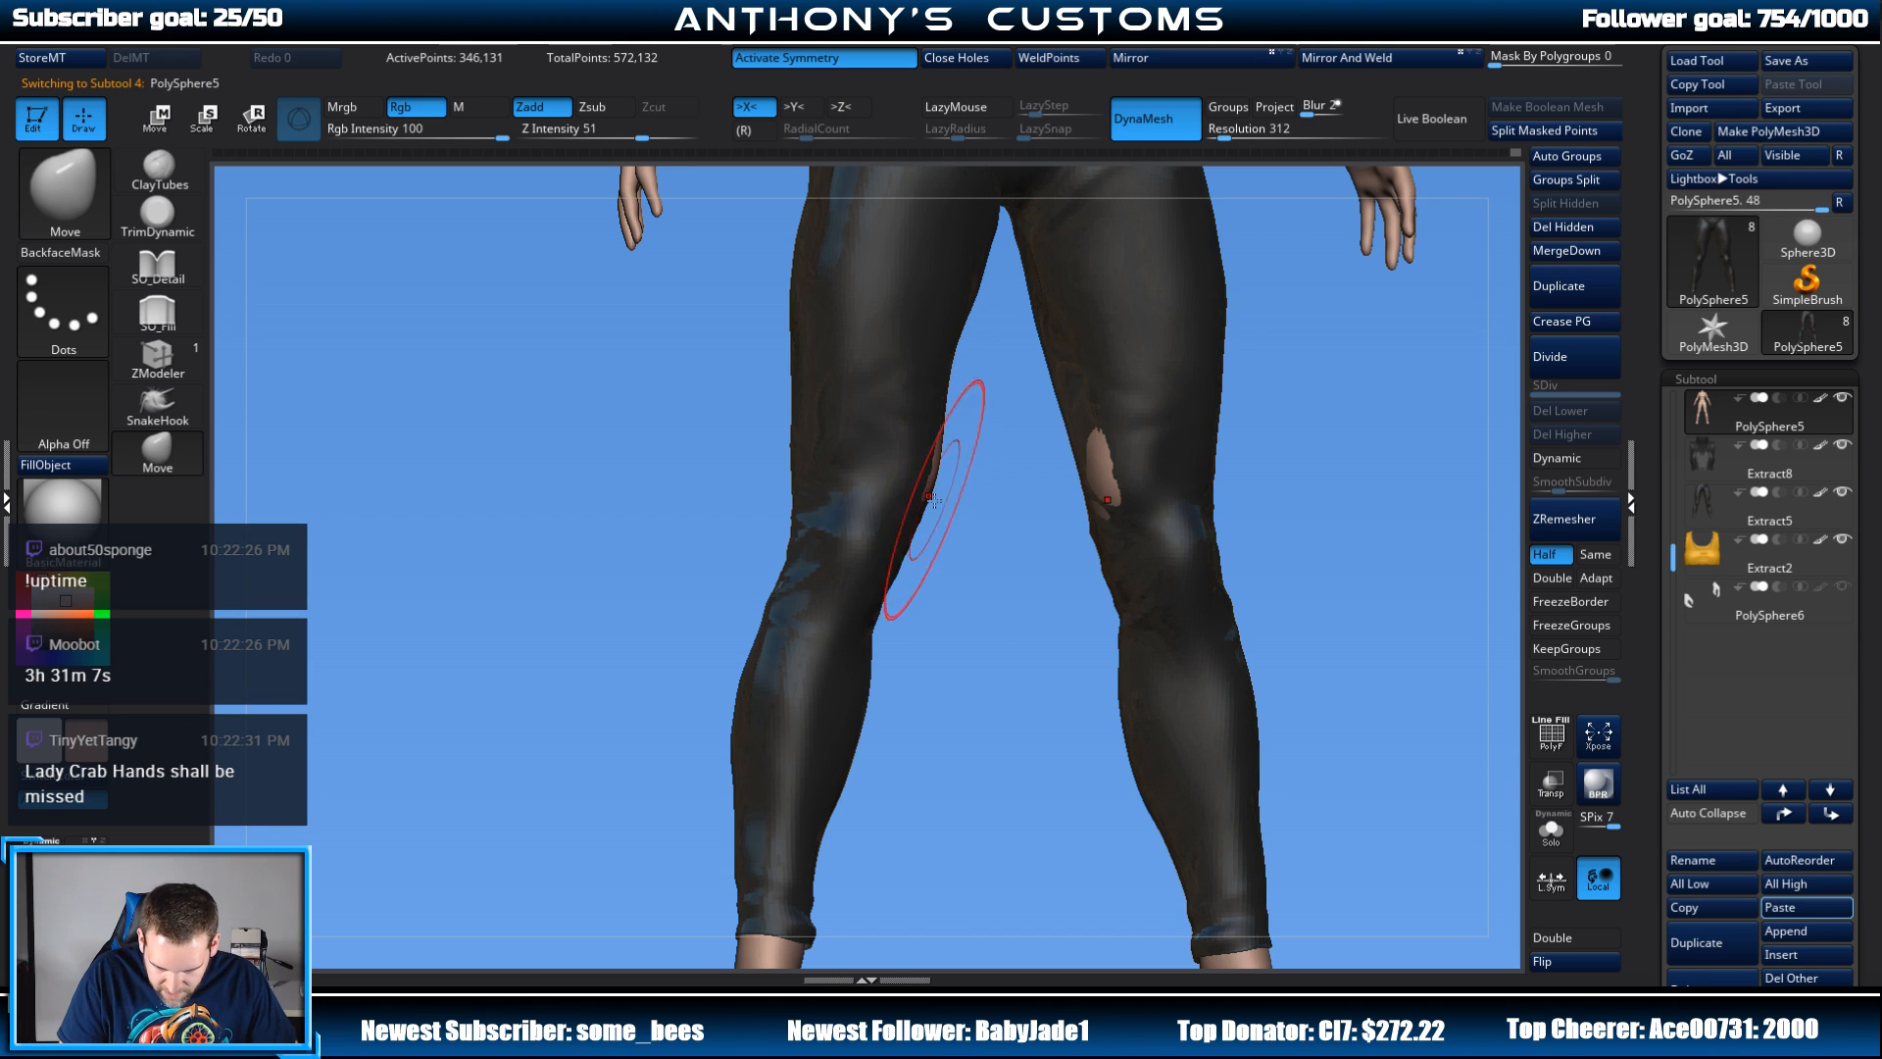
left_click_drag(933, 500, 938, 505)
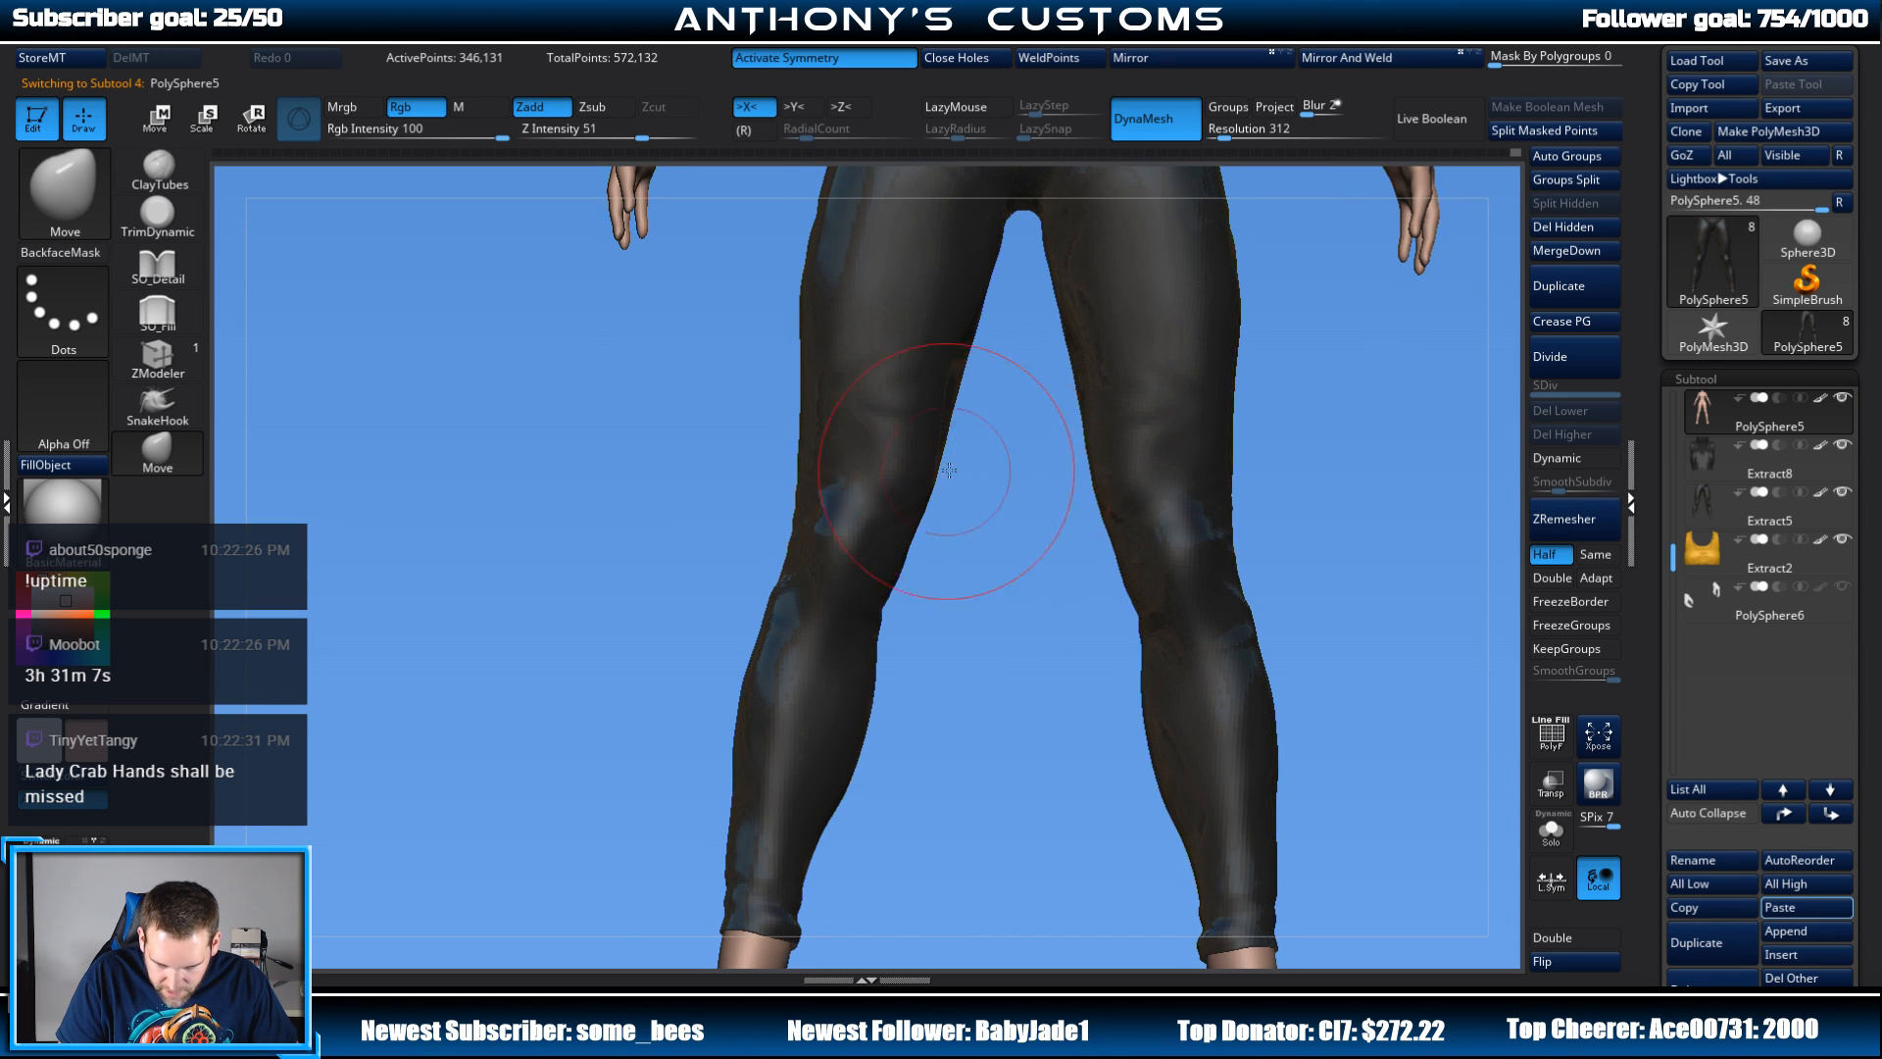
left_click_drag(996, 707, 966, 520, "alt")
left_click_drag(1201, 465, 1230, 468)
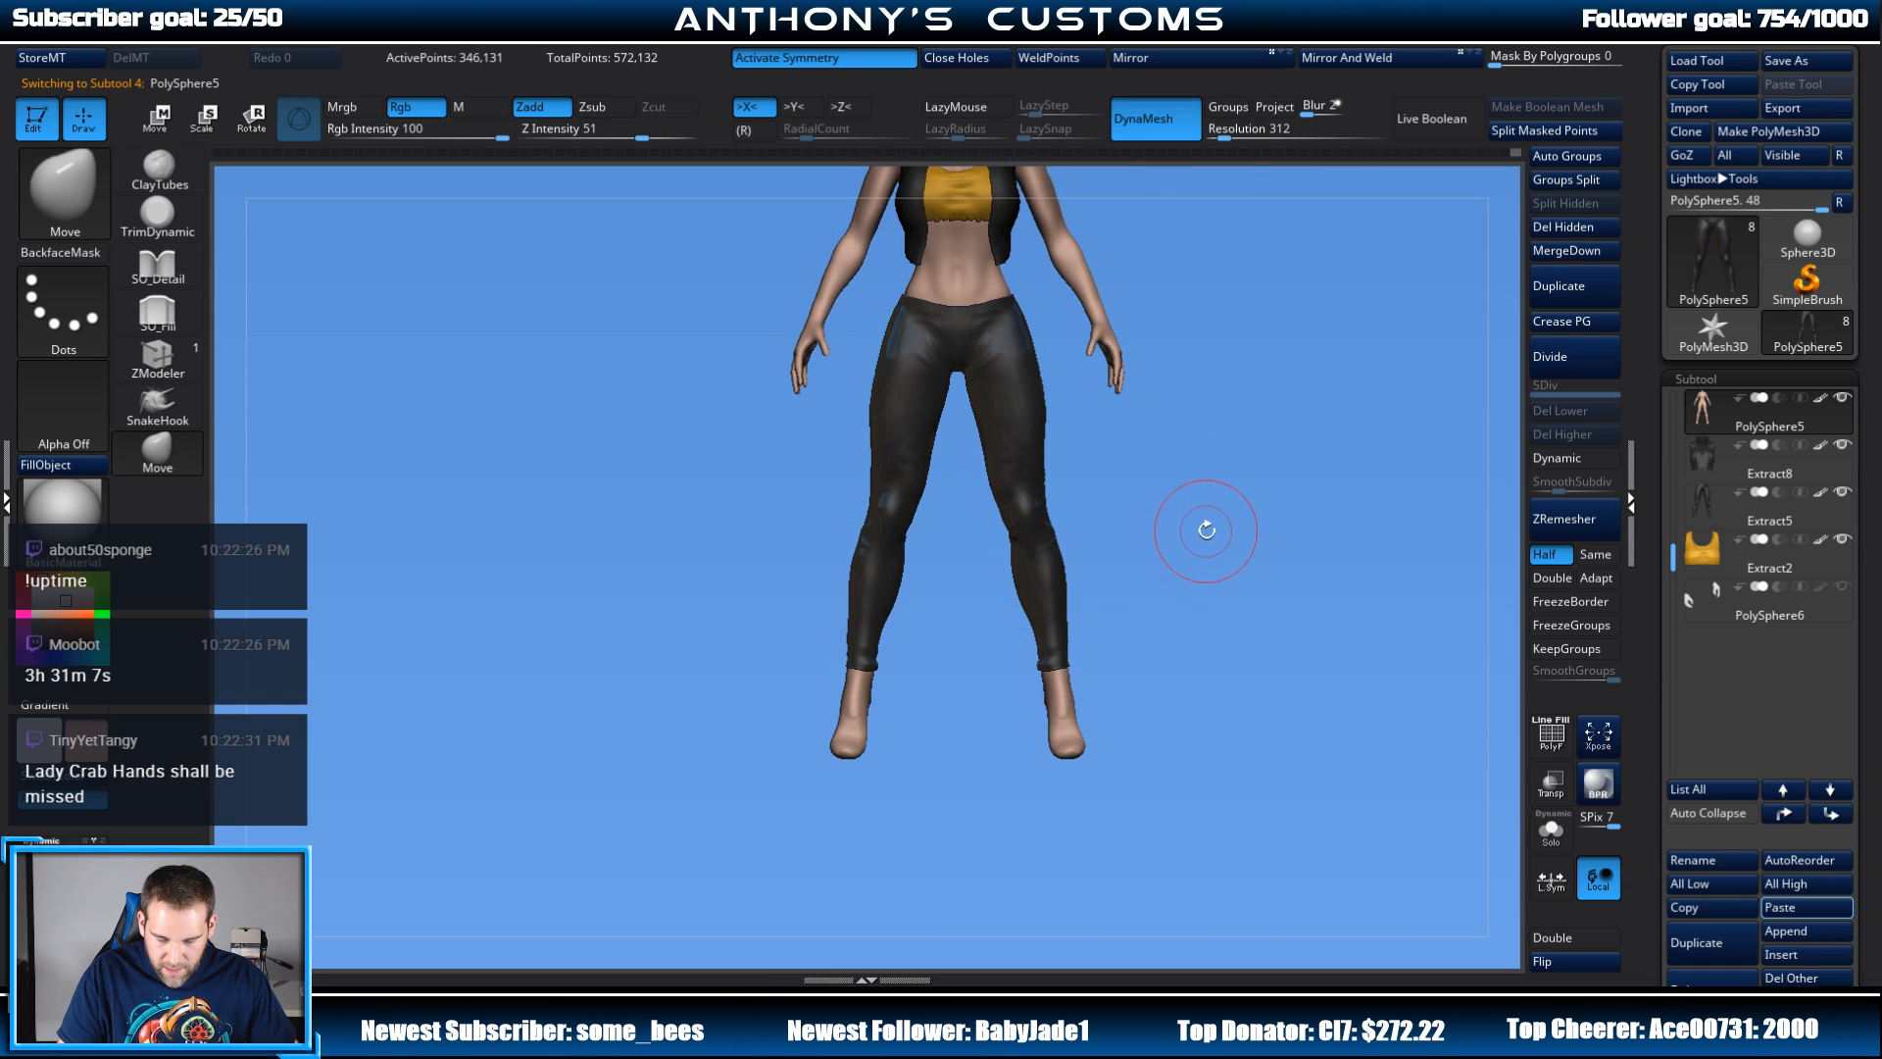
Step: Refine the pants' inner knee contour once more from an angled view and make the body the active subtool
left_click_drag(1207, 531, 976, 449, "alt")
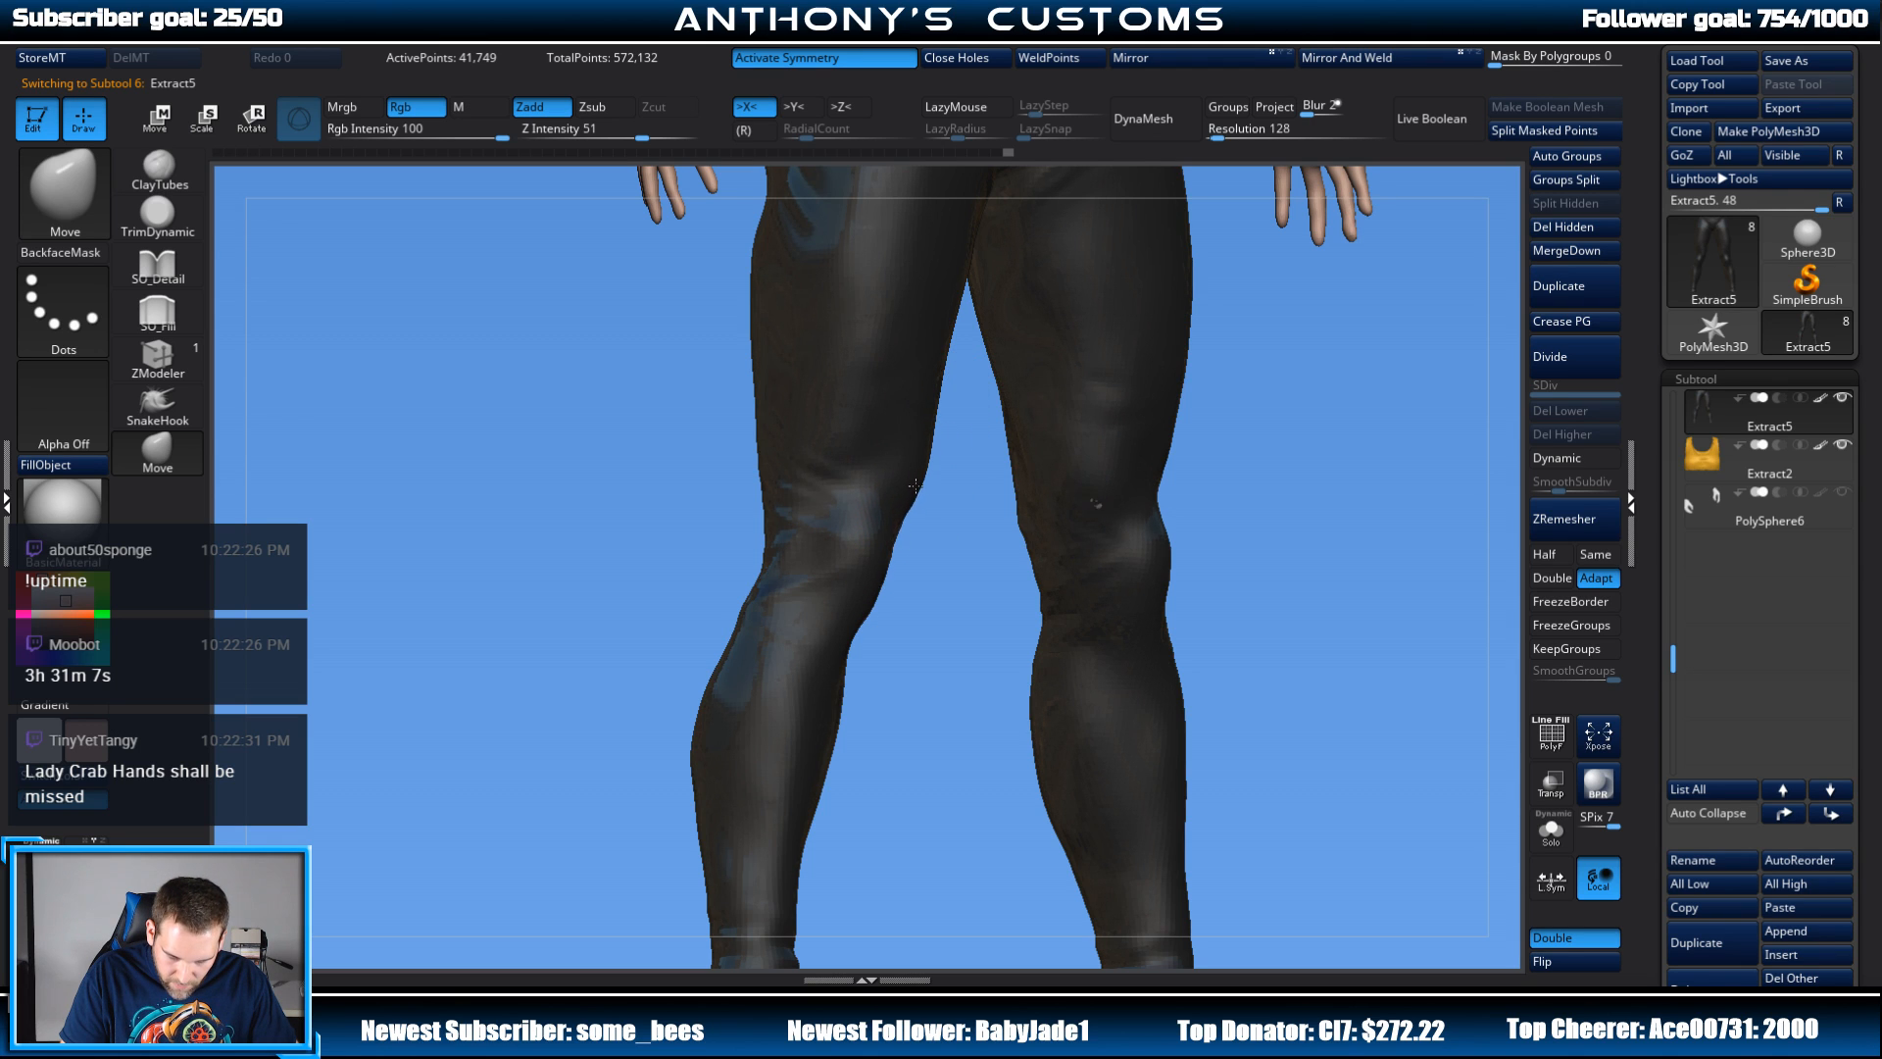
left_click_drag(915, 485, 898, 487)
left_click(1079, 495, "alt")
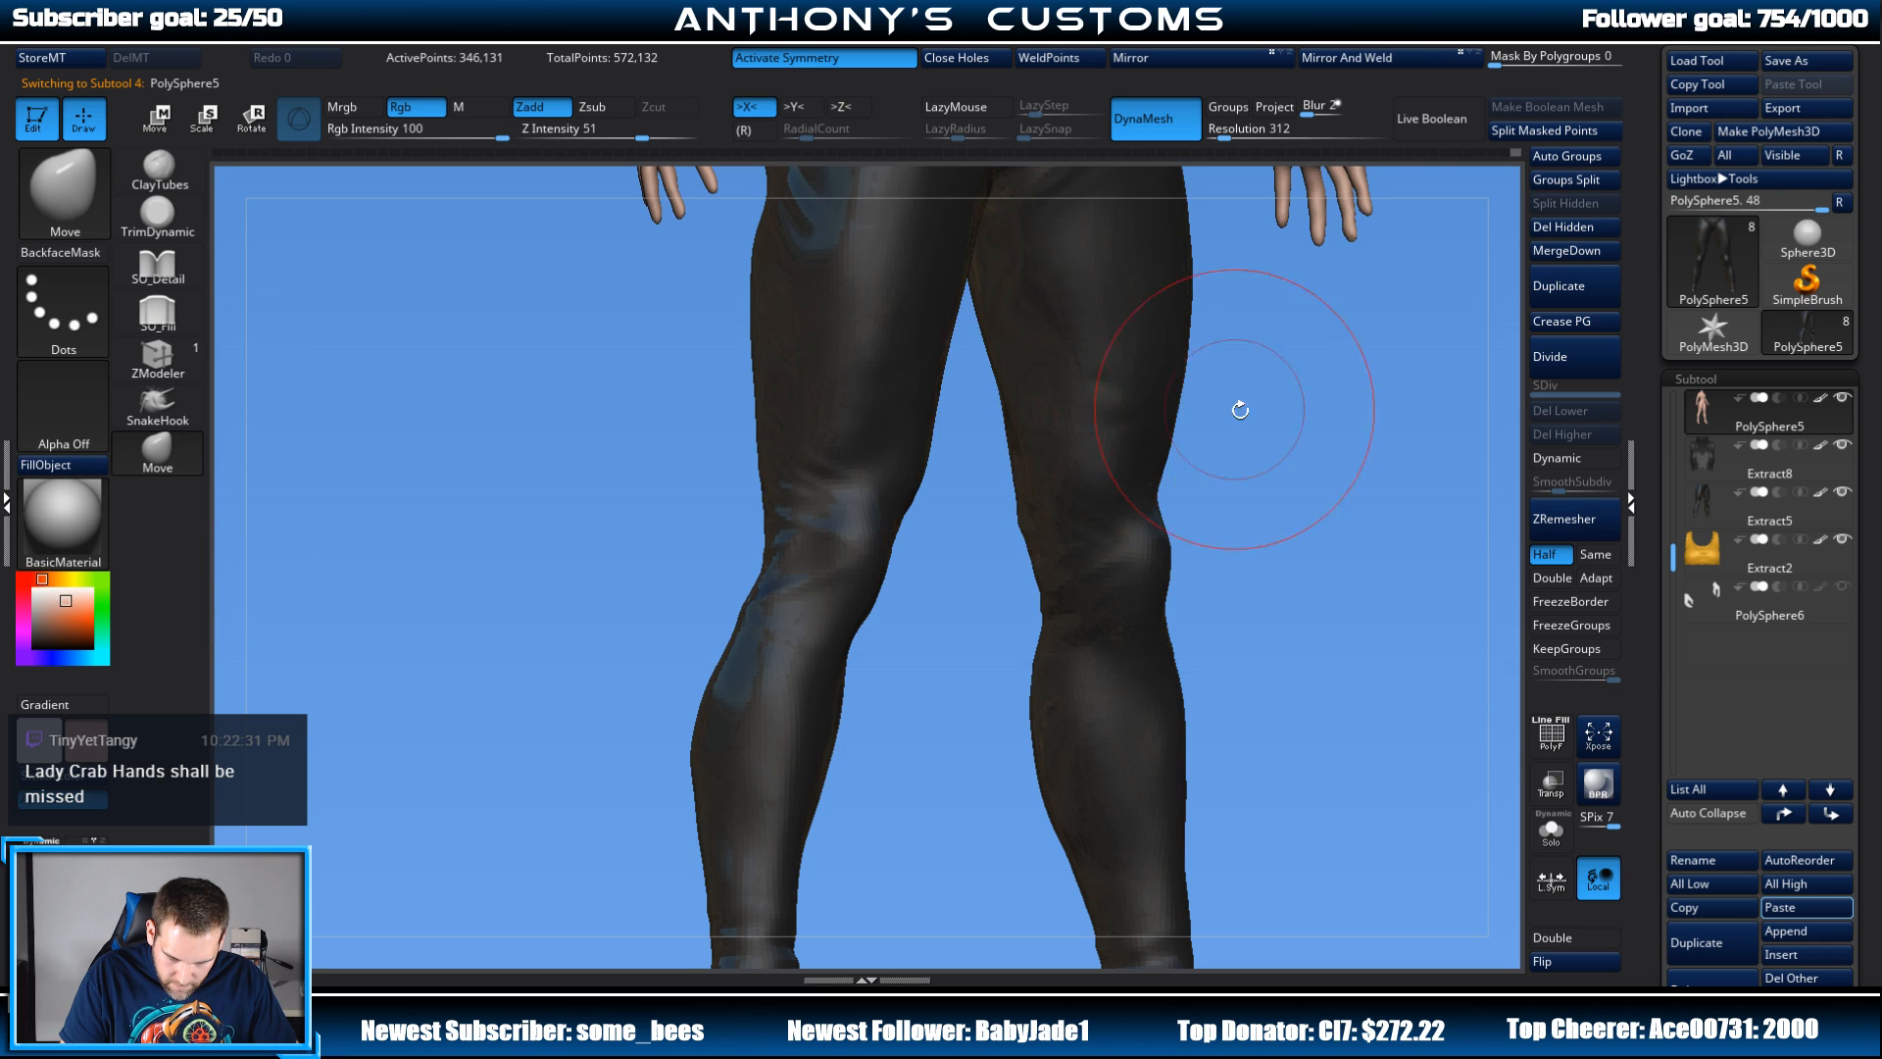
left_click_drag(1240, 408, 1269, 441, "shift")
left_click_drag(1042, 736, 992, 515, "alt")
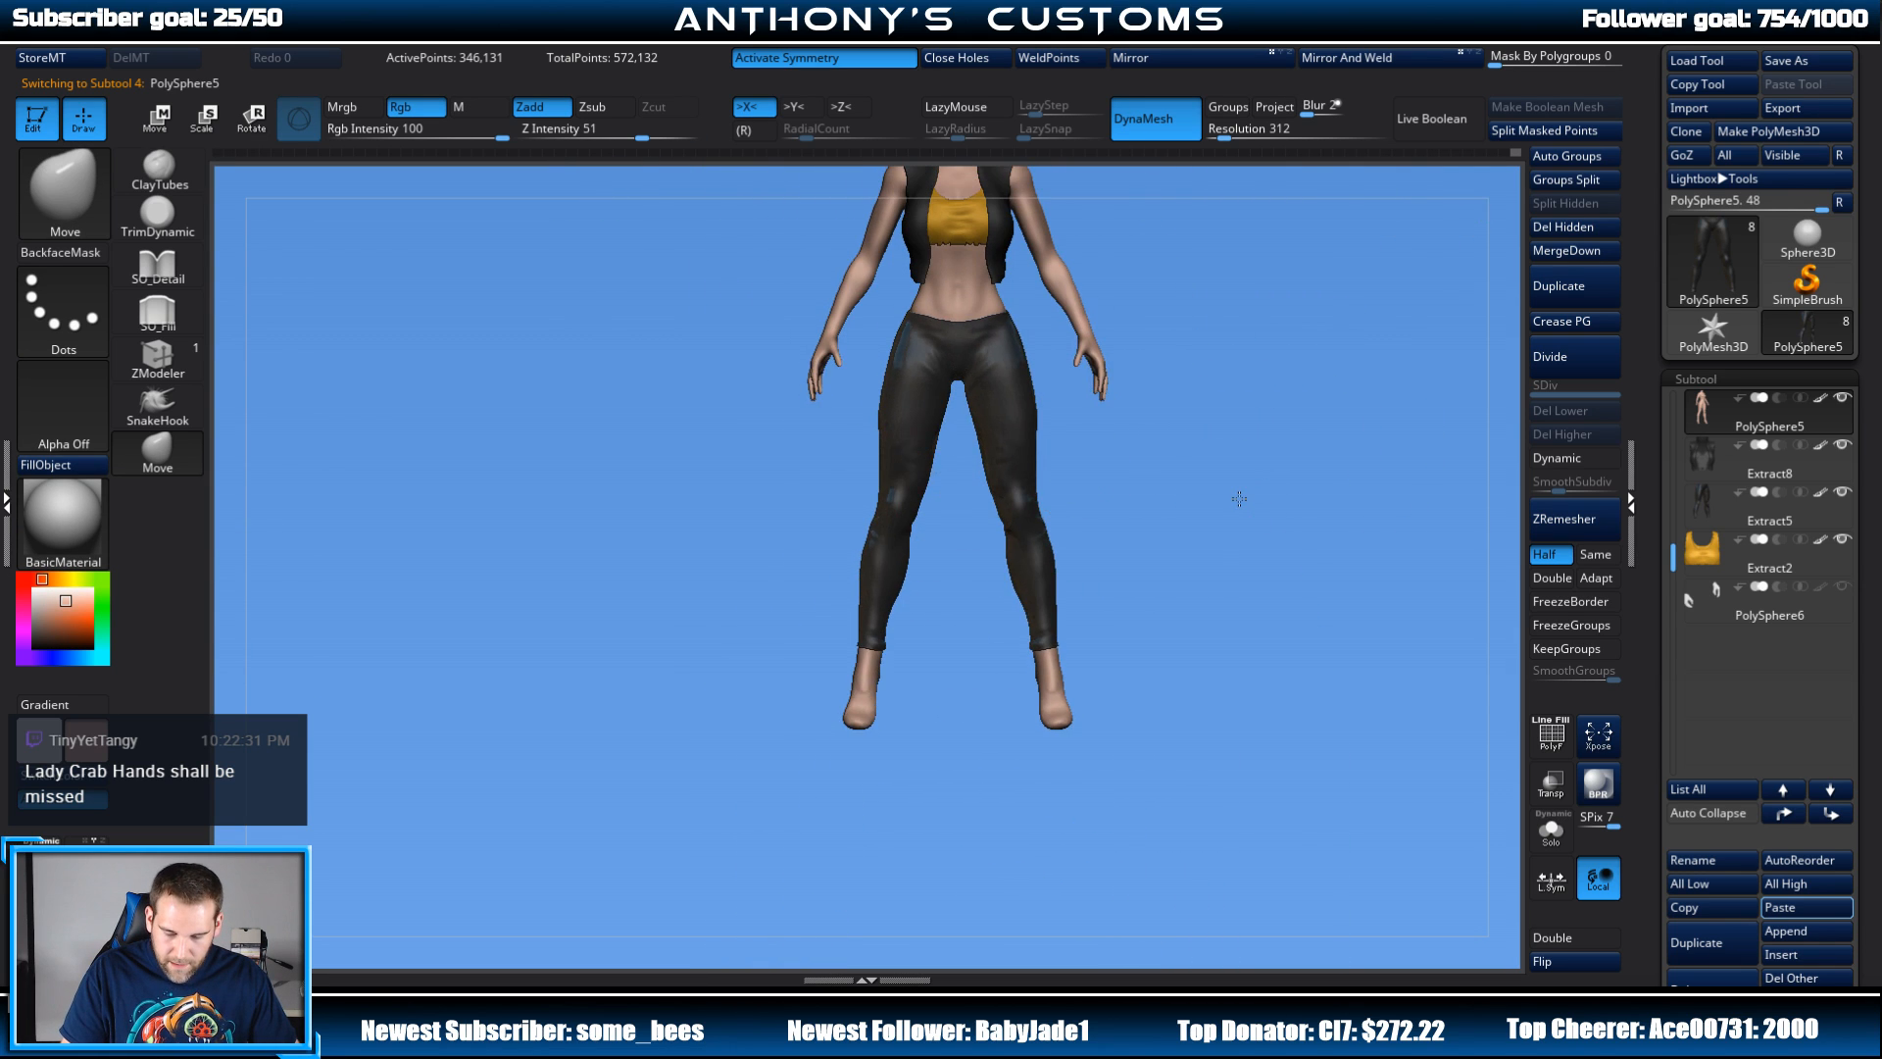
left_click_drag(1265, 493, 1223, 643, "alt")
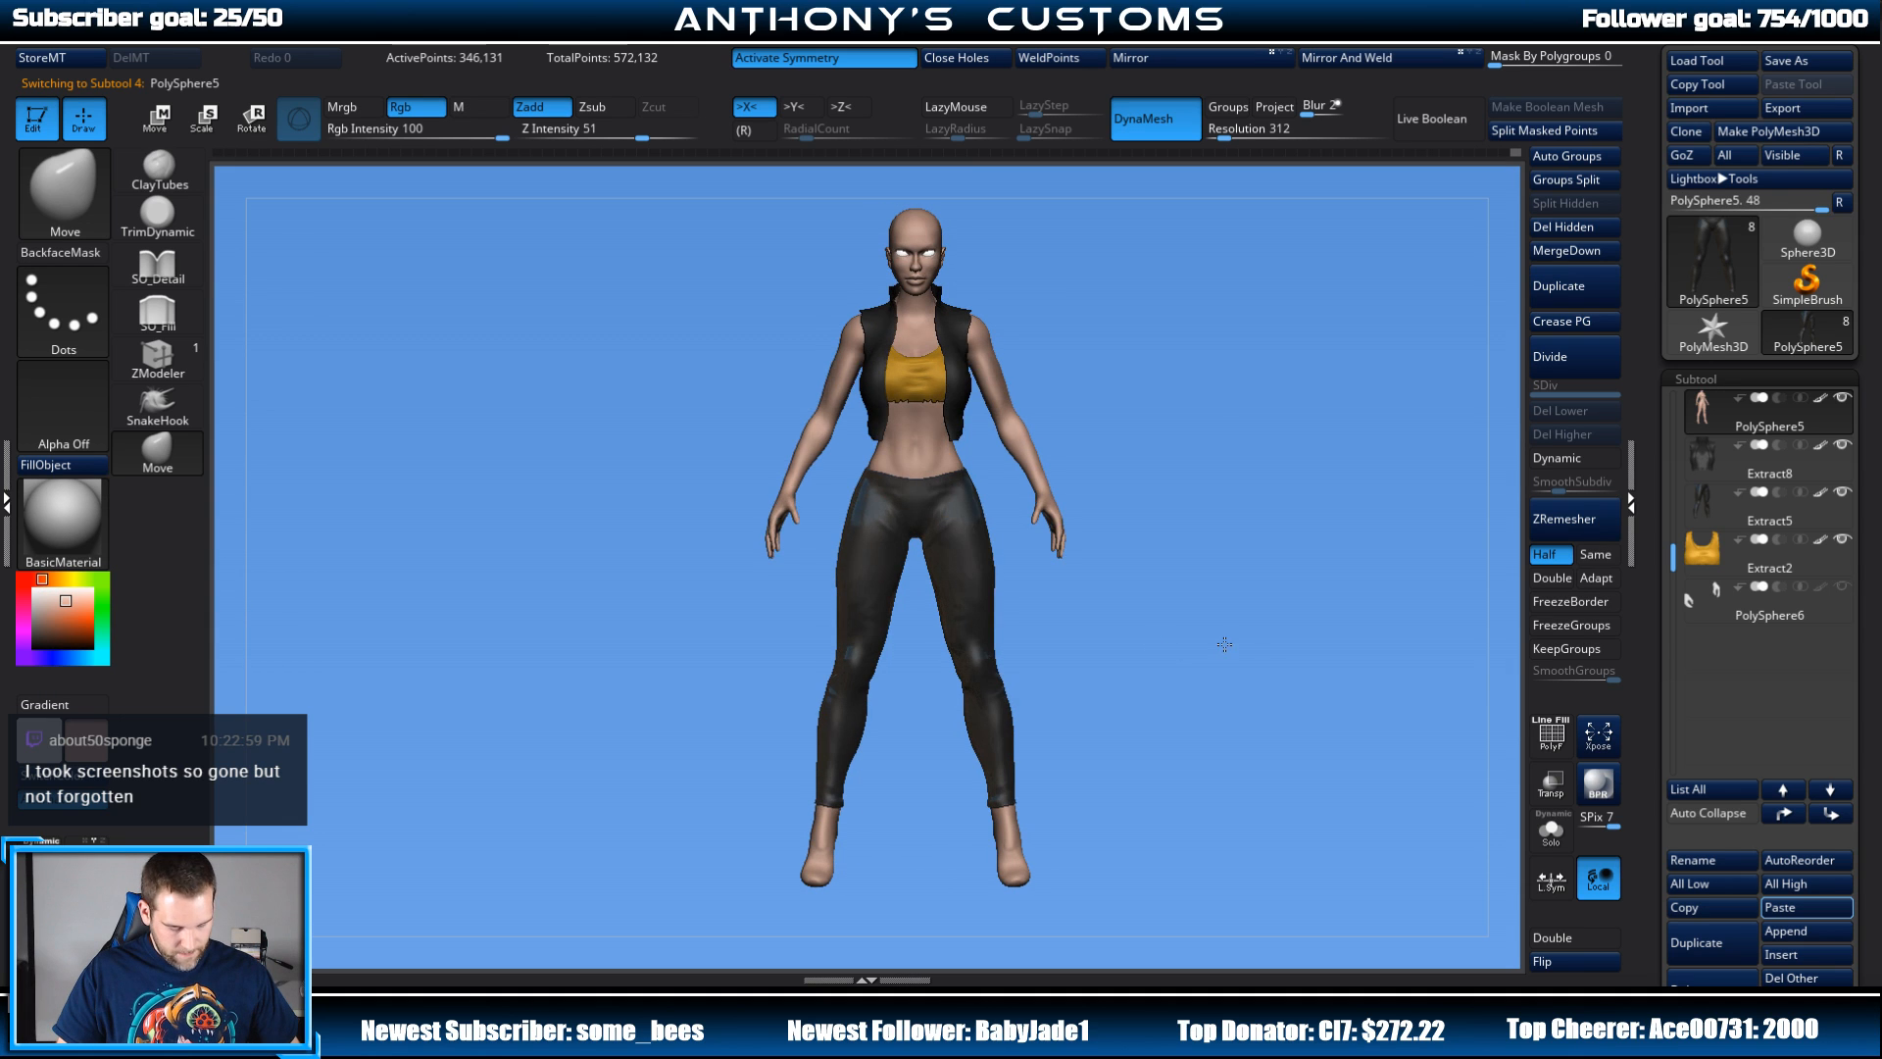
left_click_drag(1224, 548, 1205, 550)
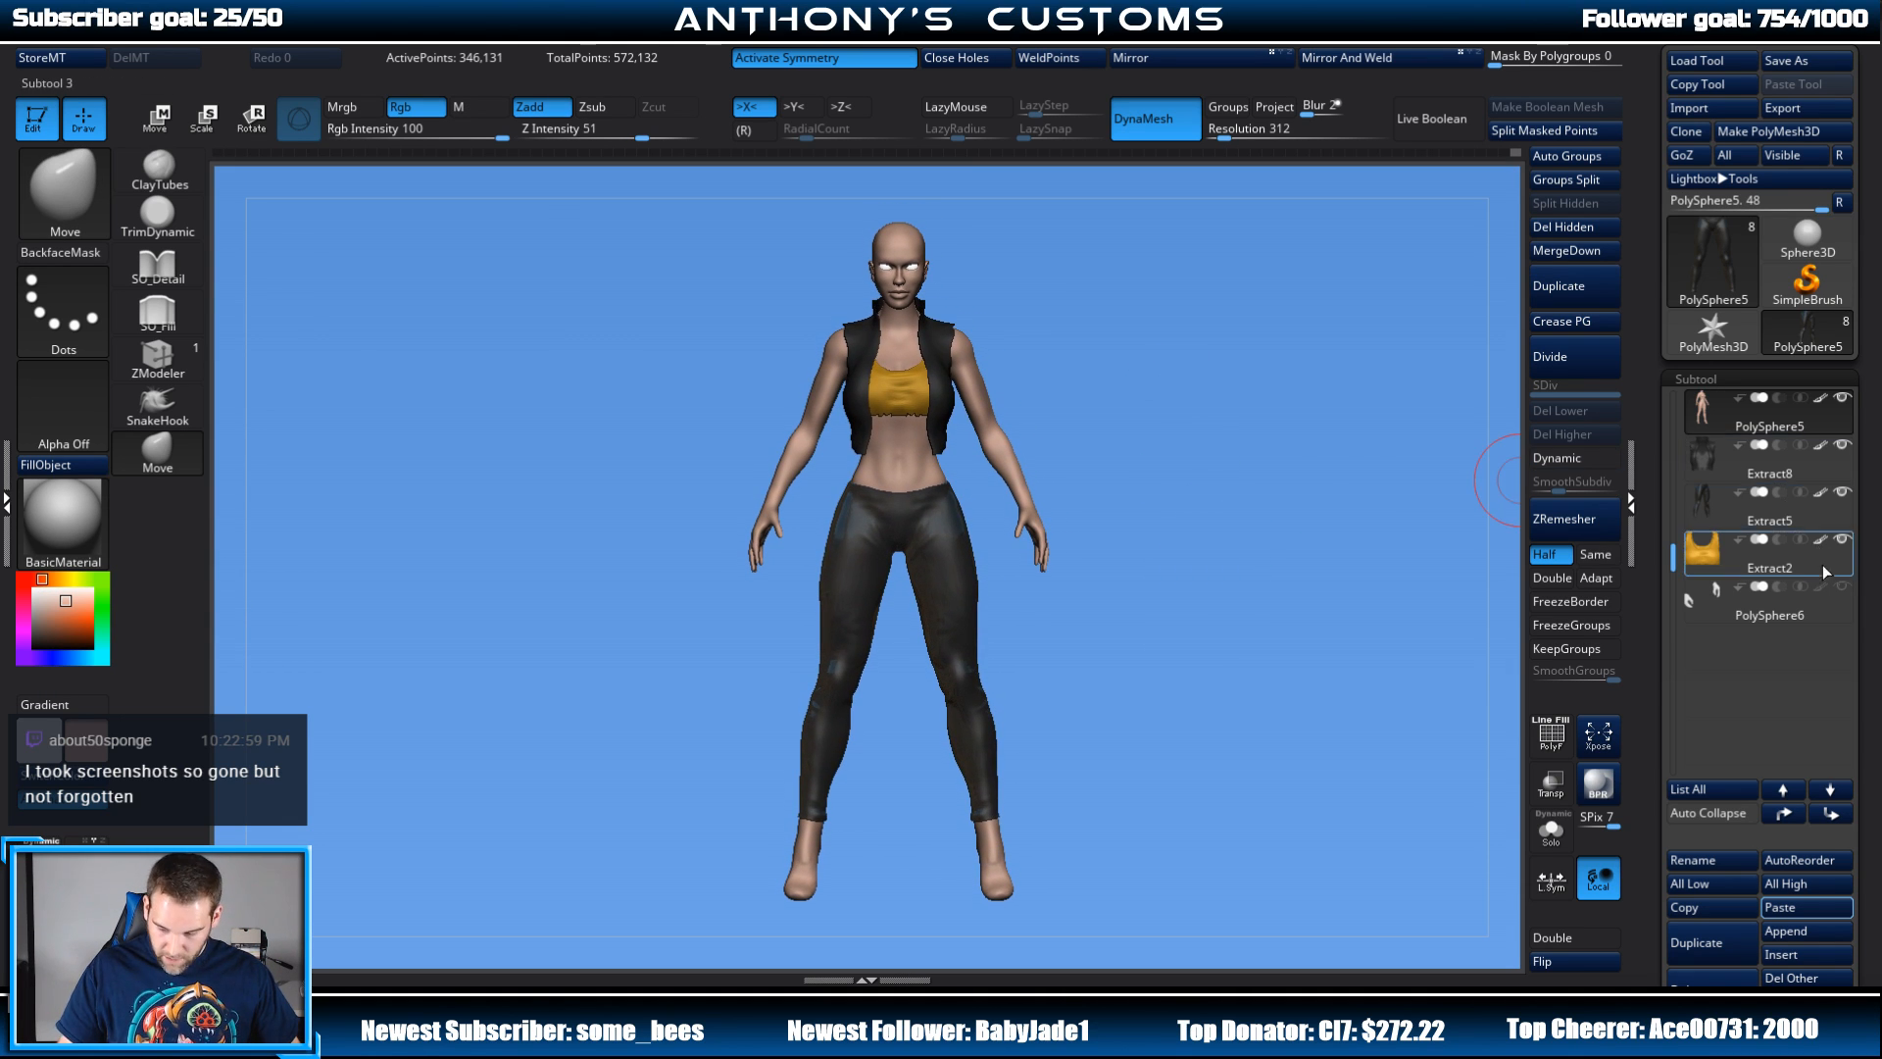
Step: Show the hidden crab claws subtool, make it active and fill it with red (219, 32, 32)
left_click(1841, 588)
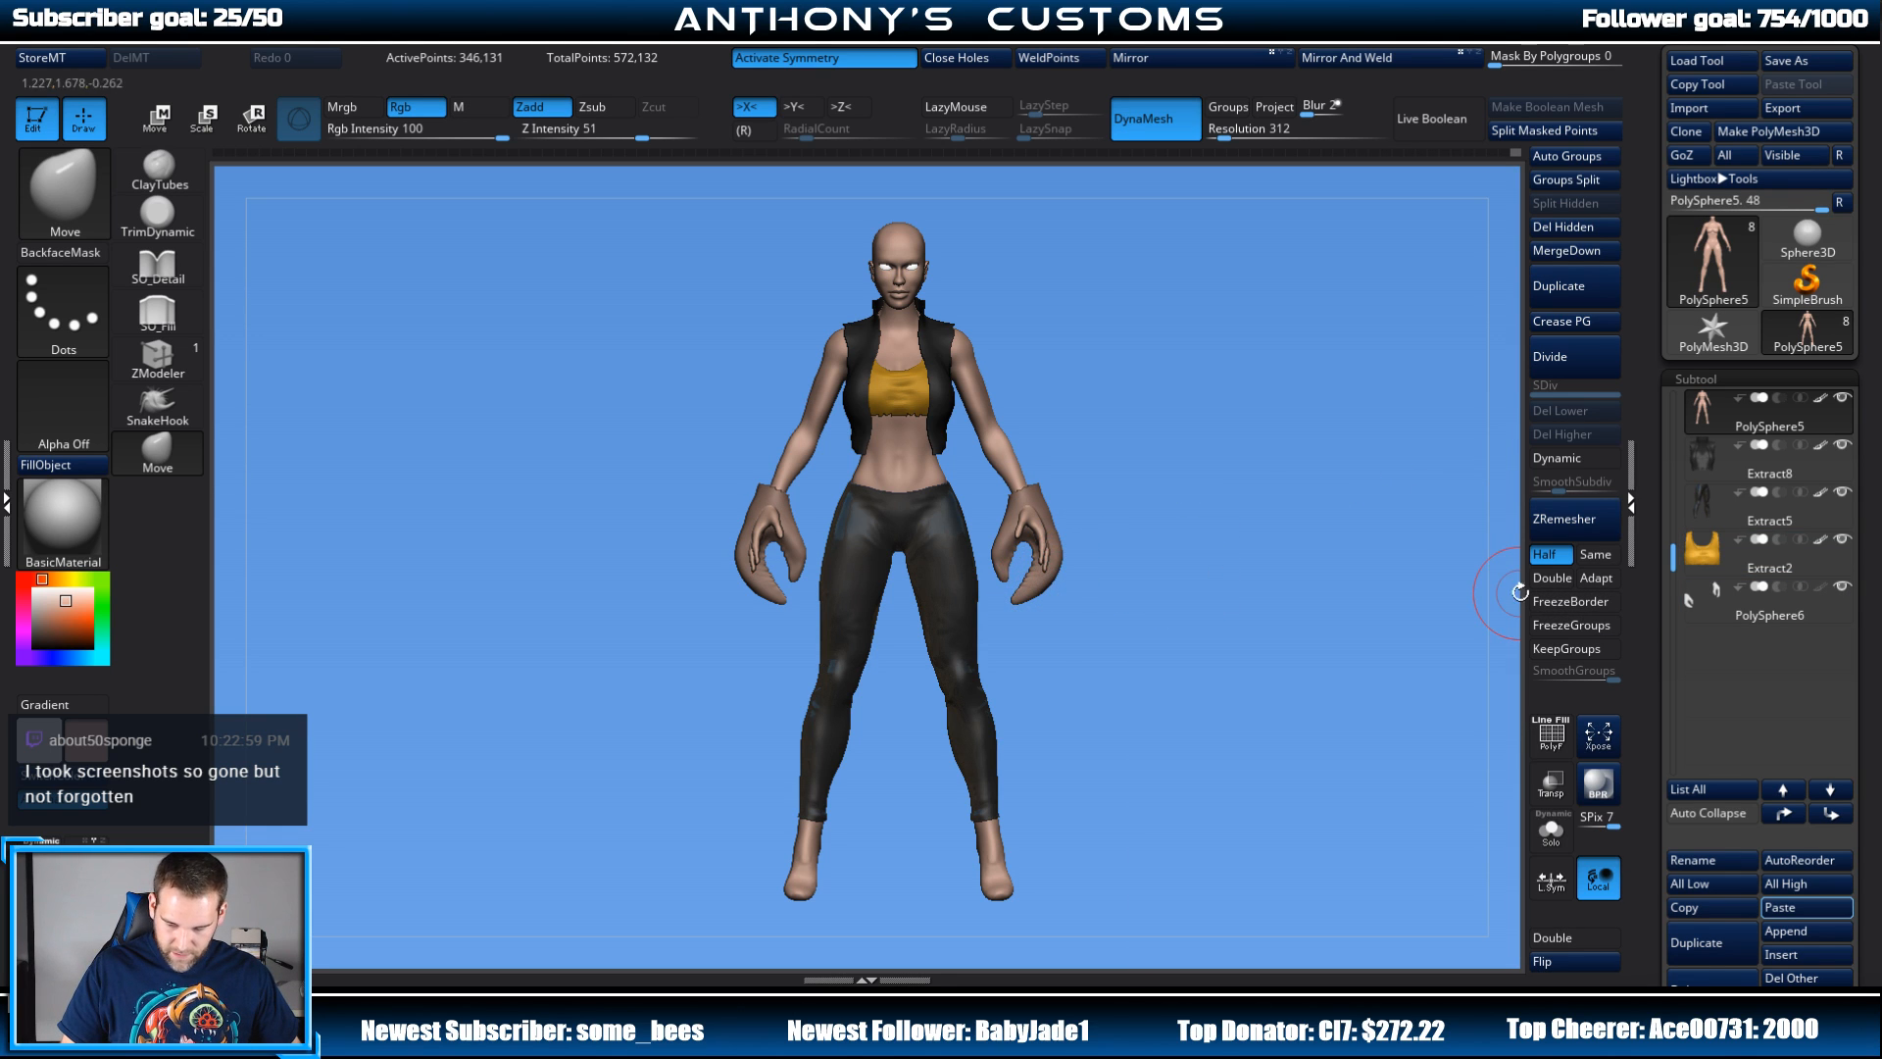
left_click(1710, 608)
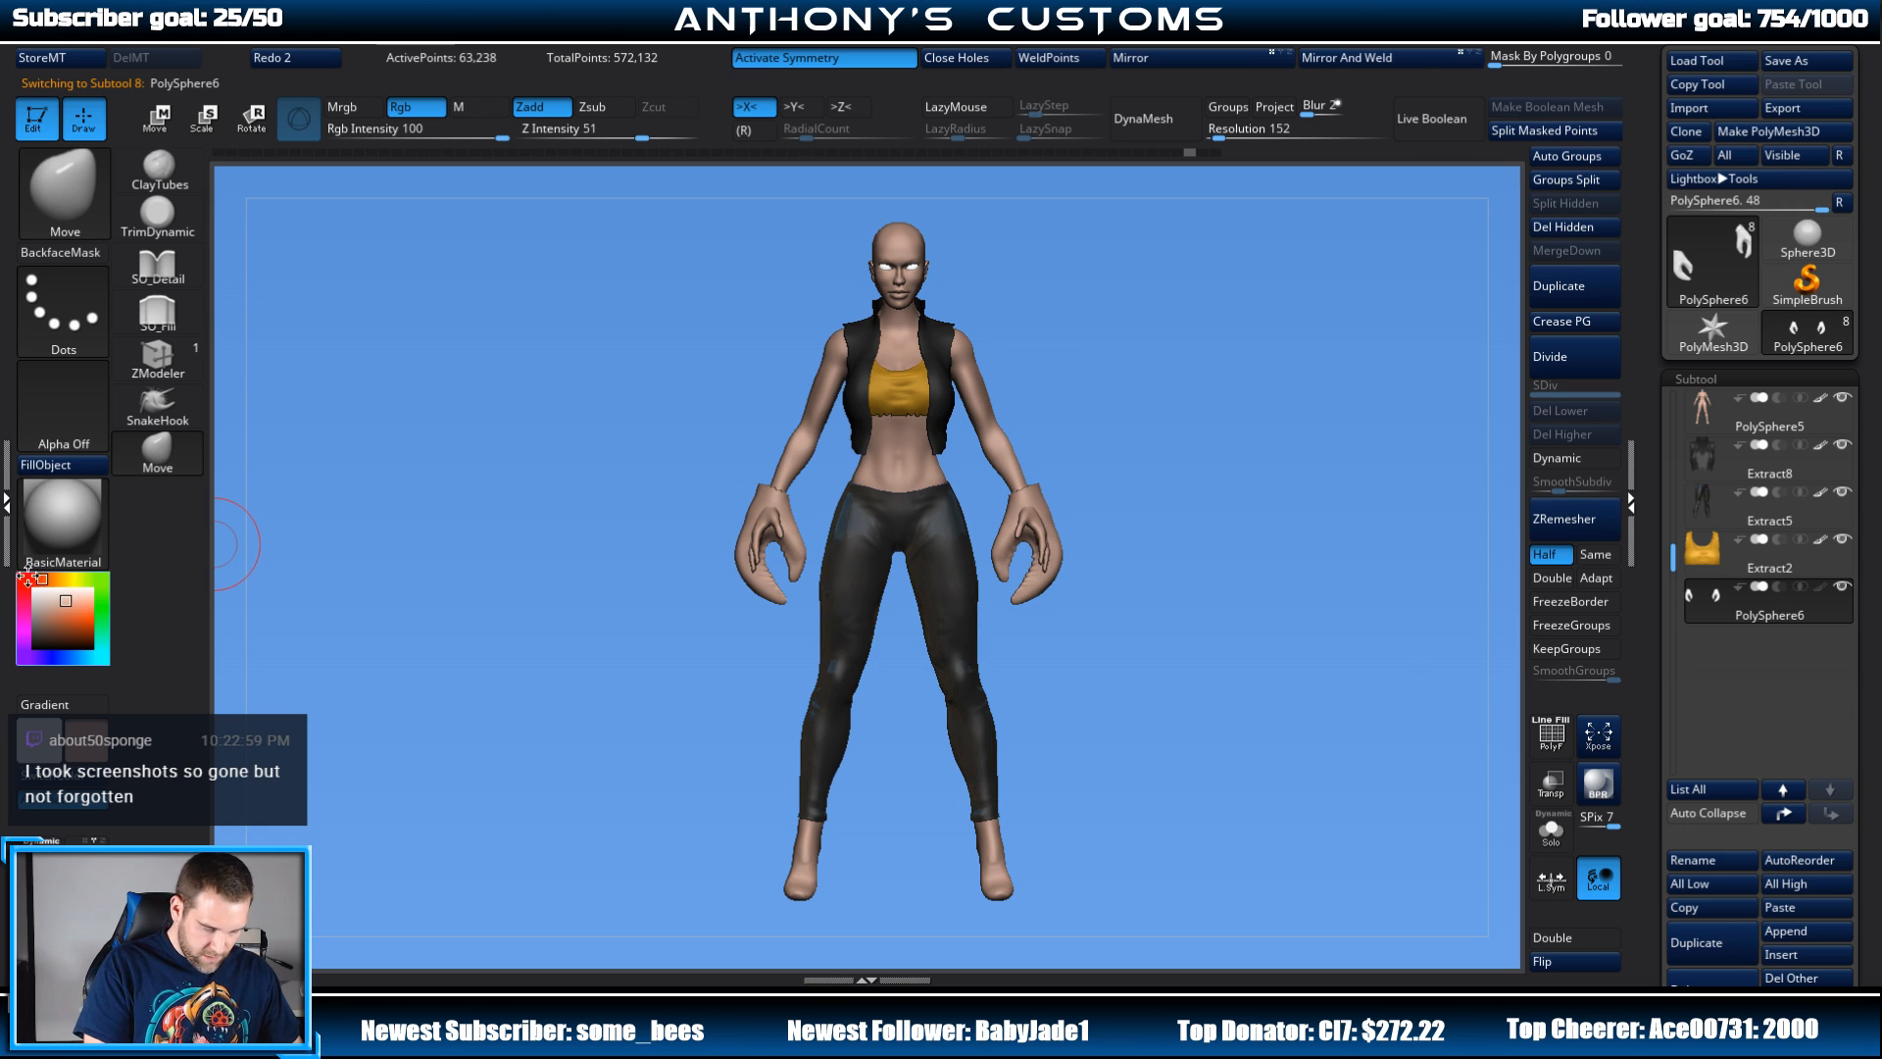
left_click(78, 620)
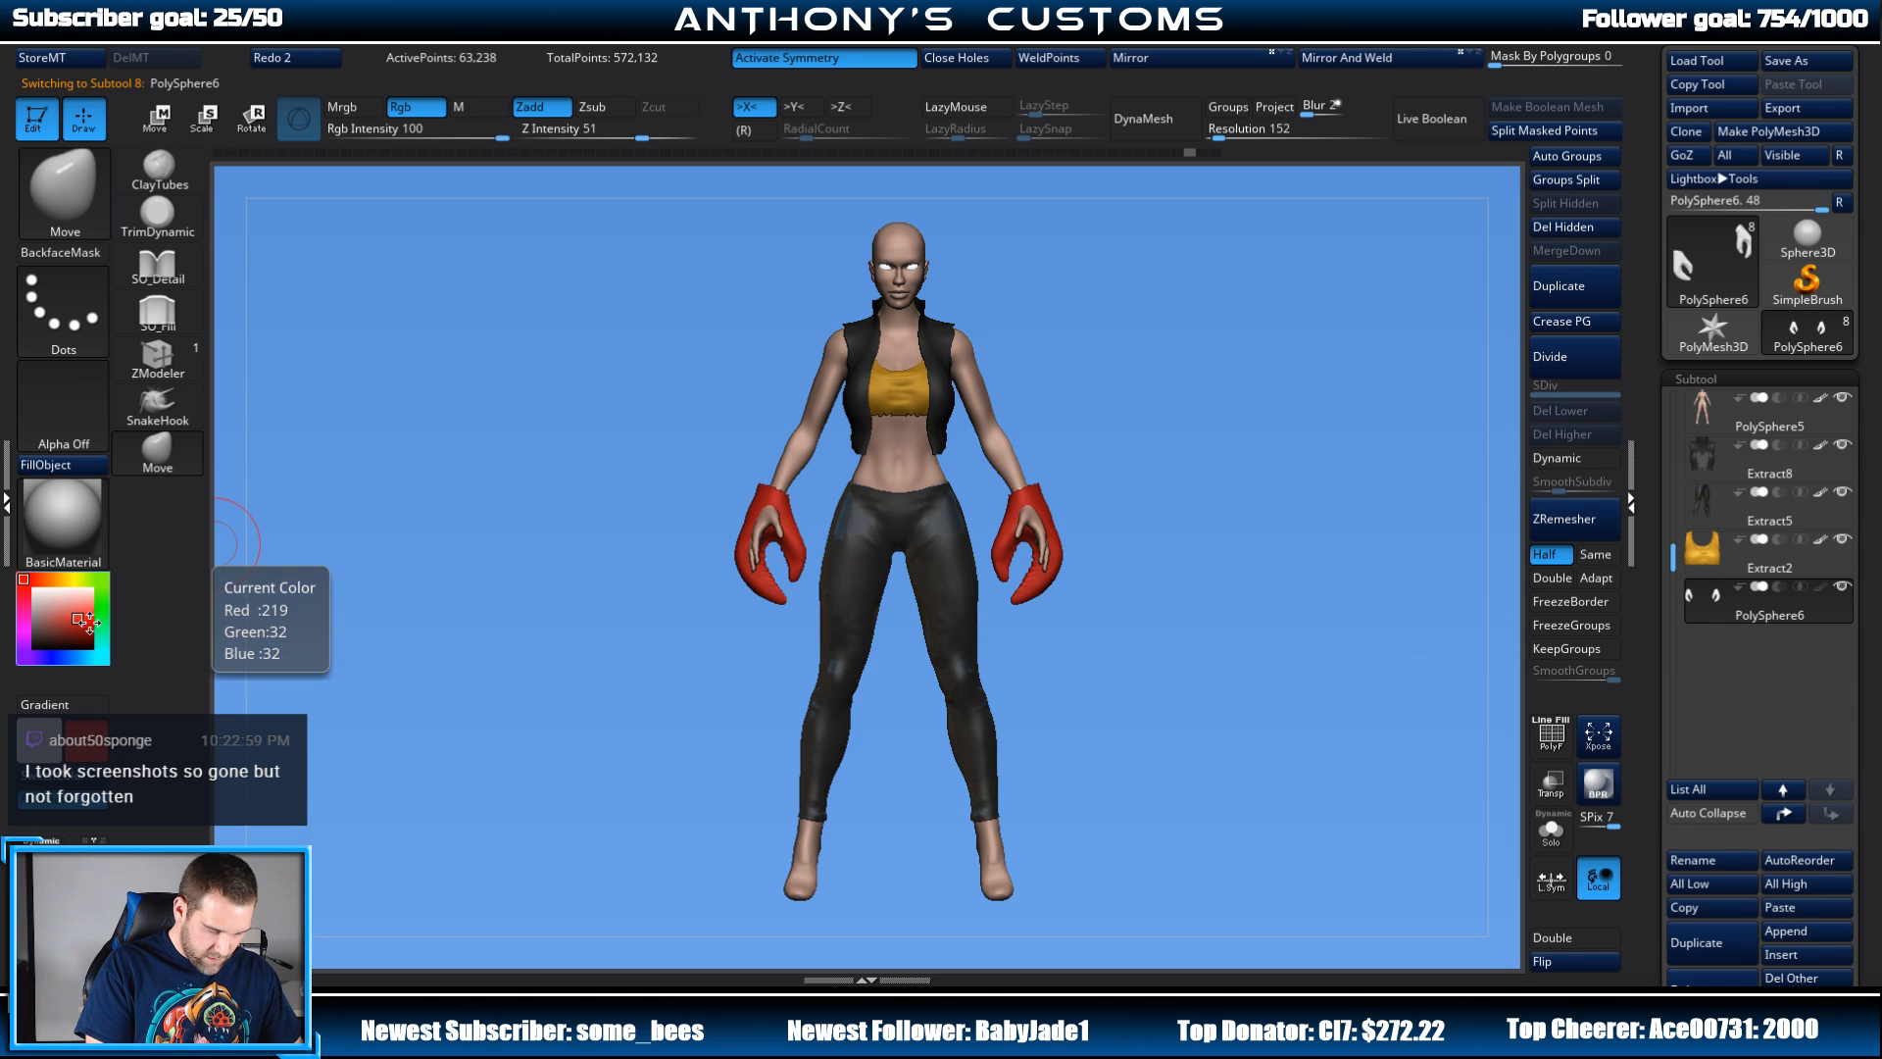
left_click(80, 465)
Step: Enlarge the claws with the transpose gizmo and shift them along X and Y to cover the hands
key("w")
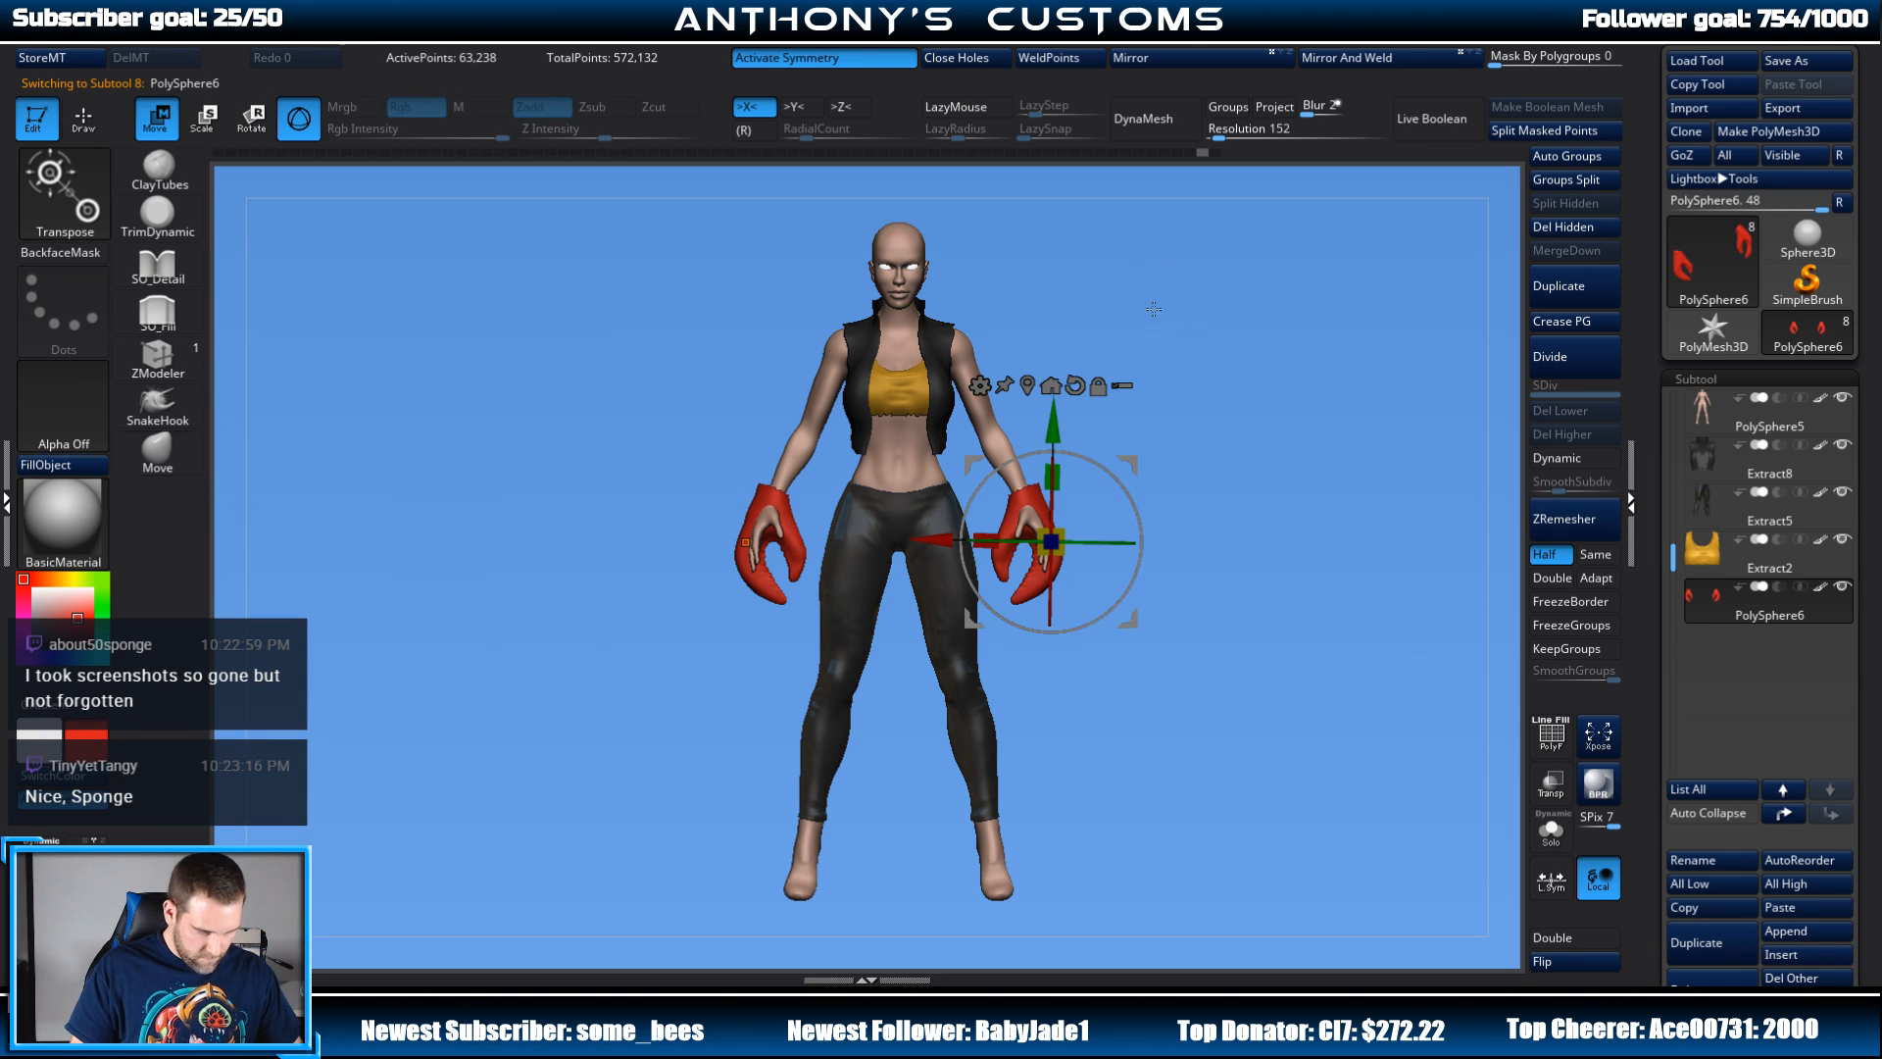
left_click_drag(1051, 541, 1103, 487)
left_click_drag(932, 540, 889, 540)
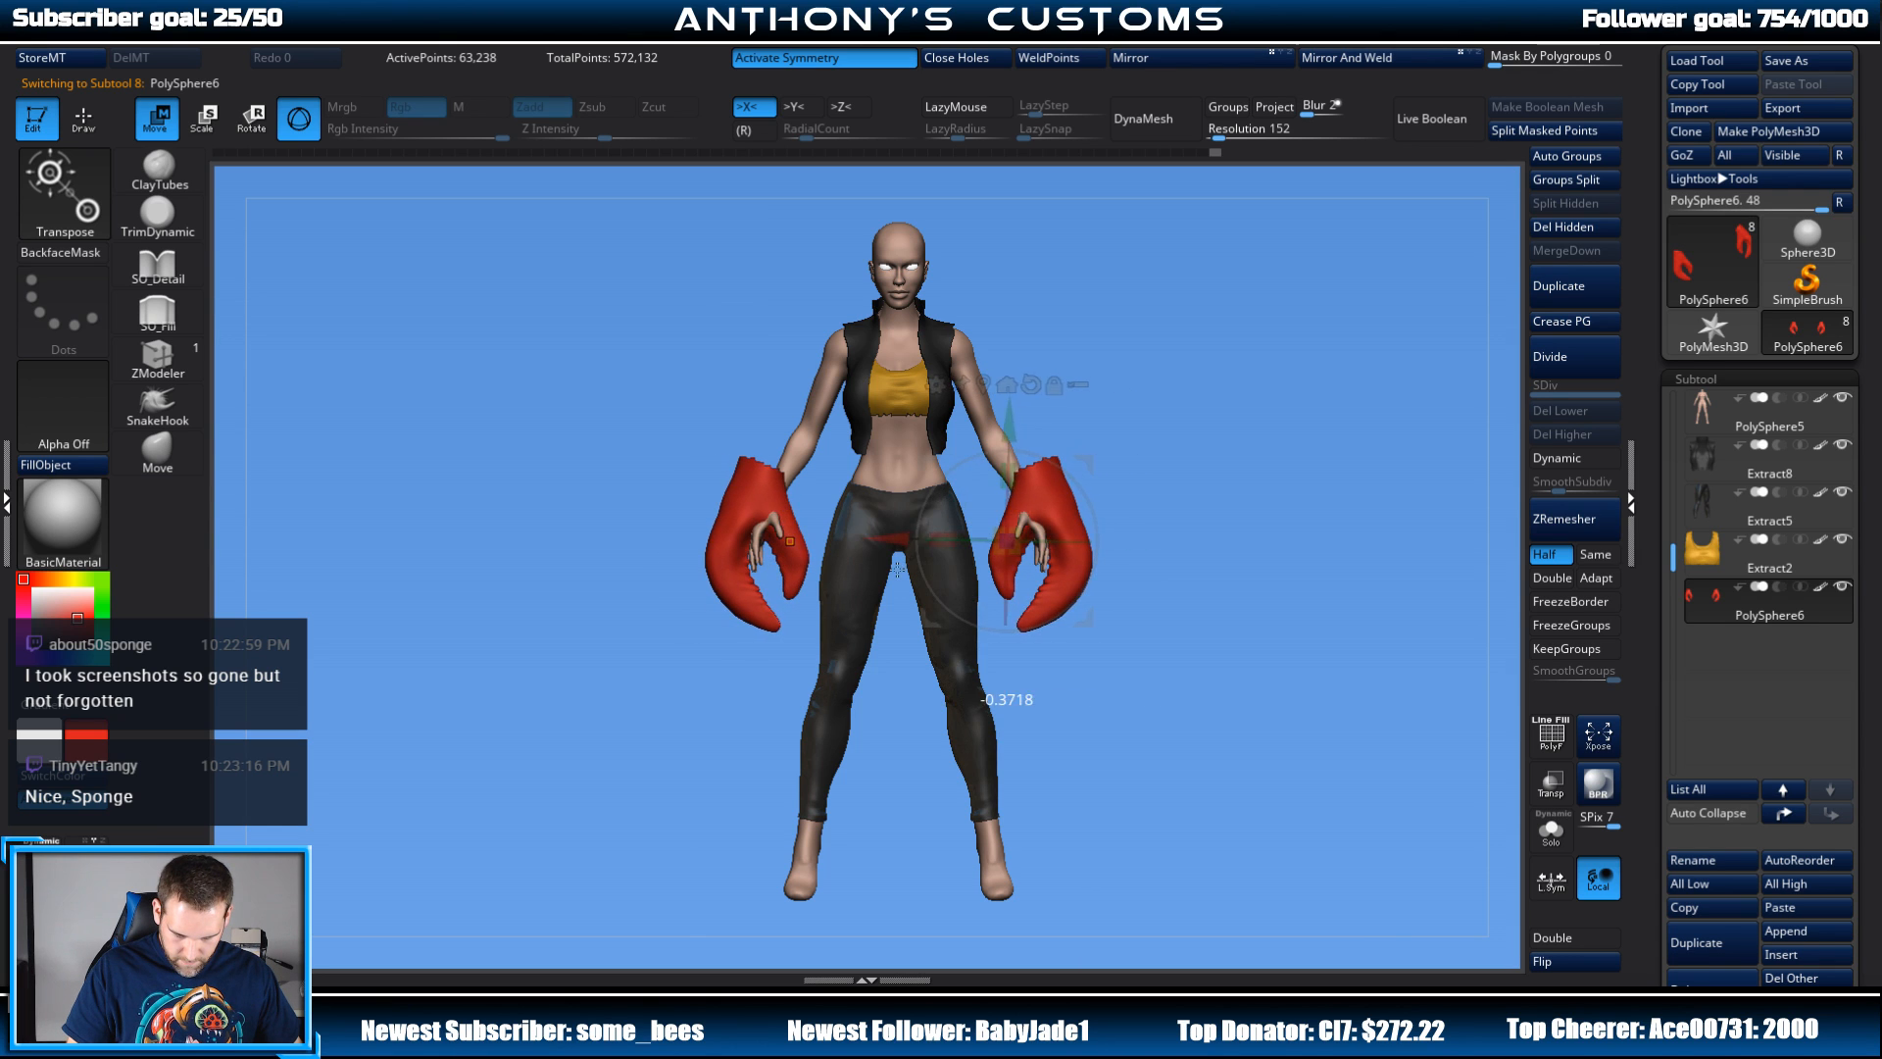
left_click_drag(1013, 423, 1013, 455)
left_click_drag(1226, 462, 1149, 462)
left_click_drag(942, 574, 912, 574)
left_click_drag(1166, 455, 1267, 448)
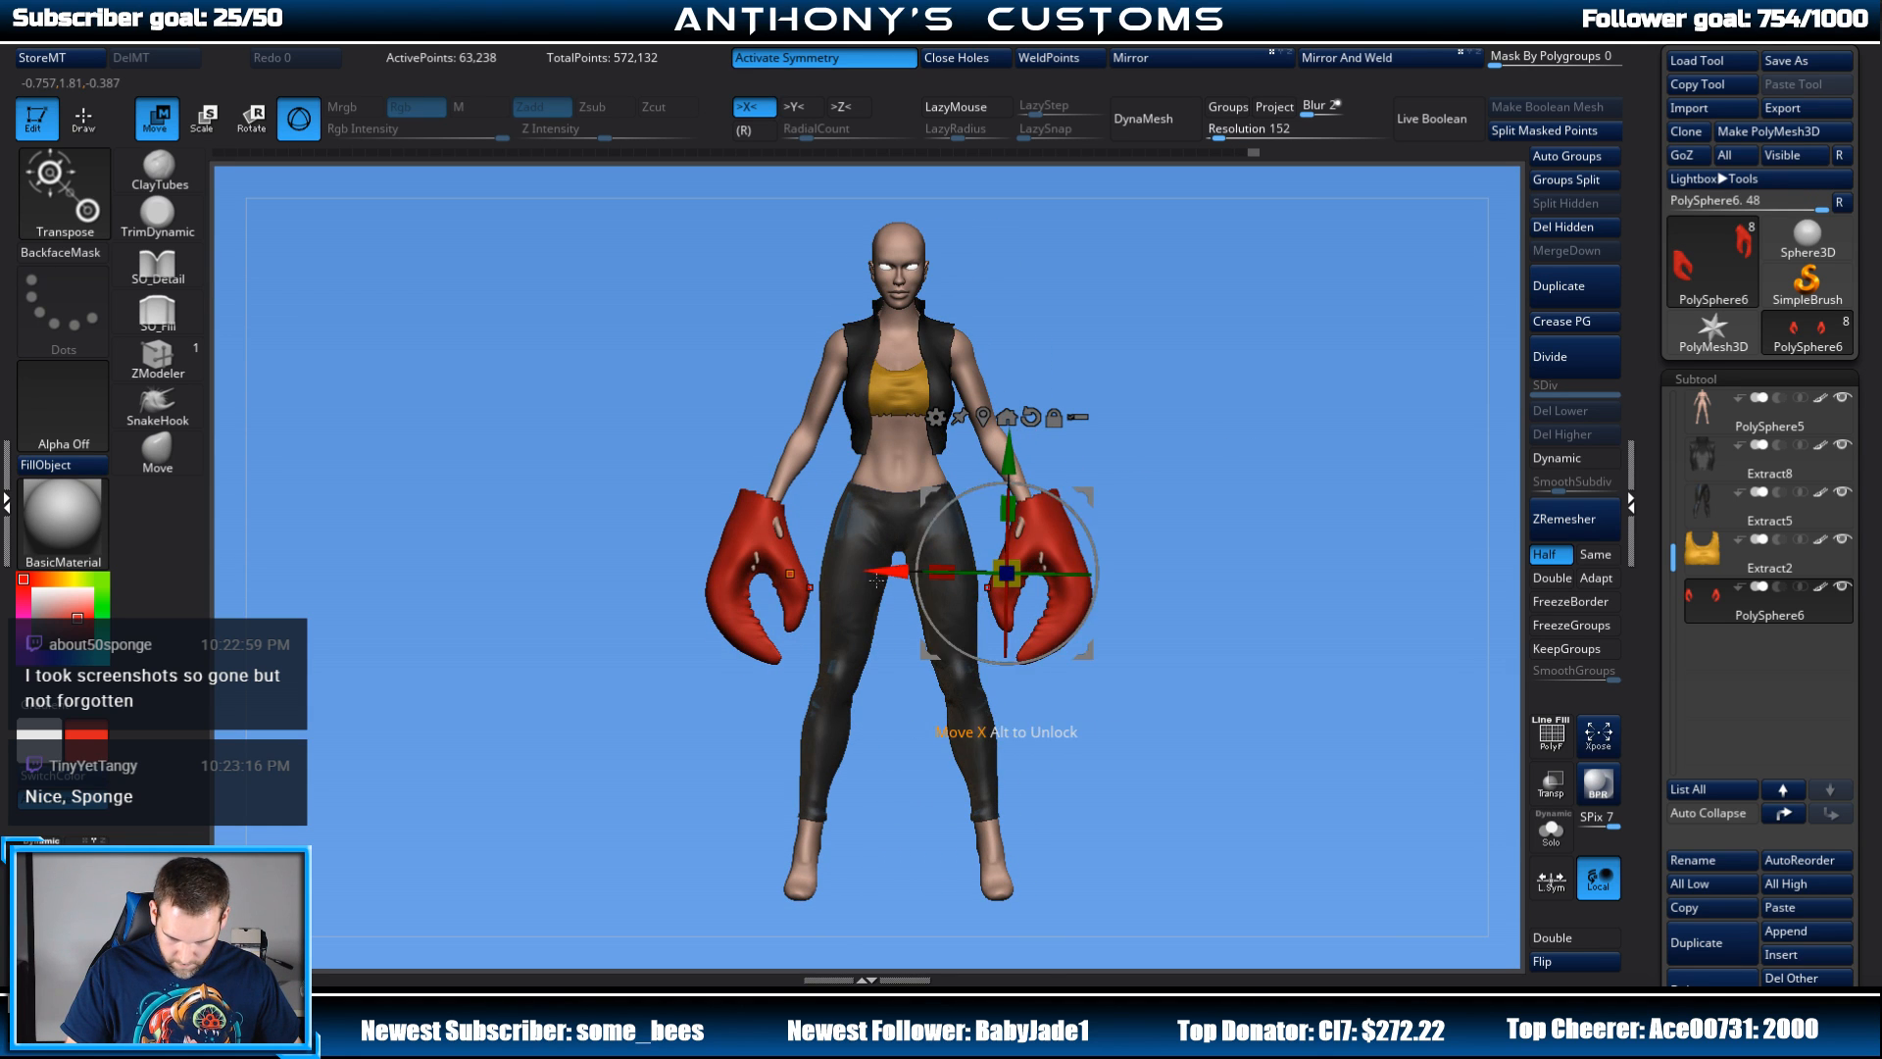
left_click_drag(888, 573, 881, 572)
Step: Tilt the claws slightly in side view, shift them forward and fine-tune their X position on the wrists
left_click_drag(1143, 498, 1064, 500)
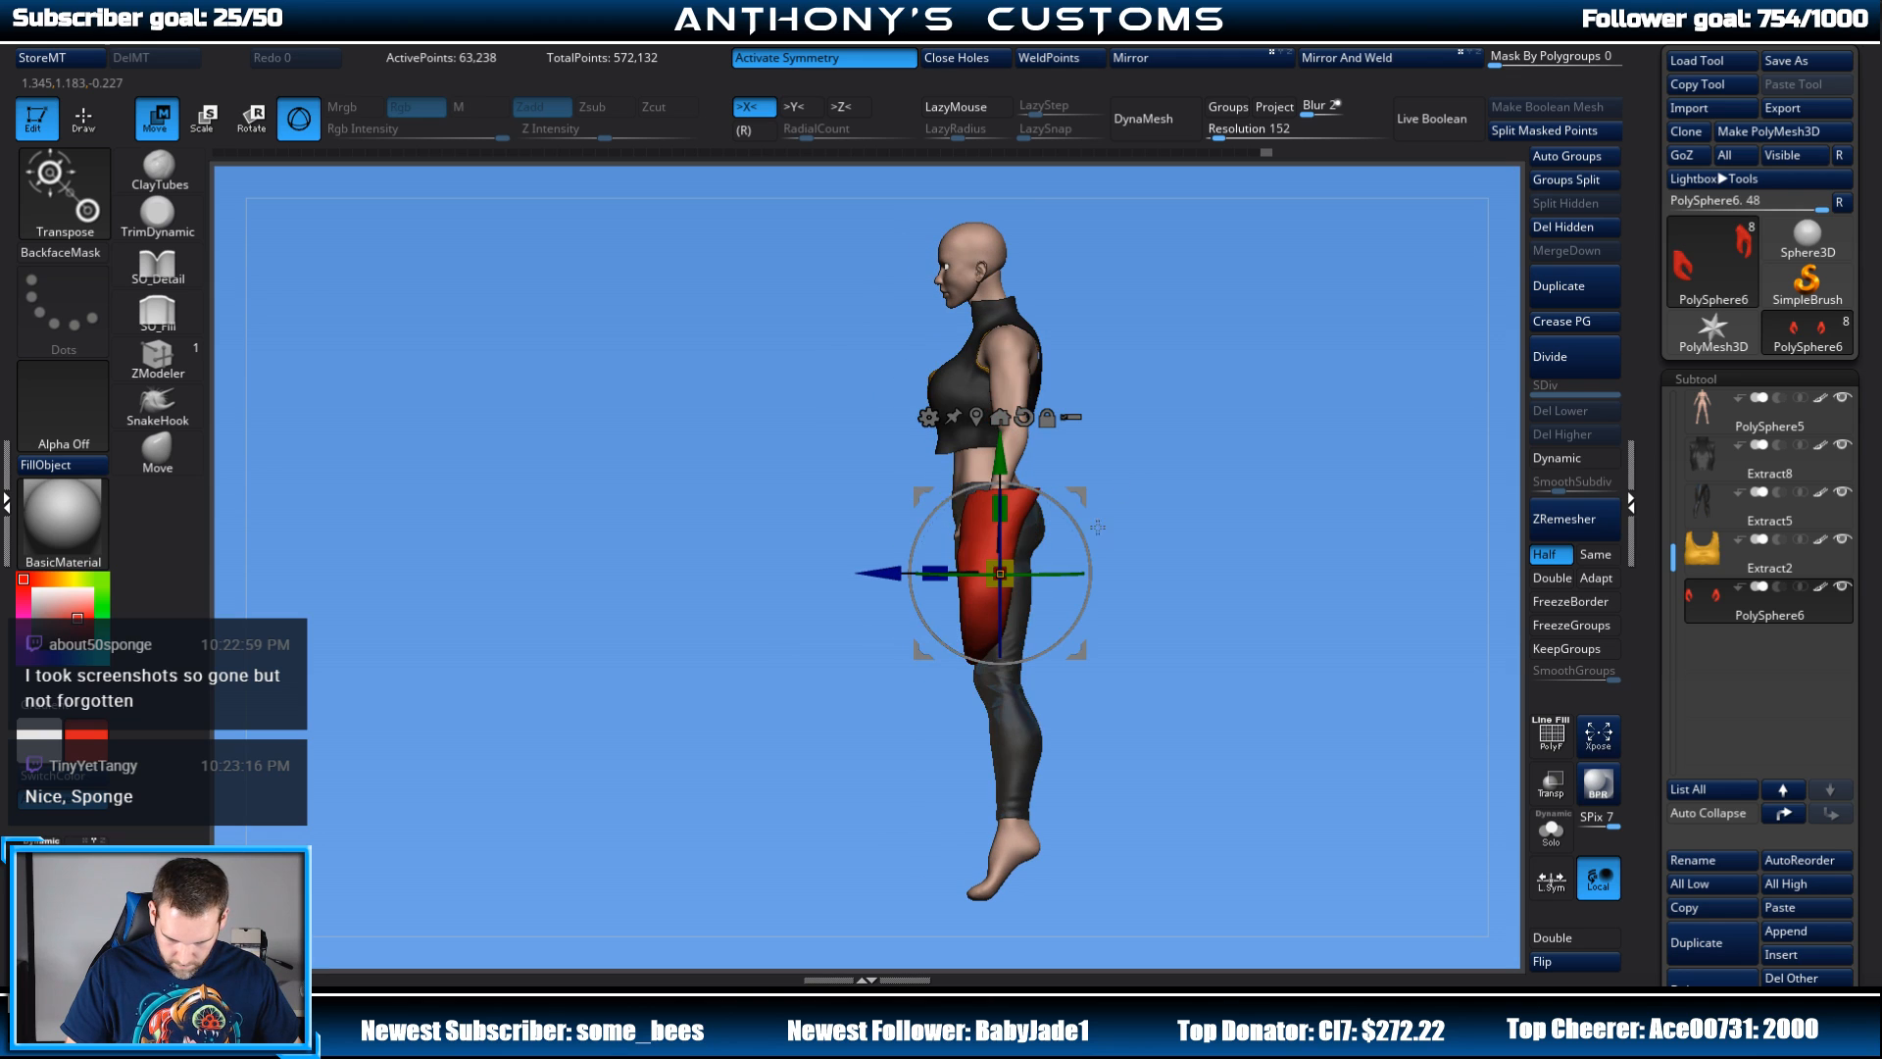
left_click_drag(1091, 572, 1090, 585)
left_click_drag(880, 557, 864, 556)
left_click_drag(1051, 472, 1249, 461)
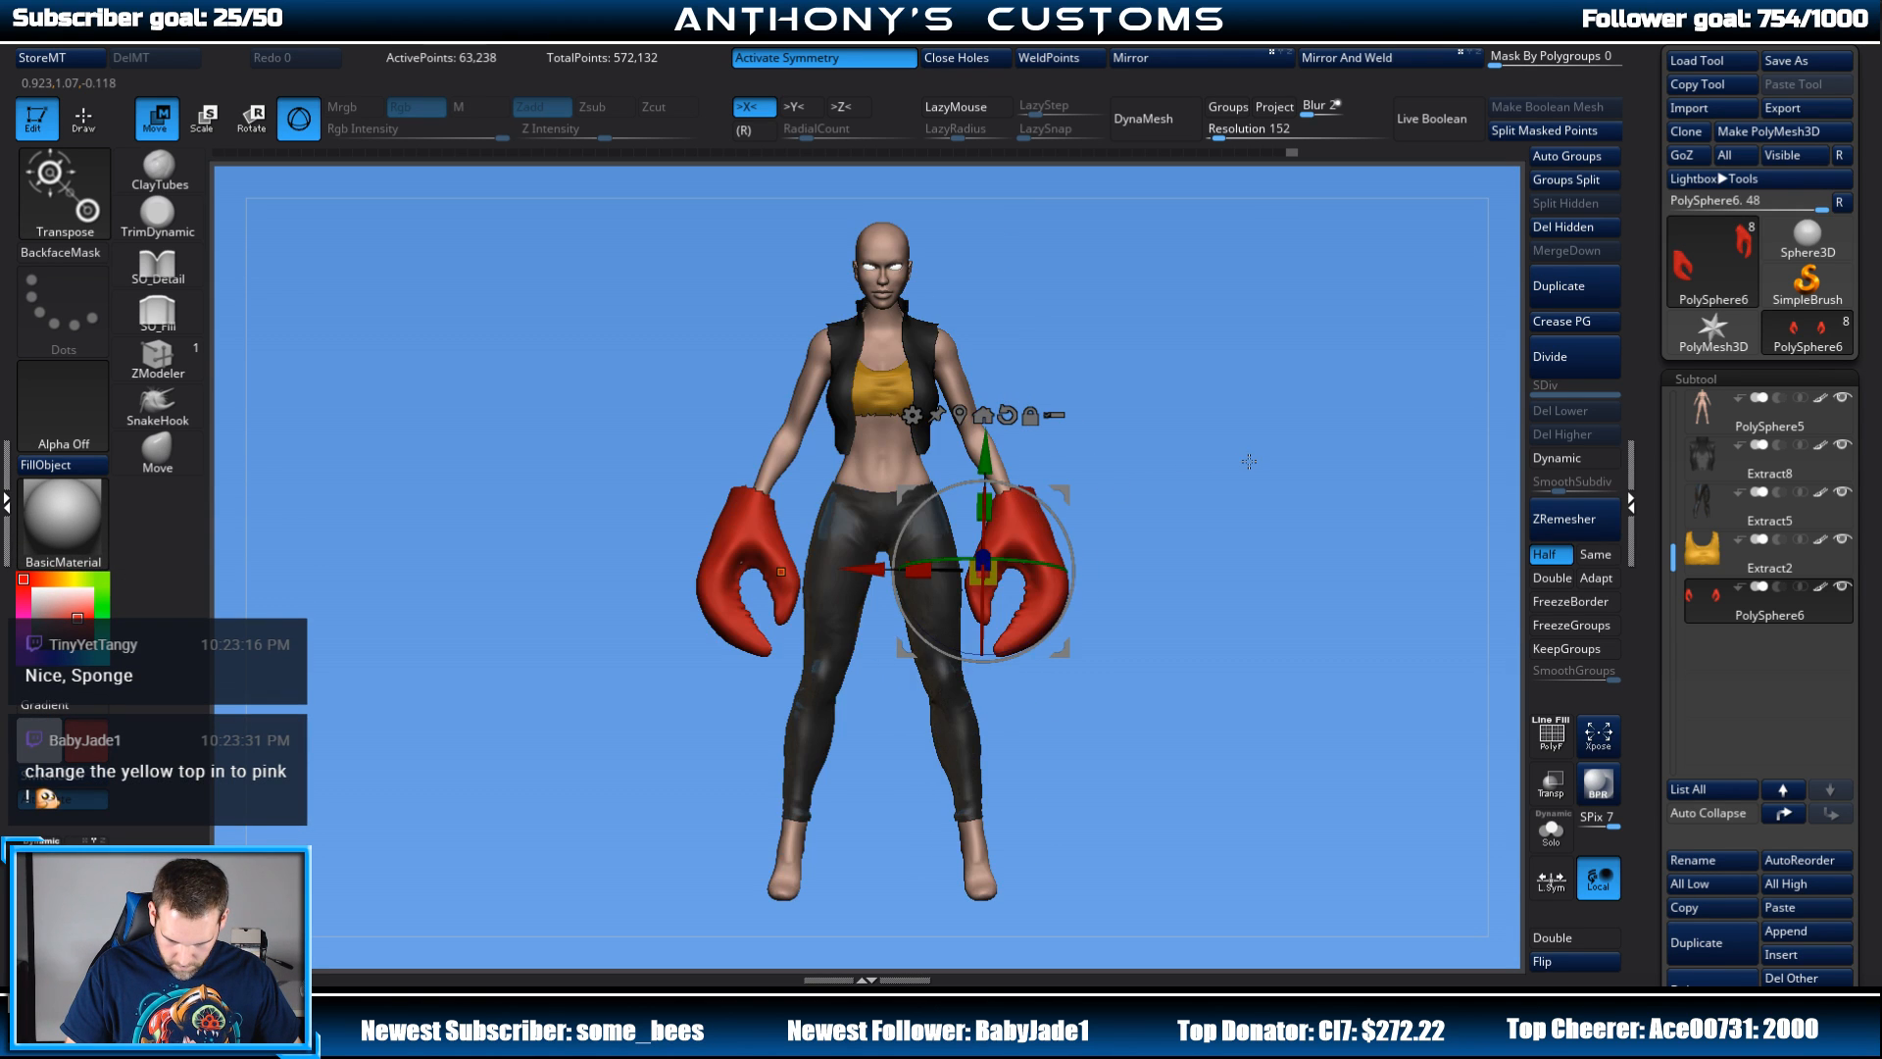
left_click_drag(865, 569, 862, 569)
key("q")
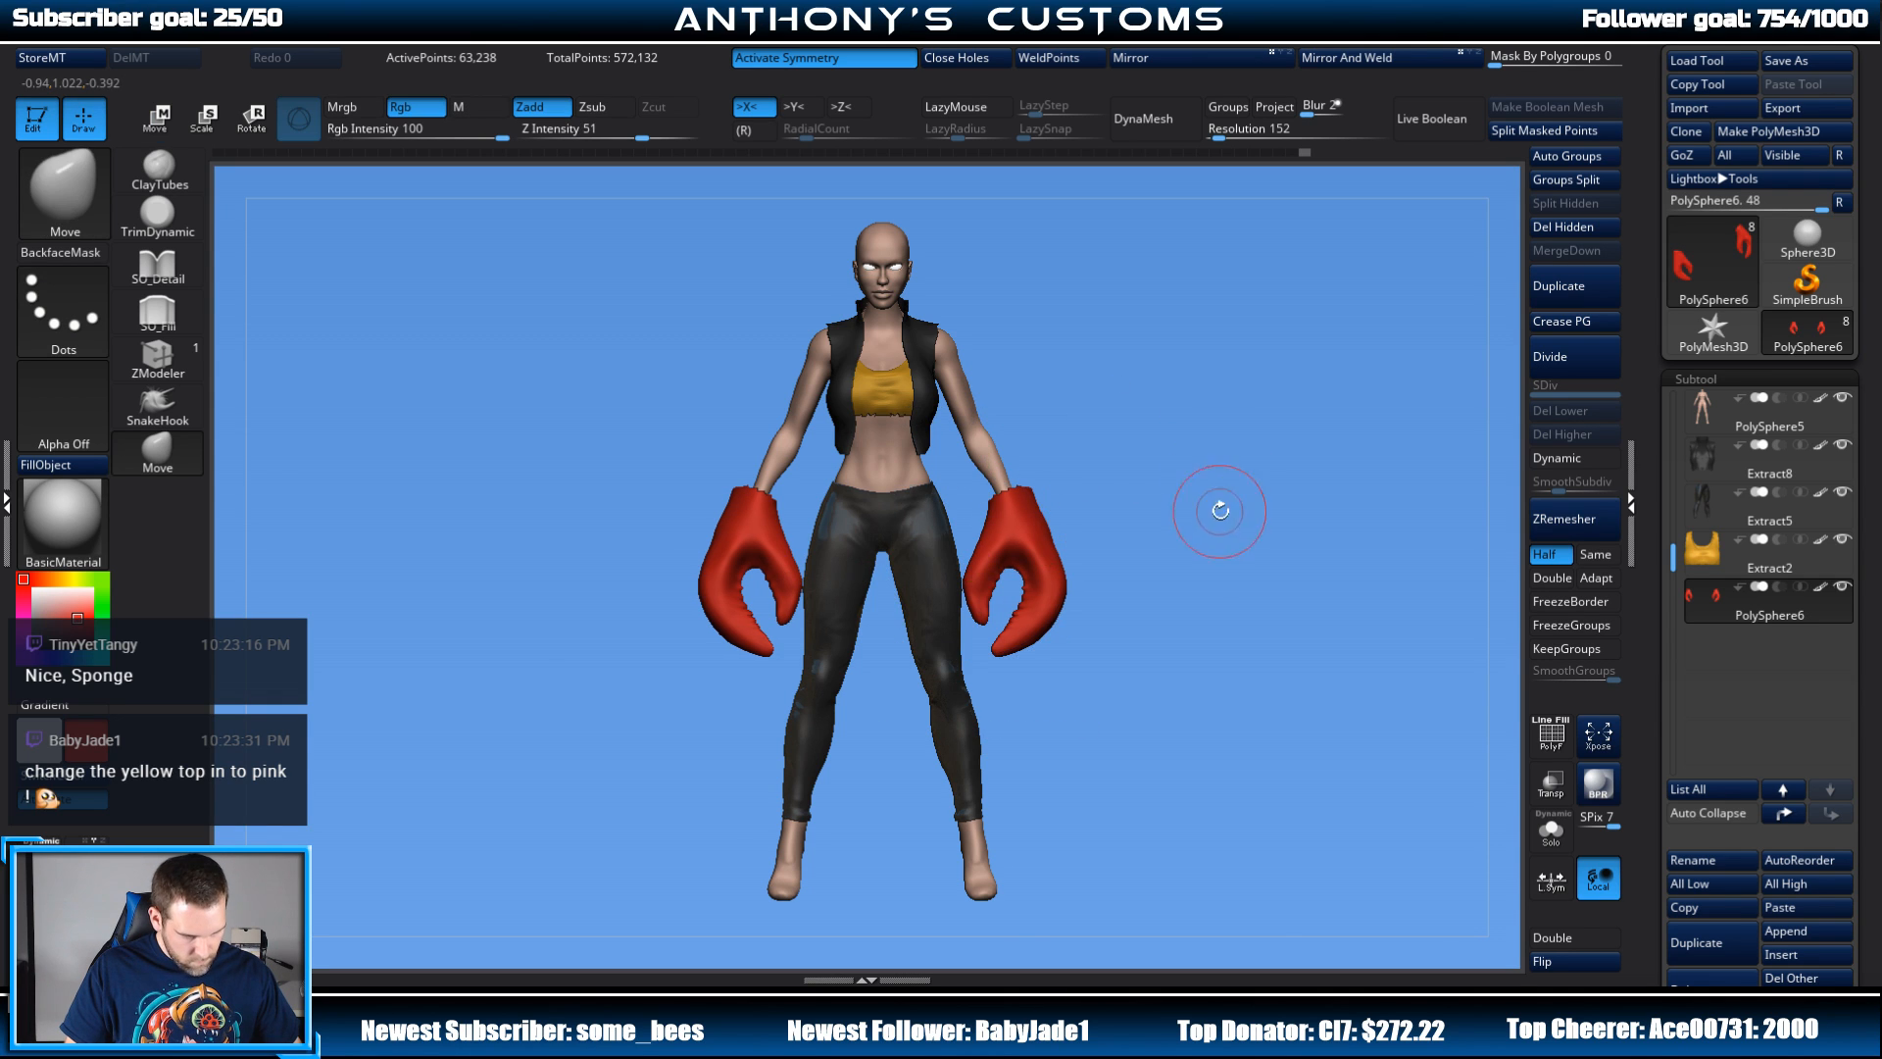
Step: Rotate the claws slightly in front view and nudge them down along Y to follow the forearms
key("w")
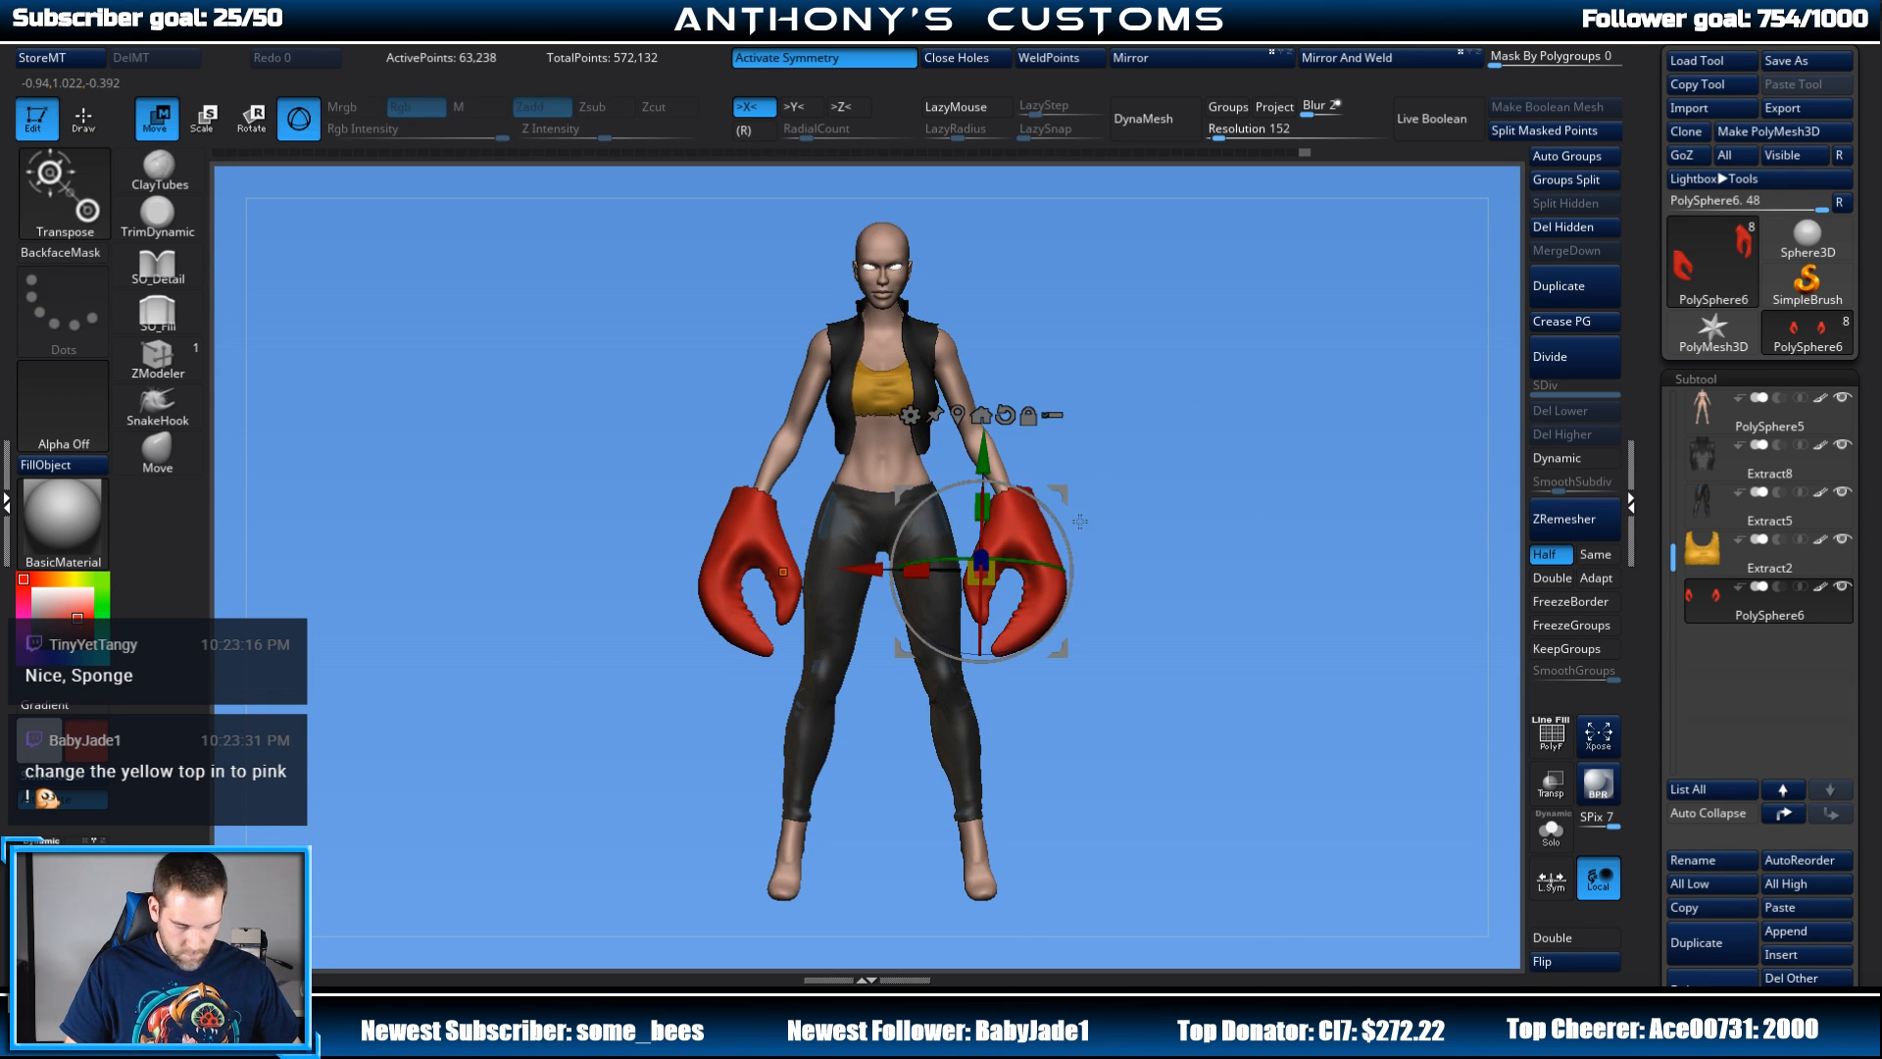
left_click_drag(1066, 533, 1063, 526)
left_click_drag(972, 458, 971, 464)
key("q")
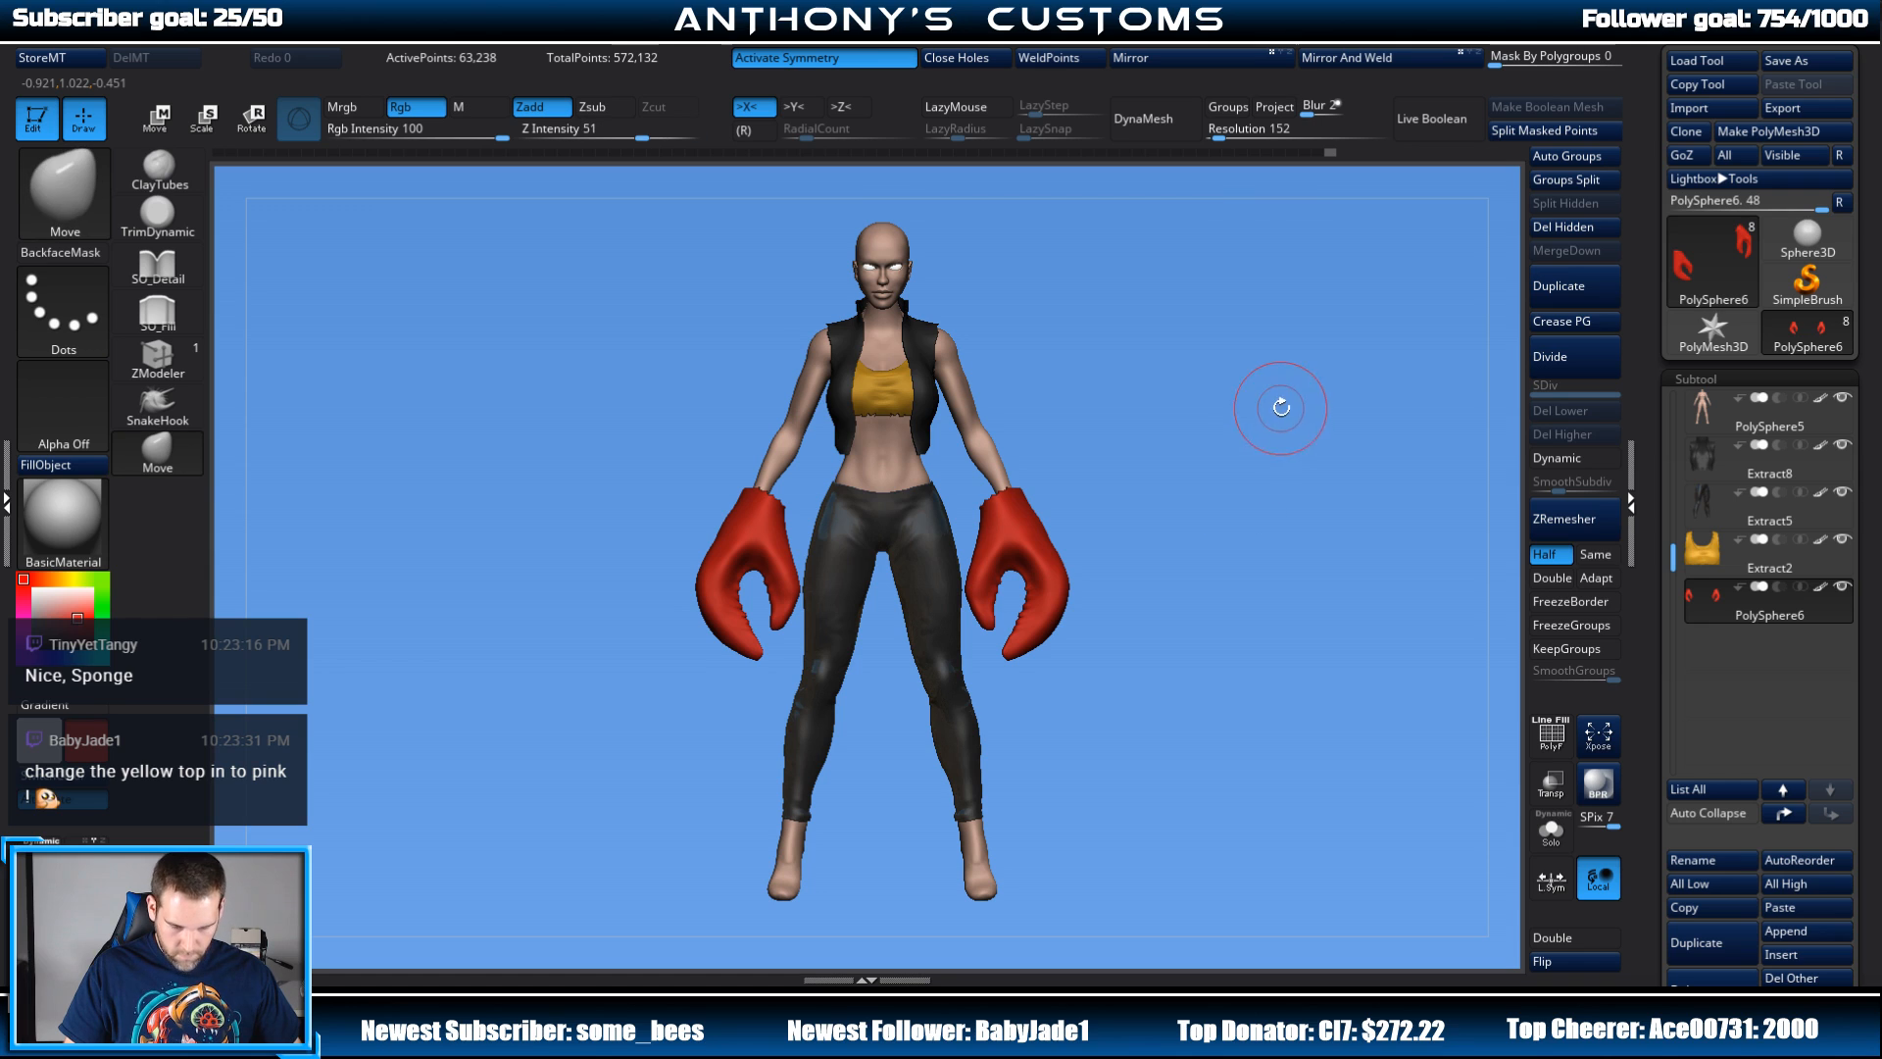
Step: Make the yellow top the active subtool, hide the claws and save the project
left_click_drag(1240, 570, 1239, 605, "alt")
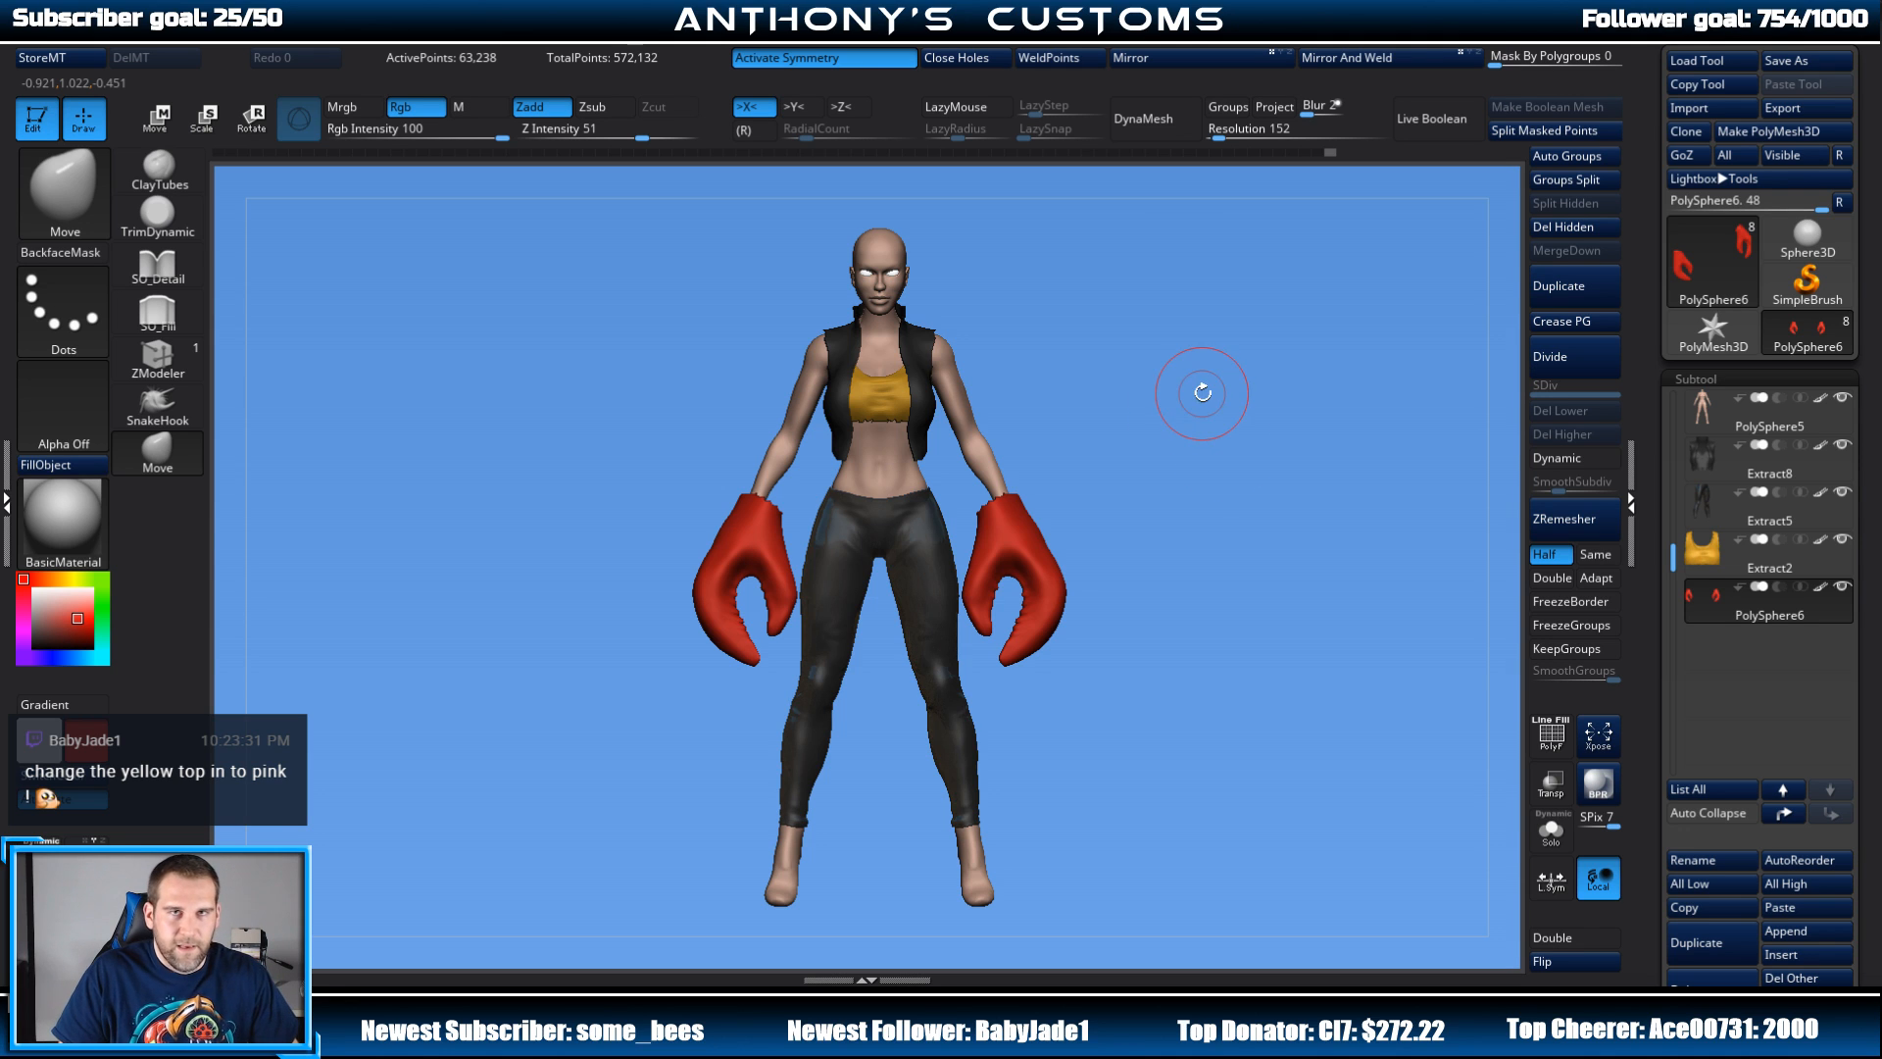
mouse_move(1193, 476)
left_mouse_down()
mouse_move(1248, 483)
mouse_move(1196, 467)
left_mouse_up()
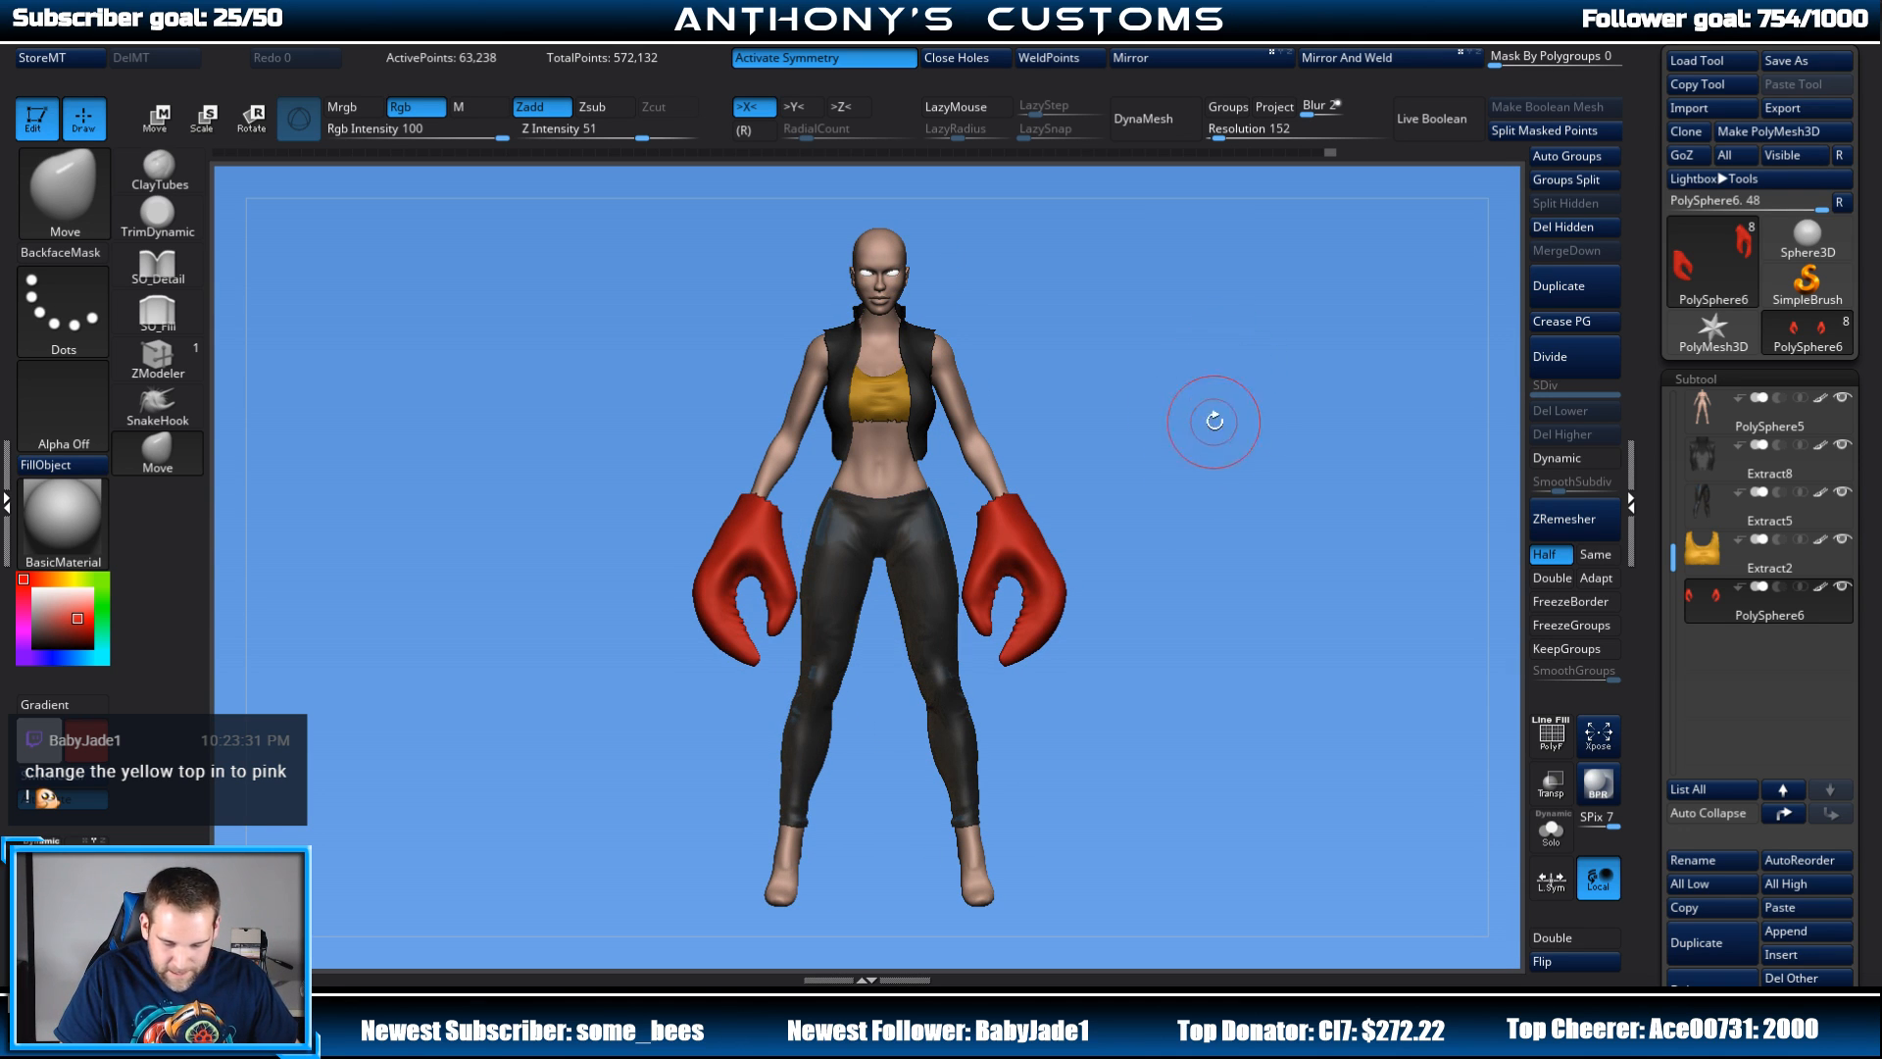
left_click(1714, 561)
left_click(1843, 590)
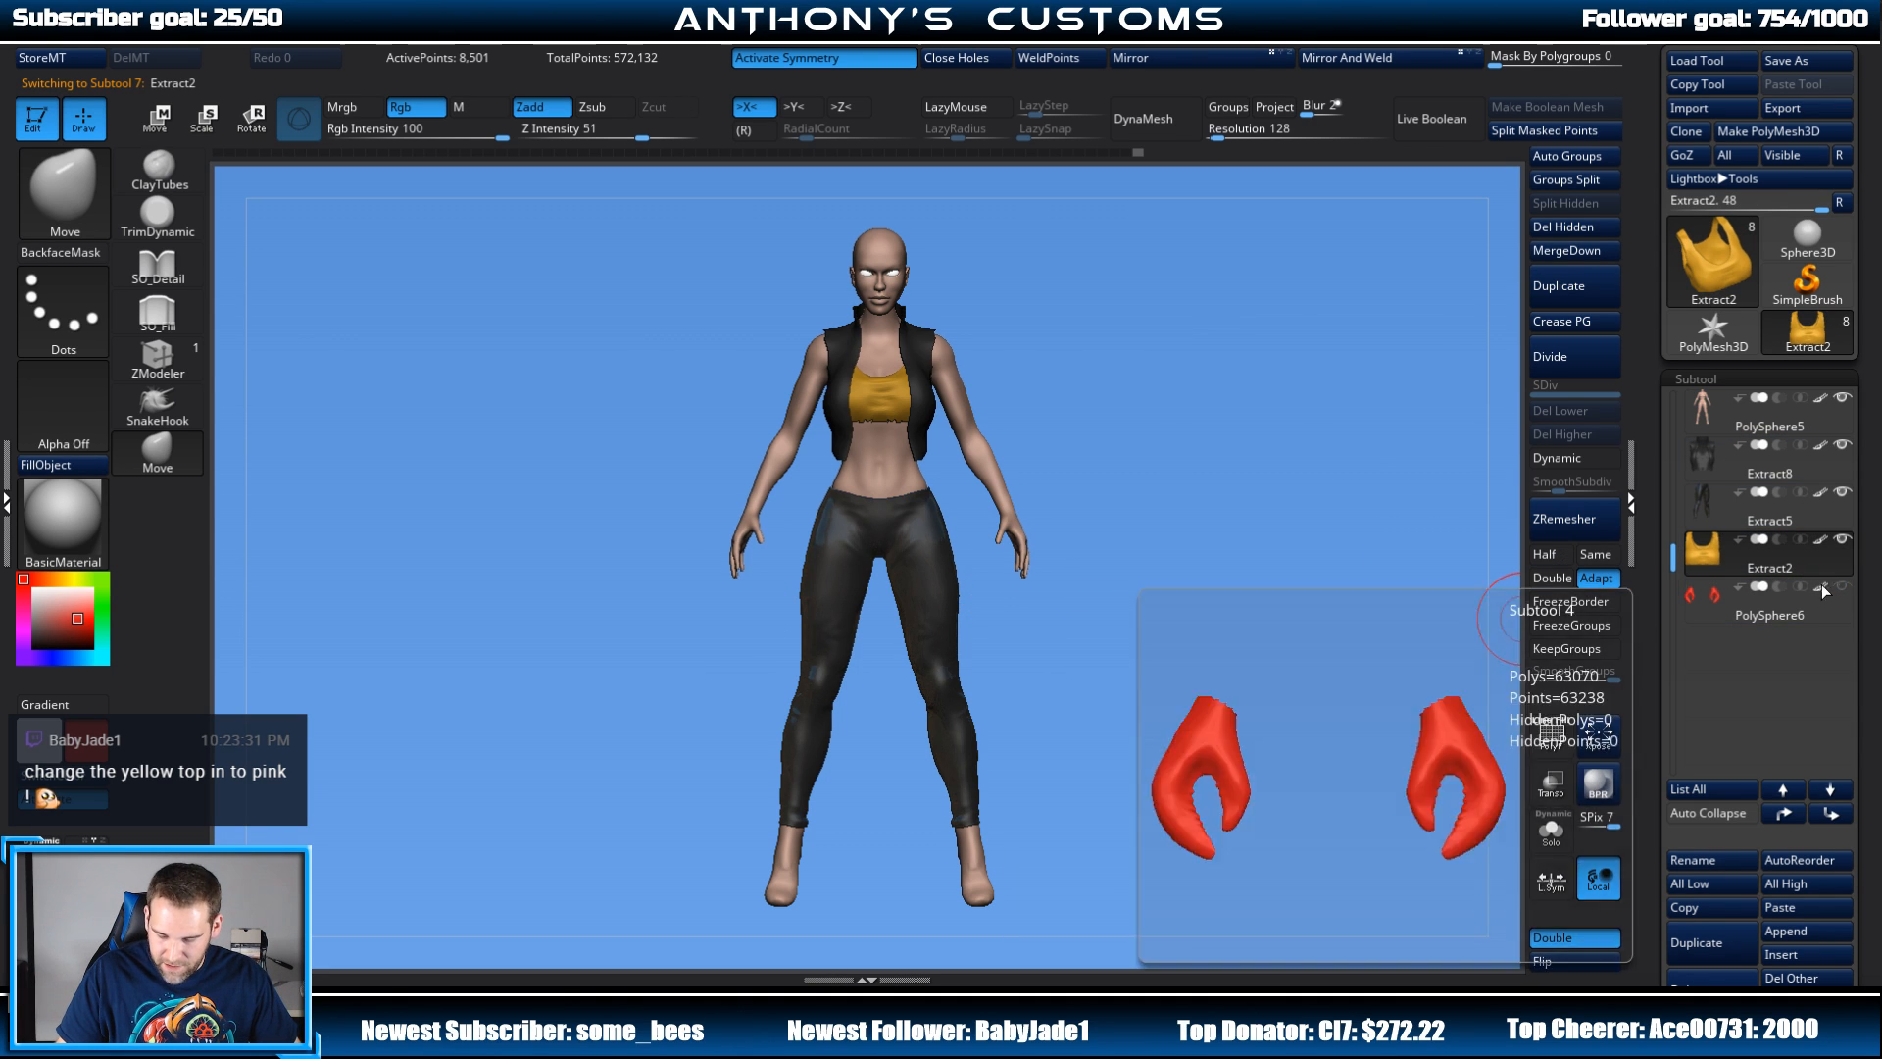
key("ctrl")
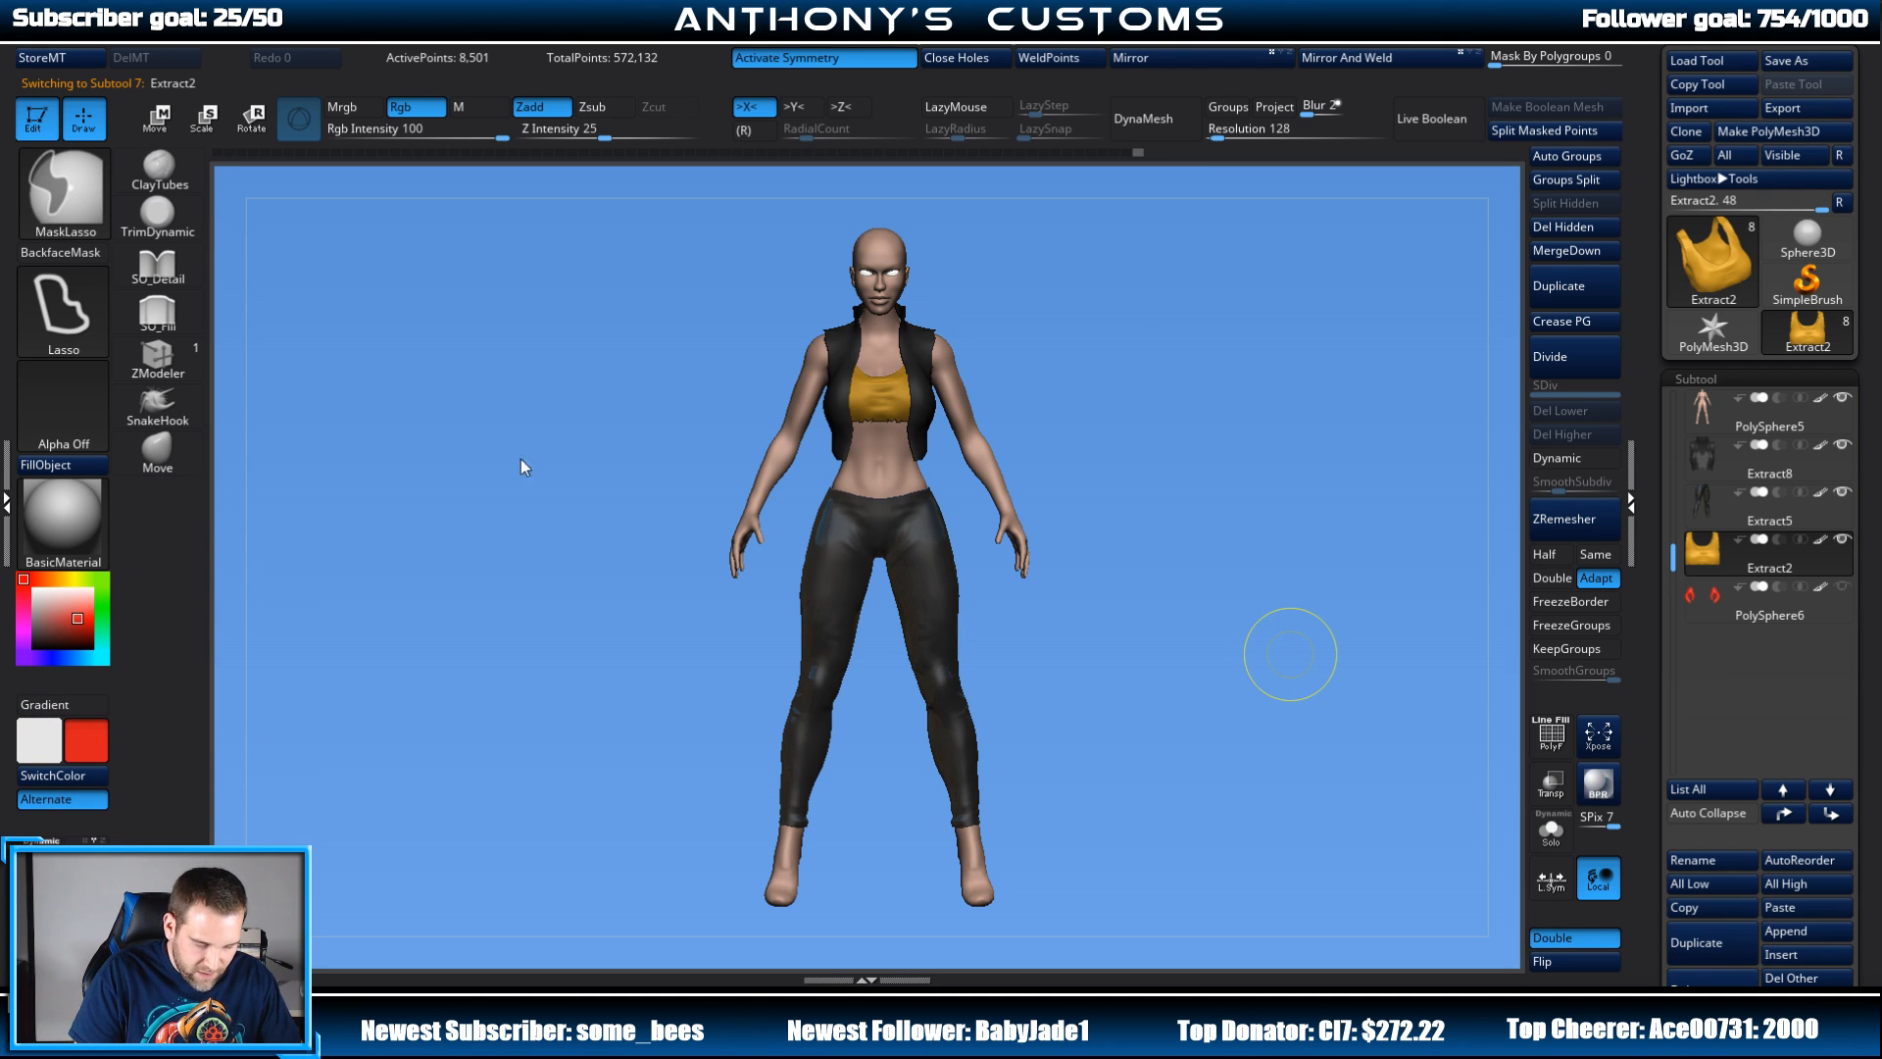
key("ctrl+s")
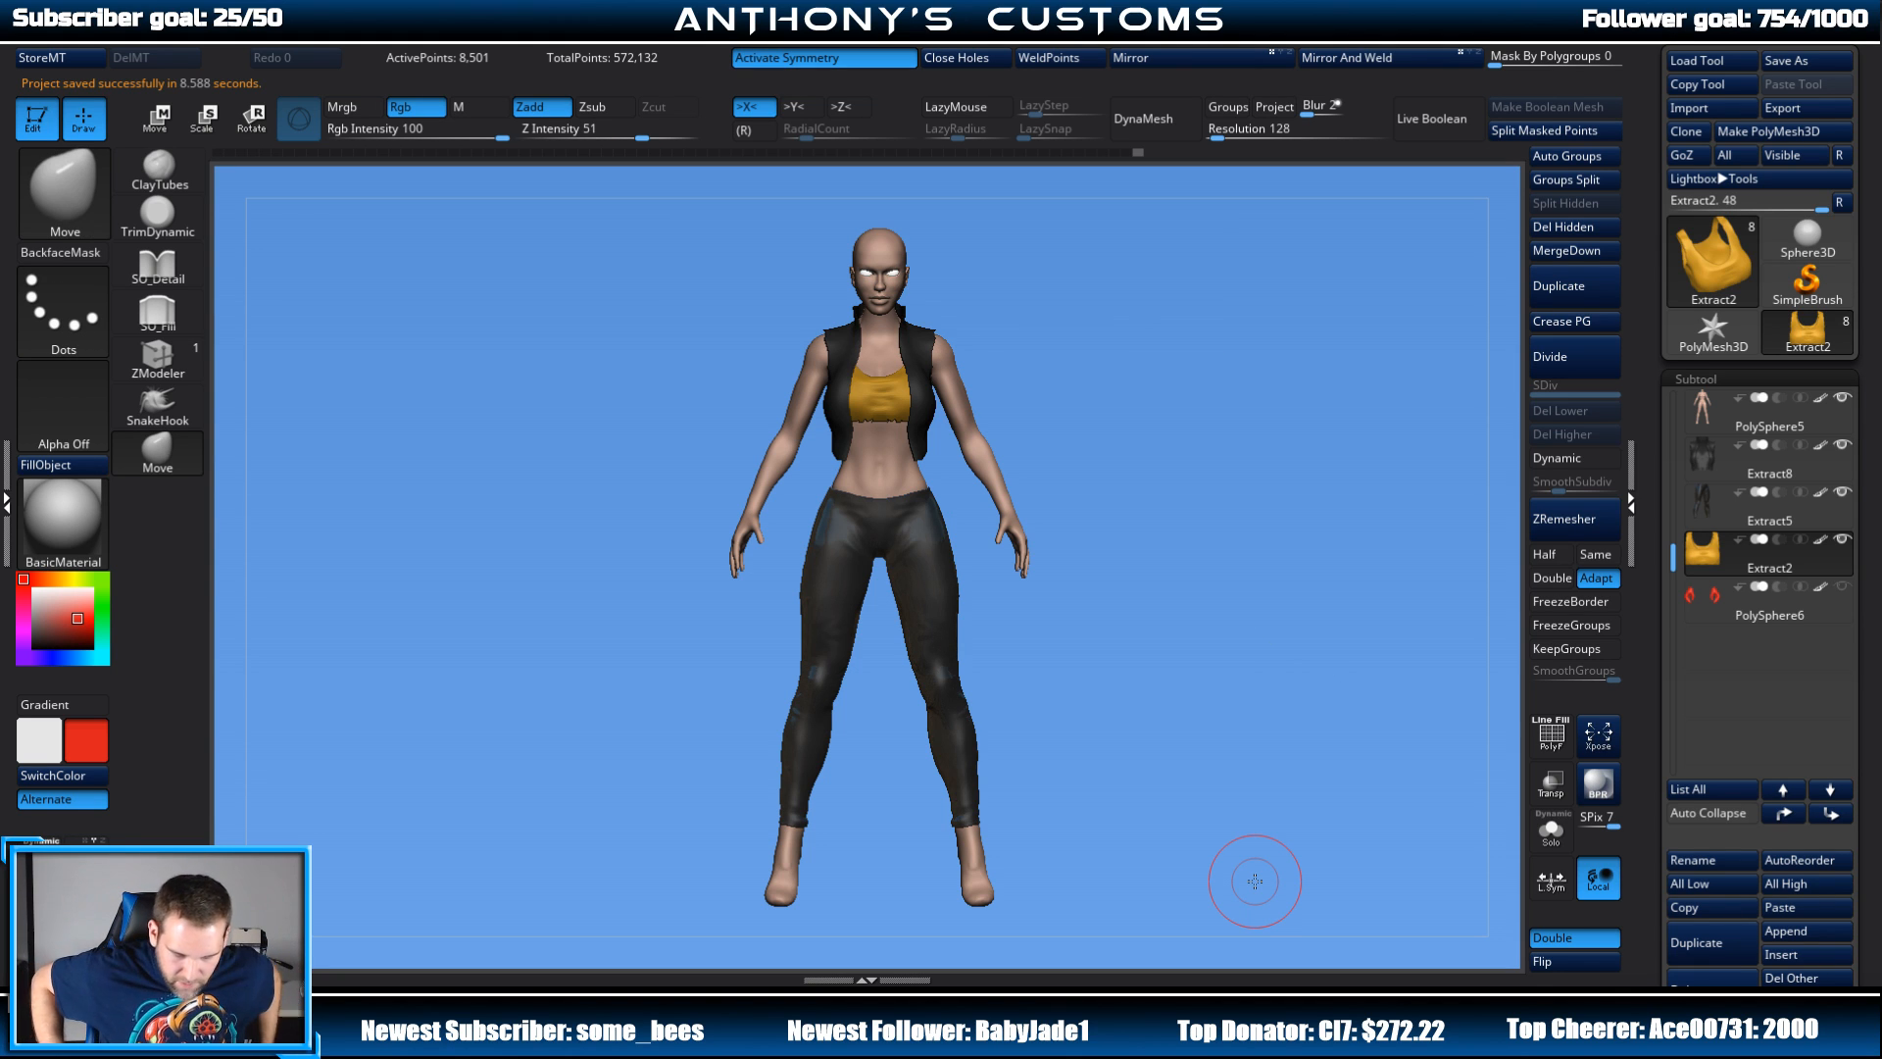
Step: Make the body the active subtool, adjust the draw size and switch to the SnakeHook brush for the feet
mouse_move(1121, 682)
left_mouse_down()
mouse_move(1168, 683)
mouse_move(1149, 794)
mouse_move(1177, 503)
left_mouse_up()
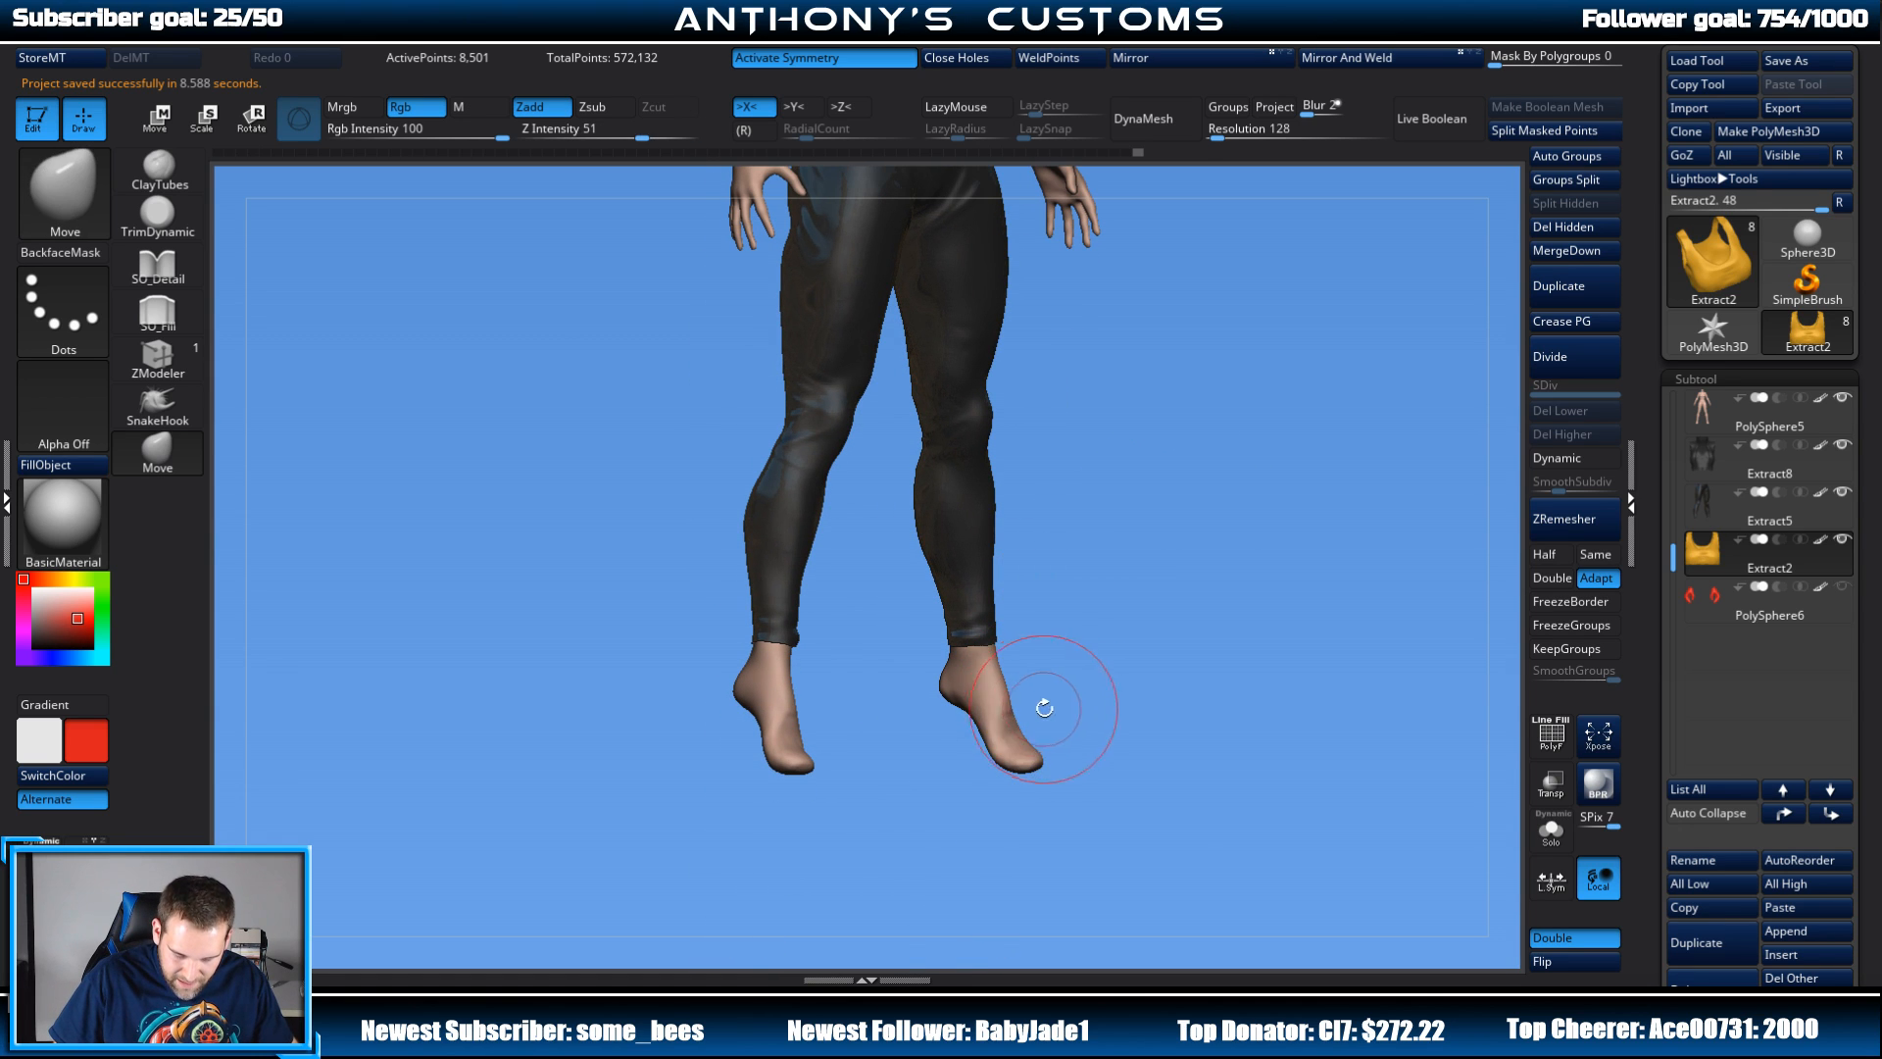
left_click(1008, 726, "alt")
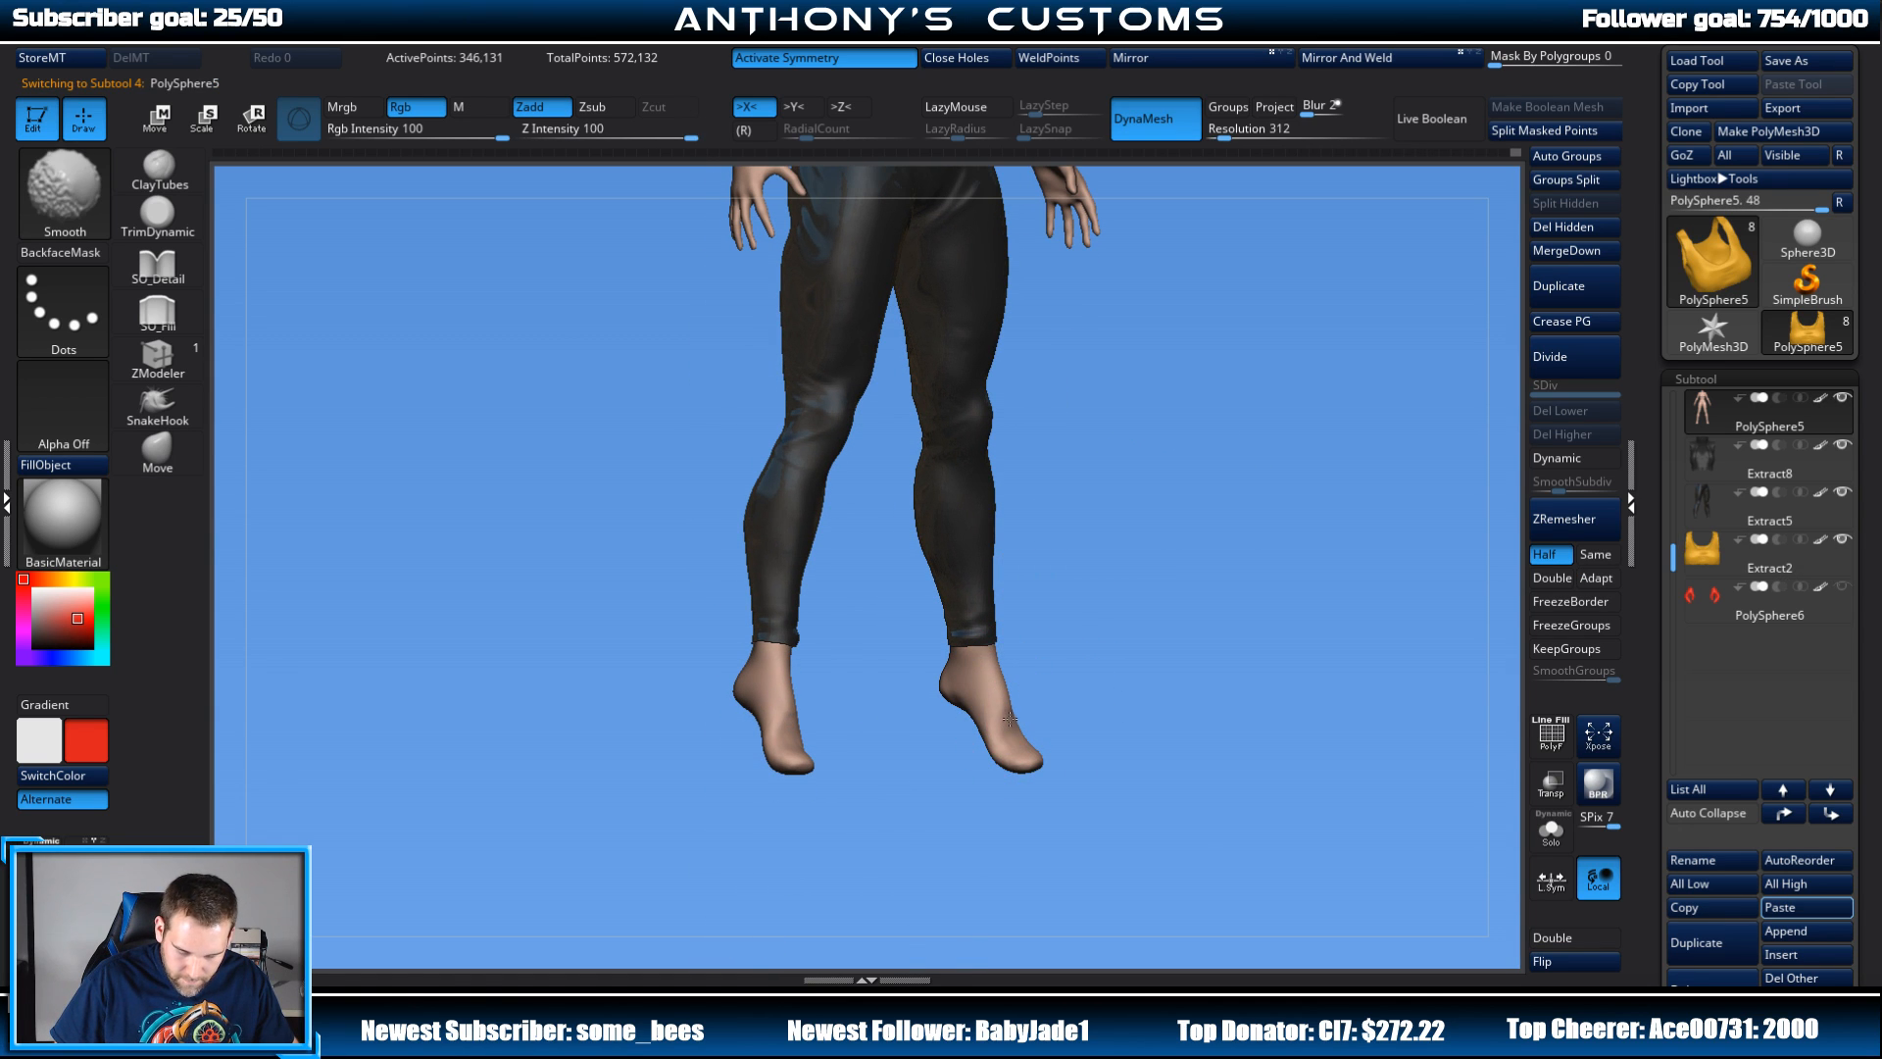
mouse_move(1101, 681)
left_mouse_down()
mouse_move(1159, 664)
mouse_move(1126, 706)
left_mouse_up()
key("space")
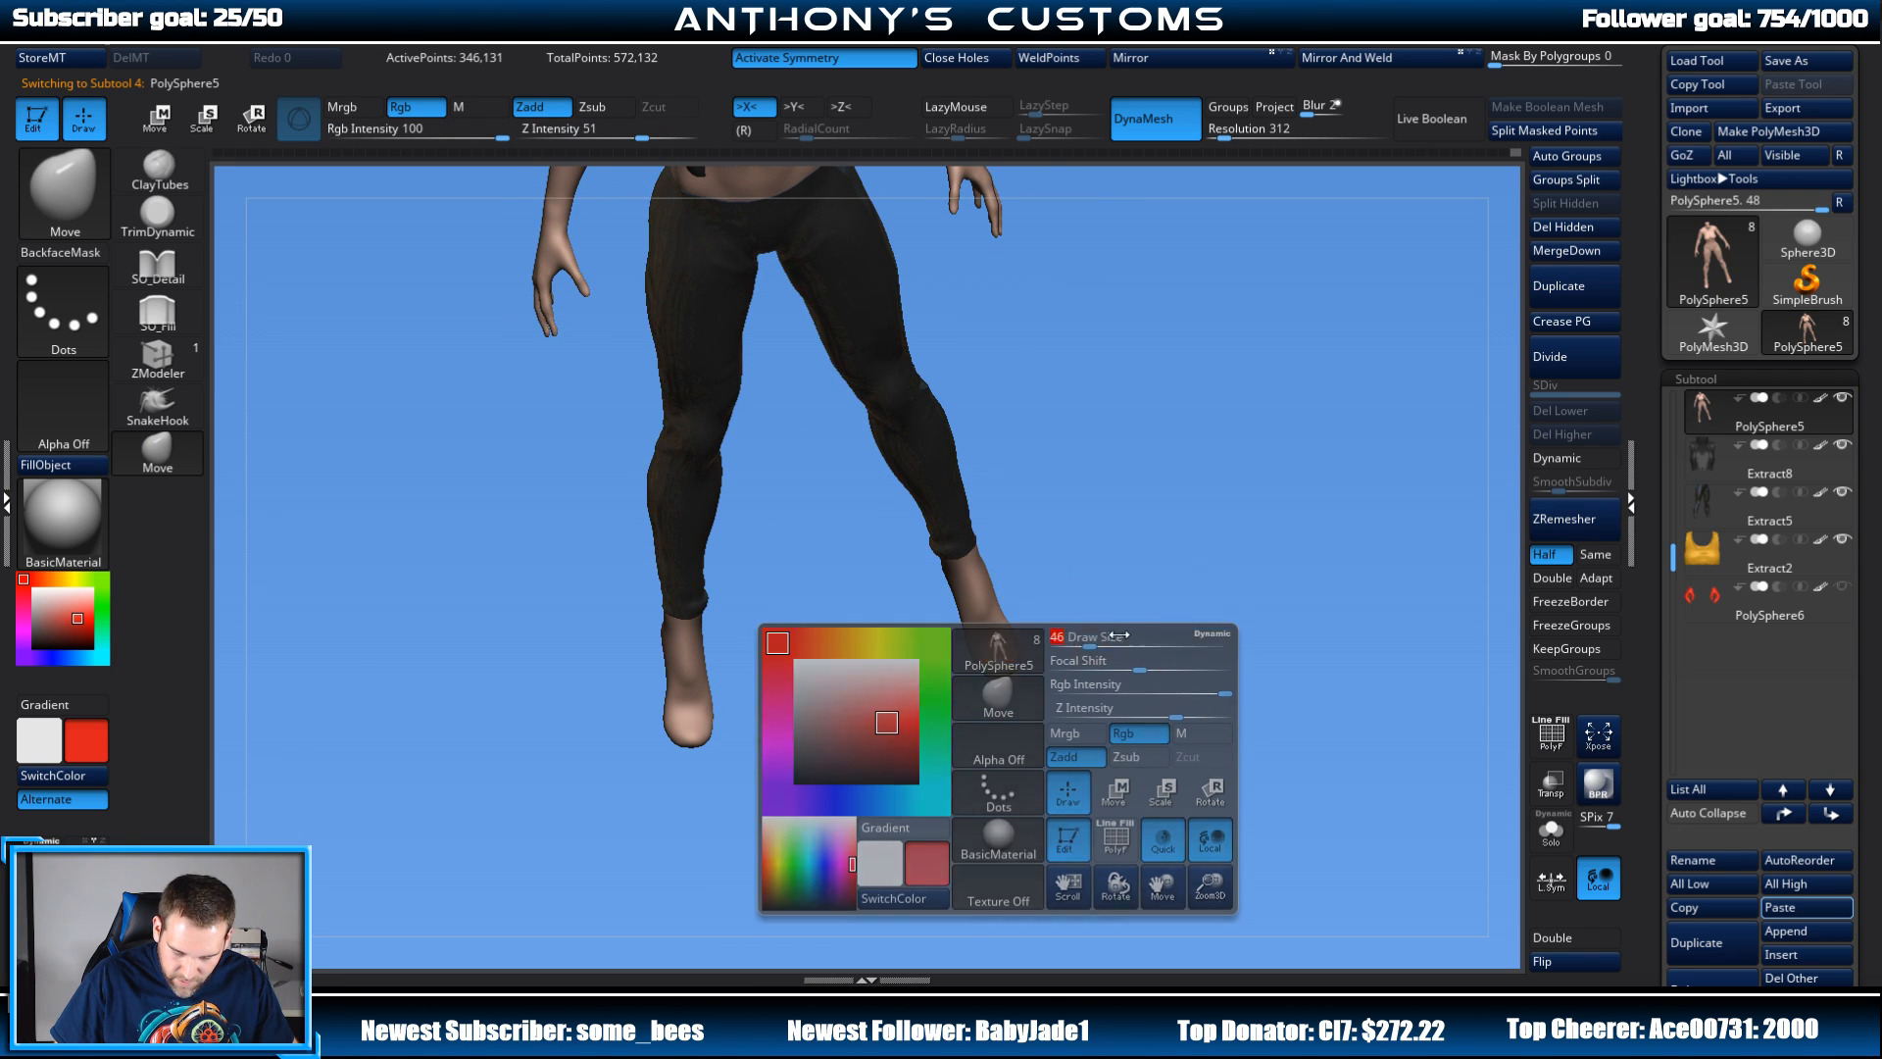
left_click_drag(1115, 635, 1194, 693)
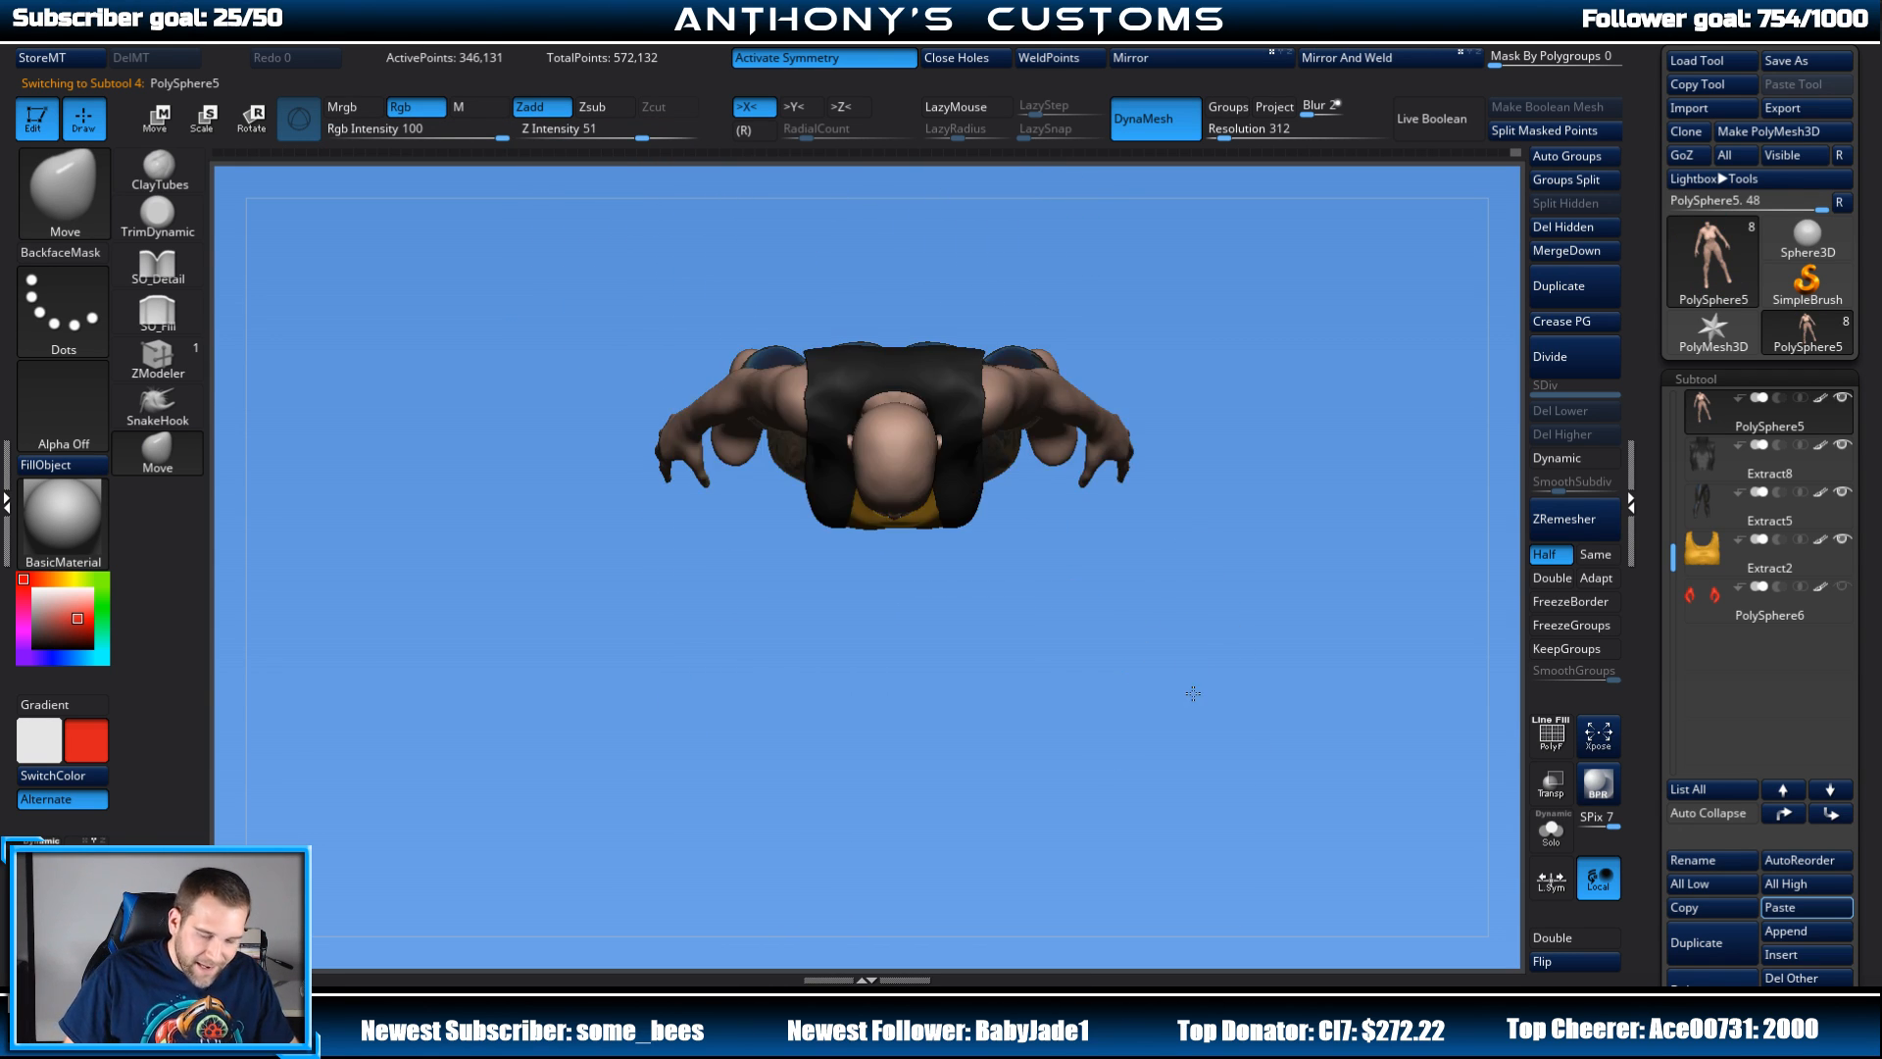
left_click(152, 402)
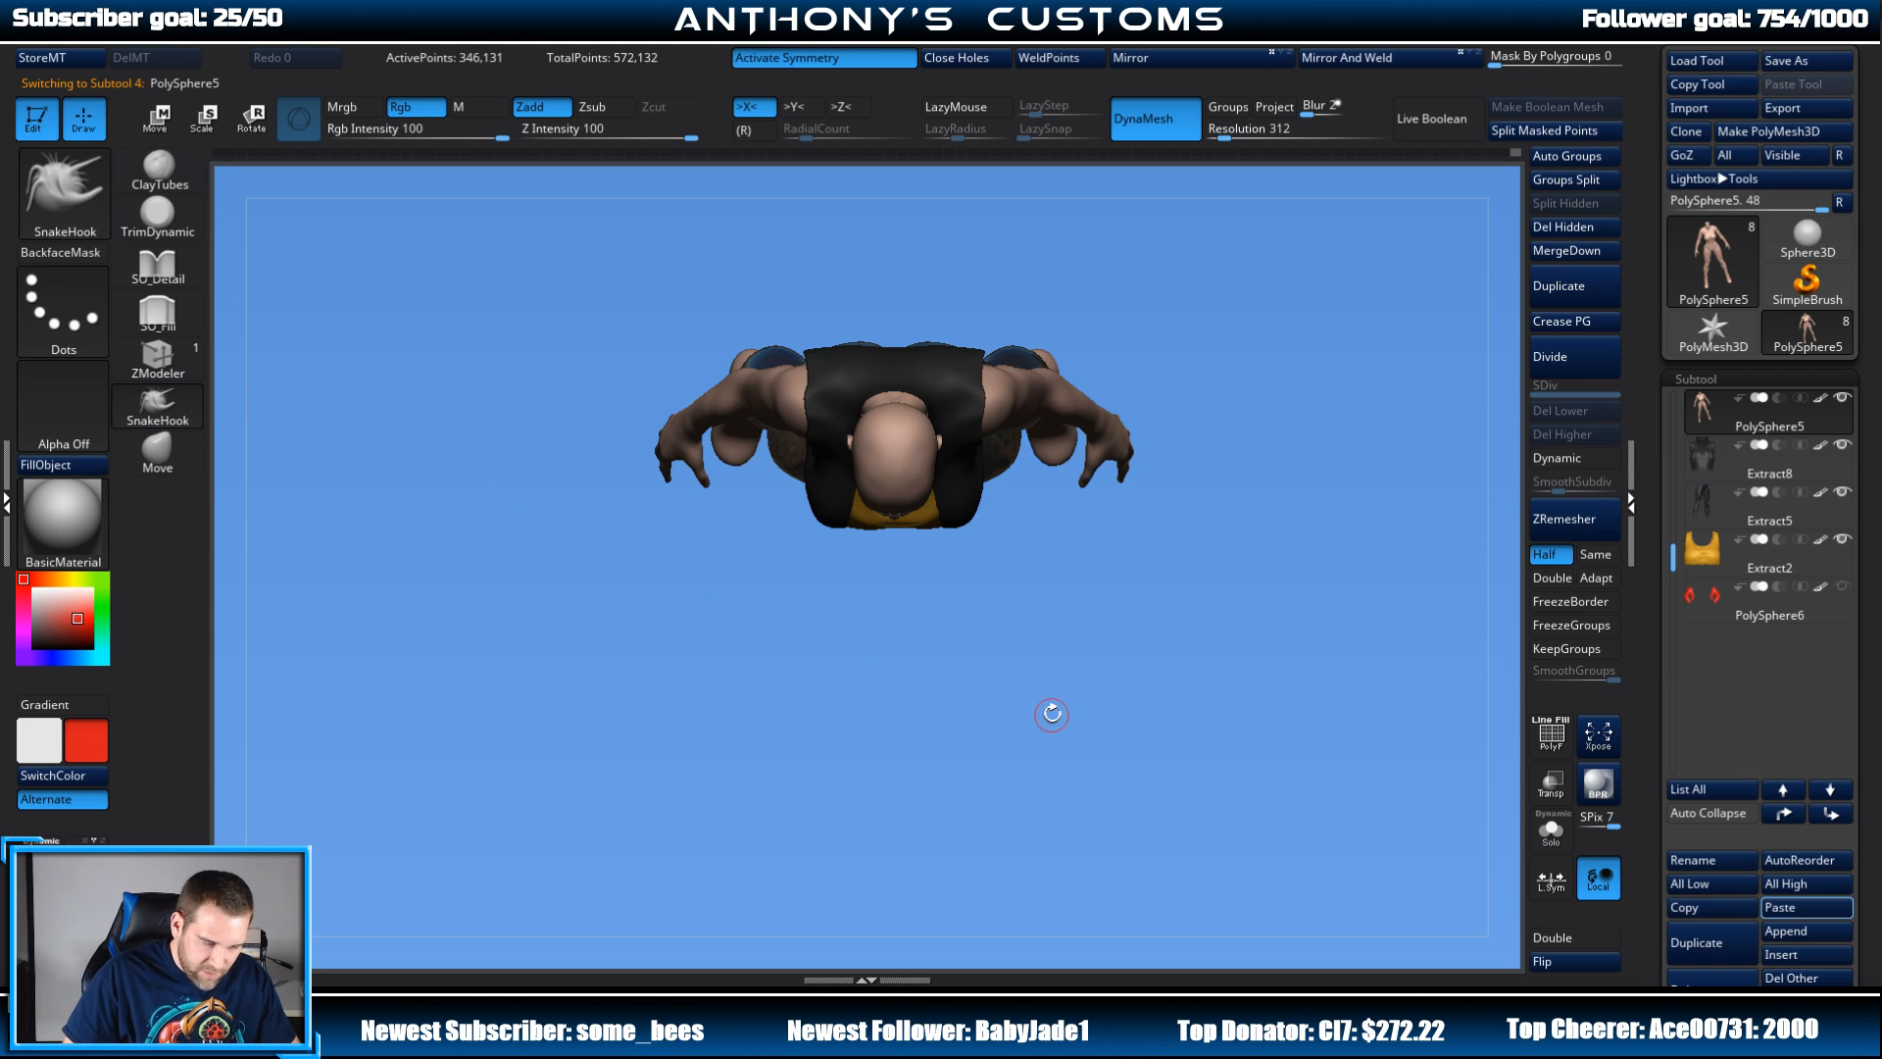
Step: Try to pull the toe tips forward out of the feet with the SnakeHook brush, and undo the strokes
left_click_drag(1052, 714, 1028, 473)
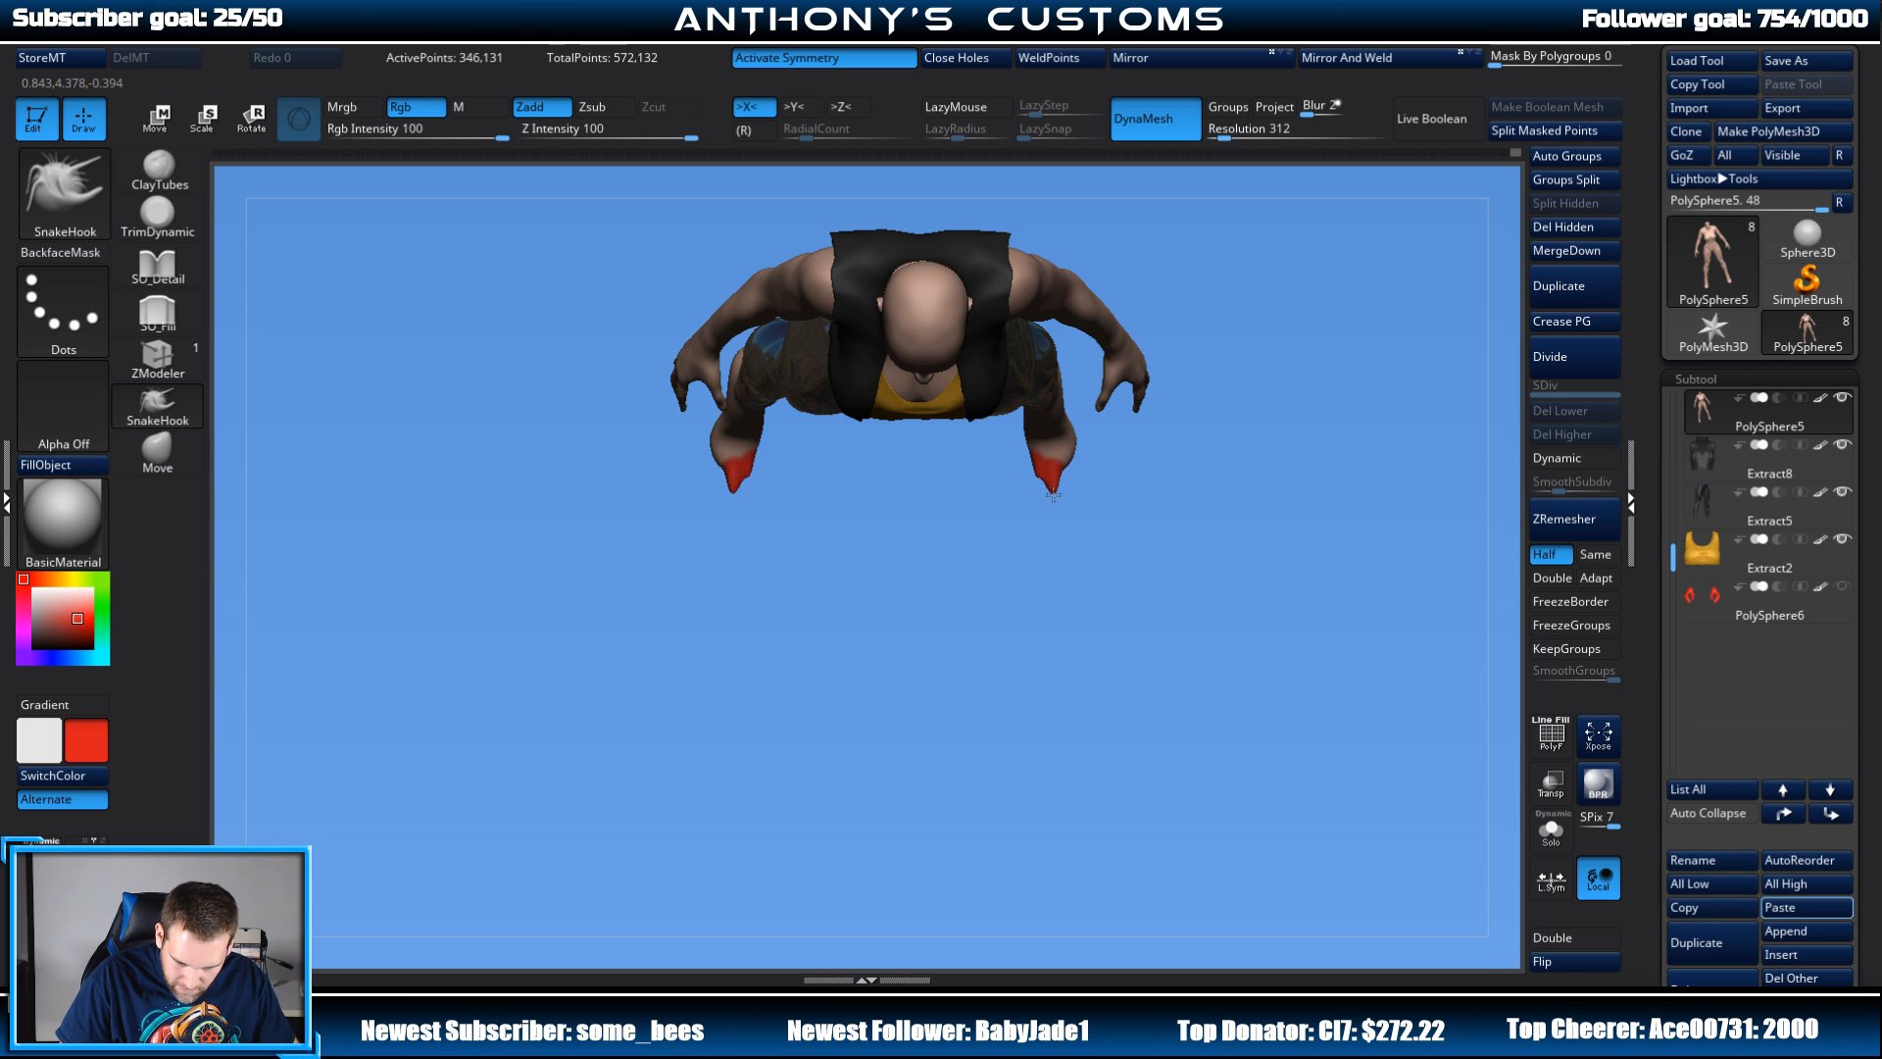
key("ctrl+z")
key("ctrl+z")
left_click_drag(1112, 536, 1090, 814, "alt")
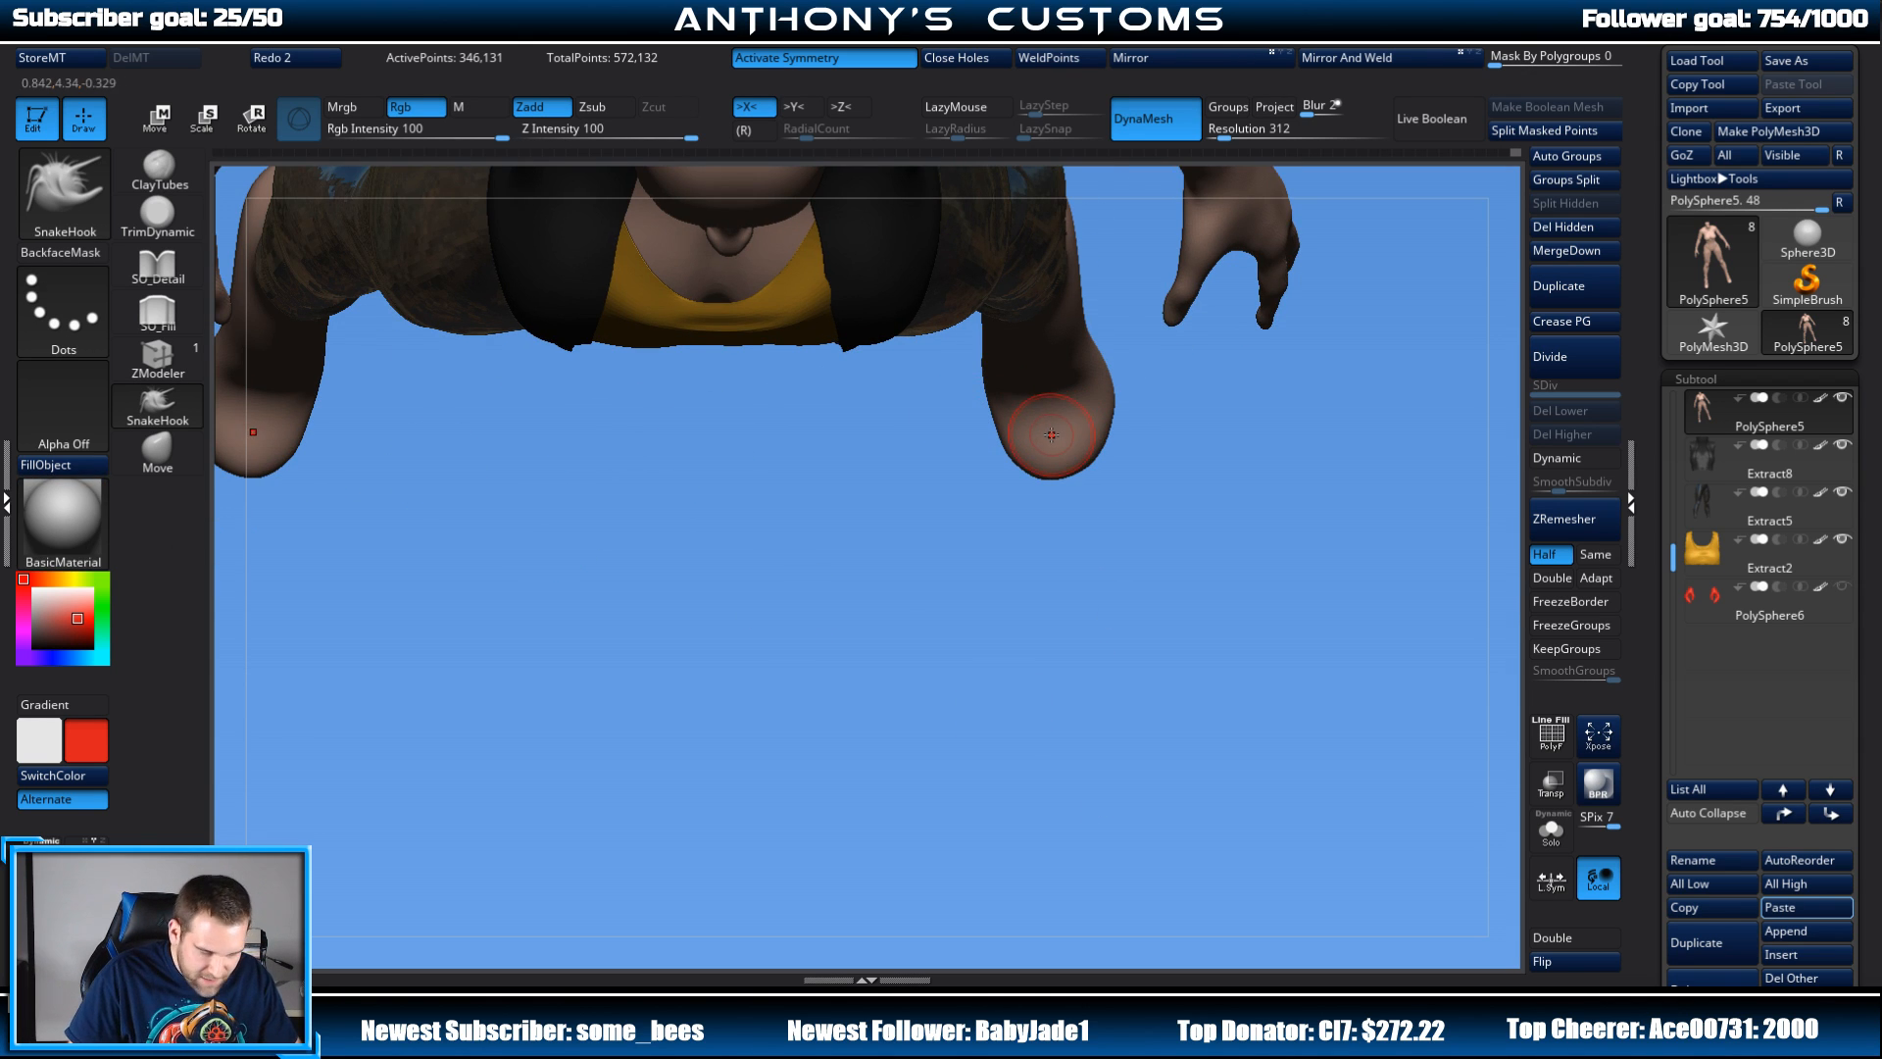
Step: Pick up the body's skin tone as the active colour, turn Rgb off and adjust the SnakeHook draw size
key("c")
left_click(408, 109)
right_click(1029, 619)
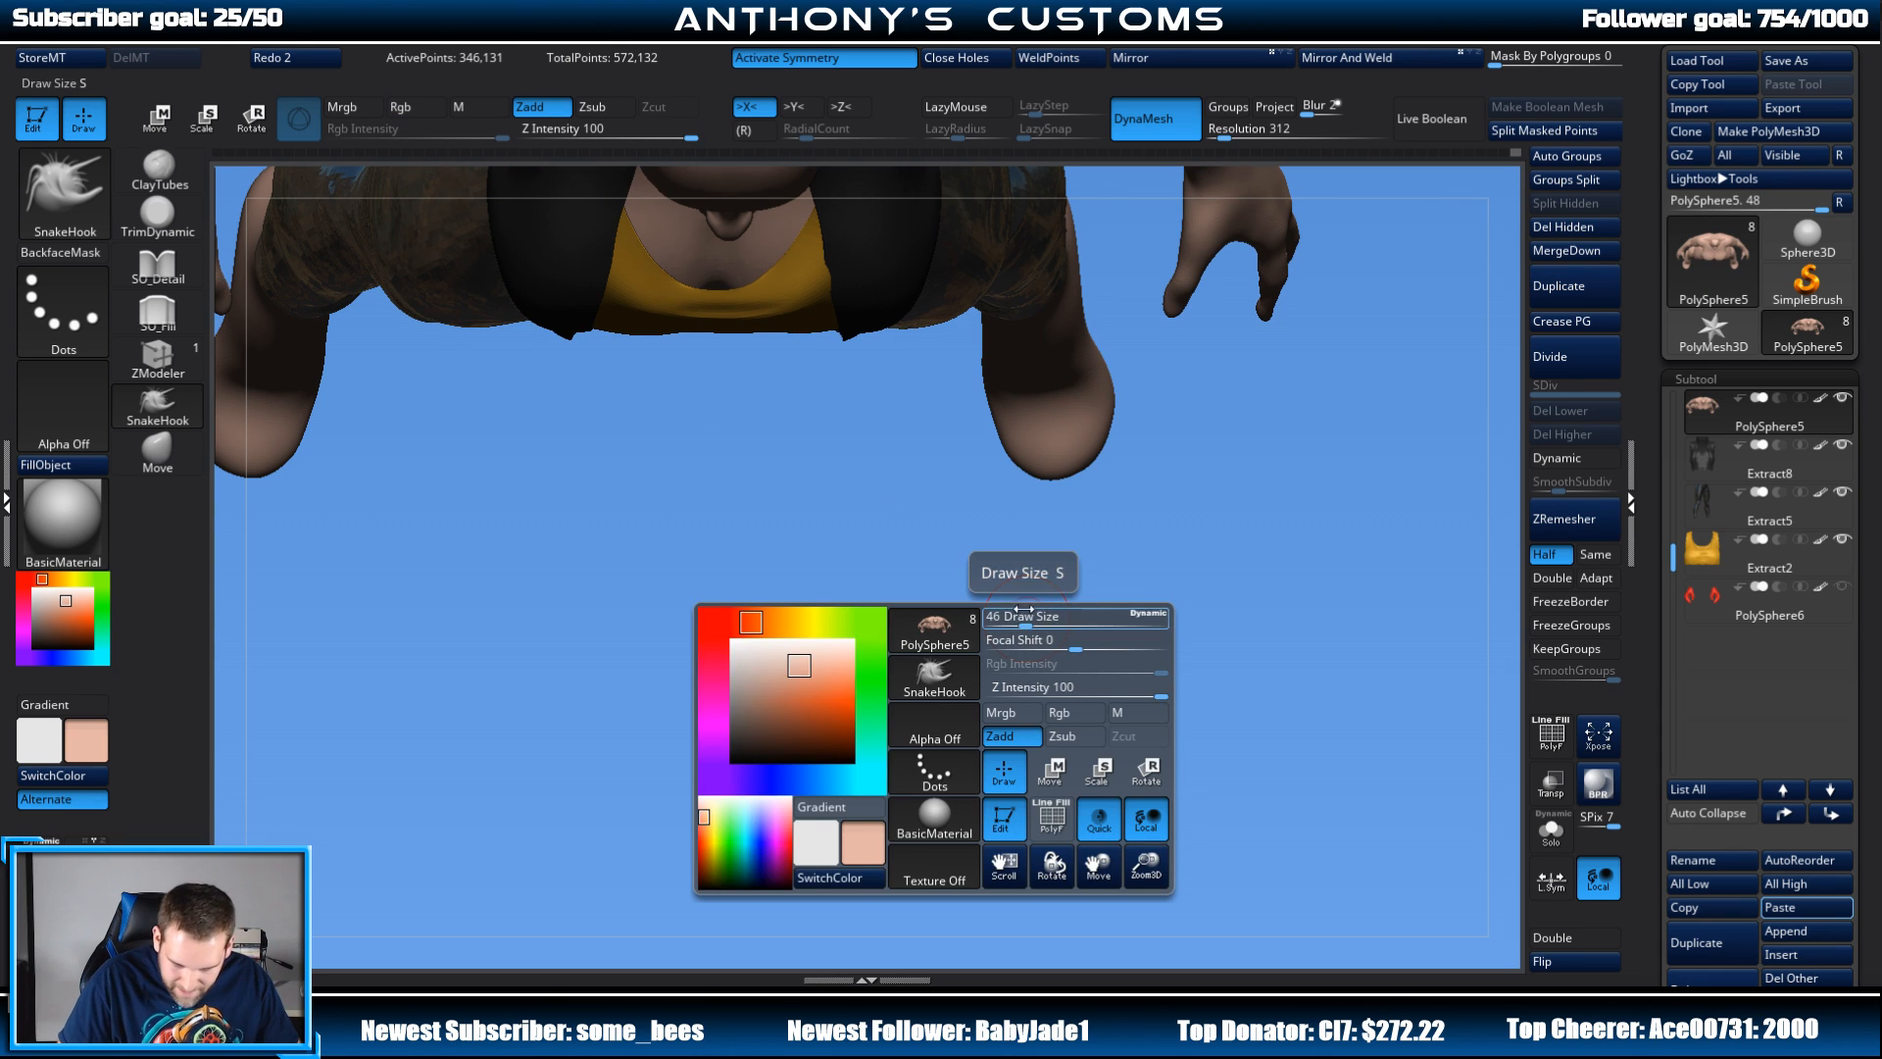
left_click_drag(1020, 618, 1008, 620)
Step: Try to pull toes out of the front of the feet with the SnakeHook brush, and undo the strokes
mouse_move(1013, 454)
left_mouse_down()
mouse_move(1022, 513)
mouse_move(1103, 519)
left_mouse_up()
left_click_drag(1219, 519, 1229, 312)
key("ctrl+z")
key("ctrl+z")
key("ctrl+z")
key("ctrl+z")
key("ctrl+z")
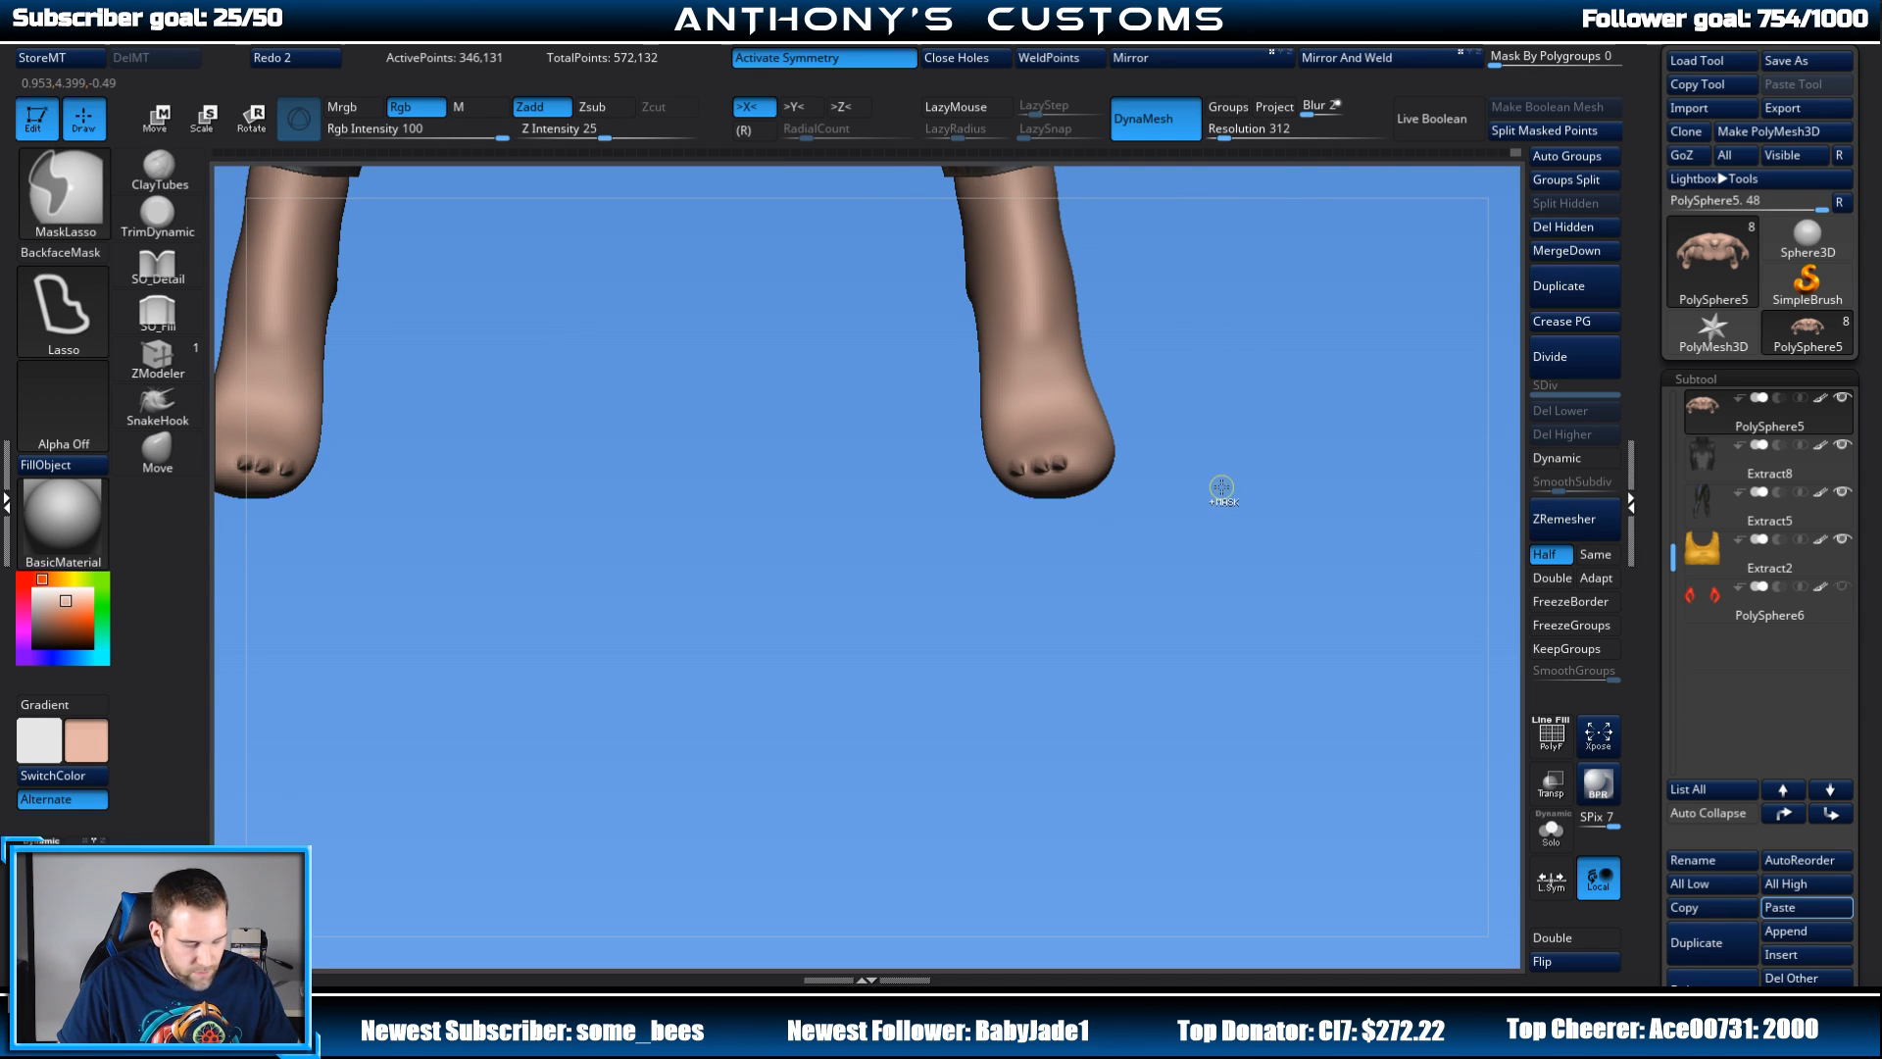
Step: Set the draw size to 18 and pull separate toes forward out of the feet with SnakeHook from above
key("space")
left_click_drag(1216, 473, 1221, 472)
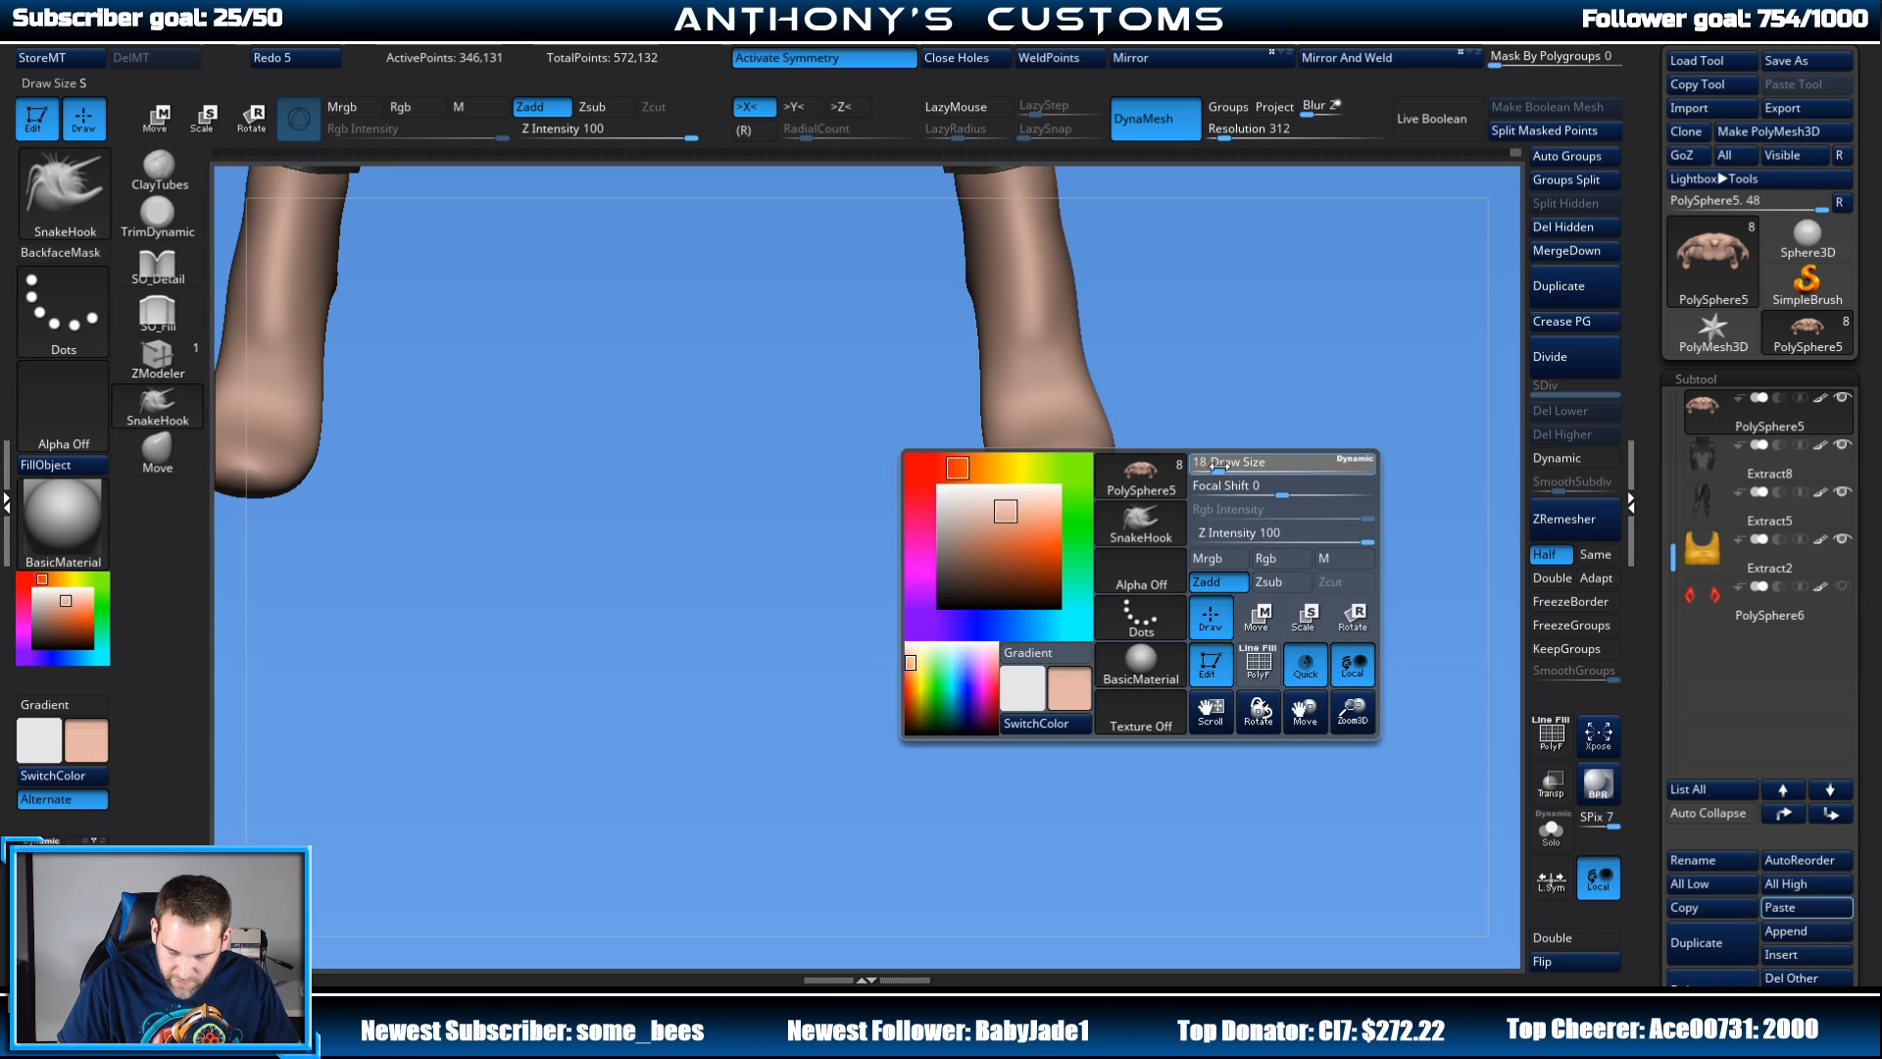
left_click_drag(1260, 399, 1250, 588)
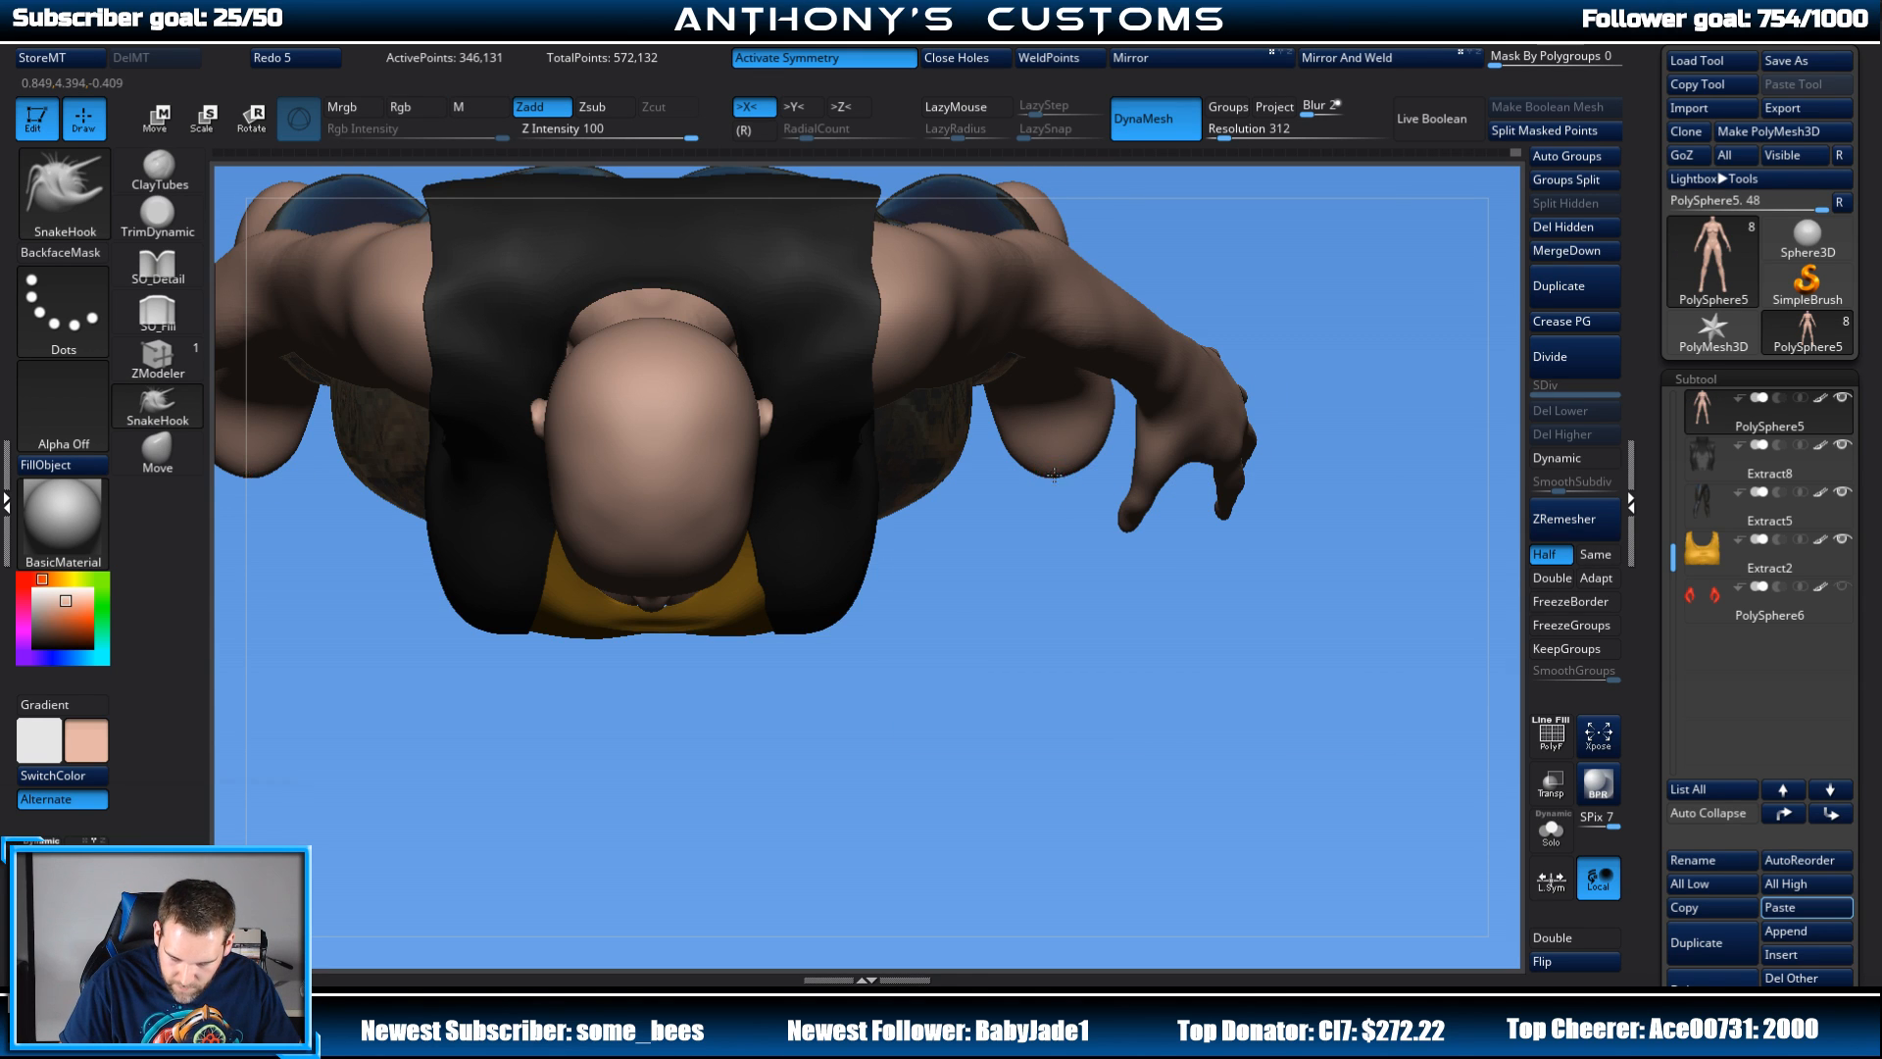
left_click_drag(1053, 469, 1062, 528)
mouse_move(1024, 462)
left_mouse_down()
mouse_move(1027, 489)
mouse_move(1100, 490)
left_mouse_up()
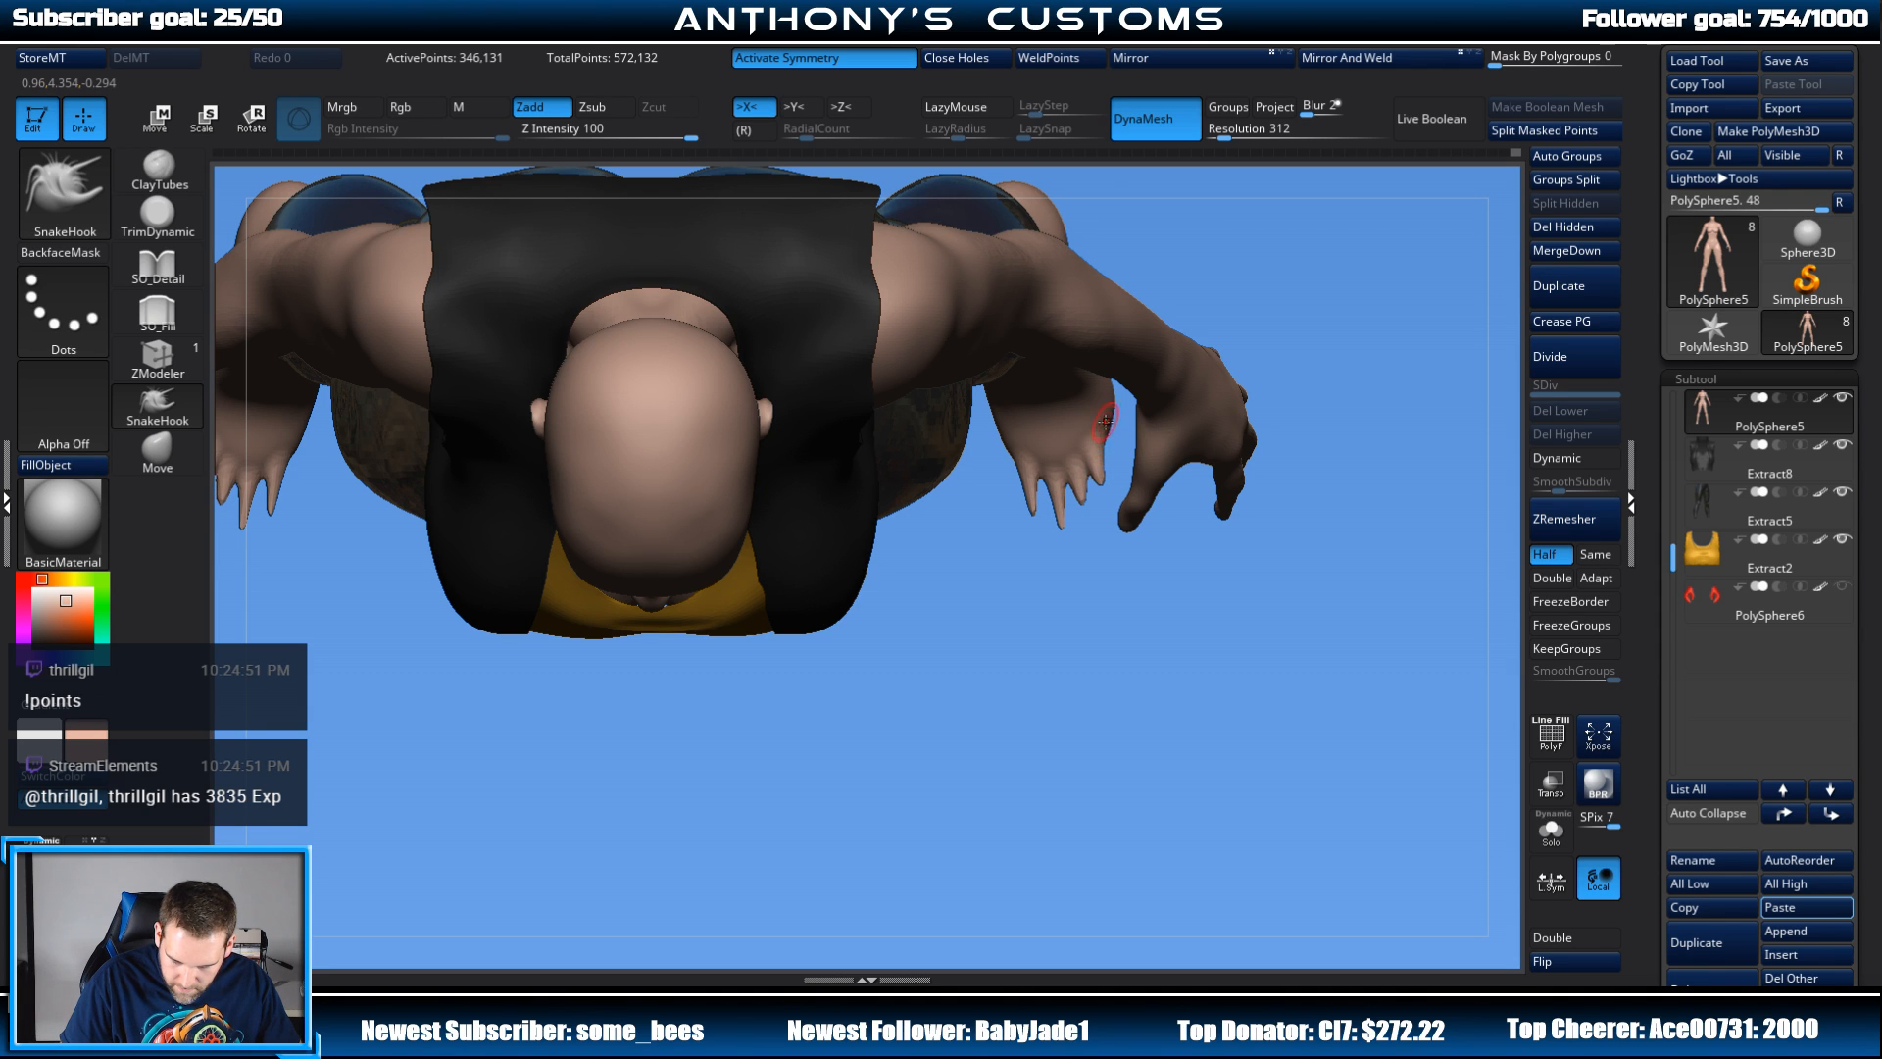
Step: Thicken the pulled-out toes with the Inflat brush and lightly smooth them
mouse_move(1096, 665)
left_mouse_down()
mouse_move(1114, 431)
mouse_move(1051, 535)
mouse_move(1126, 533)
mouse_move(1068, 614)
mouse_move(1091, 600)
mouse_move(1097, 688)
mouse_move(1118, 632)
mouse_move(1071, 621)
mouse_move(1105, 613)
left_mouse_up()
key("b")
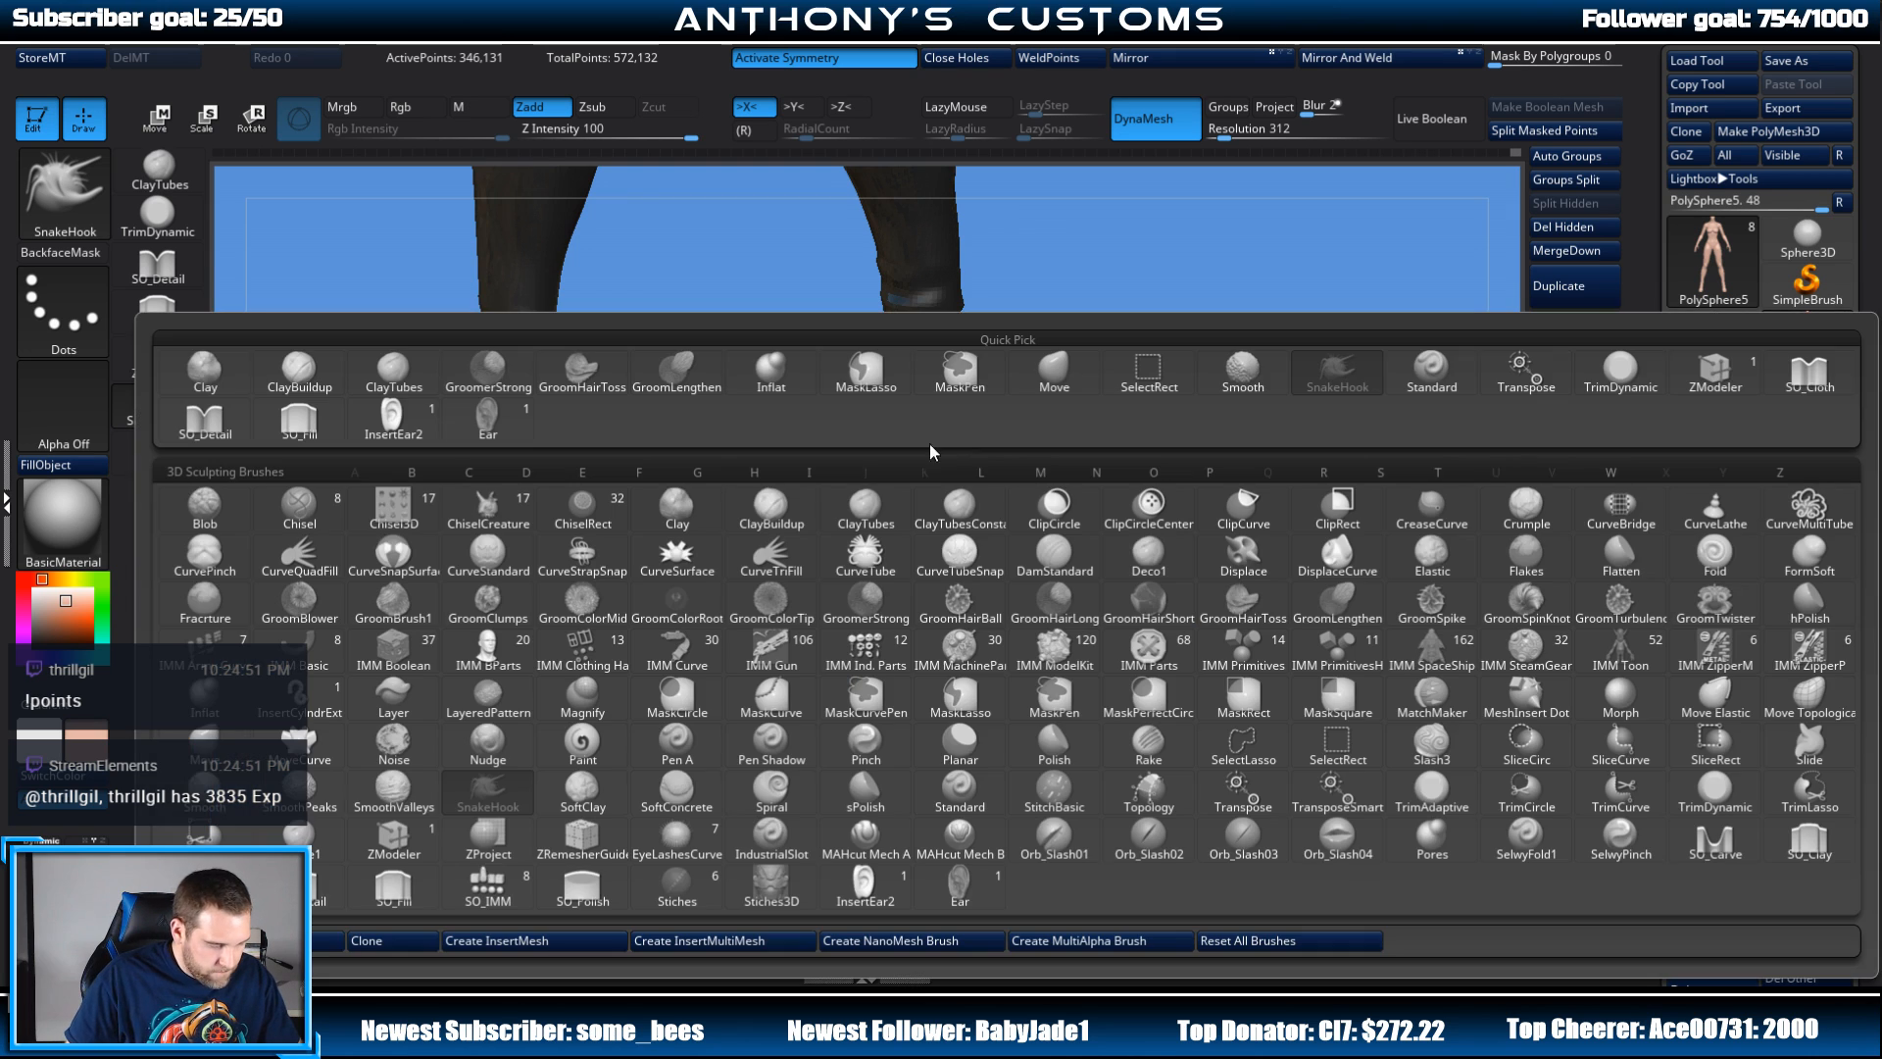
left_click(784, 373)
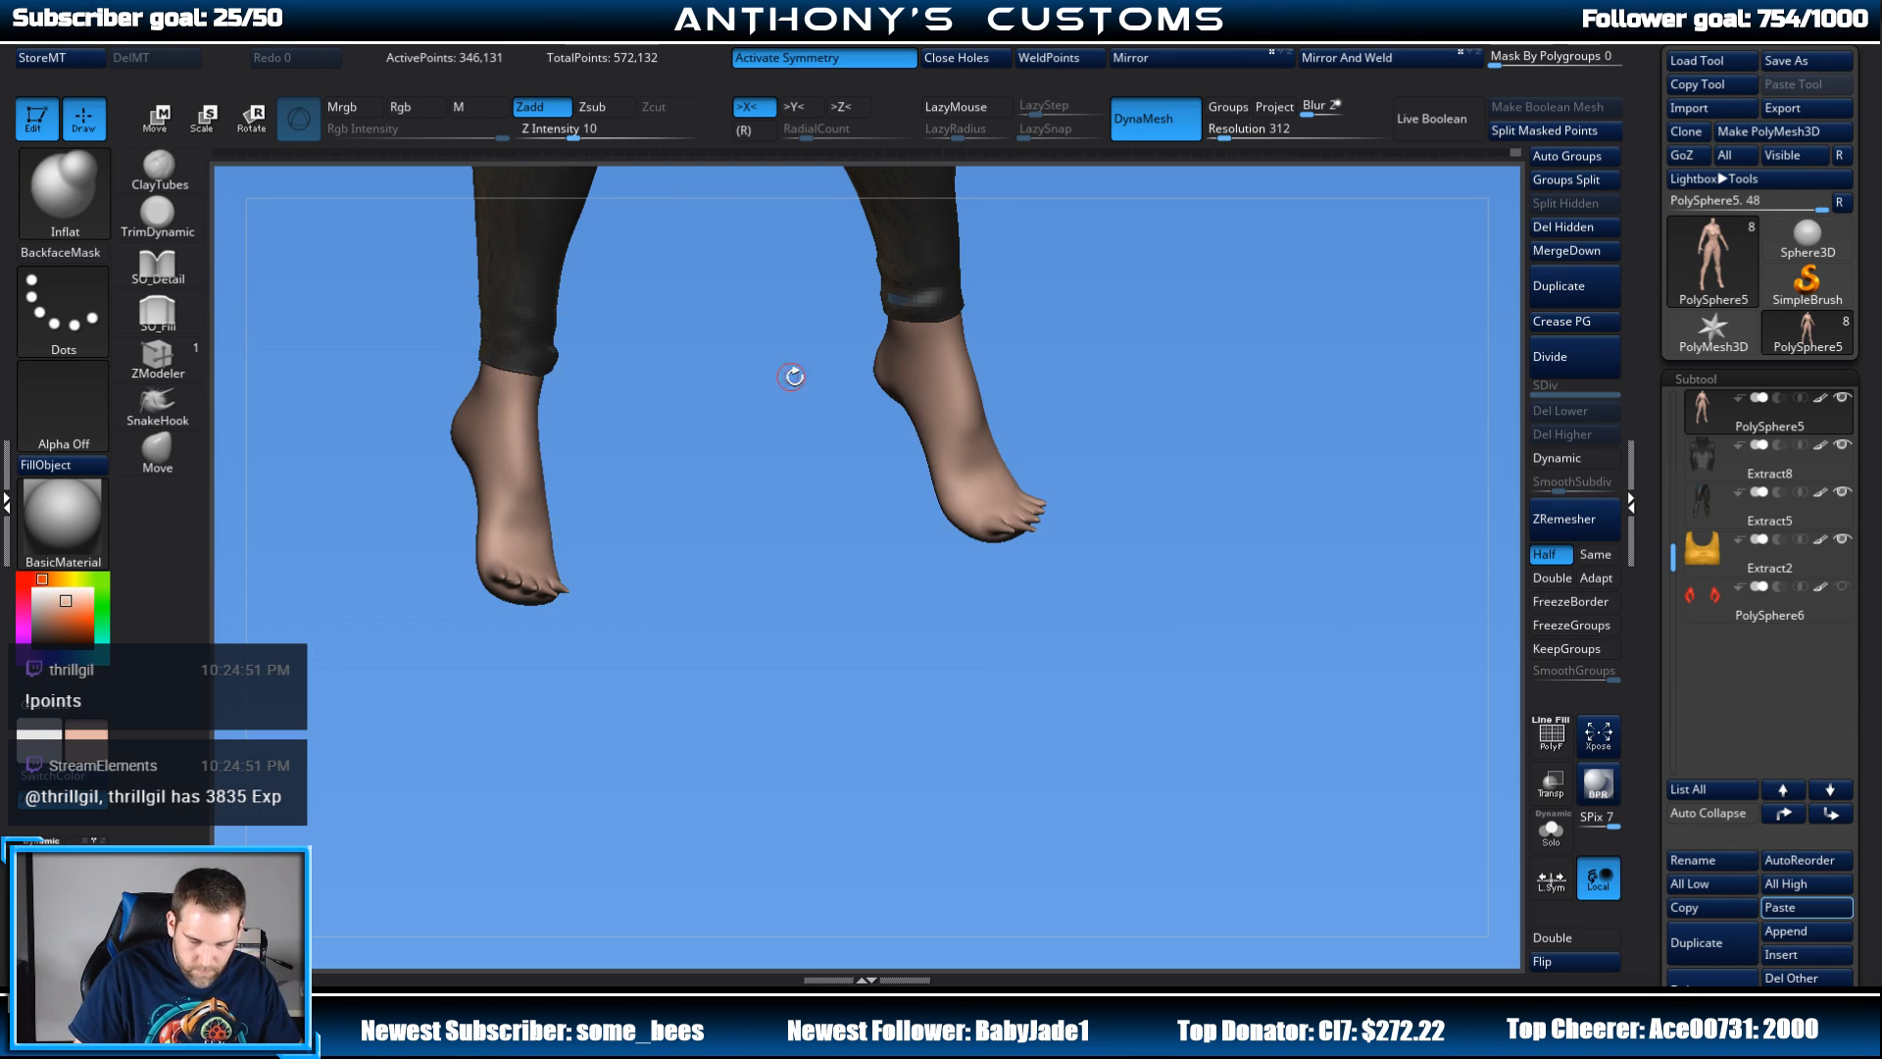
key("space")
mouse_move(1000, 529)
left_mouse_down()
mouse_move(1042, 506)
mouse_move(1013, 524)
mouse_move(1039, 526)
left_mouse_up()
right_click_drag(1044, 527, 992, 551)
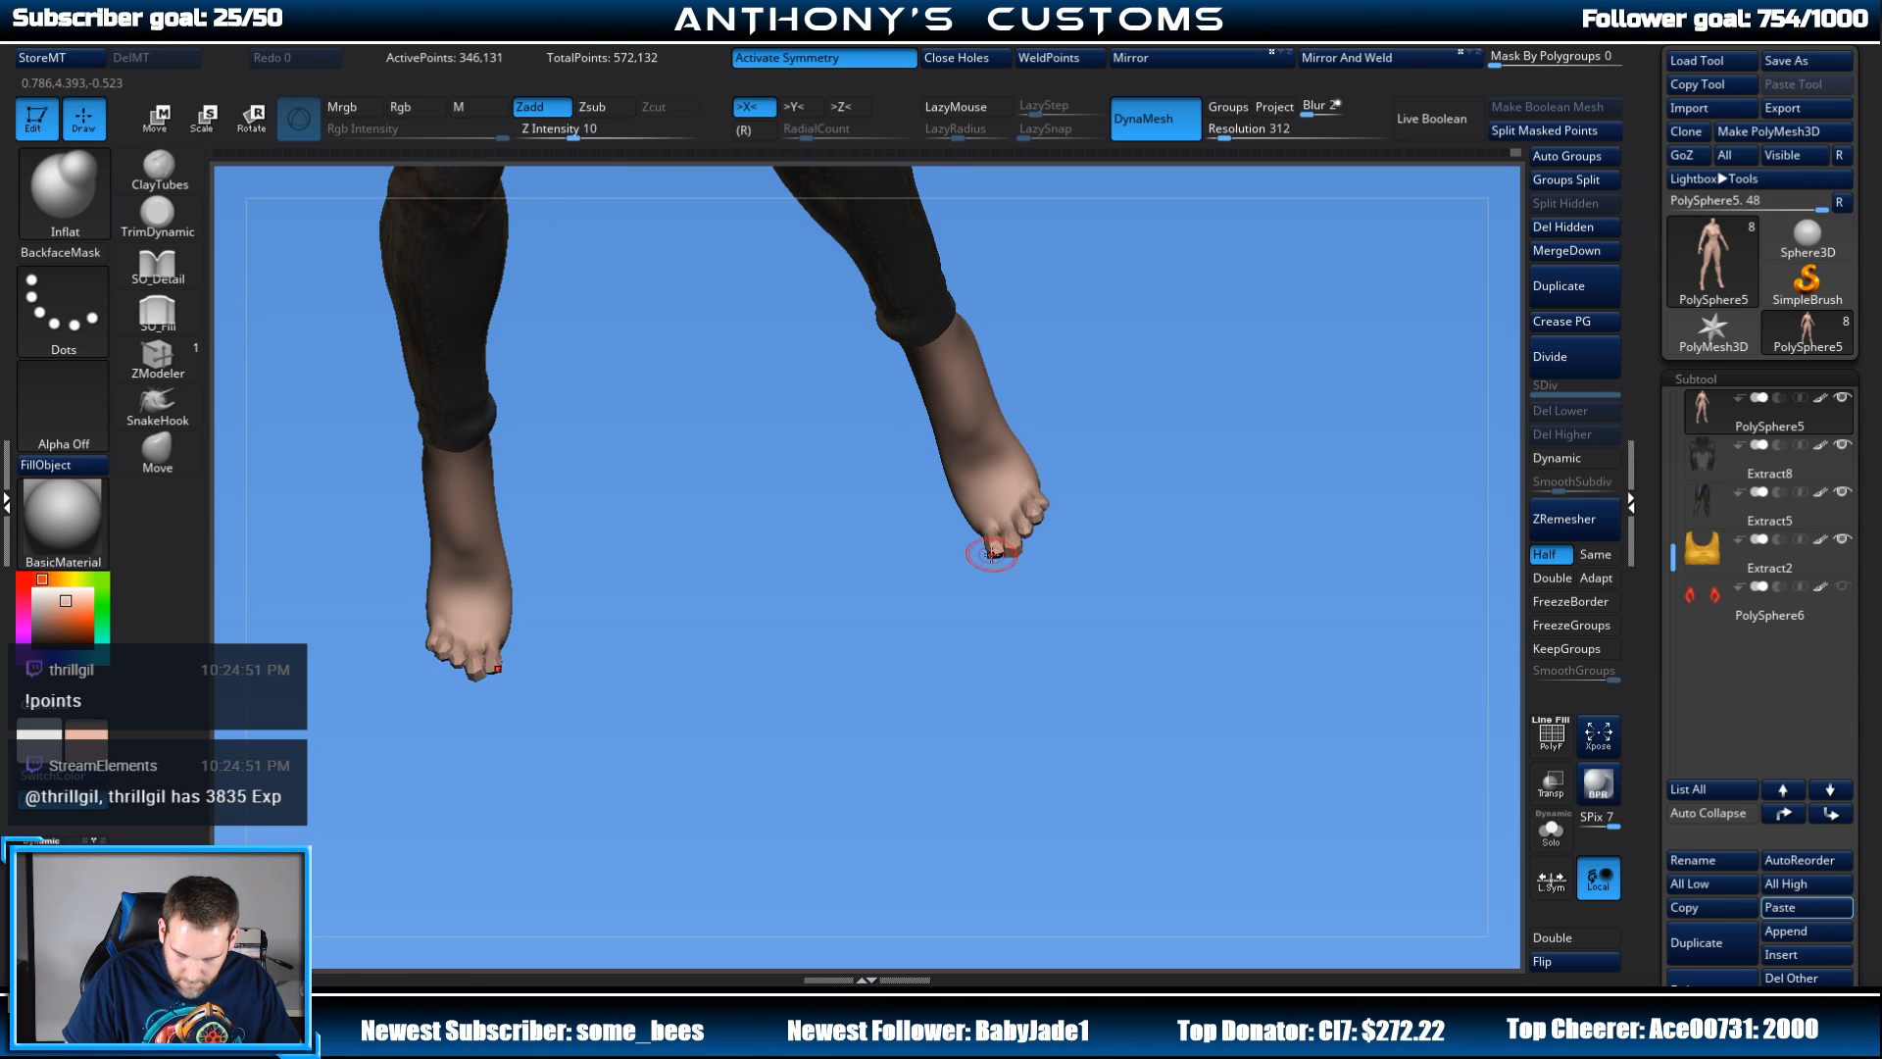
left_click_drag(1035, 517, 1042, 509)
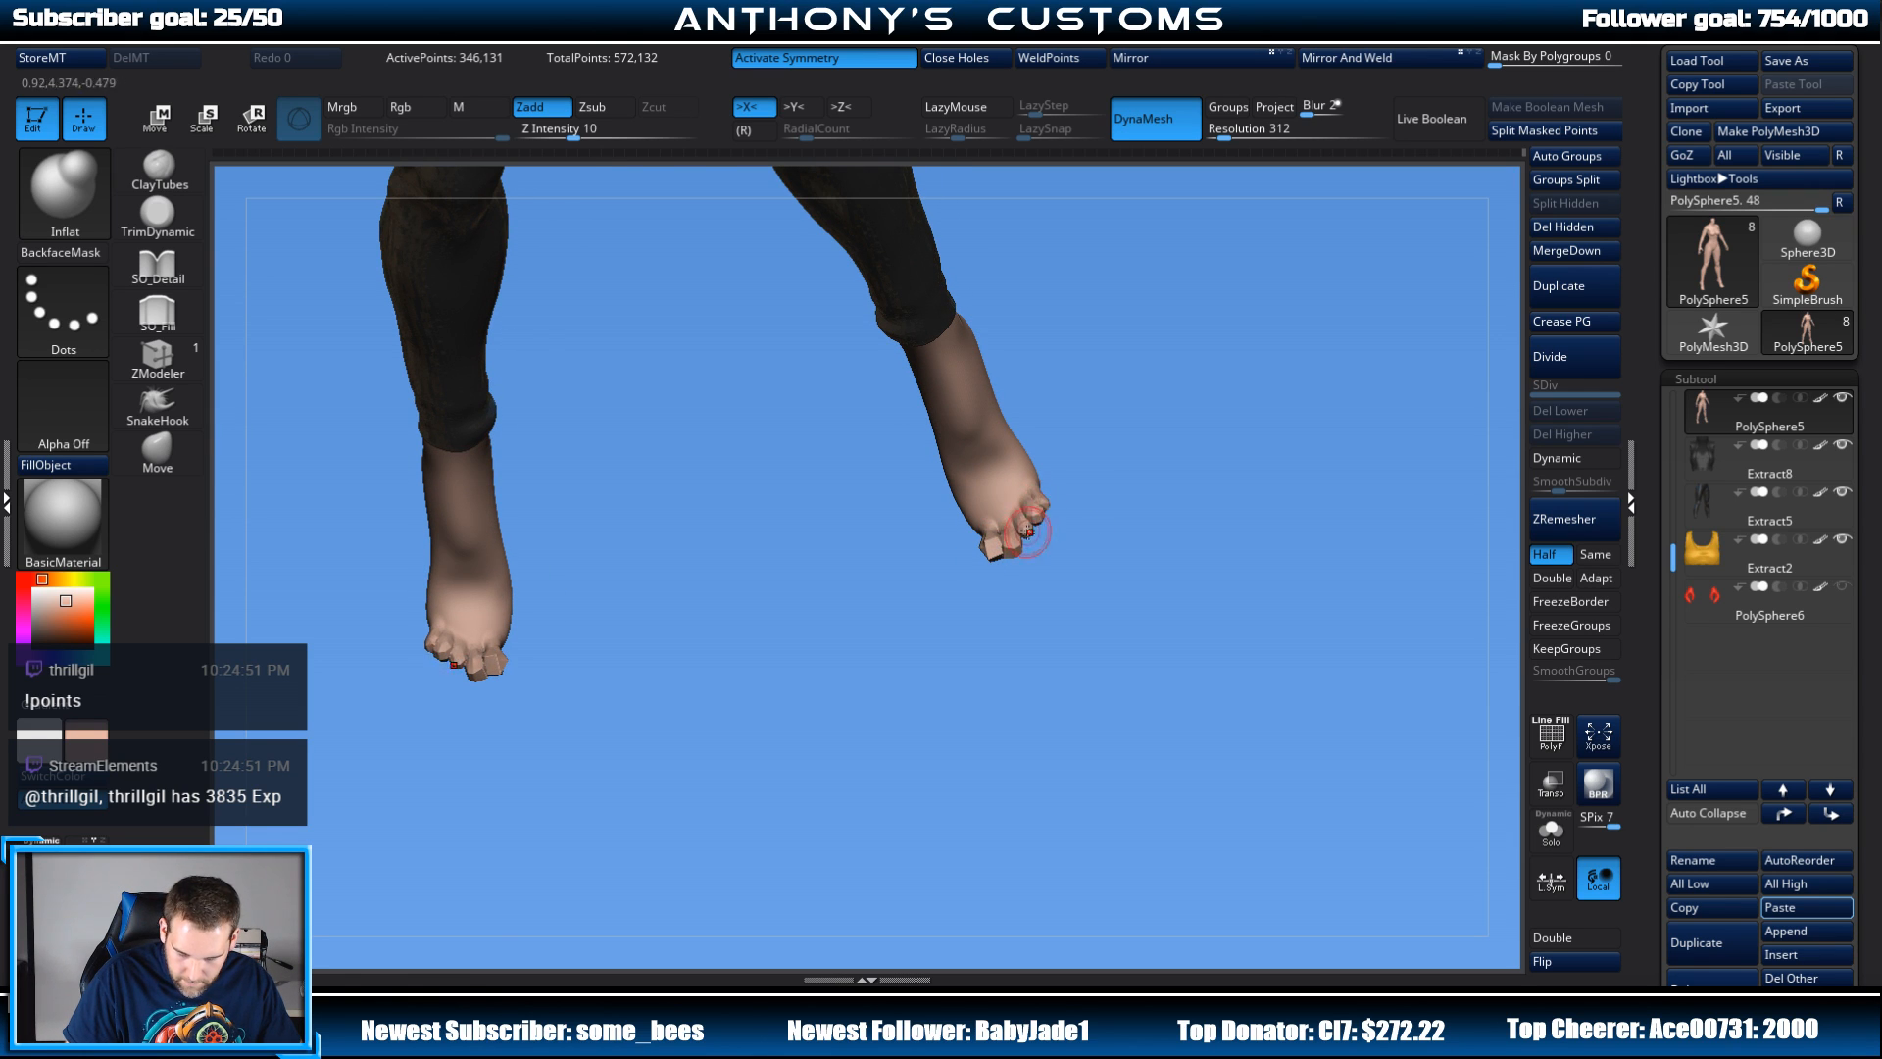
mouse_move(971, 549)
right_mouse_down()
mouse_move(1164, 500)
mouse_move(1143, 567)
mouse_move(1156, 723)
mouse_move(1206, 668)
mouse_move(1199, 585)
mouse_move(1143, 660)
mouse_move(1088, 660)
mouse_move(1081, 623)
mouse_move(1027, 645)
mouse_move(1118, 697)
mouse_move(1173, 693)
mouse_move(1137, 676)
mouse_move(1157, 724)
mouse_move(1151, 702)
mouse_move(1118, 768)
mouse_move(1134, 760)
mouse_move(1059, 576)
right_mouse_up()
left_click_drag(1001, 532, 1007, 537, "shift")
mouse_move(1082, 586)
right_mouse_down()
mouse_move(1118, 588)
mouse_move(1147, 555)
mouse_move(1063, 635)
right_mouse_up()
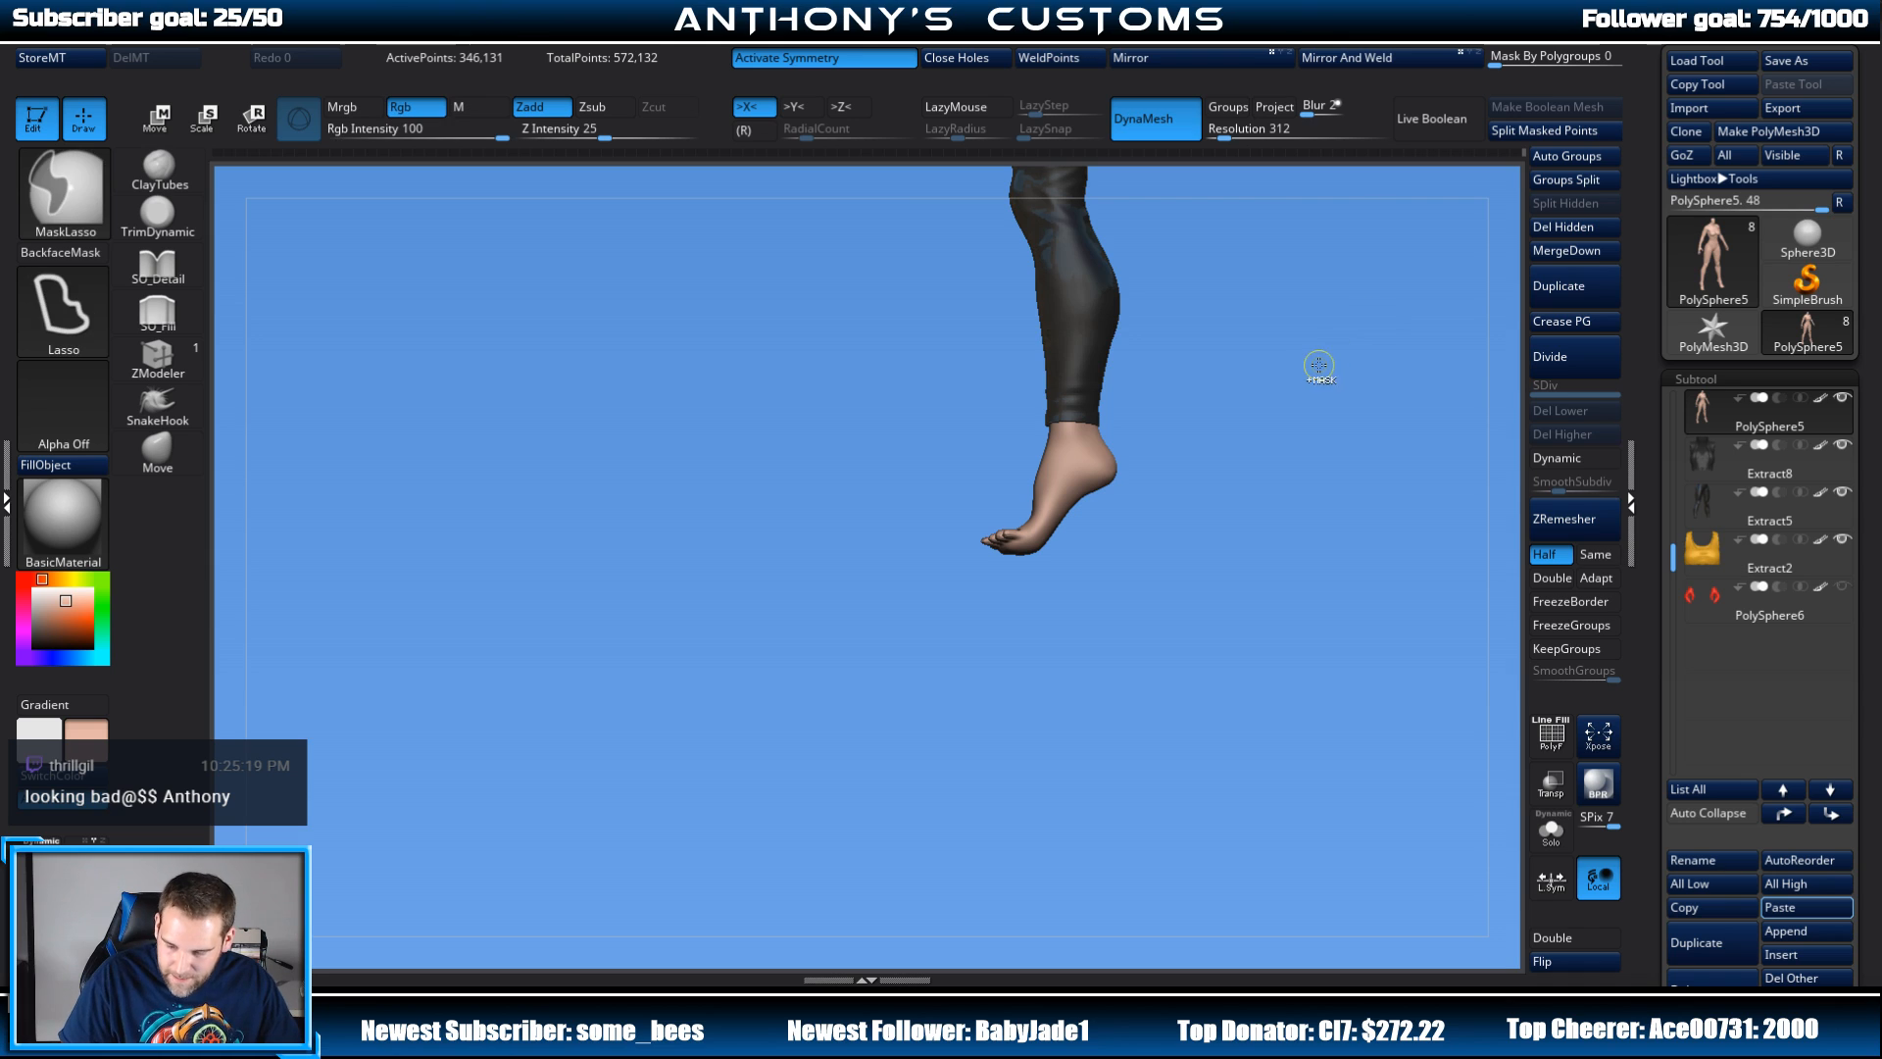
Step: Undo all the toe inflating, smoothing and SnakeHook strokes on the feet
key("ctrl+z")
key("ctrl+z")
key("ctrl+z")
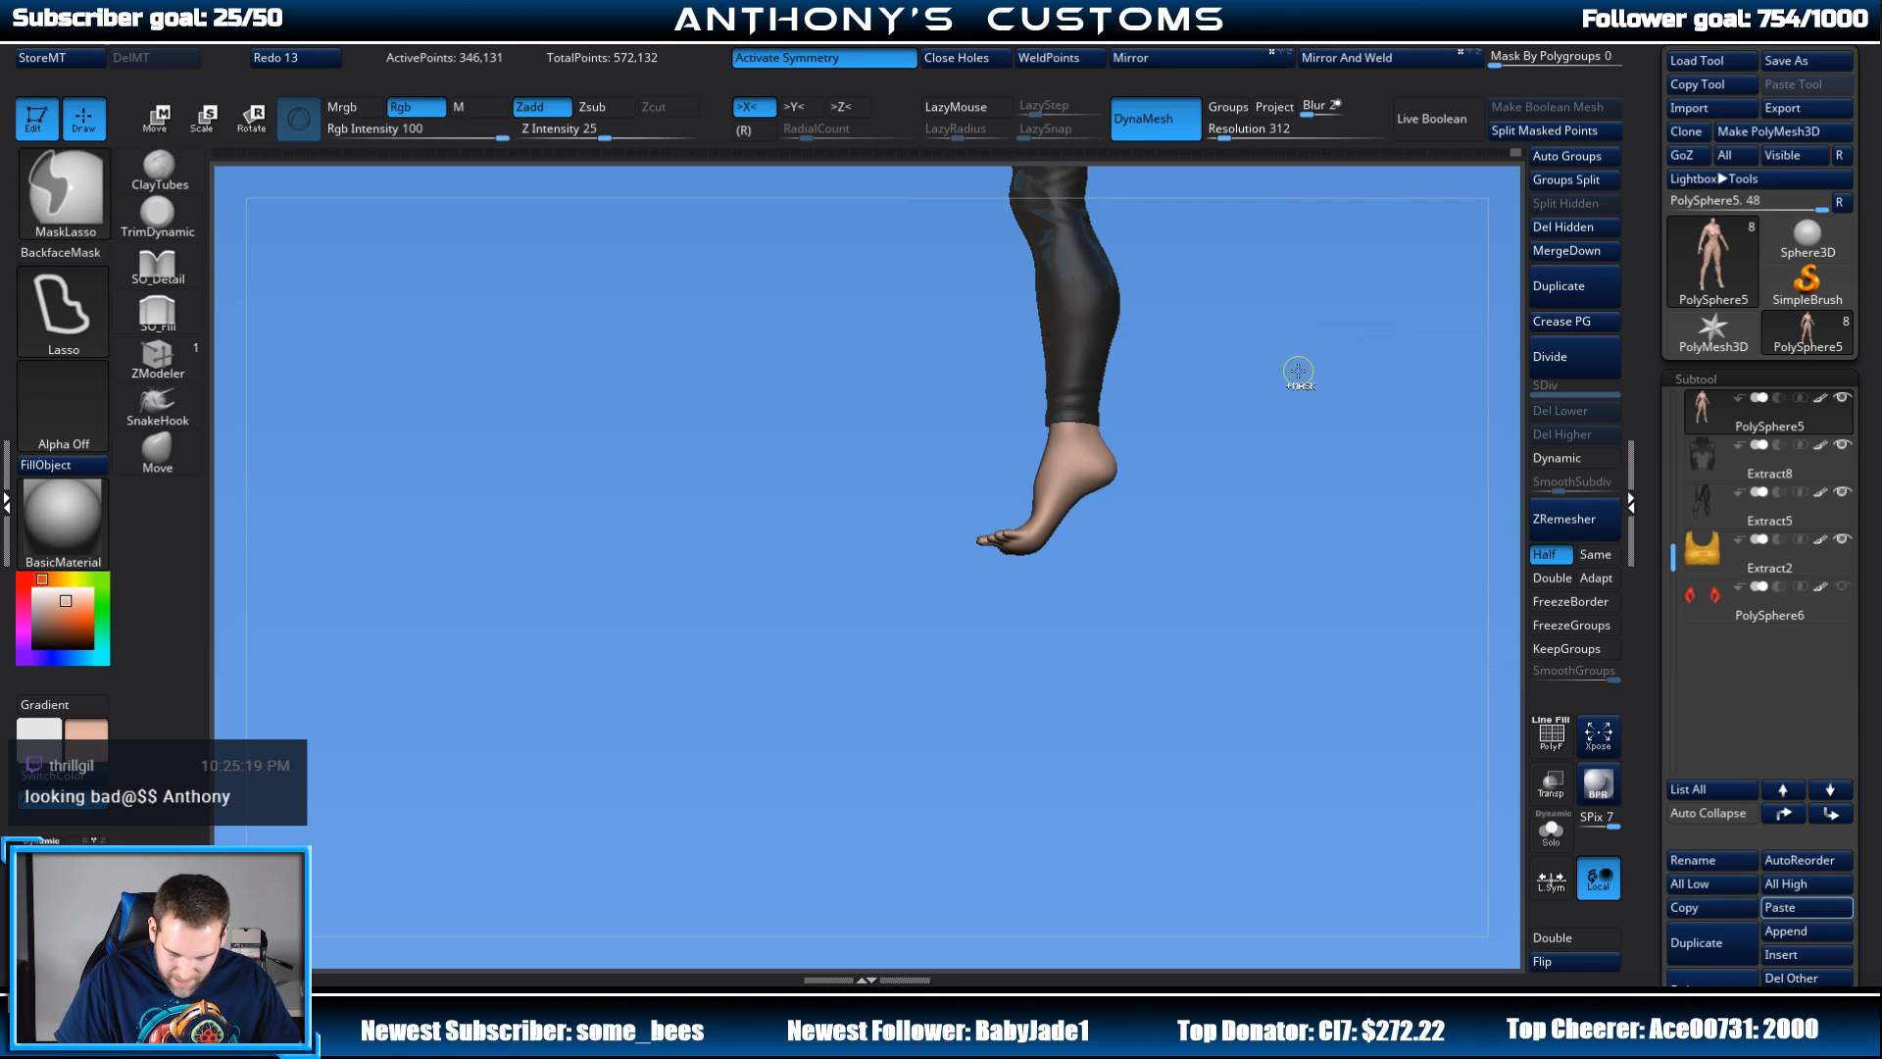
key("ctrl+z")
key("ctrl+z")
key("ctrl+z")
key("ctrl+z")
key("ctrl+z")
key("ctrl+z")
key("ctrl+z")
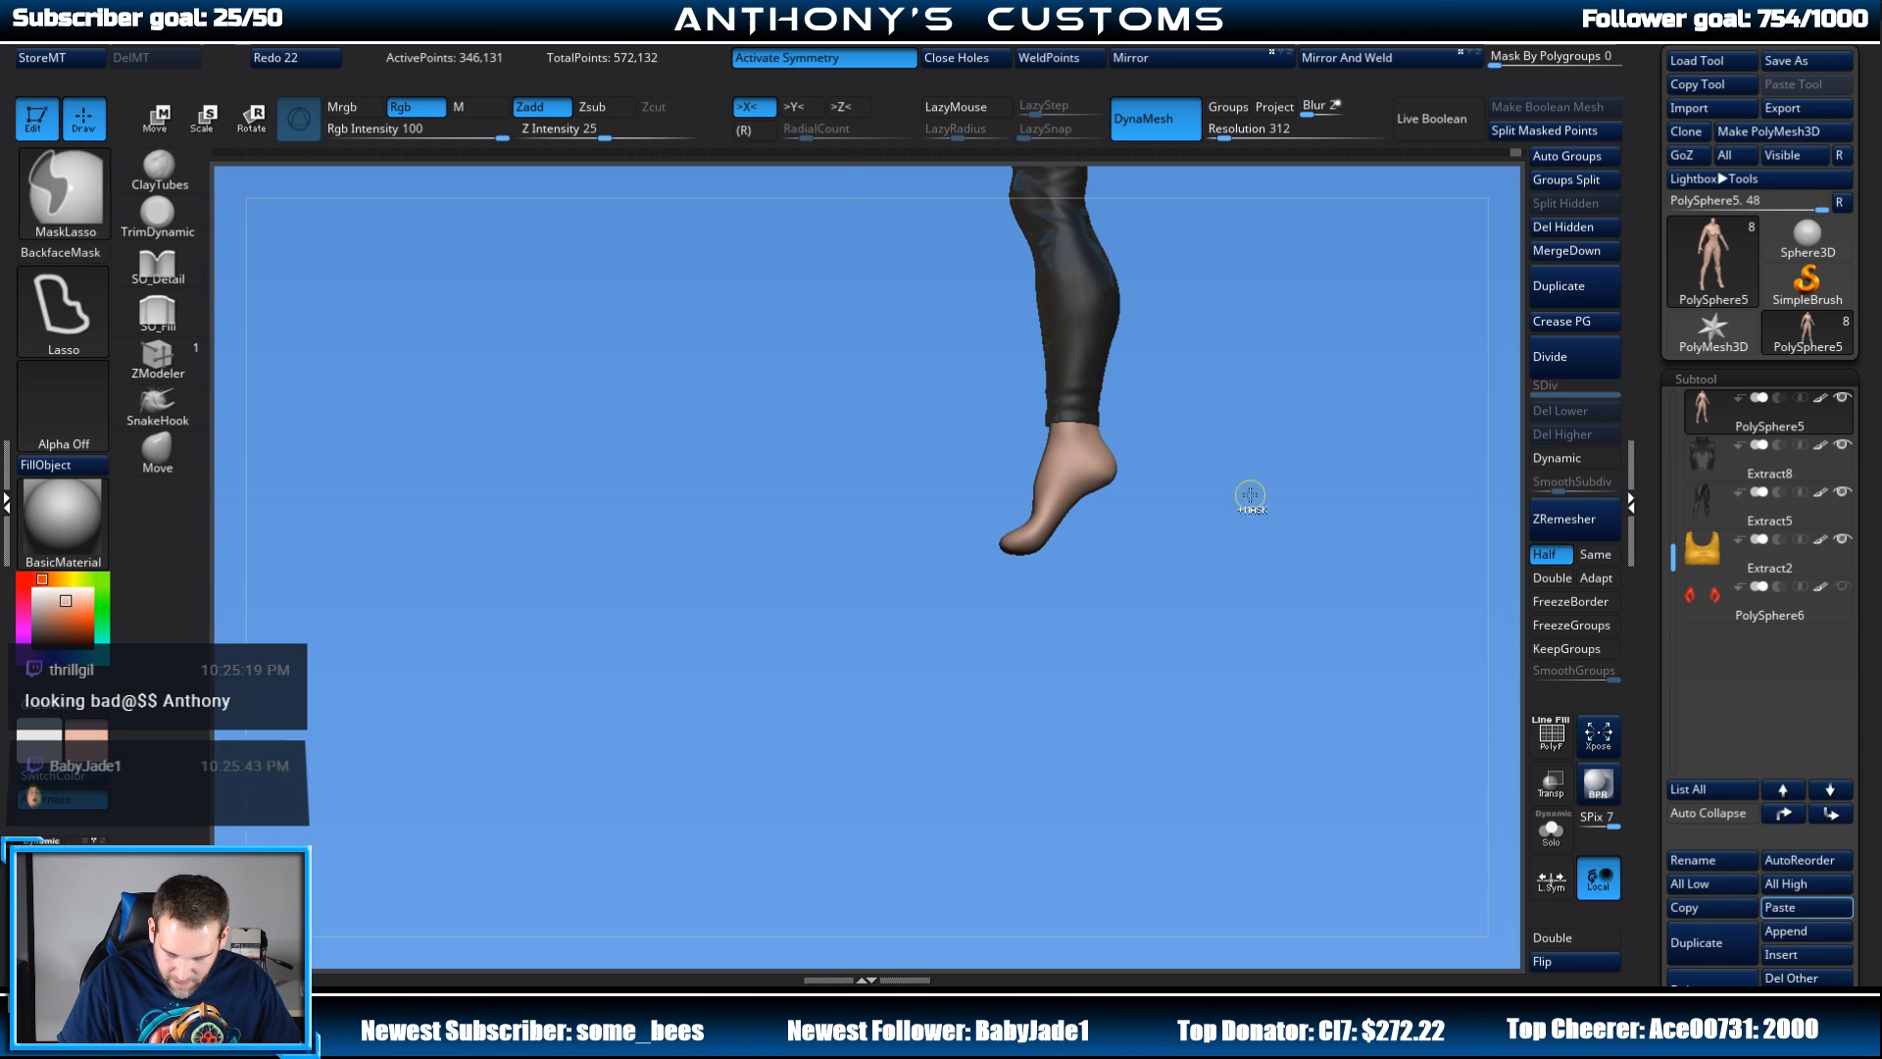
Step: Frame the full figure and drop canvas snapshots of it in front view and three-quarter view
left_click_drag(1260, 566, 1223, 706, "shift")
left_click_drag(1210, 560, 1298, 577)
left_click_drag(1193, 539, 1202, 487)
mouse_move(1242, 566)
left_mouse_down("alt")
mouse_move(967, 637)
mouse_move(996, 636)
mouse_move(968, 621)
mouse_move(1074, 689)
mouse_move(1261, 704)
mouse_move(1276, 688)
mouse_move(1233, 688)
mouse_move(1233, 659)
mouse_move(1228, 680)
mouse_move(1189, 686)
mouse_move(1390, 694)
left_mouse_up("alt")
key("shift+s")
key("shift+s")
Step: Turn the live figure to a rear three-quarter view beside the snapshots and save the project
left_click_drag(1298, 741, 1348, 753)
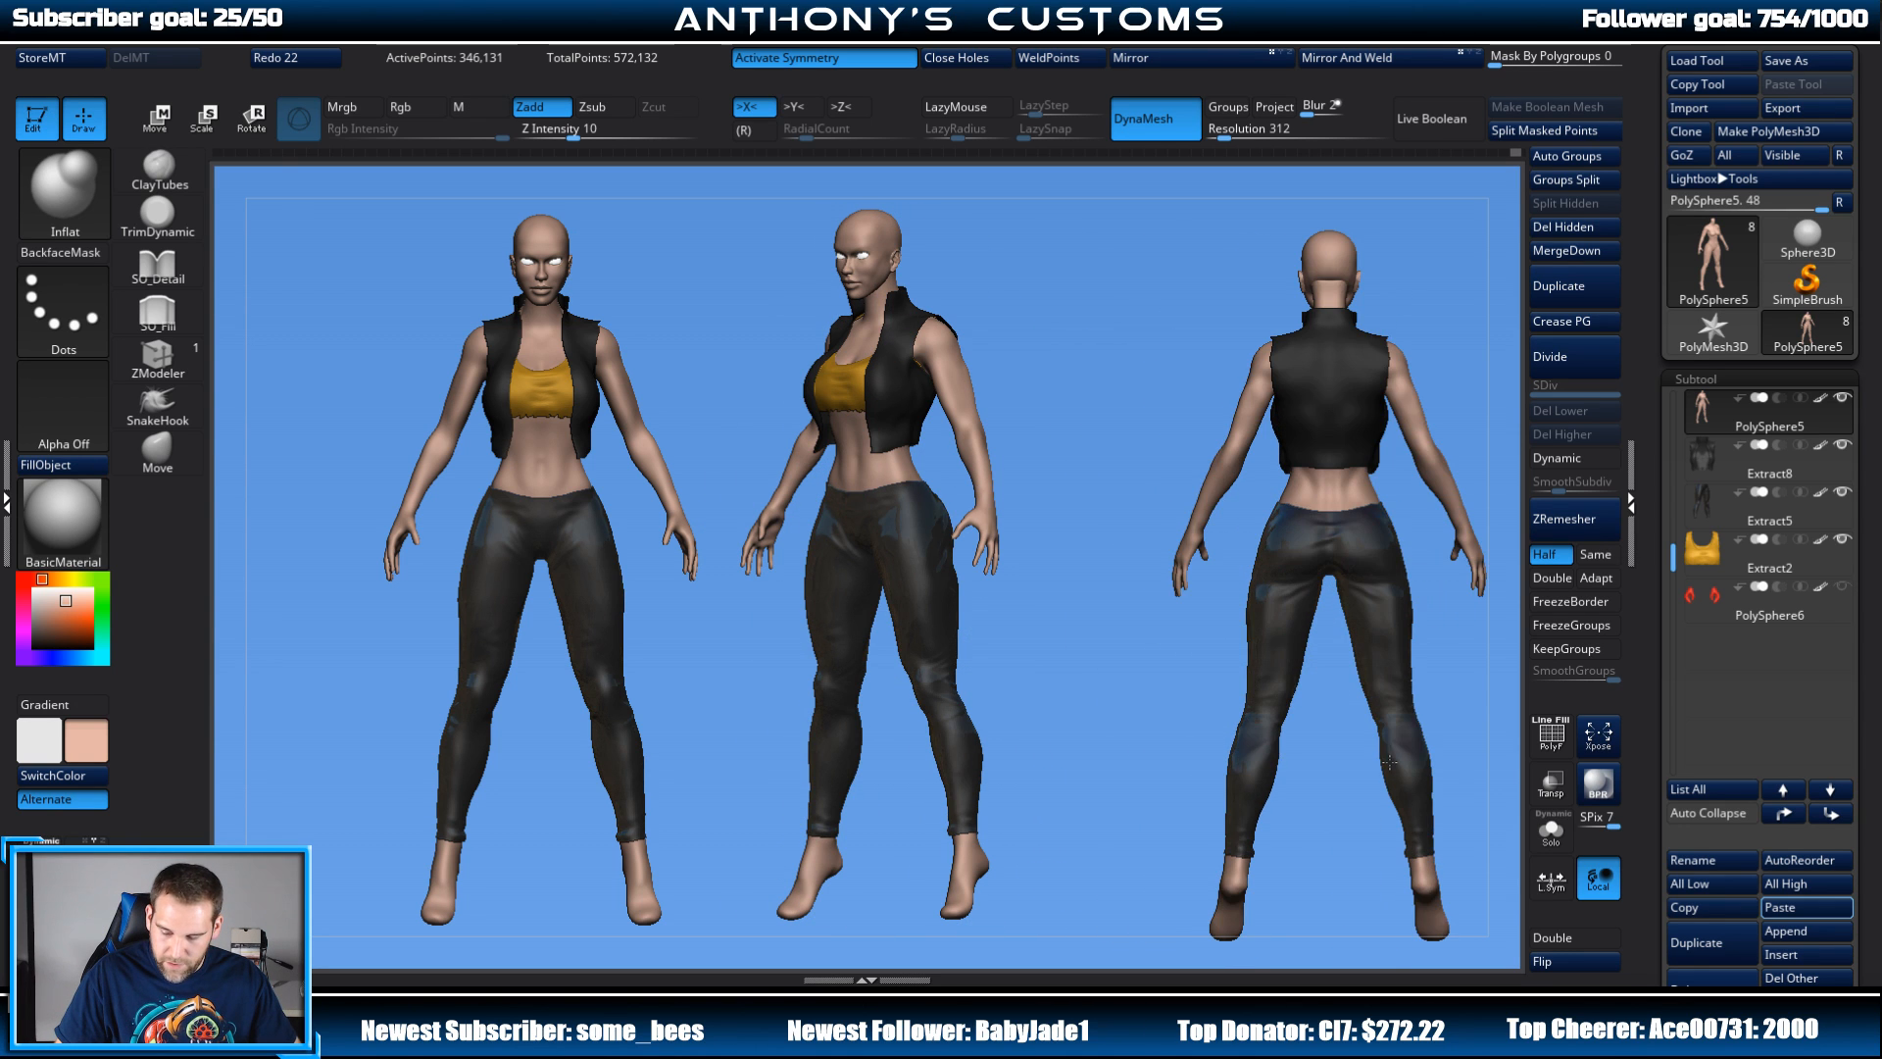
left_click_drag(1164, 740, 1390, 692)
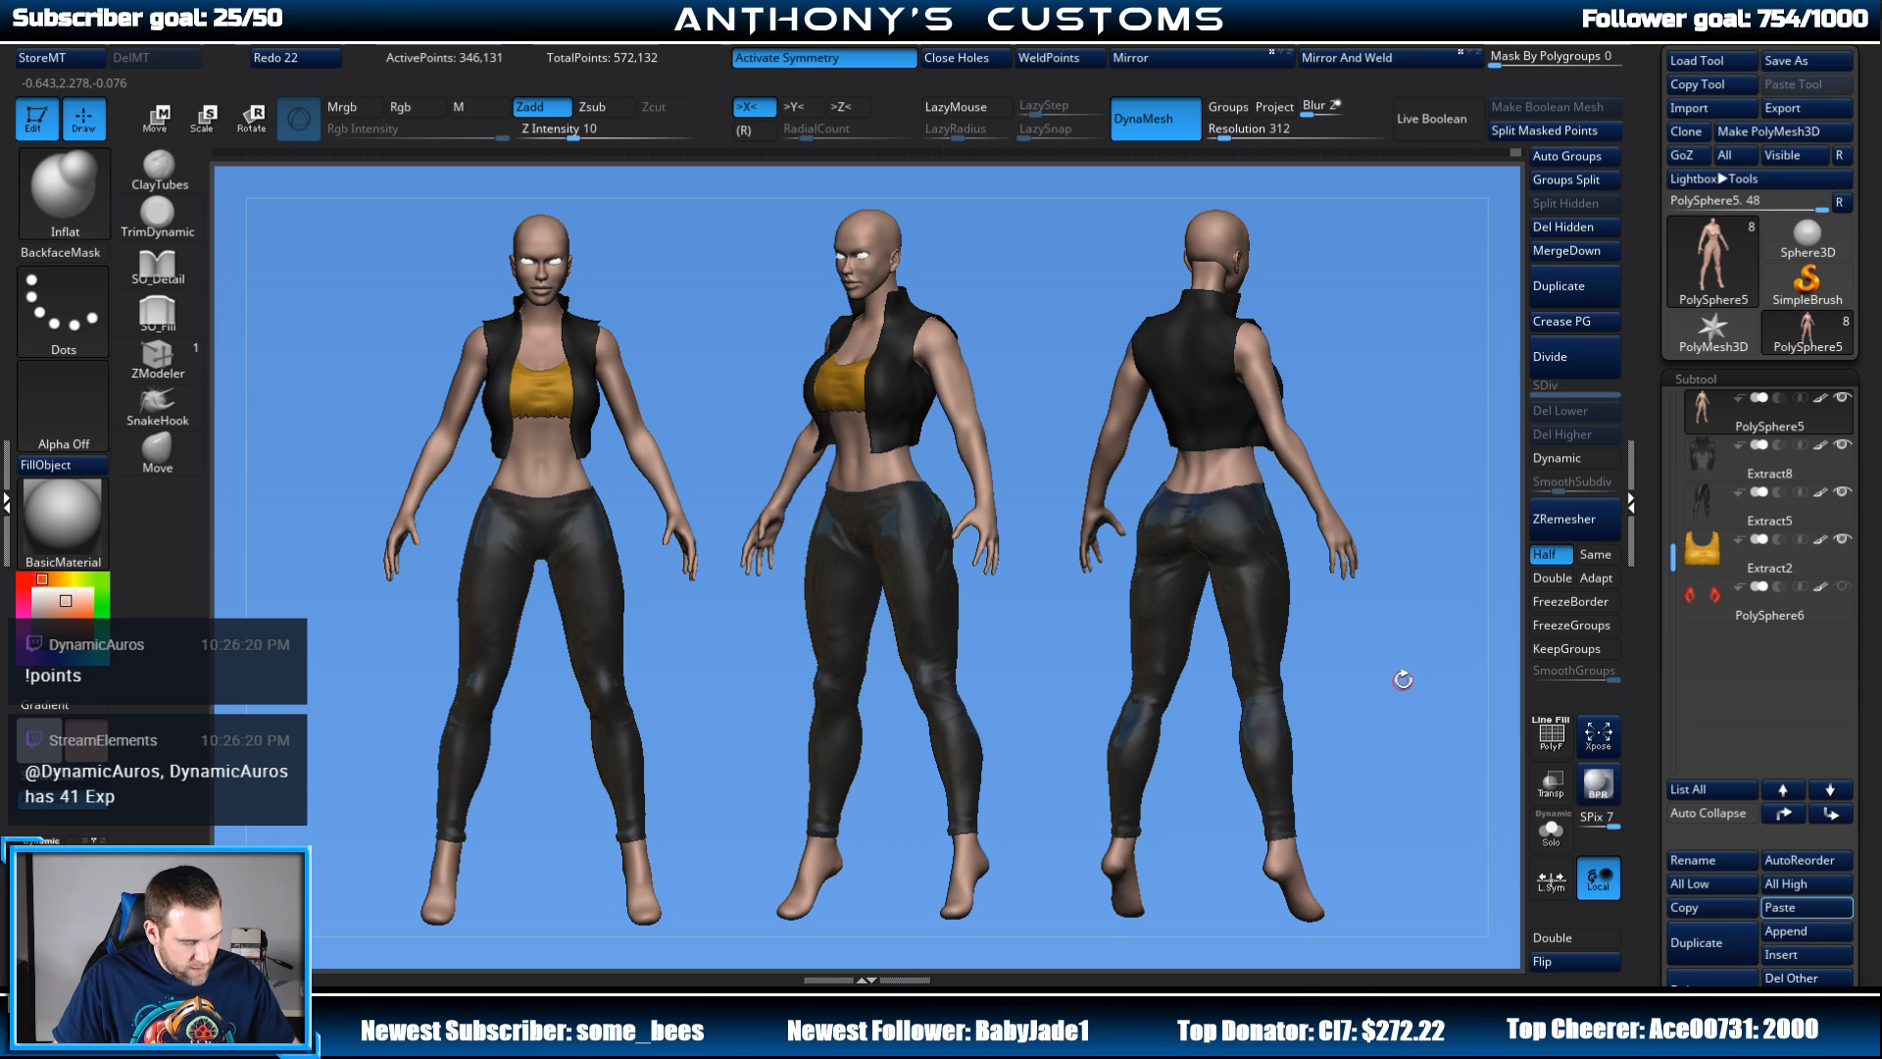
key("ctrl")
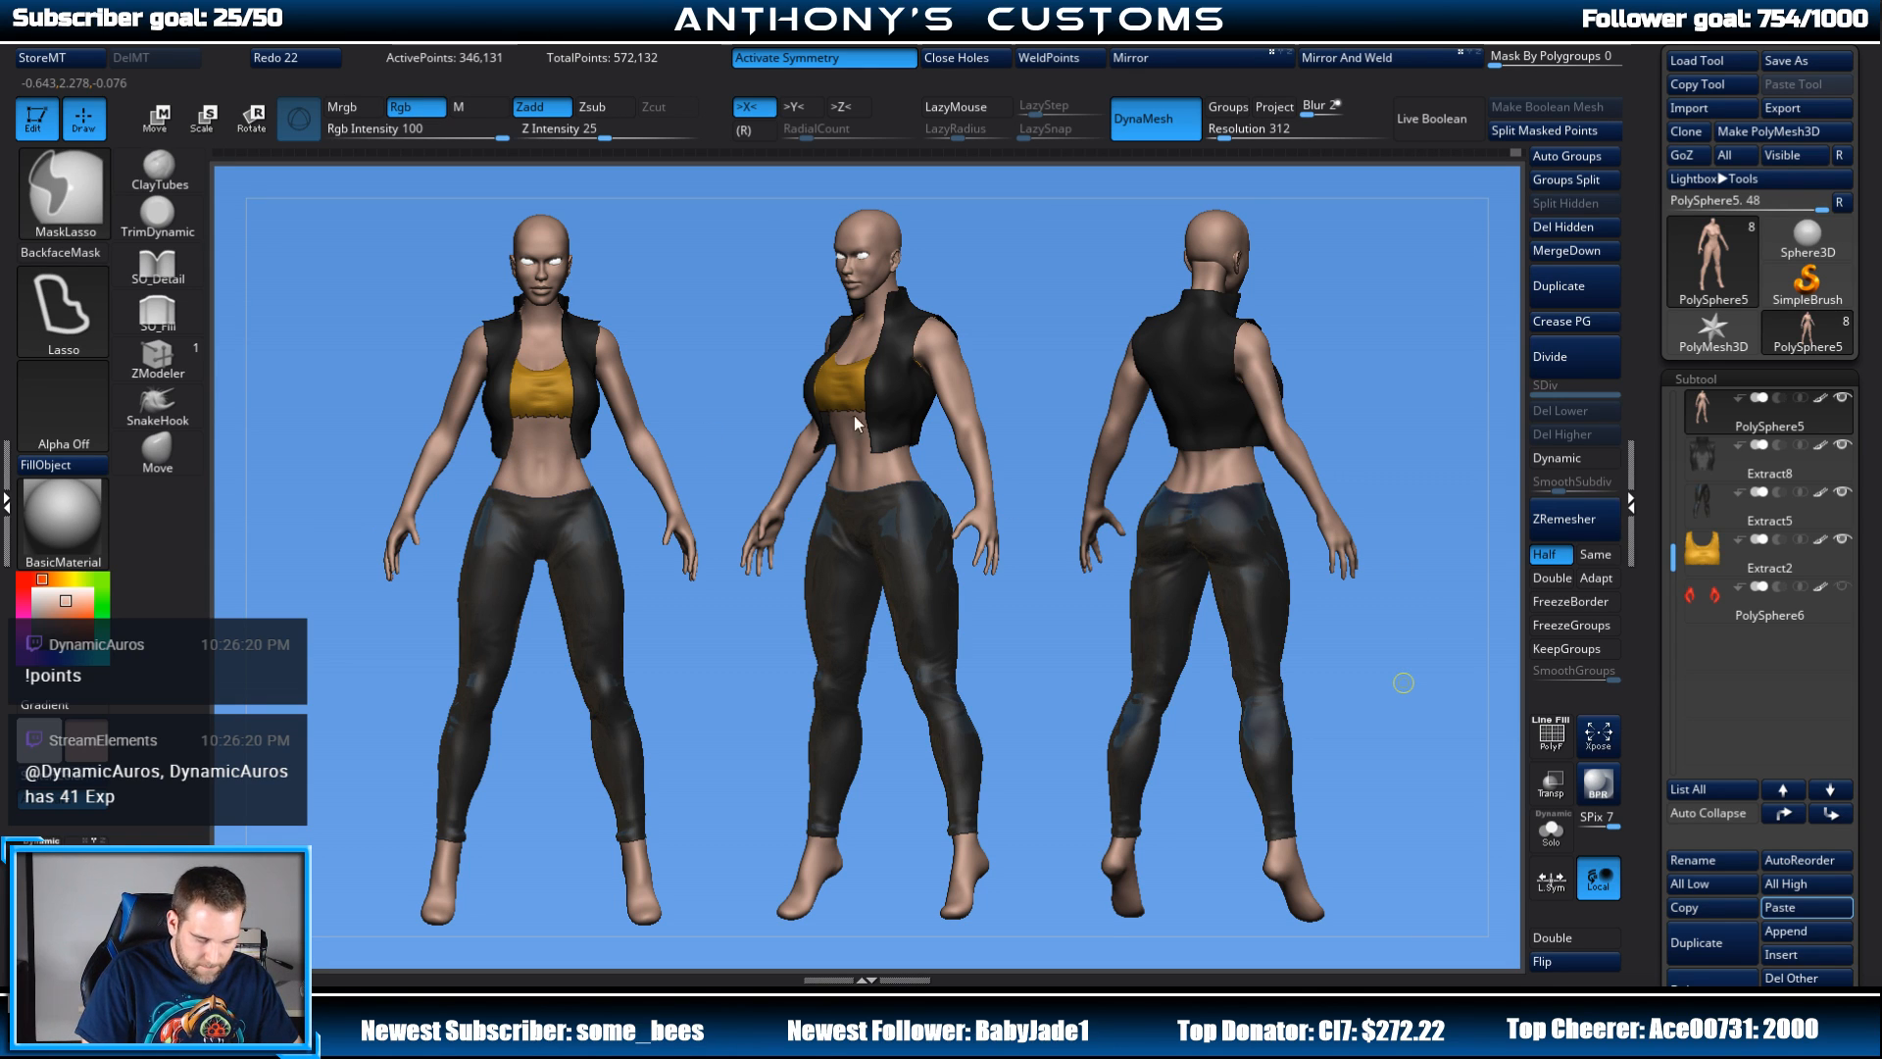
key("ctrl+s")
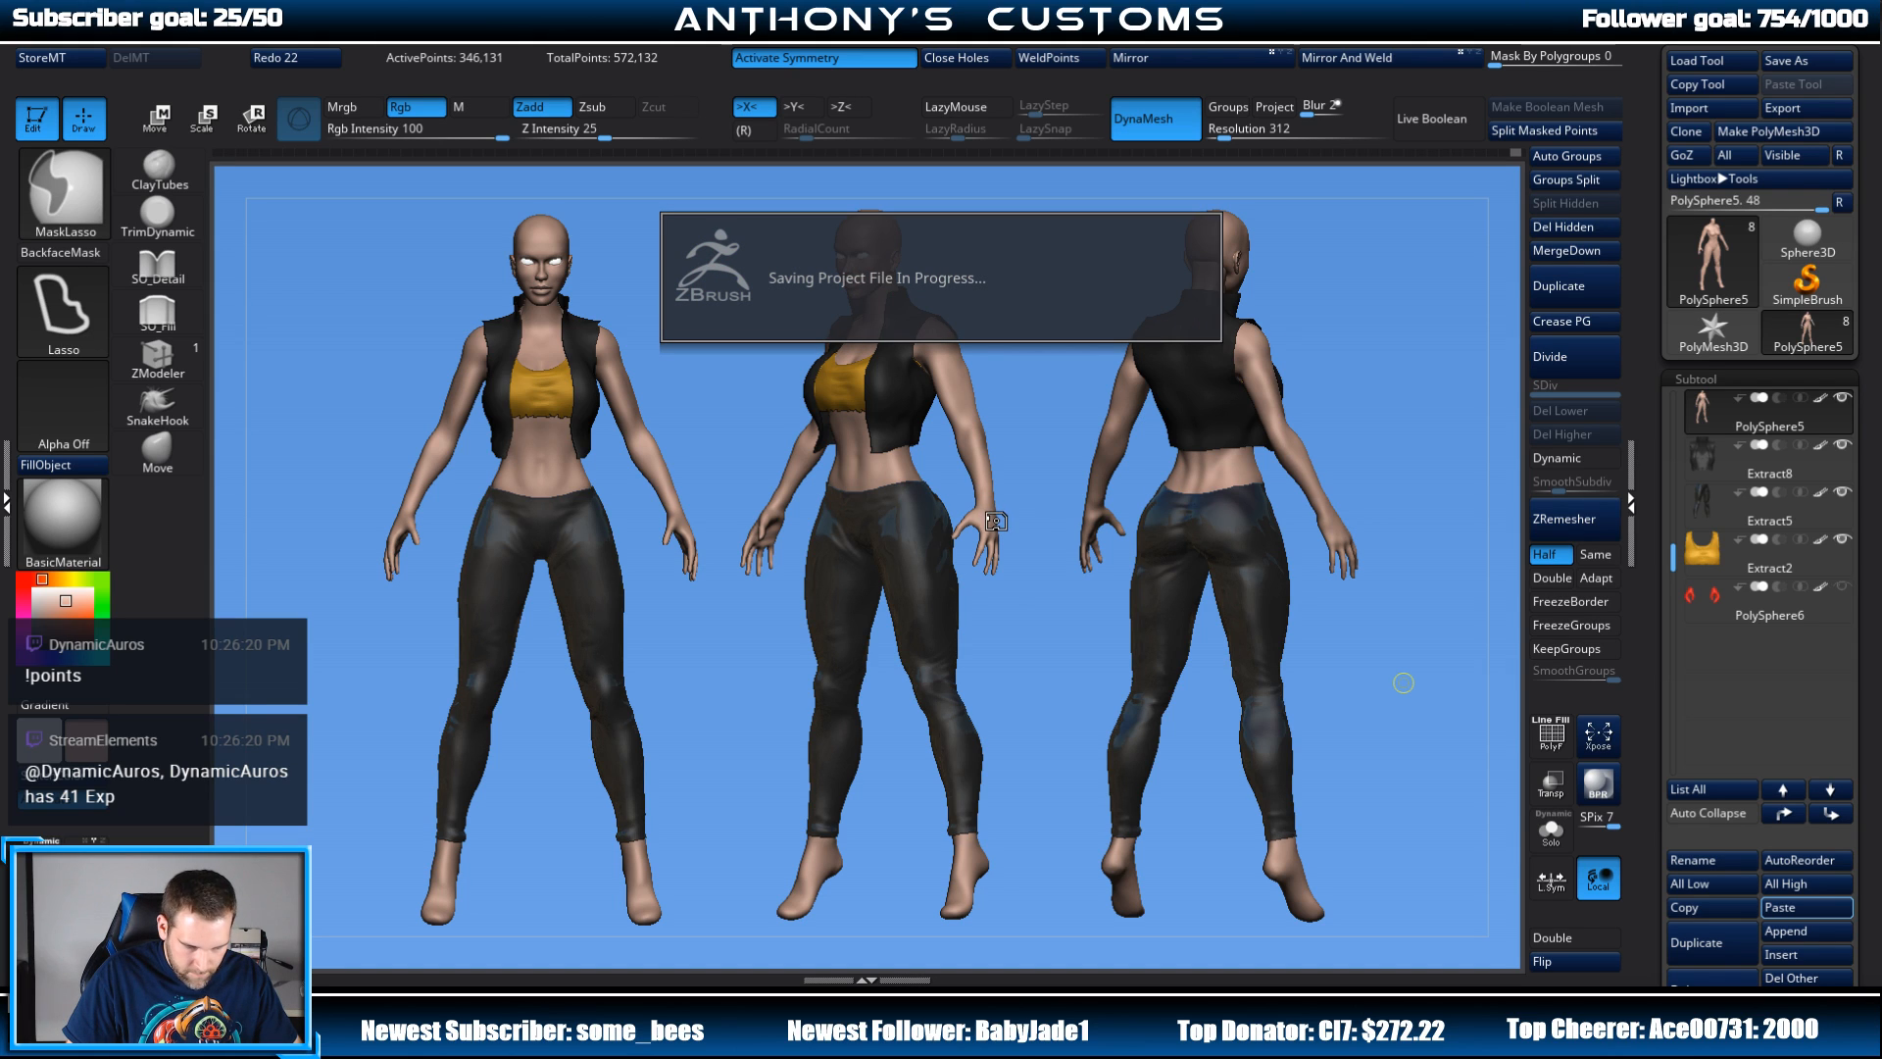